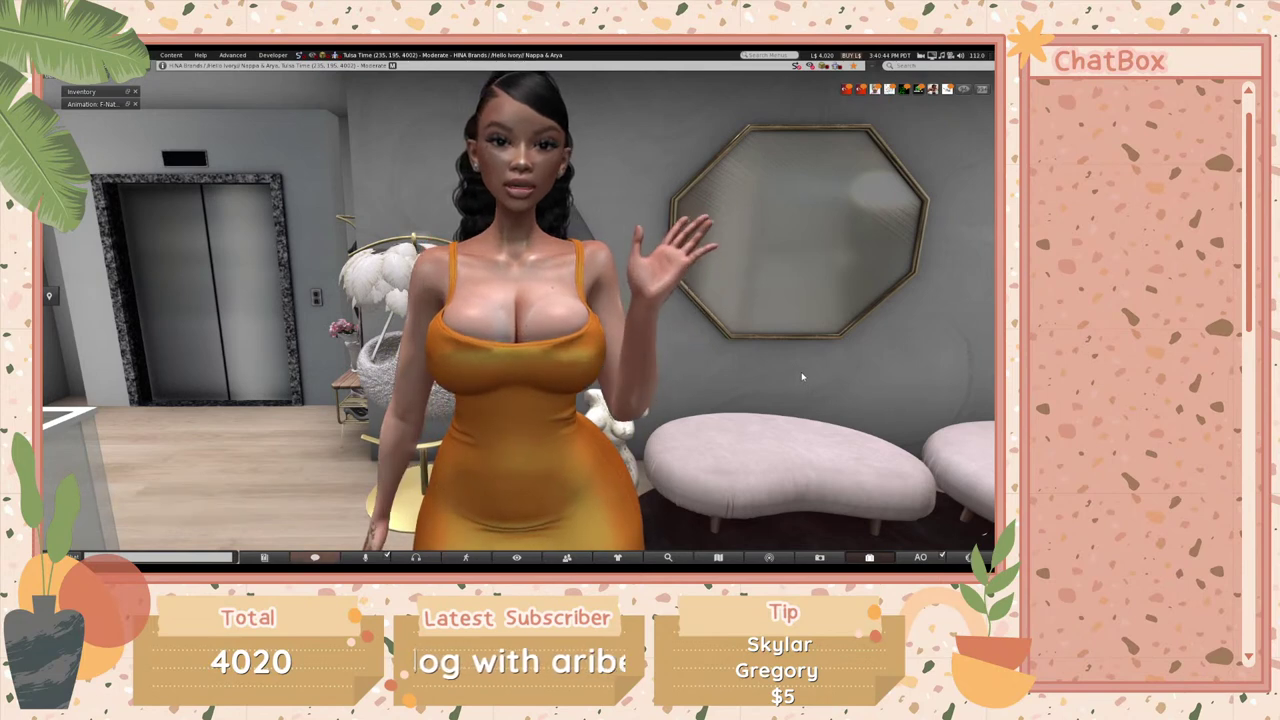
- Open the inventory window beside the avatar and clear its search filter
key(ctrl+i)
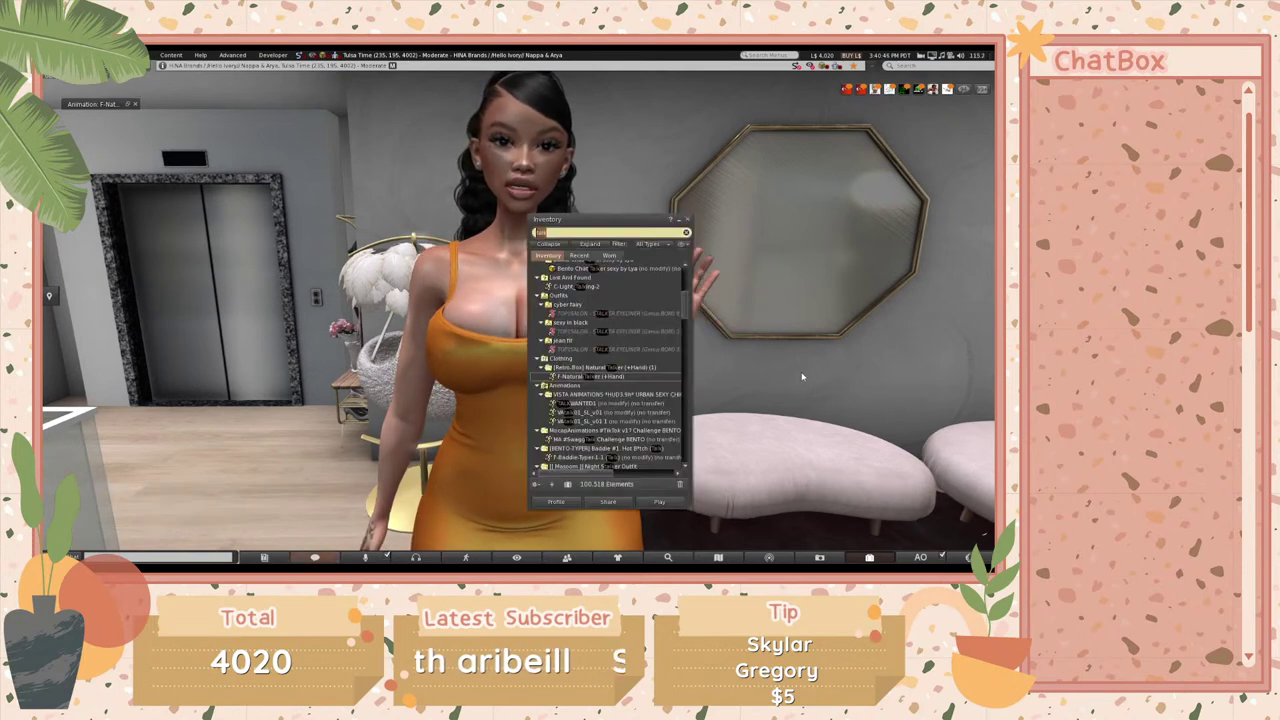
drag(632, 220, 827, 196)
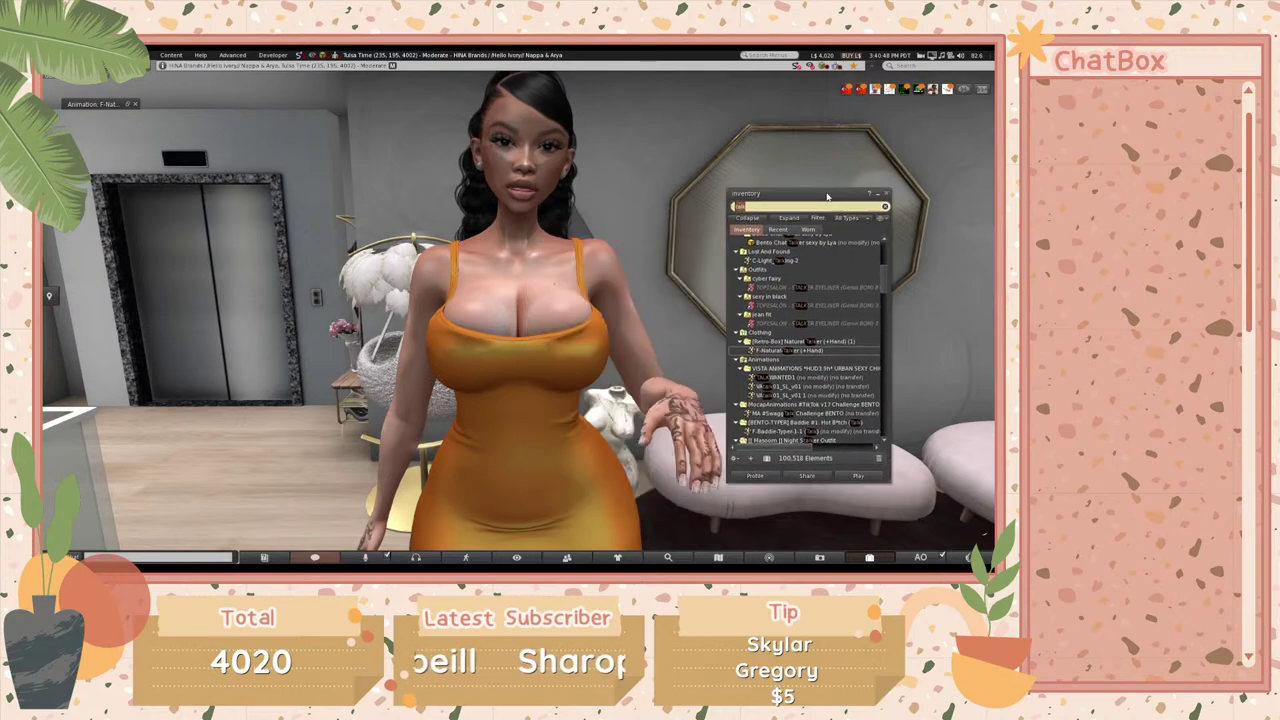
click(884, 206)
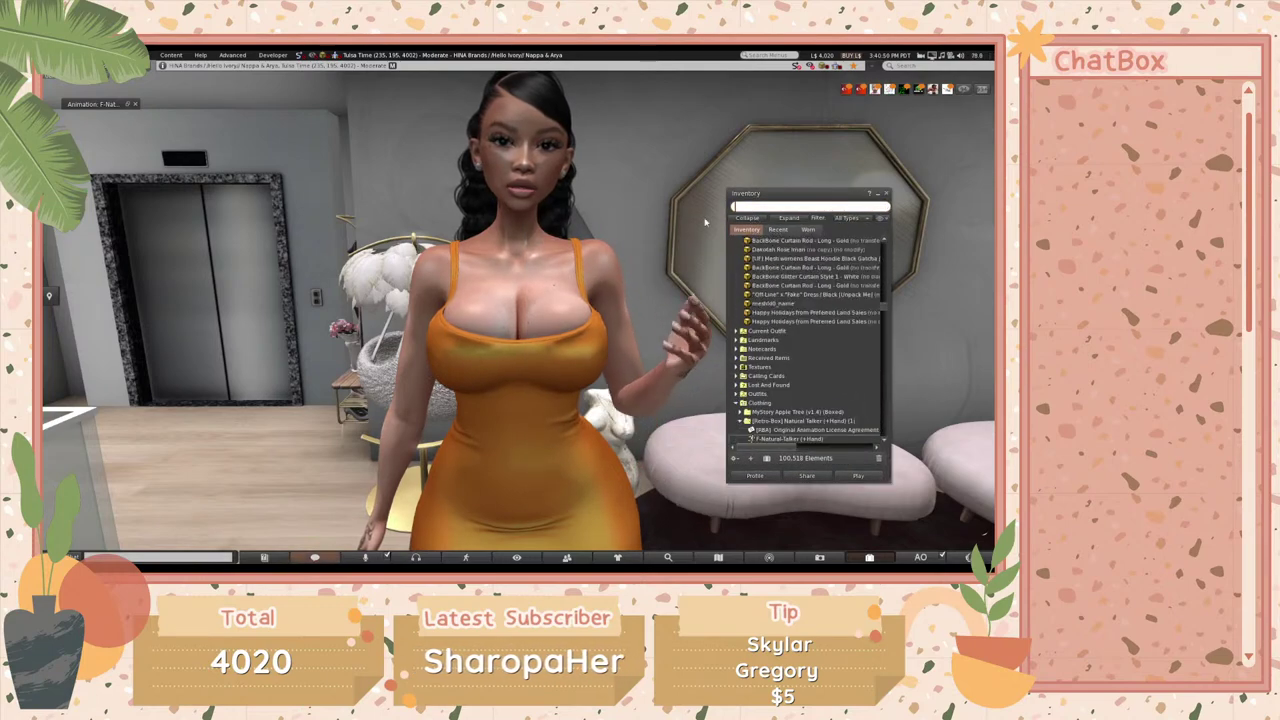
- Collapse the Objects folder in the inventory, then reposition and enlarge the inventory window
scroll(885, 346, up, 15)
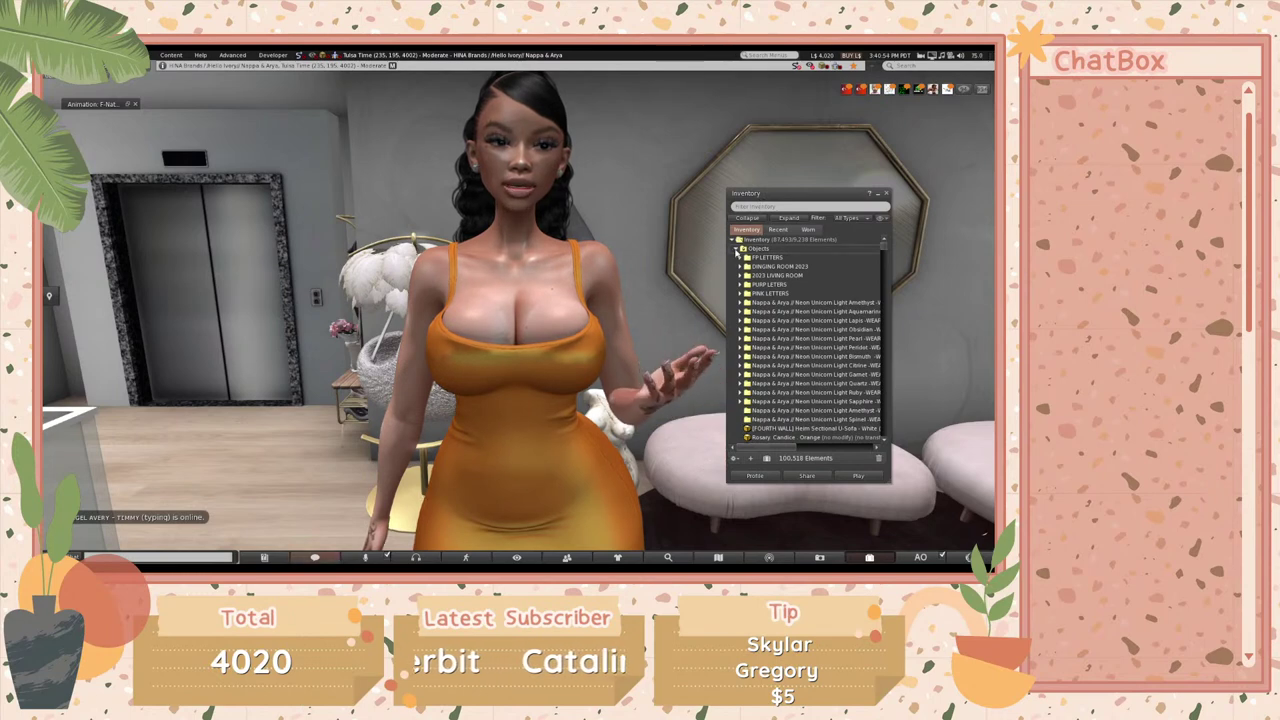
click(738, 249)
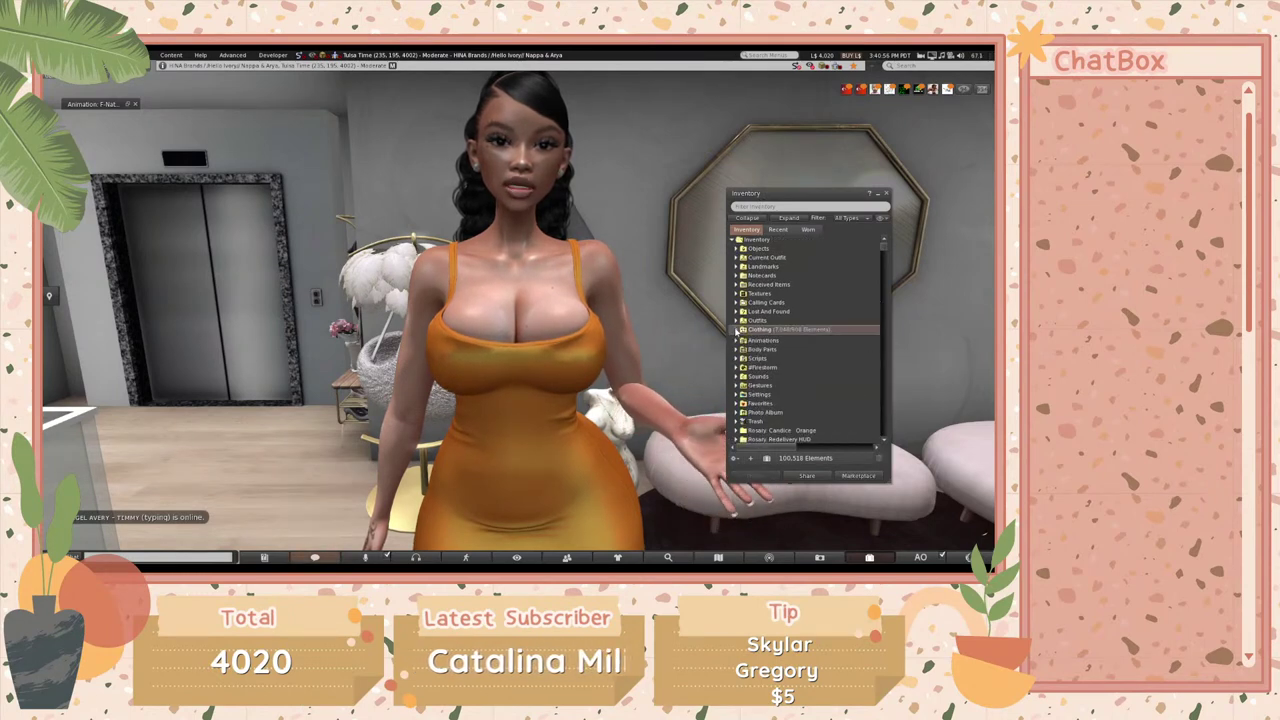
drag(793, 189, 816, 132)
drag(911, 431, 909, 474)
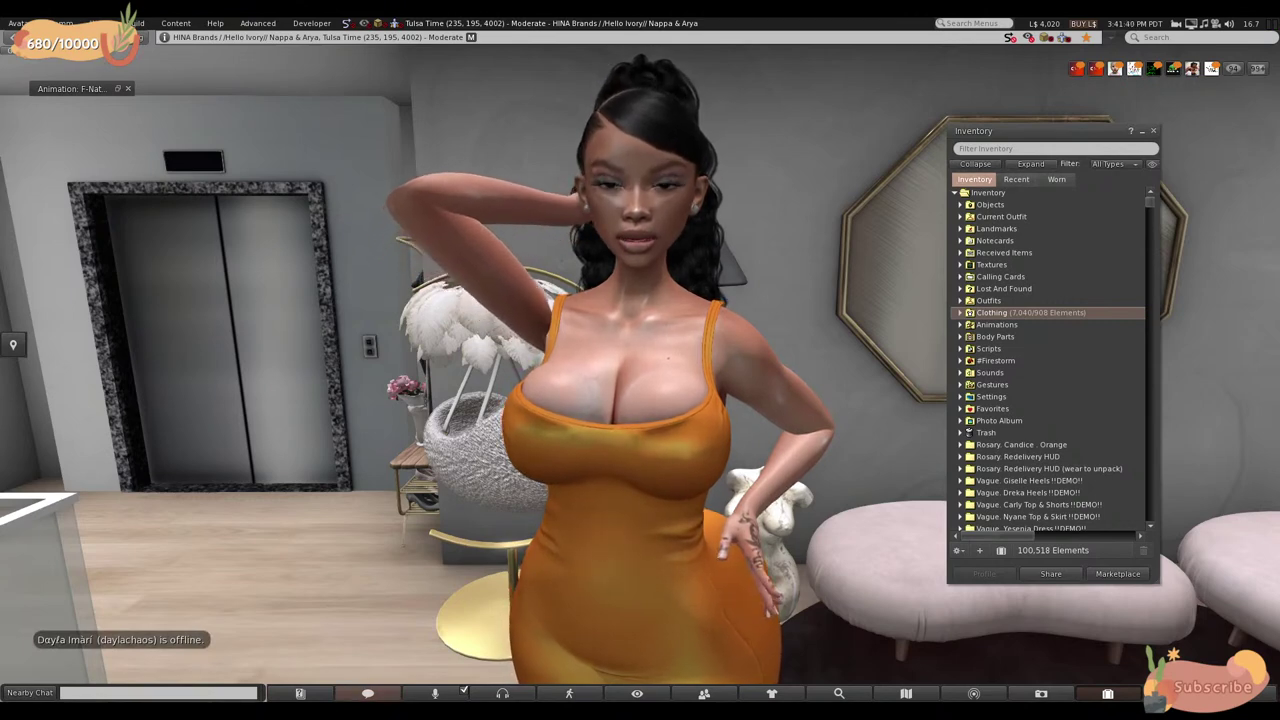
- Compare the inventory's full, recent and worn item lists
click(1016, 179)
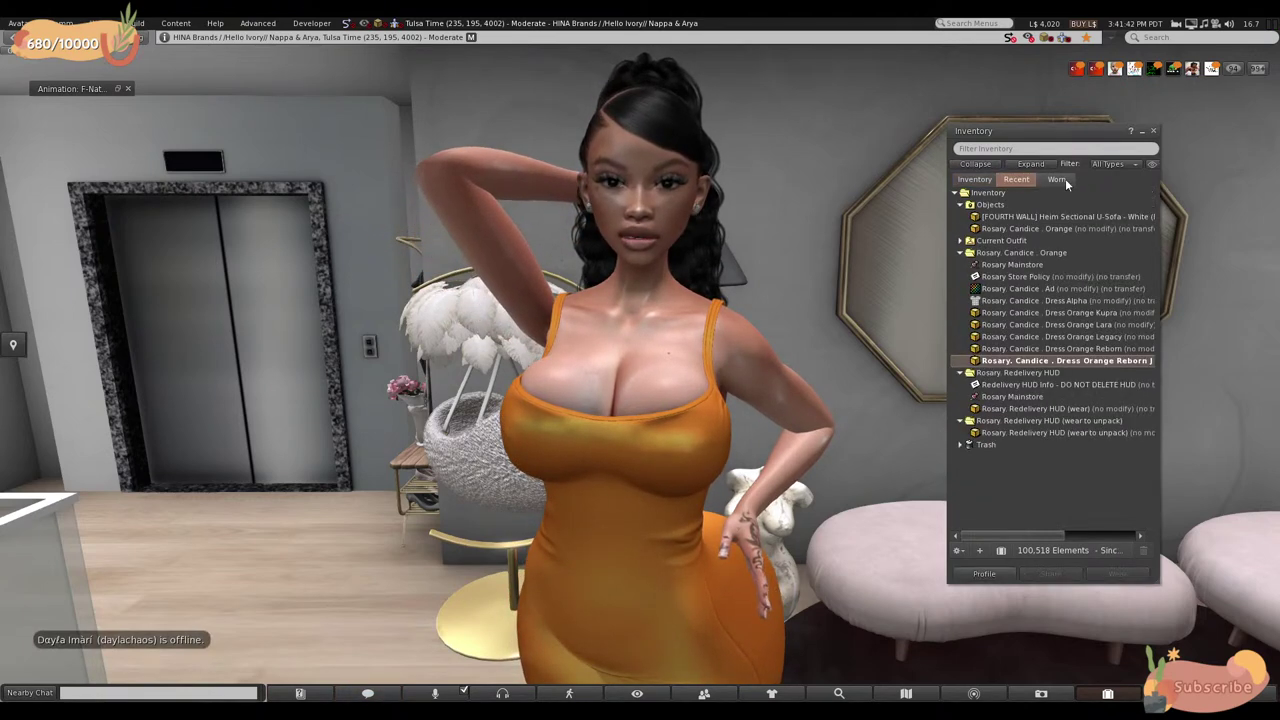
click(1060, 179)
click(1010, 182)
click(975, 179)
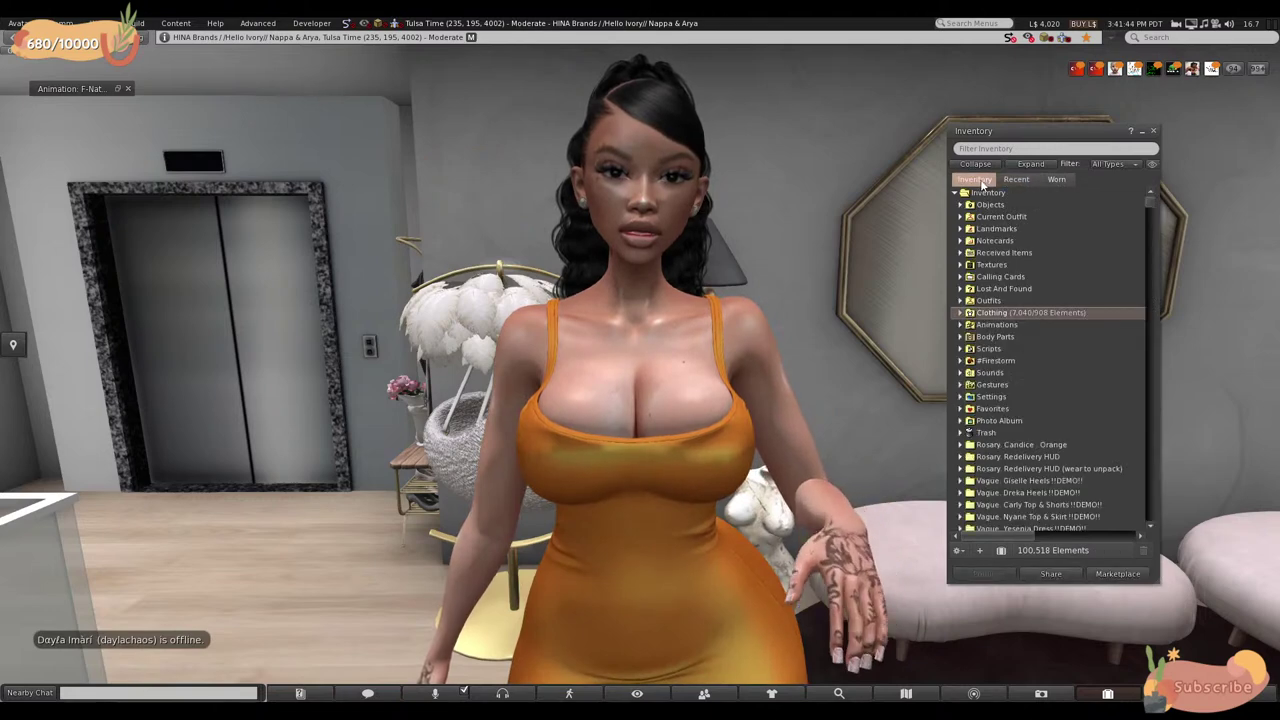
click(1016, 179)
click(1055, 180)
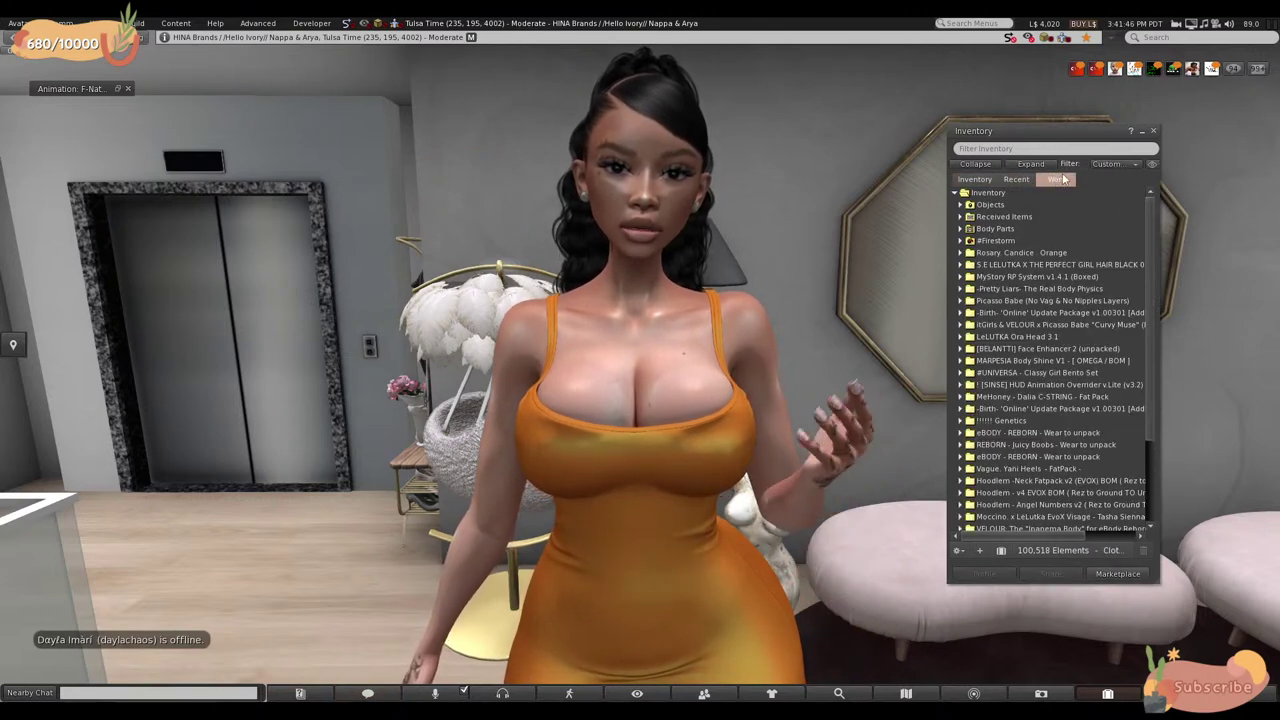
click(975, 179)
click(1016, 179)
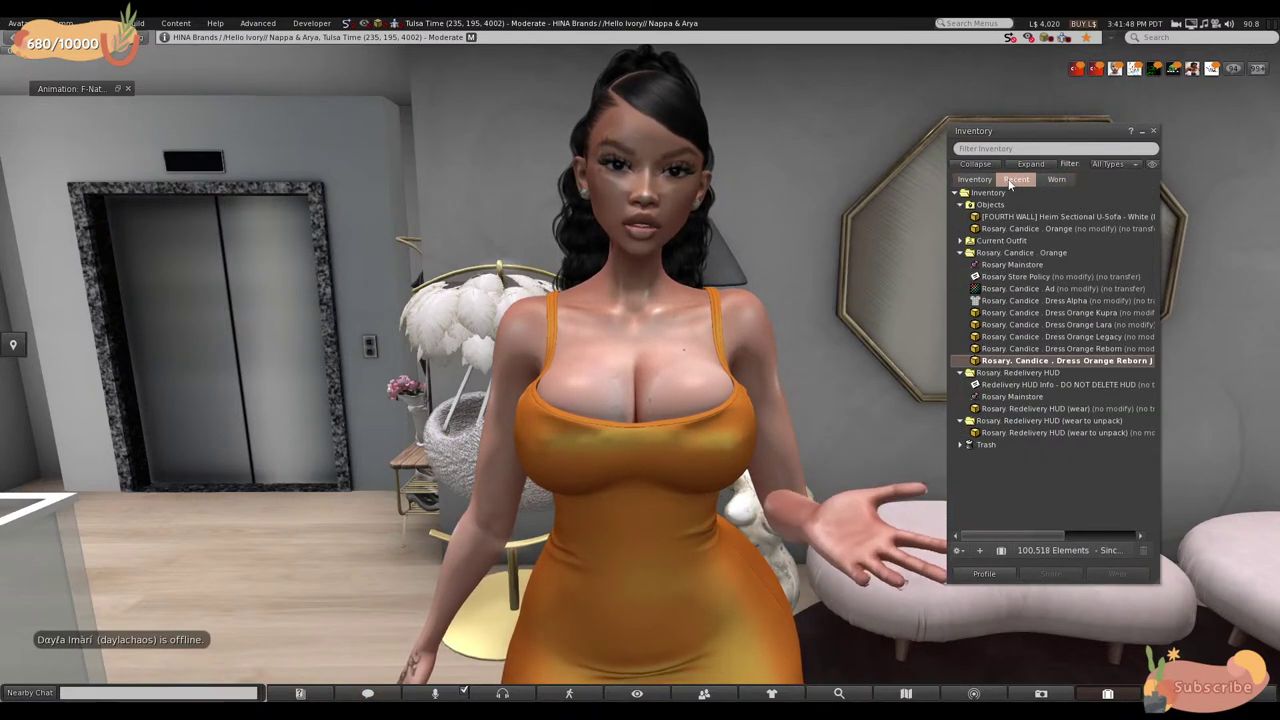
click(975, 179)
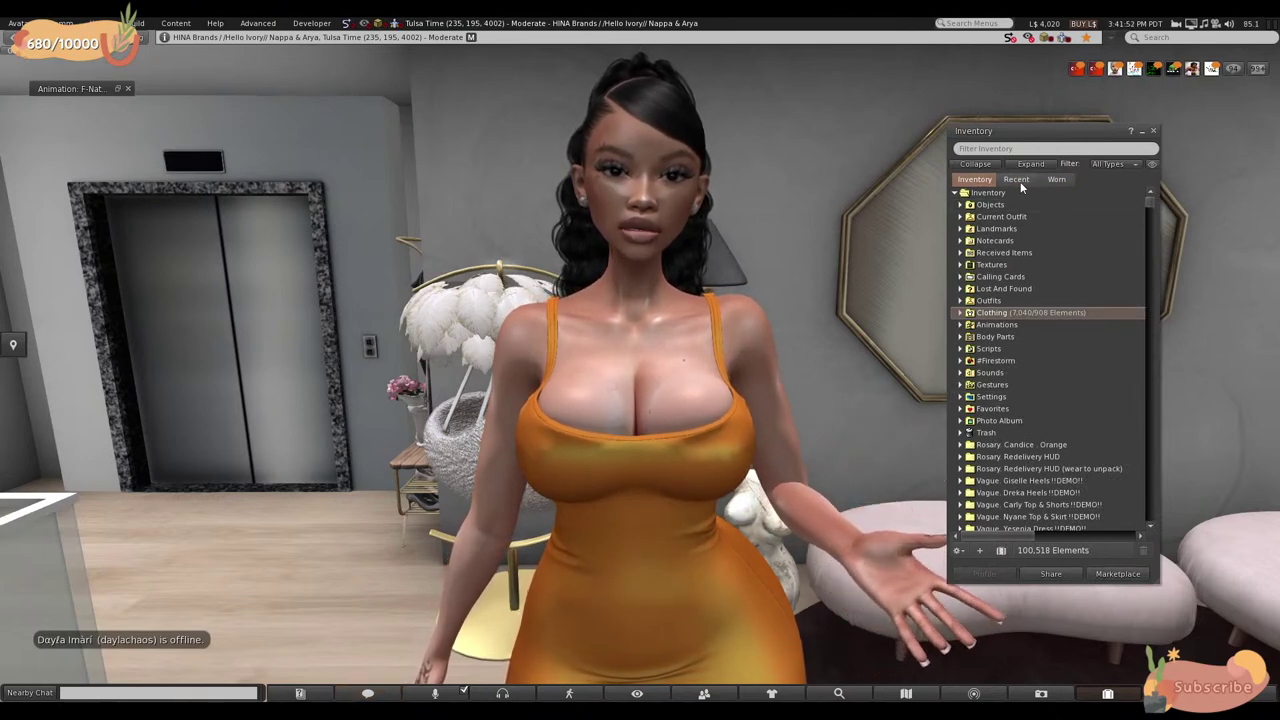
- Browse the full inventory folder list, view the recent items again and close the inventory
scroll(1022, 233, down, 2)
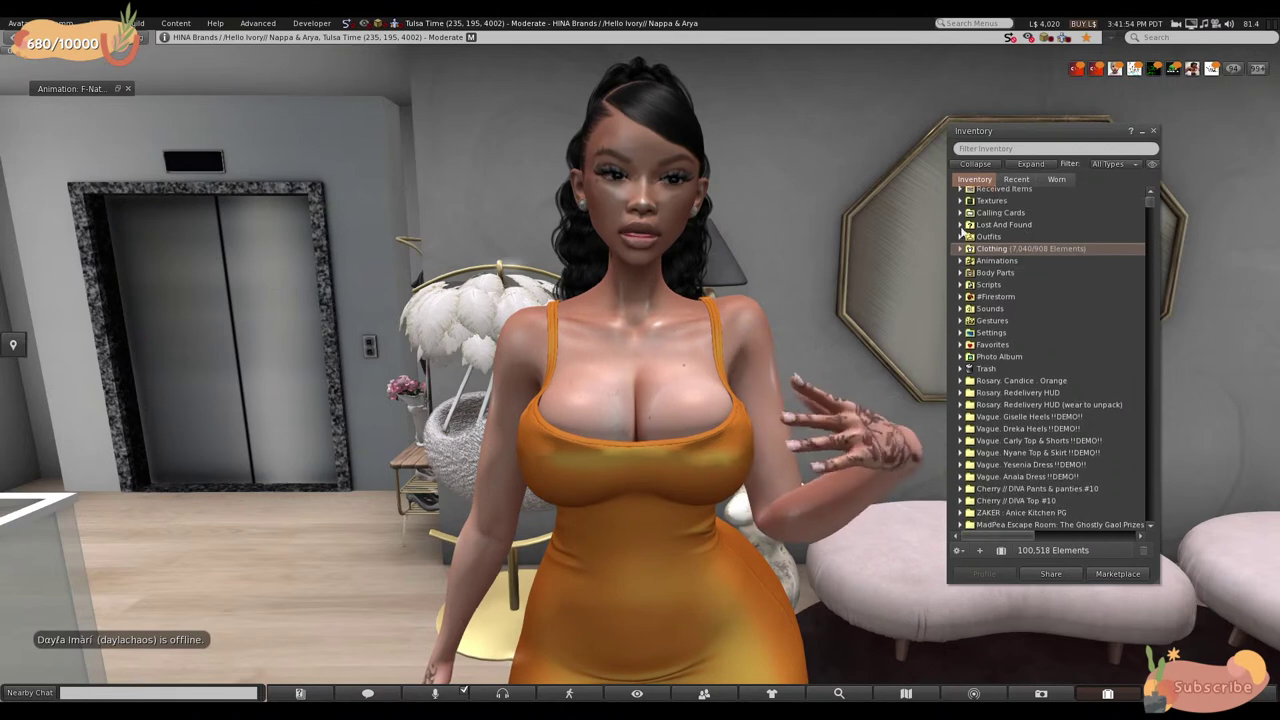
scroll(1005, 256, down, 10)
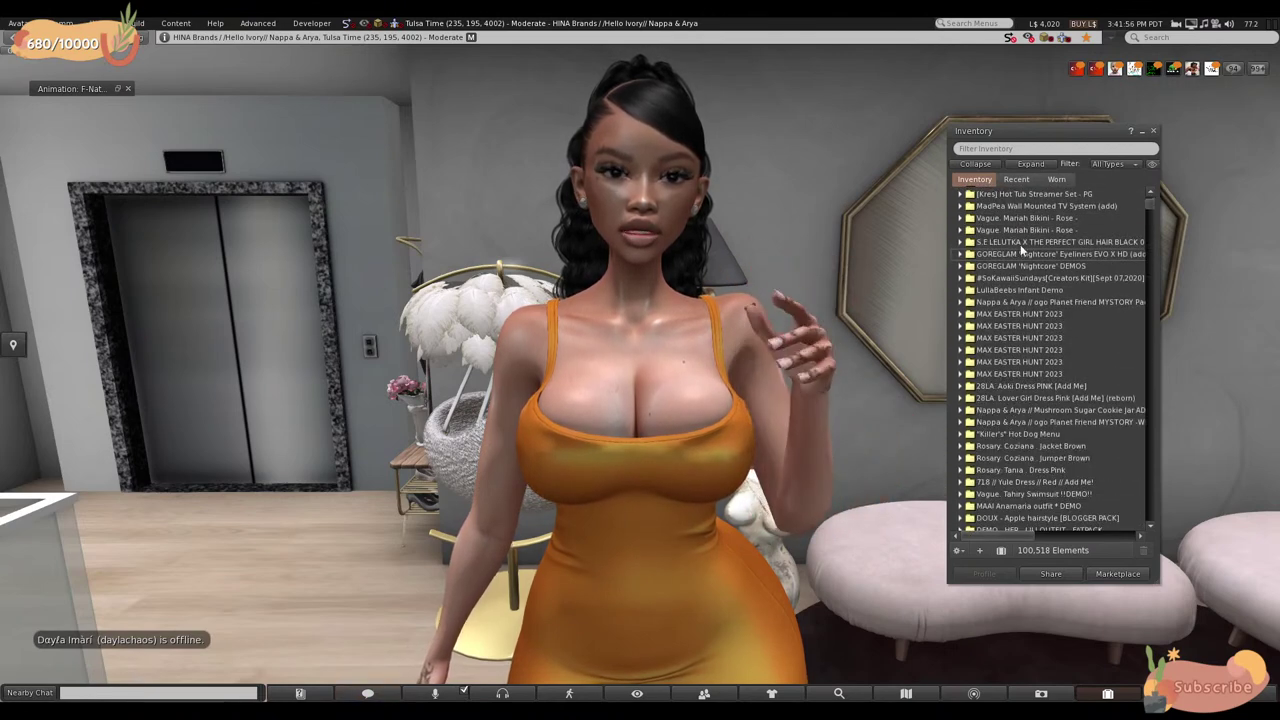
click(1015, 181)
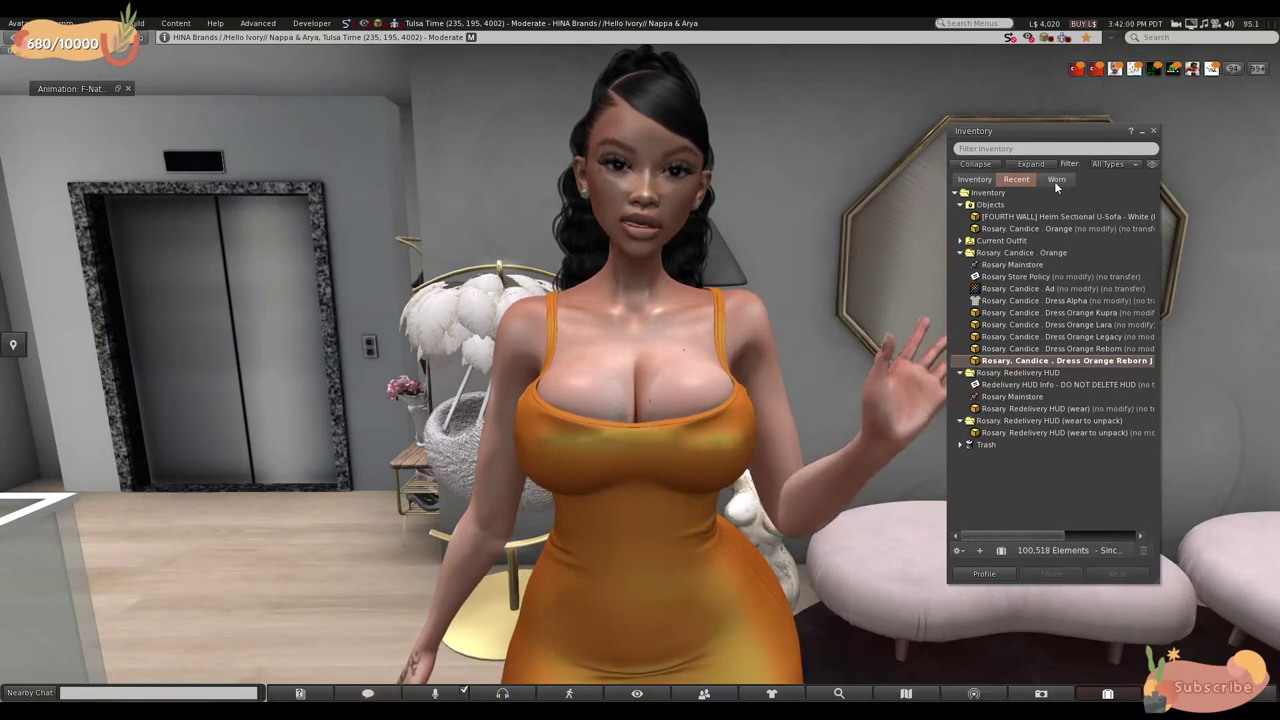
click(1153, 131)
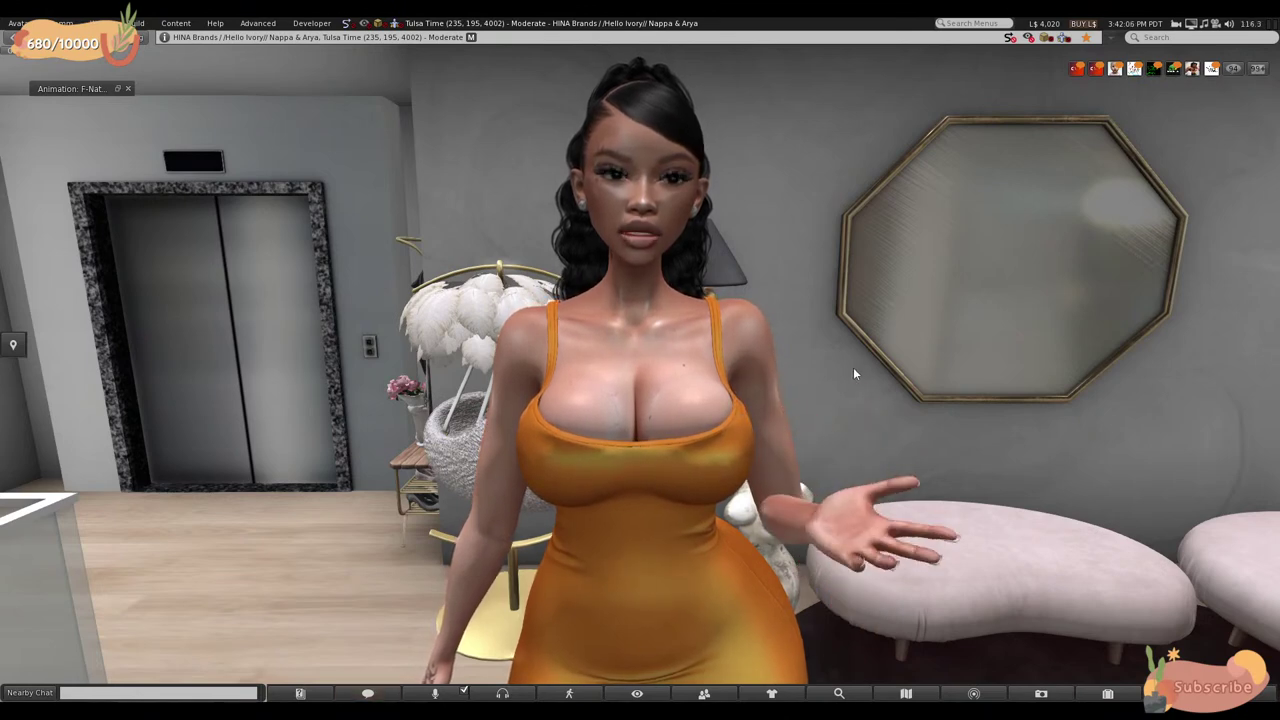
- Open the preferences beside the avatar and show the Interface Windows settings of the User Interface category
key(ctrl+p)
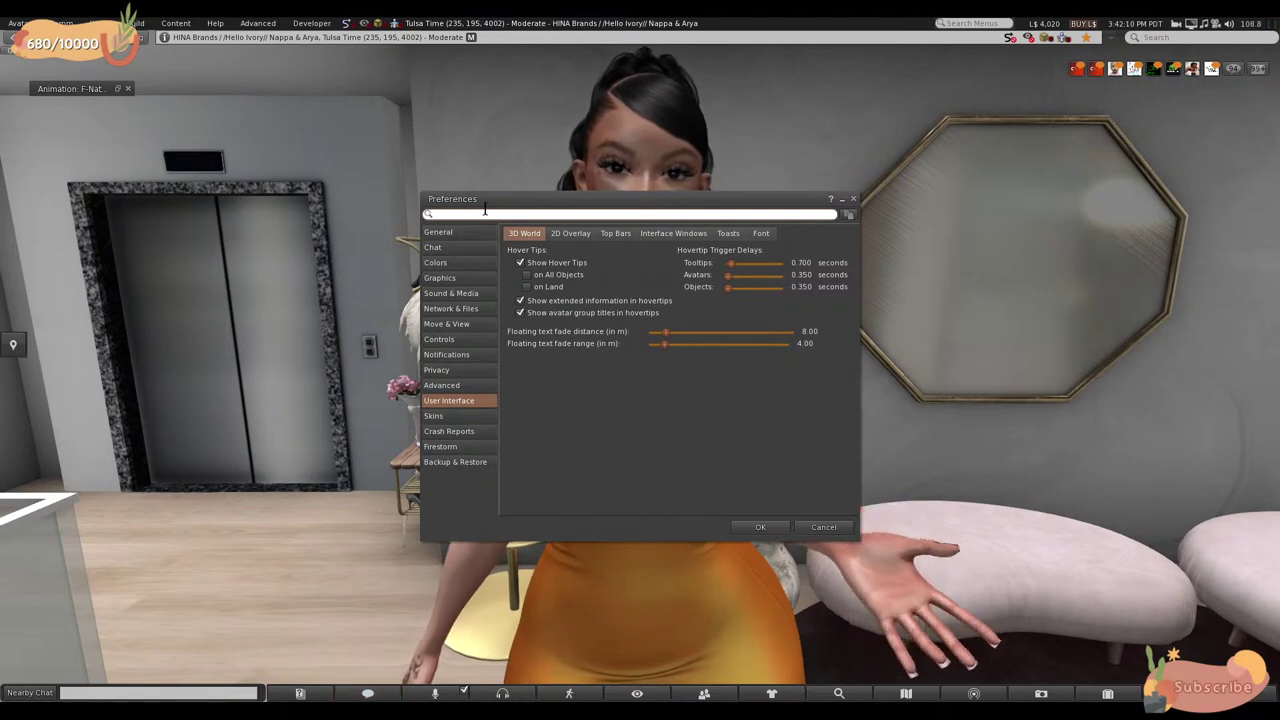
drag(502, 207, 576, 193)
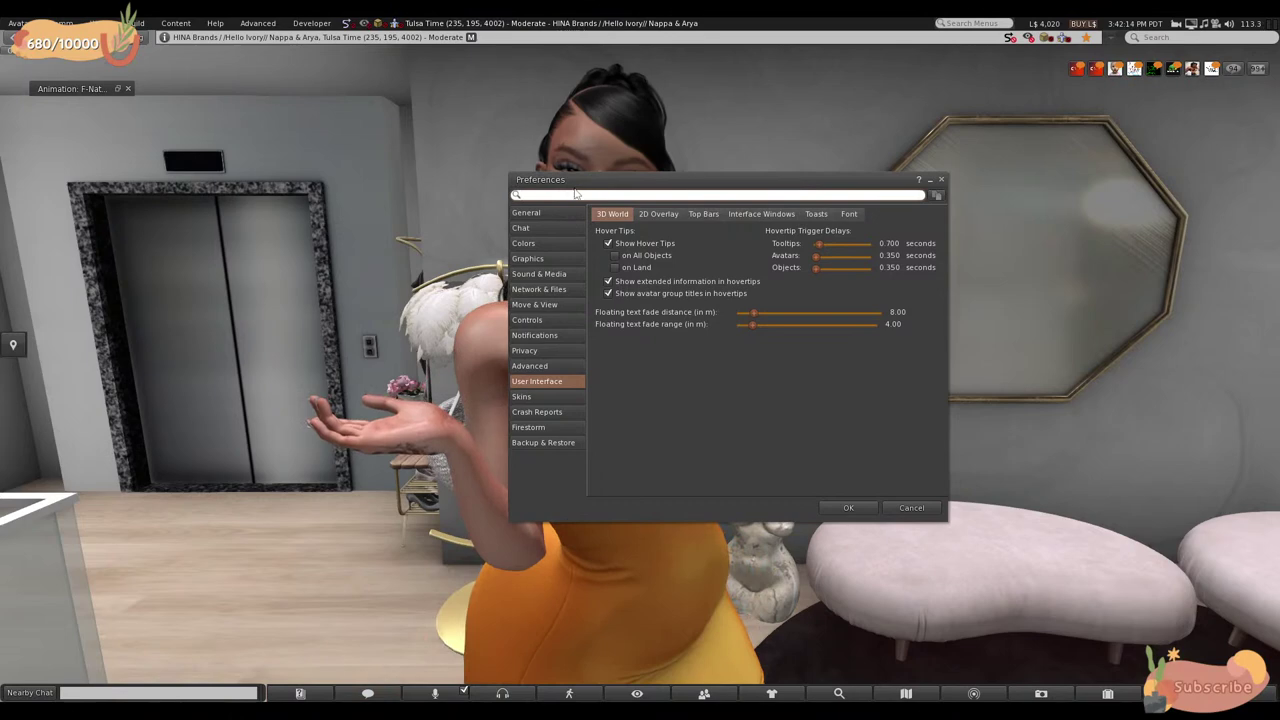
drag(576, 193, 688, 241)
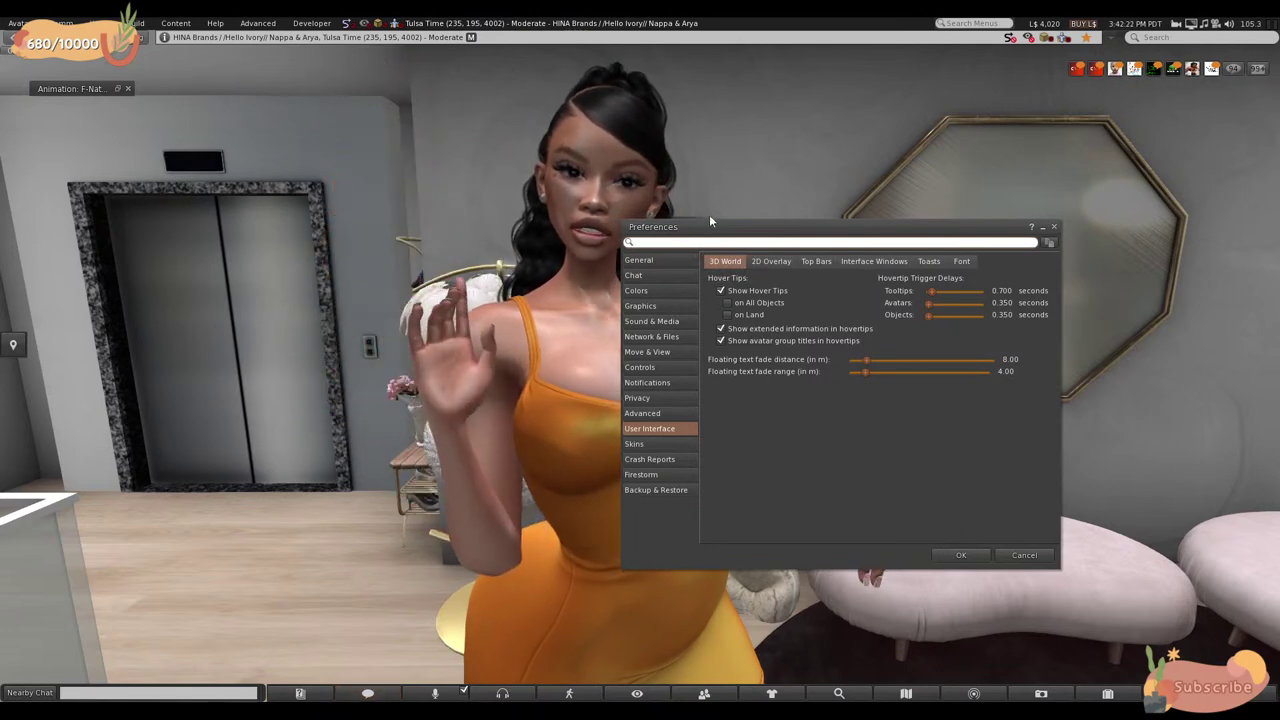
drag(663, 227, 679, 206)
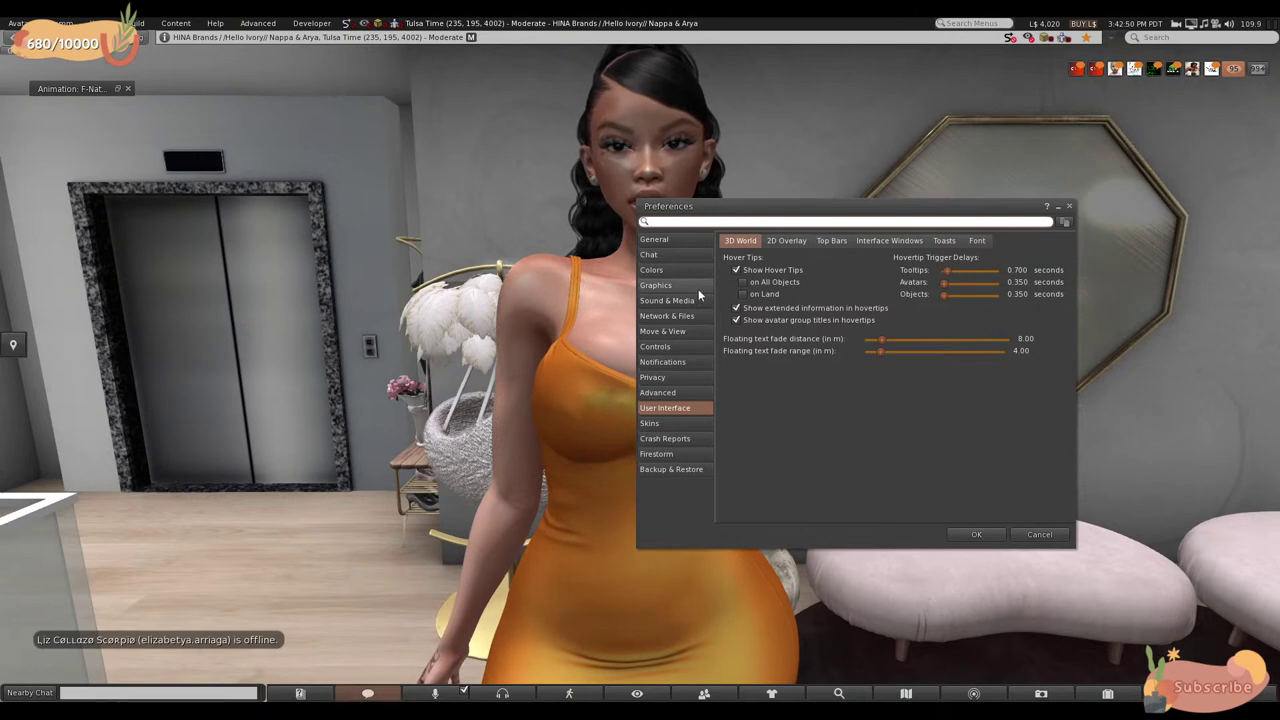
drag(732, 208, 844, 237)
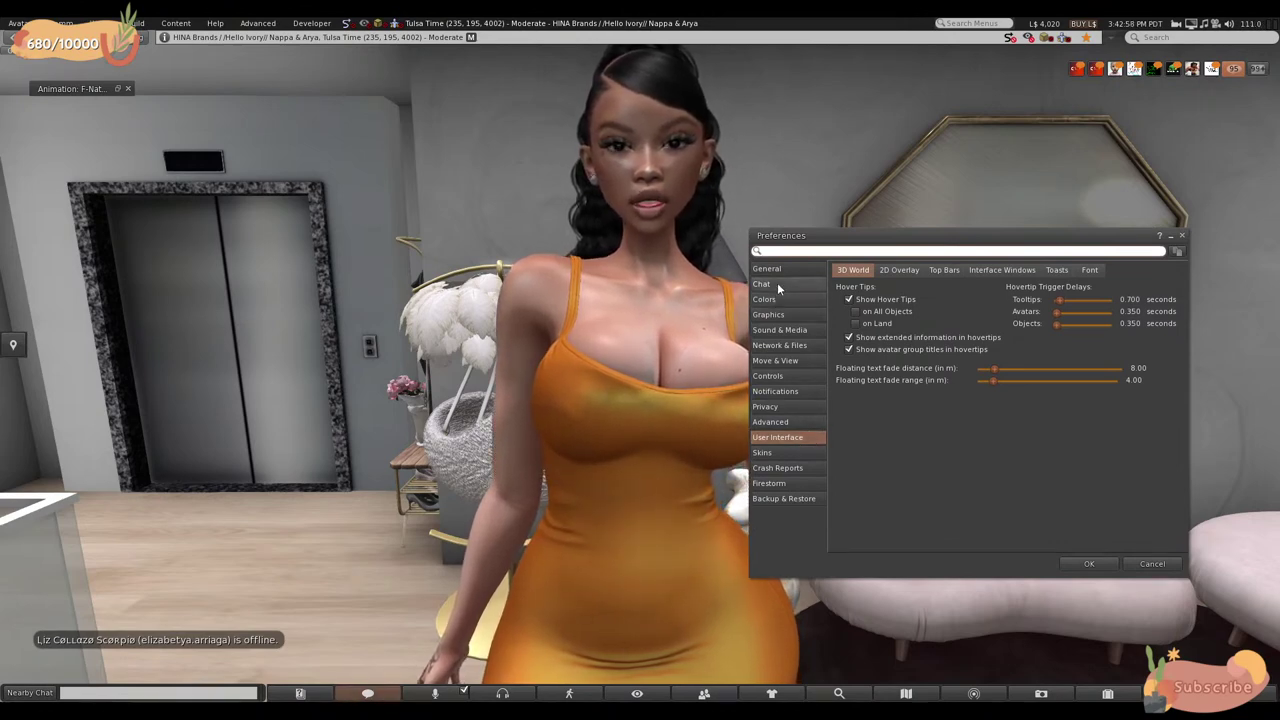
click(803, 437)
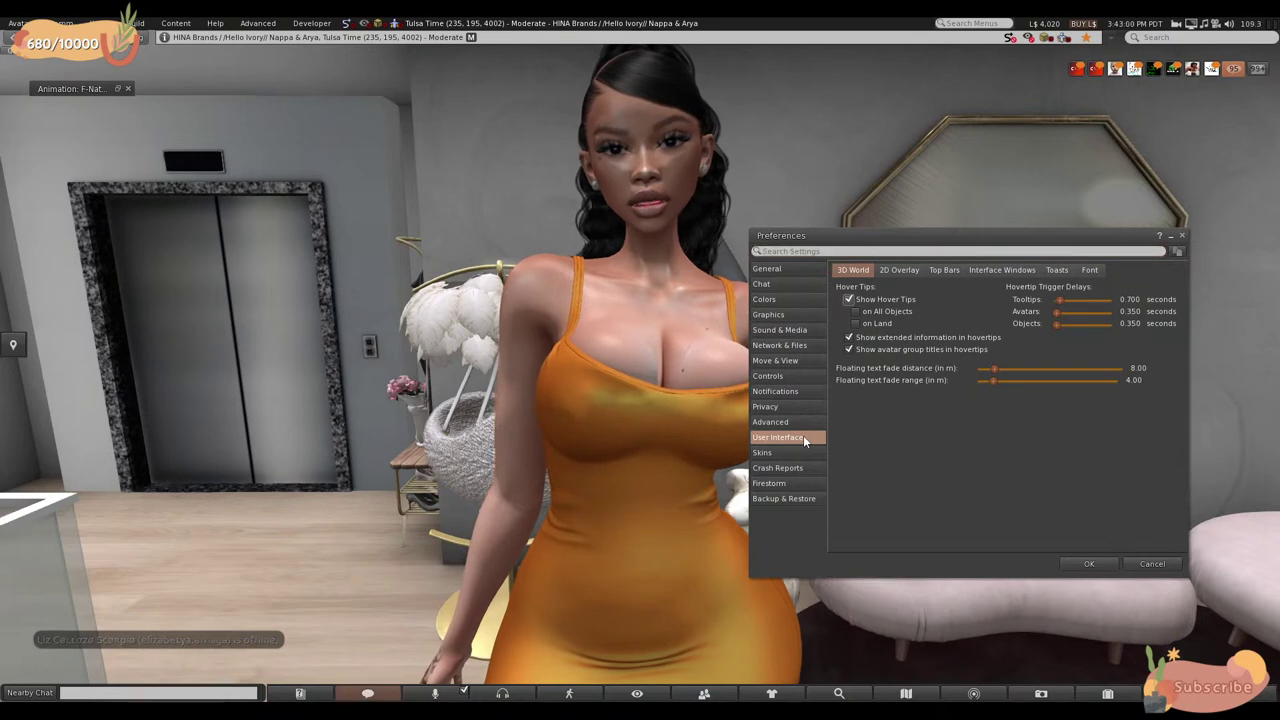
click(1016, 273)
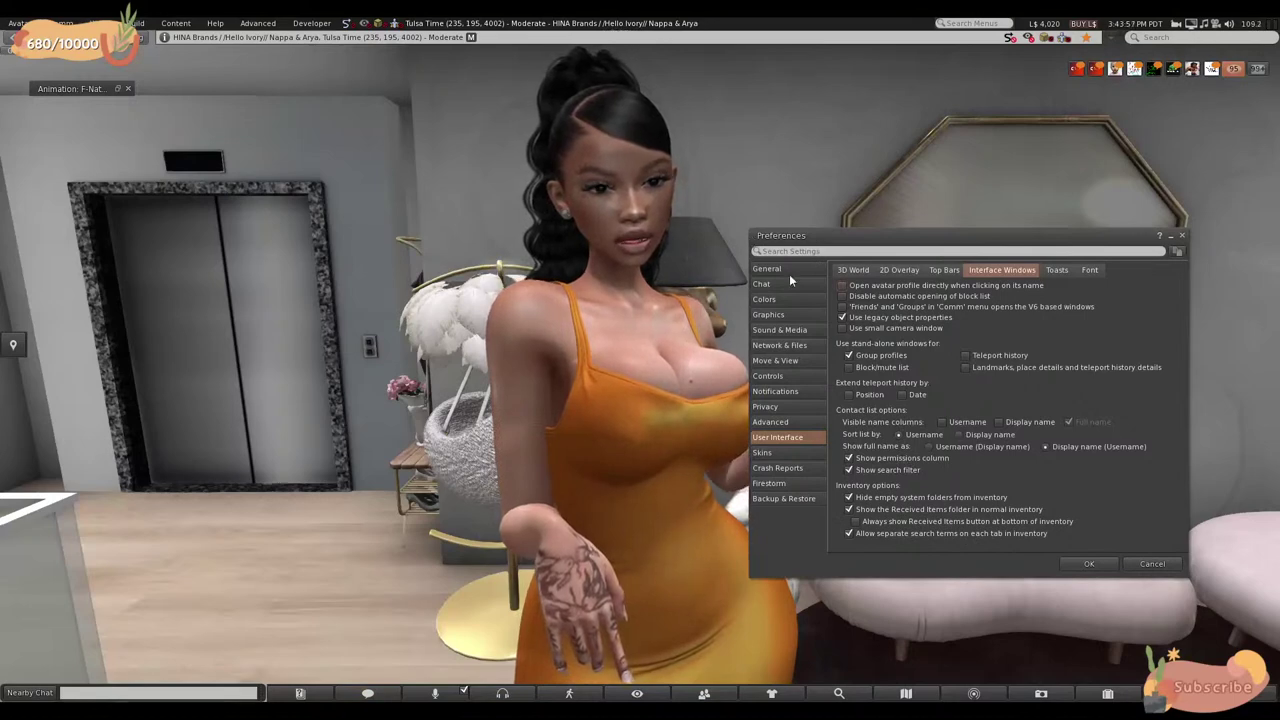
- Disable separate search terms per inventory tab and the Received Items folder display, and set empty system folders to be hidden
click(848, 496)
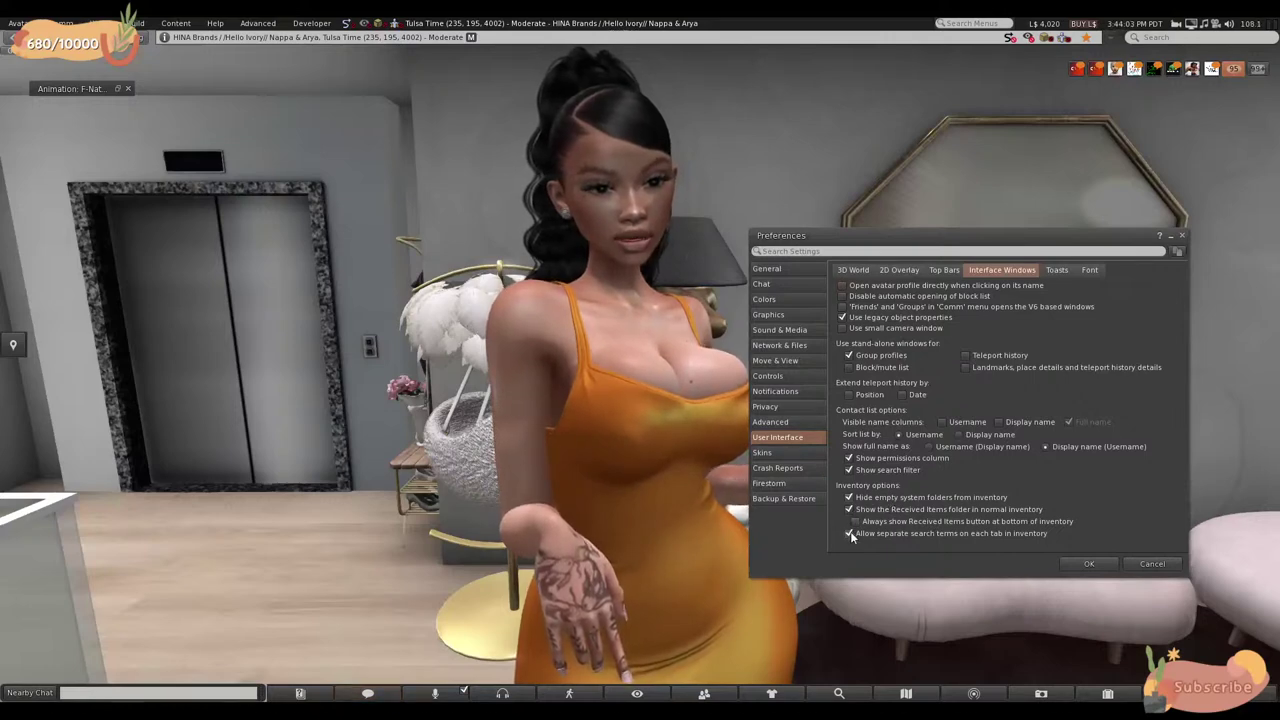
click(849, 533)
click(849, 509)
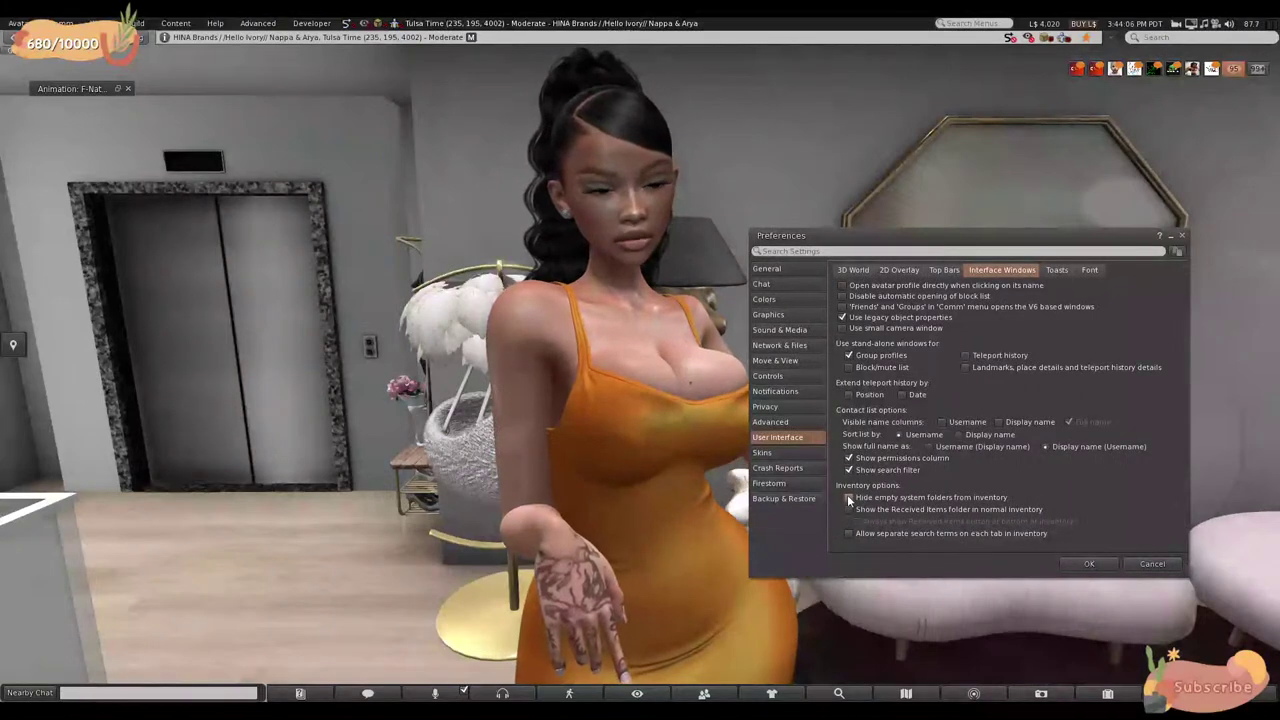
click(849, 497)
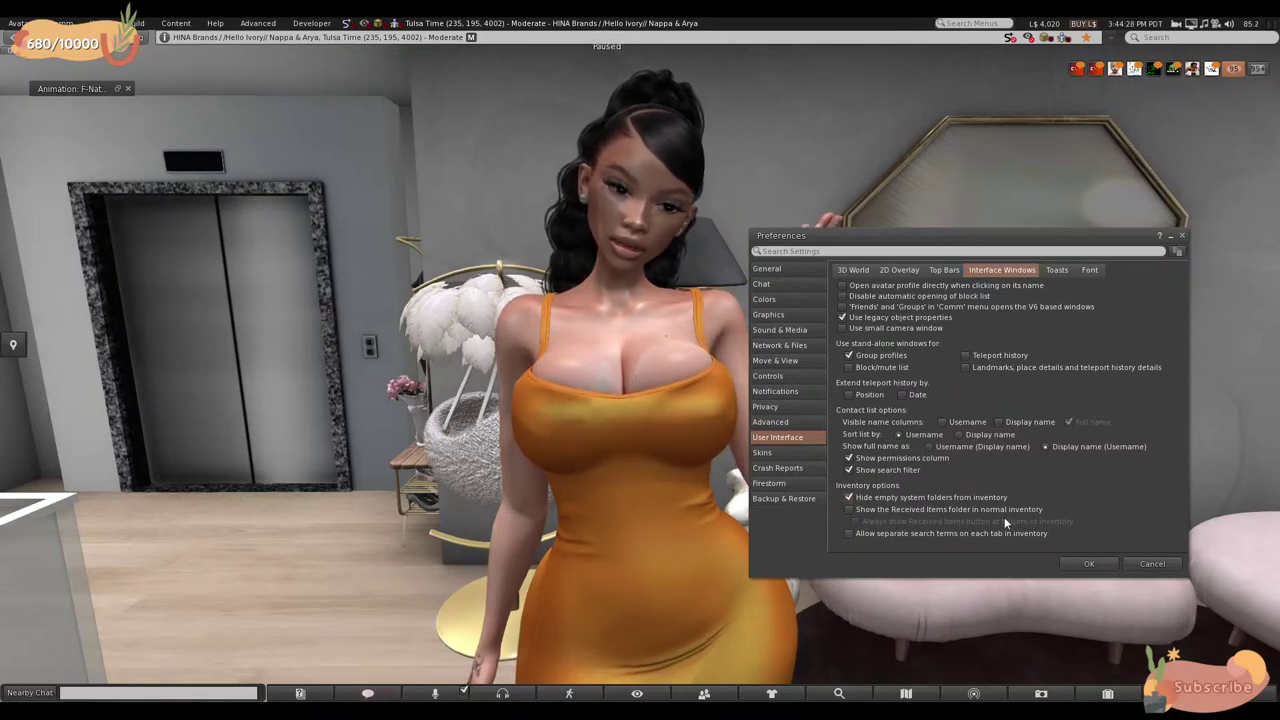
- Enable showing the Received Items folder in the normal inventory and apply the preferences
mouse_move(1006, 522)
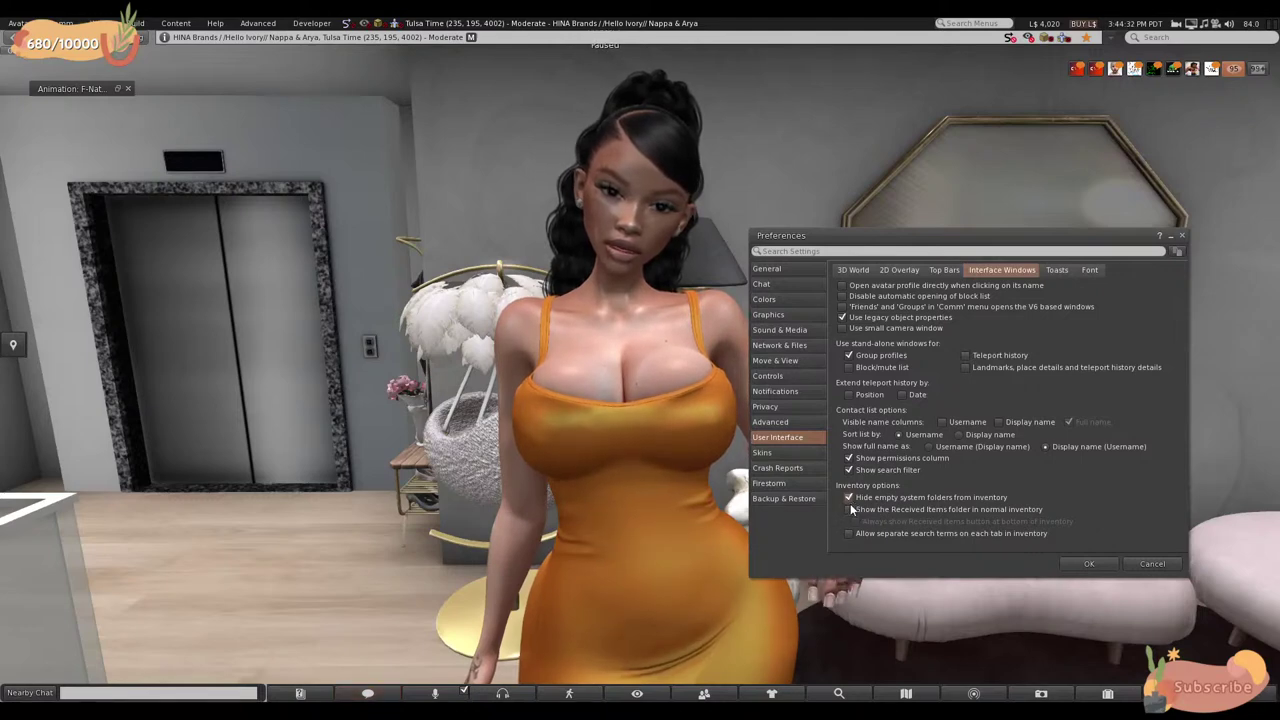
mouse_move(847, 509)
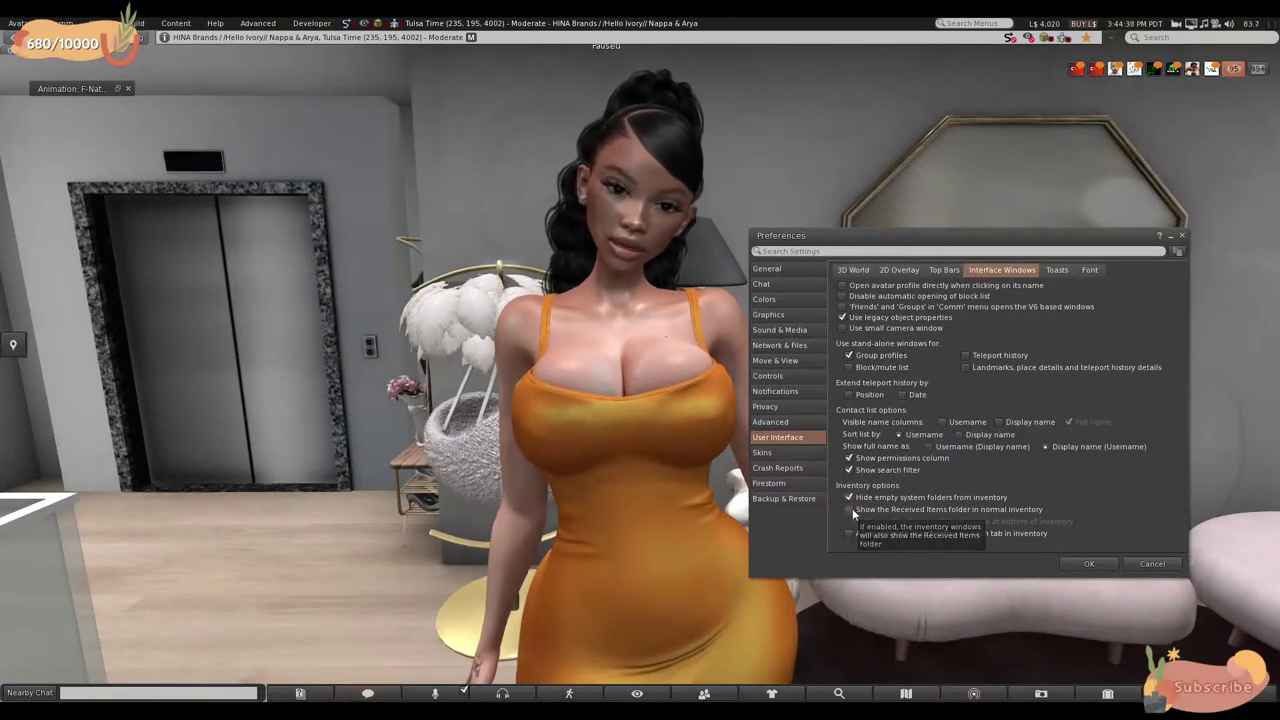
click(849, 509)
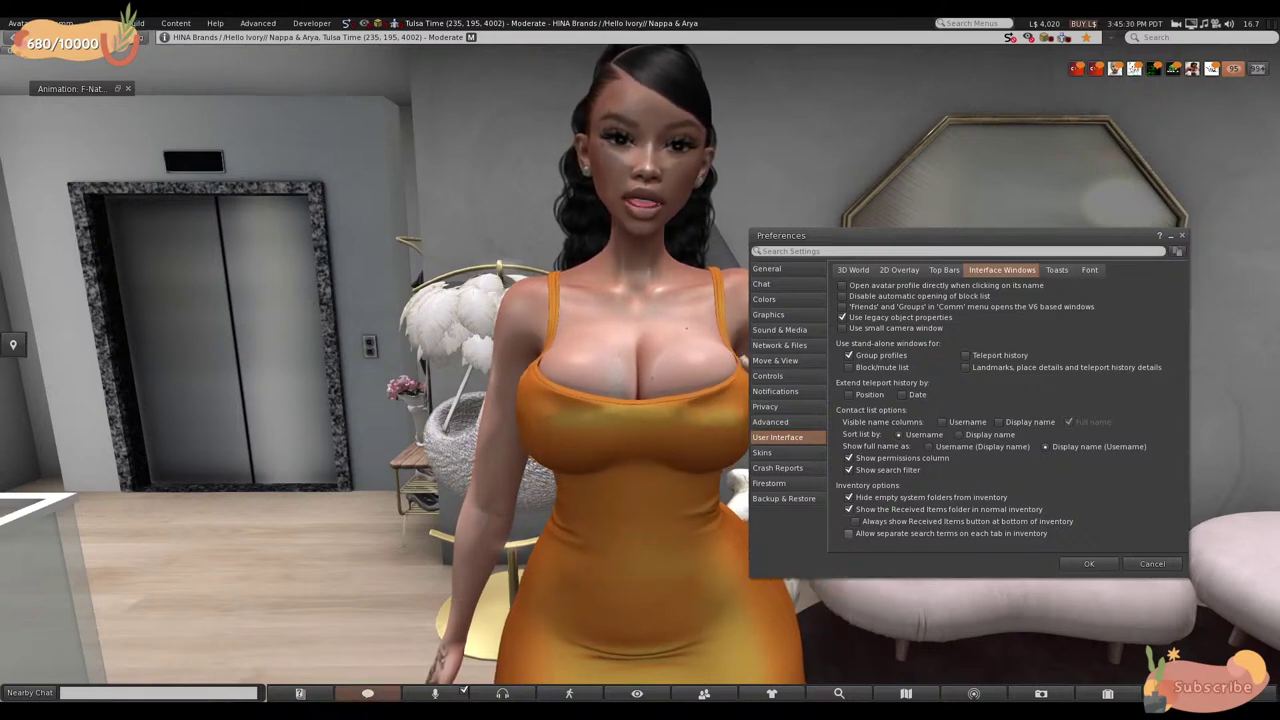
click(1077, 565)
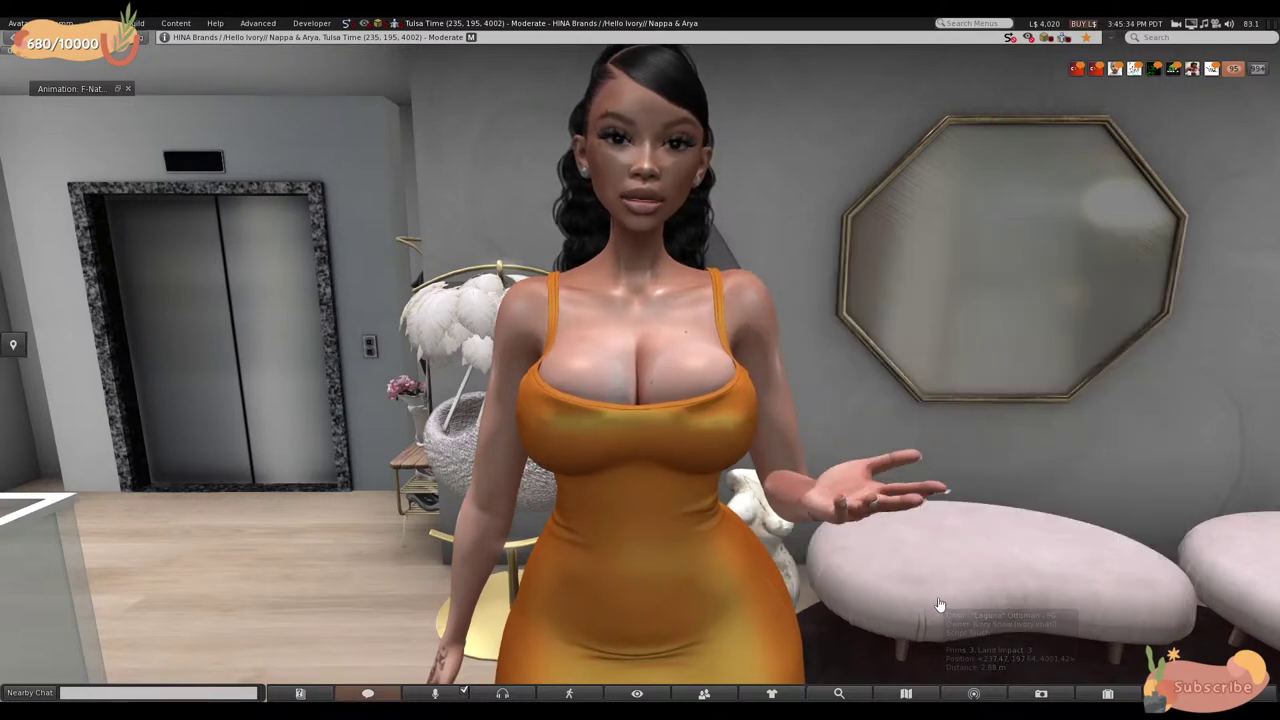
- Reopen the inventory and filter its full item list for "hair"
key(ctrl+i)
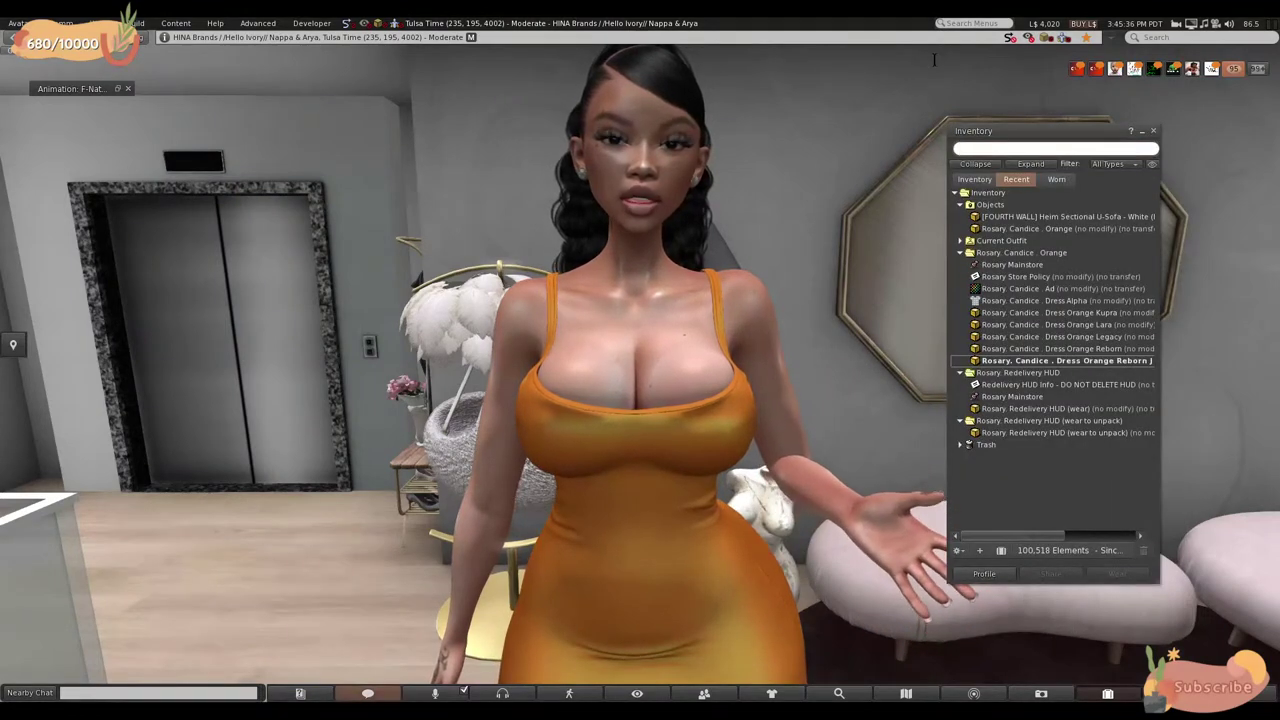
click(976, 180)
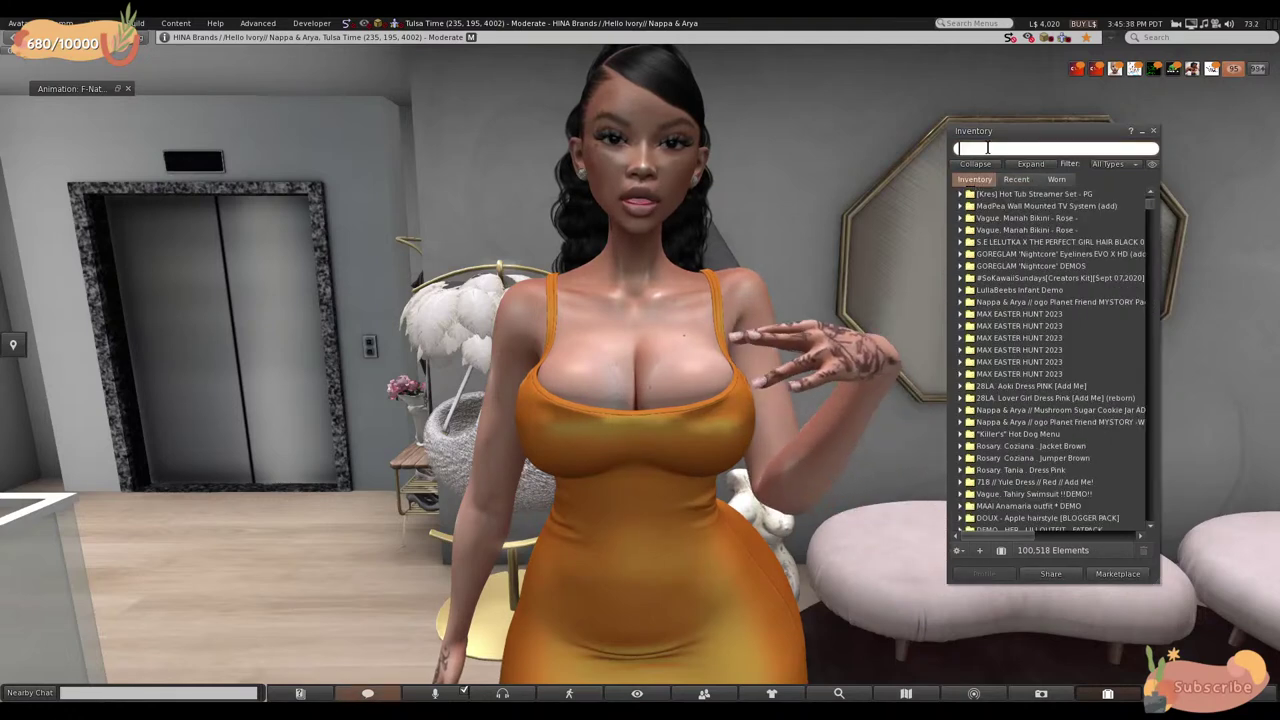
click(987, 148)
text(hair)
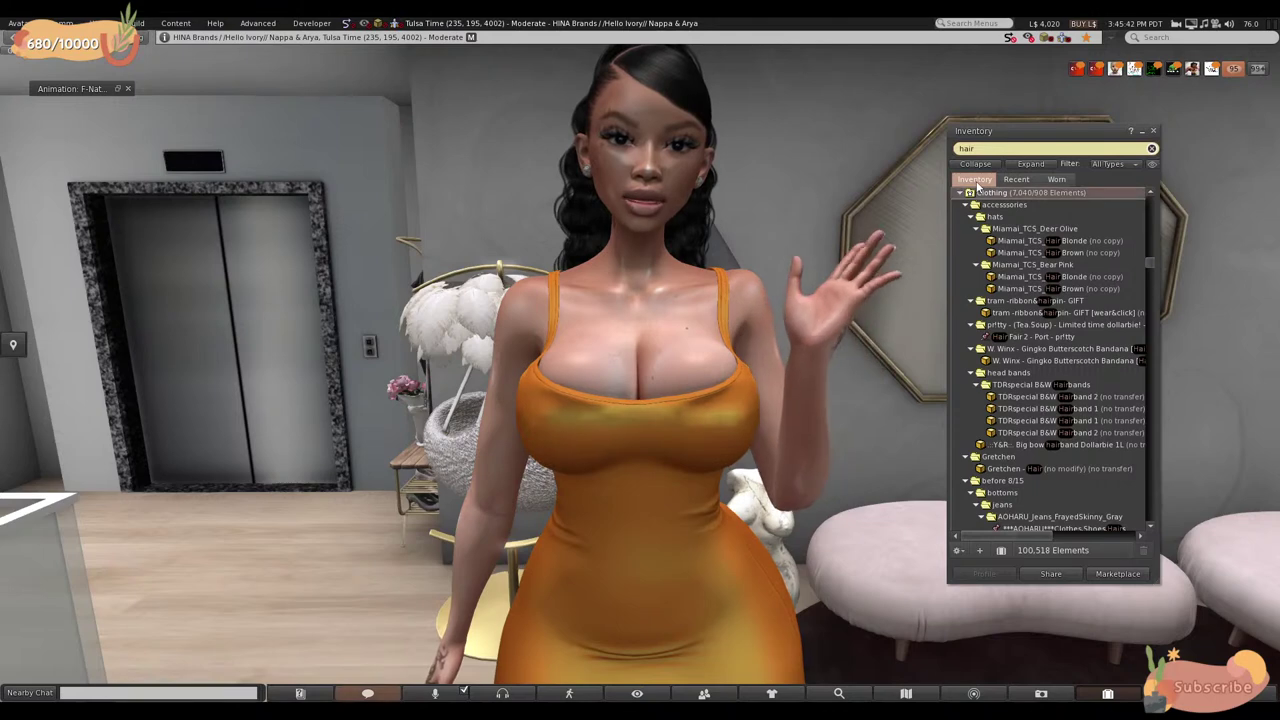
- Check whether the search term carries over to the recent and worn item lists, and return to the full list
click(1012, 179)
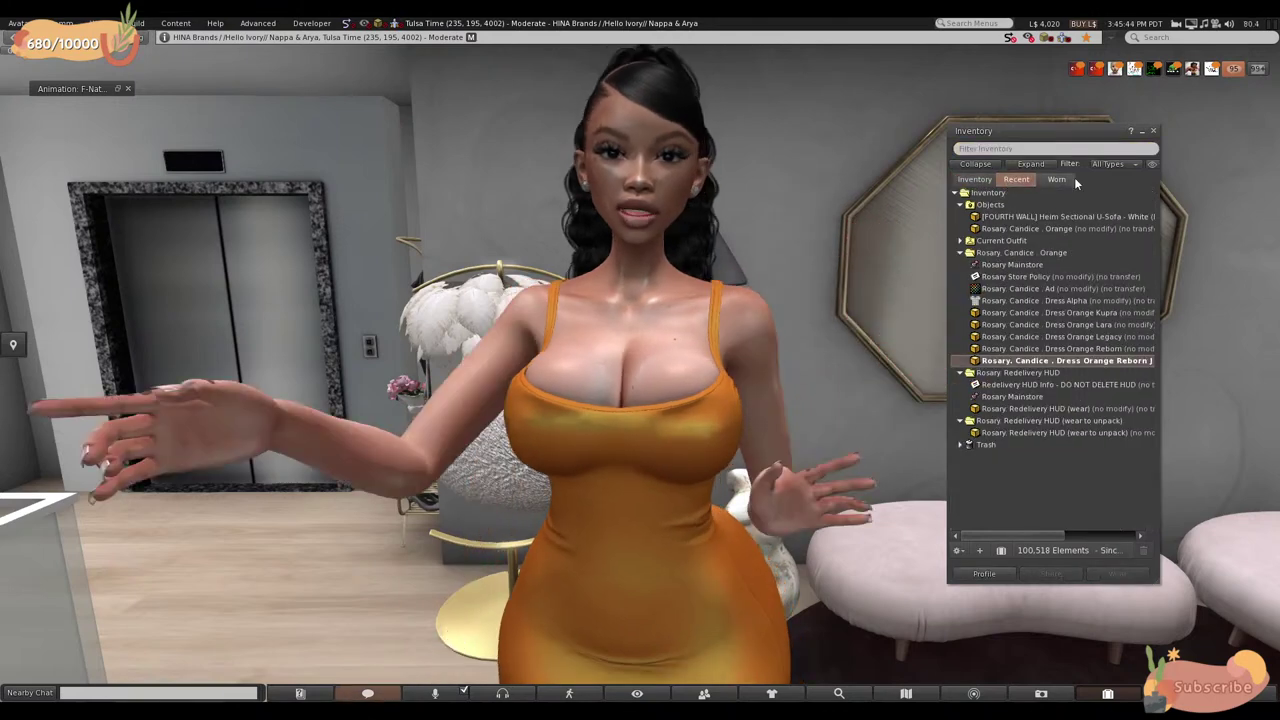
click(1058, 179)
click(1012, 179)
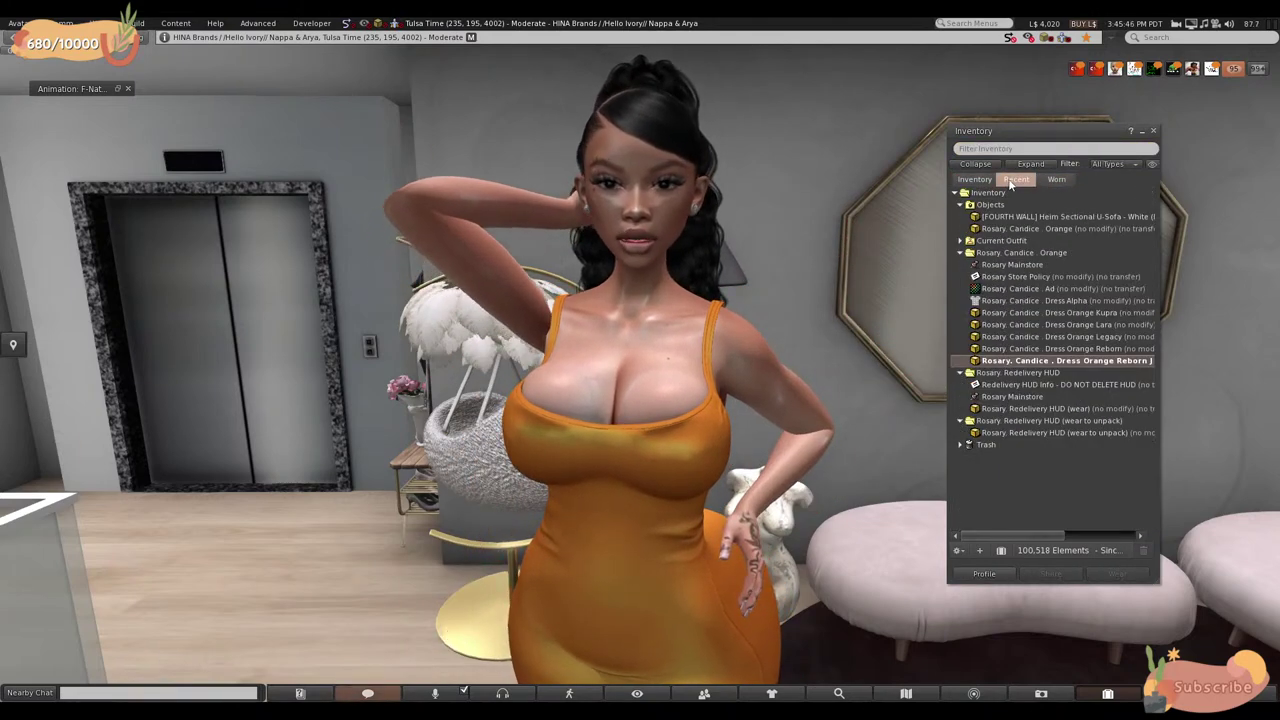
click(1052, 179)
click(975, 179)
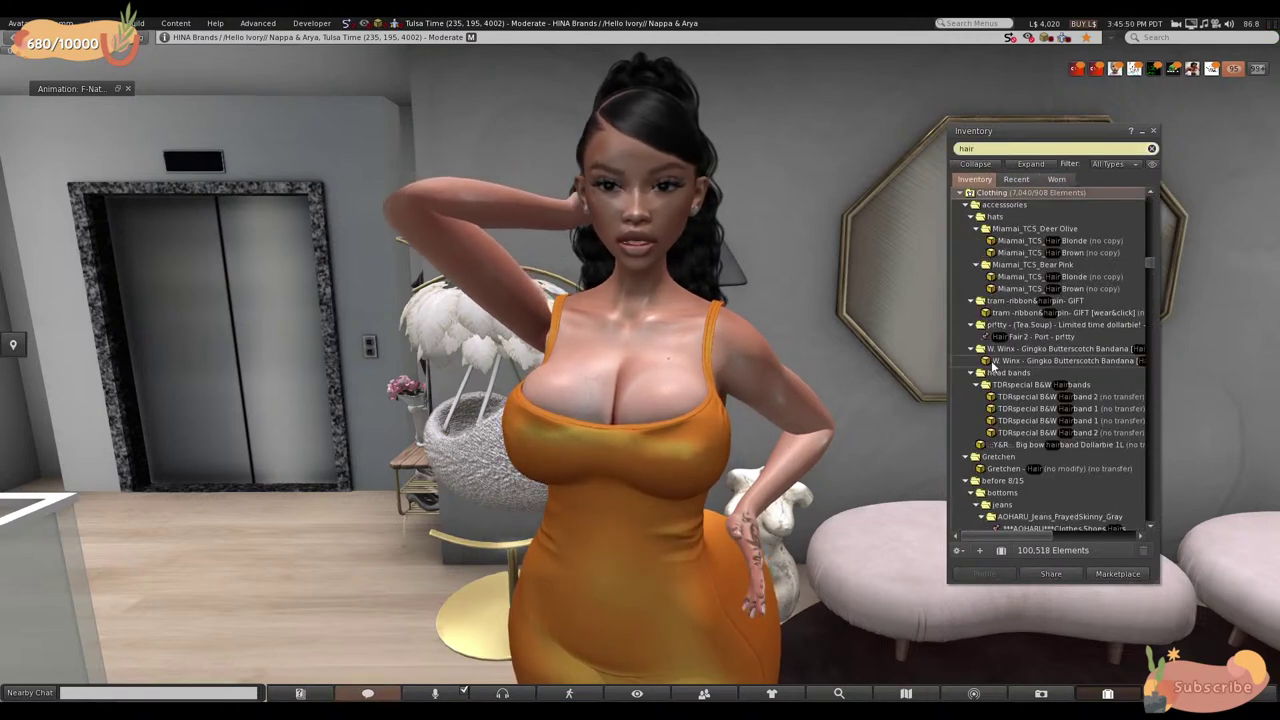
- Filter the recent items list for "sofa" and compare it with the full inventory list
click(1018, 180)
click(1026, 150)
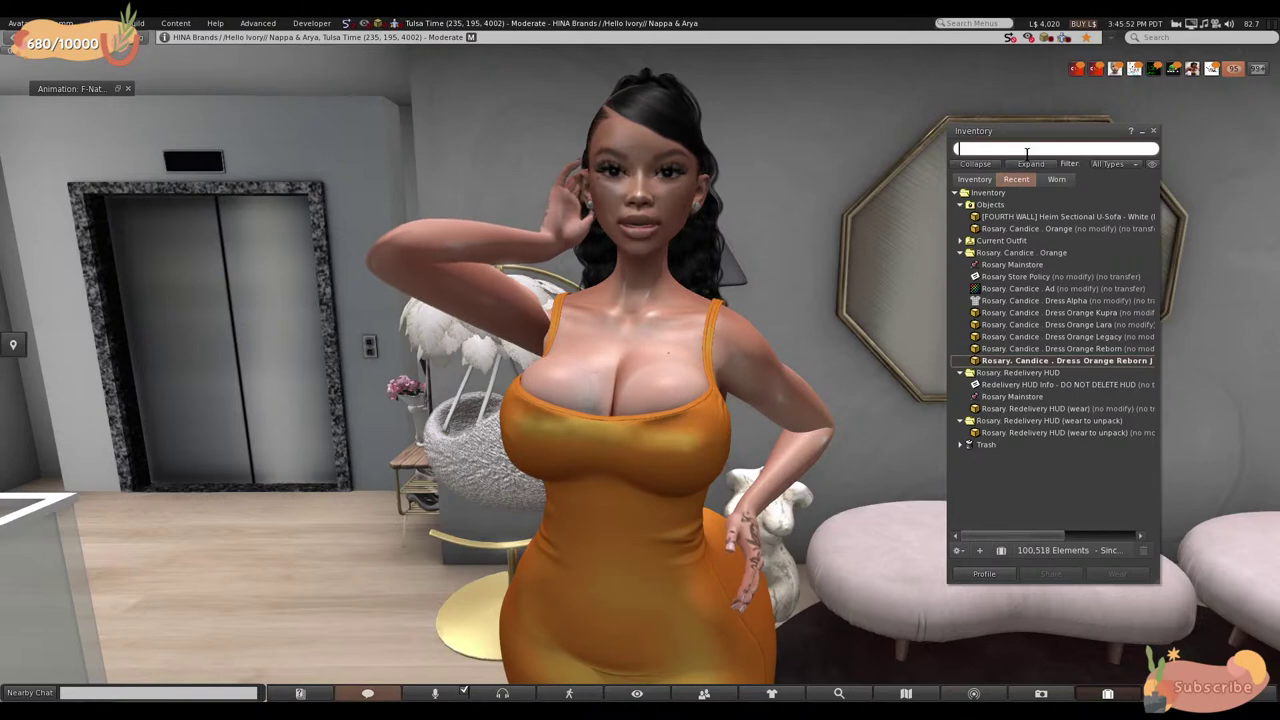
text(sofa)
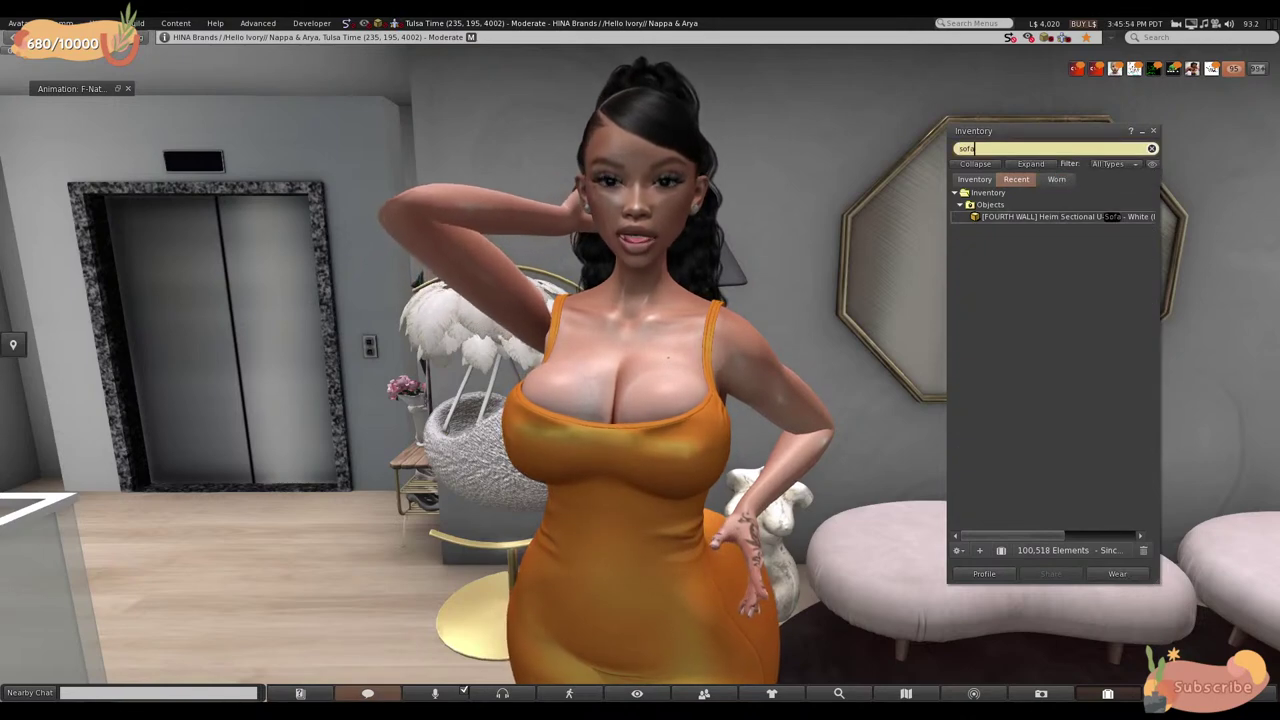
click(975, 179)
click(1016, 179)
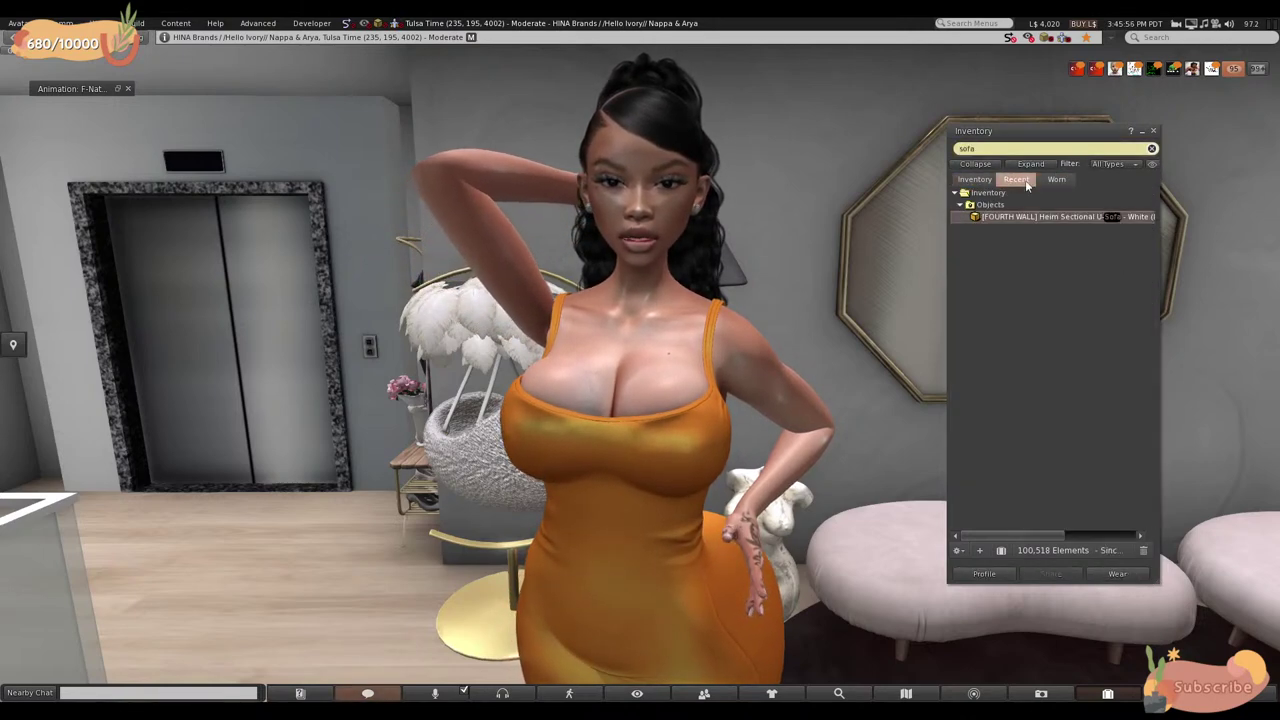
- Filter the worn items list for "heel" and check whether each inventory list keeps its own search term
click(1057, 179)
click(1050, 148)
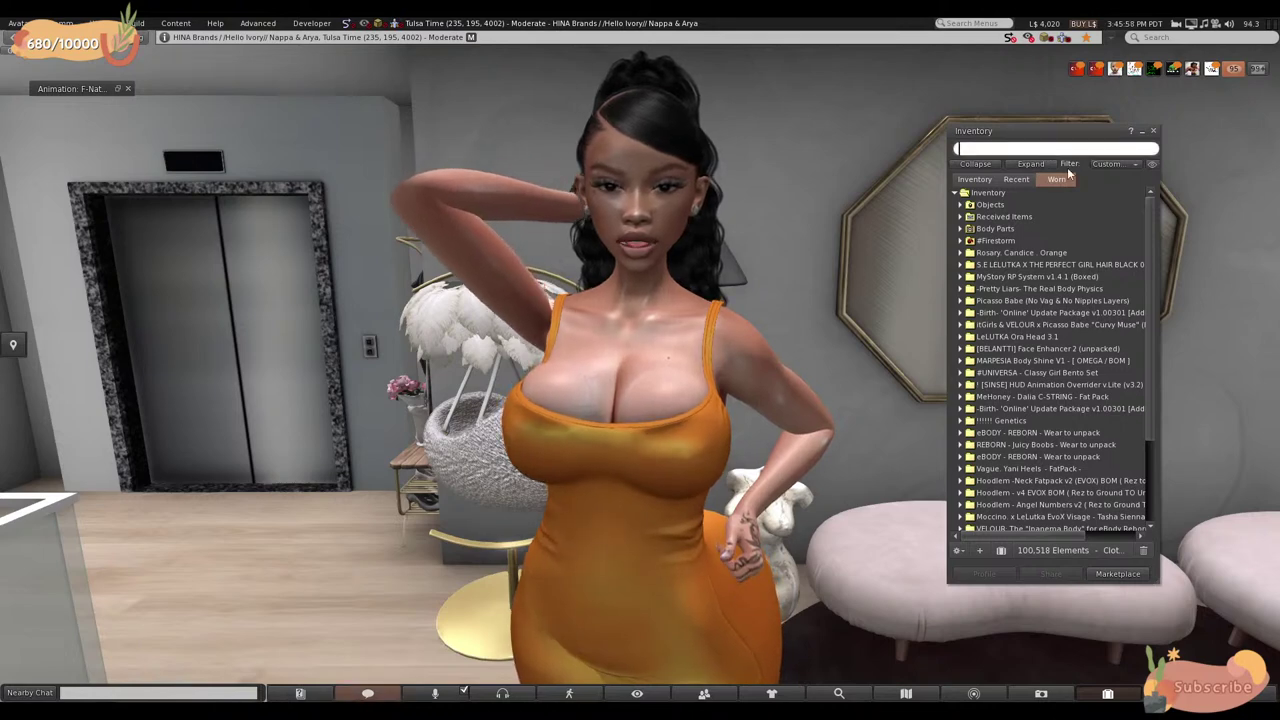
text(heel)
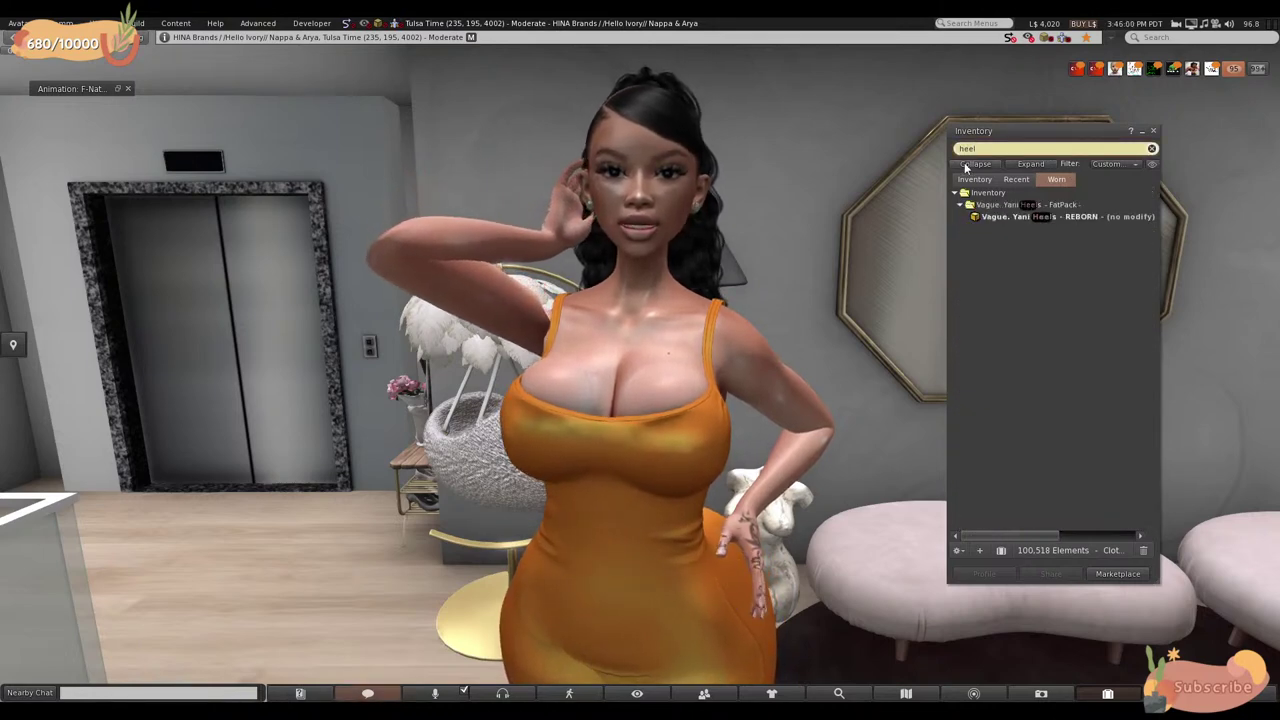
click(975, 180)
click(1016, 179)
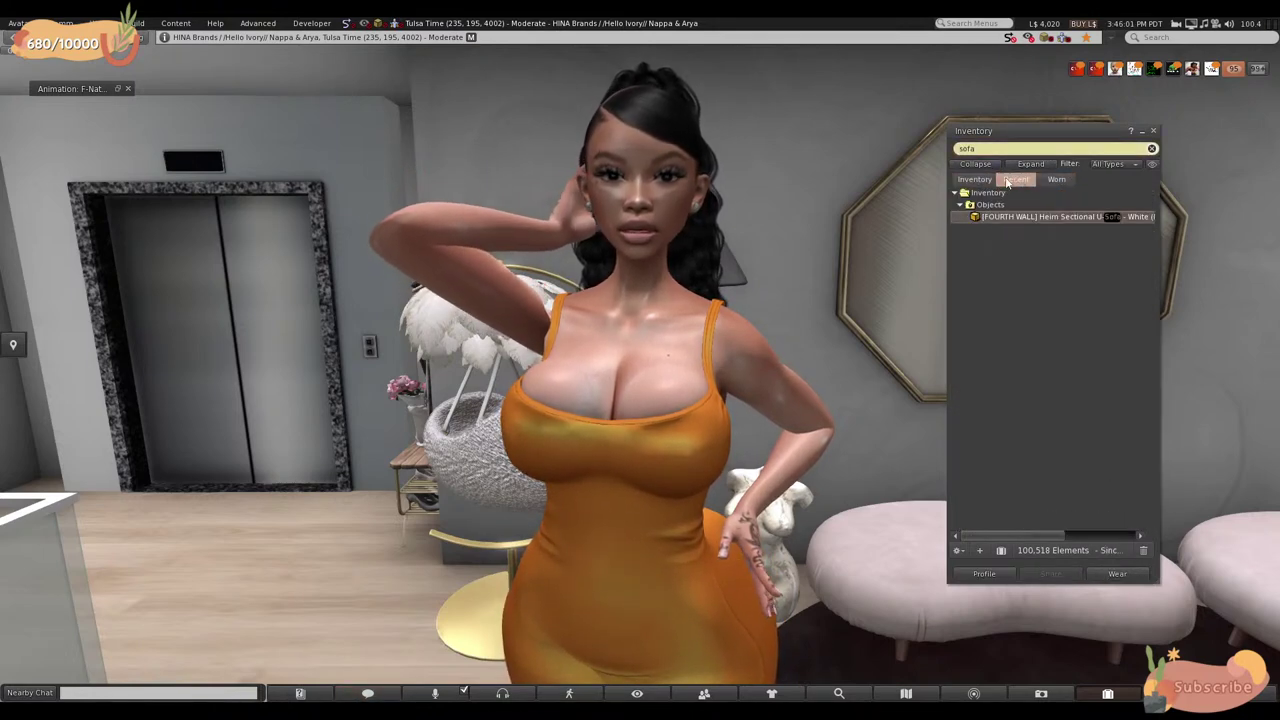
click(1059, 180)
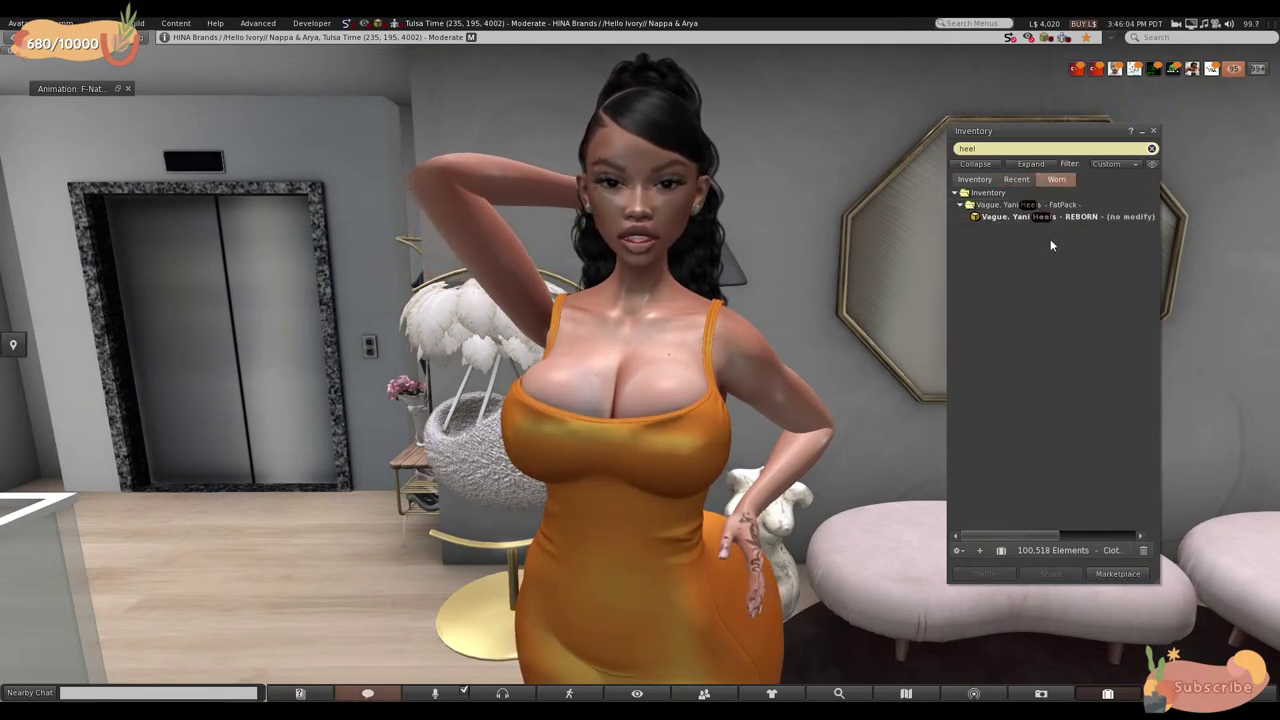
- Go back through the recent and full item lists to compare their separate search terms
scroll(783, 268, down, 3)
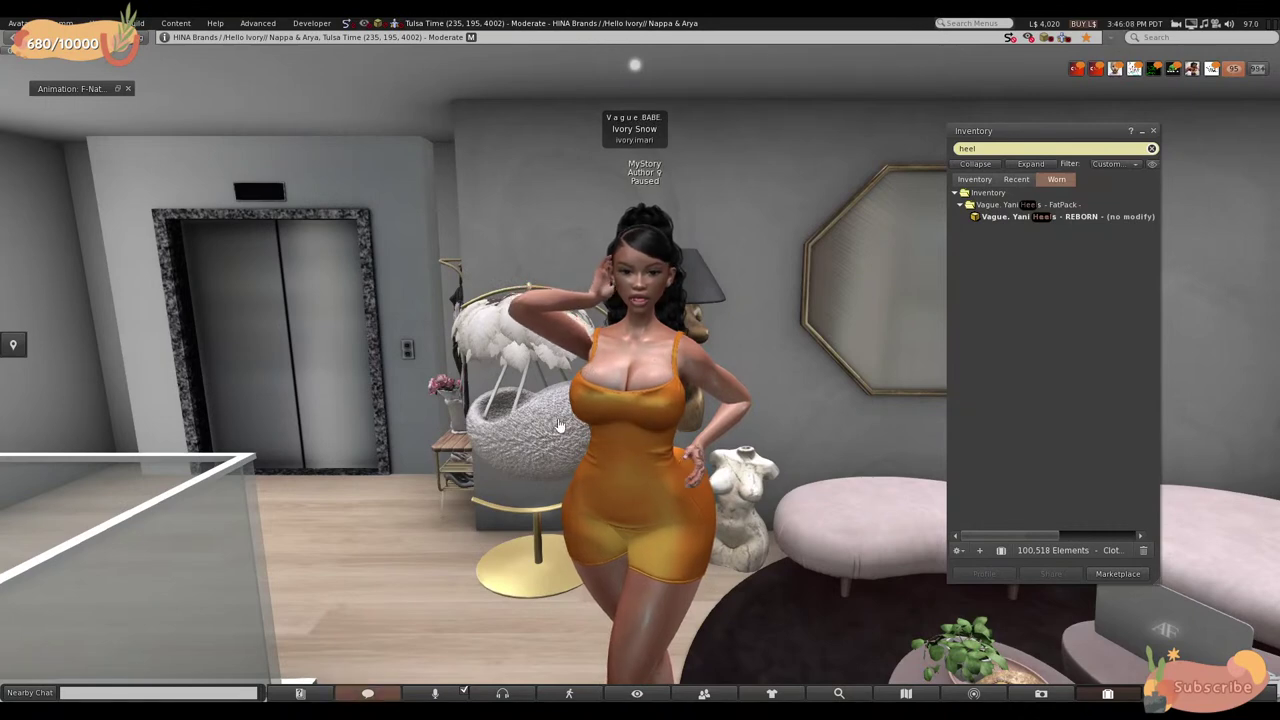
scroll(713, 342, up, 2)
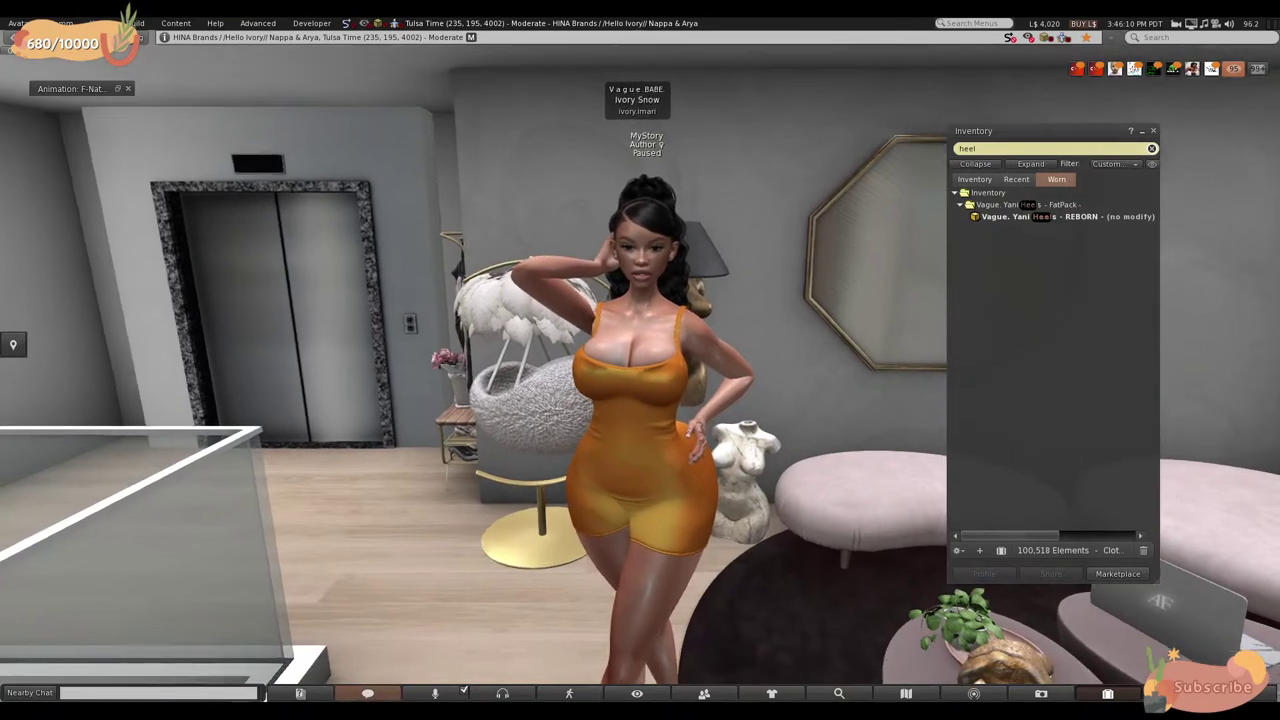
click(1016, 179)
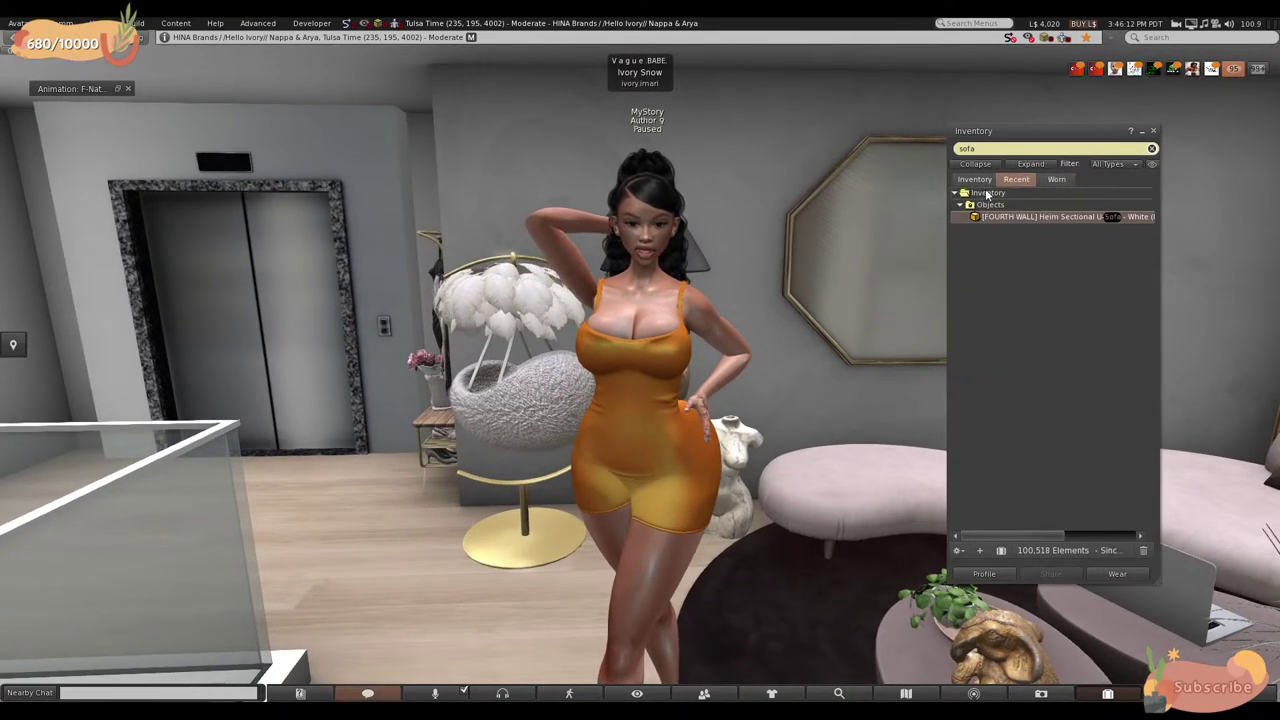
click(974, 179)
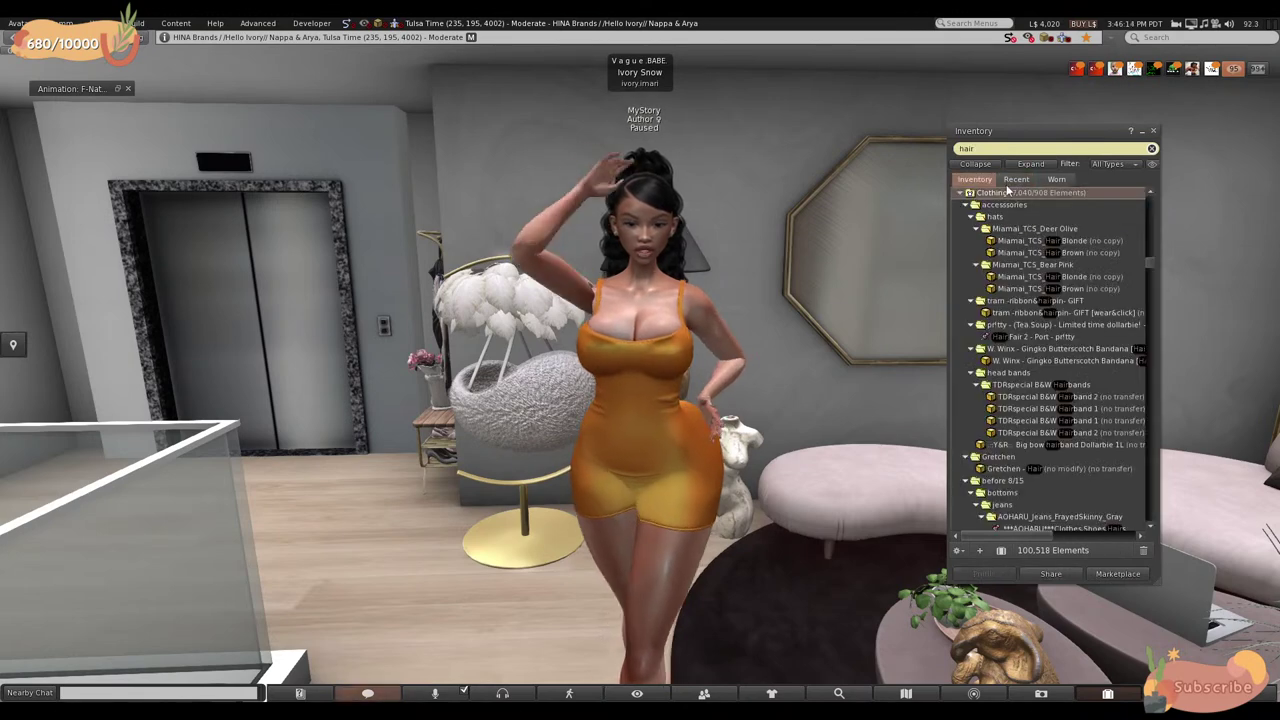
click(1015, 179)
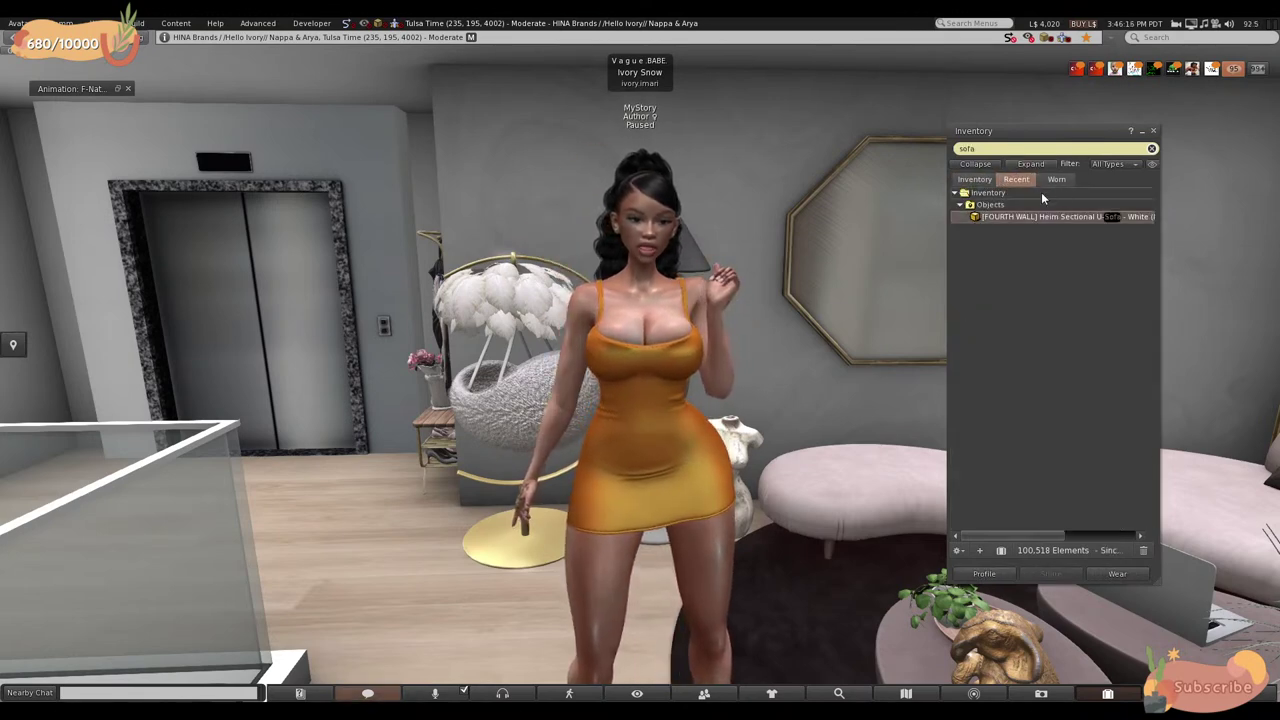
- Clear the search term from the recent items list and enlarge the inventory window slightly
click(1151, 148)
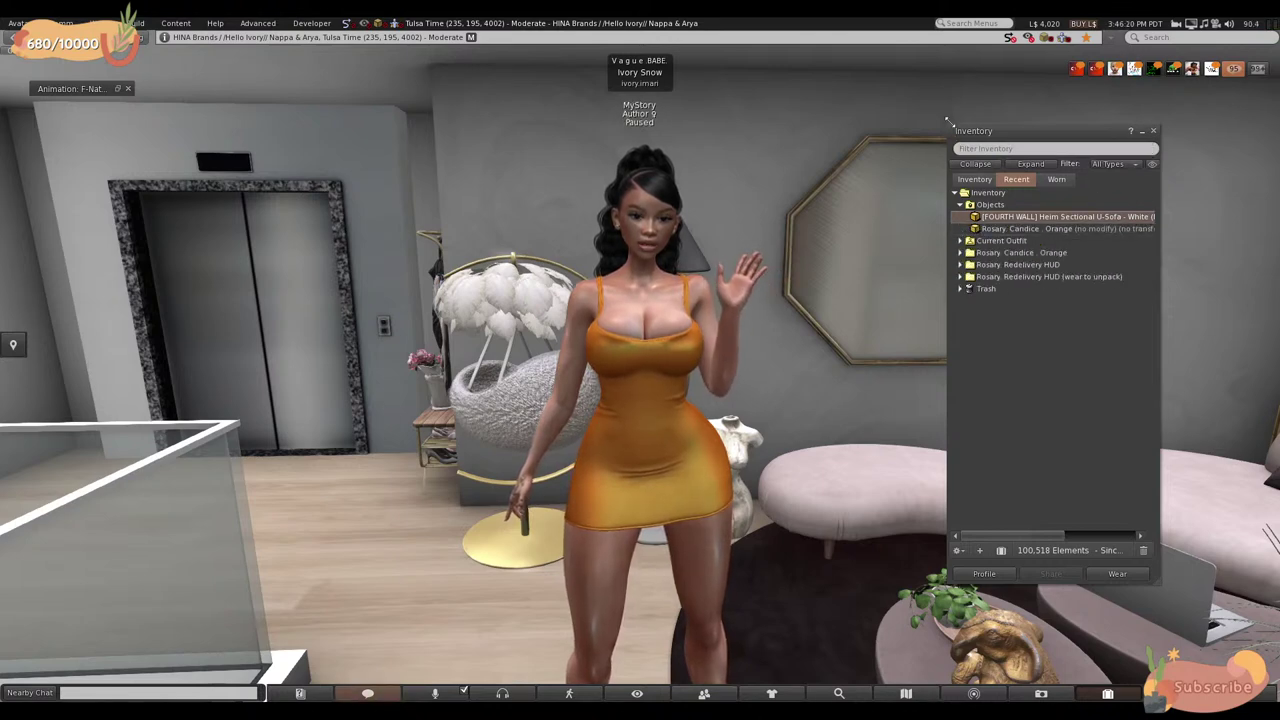
drag(955, 135, 940, 111)
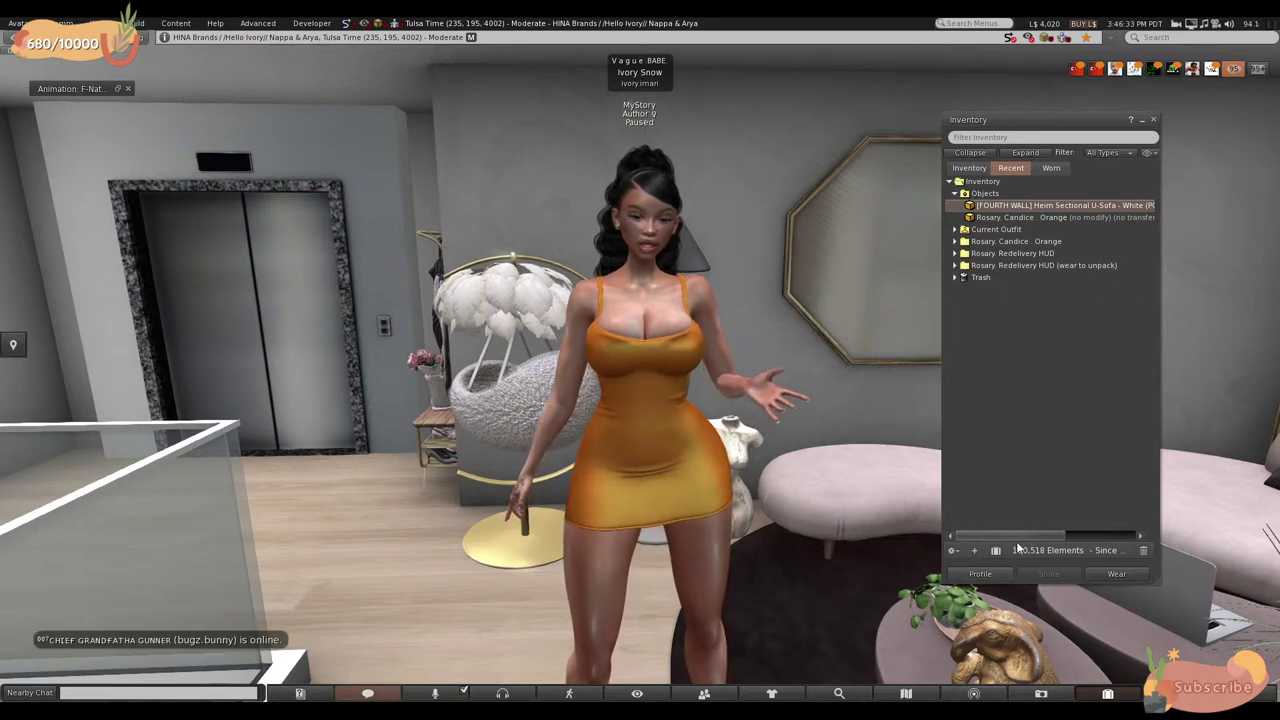
- Show the full item list filtered for "hair", compare it with the recent and worn lists, and return to it
click(967, 169)
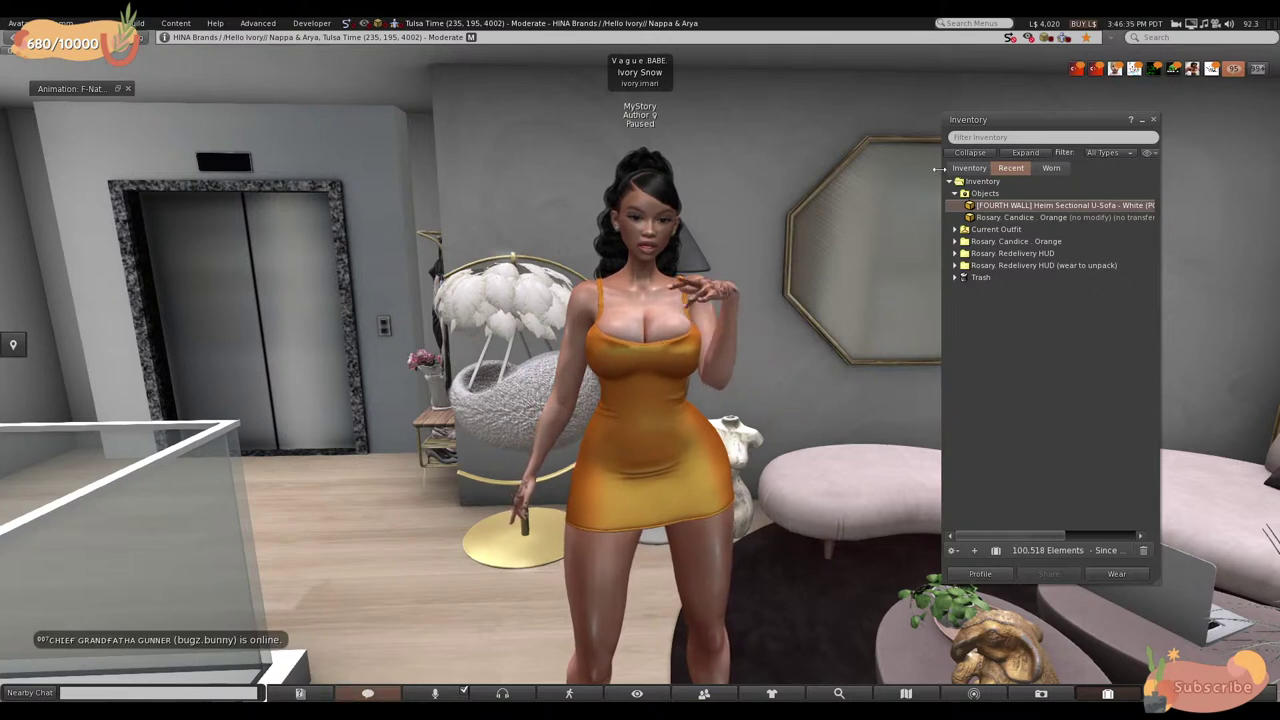
text(hair)
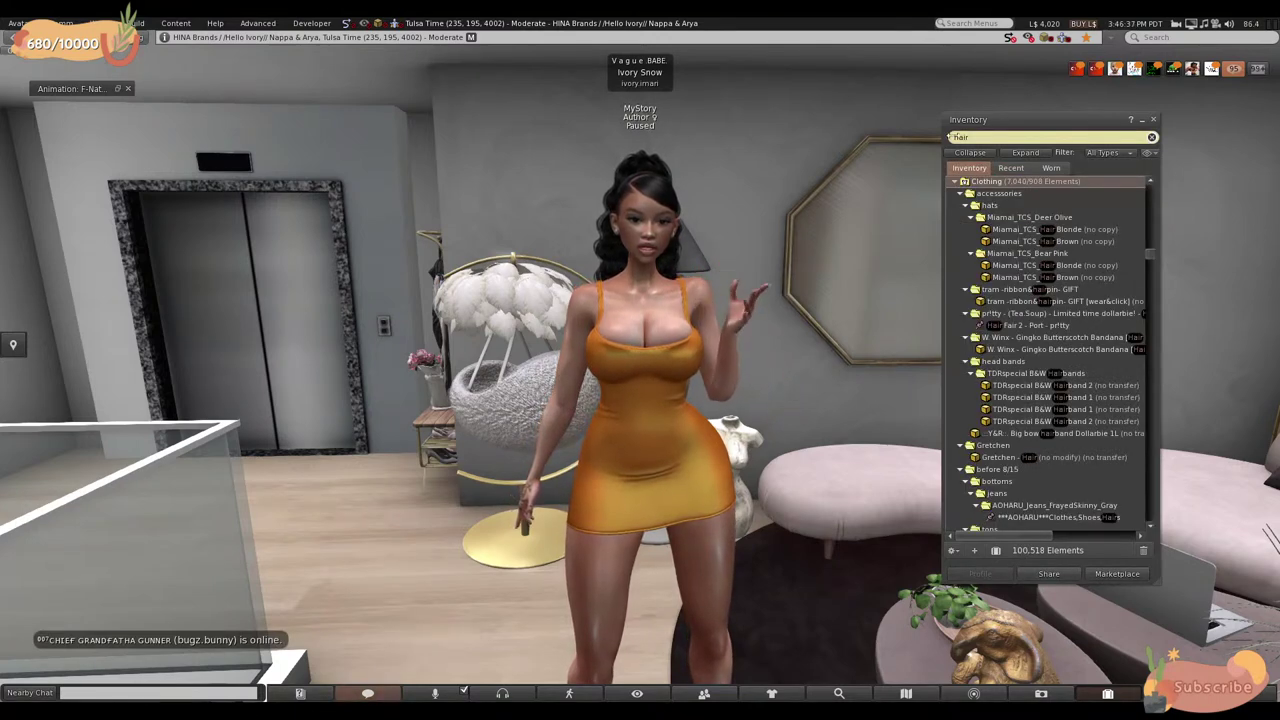
click(1040, 168)
click(1020, 170)
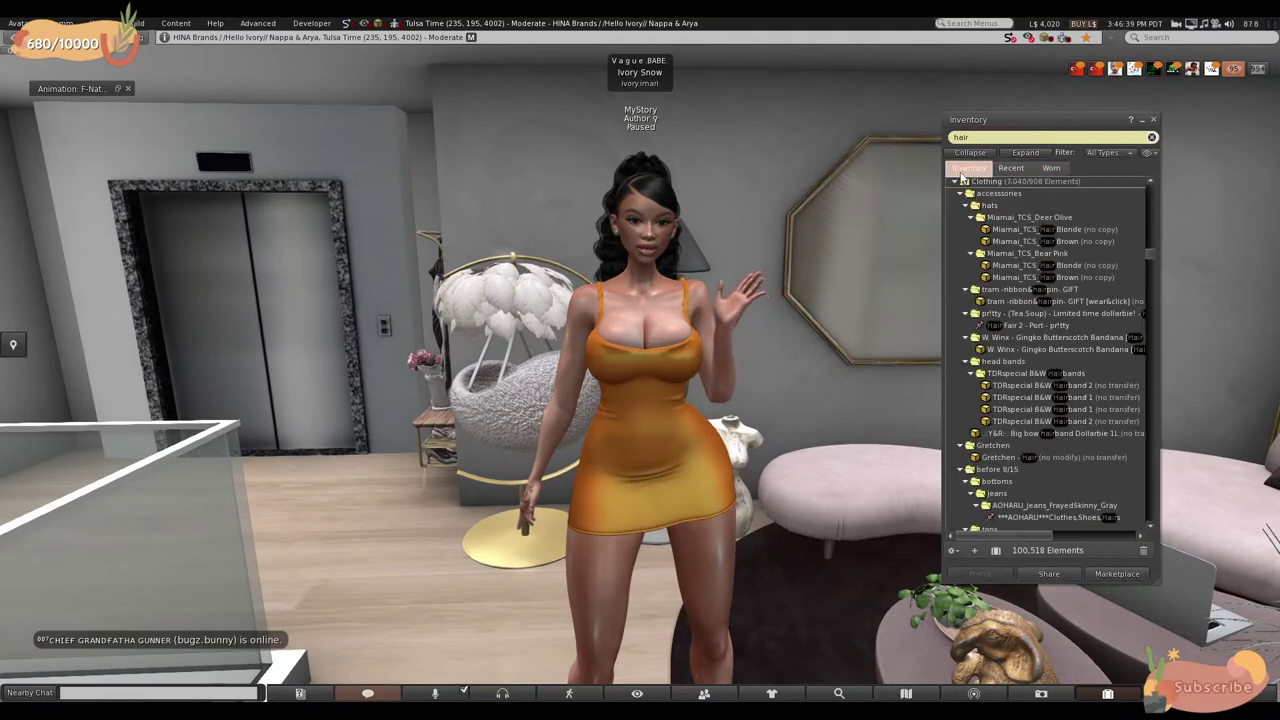
click(969, 168)
click(1051, 168)
click(970, 168)
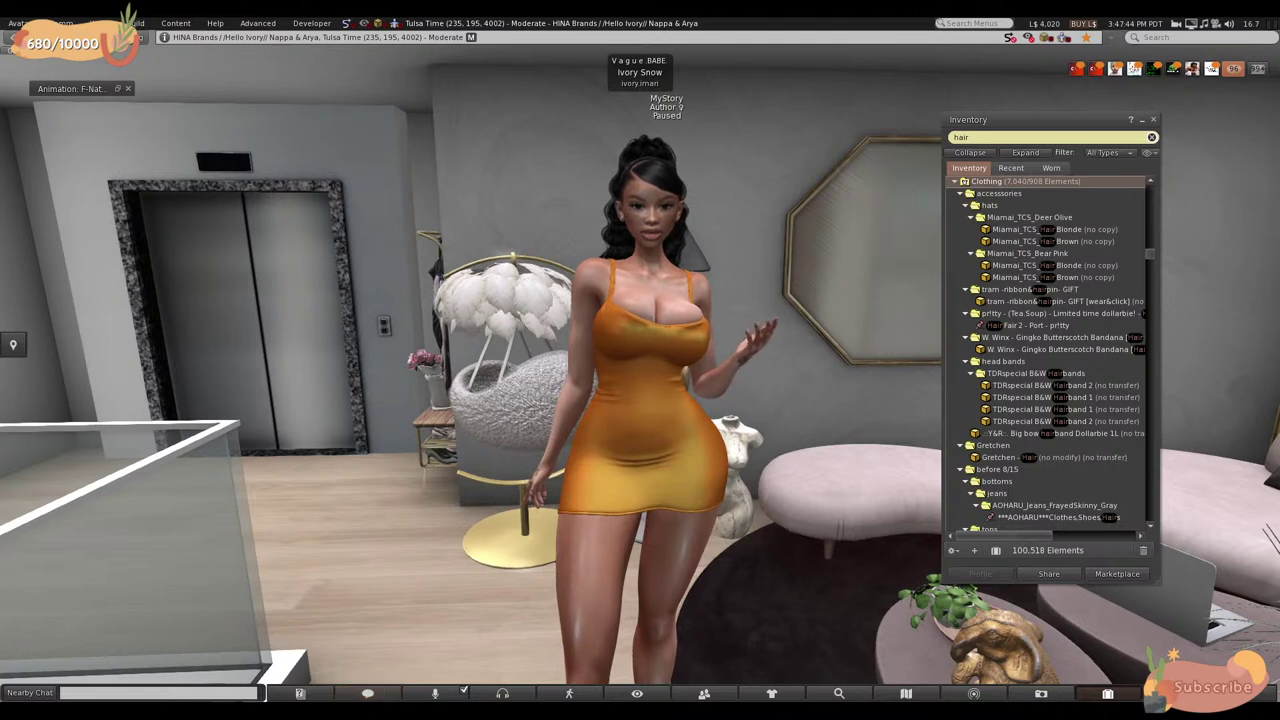
- Replace the search term of the full inventory list with "table"
click(983, 138)
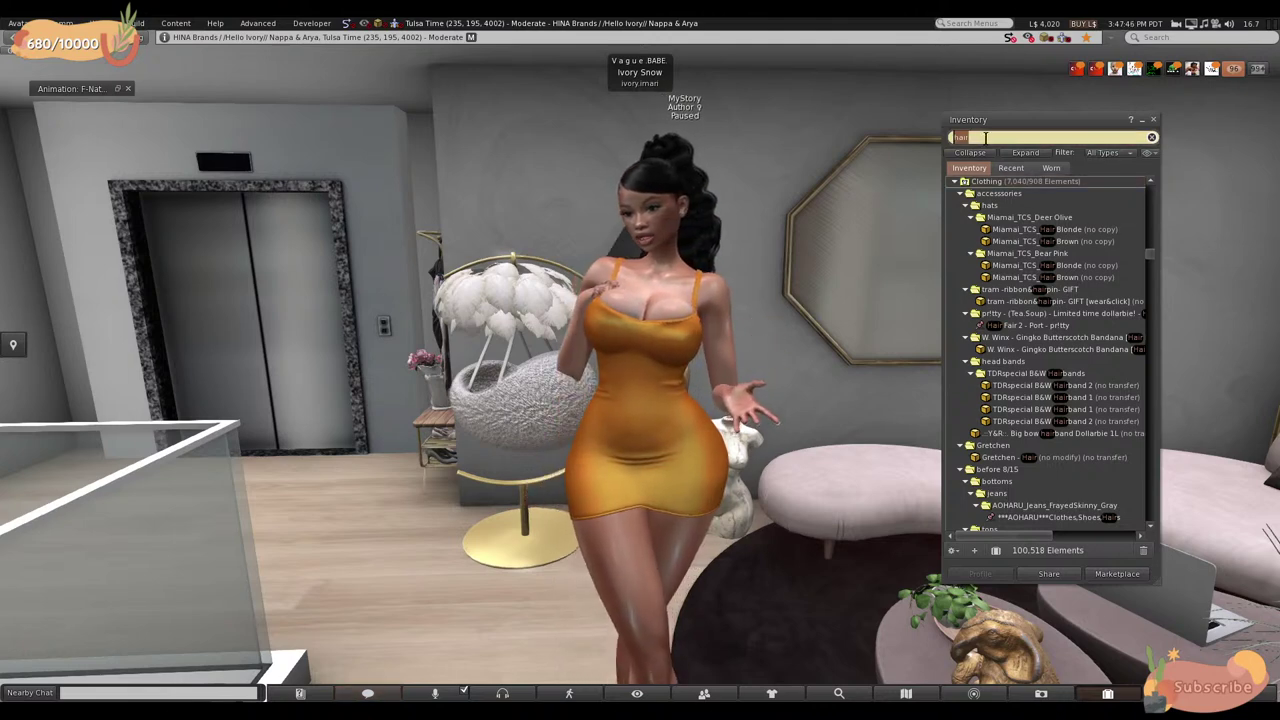
key(BackSpace)
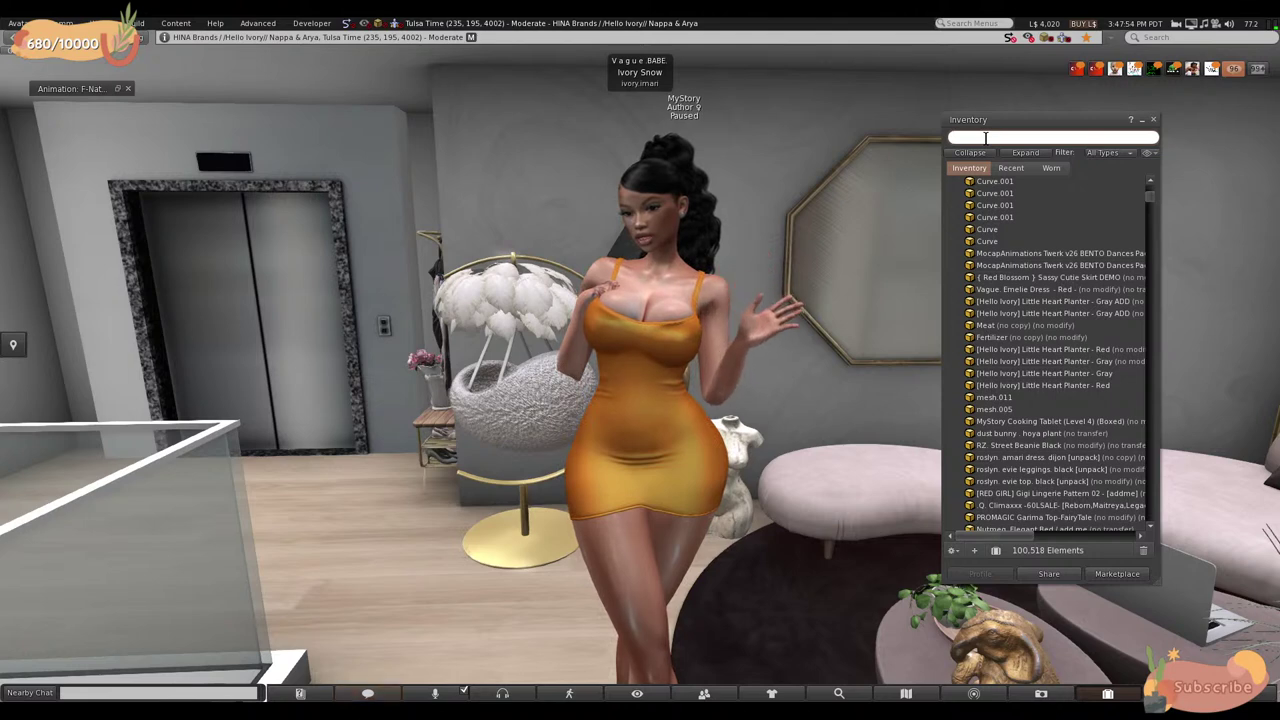
mouse_move(1229, 23)
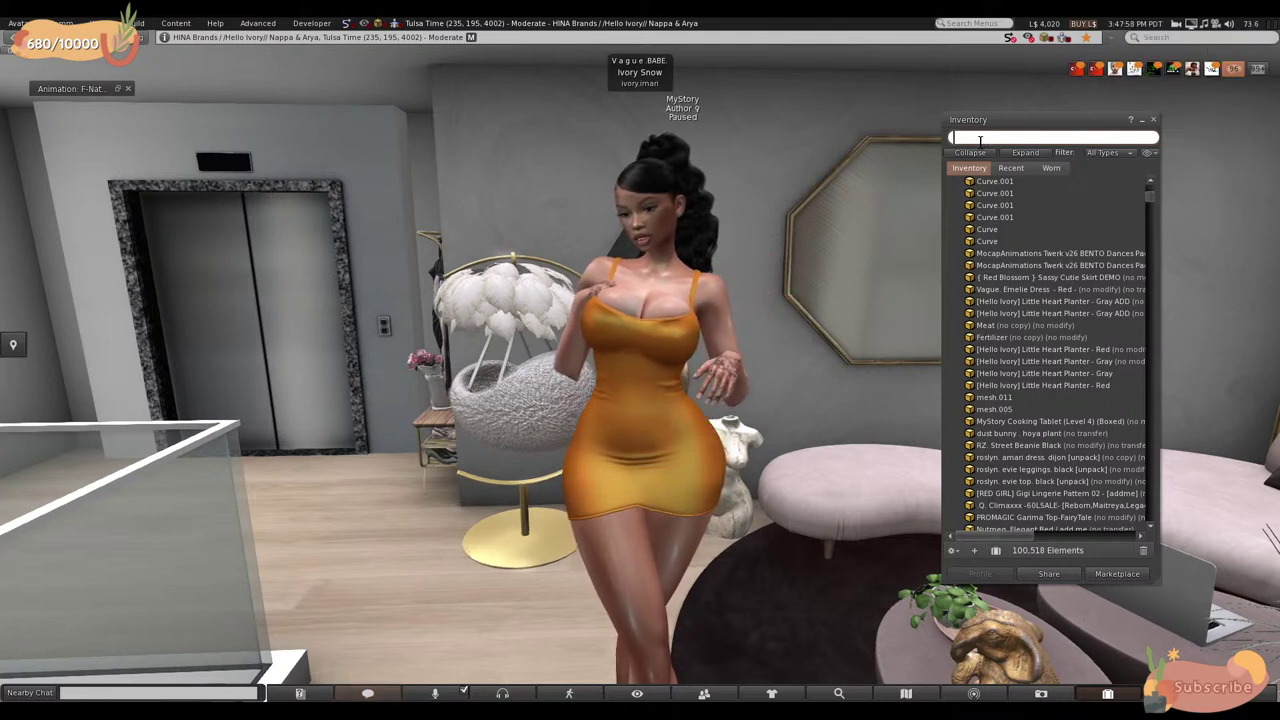
text(cable)
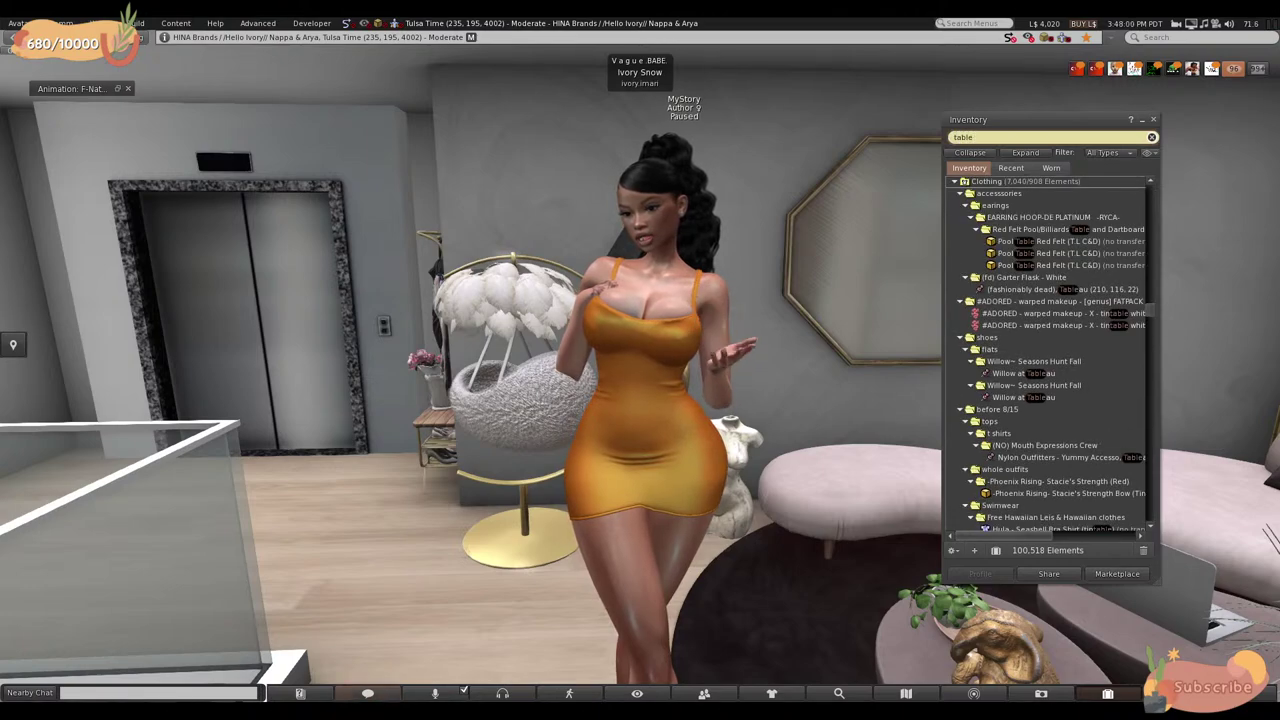
- Look through the inventory results for "table" from clothing to furniture, and return to the start of the list
scroll(1100, 310, down, 10)
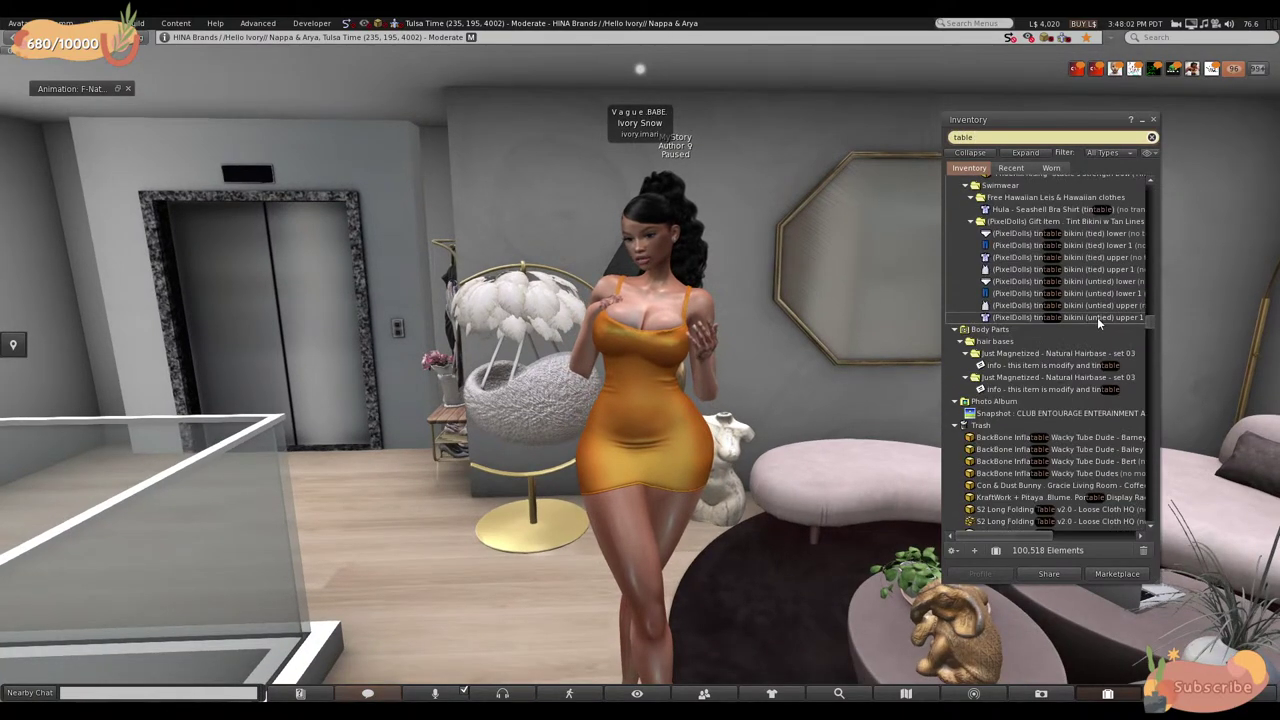
drag(1148, 318, 1148, 382)
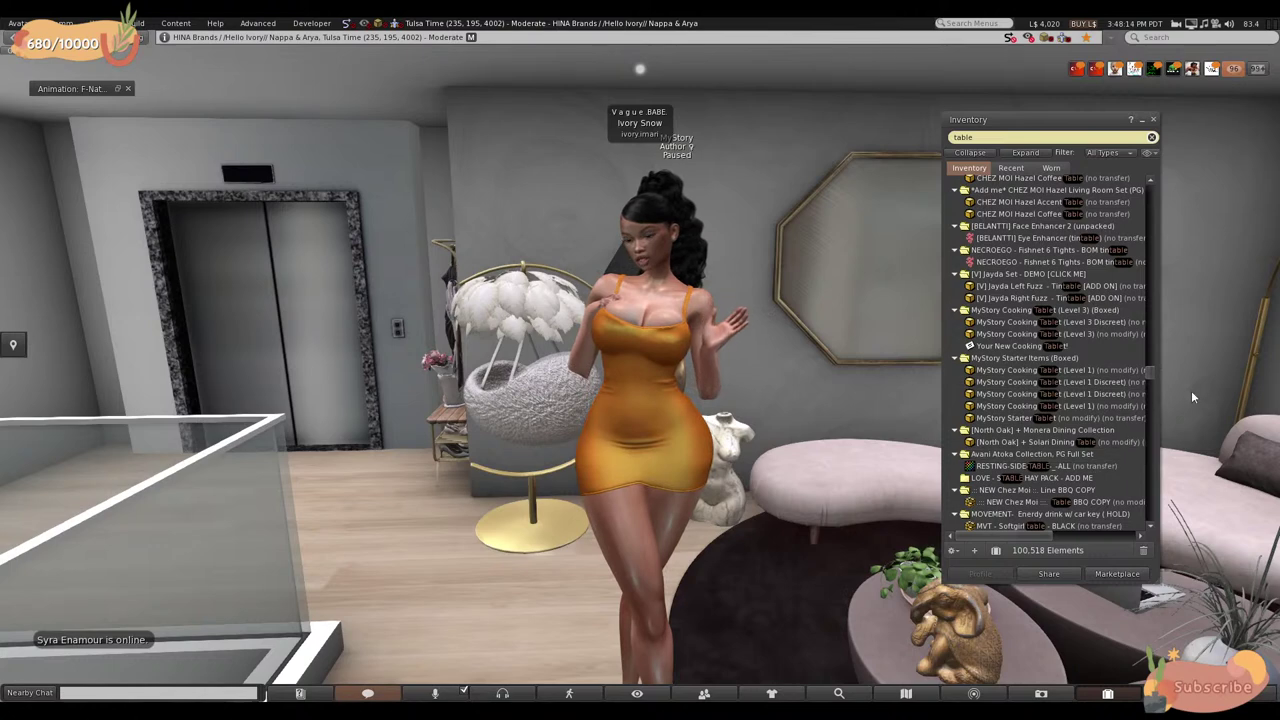
scroll(1138, 393, down, 10)
scroll(1138, 393, down, 15)
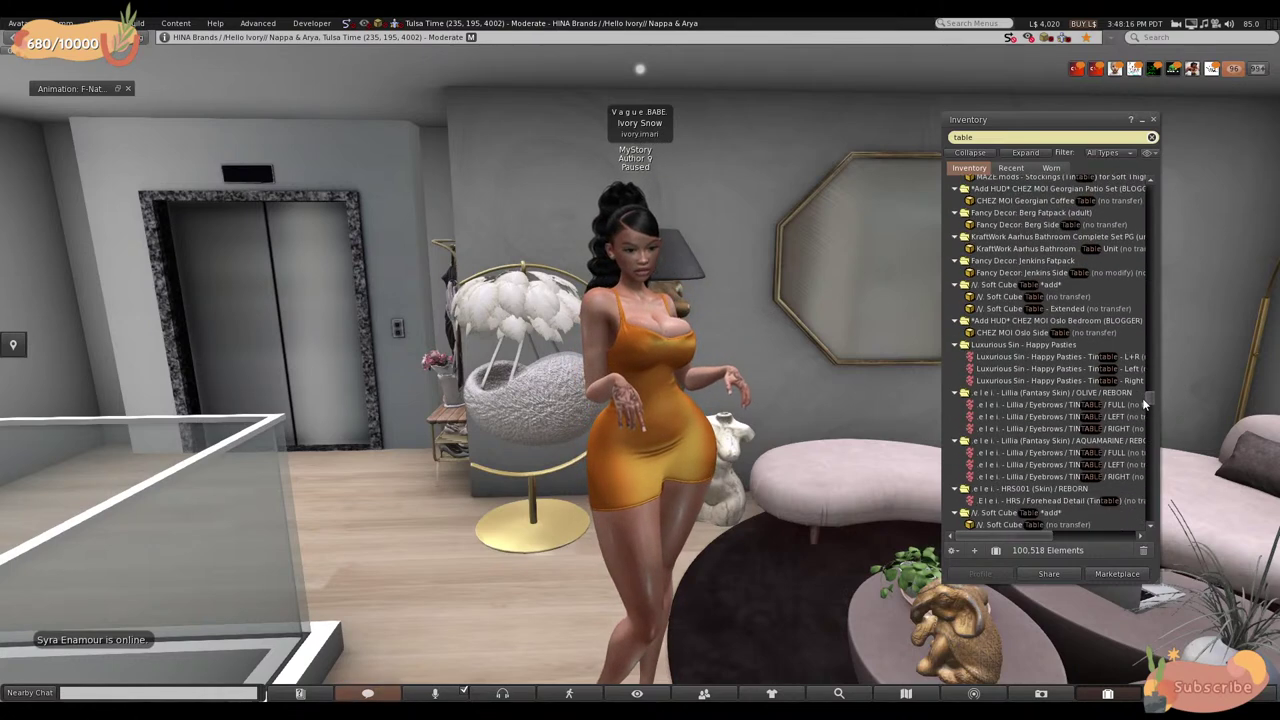
scroll(1146, 413, down, 10)
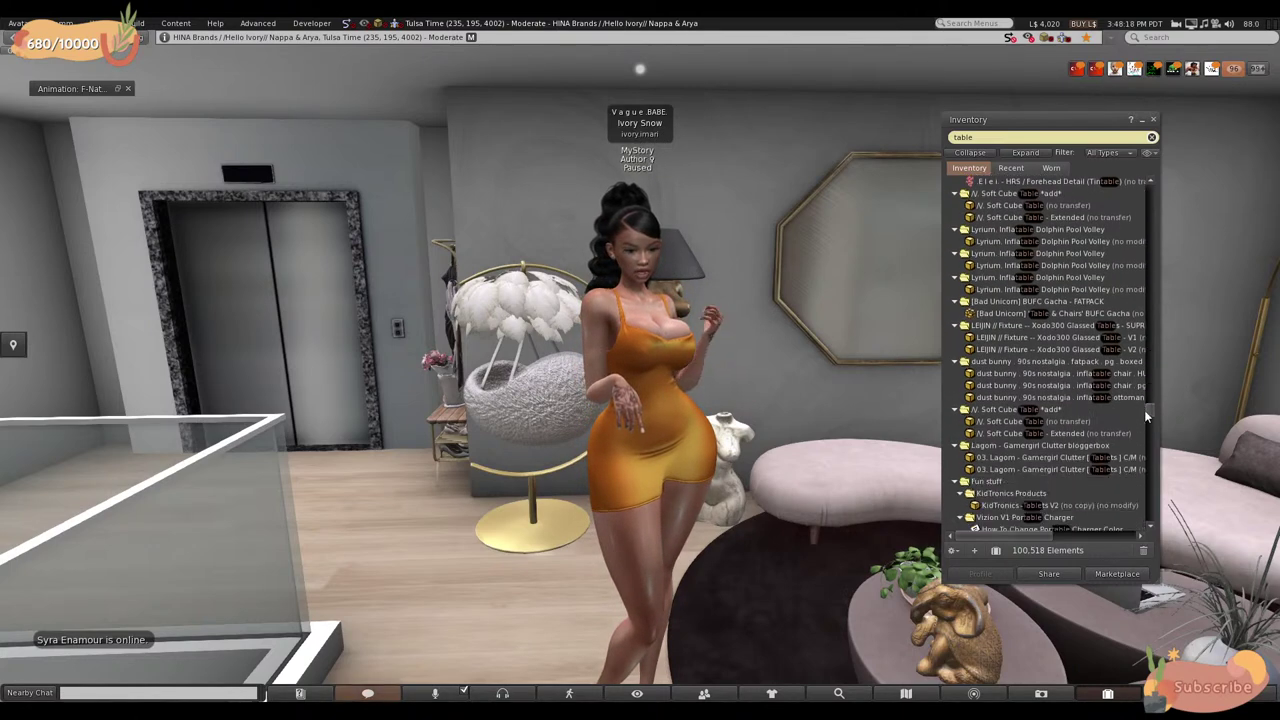
scroll(1146, 432, down, 10)
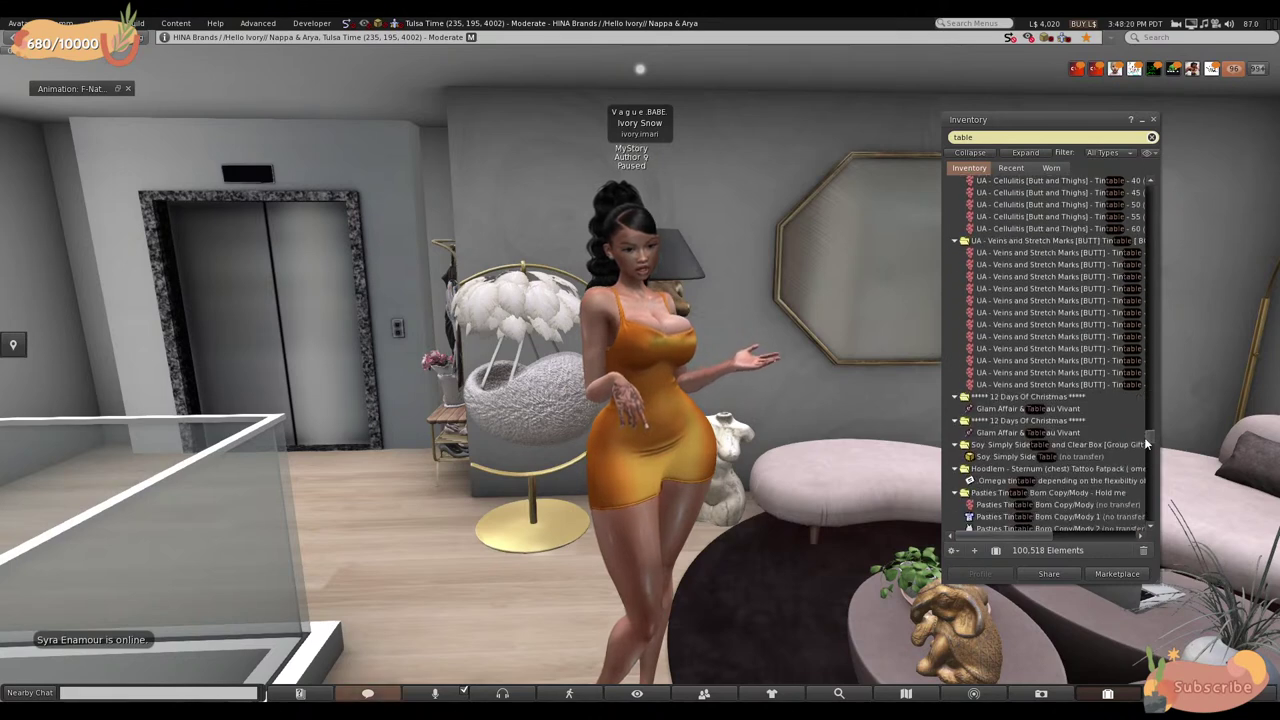
scroll(1146, 456, down, 10)
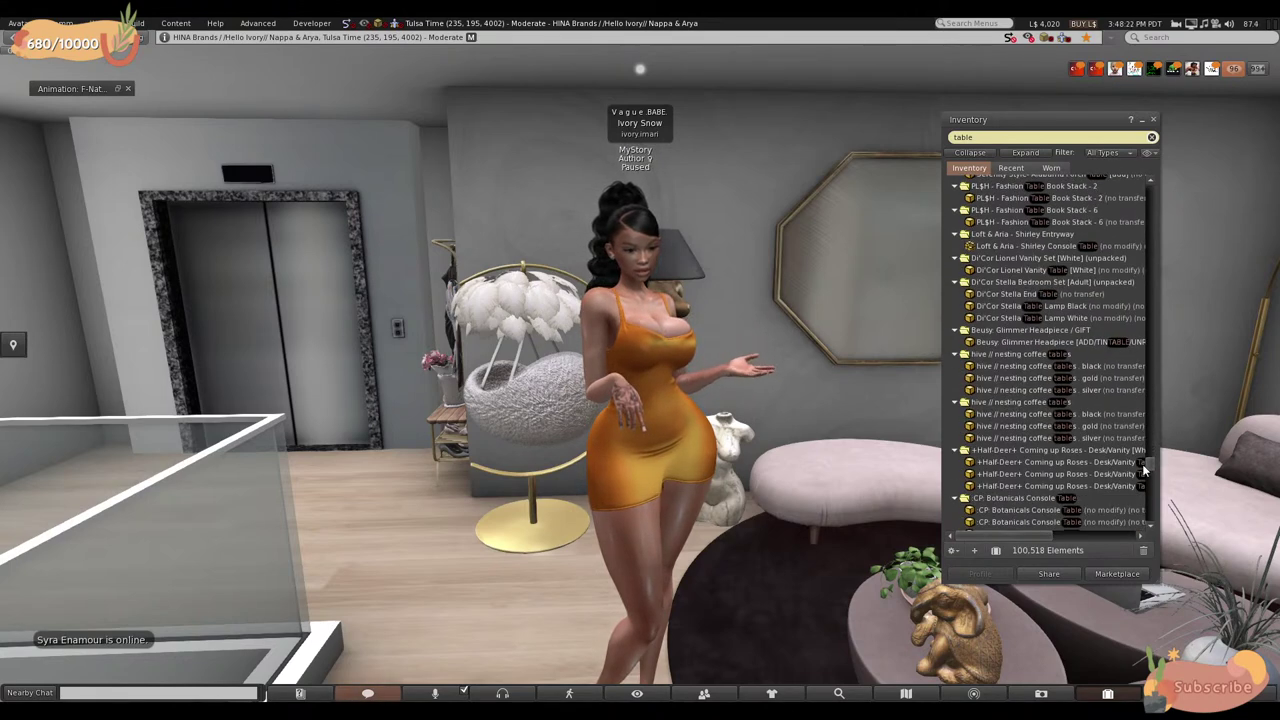
drag(1147, 497, 1150, 188)
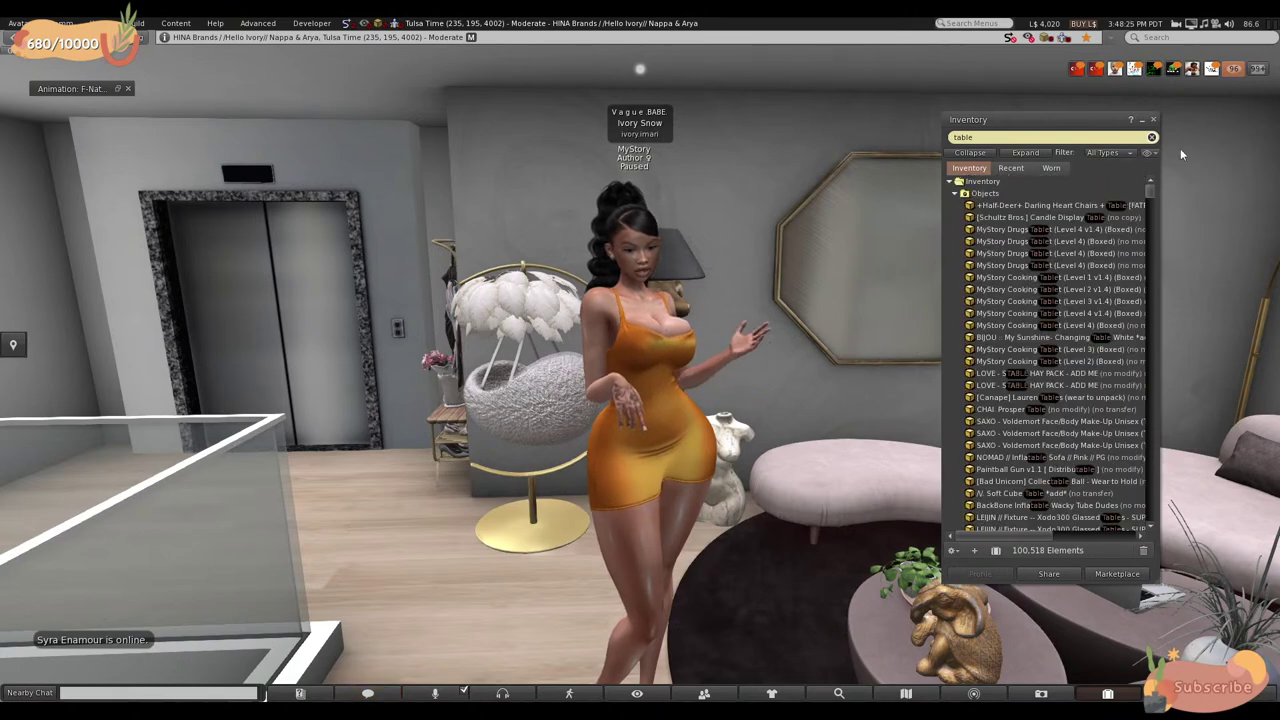
- Narrow the inventory search to items matching both words with "table + glass"
double_click(986, 138)
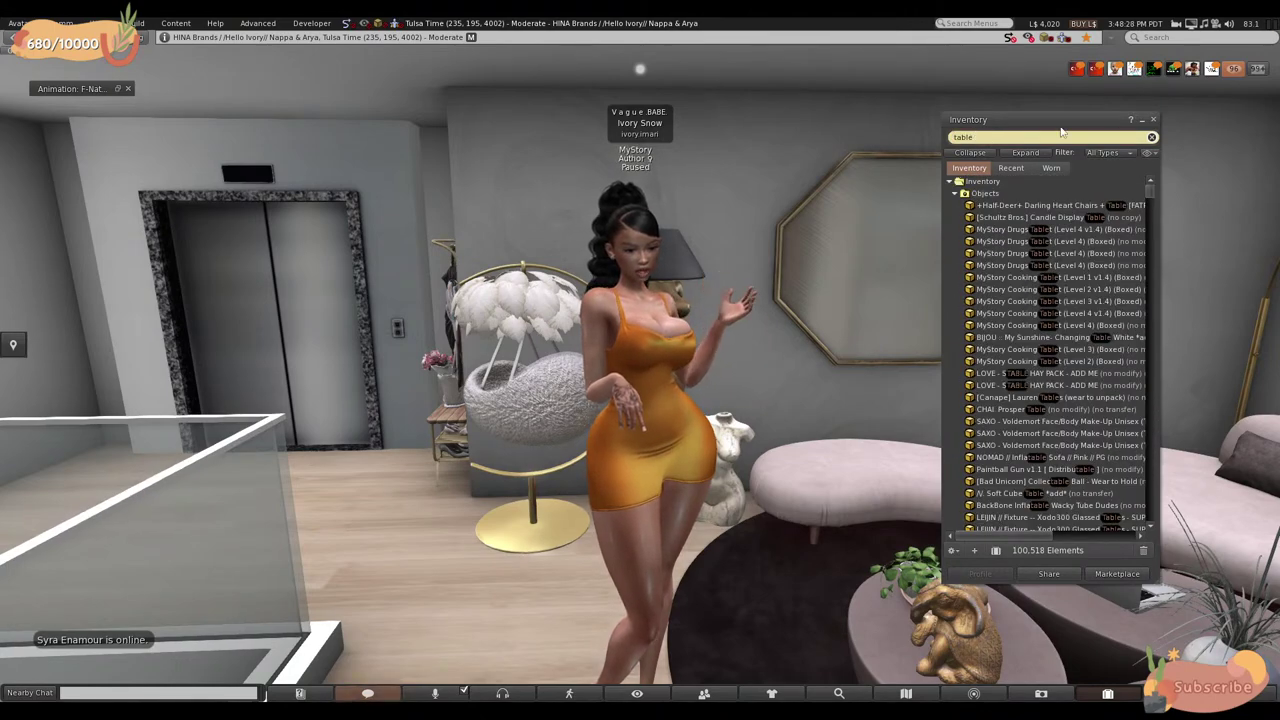
text(table)
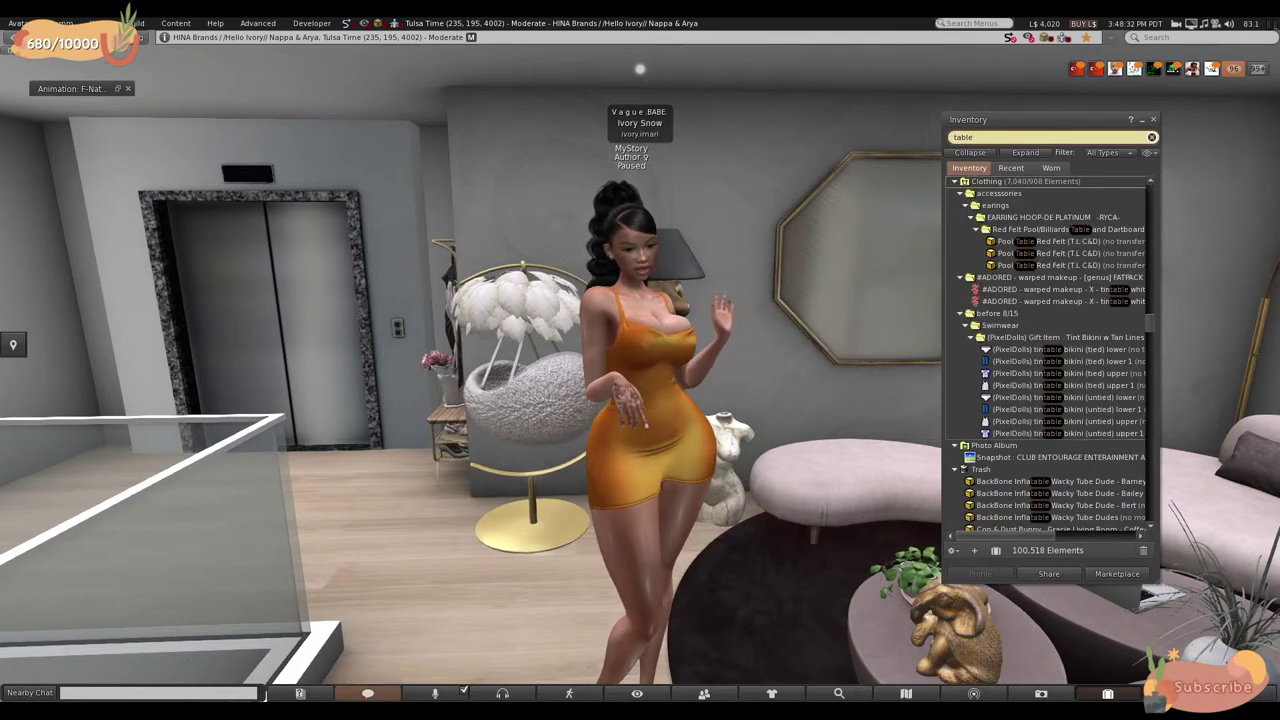
text( +)
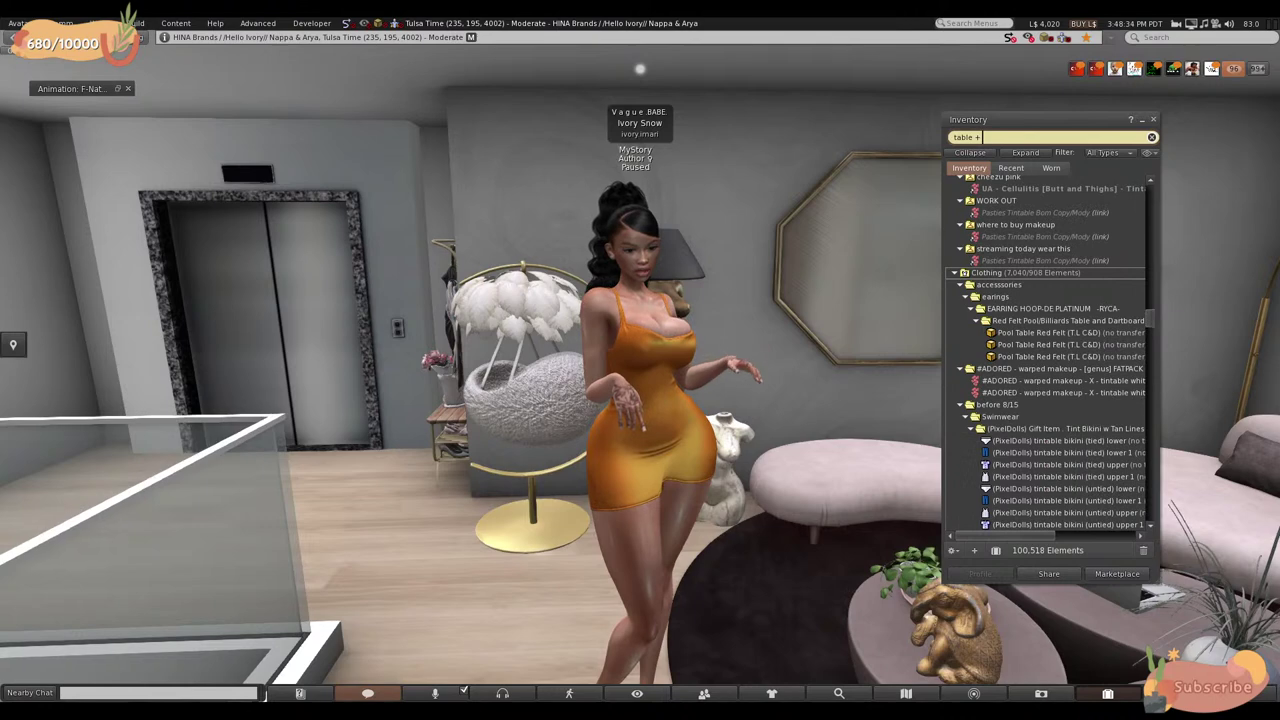
text( glass)
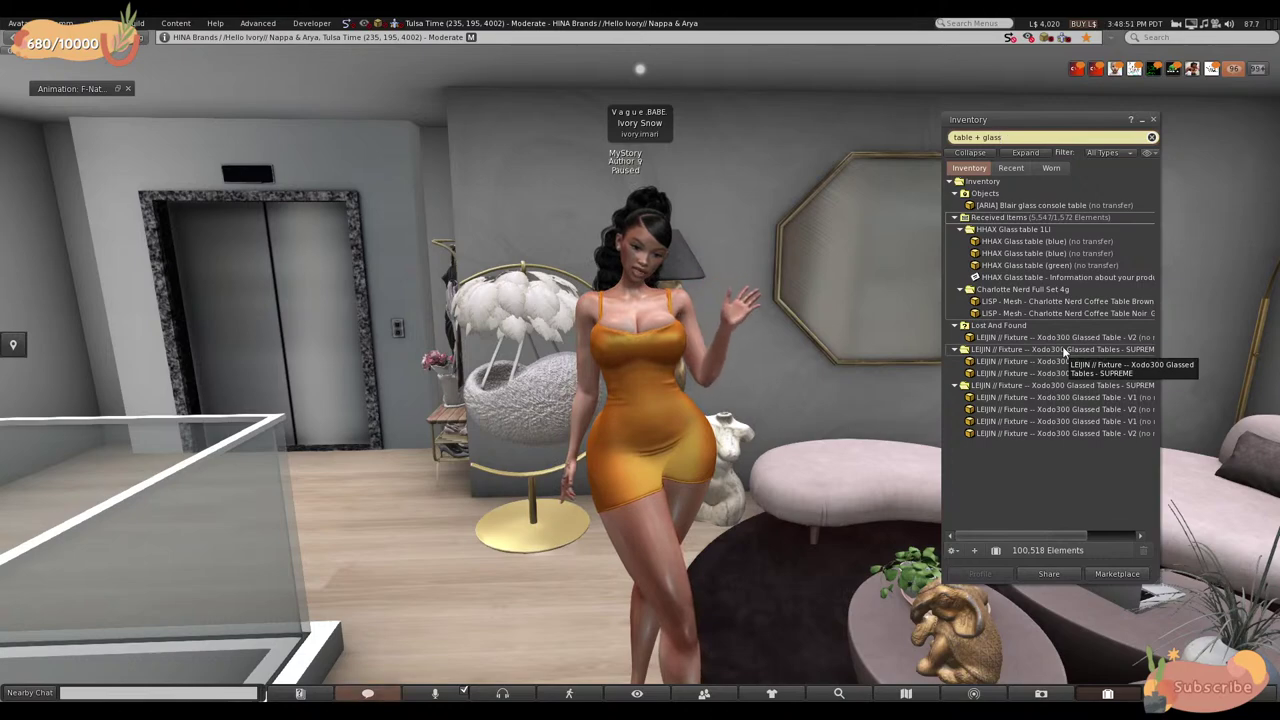
- Clear the combined search term from the full inventory list
key(BackSpace)
key(BackSpace)
key(BackSpace)
key(BackSpace)
key(BackSpace)
key(BackSpace)
key(BackSpace)
key(BackSpace)
key(BackSpace)
key(BackSpace)
key(BackSpace)
key(BackSpace)
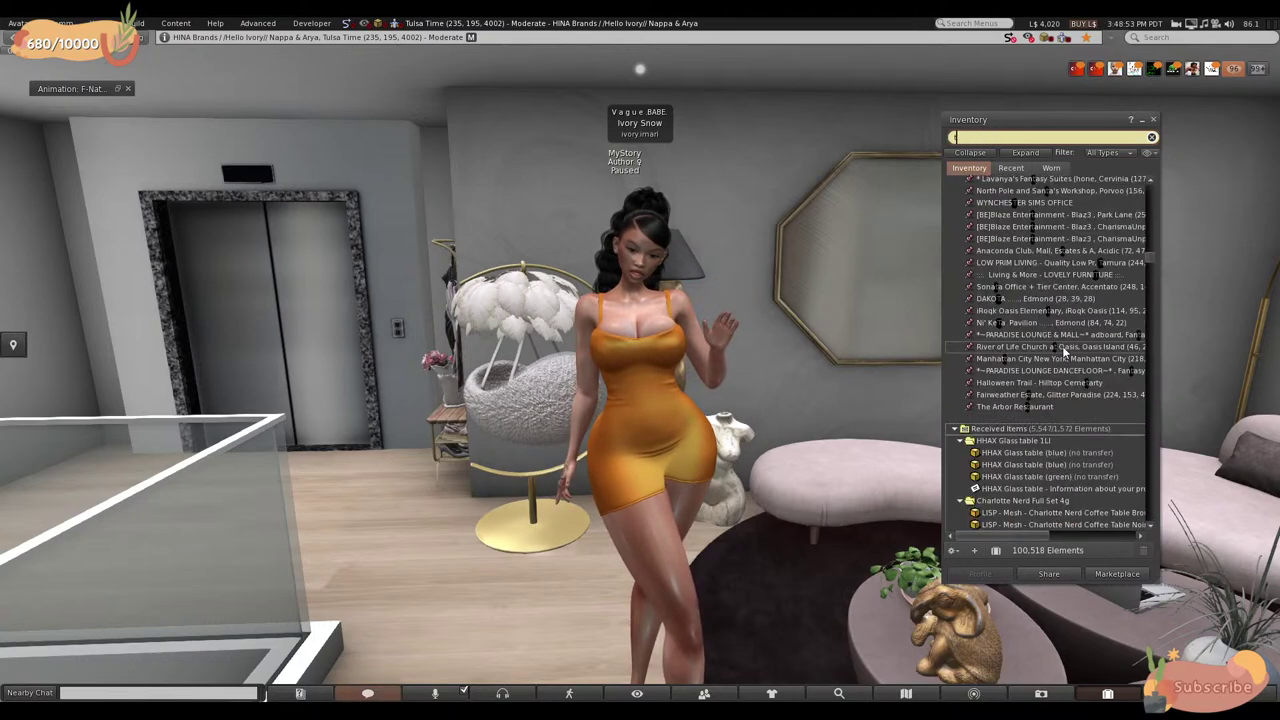
key(BackSpace)
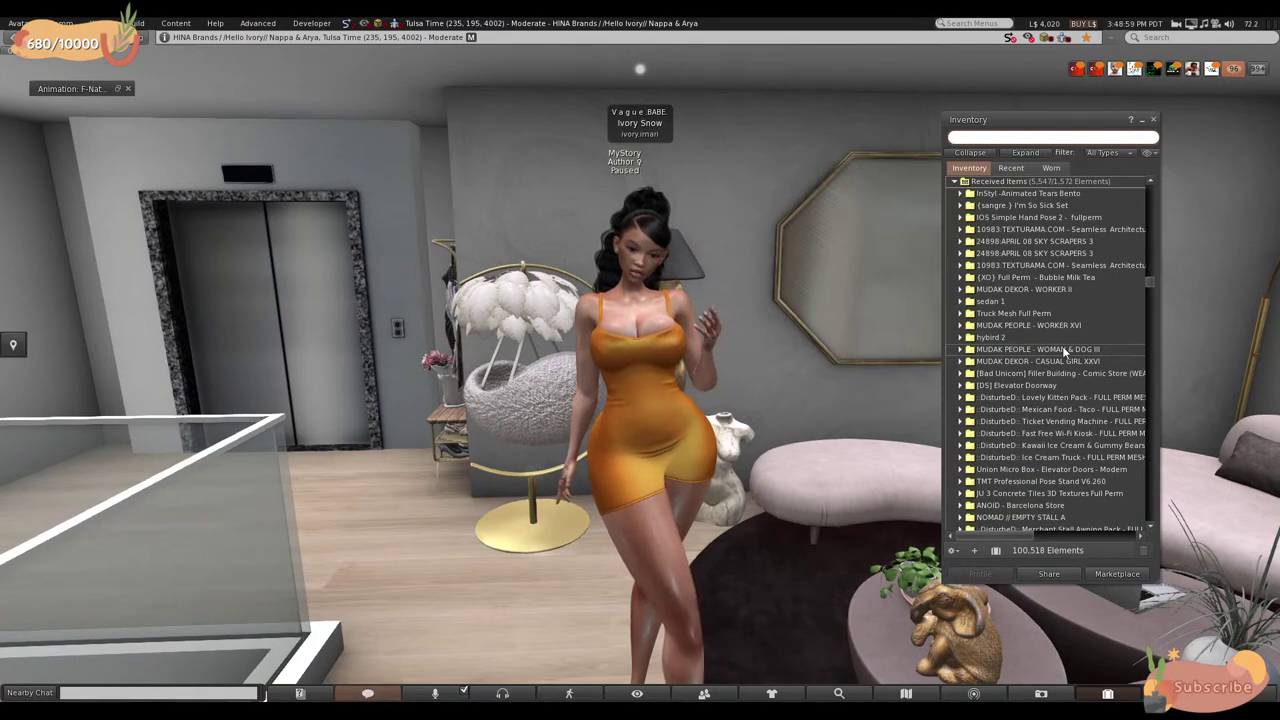
- Search the full inventory list for items matching both words with "pink + chair"
text(pink + cah)
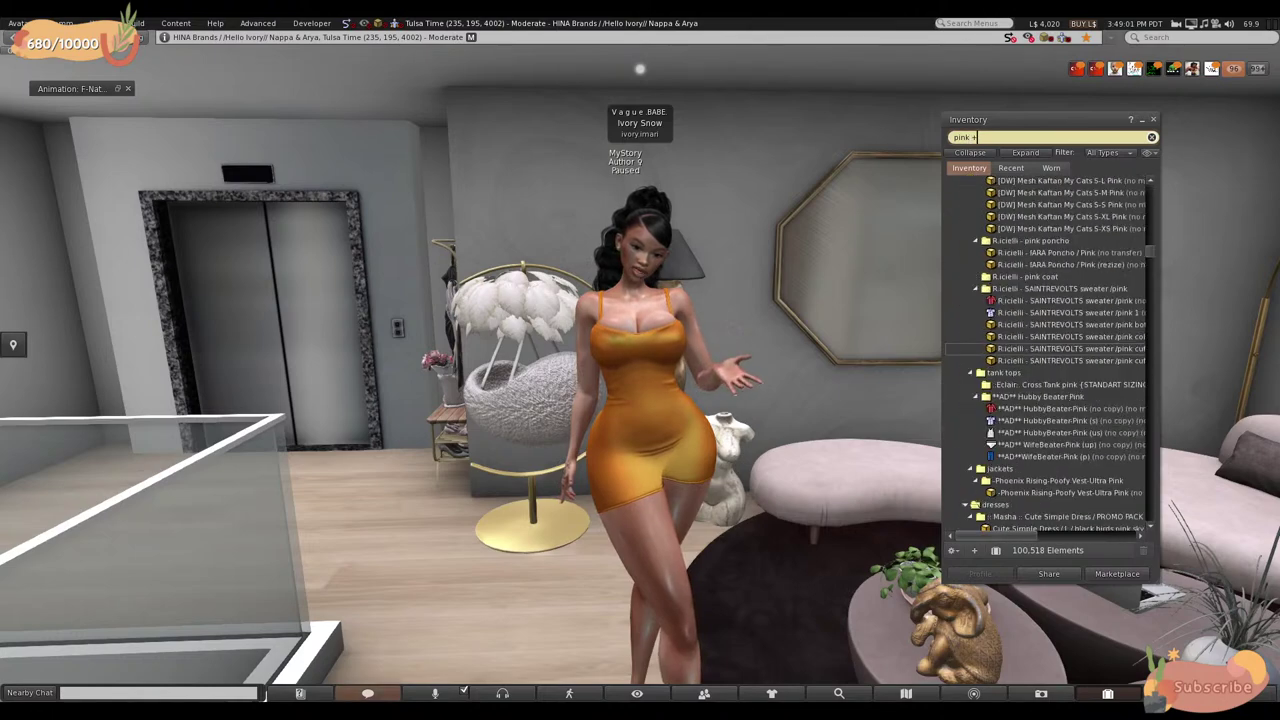
key(BackSpace)
key(BackSpace)
text(ha)
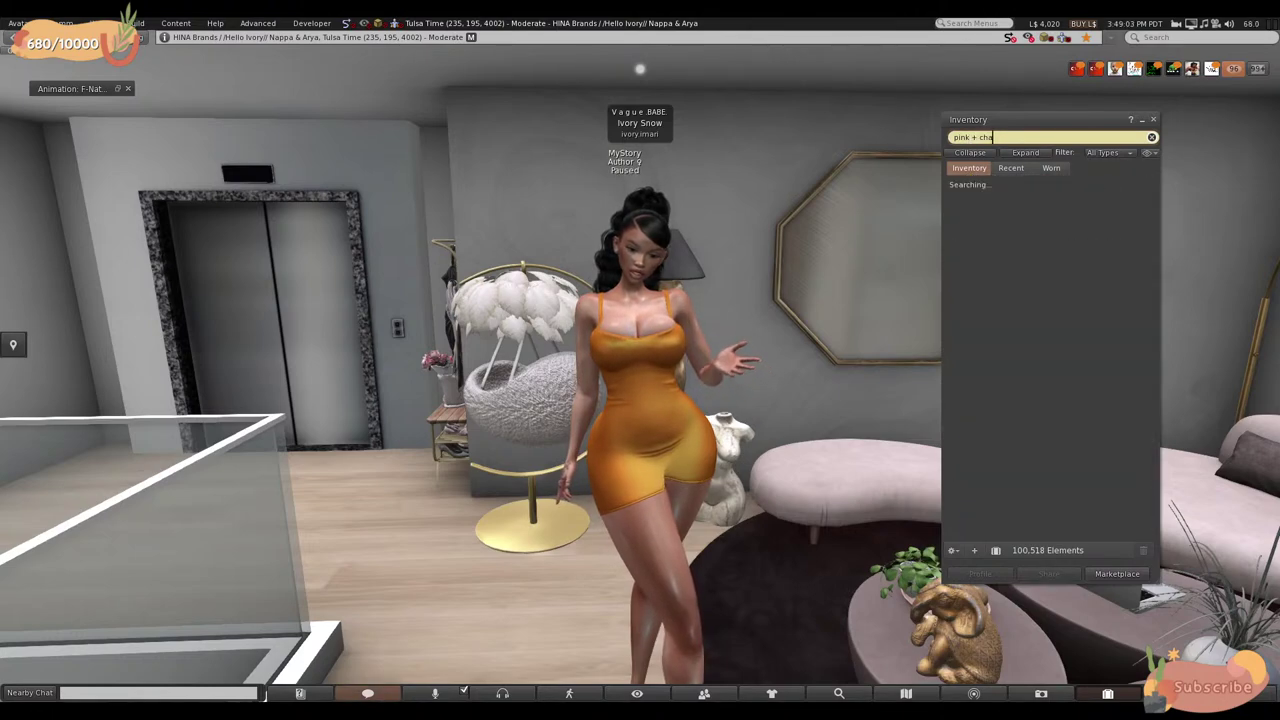
text(i)
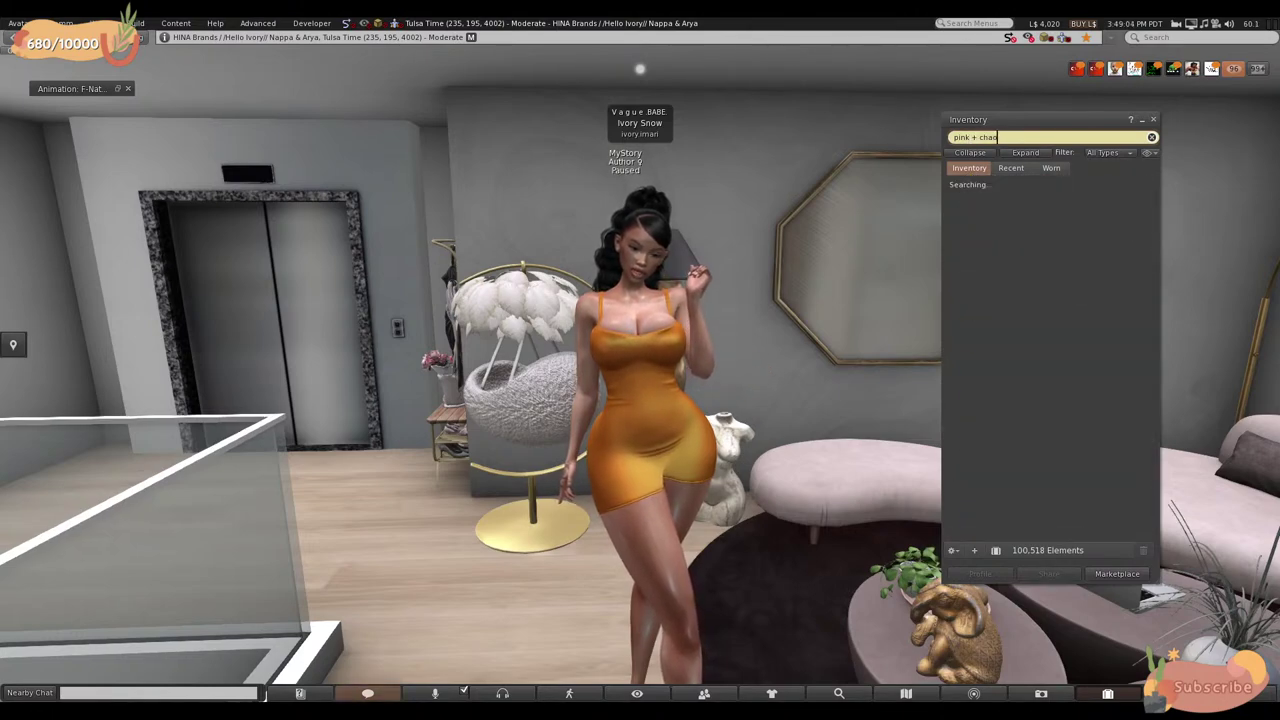
text(r)
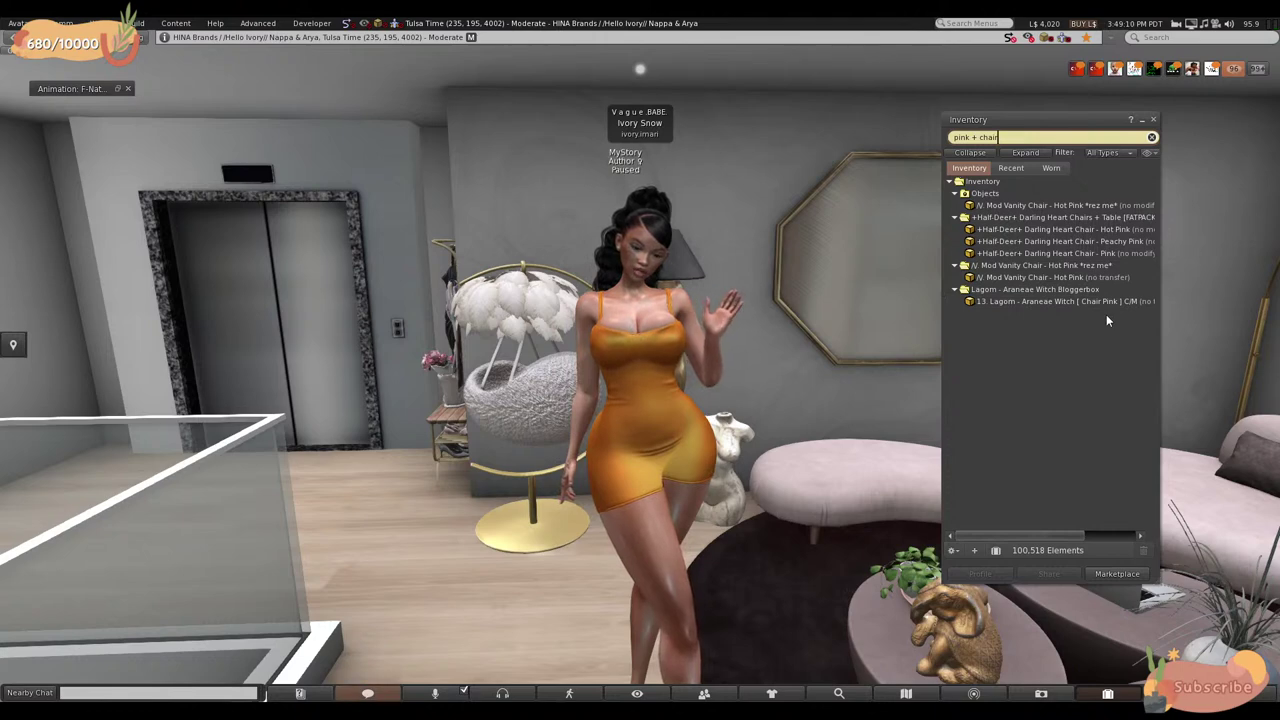
- Clear the combined search term and close the inventory window
click(1152, 138)
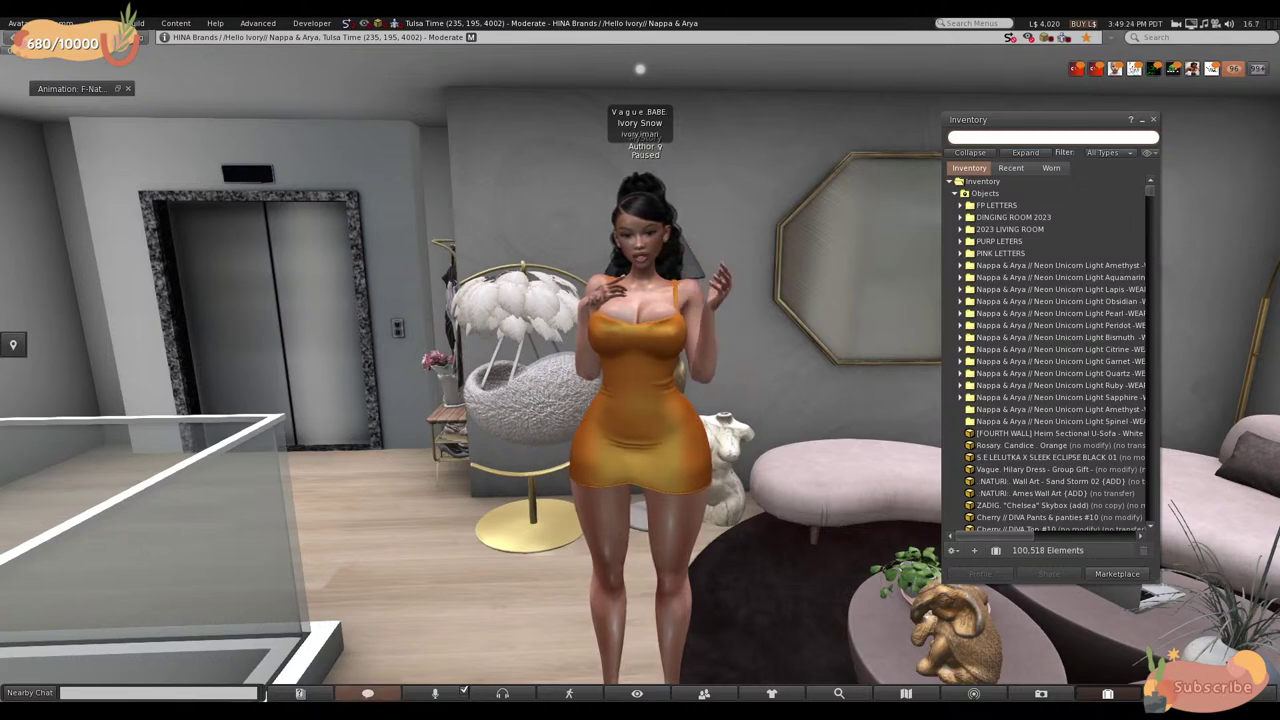
click(1153, 119)
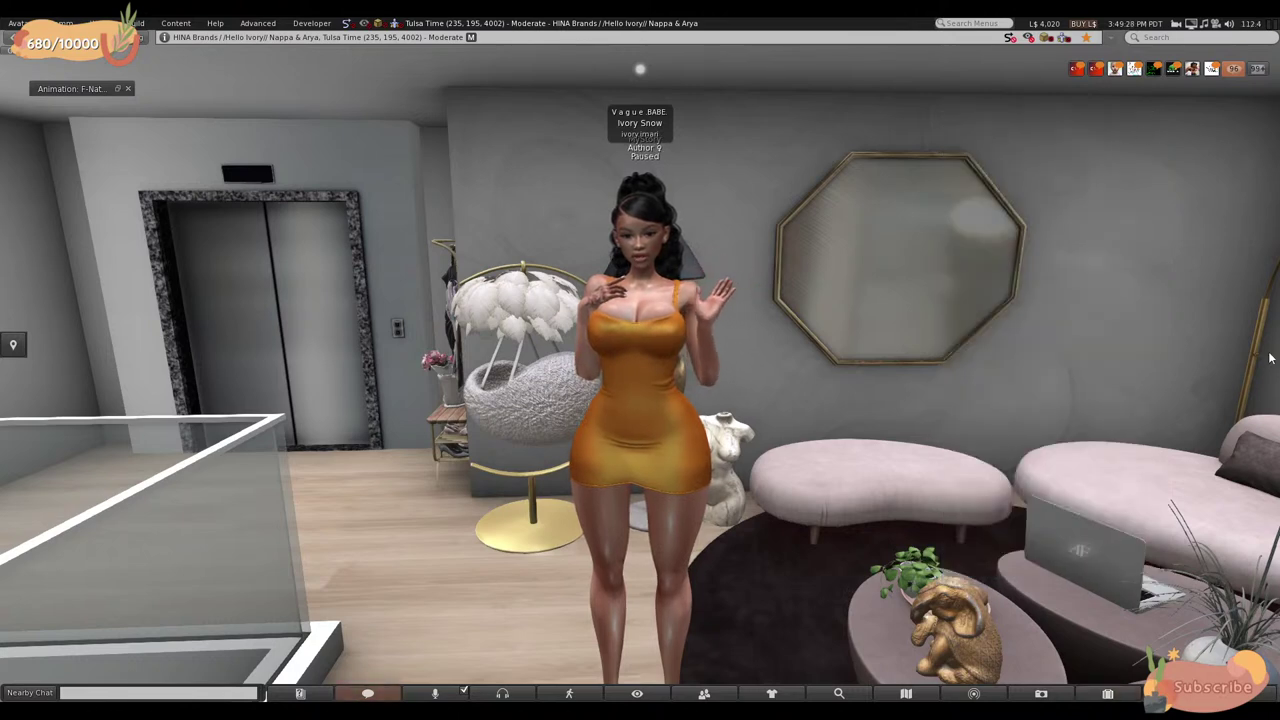
scroll(1270, 357, down, 3)
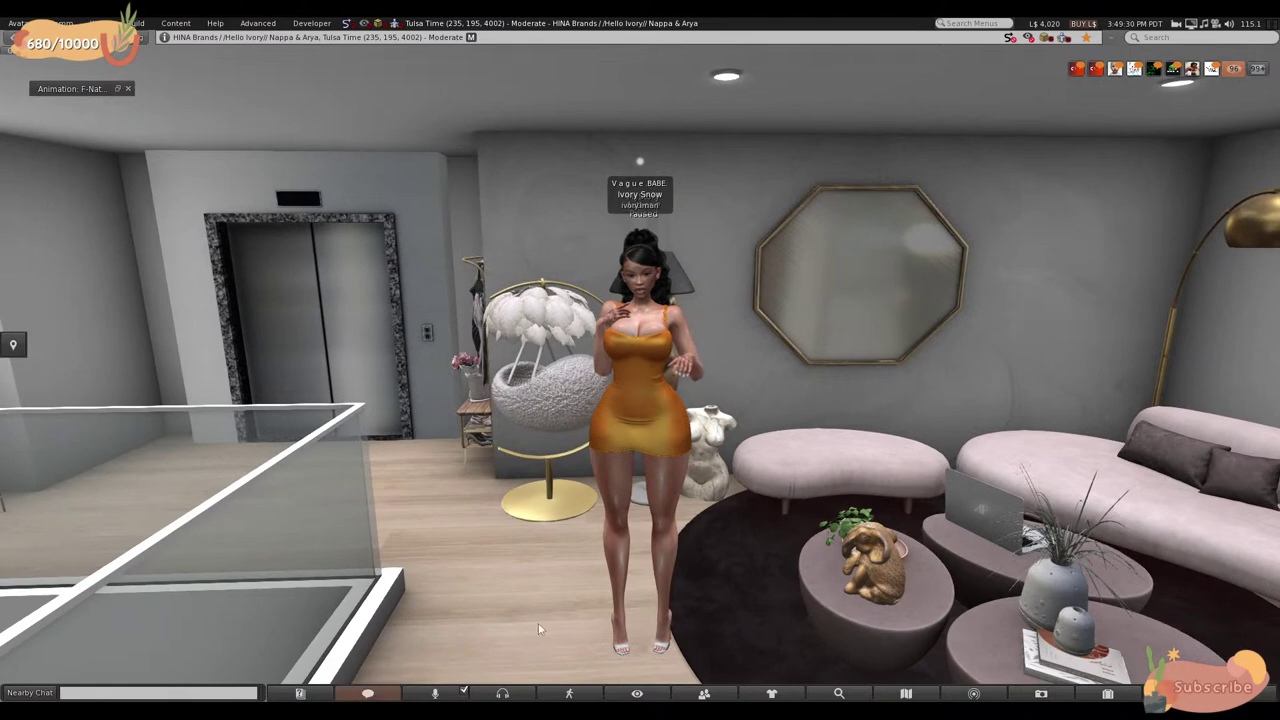
- Show the build window and dismiss it, twice in a row
key(ctrl+b)
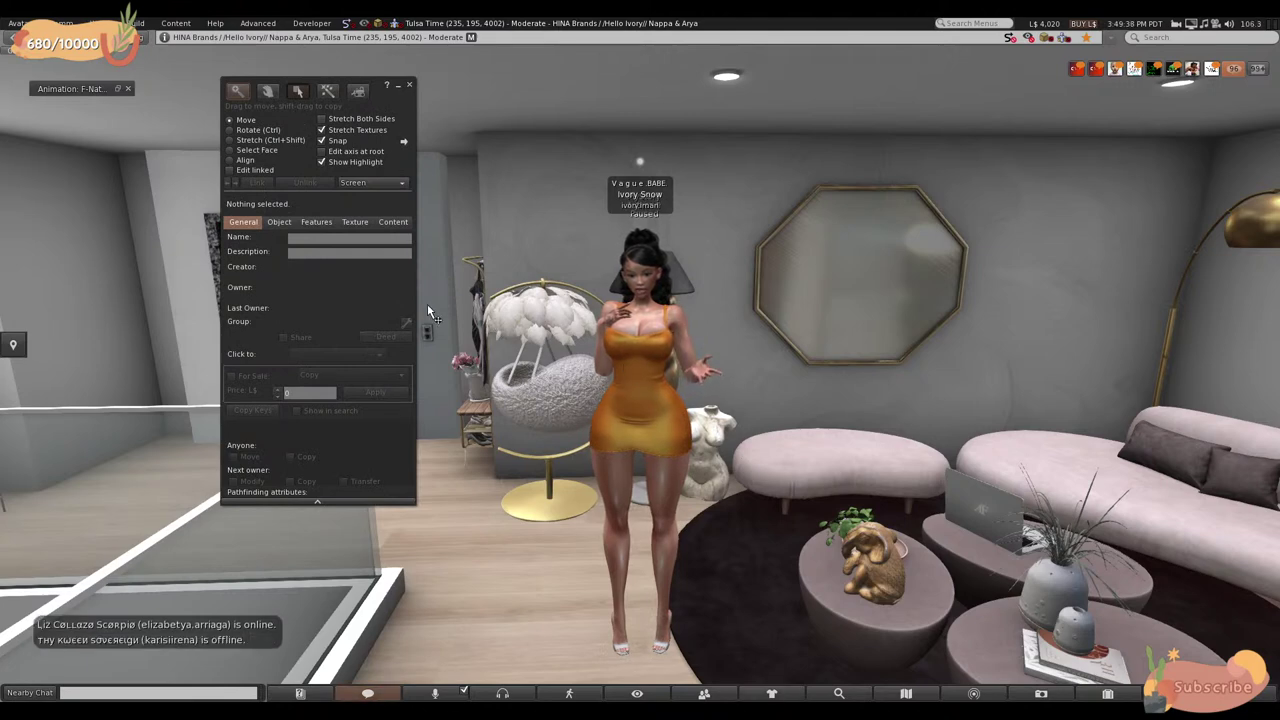
click(409, 84)
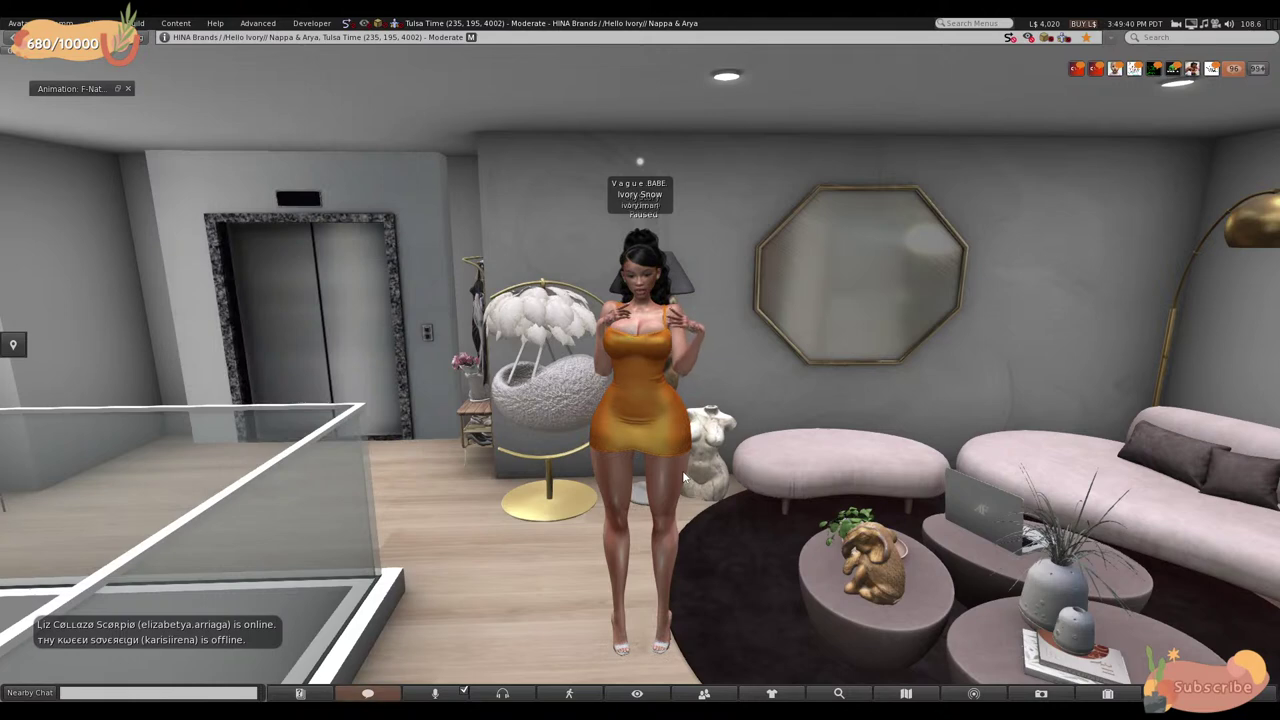
key(ctrl+b)
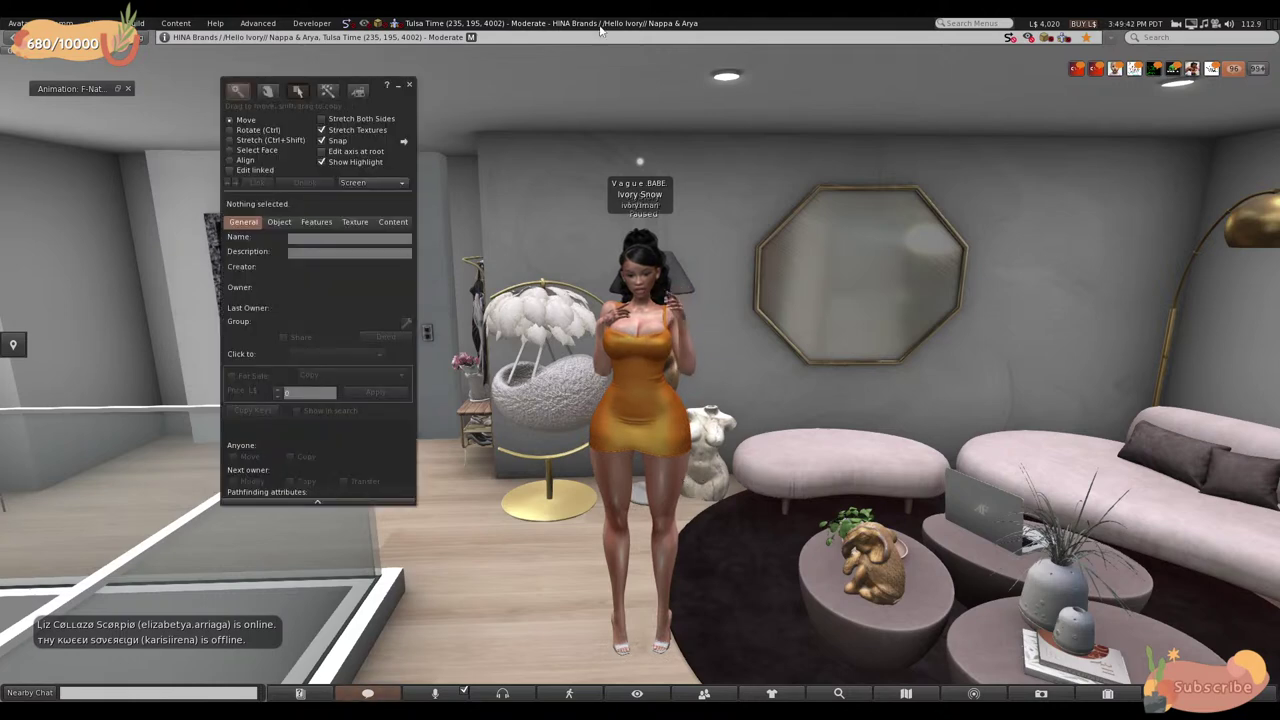
click(409, 84)
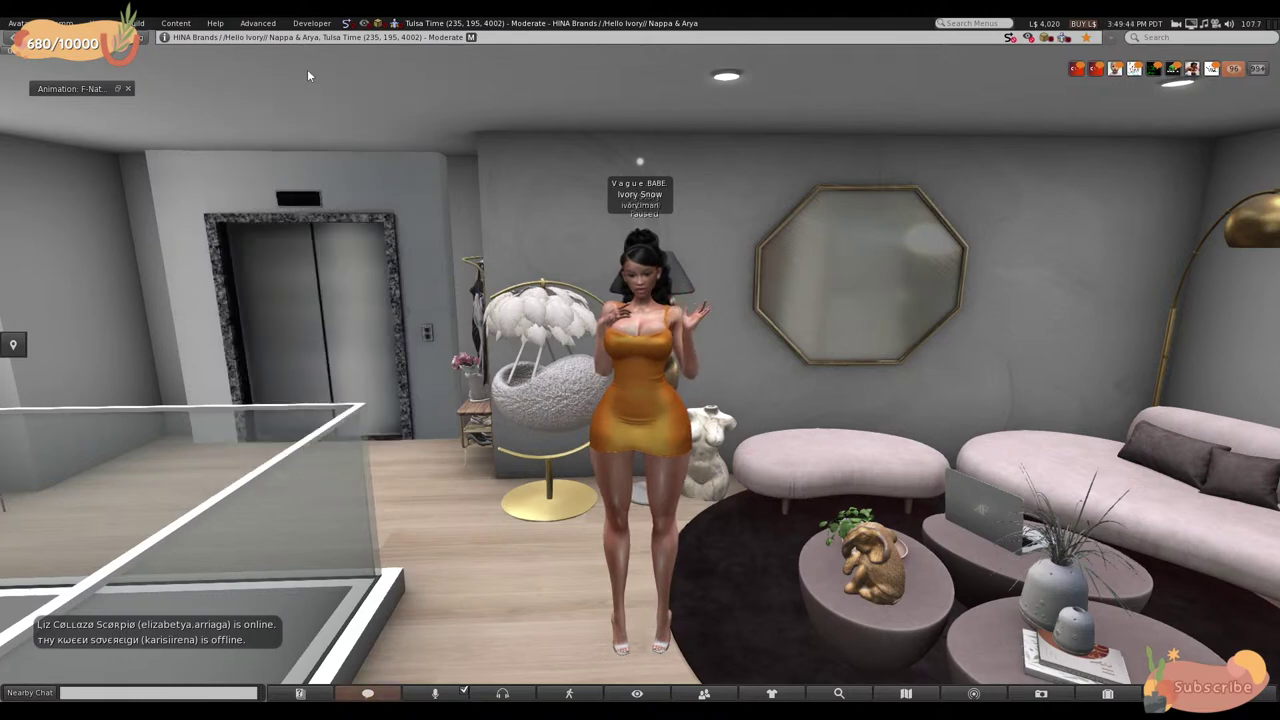
- Examine the Build commands and the available build tools without choosing one
click(137, 22)
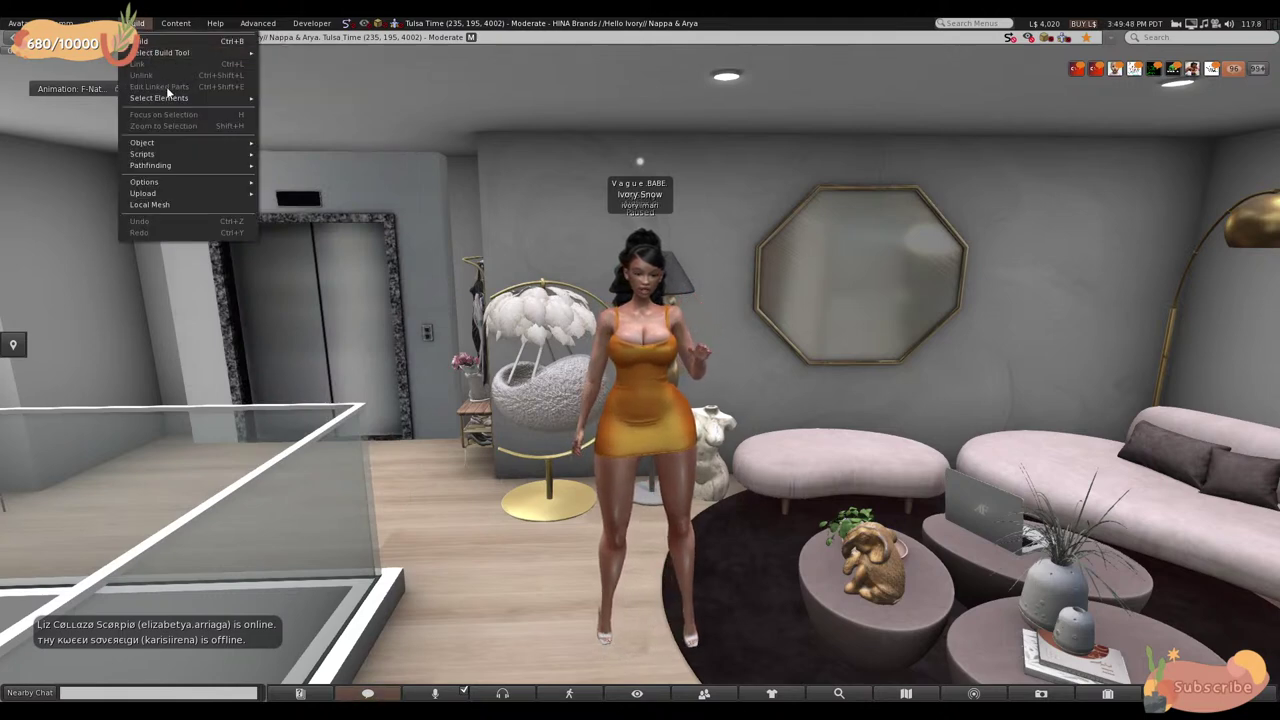
mouse_move(179, 142)
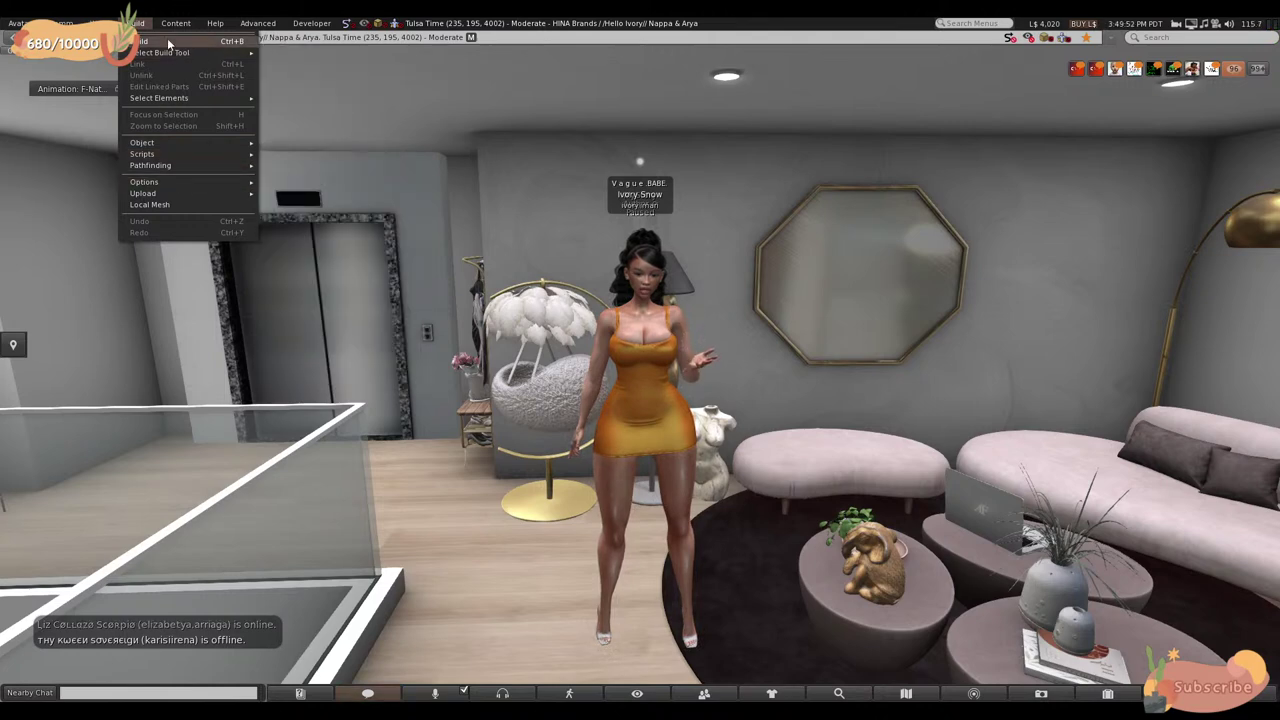
mouse_move(198, 50)
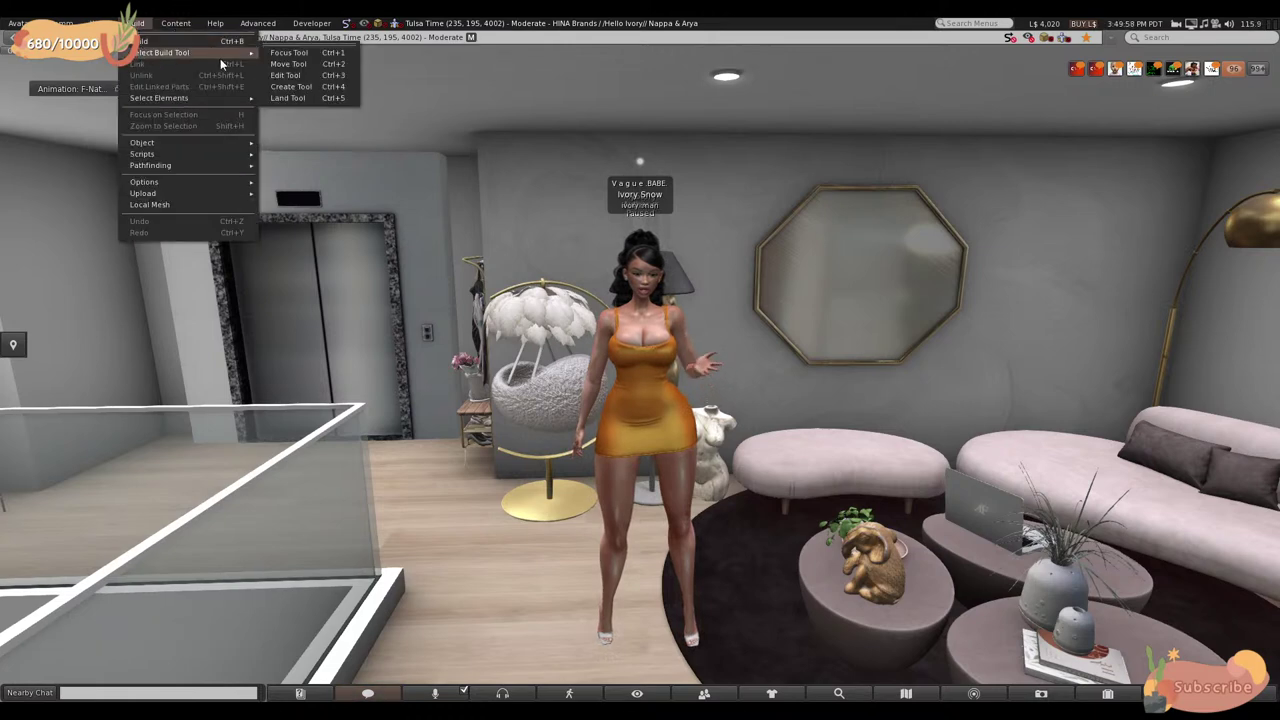
click(504, 585)
key(ctrl+b)
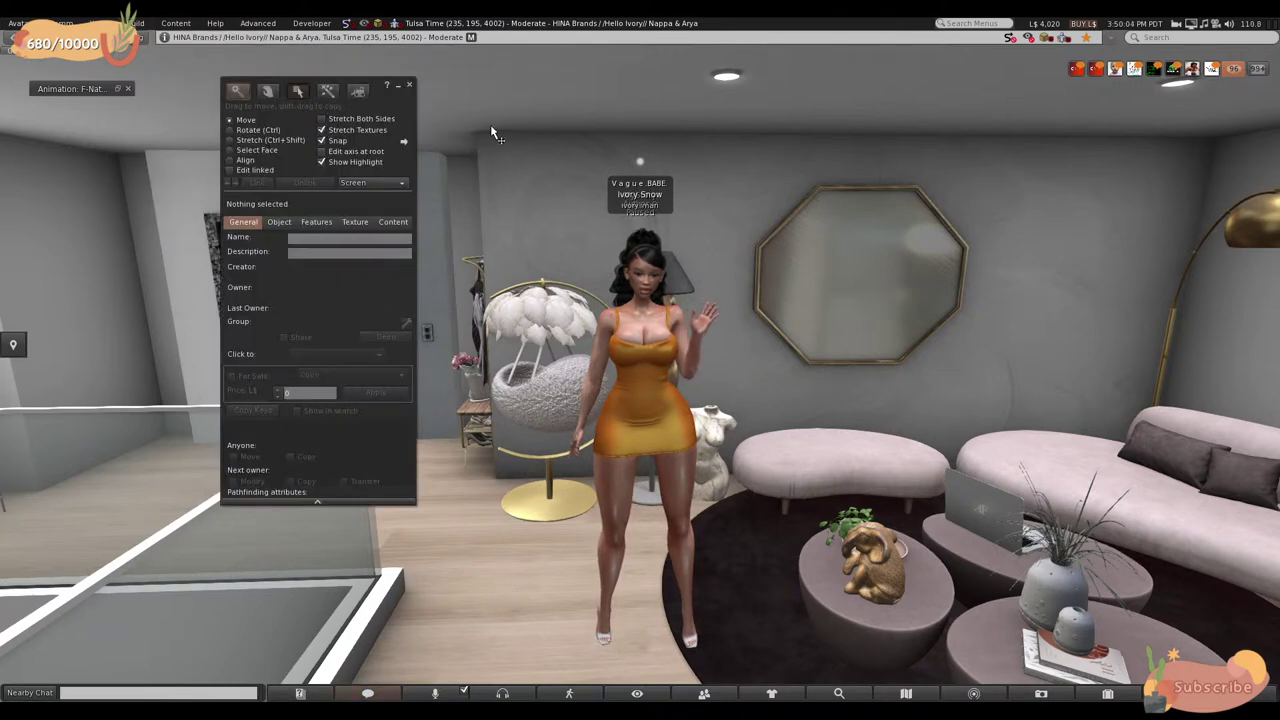
alt+click(836, 492)
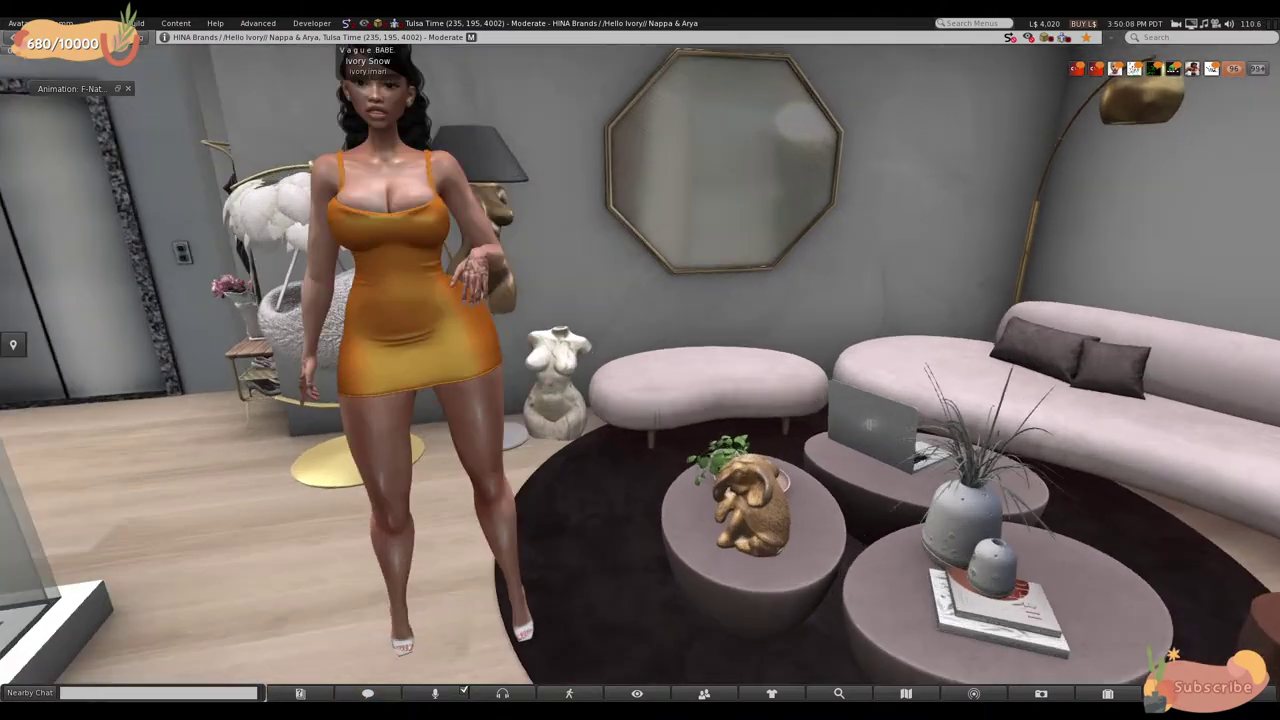
key(Escape)
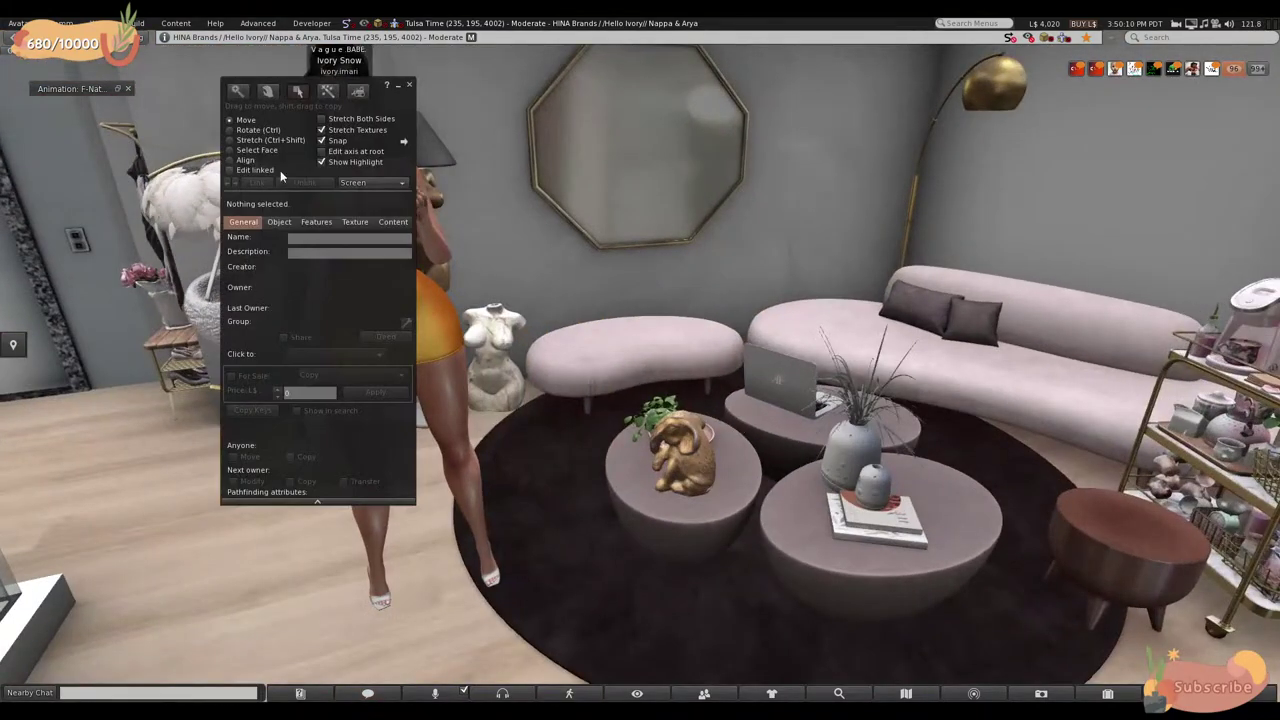
click(409, 84)
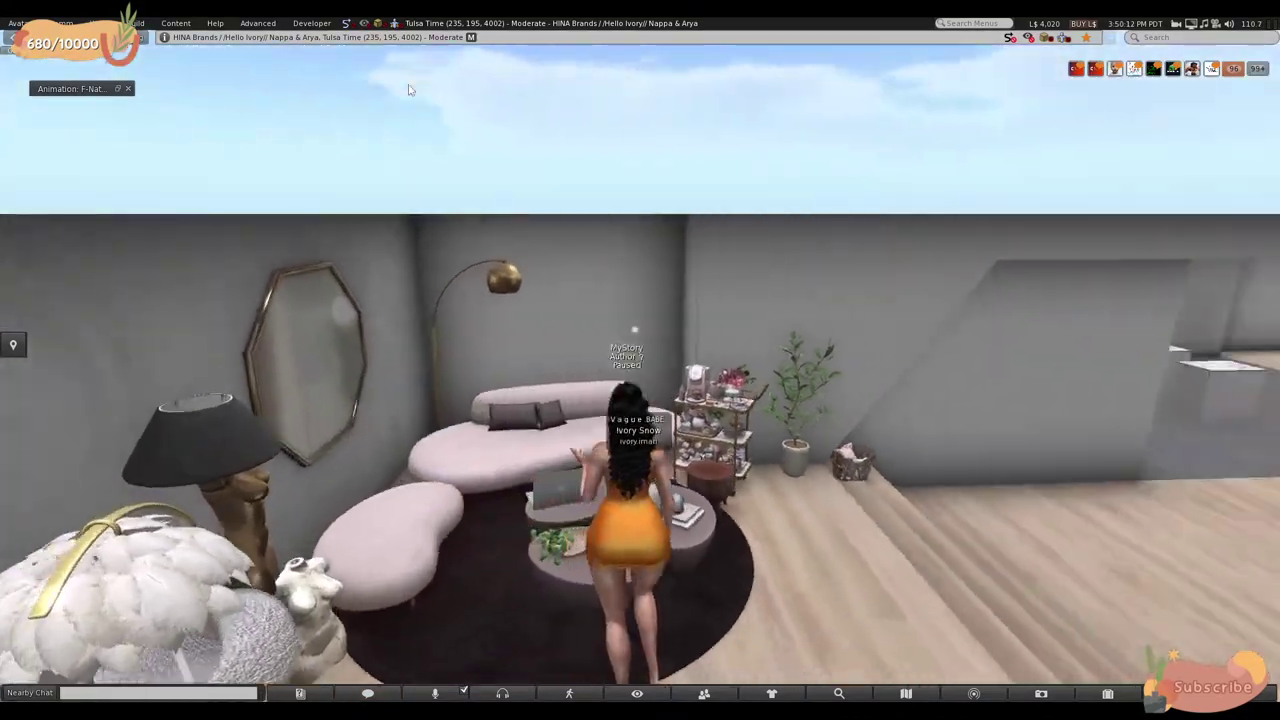
- Walk the avatar to the wooden cube on the floor of the large room and open the cube for editing
key(Up)
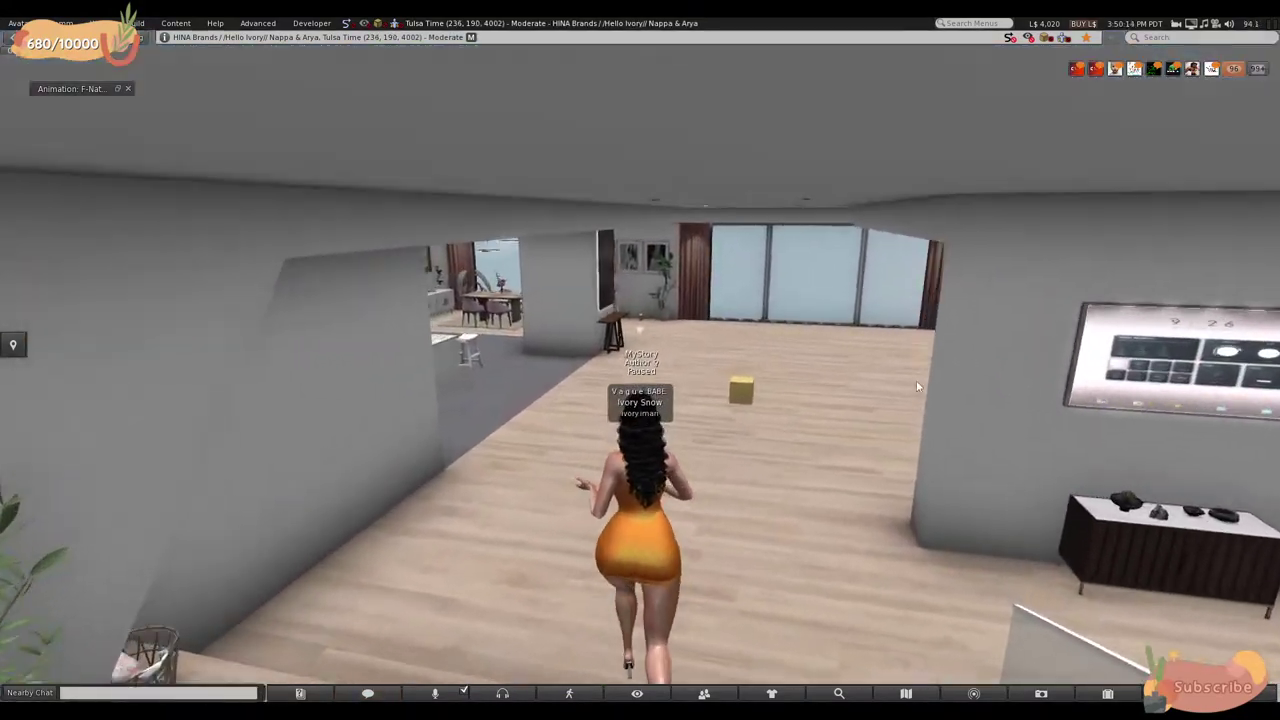
key(Left)
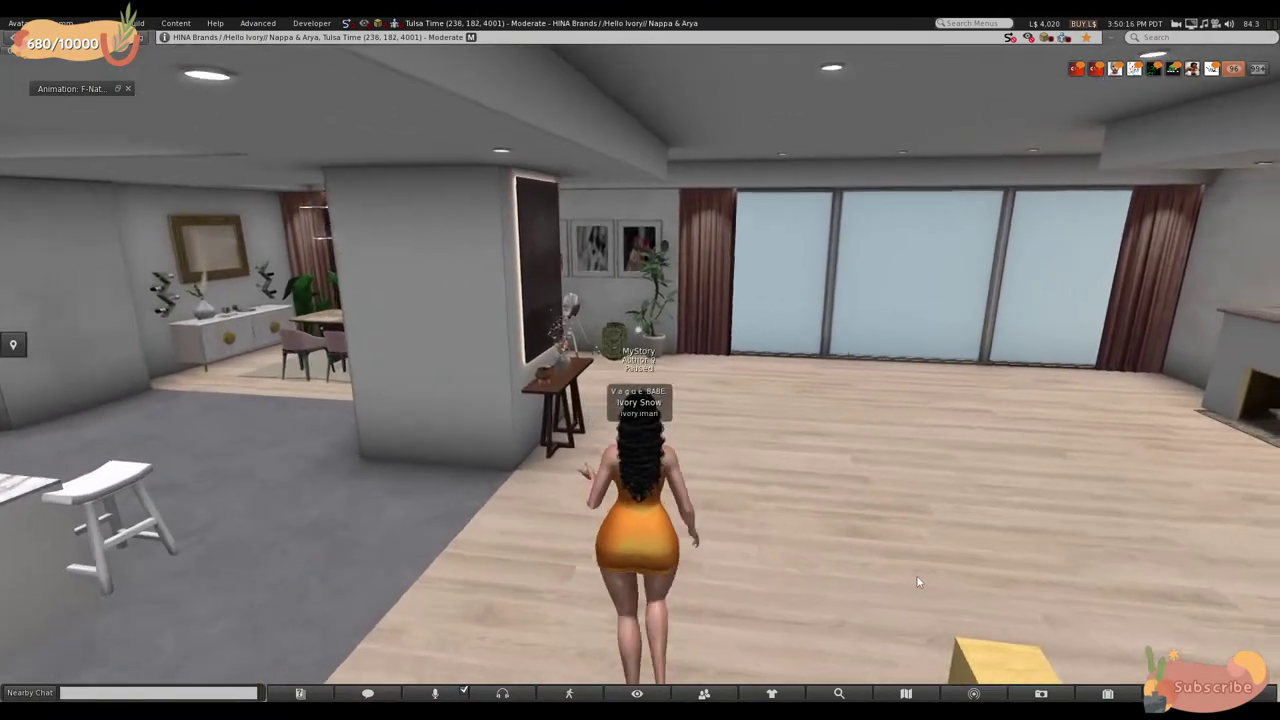
alt+click(1018, 672)
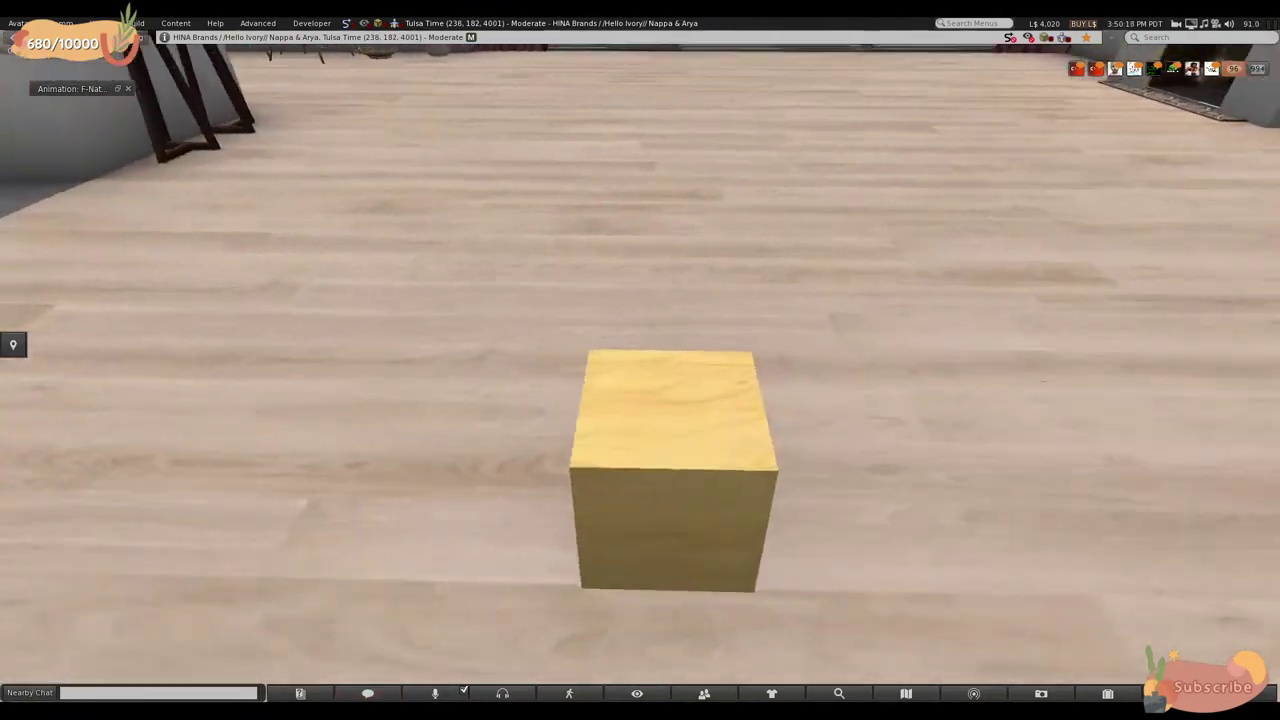
key(alt+Left)
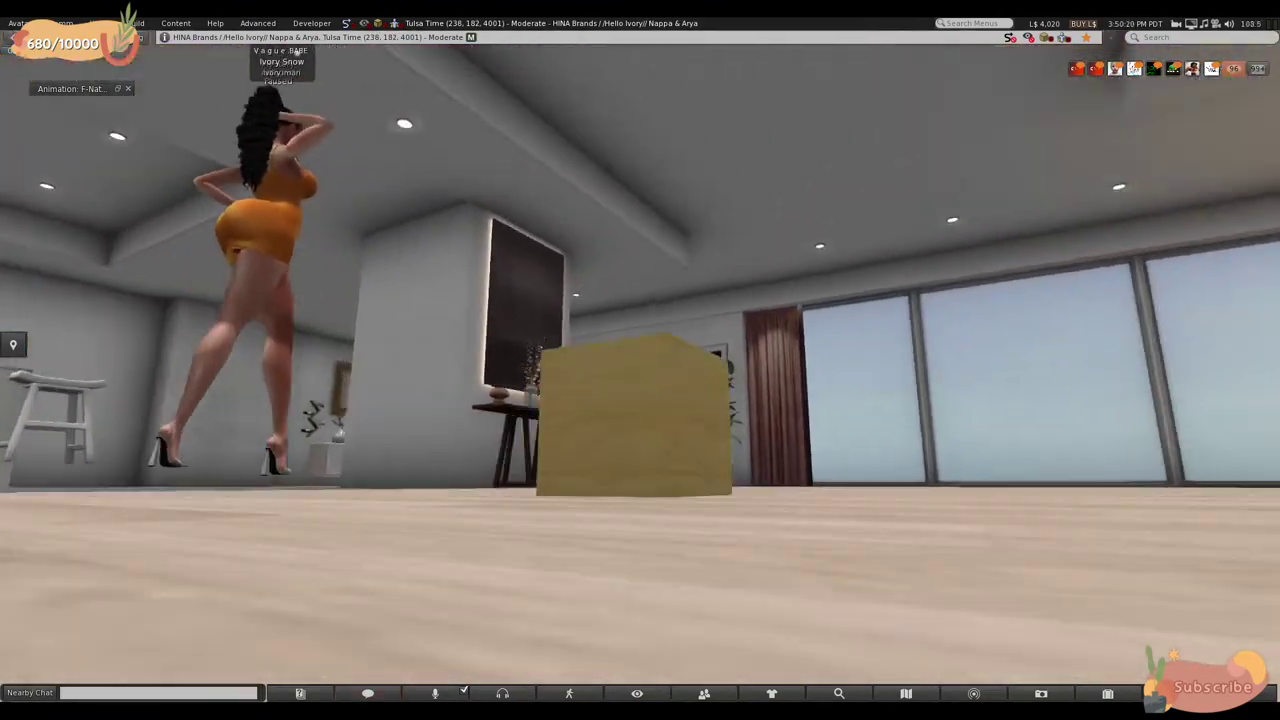
key(alt+Left)
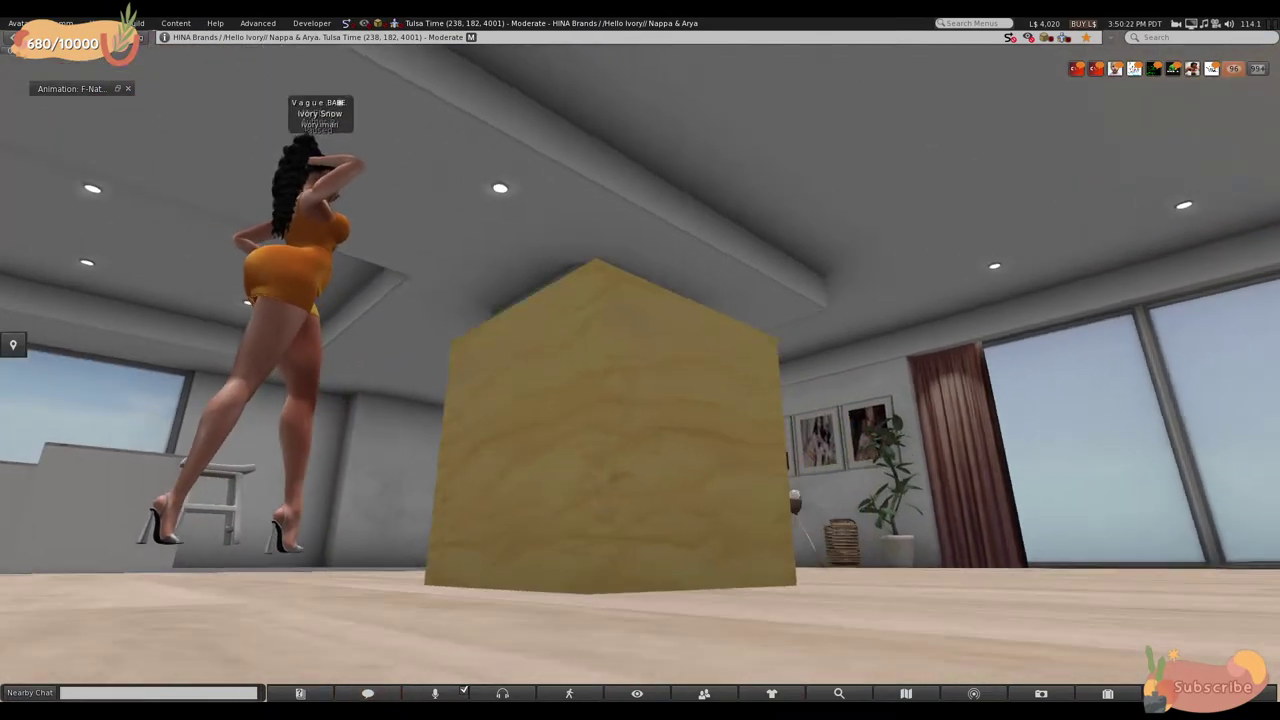
key(alt+Left)
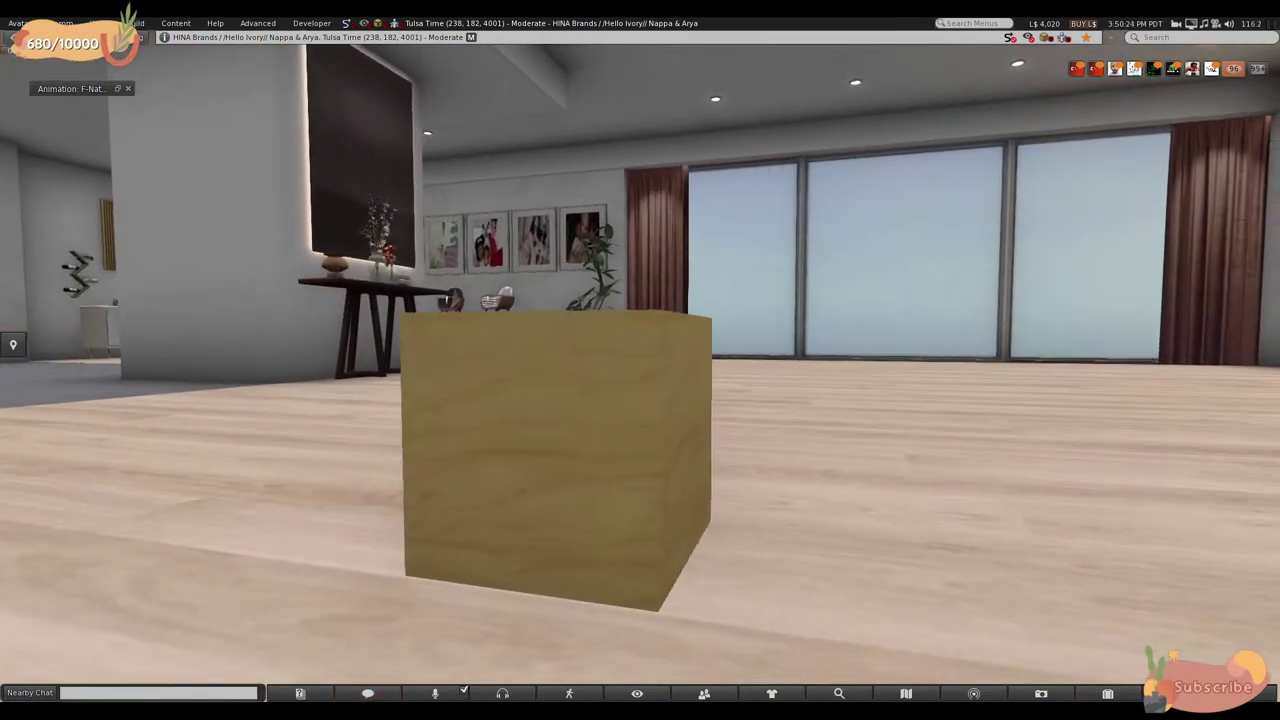
key(alt+Left)
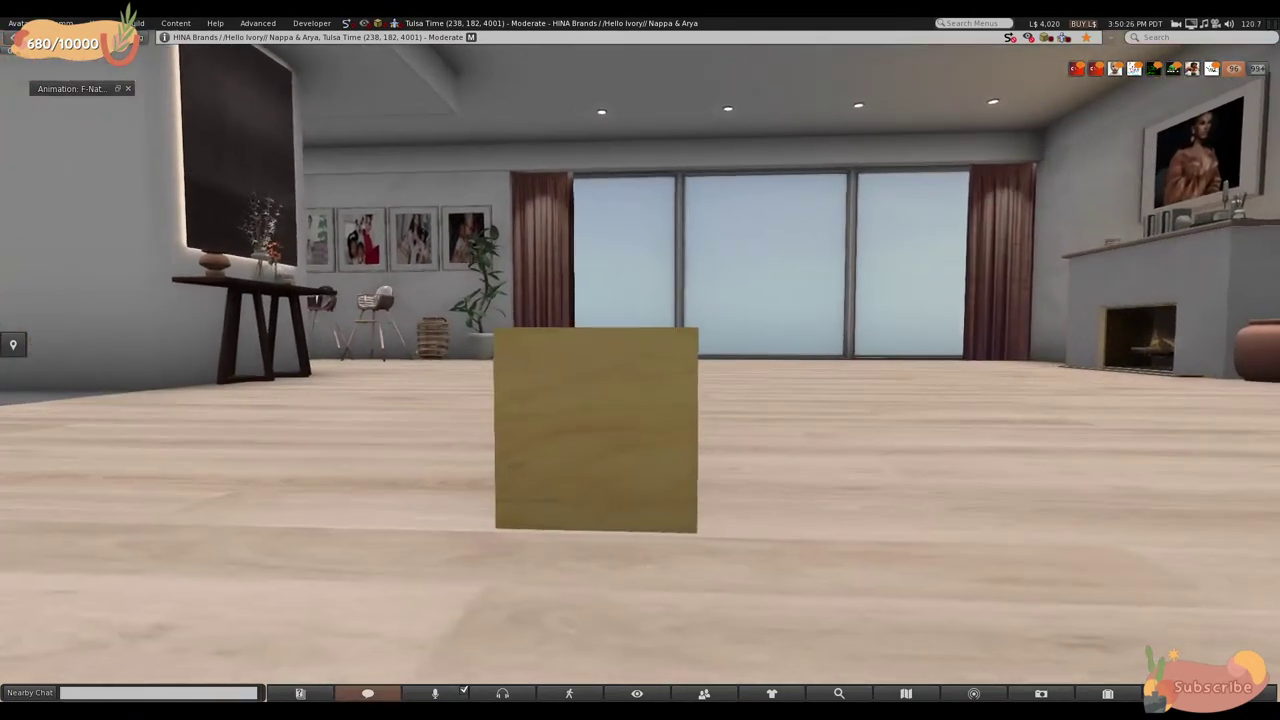
key(alt+Left)
right_click(643, 371)
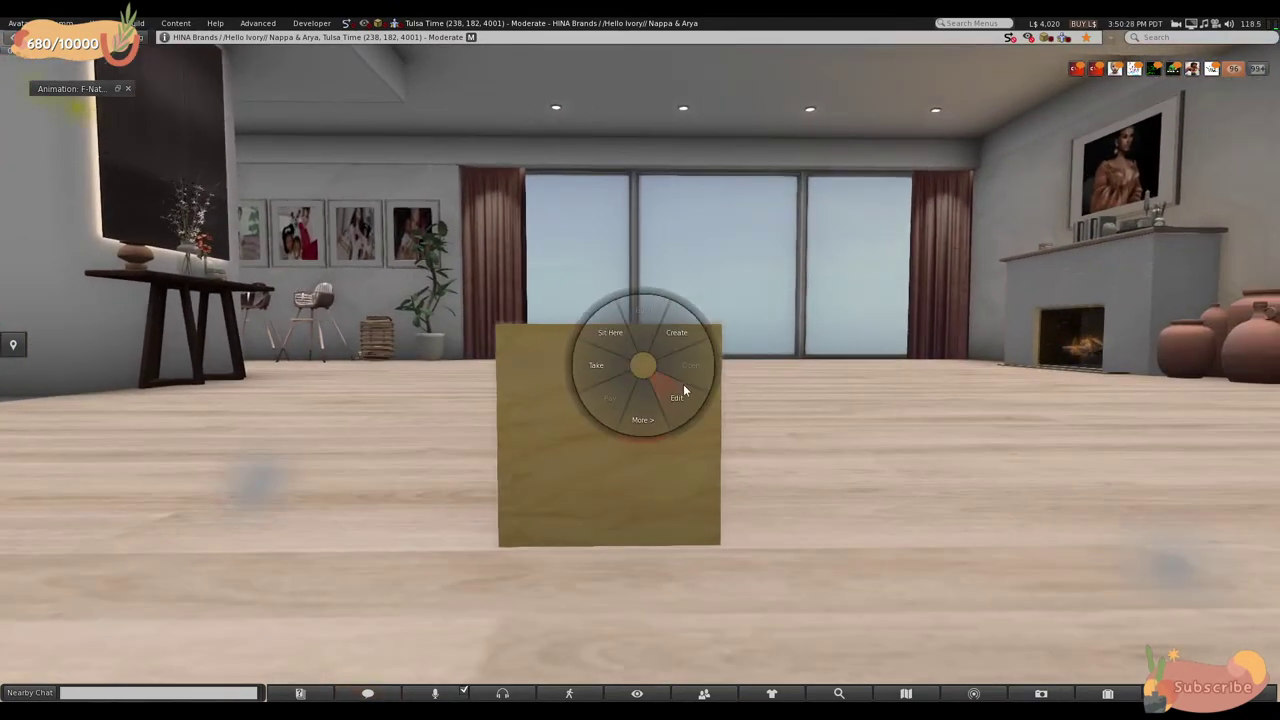
click(691, 389)
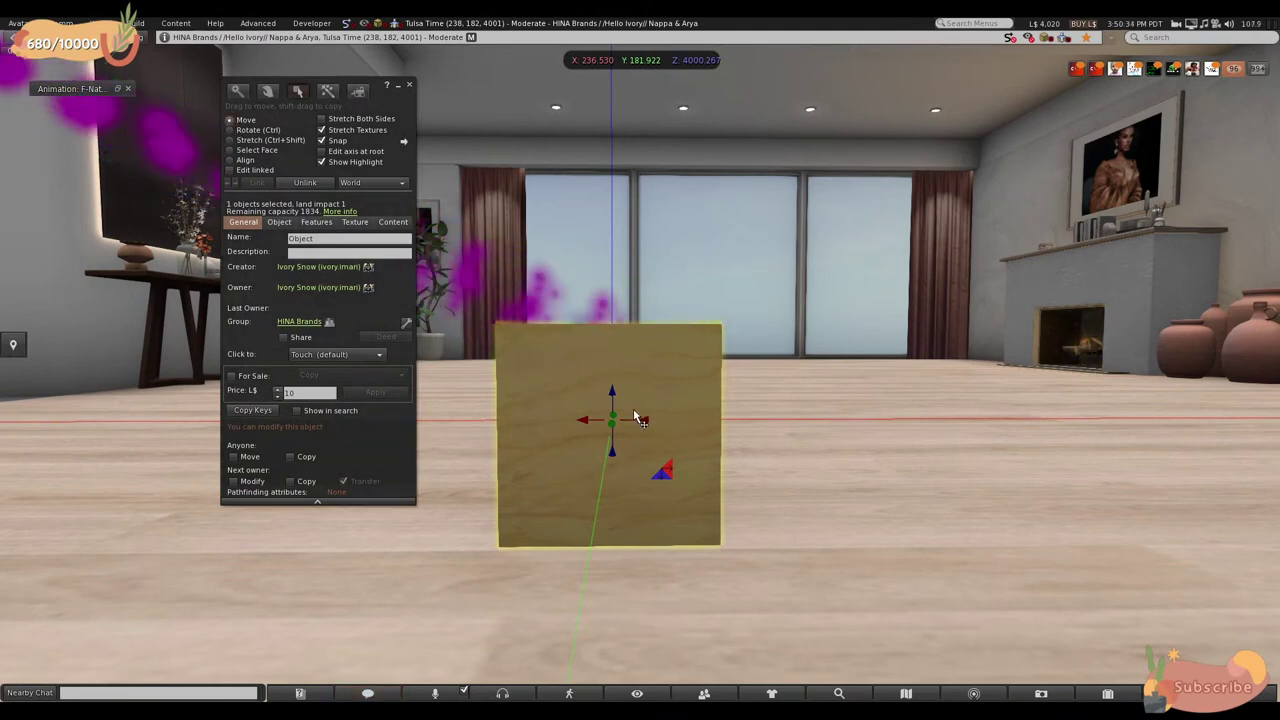
- Move the wooden cube along its axes to about X 236.430, Y 182.000 and Z 4000.500
drag(634, 422, 633, 320)
key(Escape)
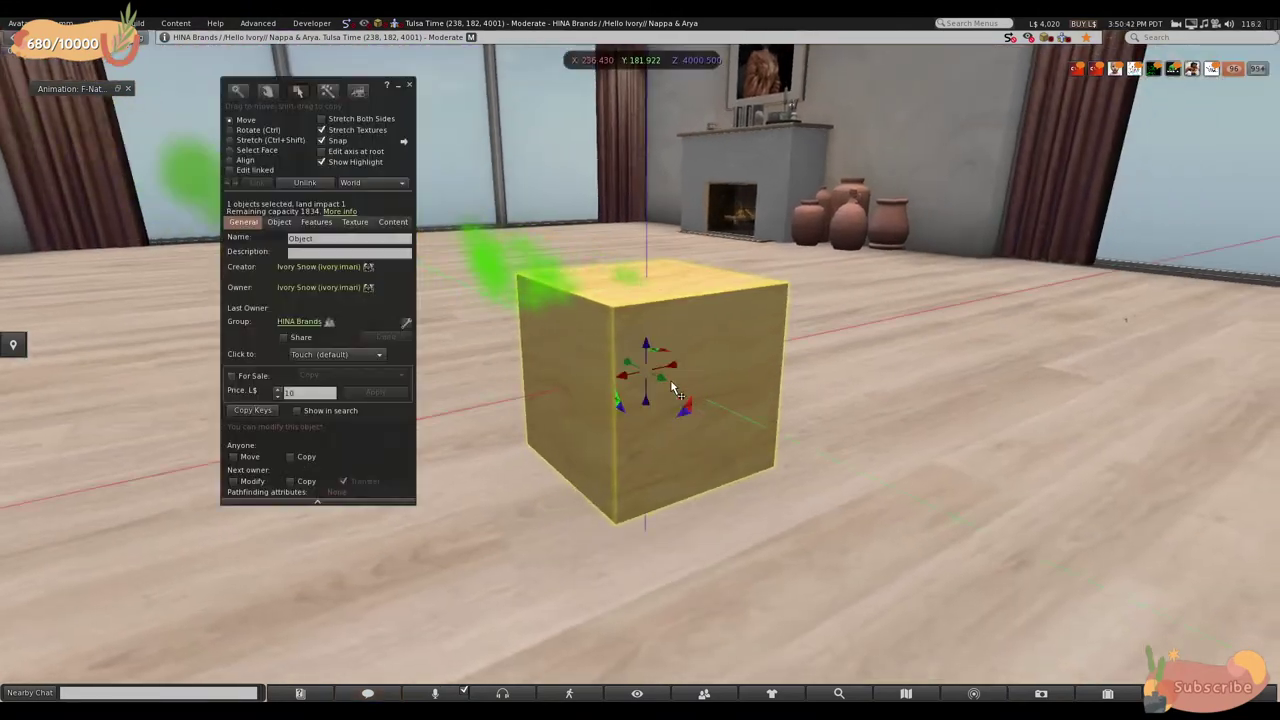
drag(667, 388, 822, 313)
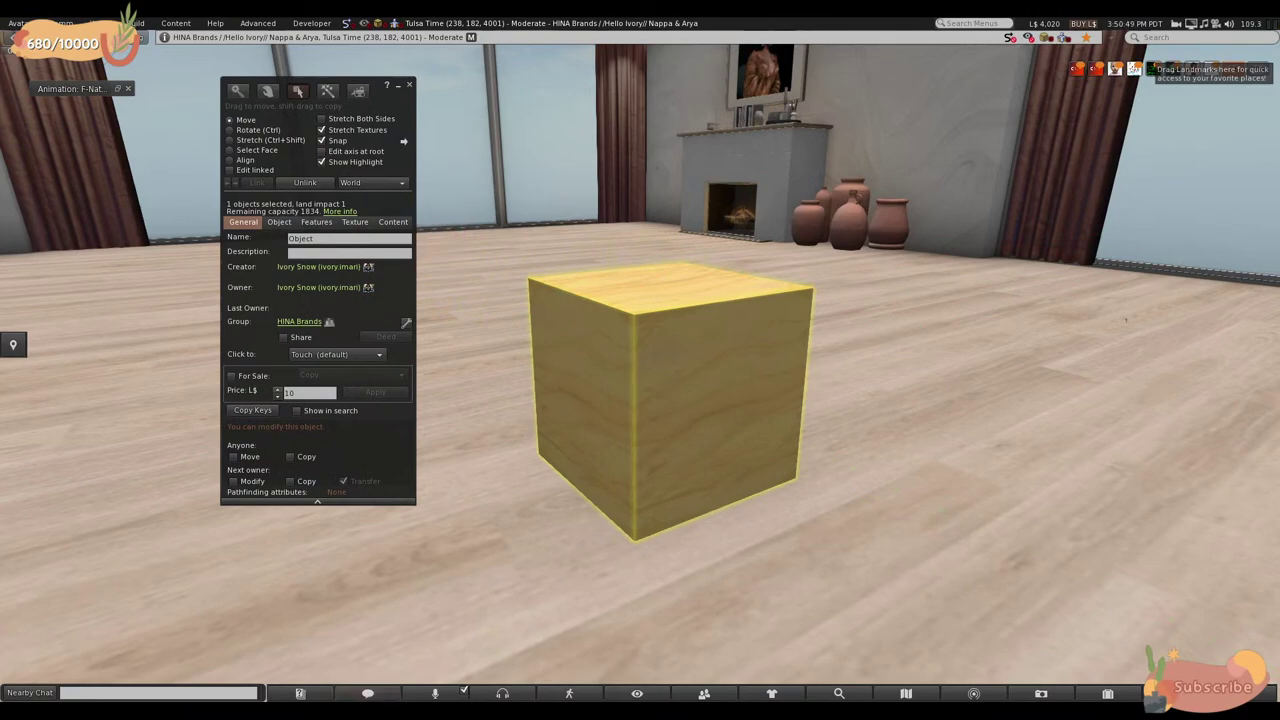
key(Escape)
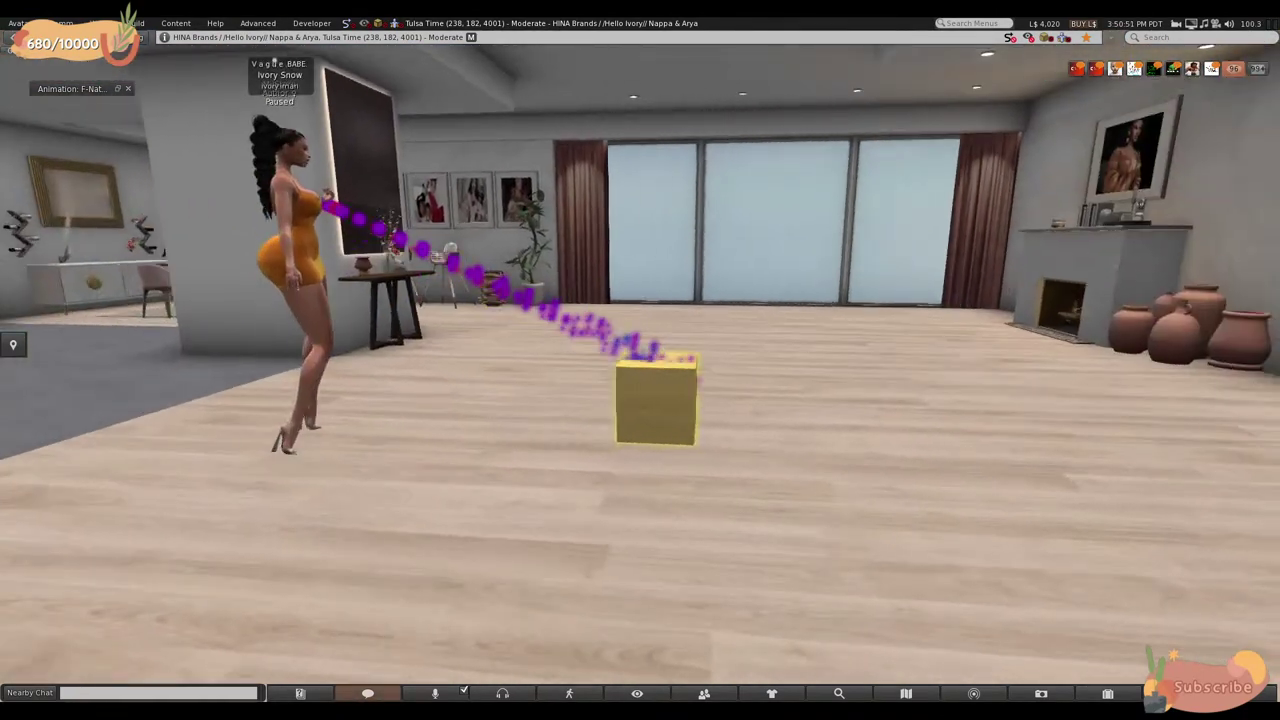
key(ctrl+b)
key(Escape)
alt+click(655, 400)
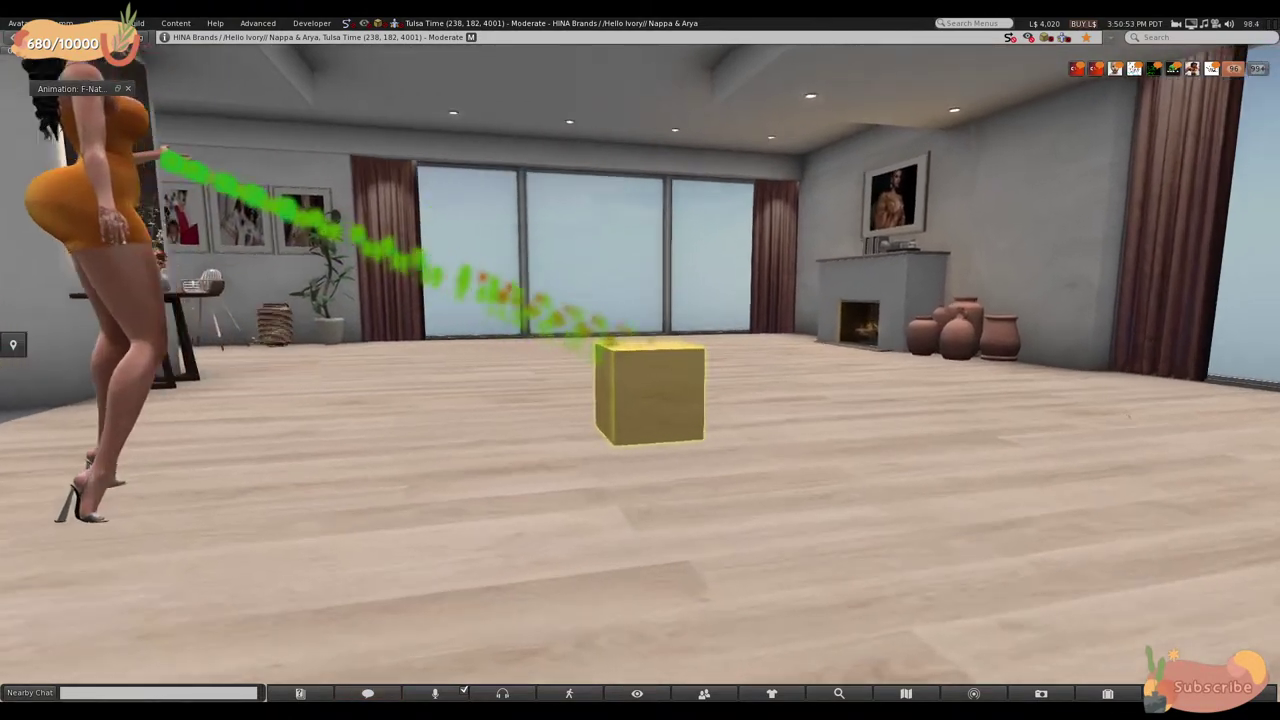
key(Escape)
key(ctrl+b)
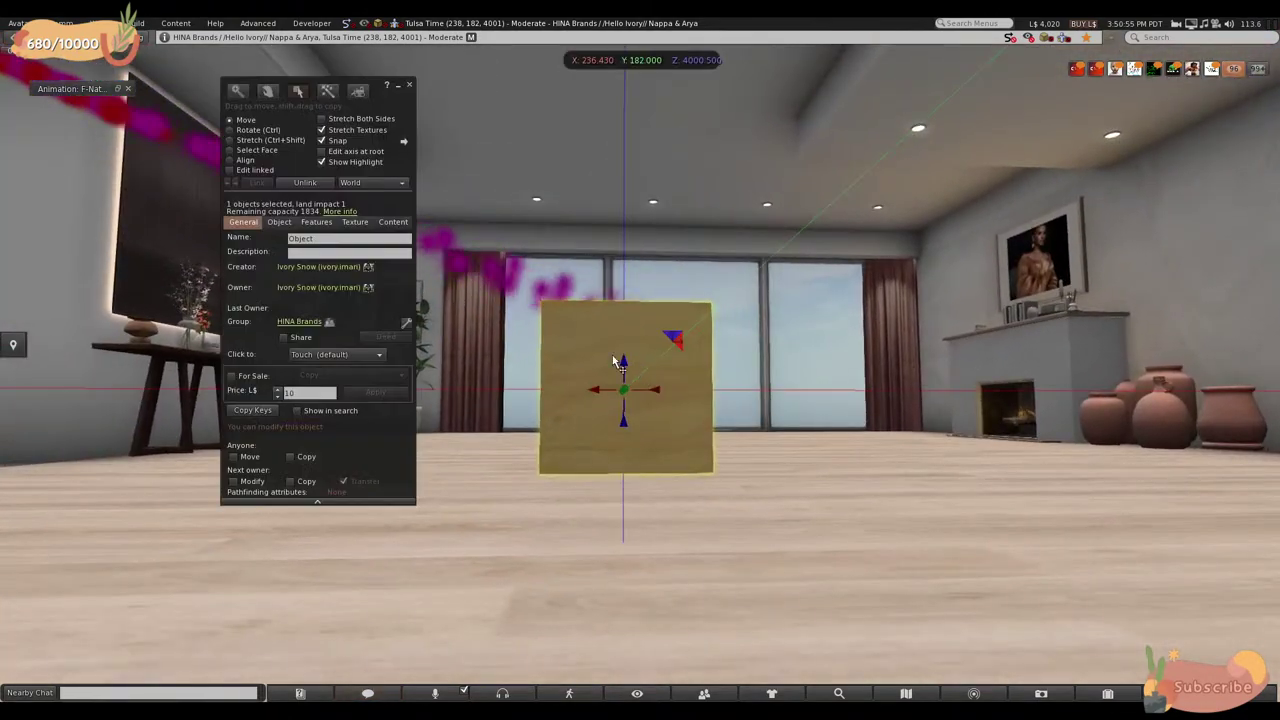
- Lower the wooden cube to about Z 4000.278 and shift it along the red axis to about X 236.393
key(Escape)
drag(624, 368, 650, 437)
key(ctrl+b)
key(Escape)
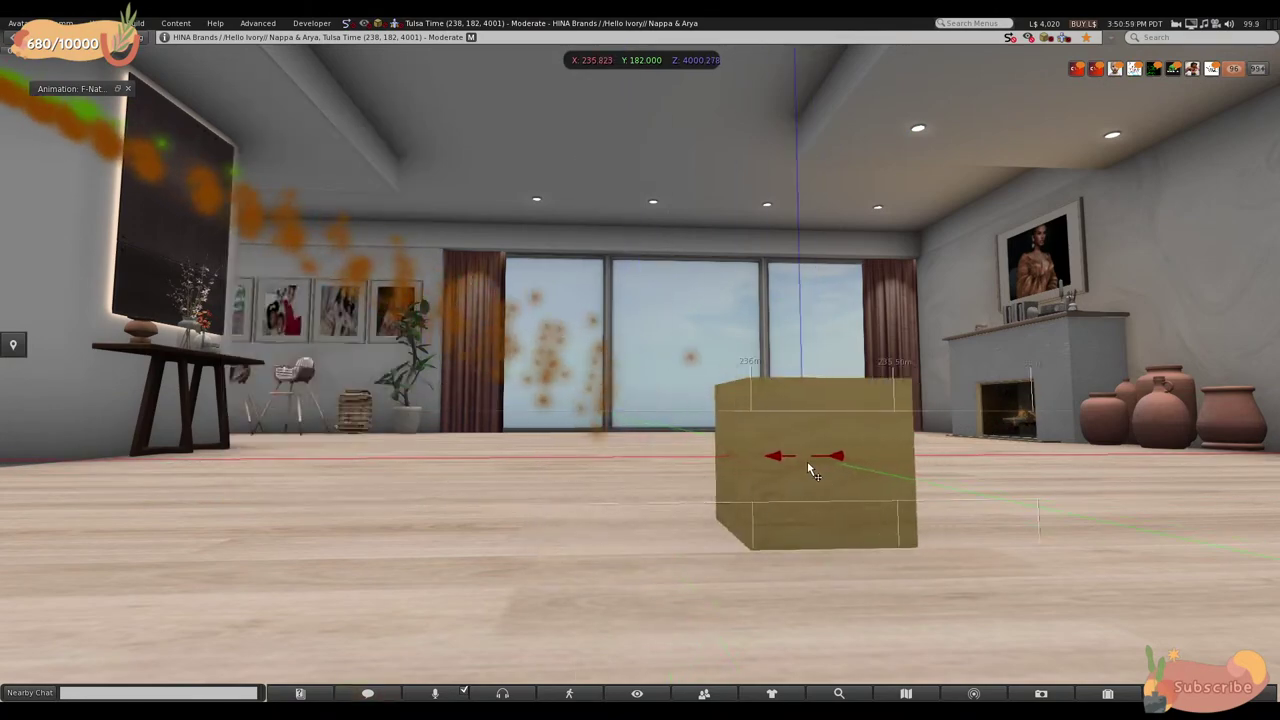
key(ctrl+b)
key(Escape)
key(ctrl+b)
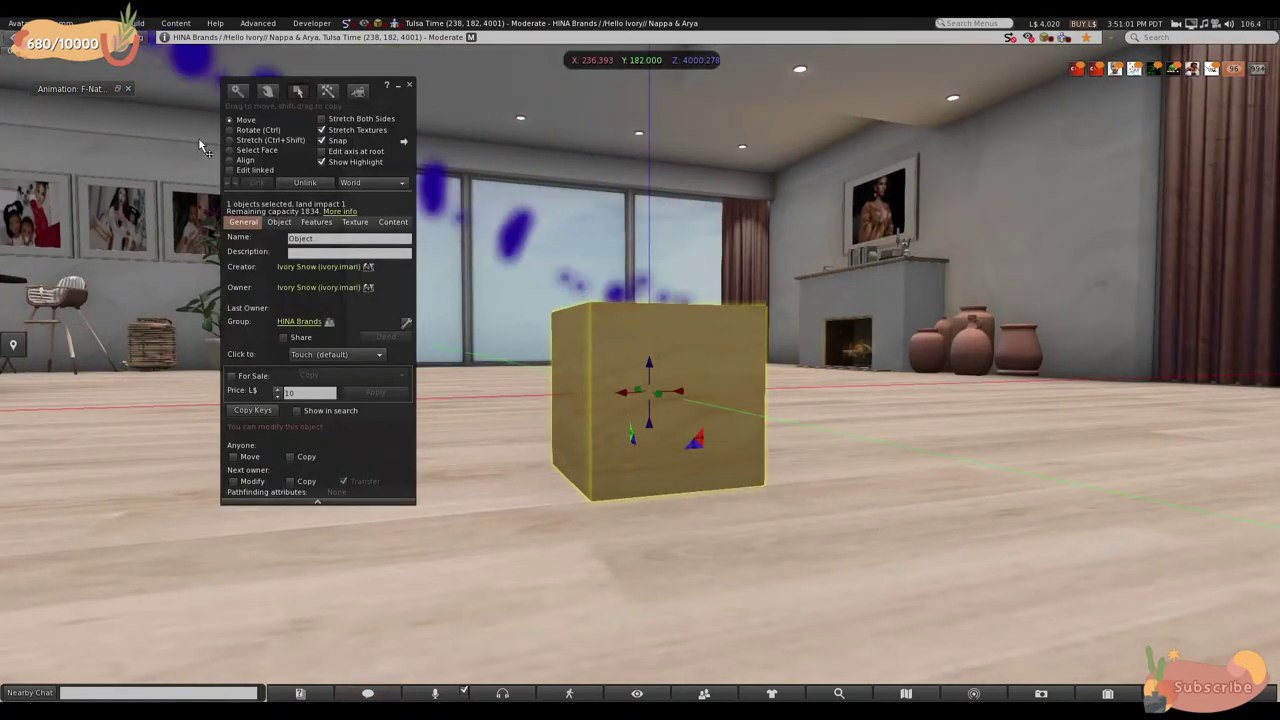
- Rotate the wooden cube to about X 230.200, Y 308.700 and Z 44.250 and undo the rotations
click(247, 131)
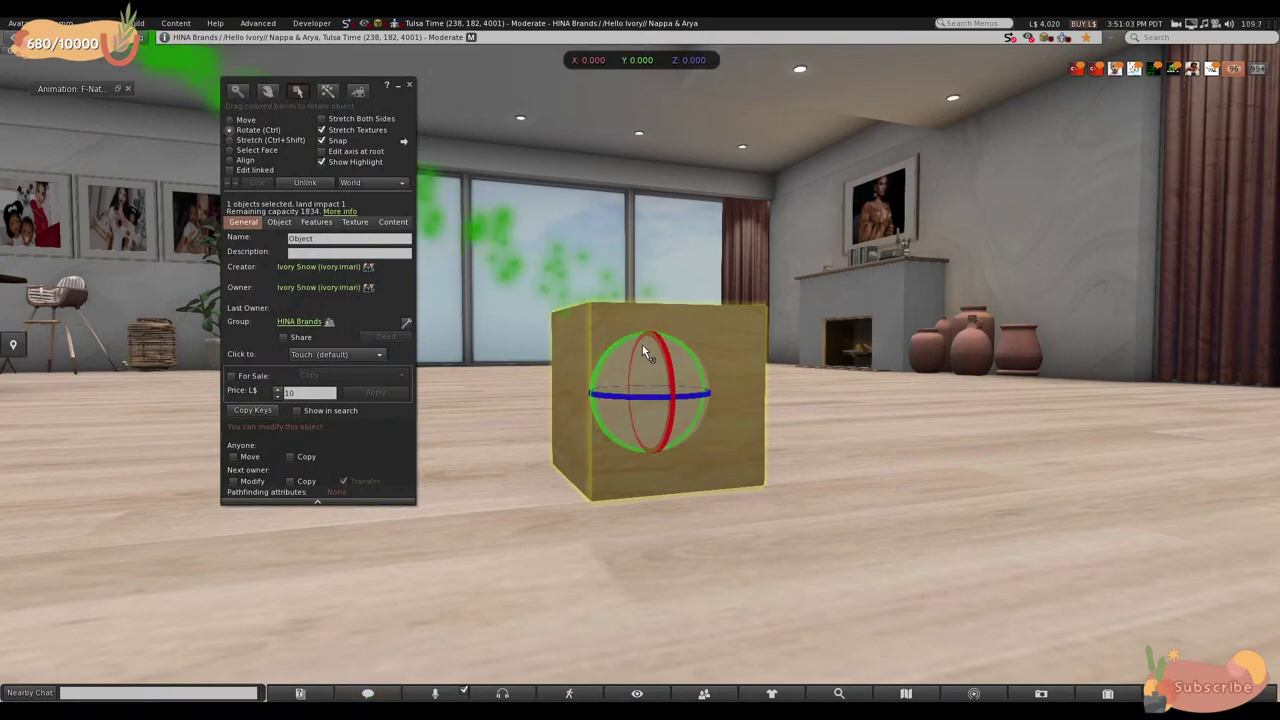
key(Escape)
key(ctrl+b)
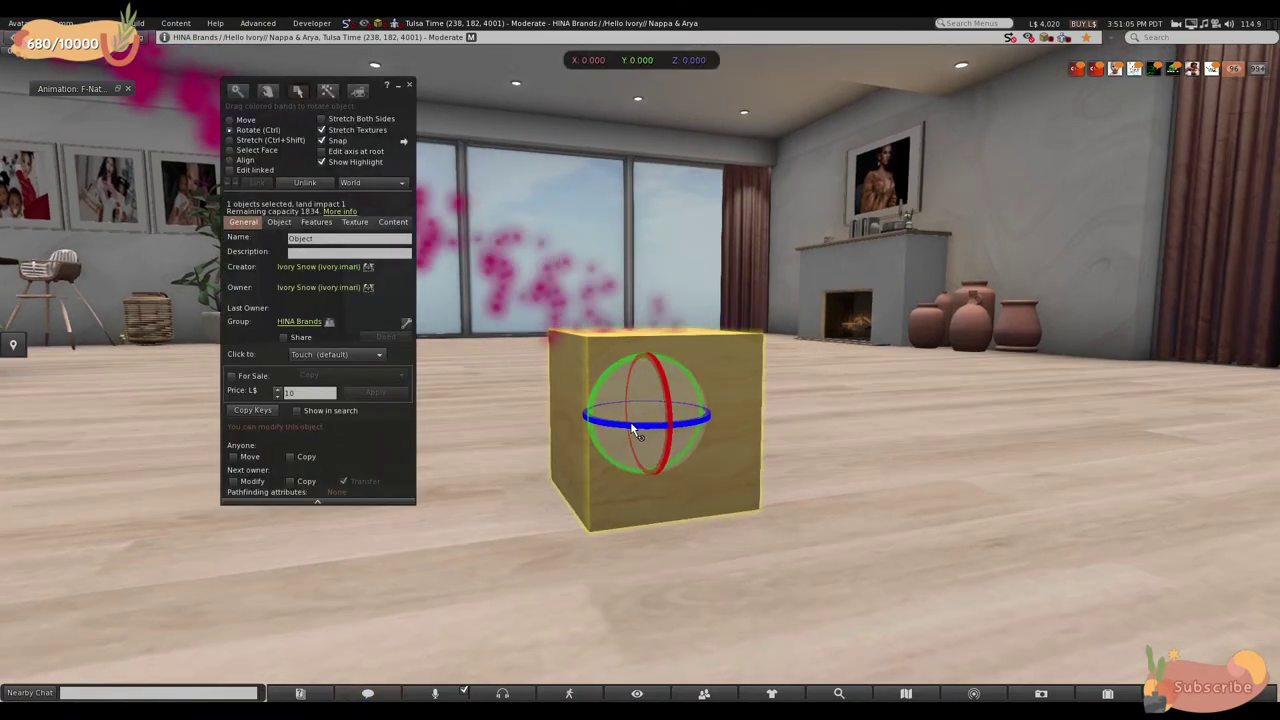
drag(632, 430, 887, 618)
key(ctrl+z)
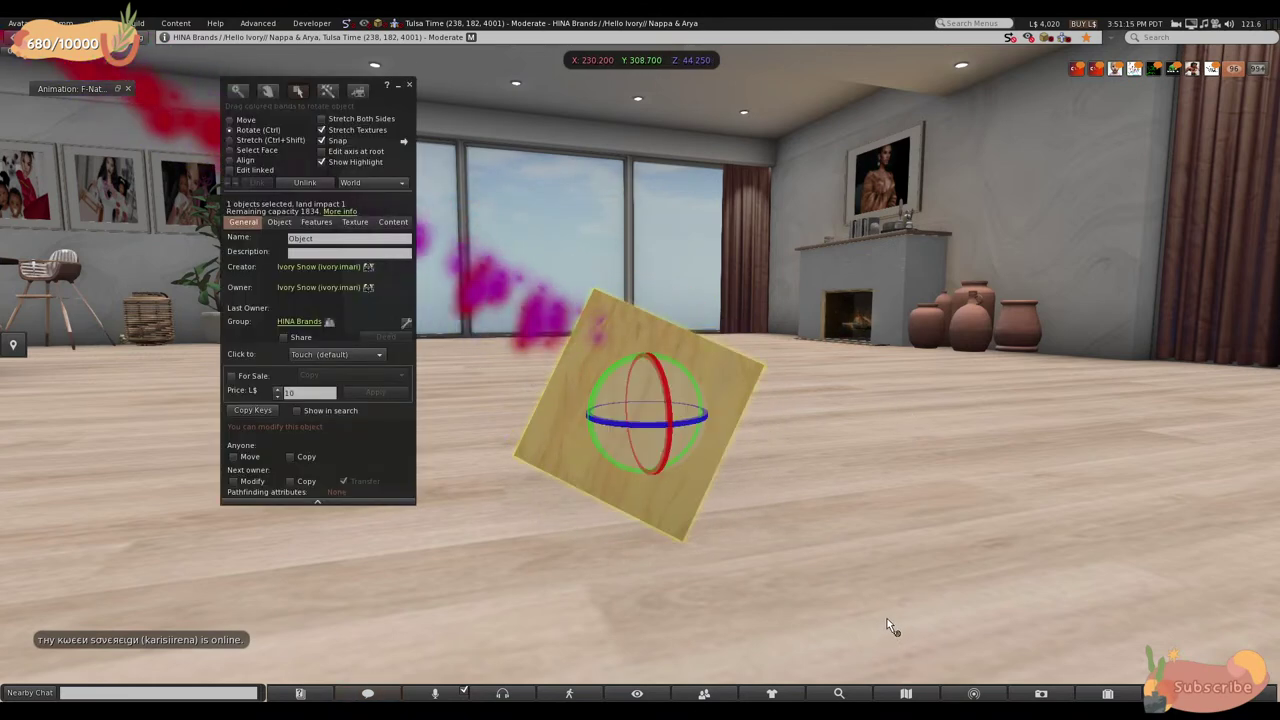
key(ctrl+z)
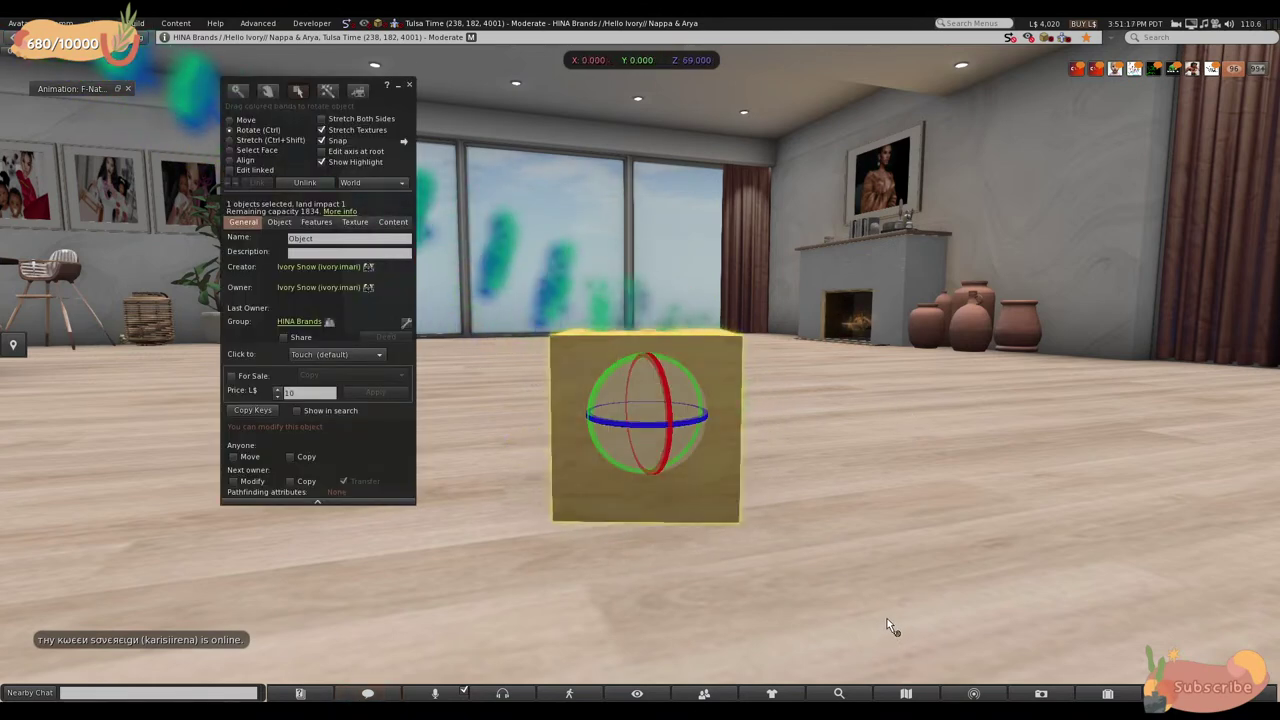
- Stretch the wooden cube into an upright block of about X 0.527, Y 0.575 and Z 0.891
alt+click(674, 394)
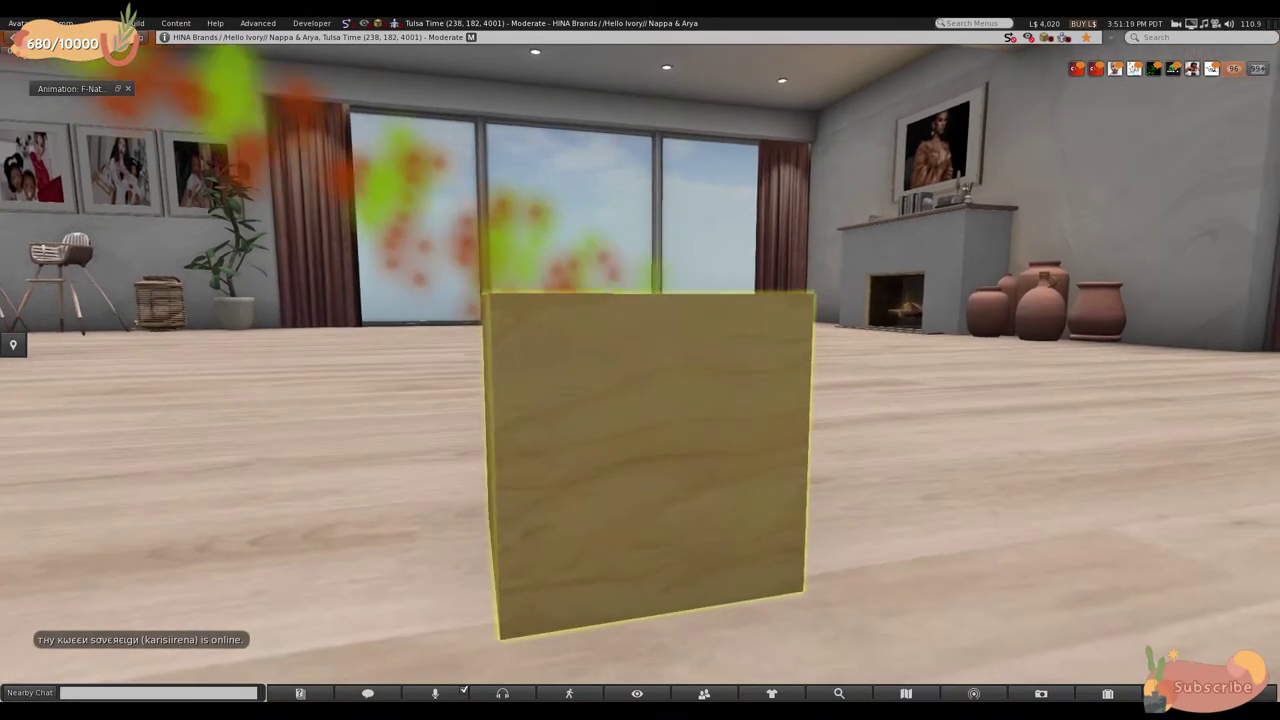
alt+drag(674, 394, 602, 343)
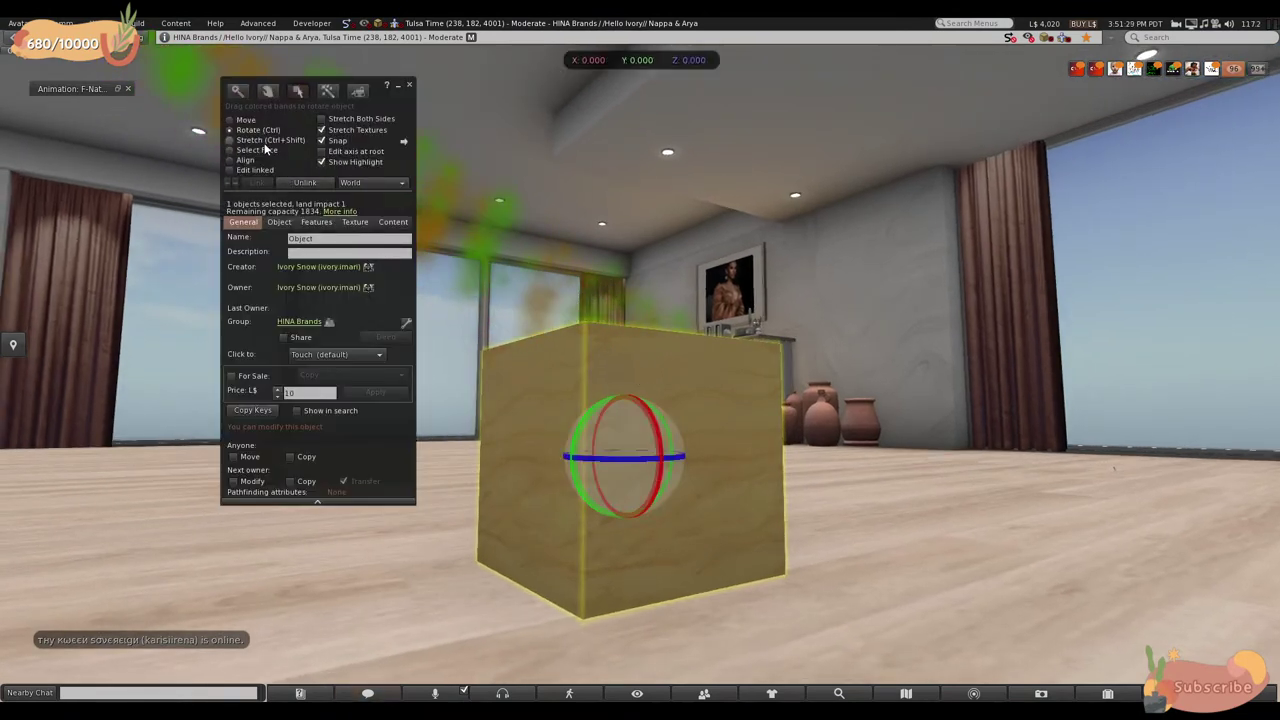
key(ctrl+shift)
drag(782, 340, 555, 495)
drag(616, 355, 634, 177)
alt+drag(651, 318, 619, 460)
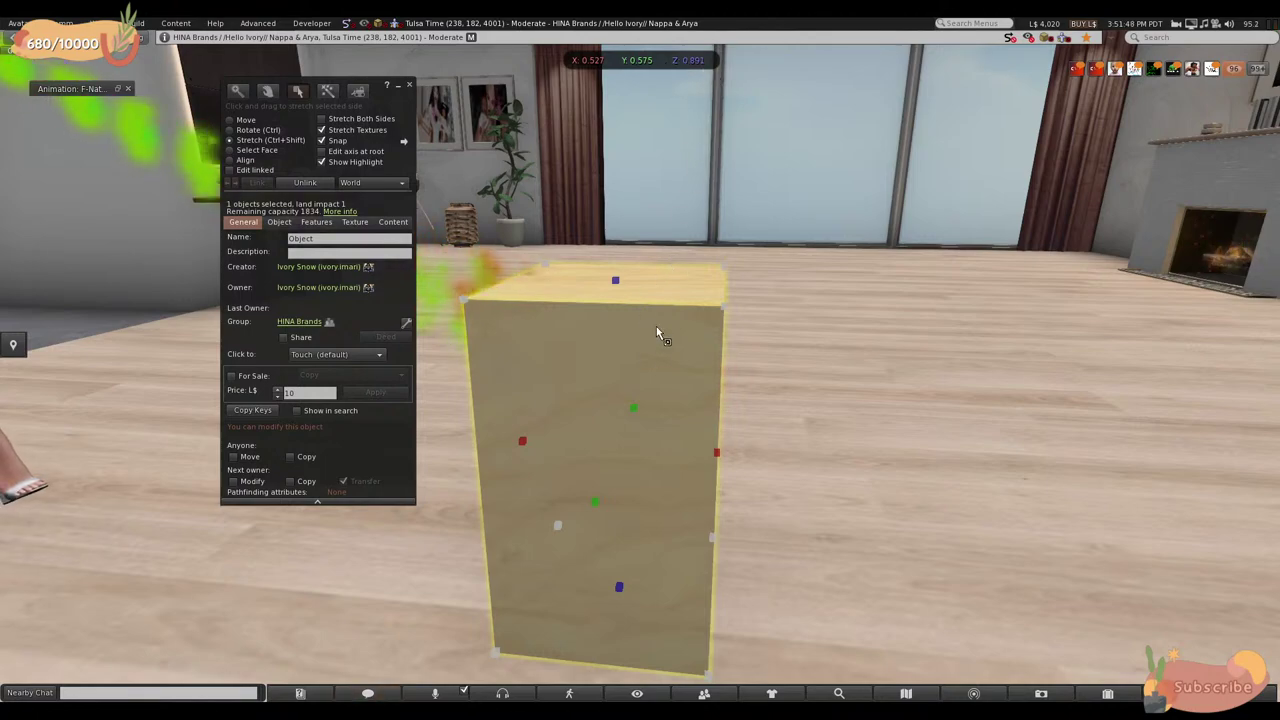
- Stretch the upper side of the wooden block upward to a height of about 1.000
alt+drag(656, 326, 643, 363)
alt+drag(720, 423, 590, 440)
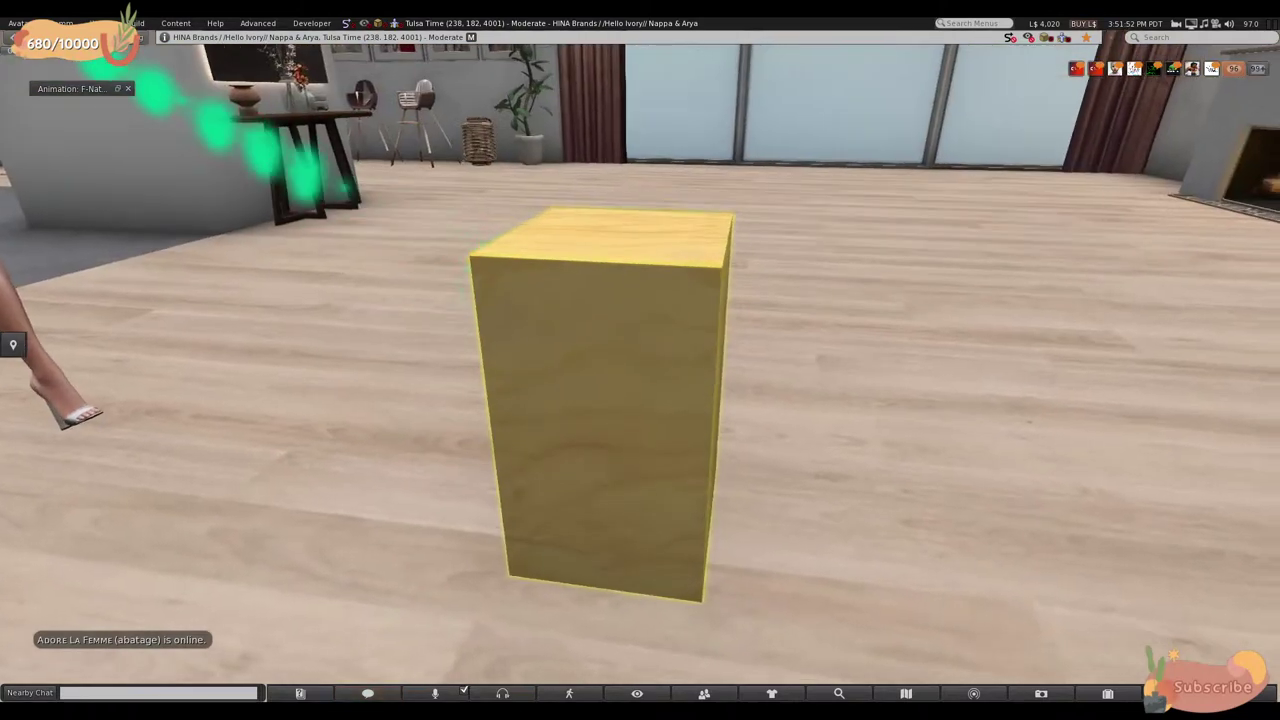
drag(620, 232, 720, 150)
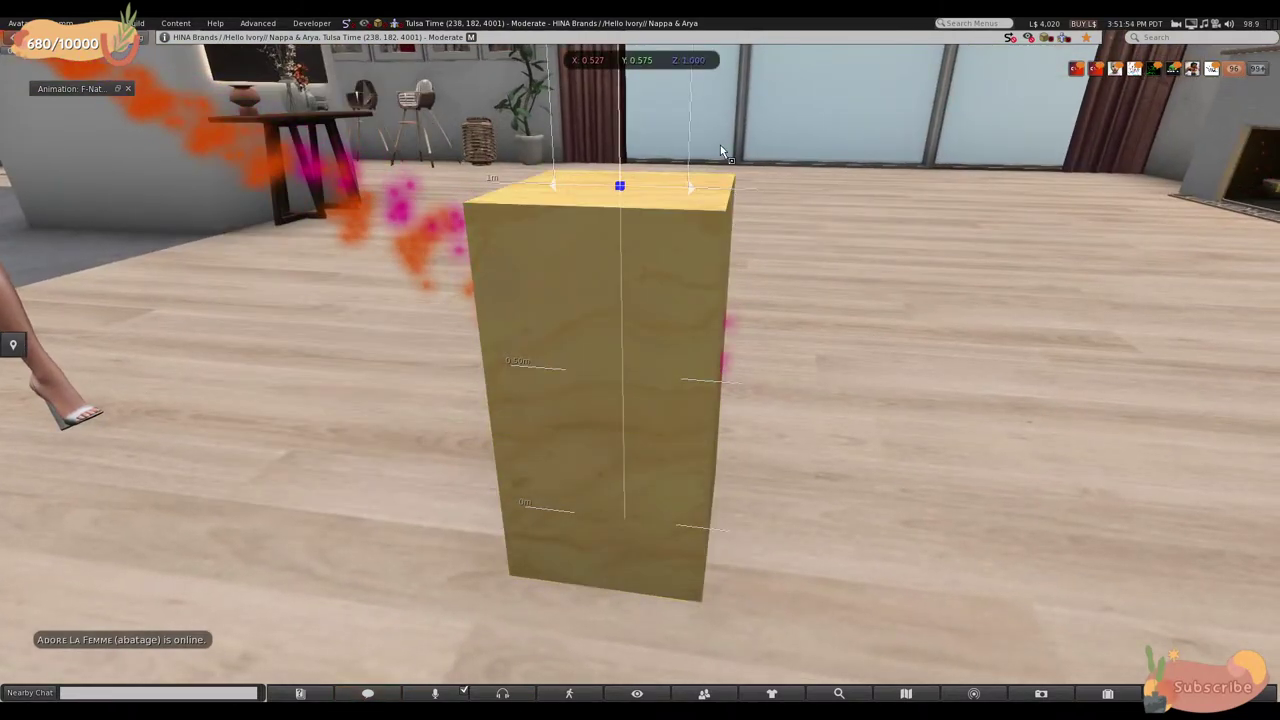
drag(698, 274, 680, 272)
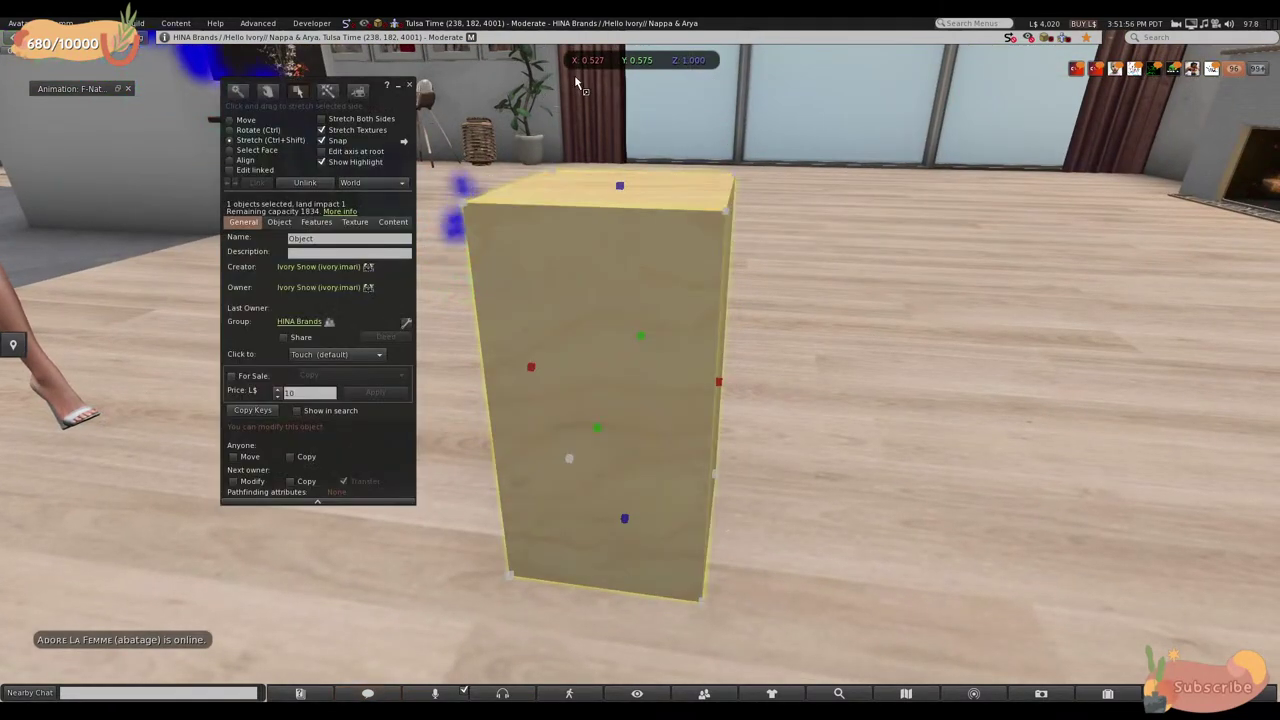
- Try face selection on the wooden block and switch it back to Move mode
click(231, 151)
alt+drag(575, 294, 970, 455)
click(672, 362)
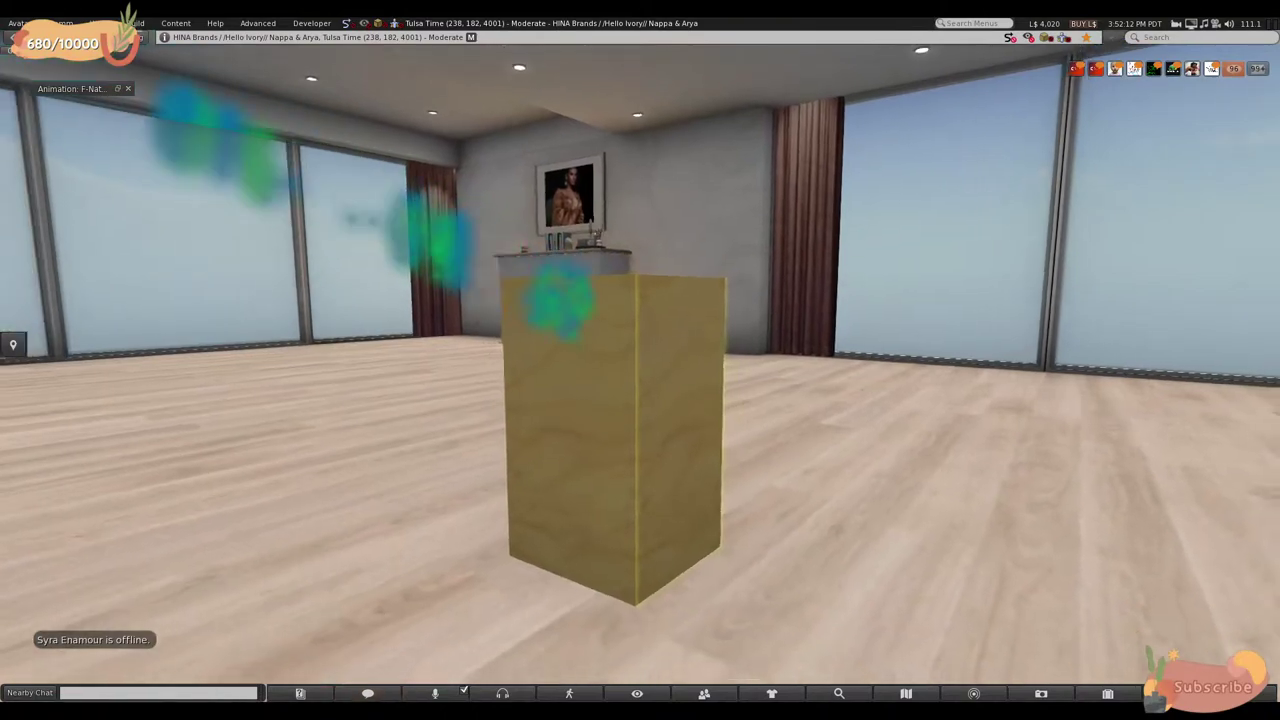
click(230, 120)
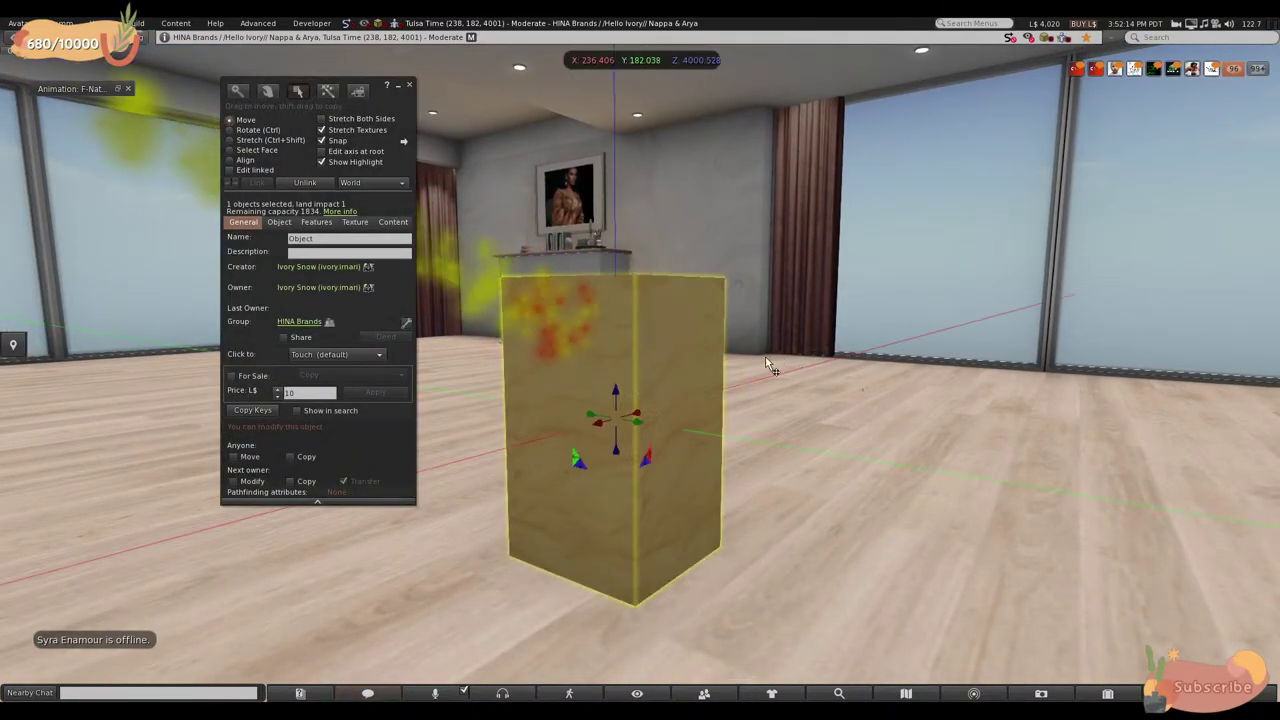
alt+drag(630, 388, 690, 290)
alt+click(840, 430)
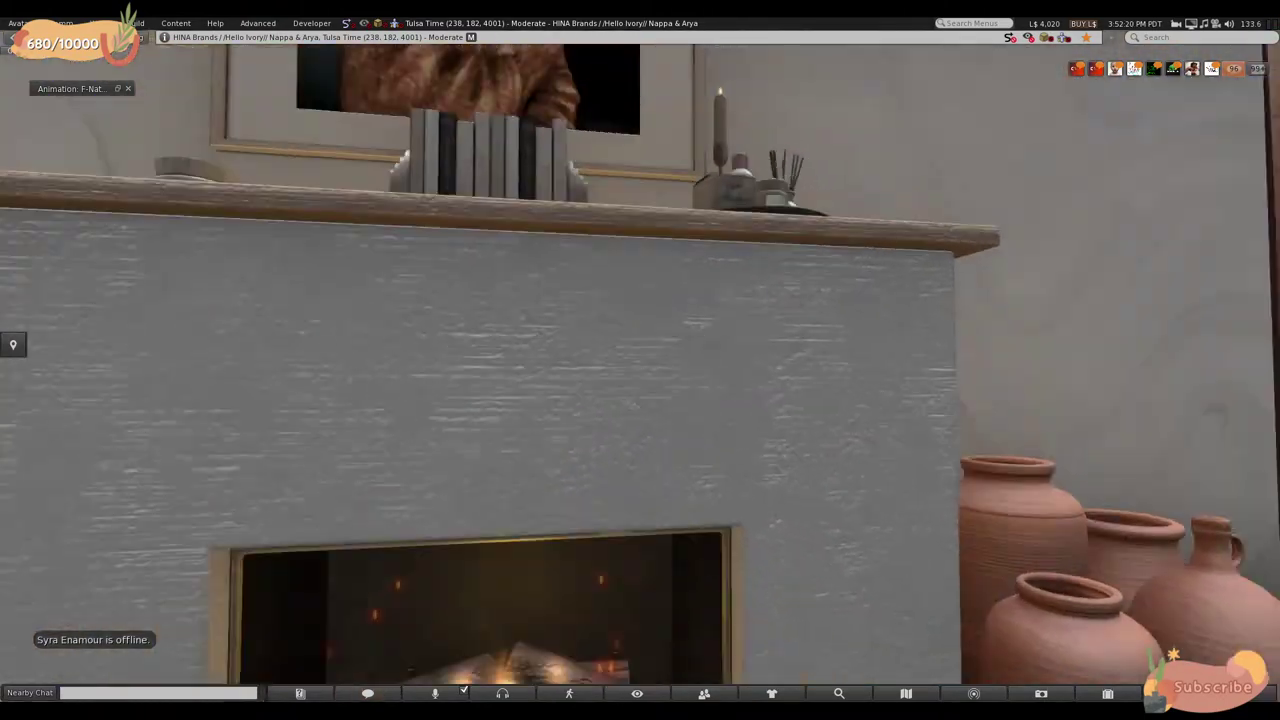
key(Escape)
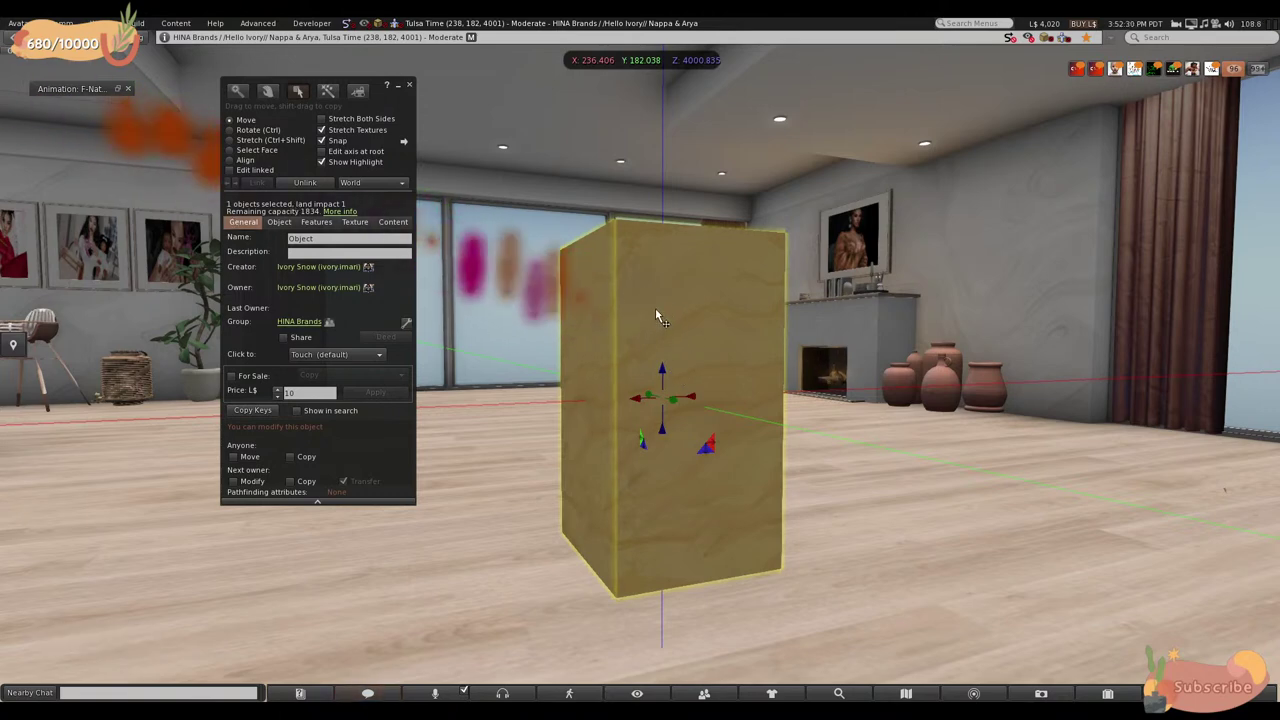
- Select only the front face of the wooden block and show its texture settings
click(229, 150)
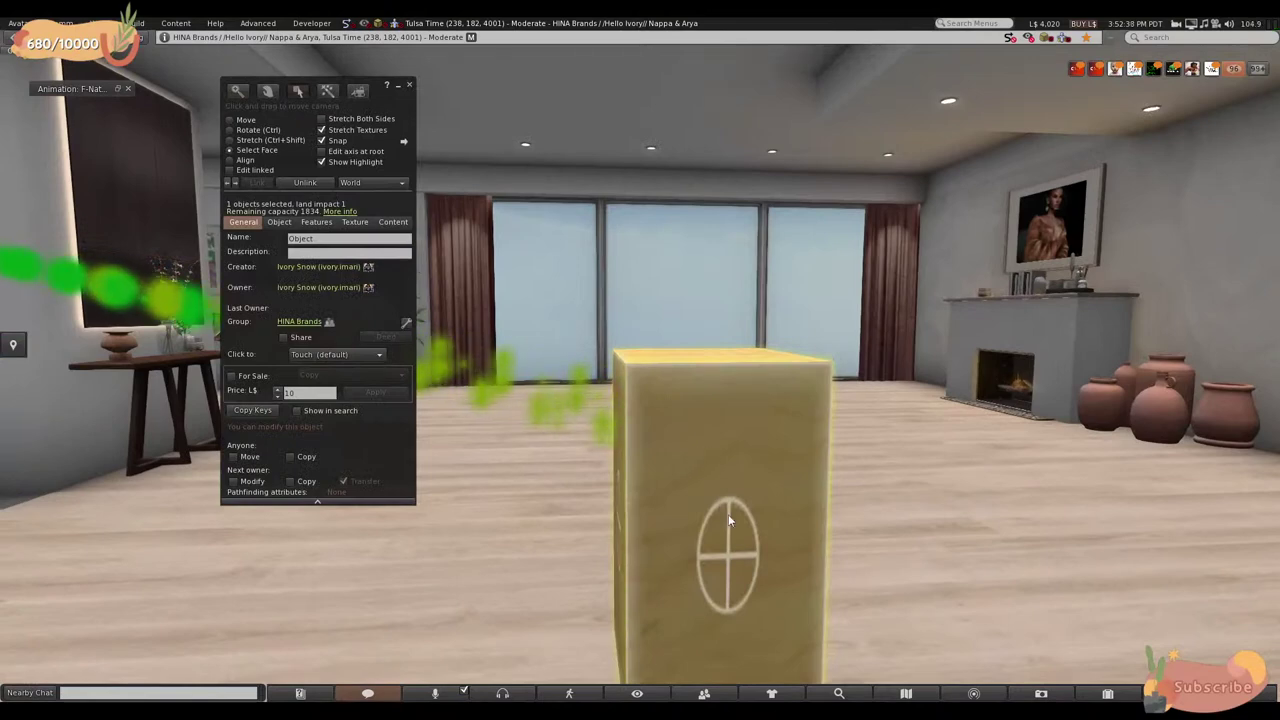
click(729, 516)
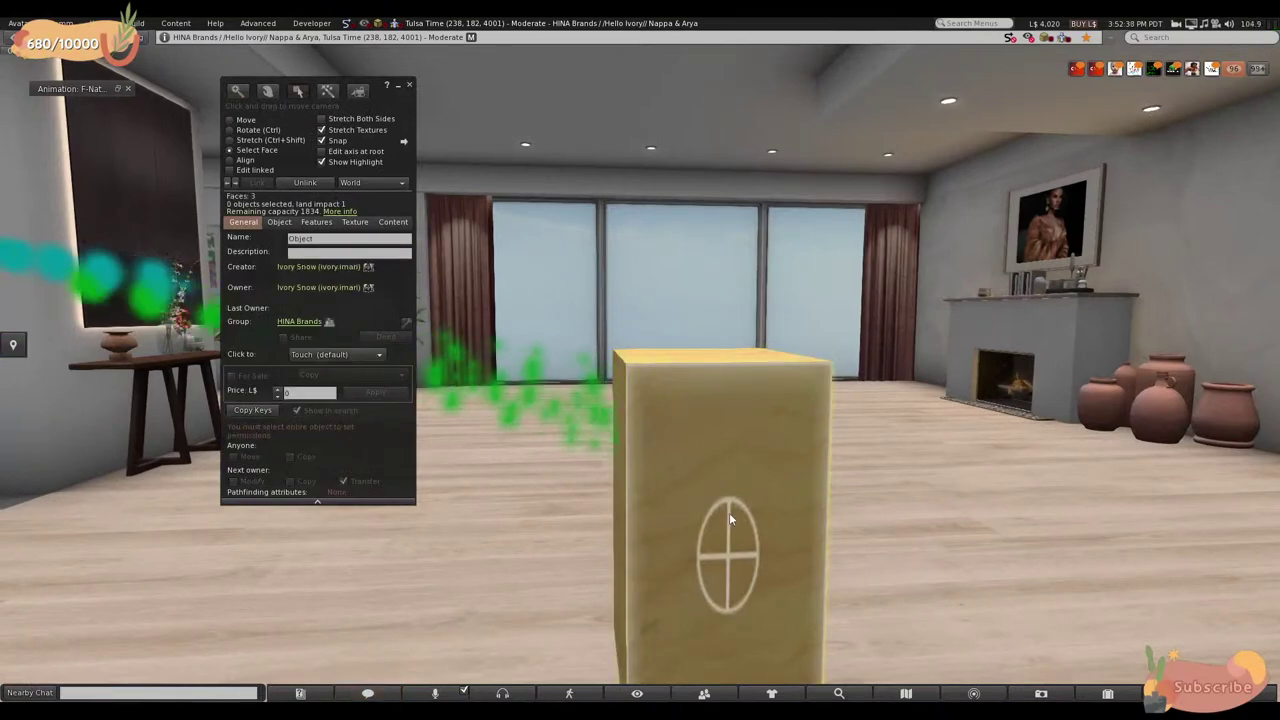
click(355, 222)
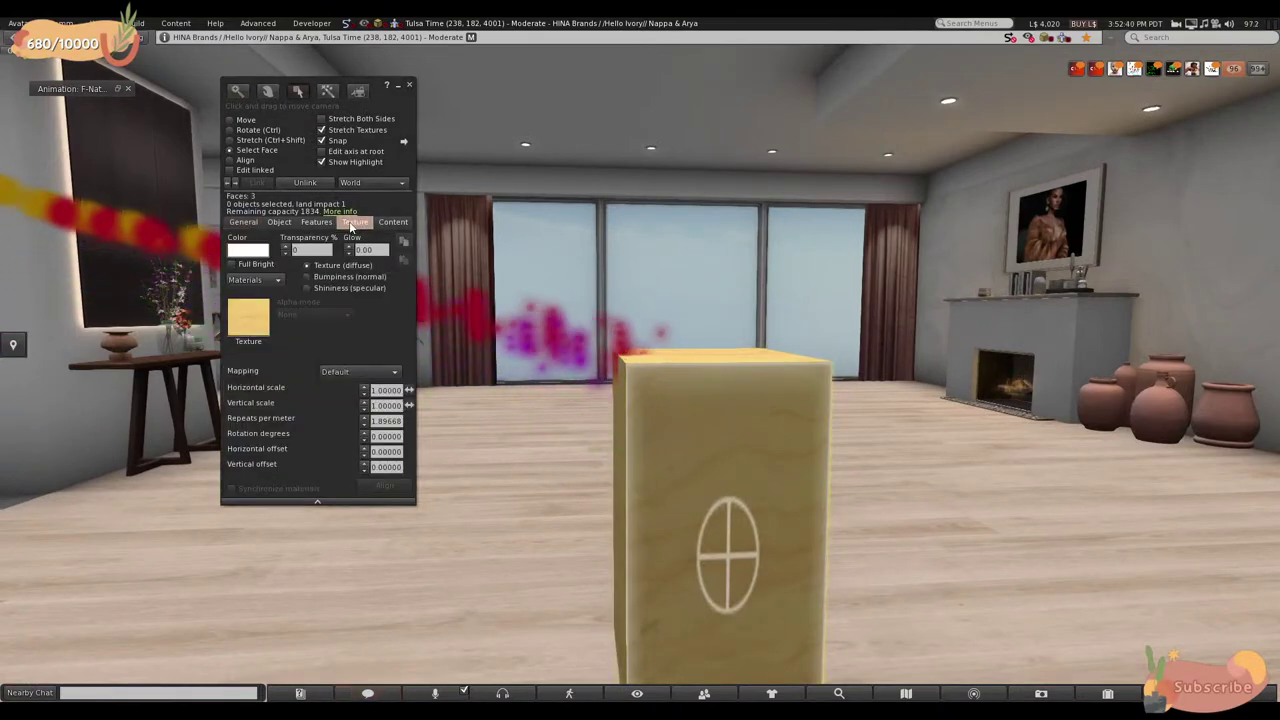
- Try several swatches on the selected face and color it pink with RGB 255, 0, 128
click(249, 250)
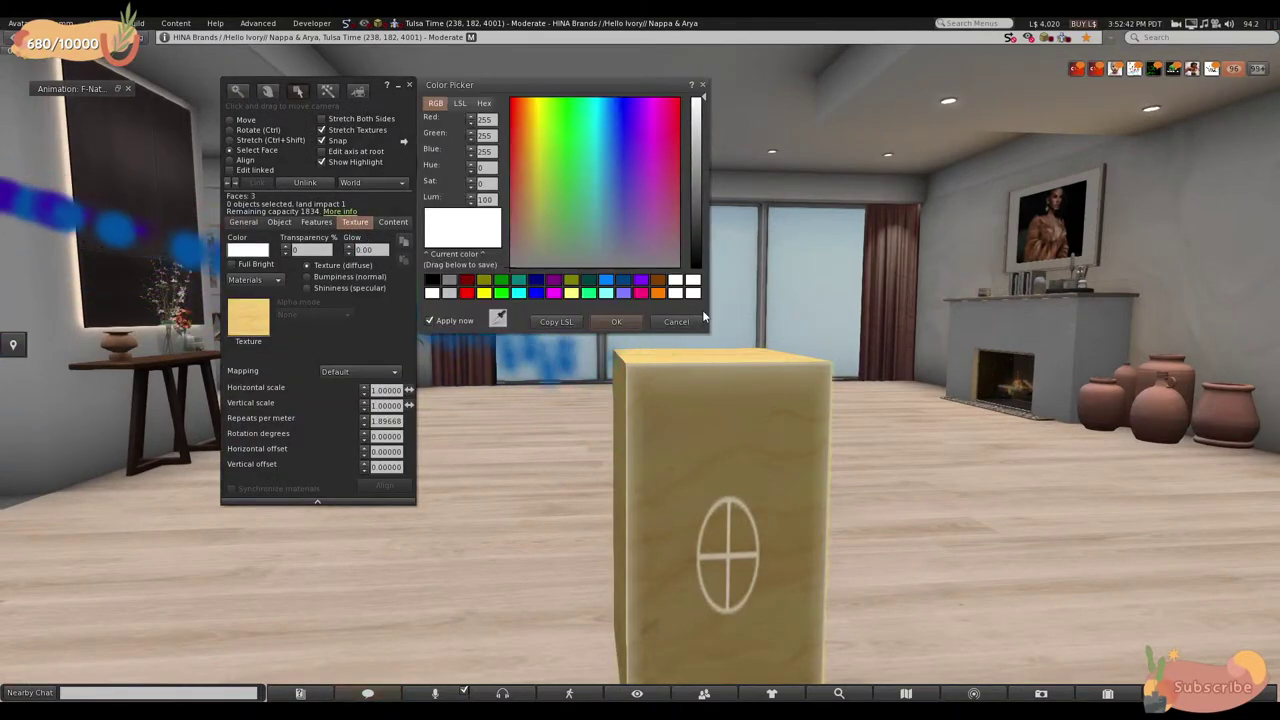
click(537, 293)
click(501, 293)
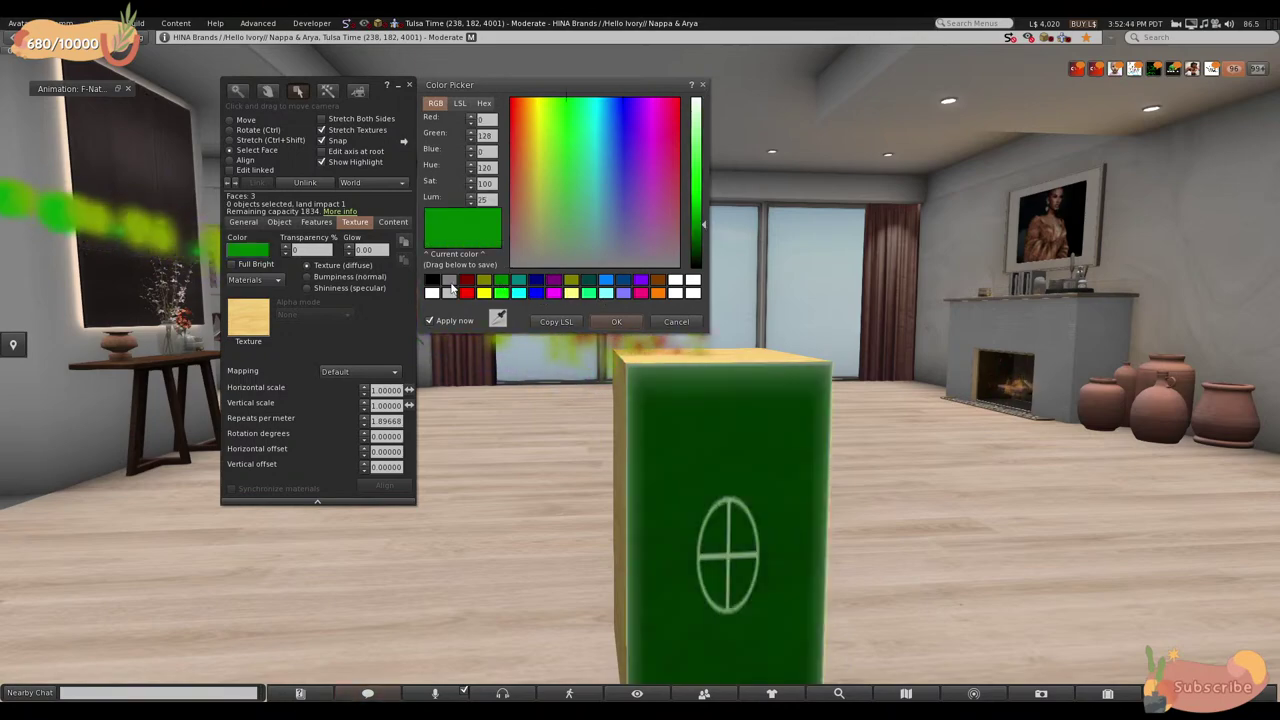
click(571, 279)
click(605, 293)
click(623, 293)
click(641, 293)
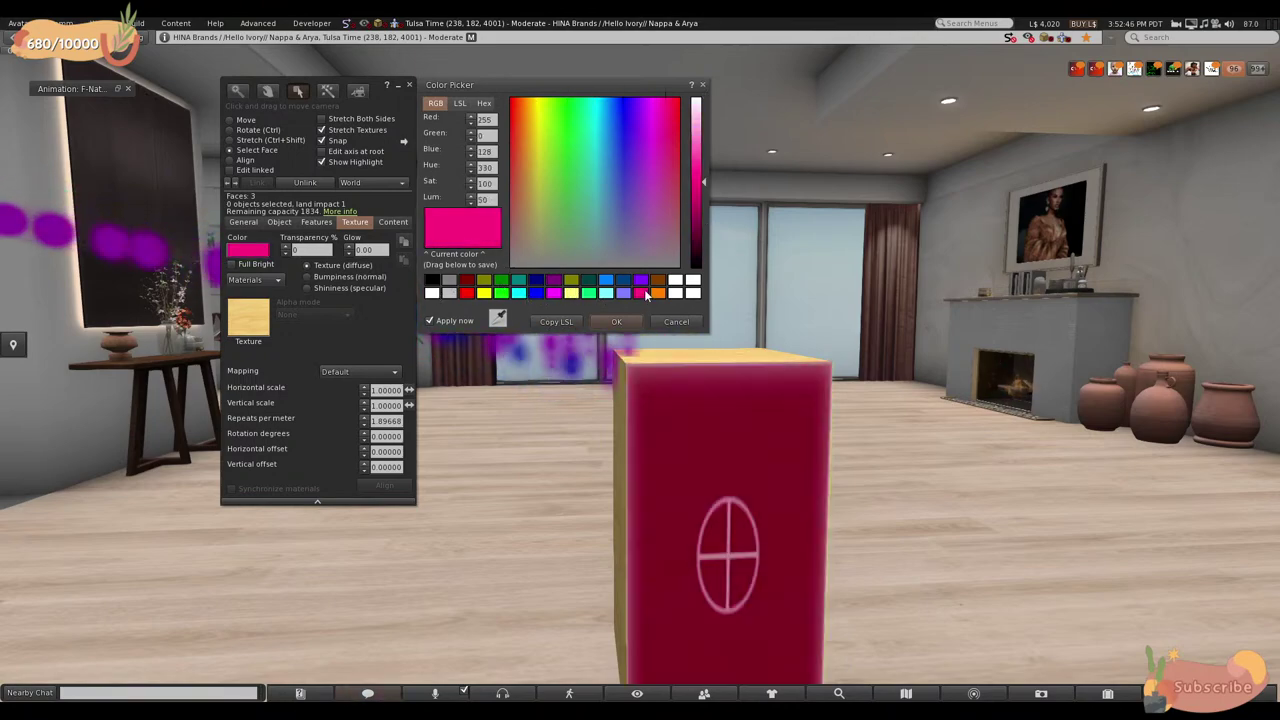
key(Escape)
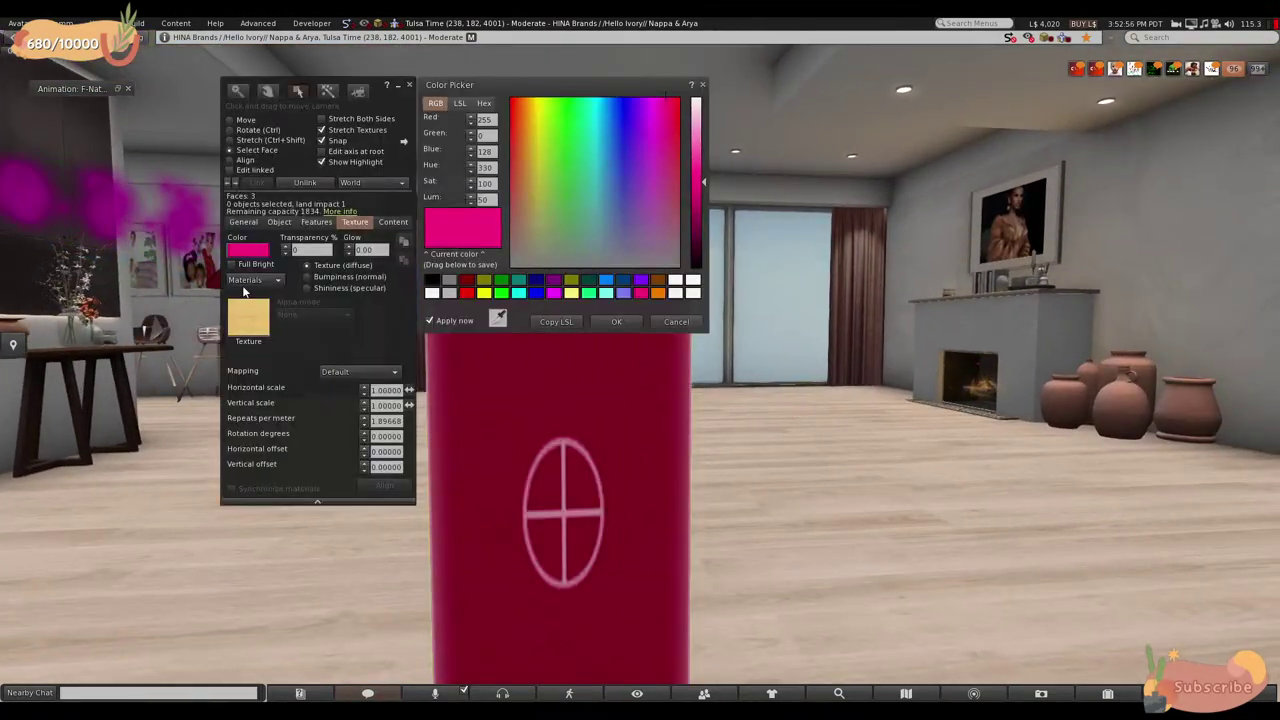
click(614, 321)
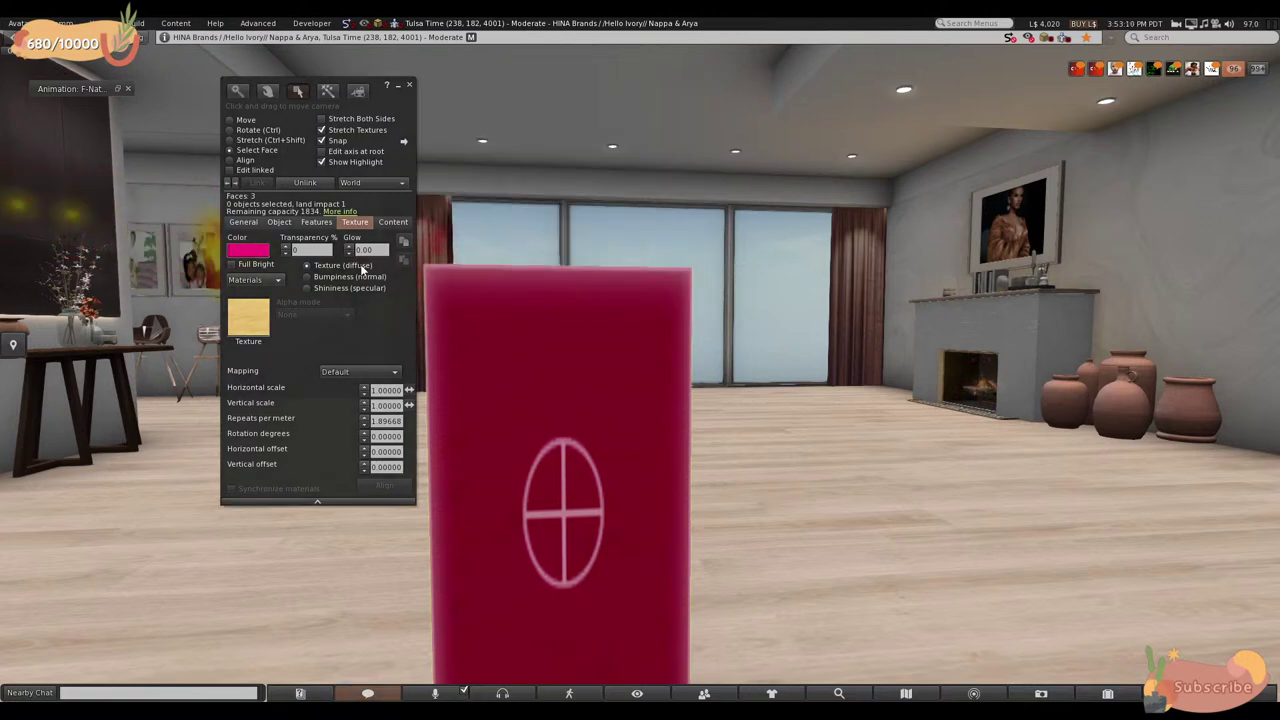
- Switch the pink-fronted block to Align mode and turn on Edit linked
click(236, 160)
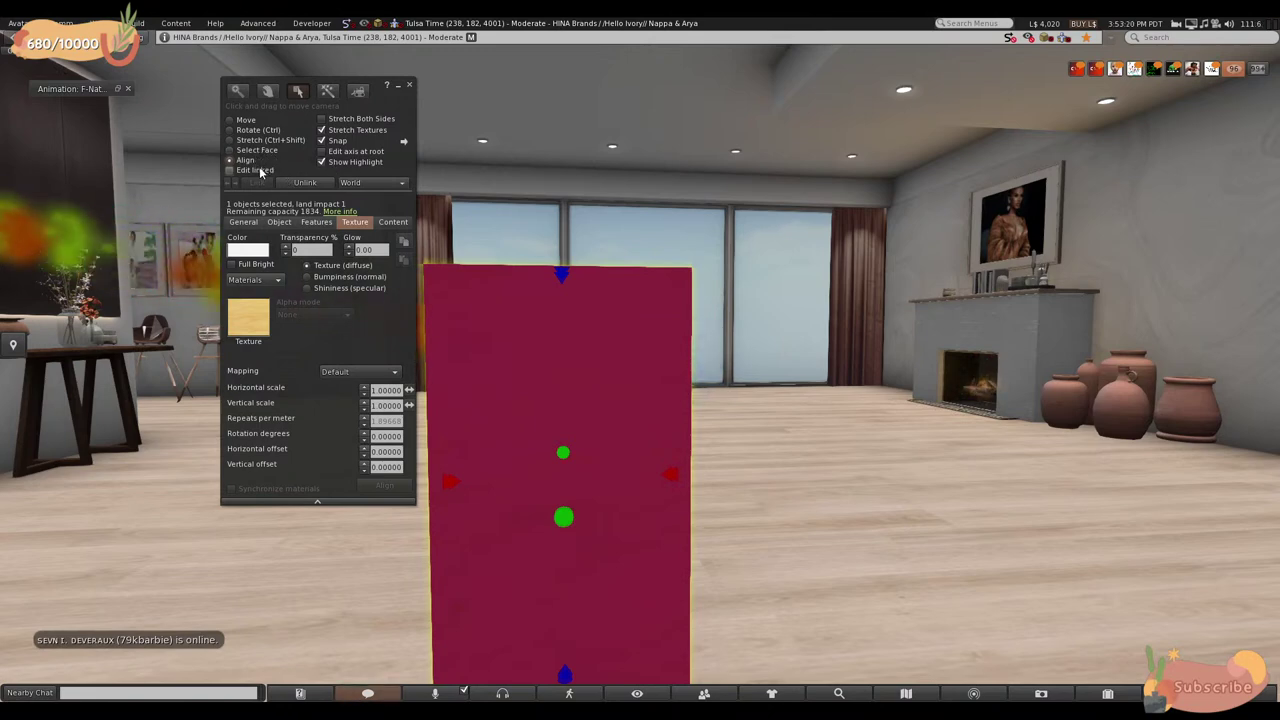
scroll(484, 262, down, 3)
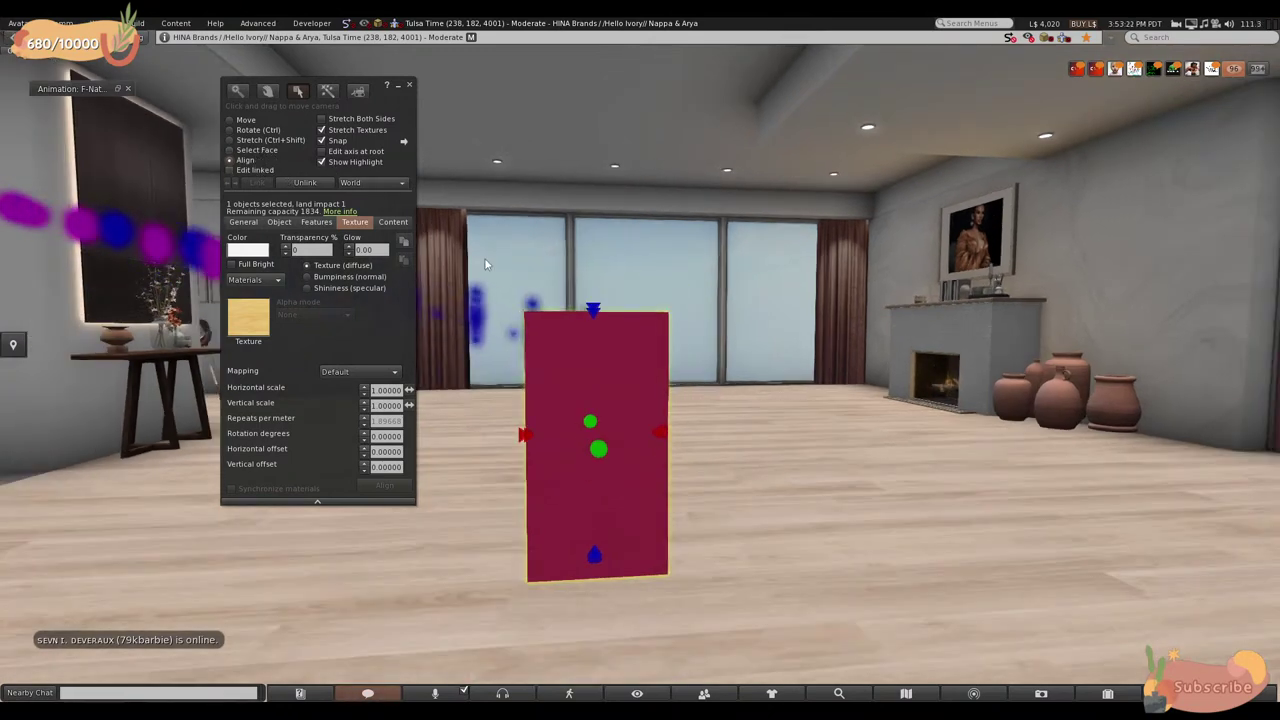
click(230, 170)
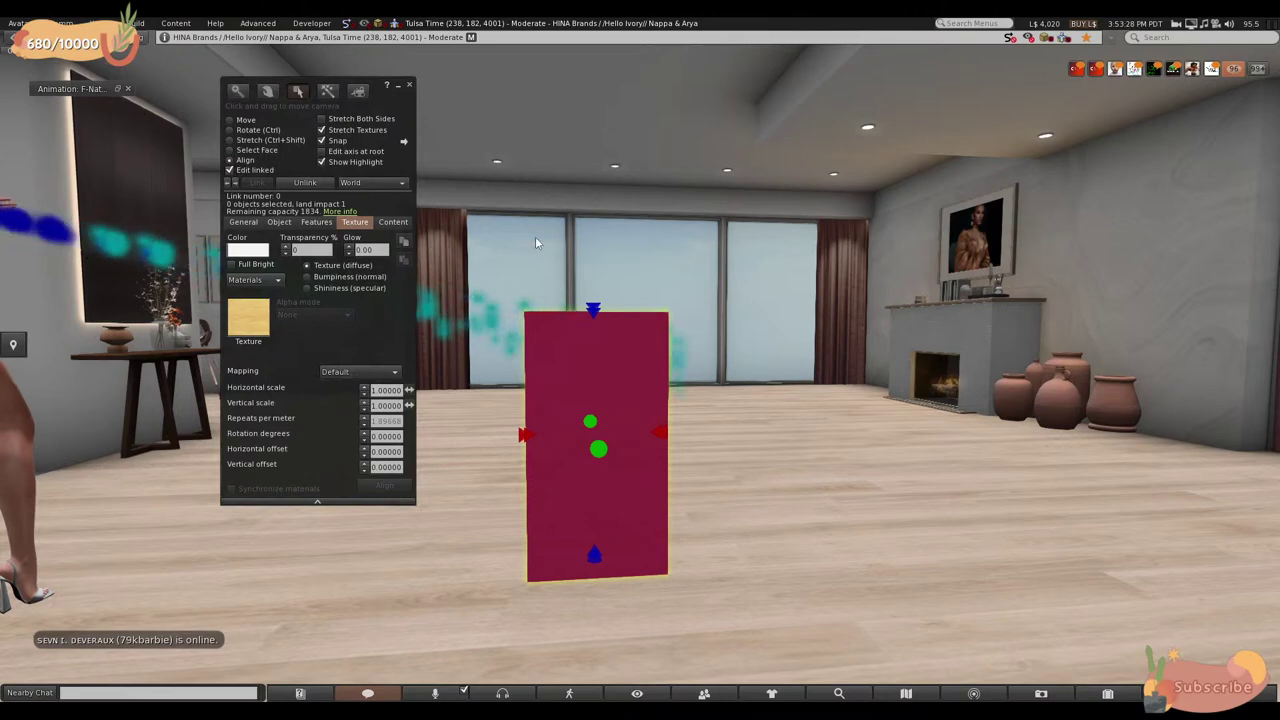
- Focus on the feather-topped hanging chair near the elevator and select it for editing
key(ctrl+1)
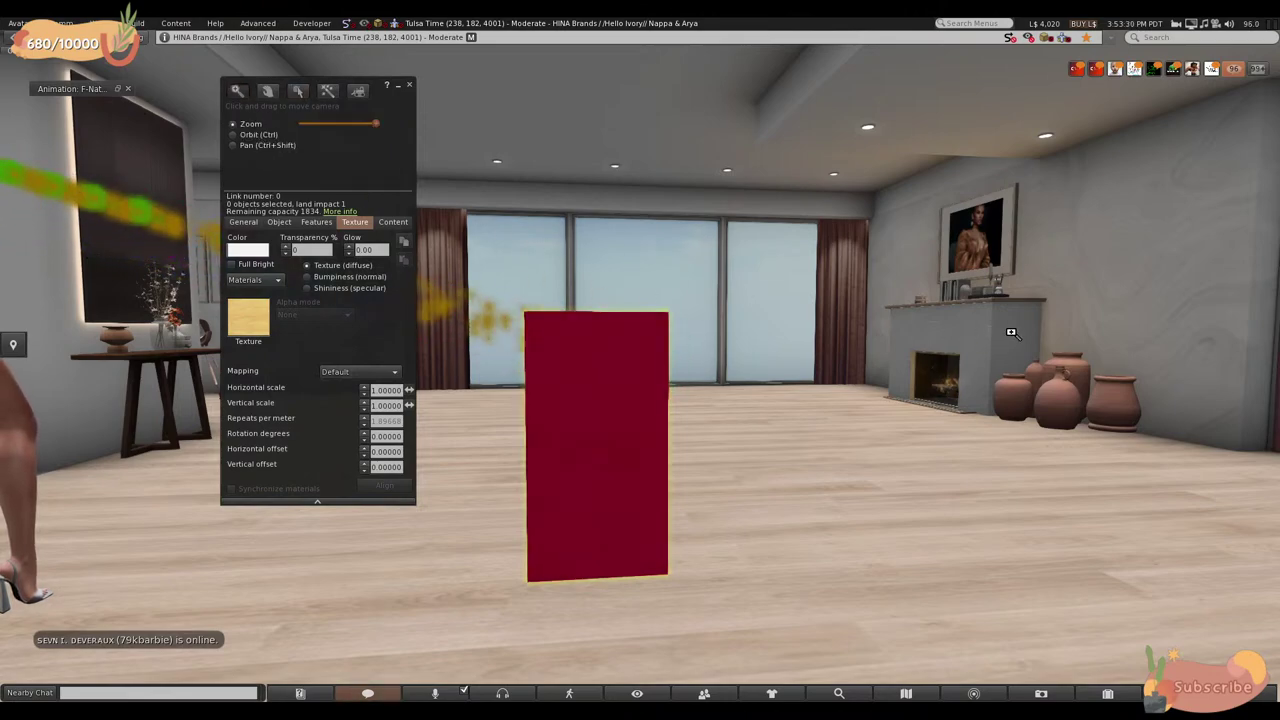
drag(1011, 333, 220, 366)
key(Escape)
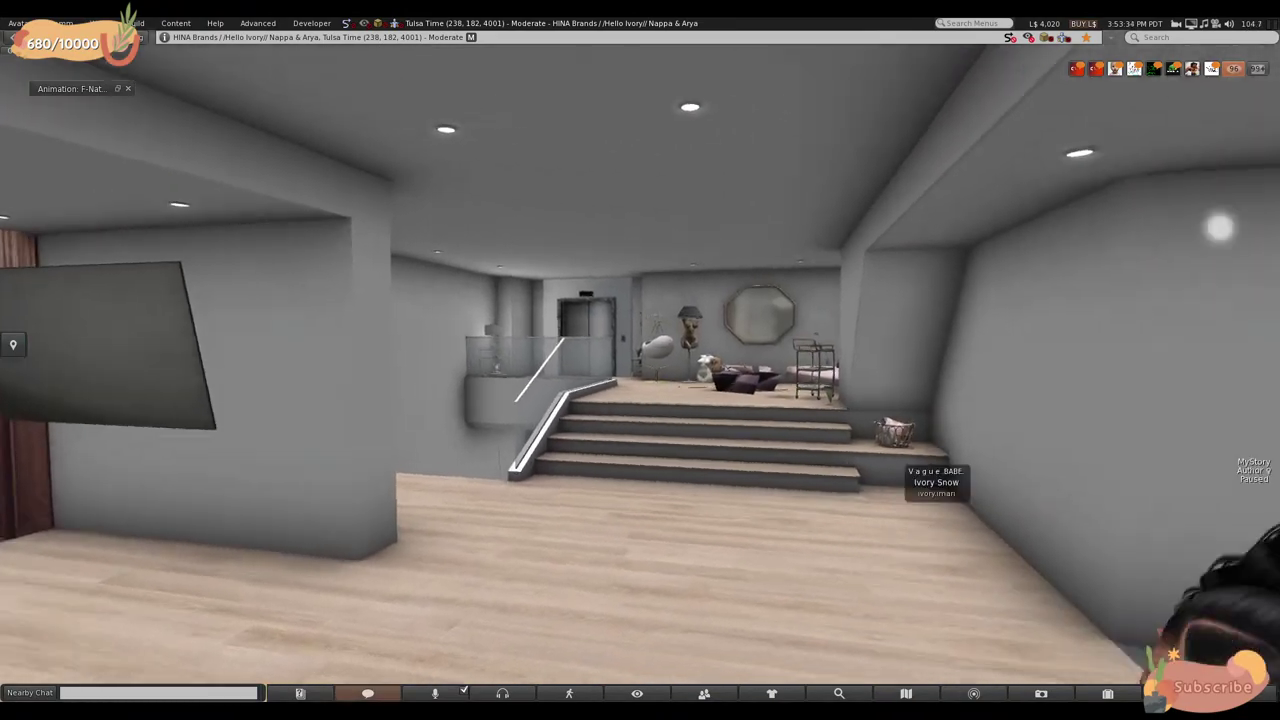
key(ctrl+1)
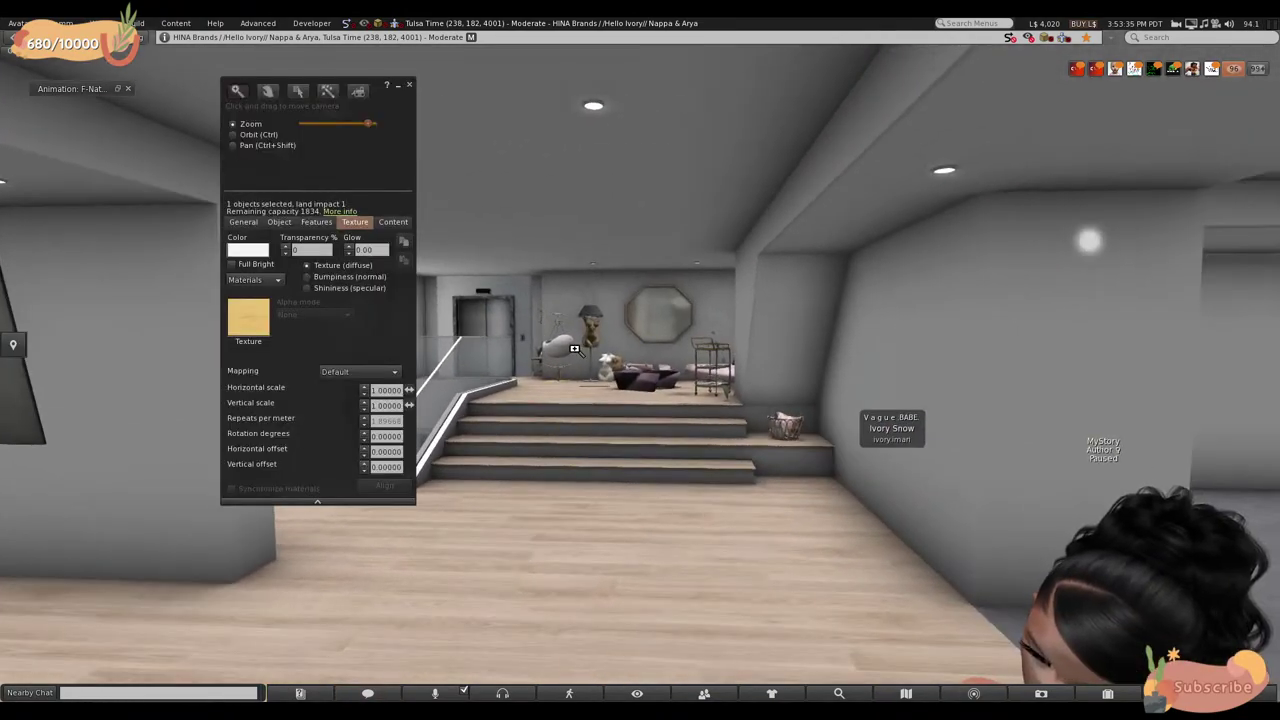
click(574, 349)
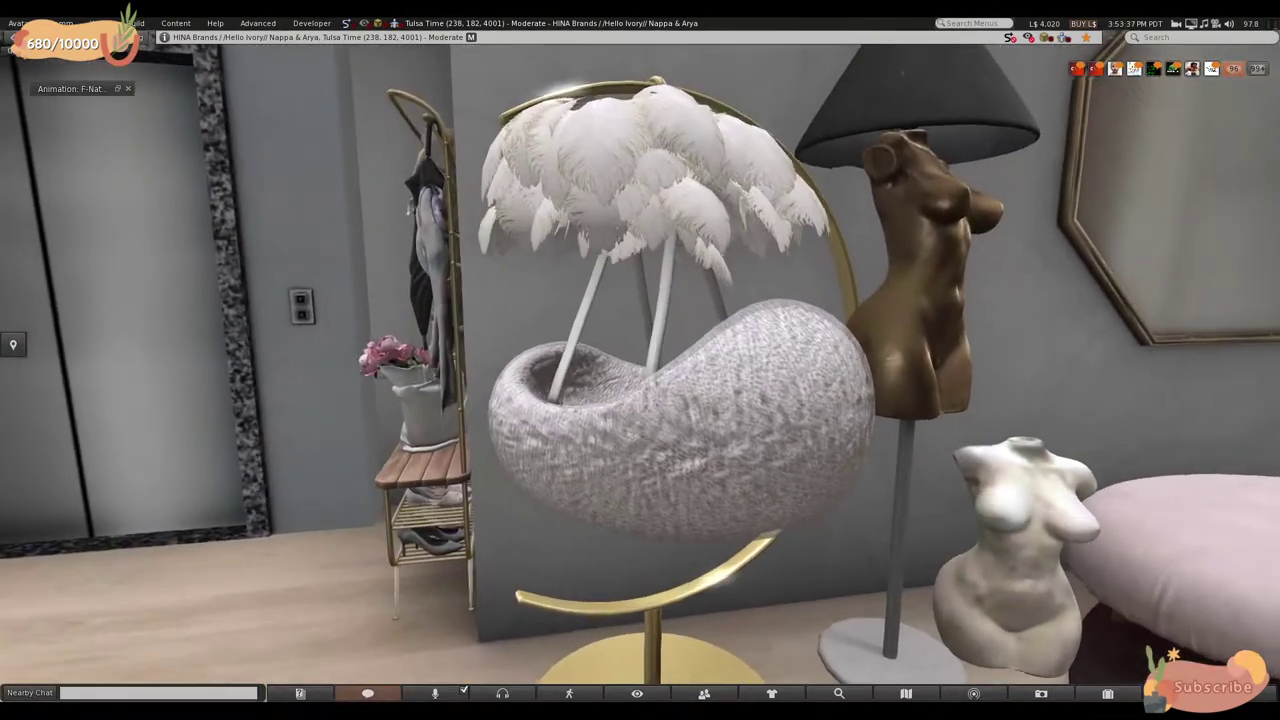
key(ctrl+3)
click(646, 363)
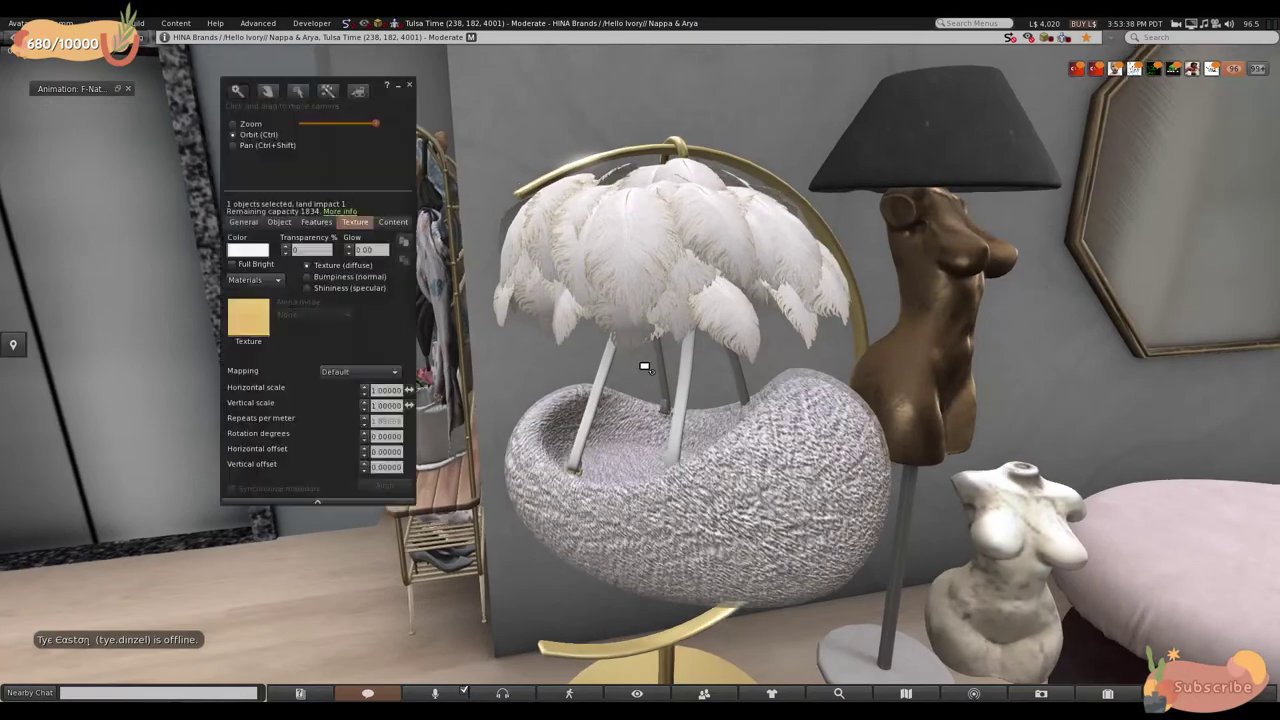
key(Escape)
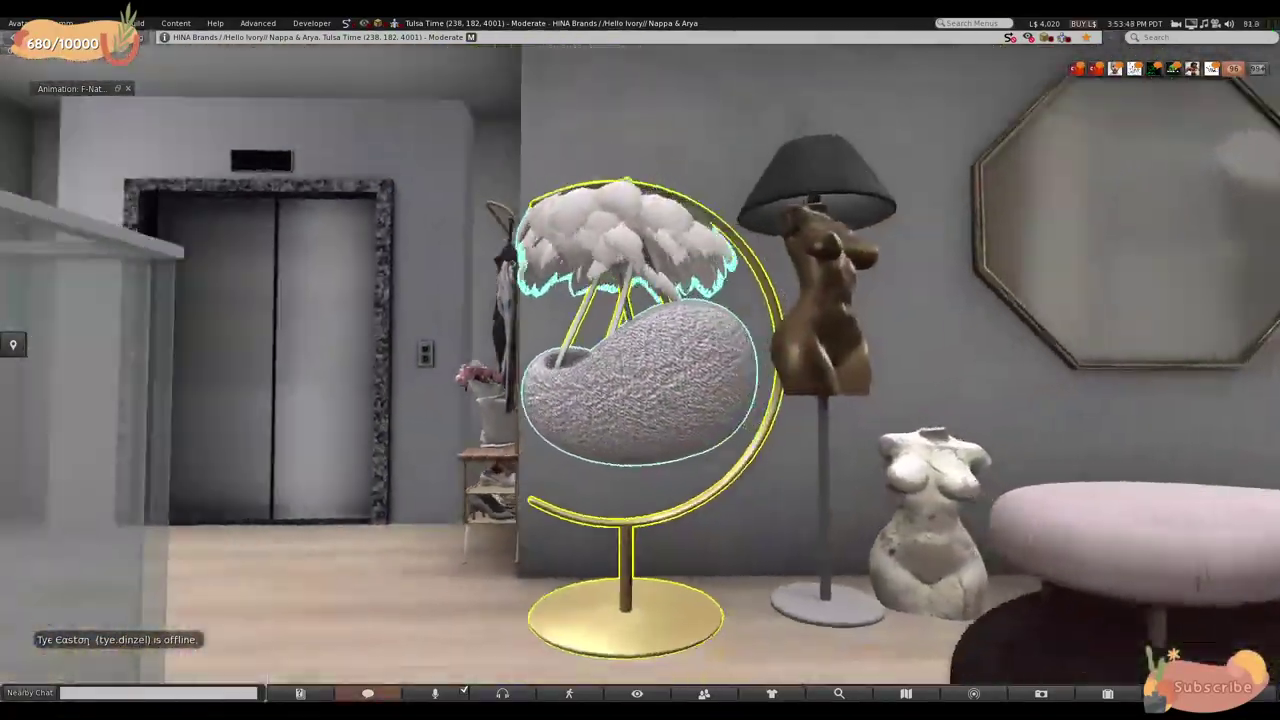
key(ctrl+3)
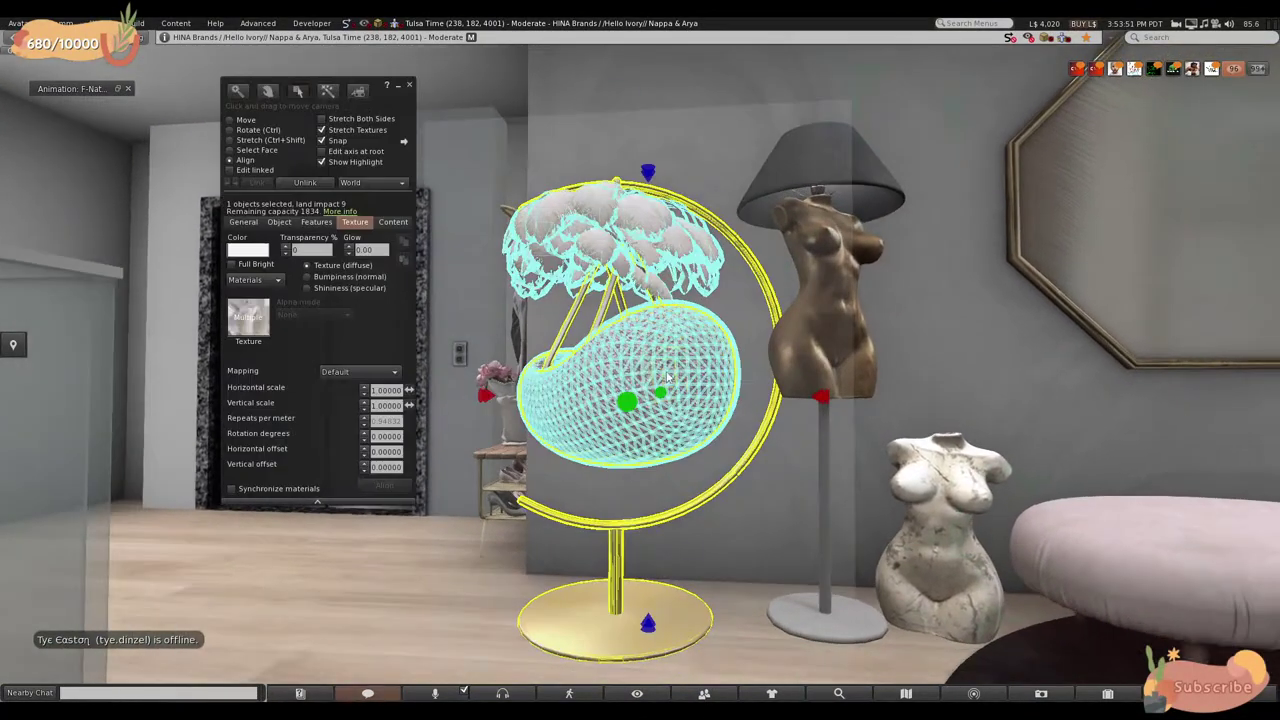
- Turn on Edit linked for the hanging chair and move it along the green axis to about Y 197.712
alt+drag(666, 377, 614, 366)
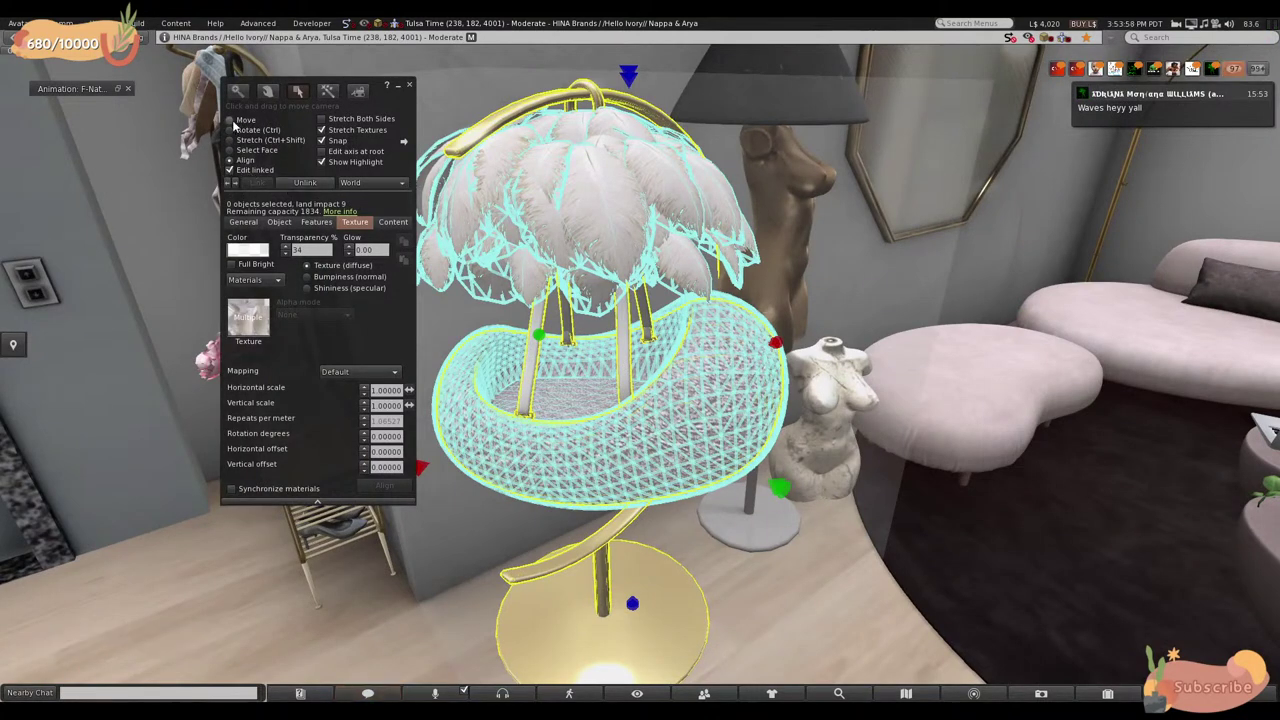
click(231, 121)
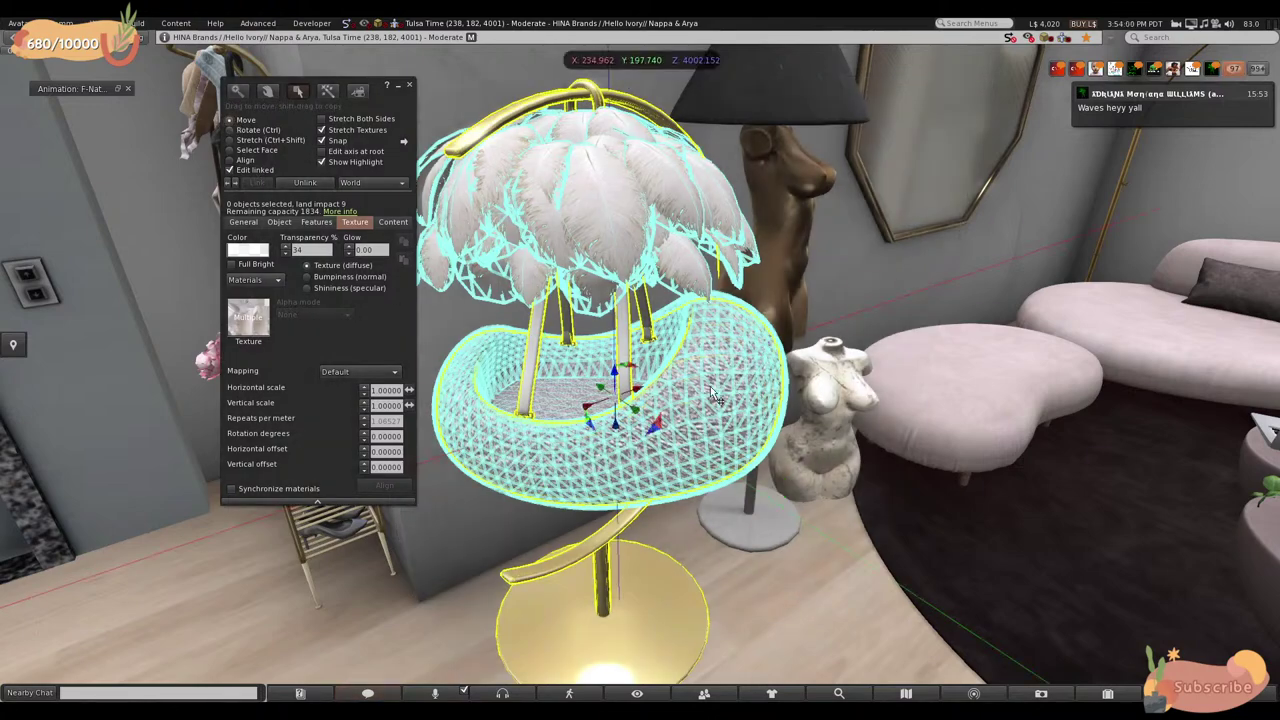
key(Escape)
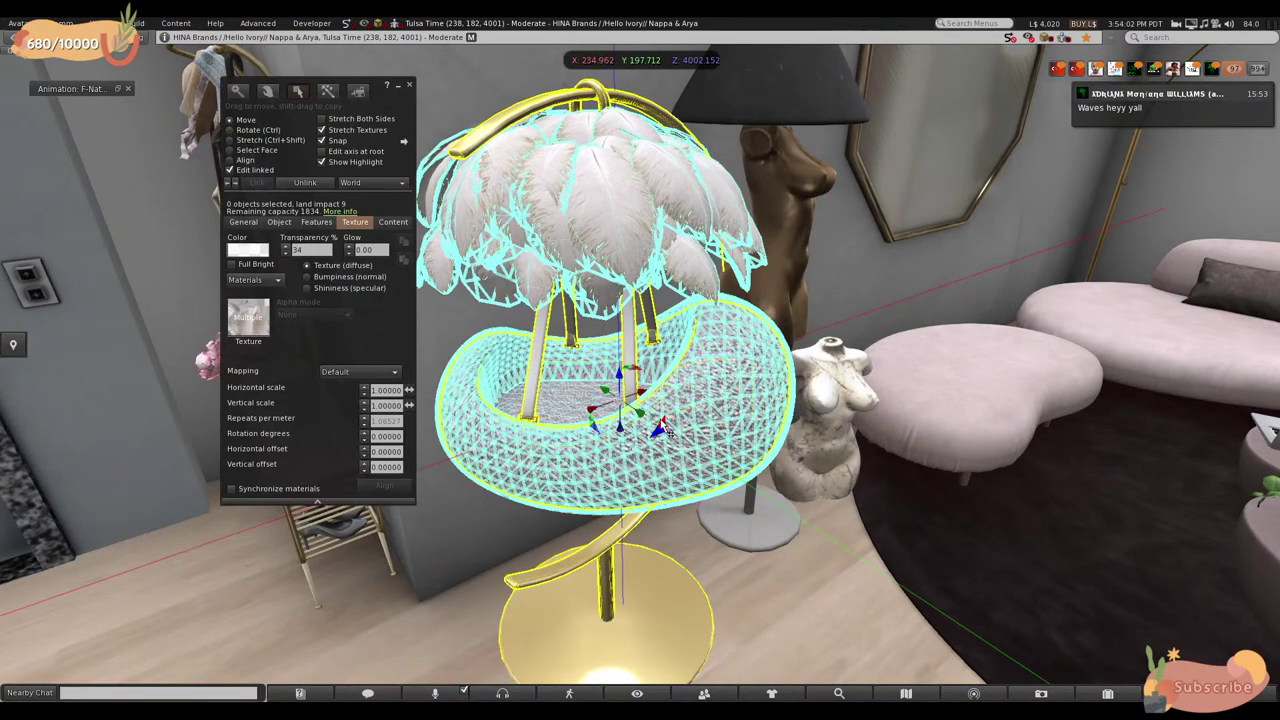
- Select the hanging chair and the bronze torso floor lamp beside it with Edit linked on to check which parts are separate
right_click(595, 577)
click(605, 550)
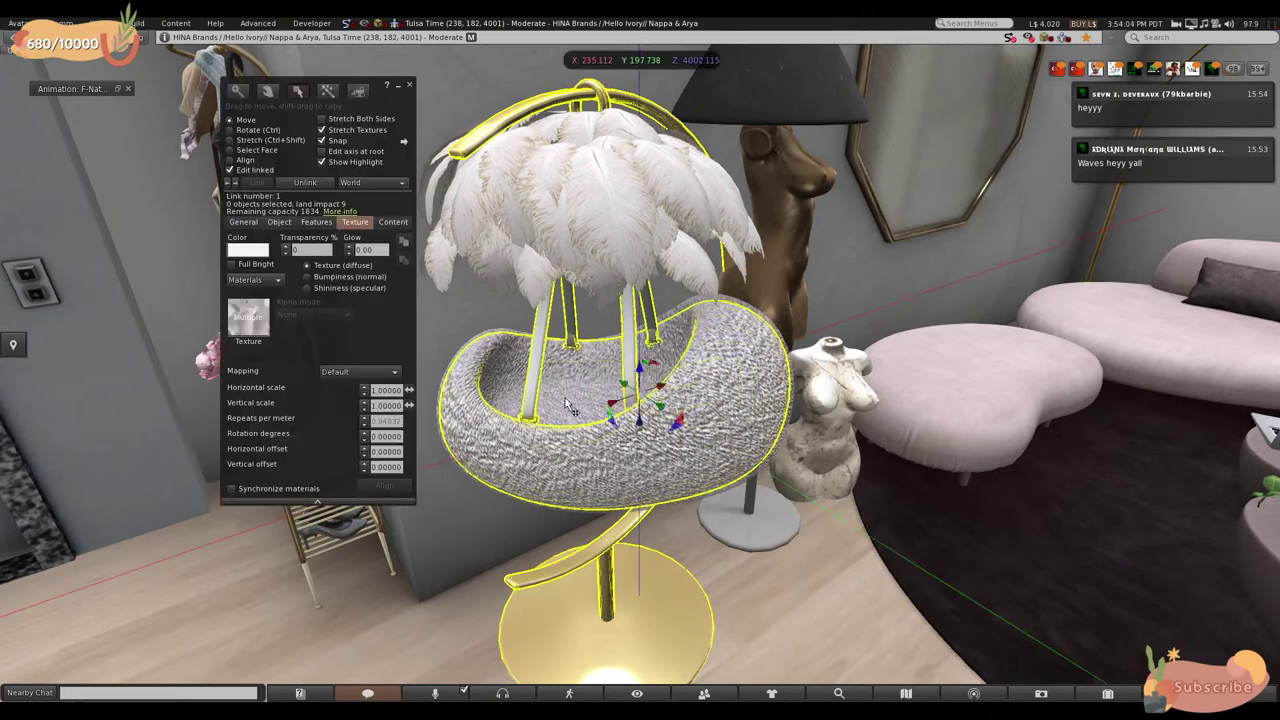
shift+drag(660, 407, 576, 300)
click(576, 300)
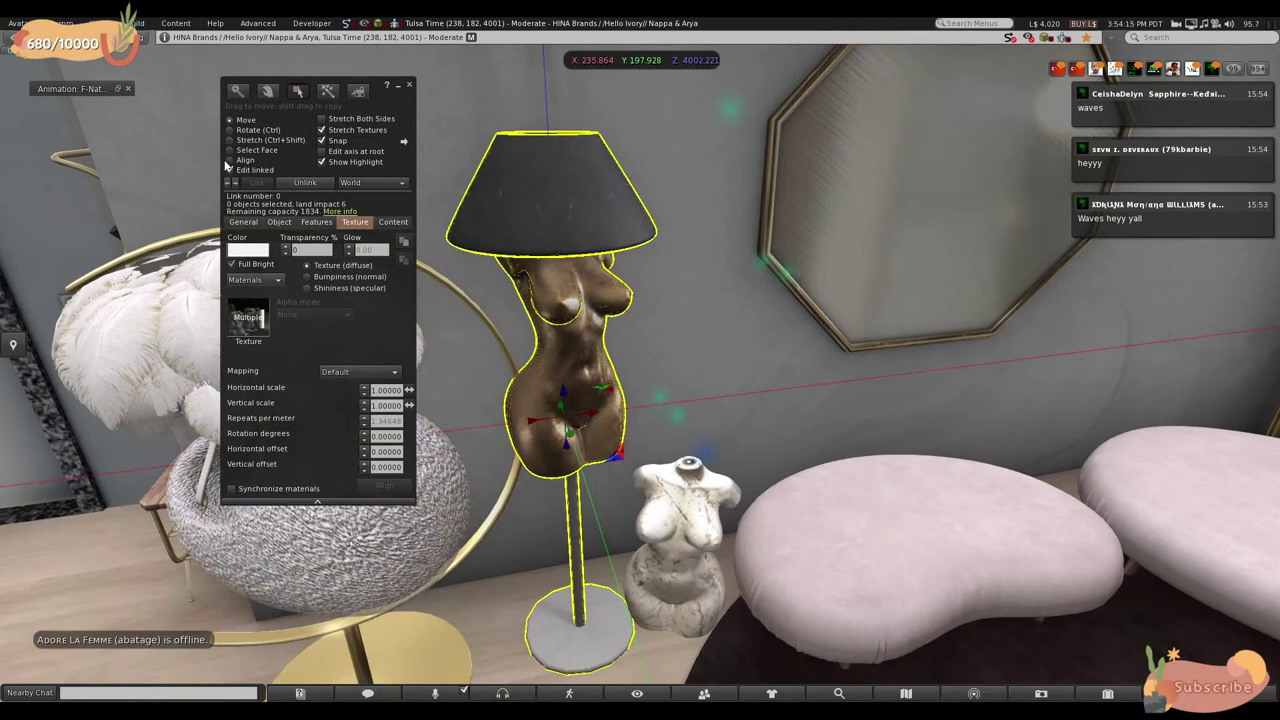
click(606, 220)
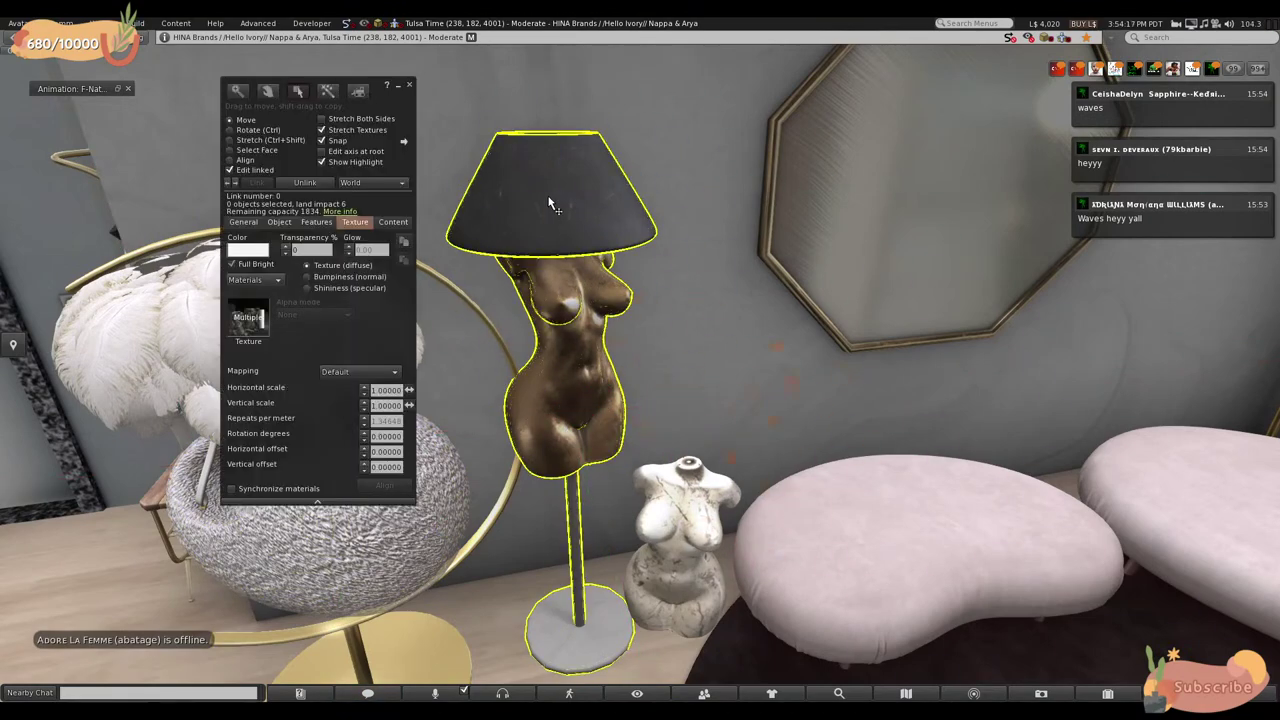
- Select the linked jacket, umbrella and scarf piece on the coat rack and move it along the green axis to about Y 198.083
alt+drag(601, 437, 585, 402)
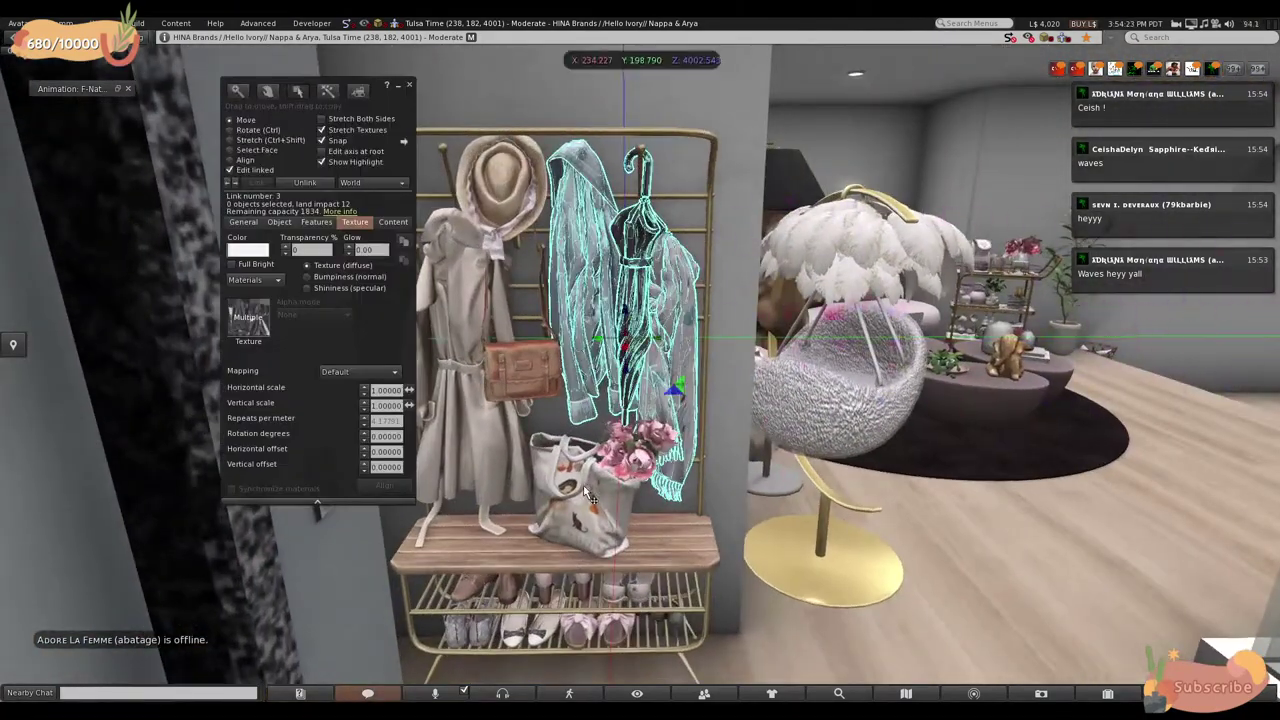
click(601, 410)
click(604, 395)
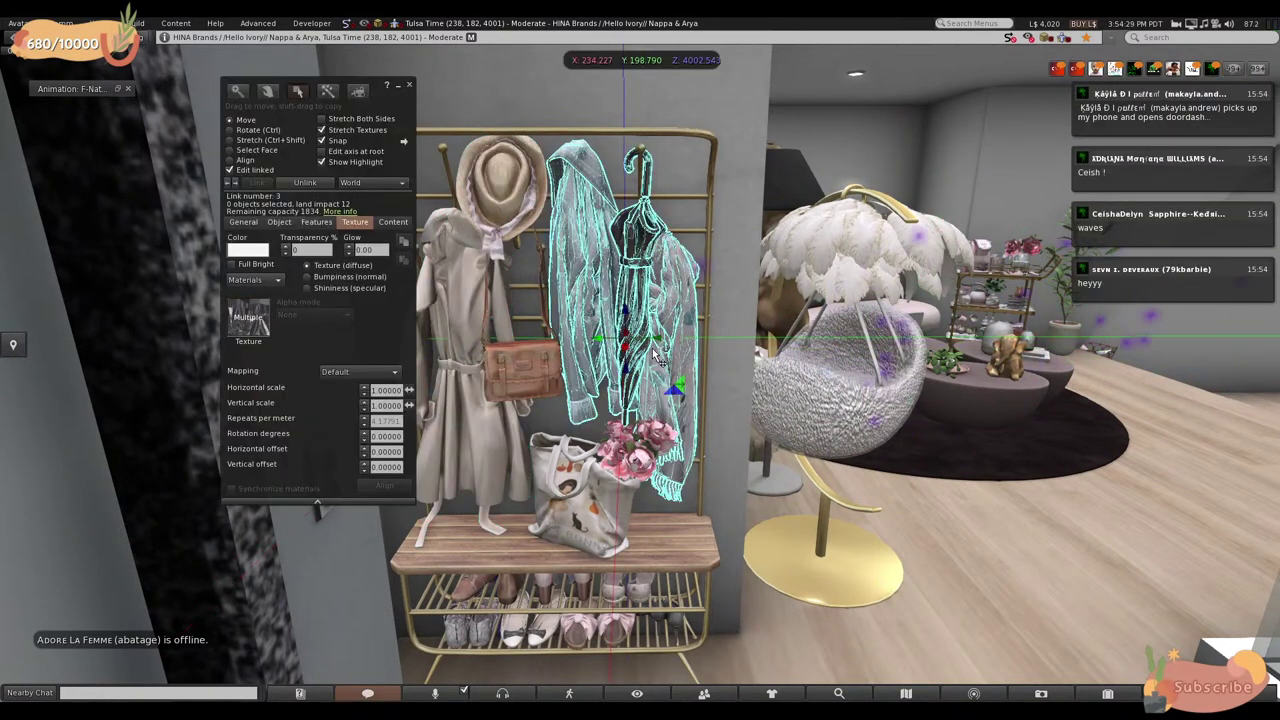
drag(660, 350, 848, 365)
alt+drag(633, 263, 645, 375)
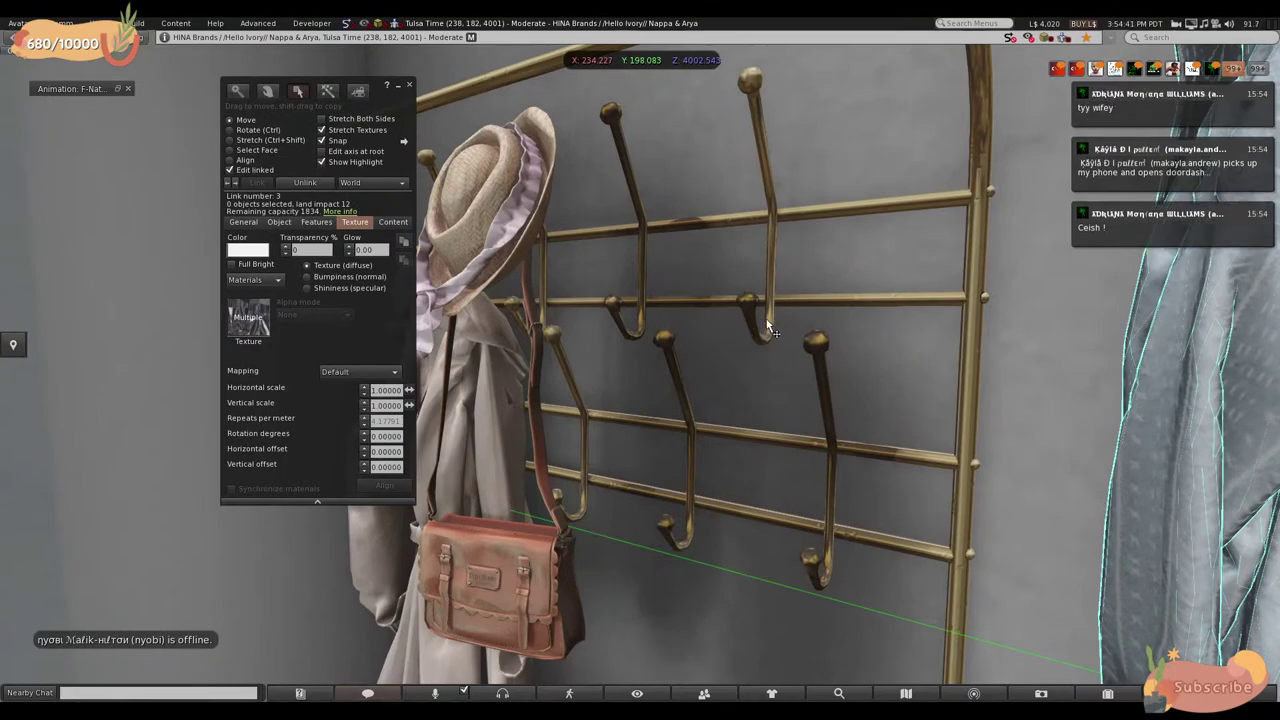
alt+drag(742, 358, 705, 376)
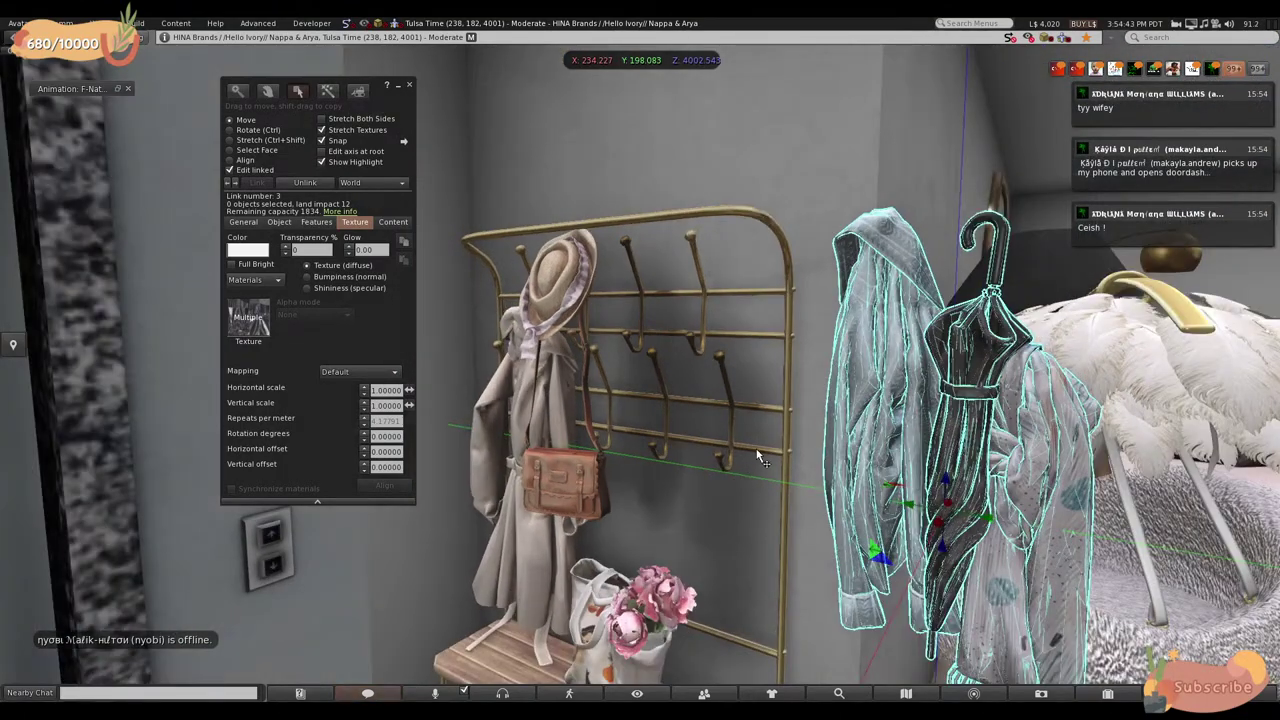
alt+drag(757, 457, 588, 316)
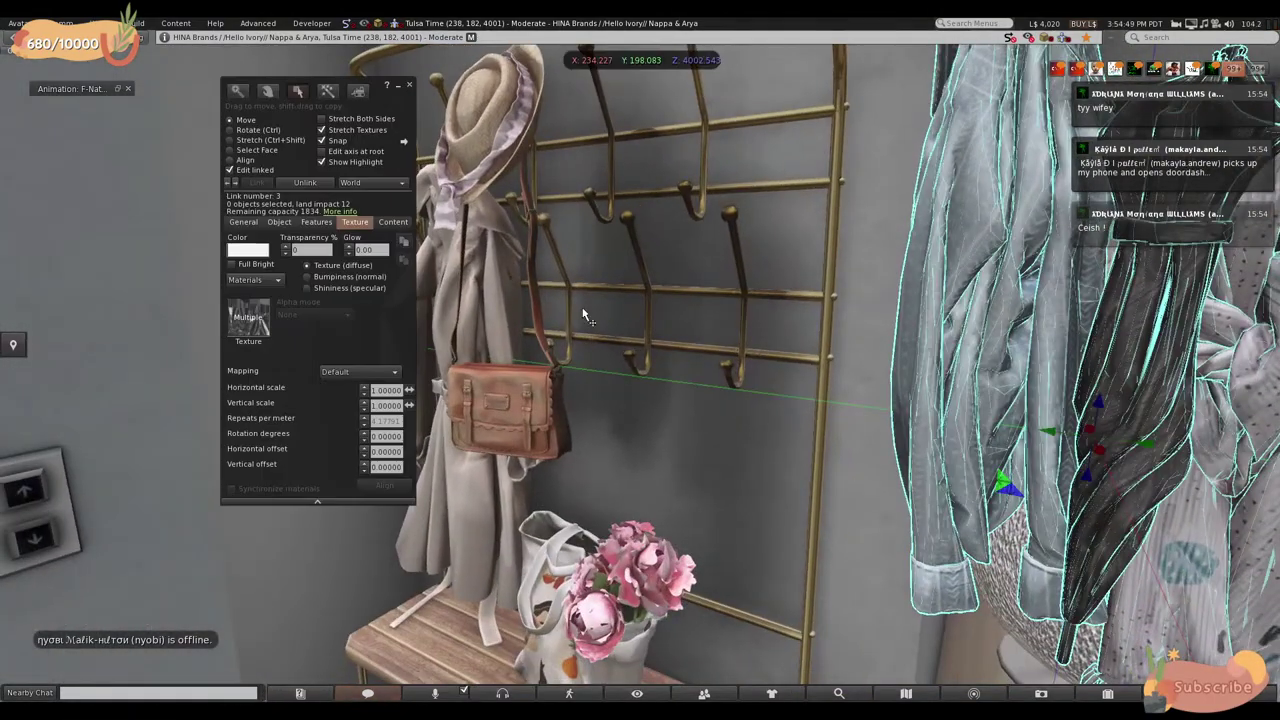
- Select the shadow face left on the wall behind the coat rack and set its transparency to 100%
click(696, 410)
key(Escape)
key(ctrl+b)
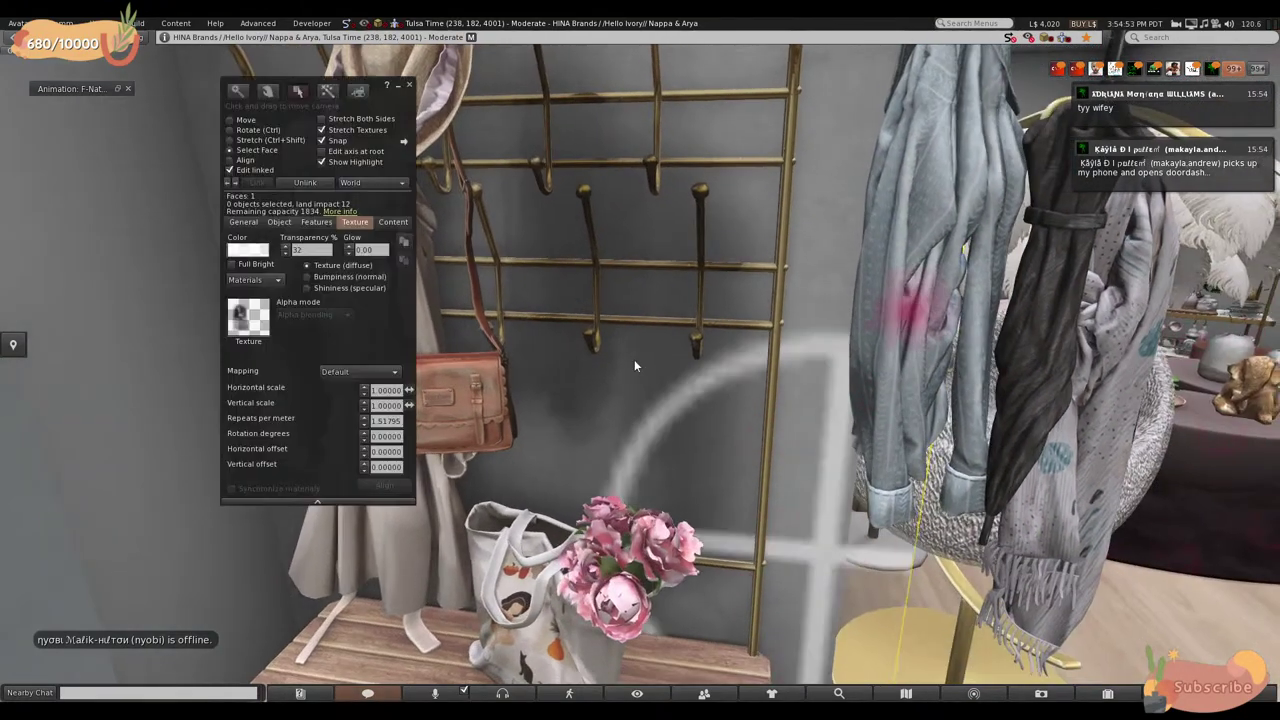
alt+drag(558, 376, 668, 364)
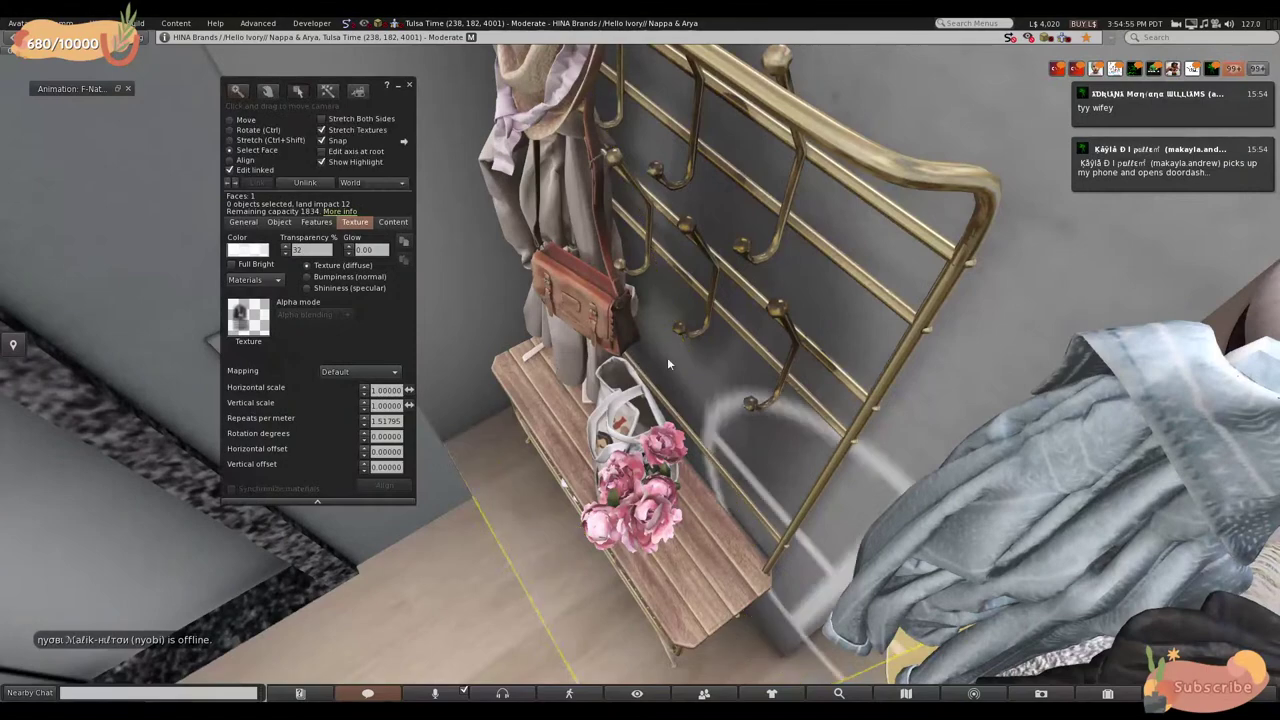
alt+drag(828, 312, 385, 333)
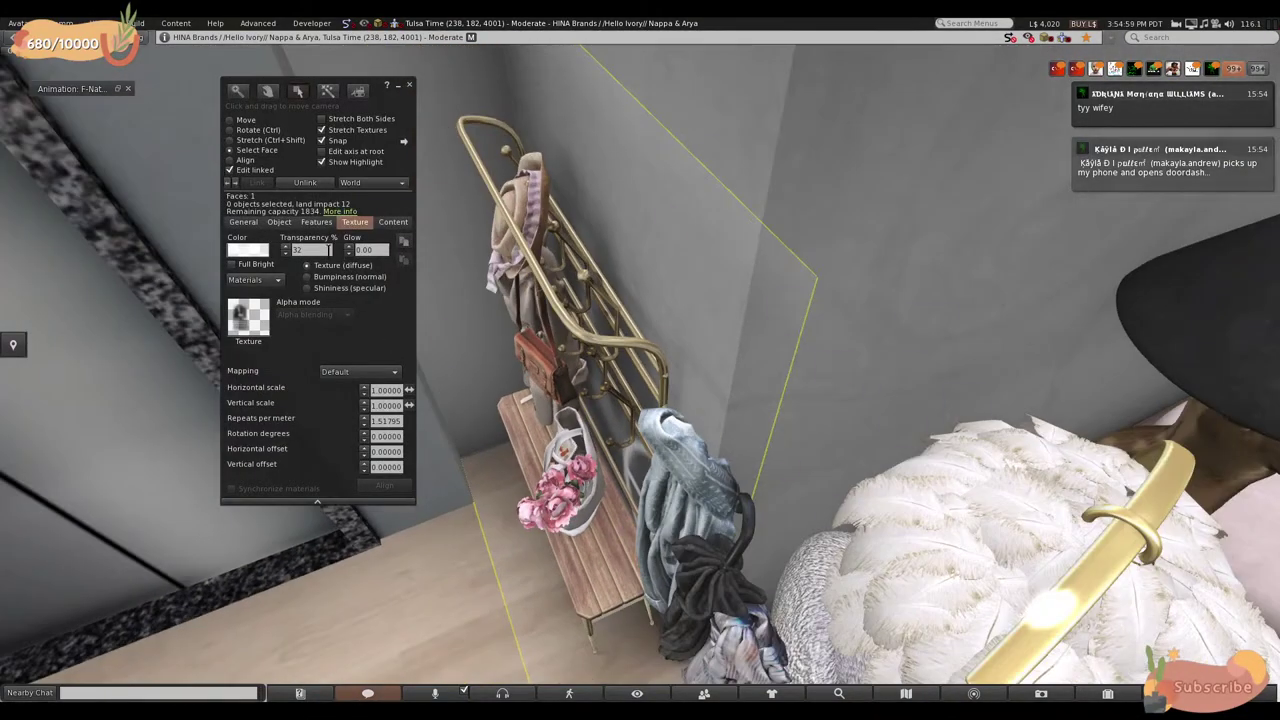
text(100)
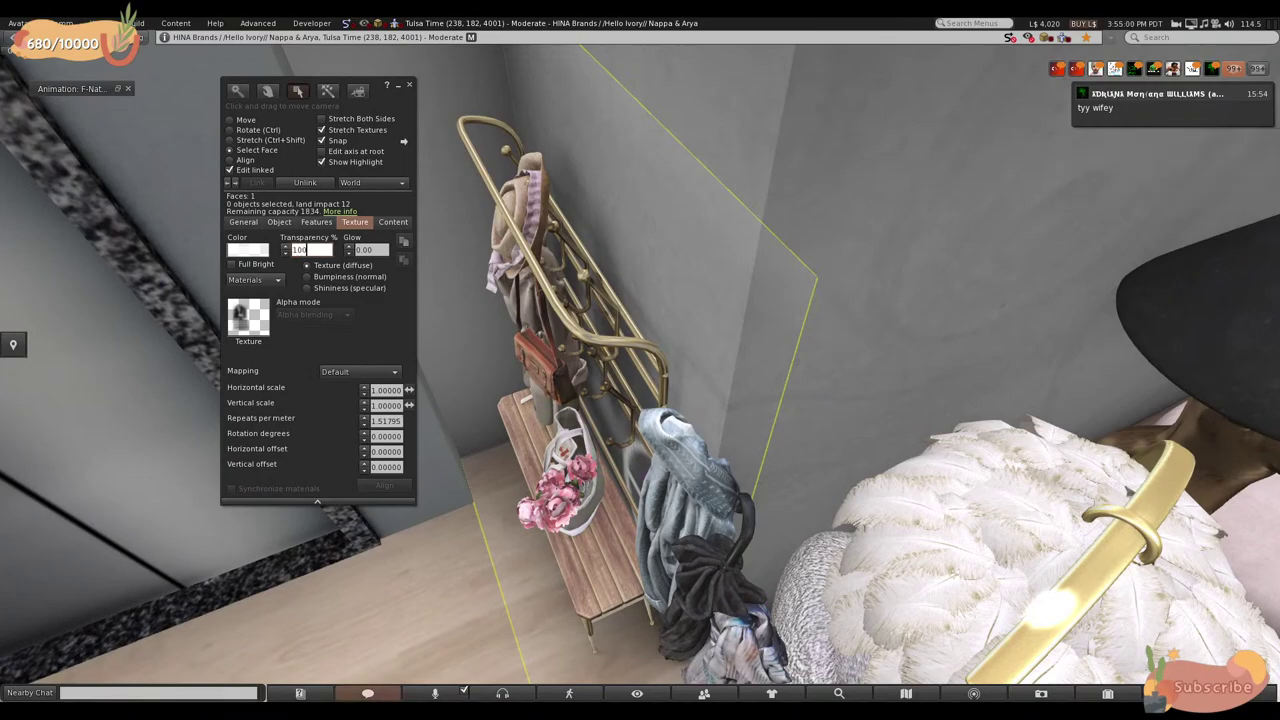
key(Return)
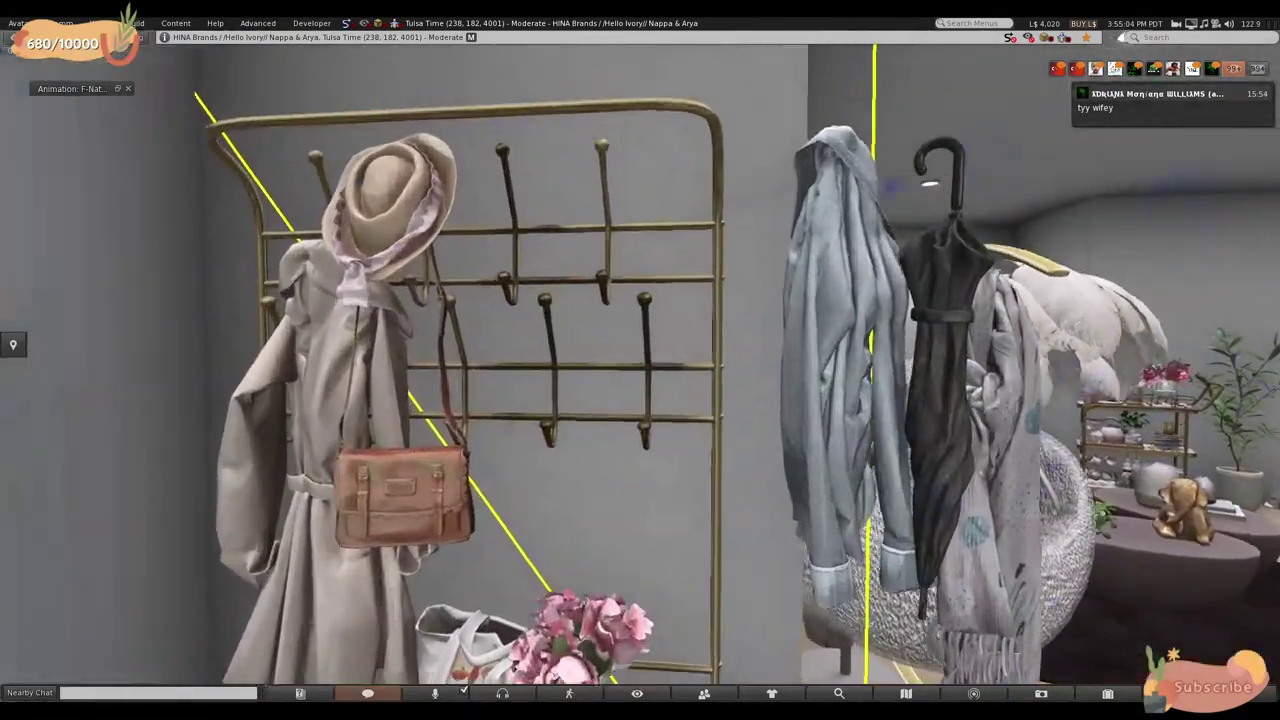
alt+drag(780, 340, 785, 393)
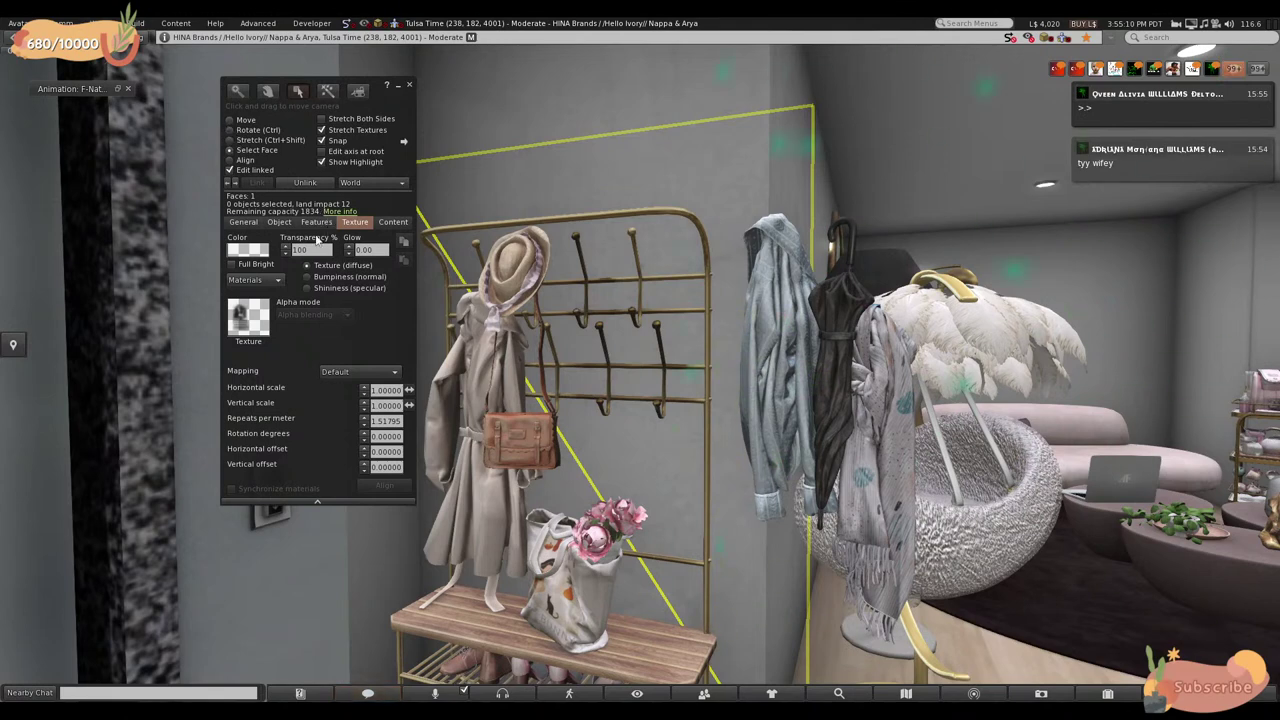
click(310, 249)
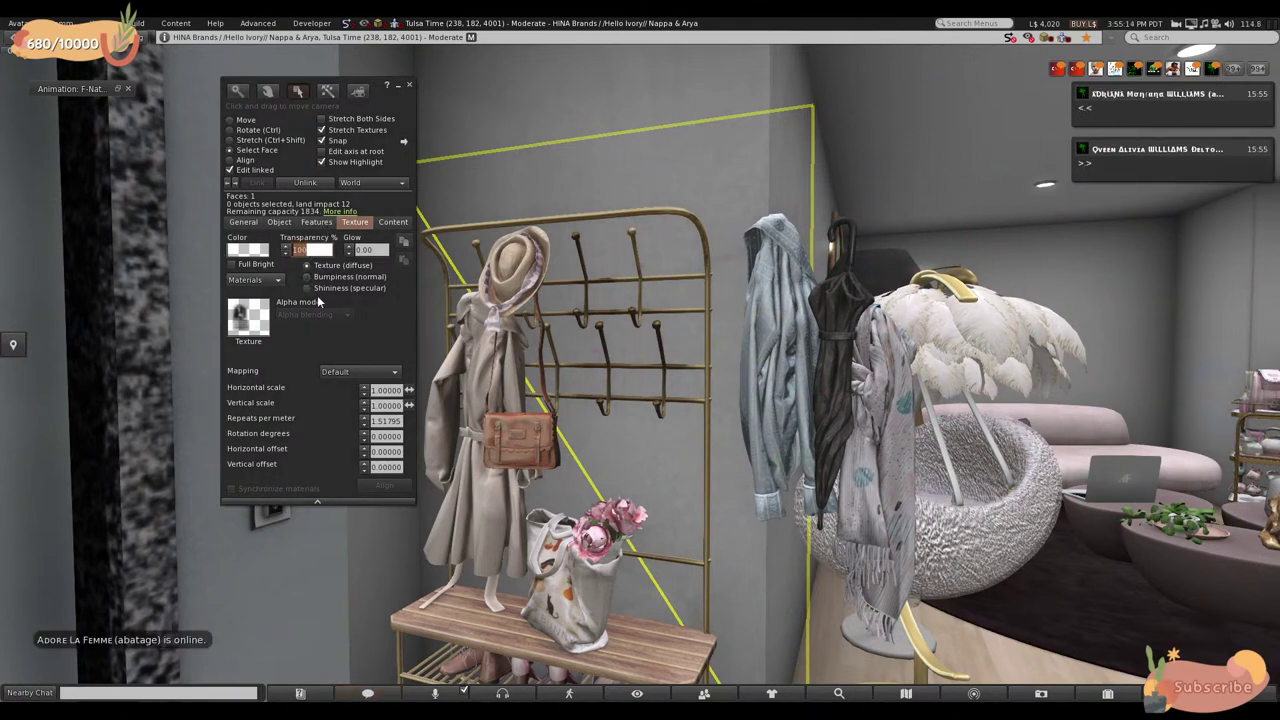
- Reselect the jacket, umbrella and scarf piece in Move mode and return it to its place on the coat rack
click(540, 438)
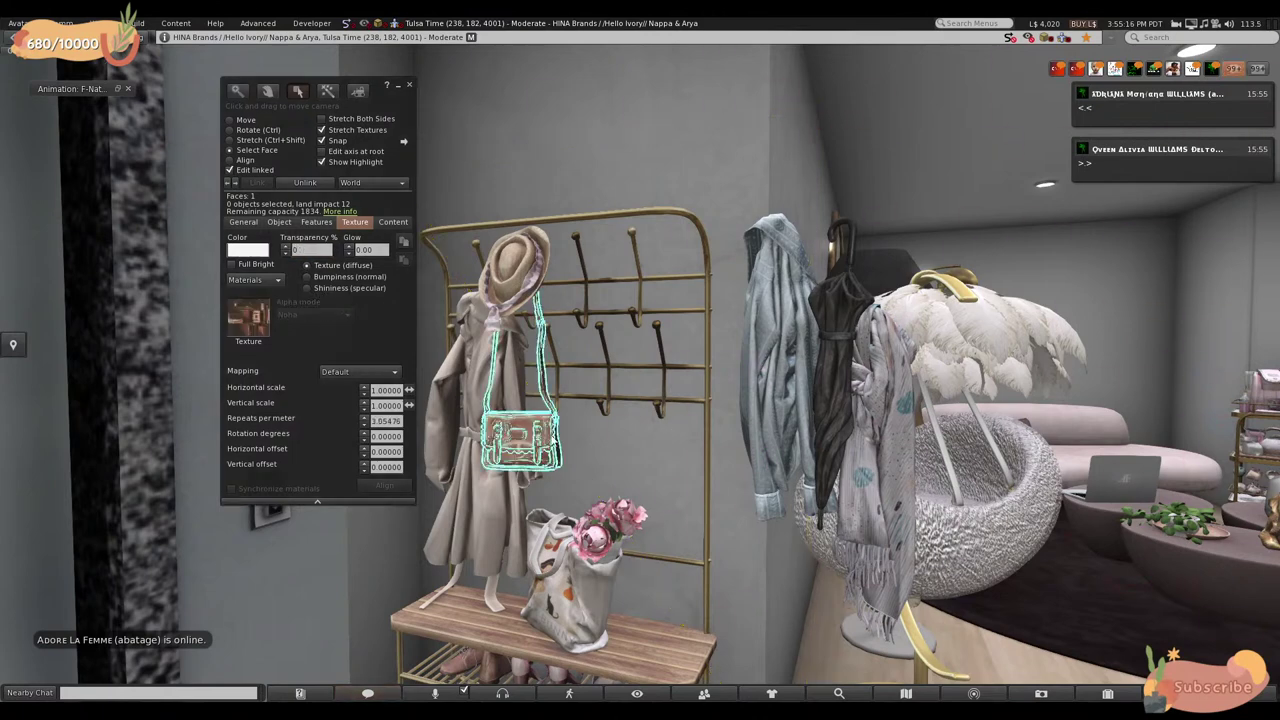
click(848, 425)
click(886, 427)
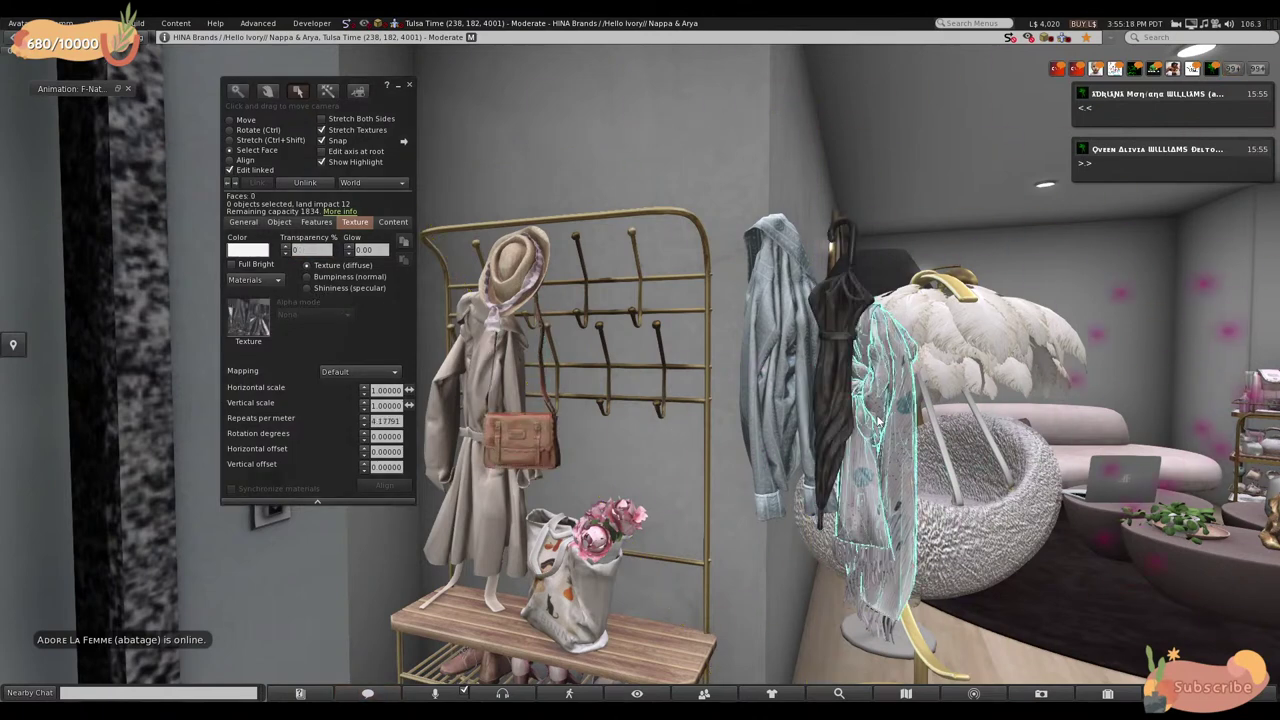
click(255, 130)
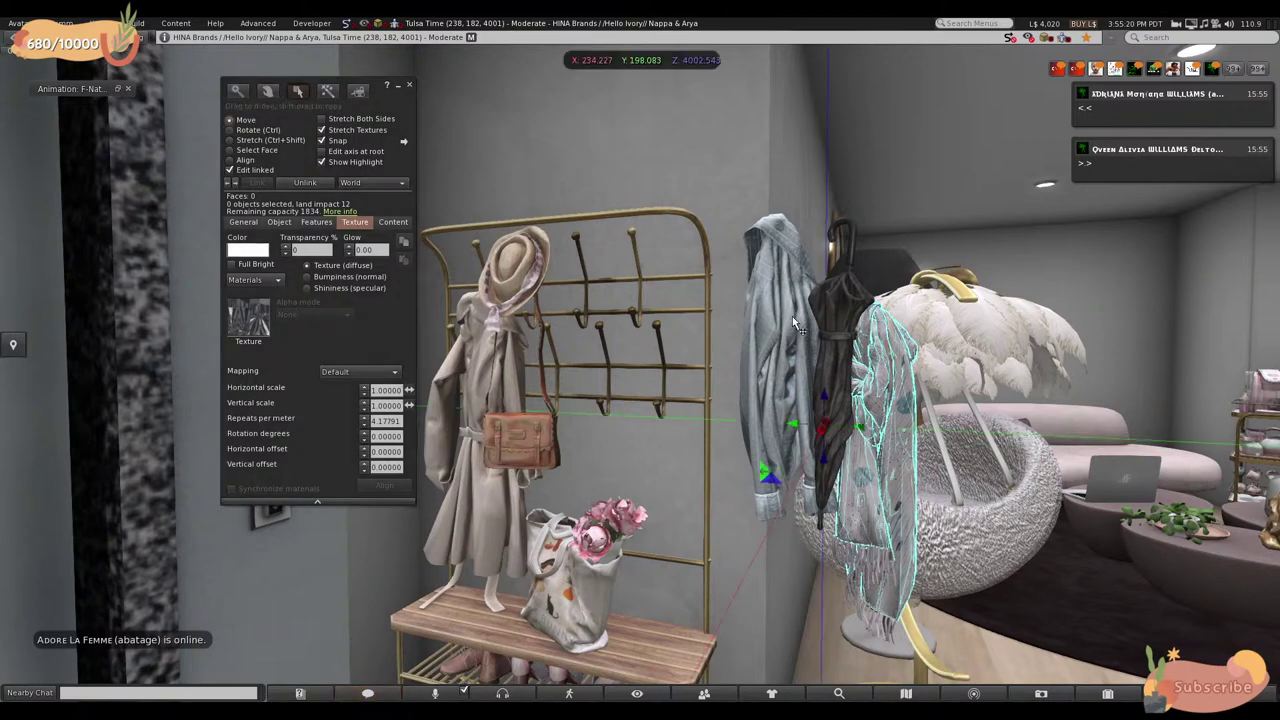
drag(792, 316, 925, 375)
key(ctrl)
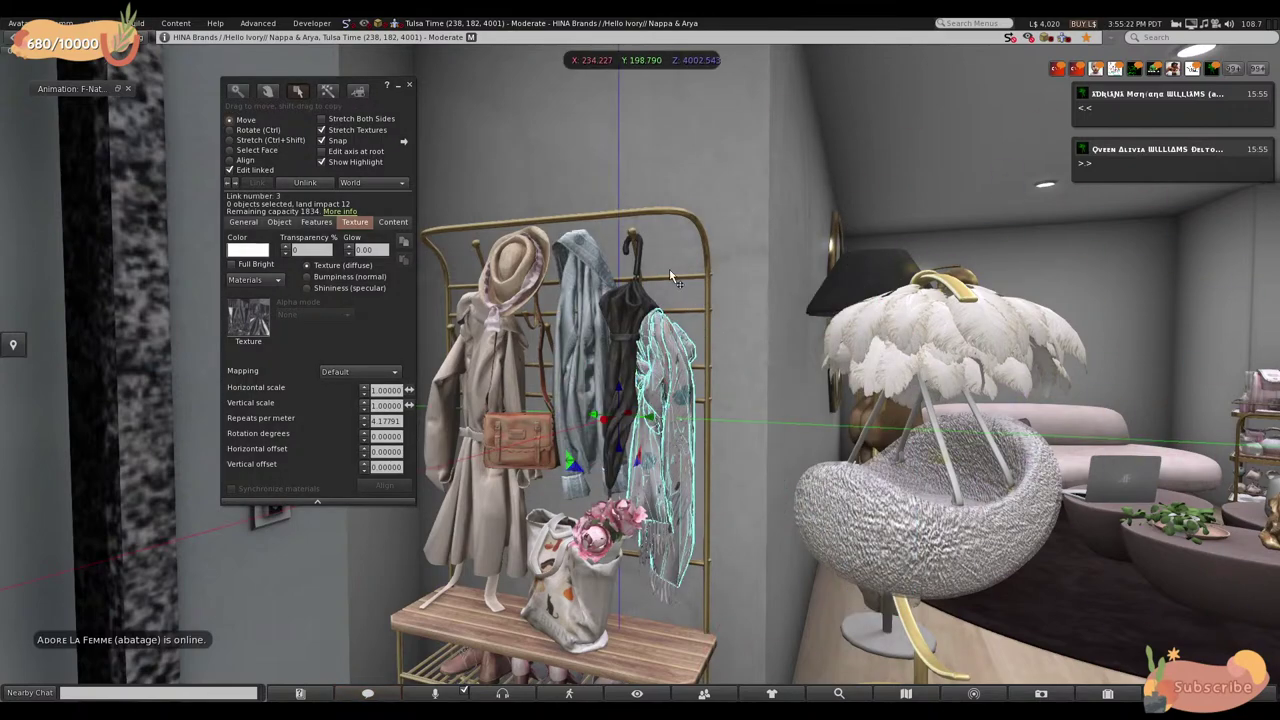
- Bring the camera back to the avatar and turn on Stretch Both Sides in the build tools
click(408, 85)
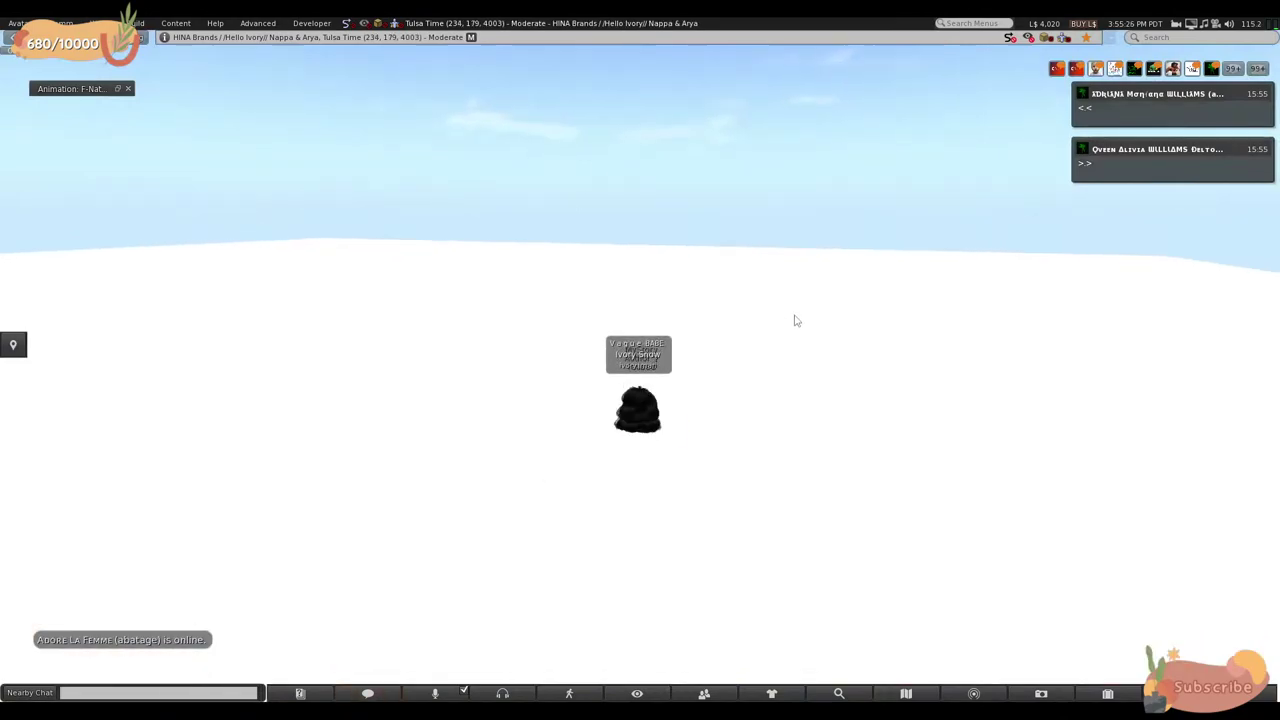
key(Left)
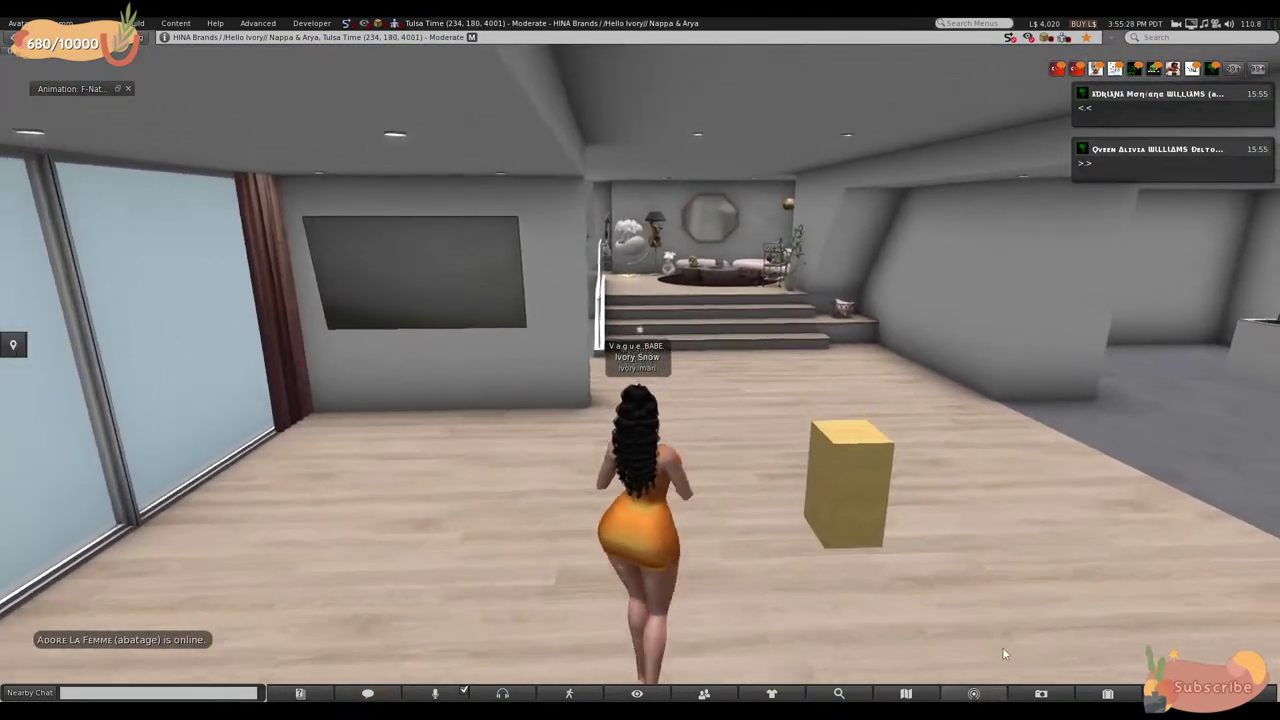
key(ctrl+b)
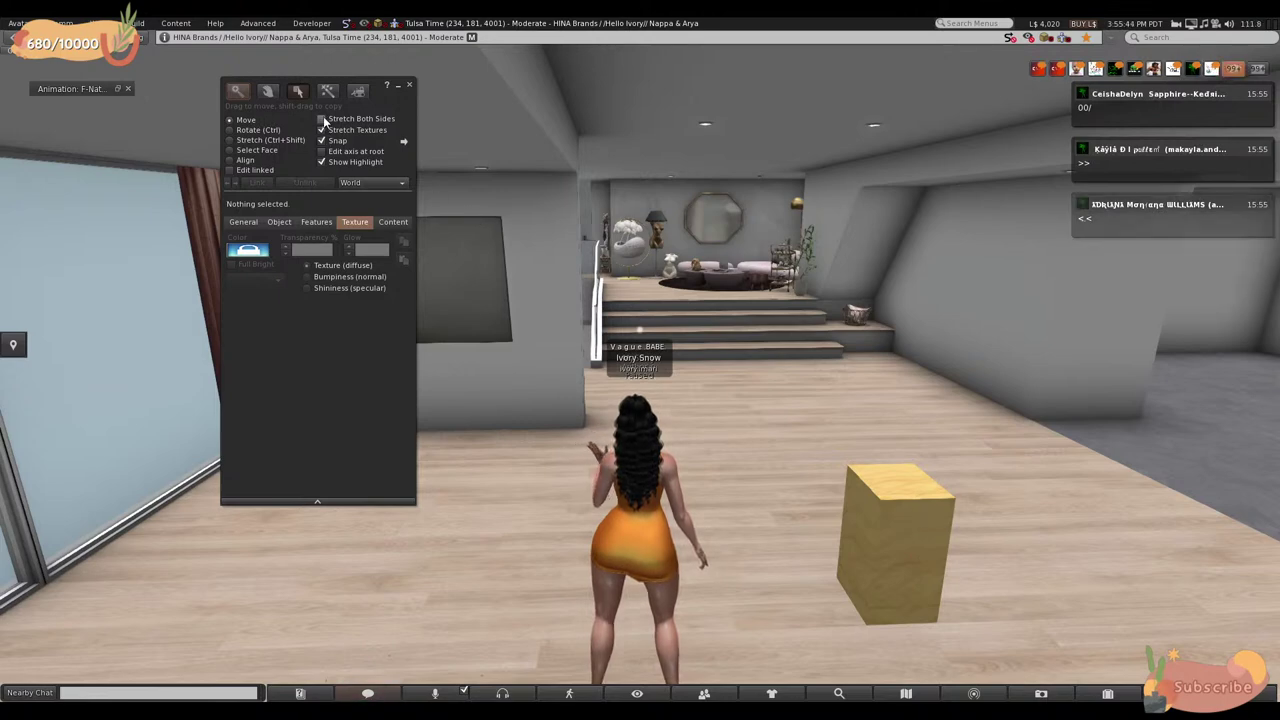
click(322, 118)
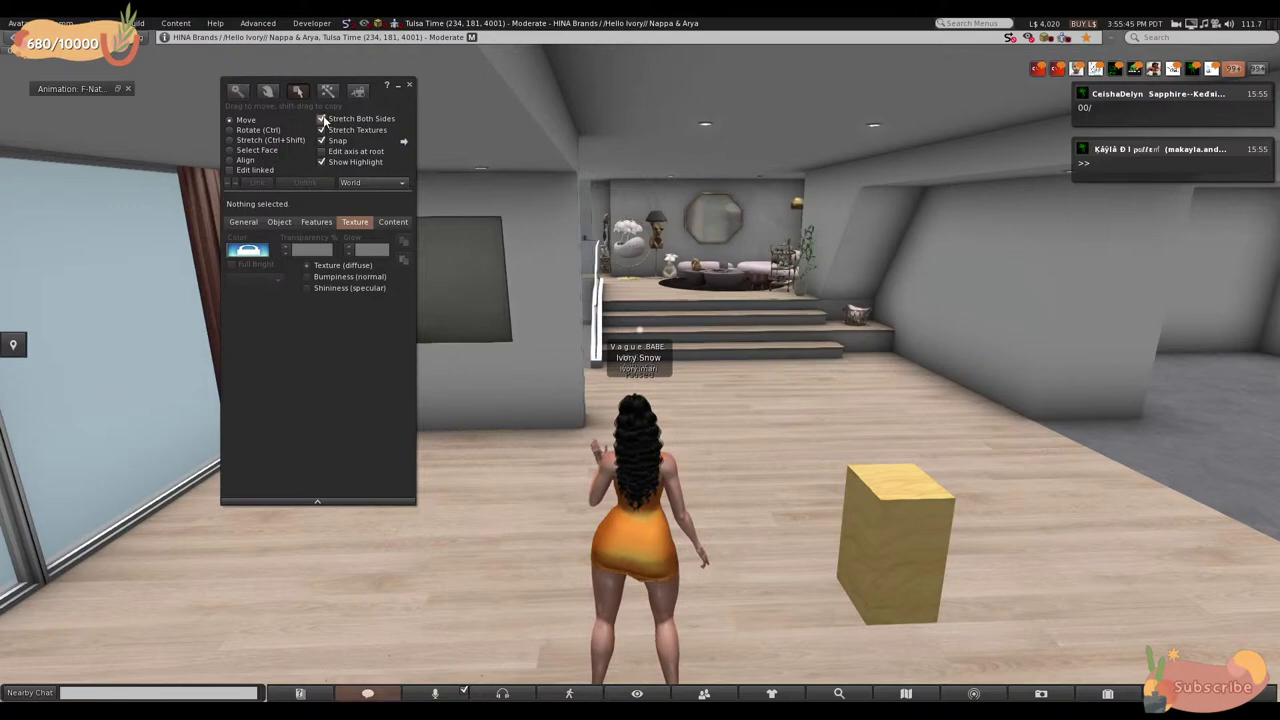
- Select the wooden block and stretch it on both sides along the red axis to about 0.941 m
alt+click(920, 515)
alt+drag(634, 374, 660, 400)
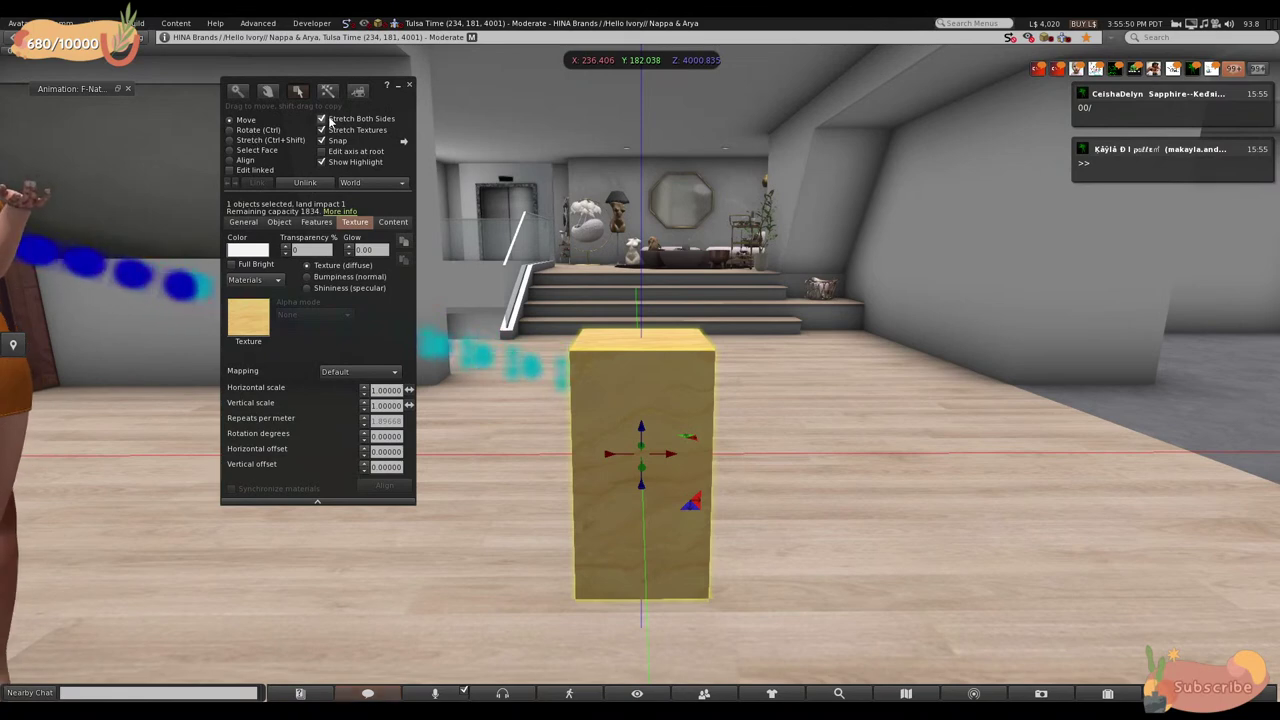
click(322, 119)
click(230, 140)
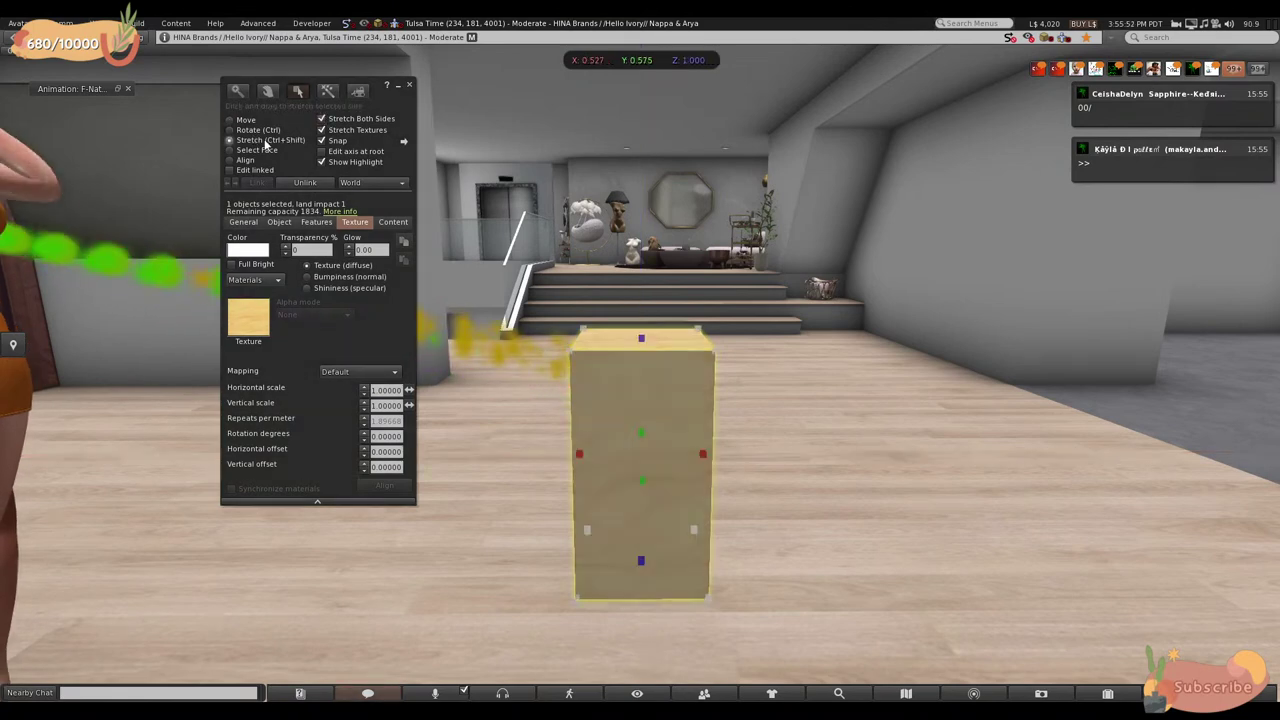
drag(707, 456, 758, 445)
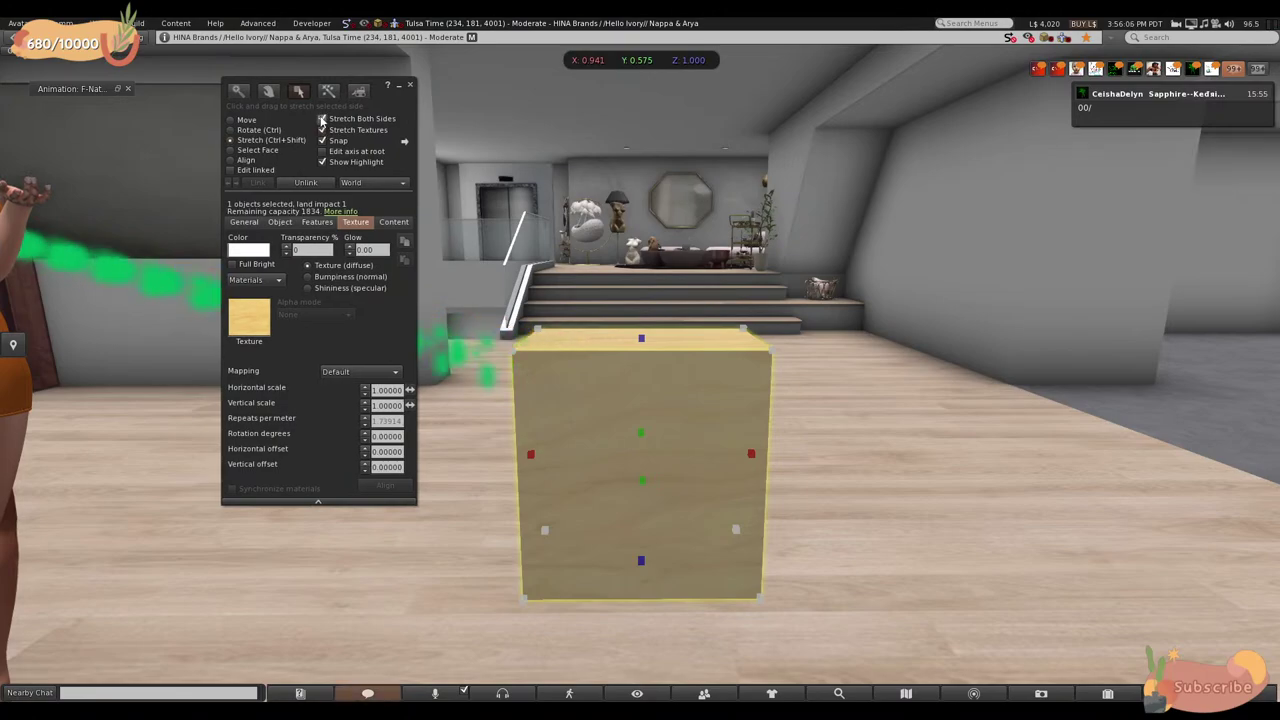
key(Escape)
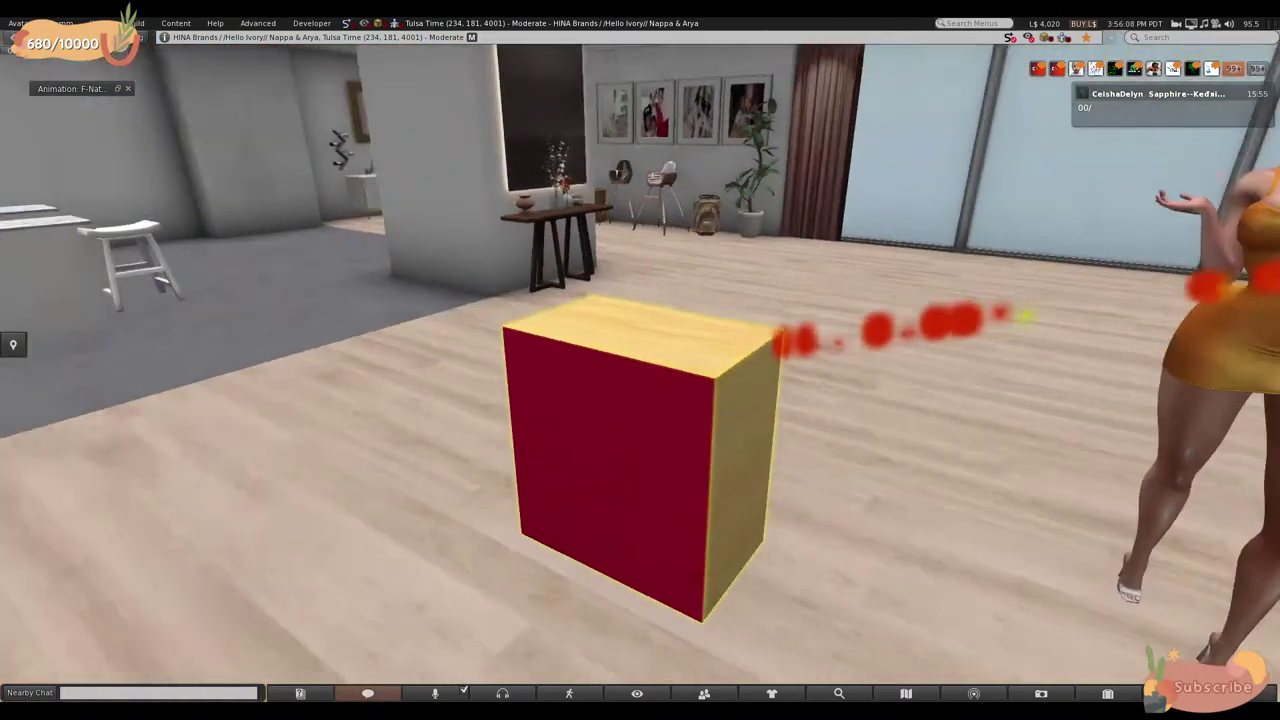
key(ctrl+3)
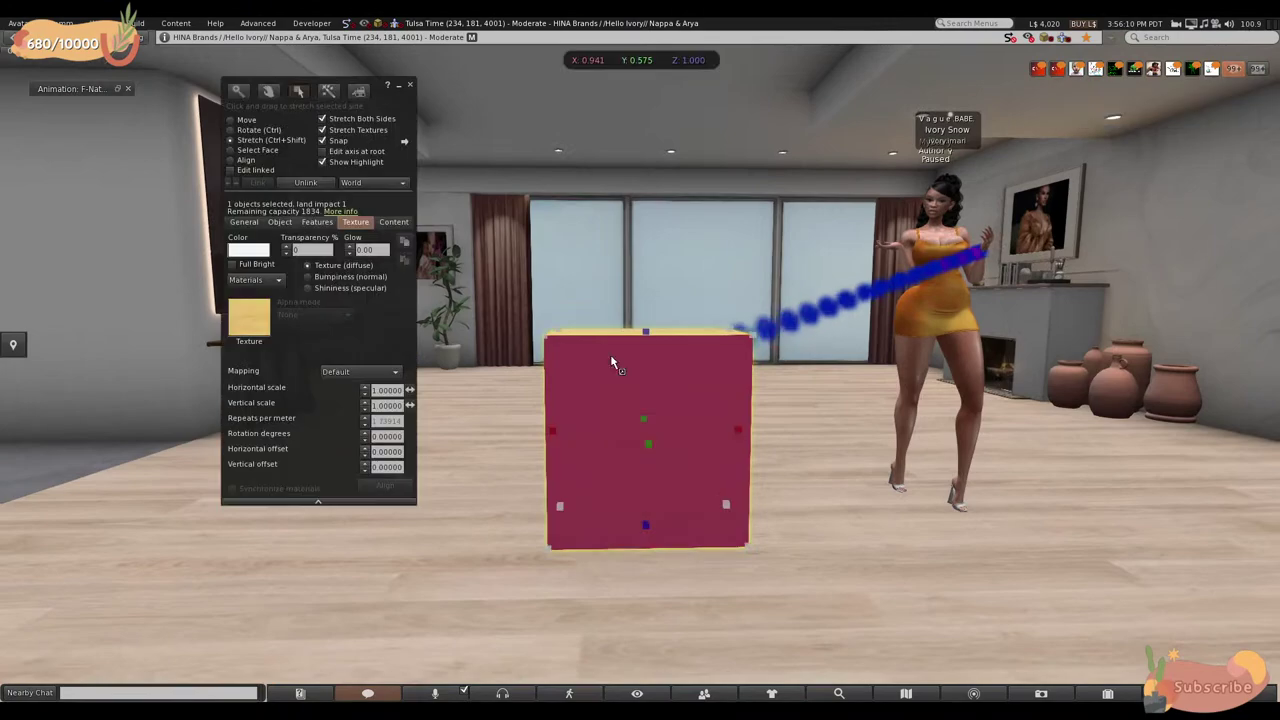
- Copy the framed portrait nearest the curtain and place the copy in front of the windows at about X 237.161, Y 175.845
key(Escape)
key(ctrl+3)
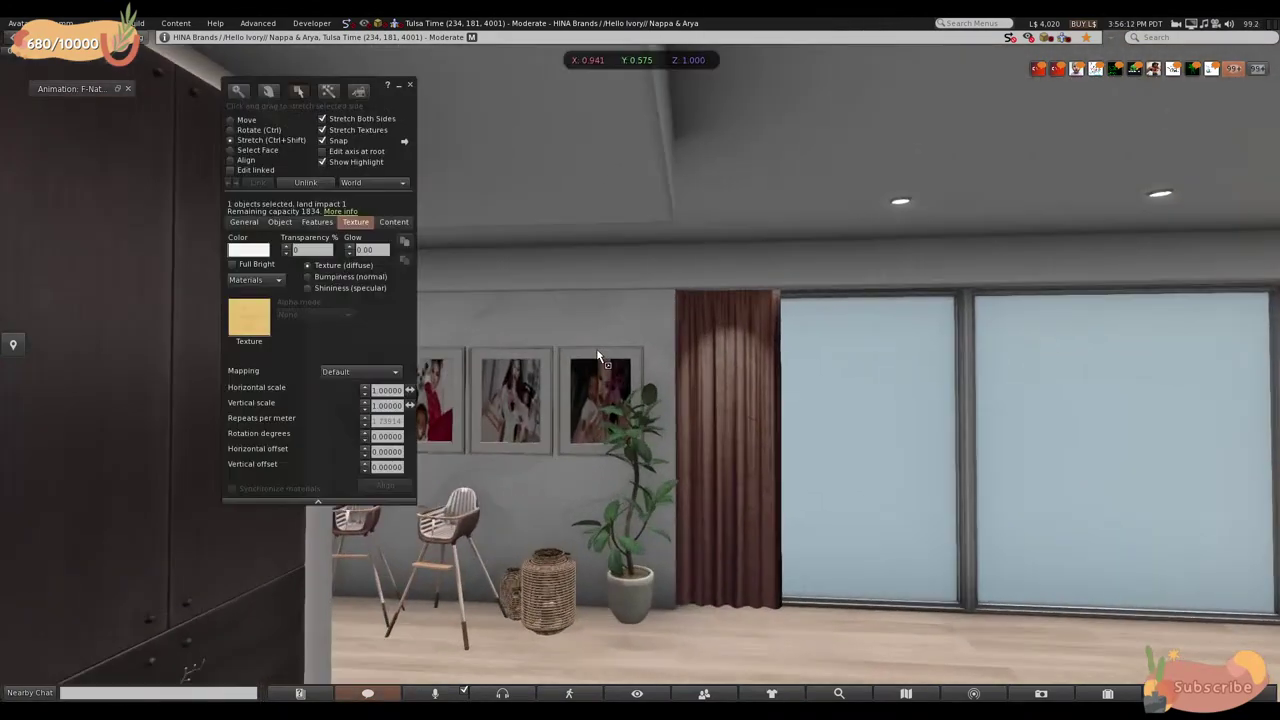
click(230, 120)
click(632, 397)
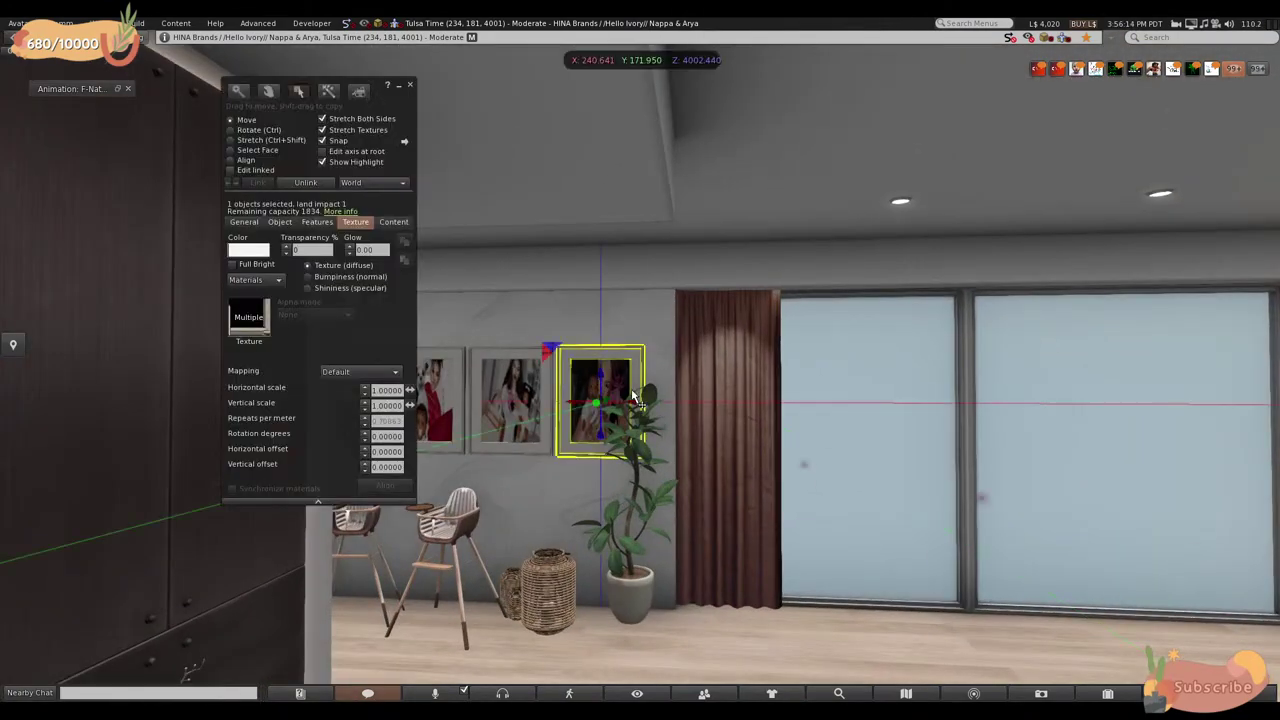
drag(645, 408, 1272, 455)
alt+click(1272, 455)
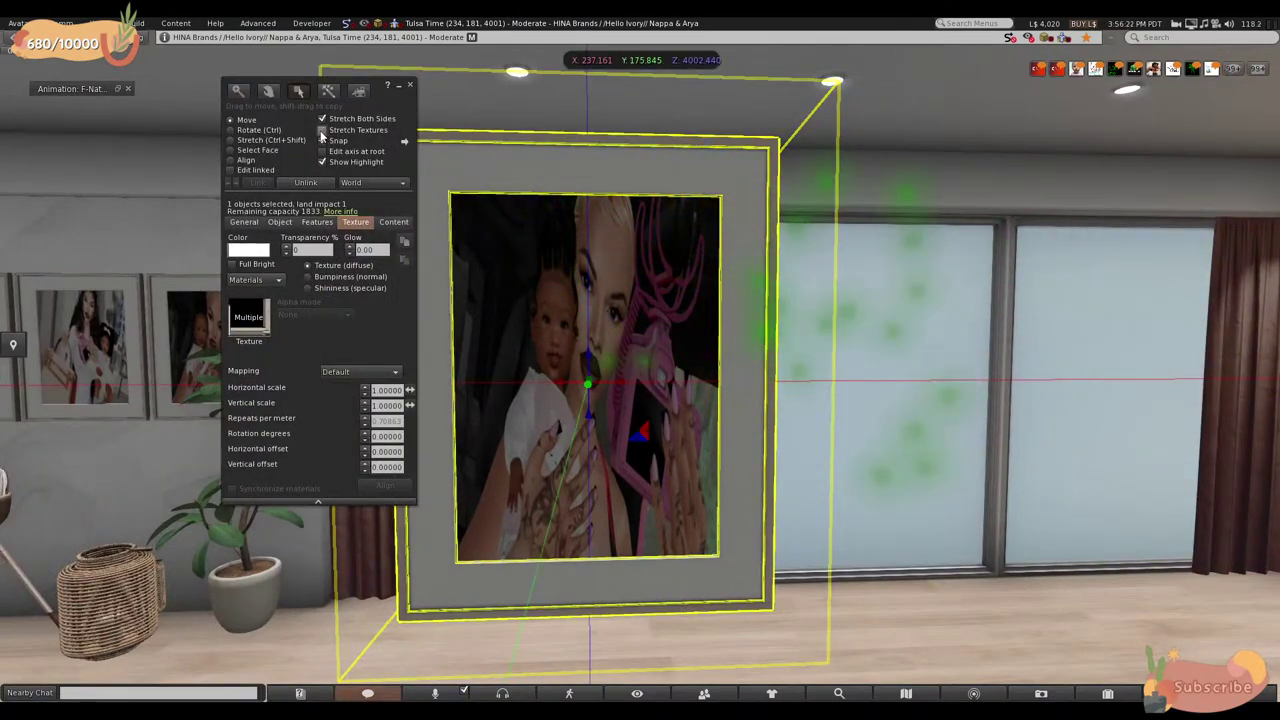
- With Stretch Textures on, scale the copied portrait down proportionally to about 0.988 × 1.182 × 0.034 m
click(322, 130)
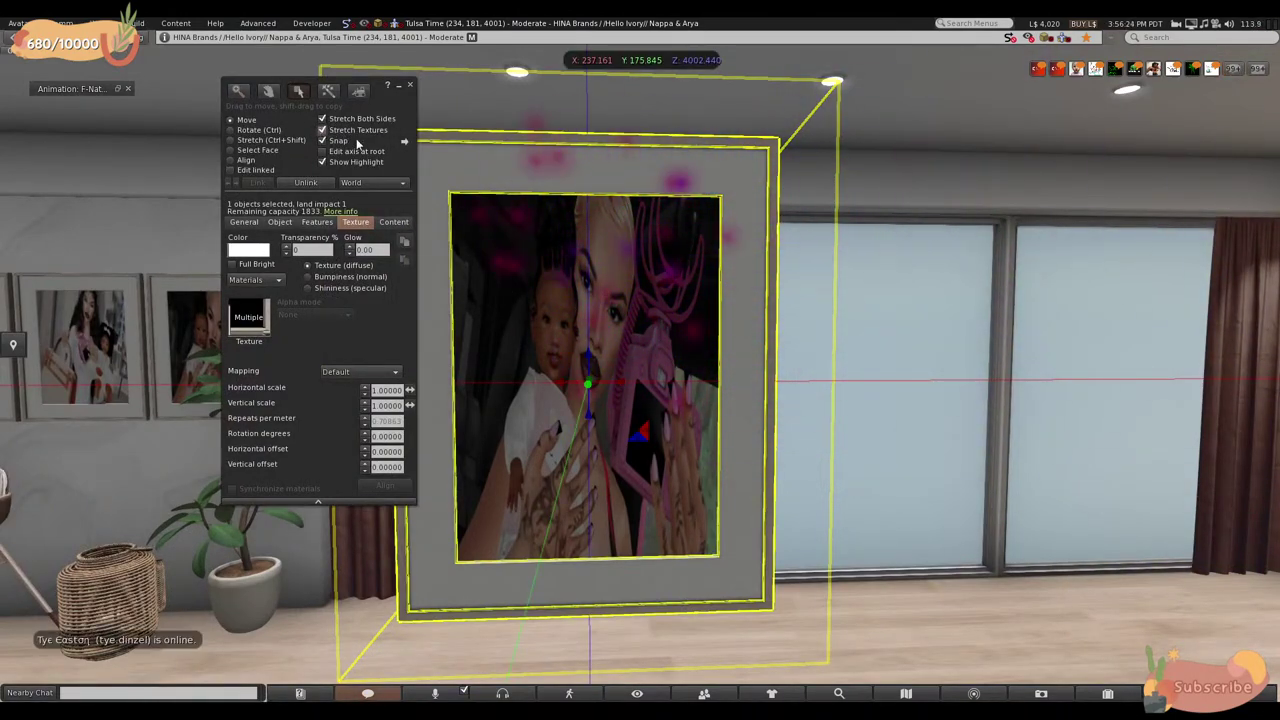
key(Escape)
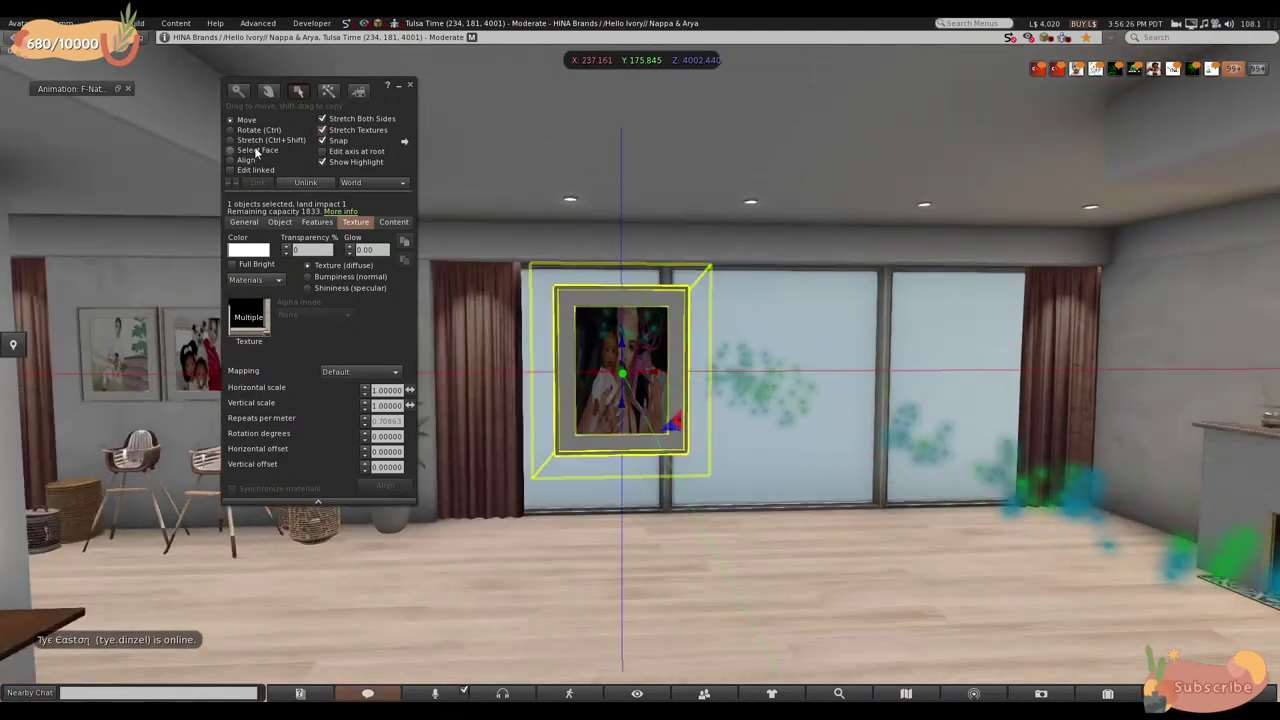
click(240, 141)
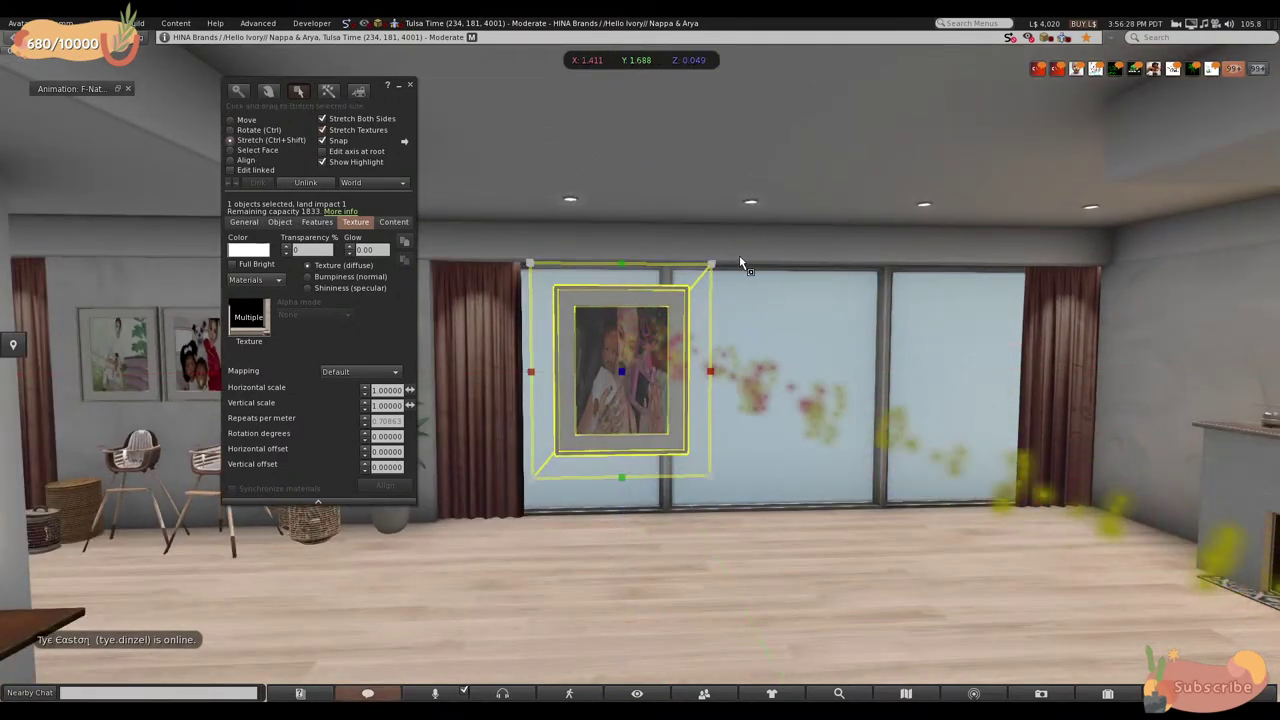
drag(711, 268, 696, 307)
scroll(545, 290, up, 6)
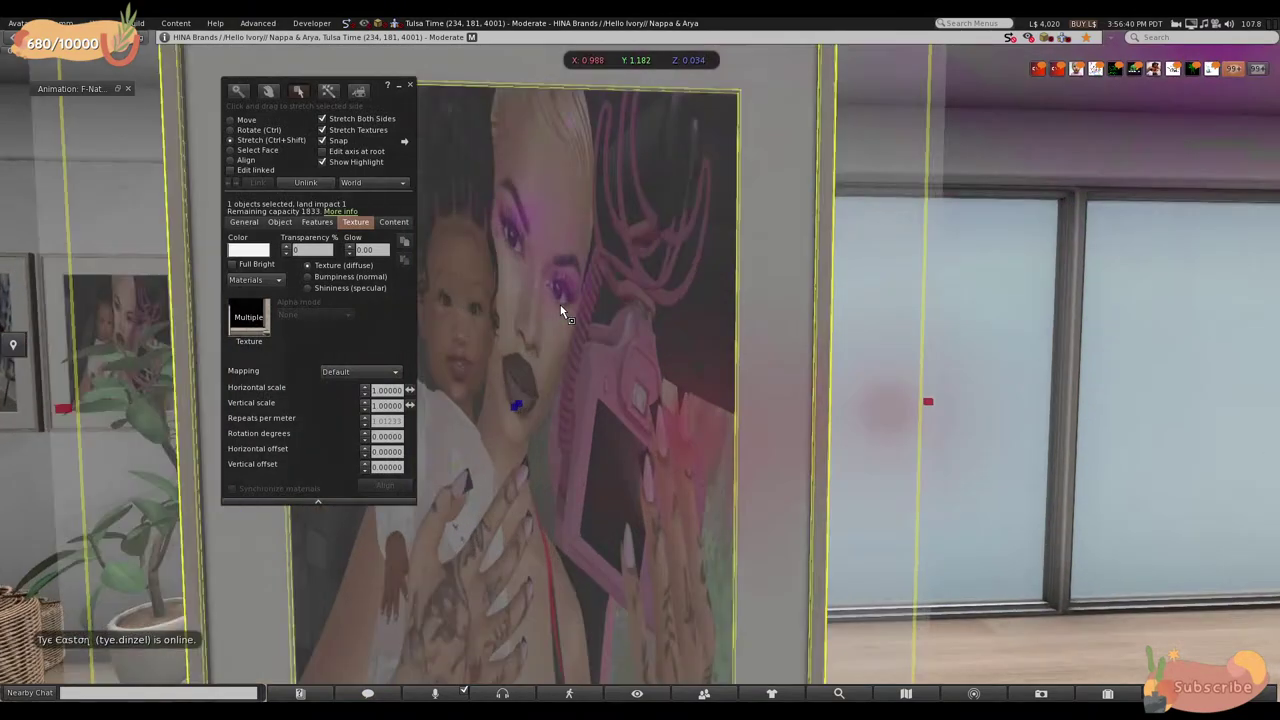
- Turn Stretch Textures off and scale the copied portrait up proportionally past about 1.151 × 1.377 × 0.040 m
scroll(562, 305, down, 5)
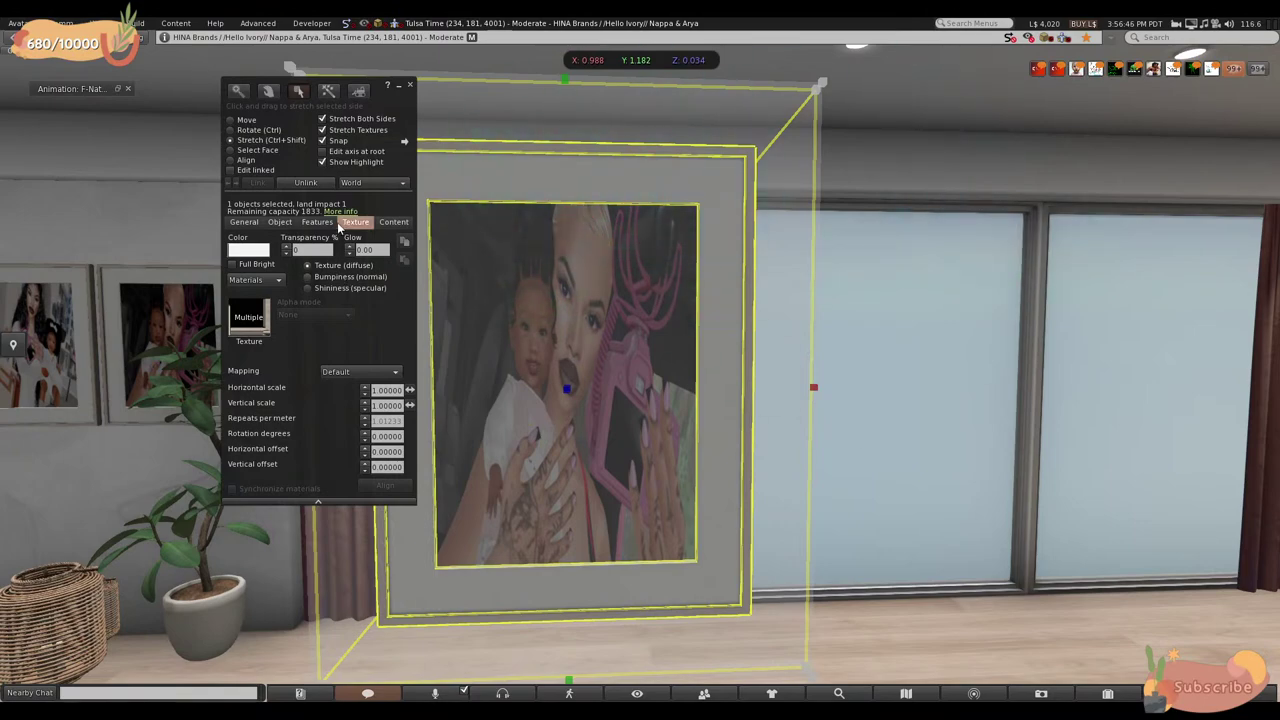
click(322, 130)
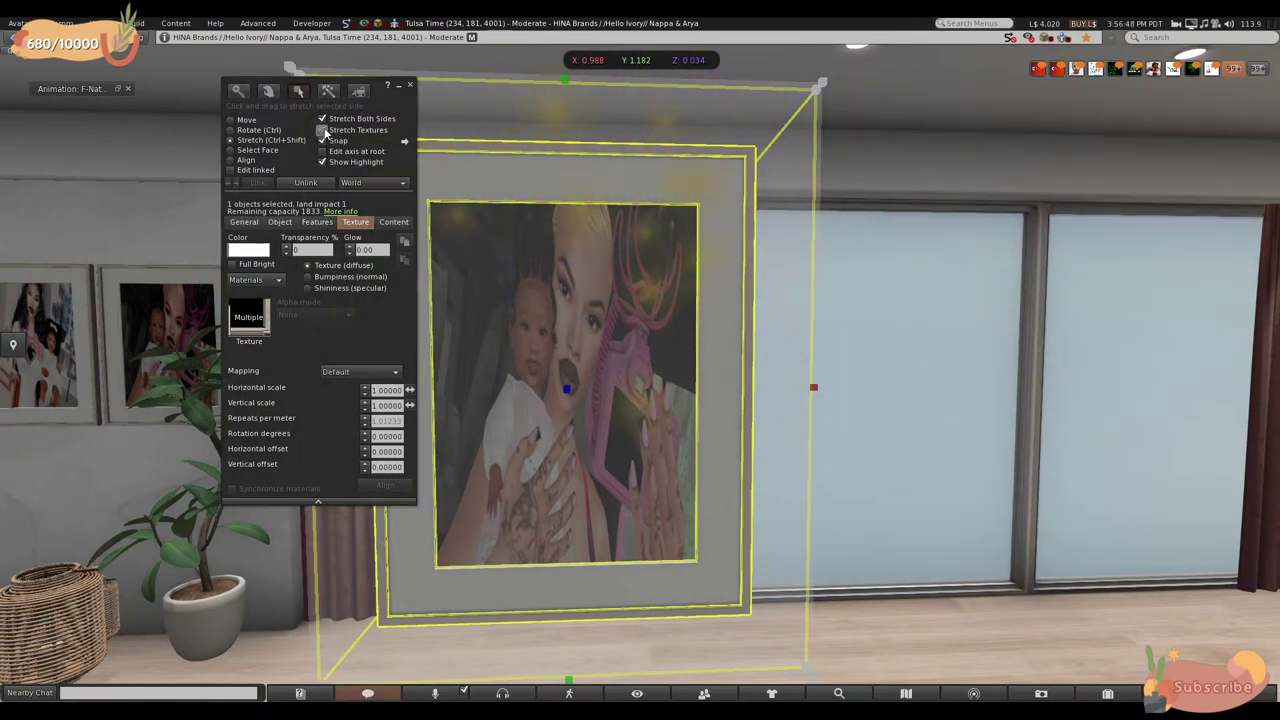
scroll(874, 213, down, 5)
drag(743, 226, 744, 260)
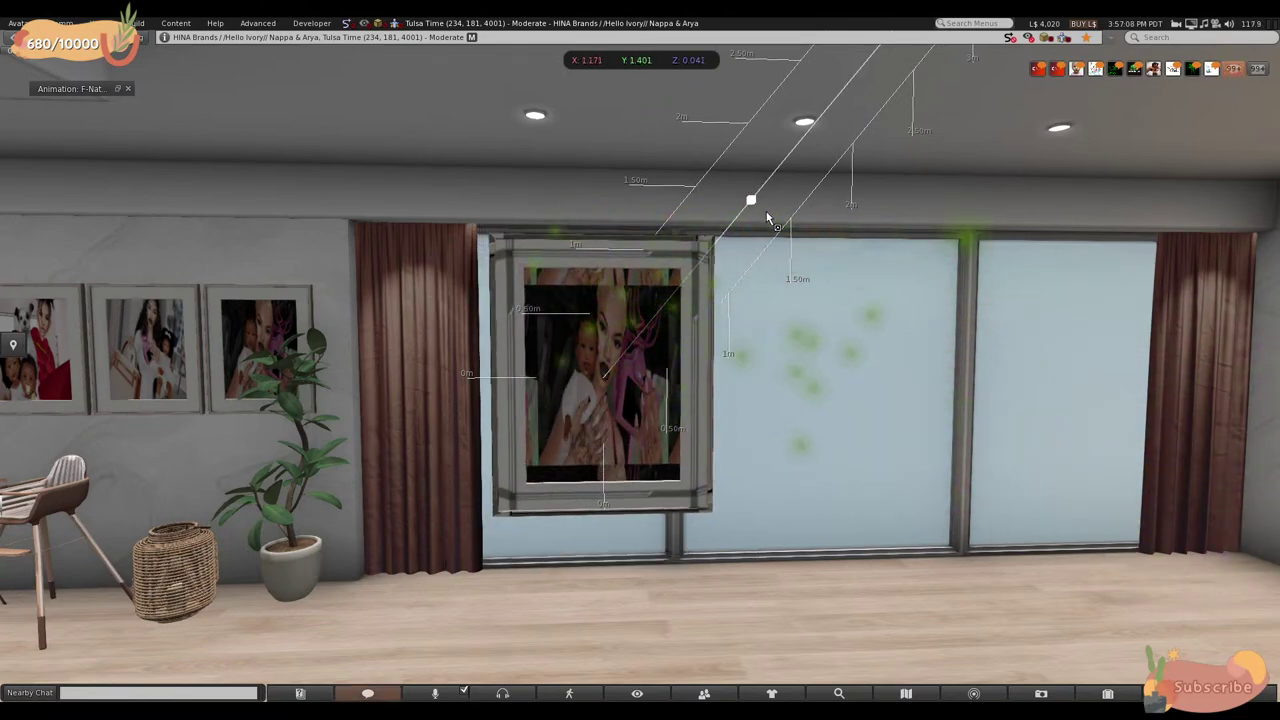
key(ctrl+3)
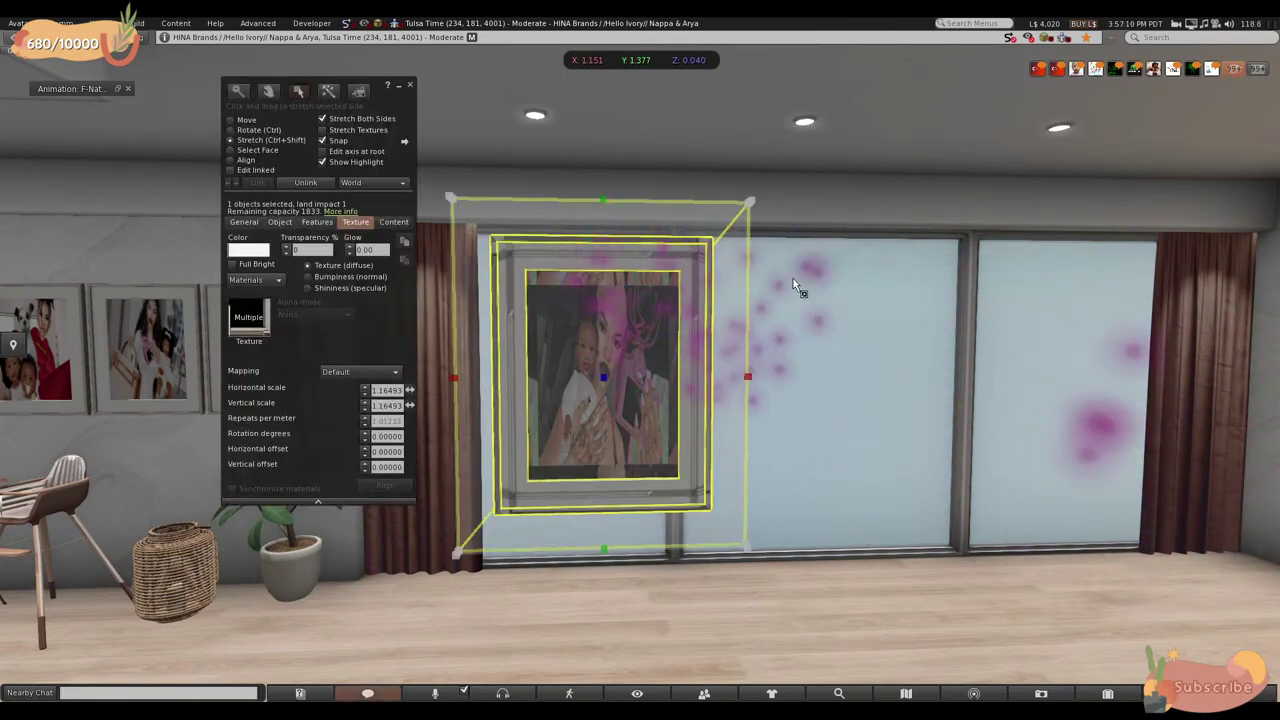
key(ctrl)
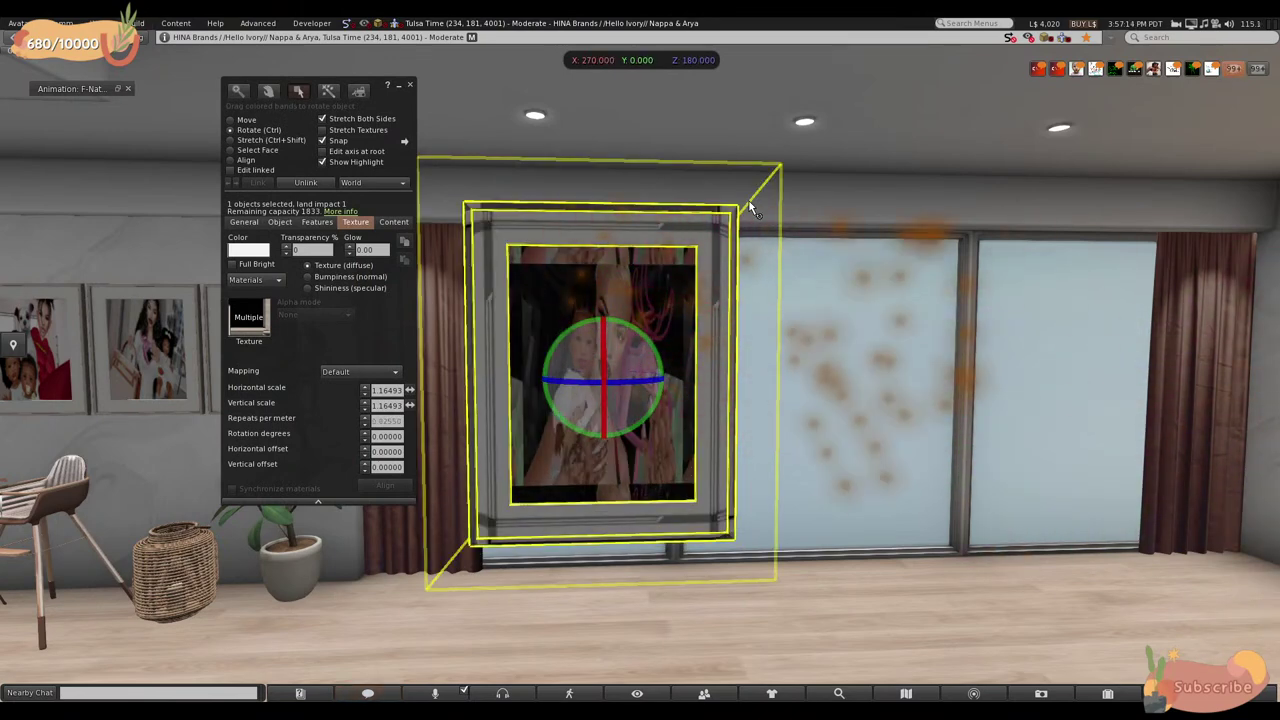
ctrl+shift+drag(752, 208, 727, 217)
- Undo the last changes to the portrait copy, slide it off the wall to about X 237.905, and delete it
key(ctrl+z)
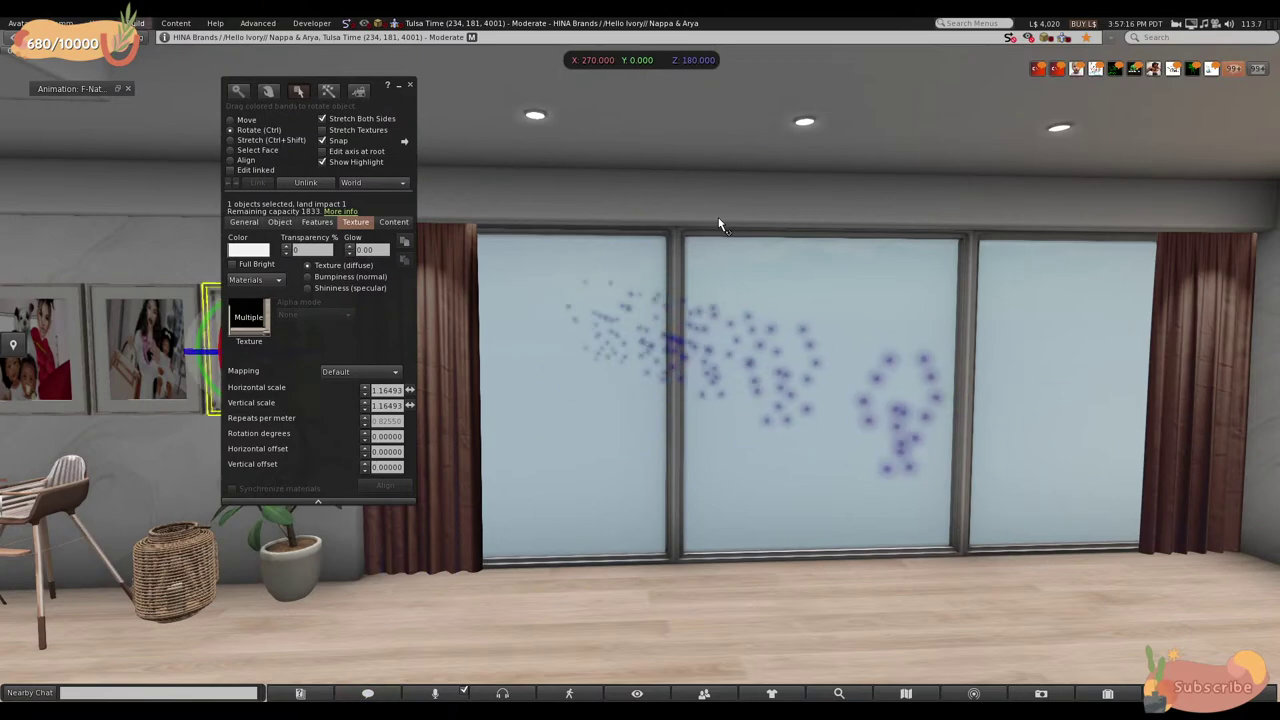
alt+click(514, 240)
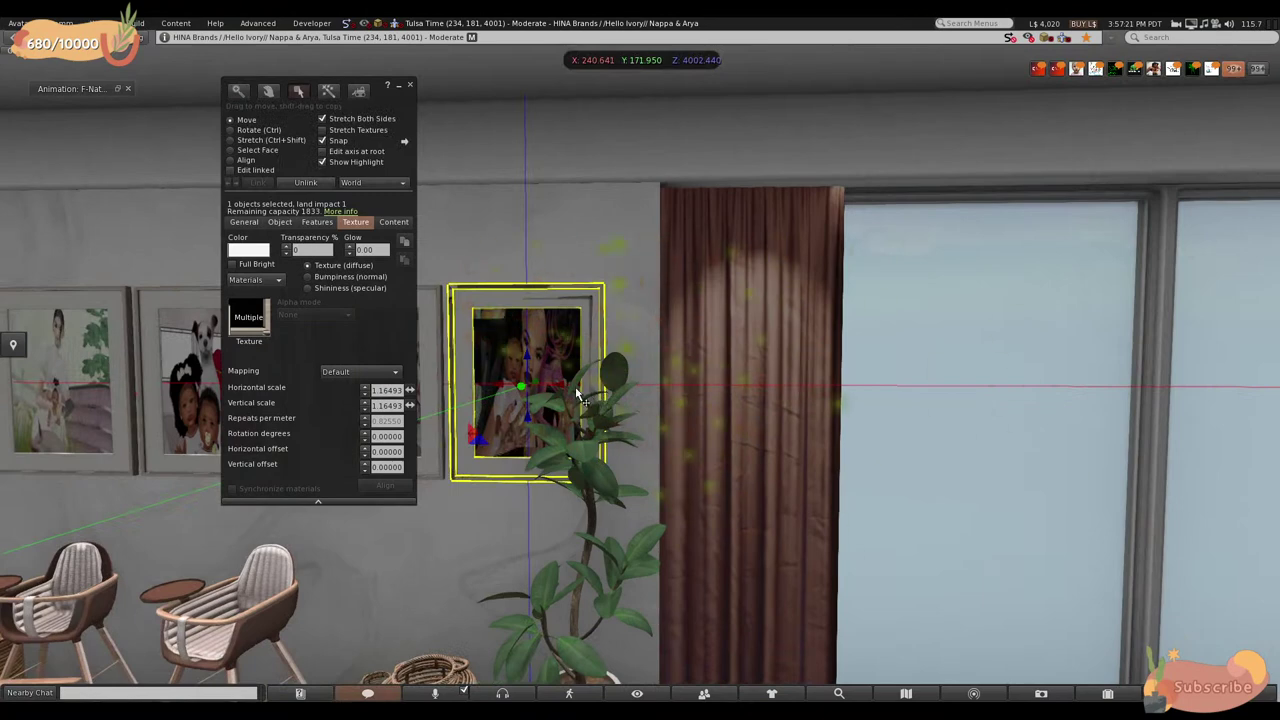
alt+click(556, 385)
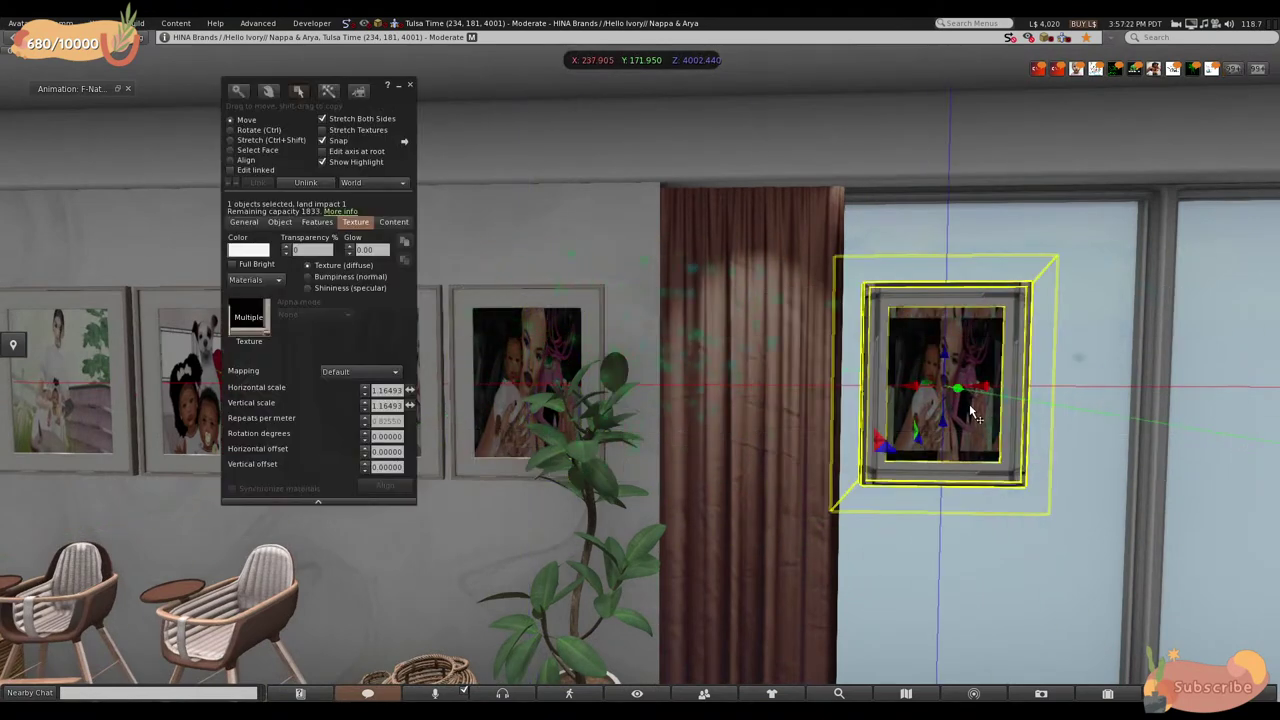
click(970, 405)
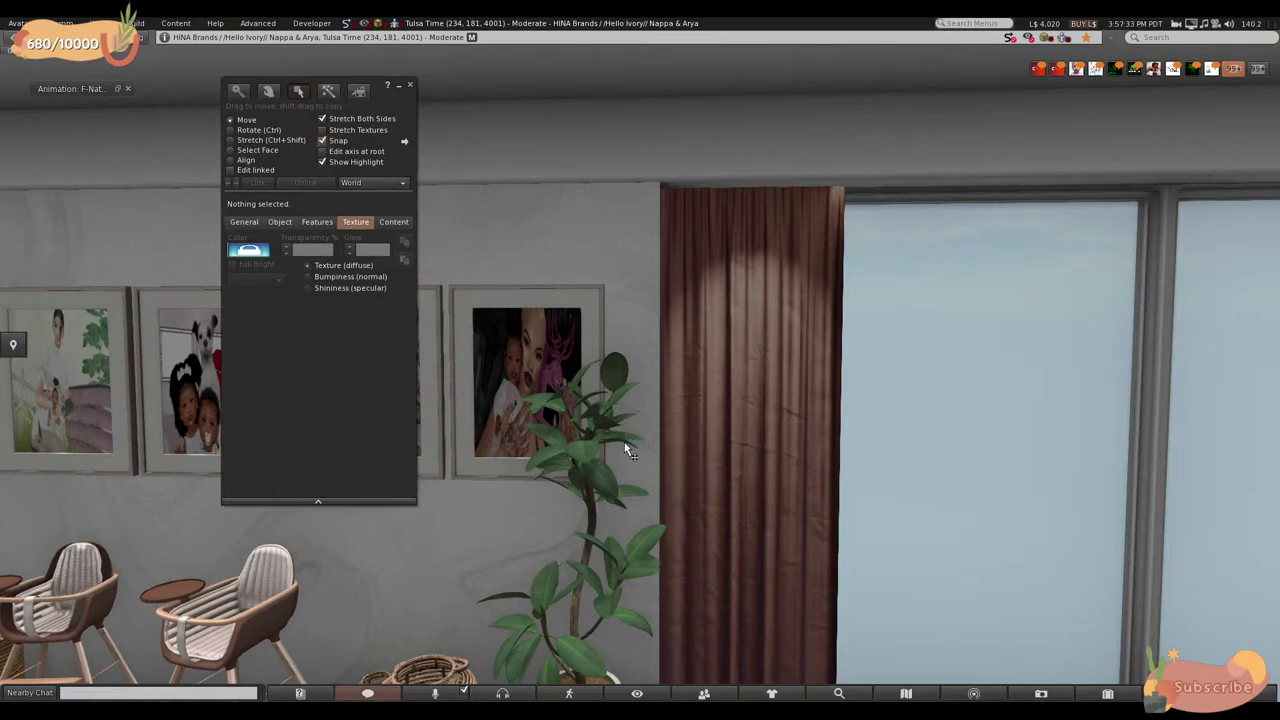
key(Escape)
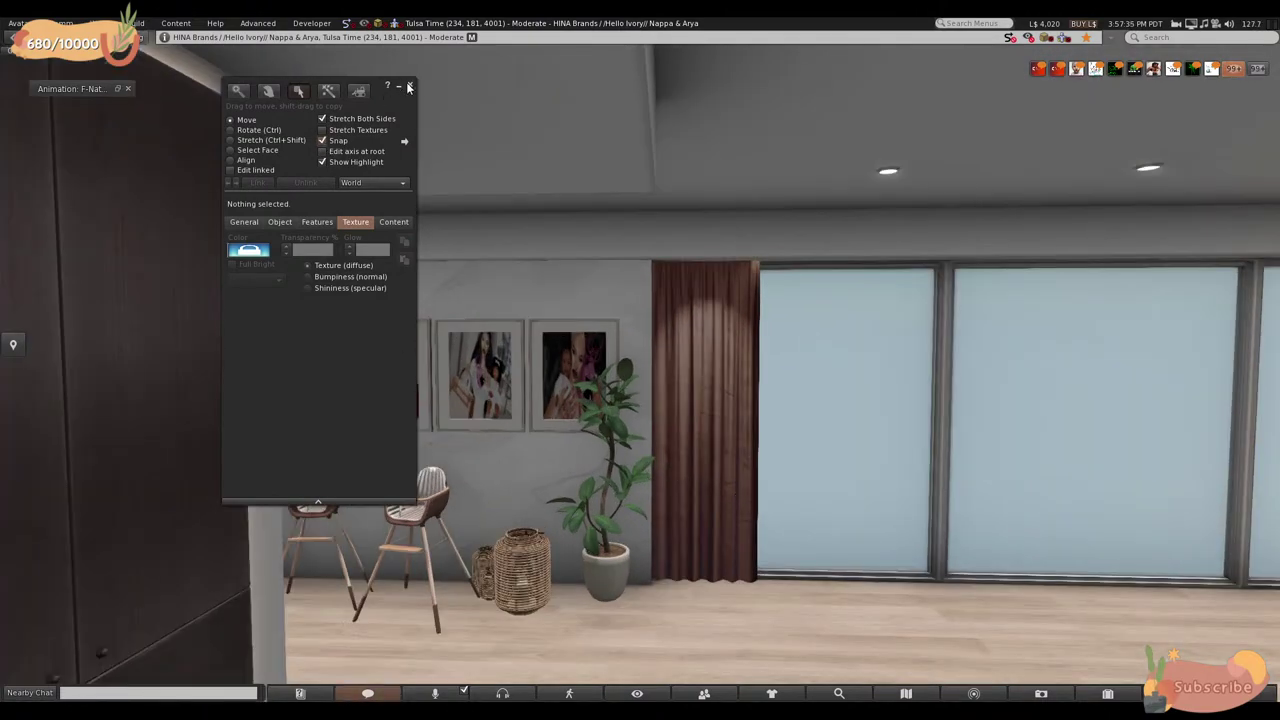
click(409, 87)
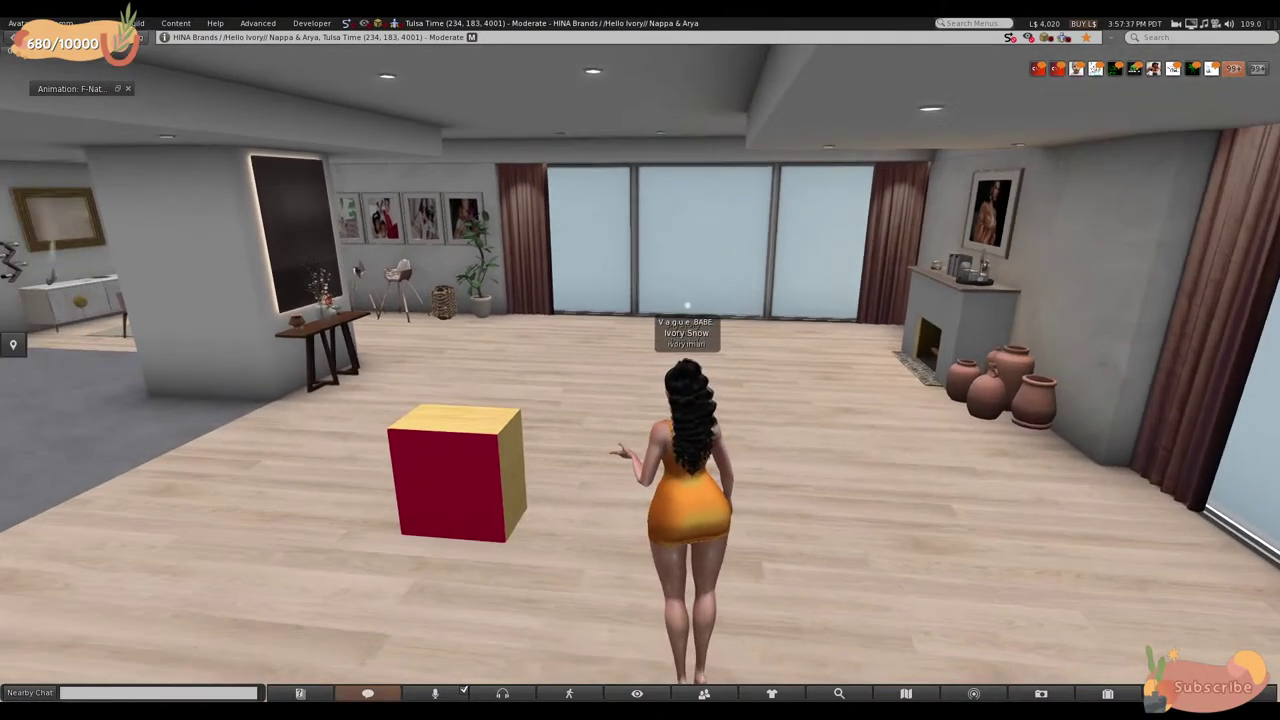
- Edit the red-fronted wooden block and open the snap grid options beside the build tools
alt+drag(455, 475, 657, 374)
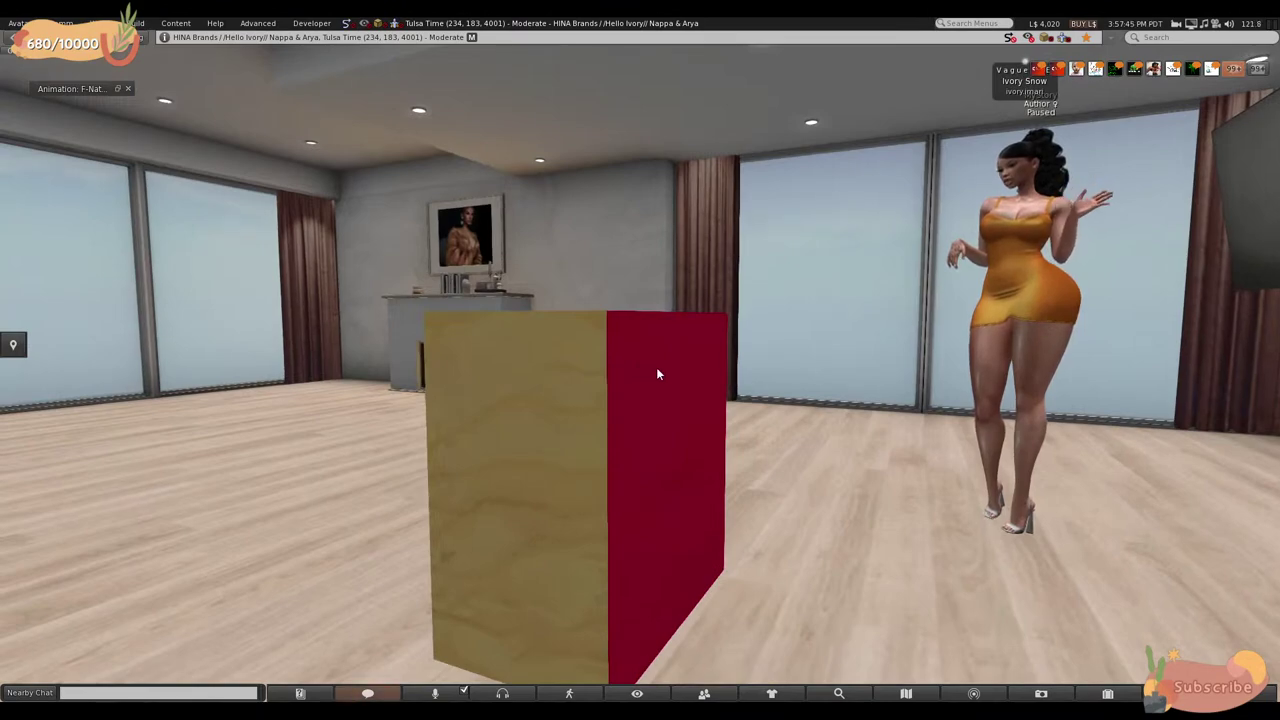
mouse_move(657, 374)
alt+mouse_down()
mouse_move(657, 430)
mouse_move(600, 440)
mouse_move(560, 500)
mouse_move(600, 460)
mouse_move(637, 373)
alt+mouse_up()
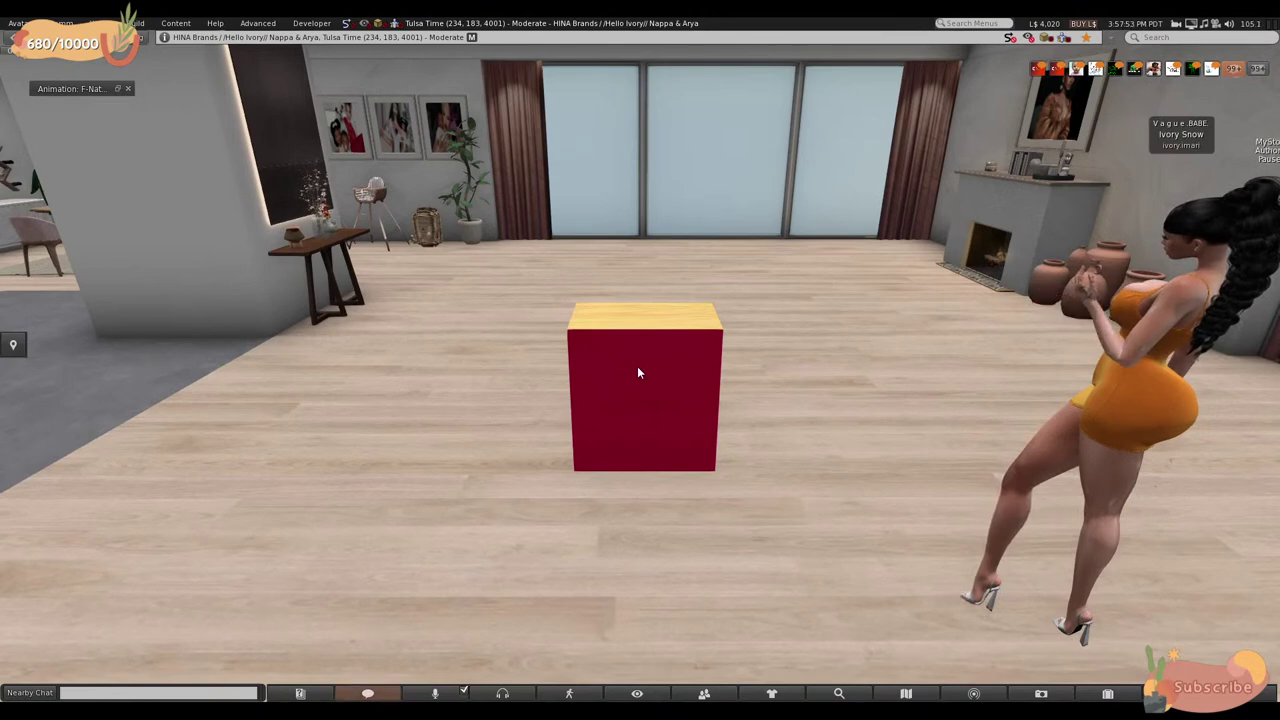
right_click(669, 346)
click(690, 364)
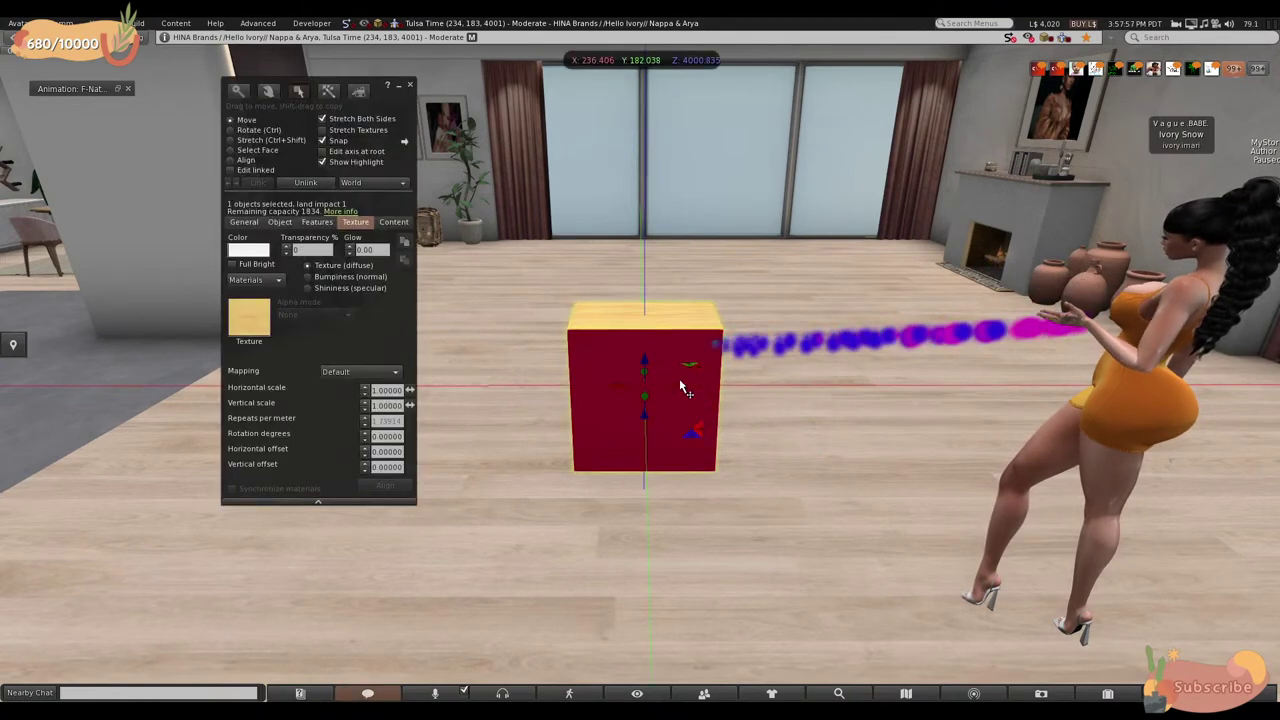
ctrl+alt+drag(686, 380, 641, 368)
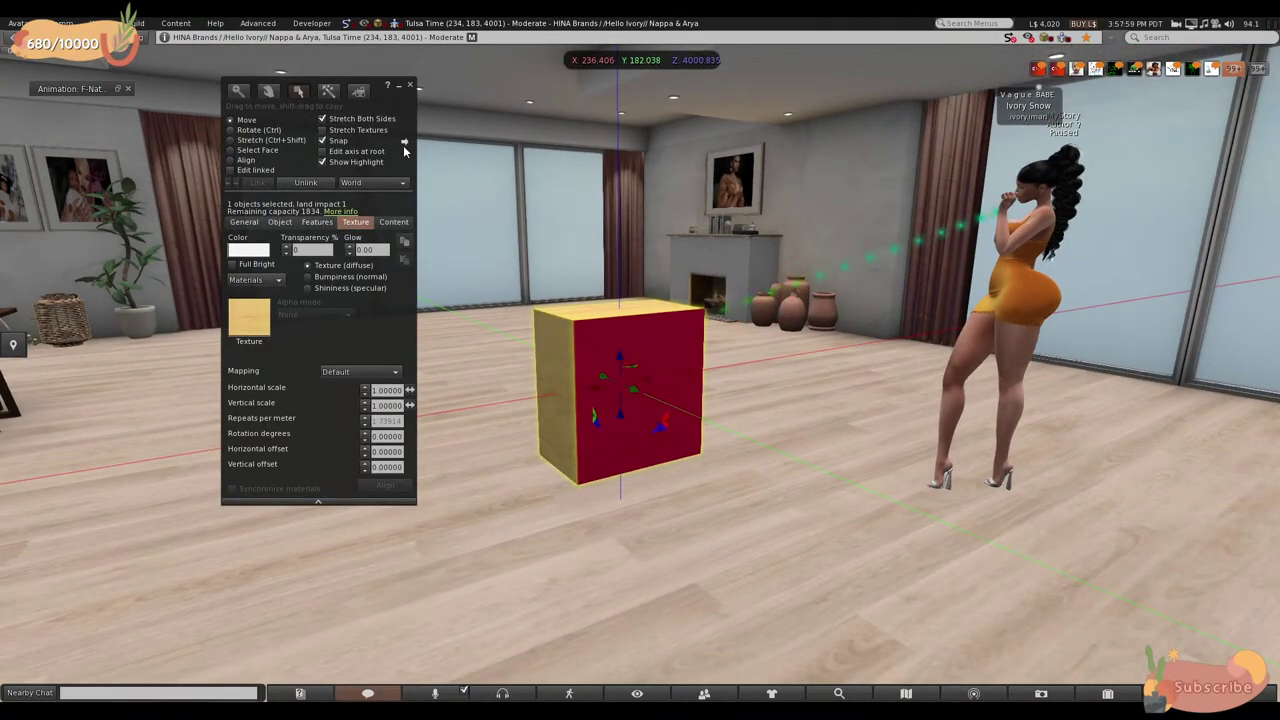
click(405, 142)
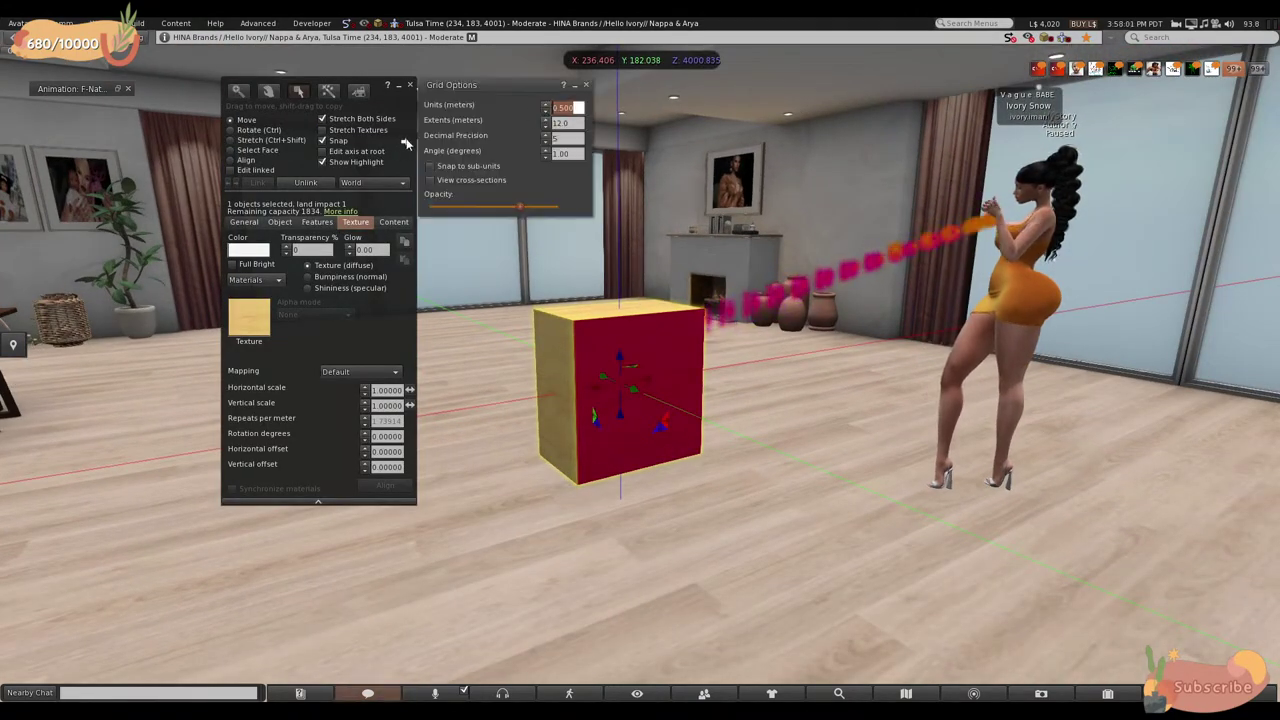
drag(484, 93, 492, 106)
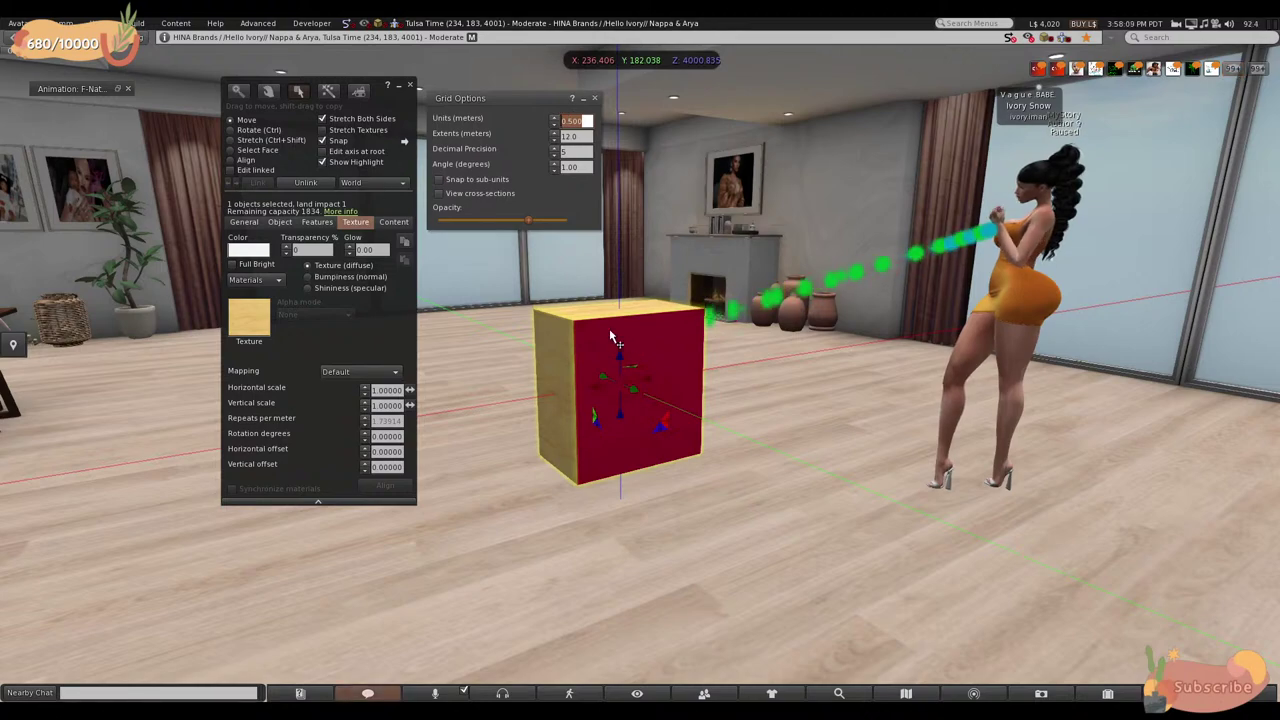
- Slide the block along the red axis on the 0.500 m snap grid to X 234.500 and back to X 236.000
alt+drag(614, 338, 620, 155)
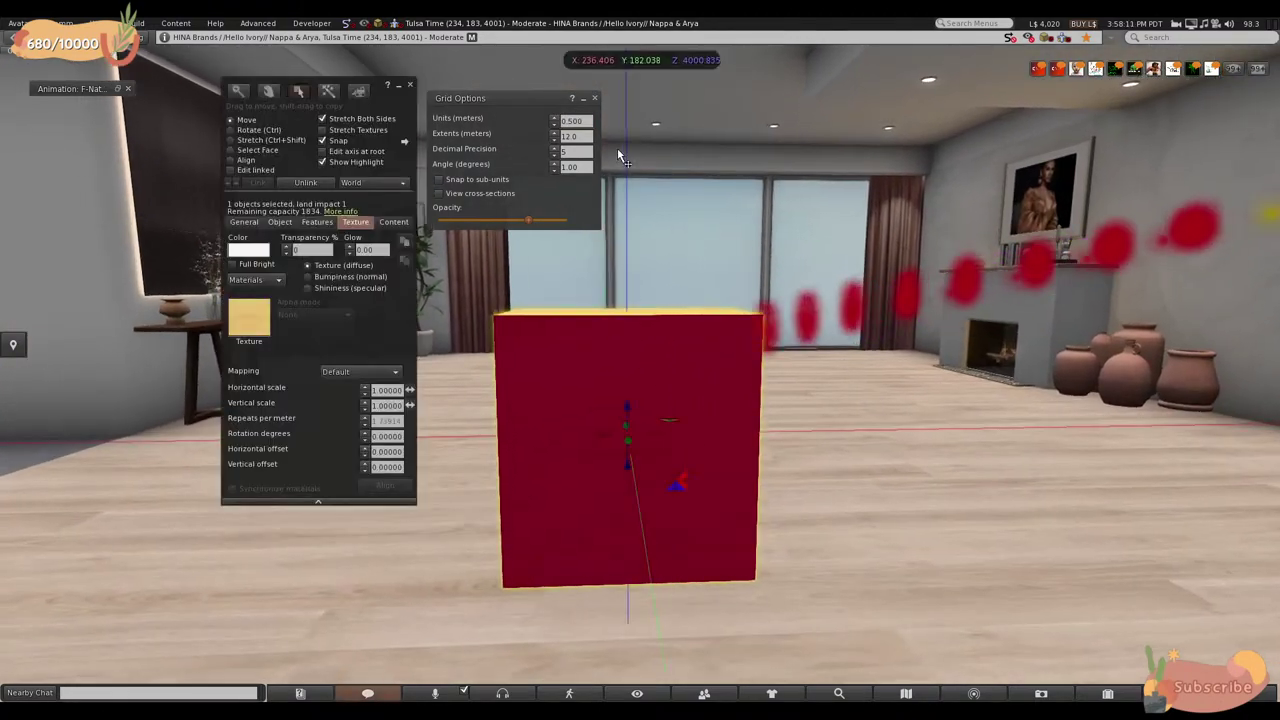
key(Escape)
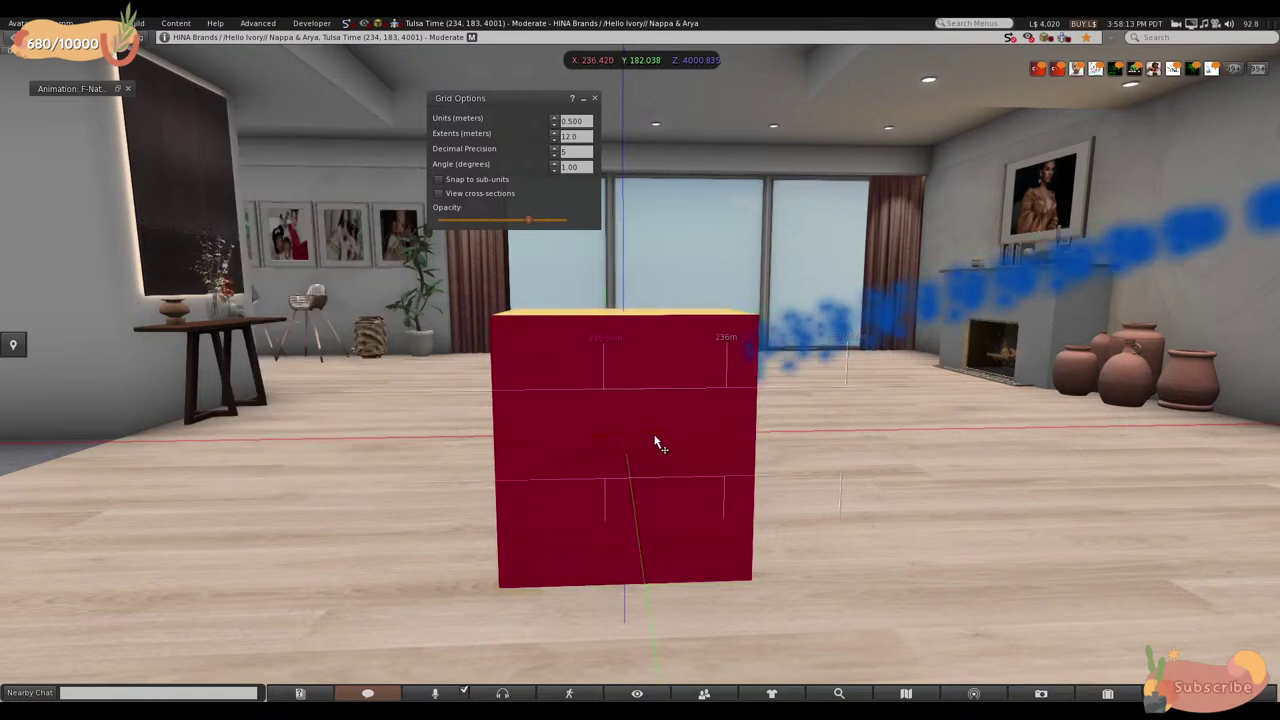
drag(657, 443, 1038, 345)
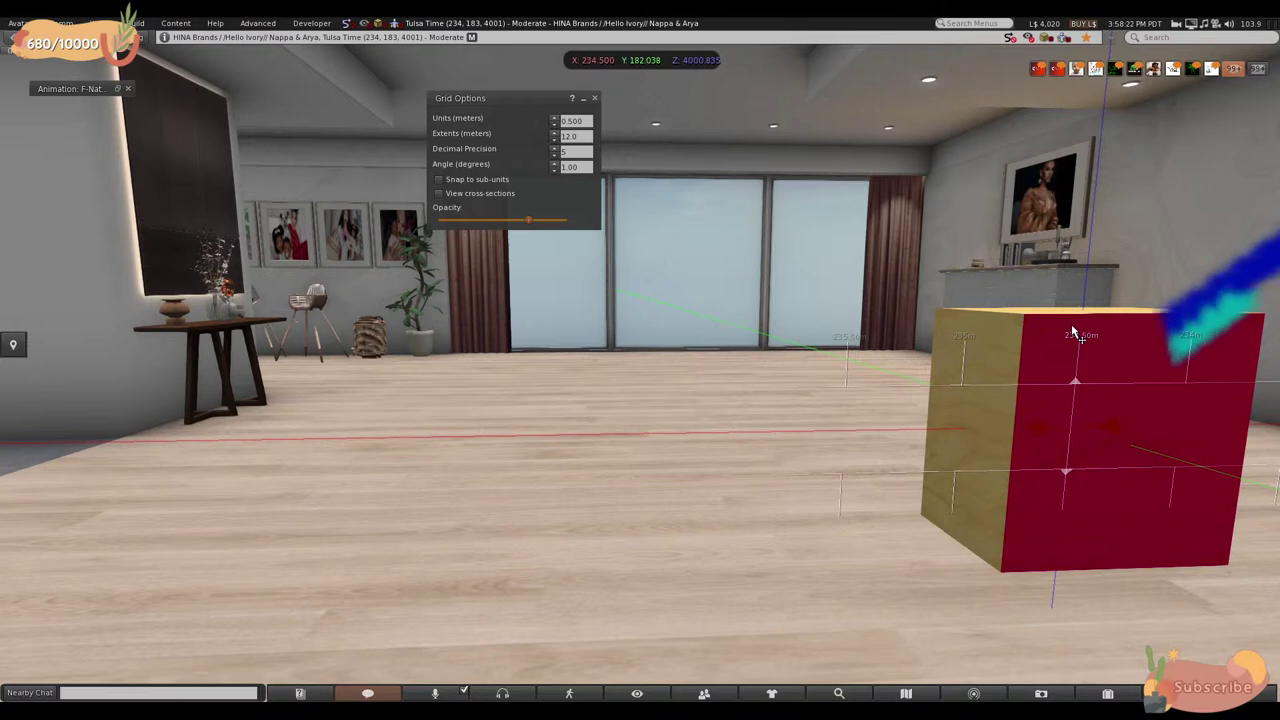
drag(1072, 332, 697, 613)
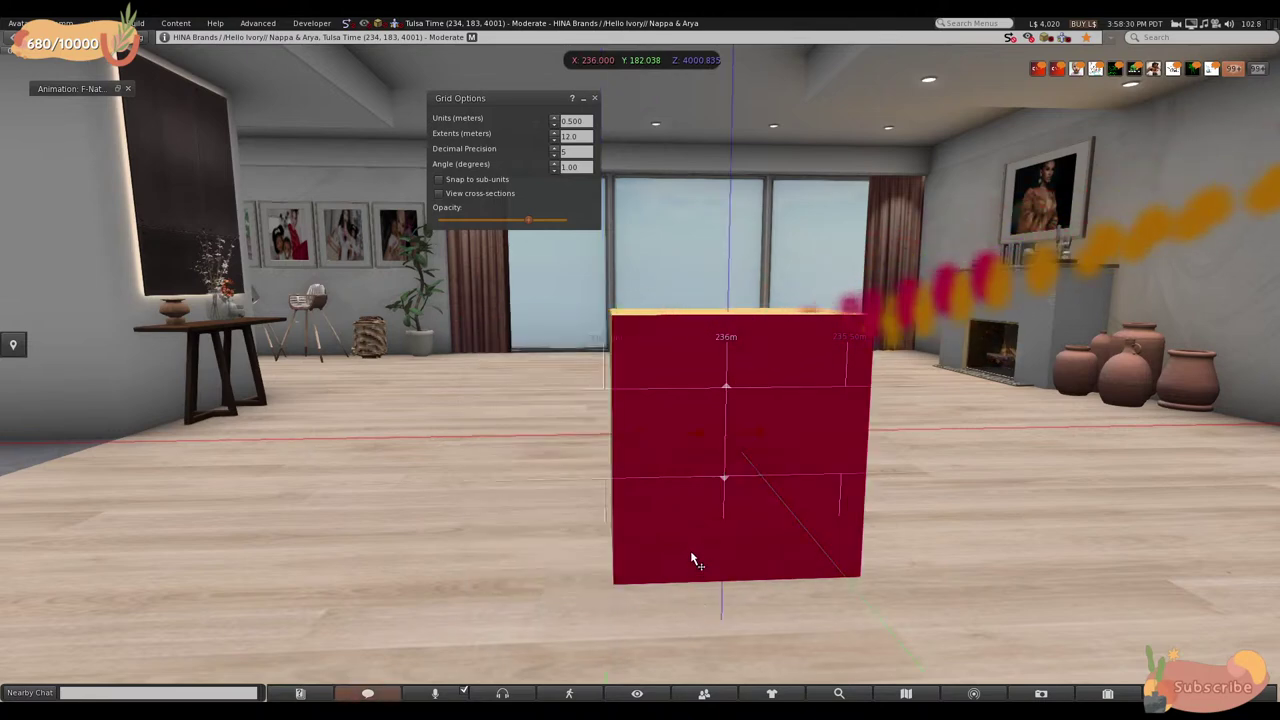
- Reopen the block for editing and move it freely with Snap off to about X 235.638, Y 181.340
right_click(703, 403)
click(729, 440)
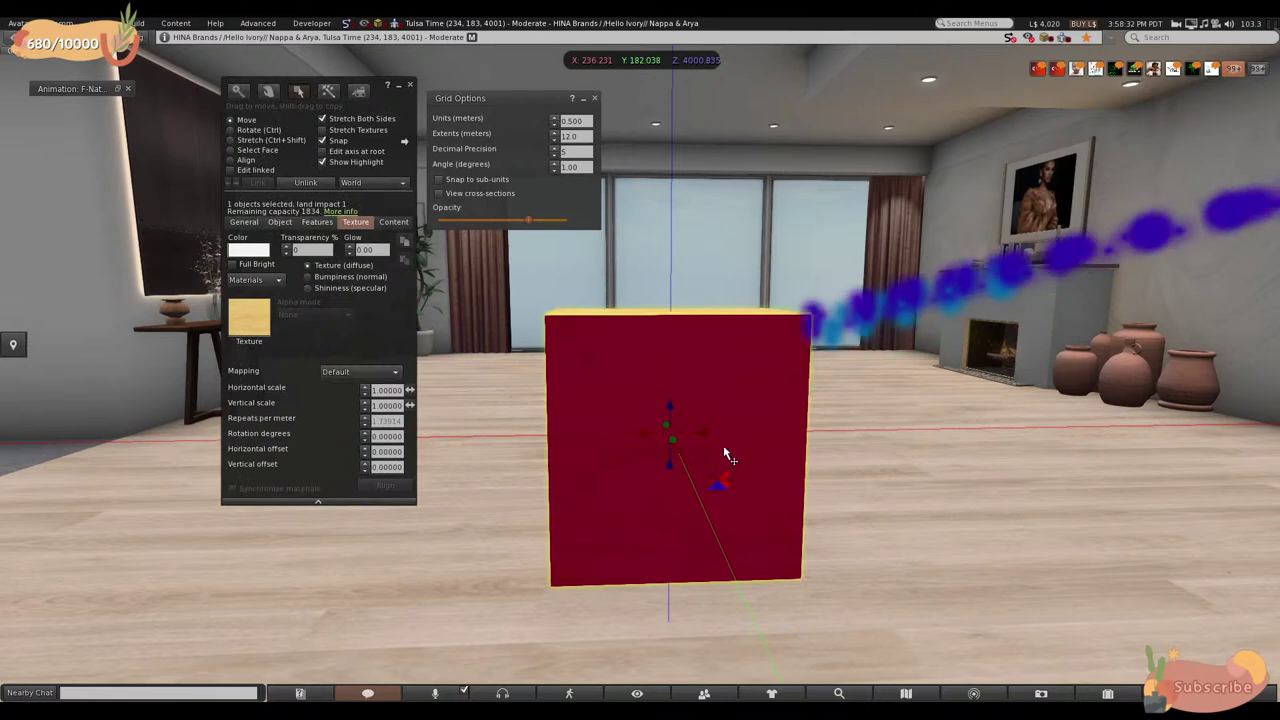
drag(697, 441, 514, 277)
key(Escape)
key(alt)
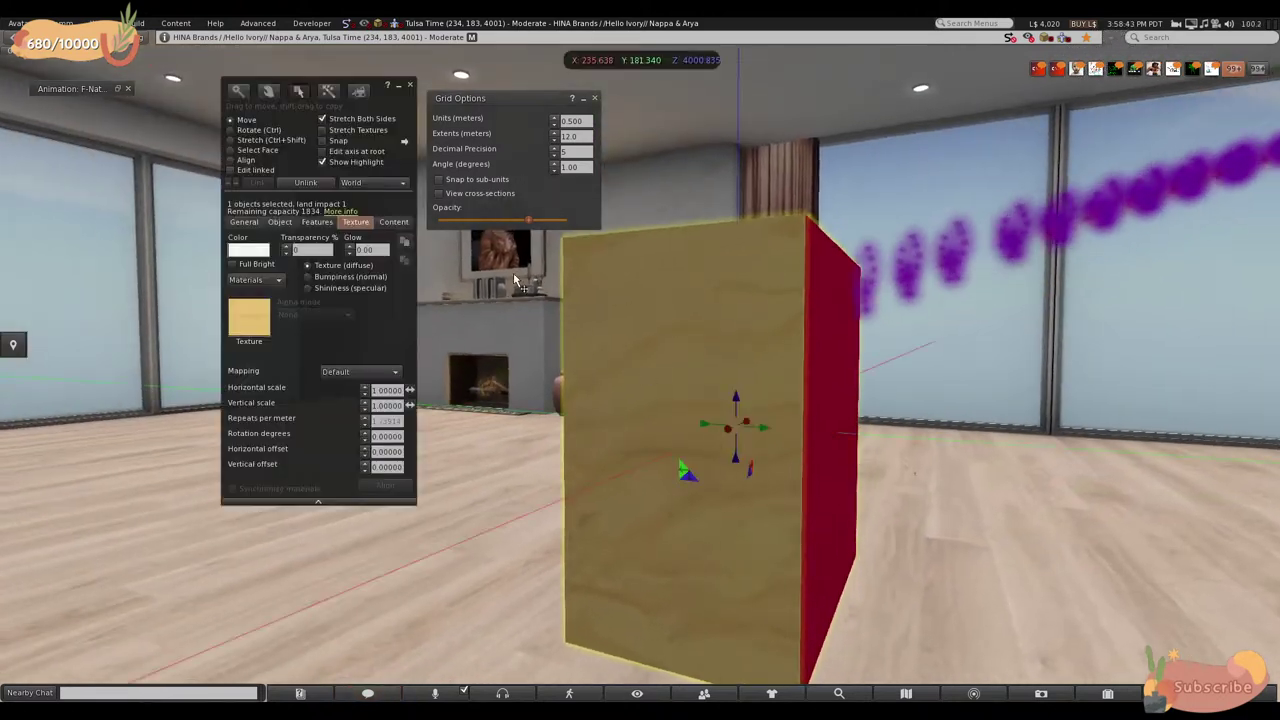
- Turn Snap on and slide the block along the green axis with 0.010 m, then 0.050 m grid units, to Y 181.350
click(330, 141)
click(588, 120)
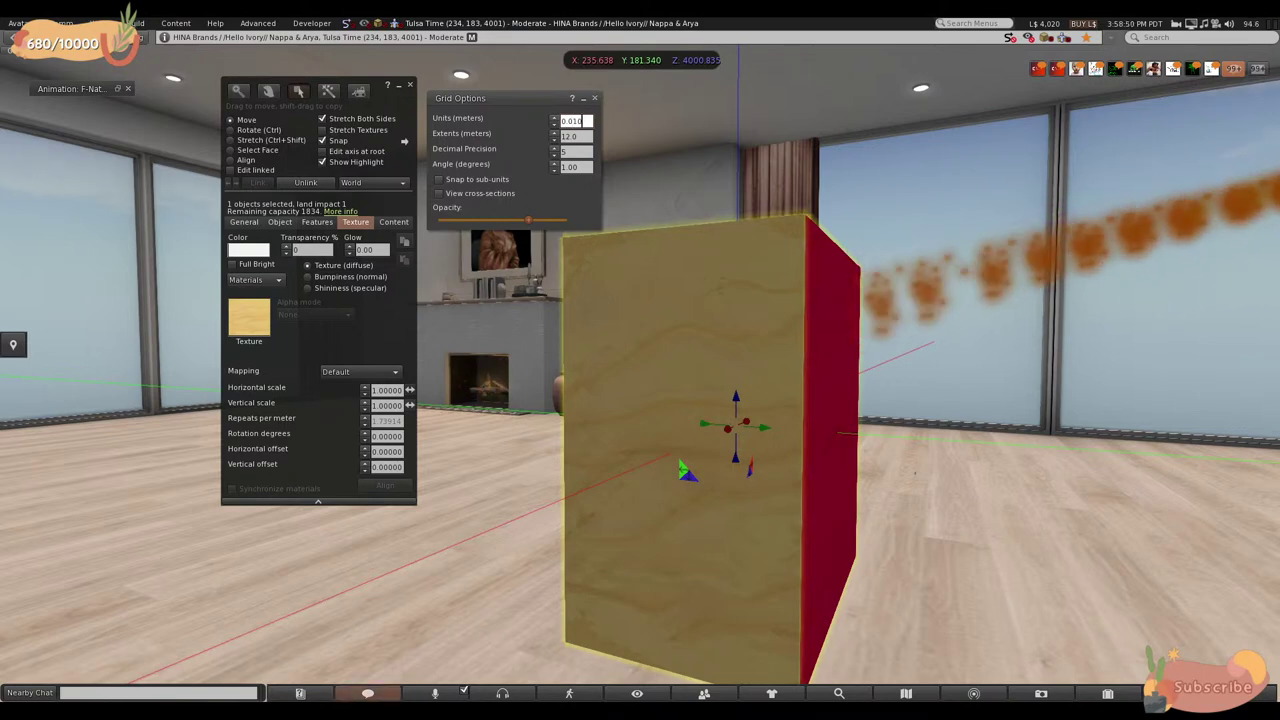
drag(764, 433, 714, 347)
scroll(700, 370, up, 5)
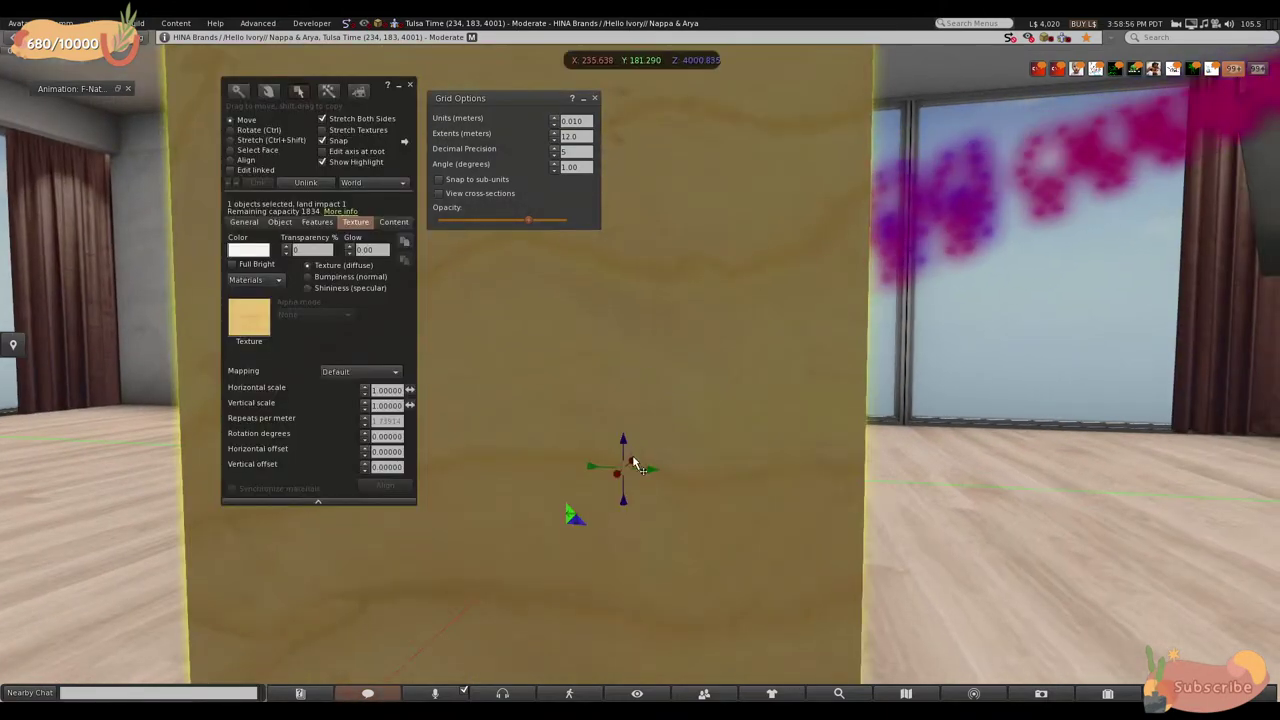
drag(634, 463, 613, 330)
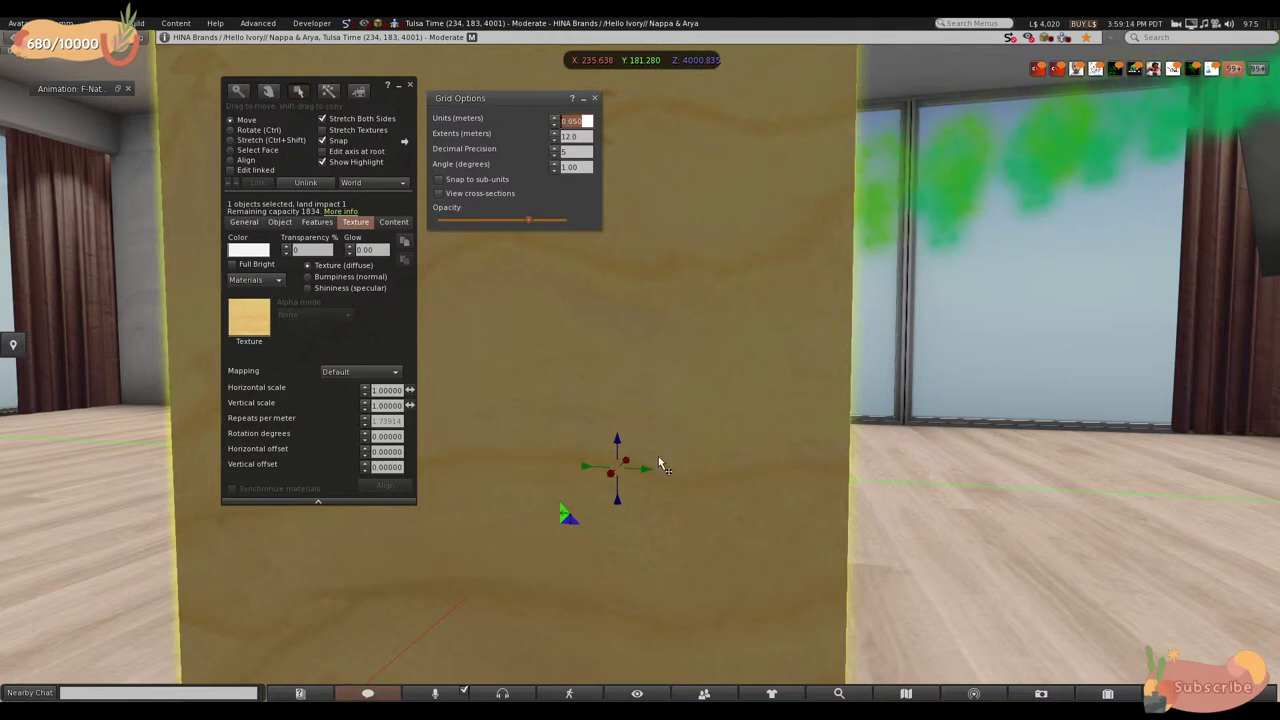
drag(660, 465, 697, 380)
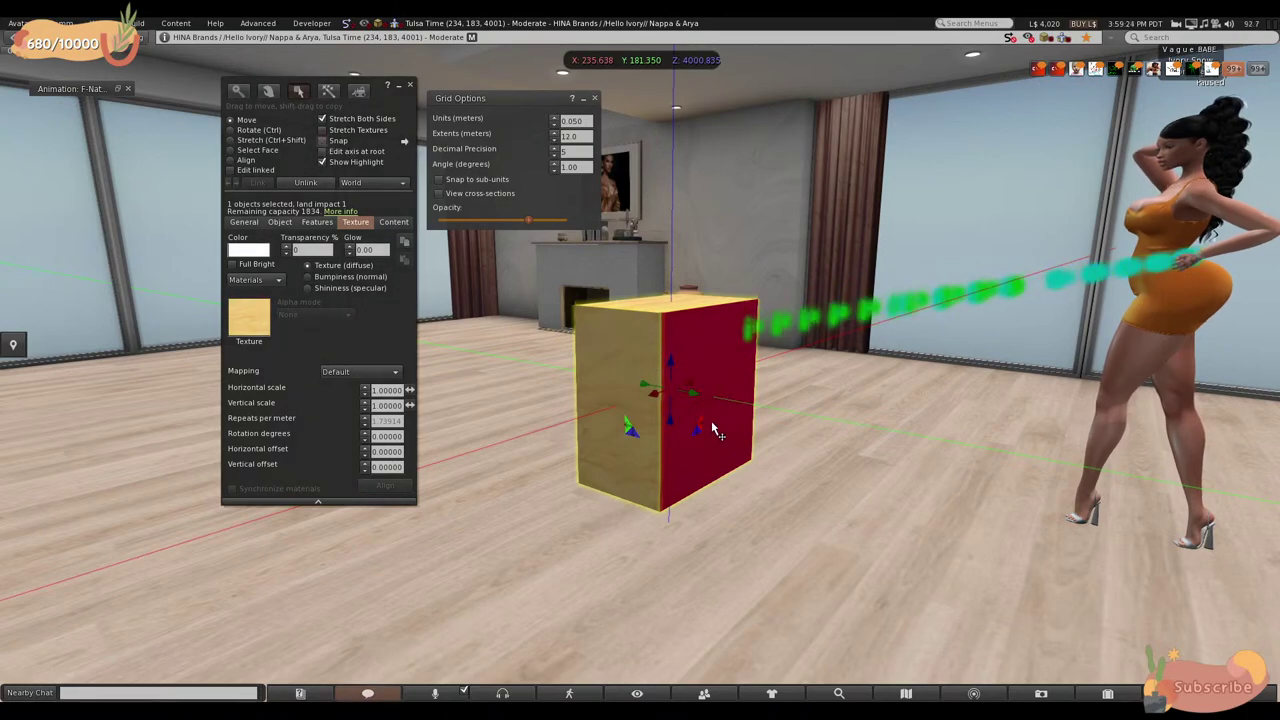
- With Snap off, move the block along the green axis into the window frame at about Y 171.575
alt+drag(713, 430, 440, 335)
alt+drag(640, 450, 684, 215)
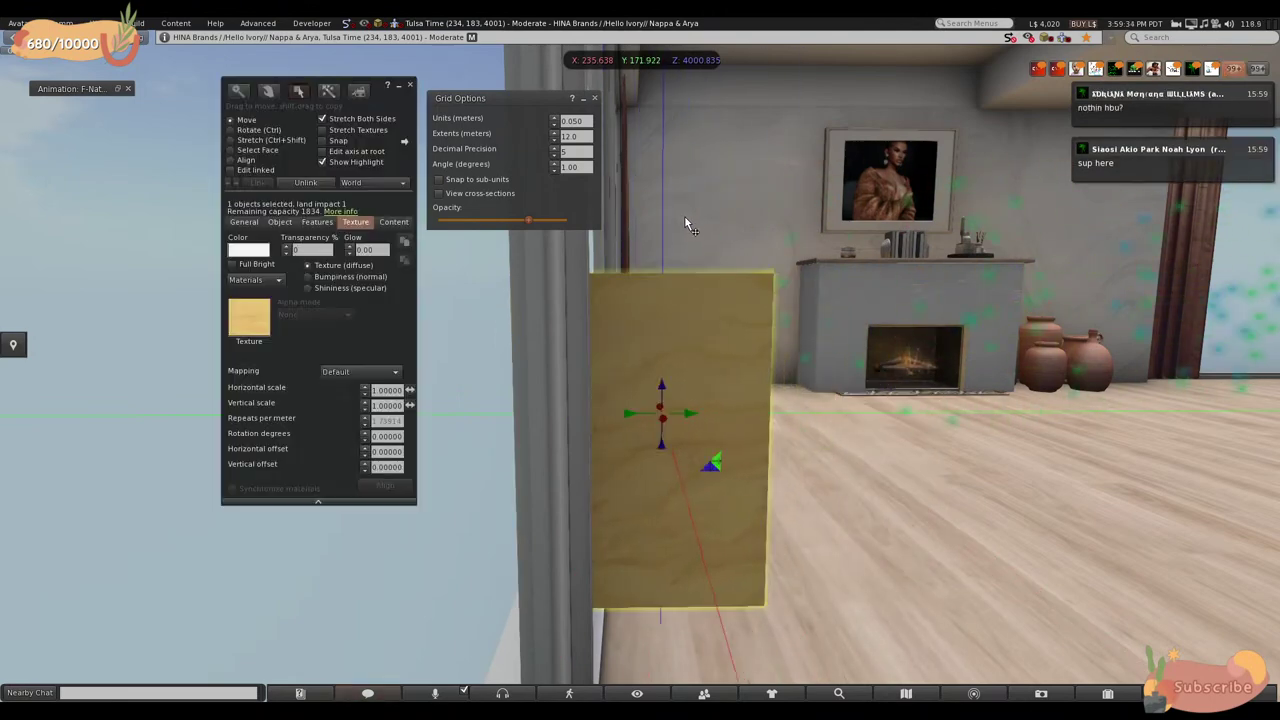
drag(680, 418, 565, 410)
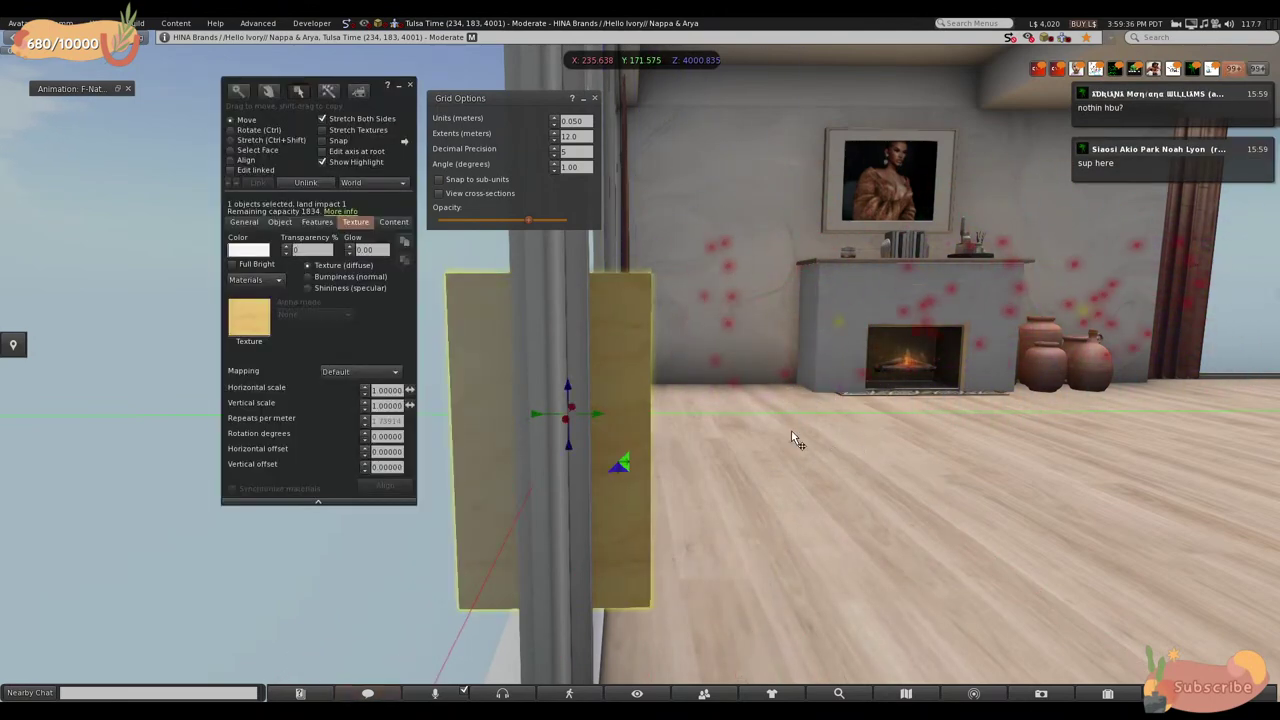
- Turn Snap on and slide the block along the green axis out of the window frame to Y 172.000
click(322, 141)
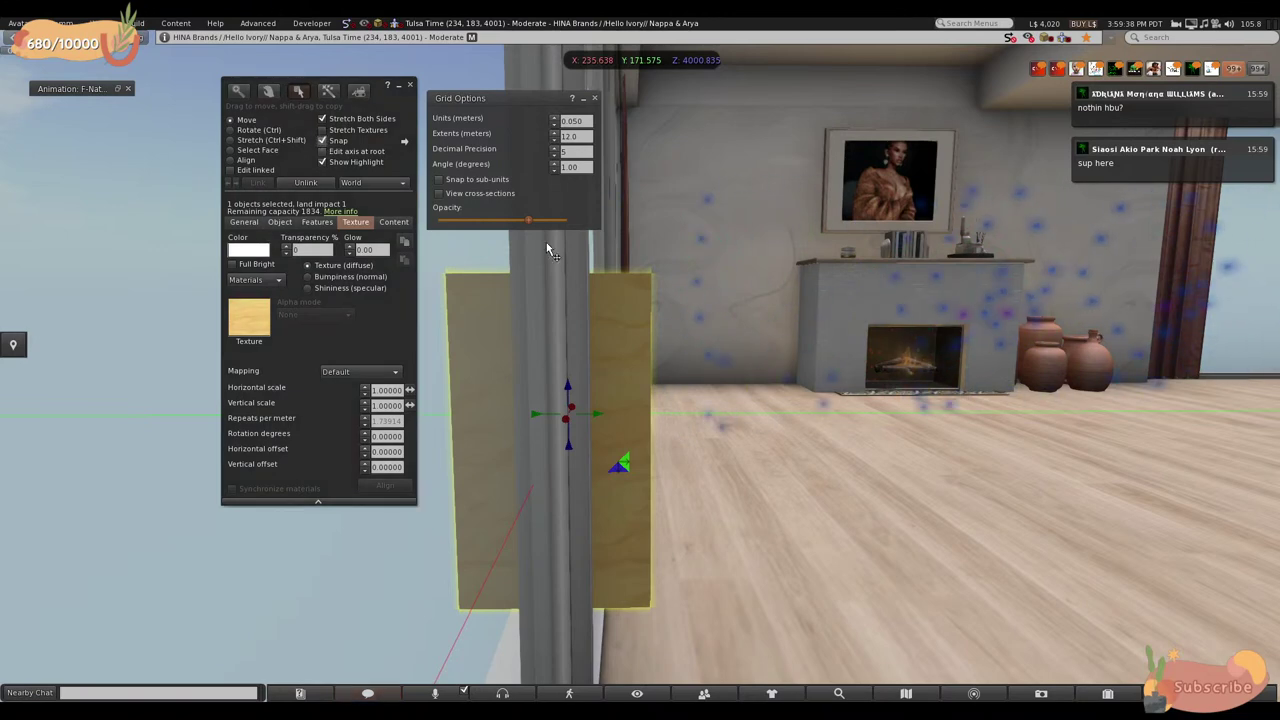
scroll(617, 386, up, 2)
drag(581, 415, 687, 190)
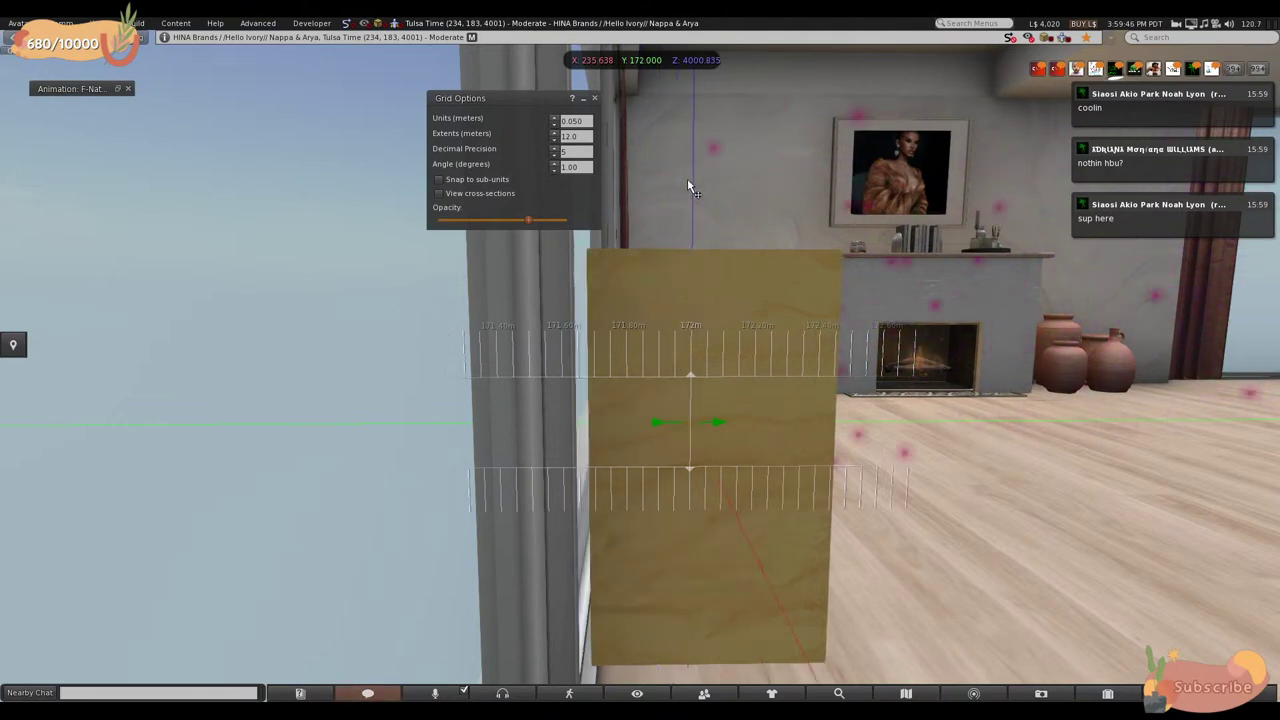
- Lower the block along the blue axis to Z 4000.500 and check its fit against the window and floor
alt+drag(651, 474, 703, 416)
drag(665, 172, 645, 368)
key(alt)
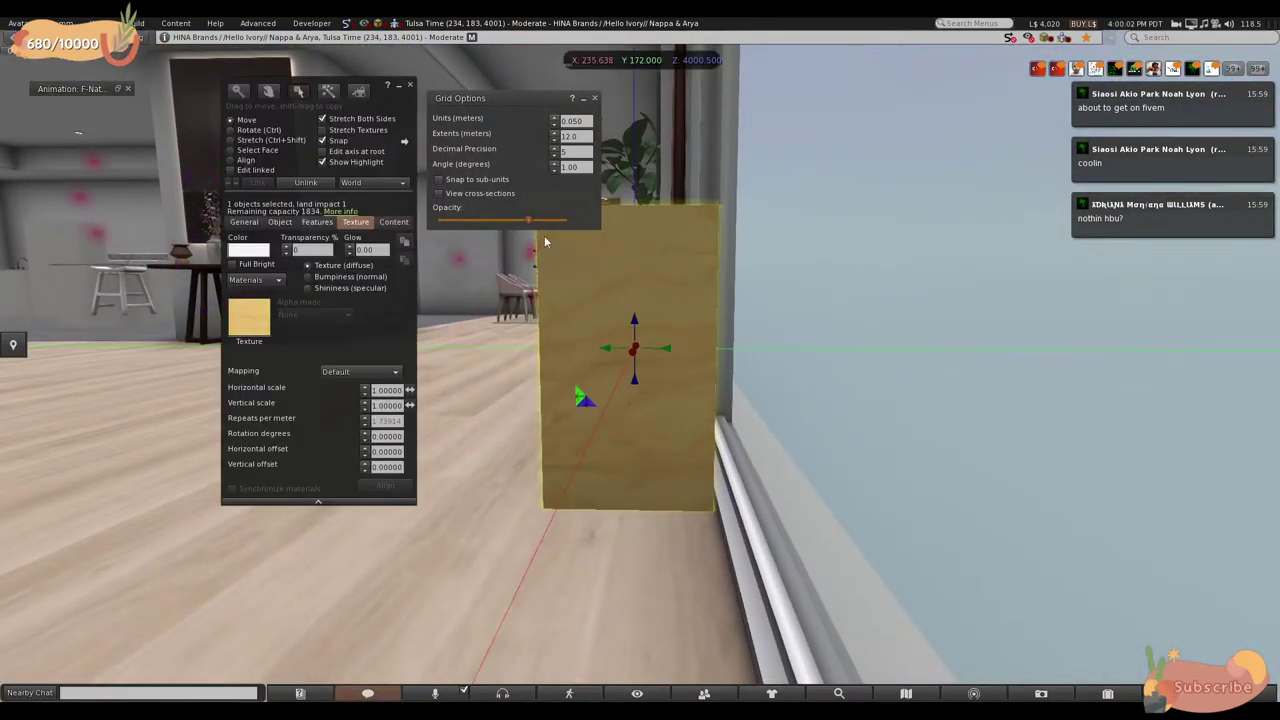
alt+drag(604, 313, 630, 350)
alt+drag(689, 289, 620, 310)
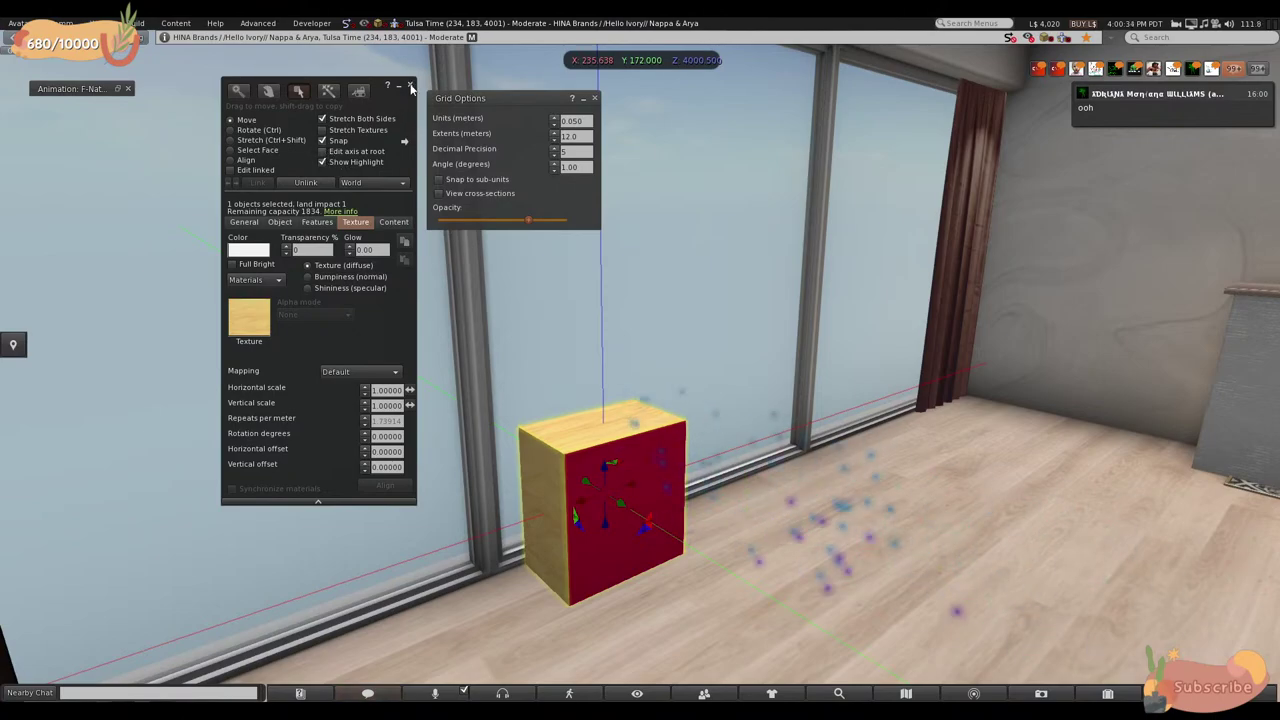
- Close the build tools and walk the avatar up the steps toward the lounge area
click(409, 85)
key(Right)
key(Up)
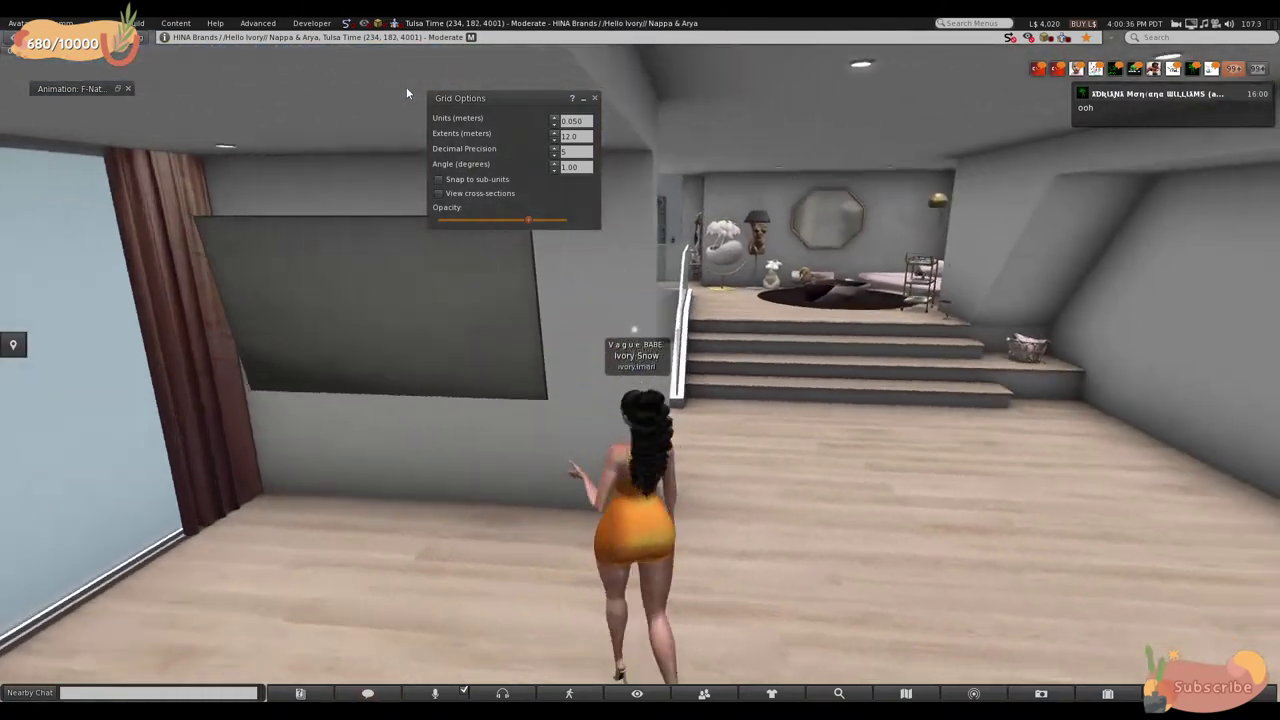
key(Left)
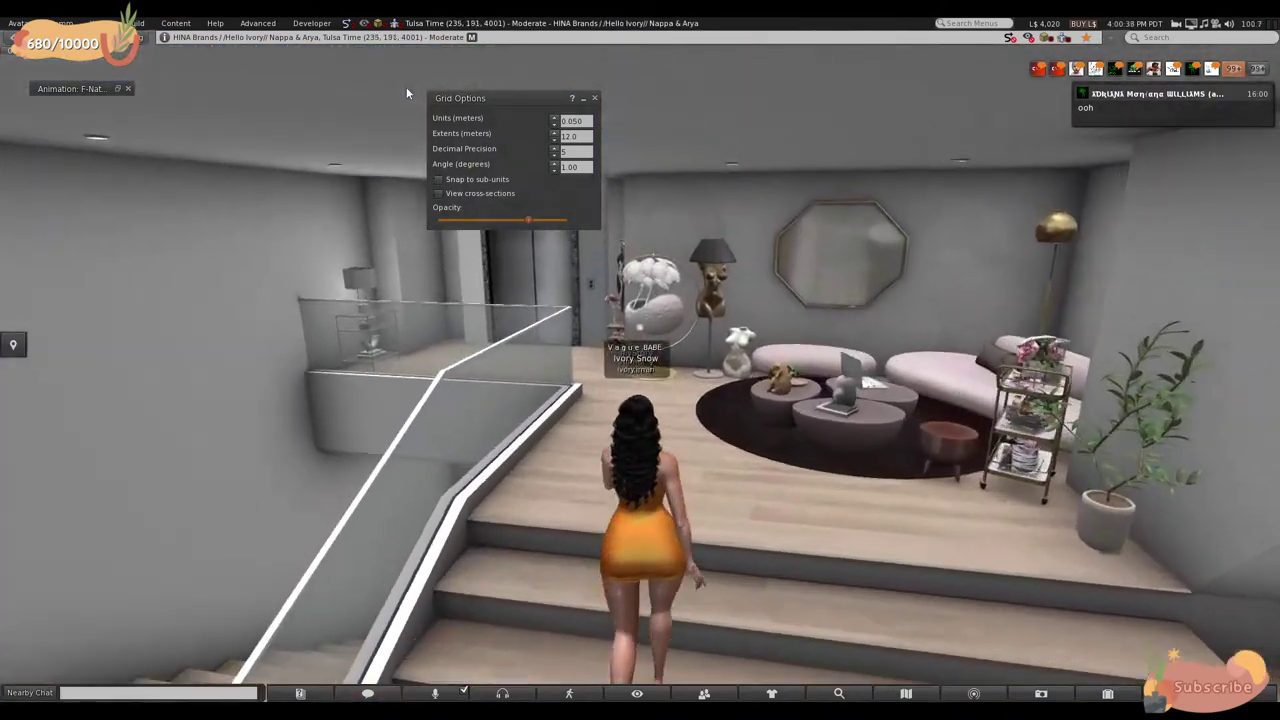
- Walk the avatar up into the lounge and open the clothes rack beside the elevator for editing
key(Right)
key(Up)
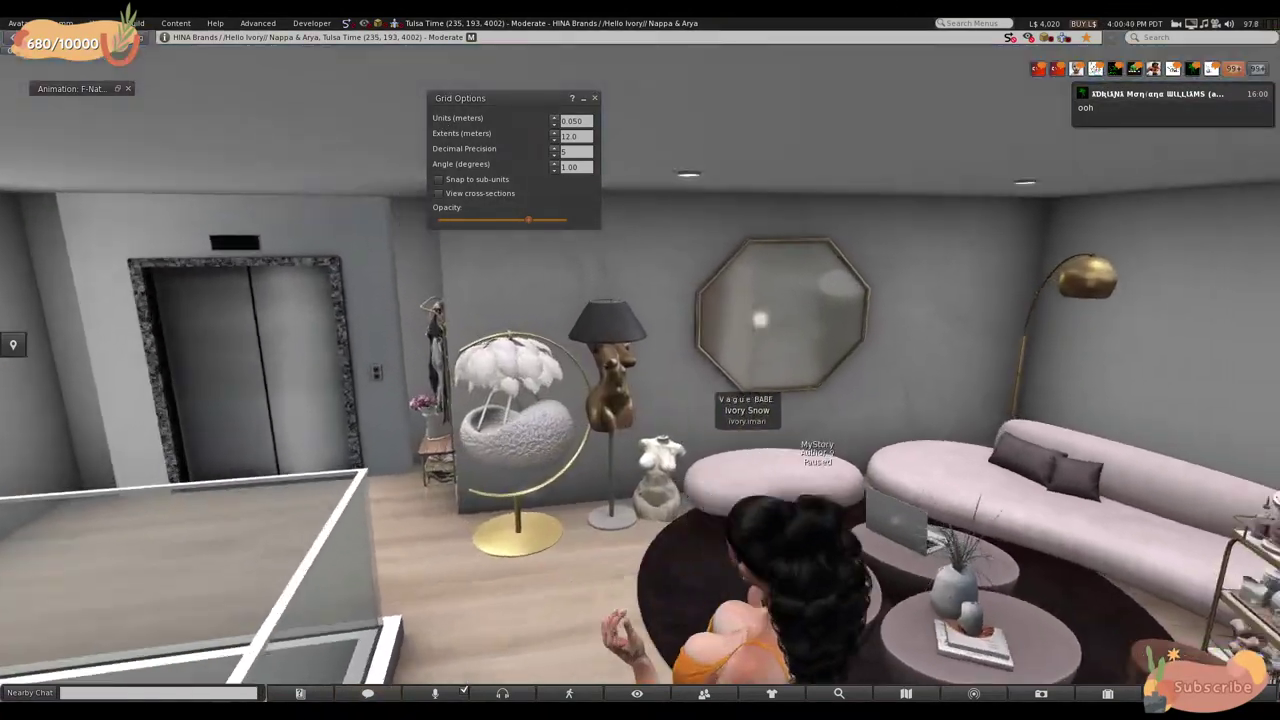
alt+click(89, 432)
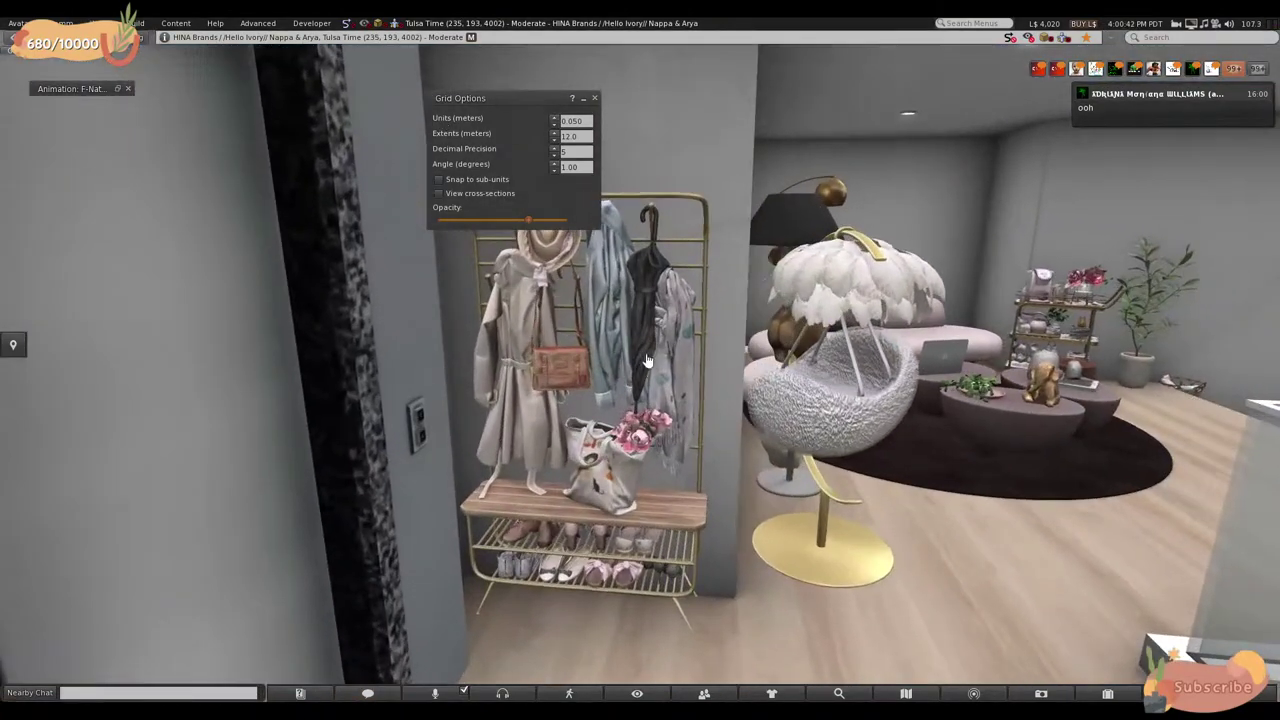
right_click(672, 391)
click(676, 399)
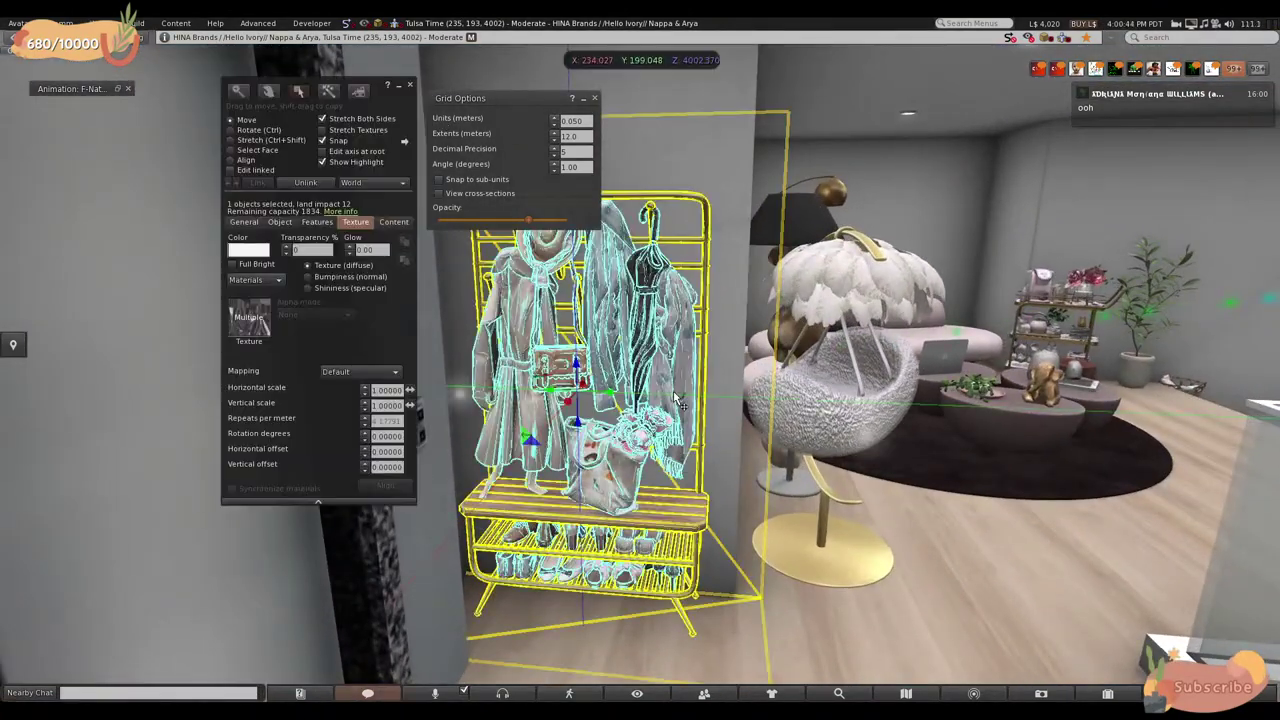
- Turn on Edit axis at root and move the clothes rack along the green axis to Y 199.000, checking its fit in the alcove
click(322, 152)
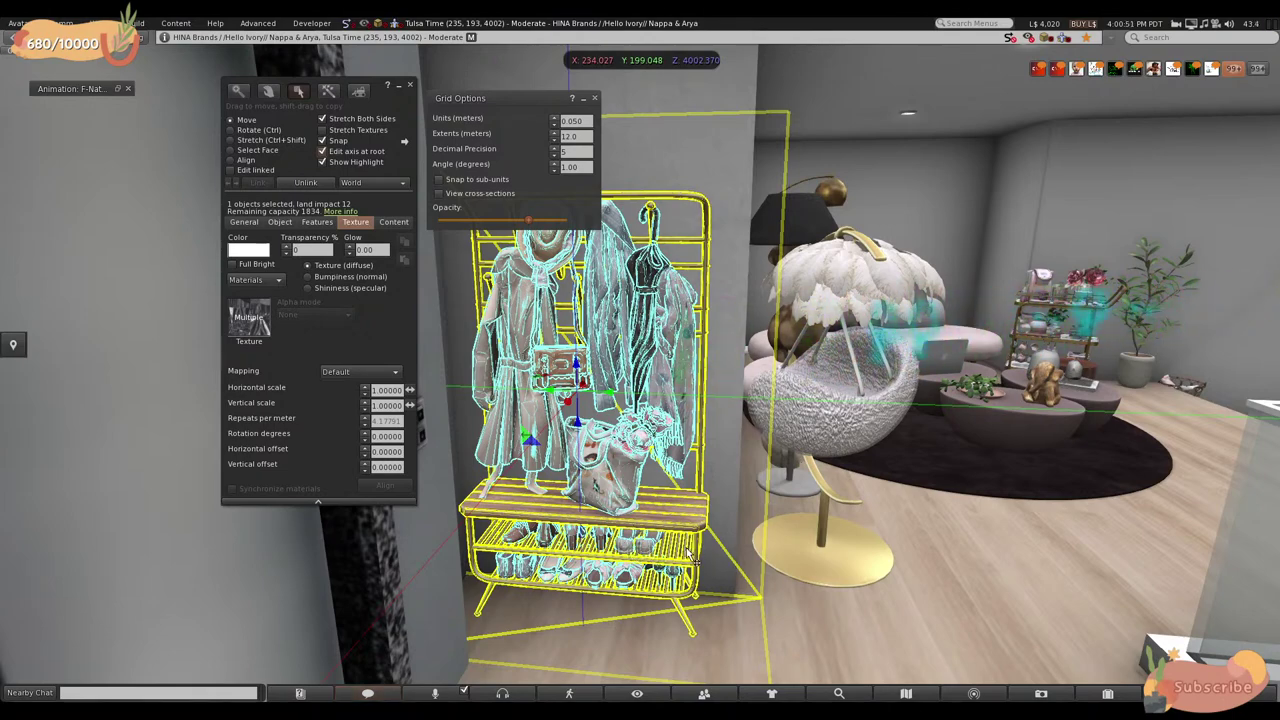
drag(612, 400, 620, 452)
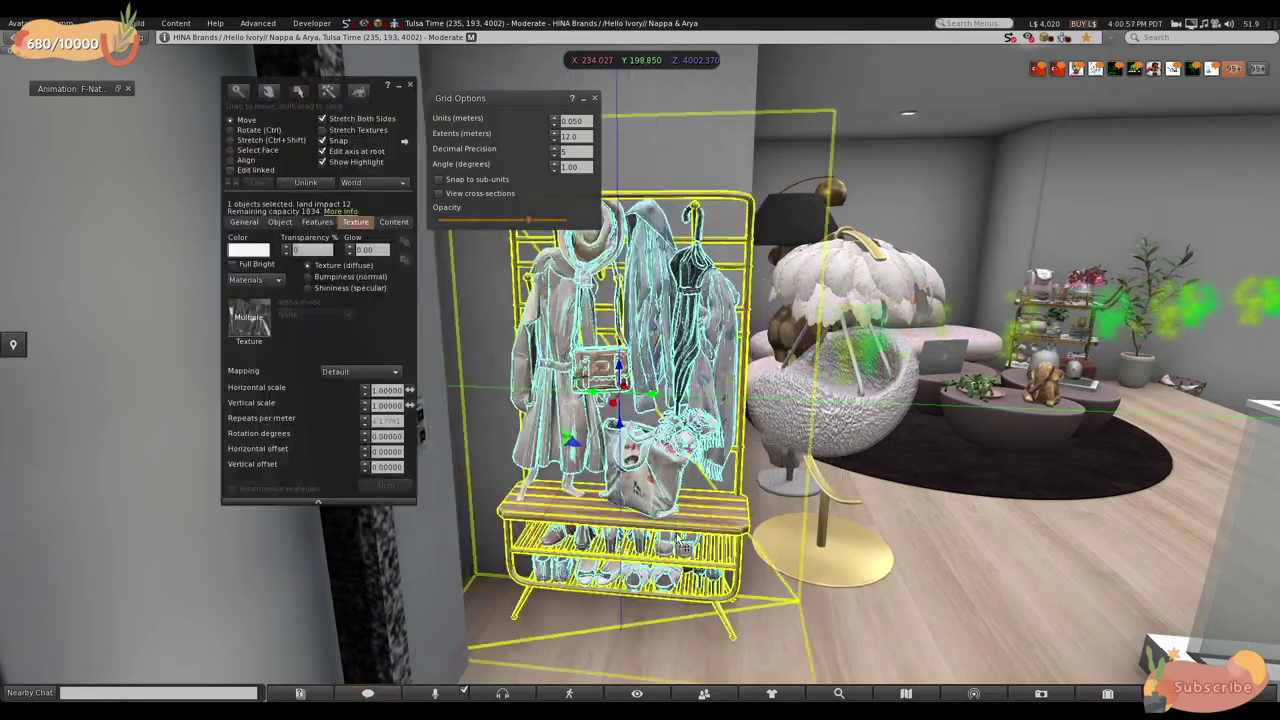
alt+drag(695, 548, 695, 636)
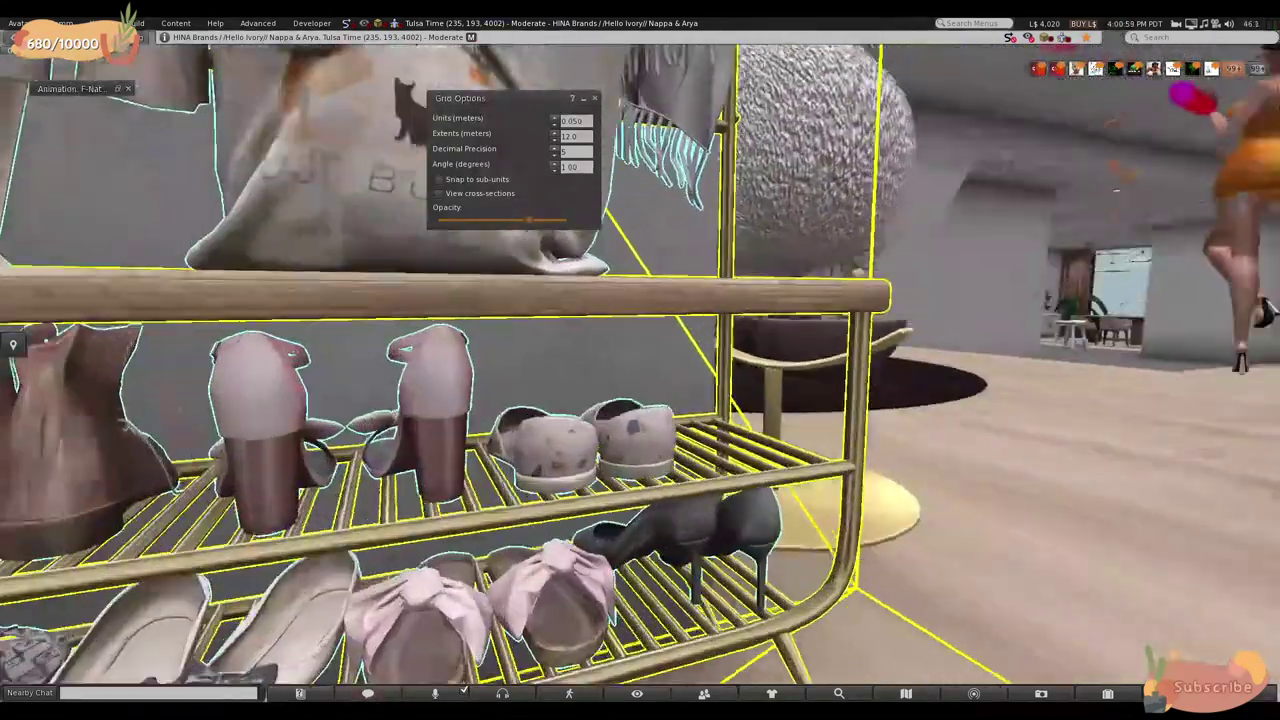
key(Escape)
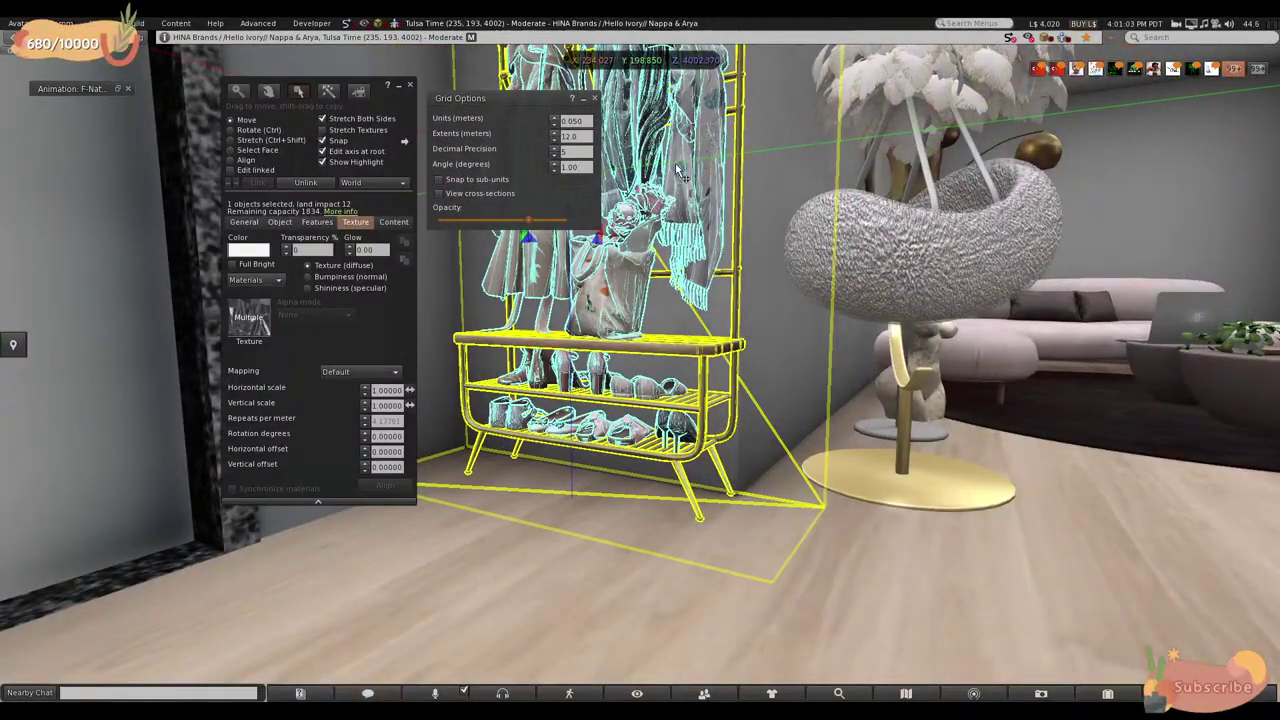
alt+drag(678, 170, 541, 497)
key(Escape)
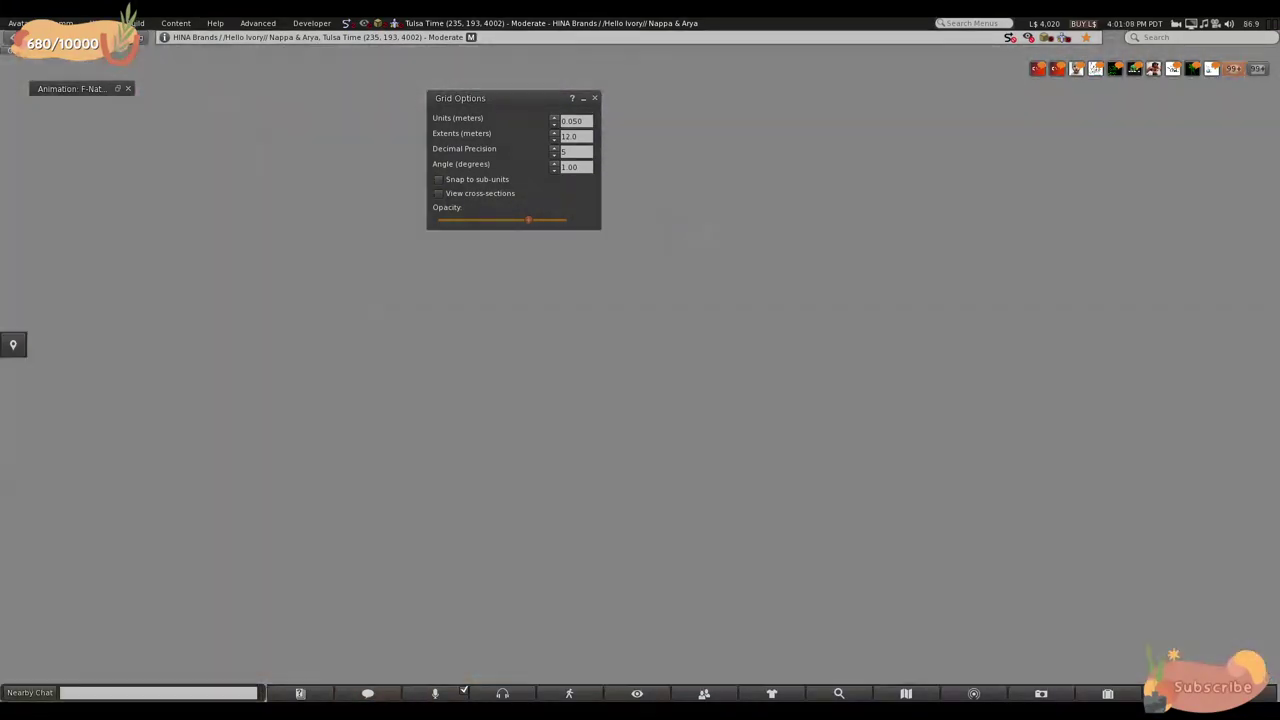
key(ctrl+b)
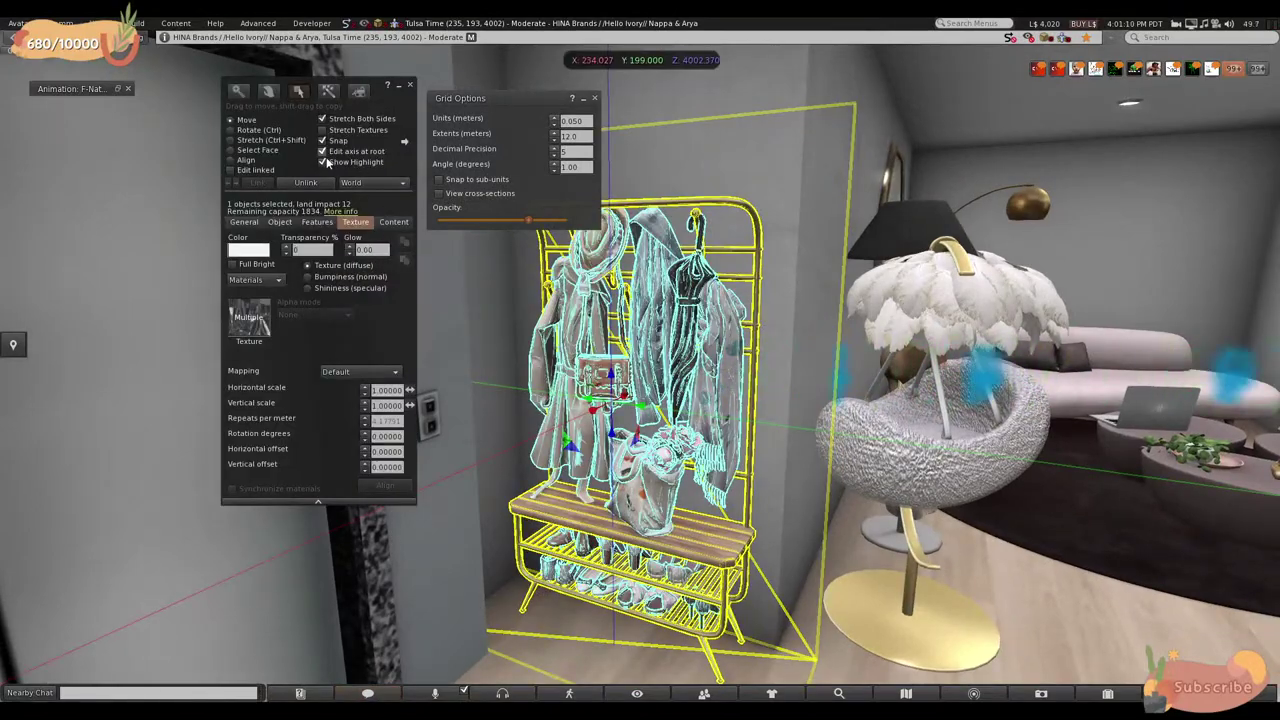
- Turn off Edit axis at root and bring the camera back to the selected clothes rack
alt+drag(600, 400, 644, 365)
key(Escape)
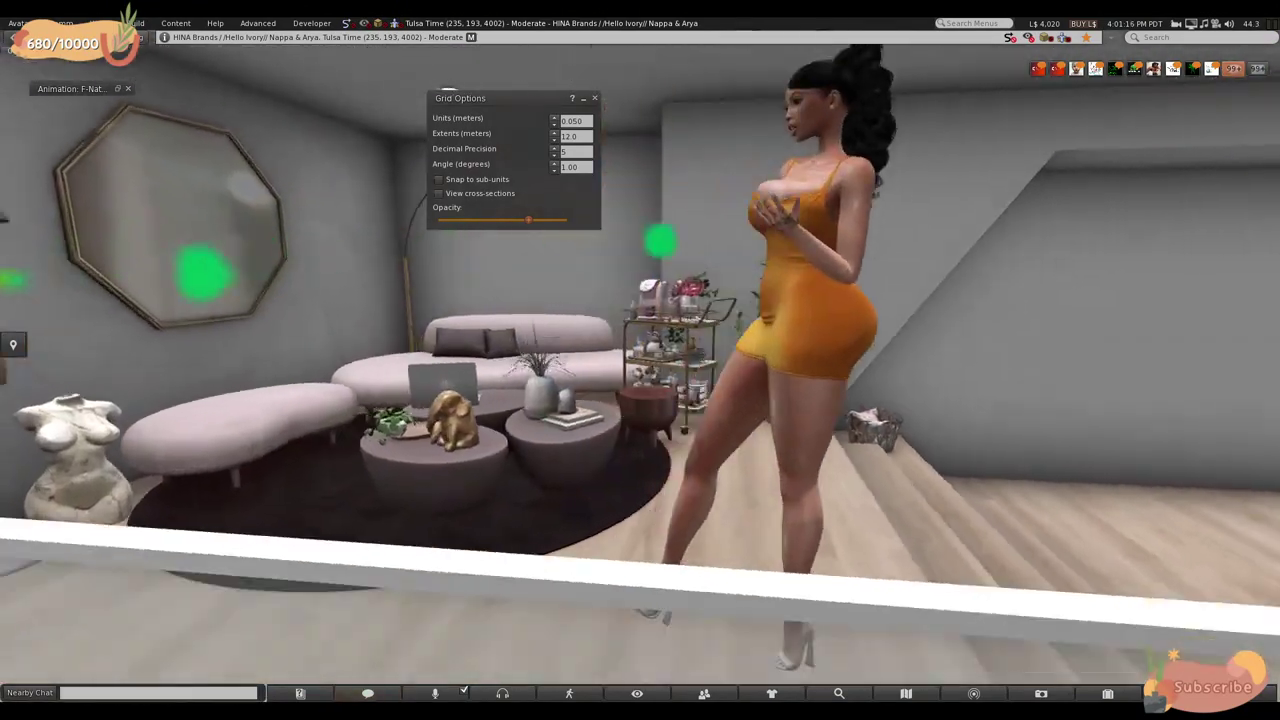
alt+drag(555, 270, 555, 270)
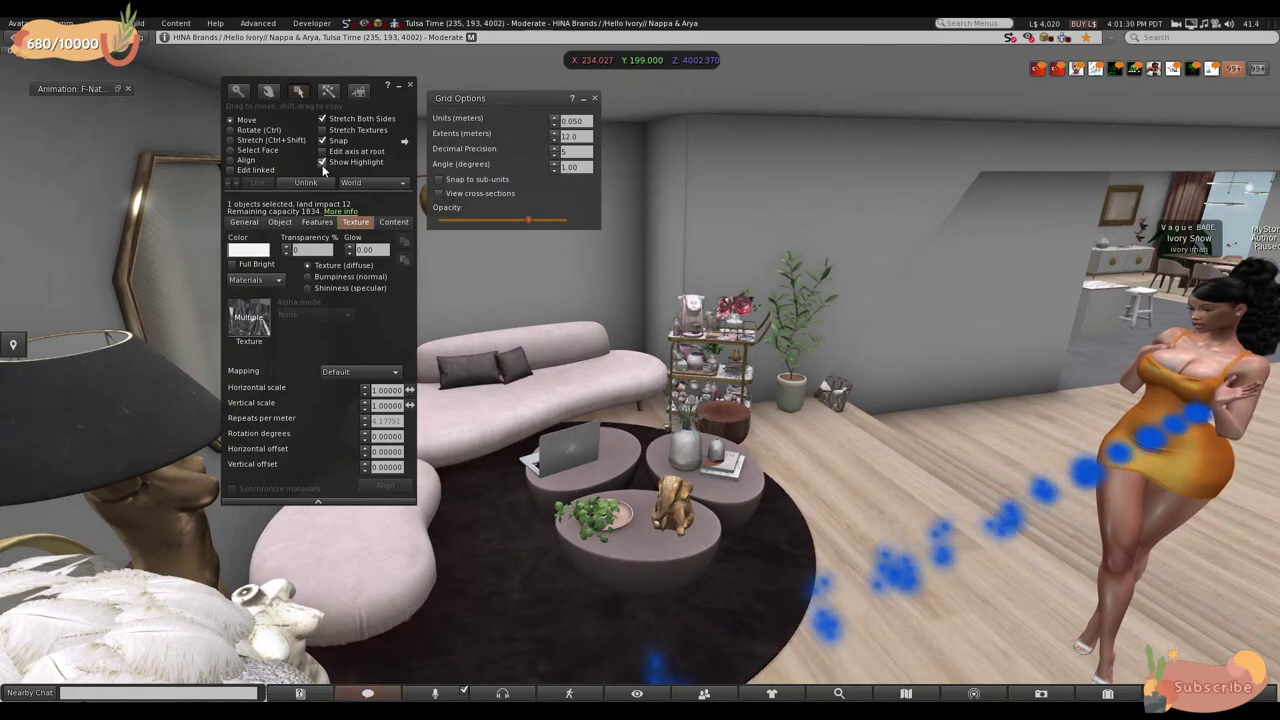
alt+drag(408, 188, 508, 268)
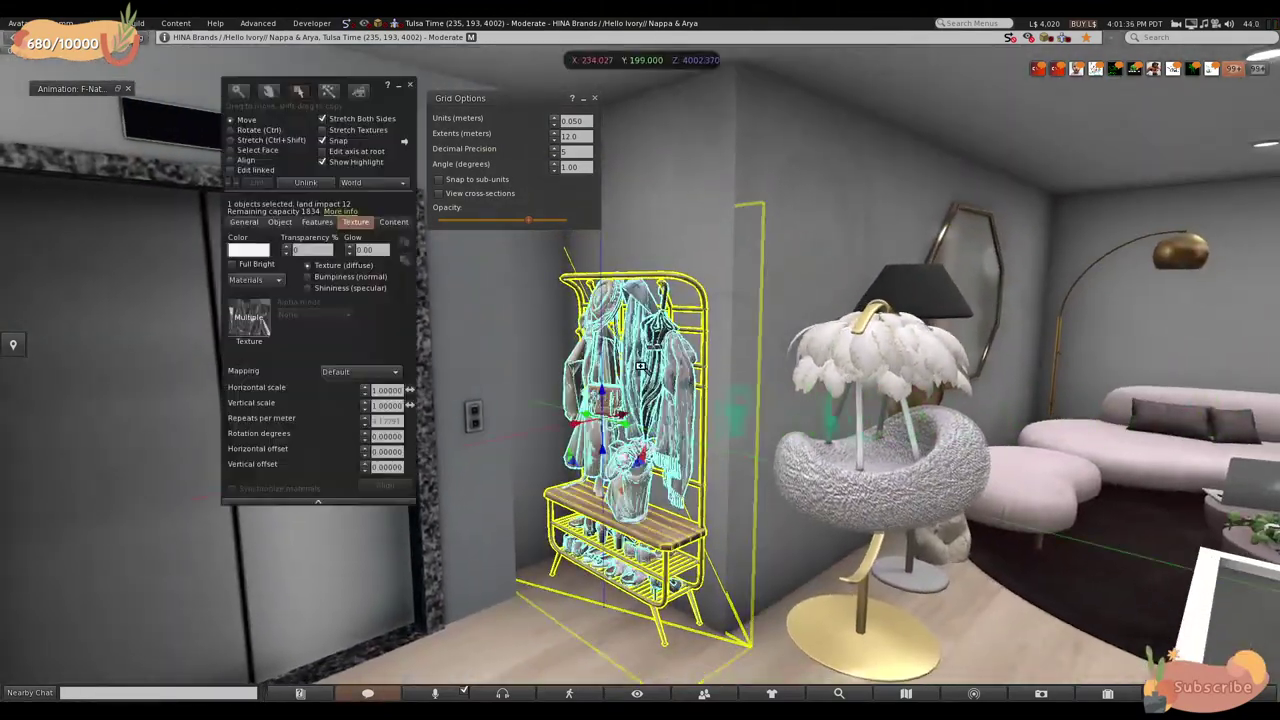
- Turn off Show Highlight to examine the rack's legs against the floor and wall, and turn the highlight back on
click(319, 166)
key(Escape)
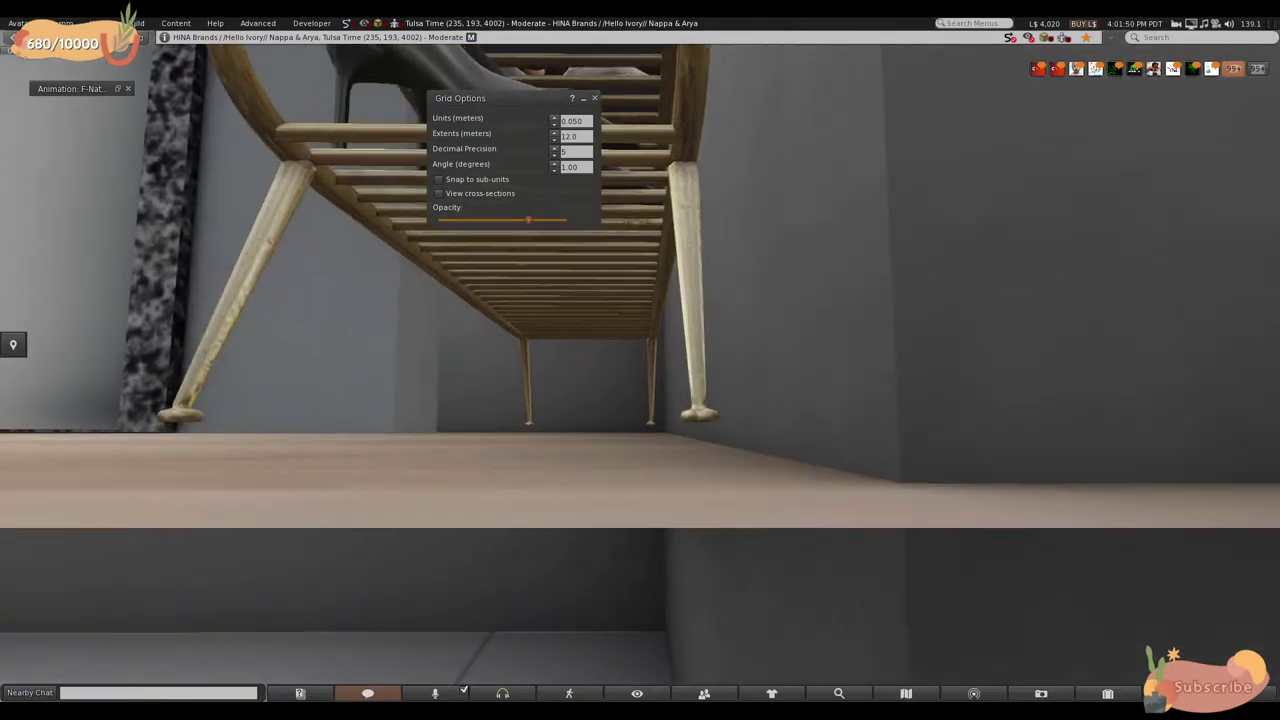
ctrl+click(613, 386)
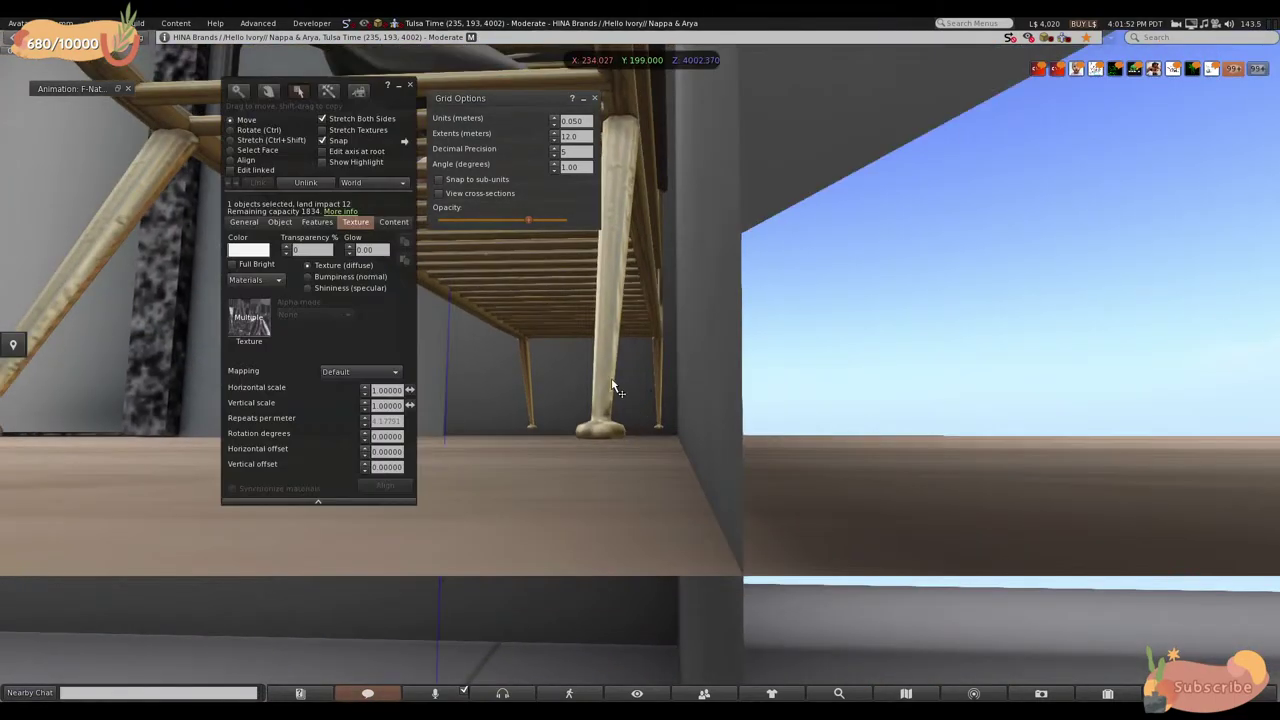
alt+drag(613, 386, 590, 340)
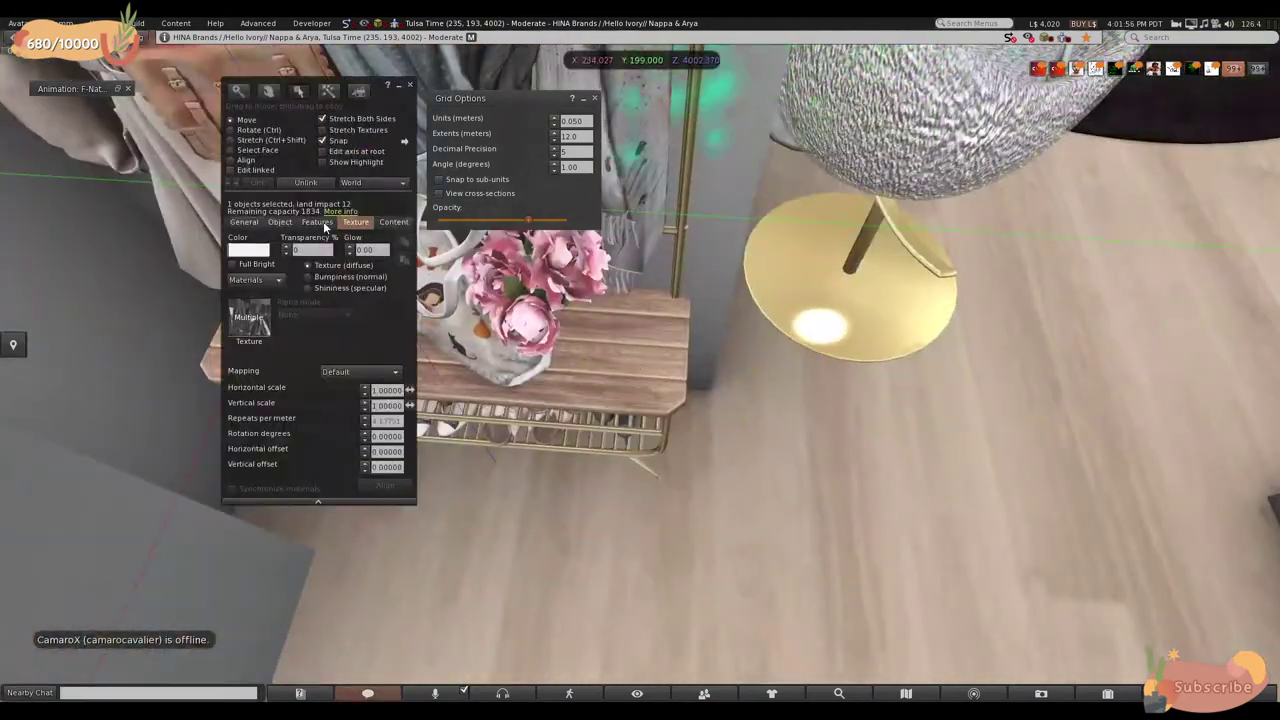
click(323, 161)
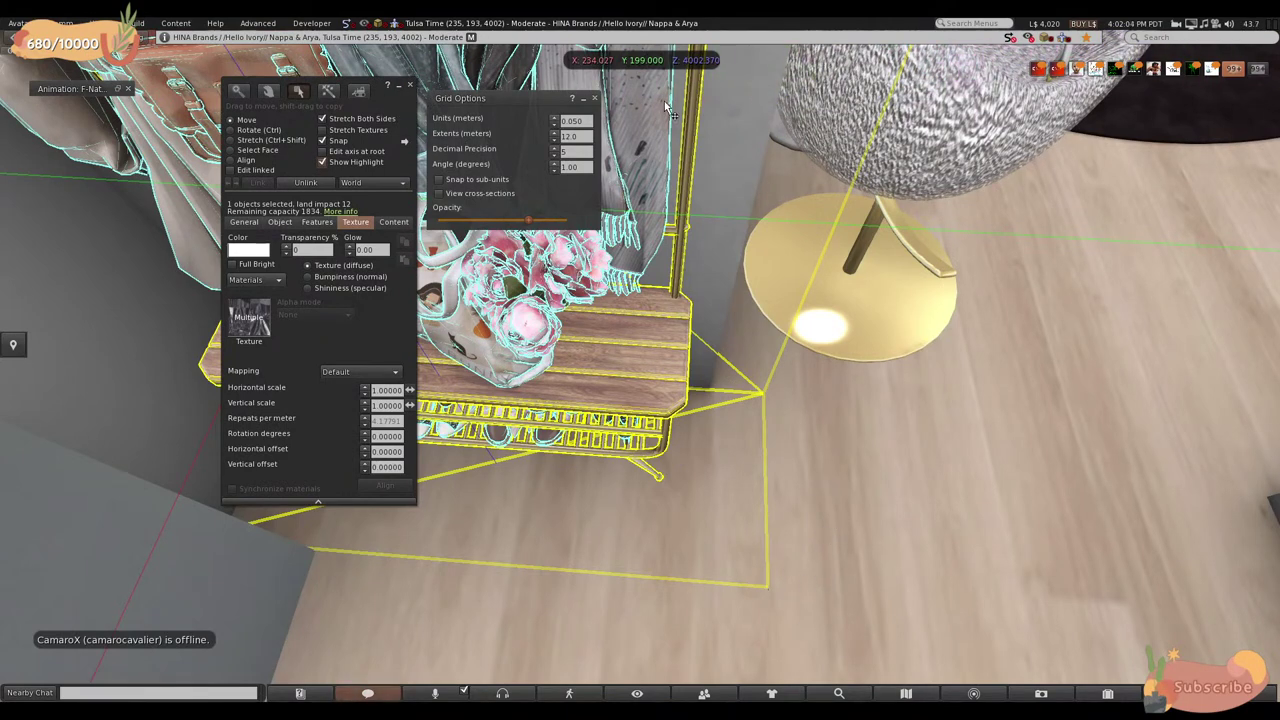
- Close the build tools and the Grid Options window, and reset the camera behind the avatar
click(408, 87)
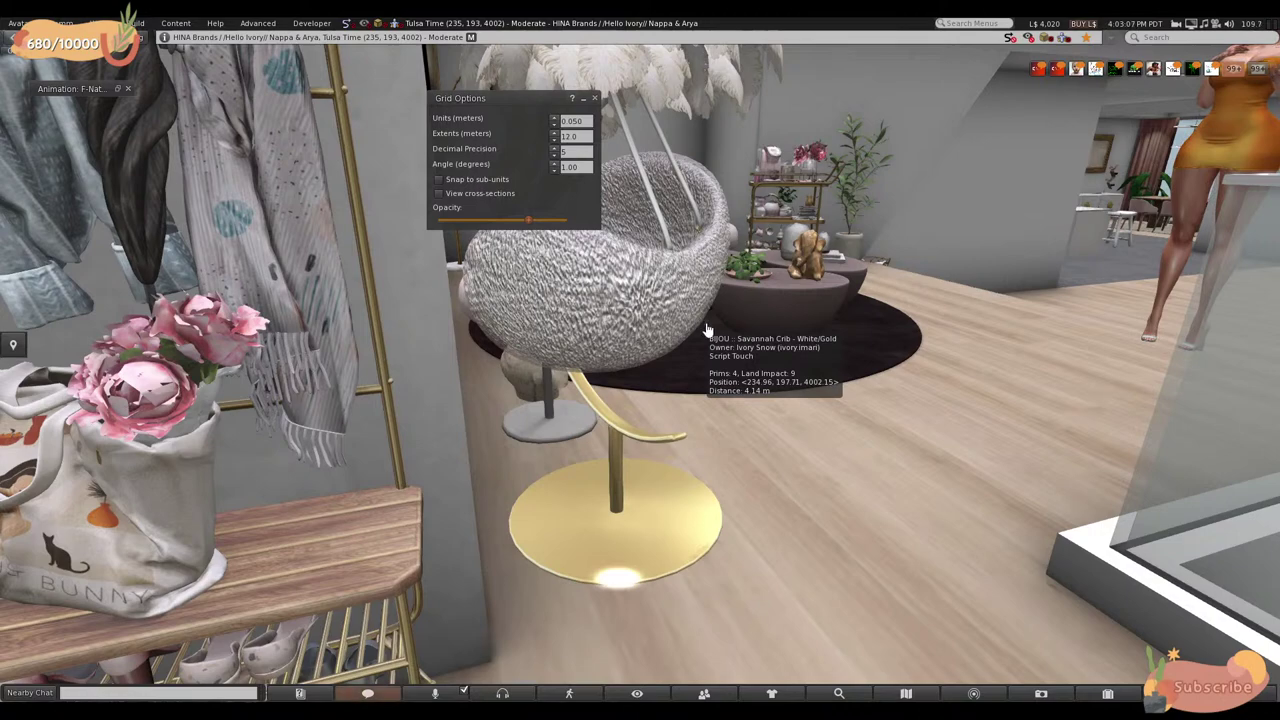
key(Return)
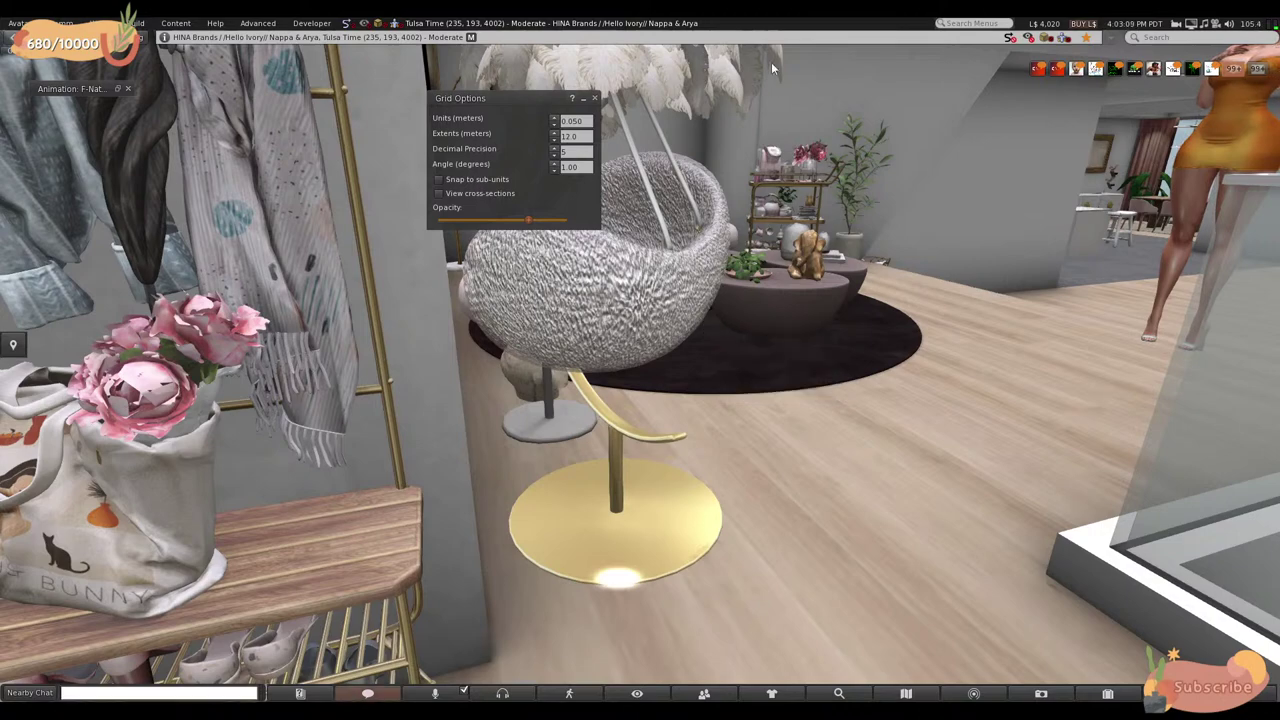
click(596, 101)
key(Escape)
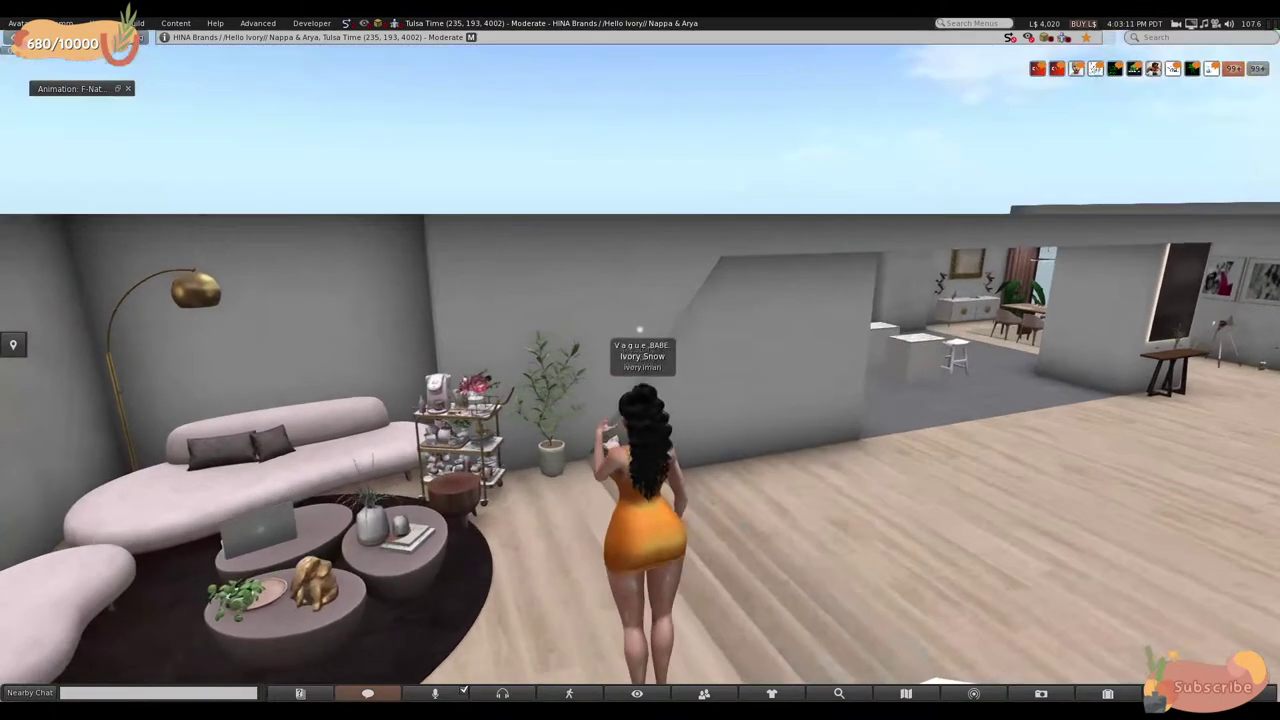
- Walk the avatar down the steps into the large living room and turn it to survey the space
key(Right)
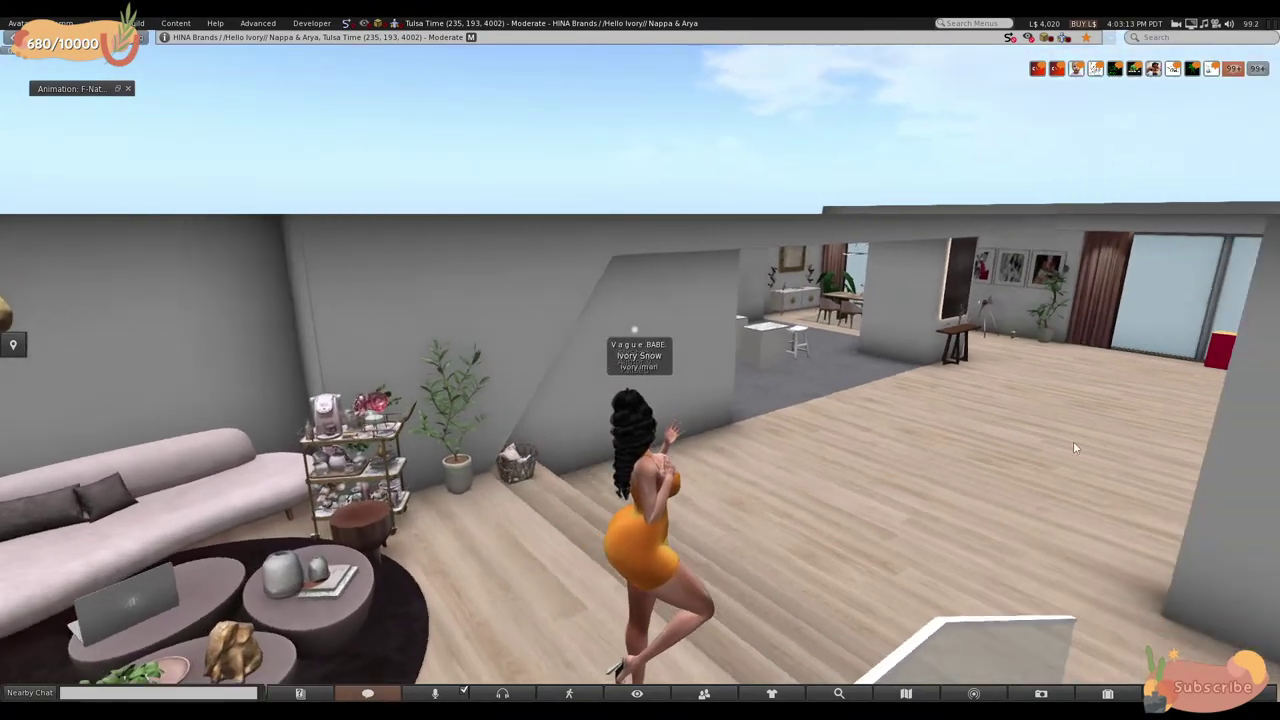
key(Up)
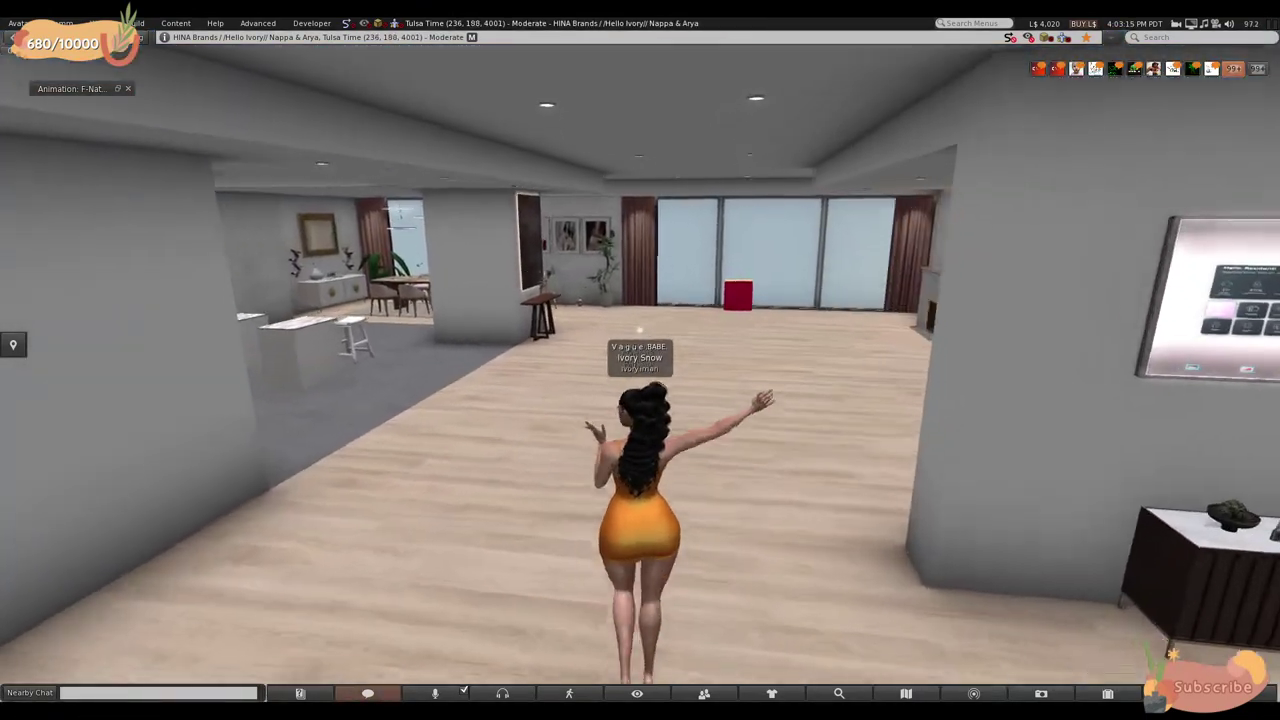
key(Up)
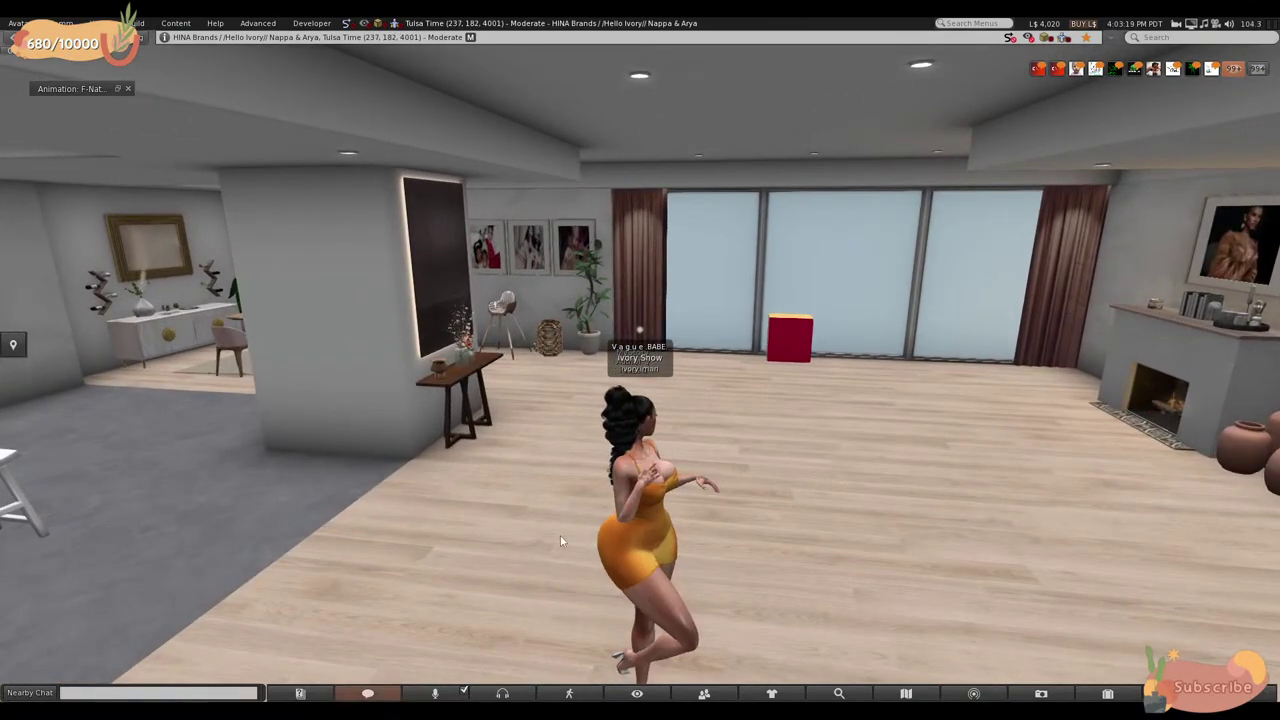
key(Right)
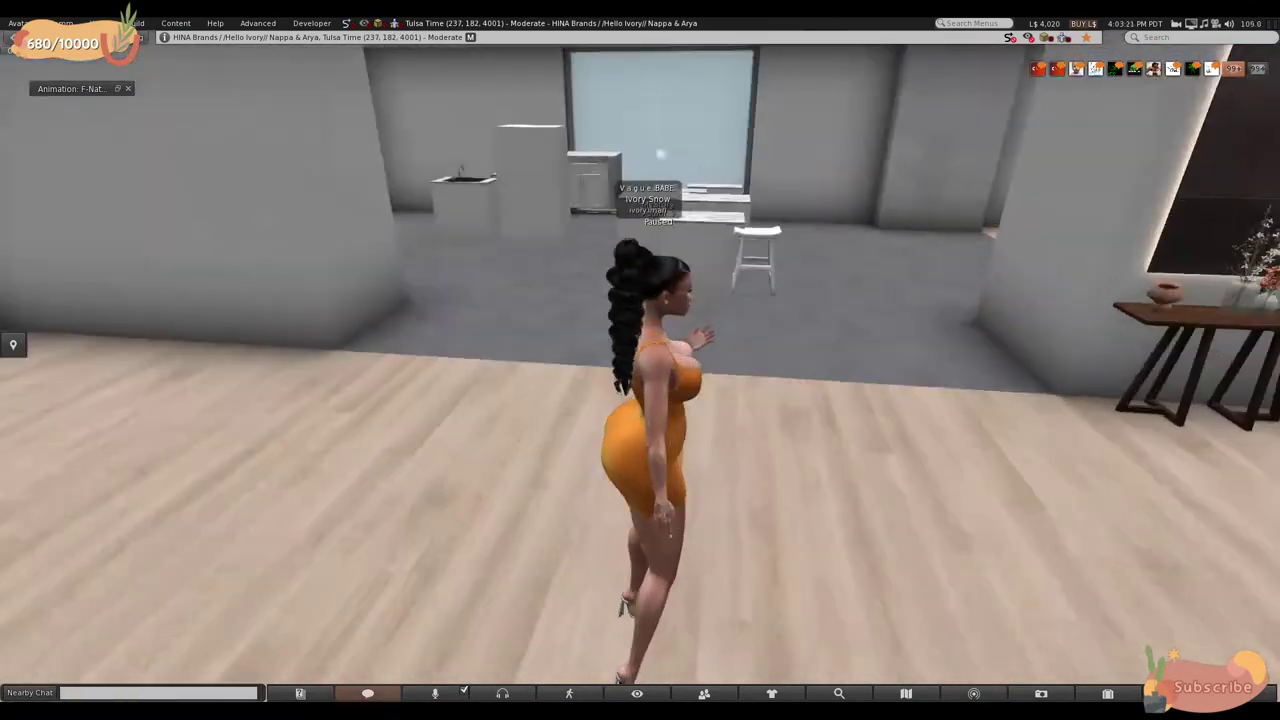
key(Right)
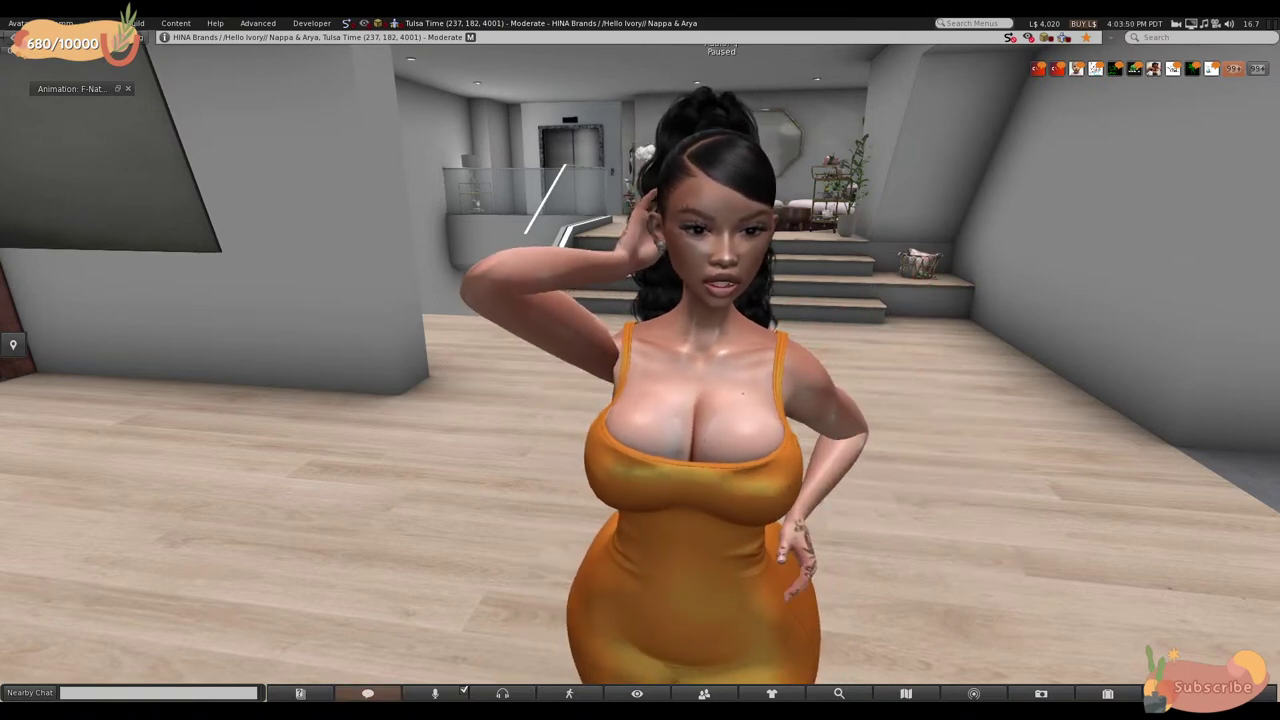
scroll(640, 360, down, 5)
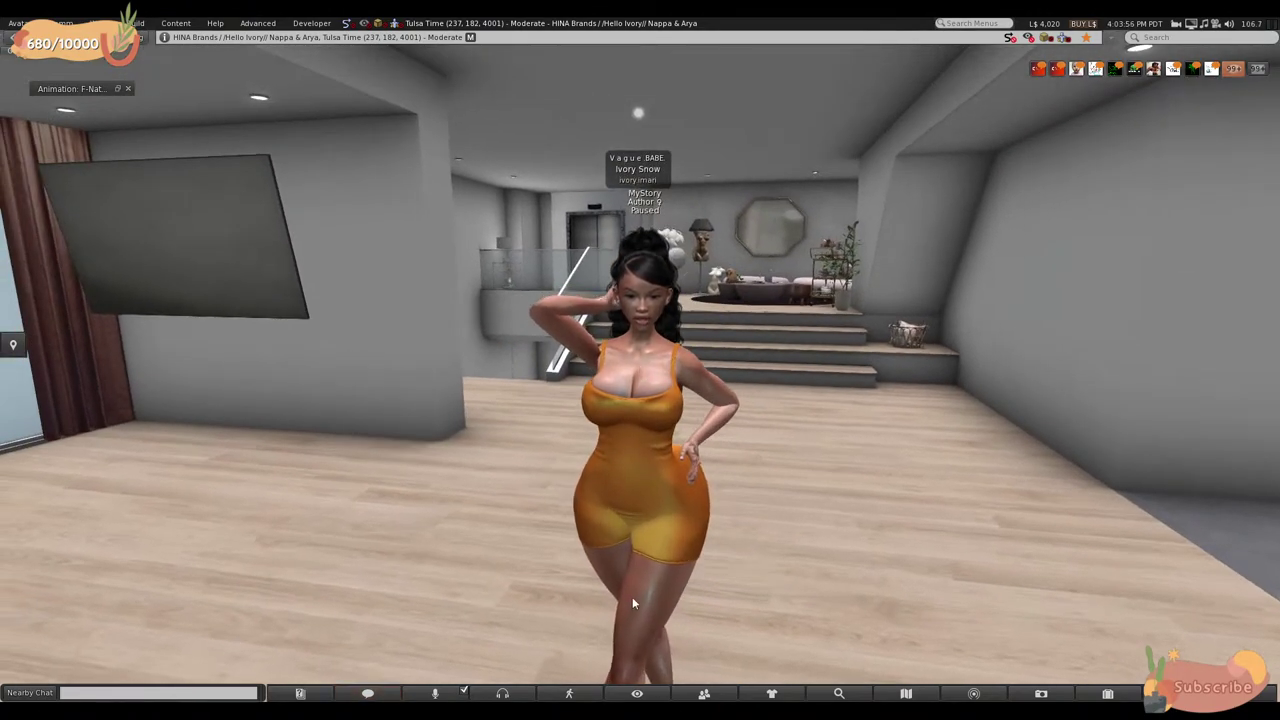
alt+drag(632, 596, 642, 371)
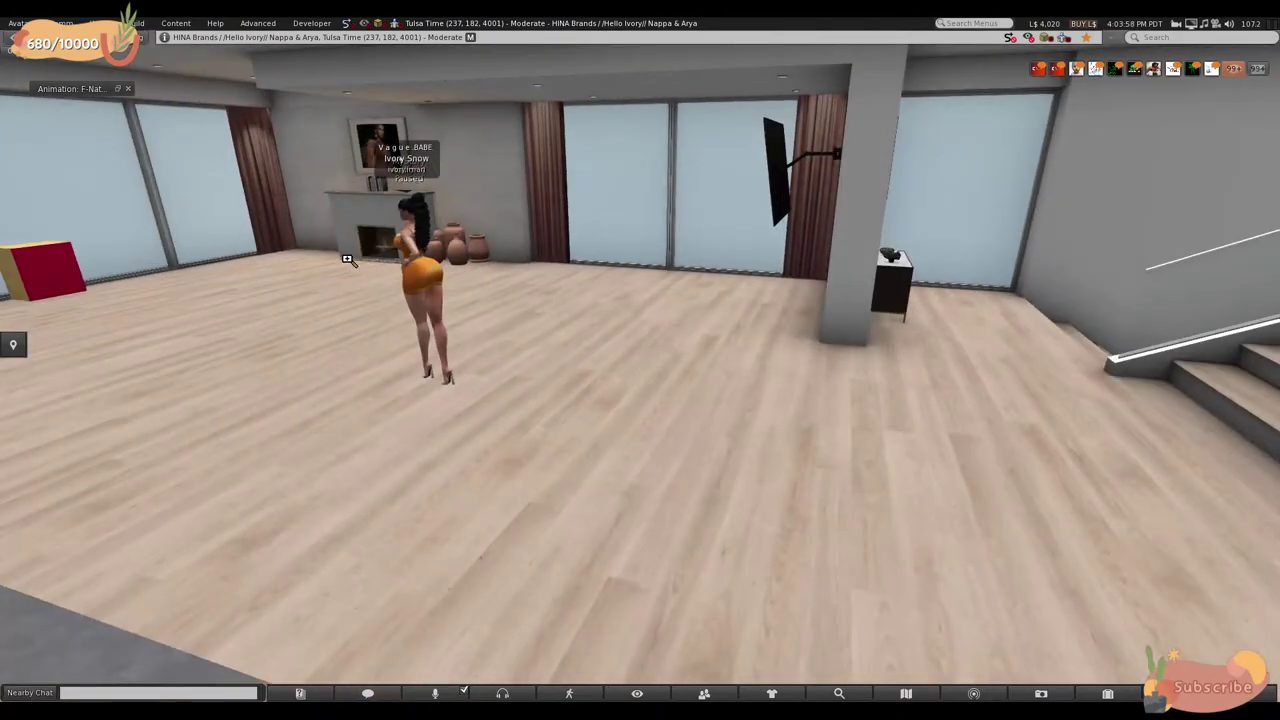
- Focus on the red block by the windows, view it in the build tools, and close them again
alt+click(84, 261)
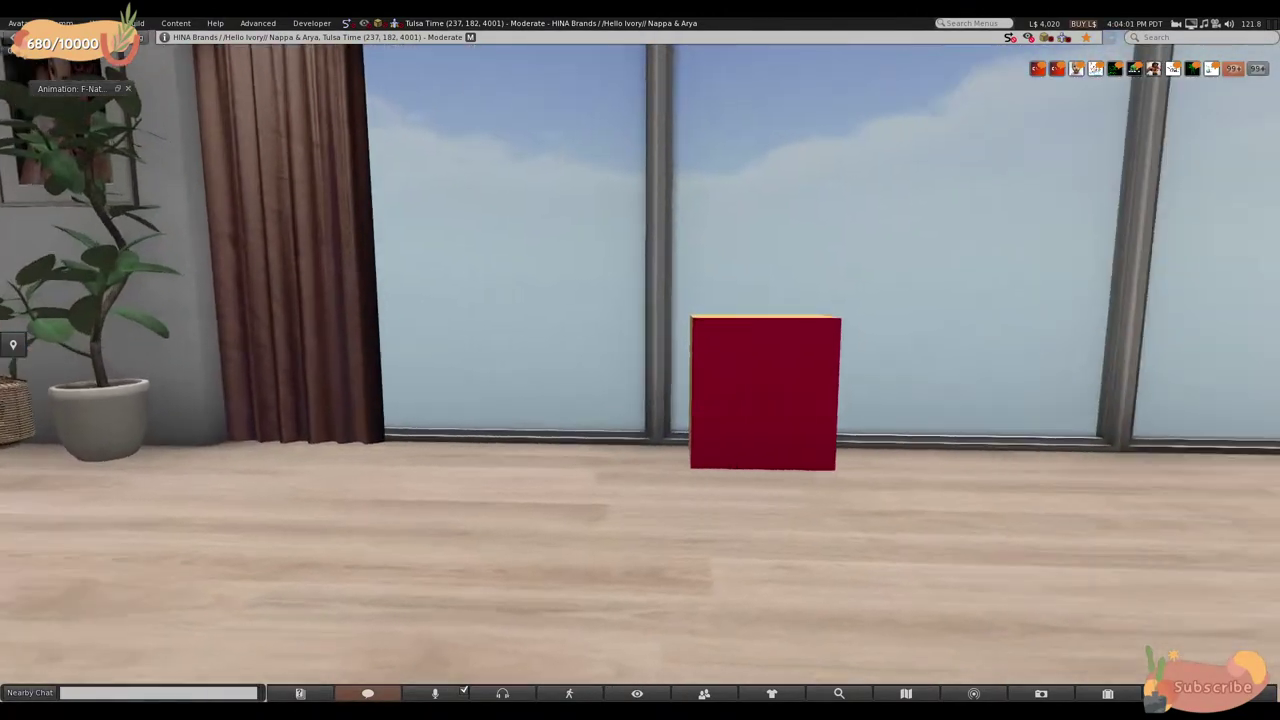
mouse_move(645, 362)
alt+mouse_down()
mouse_move(560, 362)
mouse_move(645, 362)
alt+mouse_up()
right_click(645, 362)
click(677, 391)
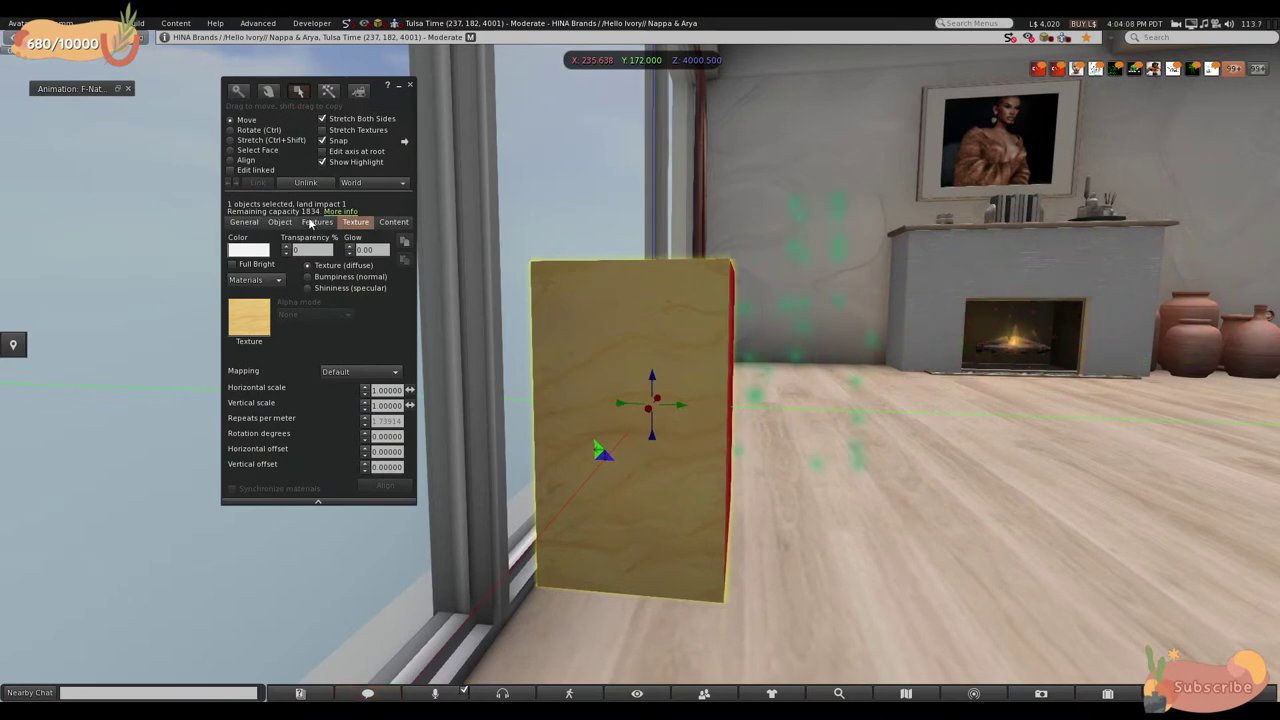
click(409, 84)
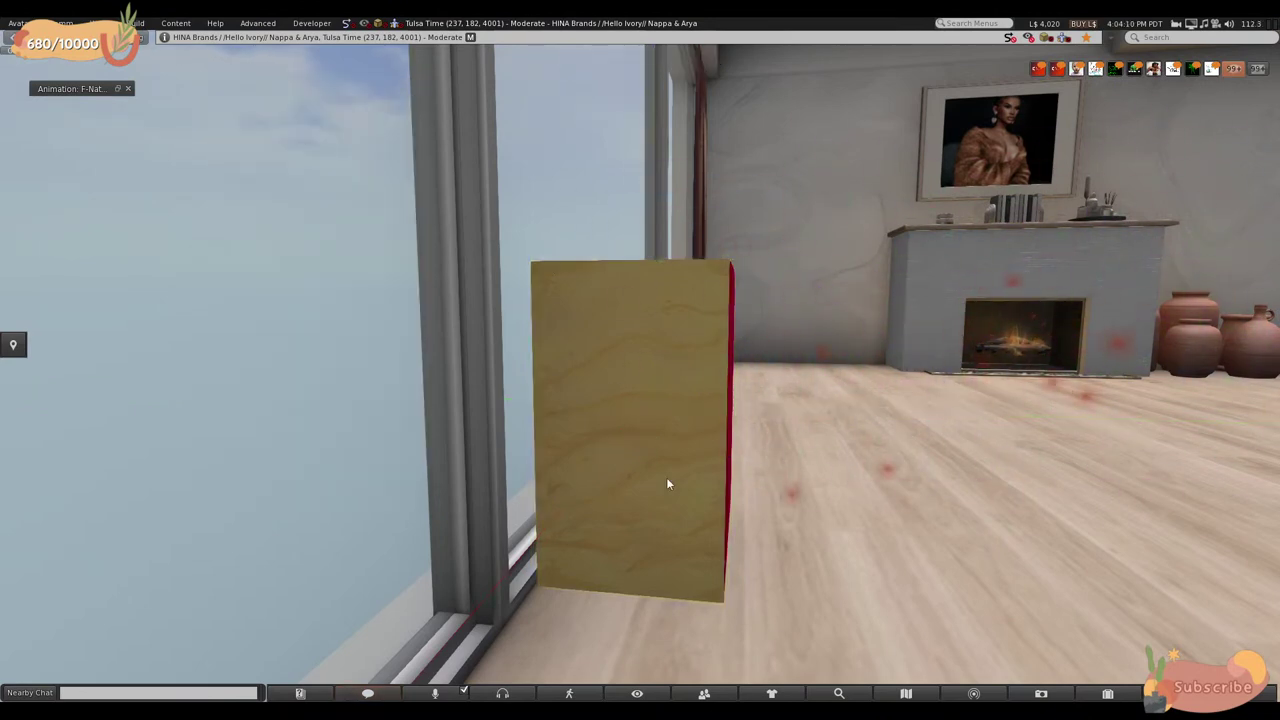
- Examine up close where the block's edges meet the window frame and the floor
key(ctrl+b)
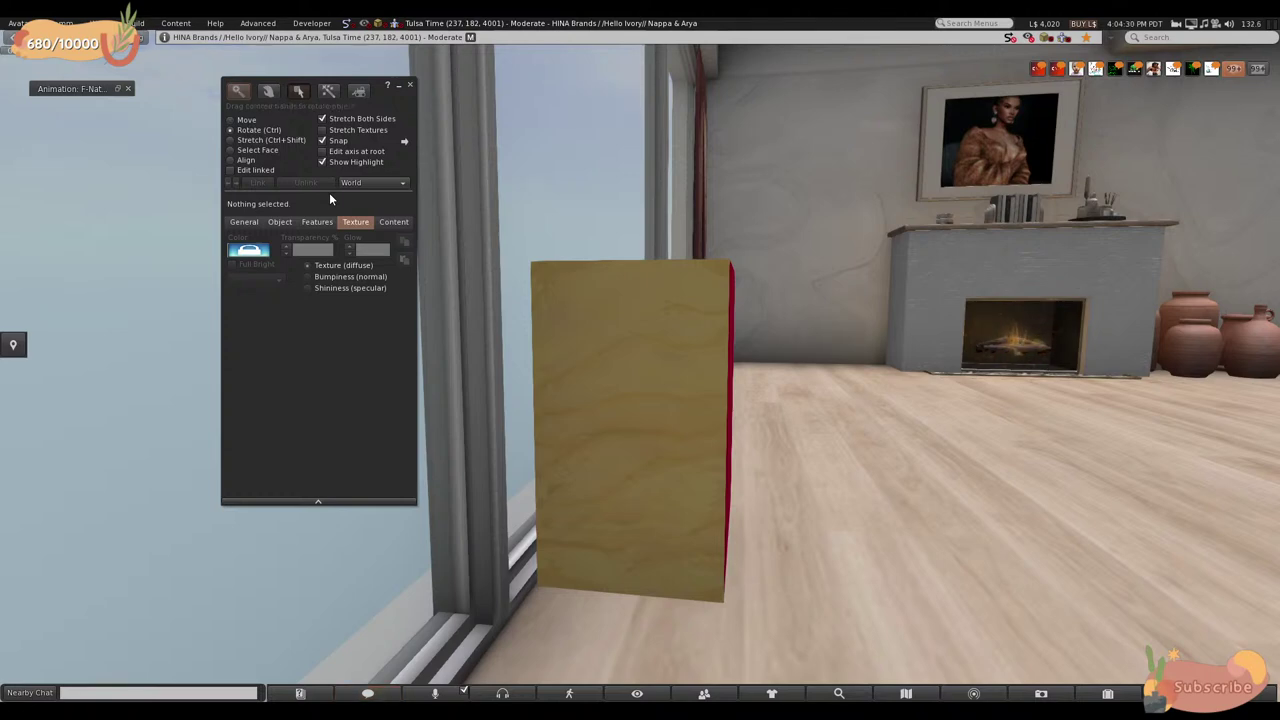
key(ctrl+alt)
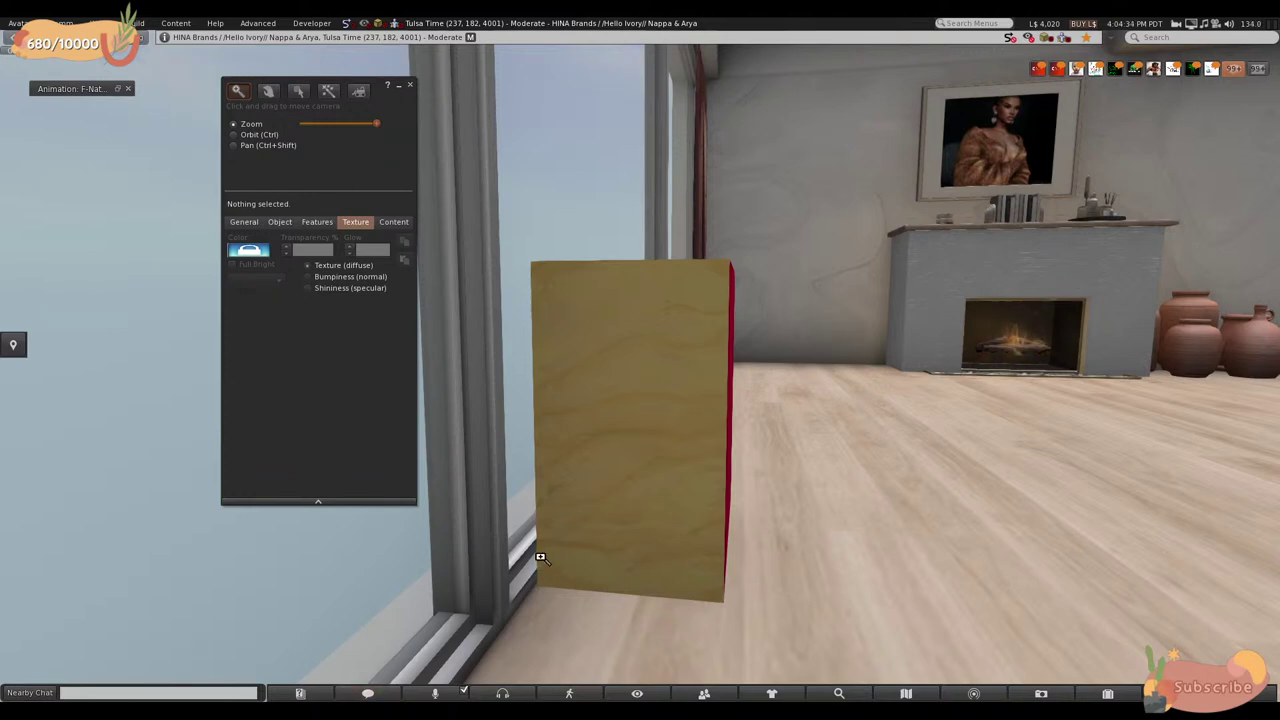
alt+drag(540, 557, 580, 435)
alt+drag(575, 545, 579, 560)
key(ctrl+1)
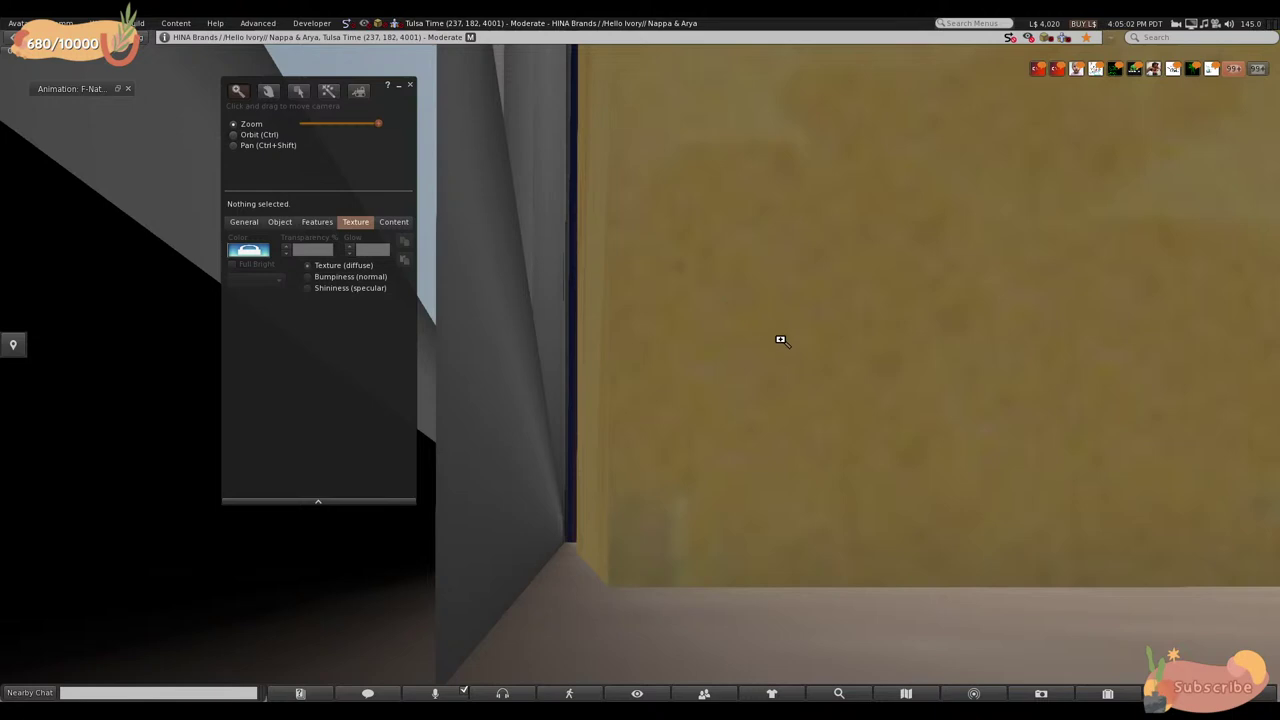
key(Escape)
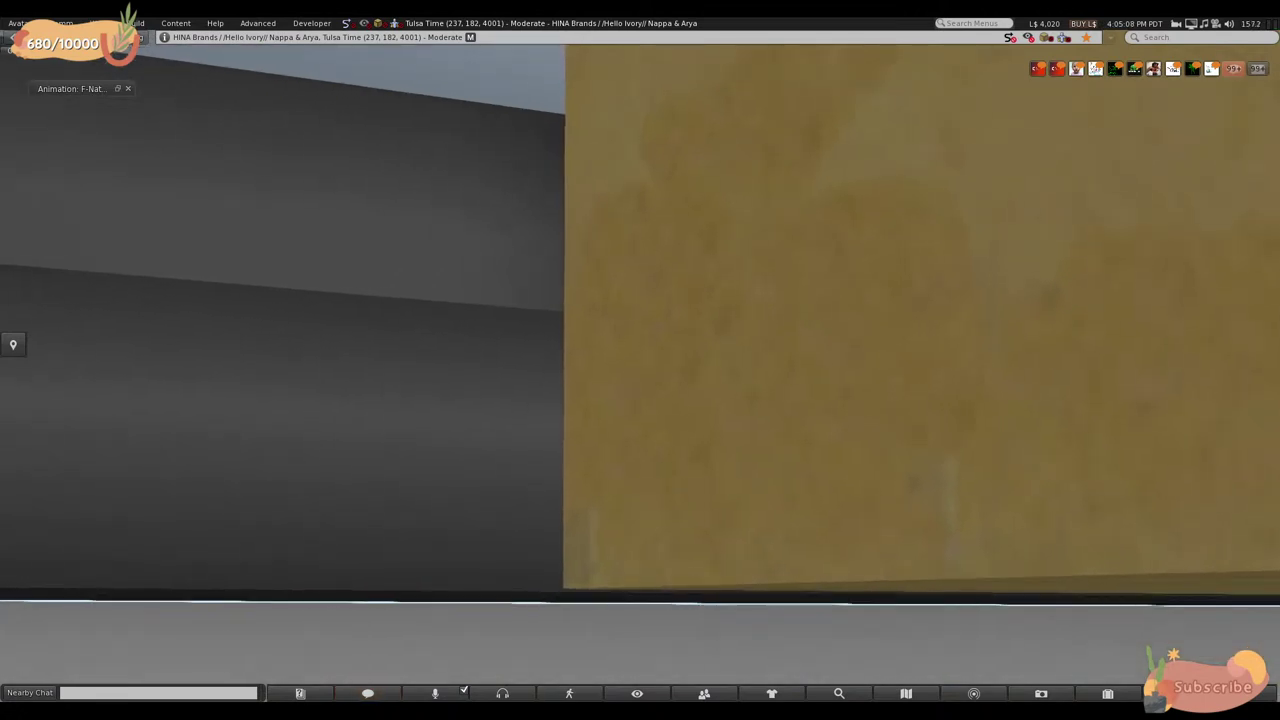
key(ctrl+1)
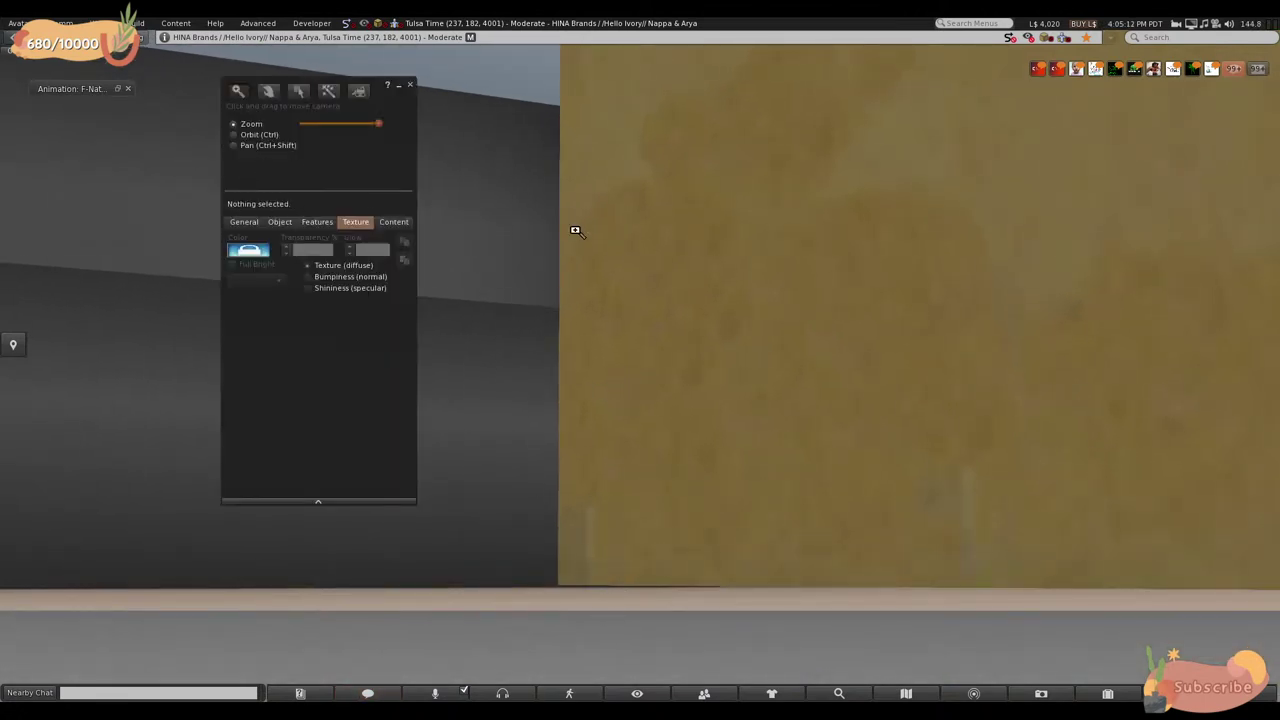
key(Escape)
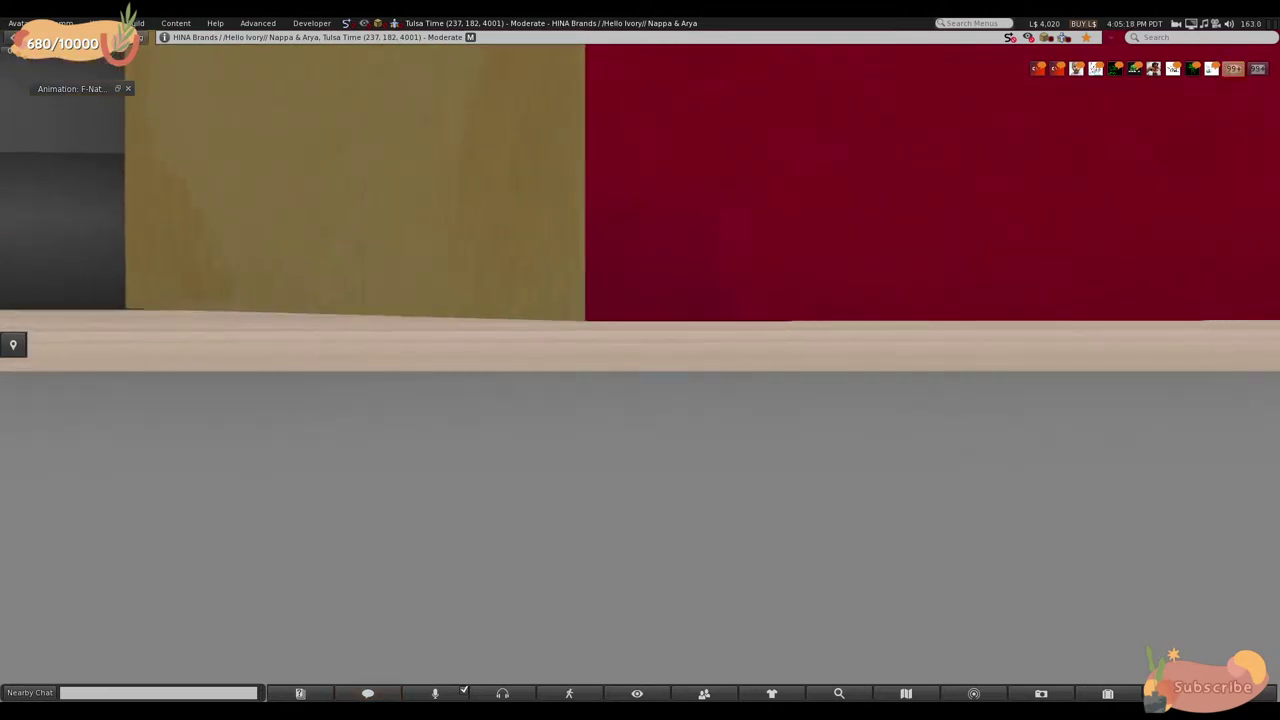
- Reset the camera behind the avatar, survey the living room, and focus up close on the wooden block by the windows again
key(ctrl+1)
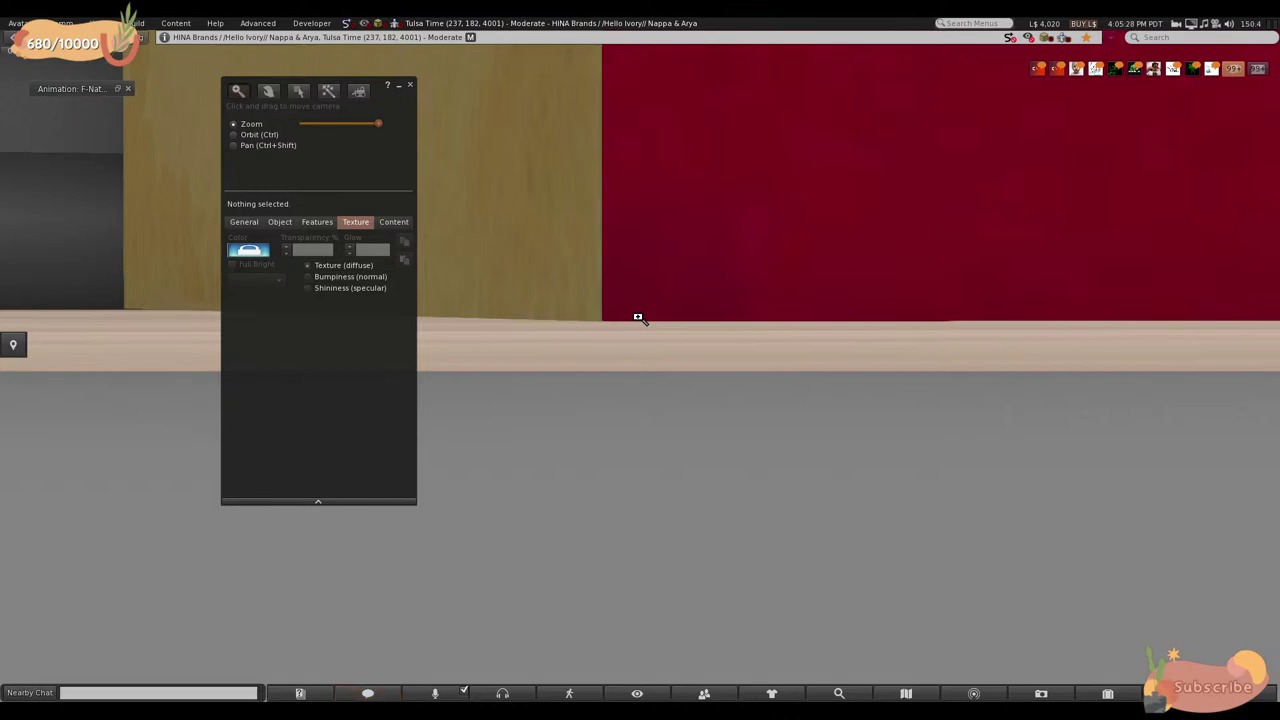
key(Escape)
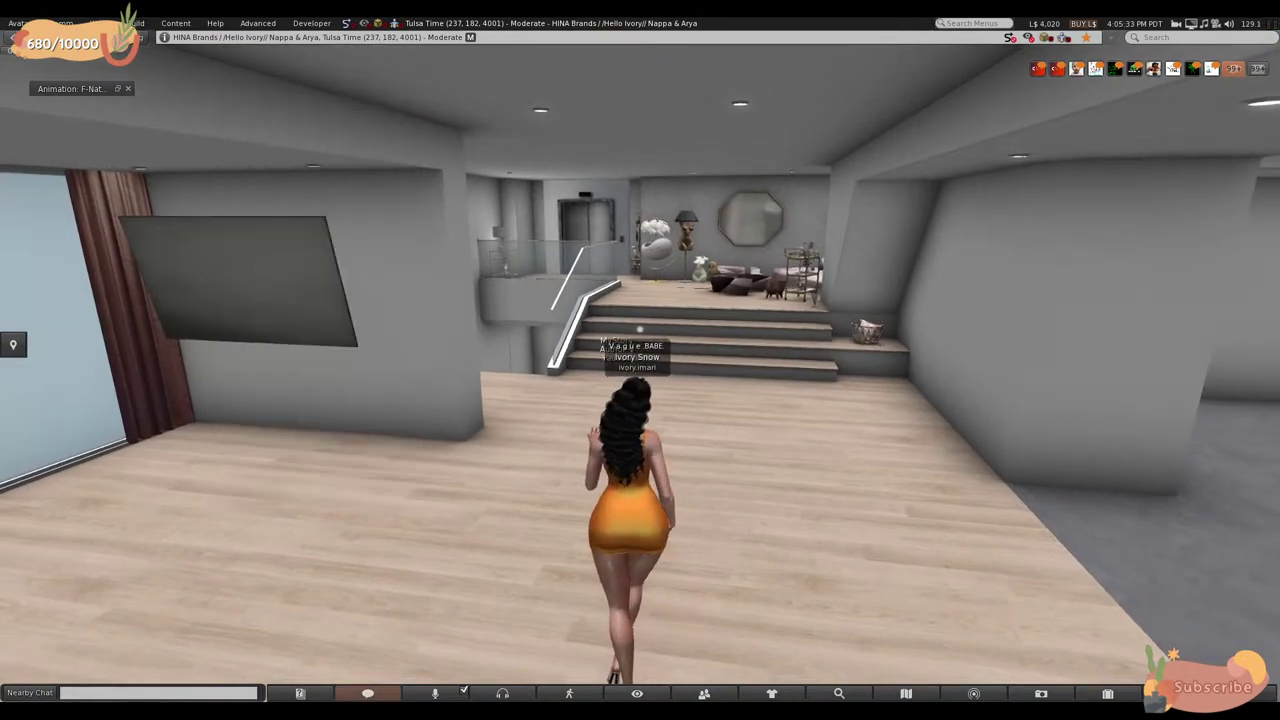
alt+click(371, 429)
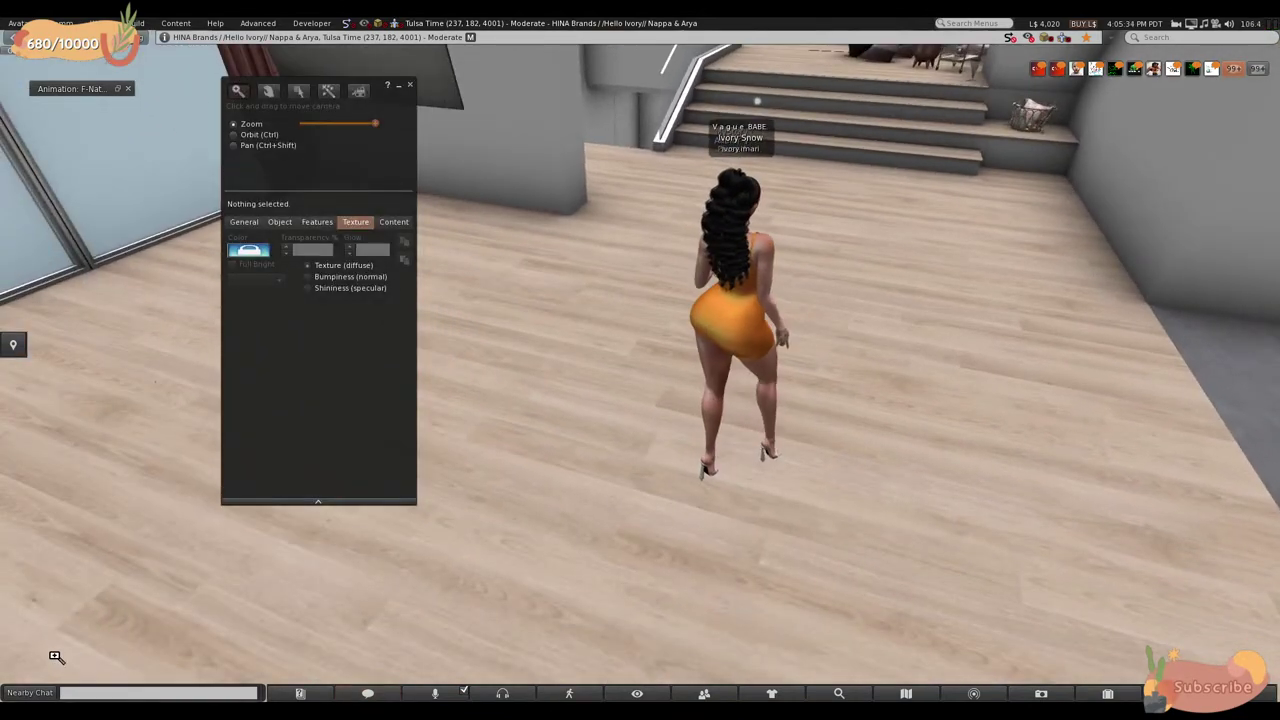
alt+click(837, 263)
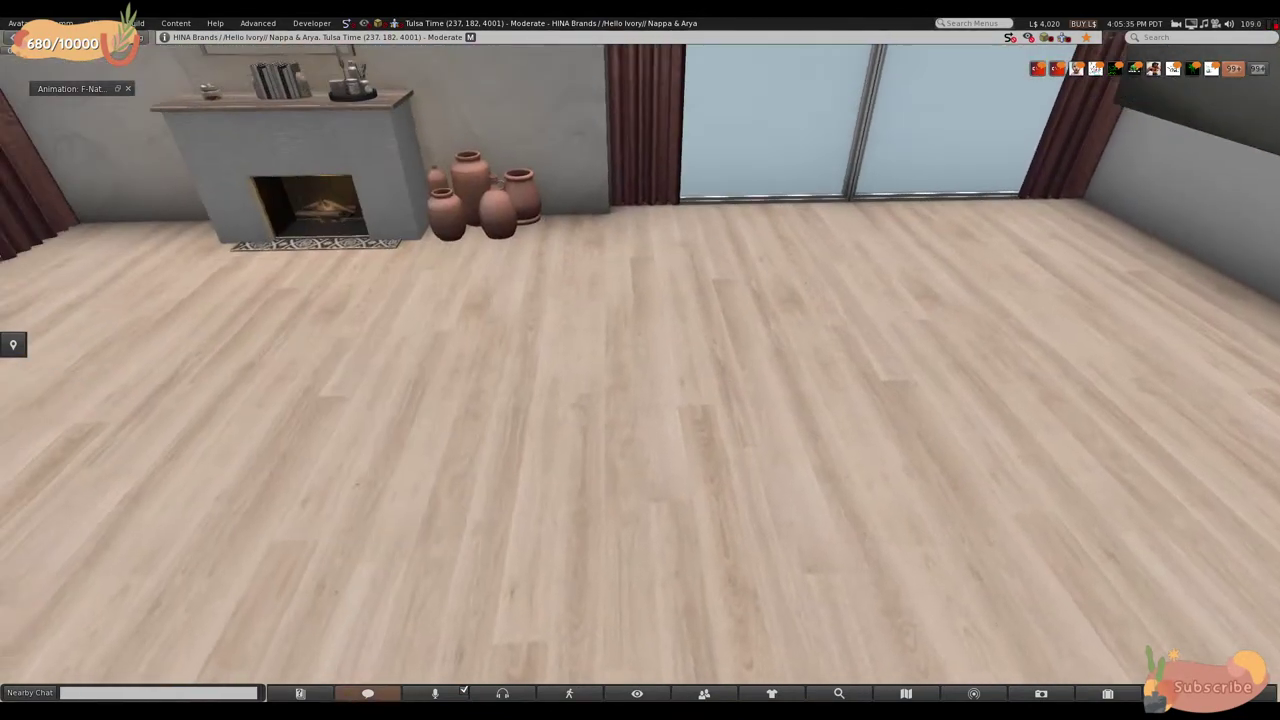
alt+click(343, 434)
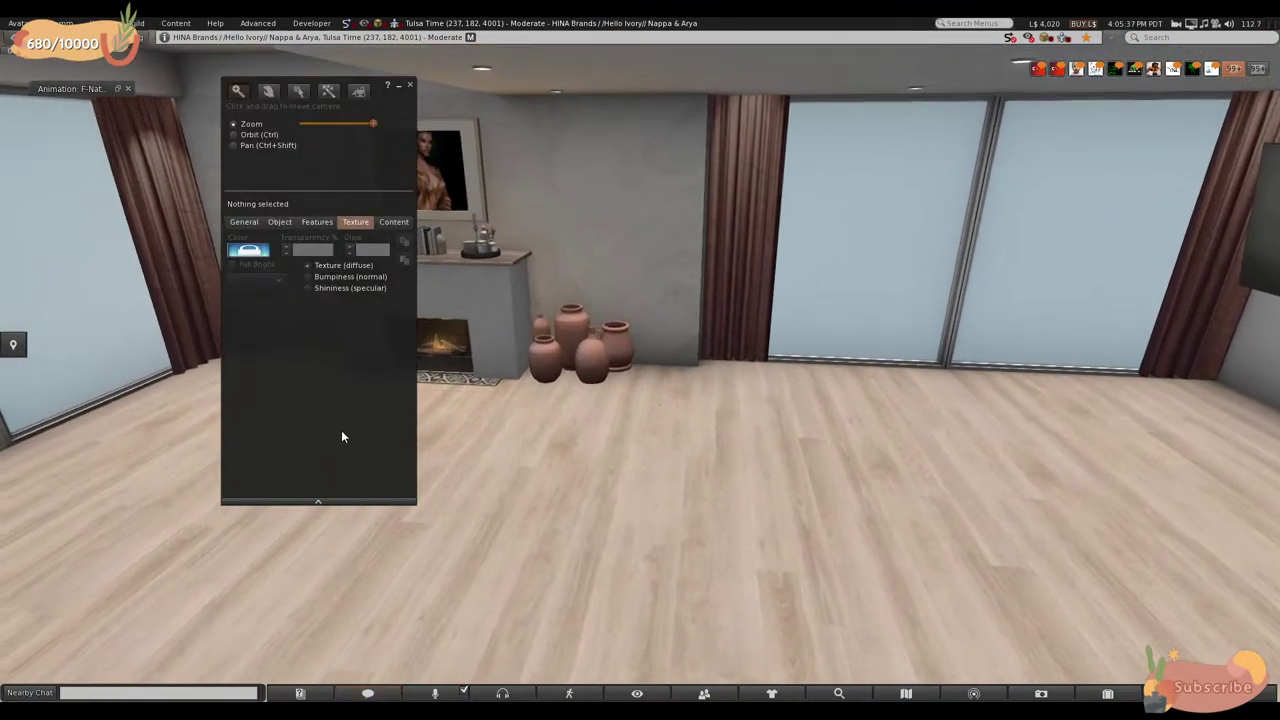
alt+click(536, 318)
alt+drag(463, 354, 360, 489)
alt+click(672, 300)
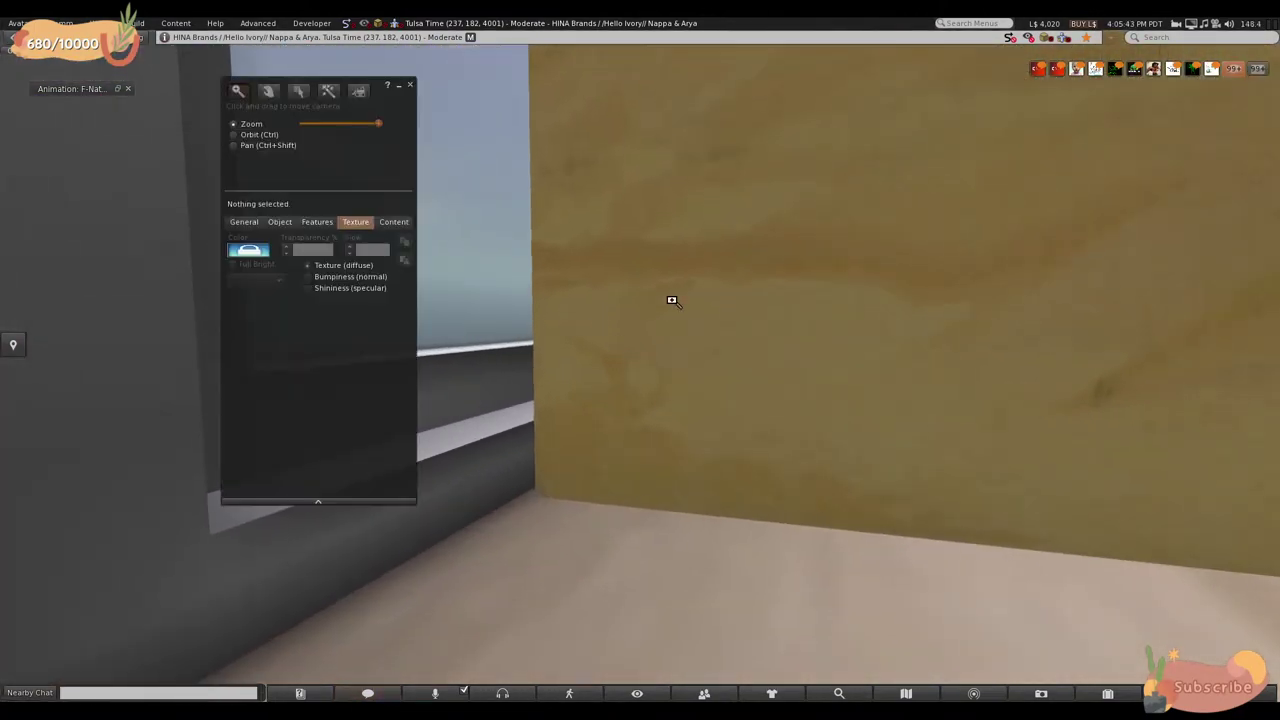
- Select the wooden block for editing with its general properties shown, and view it from the side facing the fireplace
click(249, 224)
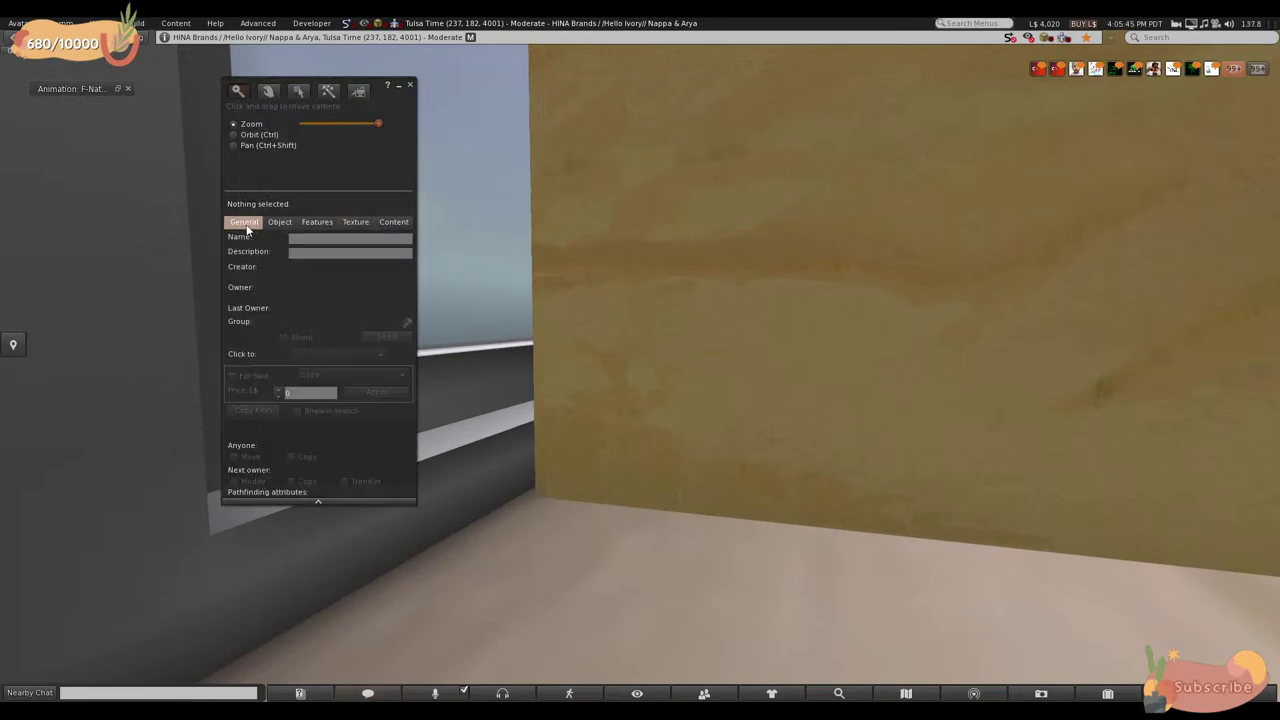
alt+drag(310, 88, 296, 206)
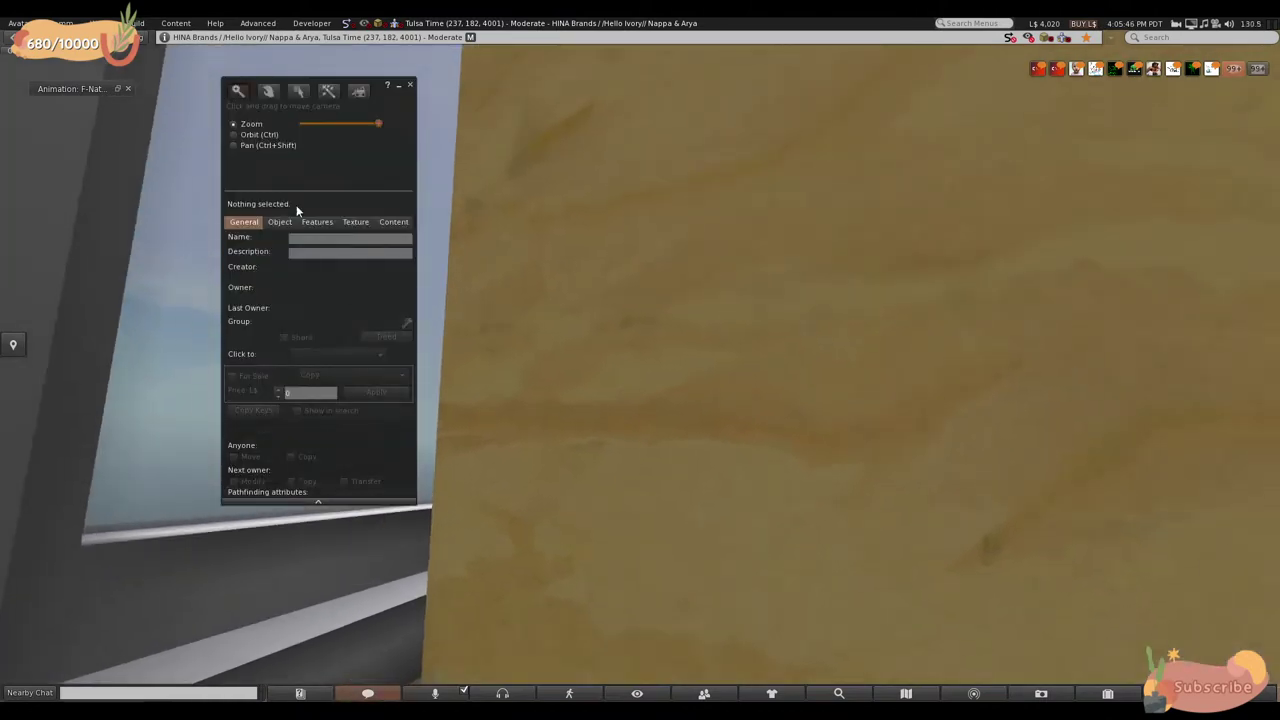
click(298, 90)
click(709, 314)
scroll(496, 328, down, 2)
scroll(528, 377, up, 1)
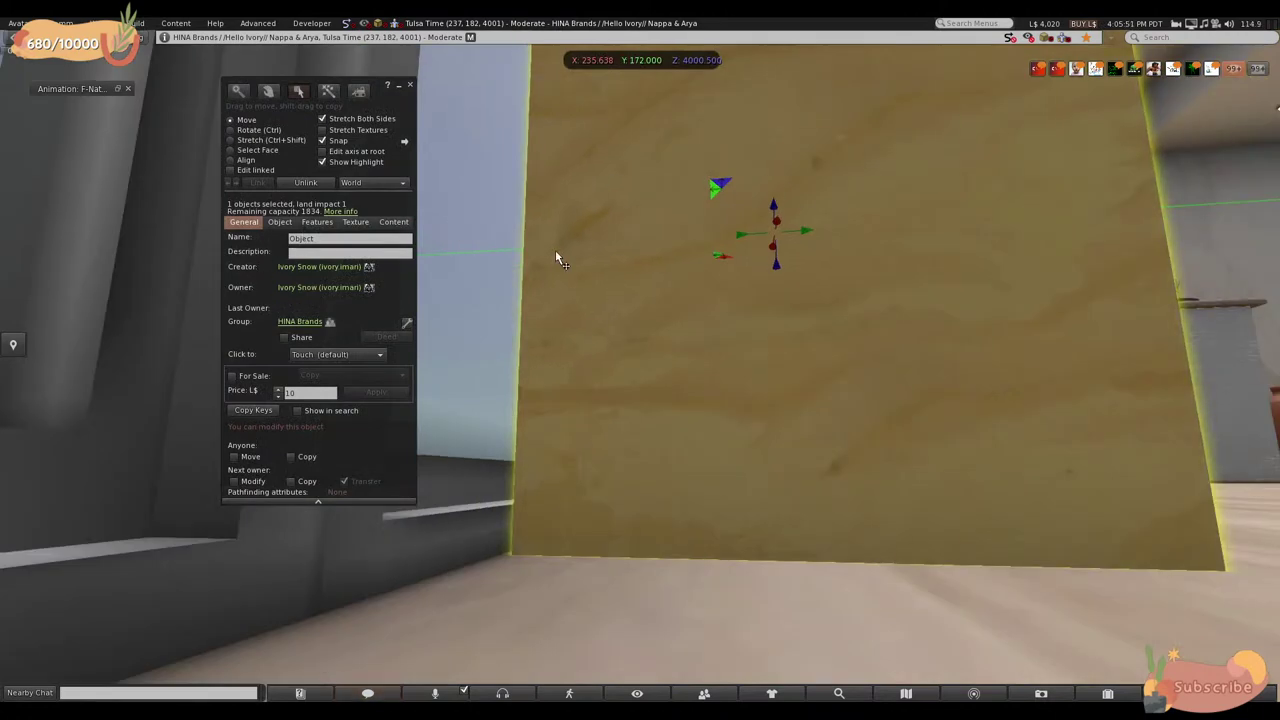
alt+drag(555, 259, 340, 240)
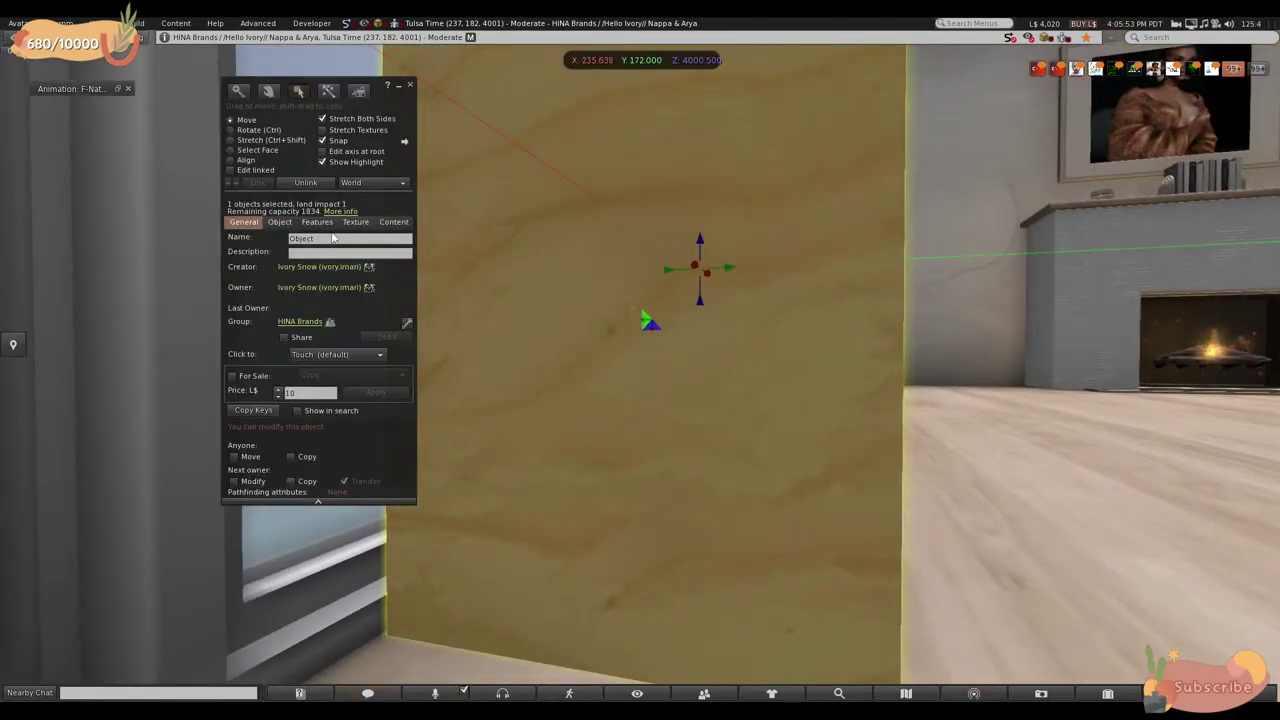
- Rename the wooden block as "ball" and keep it selected for editing
click(331, 239)
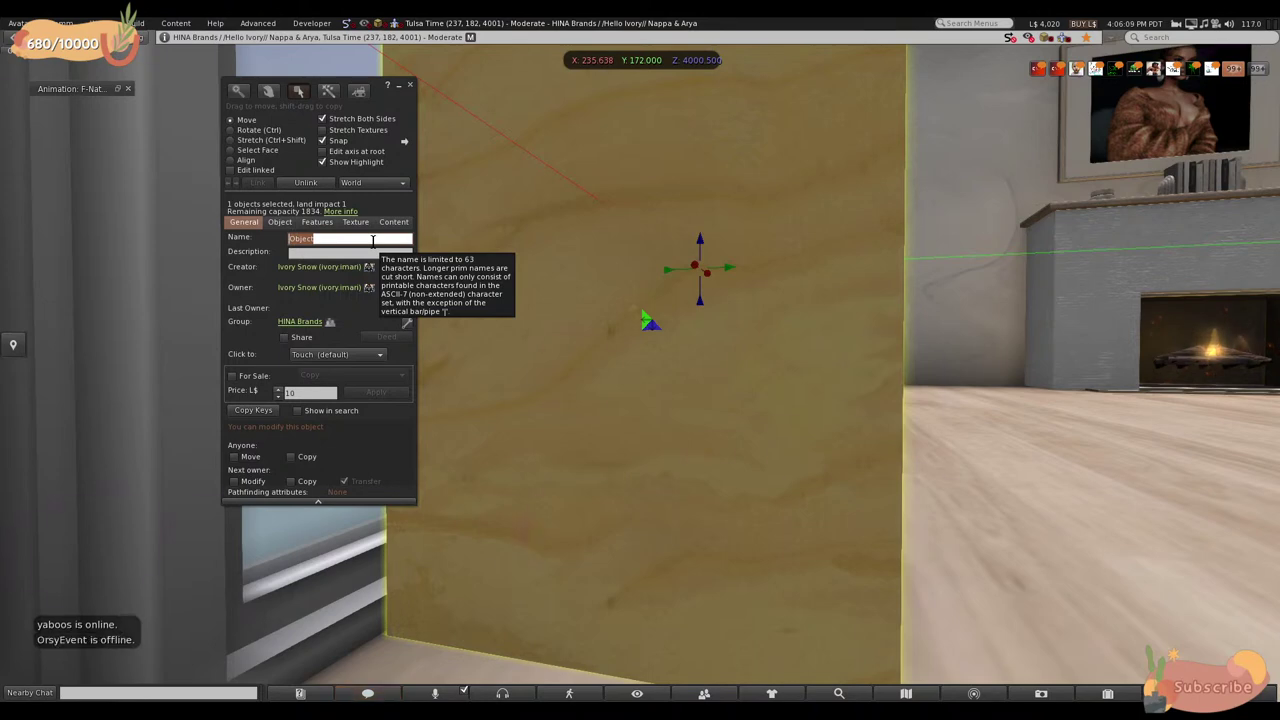
text(tall)
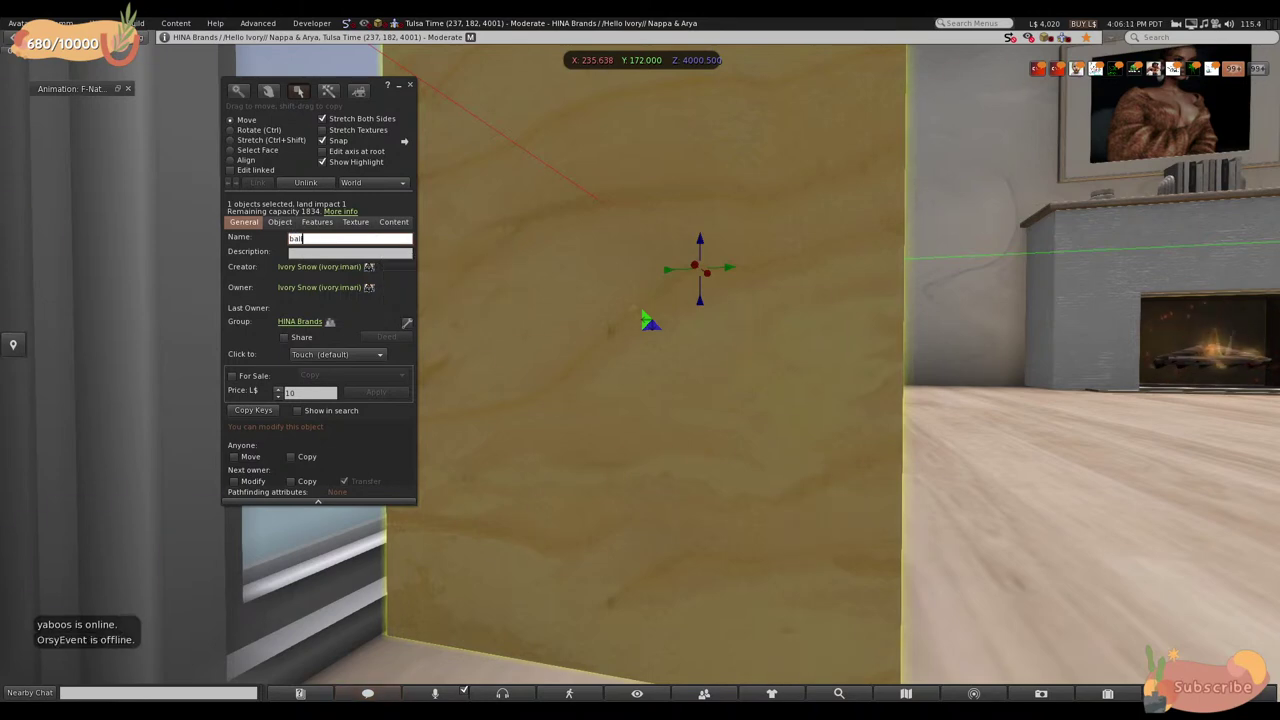
key(Escape)
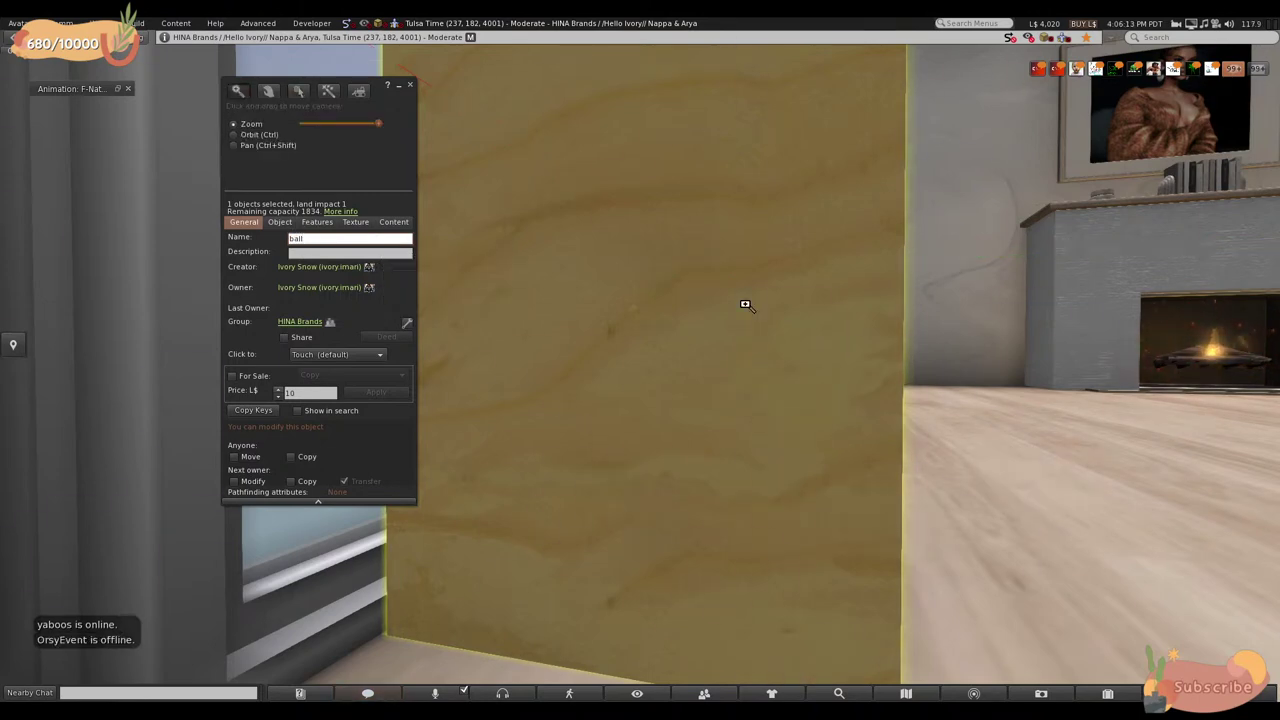
key(ctrl+3)
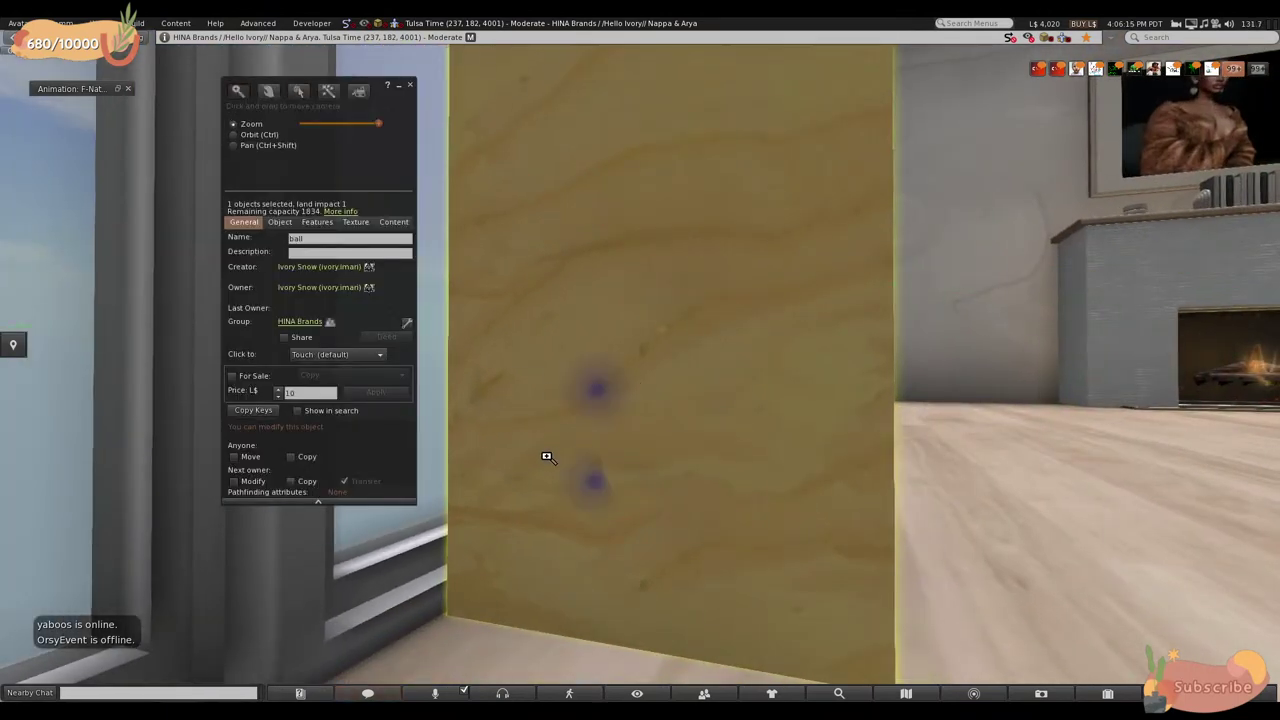
key(Escape)
key(ctrl+3)
- Enter "here is what you are" as the block's description
click(364, 252)
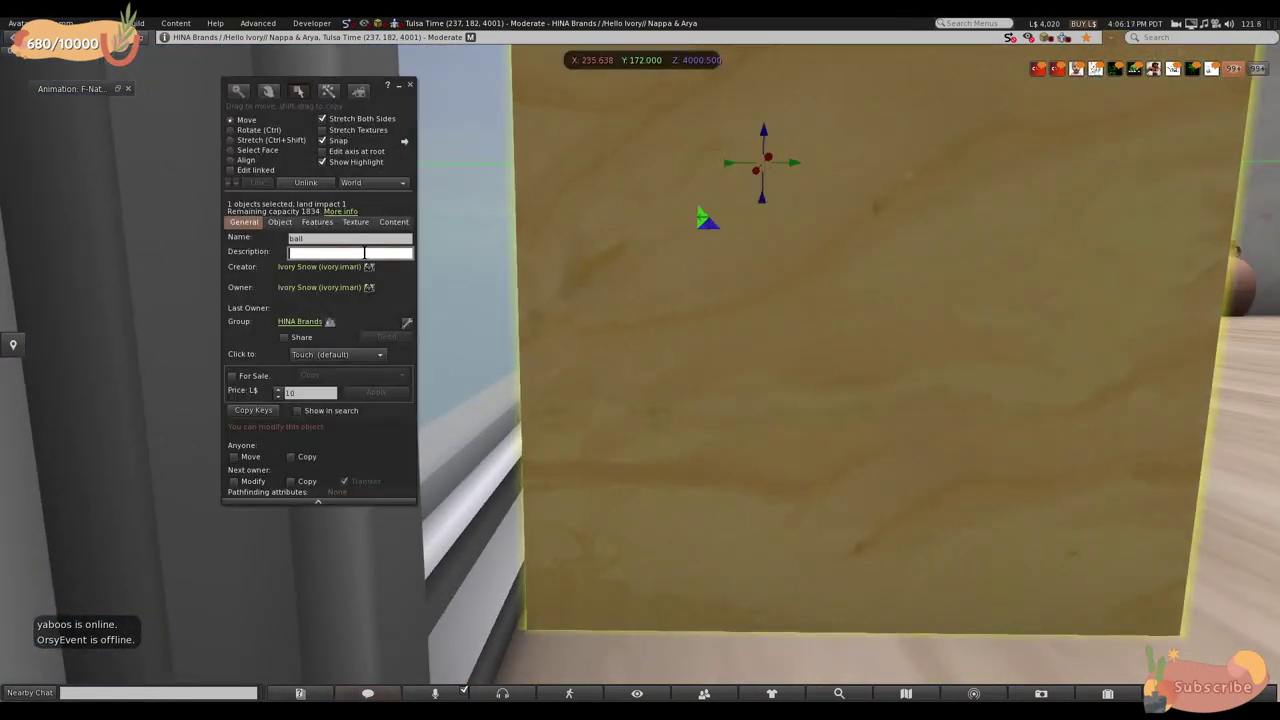
text(here)
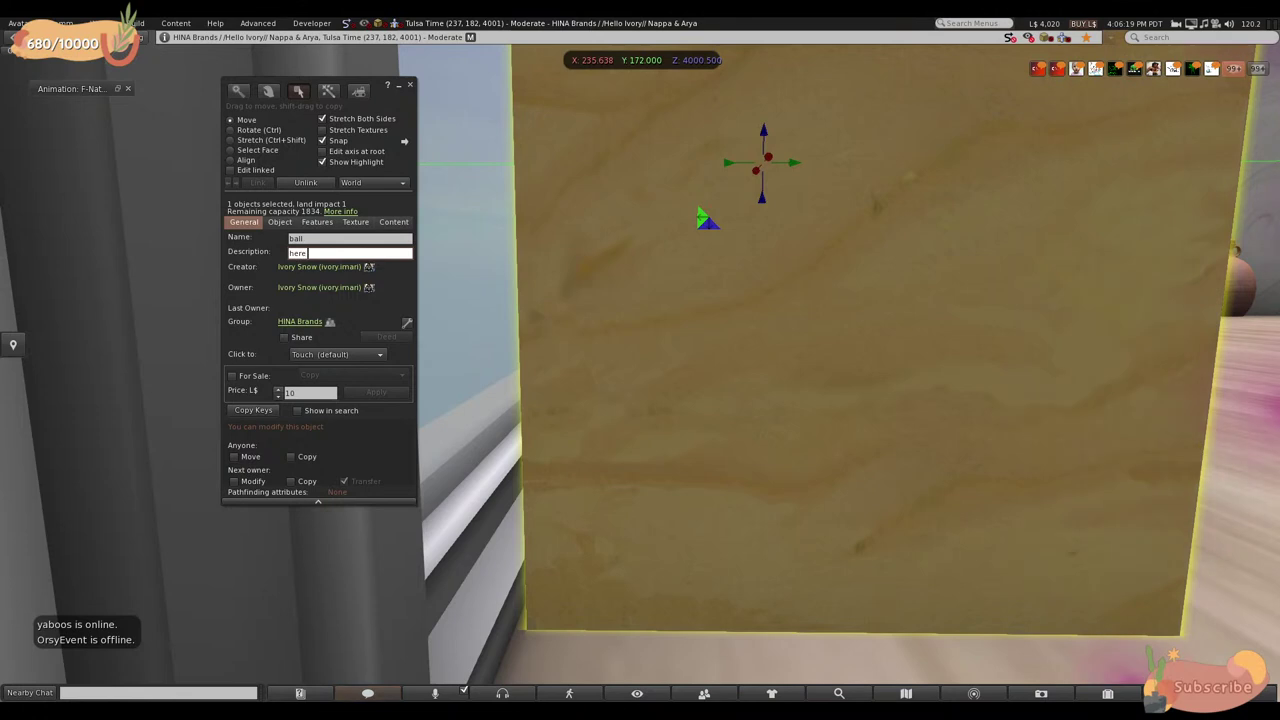
text( is what you are)
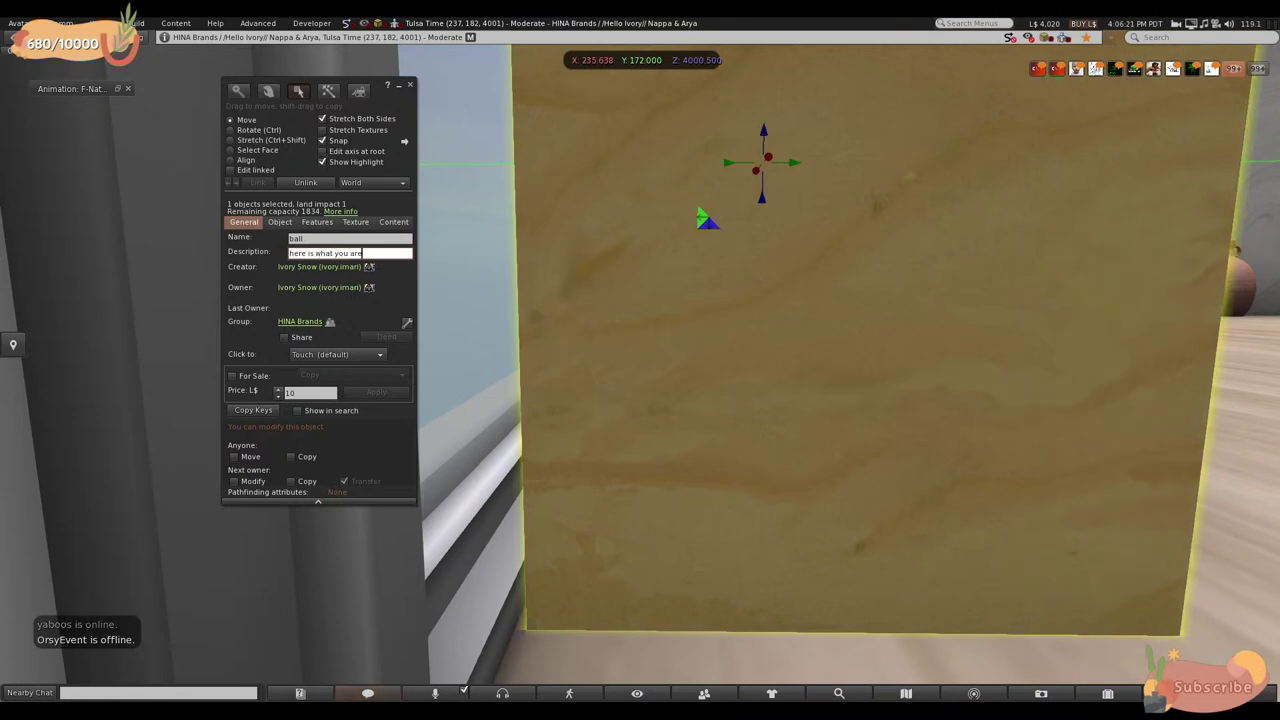
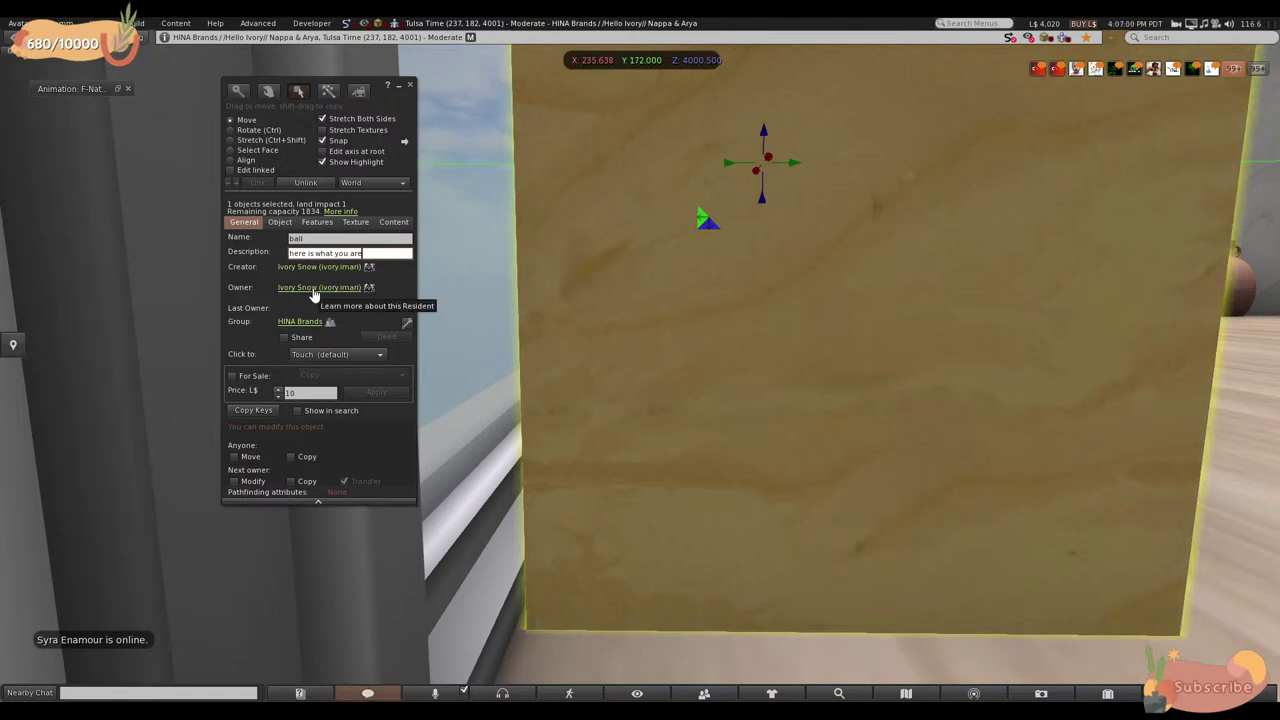
- Review the groups available for the block without choosing one, its permissions, and its feature settings
click(406, 324)
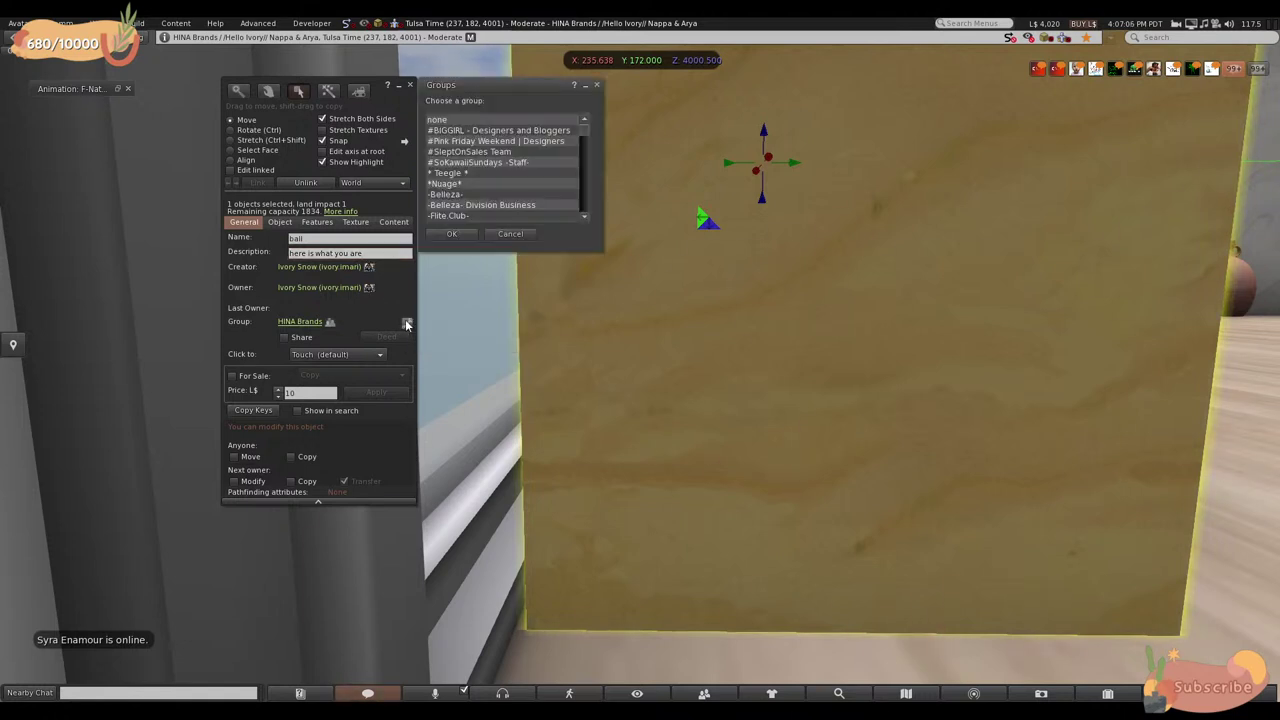
click(597, 85)
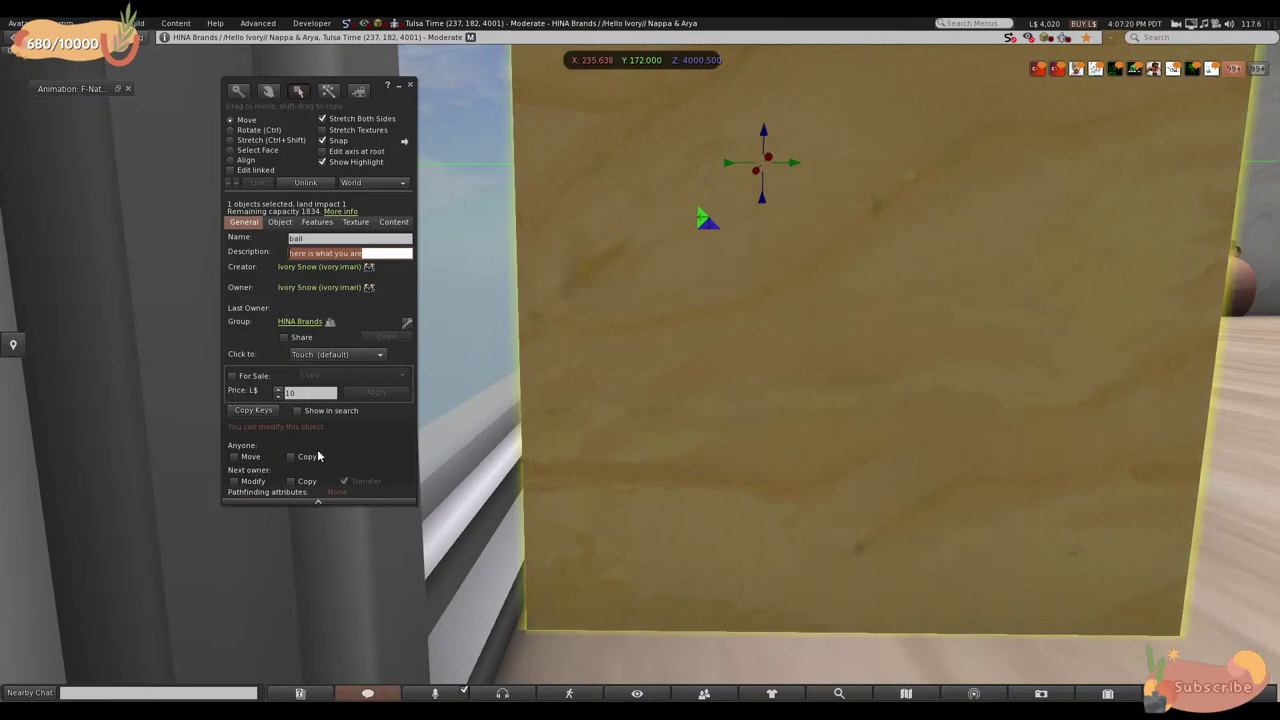
scroll(843, 252, down, 5)
scroll(843, 252, up, 5)
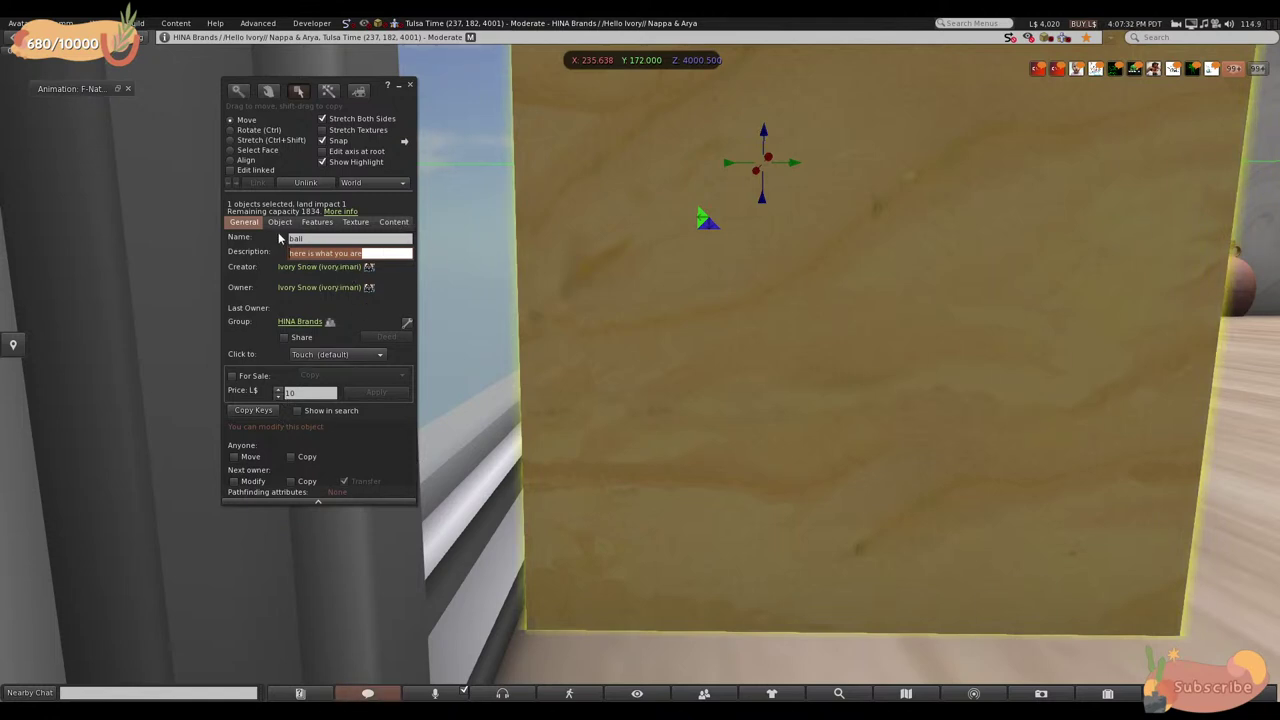
click(327, 223)
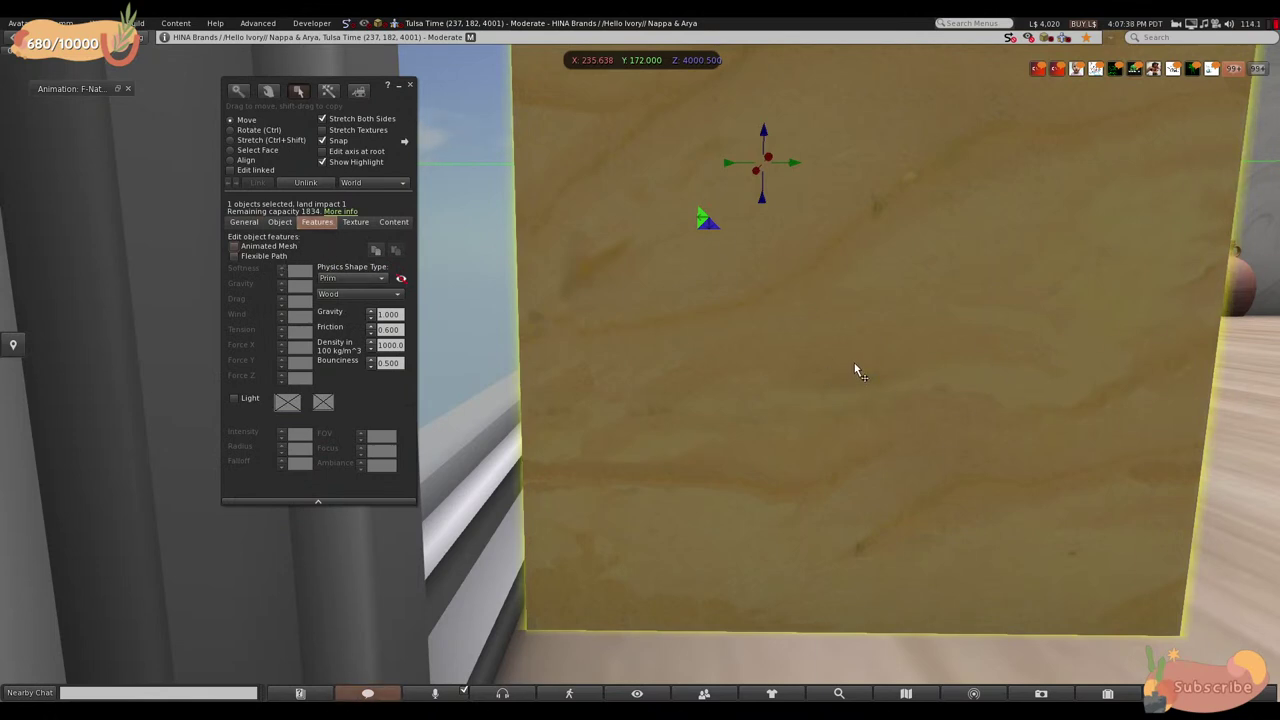
key(Escape)
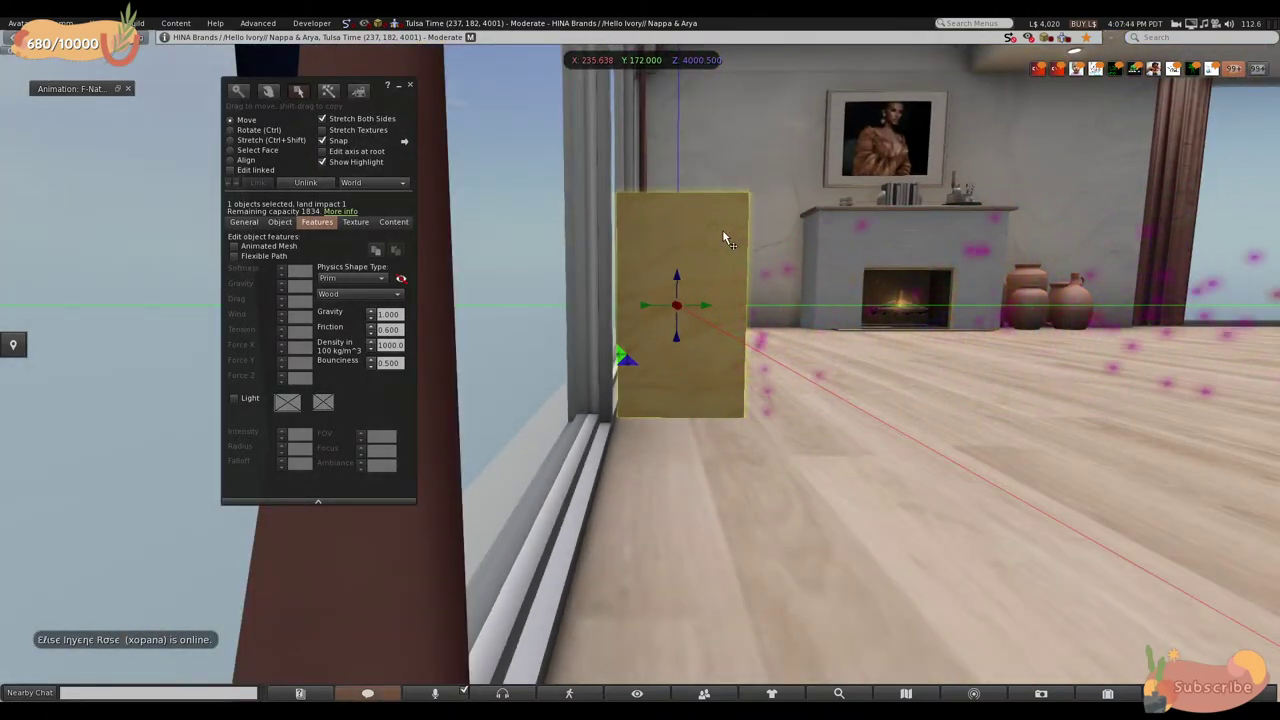
- Search the inventory for "coco cloud", shorten the search to "coco", and browse the matching items
key(ctrl+i)
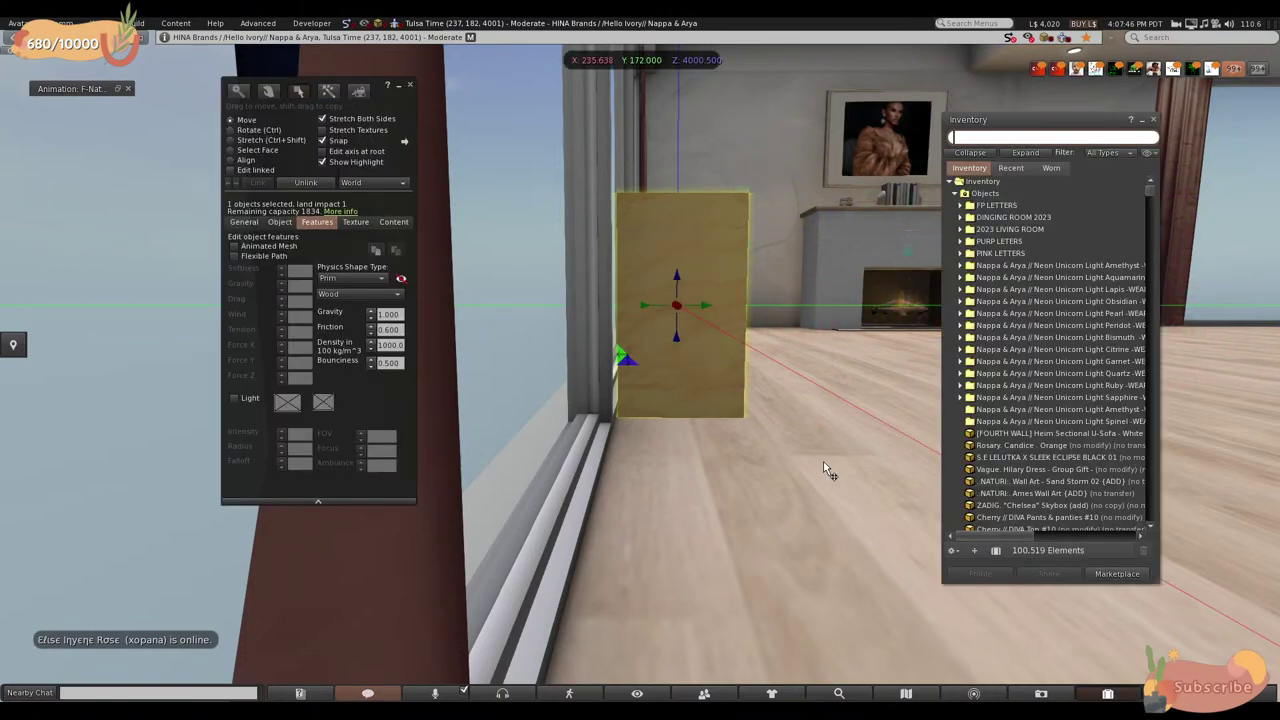
text(co)
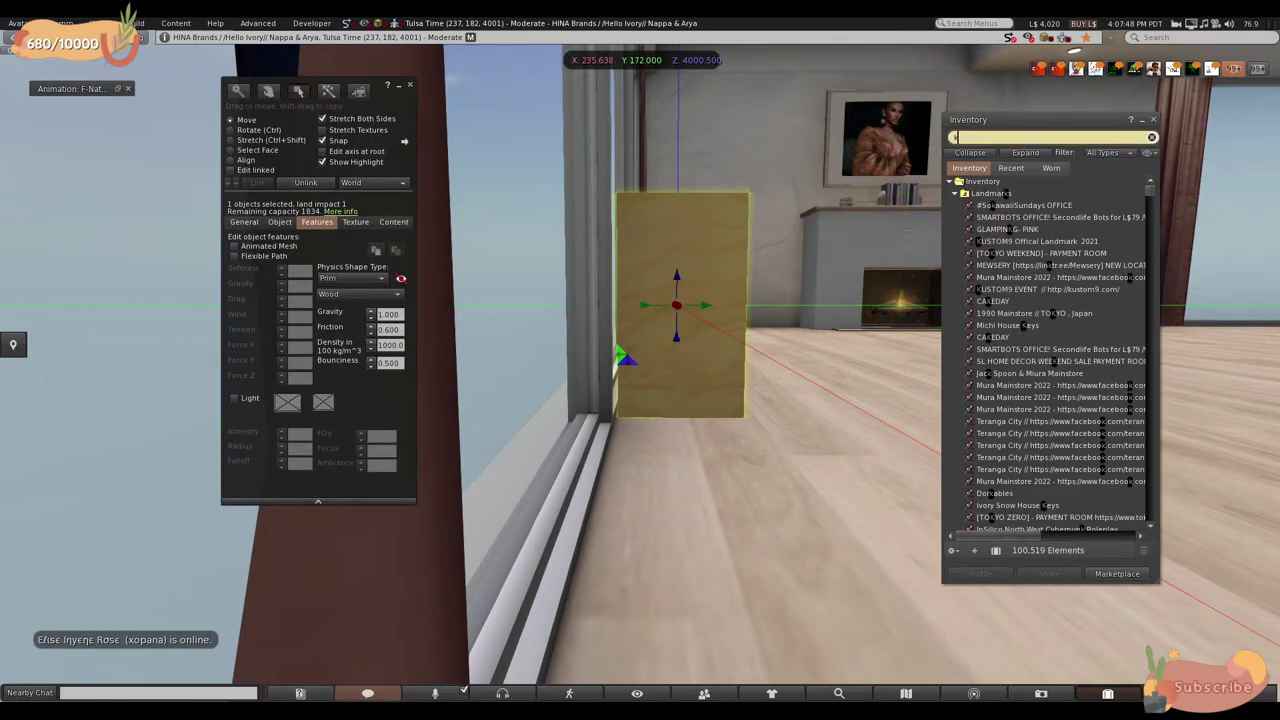
text(co cloud)
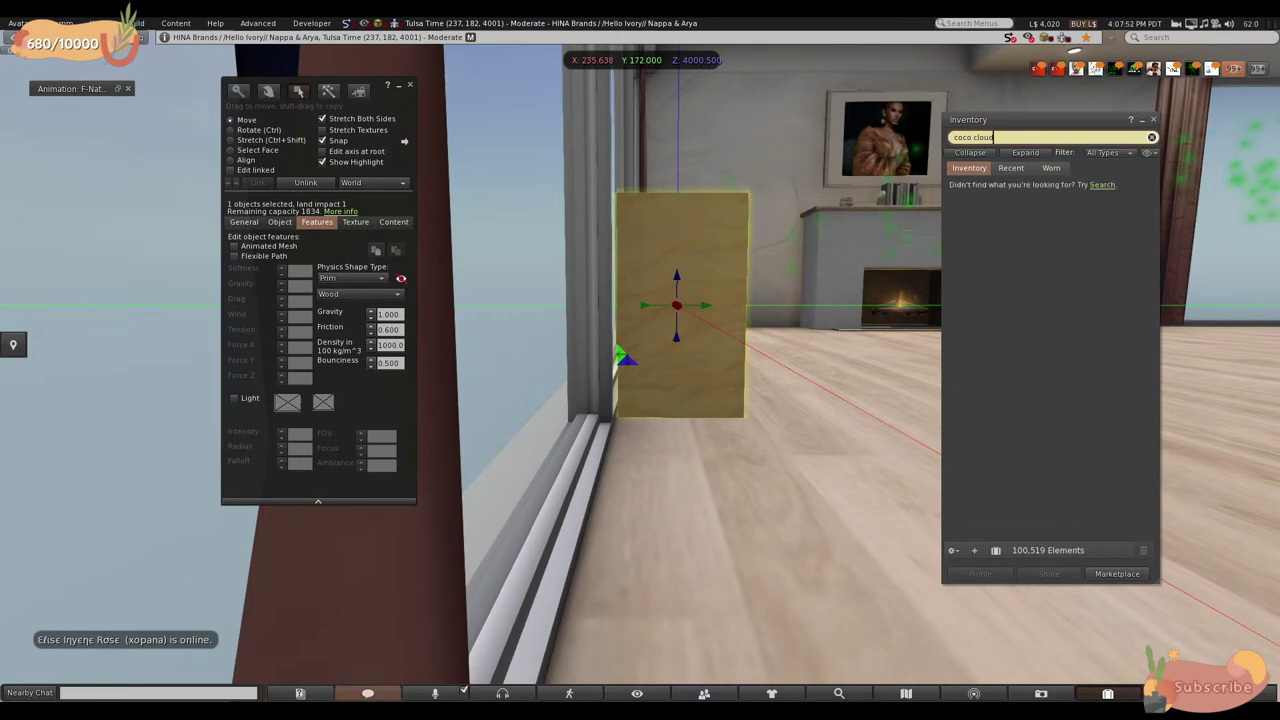
key(BackSpace)
key(BackSpace)
key(BackSpace)
key(BackSpace)
key(BackSpace)
key(BackSpace)
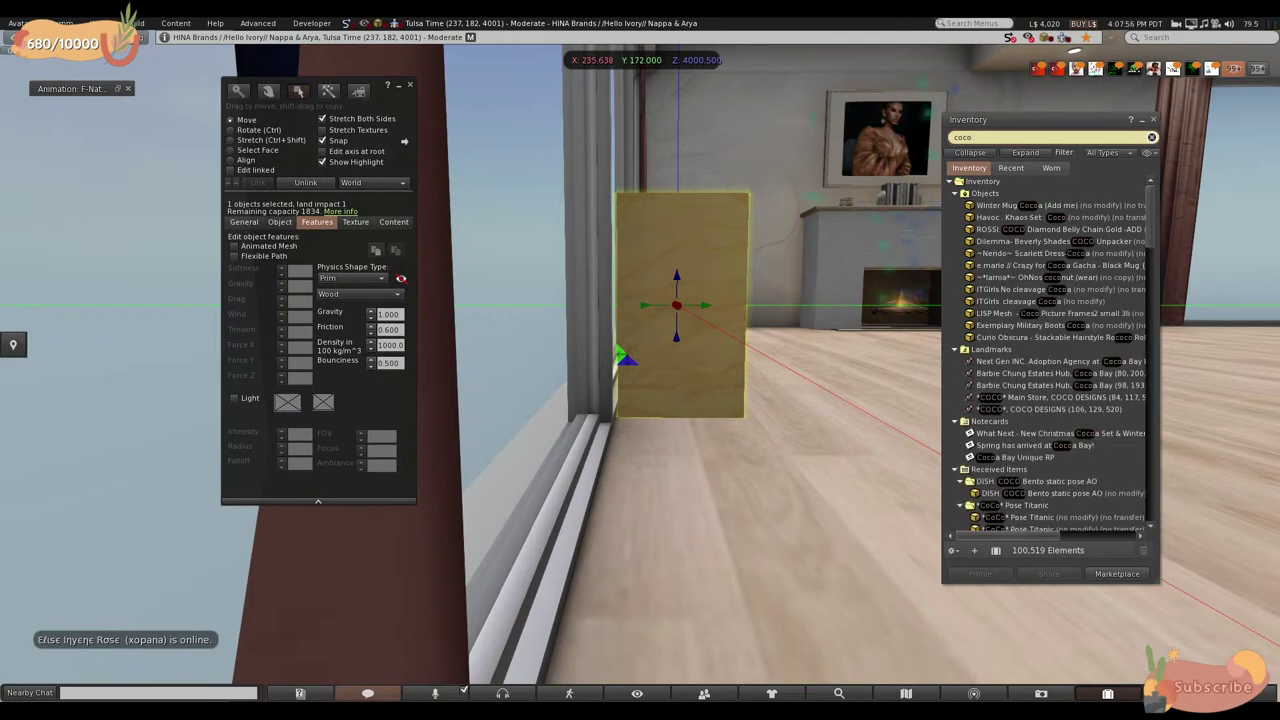
scroll(1043, 356, down, 10)
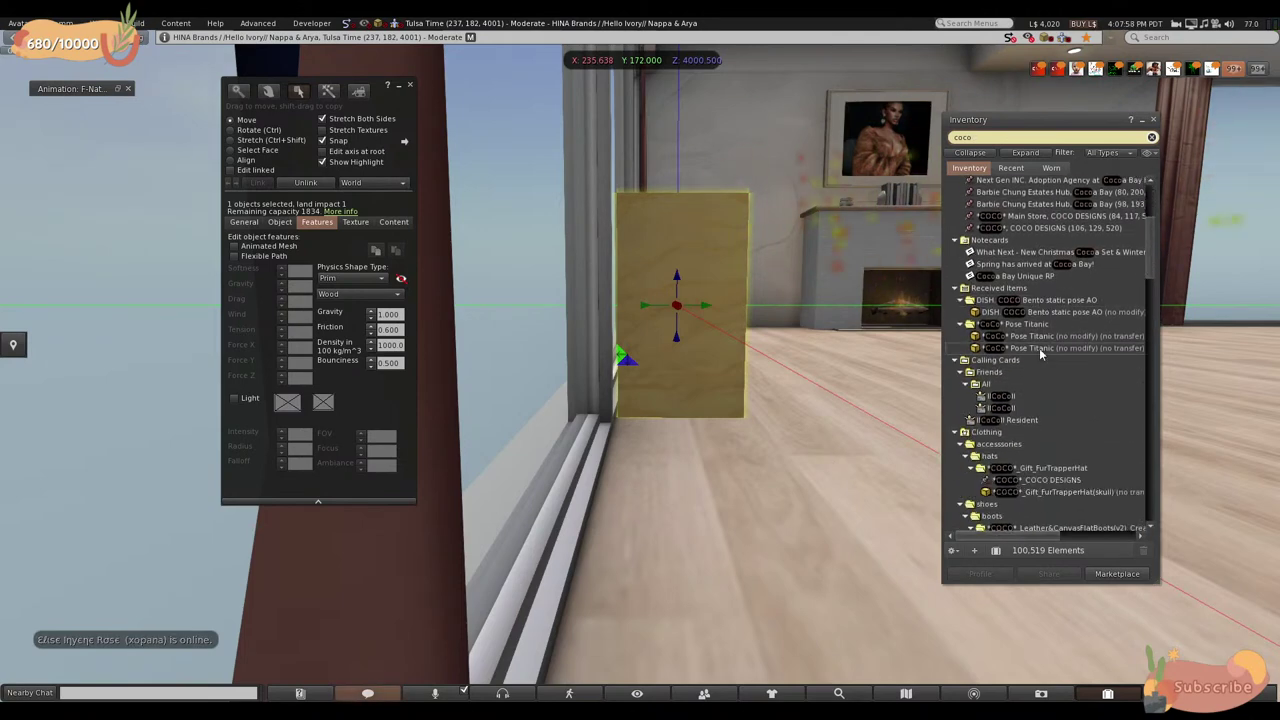
scroll(1043, 360, down, 3)
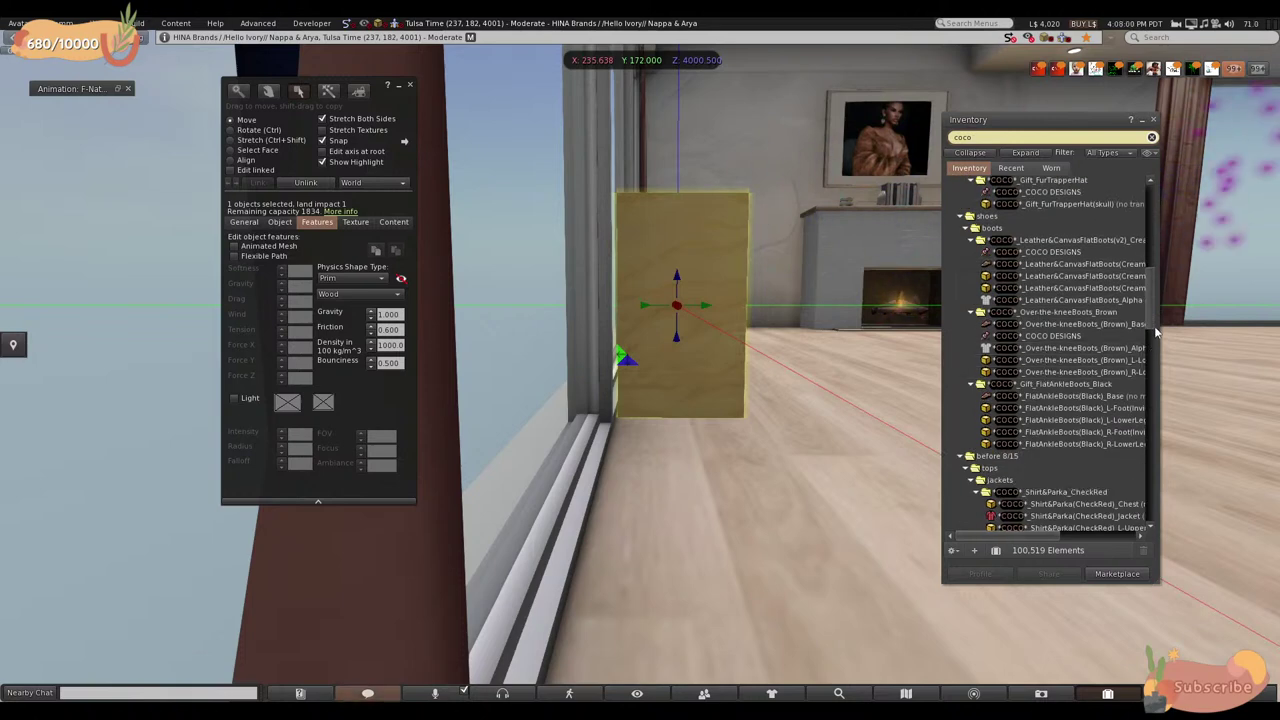
drag(1153, 346, 1150, 120)
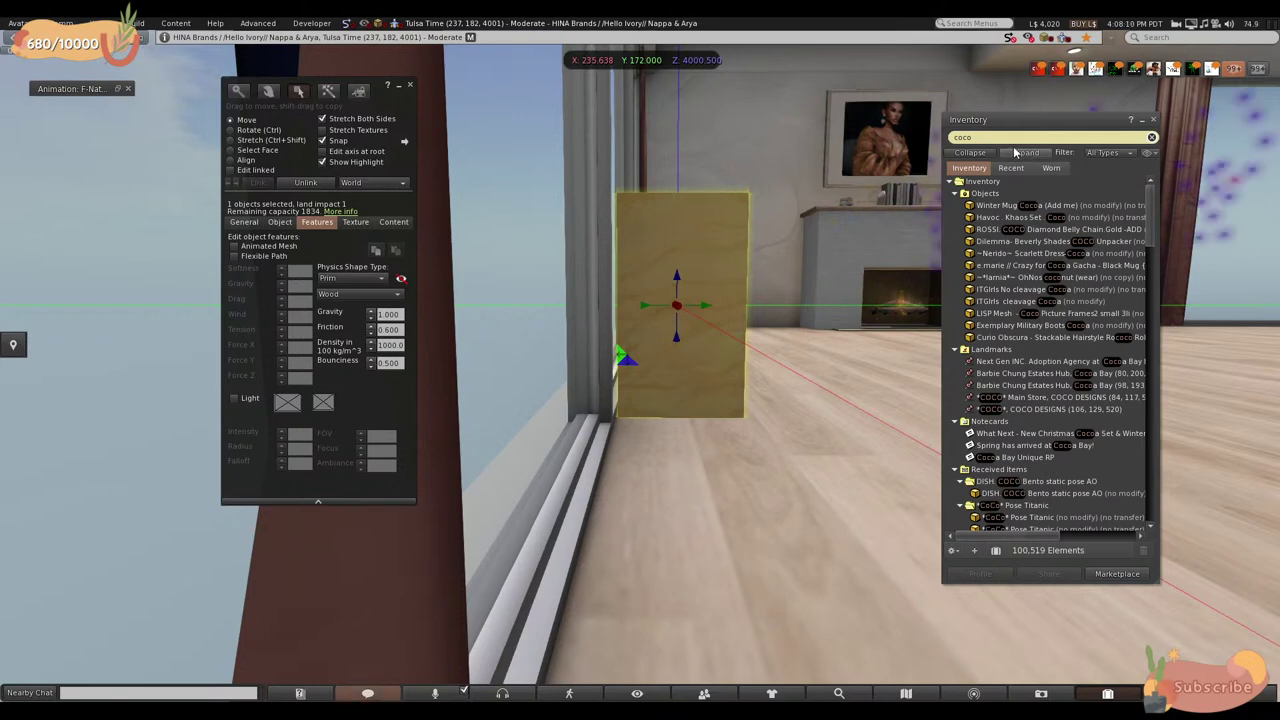
- Search the inventory for "cloud", place cloud_low_a86b977c on the floor near the block, and focus the camera on it
click(962, 137)
text(cloud)
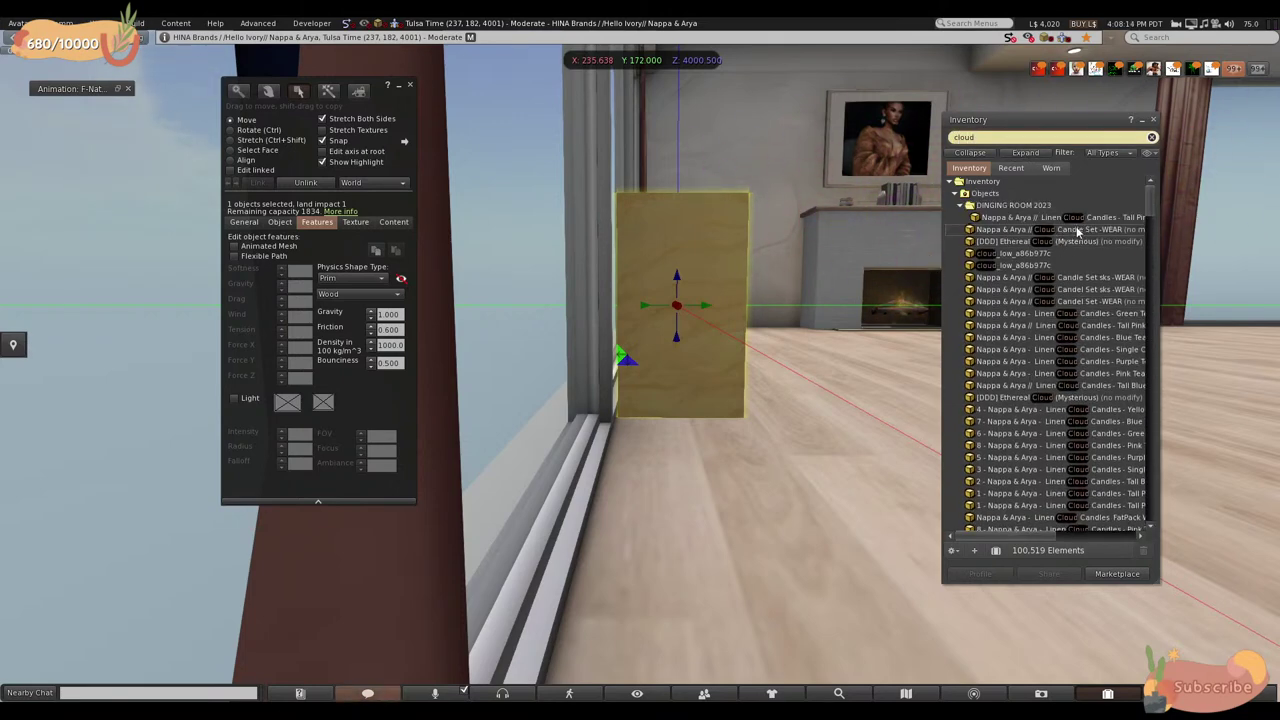
click(1081, 220)
click(1046, 255)
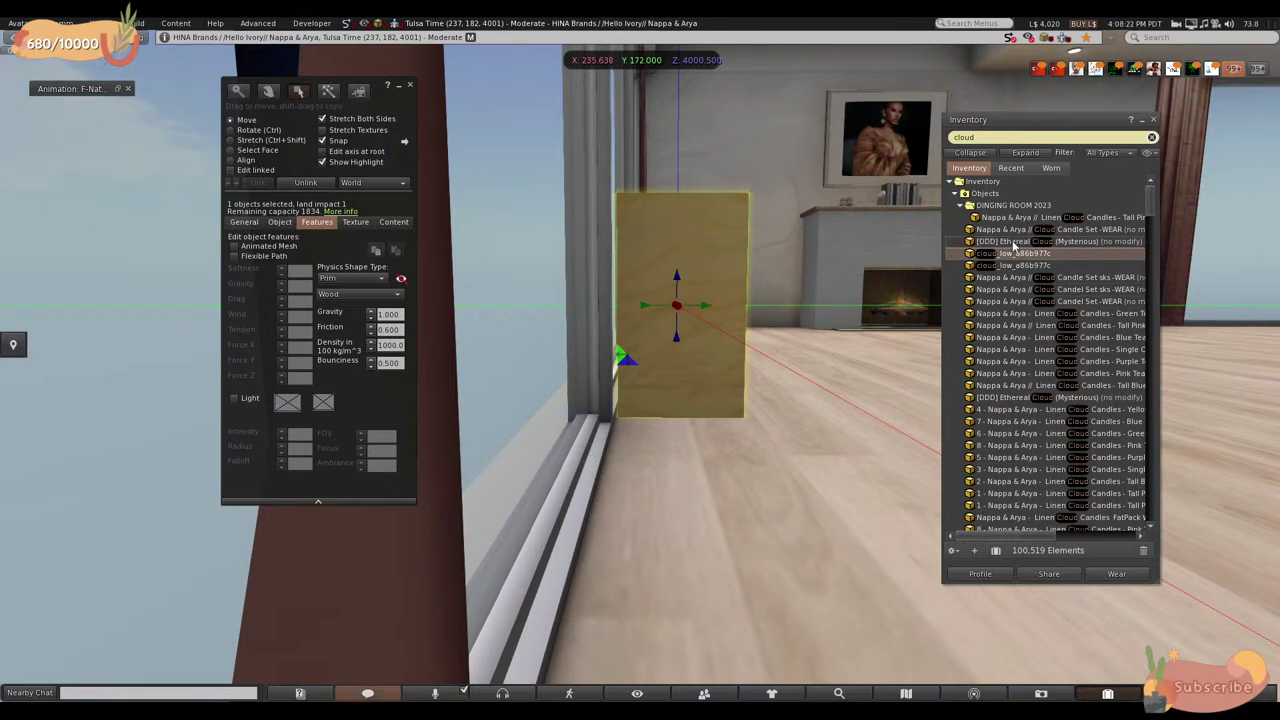
drag(1010, 258, 912, 437)
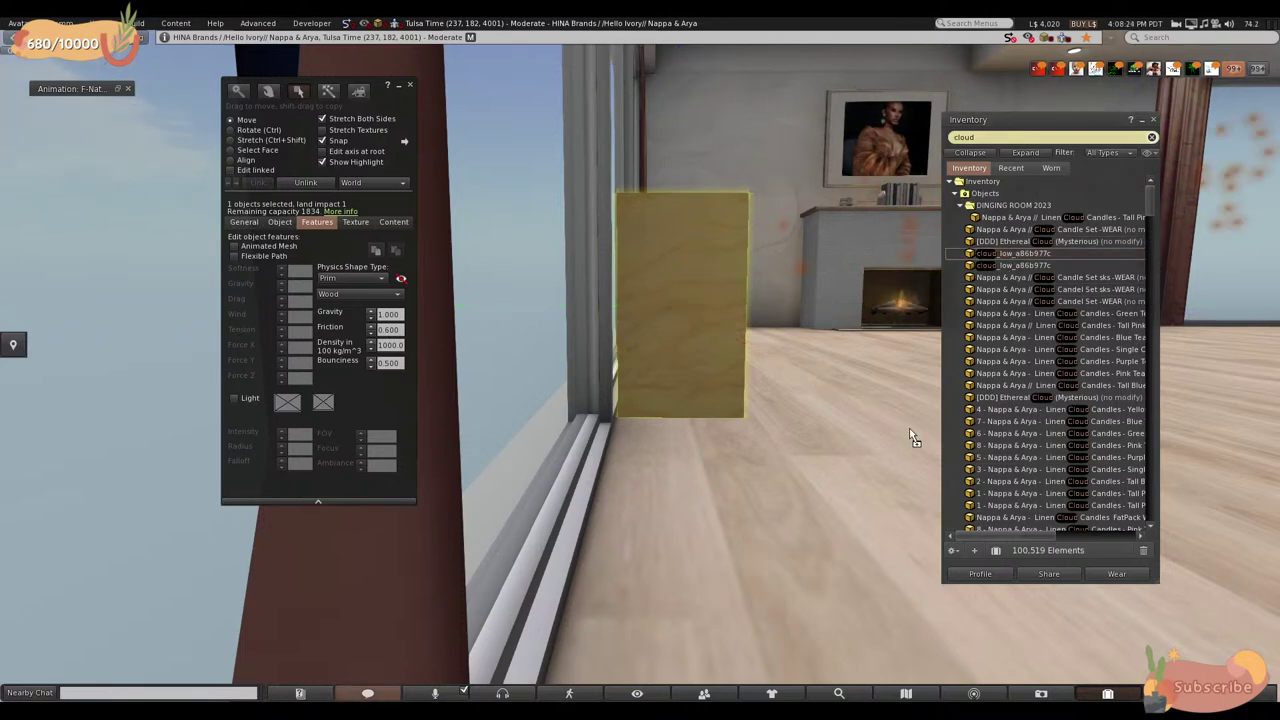
drag(880, 492, 880, 492)
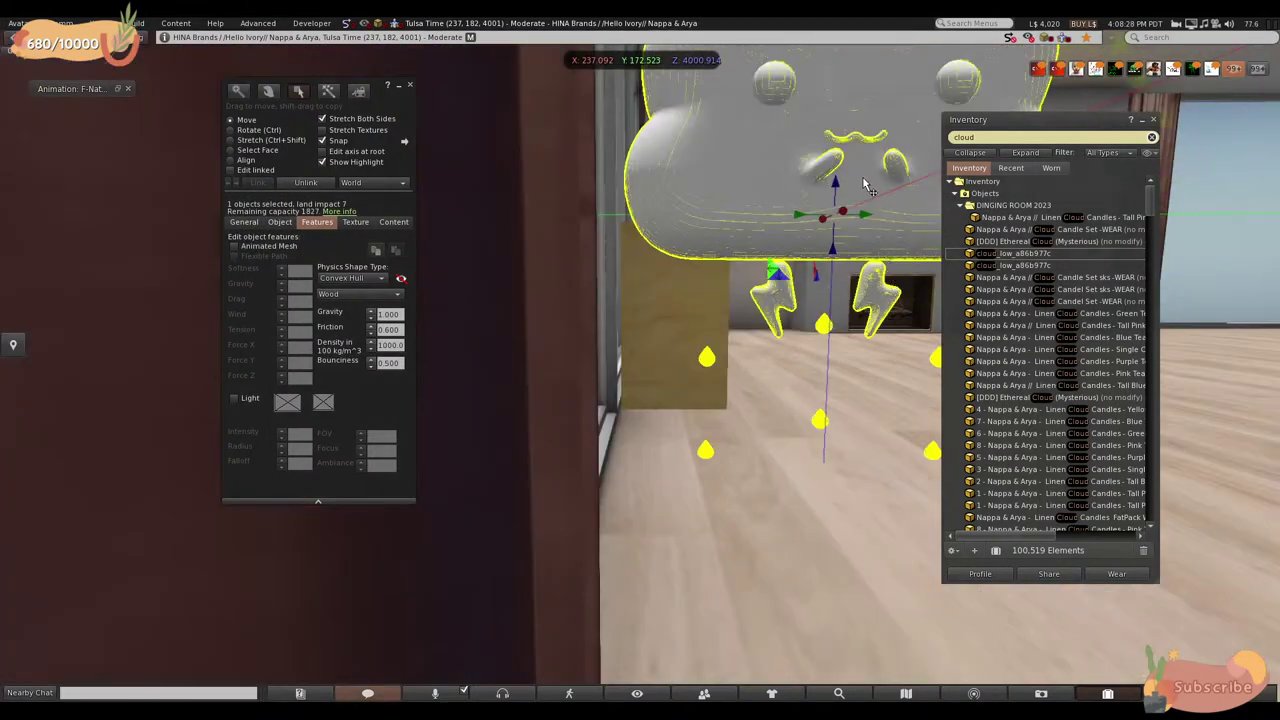
alt+click(866, 188)
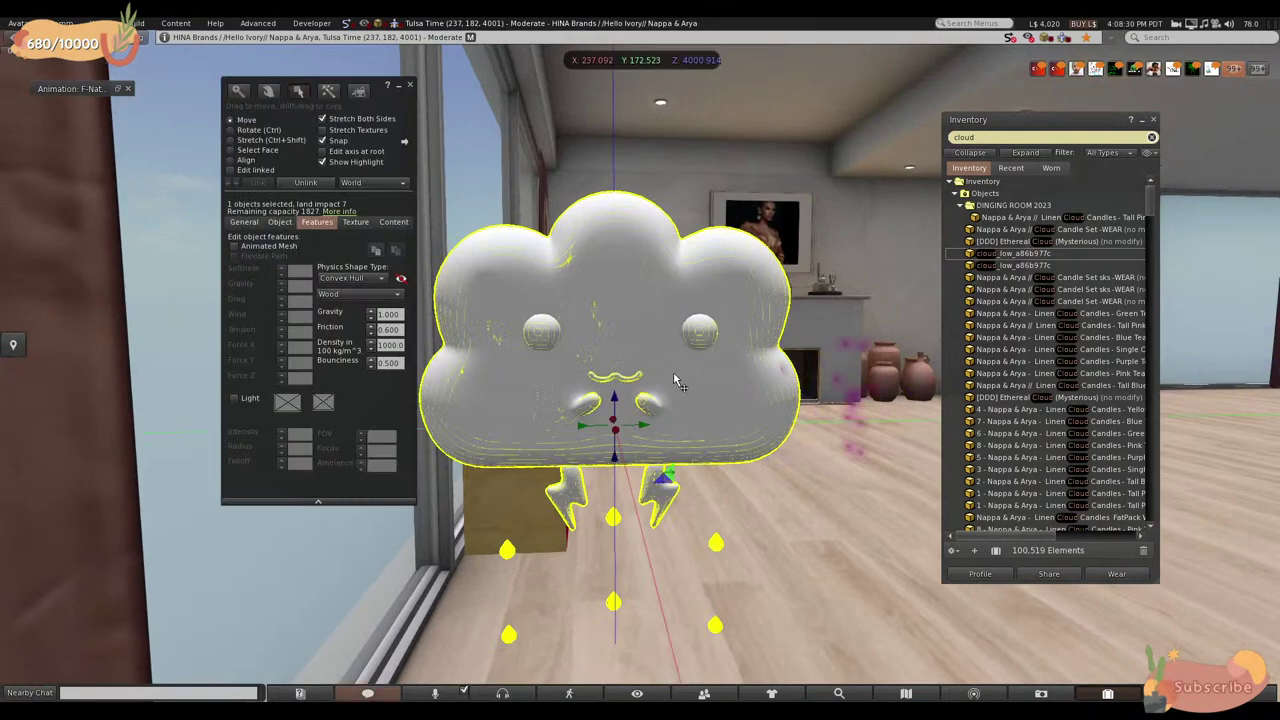
- Place the second cloud_low_a86b977c from the inventory on the floor beside the first cloud and focus the camera on it
key(Escape)
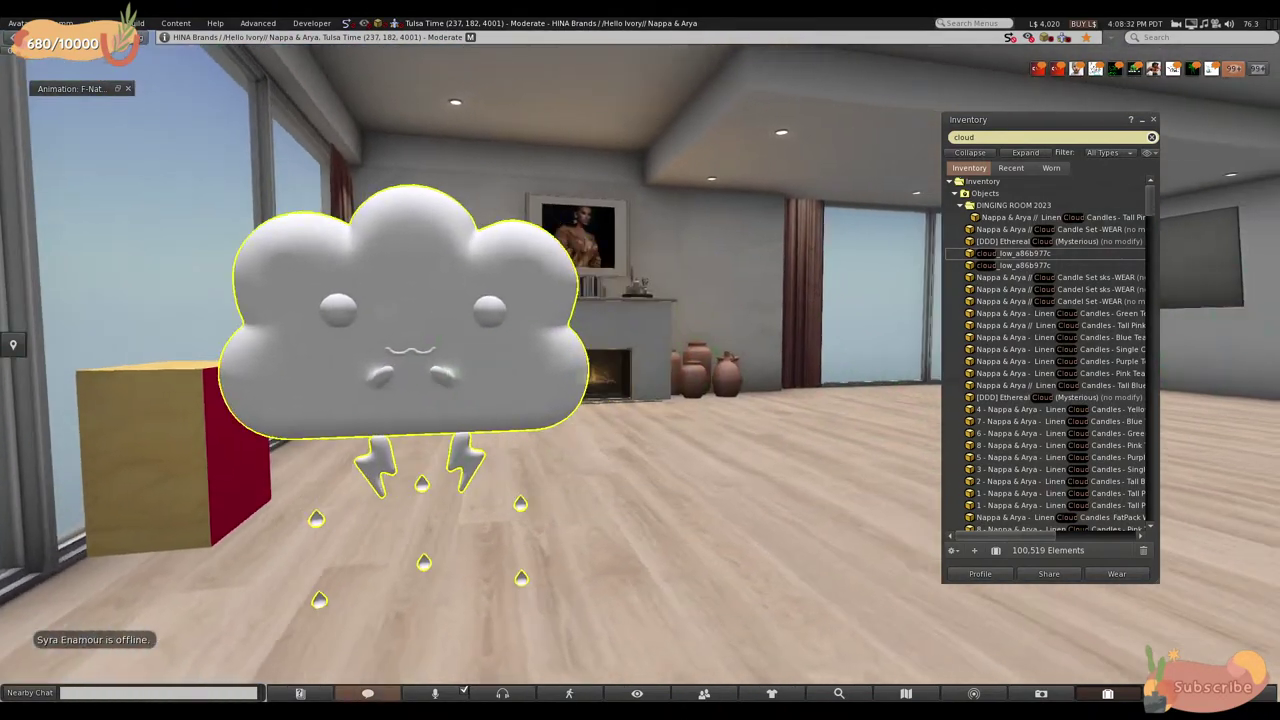
key(ctrl+b)
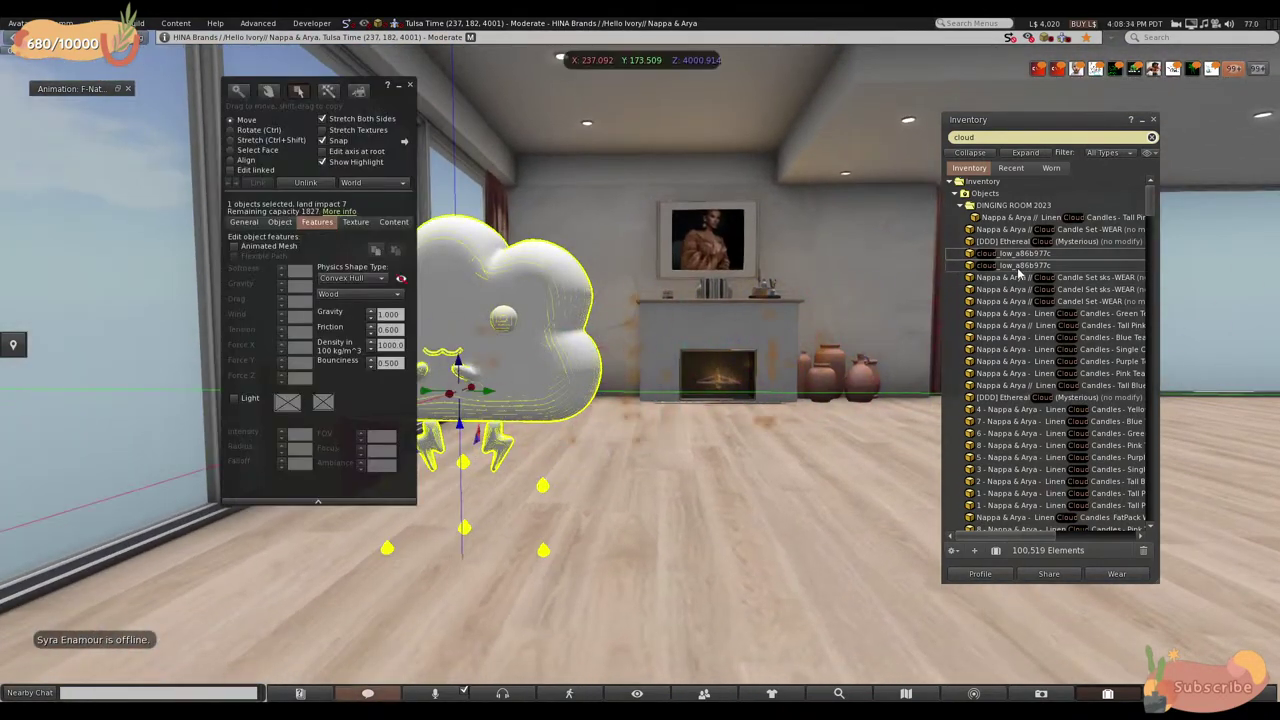
click(745, 520)
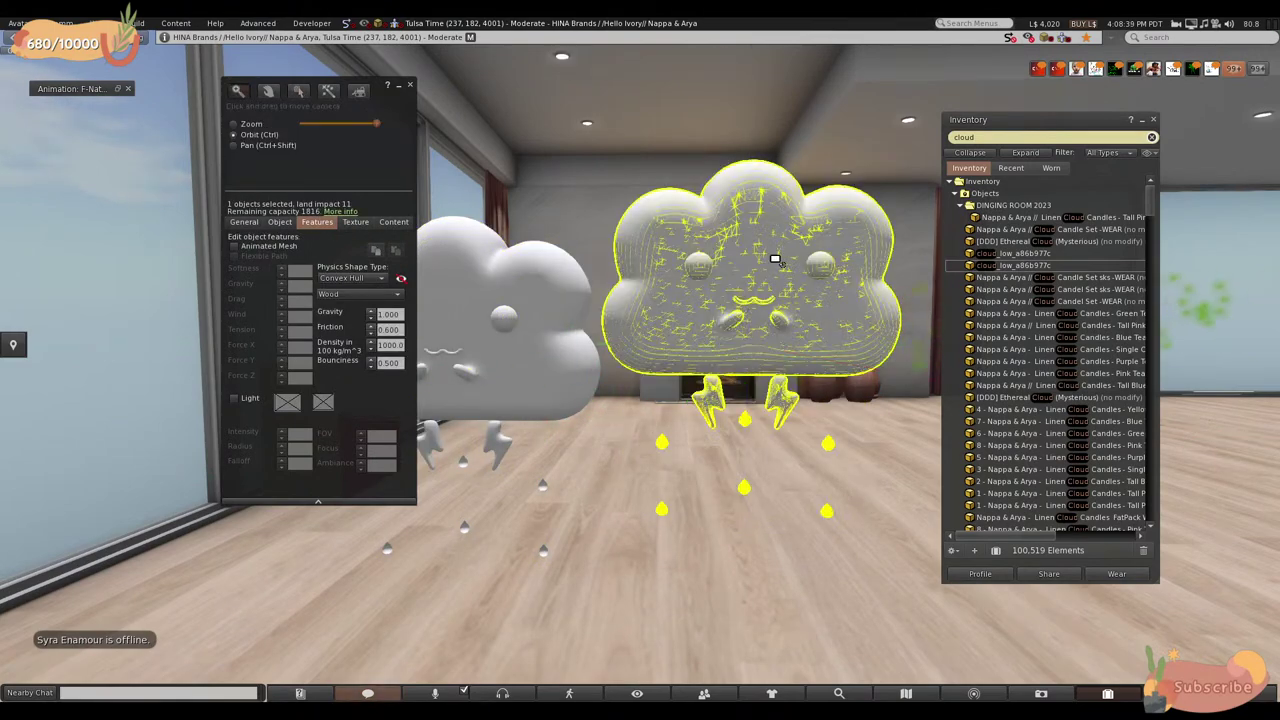
alt+drag(745, 530, 200, 188)
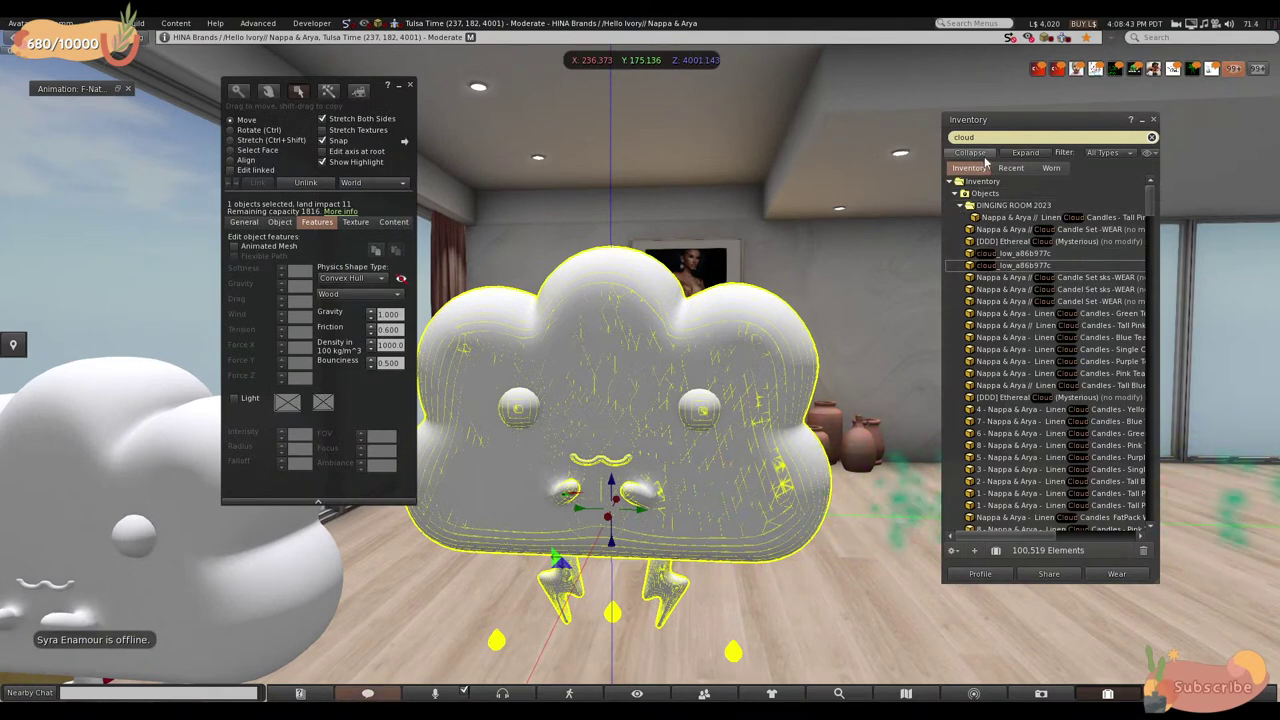
- Clear the inventory search and collapse the Objects, Notecards and Textures folders
click(1021, 136)
key(ctrl+a)
key(BackSpace)
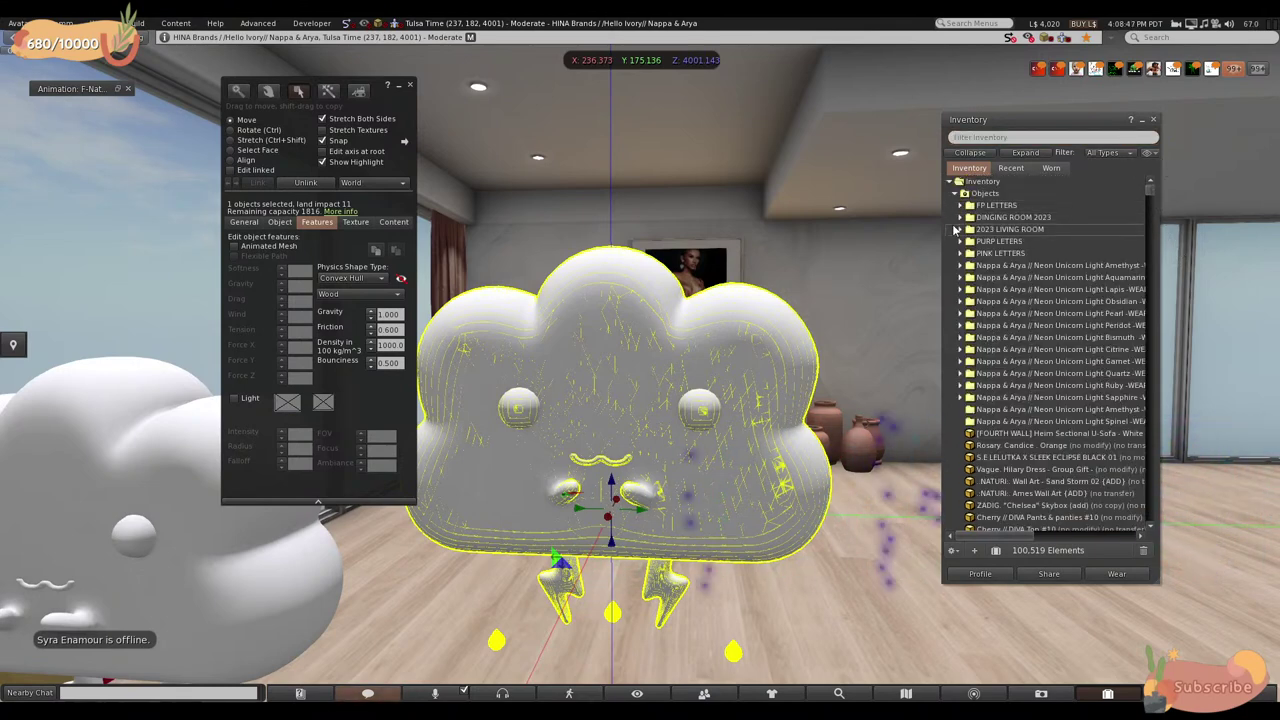
click(957, 193)
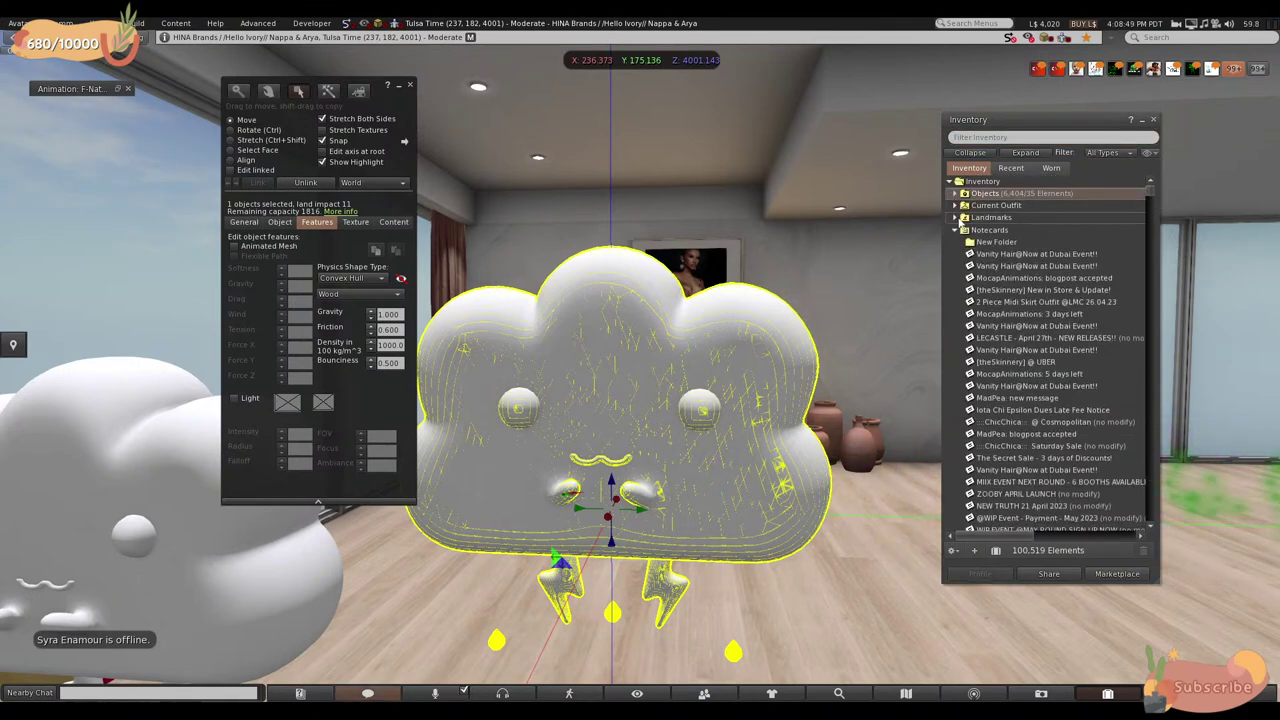
click(957, 230)
click(957, 230)
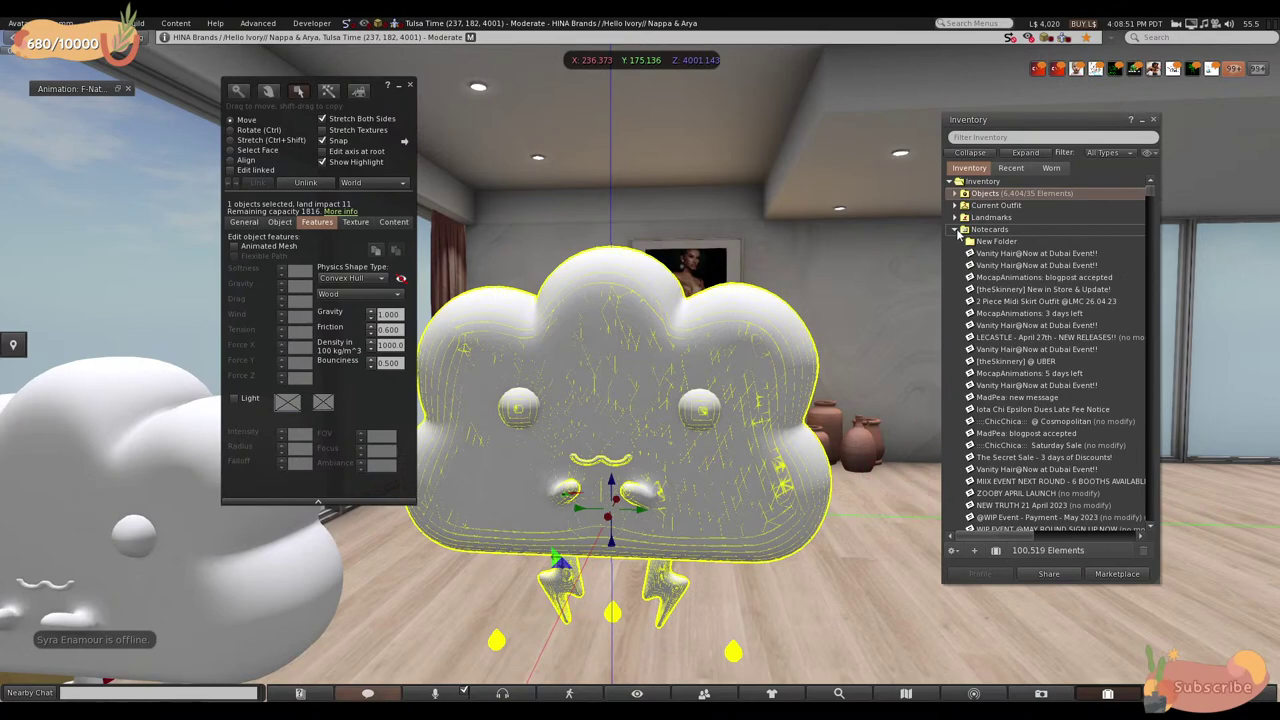
click(957, 230)
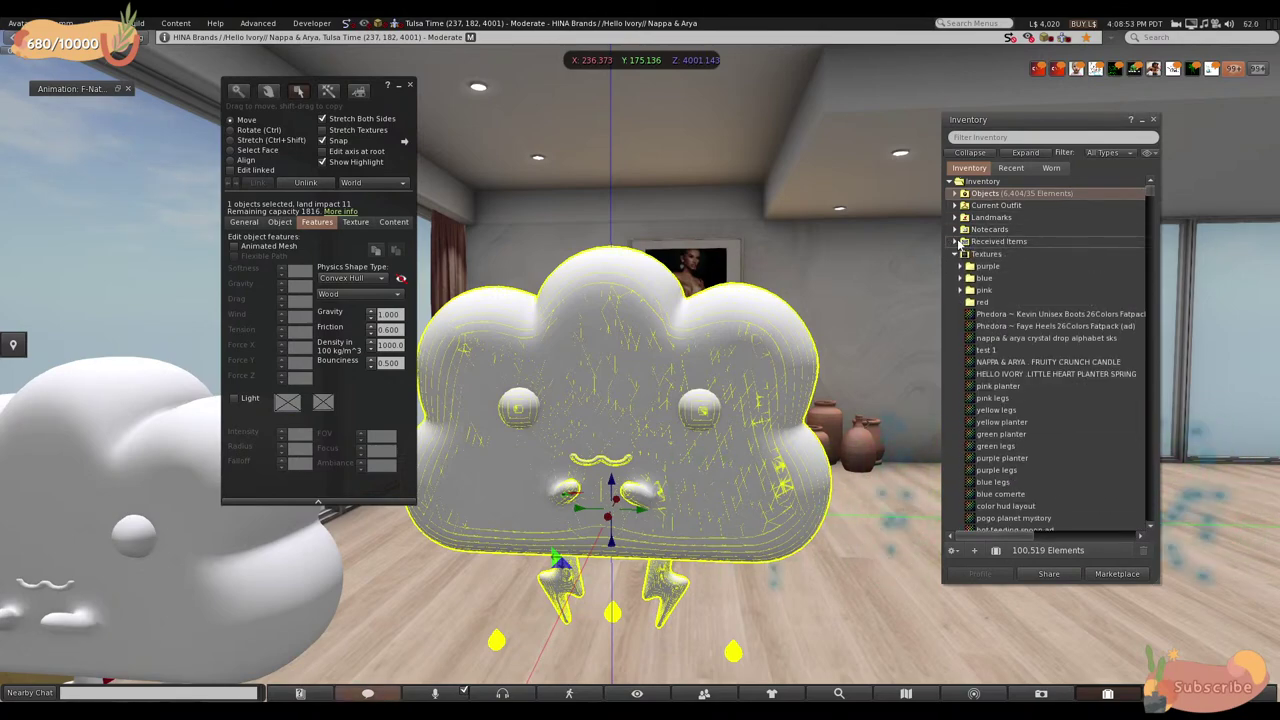
click(957, 254)
- Place a second red-sided wooden block on the floor near the clouds and select the second cloud for editing
key(Escape)
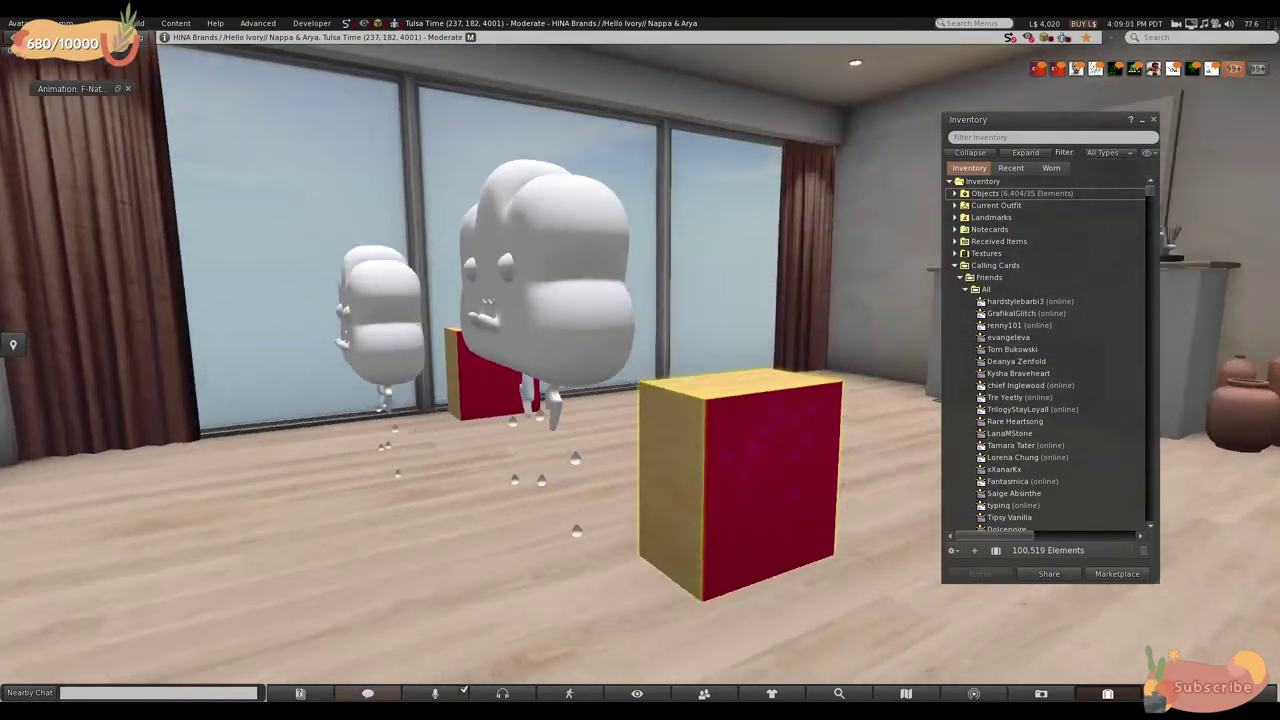
key(Escape)
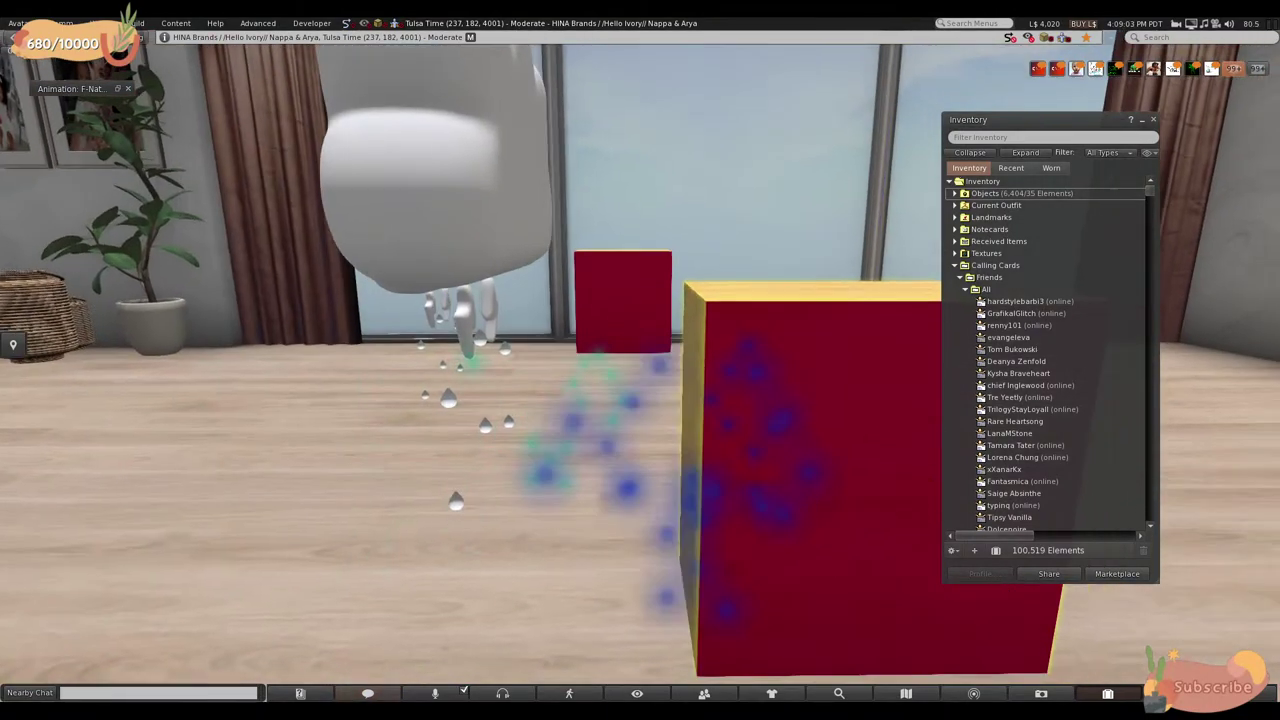
key(ctrl+3)
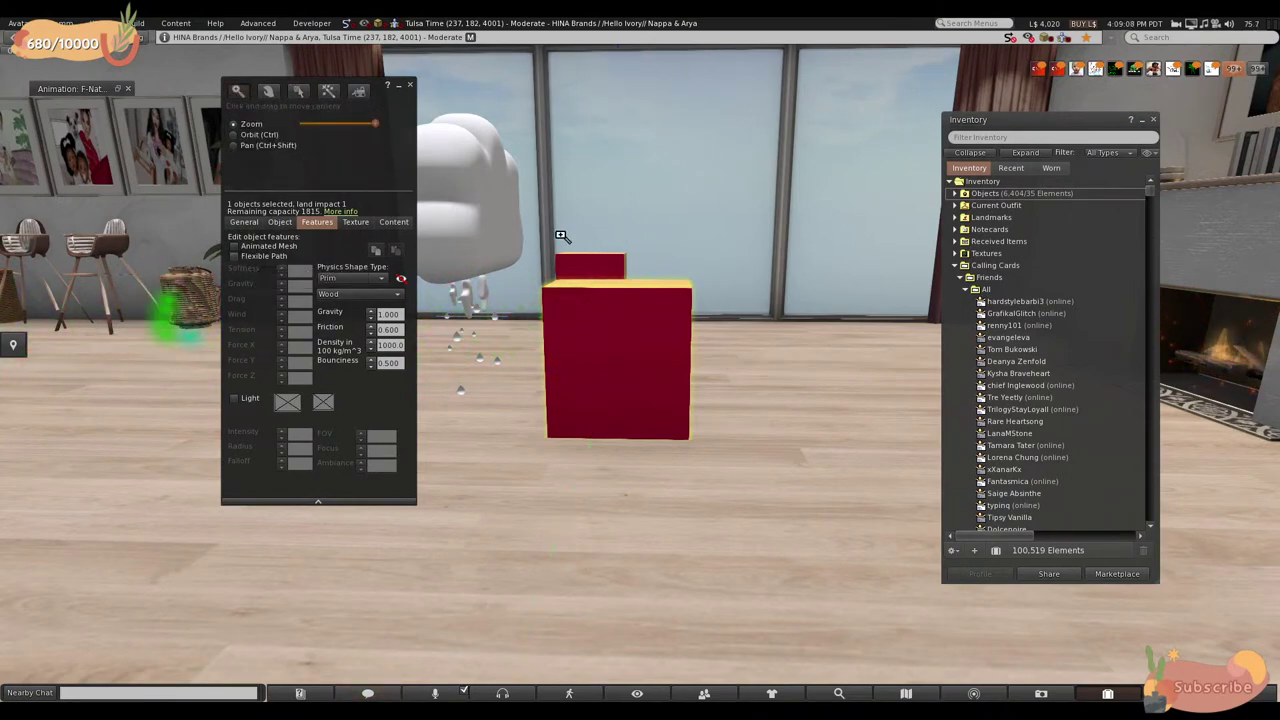
key(Escape)
click(630, 380)
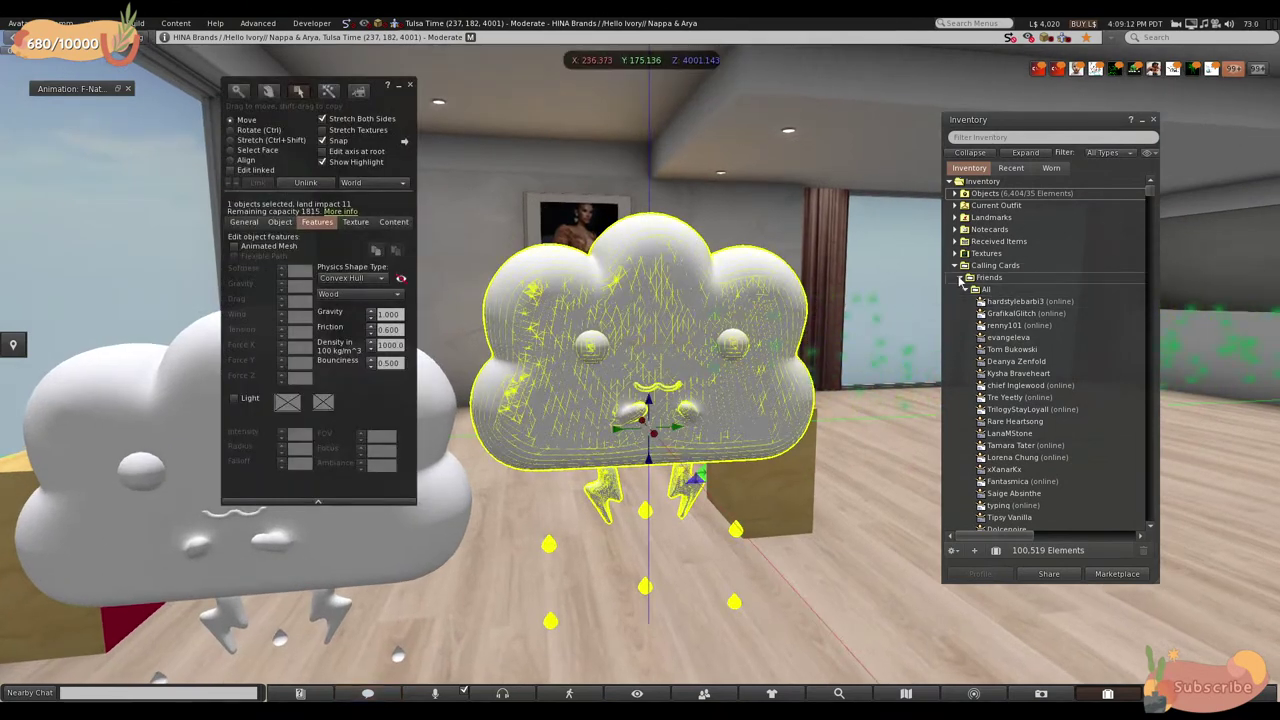
- Collapse the Calling Cards, Lost And Found, Outfits and Clothing folders in the inventory
click(958, 265)
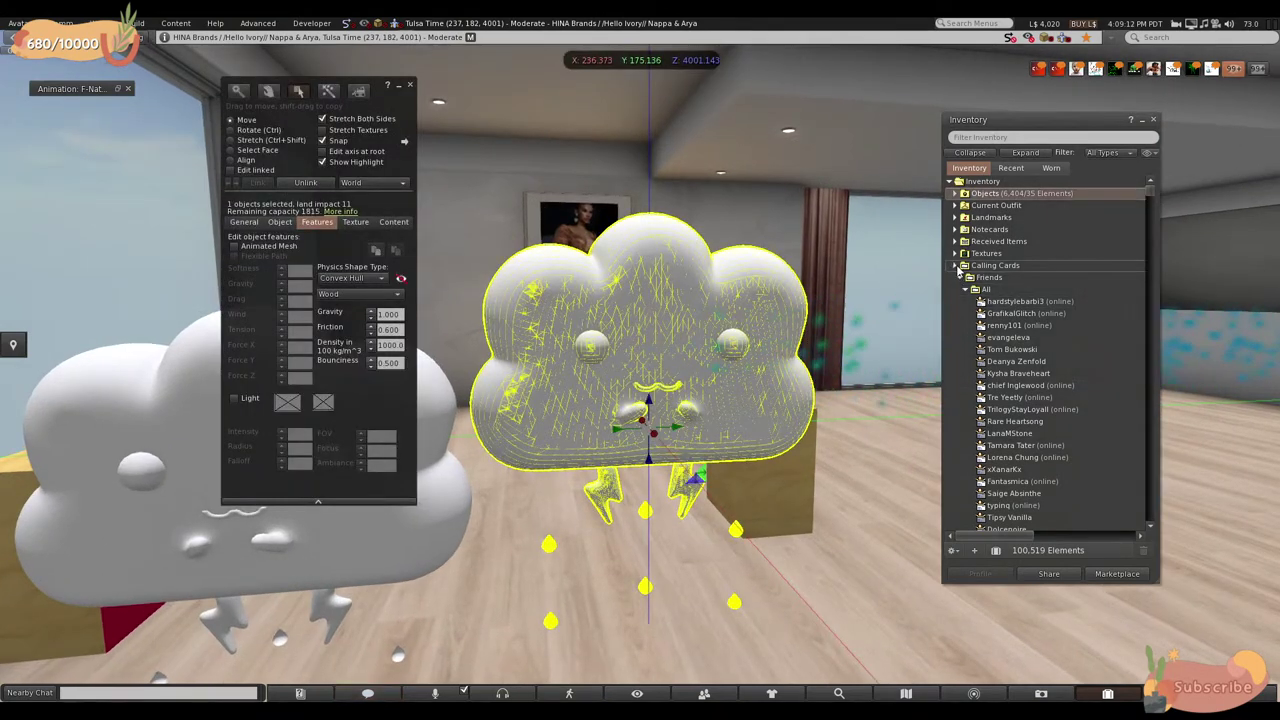
scroll(1058, 320, down, 3)
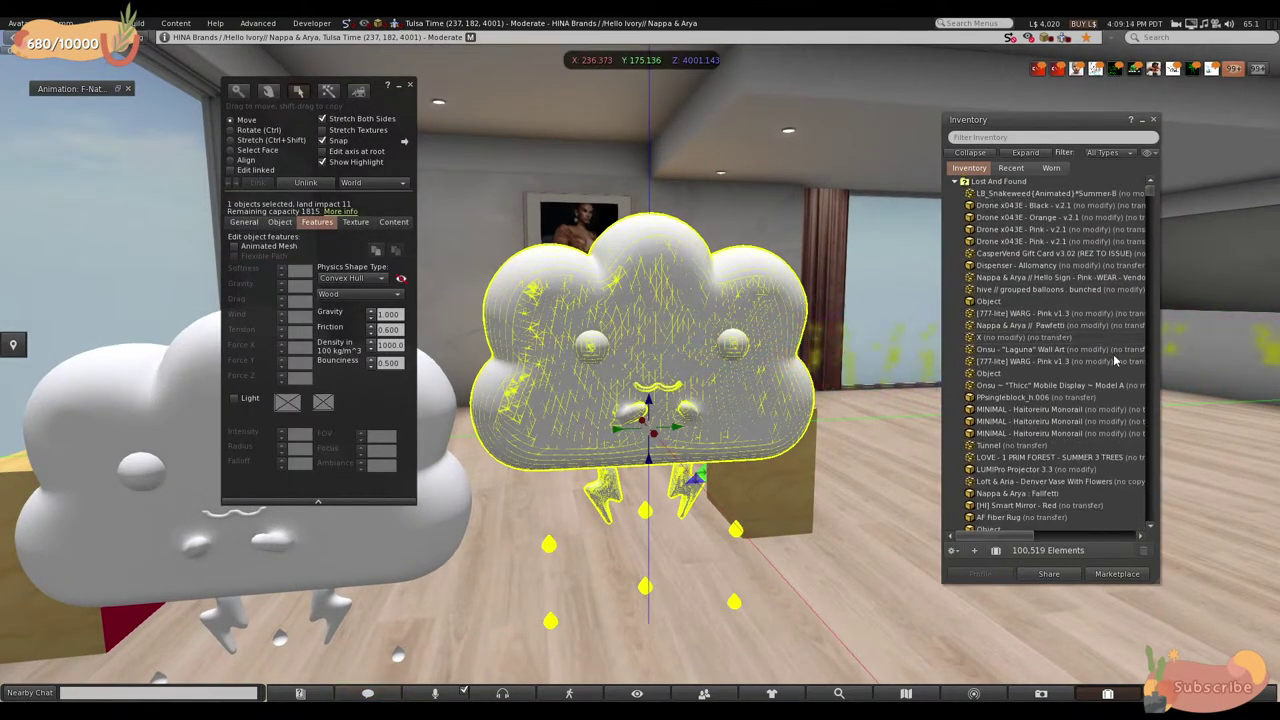
scroll(1030, 270, up, 3)
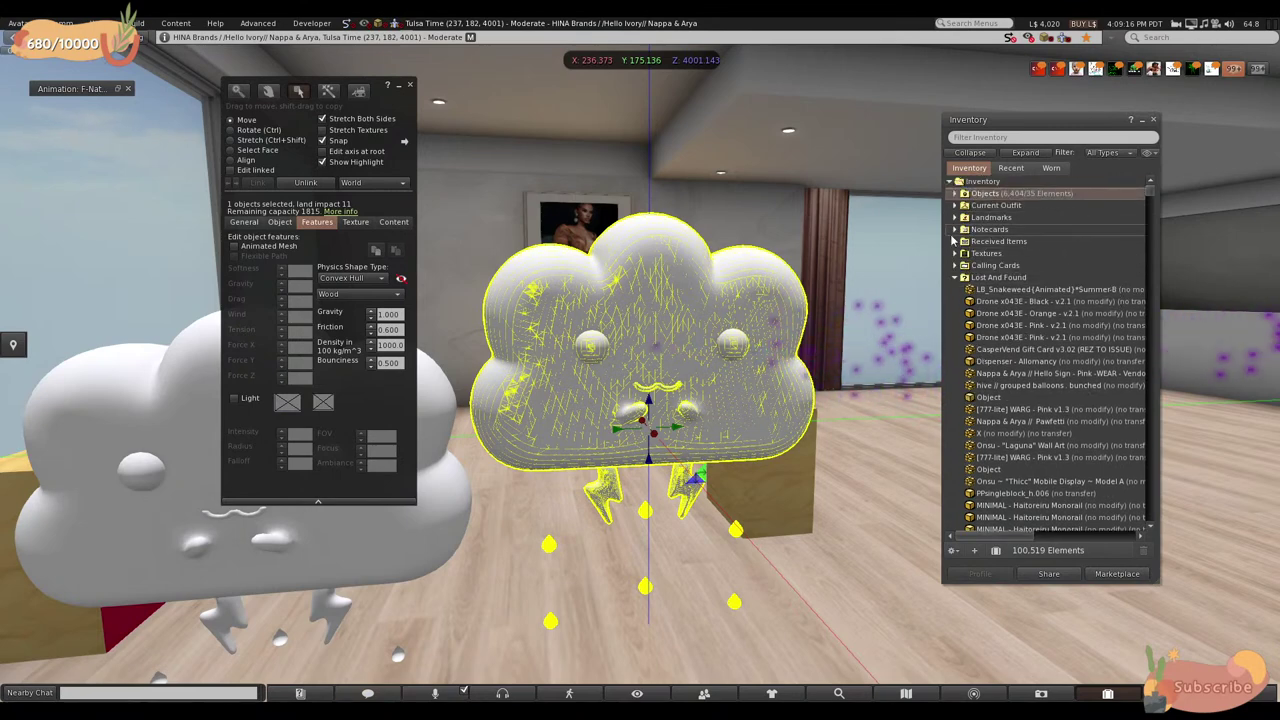
click(955, 277)
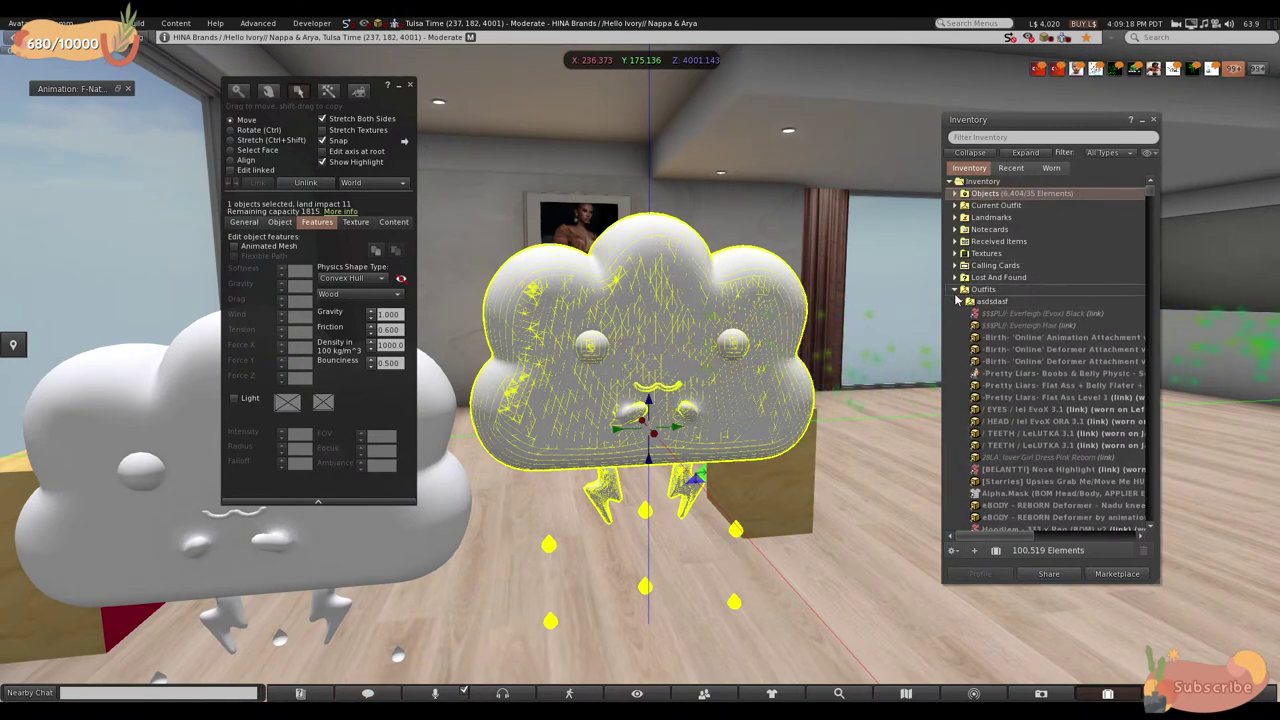
click(956, 292)
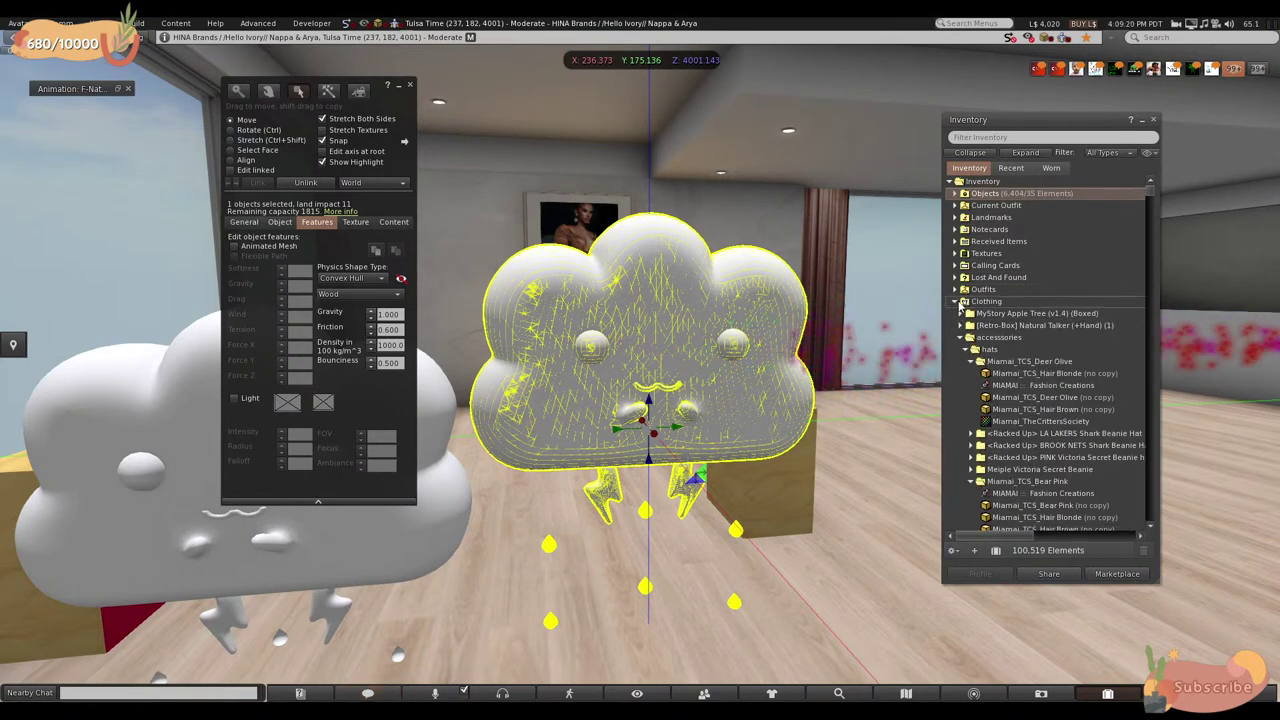
click(956, 301)
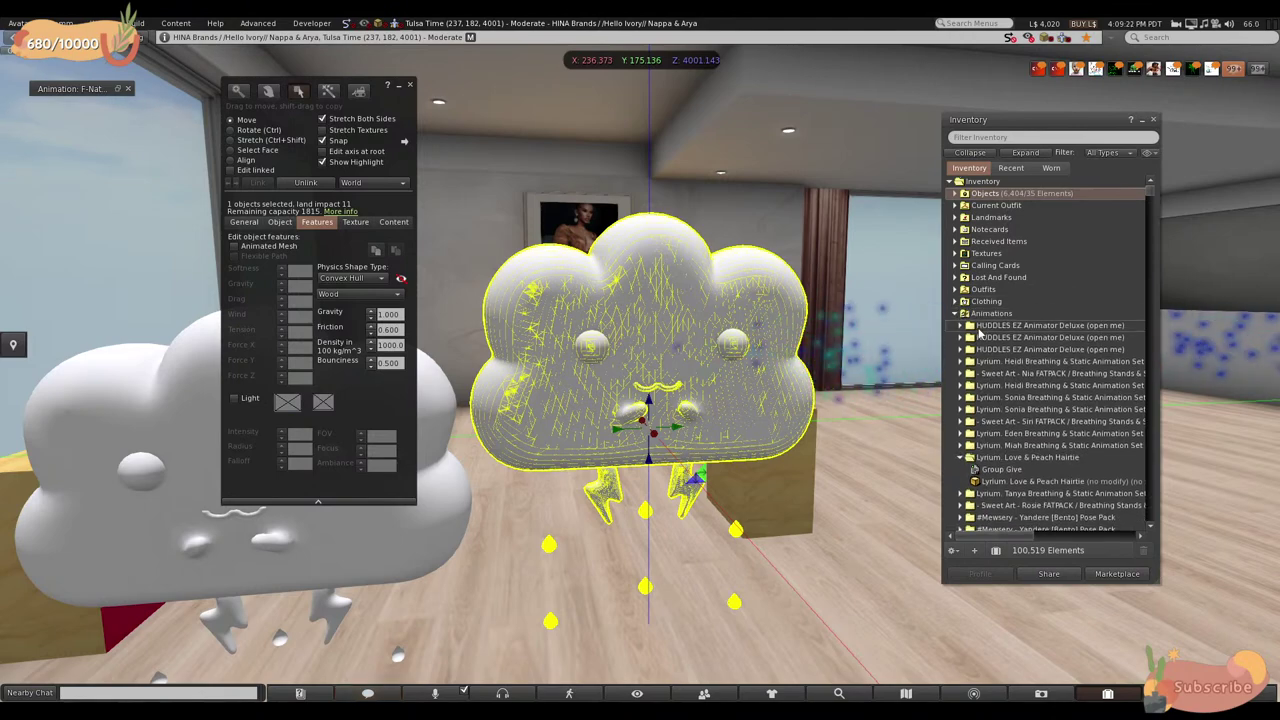
- Examine the second cloud and its surroundings from close and far camera distances outside edit mode
key(Escape)
scroll(672, 320, up, 10)
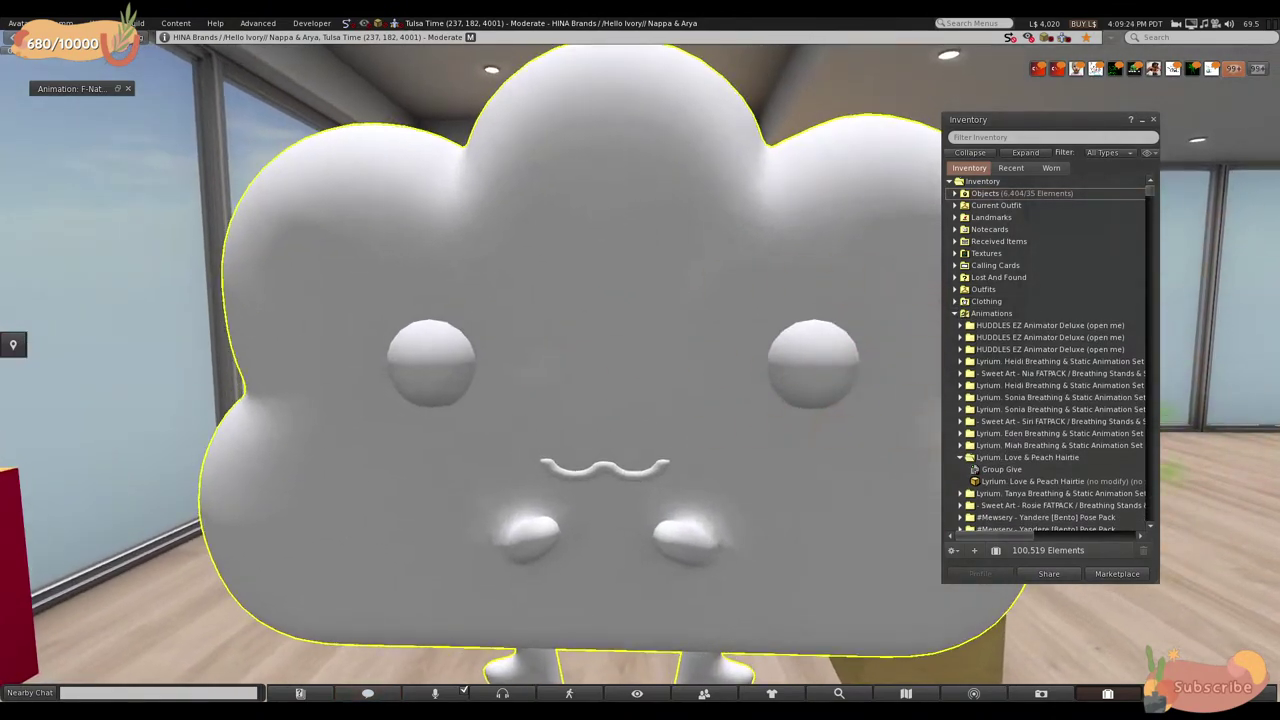
scroll(630, 380, down, 10)
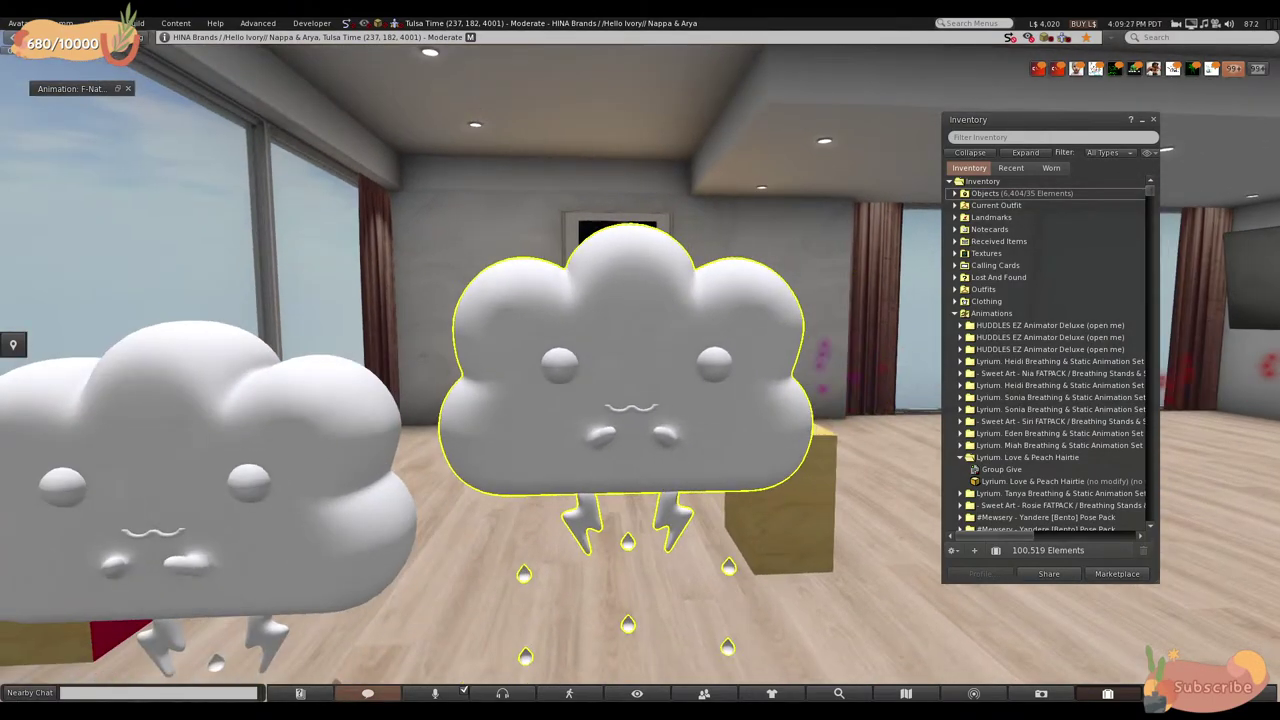
mouse_move(630, 380)
ctrl+alt+mouse_down()
mouse_move(500, 380)
mouse_move(620, 380)
ctrl+alt+mouse_up()
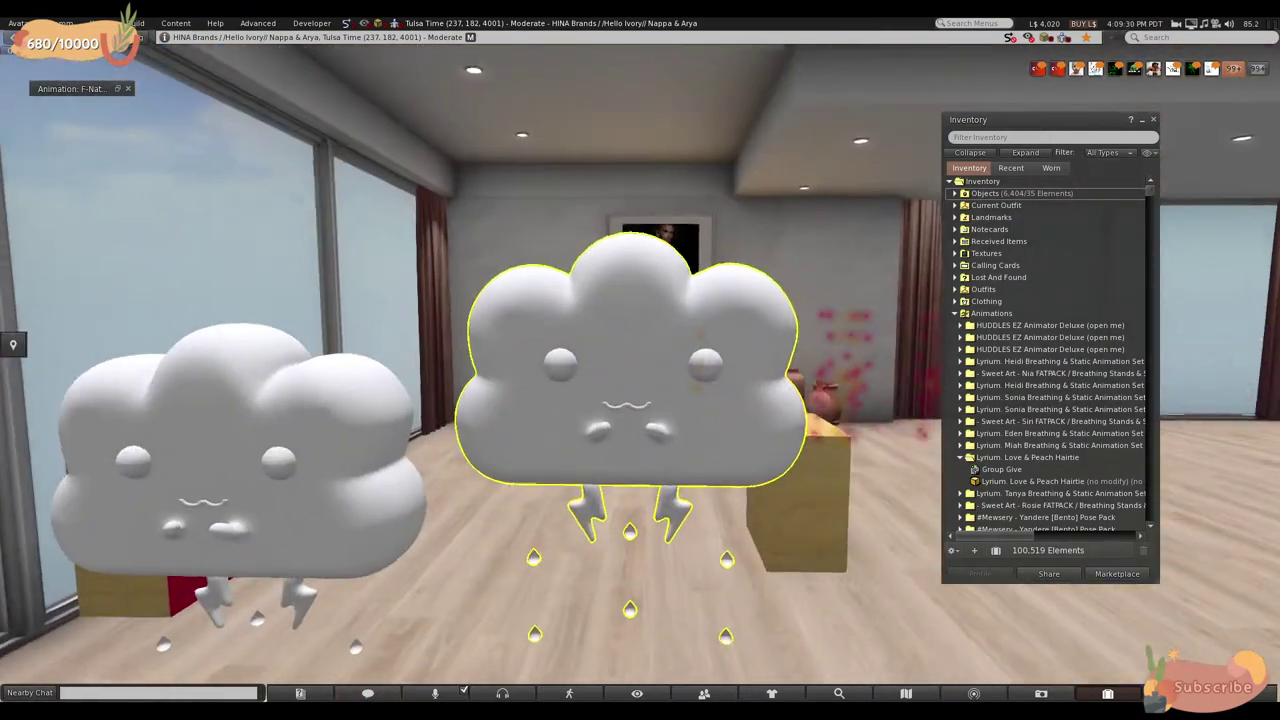
scroll(620, 380, up, 5)
scroll(620, 380, down, 5)
scroll(620, 380, up, 5)
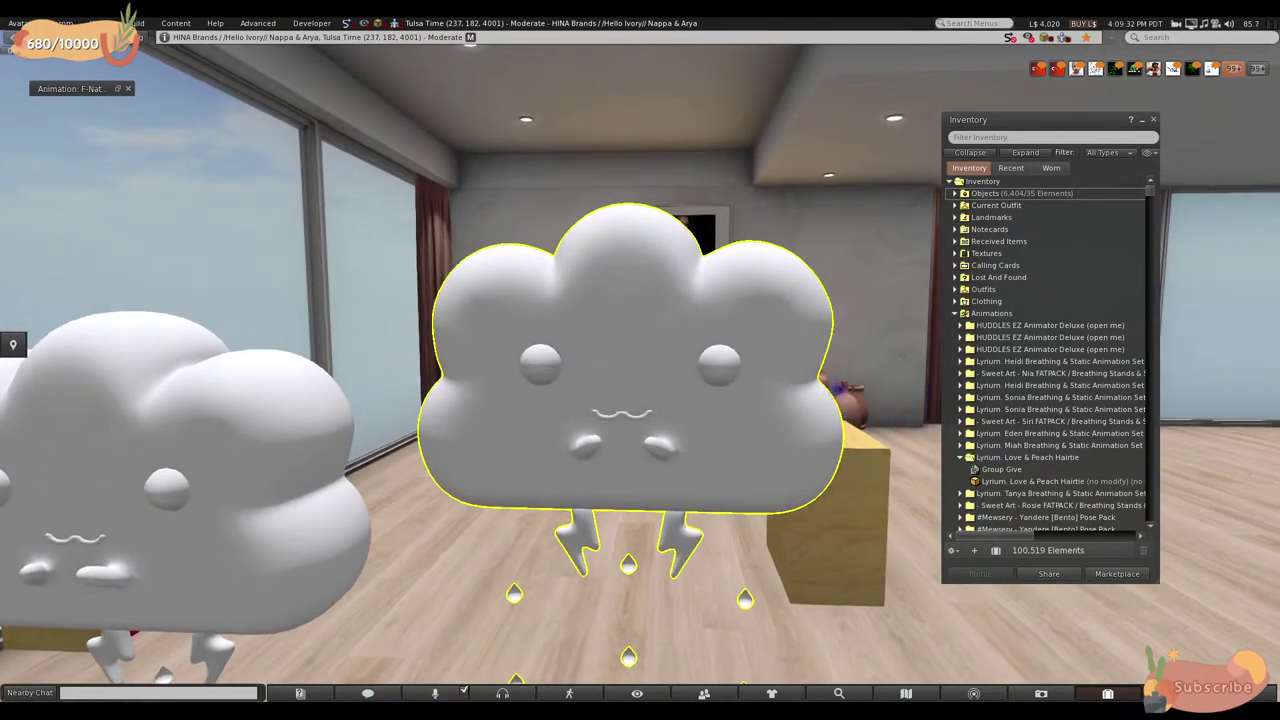
scroll(620, 380, down, 3)
scroll(620, 380, up, 3)
scroll(620, 380, down, 3)
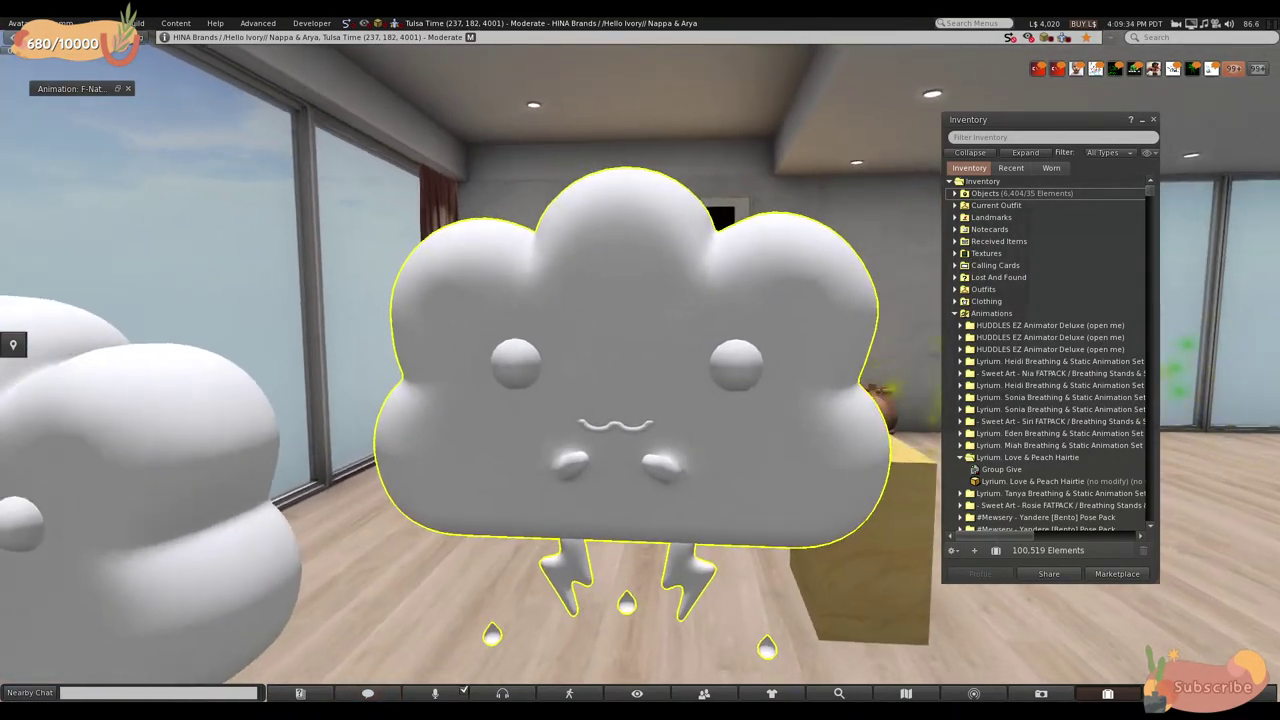
scroll(620, 380, up, 3)
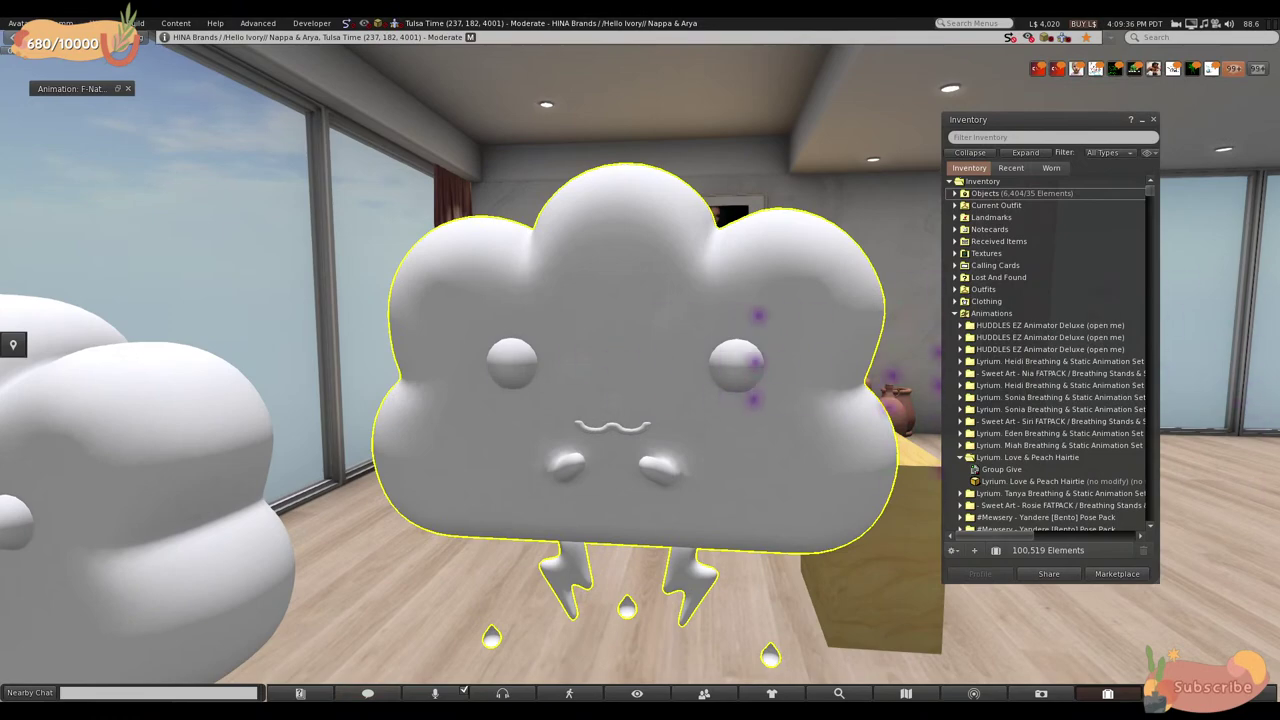
- Reopen the second cloud for editing and inspect its highlighted mesh wireframe close up and from farther away
key(ctrl+3)
scroll(620, 380, down, 3)
scroll(620, 380, up, 5)
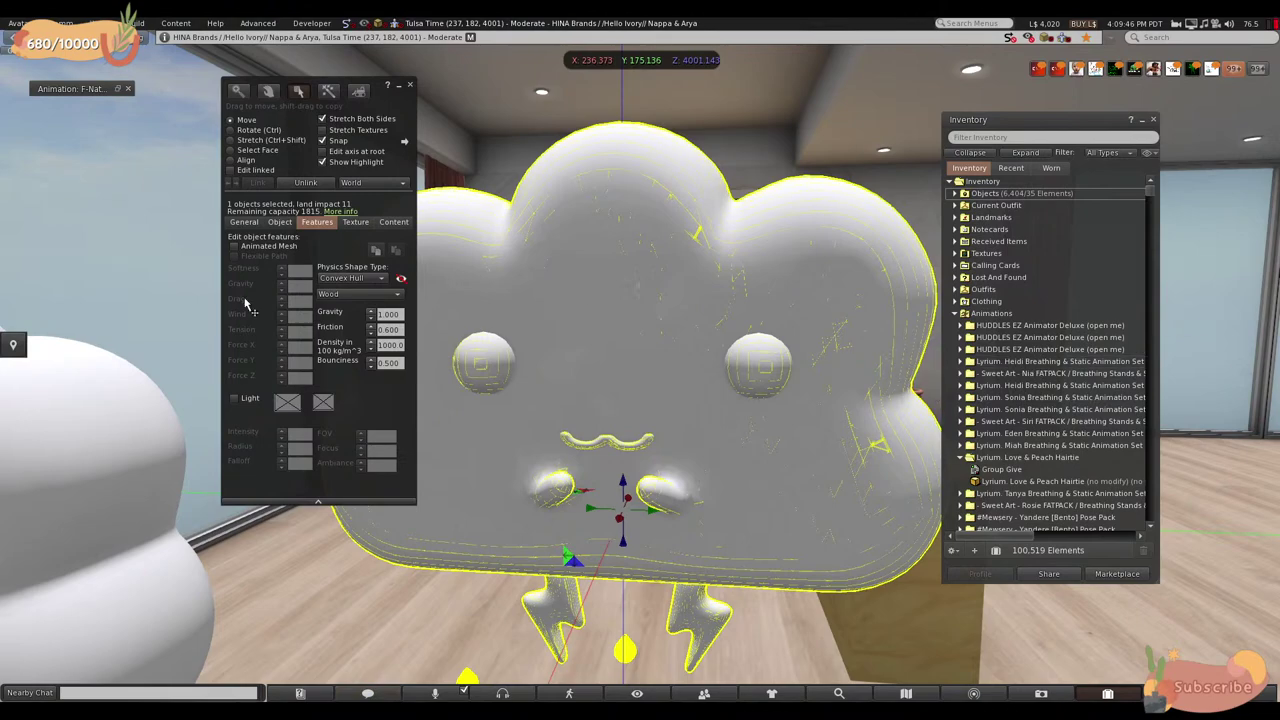
scroll(658, 355, down, 5)
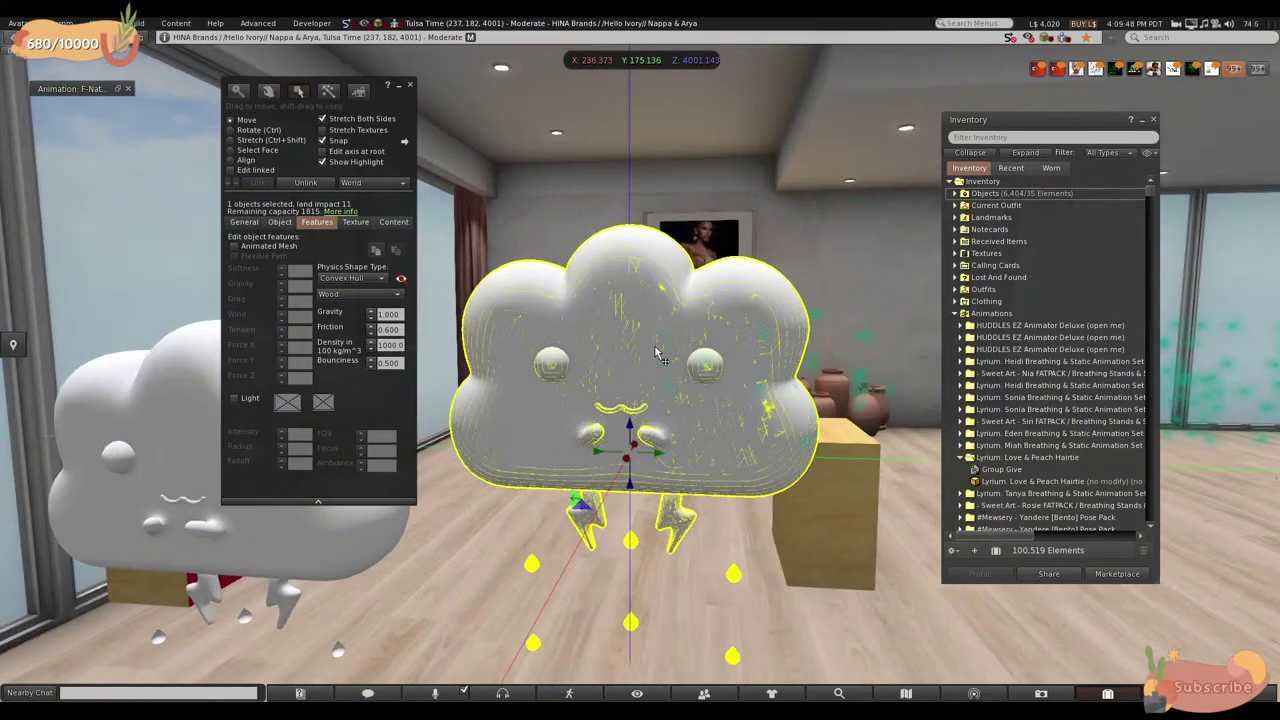
scroll(658, 355, up, 5)
- Browse the contents of the Animations folder, collapsing the VISTA ANIMATIONS *HUD3.9h* subfolder along the way
scroll(1068, 420, down, 4)
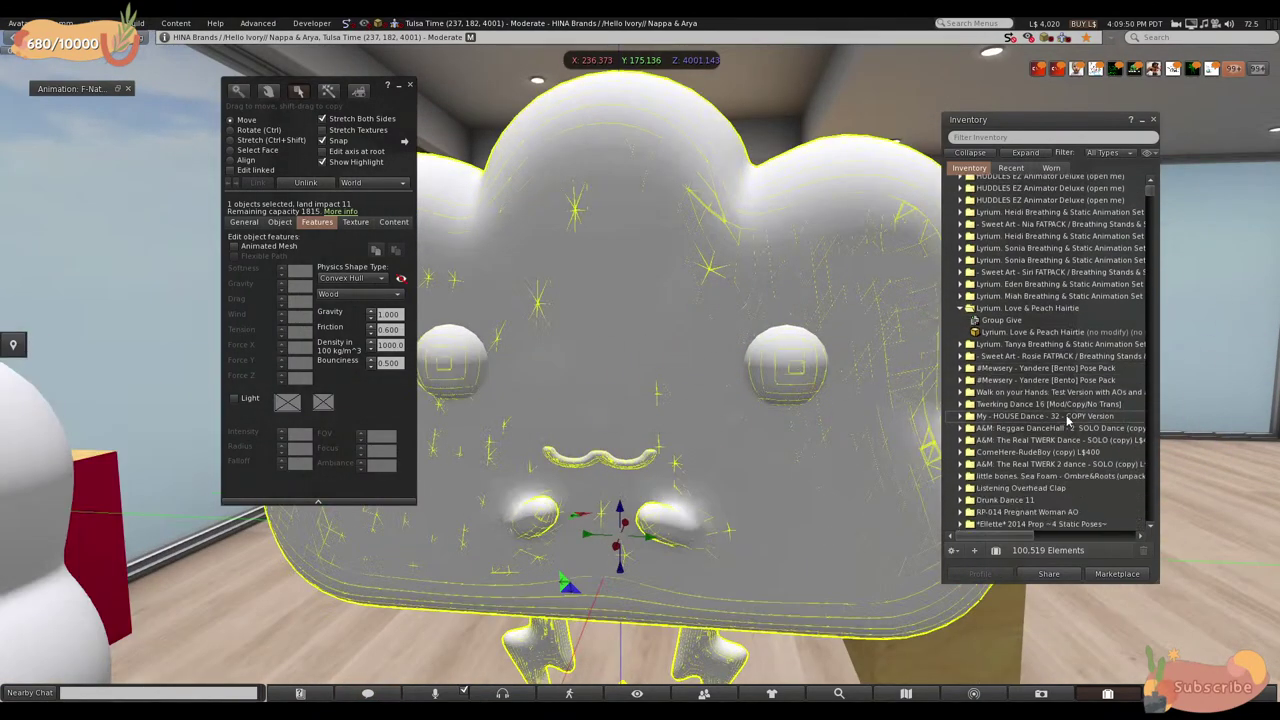
scroll(1068, 420, down, 10)
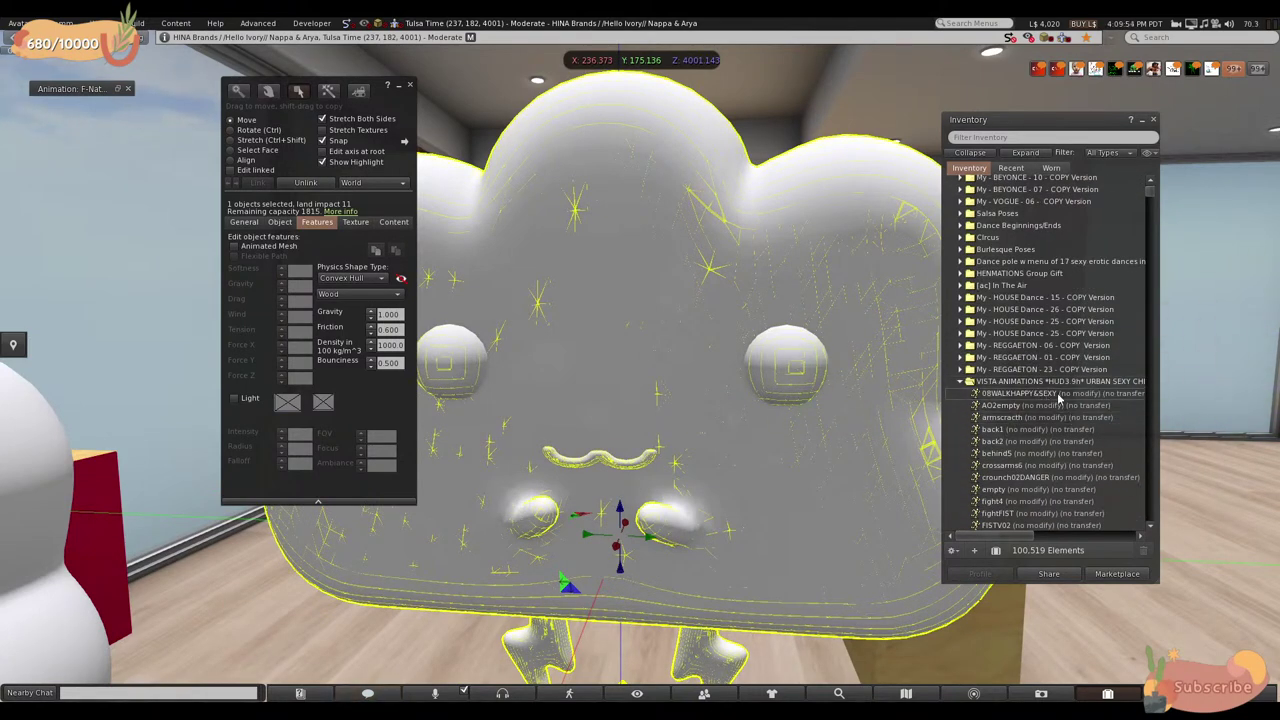
scroll(1059, 410, down, 1)
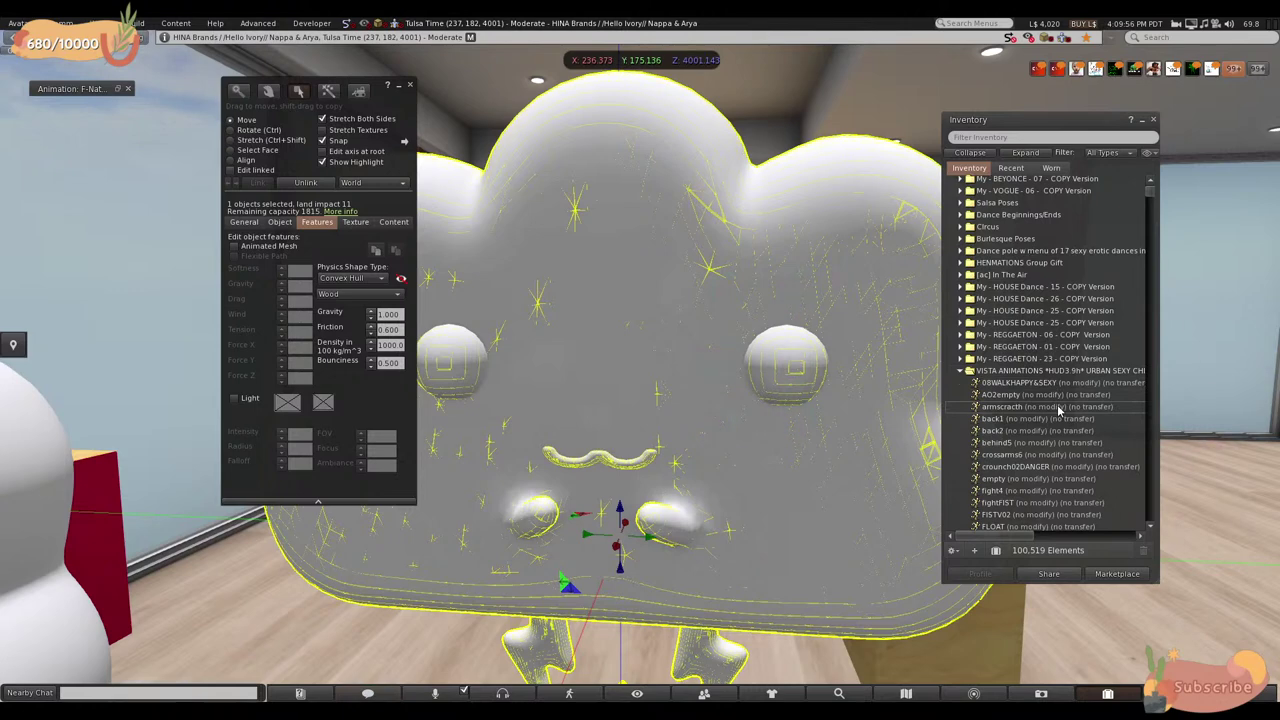
scroll(1059, 410, down, 3)
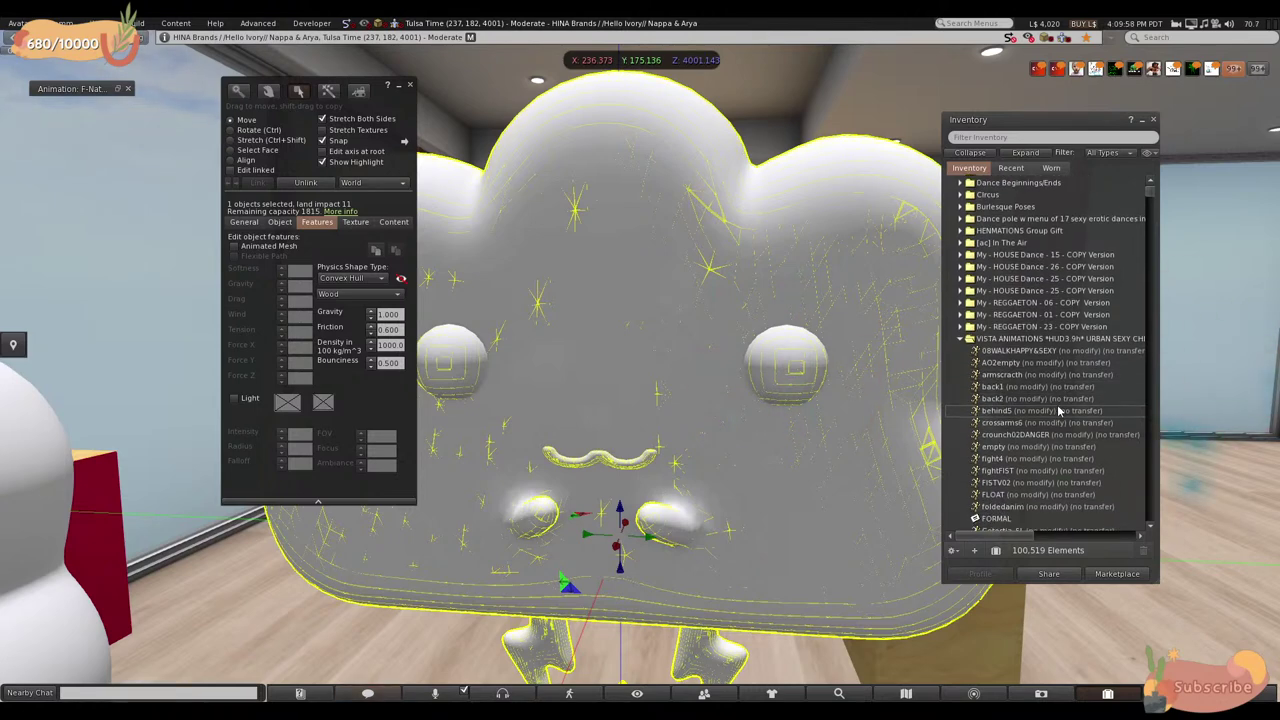
scroll(1059, 410, down, 2)
scroll(1059, 410, down, 3)
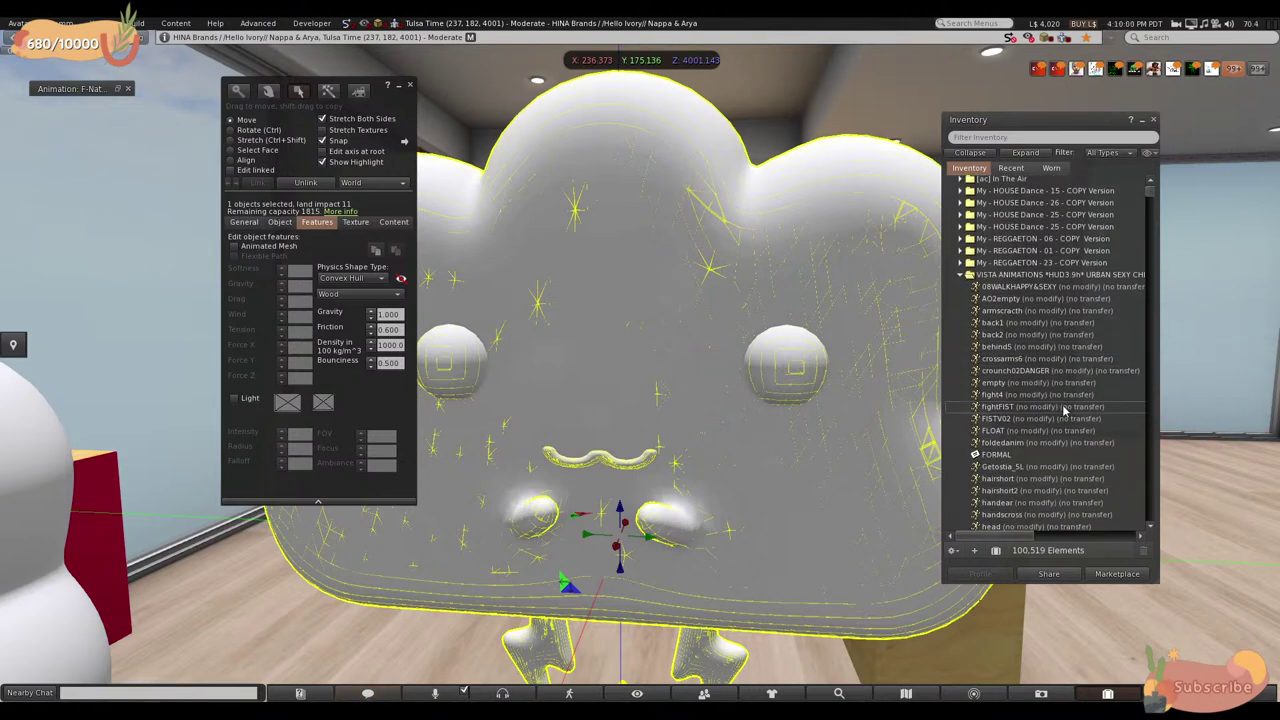
scroll(1045, 447, down, 2)
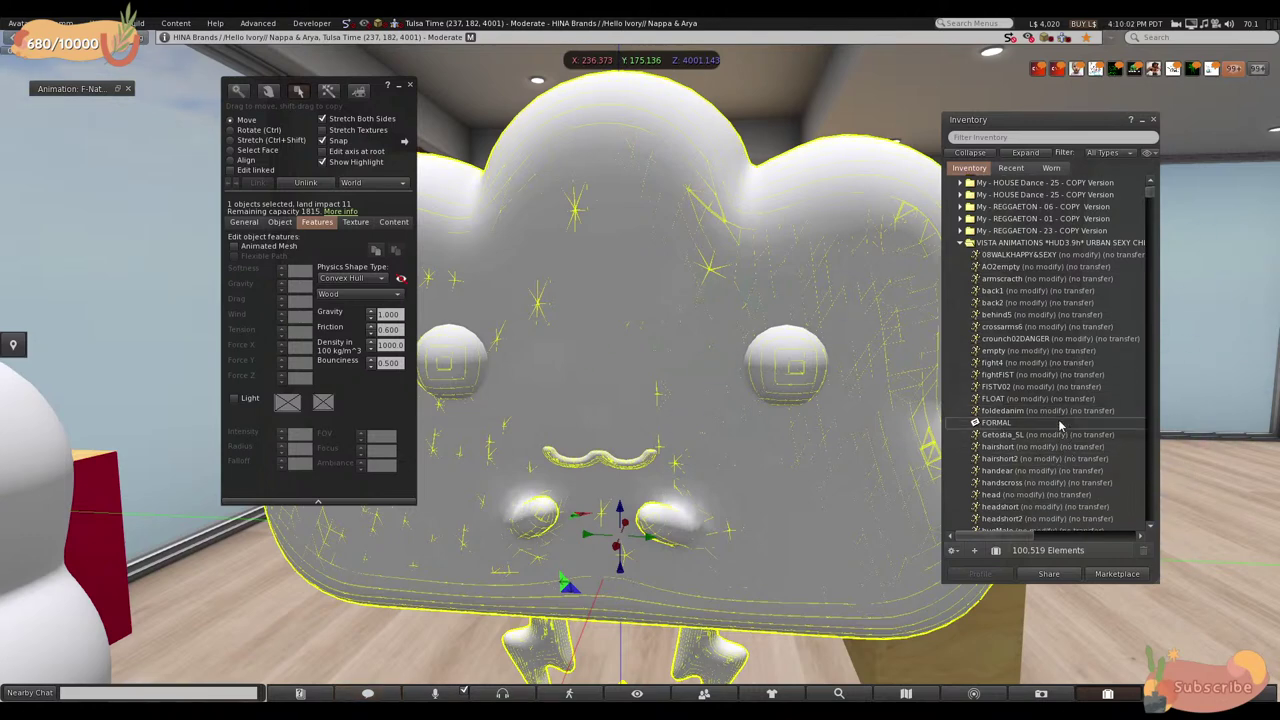
click(962, 255)
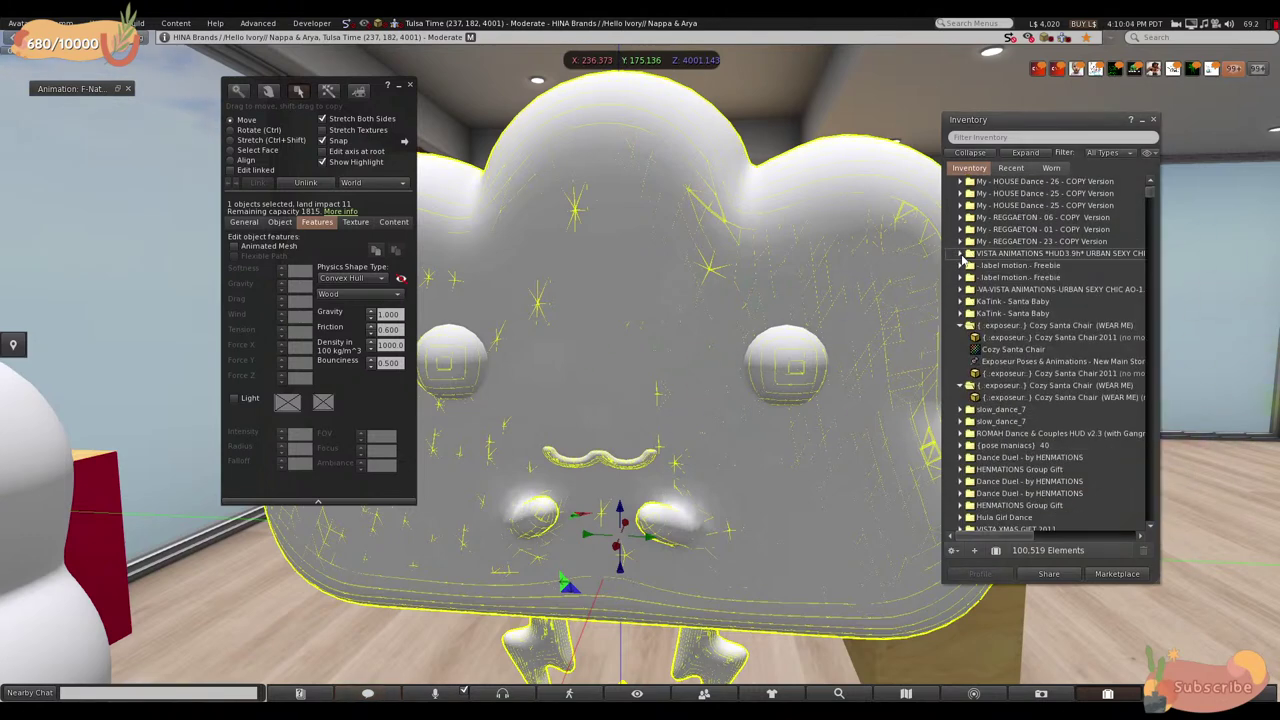
scroll(1000, 378, down, 8)
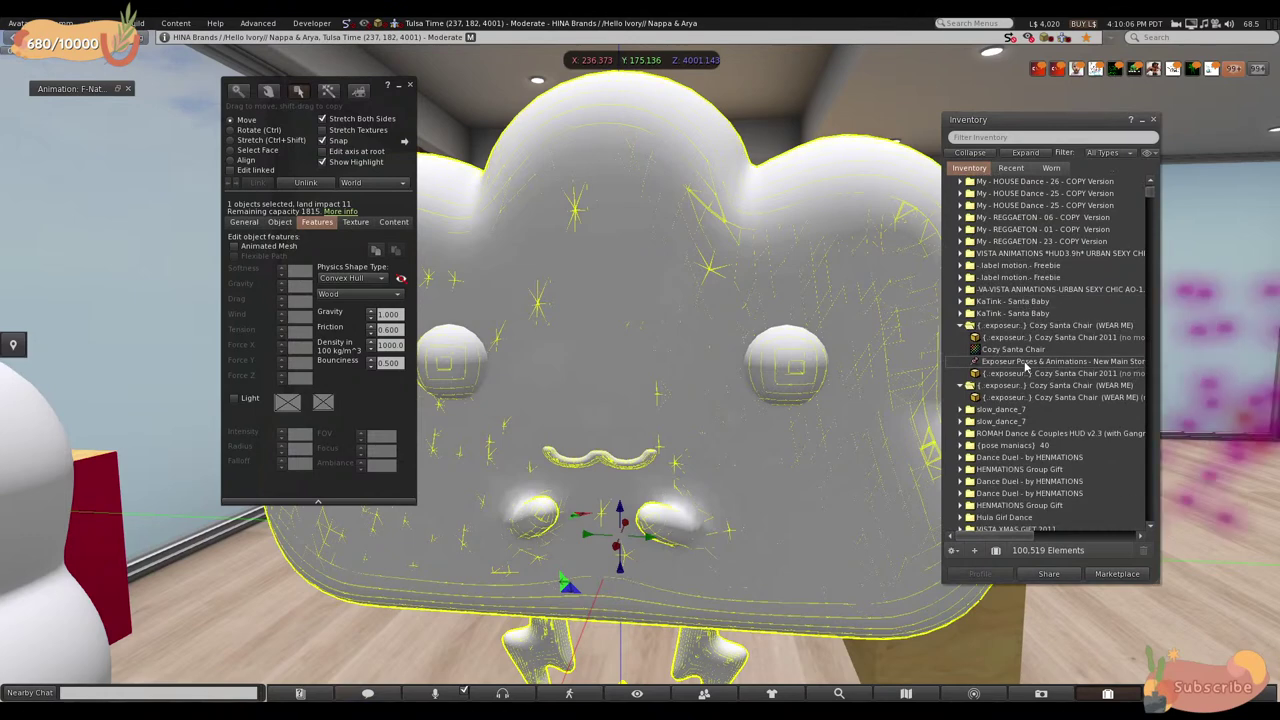
scroll(1020, 368, down, 3)
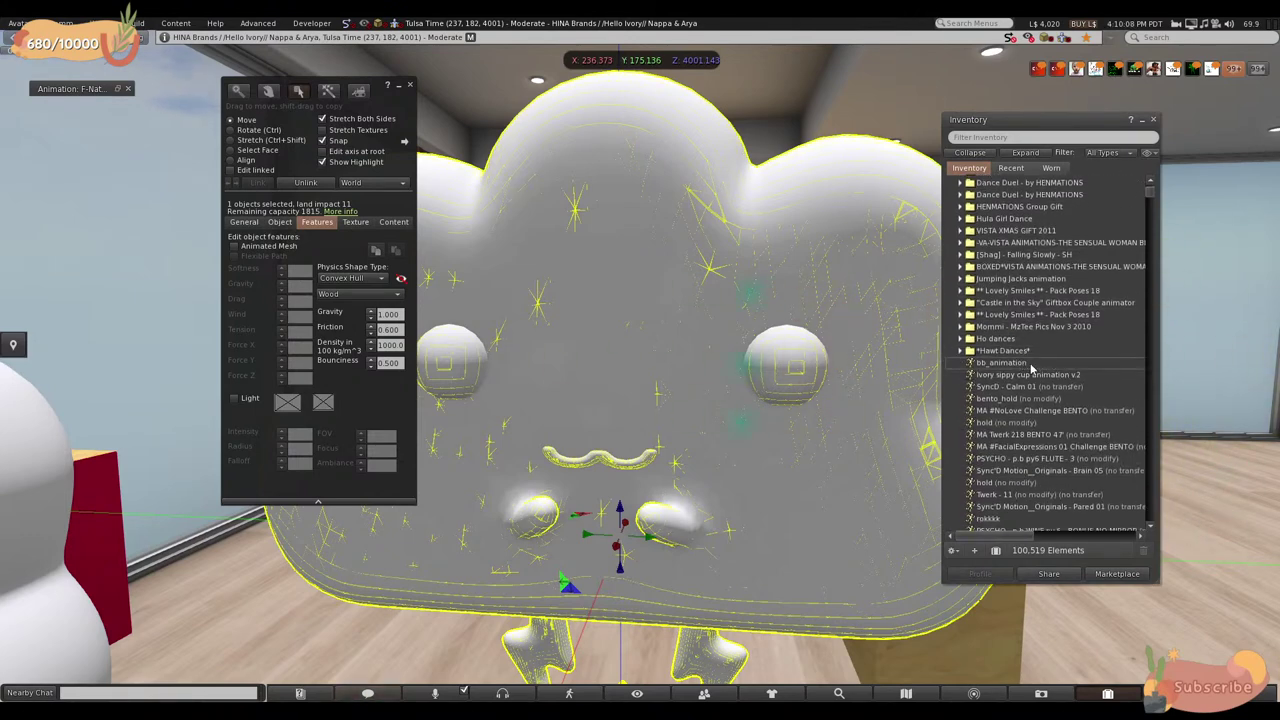
- Preview the bb_animation item from the Animations folder, close the preview, and add bb_animation to the second cloud's contents
double_click(1030, 364)
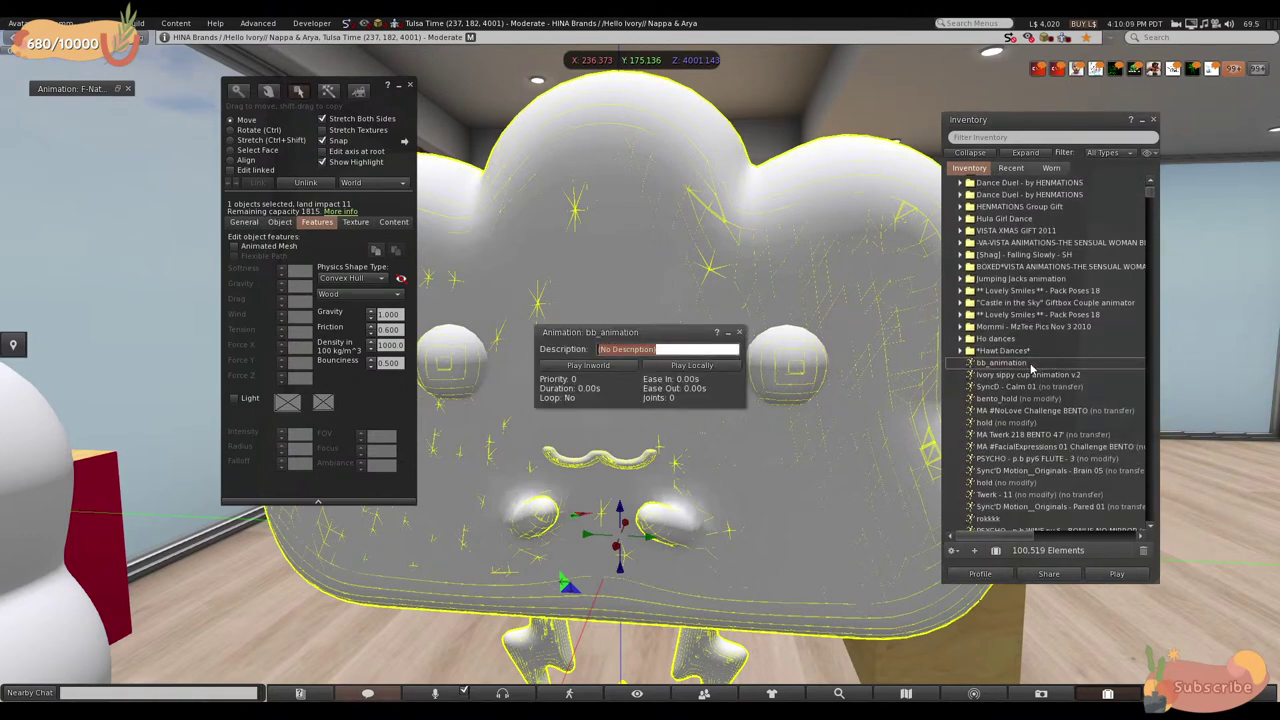
click(739, 333)
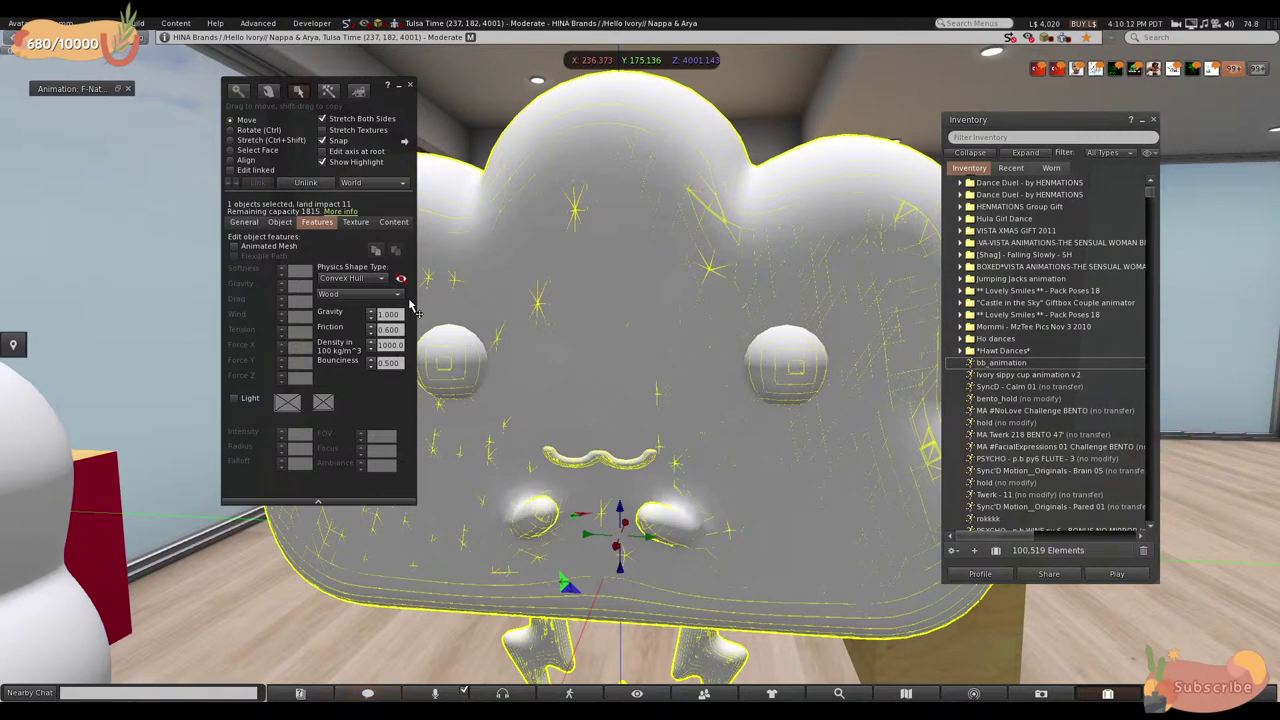
click(390, 222)
drag(1006, 373, 452, 440)
drag(335, 362, 324, 347)
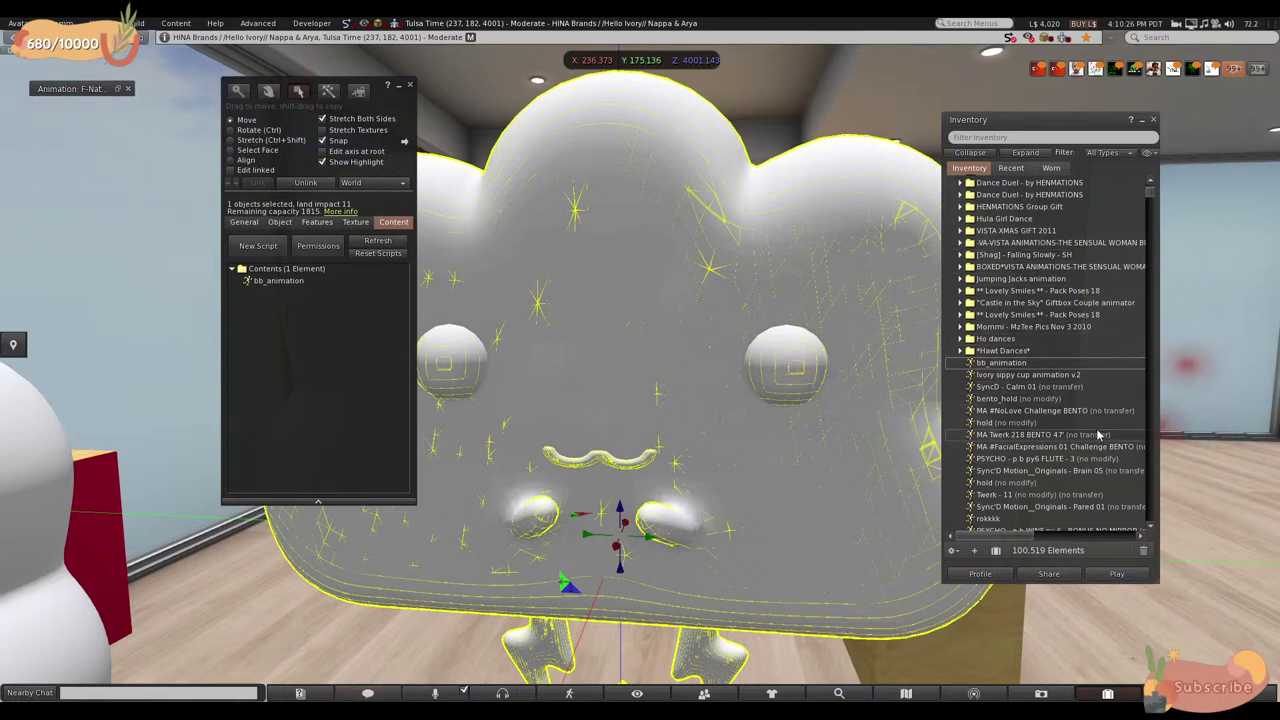
- Search the inventory for "animesh" and add the [ANIMESH] animation starter script from UFO Follower v1 to the second cloud's contents
scroll(1055, 481, up, 3)
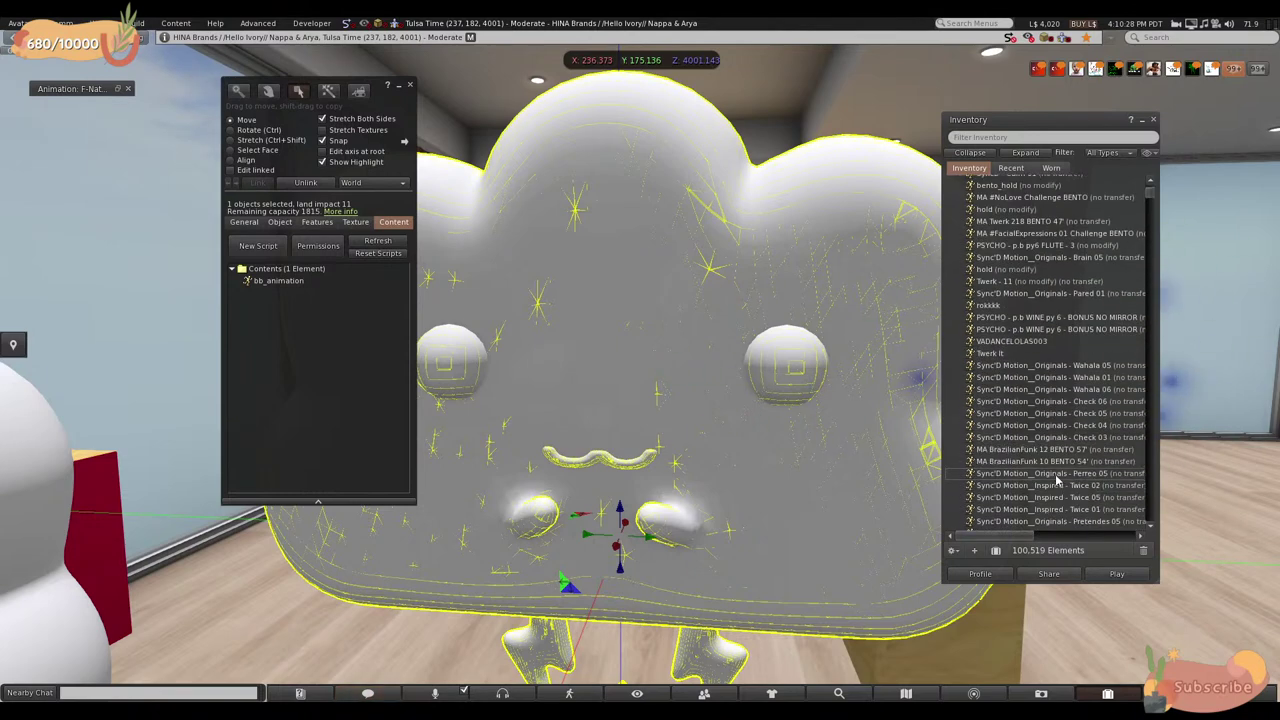
click(996, 136)
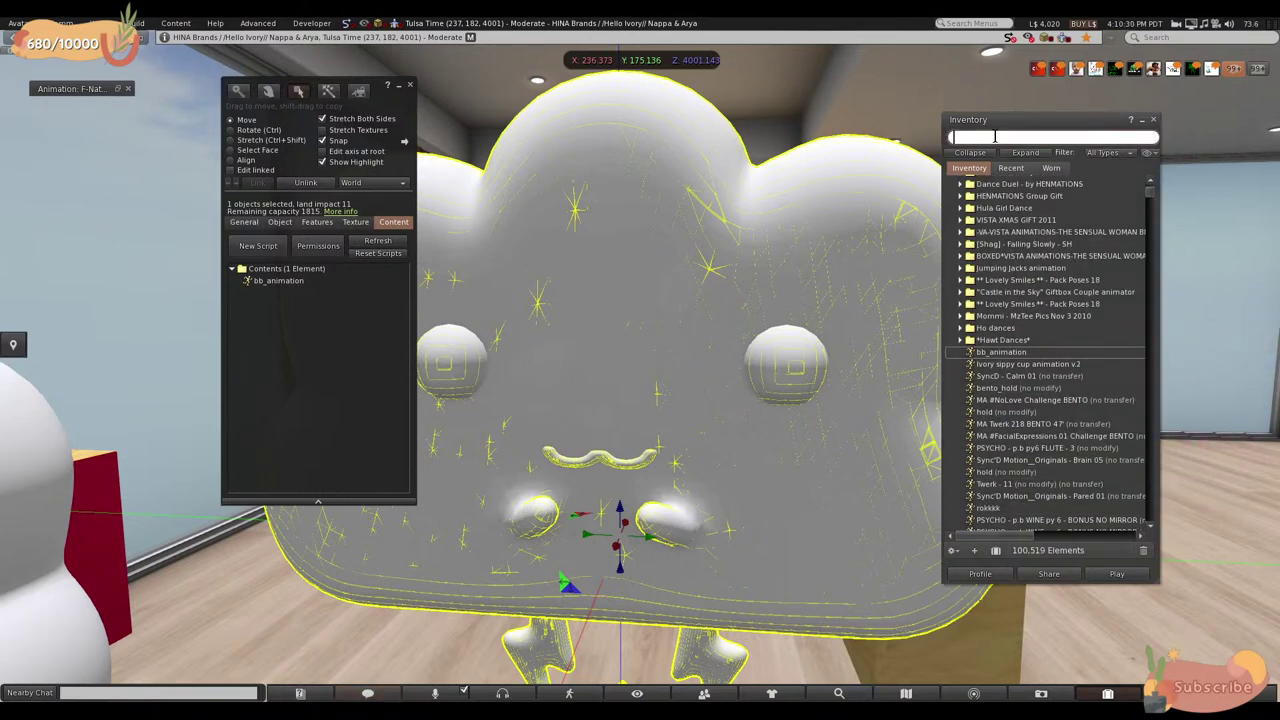
text(anim)
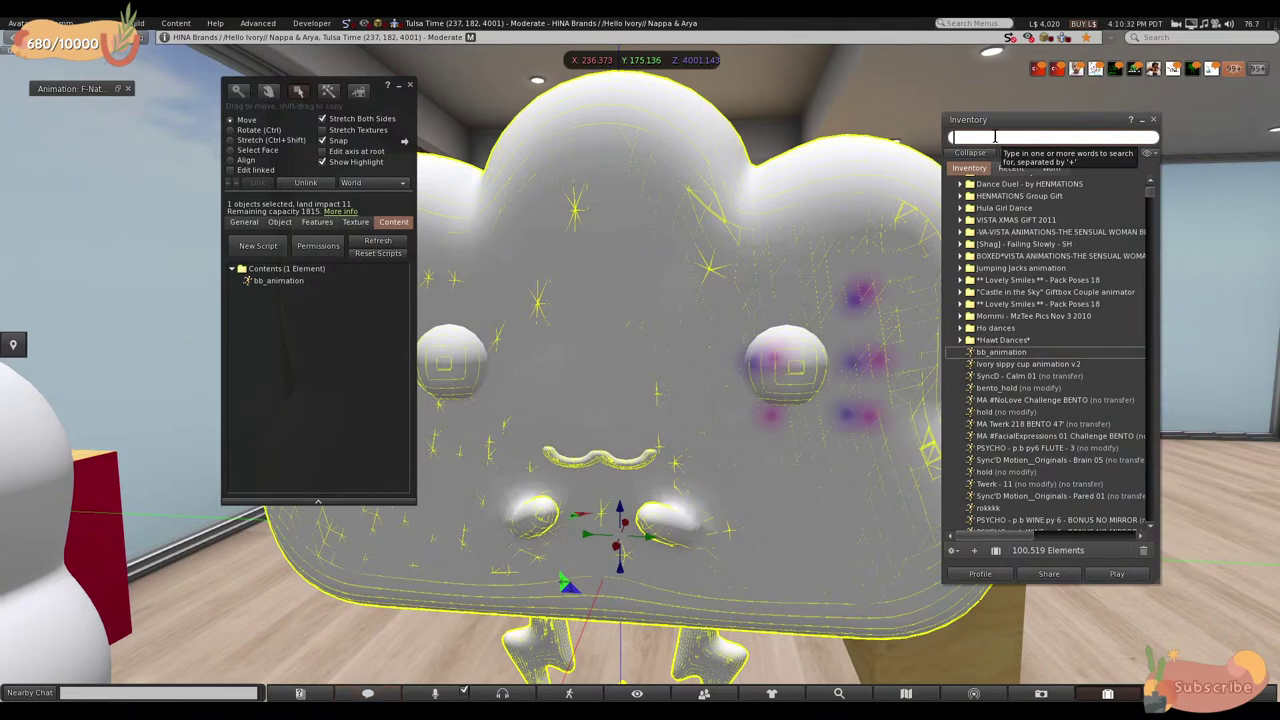
text(esh)
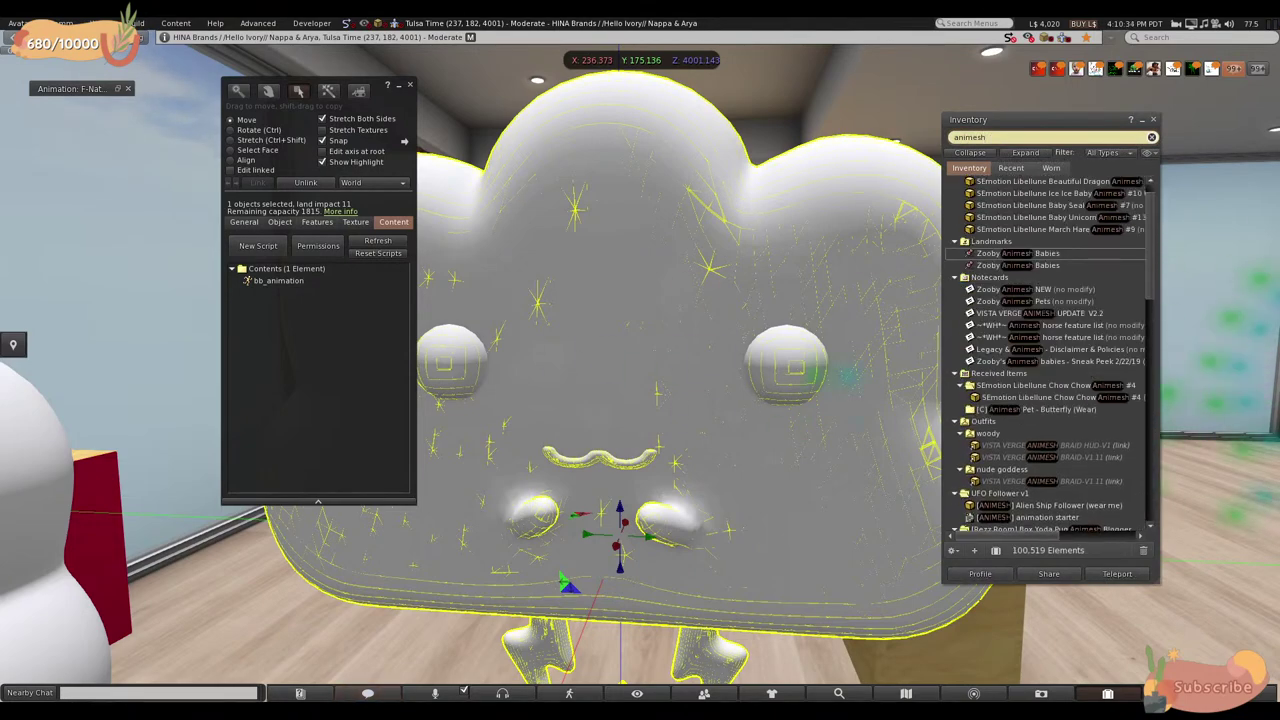
scroll(1080, 438, down, 3)
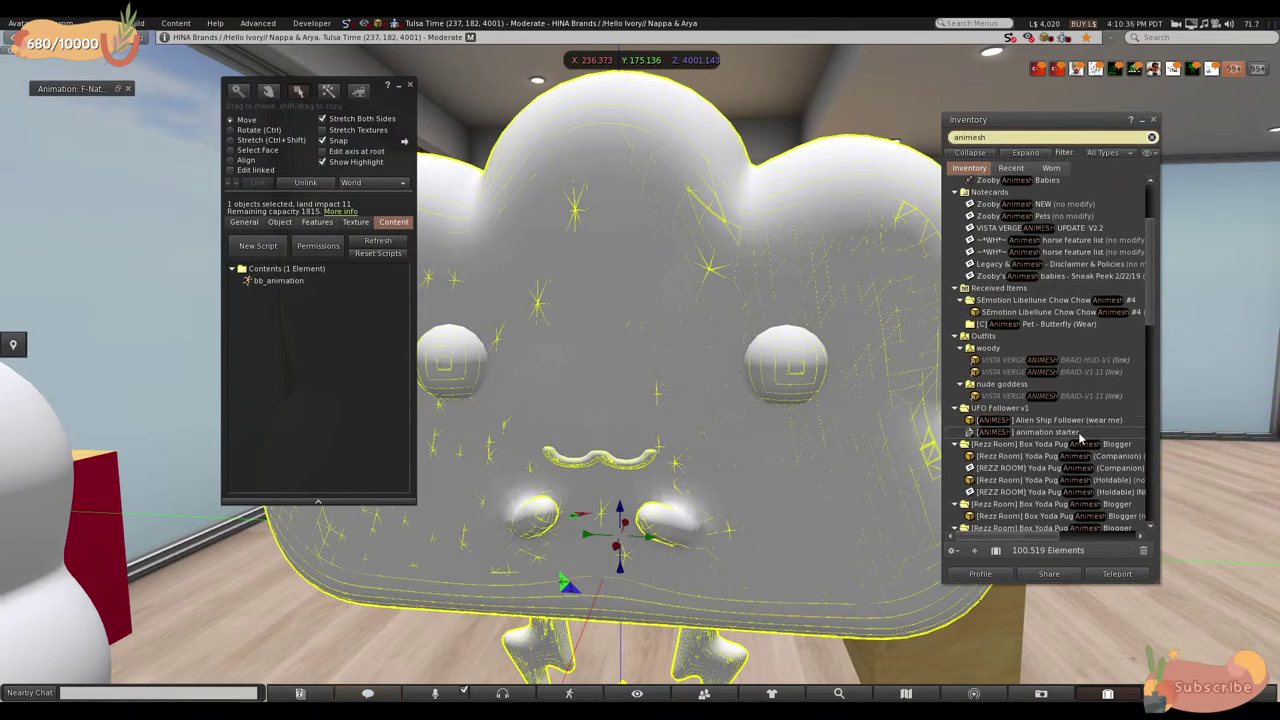
click(1040, 434)
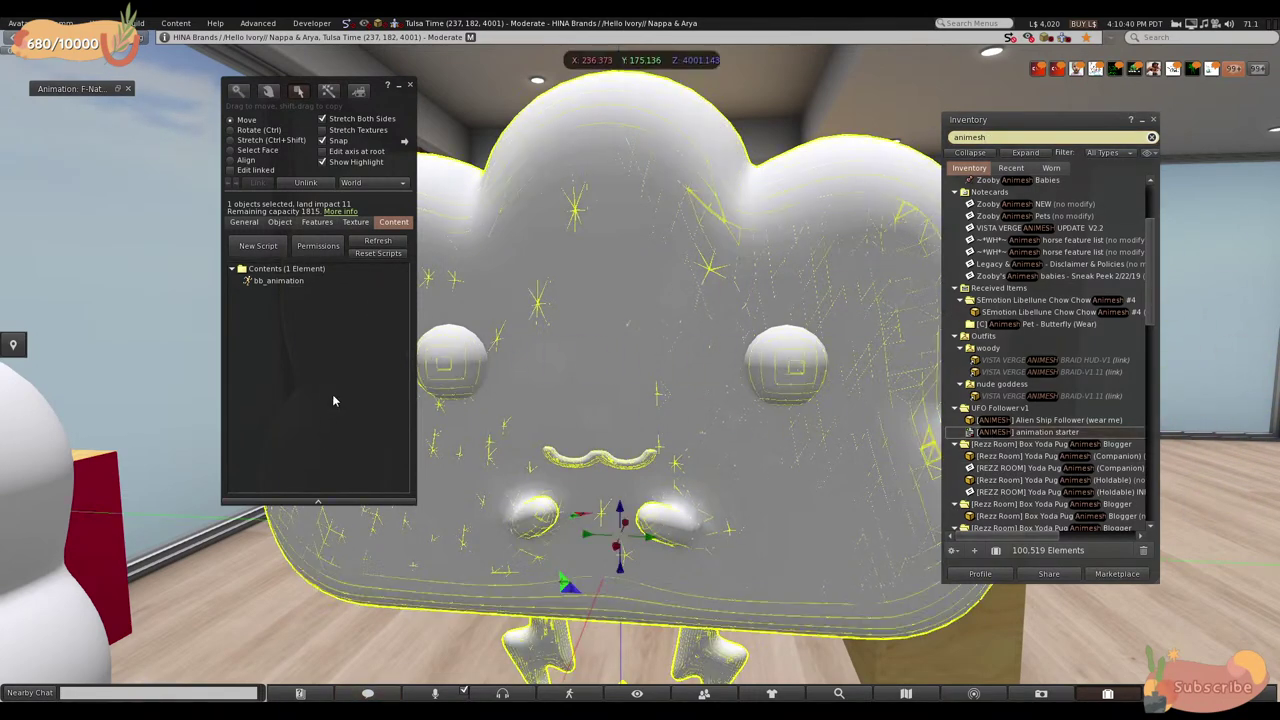
- Enable the Animated Mesh feature on the second cloud and keep the cloud open for editing
click(280, 221)
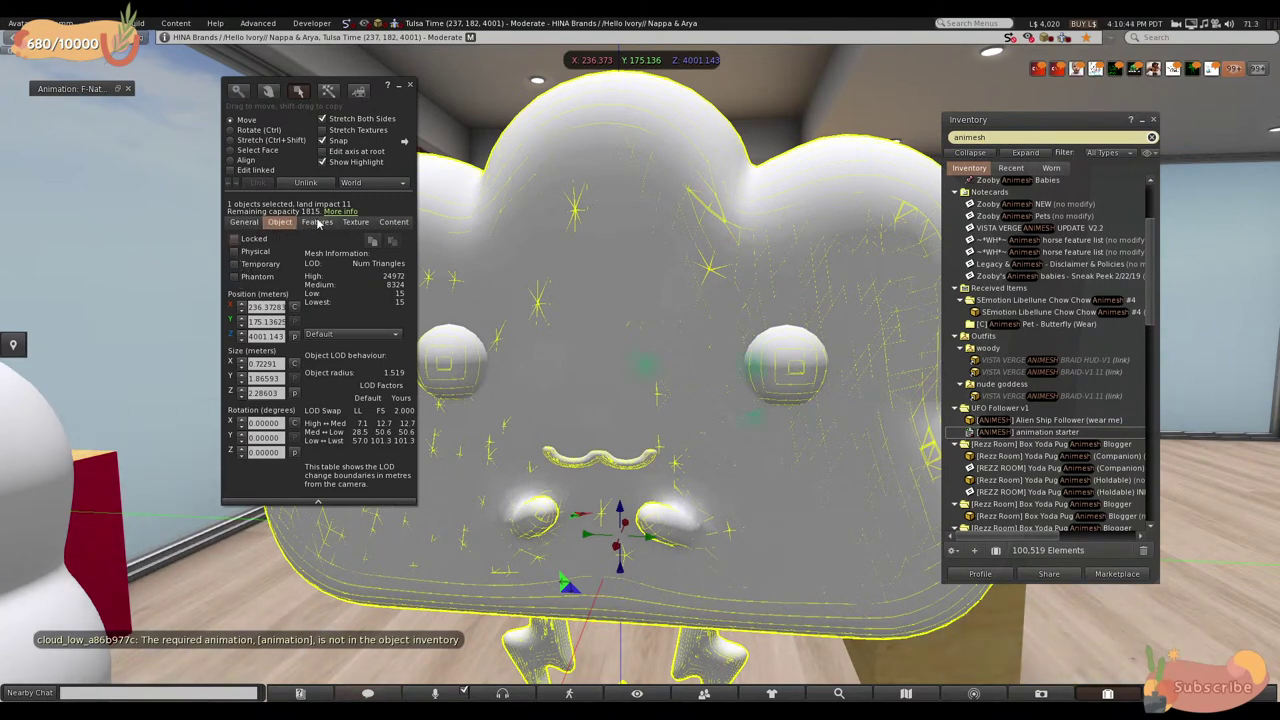
click(317, 222)
click(235, 247)
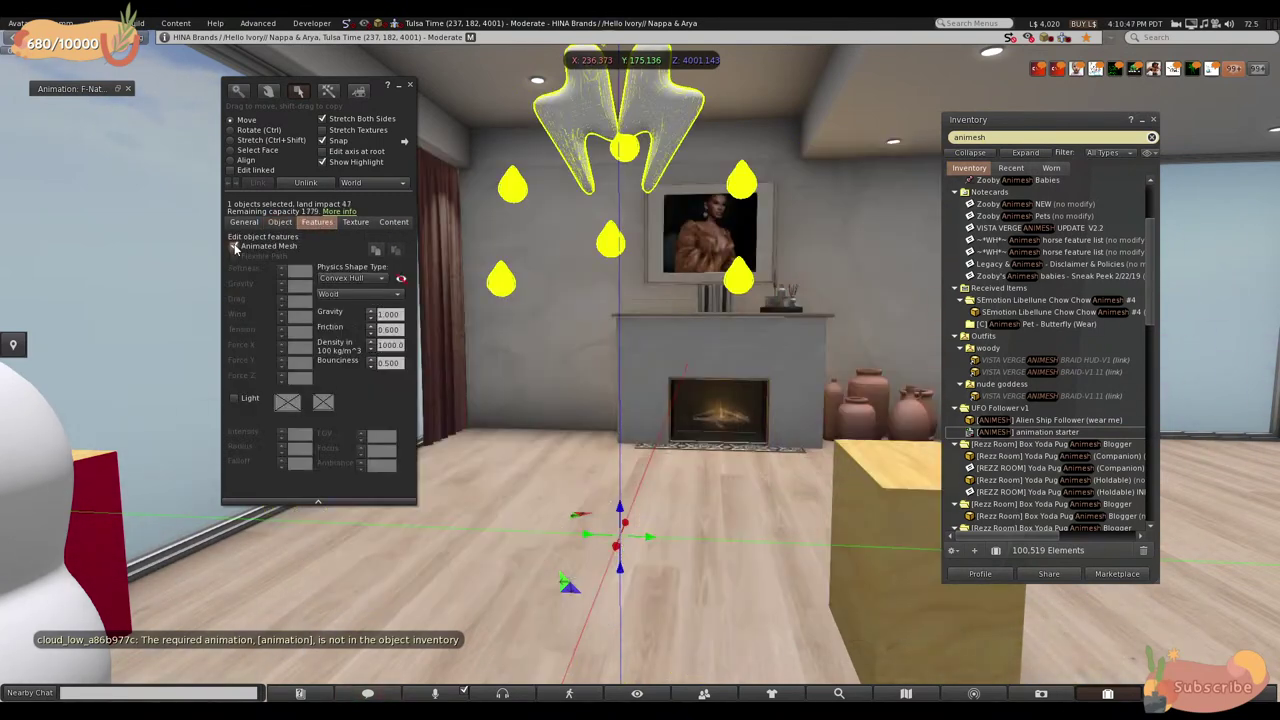
scroll(572, 323, down, 3)
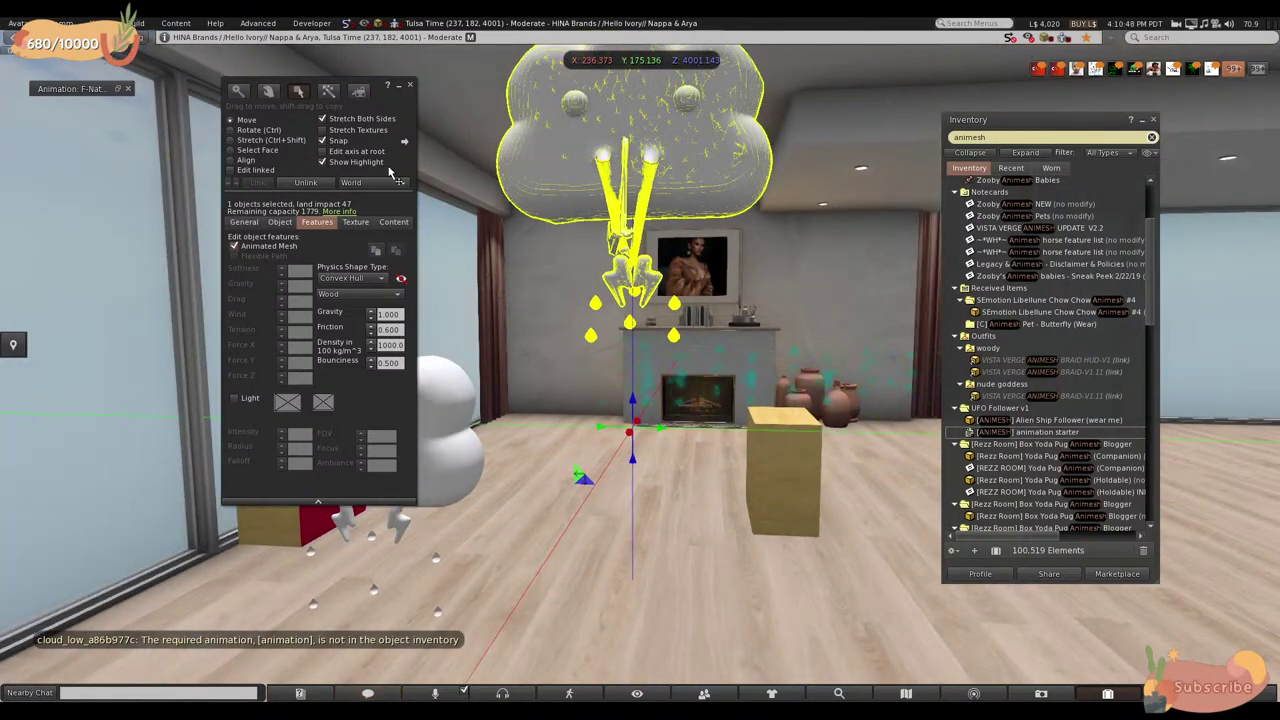
click(409, 85)
right_click(741, 140)
click(788, 182)
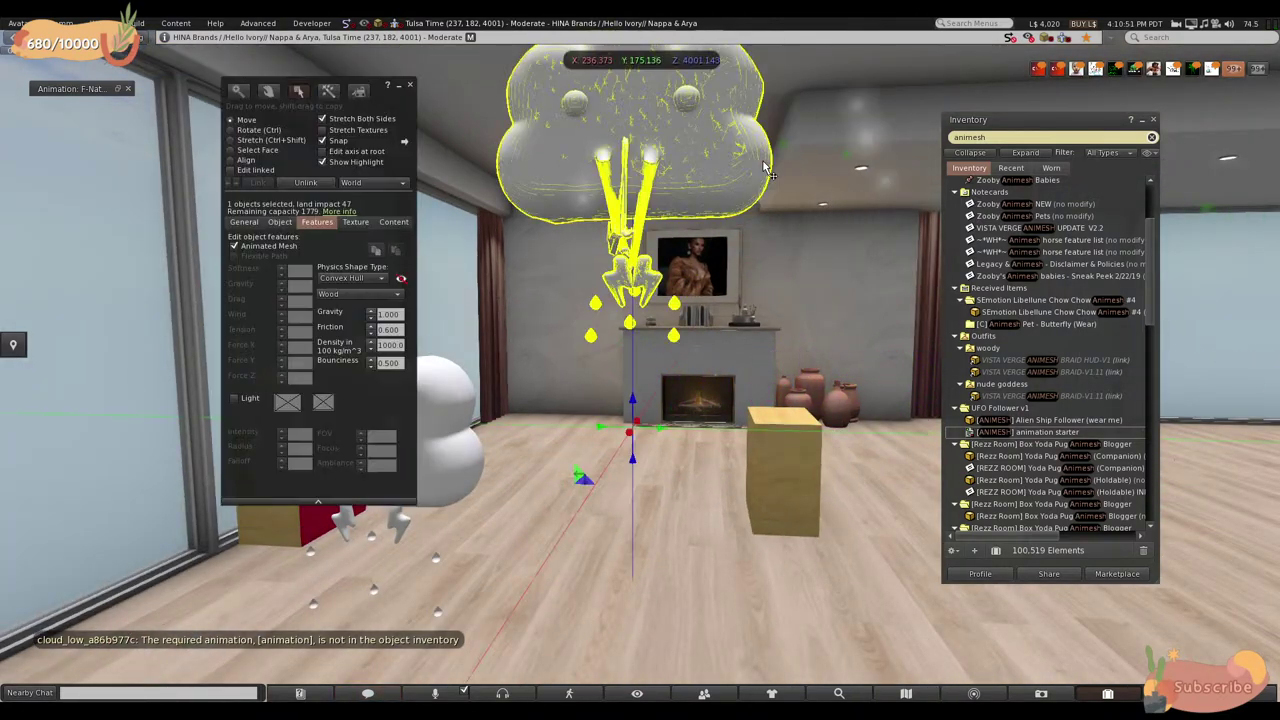
- Clear the inventory search and delete bb_animation from the second cloud's contents
click(1152, 137)
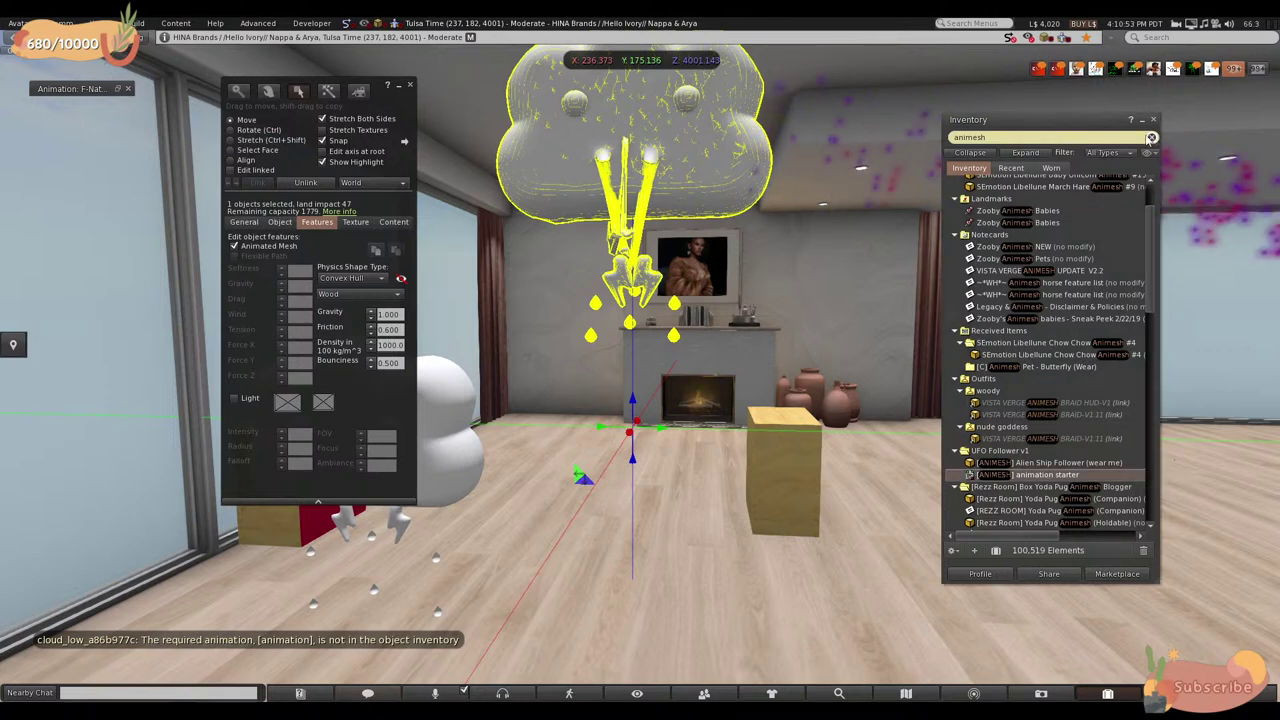
click(393, 221)
click(294, 294)
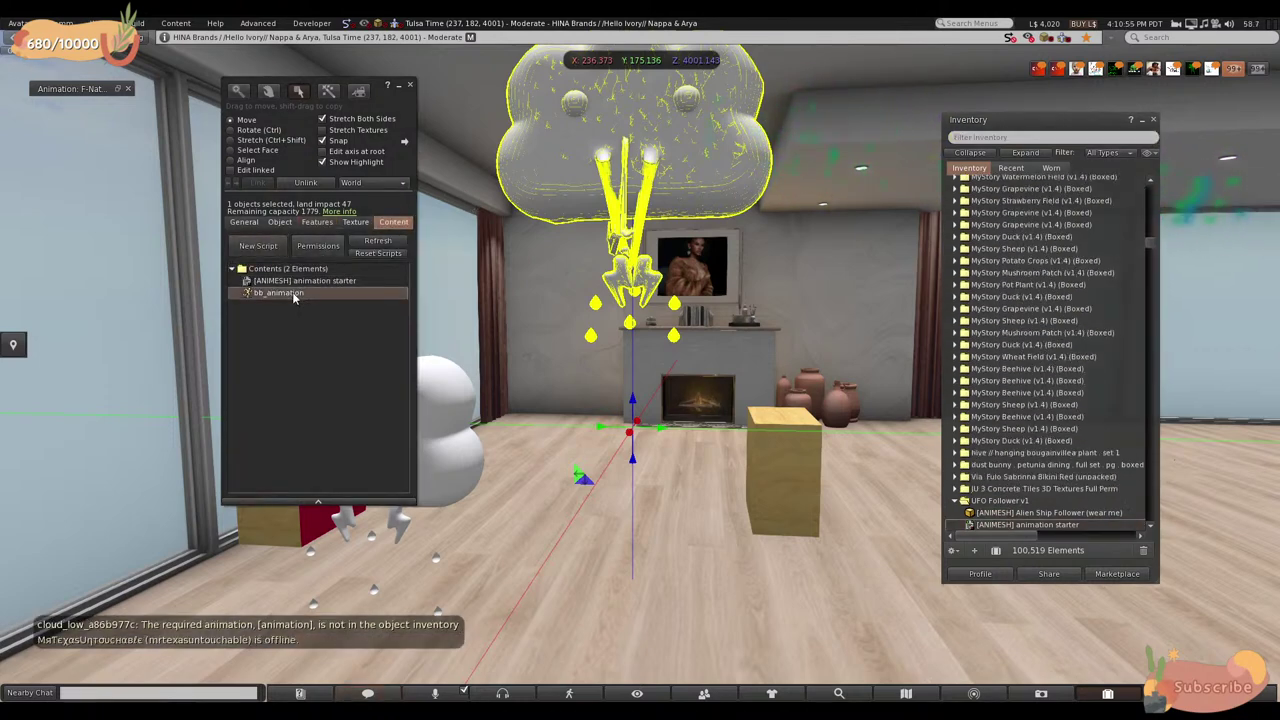
key(Delete)
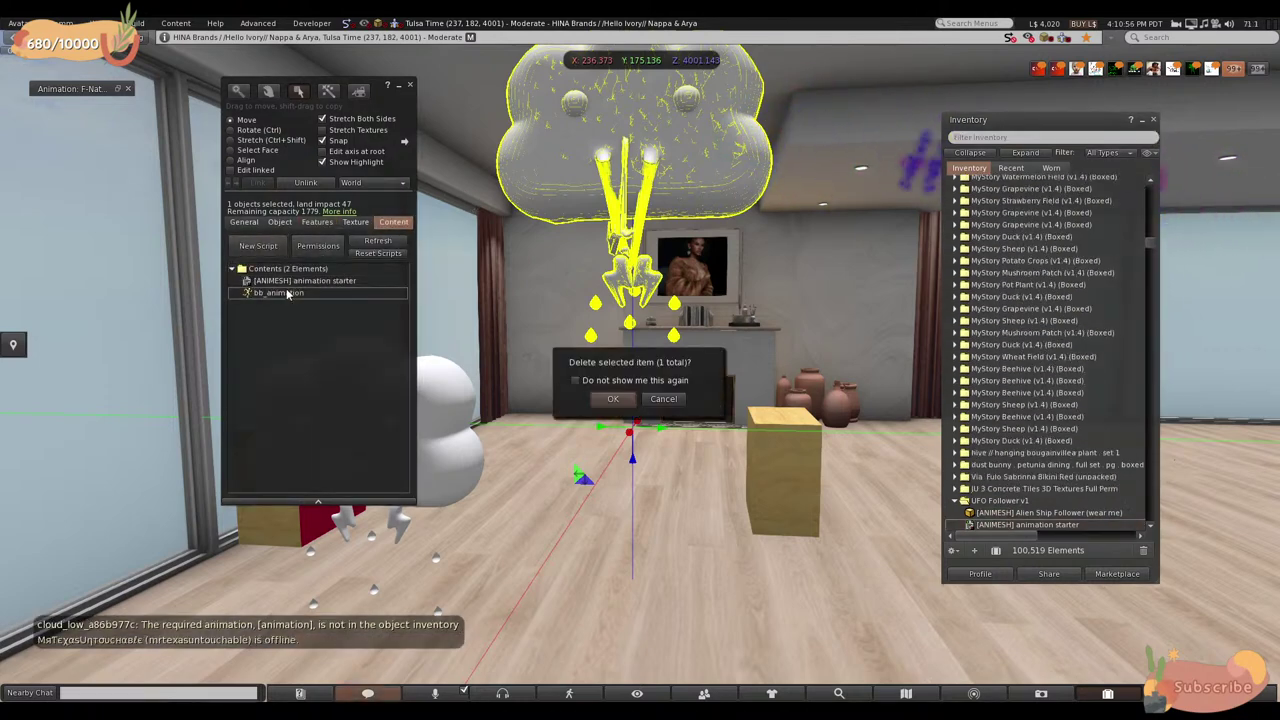
click(613, 398)
- Locate bb_animation in the inventory's Animations folder and inspect its priority, duration, loop and easing properties
scroll(1037, 266, up, 2)
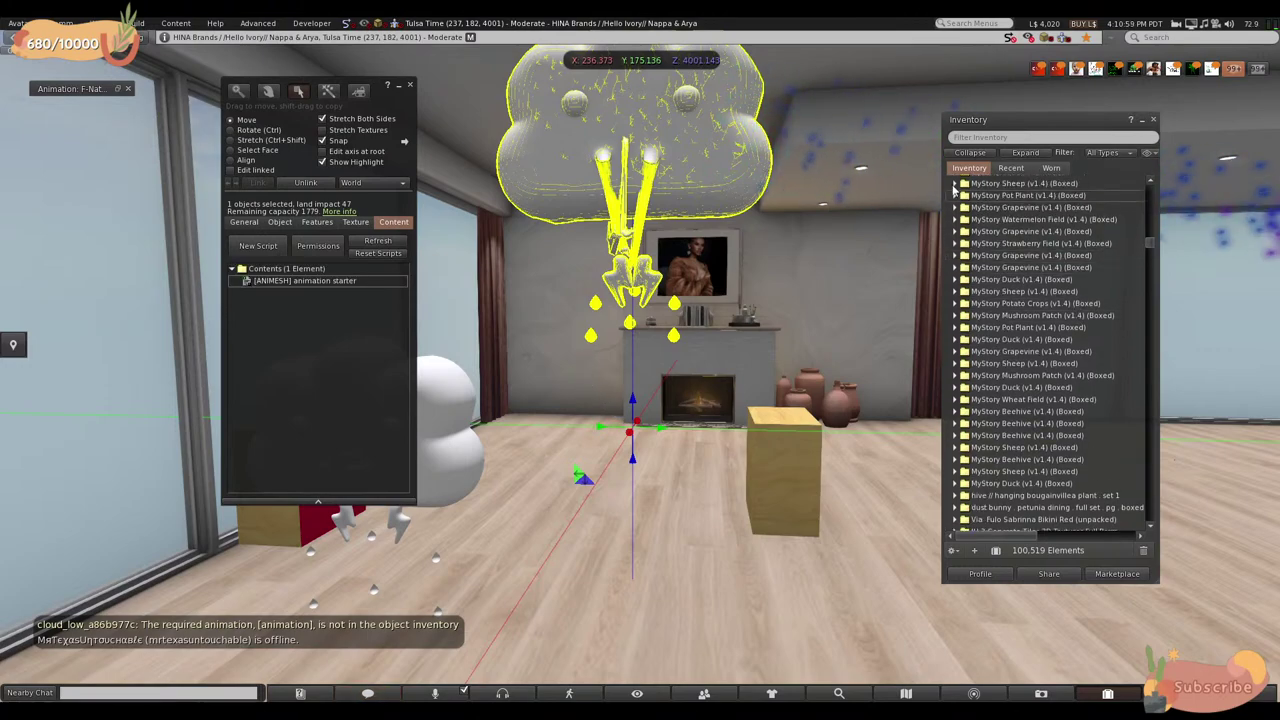
scroll(1140, 254, up, 15)
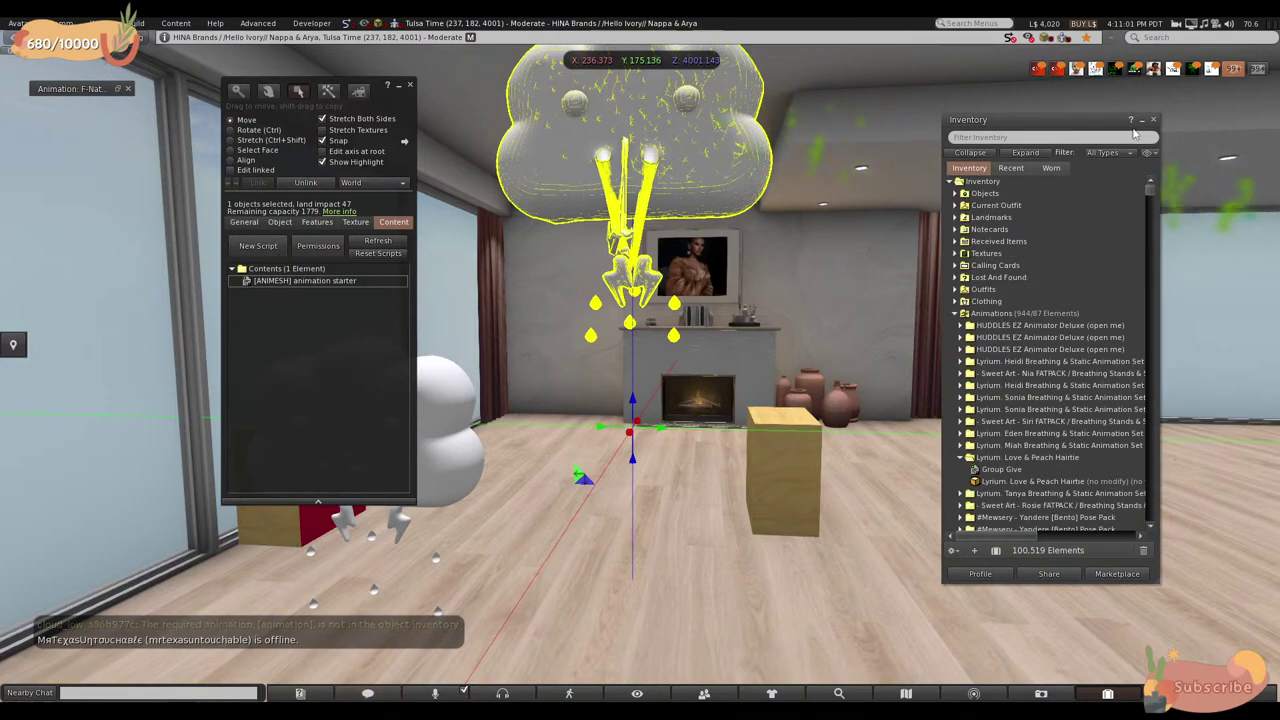
scroll(995, 250, down, 10)
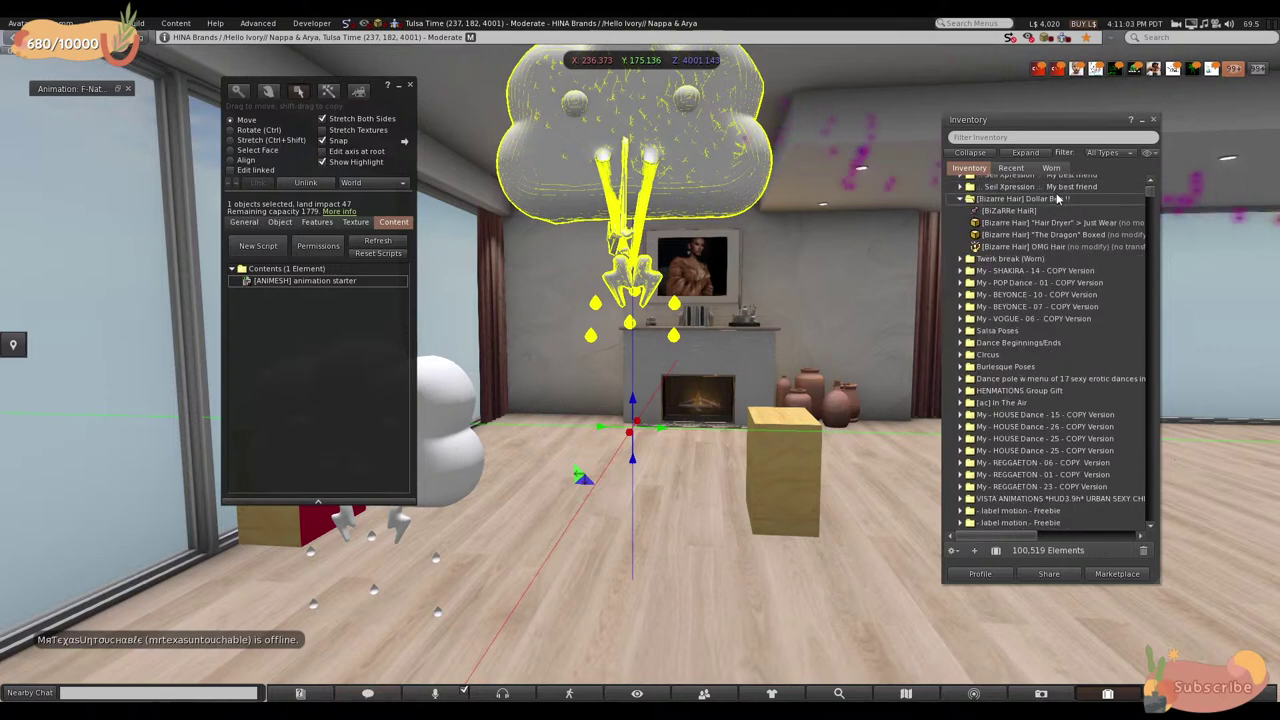
scroll(986, 297, down, 9)
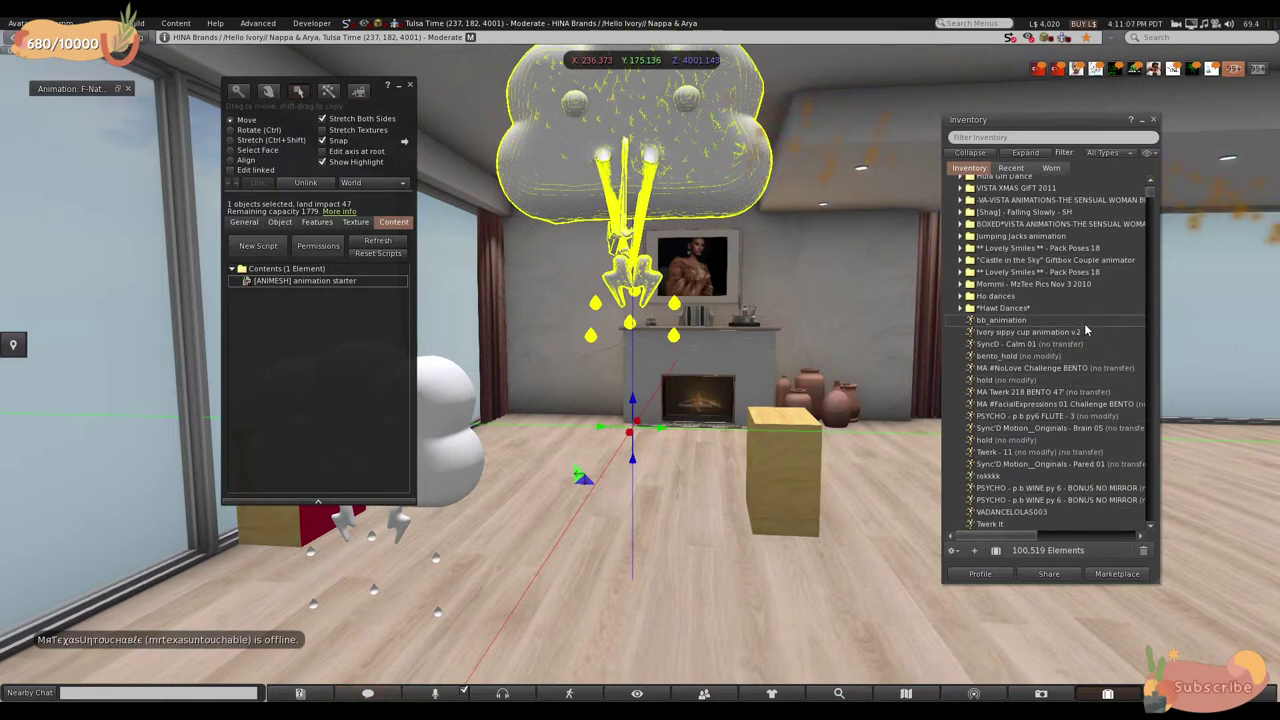
click(1085, 381)
scroll(1083, 402, down, 1)
scroll(1075, 390, up, 1)
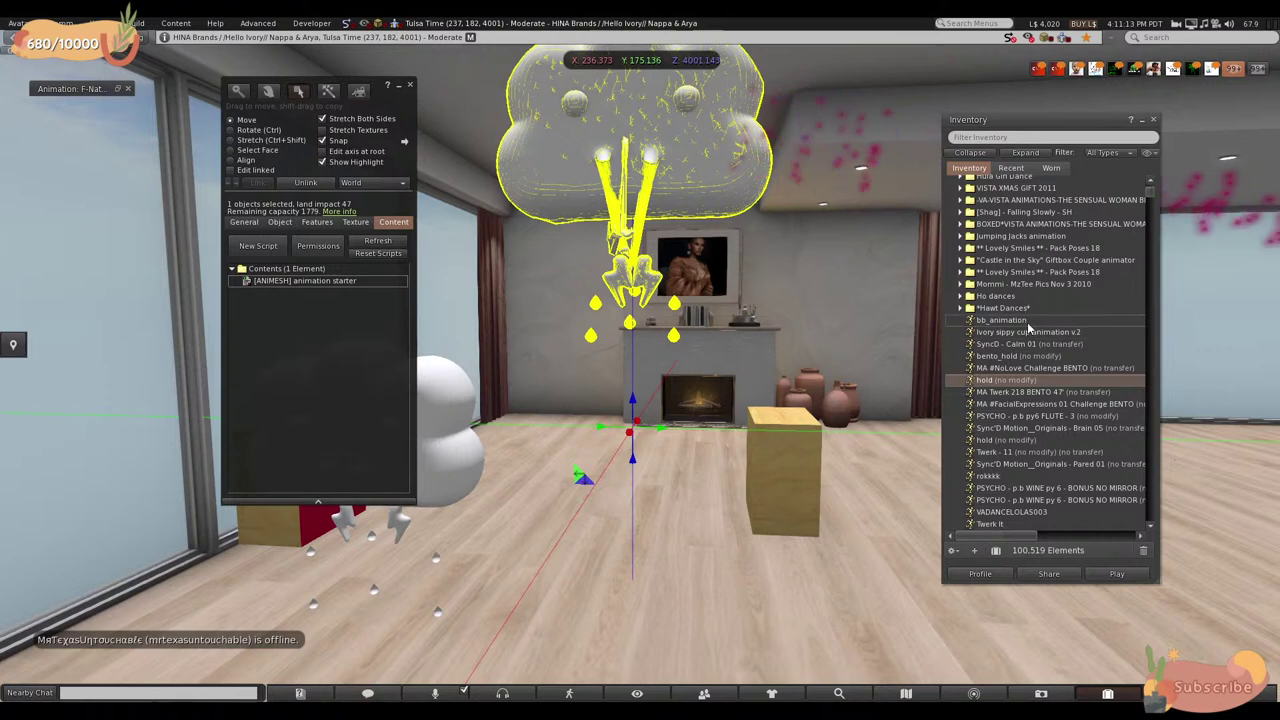
double_click(1002, 320)
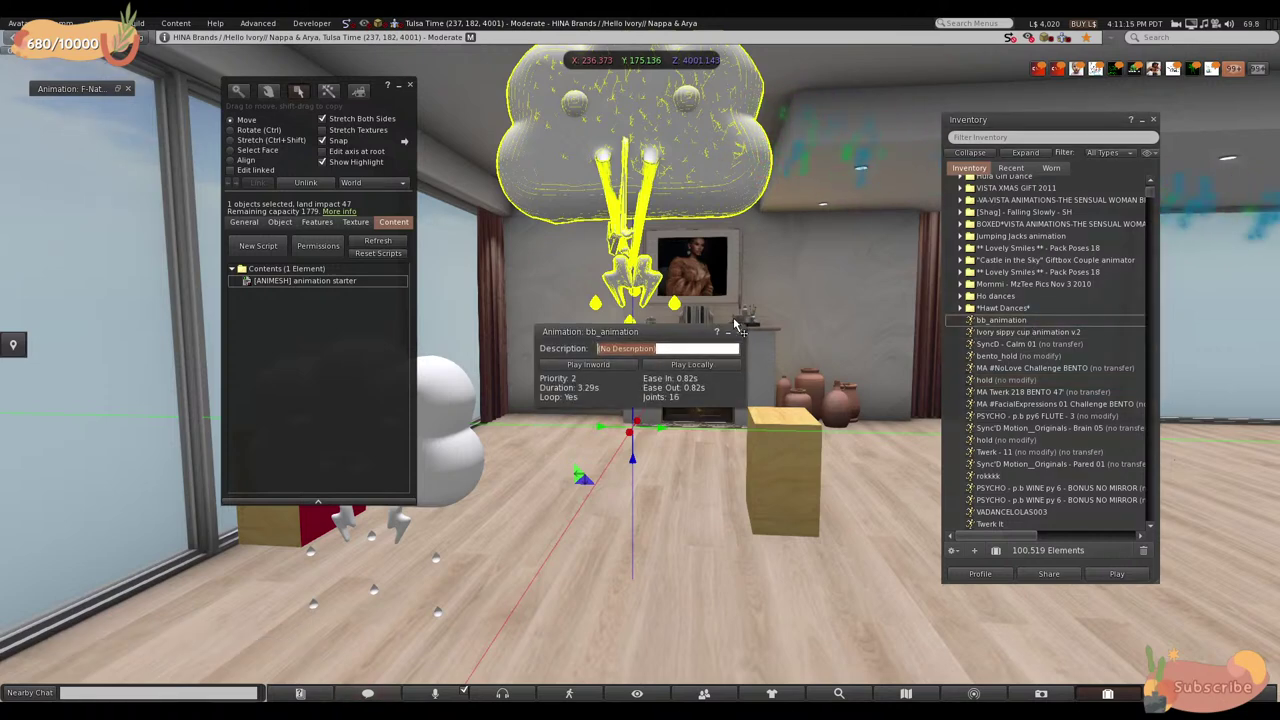
click(777, 370)
click(739, 332)
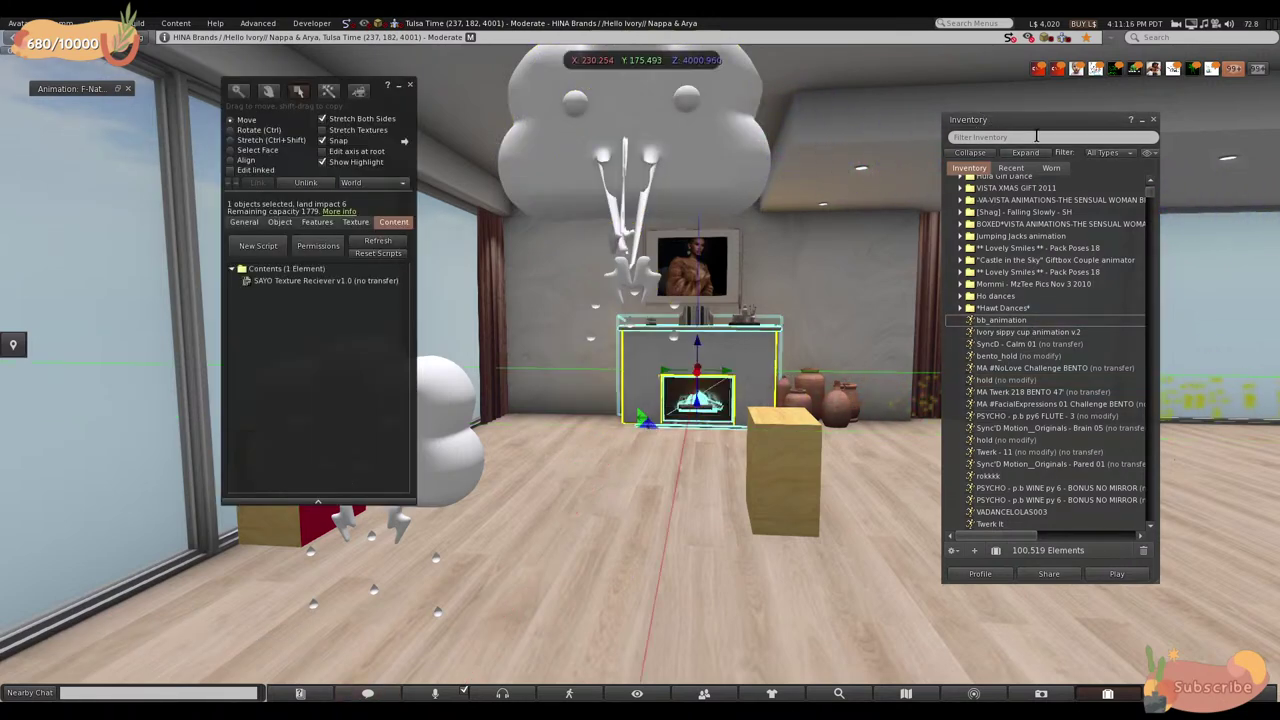
- Filter the inventory by "animesh" again and look through the matching items
click(1032, 138)
text(animesh)
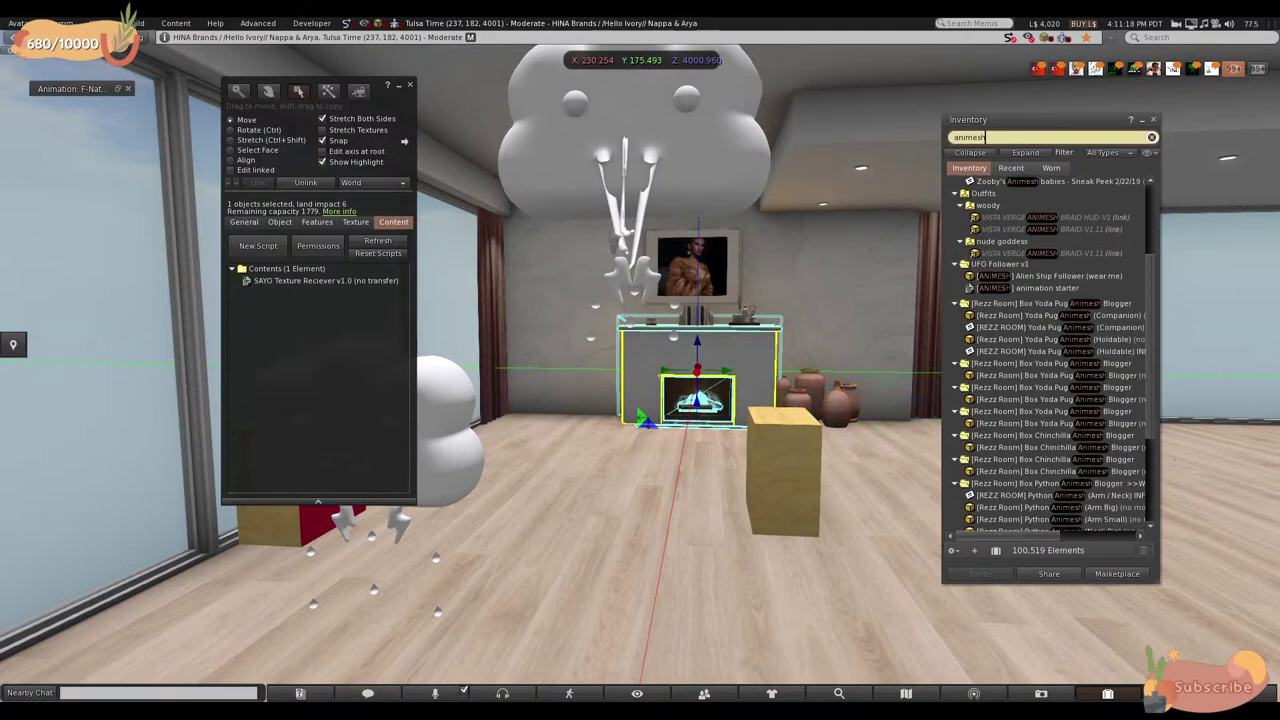
drag(1175, 262, 1190, 463)
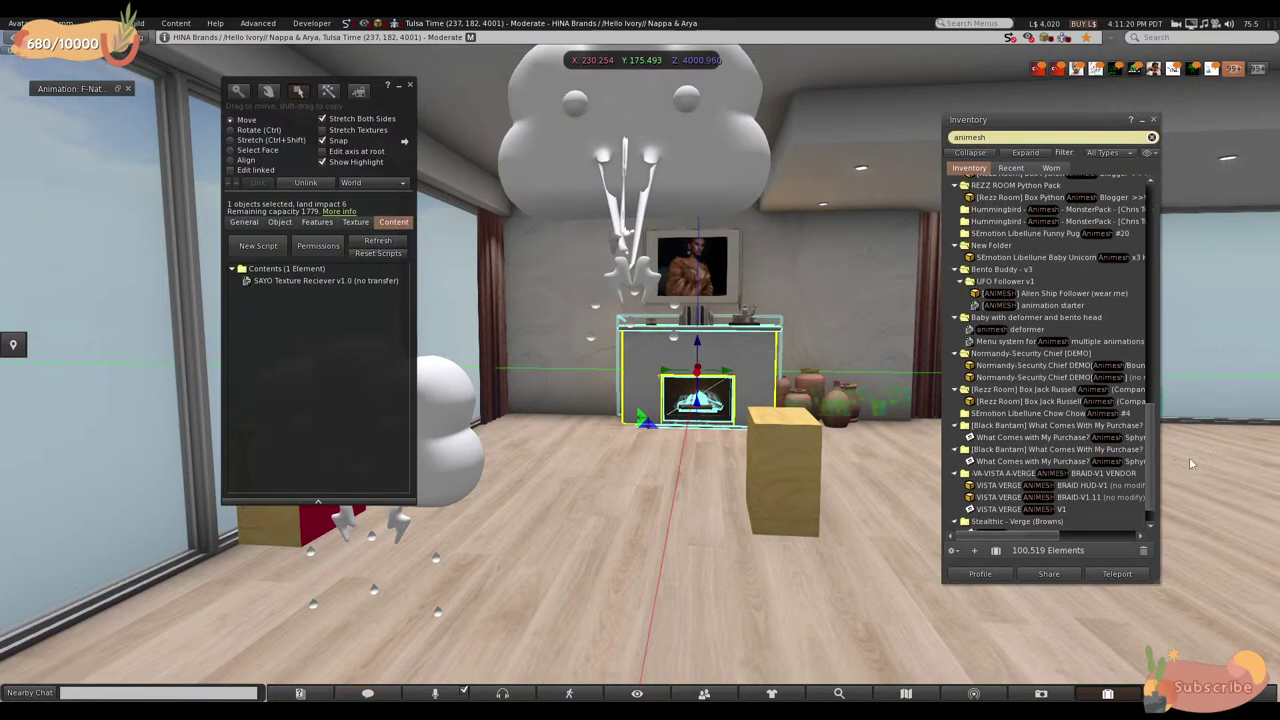
- Select the smaller non-animated cloud and review its texture, feature and object settings
click(488, 522)
right_click(464, 479)
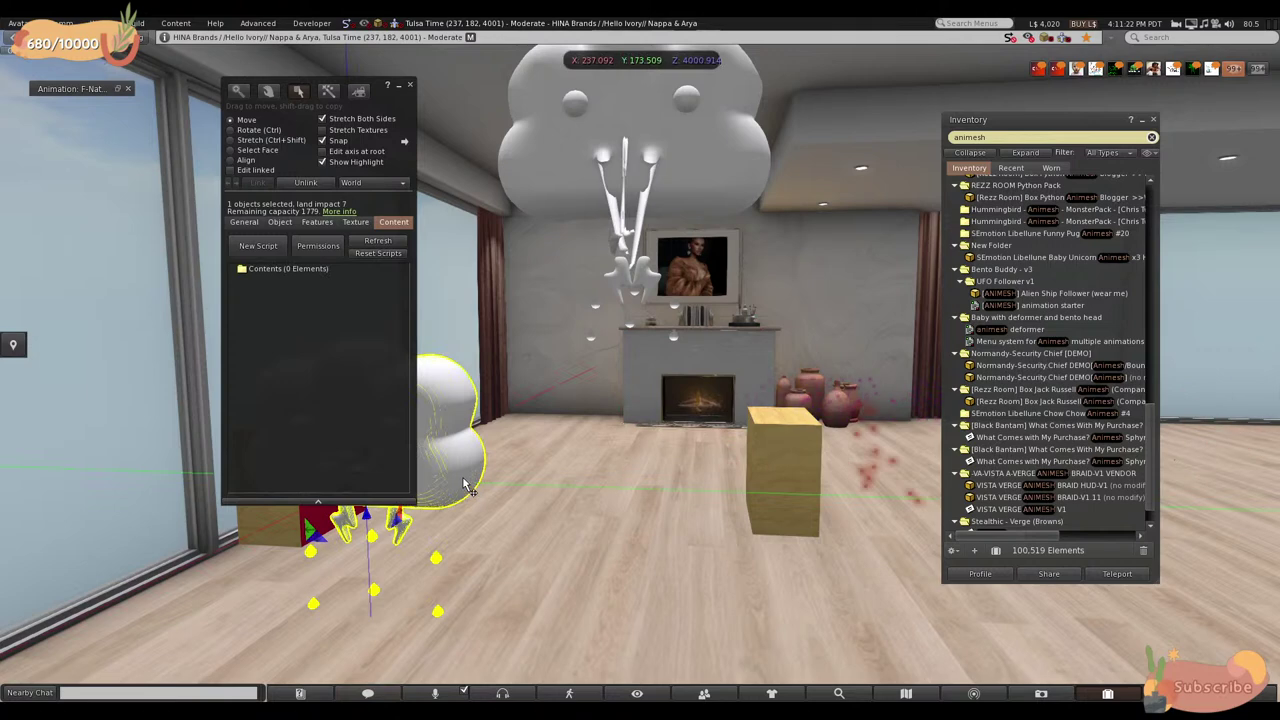
click(355, 222)
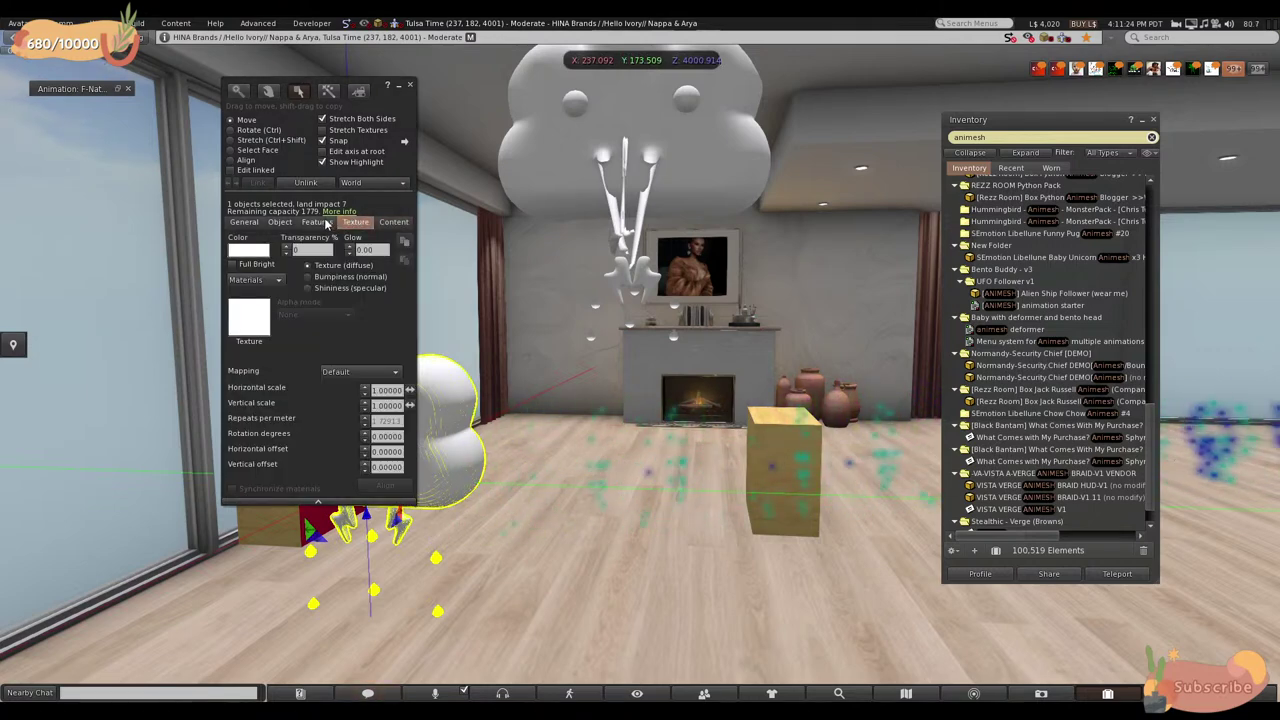
click(316, 222)
click(280, 222)
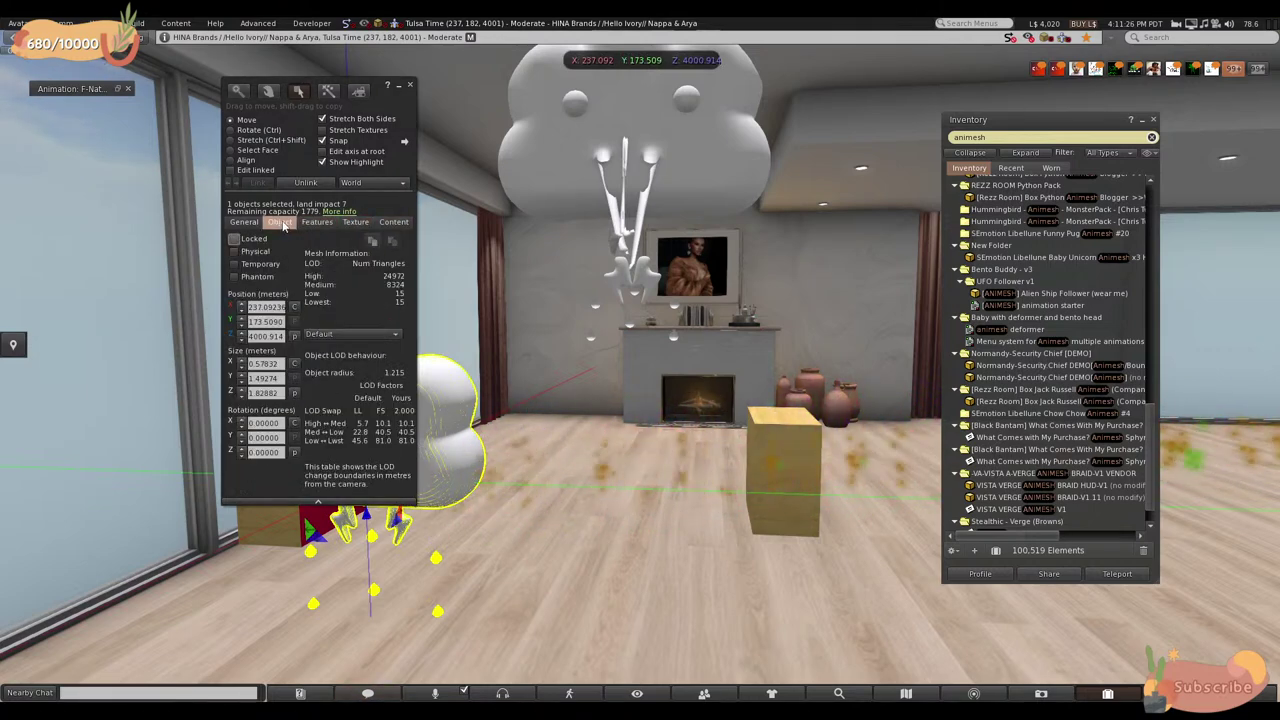
- Reselect the animated cloud, read the [ANIMESH] animation starter script from the Bento Buddy - v3 folder, and close the script
click(560, 170)
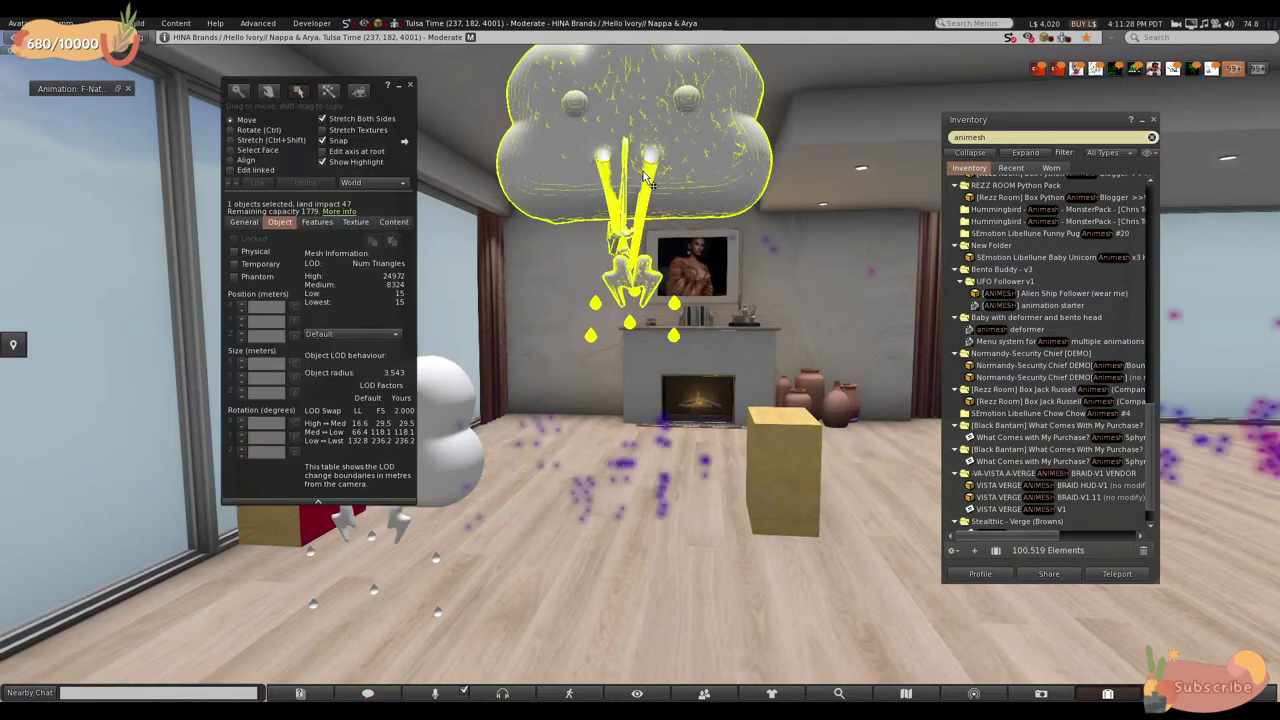
scroll(884, 298, down, 3)
scroll(1017, 279, down, 3)
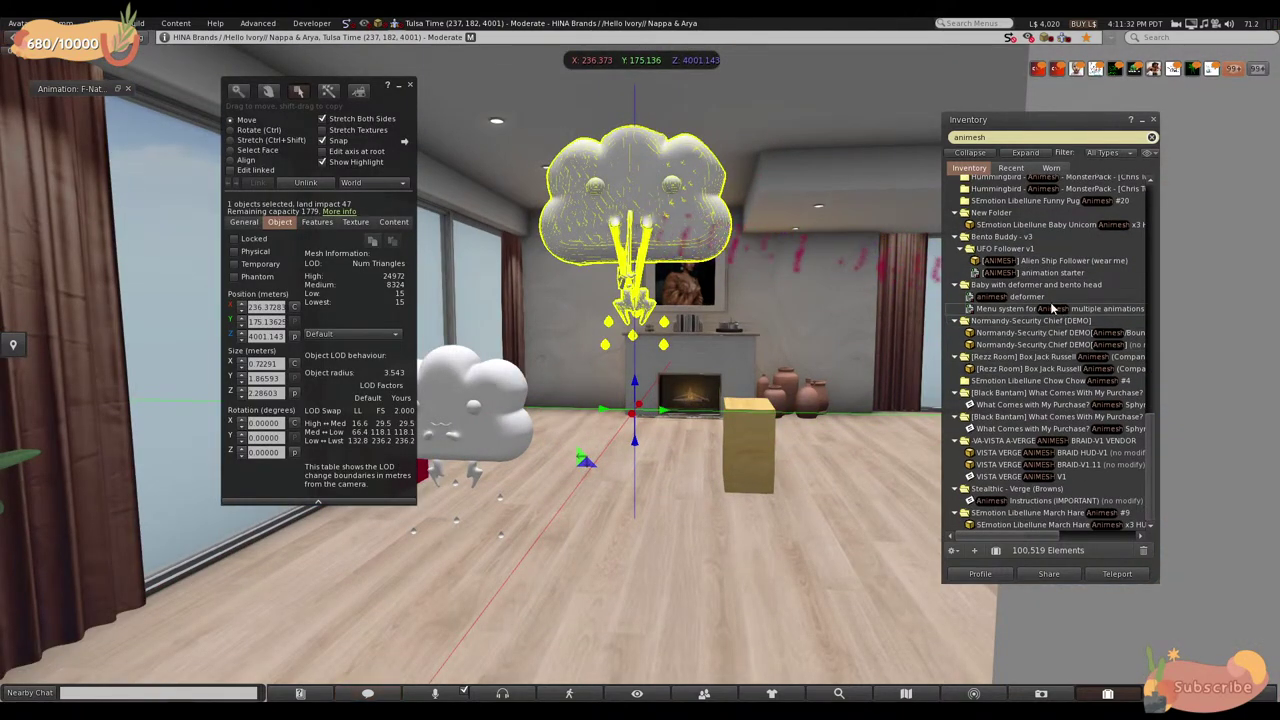
scroll(1047, 300, up, 3)
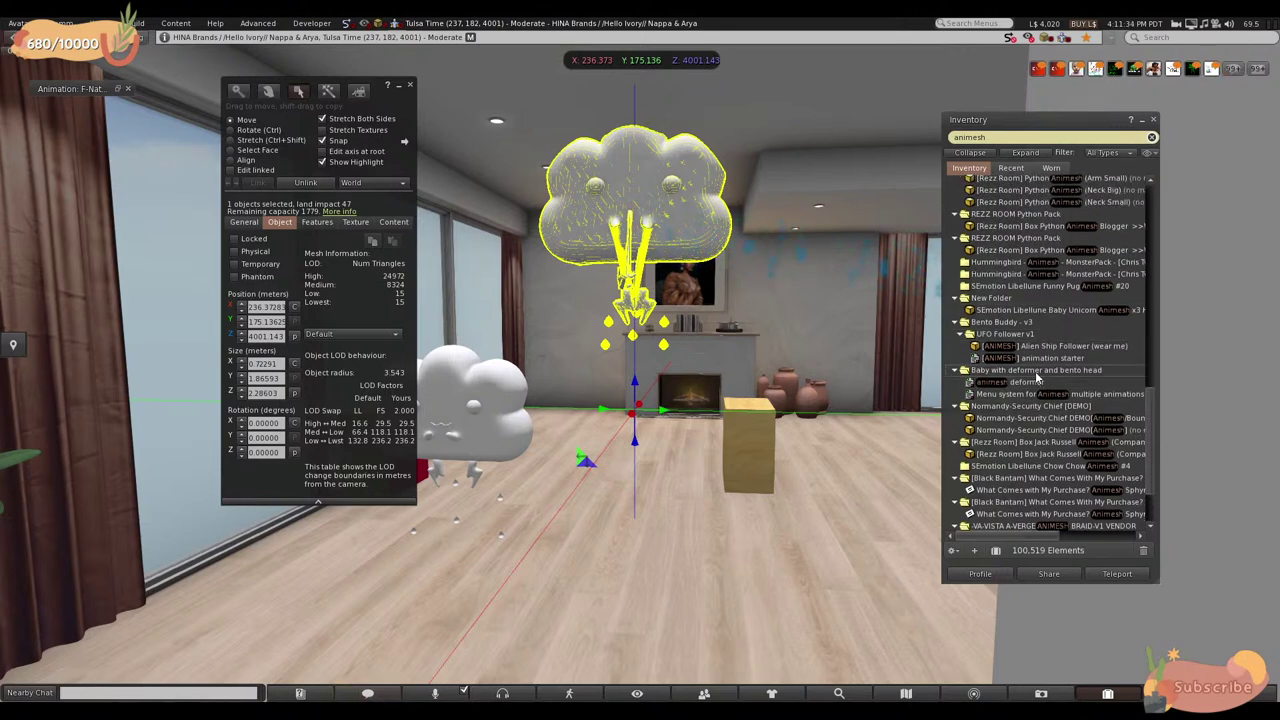
double_click(1037, 358)
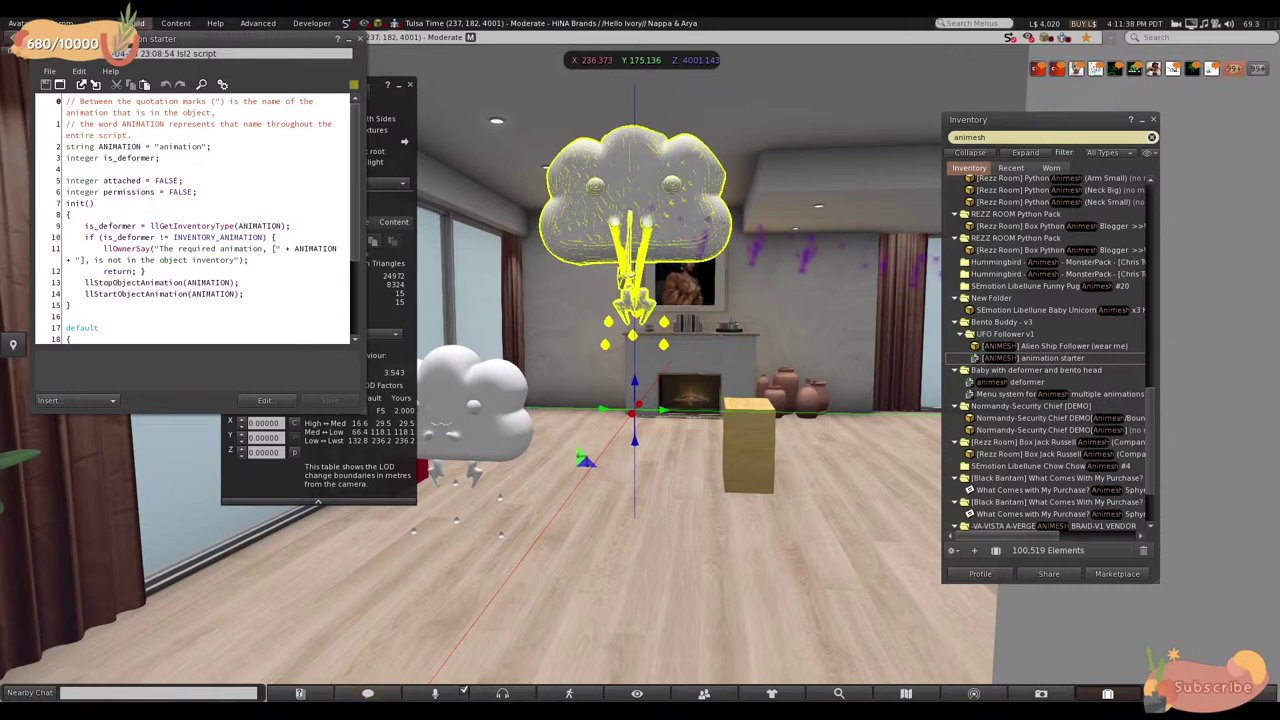
click(359, 38)
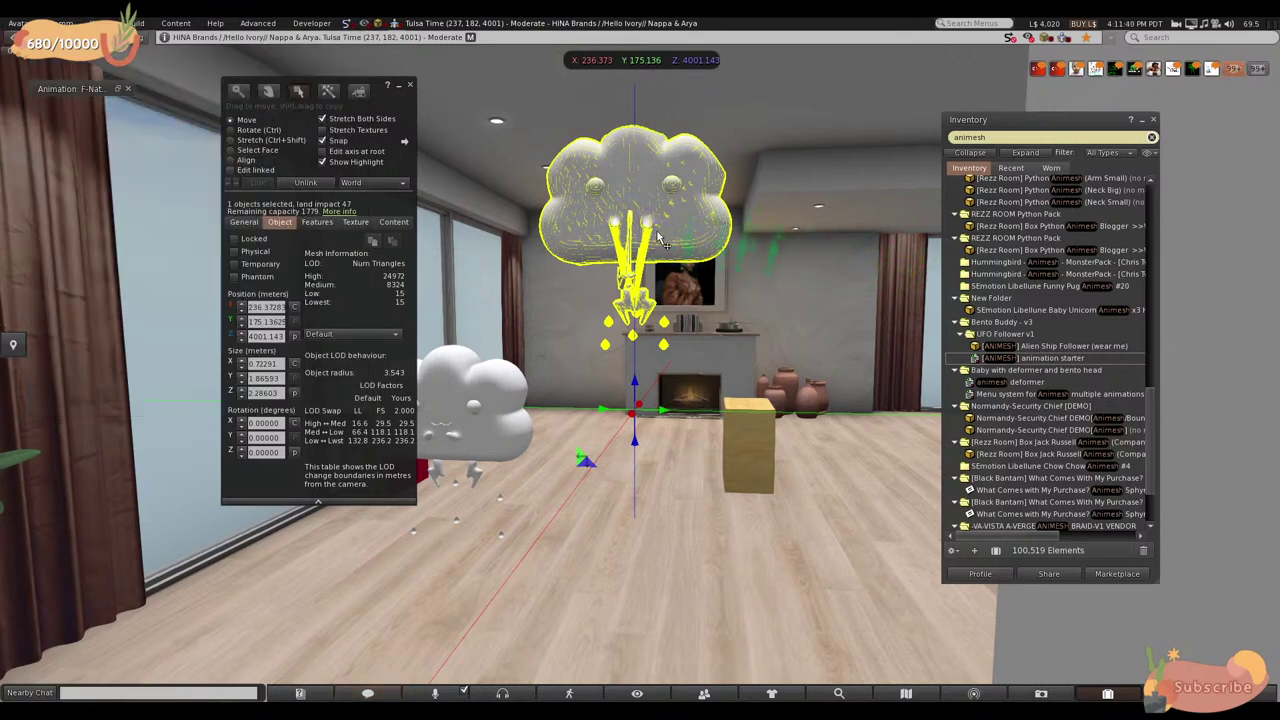
- Lower the animated cloud to a Z position of about 3999.19 and display its contents
shift+drag(652, 220, 640, 560)
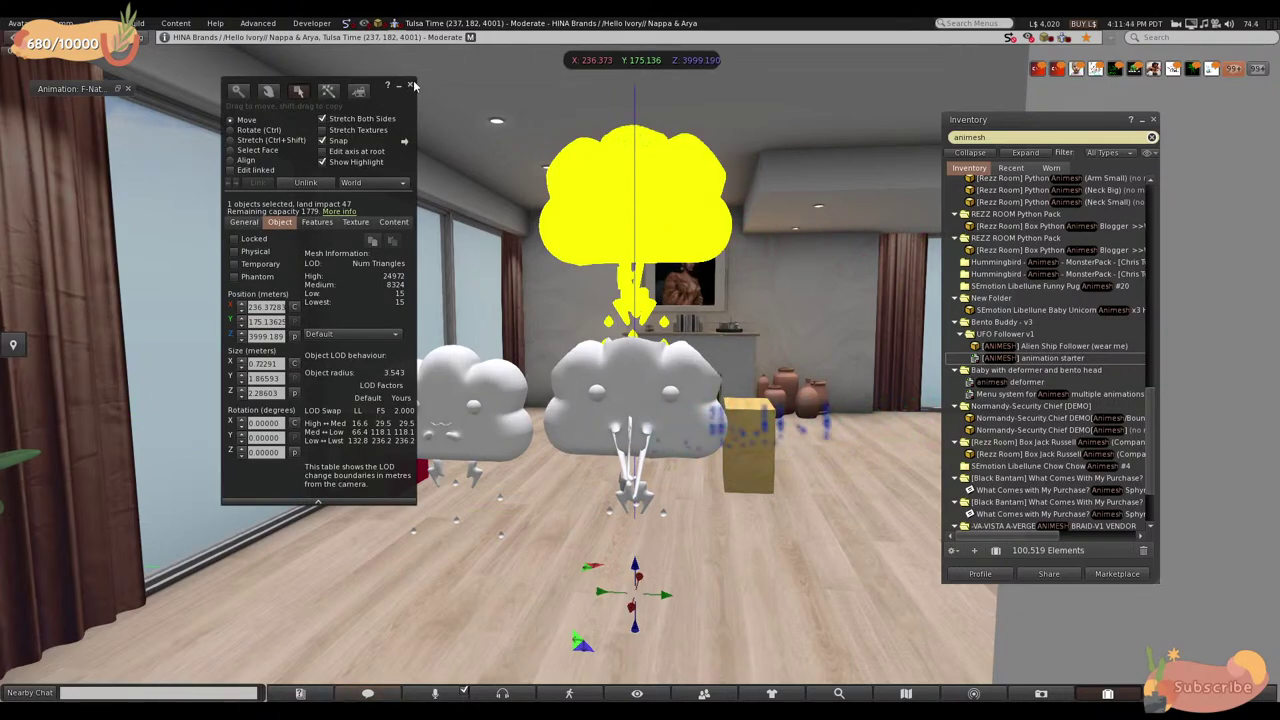
scroll(420, 100, up, 5)
click(393, 222)
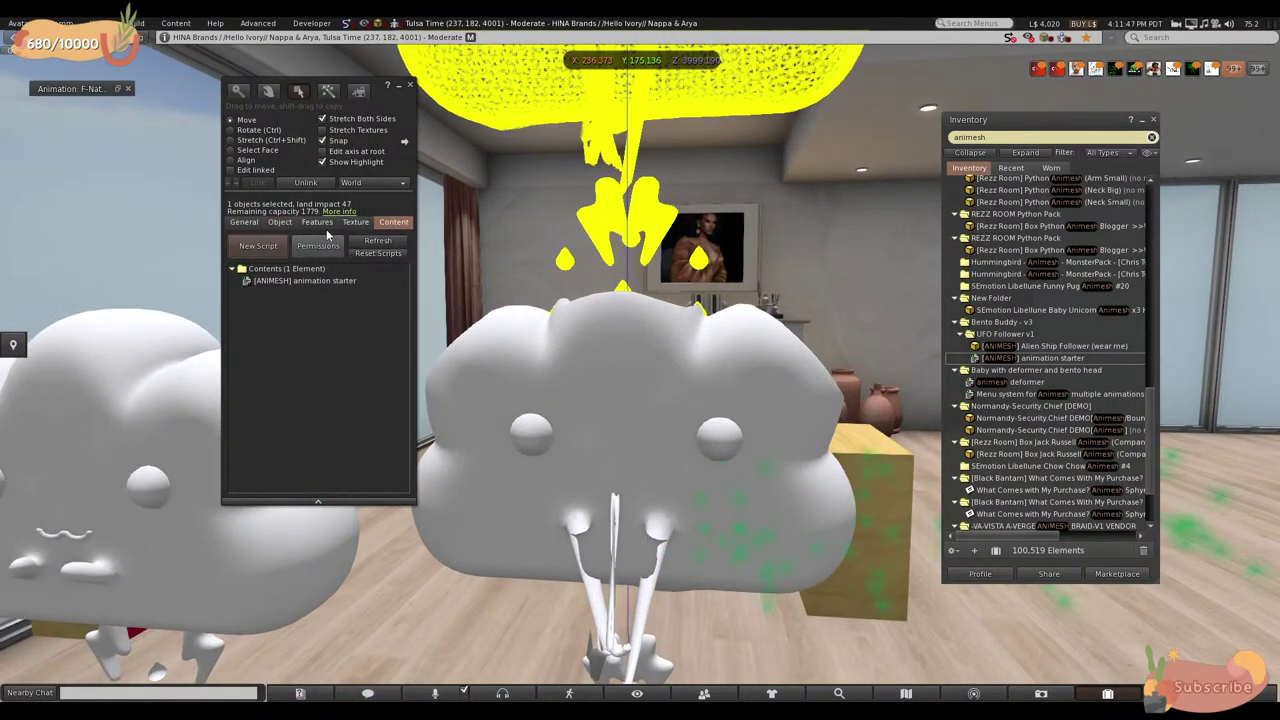
- Check the large cloud's object settings and contents, and switch its Animated Mesh feature off and back on
click(280, 222)
click(393, 222)
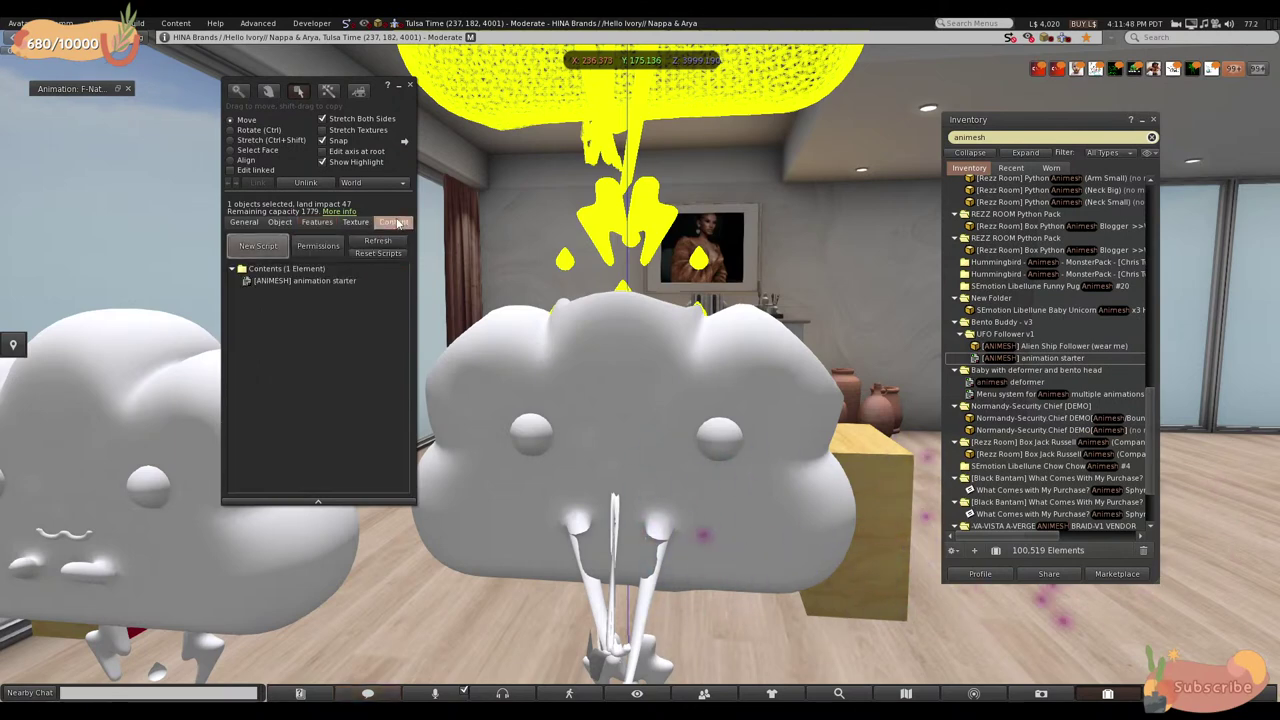
click(280, 222)
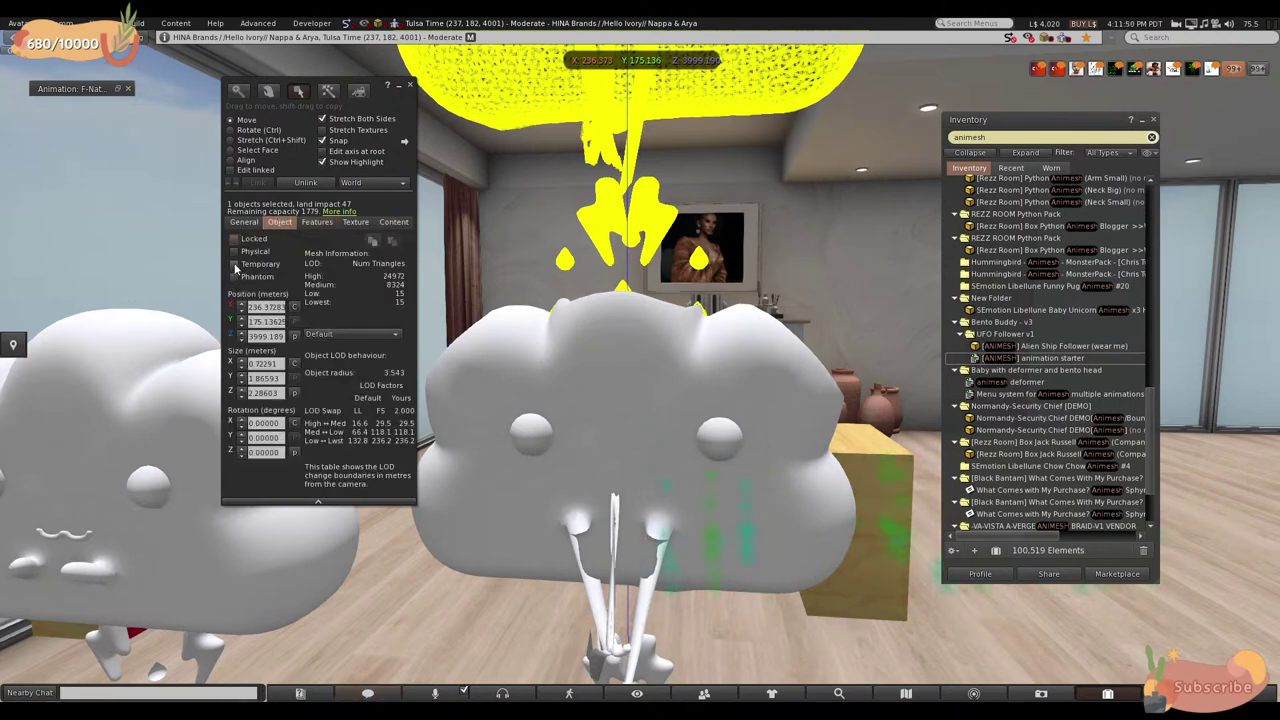
click(312, 222)
click(234, 246)
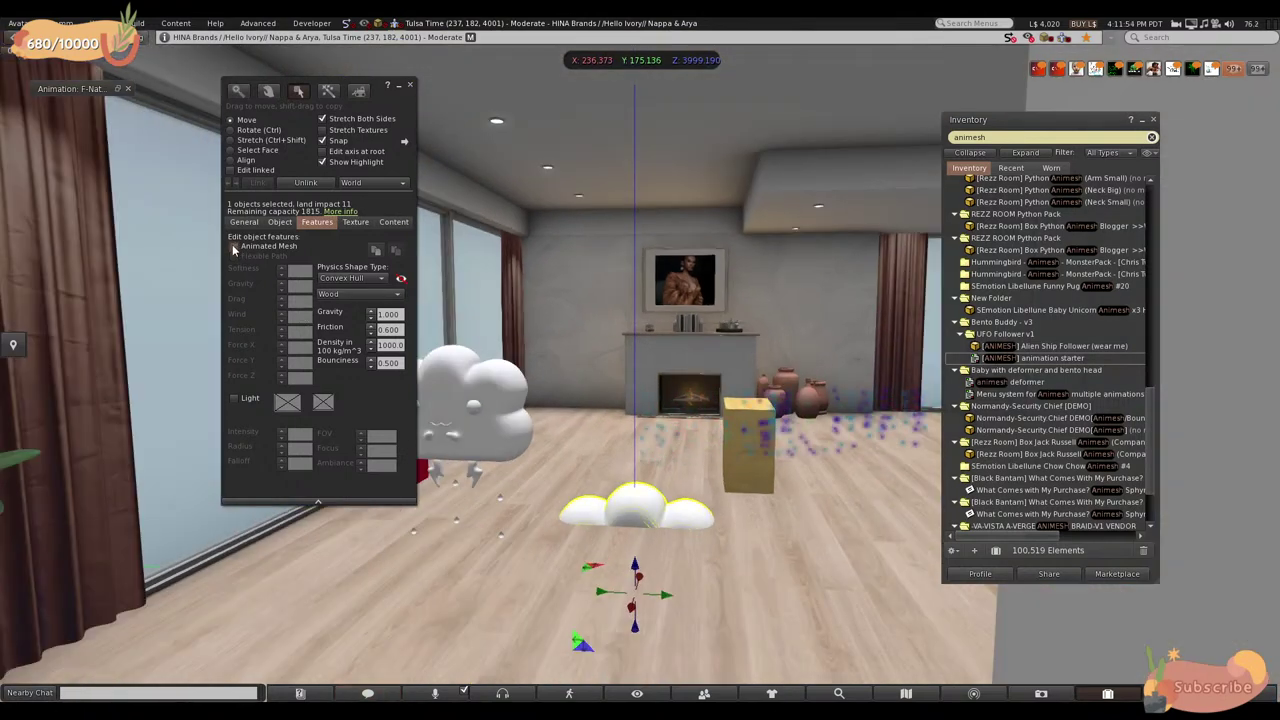
click(234, 246)
- Filter the inventory by "animesh" again and review the large cloud's contents and object settings
scroll(1043, 261, down, 2)
scroll(1043, 261, up, 10)
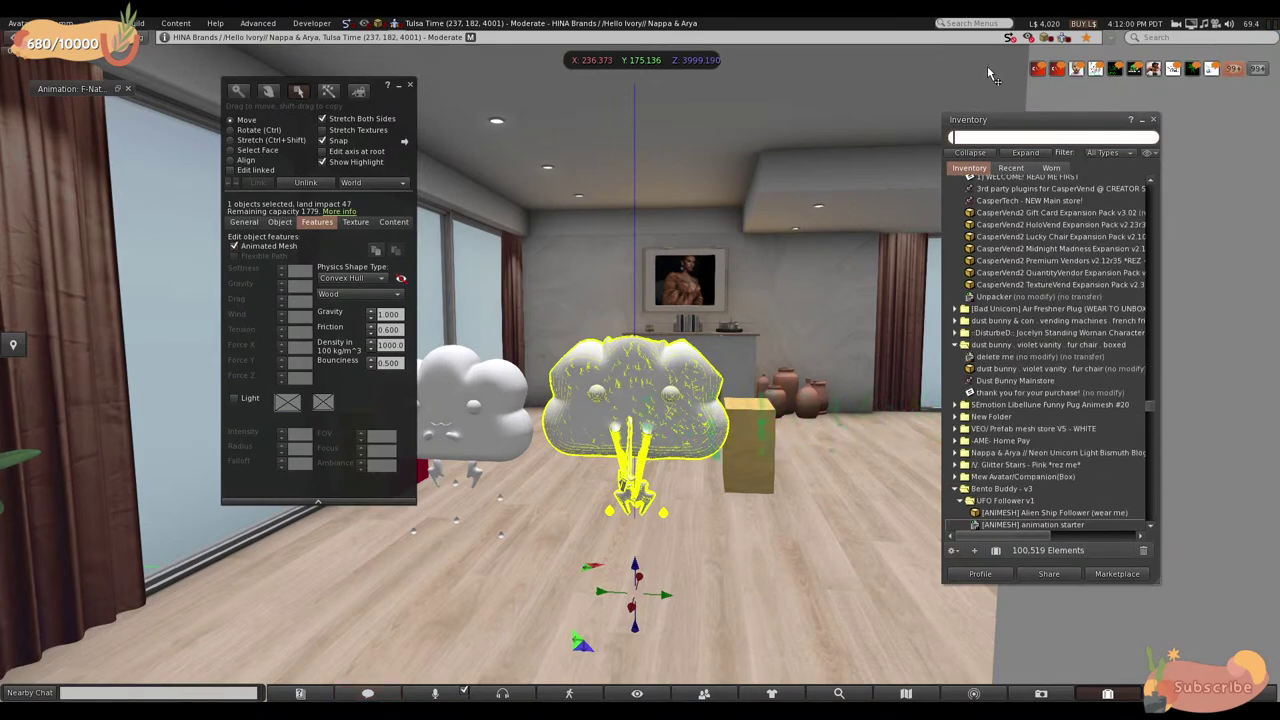
text(animesh)
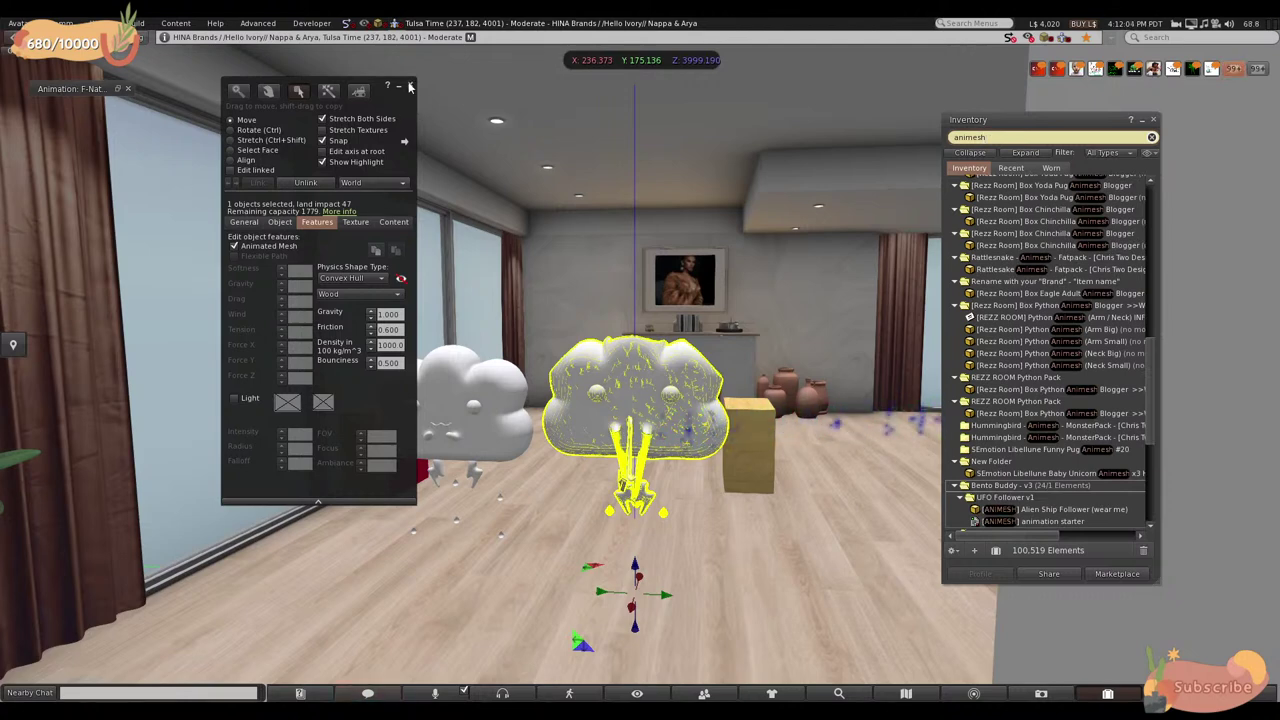
click(393, 221)
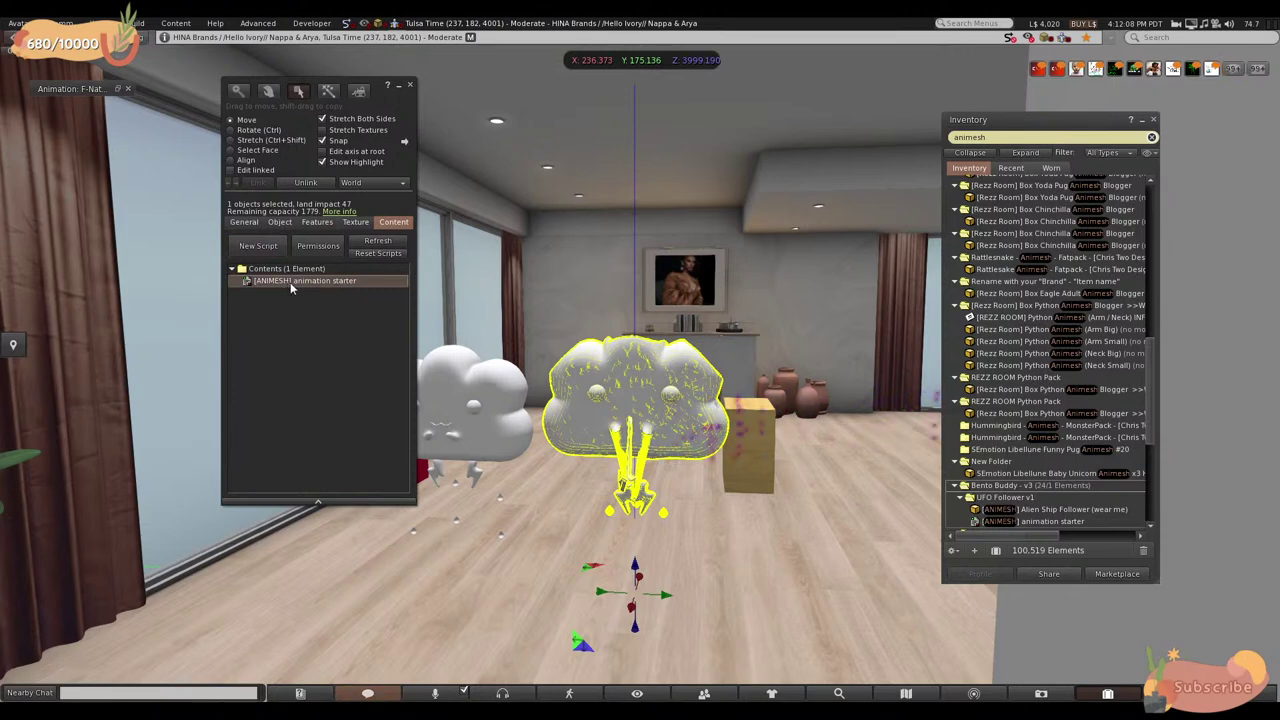
click(279, 222)
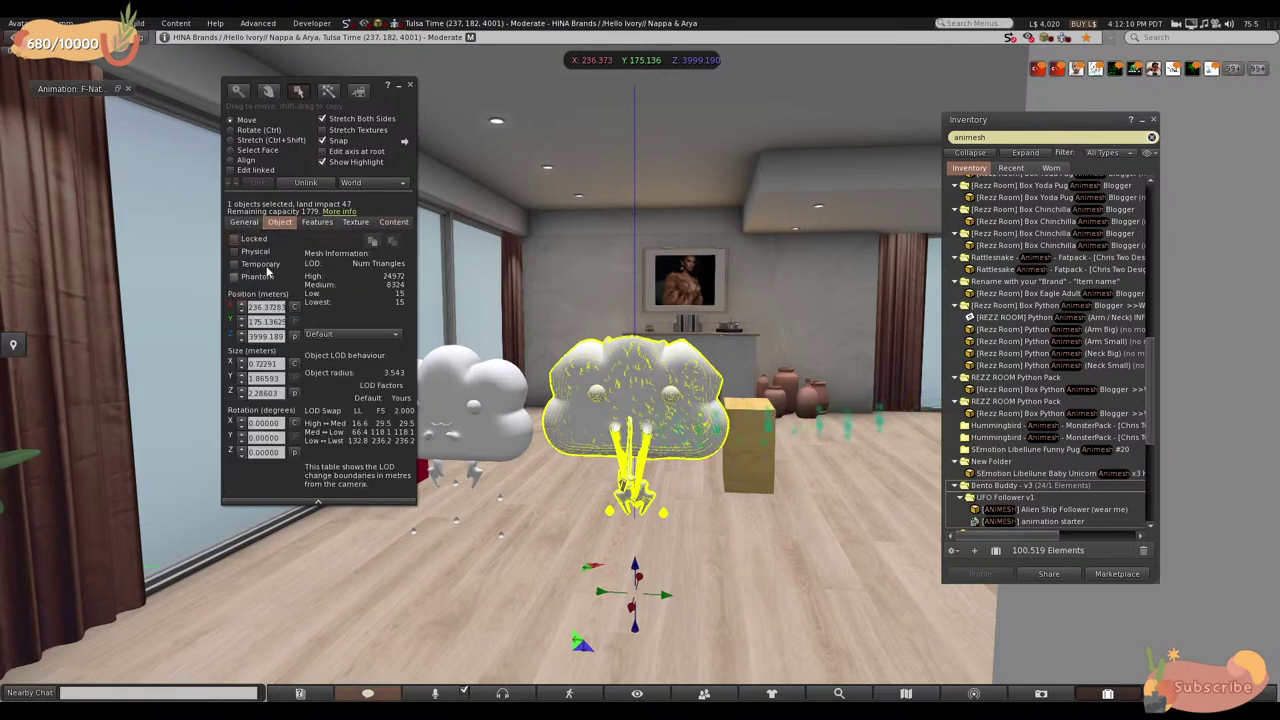
- Turn off Animated Mesh for the large cloud and raise it to a Z position of about 4001.41
click(314, 222)
click(234, 246)
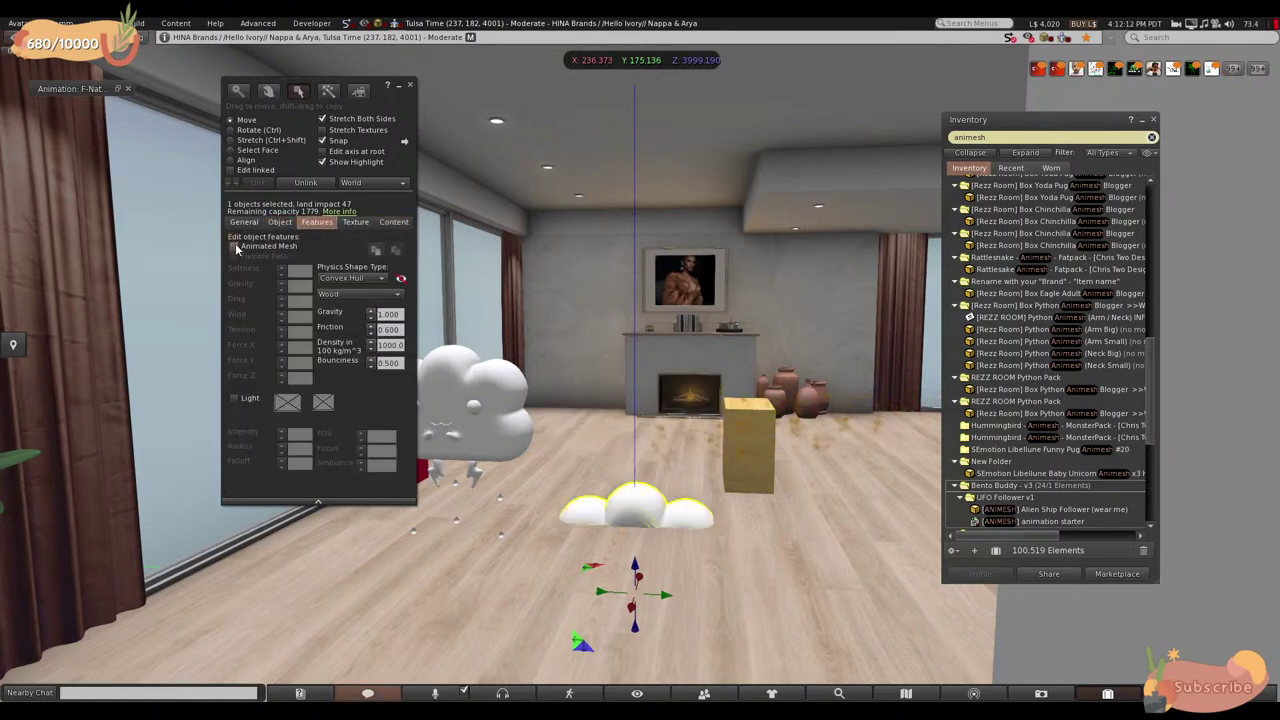
drag(634, 570, 632, 405)
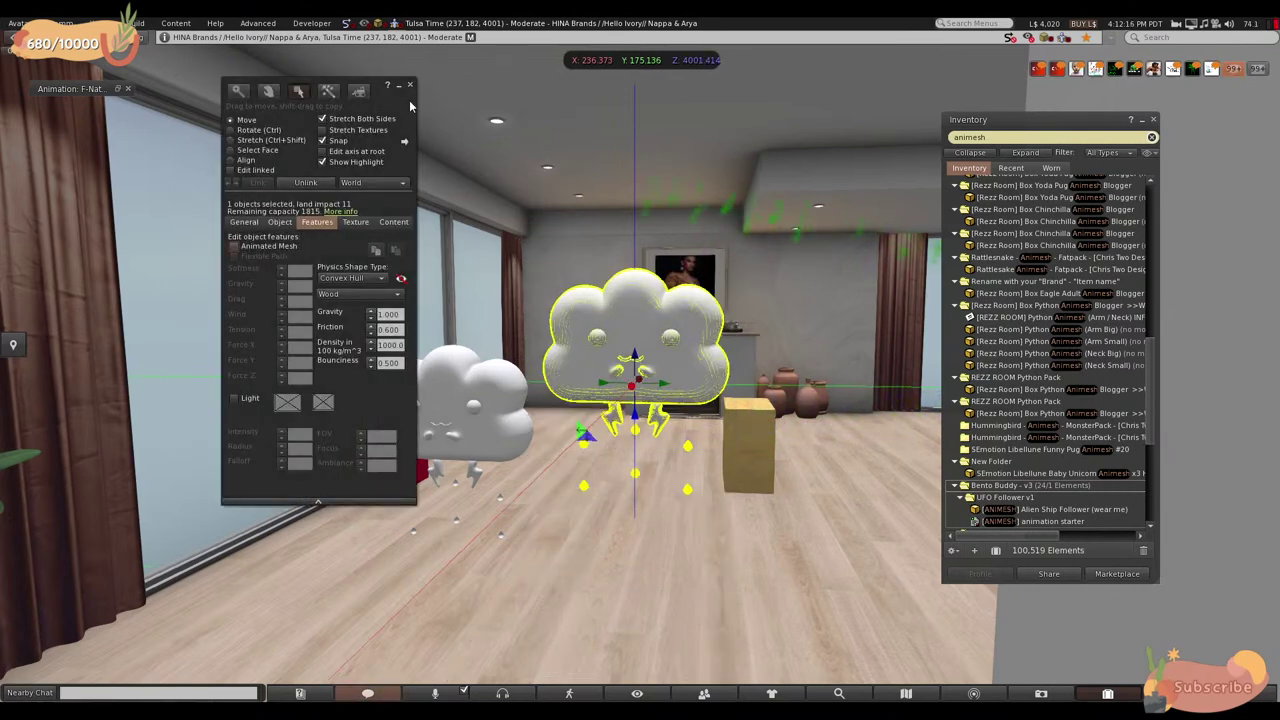
- Remove the large cloud and the smaller cloud from the room and close the build tools
click(478, 395)
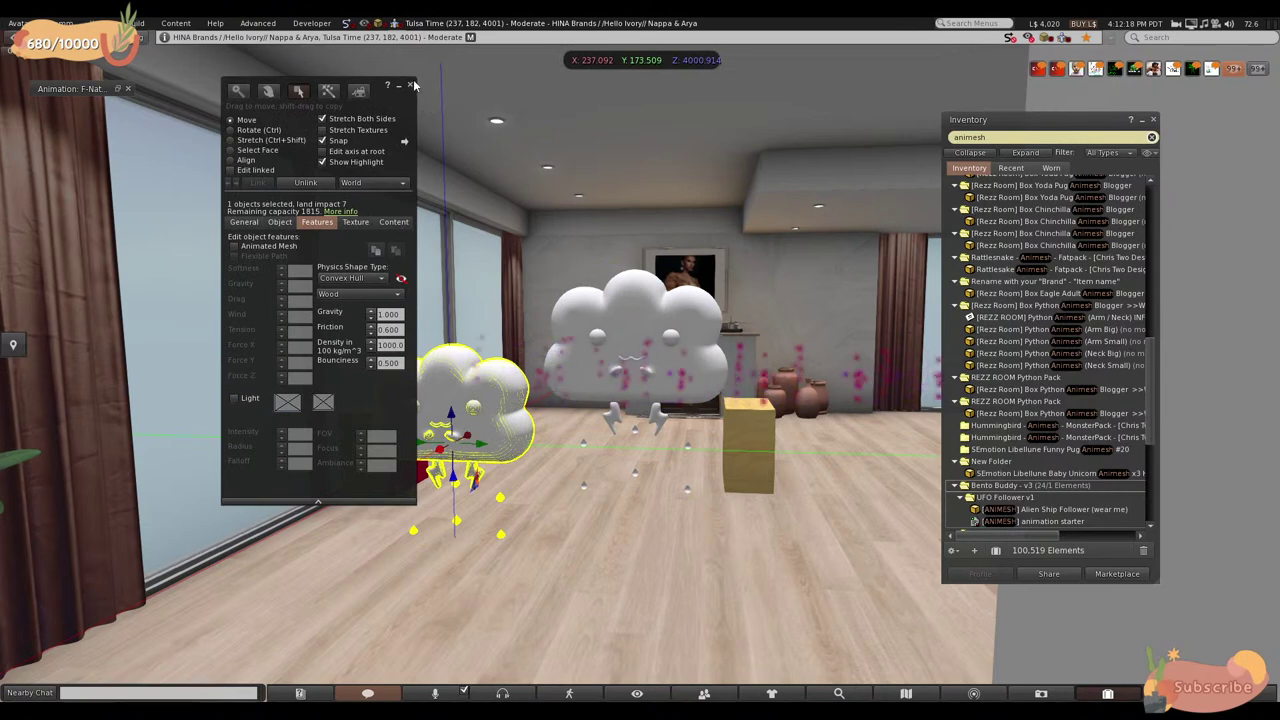
click(411, 85)
right_click(625, 327)
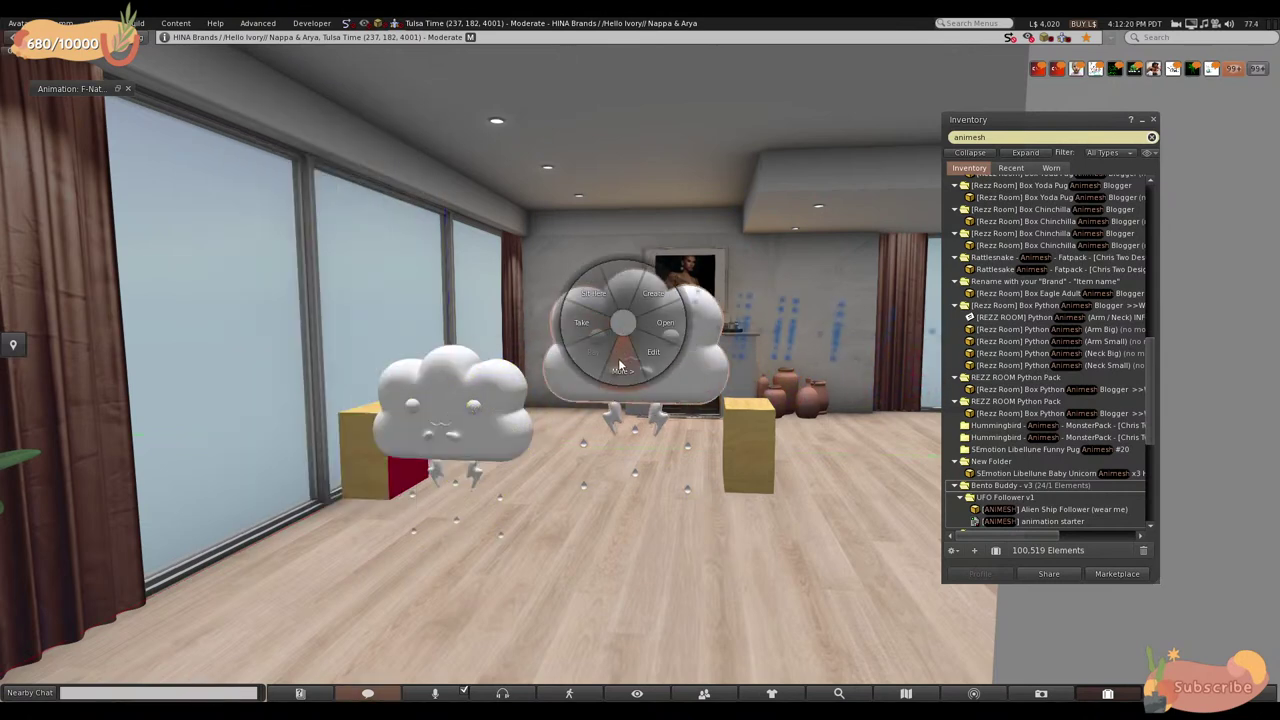
click(461, 450)
right_click(467, 385)
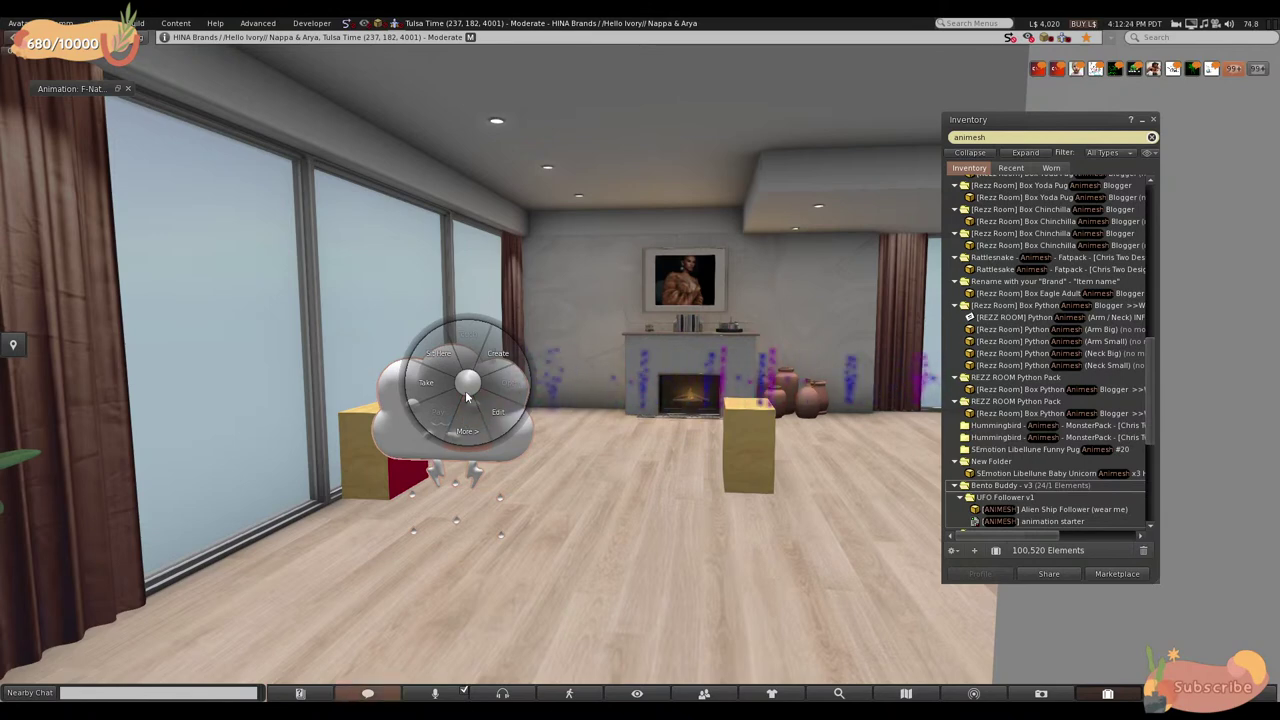
click(491, 410)
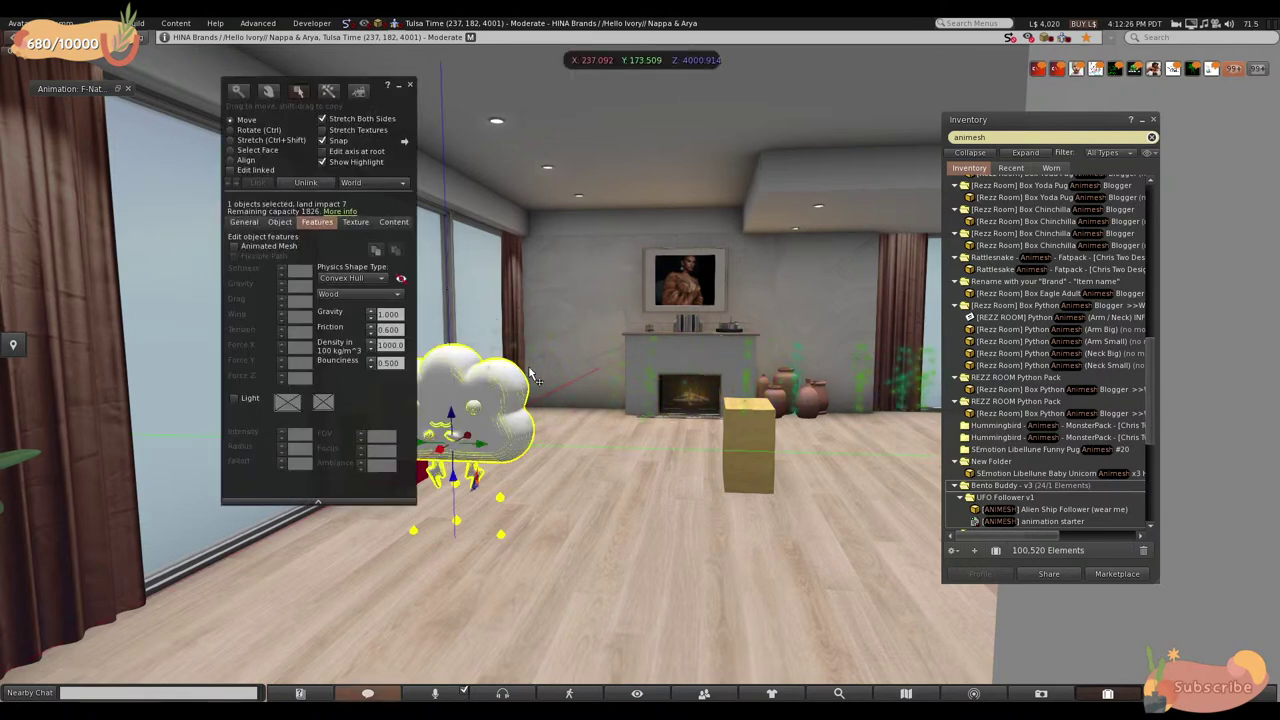
key(Delete)
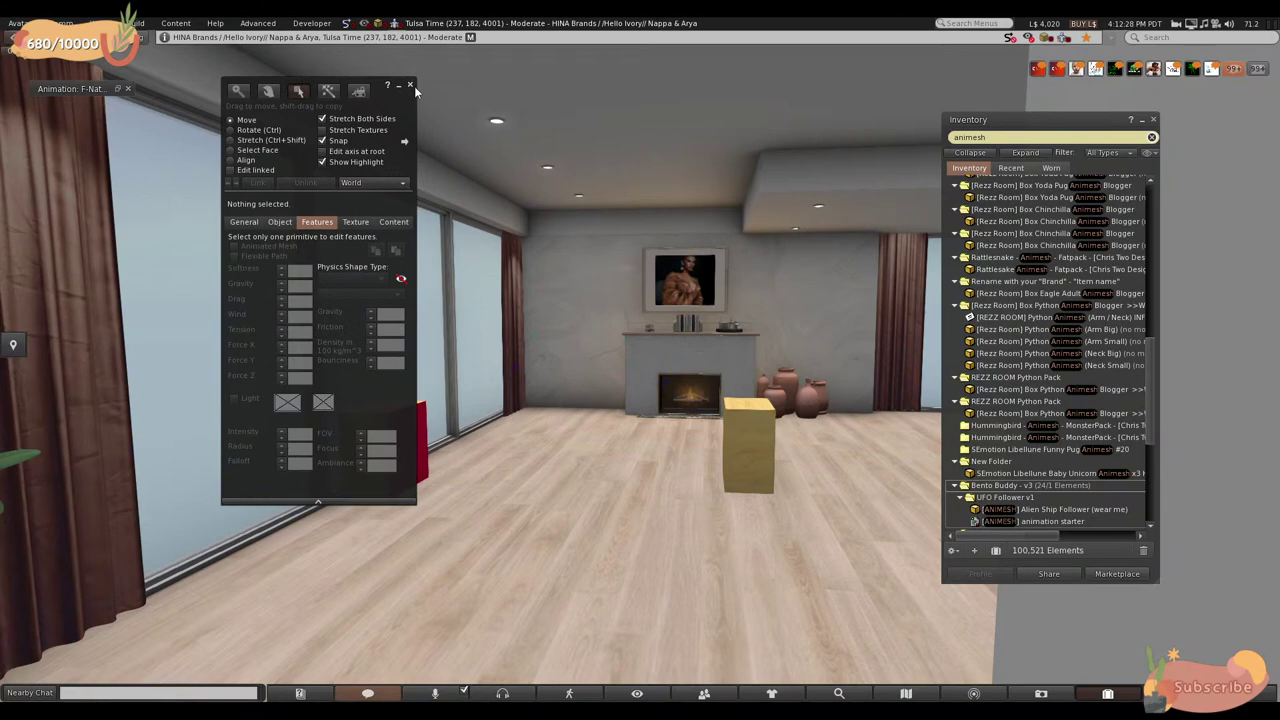
click(409, 84)
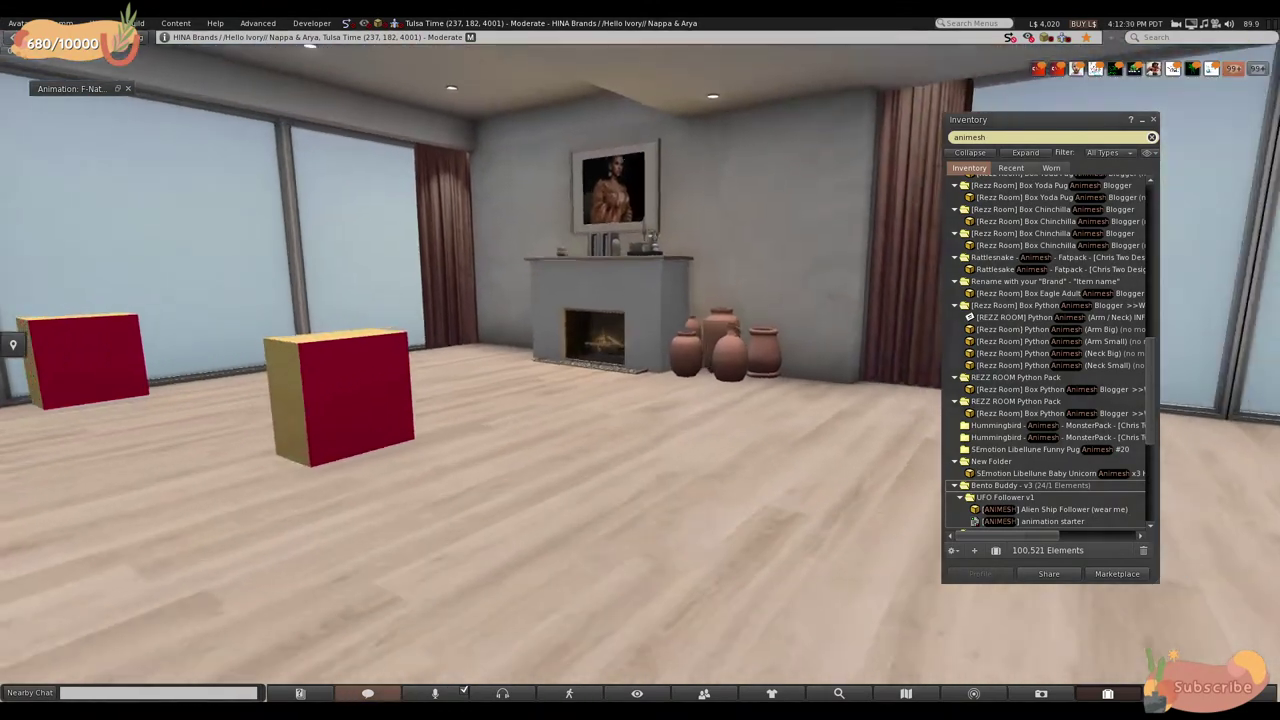
- Edit the nearer wood-and-red box, turn on its Light feature and view it from several angles
right_click(358, 381)
click(389, 410)
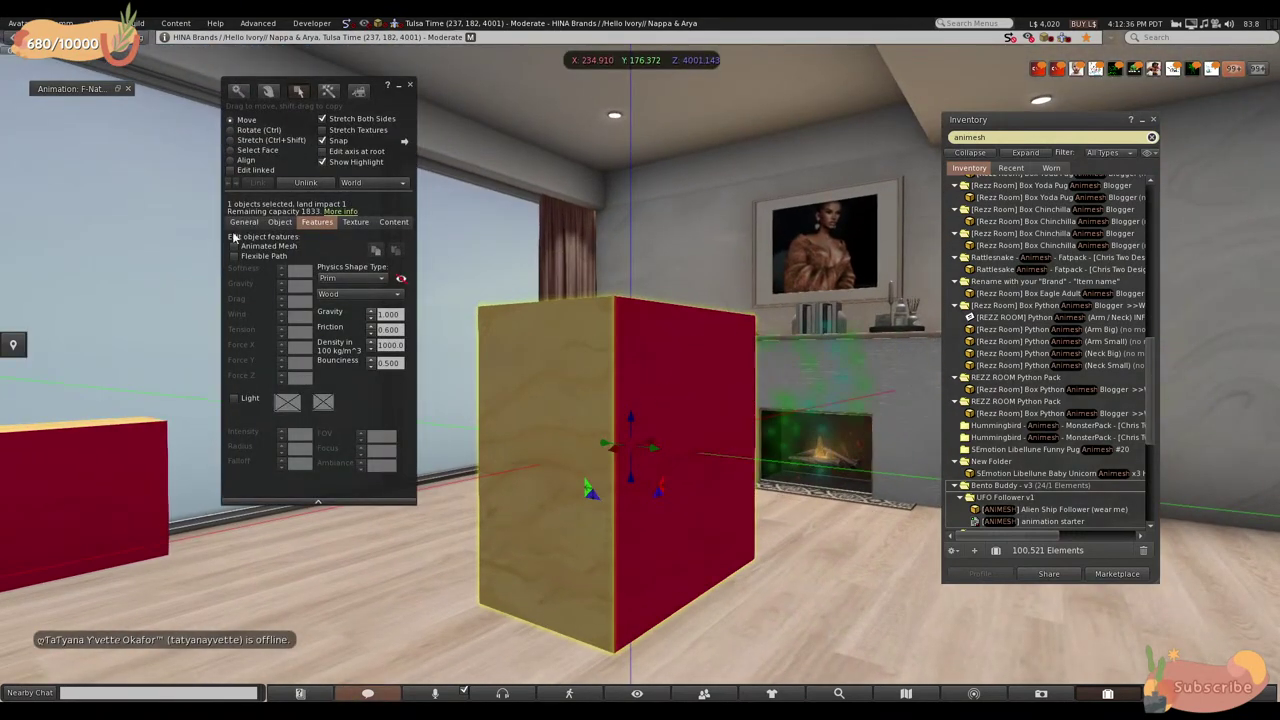
click(234, 398)
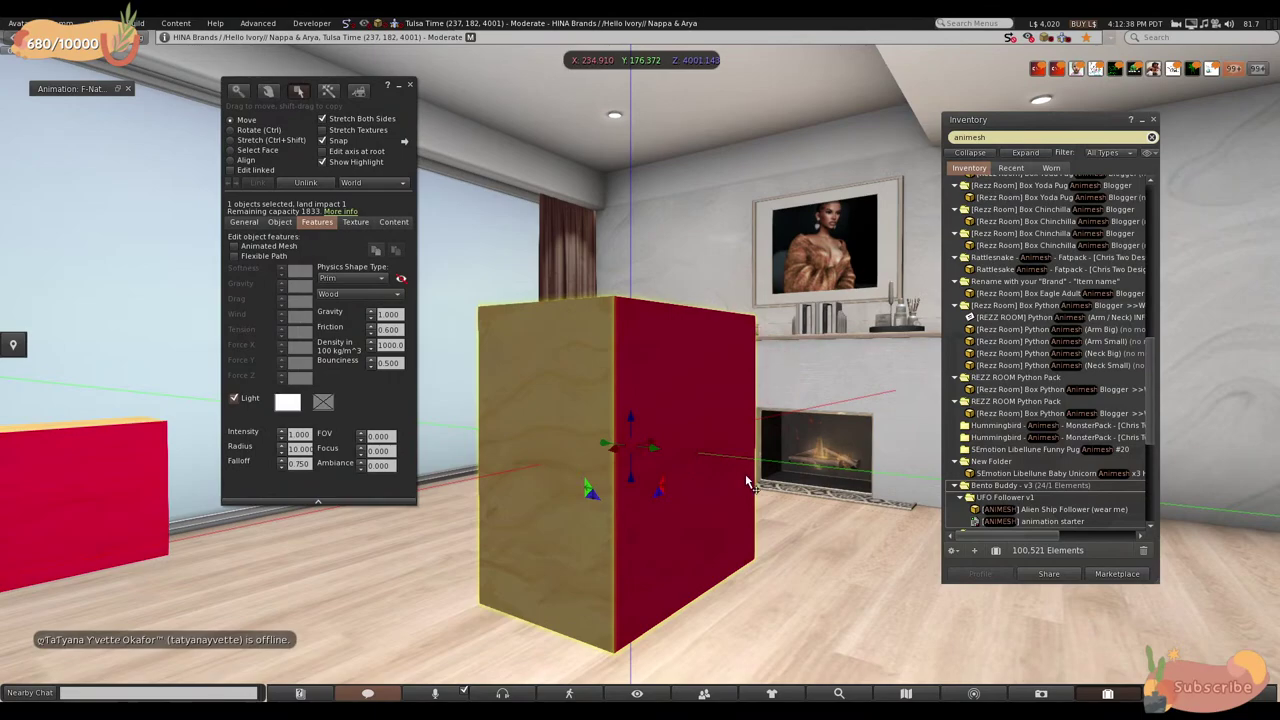
scroll(727, 480, down, 5)
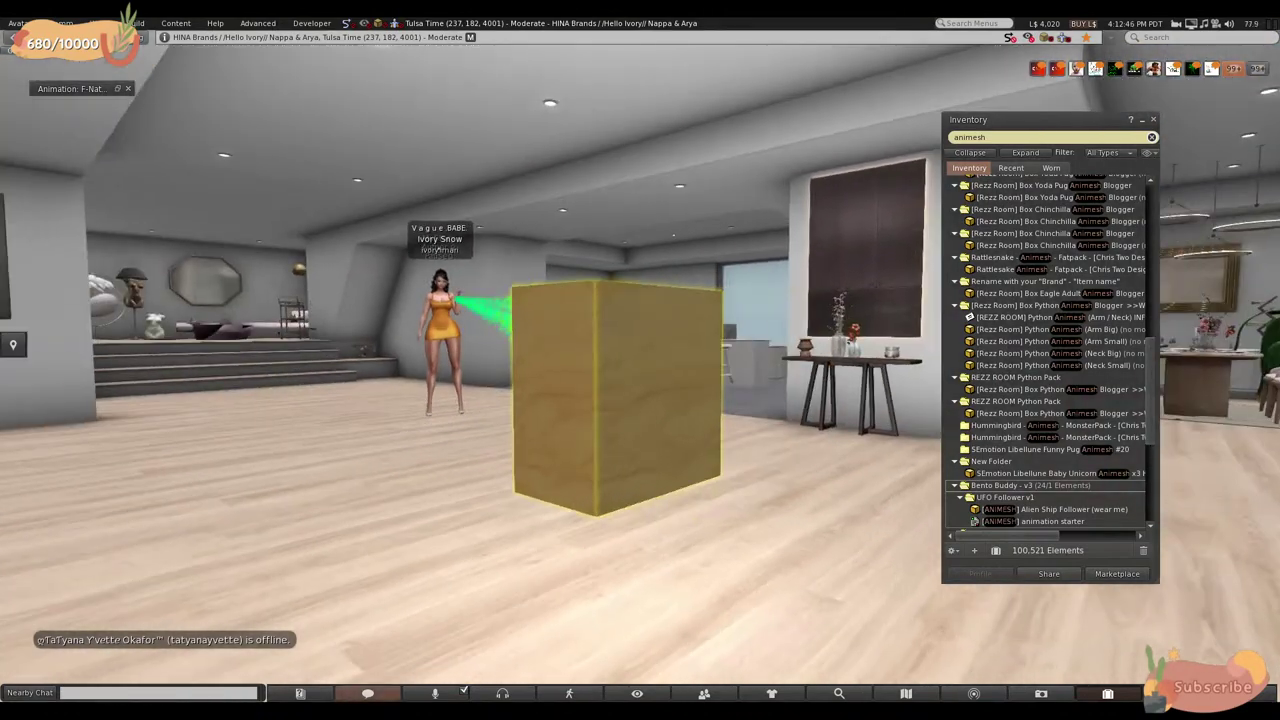
key(ctrl+3)
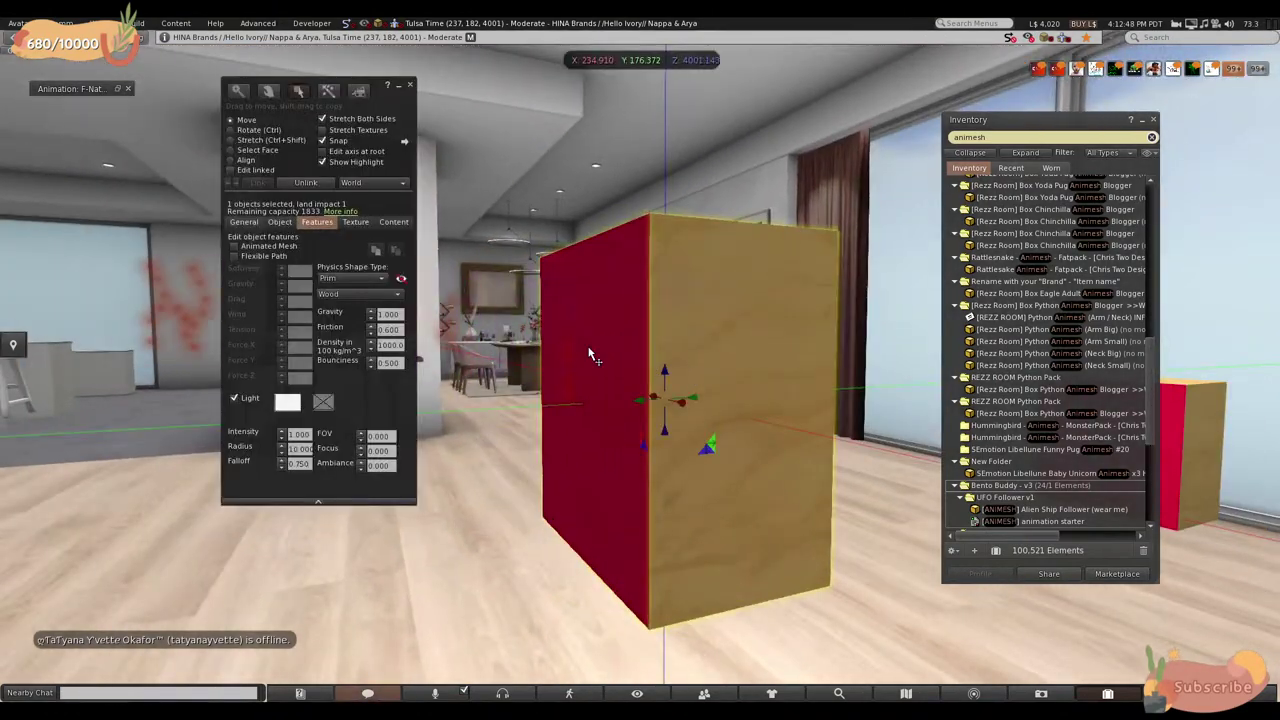
alt+drag(655, 343, 447, 270)
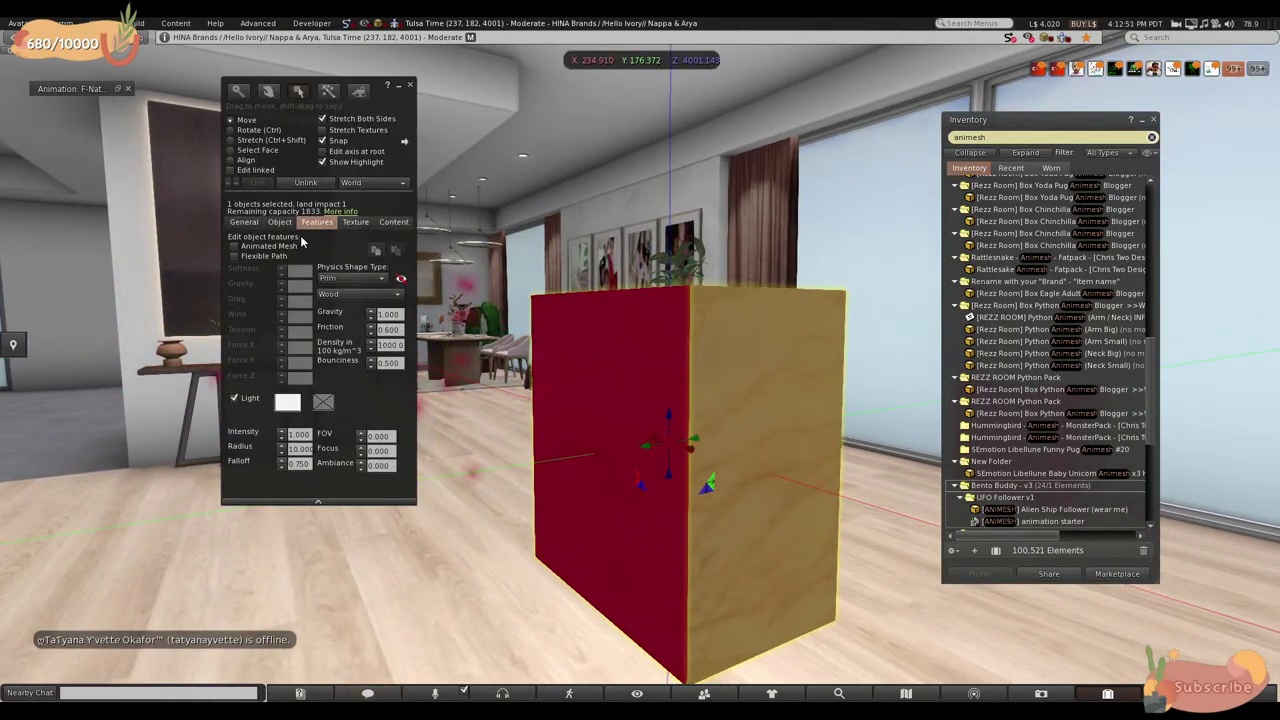
- Set the box's light color to dark blue (RGB 0, 0, 128) and look around the lit room
click(287, 402)
click(536, 281)
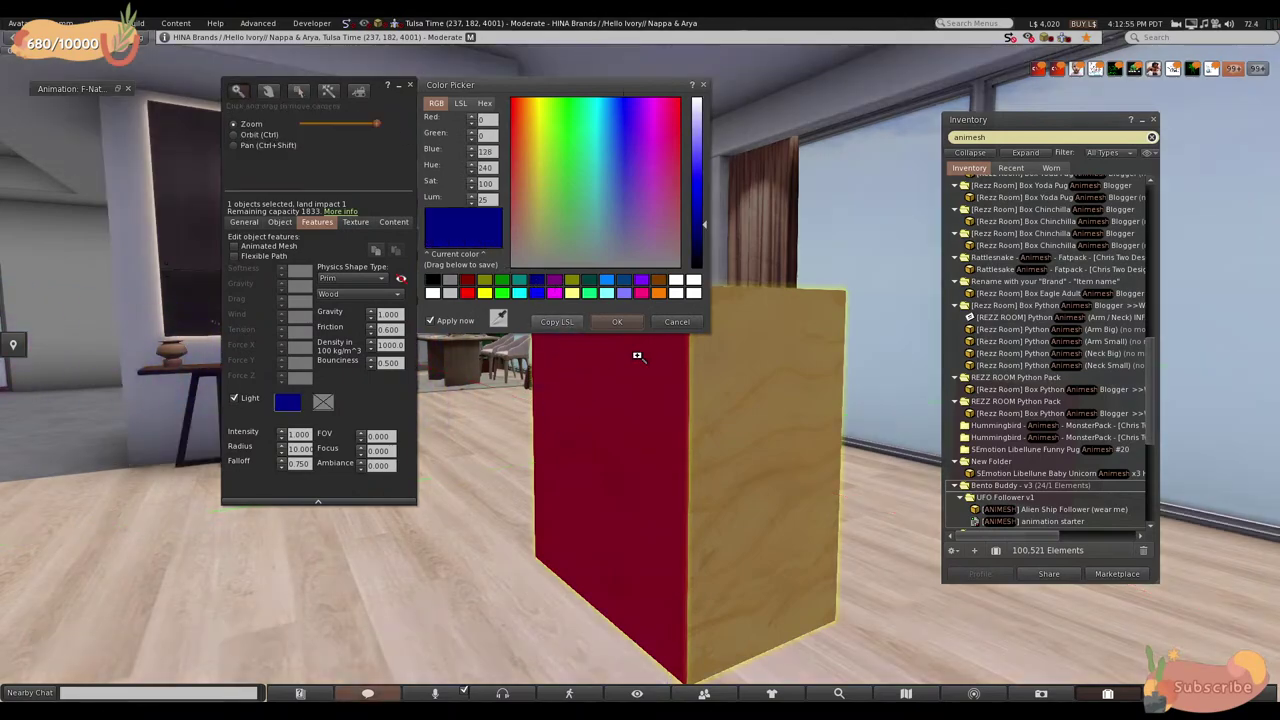
key(Escape)
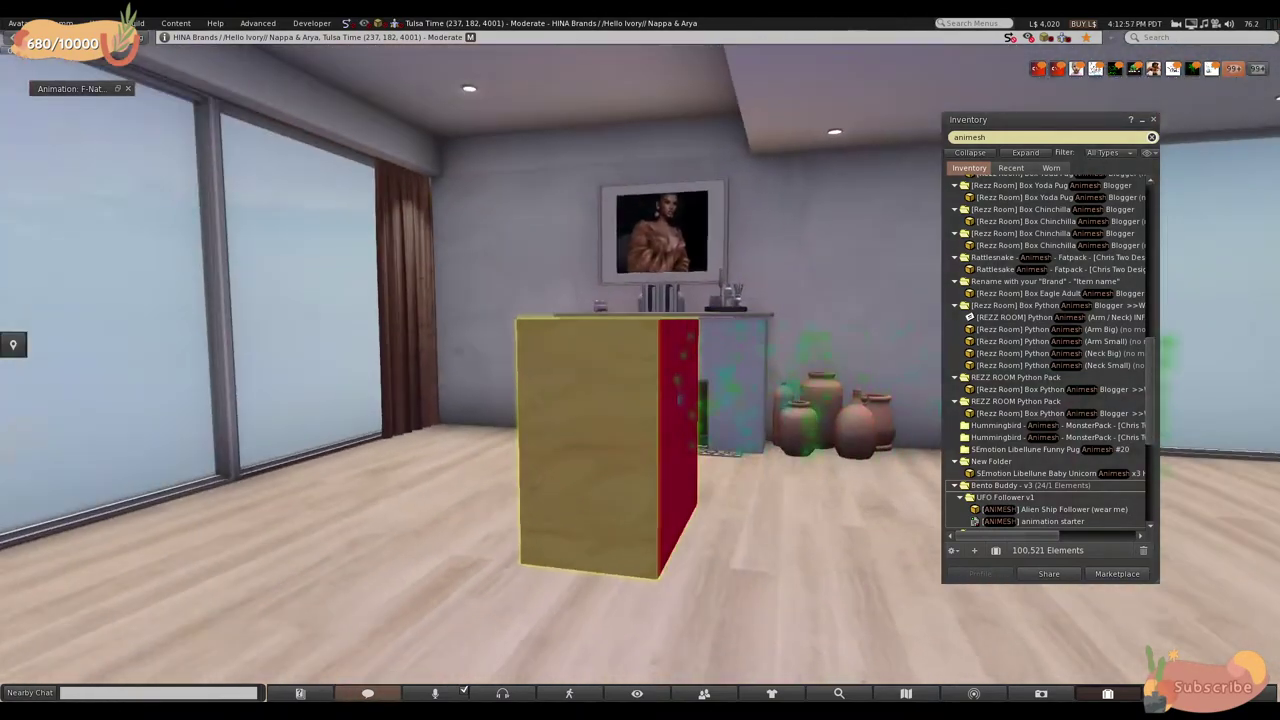
key(ctrl+b)
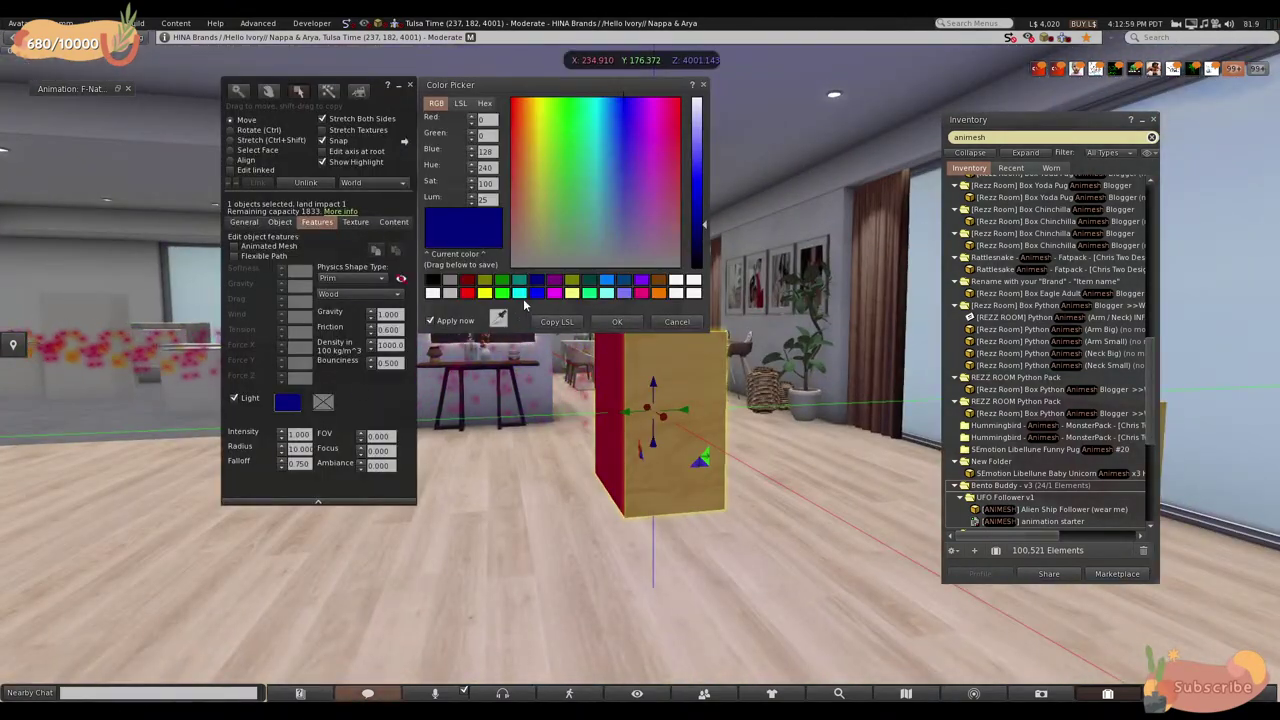
- Change the box's light color to dark red (RGB 128, 0, 0) and view its effect on the room
click(475, 284)
key(Escape)
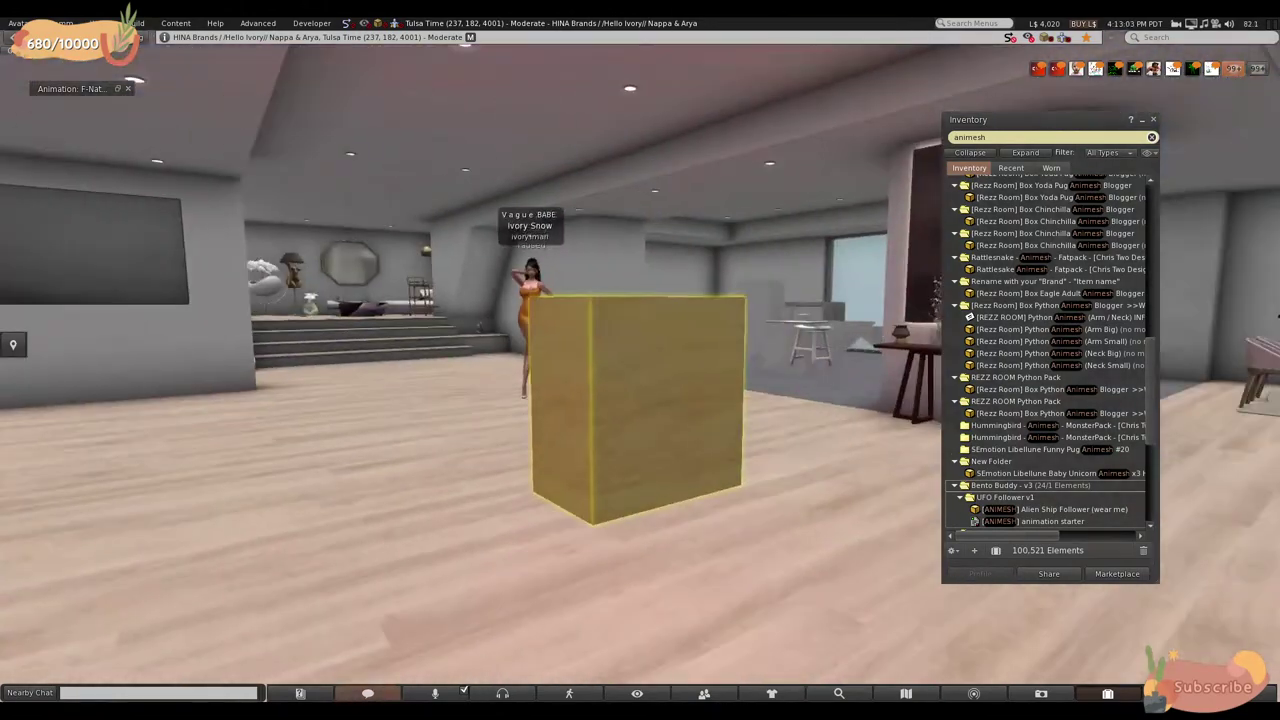
key(ctrl+b)
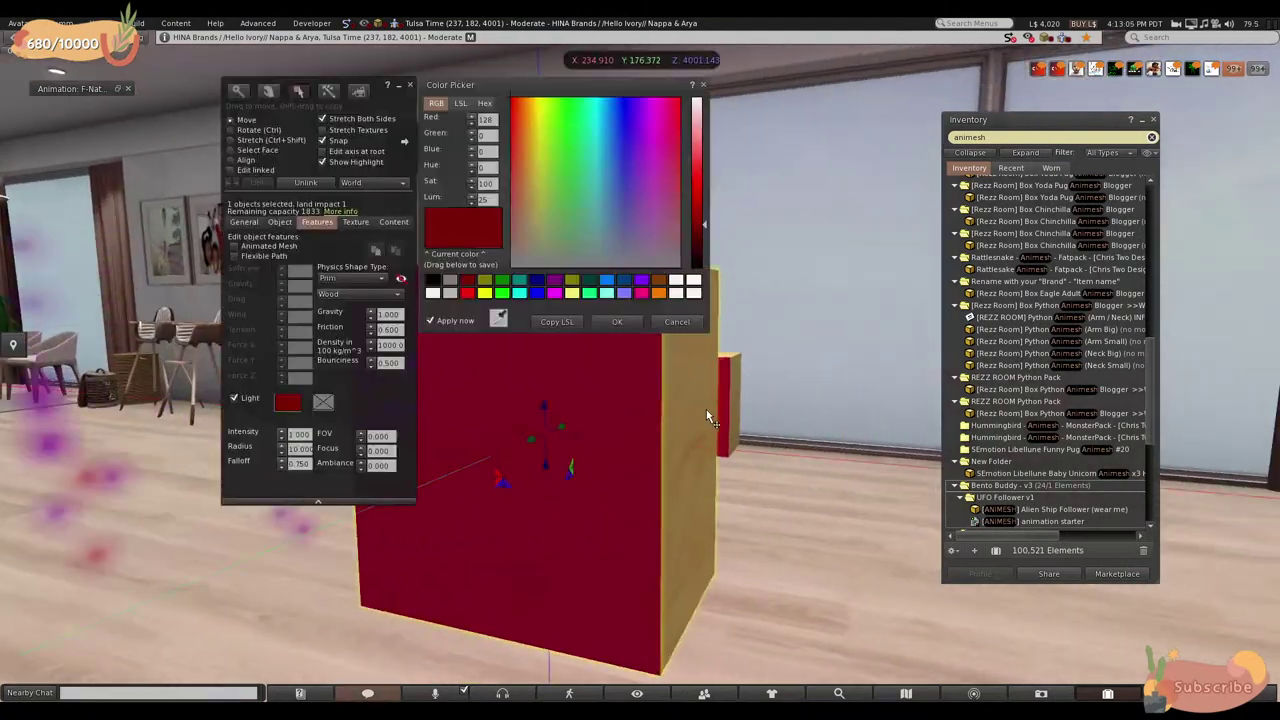
- Set the box's transparency to 100% and its light color to magenta (RGB 255, 0, 255)
key(Escape)
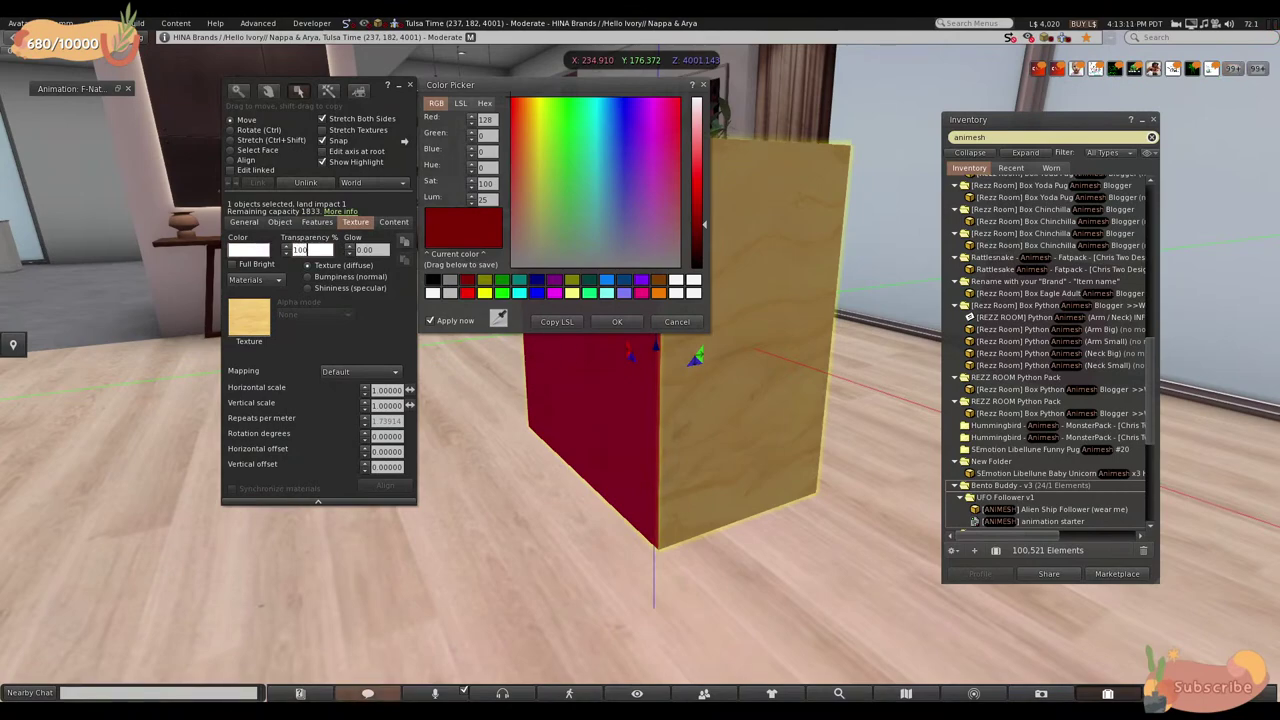
key(Return)
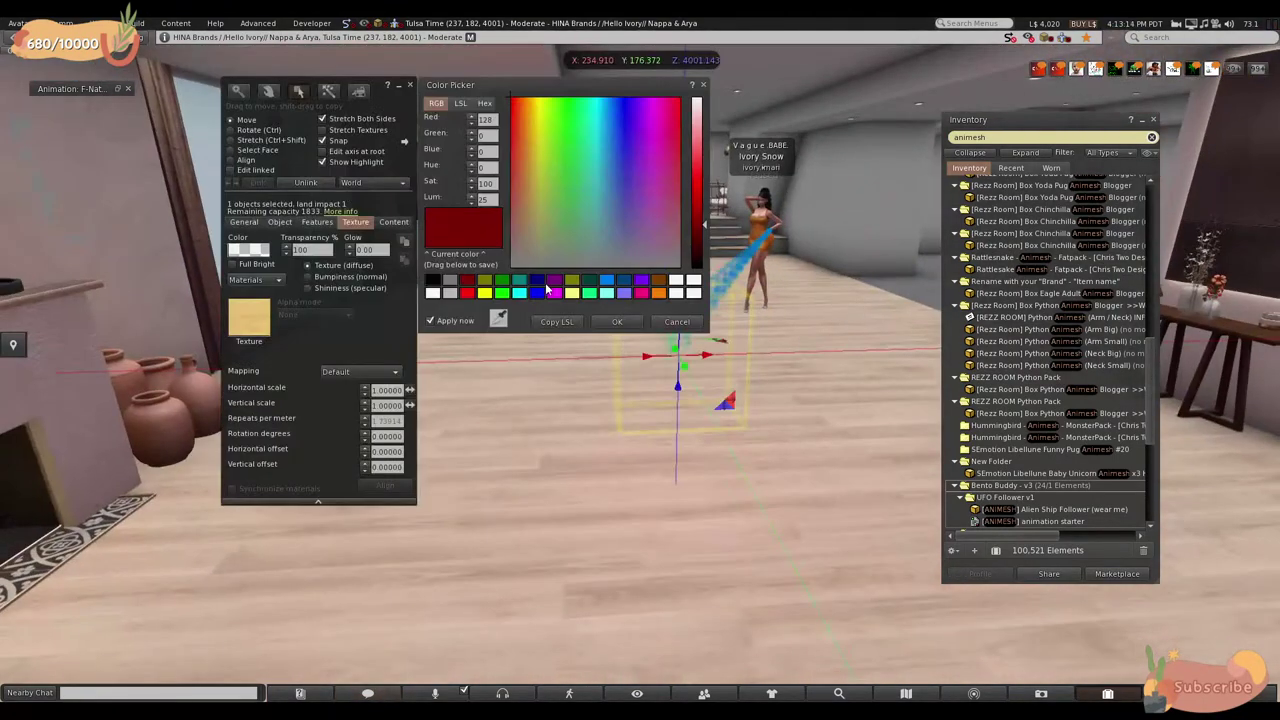
click(556, 292)
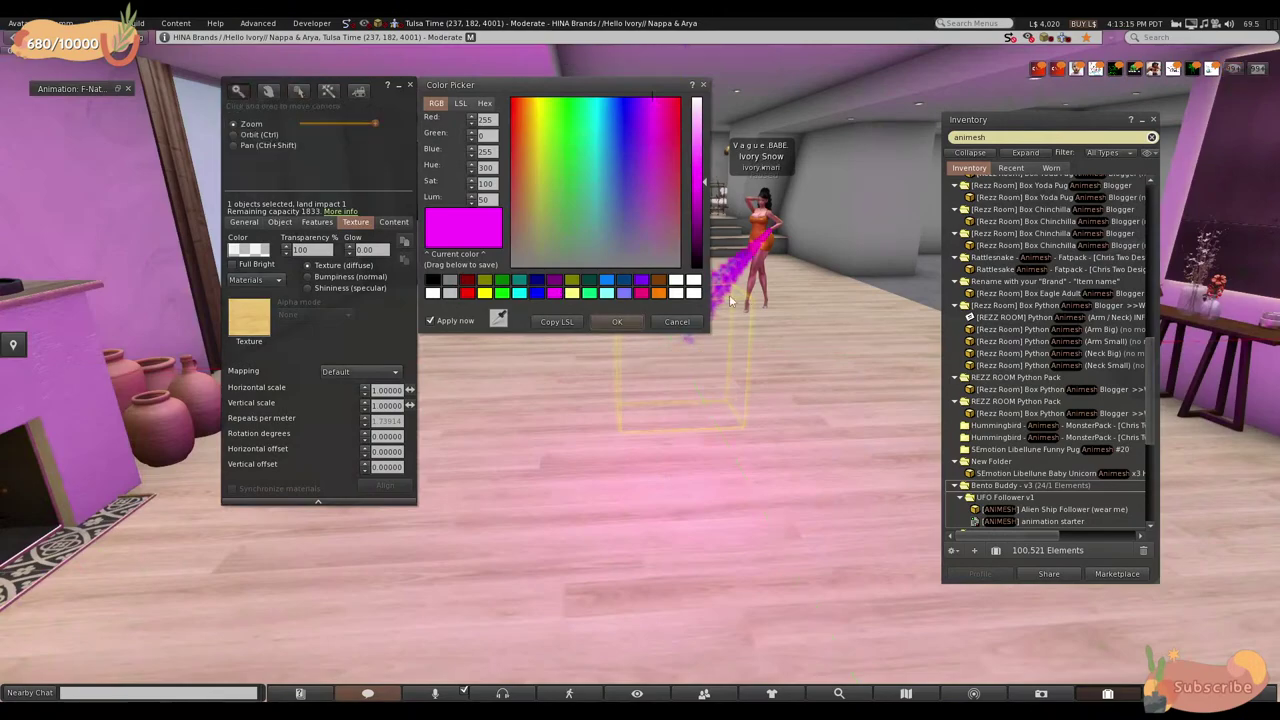
key(Escape)
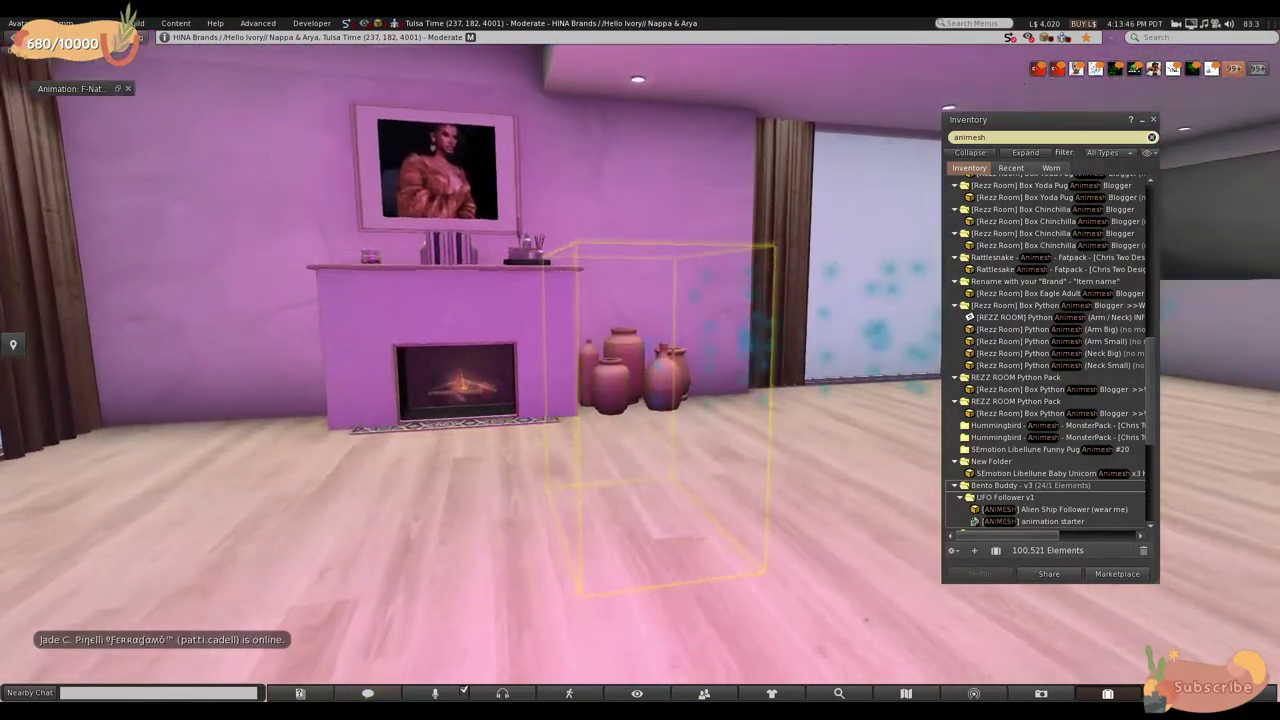
- Shift the transparent box along X to about 234.86 and set its light color to pale cyan (RGB 128, 255, 255)
key(Right)
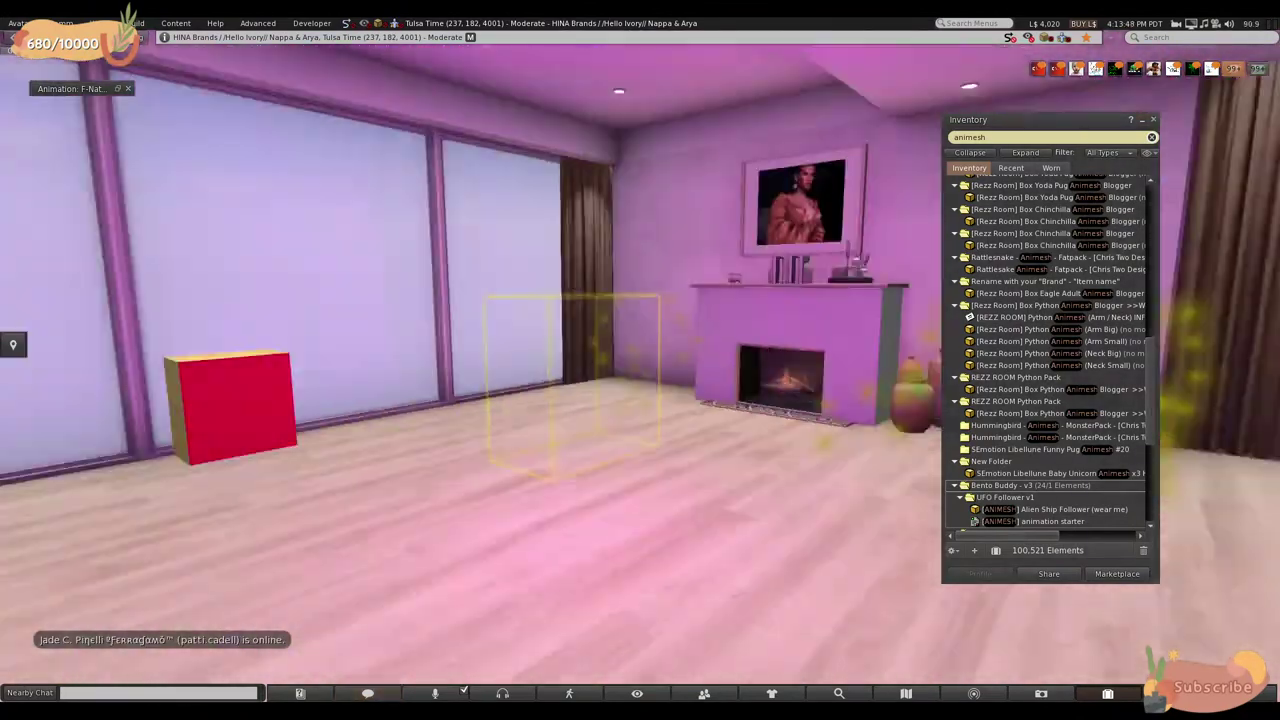
key(Right)
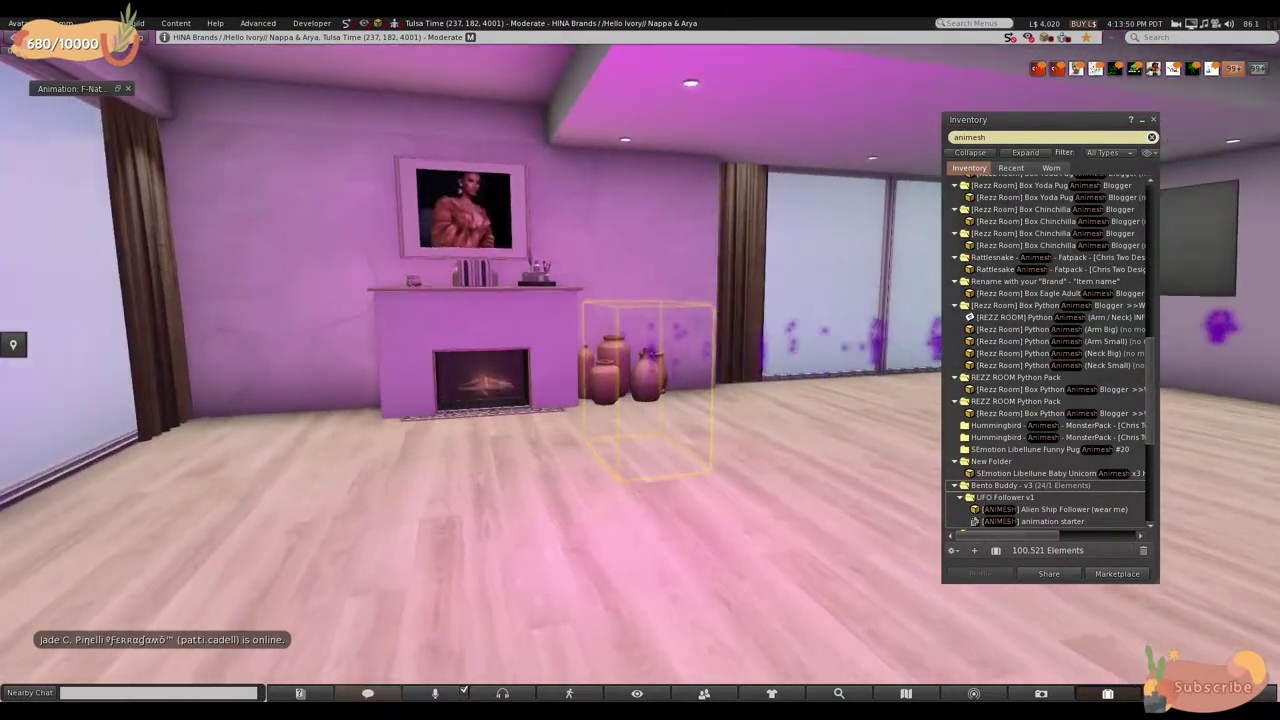
key(alt)
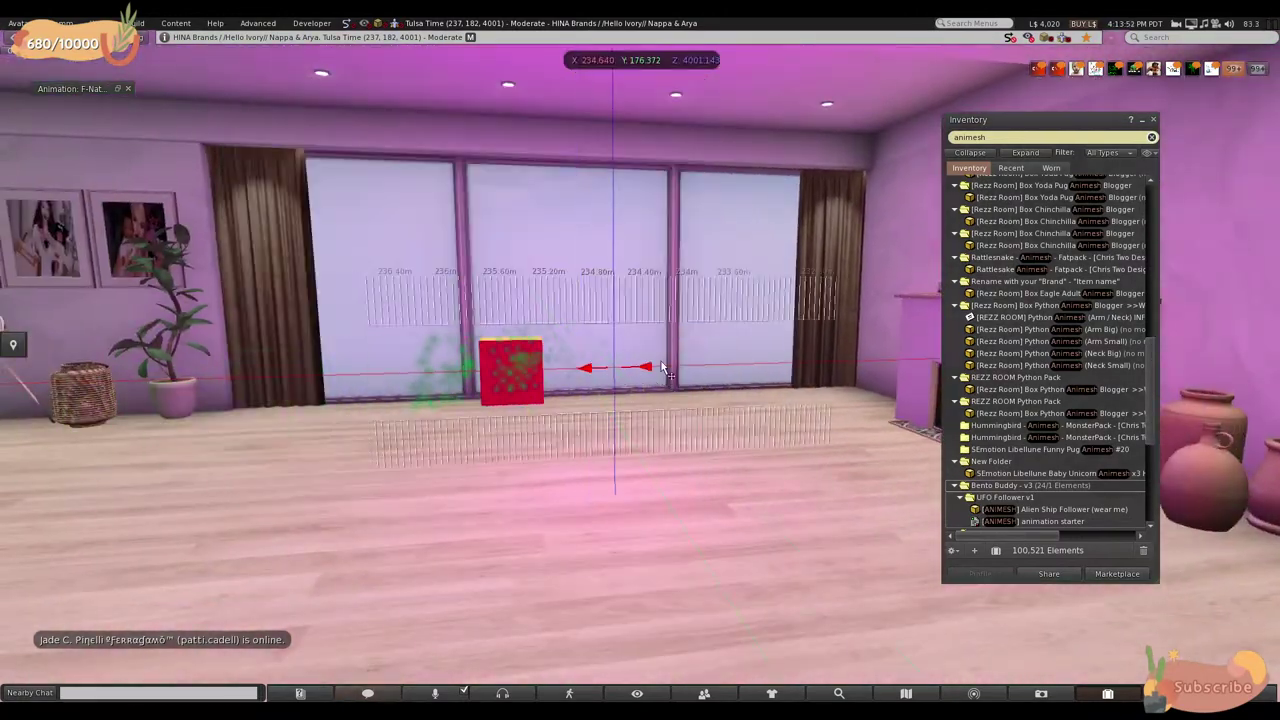
alt+drag(580, 373, 670, 58)
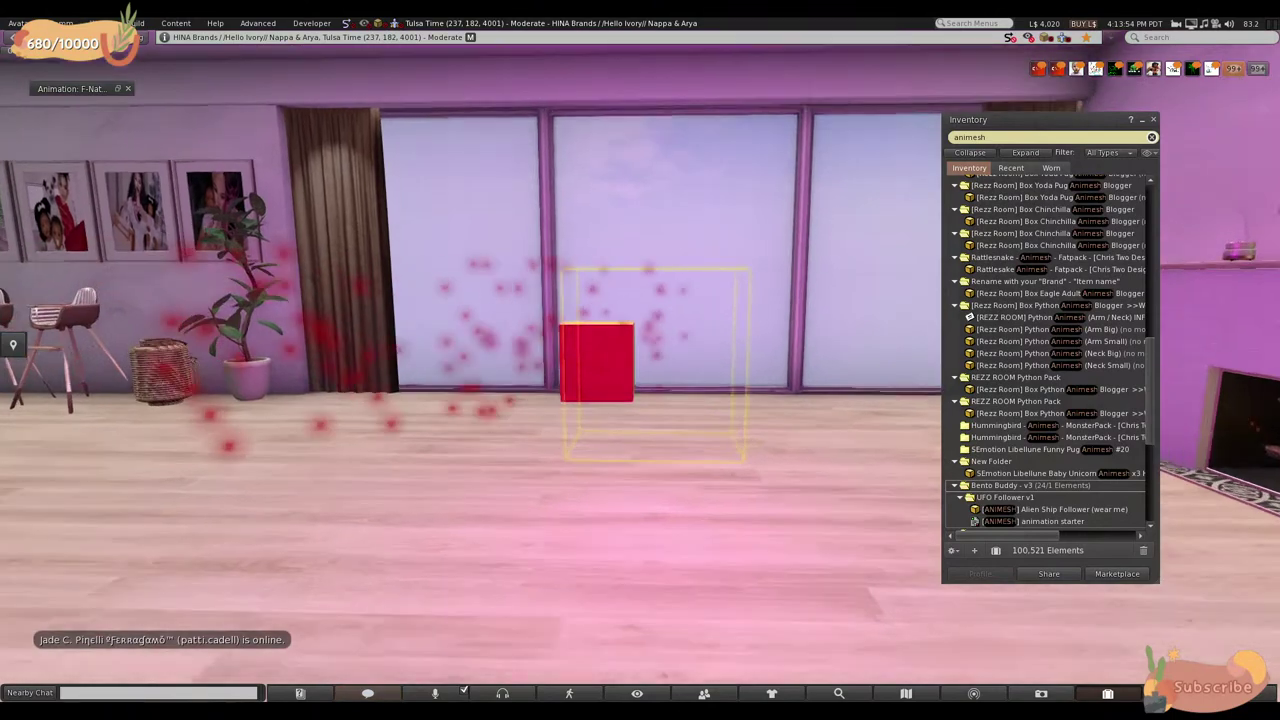
click(661, 292)
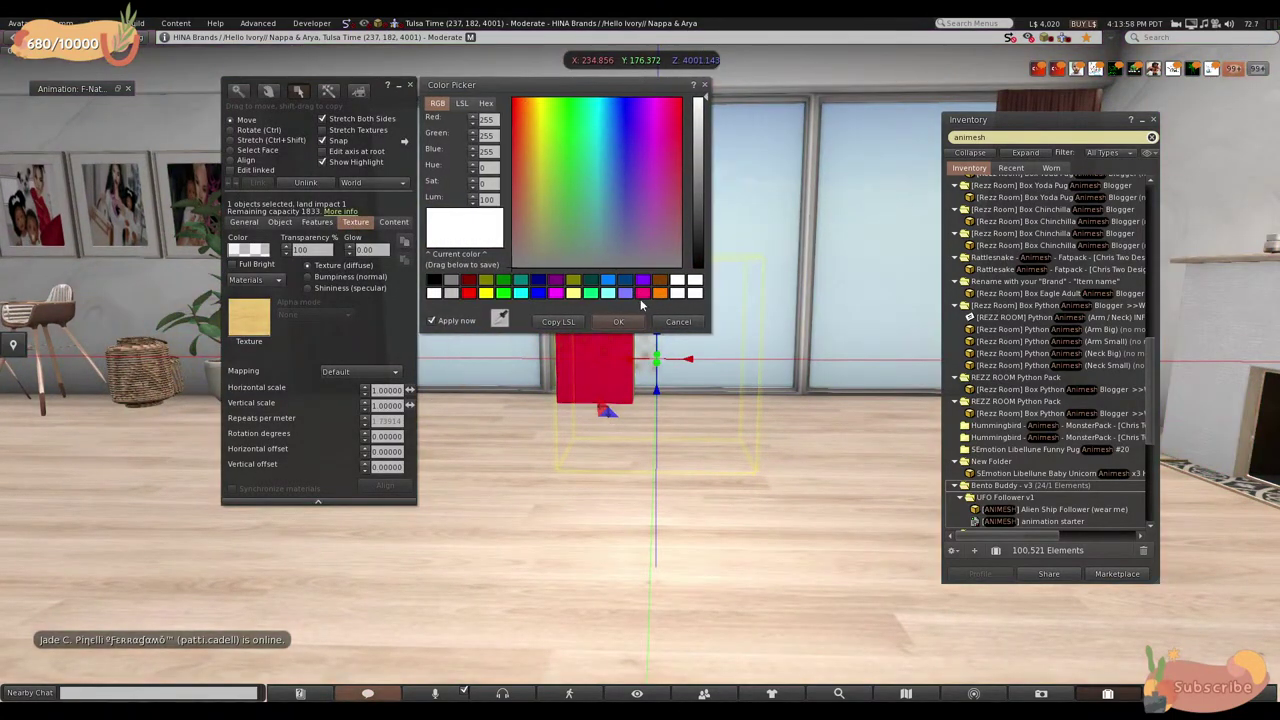
click(610, 291)
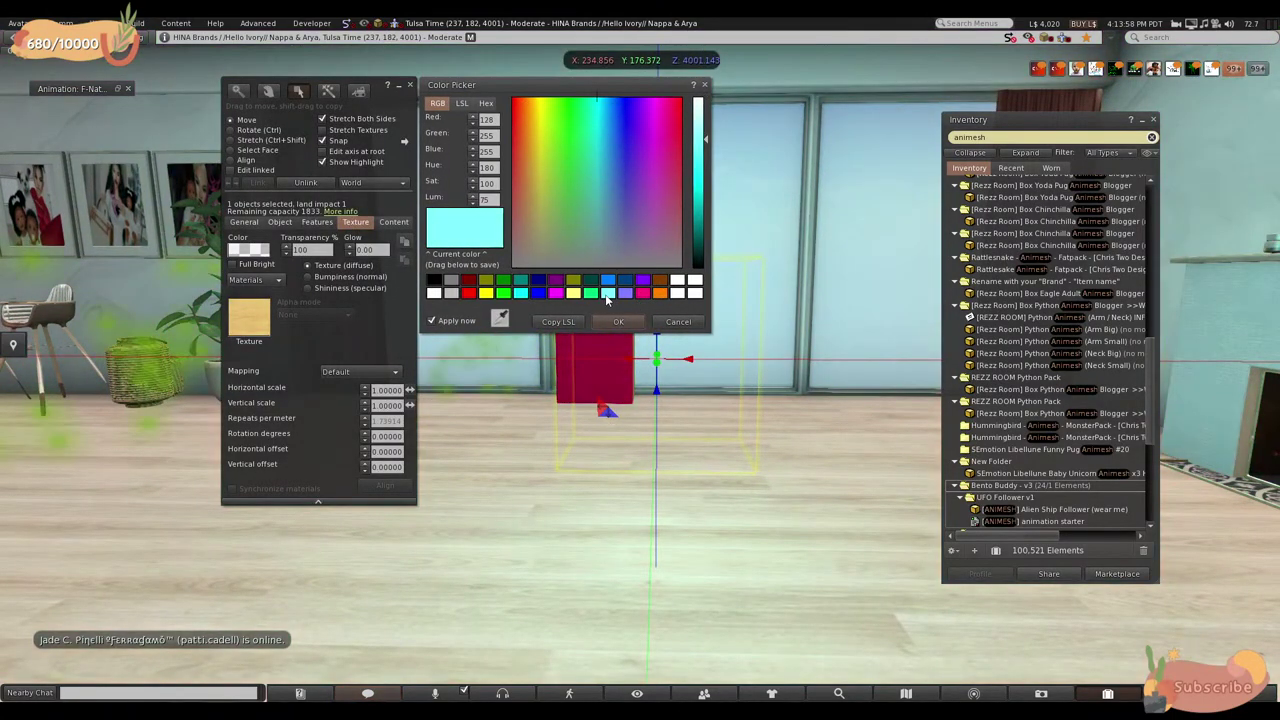
- Set the transparent box's light to hot pink with intensity 0.510 and radius 10.300, and view its effect around the room
click(645, 294)
click(618, 321)
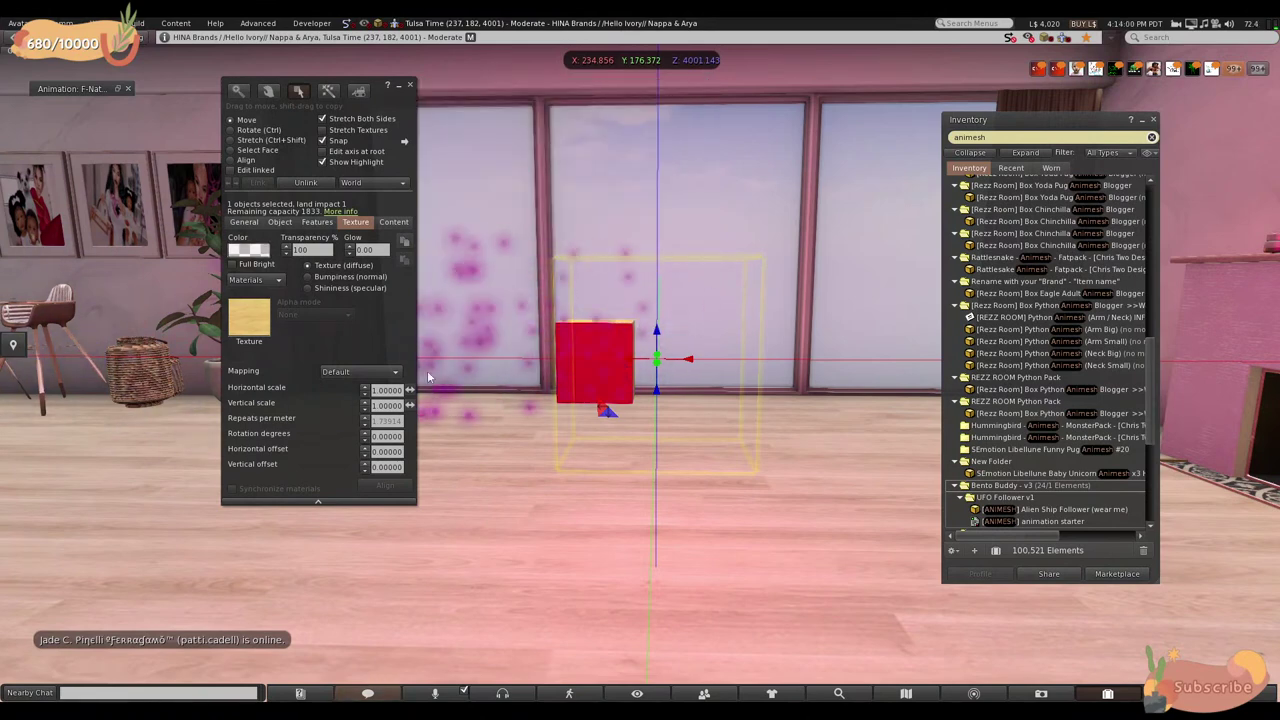
click(316, 222)
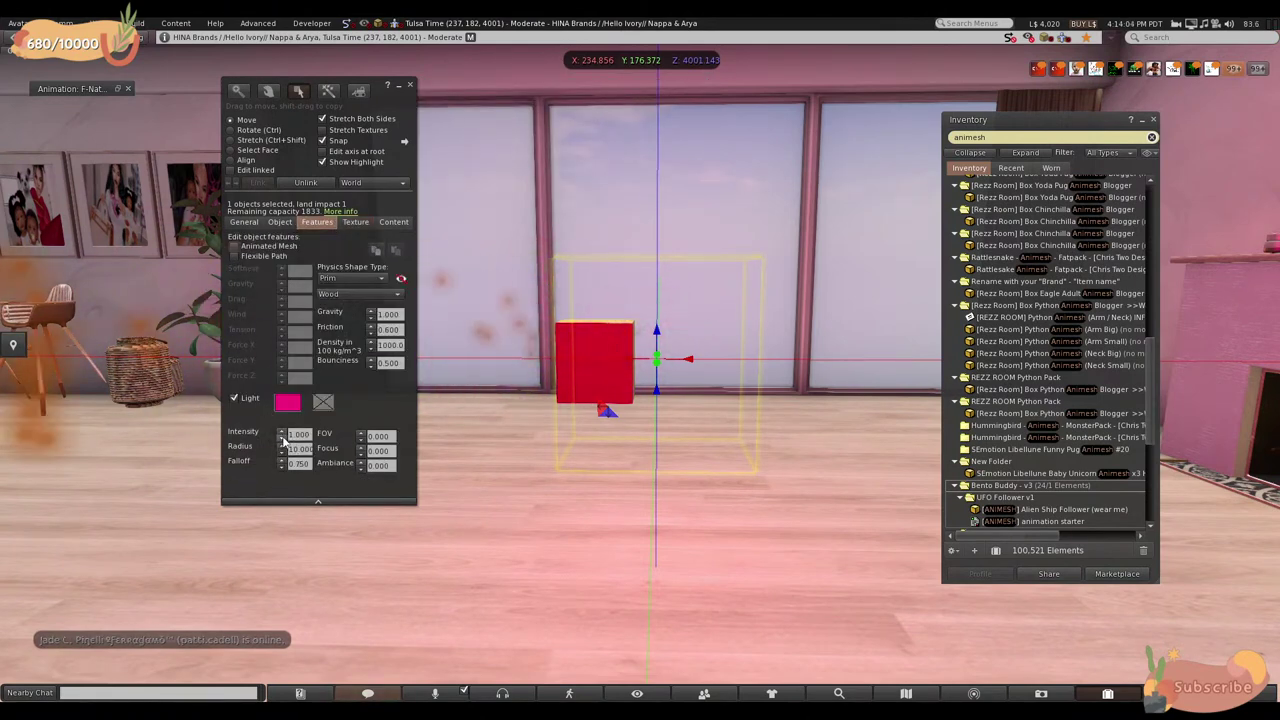
click(282, 439)
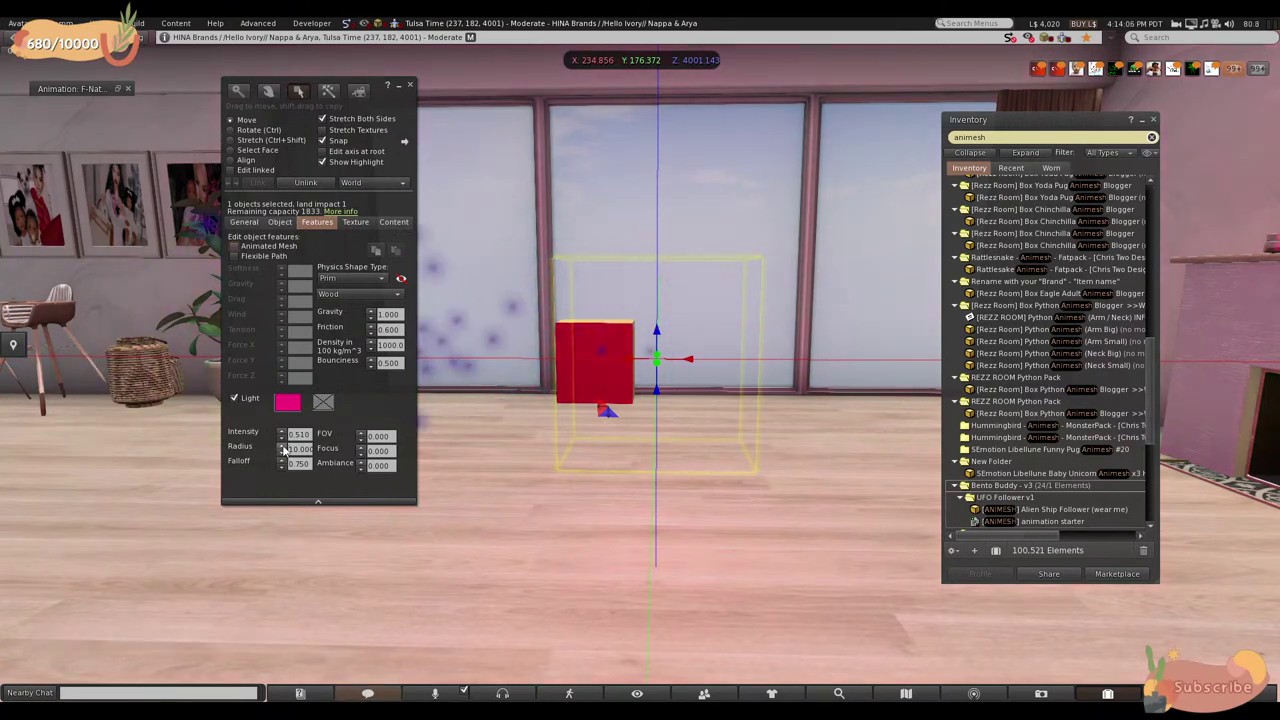
click(282, 448)
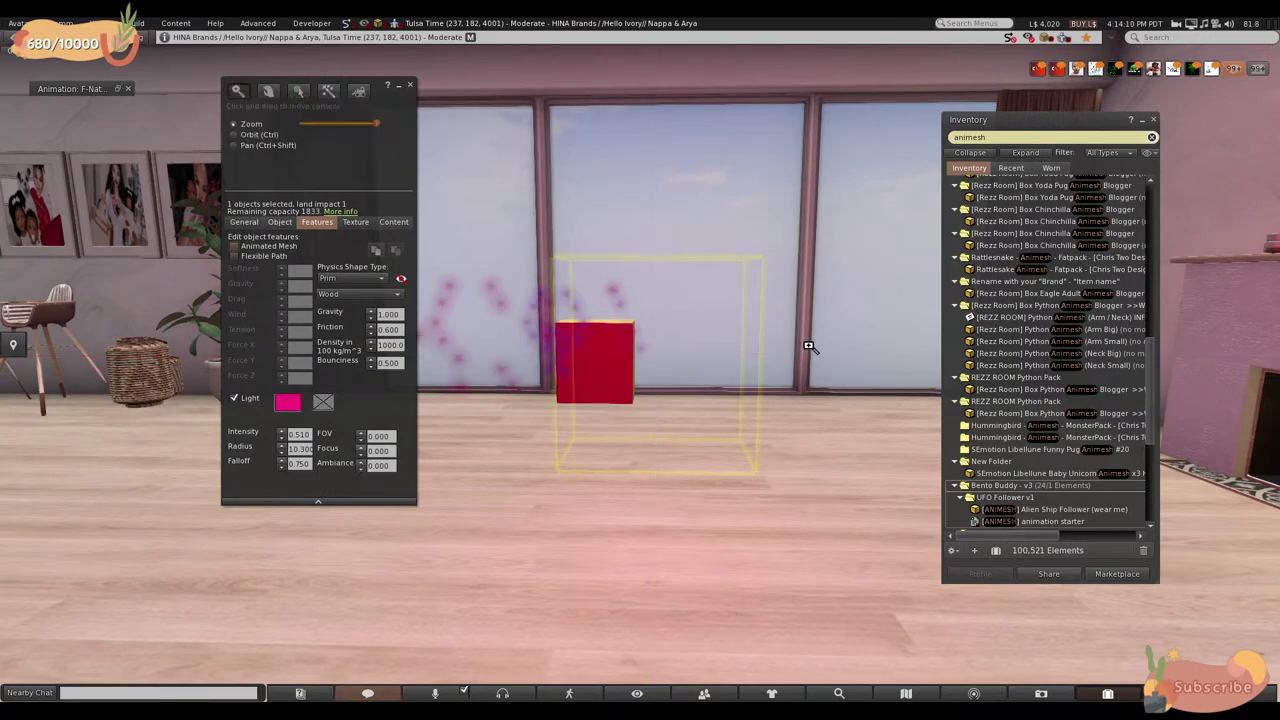
key(Escape)
key(Left)
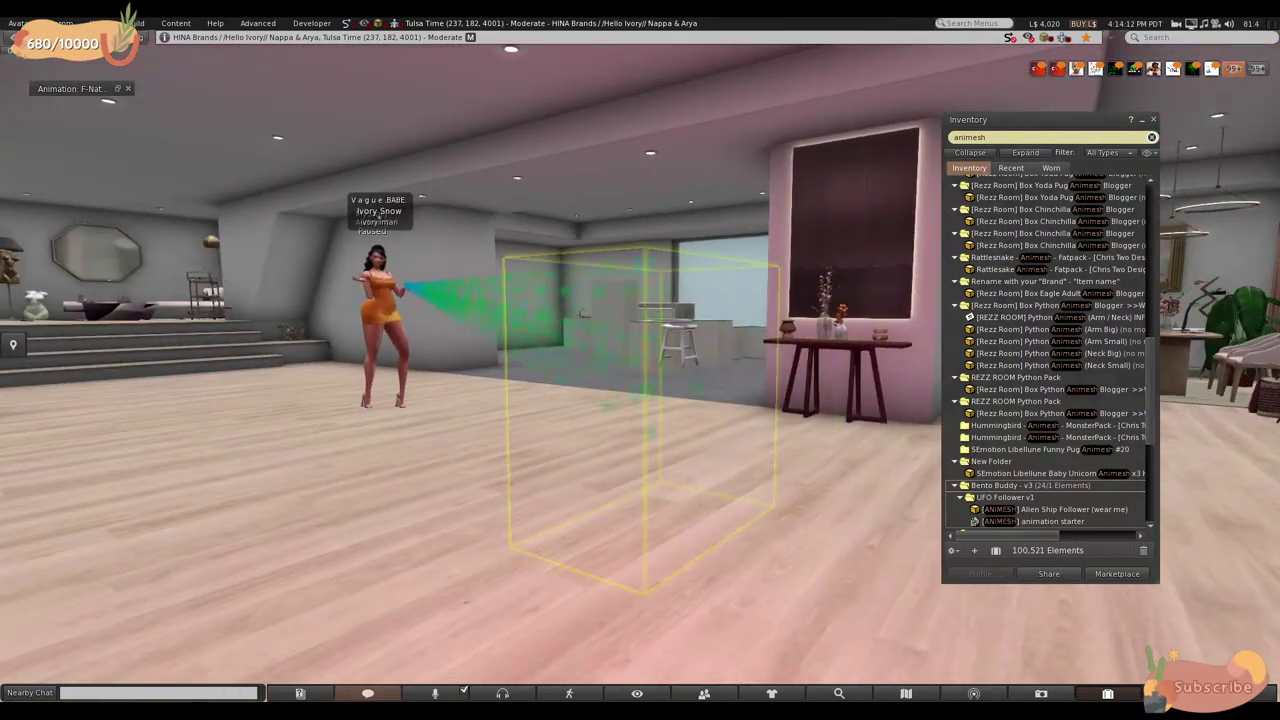
key(Right)
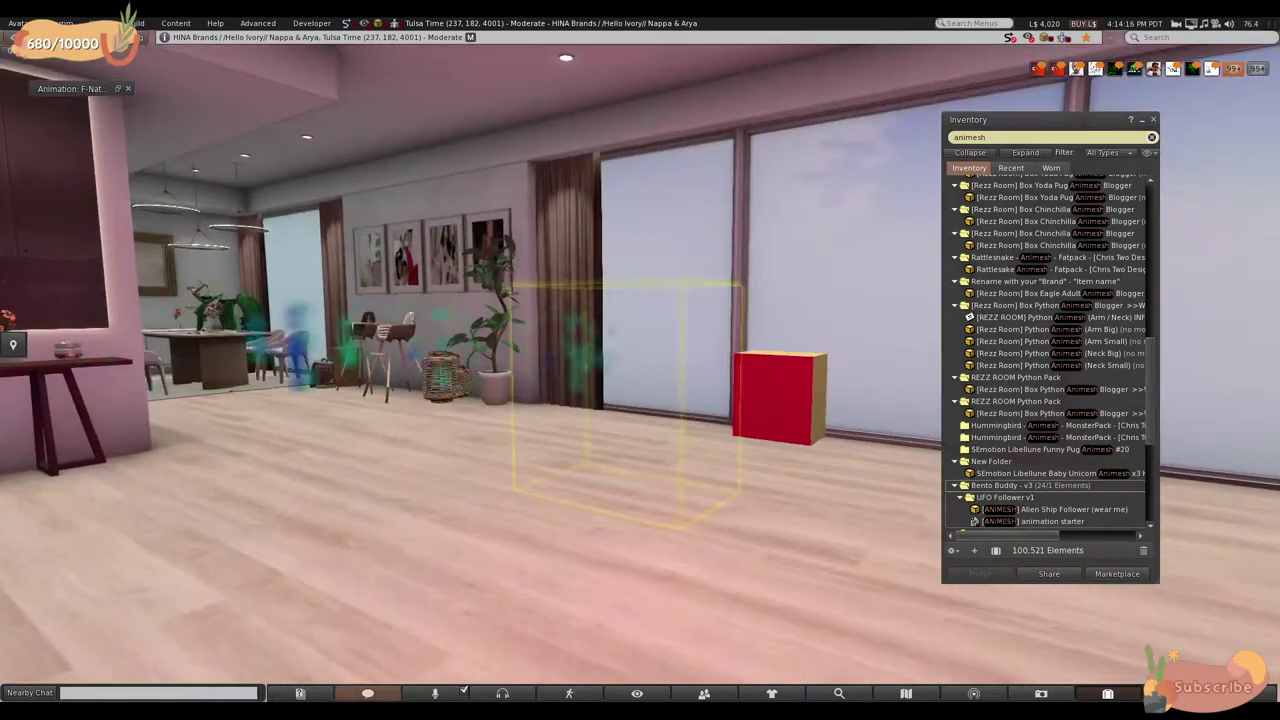
- Turn off the transparent box's light and look at the room without it
click(660, 375)
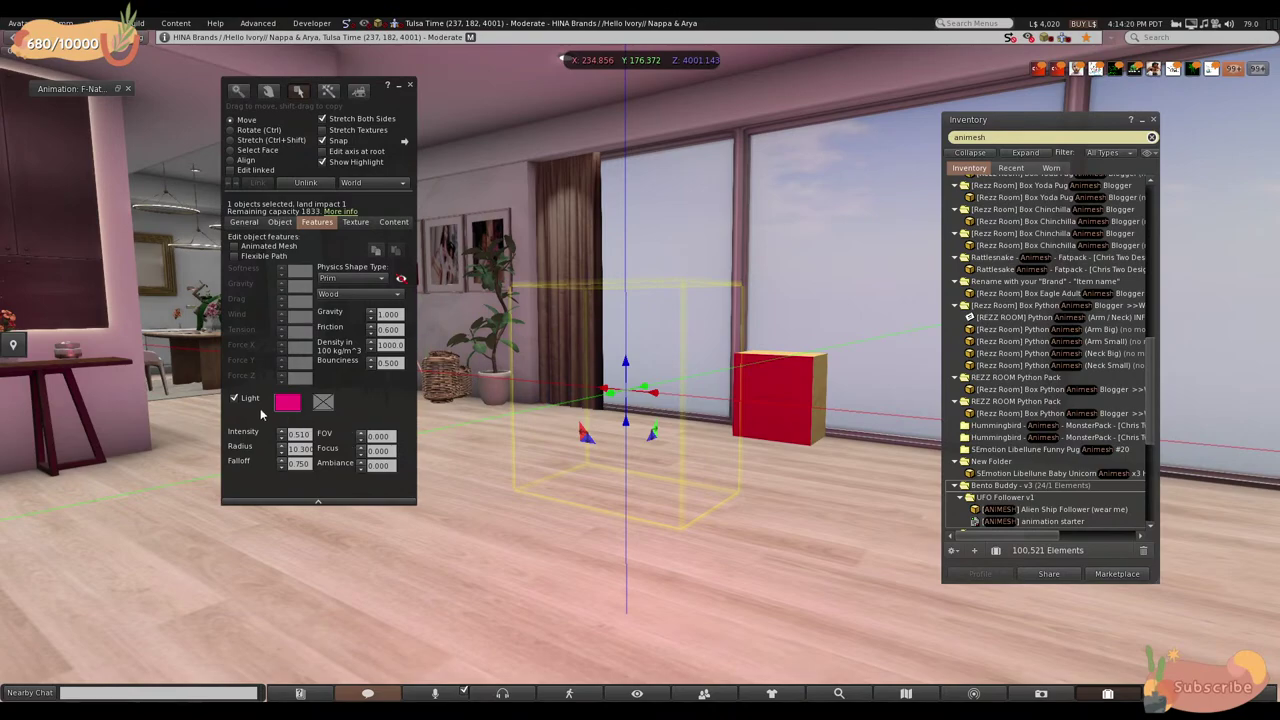
key(Escape)
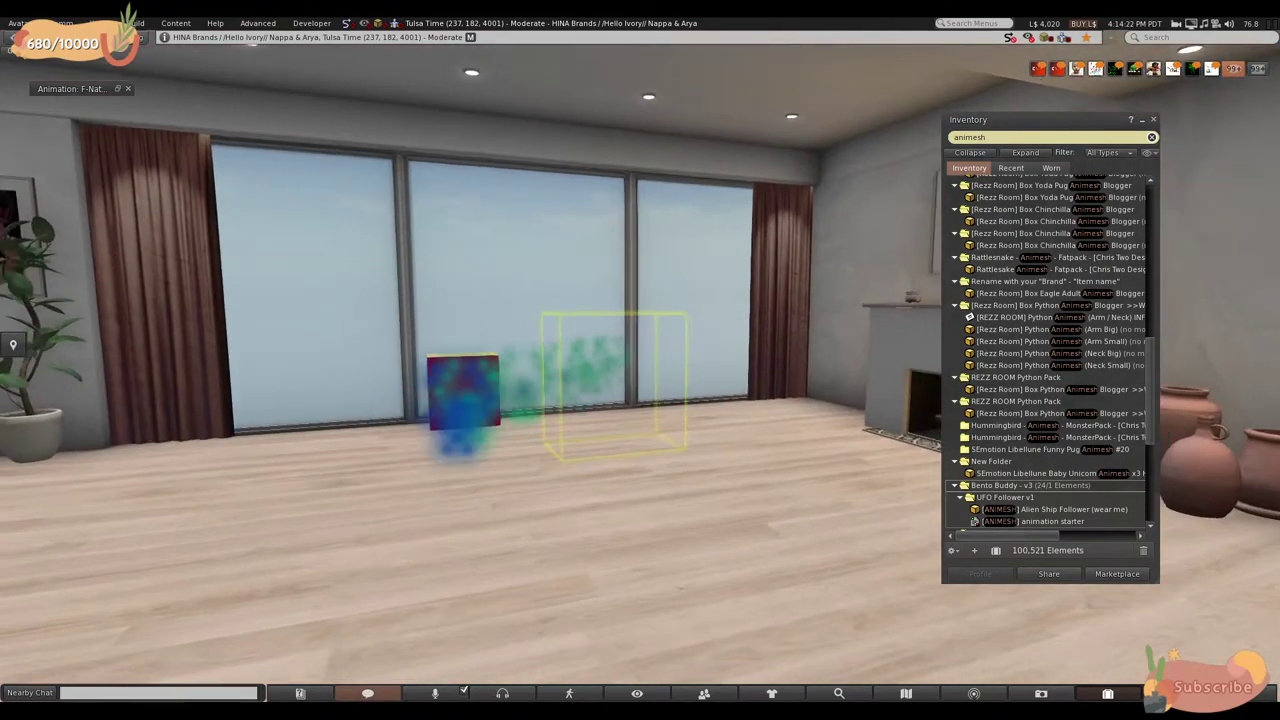
scroll(568, 384, up, 5)
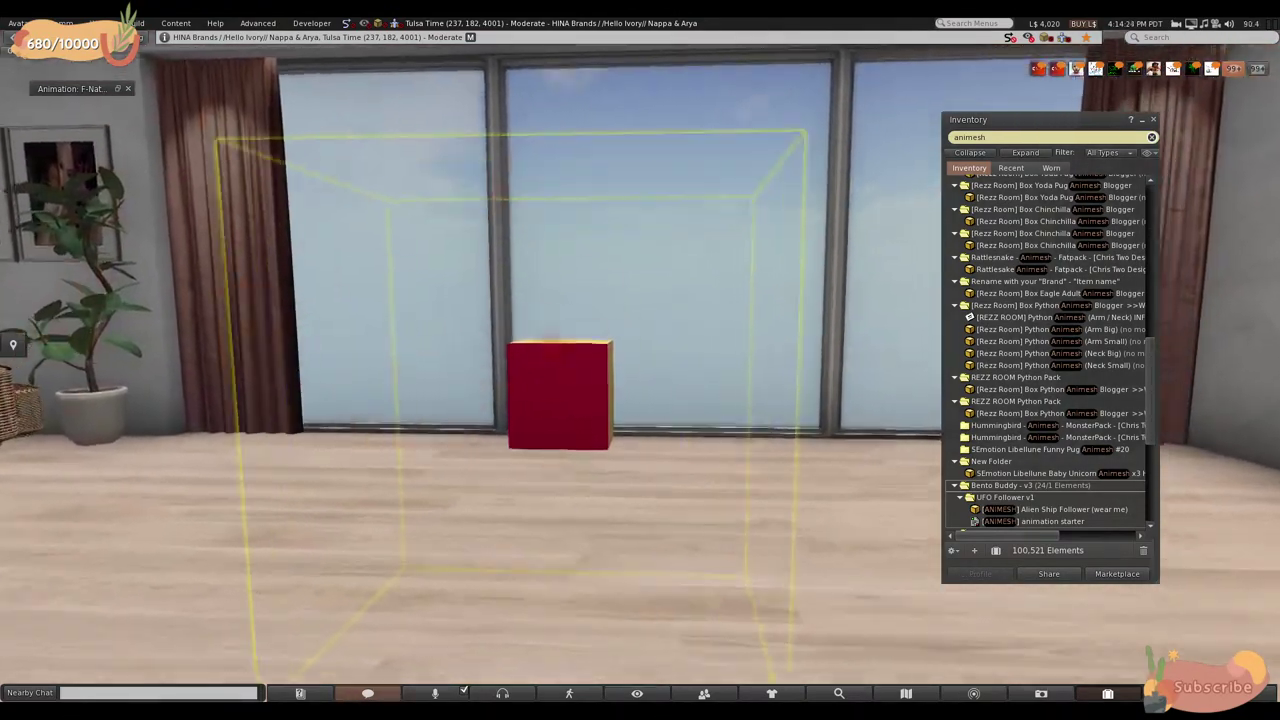
scroll(568, 384, down, 5)
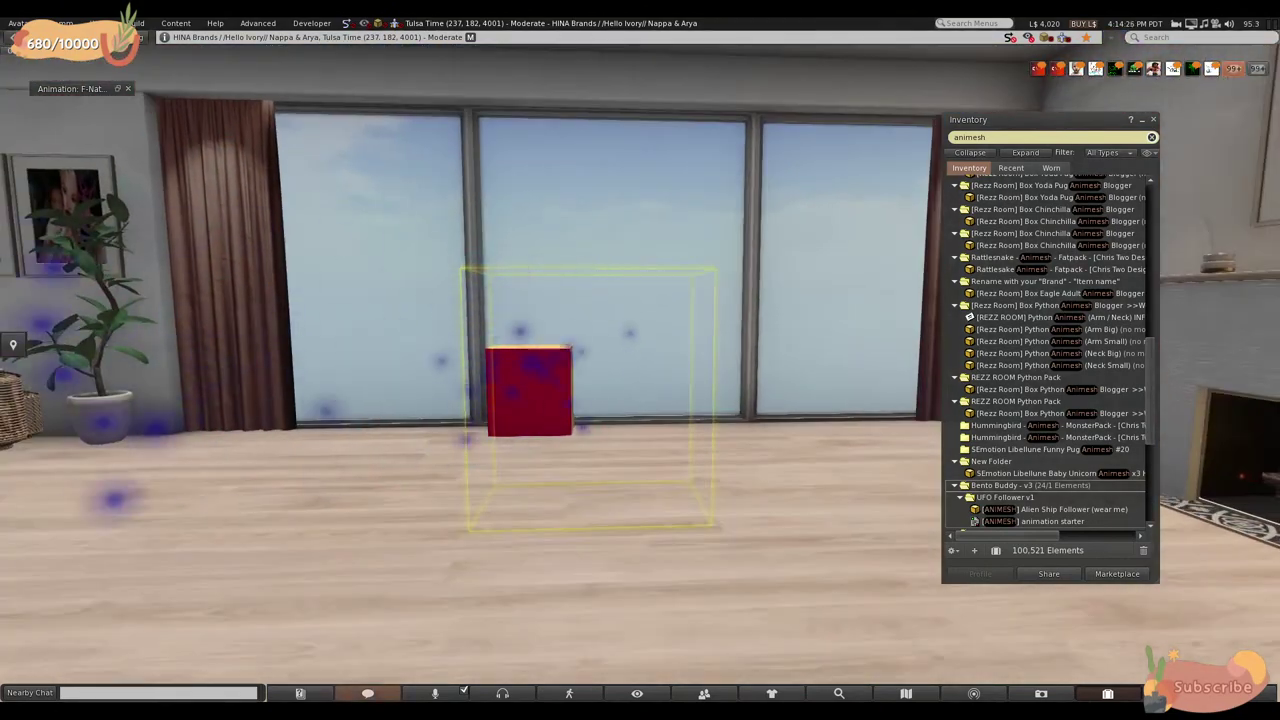
scroll(568, 390, up, 2)
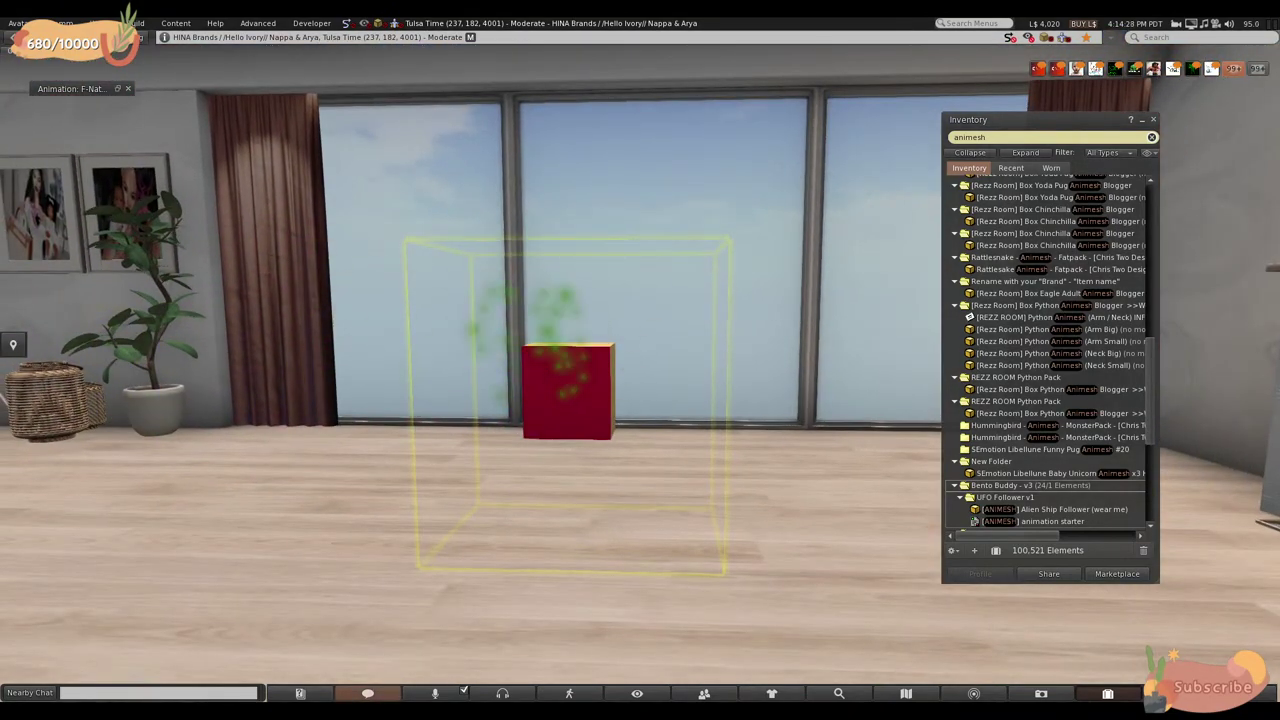
- Close the object editor to deselect the transparent box and view the room with the red box
key(ctrl+3)
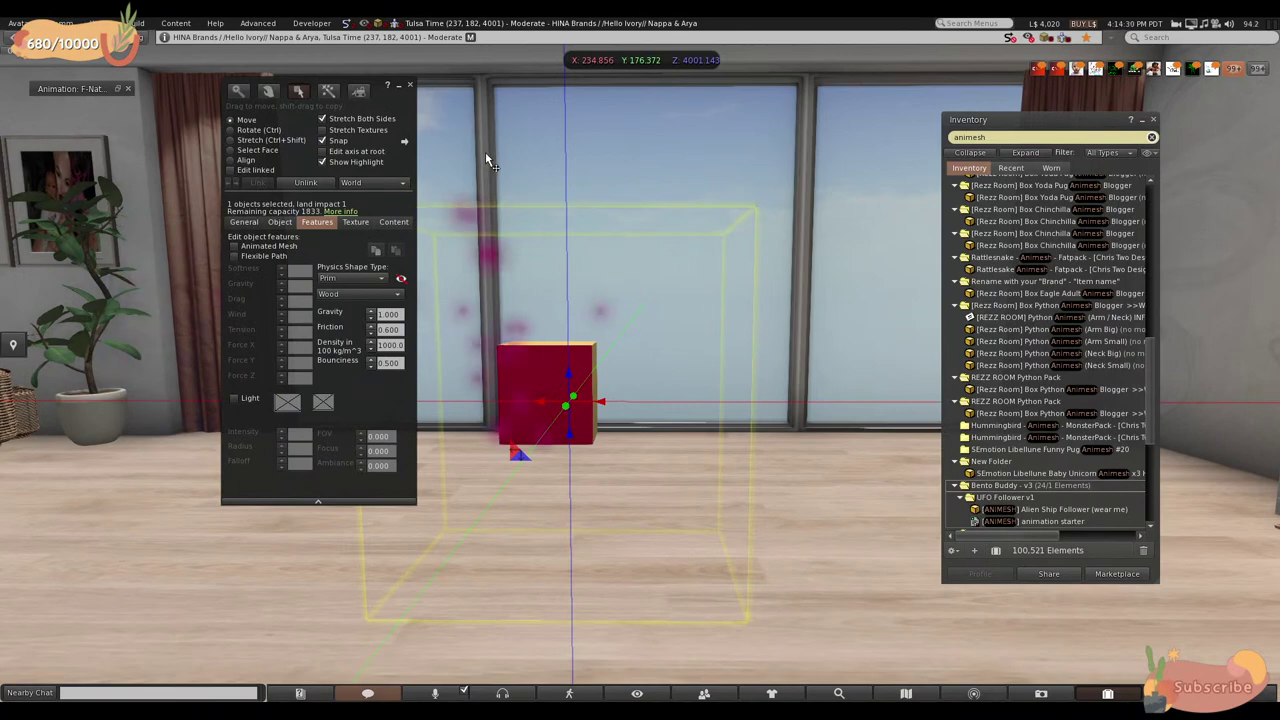
click(409, 85)
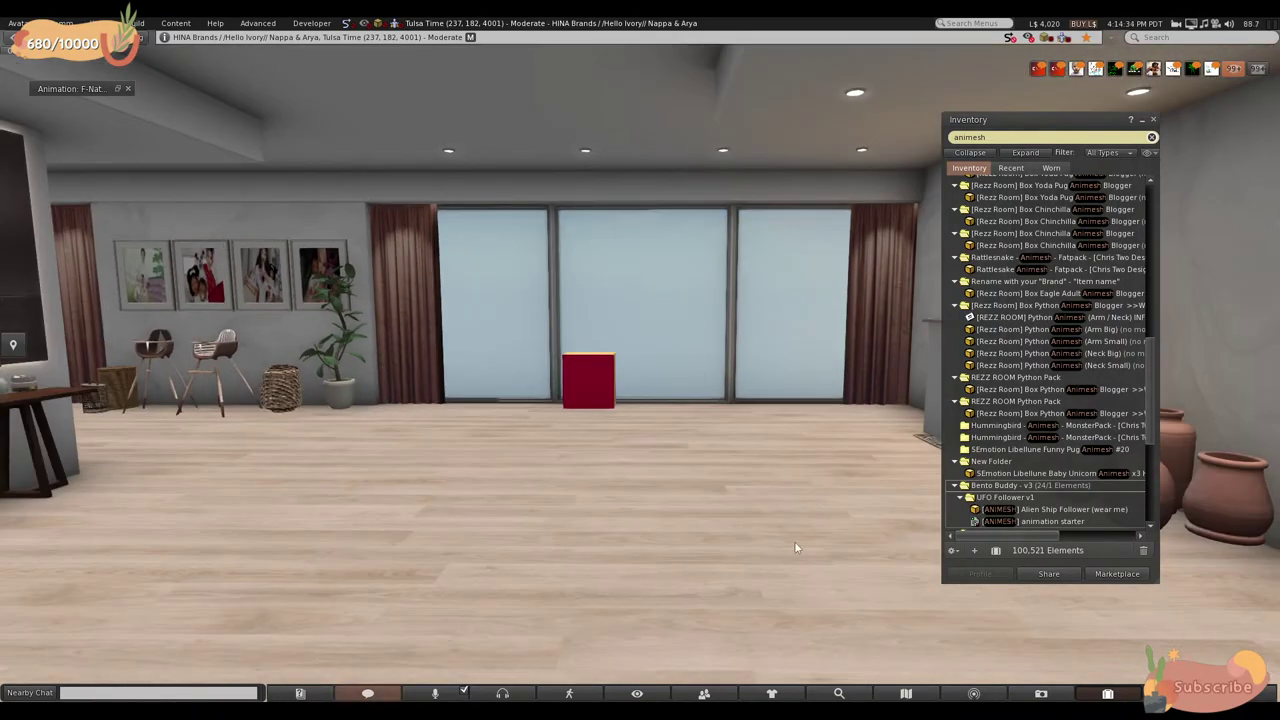
scroll(669, 371, up, 2)
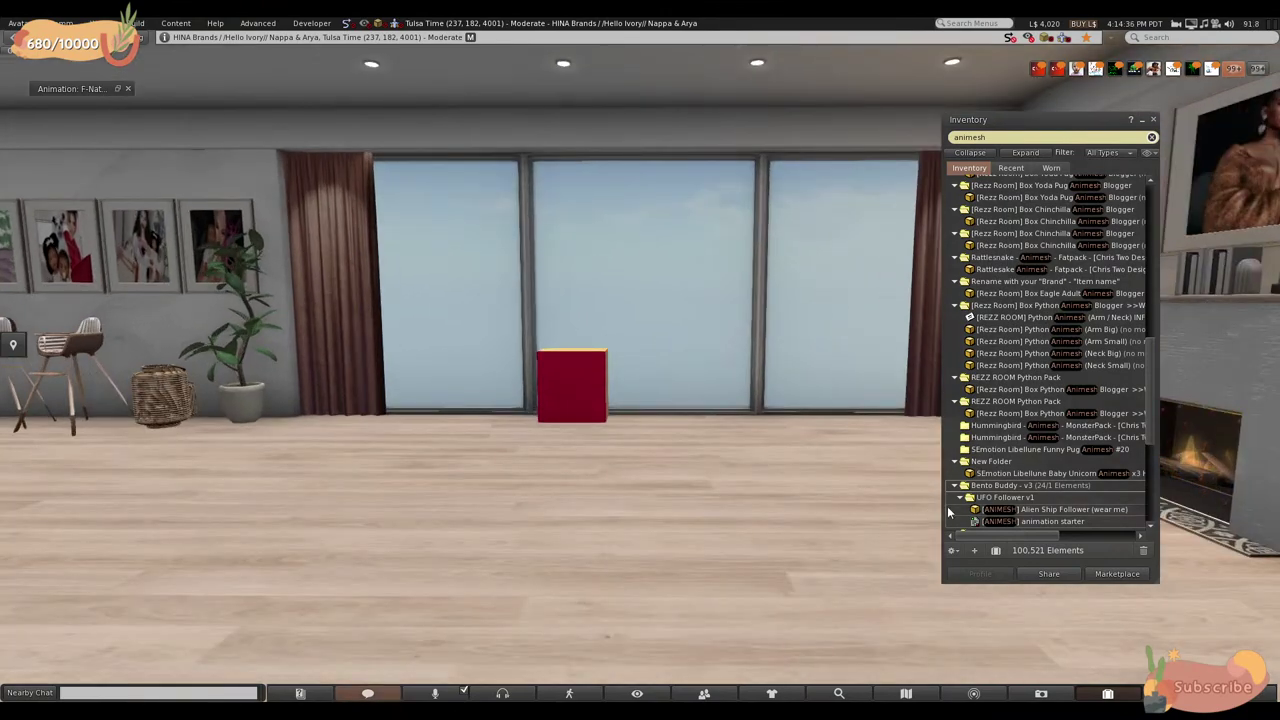
- Reset the camera behind the avatar and walk it across the living room towards the small red box
key(Escape)
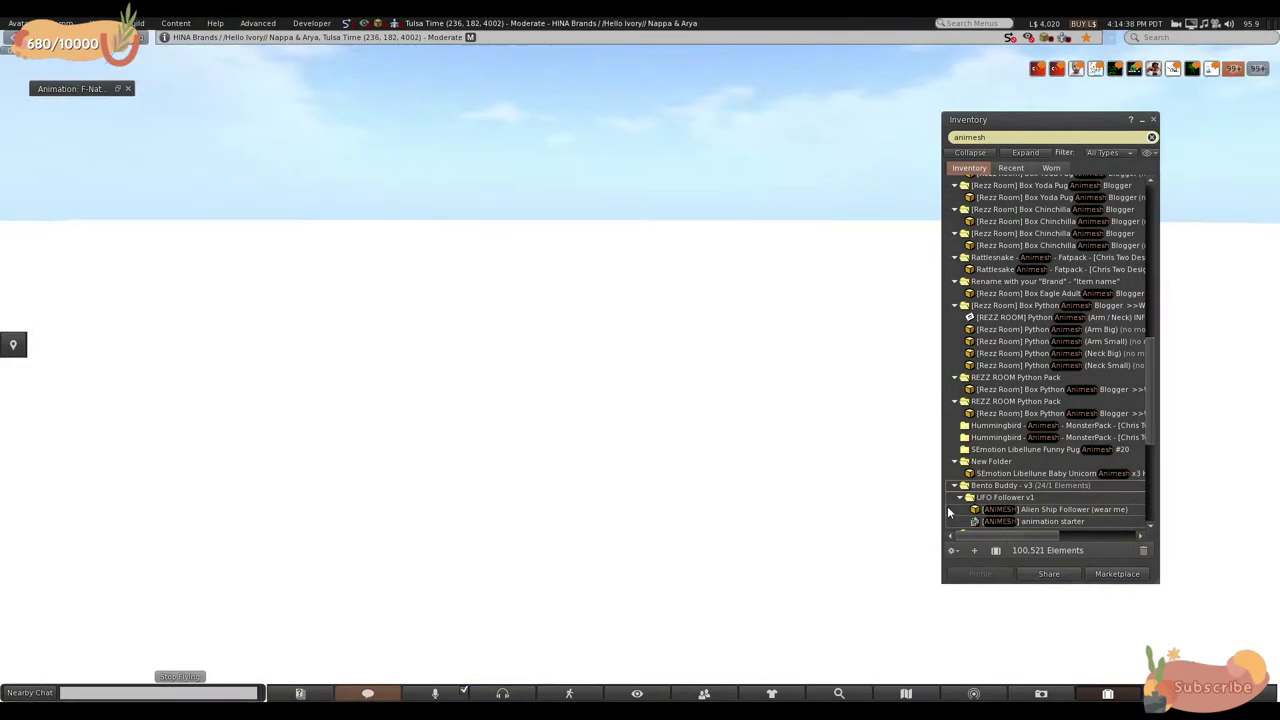
key(Up)
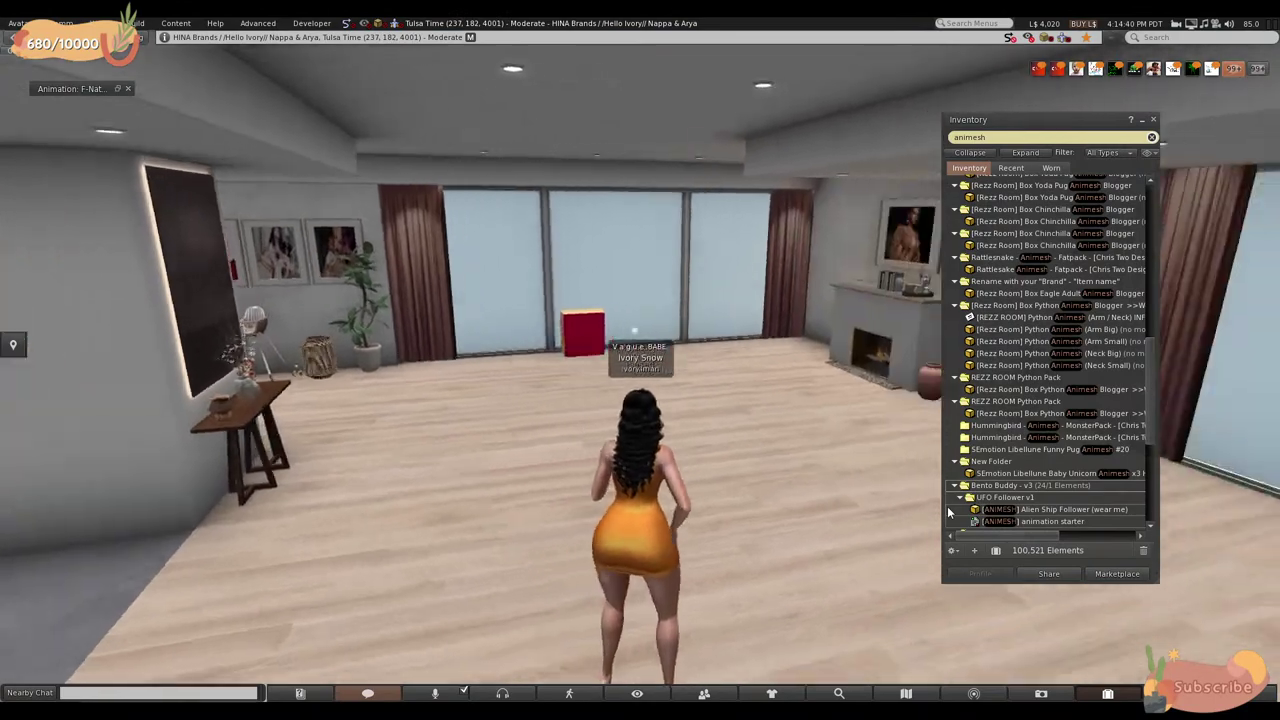
key(Left)
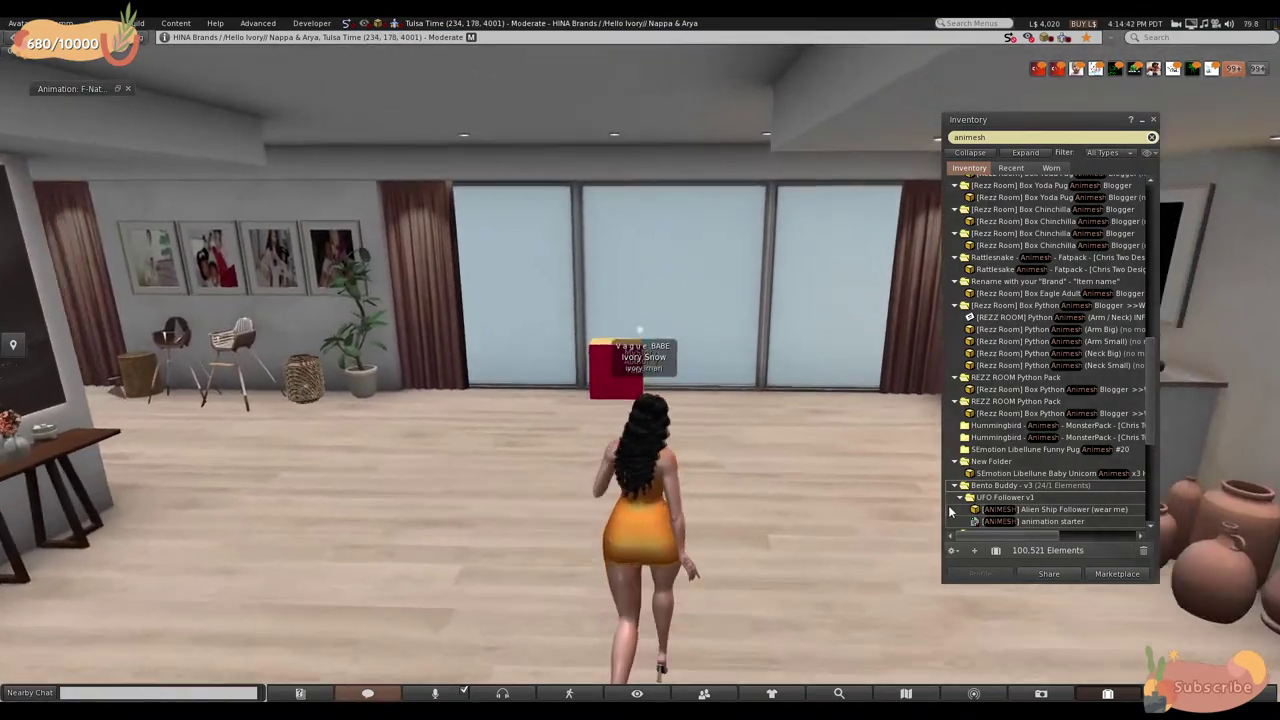
key(Up)
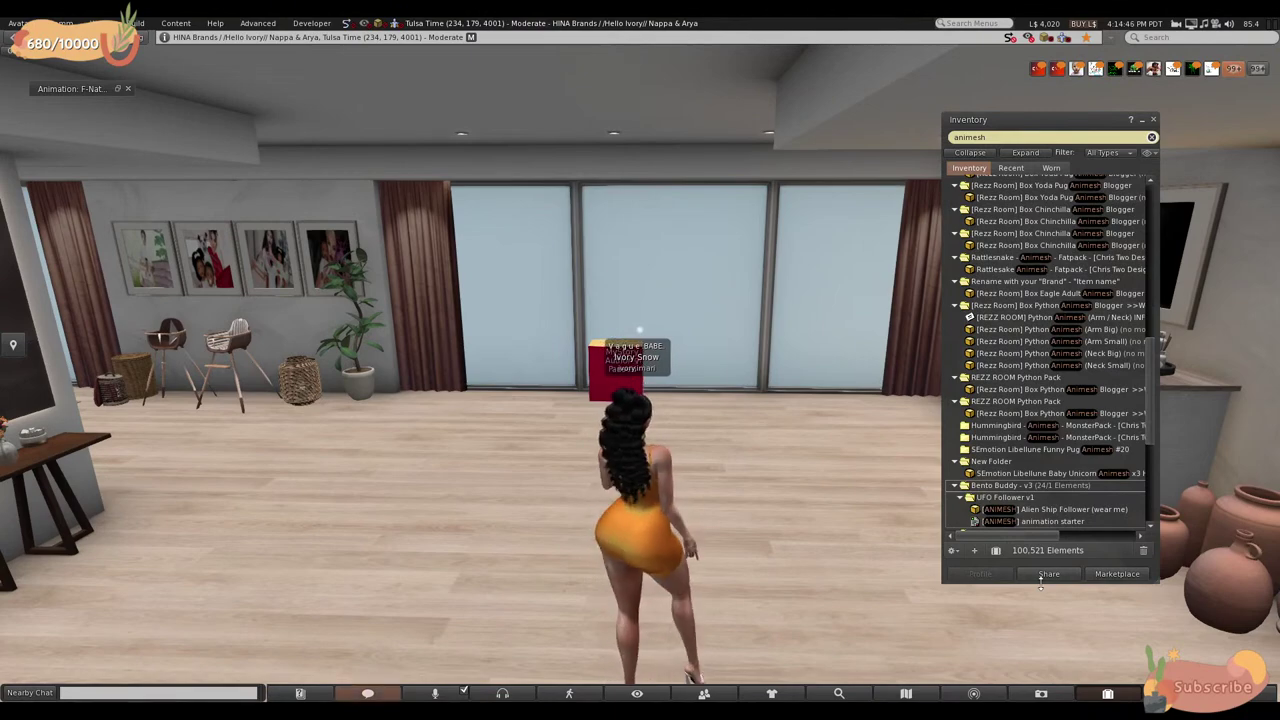
- Highlight transparent objects and examine the invisible box in the living room from several sides
key(ctrl+alt+t)
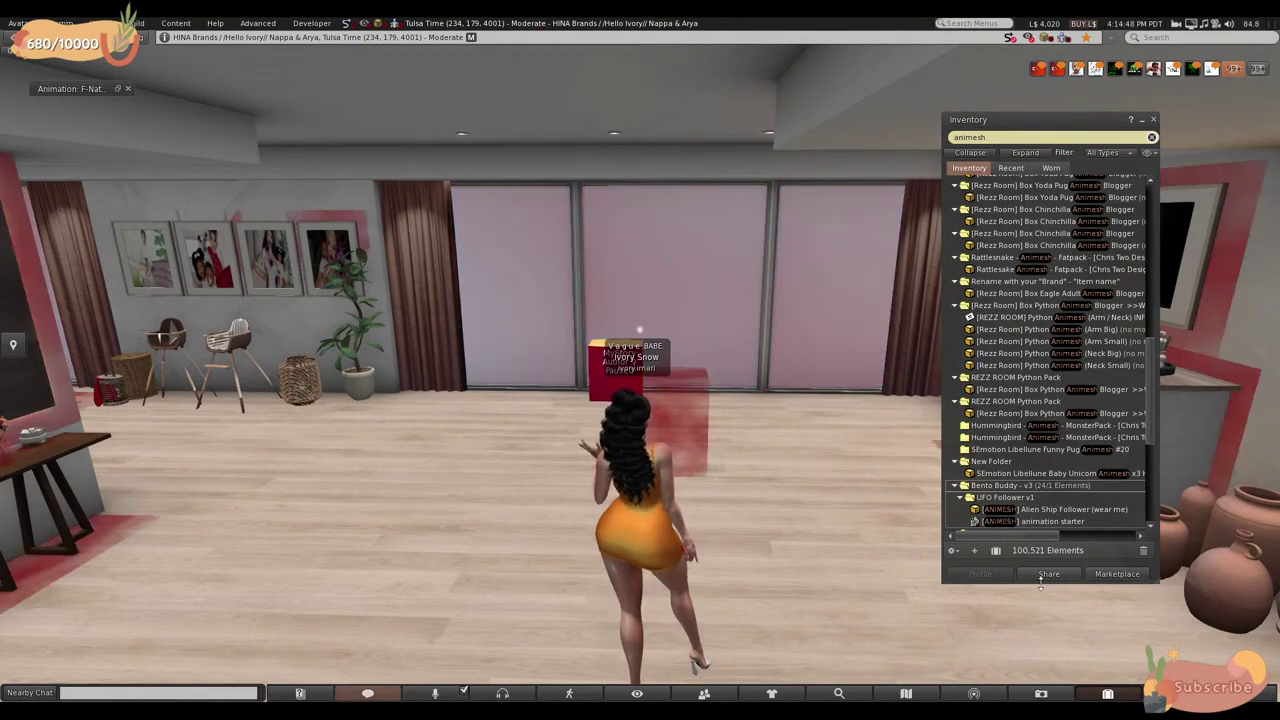
key(Up)
key(Right)
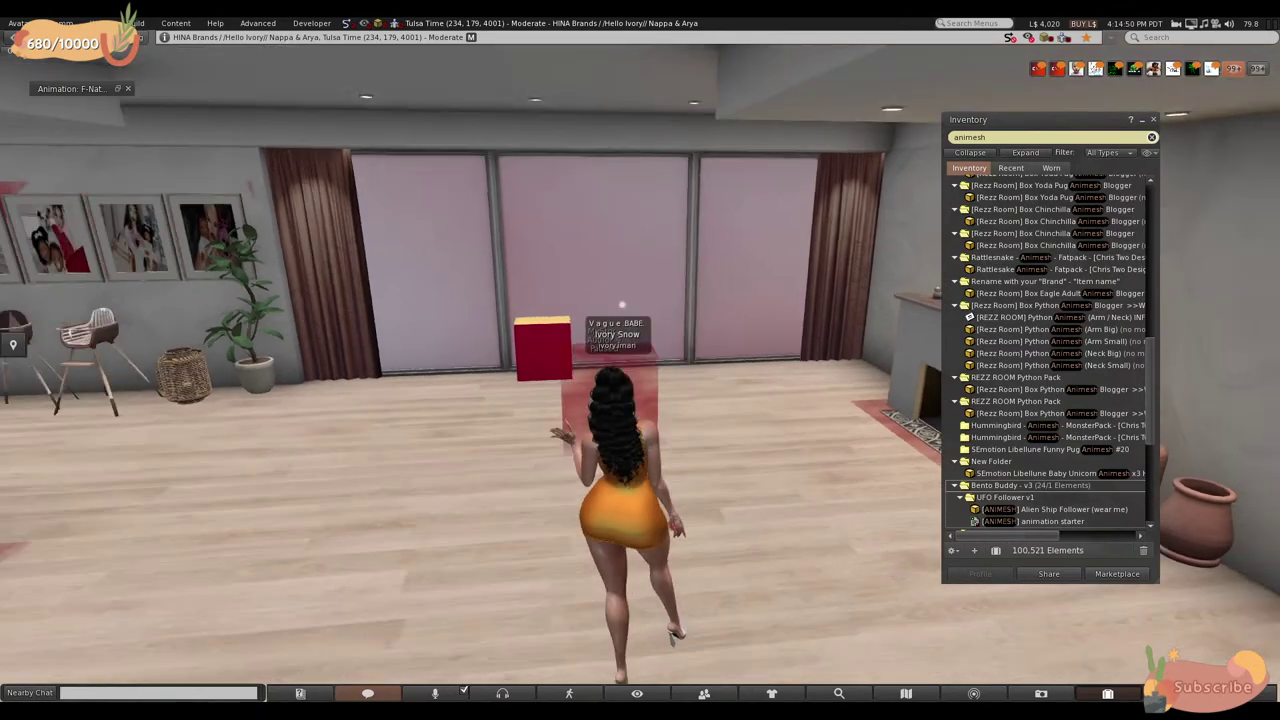
key(Left)
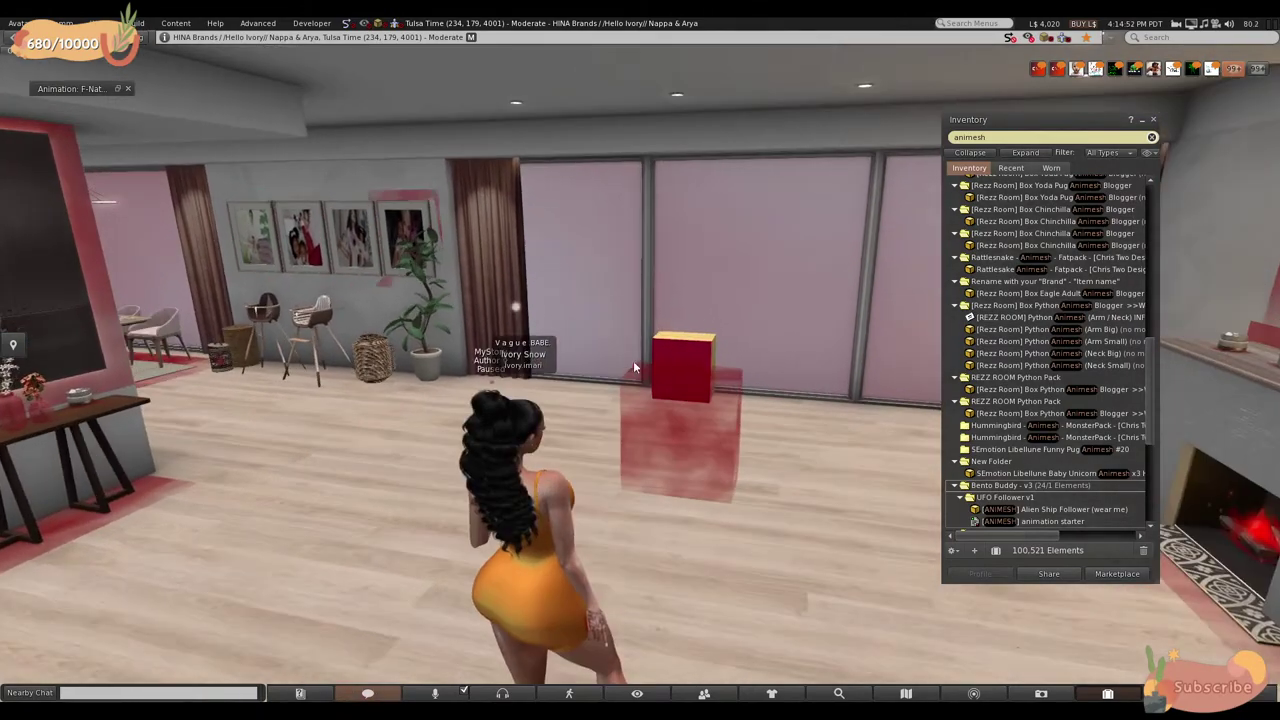
key(Left)
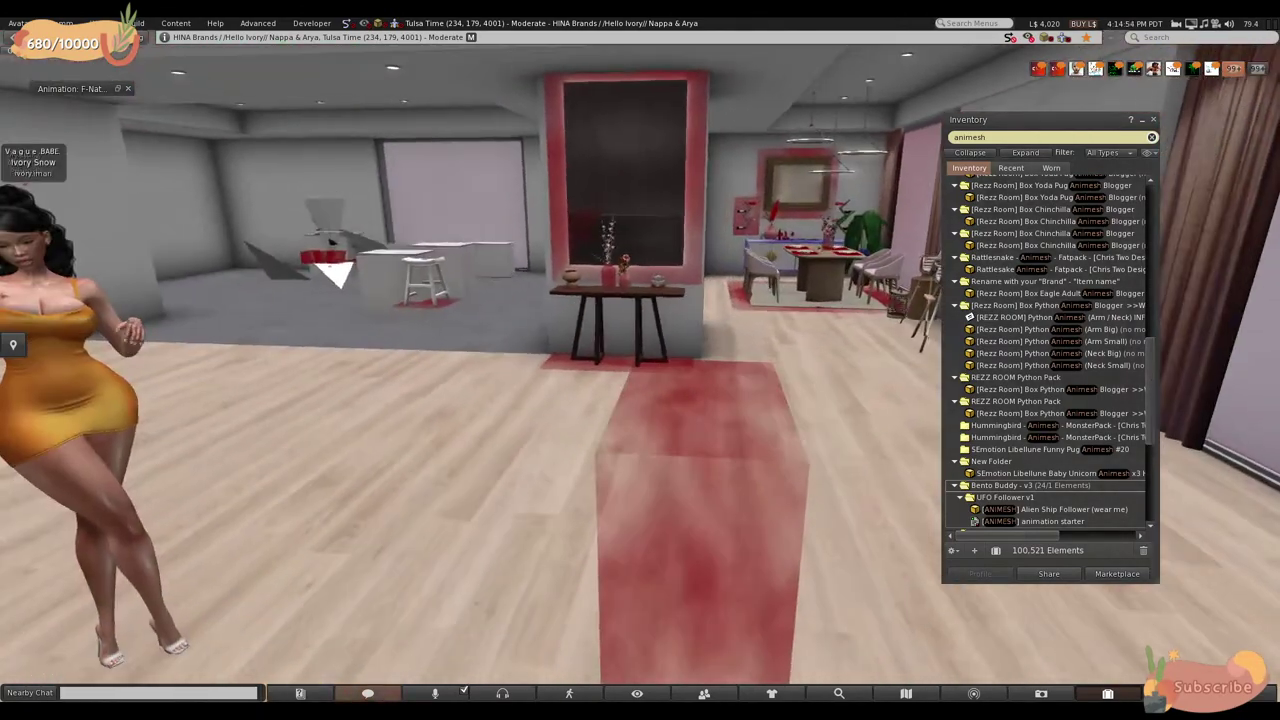
key(Up)
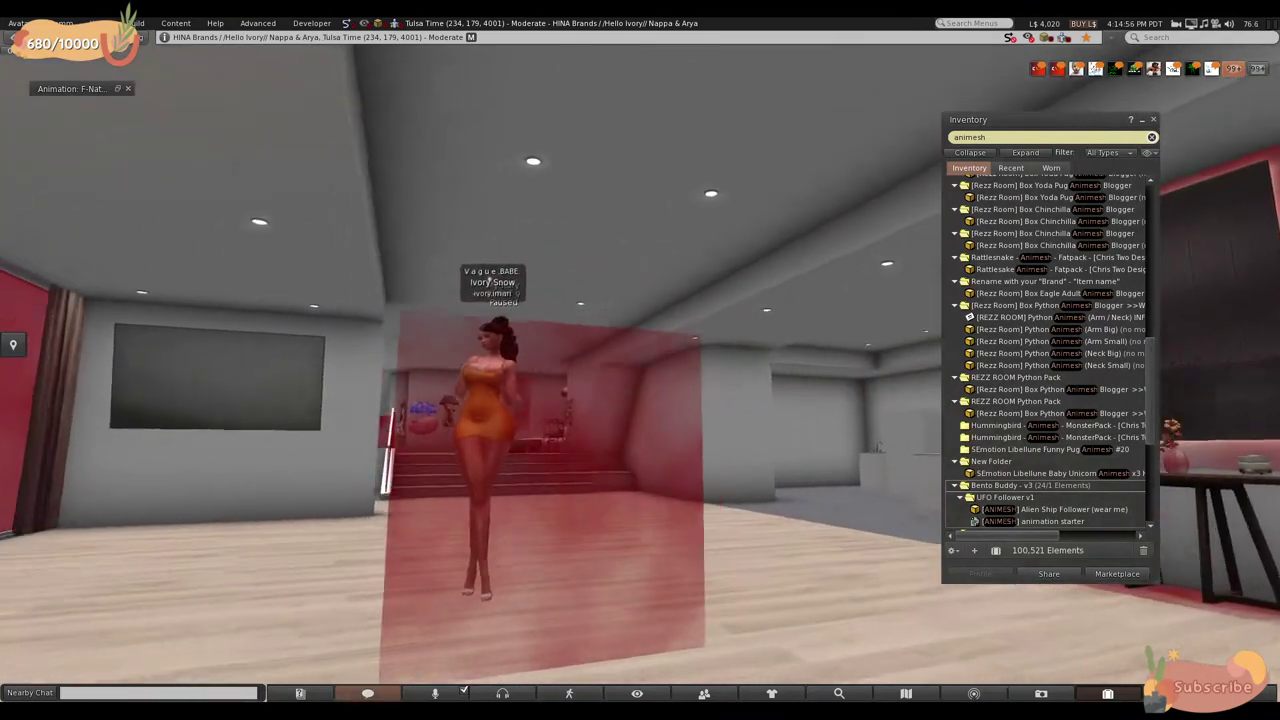
key(Right)
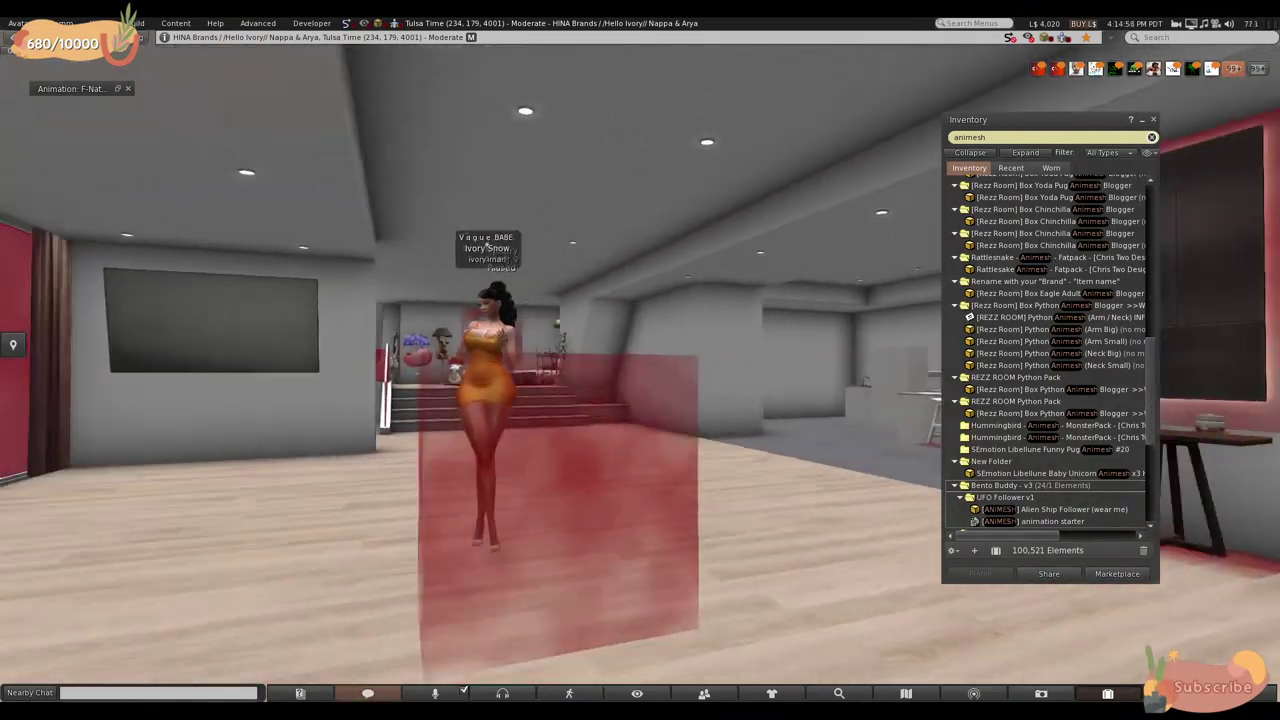
key(Right)
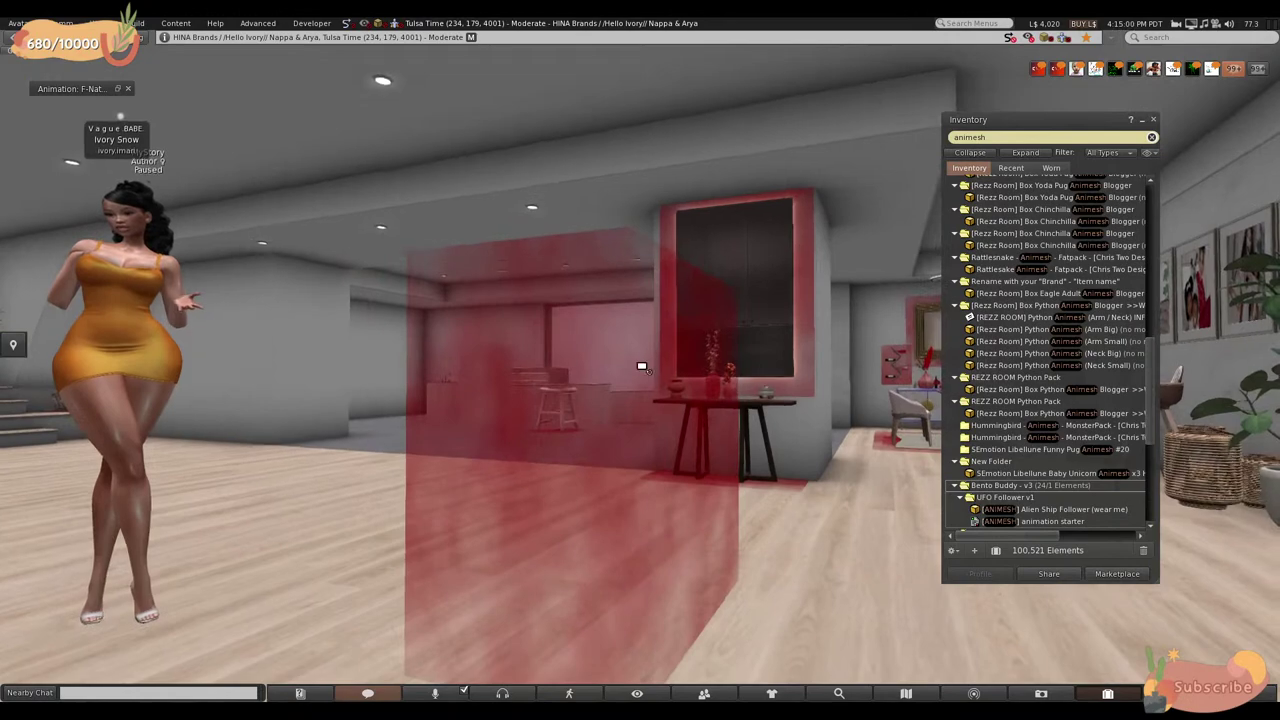
- Open the transparent box for editing, turn off the transparency highlighting and end the edit
right_click(618, 378)
click(643, 398)
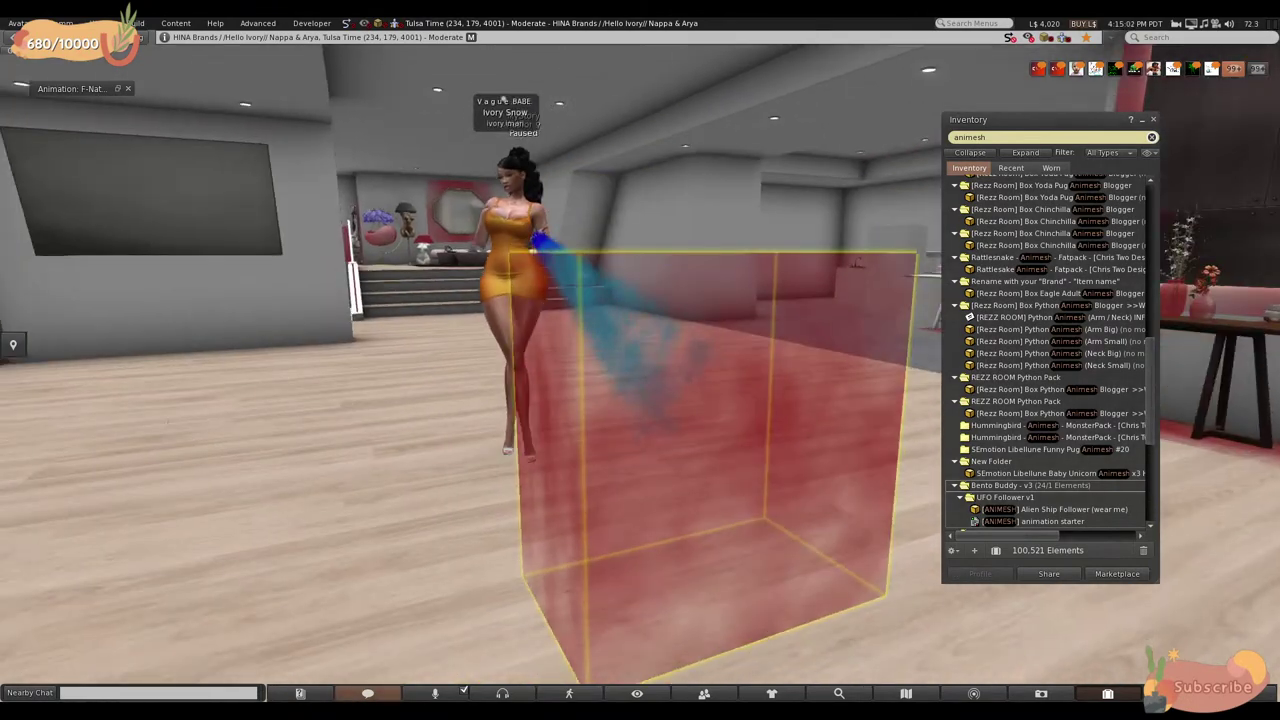
key(ctrl+alt)
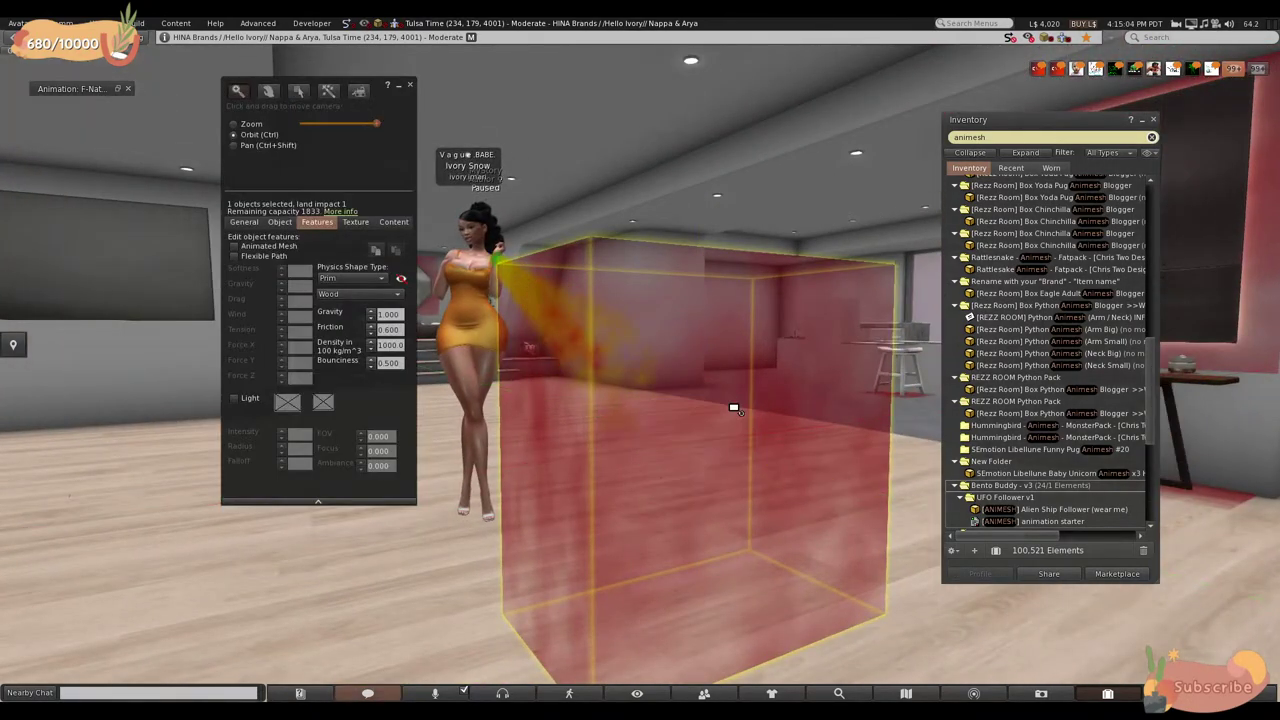
key(ctrl+alt+t)
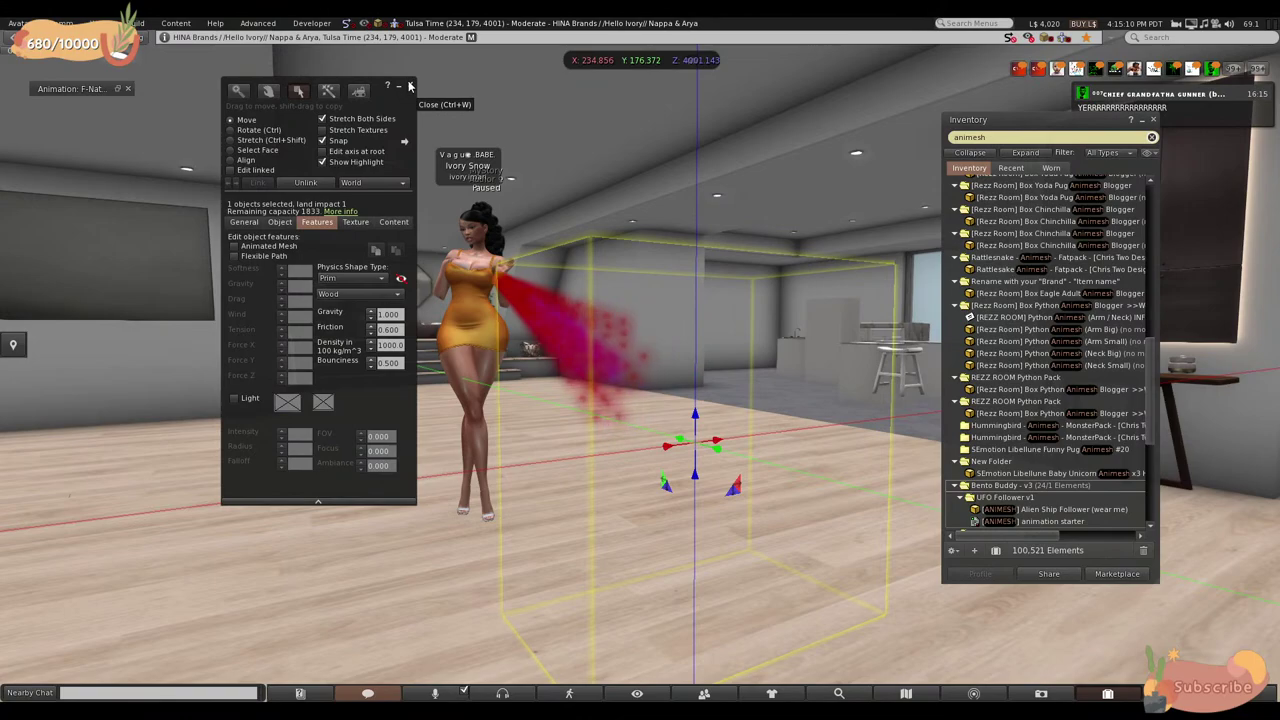
click(410, 86)
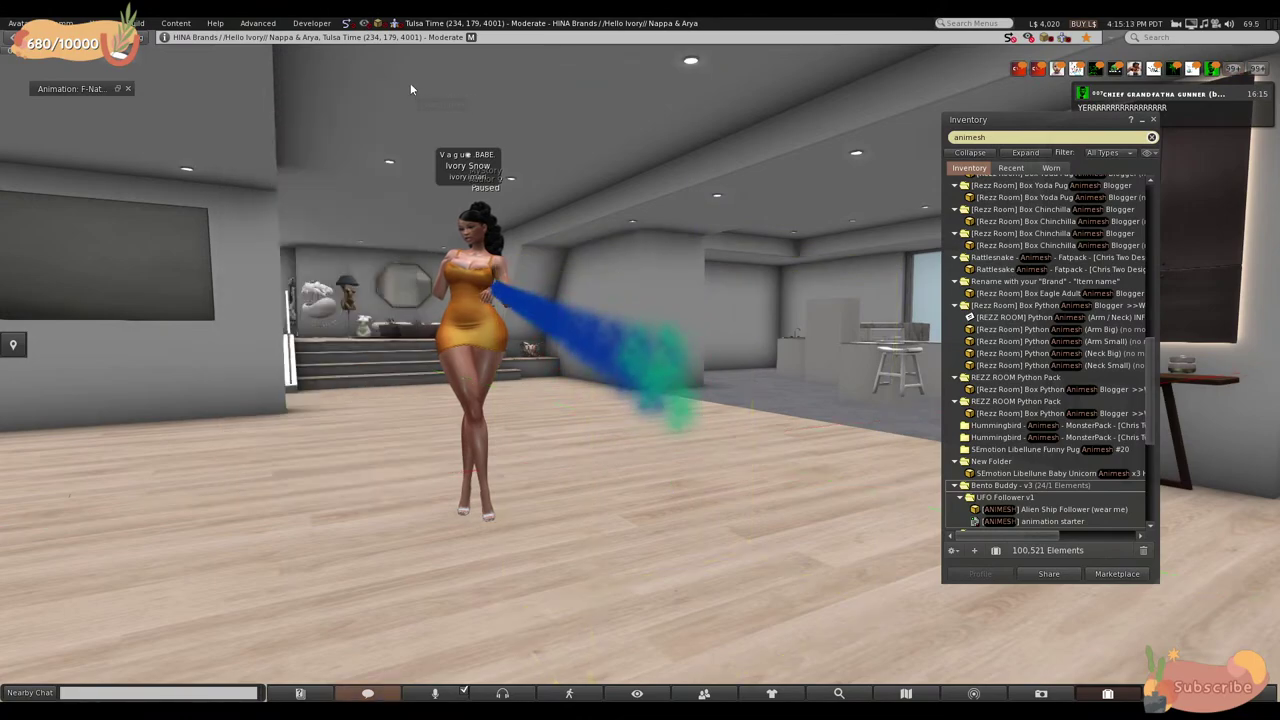
- Walk the avatar around the living room and back against the invisible box to test where it blocks the way
key(Up)
key(Left)
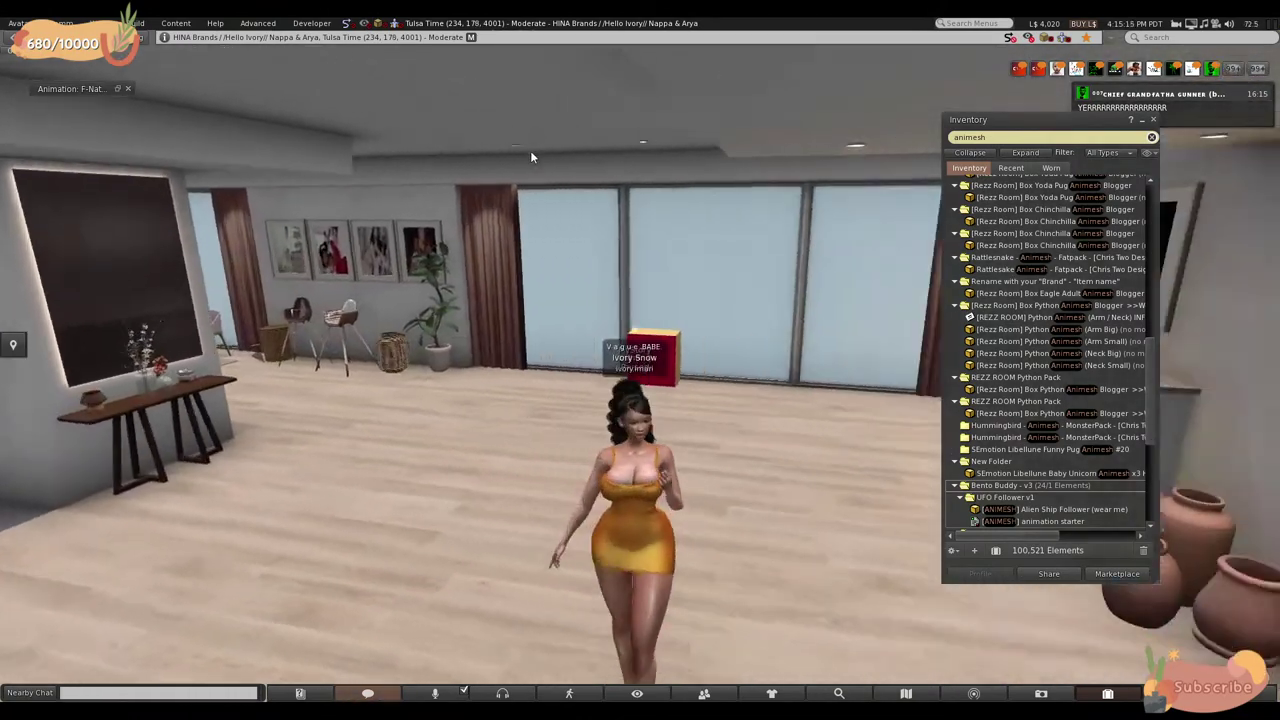
key(Left)
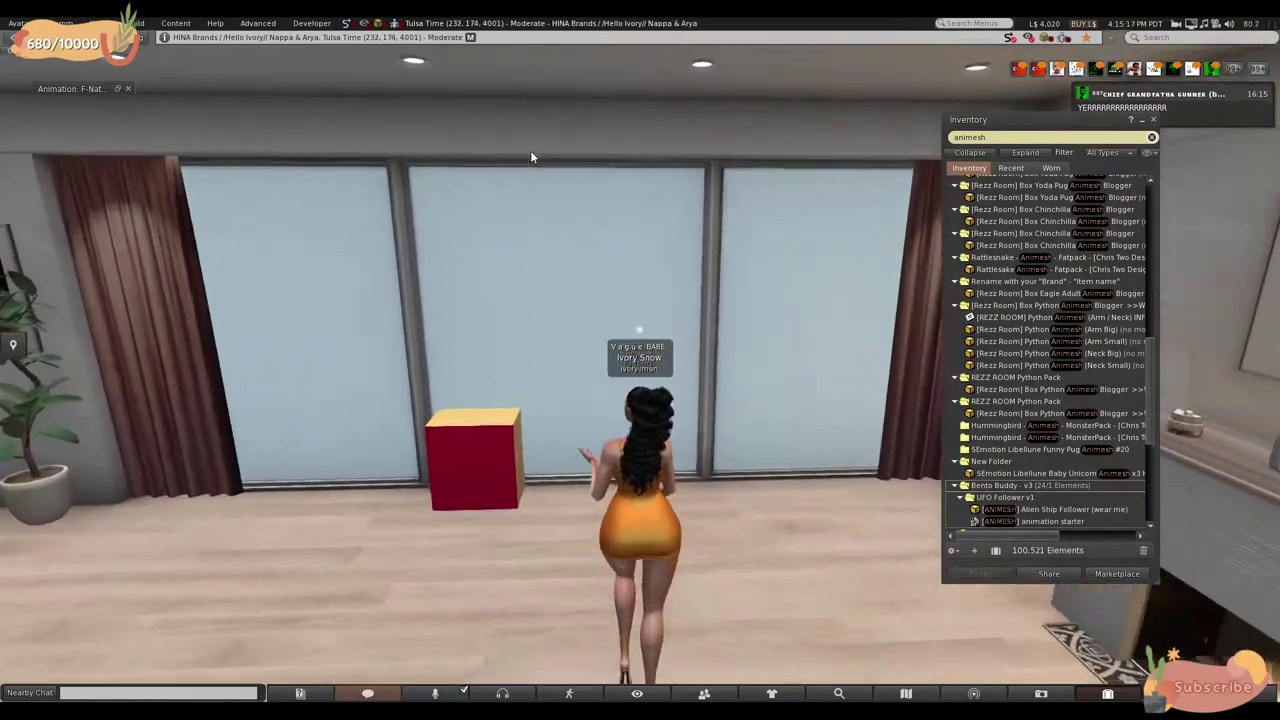
key(Right)
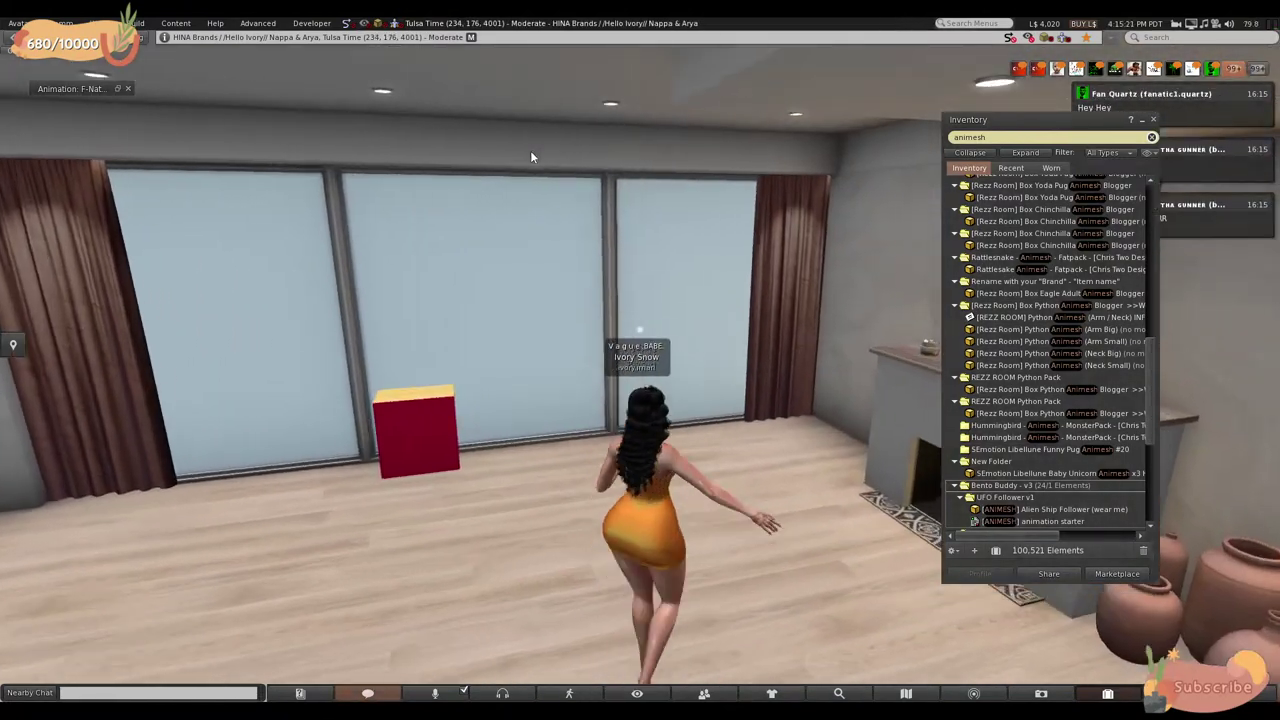
key(Left)
key(Left)
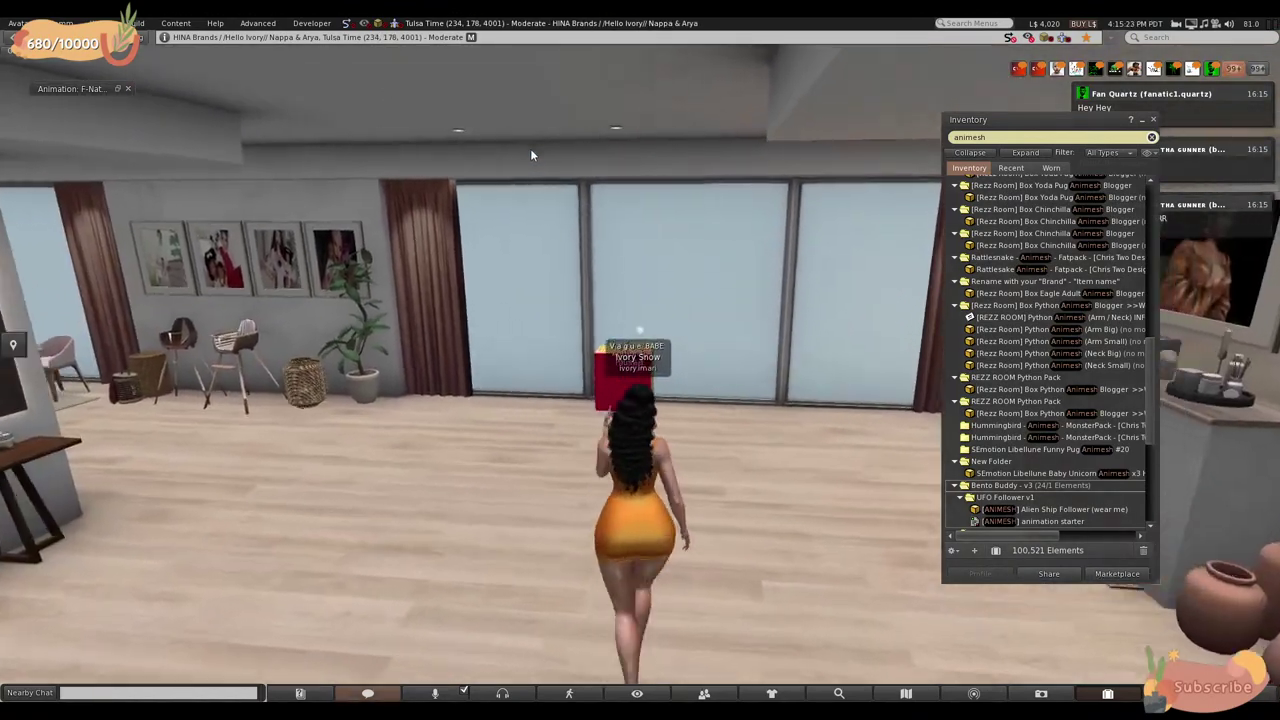
key(Up)
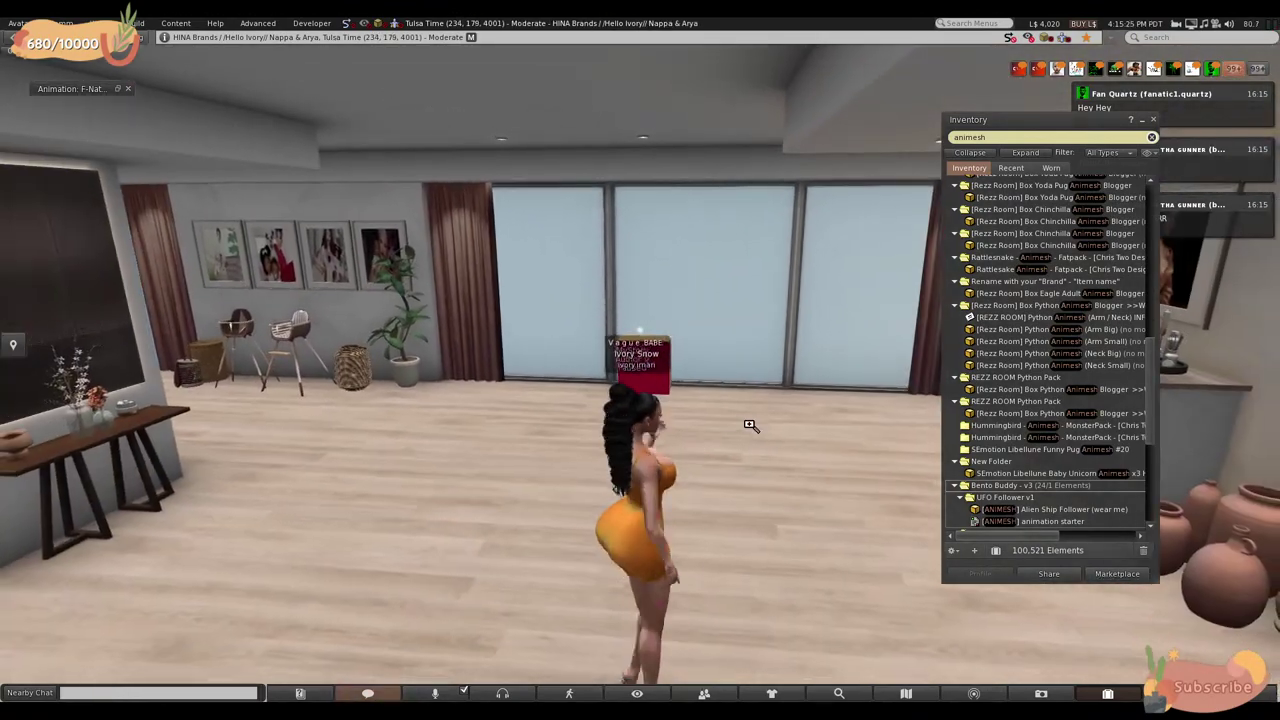
- Highlight transparent objects and open the invisible box for editing
key(Down)
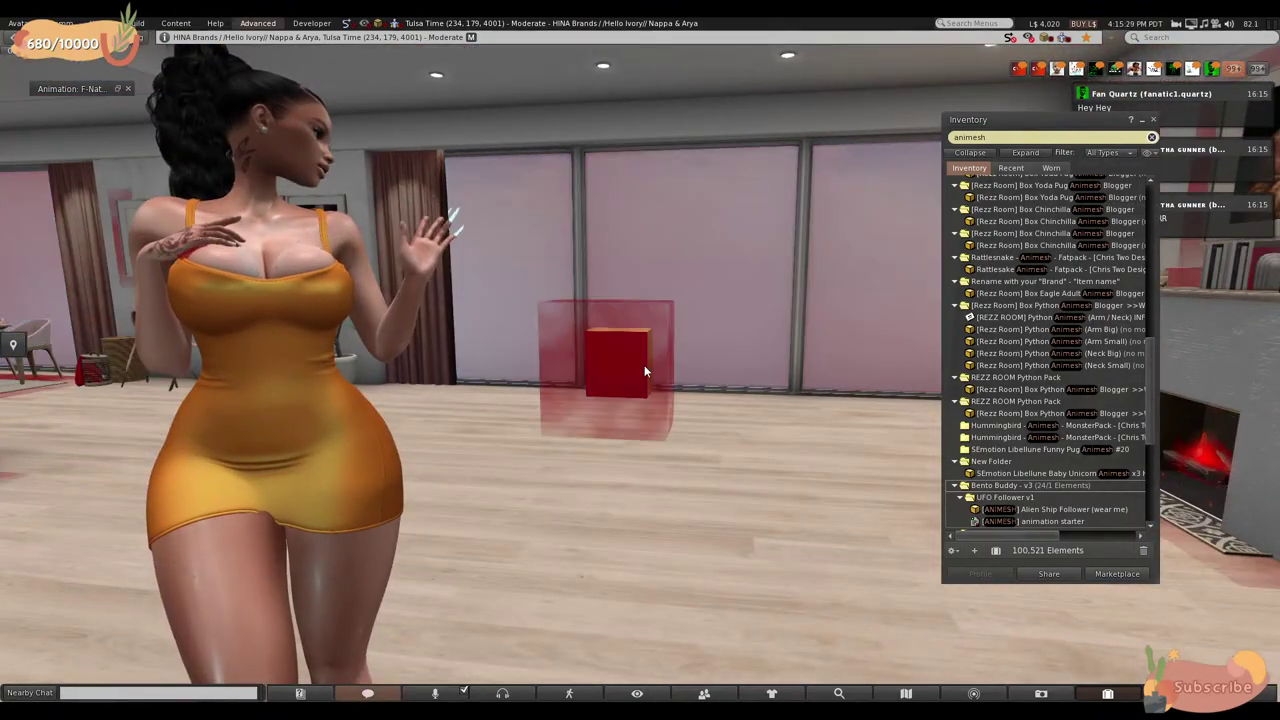
key(Right)
key(Right)
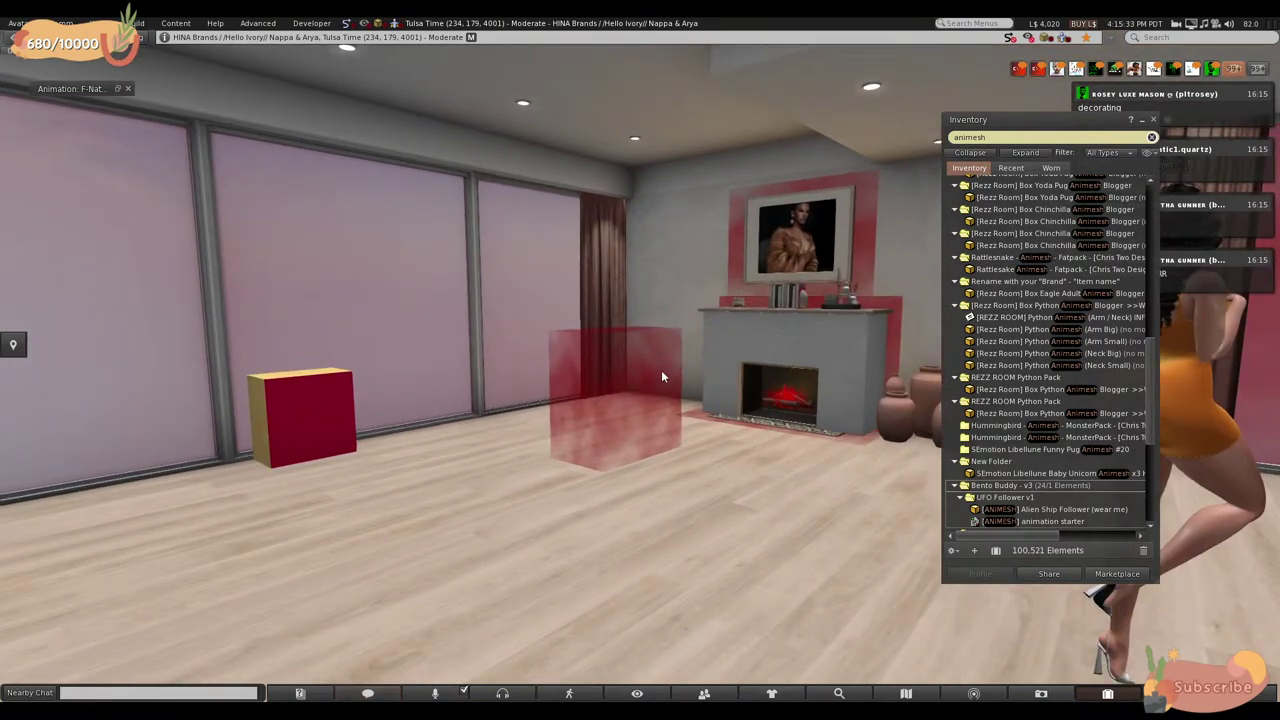
right_click(661, 370)
click(680, 402)
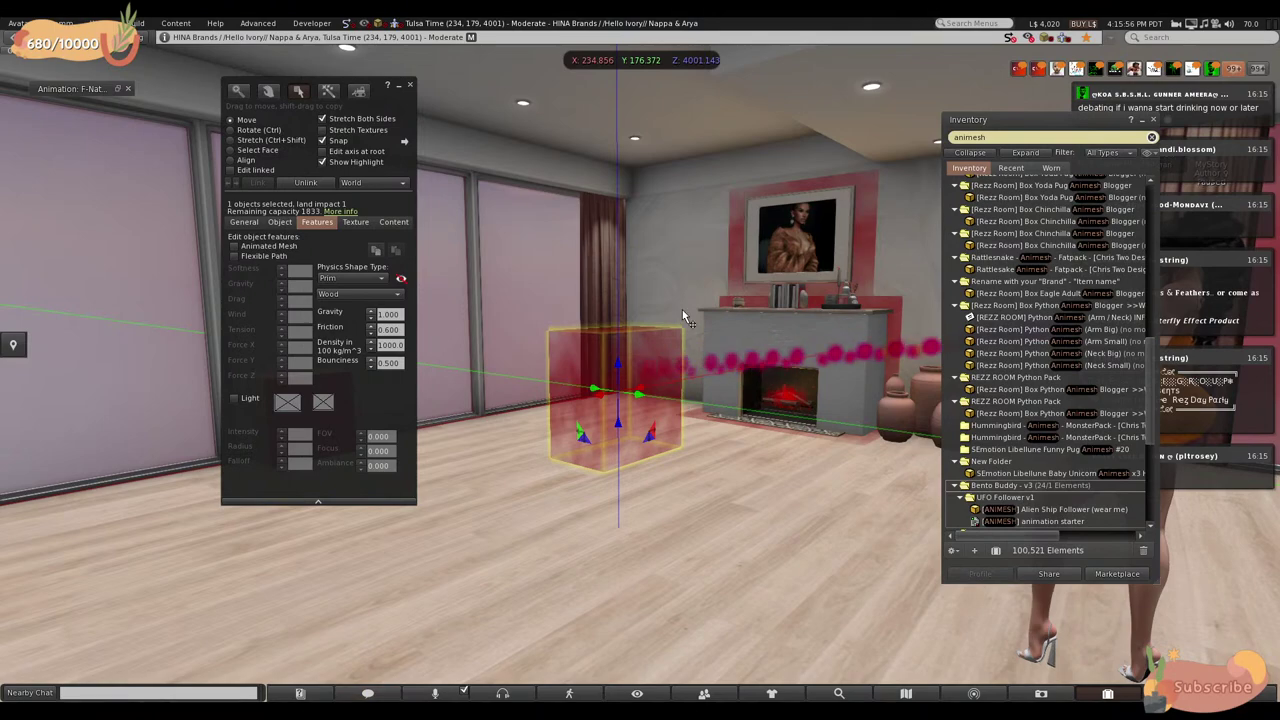
- Move the invisible box to about X 237.204, Y 179.084, Z 4001.215 and set its transparency to 0
scroll(622, 348, down, 4)
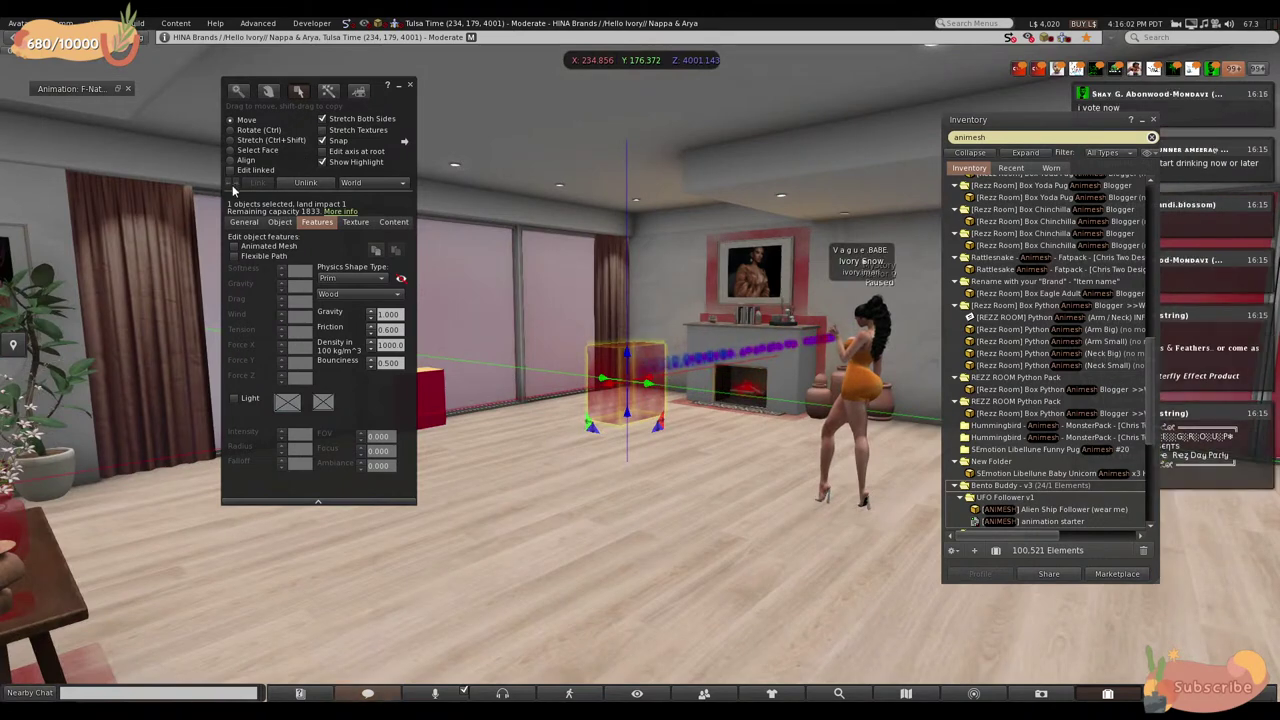
drag(598, 388, 714, 466)
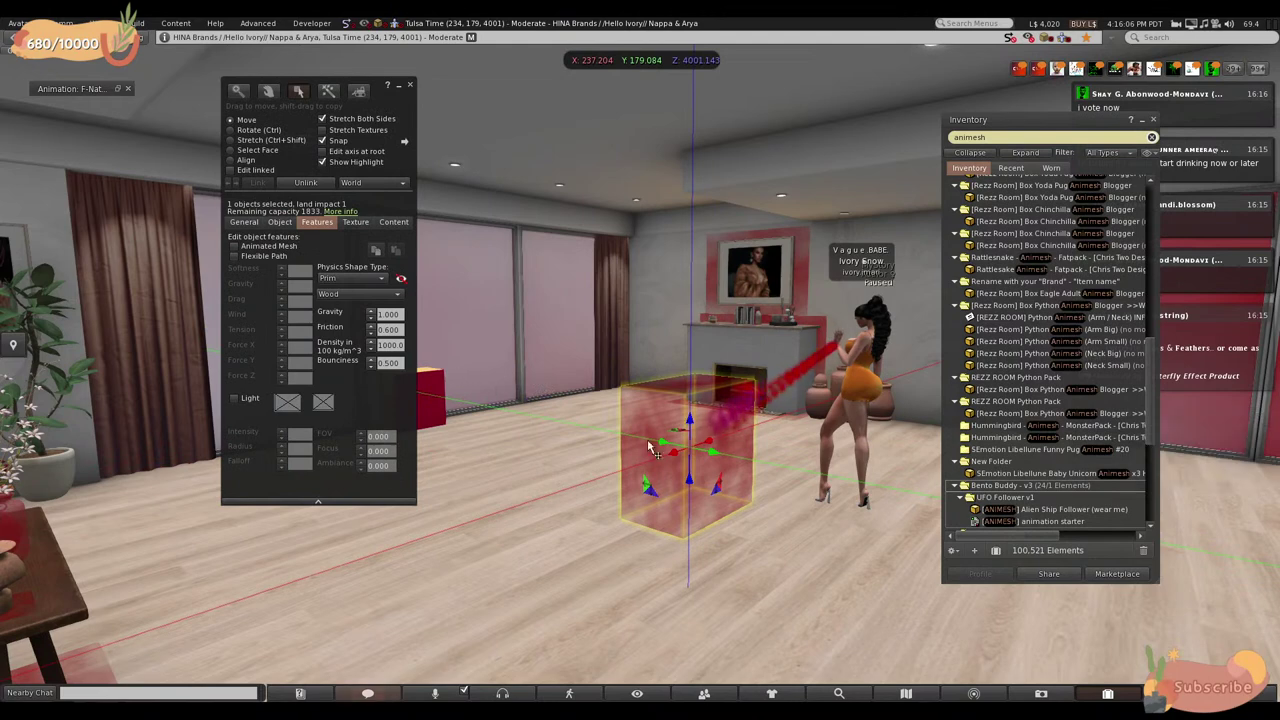
drag(670, 425, 670, 412)
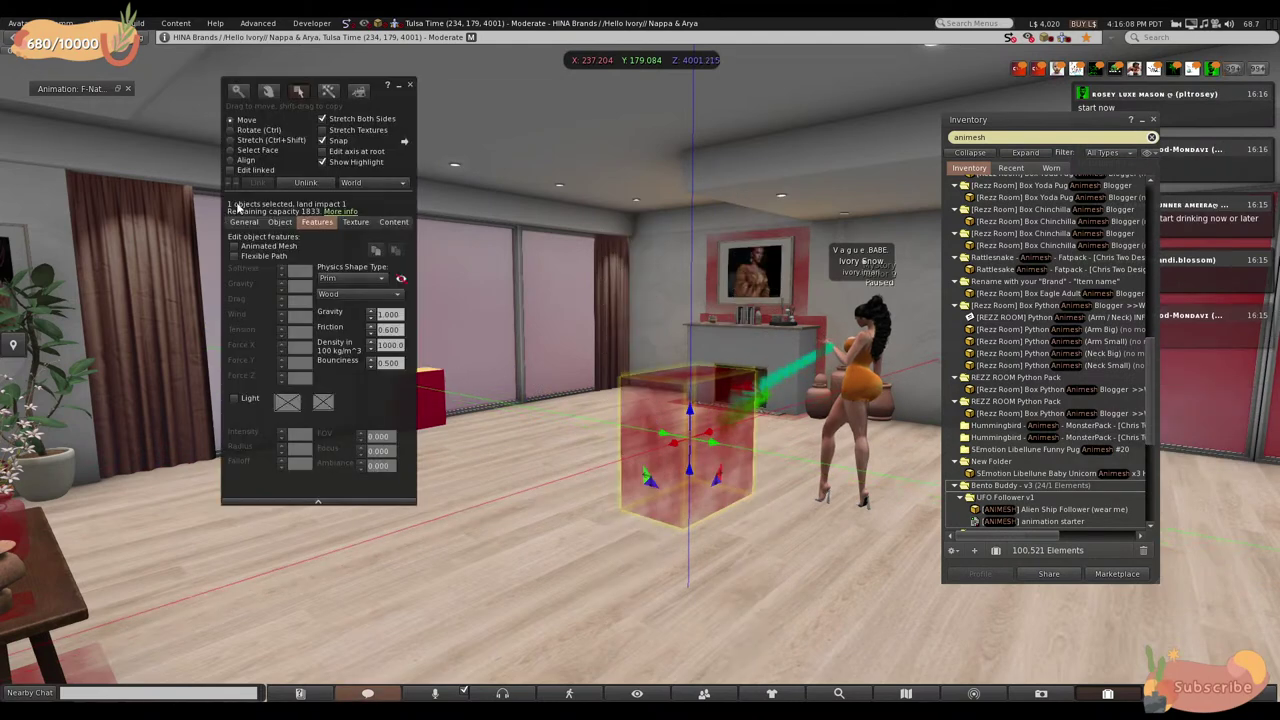
click(354, 222)
key(BackSpace)
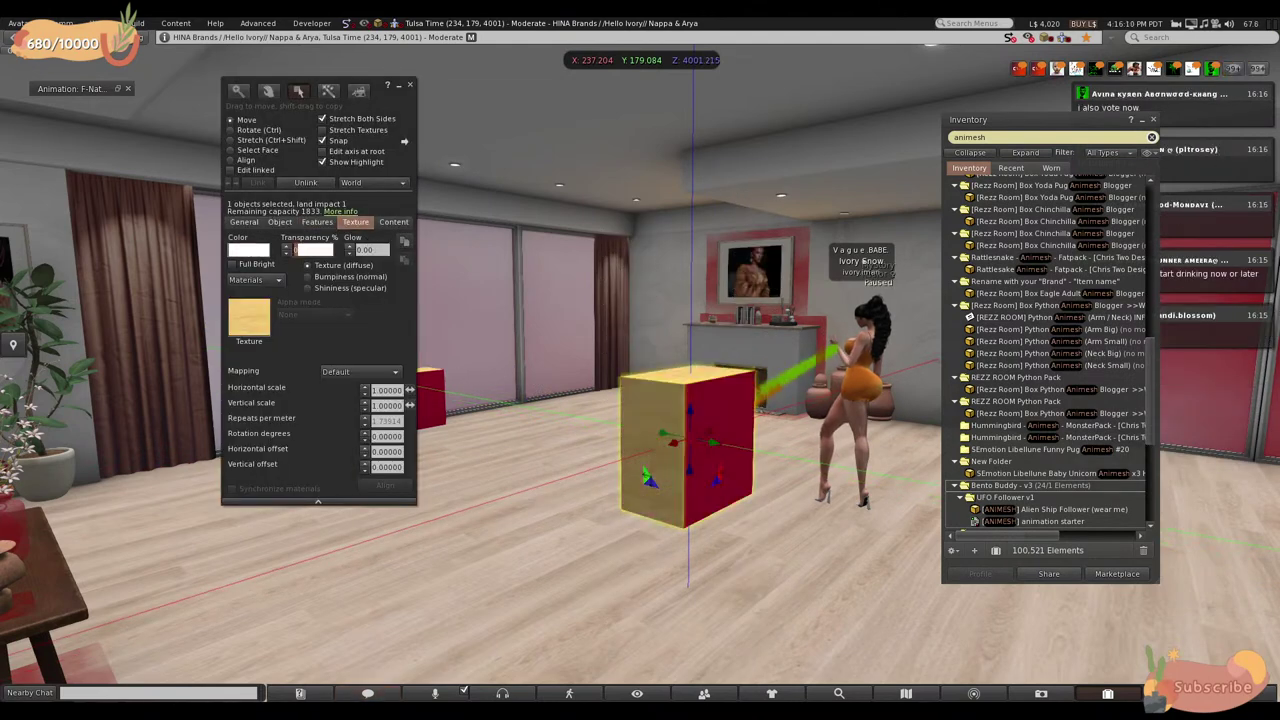
- Walk the avatar around the edited box and through the room to check where the box obstructs movement
key(Left)
key(Left)
key(Left)
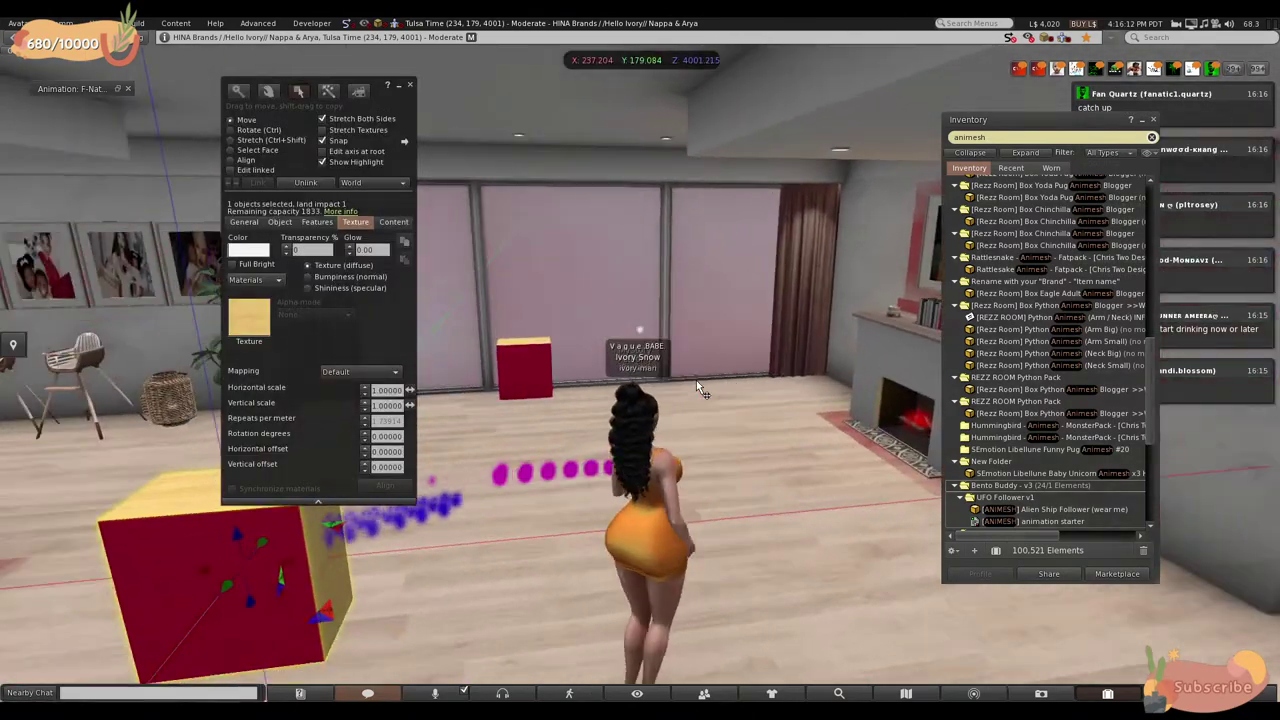
key(Right)
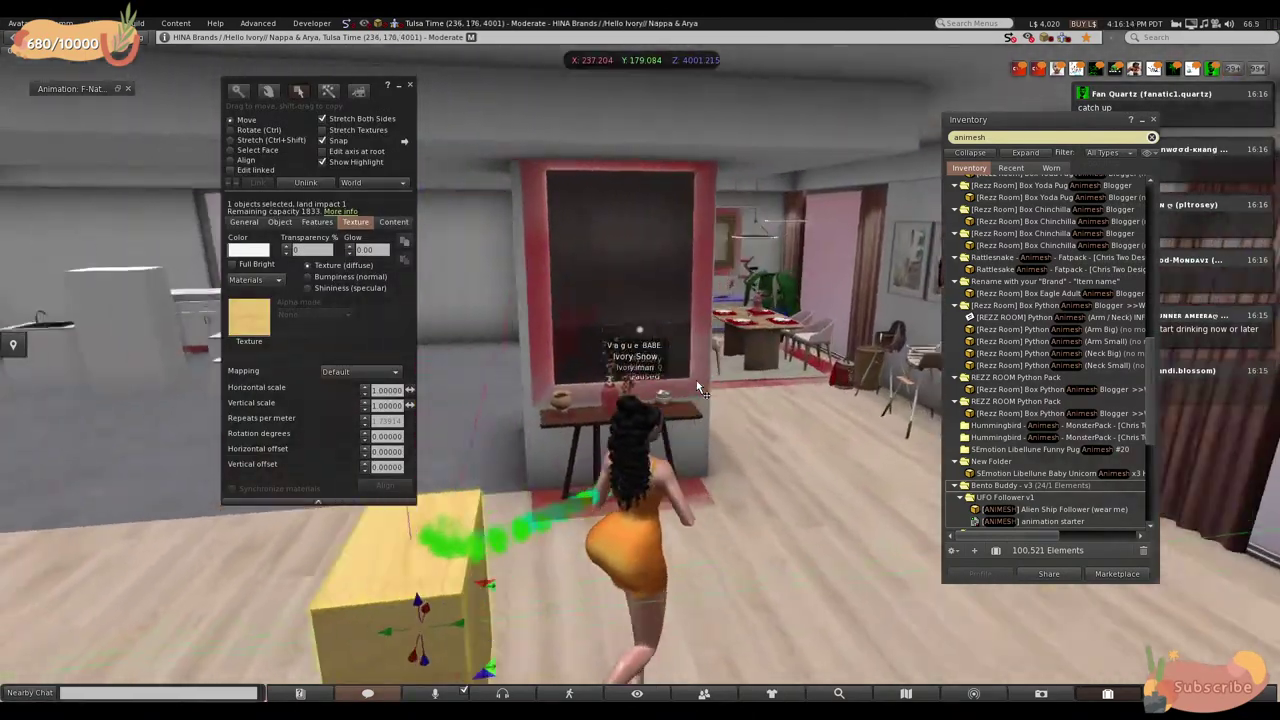
key(Left)
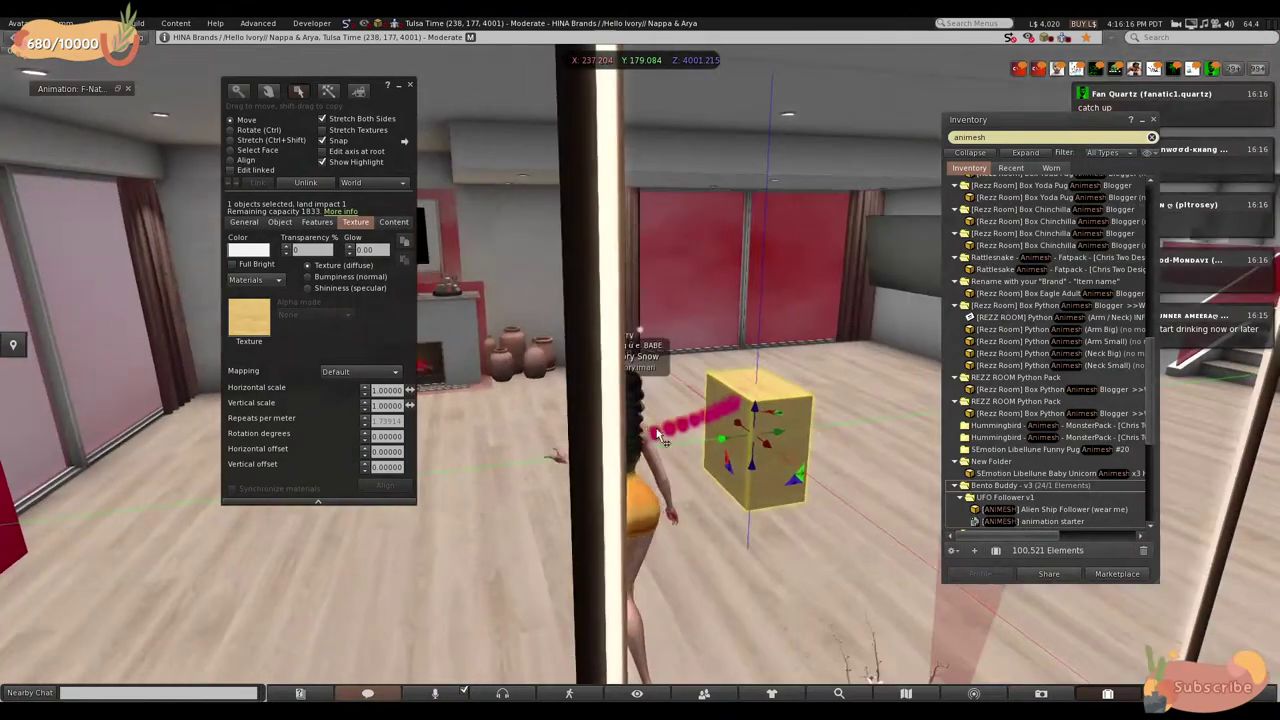
key(Right)
key(Up)
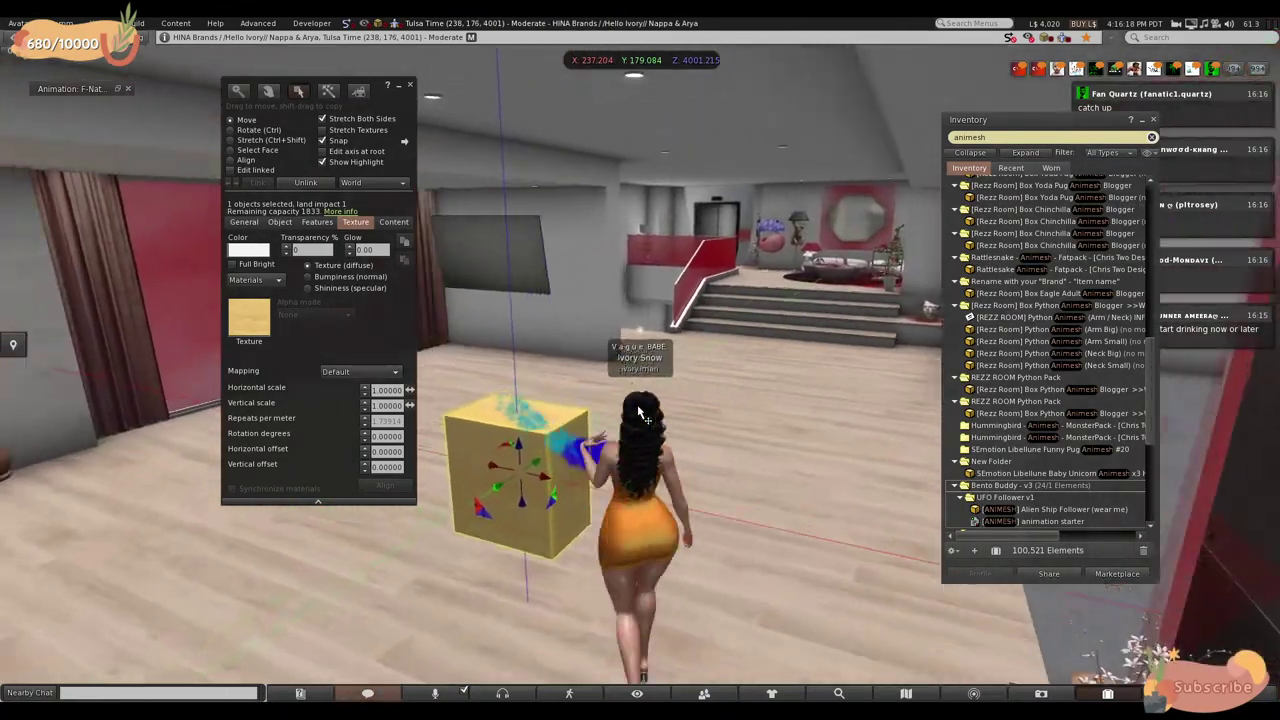
key(Left)
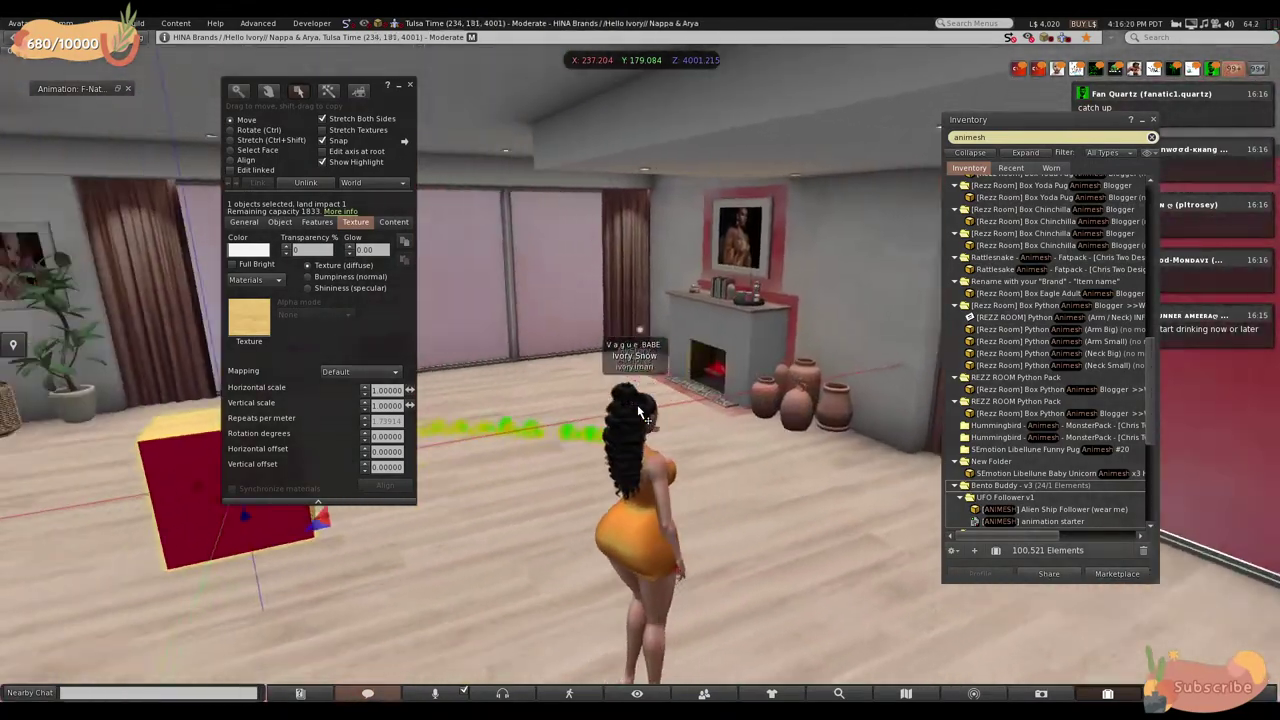
key(Left)
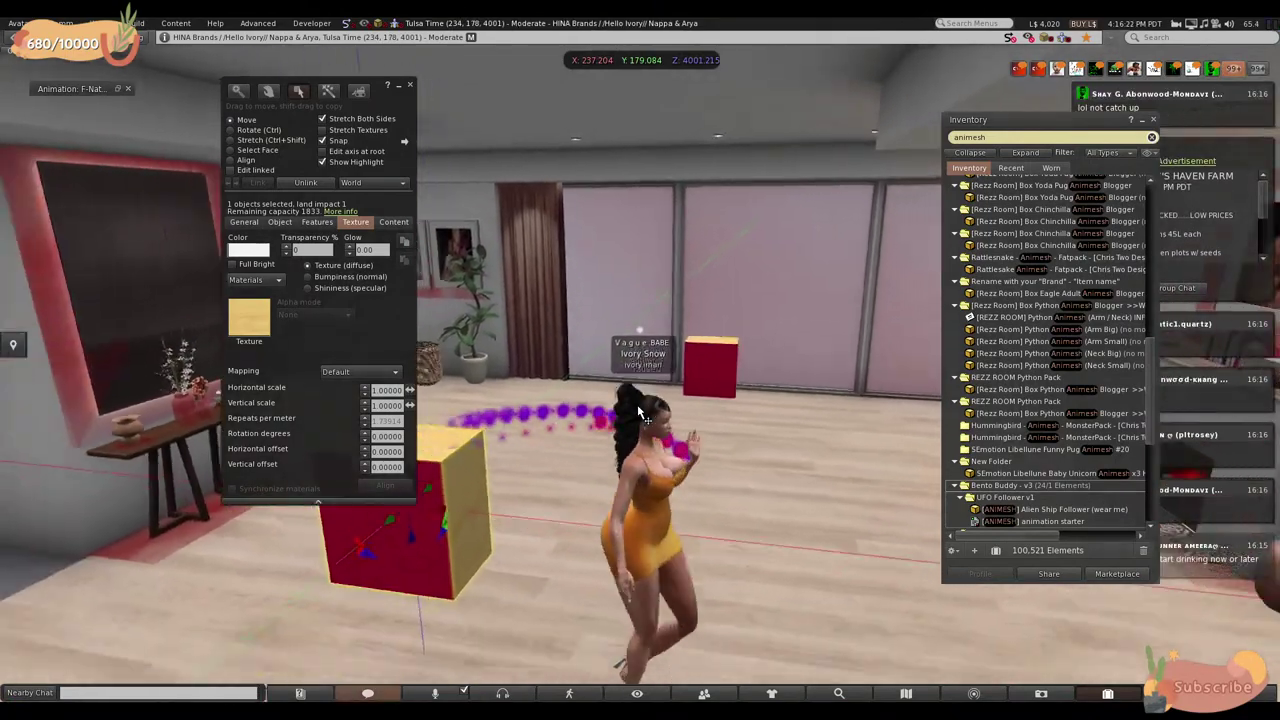
key(Right)
key(Up)
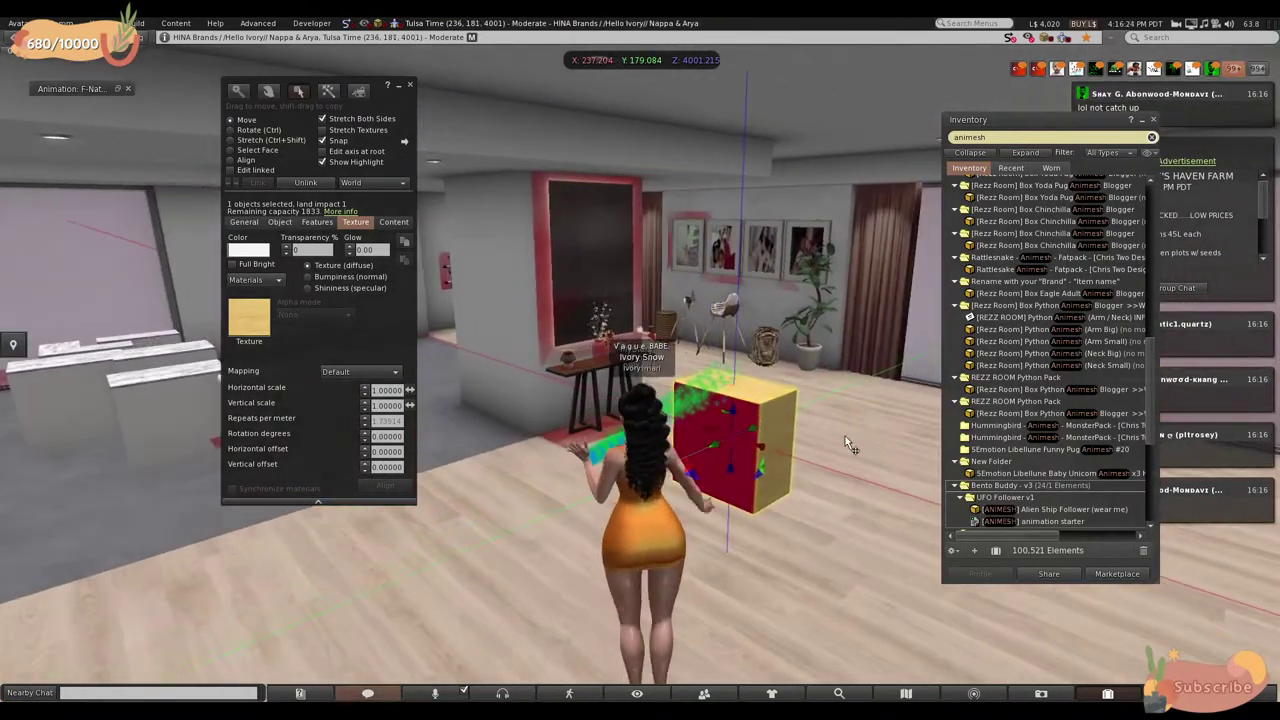
key(Right)
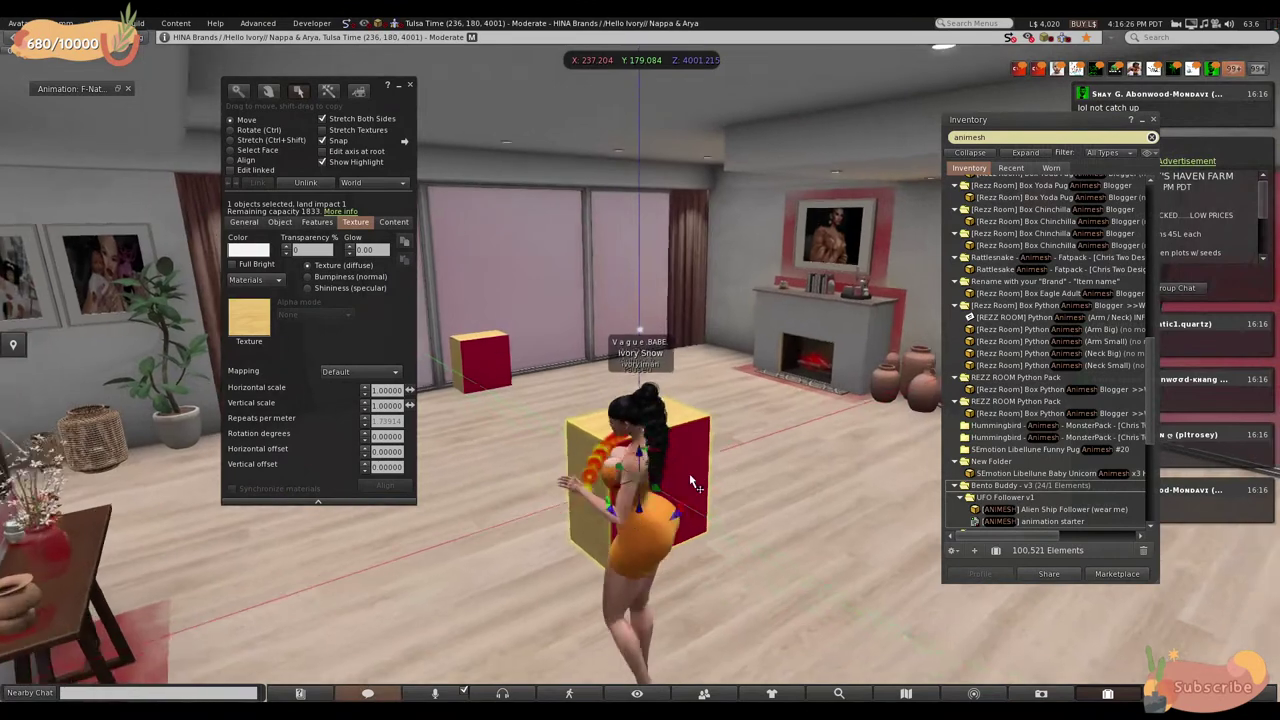
- Walk the avatar back from the box, view the box up close, and reopen it for editing
key(Right)
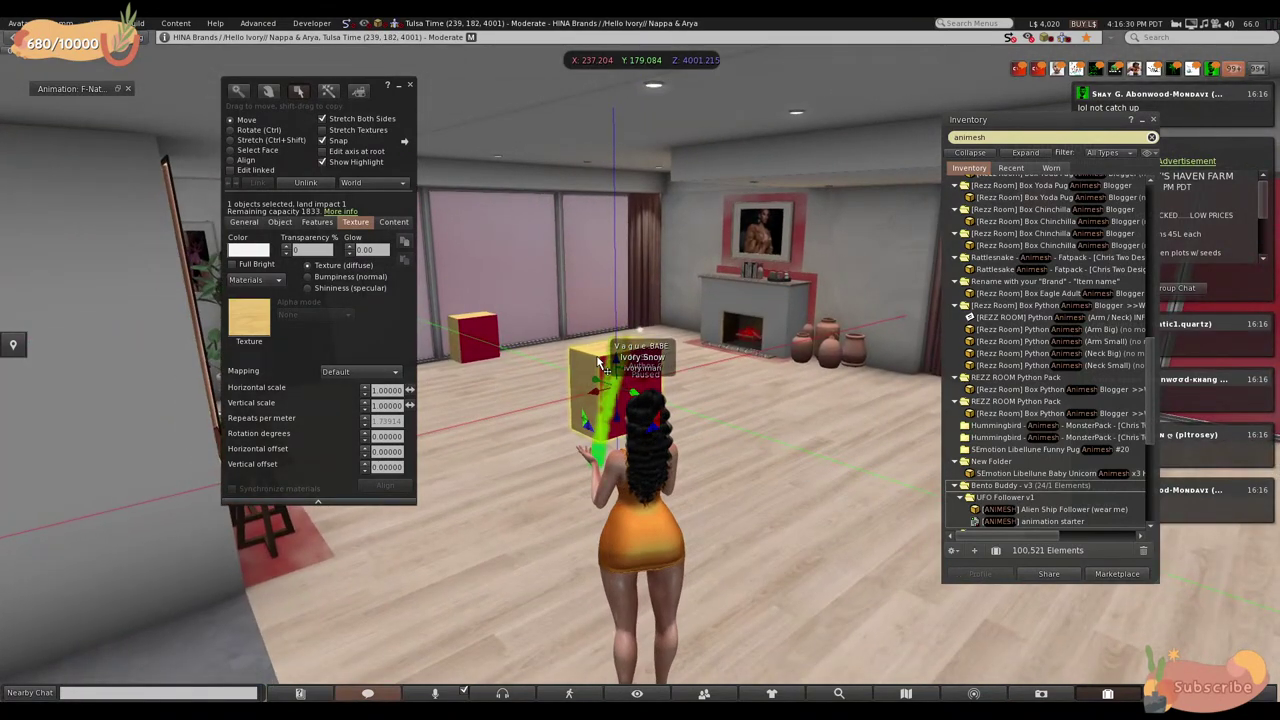
alt+click(600, 363)
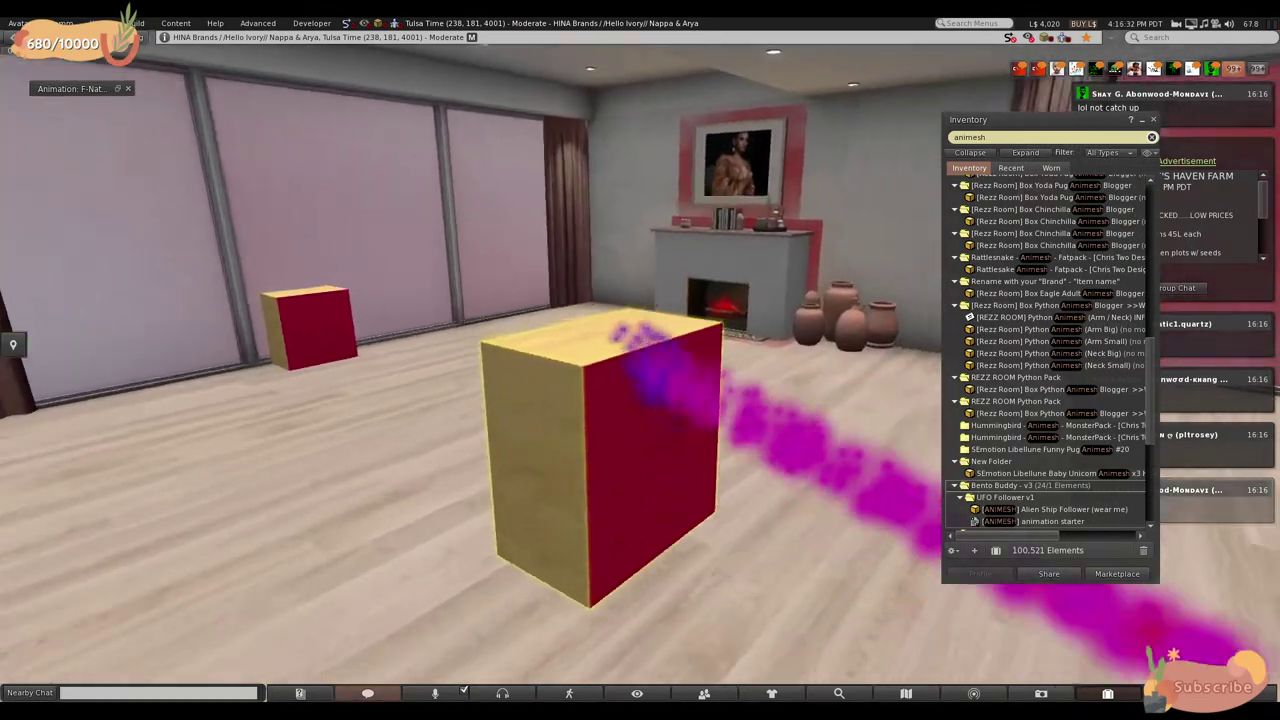
key(Escape)
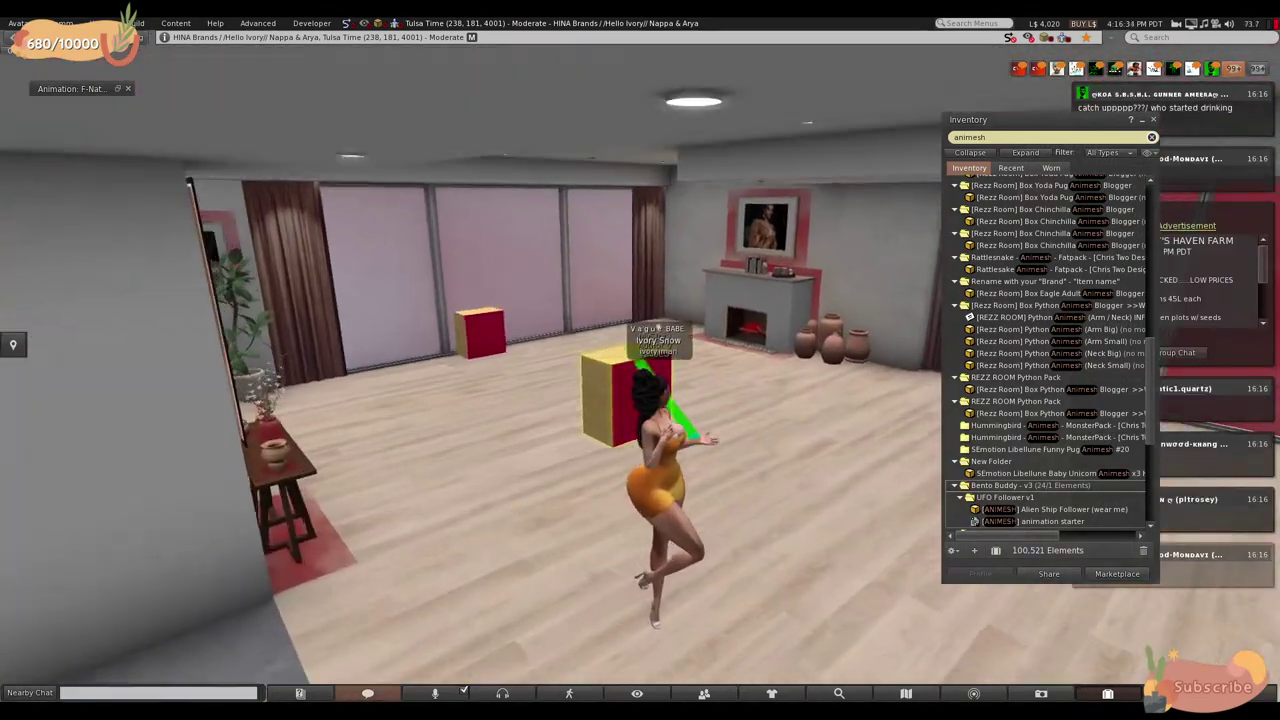
key(ctrl+3)
click(640, 366)
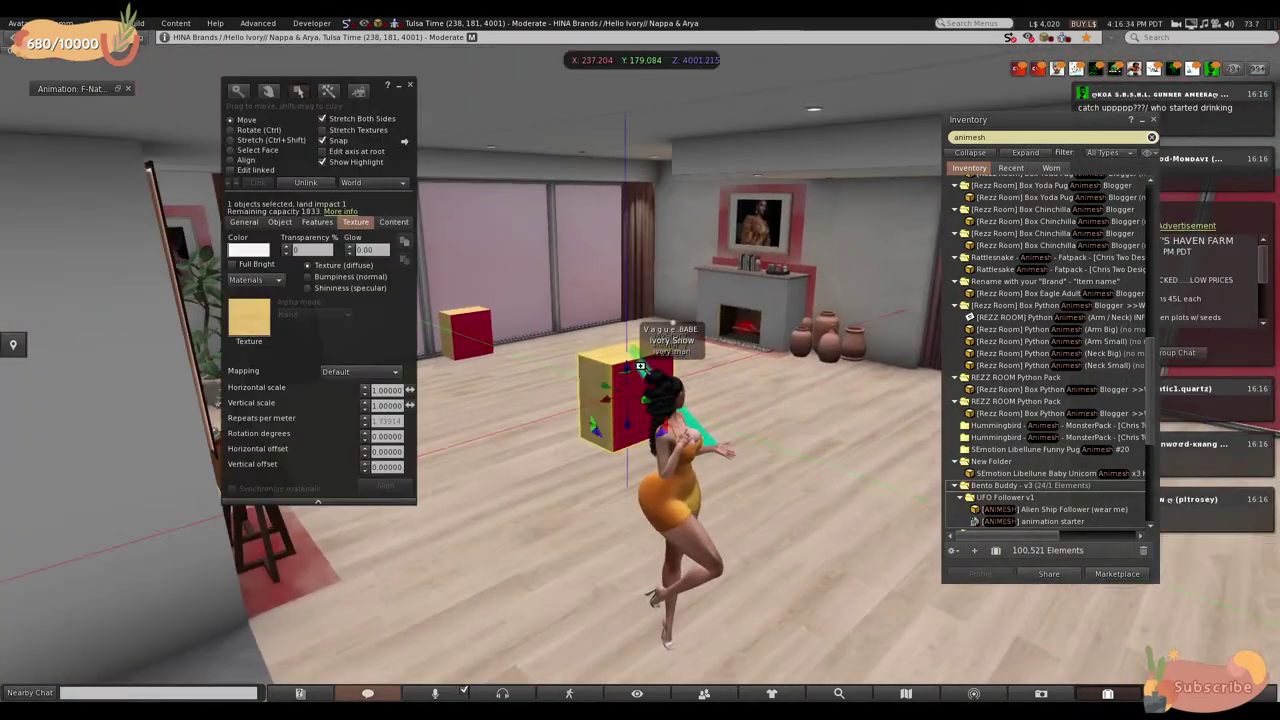
- Walk the avatar back and forth against the selected box to test whether it blocks the way
key(Up)
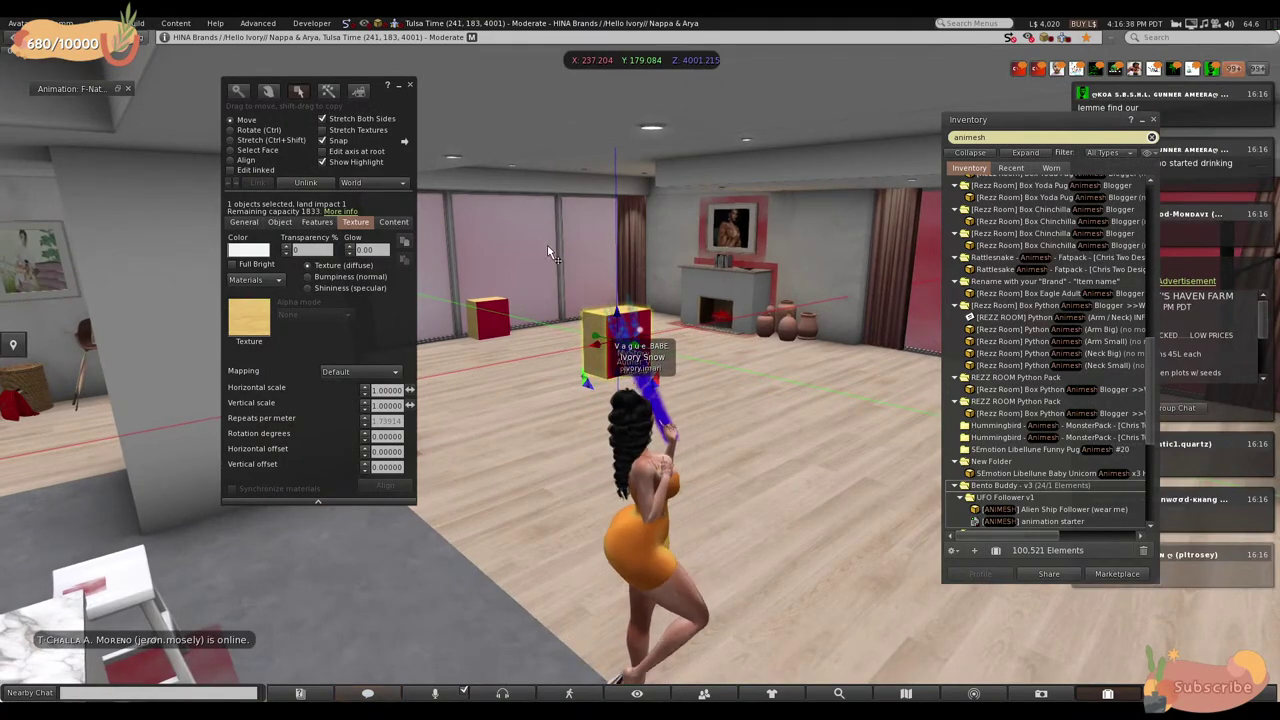
key(Up)
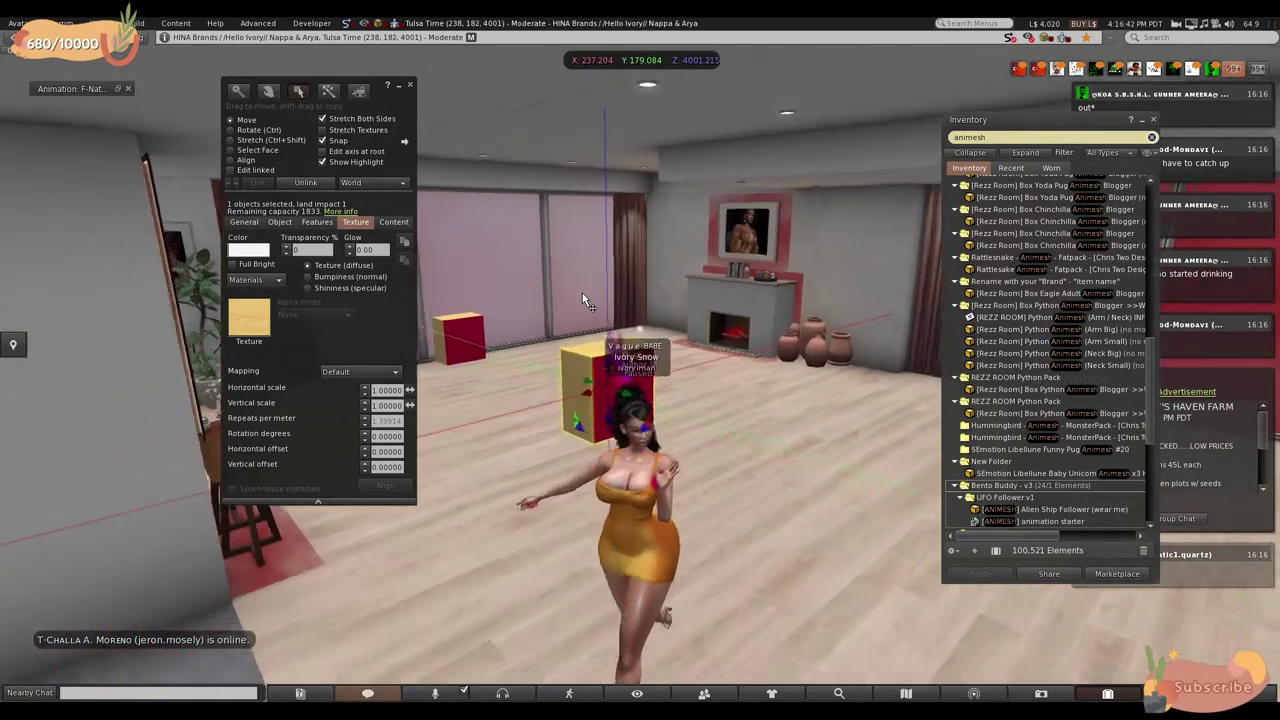
key(Up)
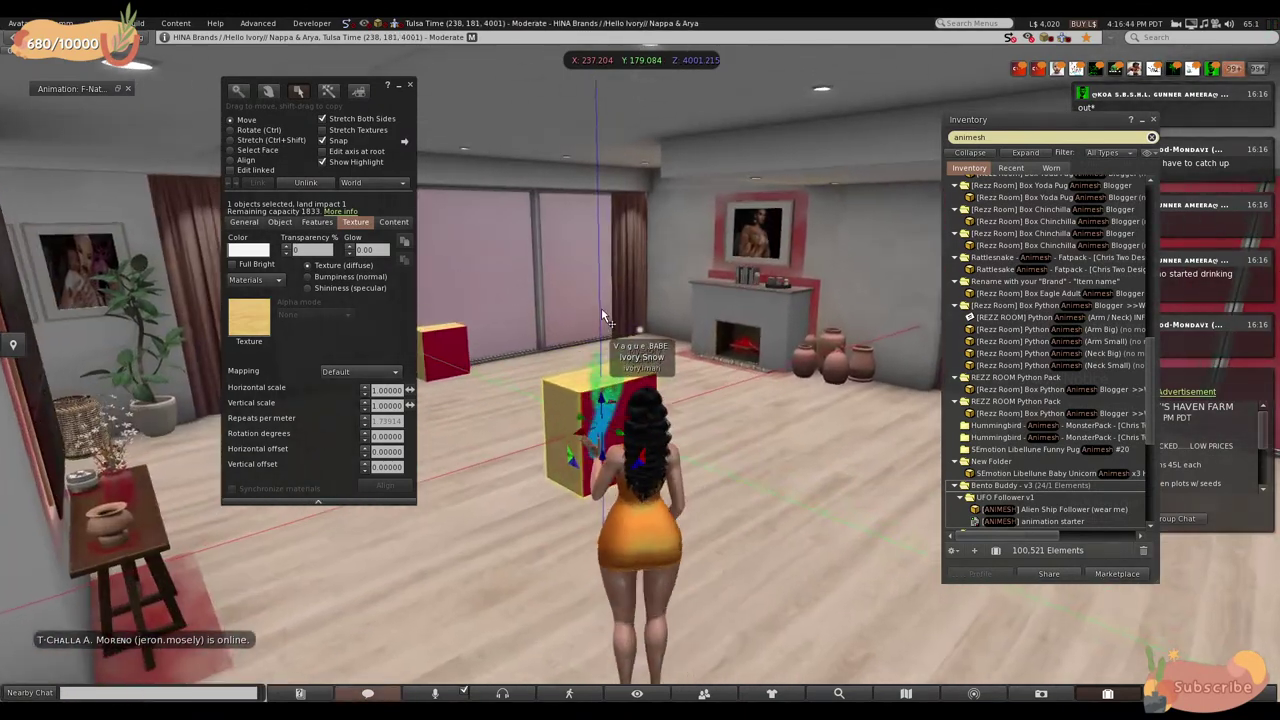
key(Up)
key(ctrl+shift)
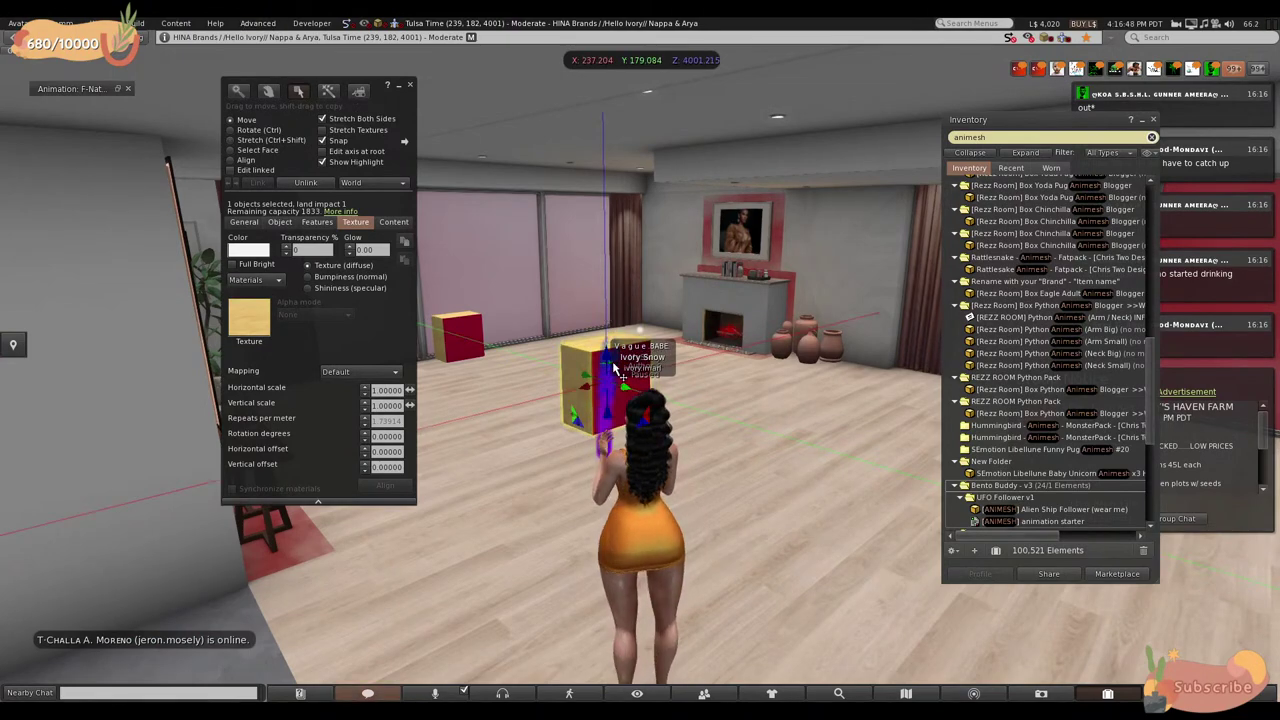
key(Left)
key(Up)
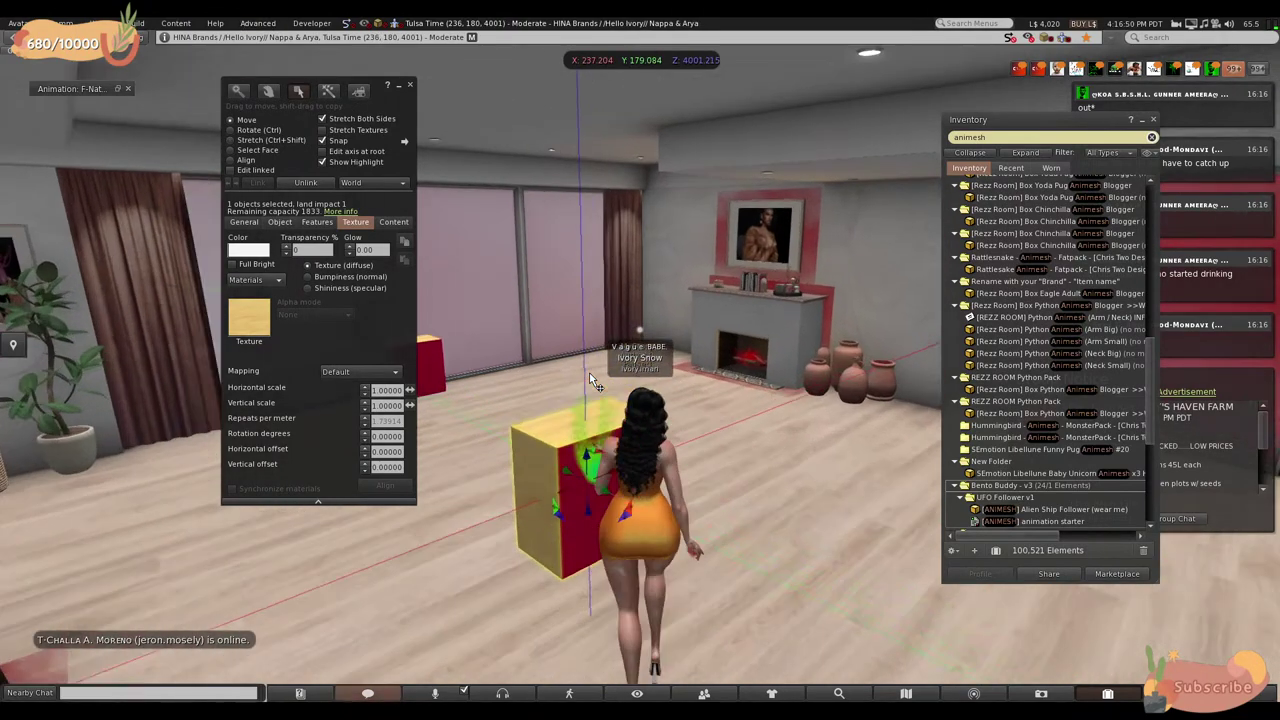
key(Right)
key(Up)
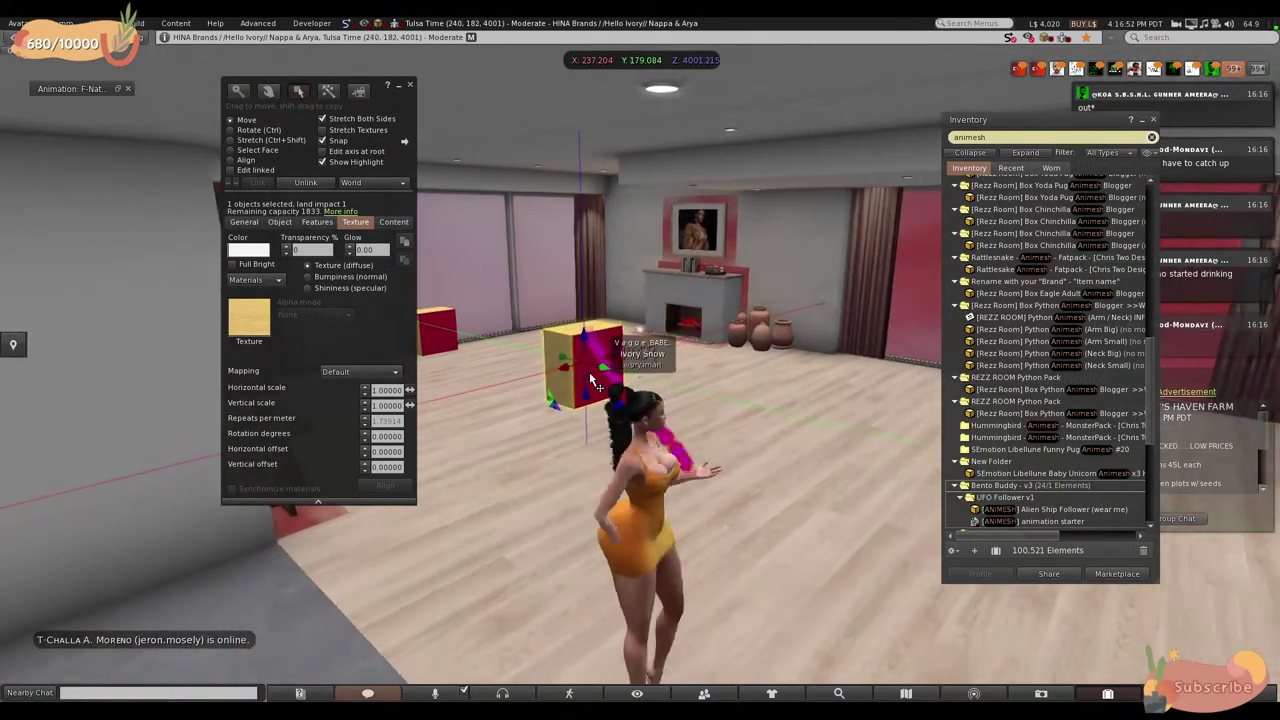
key(Left)
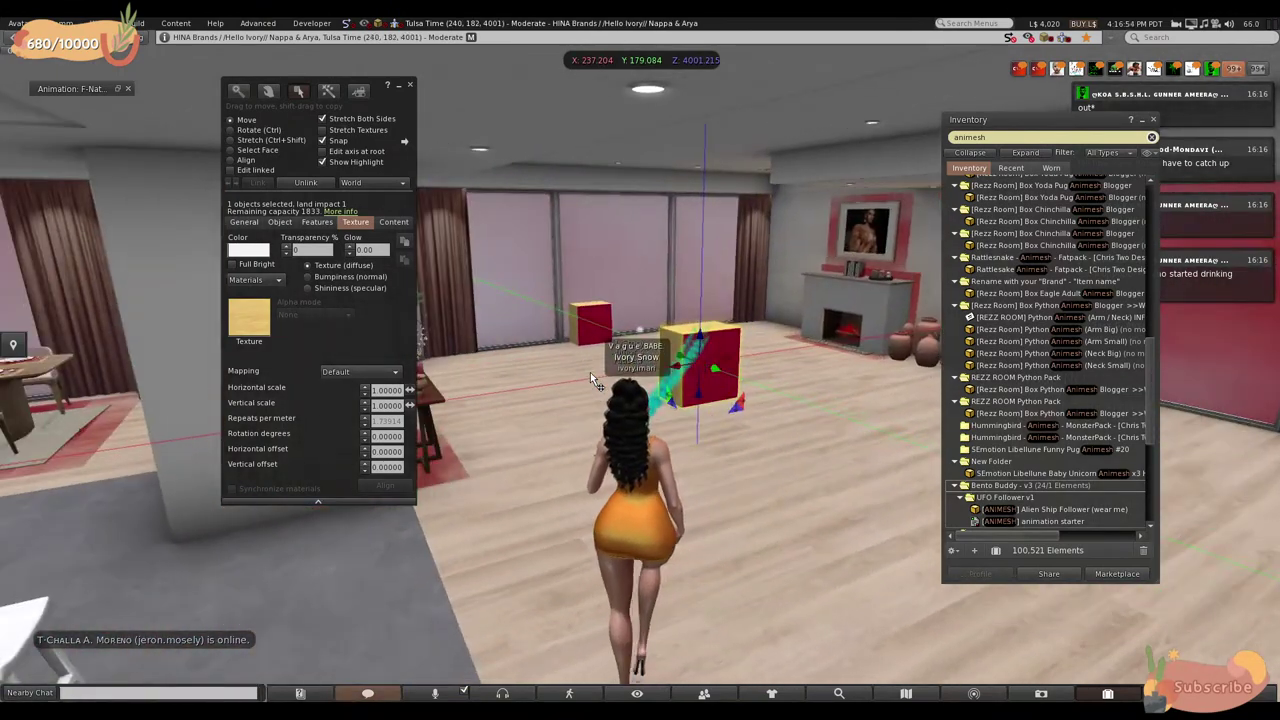
key(ctrl+alt)
key(Right)
key(Up)
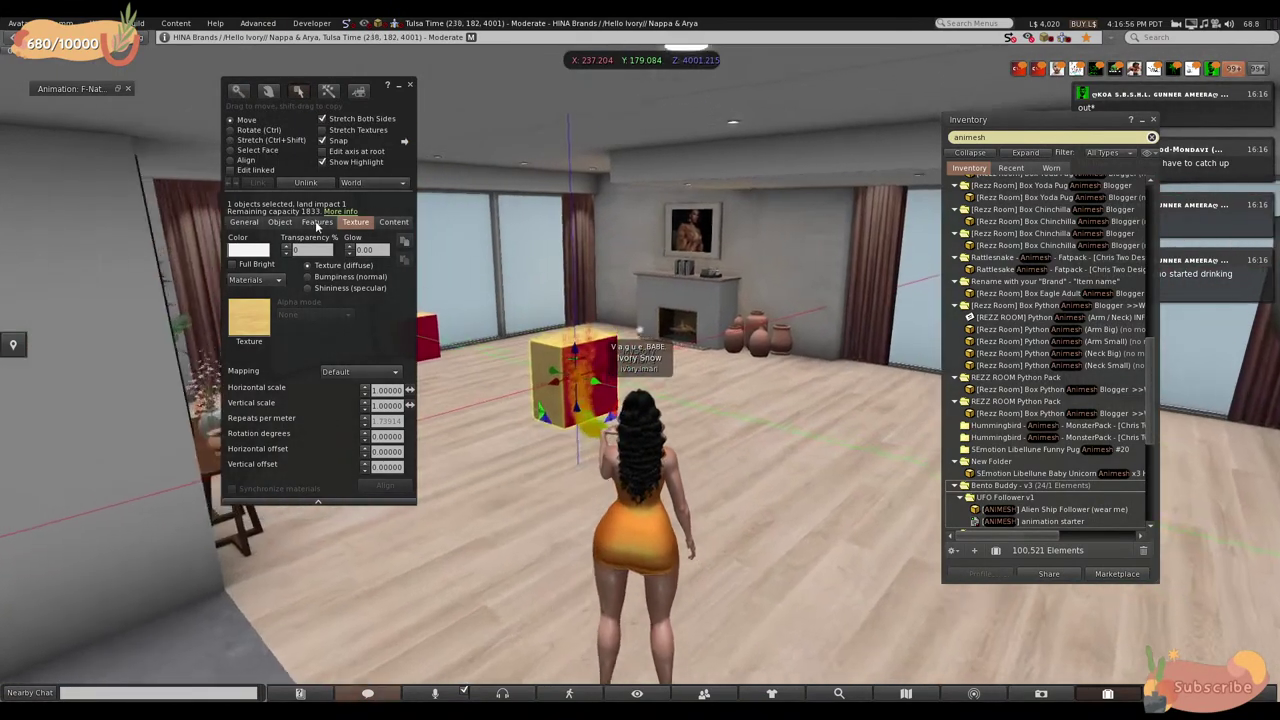
- Try Flexible Path on the box as a way to make it passable, and turn the option off again
click(317, 223)
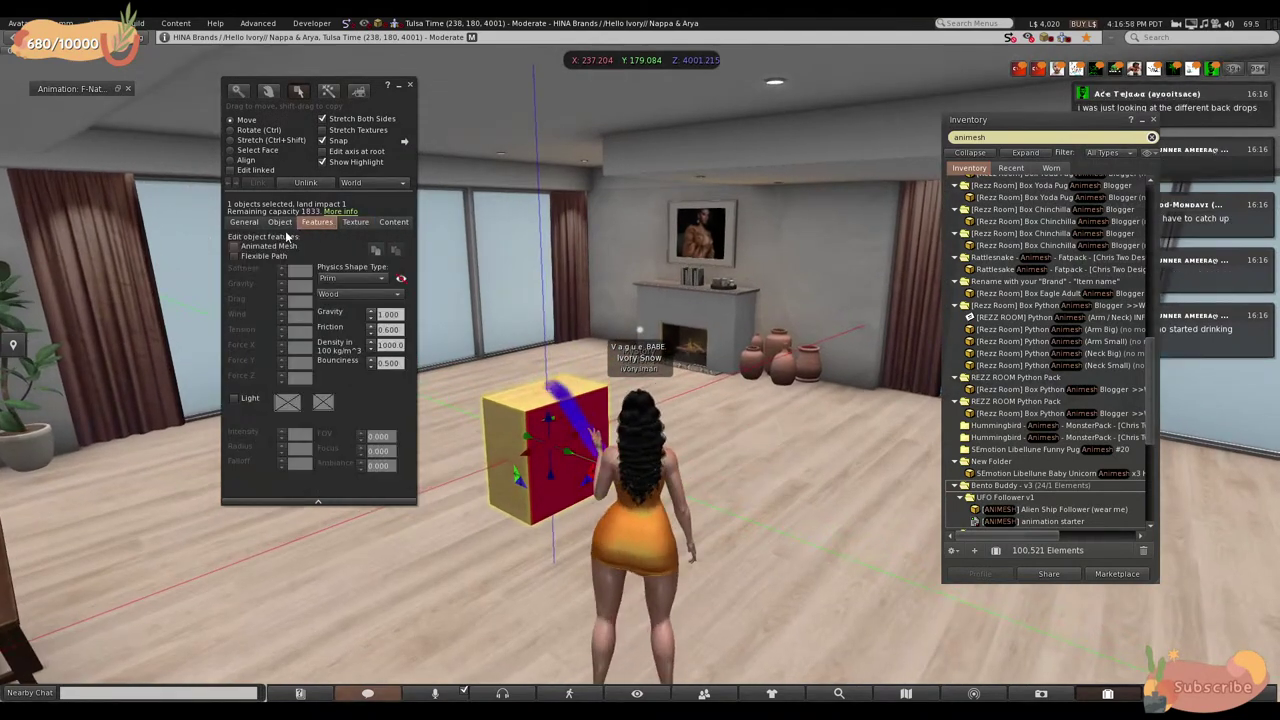
click(281, 222)
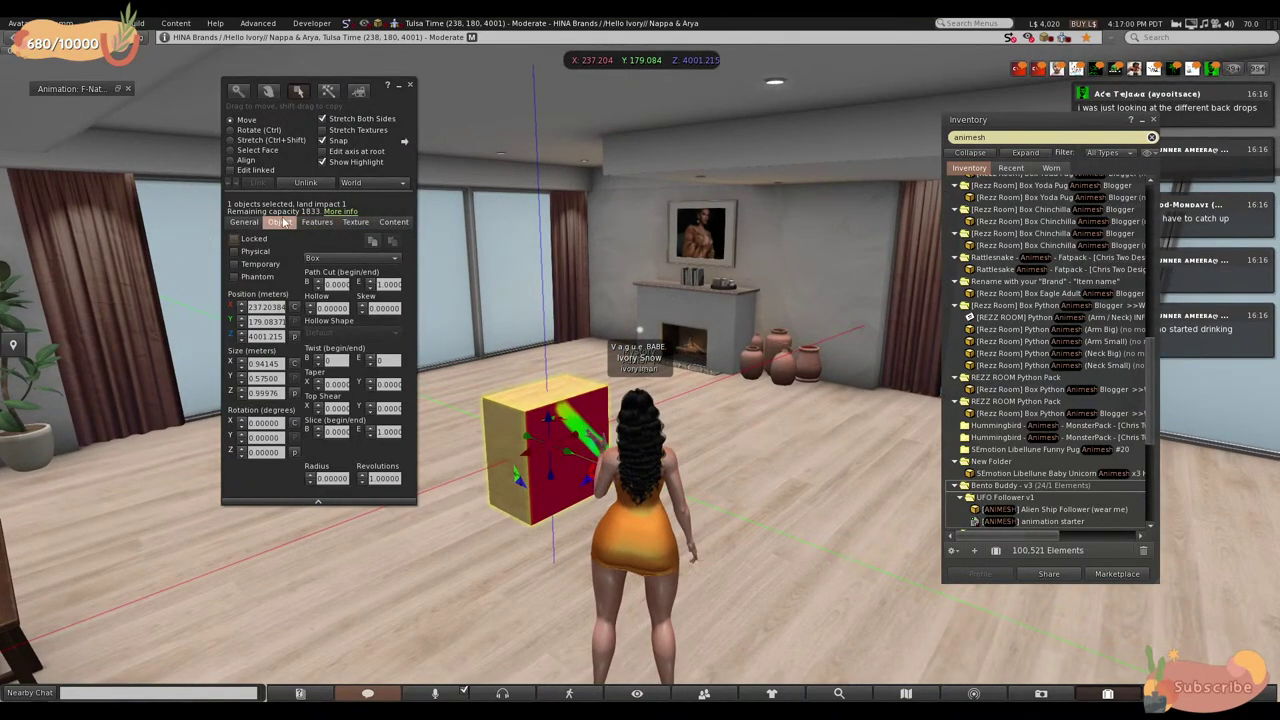
click(317, 222)
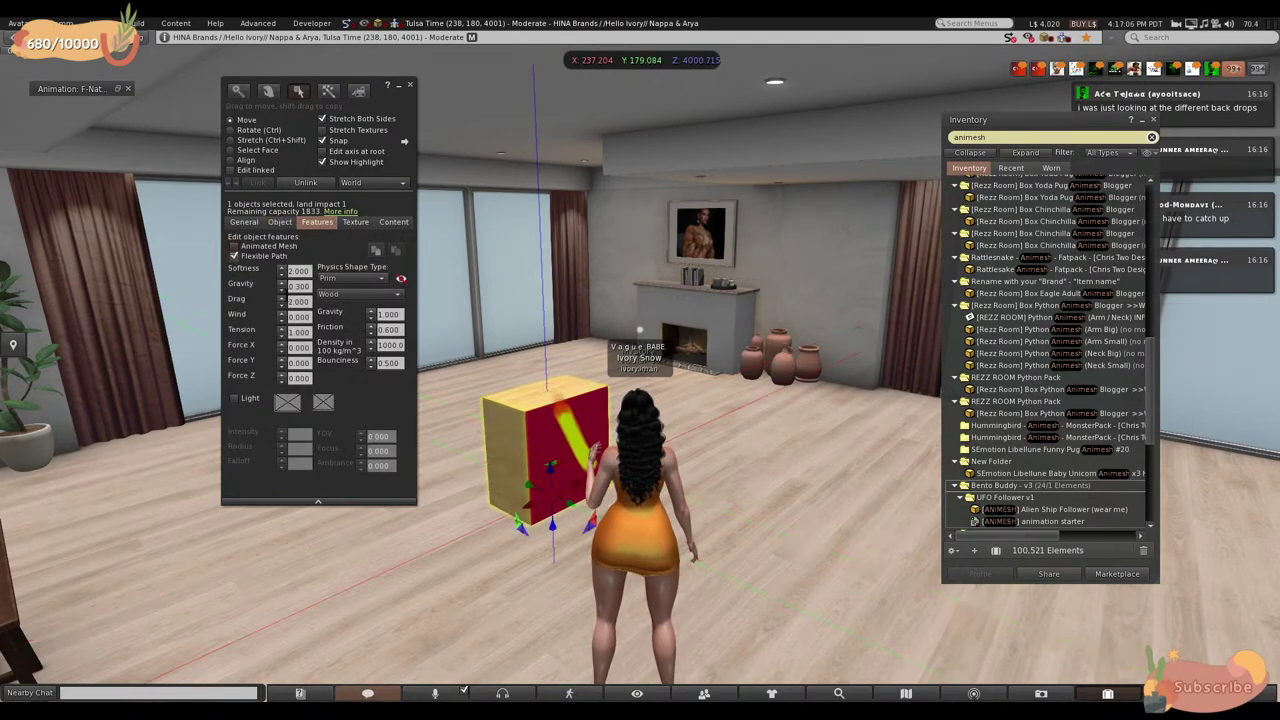
click(281, 222)
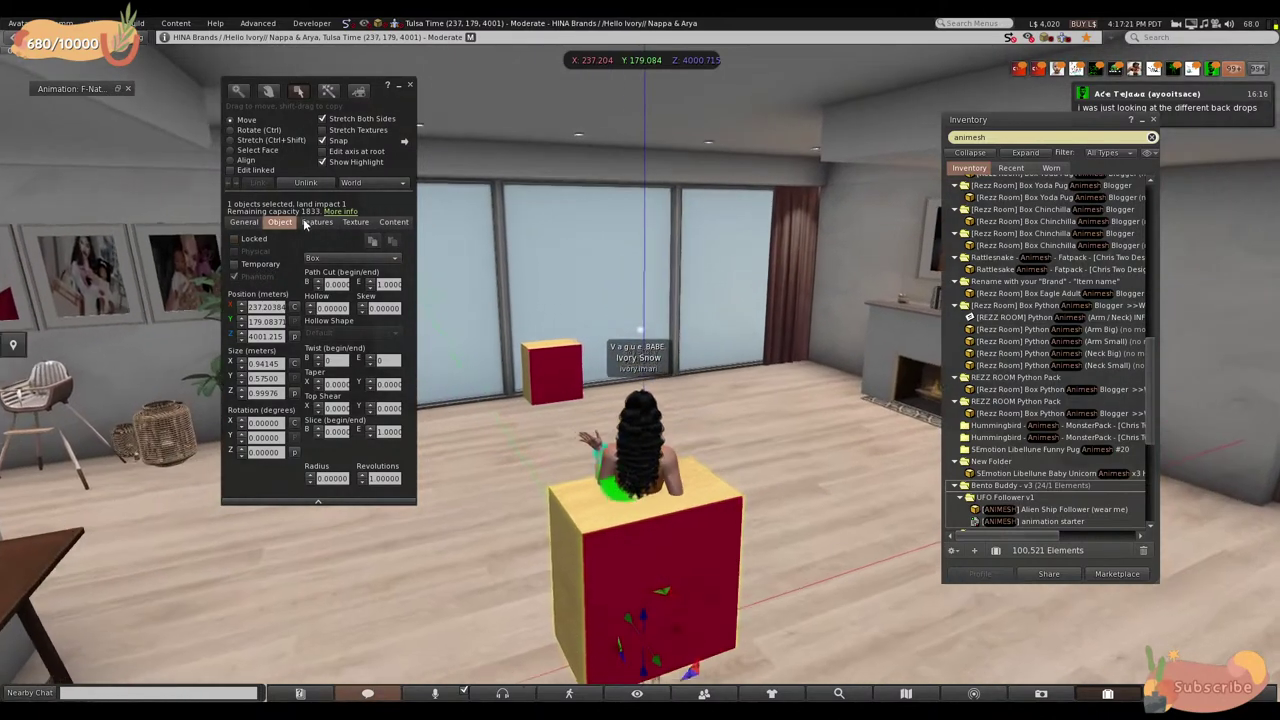
click(316, 222)
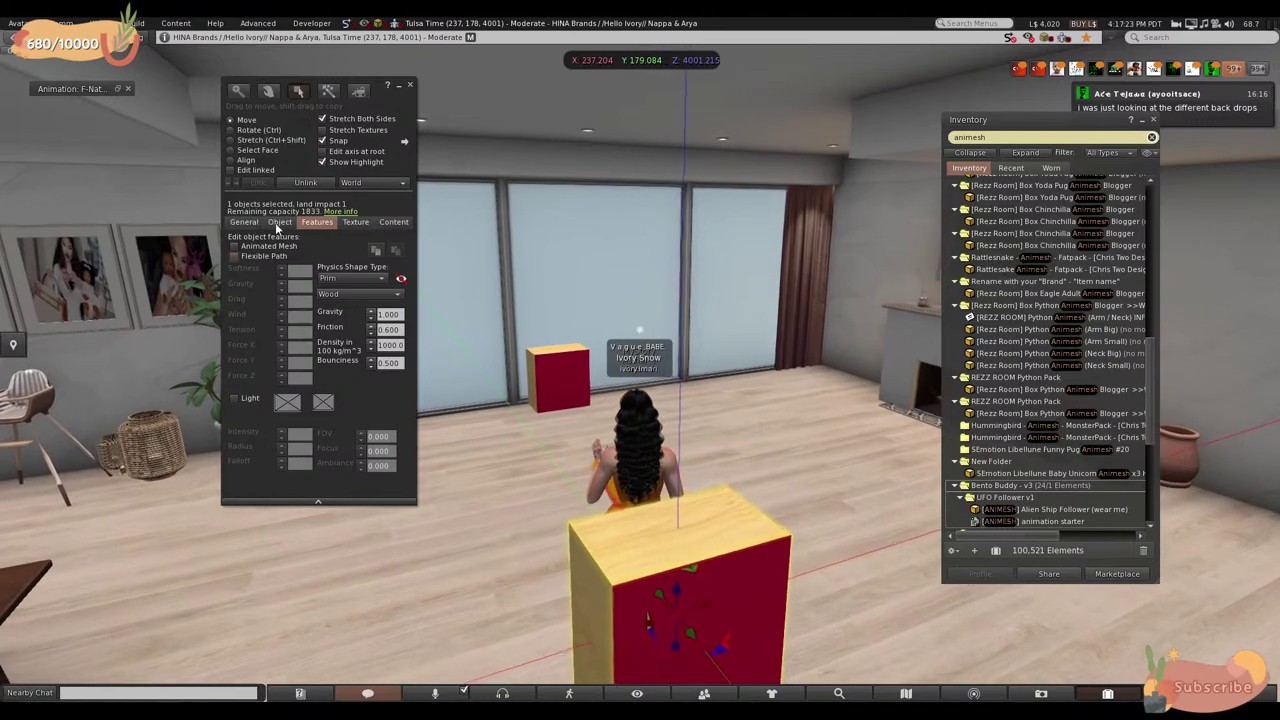
- Make the selected box Phantom so that avatars can pass through it
click(281, 222)
alt+drag(623, 555, 680, 607)
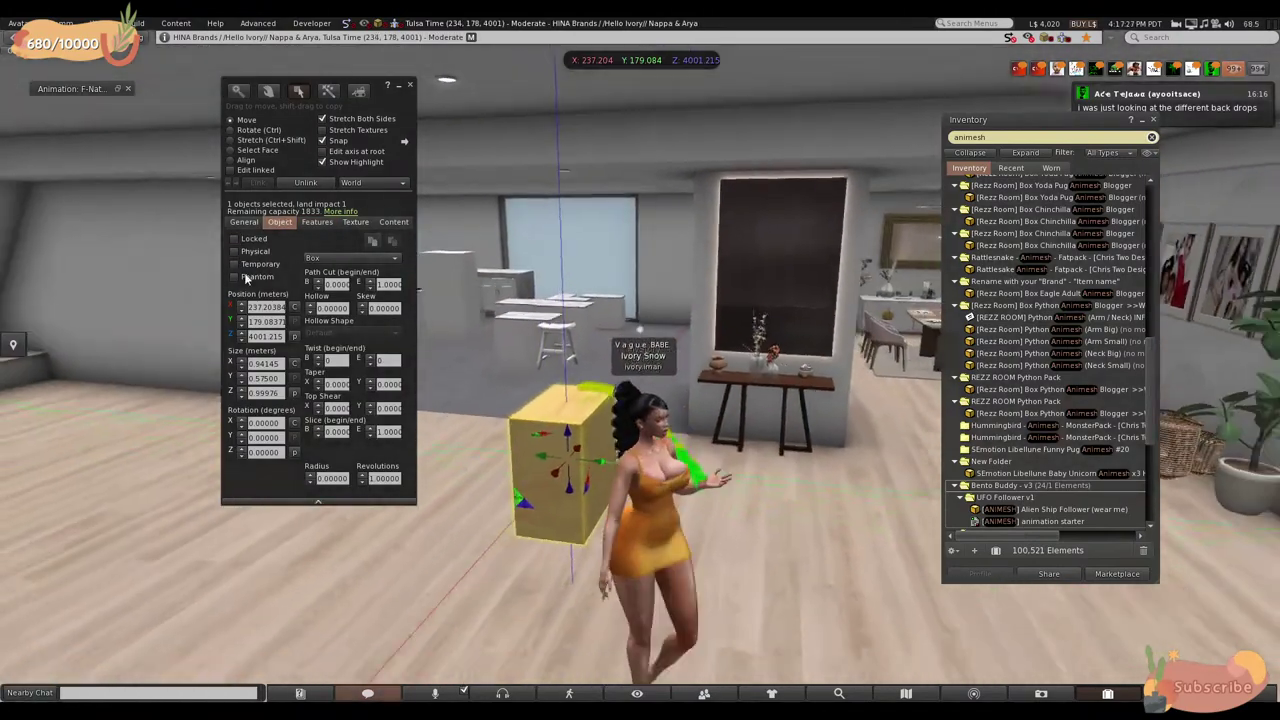
click(234, 276)
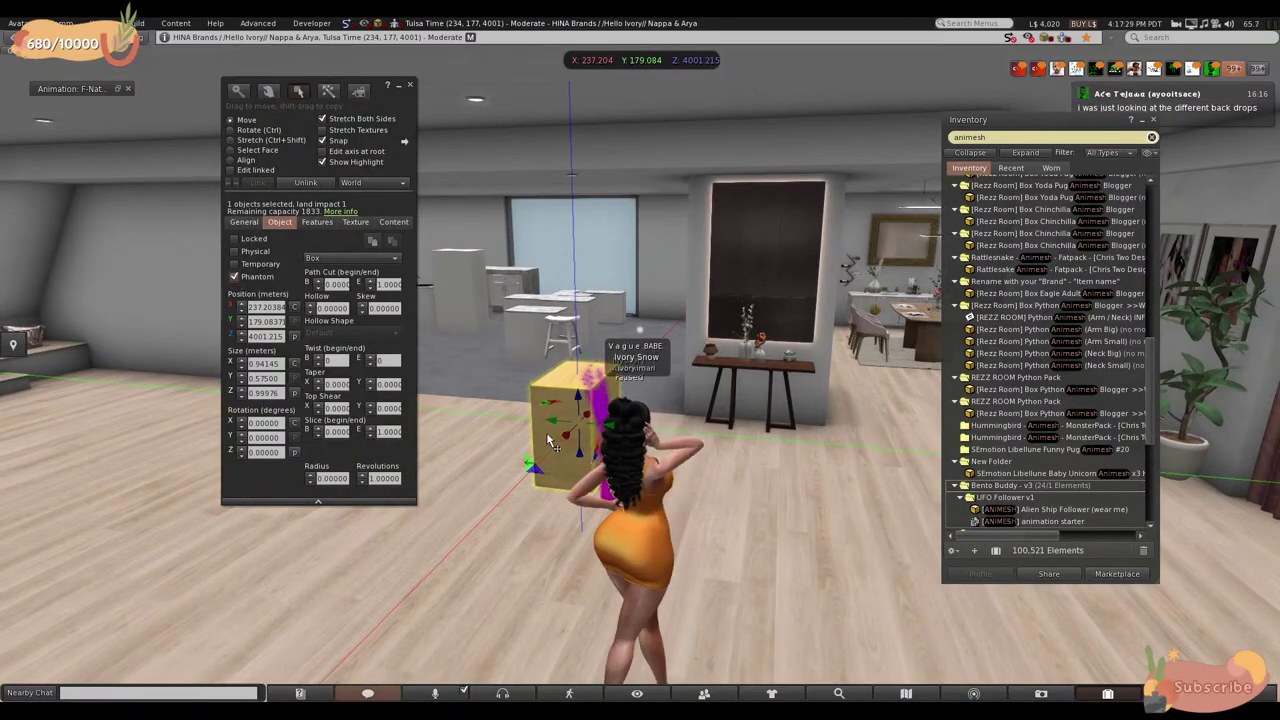
- Walk the avatar through the phantom box repeatedly from different directions to test whether it blocks movement
key(Left)
key(Up)
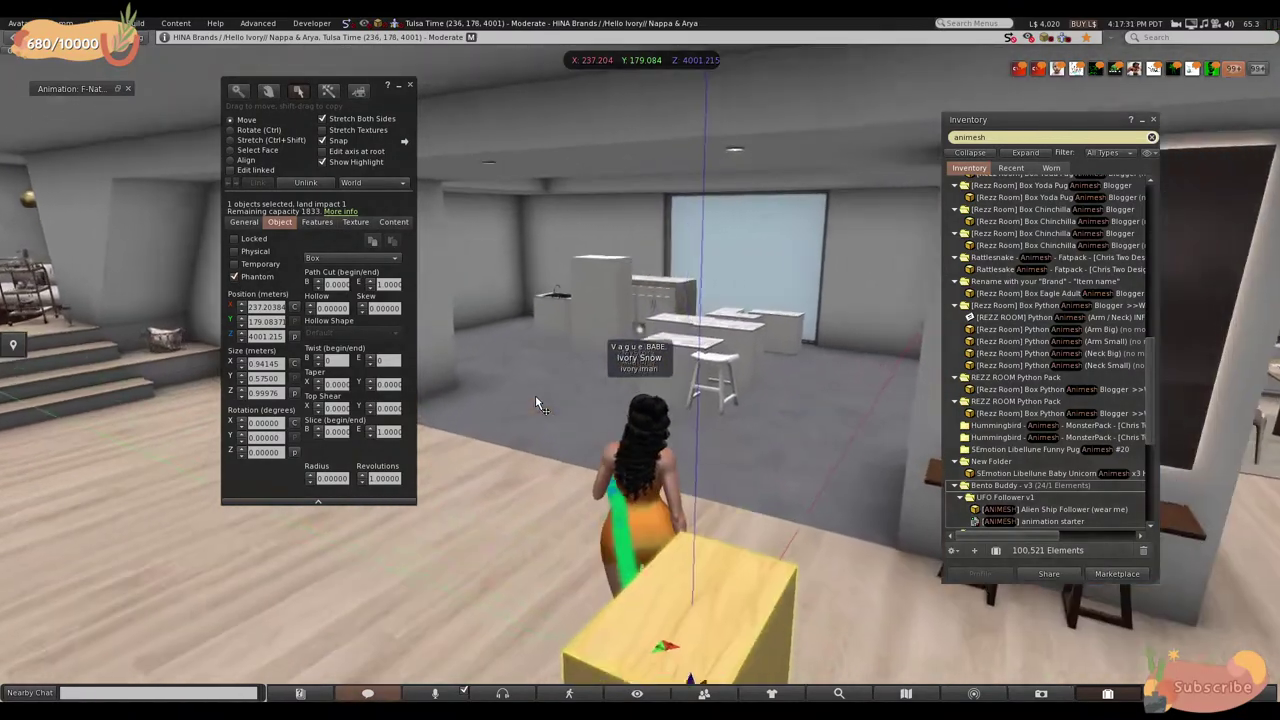
key(Left)
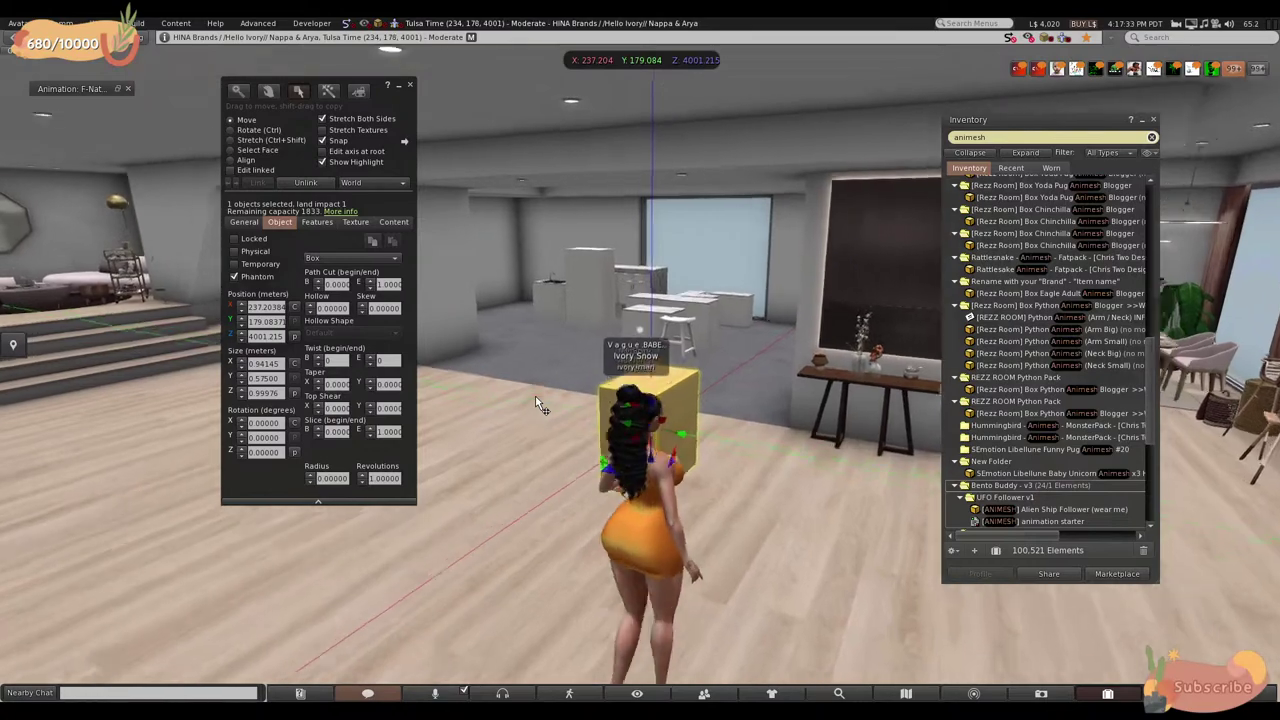
key(Down)
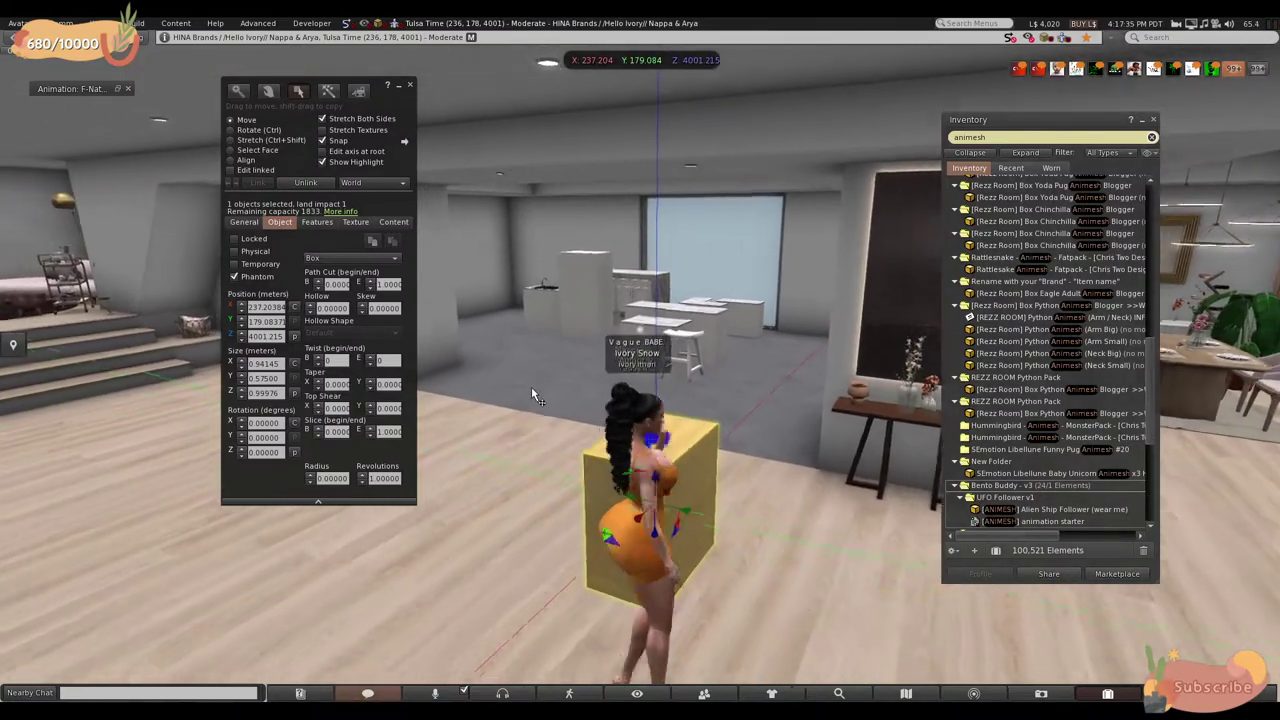
key(Left)
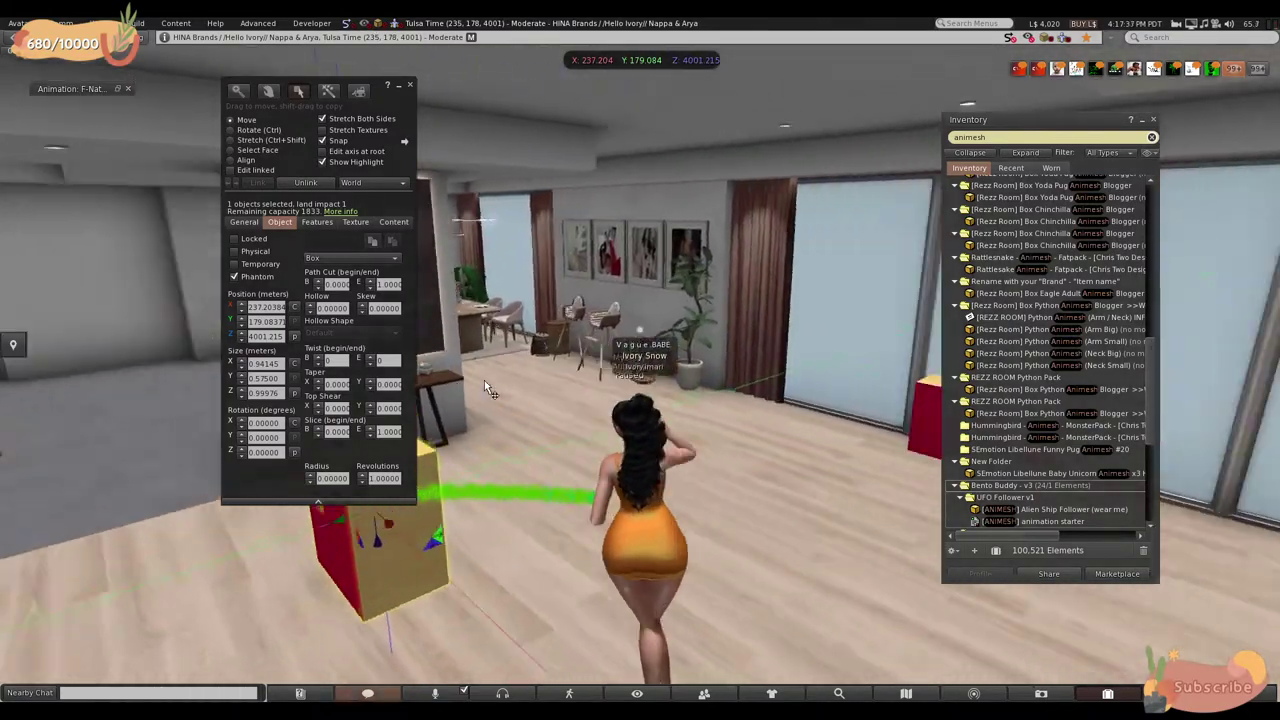
key(Left)
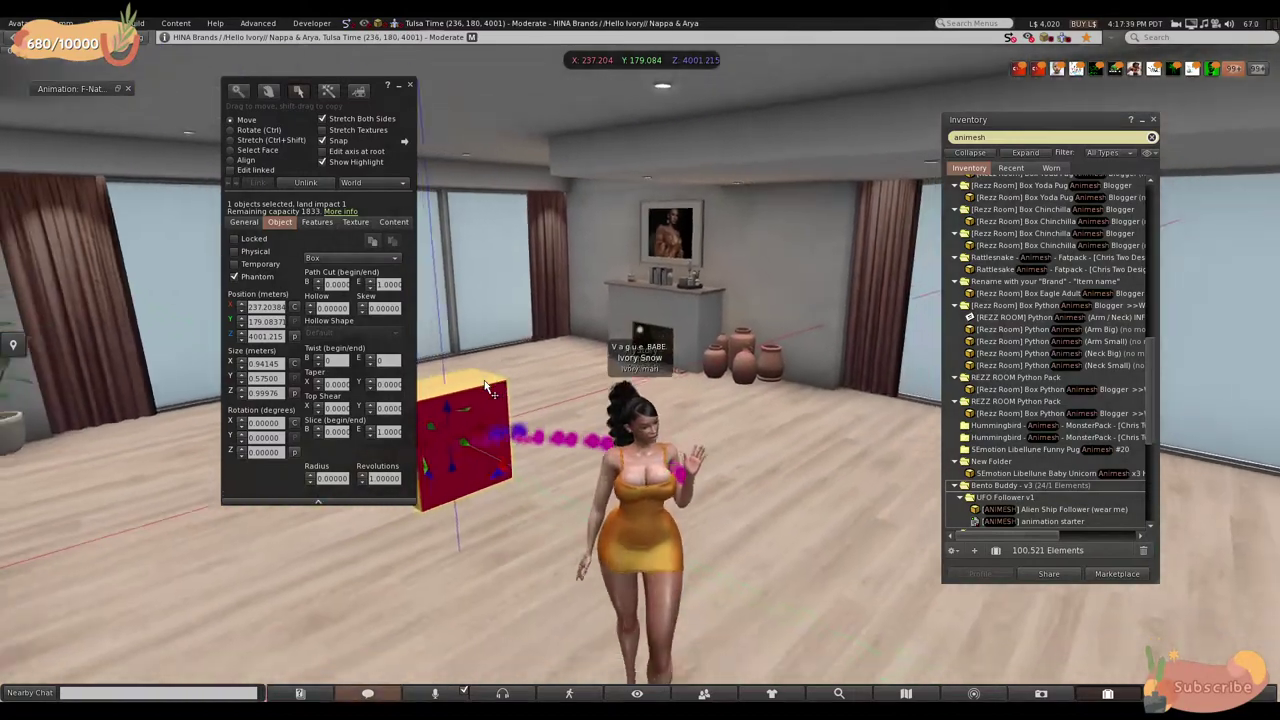
key(Up)
key(Left)
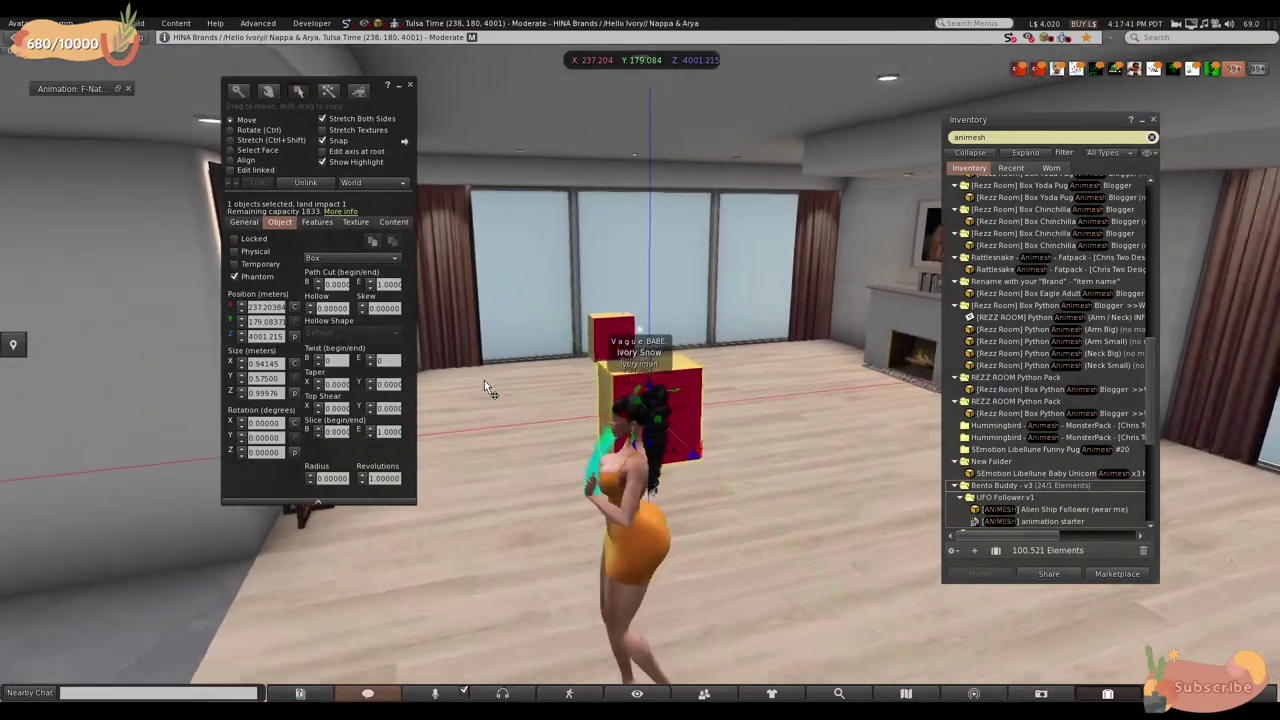
key(Right)
key(Up)
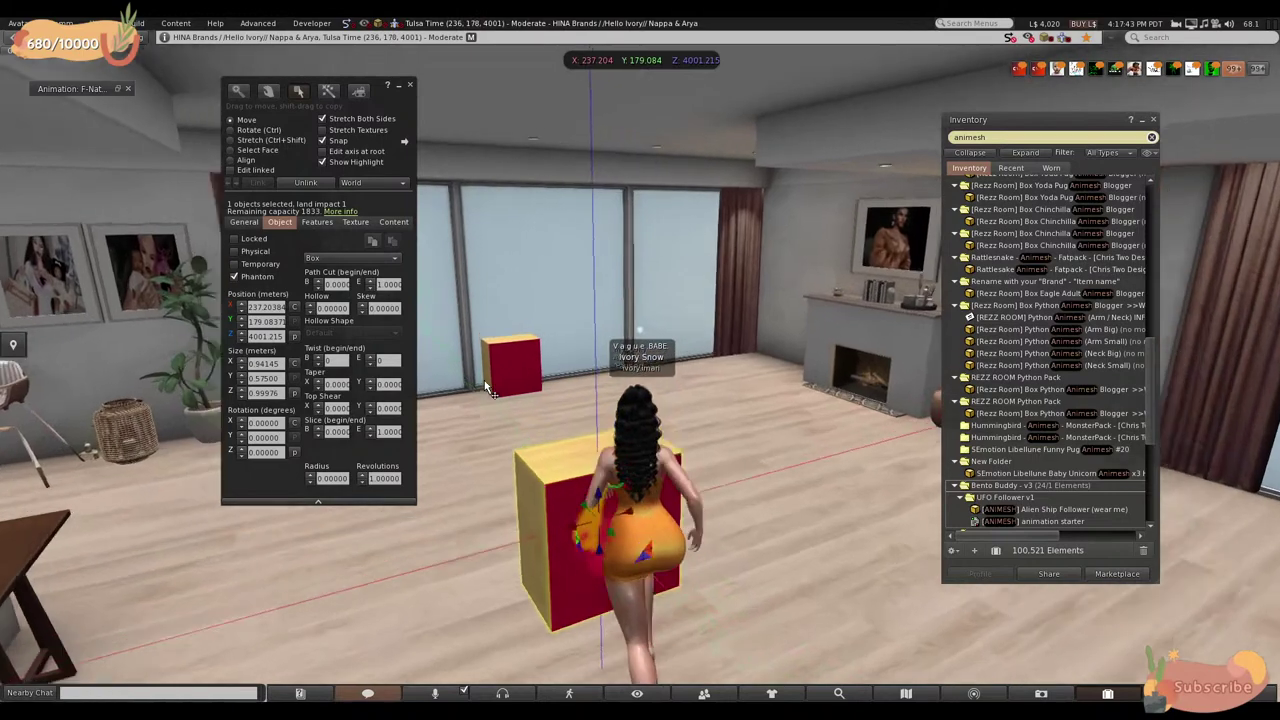
key(Up)
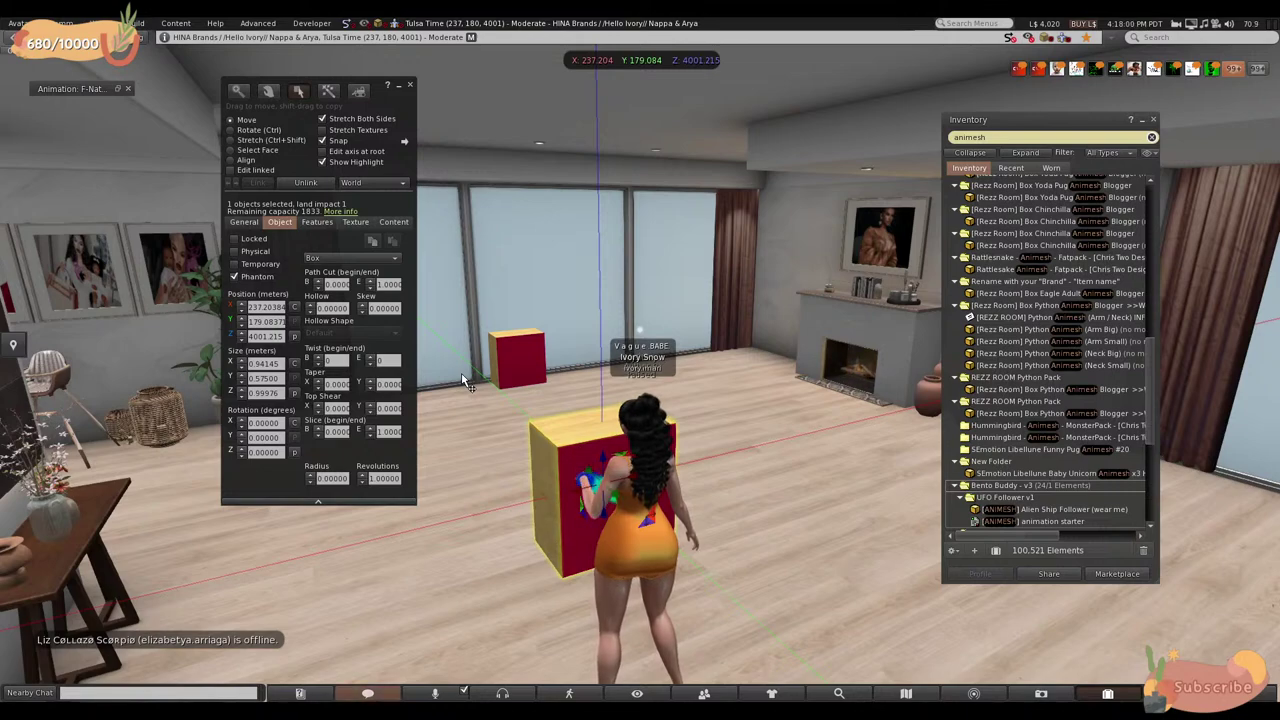
key(Down)
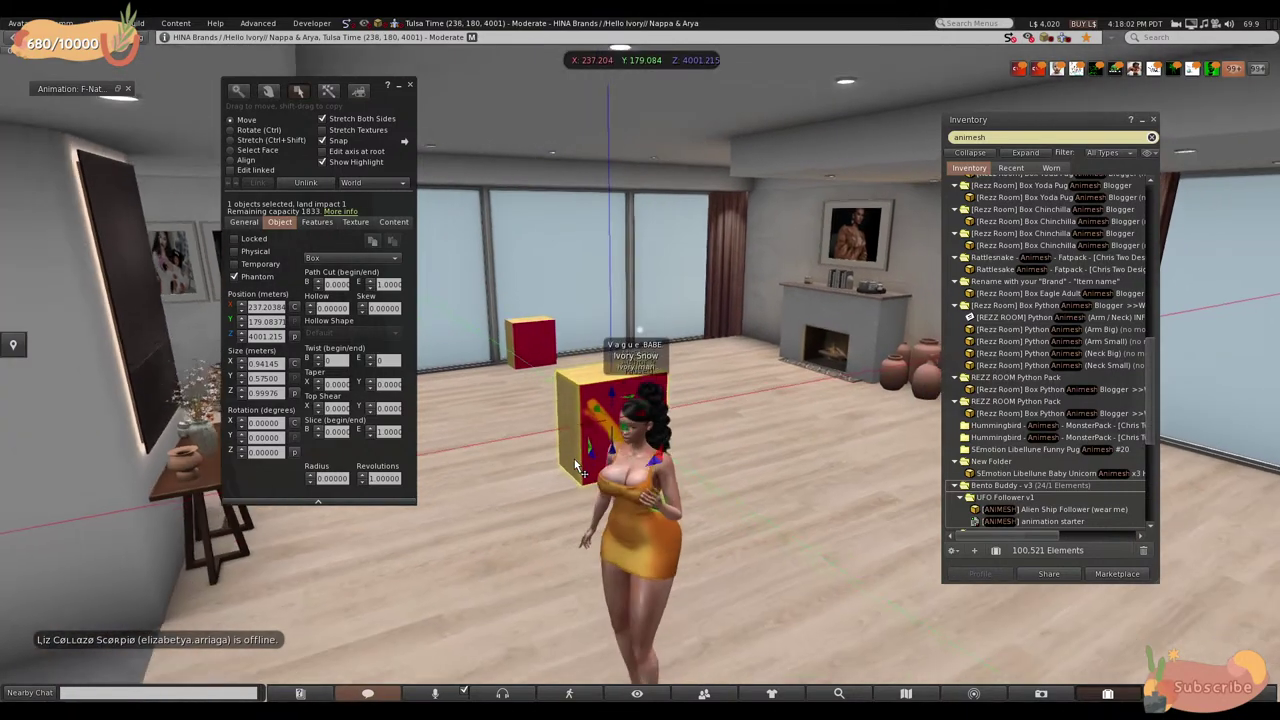
key(Left)
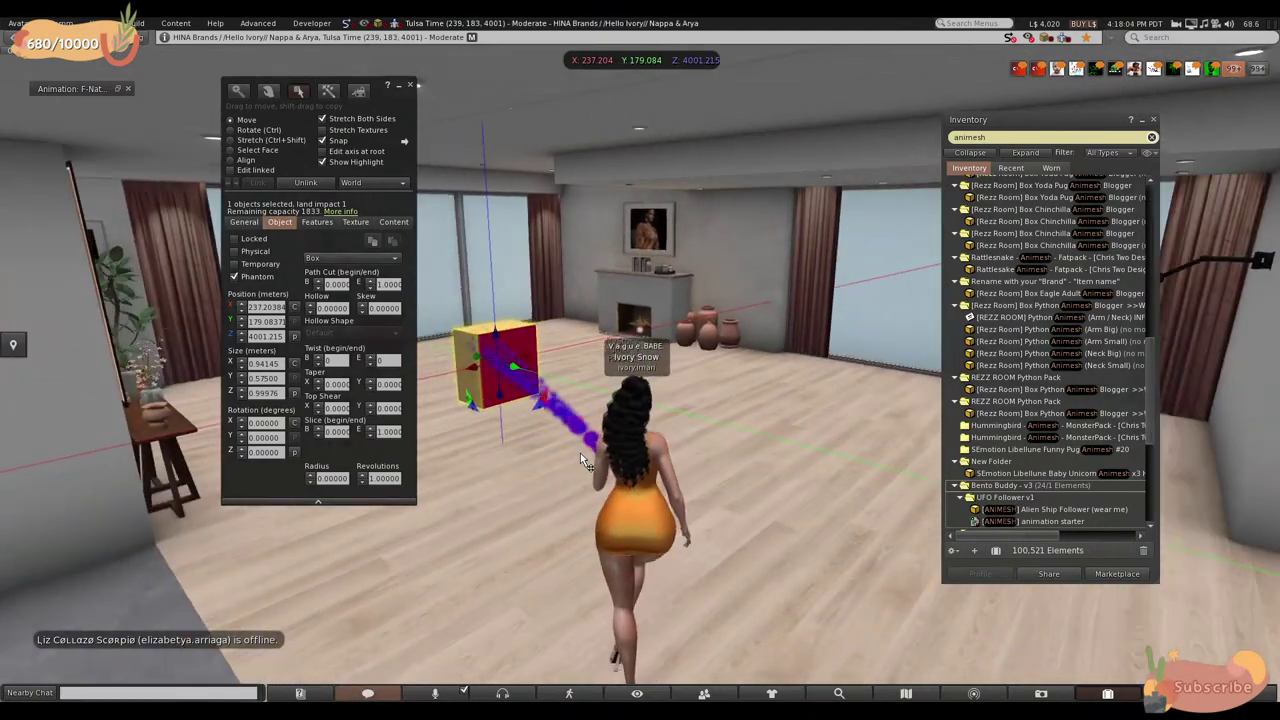
key(Up)
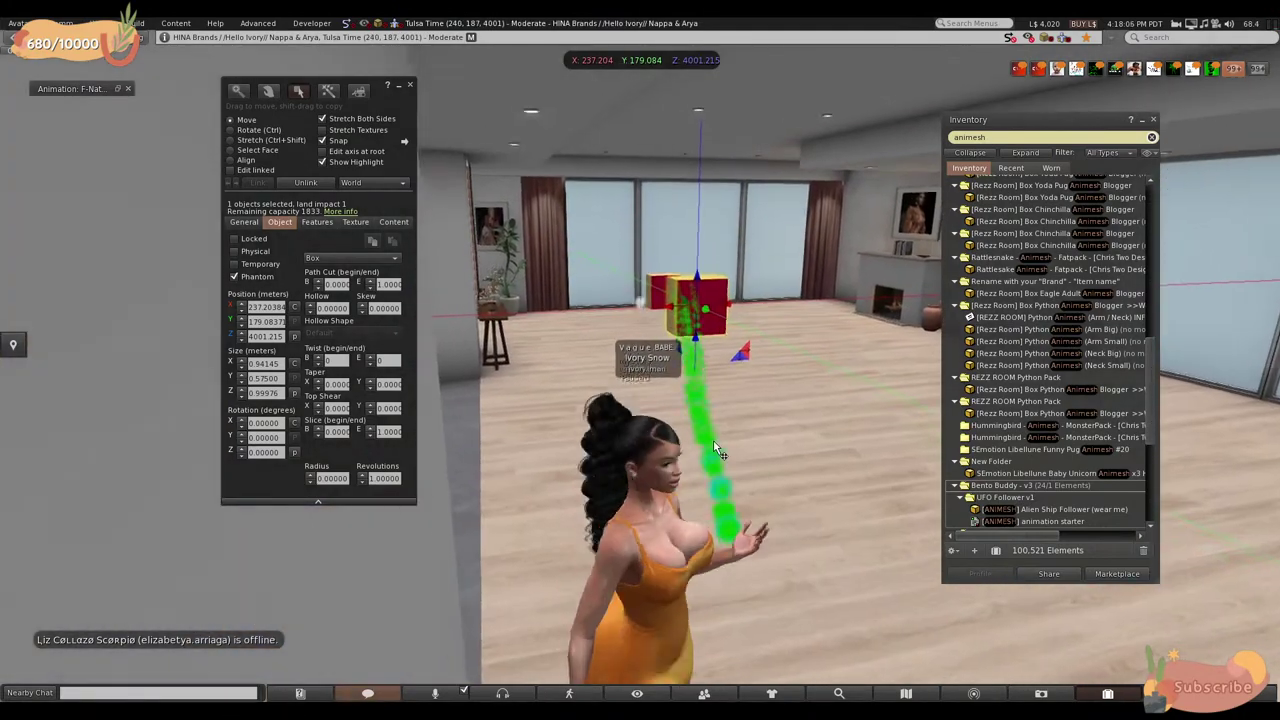
key(Up)
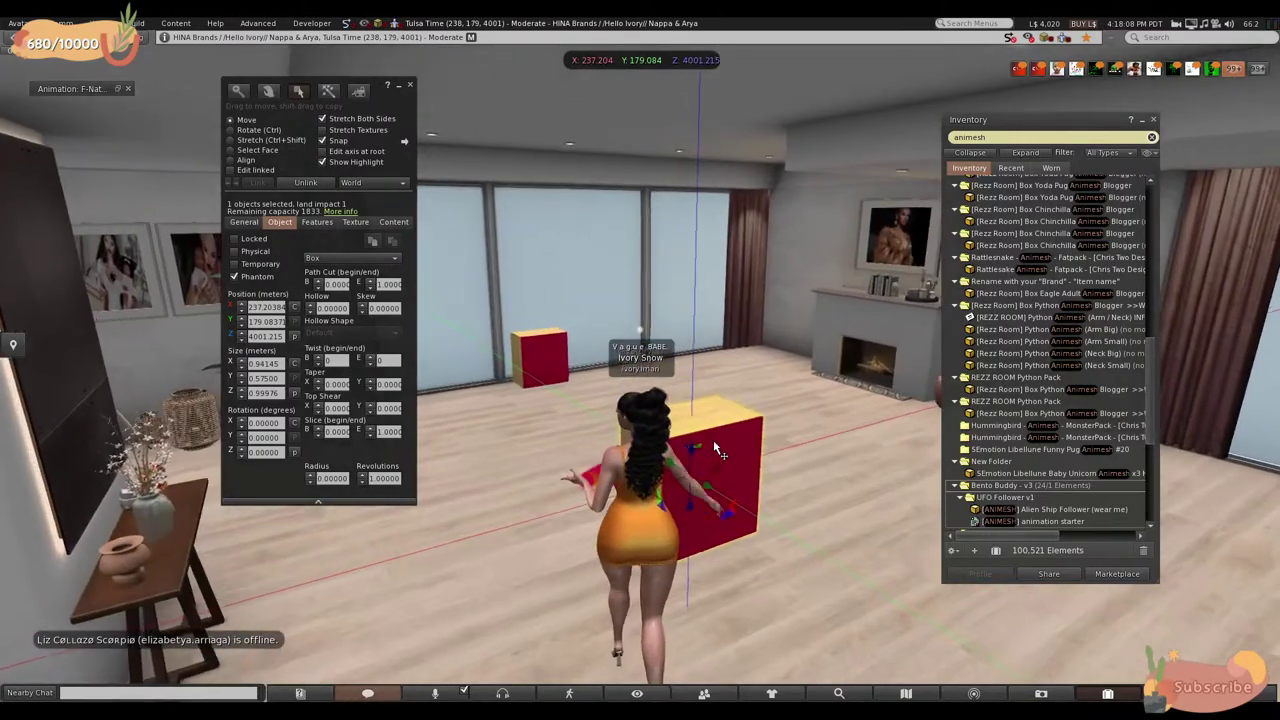
key(Up)
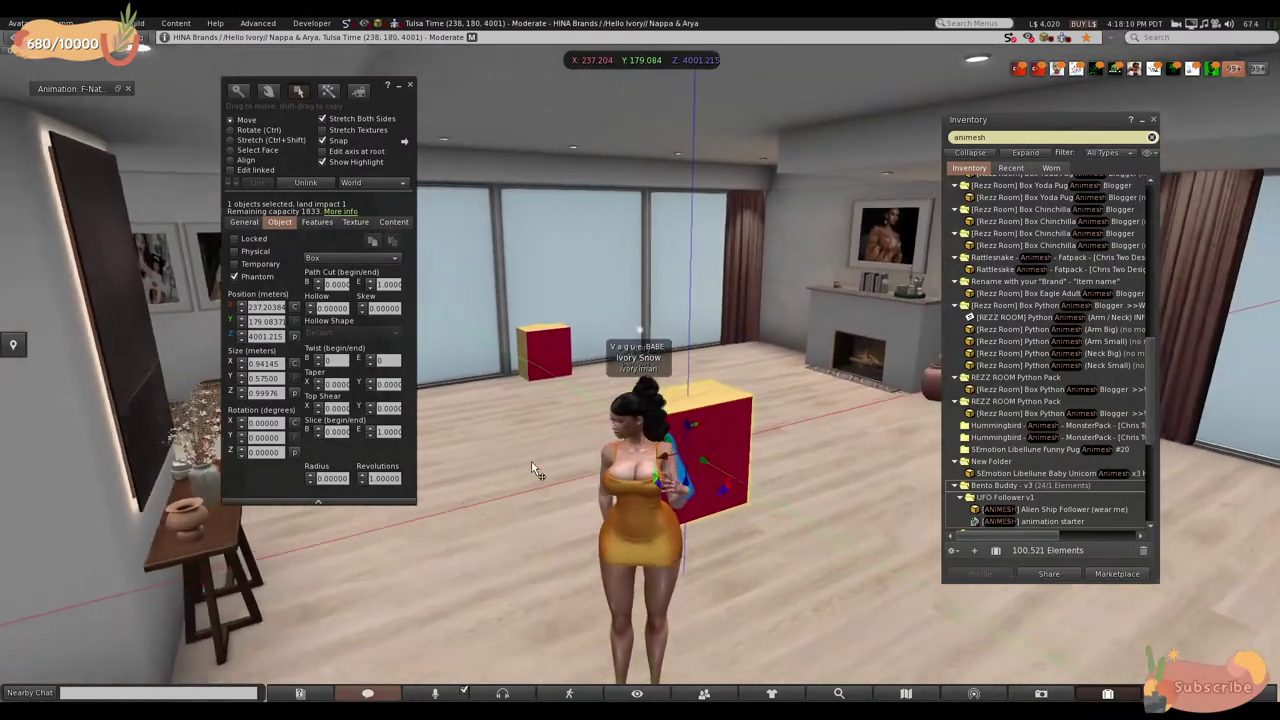
key(Left)
key(Up)
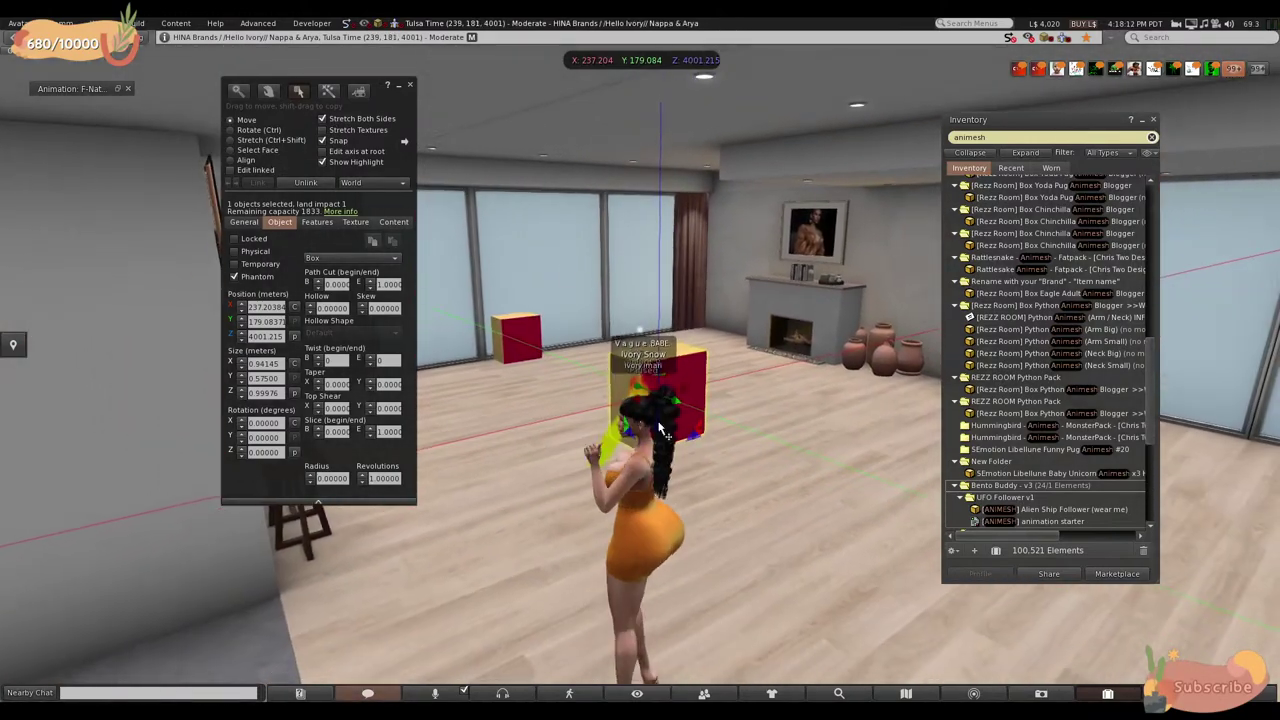
key(Up)
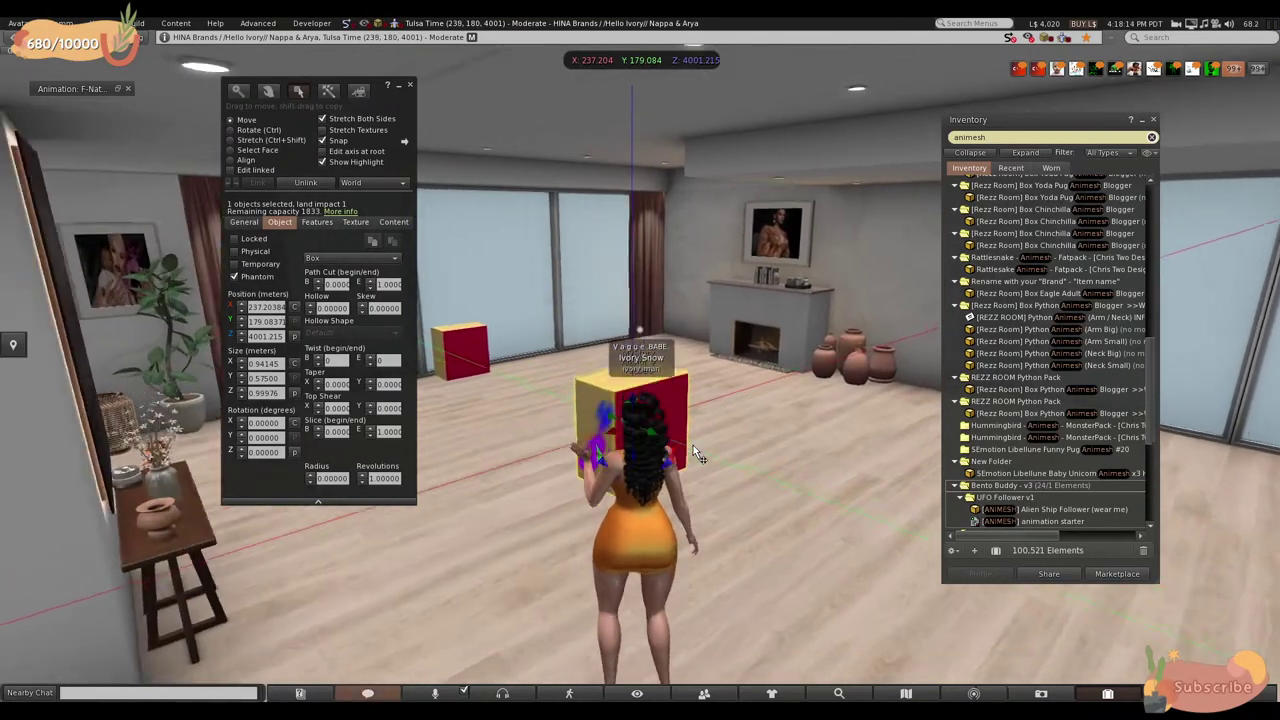
key(Left)
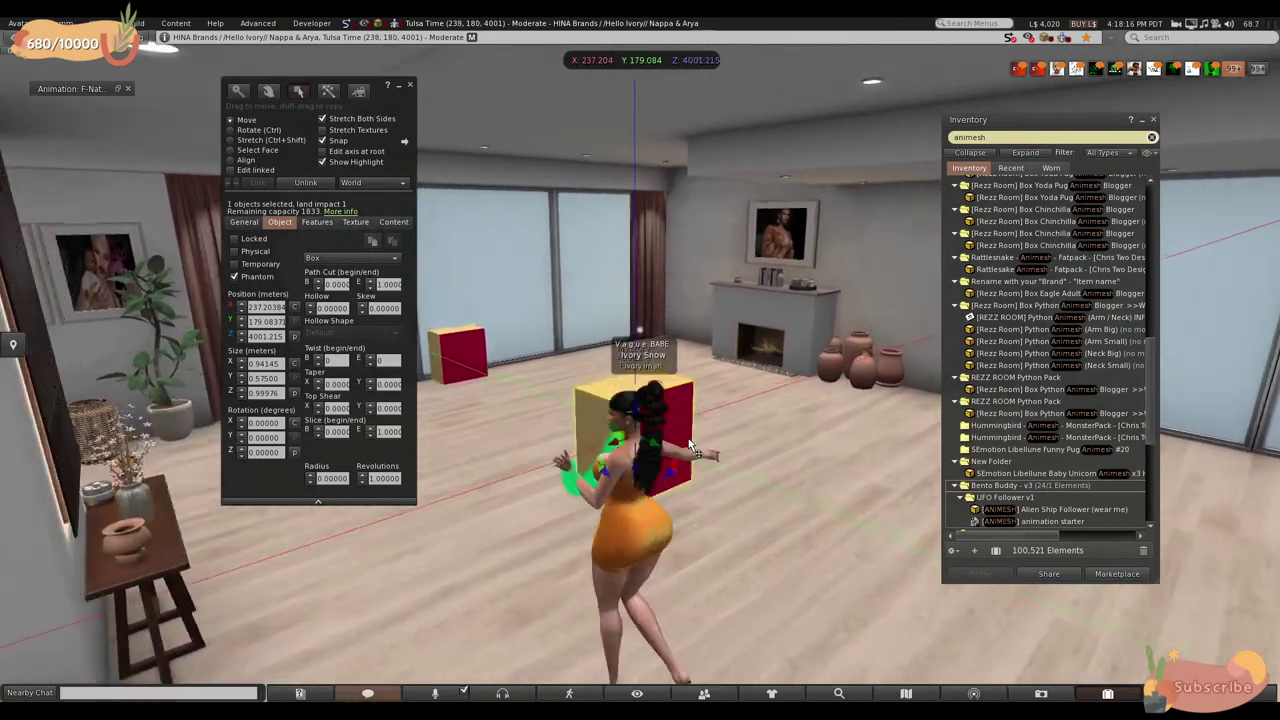
- Keep walking the avatar through and around the phantom box to check that it offers no resistance
key(Up)
key(Right)
key(Up)
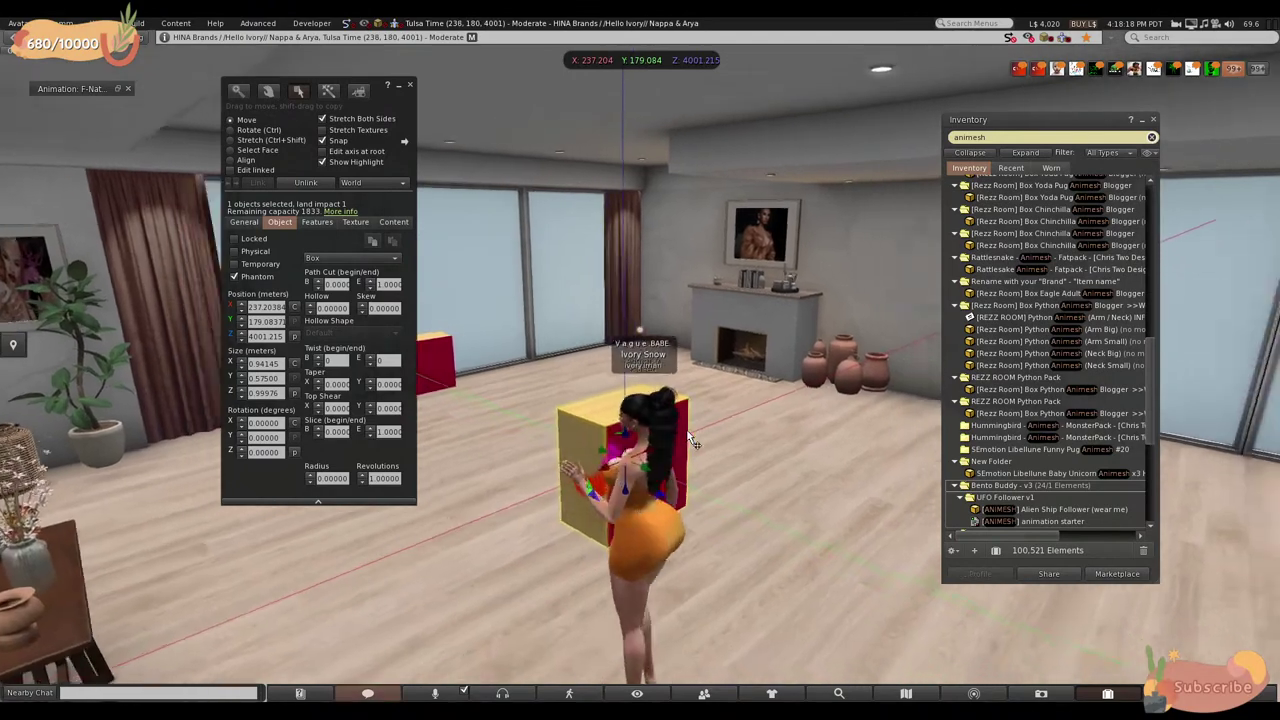
key(Right)
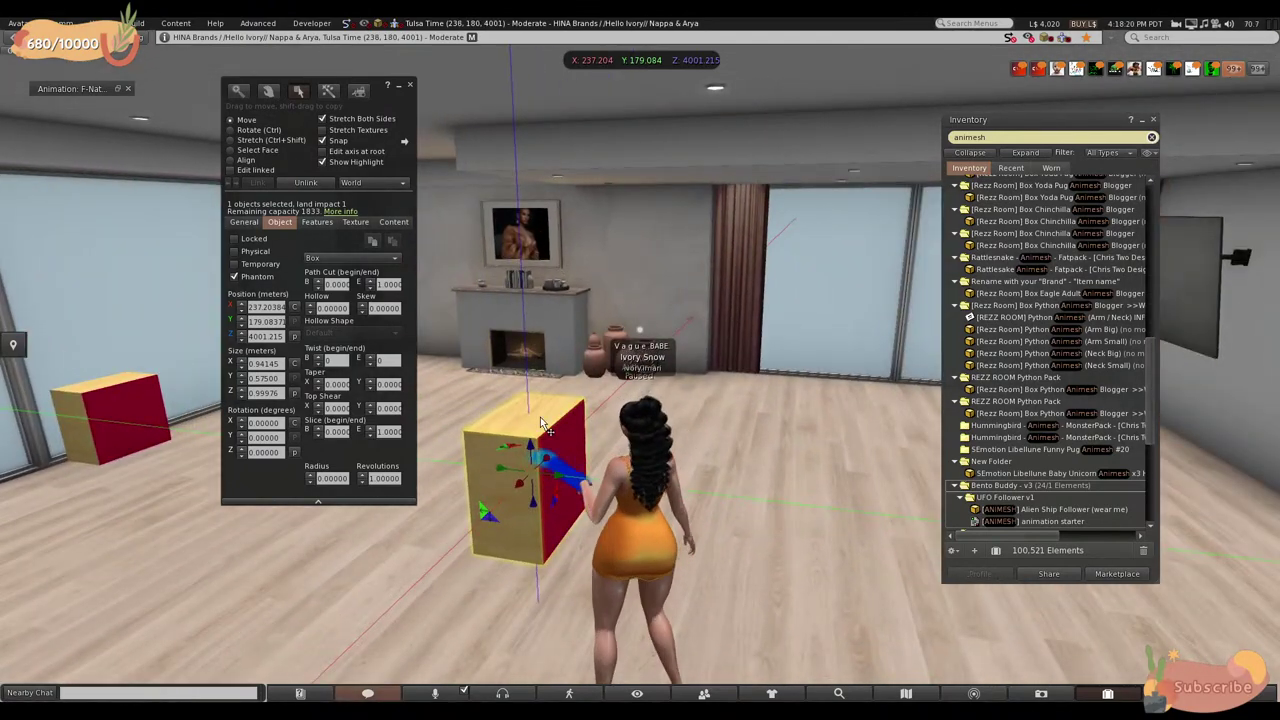
key(Left)
key(Up)
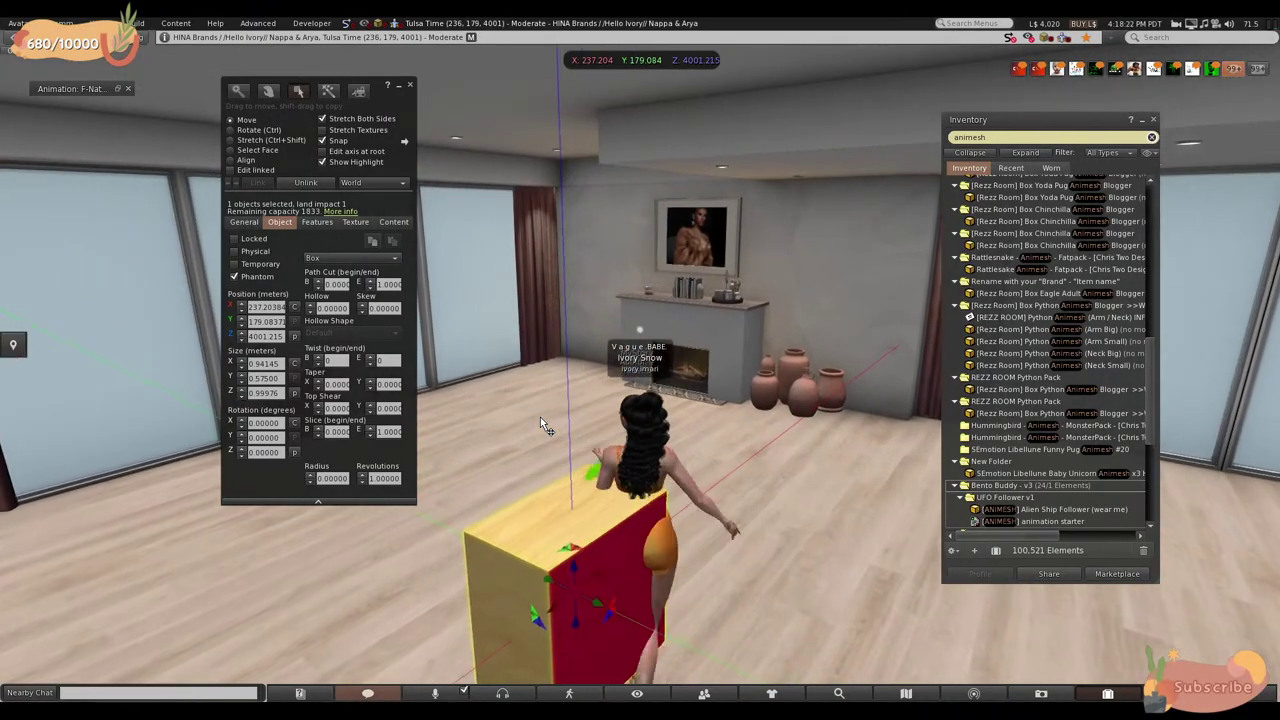
key(Left)
key(Up)
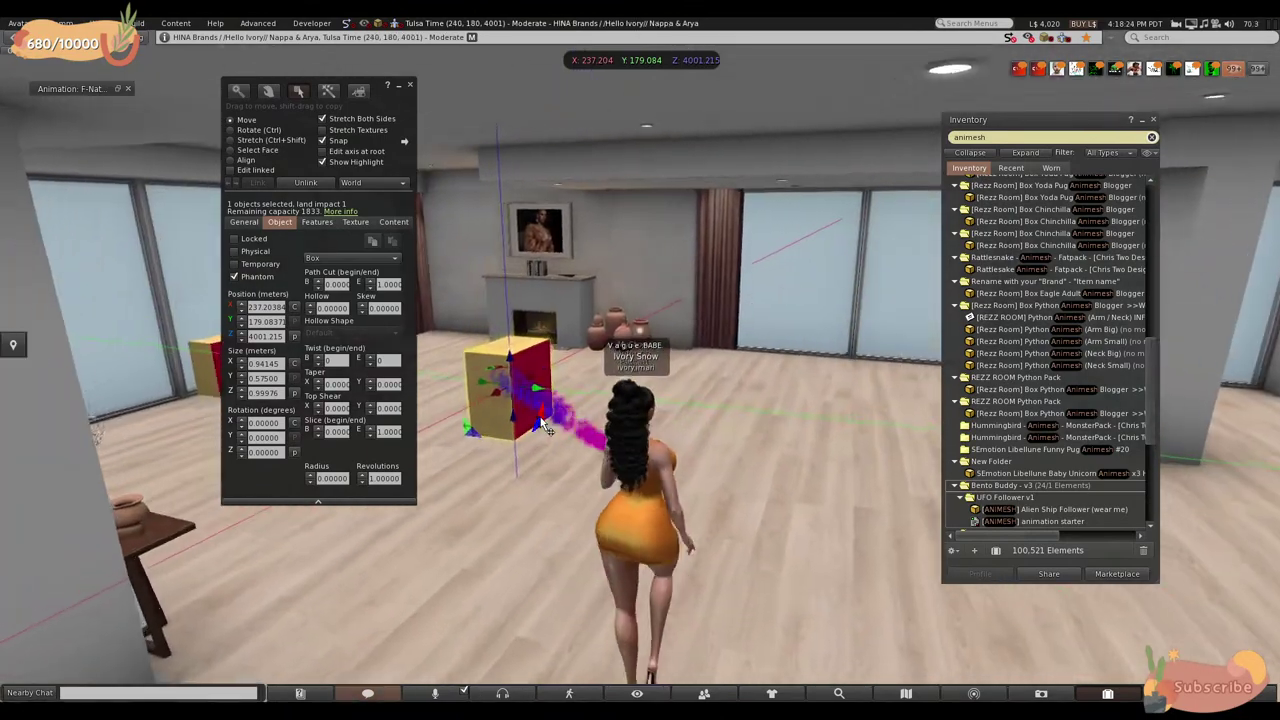
key(Left)
key(Up)
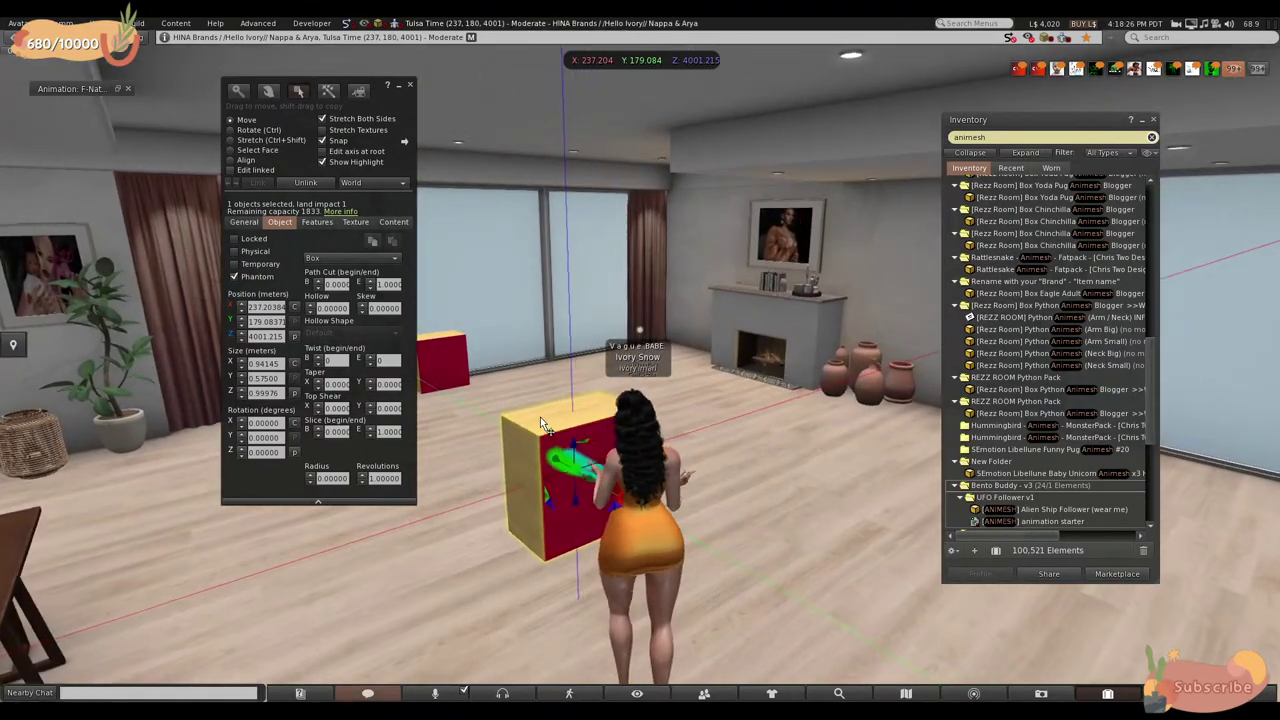
key(Left)
key(Up)
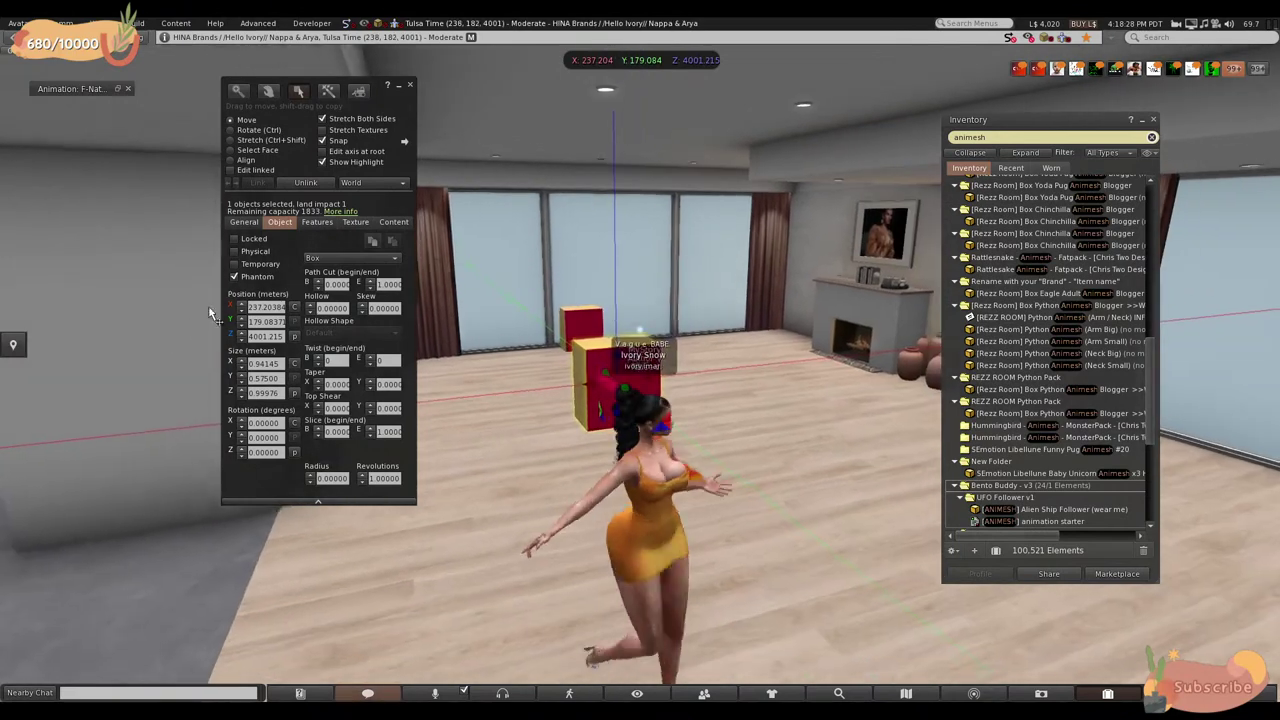
key(Up)
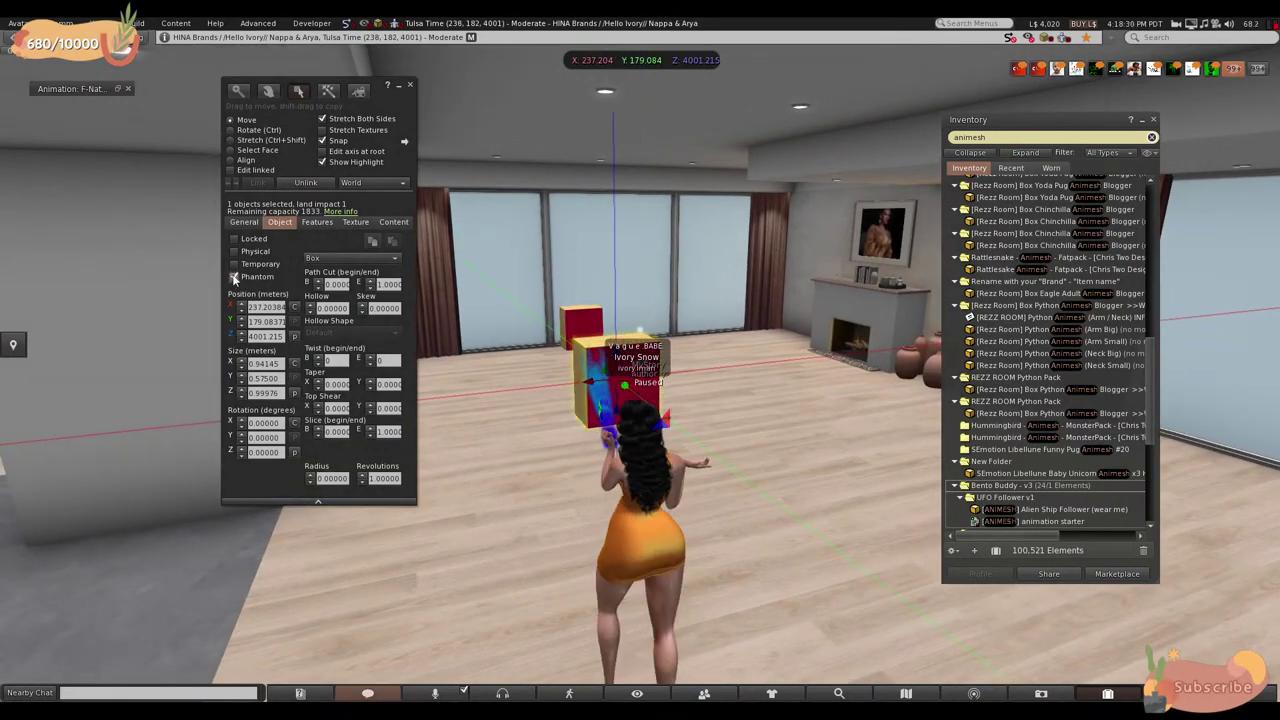
- Turn off Phantom on the selected box, make it Physical, and close the build tools
click(233, 277)
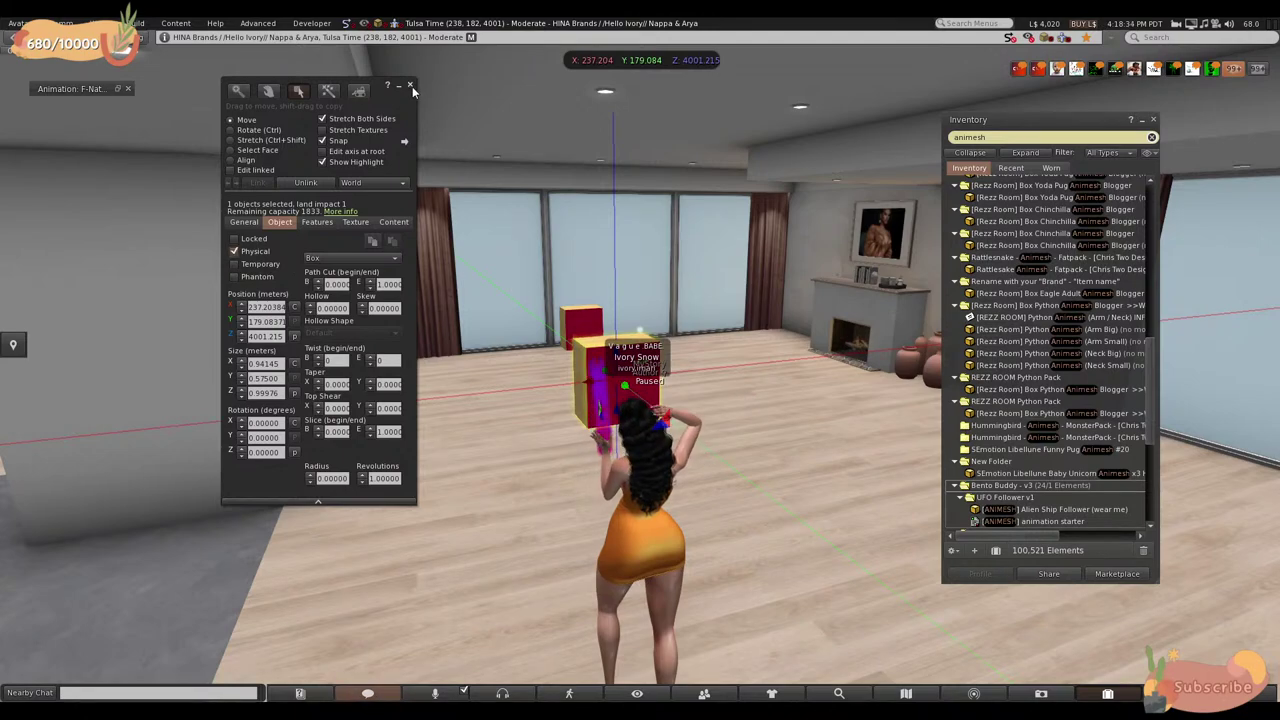
click(410, 86)
- Walk the avatar into the physical box from different sides to push it around the room
key(Down)
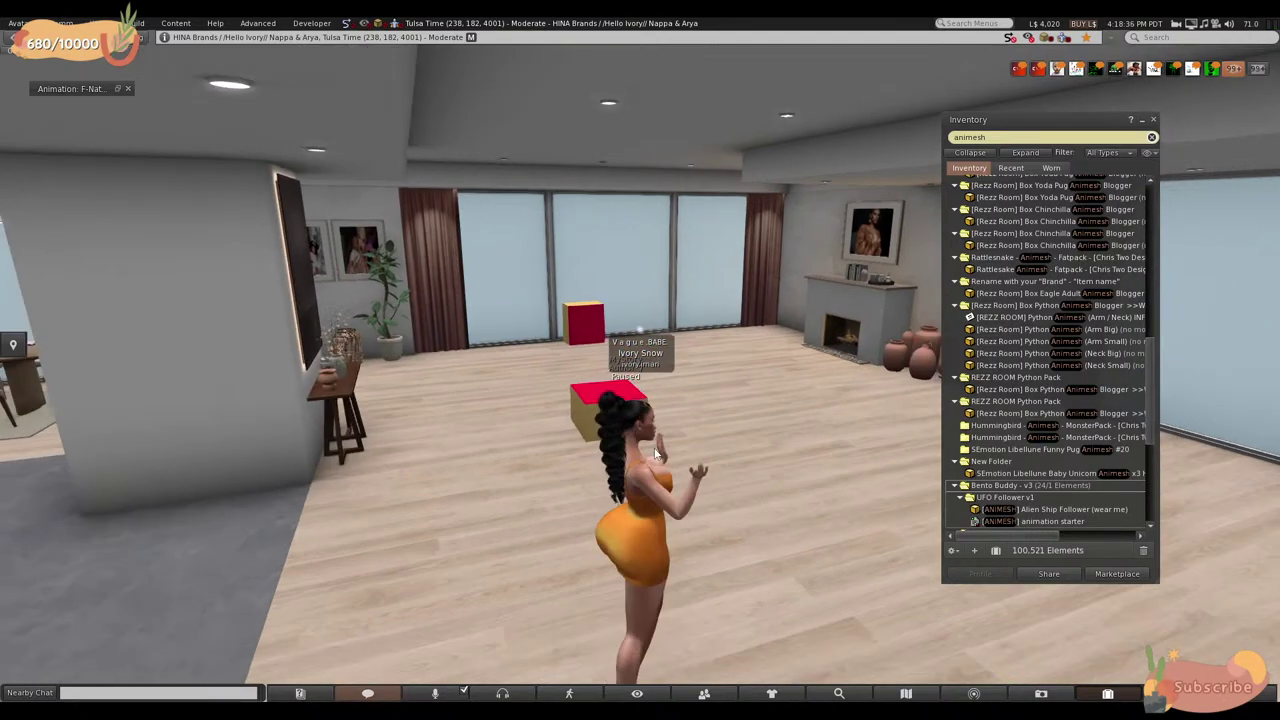
key(Up)
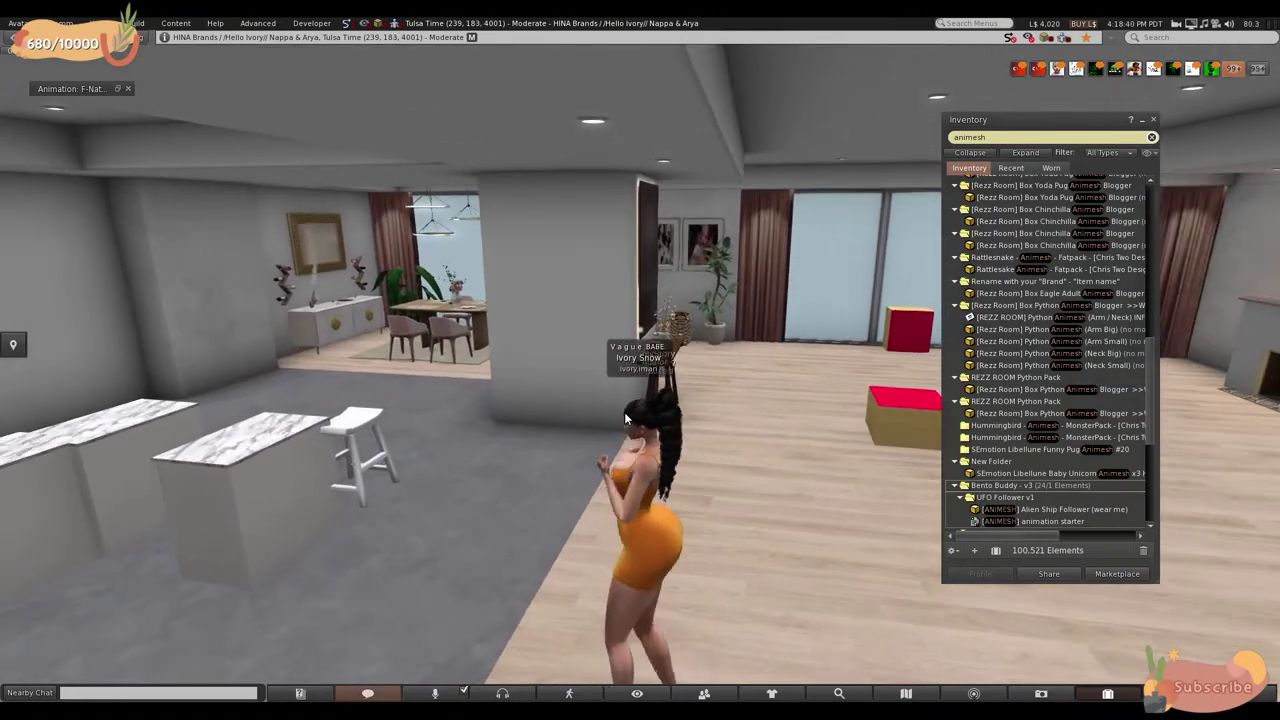
key(Right)
key(Left)
key(Up)
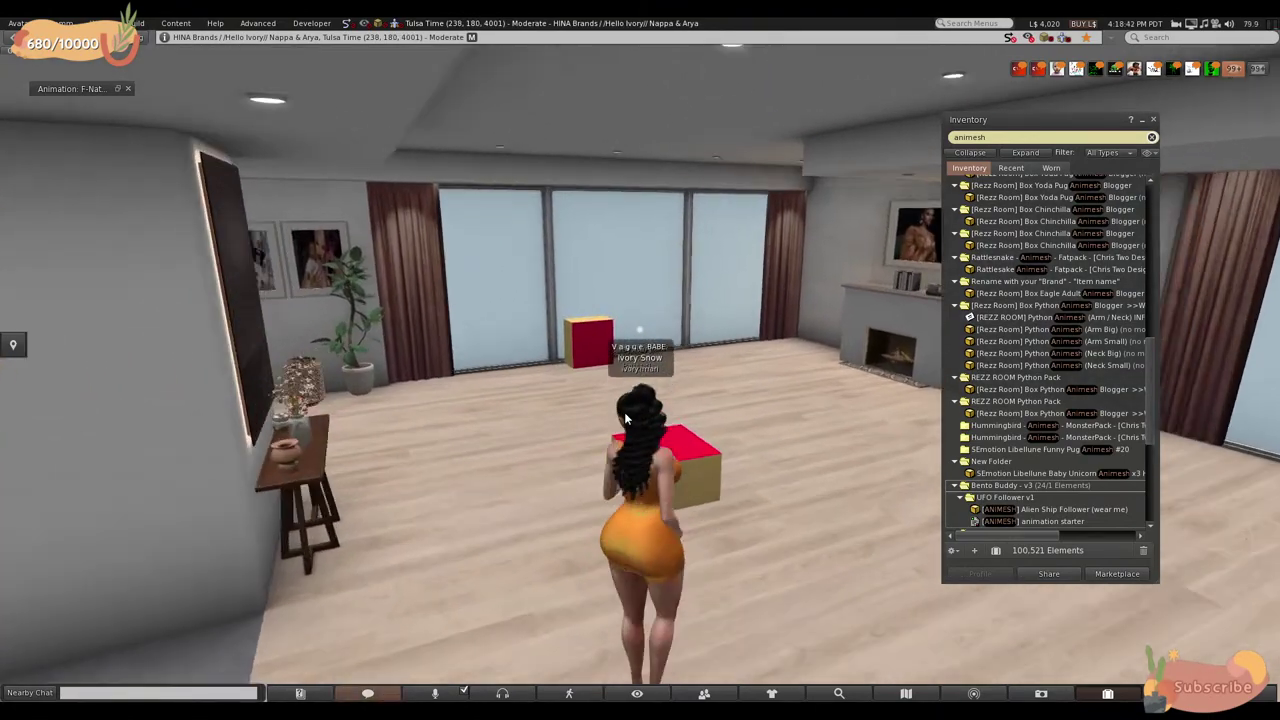
key(Up)
key(Right)
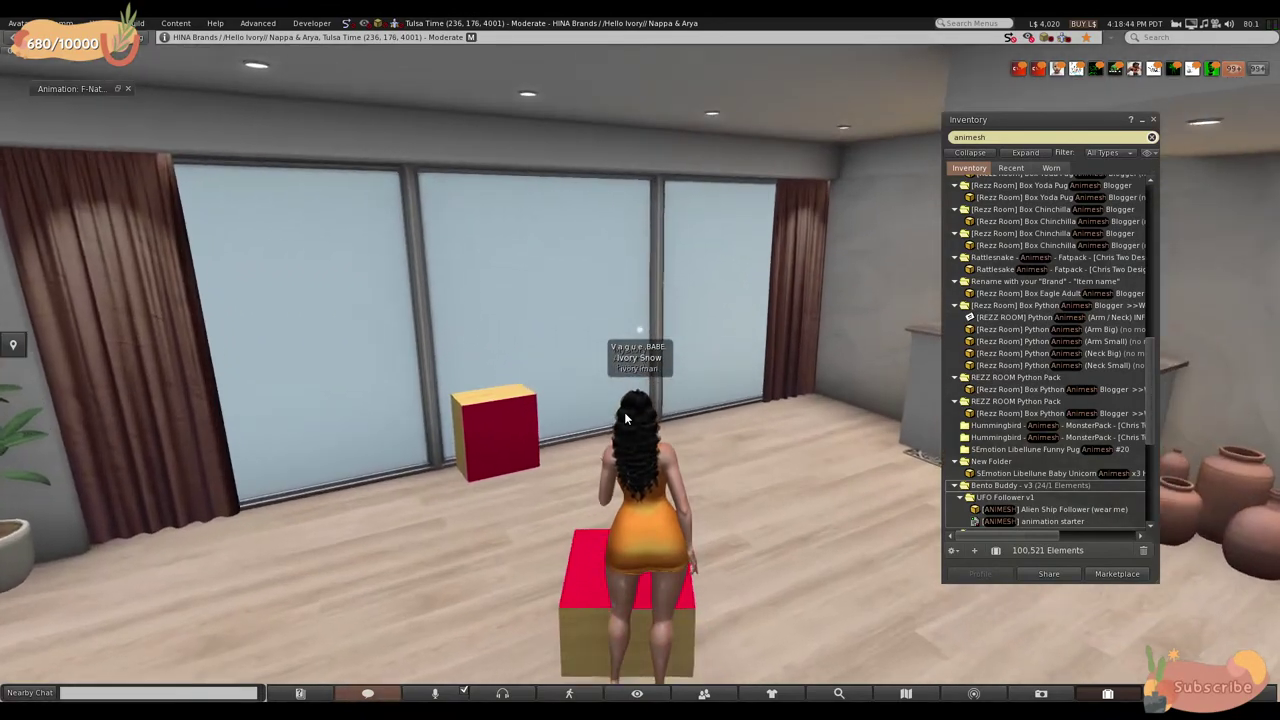
key(Left)
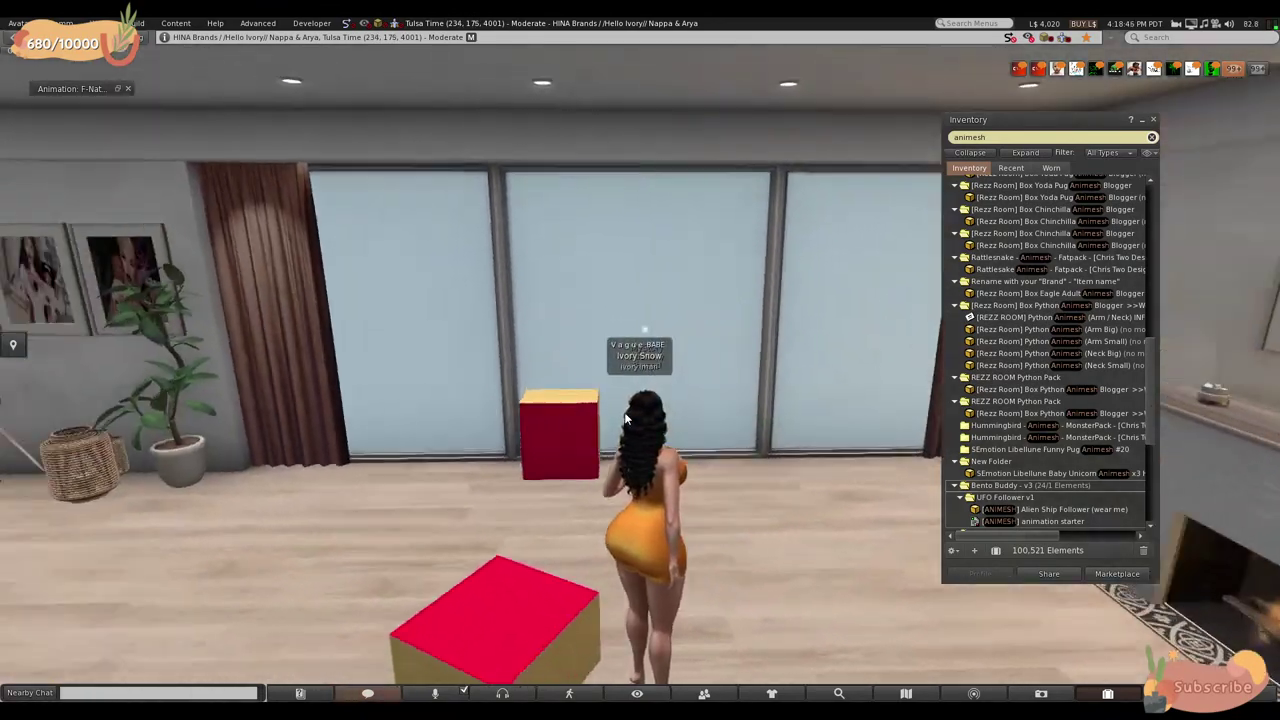
key(Up)
key(Left)
key(Up)
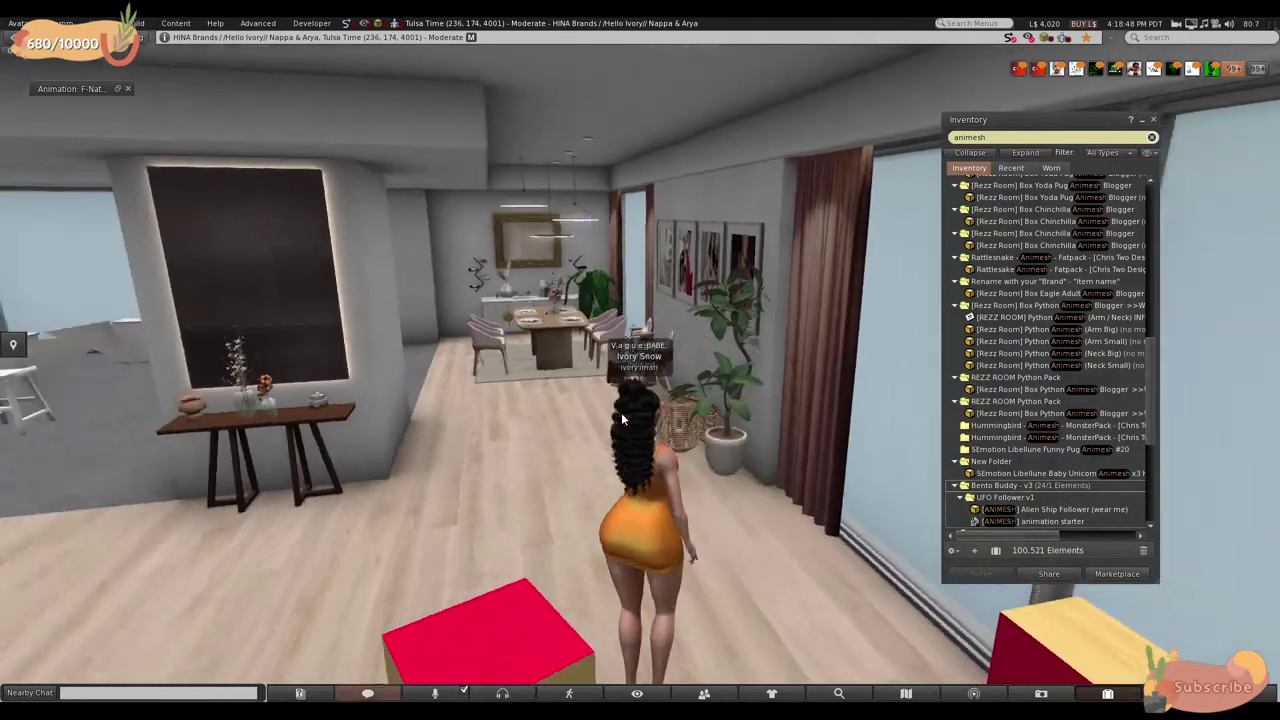
key(Down)
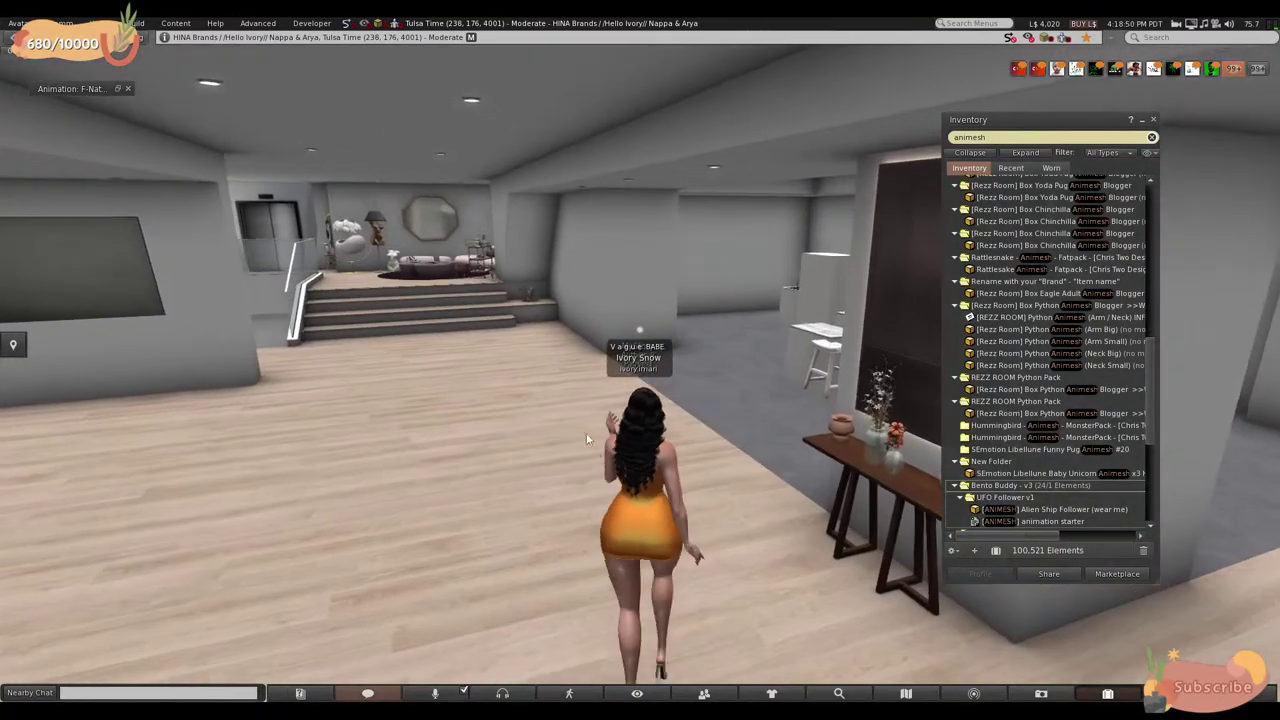
key(Up)
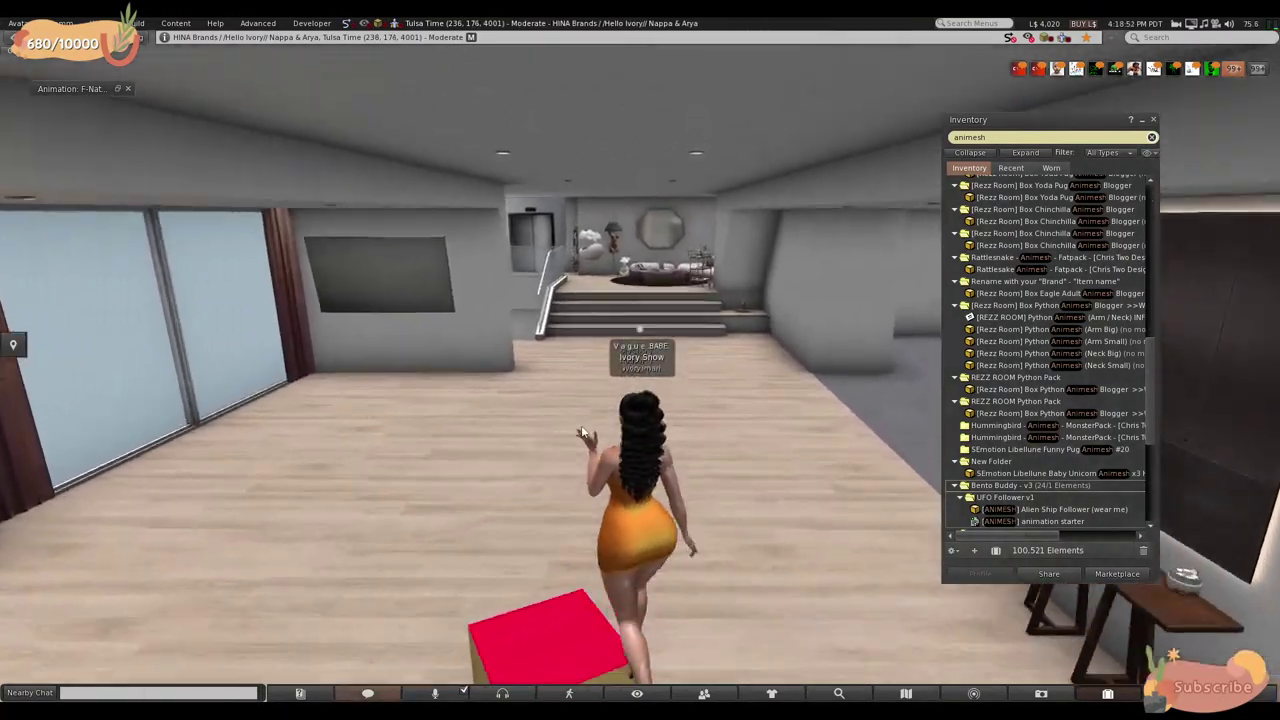
key(Down)
key(Left)
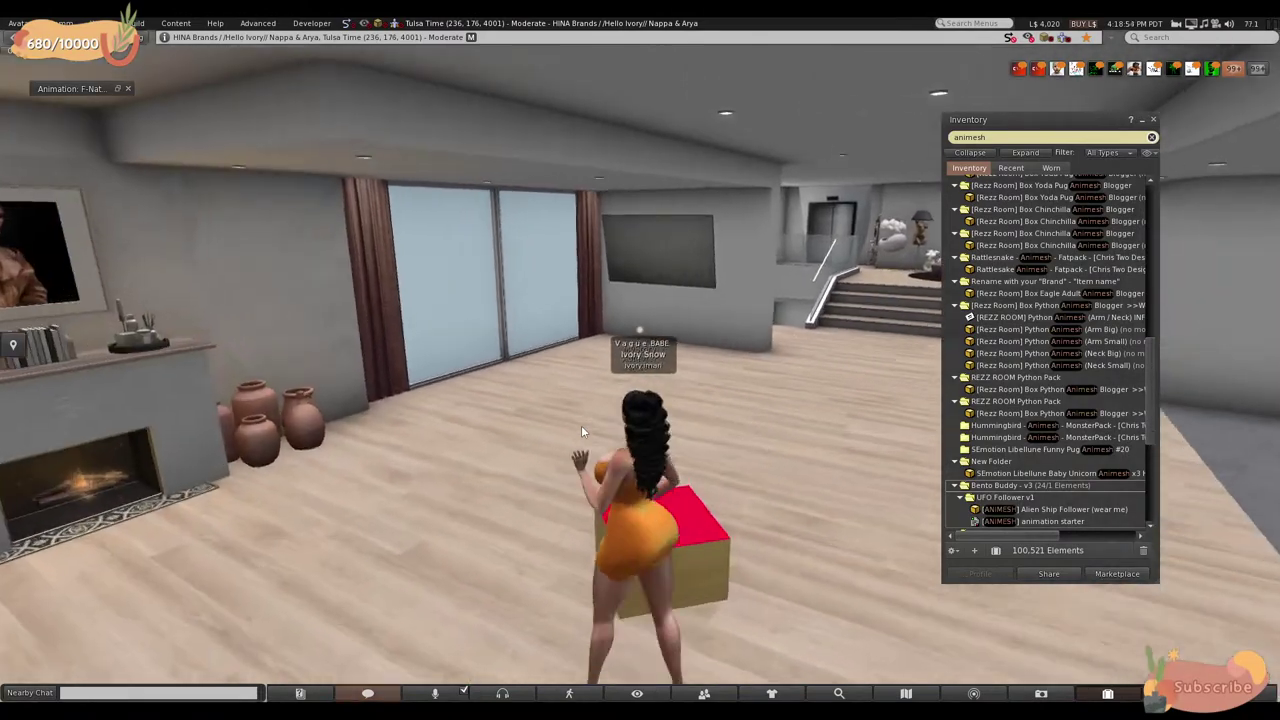
key(Left)
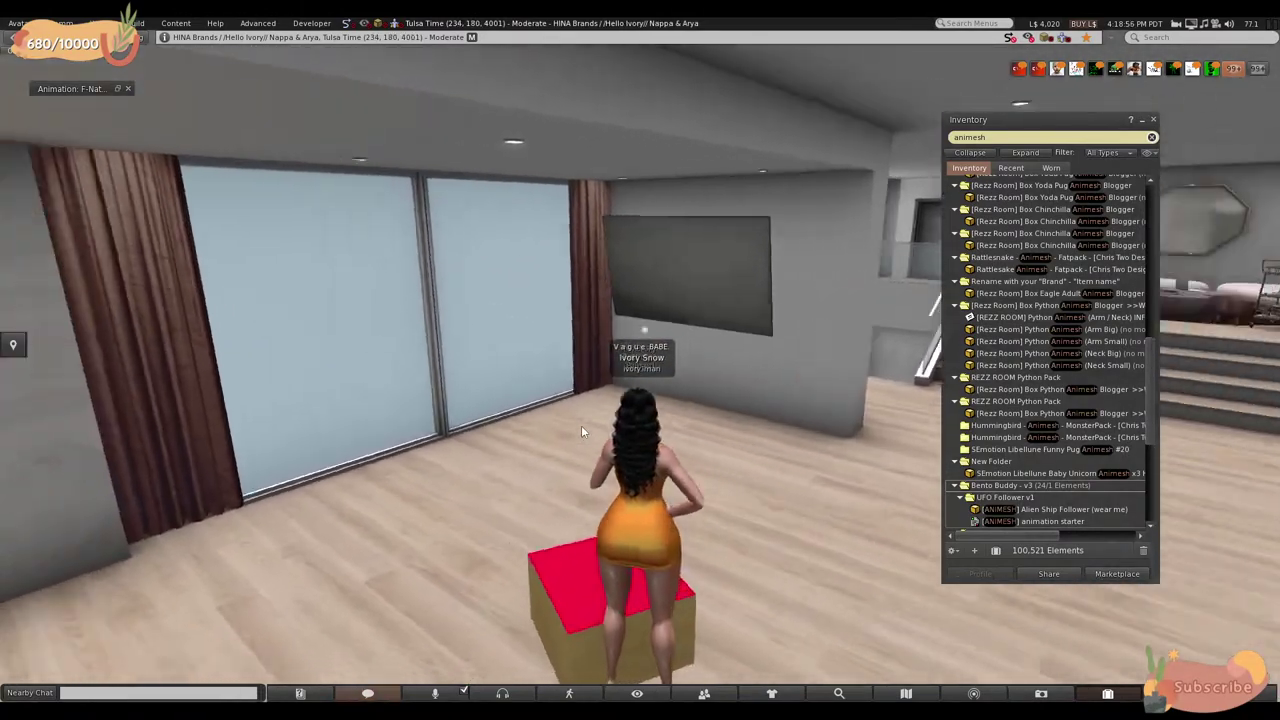
key(Up)
key(Up)
key(Right)
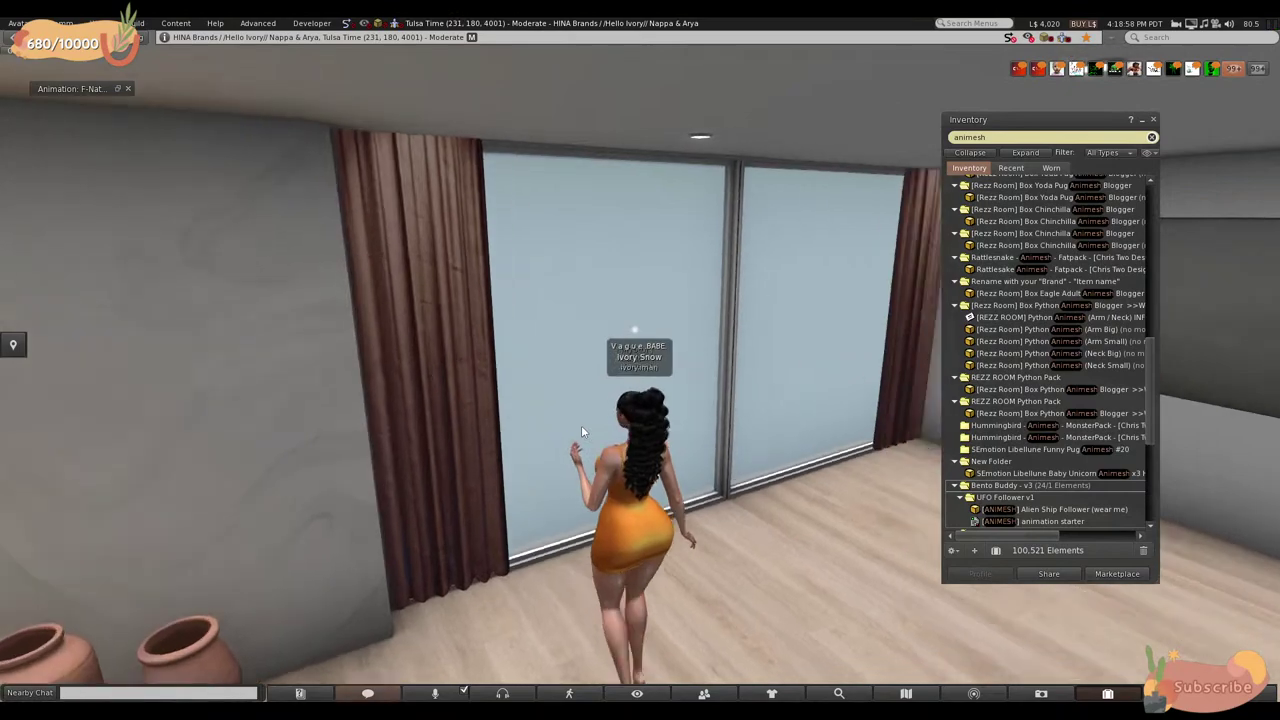
key(Right)
key(Up)
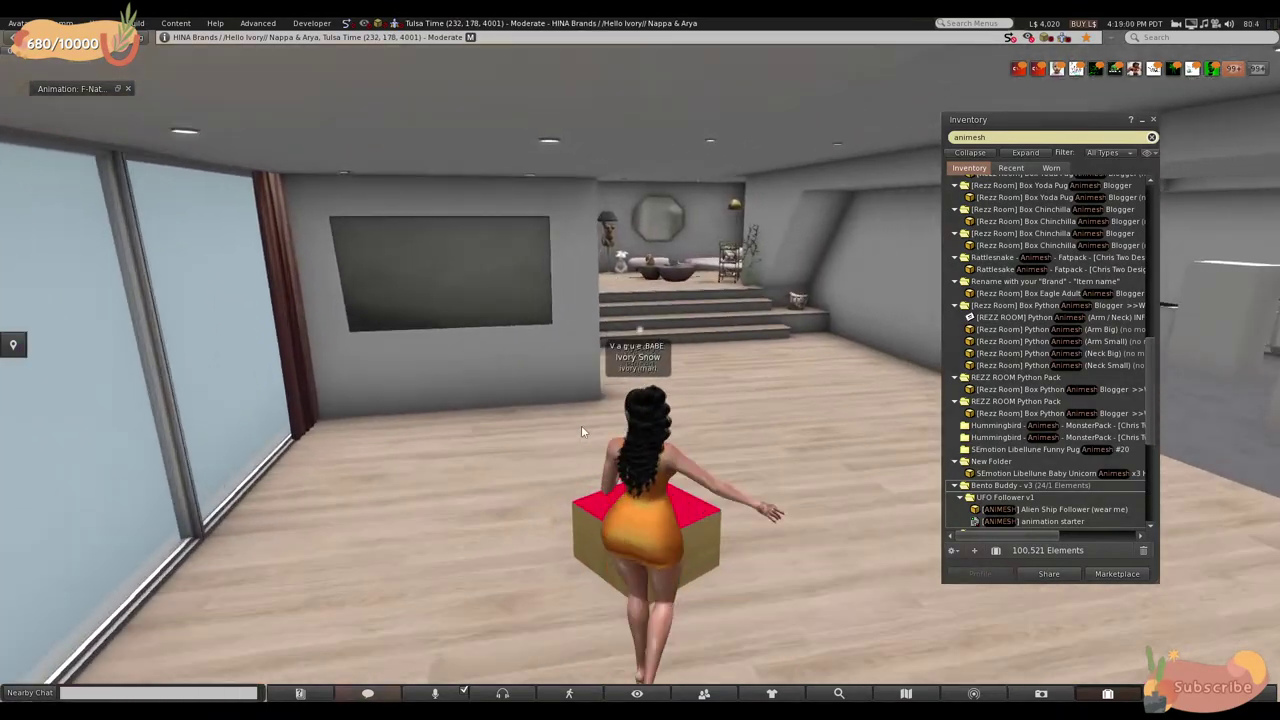
key(Right)
key(Up)
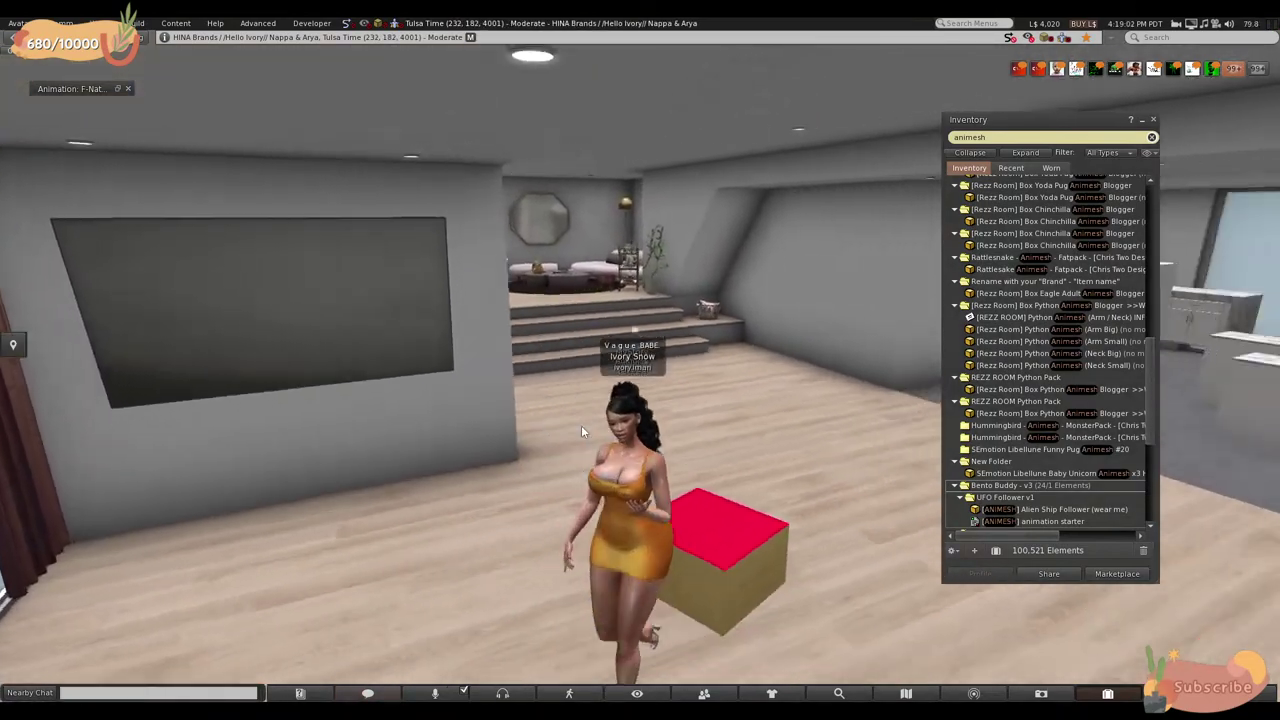
key(Left)
key(Up)
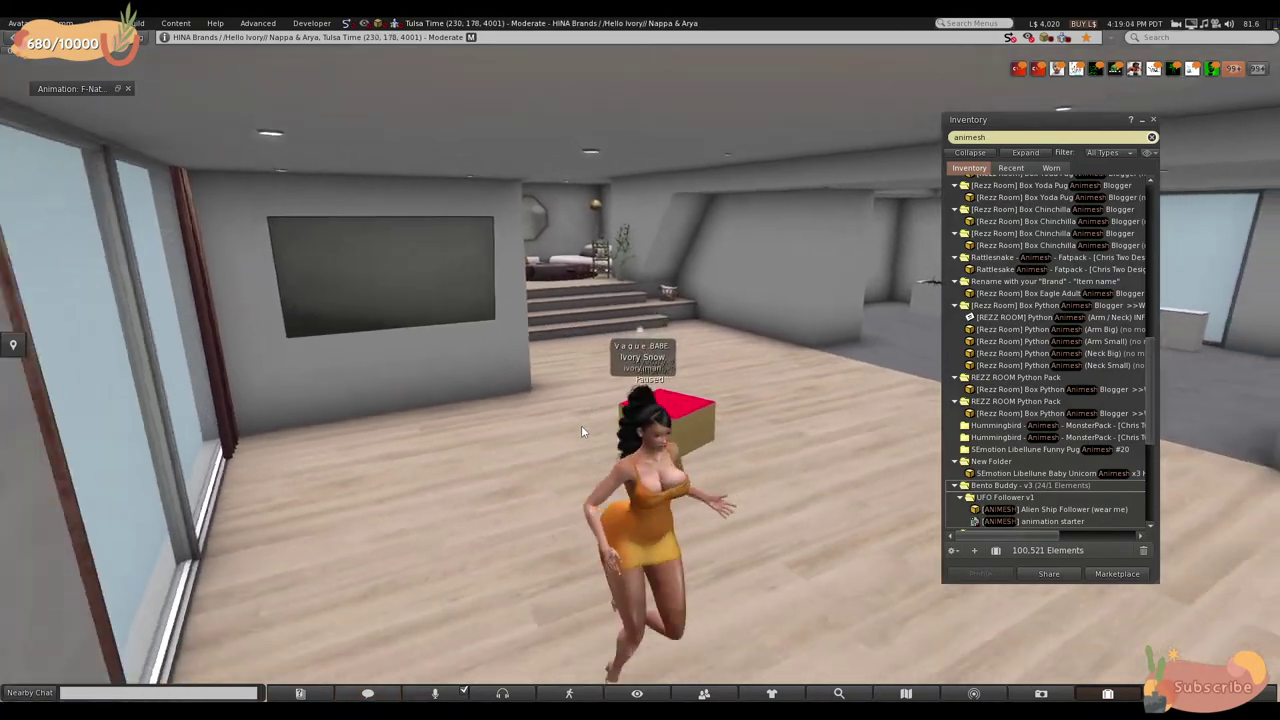
key(Up)
key(Right)
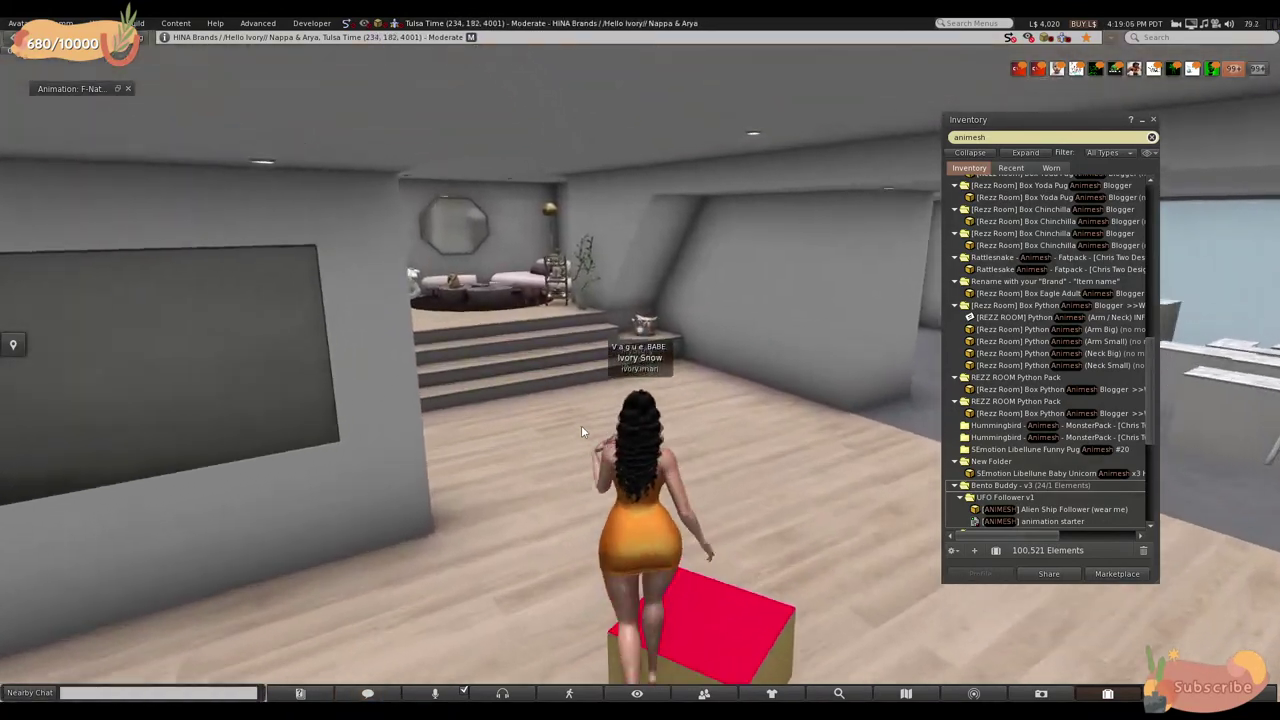
key(Right)
key(Up)
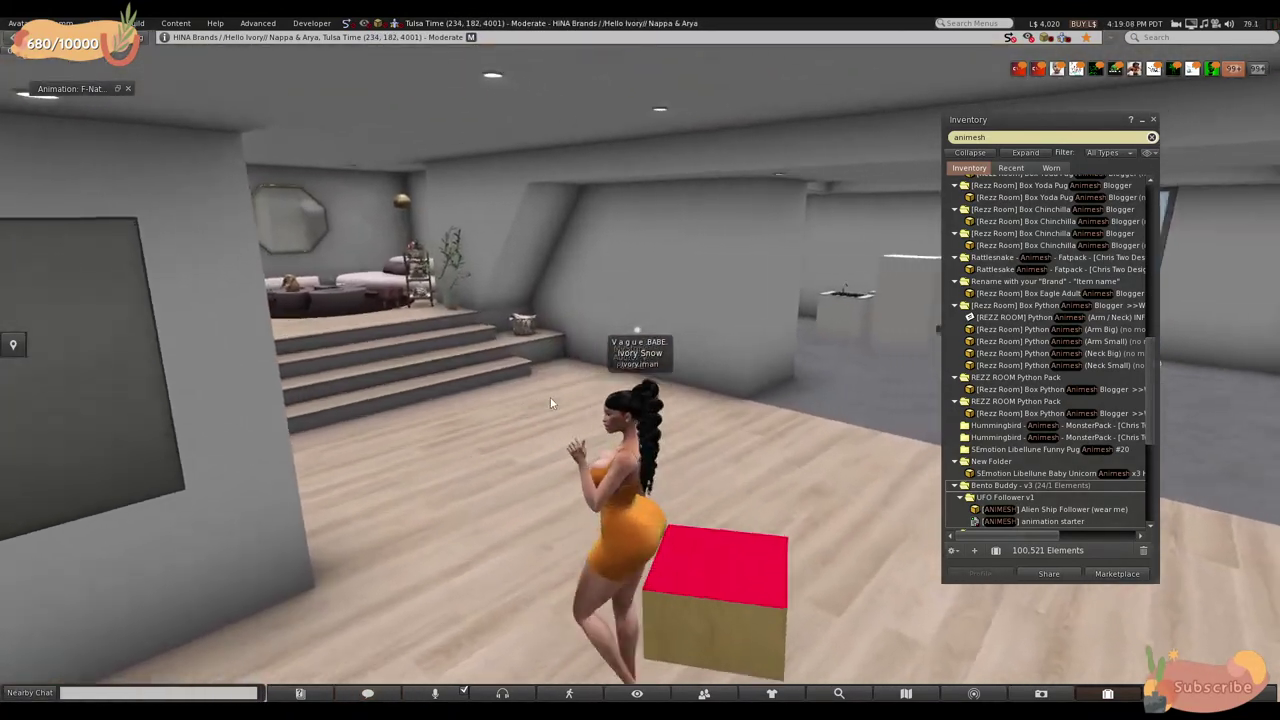
key(Right)
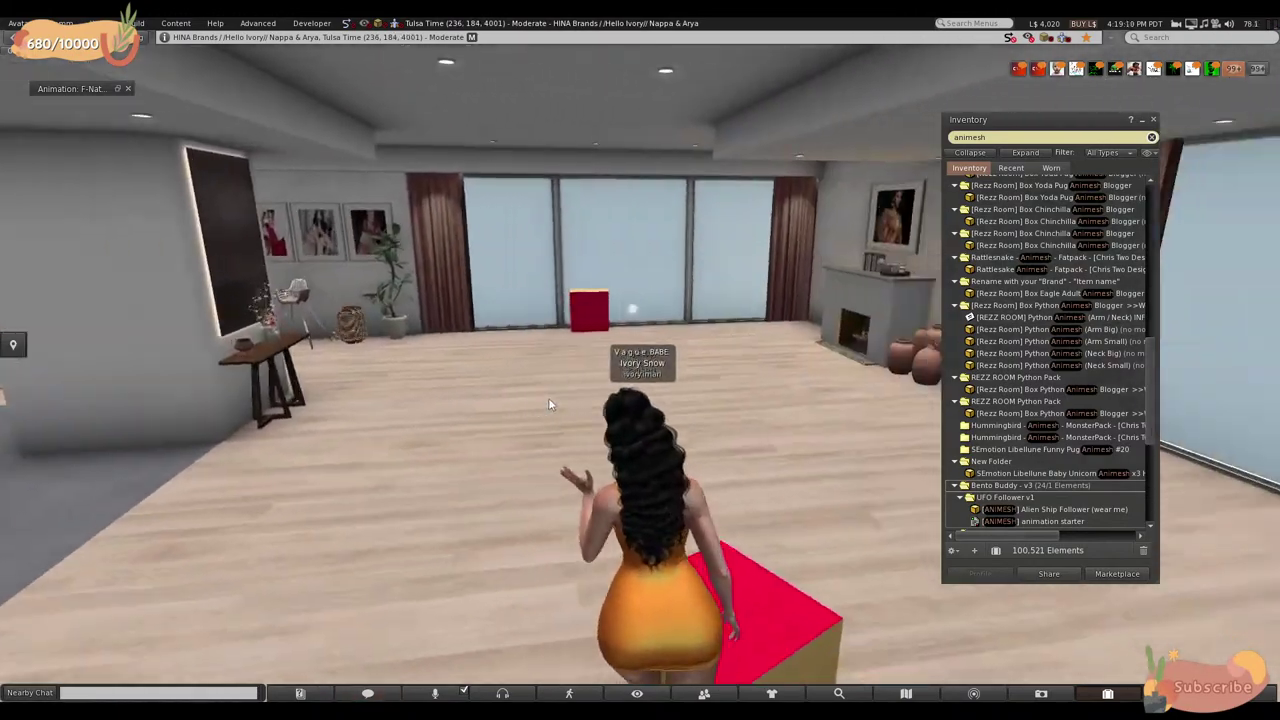
key(Left)
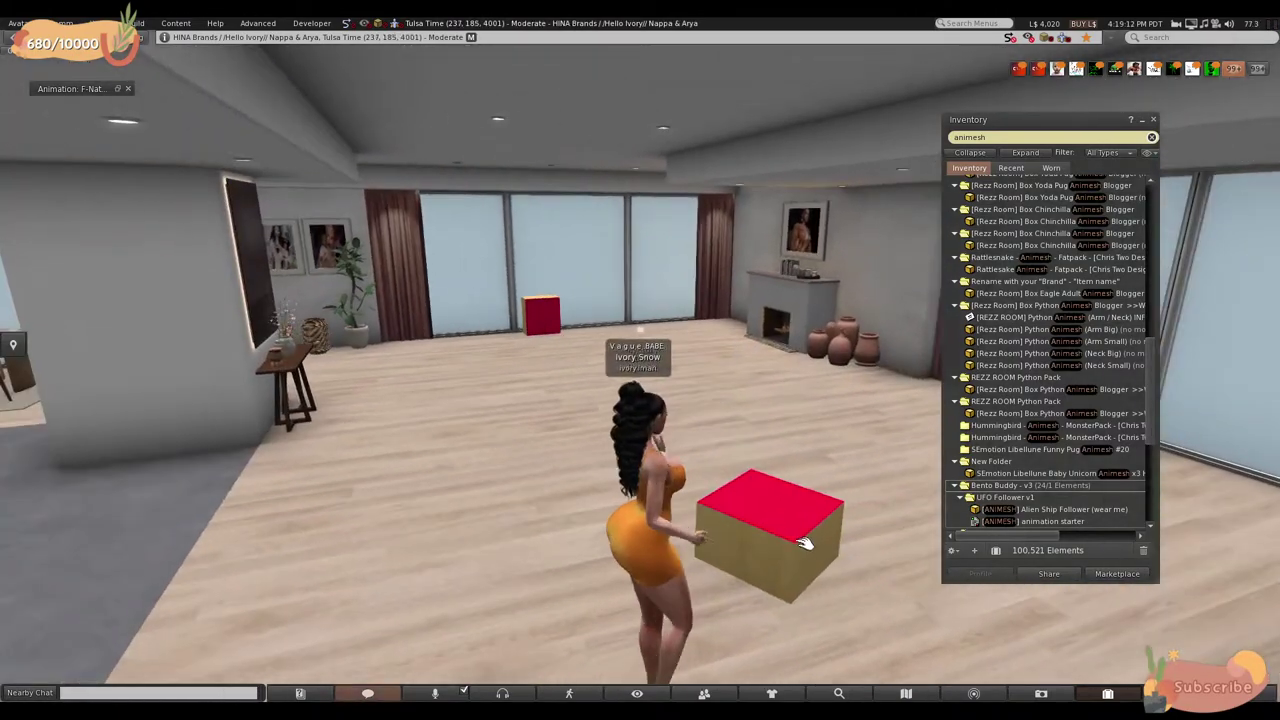
- Edit the pushed box, turn off Physical, and undo its displacement to restore its original position and rotation
right_click(790, 540)
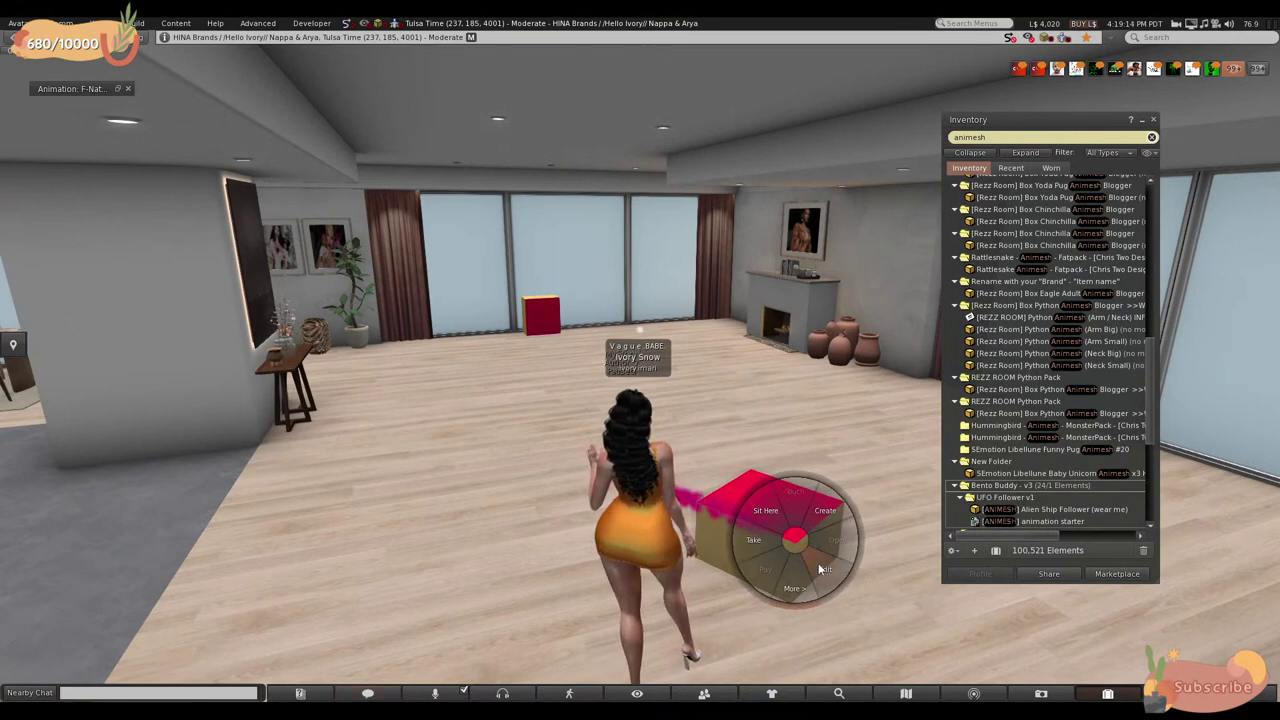
click(820, 565)
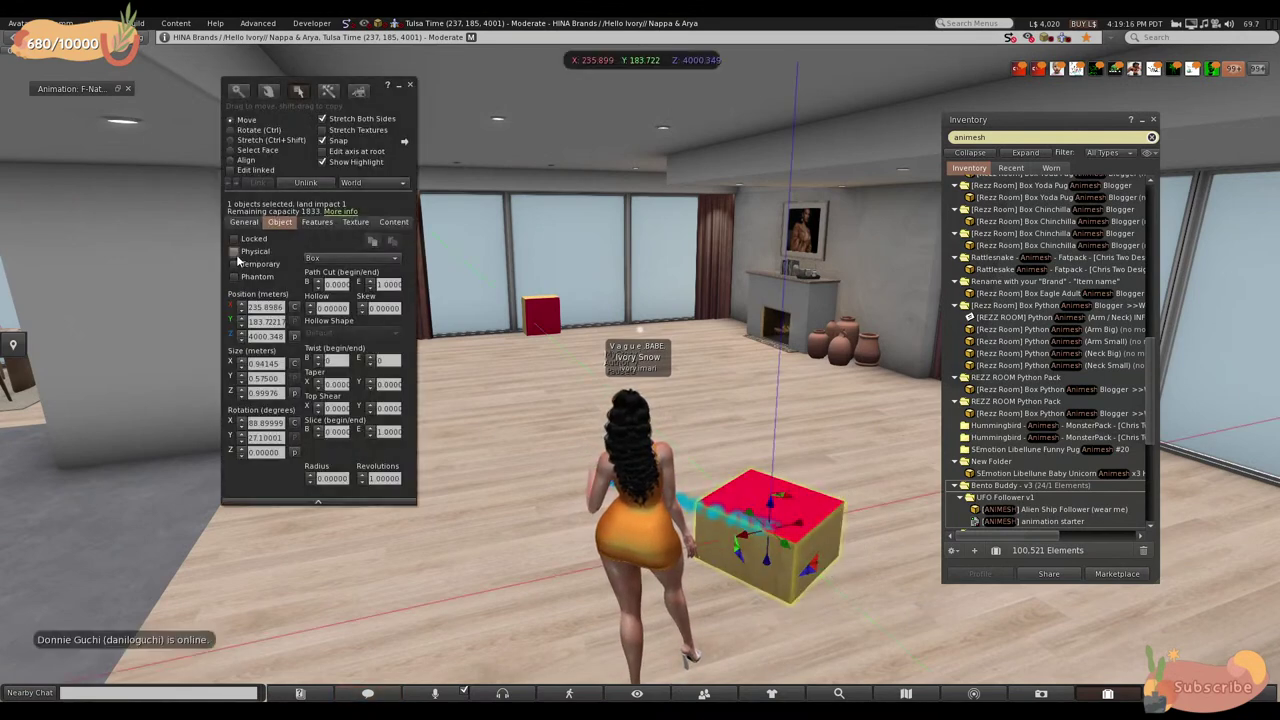
key(ctrl+z)
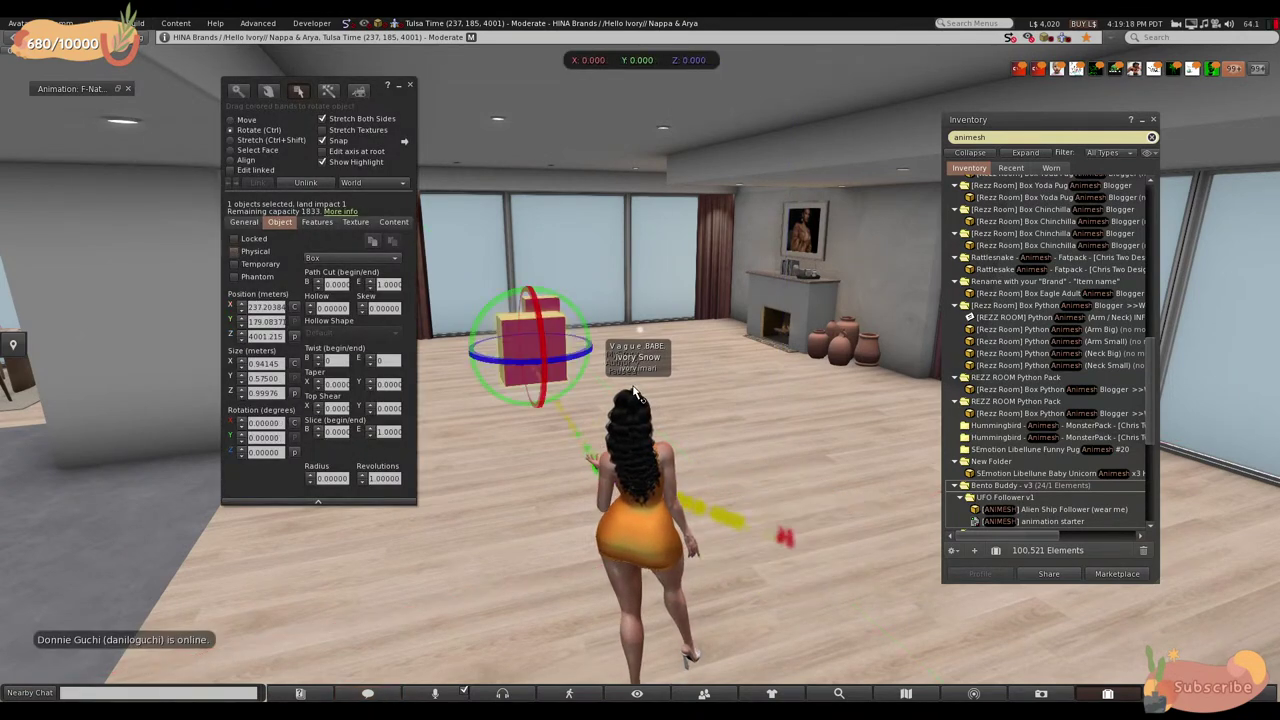
- Focus the view on the restored box and reopen it for editing
alt+click(583, 316)
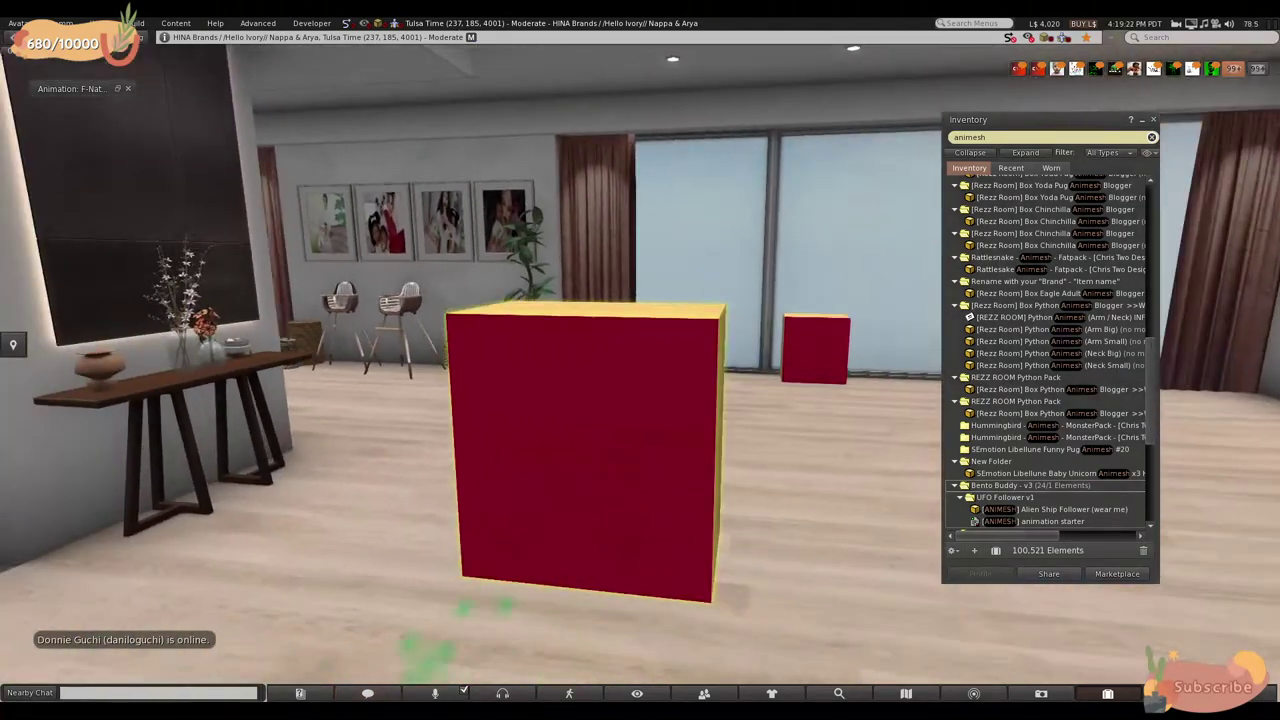
key(Escape)
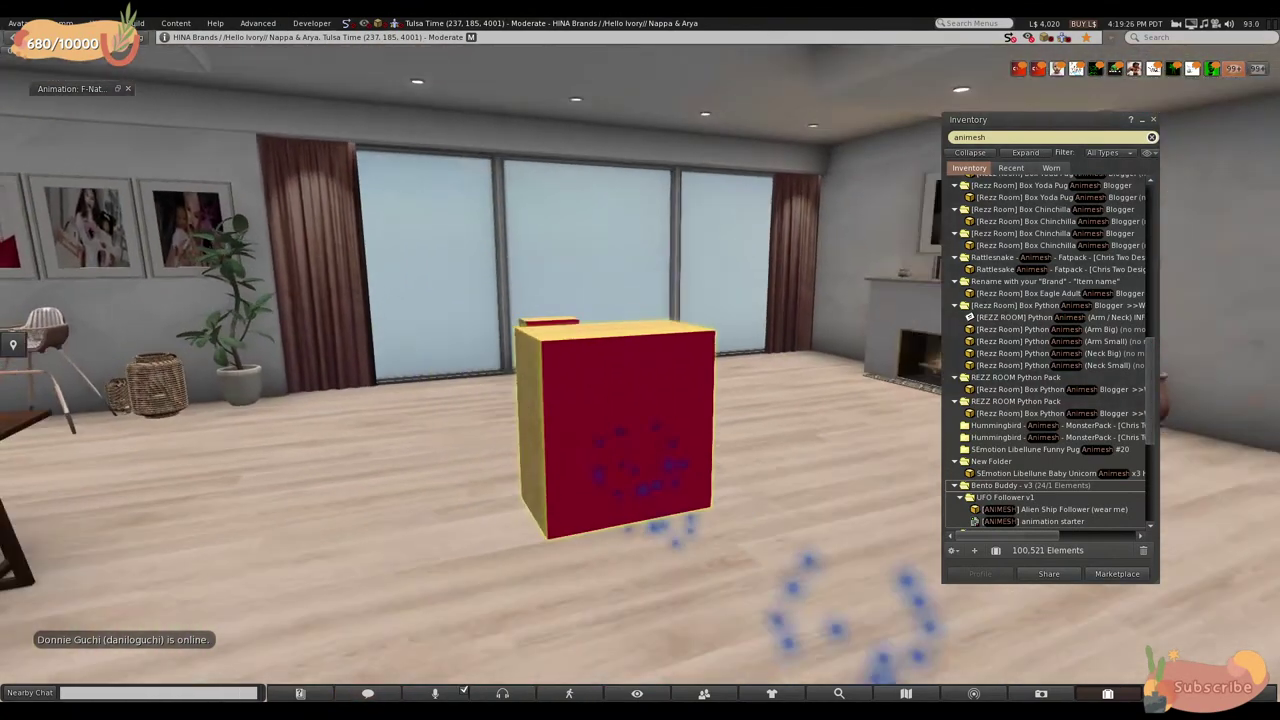
right_click(615, 355)
click(628, 373)
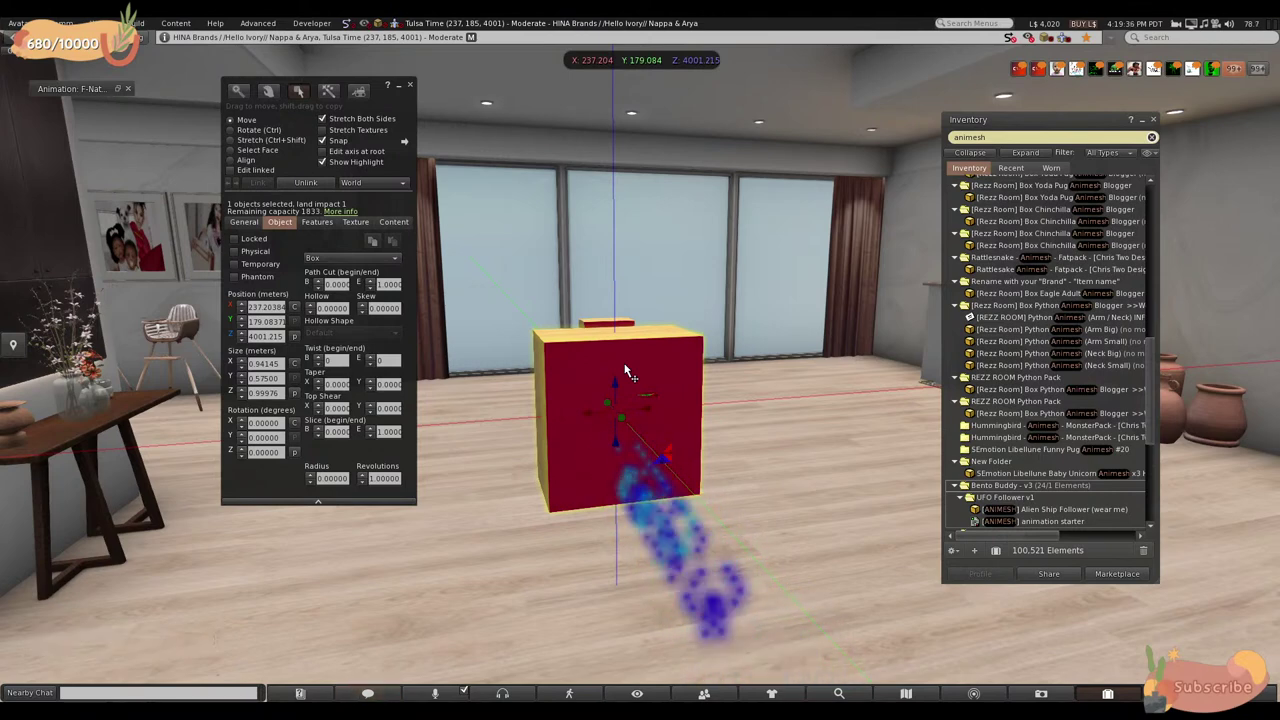
key(Escape)
key(Escape)
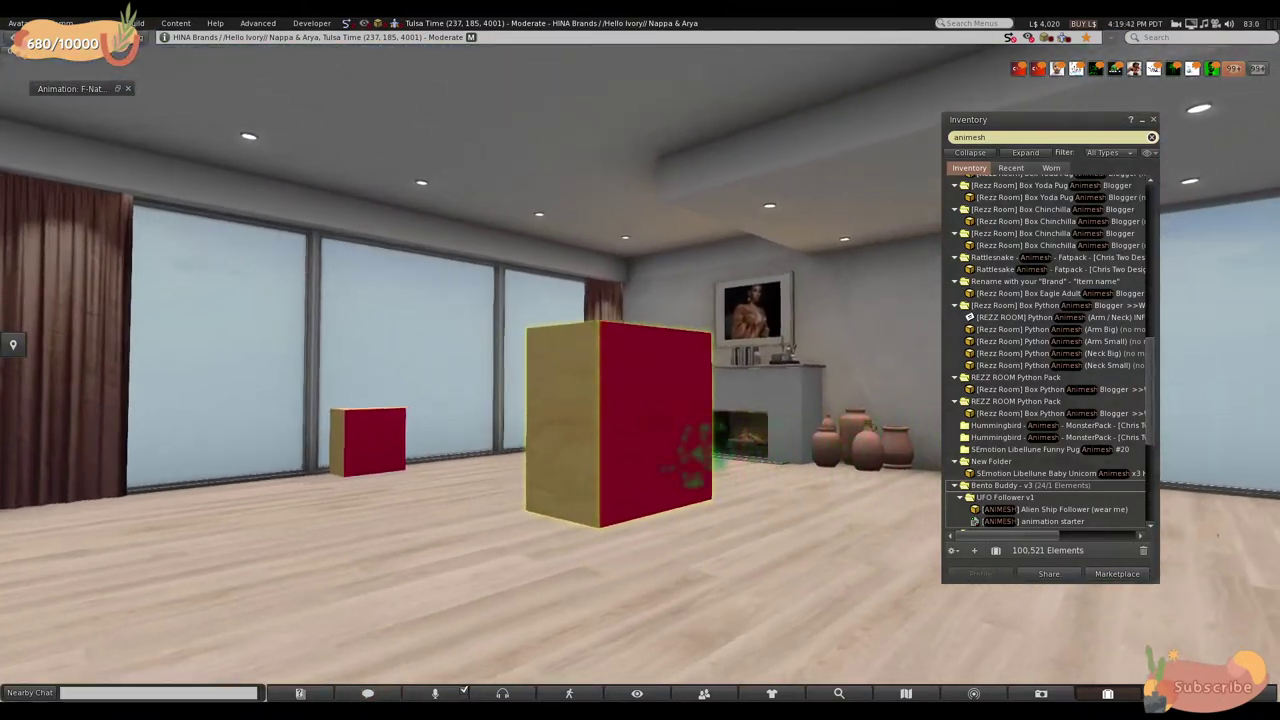
click(645, 374)
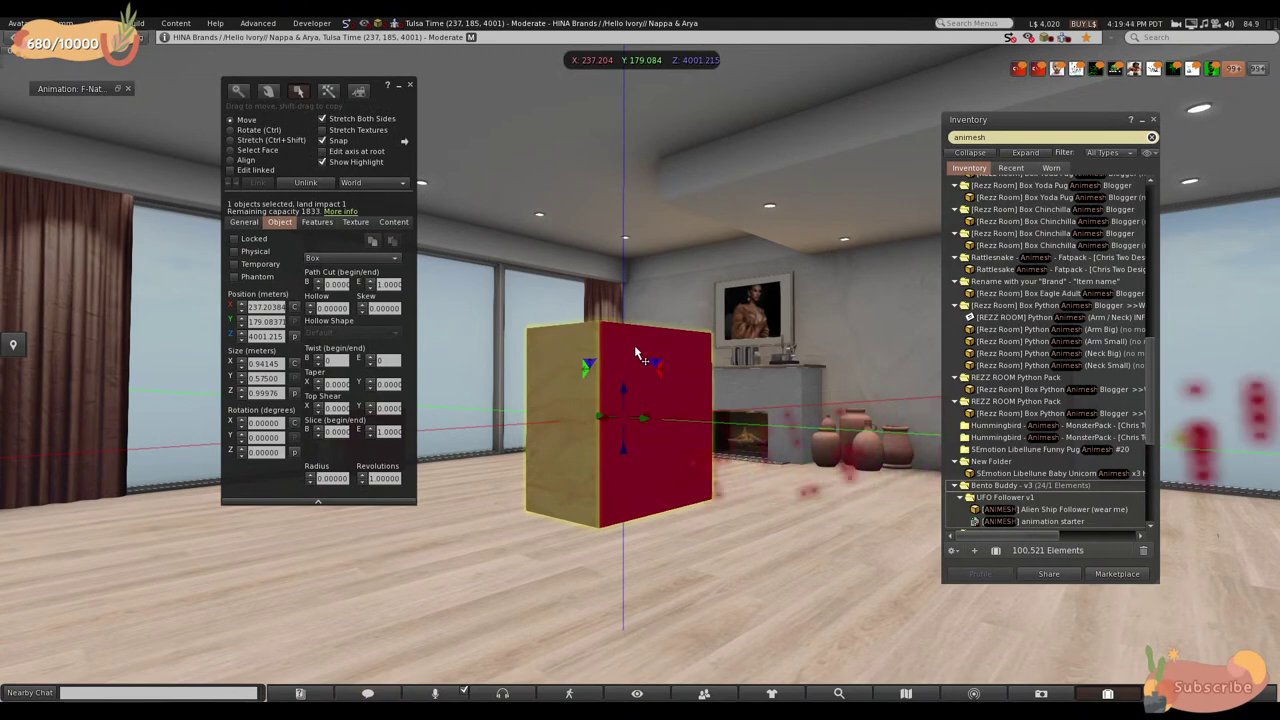
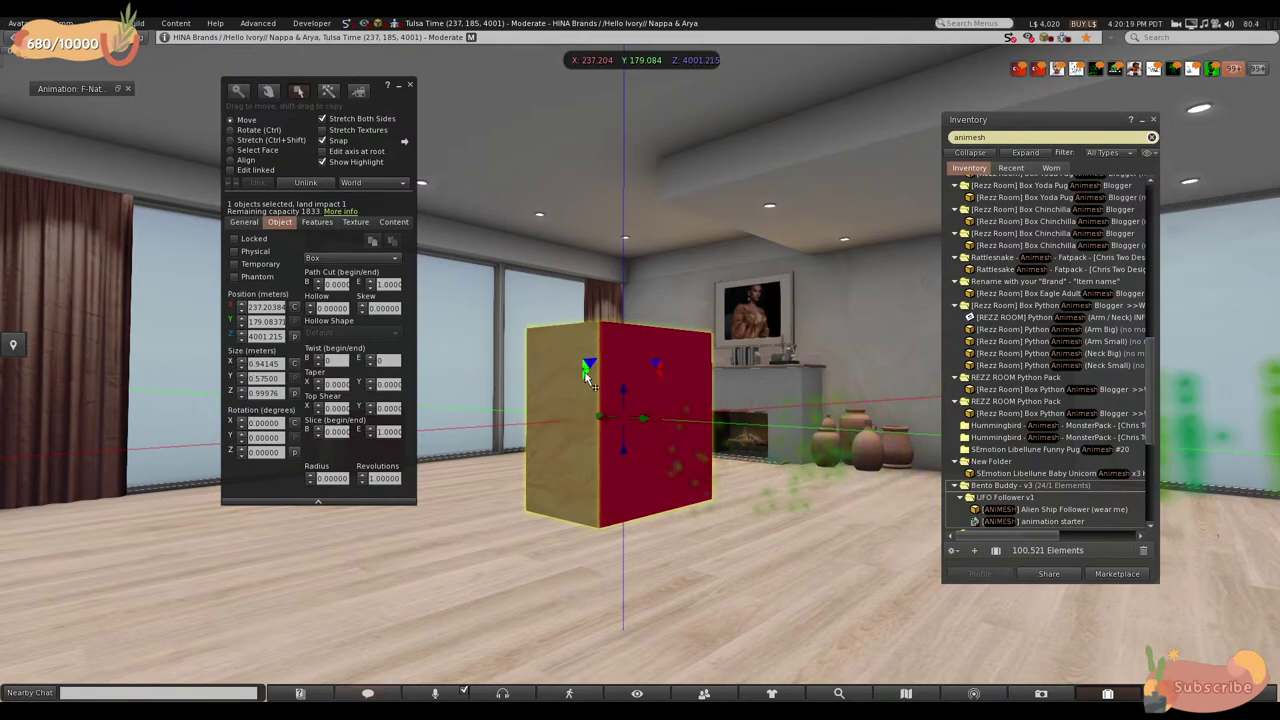
- Move the box along Y to 178.8, and across the room against the window wall at X 235.638, Y 172, Z 4000.5
alt+drag(585, 375, 628, 335)
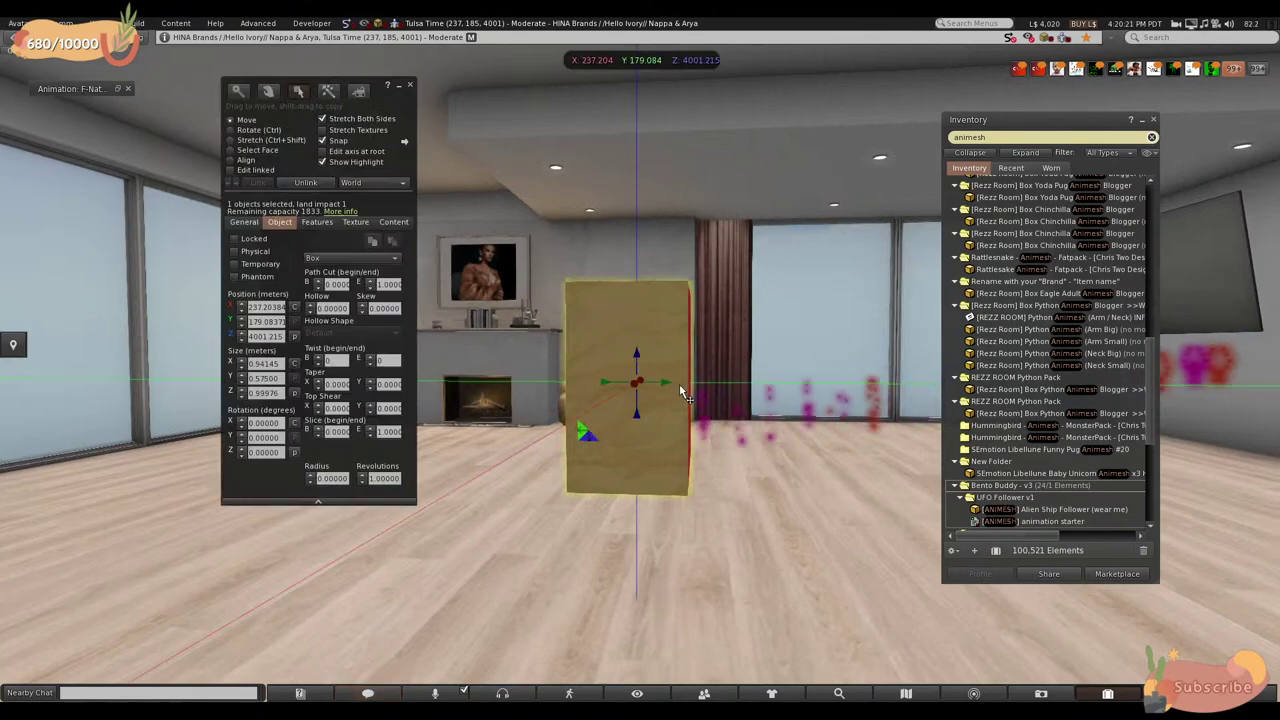
drag(679, 383, 572, 224)
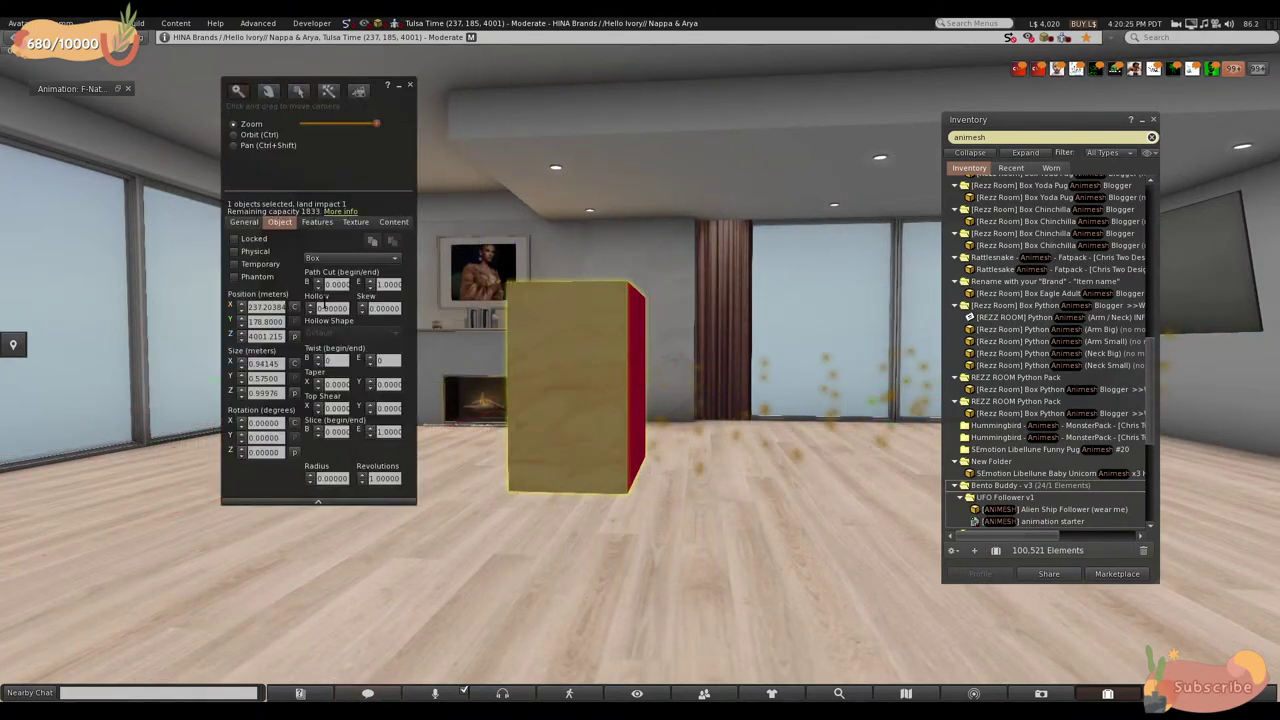
alt+drag(81, 362, 690, 373)
drag(540, 404, 641, 468)
mouse_move(640, 360)
alt+mouse_down()
mouse_move(634, 400)
mouse_move(645, 381)
alt+mouse_up()
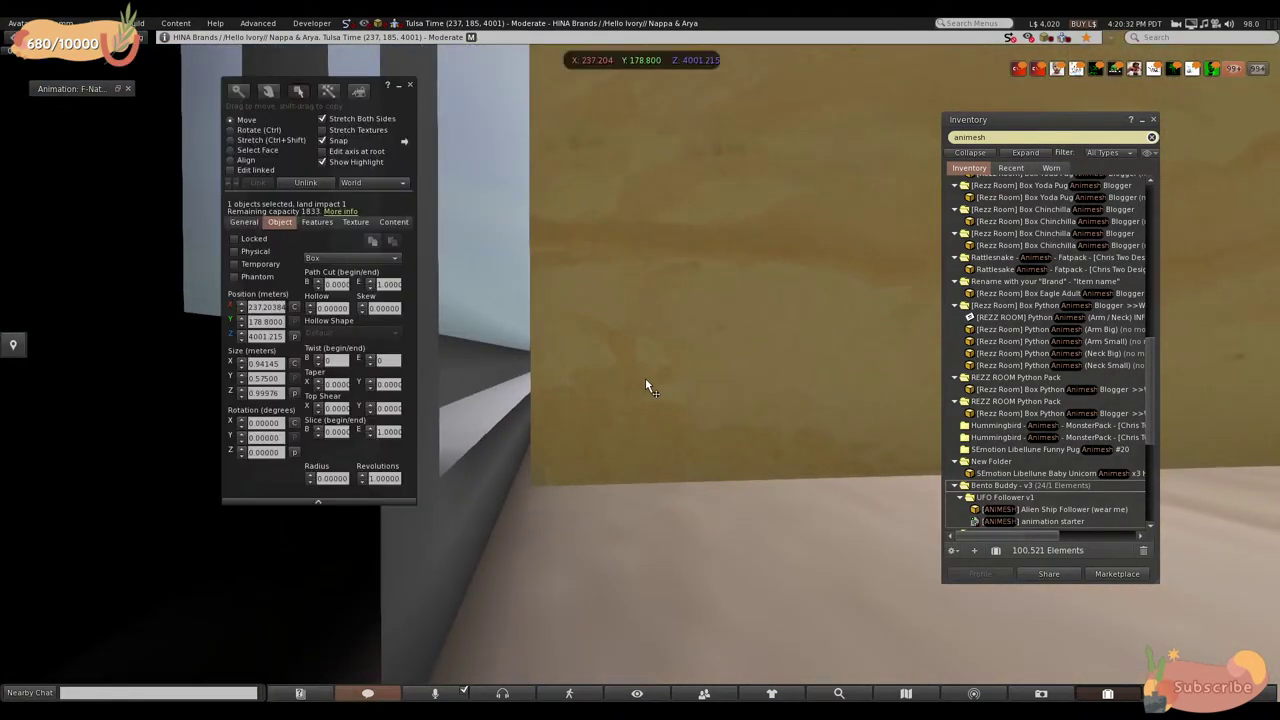
click(645, 388)
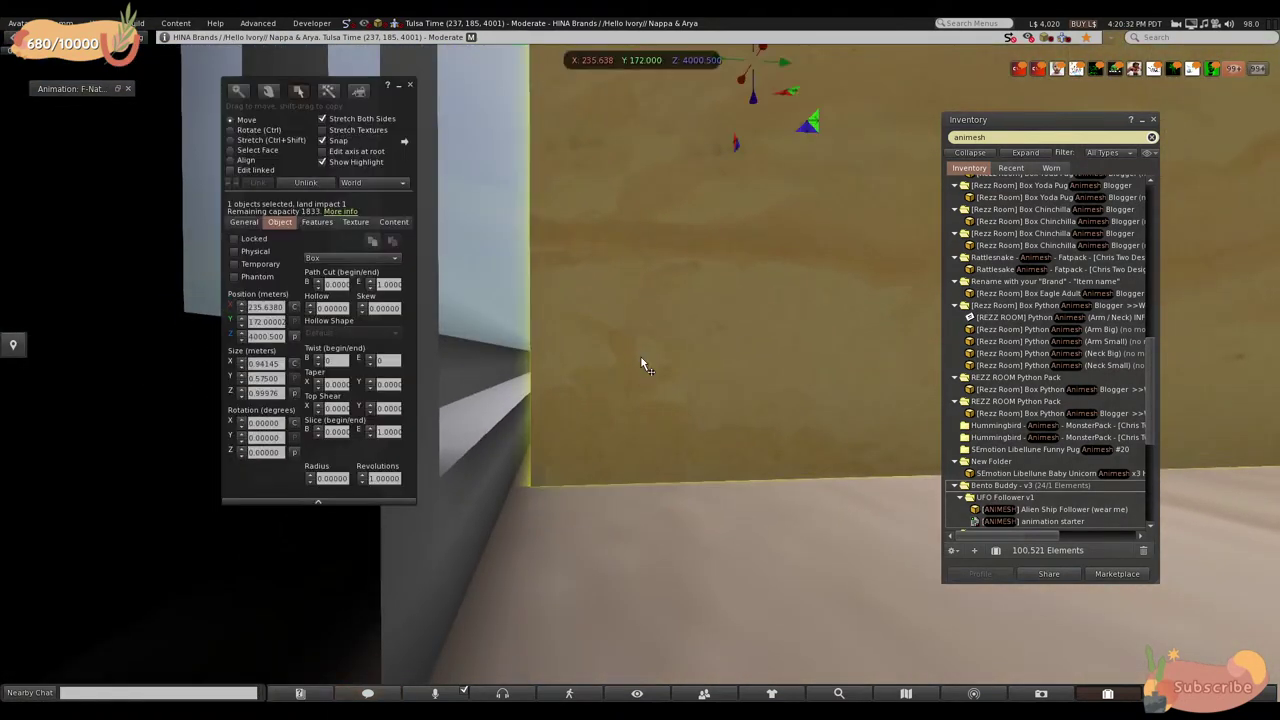
- Turn off Show Highlight and nudge the box's Y position back and forth in small increments, ending at 171.99
click(321, 162)
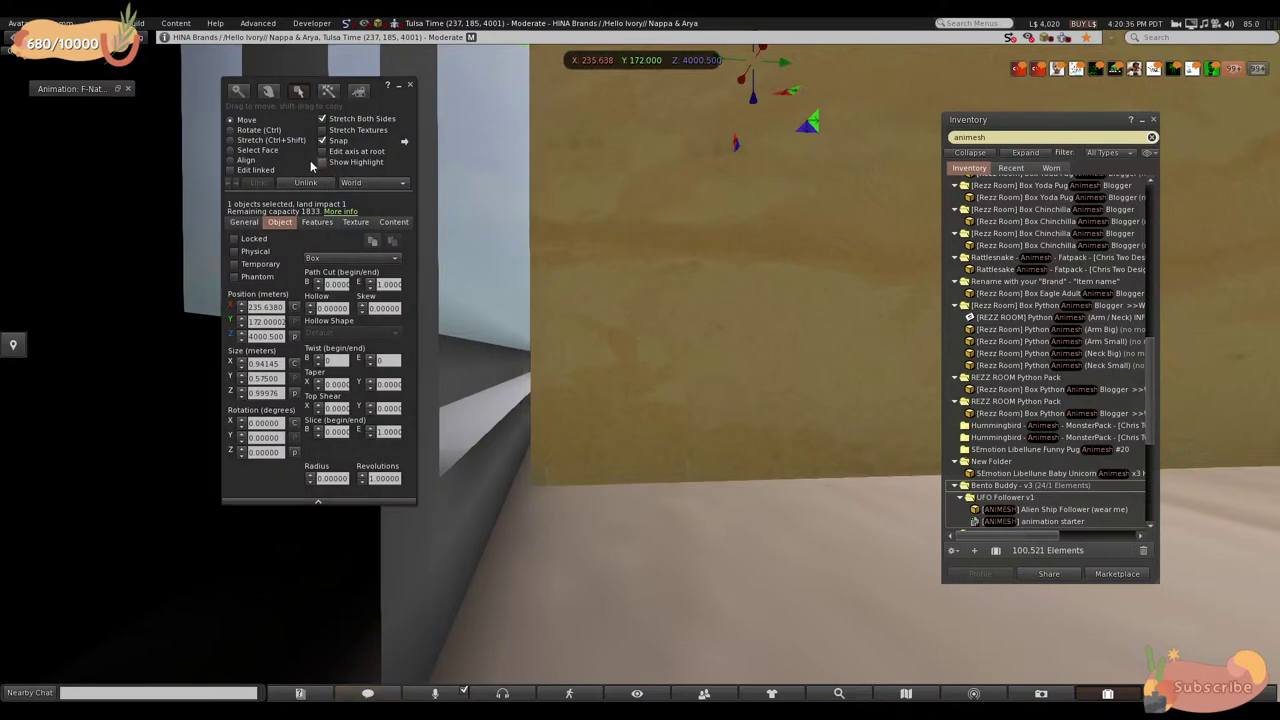
ctrl+alt+drag(647, 185, 741, 160)
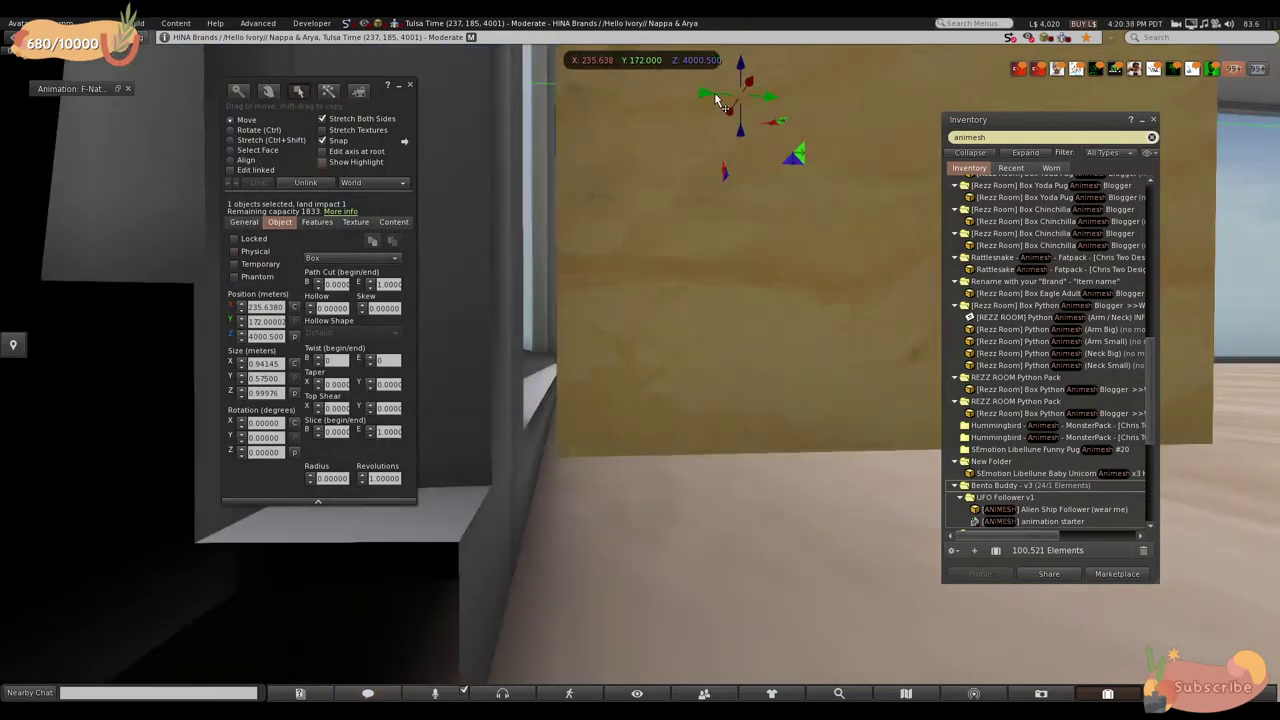
click(241, 327)
click(241, 319)
click(241, 327)
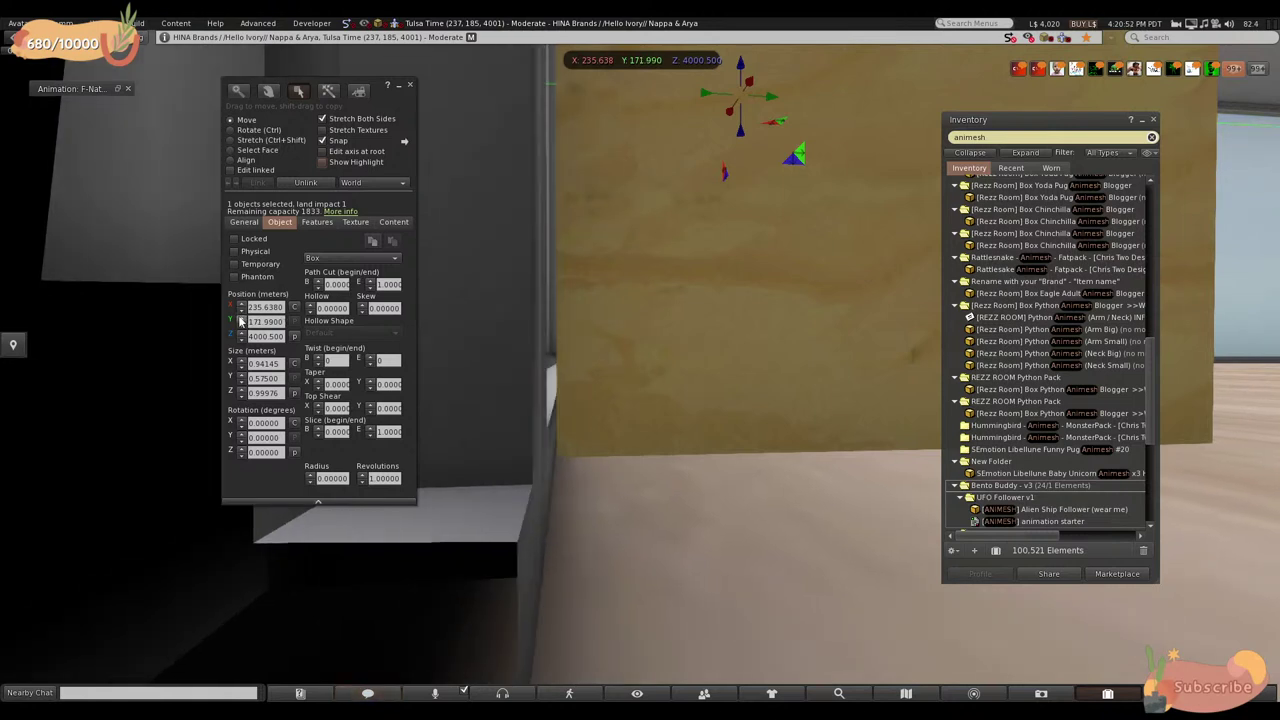
click(241, 318)
click(242, 327)
click(241, 318)
click(242, 327)
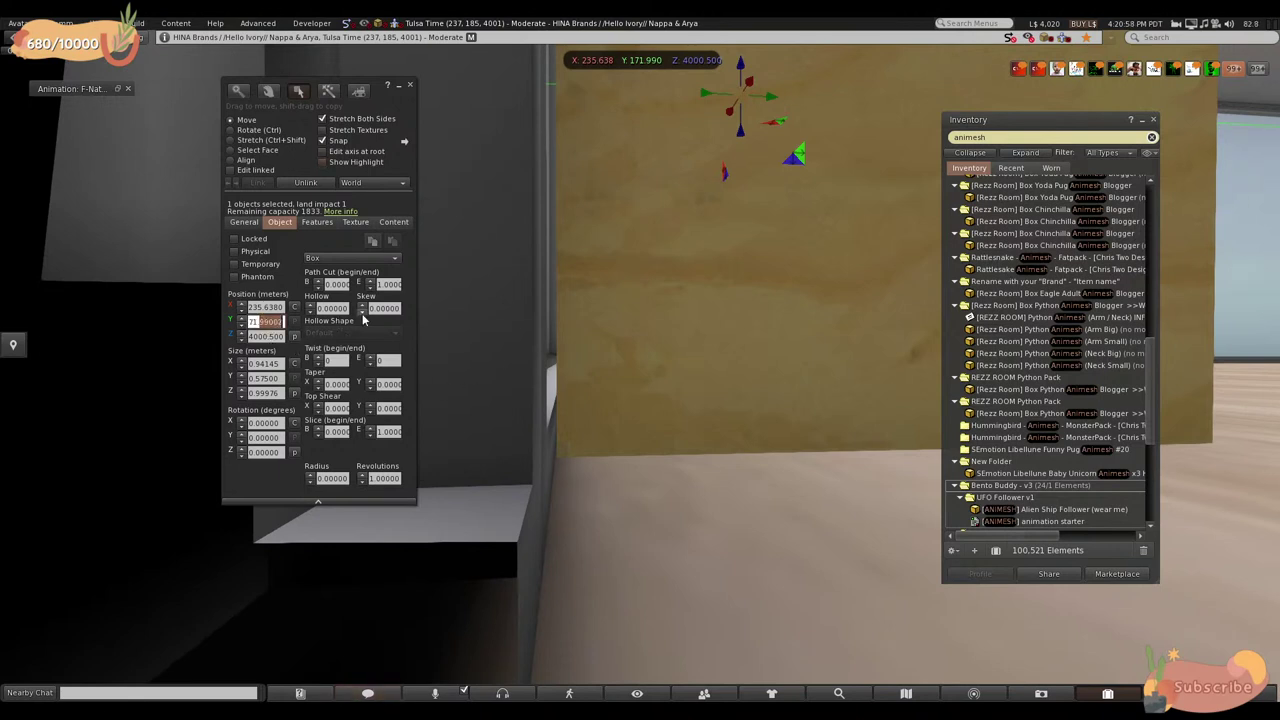
- Set the box's Y position to 171.9, check its gap to the window frame, and change Y to 171.98
text(171.900)
key(Return)
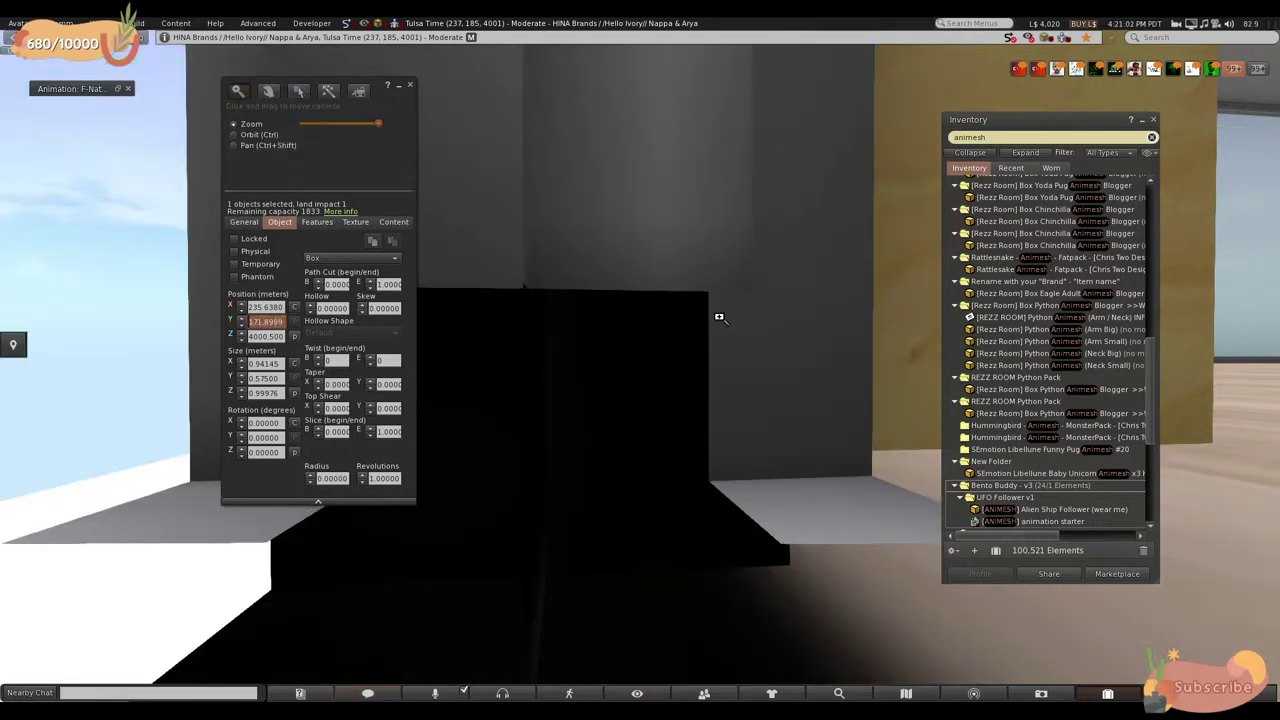
ctrl+alt+drag(714, 317, 552, 364)
click(275, 321)
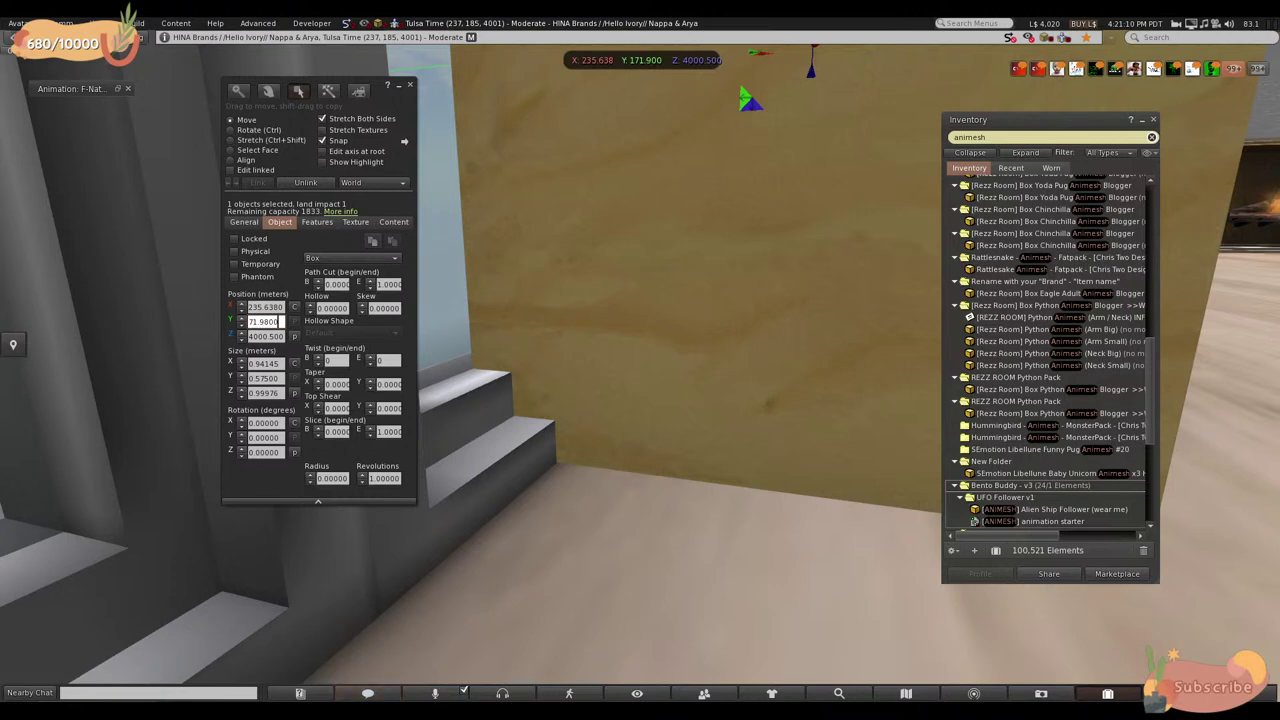
key(Return)
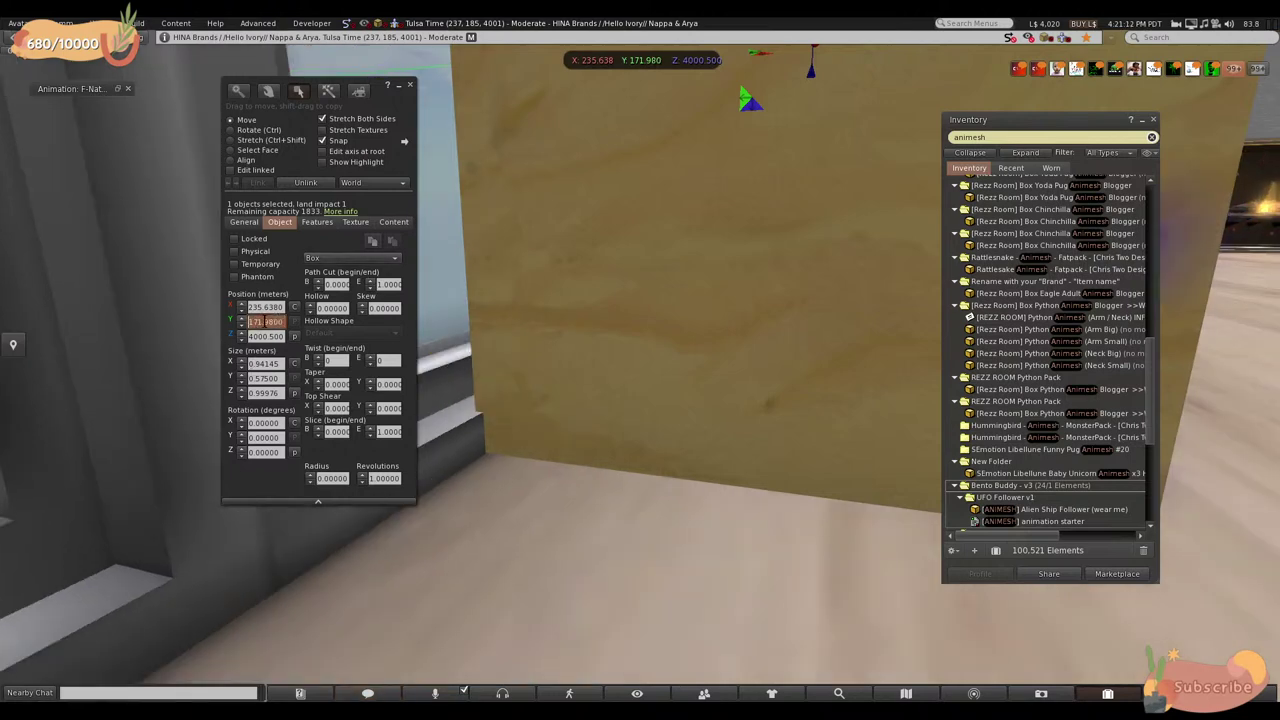
- Refine the box's Y position to 171.976 and to 171.995, and close the build tools to inspect the edge
click(265, 321)
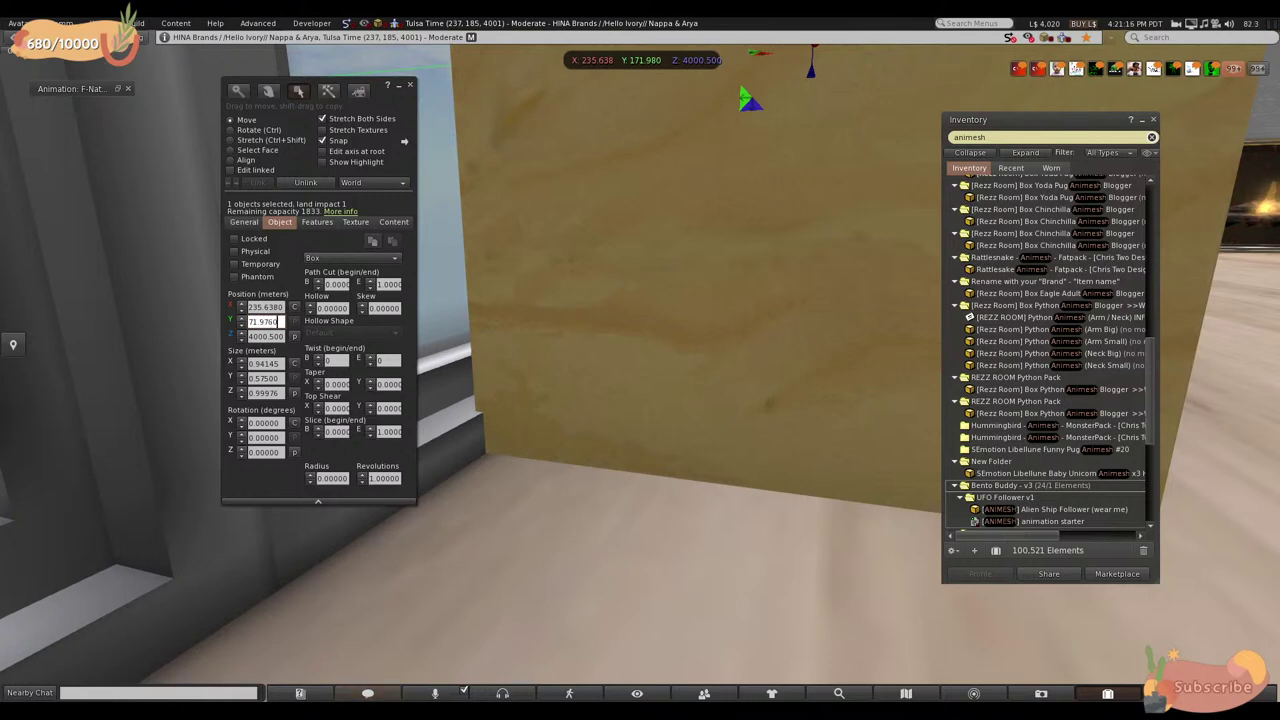
key(Return)
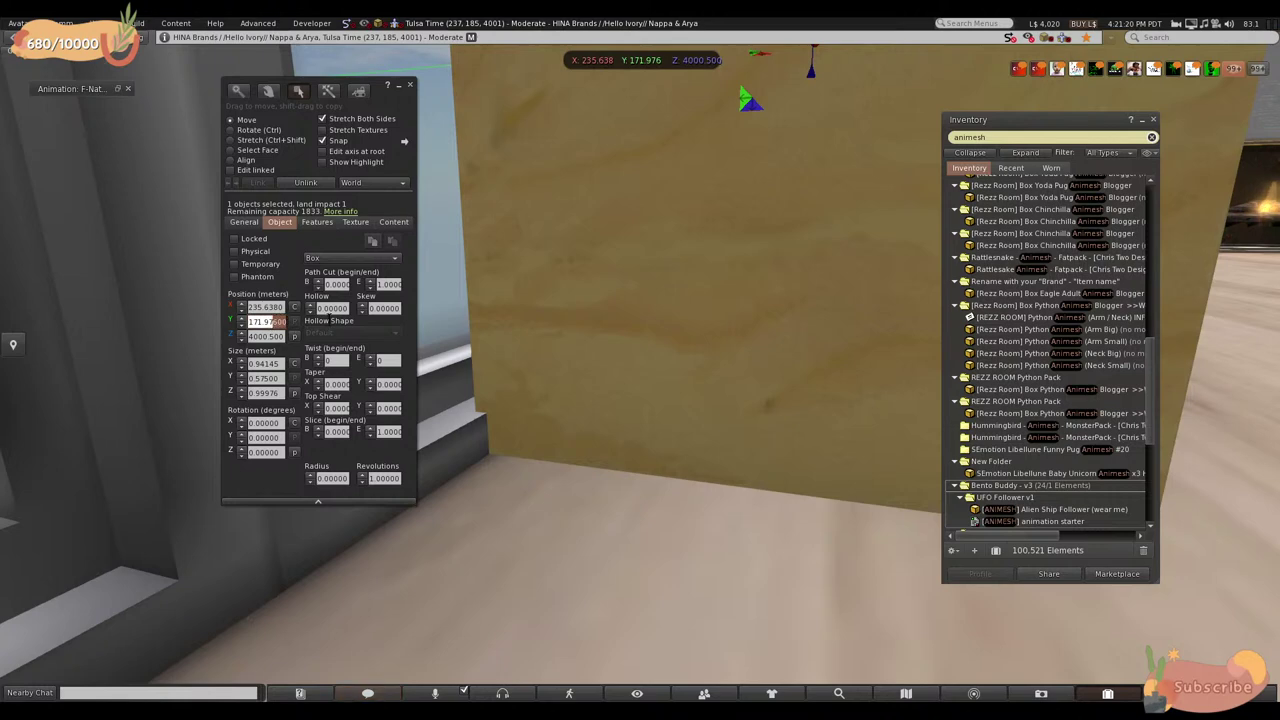
key(BackSpace)
key(BackSpace)
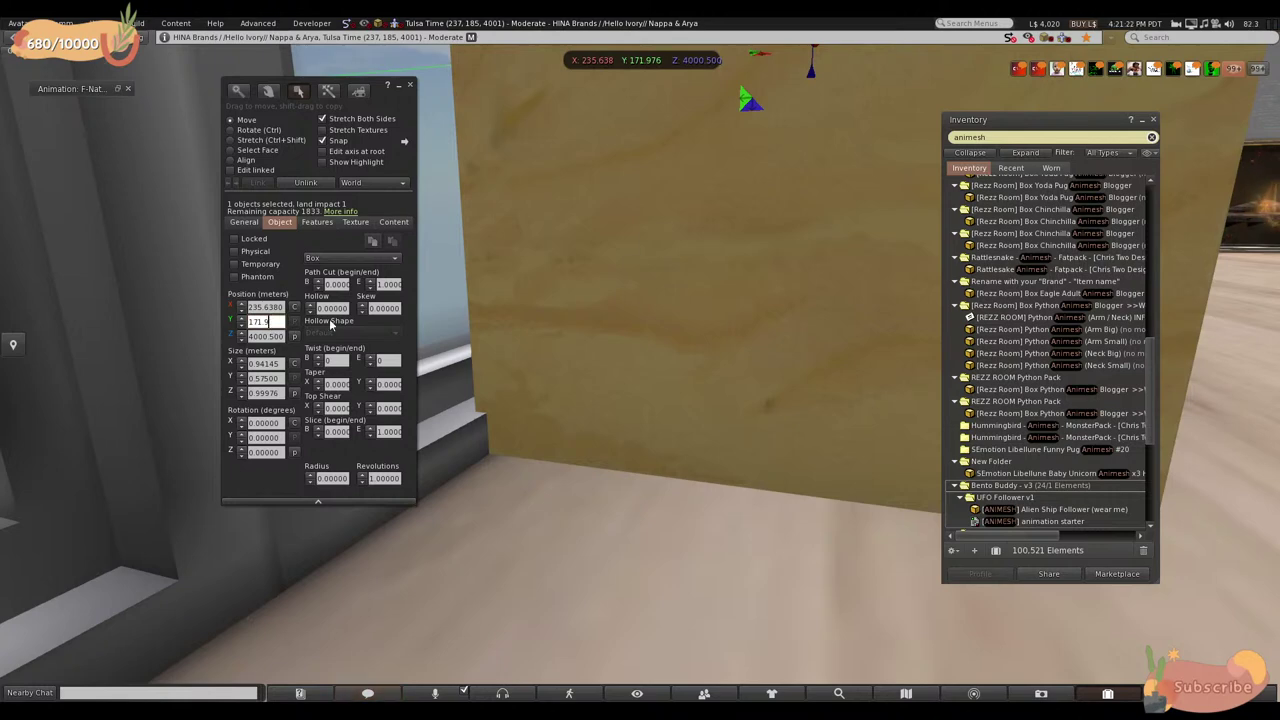
text(95)
key(Return)
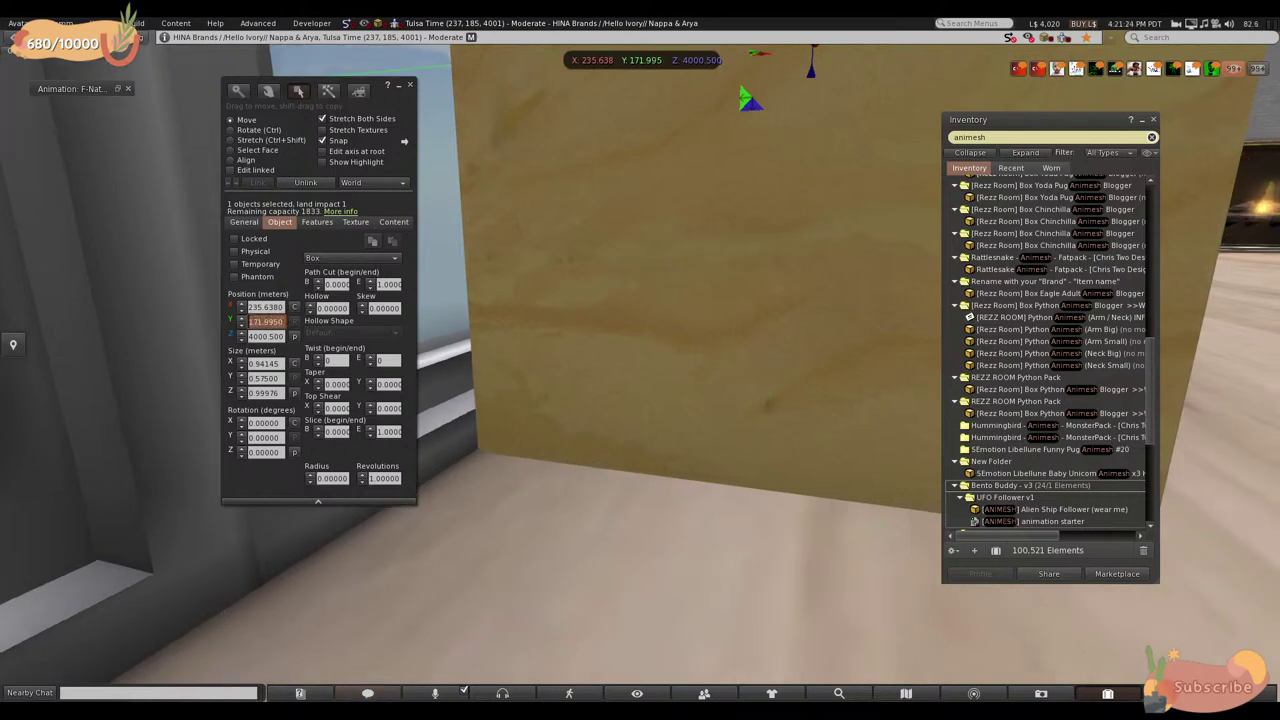
key(ctrl+1)
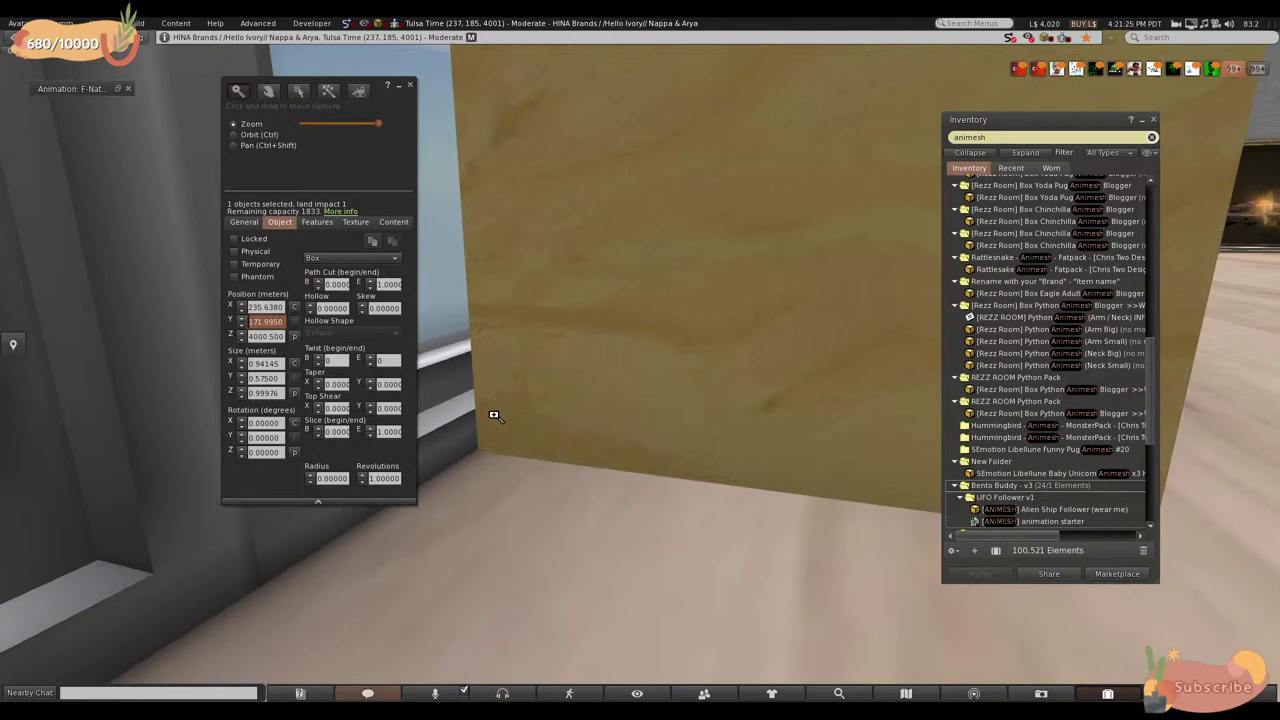
key(Escape)
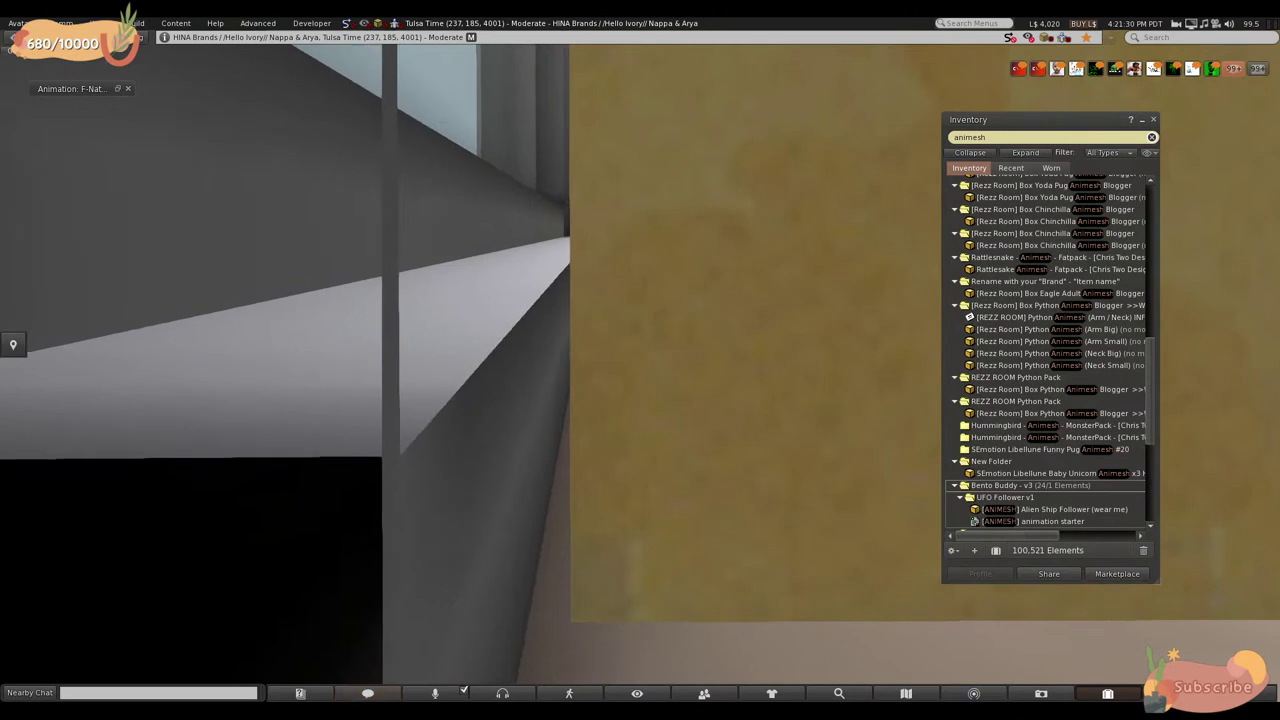
- Reopen the box for editing, set its Y position to 171.9989, nudge it down to 171.989, and close the build tools
key(ctrl+3)
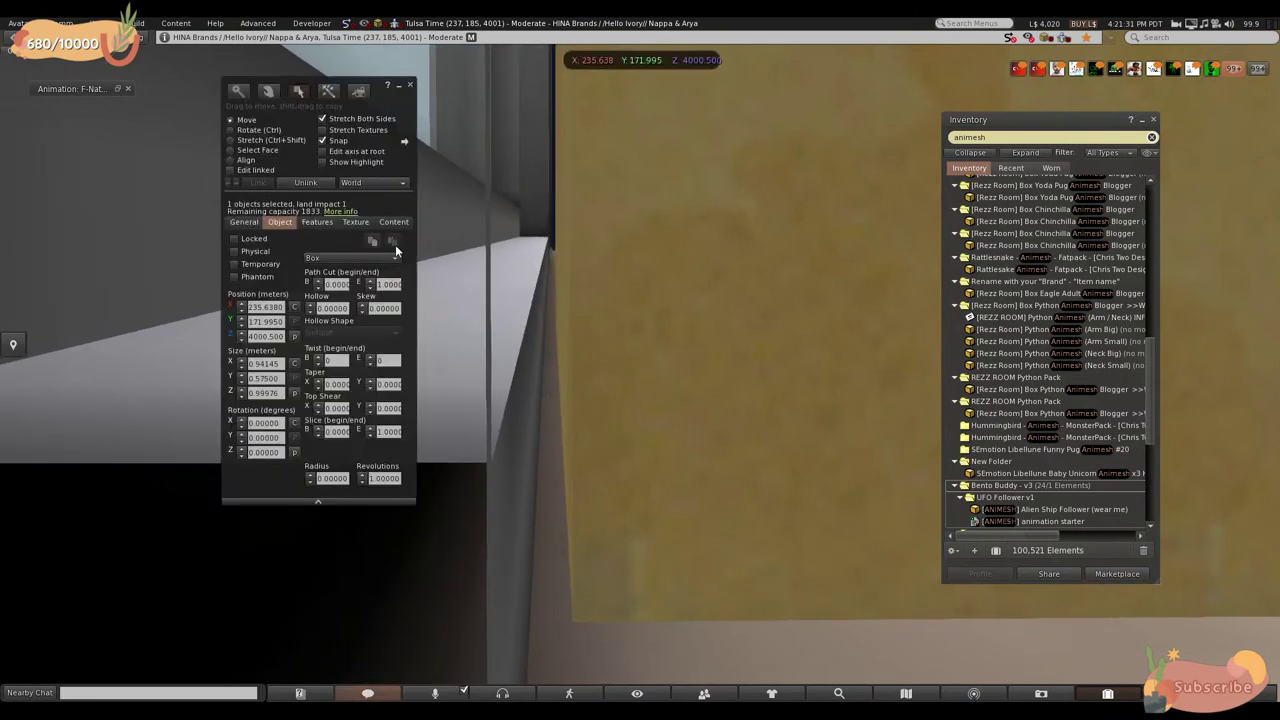
click(275, 322)
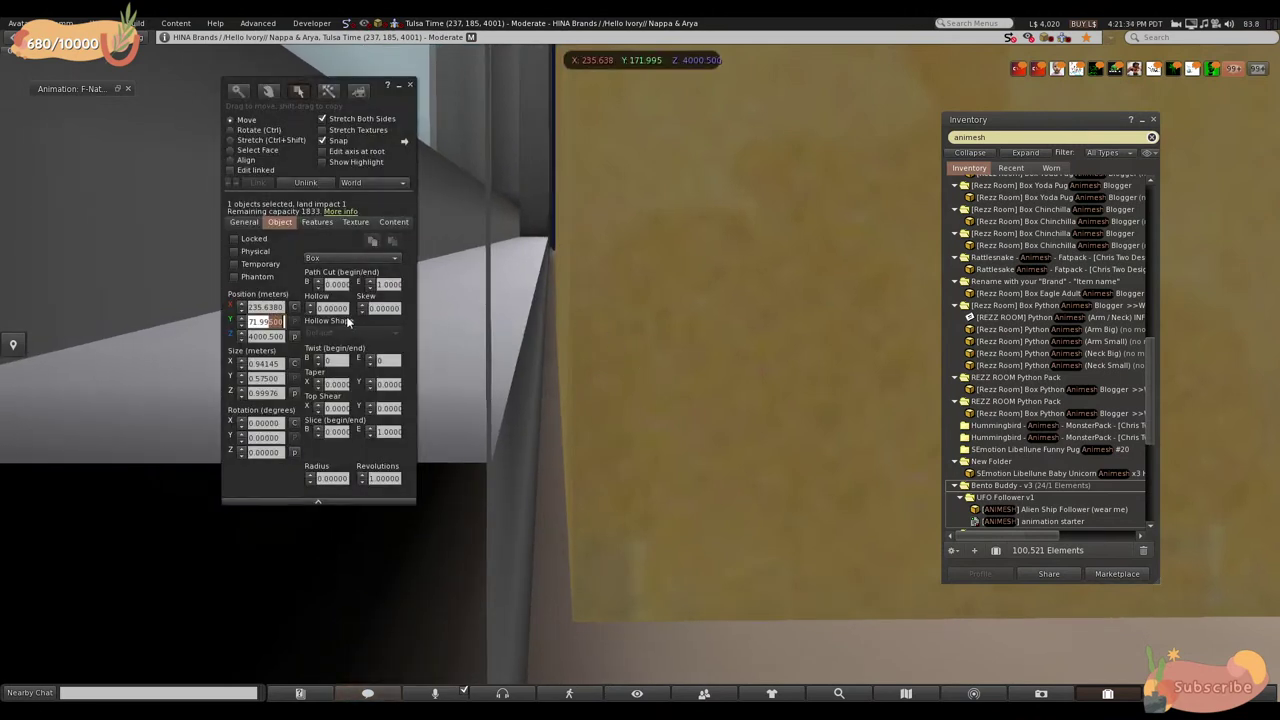
text(171.9989)
key(Return)
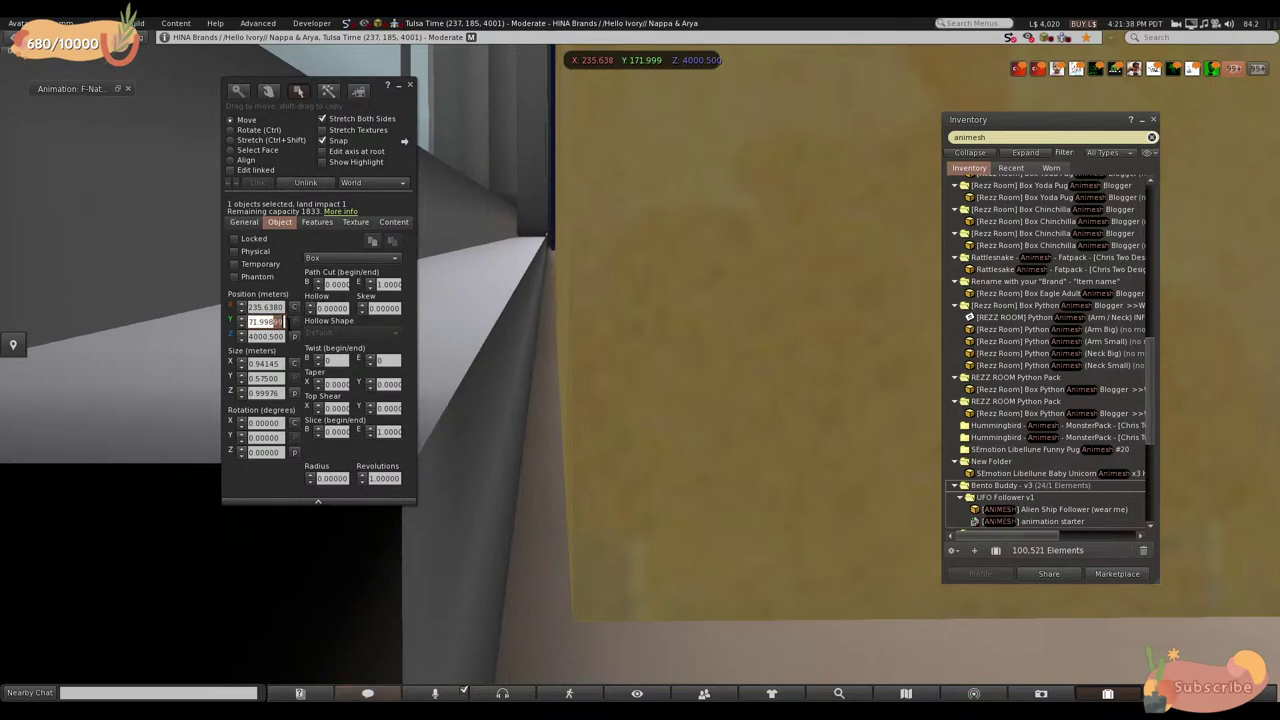
alt+drag(697, 257, 660, 257)
click(240, 322)
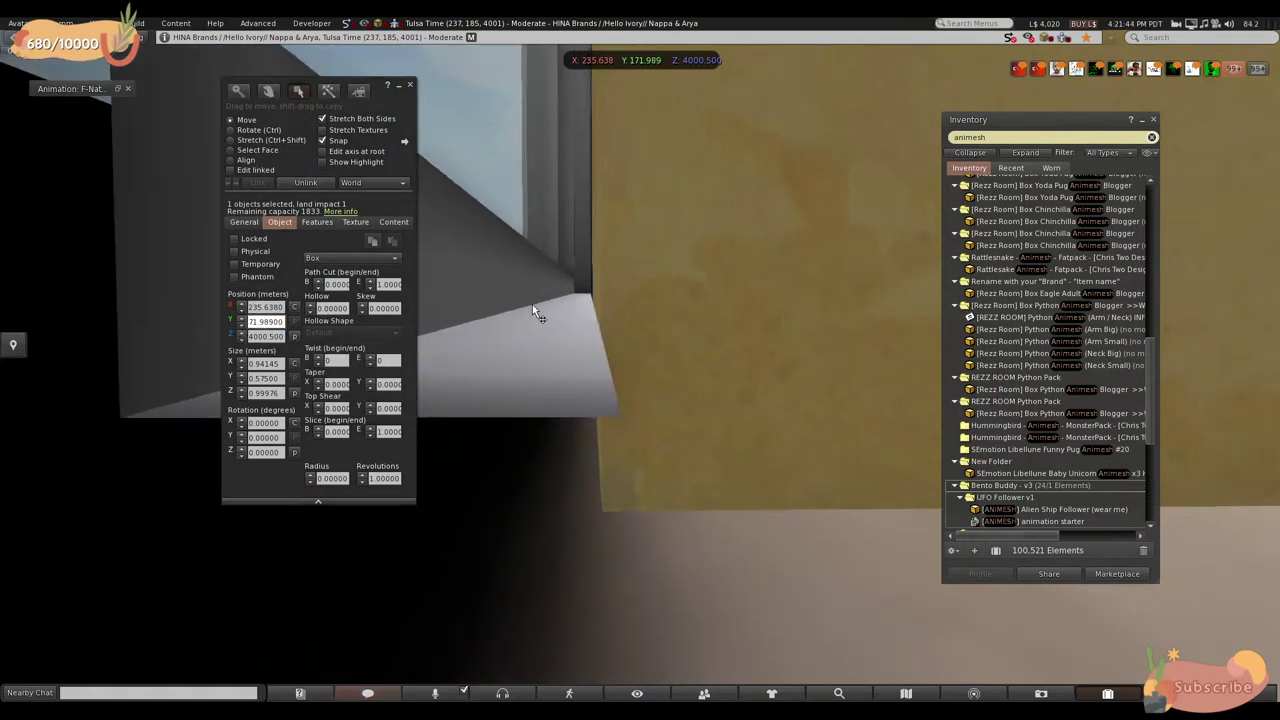
key(Escape)
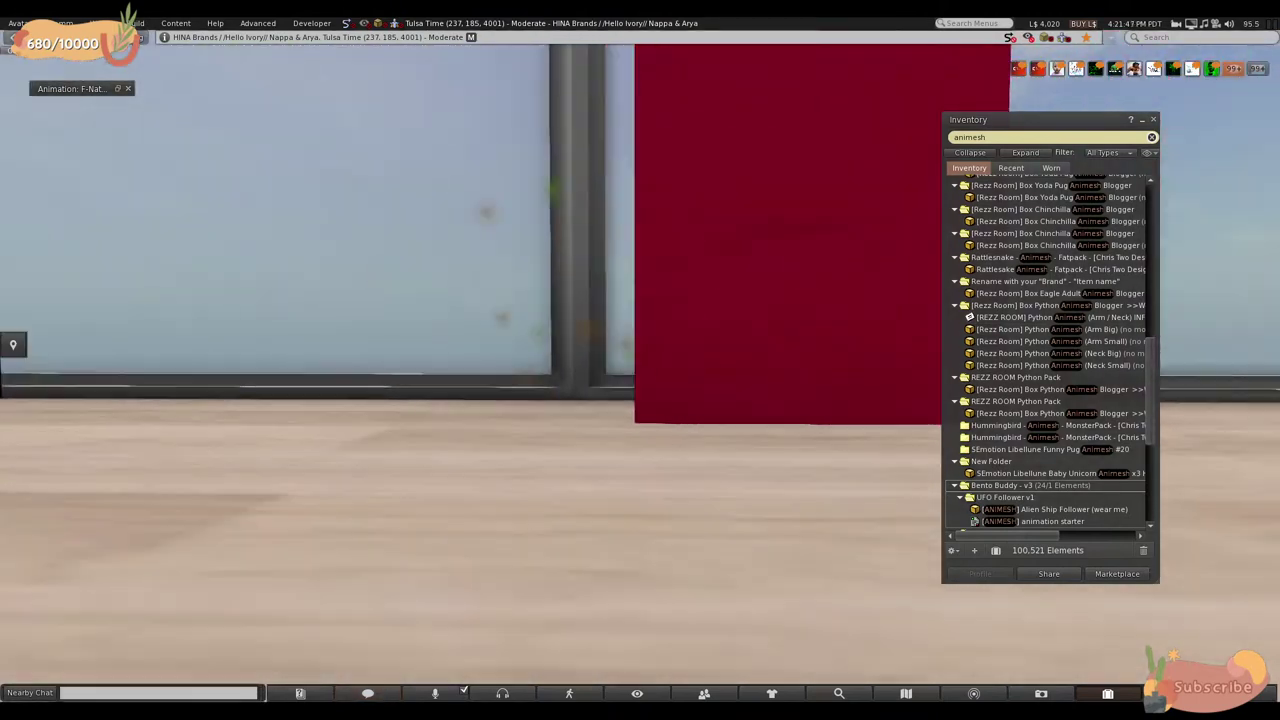
- Resize the box against the window to X 1.16145, Y 0.515 and Z 1.07976 m
click(640, 373)
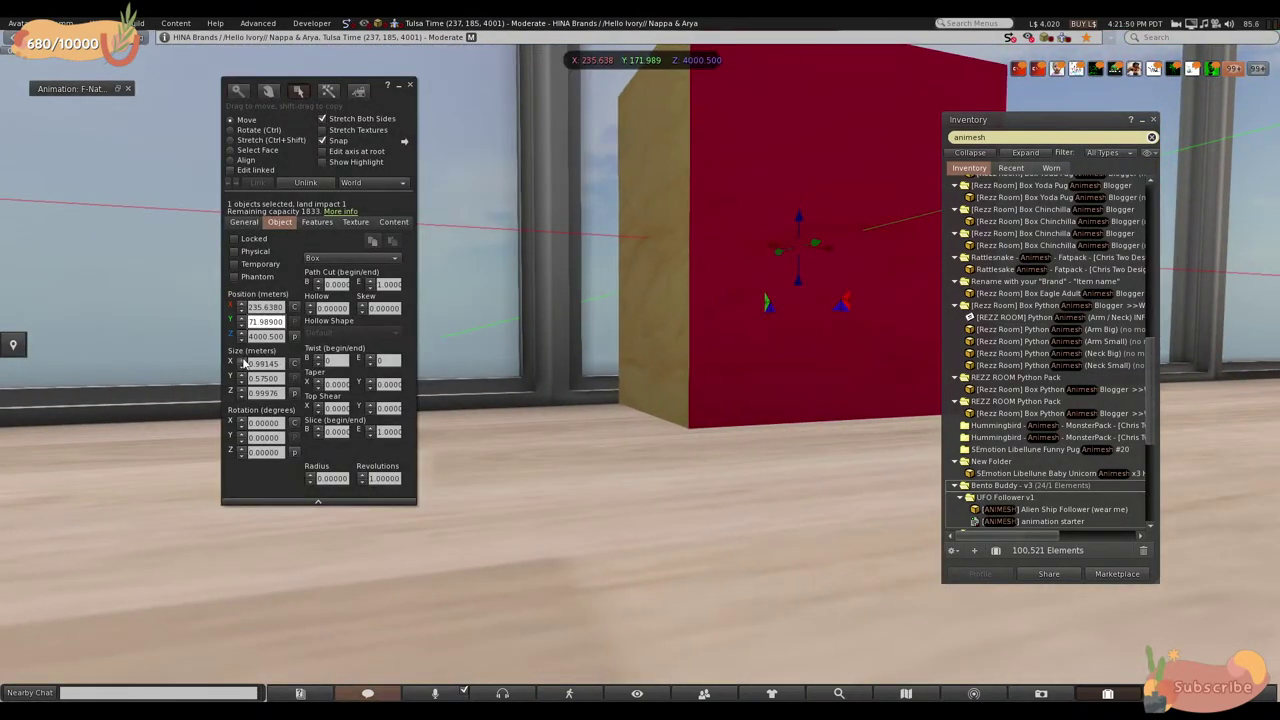
key(Escape)
click(458, 408)
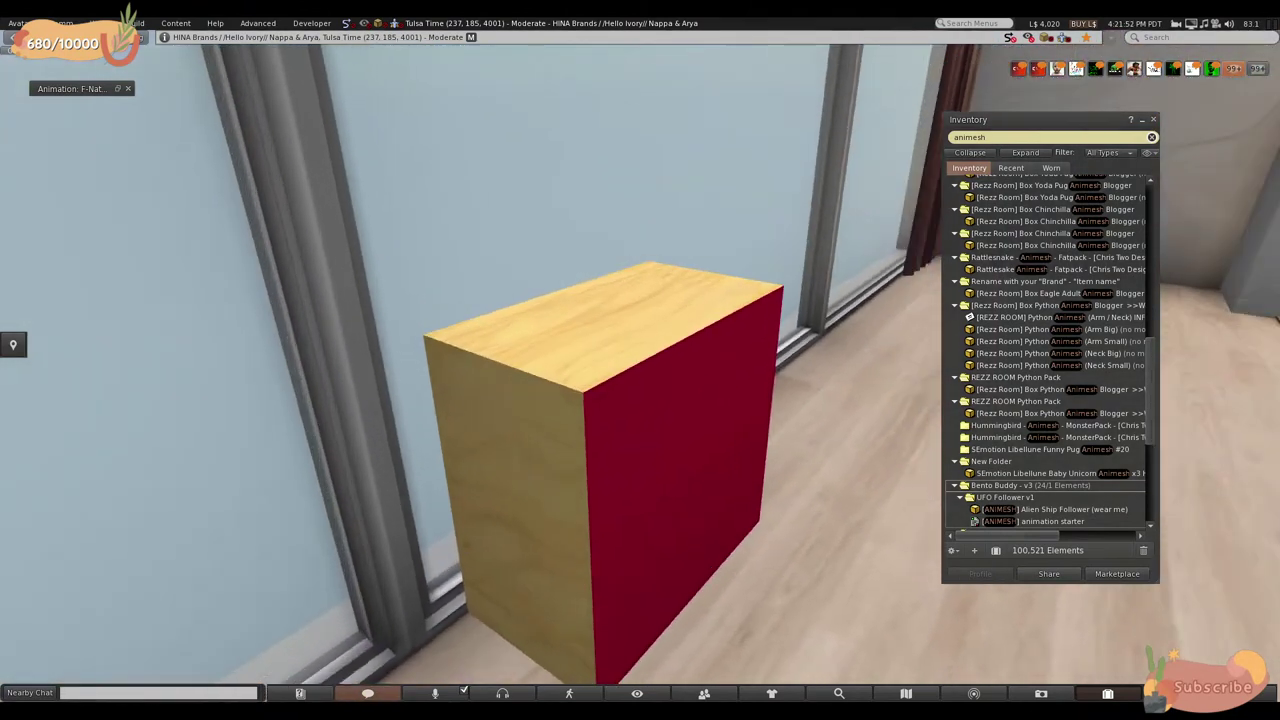
click(238, 366)
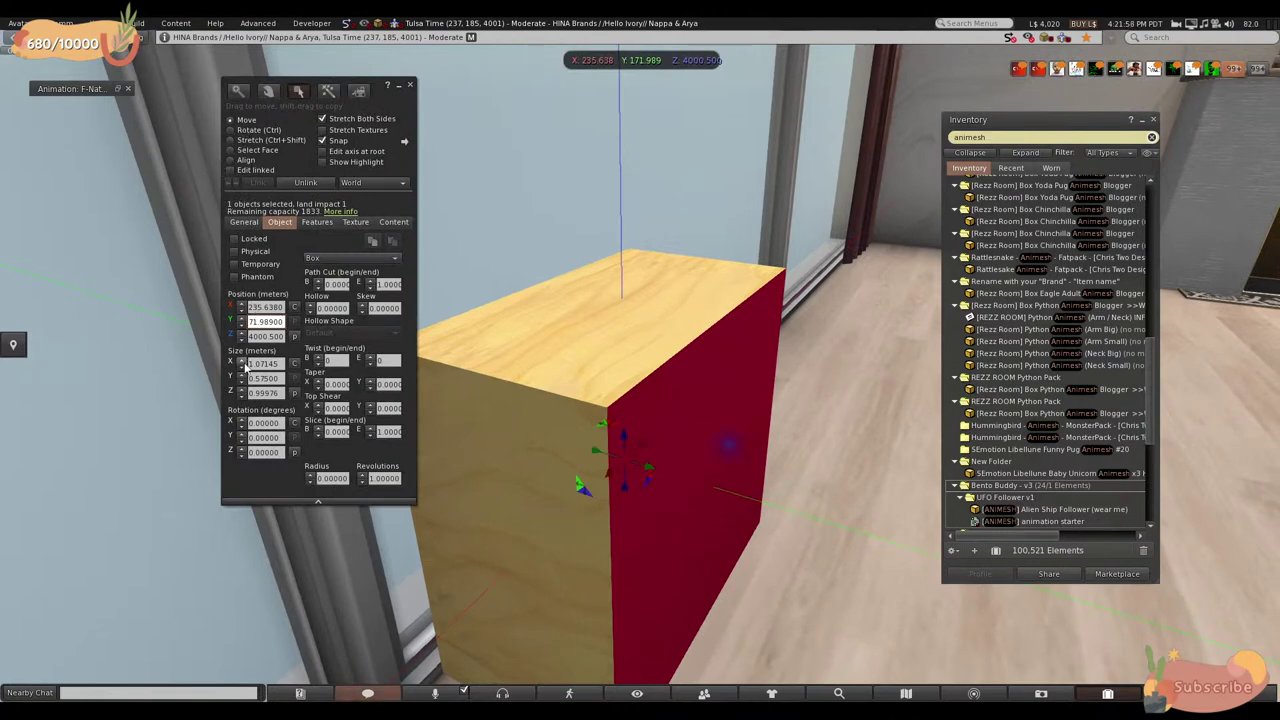
click(241, 363)
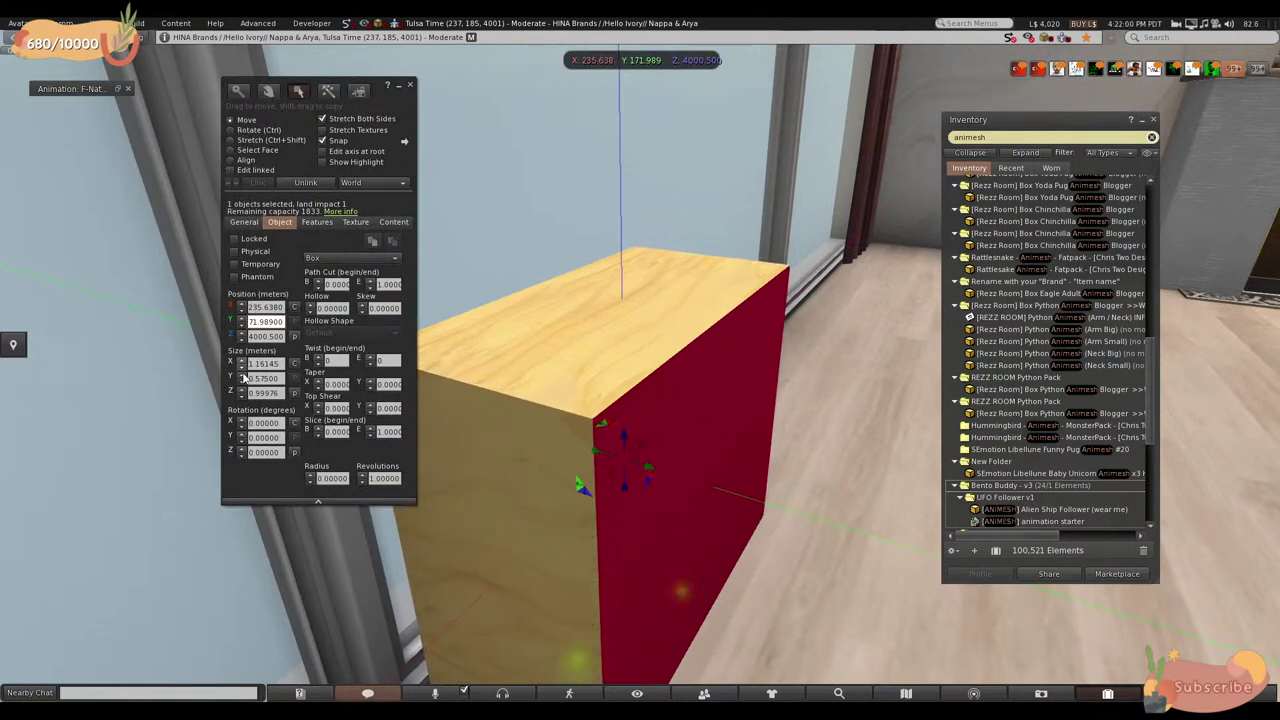
click(241, 391)
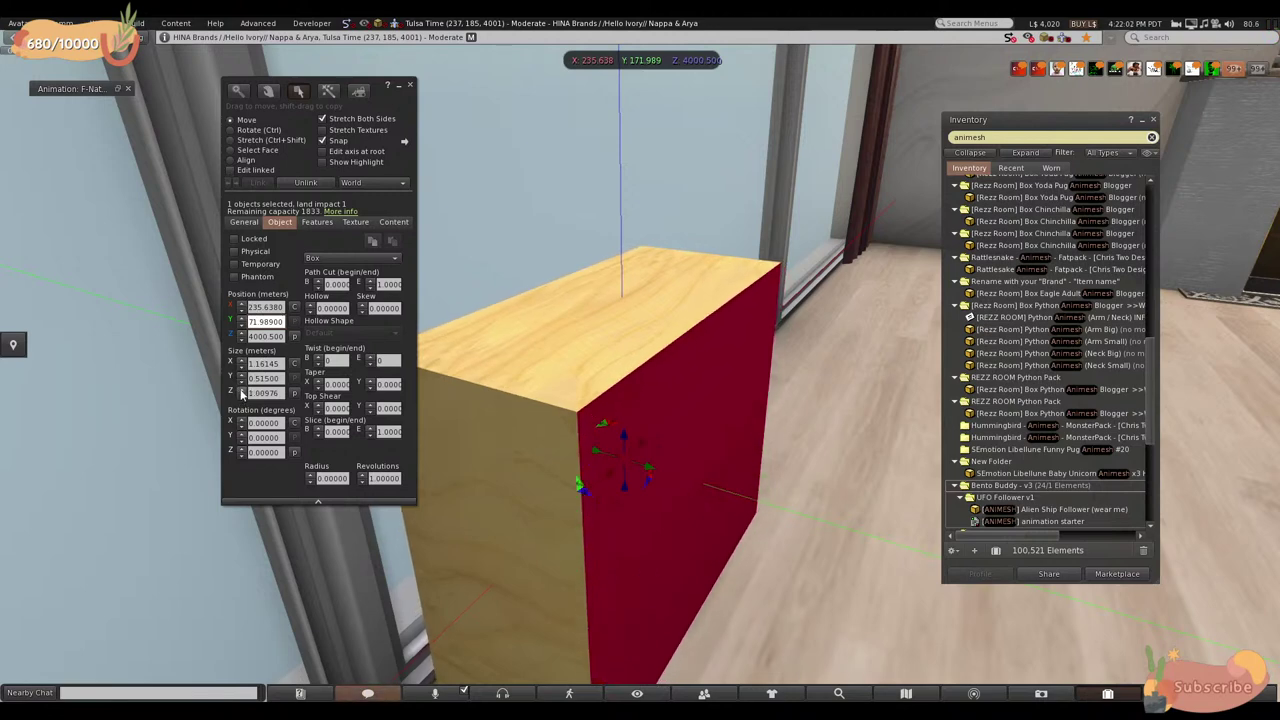
click(241, 391)
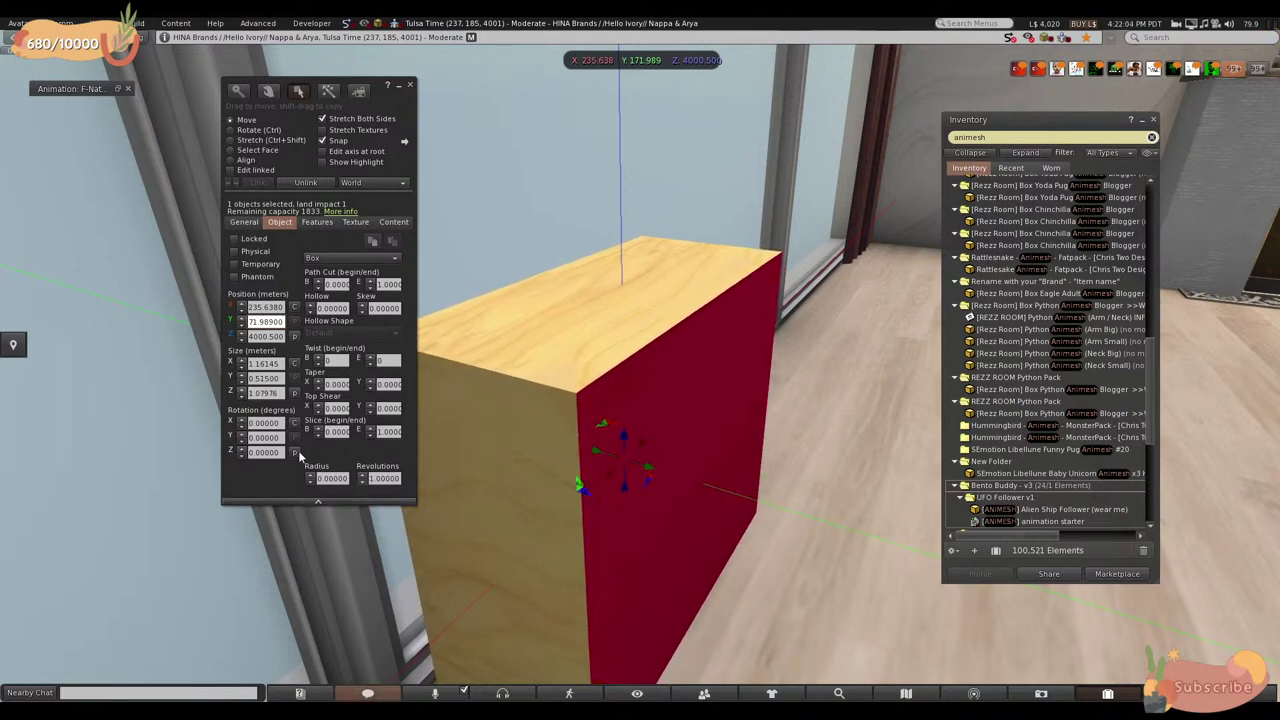
- Tilt the box 5 degrees about the X axis and reset its X rotation to 0
click(241, 421)
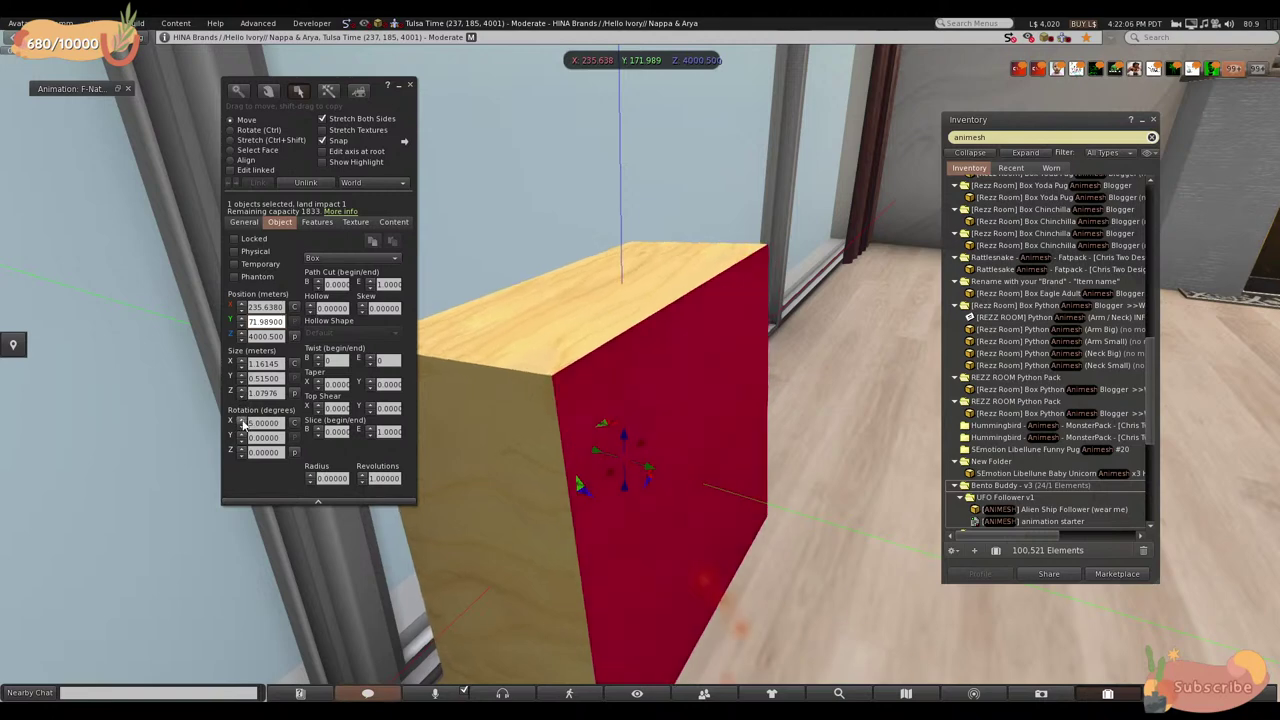
click(280, 424)
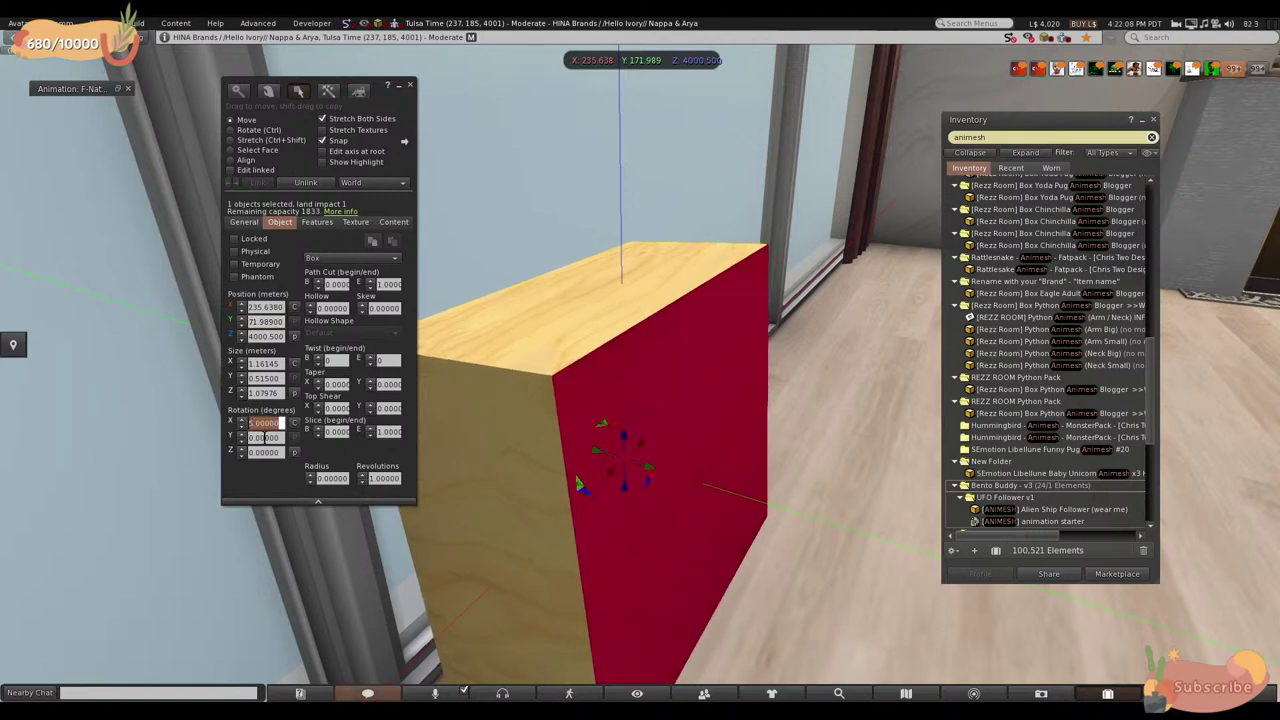
text(0)
key(Return)
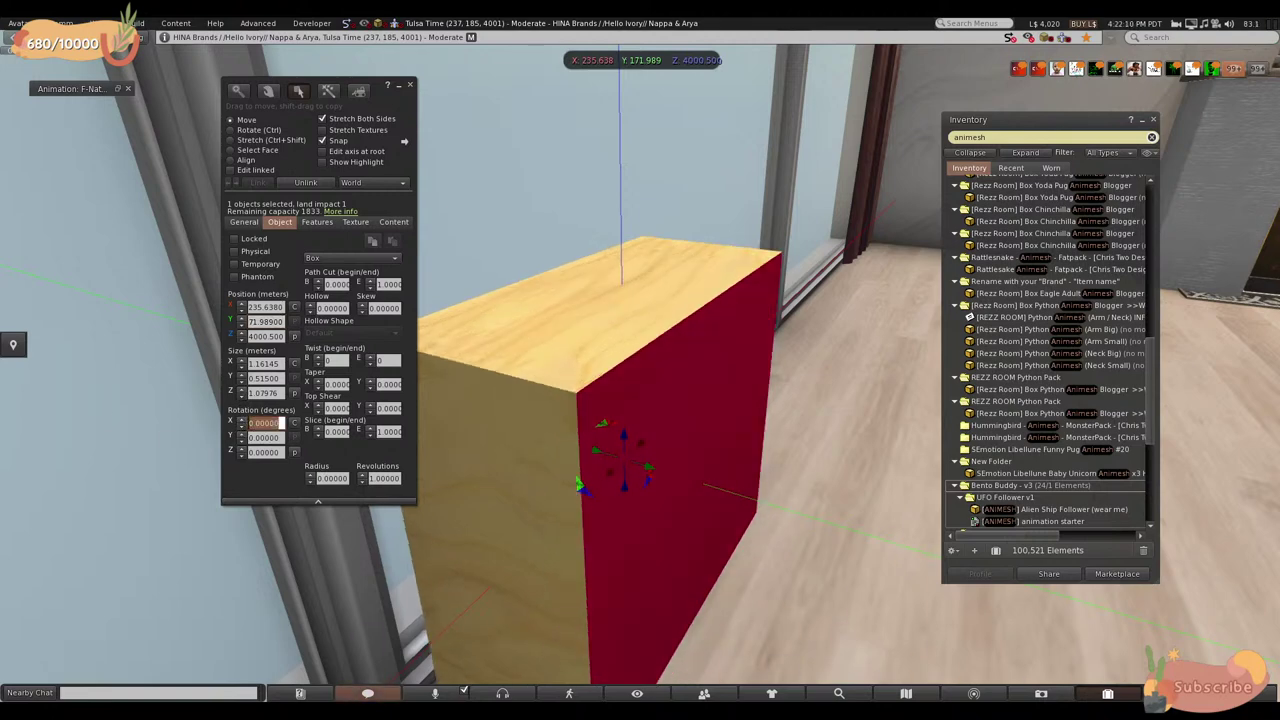
- Switch the box's edit mode to Rotate, try its coloured rotation rings, and close the inventory
scroll(645, 418, down, 5)
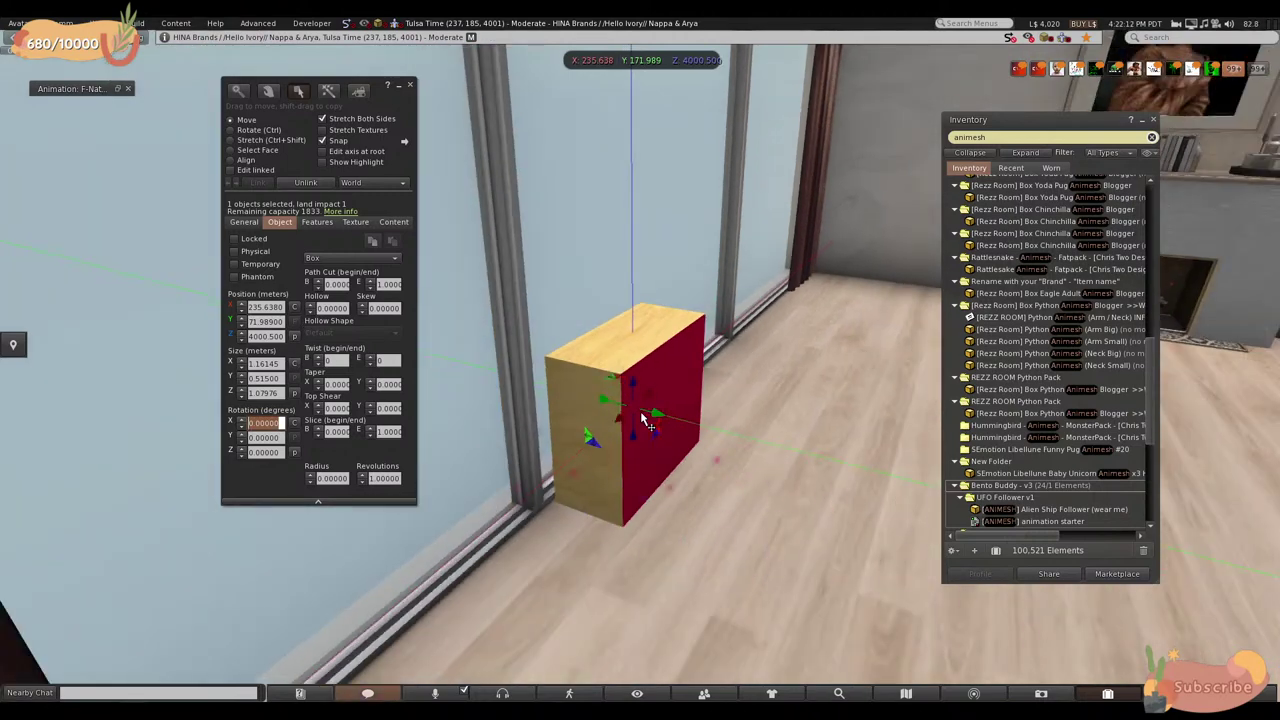
click(243, 131)
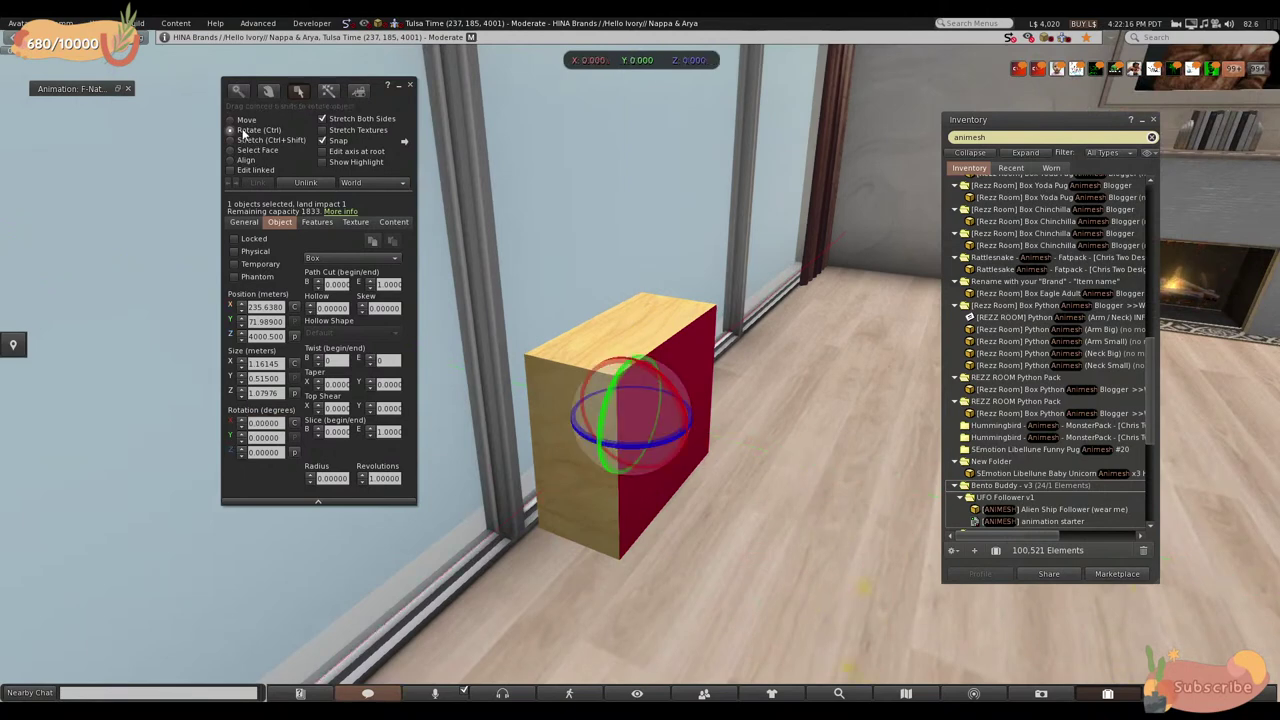
drag(692, 440, 811, 478)
scroll(130, 299, up, 2)
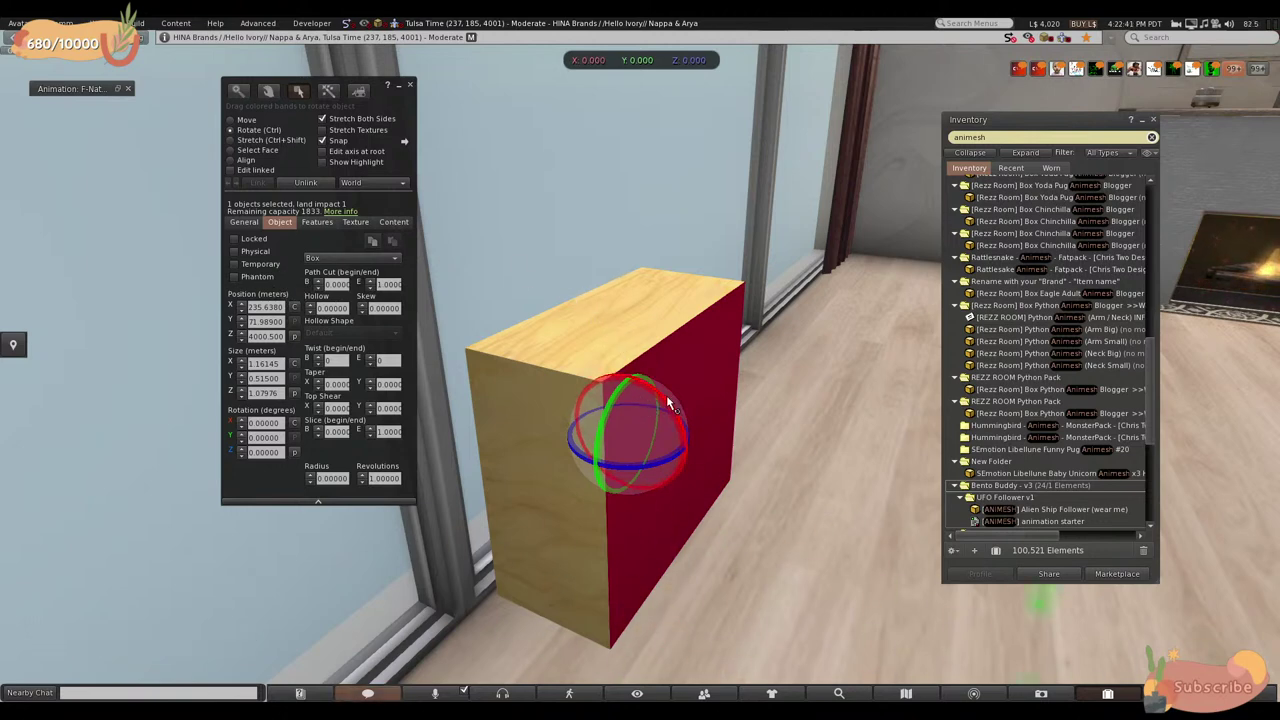
alt+drag(585, 490, 545, 455)
click(1155, 120)
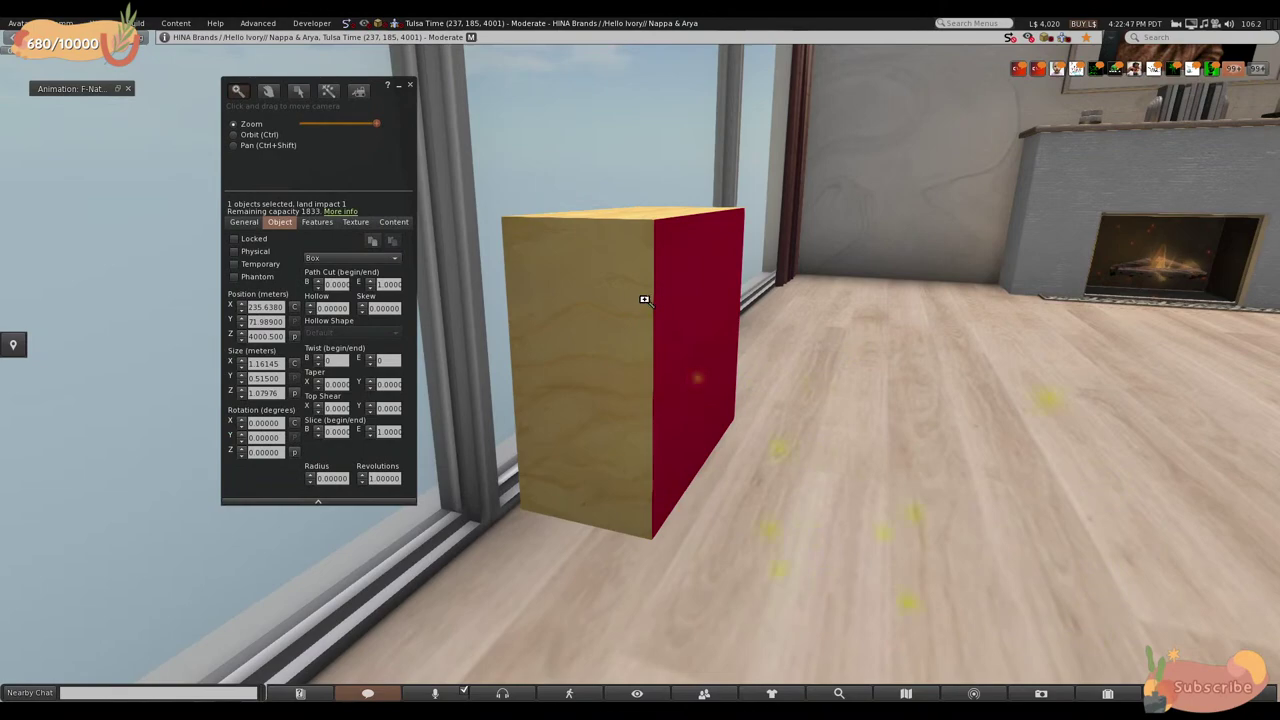
- Reopen the box for editing and try the Cylinder, Prism and Torus shapes on it in turn
alt+drag(574, 437, 490, 375)
key(Escape)
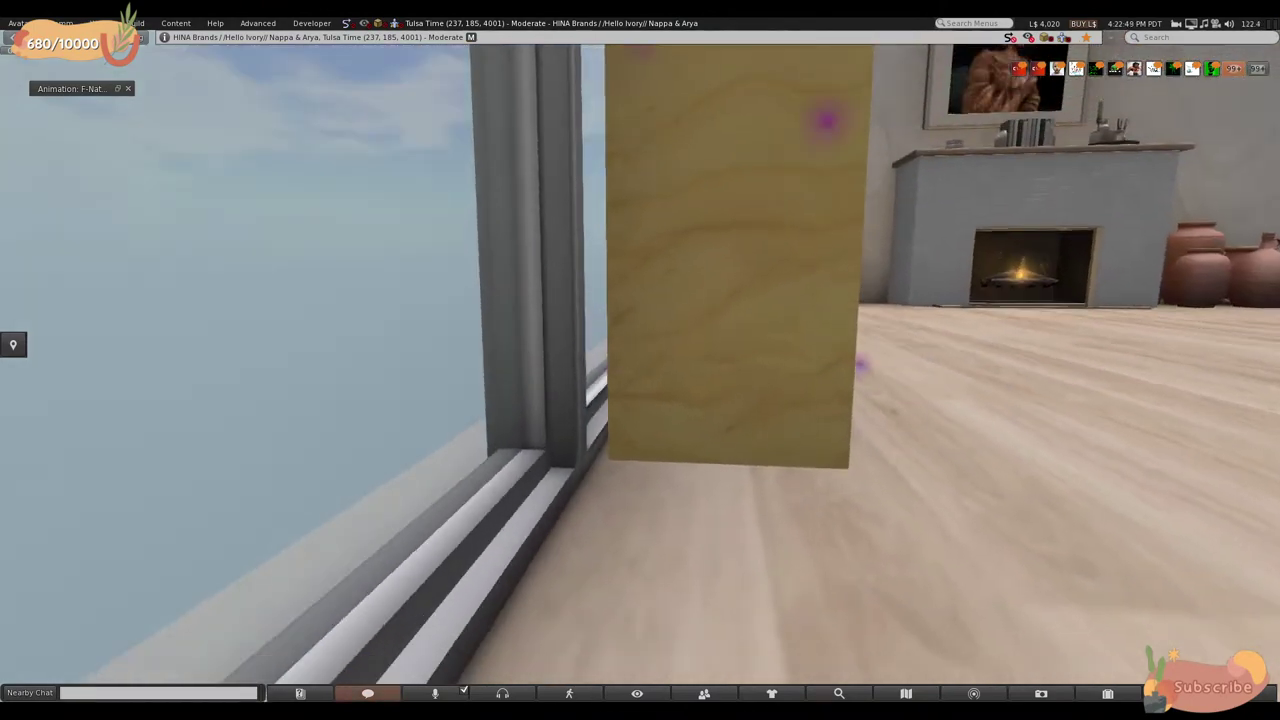
key(ctrl+3)
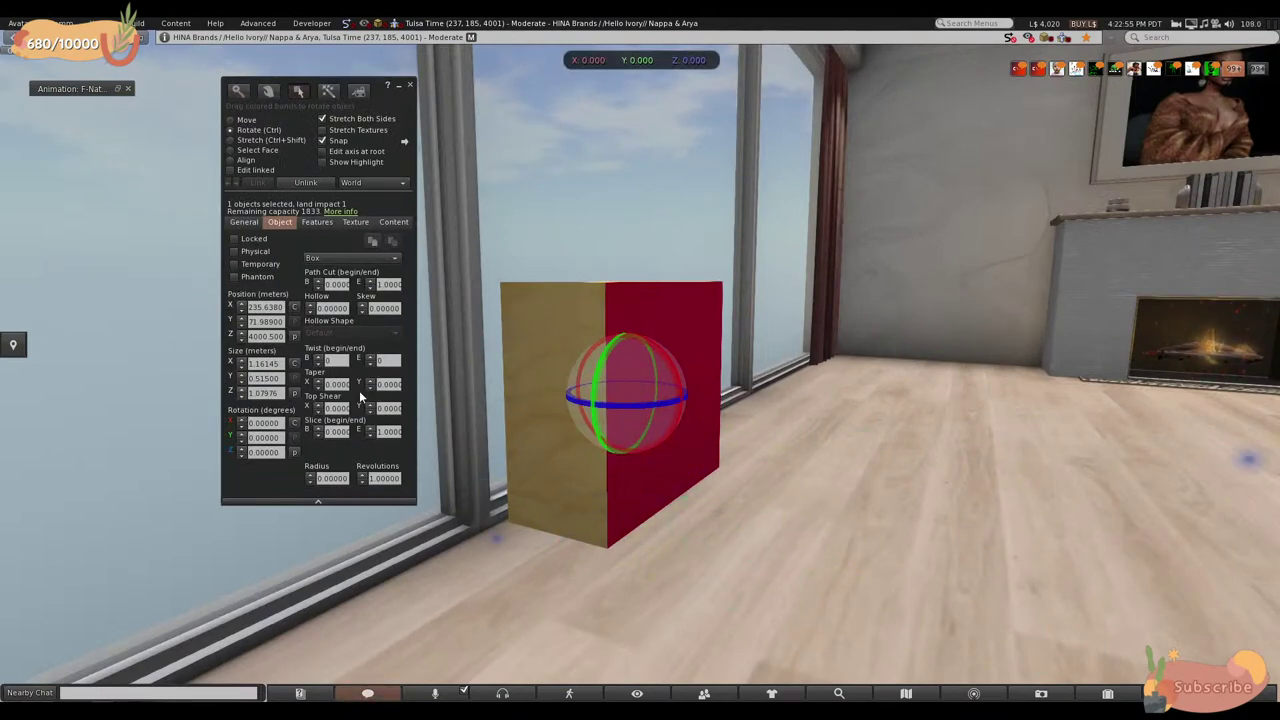
click(356, 257)
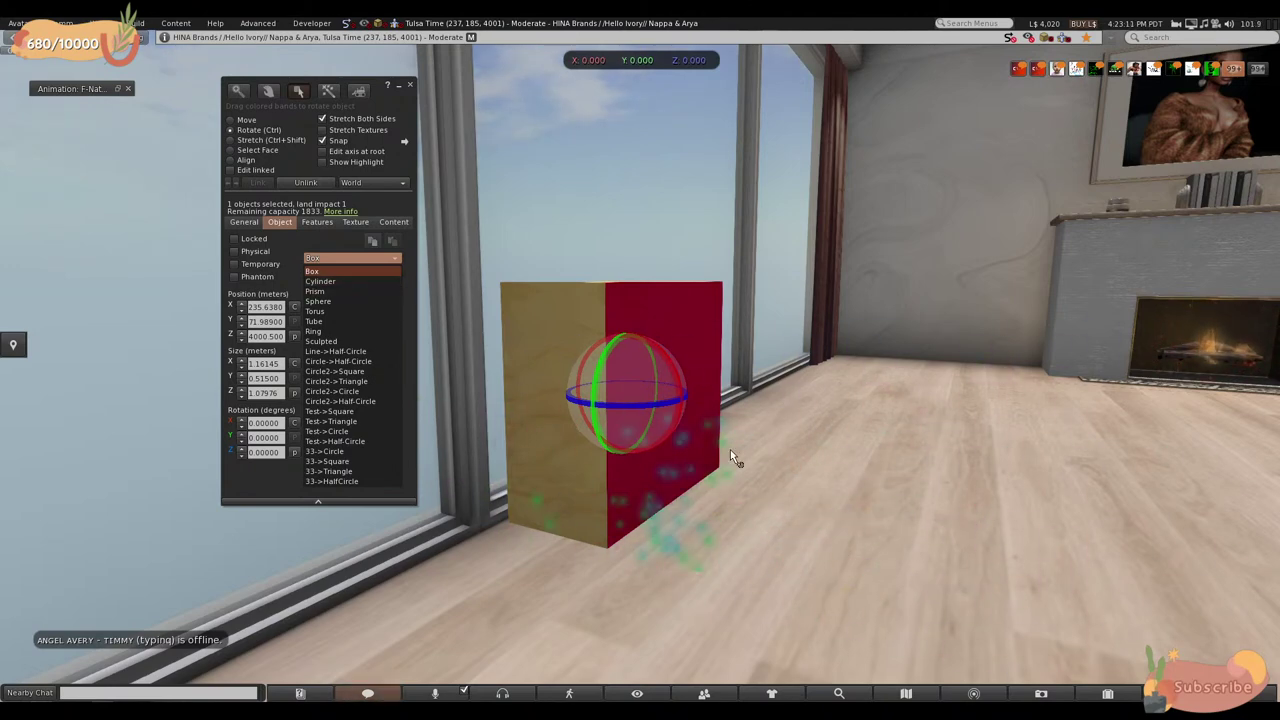
click(328, 281)
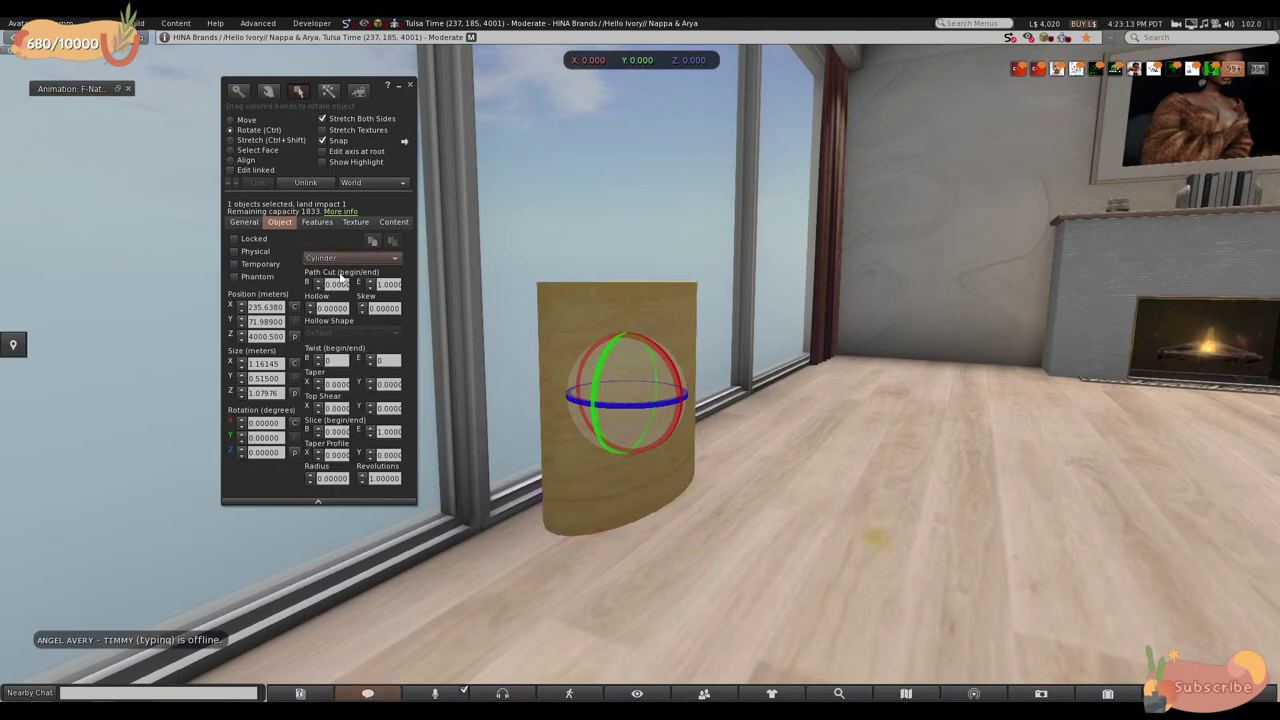
click(348, 258)
click(340, 296)
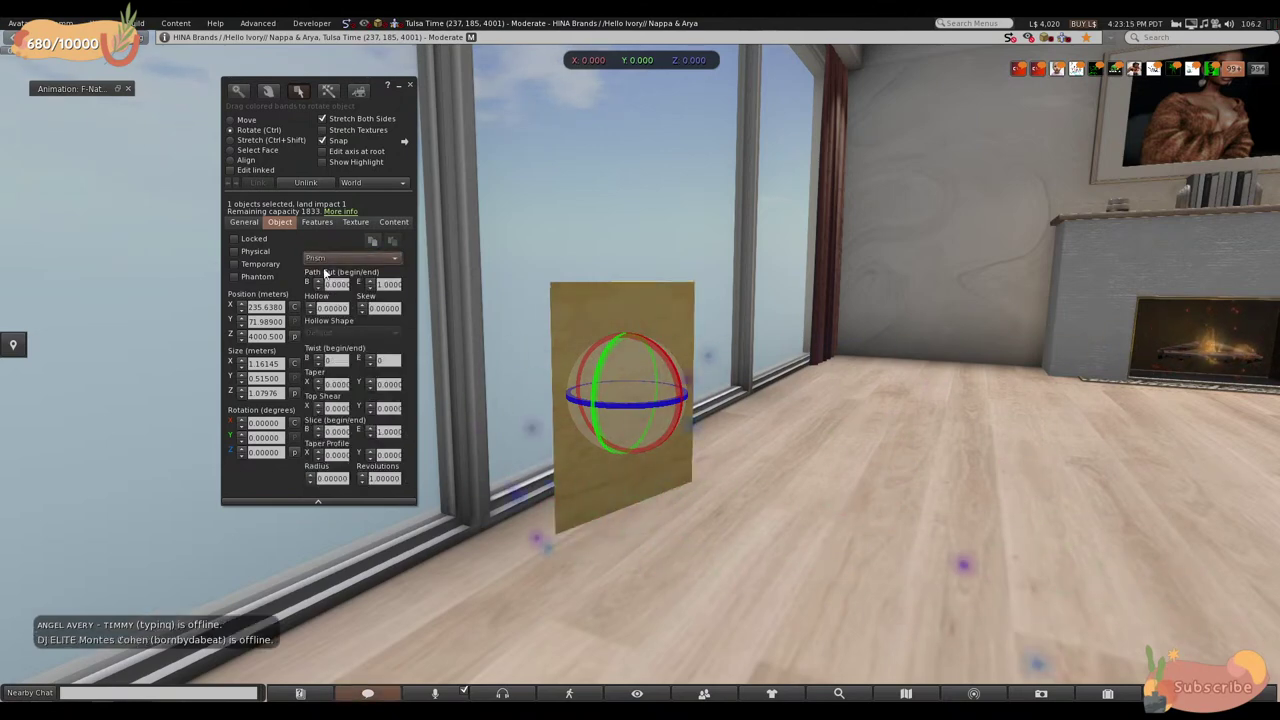
click(334, 258)
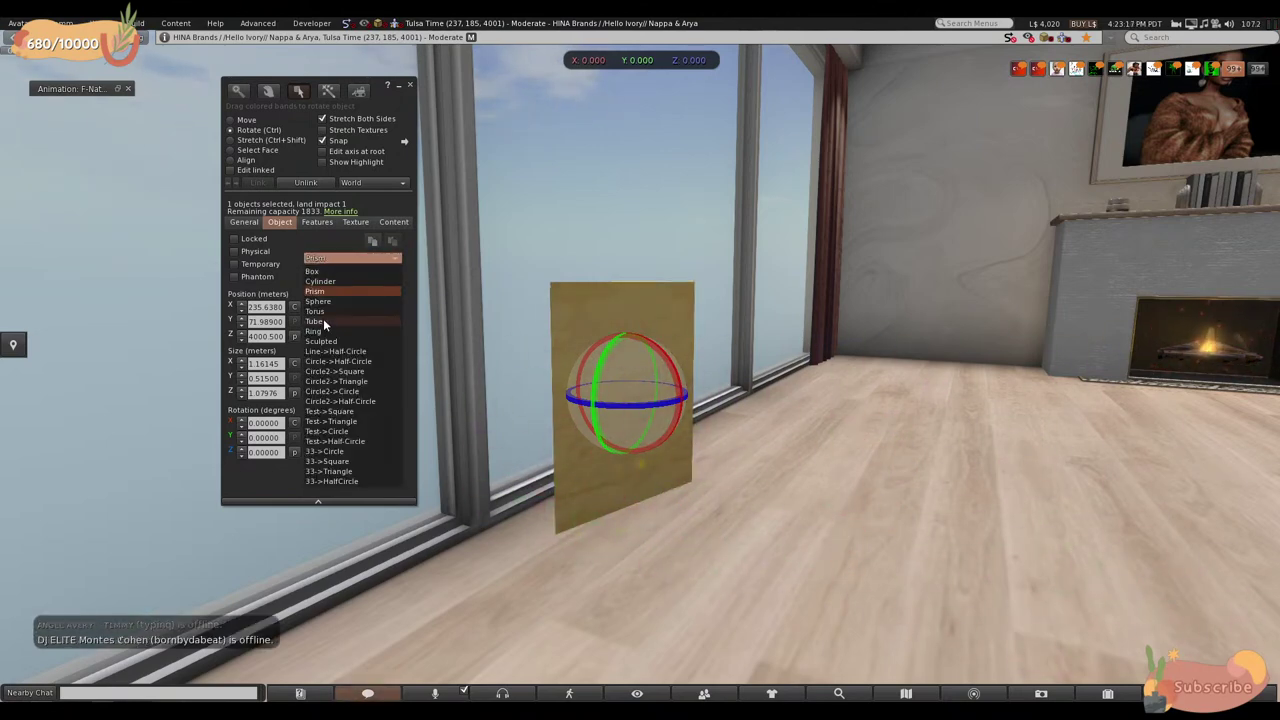
click(324, 312)
- Close the build tools and examine the torus beside the window from several sides
click(350, 258)
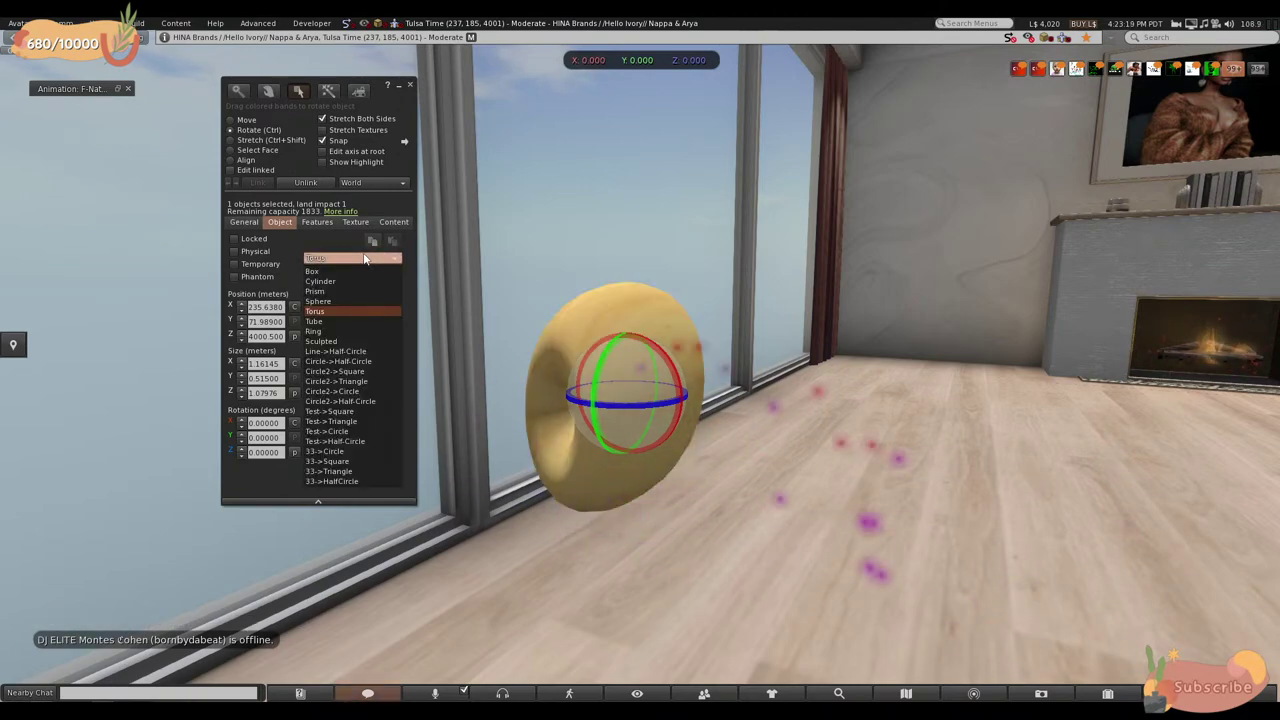
key(Escape)
key(Left)
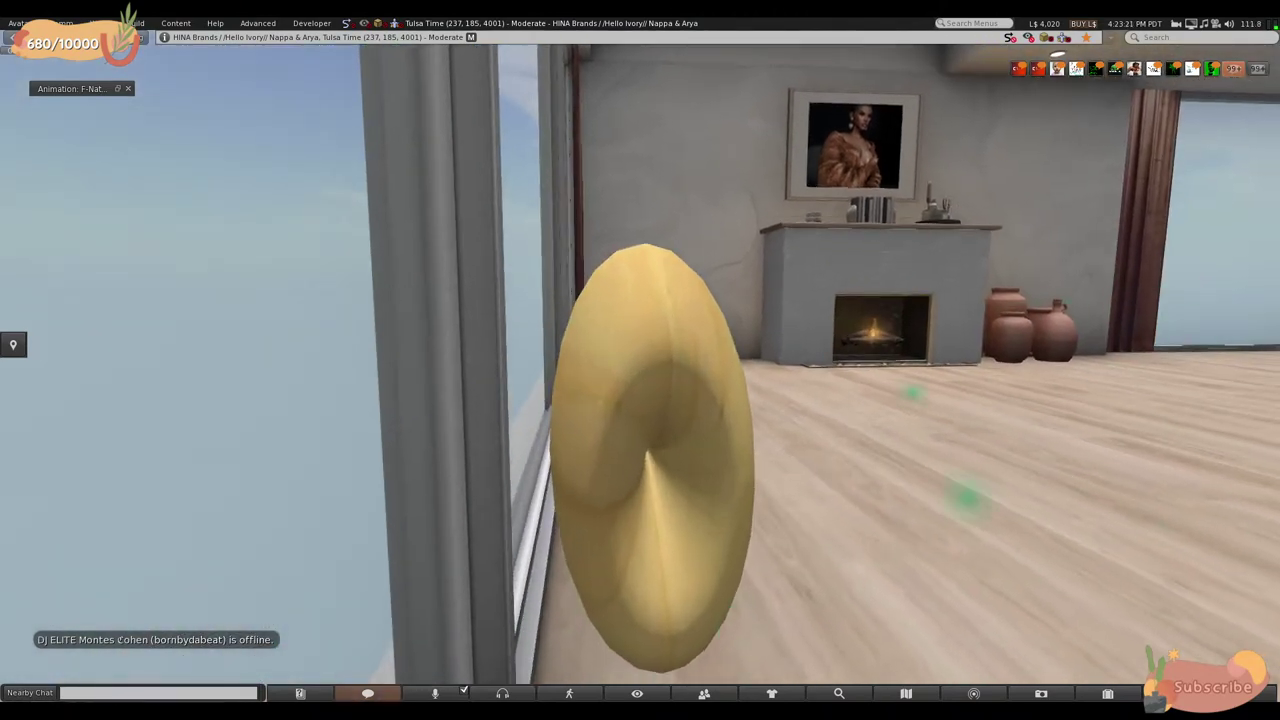
key(Left)
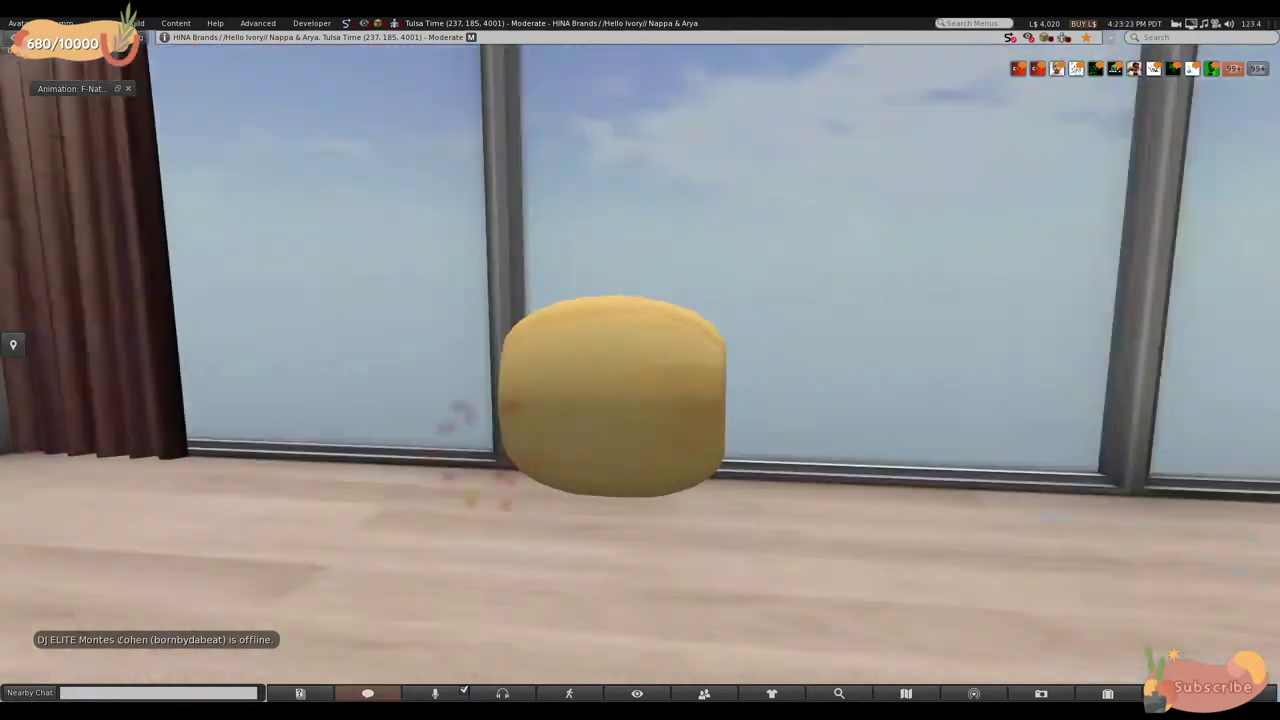
key(Left)
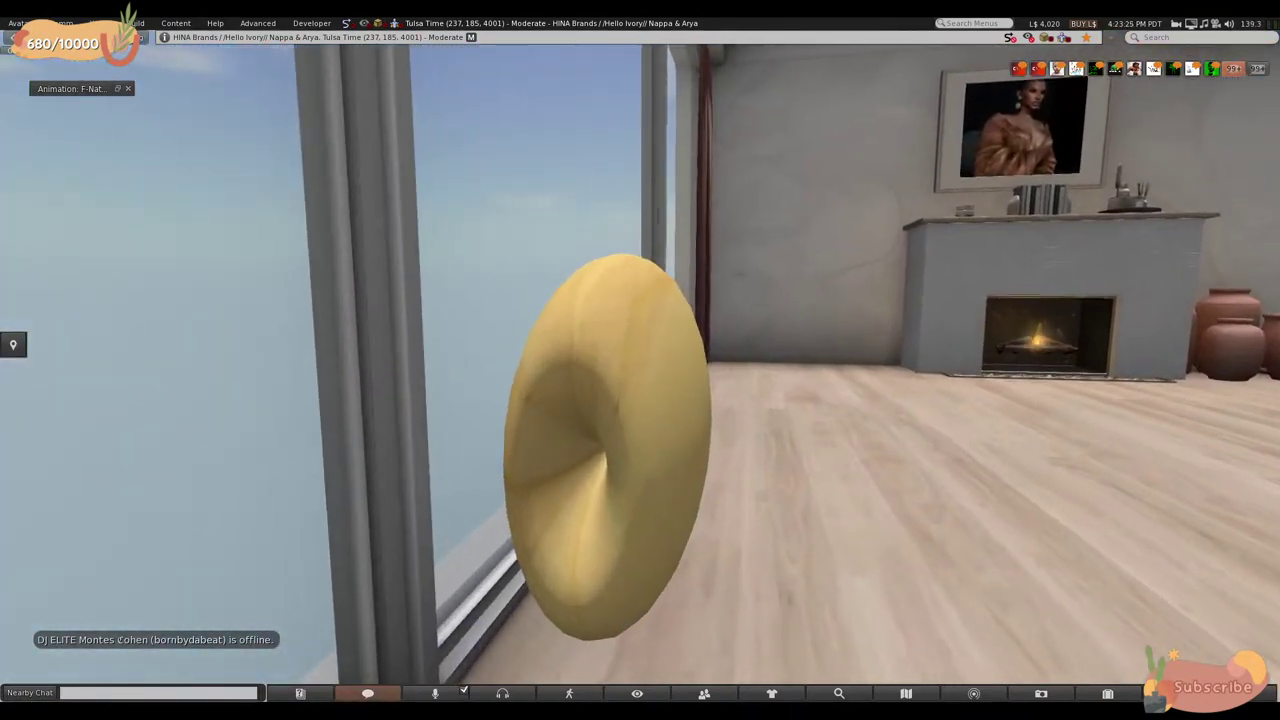
key(Up)
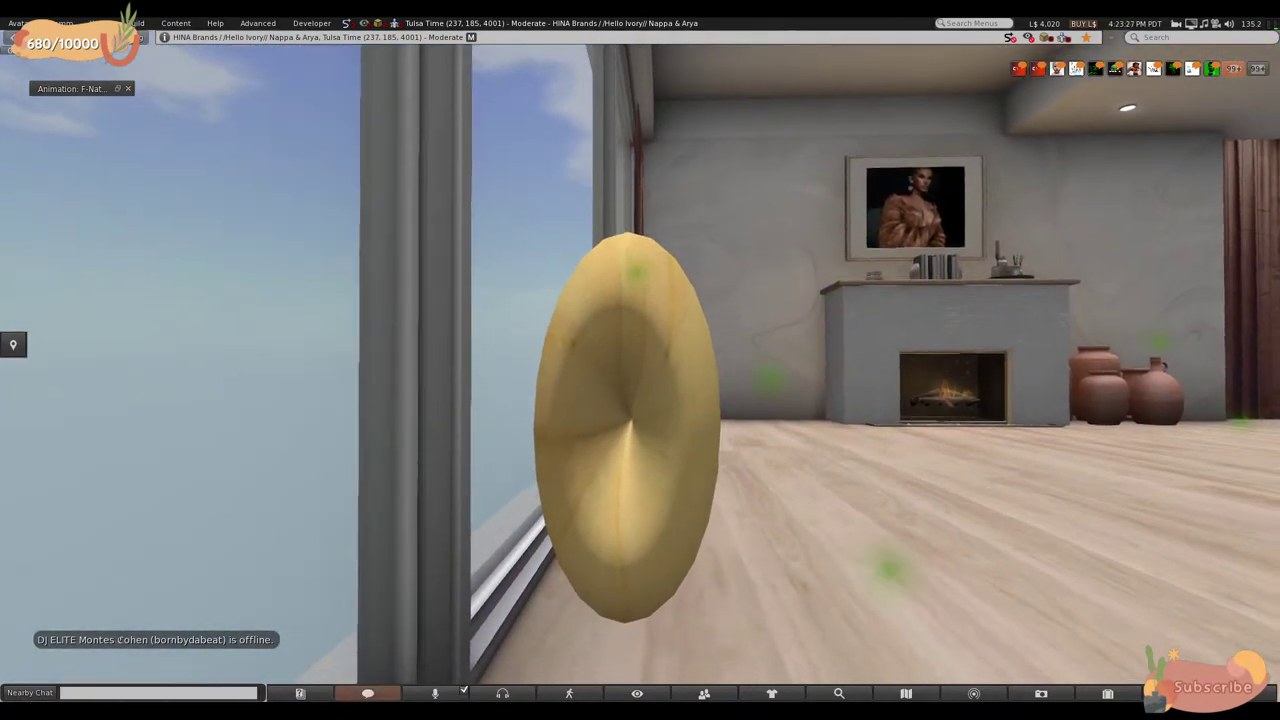
key(Down)
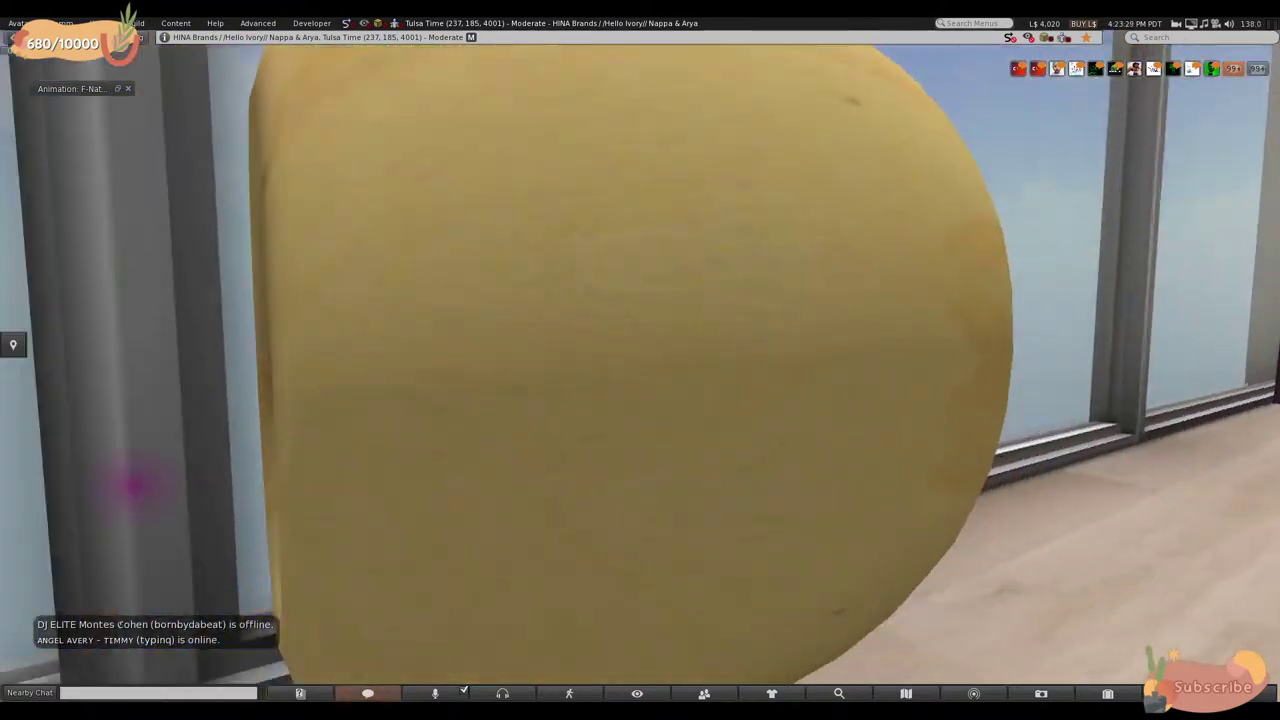
- Reopen the torus for editing, try the Sculpted shape on it, and set its shape back to Box
key(ctrl+3)
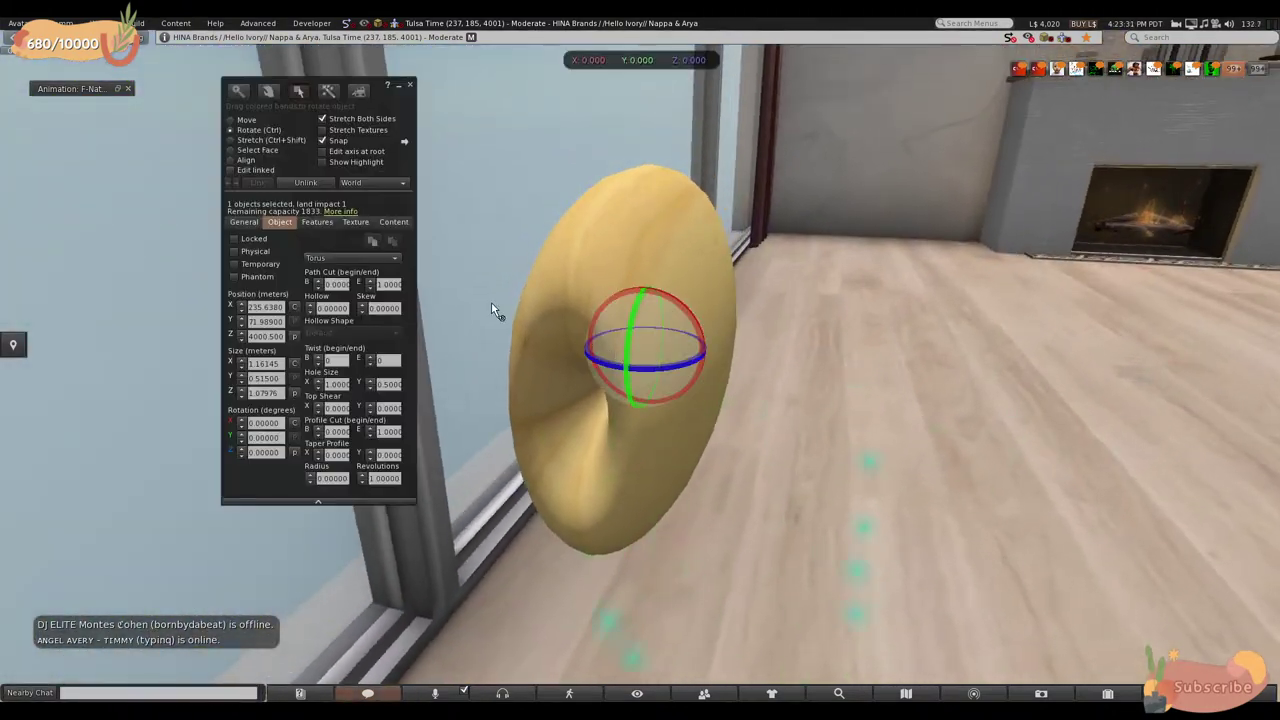
click(355, 258)
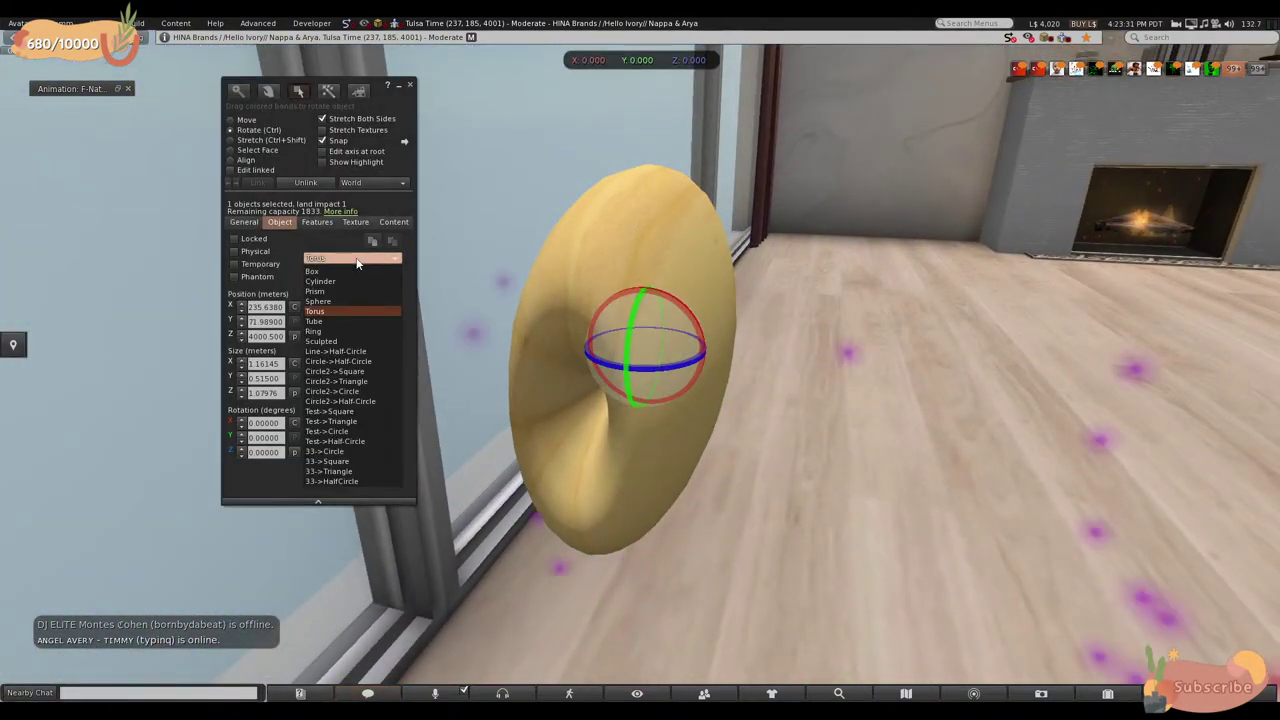
click(330, 342)
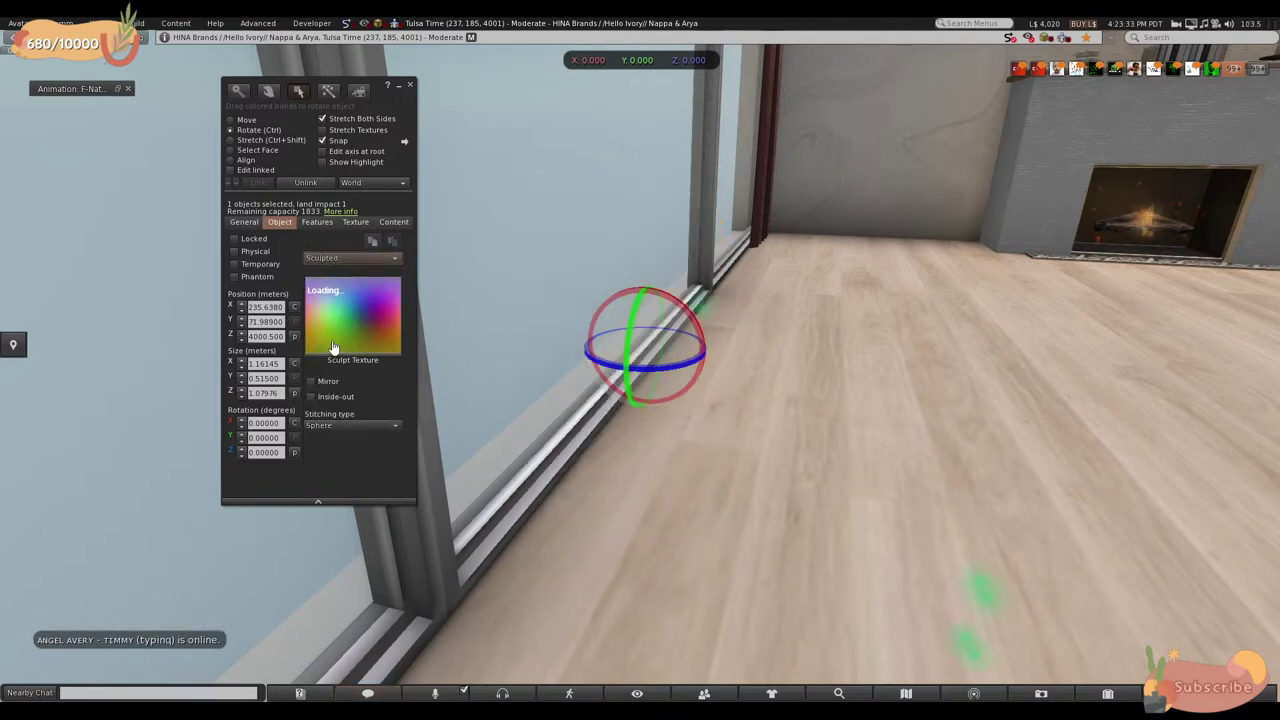
click(339, 258)
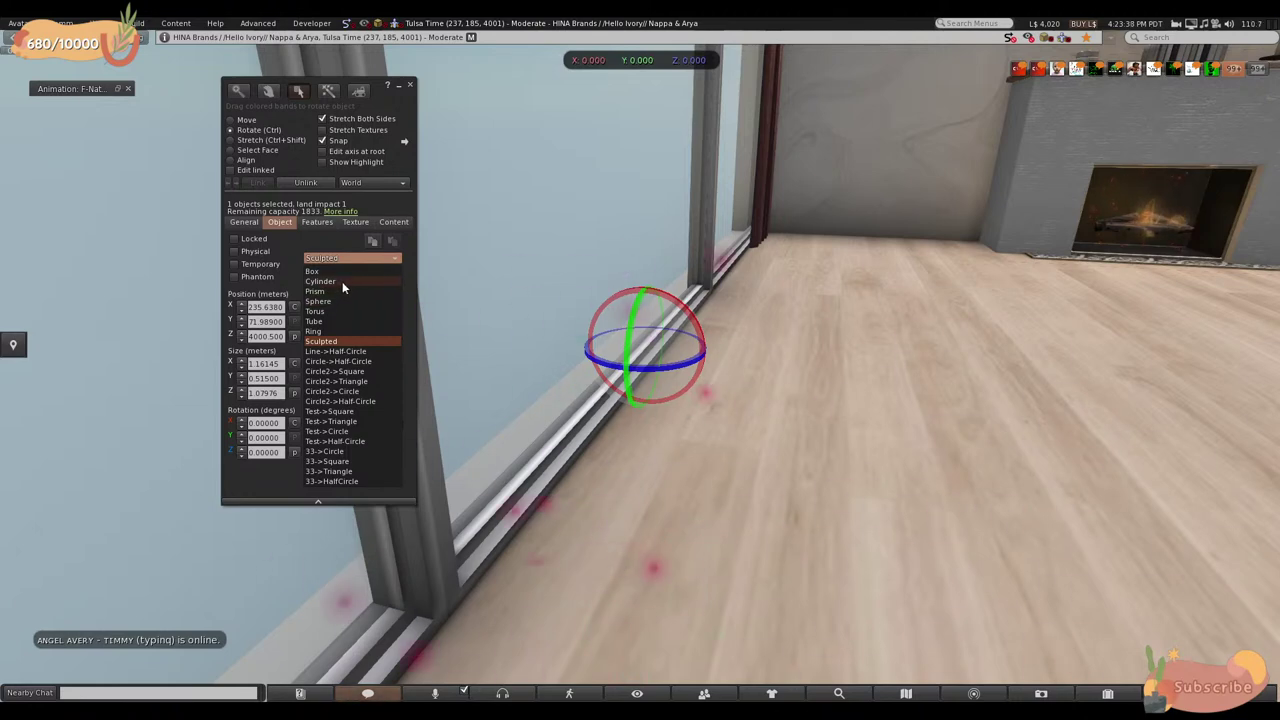
click(340, 272)
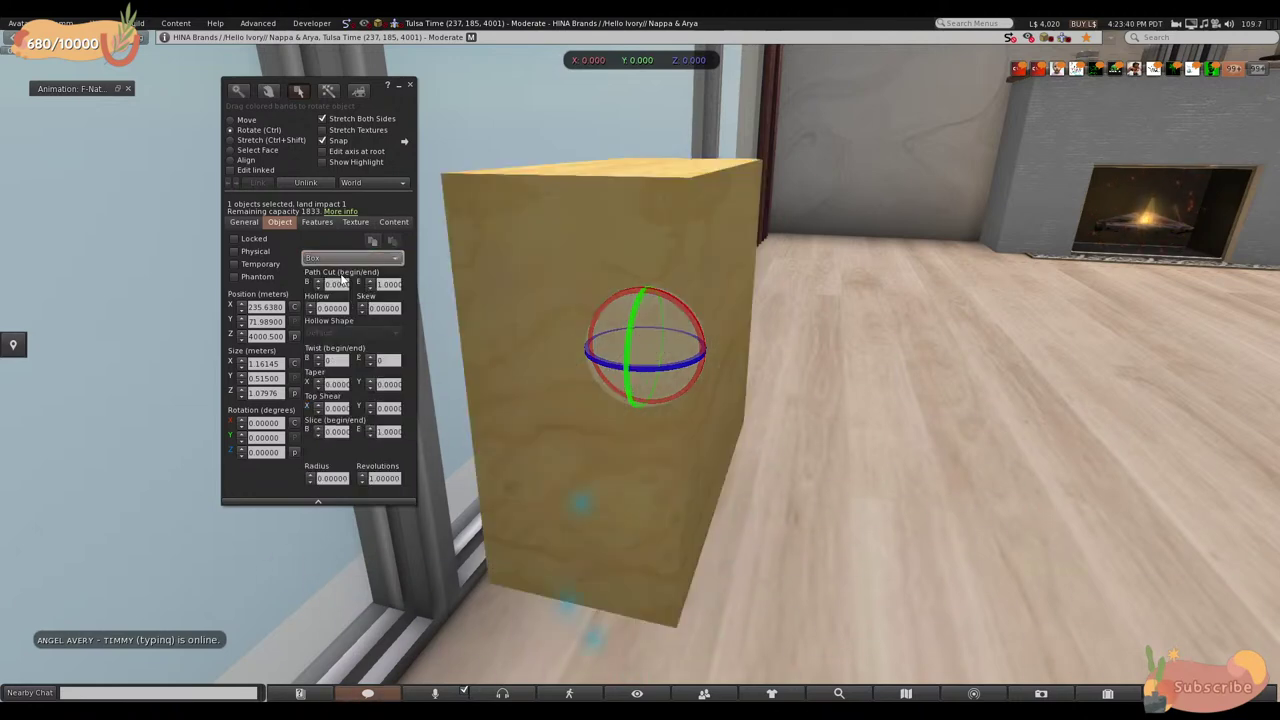
mouse_move(645, 373)
alt+mouse_down()
mouse_move(620, 400)
mouse_move(540, 400)
mouse_move(560, 360)
mouse_move(645, 373)
alt+mouse_up()
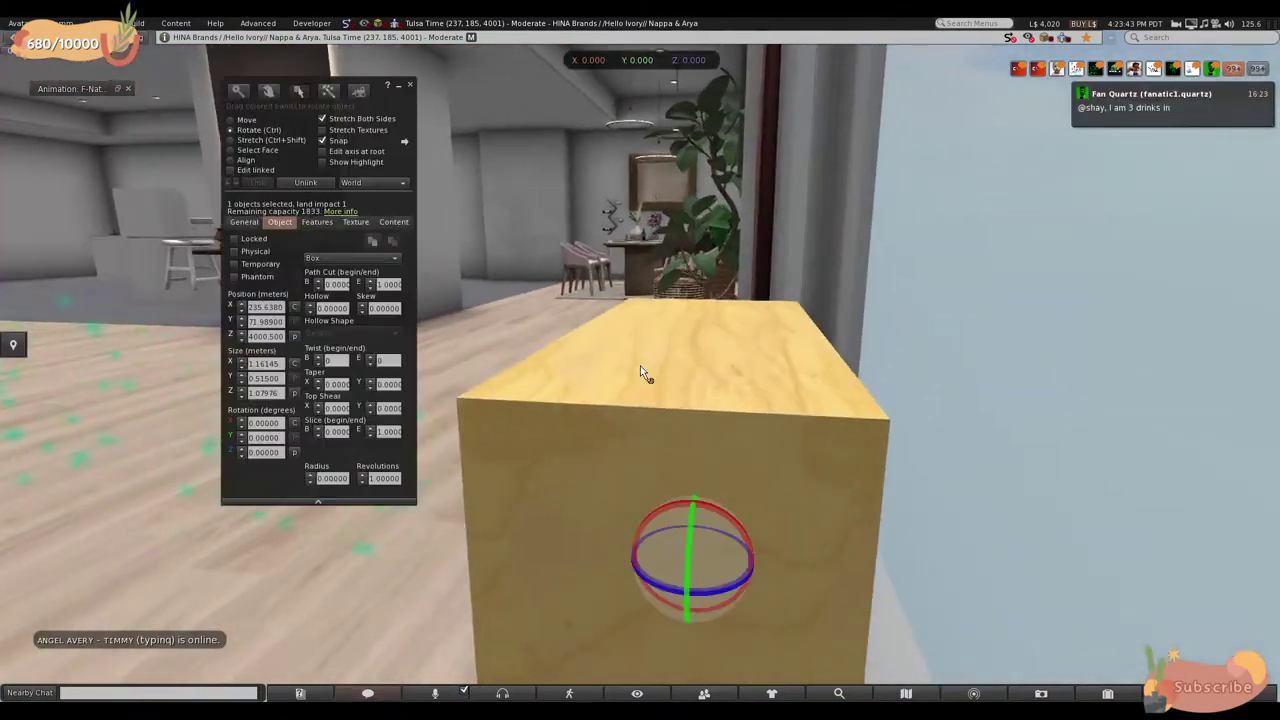
key(Escape)
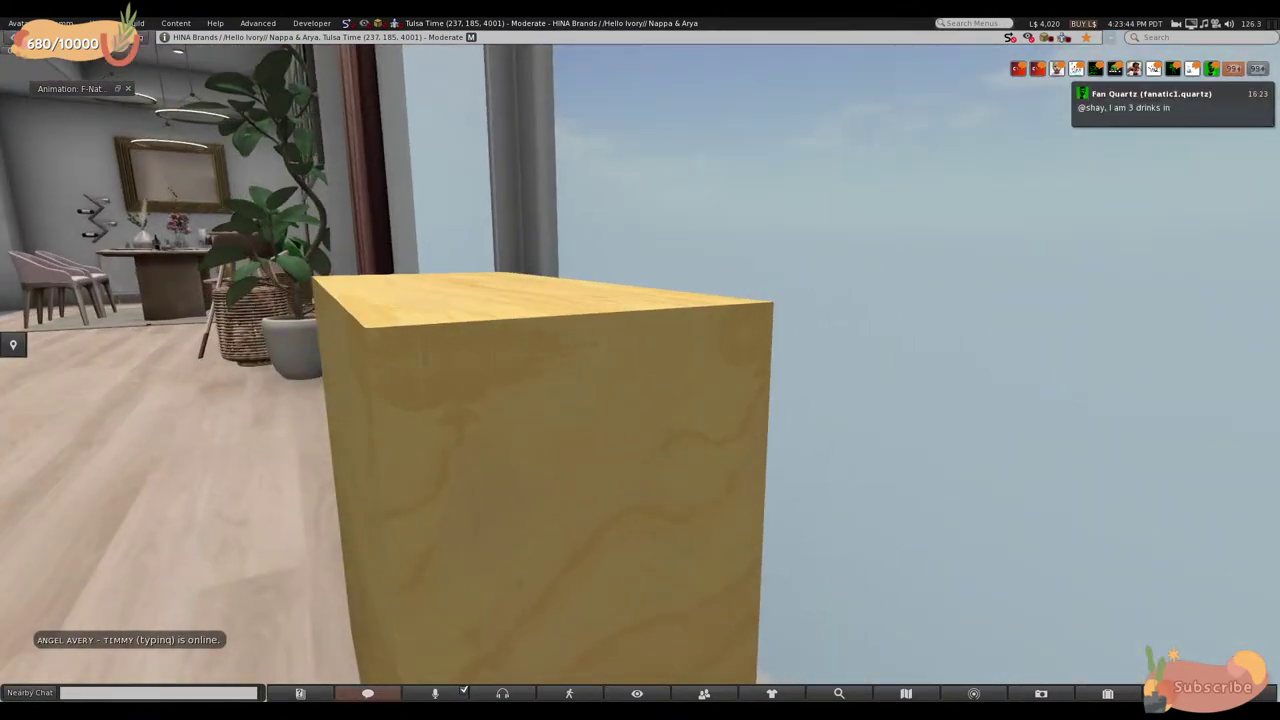
key(ctrl+3)
key(Escape)
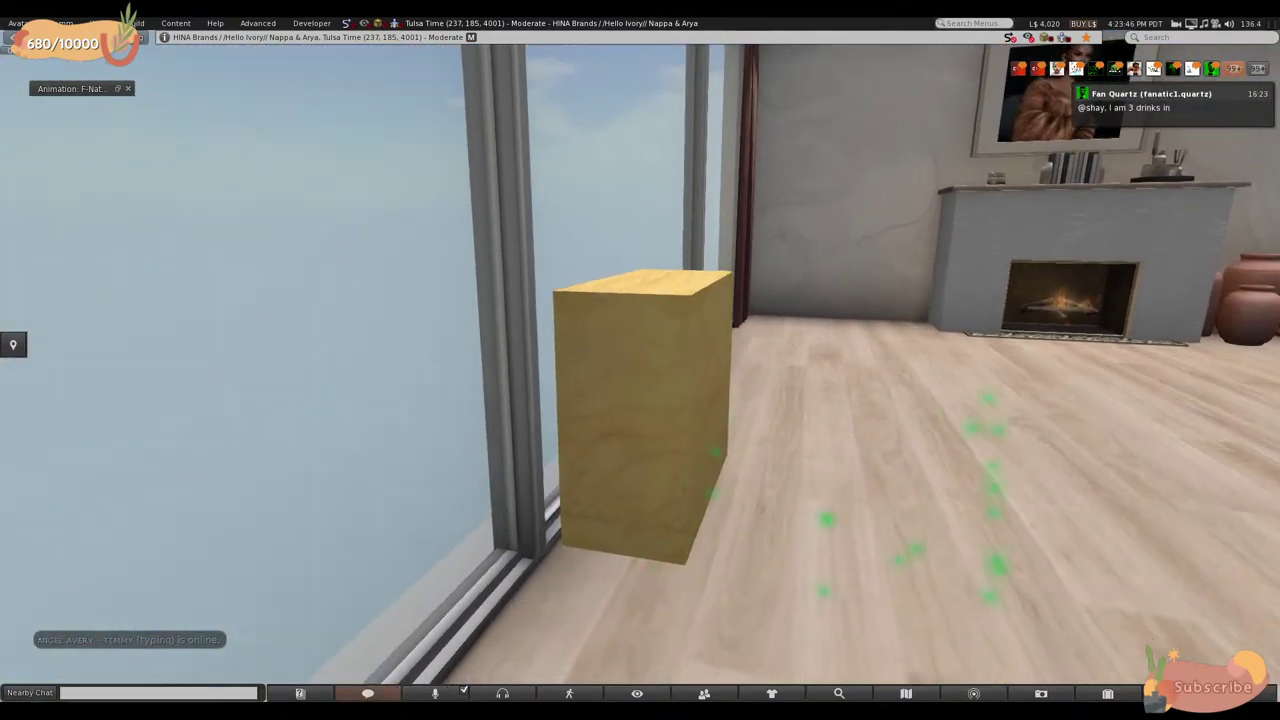
key(ctrl+3)
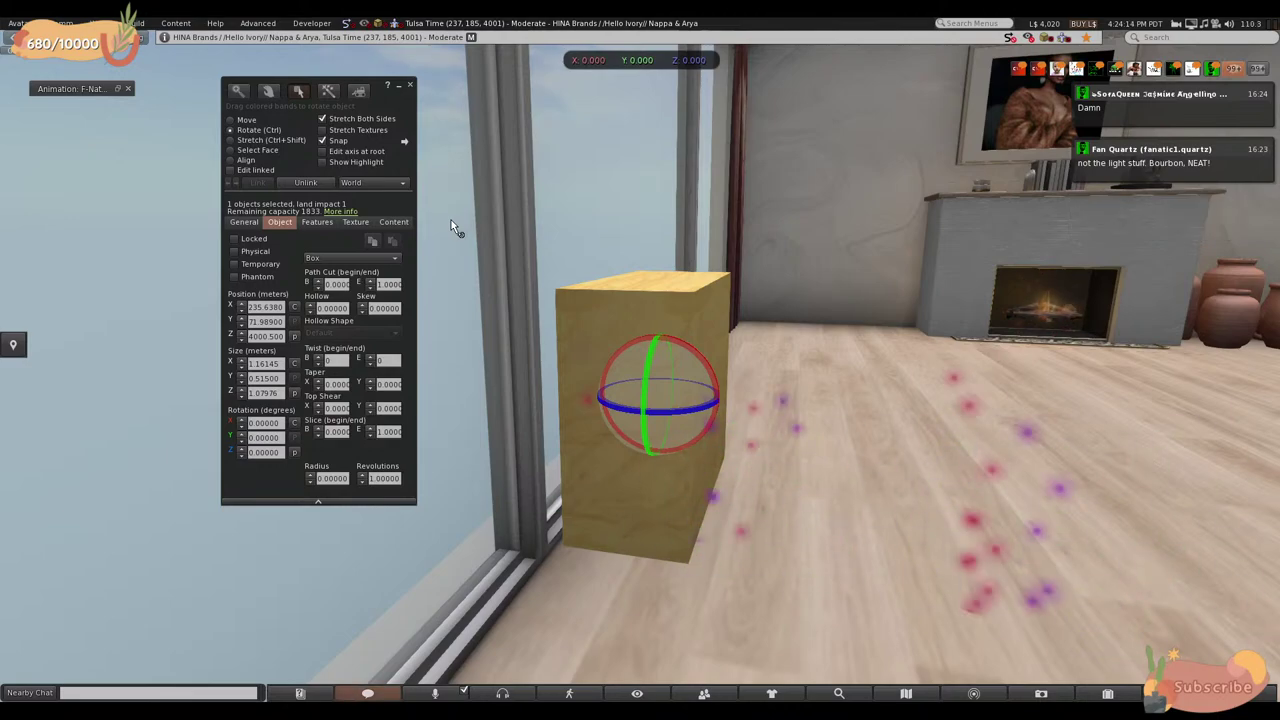
key(Escape)
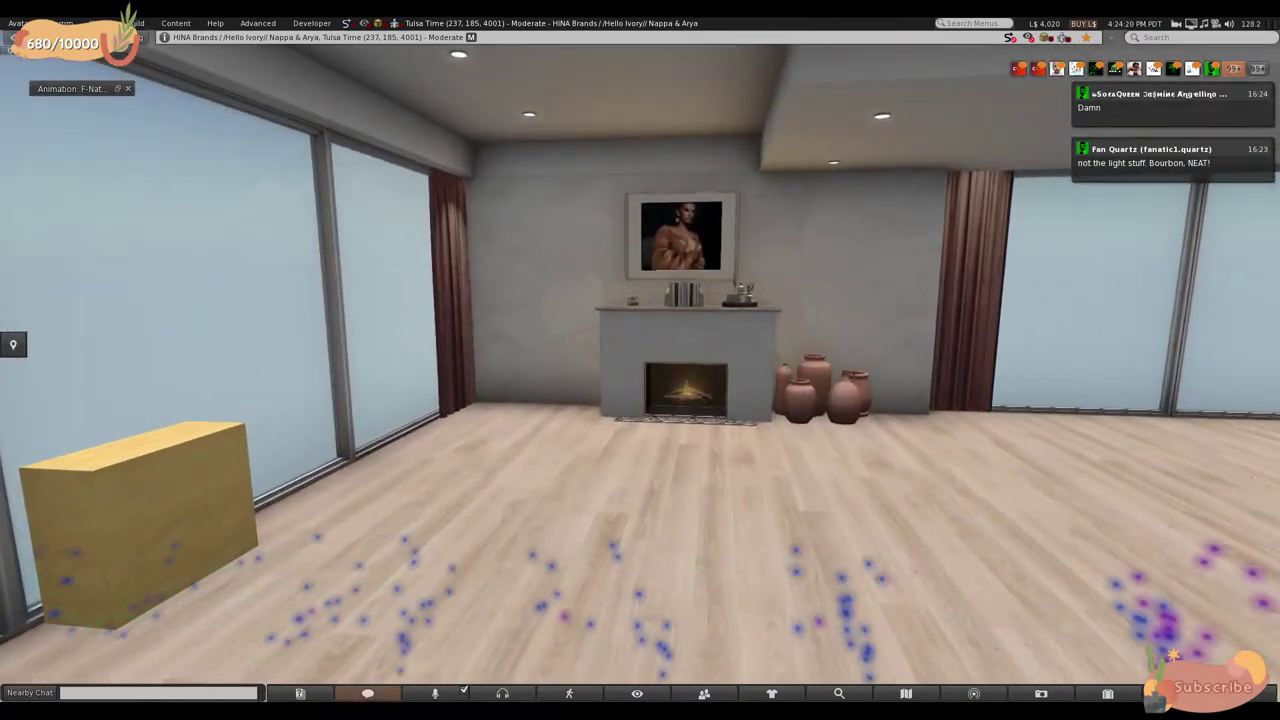
key(ctrl+3)
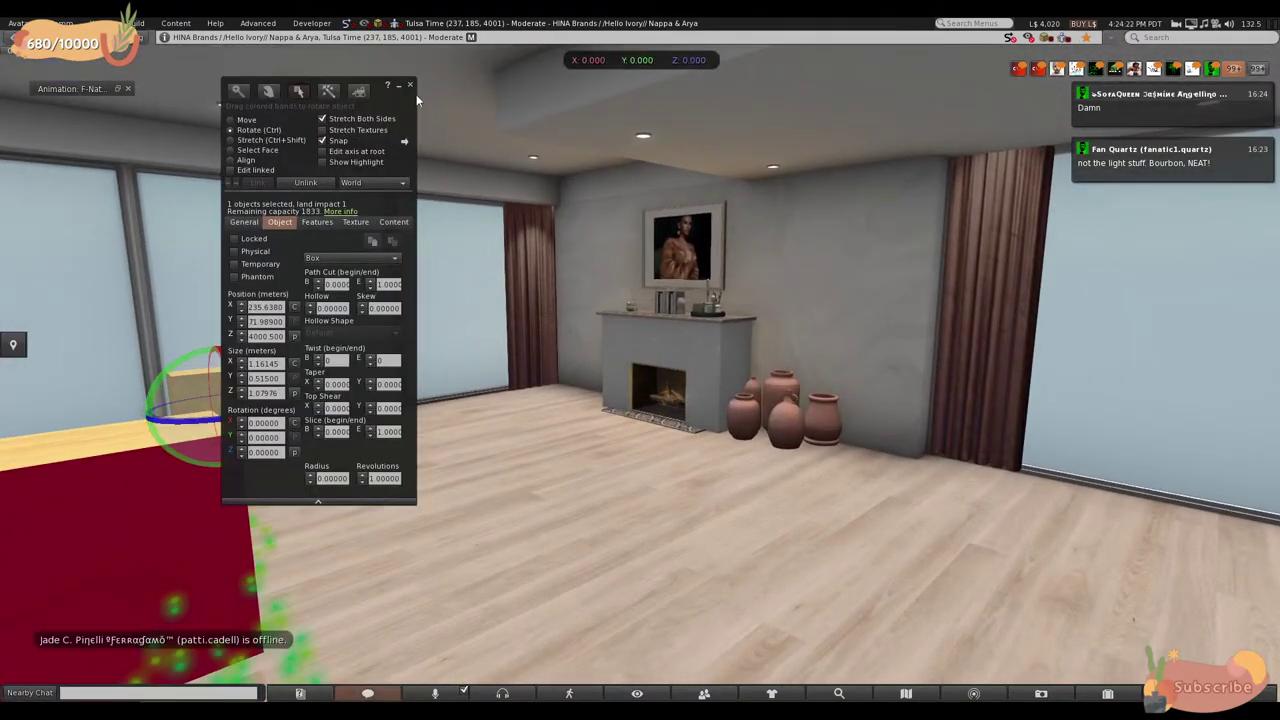
key(Escape)
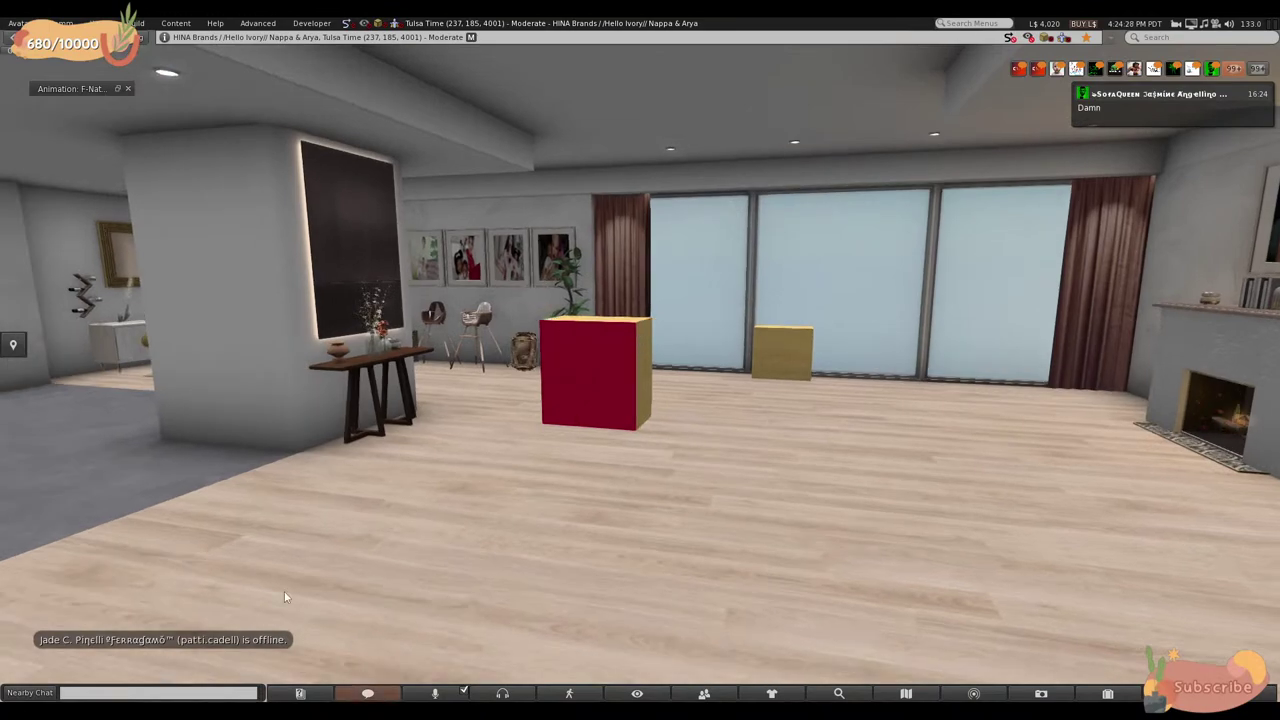
right_click(712, 494)
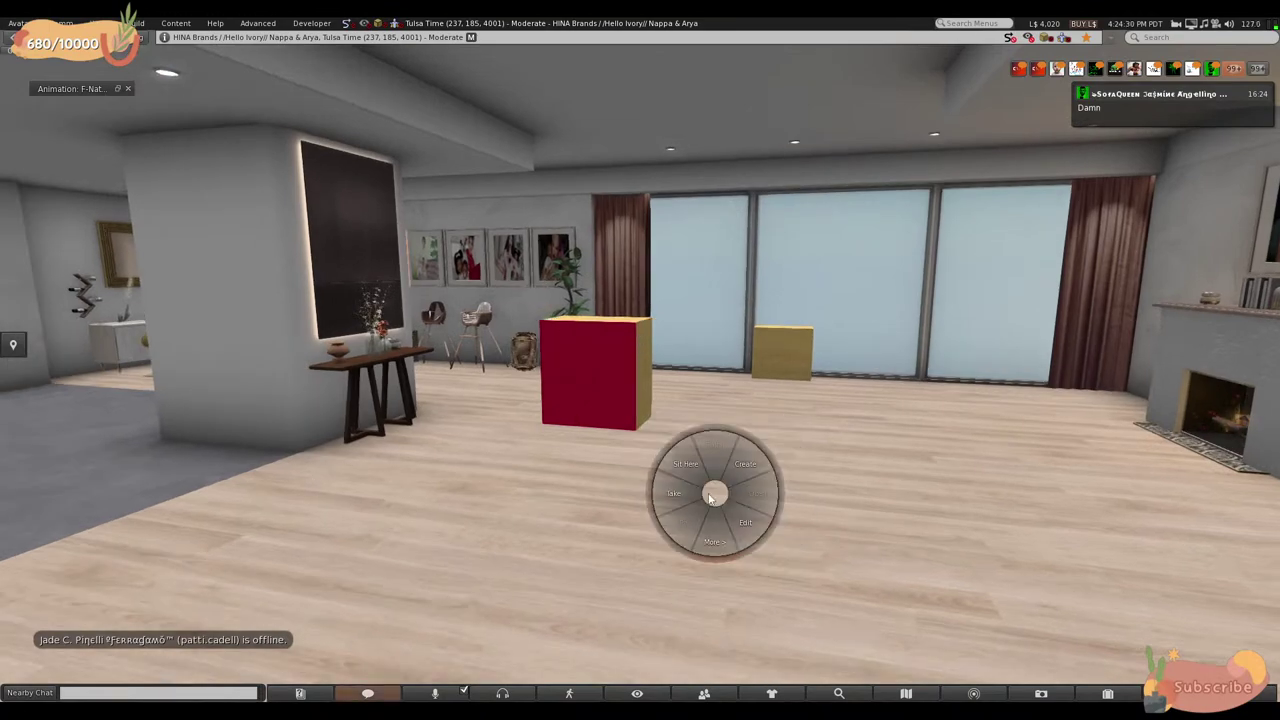
click(463, 503)
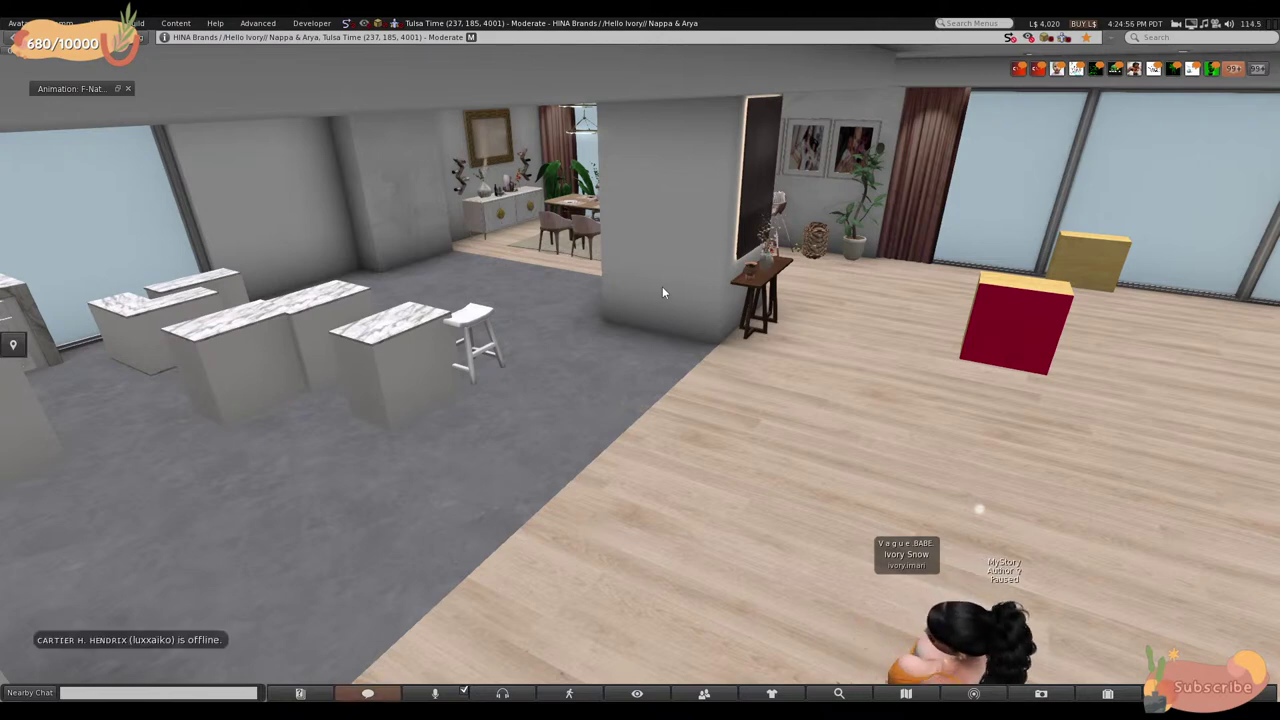
- Open the house structure for editing to check its Locked setting, and close the build tools
right_click(671, 178)
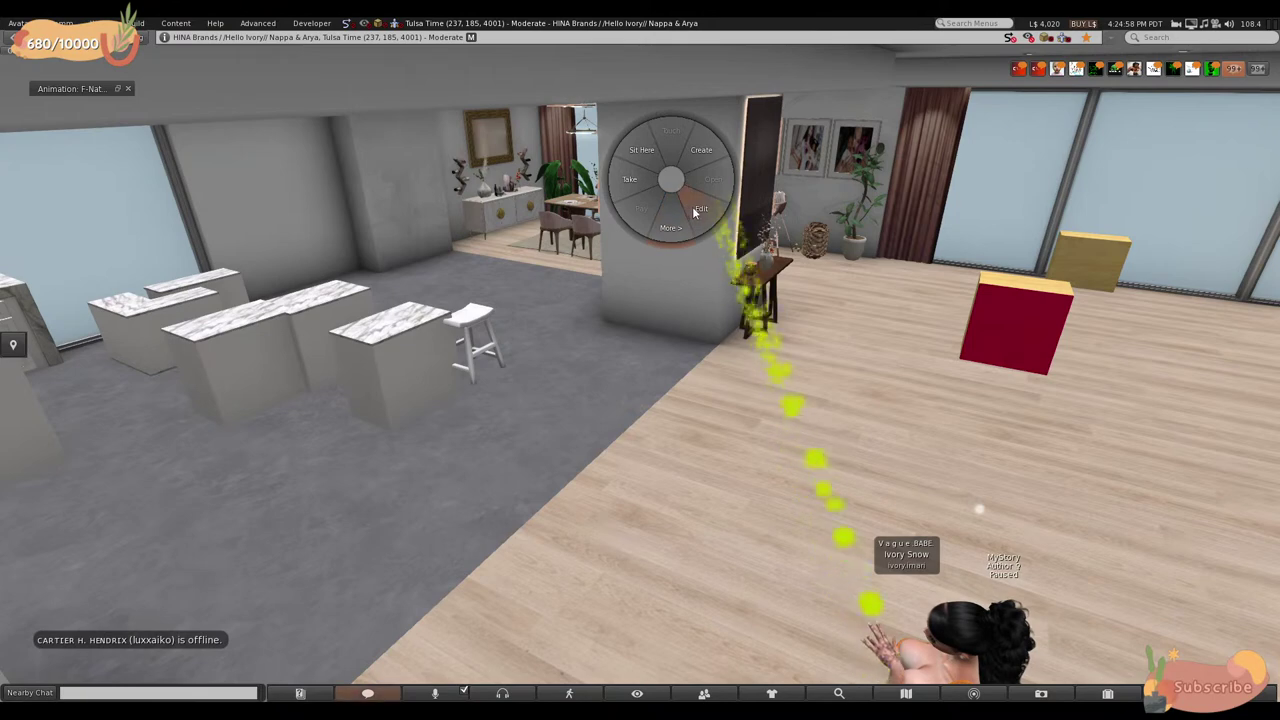
click(692, 206)
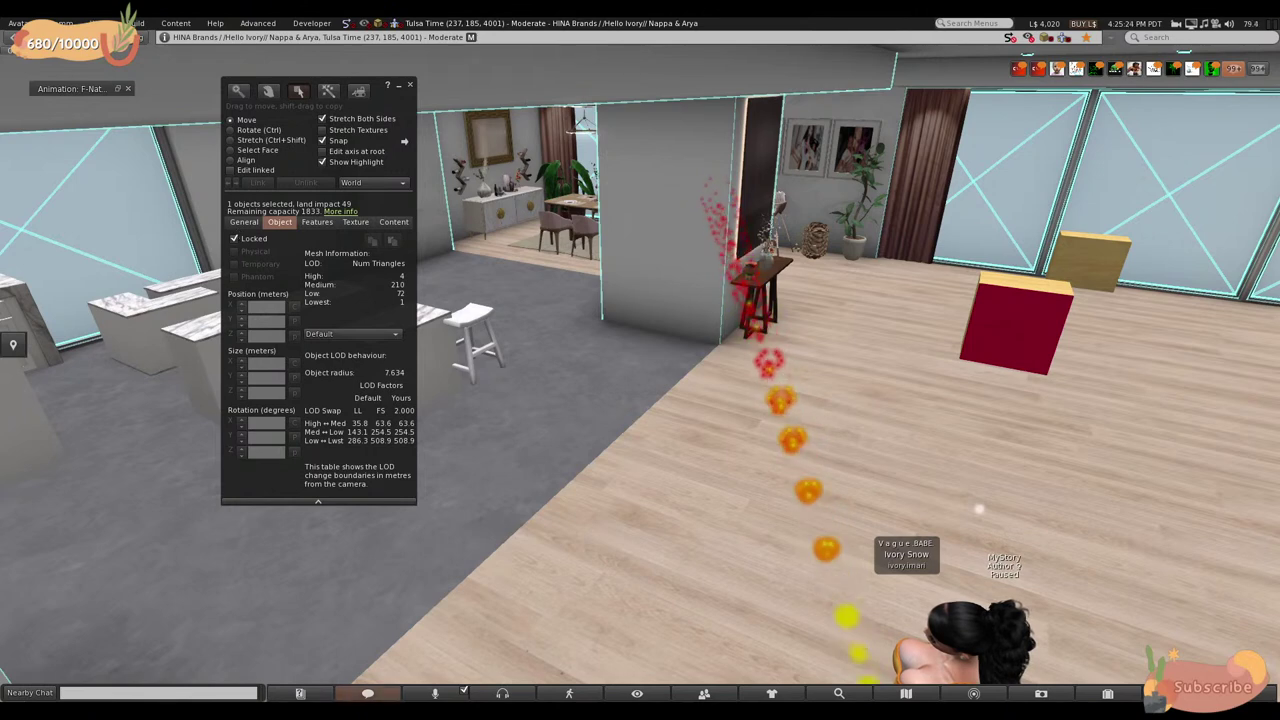
click(409, 85)
- Try to delete the locked house structure, decline the deletion, and close the build tools
right_click(643, 429)
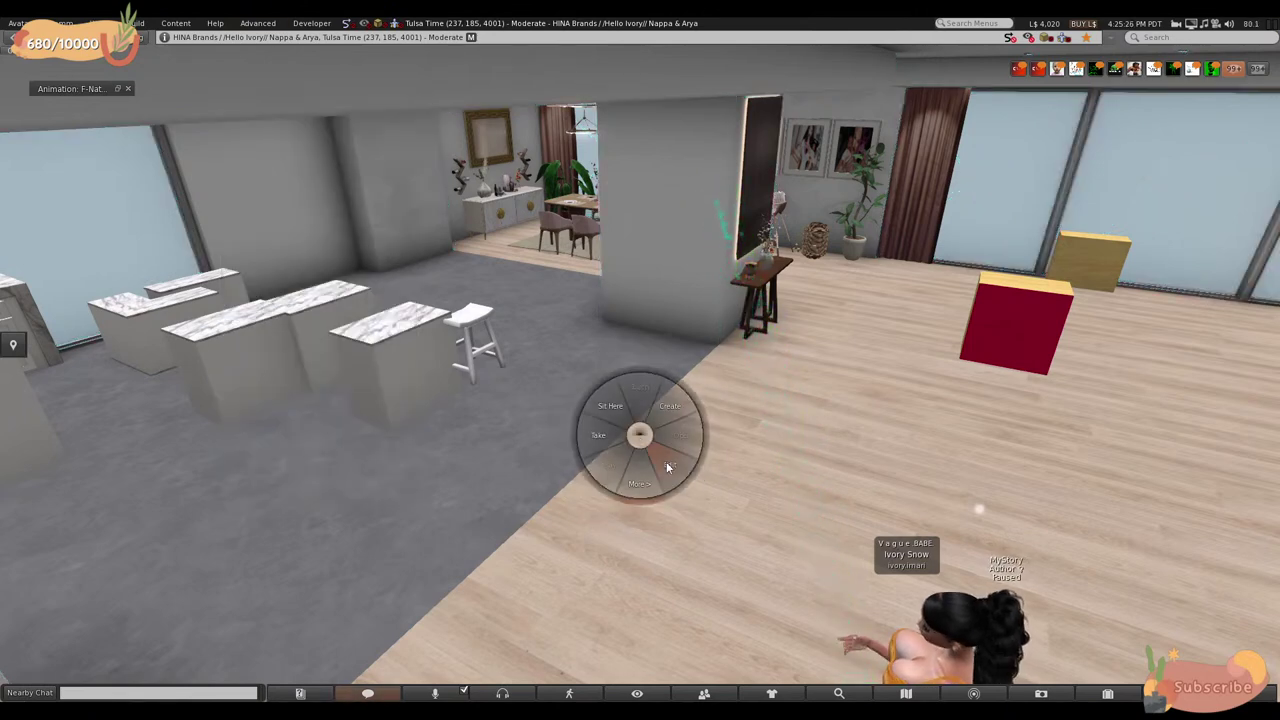
click(670, 472)
key(Delete)
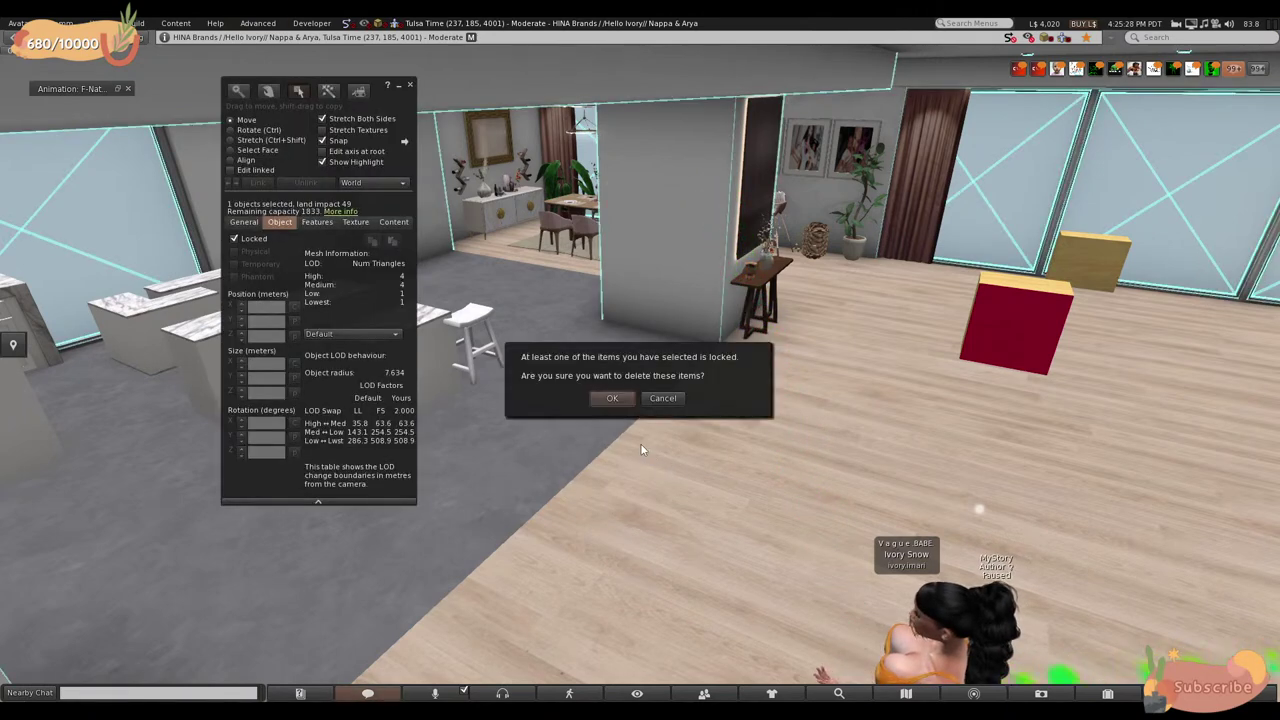
click(664, 398)
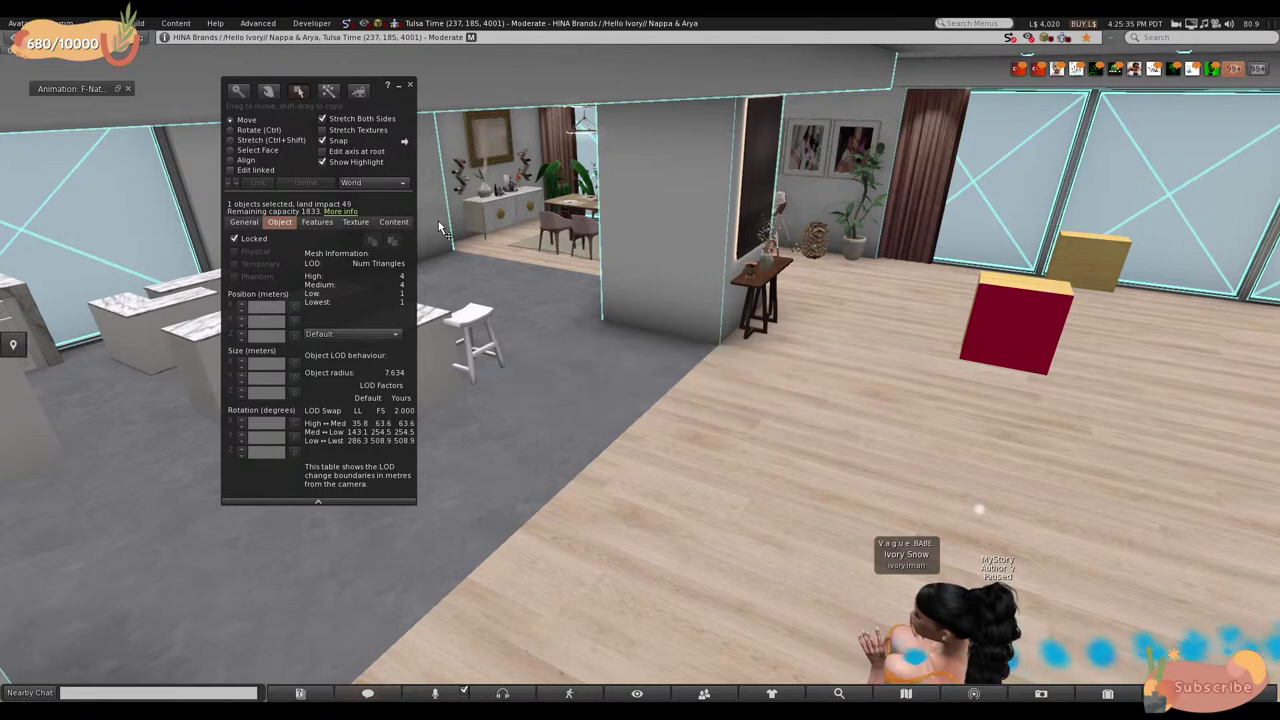
click(410, 86)
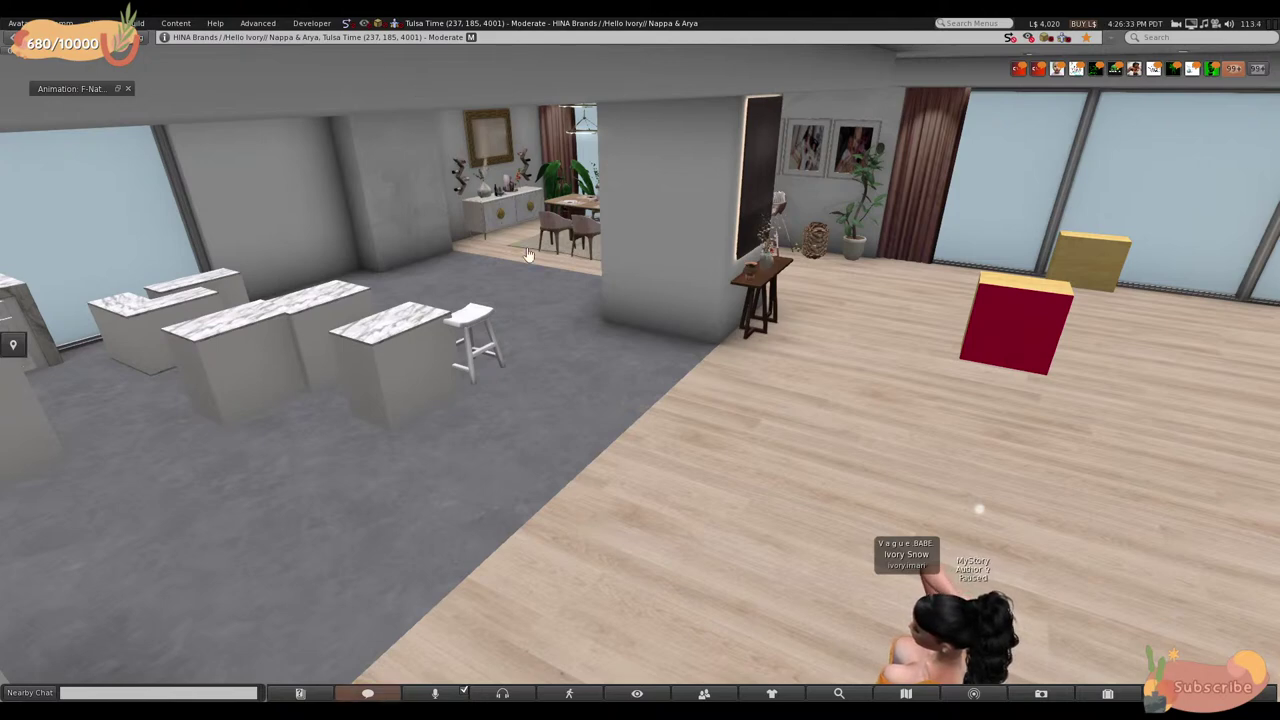
- Walk the avatar through the living room and turn it to face the red box and the wooden box
key(Up)
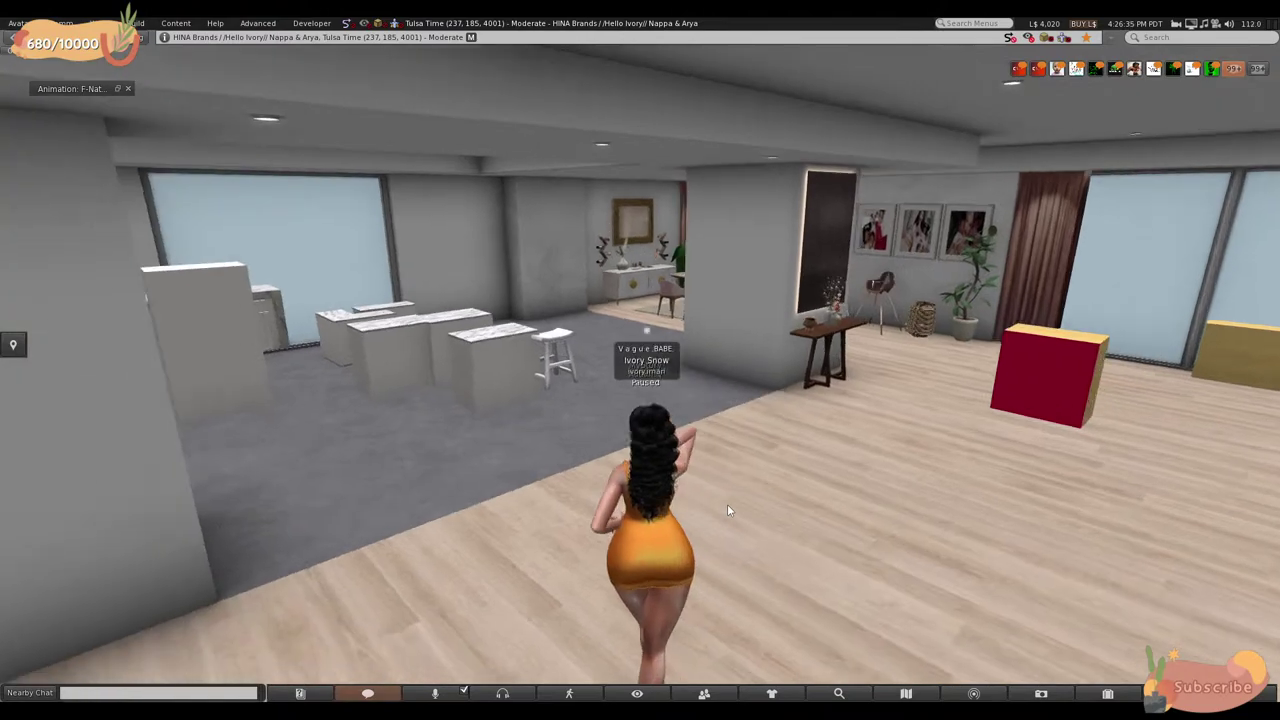
key(Left)
key(Up)
key(Right)
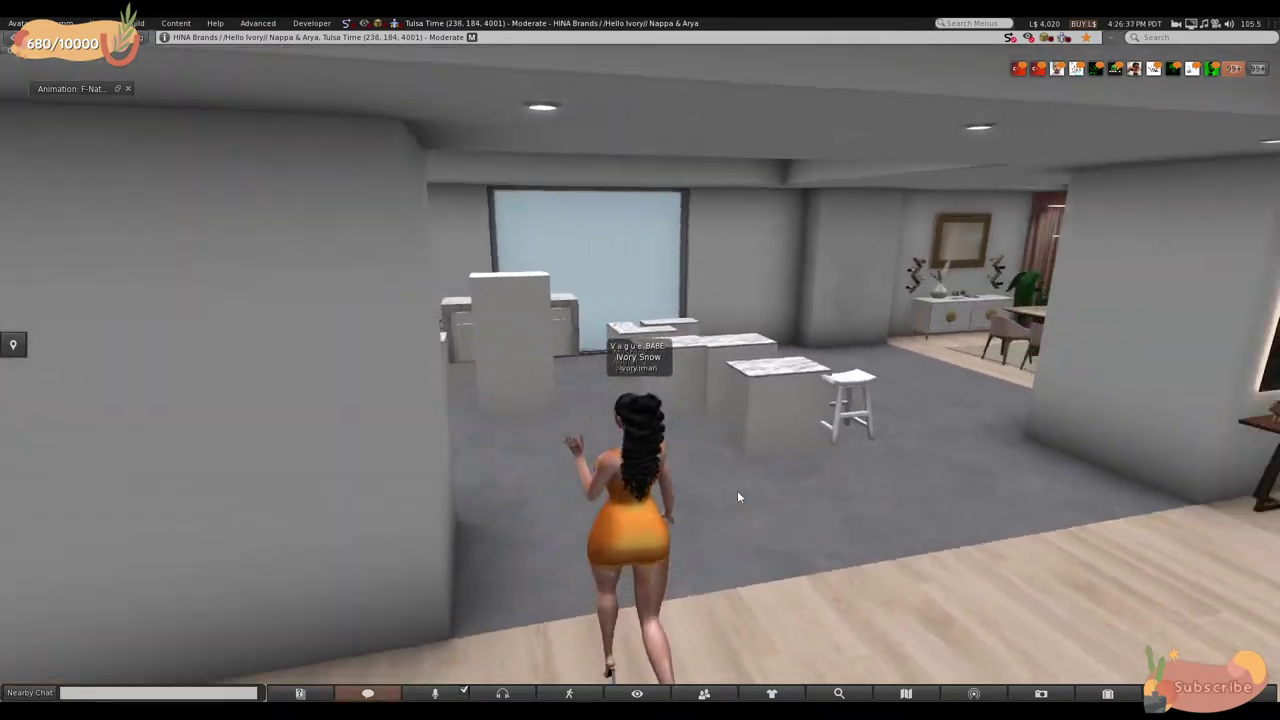
key(Up)
key(Left)
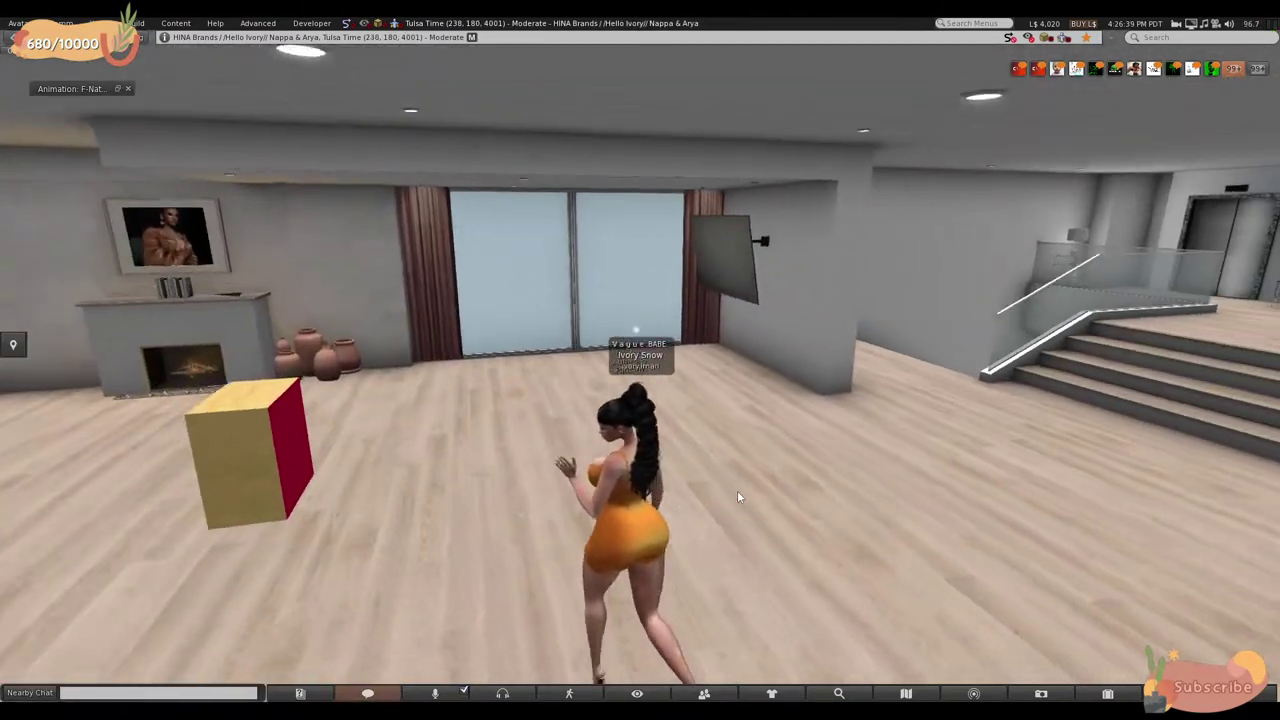
key(Left)
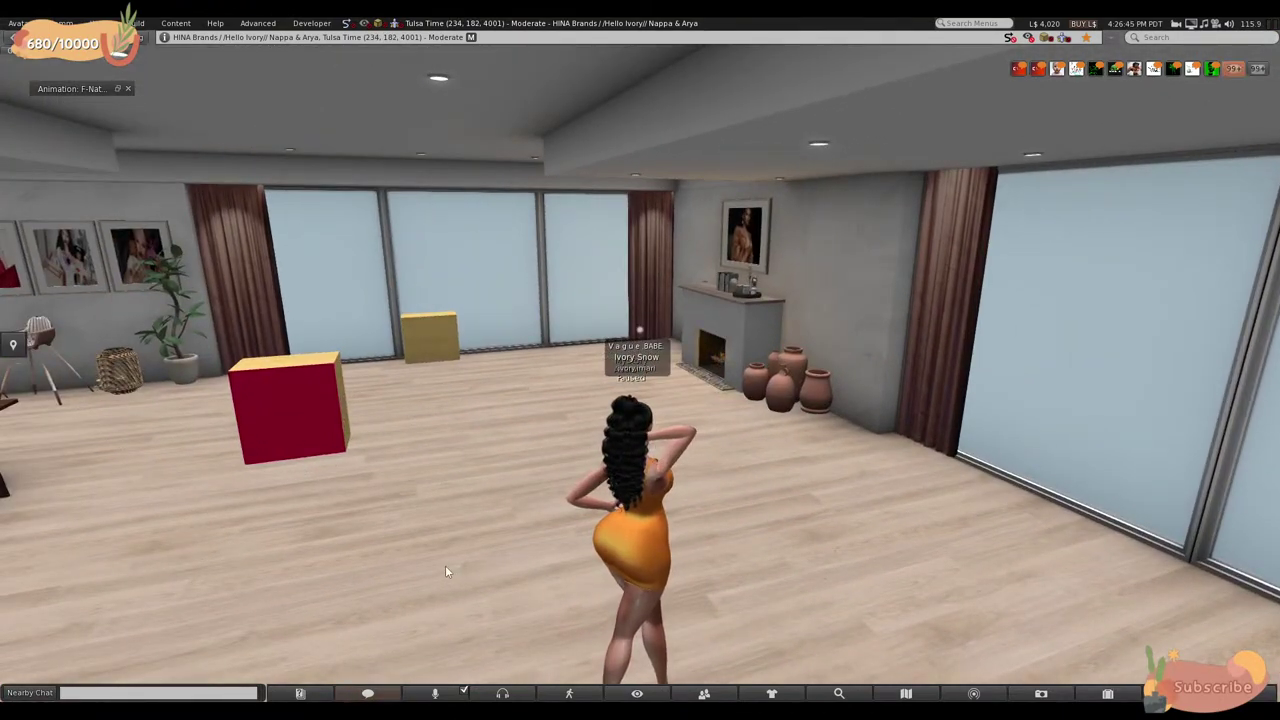
- Open the red box for editing, show its contents, and close the build tools
key(ctrl+b)
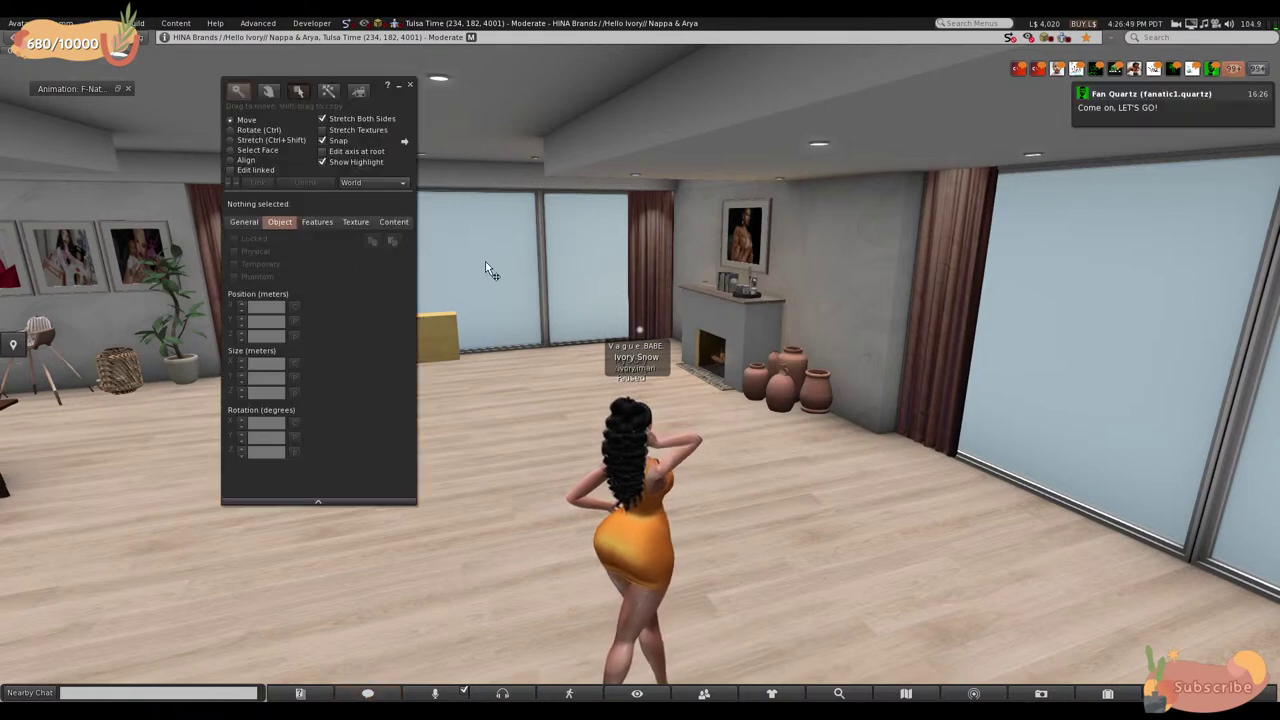
click(452, 341)
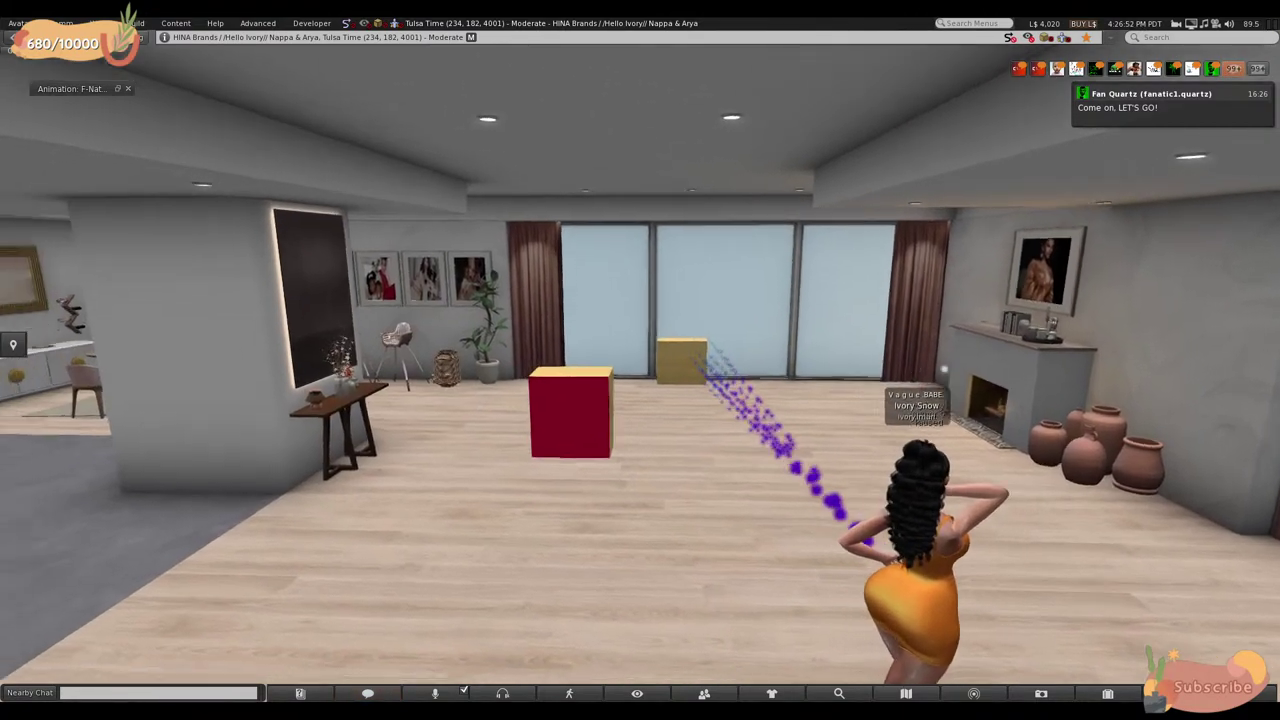
alt+click(563, 437)
key(ctrl+3)
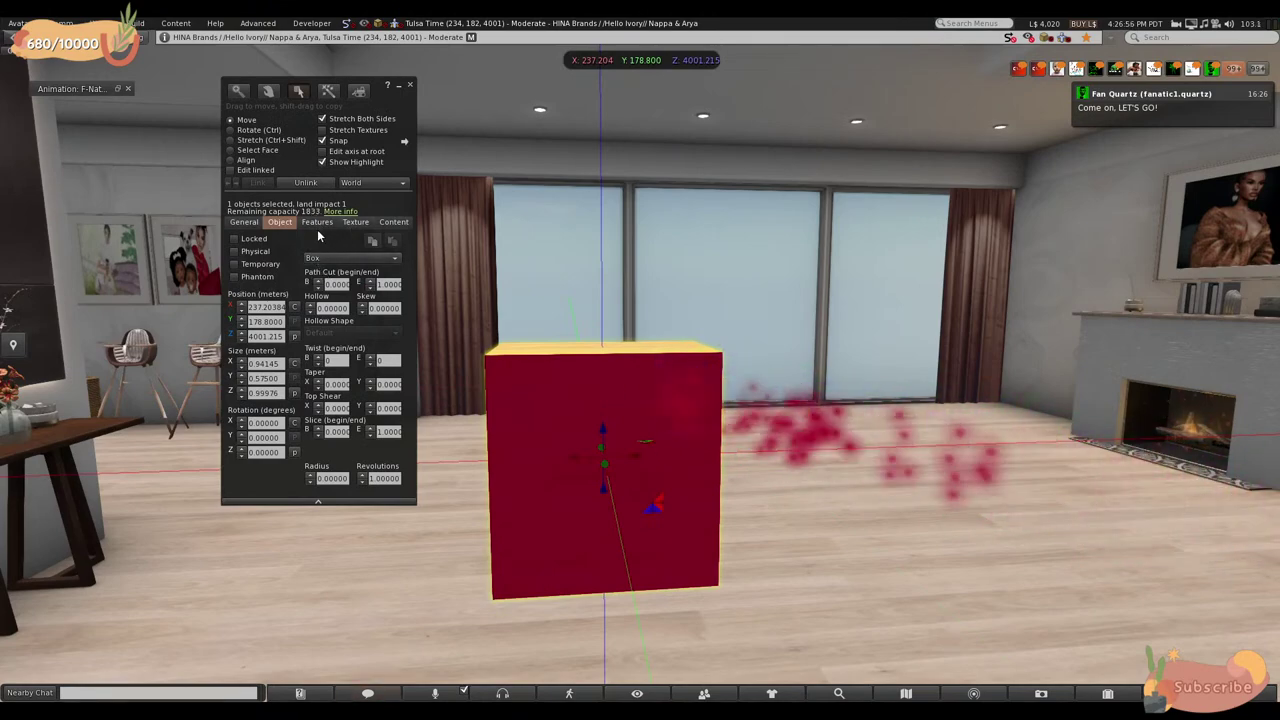
click(395, 224)
key(Escape)
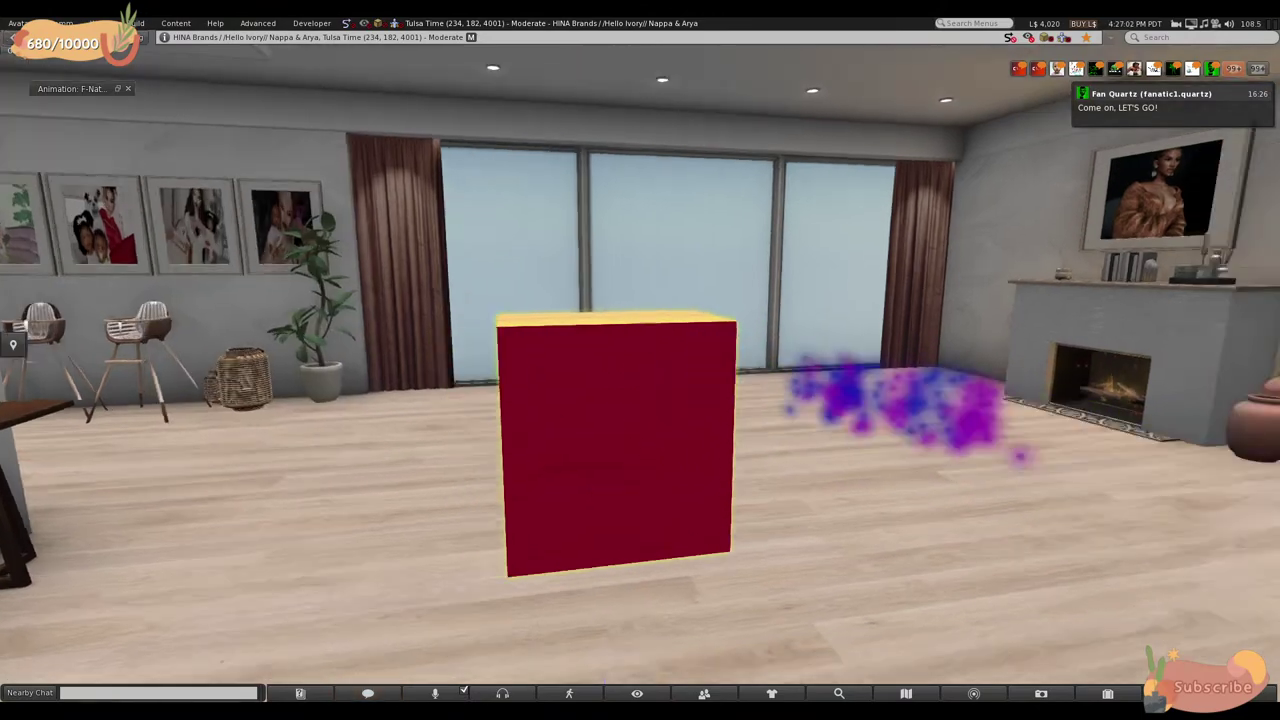
- Examine the selected red box from several sides, reopening the build tools between views
key(ctrl+3)
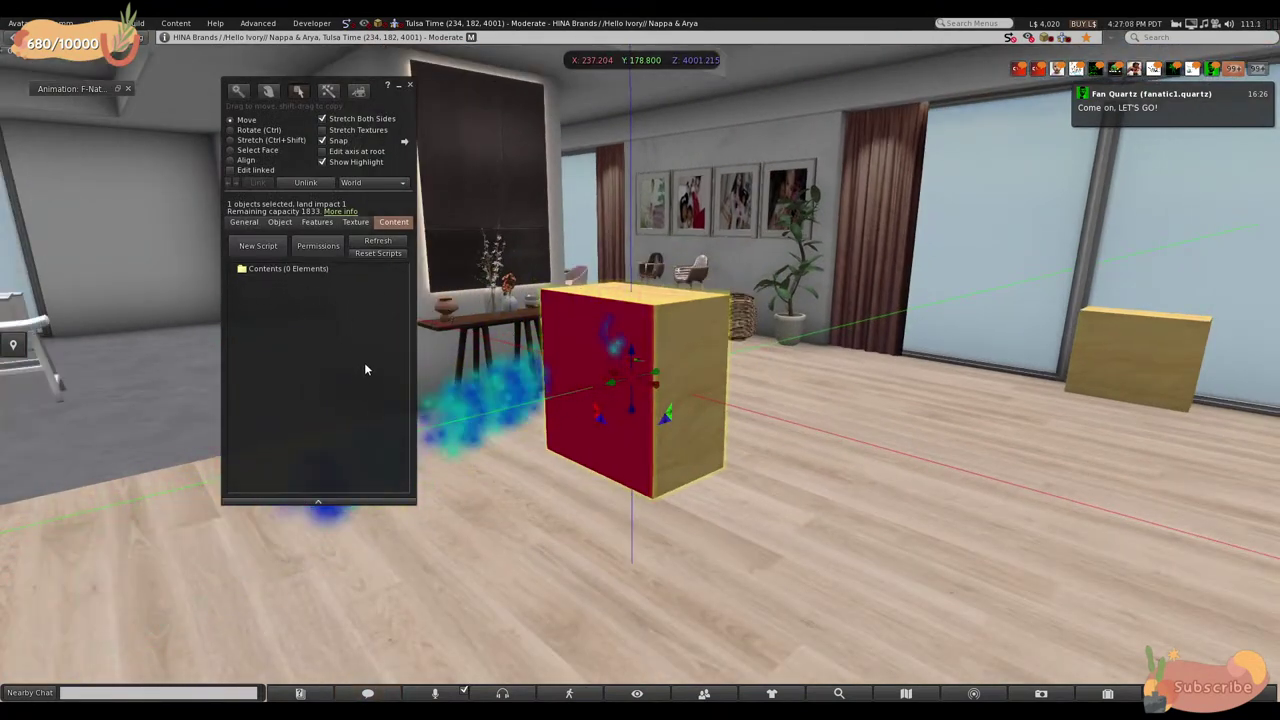
key(Escape)
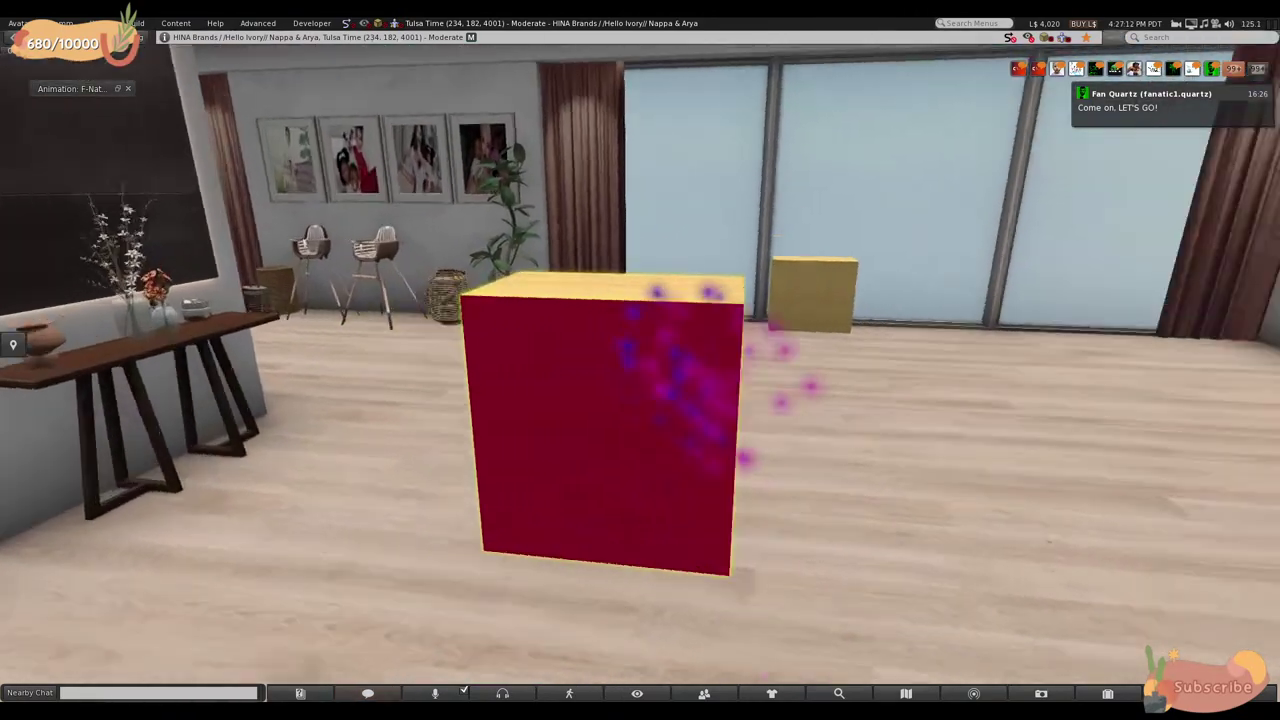
key(ctrl+3)
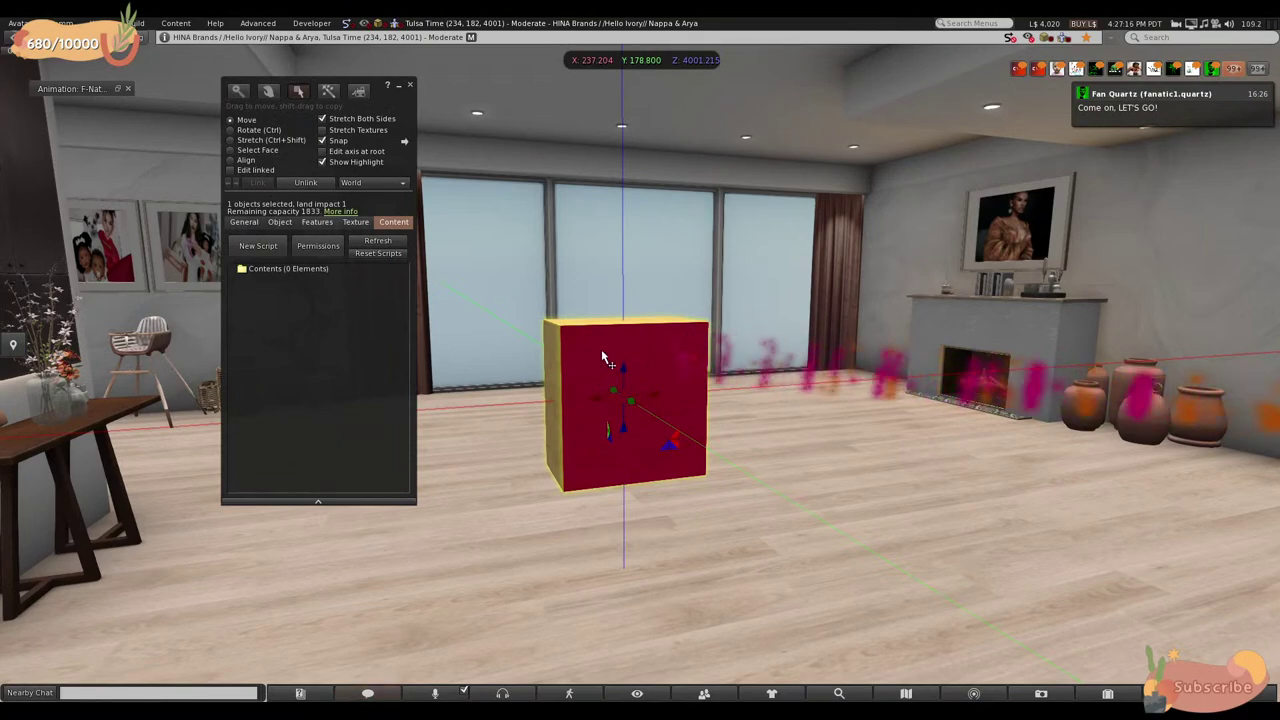
key(Escape)
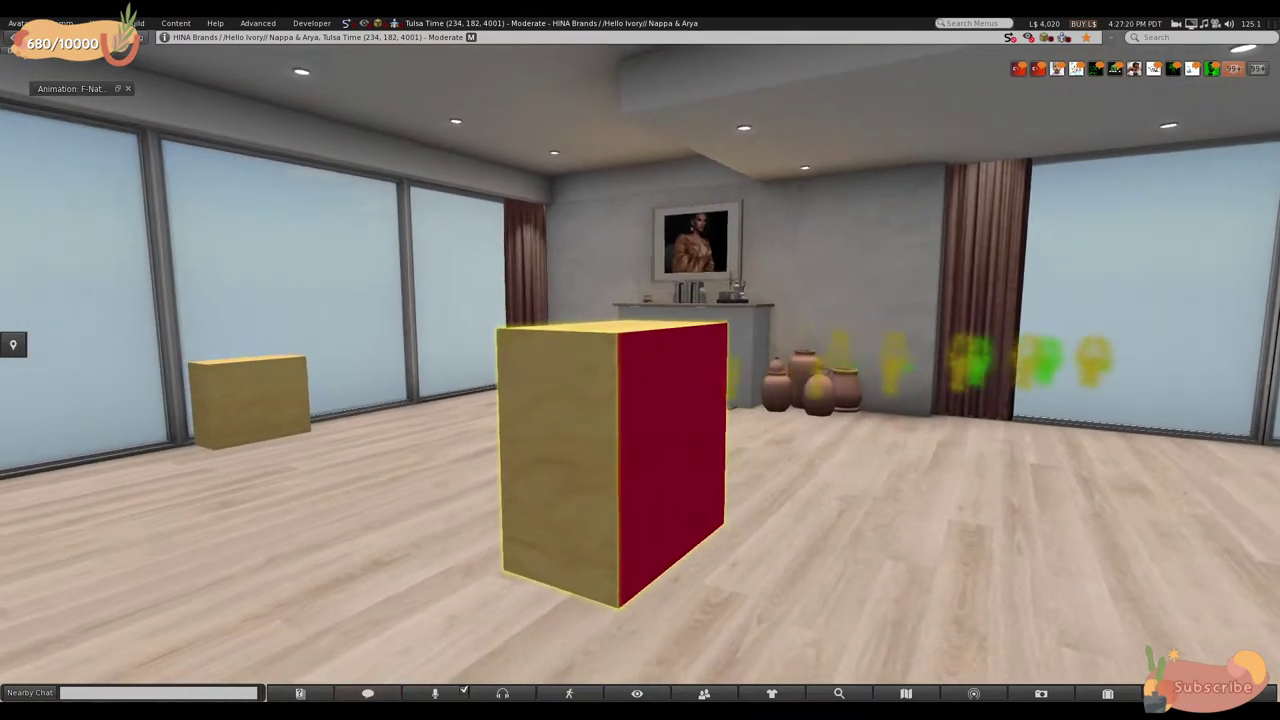
key(ctrl+3)
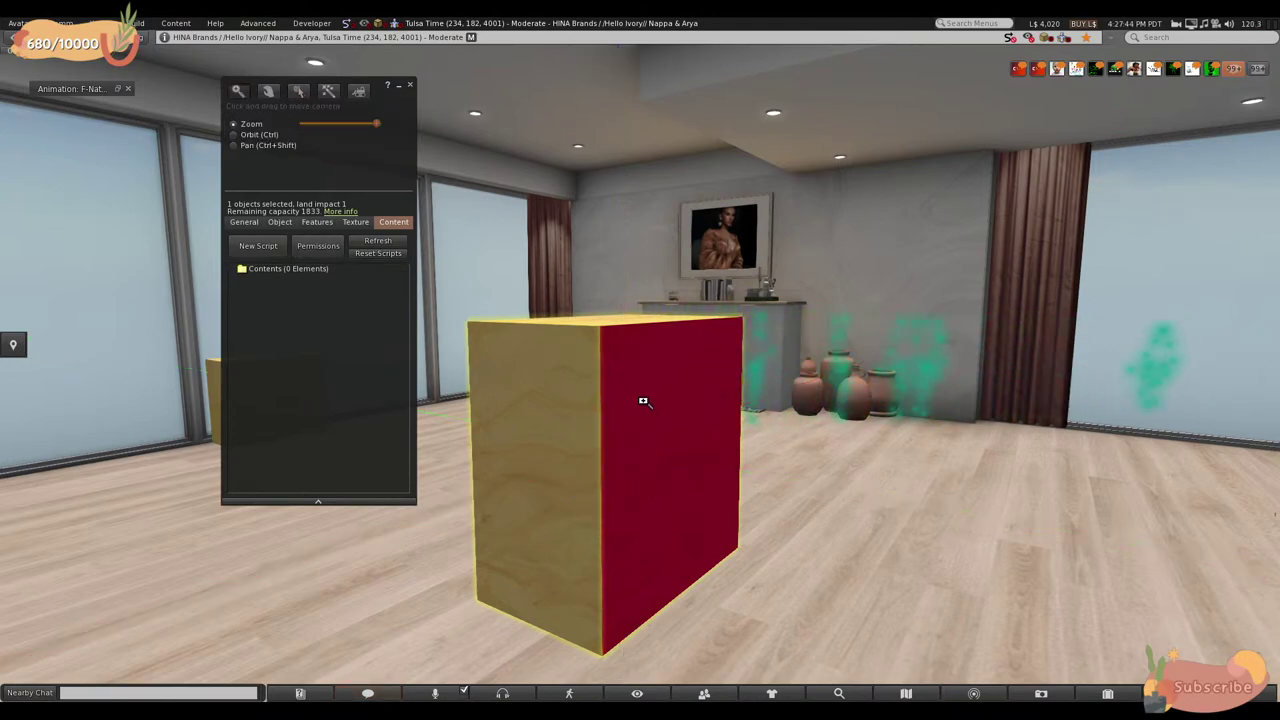
key(Escape)
alt+drag(645, 420, 640, 370)
key(ctrl+3)
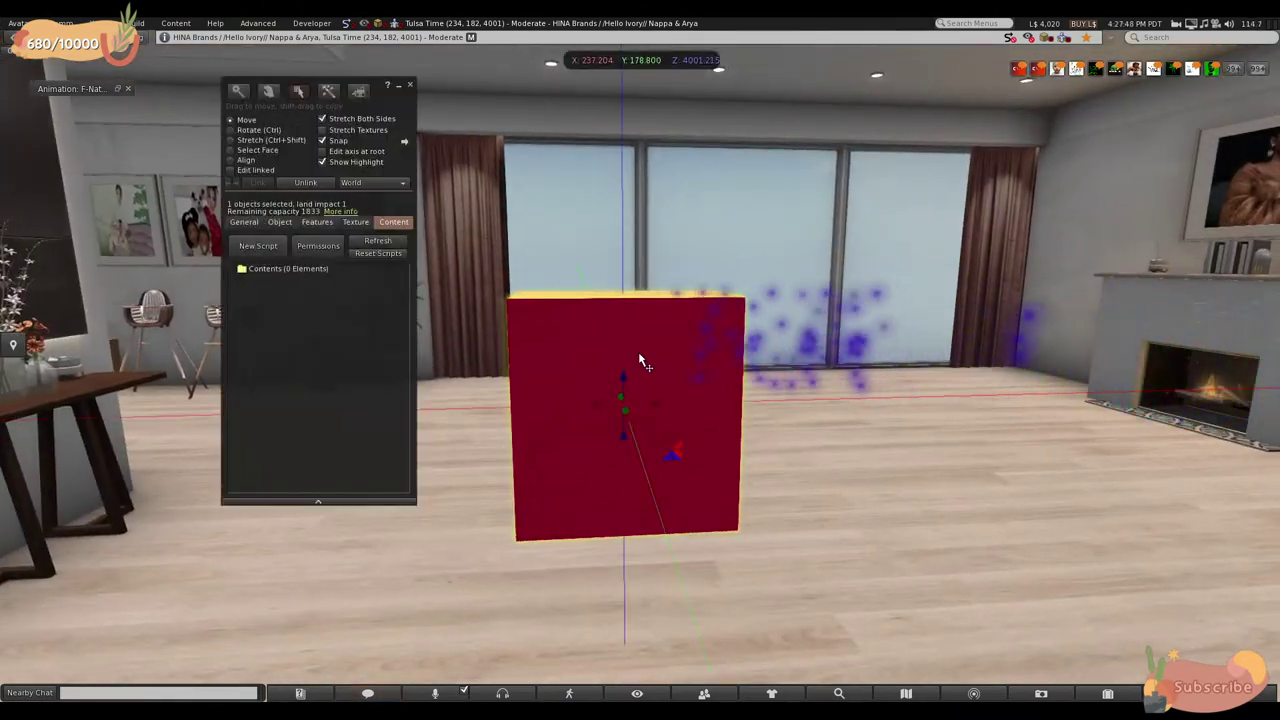
key(Escape)
alt+drag(744, 390, 317, 314)
- Reopen the build tools and move the red box along the X axis to about 236.641
key(ctrl+3)
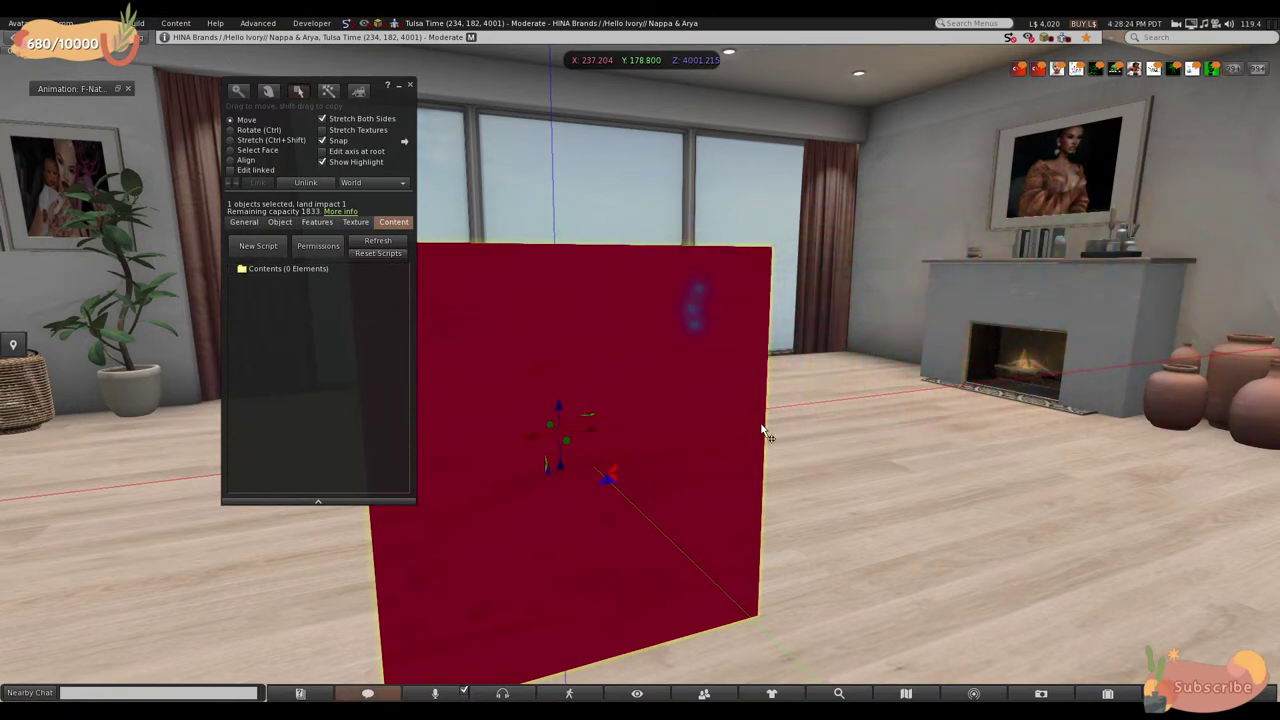
click(573, 317)
drag(591, 434, 755, 418)
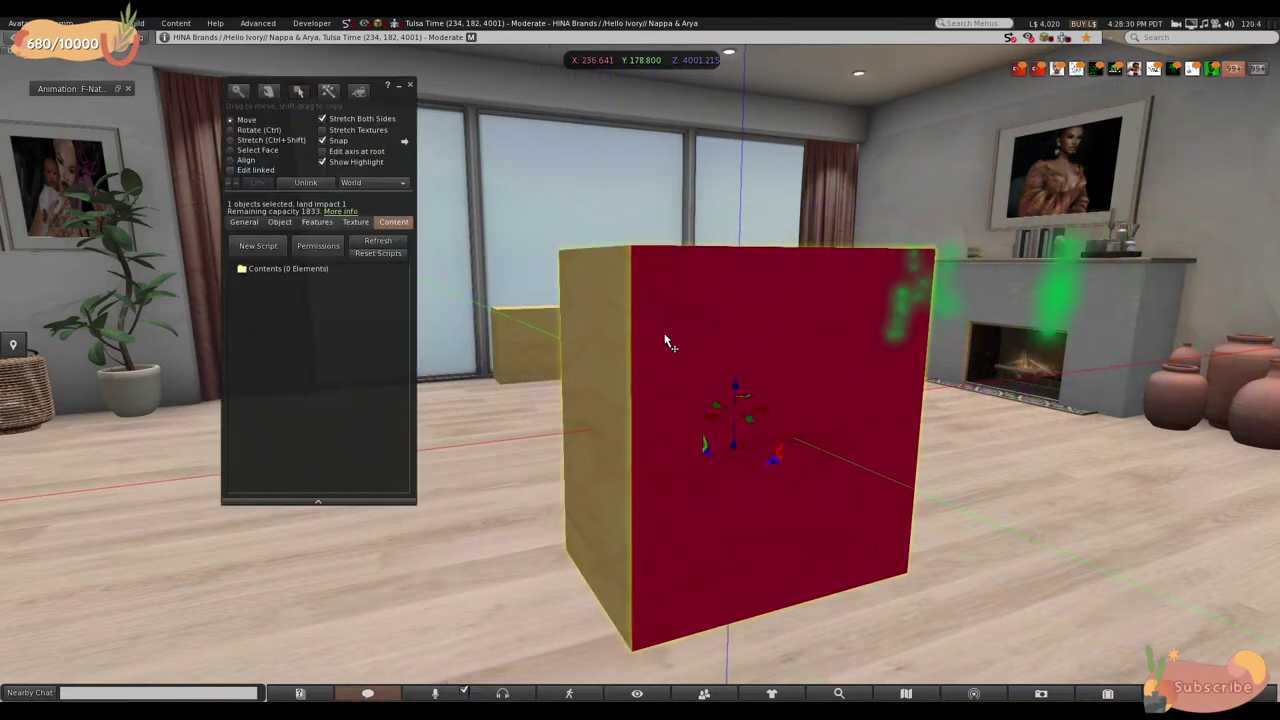
- Show the red box's texture settings and turn on Stretch Textures
click(357, 222)
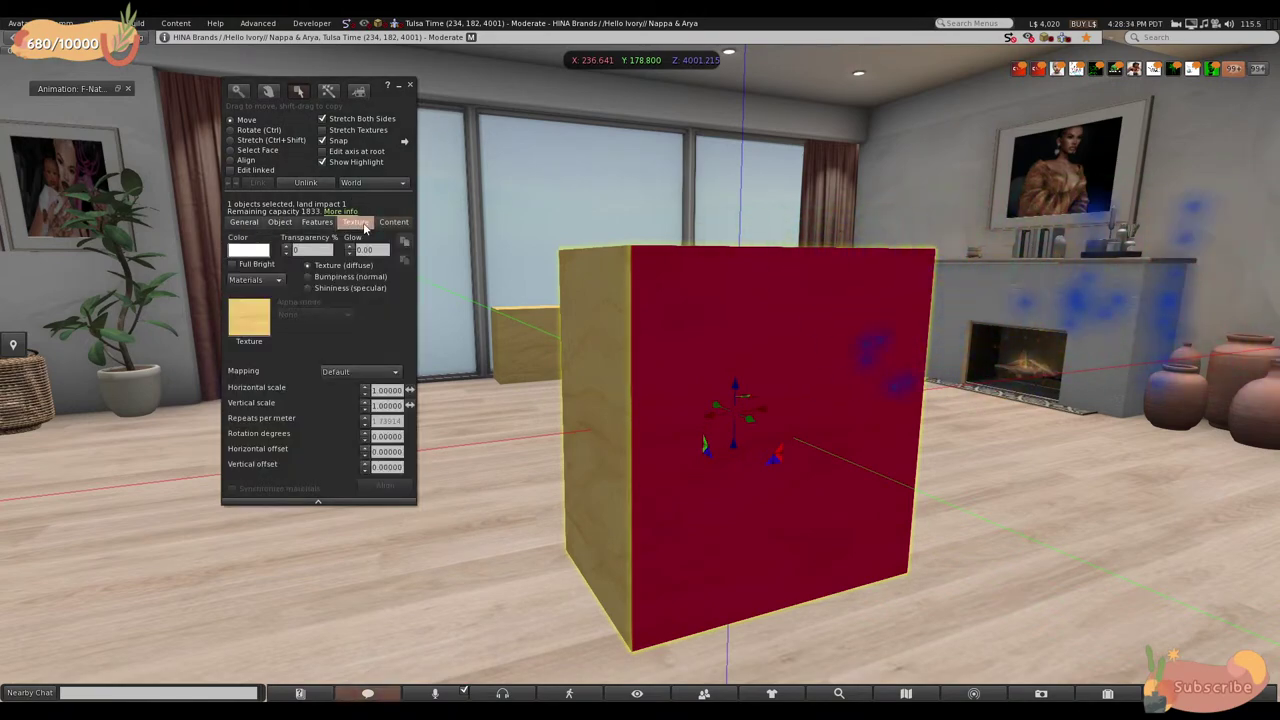
key(Escape)
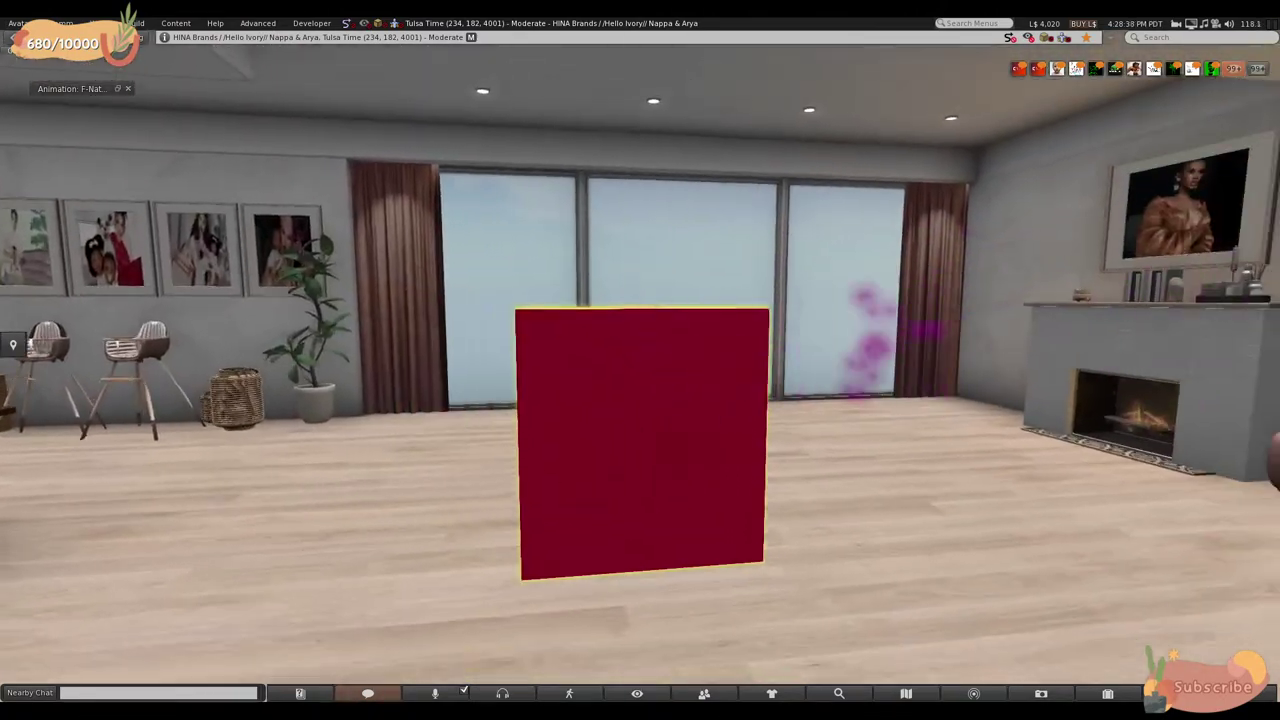
key(ctrl+3)
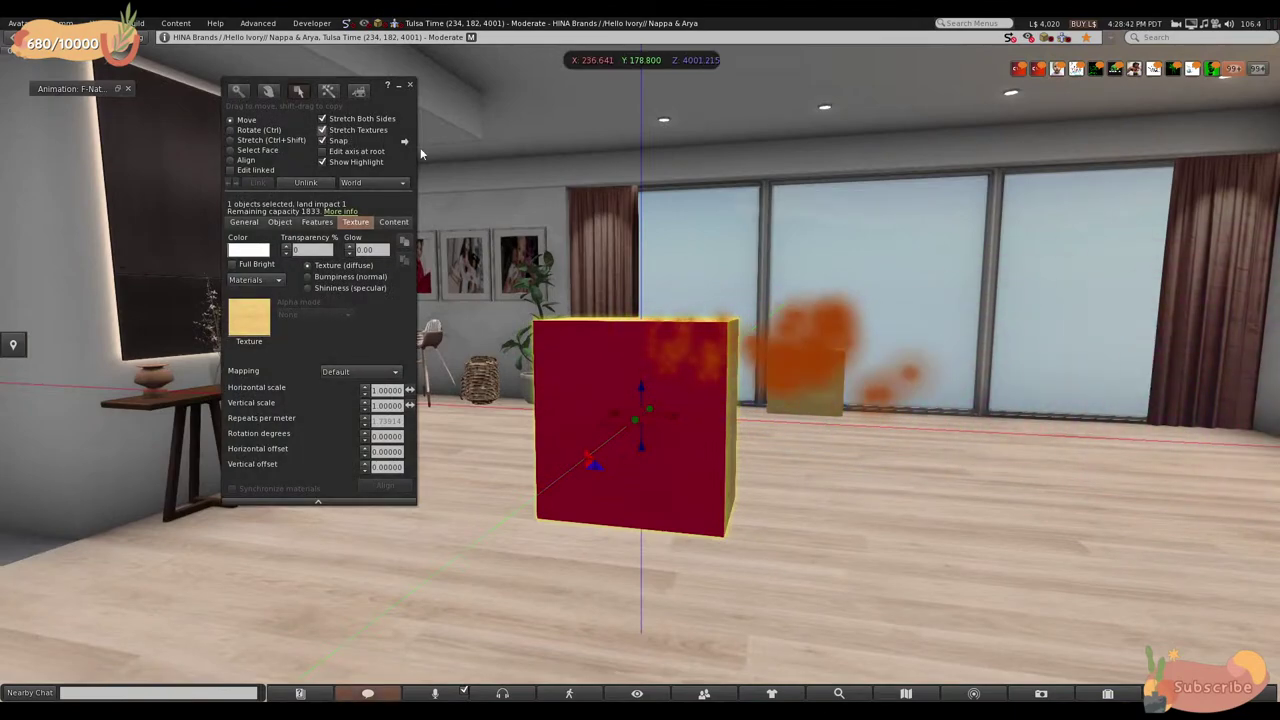
click(322, 130)
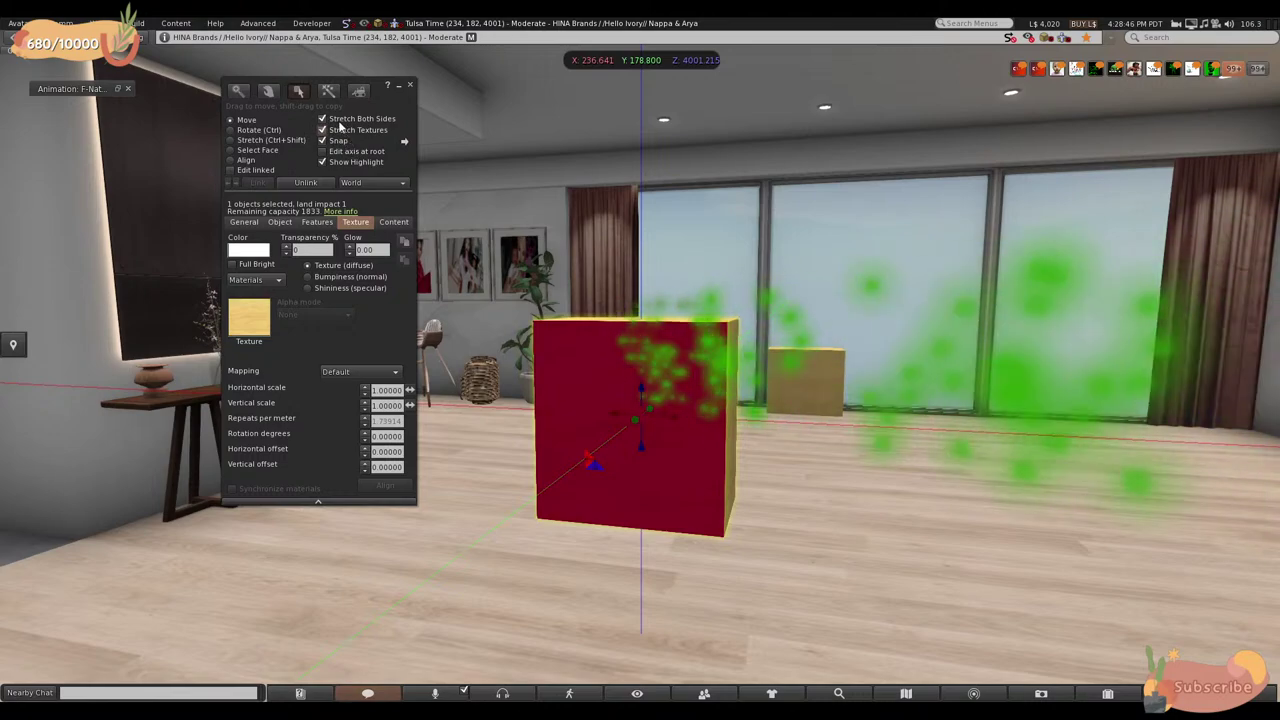
key(alt)
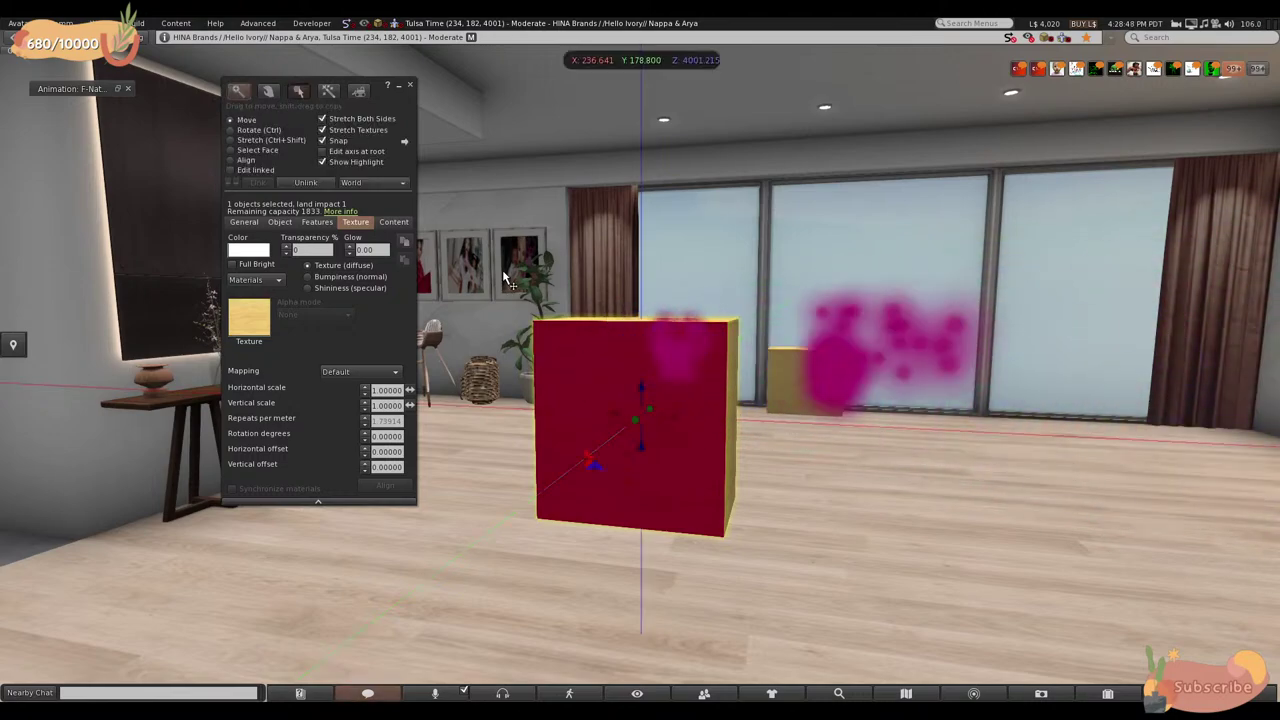
key(alt)
alt+drag(560, 340, 645, 352)
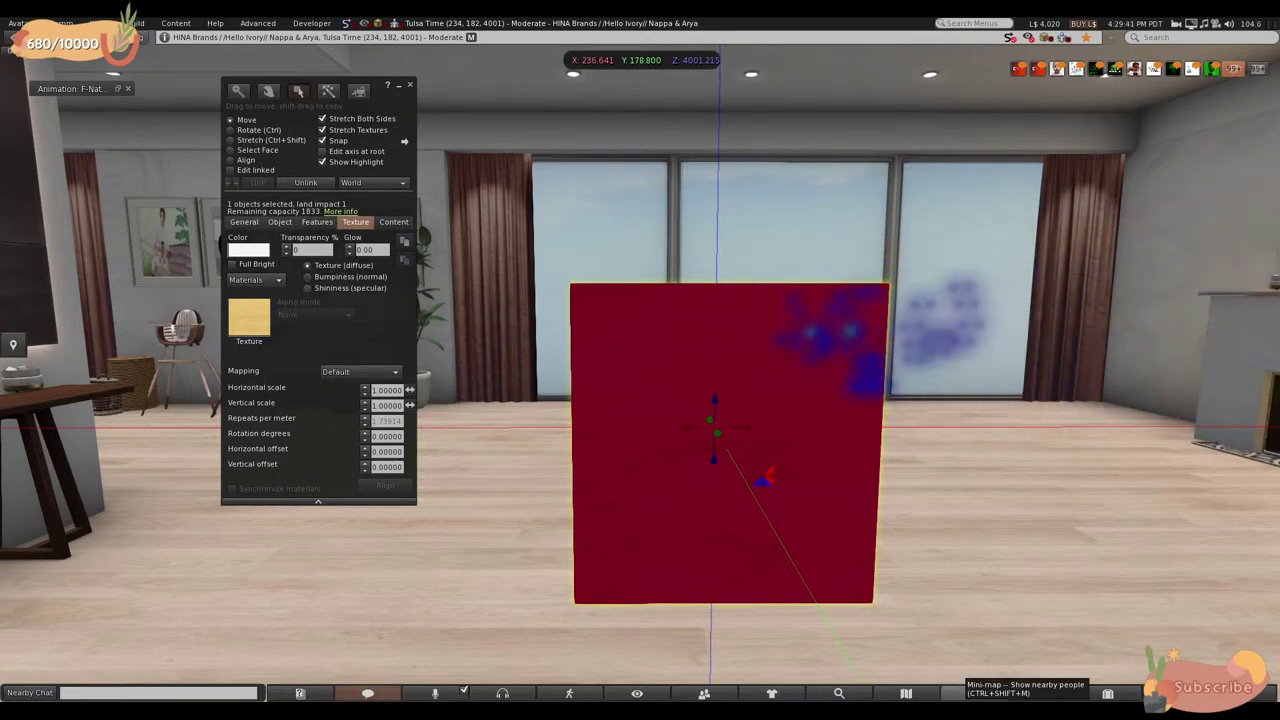
- Open the inventory and search it for "concre"
key(ctrl)
key(ctrl+i)
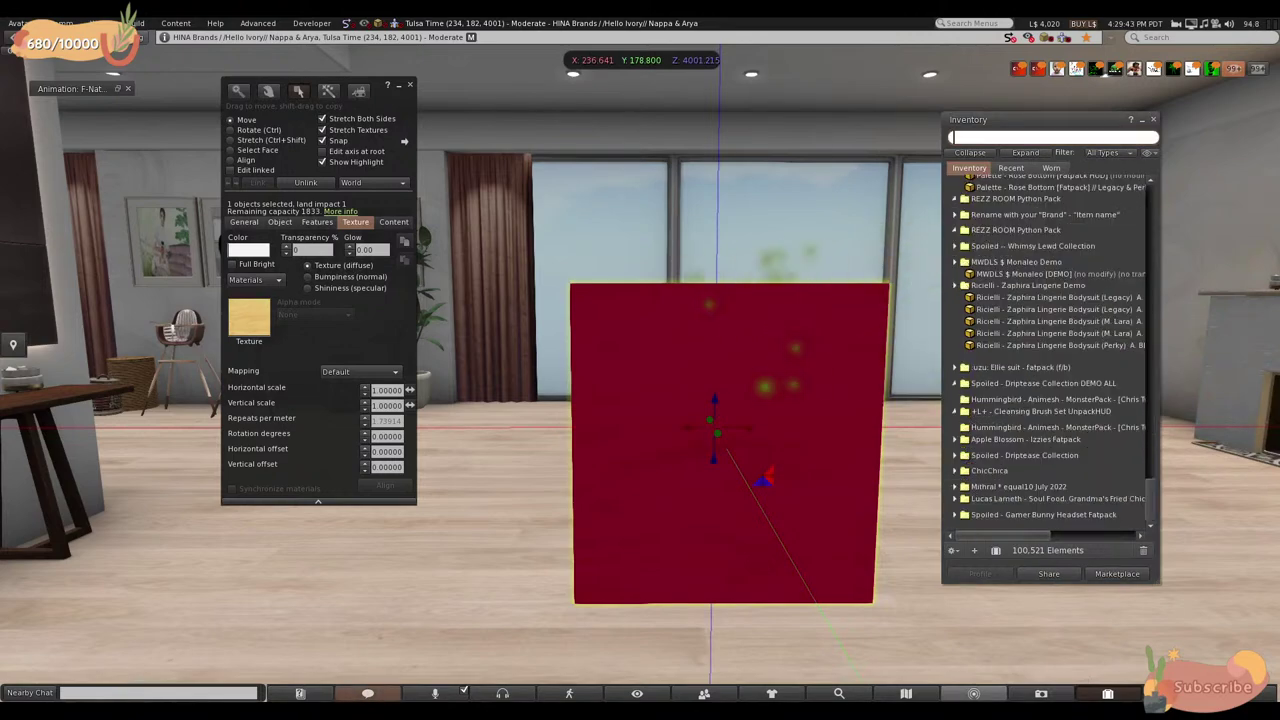
text(con)
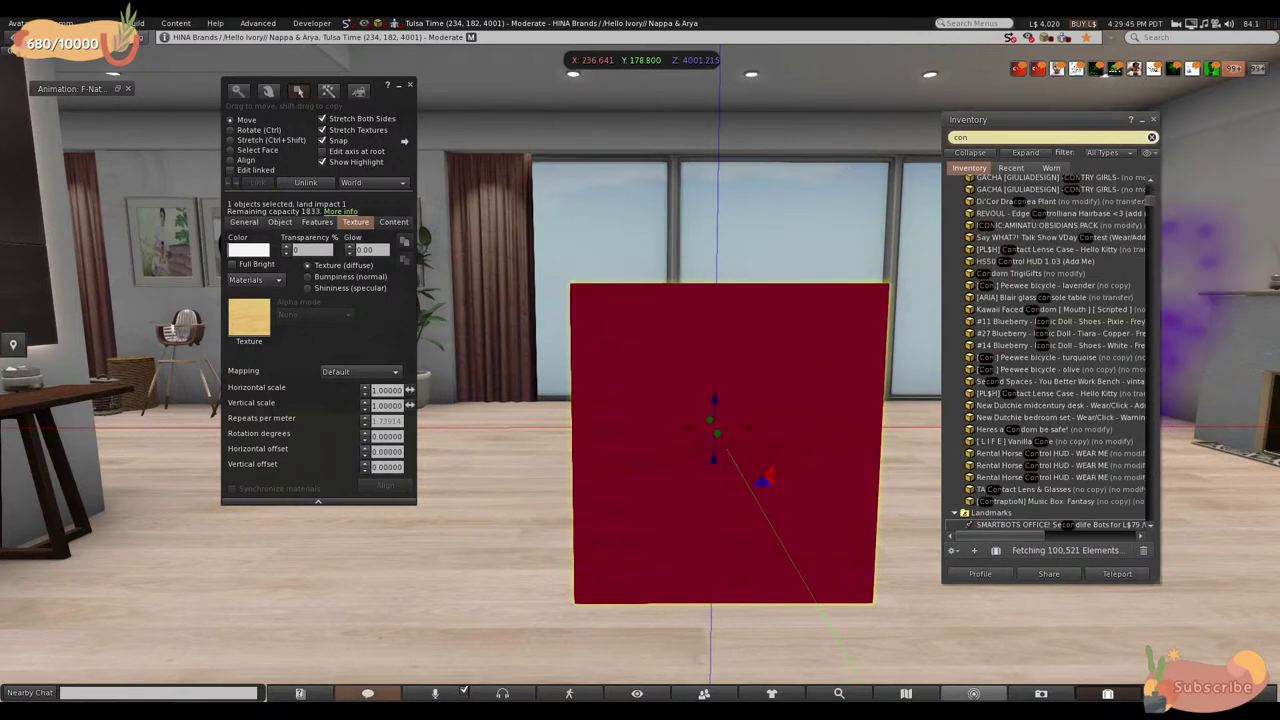
text(cre)
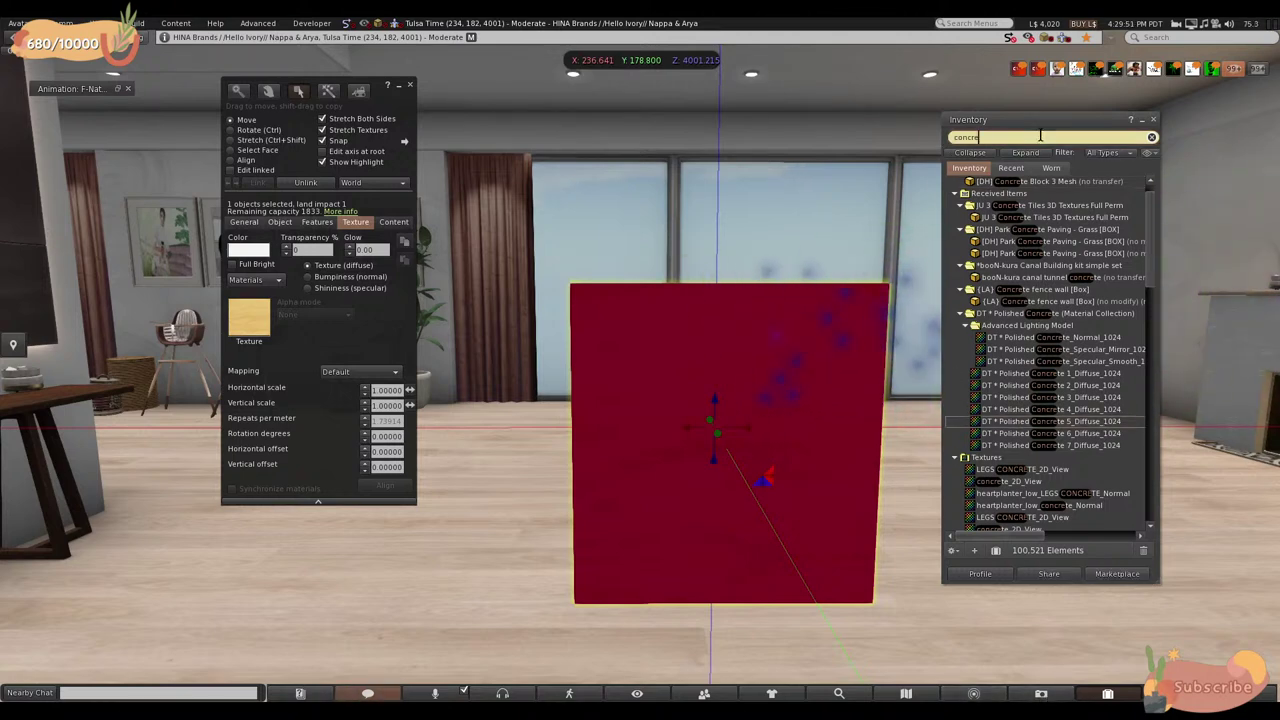
- Clear the inventory filter and browse to the textures in the DT * Polished Concrete (Material Collection) folder
key(BackSpace)
key(BackSpace)
key(BackSpace)
key(BackSpace)
key(BackSpace)
key(BackSpace)
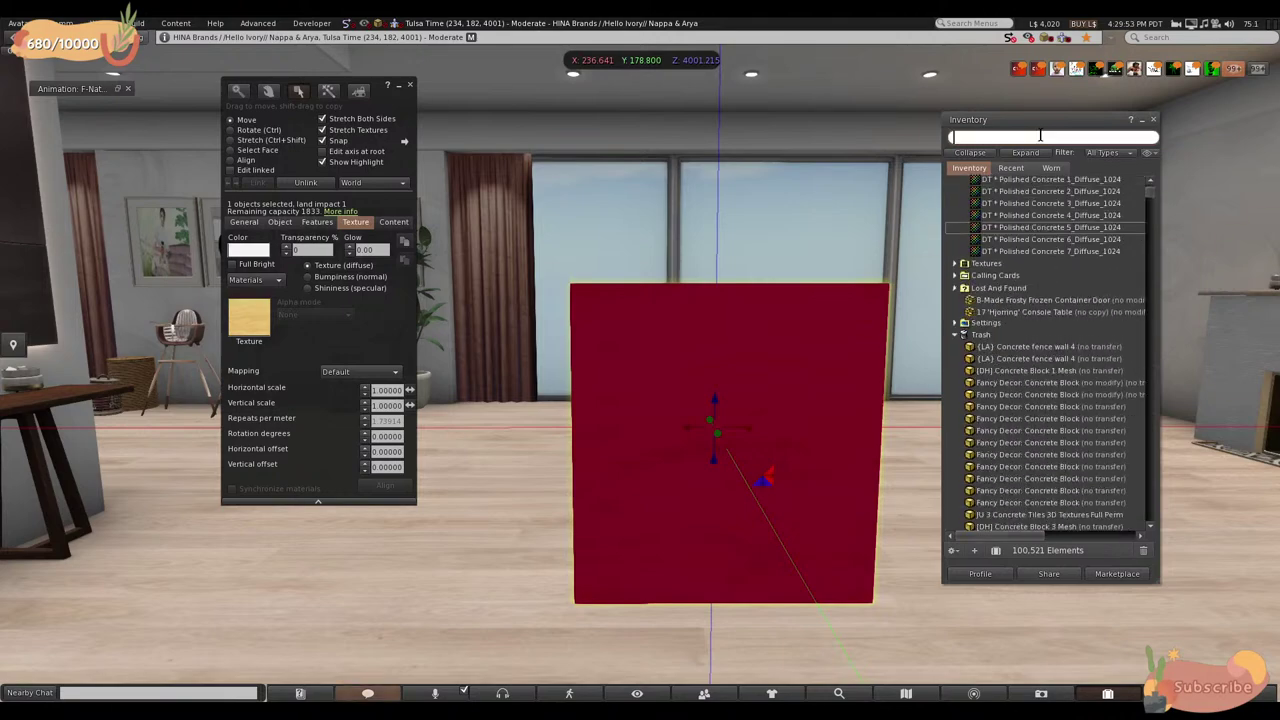
scroll(1035, 260, down, 2)
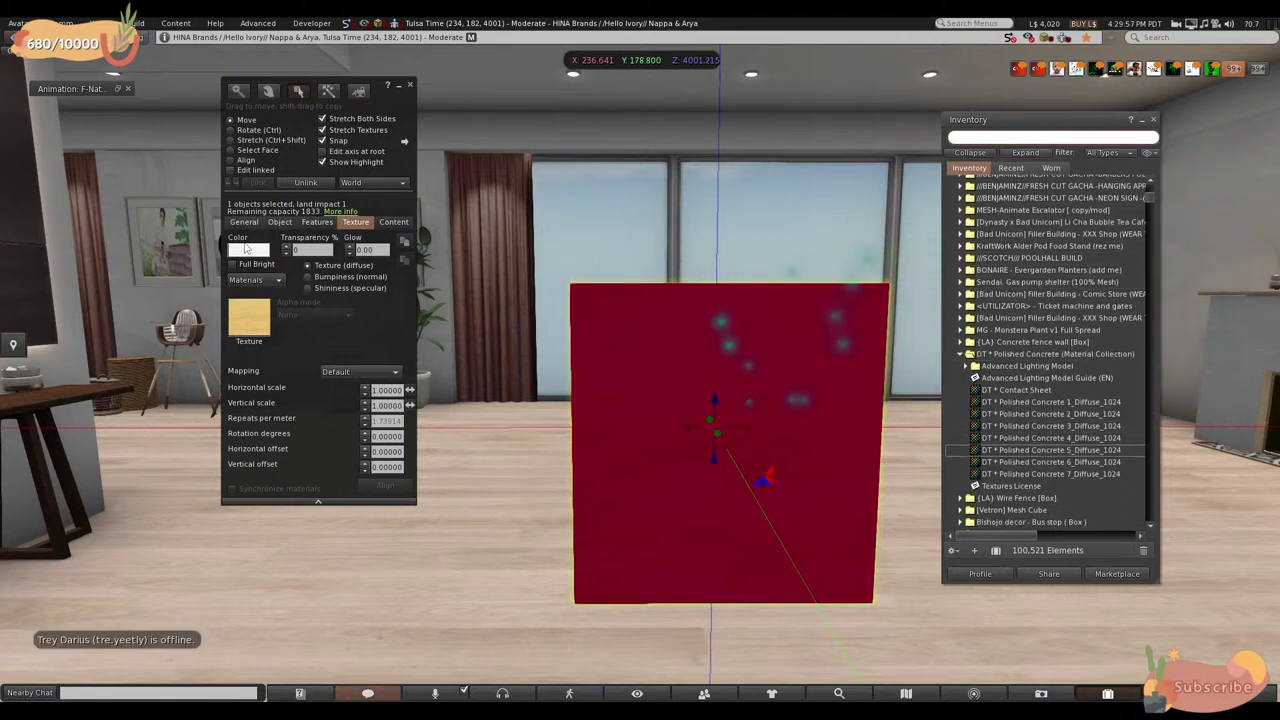
- Replace the red box's wood texture with a blank one and set its color to white
click(249, 318)
click(506, 243)
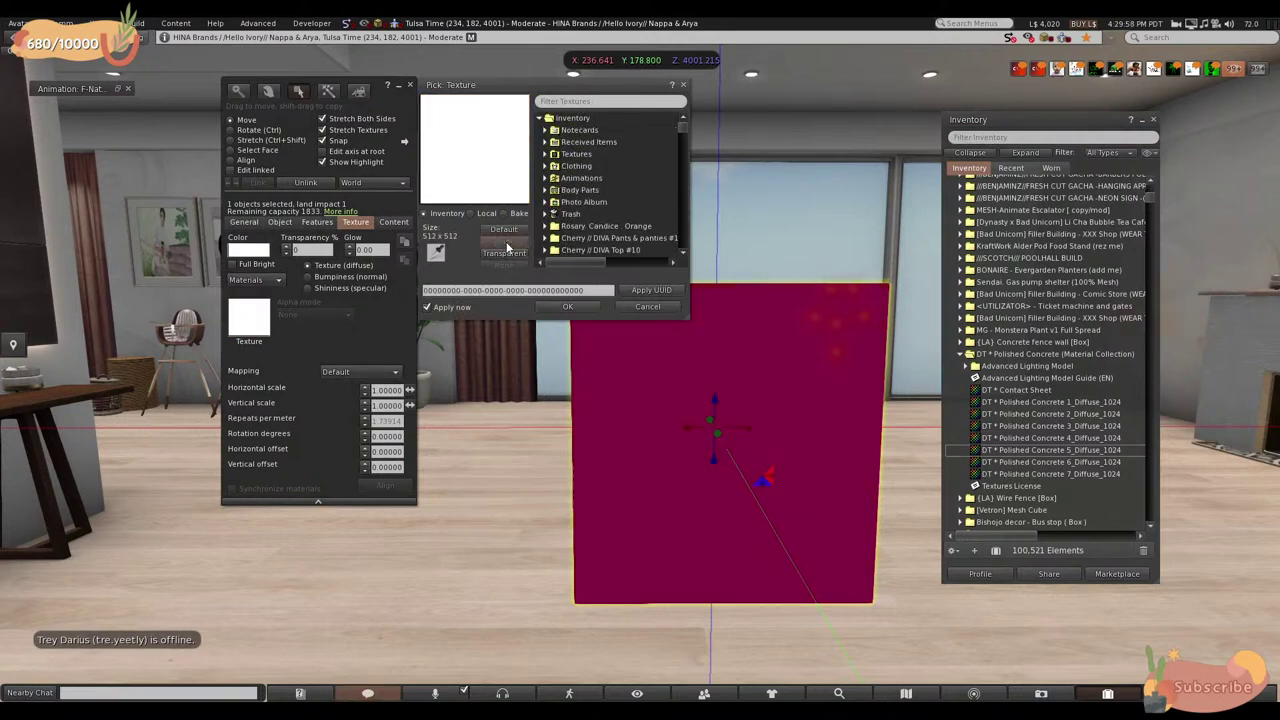
click(553, 305)
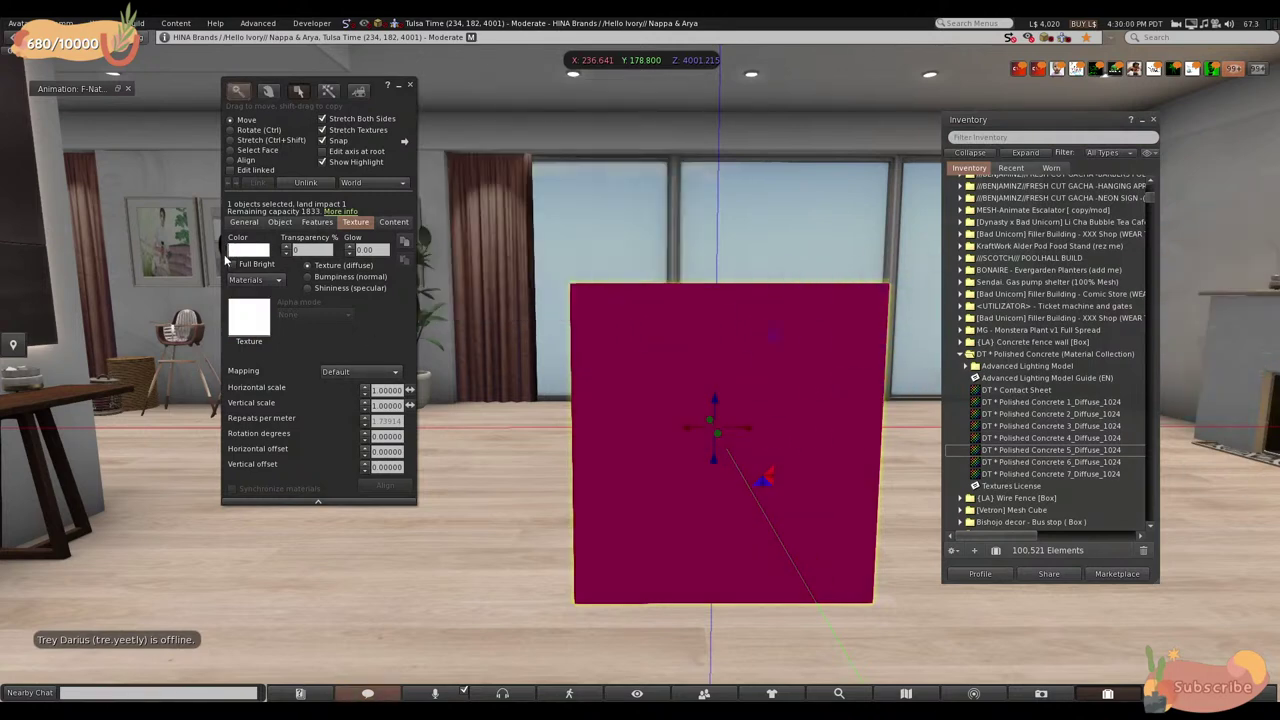
click(249, 250)
click(431, 292)
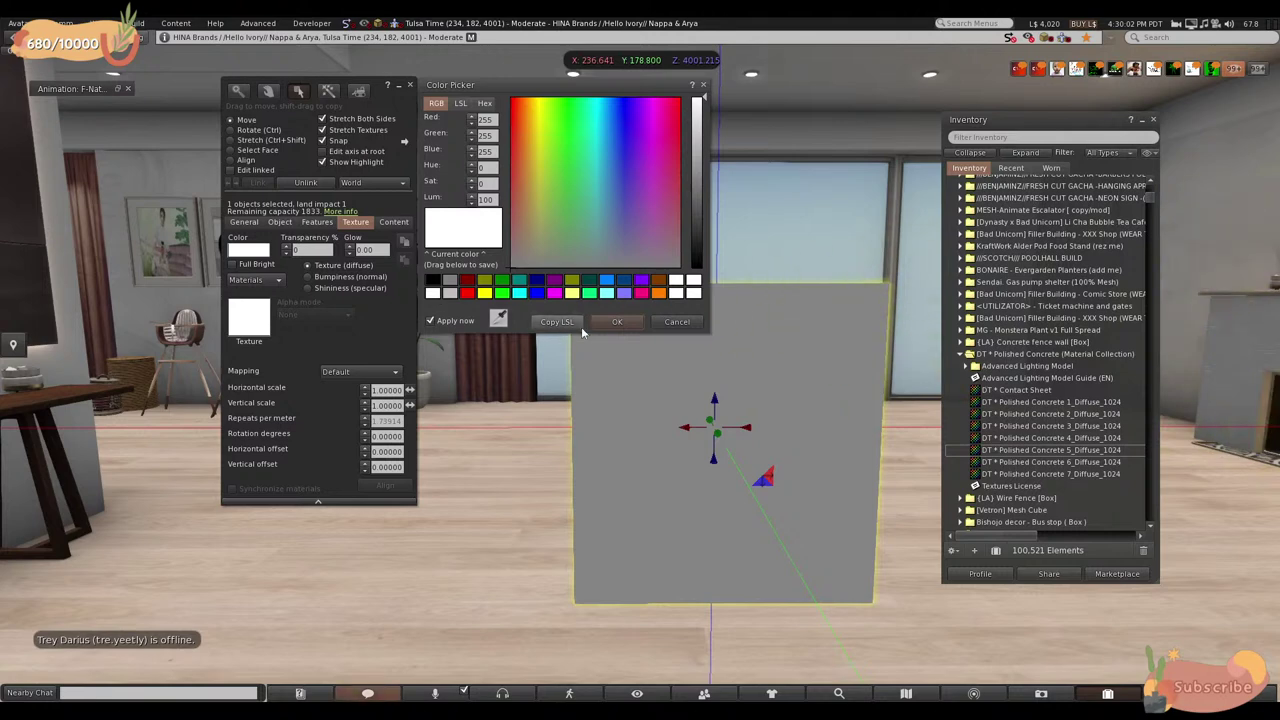
click(604, 326)
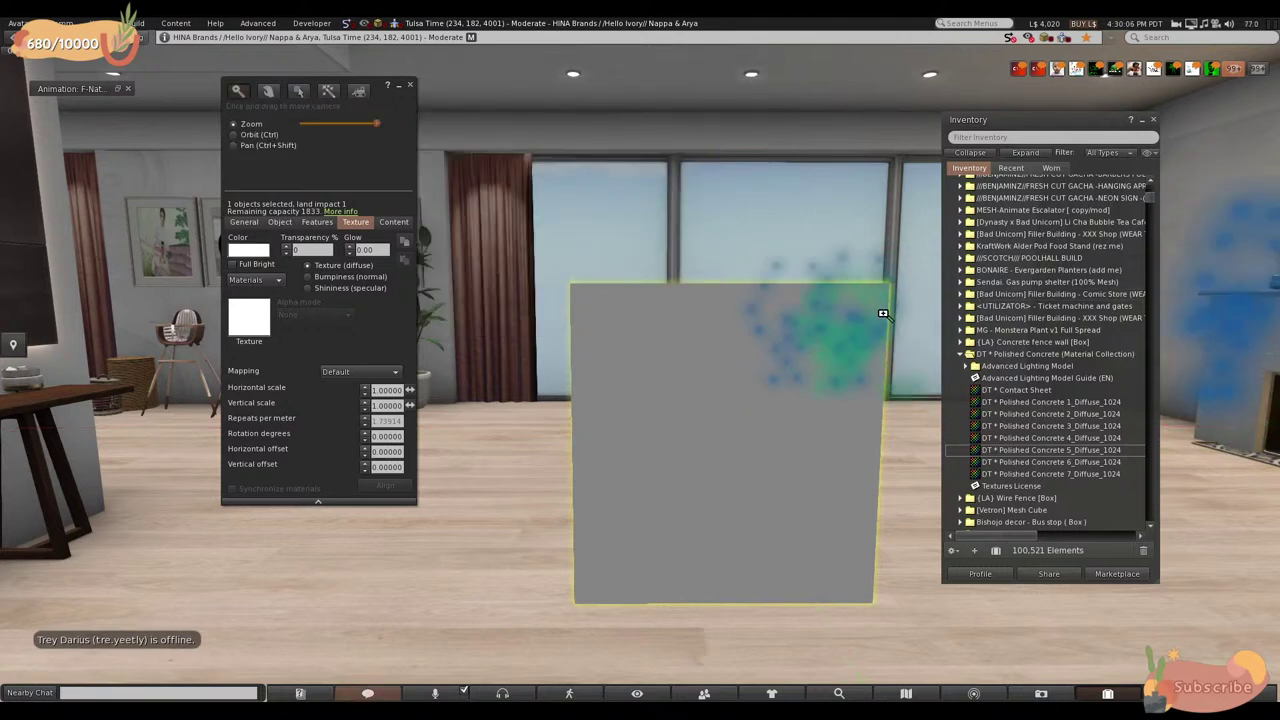
- View the blank box from a corner, preview the DT * Polished Concrete 1_Diffuse_1024 texture, and close the preview
alt+drag(686, 414, 580, 405)
key(Escape)
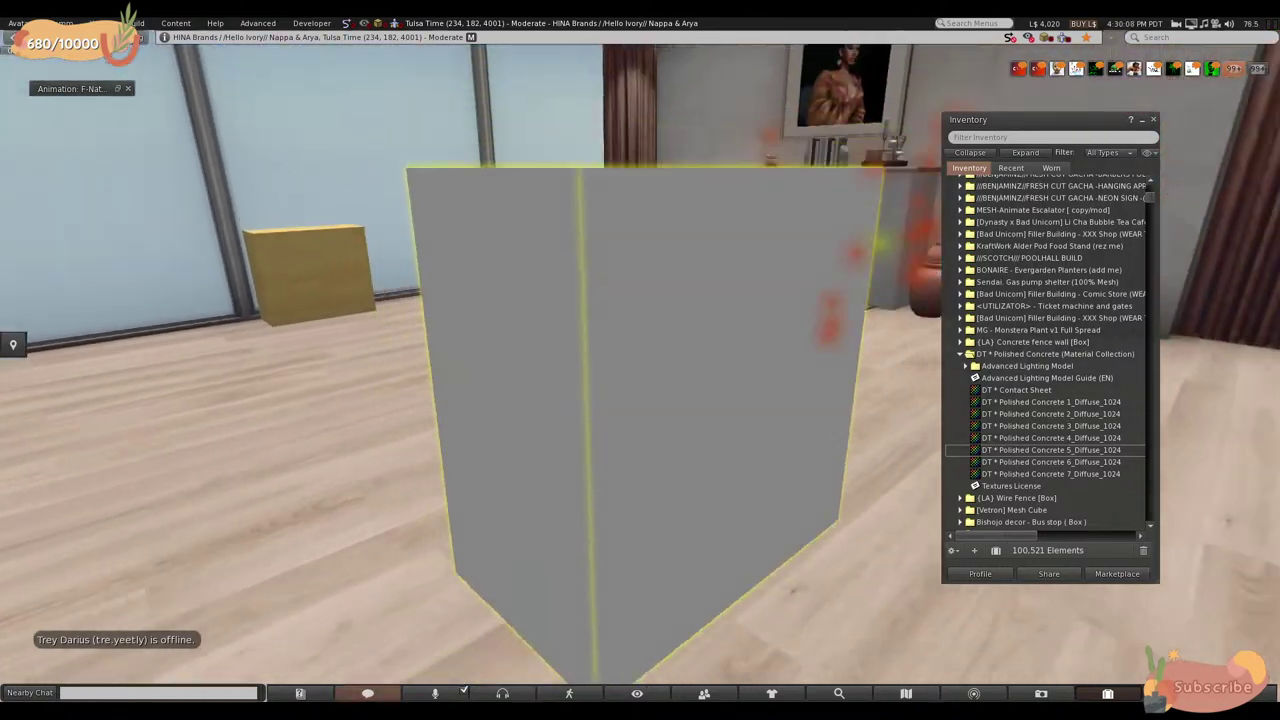
key(ctrl+b)
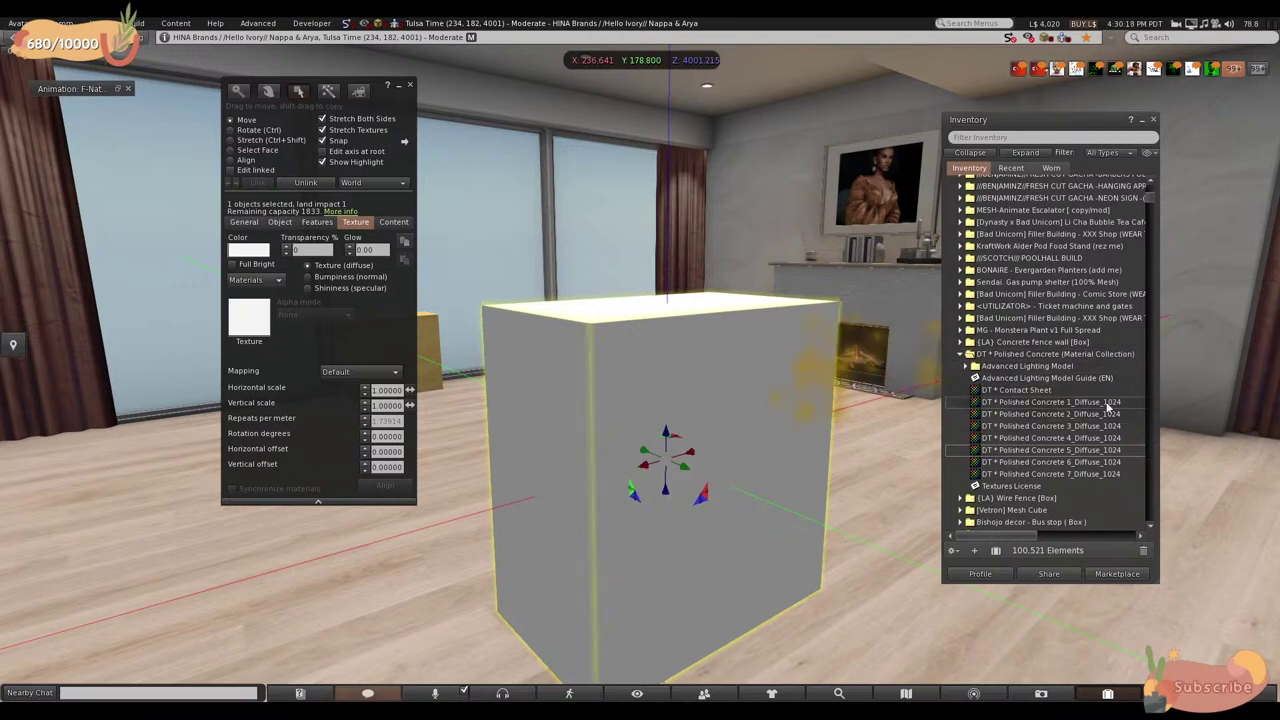
double_click(1106, 404)
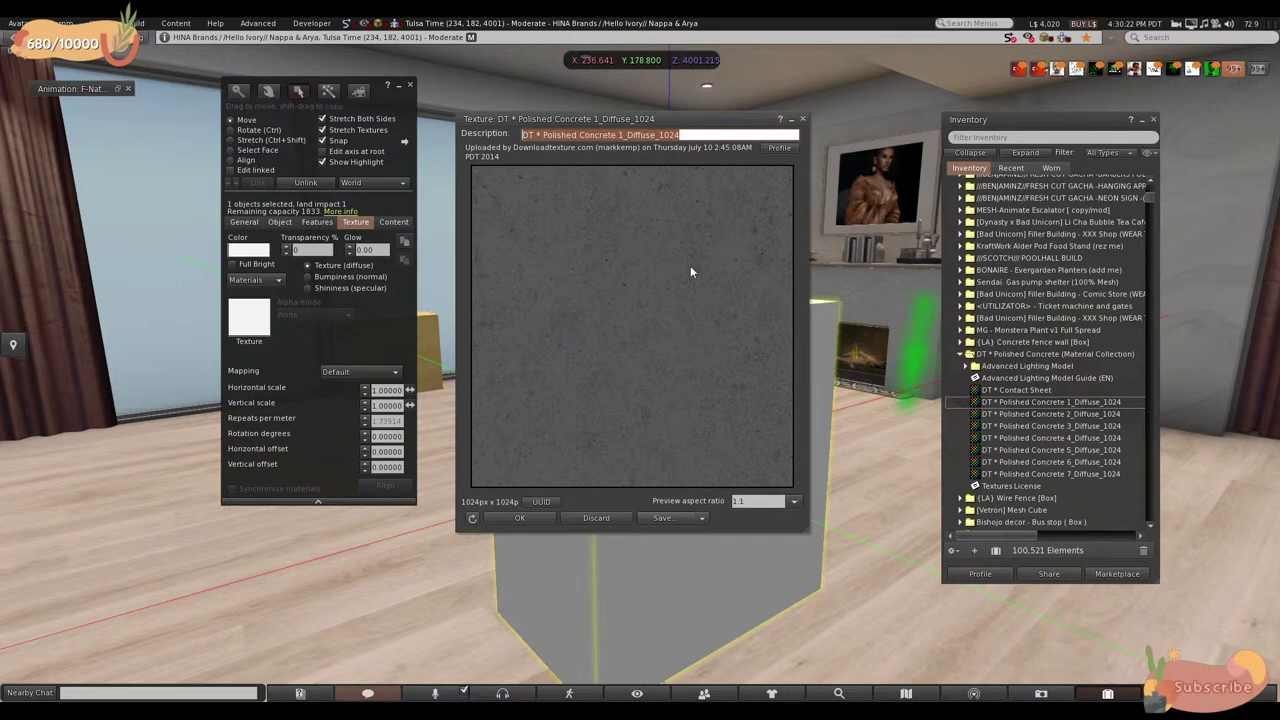
click(802, 120)
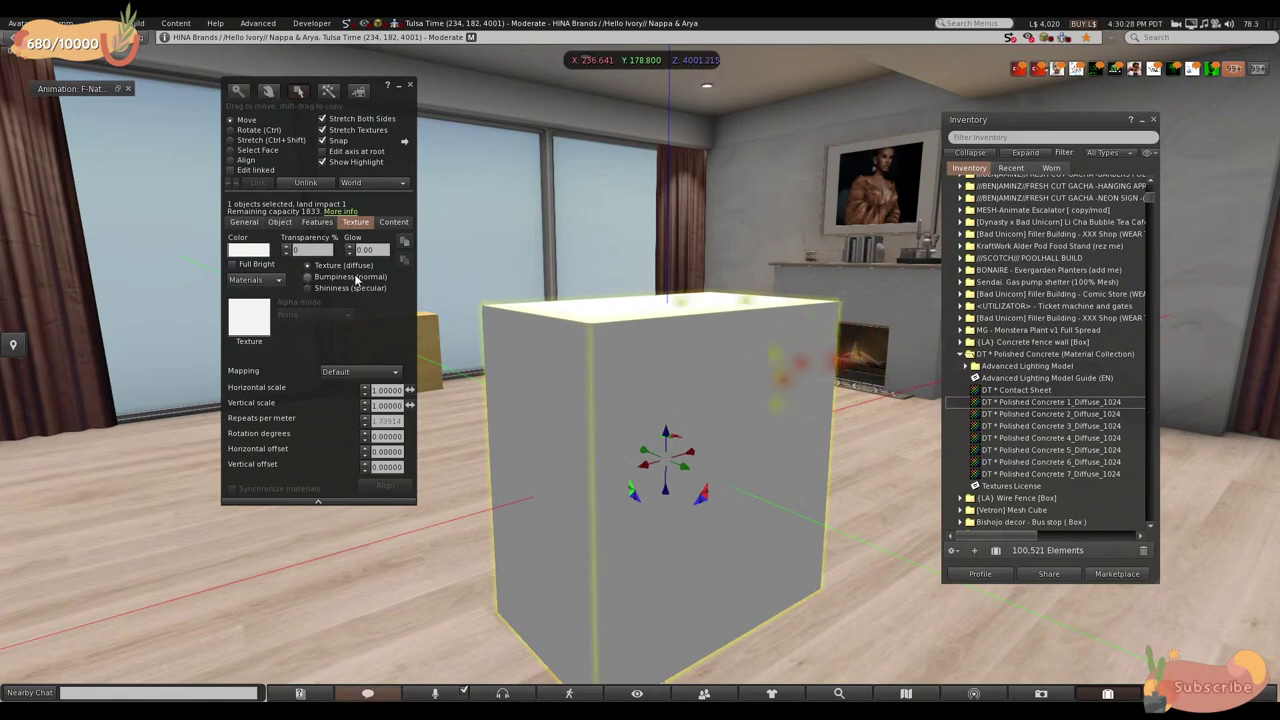
- Inspect the box's bumpiness and shininess channels, and preview the DT * Polished Concrete 3_Diffuse_1024 texture
alt+drag(743, 408, 585, 332)
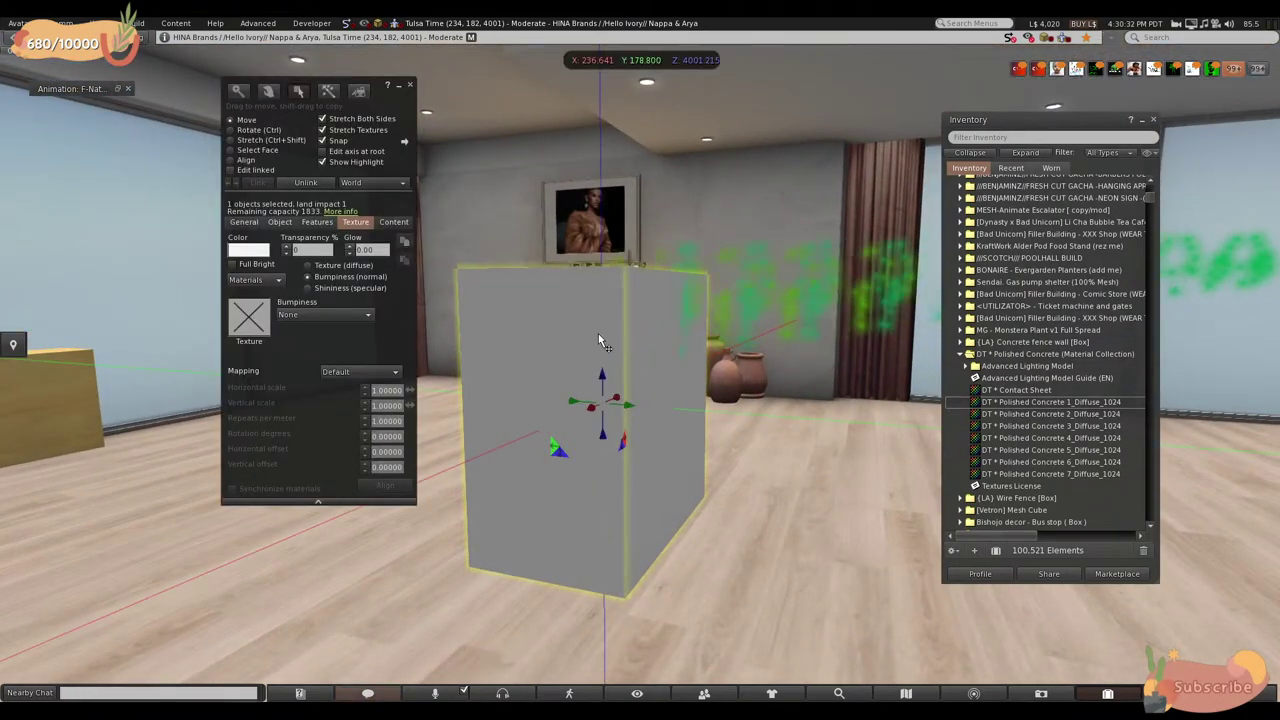
click(320, 290)
drag(611, 318, 657, 372)
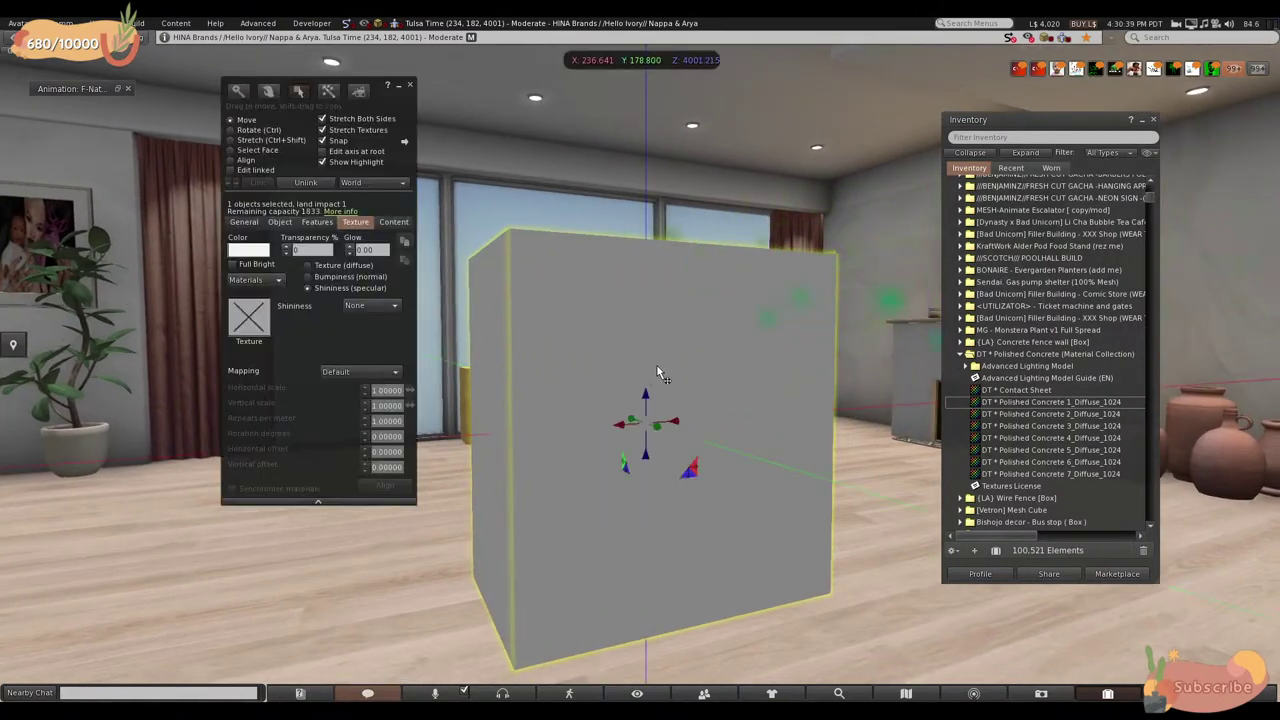
double_click(1043, 426)
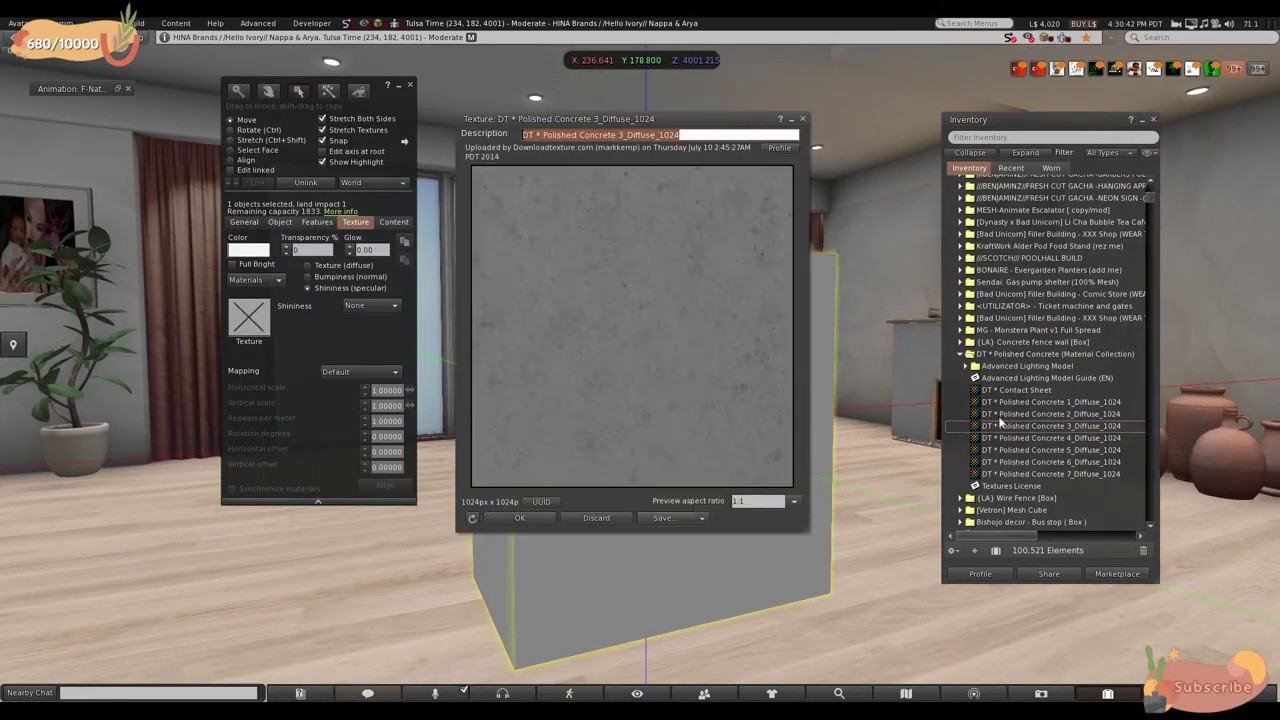
click(803, 119)
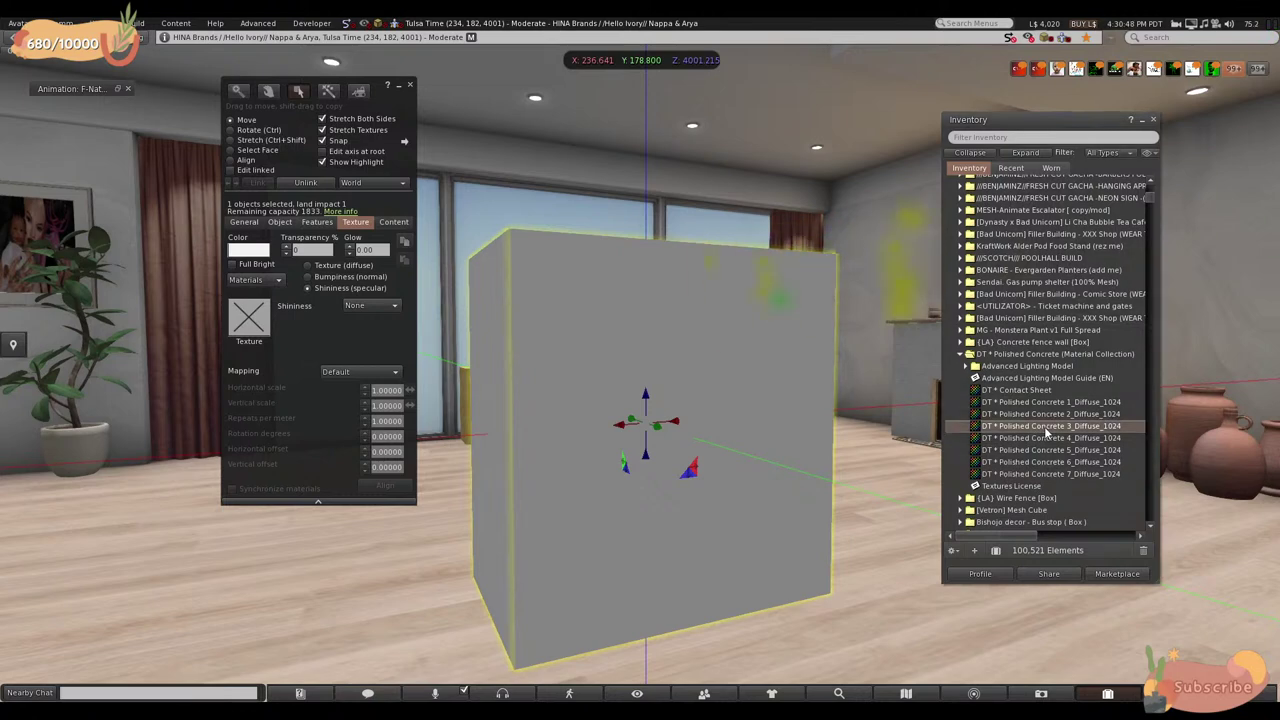
- Apply DT * Polished Concrete 3_Diffuse_1024 from the inventory as the box's diffuse texture and inspect the box from above
click(326, 266)
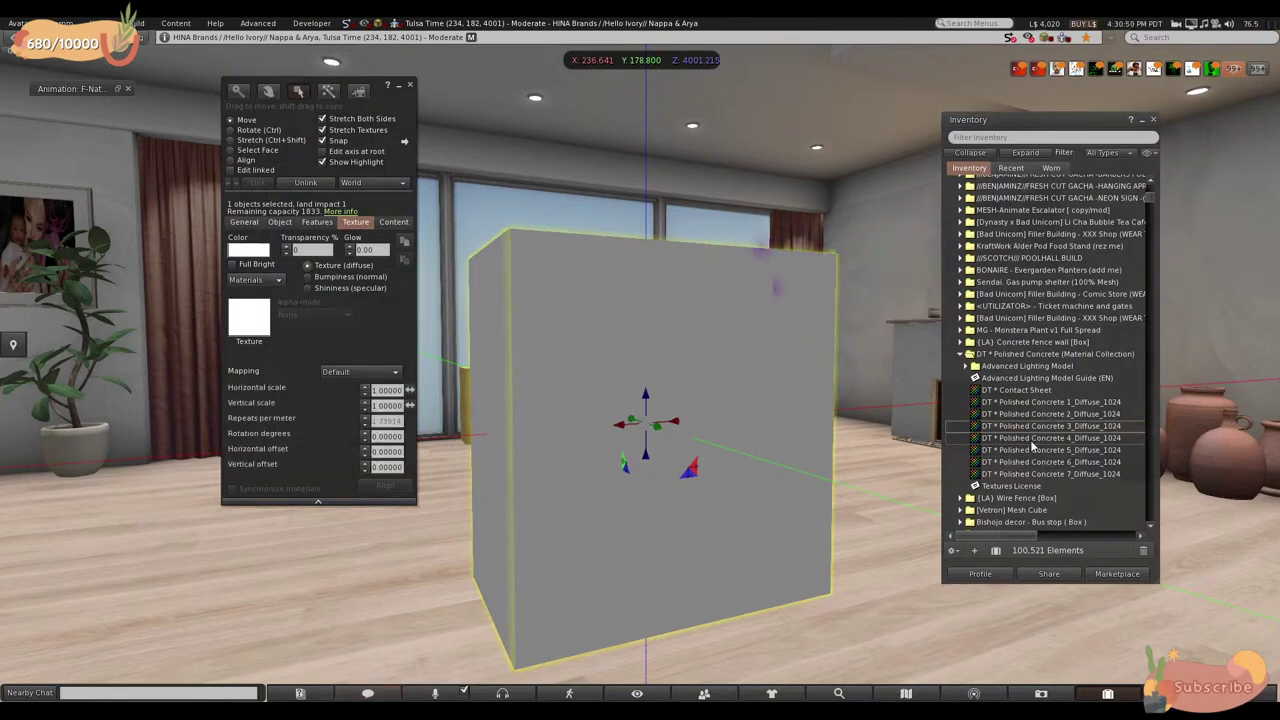
drag(1036, 430, 260, 320)
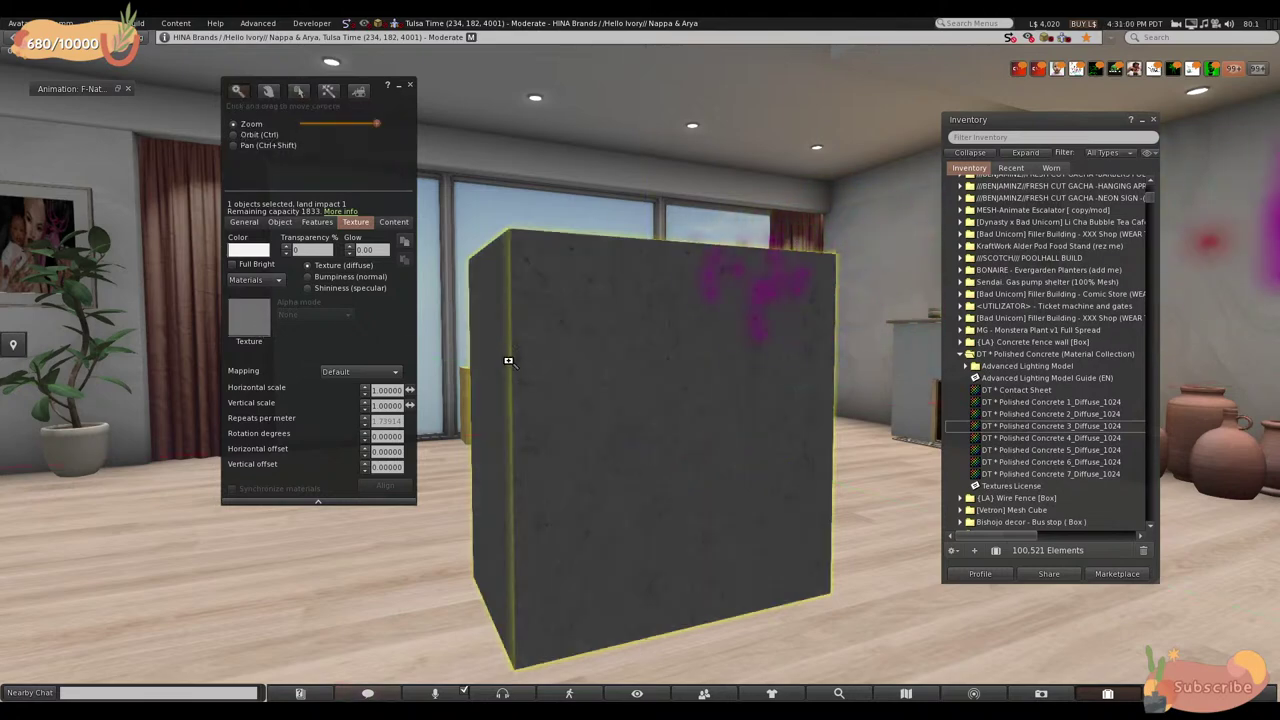
key(ctrl+b)
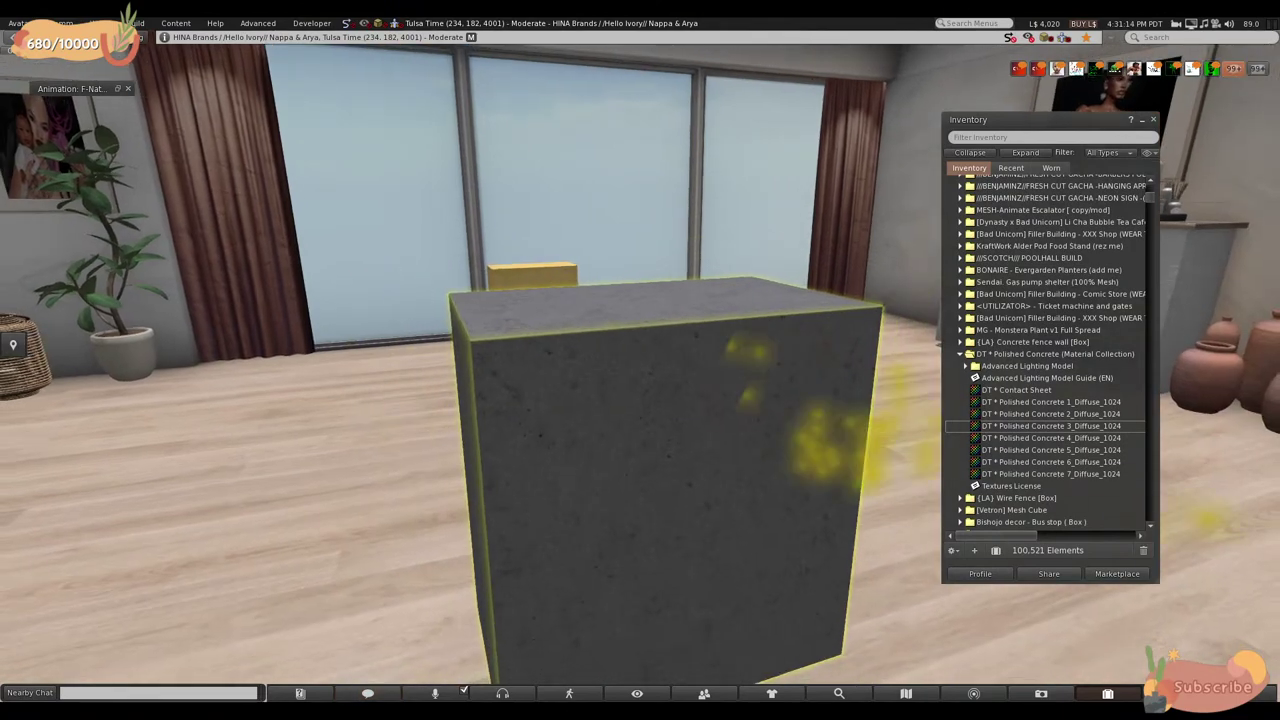
key(ctrl+3)
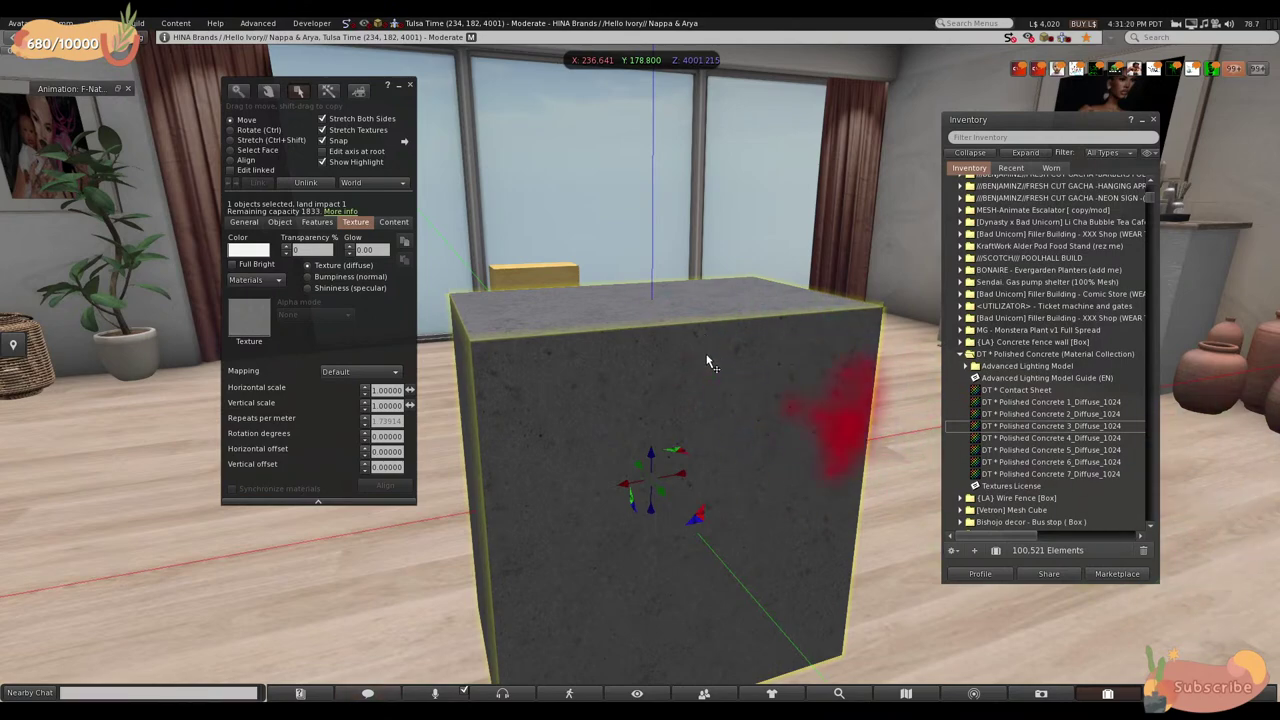
key(ctrl+b)
mouse_move(711, 363)
alt+mouse_down()
mouse_move(600, 363)
mouse_move(560, 475)
mouse_move(651, 371)
alt+mouse_up()
key(ctrl+b)
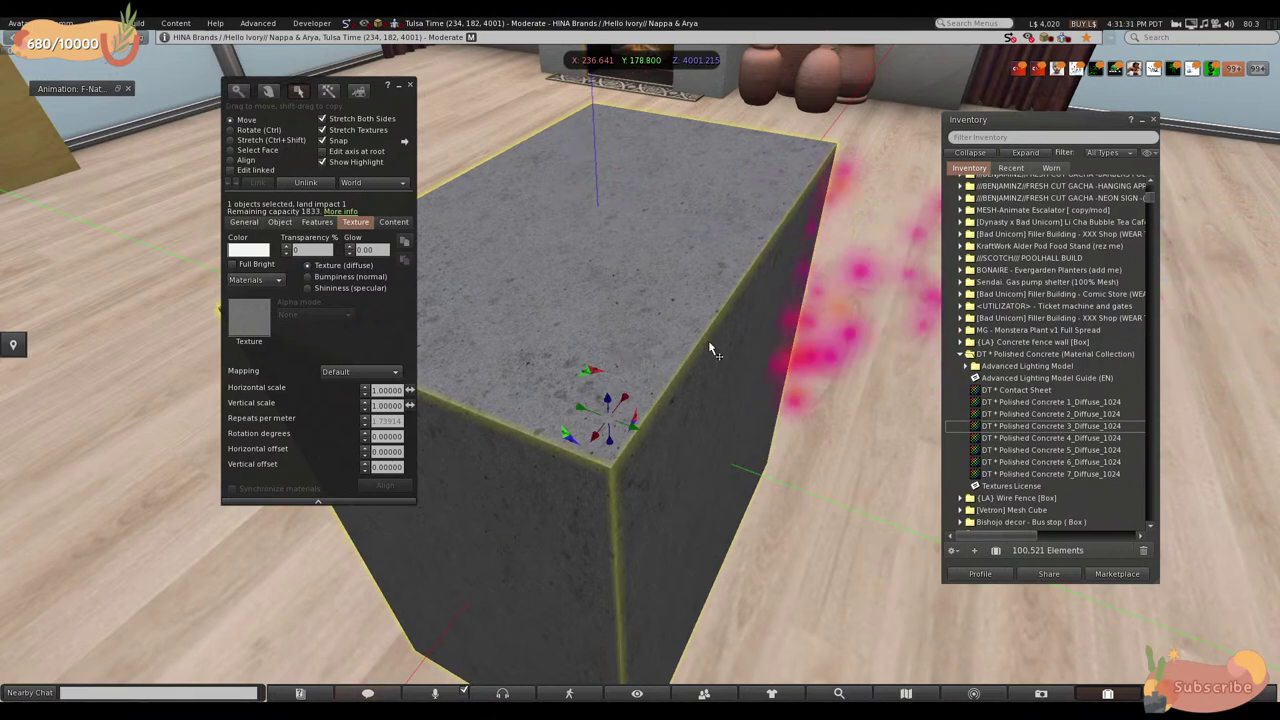
- Apply DT * Polished Concrete_Normal_1024 from the Advanced Lighting Model folder as the box's bumpiness map
click(308, 277)
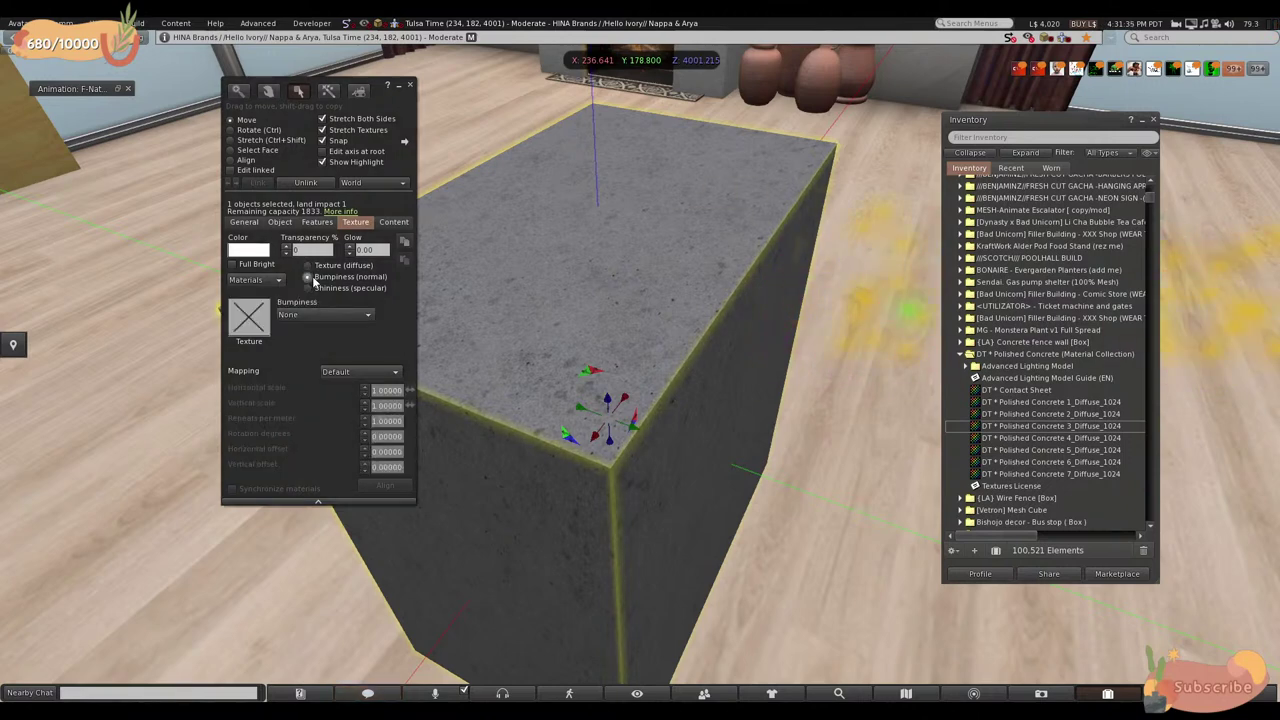
click(966, 367)
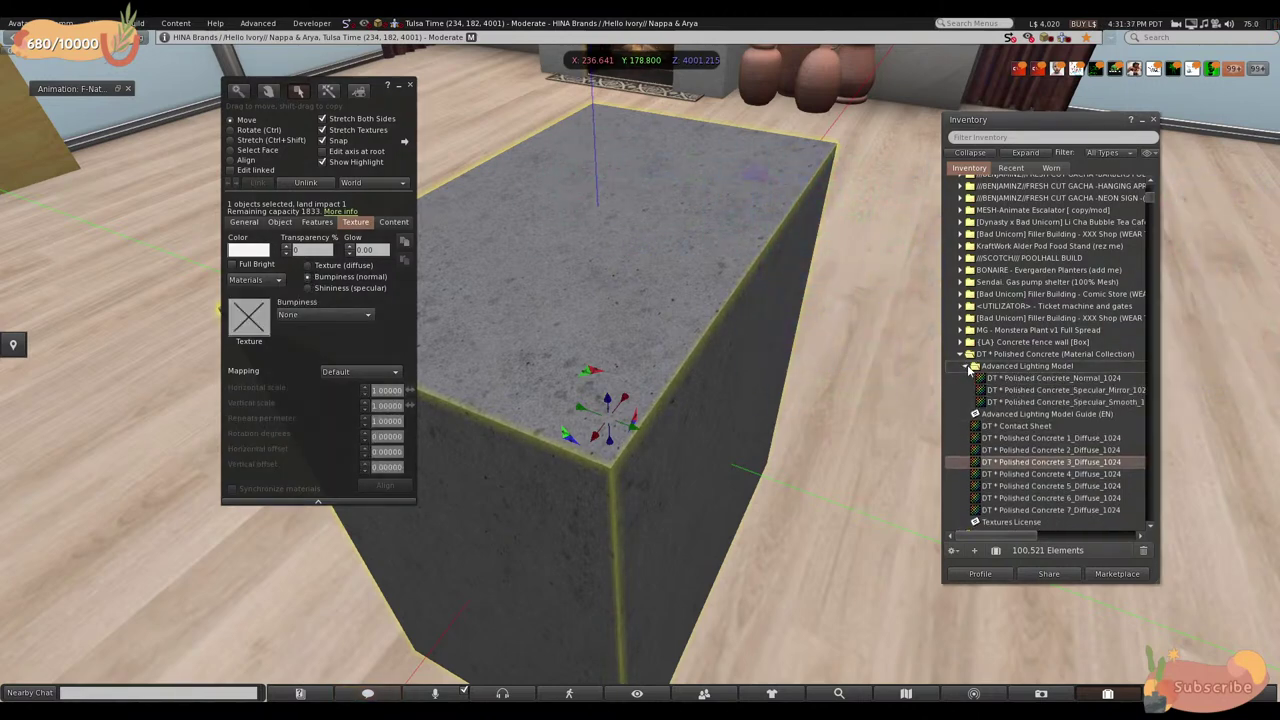
drag(1108, 381, 676, 451)
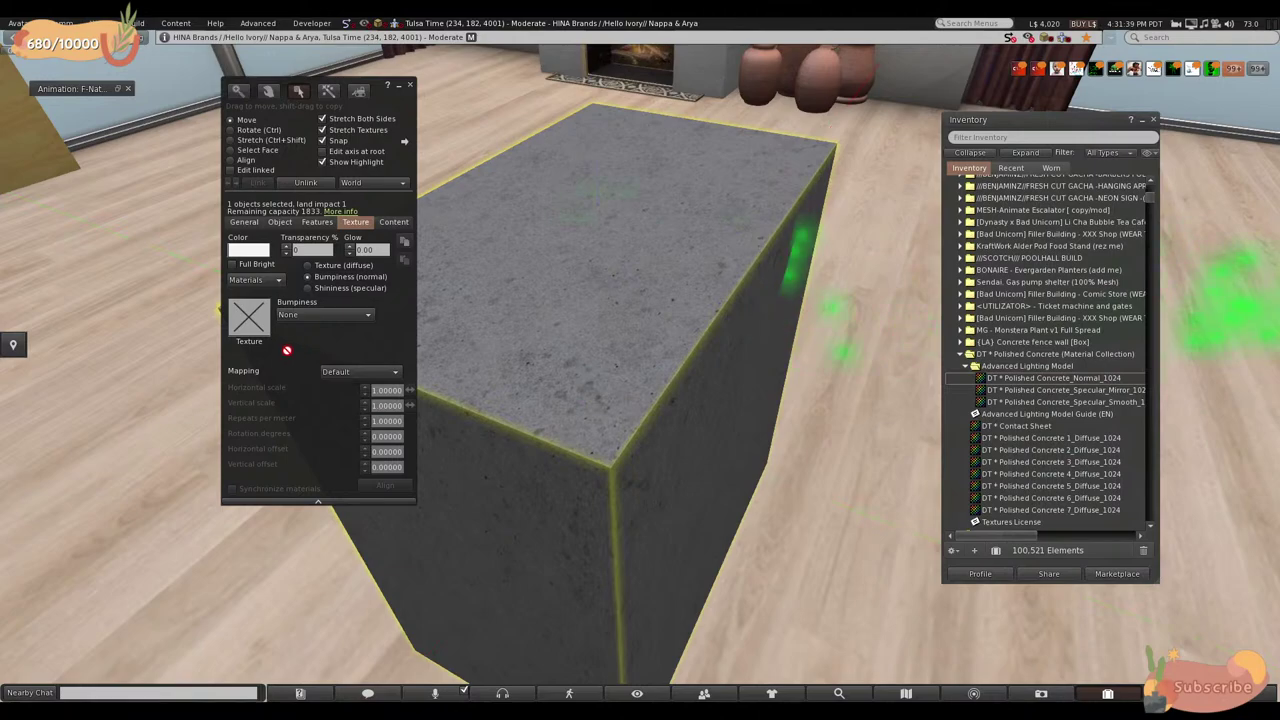
key(Escape)
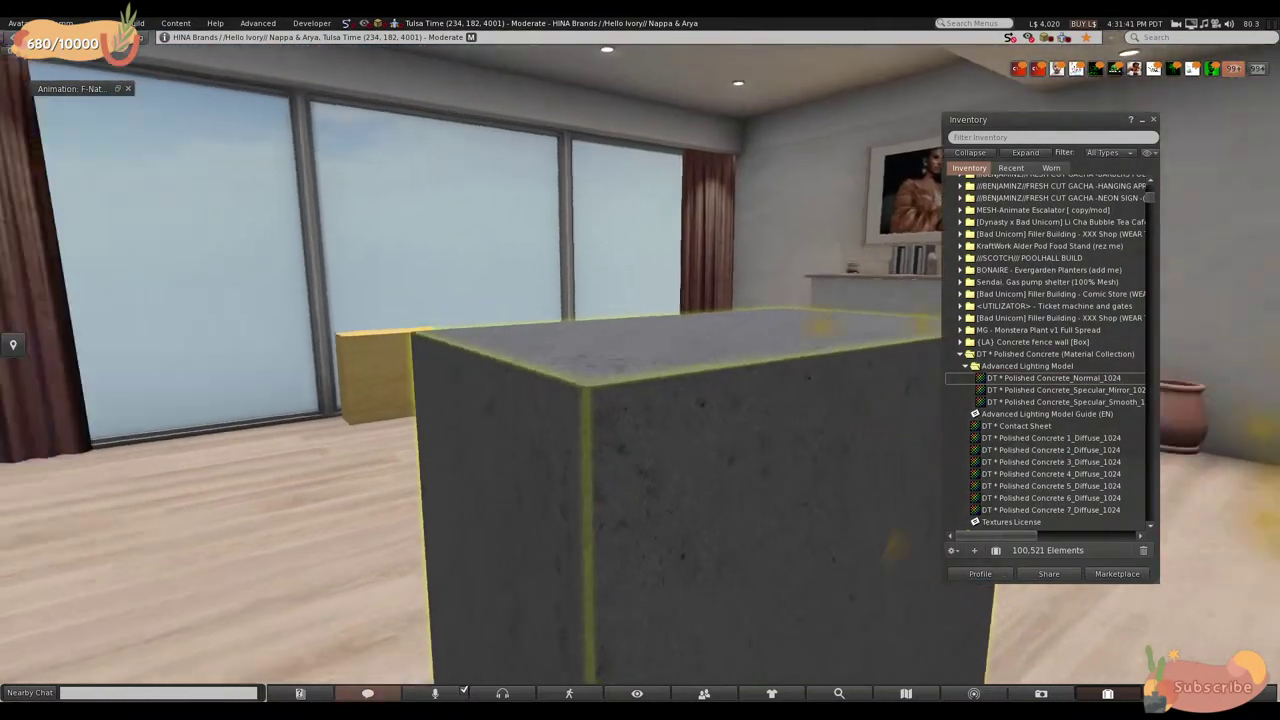
alt+drag(640, 450, 570, 390)
key(ctrl+3)
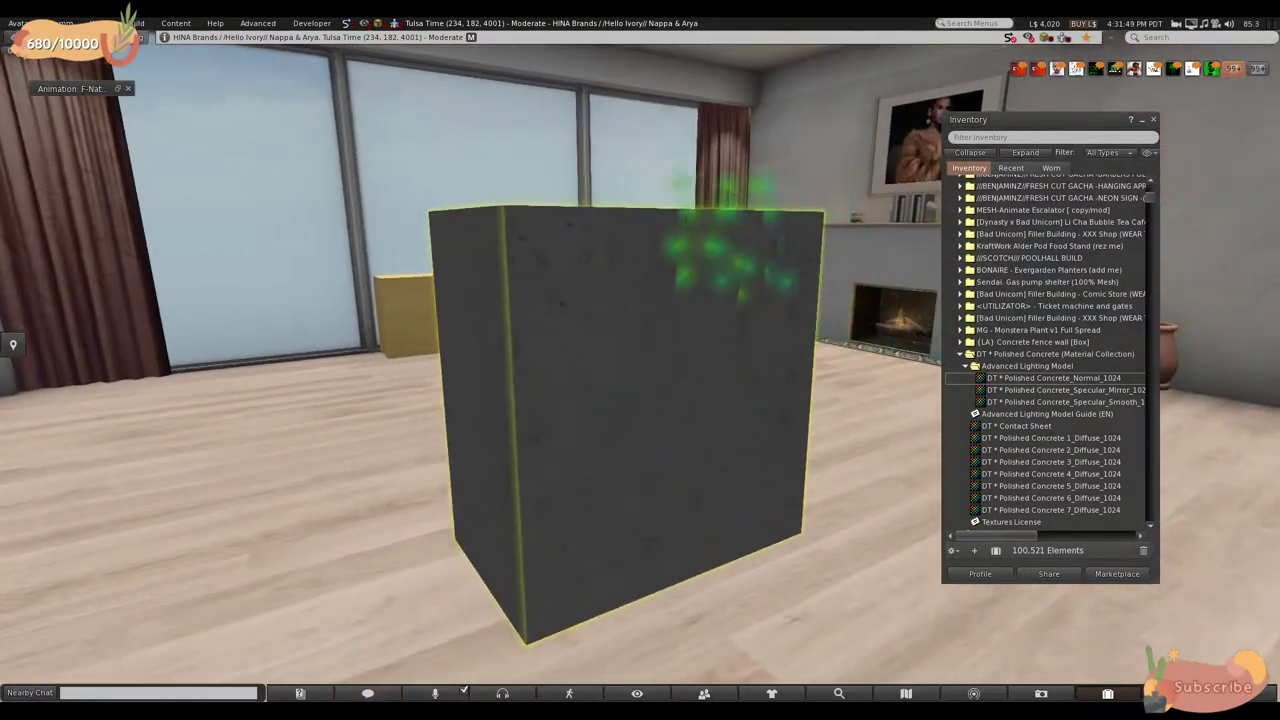
- Apply the DT * Polished Concrete_Specular_Mirror texture as the box's shininess map and view the box from the front
click(307, 288)
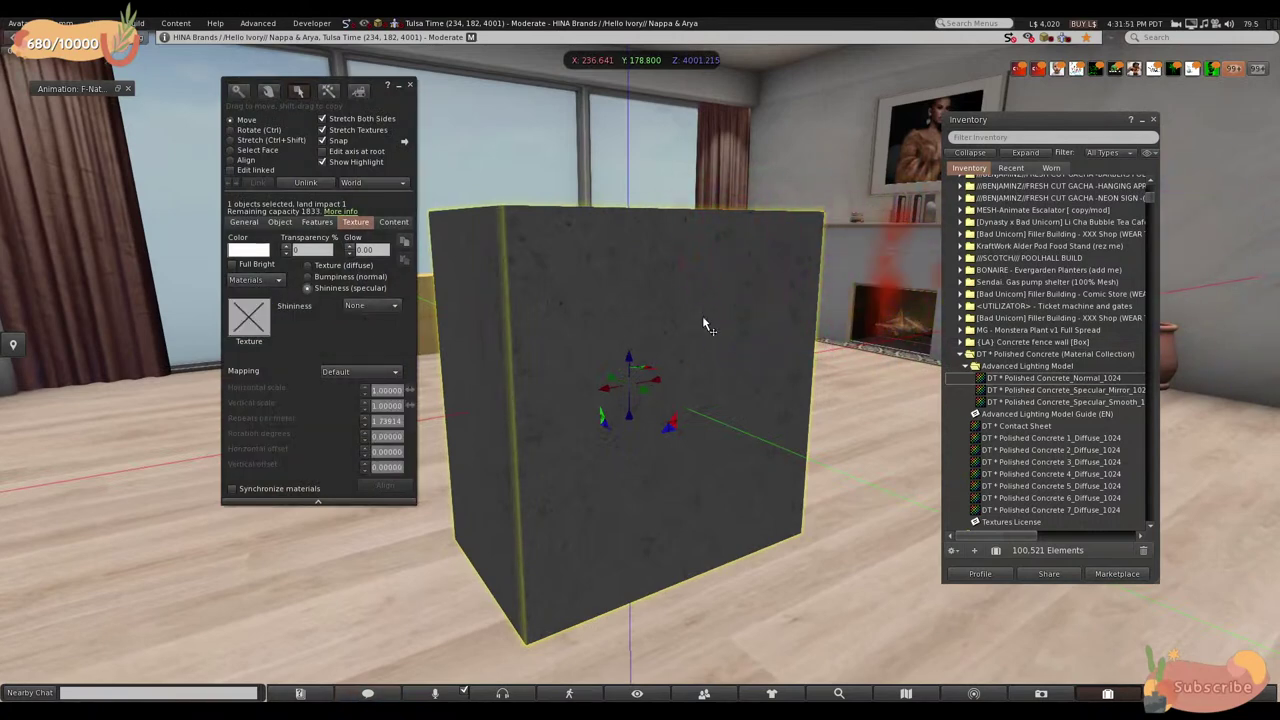
click(1118, 402)
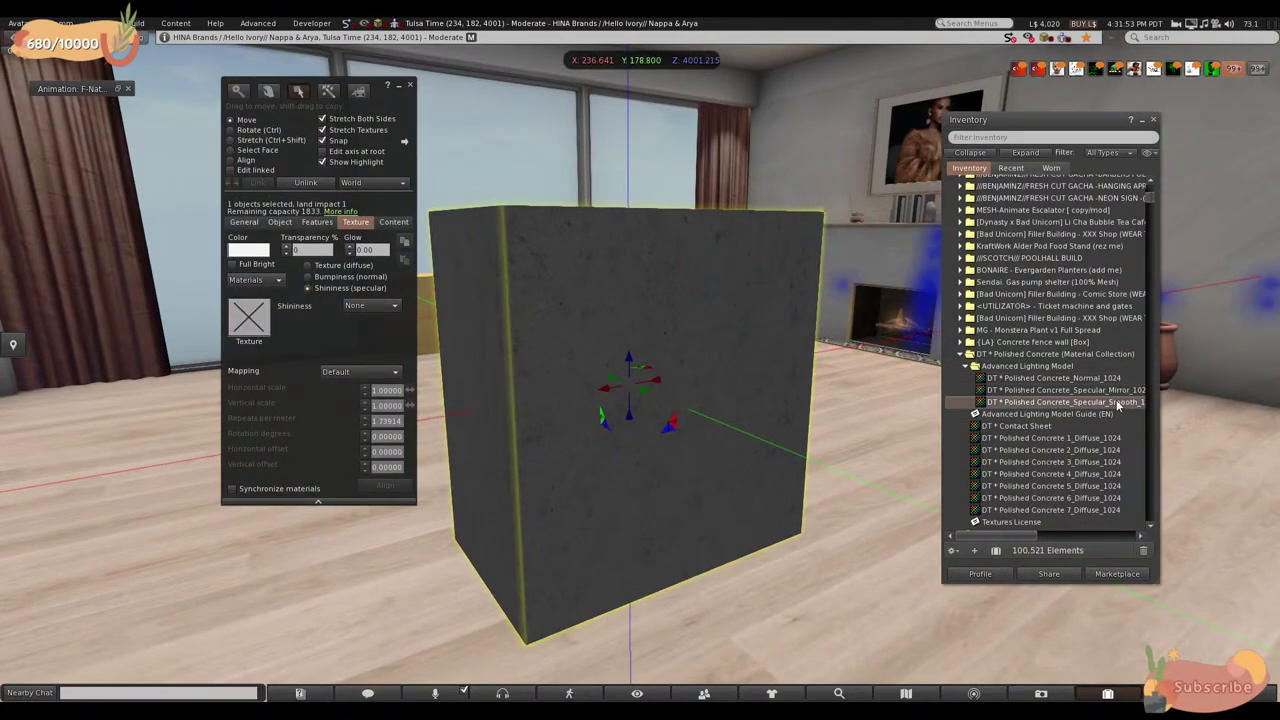
drag(1105, 394, 359, 389)
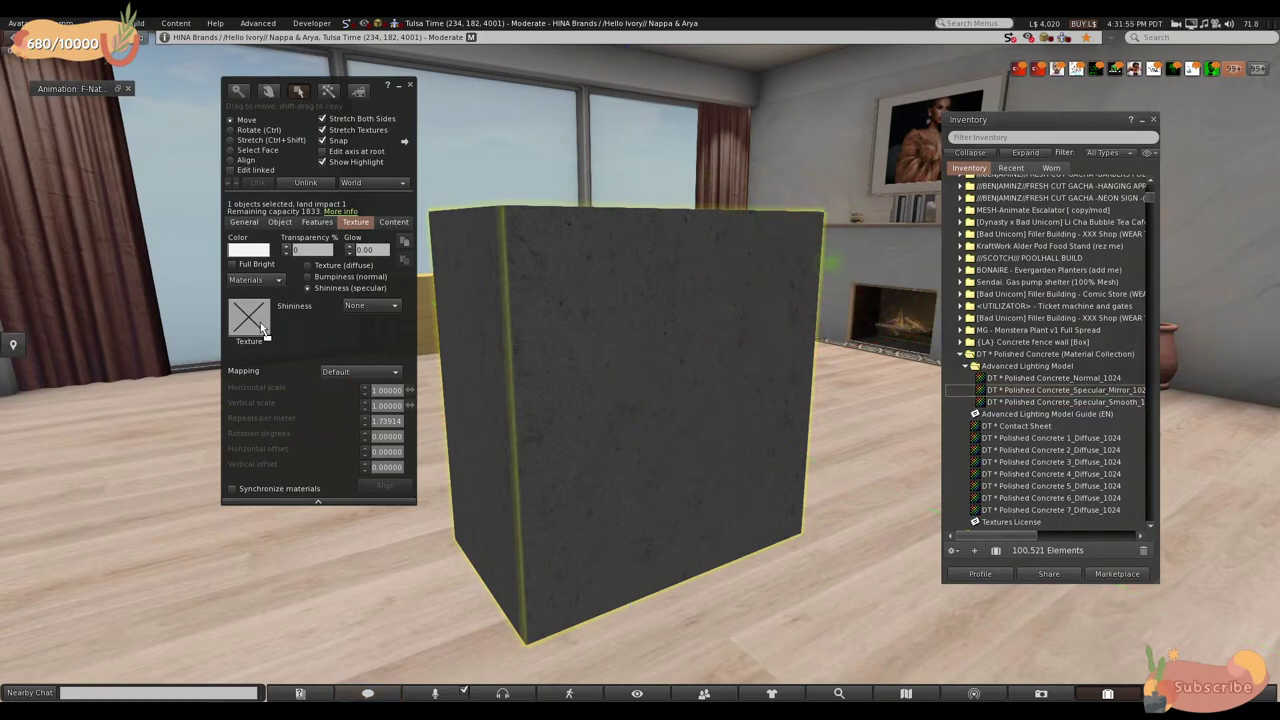
drag(262, 328, 262, 328)
ctrl+alt+drag(641, 365, 641, 365)
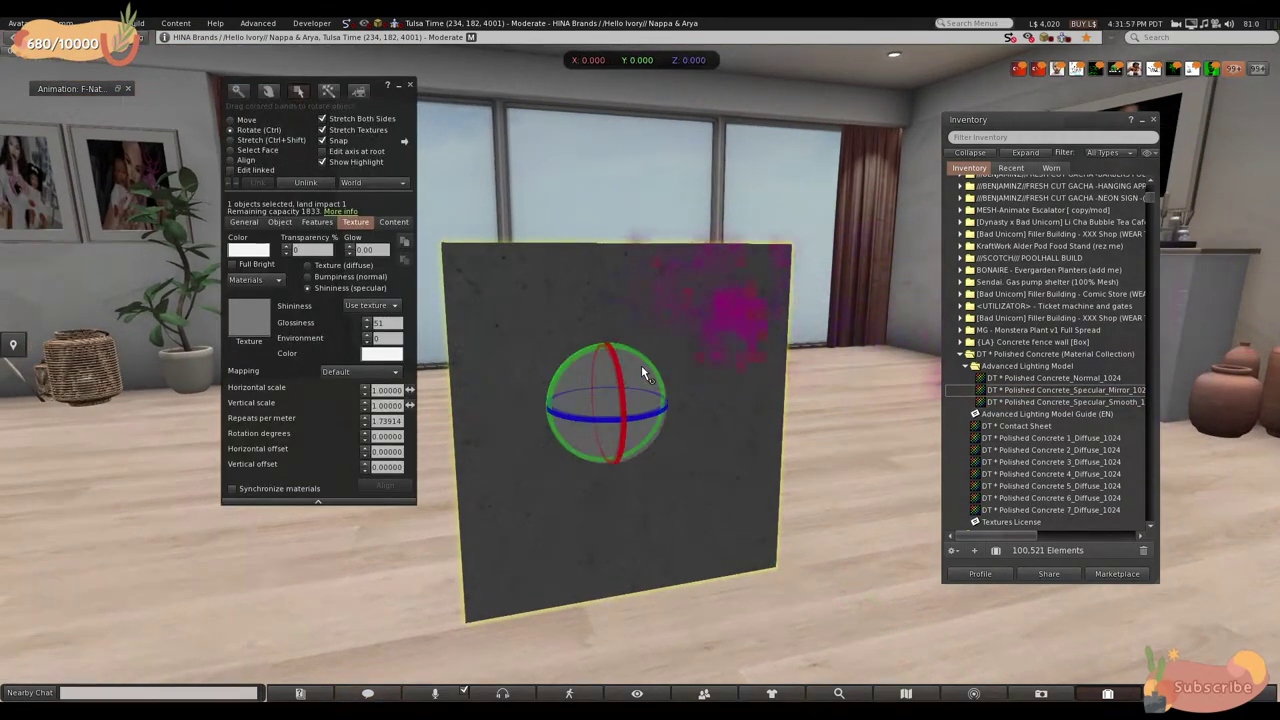
- Raise the graphics quality and speed preference to the maximum, past Ultra, and accept the settings
key(ctrl+p)
click(770, 315)
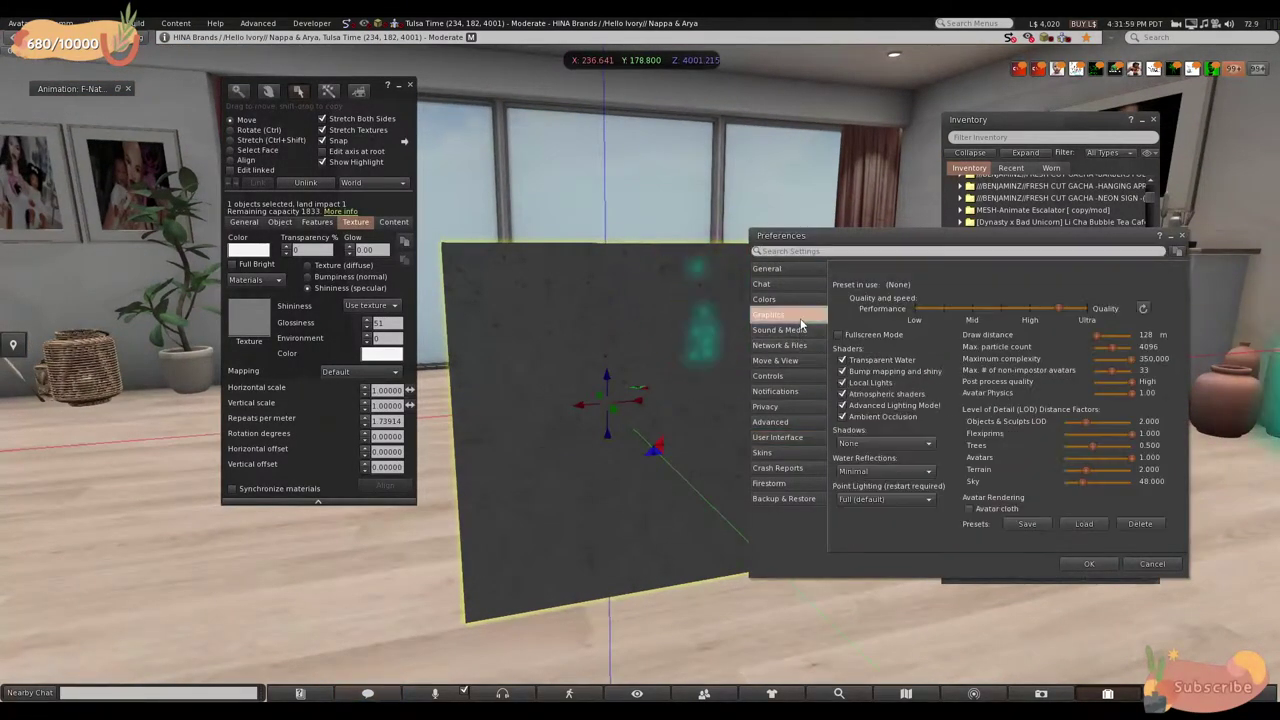
click(1083, 306)
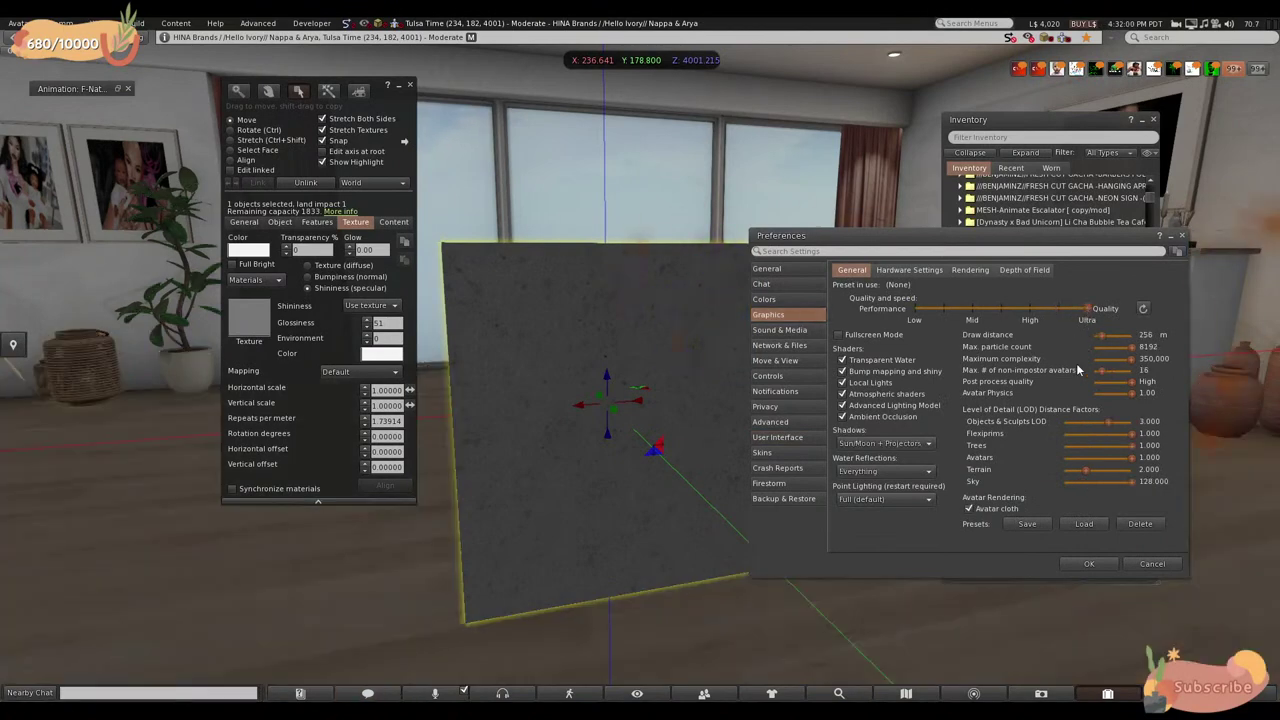
click(1089, 563)
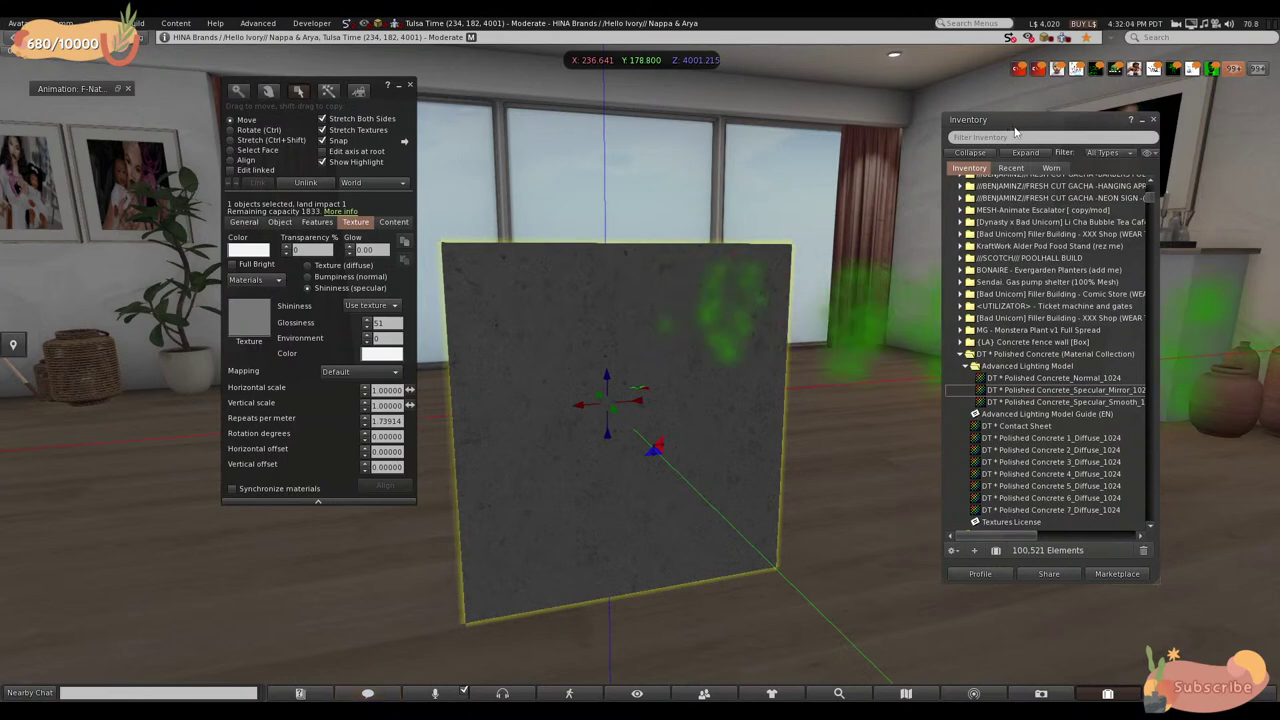
- Search the inventory for "clean", open the Satomi's 2017 Clean & White ivory edit sky setting, and close its editor
click(1050, 137)
text(clean)
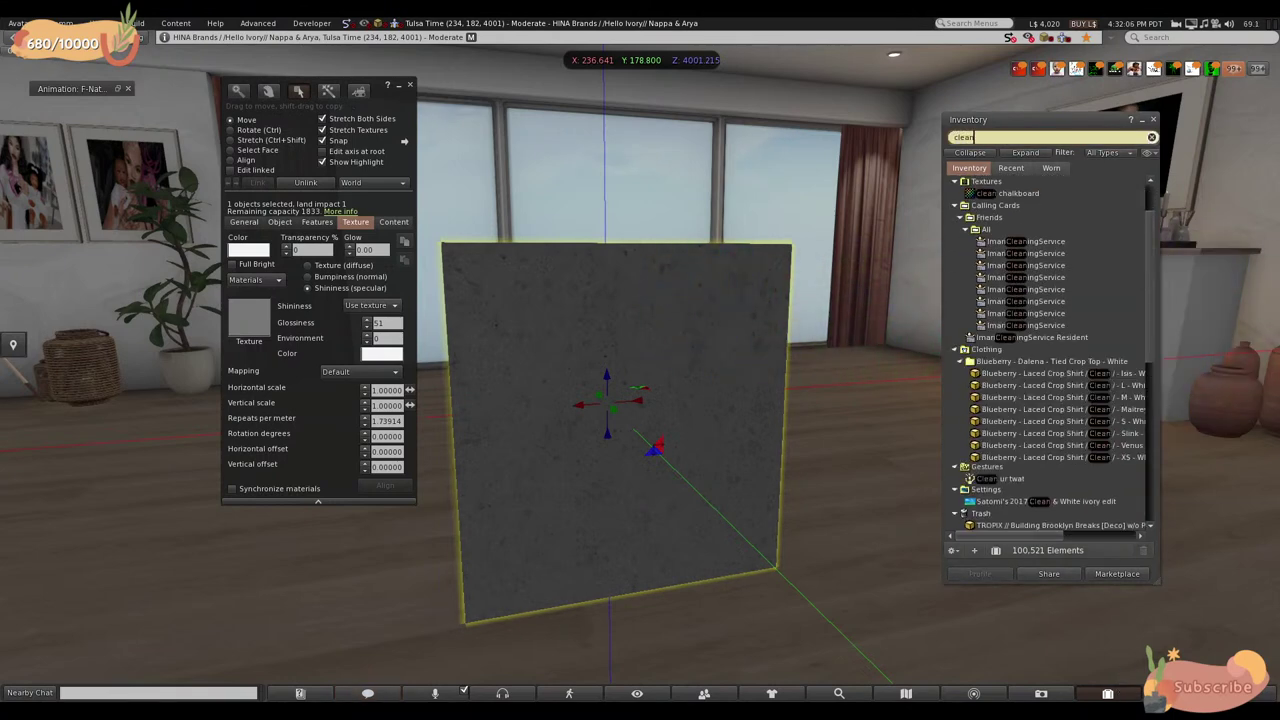
scroll(1100, 275, down, 5)
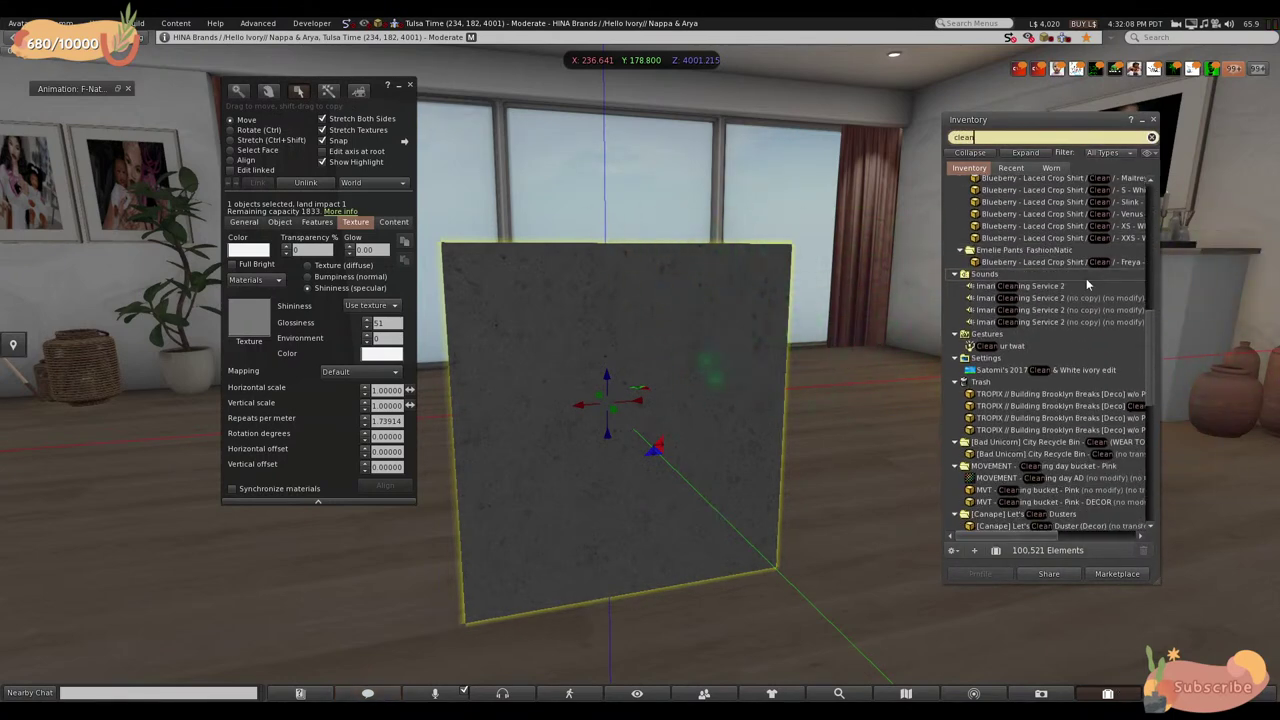
double_click(1085, 329)
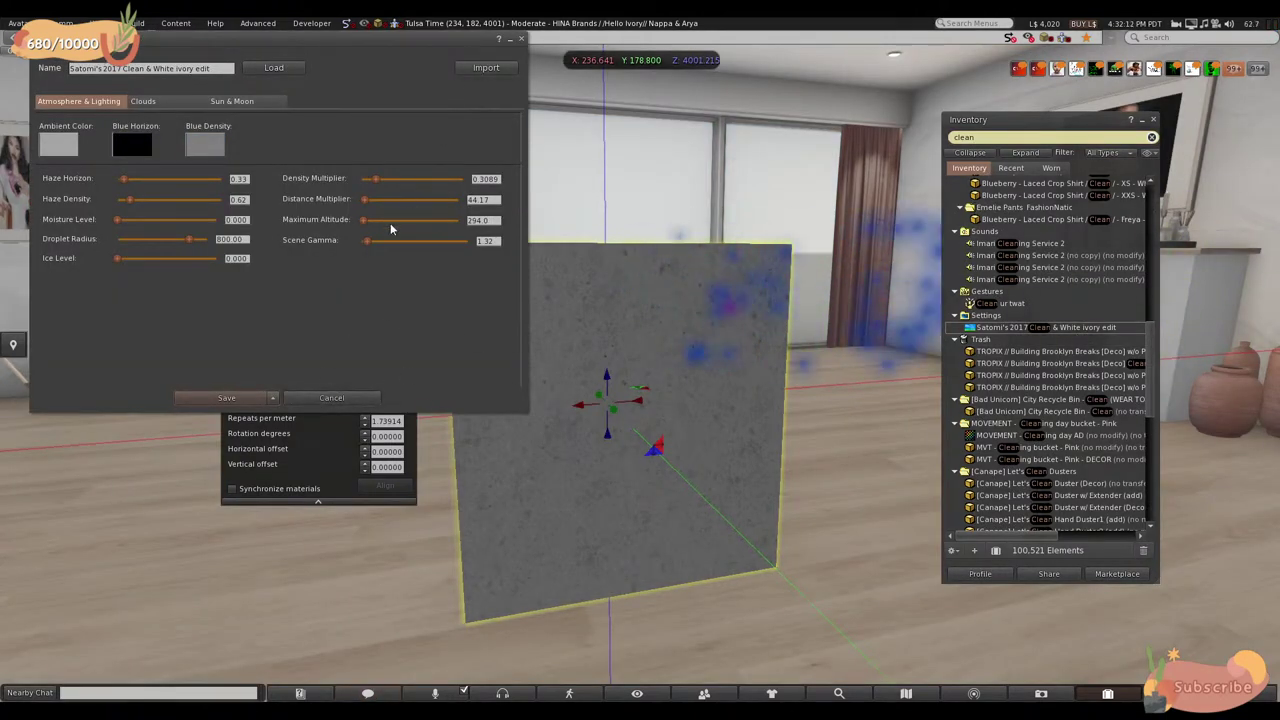
click(521, 39)
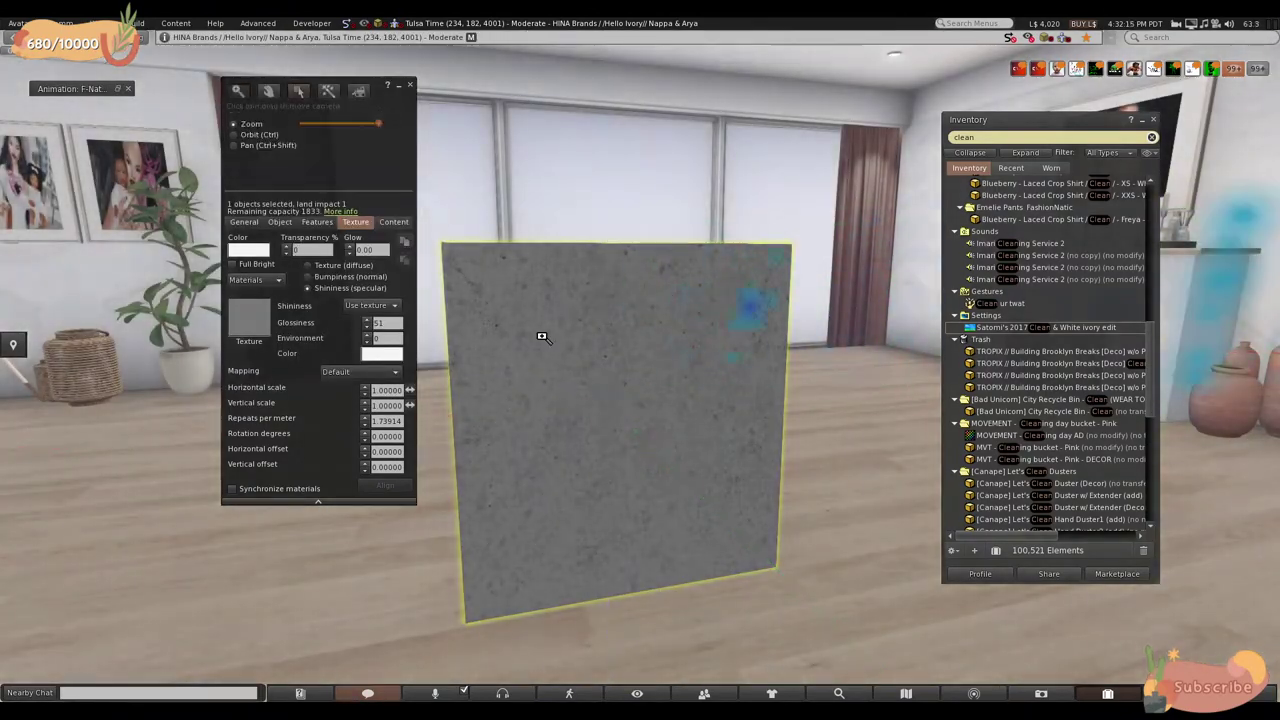
- Set the sky to the Satomi's 2017 FFXV preset in the quick preferences and view the box under that light
alt+drag(541, 337, 470, 250)
key(Escape)
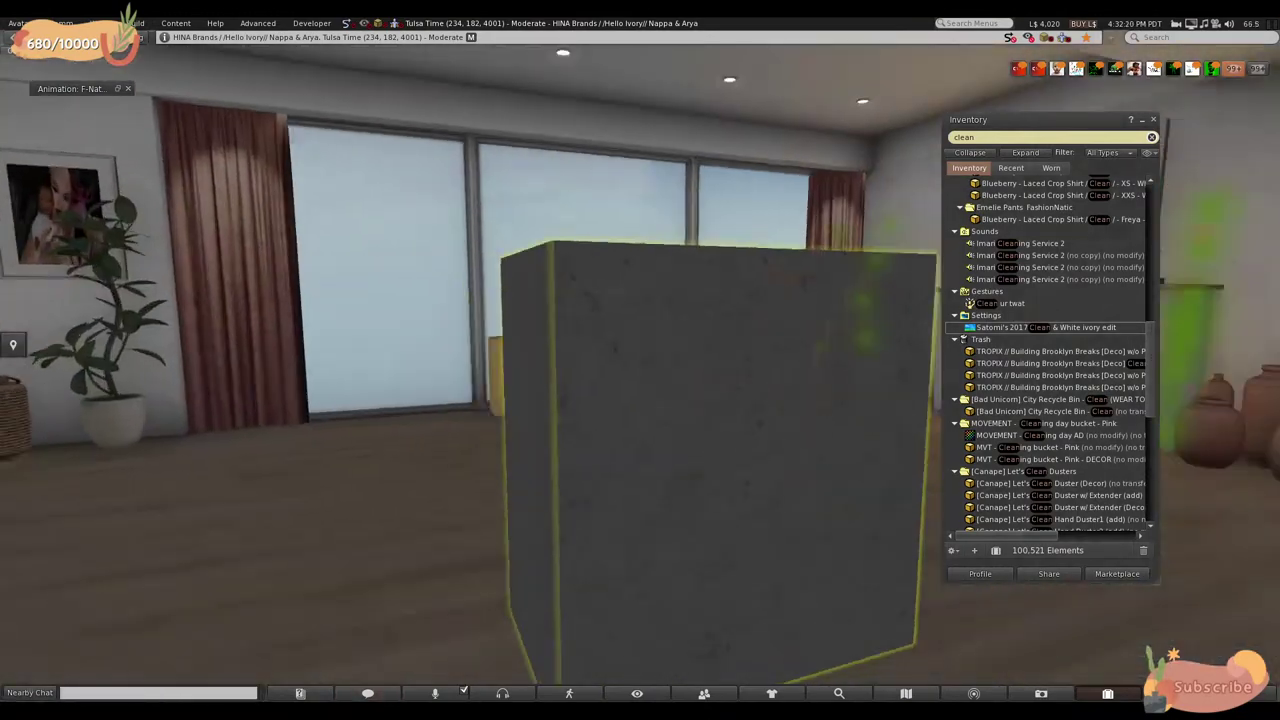
key(ctrl+3)
click(1249, 702)
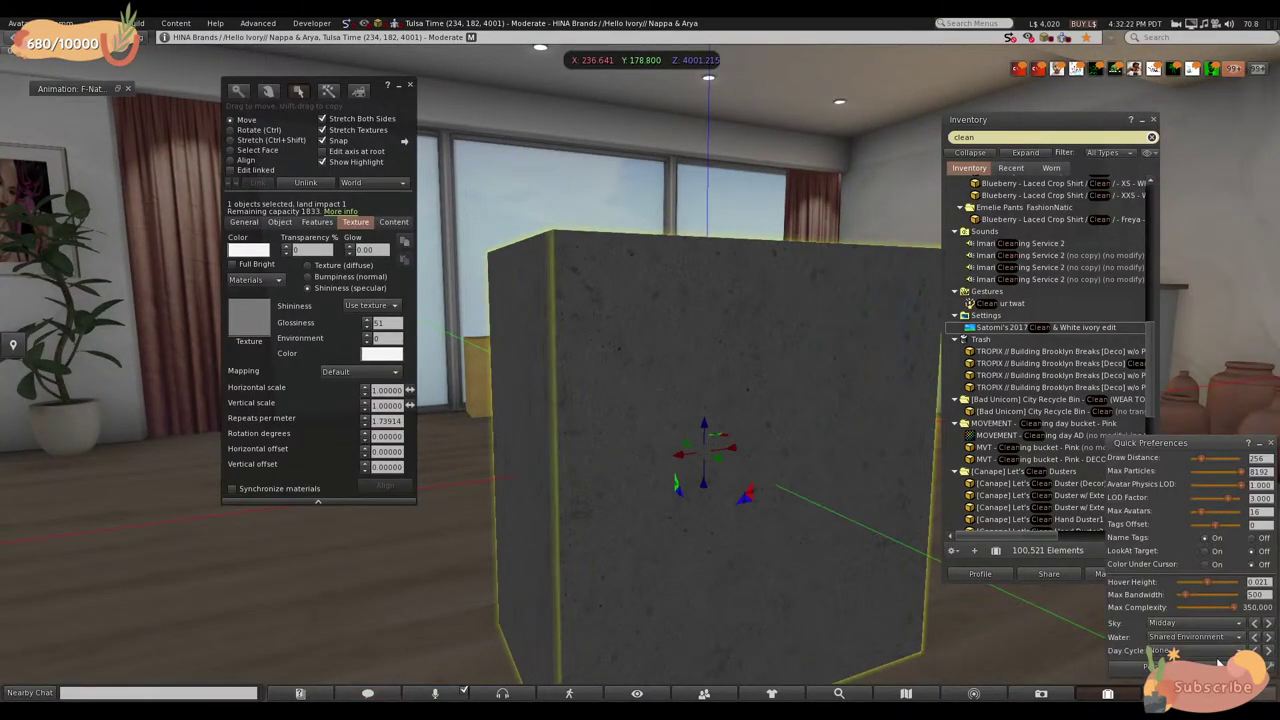
click(1212, 624)
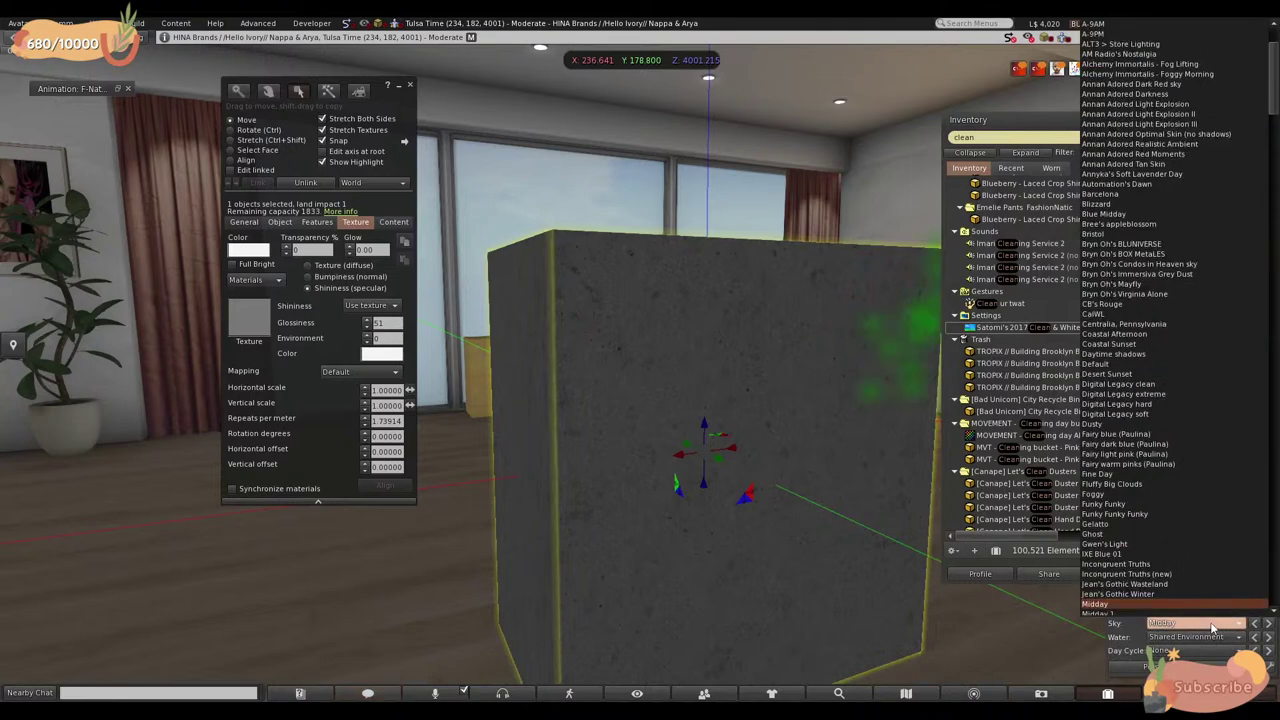
drag(1275, 60, 1278, 280)
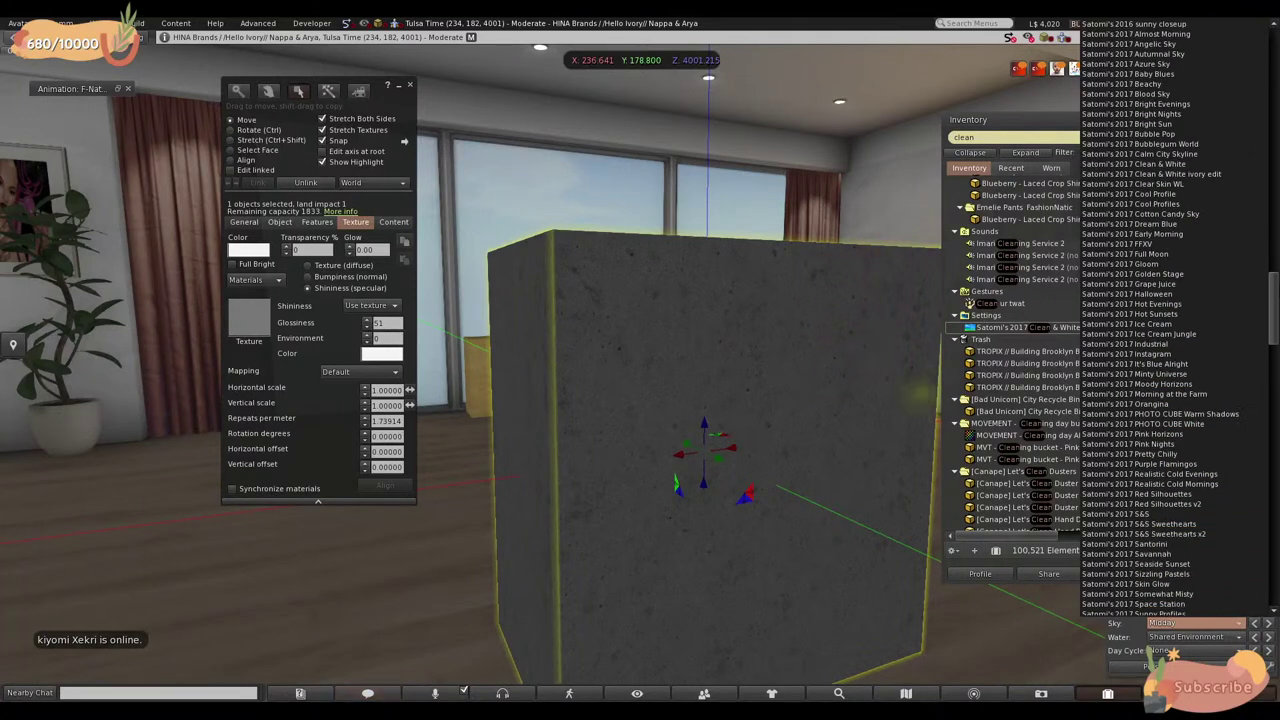
click(1207, 246)
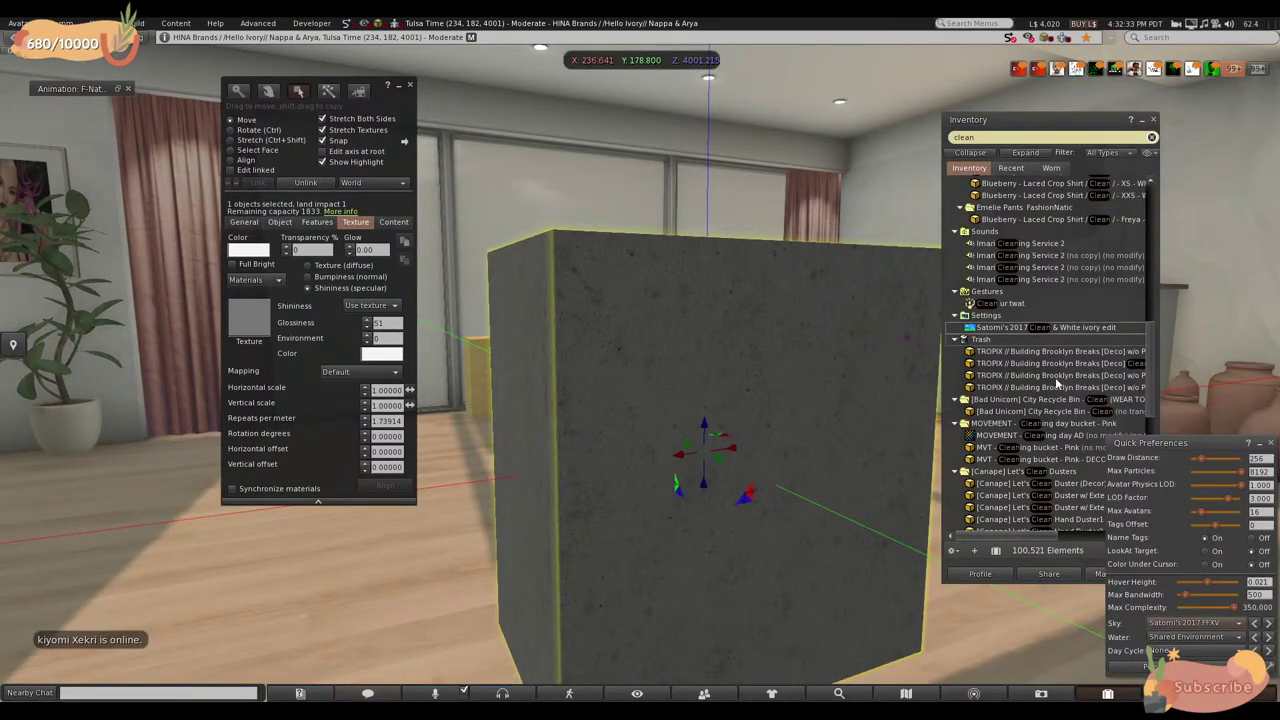
scroll(765, 440, down, 3)
scroll(780, 444, up, 2)
- Set the sky to a Satomi's 2017 Clean & White preset in the quick preferences
click(1213, 624)
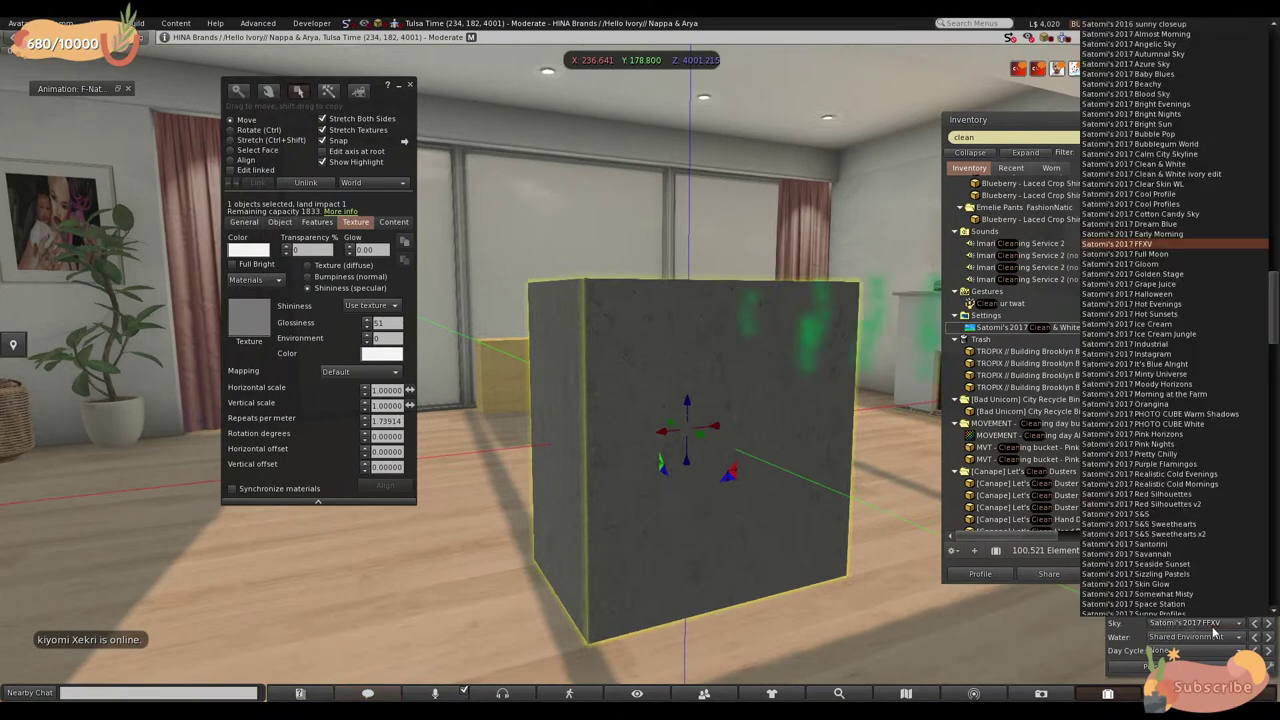
scroll(1236, 428, down, 12)
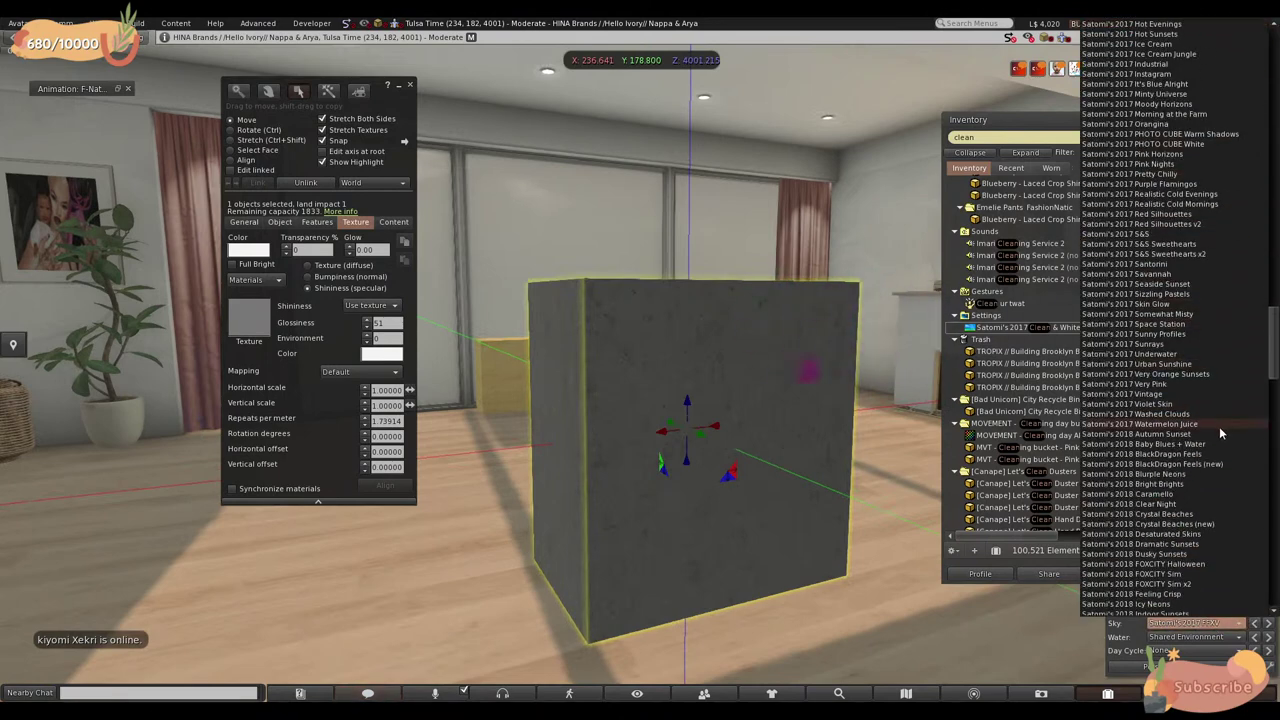
scroll(1216, 425, down, 6)
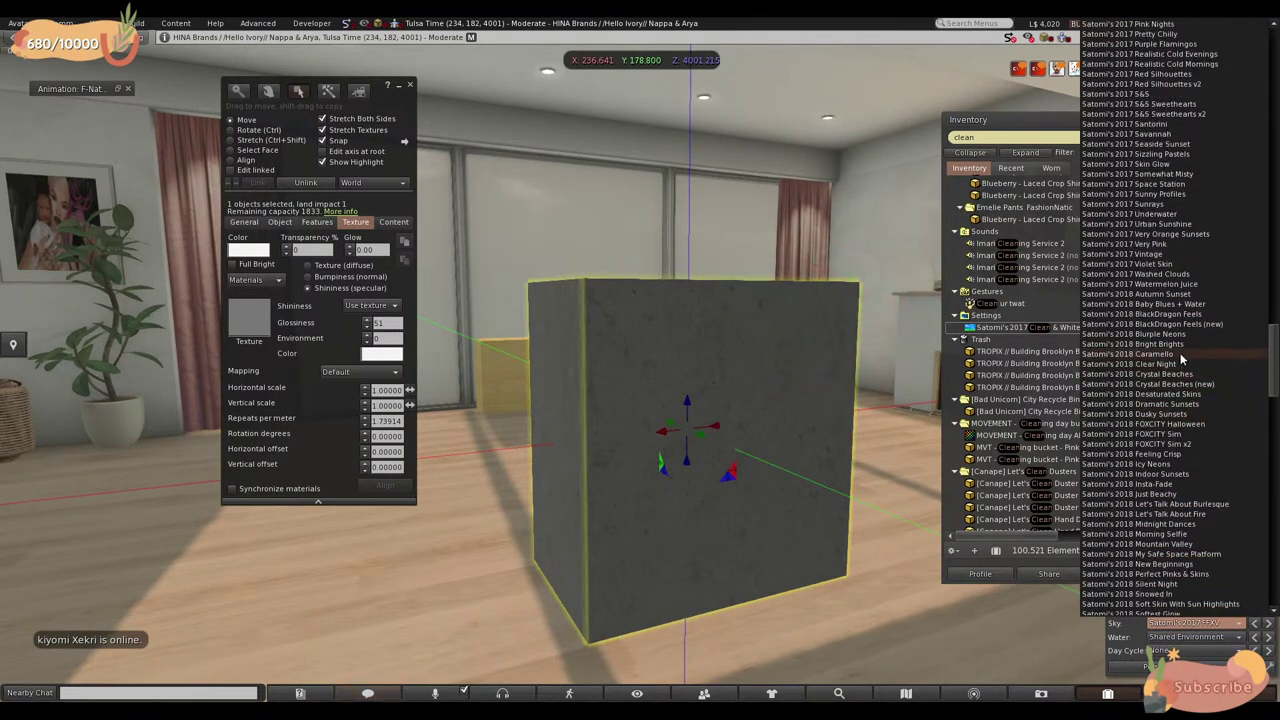
scroll(1181, 357, down, 11)
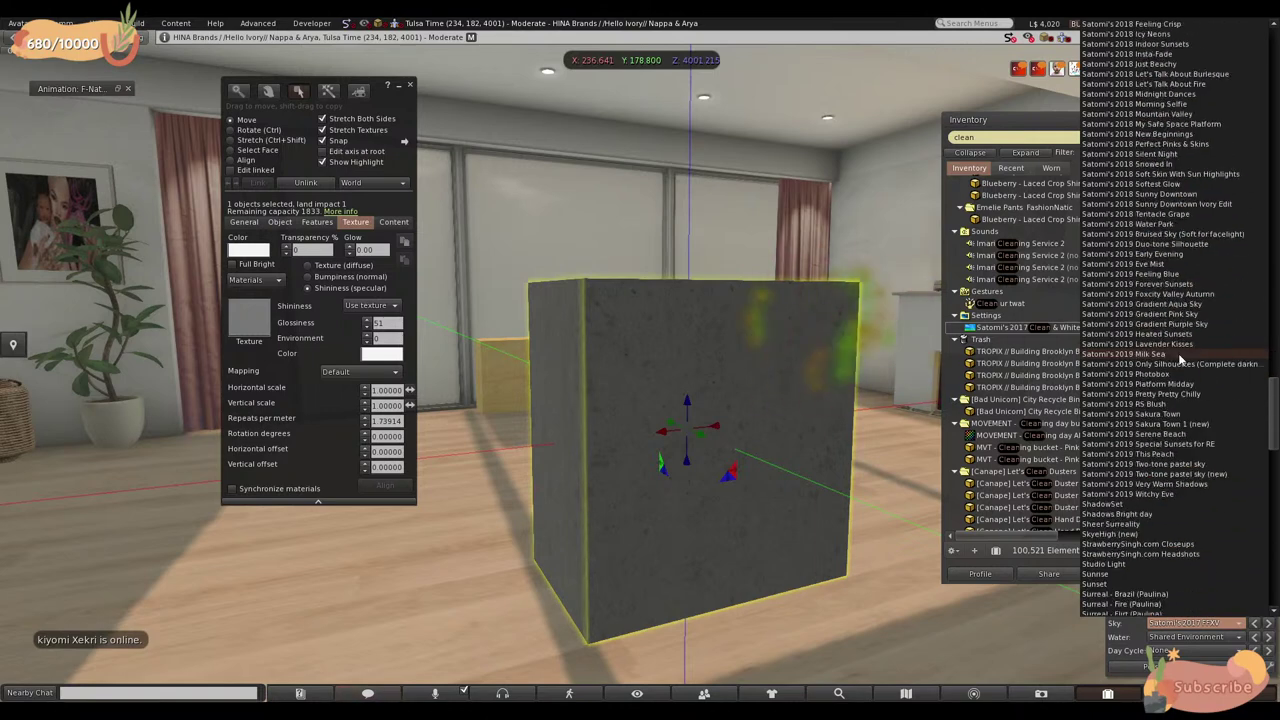
scroll(1230, 393, up, 16)
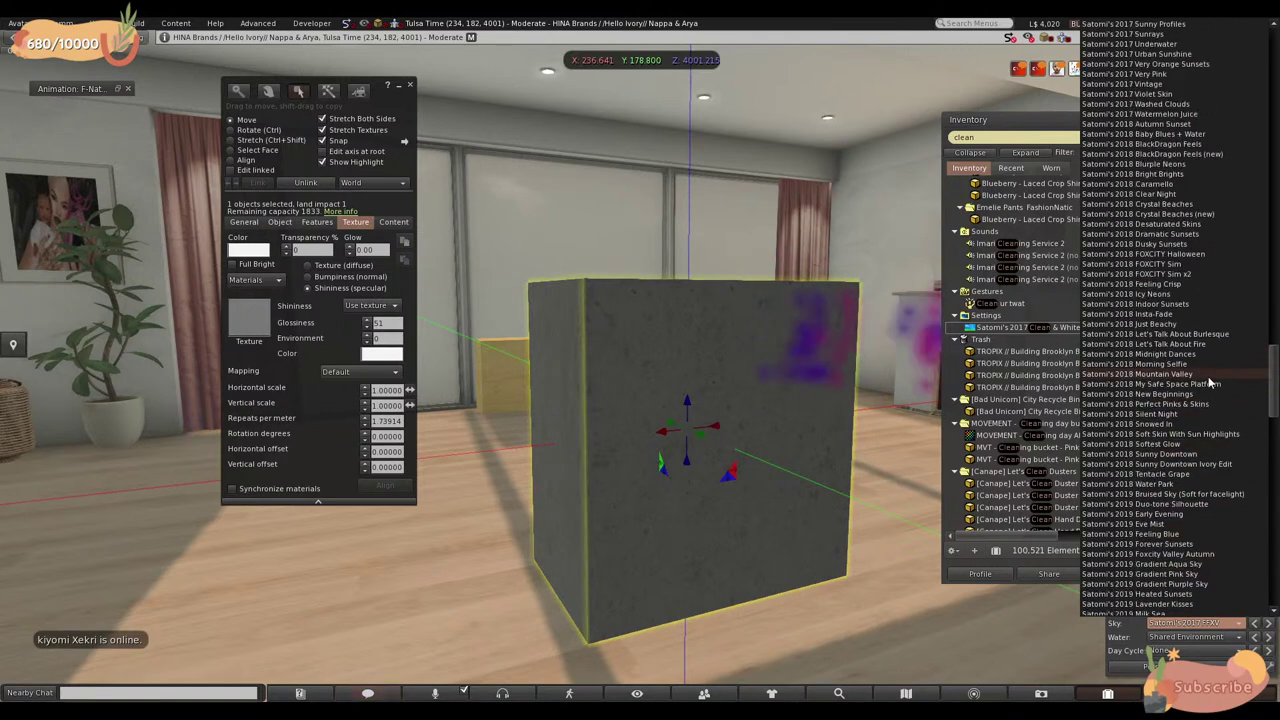
scroll(1200, 385, up, 9)
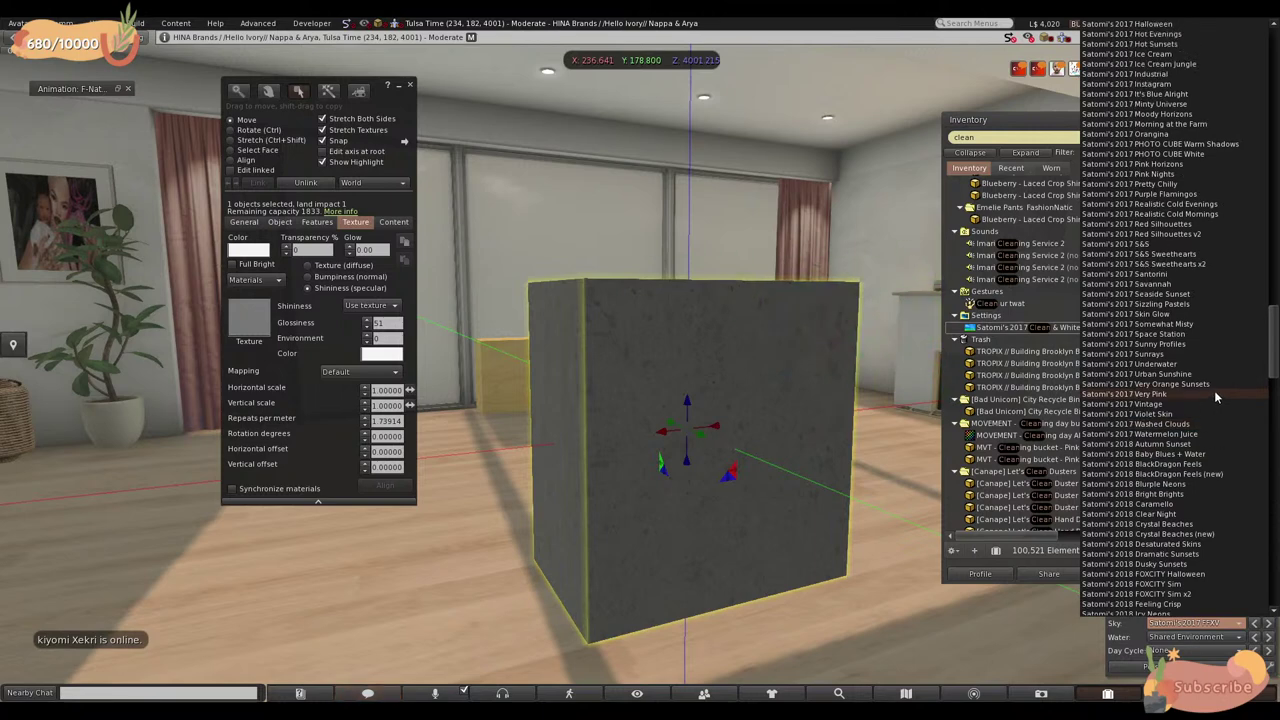
scroll(1206, 385, up, 7)
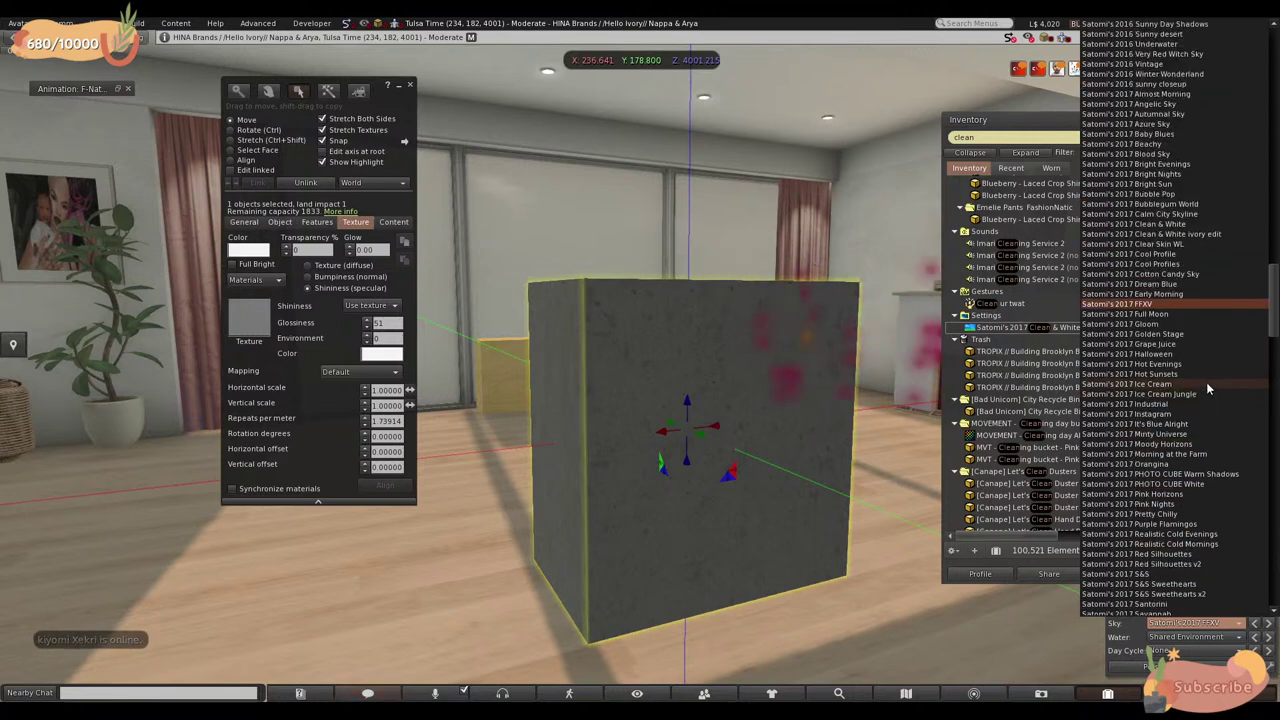
click(1210, 266)
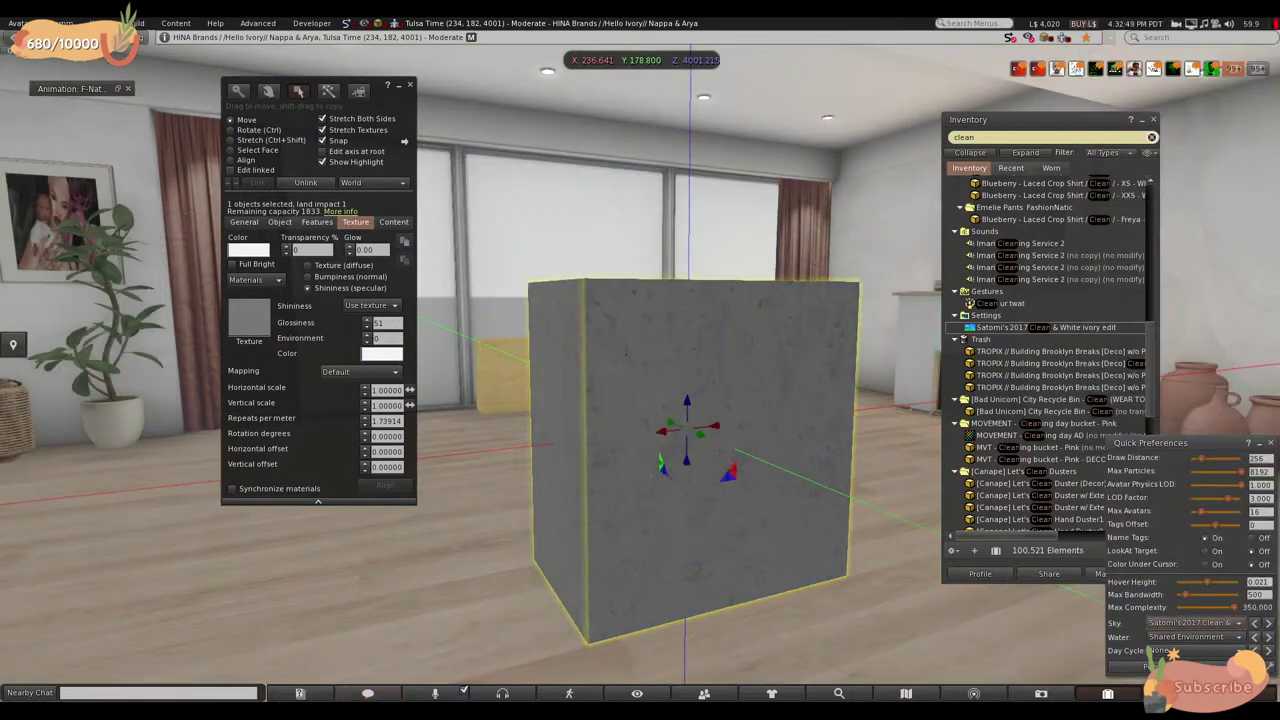
- In the personal lighting settings, move the sun to the south at about 95° azimuth and 12° elevation, and minimize the settings
click(1150, 667)
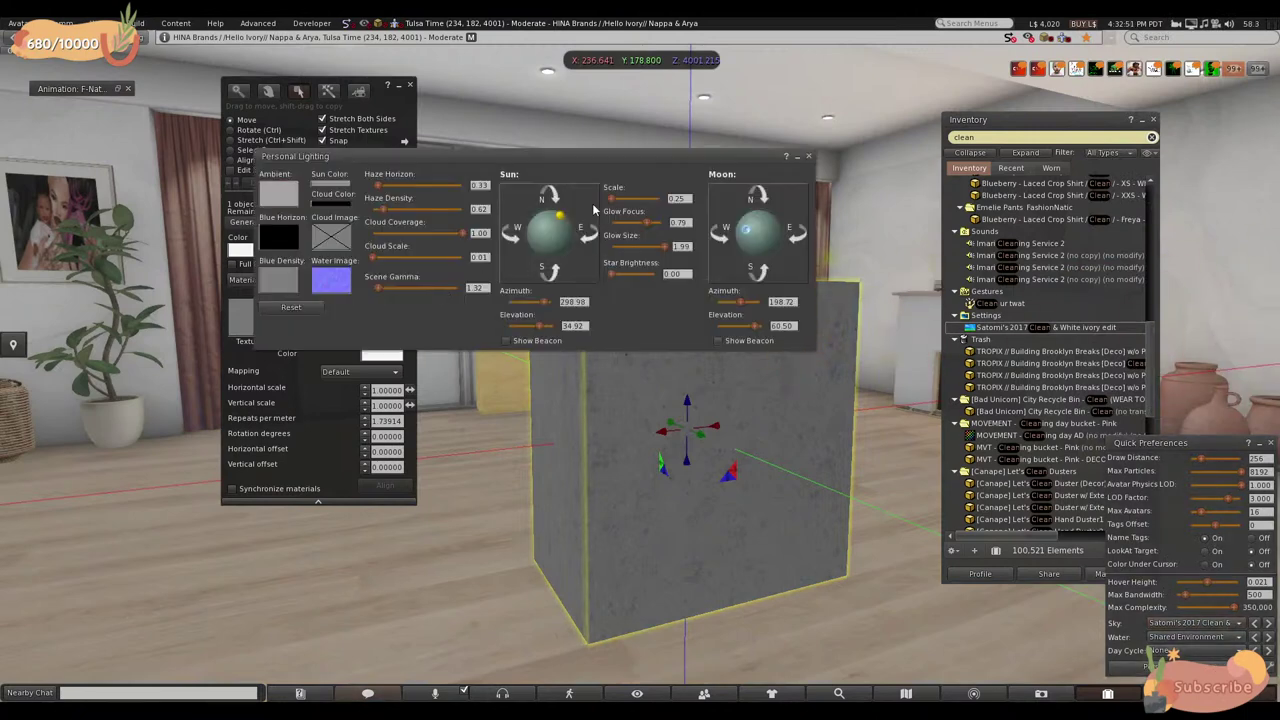
drag(560, 160, 1022, 457)
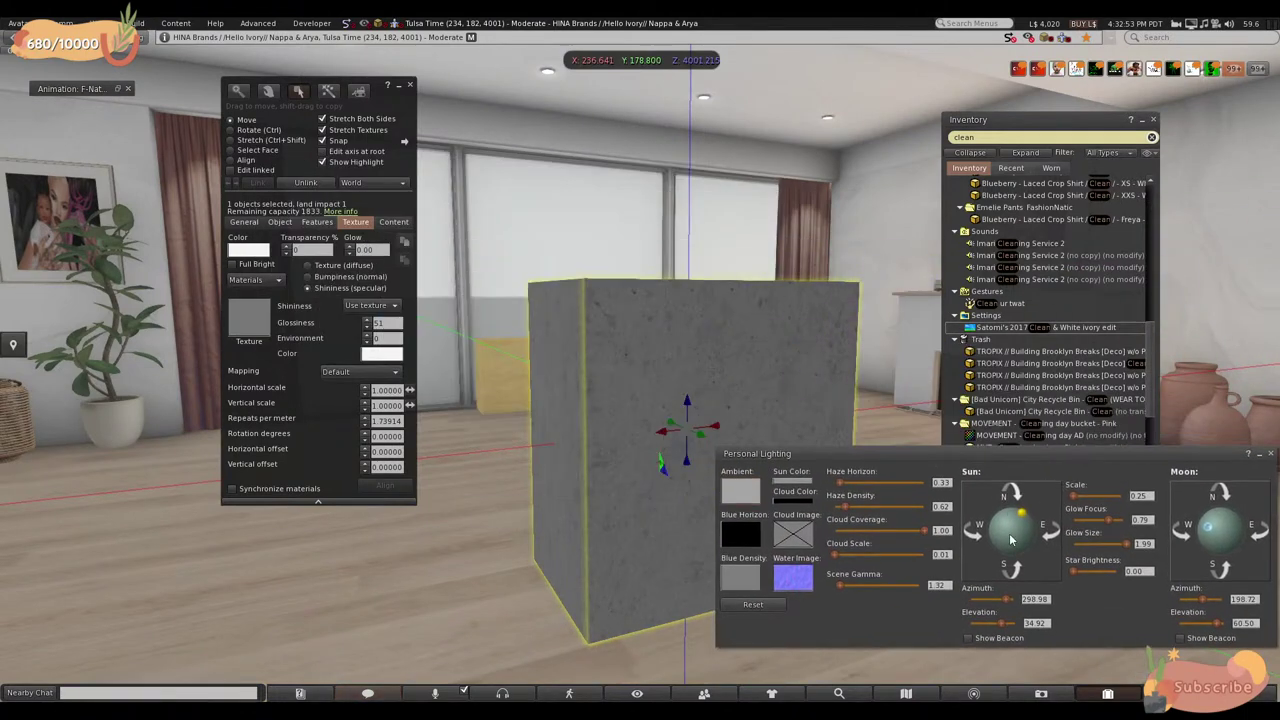
drag(1028, 520, 1013, 565)
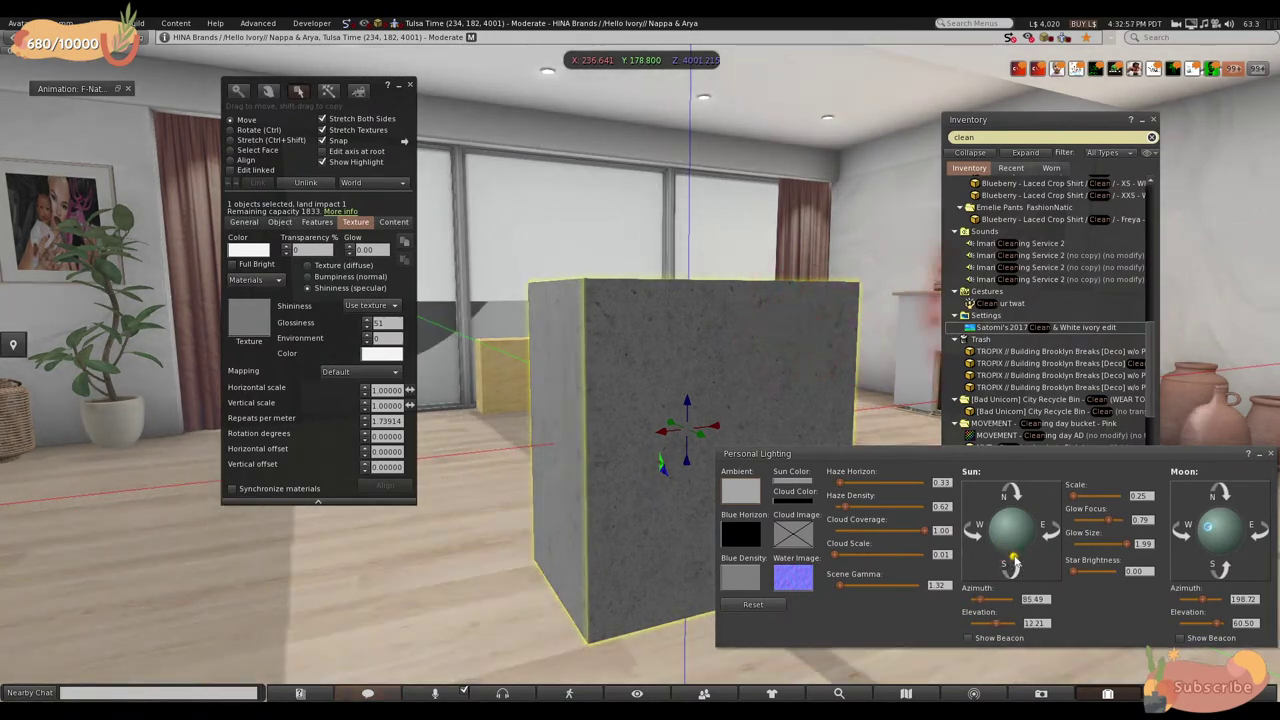
click(1261, 456)
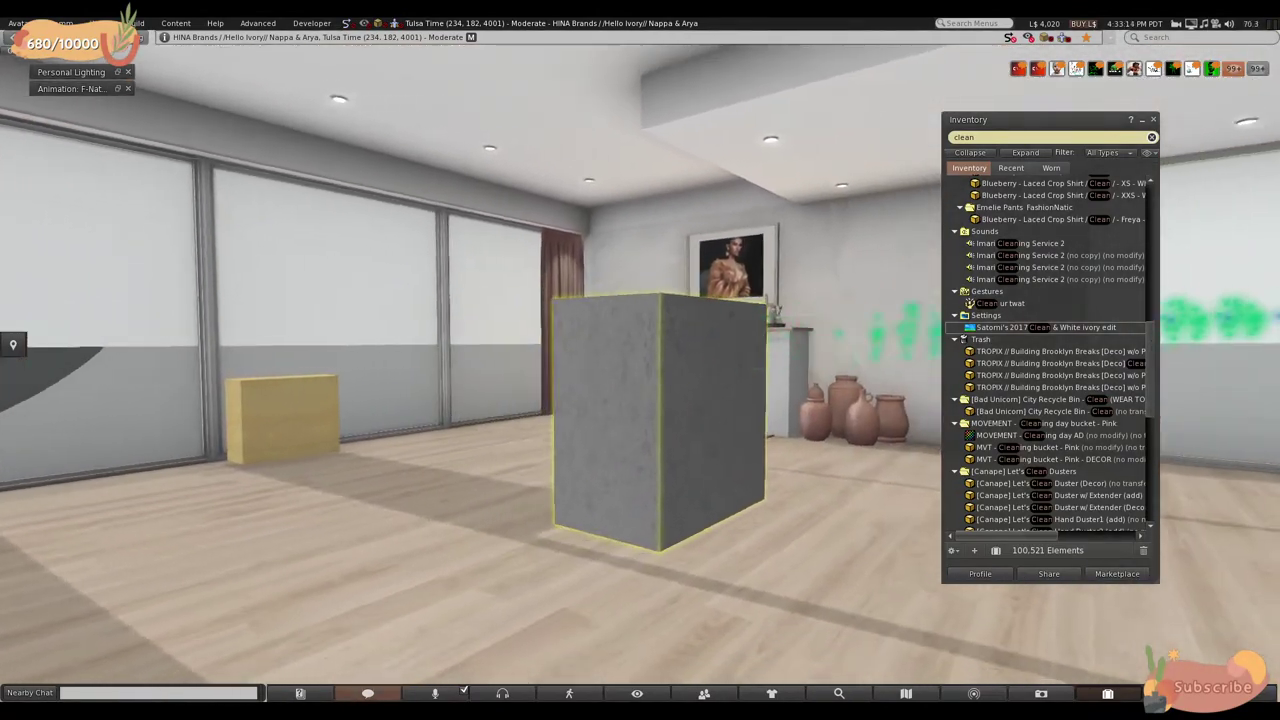
- Set the glossiness of the box's shininess map to 100 and view the box from several sides
key(ctrl+3)
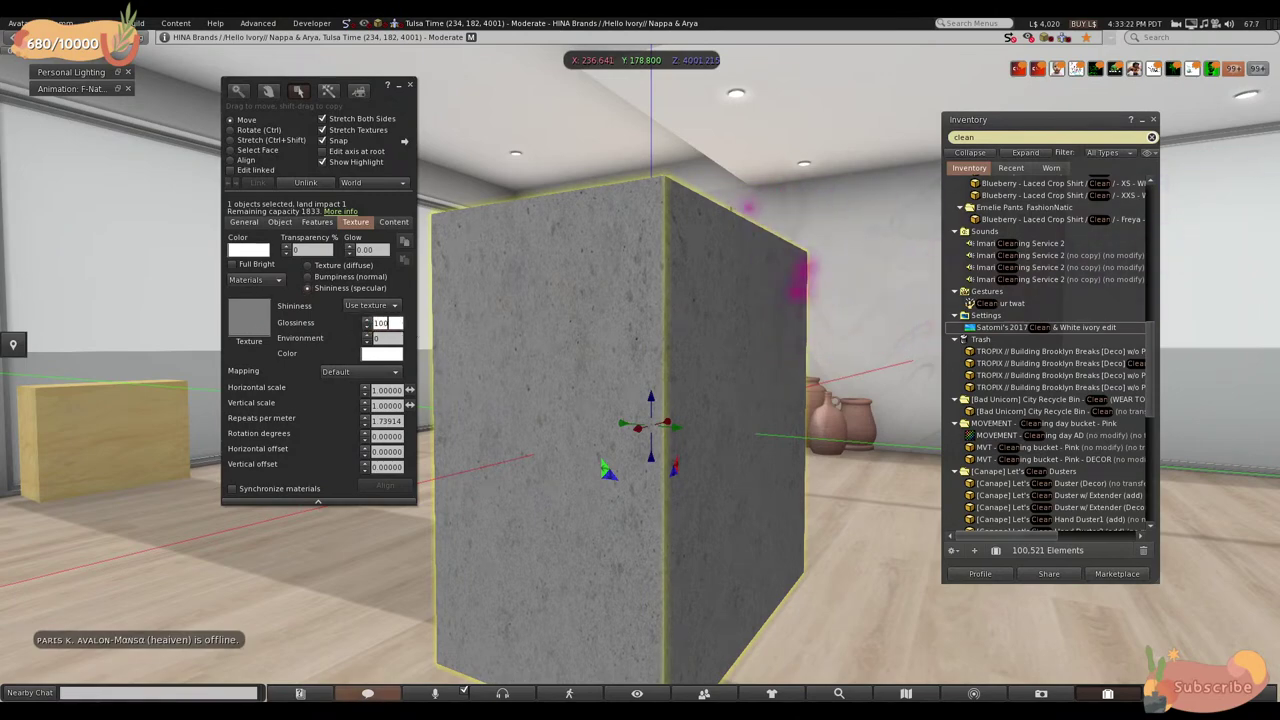
key(Escape)
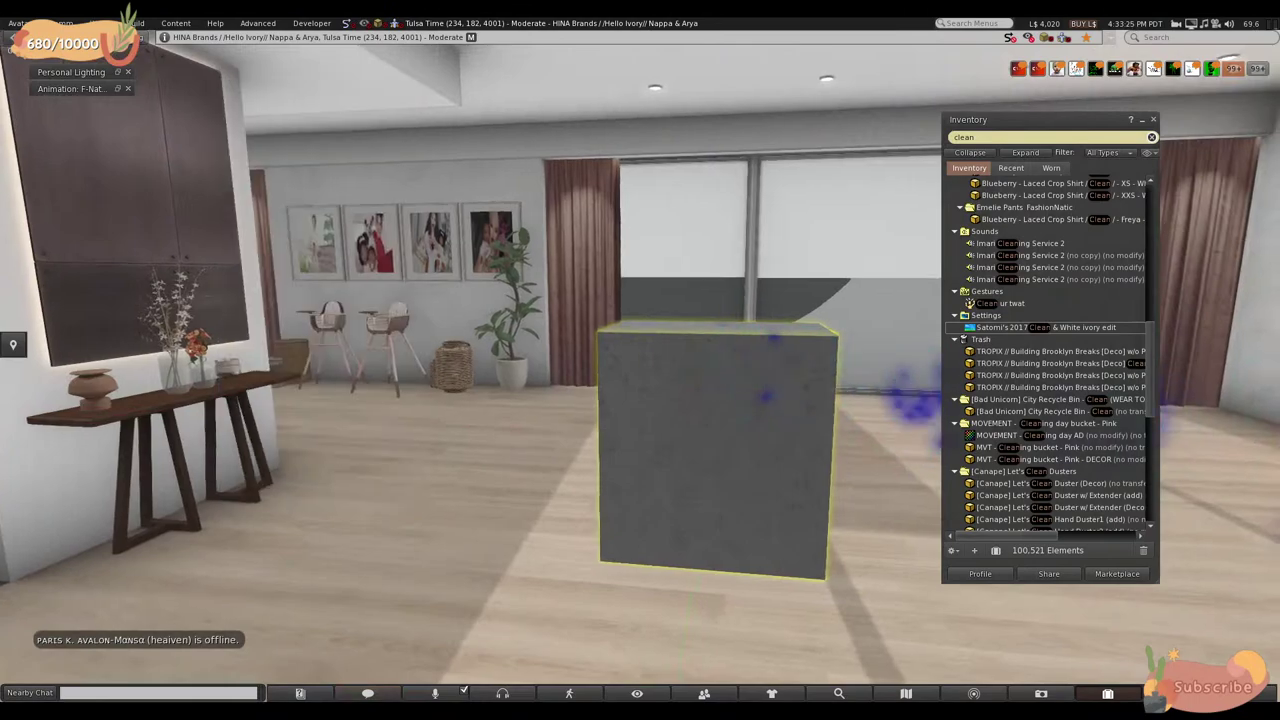
ctrl+alt+drag(718, 450, 820, 440)
scroll(660, 430, up, 3)
ctrl+alt+drag(592, 312, 557, 338)
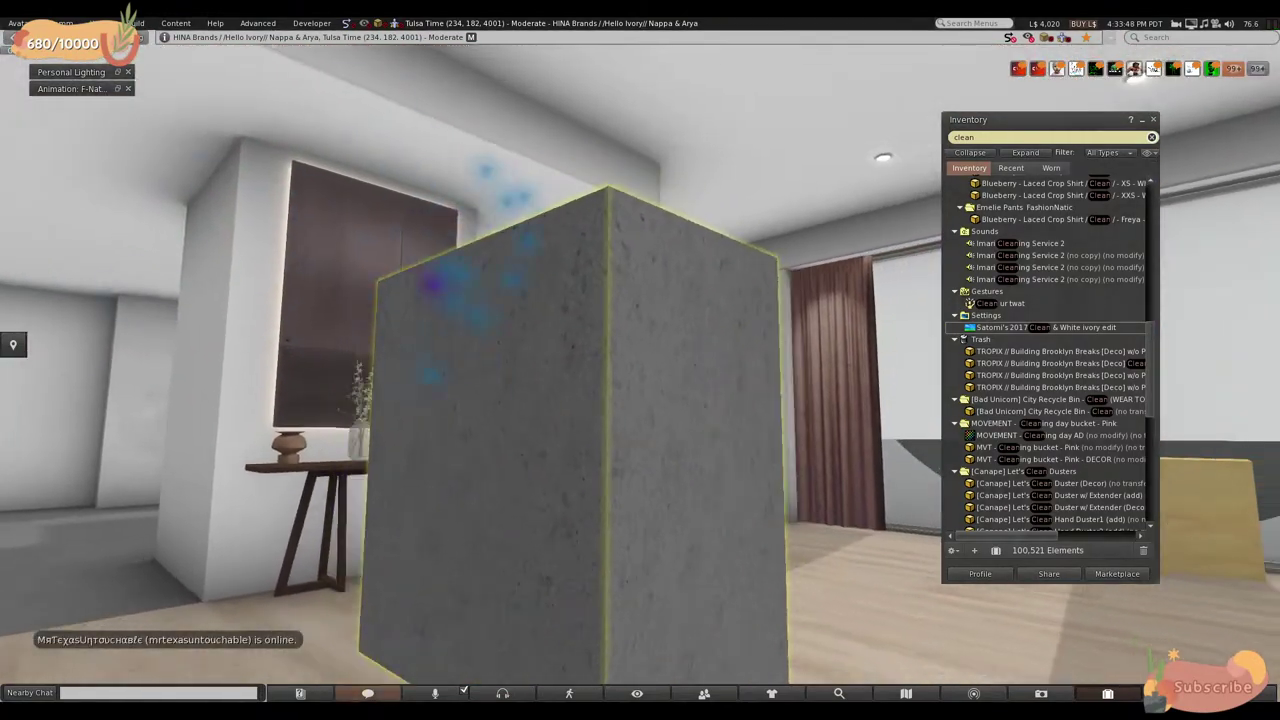
ctrl+alt+drag(600, 400, 655, 500)
key(Escape)
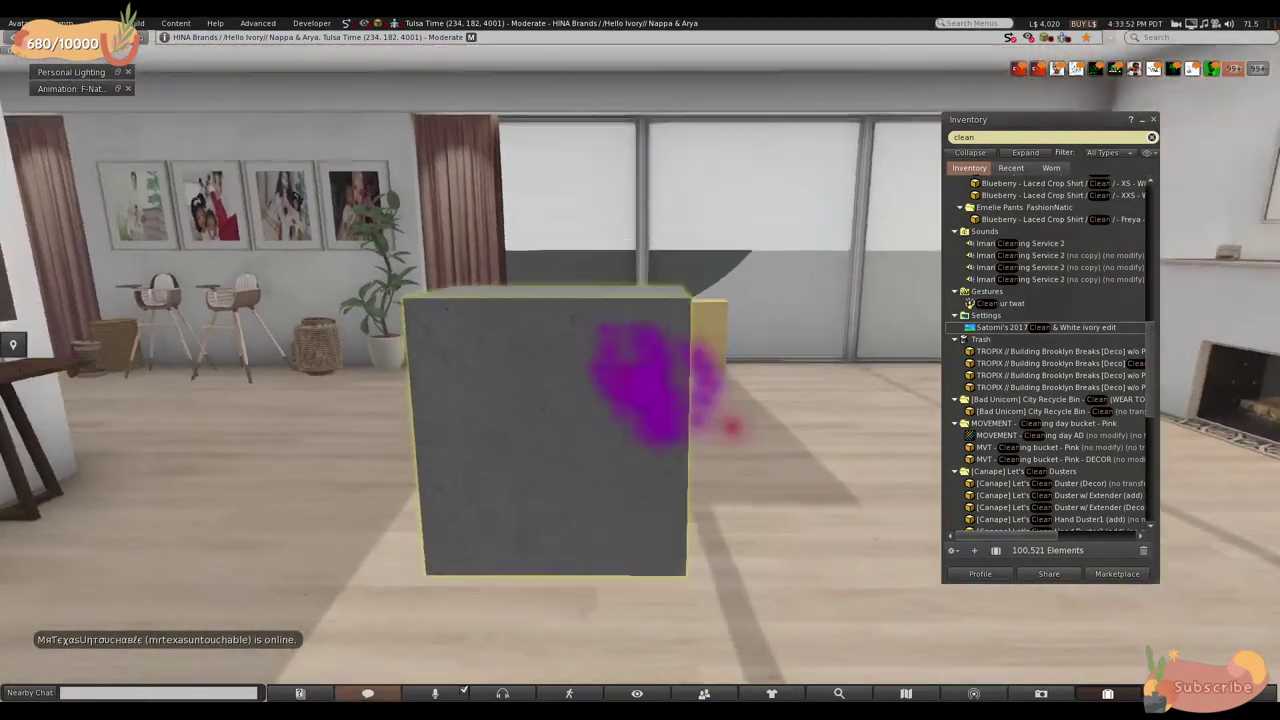
ctrl+alt+drag(620, 363, 715, 363)
- Stretch the box proportionally from its upper corner to about 2.28 m high
key(ctrl+3)
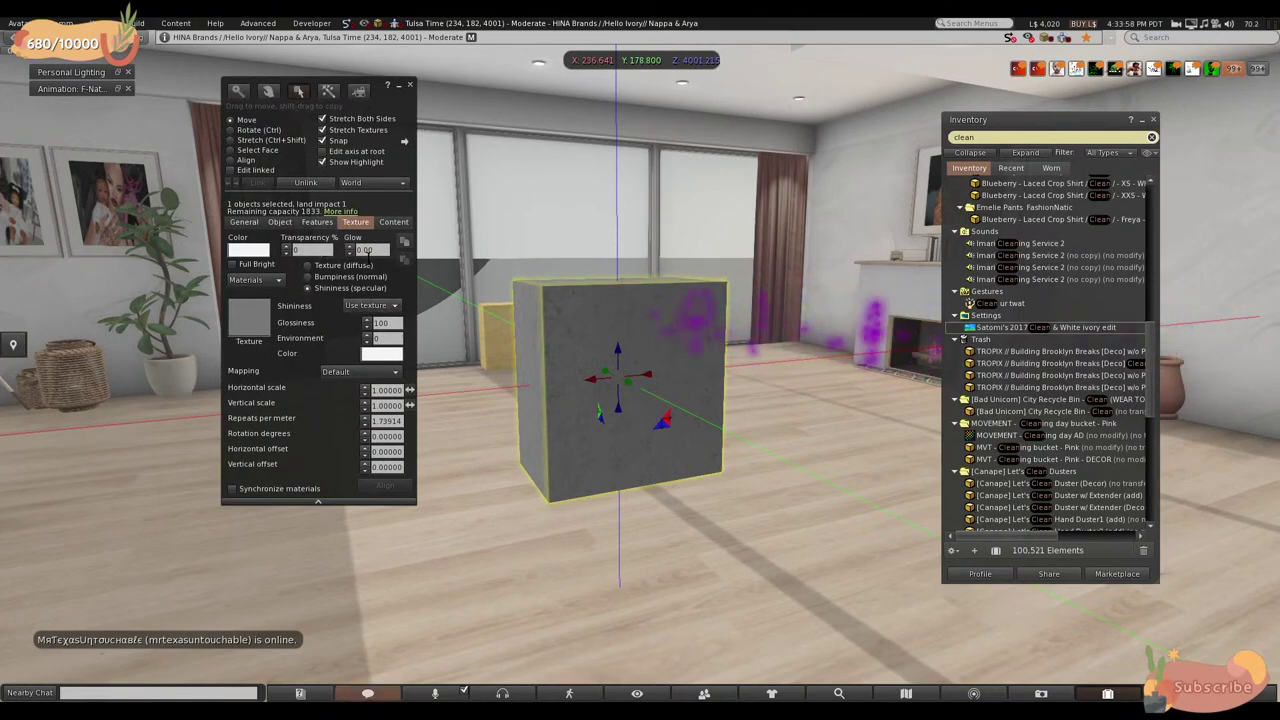
alt+drag(590, 405, 520, 405)
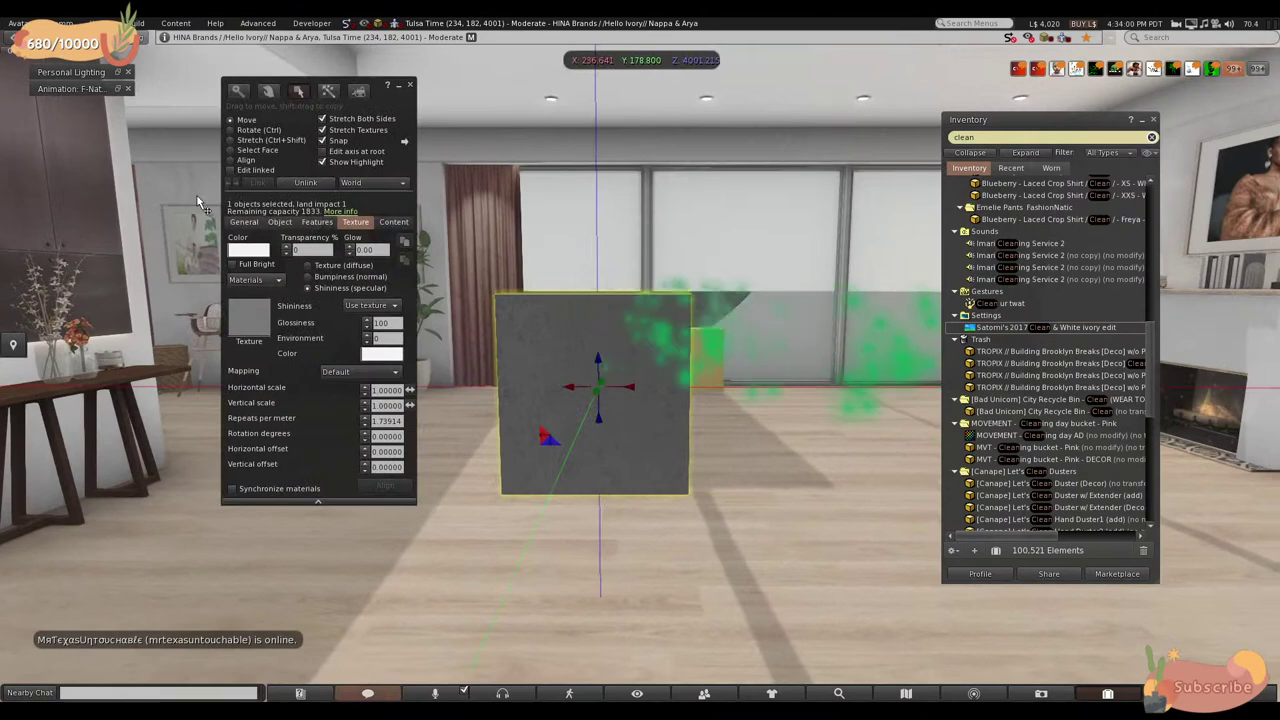
click(242, 151)
click(230, 133)
click(228, 138)
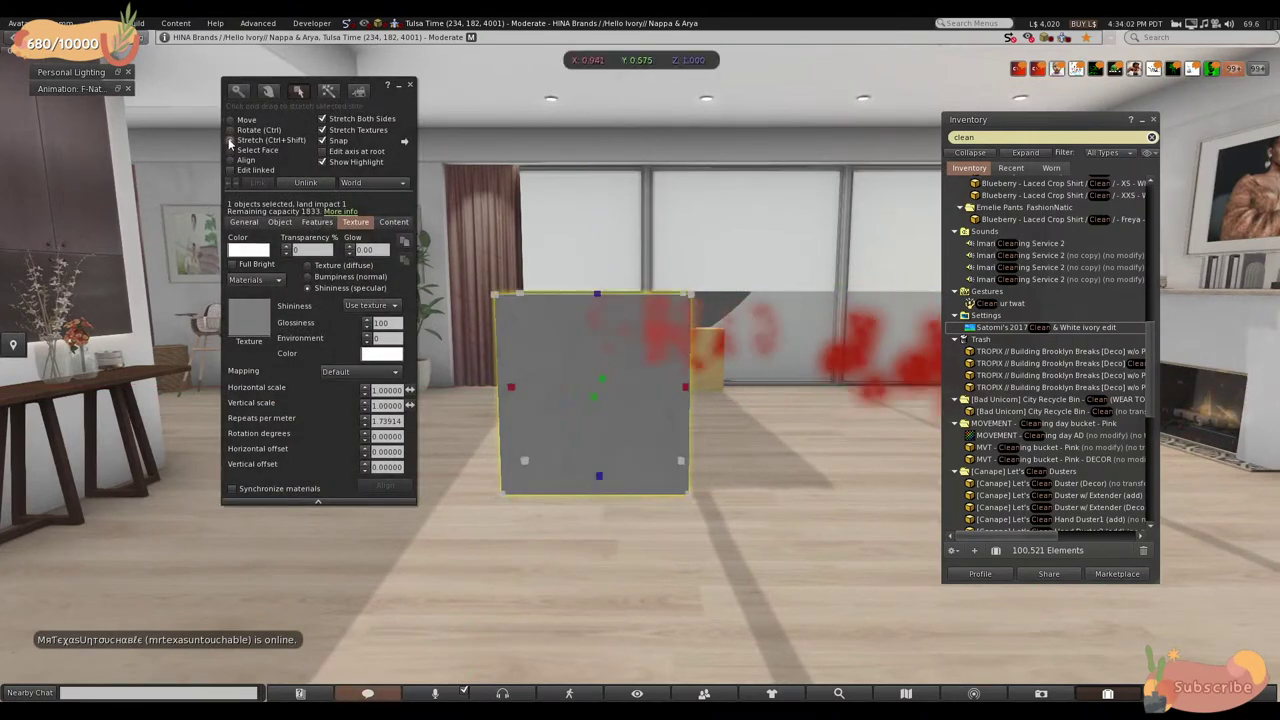
drag(703, 297, 925, 95)
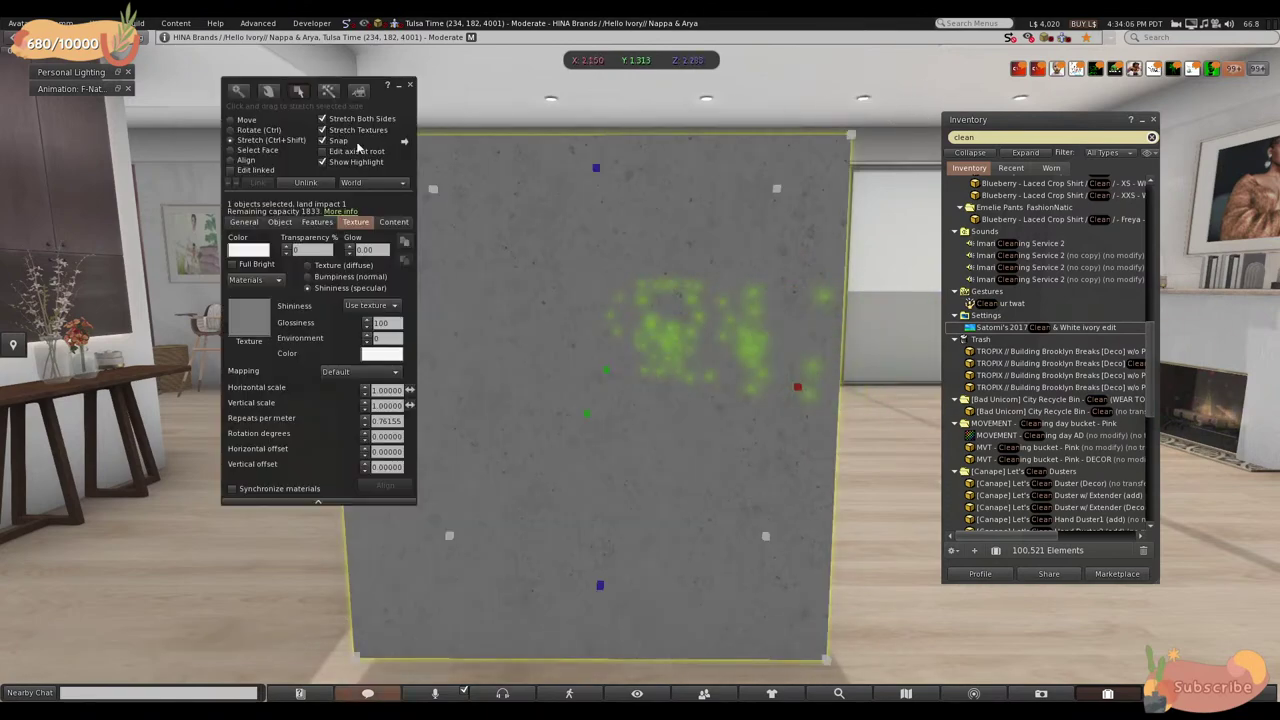
- Raise the enlarged box along its vertical axis to Z 4001.765
click(230, 119)
drag(598, 362, 614, 268)
scroll(612, 270, down, 3)
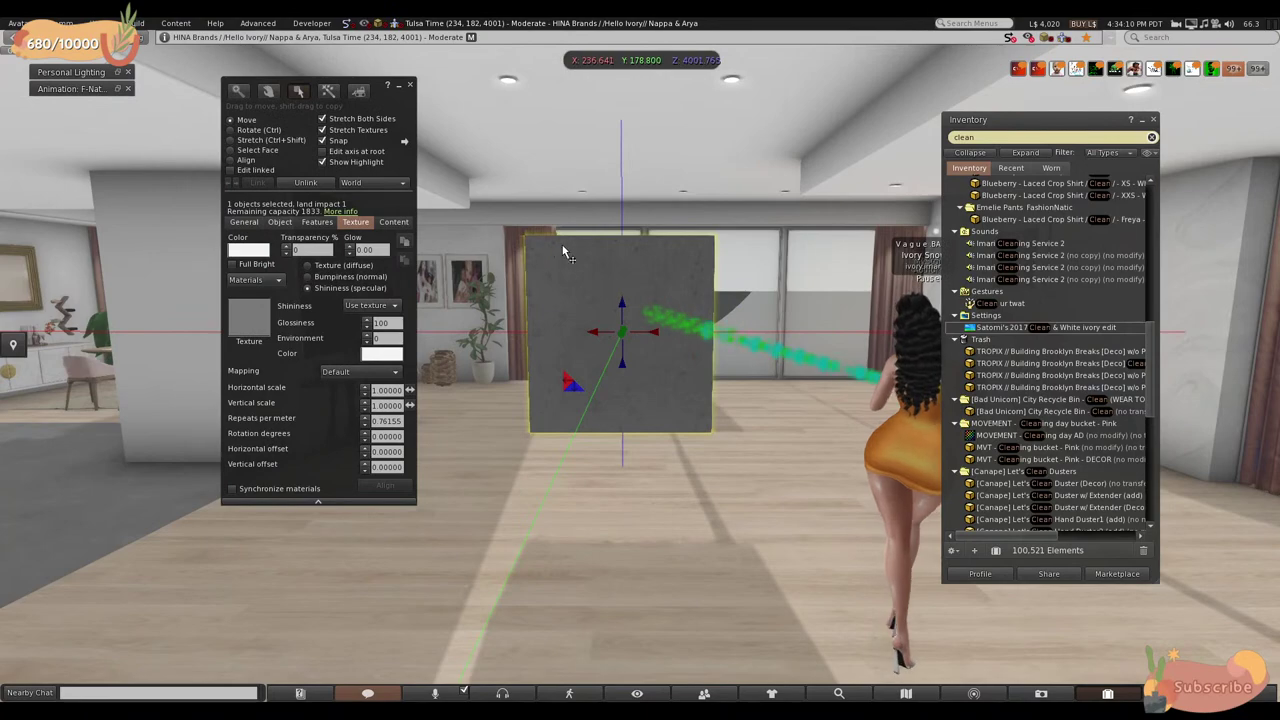
- Set the box's diffuse texture to a horizontal scale of 1.7 and a vertical scale of 1.8, and inspect it
key(Escape)
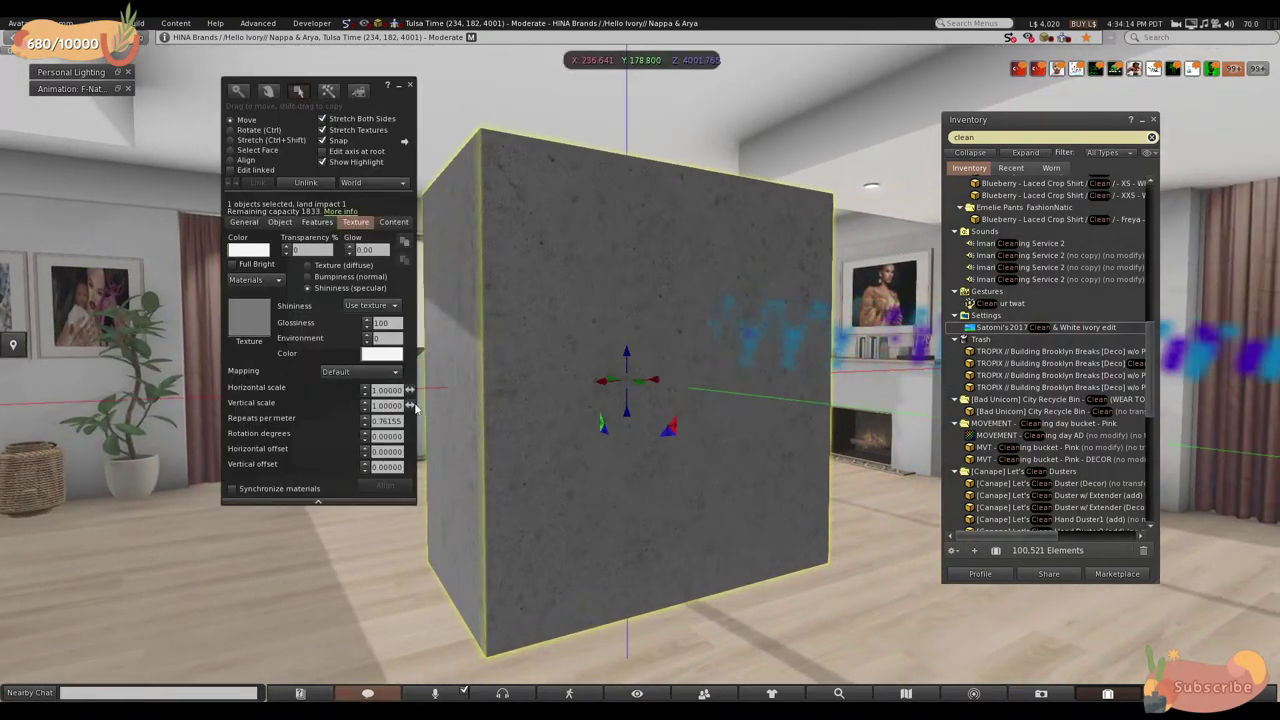
key(Escape)
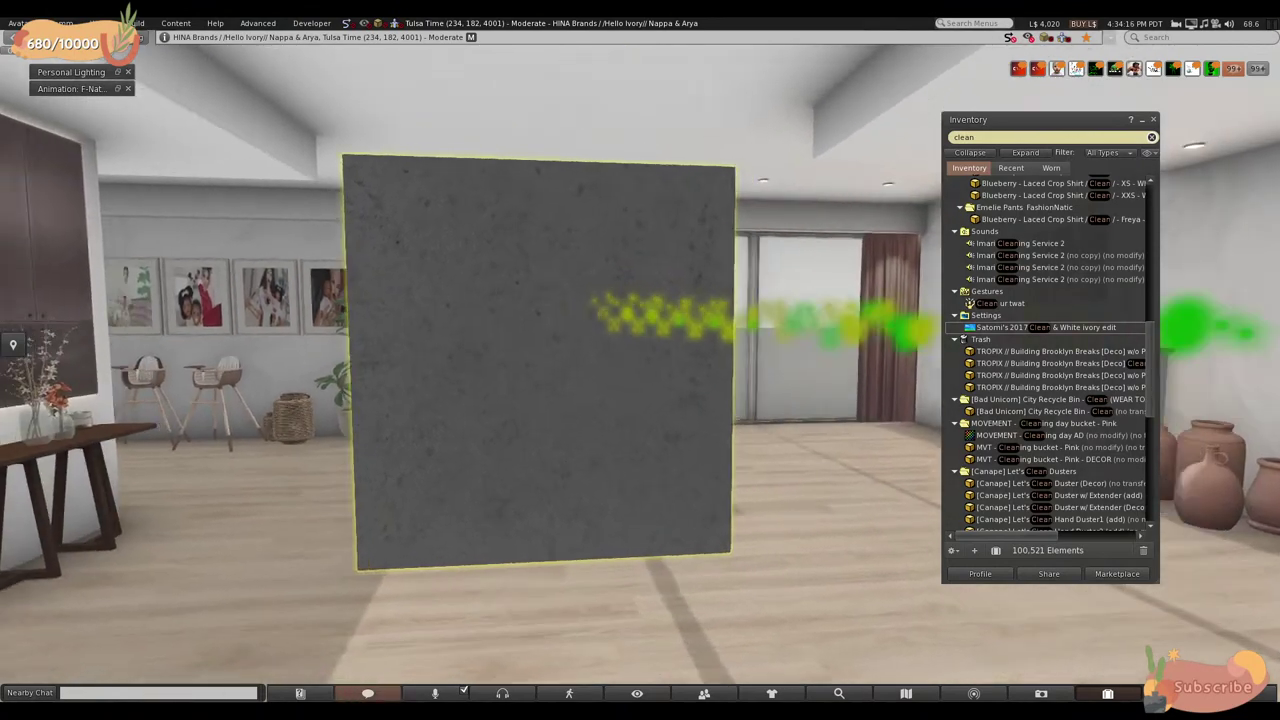
right_click(366, 393)
click(380, 400)
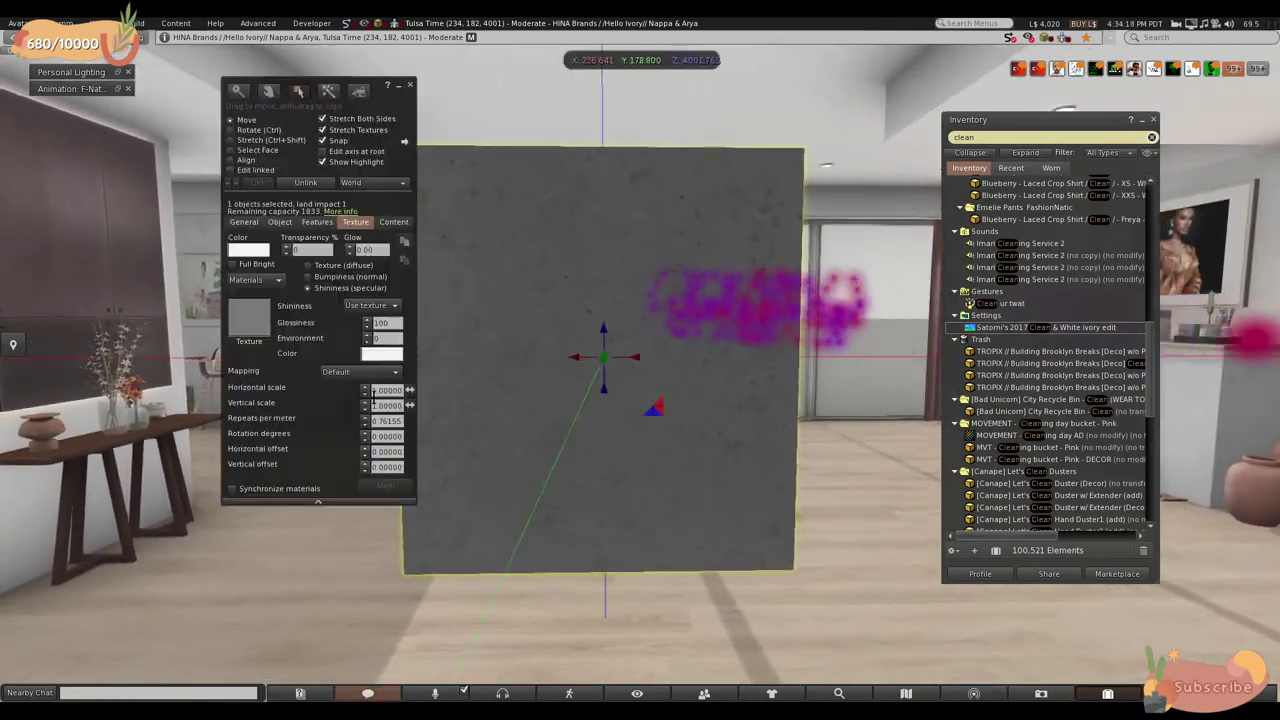
key(Escape)
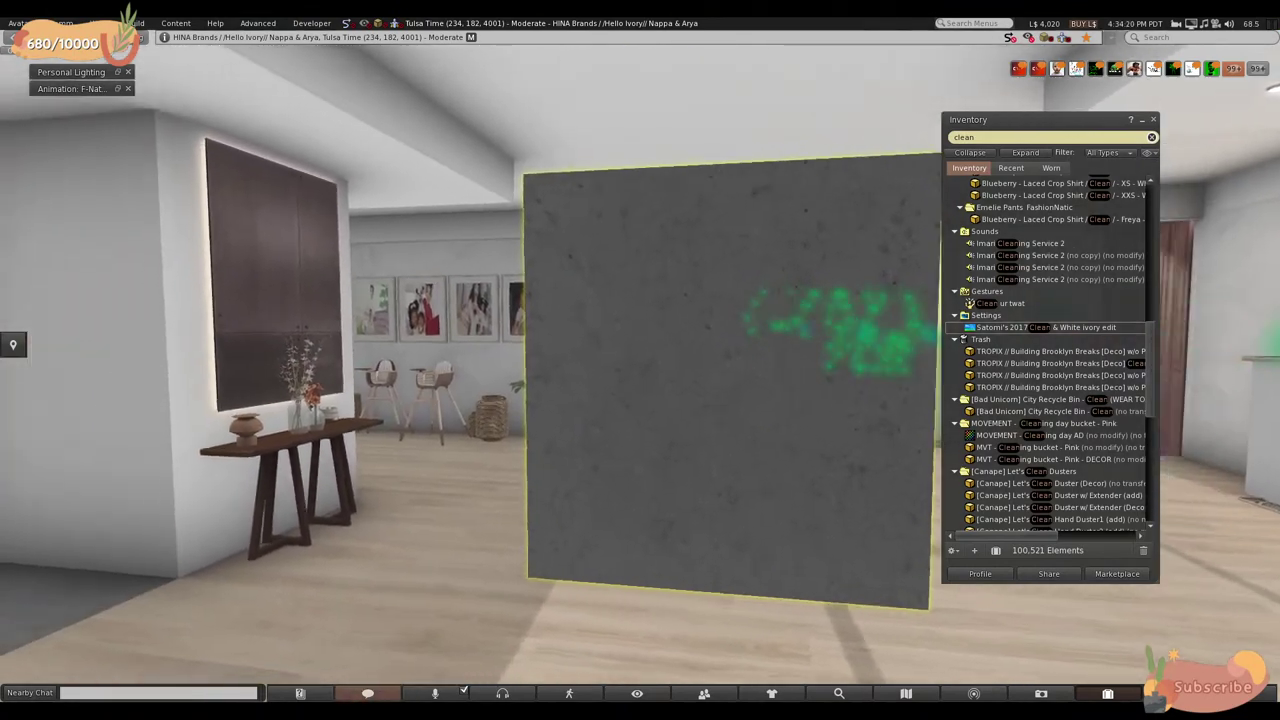
right_click(664, 377)
click(676, 383)
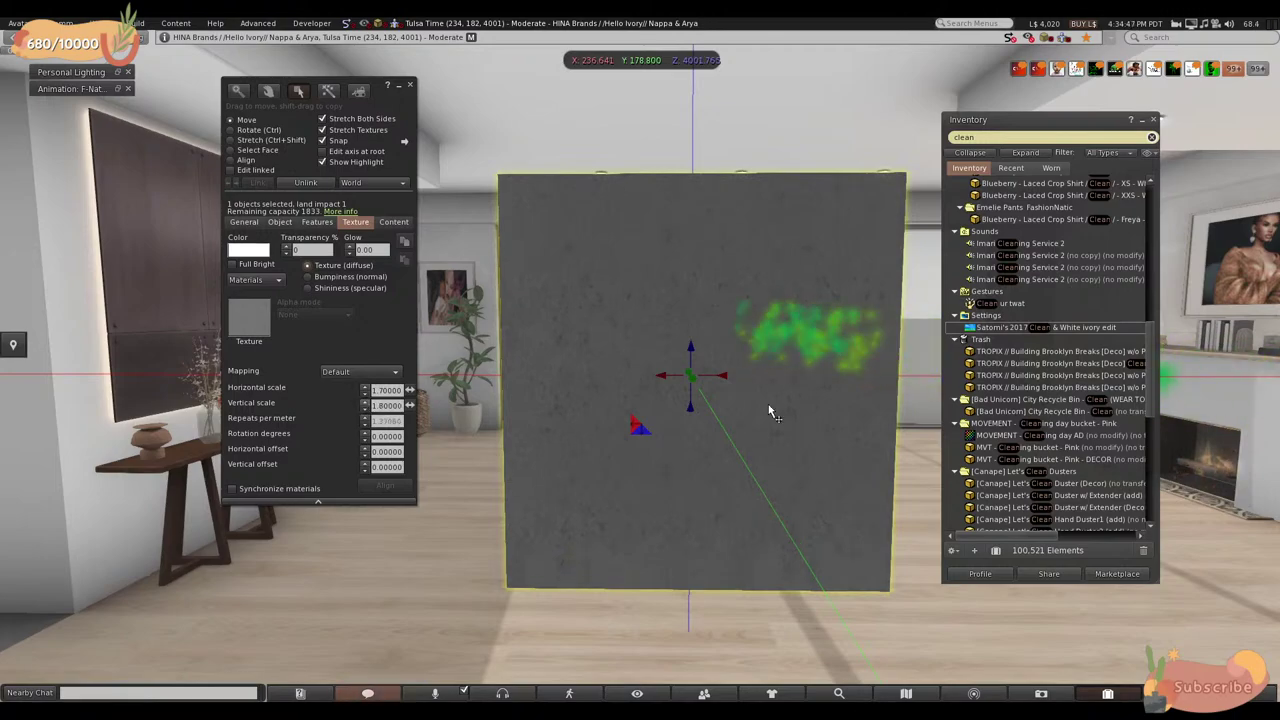
key(Escape)
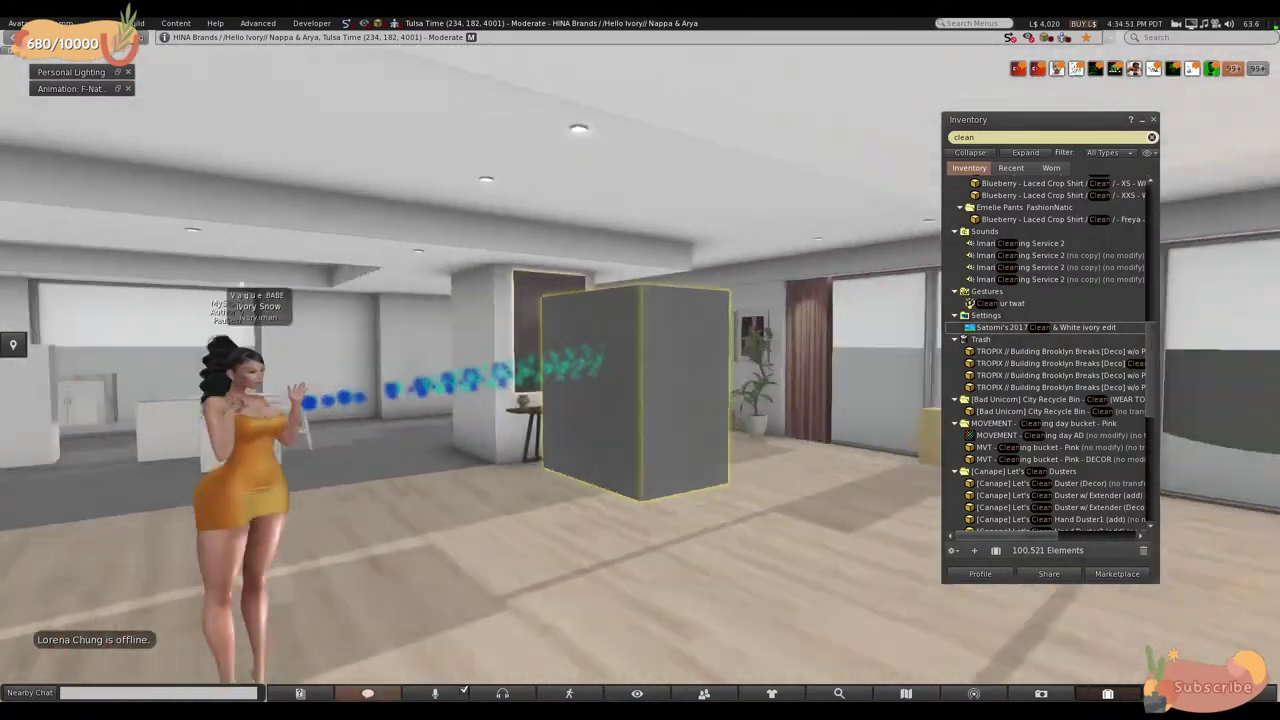
- Set both the horizontal and vertical scale of the box's diffuse texture to 2.3 and view the result
key(Up)
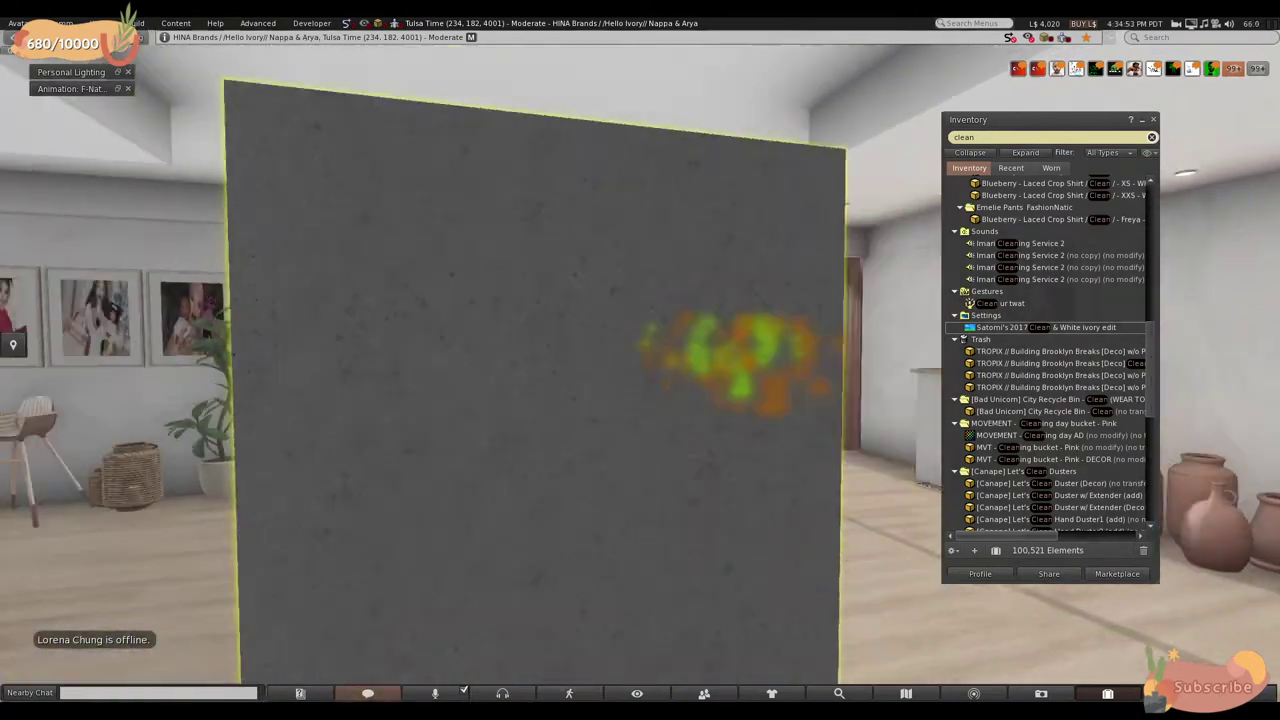
key(ctrl+b)
key(Escape)
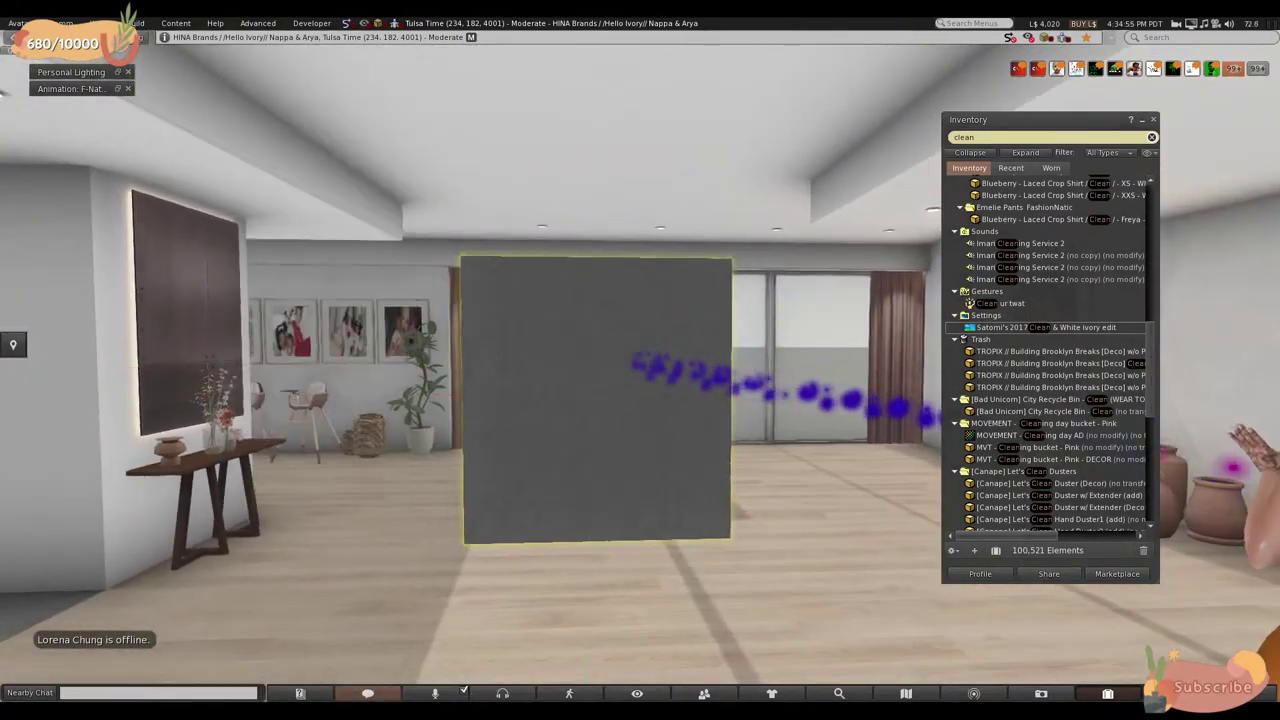
key(ctrl+3)
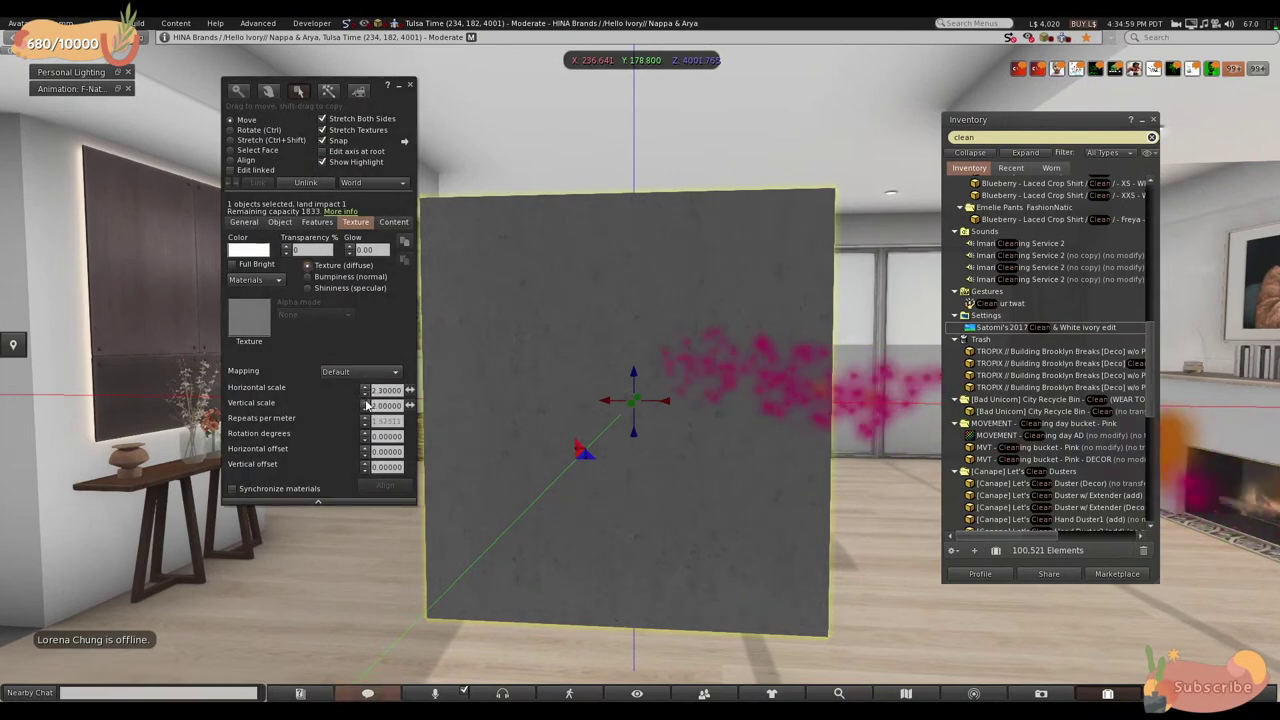
key(Escape)
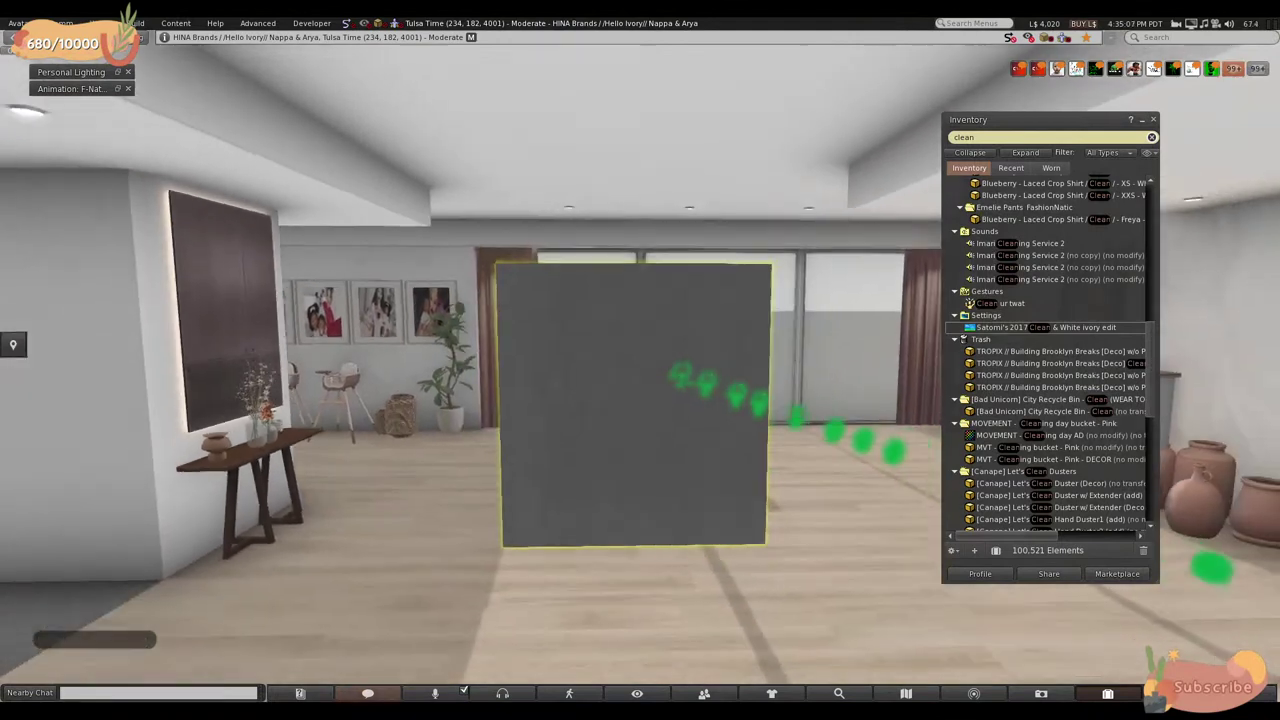
- Duplicate the box sideways along the X axis and select the box at the original position for rotation
key(ctrl+3)
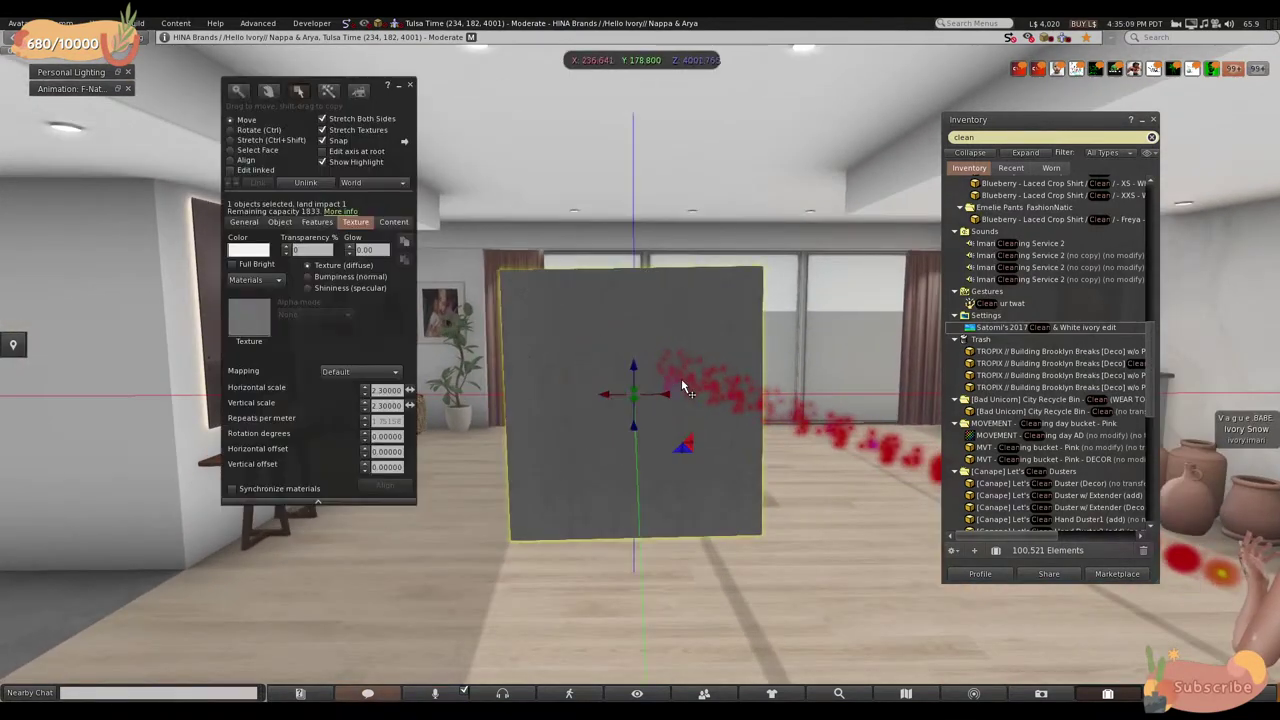
shift+drag(660, 397, 835, 393)
key(ctrl)
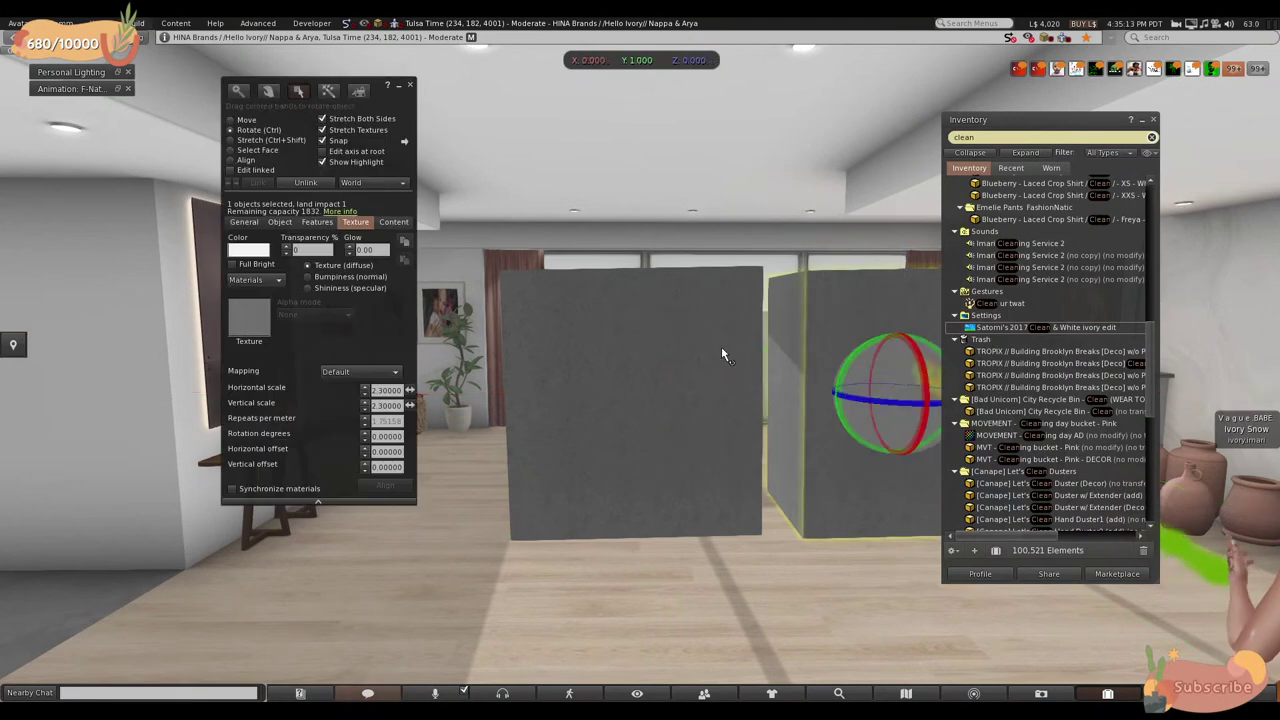
ctrl+click(655, 360)
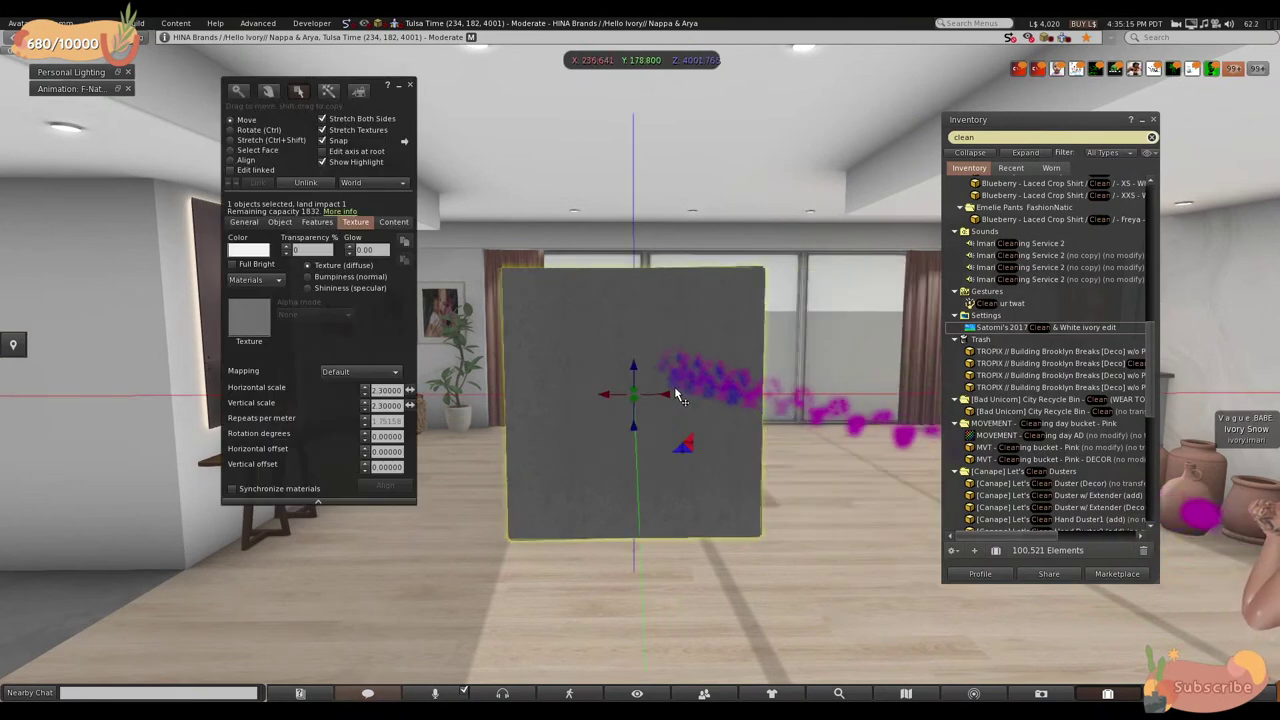
key(ctrl)
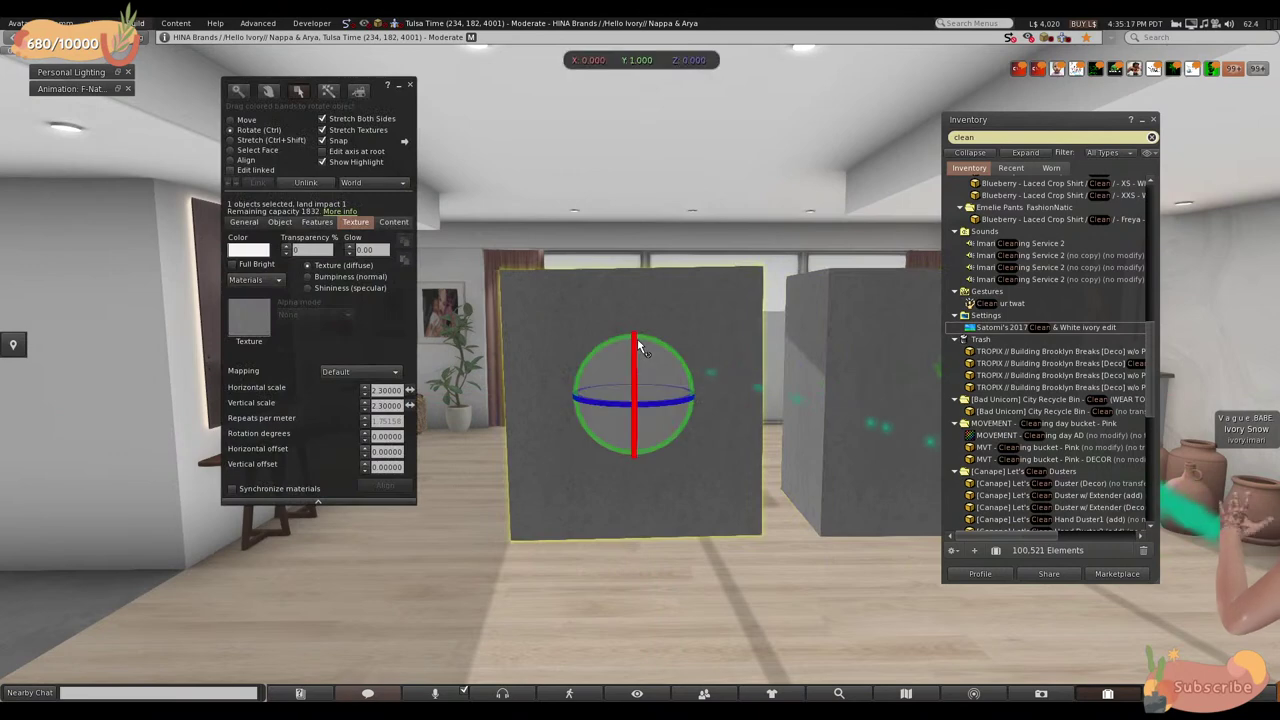
- Delete the box selected for rotation, and duplicate the remaining box along the X axis to X 236.195
key(Escape)
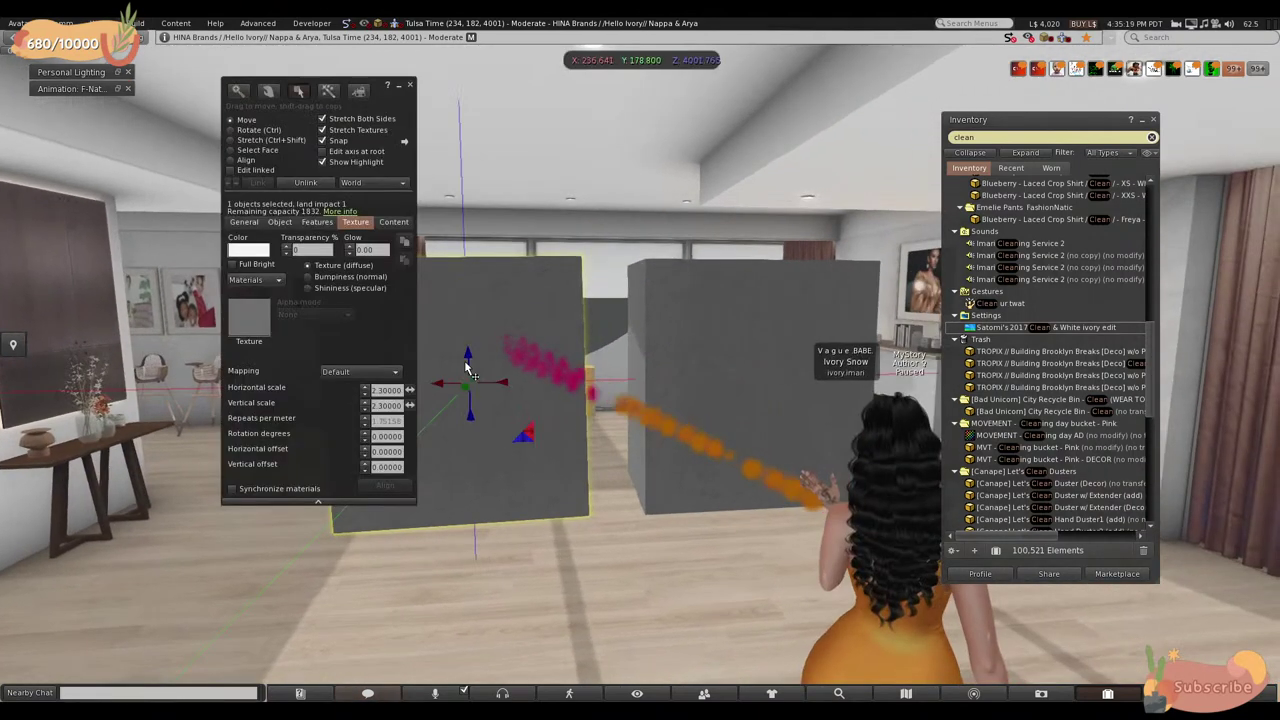
key(Delete)
click(646, 332)
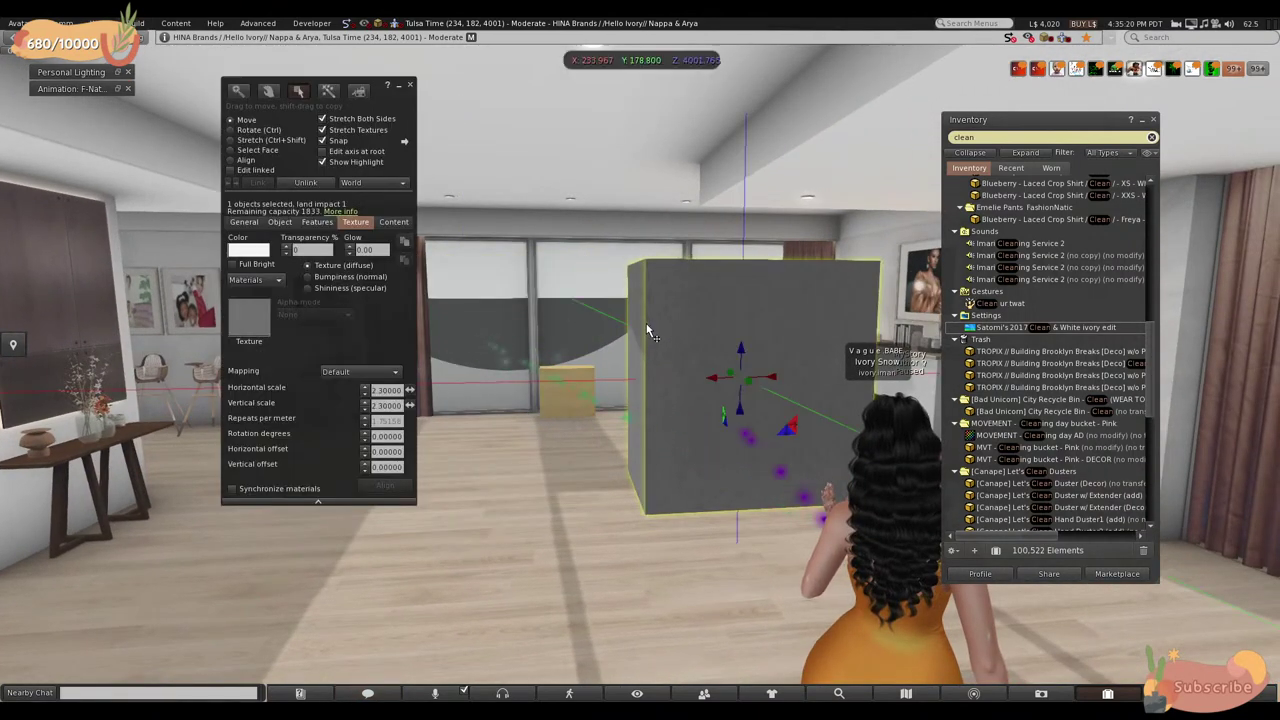
shift+drag(745, 390, 527, 368)
alt+click(647, 326)
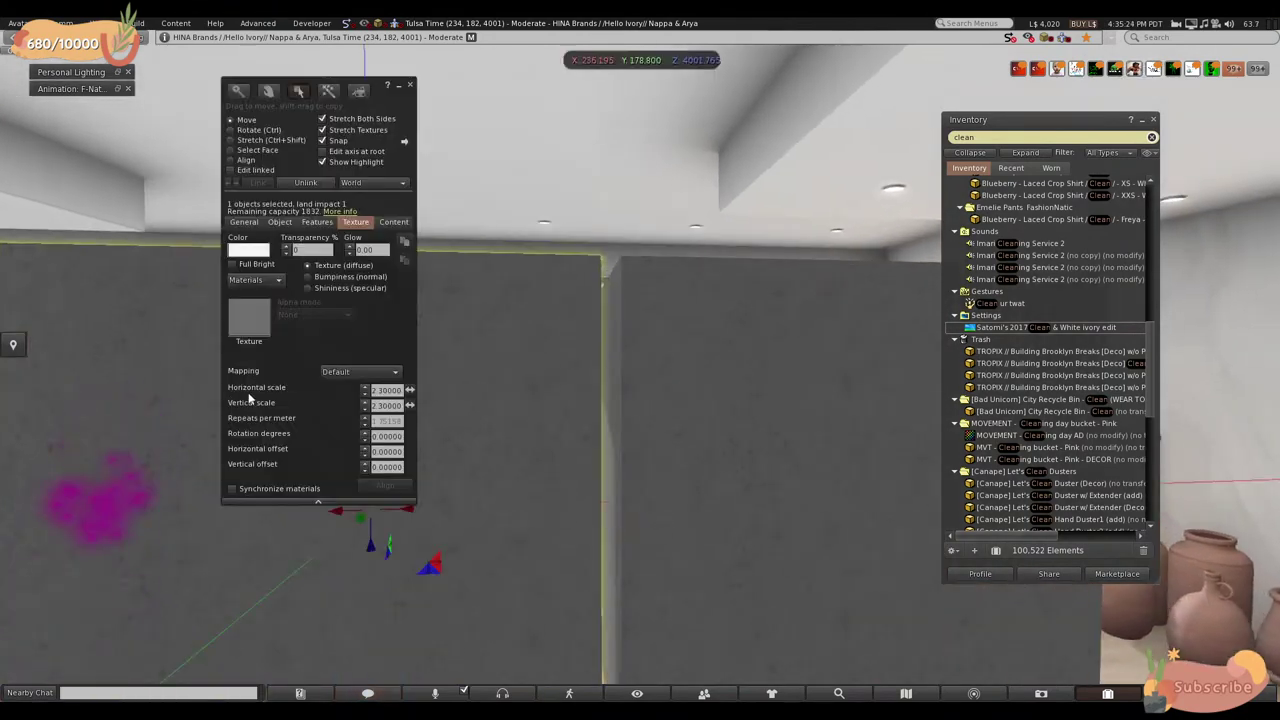
- Set the duplicated box's diffuse texture to a horizontal scale of 3.3 and a vertical scale of 8.3
click(366, 392)
click(365, 389)
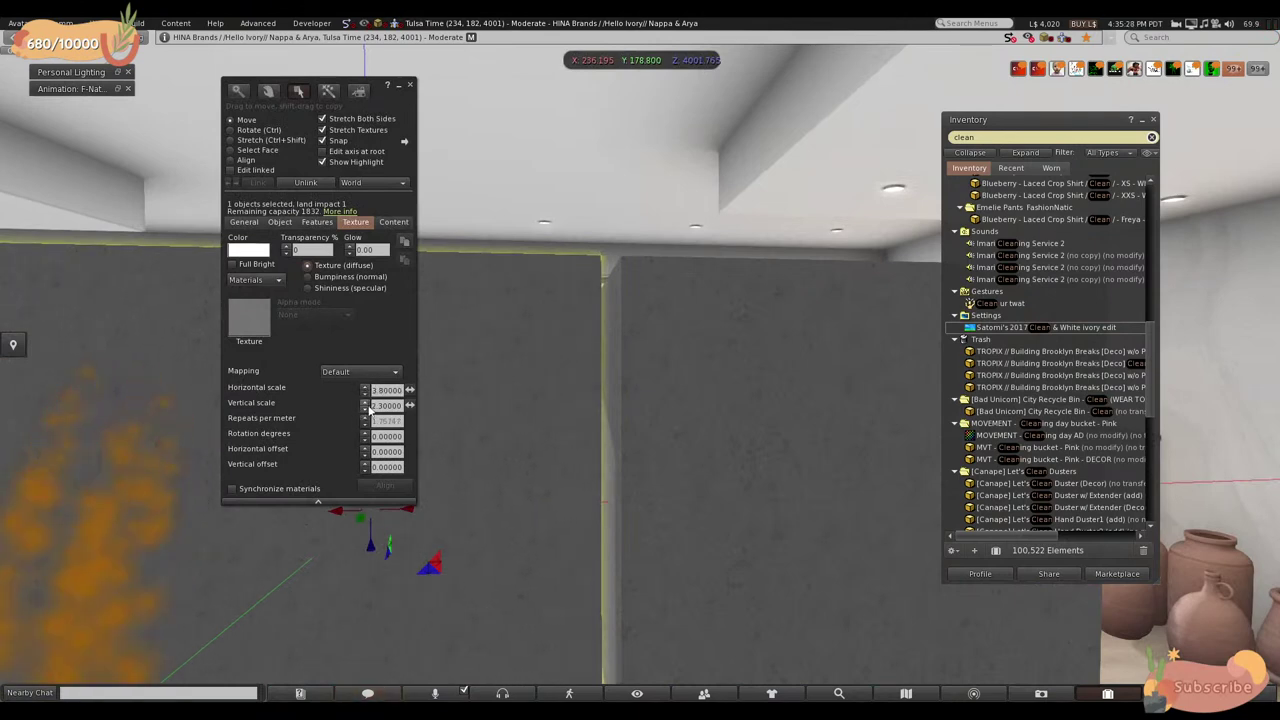
key(Escape)
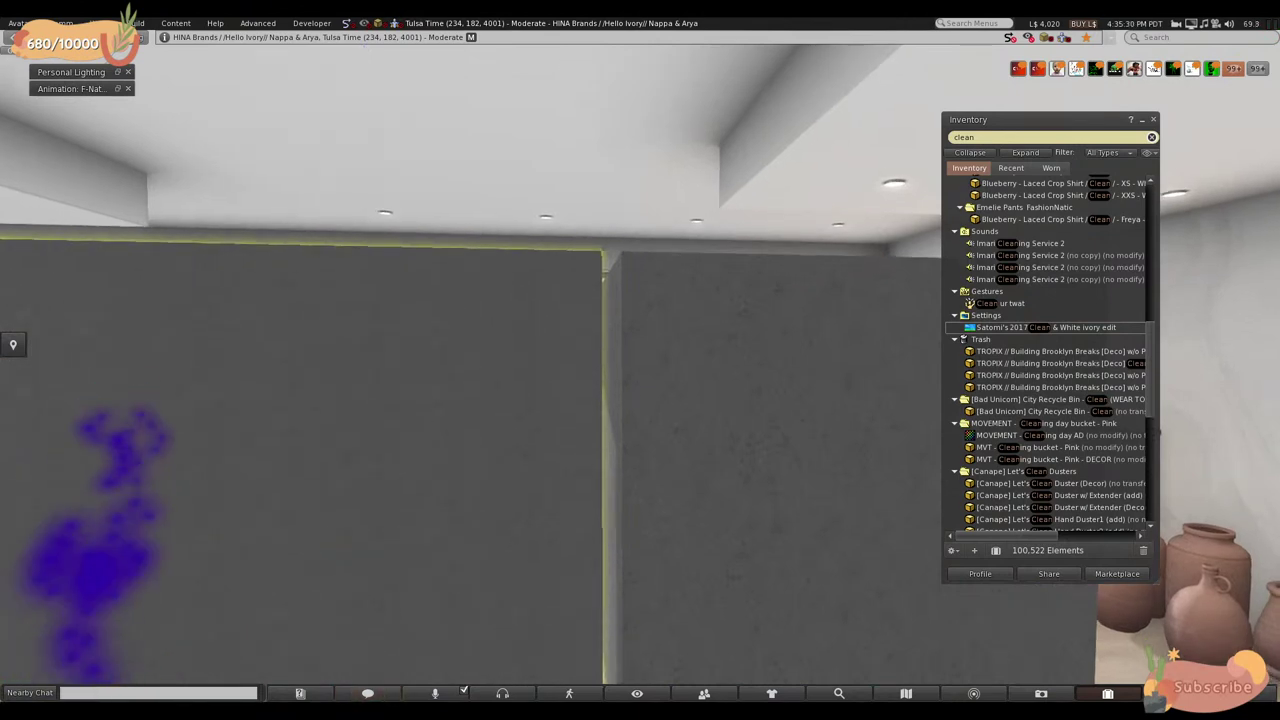
key(ctrl+3)
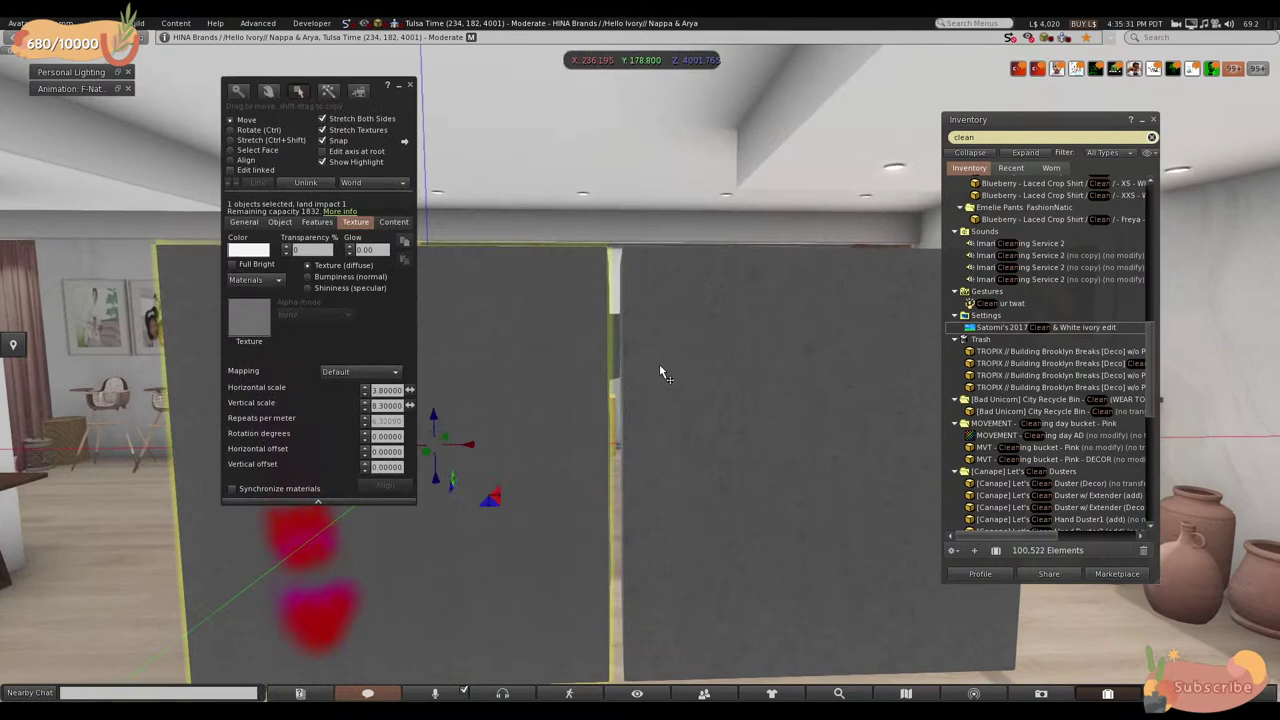
click(363, 398)
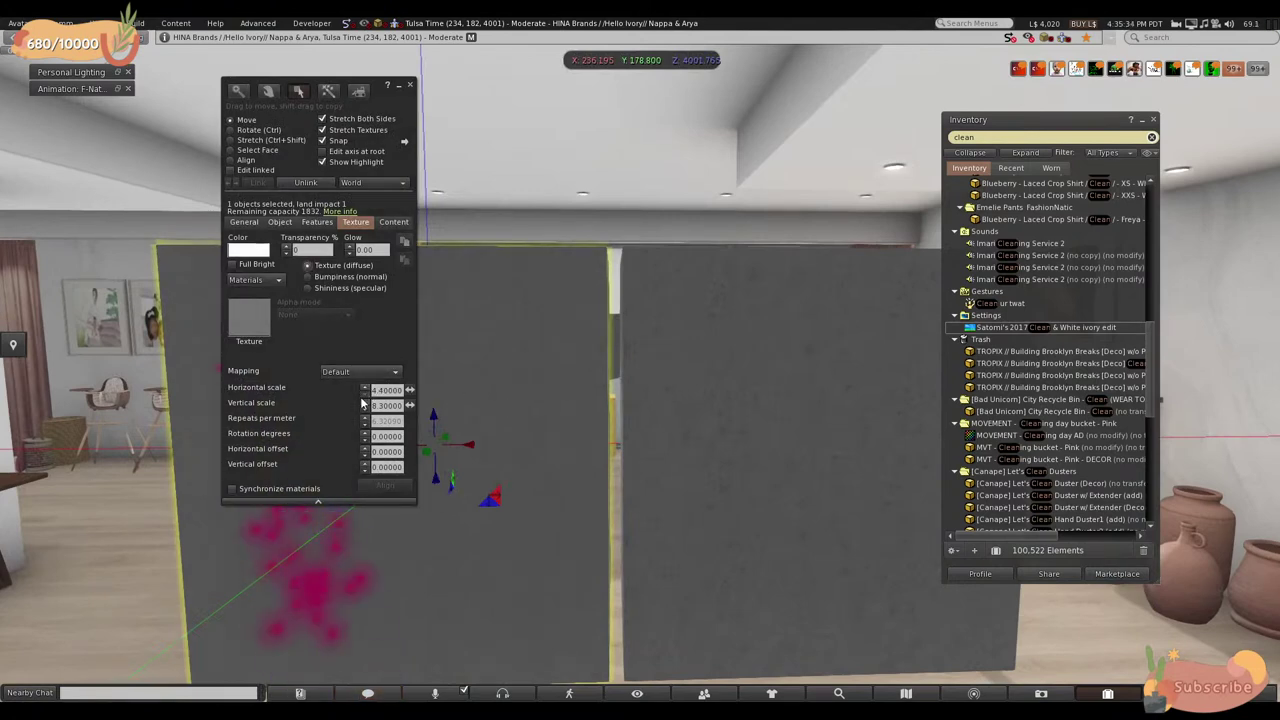
click(365, 397)
click(366, 398)
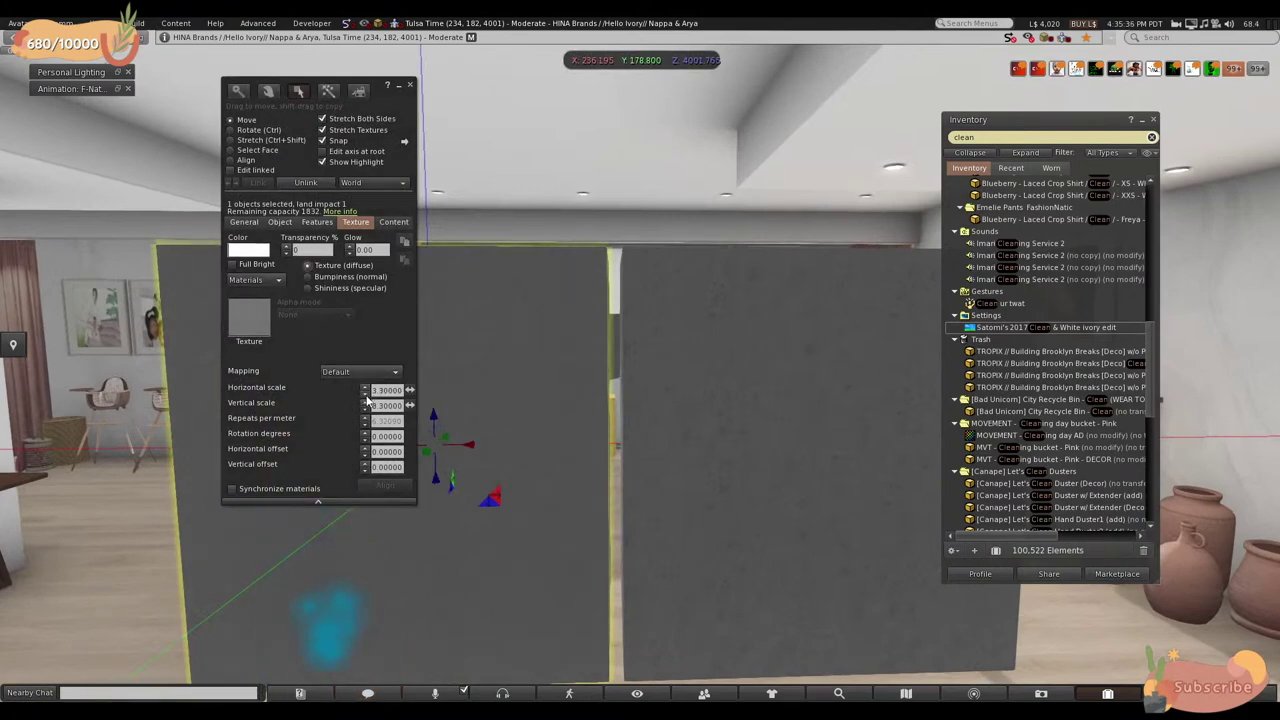
- Move the box with the 2.3 texture scale along the X axis to X 234.062, against its duplicate, and compare their textures
click(686, 405)
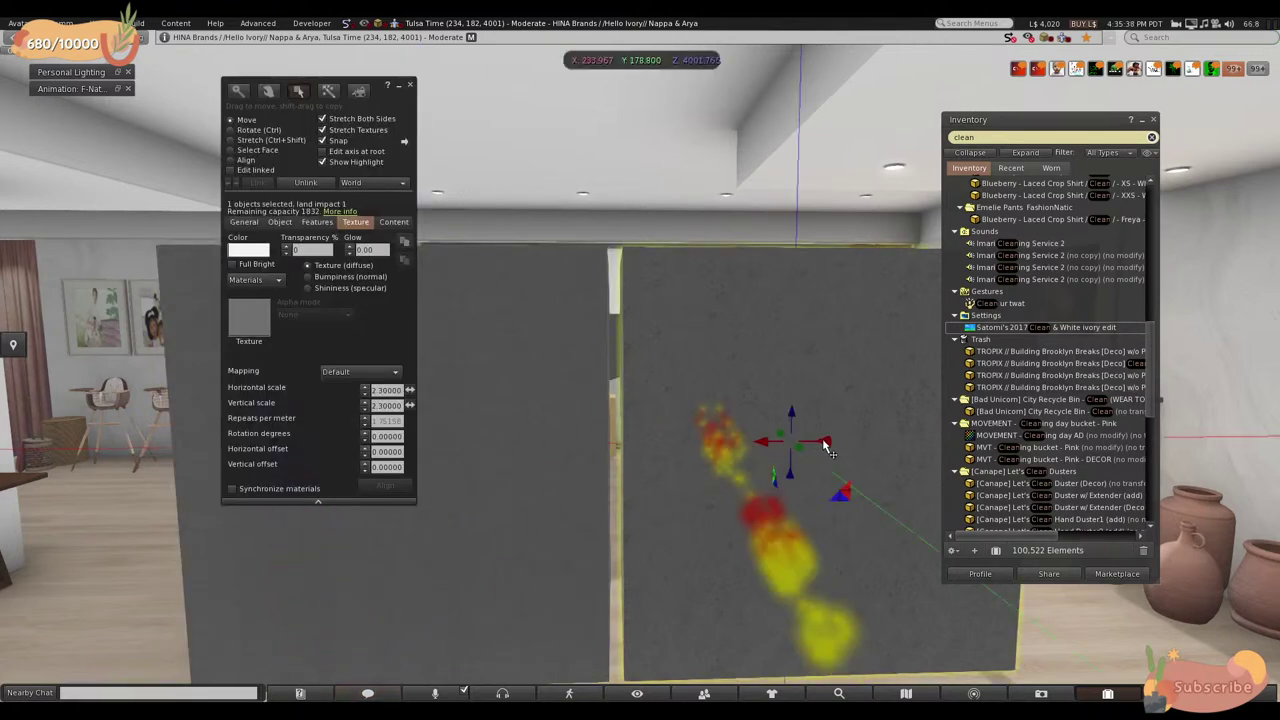
mouse_move(800, 445)
mouse_down()
mouse_move(822, 447)
mouse_move(811, 447)
mouse_up()
key(Escape)
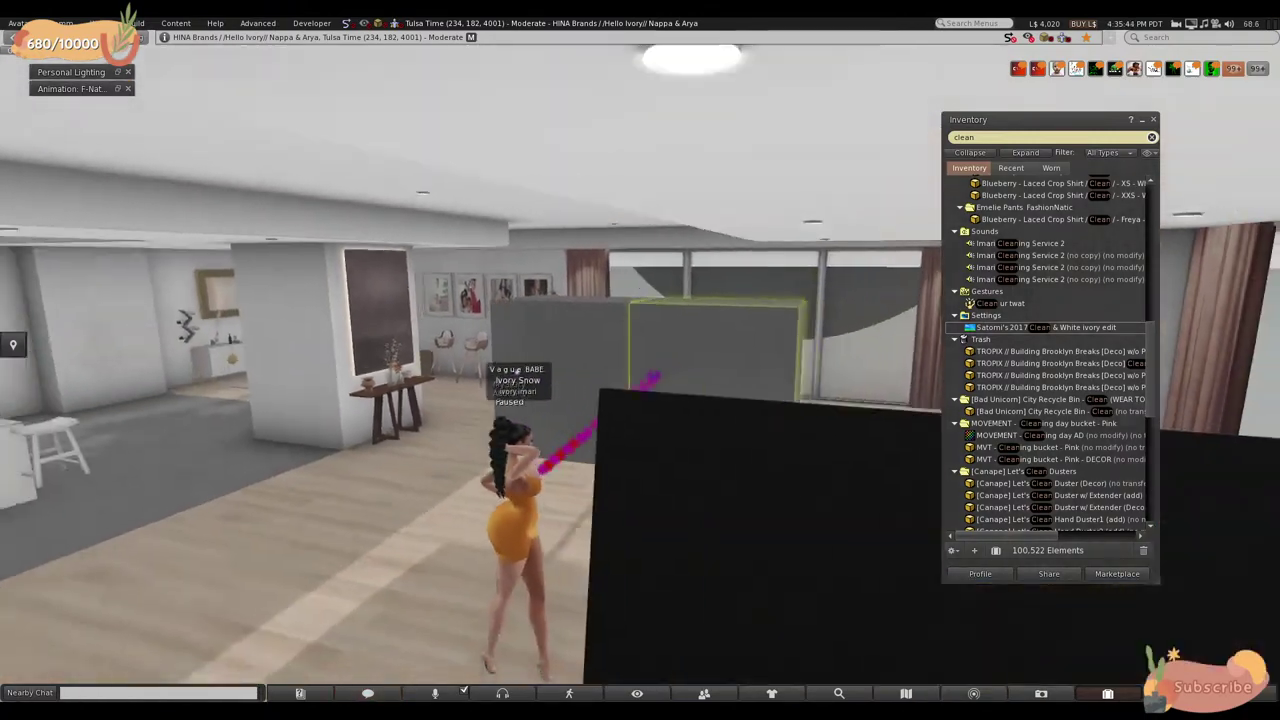
key(ctrl+3)
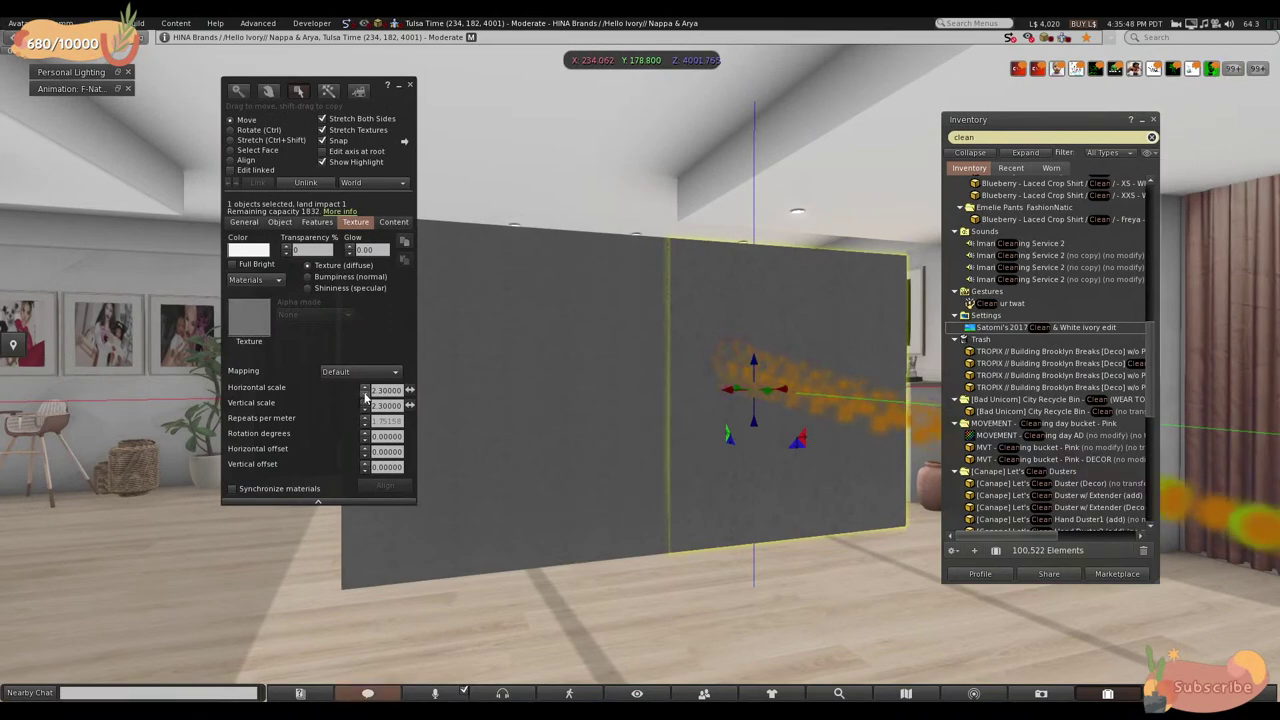
key(Escape)
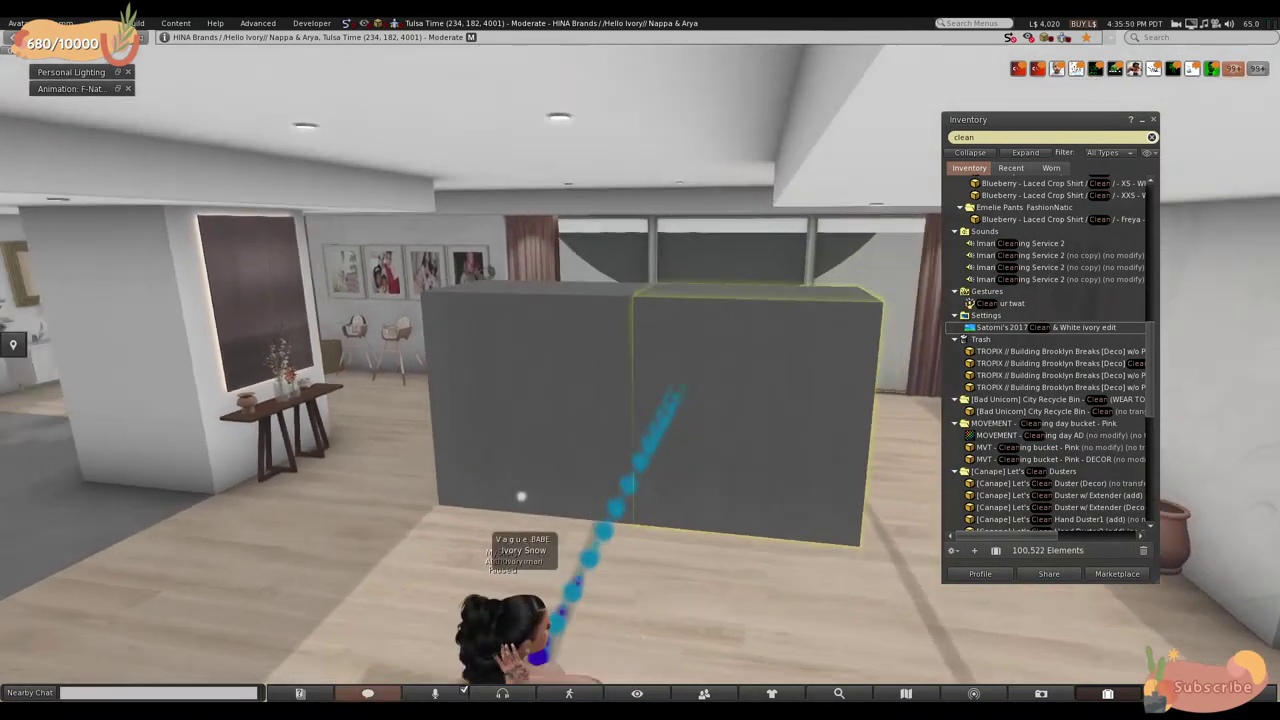
alt+drag(521, 496, 600, 400)
key(ctrl+3)
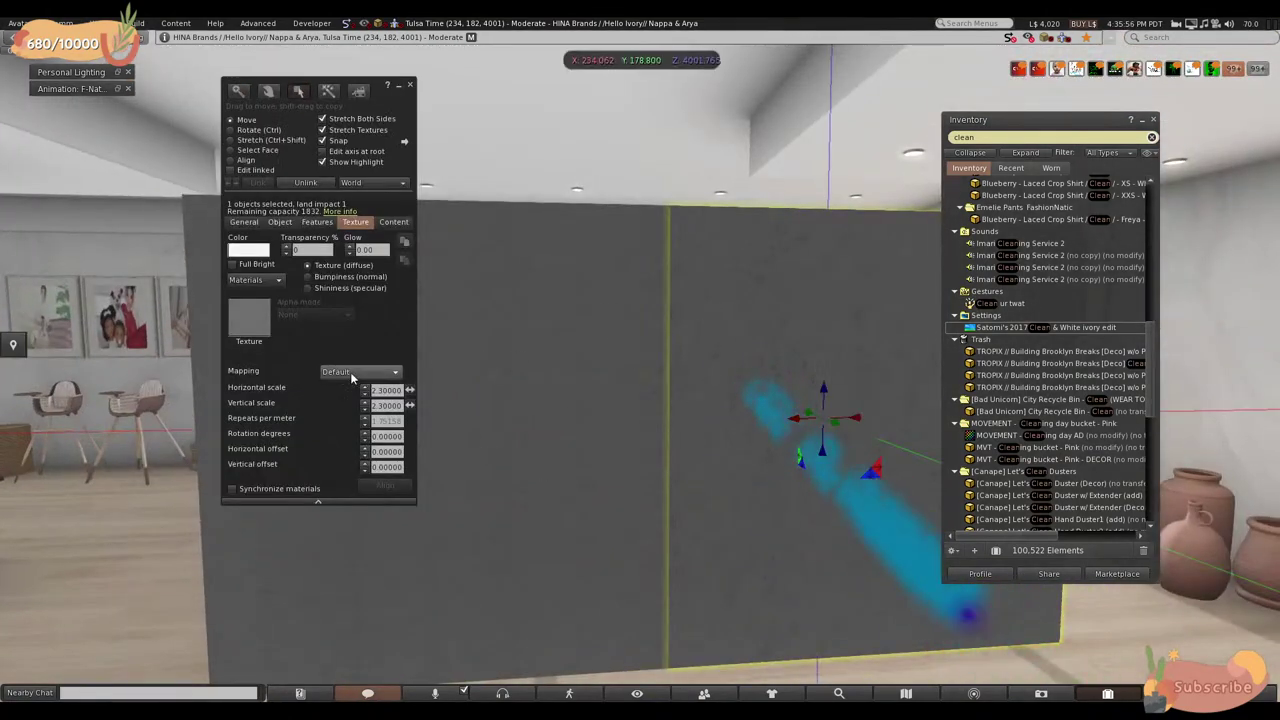
key(Escape)
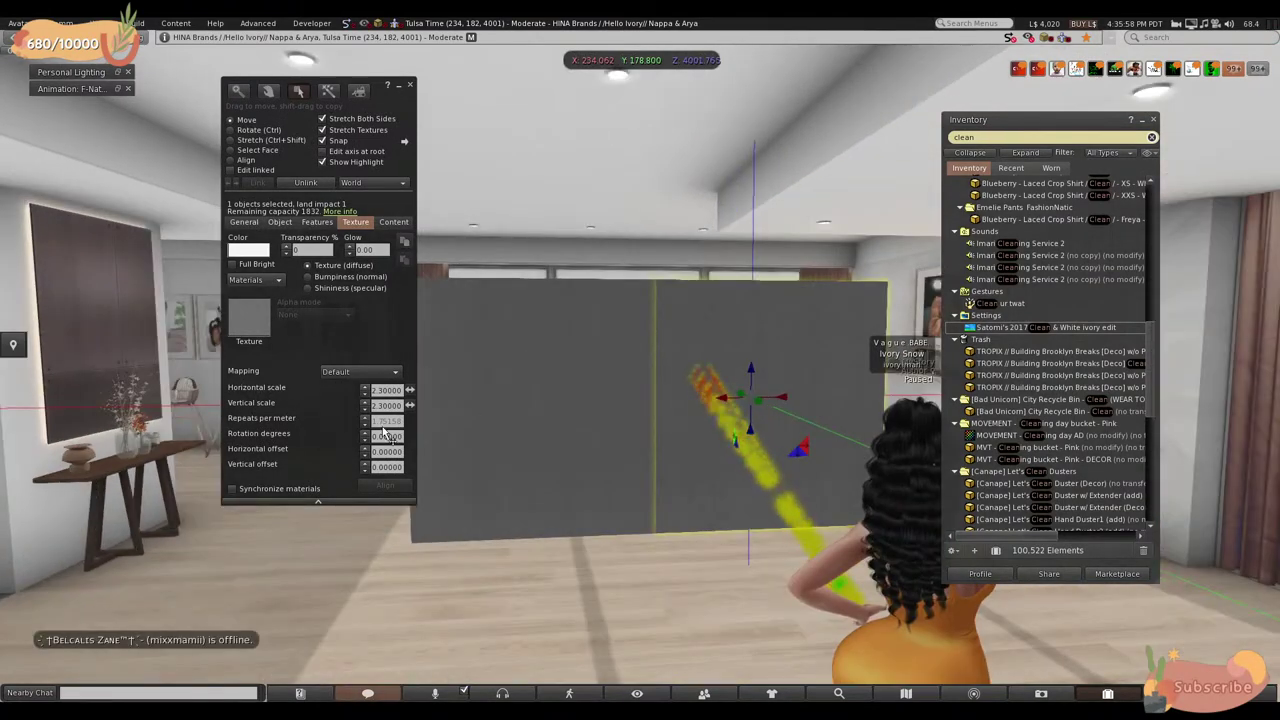
- Turn on material synchronization for the selected box and view the two adjoining boxes
drag(475, 418, 745, 400)
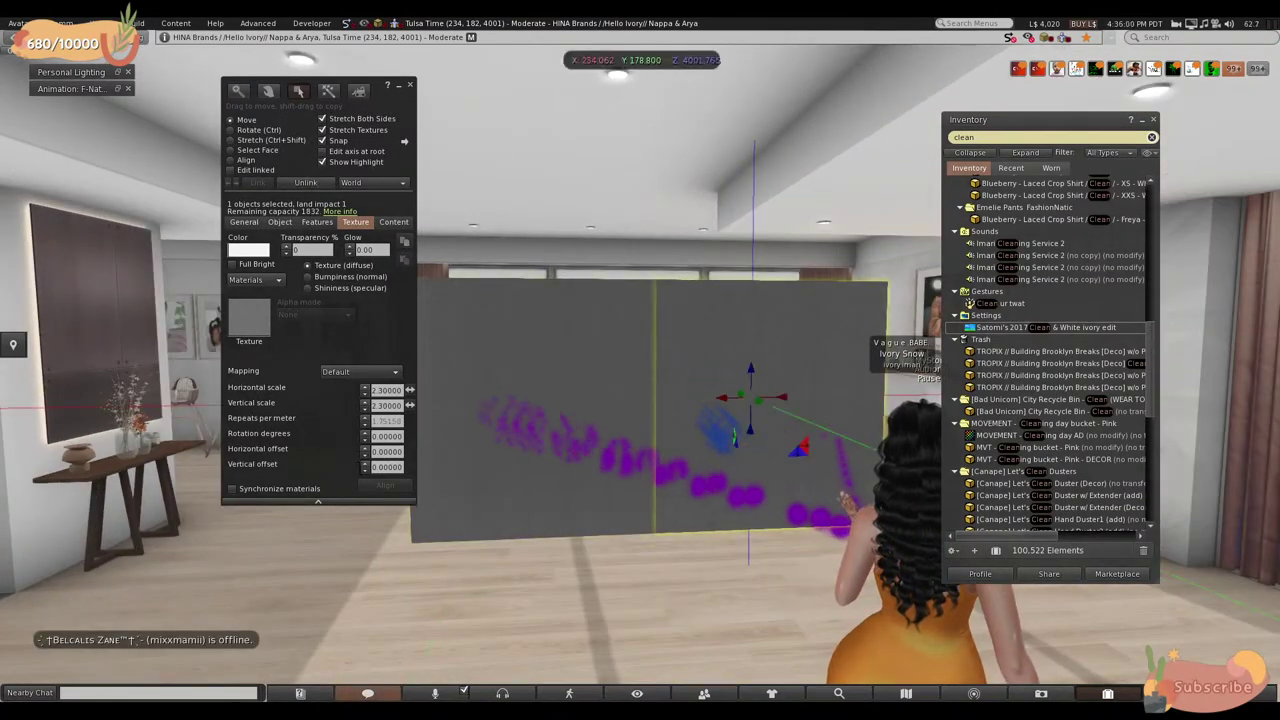
drag(416, 460, 420, 461)
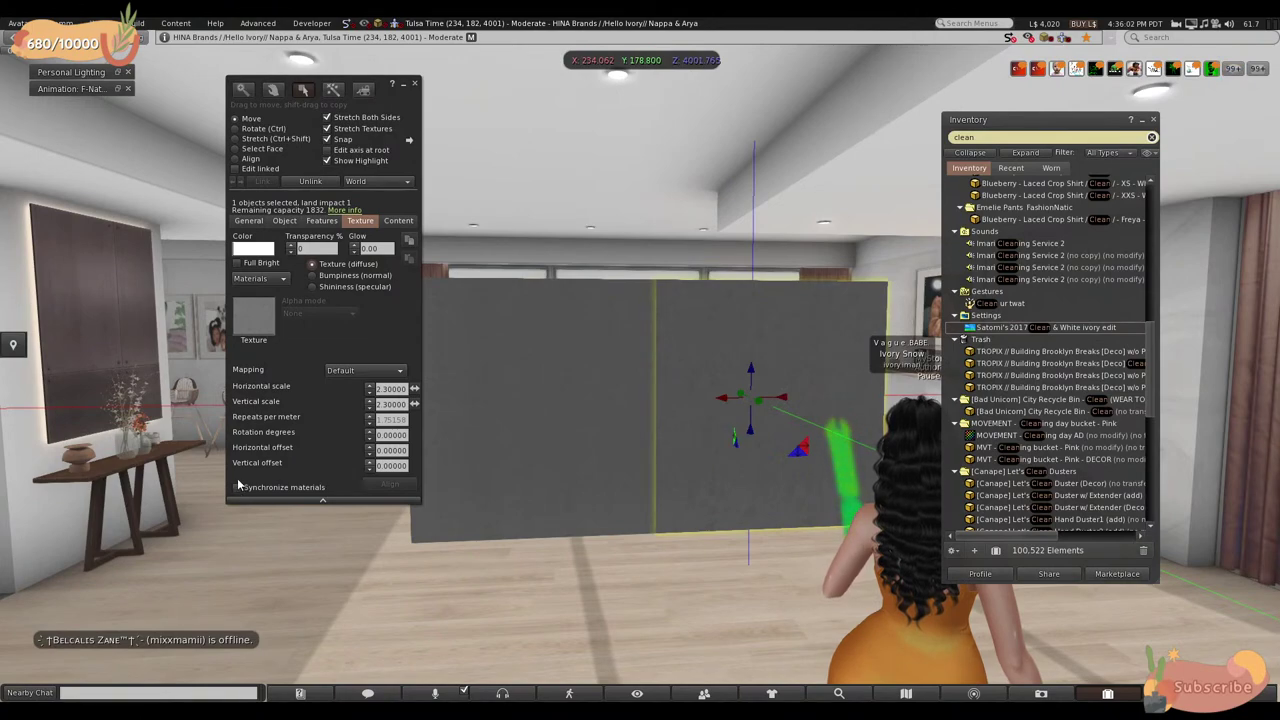
click(405, 86)
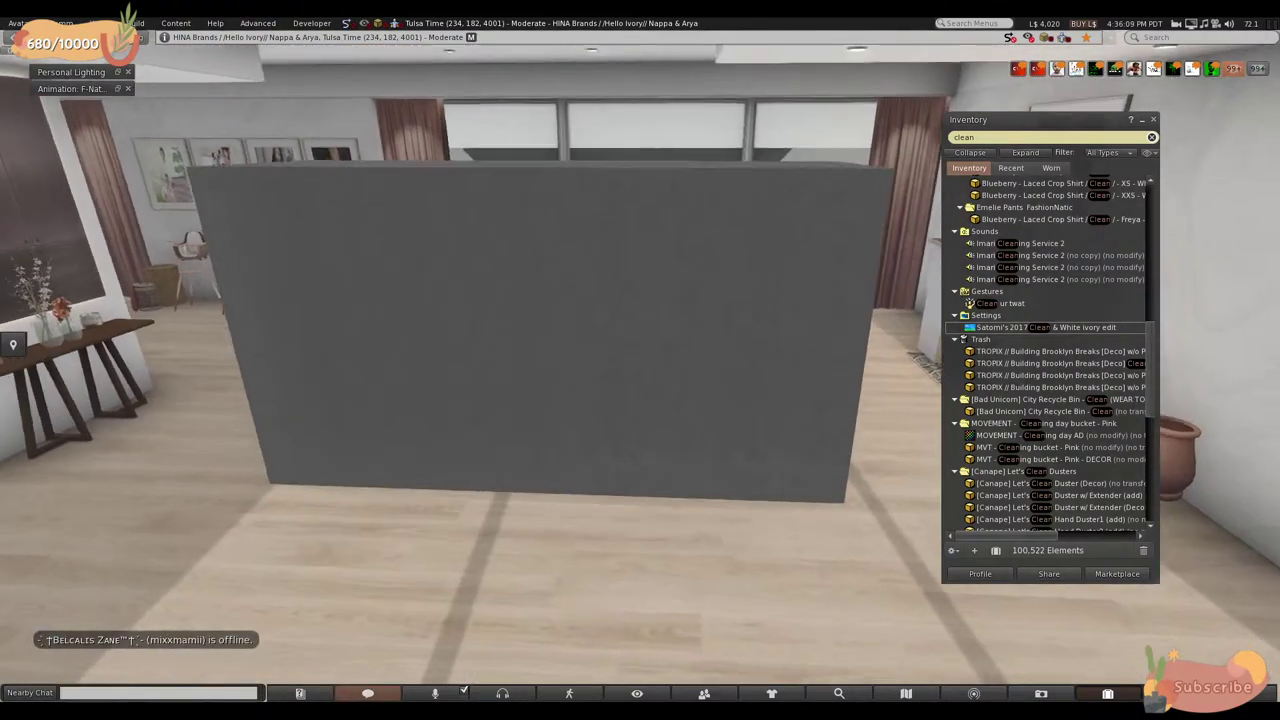
- Make the synchronized box full bright, and move it along the X axis to X 233.734, away from its duplicate
right_click(626, 343)
click(666, 366)
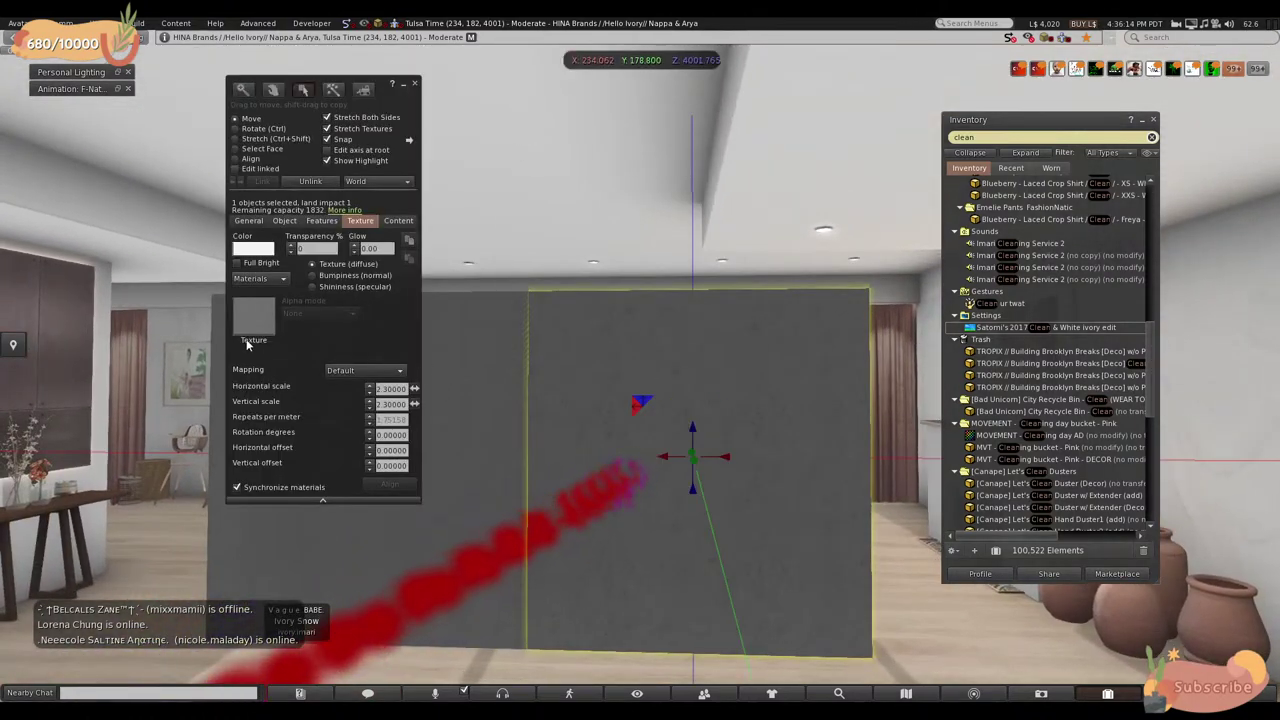
click(246, 265)
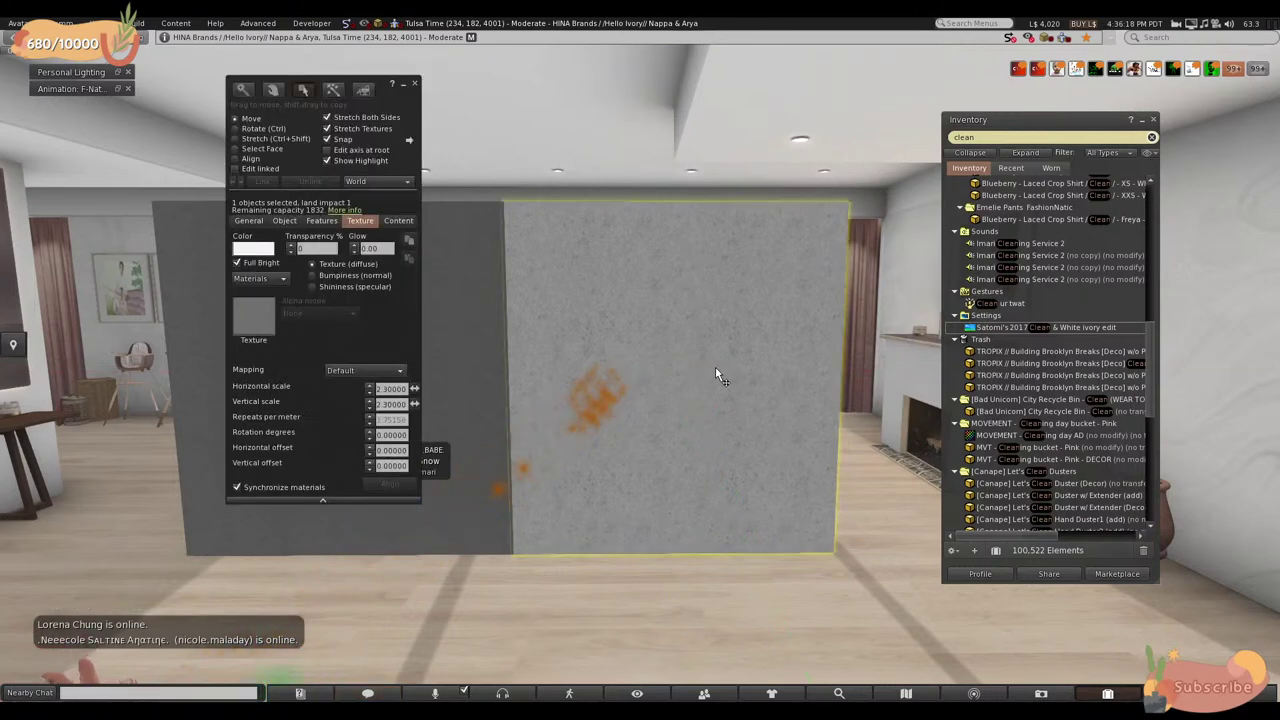
drag(694, 370, 735, 378)
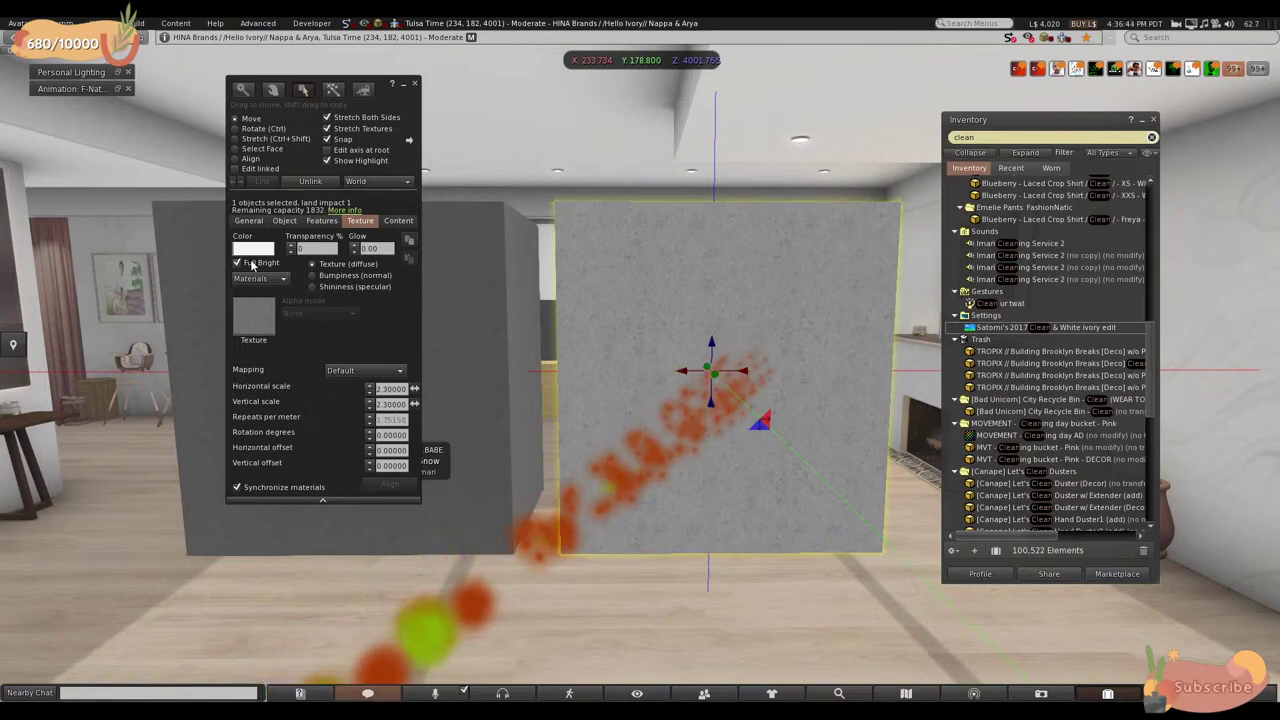
key(Escape)
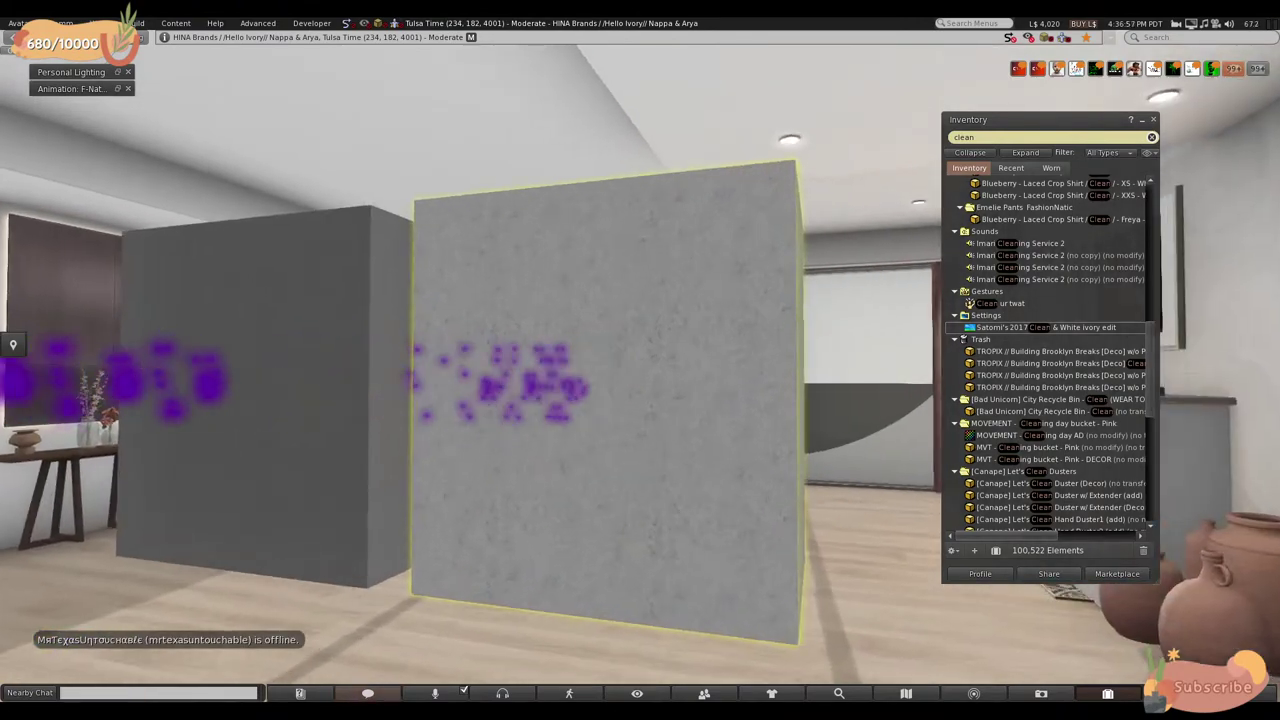
key(ctrl+3)
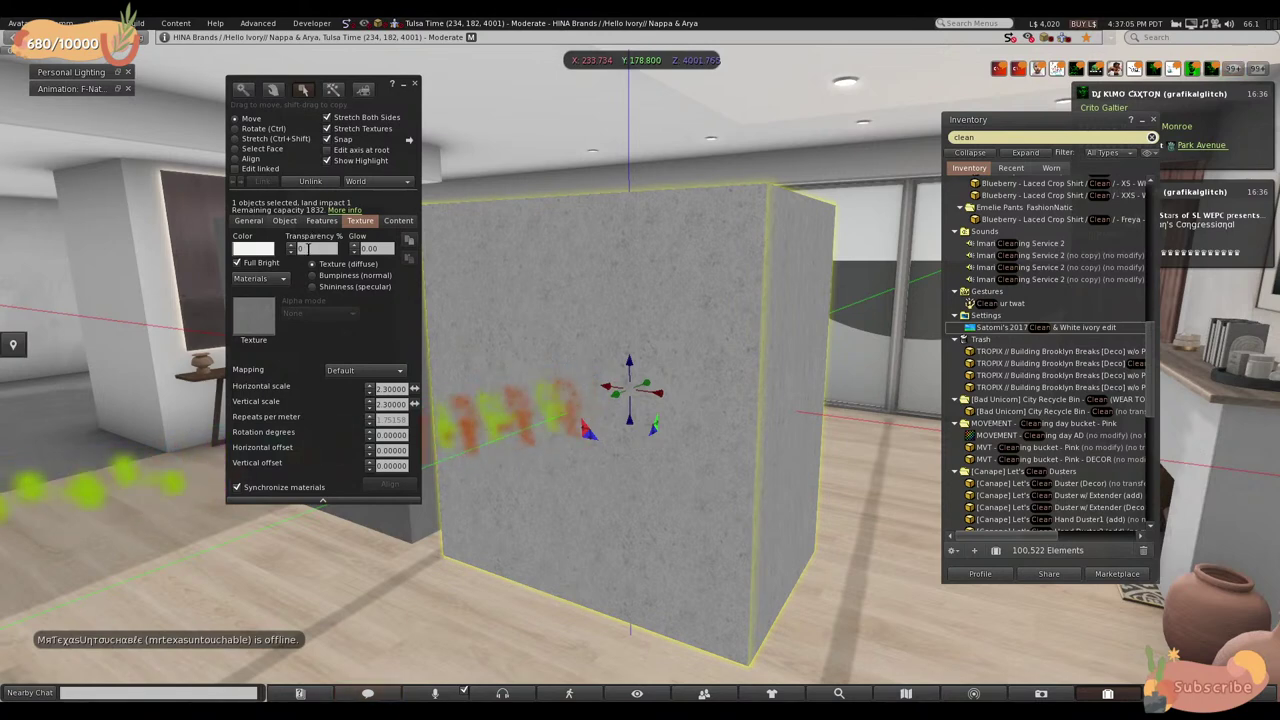
- Try a transparency of 2% on the full-bright box and set it back to 0
click(291, 247)
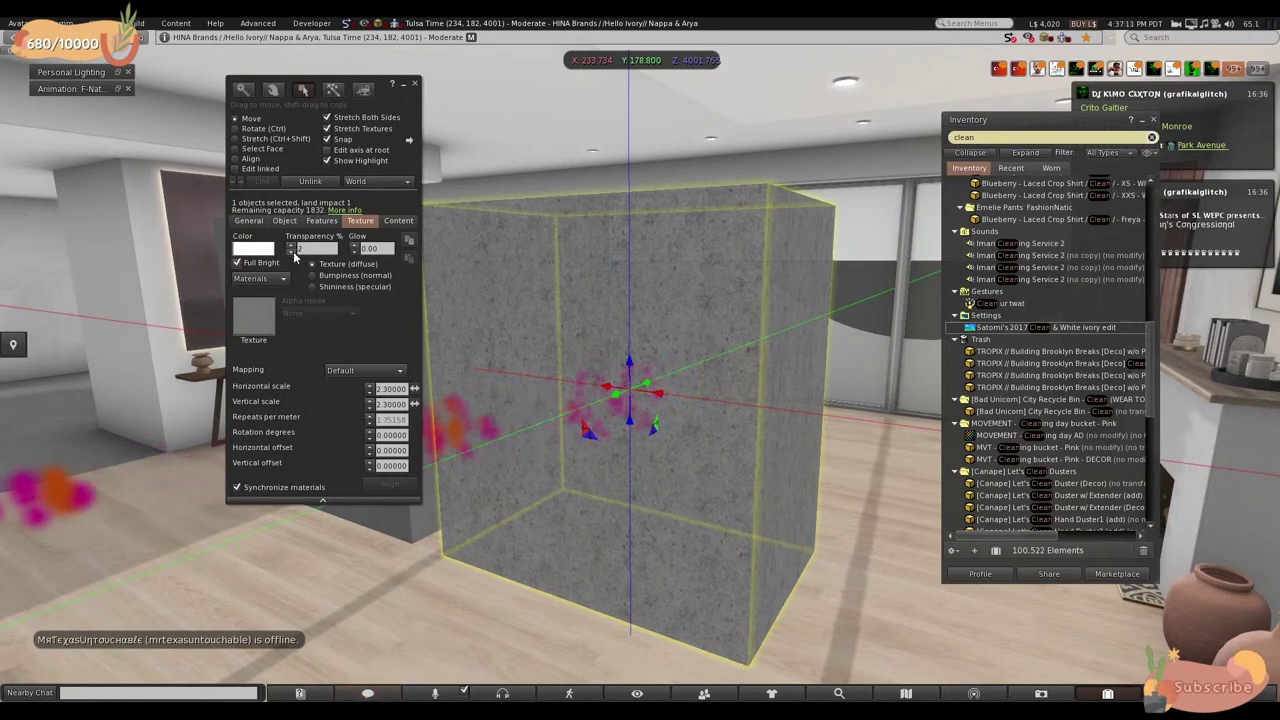
click(291, 251)
alt+drag(645, 335, 643, 366)
- Try a glow of 0.20 on the full-bright box, view it from several sides, and return the glow to 0
click(355, 247)
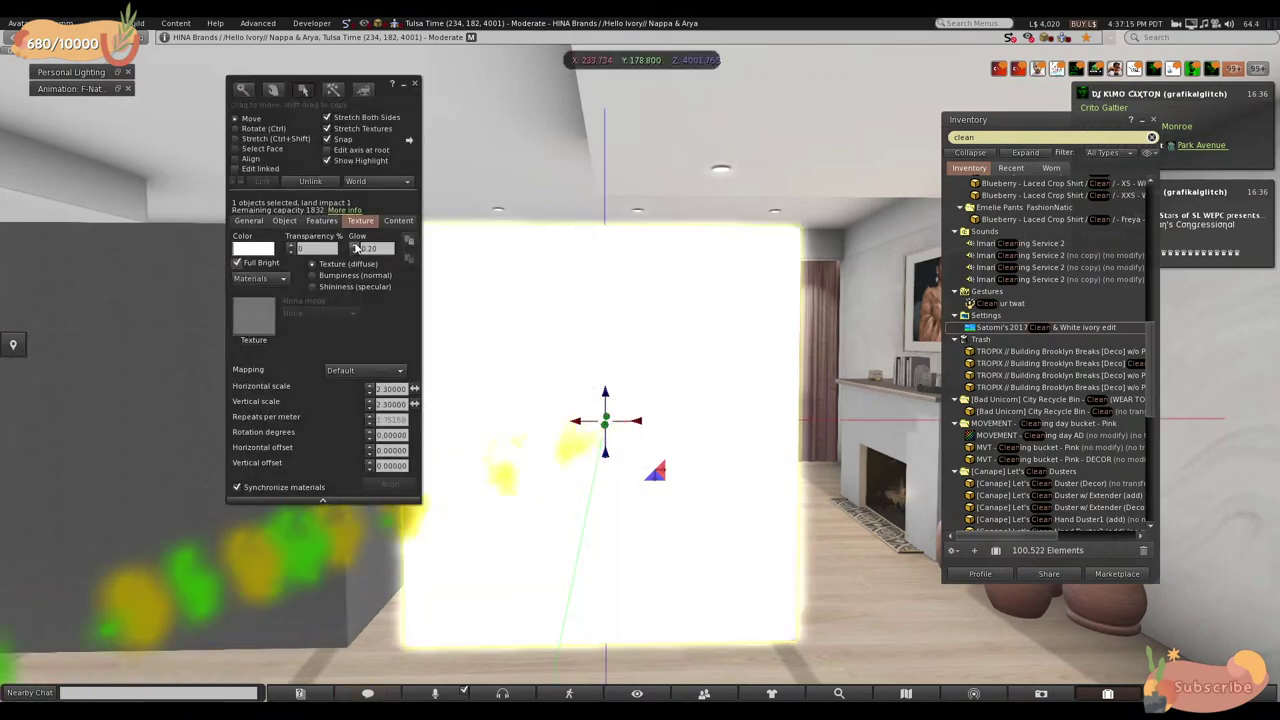
key(Escape)
key(Left)
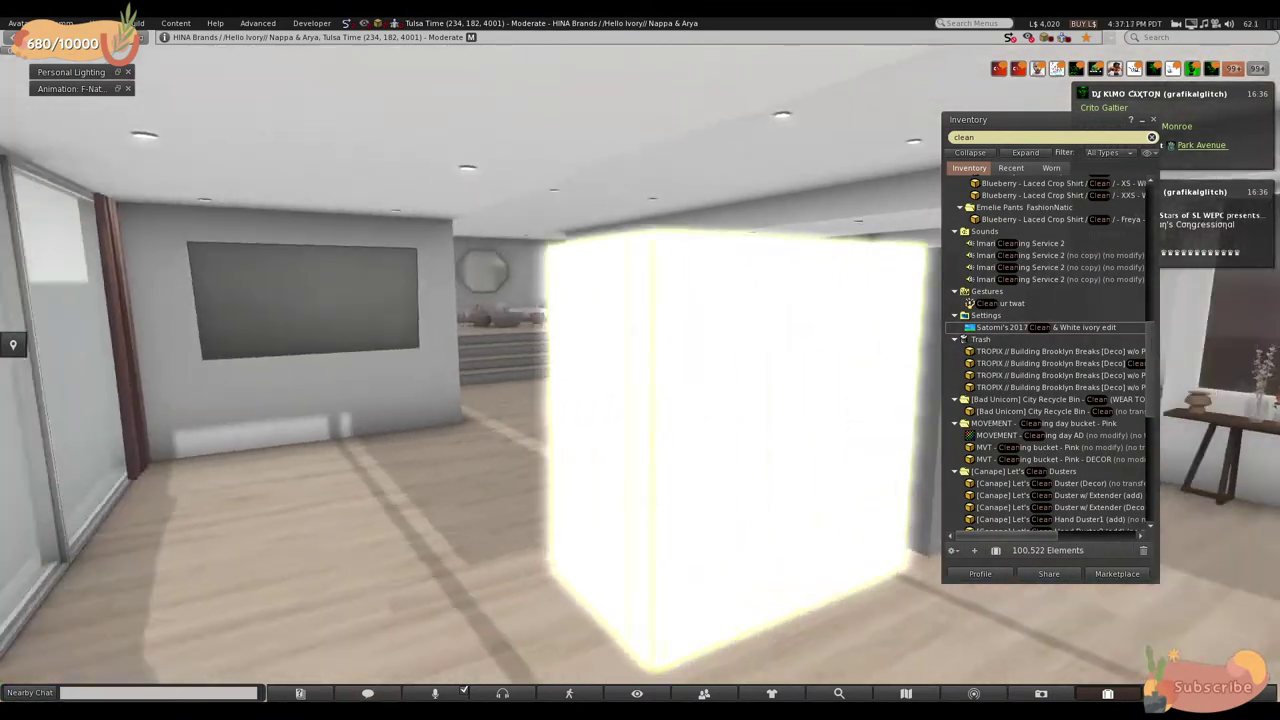
key(Left)
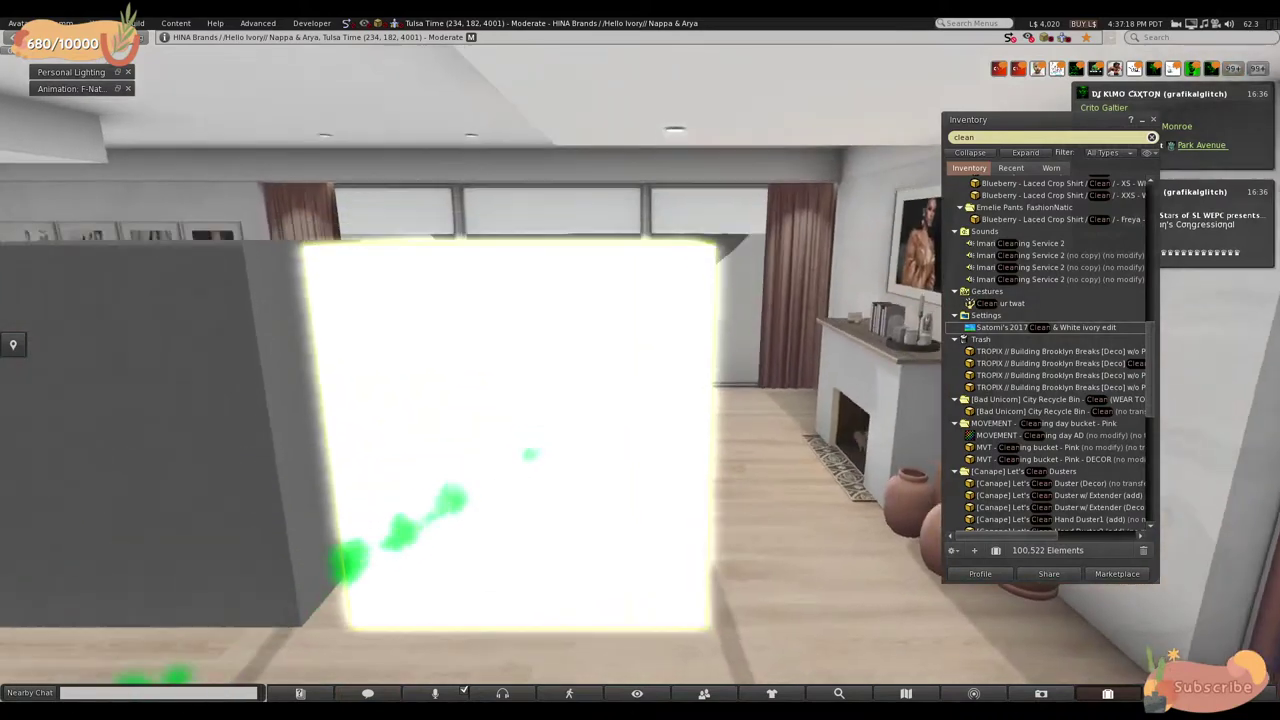
key(ctrl+3)
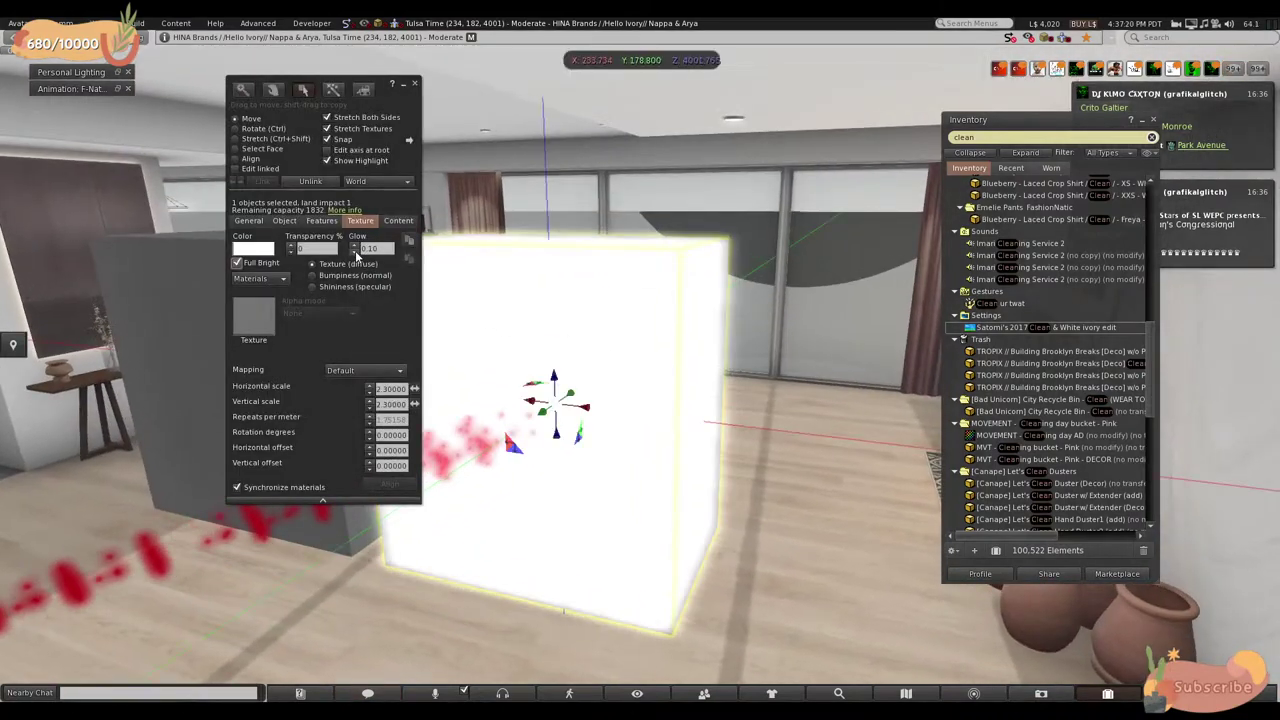
click(356, 251)
- Select only the front face of the full-bright box and give it a glow of 0.10 and a transparency of 8%
key(Left)
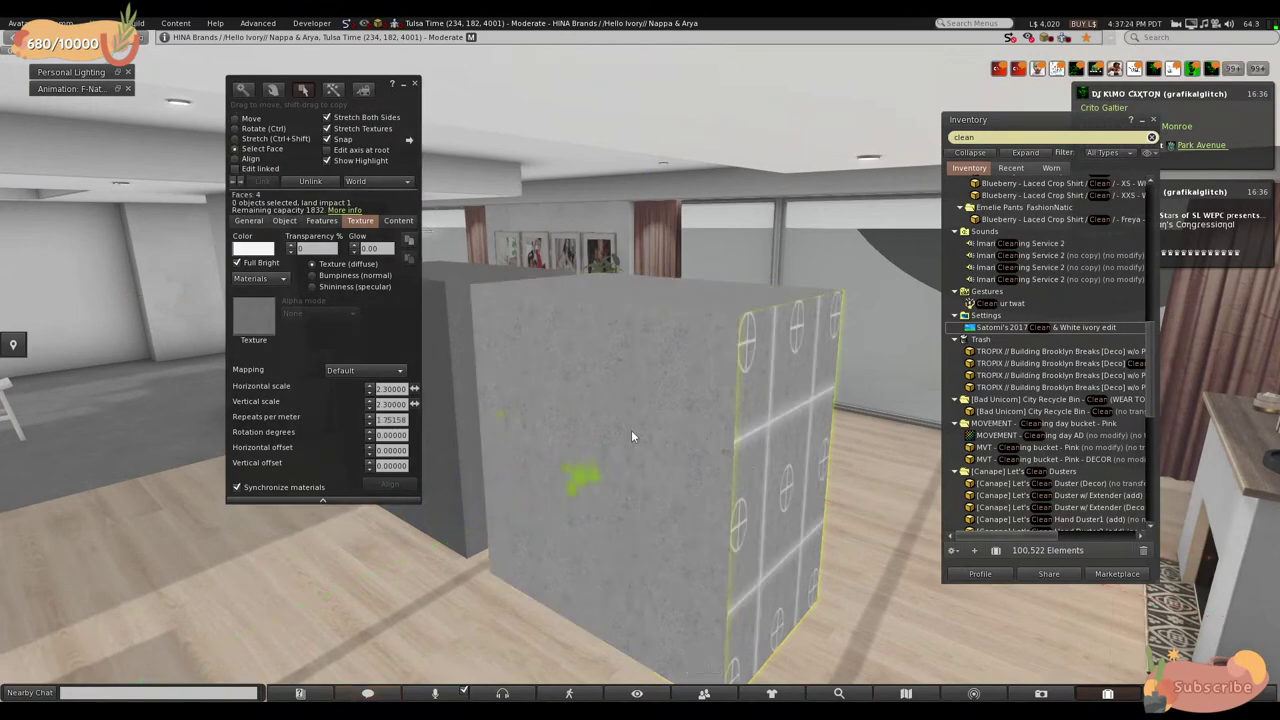
key(Escape)
key(ctrl+3)
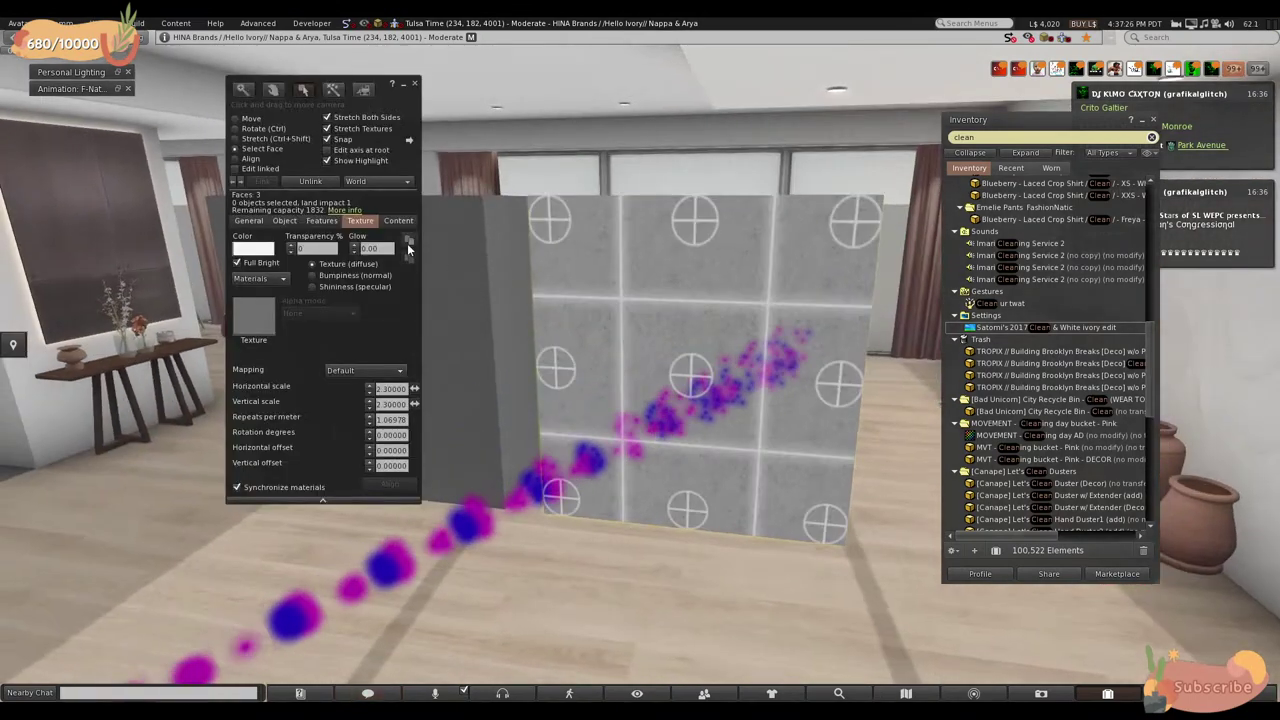
click(355, 245)
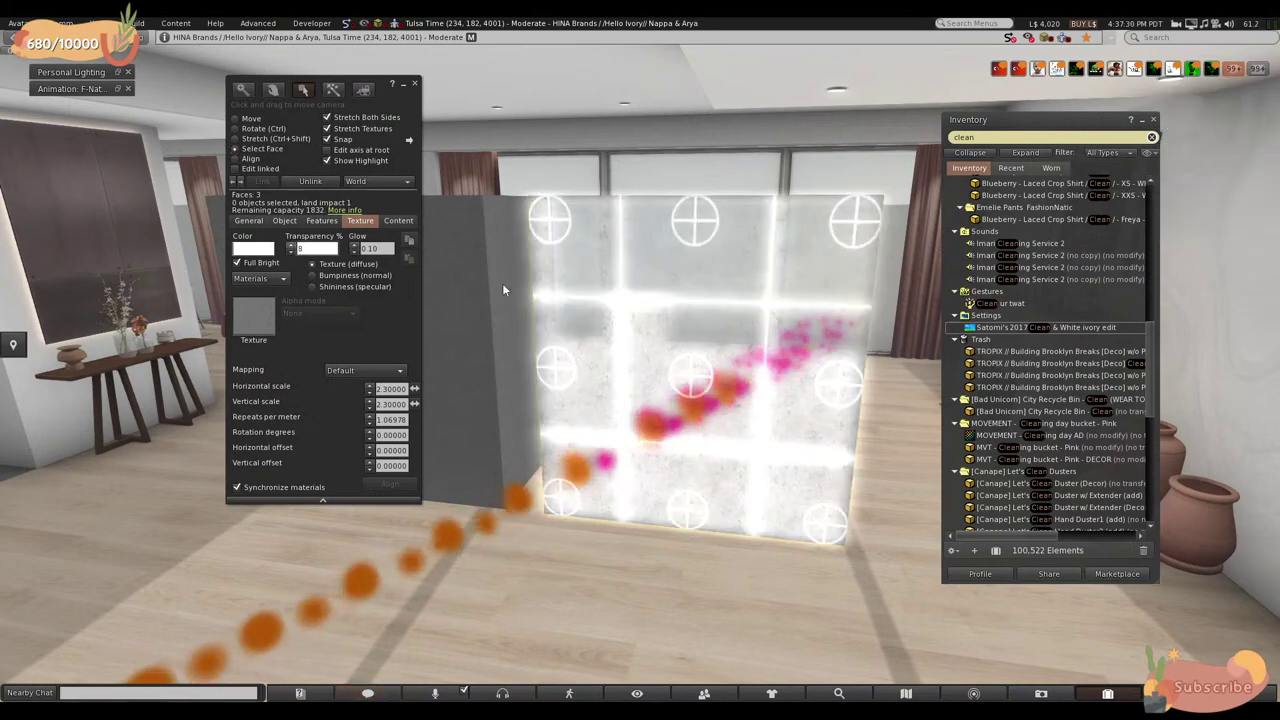
- Examine the glowing, transparent face and the box's untouched faces from several sides
key(Escape)
key(Escape)
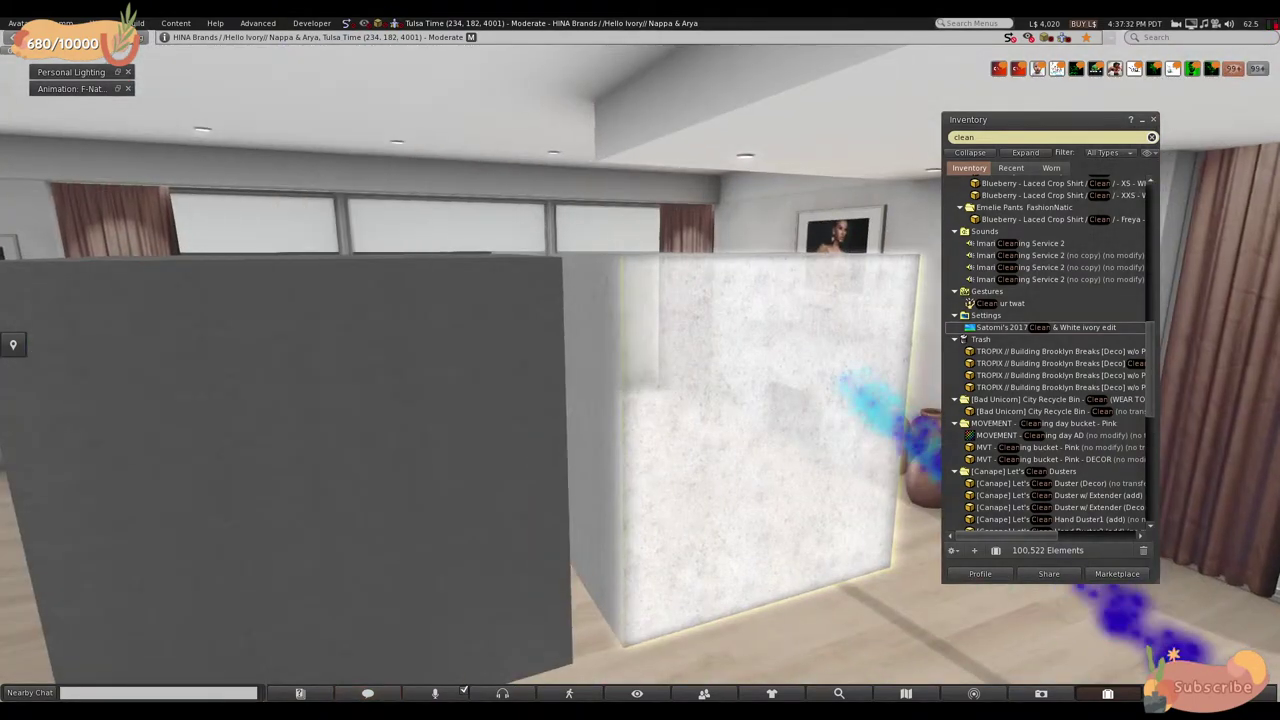
key(Left)
key(Left)
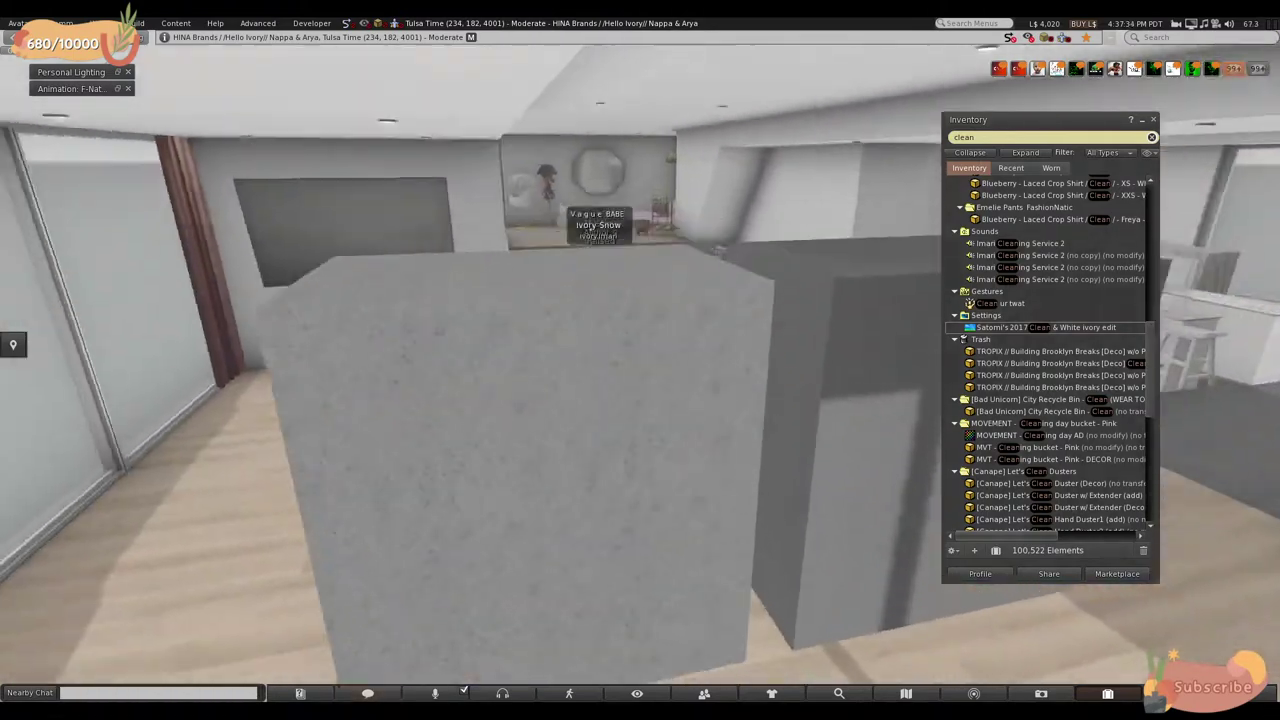
key(Left)
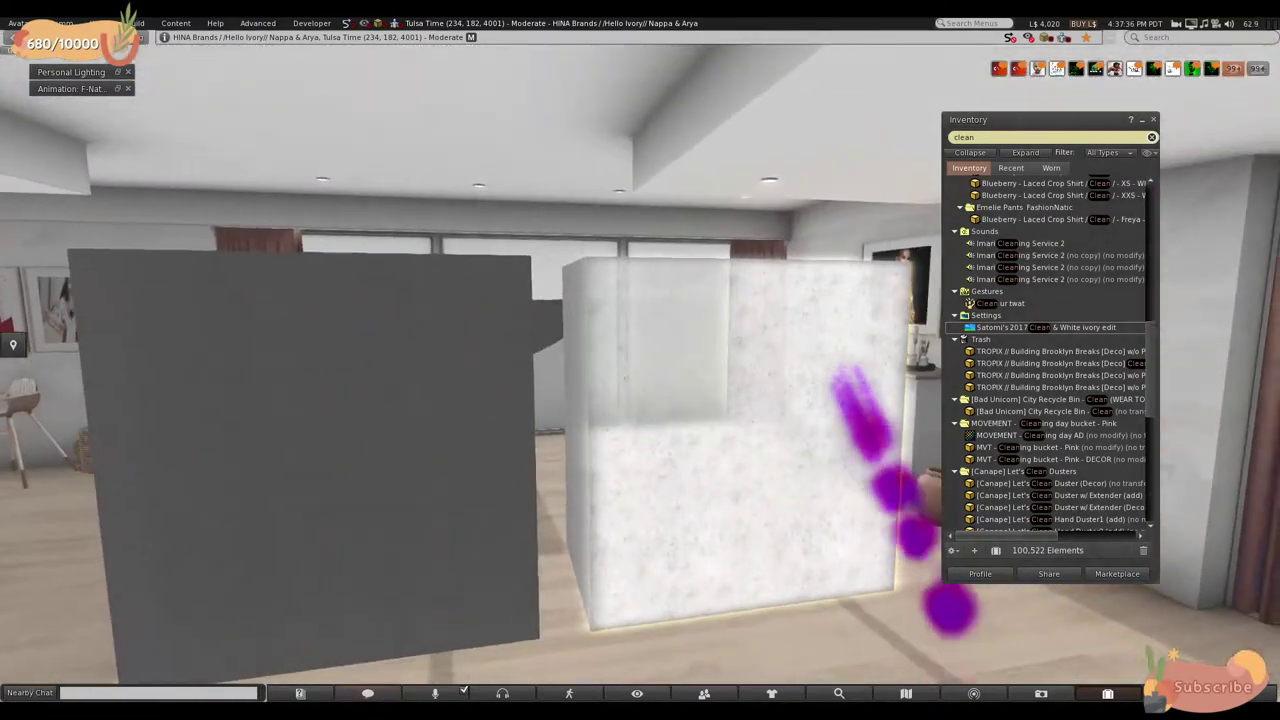
key(Left)
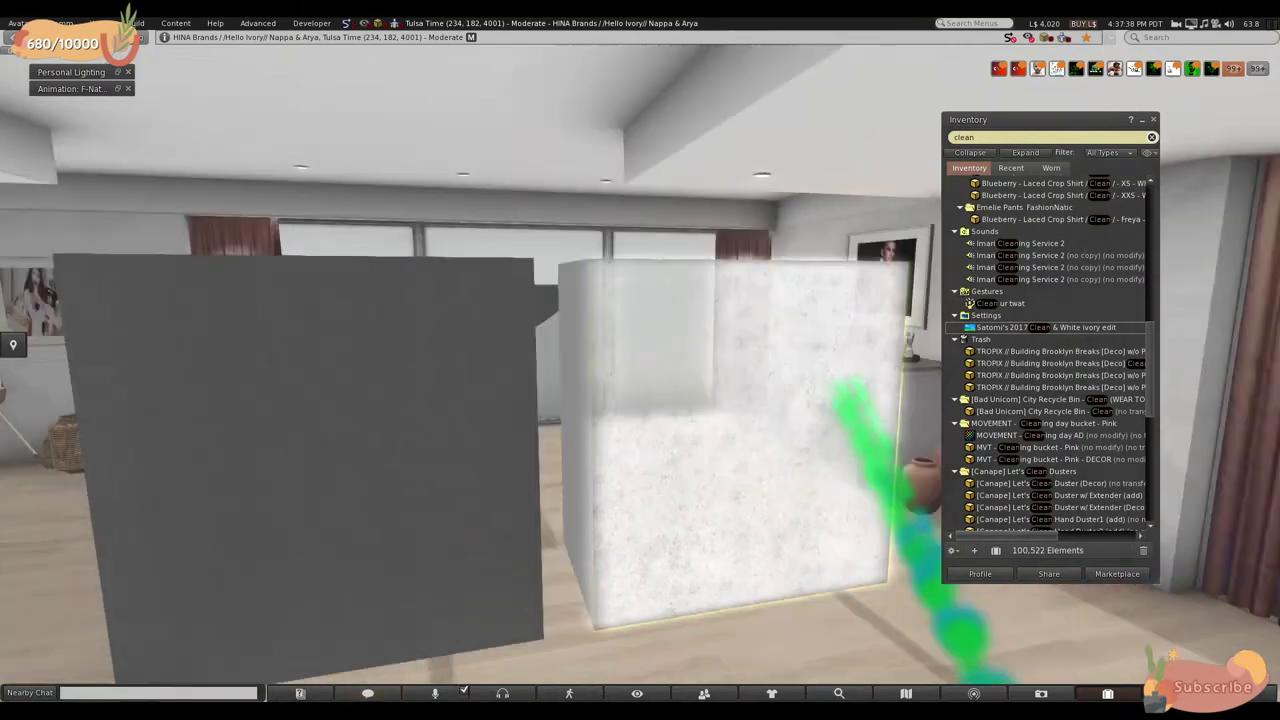
key(ctrl+3)
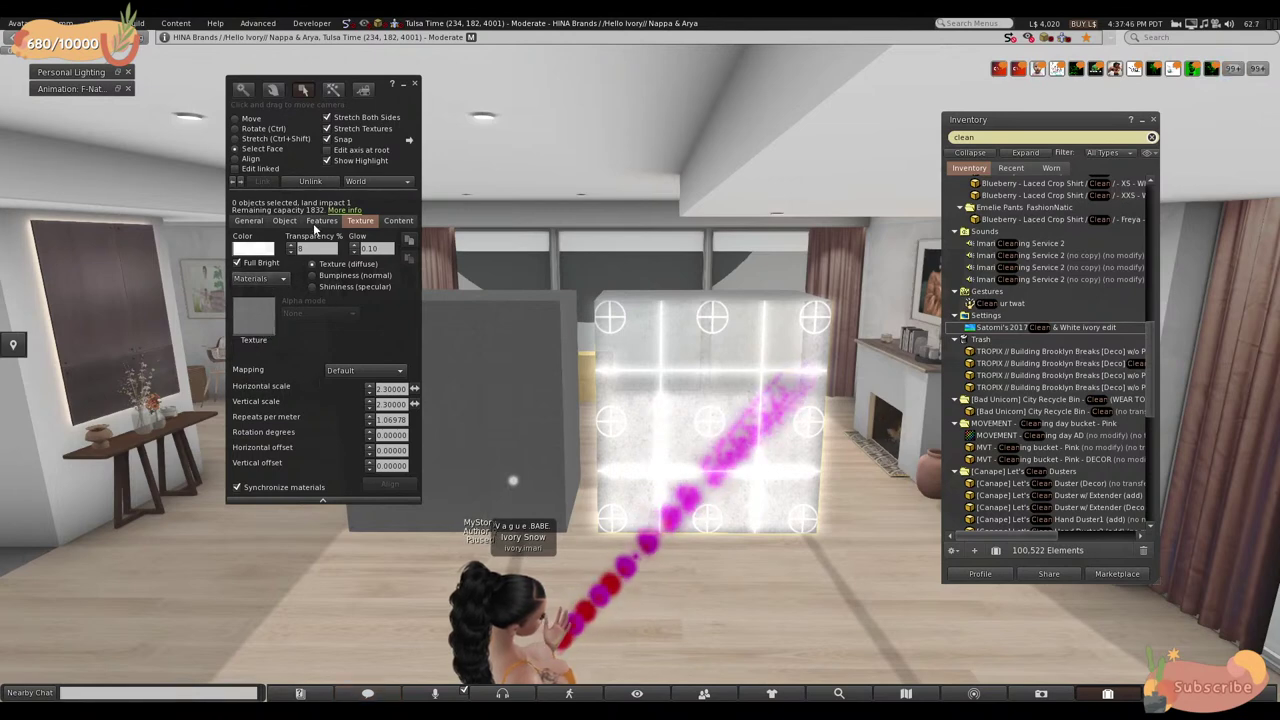
click(284, 222)
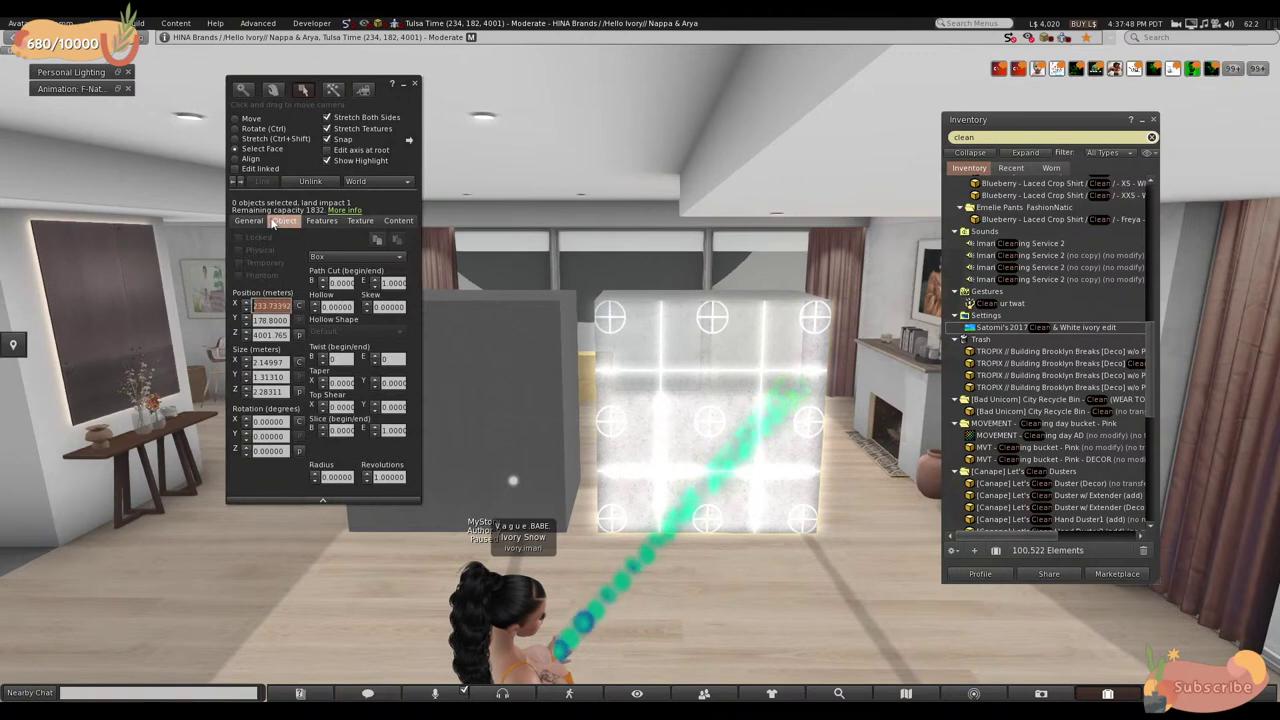
click(262, 222)
click(358, 222)
click(331, 223)
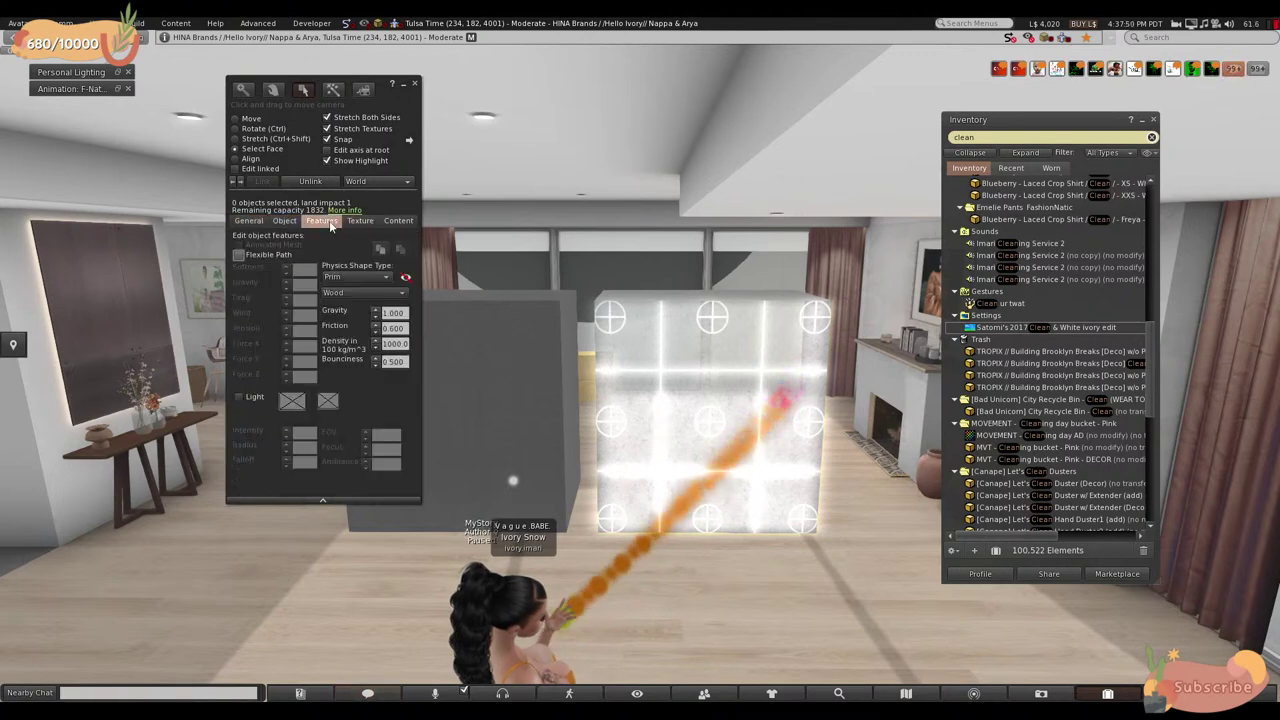
- Select the full-bright box for editing and delete it
right_click(728, 345)
click(716, 360)
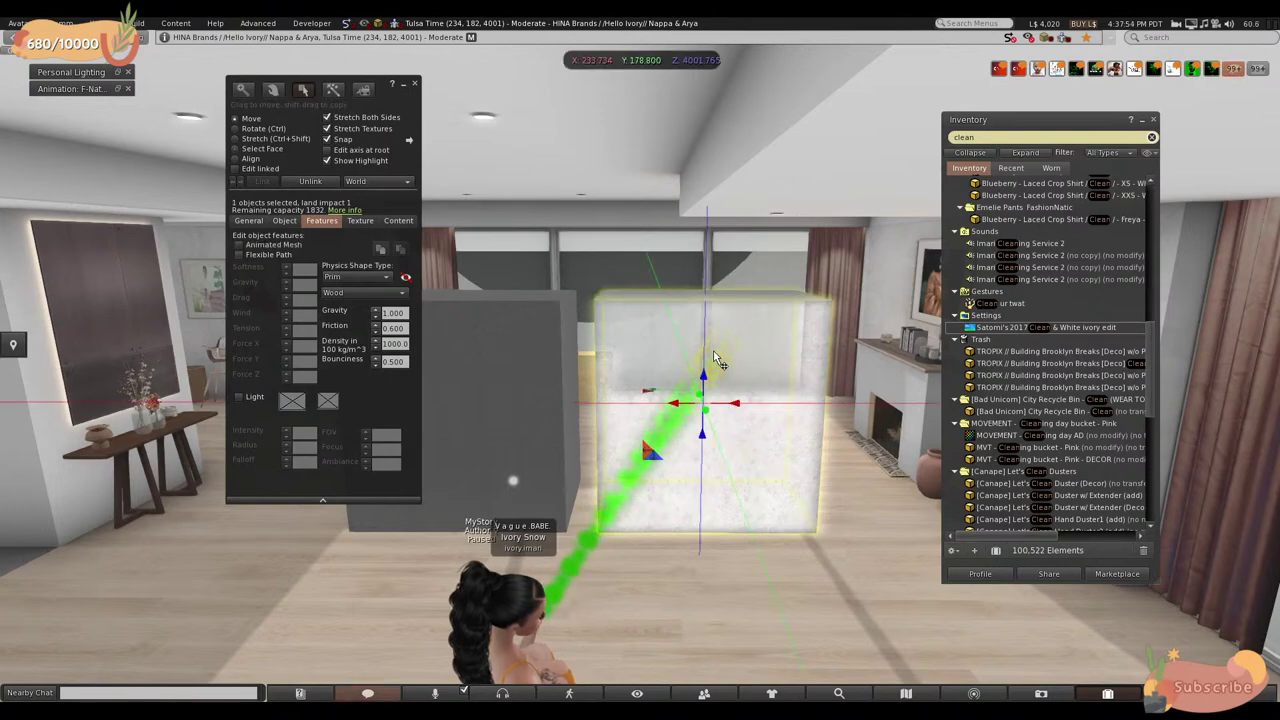
key(Delete)
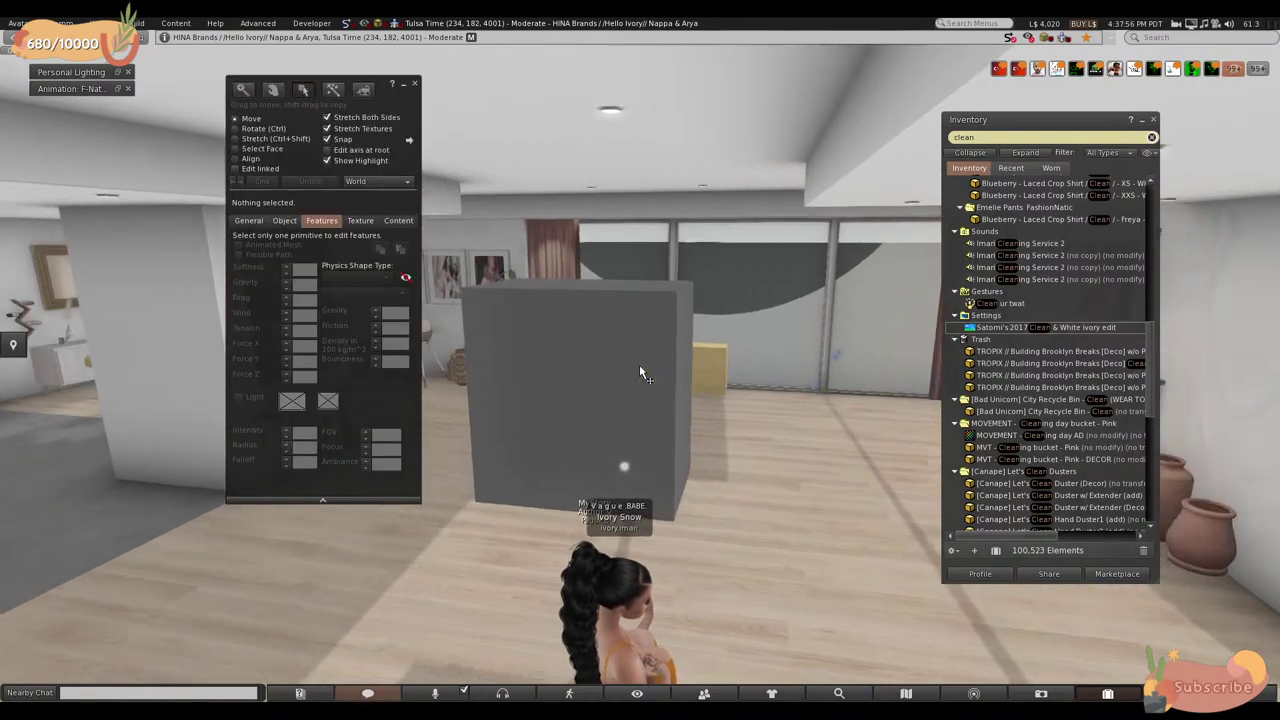
- Try duplicating the remaining grey box by moving out a copy of it, and delete that copy
key(Escape)
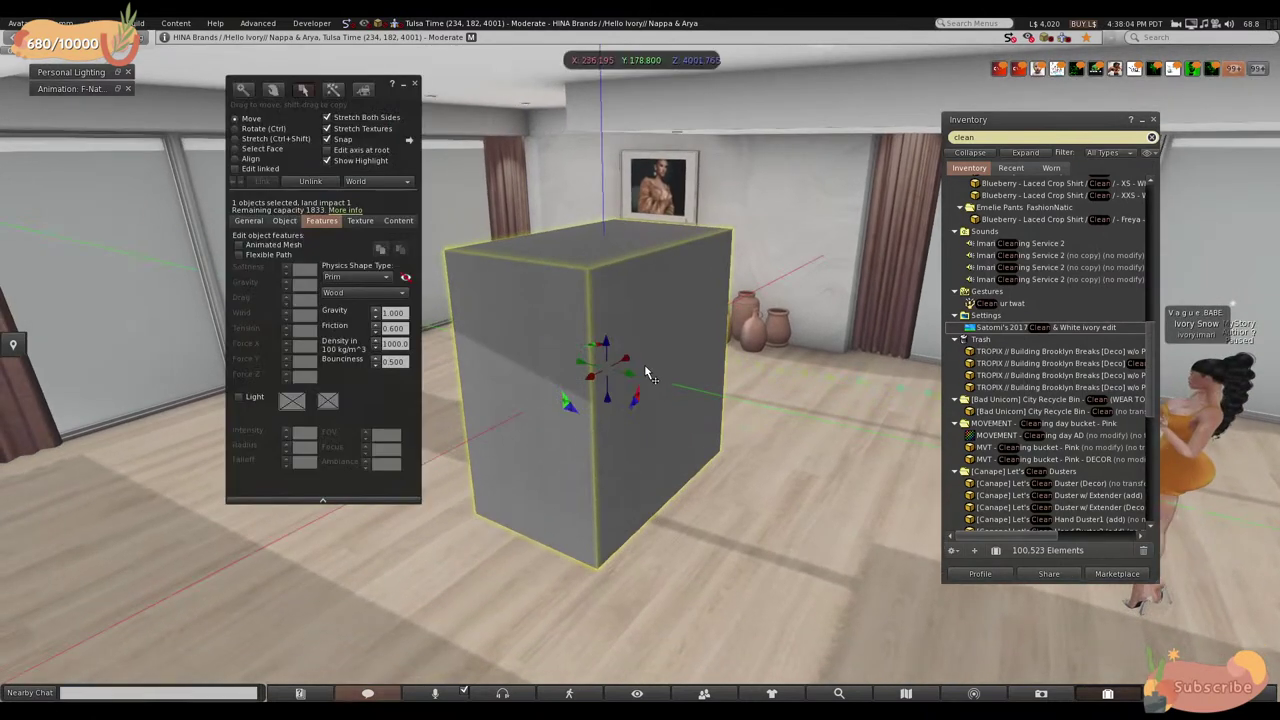
shift+drag(644, 364, 421, 157)
key(Delete)
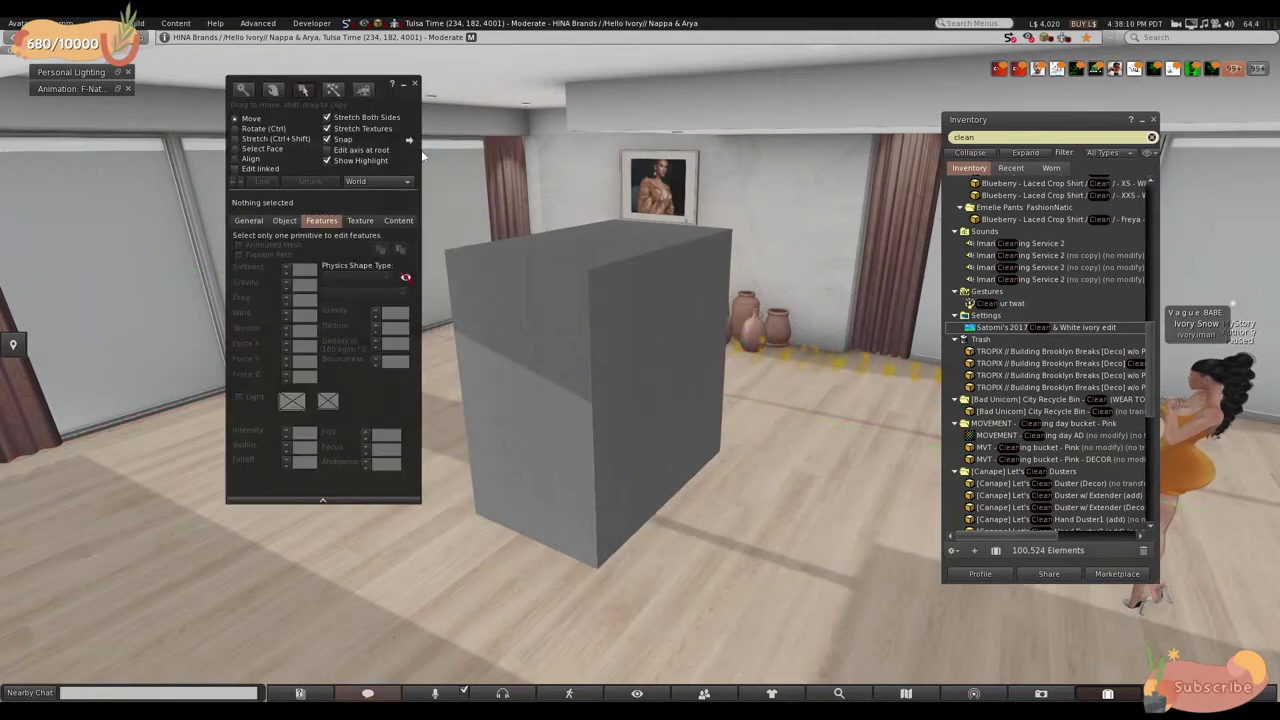
- Turn on Copy selection with Center Copy for the selected grey box and try building a copy on its front face
alt+drag(492, 280, 505, 303)
click(505, 303)
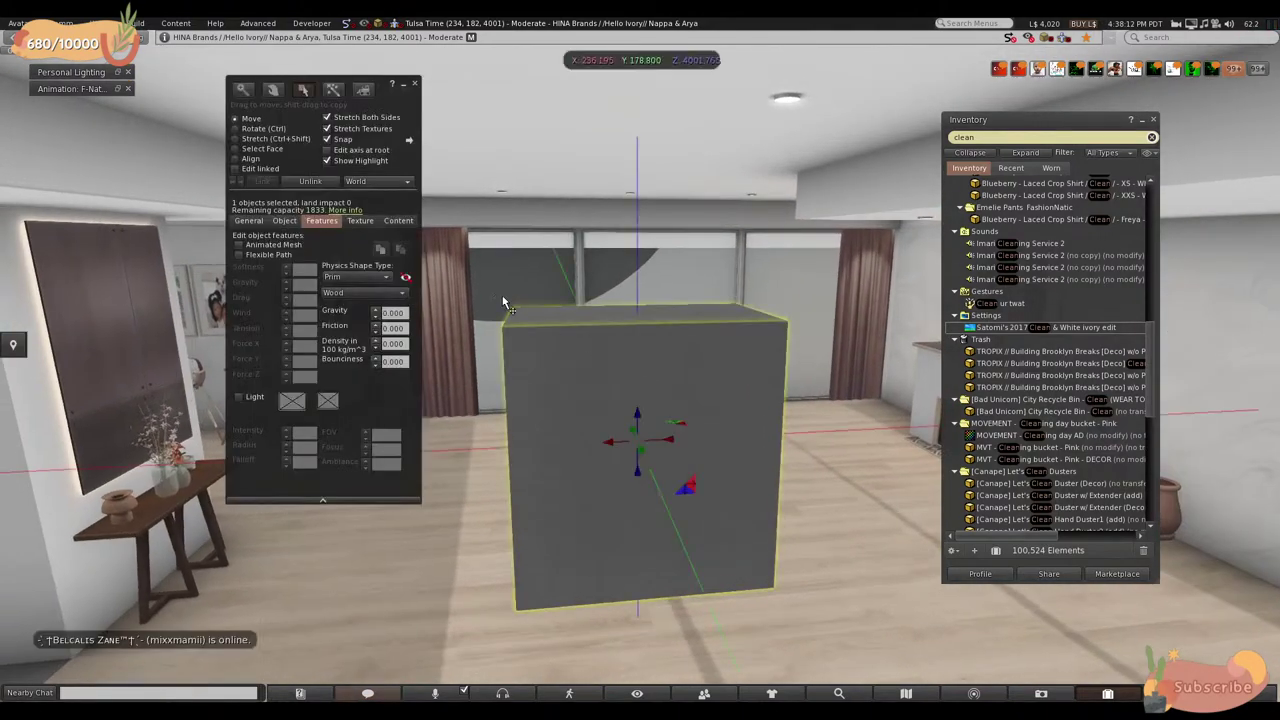
click(334, 90)
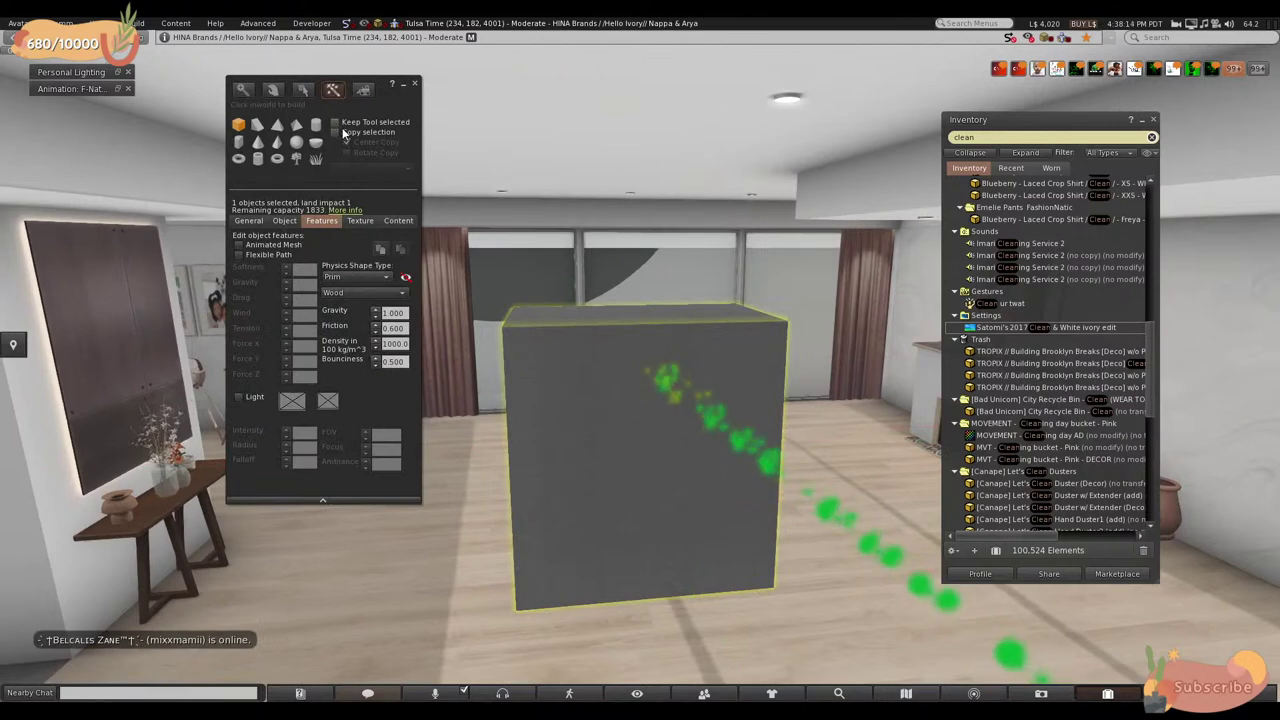
click(335, 132)
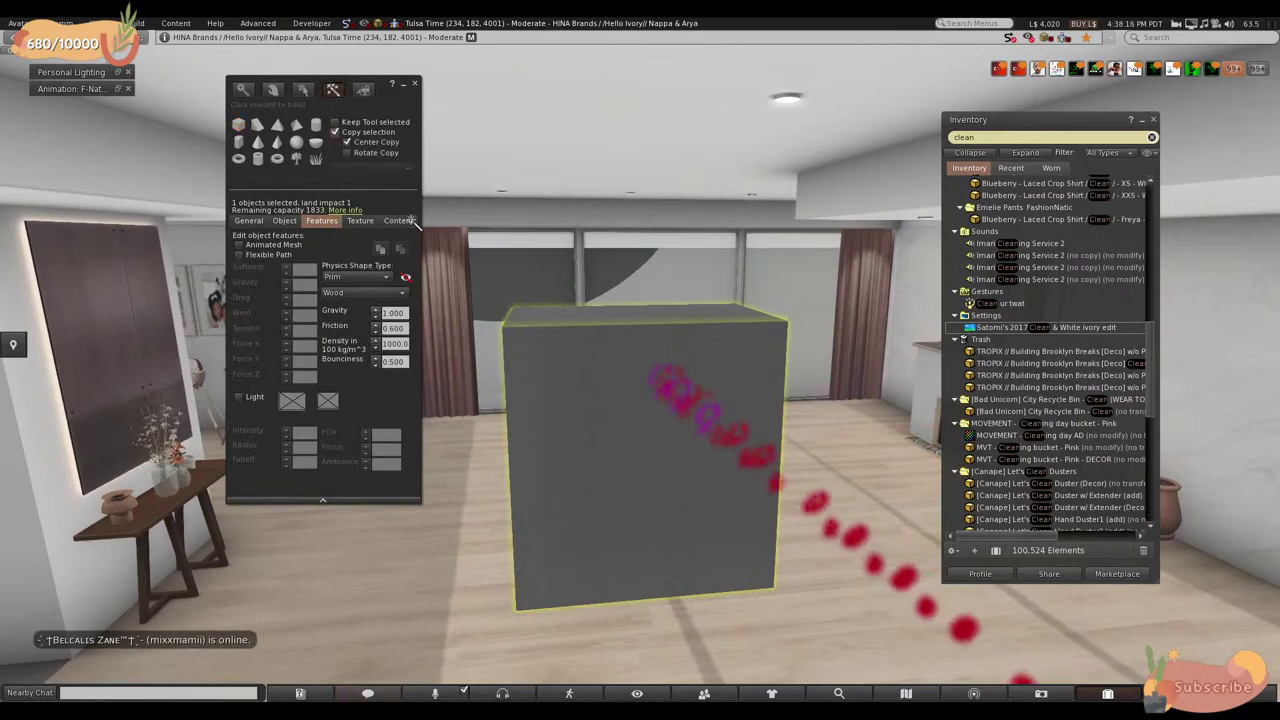
click(735, 449)
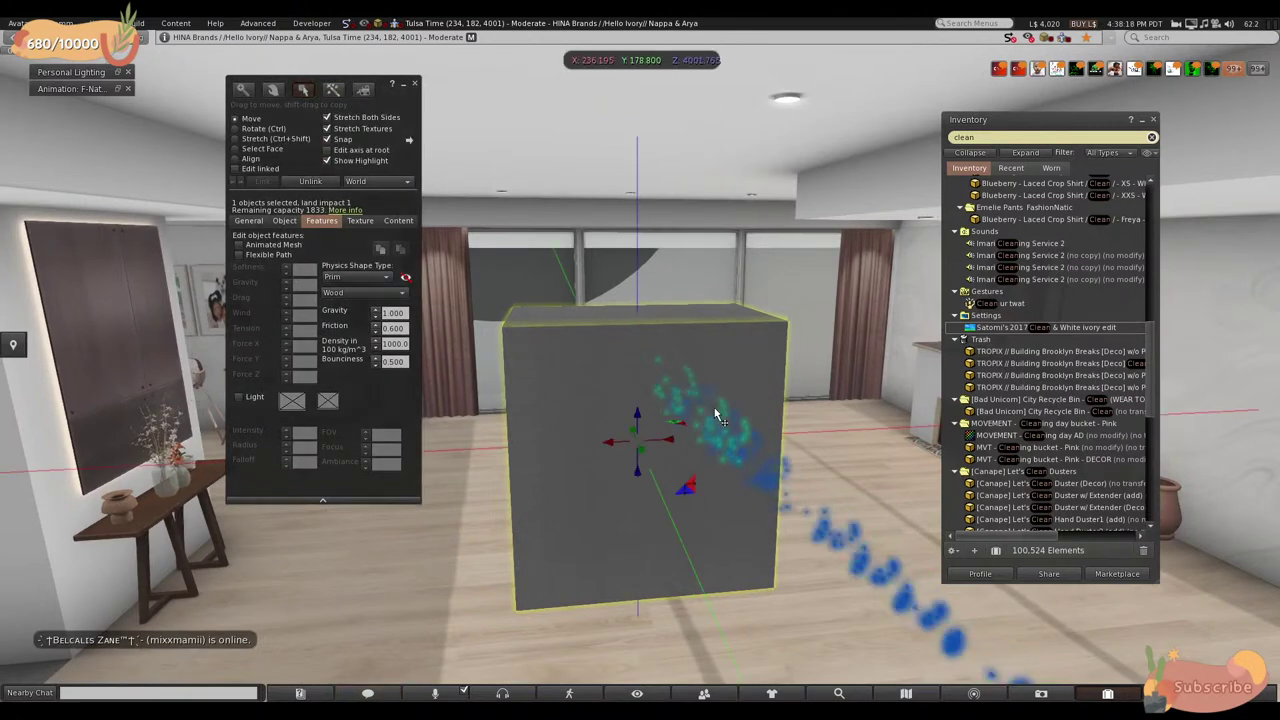
- Move the grey box along the X axis to 239.153, nearer the dark wall panel
key(Escape)
key(ctrl+3)
drag(630, 409, 478, 407)
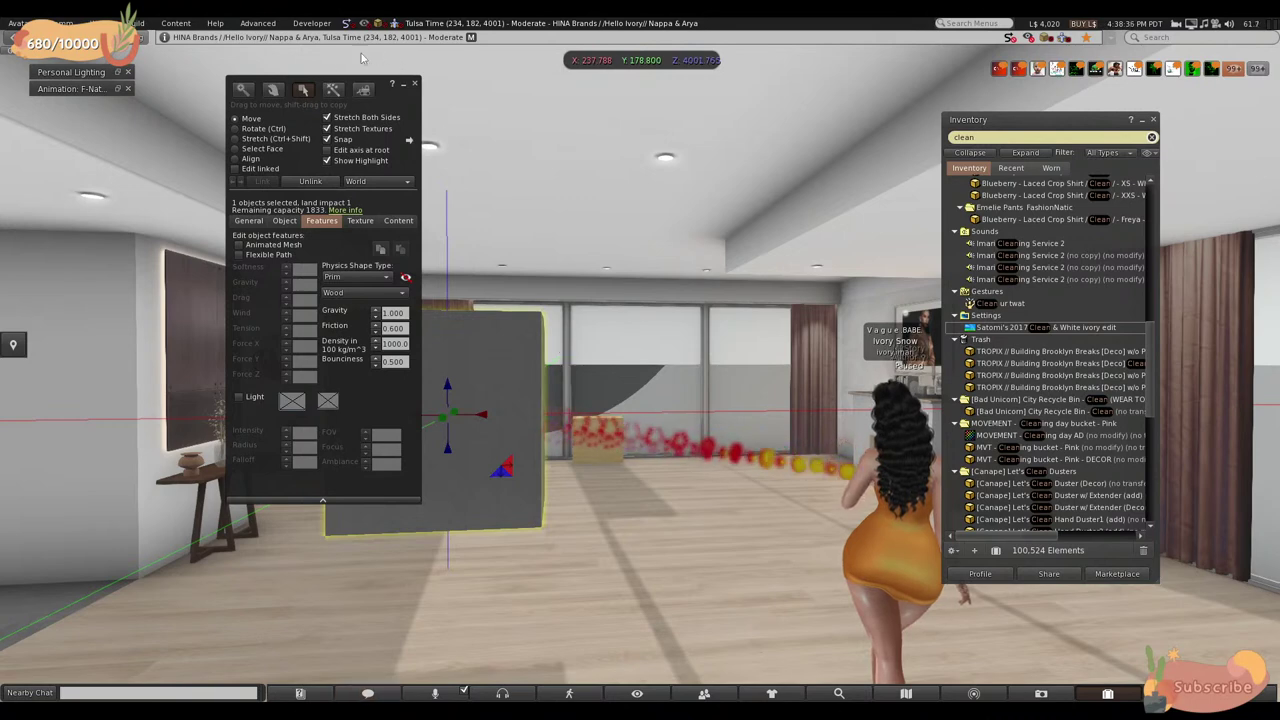
click(333, 90)
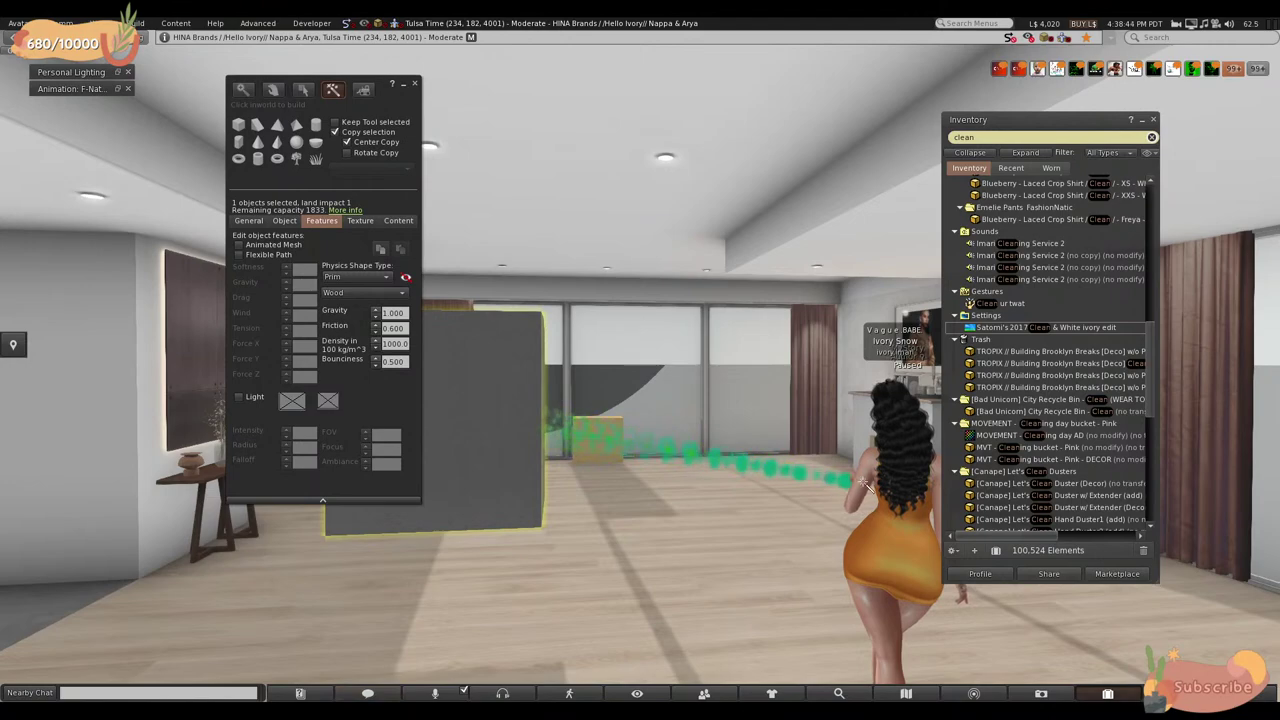
alt+drag(450, 470, 580, 420)
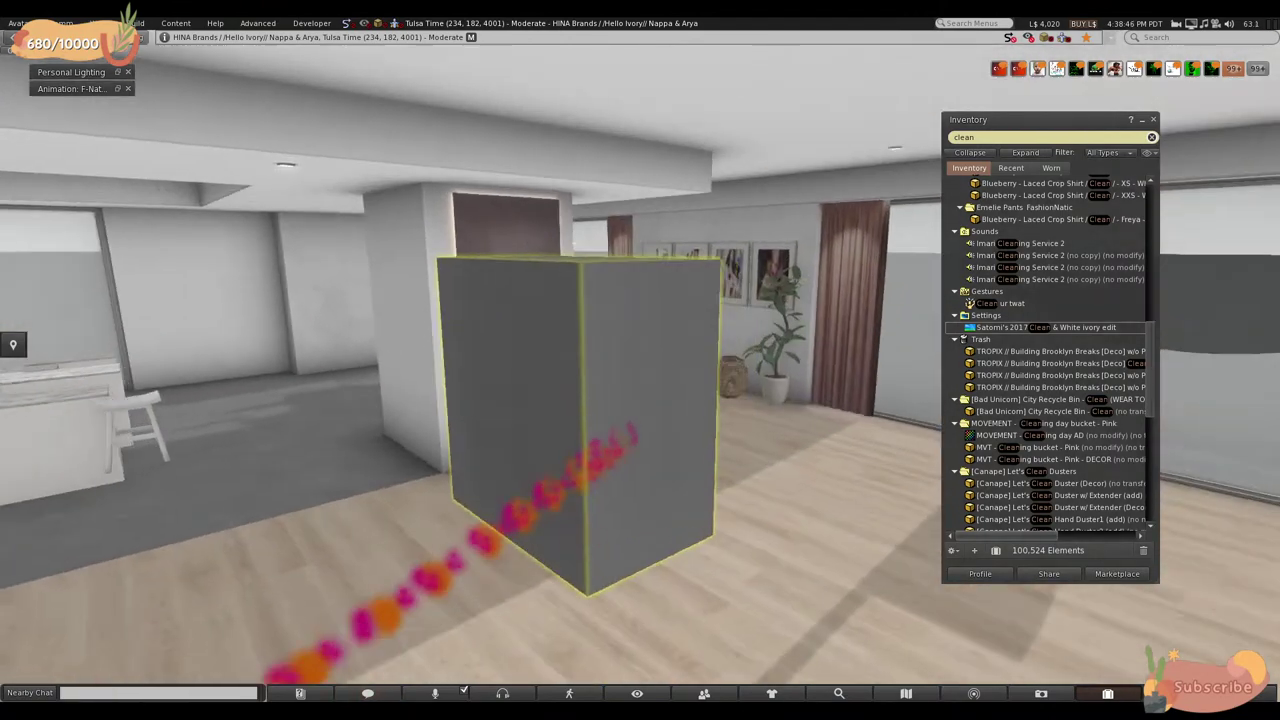
key(ctrl+3)
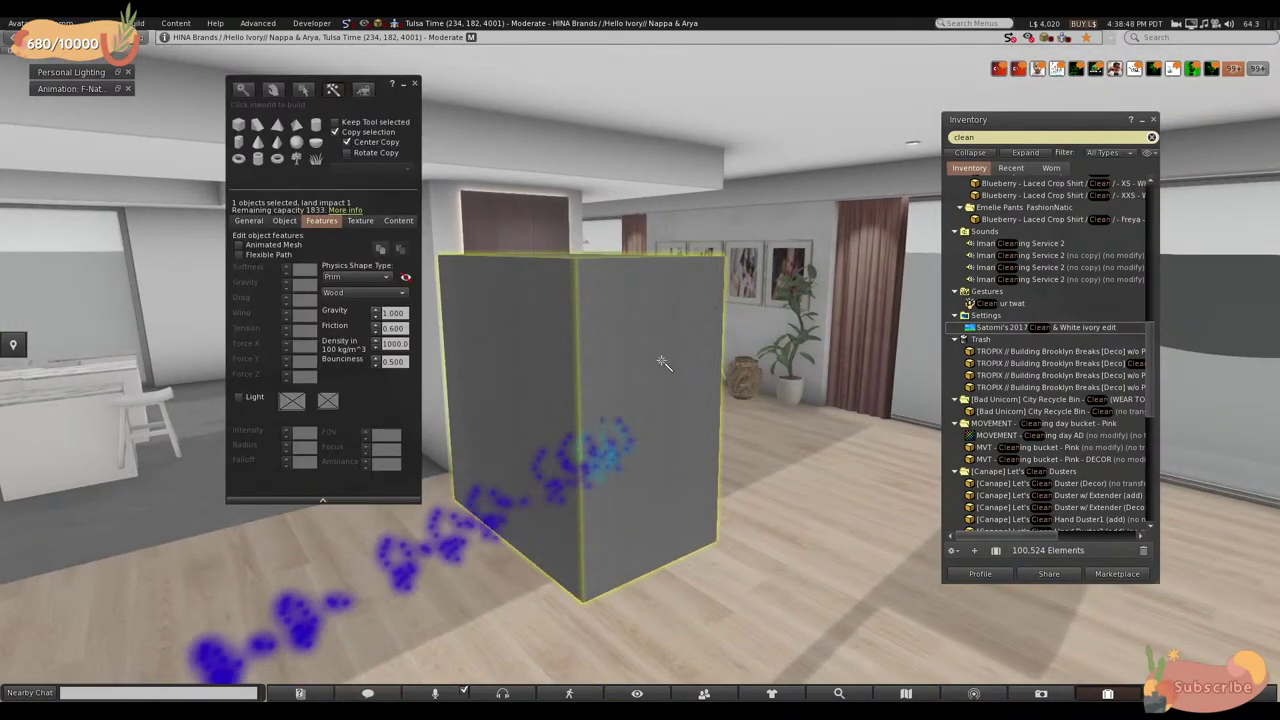
alt+drag(660, 360, 630, 370)
click(303, 90)
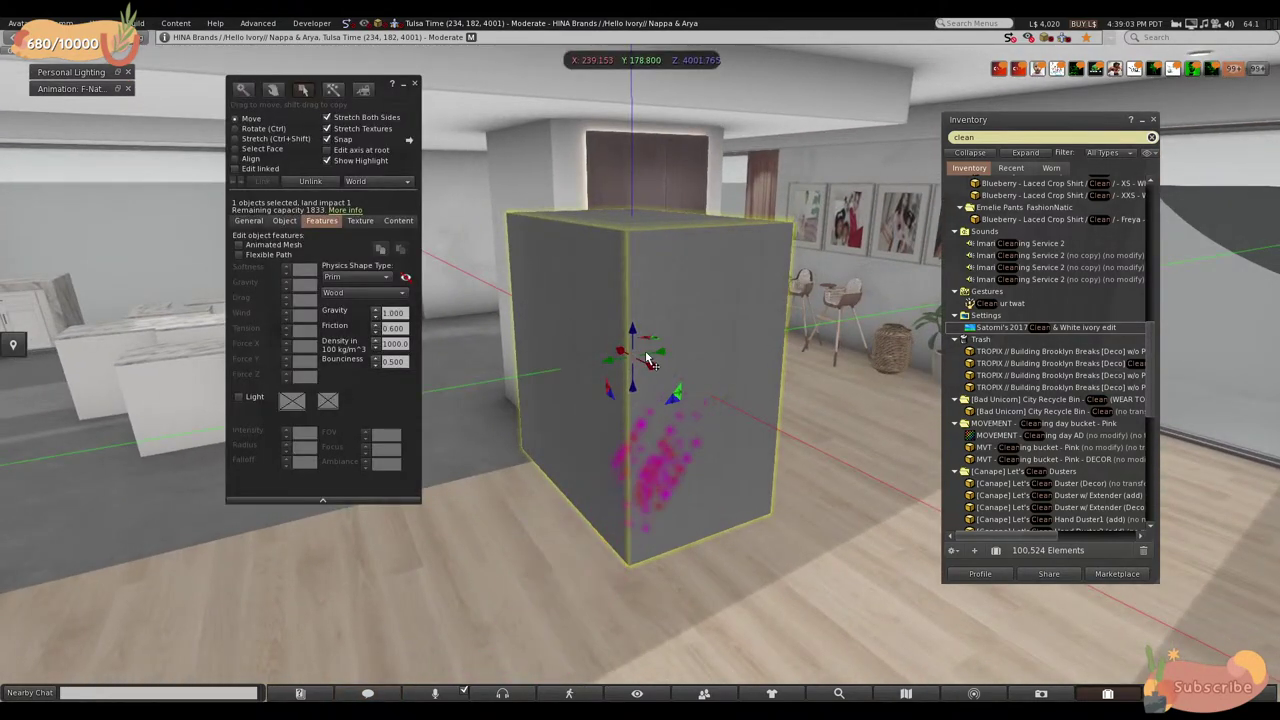
alt+drag(630, 343, 747, 395)
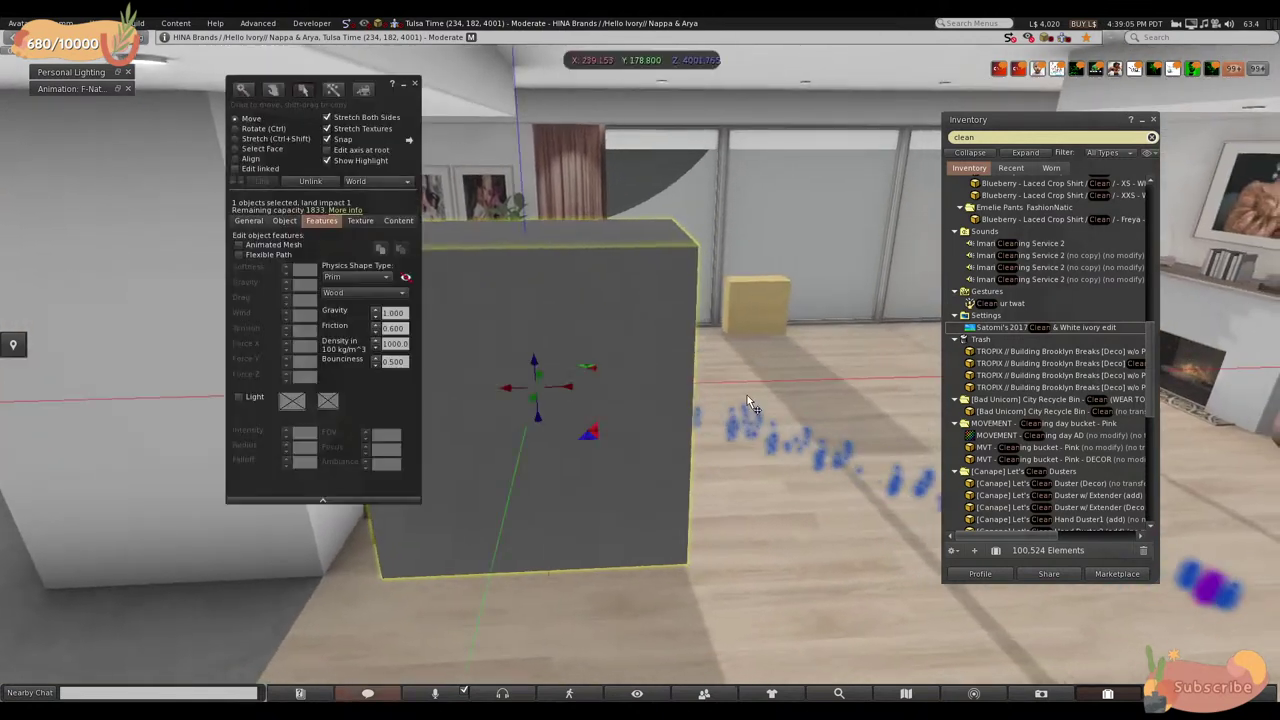
- Build a copy of the grey box against its side face, using Copy selection with Center Copy
click(334, 90)
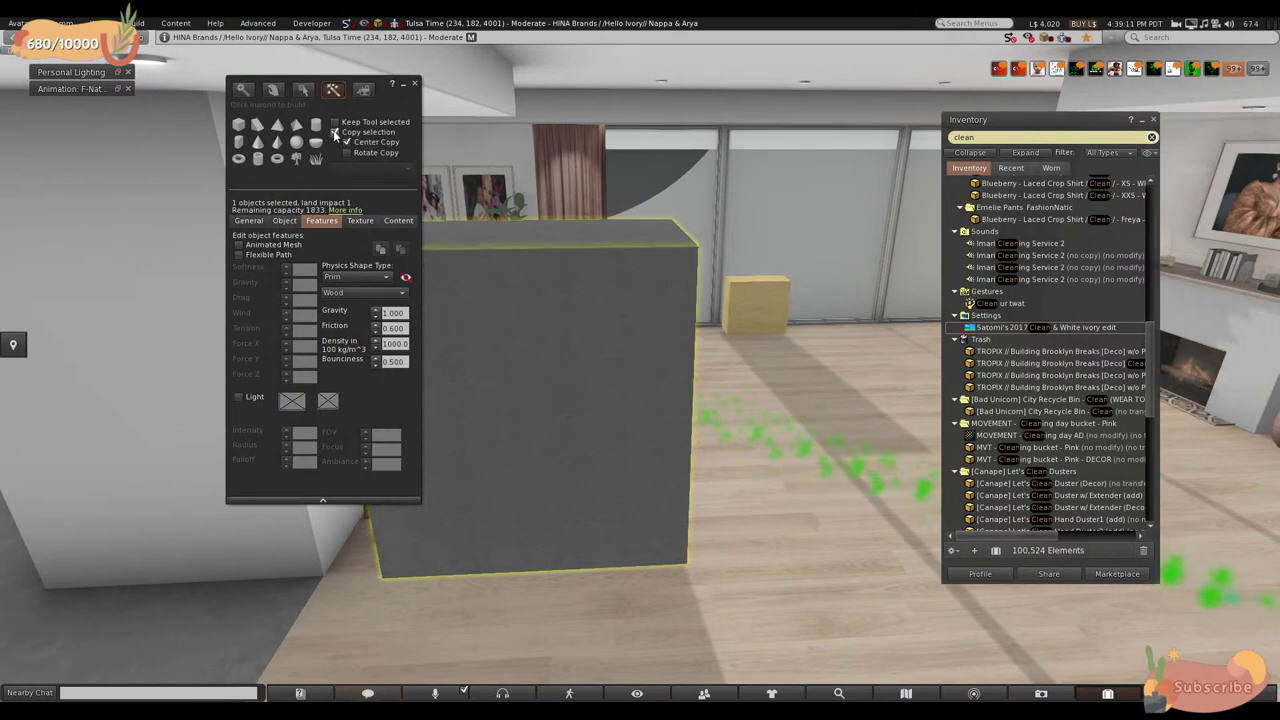
click(335, 132)
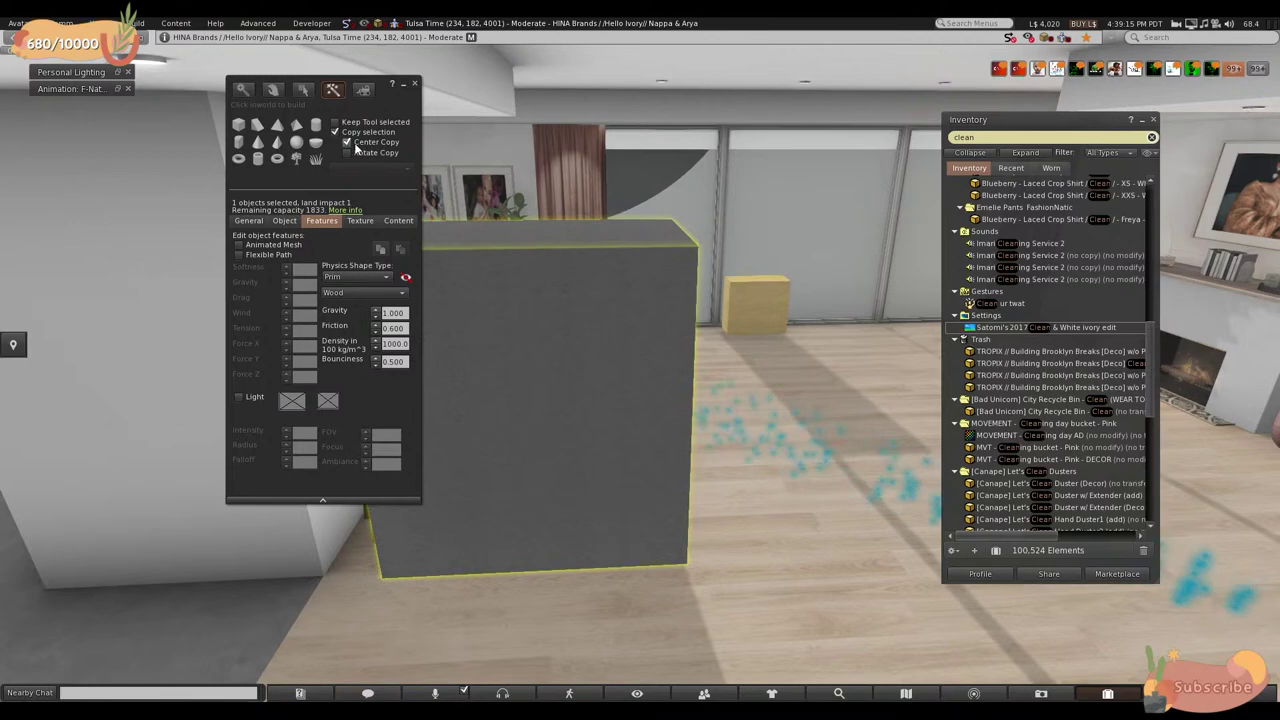
key(Escape)
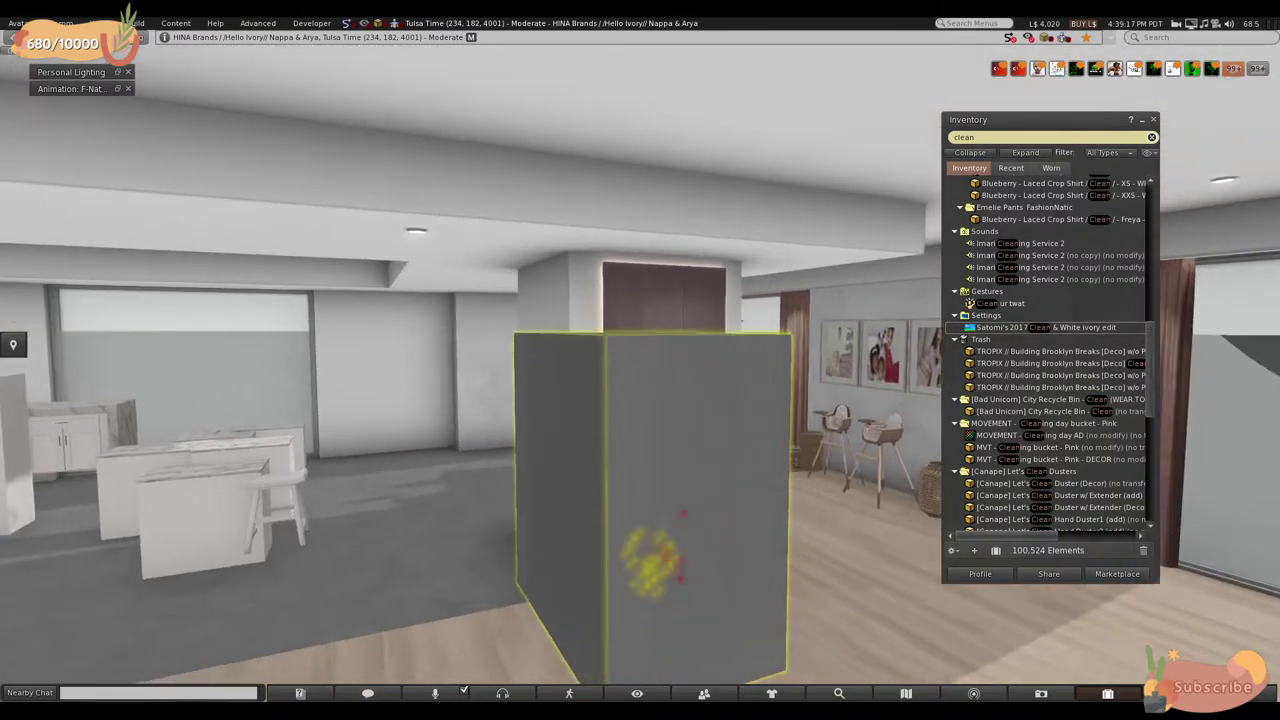
key(ctrl+b)
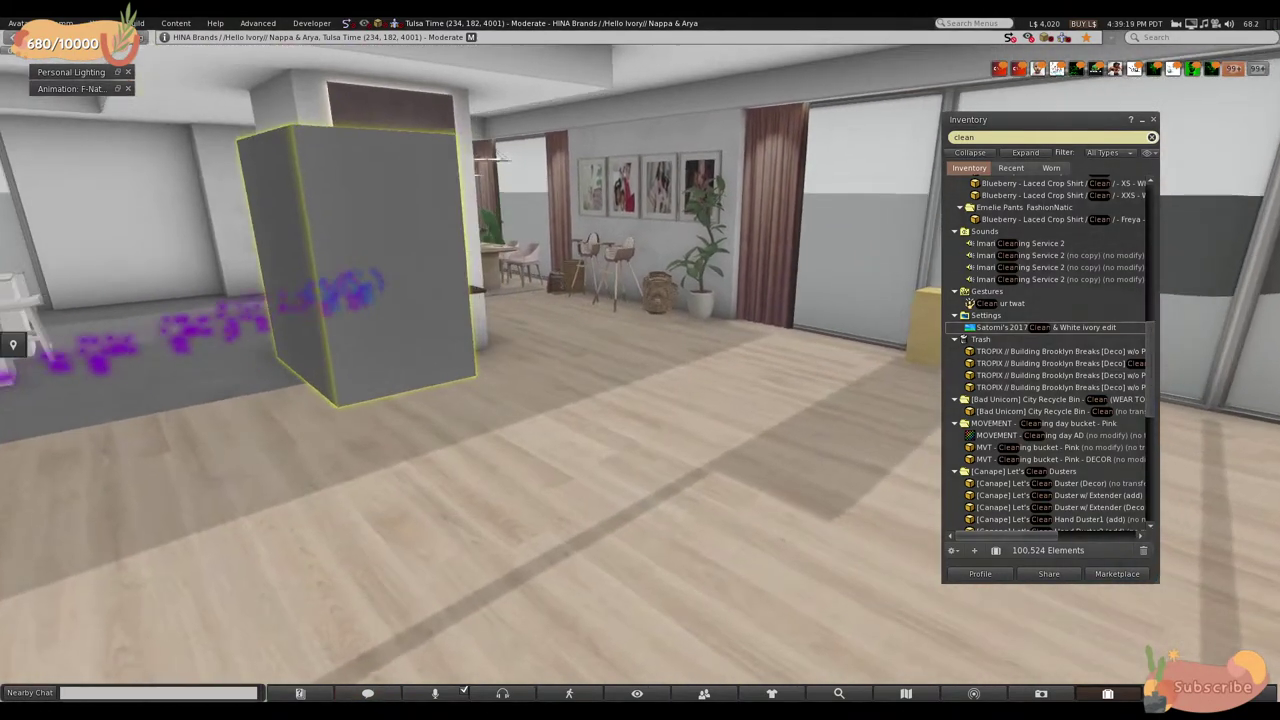
key(ctrl+b)
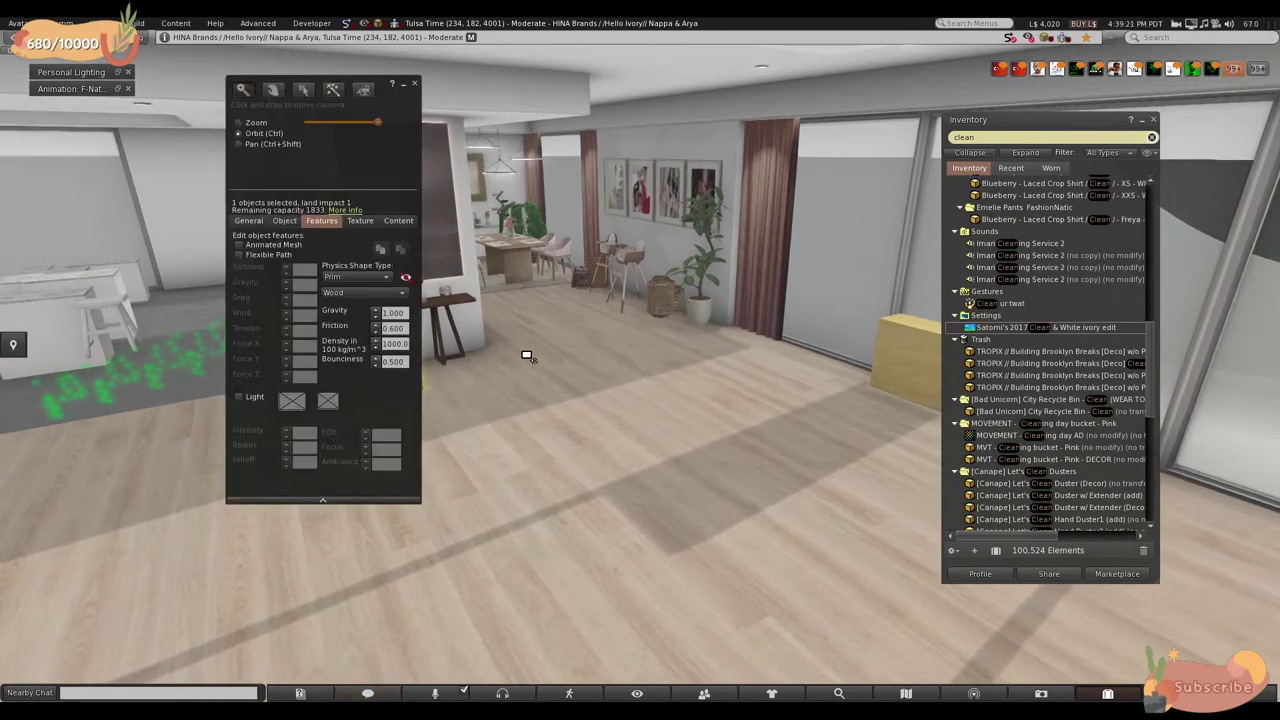
key(ctrl+b)
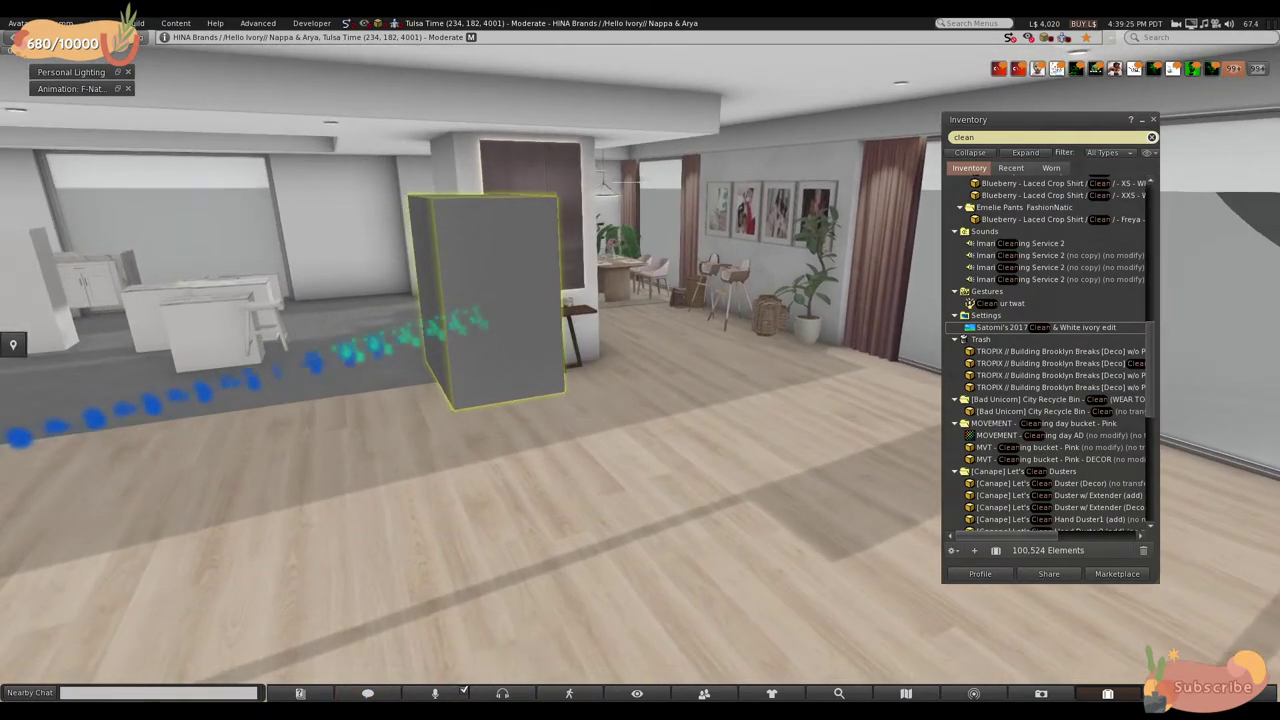
key(ctrl+b)
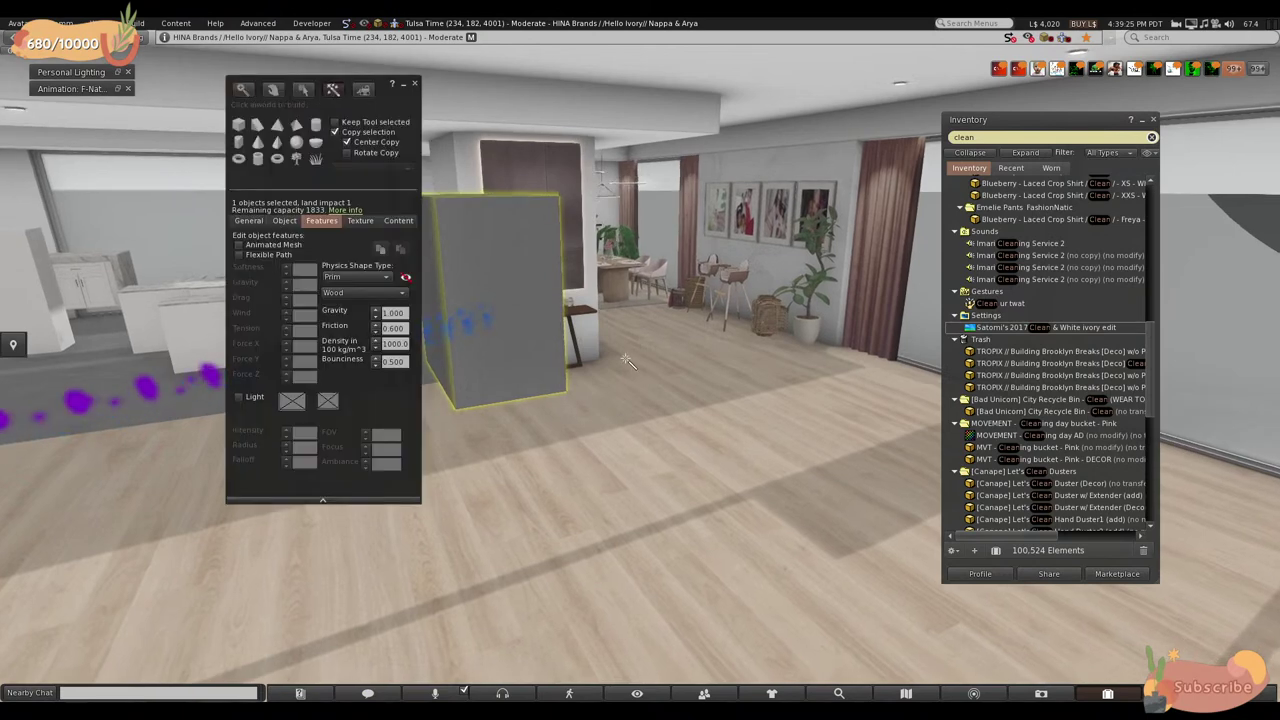
click(512, 297)
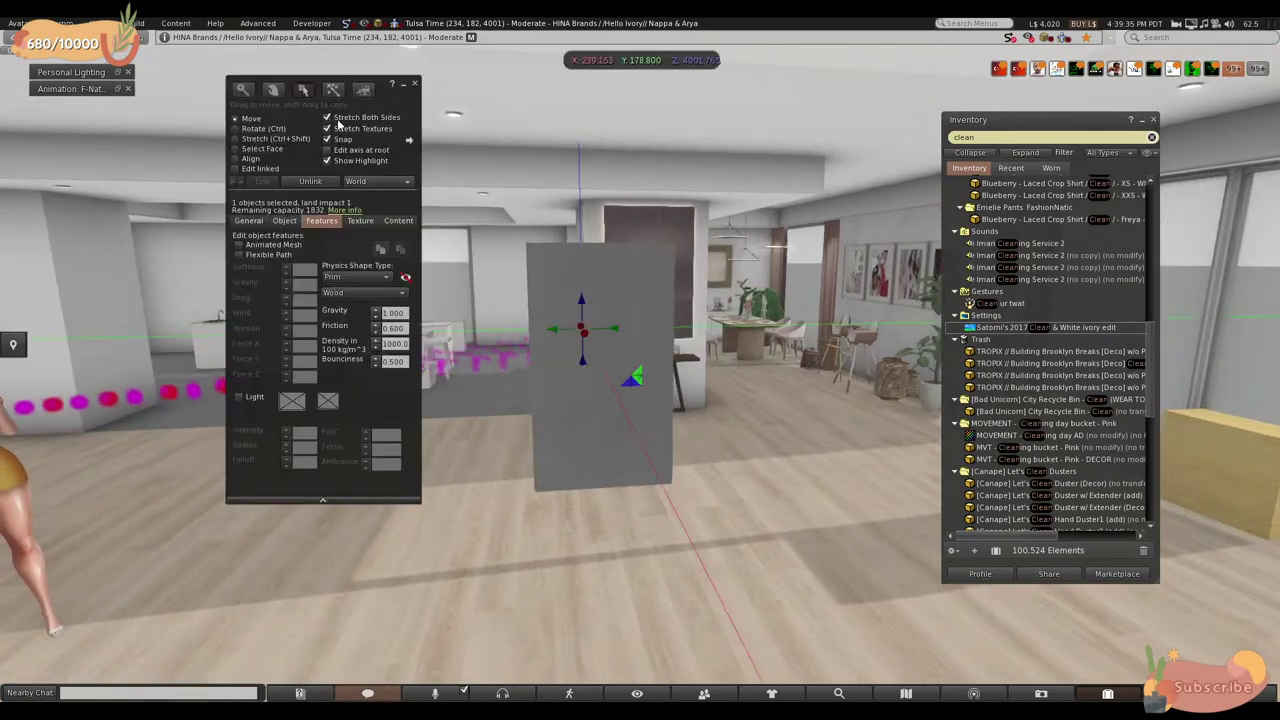
- Turn on Keep Tool selected, add further copies of the box in a row as a long wall, and close the build tools
click(333, 90)
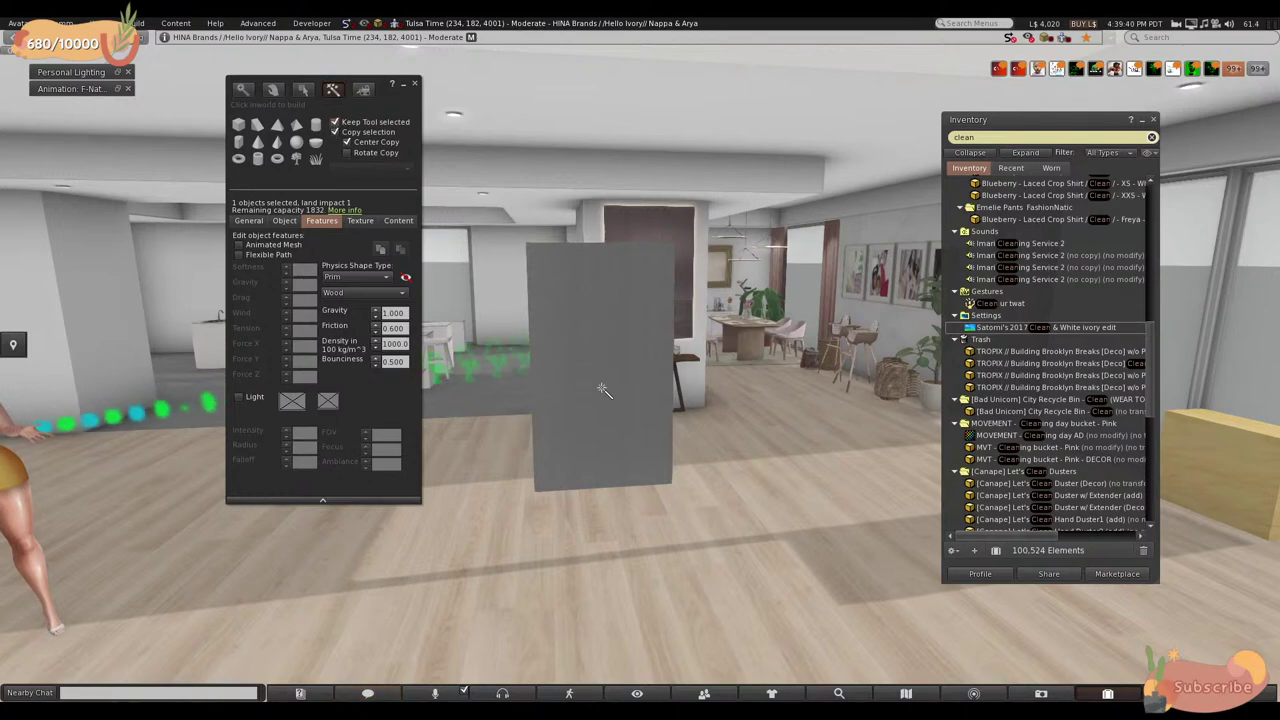
key(Escape)
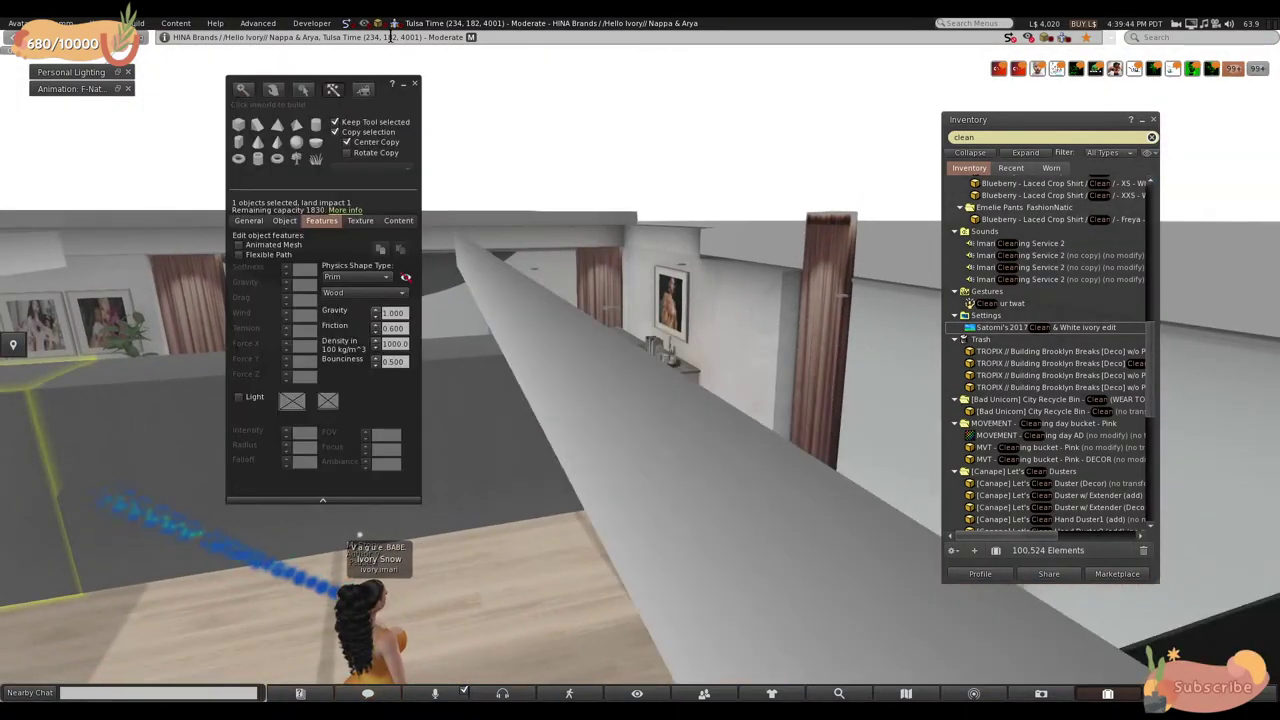
click(411, 86)
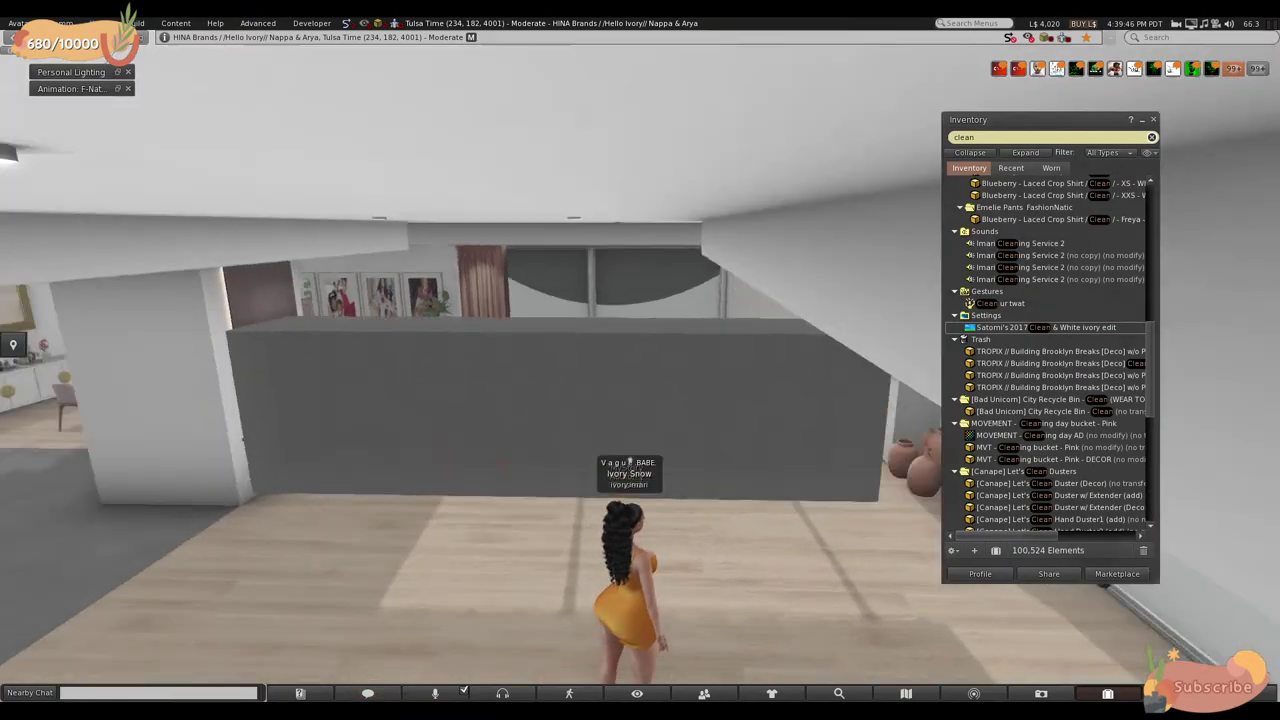
- Examine the row of joined boxes from the front, the back and the ends
key(Left)
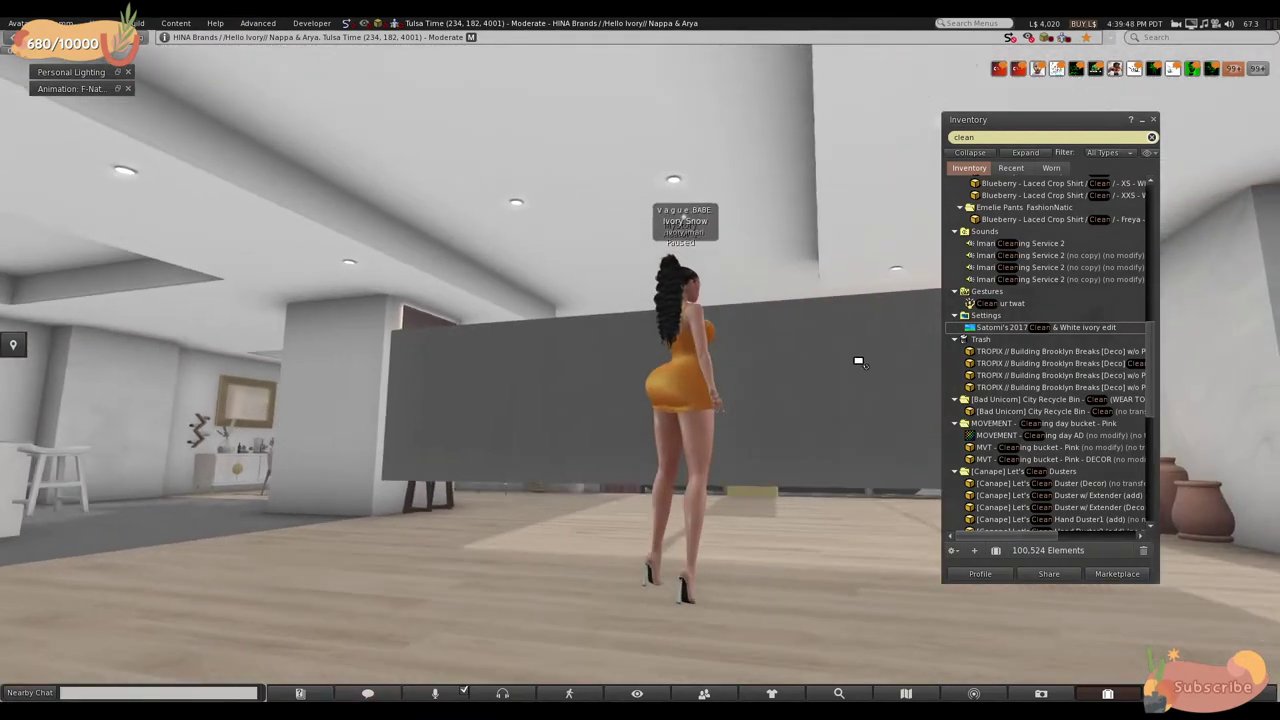
key(Up)
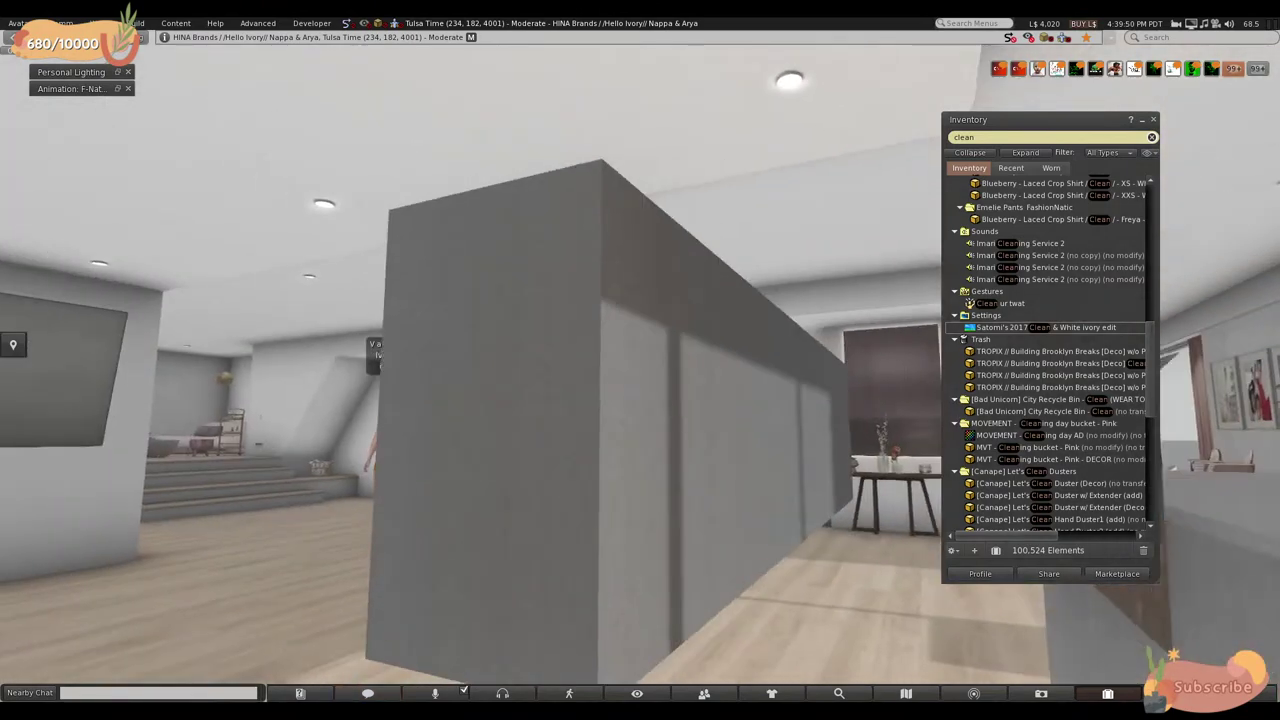
key(Up)
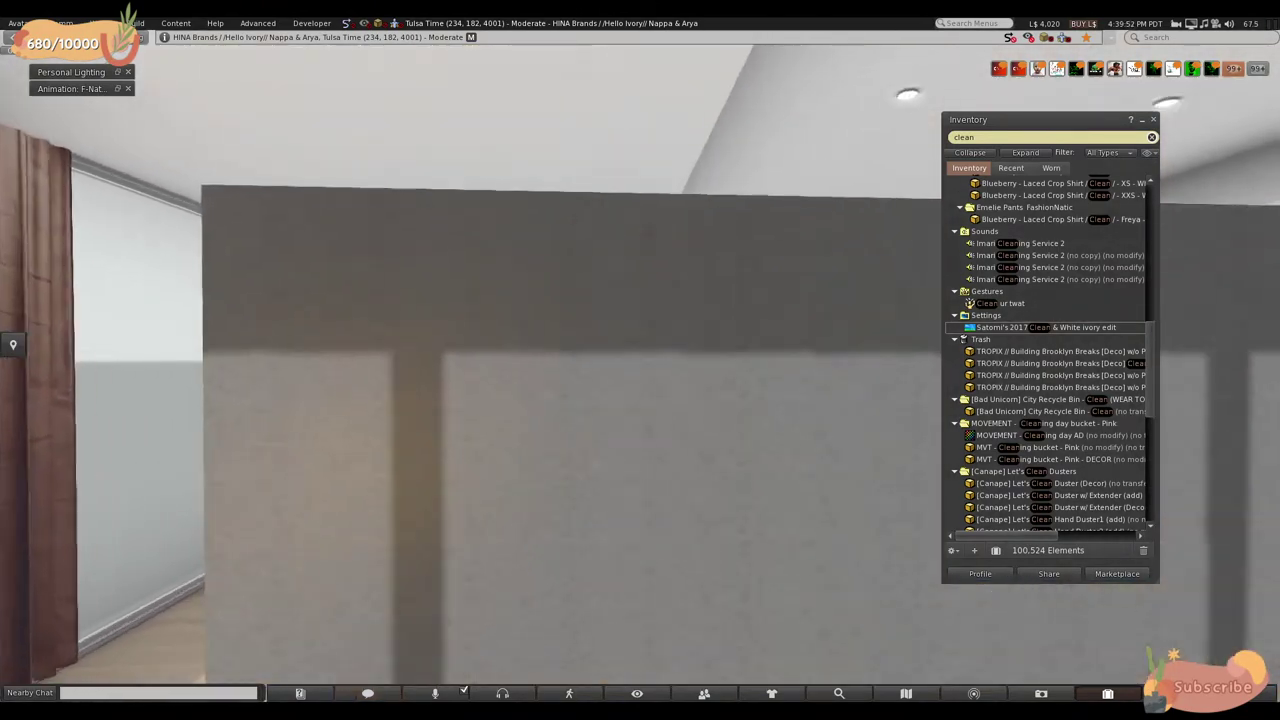
key(Left)
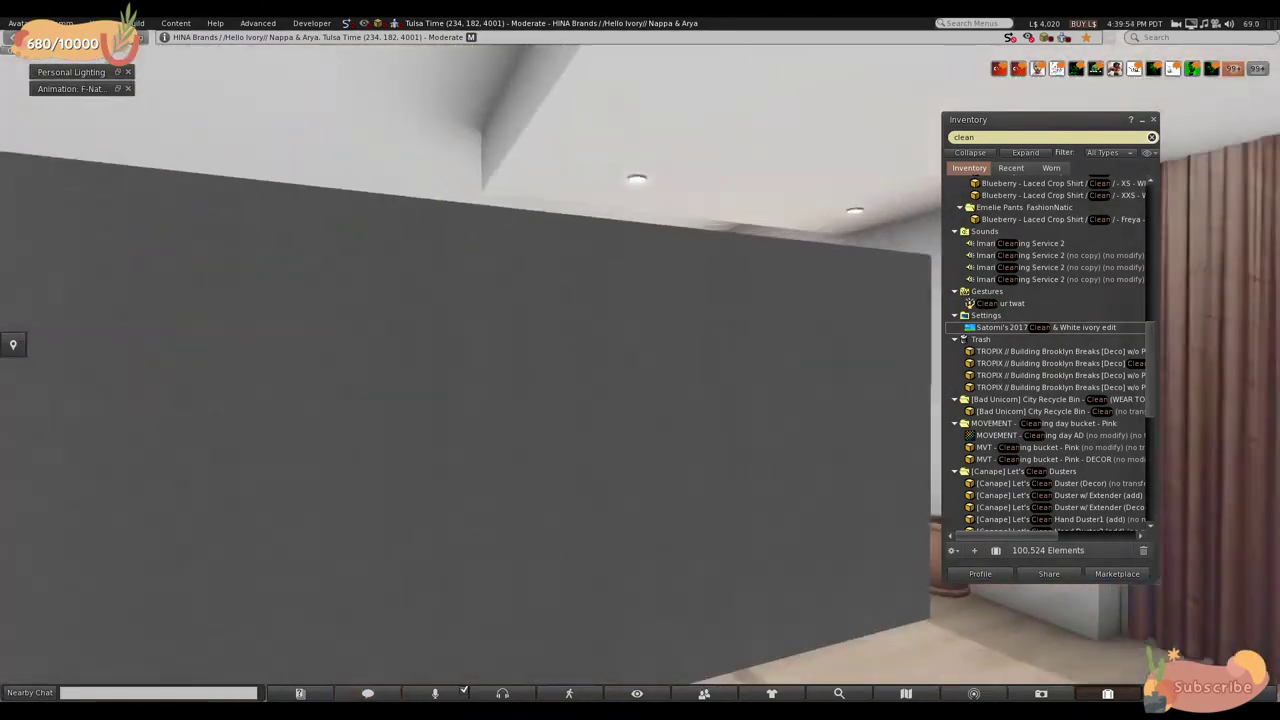
key(Up)
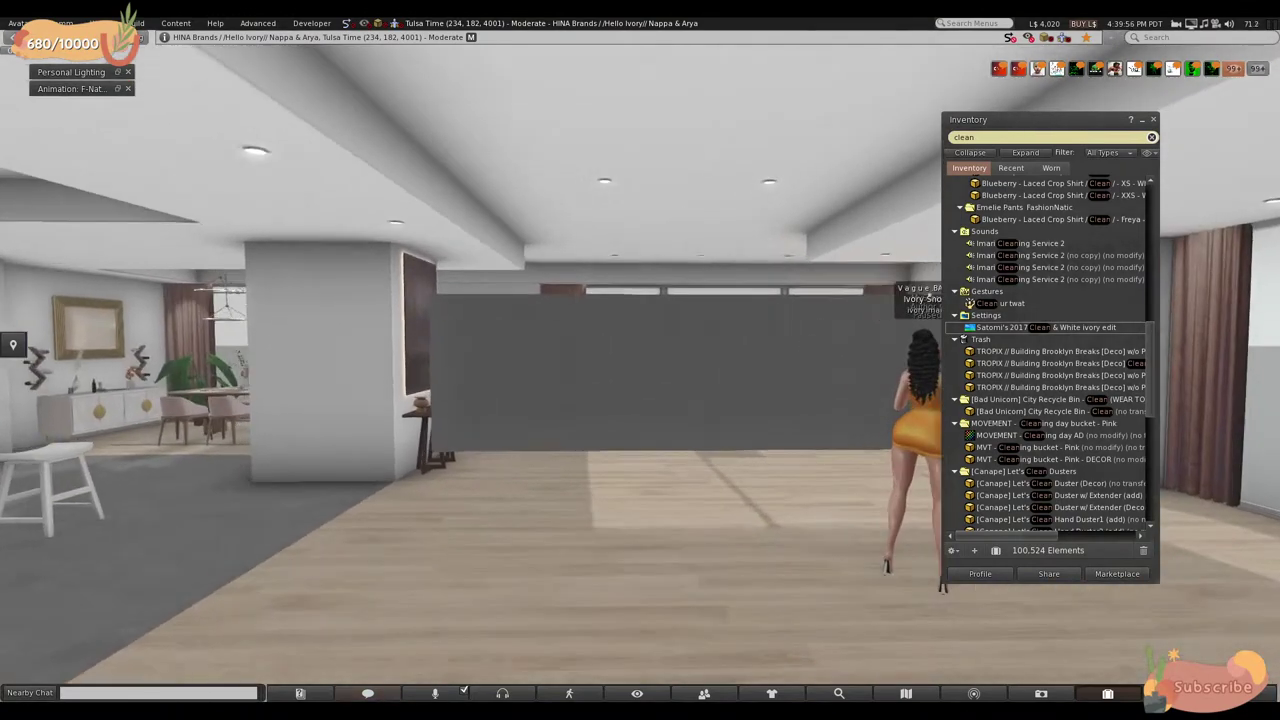
key(Right)
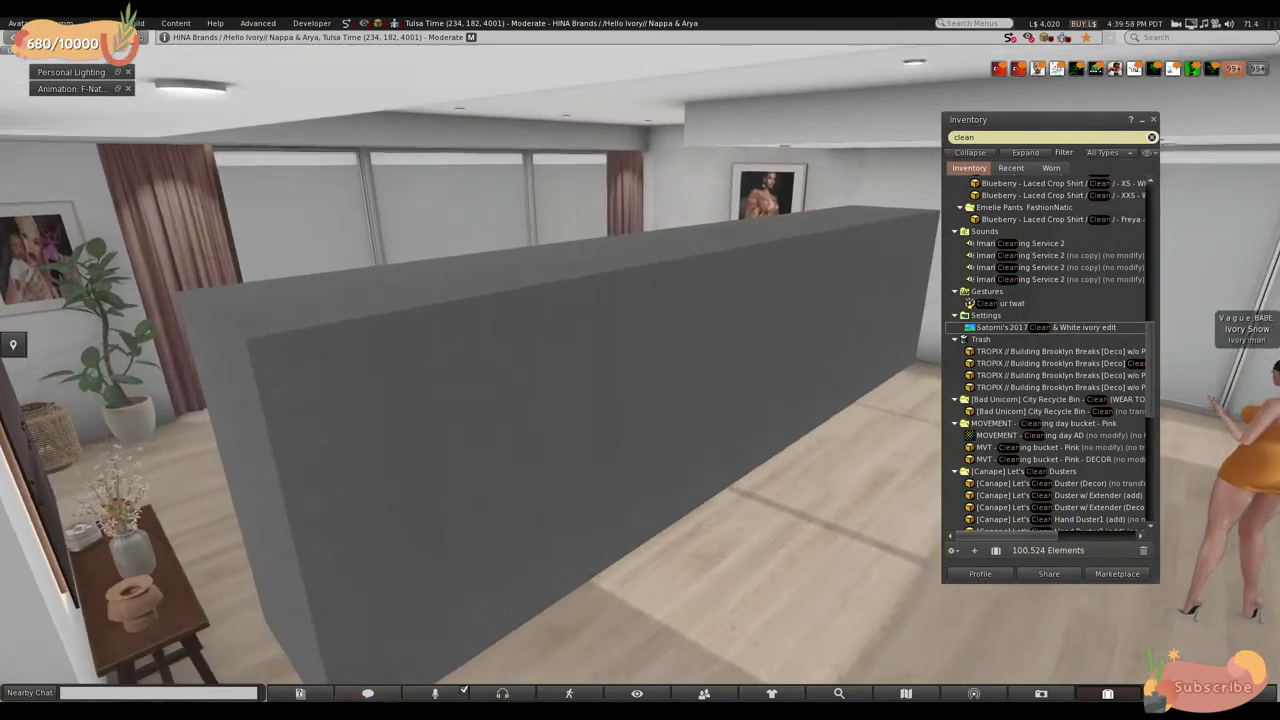
key(Left)
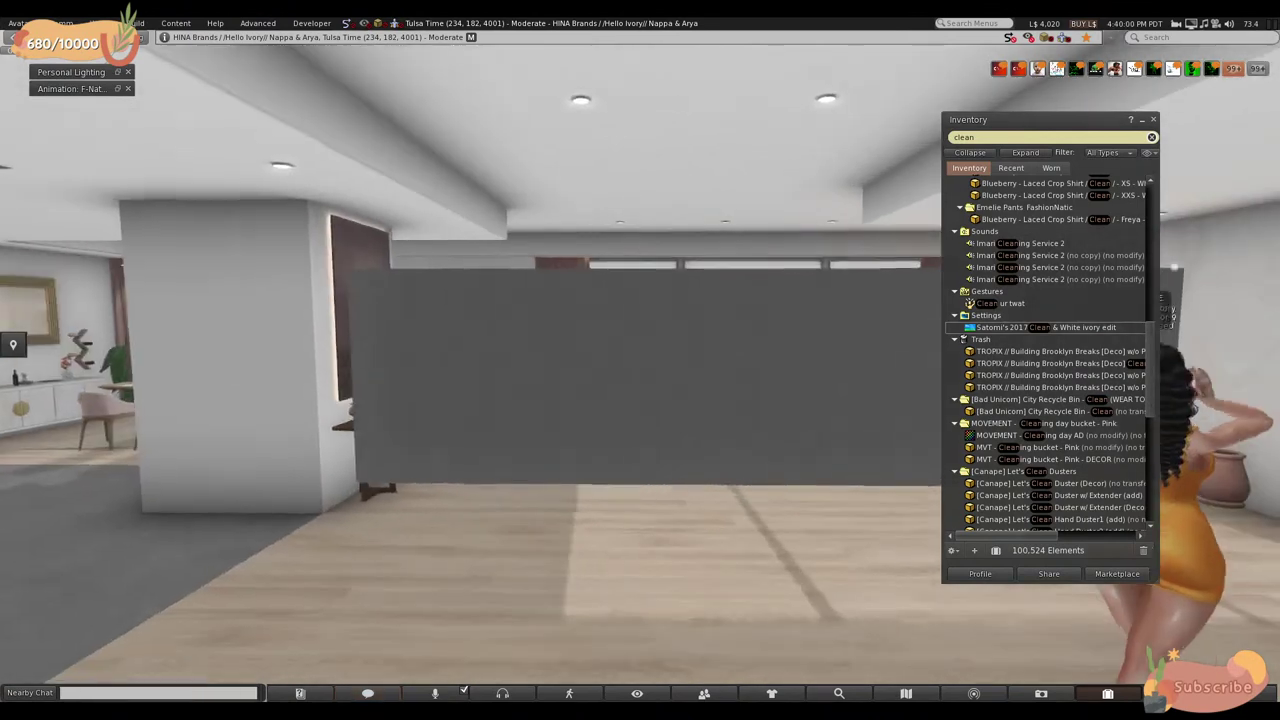
key(Up)
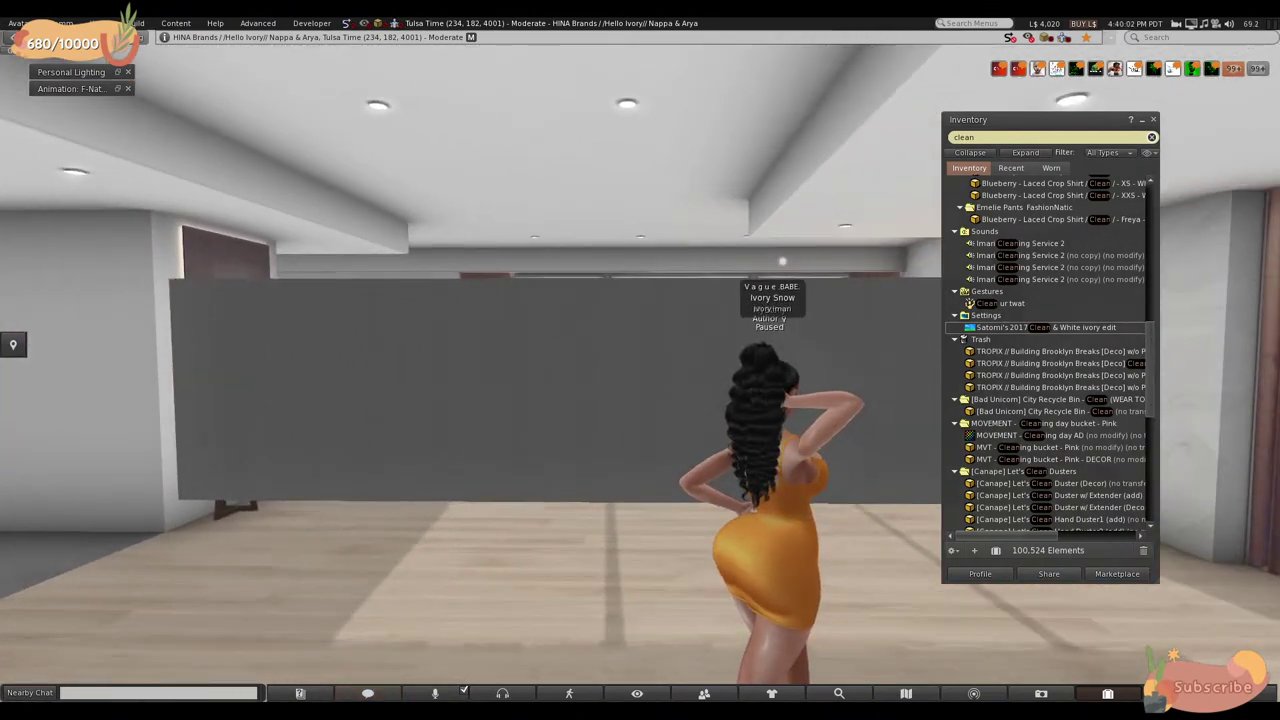
- Delete the added copies from the row of grey boxes, keeping only the box nearest the dark wall panel
key(Right)
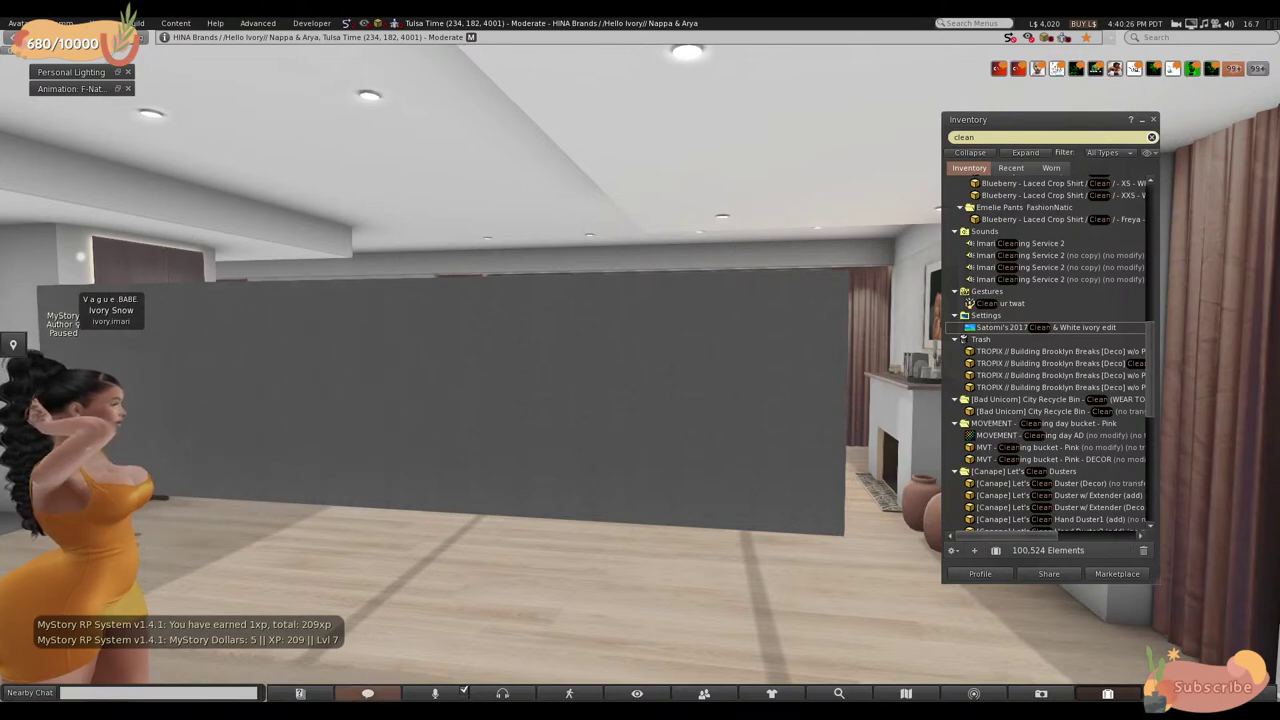
key(Right)
key(Left)
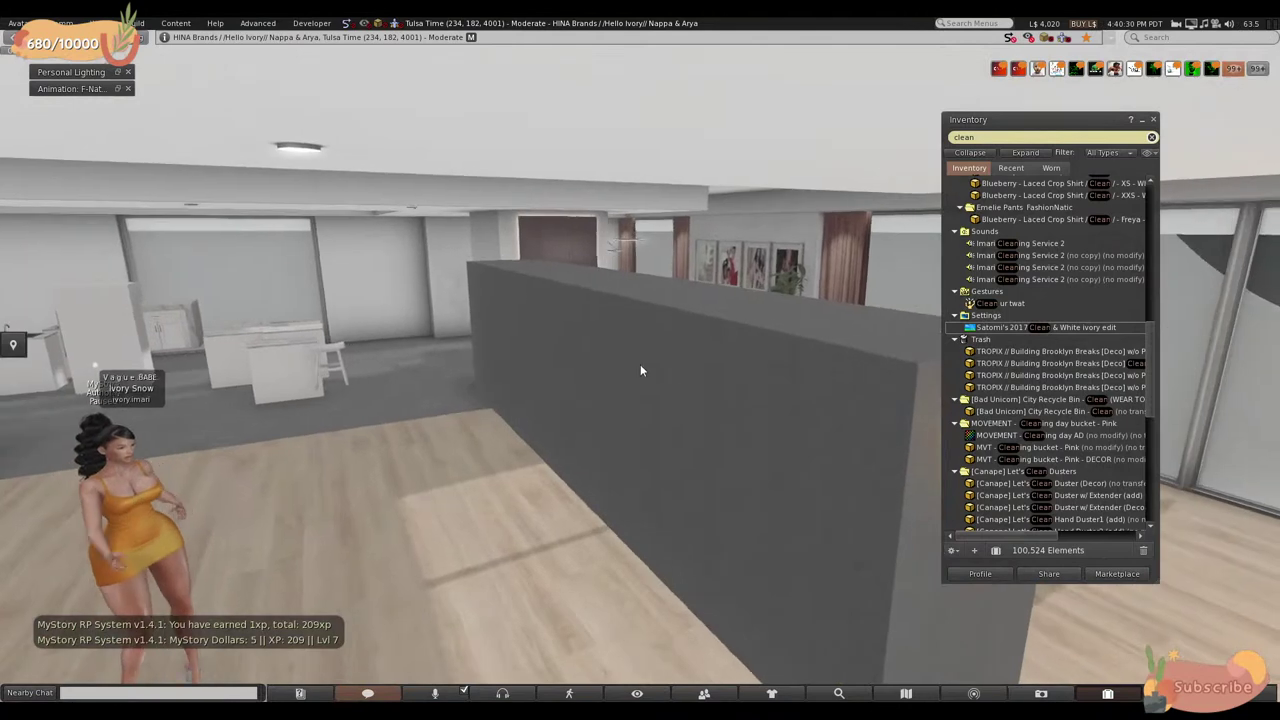
right_click(734, 424)
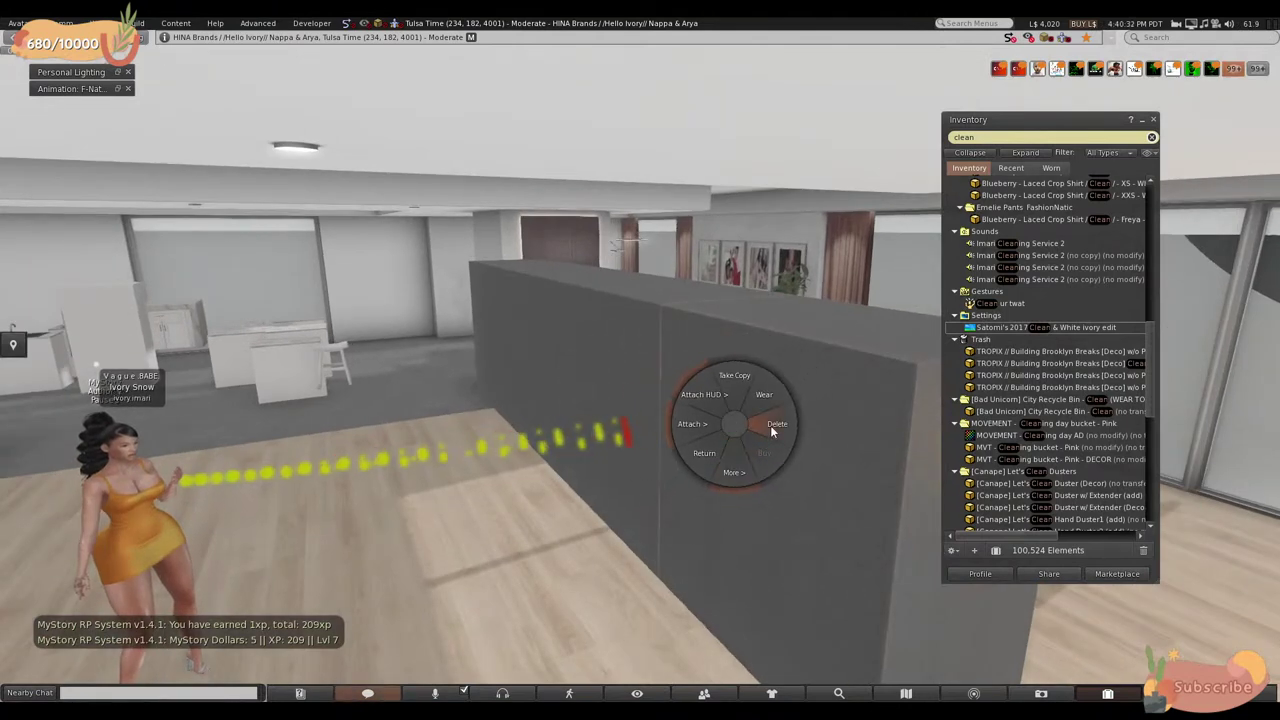
click(772, 425)
right_click(610, 366)
key(Escape)
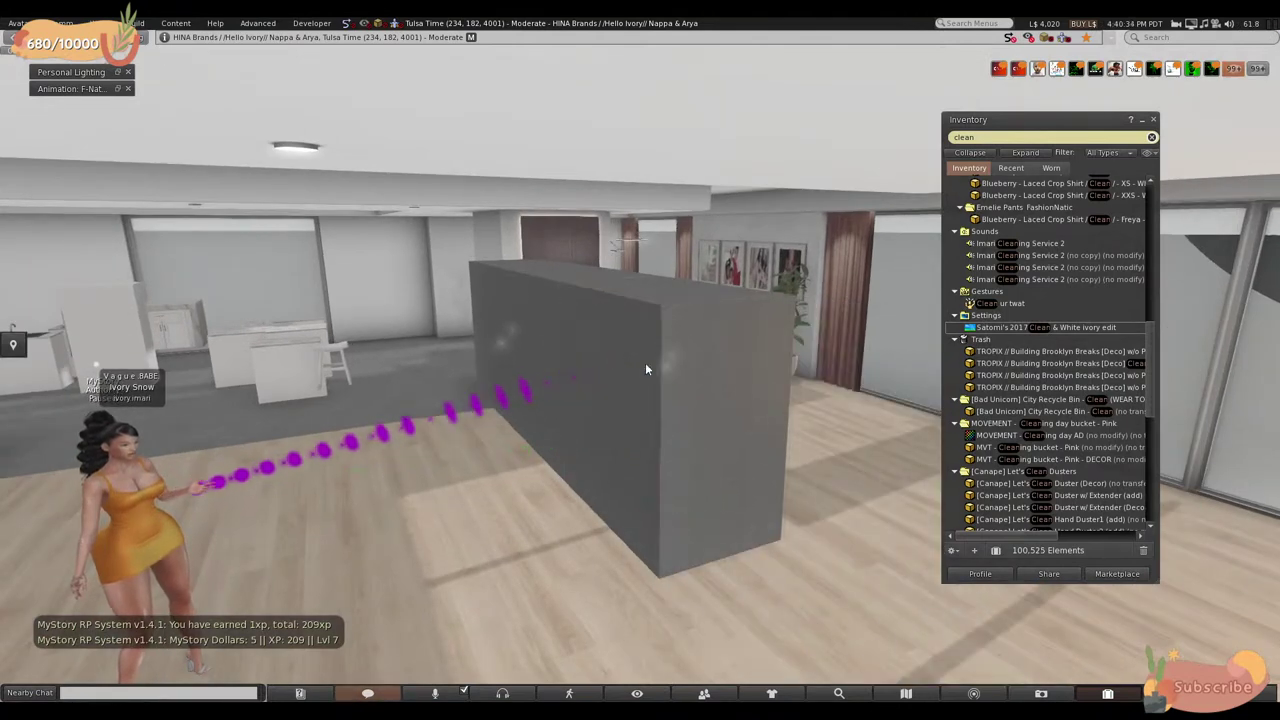
key(Up)
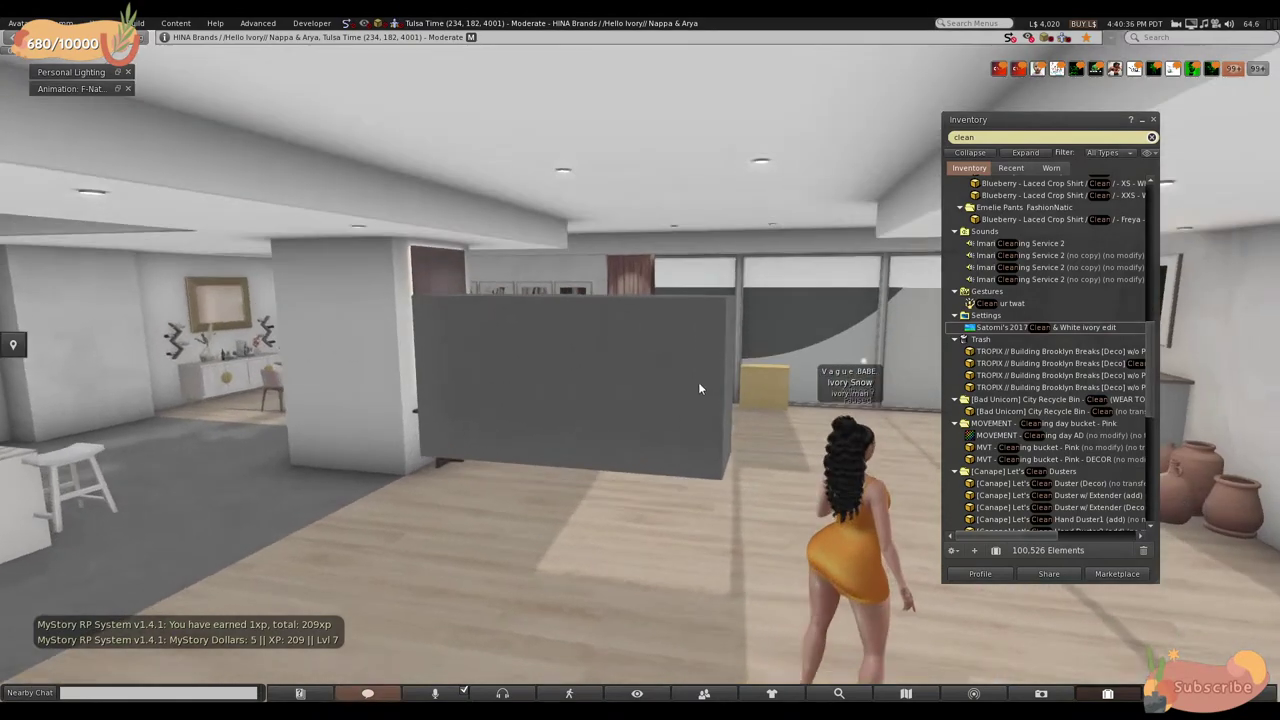
right_click(651, 378)
click(654, 415)
click(640, 390)
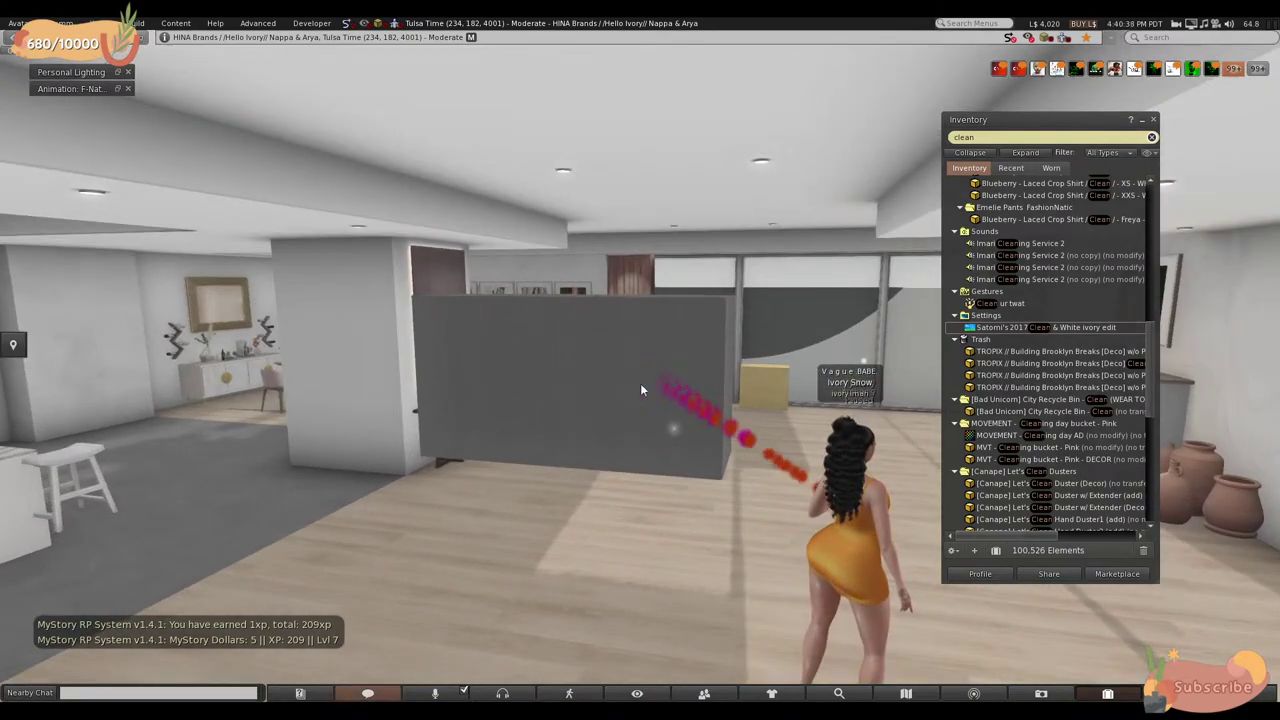
key(Delete)
key(Up)
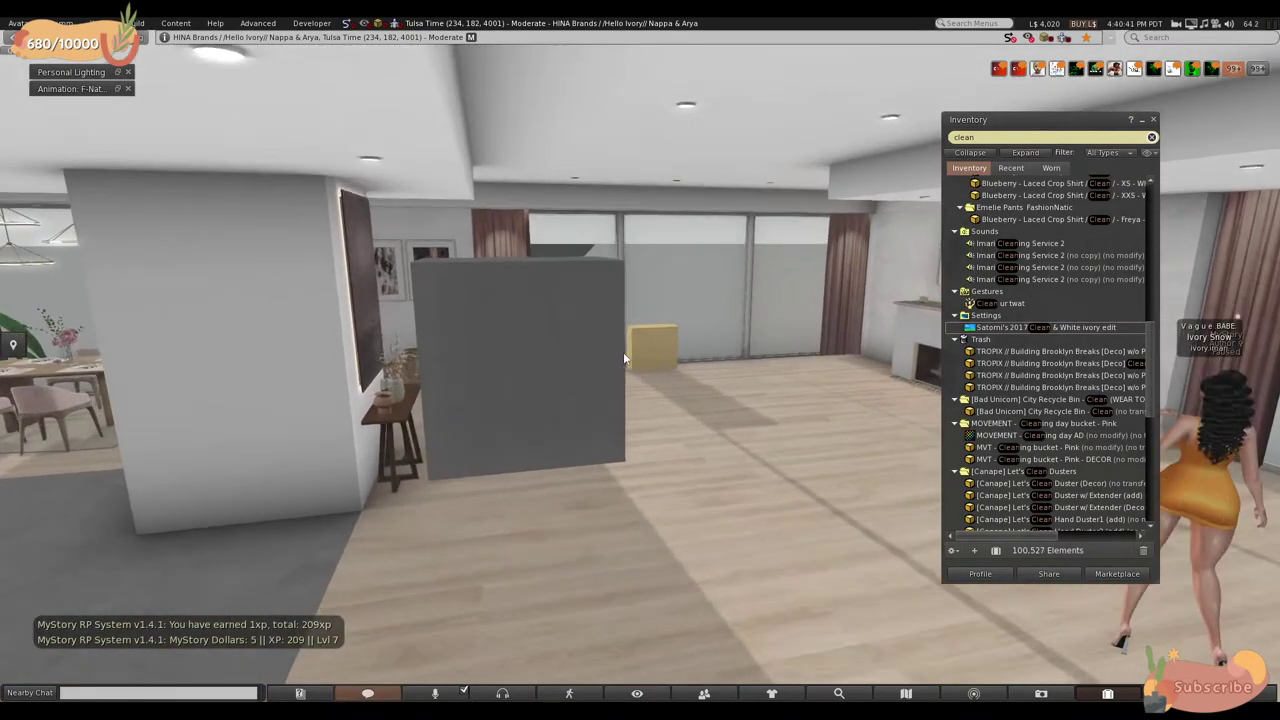
- Edit the remaining grey box and move it along the X axis to 236.330, away from the dark wall panel
right_click(623, 352)
click(651, 374)
drag(551, 357, 760, 372)
key(Up)
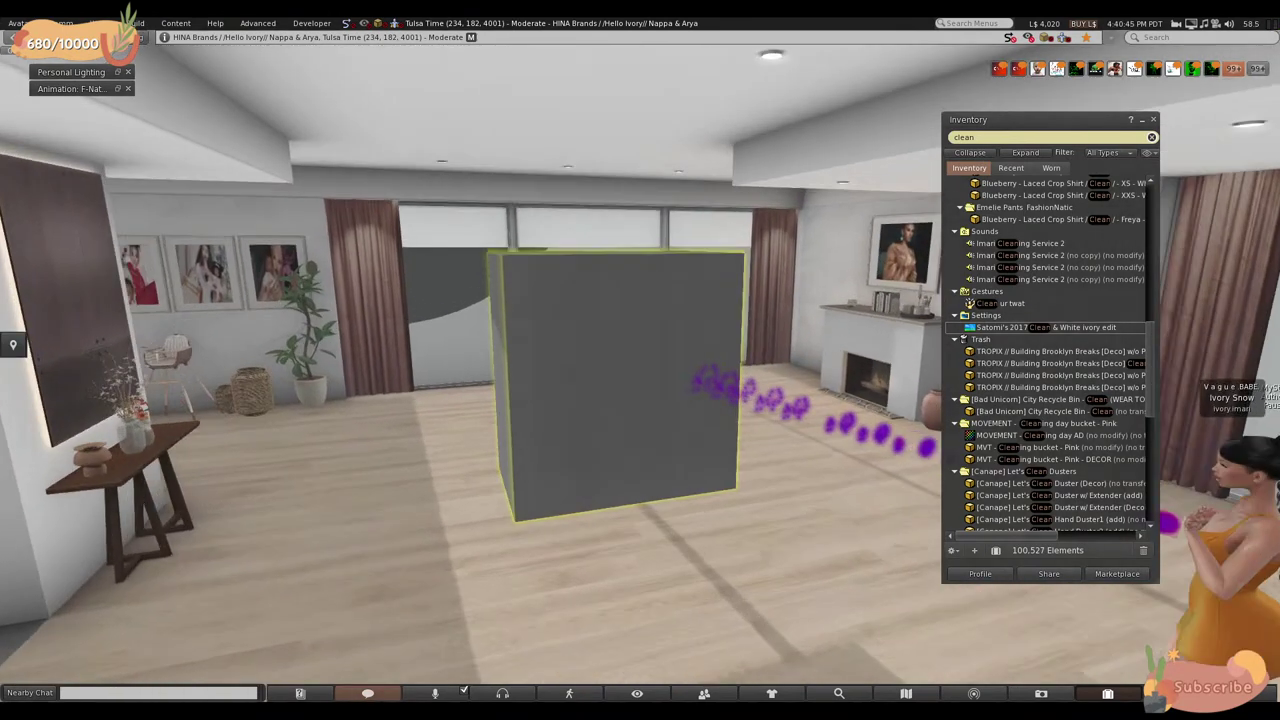
- Stretch the grey box down vertically into a flat slab about 0.217 m high
key(ctrl+3)
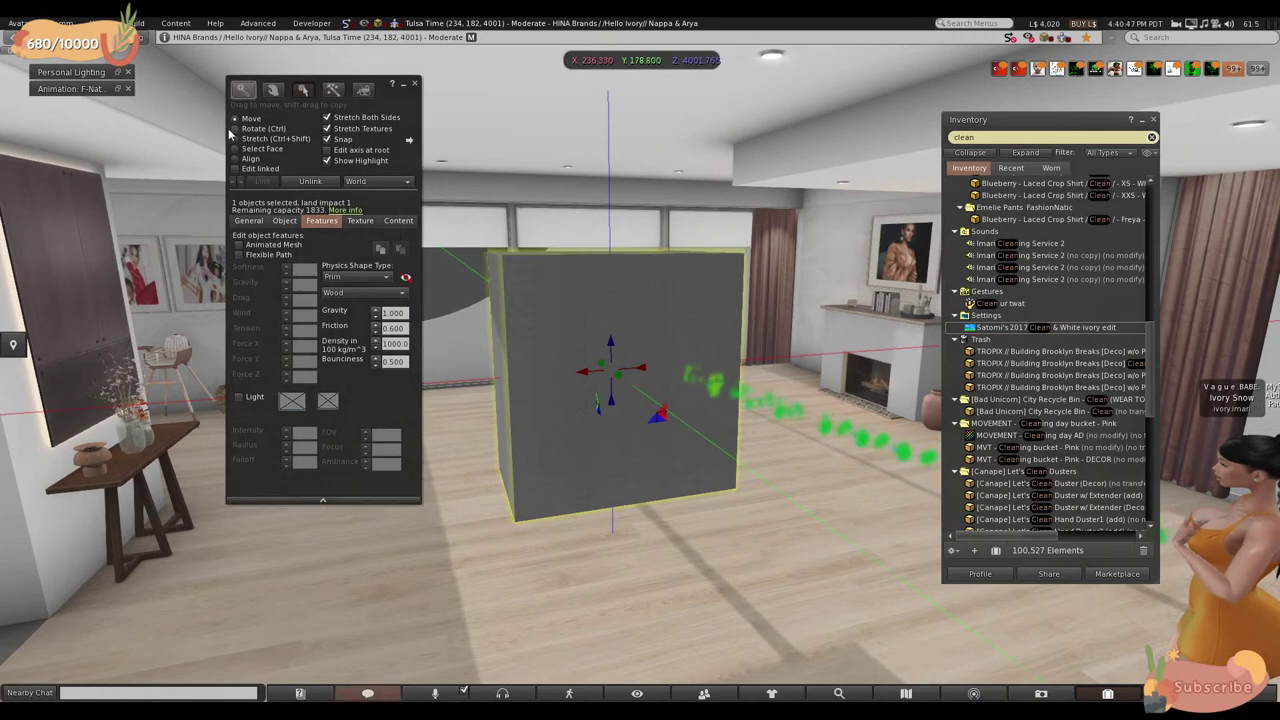
click(243, 134)
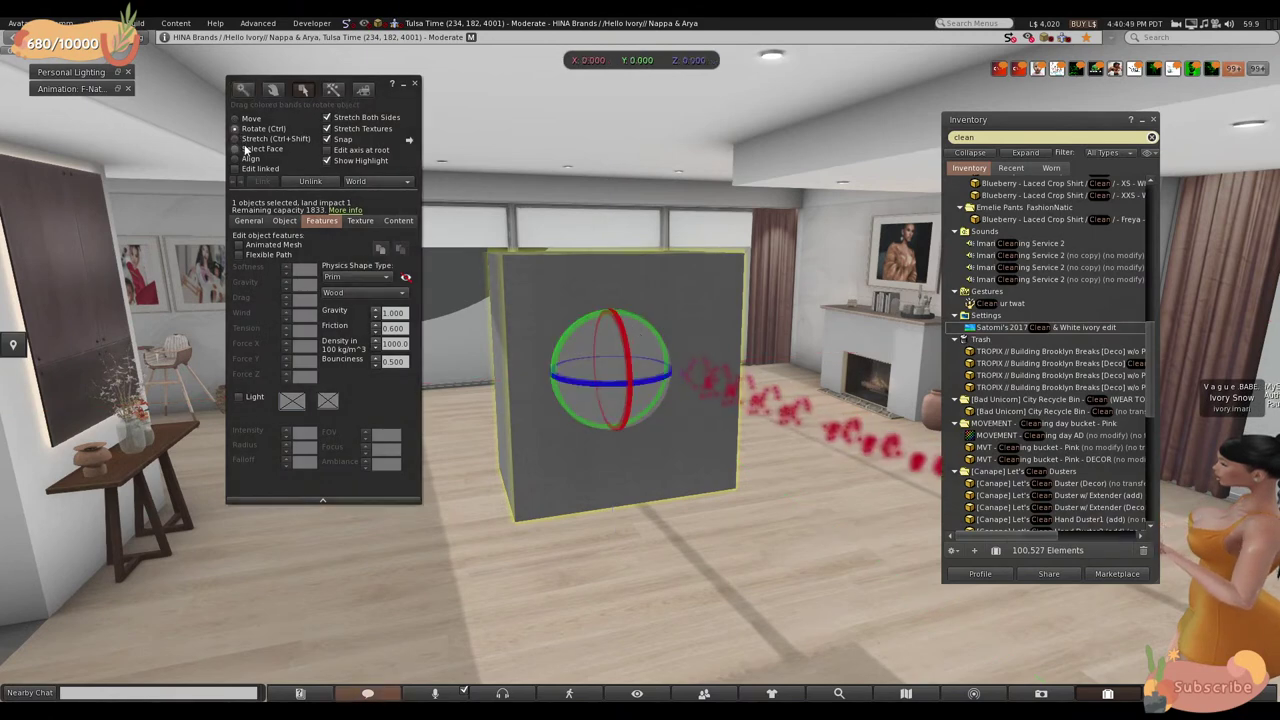
click(240, 138)
drag(609, 254, 607, 357)
scroll(607, 357, up, 5)
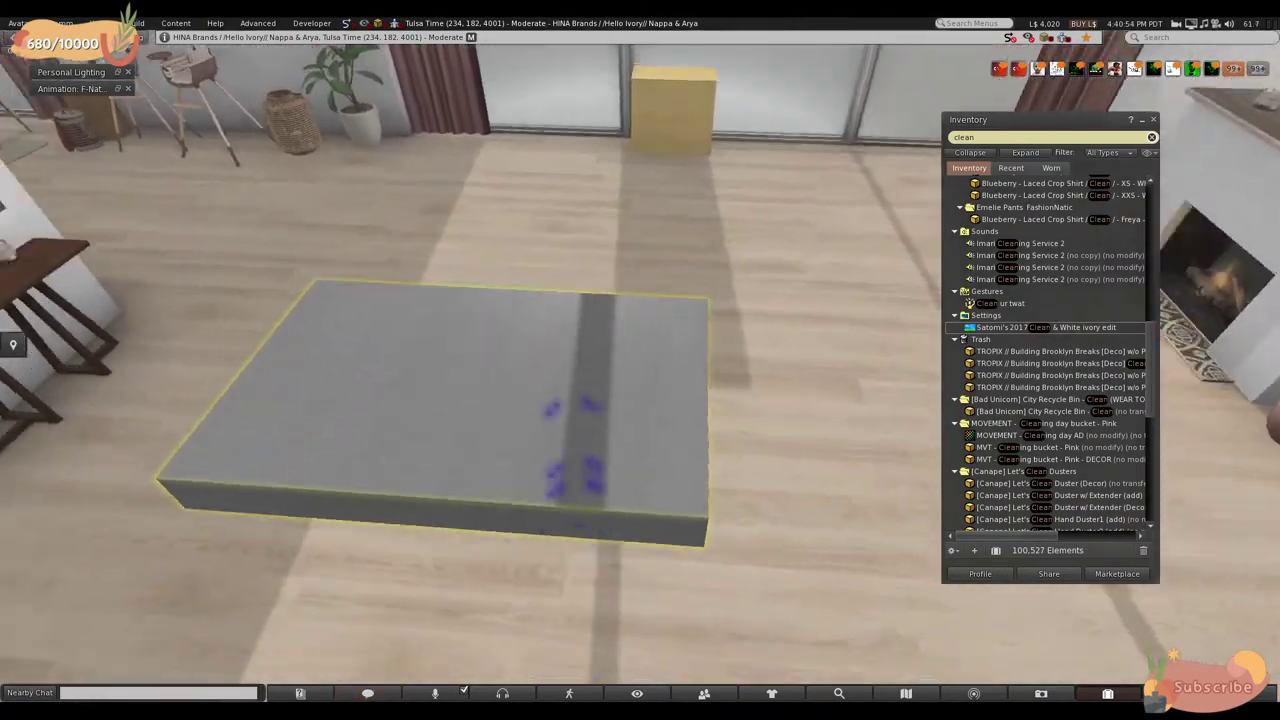
mouse_move(264, 261)
alt+mouse_down()
mouse_move(300, 300)
mouse_move(264, 261)
alt+mouse_up()
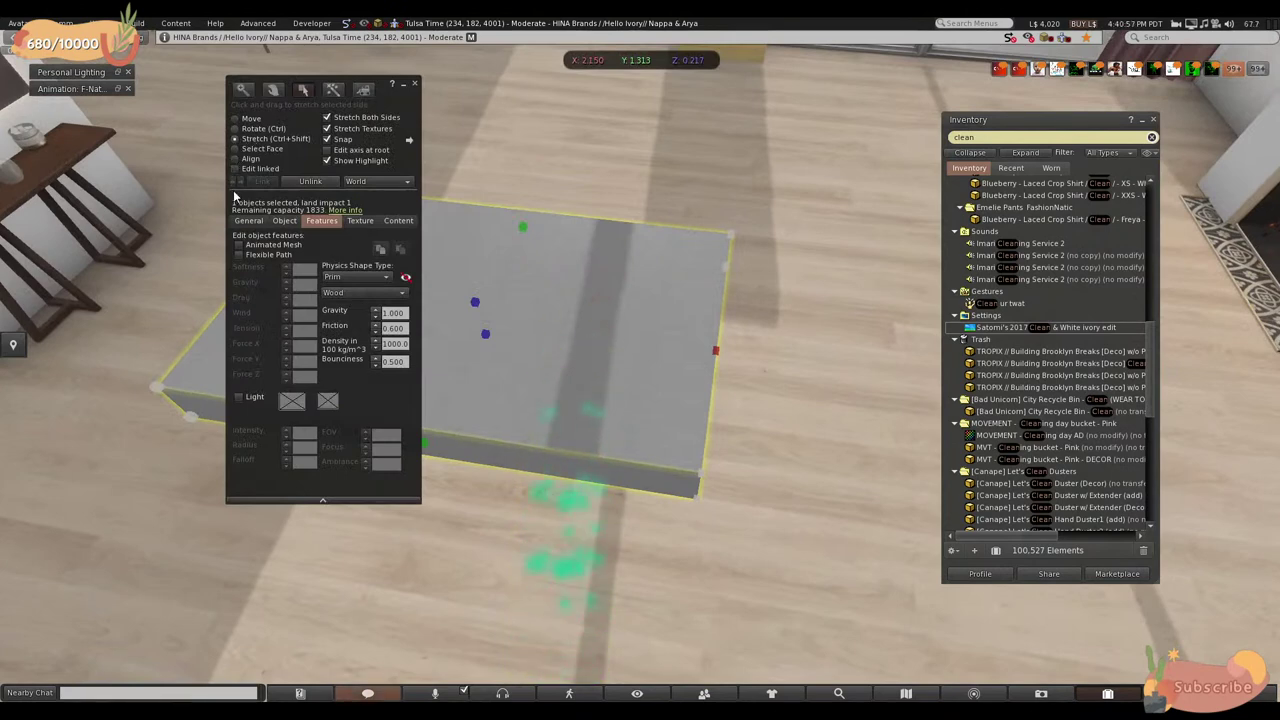
- Colour the whole slab magenta with RGB 255, 0, 255
click(358, 221)
click(240, 252)
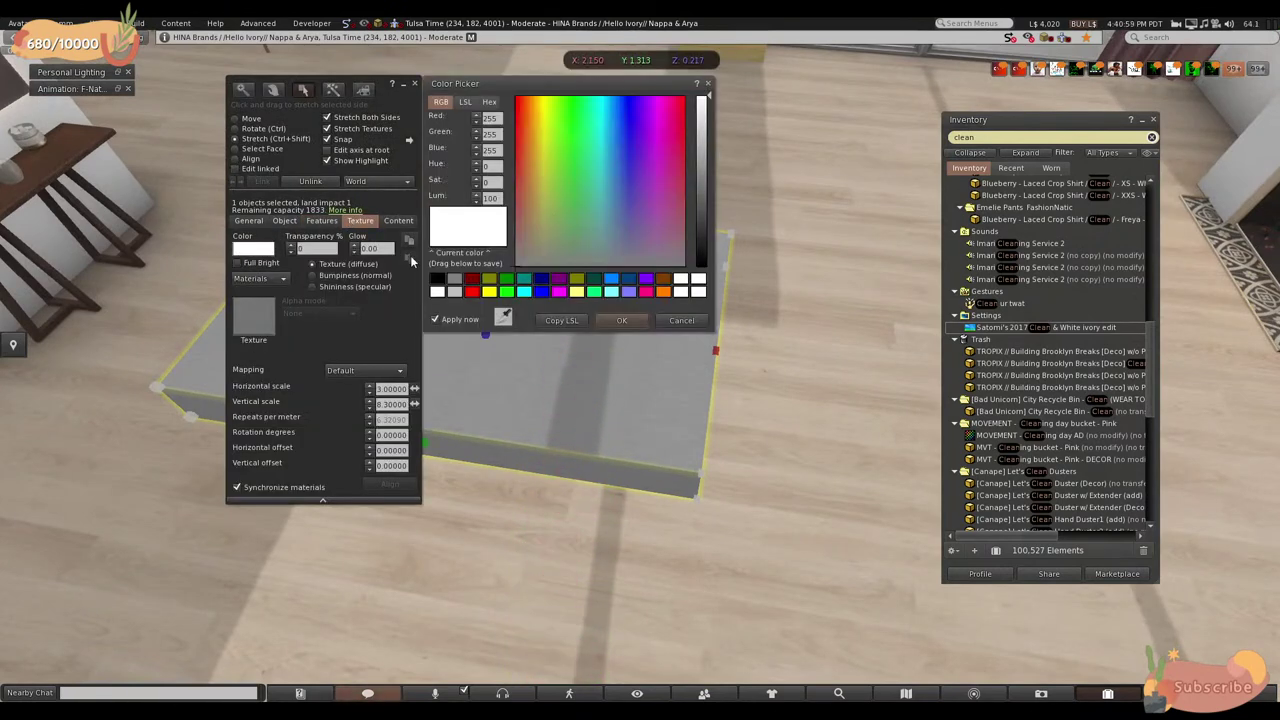
click(558, 291)
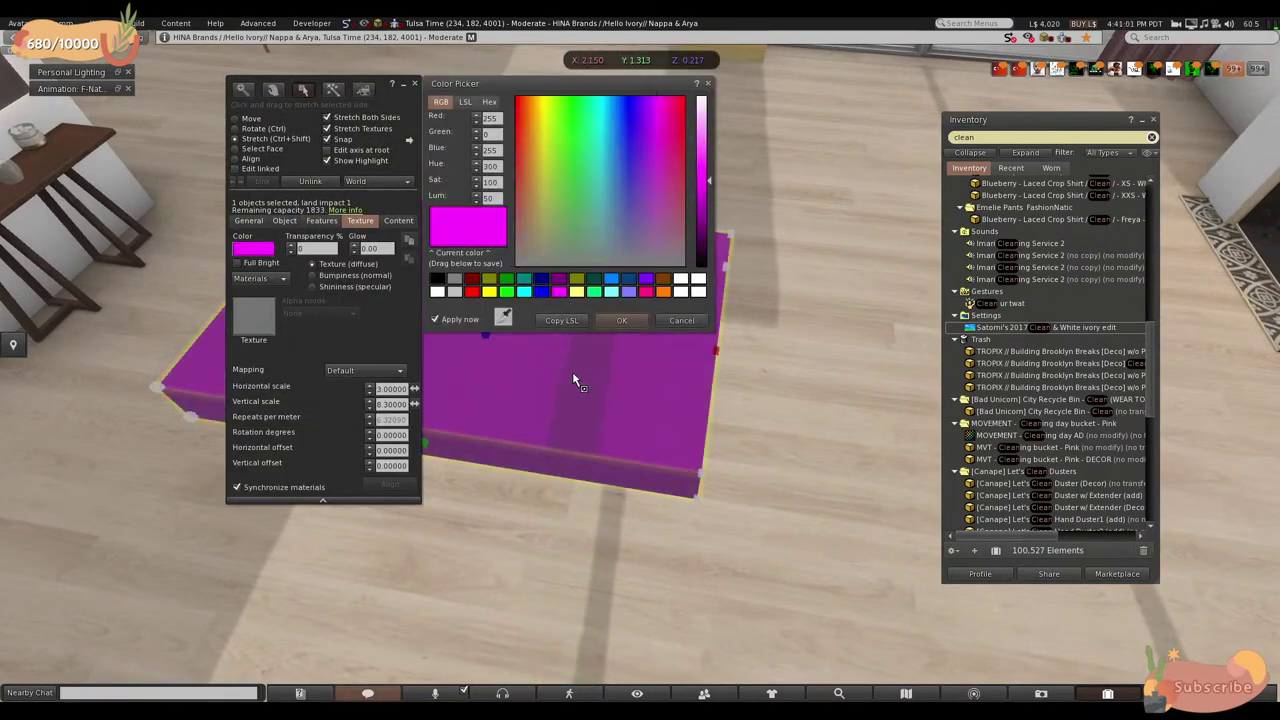
alt+drag(575, 380, 607, 400)
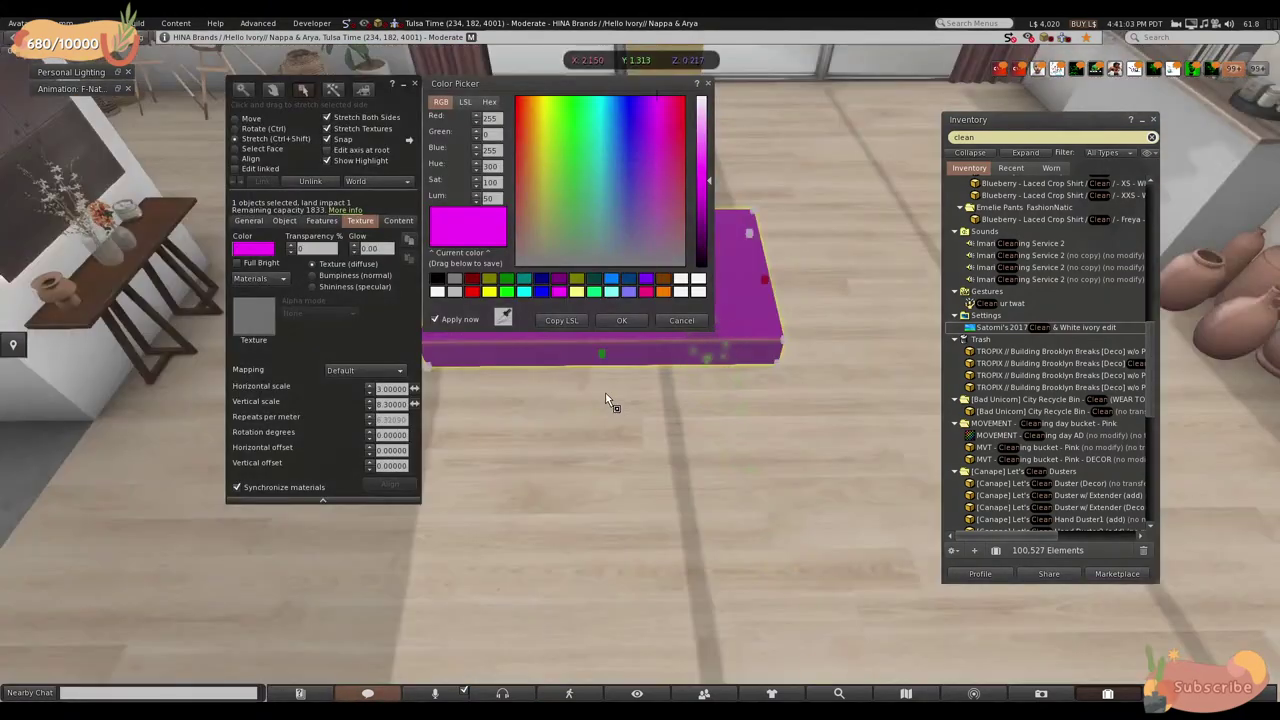
click(621, 320)
alt+drag(622, 322, 337, 209)
- Move the magenta slab along the X axis to 237.737 and place a copy of it at X 235.219
click(236, 118)
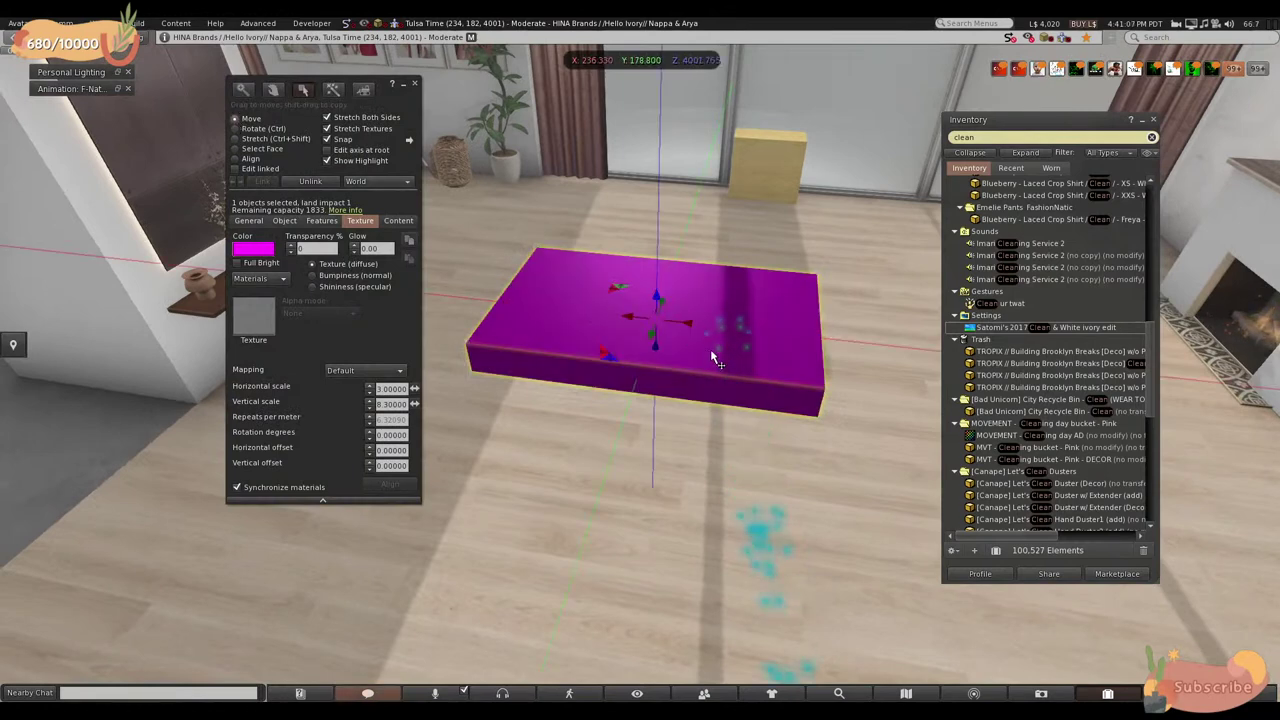
drag(697, 320, 510, 297)
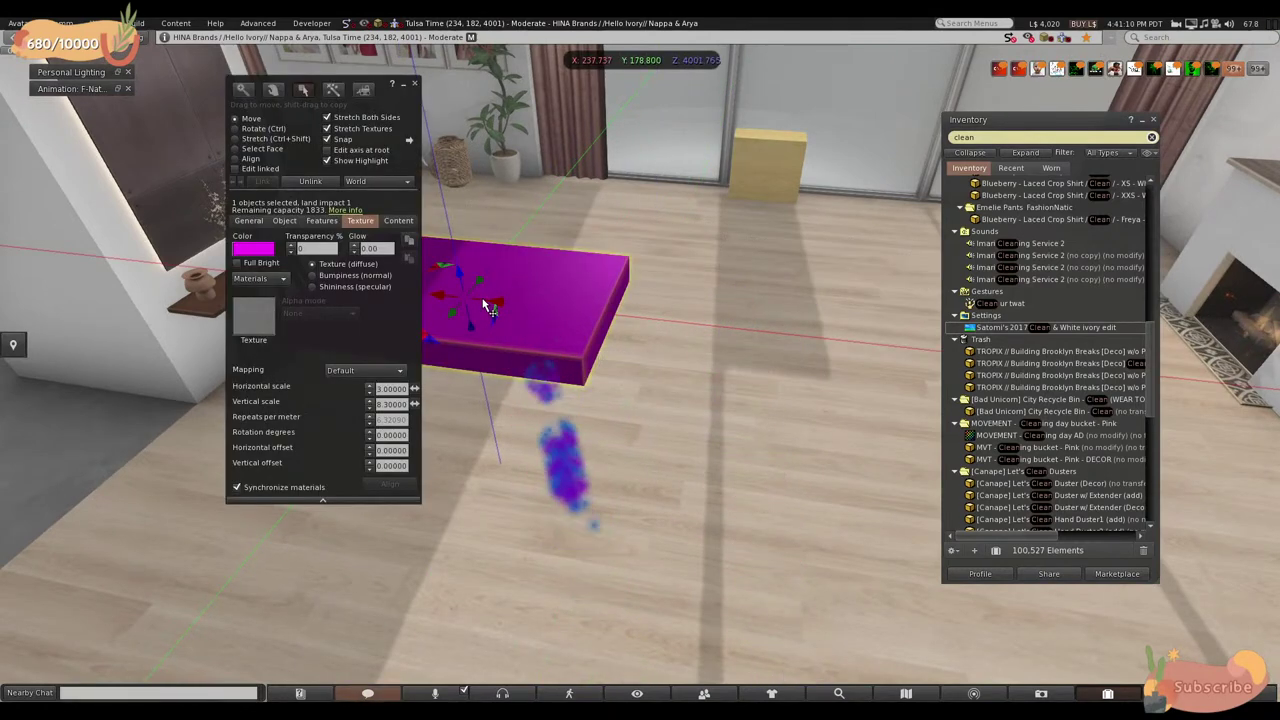
shift+drag(487, 307, 808, 343)
alt+click(808, 343)
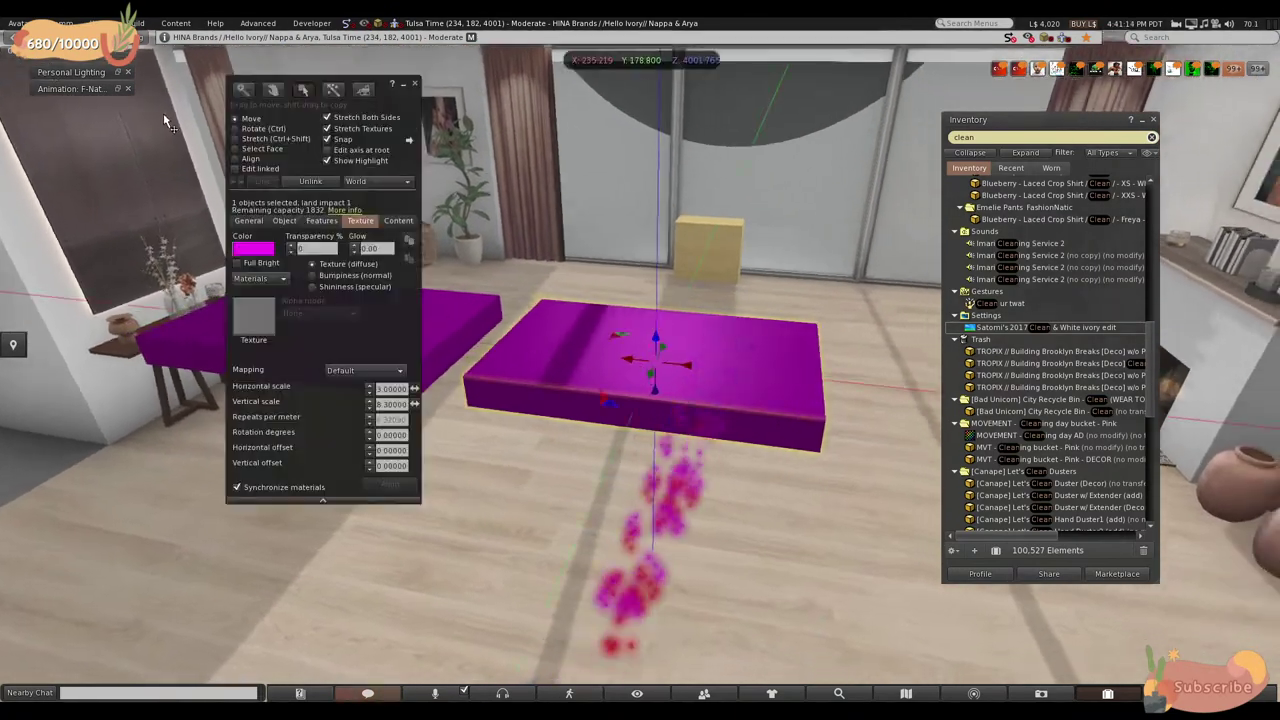
- Colour the copied slab cyan with RGB 0, 255, 255 and close the build tools
click(254, 254)
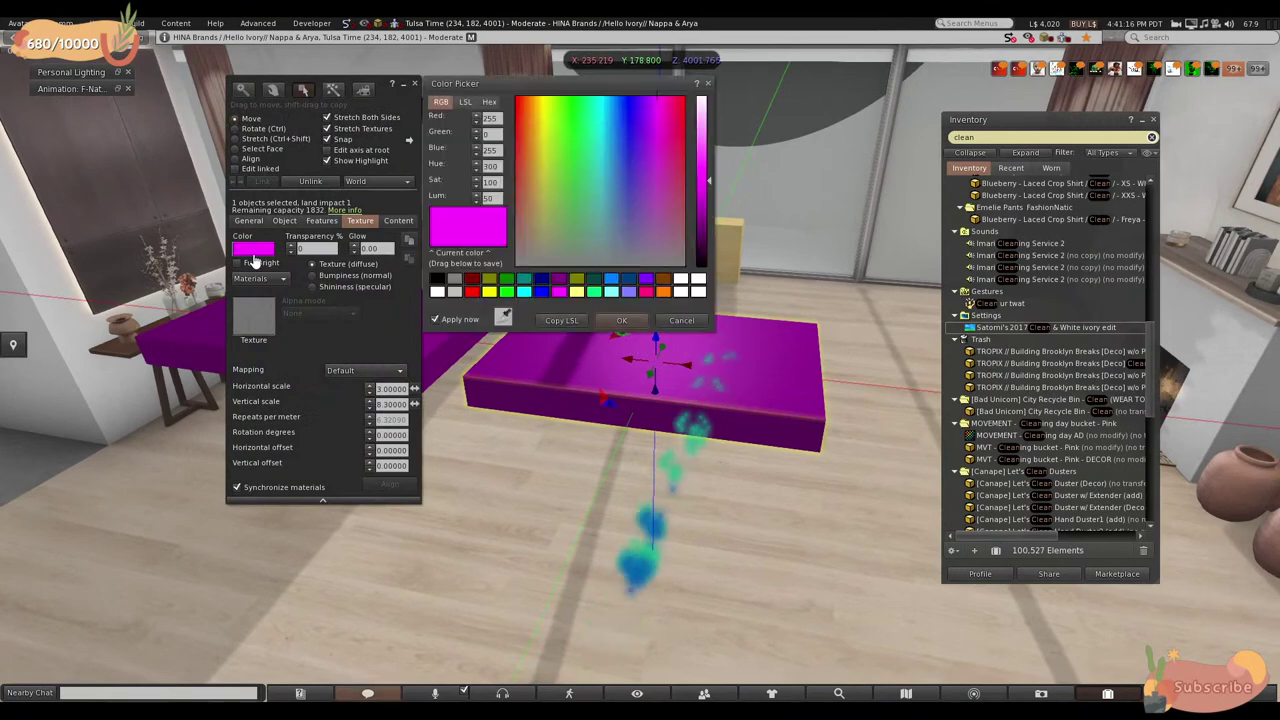
click(524, 292)
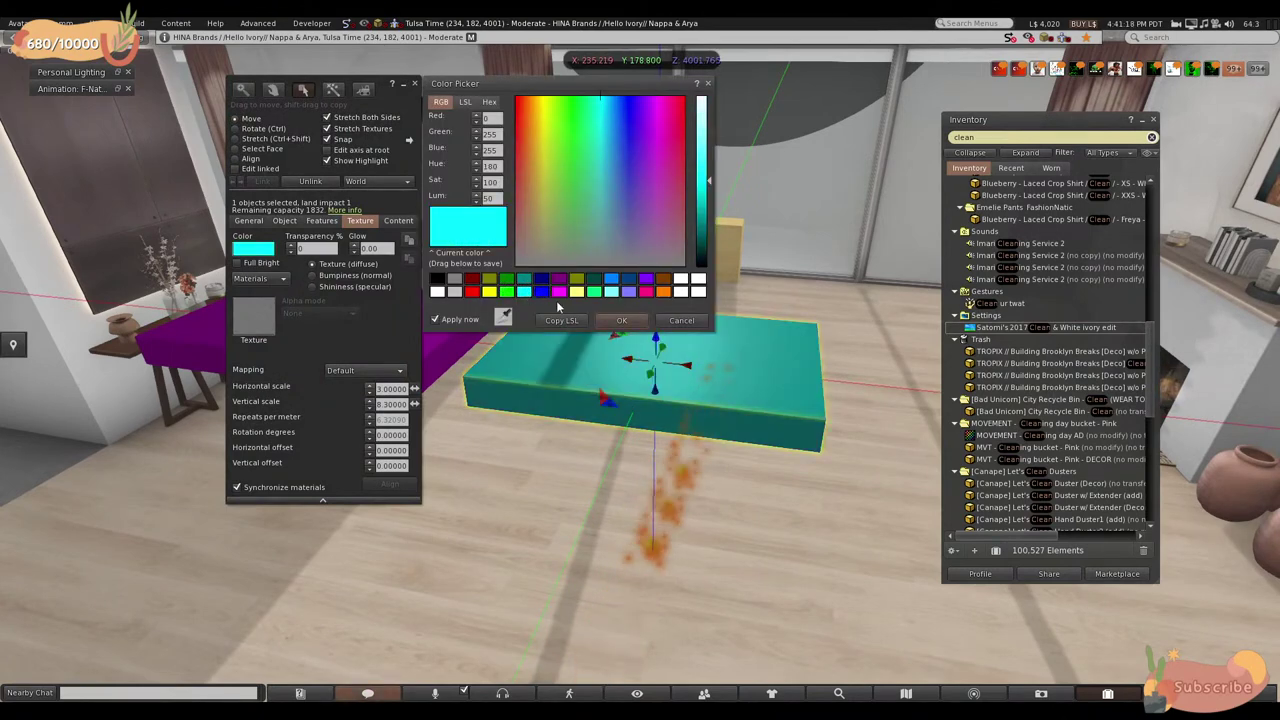
click(621, 321)
click(415, 87)
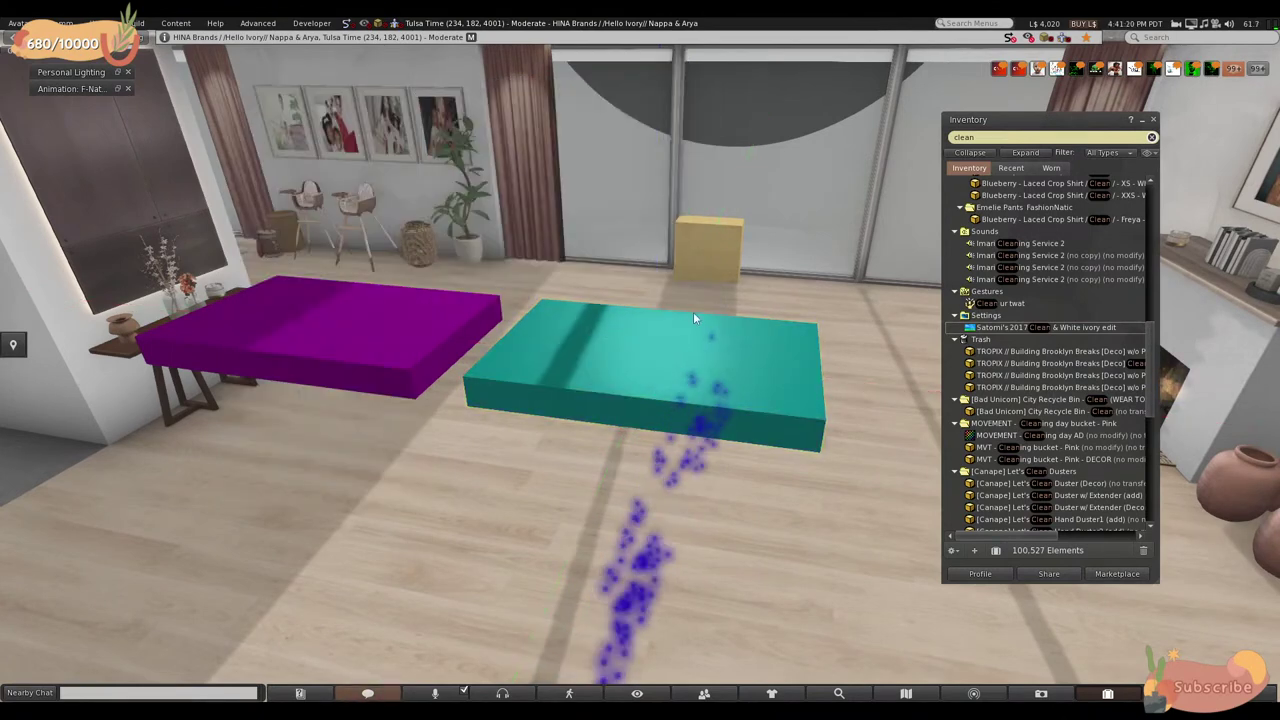
- Select the magenta slab for editing and switch the edit mode to Align
alt+drag(693, 312, 527, 340)
right_click(672, 419)
click(640, 395)
key(ctrl+3)
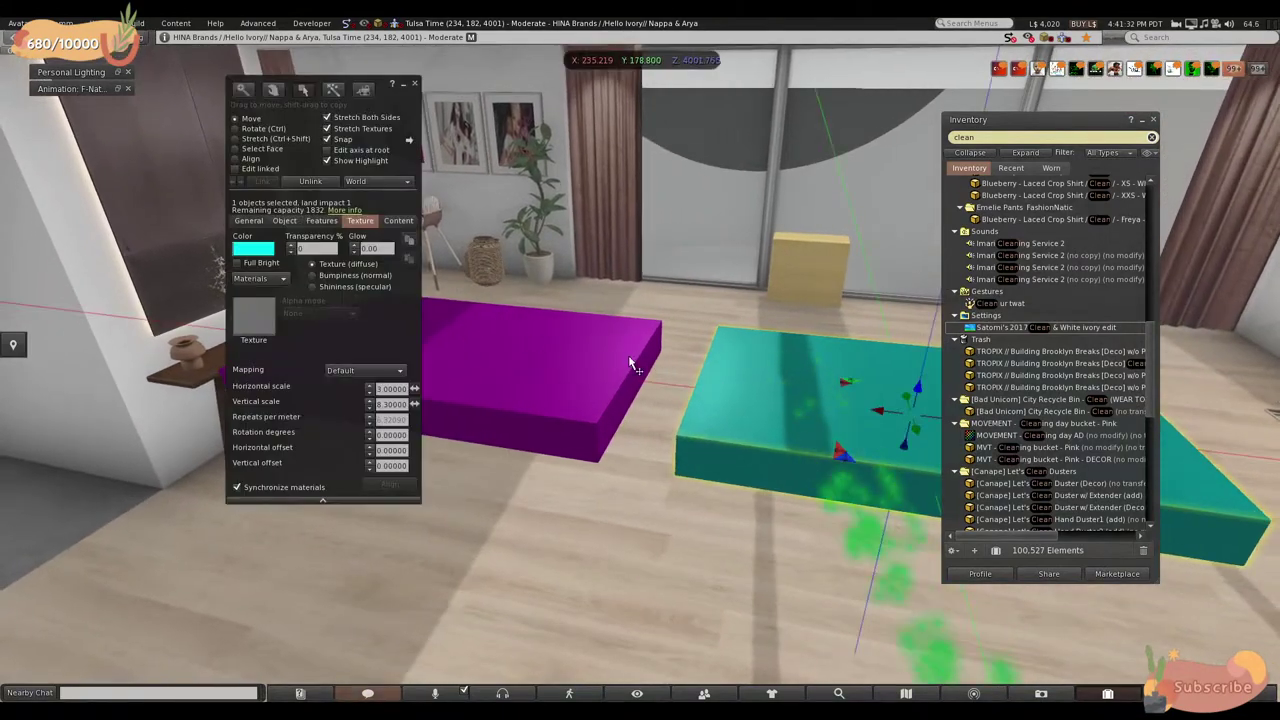
click(573, 381)
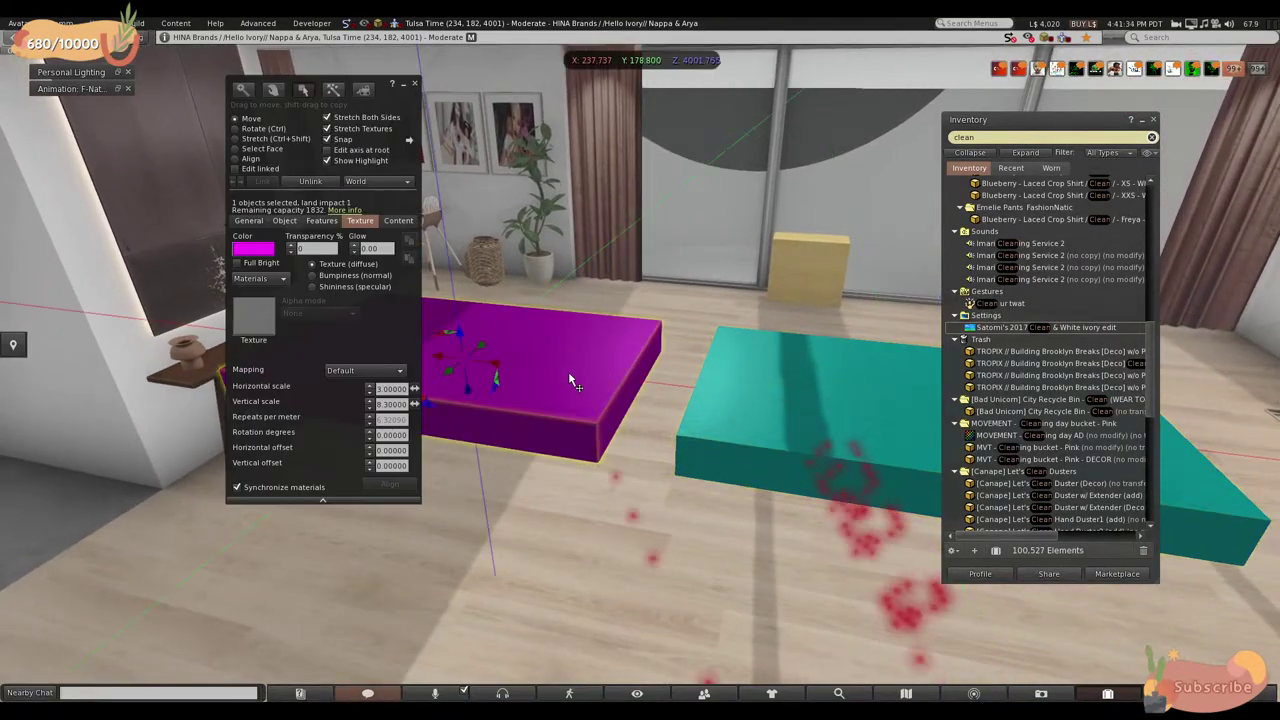
key(Escape)
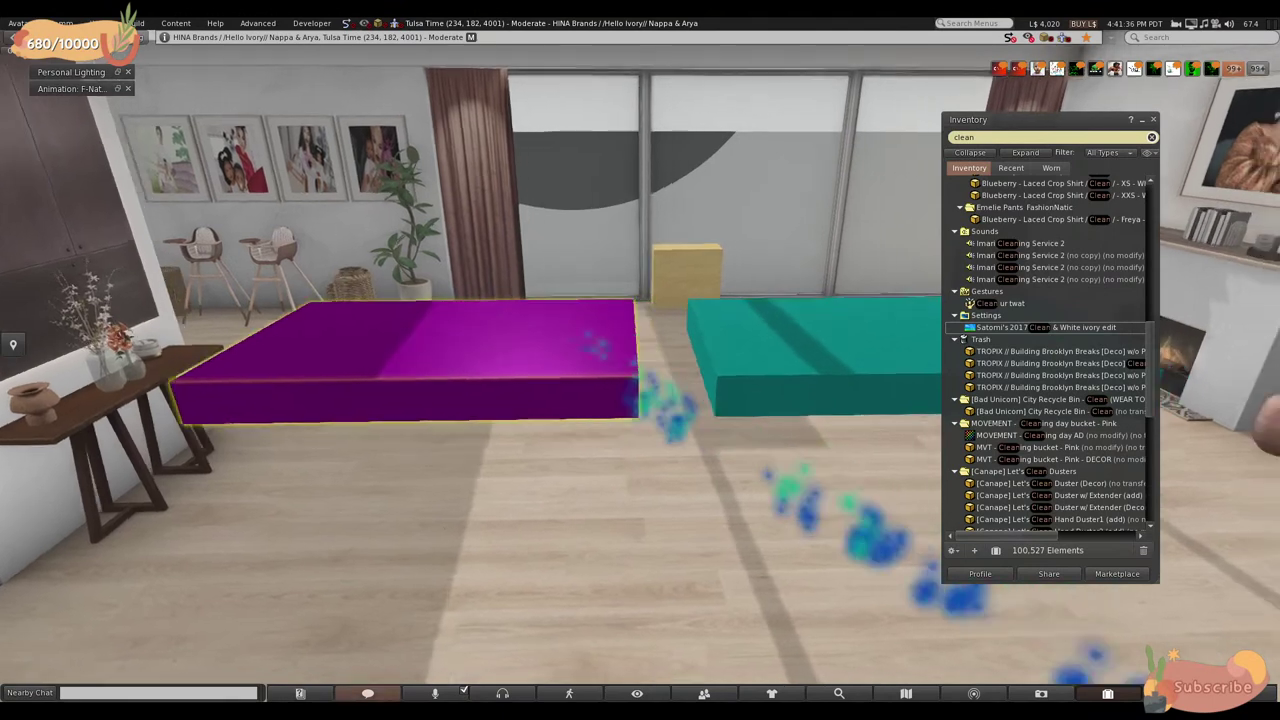
key(ctrl+3)
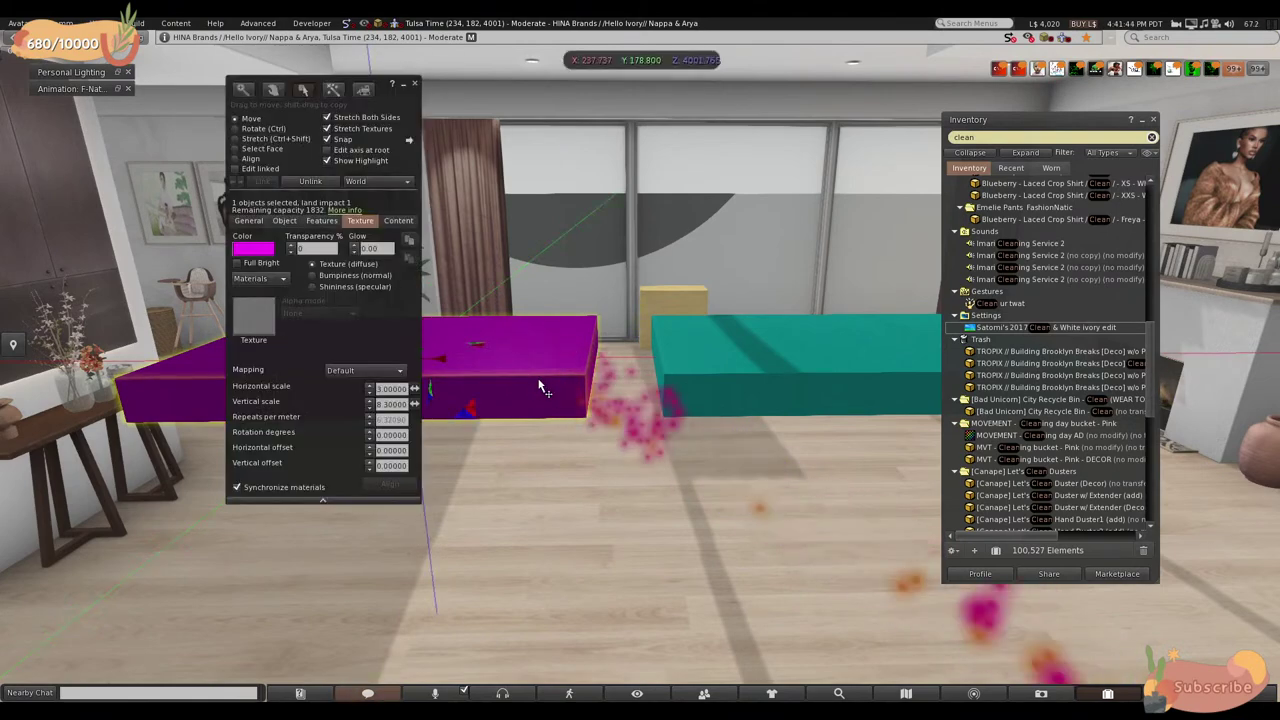
alt+drag(540, 387, 563, 390)
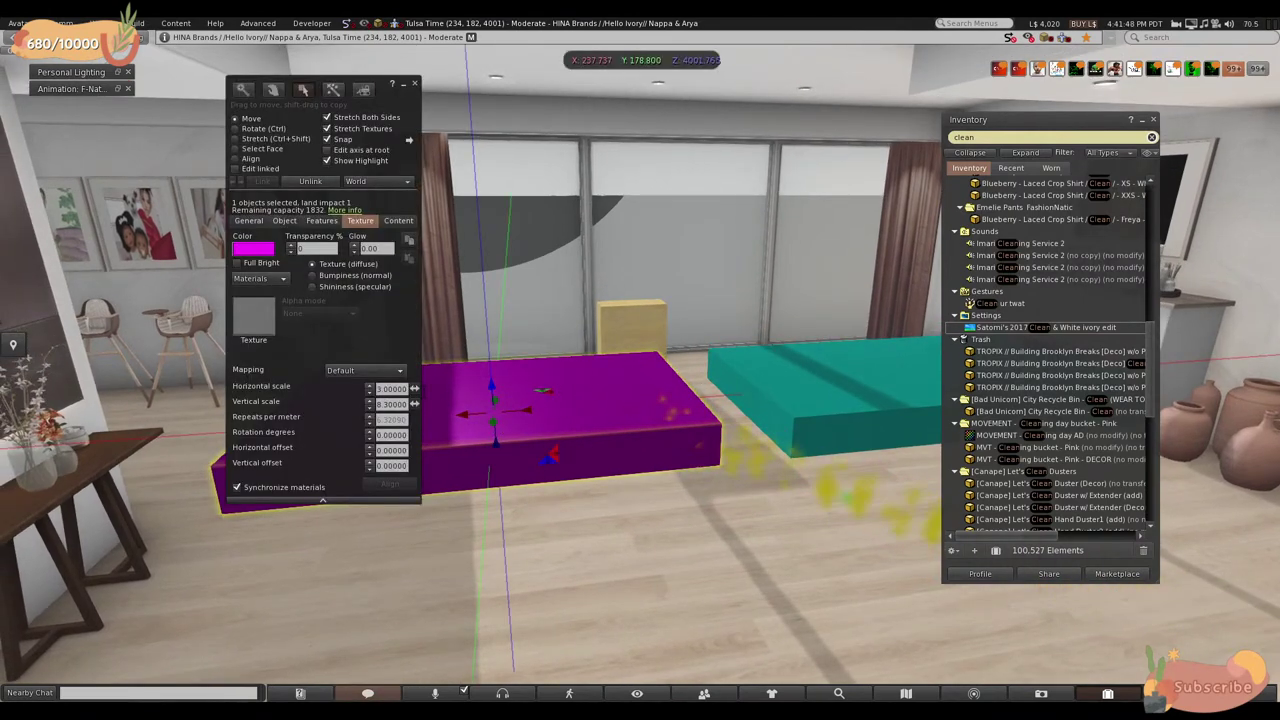
click(236, 158)
- Add the cyan slab to the selection with the magenta slab and examine the align handles around both
key(Escape)
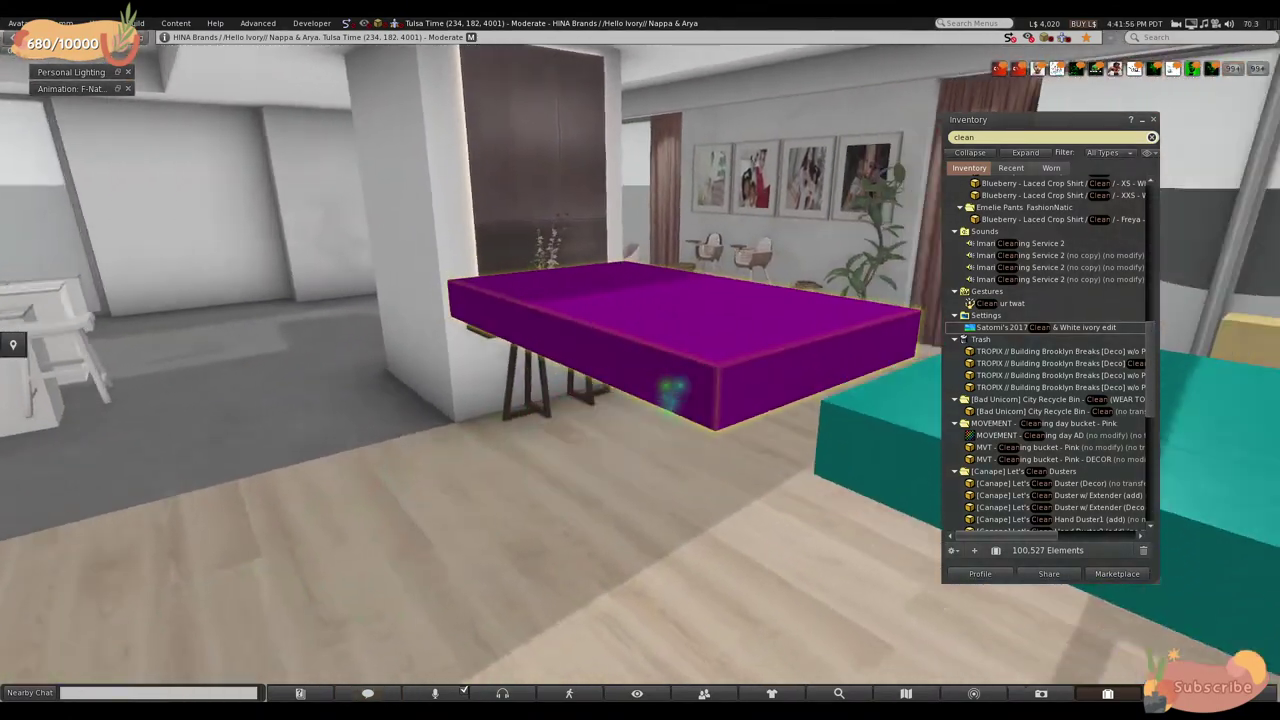
right_click(640, 365)
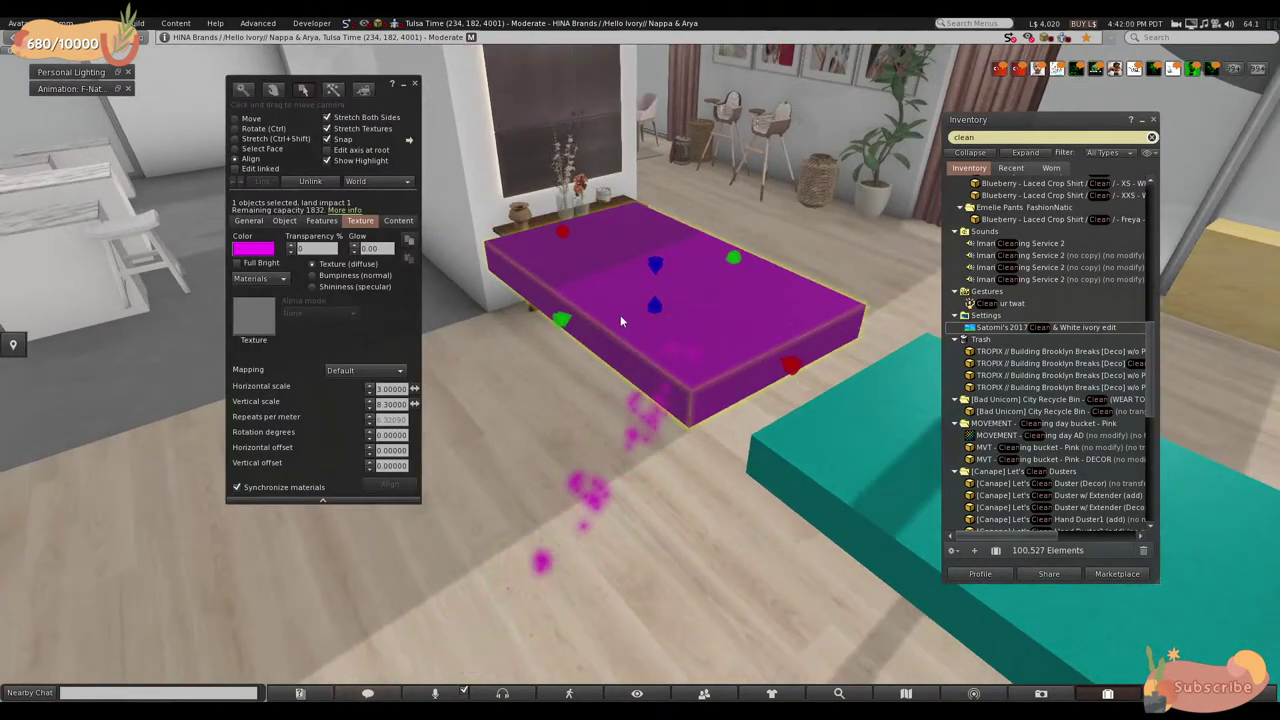
key(Escape)
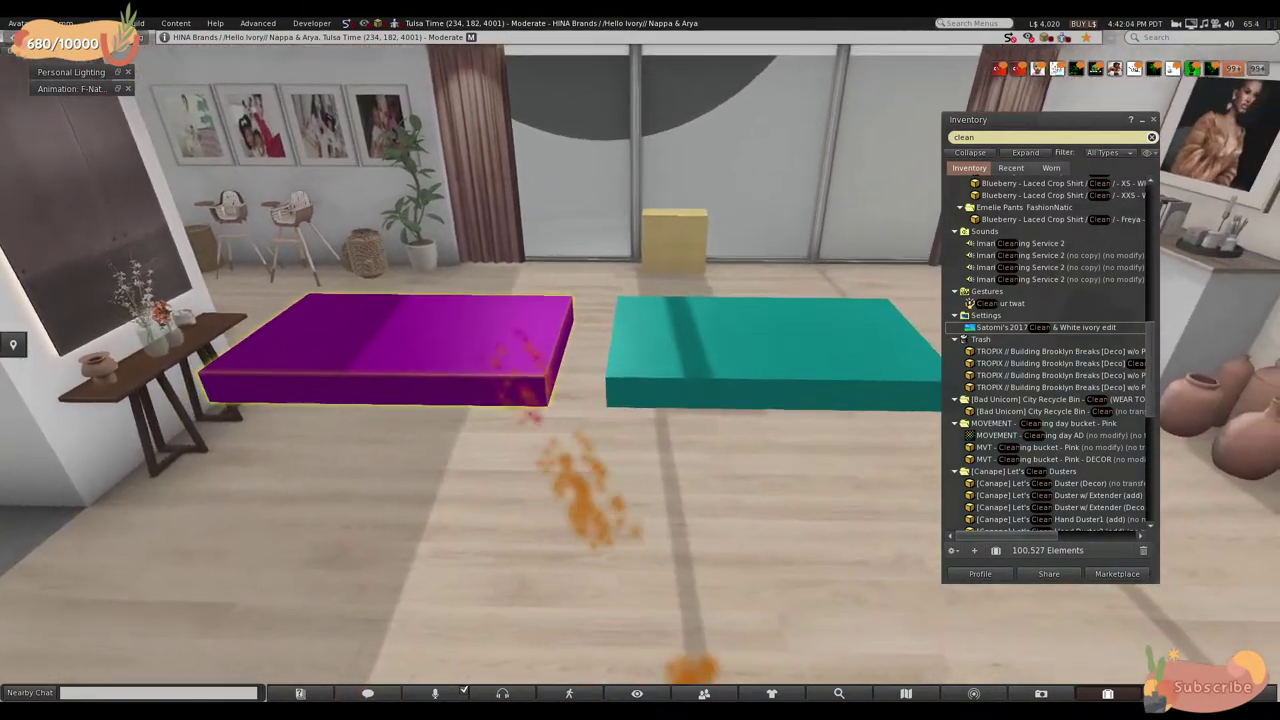
key(ctrl+3)
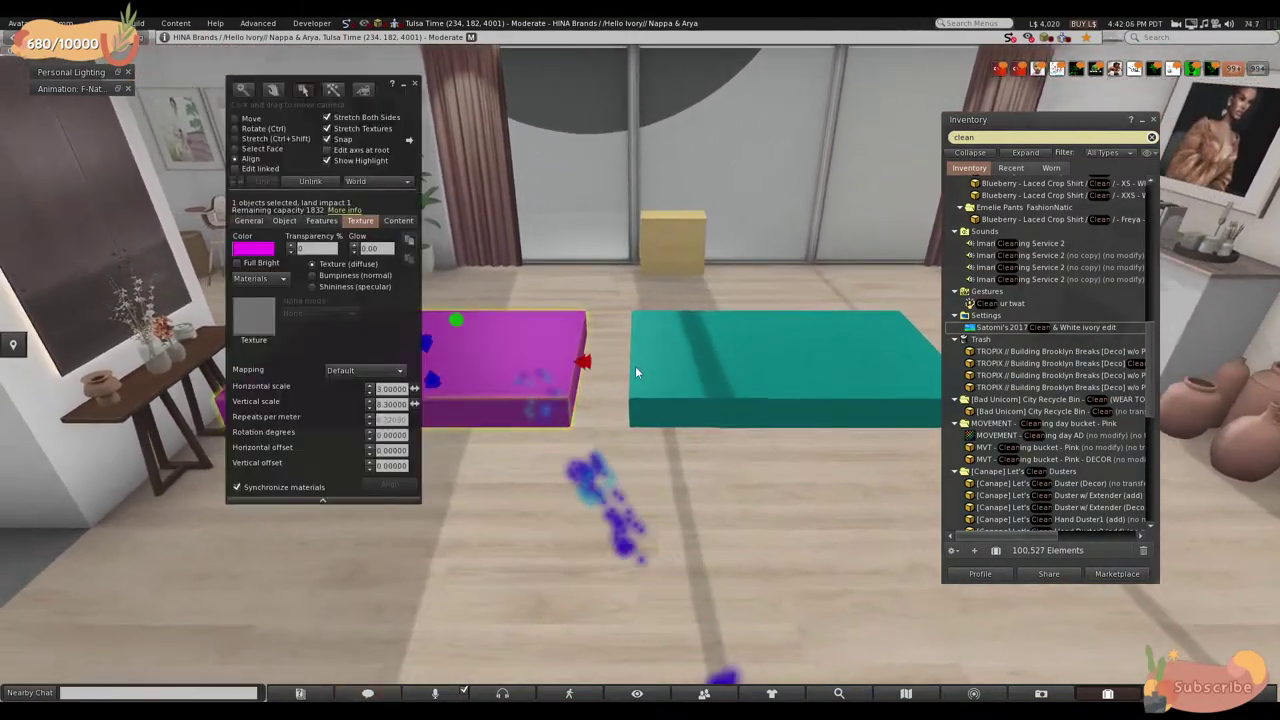
shift+click(731, 368)
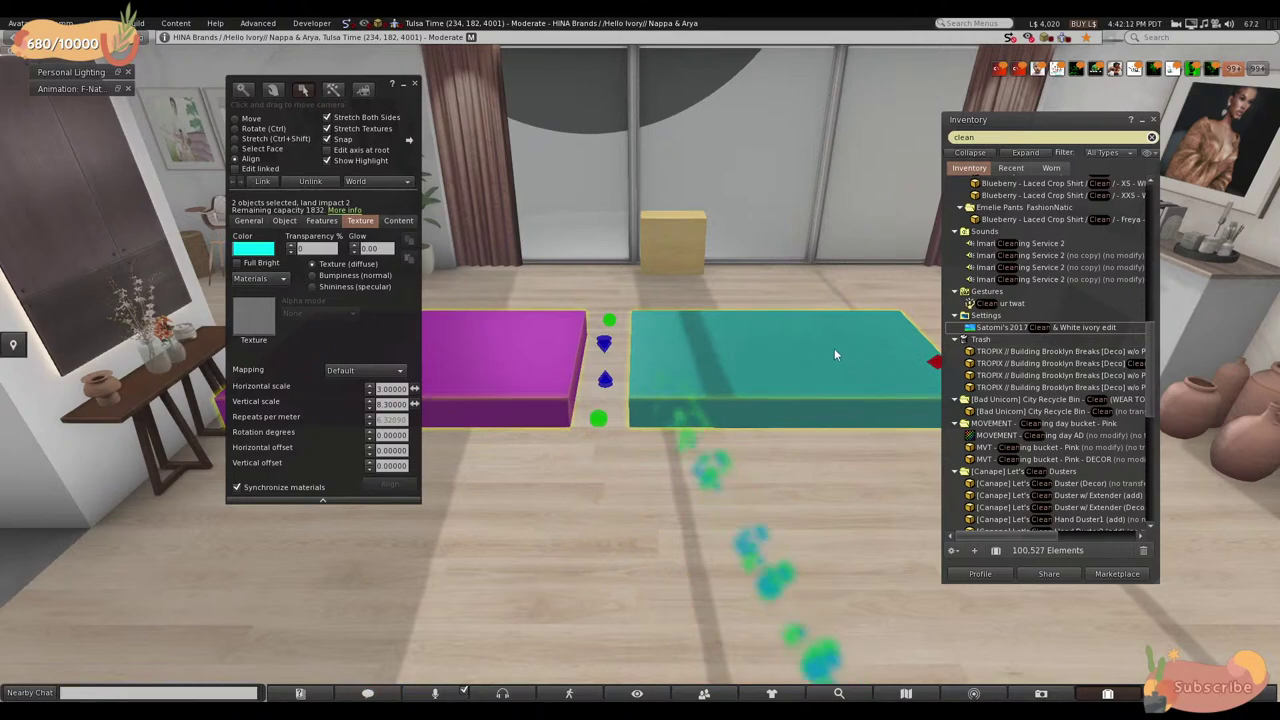
key(Escape)
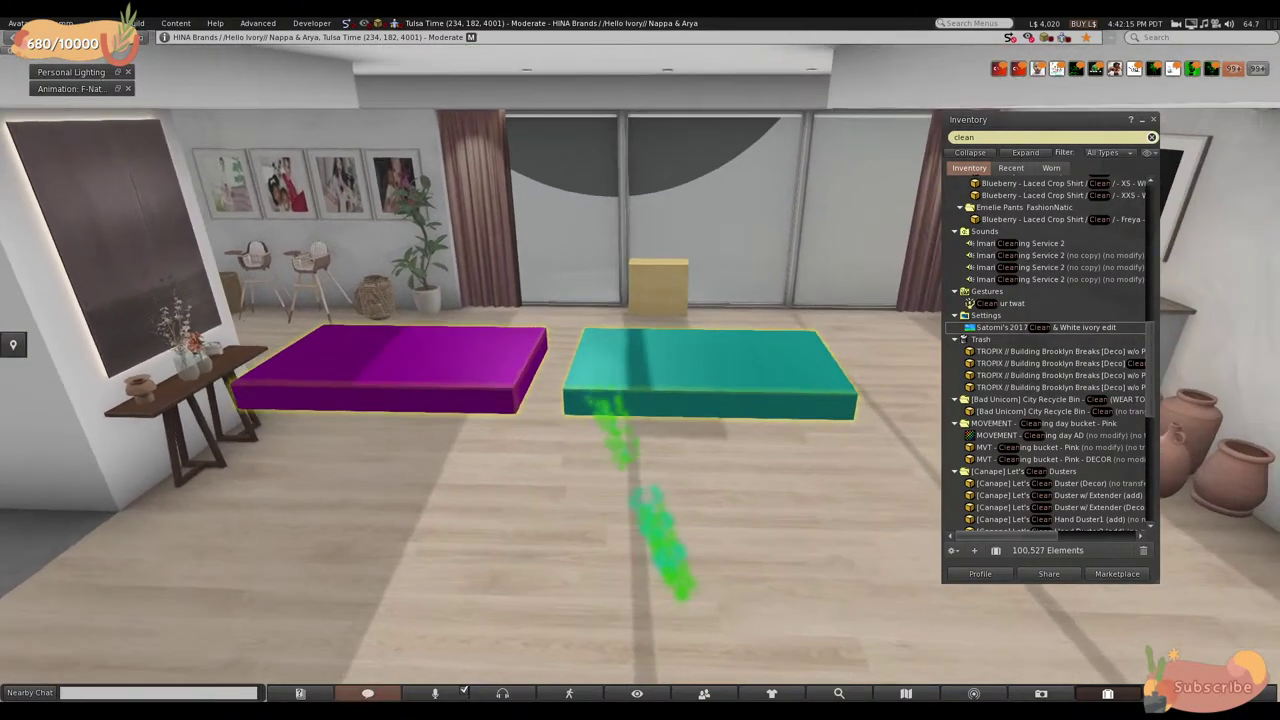
key(ctrl+3)
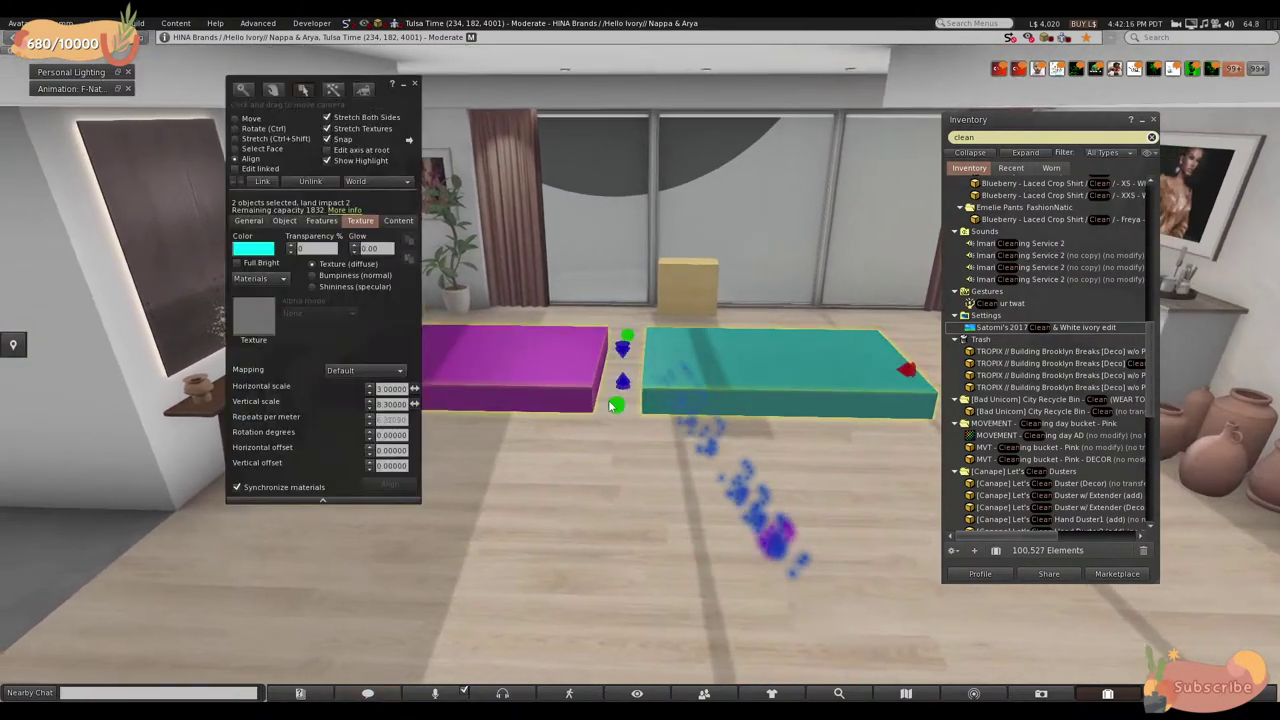
alt+drag(609, 405, 673, 355)
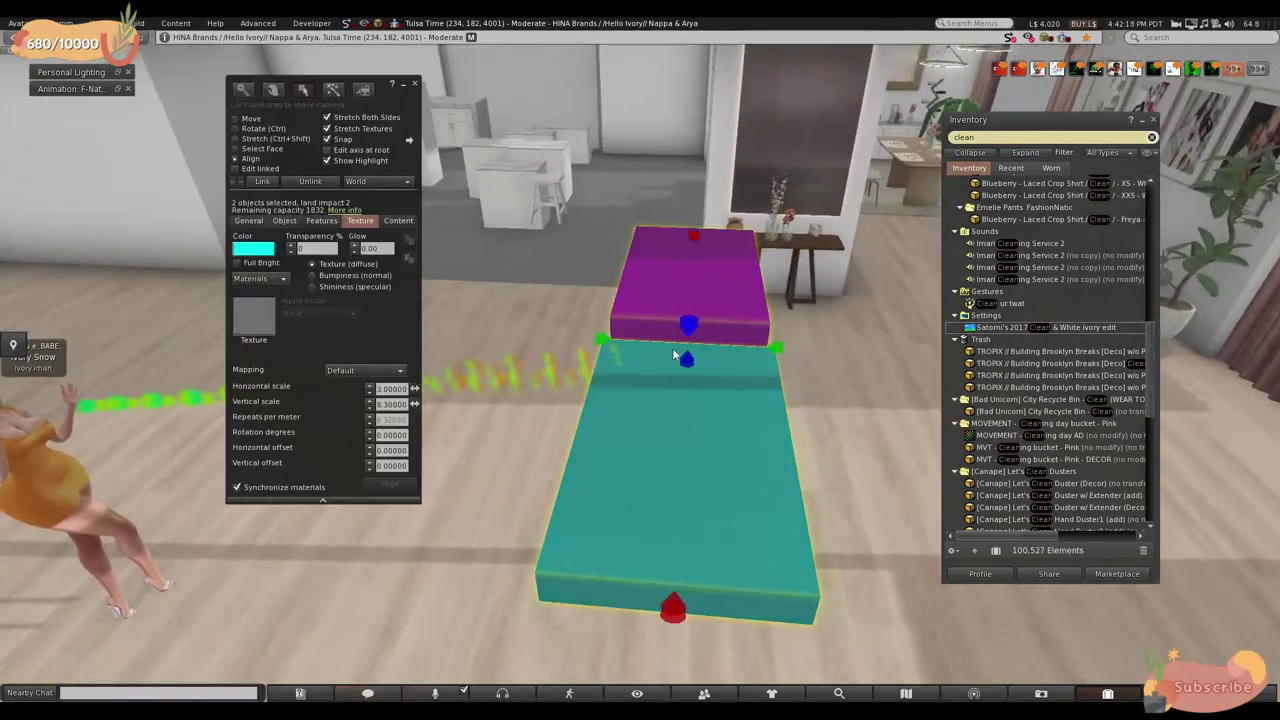
key(Escape)
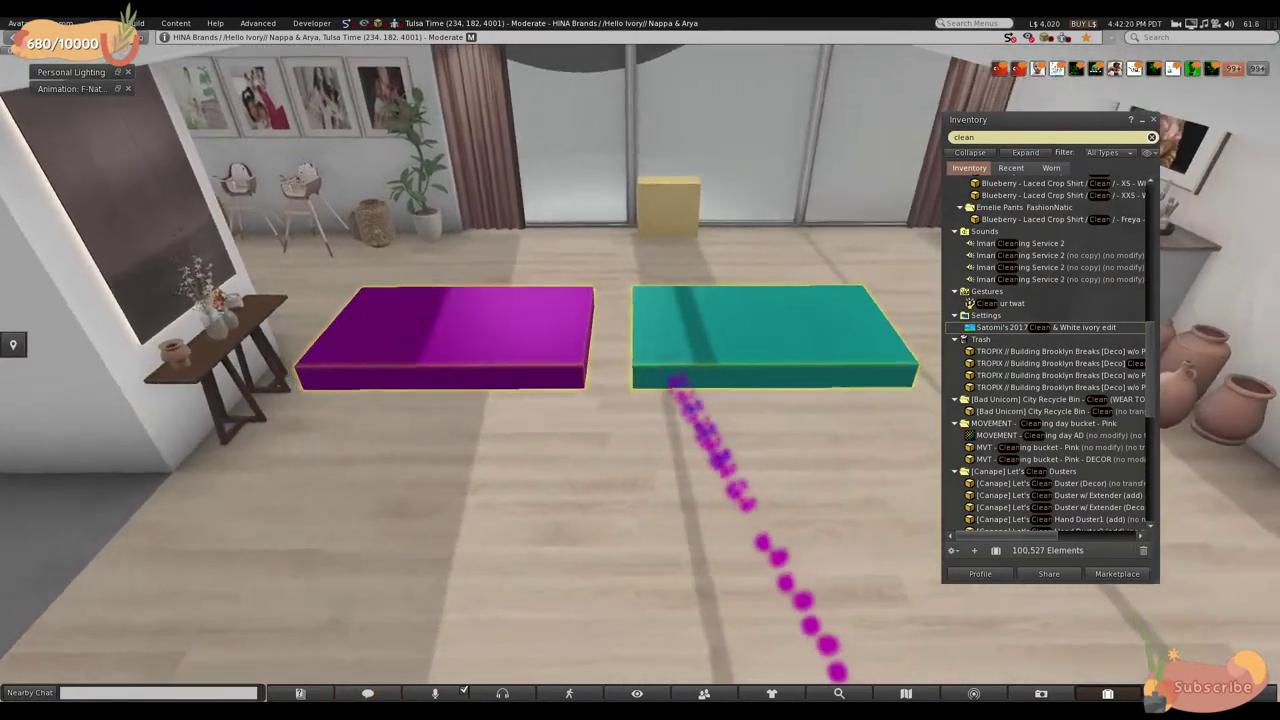
- Align the magenta and cyan slabs edge to edge along the X axis and close the build tools
key(ctrl+3)
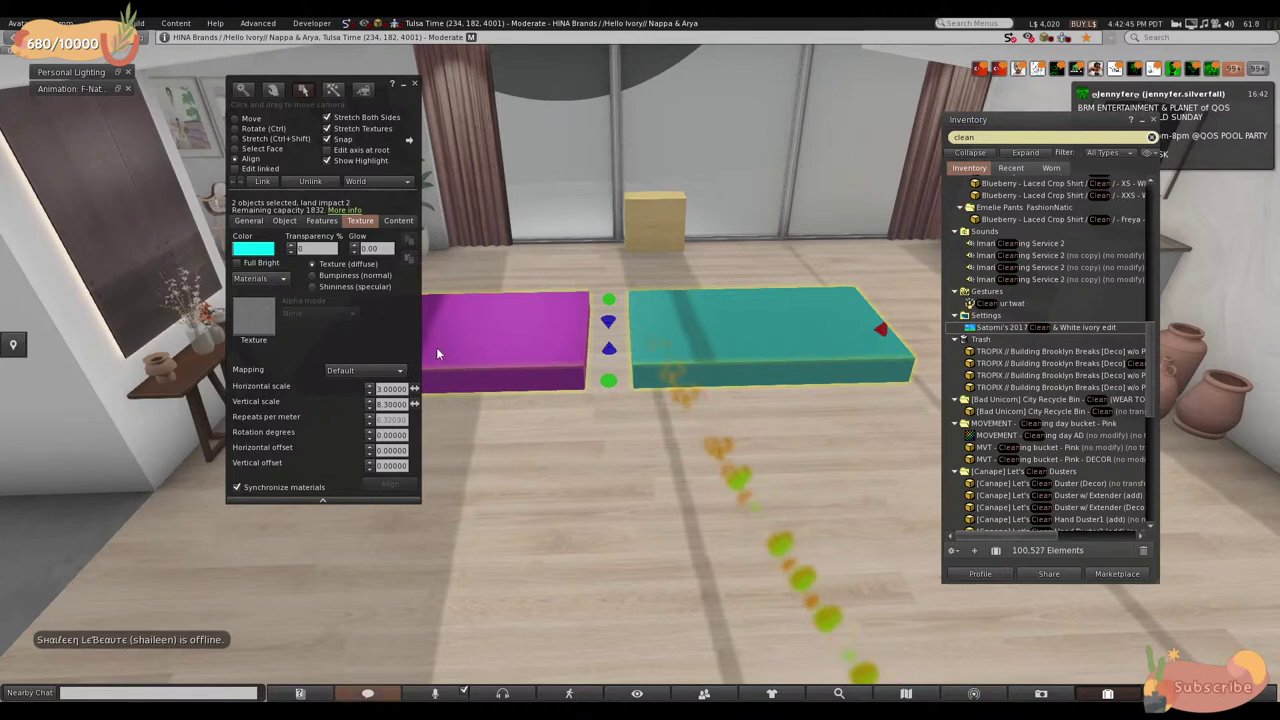
click(883, 333)
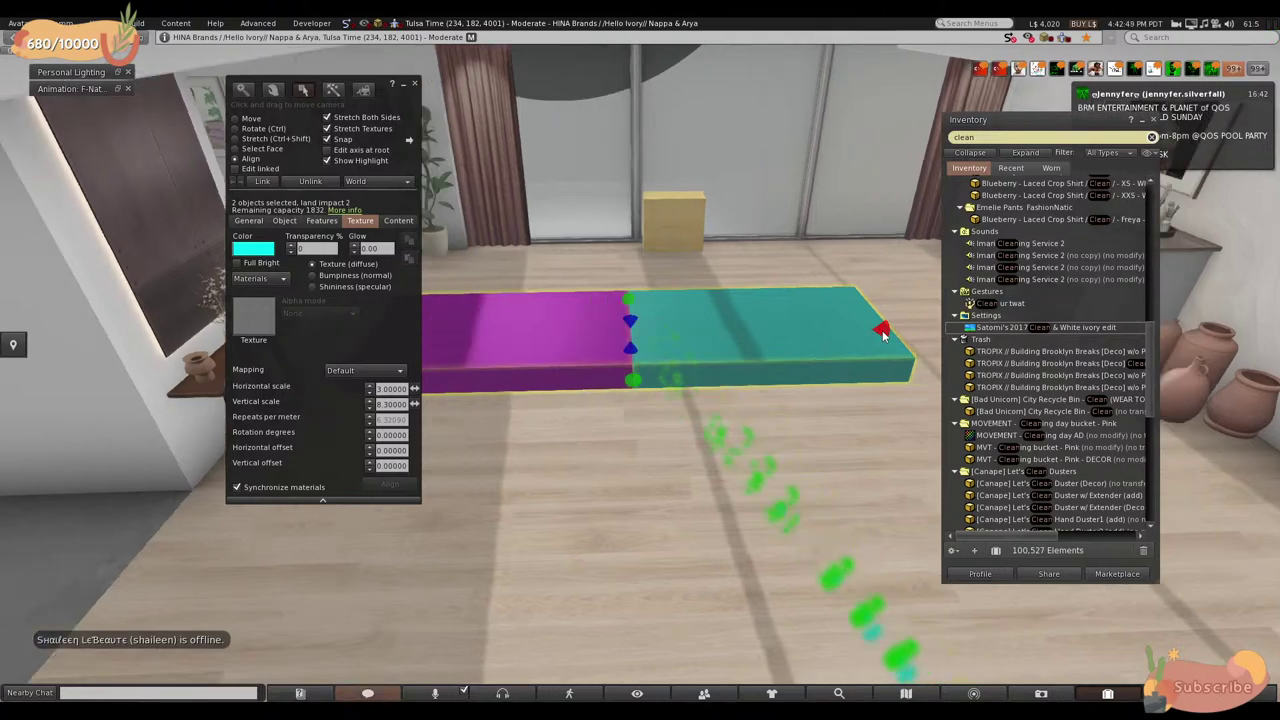
key(Escape)
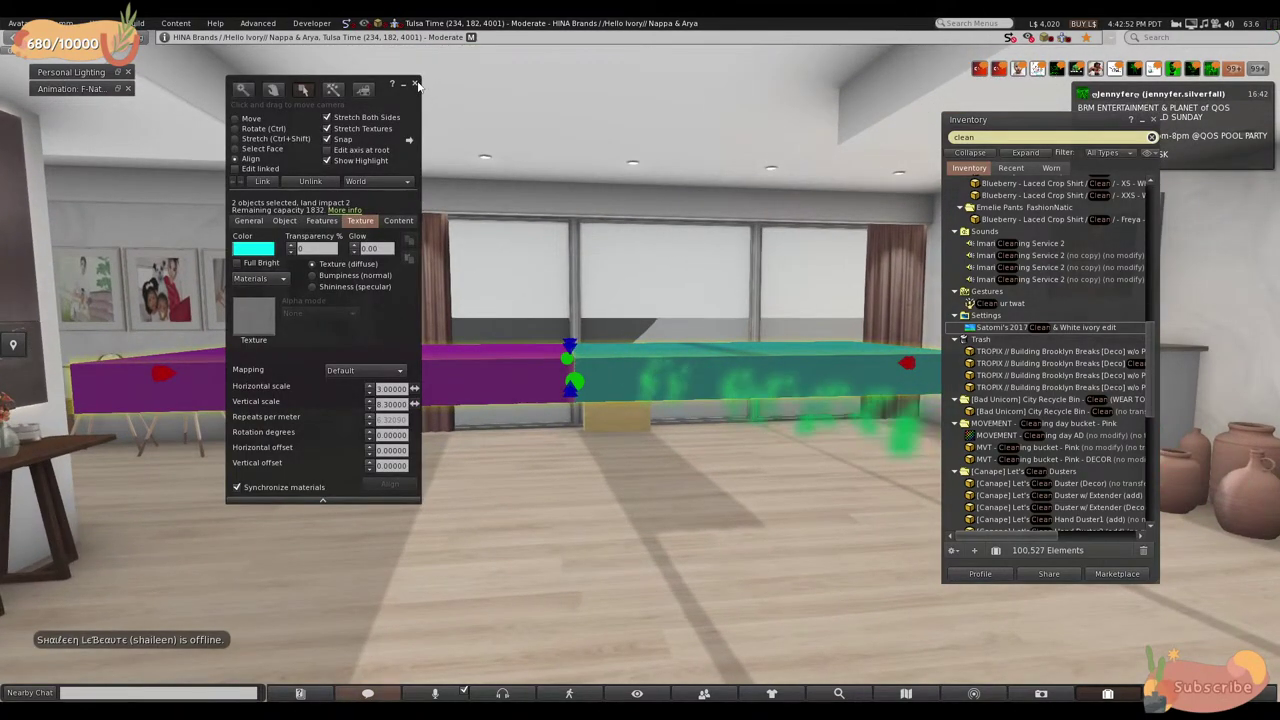
click(416, 84)
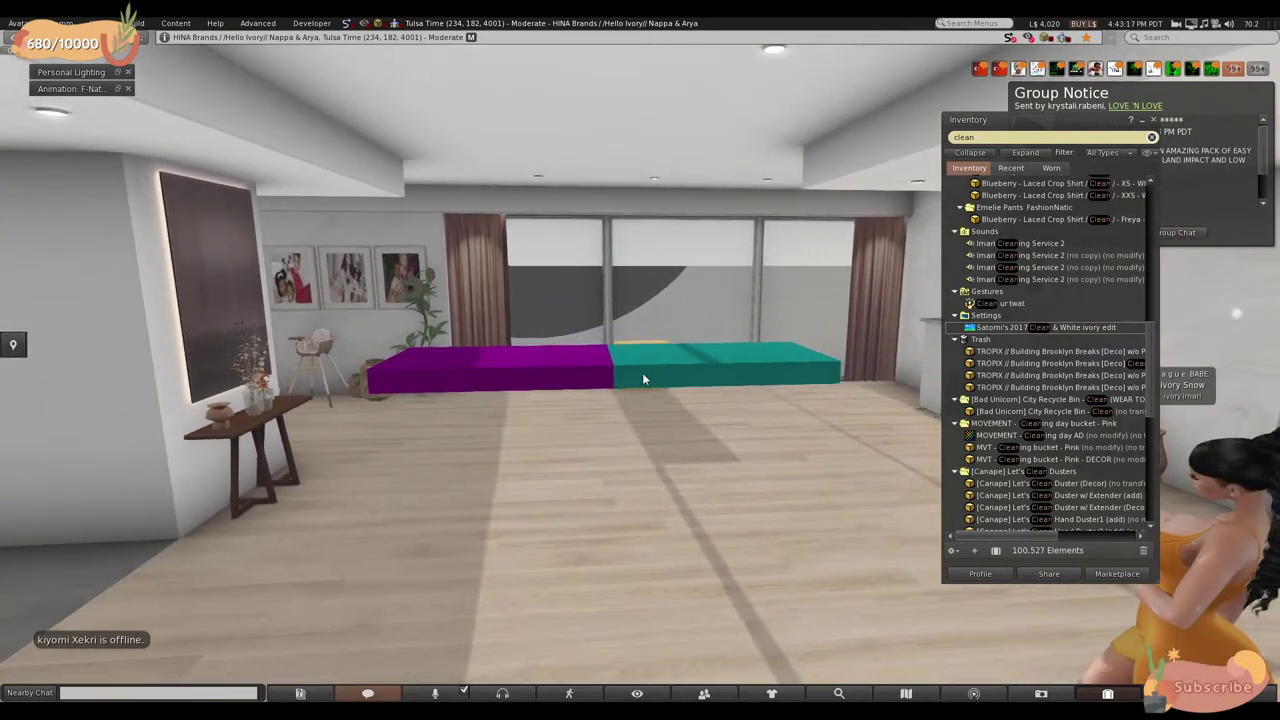
- Edit the cyan slab and move it away from the magenta slab to X 235.219, Y 175.872 and a raised Z of 4002.485
right_click(652, 370)
click(684, 393)
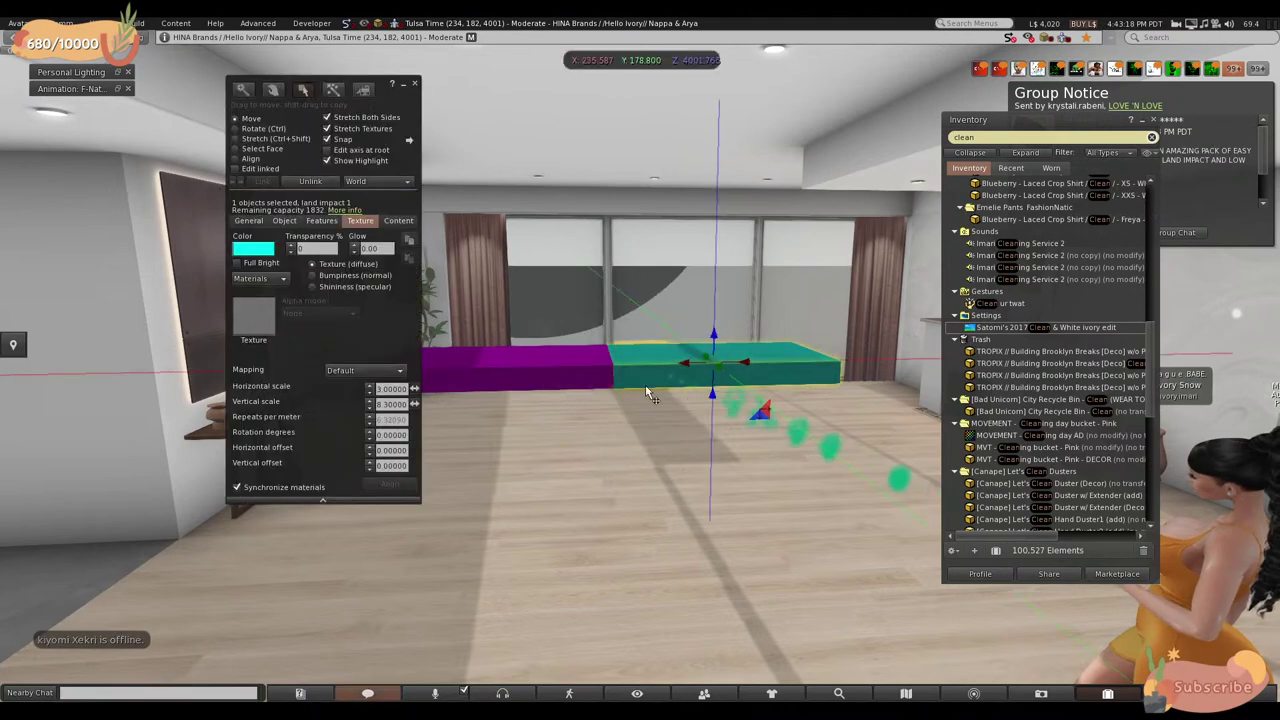
click(566, 373)
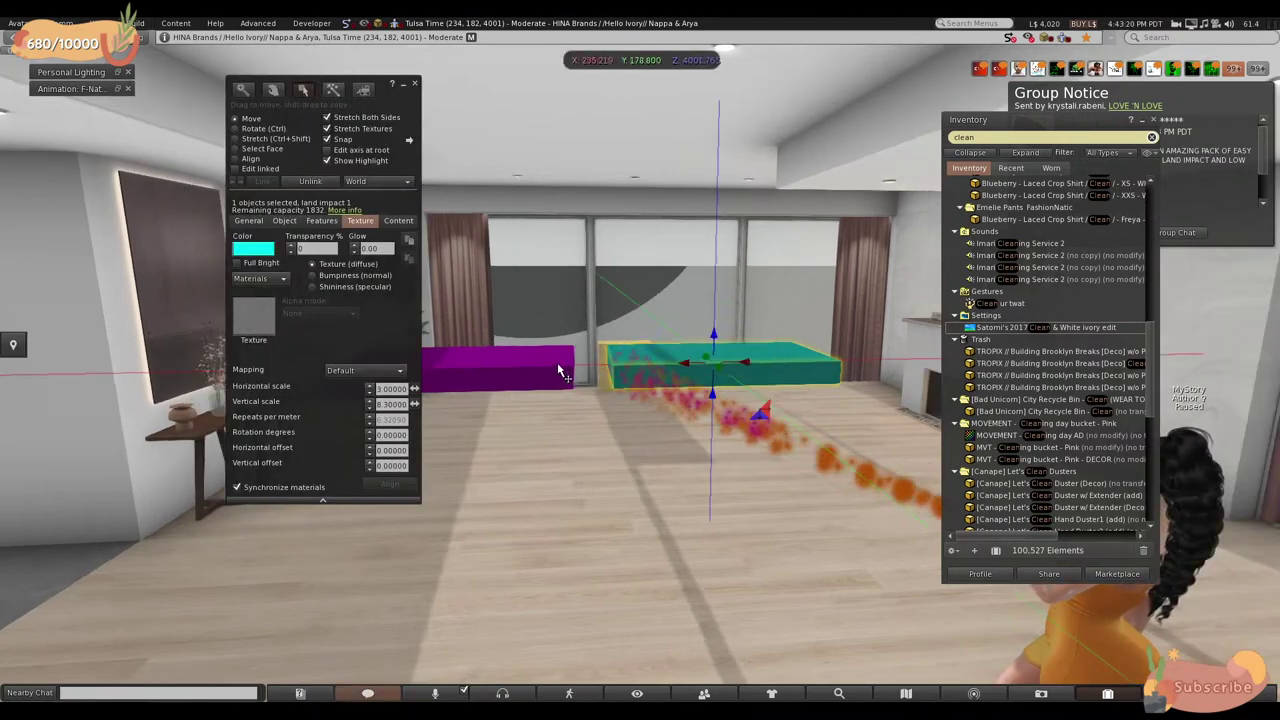
click(681, 374)
ctrl+alt+drag(681, 374, 475, 220)
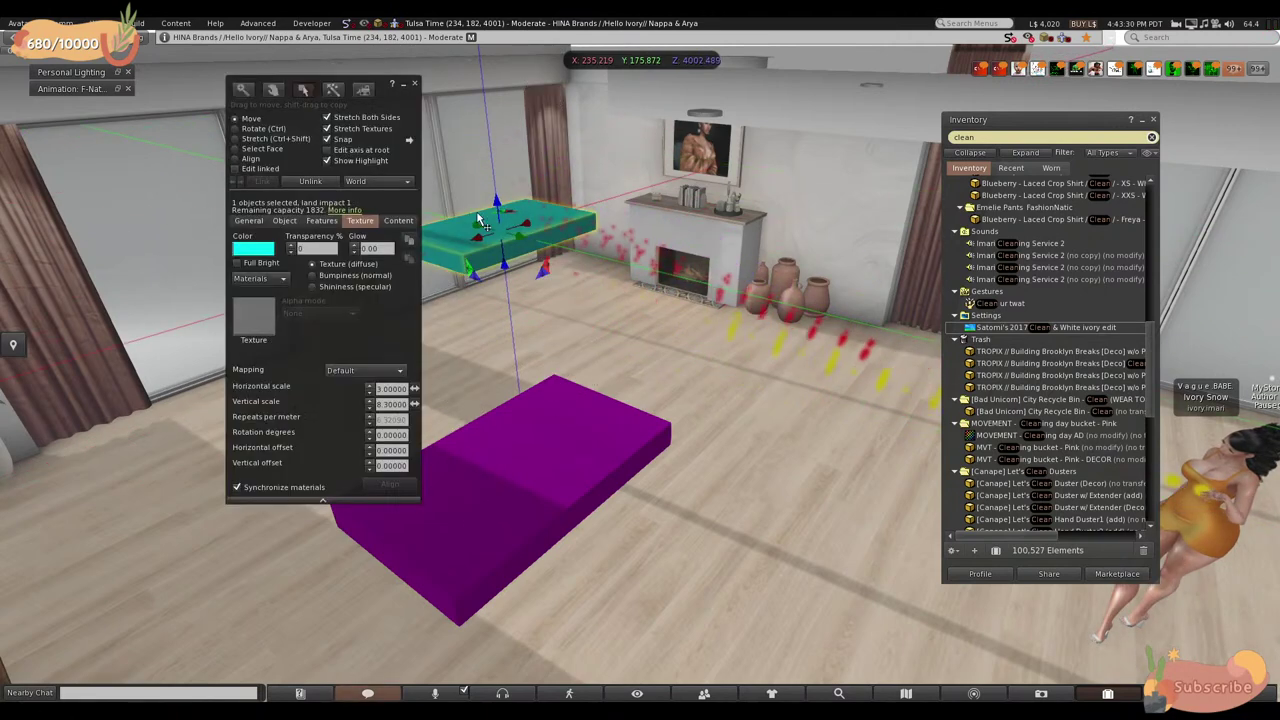
- Select the magenta slab, switch the edit mode to Align, and add the raised cyan slab to the selection
click(576, 474)
drag(548, 470, 514, 466)
key(Escape)
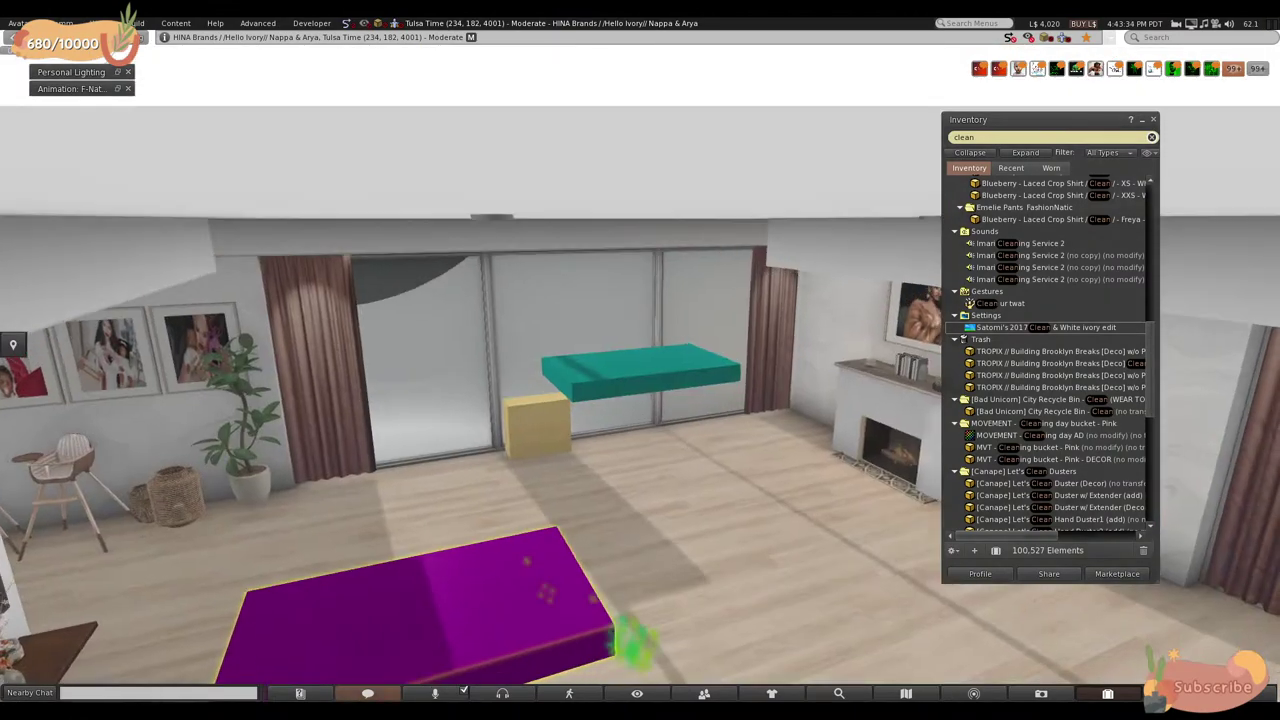
key(ctrl+3)
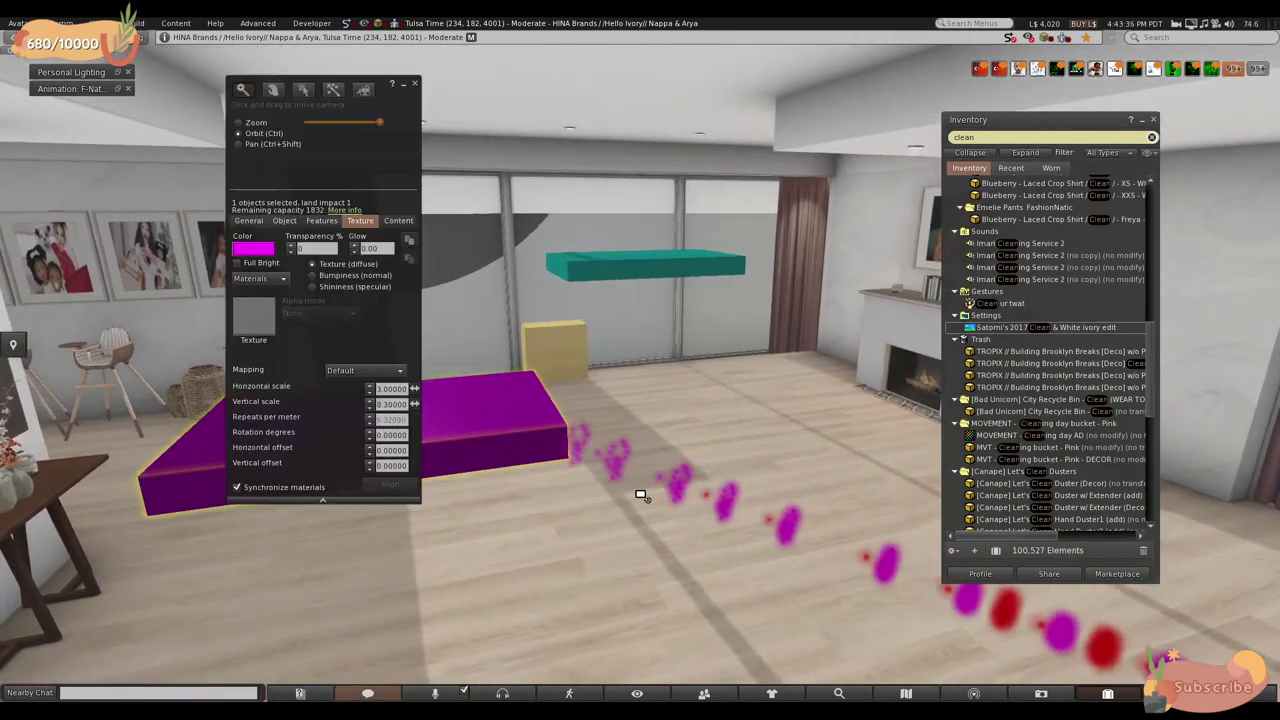
key(Escape)
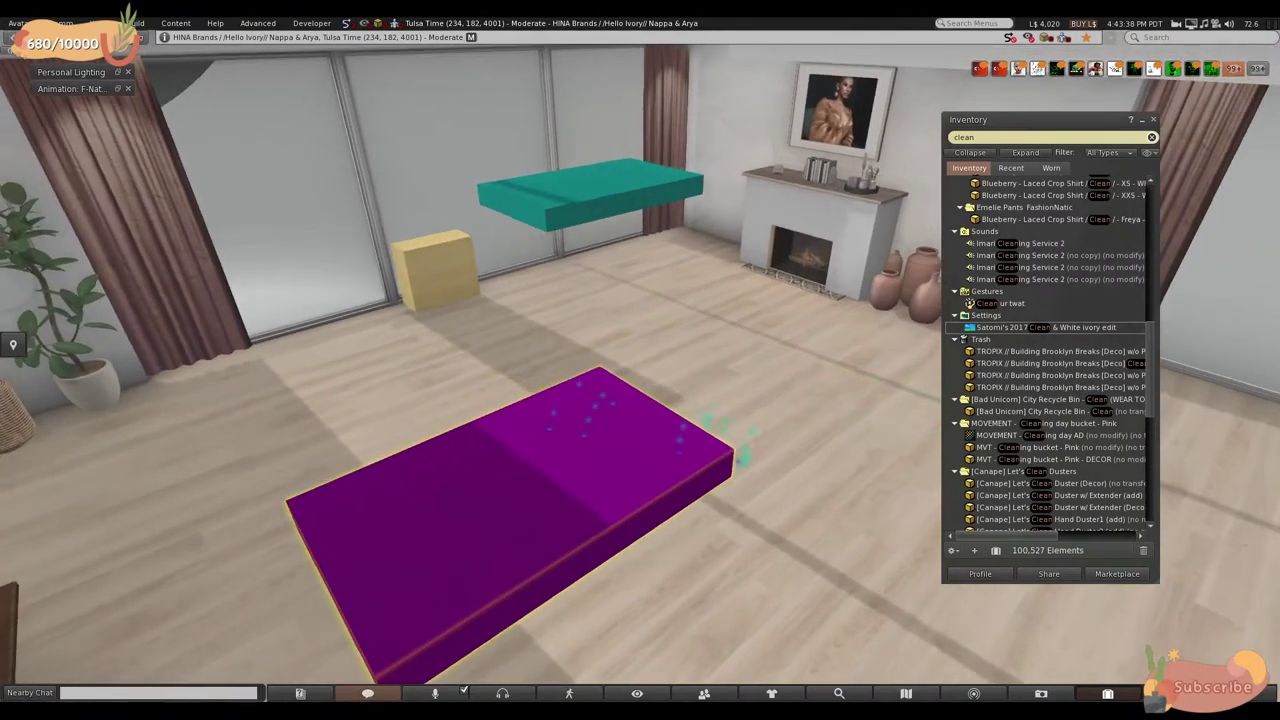
key(ctrl+3)
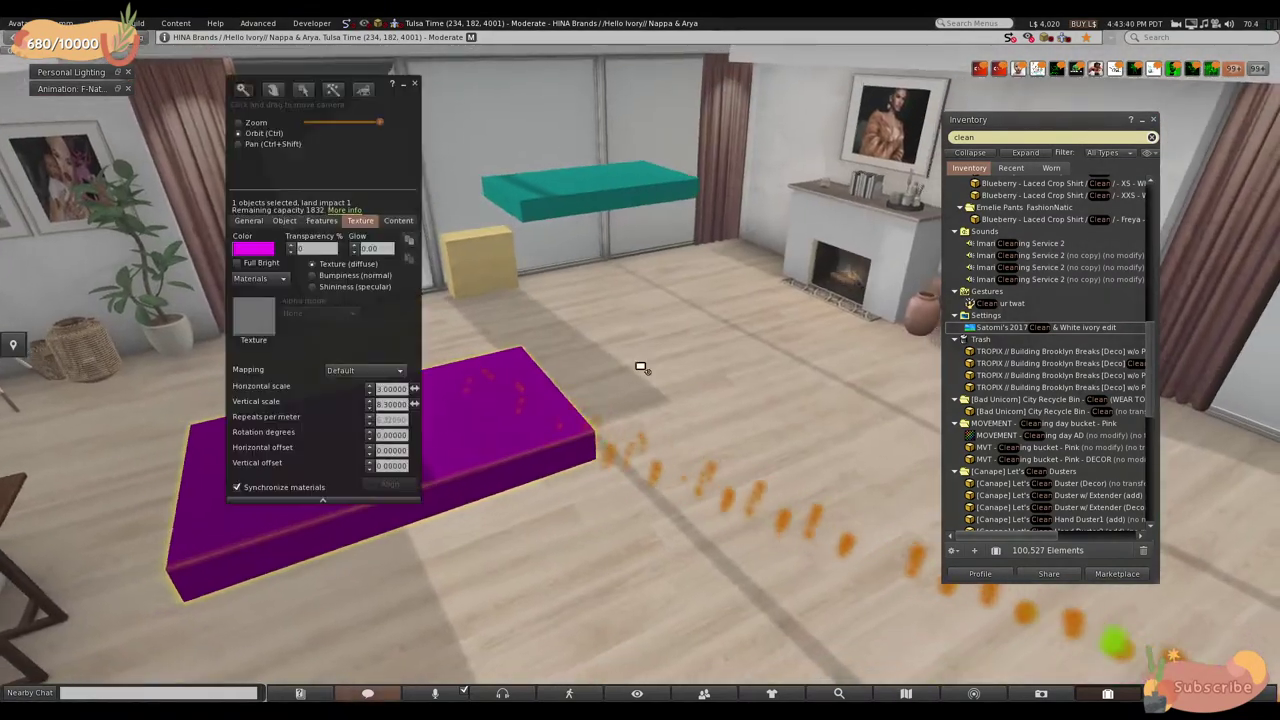
key(Escape)
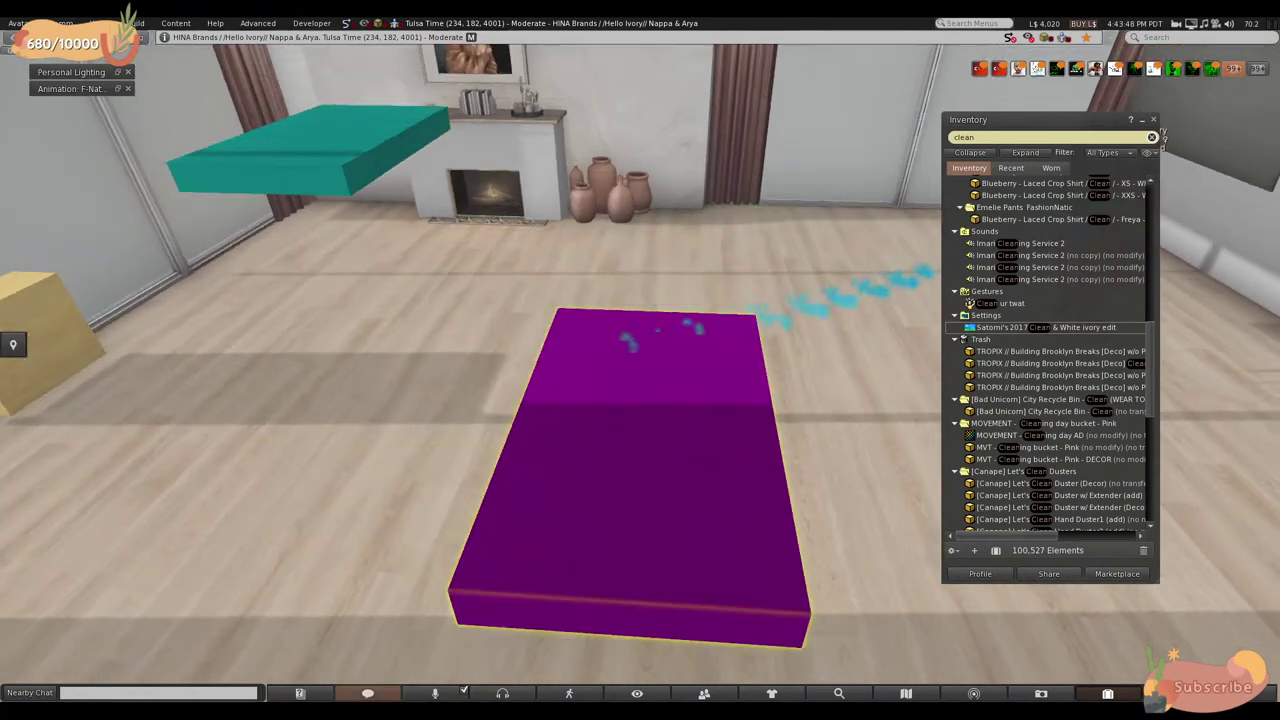
key(ctrl+3)
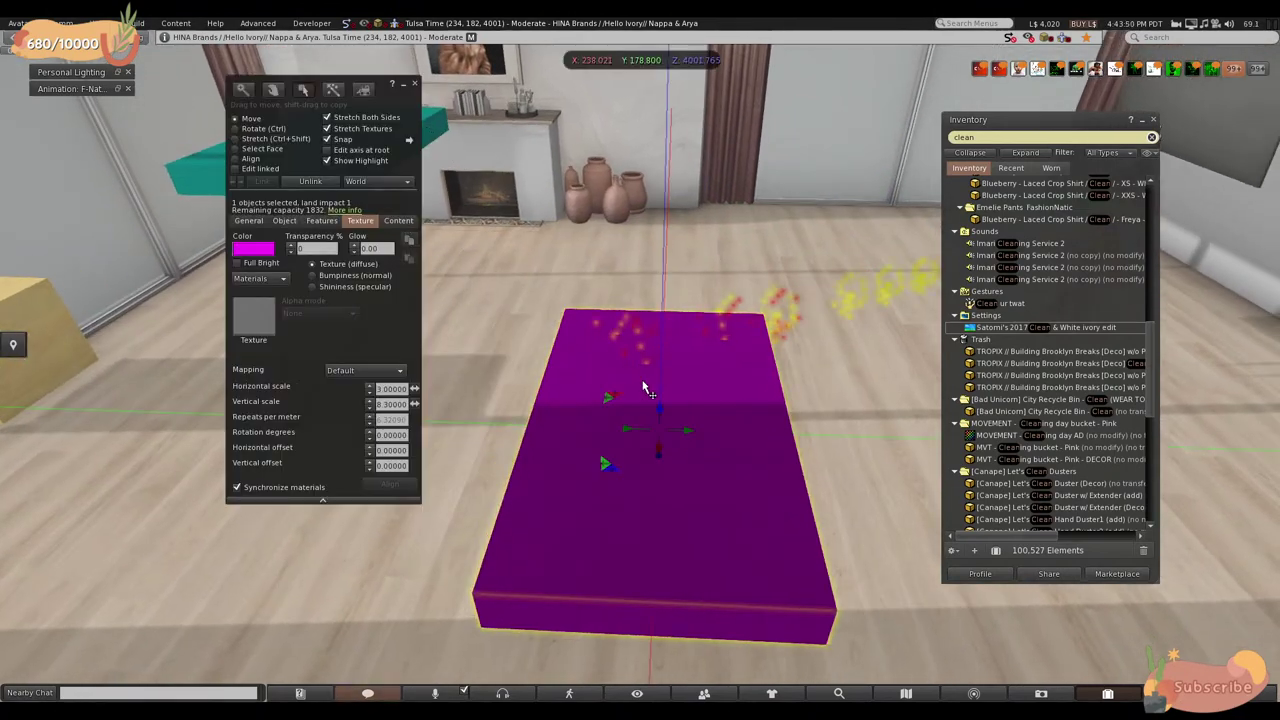
key(Escape)
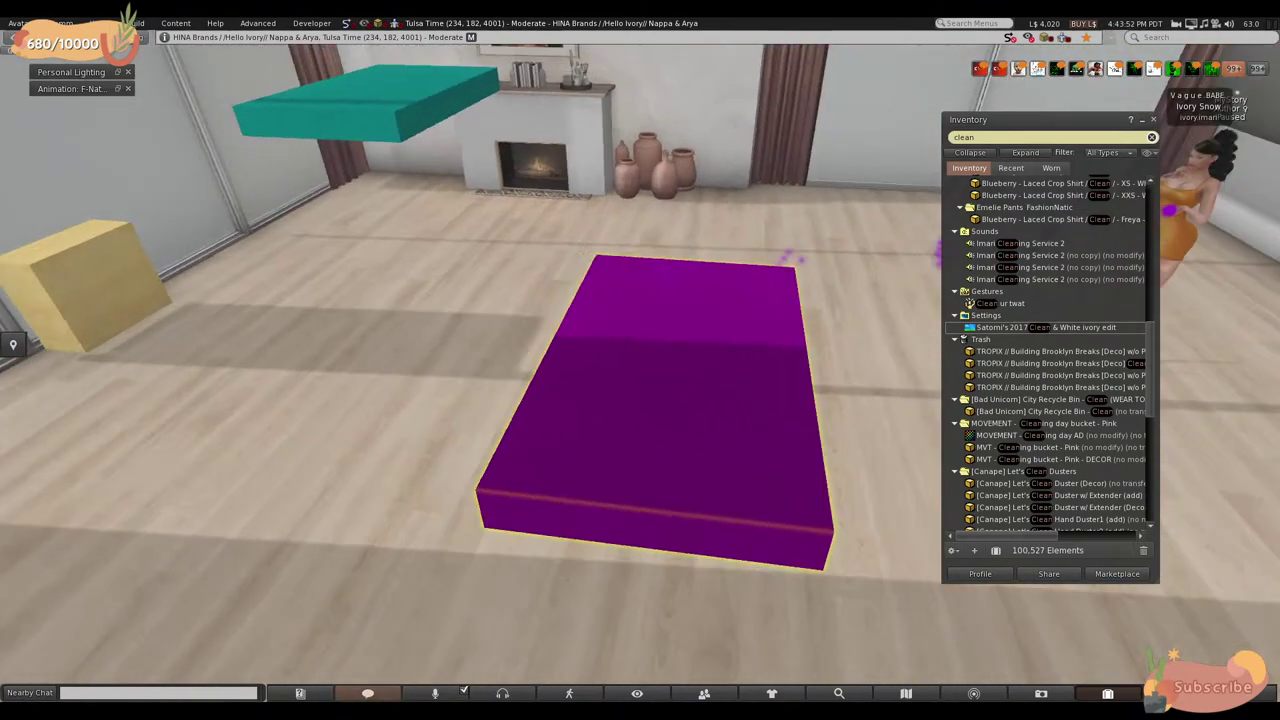
key(ctrl+3)
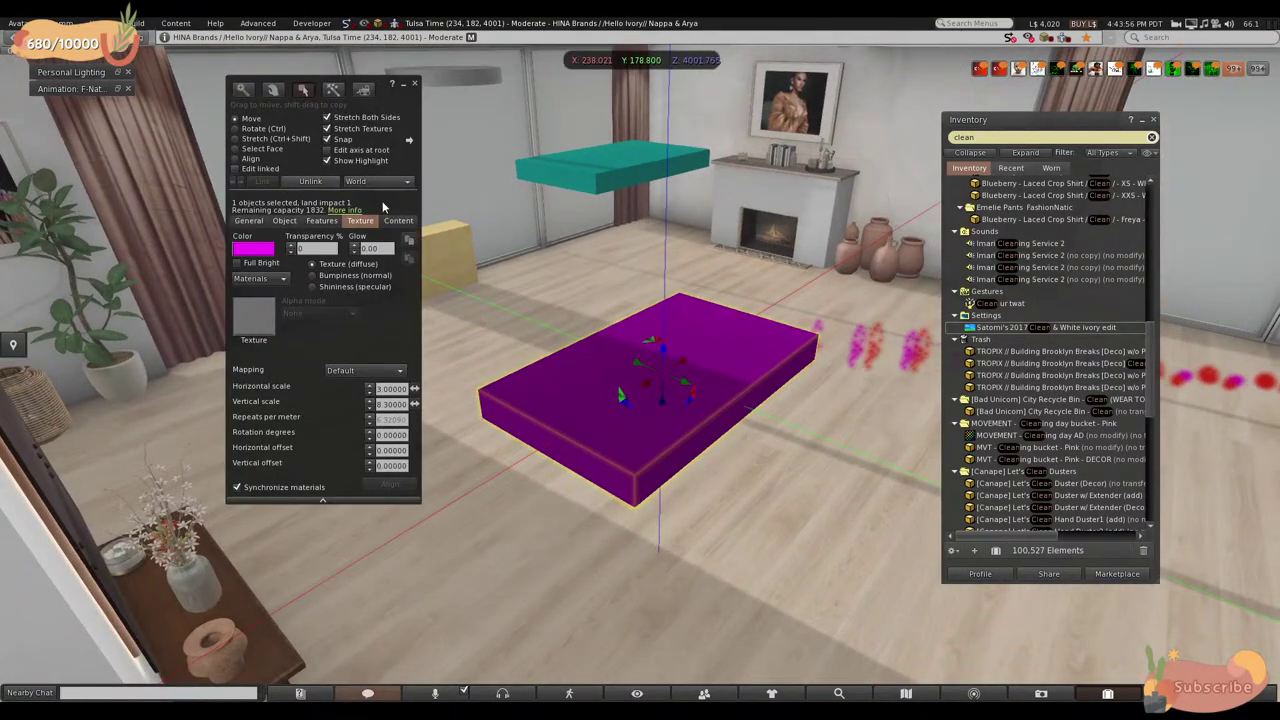
click(240, 162)
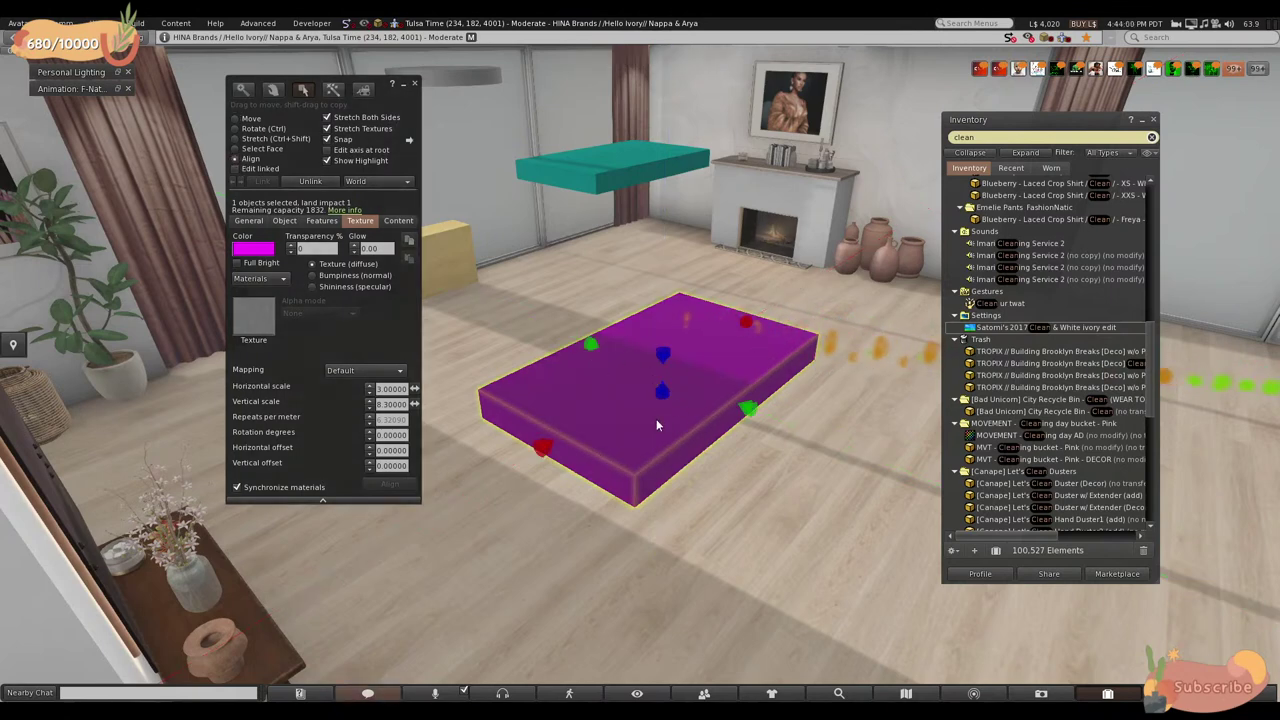
shift+click(603, 180)
scroll(636, 201, down, 5)
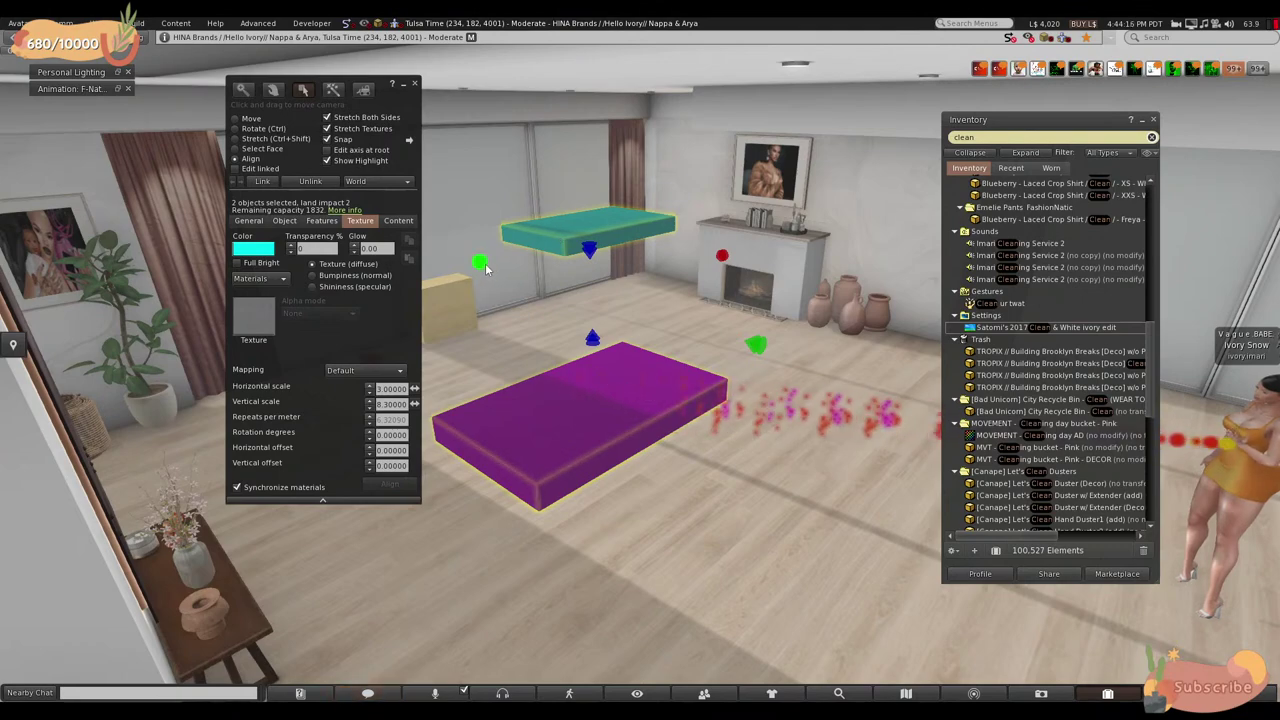
- Align the magenta slab vertically with the raised cyan slab using the upper Z align handle
drag(486, 263, 712, 317)
key(Escape)
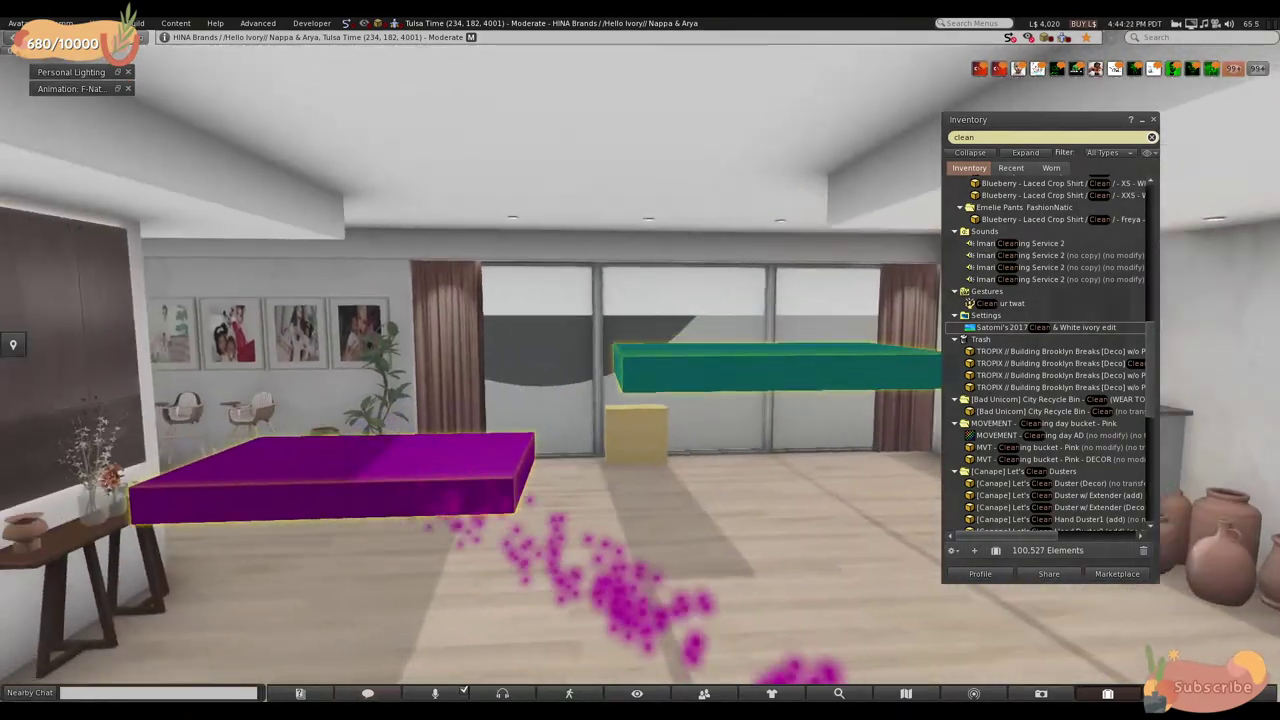
key(ctrl+3)
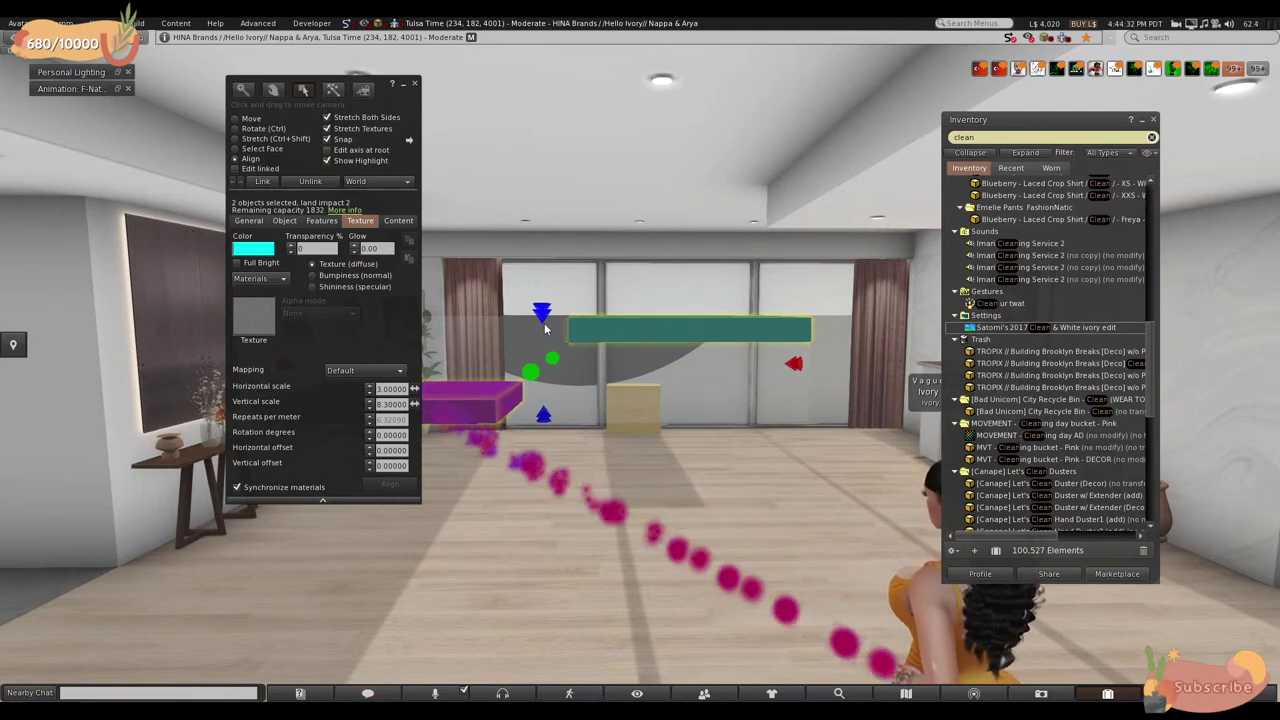
drag(544, 322, 602, 328)
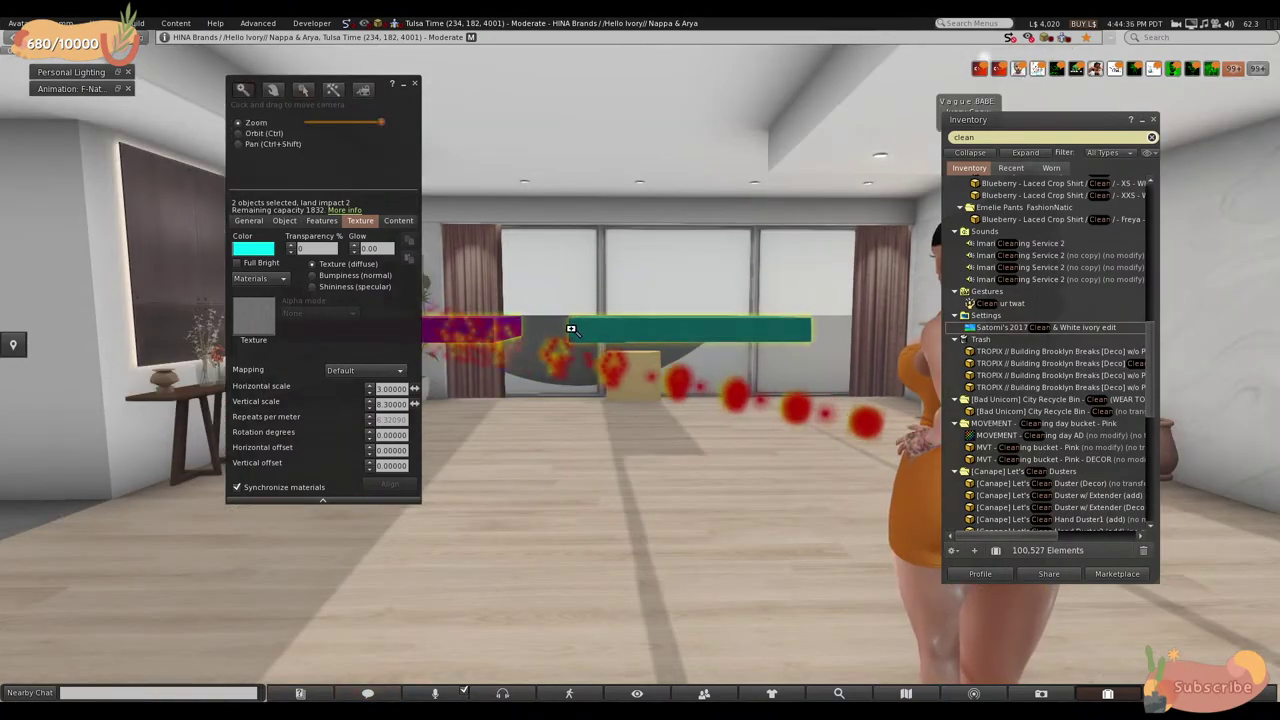
- Align the purple block flush against the cyan block along the X axis and leave editing
key(Escape)
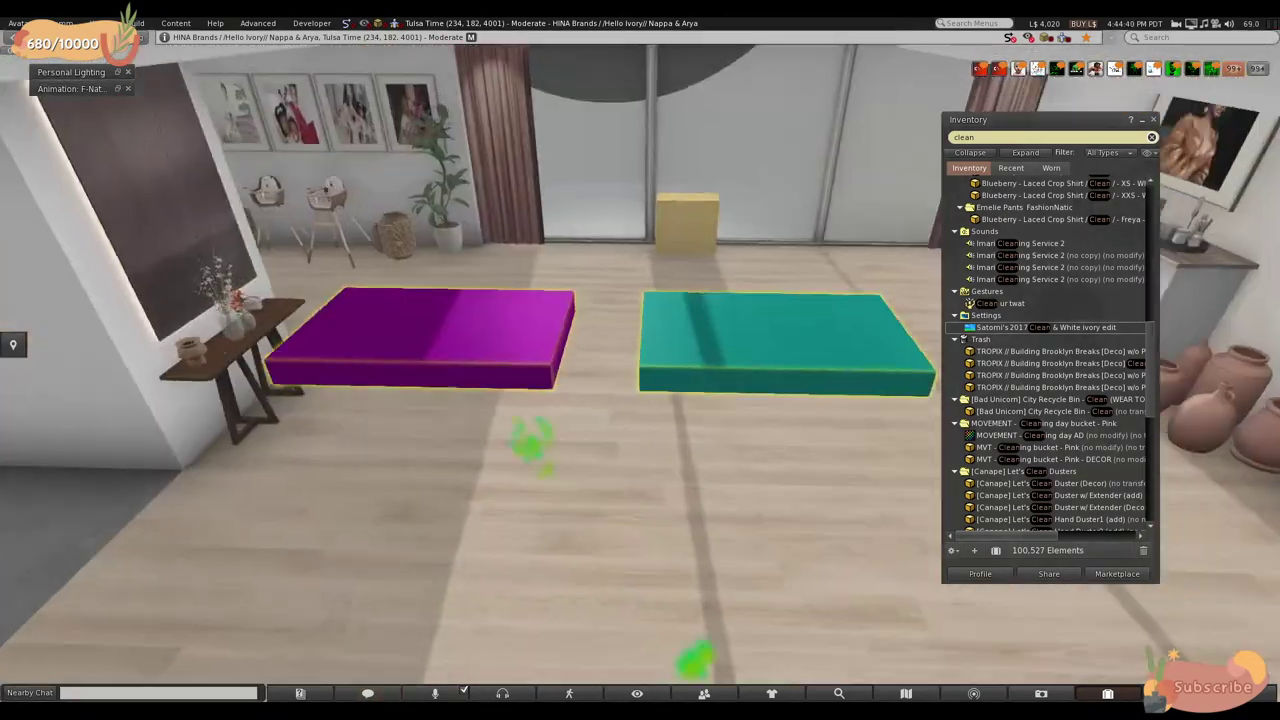
key(ctrl+3)
key(Escape)
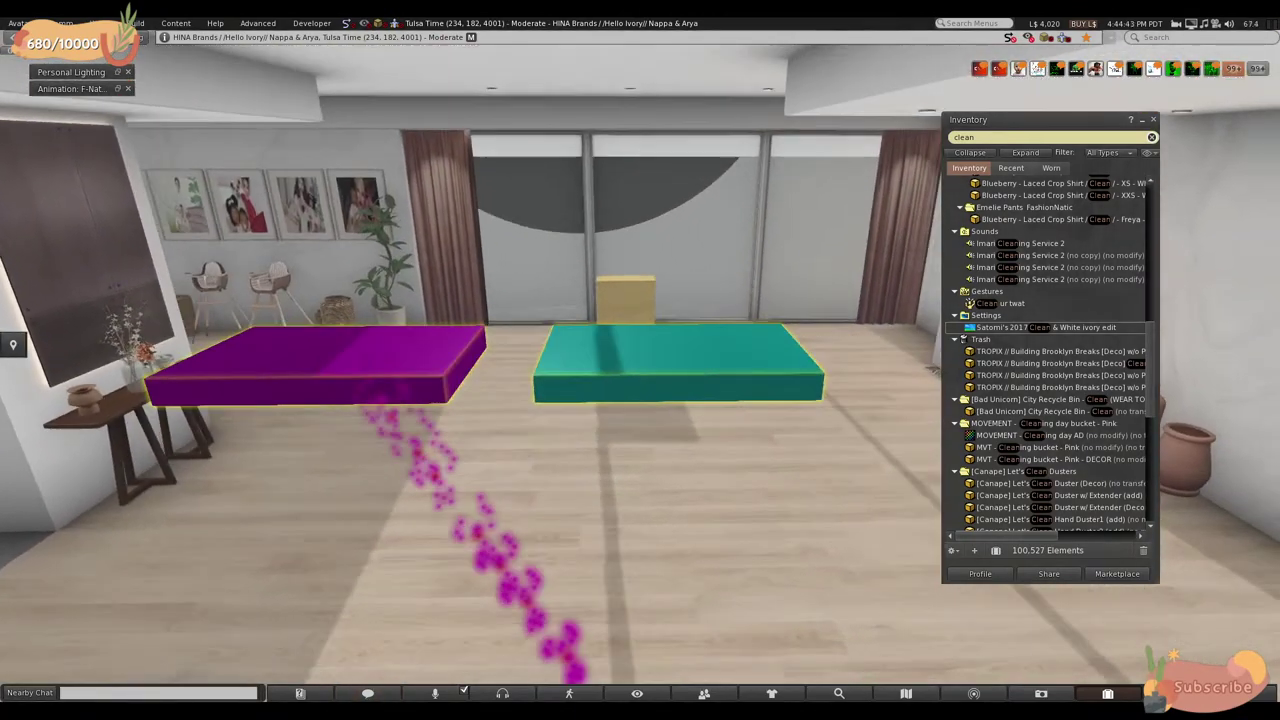
key(ctrl+3)
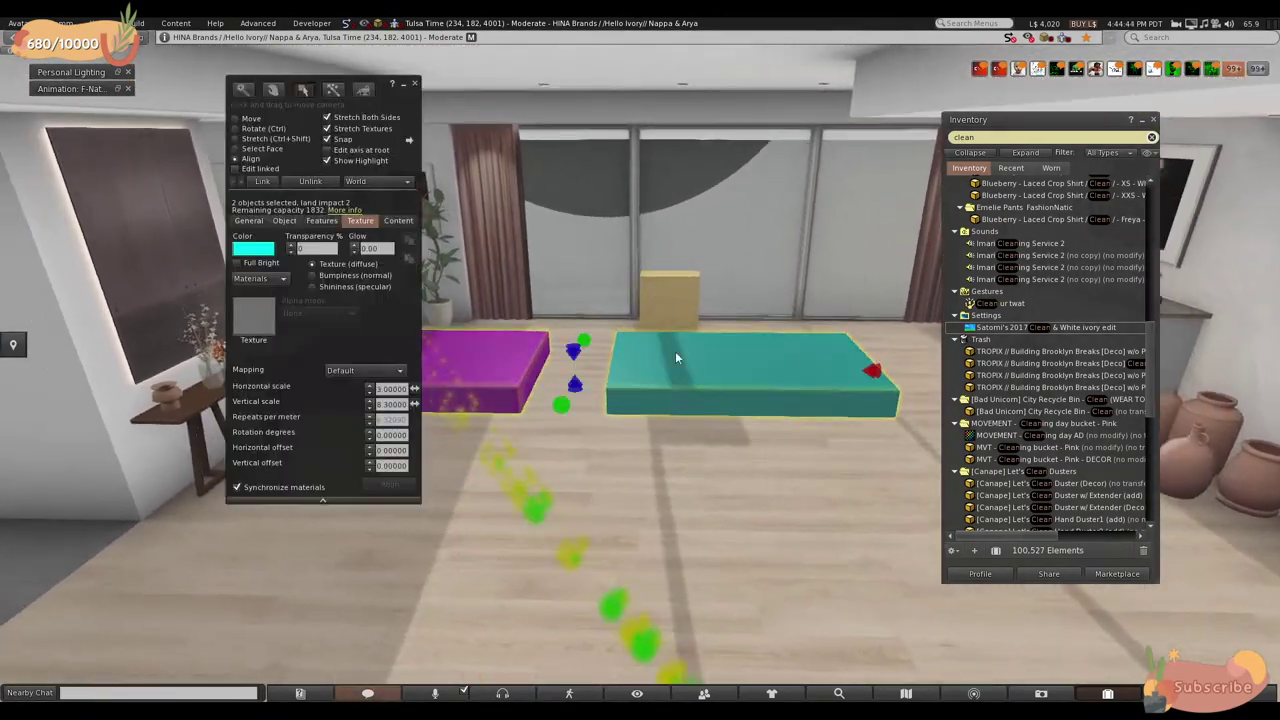
click(873, 373)
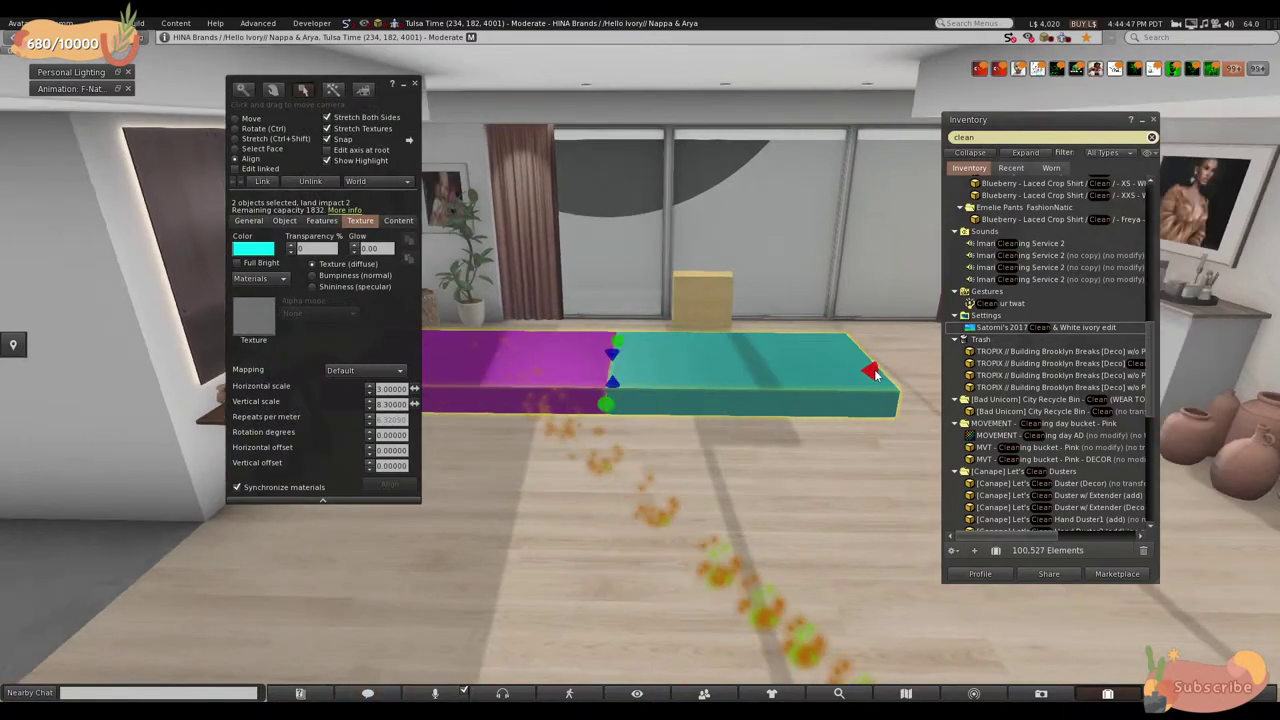
key(Escape)
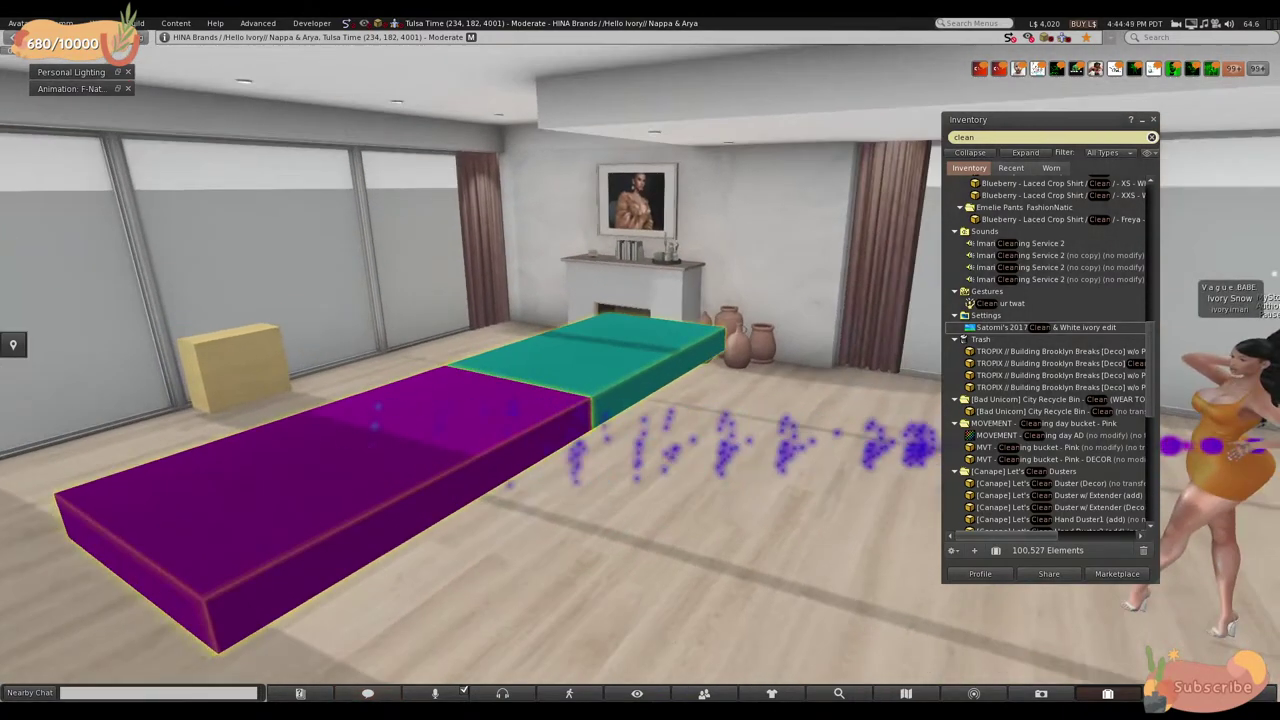
key(ctrl+3)
click(414, 85)
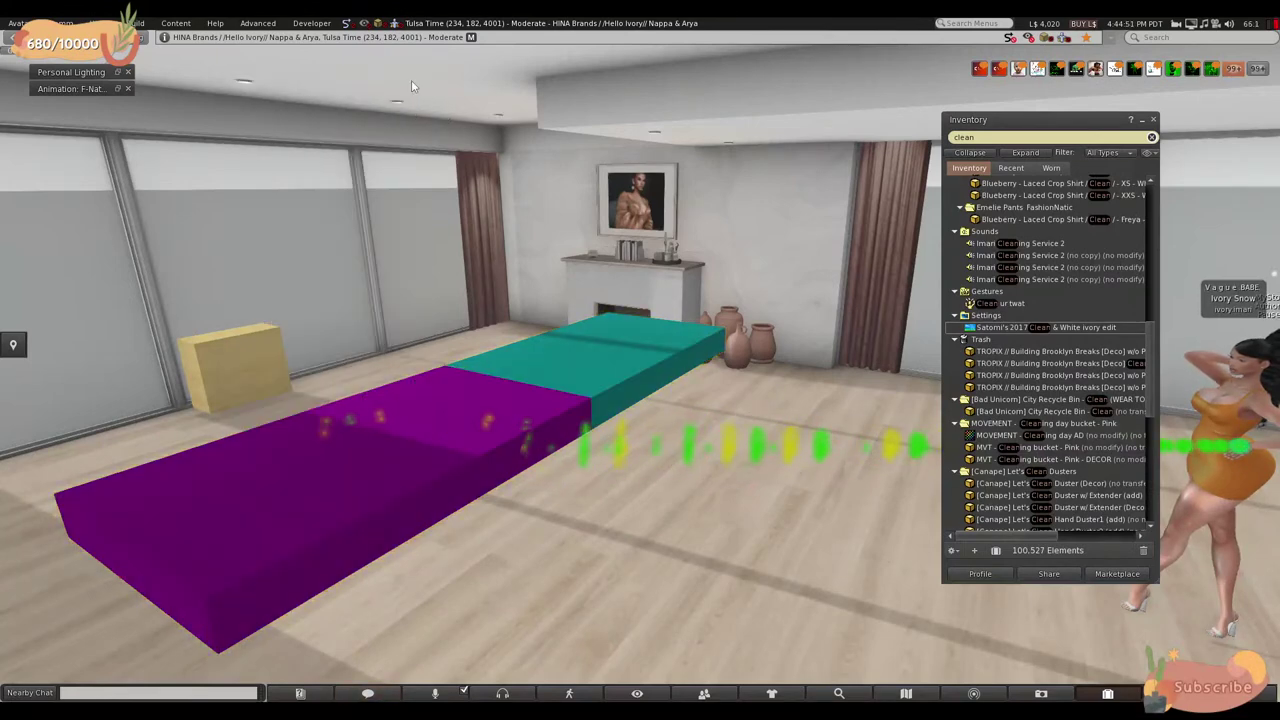
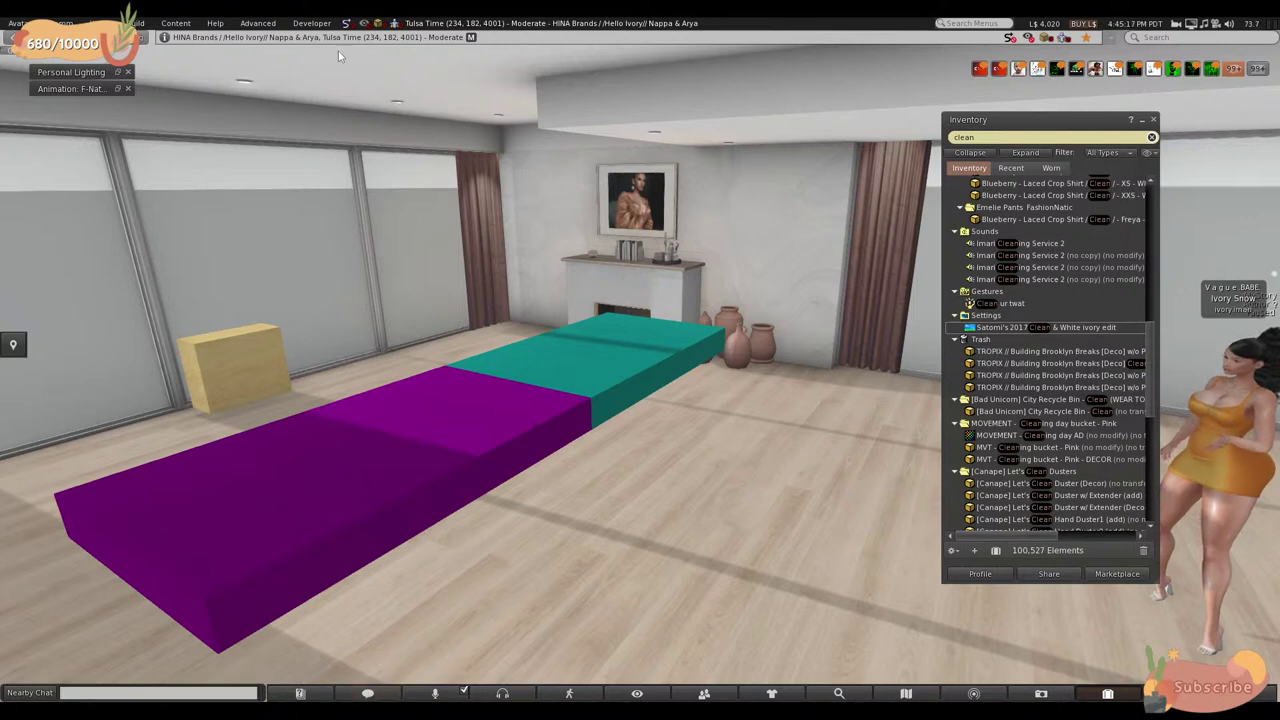
- Move the cyan block away from the purple one and raise it to about X 235.871, Y 180.700, Z 4003.043
right_click(646, 378)
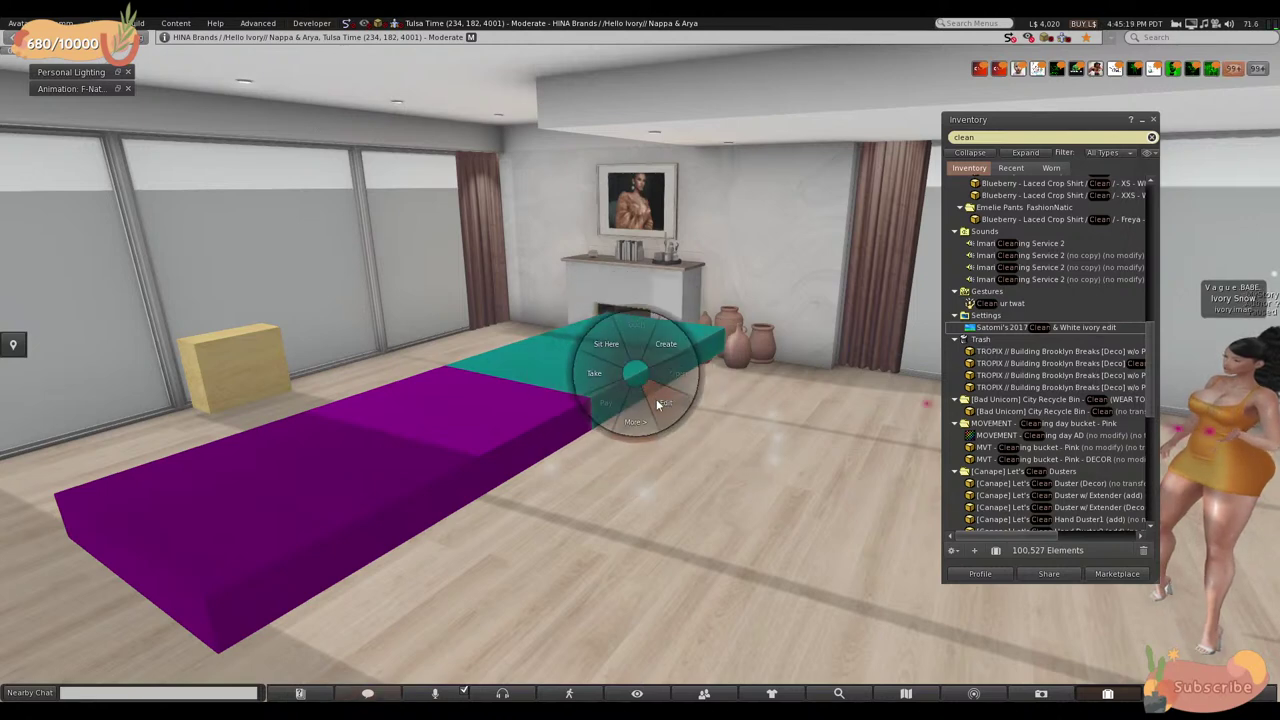
click(656, 400)
drag(625, 370, 826, 465)
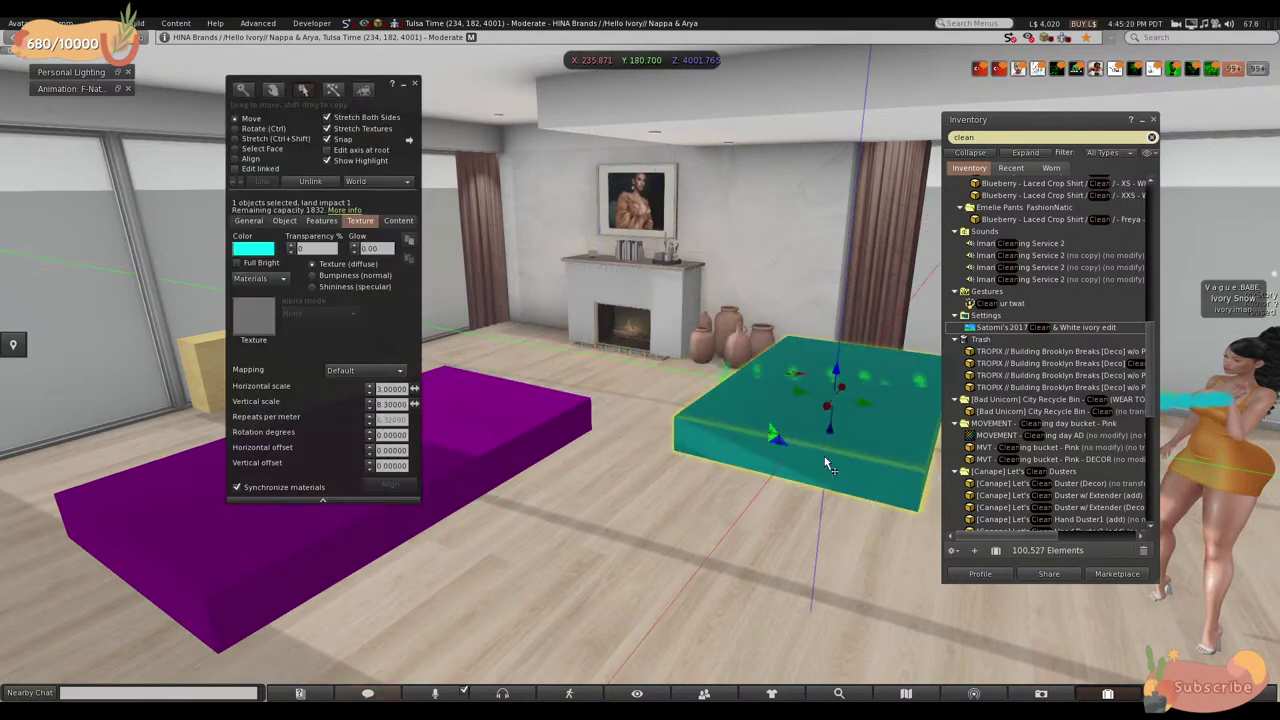
drag(847, 395, 838, 222)
key(Escape)
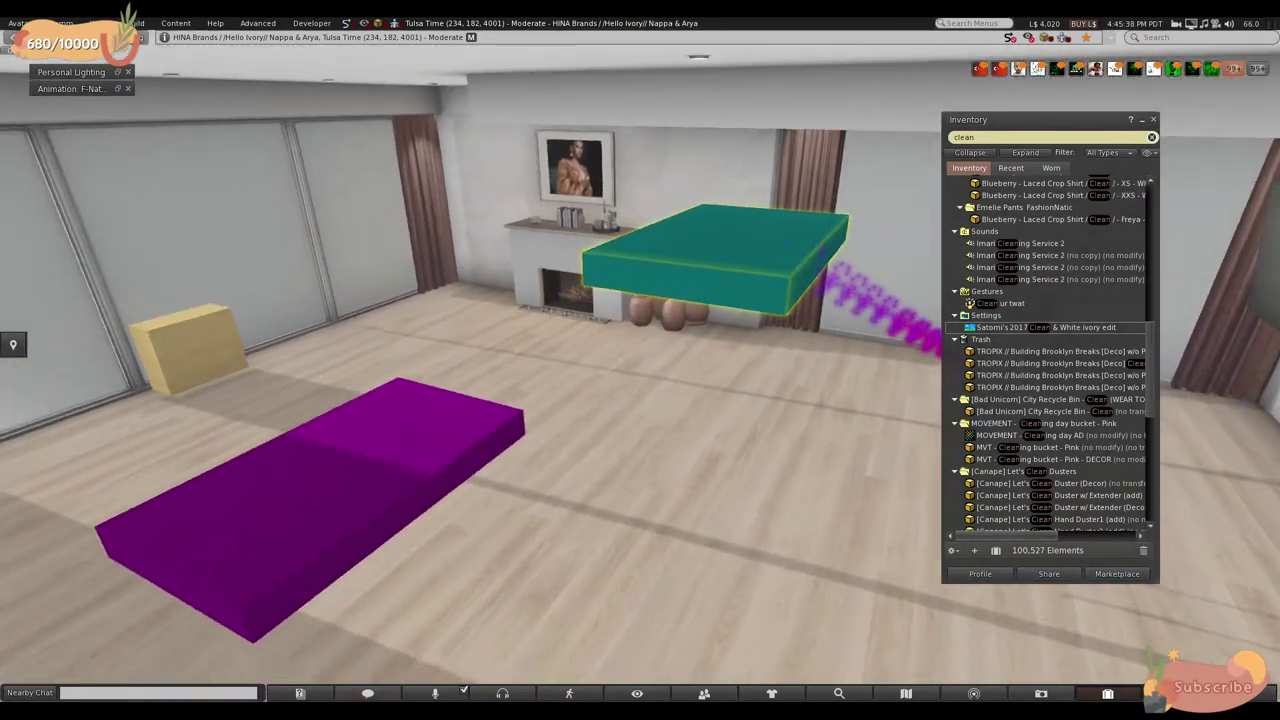
- Show the object parameters and try to paste the purple block's position onto the raised cyan block
key(ctrl+3)
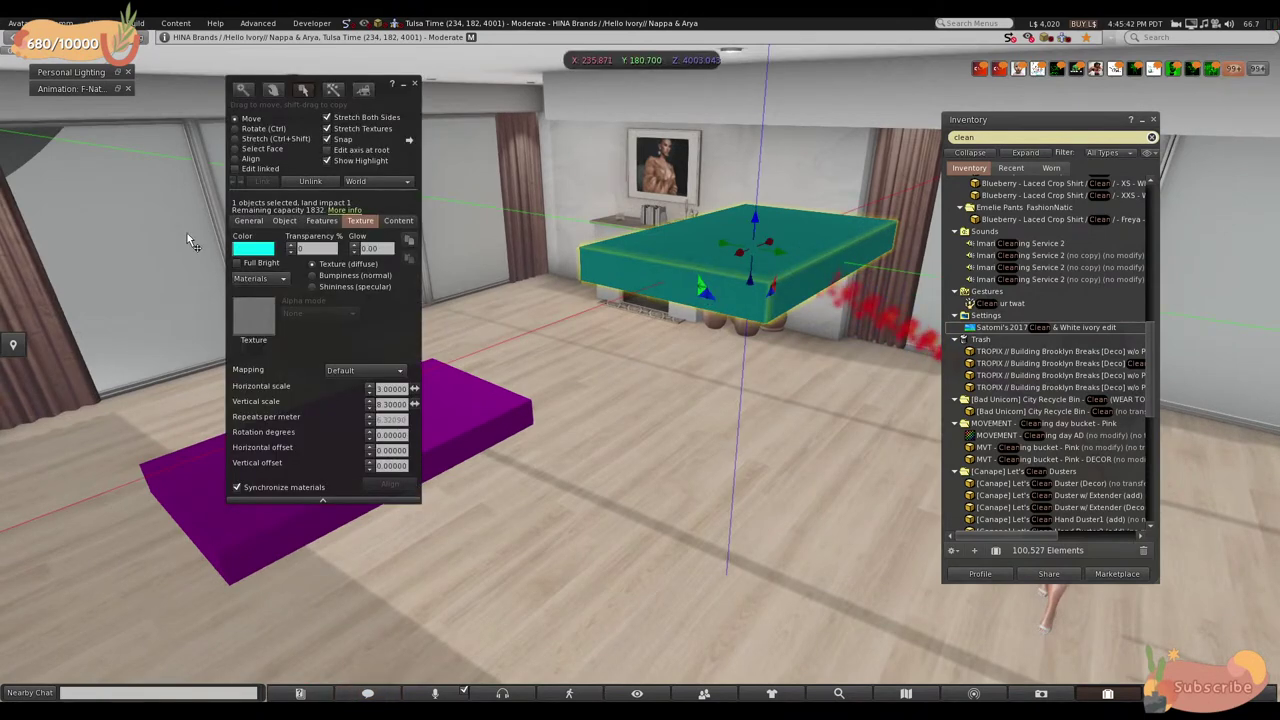
click(285, 220)
key(ctrl+3)
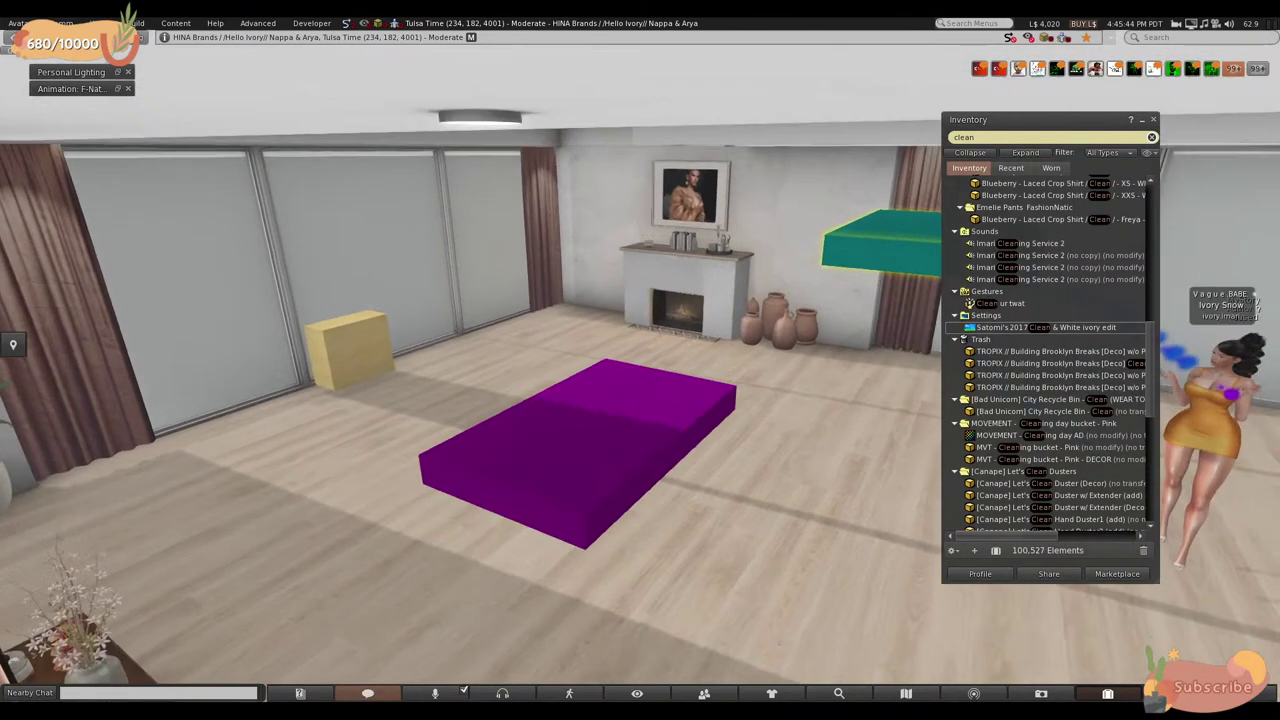
key(ctrl+3)
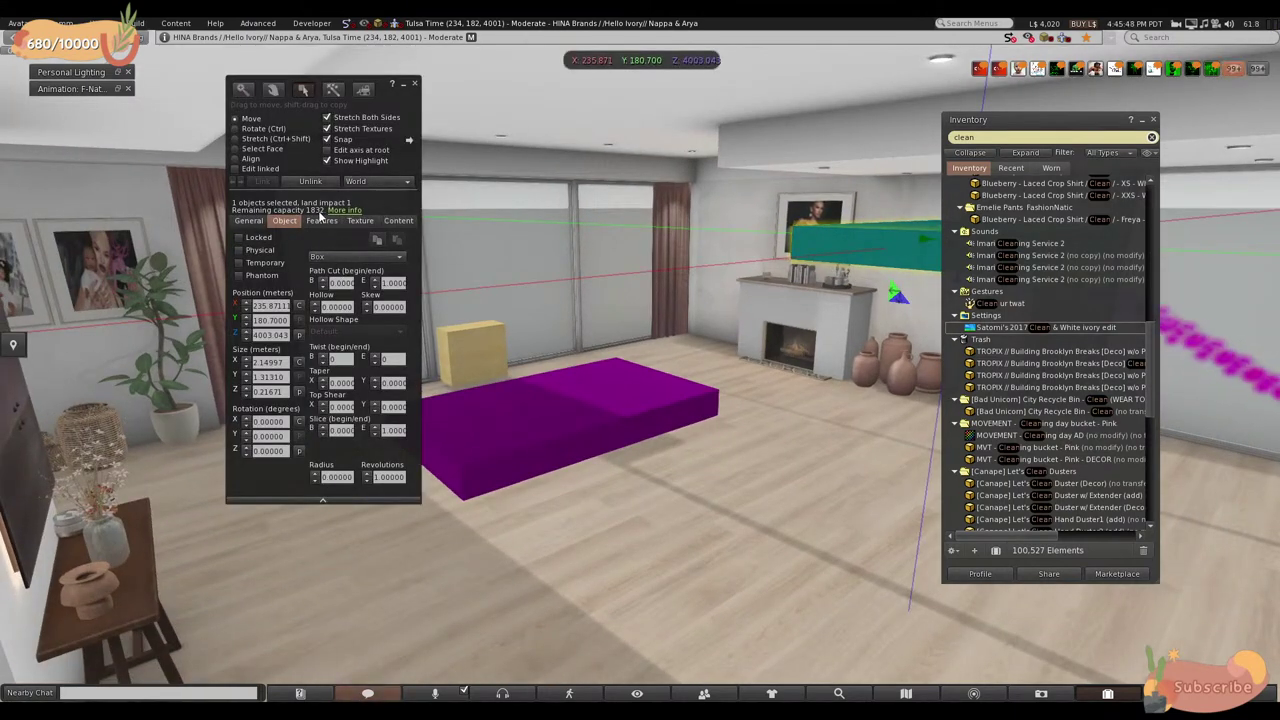
click(561, 432)
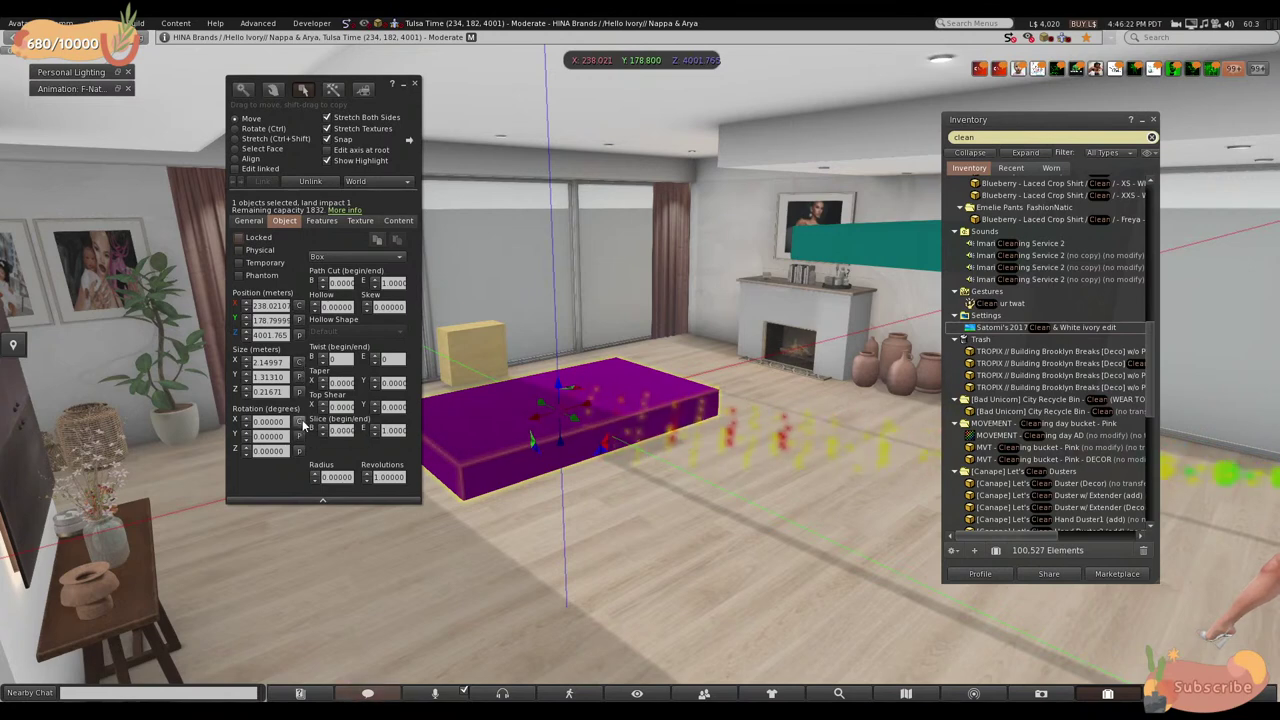
click(862, 255)
alt+drag(862, 255, 640, 330)
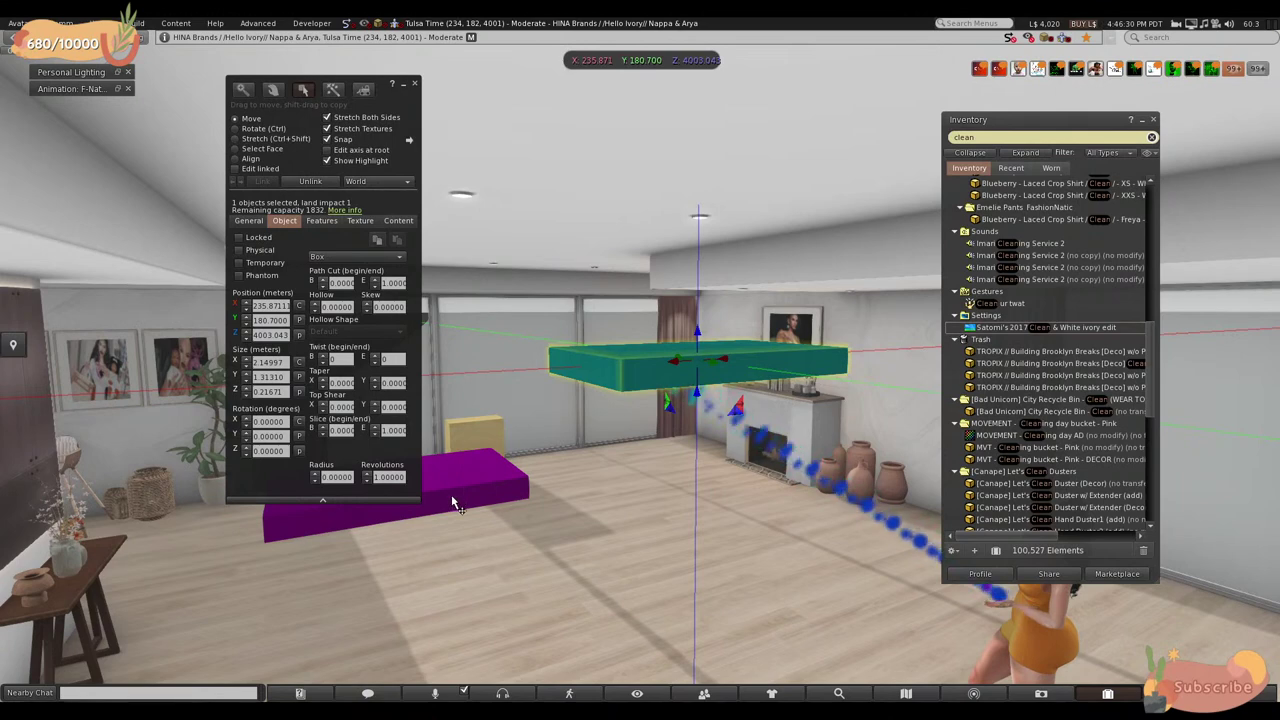
click(297, 336)
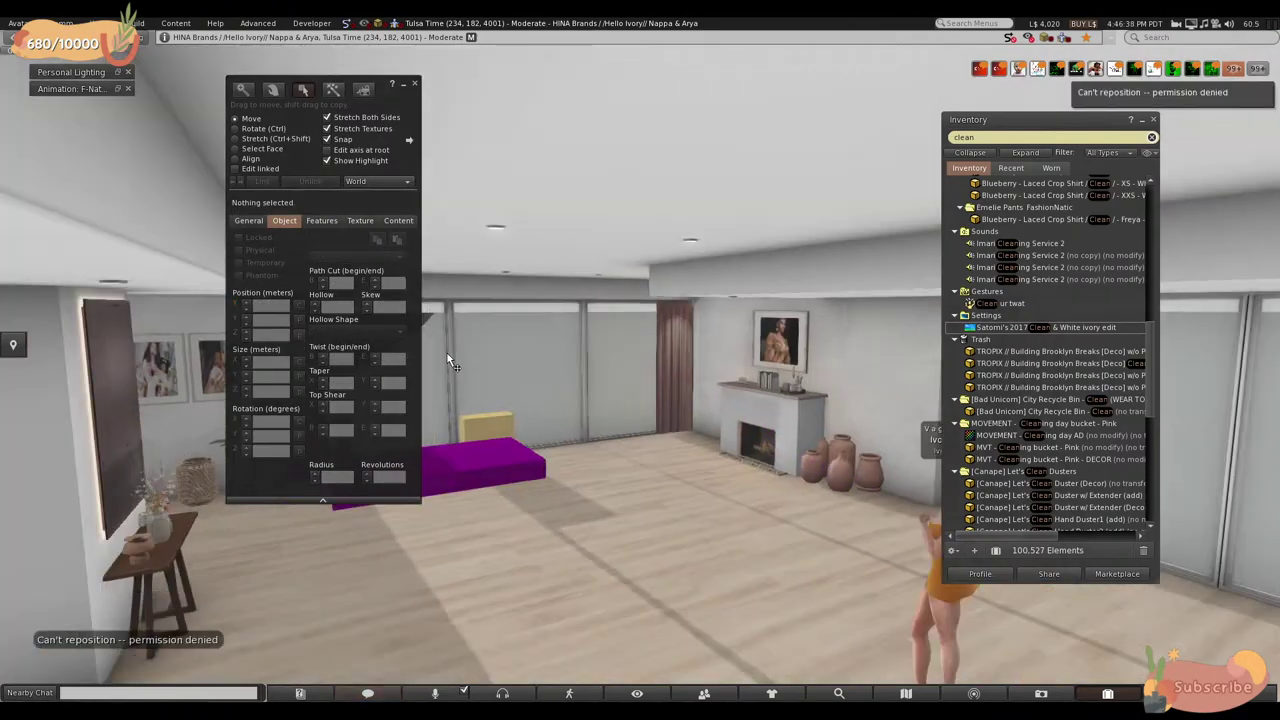
- Try again to paste a position onto the raised cyan block, then reset the camera
ctrl+alt+drag(447, 353, 538, 403)
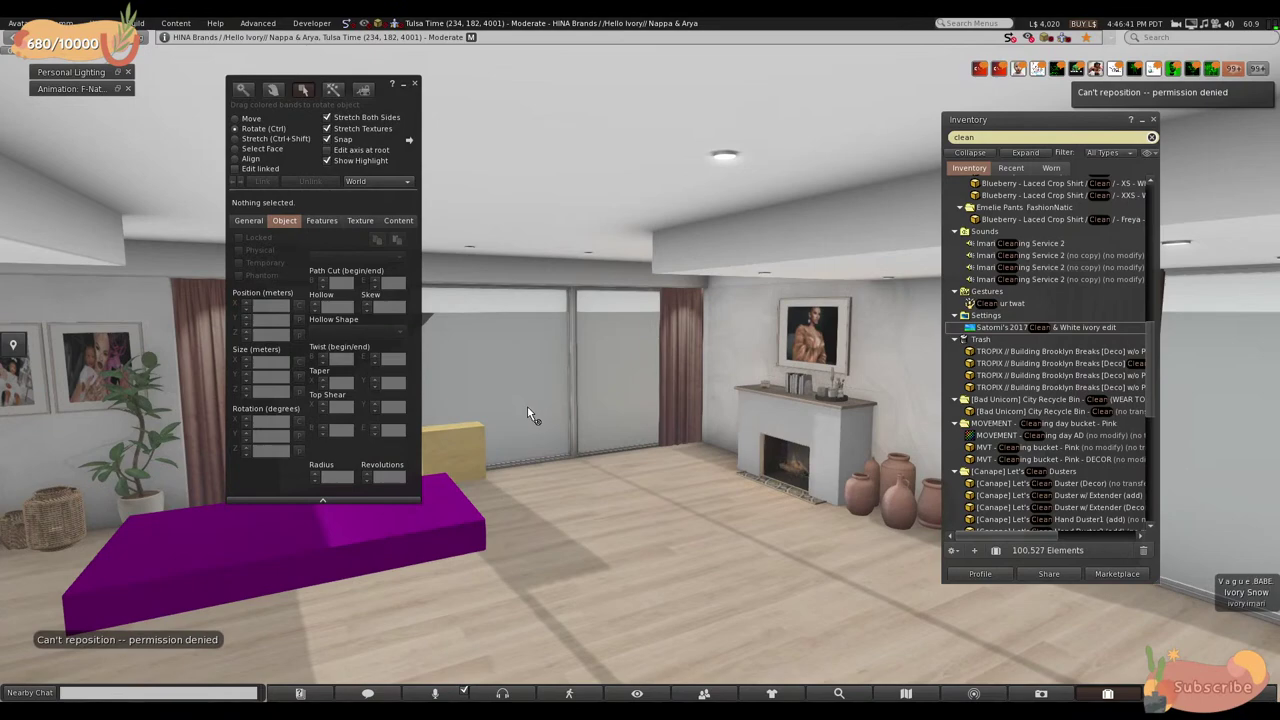
click(420, 563)
ctrl+alt+drag(416, 525, 652, 440)
alt+click(623, 367)
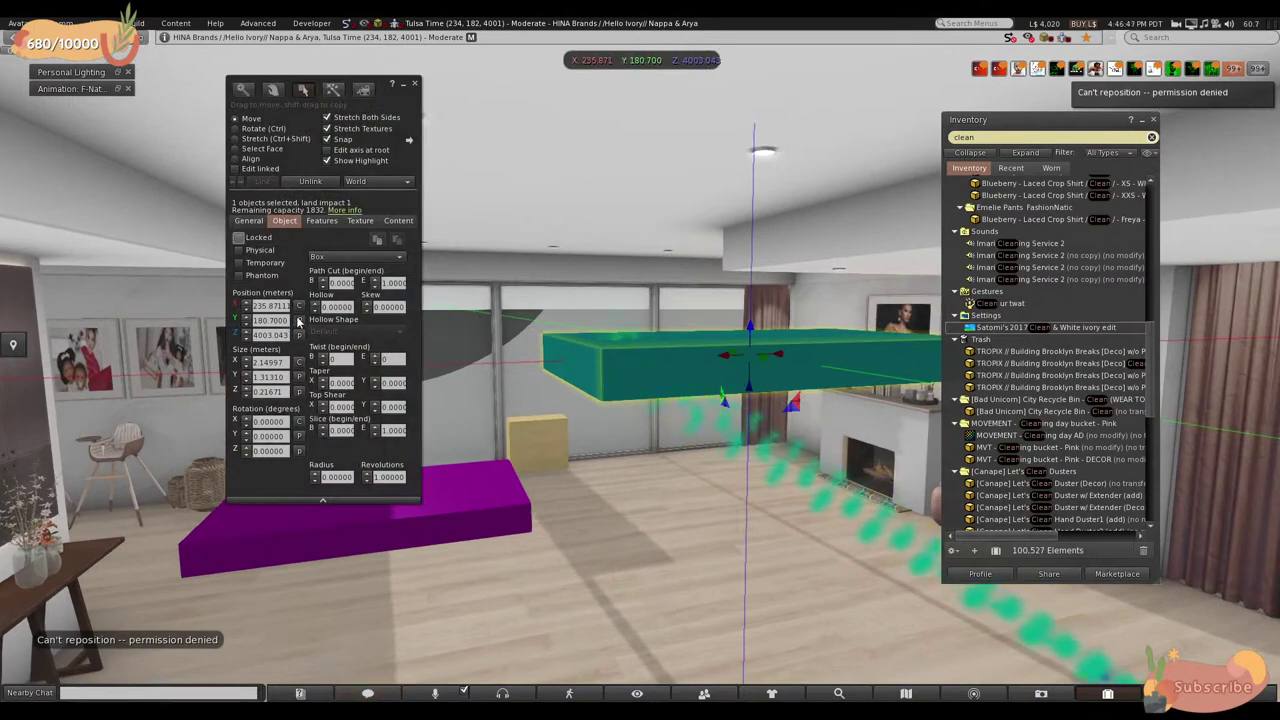
key(Delete)
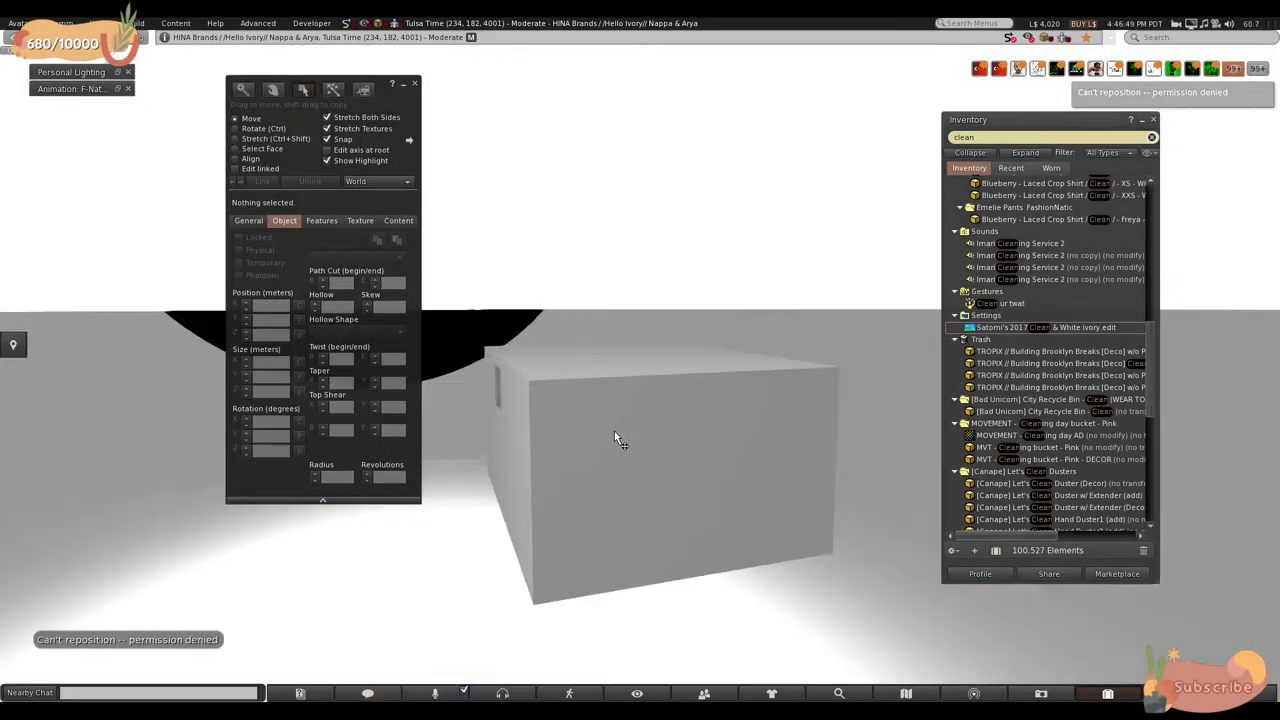
key(Escape)
- Duplicate the purple block off to its side and raise the duplicate
key(ctrl+b)
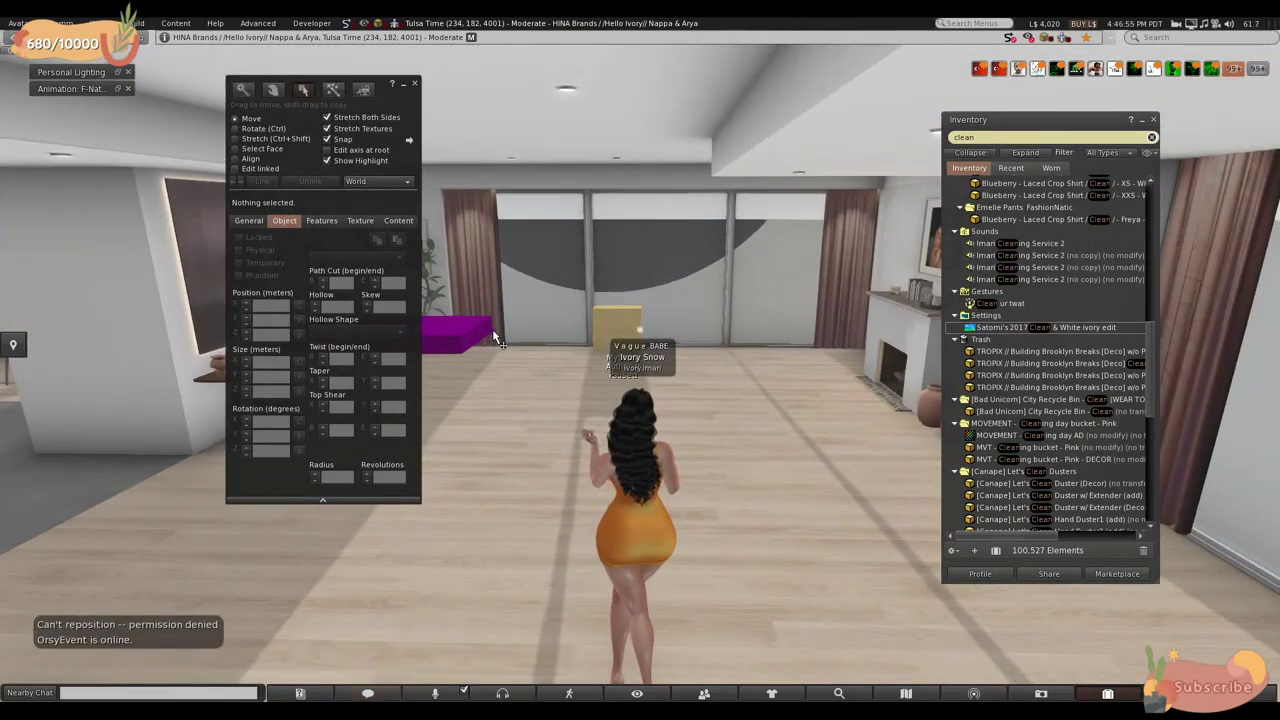
key(Escape)
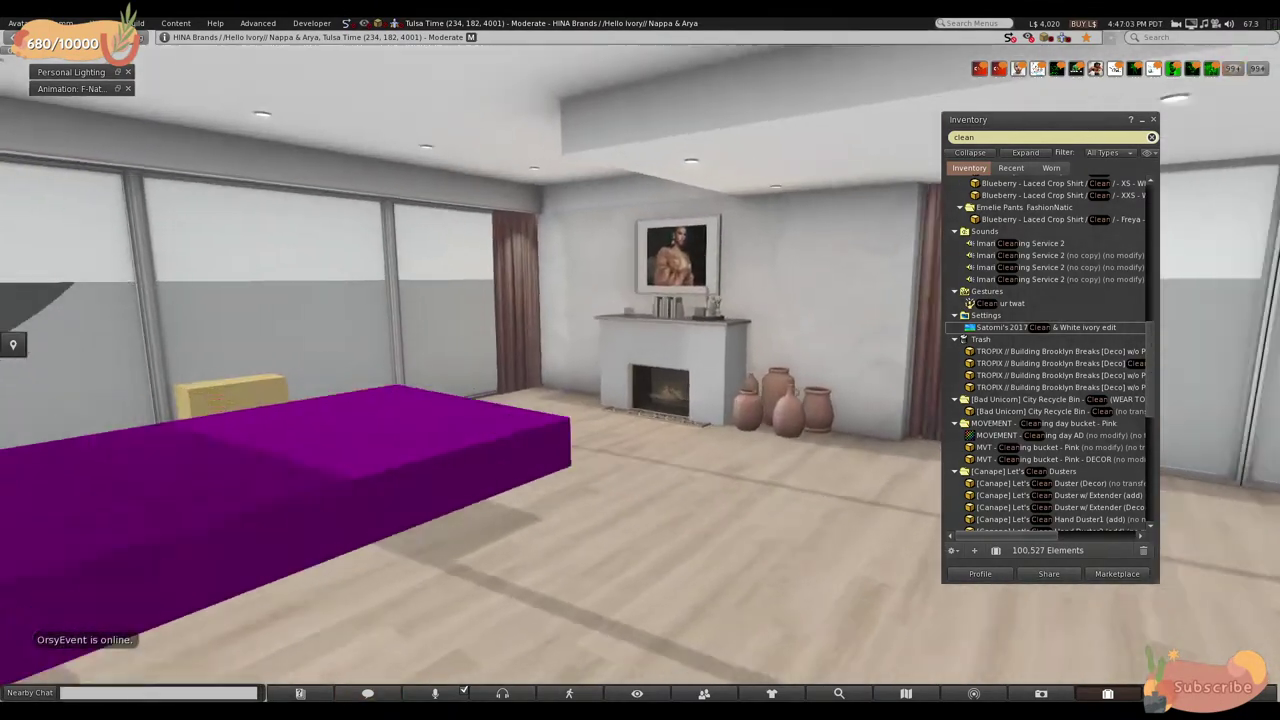
key(ctrl+3)
click(571, 429)
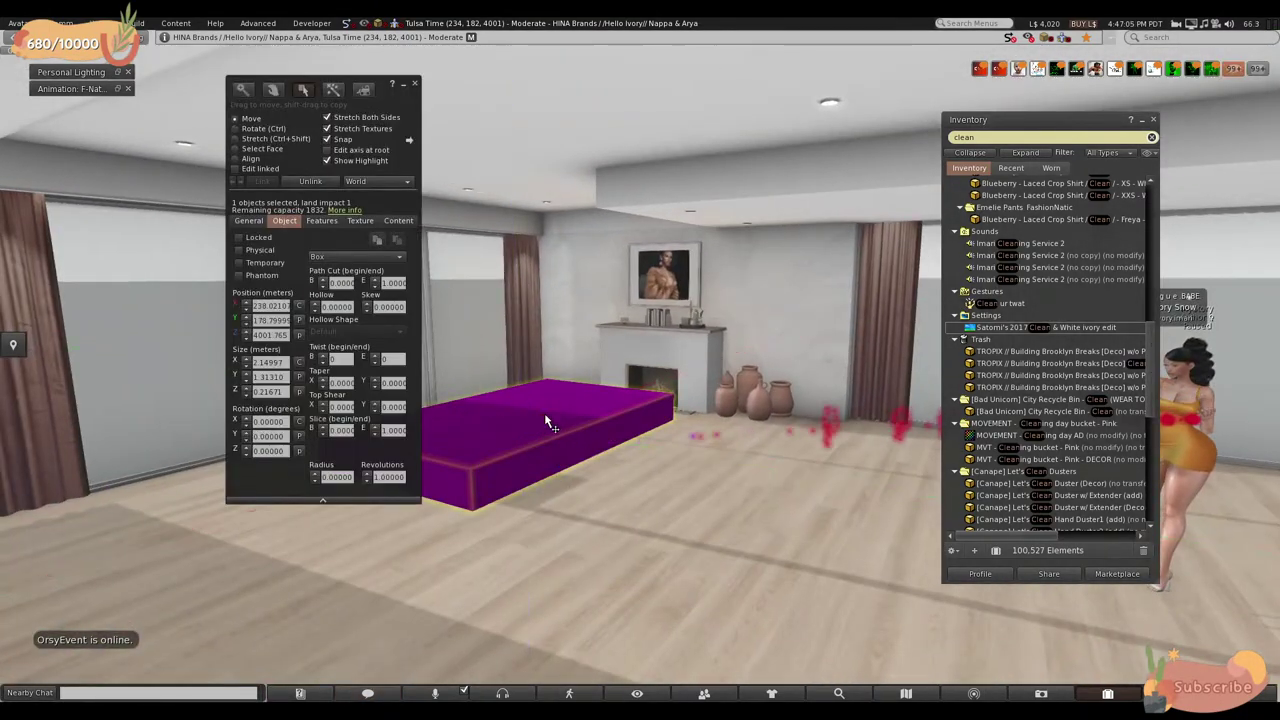
shift+drag(548, 423, 720, 378)
drag(881, 353, 879, 263)
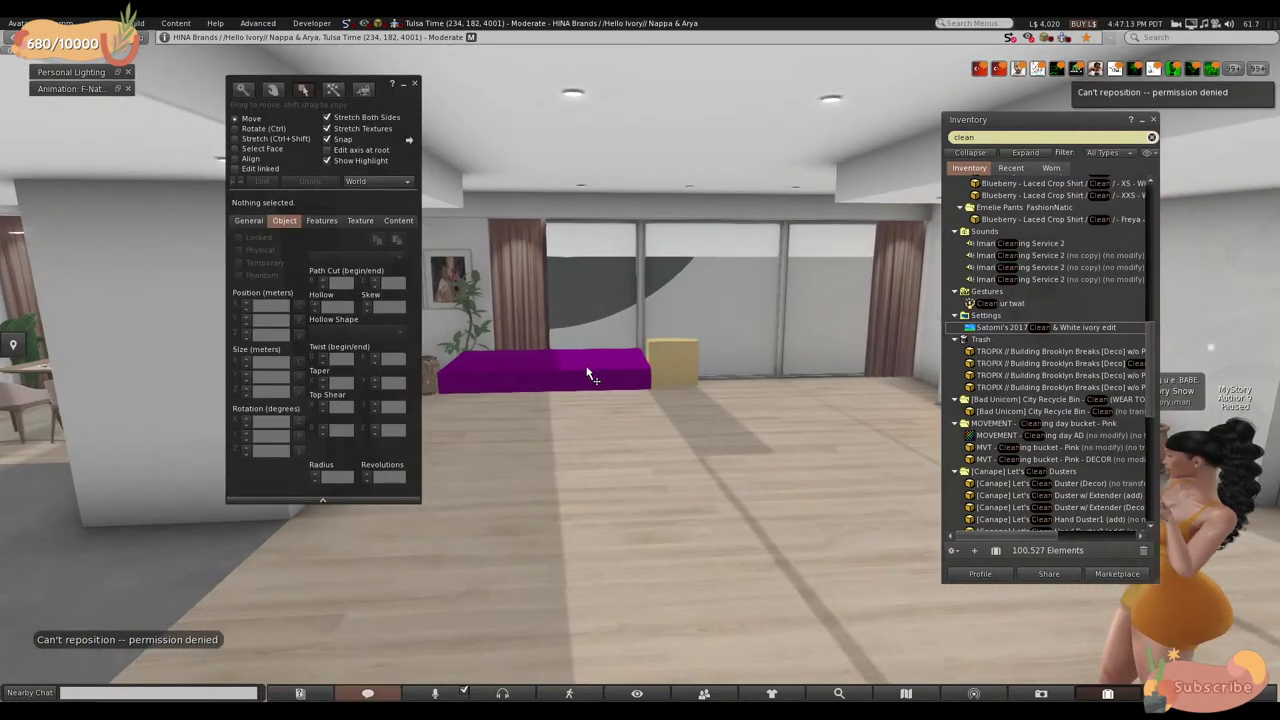
- Duplicate the purple block to about X 234.534, Z 4003.167 and try to paste a position onto the copy
click(590, 375)
shift+drag(590, 375, 858, 216)
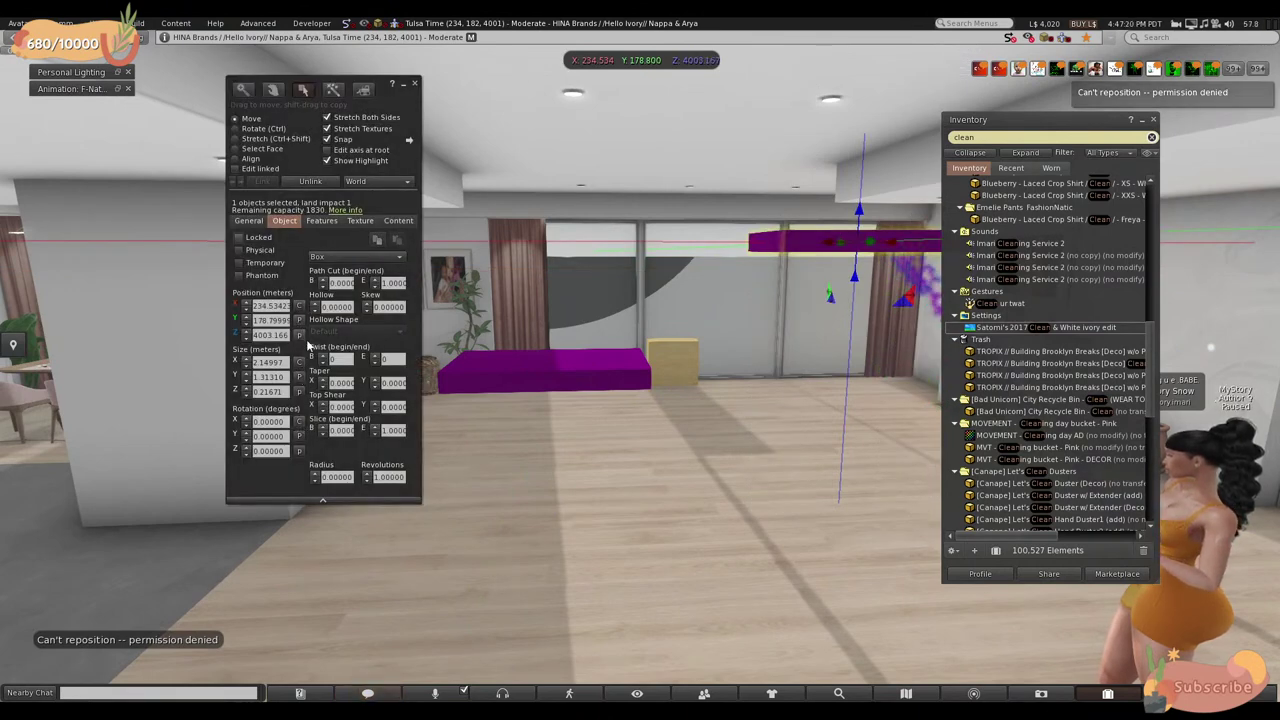
key(Delete)
- Duplicate the purple block sideways to about X 234.923 at the same height and give the copy the original's position
click(446, 368)
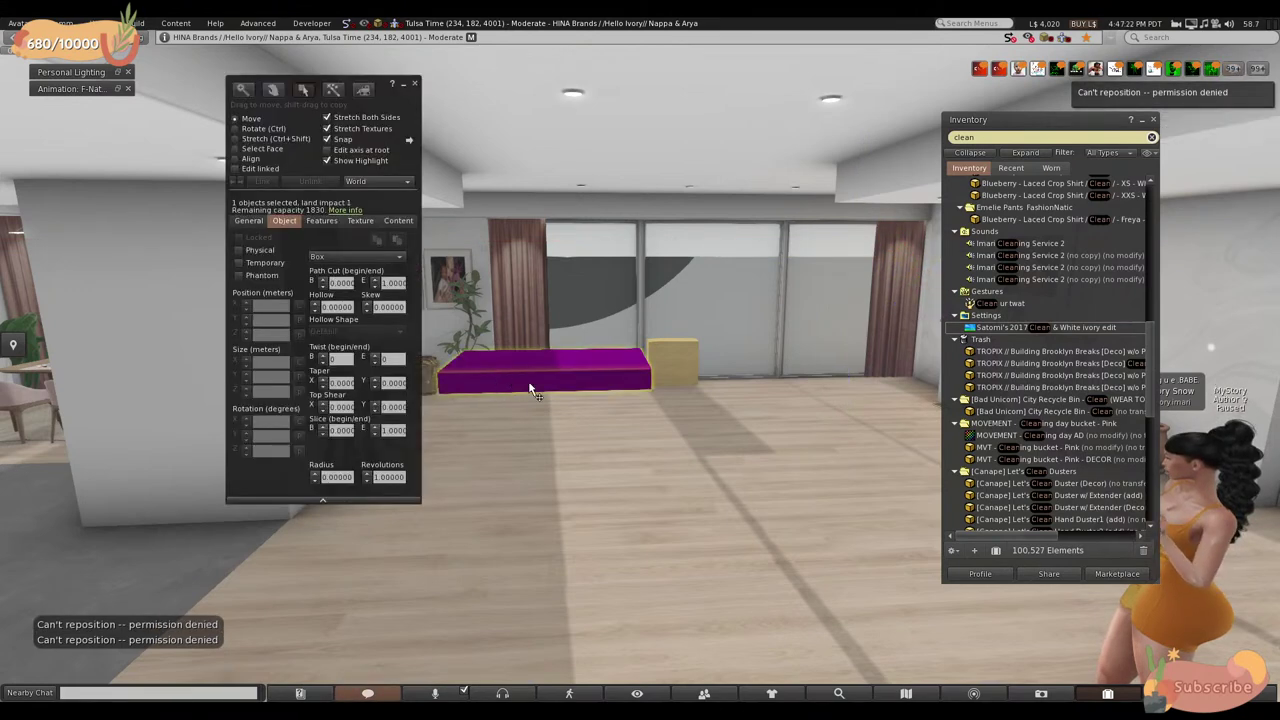
shift+drag(560, 371, 837, 374)
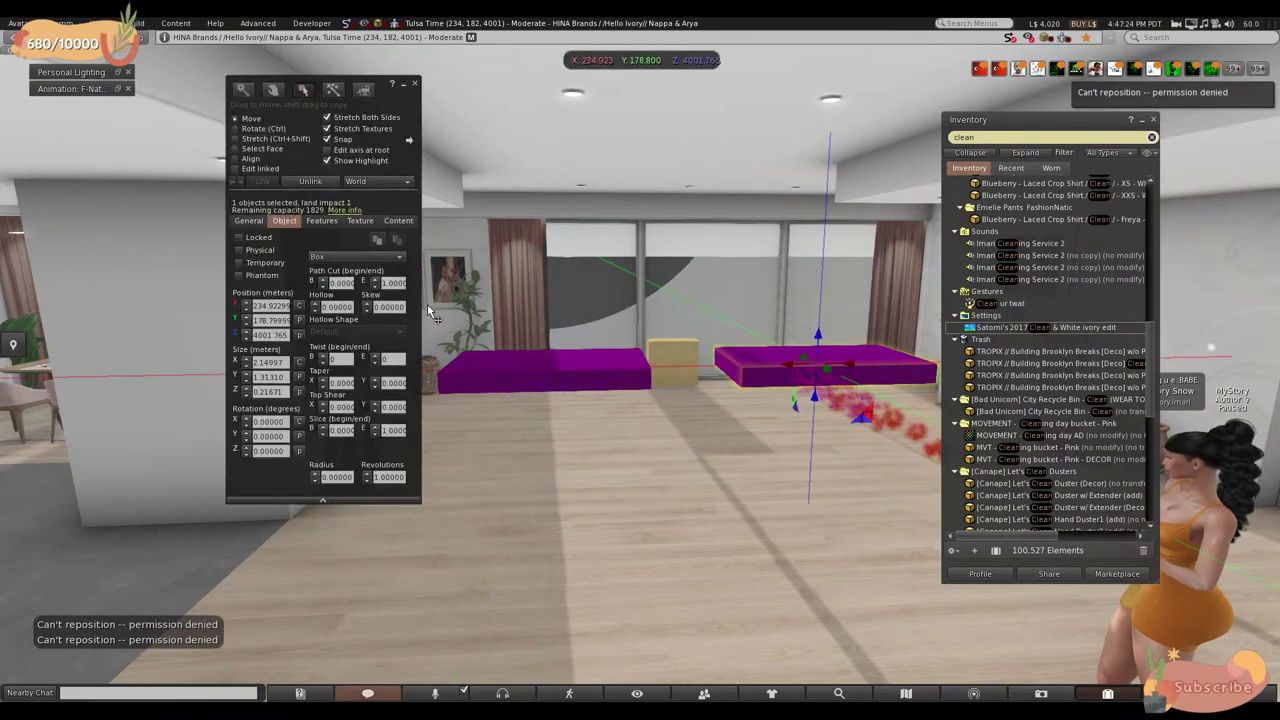
click(458, 366)
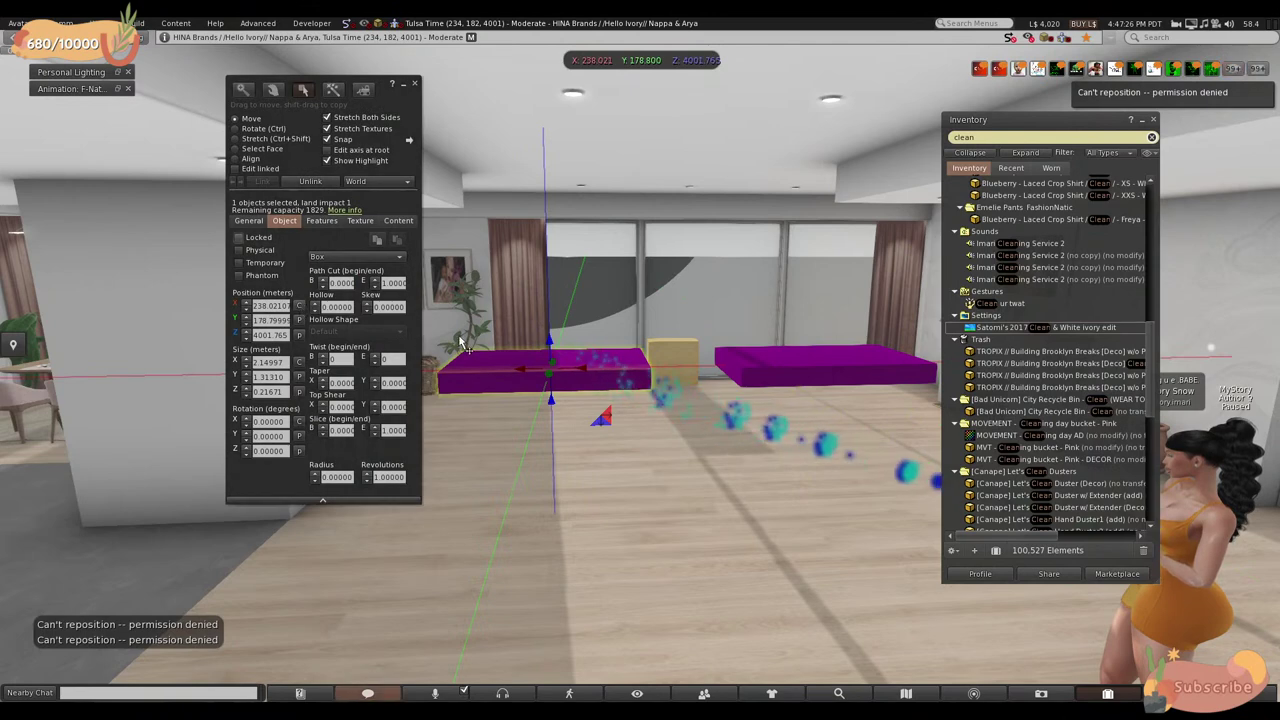
click(785, 365)
key(ctrl+z)
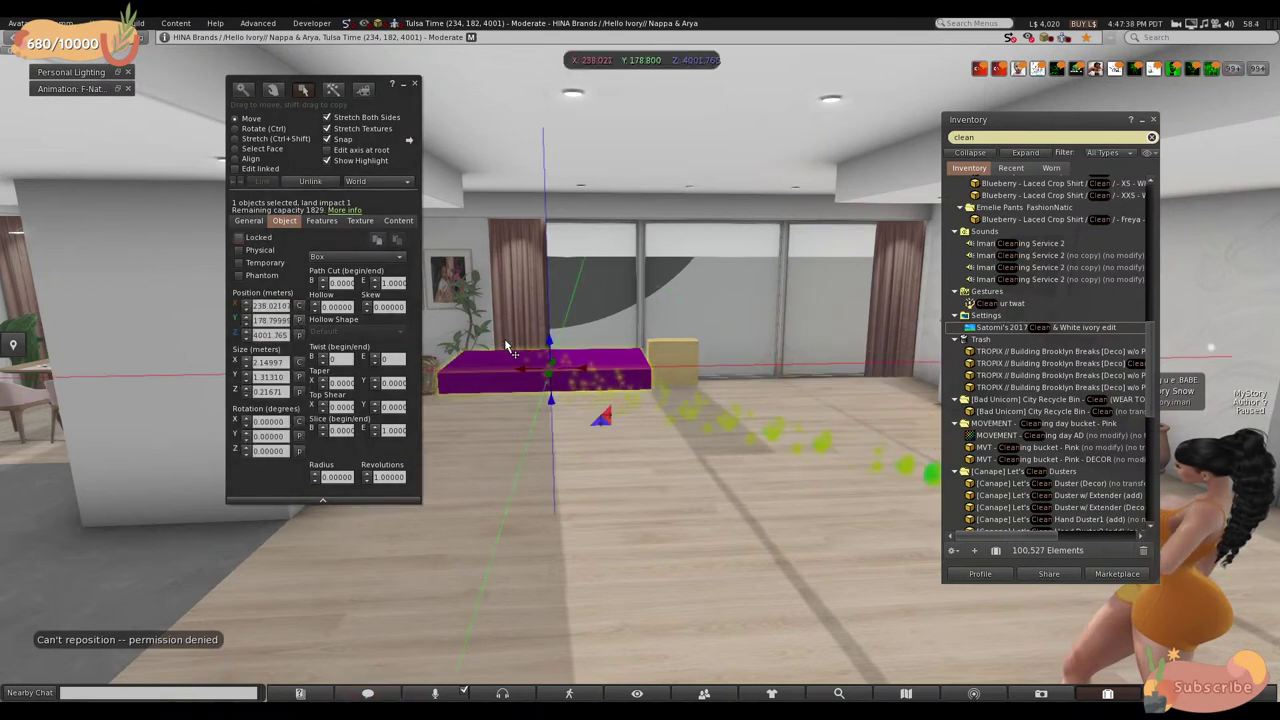
- Paste the original block's position onto the purple duplicate again and slide it sideways to about X 235.194
mouse_move(560, 368)
mouse_down()
mouse_move(815, 365)
mouse_move(549, 366)
mouse_up()
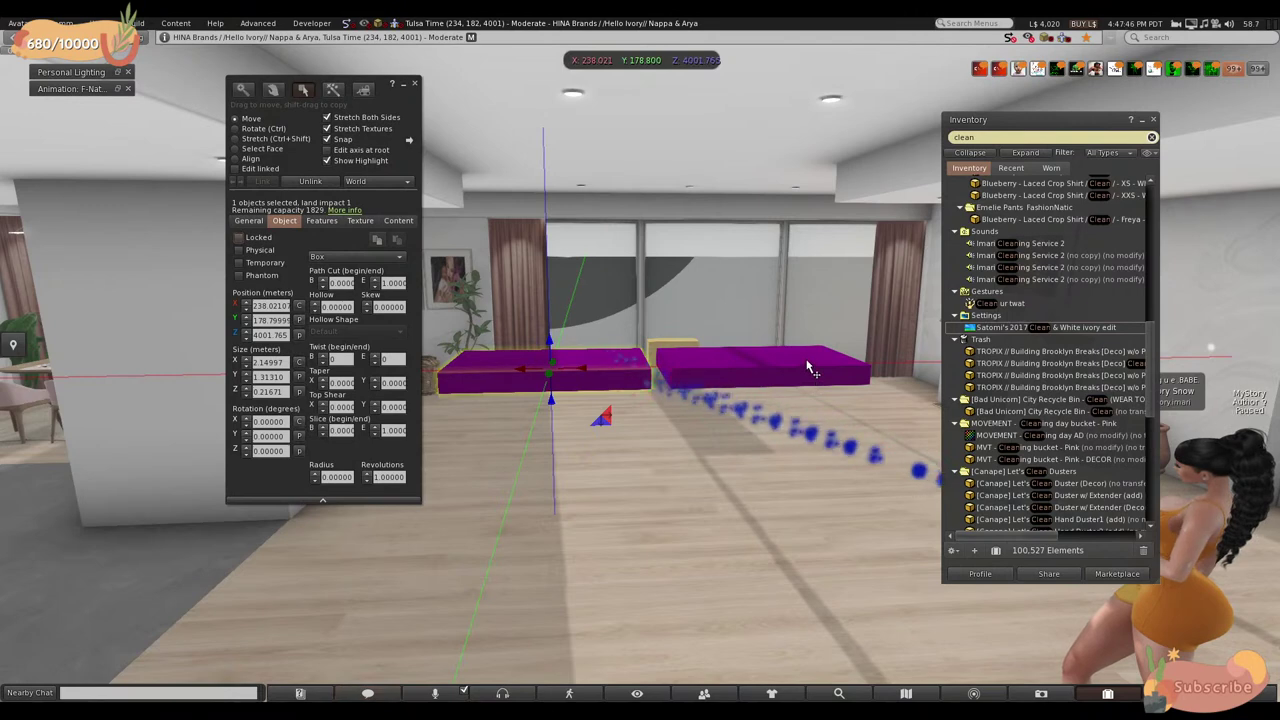
key(ctrl+z)
click(298, 321)
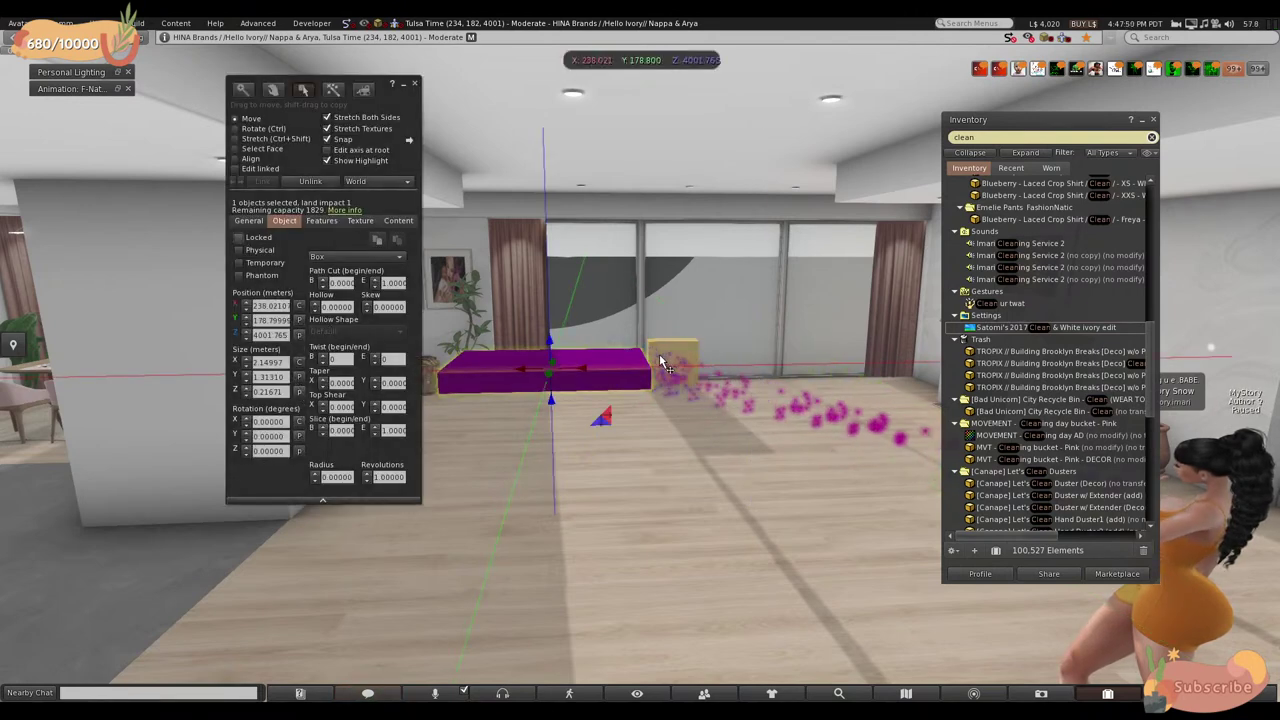
drag(659, 360, 915, 365)
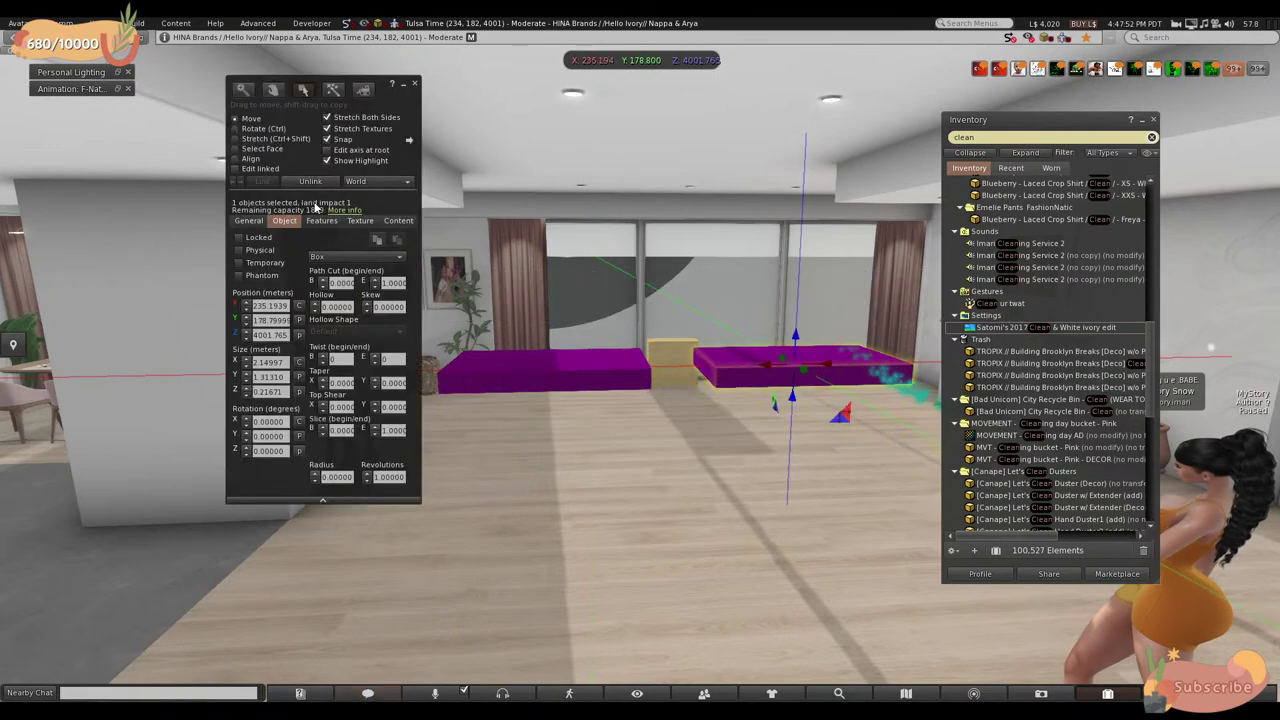
- Change the duplicate block's color to cyan (0, 255, 255)
click(360, 221)
click(252, 249)
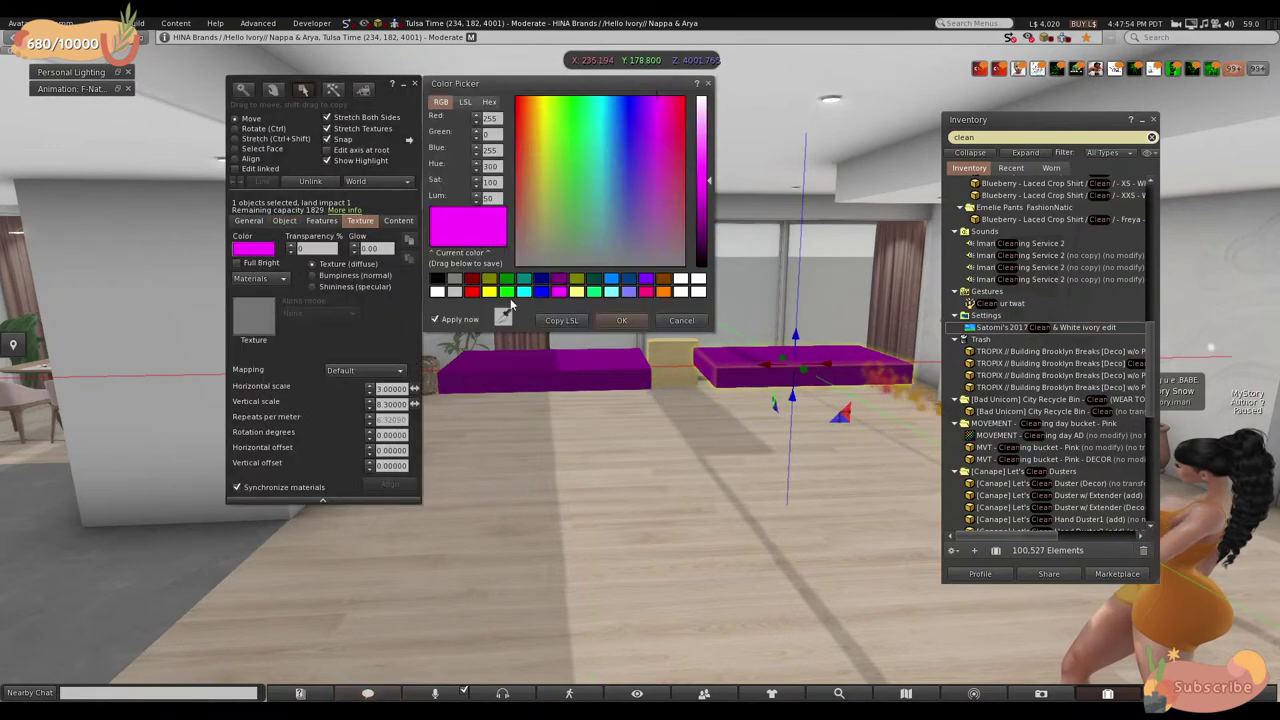
click(524, 291)
key(Escape)
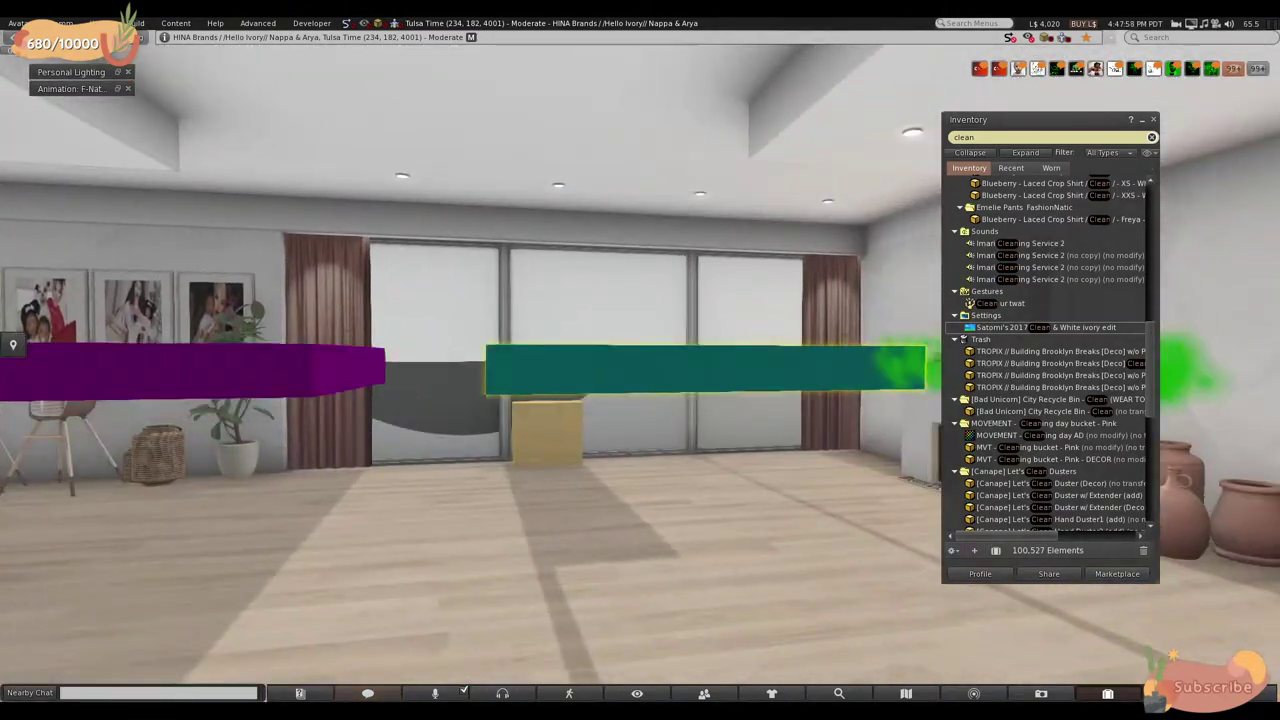
- Select the cyan duplicate and raise it well above the purple block
click(648, 375)
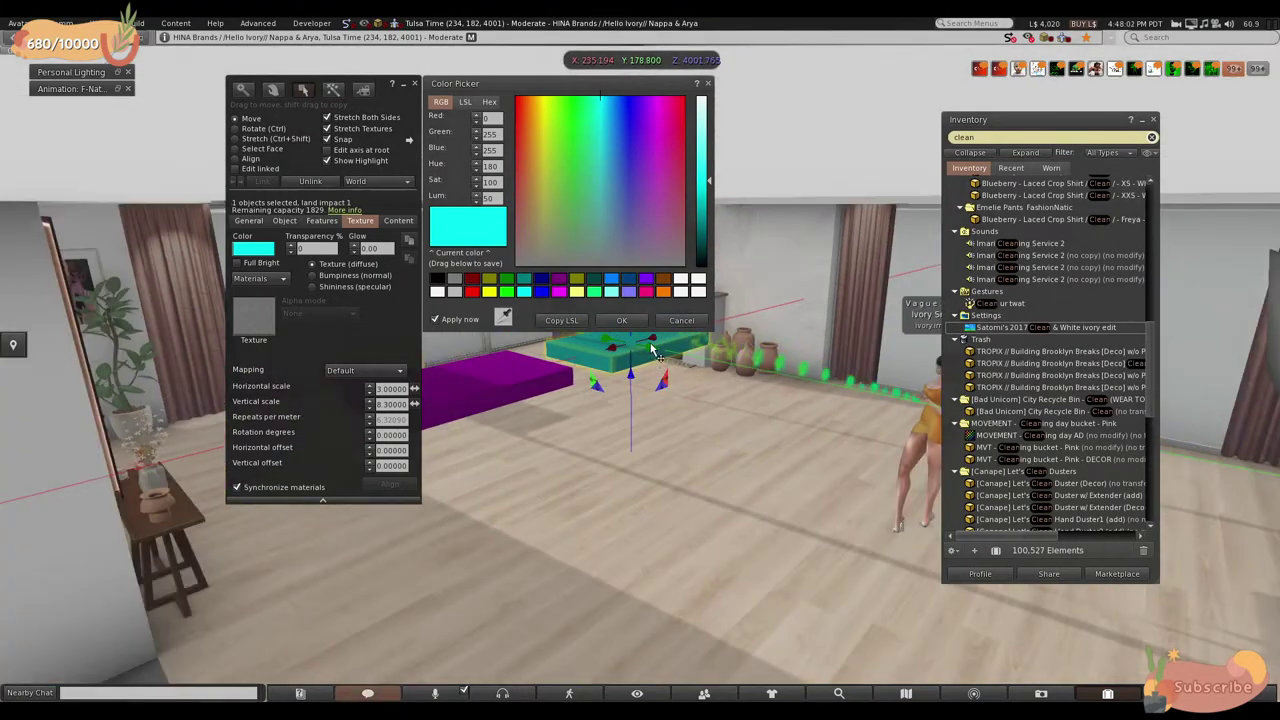
alt+drag(652, 352, 686, 272)
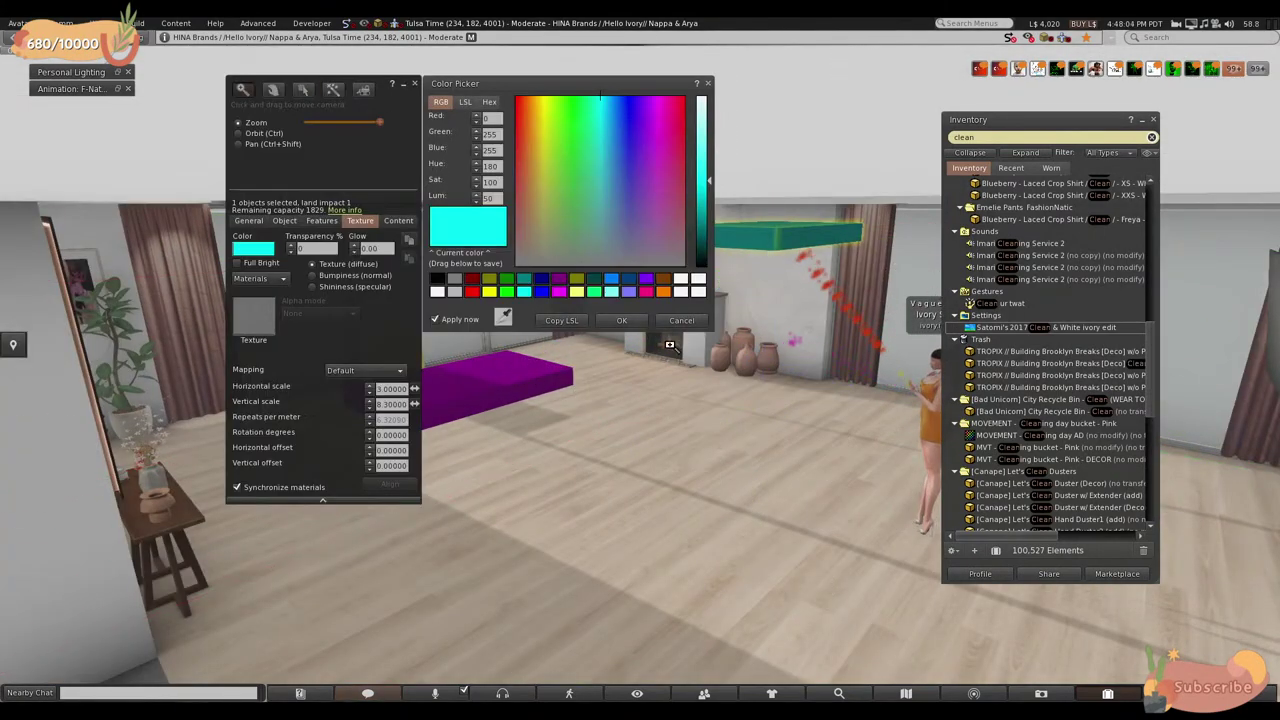
- Accept the cyan color for the duplicate block and close the color picker
key(Escape)
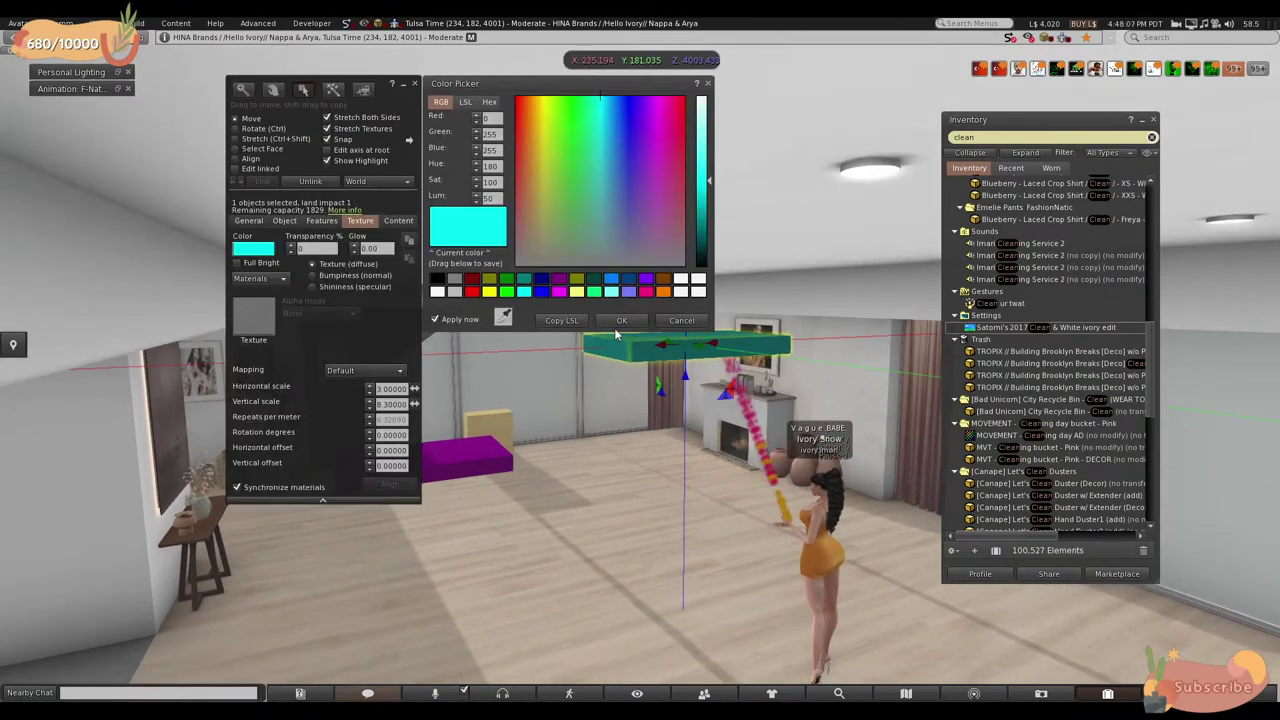
click(621, 320)
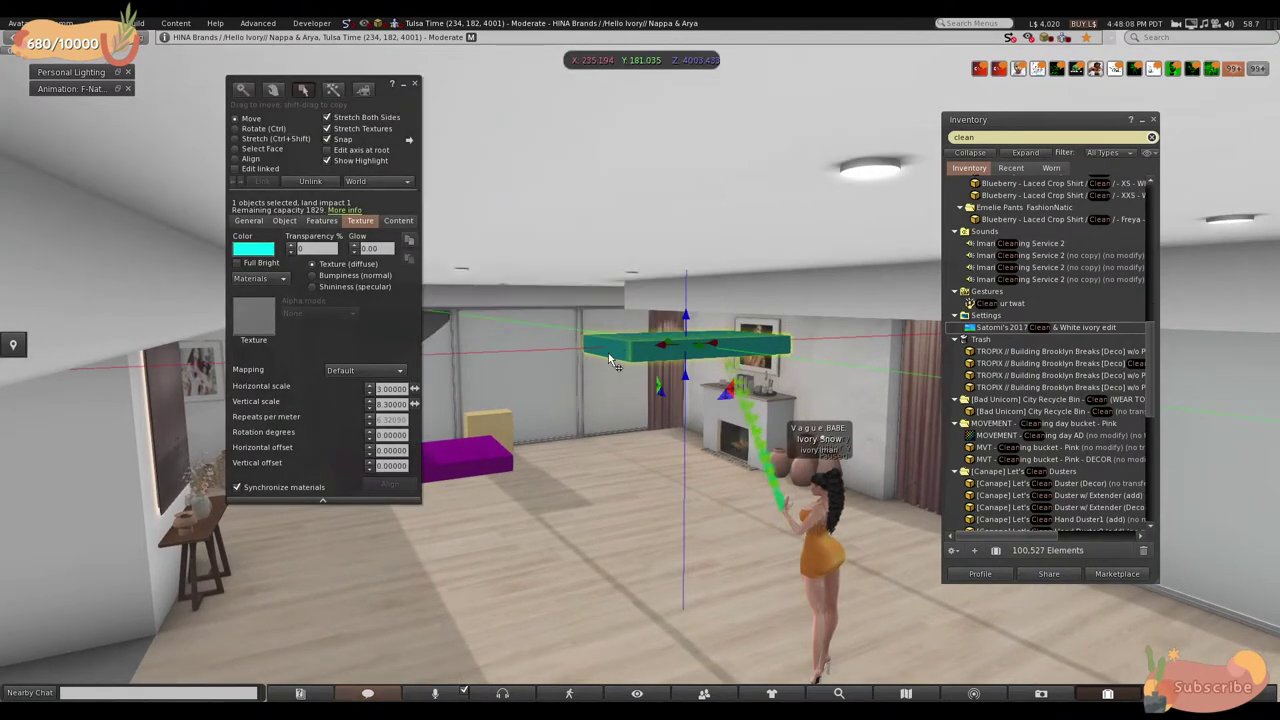
key(Escape)
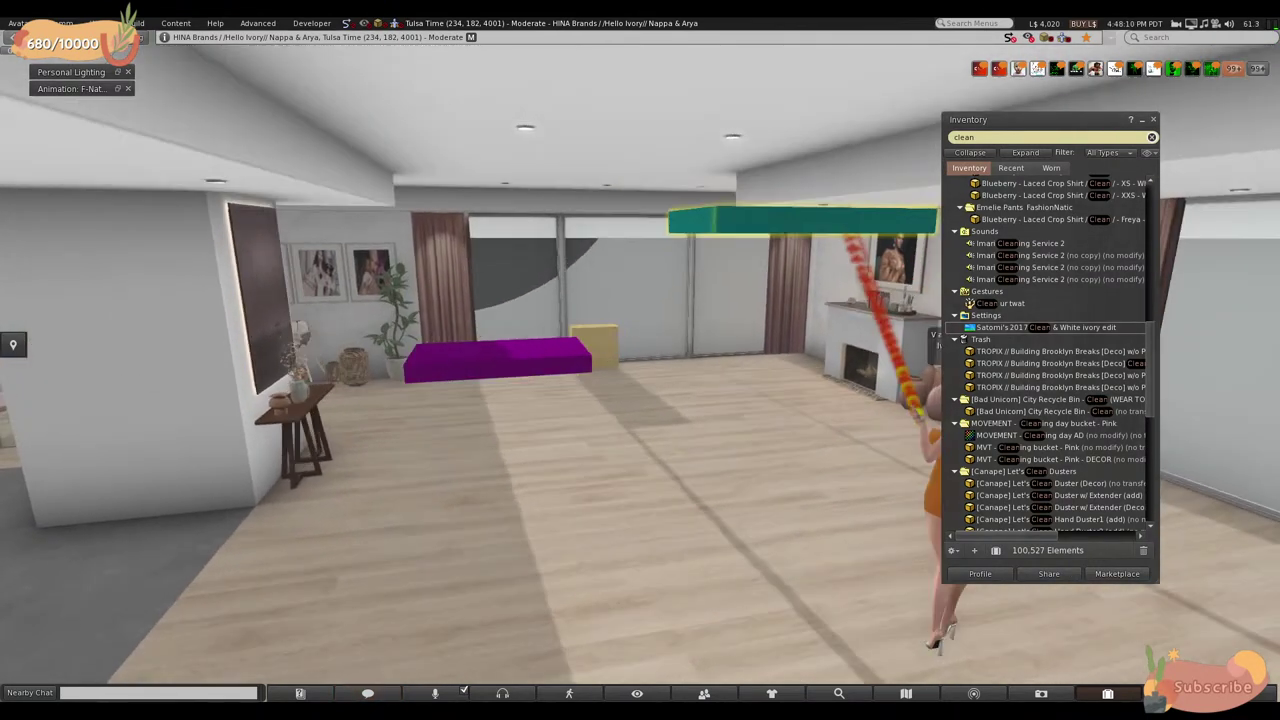
- Copy the purple block's position and paste it onto the raised cyan block
key(ctrl+3)
click(531, 364)
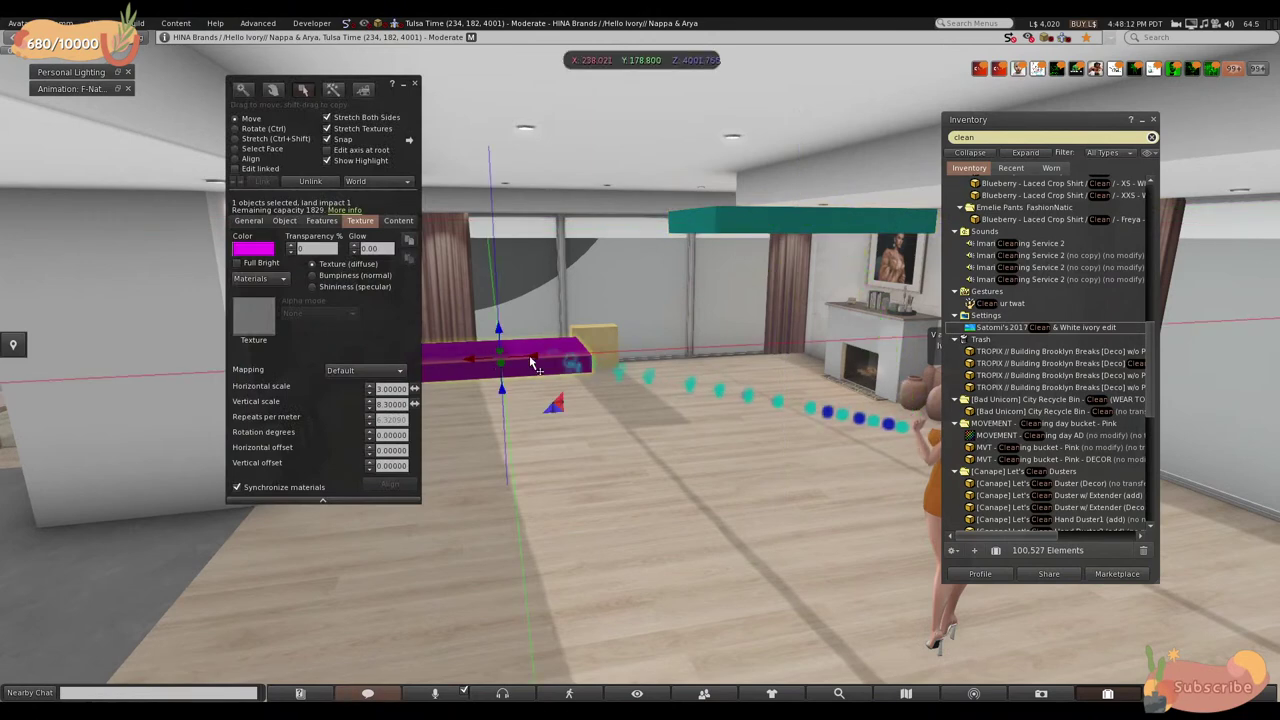
click(285, 220)
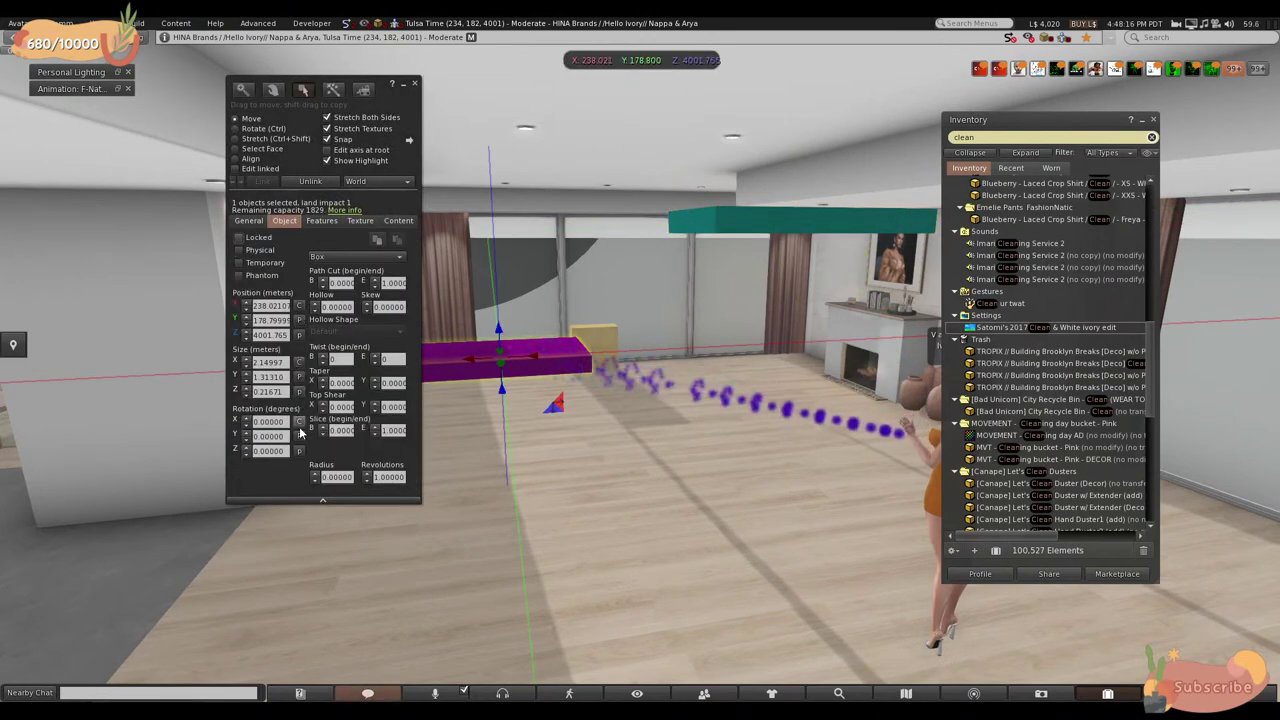
click(826, 216)
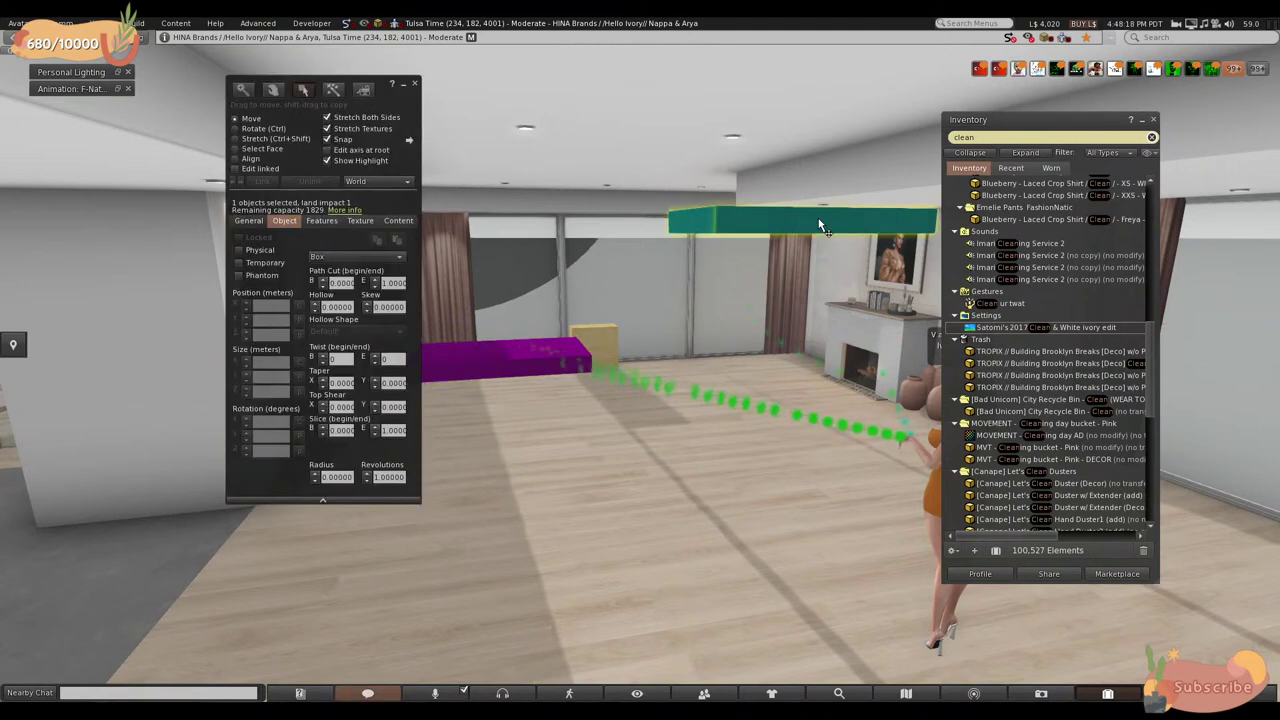
click(298, 320)
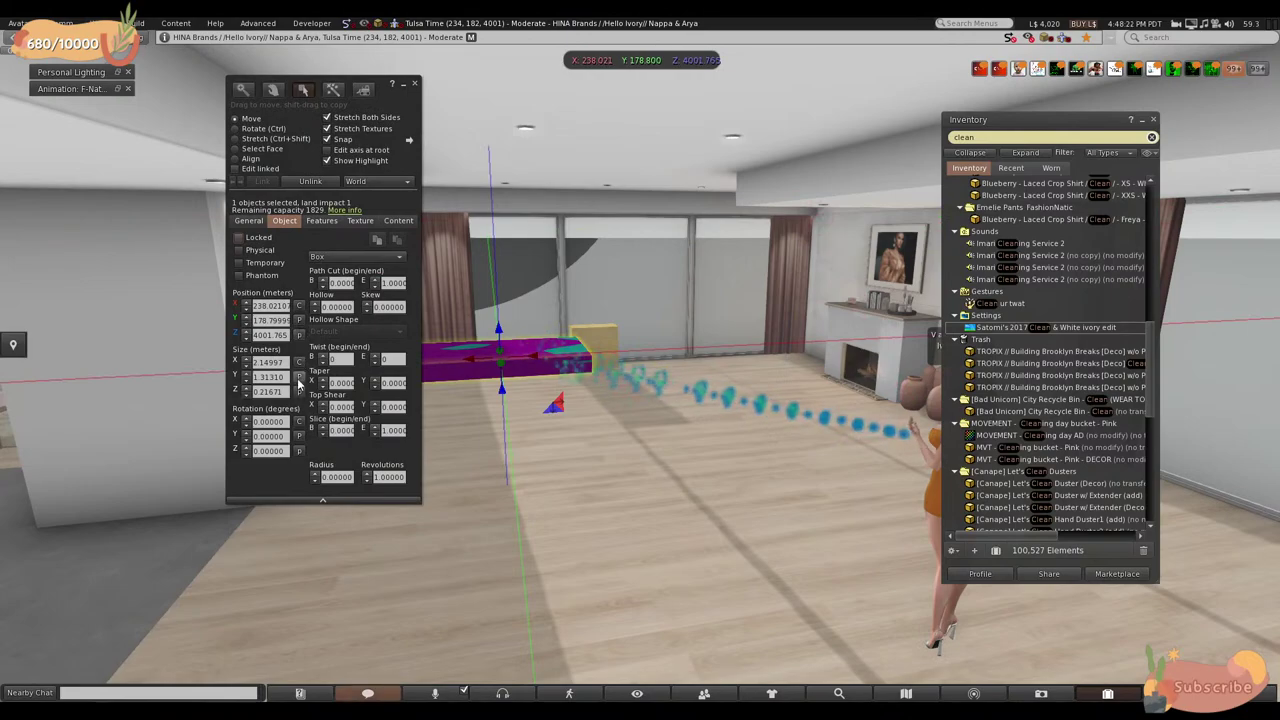
key(Escape)
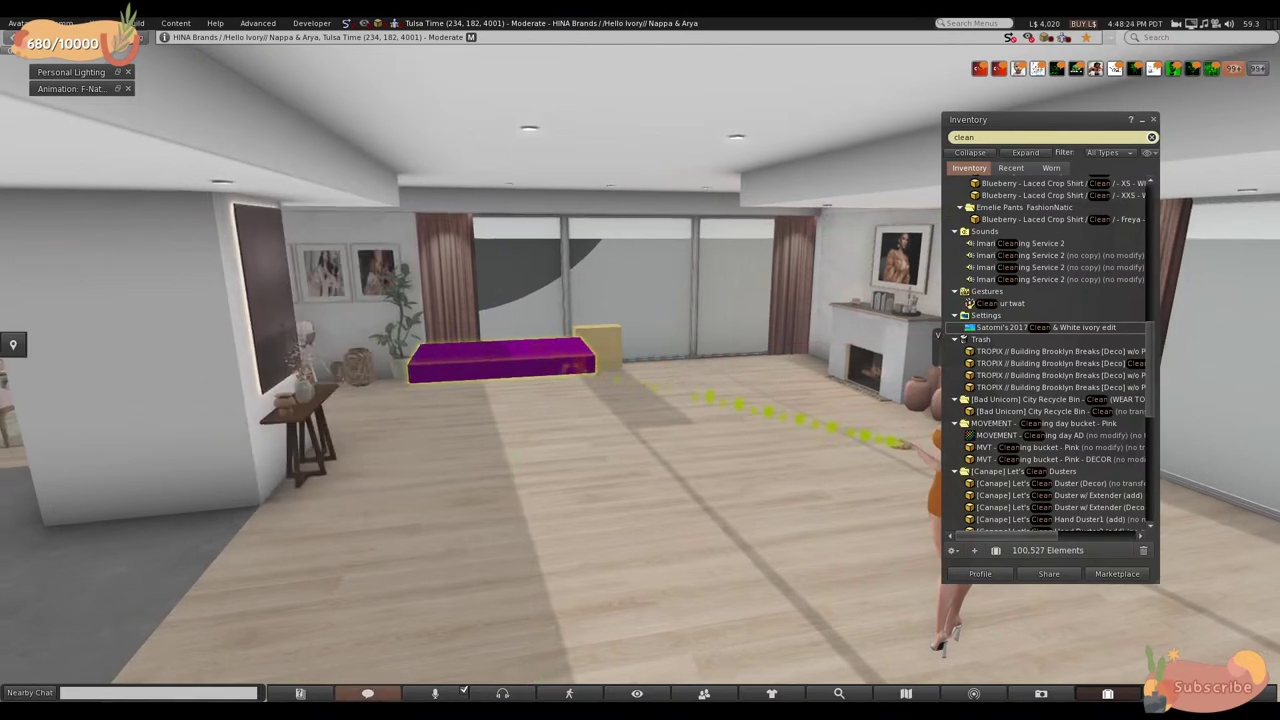
- Slide the cyan block sideways to about X 235.850 so it butts against the end of the purple block
alt+click(590, 355)
key(Left)
key(Left)
key(Left)
key(Left)
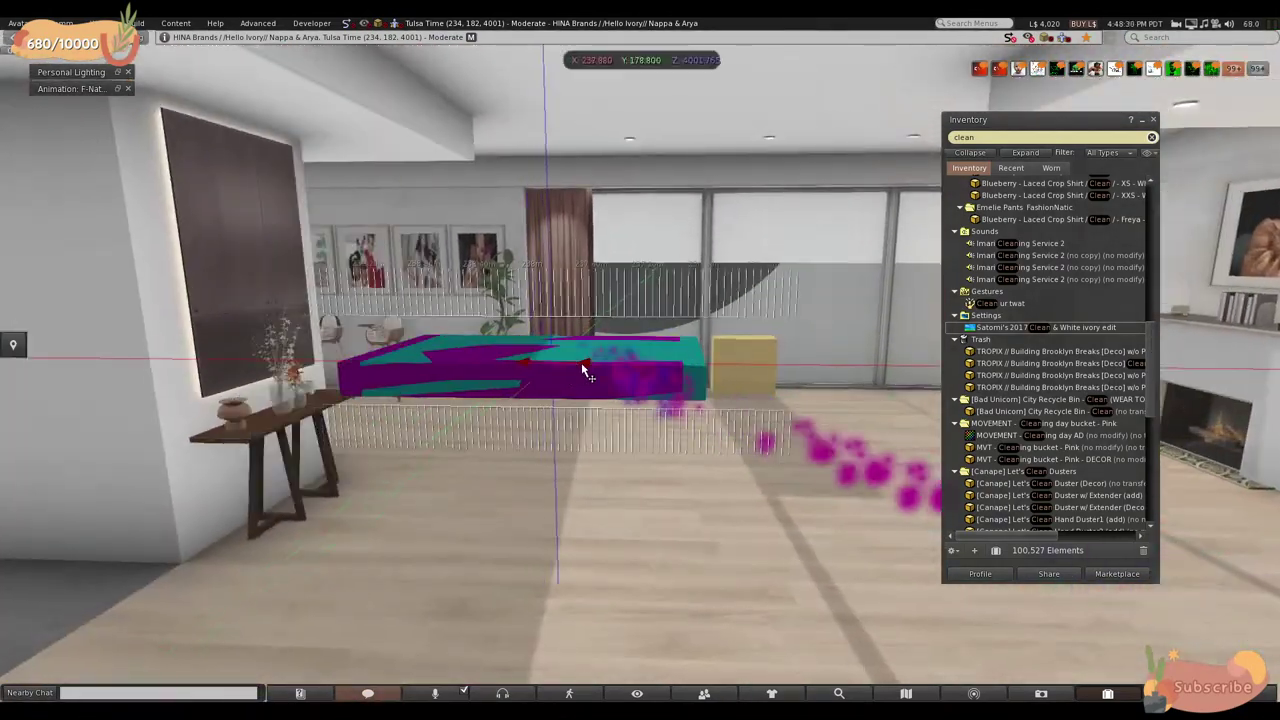
drag(588, 372, 849, 226)
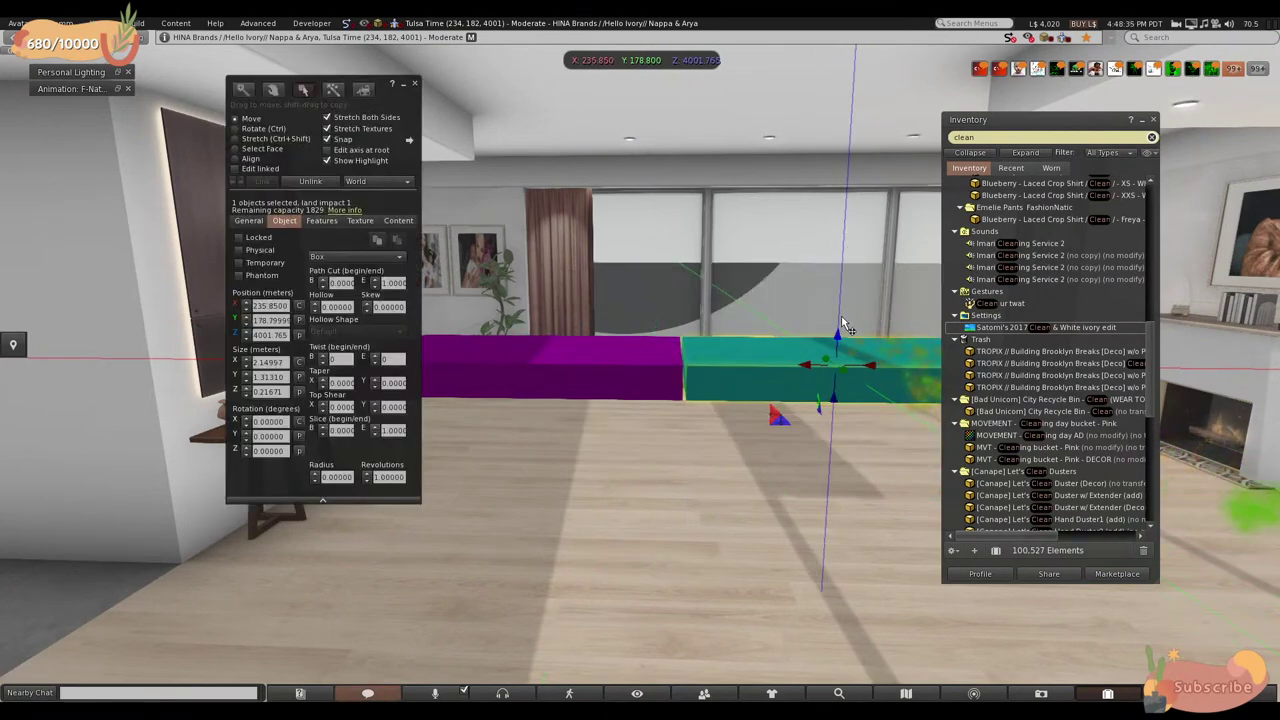
- Move the cyan block once more and undo its moves back to the purple block's position
drag(845, 345, 663, 367)
key(ctrl+z)
key(ctrl+z)
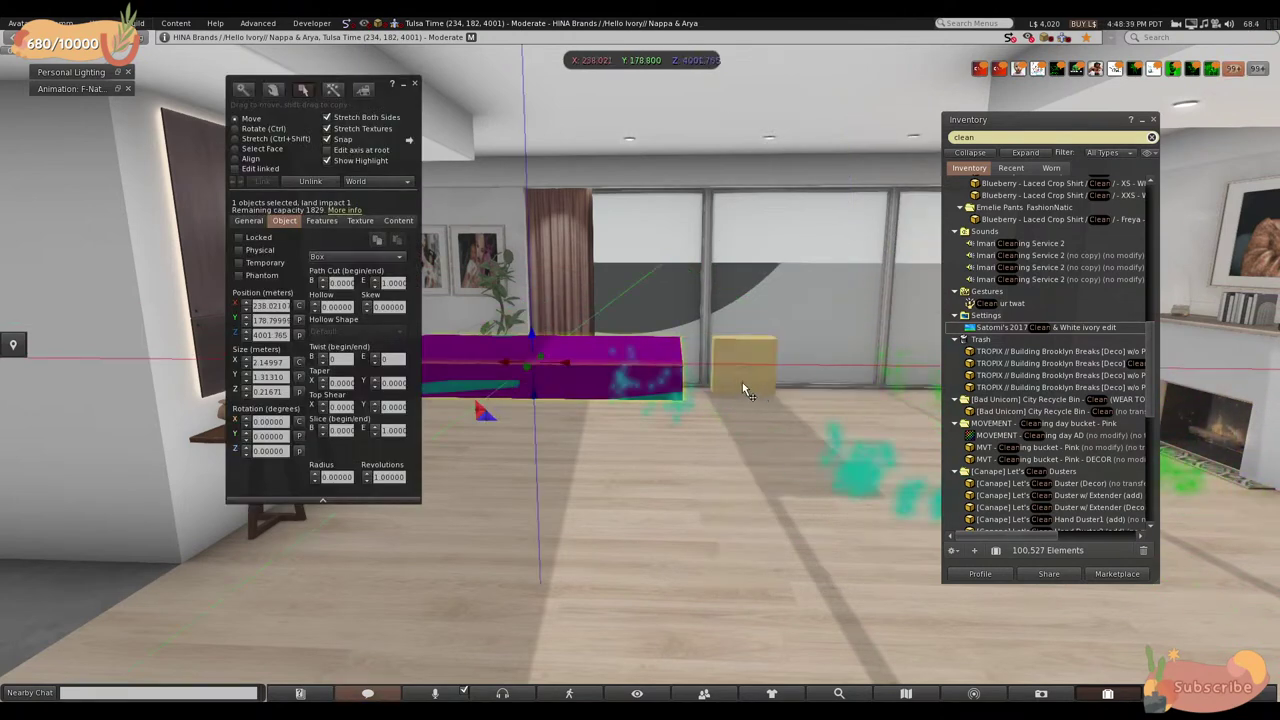
- Raise the cyan block above the purple block to about Z 4002.400 and slide it sideways to about X 236.300
drag(545, 337, 414, 277)
key(Escape)
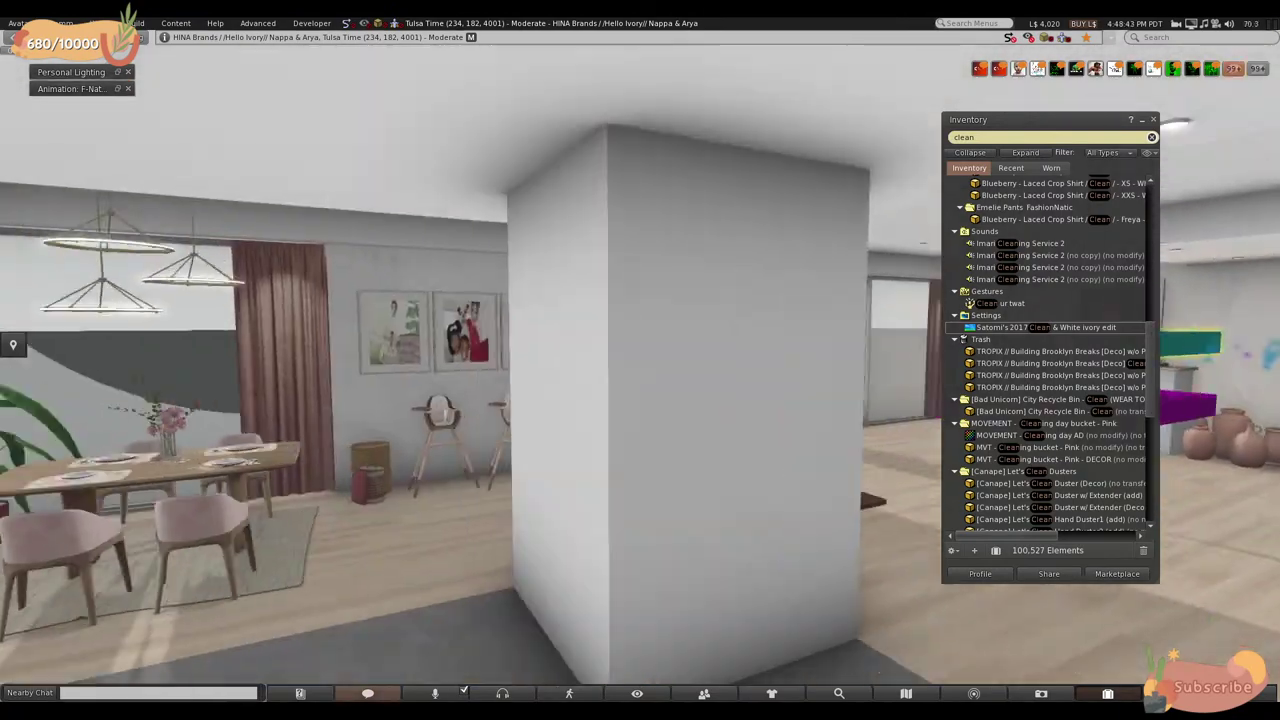
key(ctrl+3)
key(Escape)
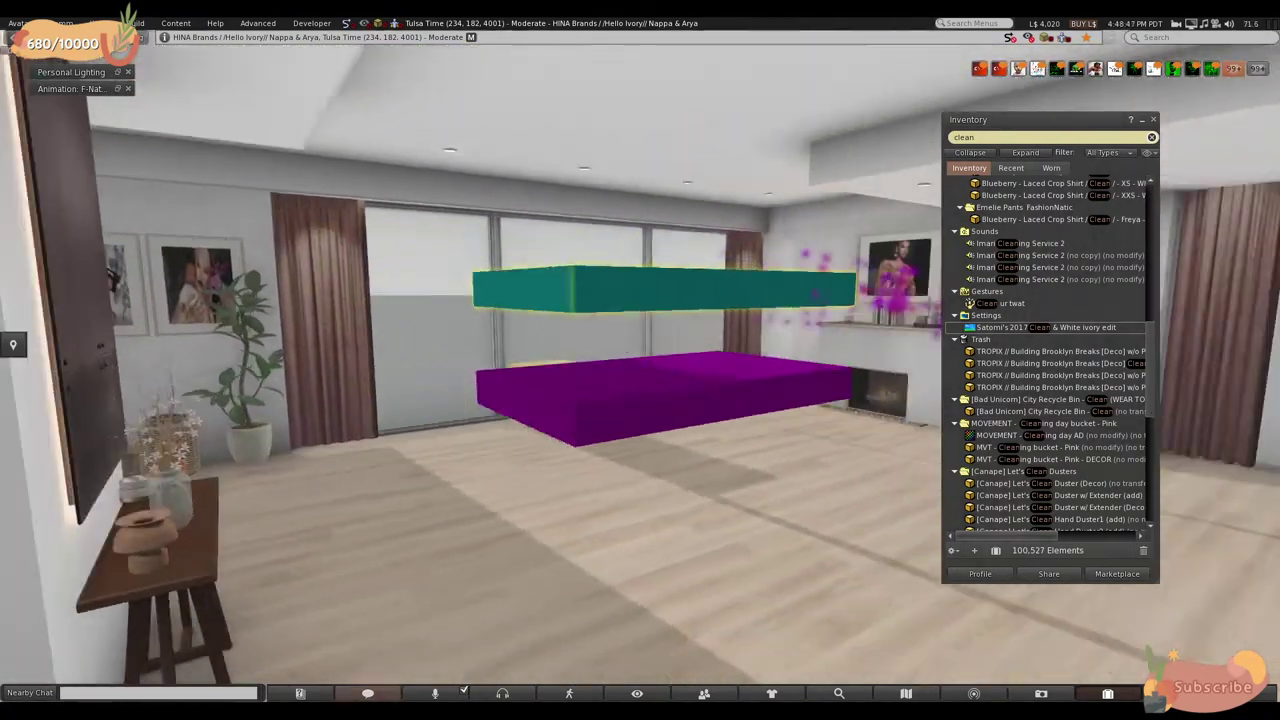
key(ctrl+3)
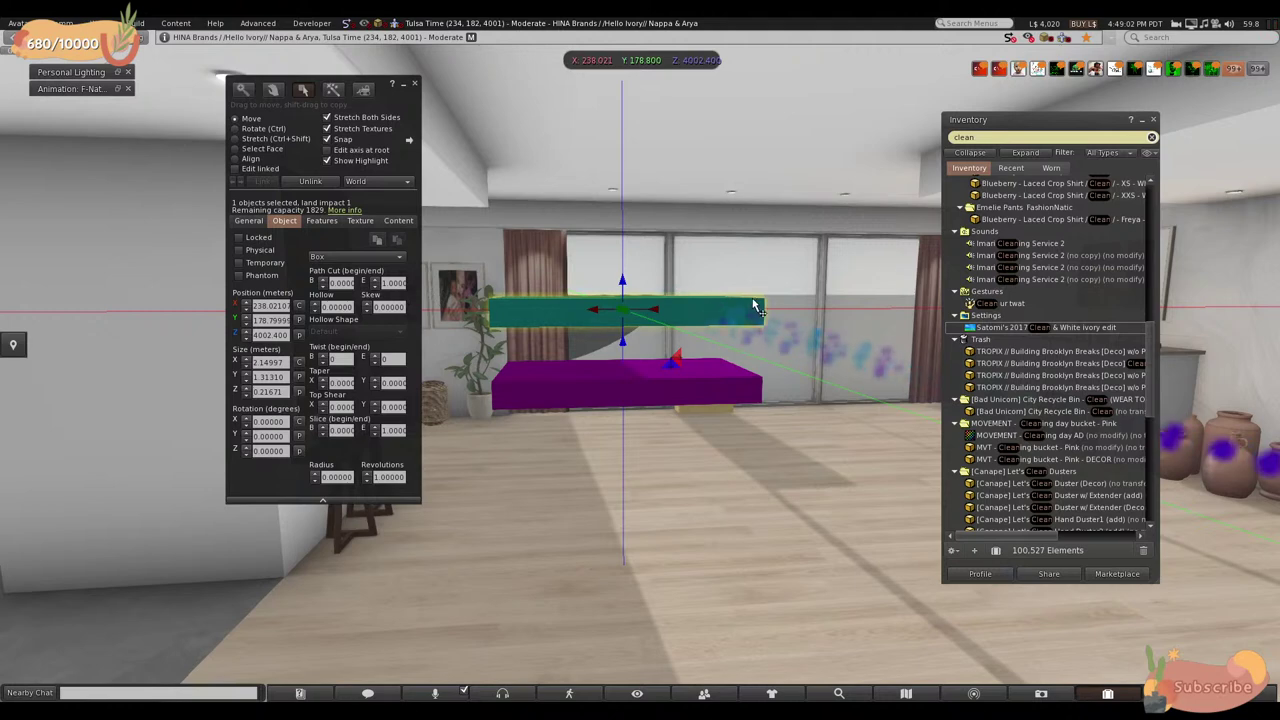
drag(652, 307, 808, 432)
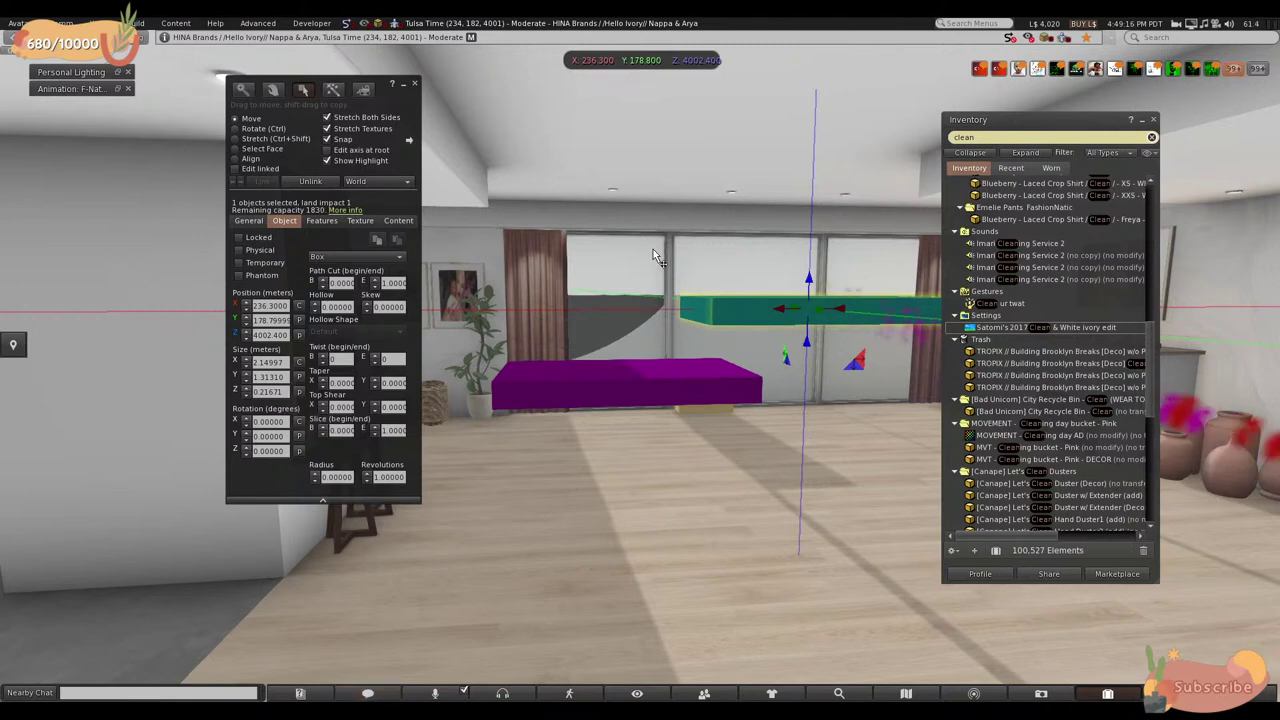
- Delete the cyan and purple blocks and close the build window
key(ctrl+z)
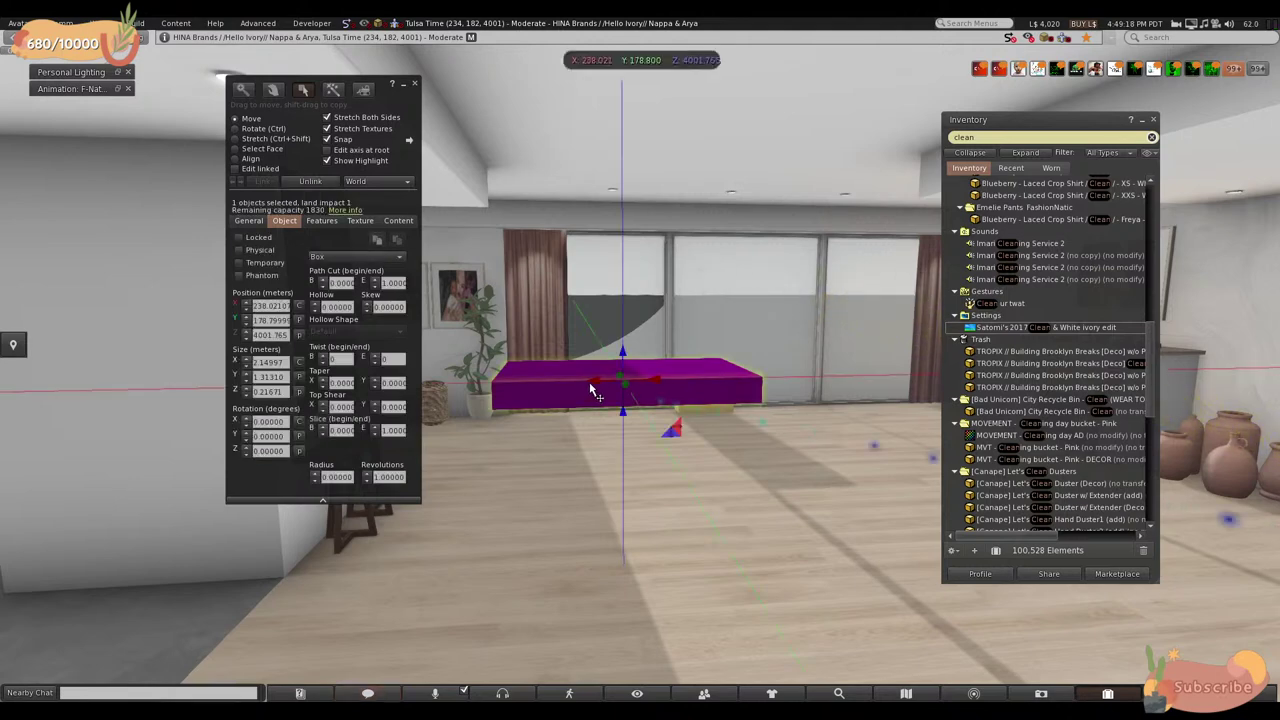
key(Delete)
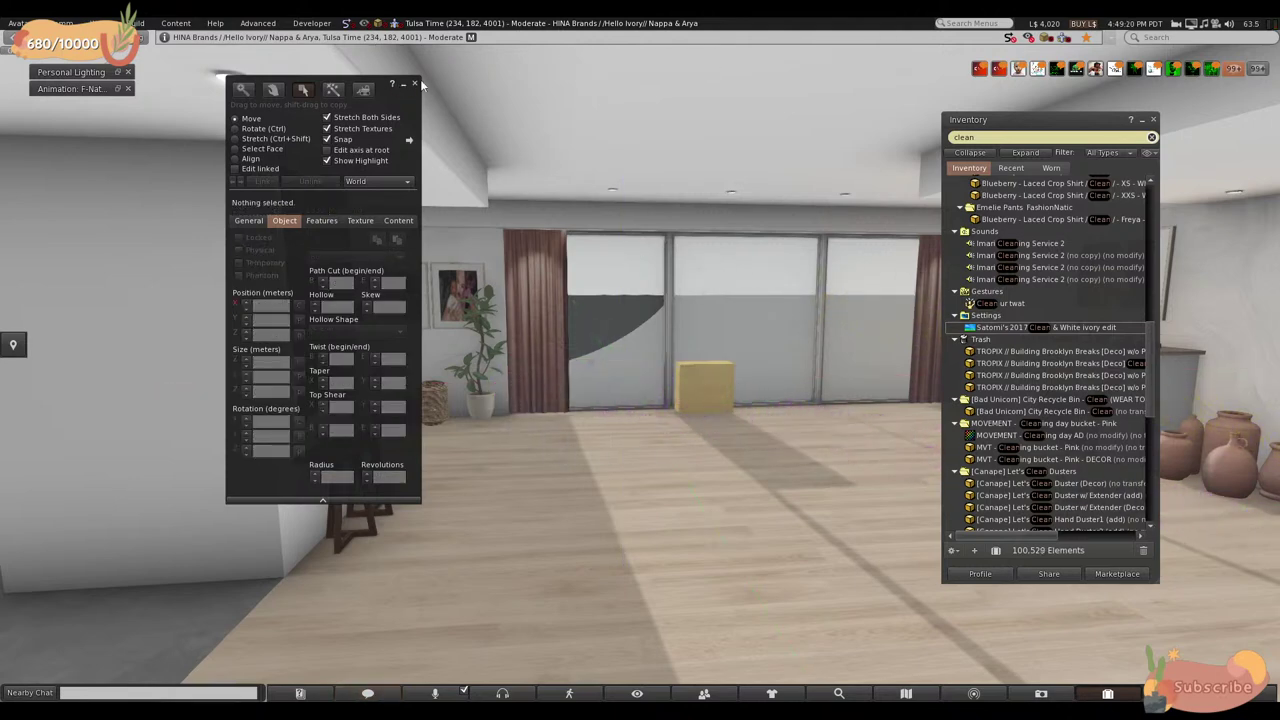
click(413, 85)
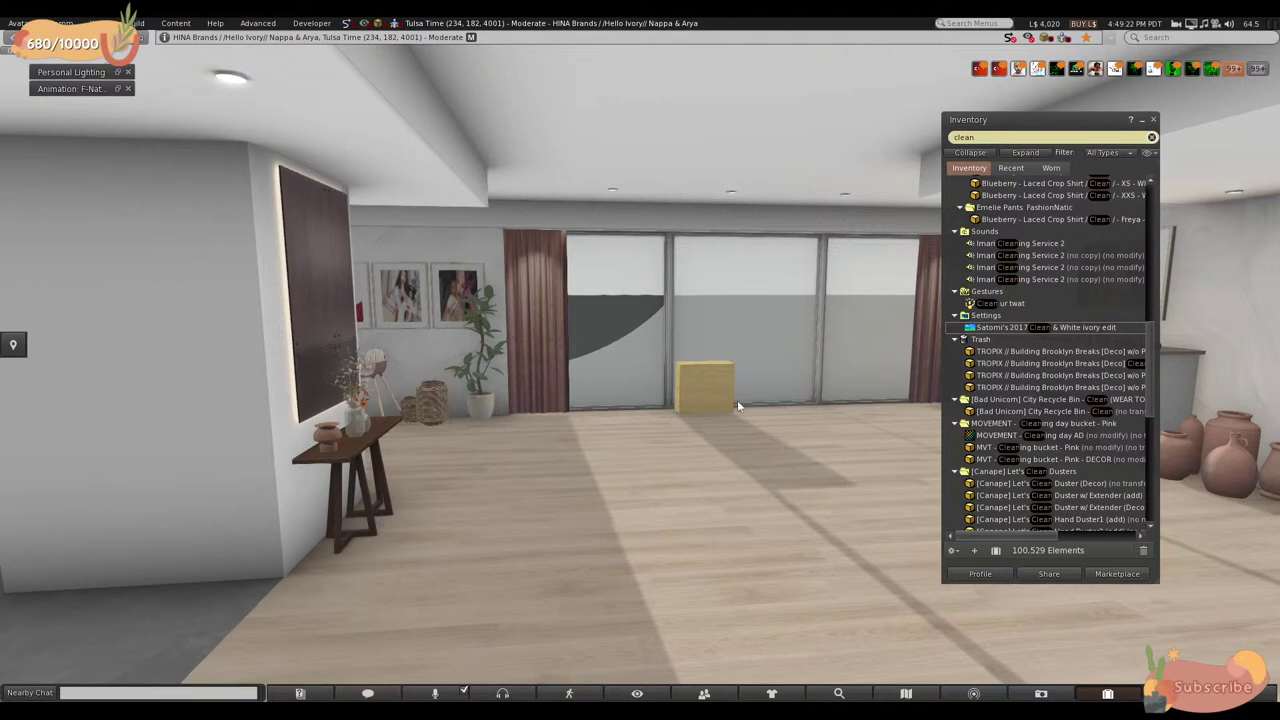
- Delete the tan cube near the windows and close the inventory
right_click(696, 383)
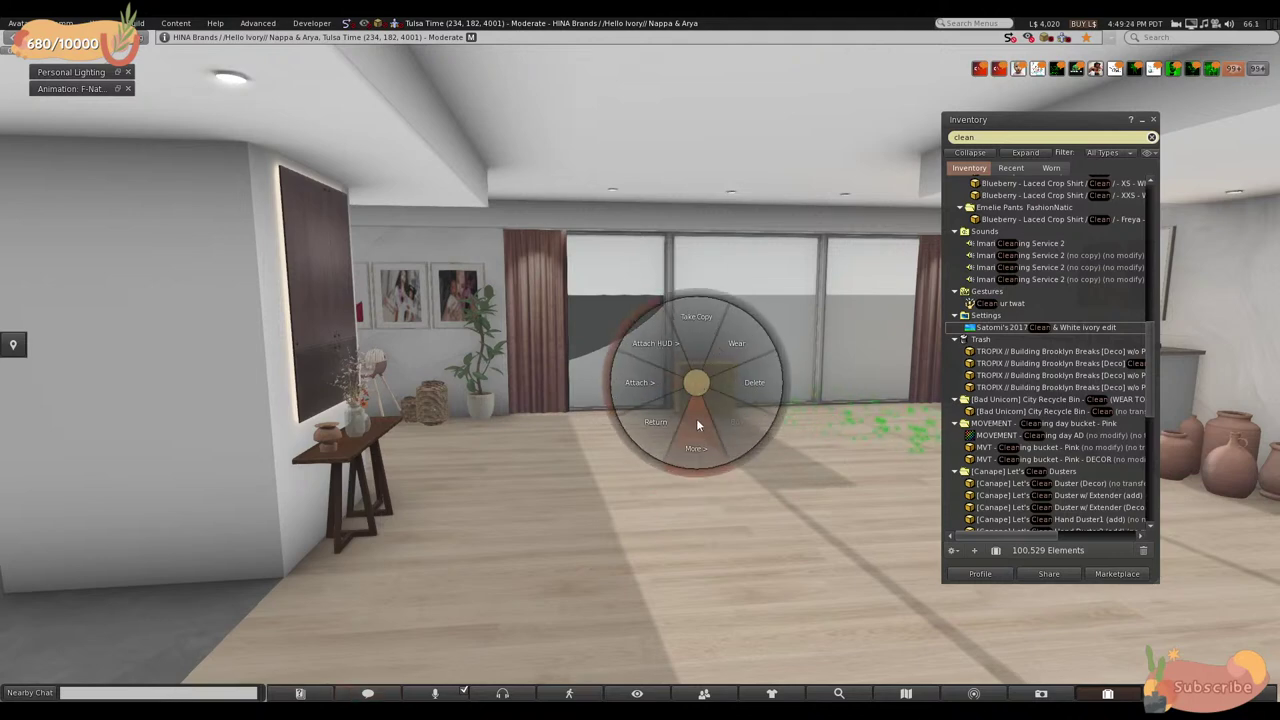
click(697, 421)
click(736, 380)
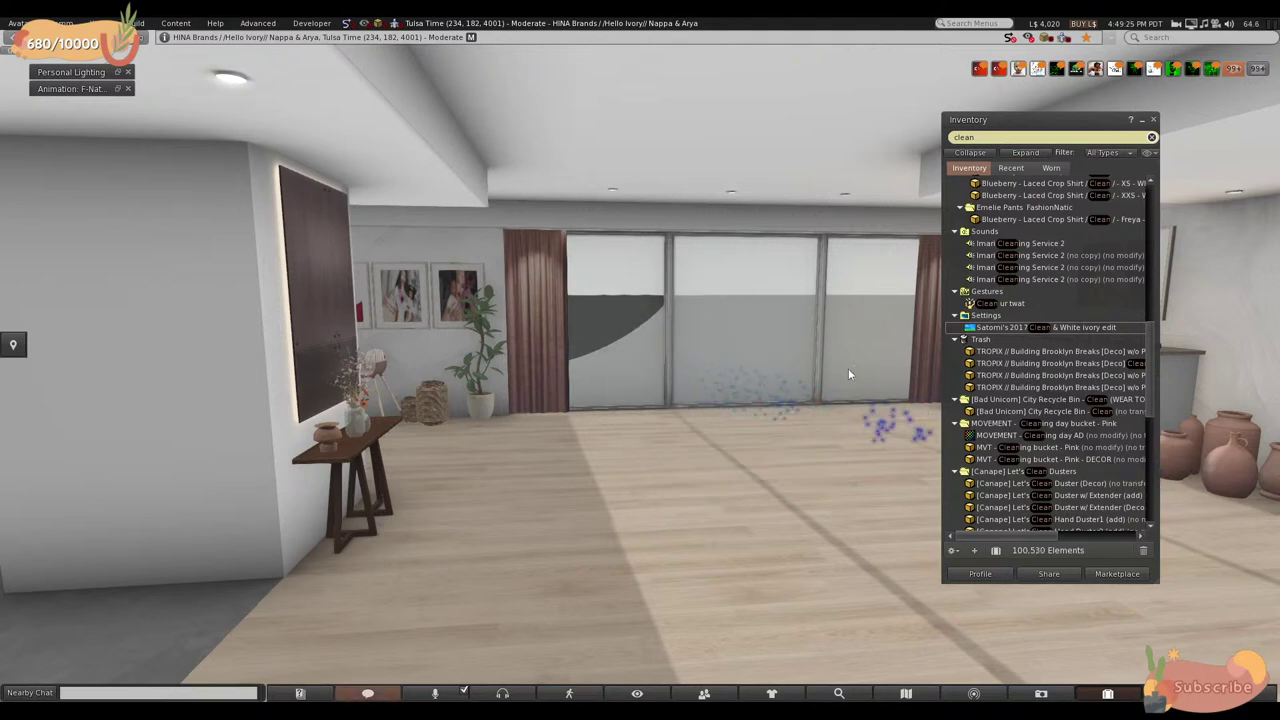
click(1154, 119)
- Walk the avatar around the emptied living room to look over the windows, fireplace, stairs and kitchen opening
key(Up)
key(Right)
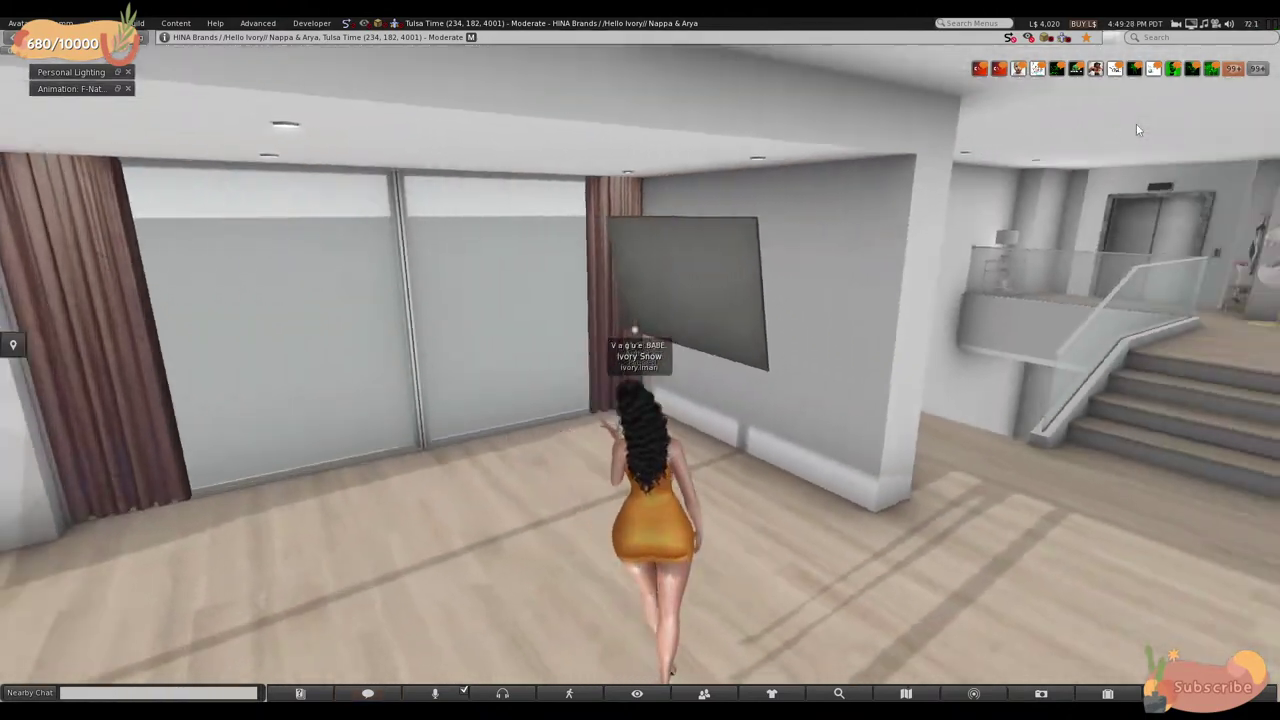
key(Left)
key(Up)
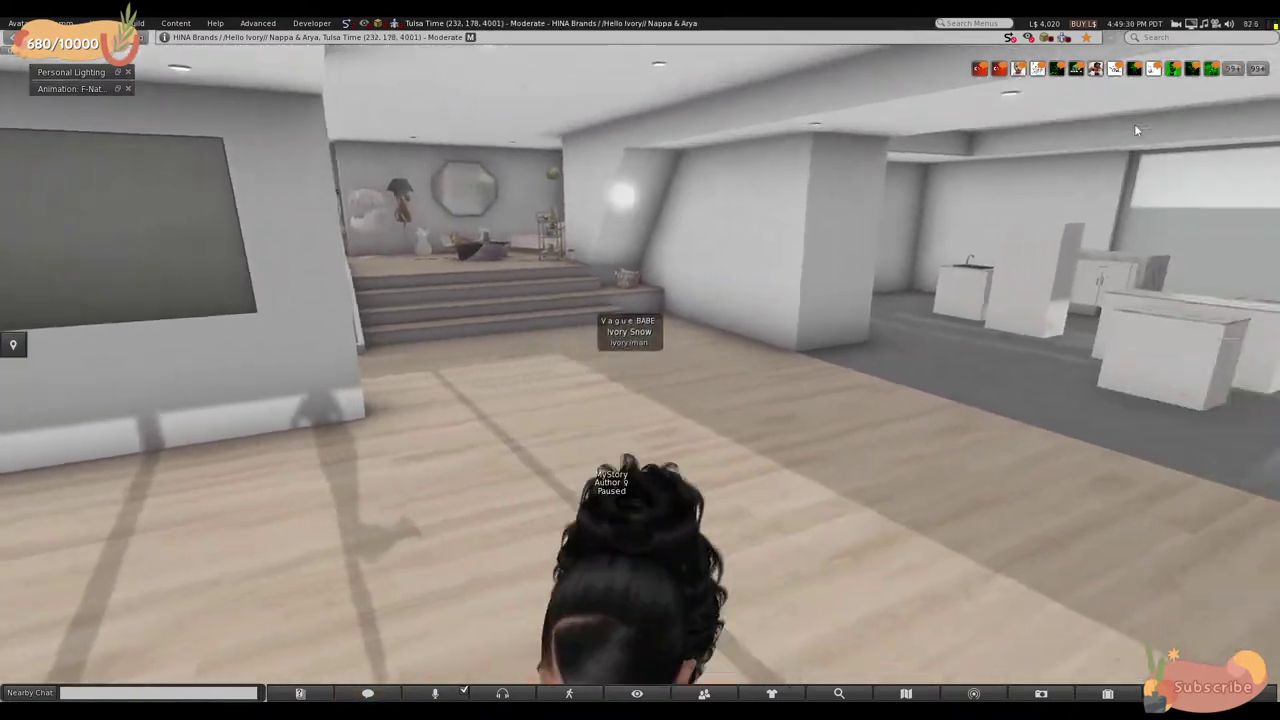
key(Right)
key(Up)
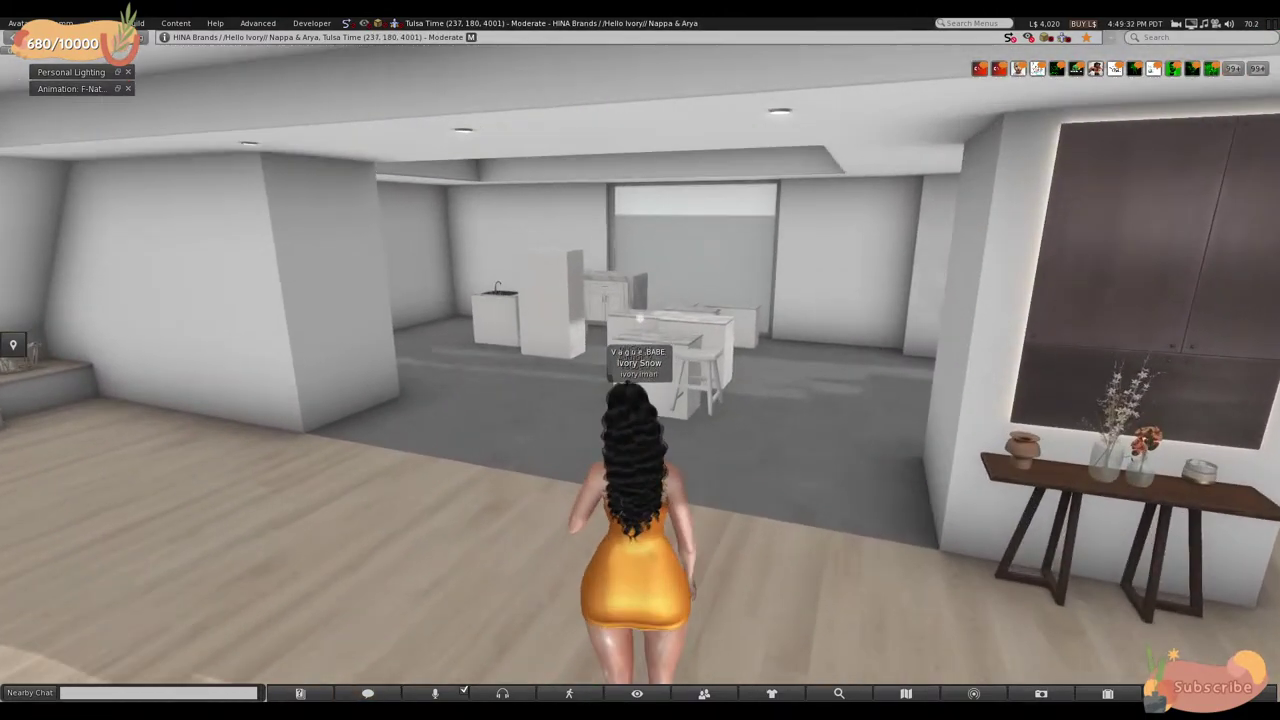
key(Right)
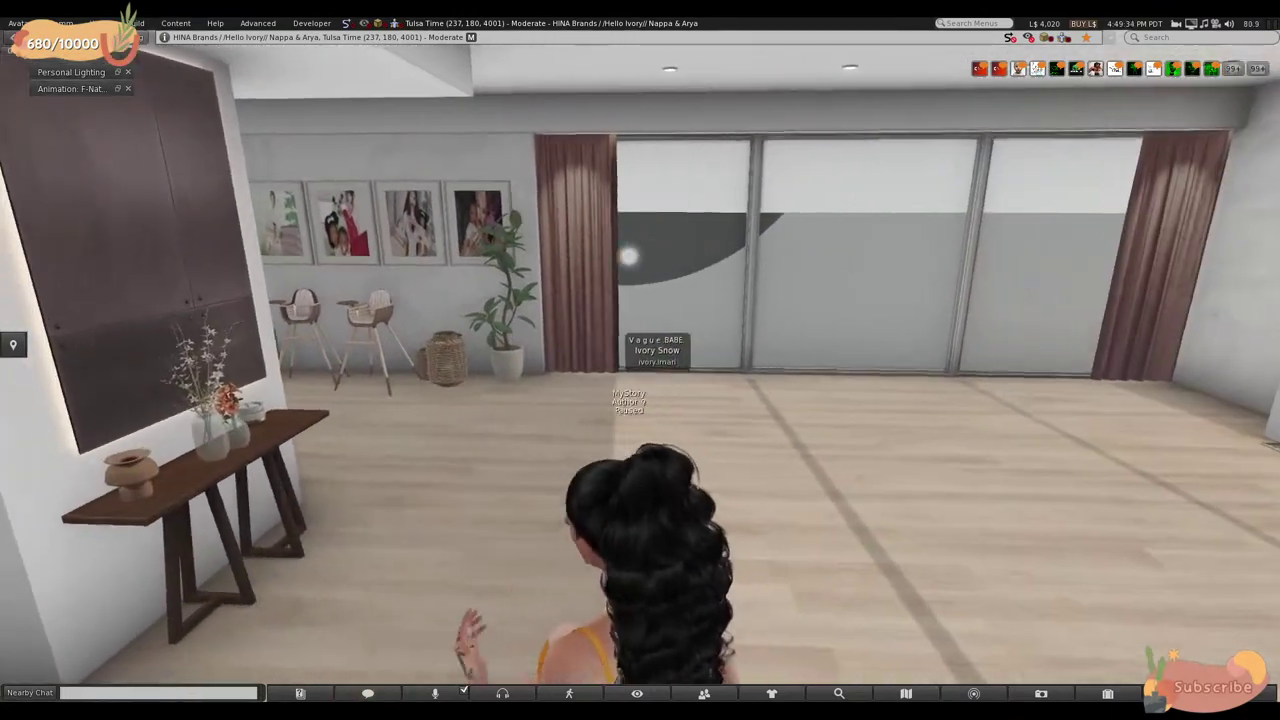
key(Left)
key(Up)
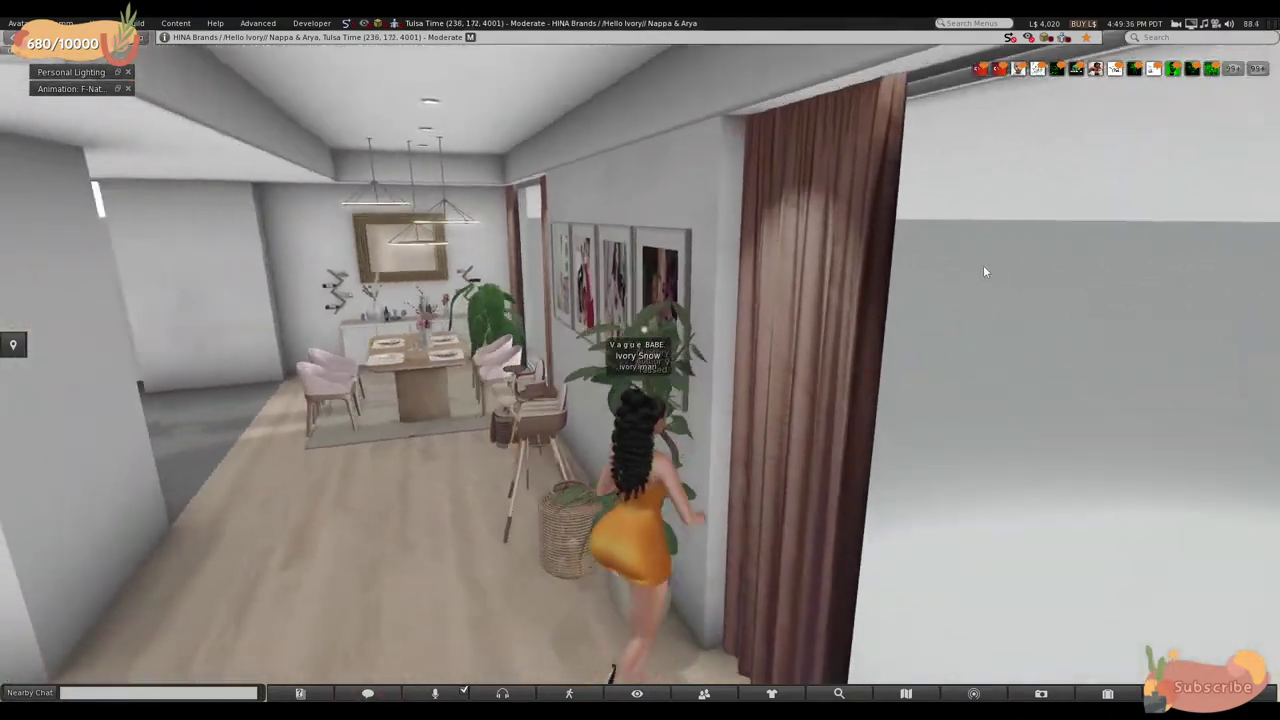
key(Right)
key(Up)
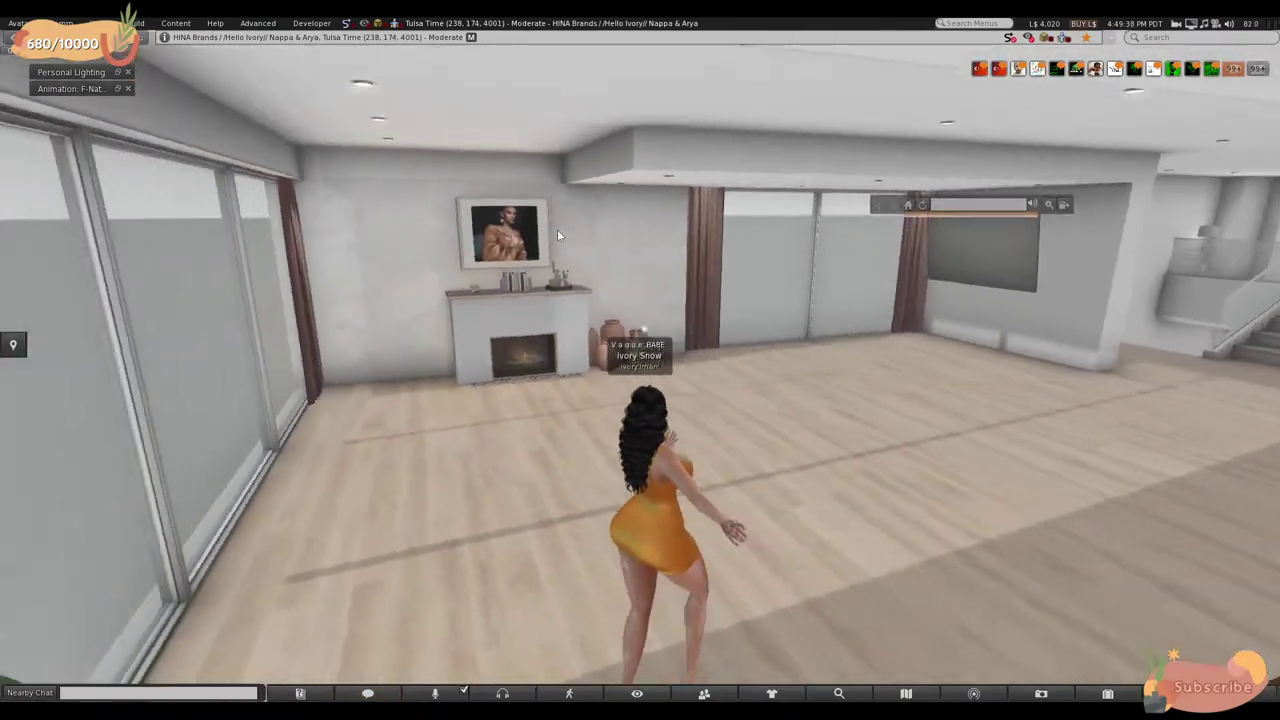
key(Up)
key(Right)
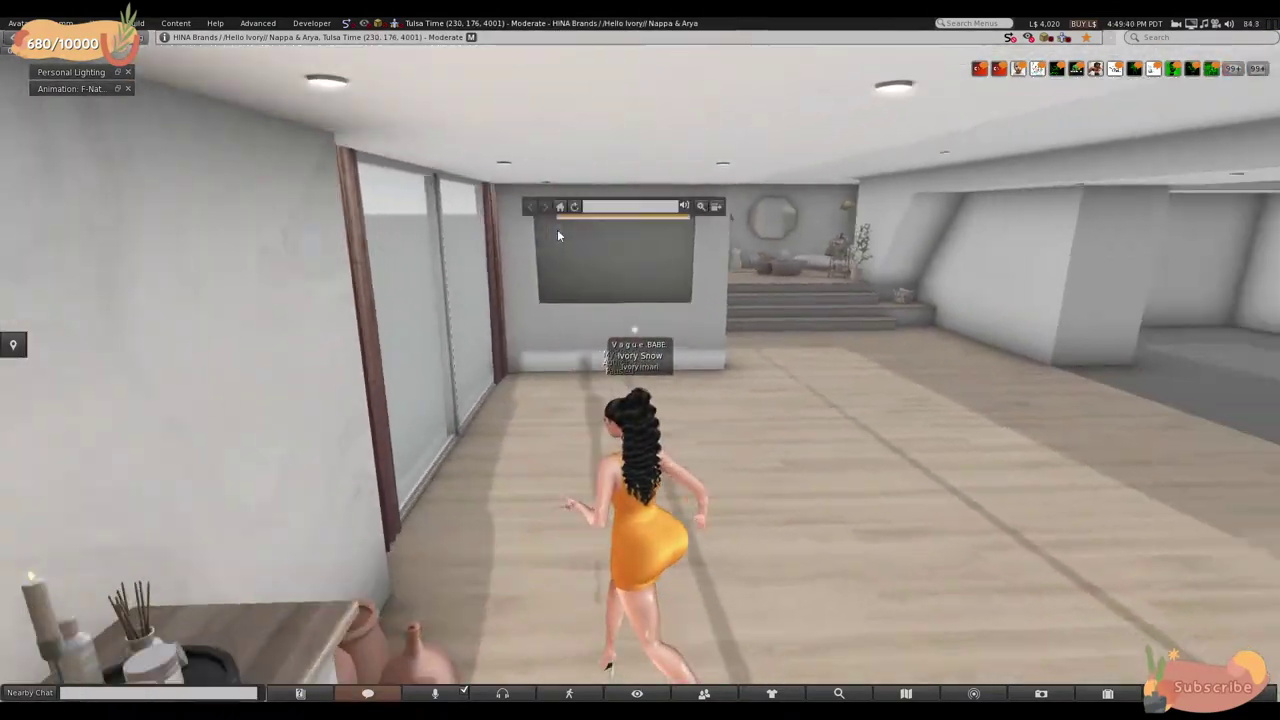
key(Right)
key(Up)
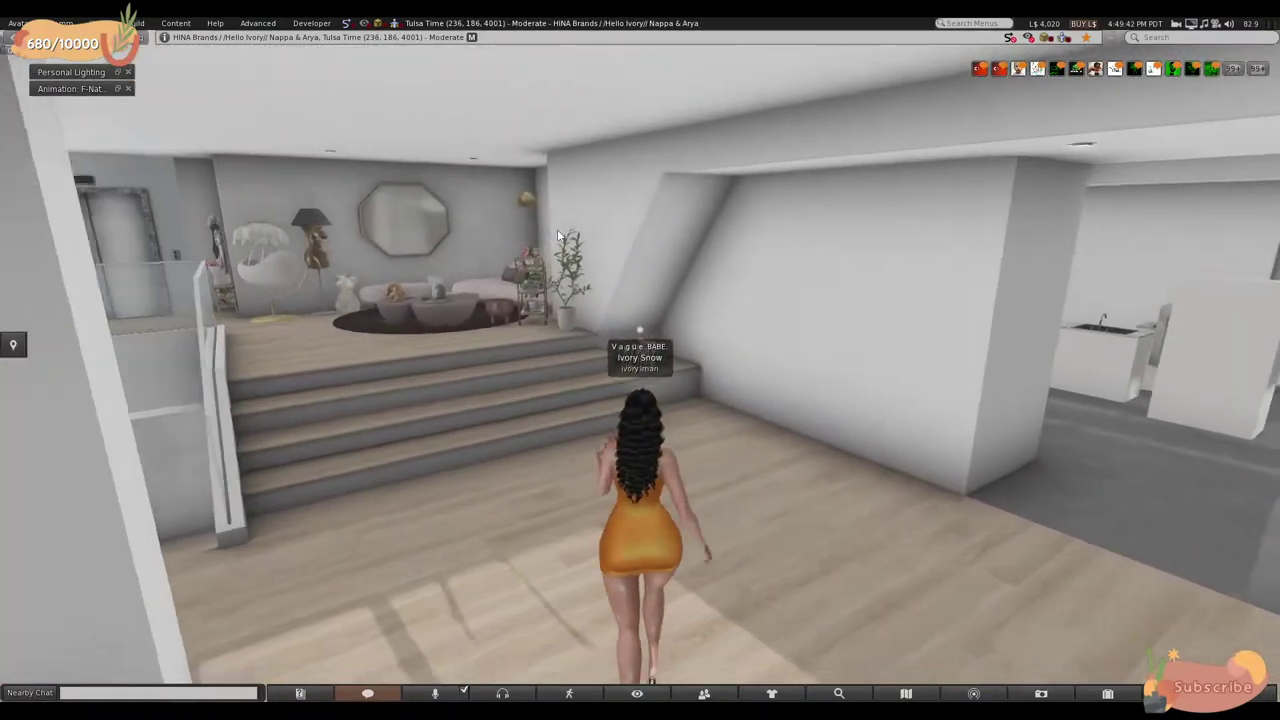
key(Left)
key(Down)
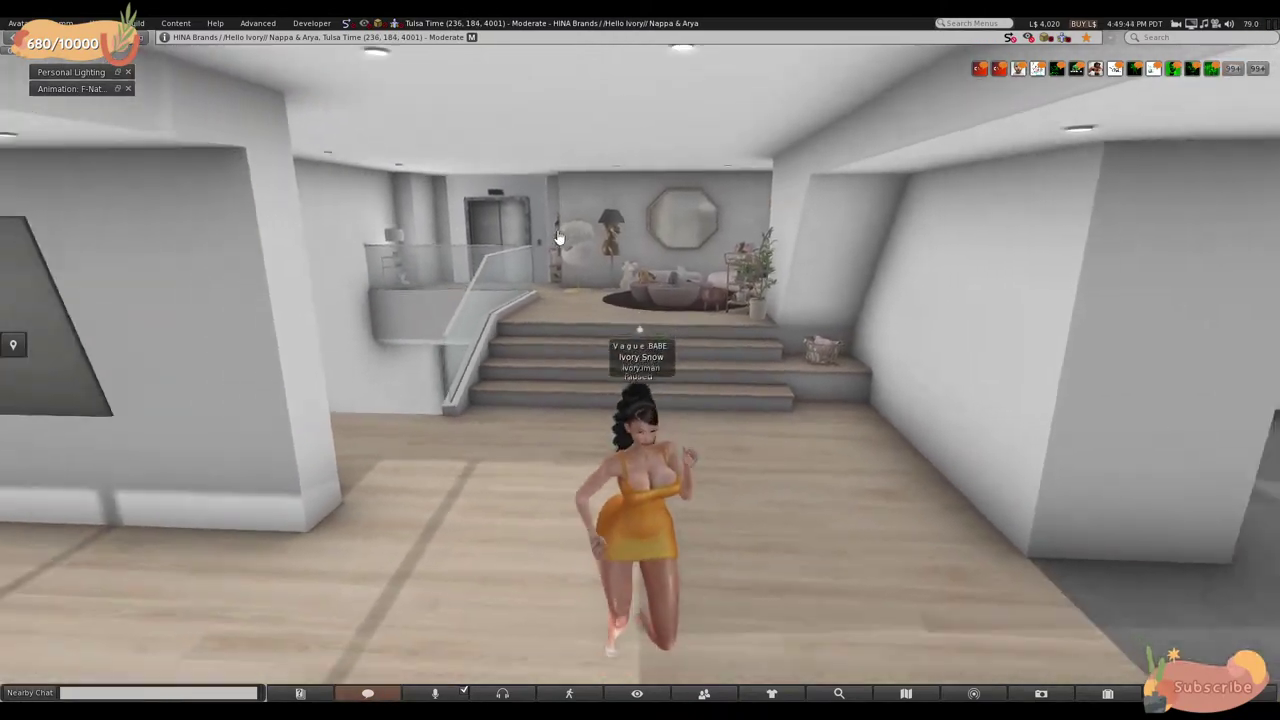
key(Right)
key(Up)
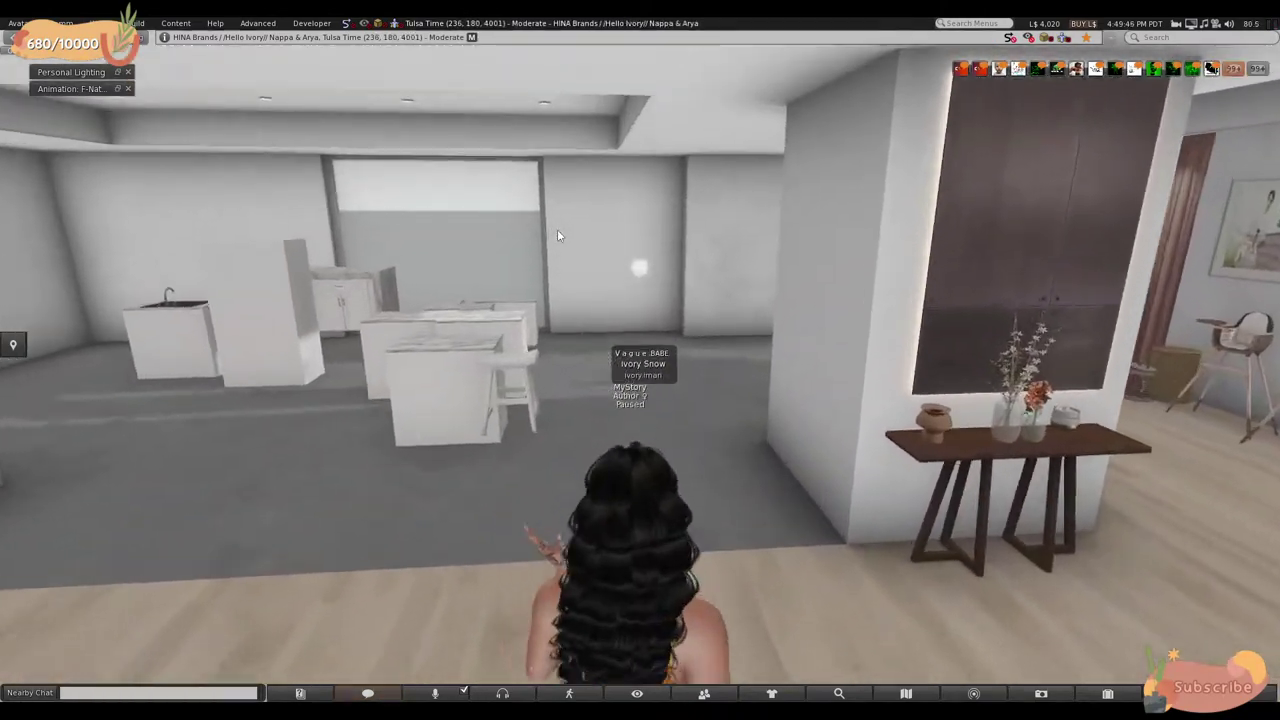
- Walk into the kitchen area and examine the loose marble-topped cabinets, refrigerator unit and sink up close
key(Up)
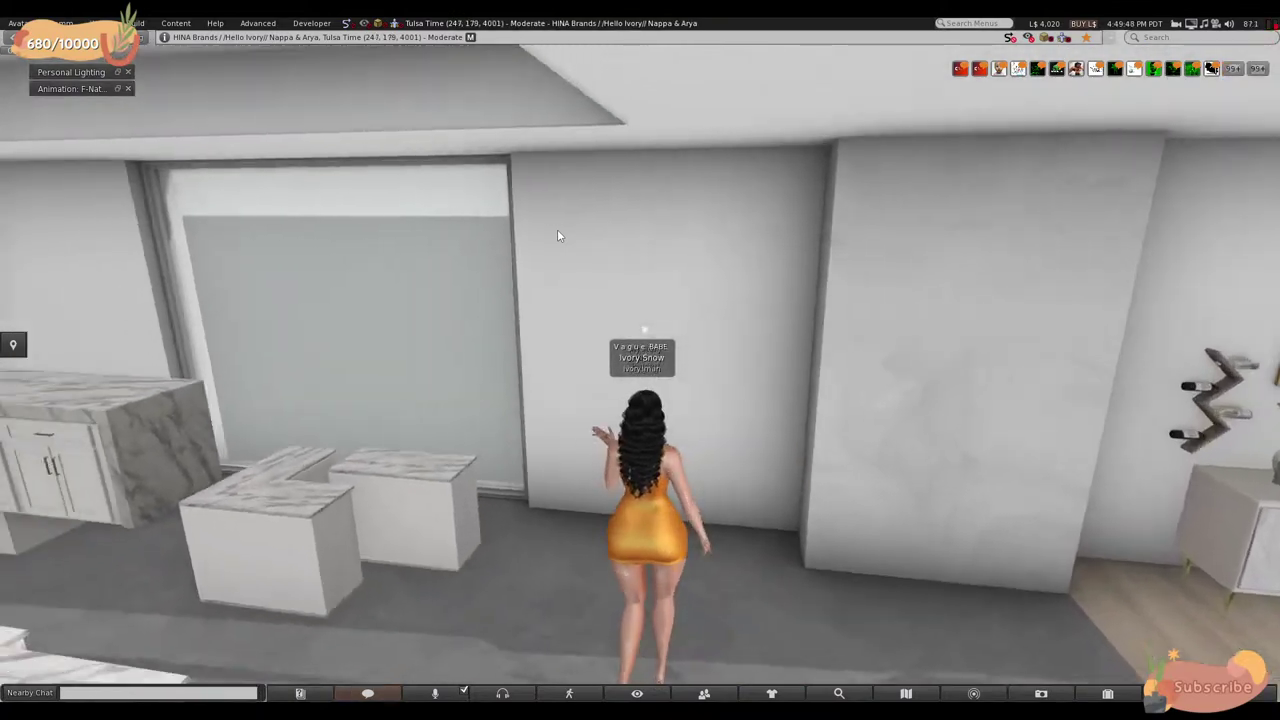
key(Left)
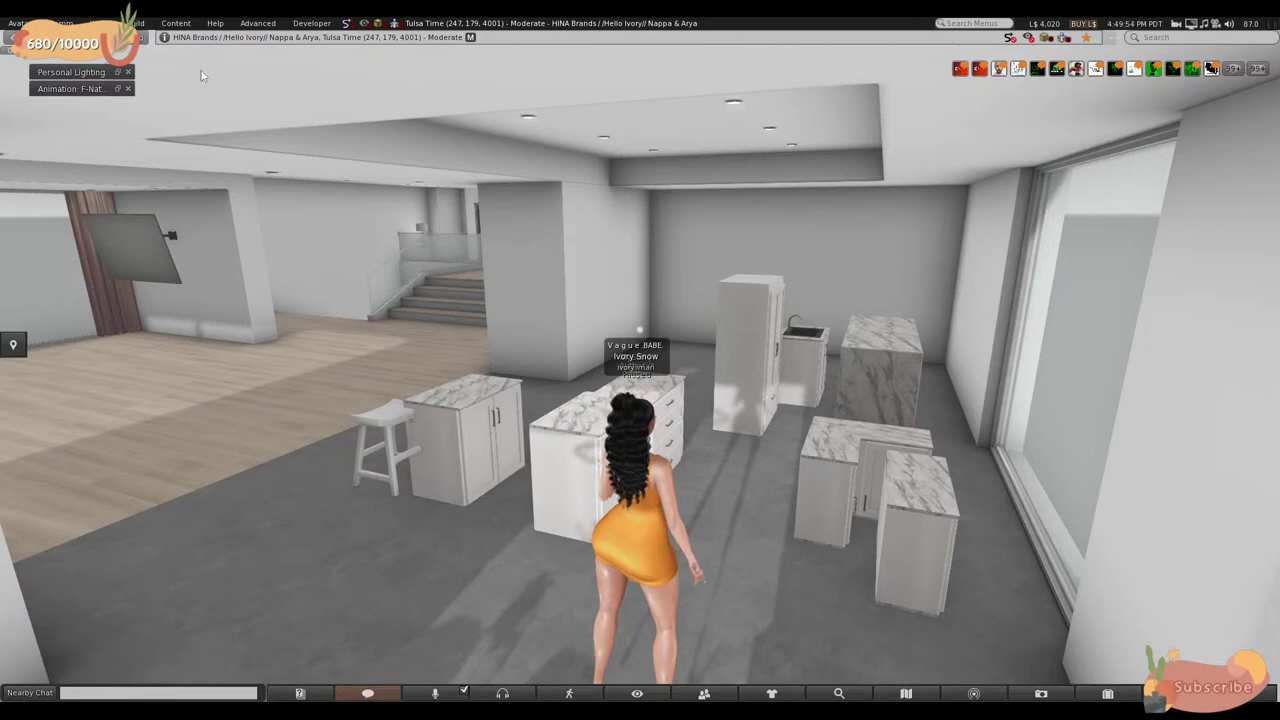
alt+click(705, 314)
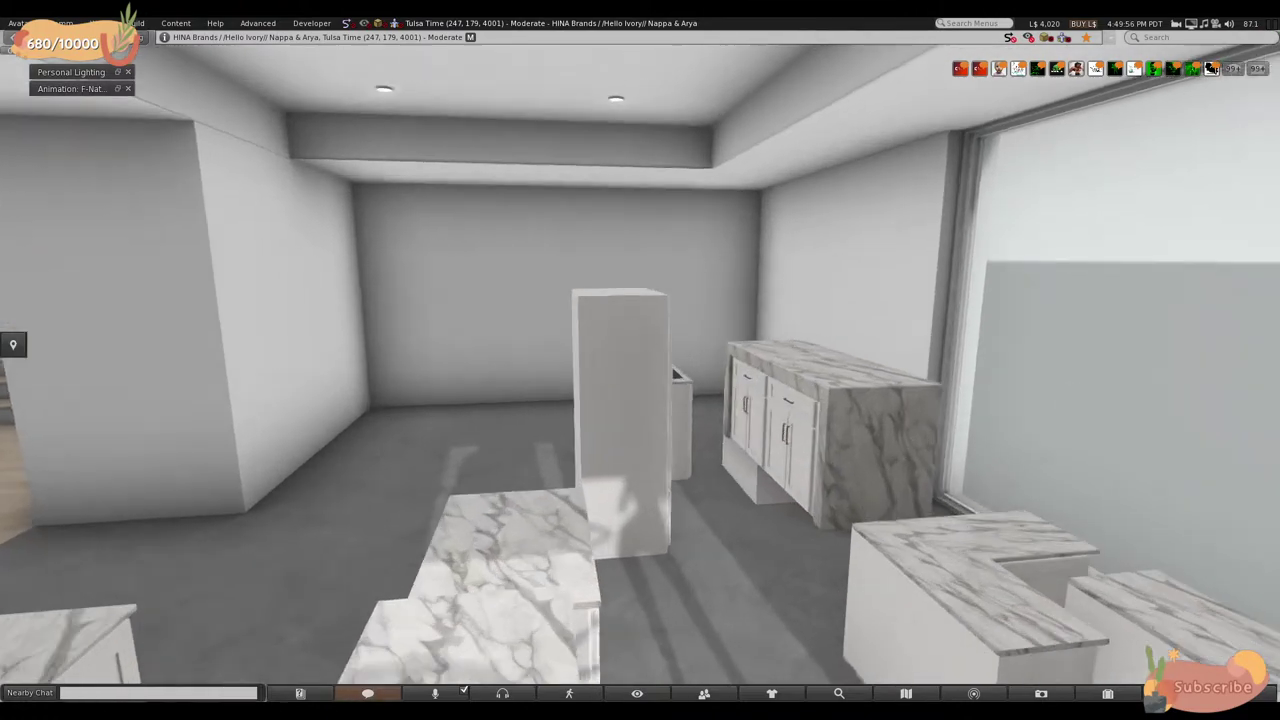
key(Escape)
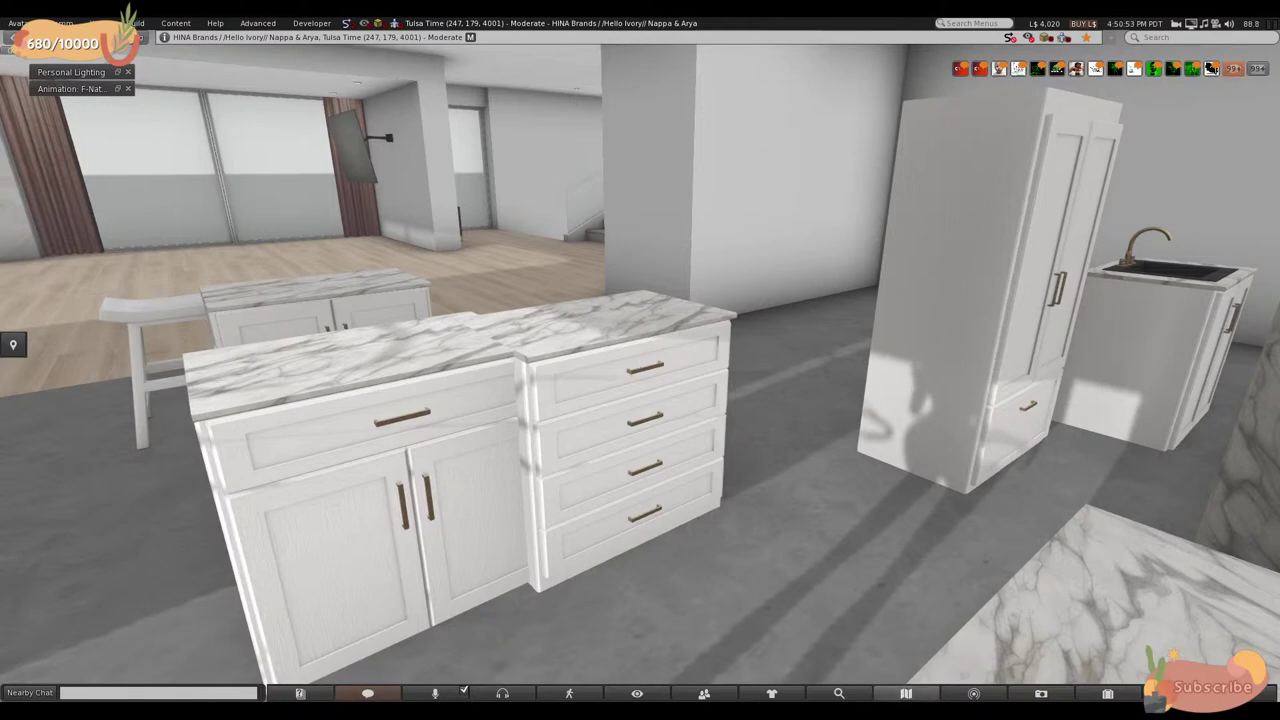
key(Up)
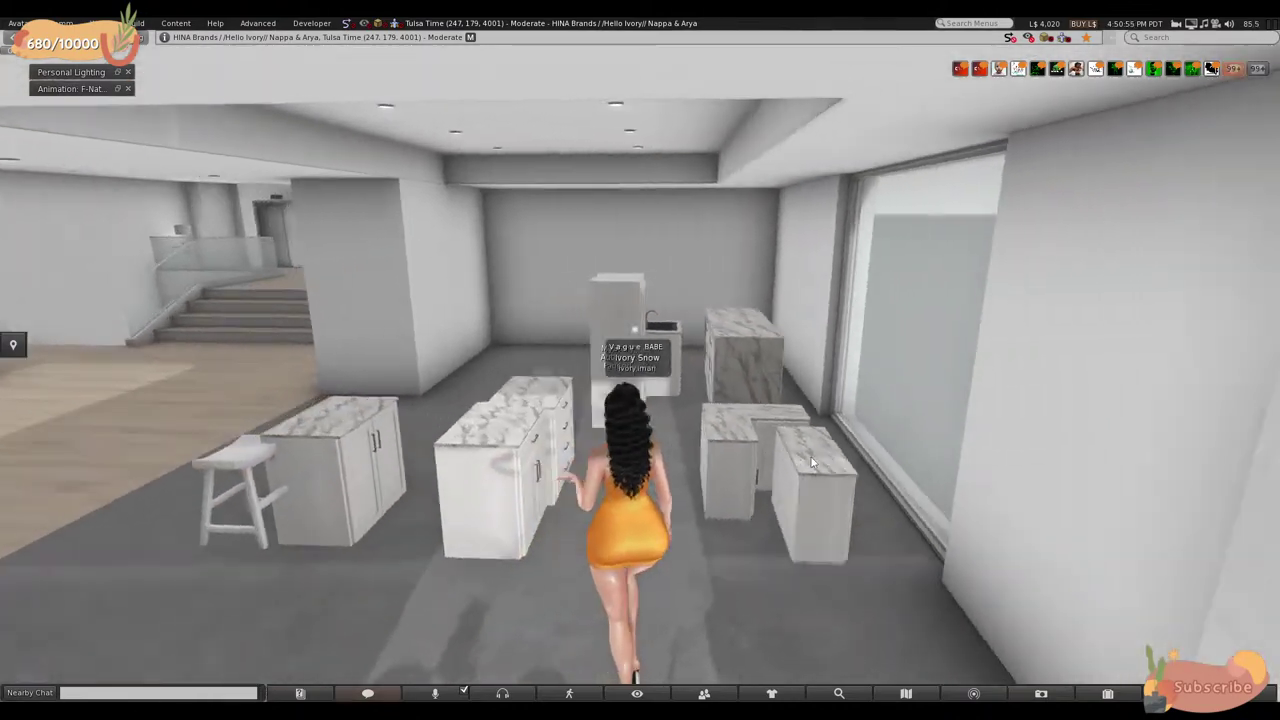
- Walk the avatar among the loose marble-topped cabinets to view the kitchen pieces from several sides
key(Left)
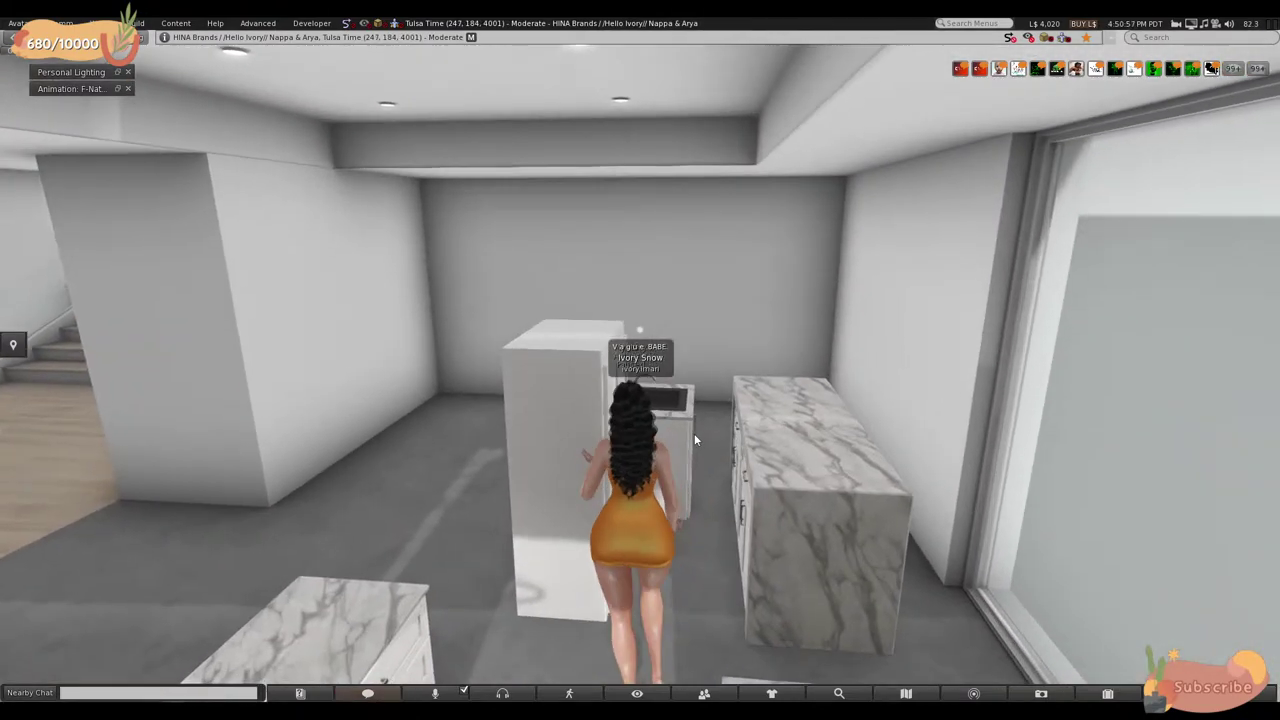
key(Right)
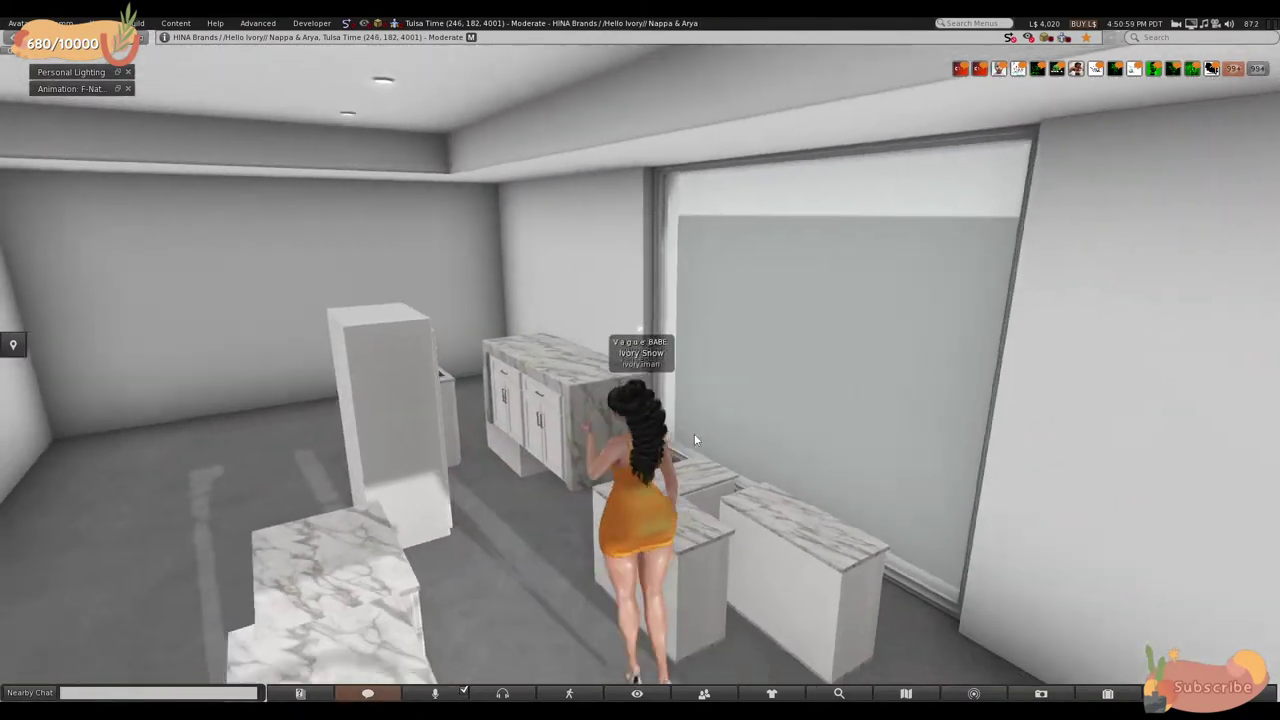
key(Down)
key(Left)
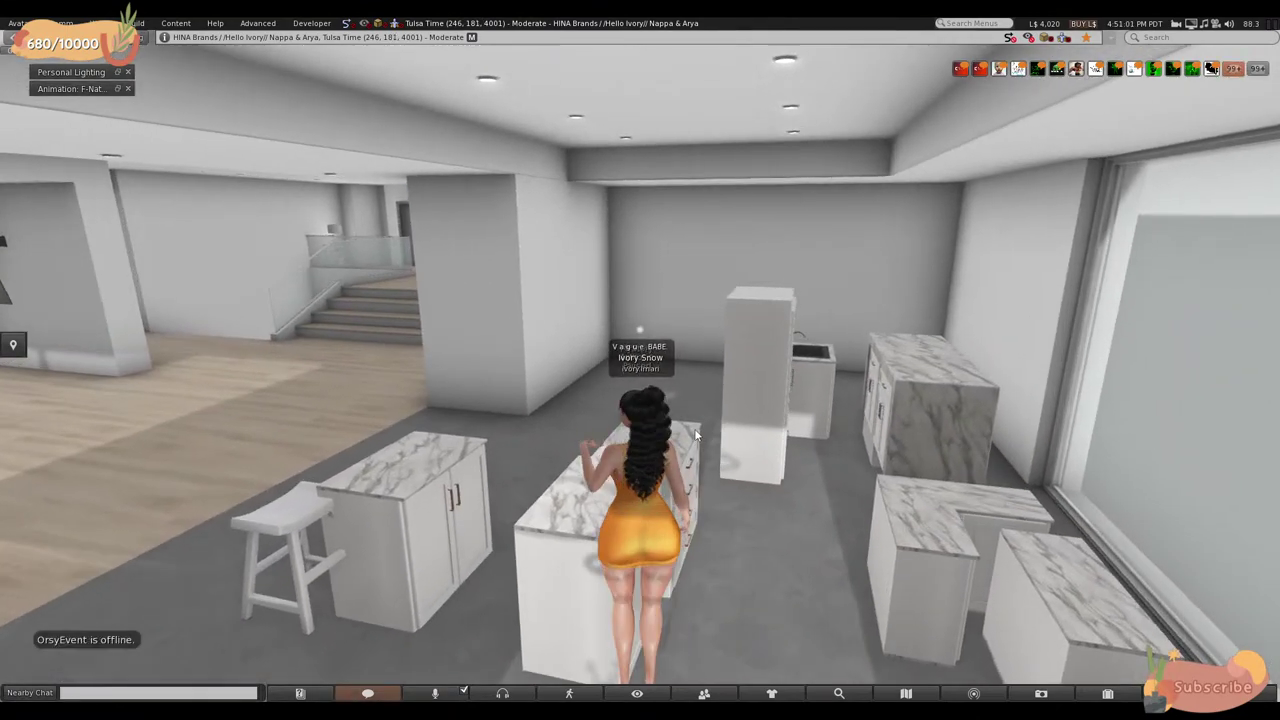
key(Right)
key(Up)
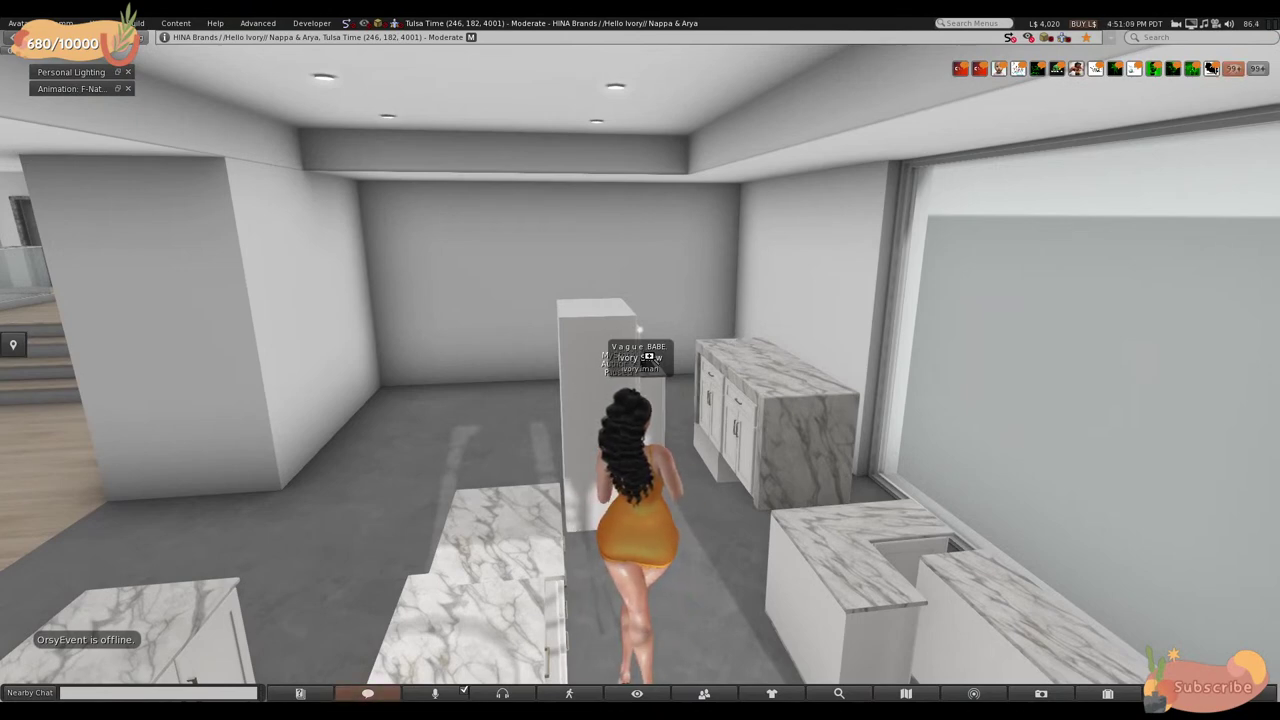
- Swing the camera around the kitchen to view the avatar from the front against the living and dining areas
key(Left)
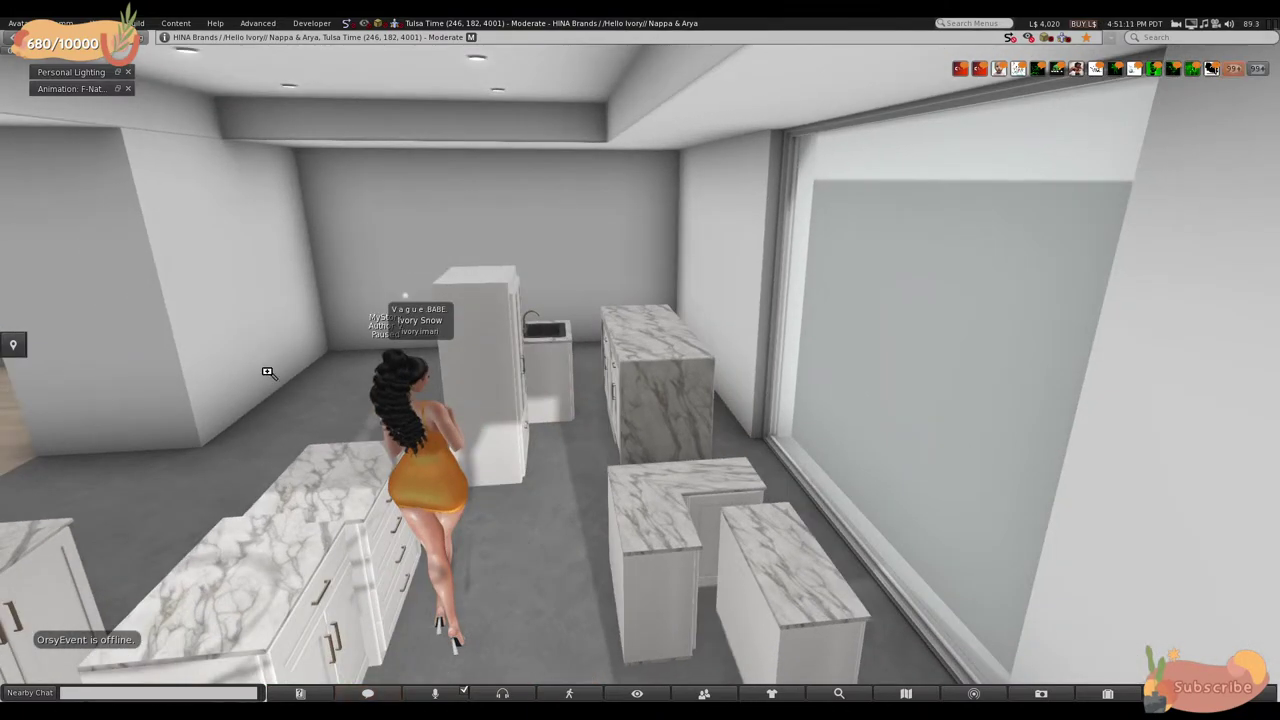
key(Left)
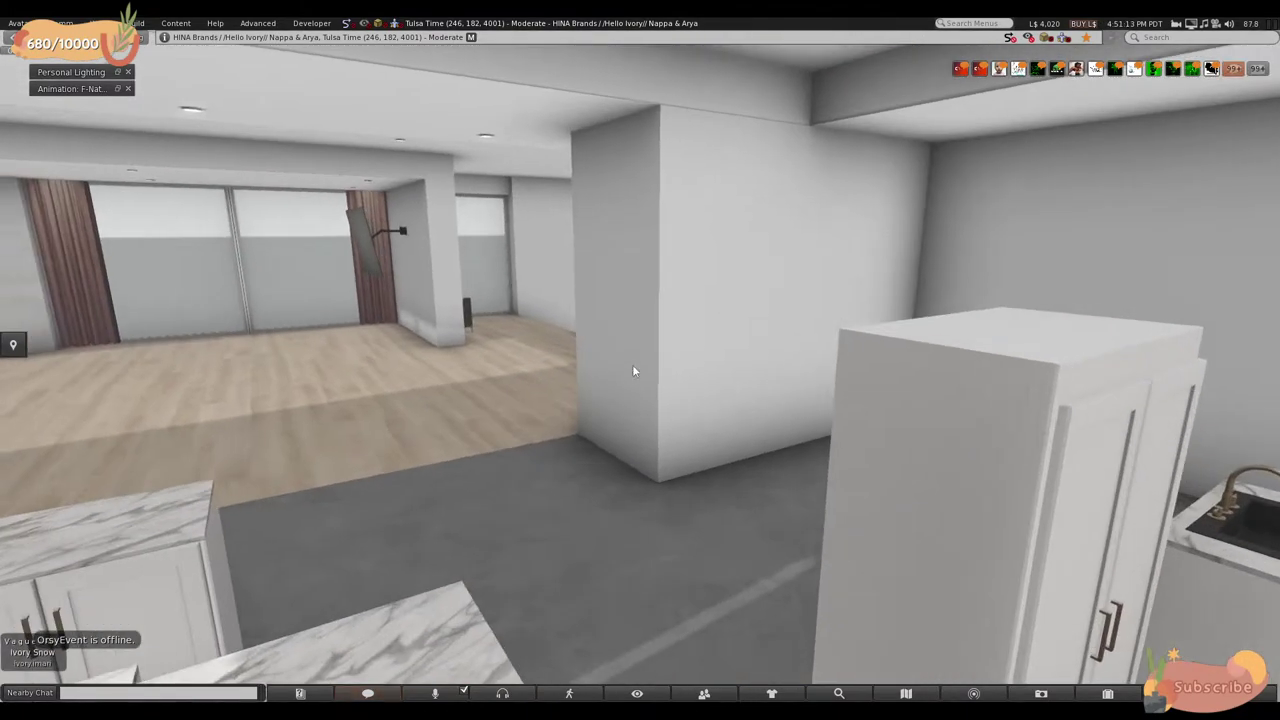
key(Left)
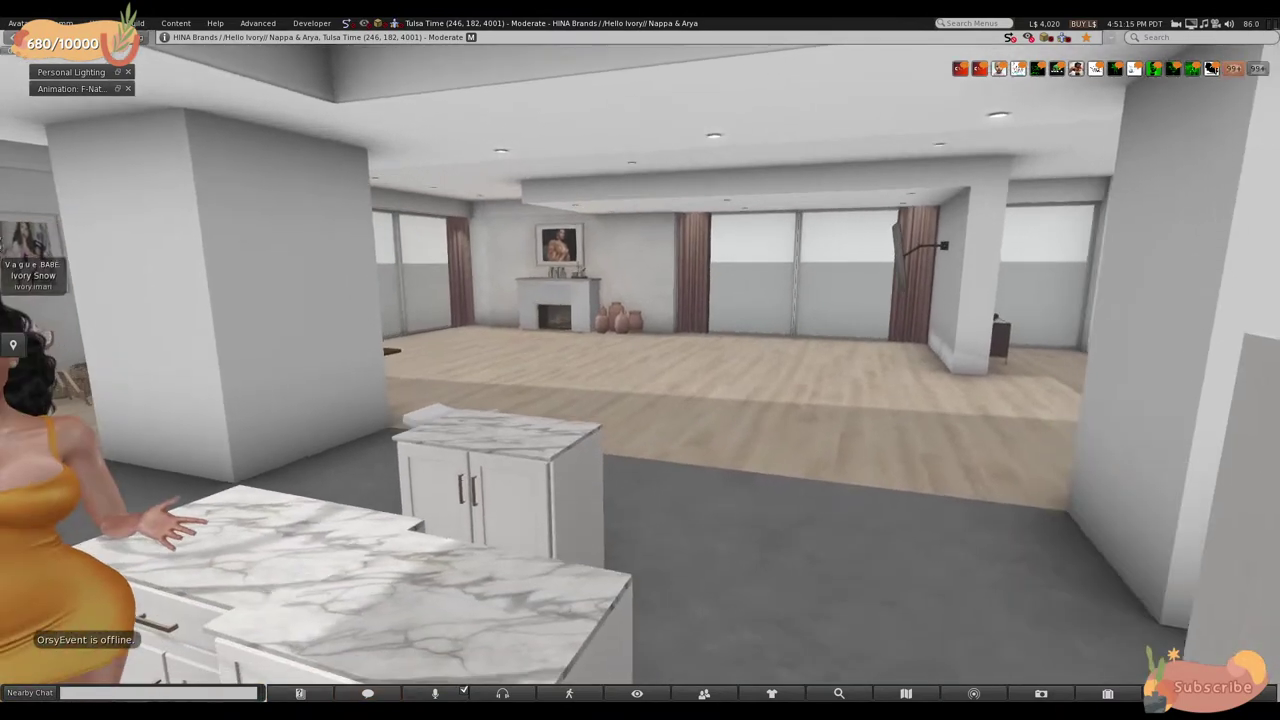
alt+click(642, 368)
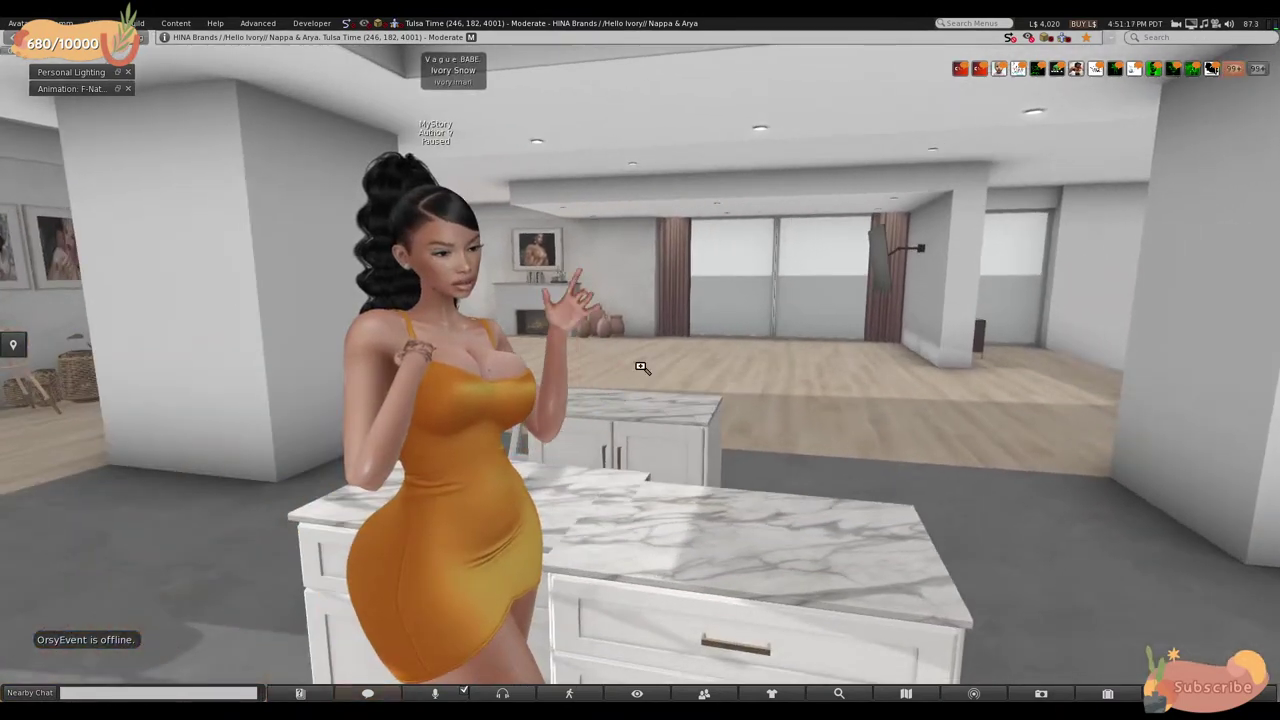
alt+drag(642, 368, 162, 302)
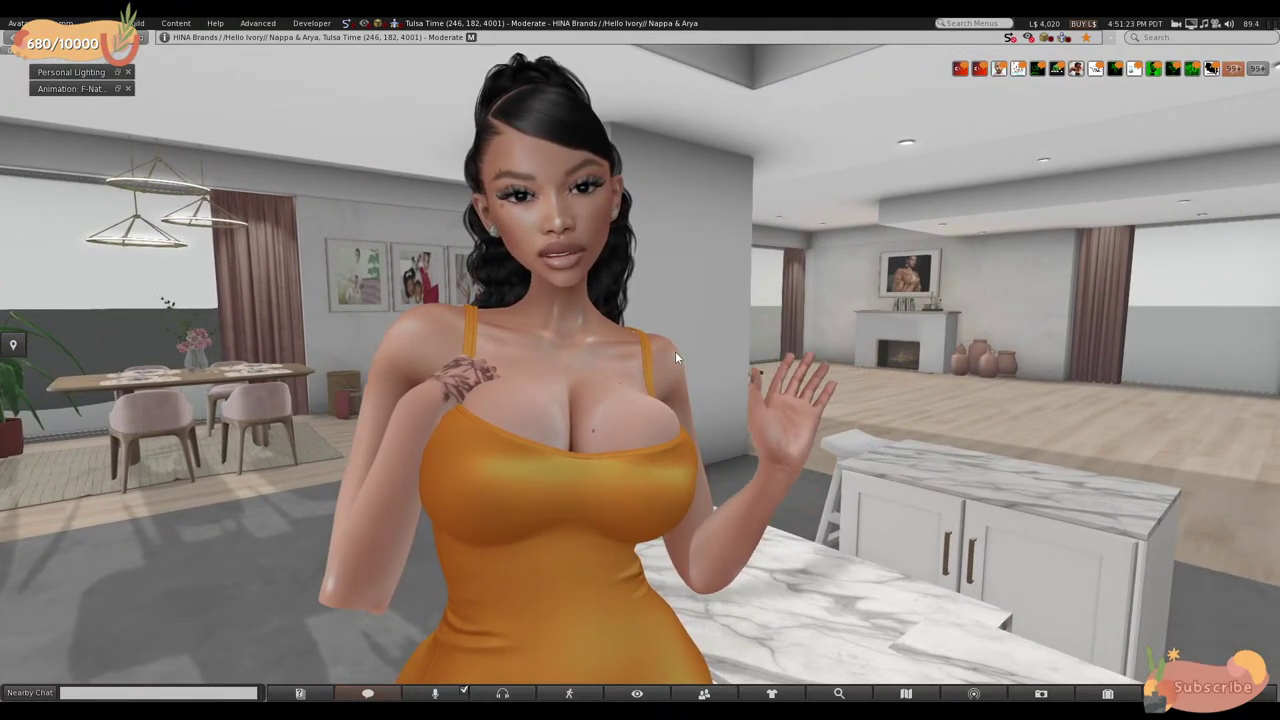
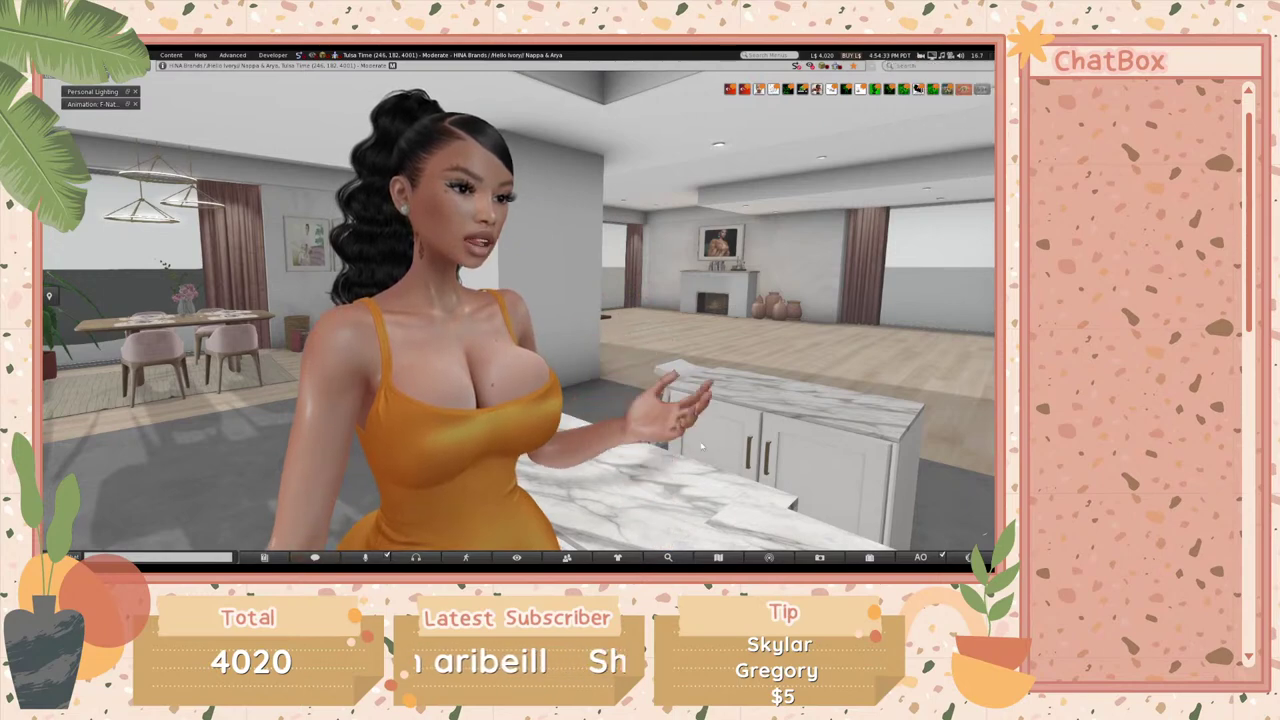
- Walk the avatar around the loose cabinets and stool up to the tall refrigerator unit
click(911, 85)
key(Up)
key(Right)
key(Right)
key(Up)
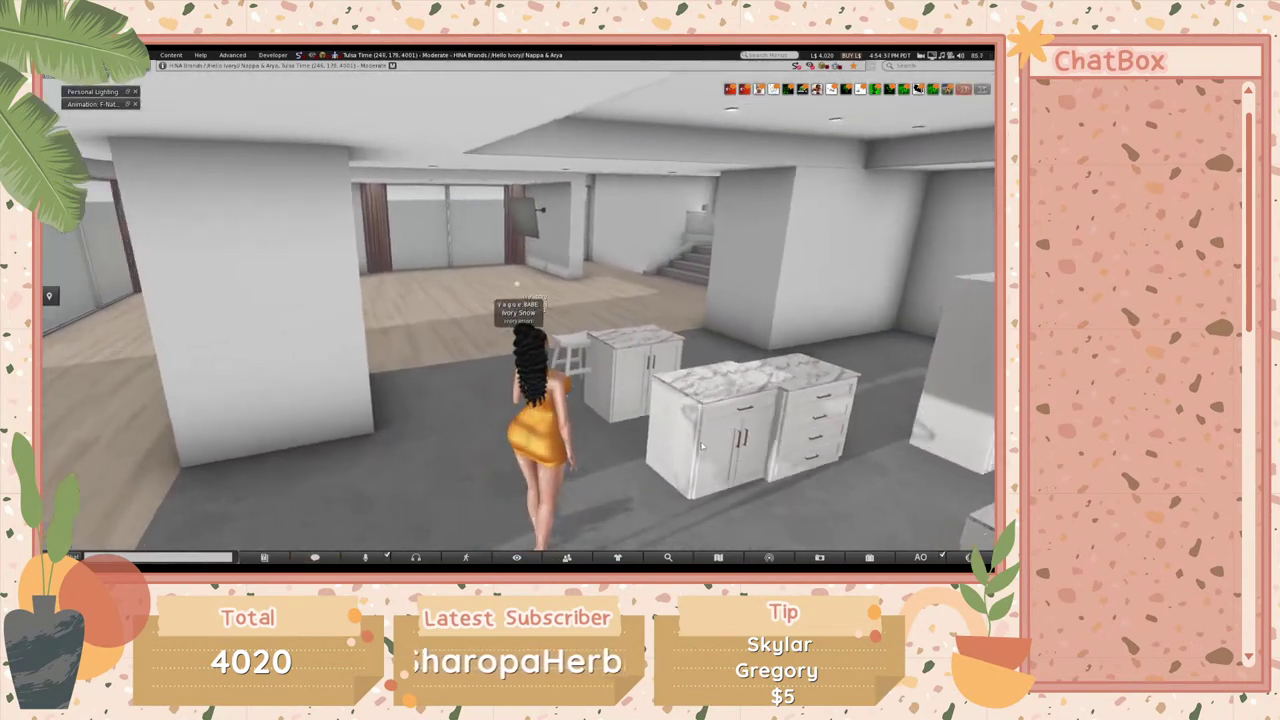
key(Right)
key(Up)
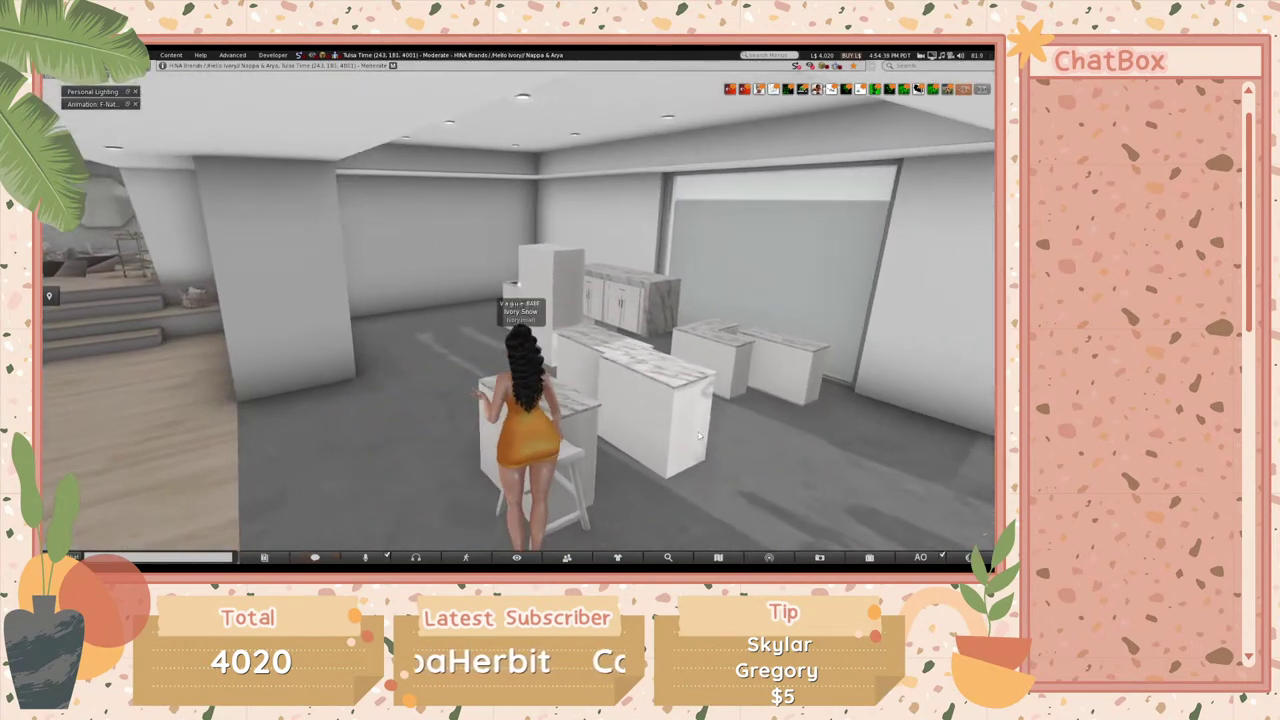
key(Up)
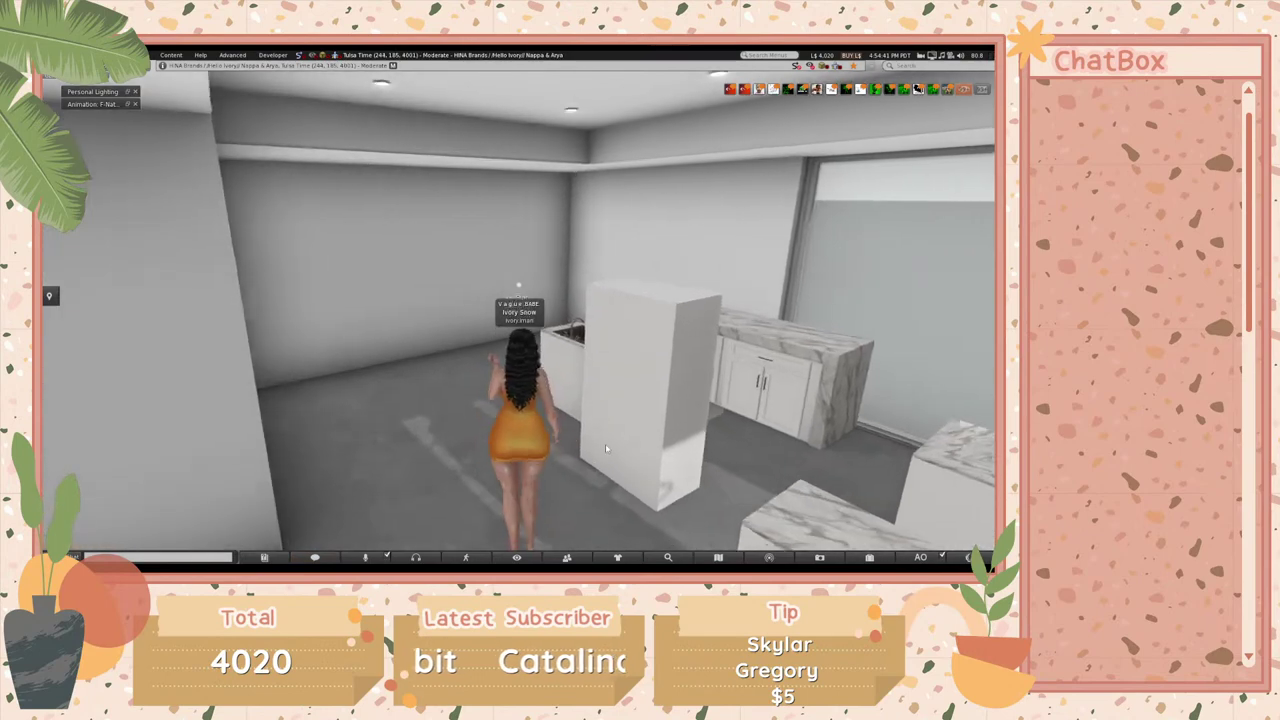
- Open the inventory, clear its search filter and widen the window
key(ctrl+i)
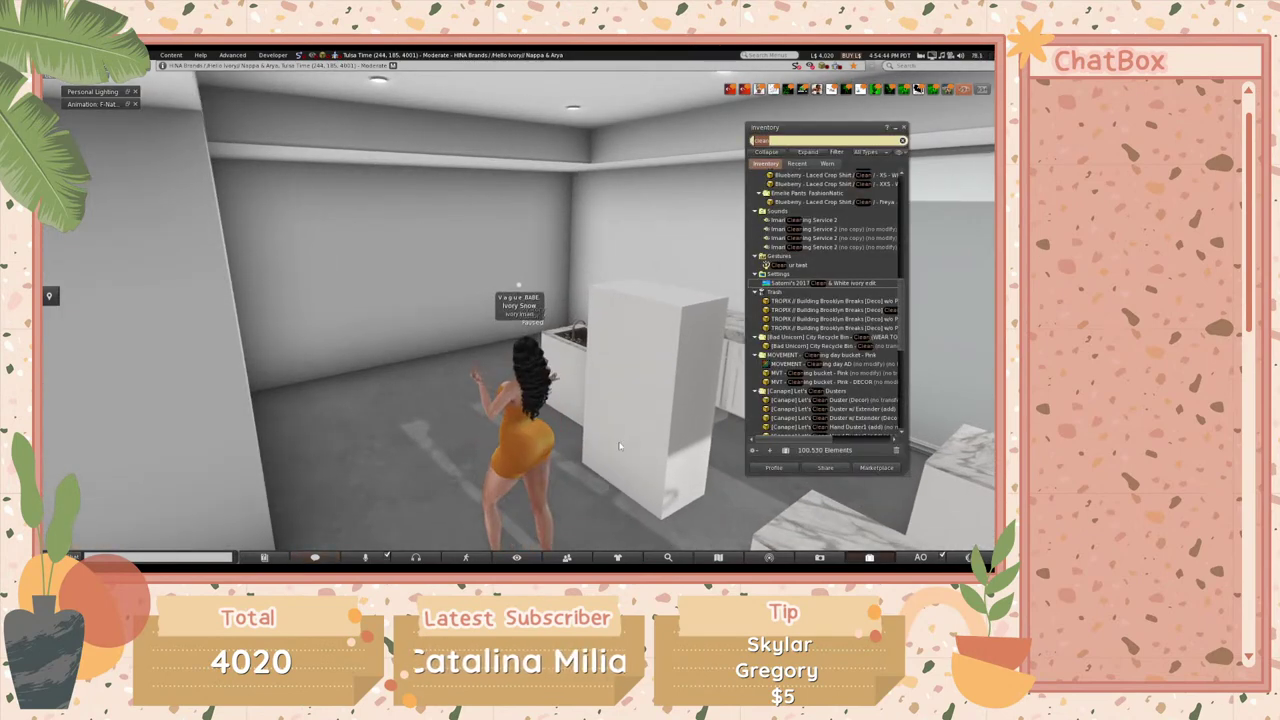
alt+drag(674, 345, 717, 245)
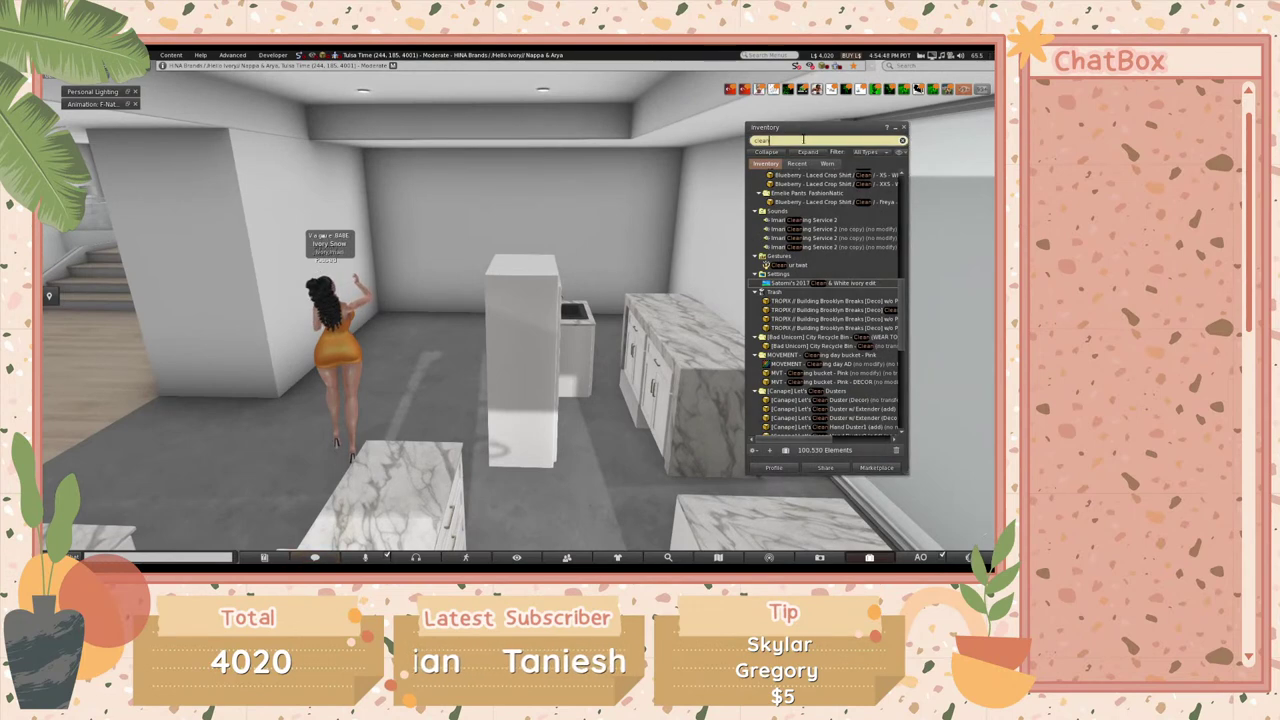
key(BackSpace)
key(BackSpace)
key(BackSpace)
key(BackSpace)
key(BackSpace)
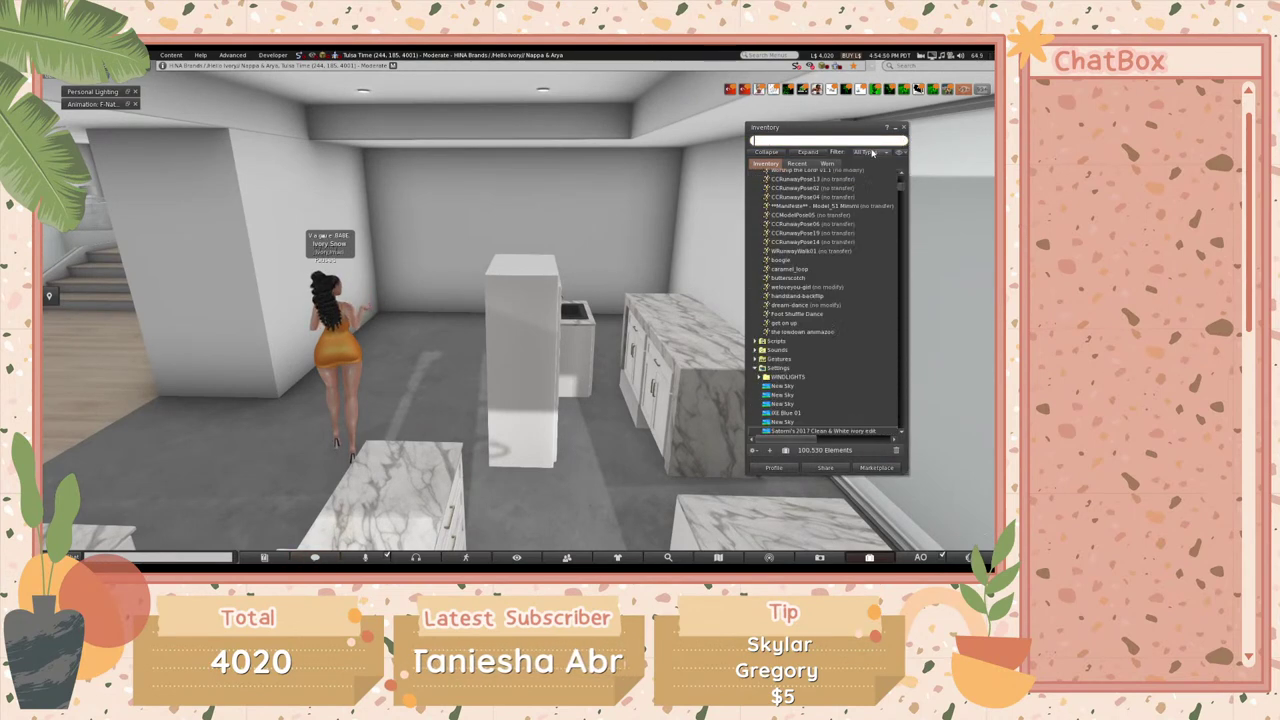
scroll(786, 232, up, 5)
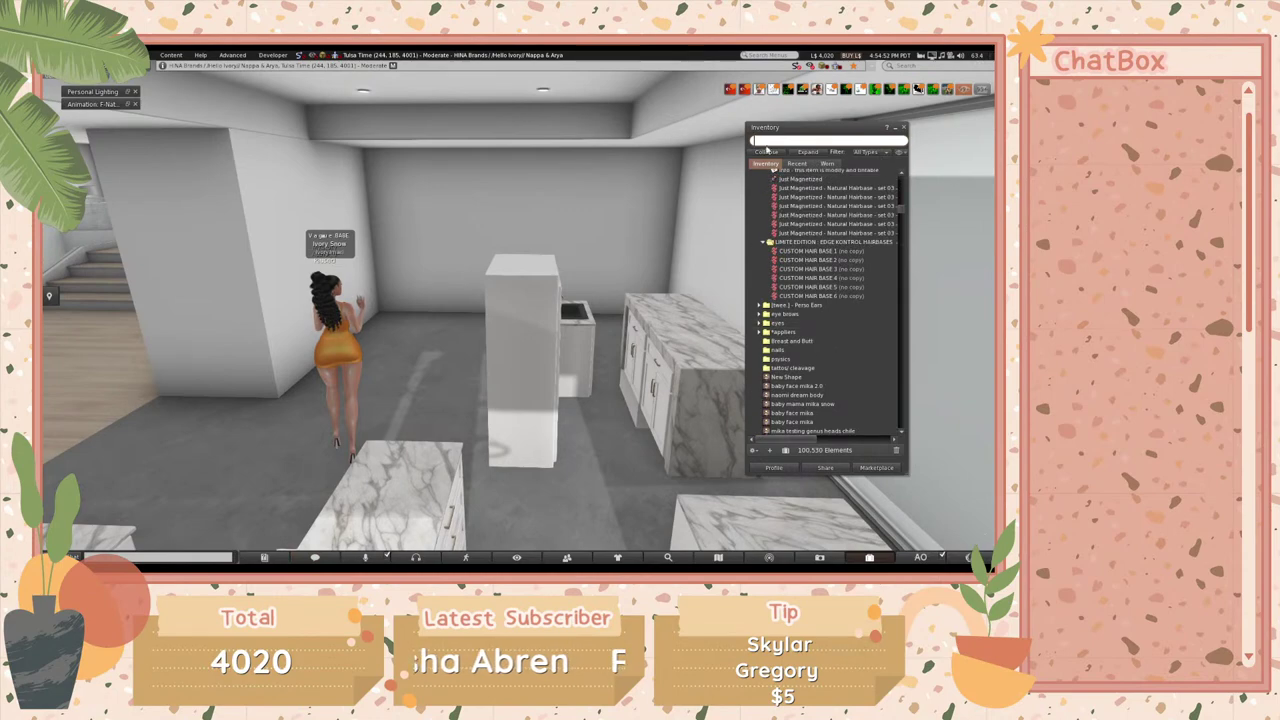
drag(683, 131, 679, 131)
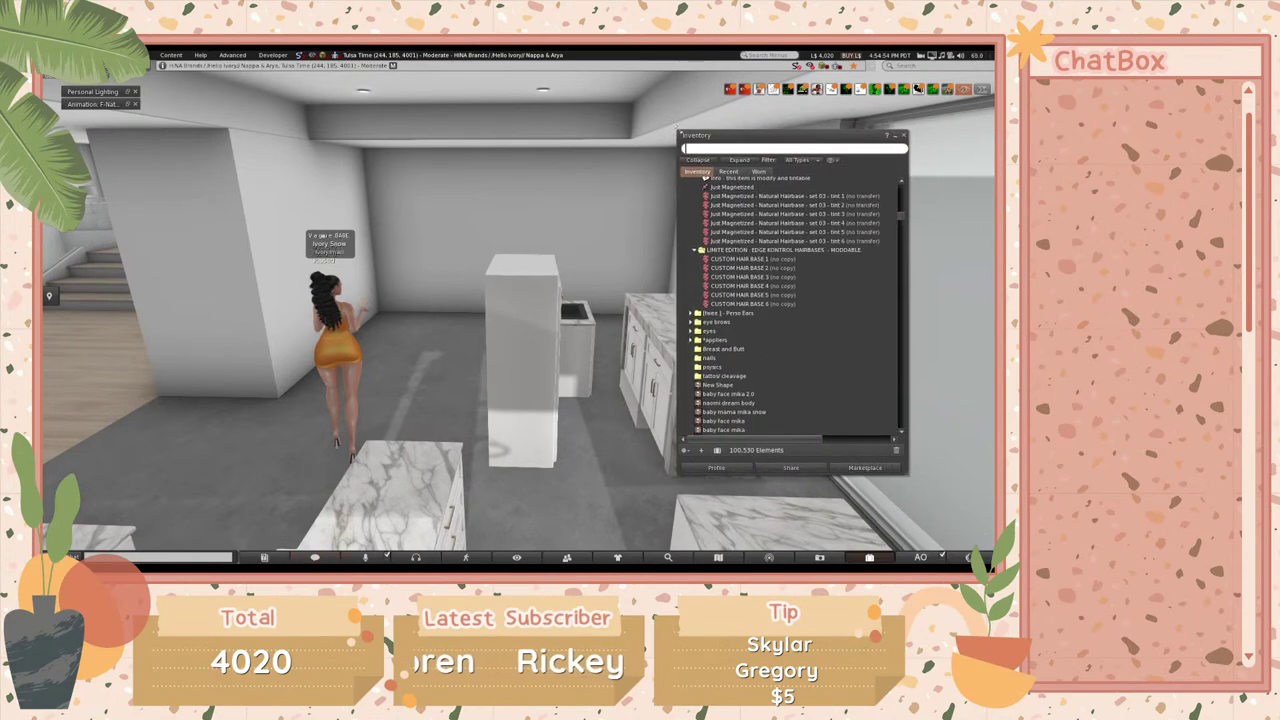
- Collapse the Notecards, Received Items, Animations, Body Parts, Settings and Photo Album folders in the inventory
scroll(917, 225, up, 3)
scroll(800, 250, up, 15)
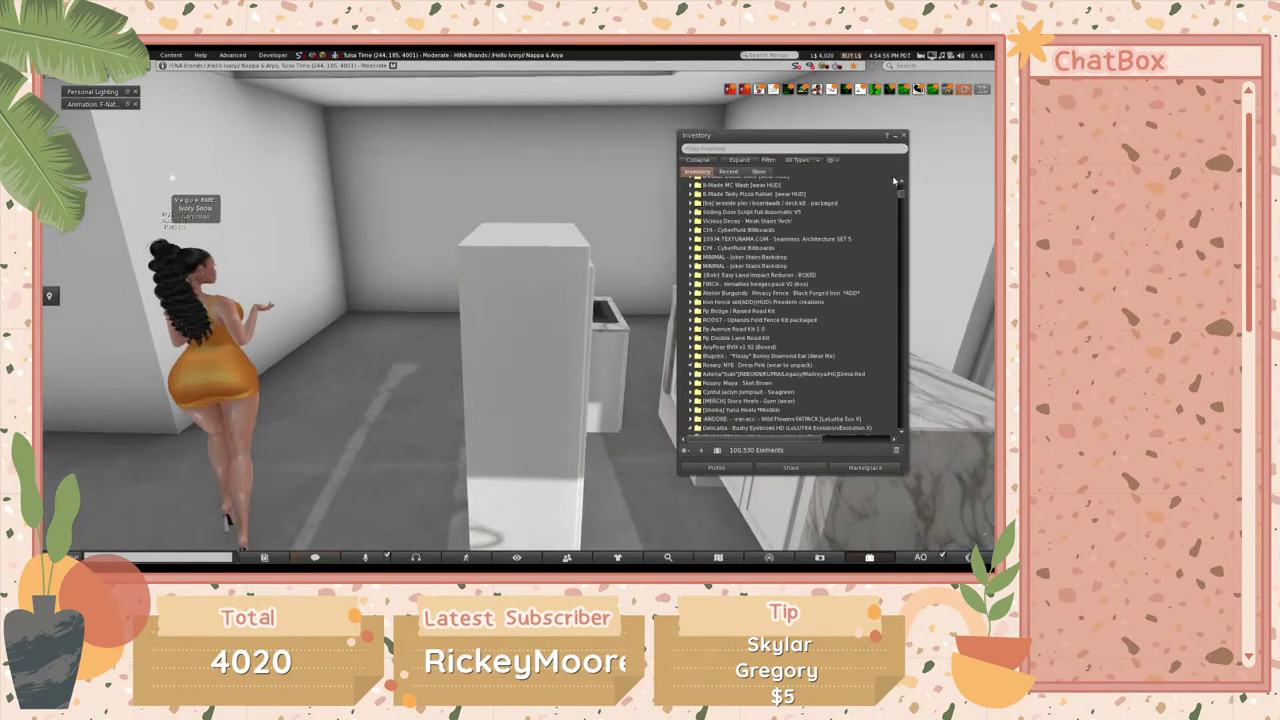
click(684, 218)
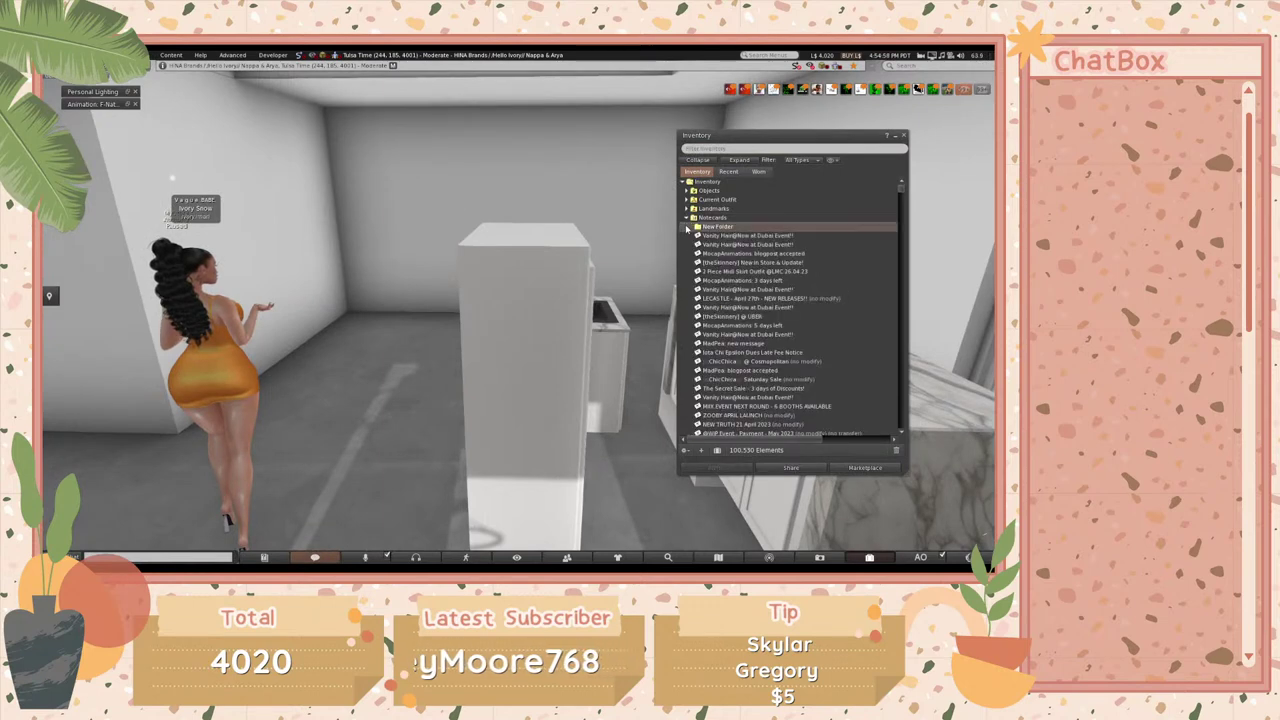
click(686, 218)
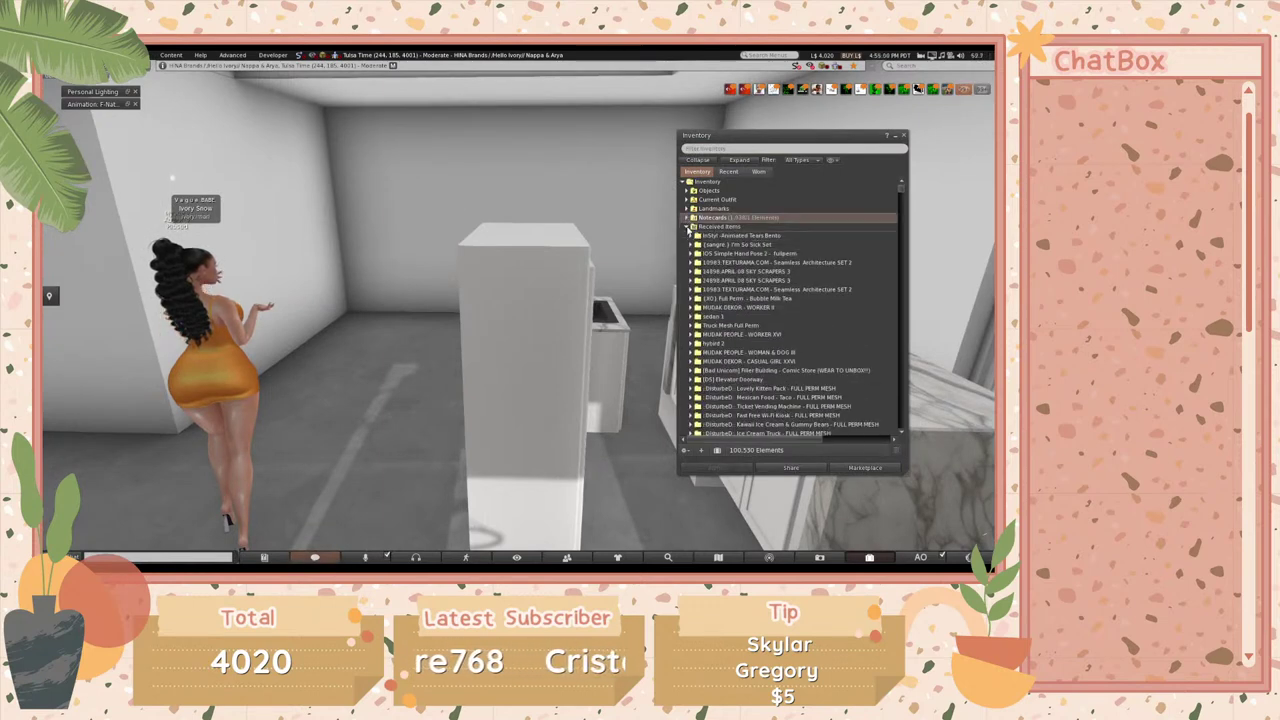
click(686, 226)
click(686, 280)
click(686, 281)
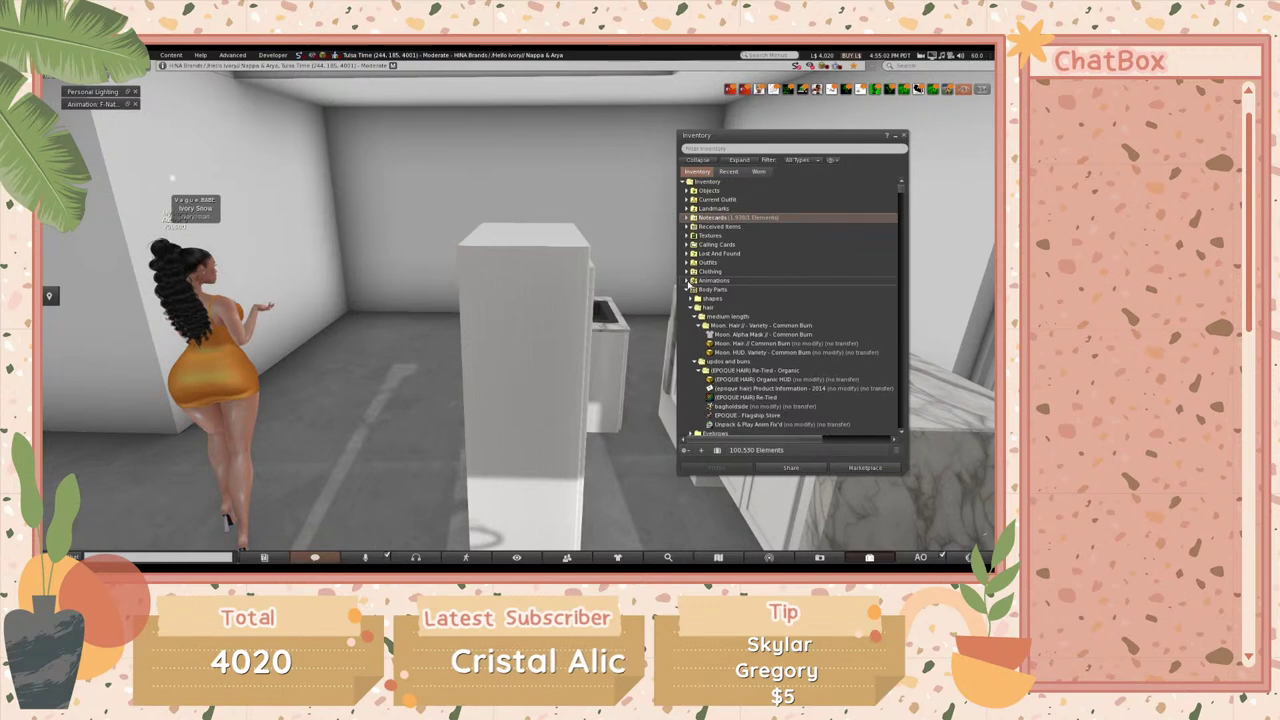
click(687, 290)
click(686, 334)
scroll(686, 320, down, 2)
click(686, 297)
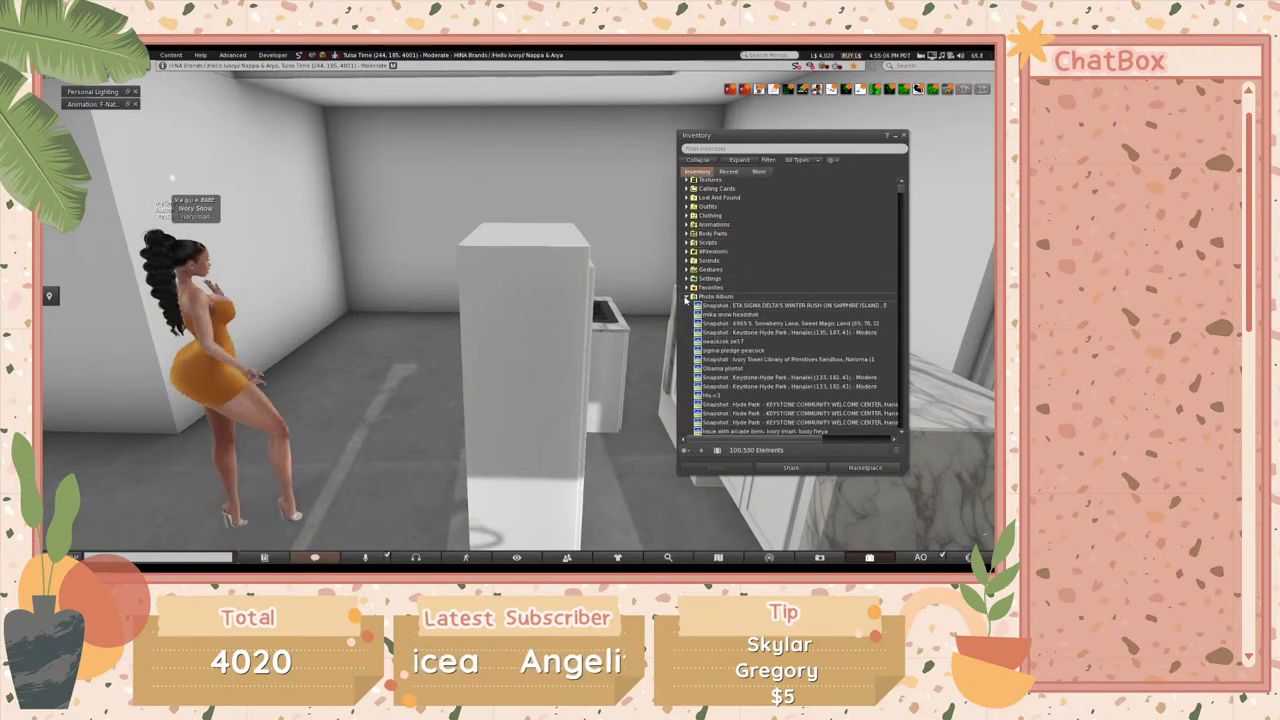
- Look through the Trash contents in the inventory, collapsing the Foxy - Ghost Hair (Natural Ombre) folder
scroll(690, 300, down, 10)
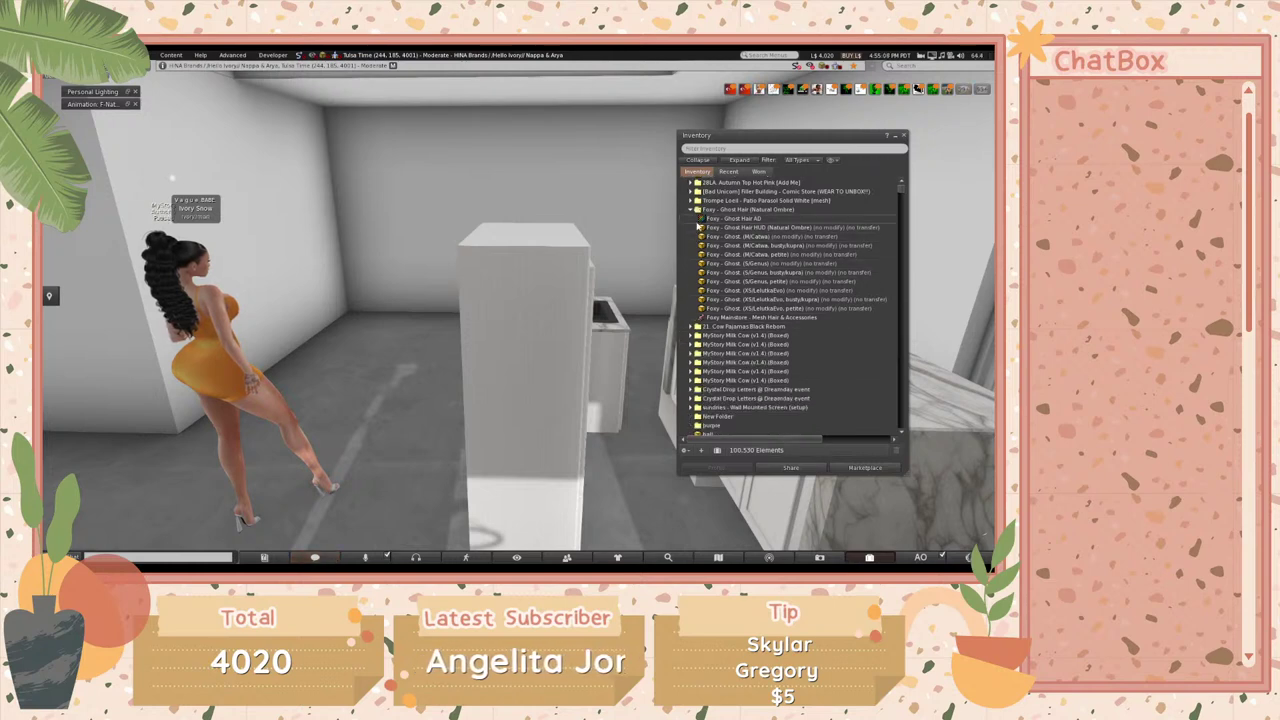
click(691, 210)
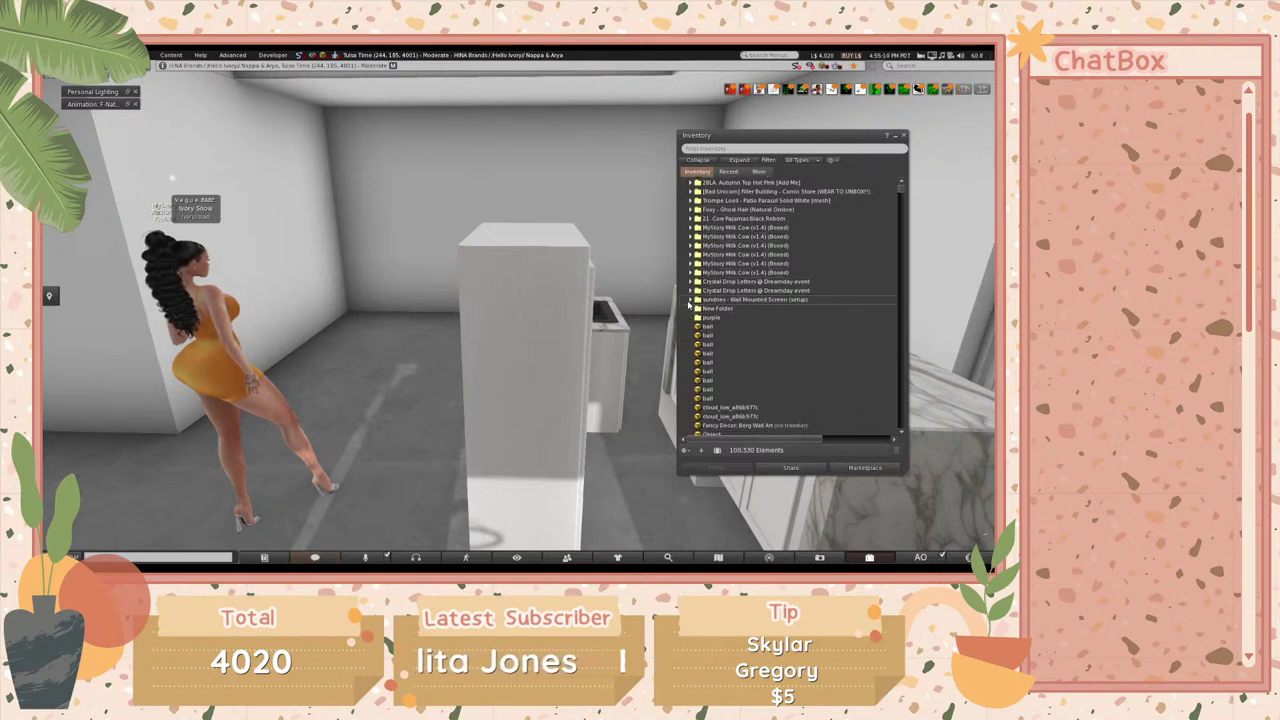
scroll(700, 320, down, 4)
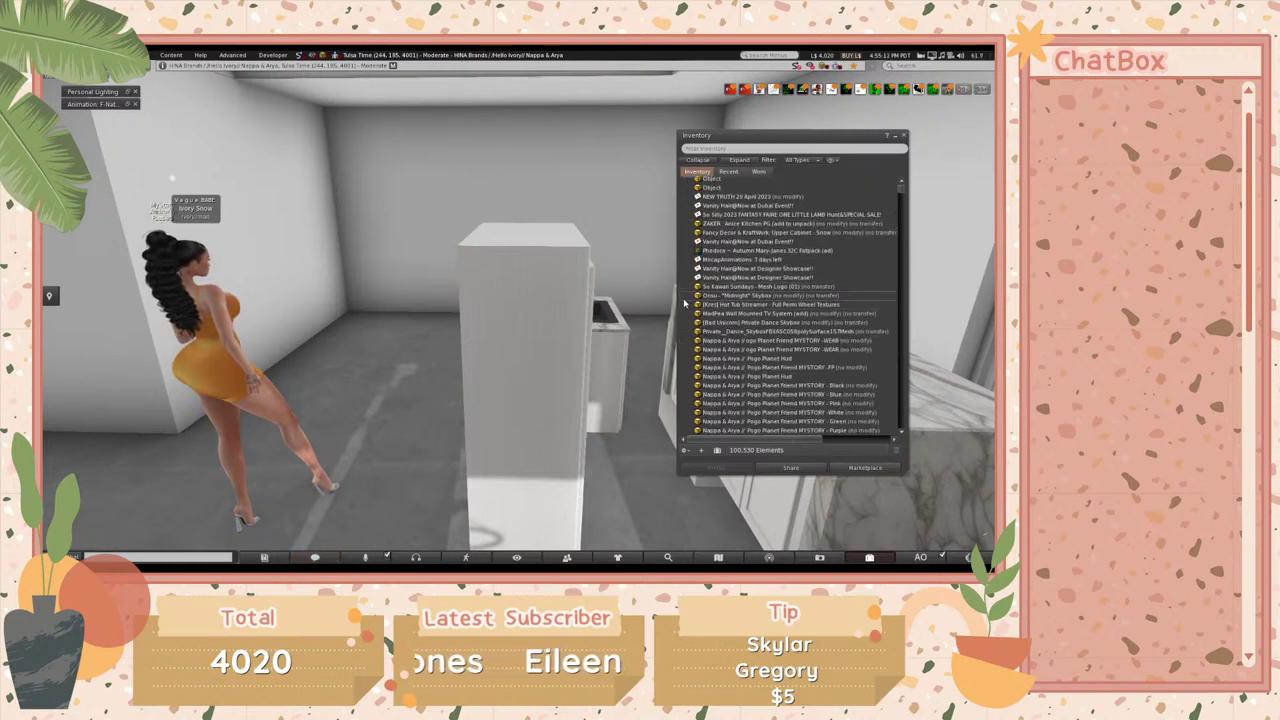
scroll(708, 343, up, 4)
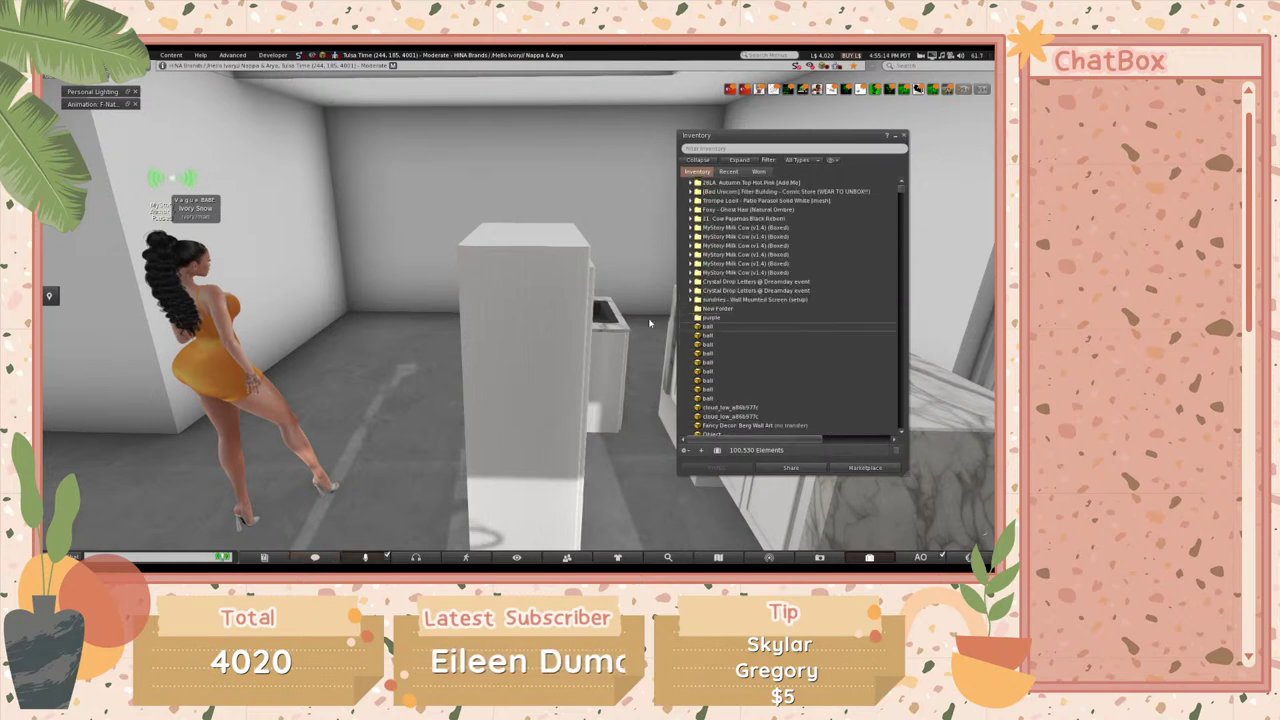
key(Right)
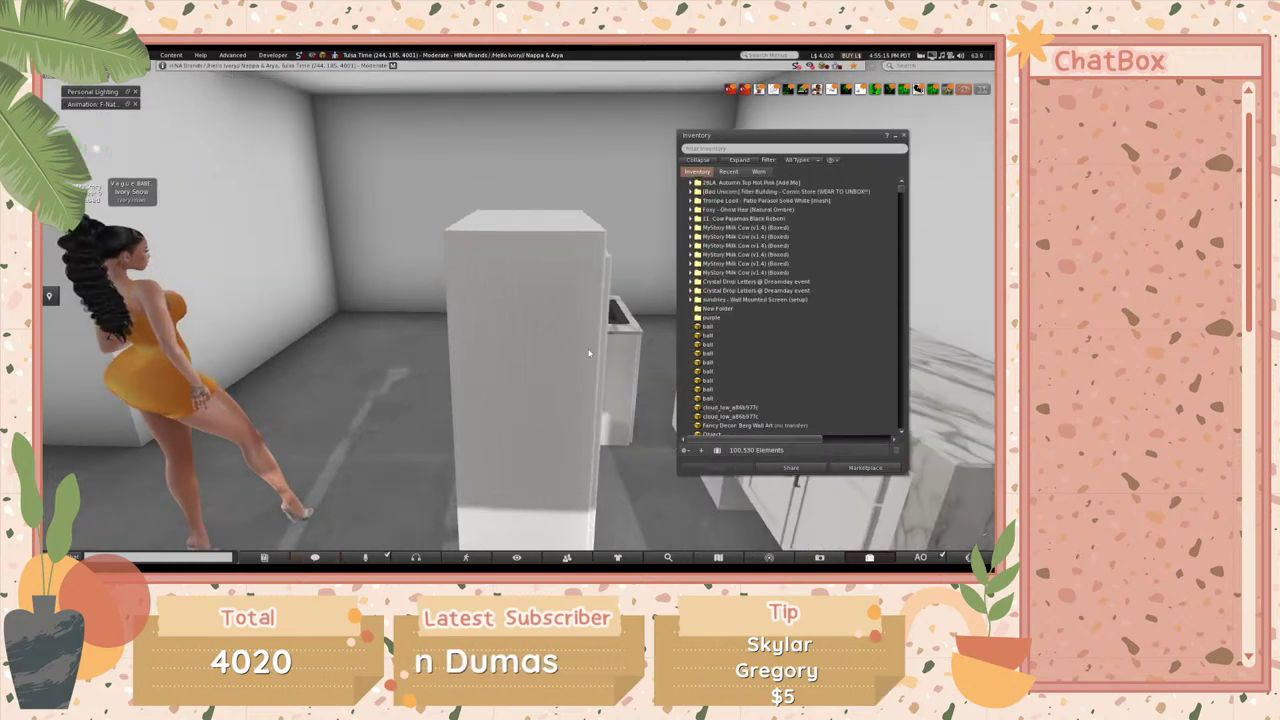
scroll(718, 342, down, 15)
scroll(716, 343, down, 15)
scroll(708, 340, down, 15)
mouse_move(901, 193)
mouse_down()
mouse_move(898, 236)
mouse_move(911, 187)
mouse_up()
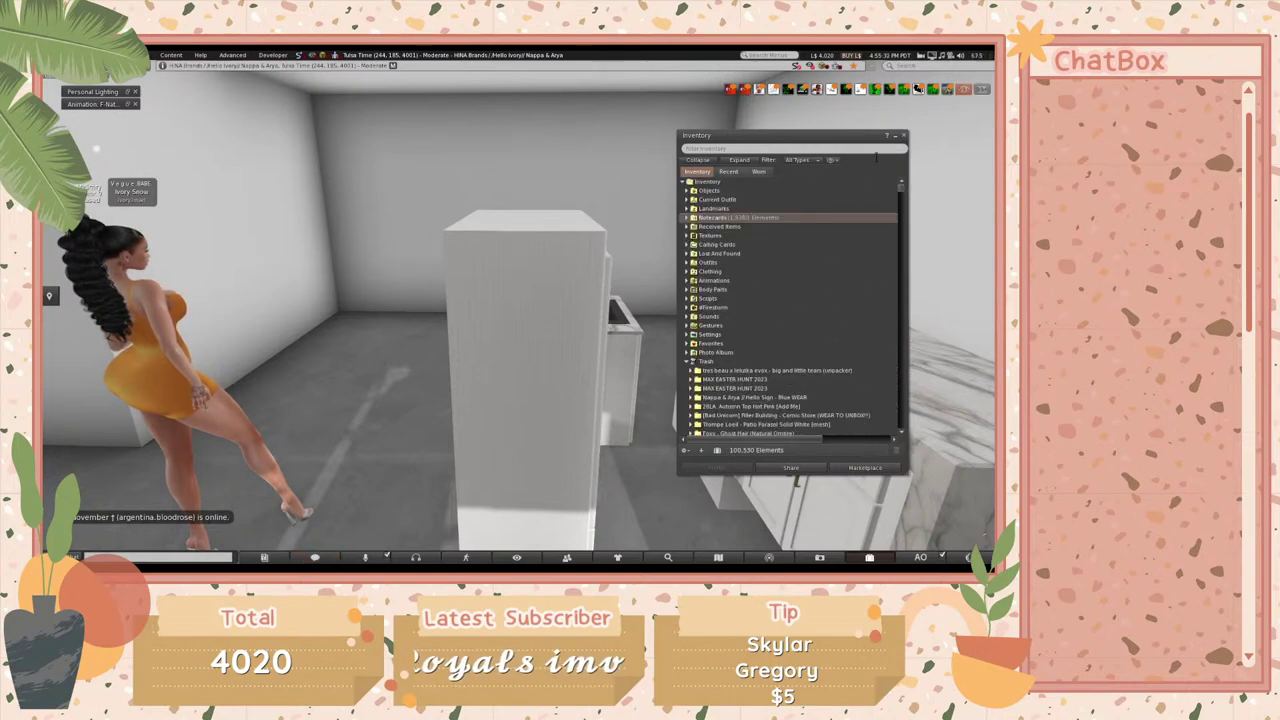
- Enlarge the inventory window and collapse the Trash and the expanded MadPea Escape Room prize folders
drag(674, 476, 545, 523)
click(556, 362)
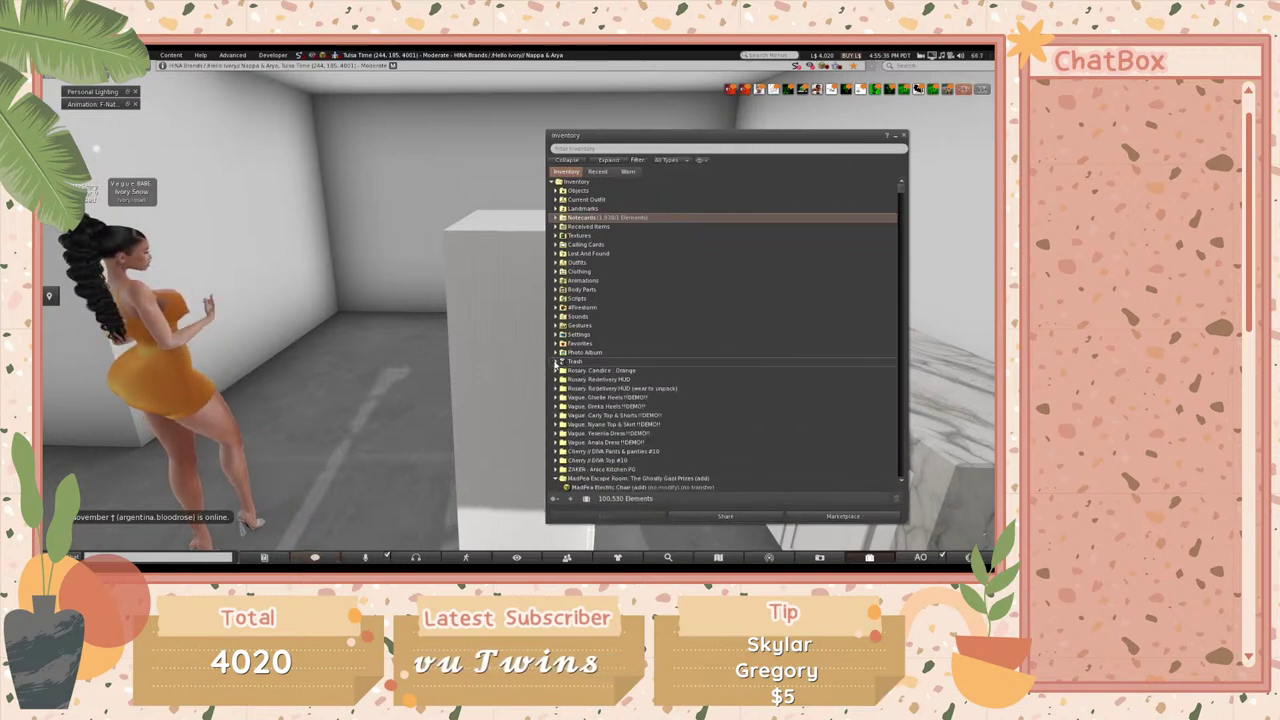
click(555, 479)
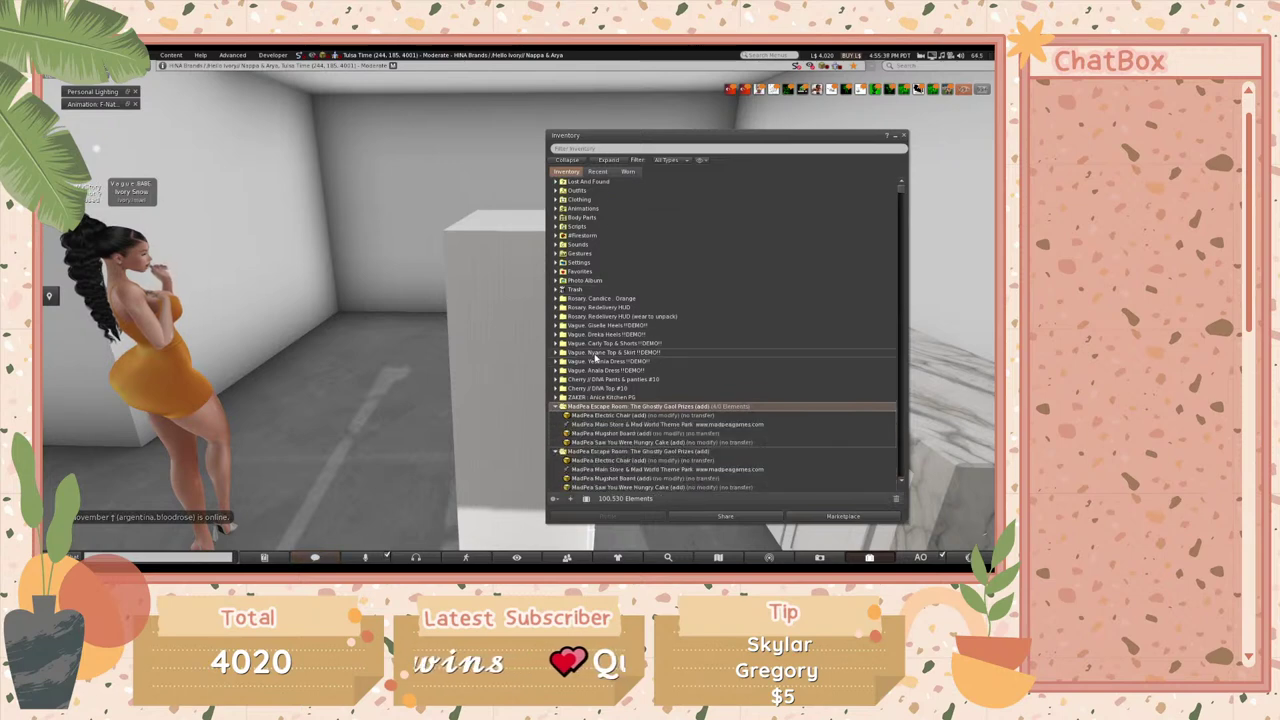
click(556, 327)
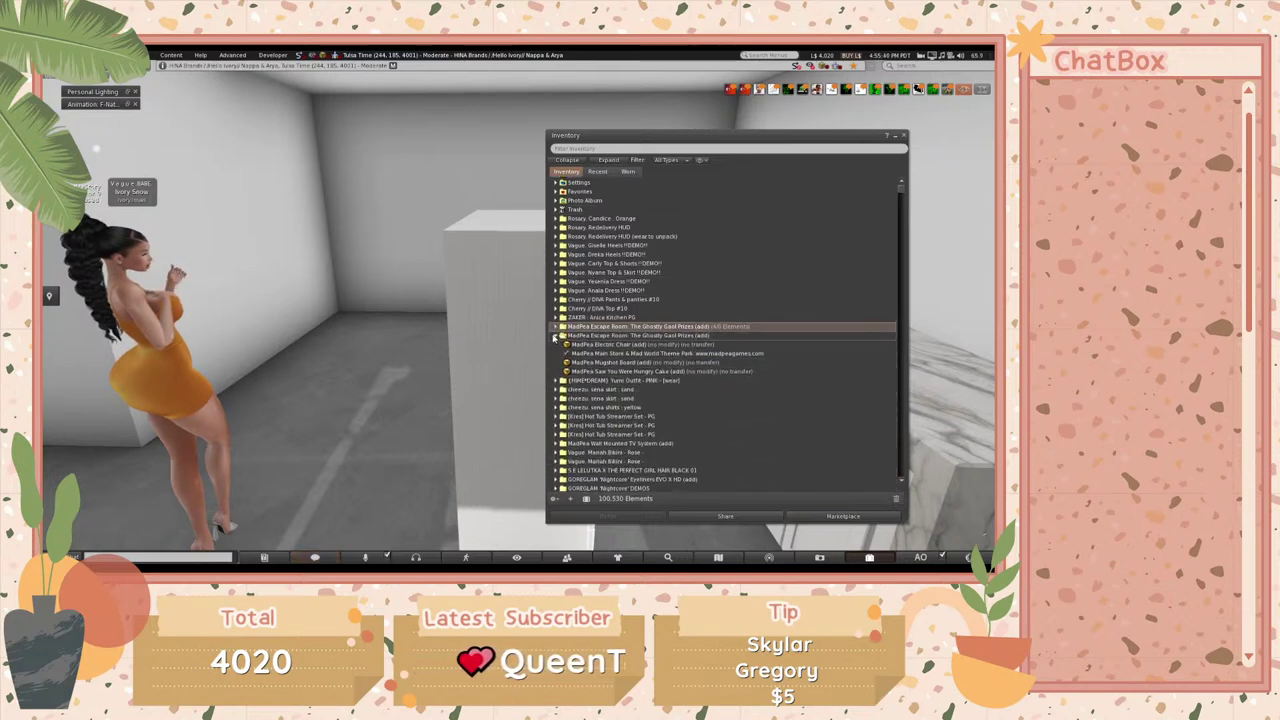
click(556, 335)
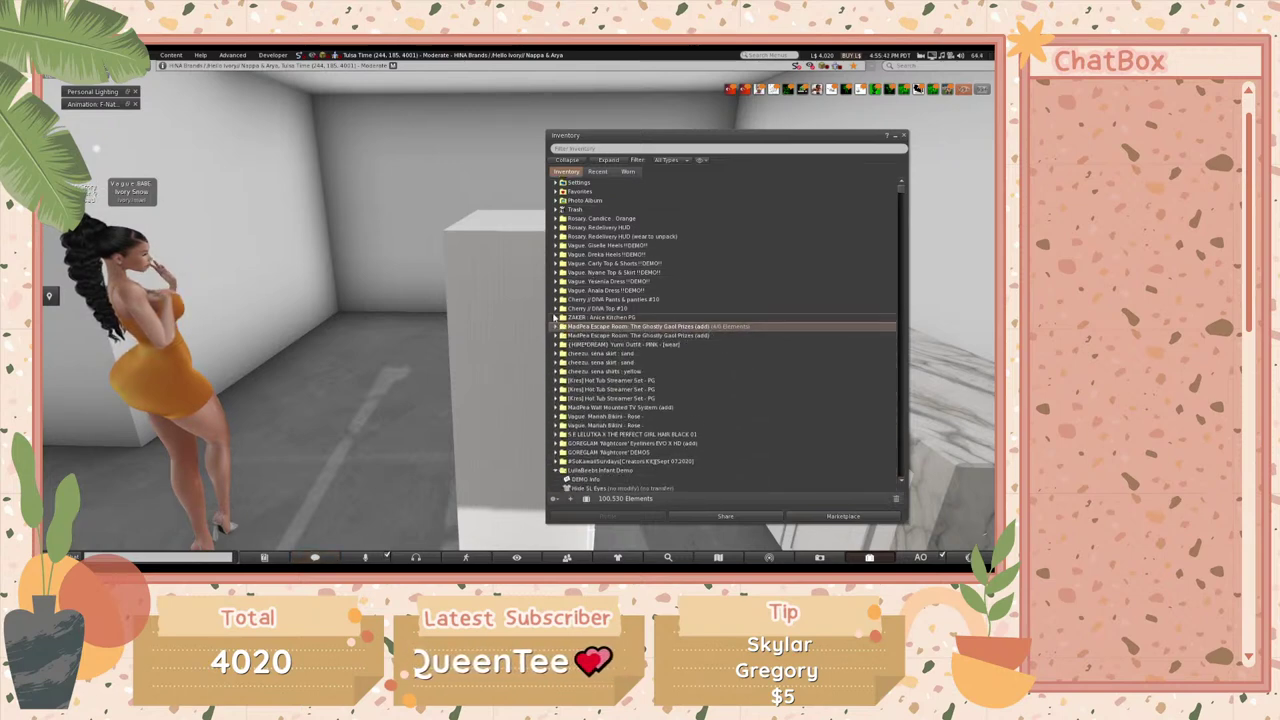
- Expand the ZAKER Anice Kitchen PG folder and open the ZAKER Anice kitchen texture to view the assembled set
click(556, 318)
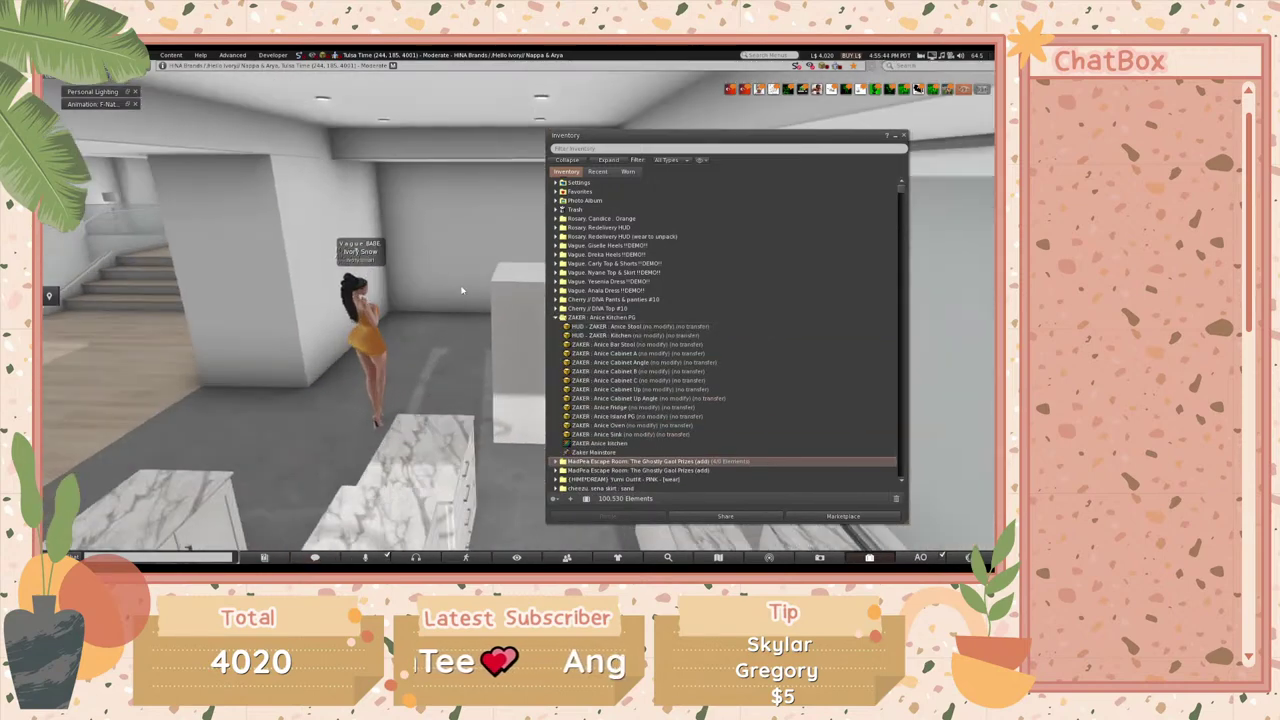
double_click(575, 443)
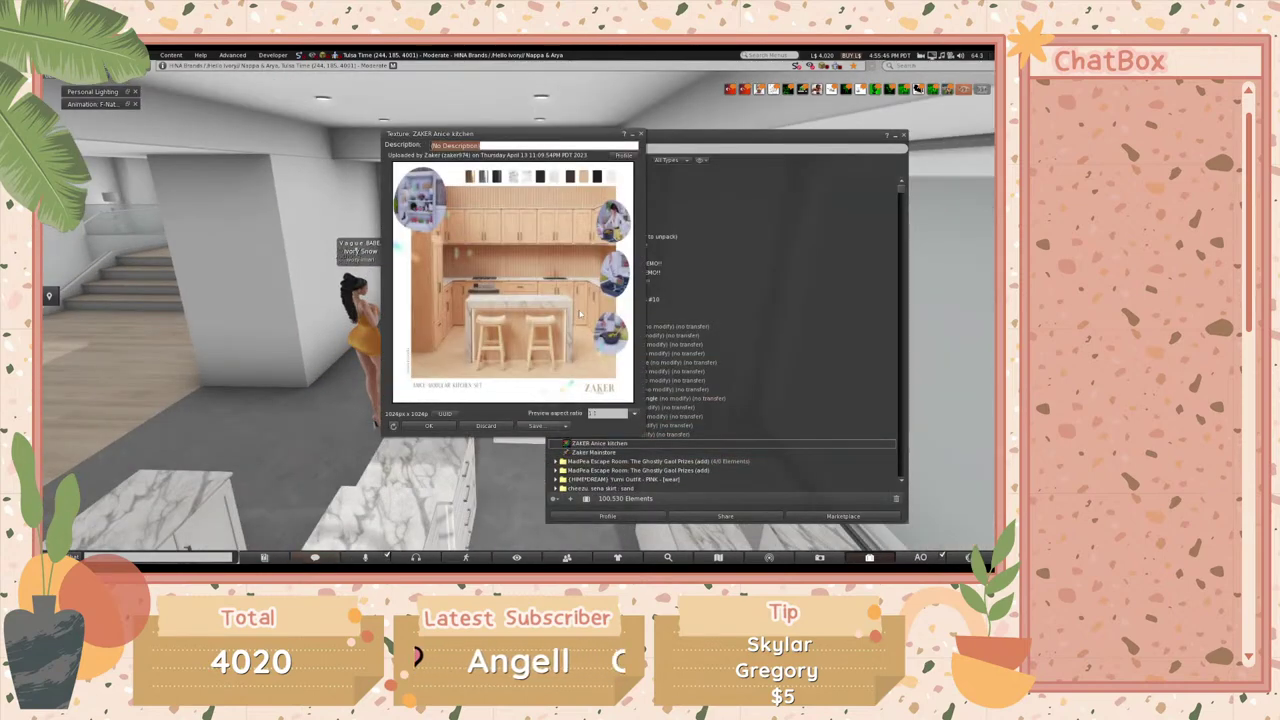
- Enlarge the ZAKER Anice kitchen reference picture to study the layout, and close it together with the inventory
drag(642, 437, 824, 519)
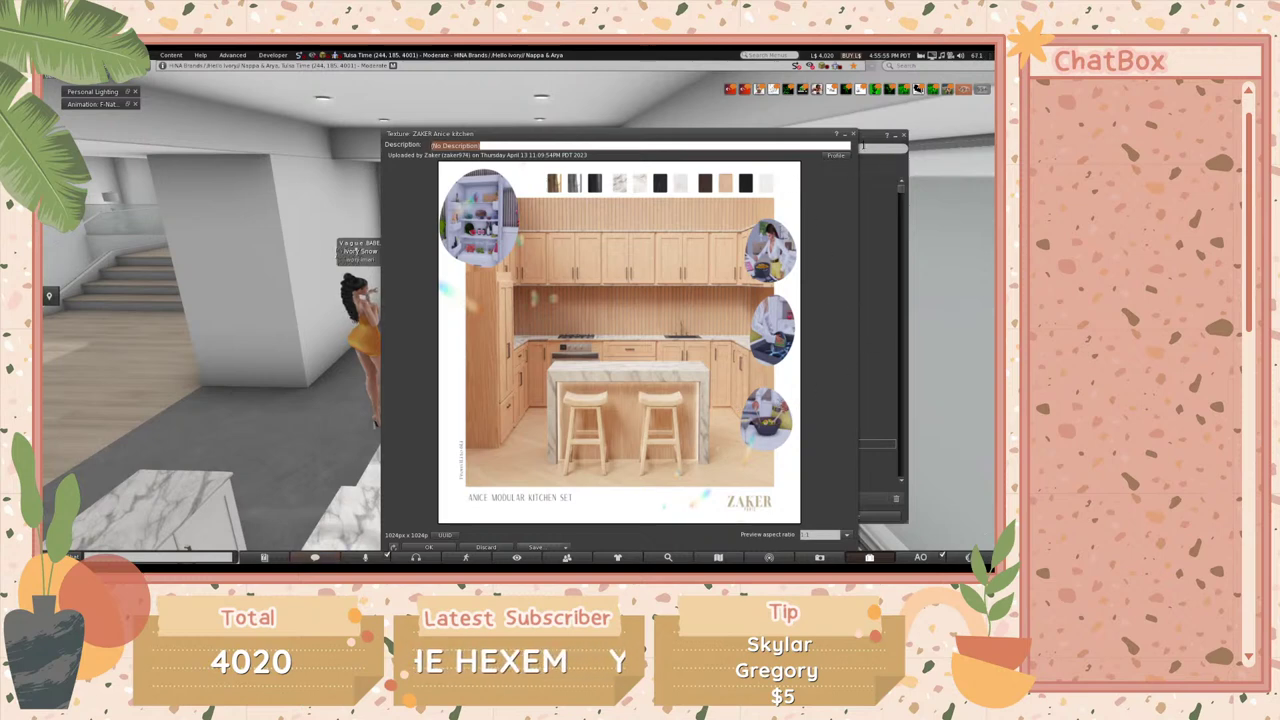
click(855, 135)
click(904, 135)
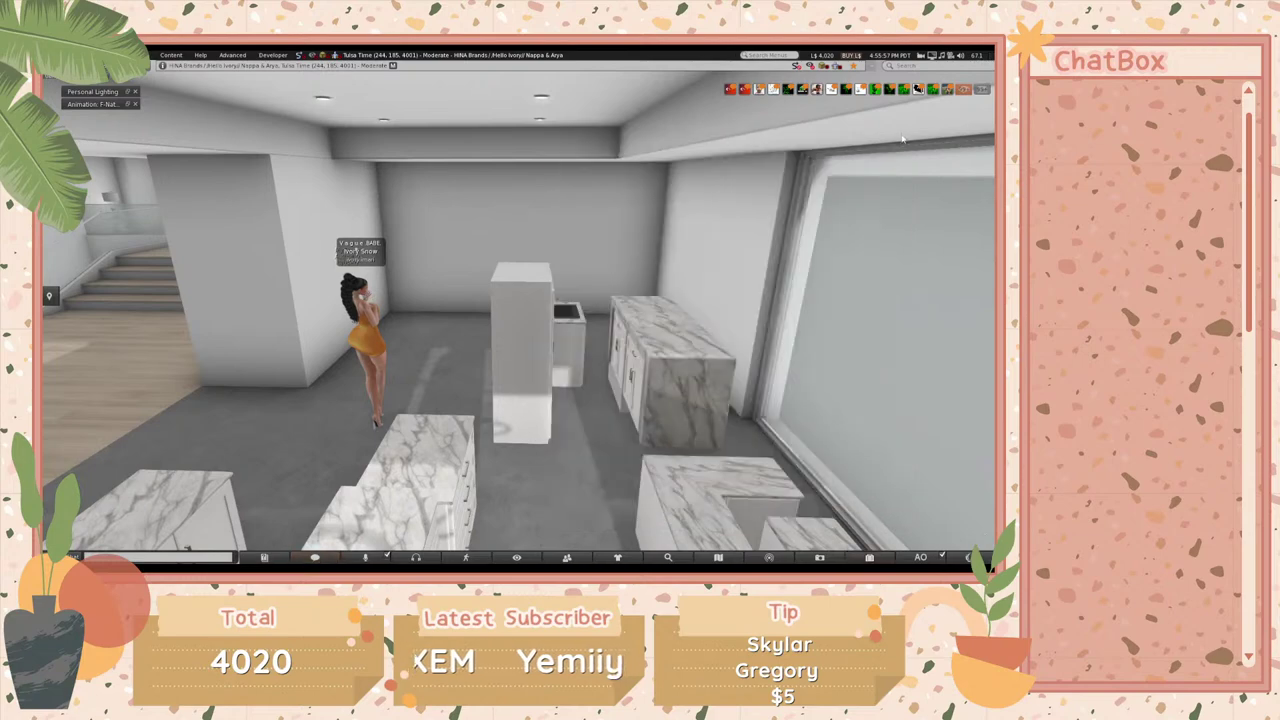
- Open the tall fridge cabinet for editing and adjust its vertical position until its base rests on the floor
alt+drag(503, 292, 430, 300)
right_click(523, 309)
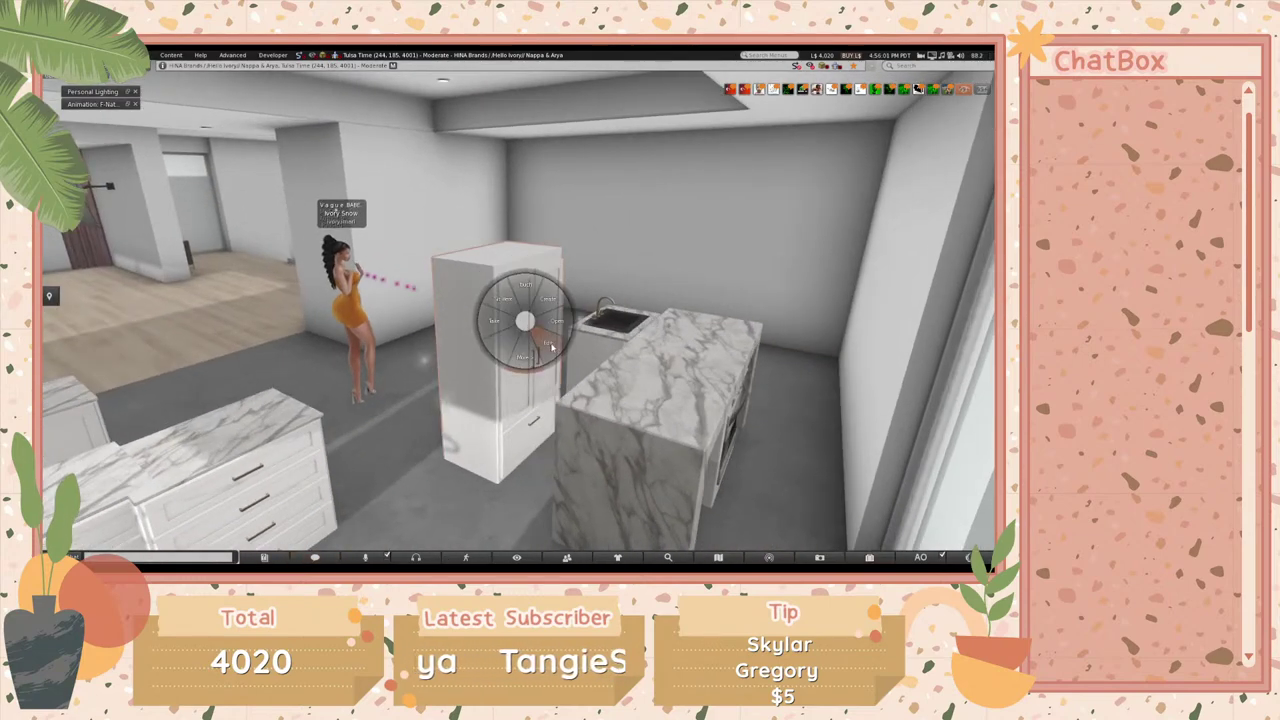
click(526, 330)
drag(506, 342, 558, 335)
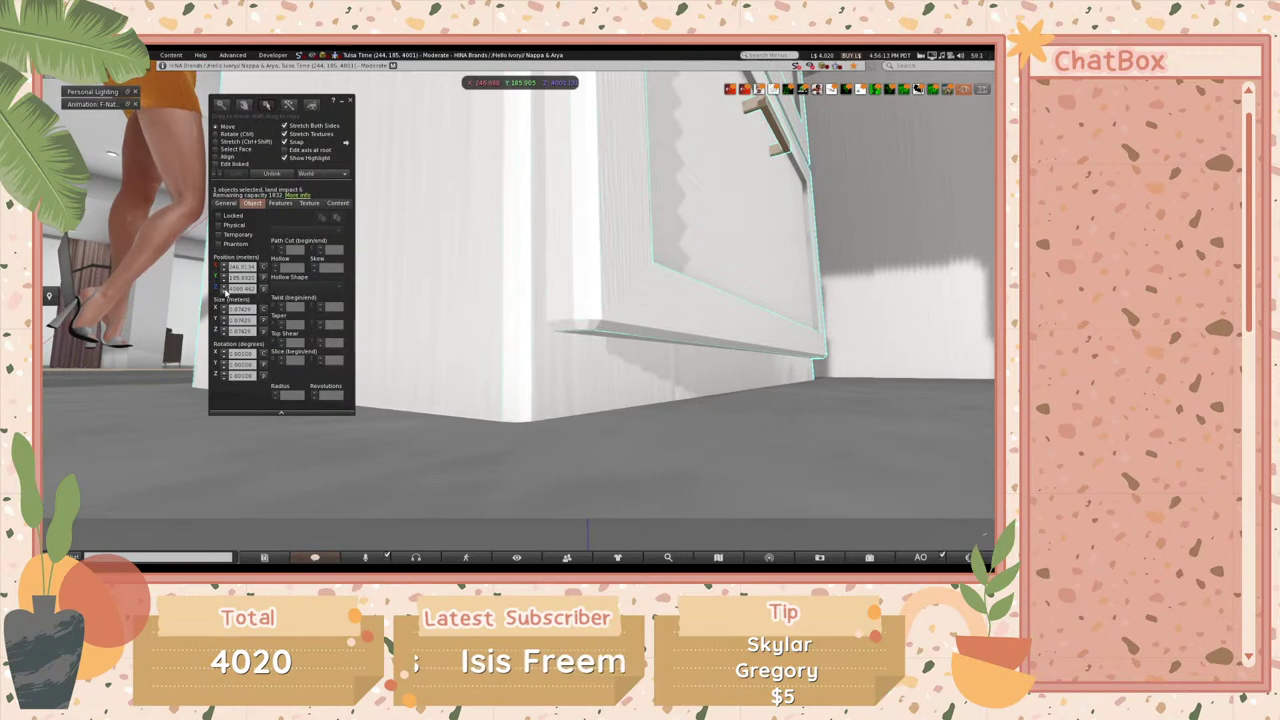
alt+drag(693, 417, 903, 369)
alt+drag(462, 328, 507, 310)
key(ctrl+3)
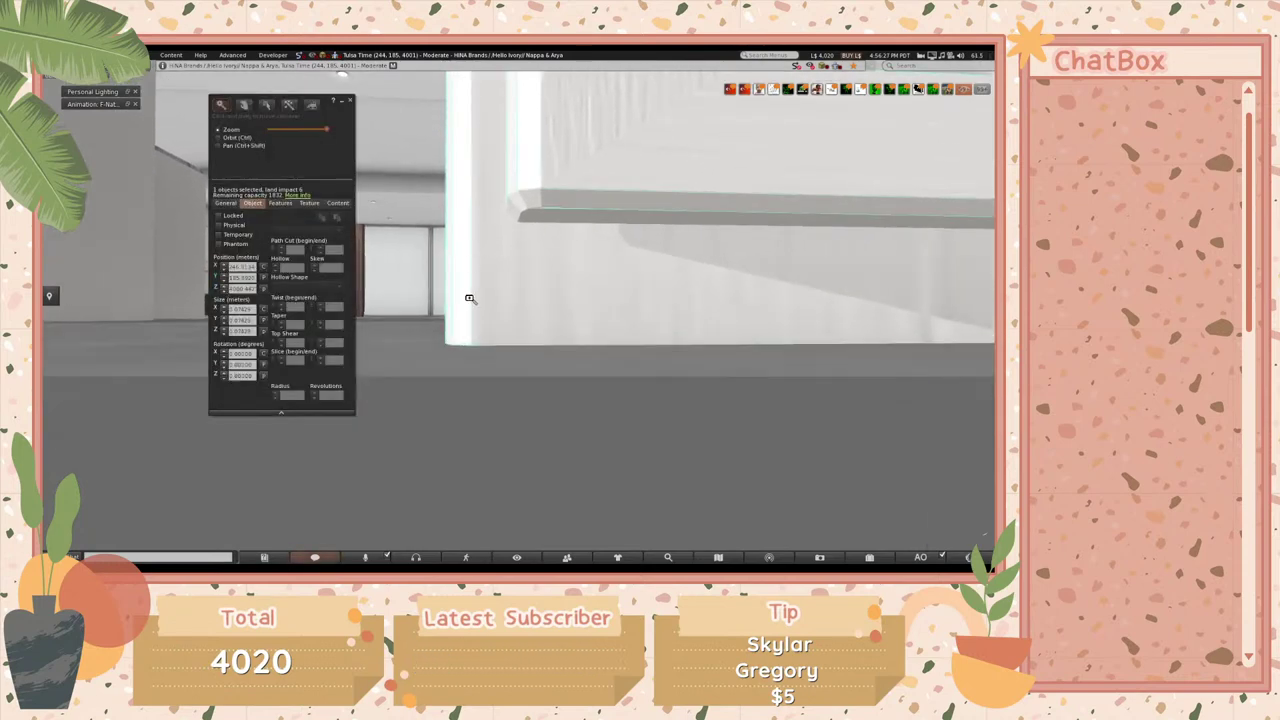
key(Escape)
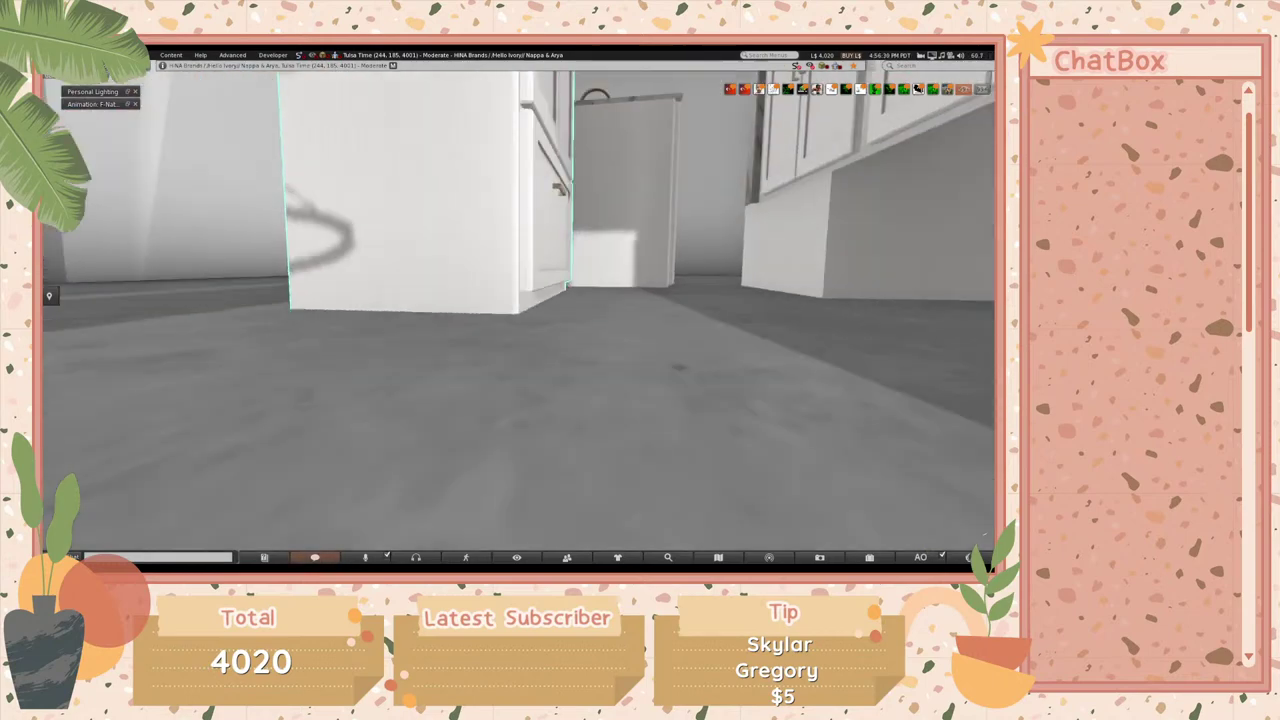
key(ctrl+3)
key(Escape)
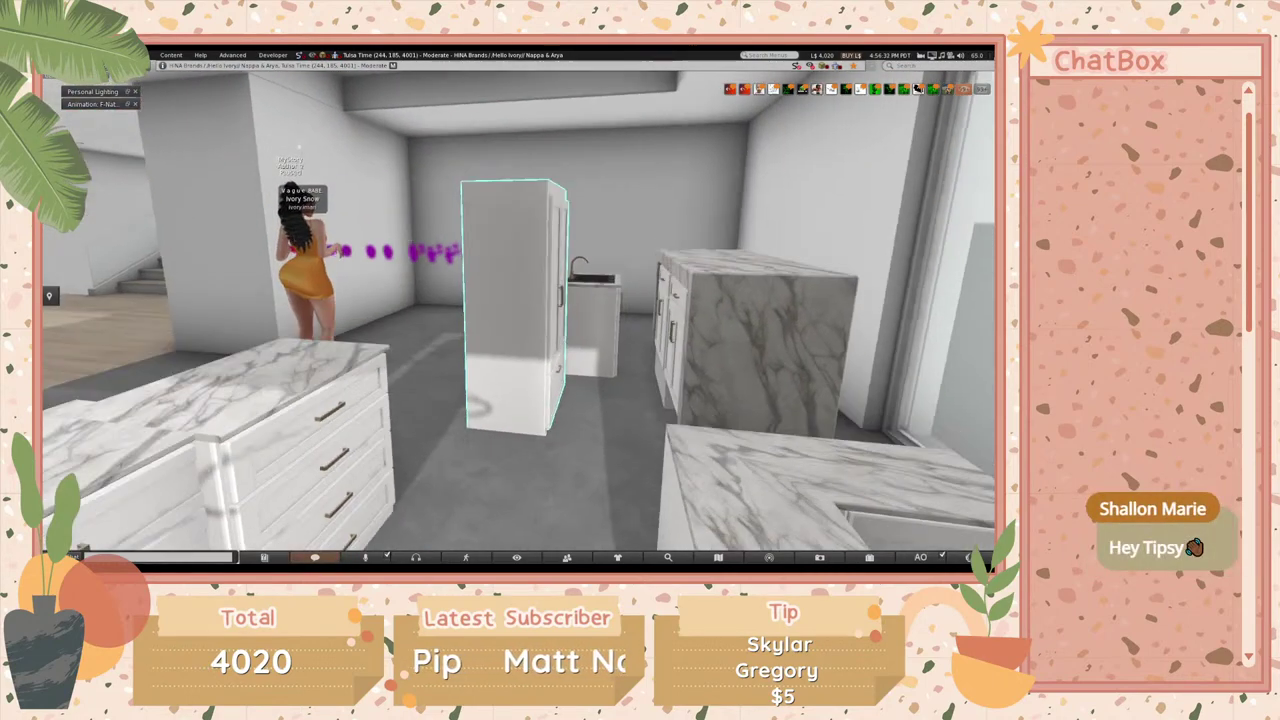
- Move the fridge cabinet beside the column in the room's corner, to about X 243.675 and Y 188.411
key(ctrl+3)
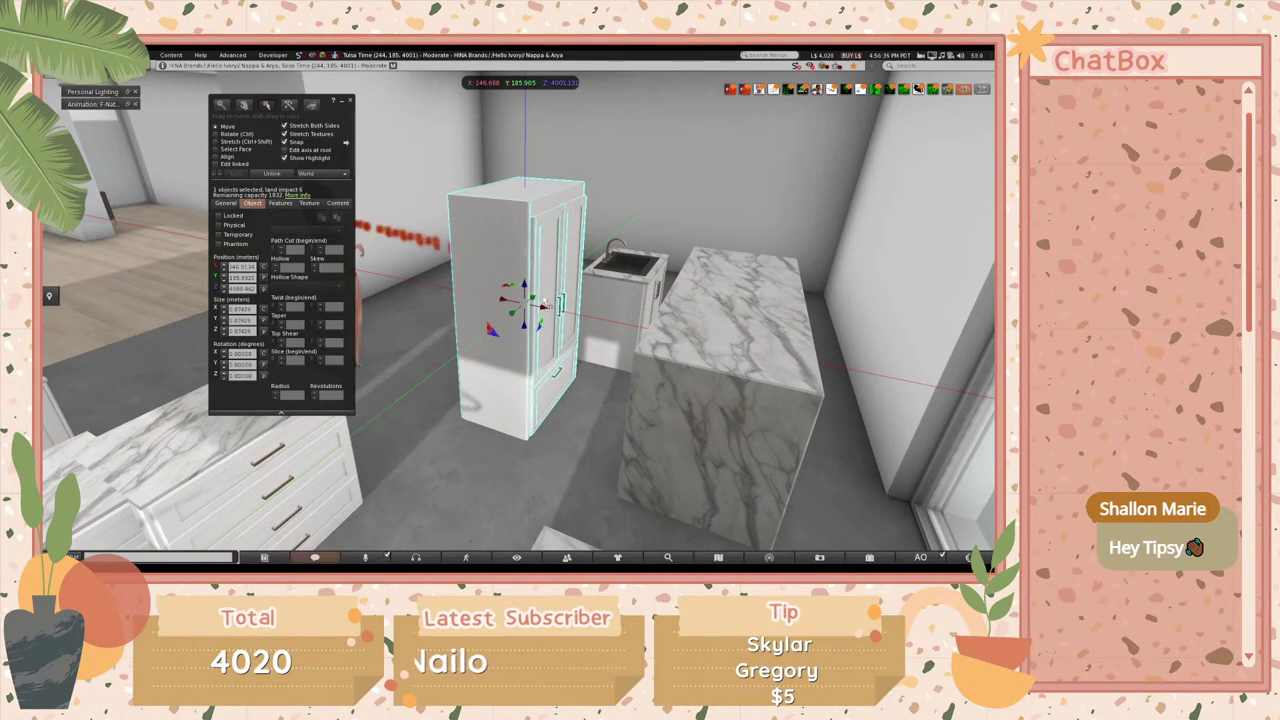
key(Escape)
key(ctrl+3)
key(Escape)
key(ctrl+3)
key(Escape)
key(ctrl+3)
key(Escape)
key(ctrl+3)
key(Escape)
key(ctrl+3)
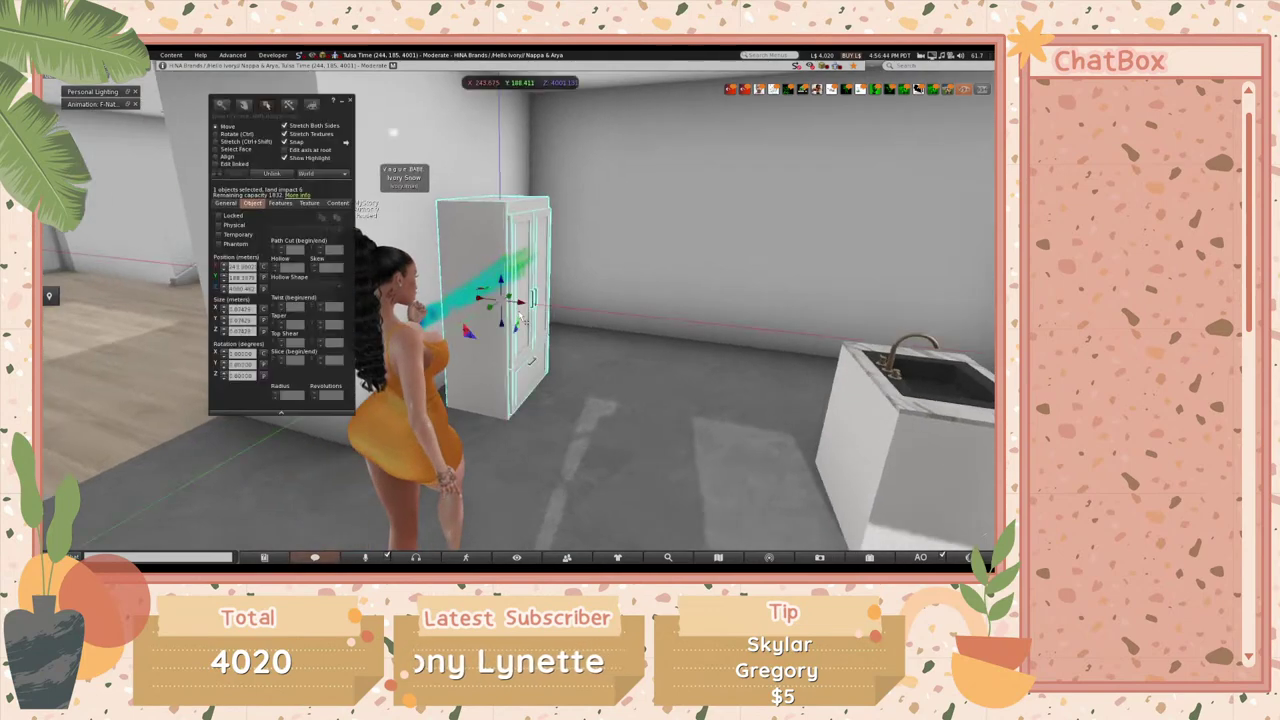
- Walk the avatar up to and around the fridge cabinet to examine its placement and scale
key(Up)
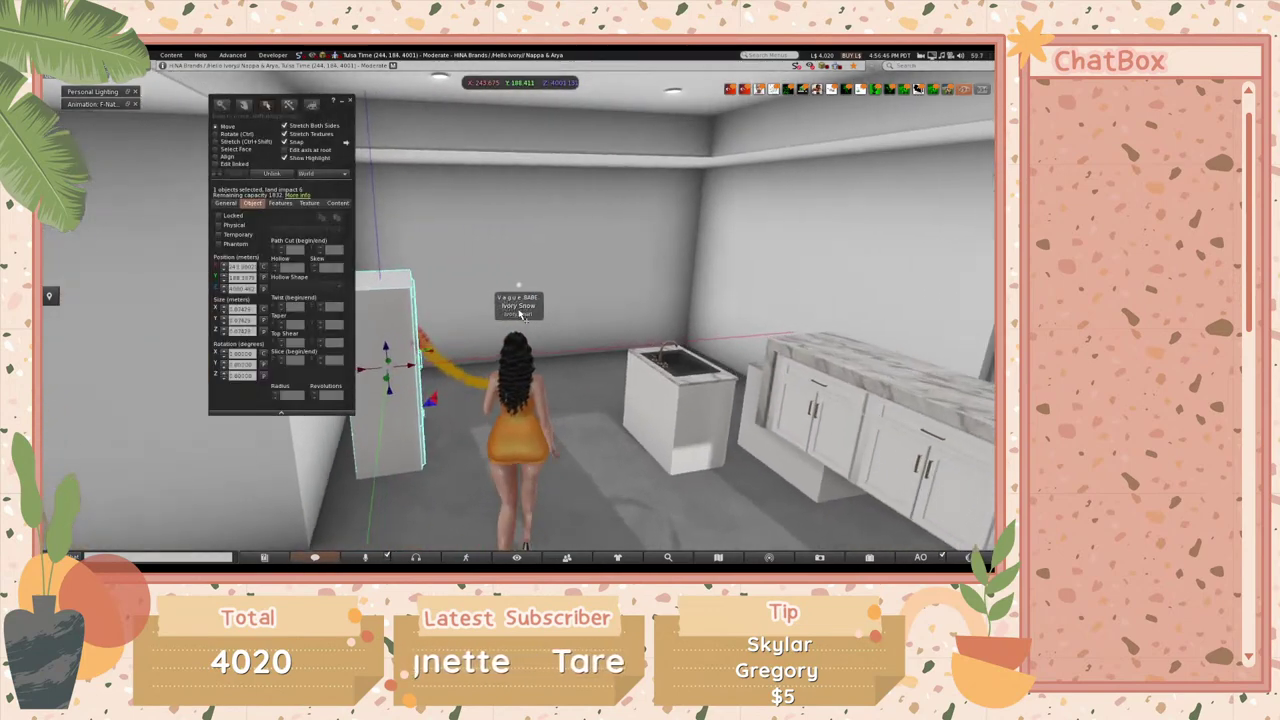
key(Up)
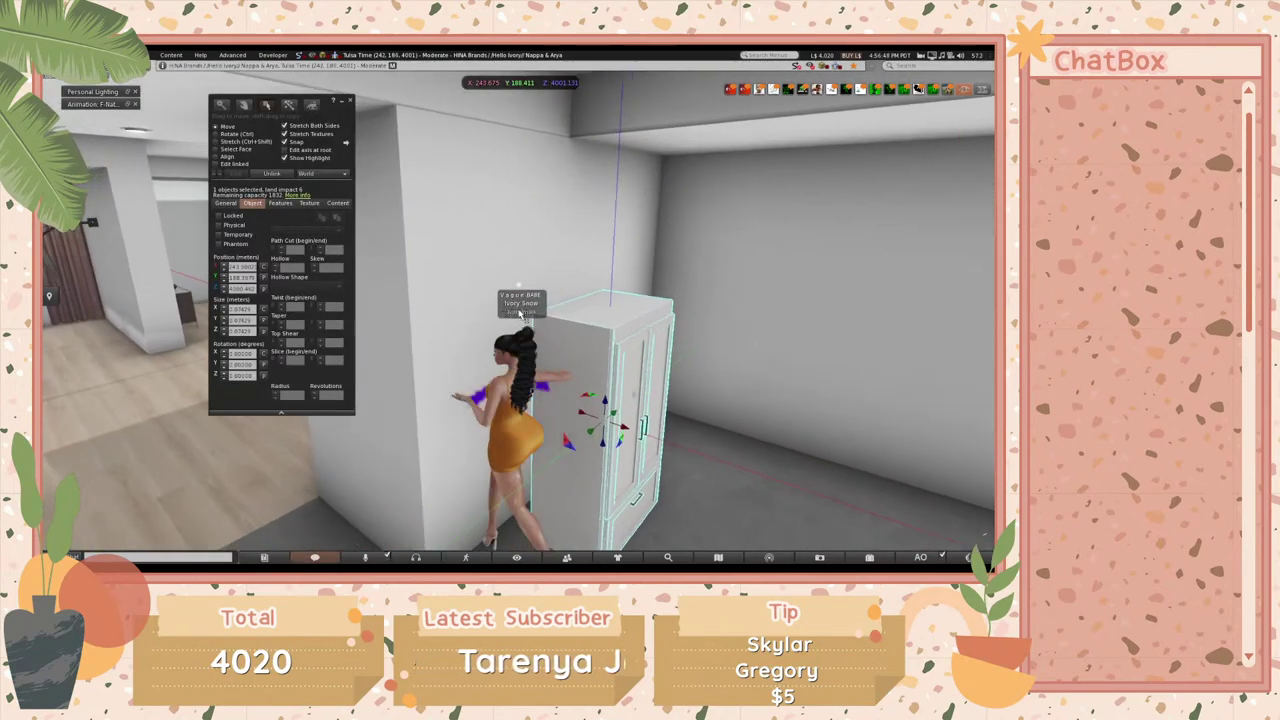
key(Right)
key(Left)
key(Left)
key(Up)
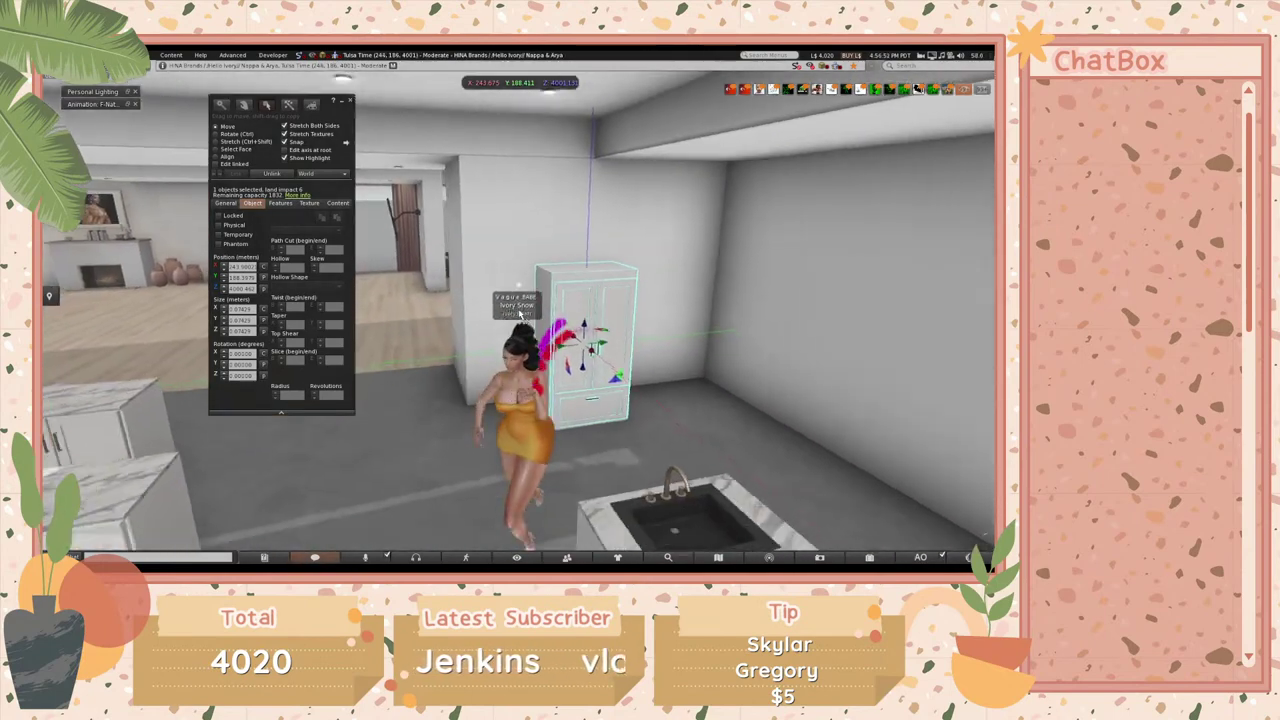
key(Right)
key(Up)
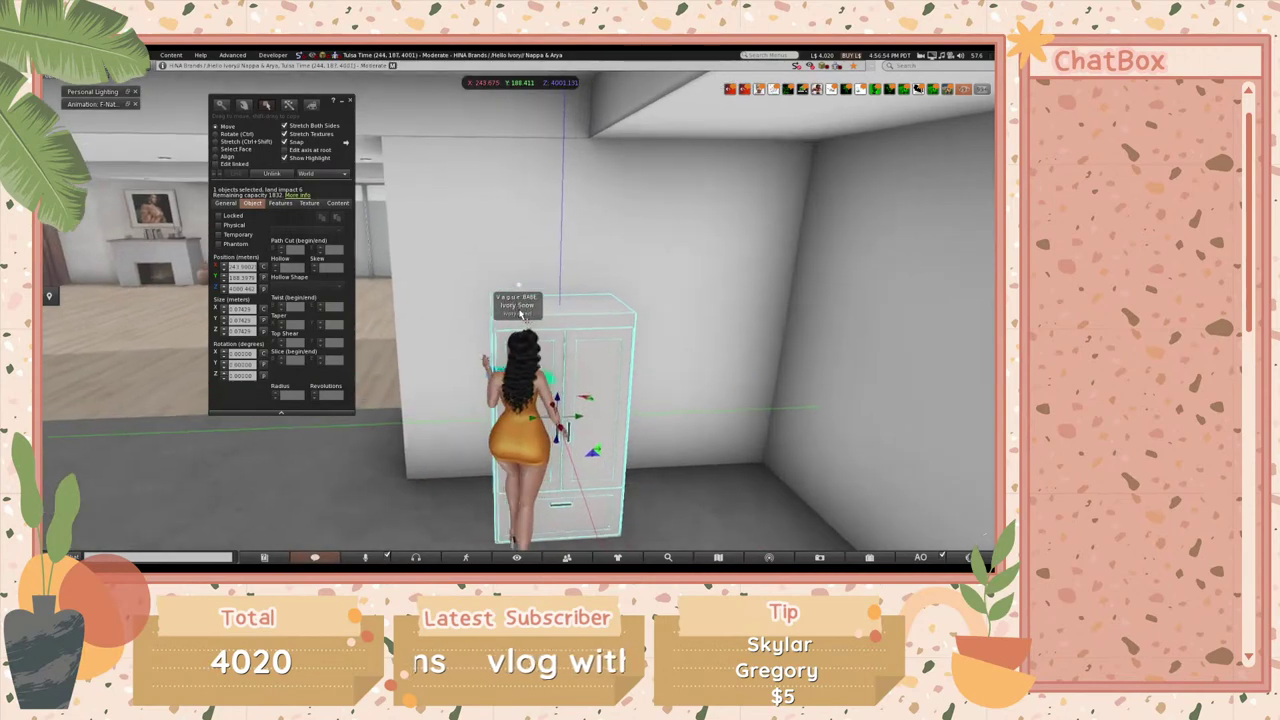
key(Down)
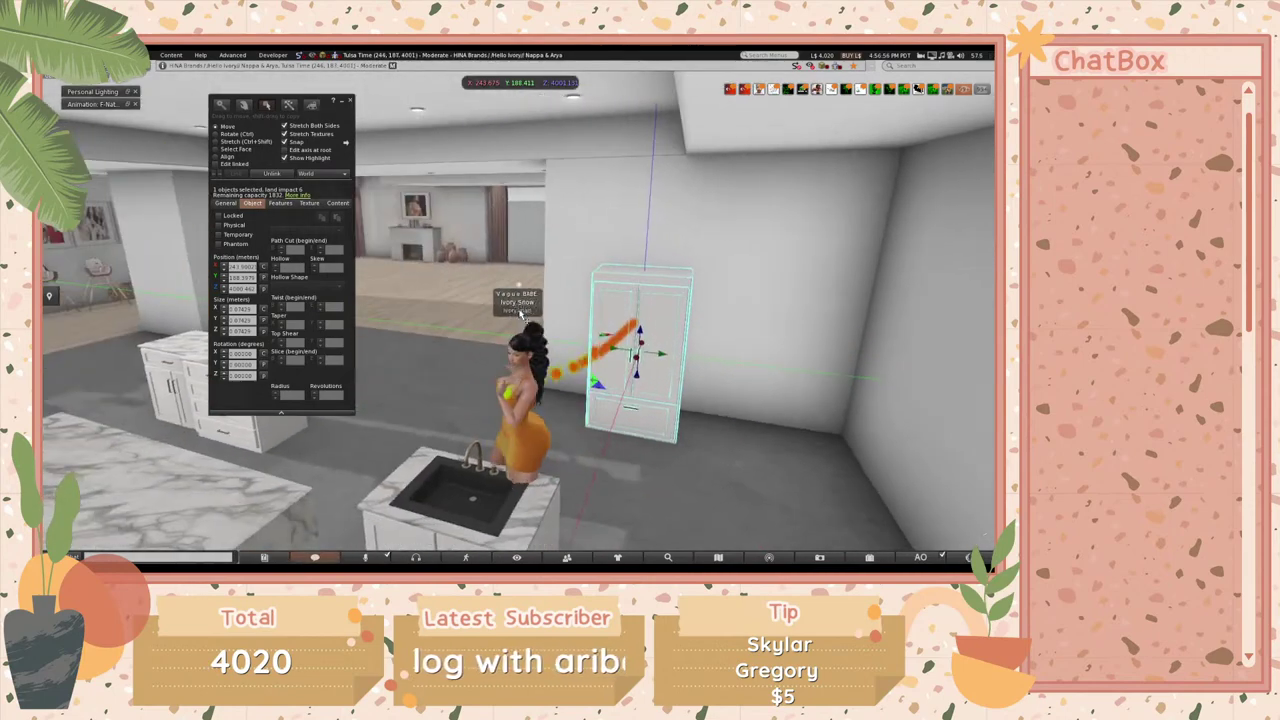
- Check the avatar's hover height in Quick Preferences and close the preferences
alt+drag(626, 342, 460, 345)
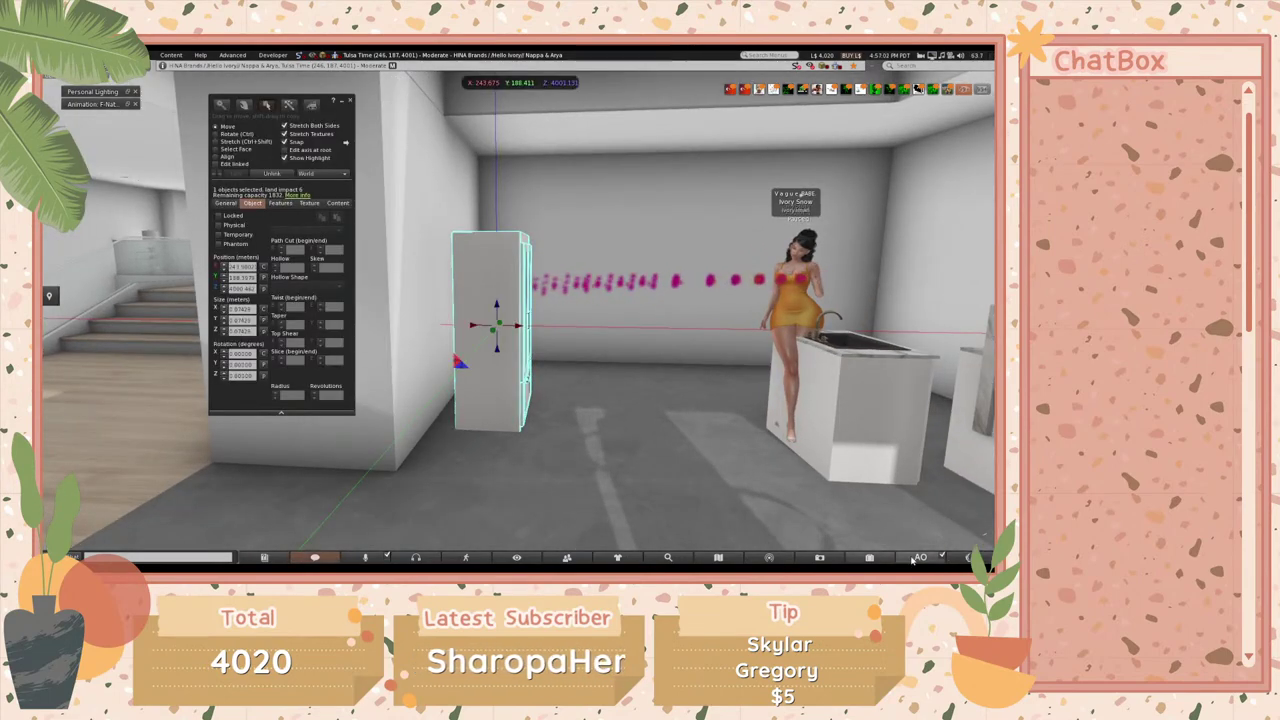
click(966, 557)
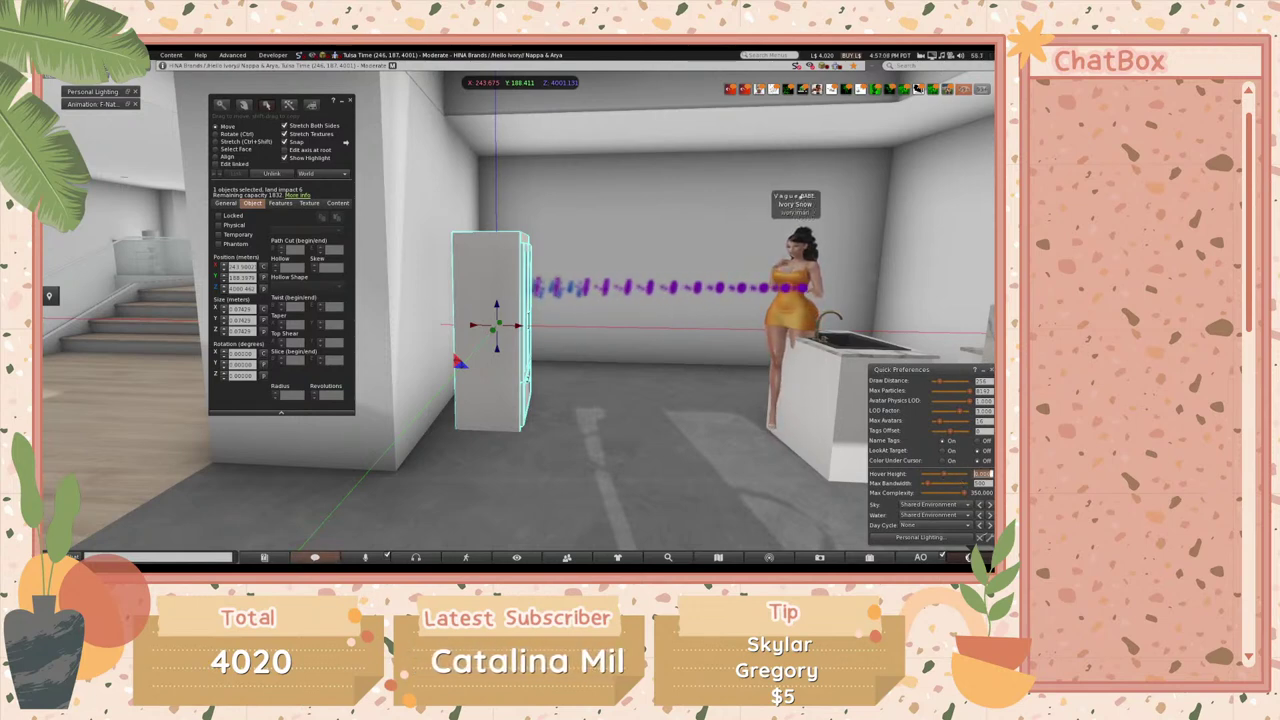
click(989, 369)
- Move the fridge cabinet along the X axis to about 243.55, close against the wall
alt+drag(520, 330, 522, 250)
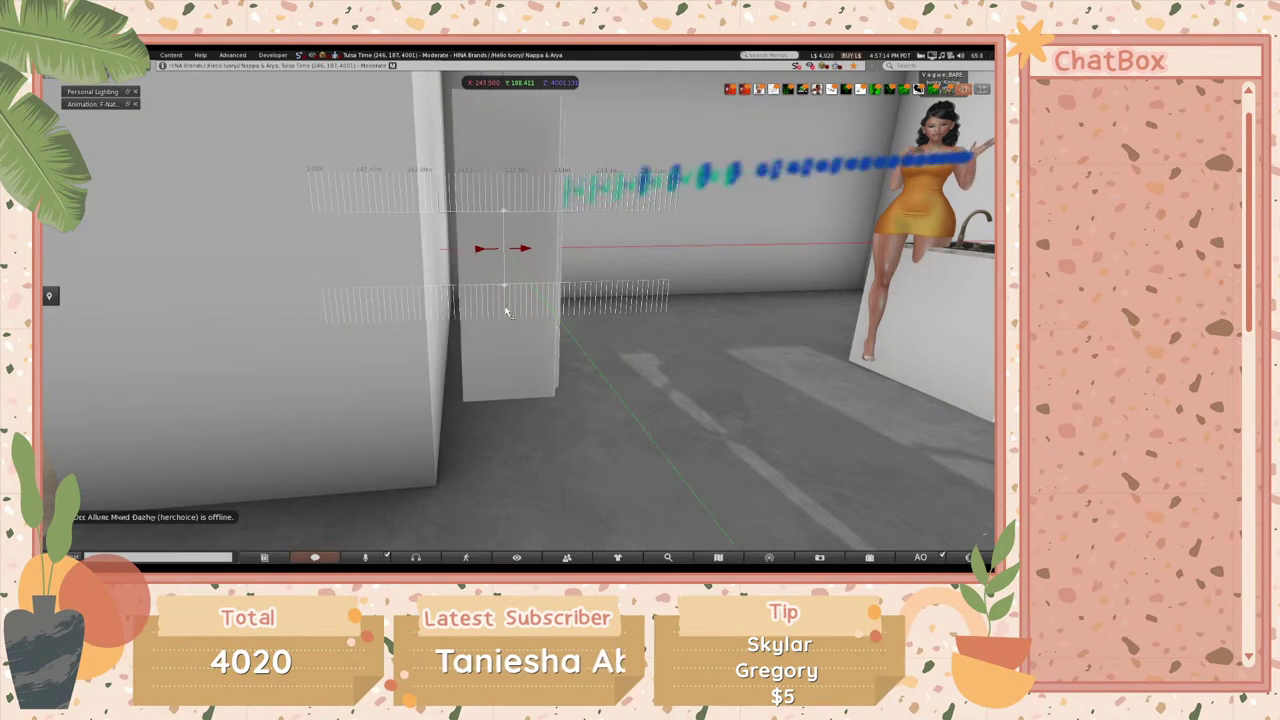
mouse_move(498, 337)
mouse_down()
mouse_move(483, 334)
mouse_move(489, 344)
mouse_up()
key(Escape)
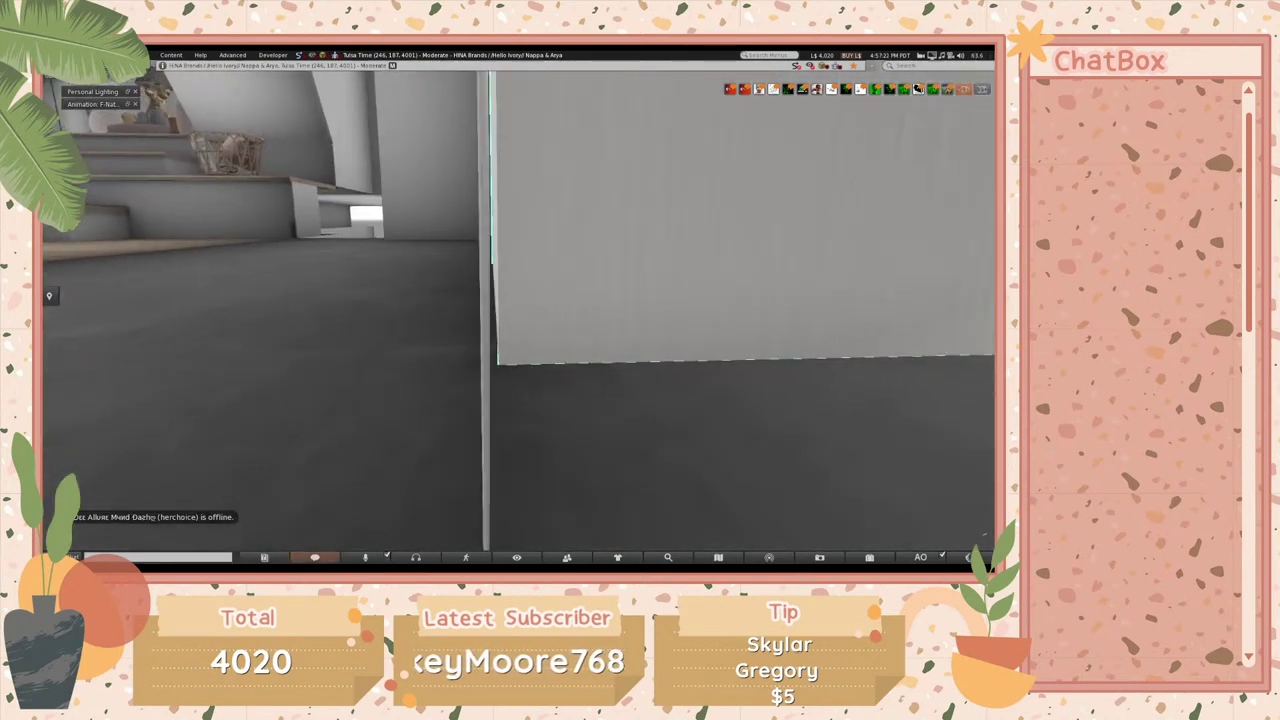
key(ctrl+3)
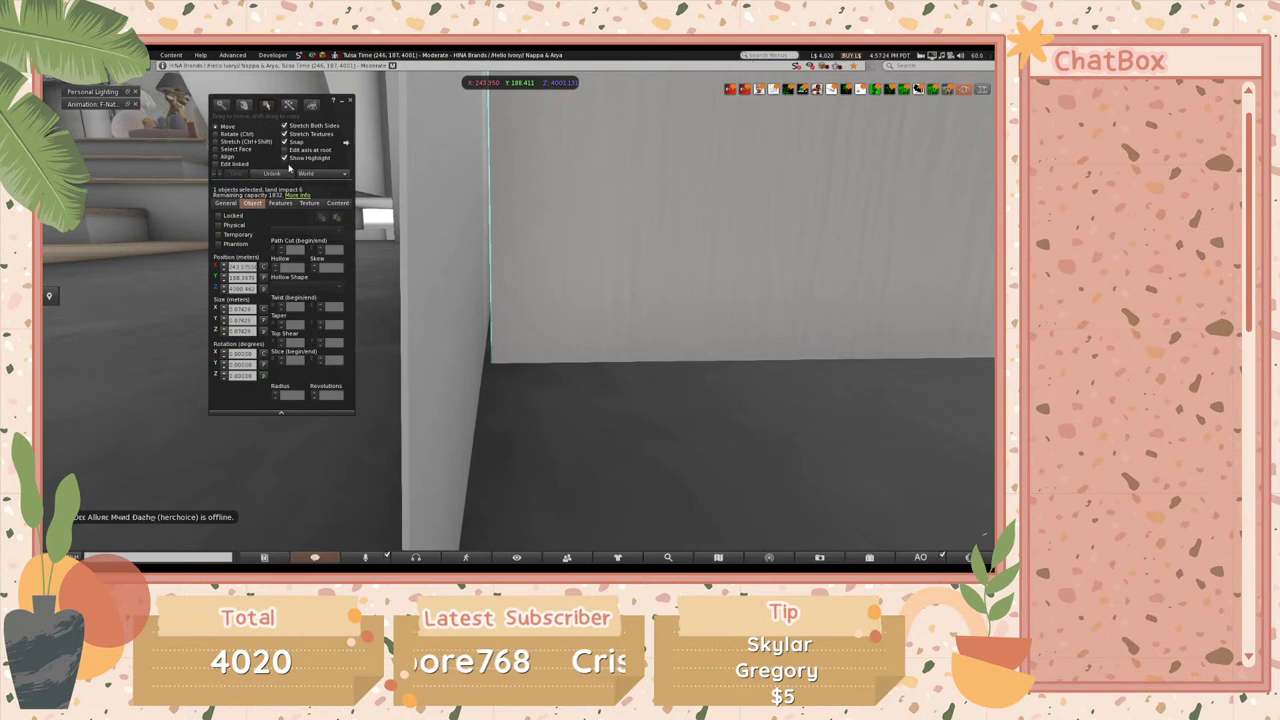
- Turn off Show Highlight and nudge the fridge cabinet's X position down until its back meets the wall
click(285, 158)
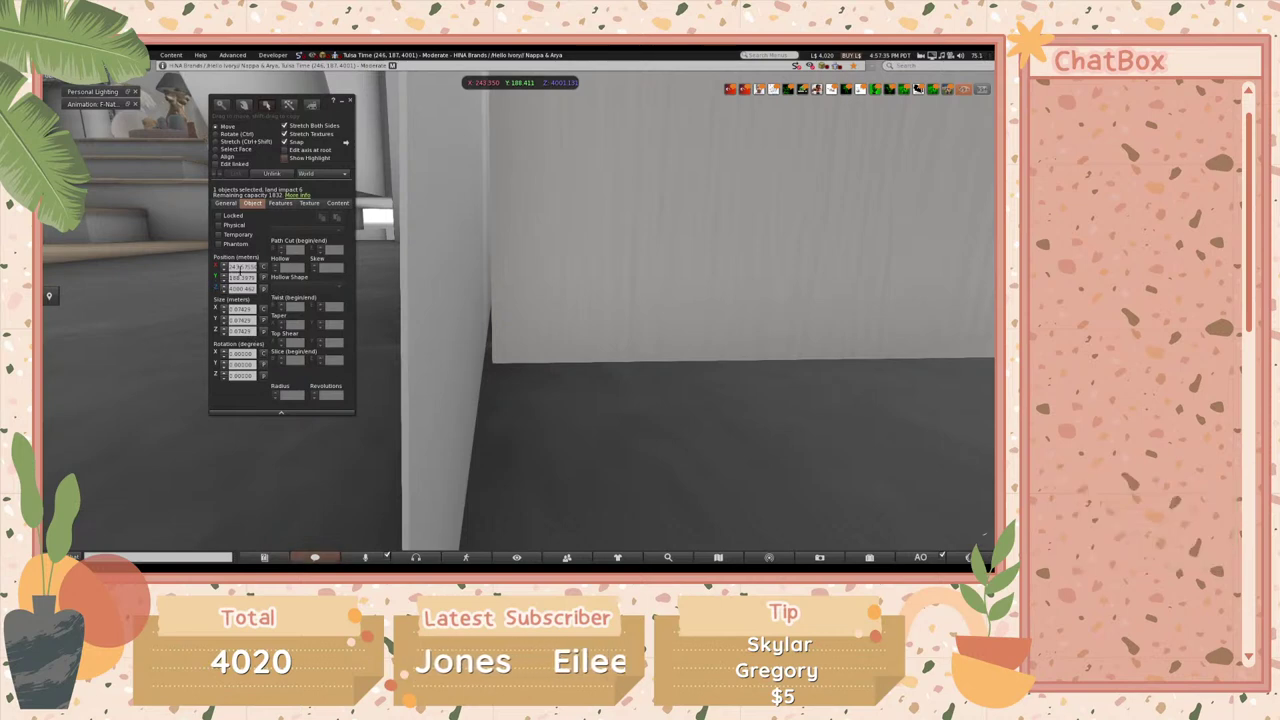
key(Left)
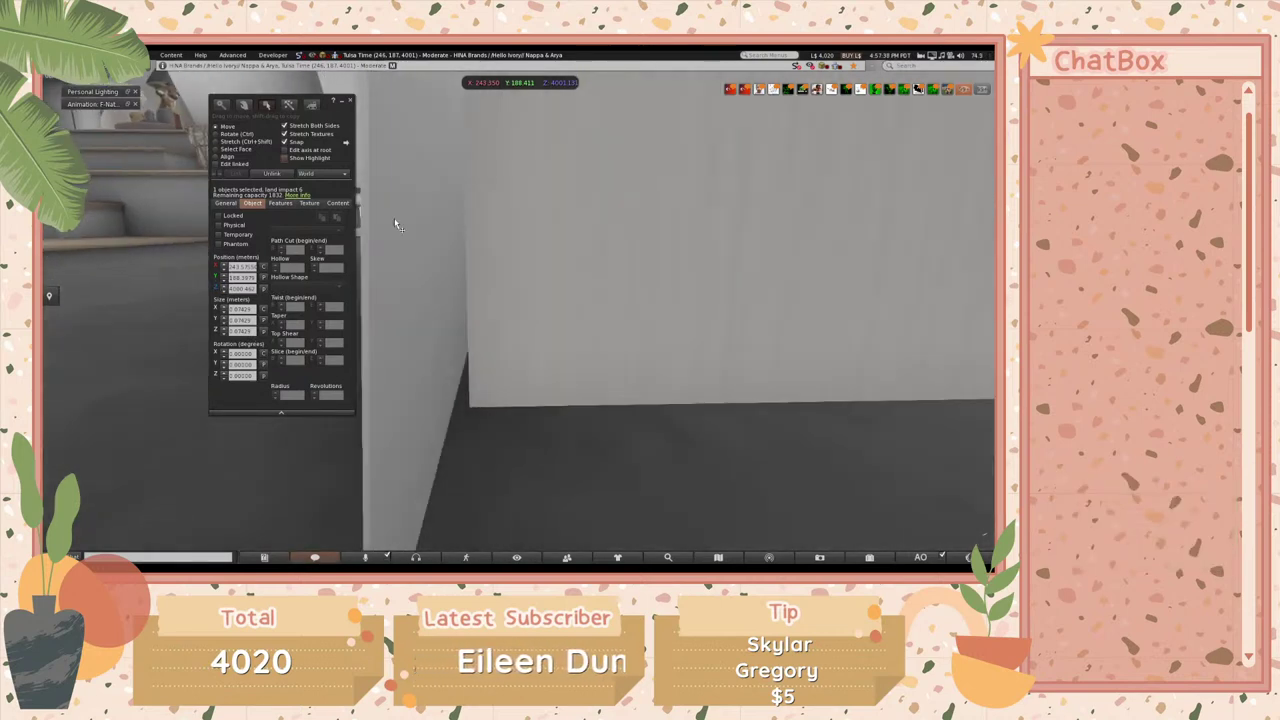
click(224, 272)
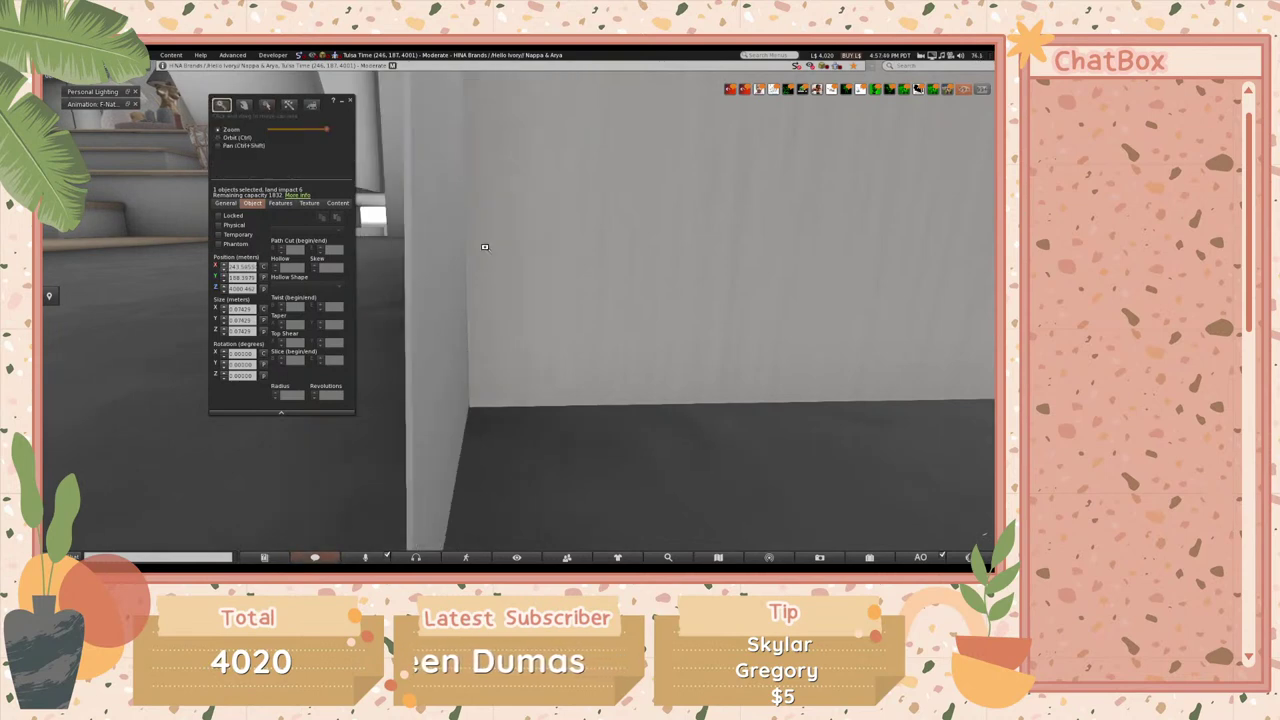
key(Escape)
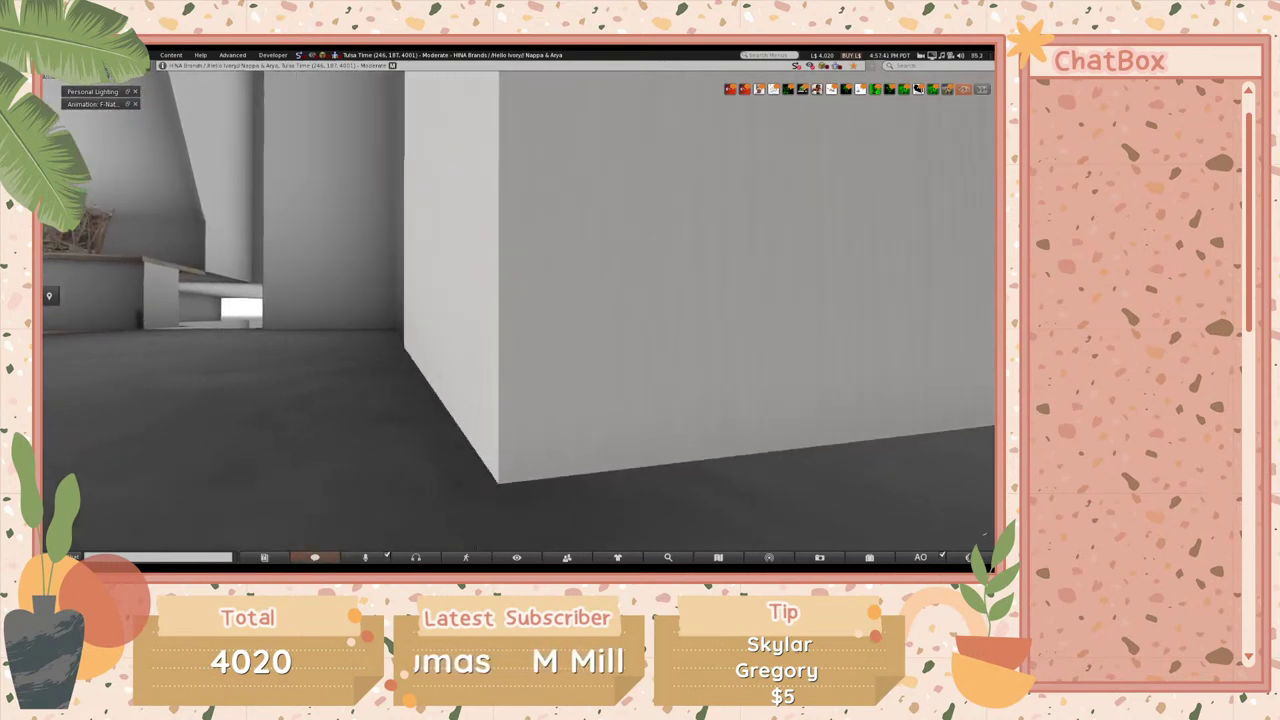
key(Left)
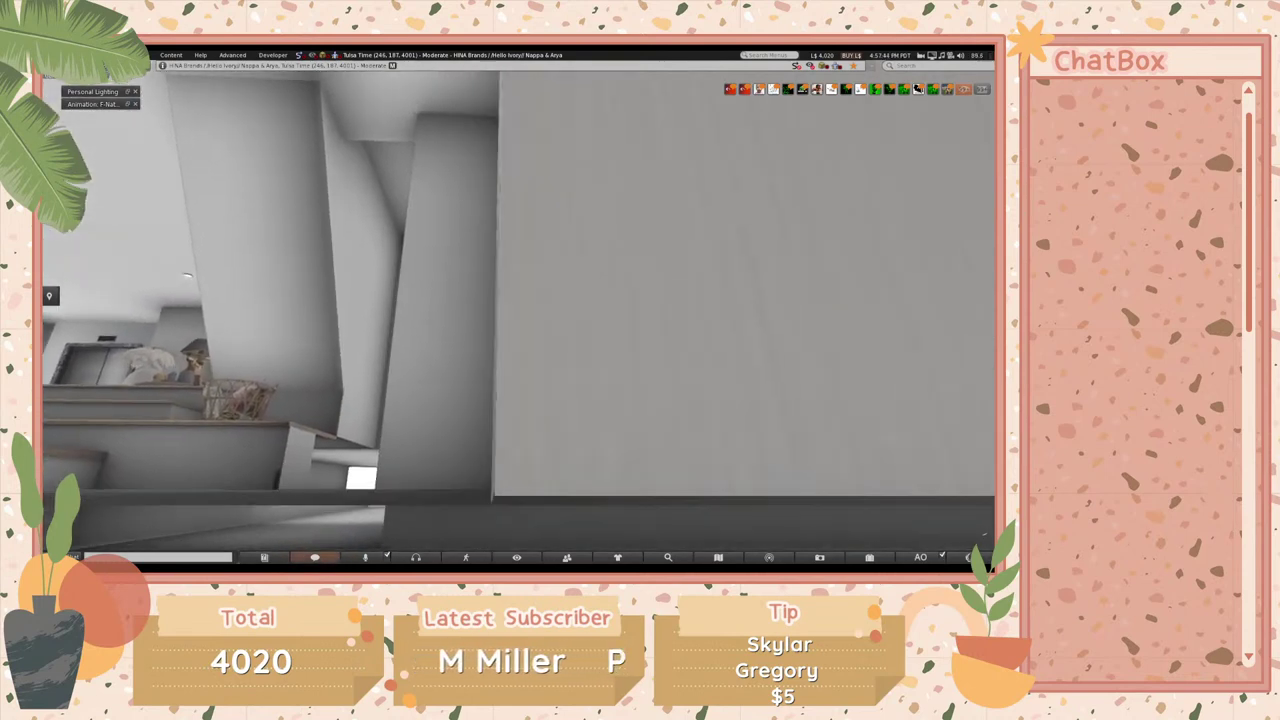
key(Left)
key(Left)
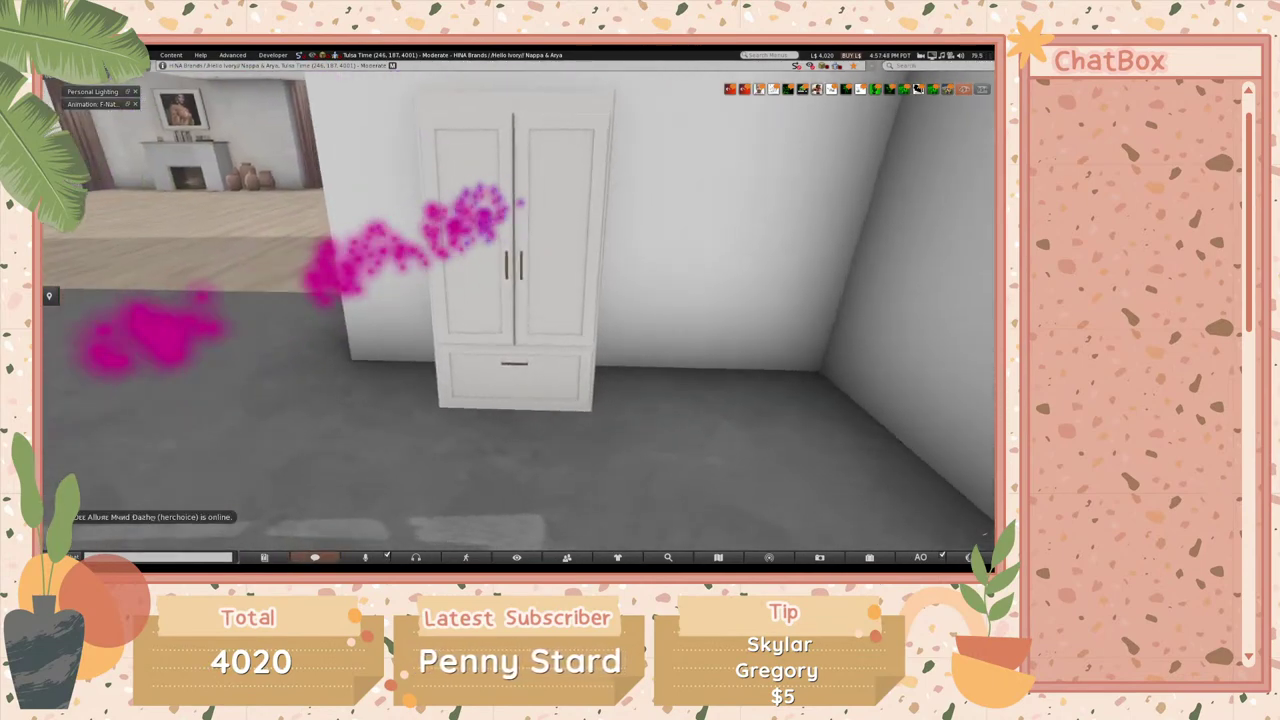
- Slide the fridge cabinet along the Y axis to about 187.65, toward the open end of the wall
click(521, 316)
drag(537, 283, 476, 280)
key(Escape)
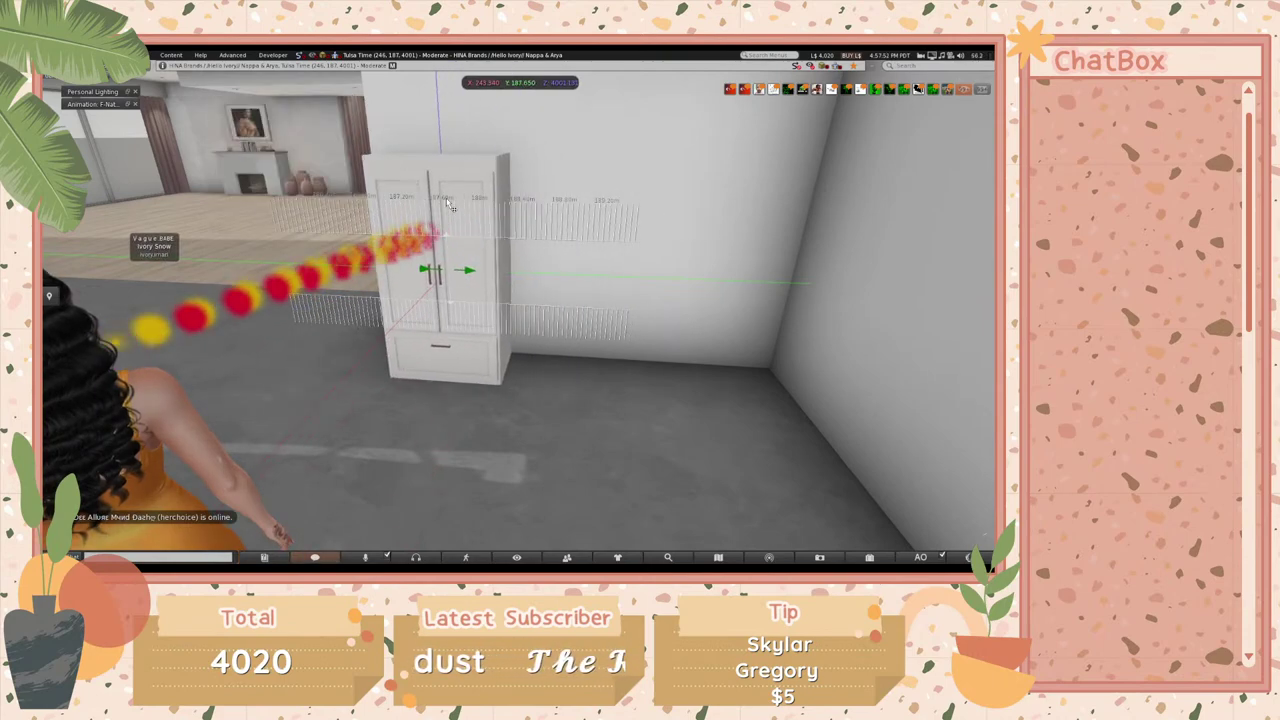
key(Up)
key(ctrl+3)
click(523, 314)
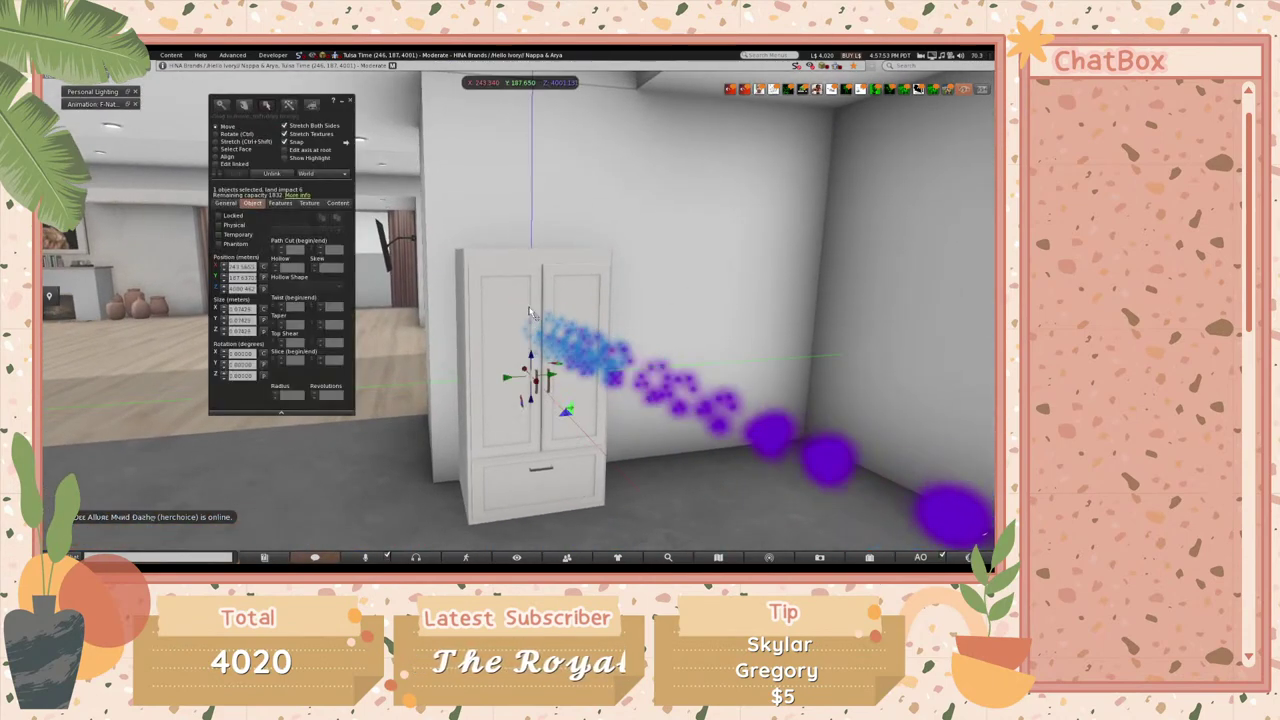
drag(555, 384, 508, 272)
key(Escape)
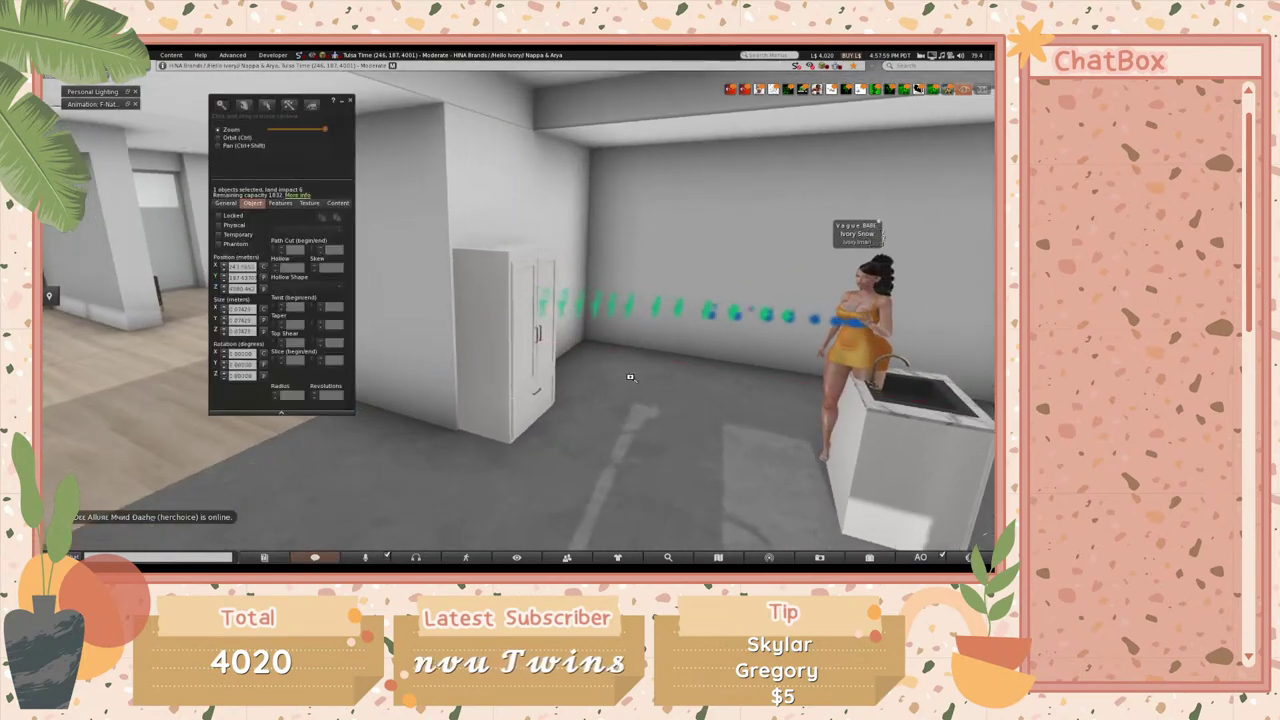
key(Escape)
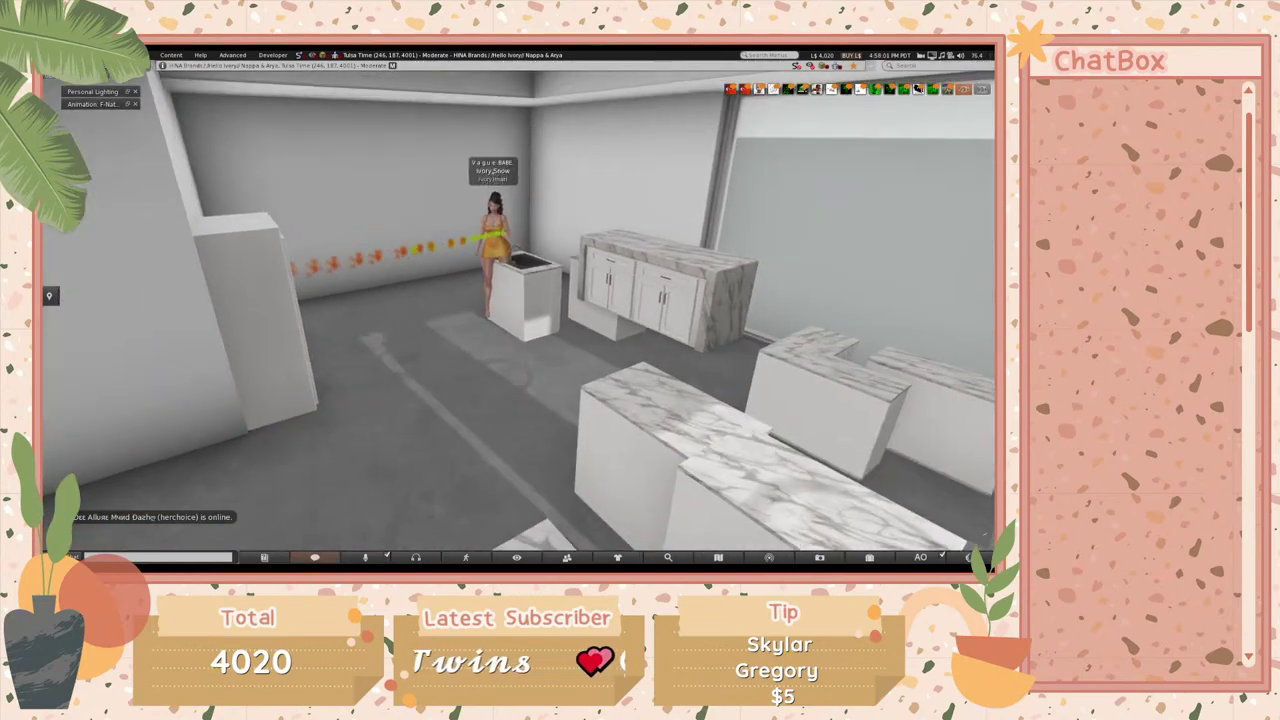
- Select the double-door cabinet nearest the sink unit for editing and reopen the ZAKER Anice kitchen reference texture
key(ctrl+3)
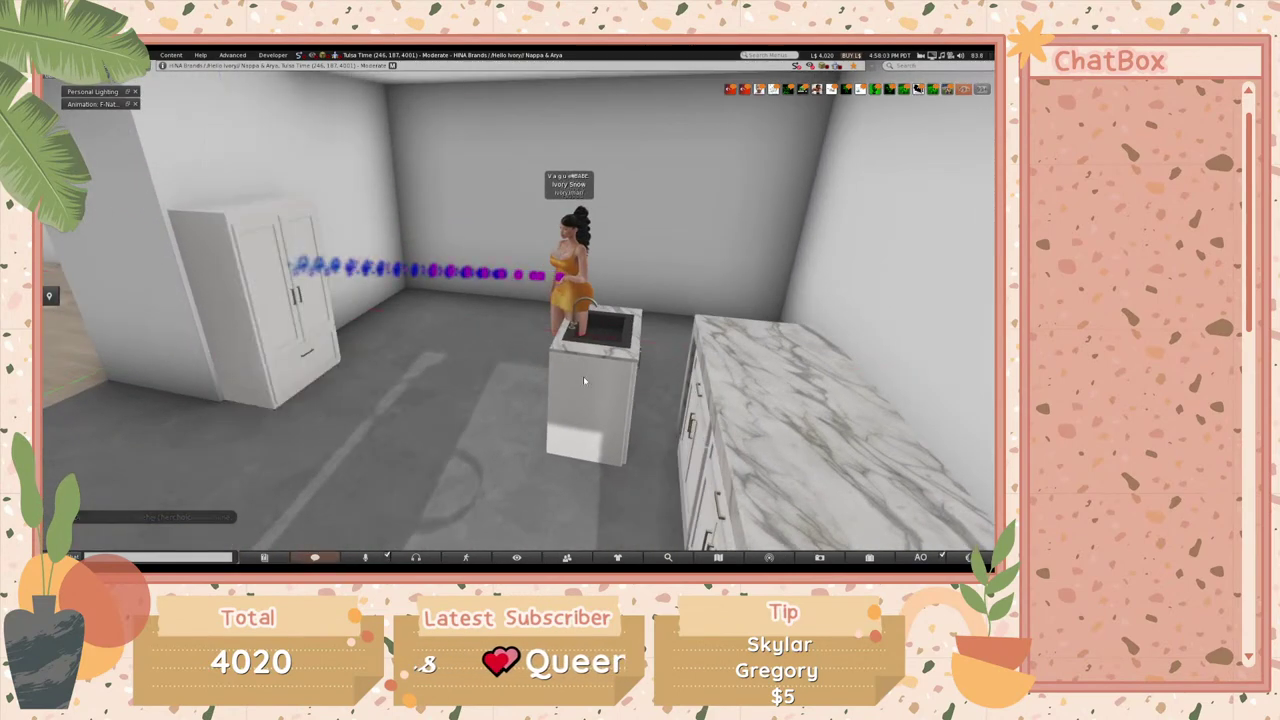
scroll(357, 437, down, 5)
key(Escape)
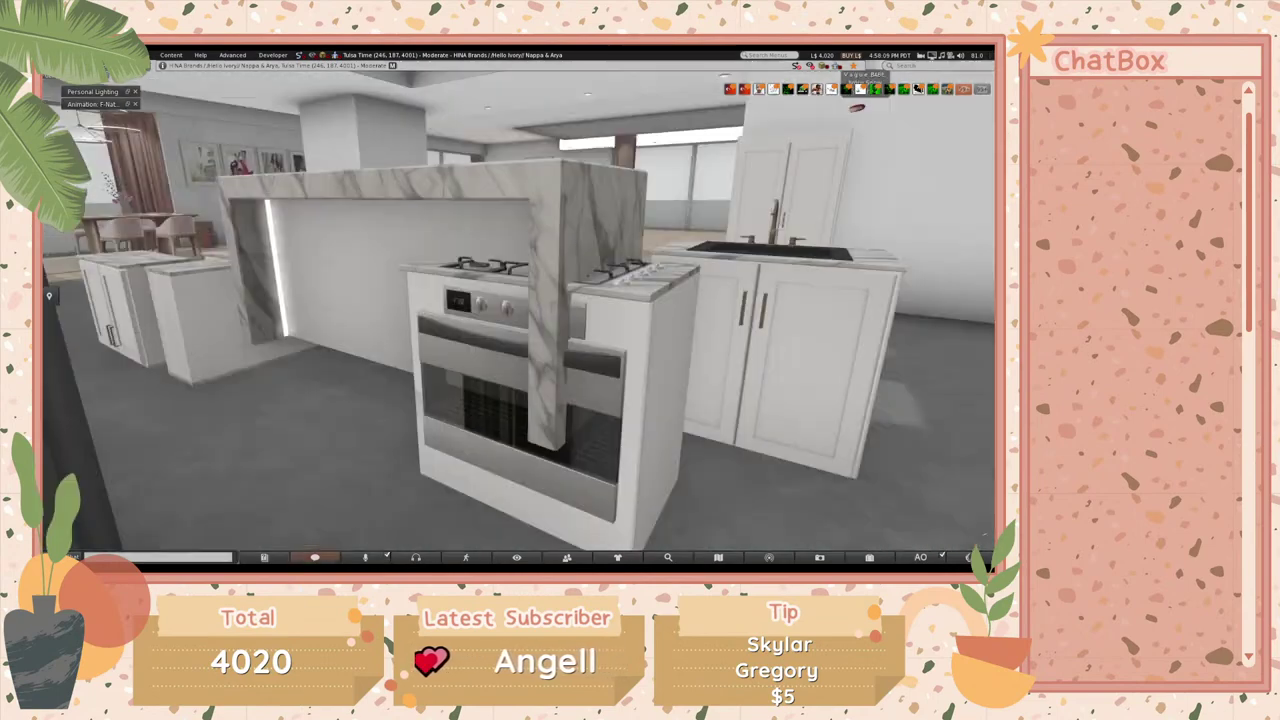
key(ctrl+3)
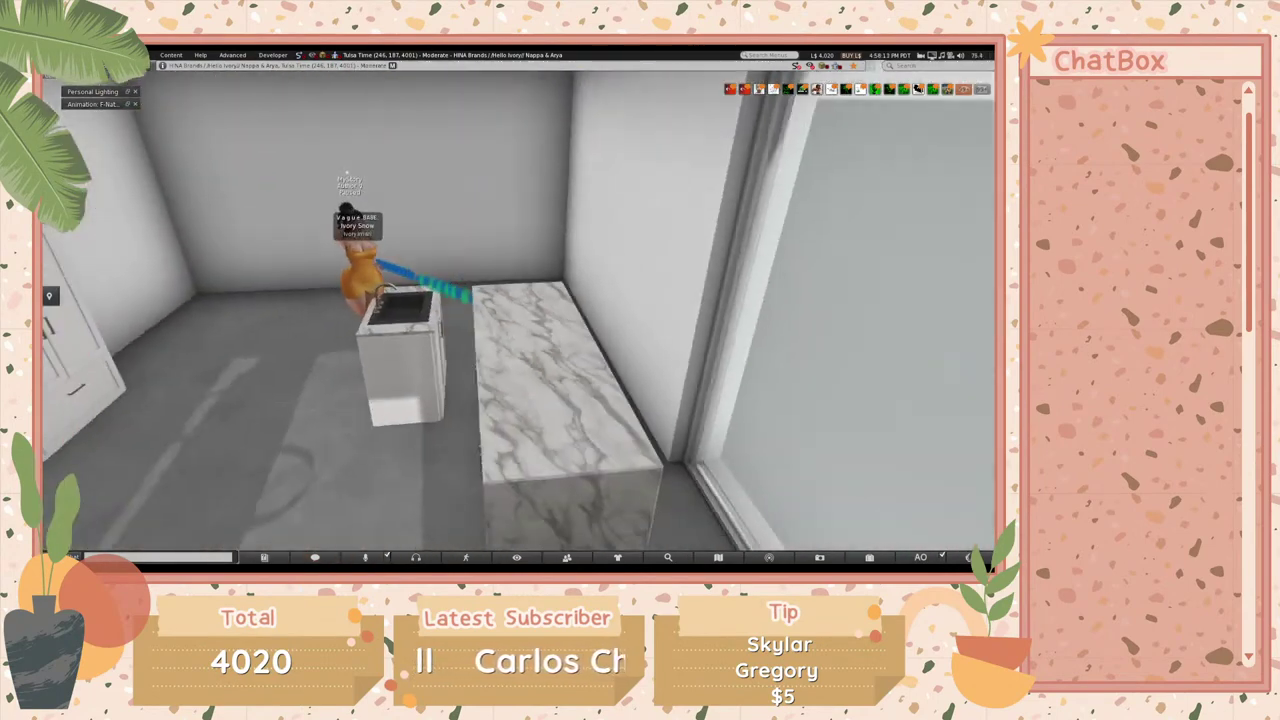
click(520, 320)
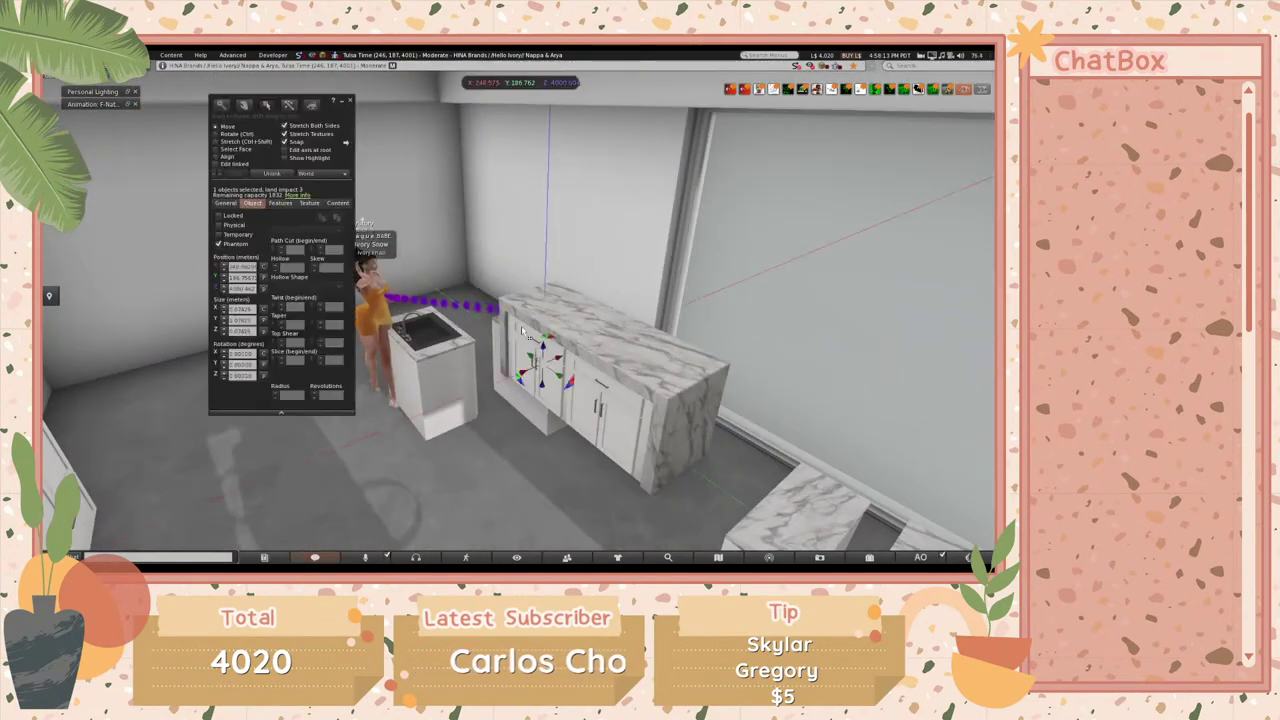
key(ctrl+i)
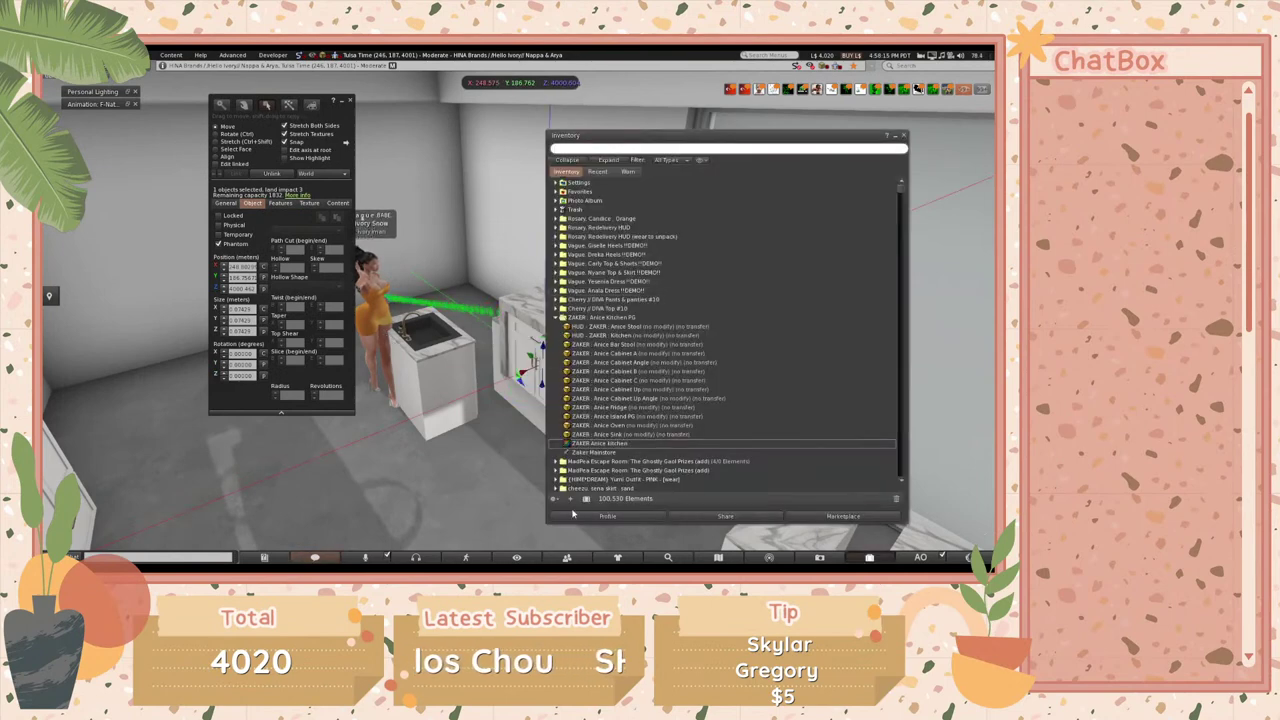
double_click(605, 443)
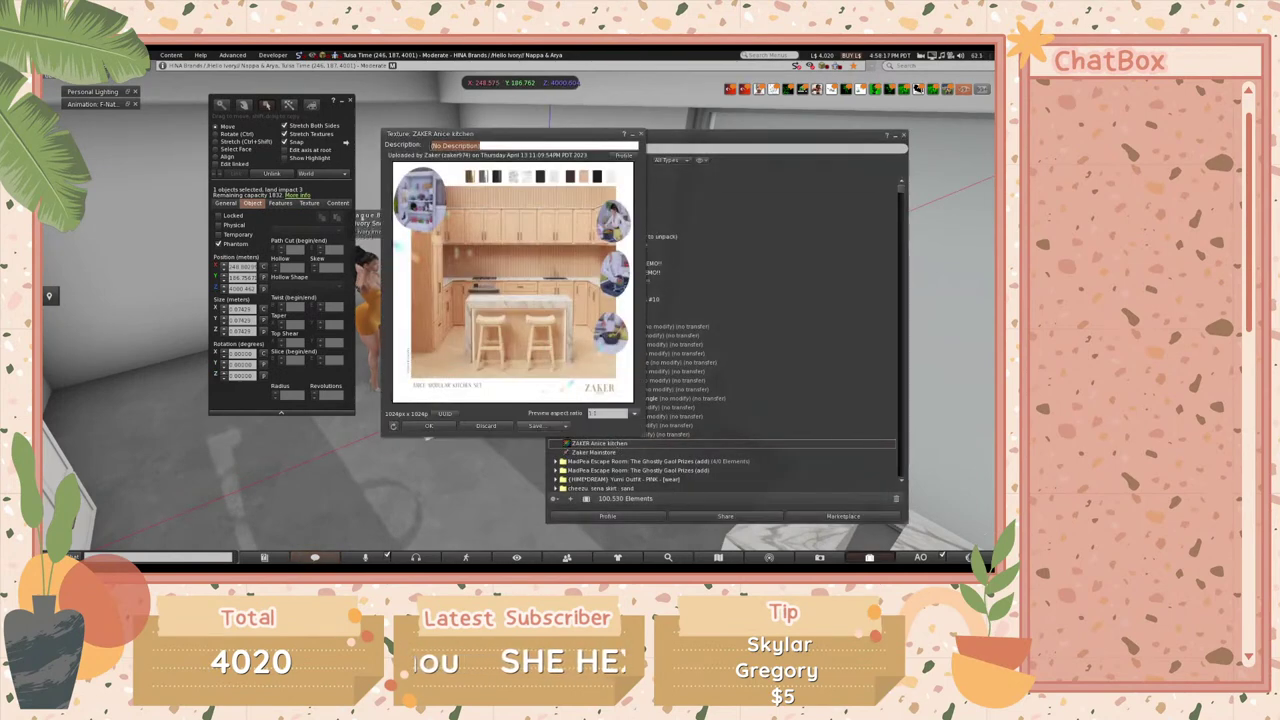
- Close the kitchen reference texture, minimize the inventory, and rotate the oven unit to 315 degrees around the Z axis
click(642, 133)
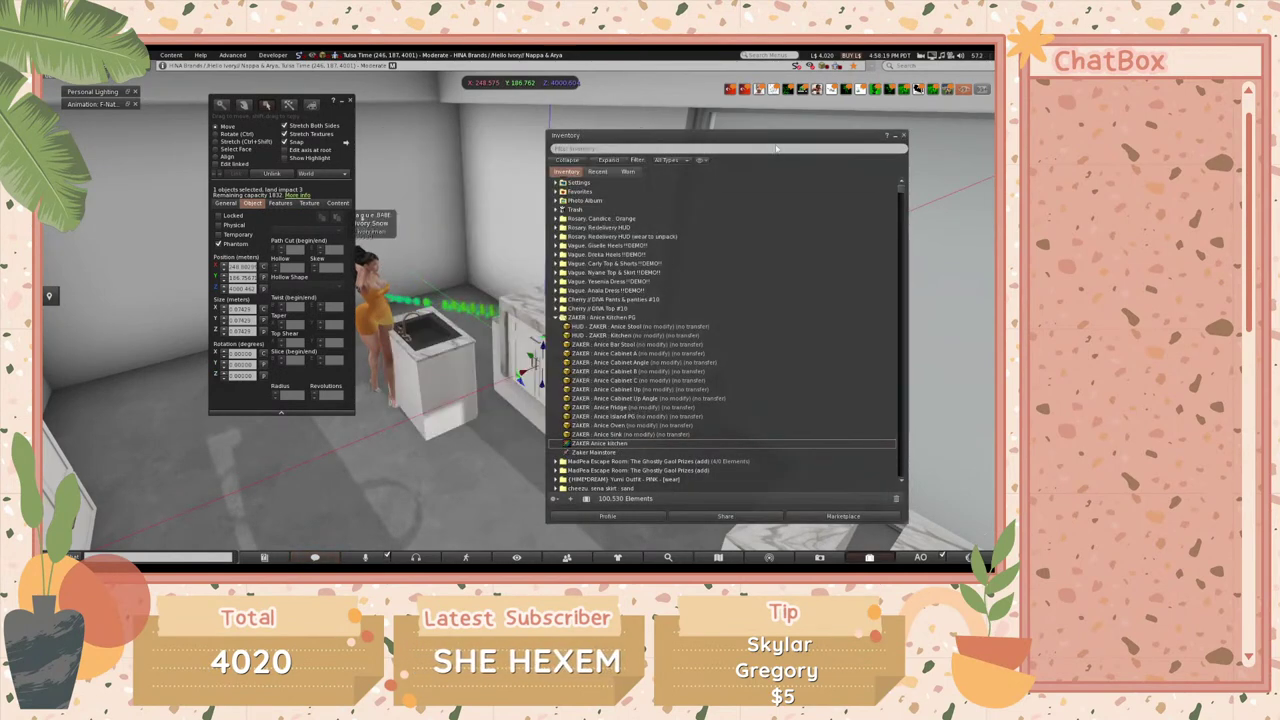
click(897, 137)
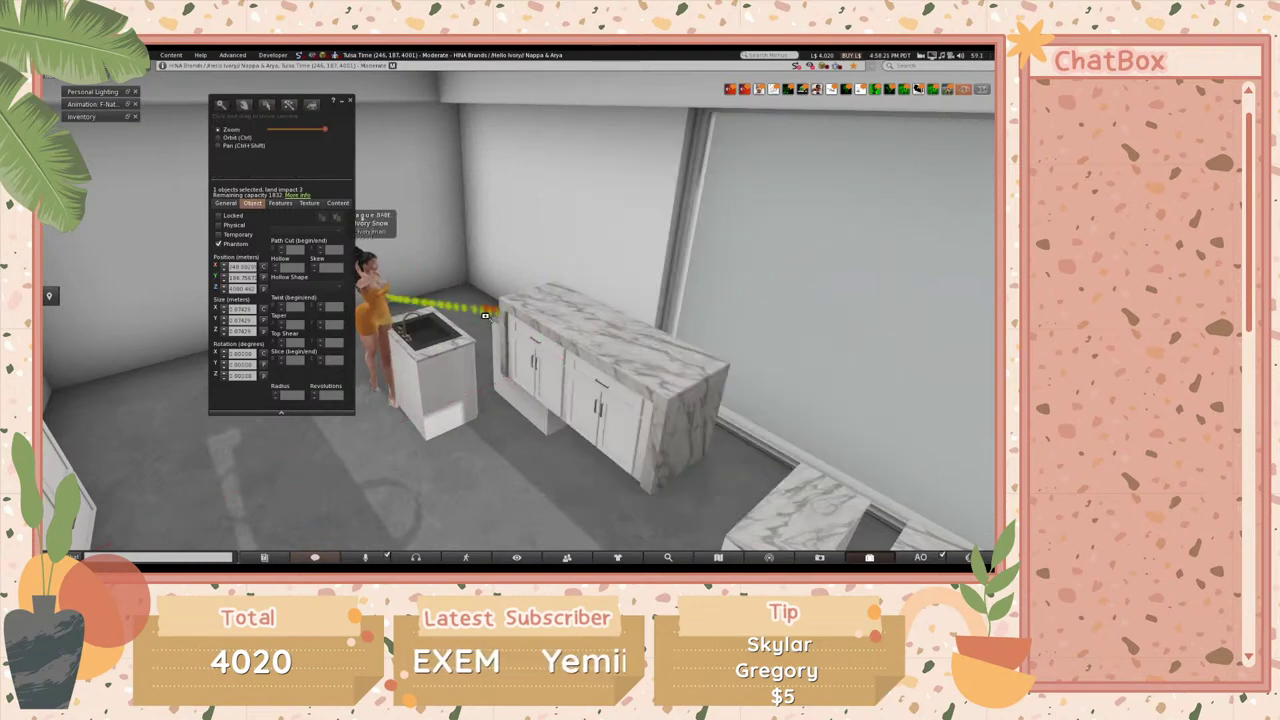
alt+drag(527, 364, 568, 368)
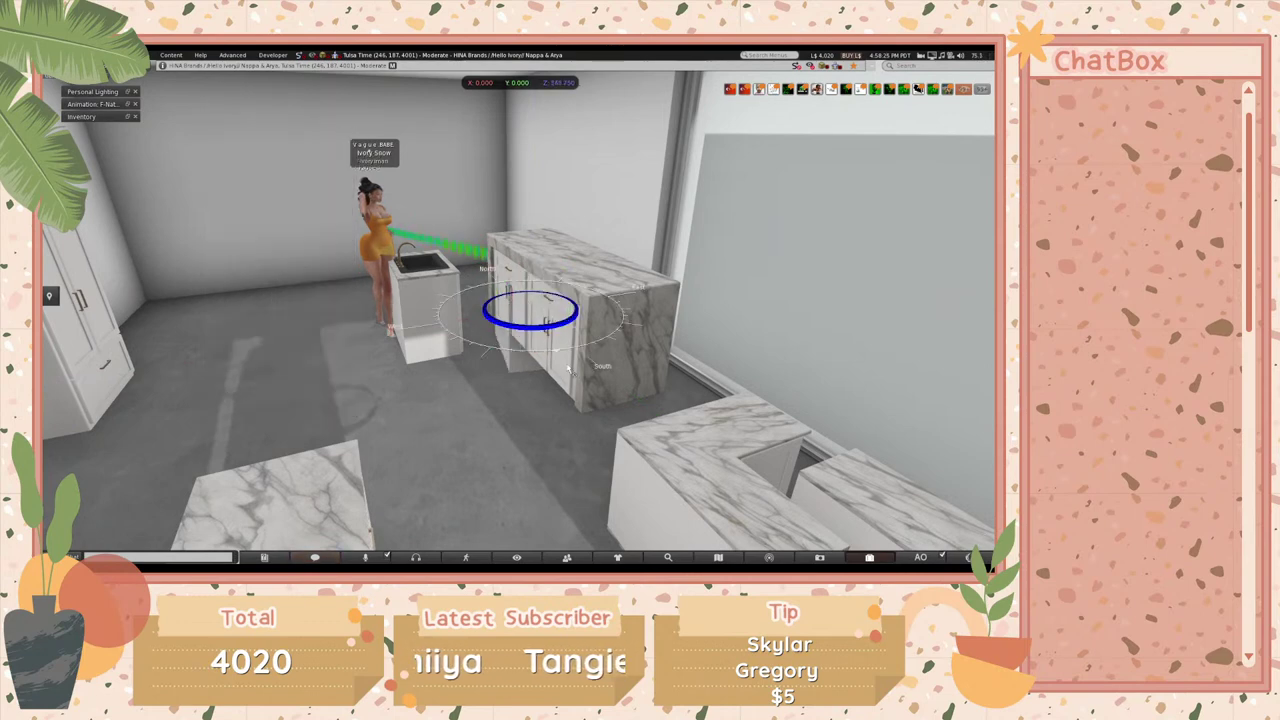
drag(476, 368, 478, 366)
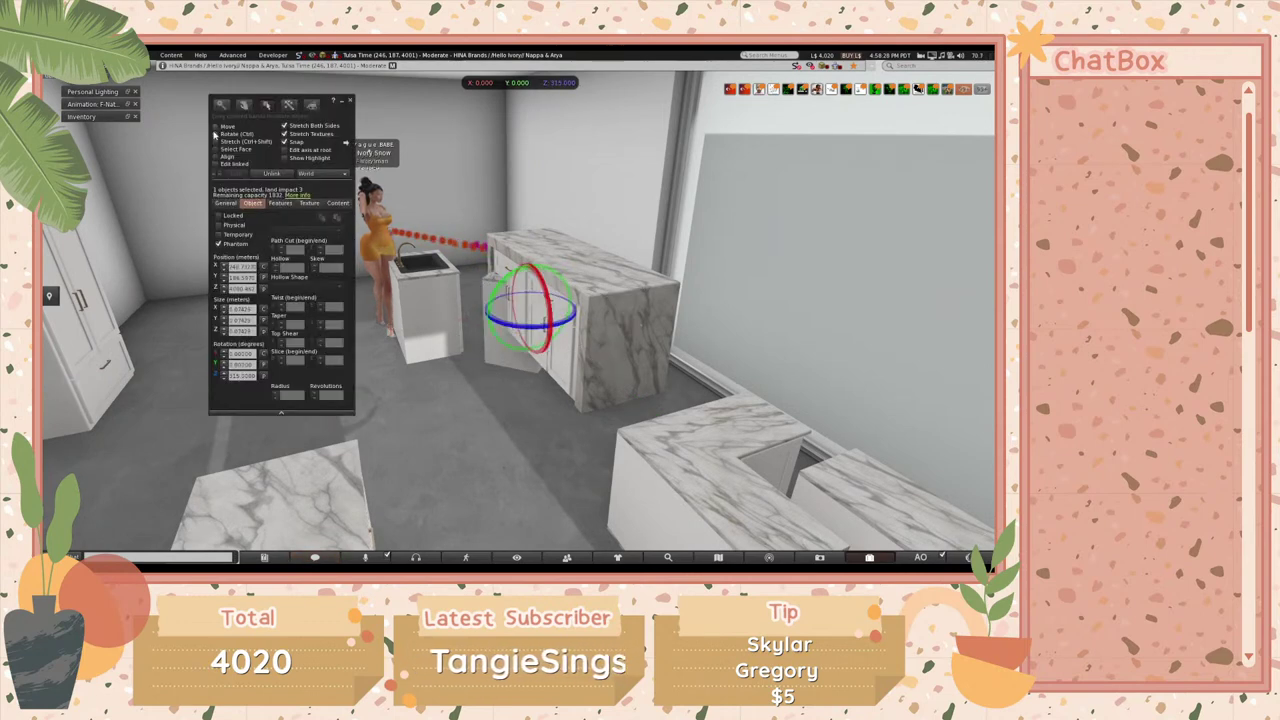
key(Escape)
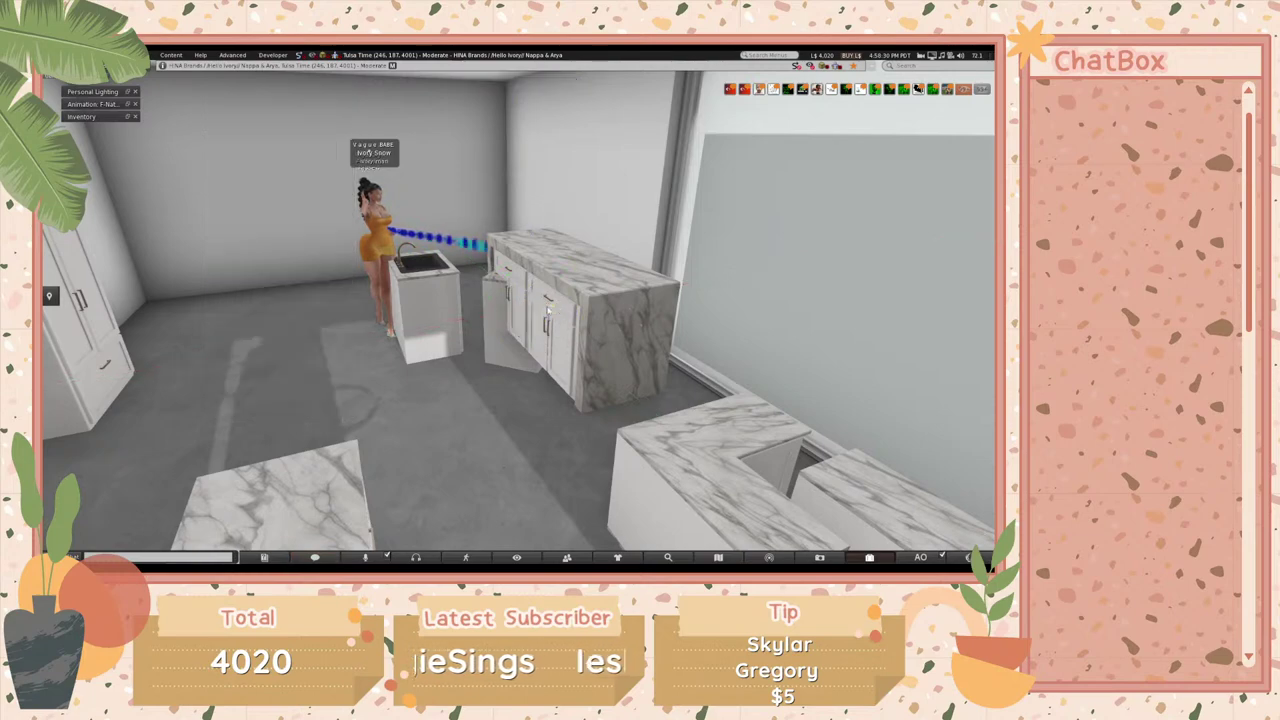
- Rotate the oven unit further around the Z axis to 270 degrees so its back faces the far wall
click(477, 333)
drag(580, 320, 549, 316)
key(Escape)
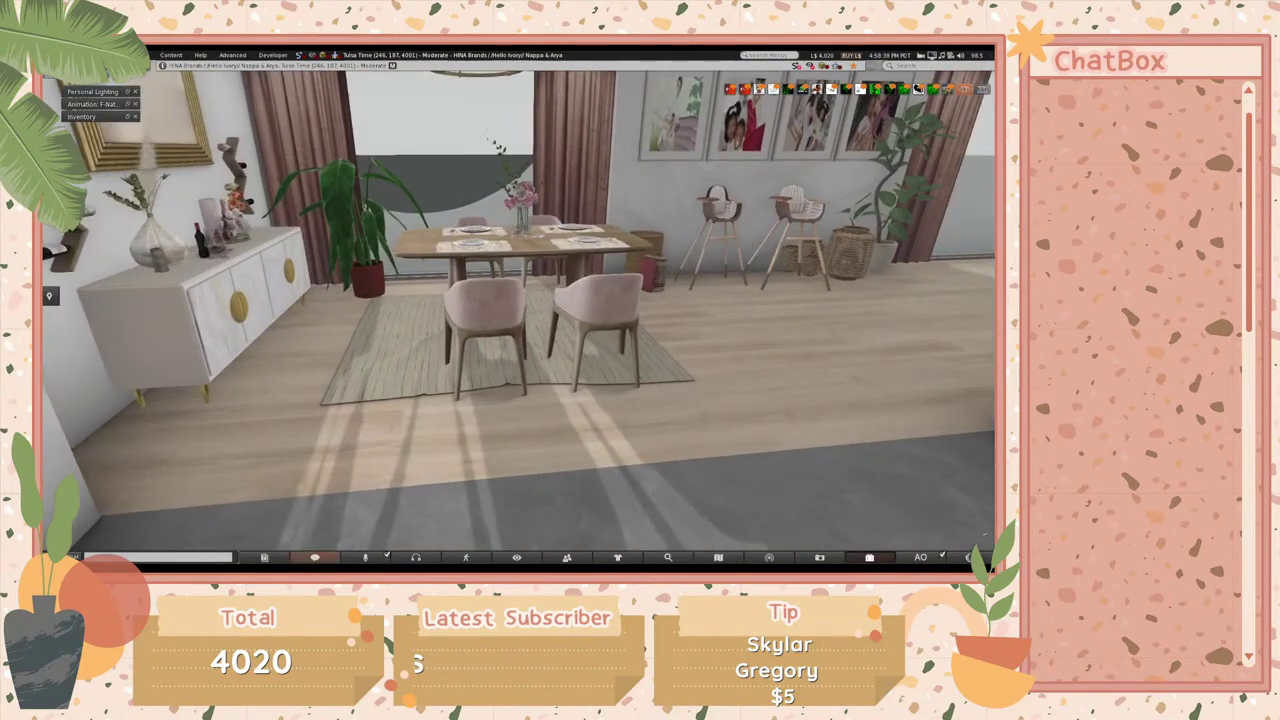
click(518, 318)
click(110, 411)
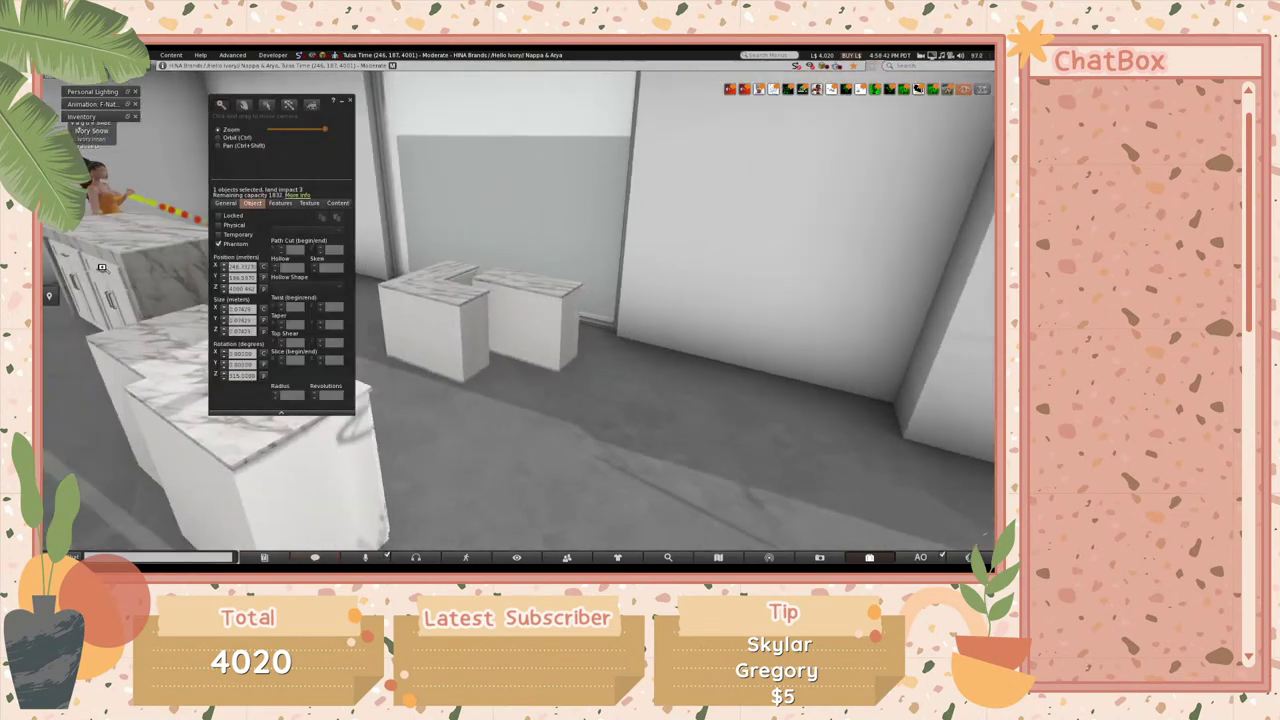
ctrl+alt+drag(101, 267, 536, 328)
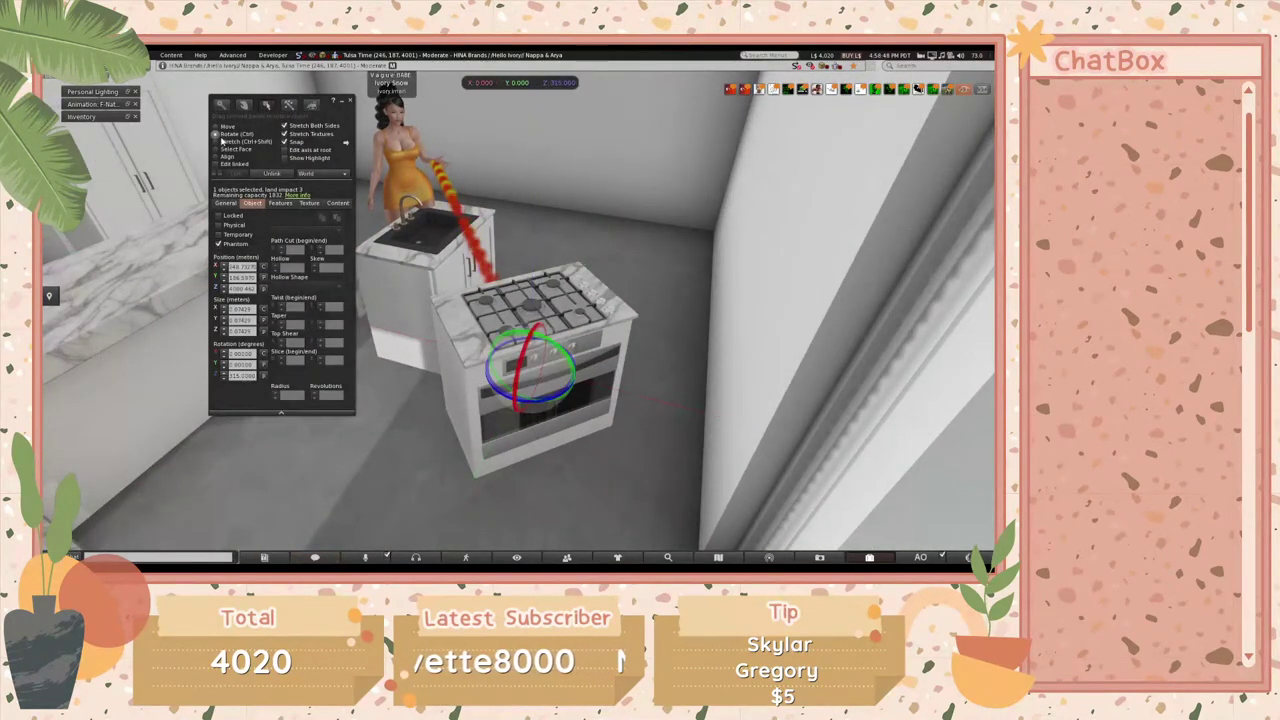
drag(563, 402, 488, 458)
key(Escape)
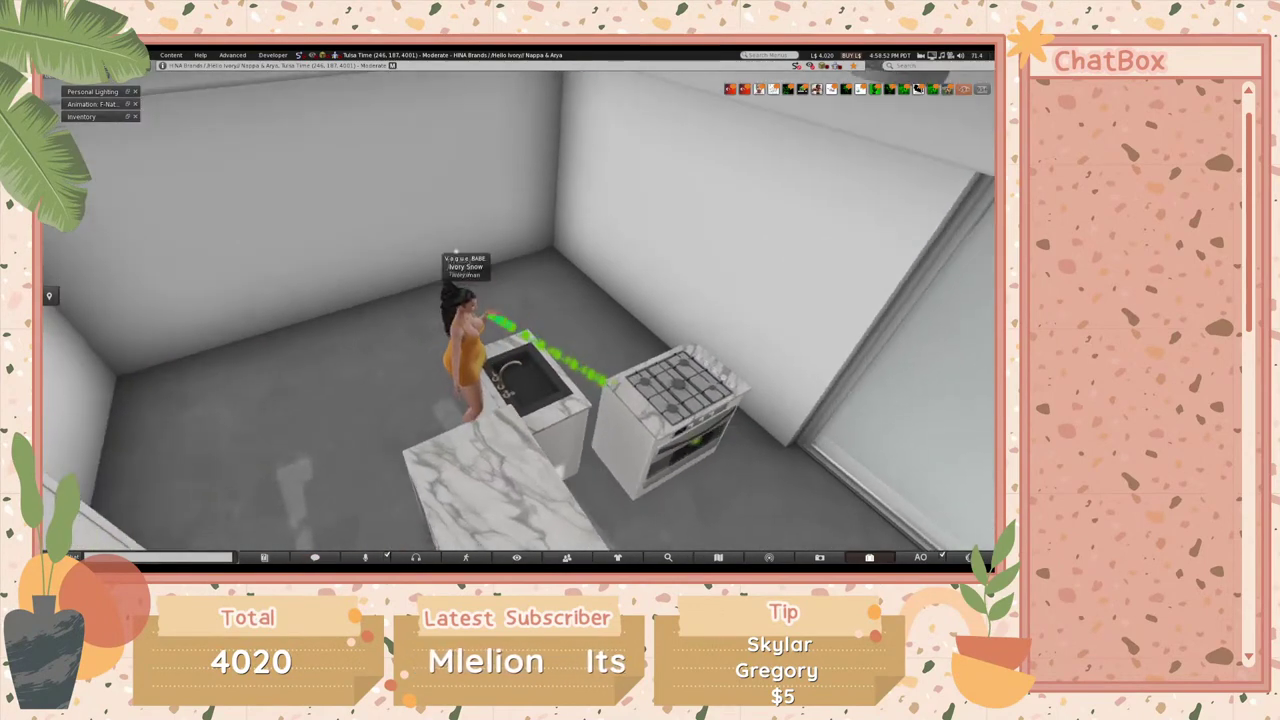
key(ctrl+3)
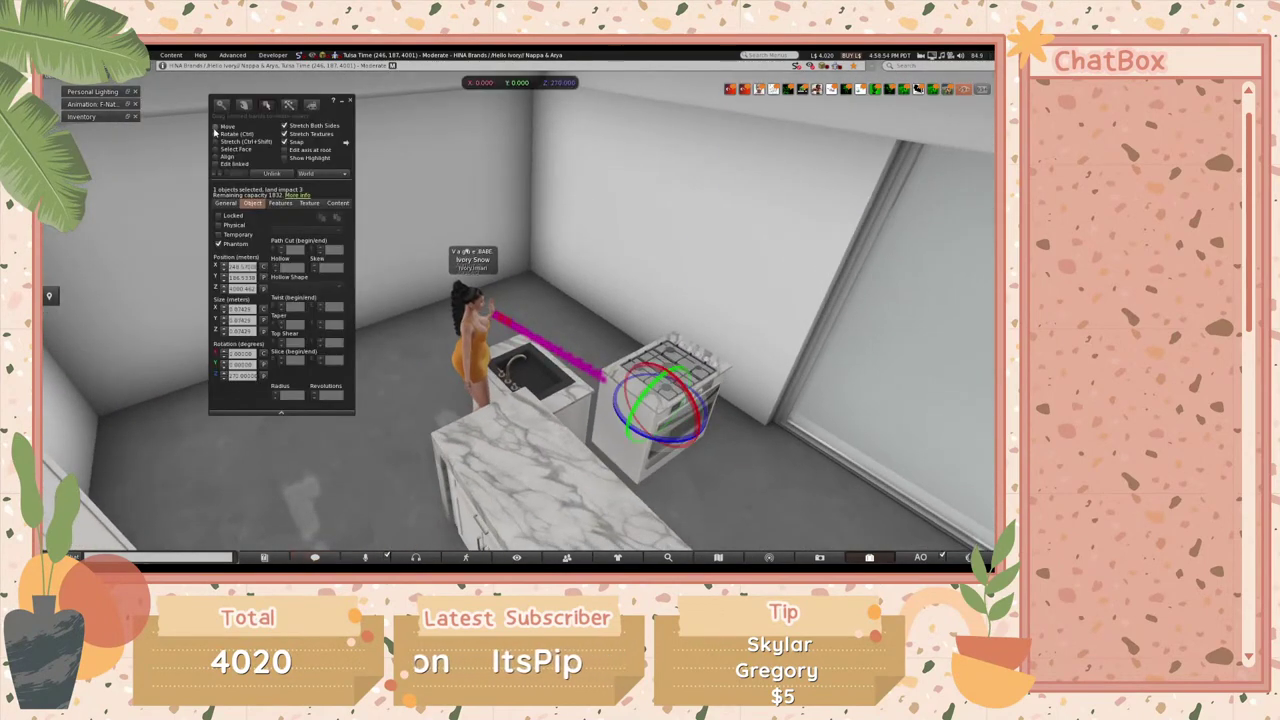
- Move the oven unit along the Y axis to about 190.25, past the sink unit toward the far wall
drag(668, 418, 519, 365)
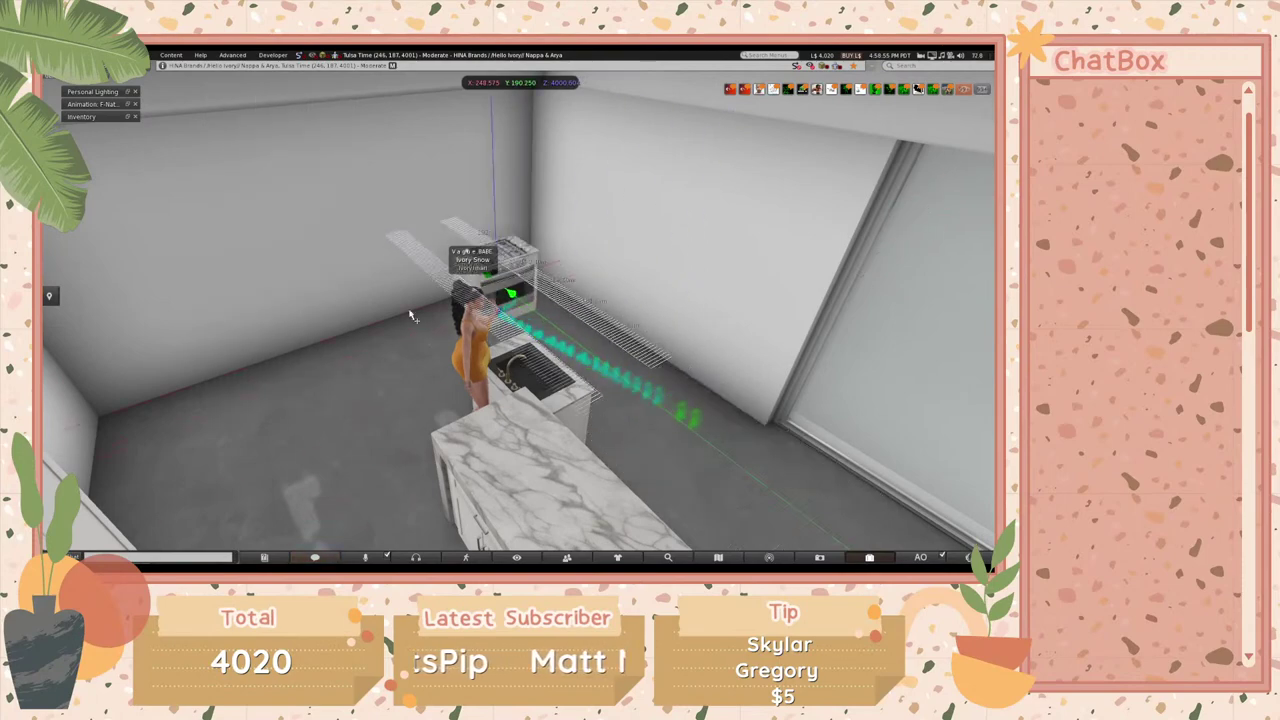
drag(415, 320, 413, 319)
key(Escape)
key(ctrl+3)
key(Escape)
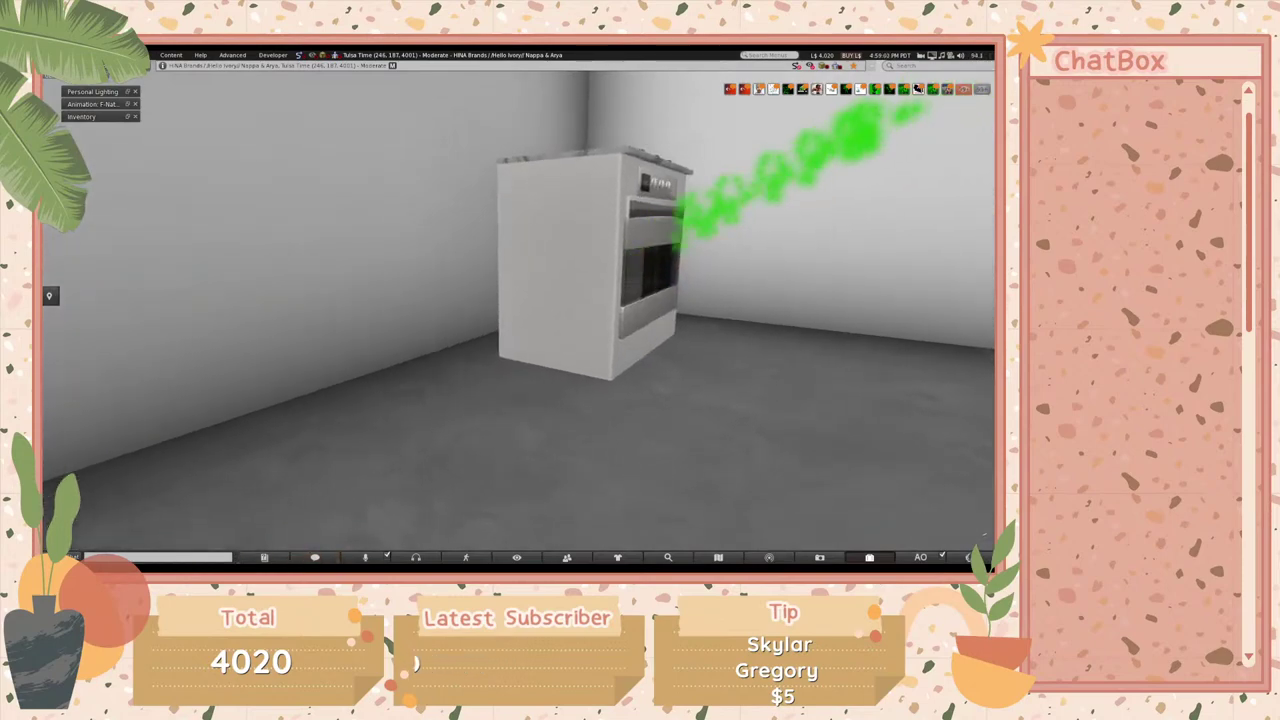
key(Escape)
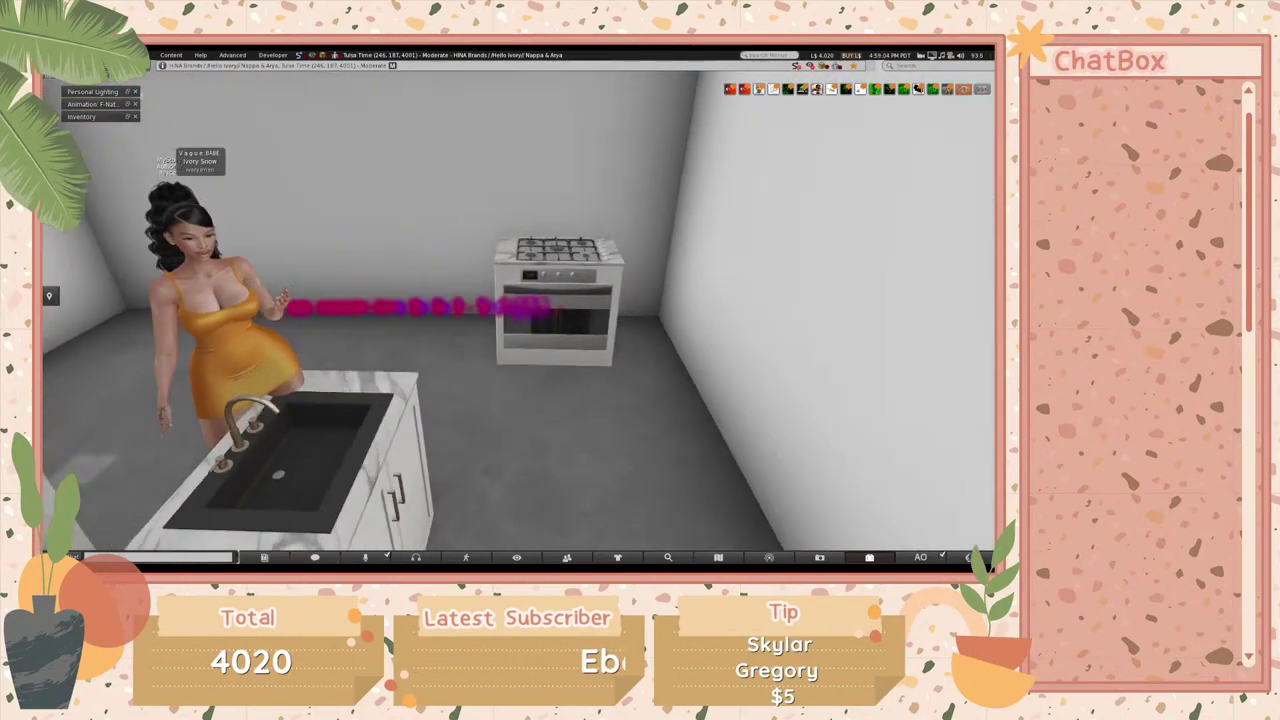
key(ctrl+3)
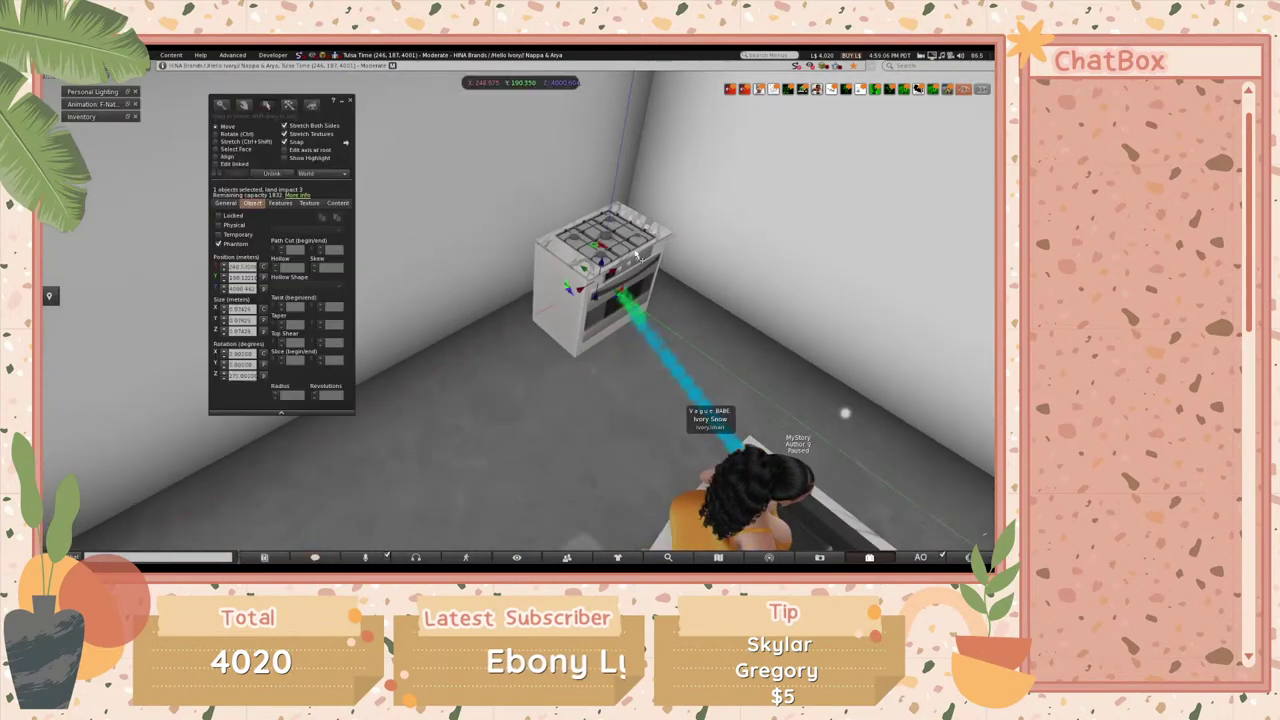
key(Escape)
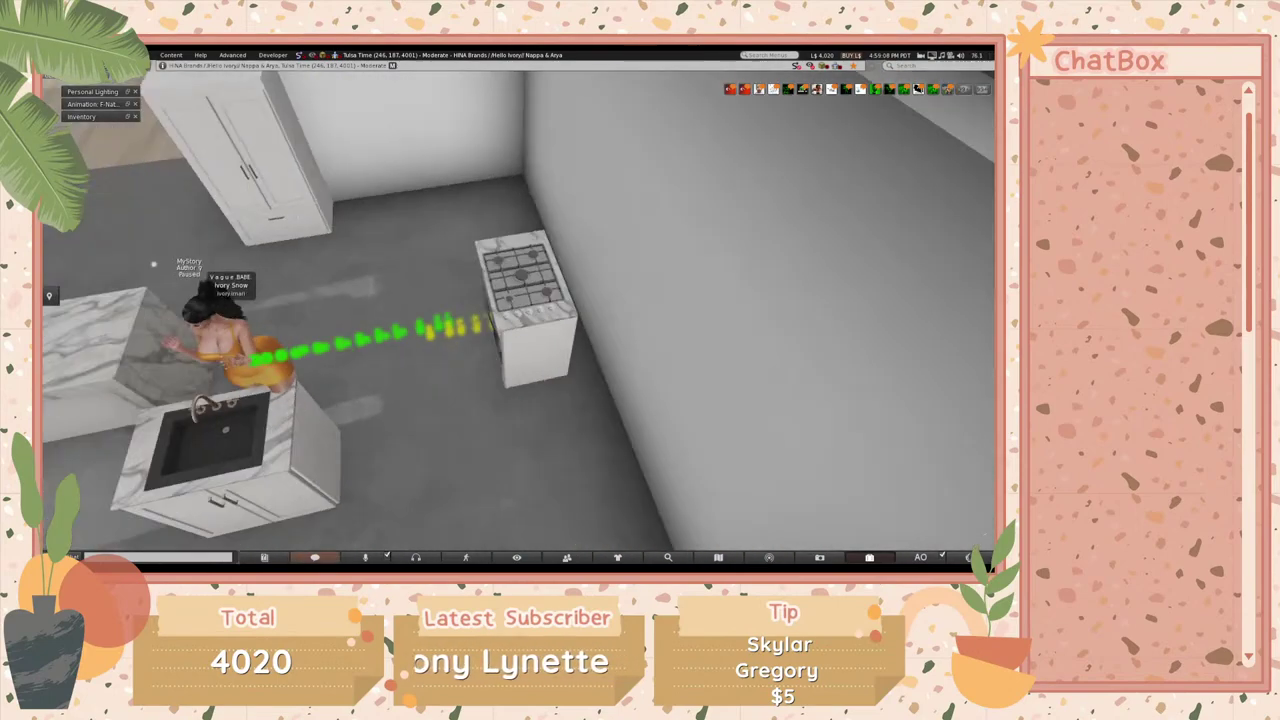
- Position the oven unit at about X 246.2 and Y 190.75, with its back against the wall
alt+click(522, 280)
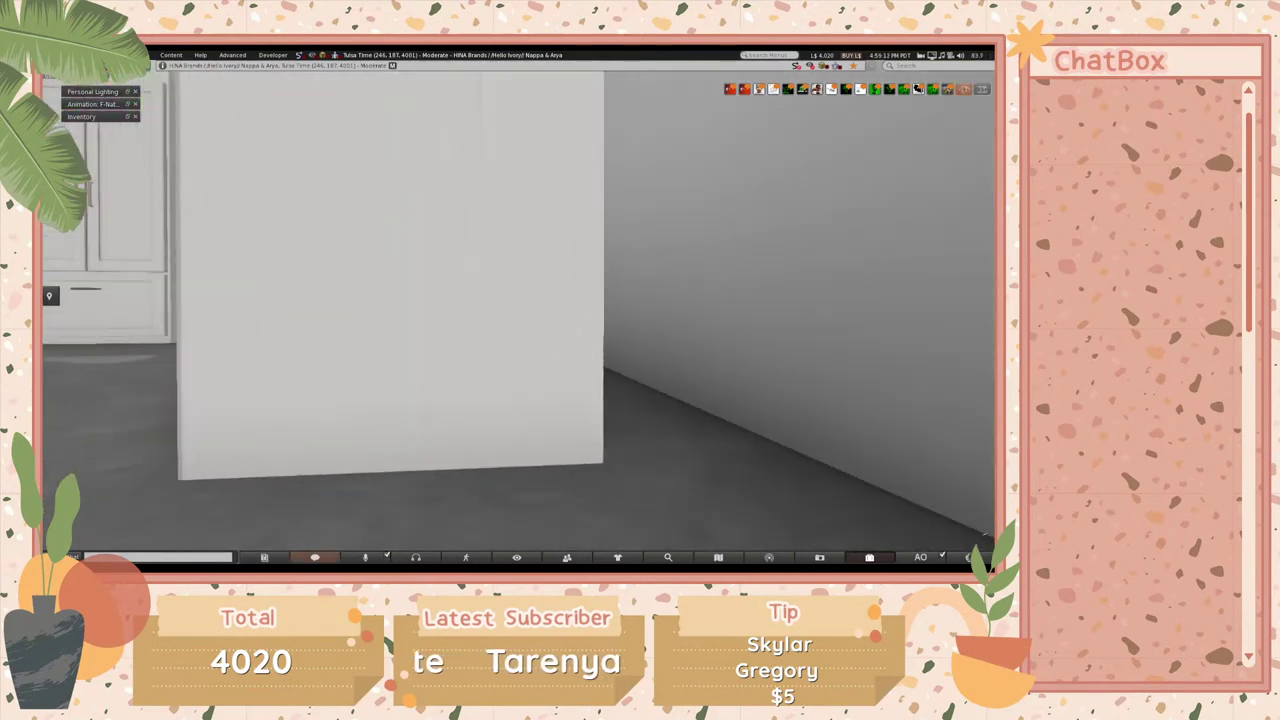
right_click(531, 234)
click(545, 245)
drag(476, 252, 537, 380)
key(Escape)
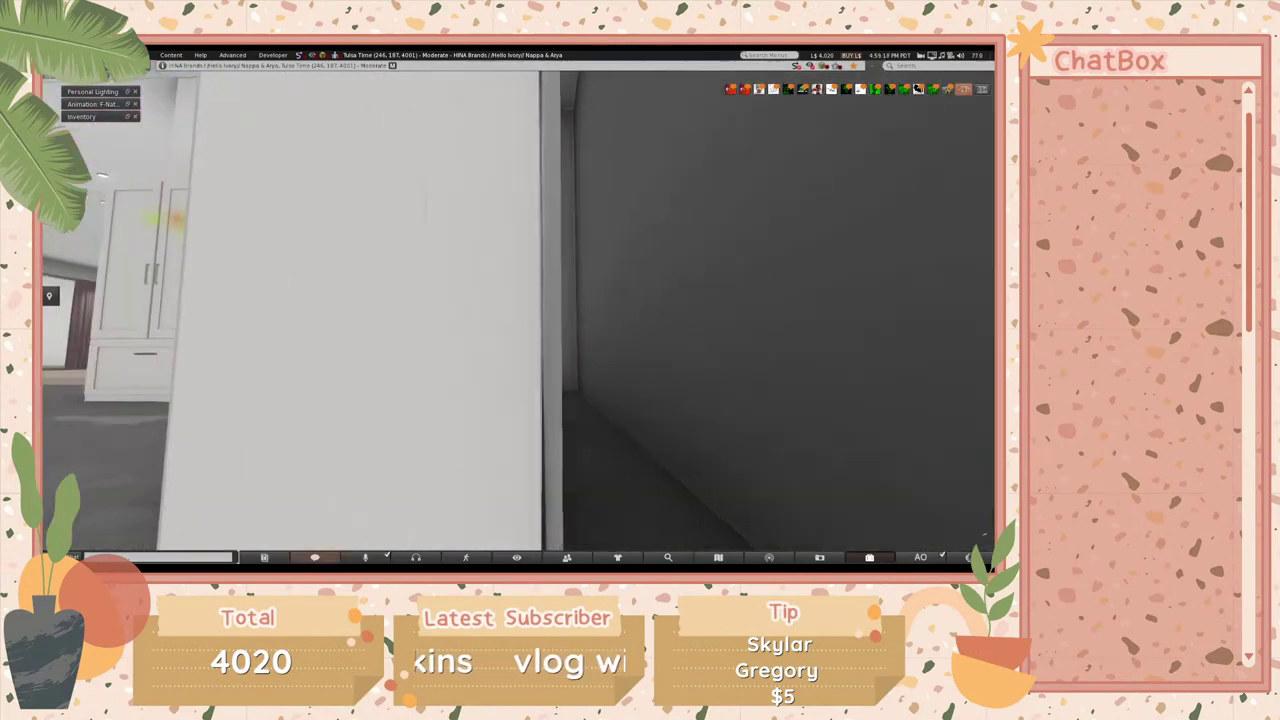
right_click(508, 305)
click(521, 315)
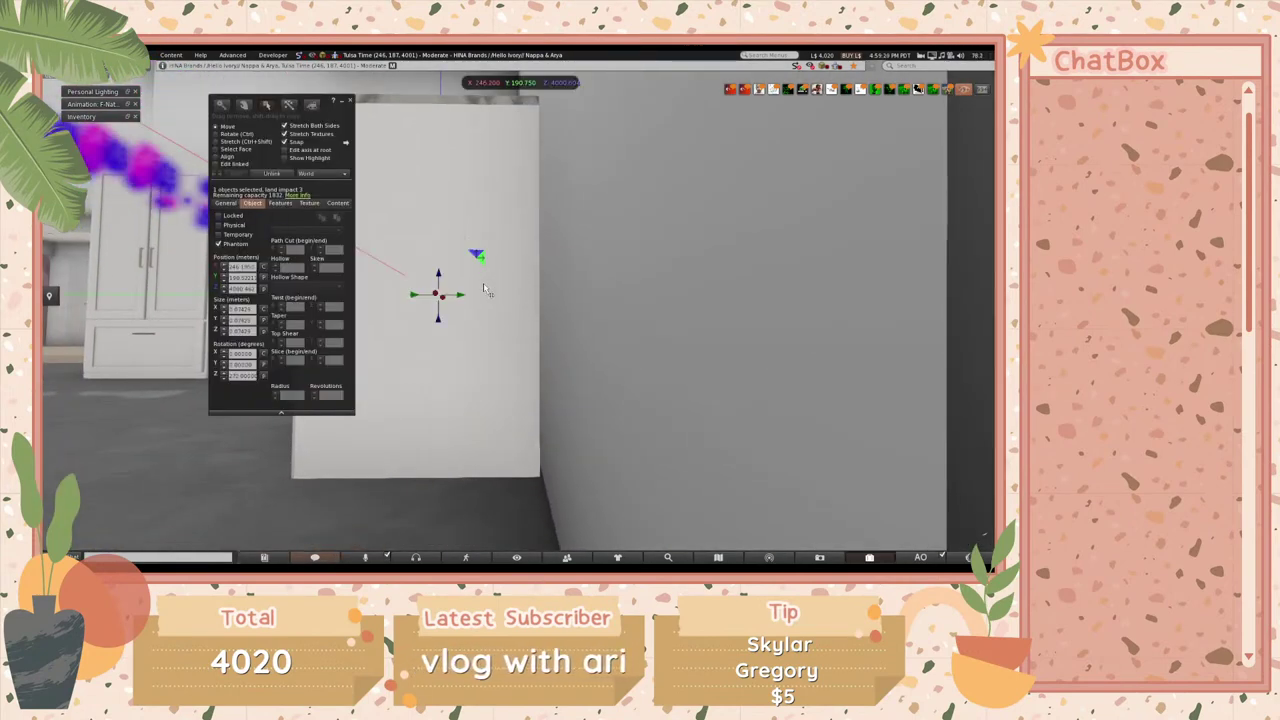
drag(465, 300, 443, 363)
key(Escape)
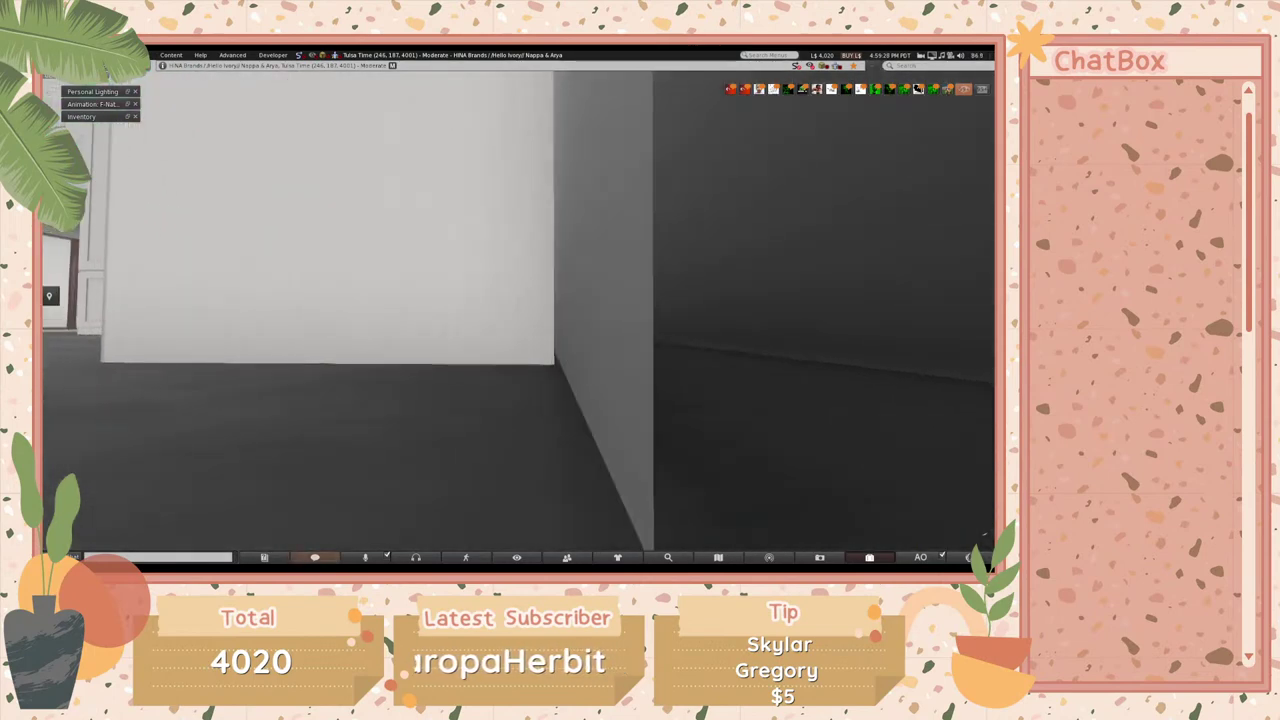
- Try nudging the oven unit's Z position and check how its base meets the floor
key(ctrl+3)
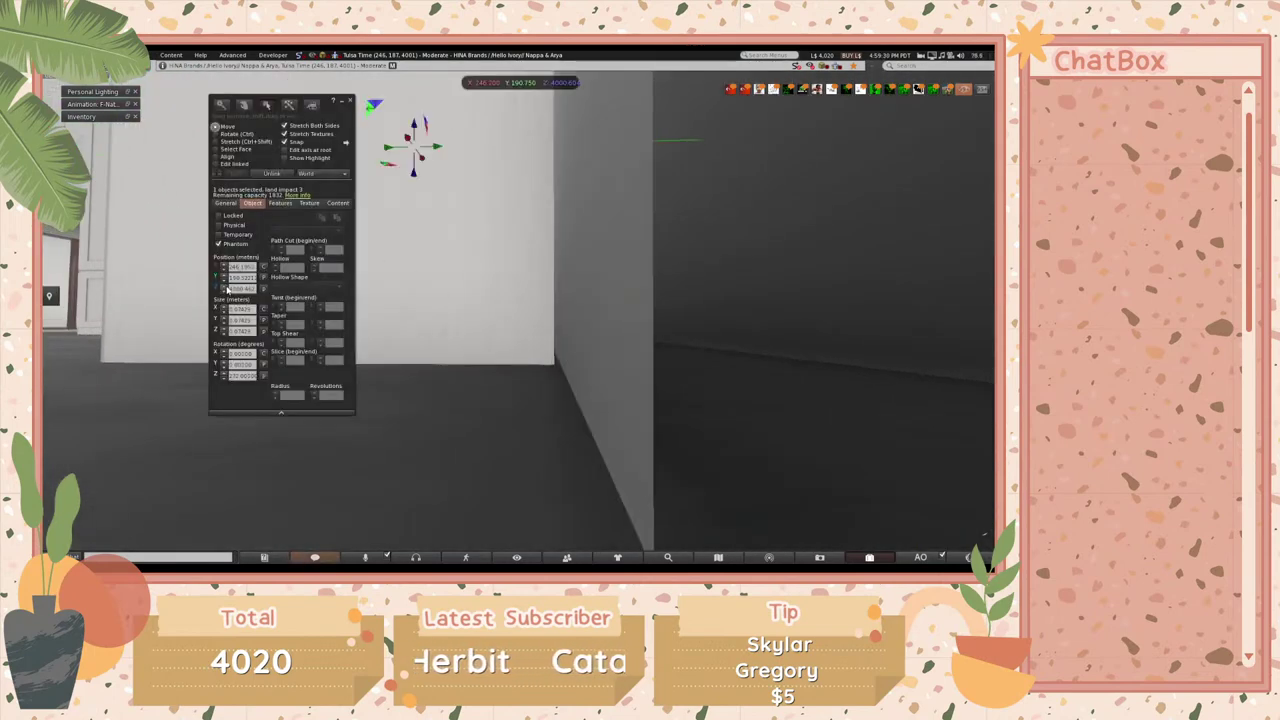
click(226, 288)
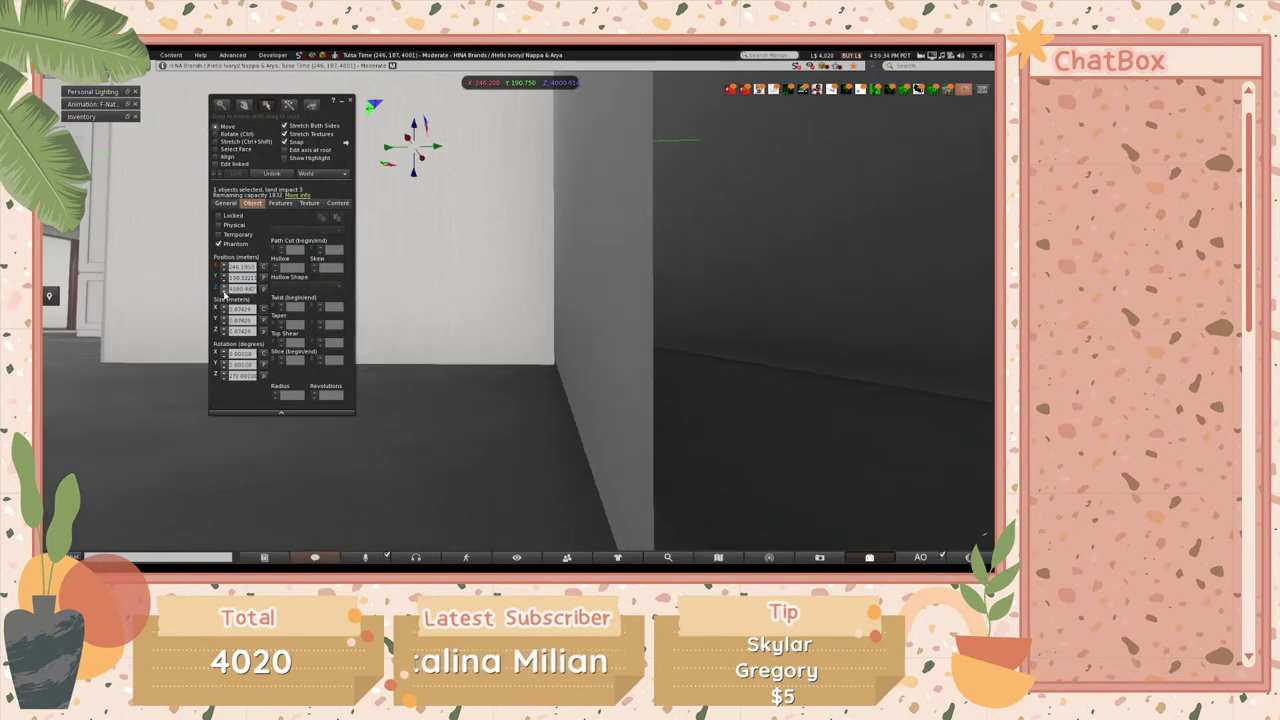
key(Escape)
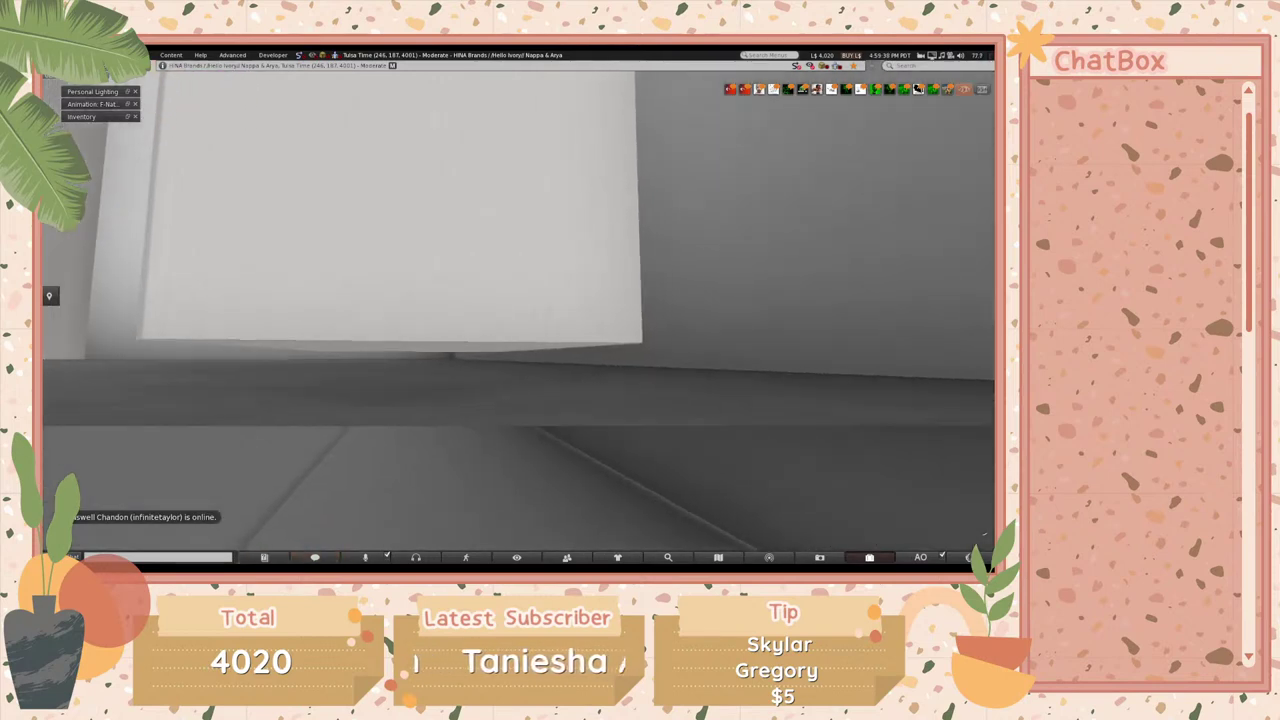
key(ctrl+3)
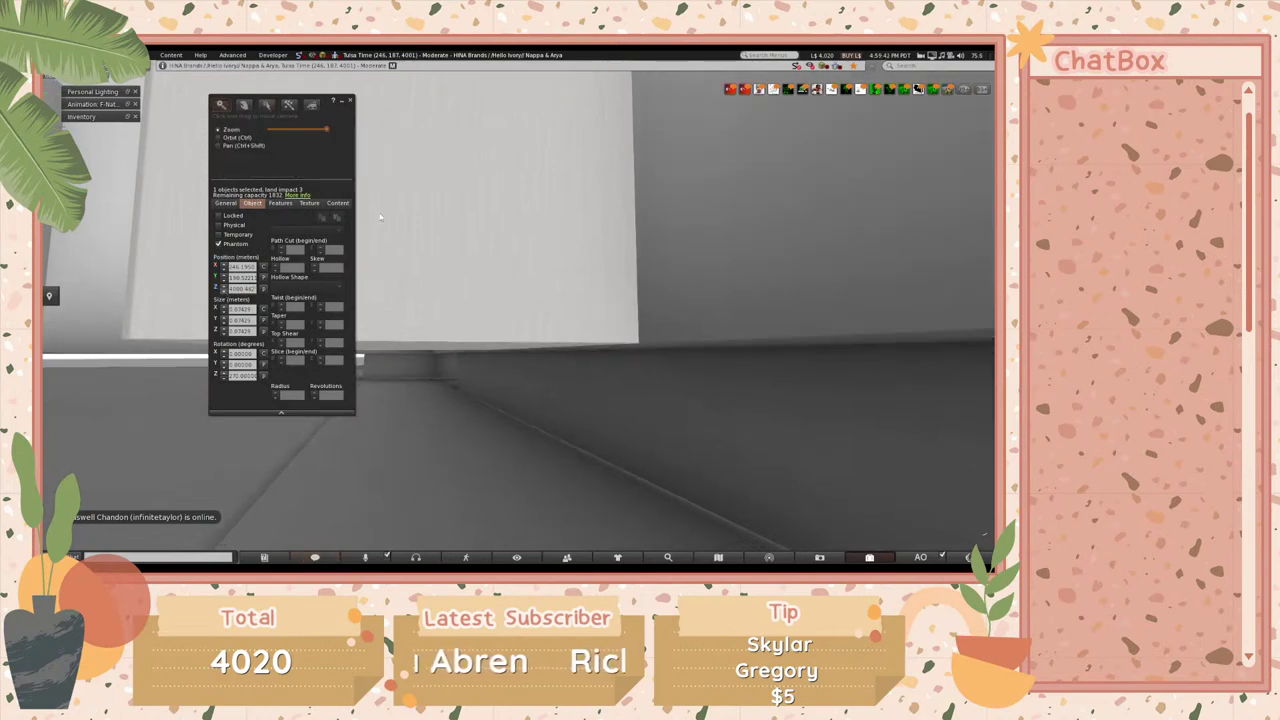
key(Escape)
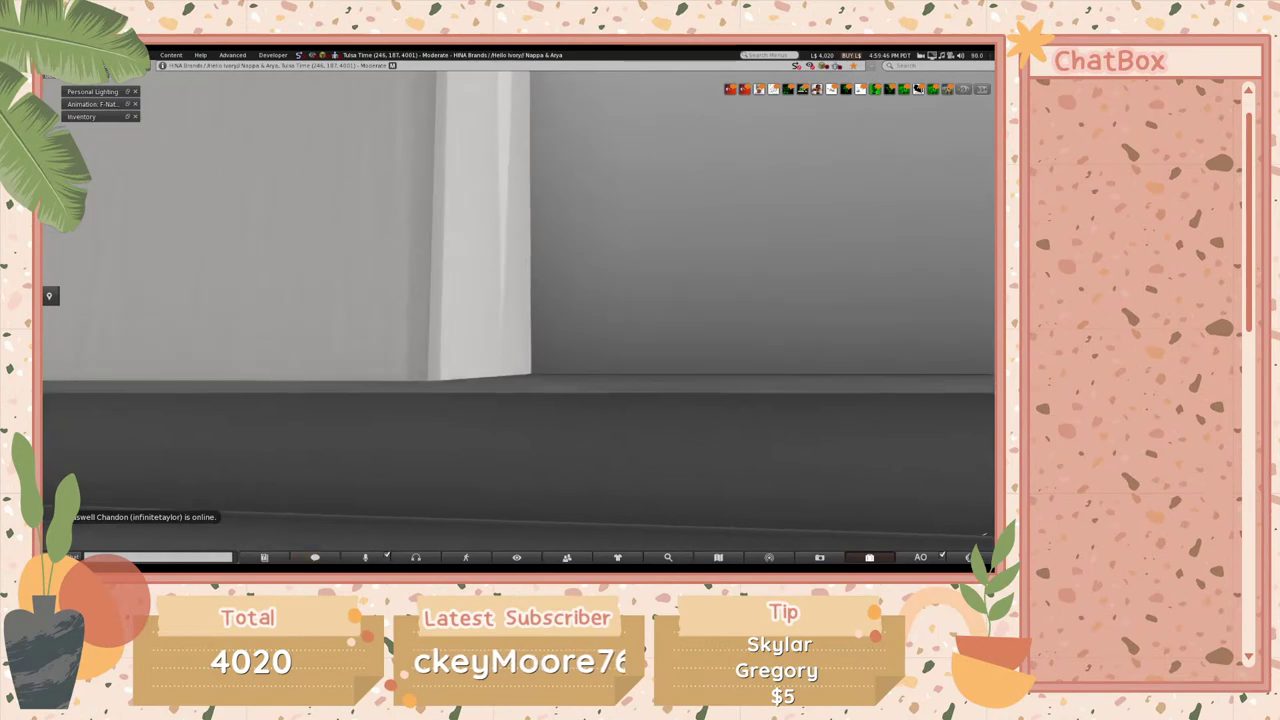
key(ctrl+3)
key(alt)
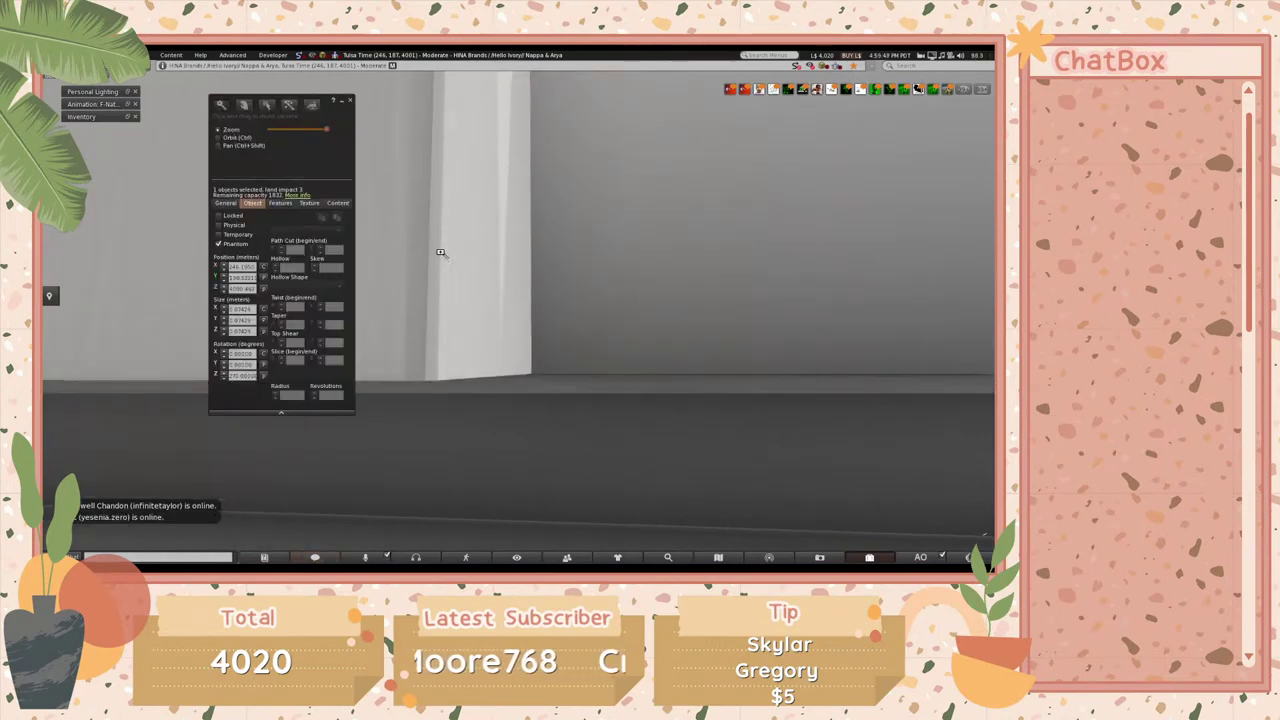
alt+click(383, 239)
scroll(380, 200, down, 5)
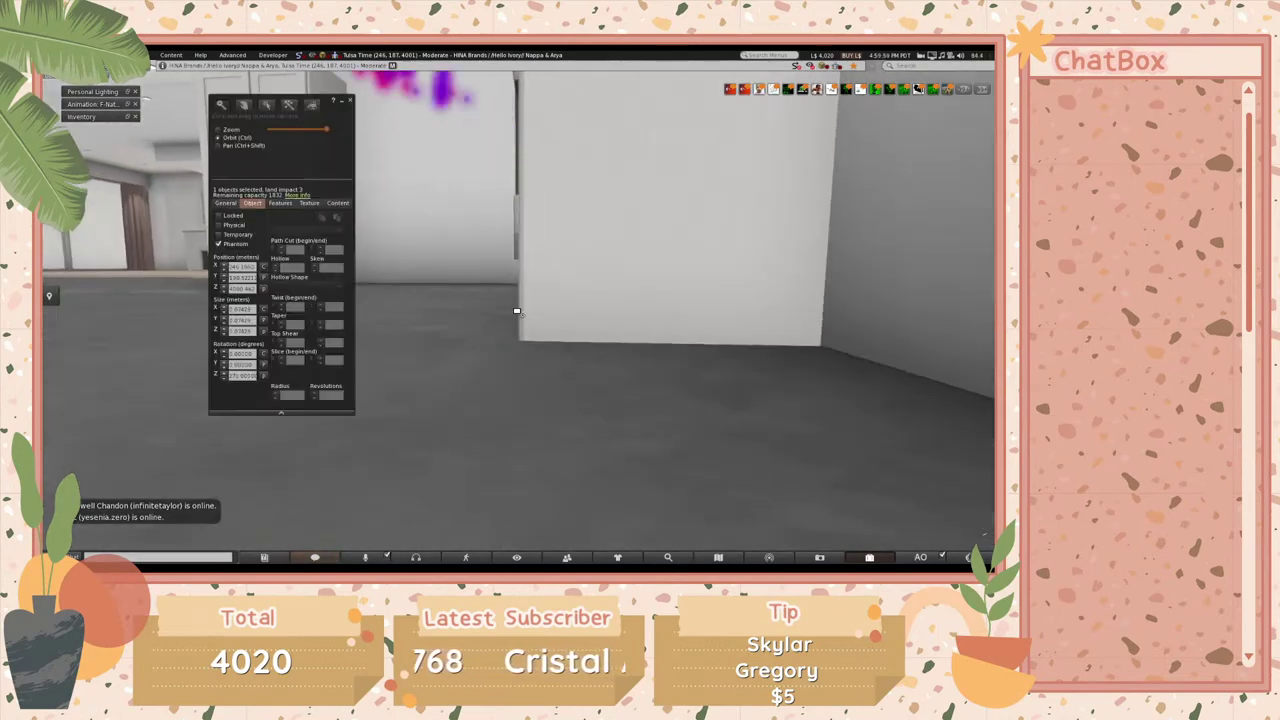
- Copy the fridge cabinet's Z position and apply it to the oven unit
alt+drag(376, 166, 395, 268)
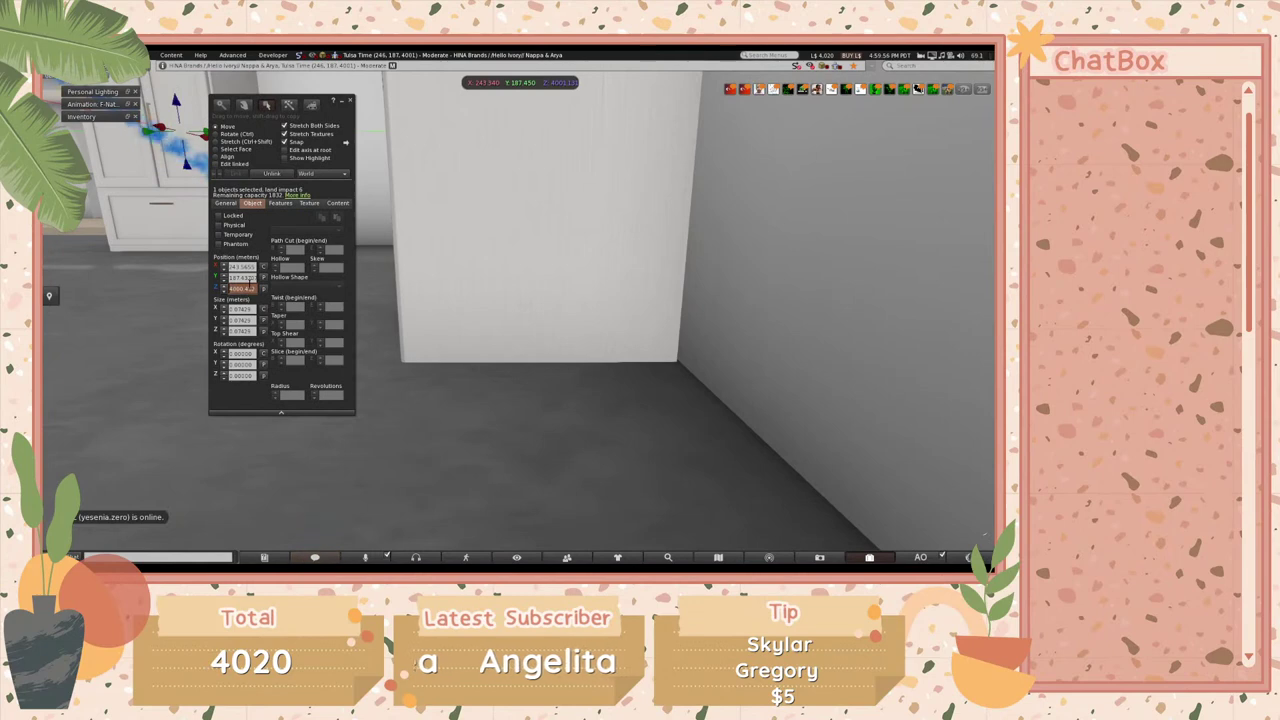
click(495, 247)
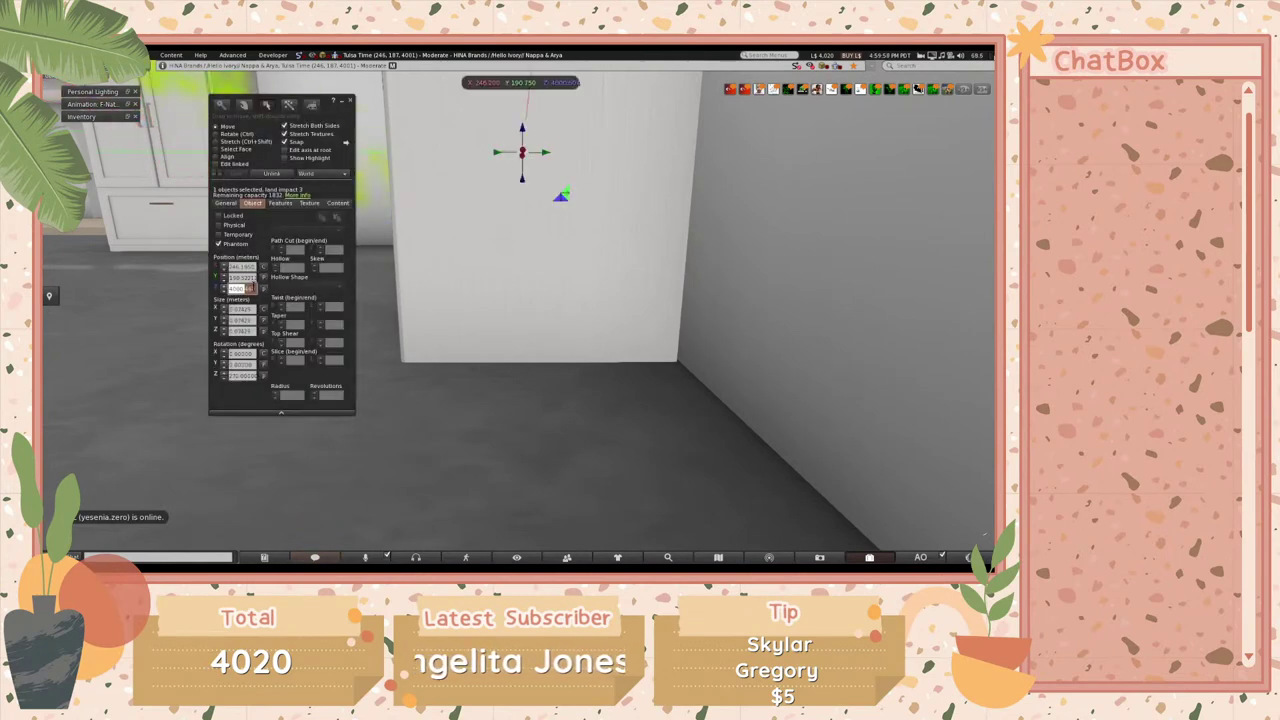
key(ctrl+v)
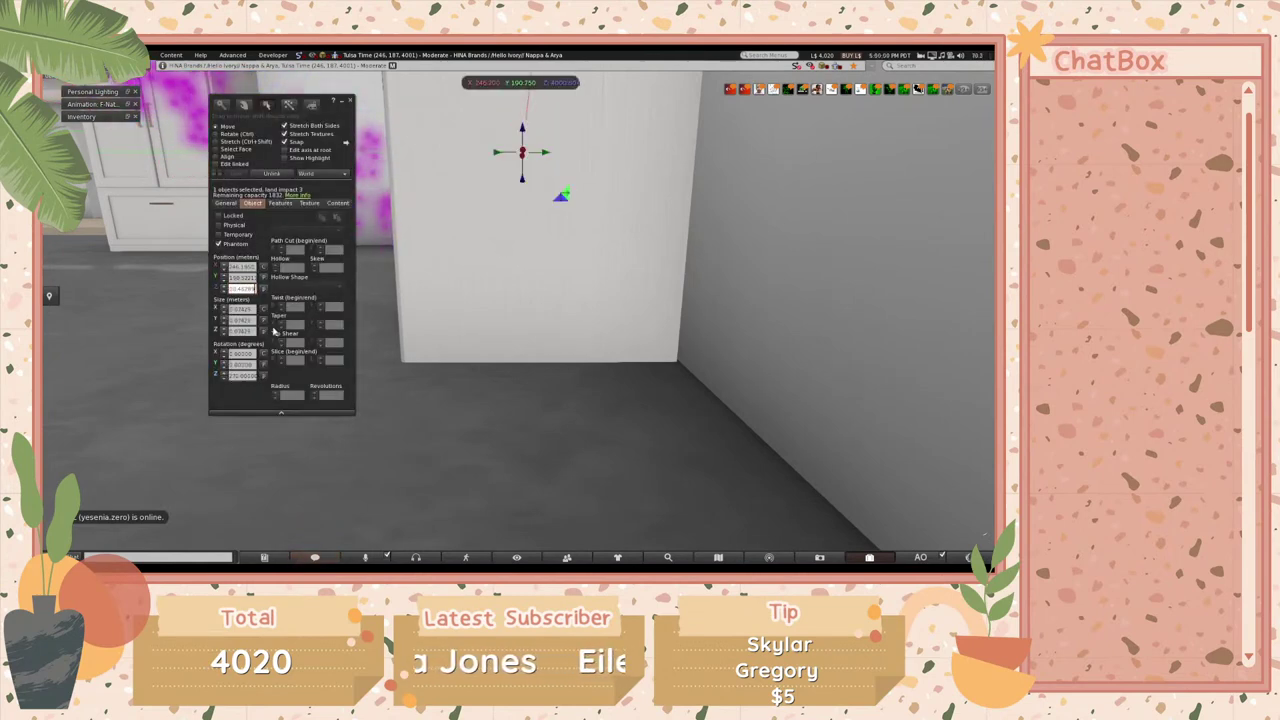
key(Escape)
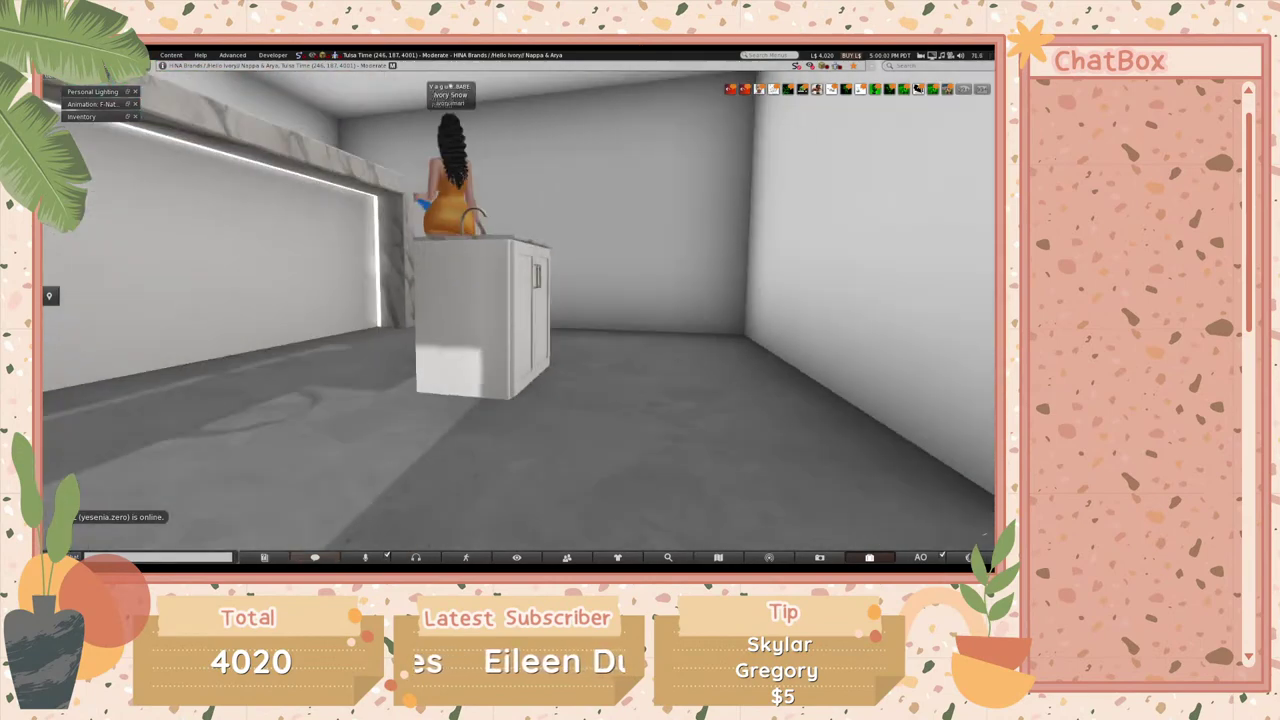
- Apply the copied Z position to the marble island, and lower the island along the Z axis toward the floor
key(ctrl+3)
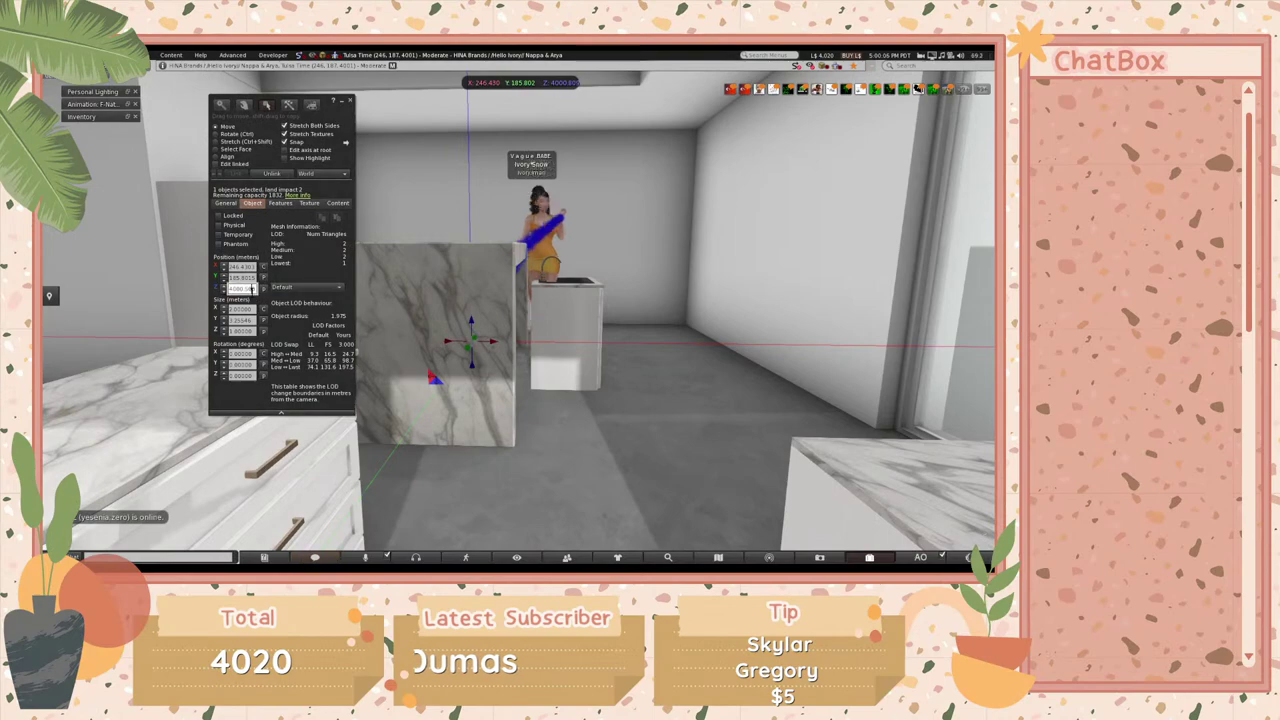
alt+click(410, 362)
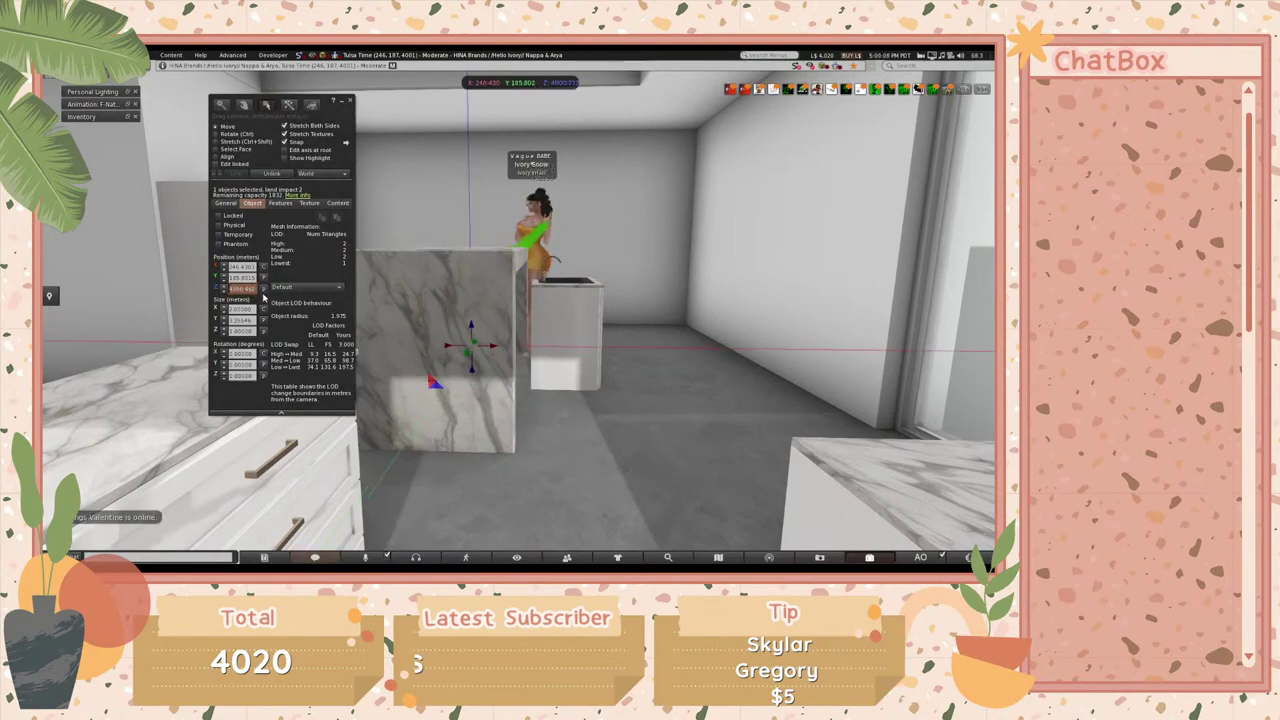
key(Escape)
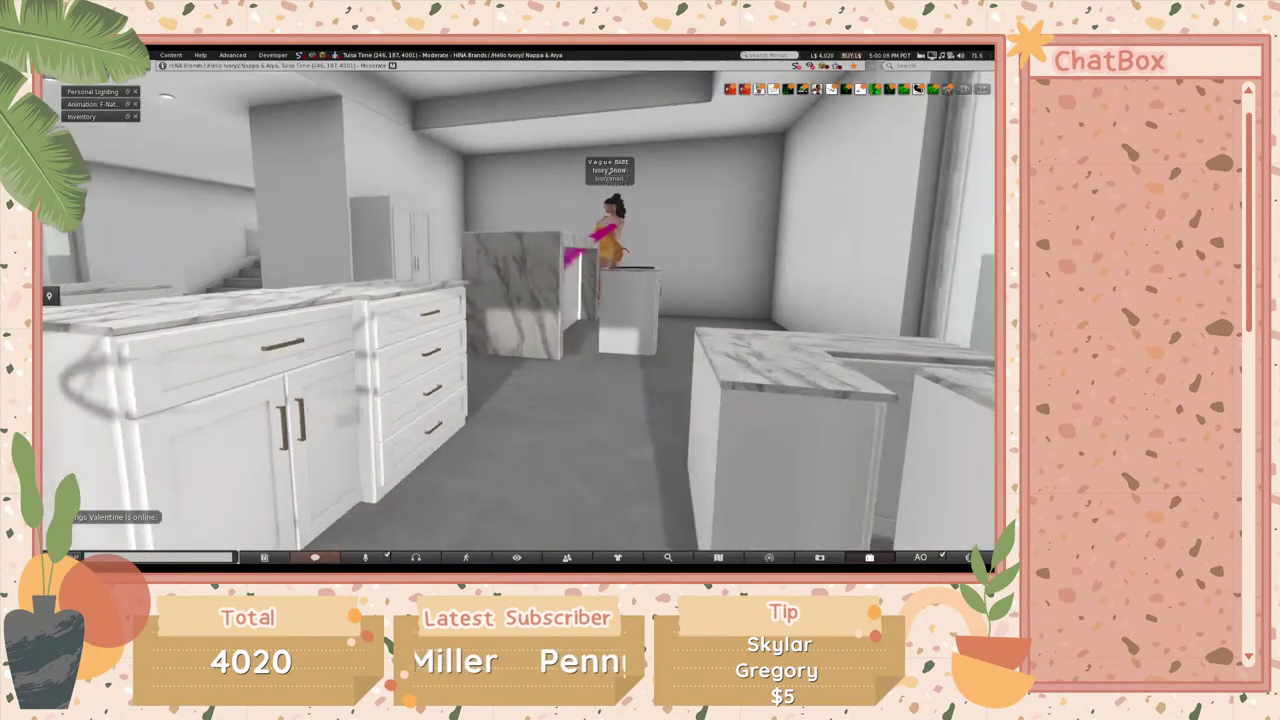
key(ctrl+3)
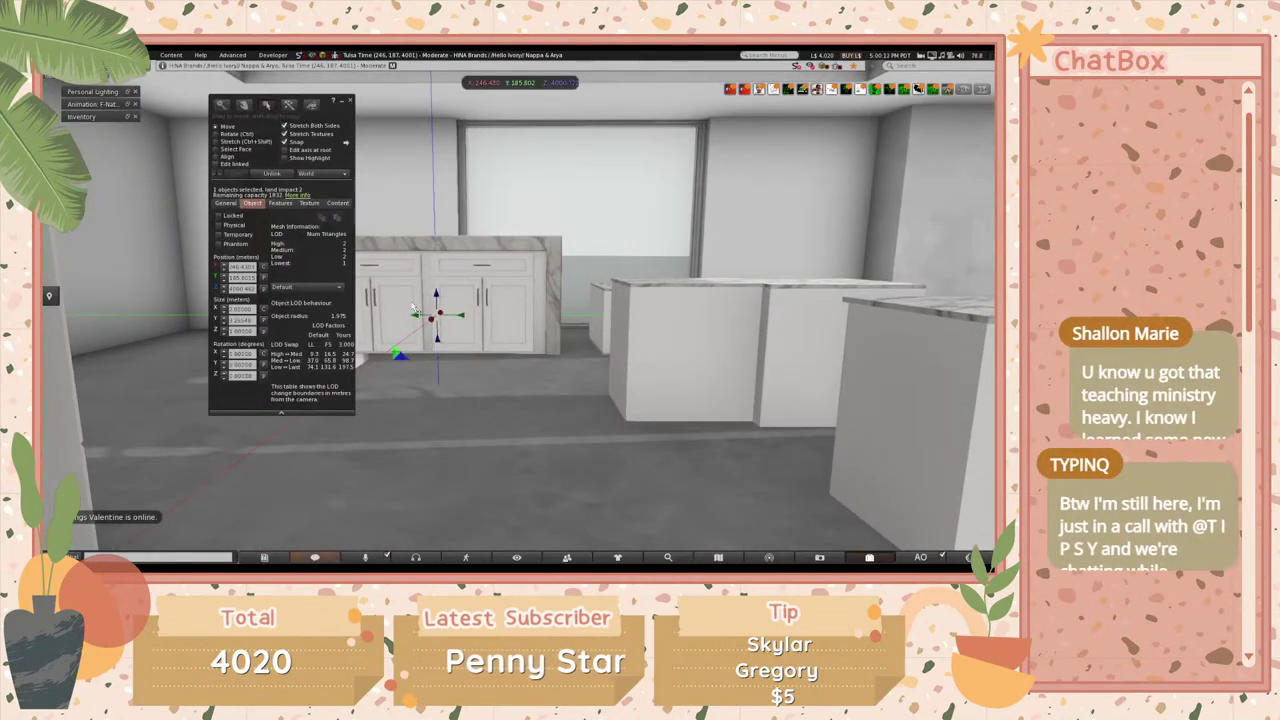
drag(446, 300, 575, 348)
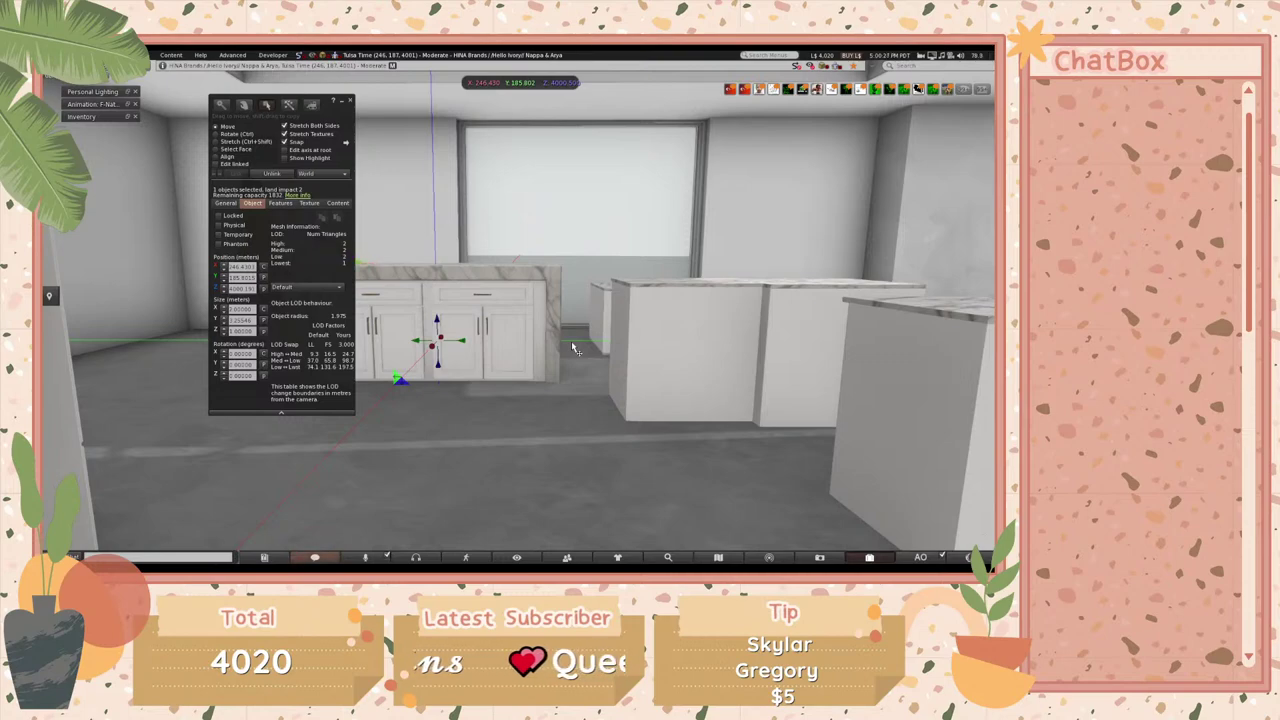
- Lower the marble island along the Z axis so its base meets the floor
key(Escape)
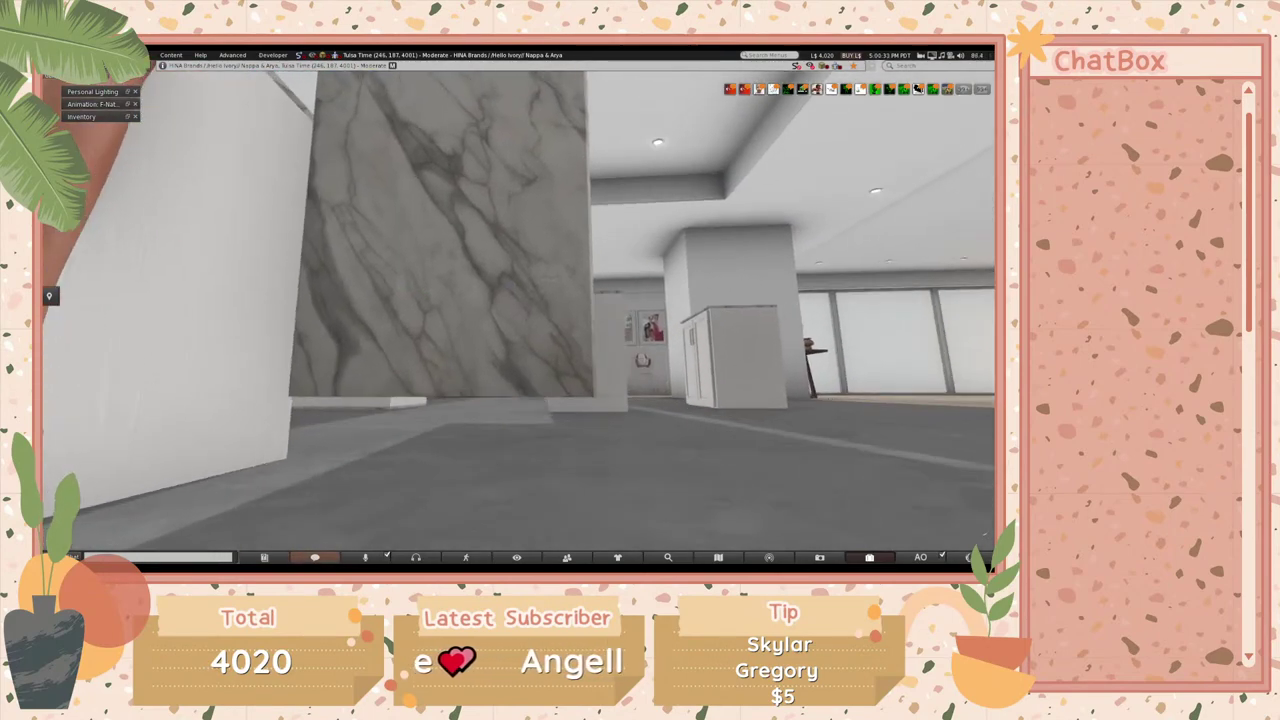
right_click(505, 318)
click(512, 310)
drag(518, 296, 518, 335)
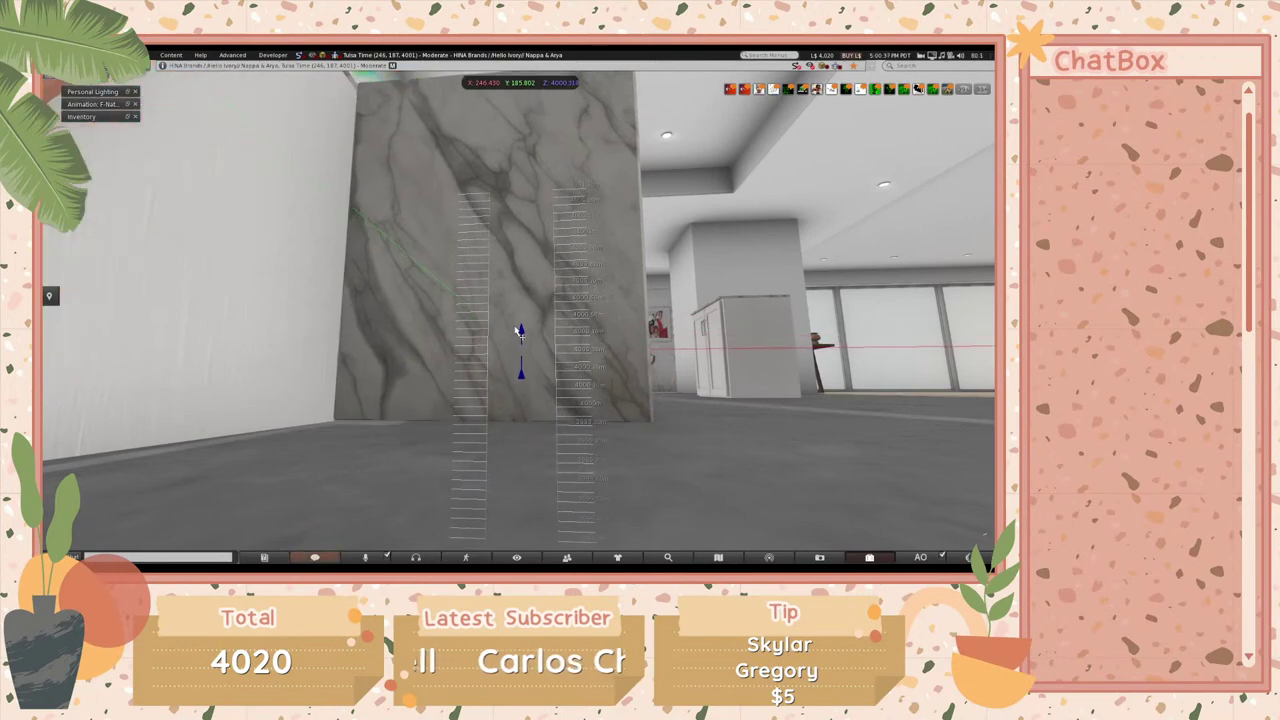
key(Escape)
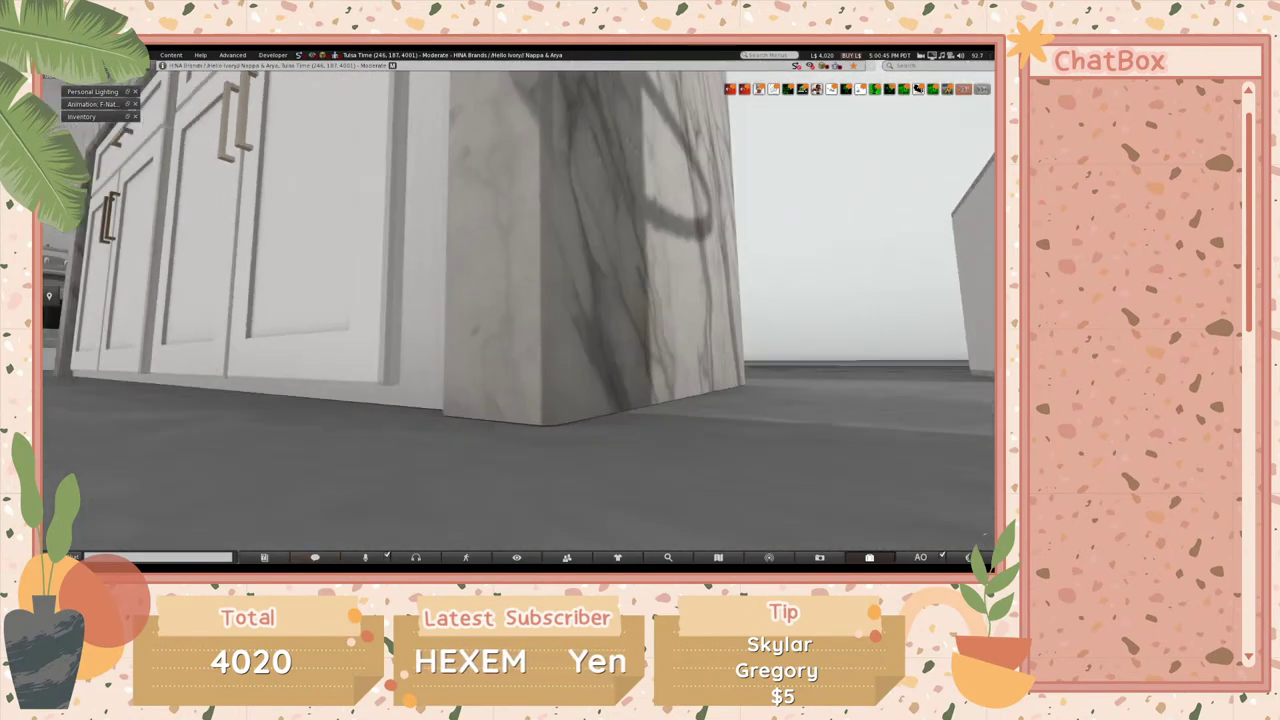
- Fine-tune the marble island's Z position in small increments and inspect its base against the floor
key(ctrl+3)
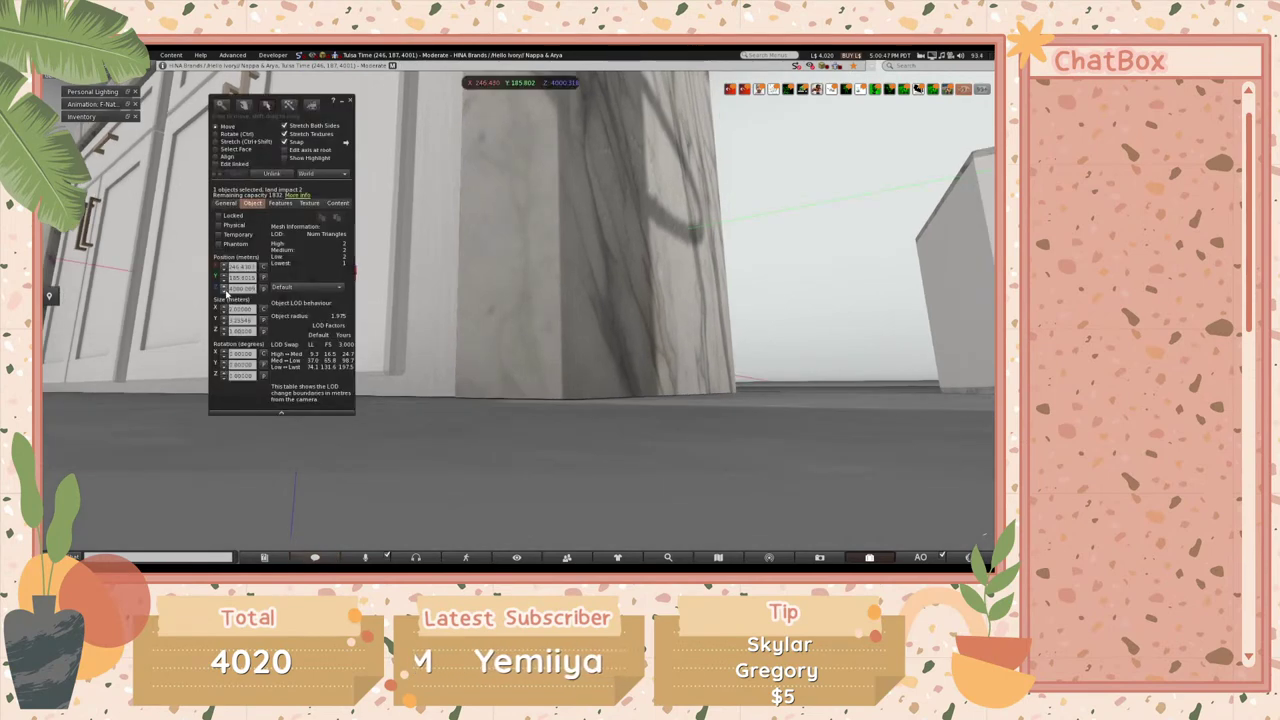
click(224, 289)
click(224, 289)
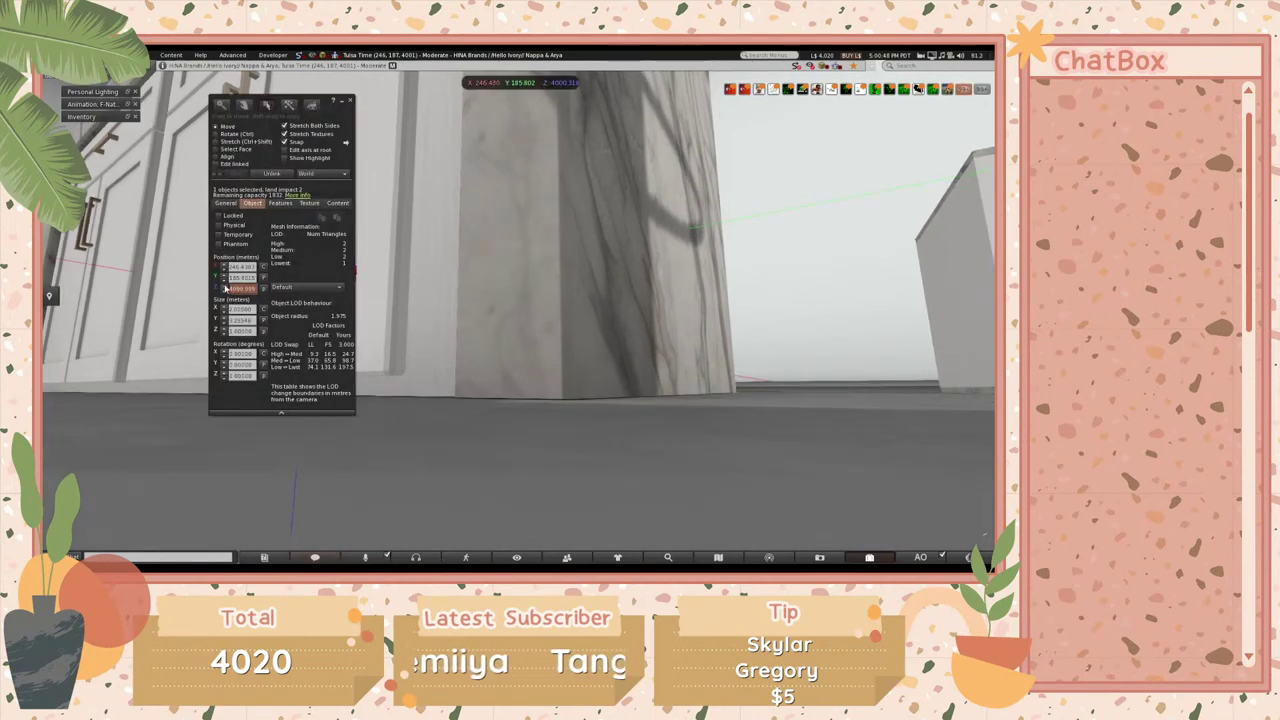
click(224, 290)
click(224, 289)
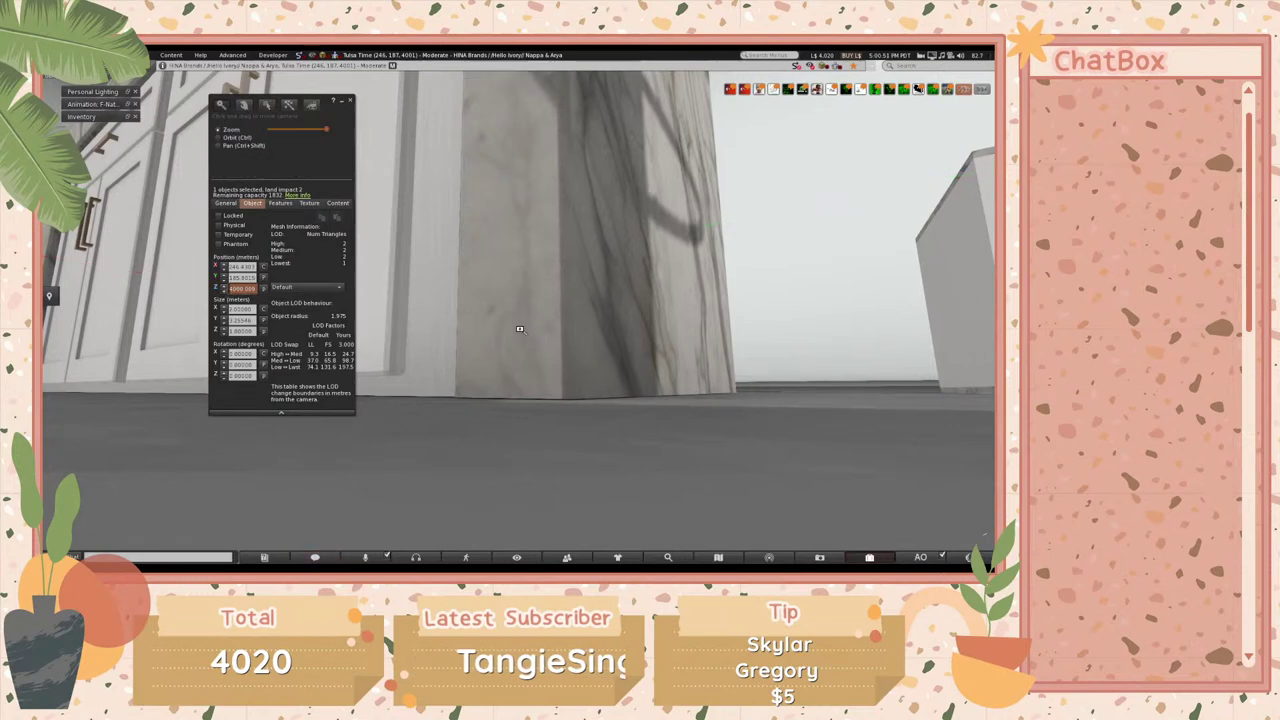
key(Escape)
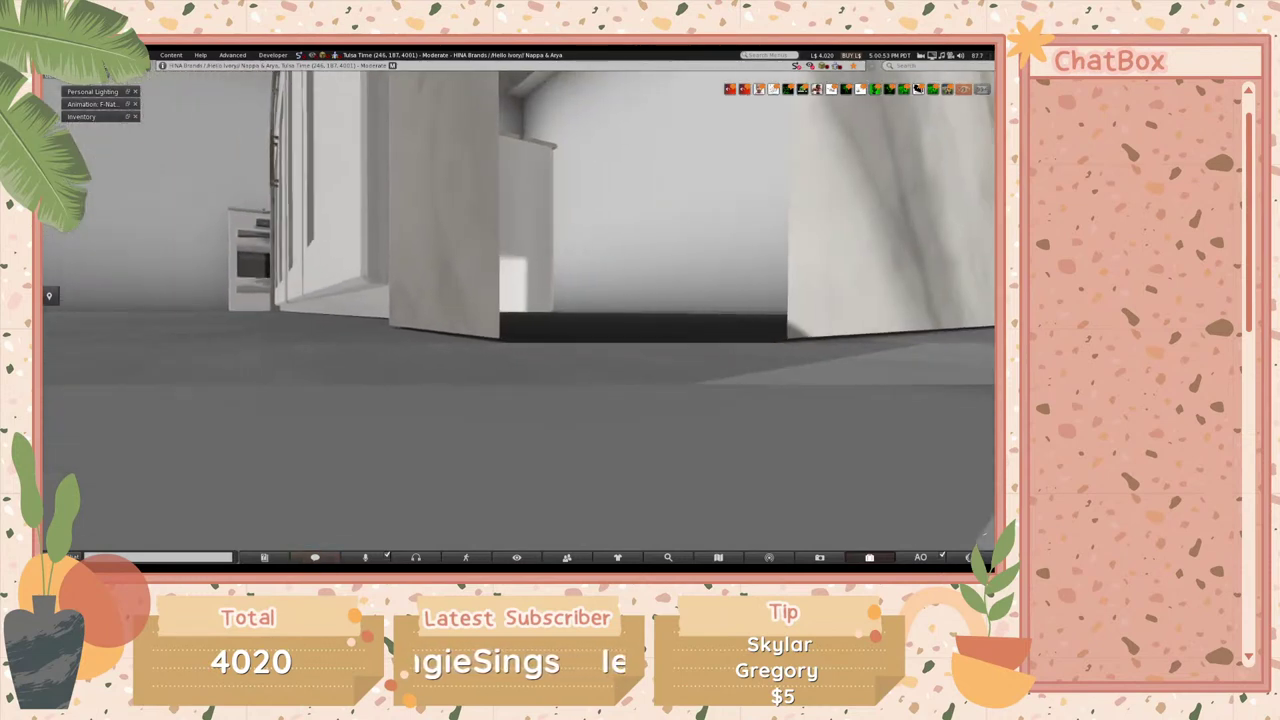
click(527, 315)
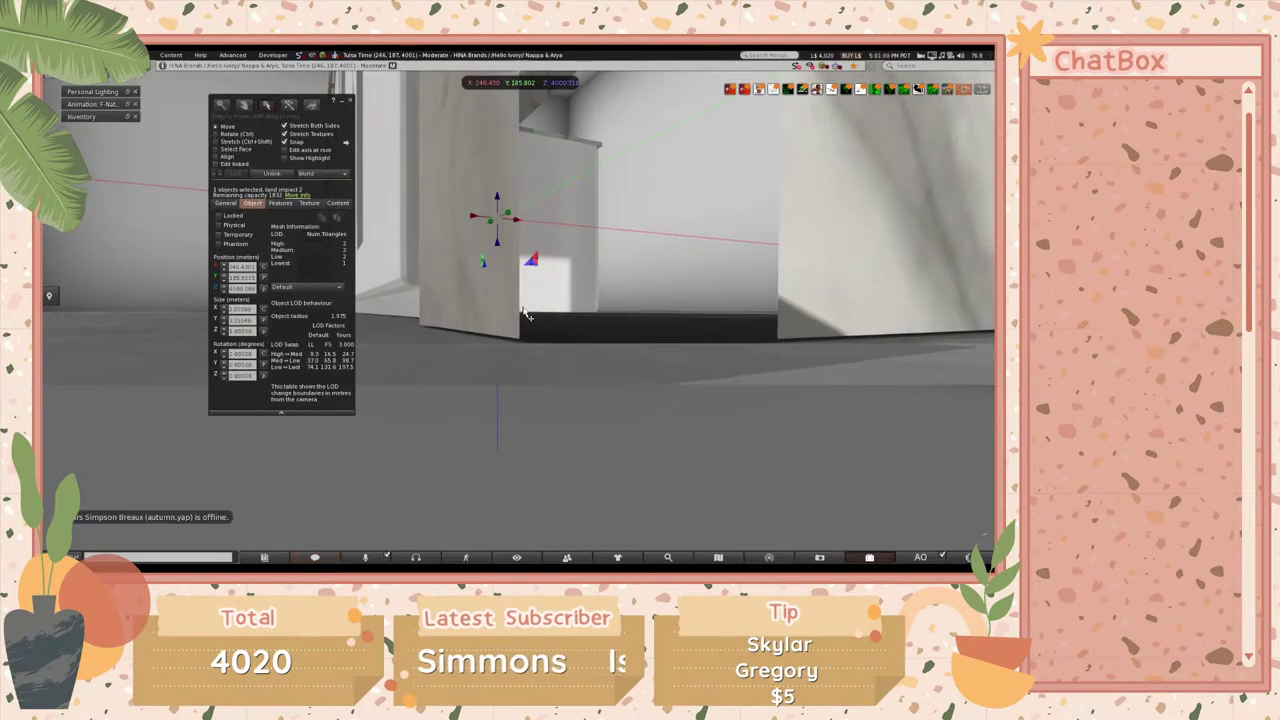
key(Escape)
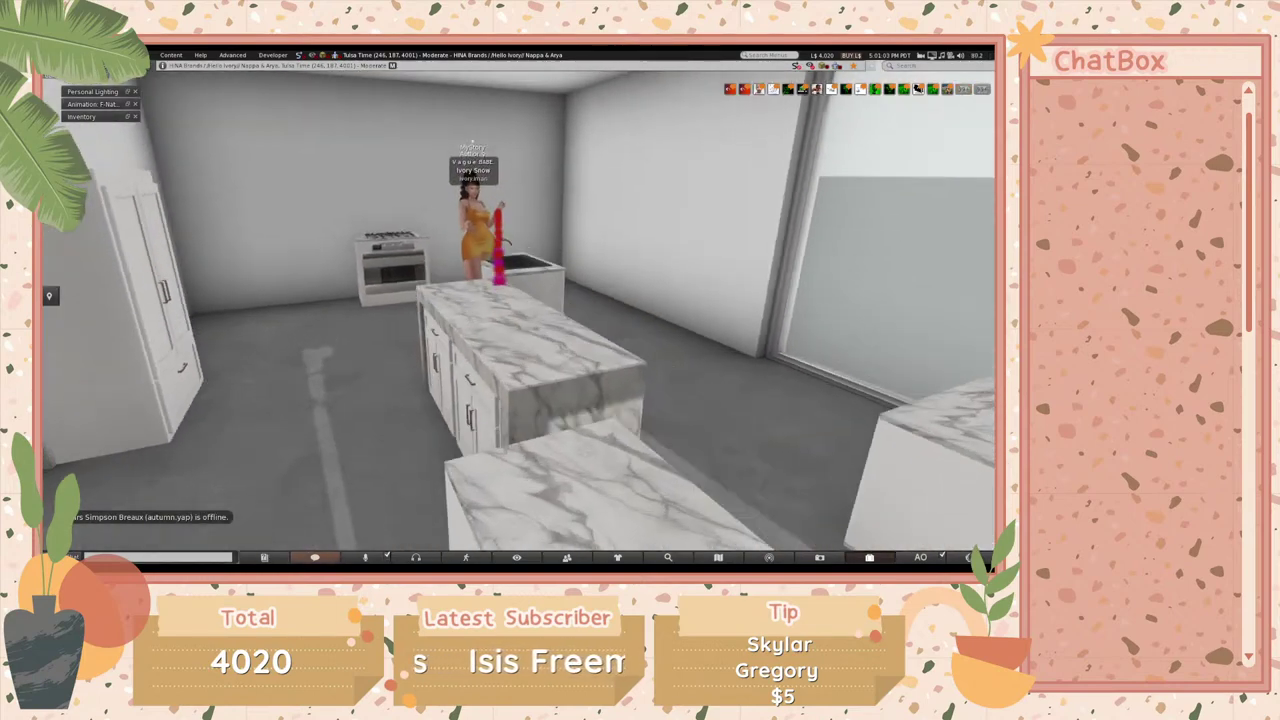
- Rotate the sink unit to 180 degrees about the Z axis and move it toward the side wall near the window
click(517, 310)
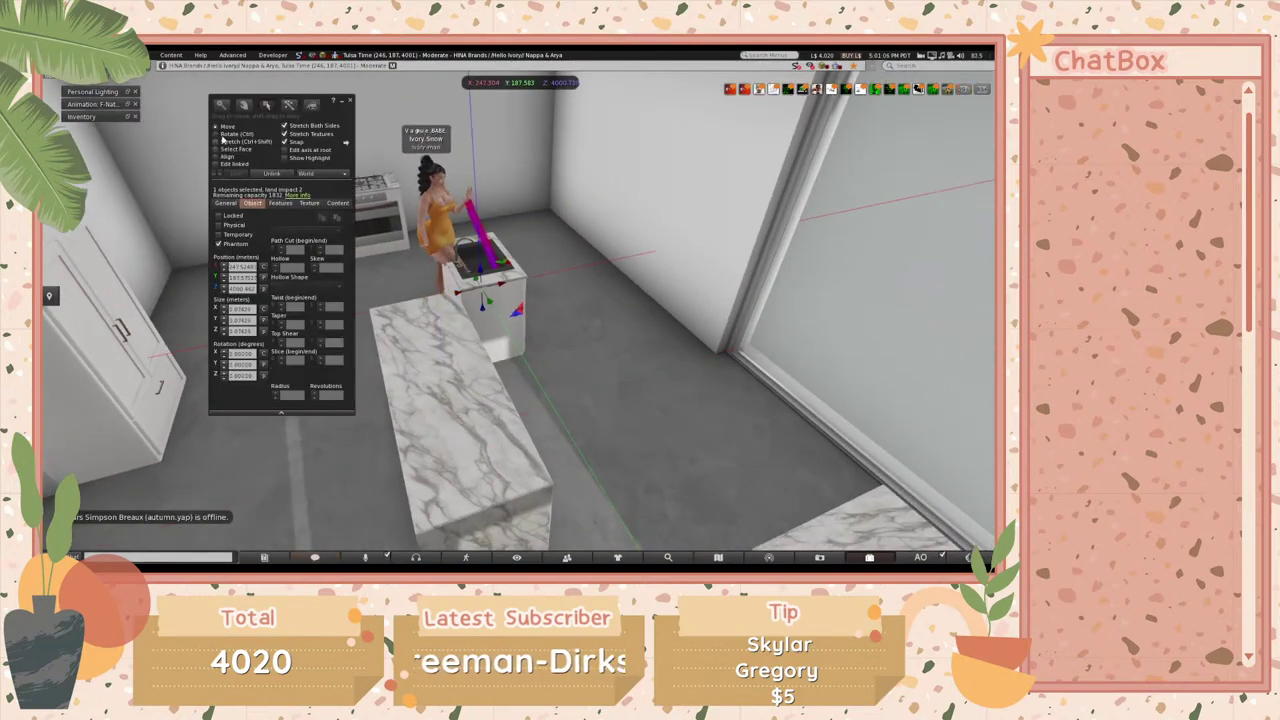
click(232, 134)
drag(530, 310, 452, 348)
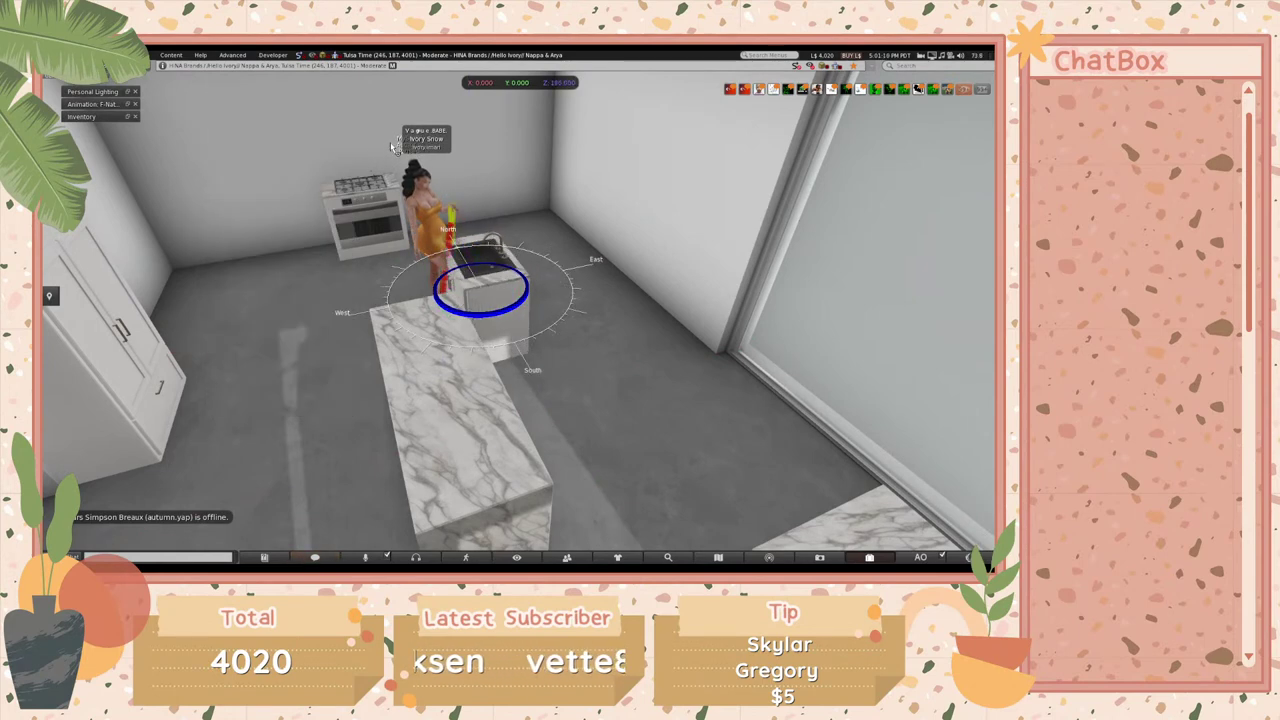
drag(392, 147, 392, 147)
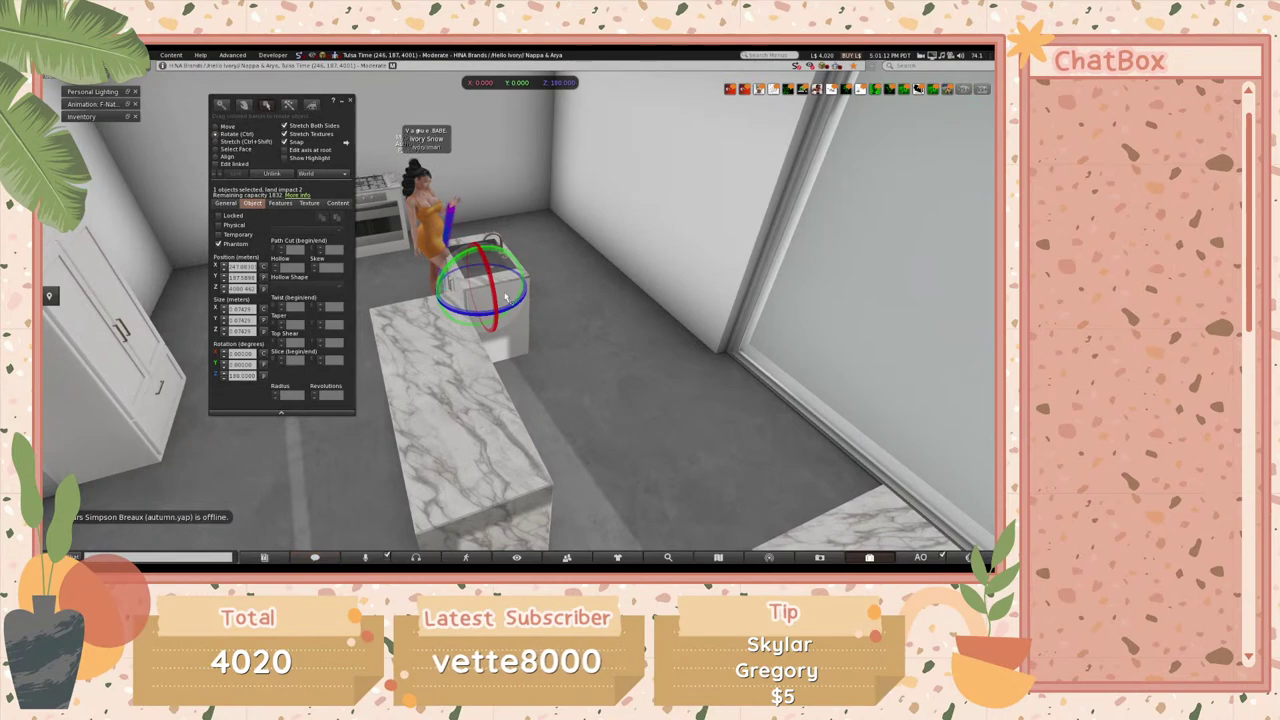
click(216, 126)
drag(503, 289, 632, 278)
key(Escape)
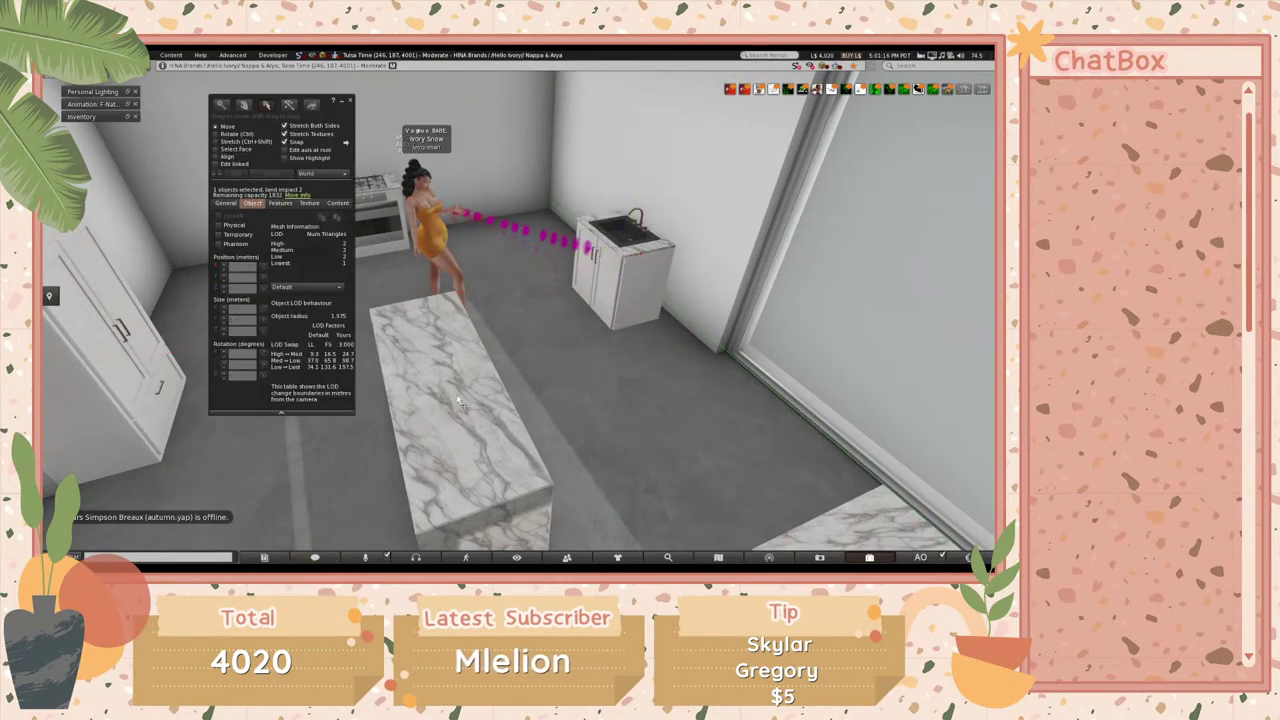
- Rotate the marble island to 270 degrees about the Z axis and adjust its position in front of the oven
key(ctrl+3)
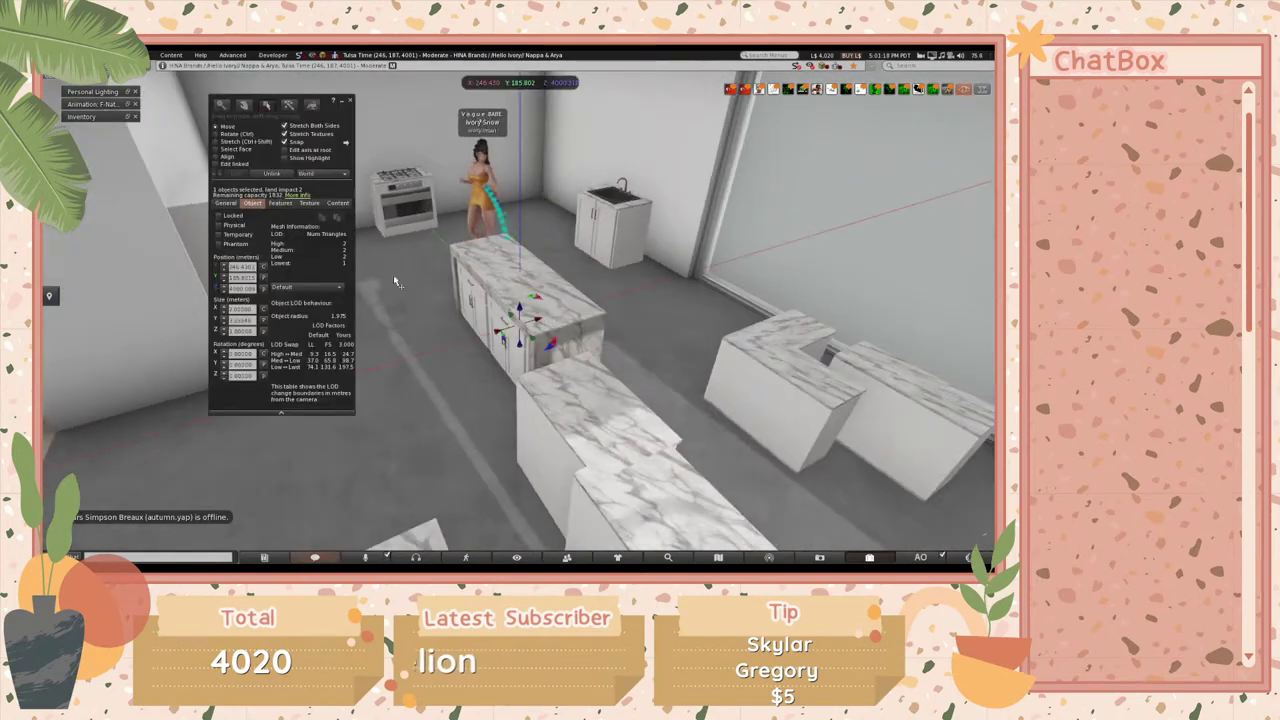
click(222, 134)
drag(475, 348, 690, 260)
key(Escape)
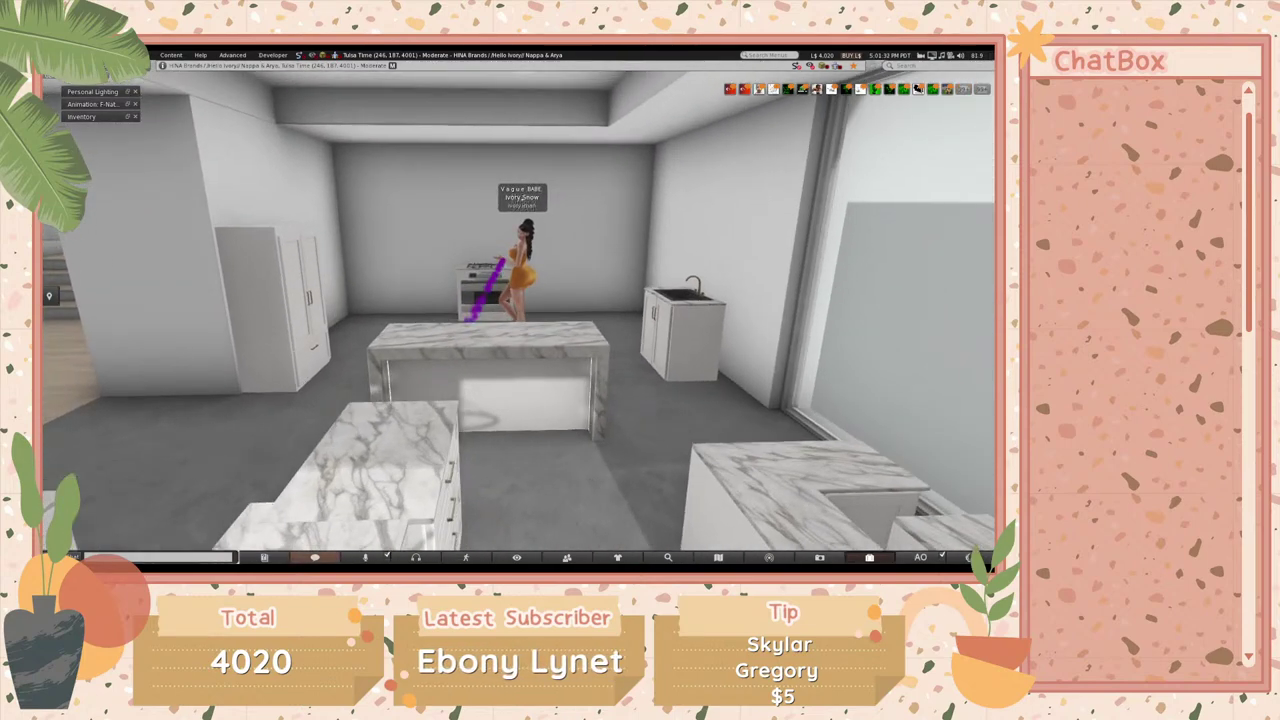
click(520, 316)
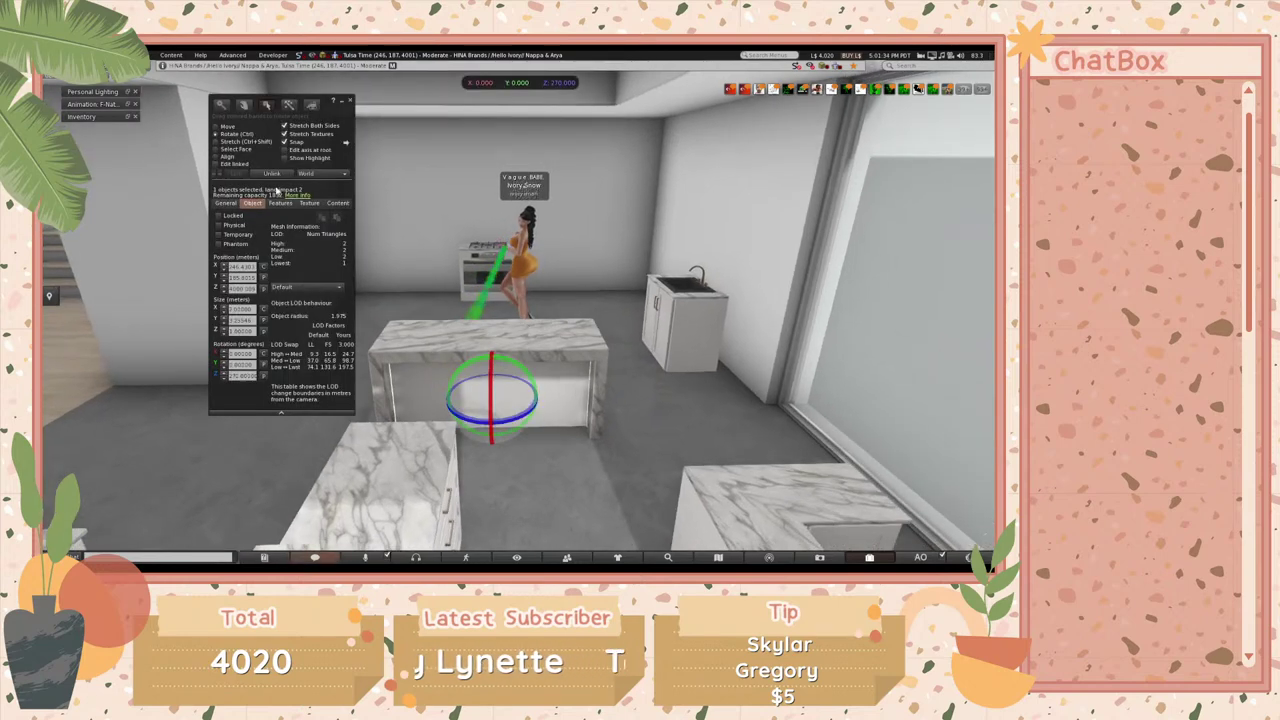
click(215, 127)
drag(521, 392, 600, 350)
alt+drag(521, 370, 496, 336)
key(ctrl+3)
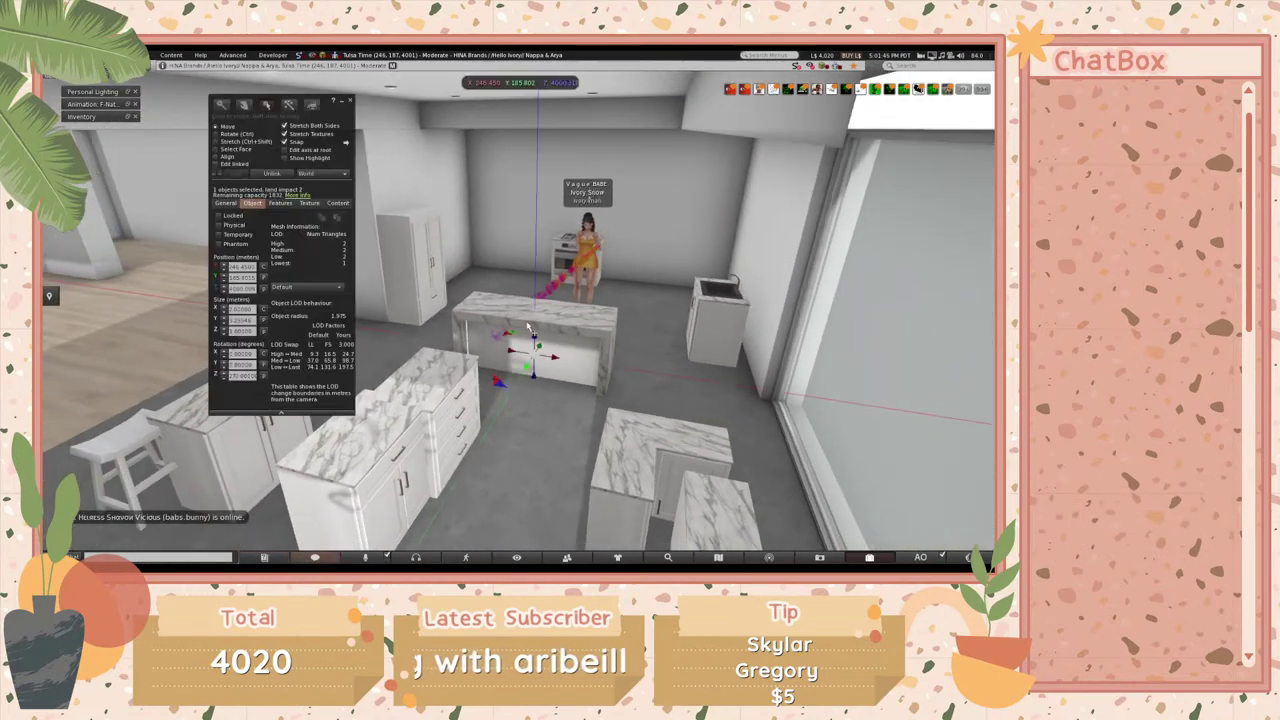
- Move the L-shaped corner cabinet past the island toward the oven, to about Y 189.2
click(636, 458)
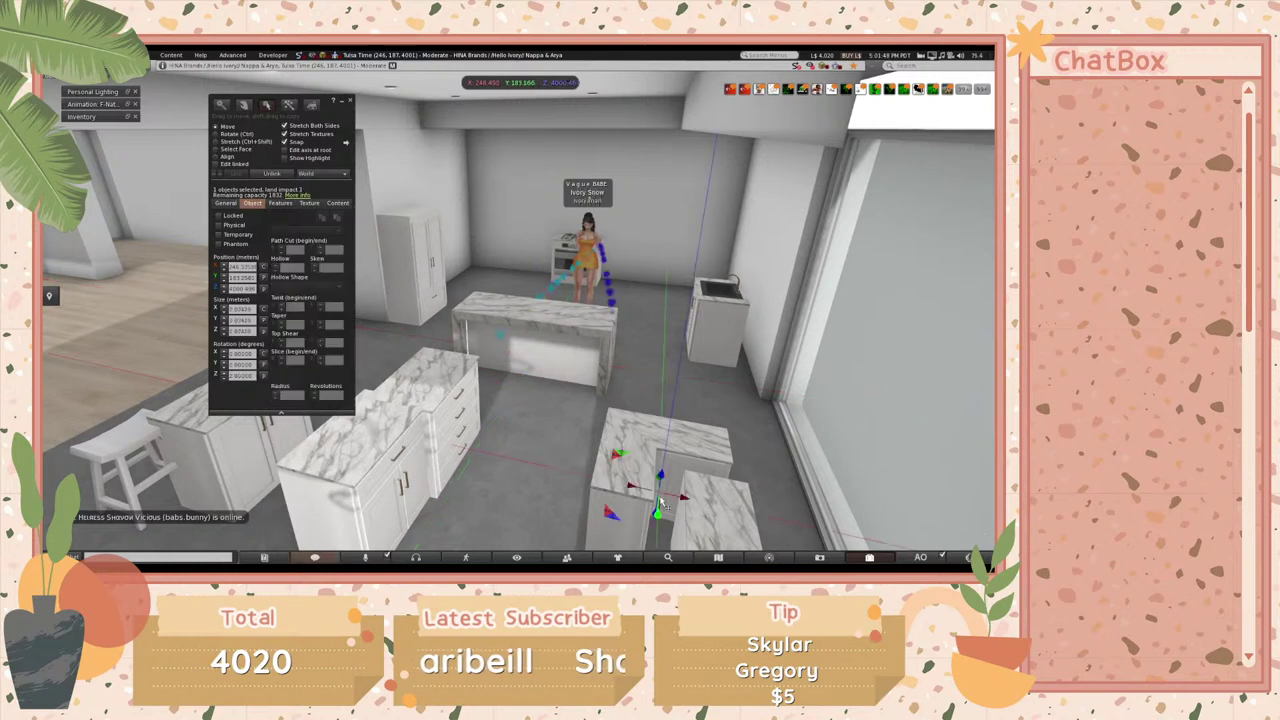
drag(672, 500, 506, 442)
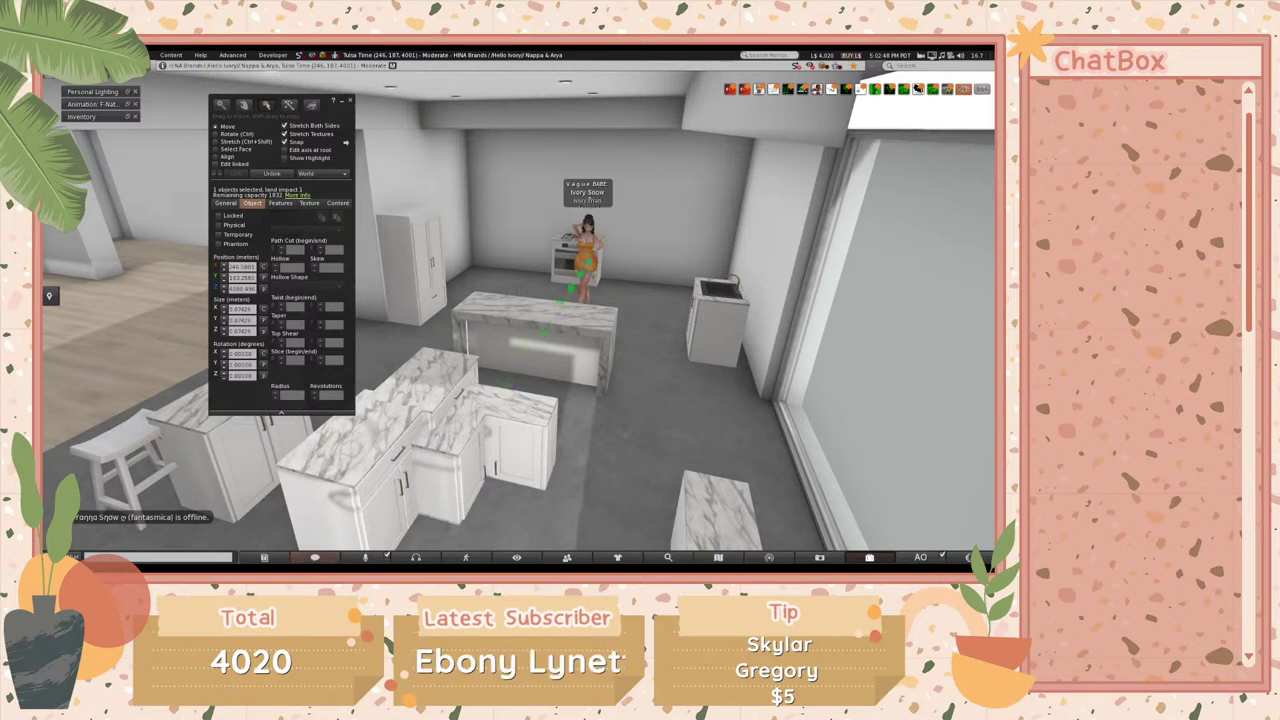
click(490, 455)
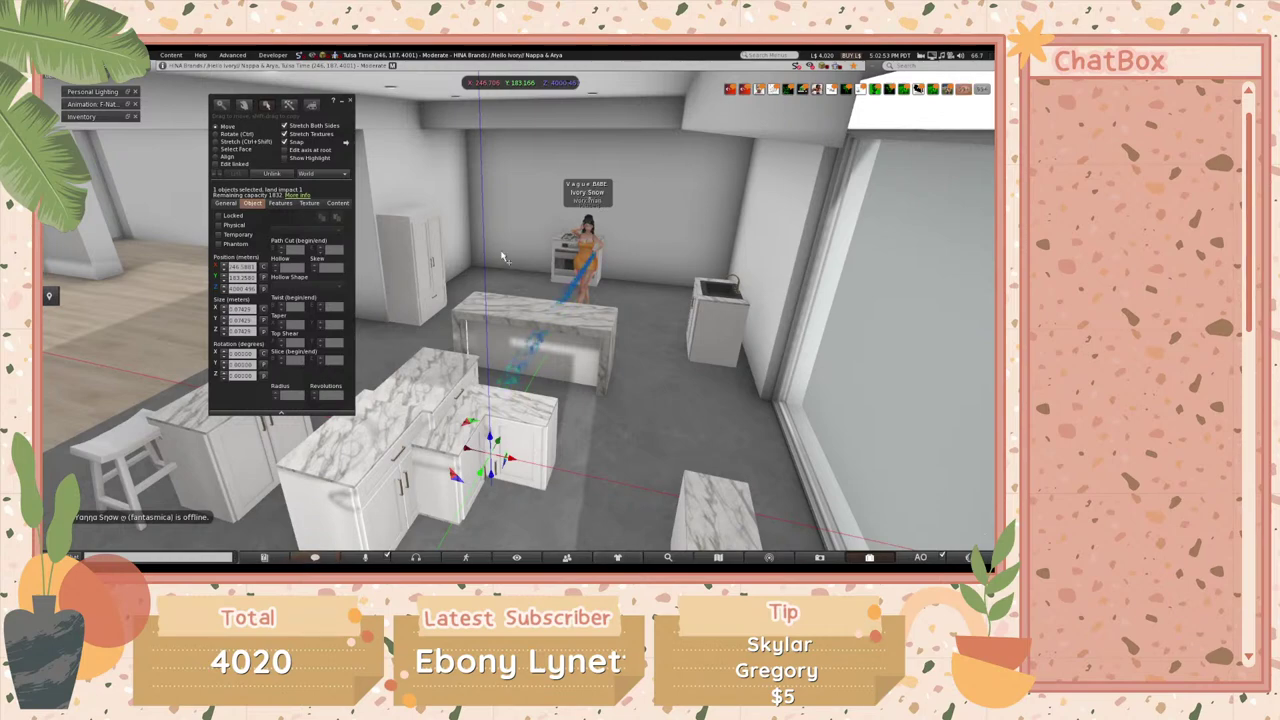
drag(508, 457, 603, 267)
key(Escape)
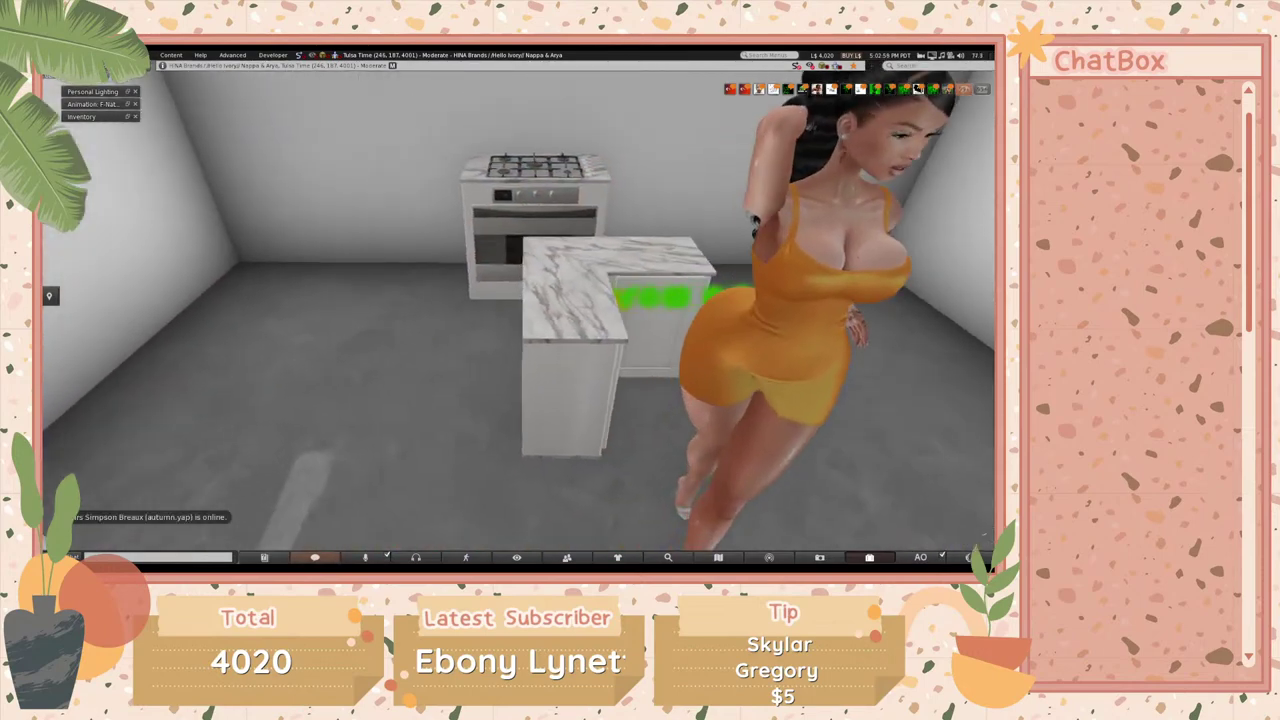
- Move the L-shaped corner cabinet along the X axis to about 243.7, beside the fridge cabinet
click(611, 323)
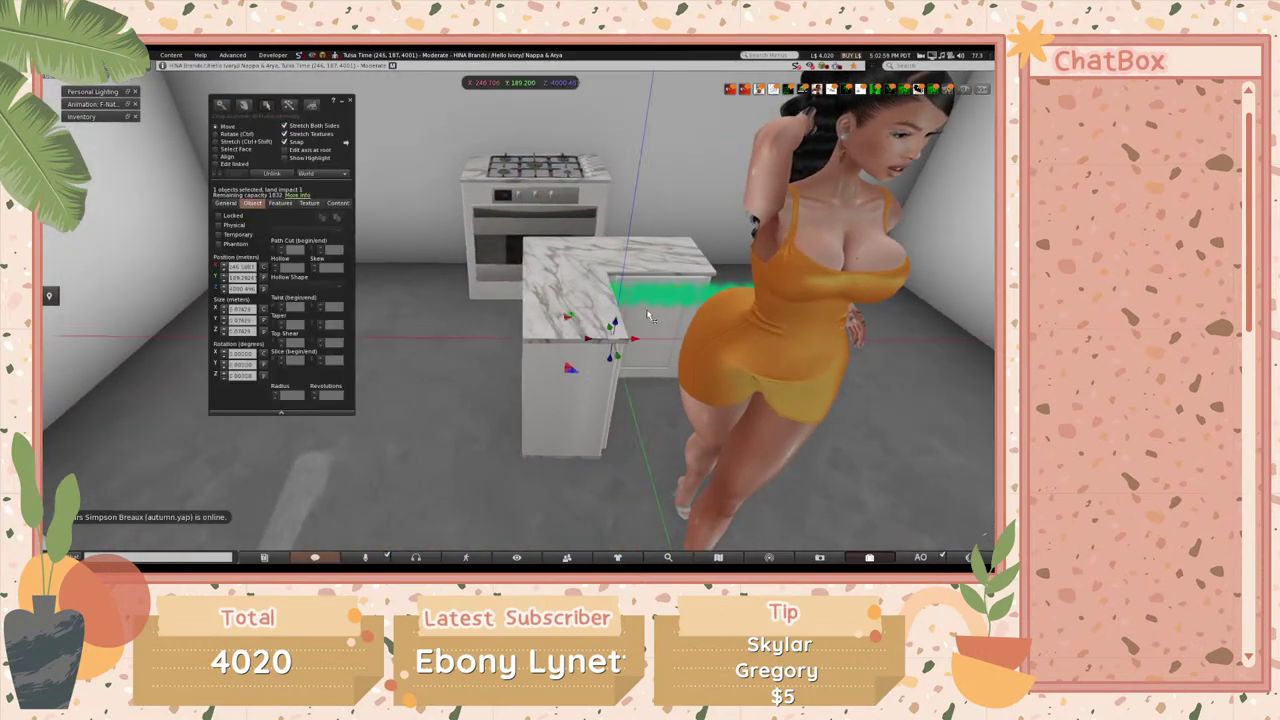
alt+click(417, 338)
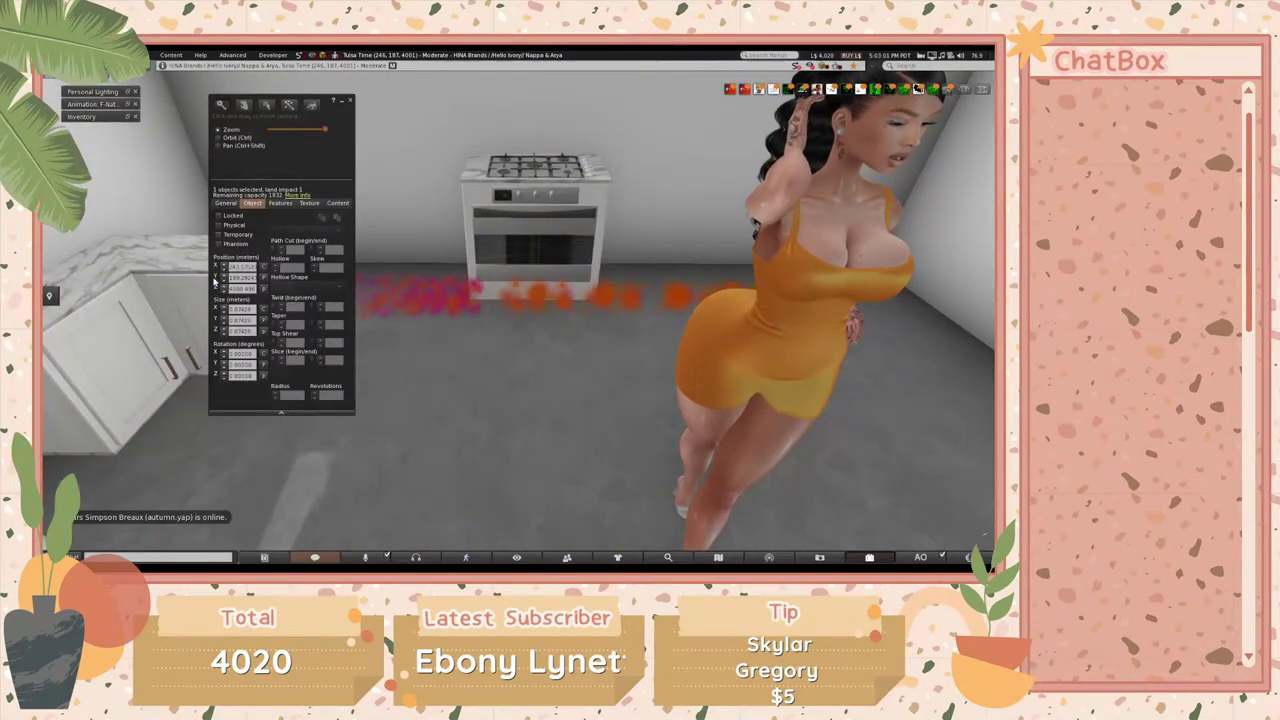
alt+click(417, 338)
key(alt+Left)
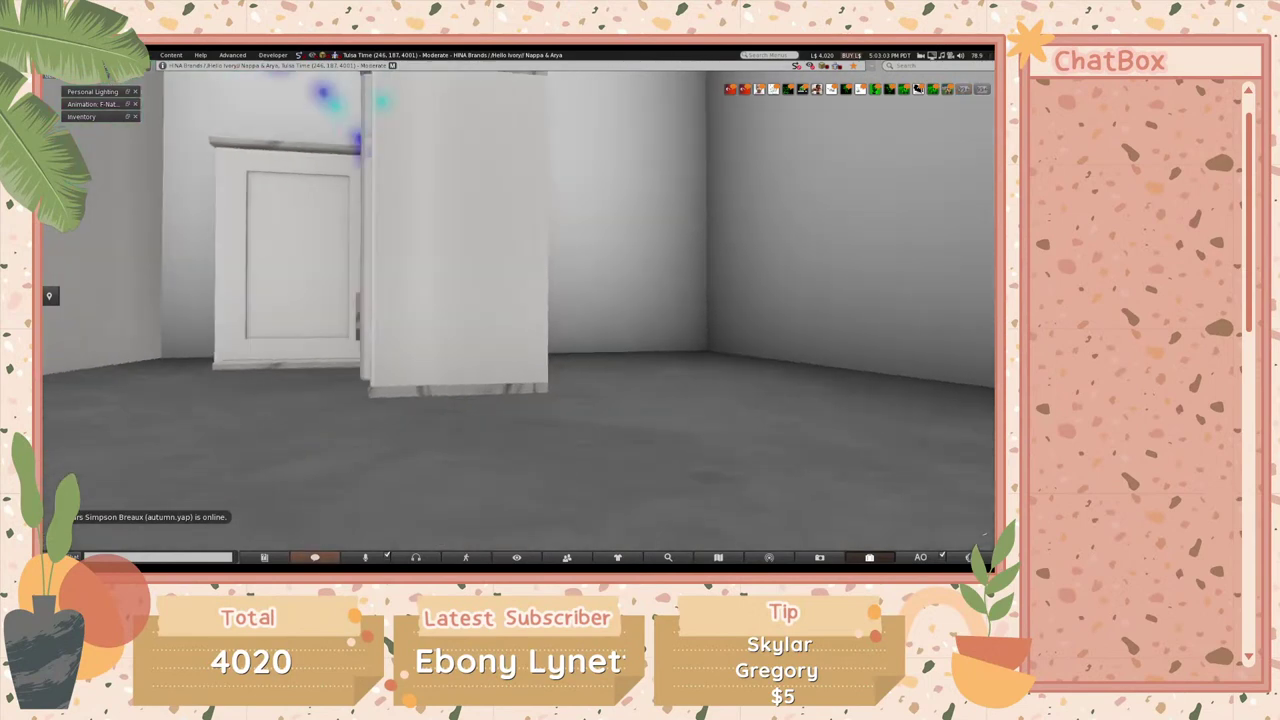
- Lower the corner cabinet's Z position in small increments, checking from several angles that its marble base meets the floor
alt+click(425, 304)
alt+drag(385, 258, 418, 287)
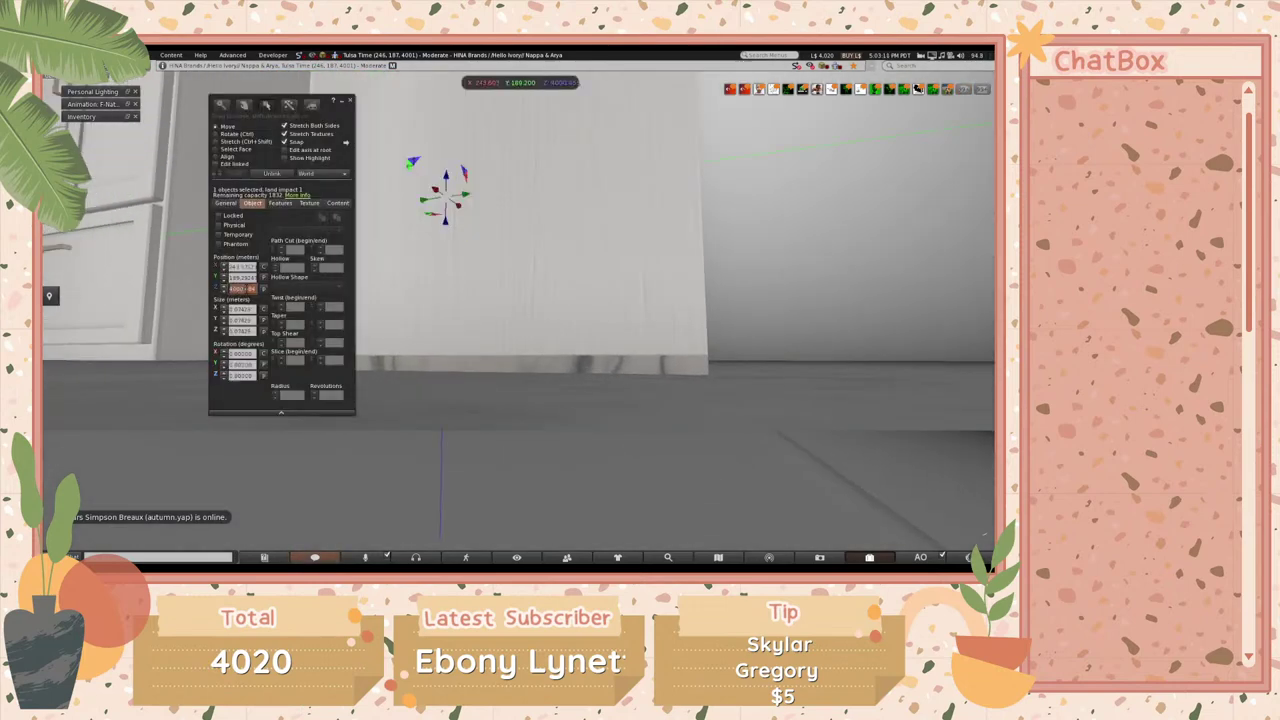
alt+drag(413, 160, 420, 175)
alt+drag(481, 268, 450, 310)
alt+drag(493, 113, 430, 298)
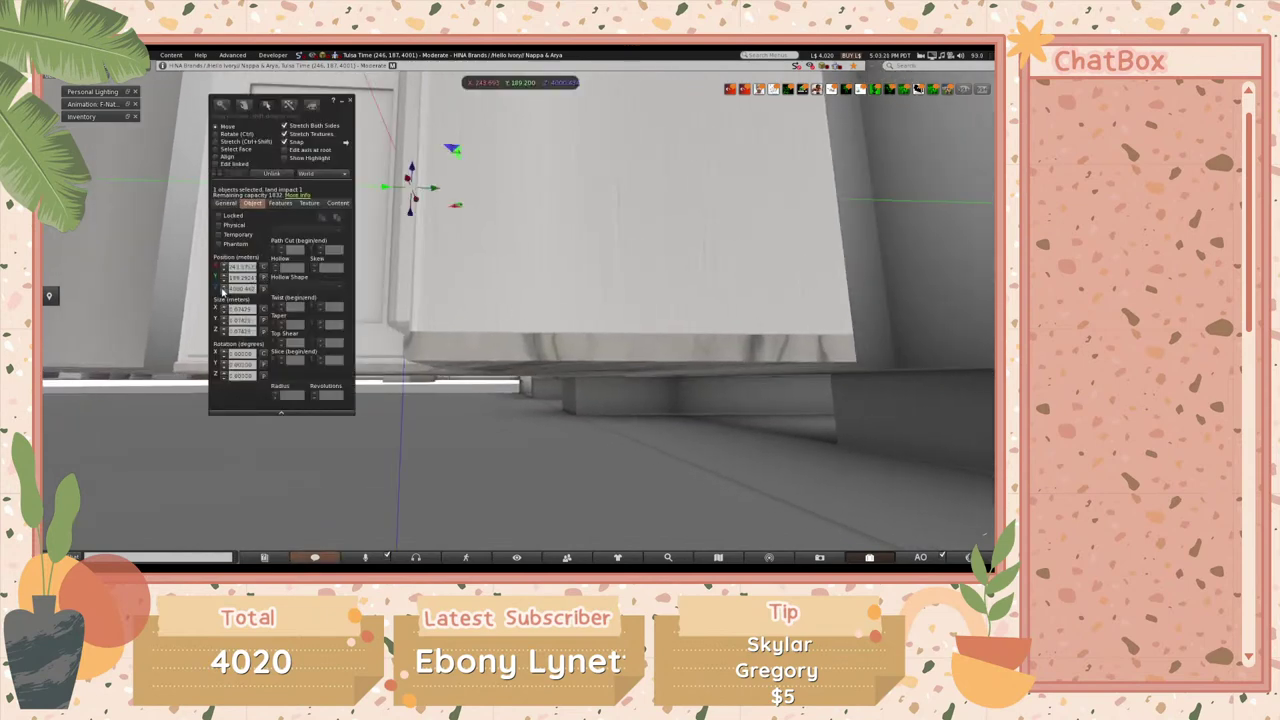
alt+drag(430, 298, 336, 335)
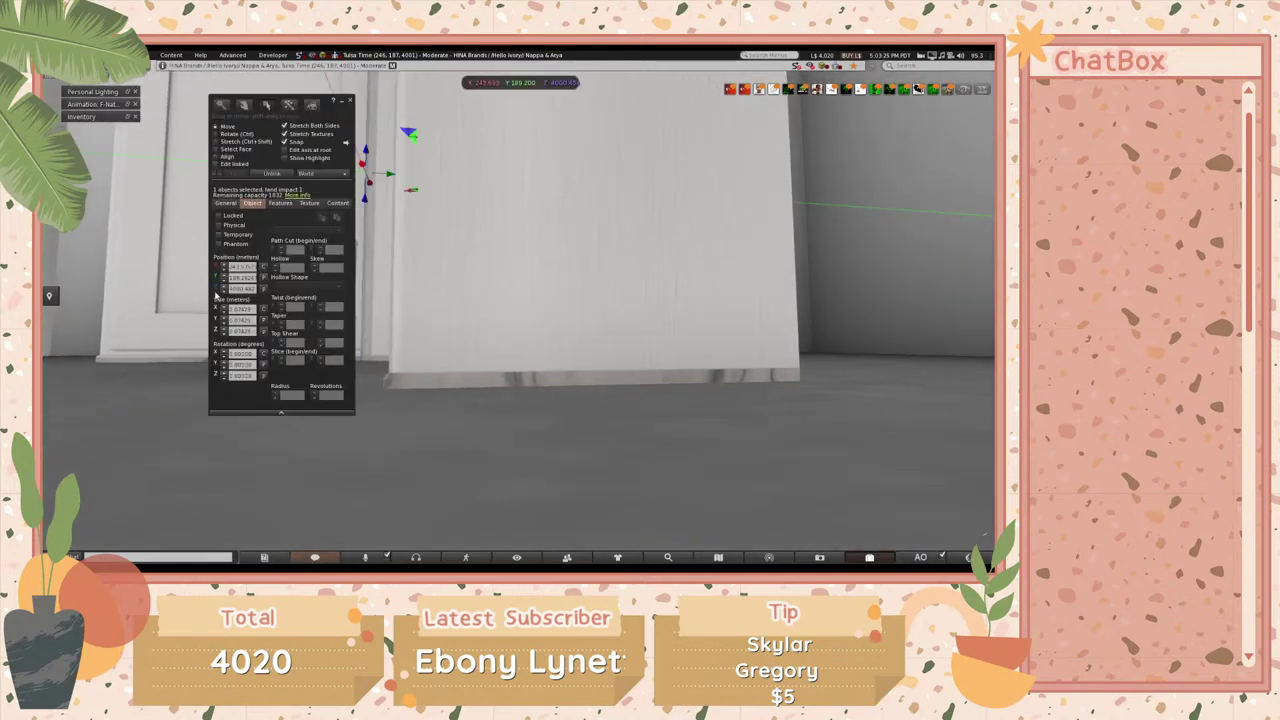
click(224, 290)
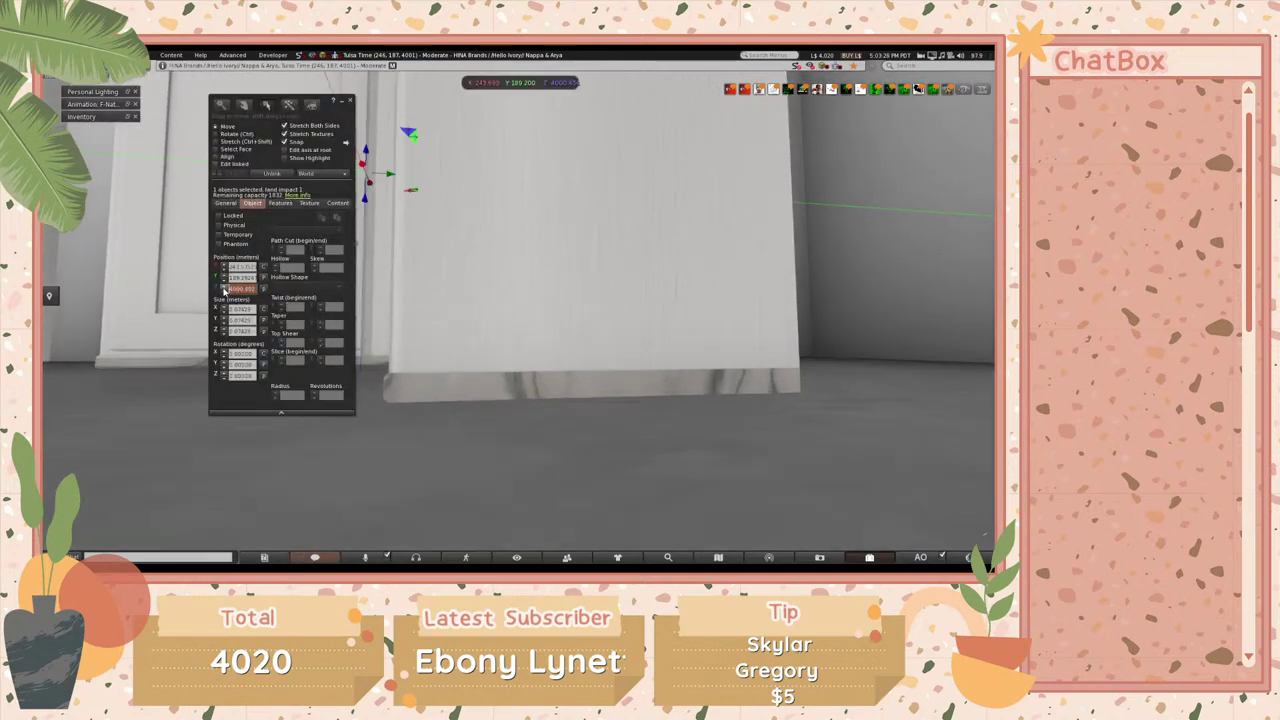
mouse_move(520, 300)
alt+mouse_down()
mouse_move(520, 330)
mouse_move(500, 320)
mouse_move(540, 315)
mouse_move(518, 313)
alt+mouse_up()
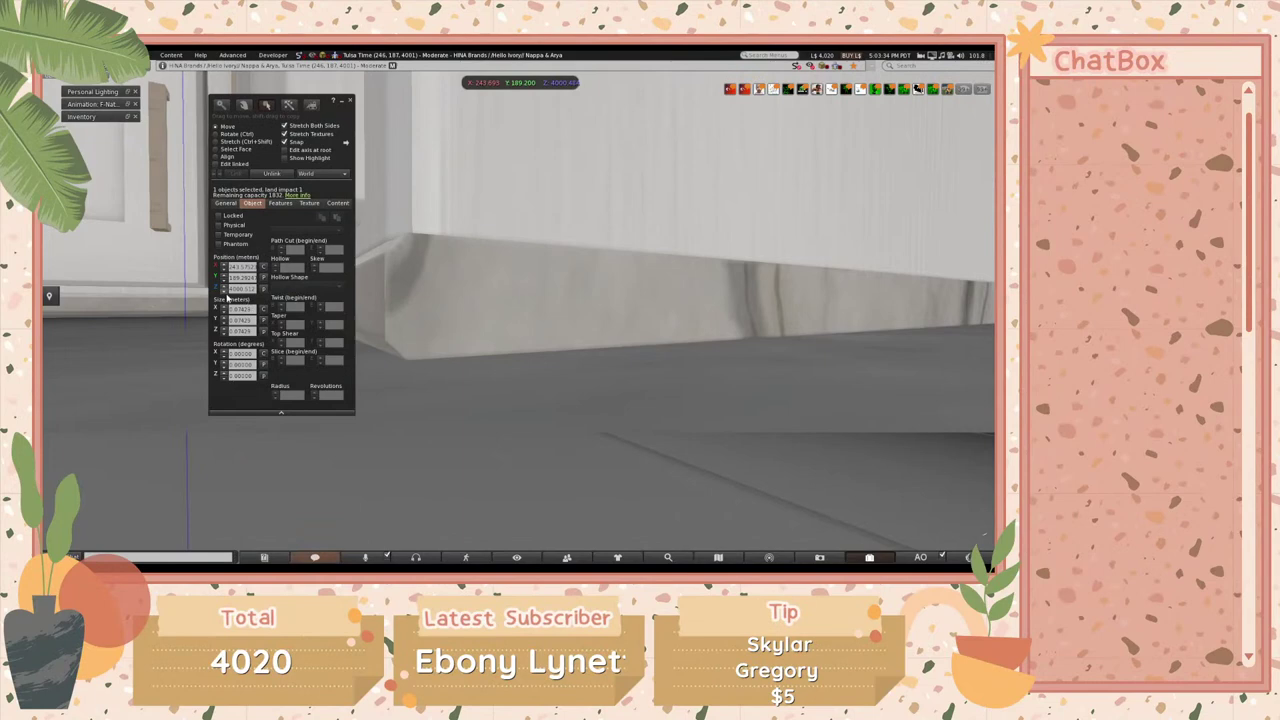
alt+drag(410, 310, 390, 330)
ctrl+alt+drag(620, 330, 674, 330)
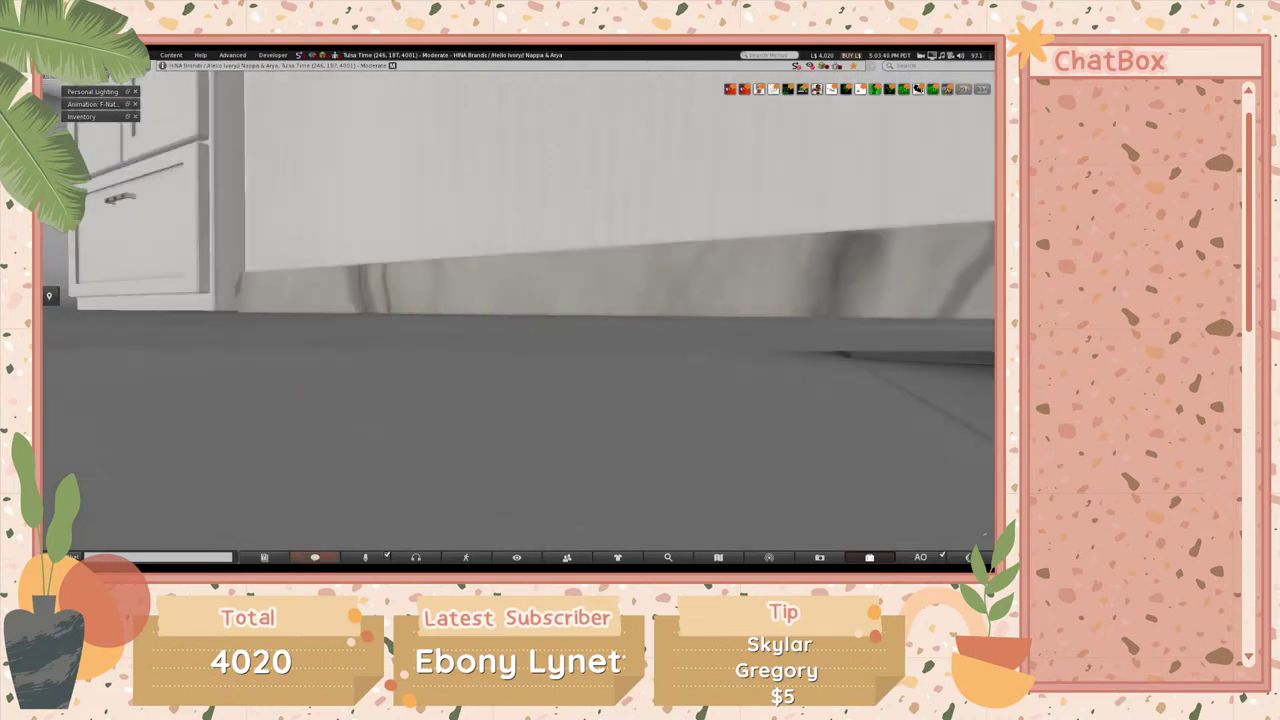
key(Escape)
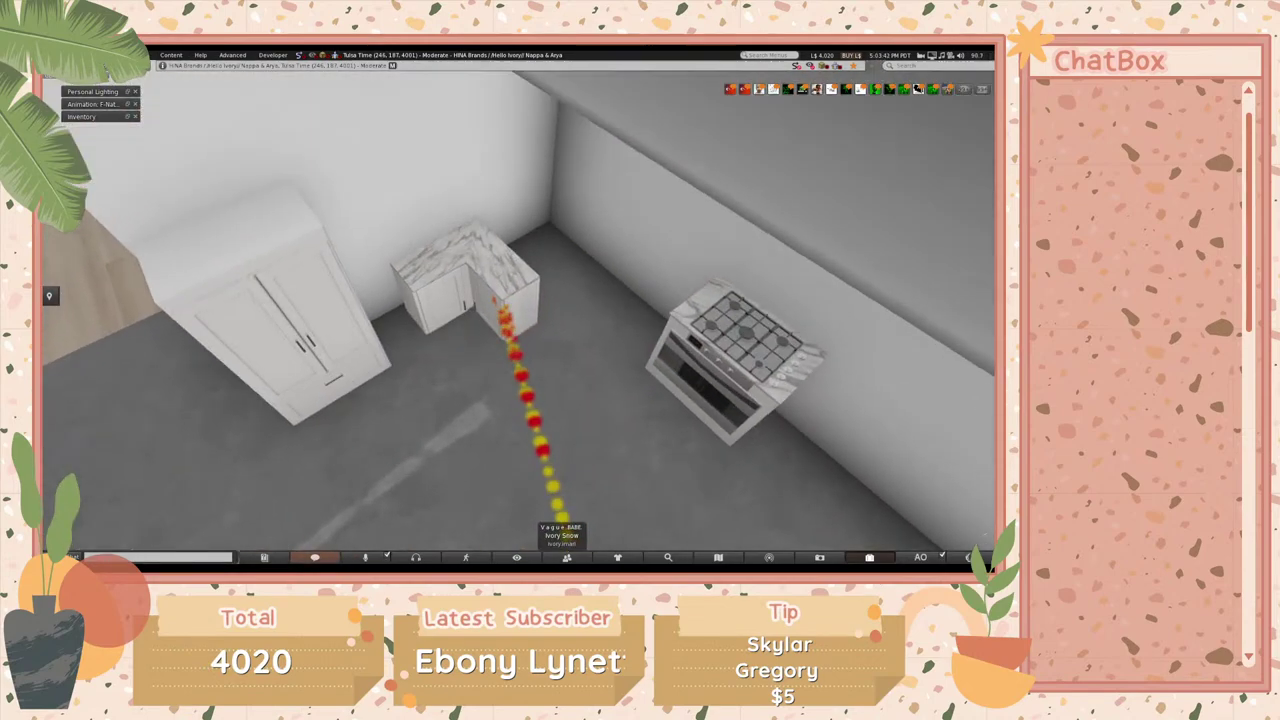
- Move the L-shaped corner cabinet along the Y axis to about 190.556, flush against the oven wall
key(ctrl+3)
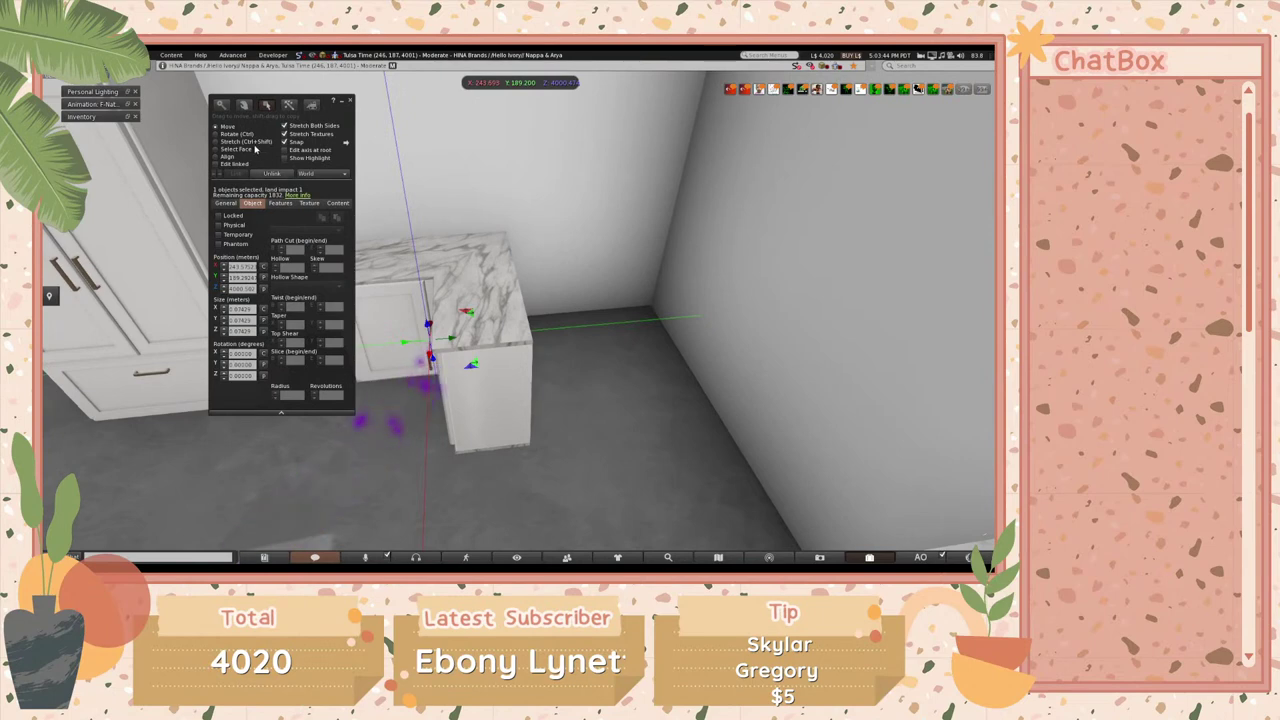
drag(468, 366, 651, 327)
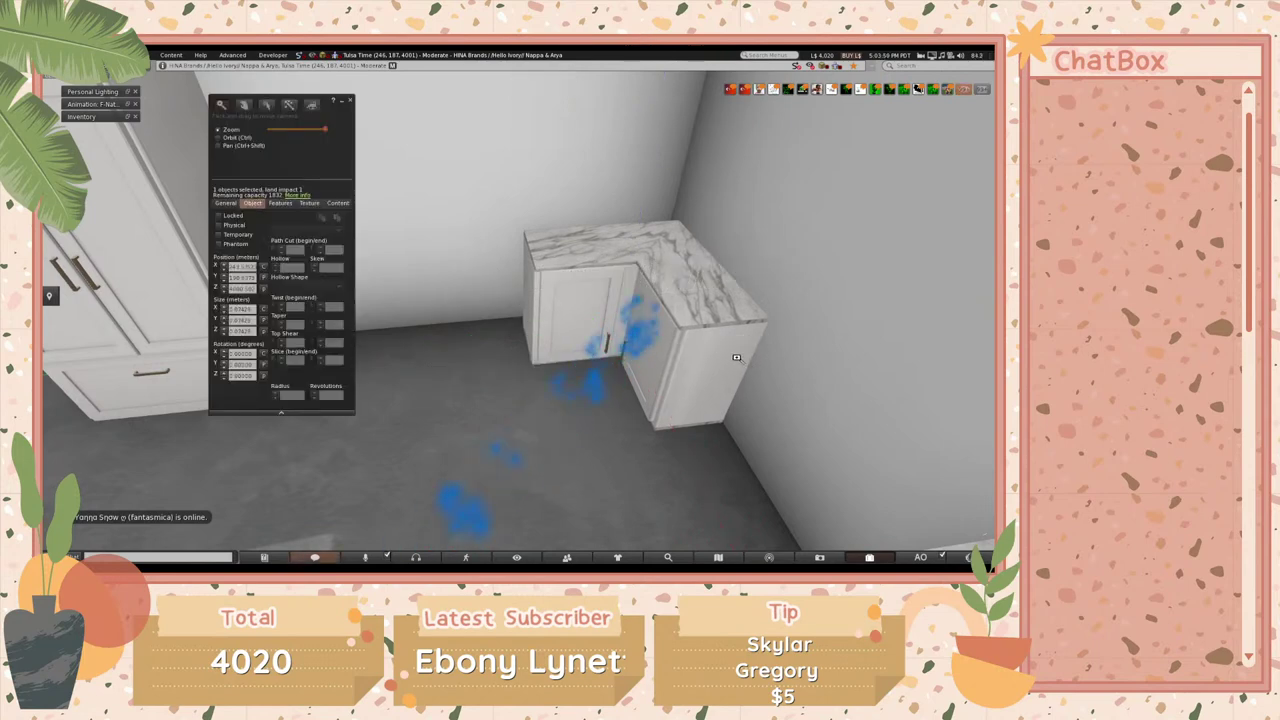
key(Escape)
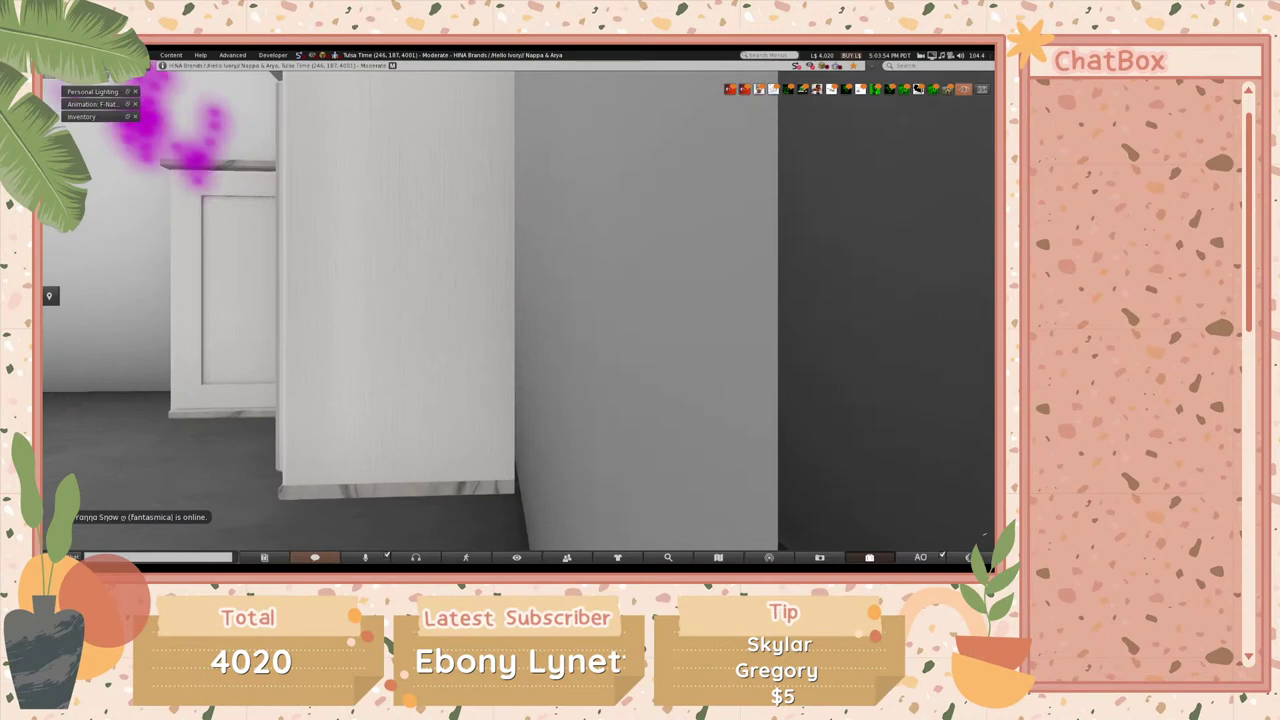
click(418, 283)
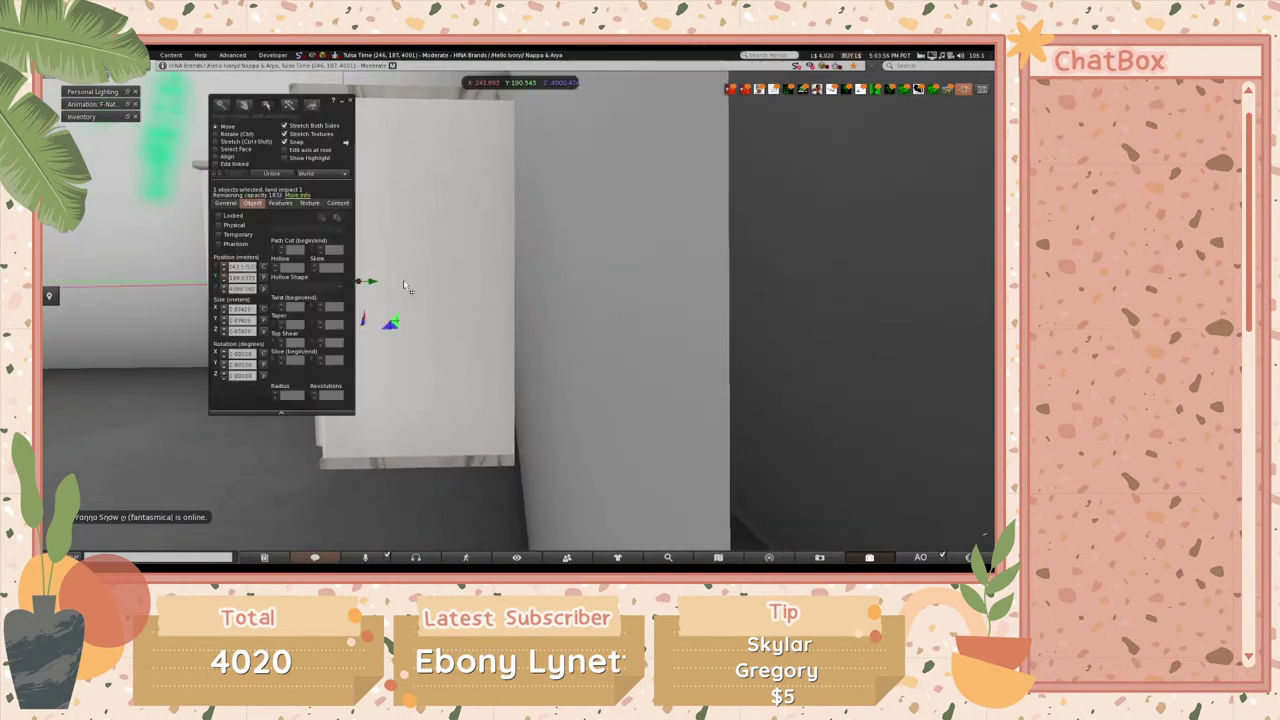
drag(378, 287, 380, 287)
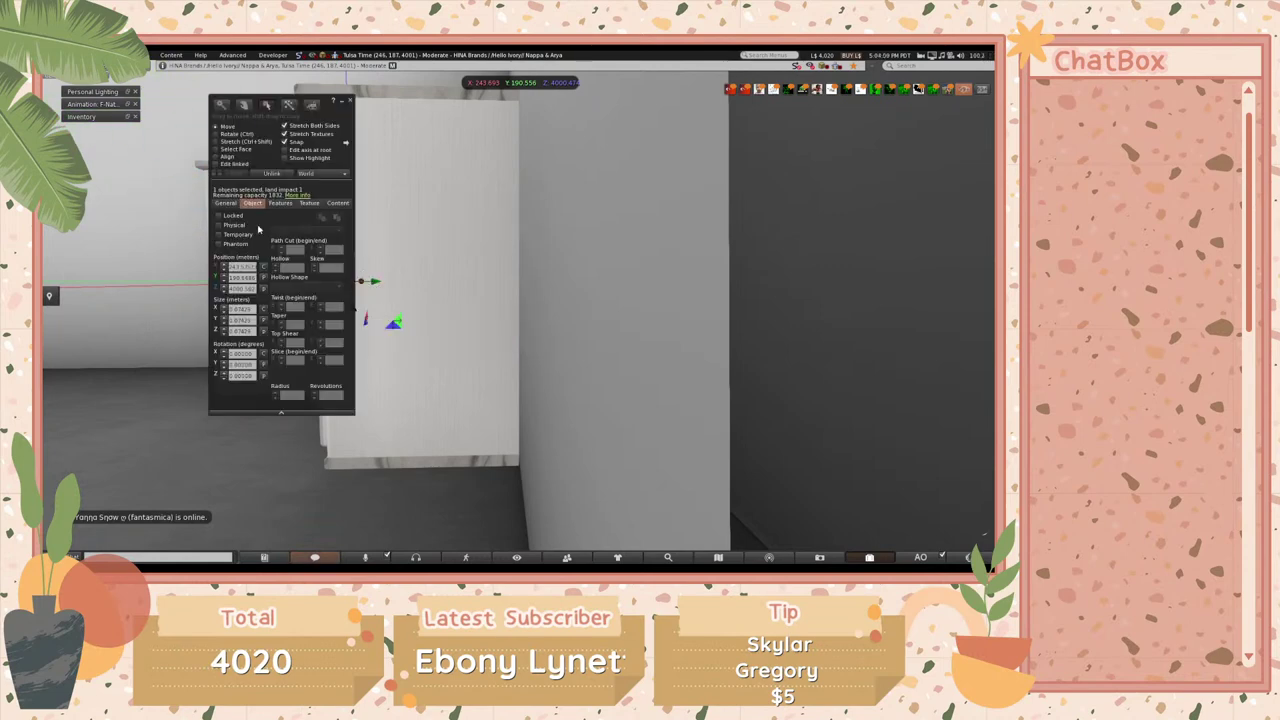
alt+click(380, 287)
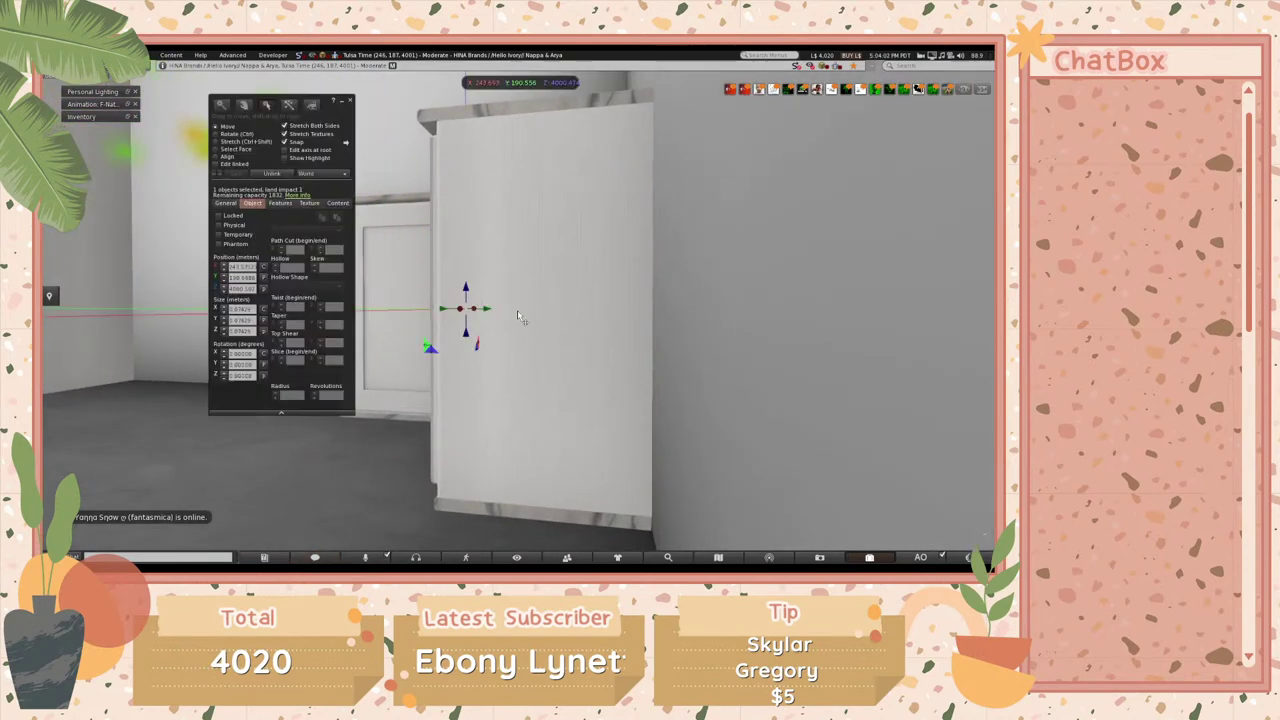
click(229, 287)
alt+click(654, 400)
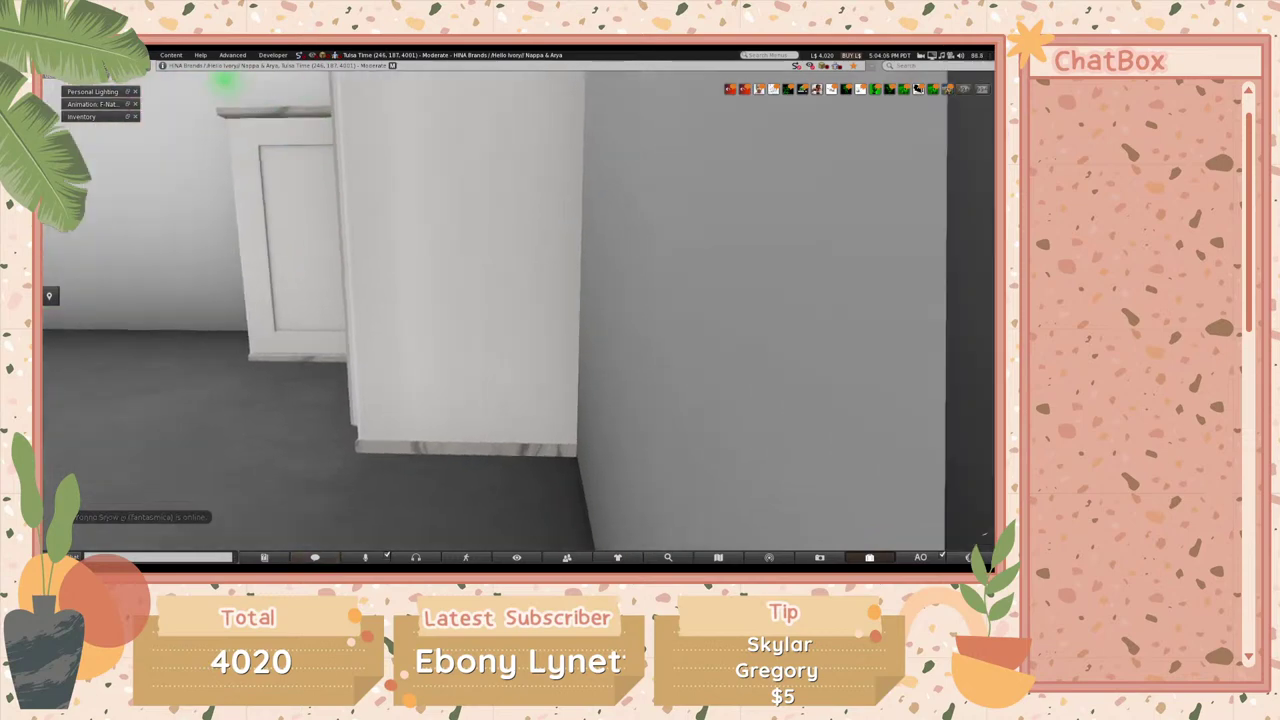
- Move the L-shaped corner cabinet along the X axis to about 243.555, tight against the back wall
drag(521, 387, 300, 345)
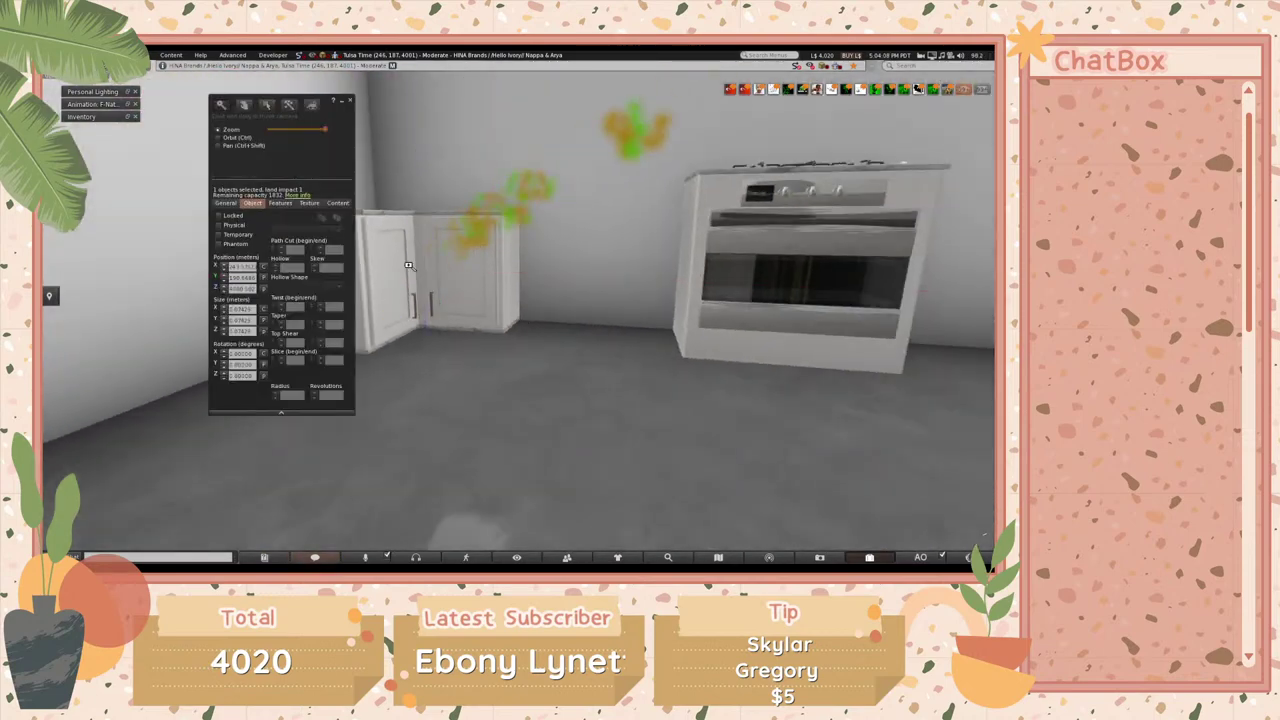
key(Escape)
key(ctrl+3)
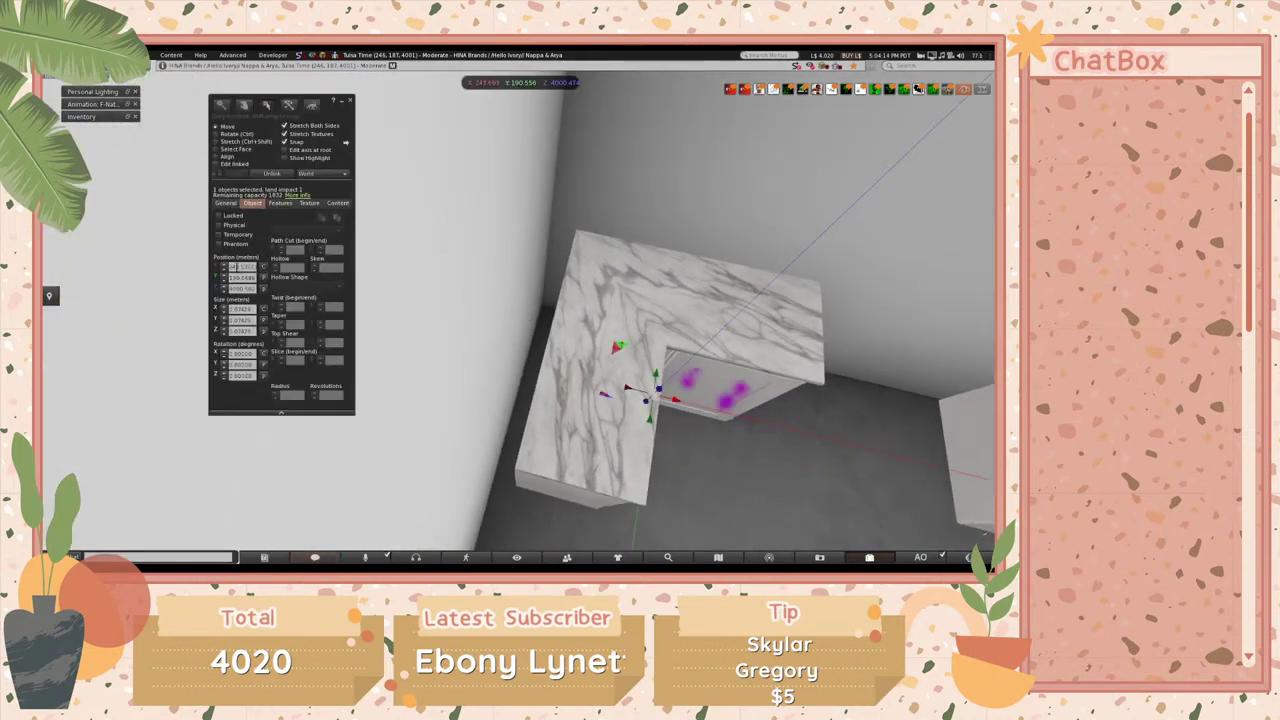
click(232, 287)
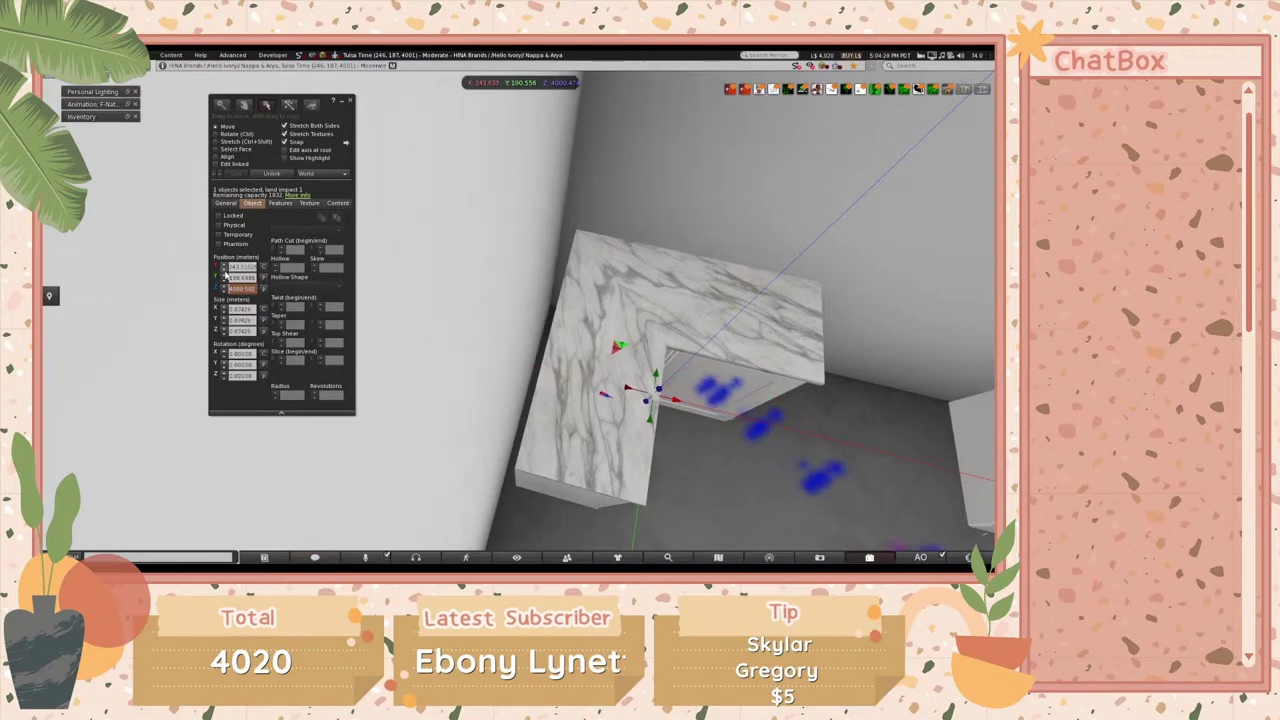
key(alt)
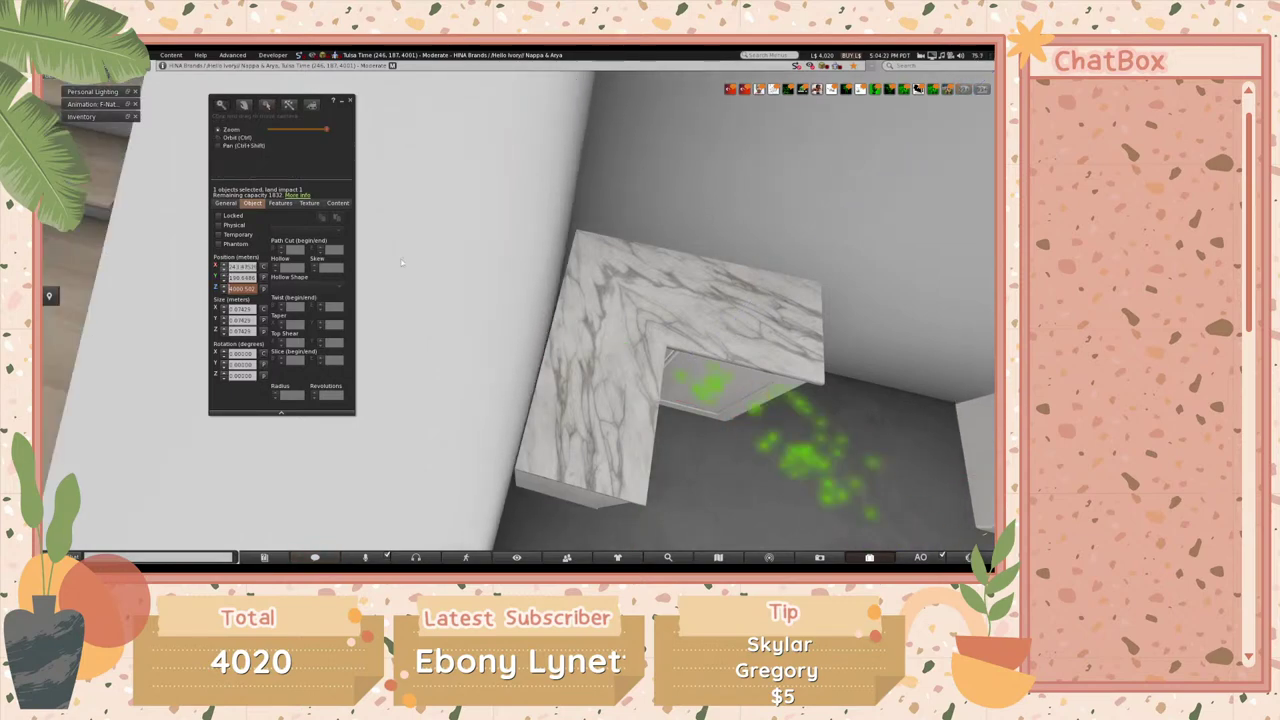
alt+drag(609, 274, 592, 398)
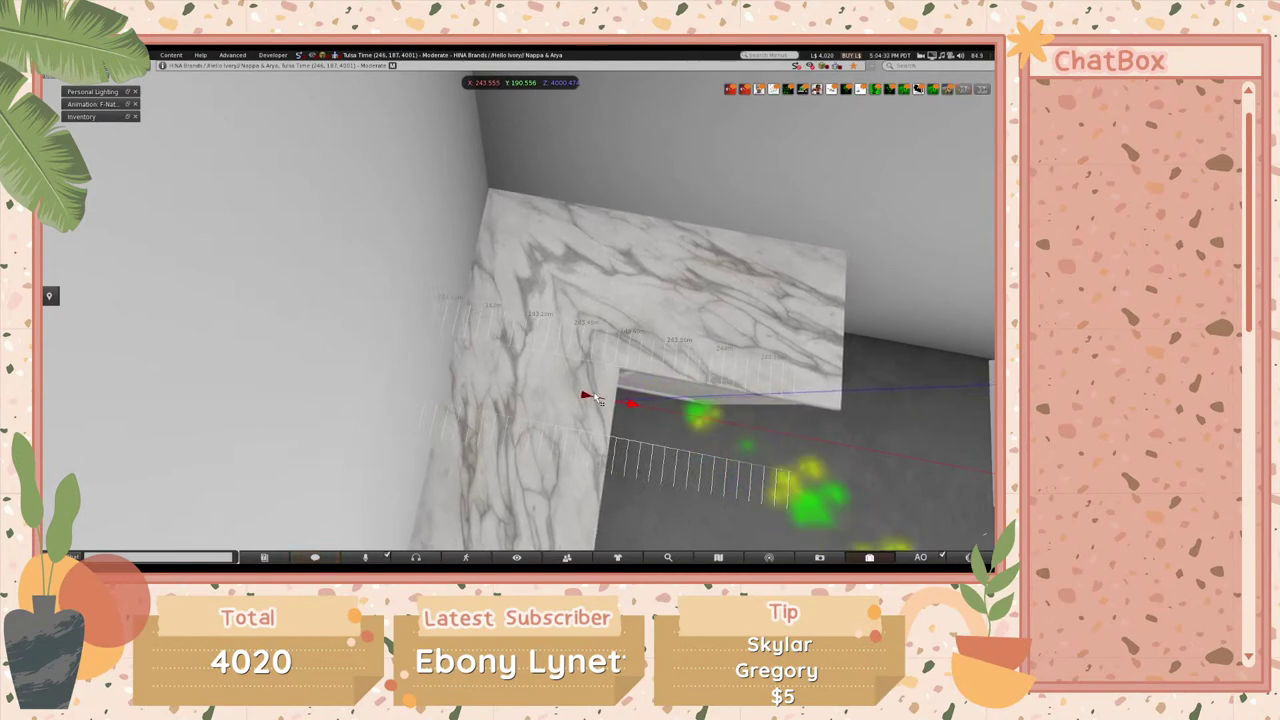
key(Escape)
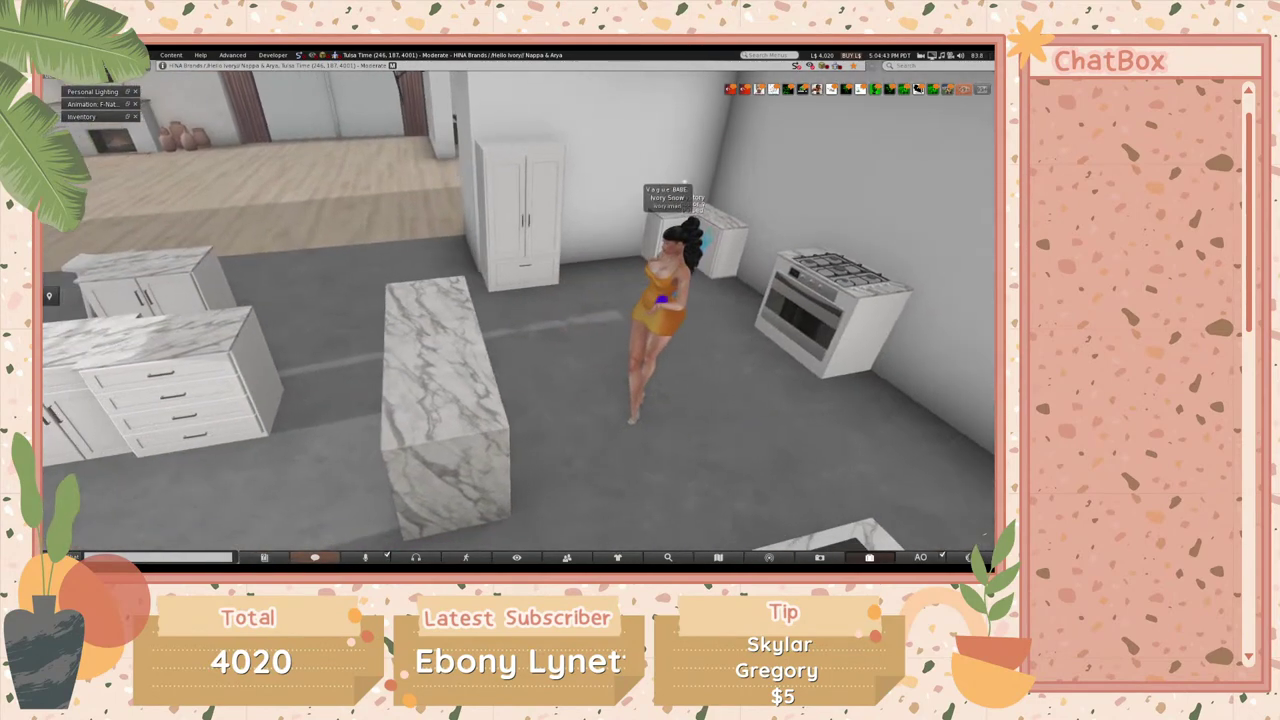
- Select the four-drawer cabinet and give it the corner cabinet's copied position
click(451, 321)
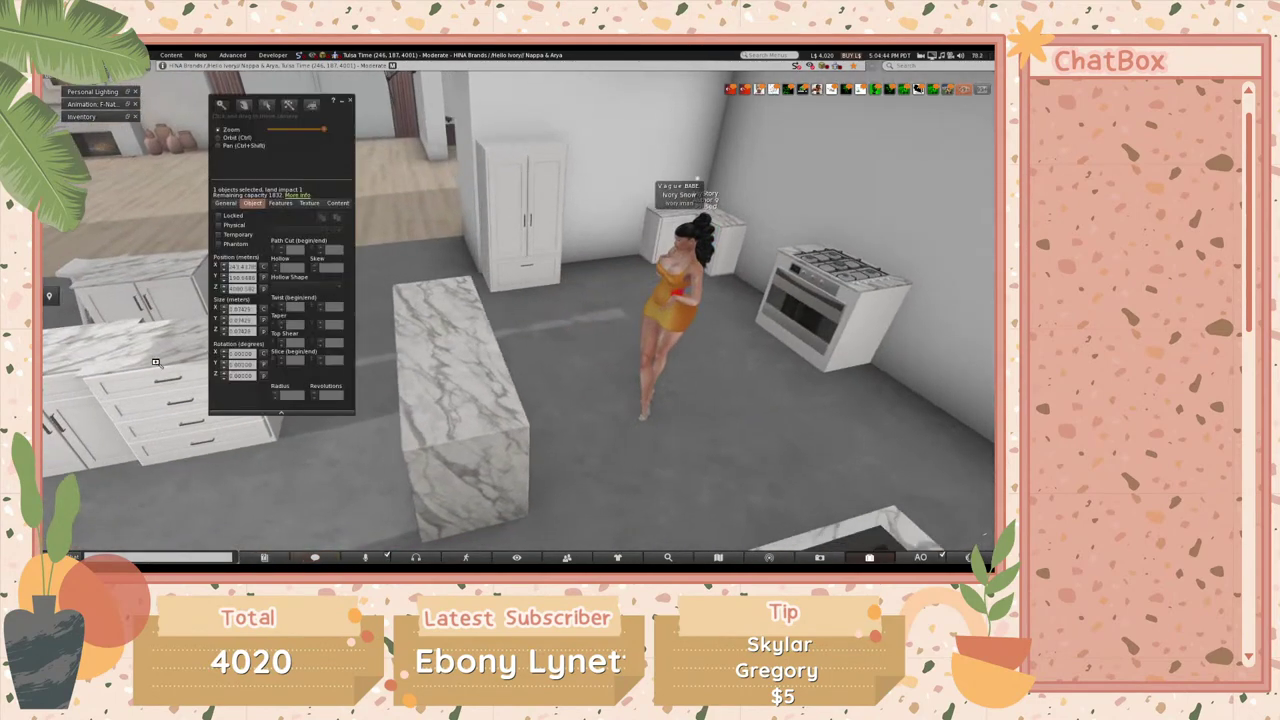
key(Escape)
key(ctrl+3)
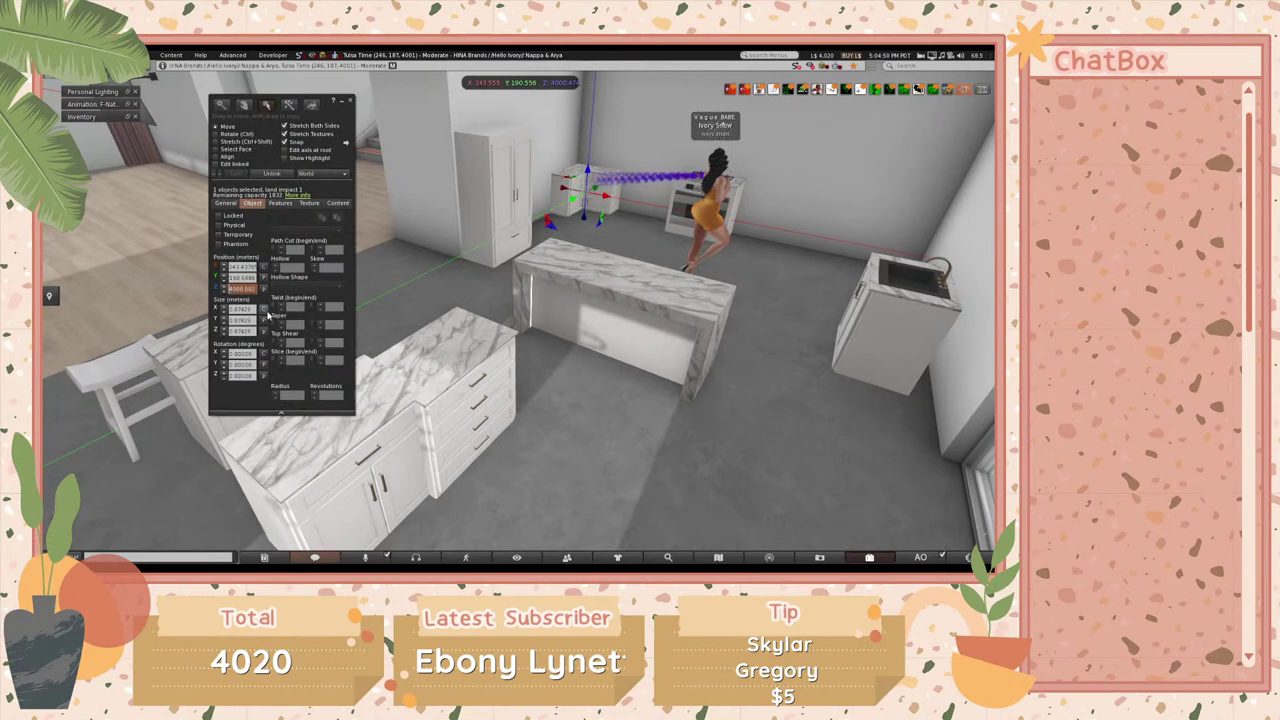
click(462, 386)
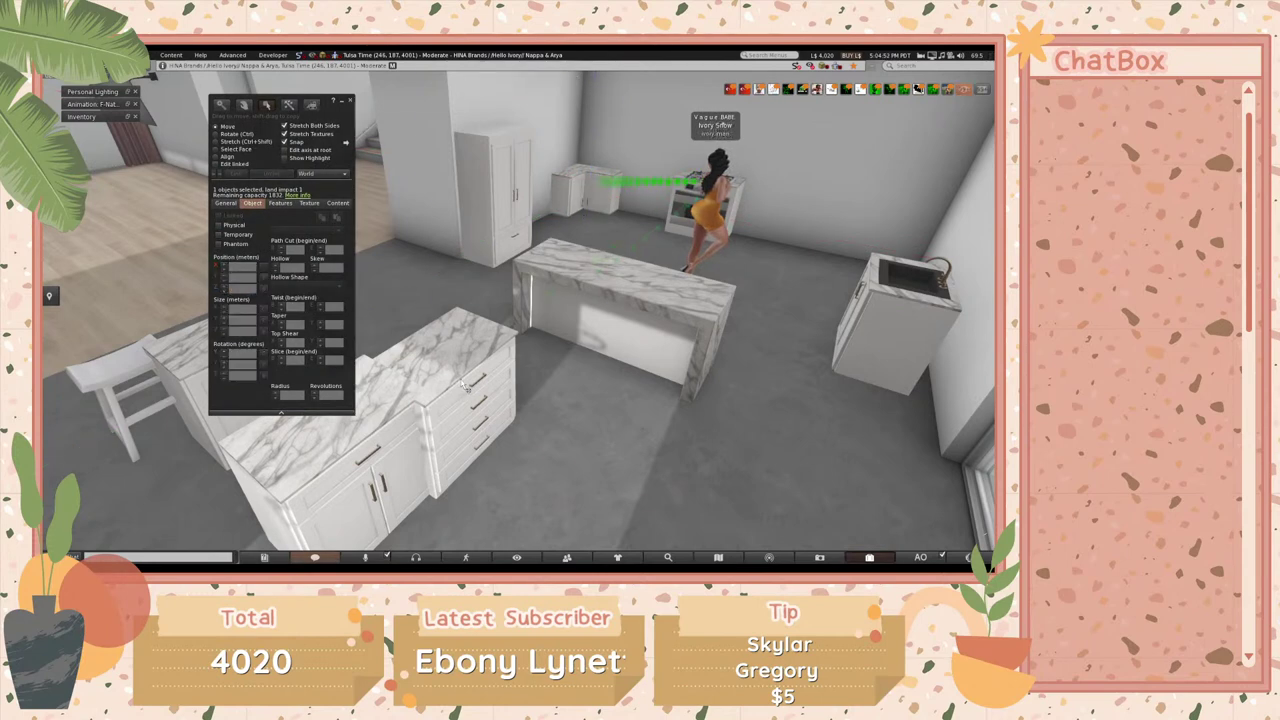
key(Tab)
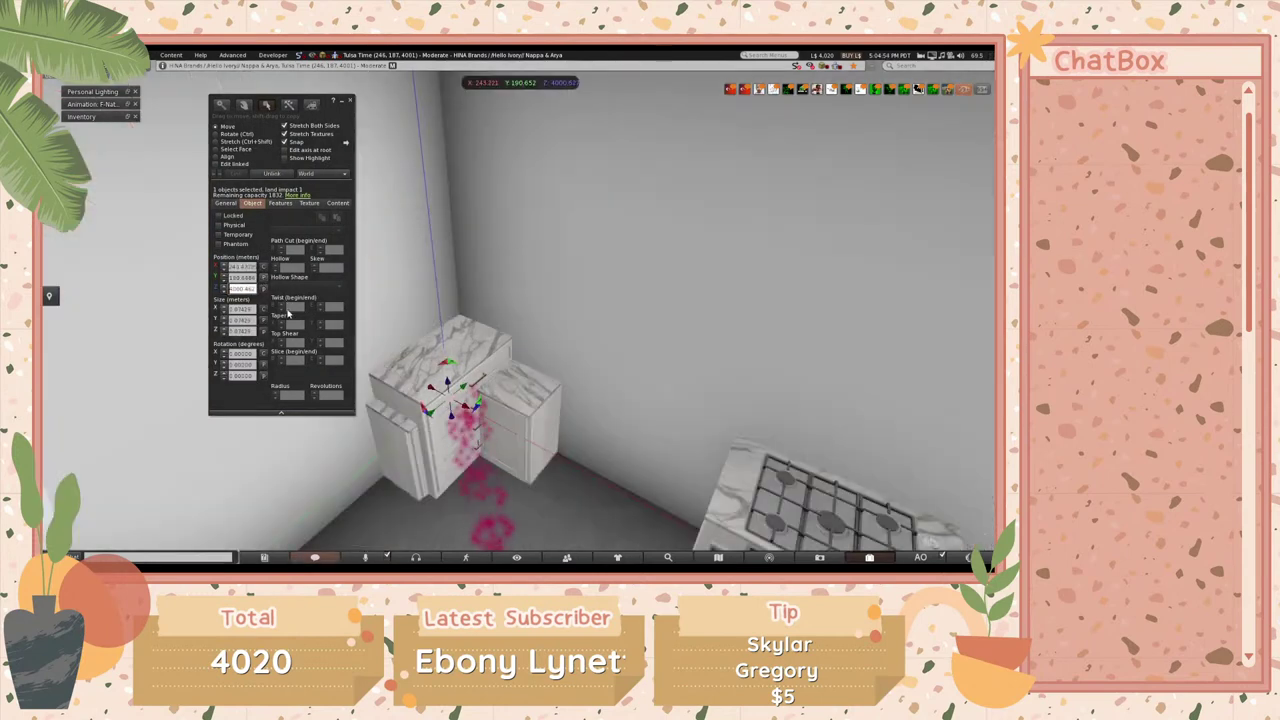
key(Escape)
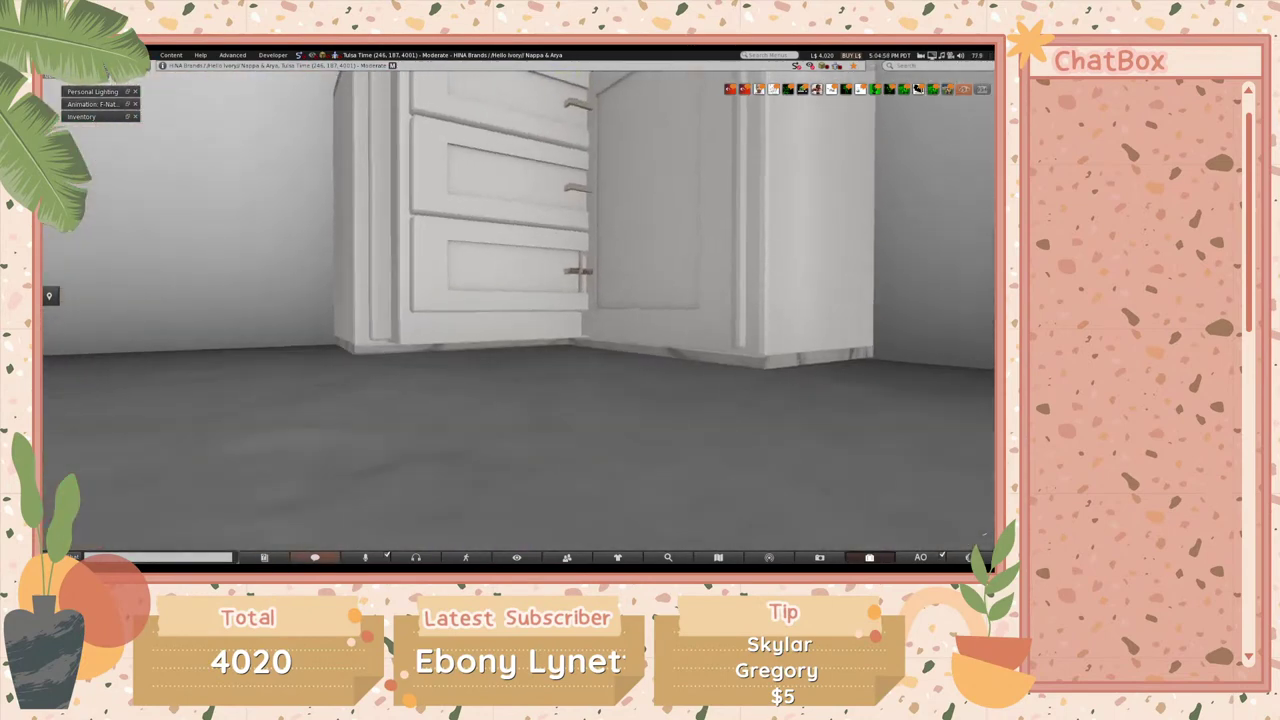
- Slide the four-drawer cabinet out beside the corner cabinet and align the two units, checking their bases from low angles
key(ctrl+3)
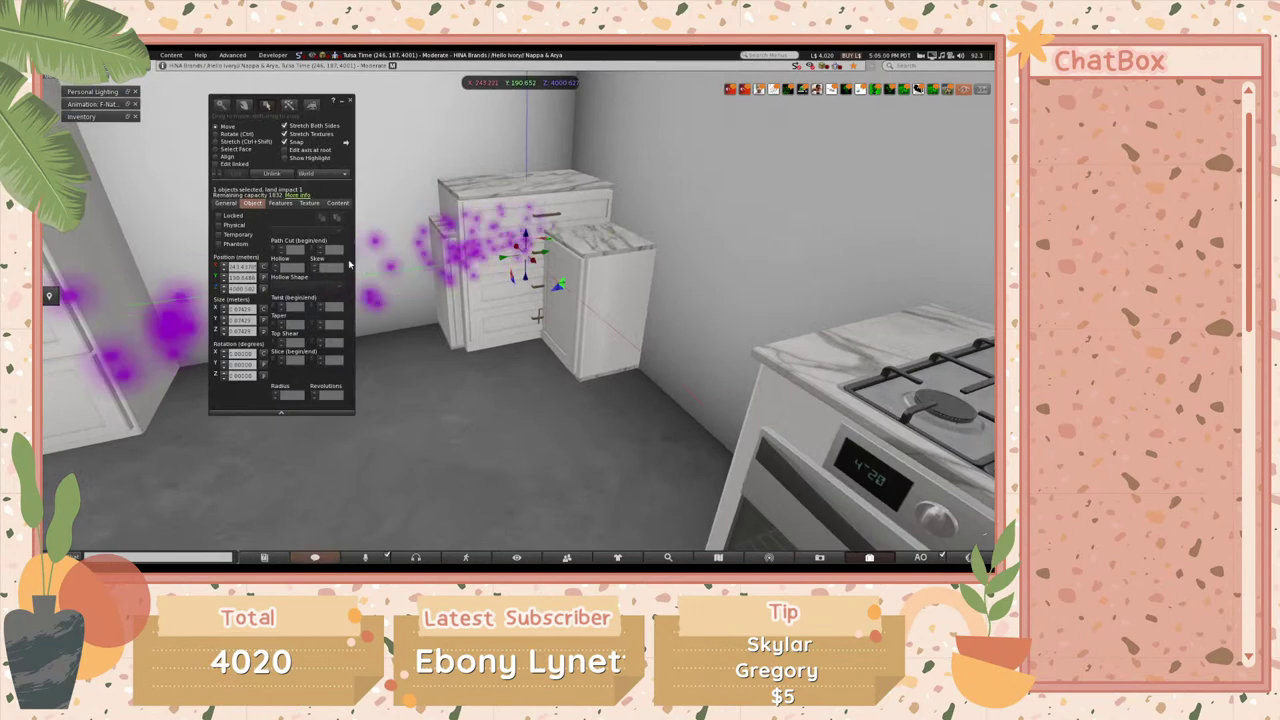
drag(560, 284, 362, 245)
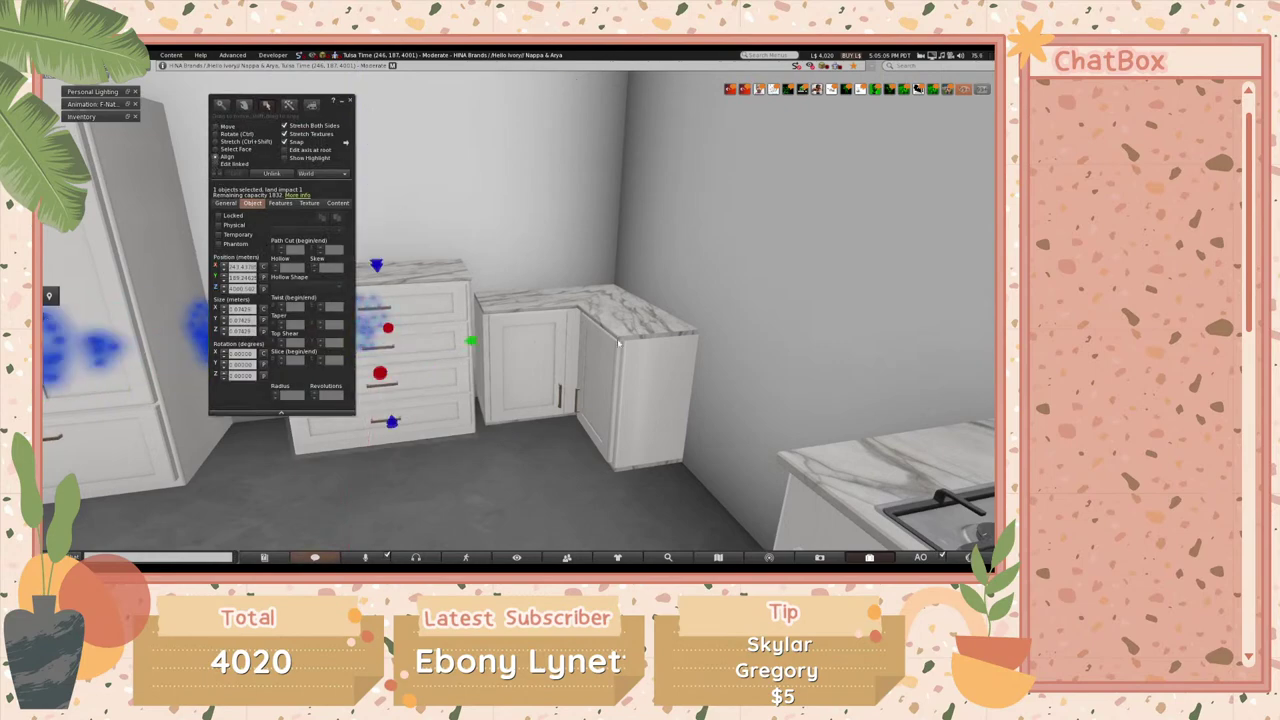
shift+click(623, 338)
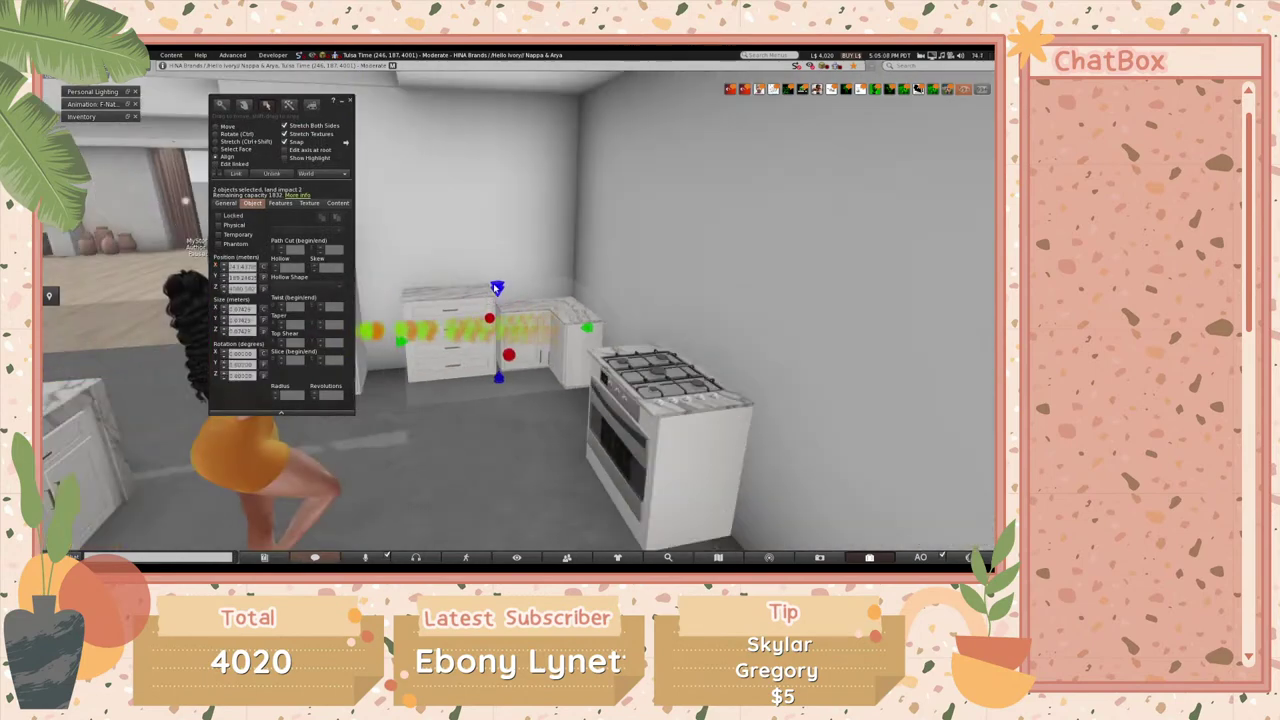
key(ctrl+b)
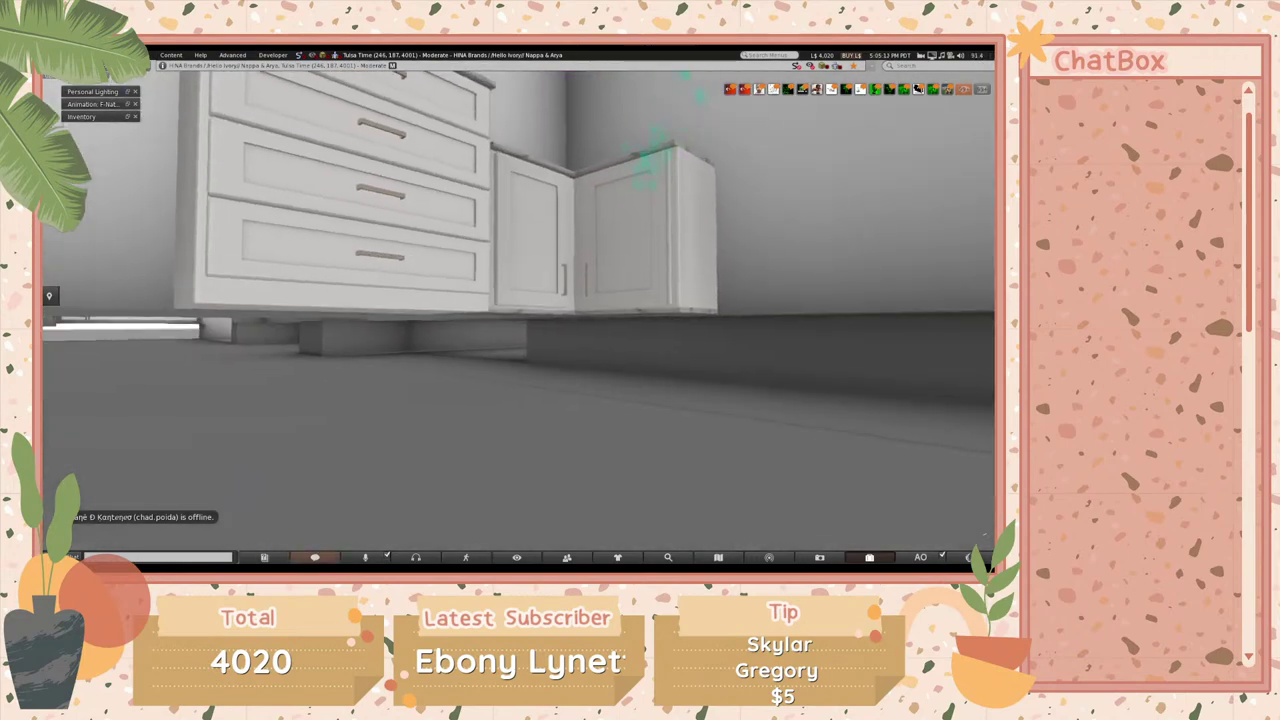
key(ctrl+b)
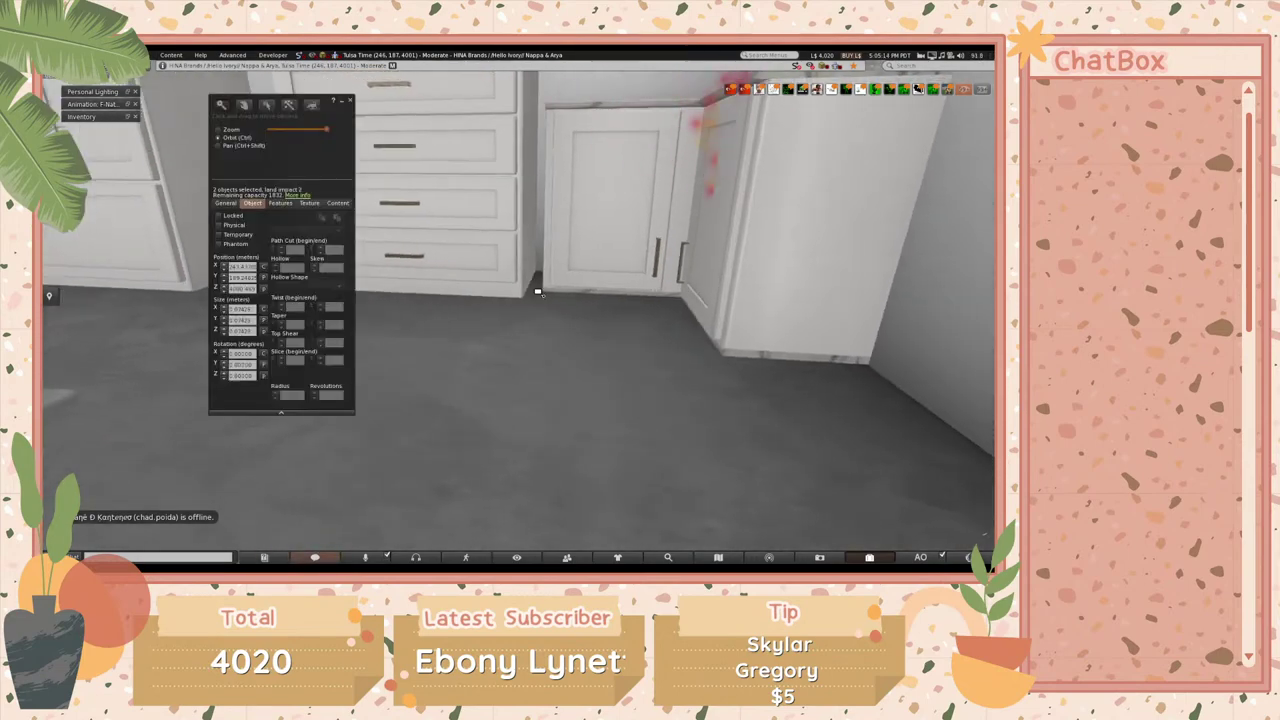
key(Escape)
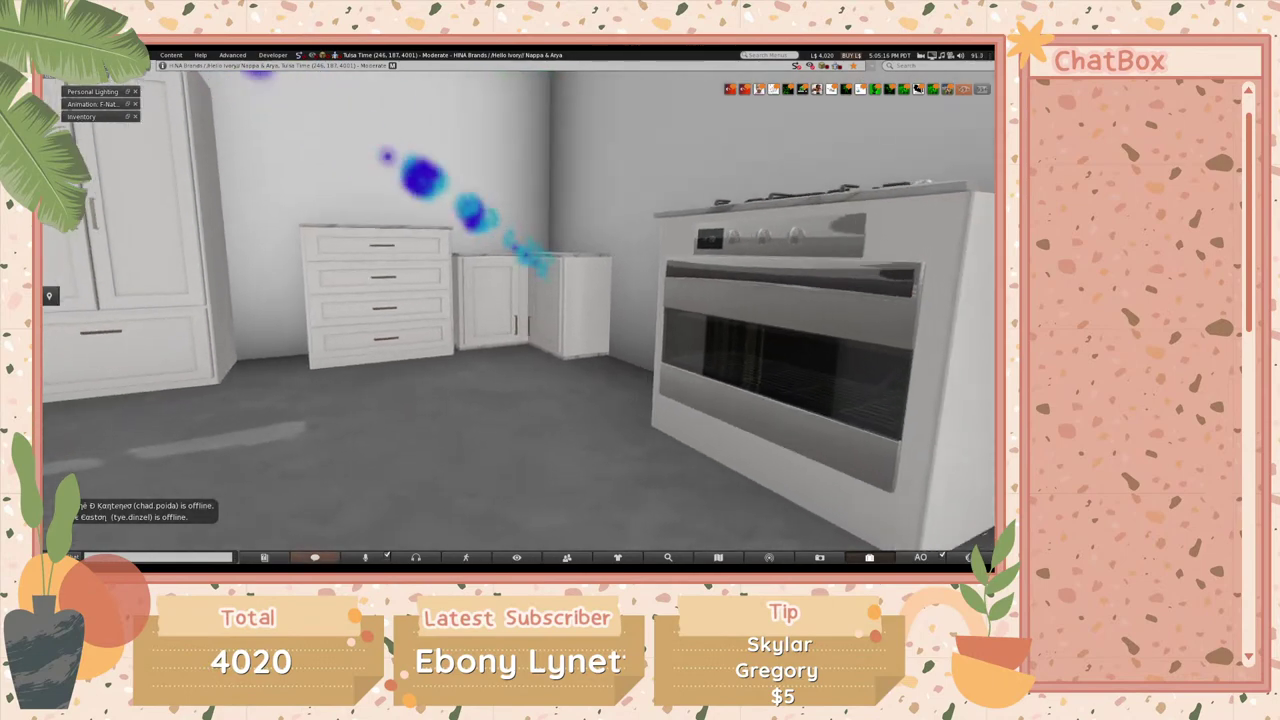
- Raise the L-shaped cabinet straight up its corner as a wall cabinet, with selection highlighting turned on
key(ctrl+b)
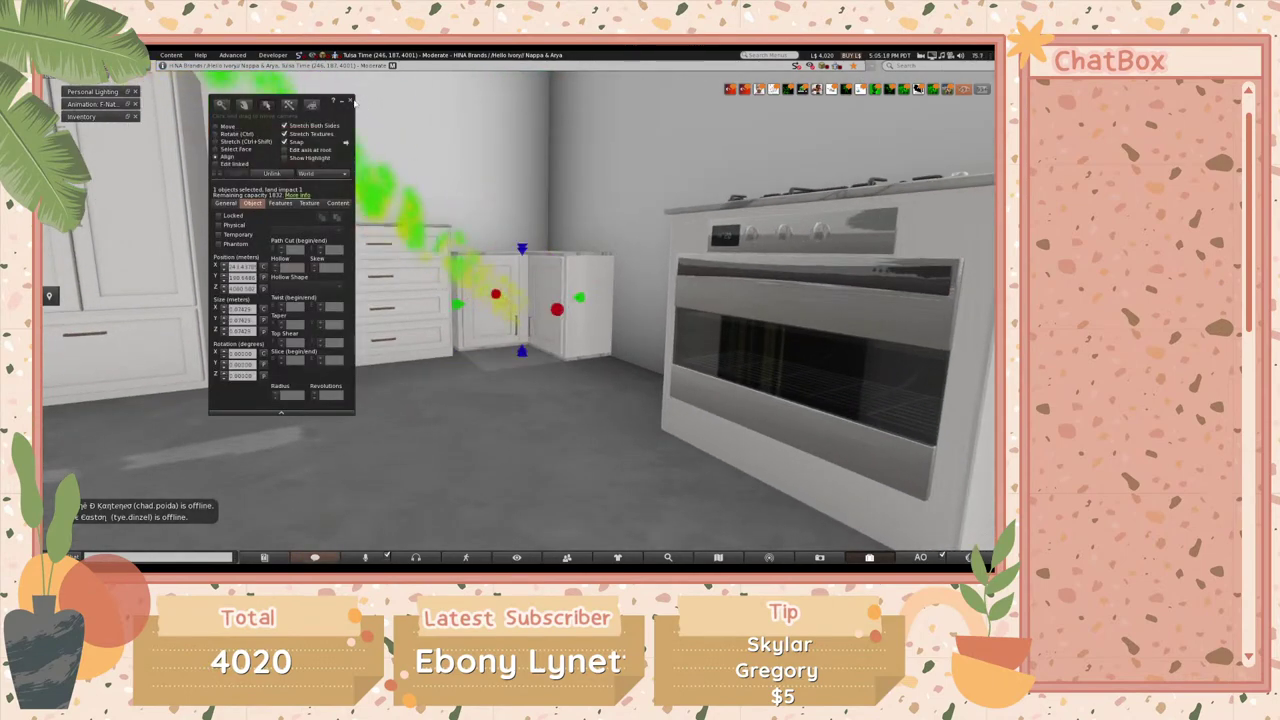
right_click(545, 300)
click(545, 313)
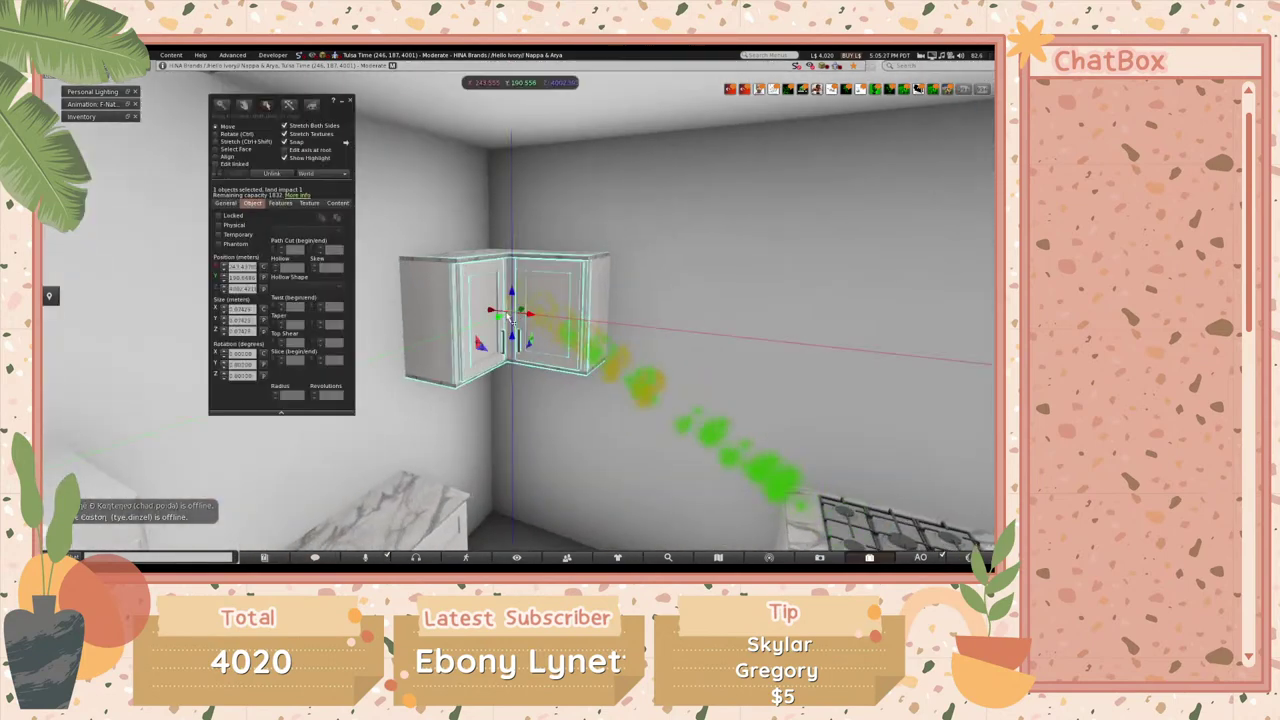
key(Escape)
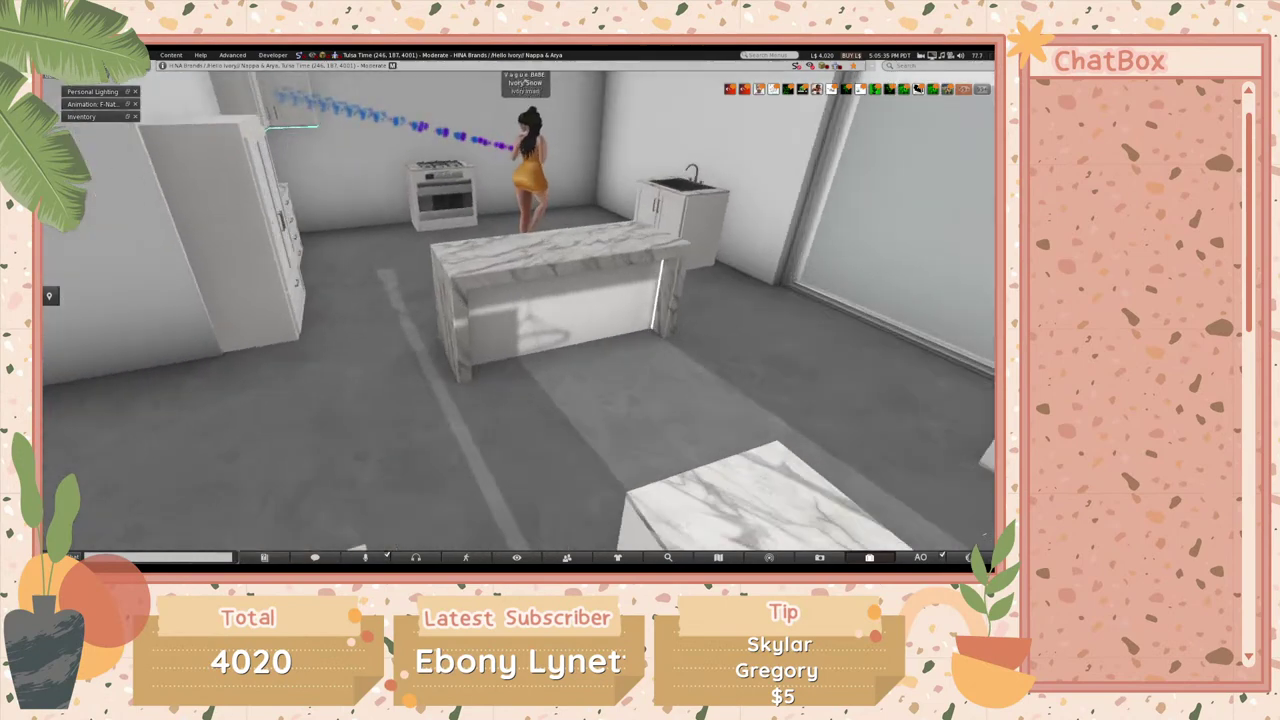
- Place ZAKER Anice Cabinet Angle from the inventory and paste the wall cabinet's position to put it in the corner below
click(519, 318)
key(ctrl+i)
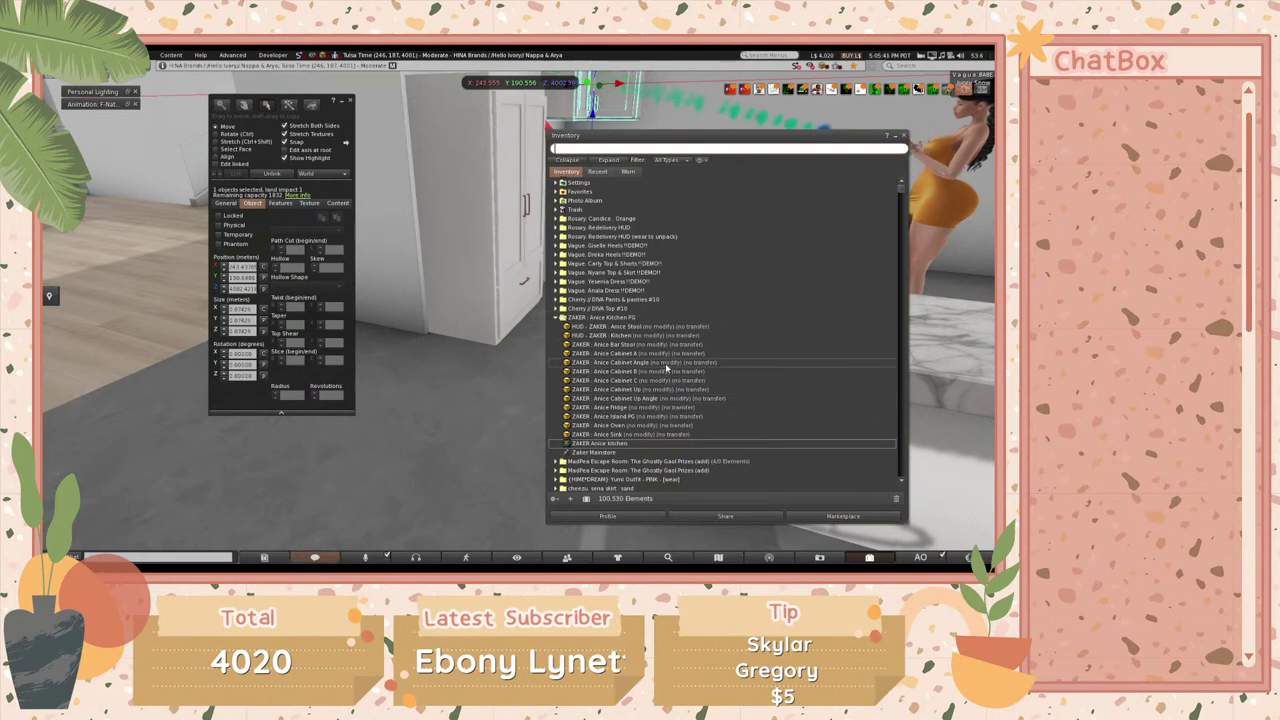
click(895, 136)
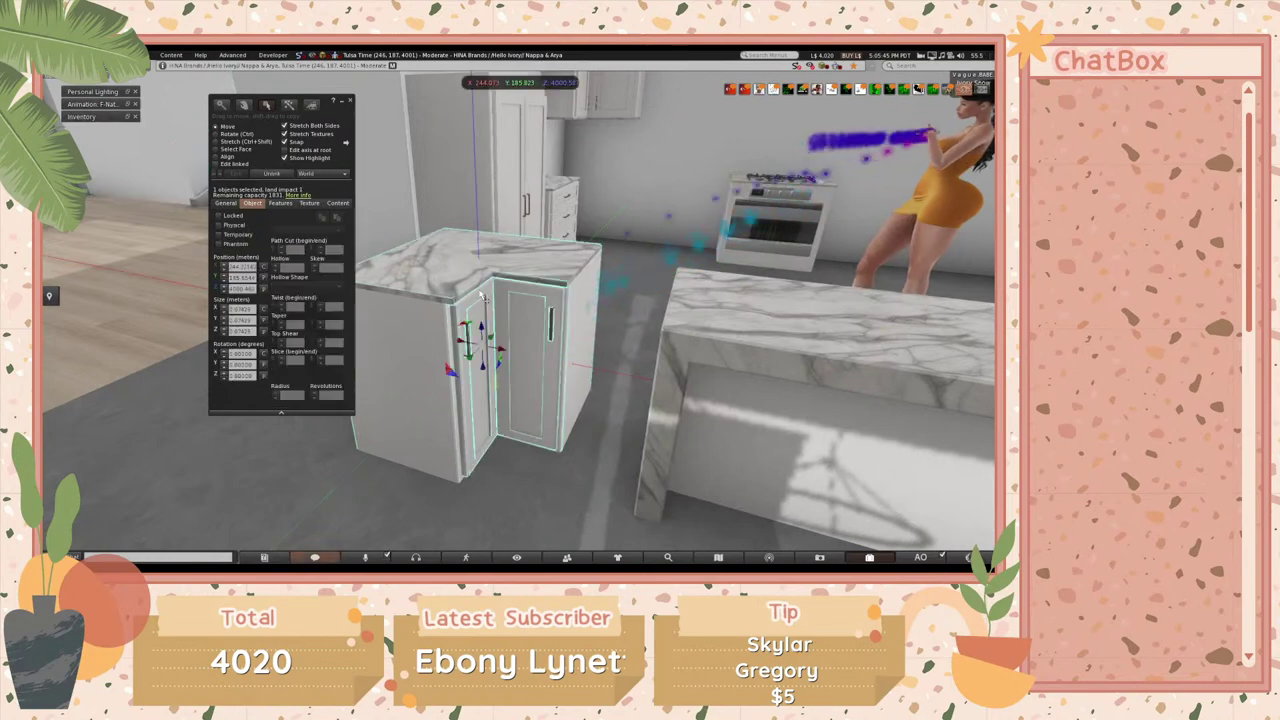
click(263, 282)
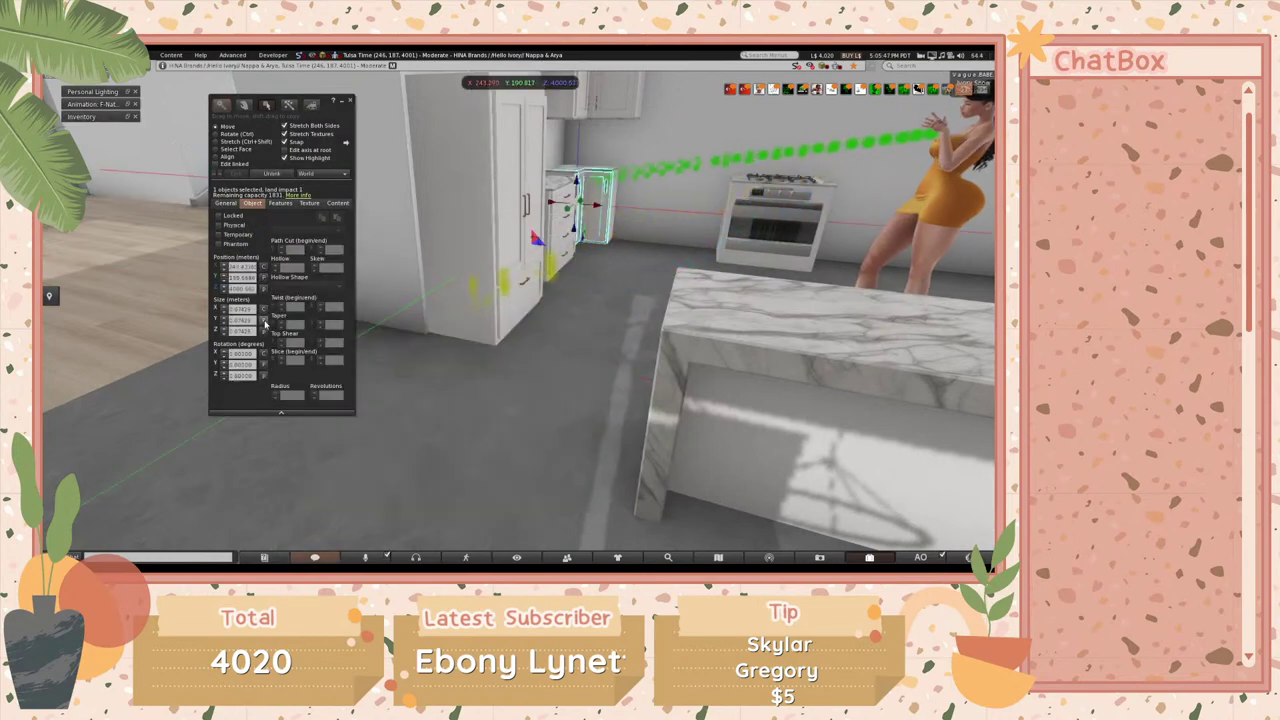
- Examine how the new corner base cabinet sits against the walls, floor and neighbouring four-drawer cabinet
click(350, 100)
alt+click(590, 205)
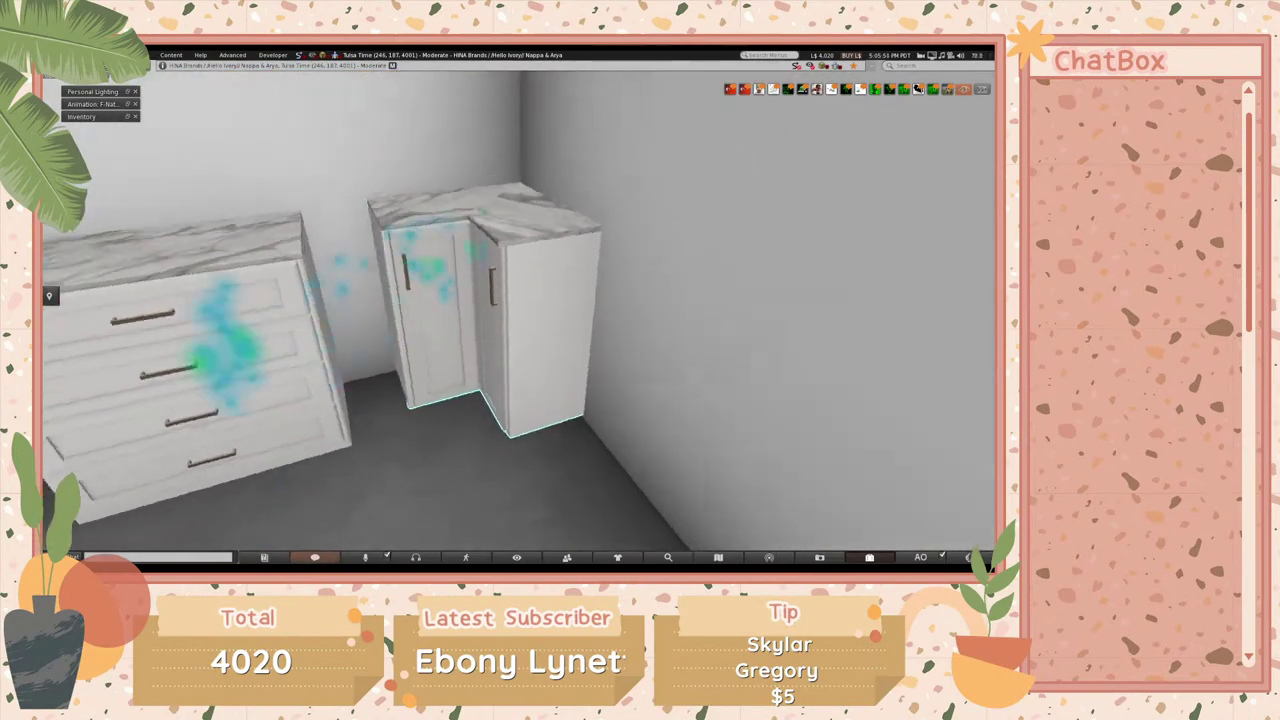
key(ctrl+3)
key(ctrl+3)
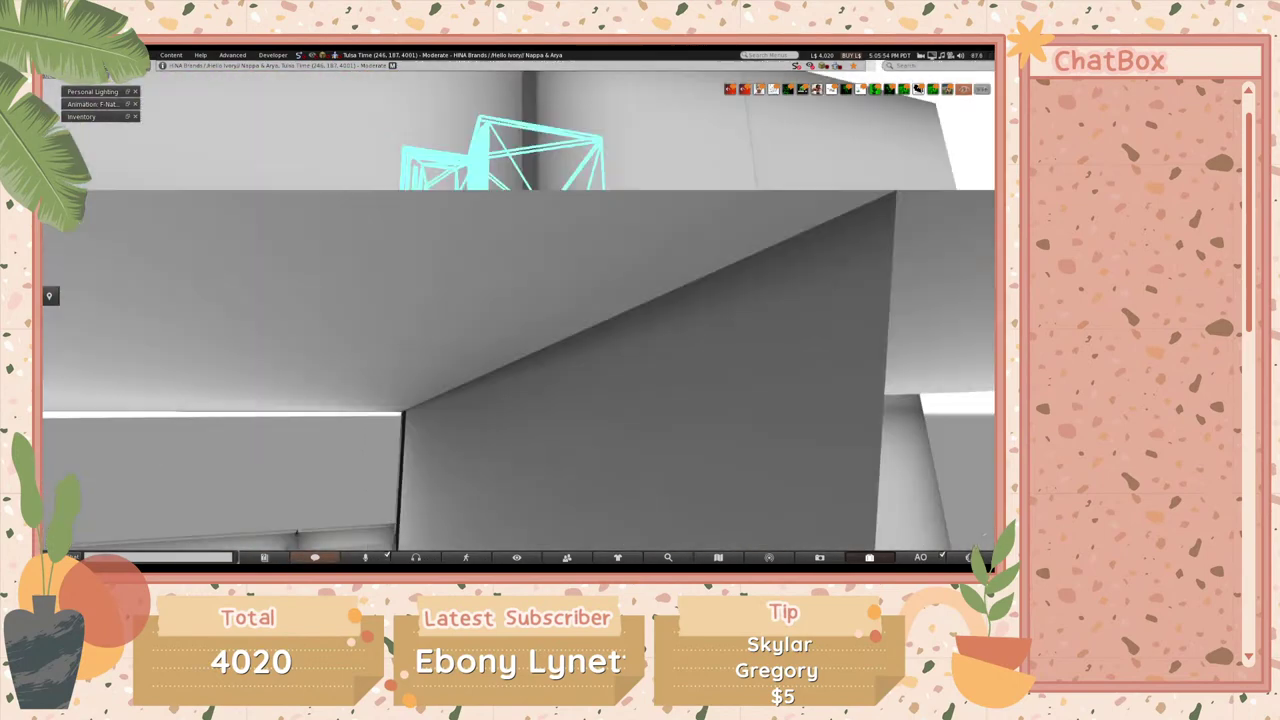
key(ctrl+3)
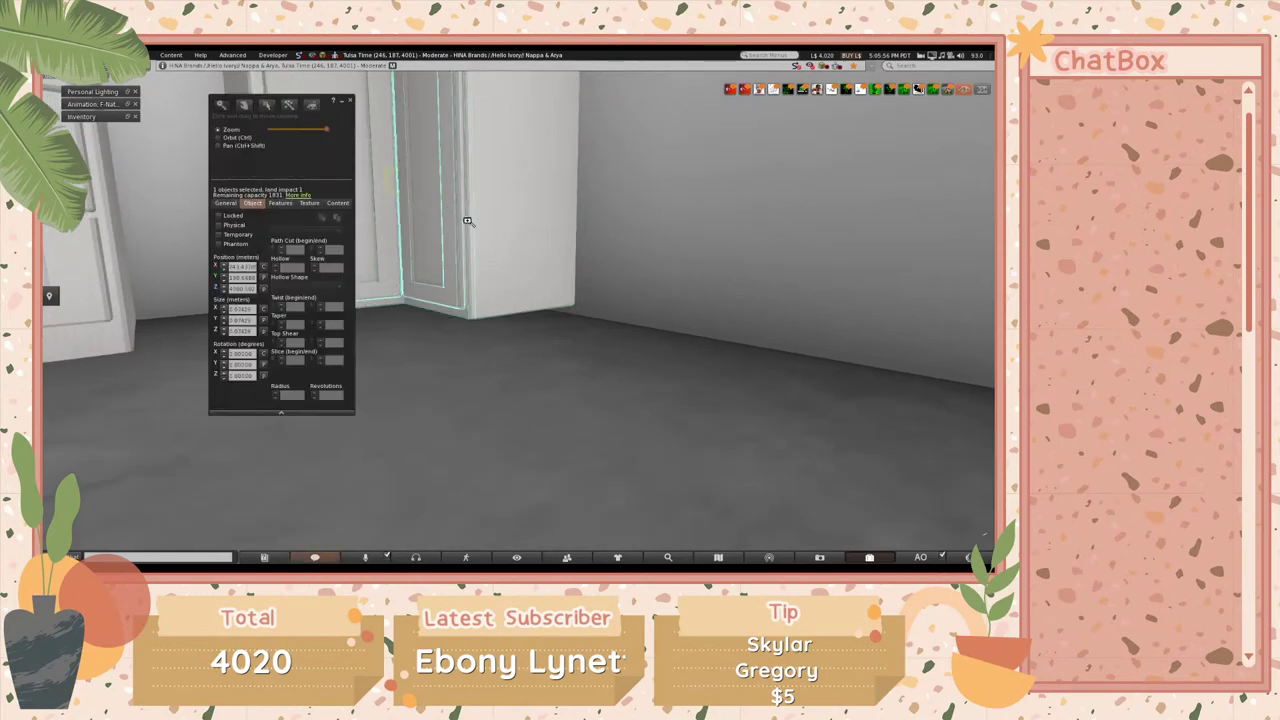
key(ctrl+3)
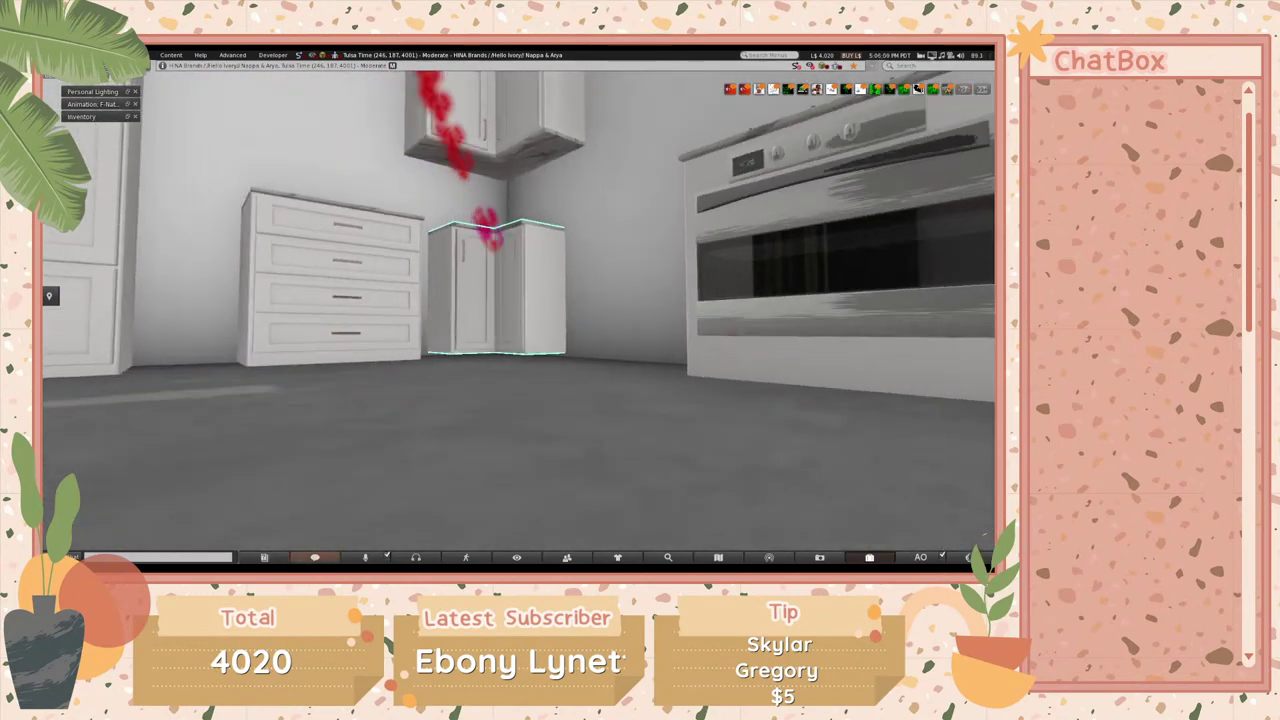
- Adjust the four-drawer cabinet's height so its base meets the floor, and check it against the corner base cabinet
key(ctrl+1)
alt+drag(358, 367, 580, 298)
click(580, 298)
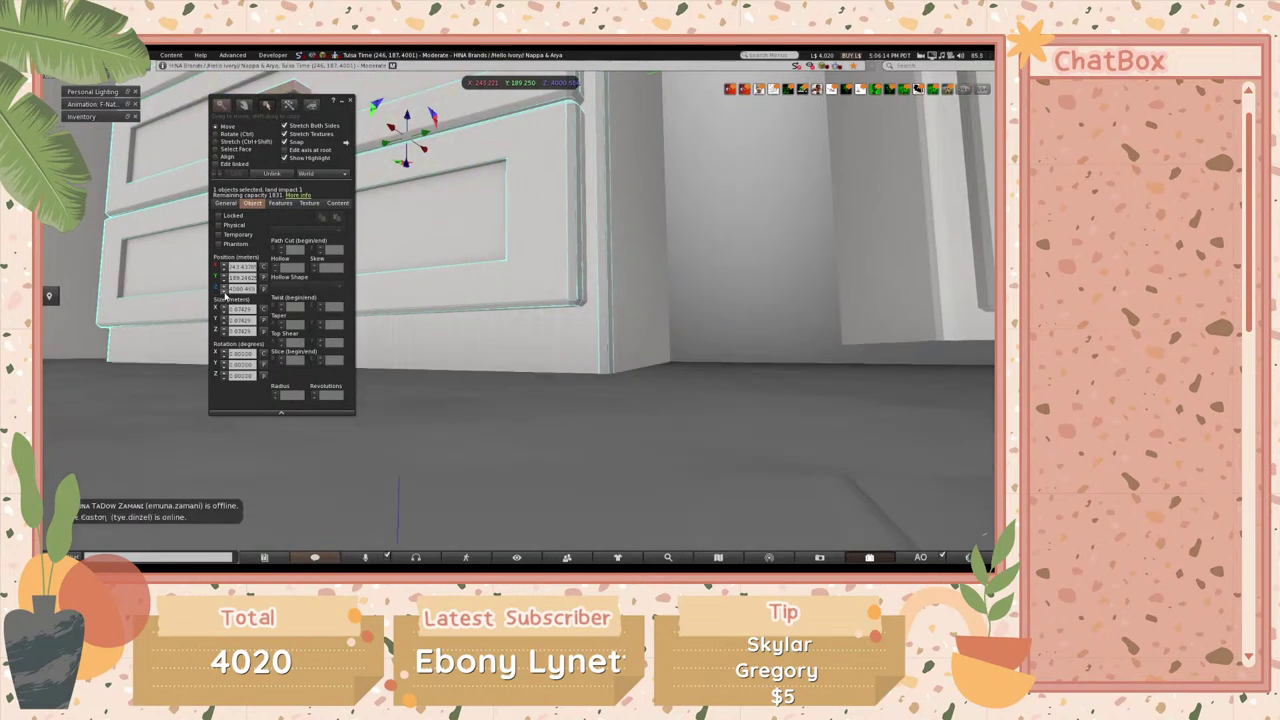
key(Escape)
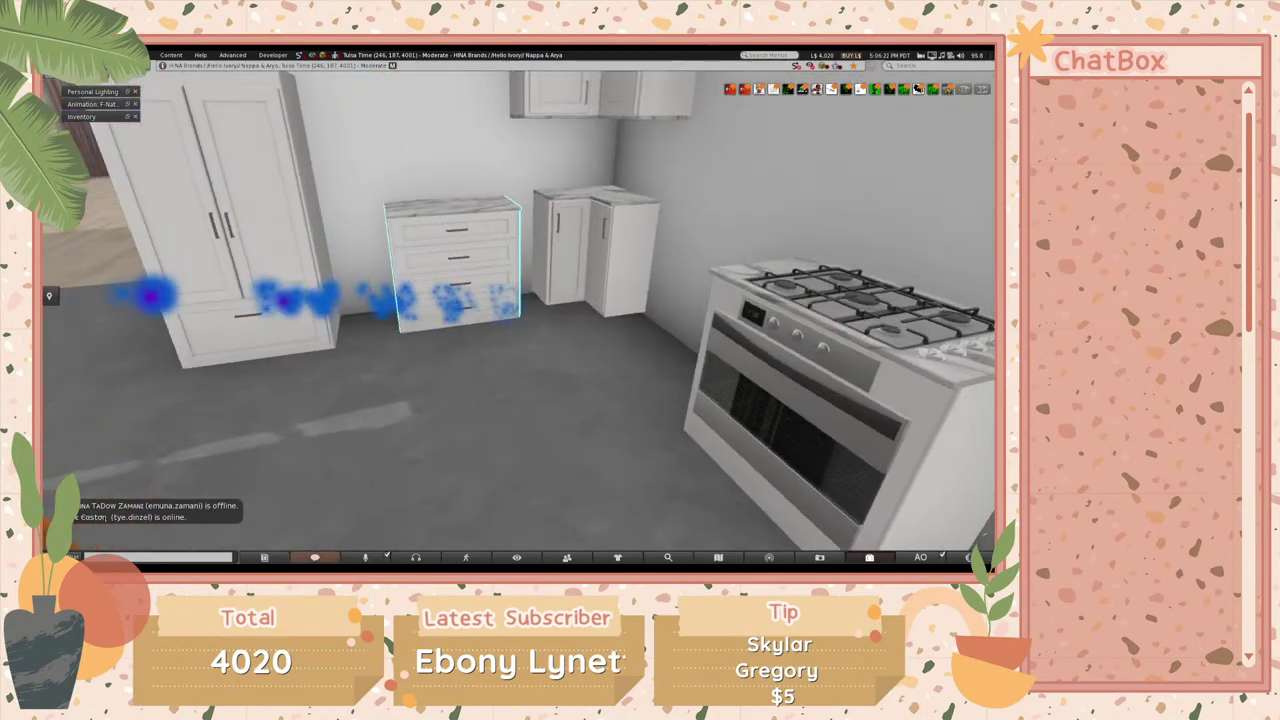
- Align the corner base cabinet side by side with the four-drawer cabinet to close the gap between them
key(ctrl+3)
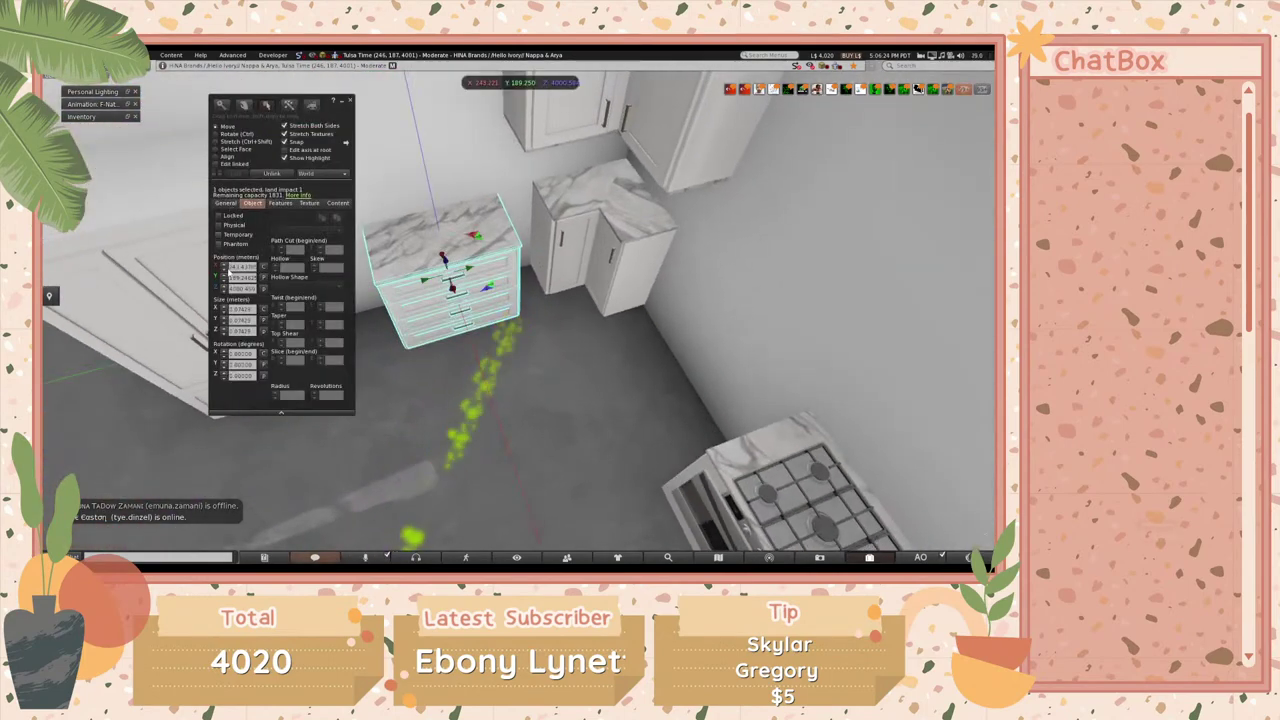
shift+click(605, 222)
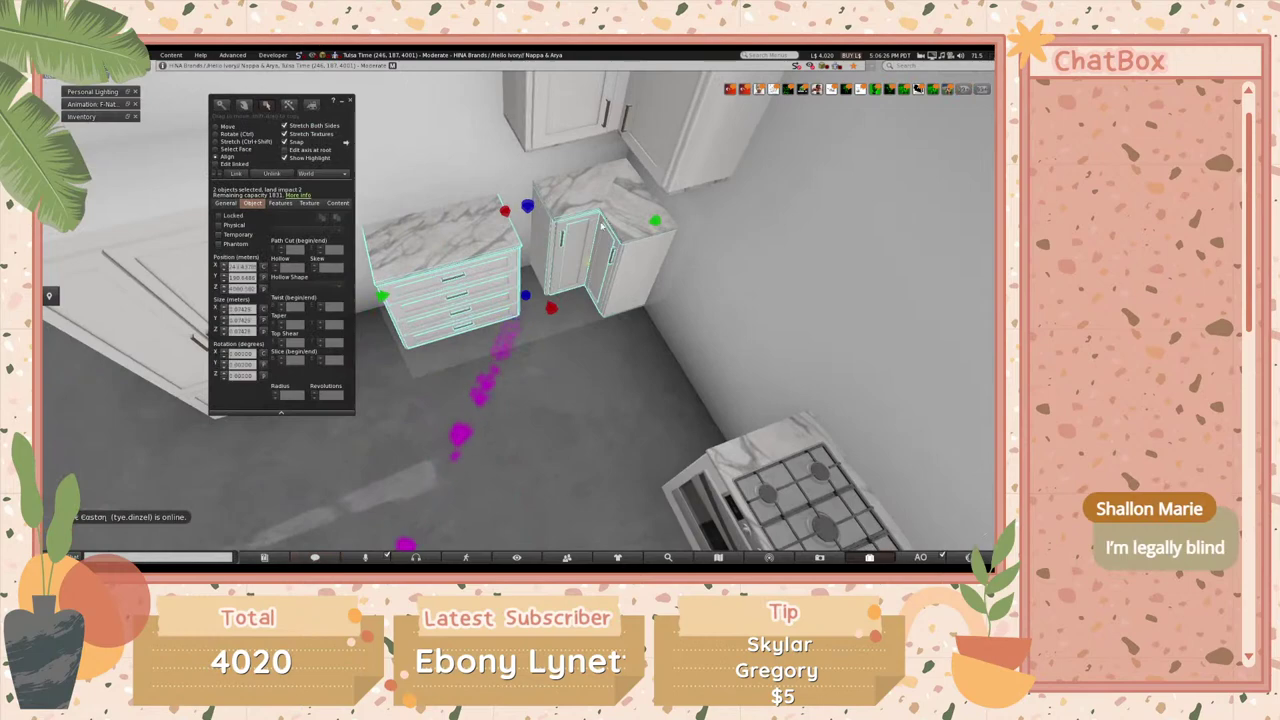
key(Right)
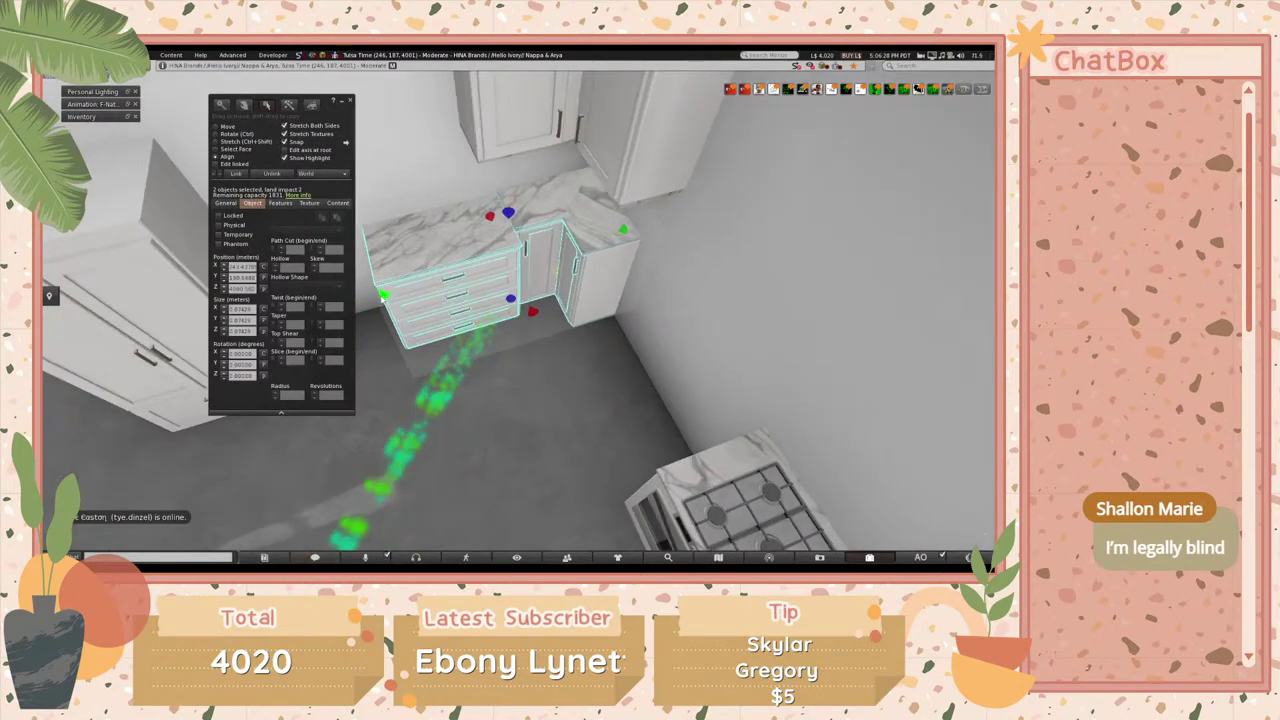
key(Escape)
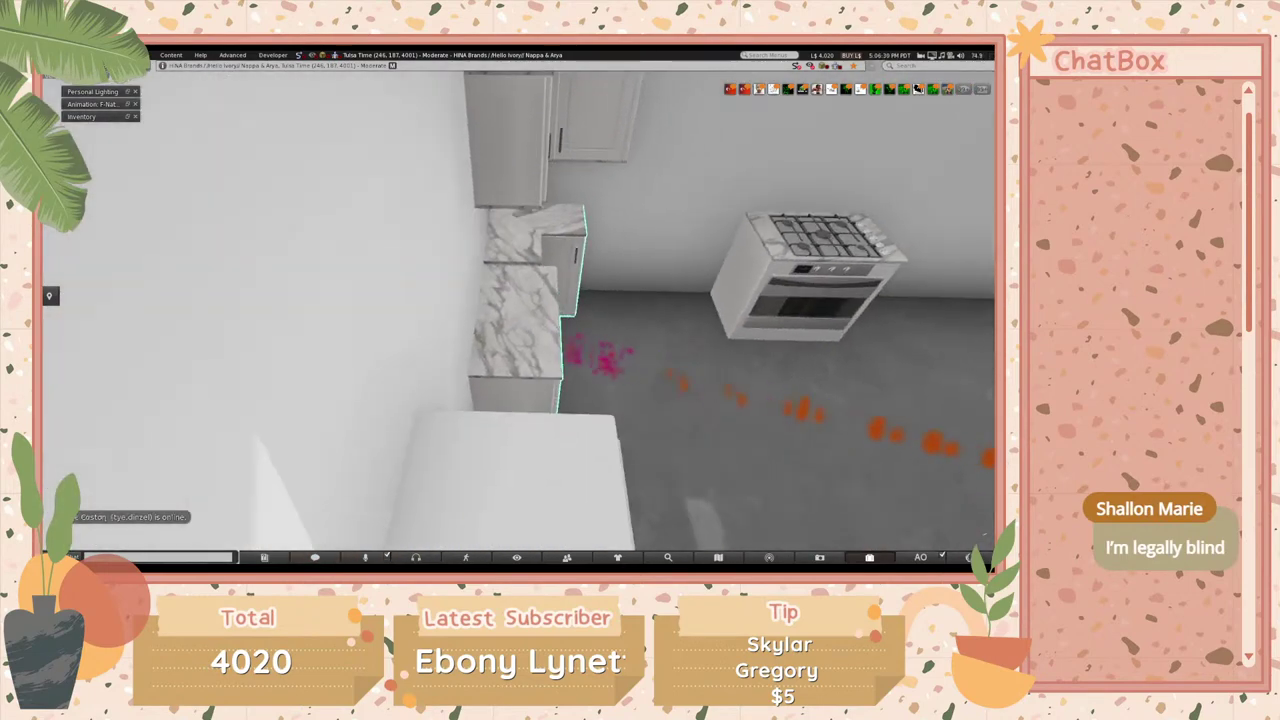
key(ctrl+3)
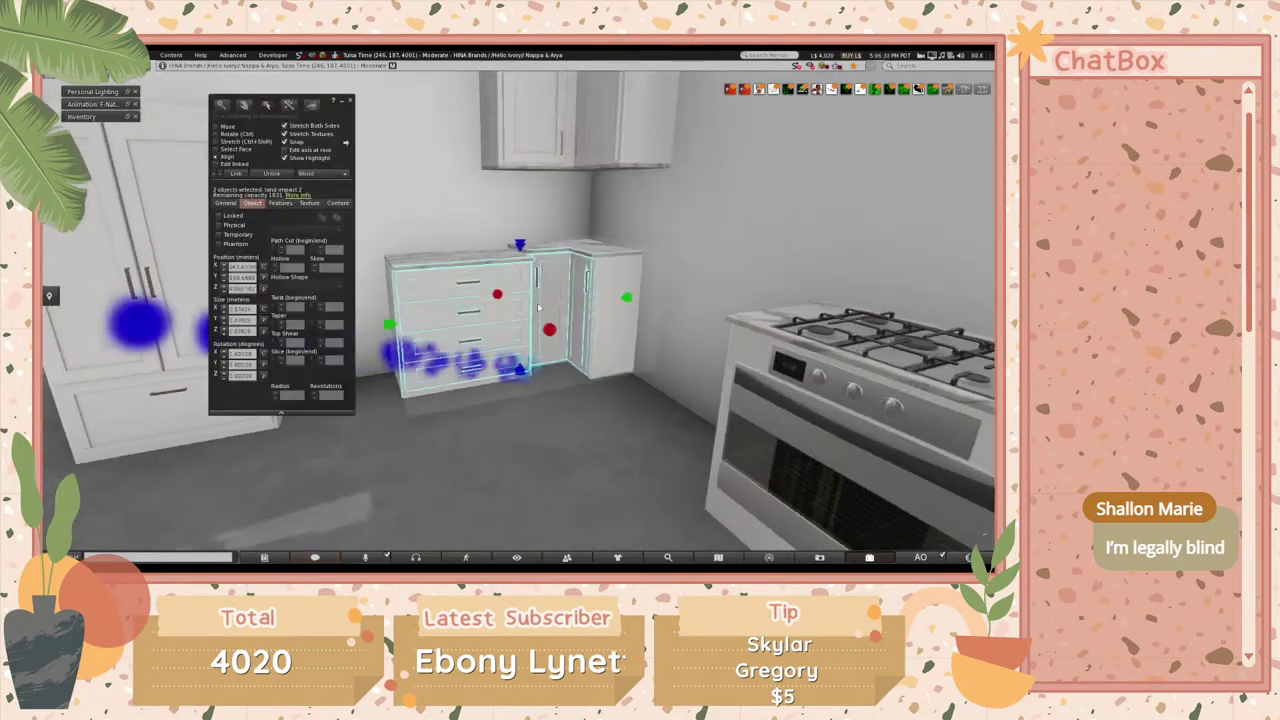
key(Escape)
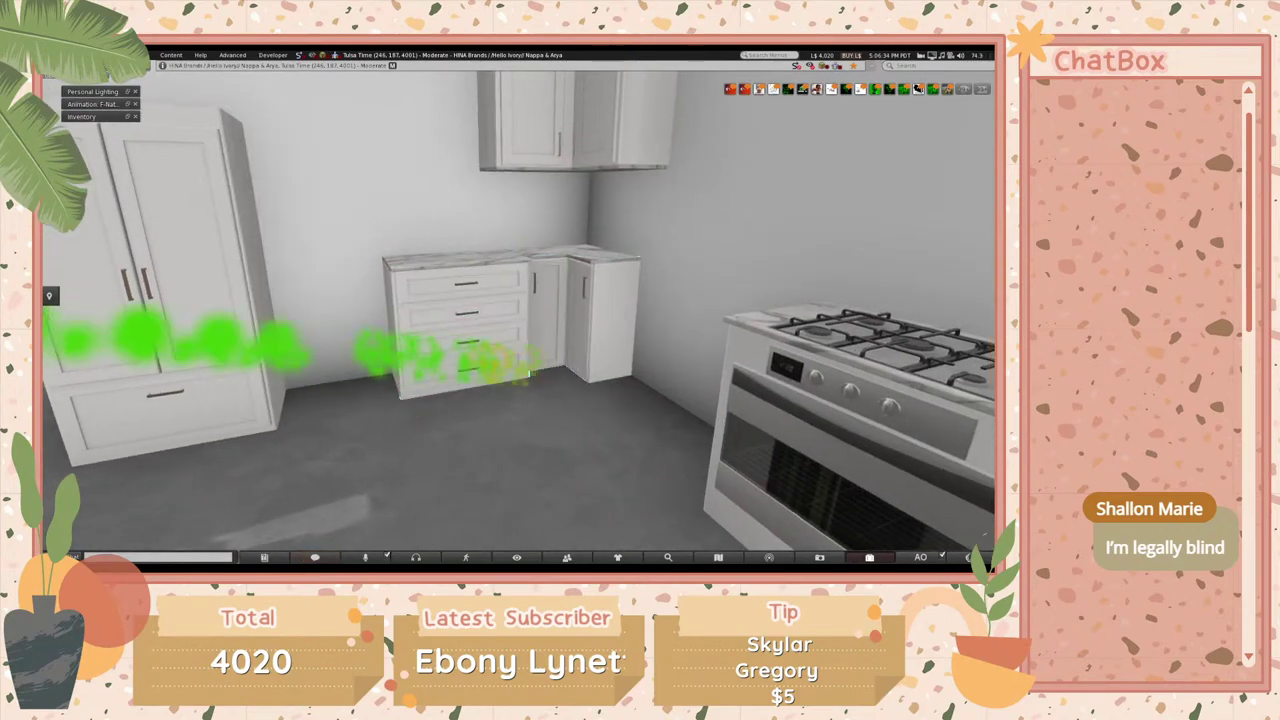
- Switch from aligning to moving, deselect the two base cabinets and shift the build window clear of the countertop corner
key(ctrl+3)
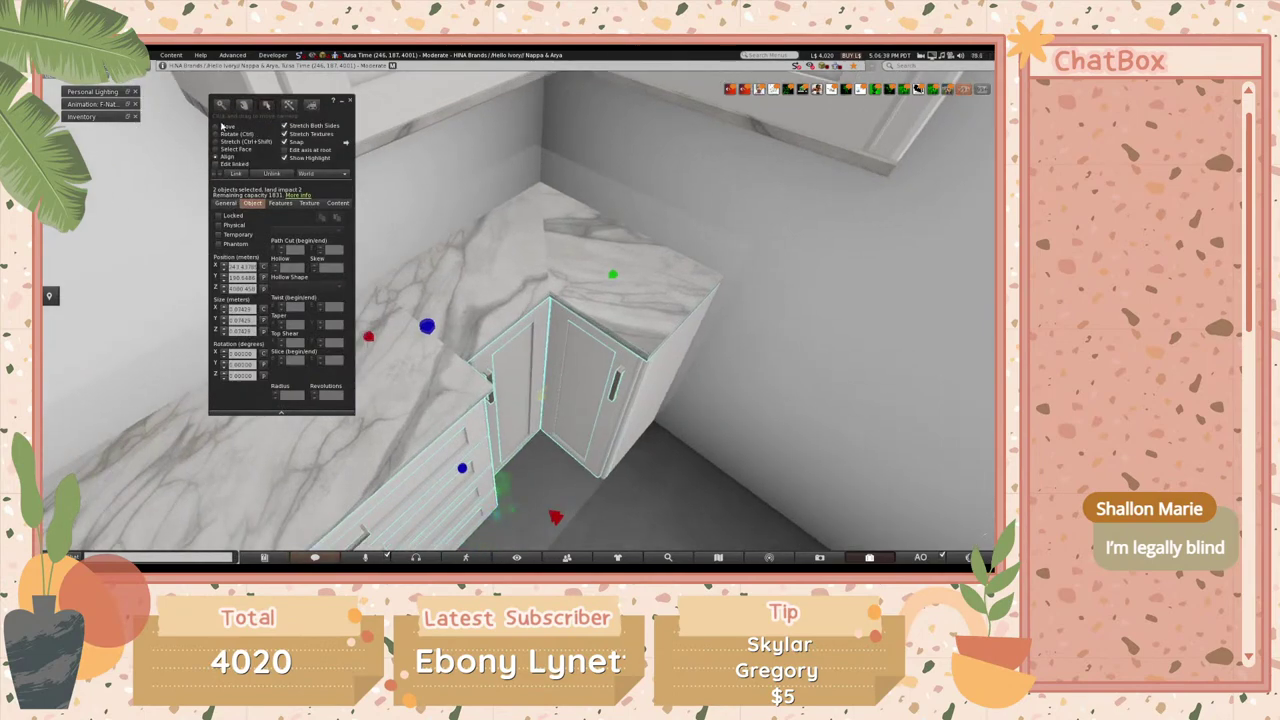
click(222, 127)
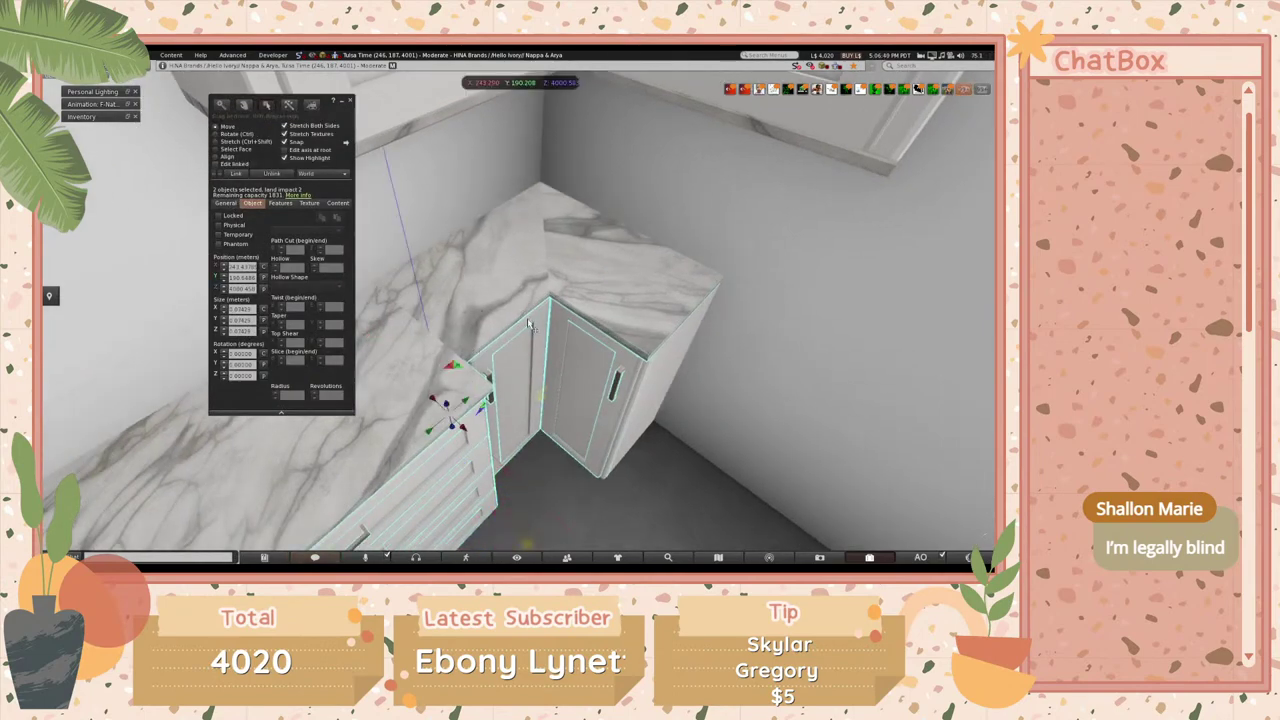
click(647, 461)
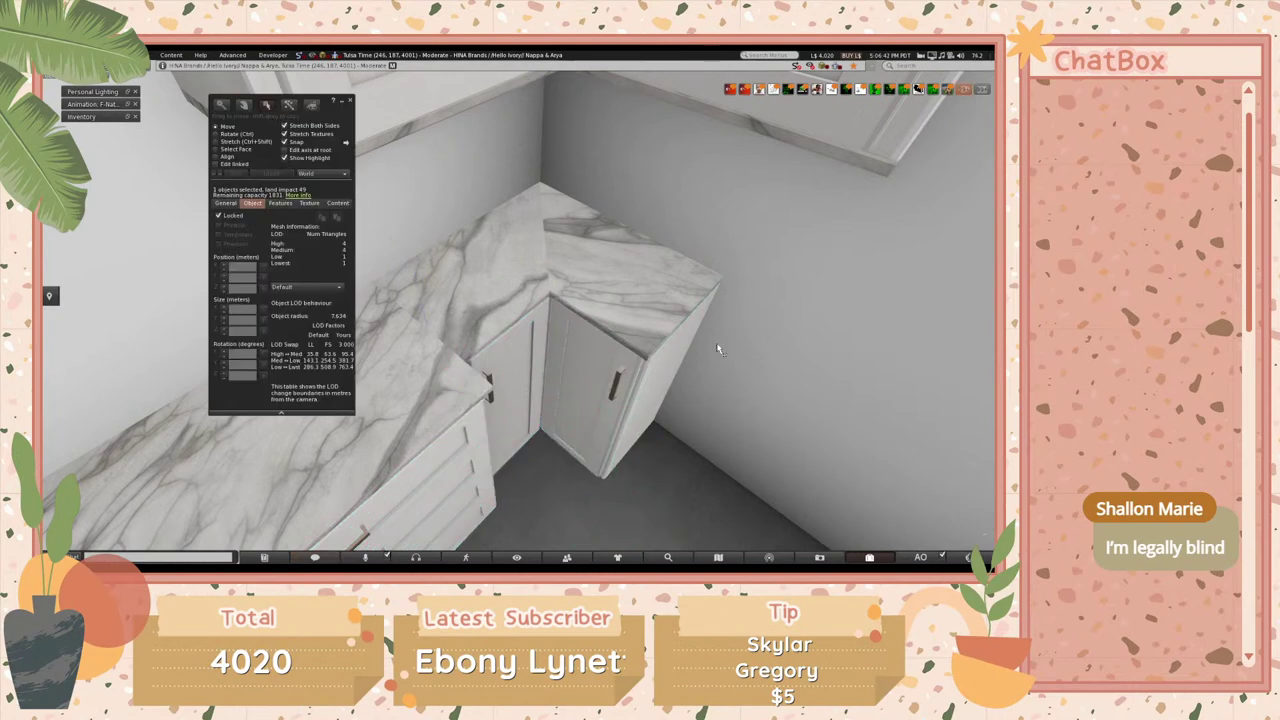
scroll(650, 334, down, 3)
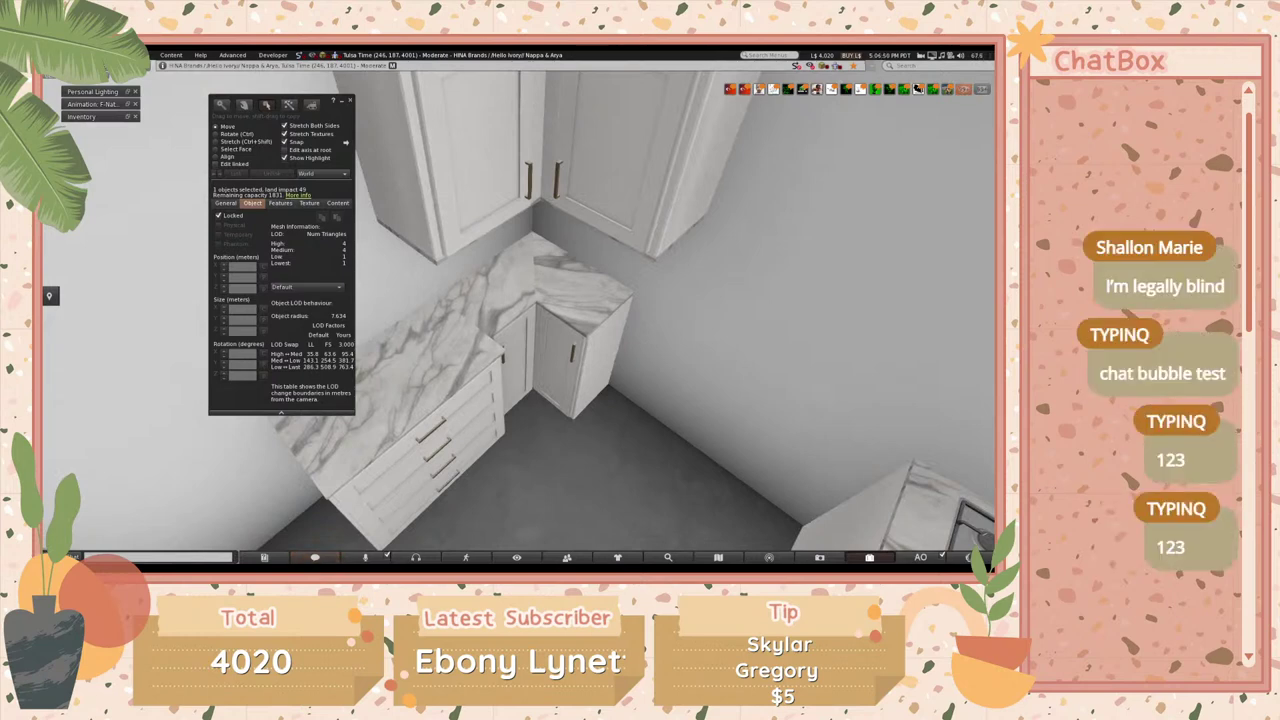
drag(336, 122, 168, 104)
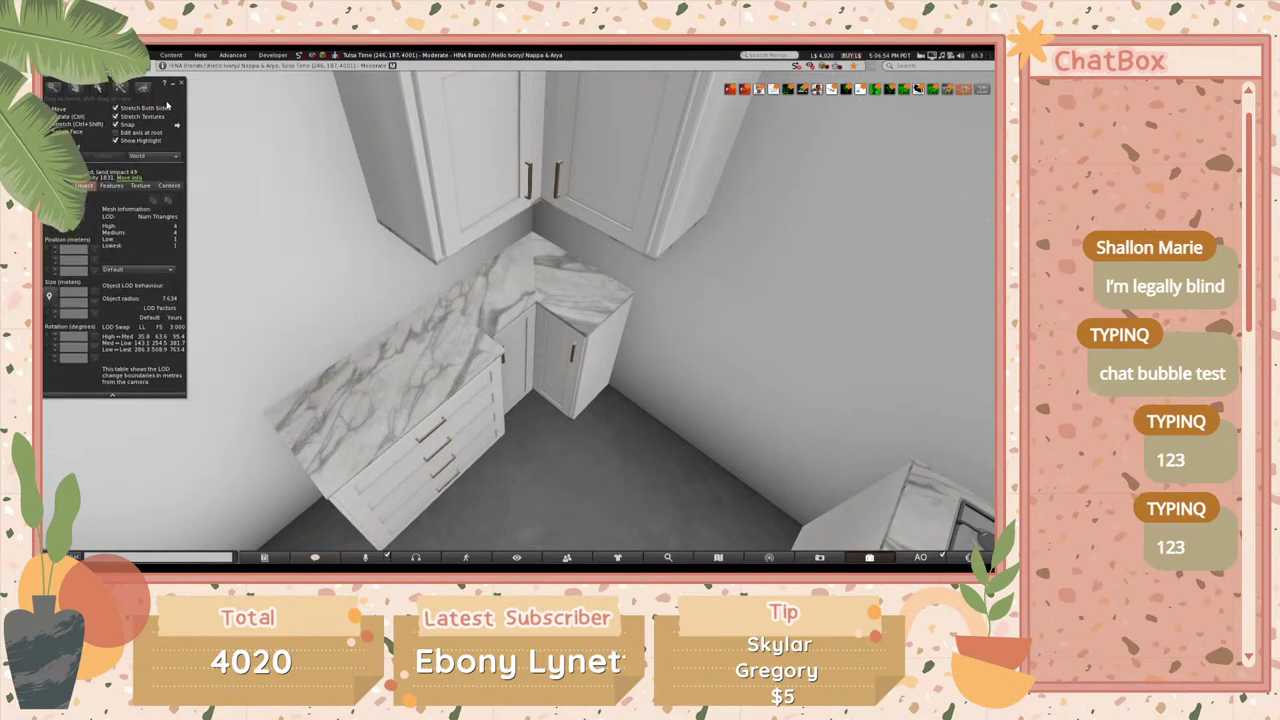
- Align the four-drawer cabinet with the corner base cabinet in depth so their fronts sit flush
click(520, 324)
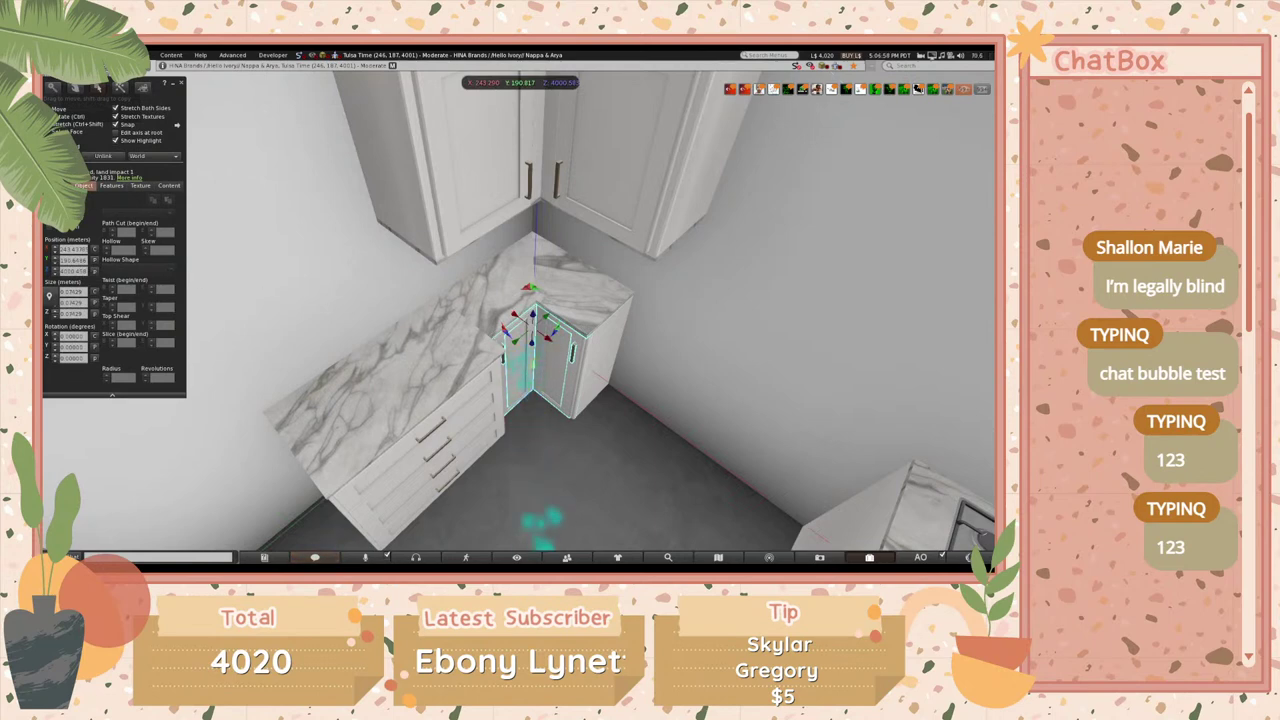
shift+click(430, 400)
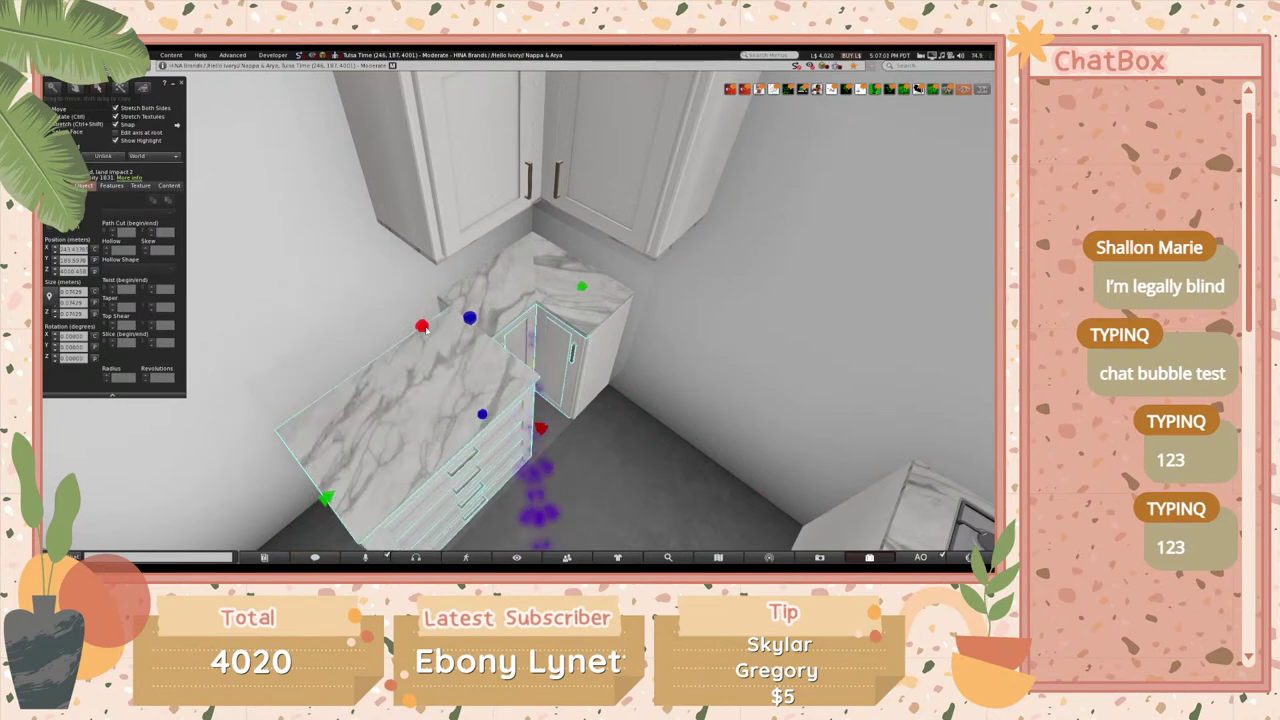
click(429, 398)
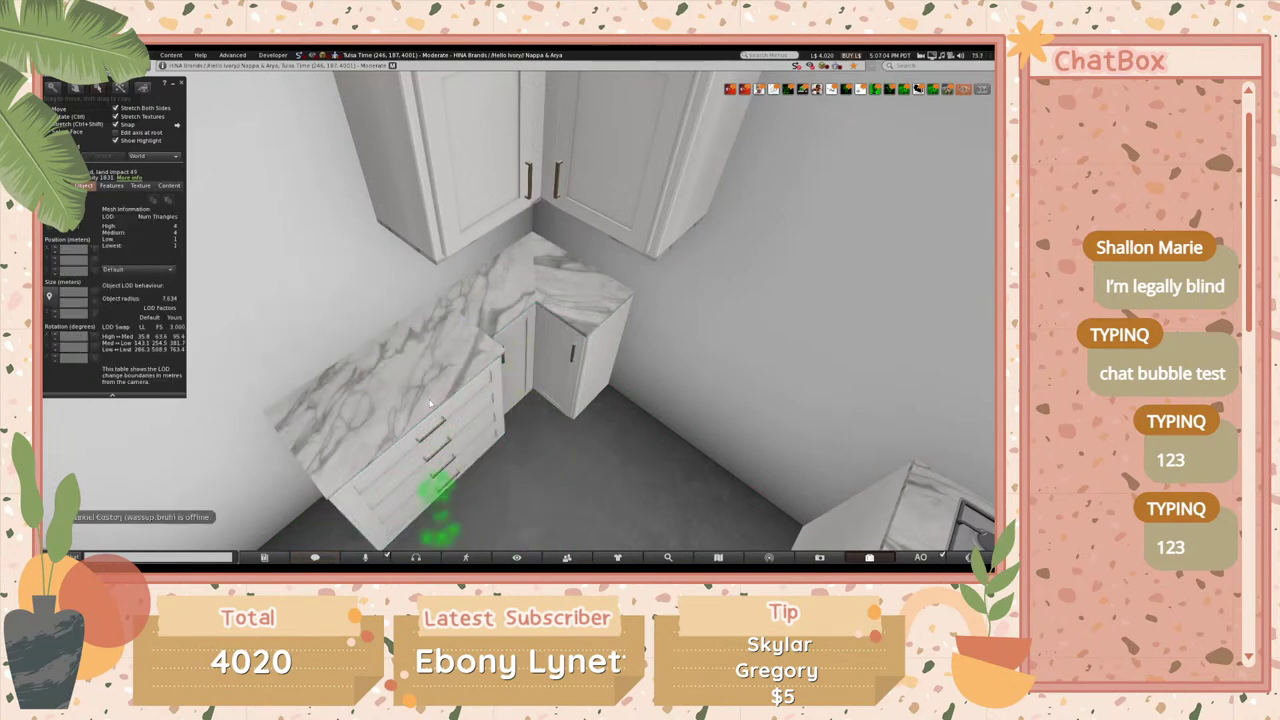
shift+click(522, 297)
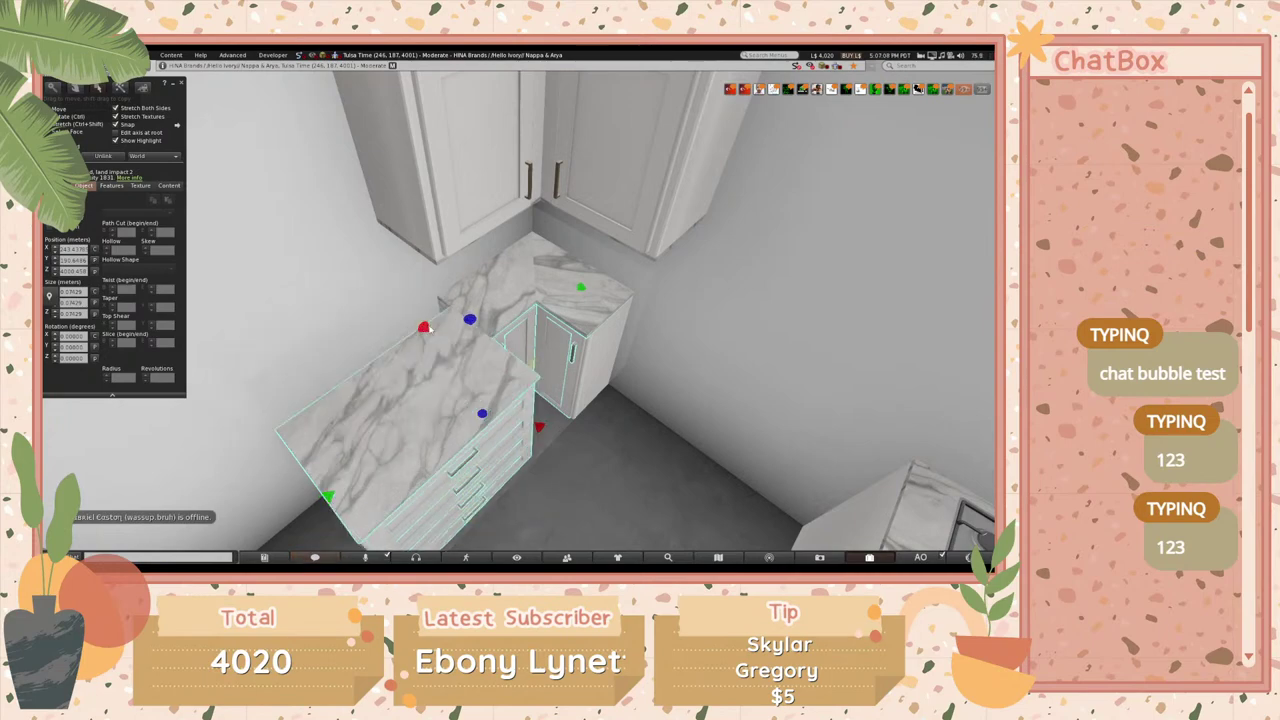
drag(425, 330, 492, 360)
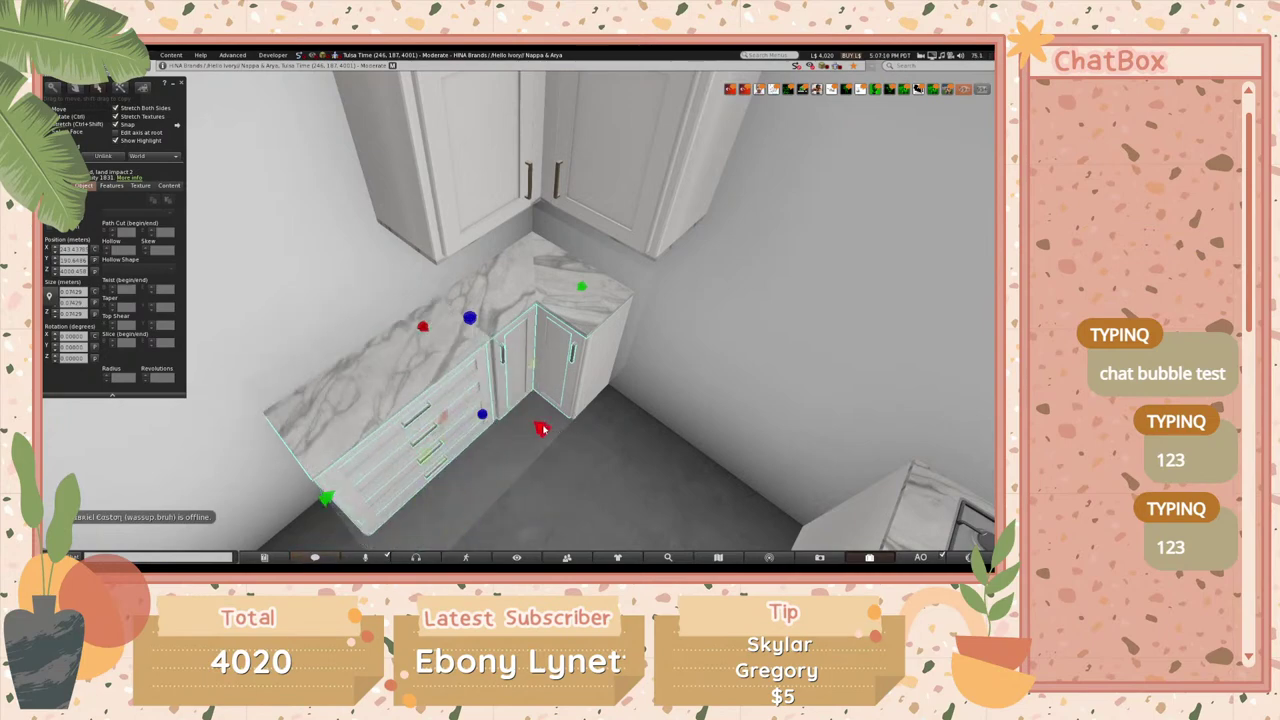
key(Escape)
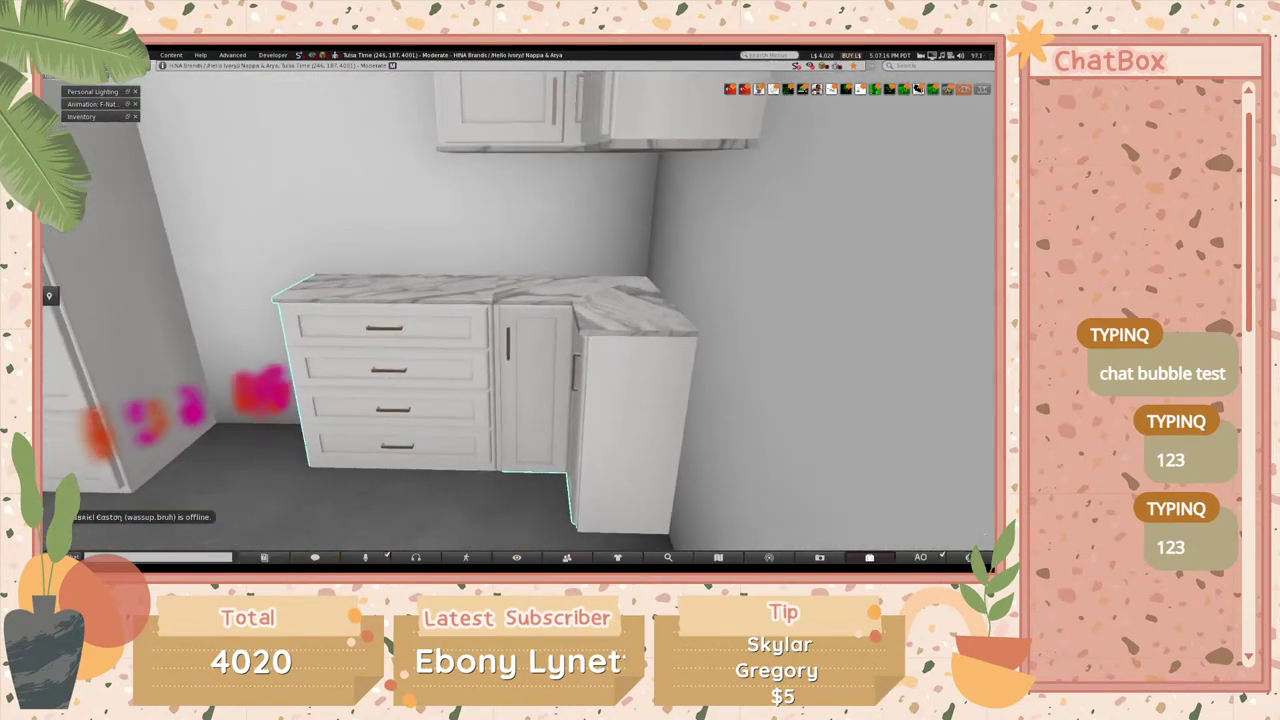
- Reselect the corner and four-drawer cabinets and inspect the seam between them up close
key(ctrl+3)
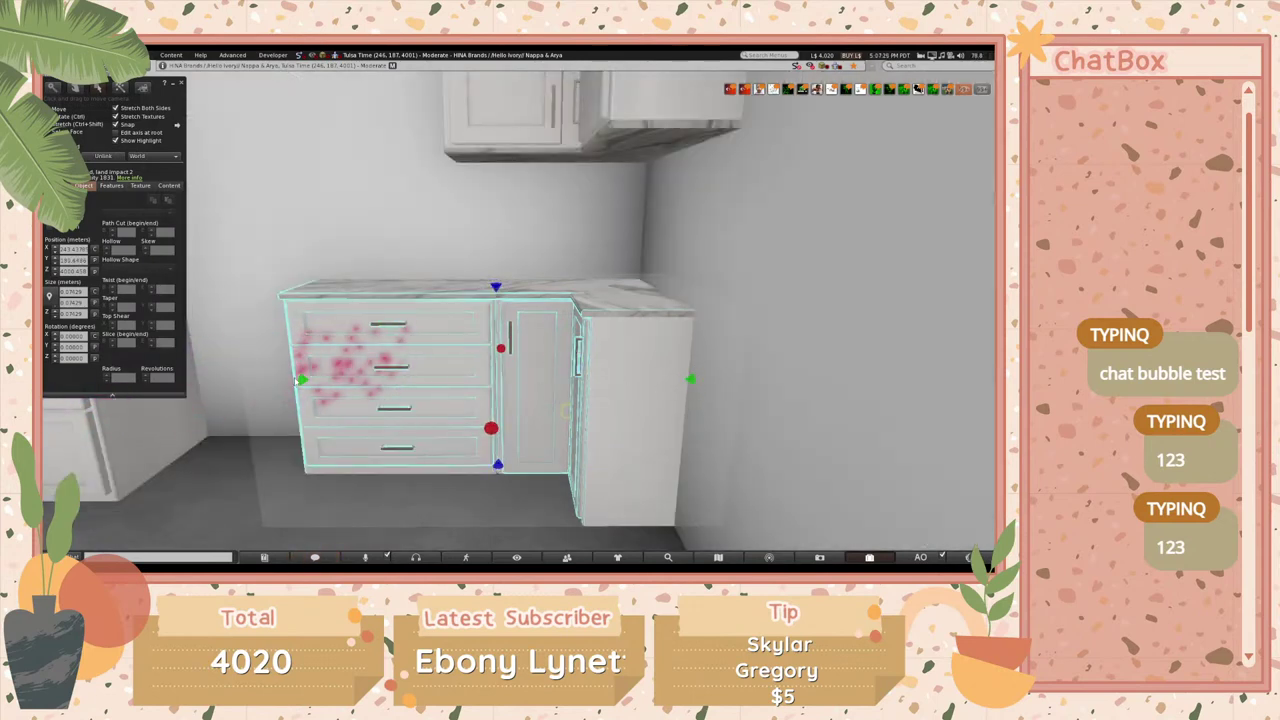
click(564, 405)
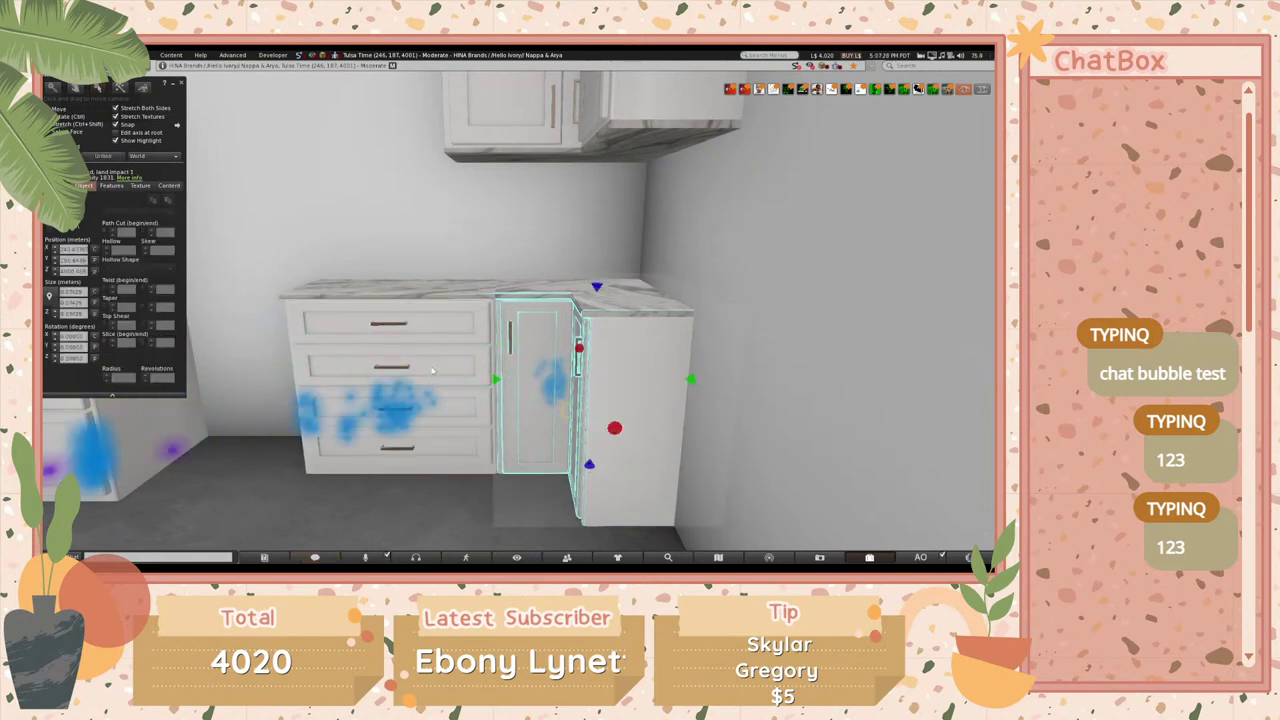
shift+click(372, 372)
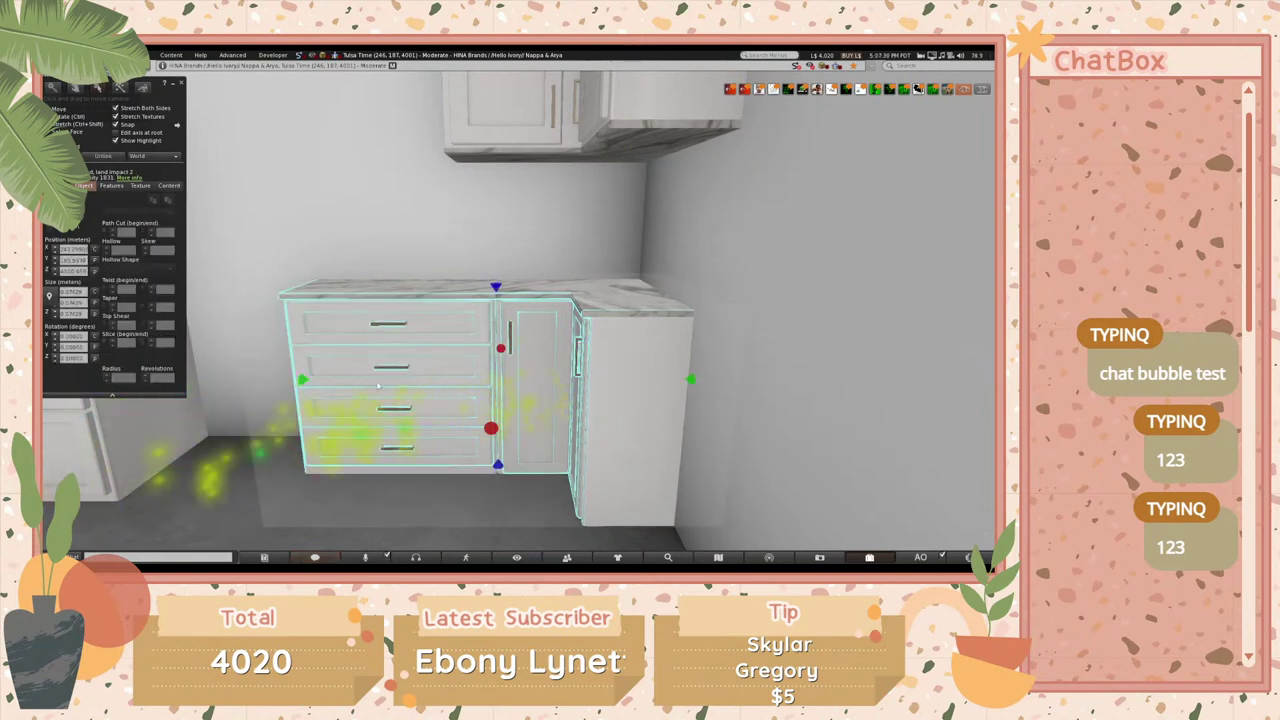
key(Escape)
alt+click(509, 340)
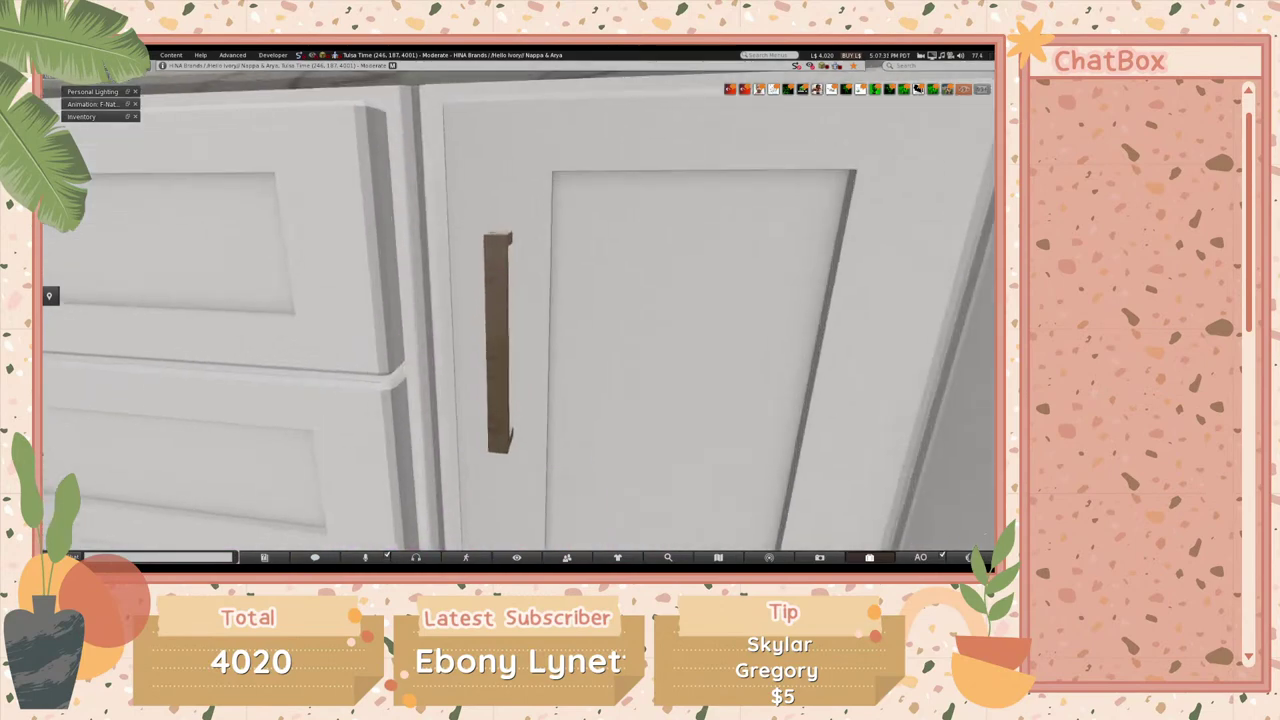
alt+drag(509, 340, 402, 288)
- Move the corner and four-drawer cabinets together outward along X and check their fit from low angles
key(ctrl+3)
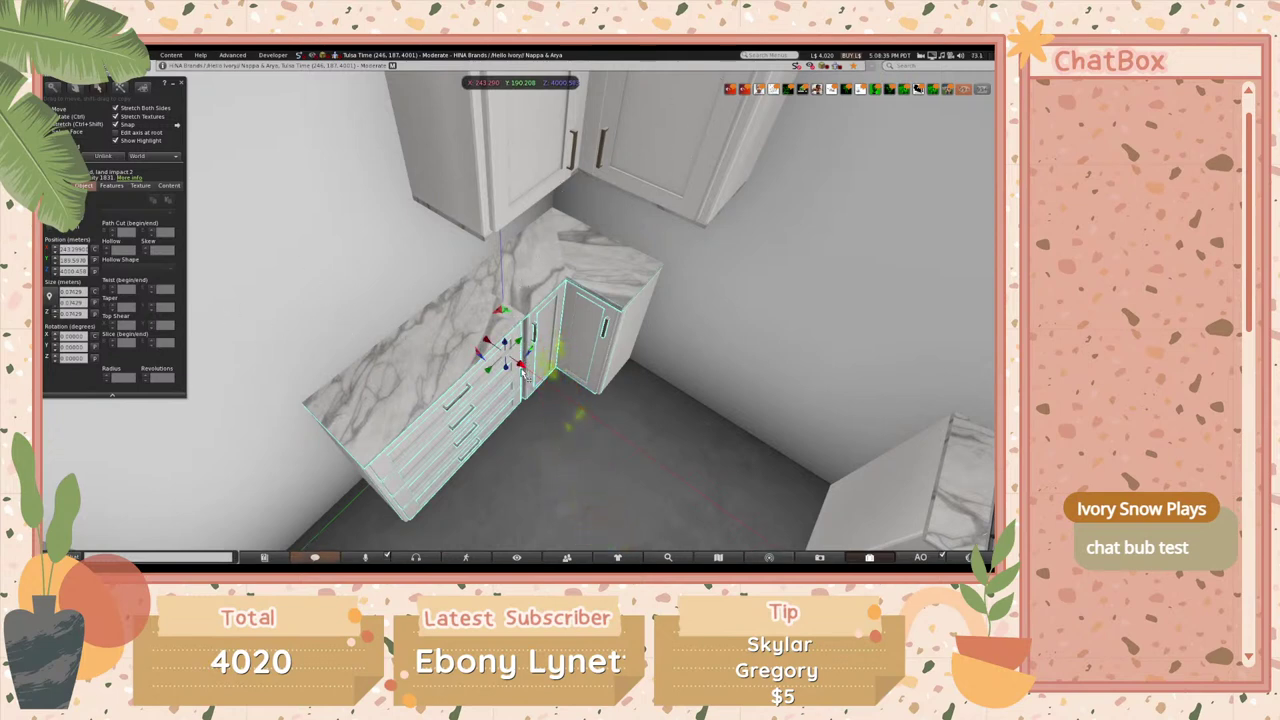
drag(522, 370, 552, 391)
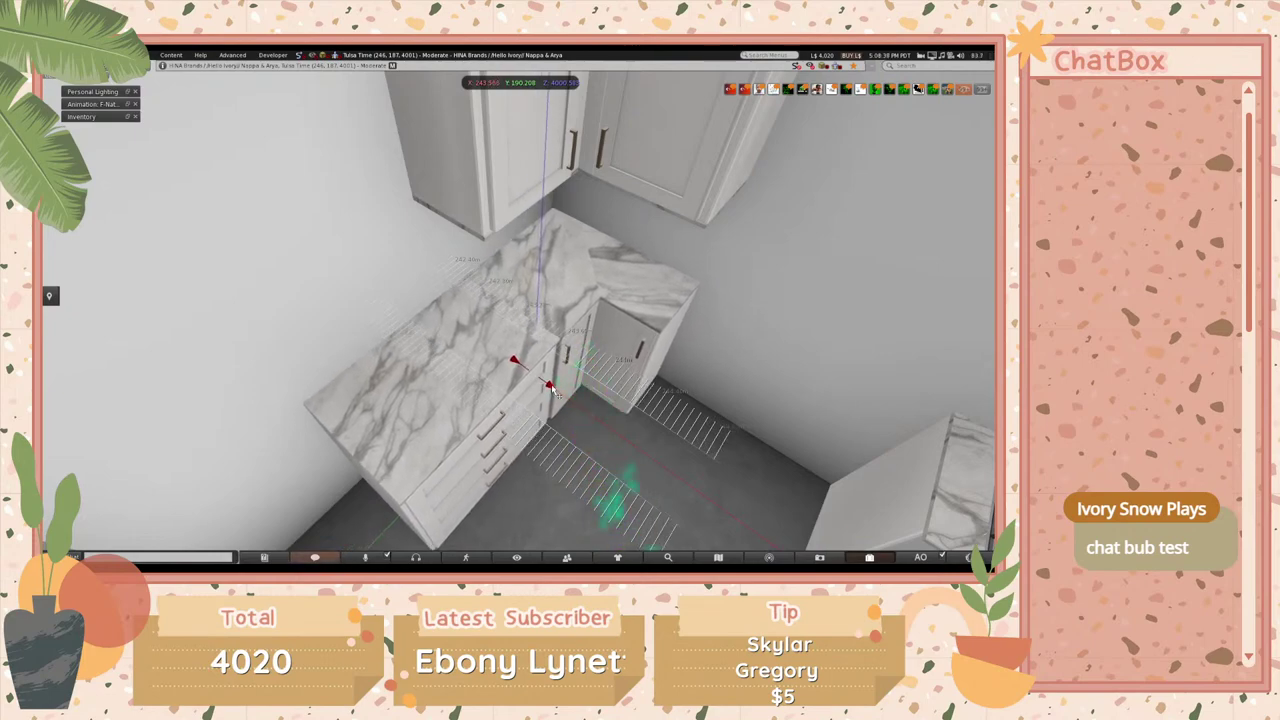
key(Escape)
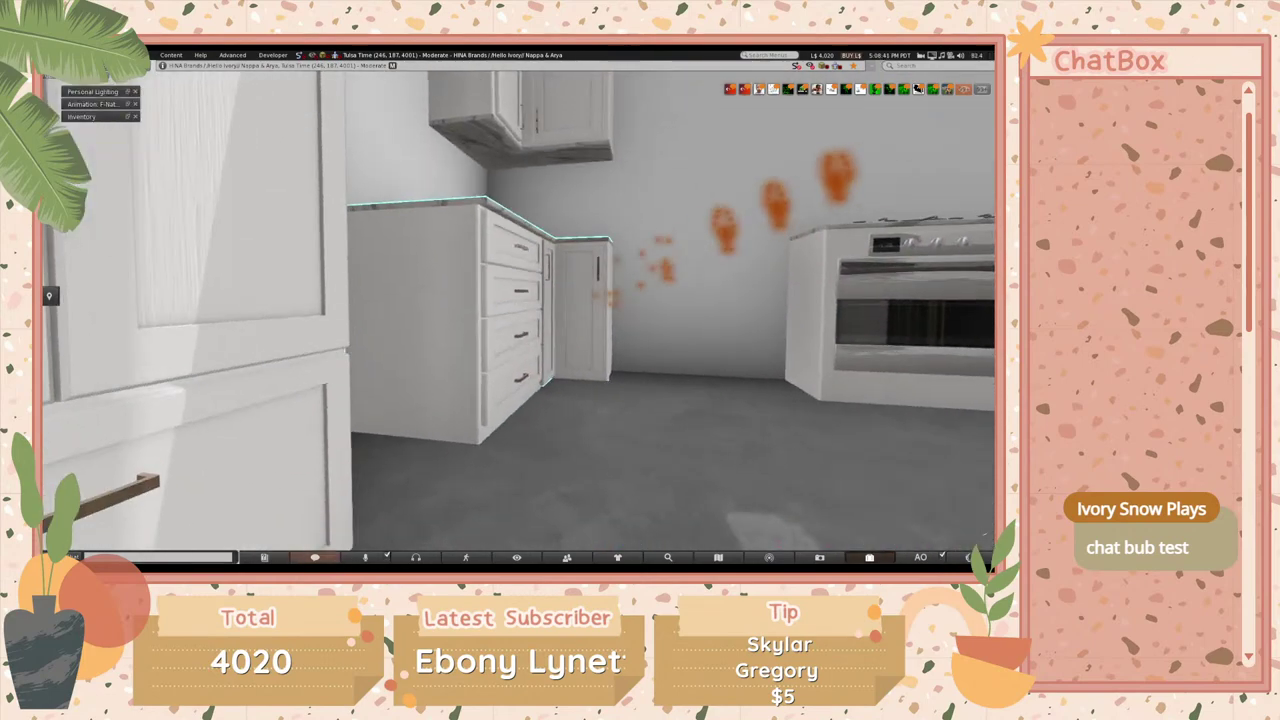
click(612, 318)
alt+drag(612, 318, 307, 287)
key(Escape)
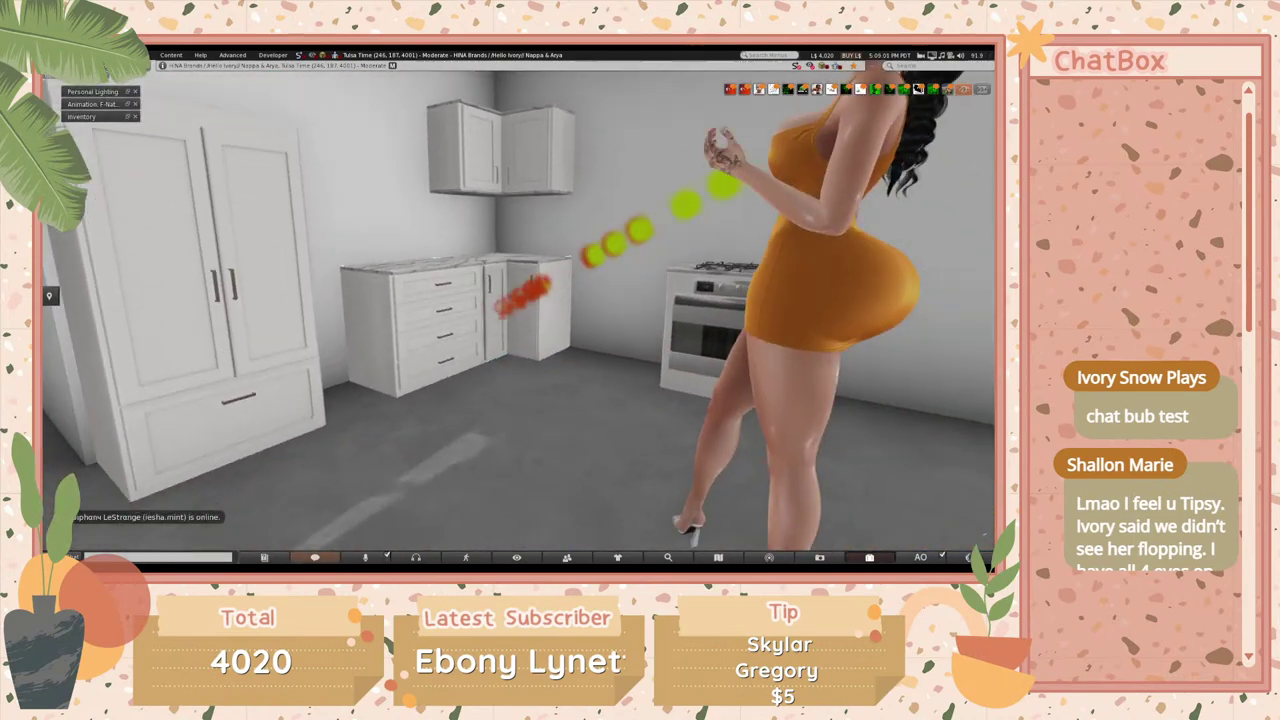
- Open the two-door base cabinet beyond the island for editing and rotate it about the vertical axis
key(ctrl+3)
click(180, 84)
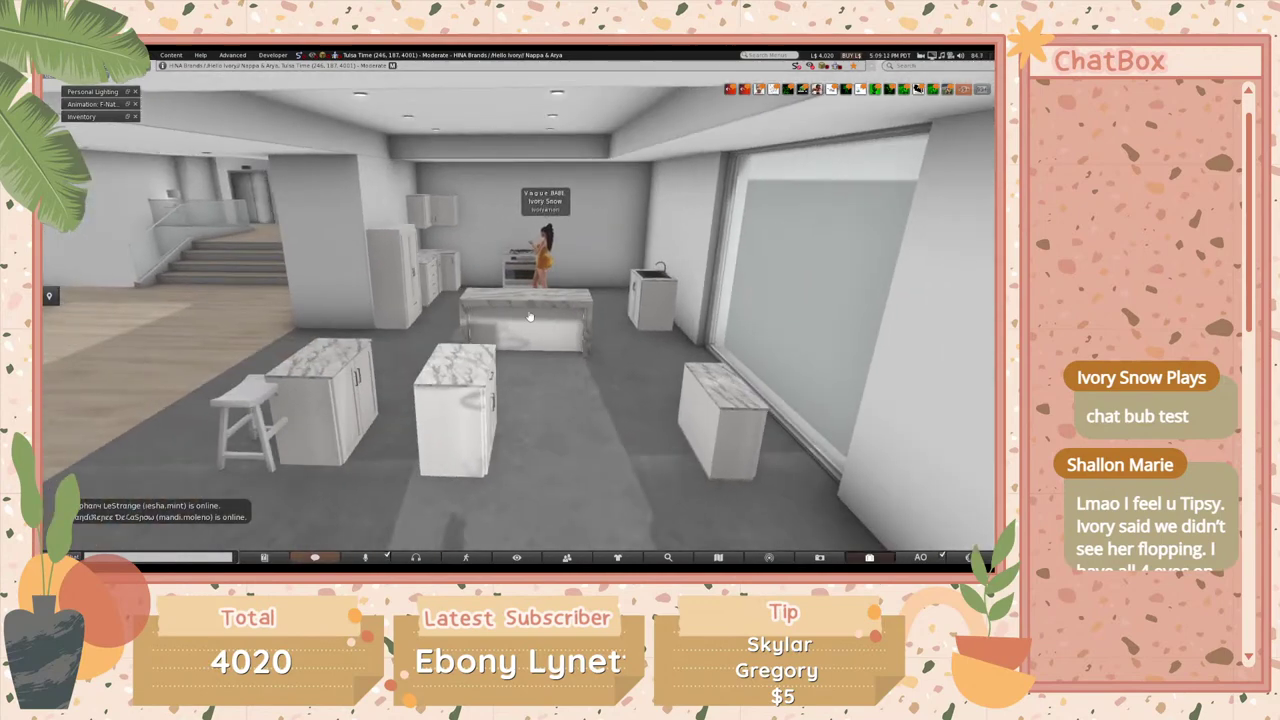
right_click(486, 350)
click(510, 372)
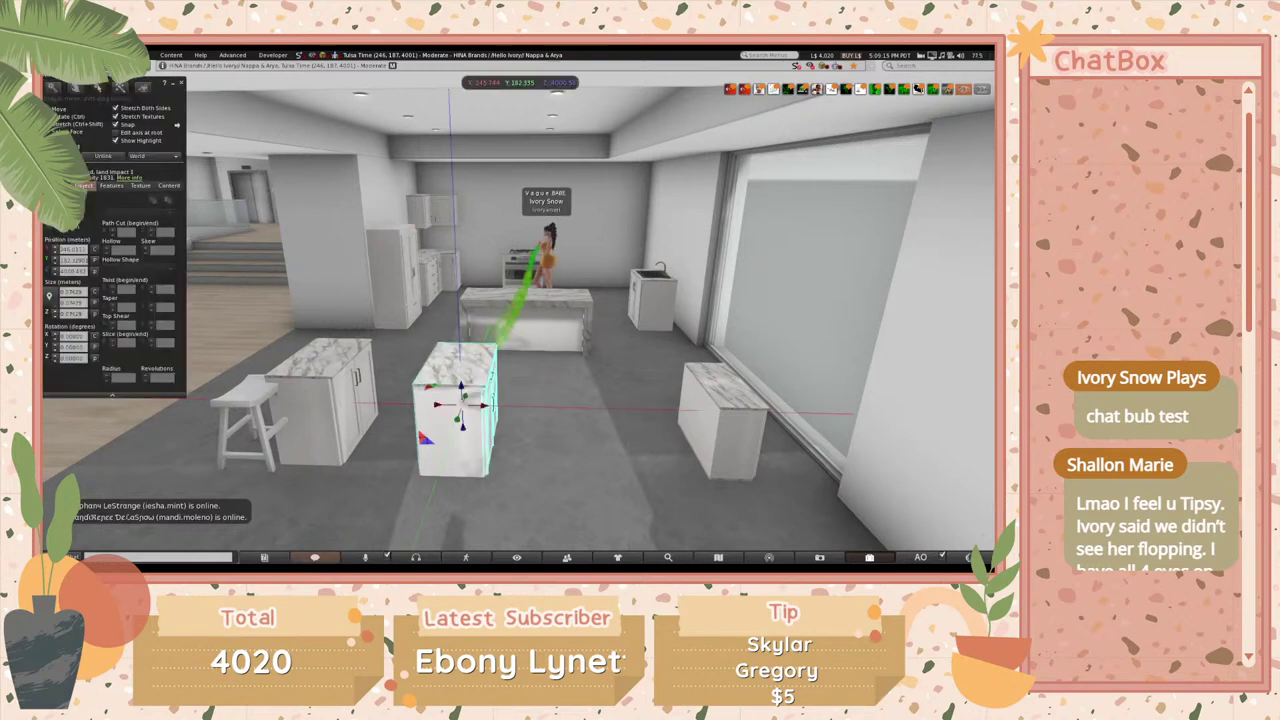
drag(500, 428, 200, 180)
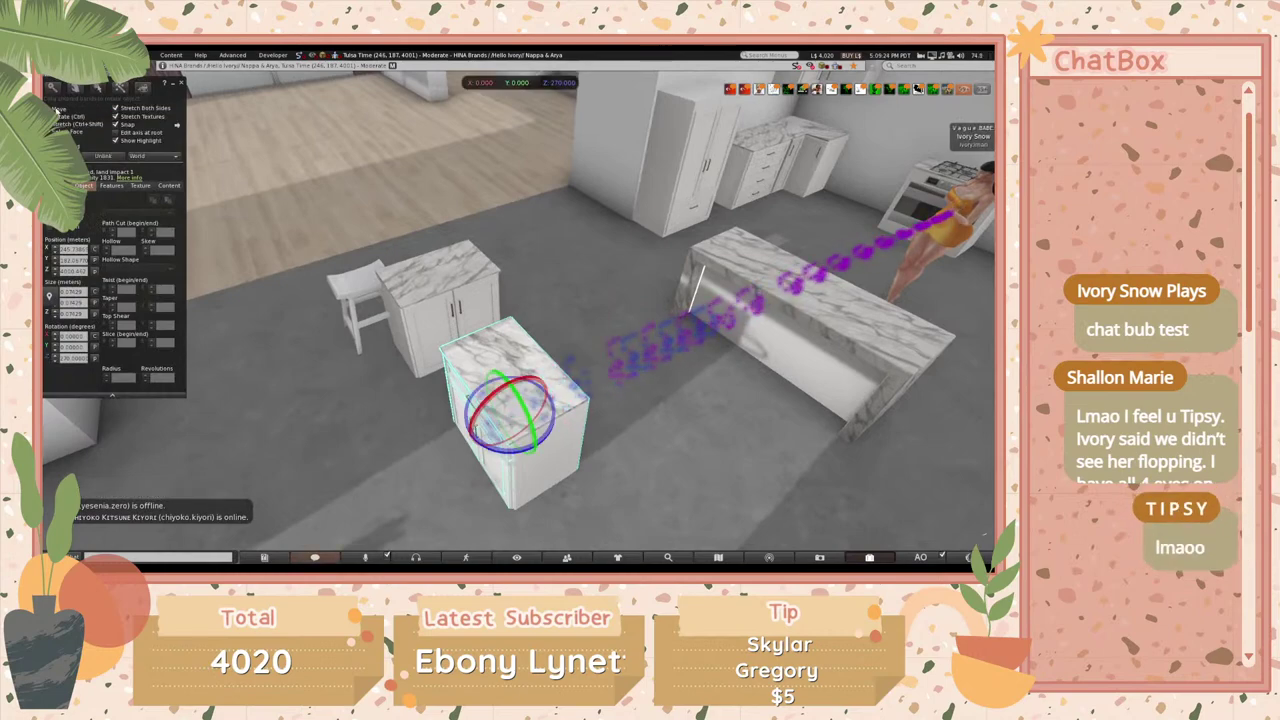
- Move the two-door base cabinet across the kitchen and fit it between the corner base cabinet and the oven
click(59, 109)
alt+drag(520, 400, 620, 380)
key(Escape)
alt+drag(600, 280, 502, 248)
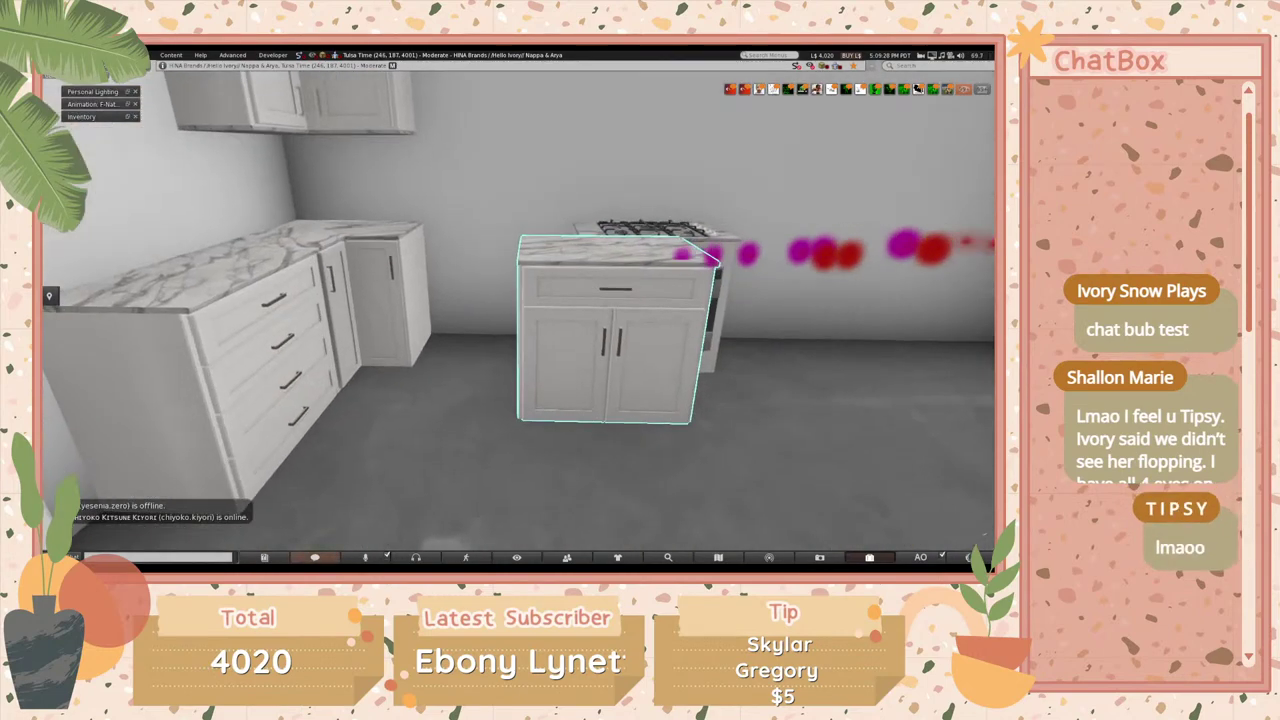
key(ctrl+3)
key(ctrl+3)
key(ctrl+3)
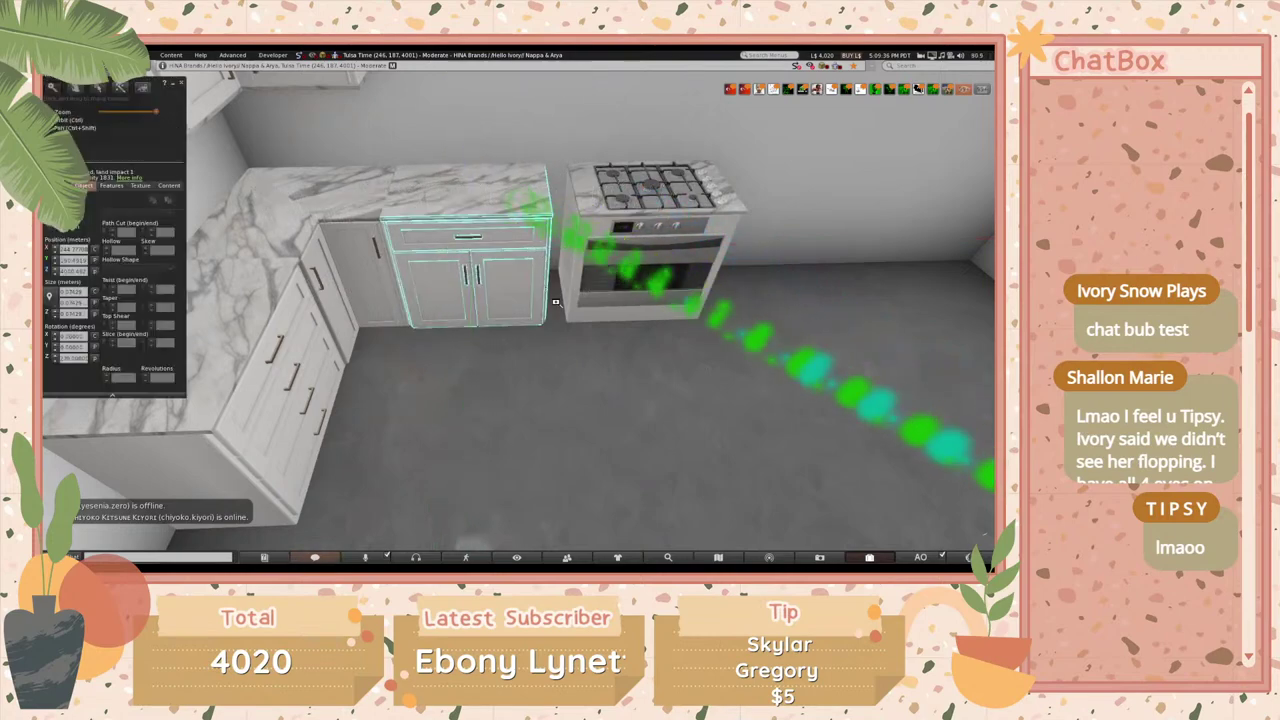
key(ctrl+3)
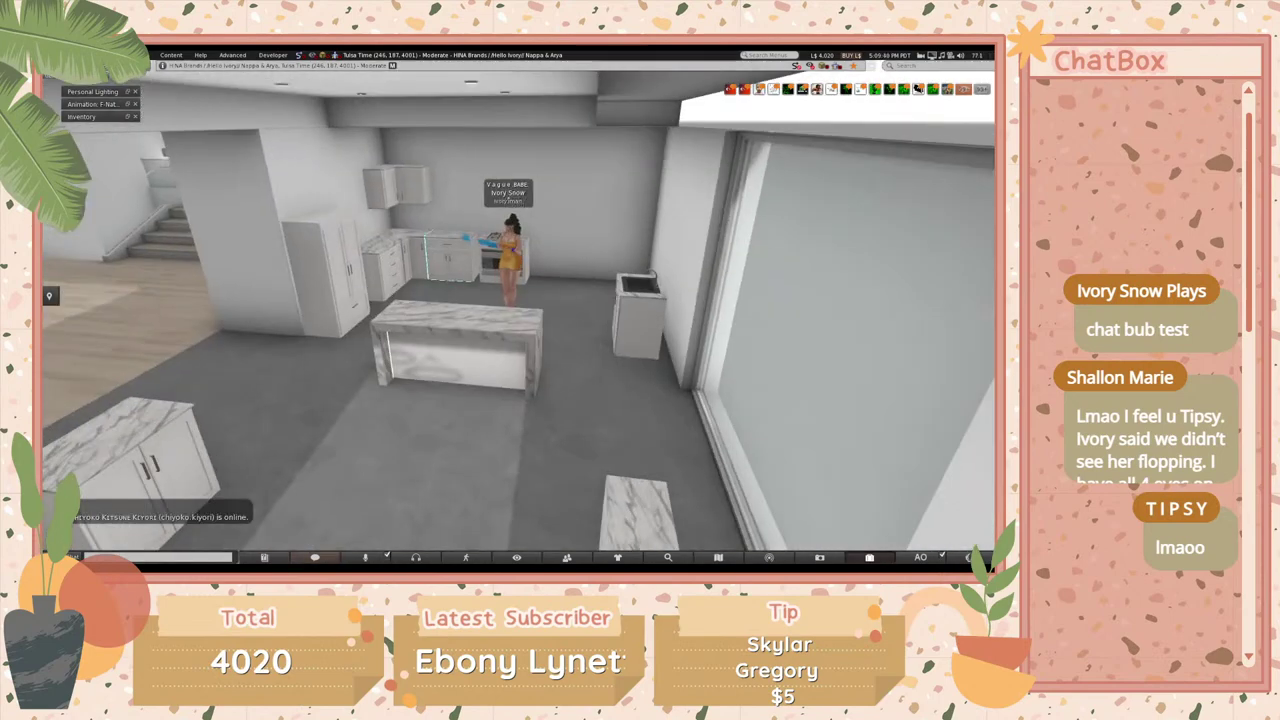
- Open the two-door wall cabinet across the room for editing and bring it nearer to the kitchen
key(ctrl+3)
click(770, 397)
key(ctrl+3)
key(ctrl+3)
click(790, 398)
key(ctrl+3)
key(ctrl+3)
click(780, 400)
drag(780, 400, 295, 182)
key(Escape)
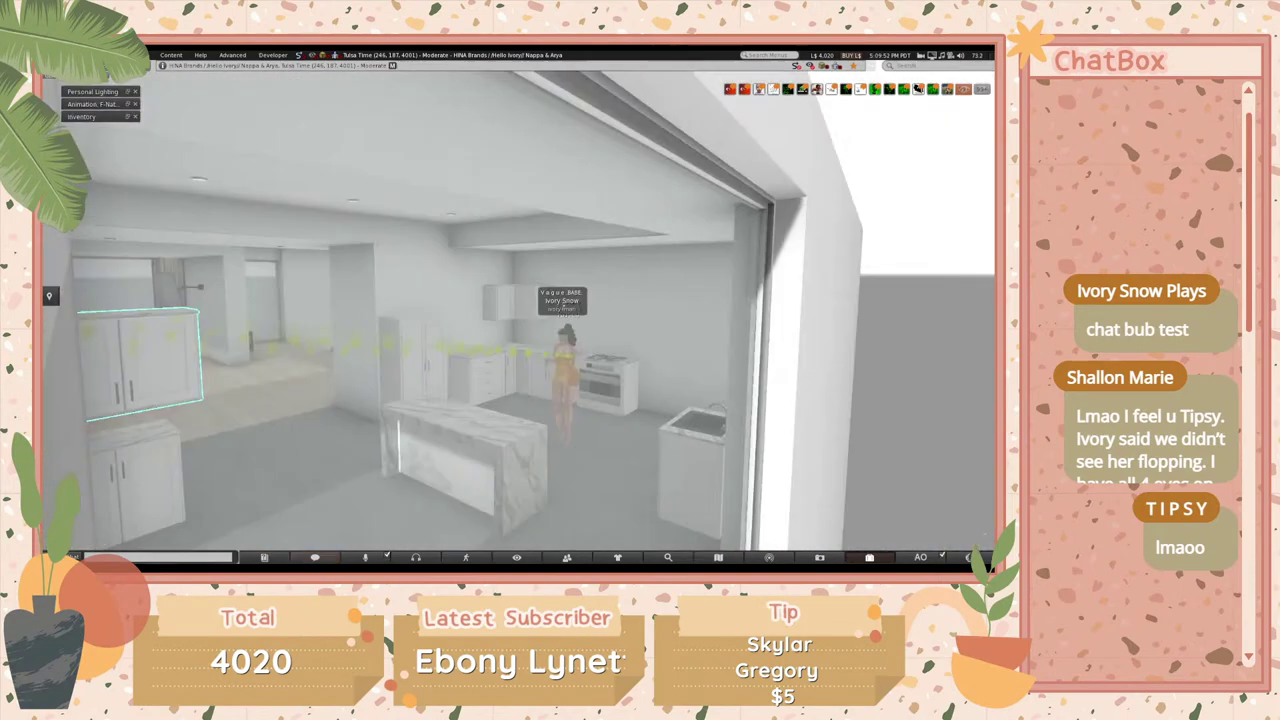
- Move the two-door wall cabinet against the upper corner cabinet, above the four-drawer base cabinet
drag(432, 342, 680, 375)
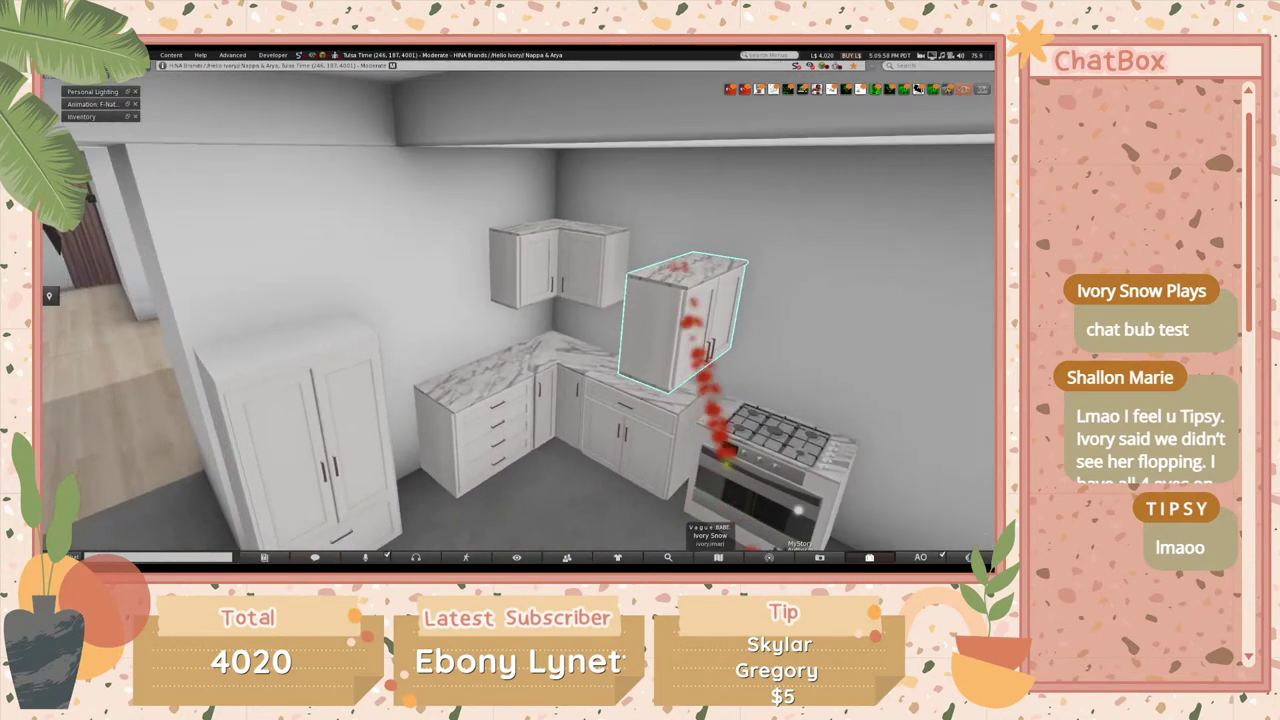
drag(718, 333, 496, 311)
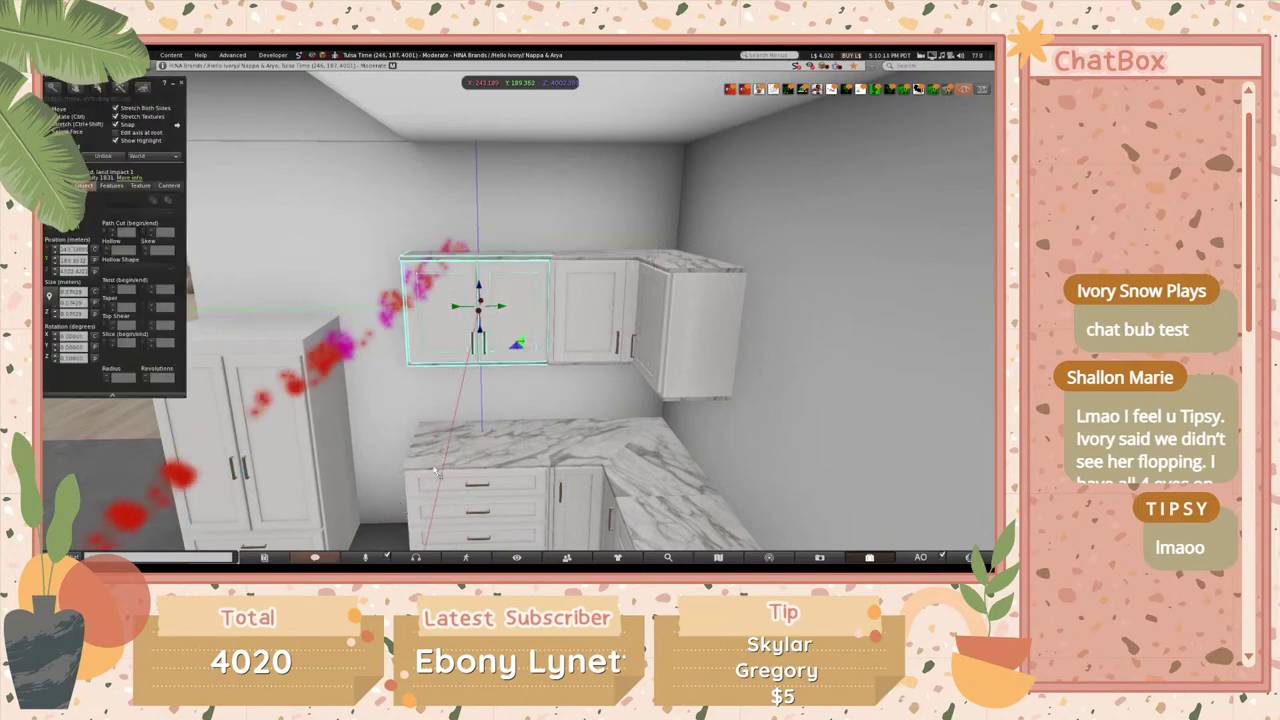
key(Escape)
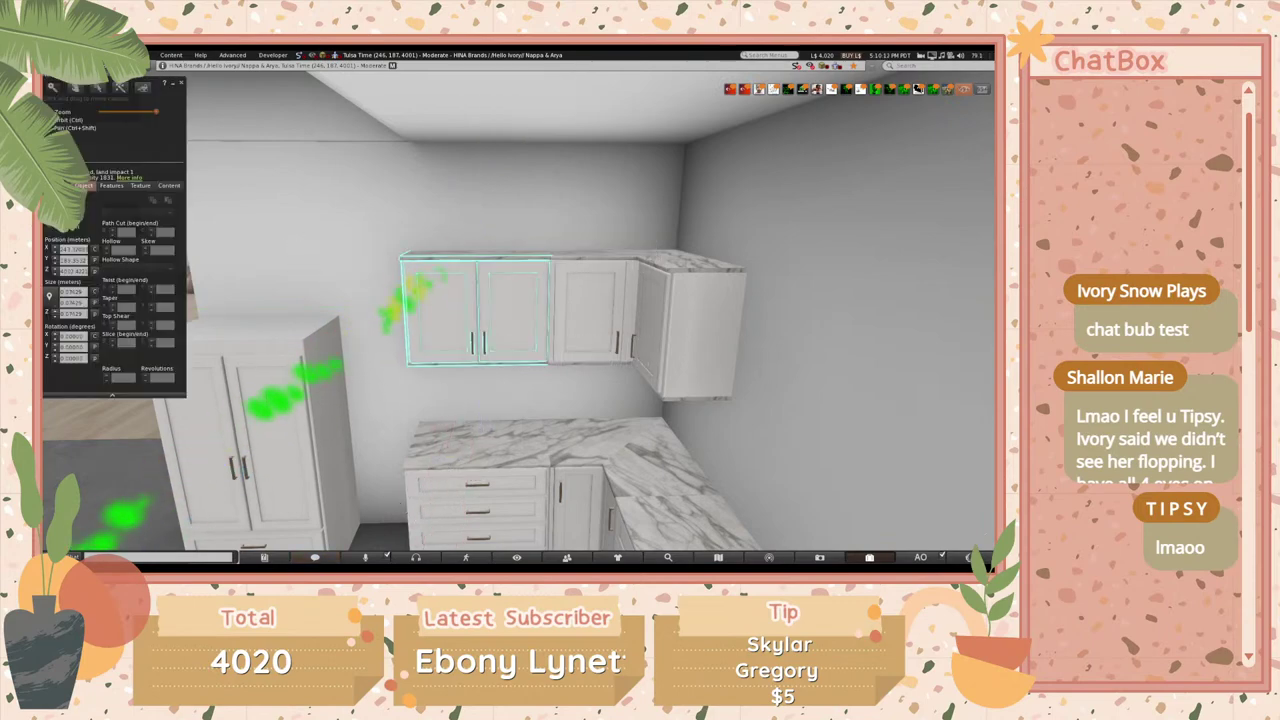
key(Escape)
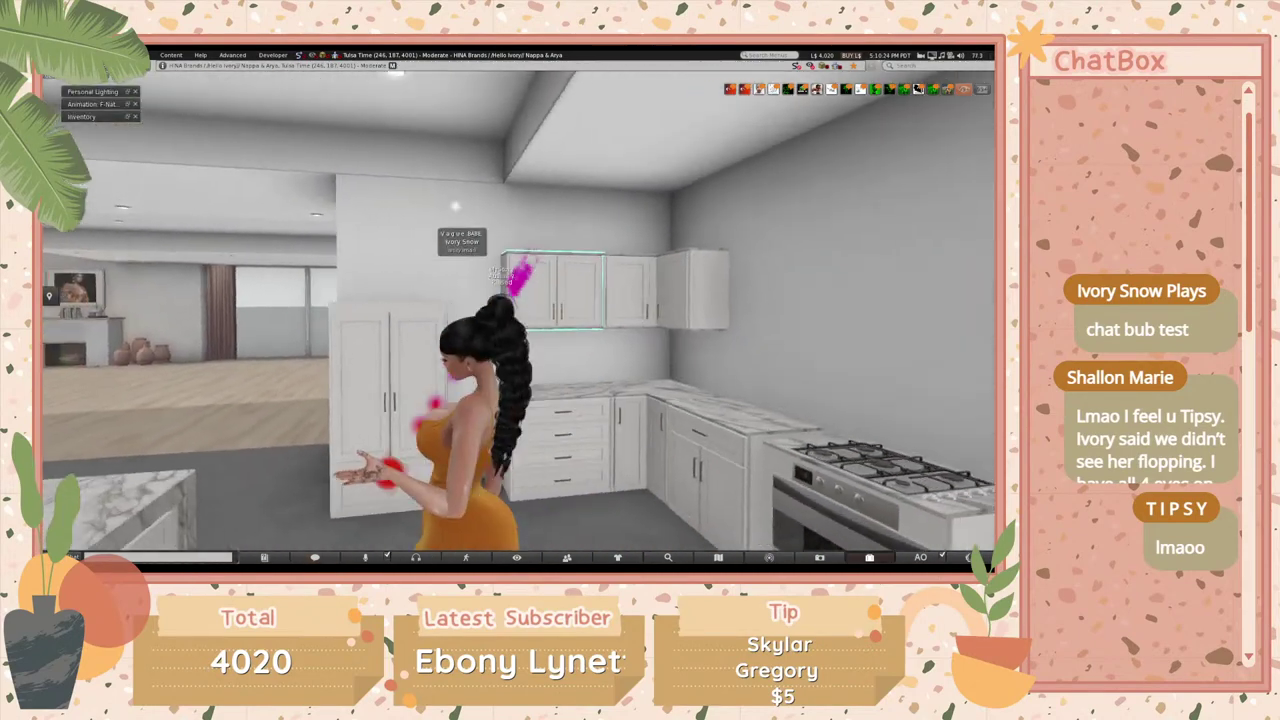
- Slide the fridge along Y away from the drawer cabinet, and accept and close the MadPea notecard
click(341, 397)
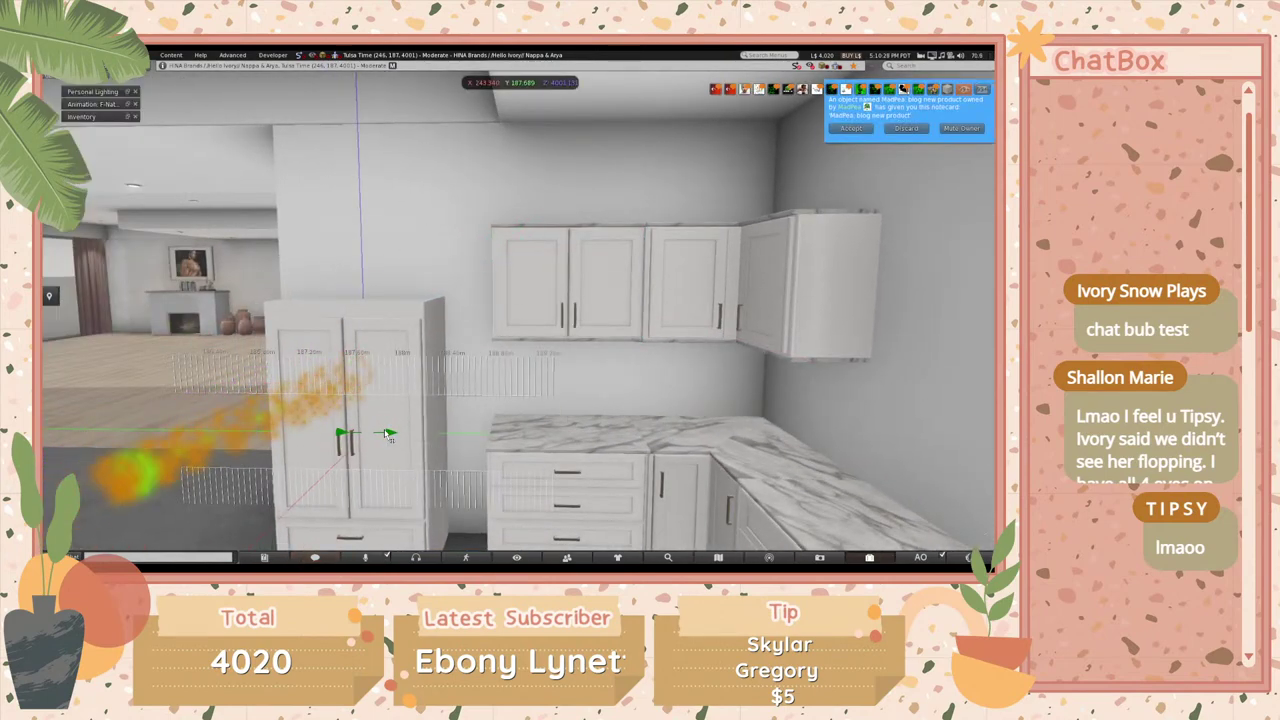
click(388, 433)
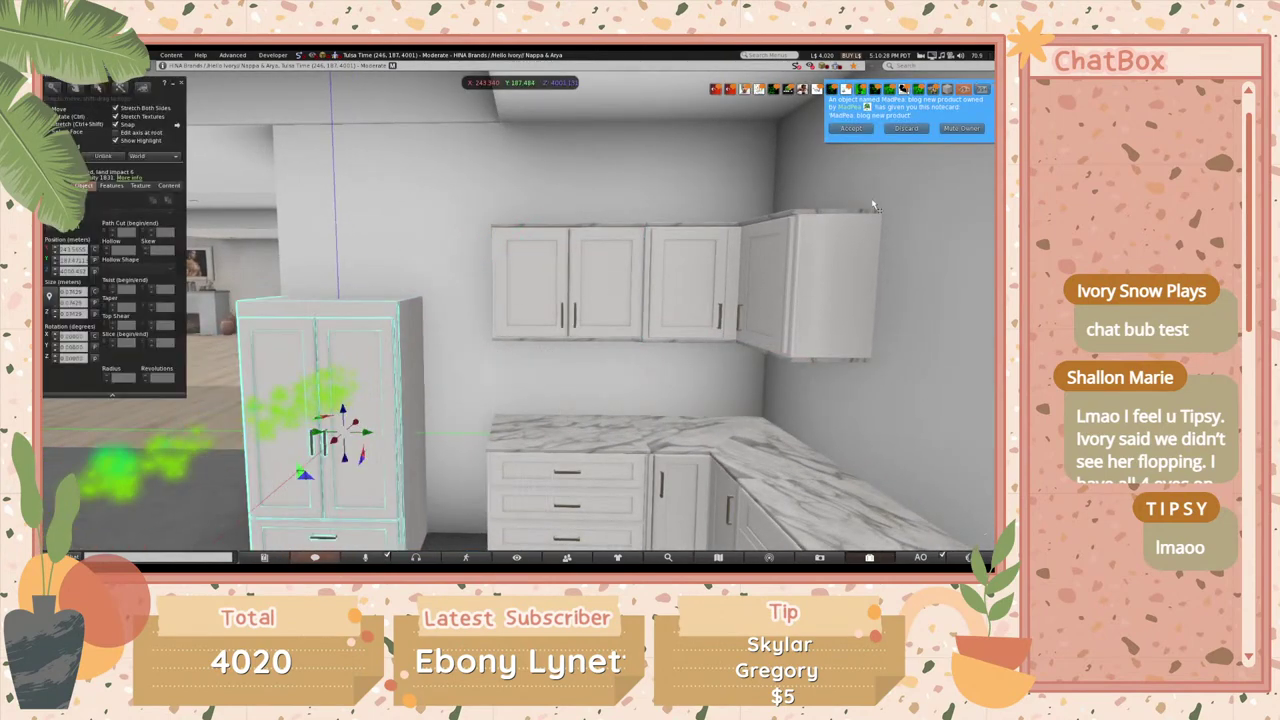
click(848, 128)
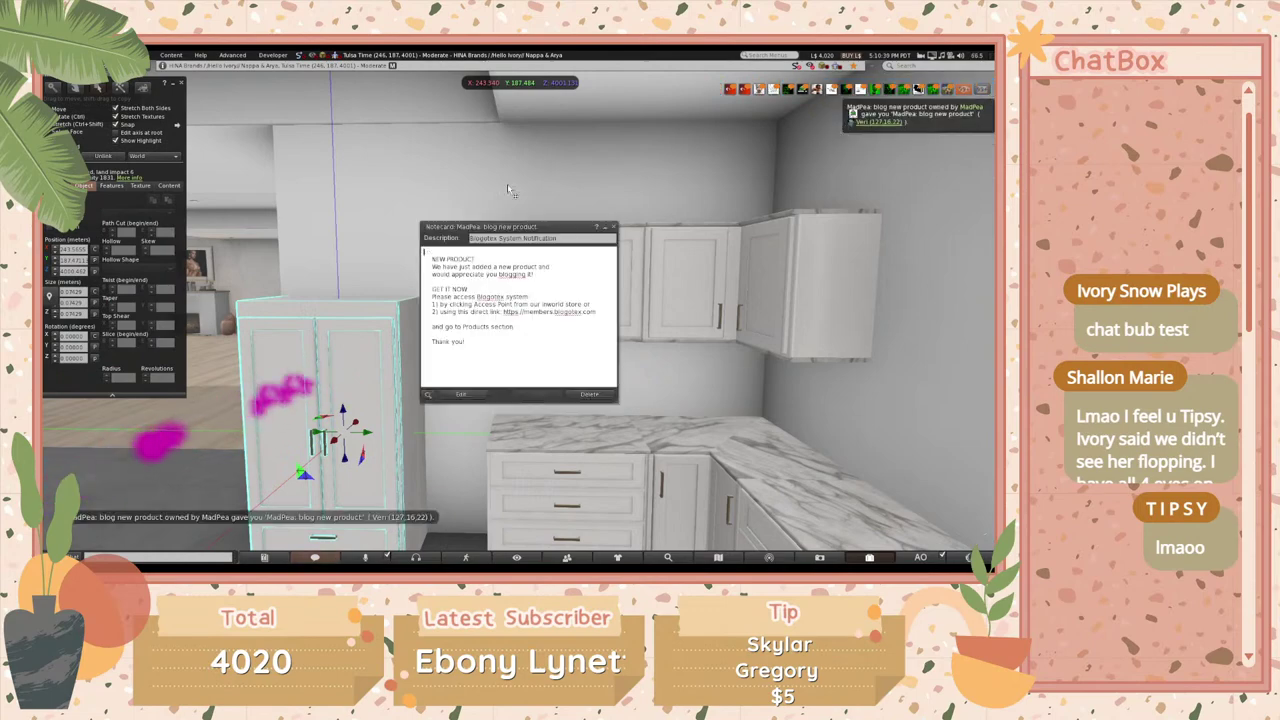
click(614, 227)
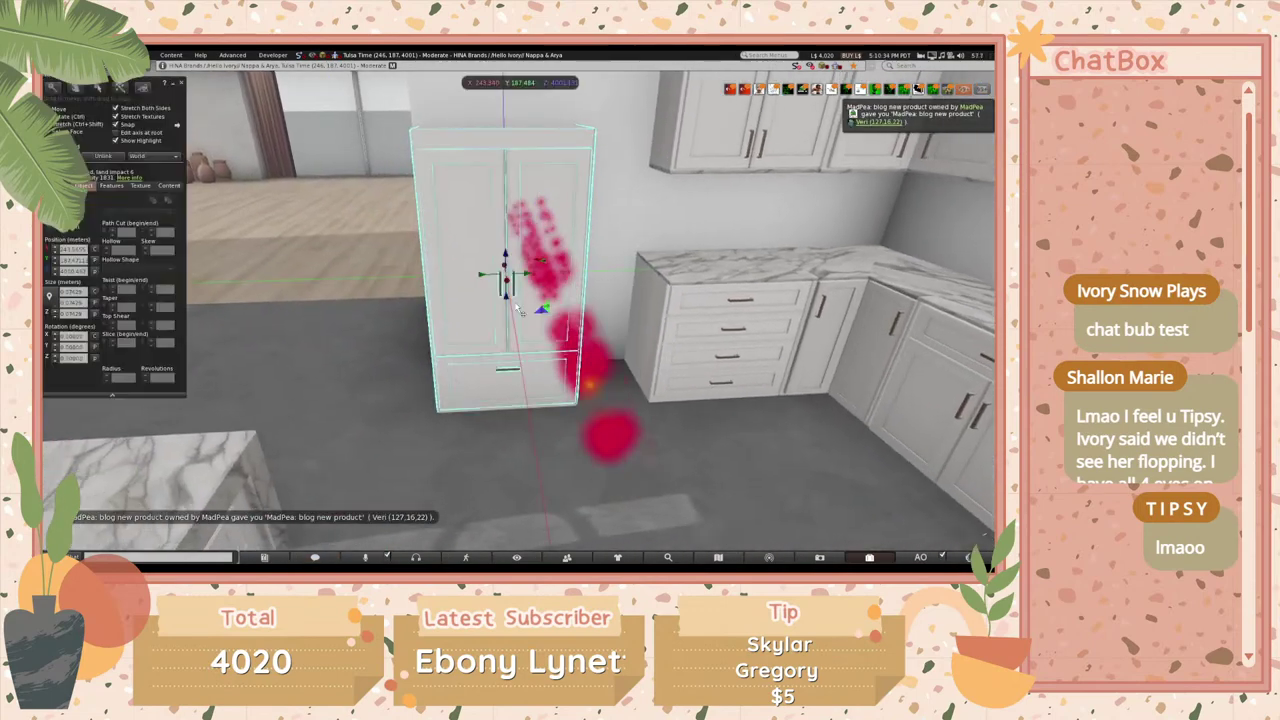
key(Escape)
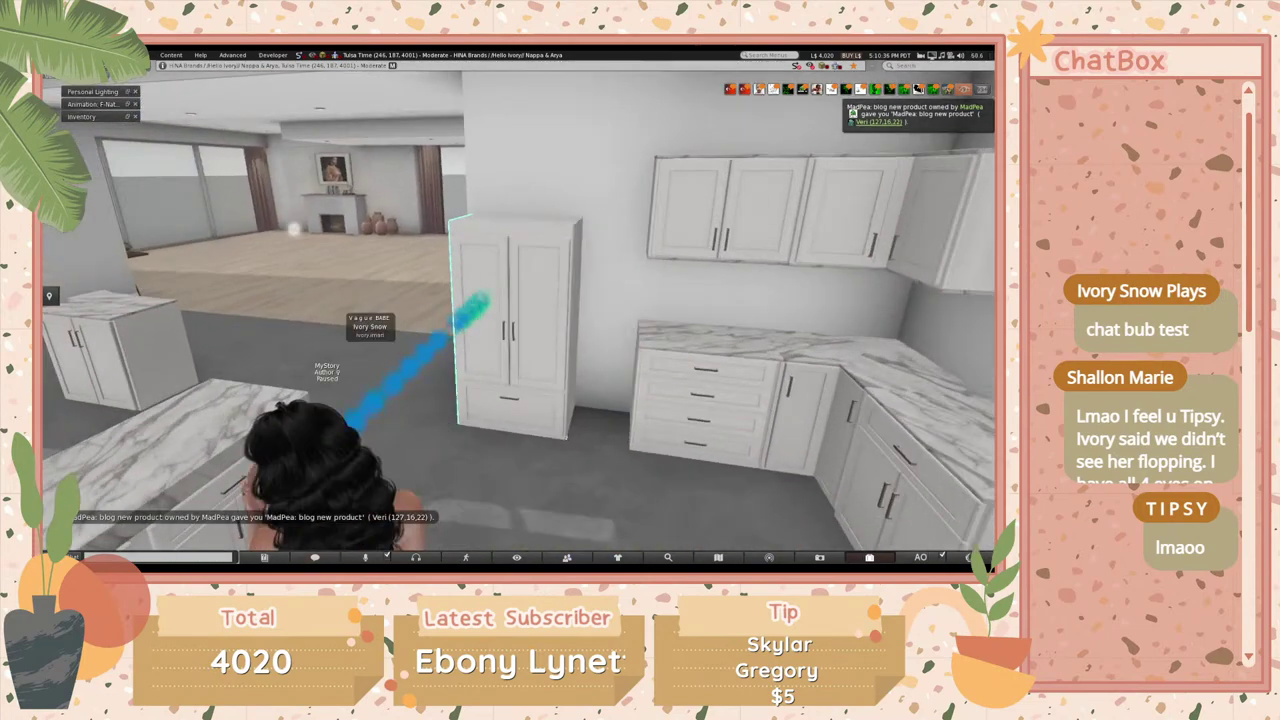
- Shift the fridge farther along Y and place a copy of the four-drawer cabinet in the gap
click(449, 336)
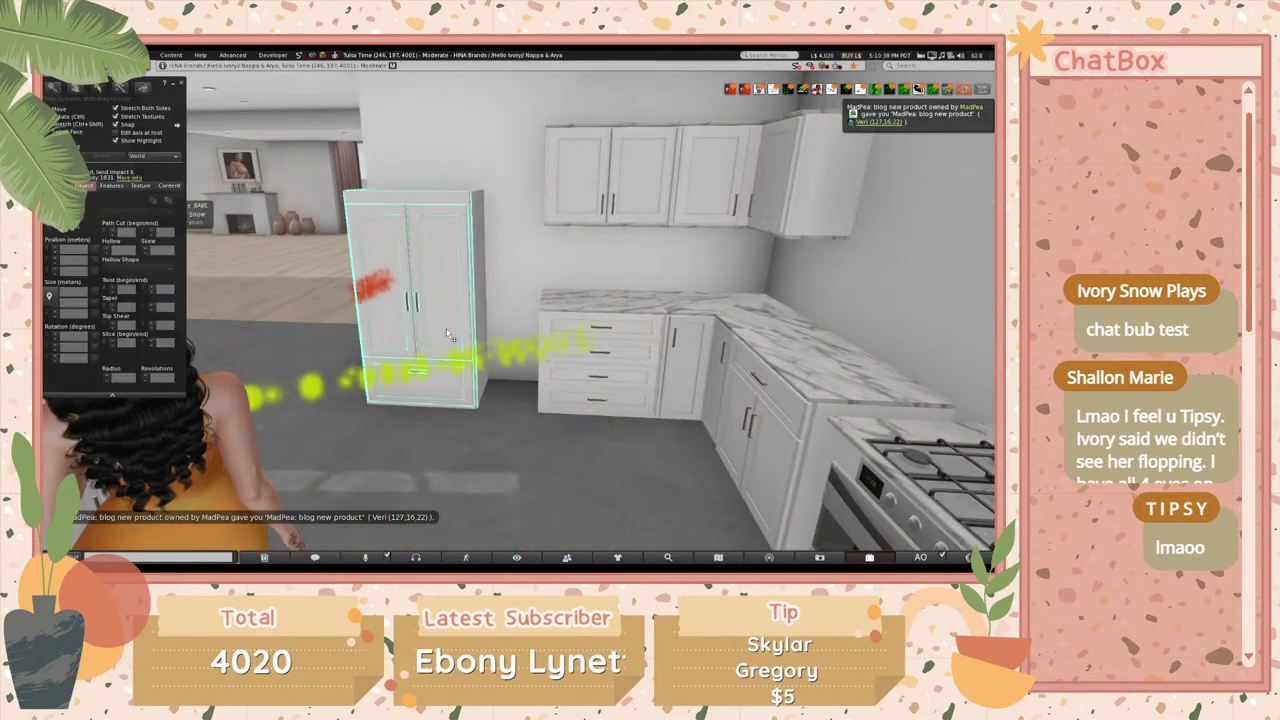
drag(449, 336, 395, 336)
click(620, 342)
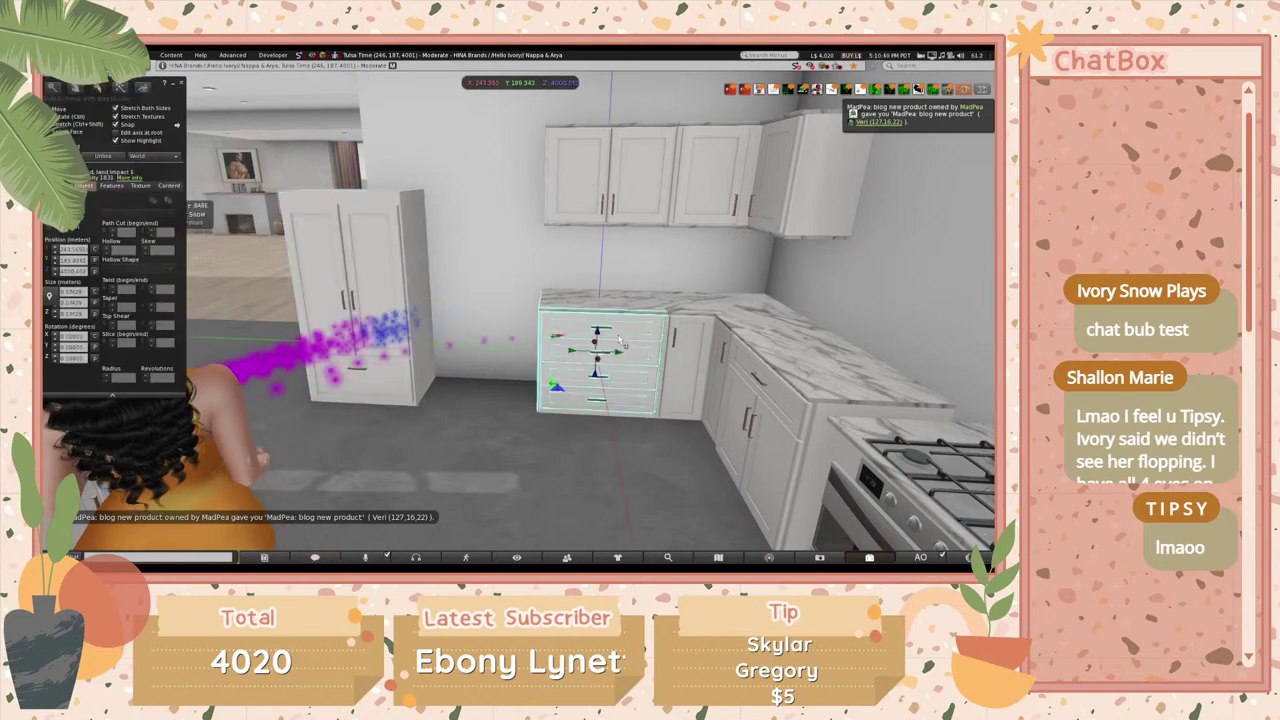
shift+drag(605, 350, 493, 351)
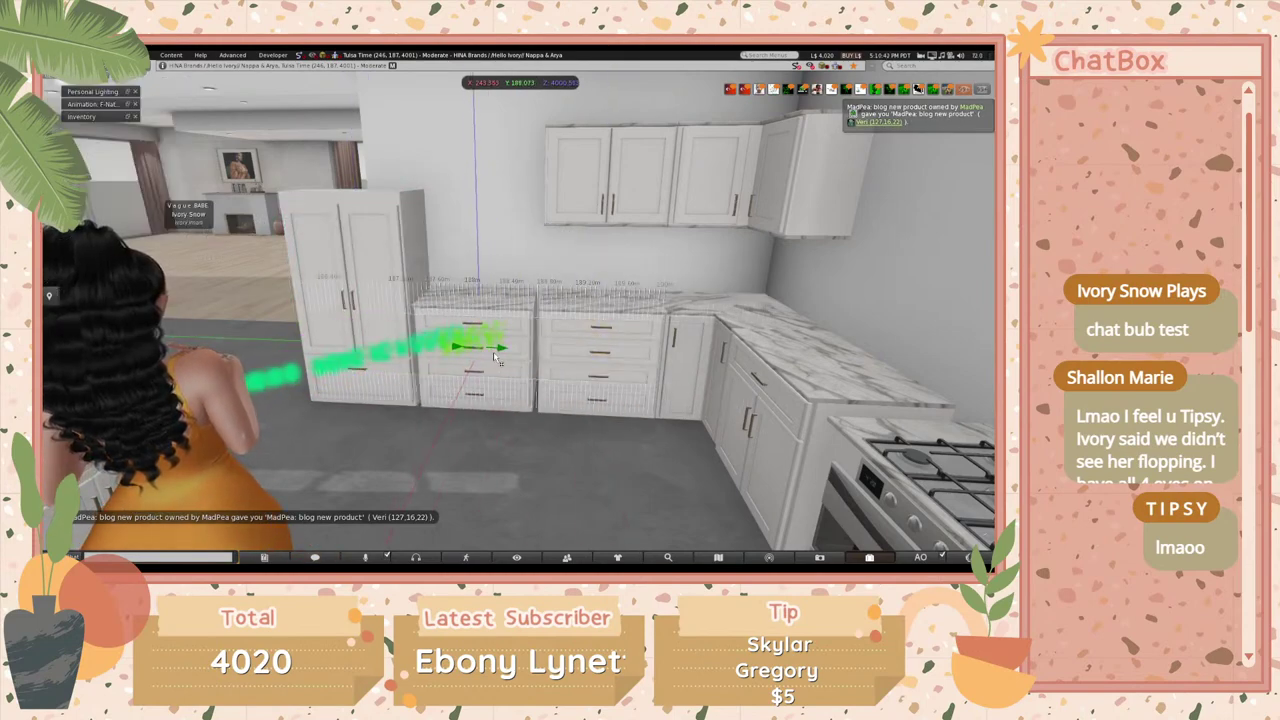
key(Escape)
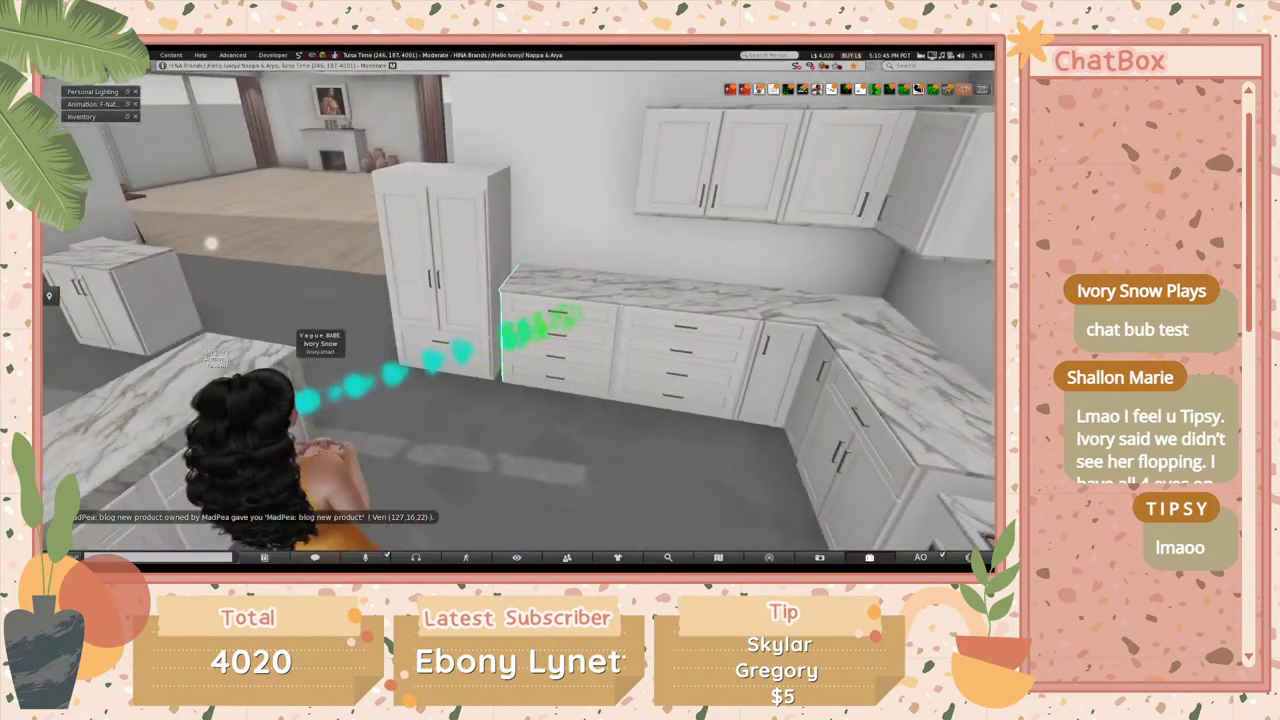
- Fit the copied four-drawer cabinet against the original and line the fridge up beside it
key(ctrl+3)
click(594, 313)
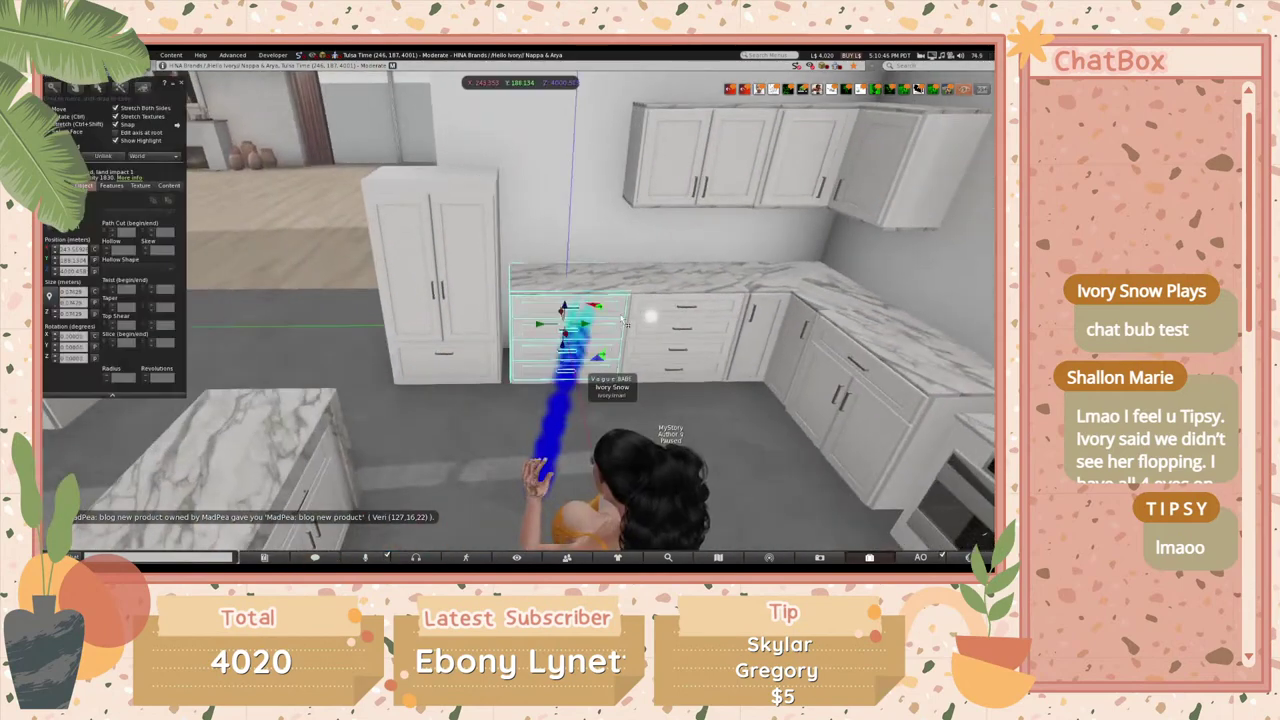
click(484, 291)
drag(474, 291, 590, 298)
key(Up)
key(Left)
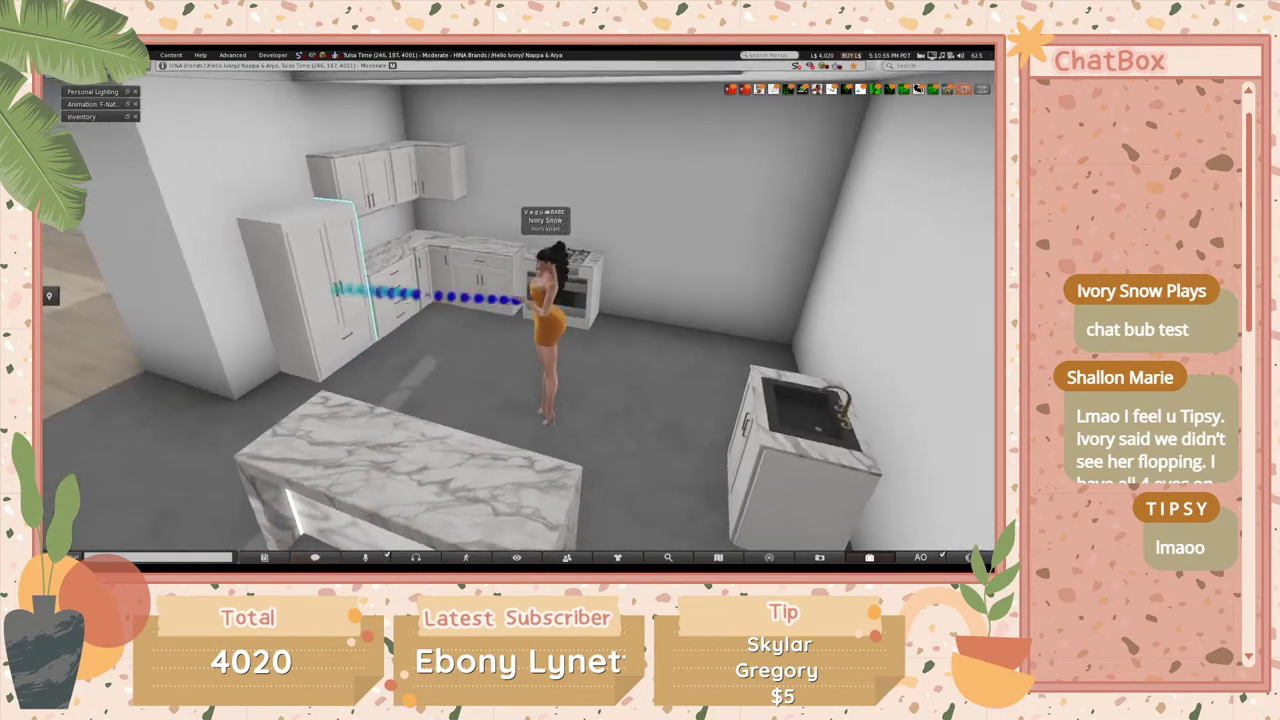
- Move the two-door base cabinet from beside the white stool, past the island, to the area near the oven
key(Left)
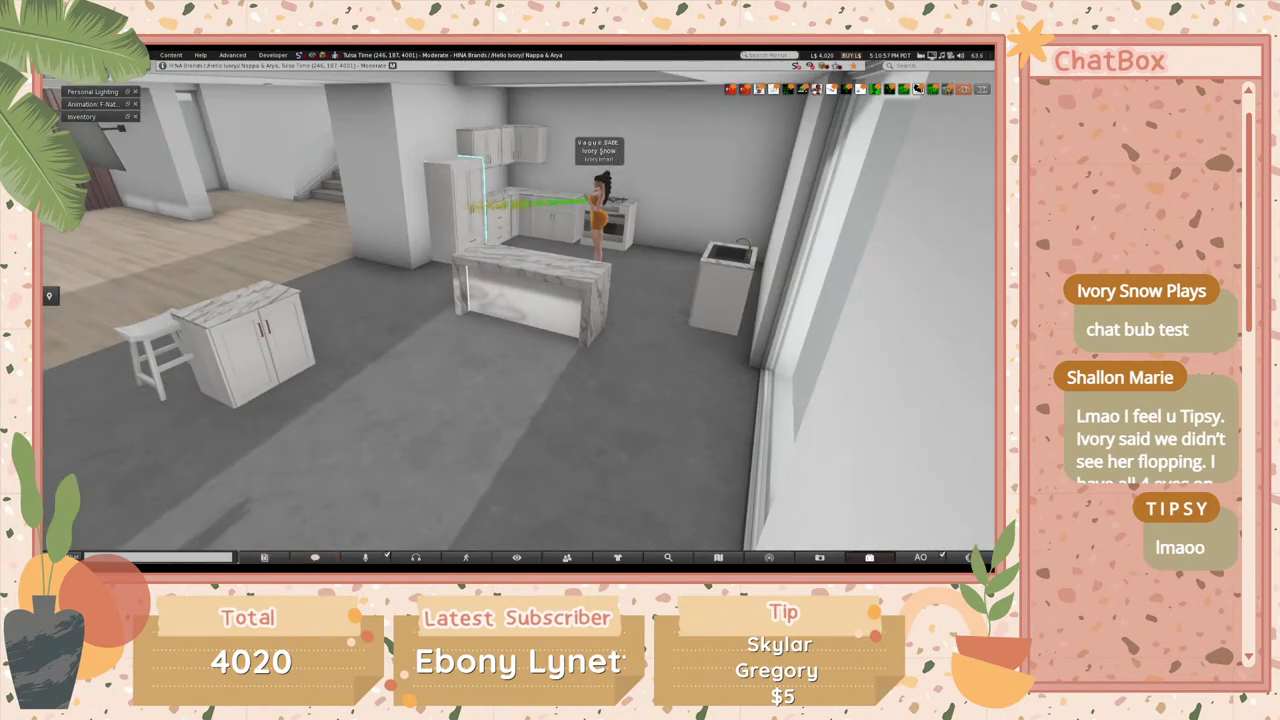
key(Left)
key(ctrl+3)
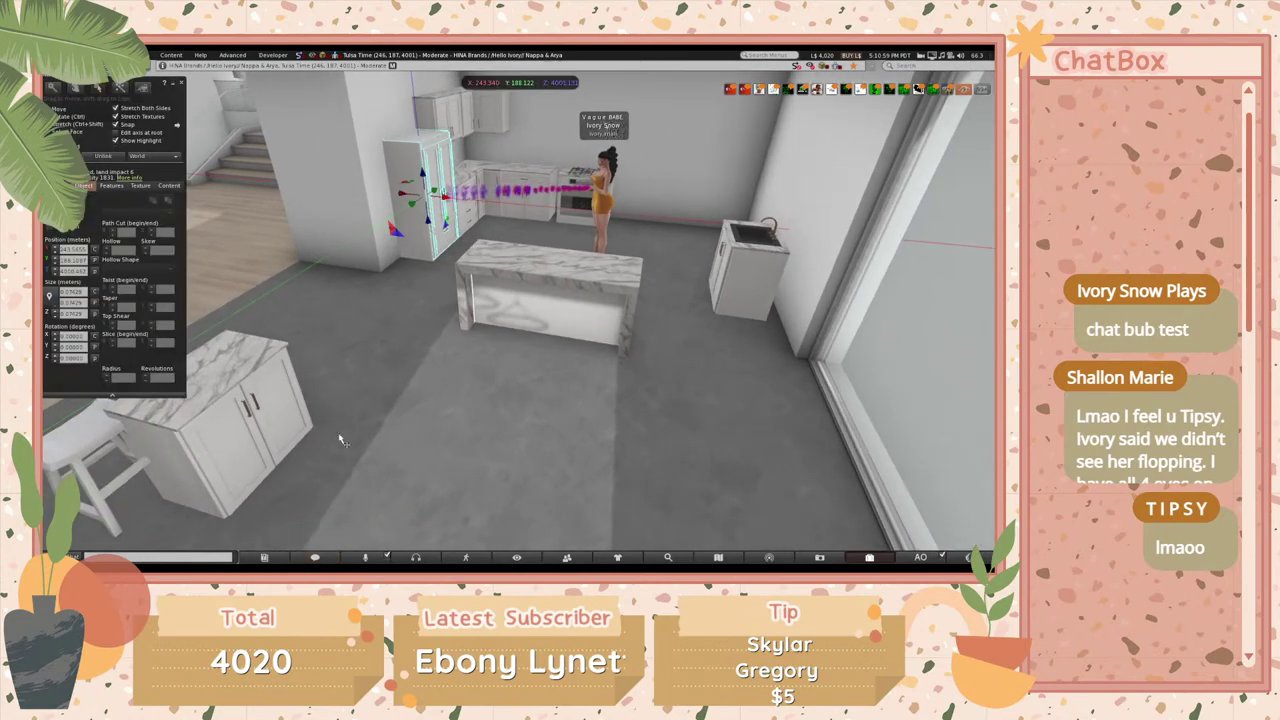
drag(252, 408, 485, 270)
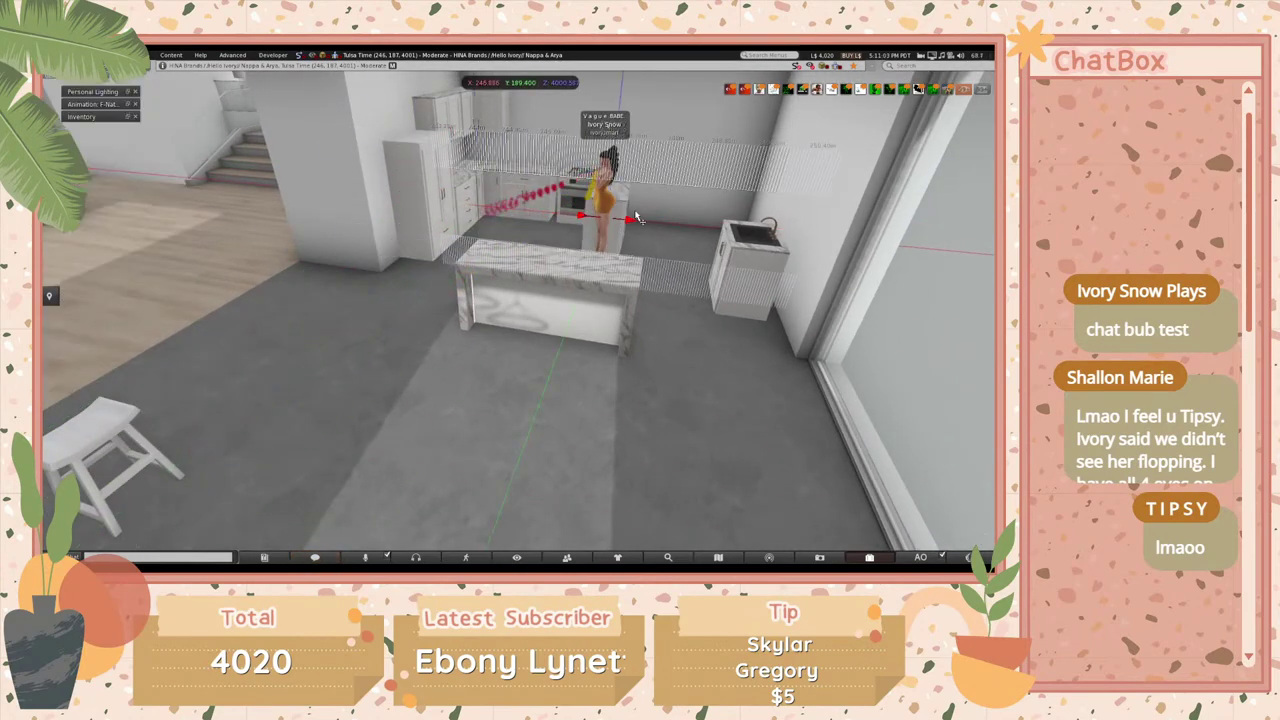
- Rotate the two-door base cabinet about the vertical axis so its doors face the room
key(ctrl+3)
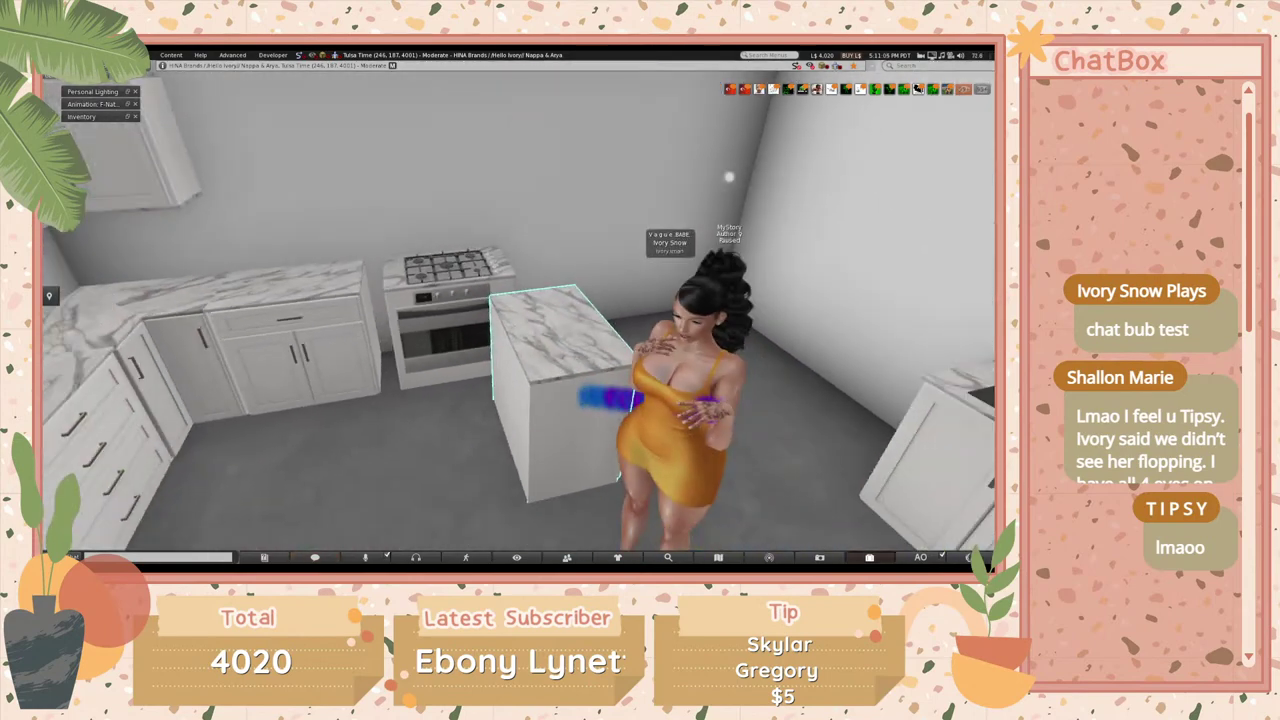
click(474, 287)
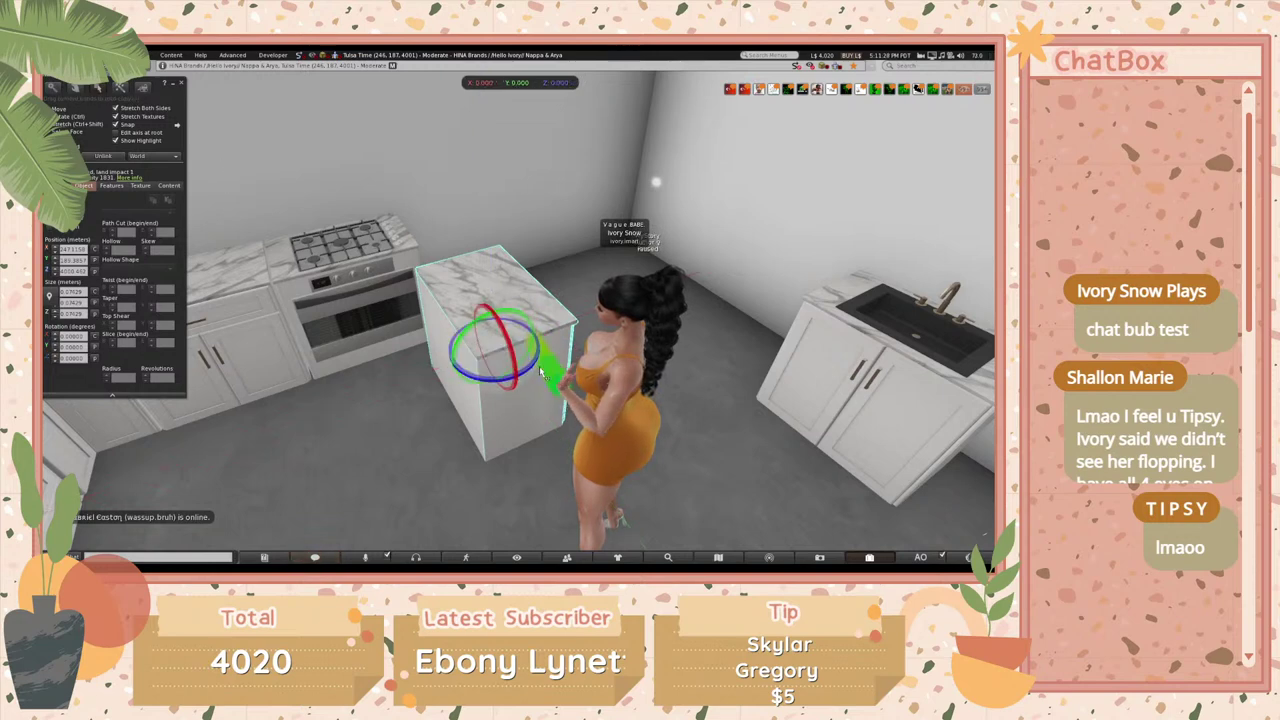
ctrl+drag(540, 368, 525, 362)
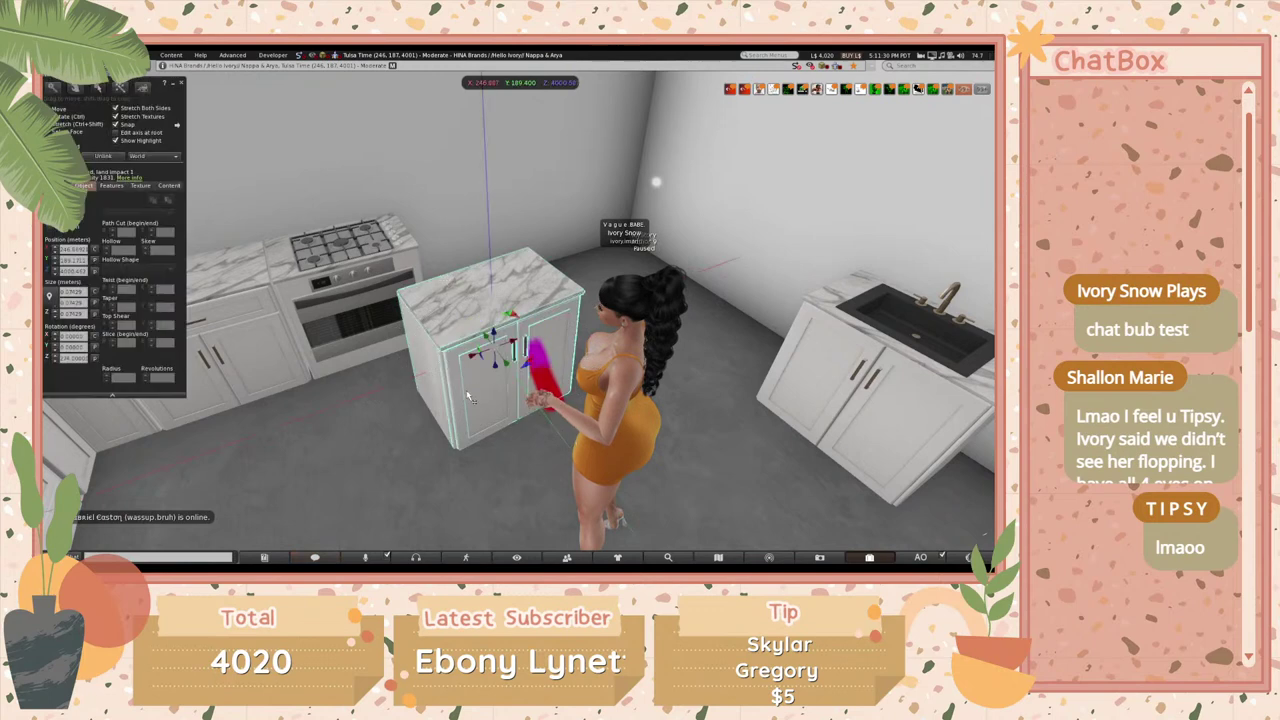
key(ctrl+shift)
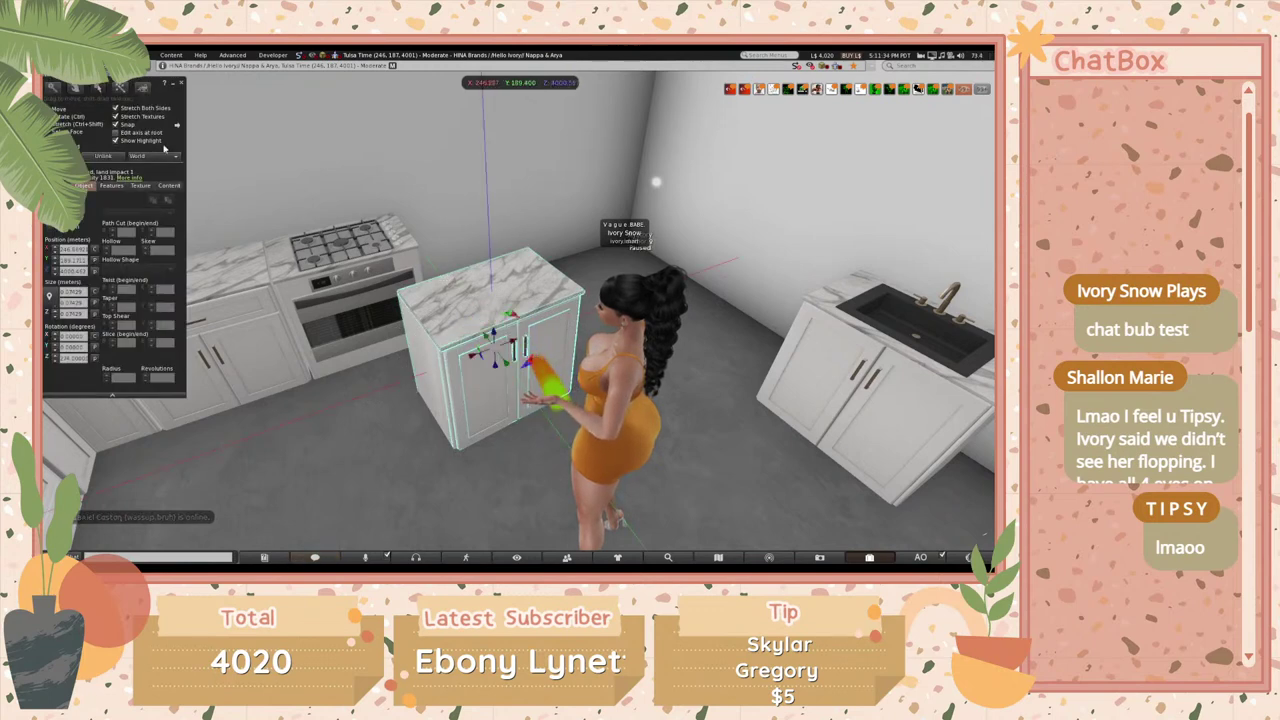
- Fine-tune the base cabinet's rotation about the vertical axis to line it up with the oven run
click(83, 117)
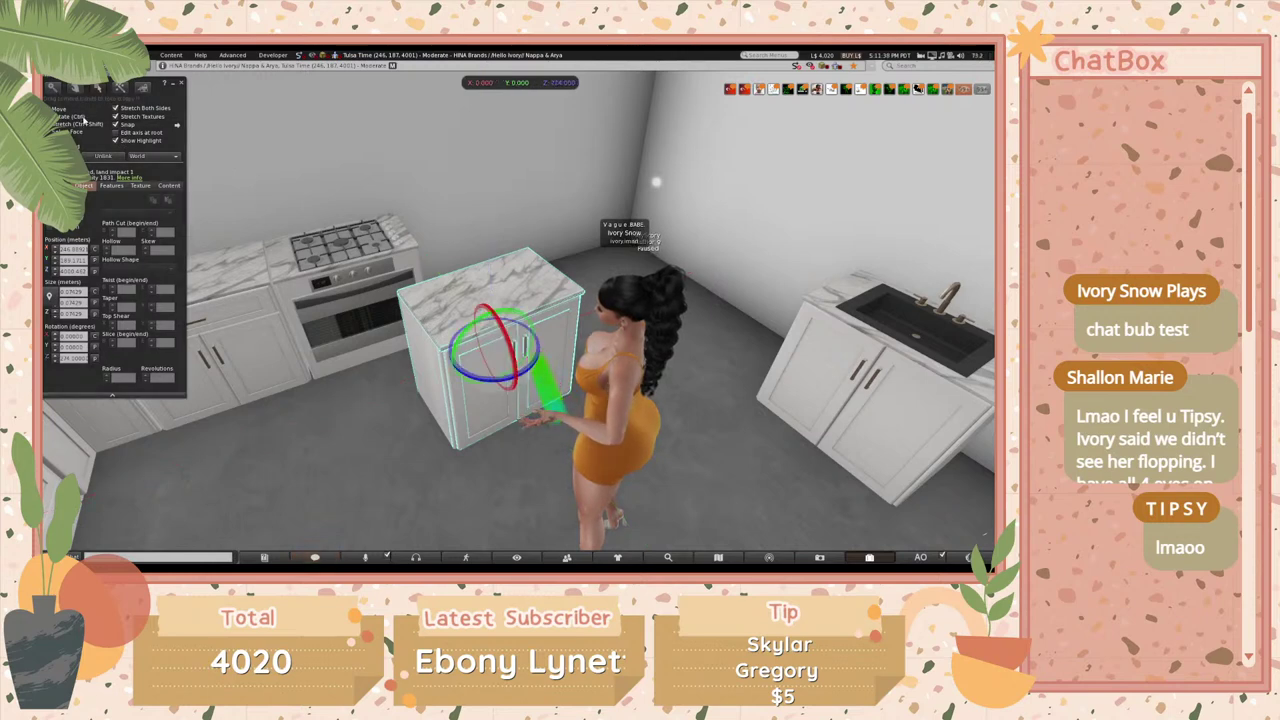
drag(530, 378, 575, 458)
drag(440, 370, 525, 365)
key(ctrl)
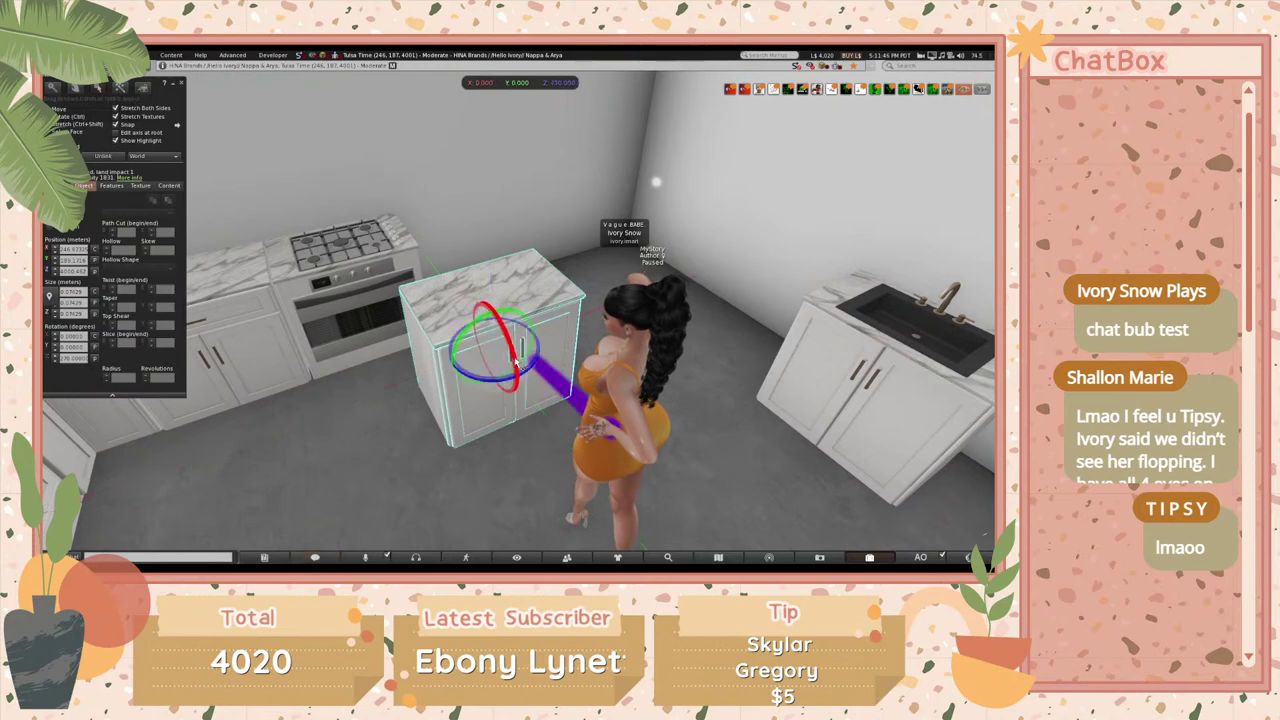
click(527, 372)
click(527, 372)
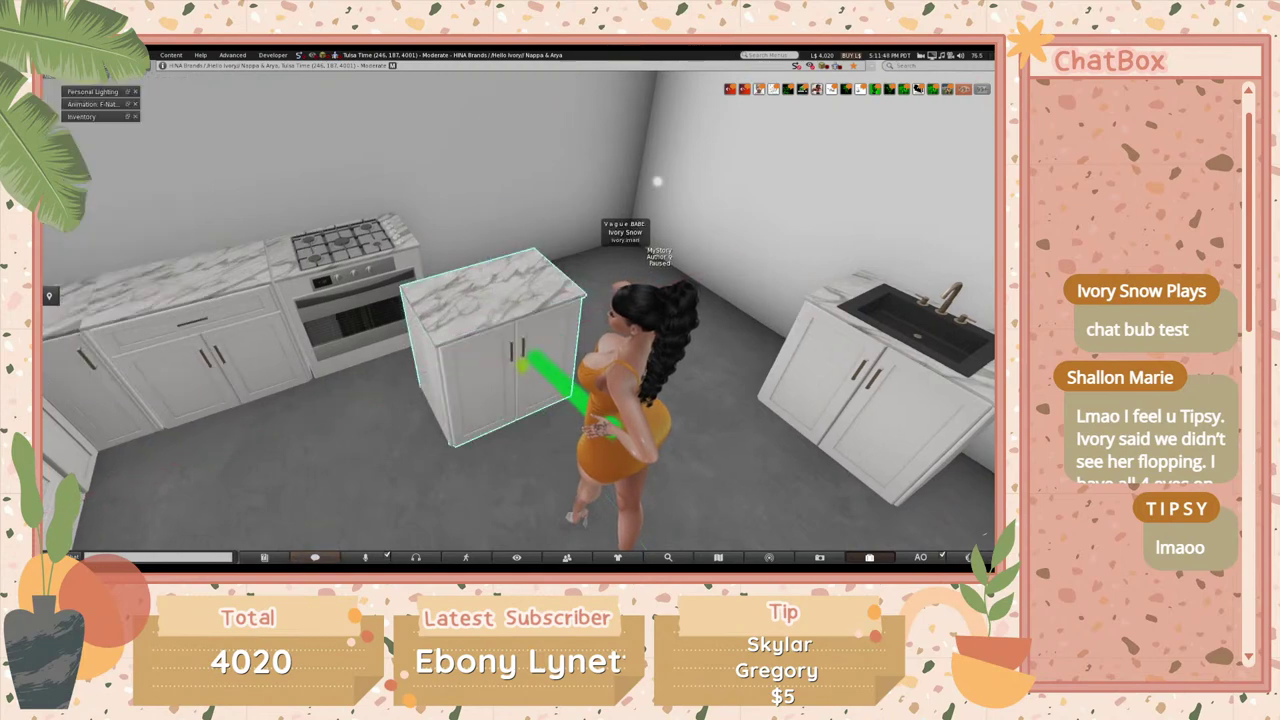
key(Escape)
- Move the two-door base cabinet back to the wall and align it along X flush with the oven's side
drag(517, 300, 450, 350)
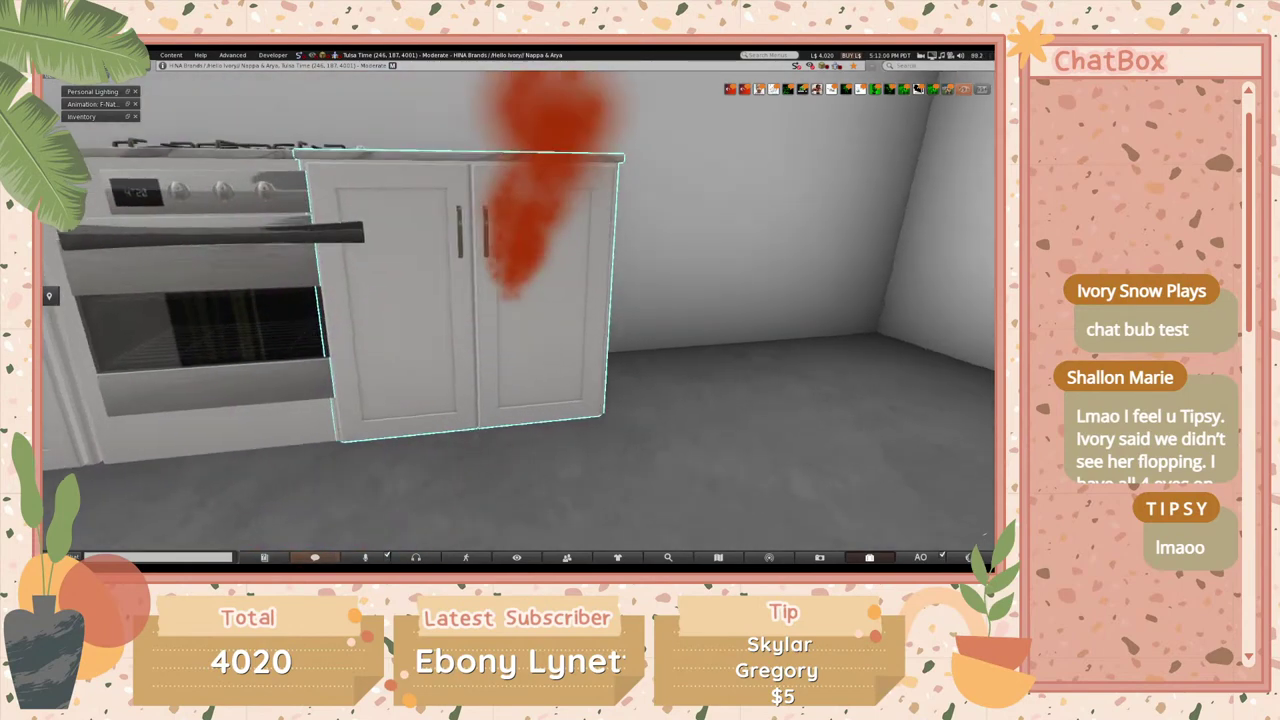
key(ctrl+3)
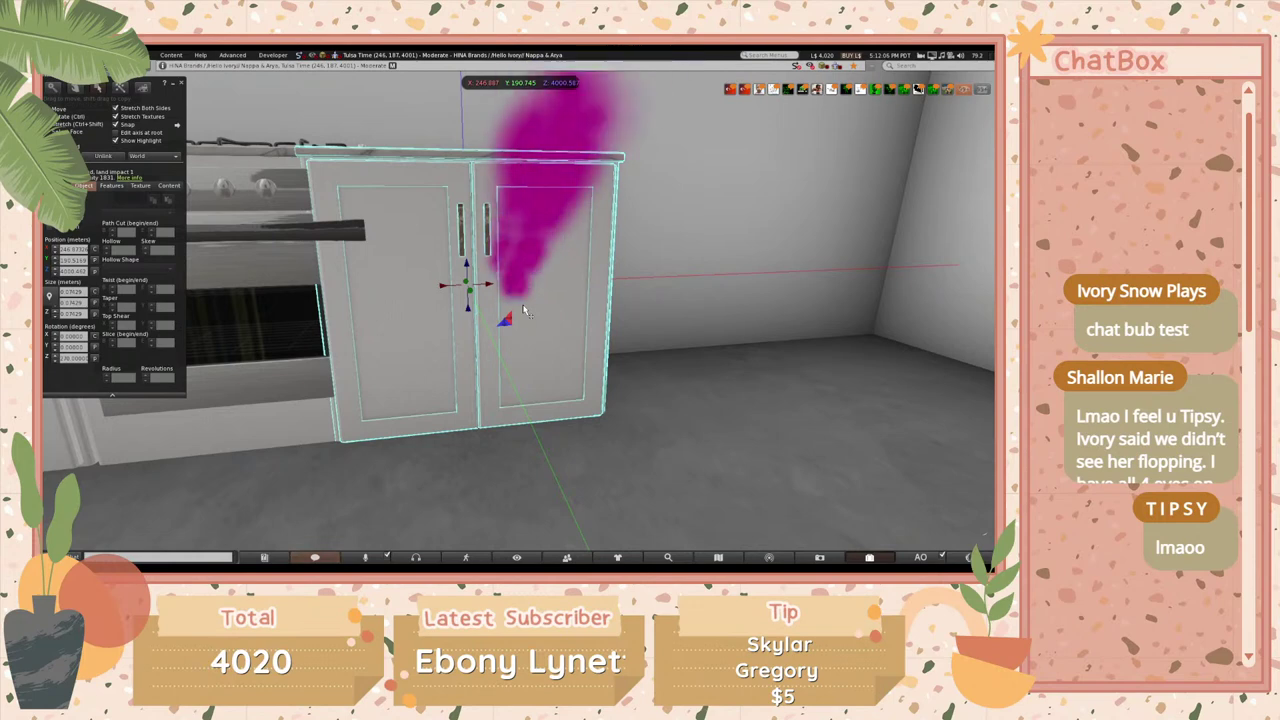
key(Escape)
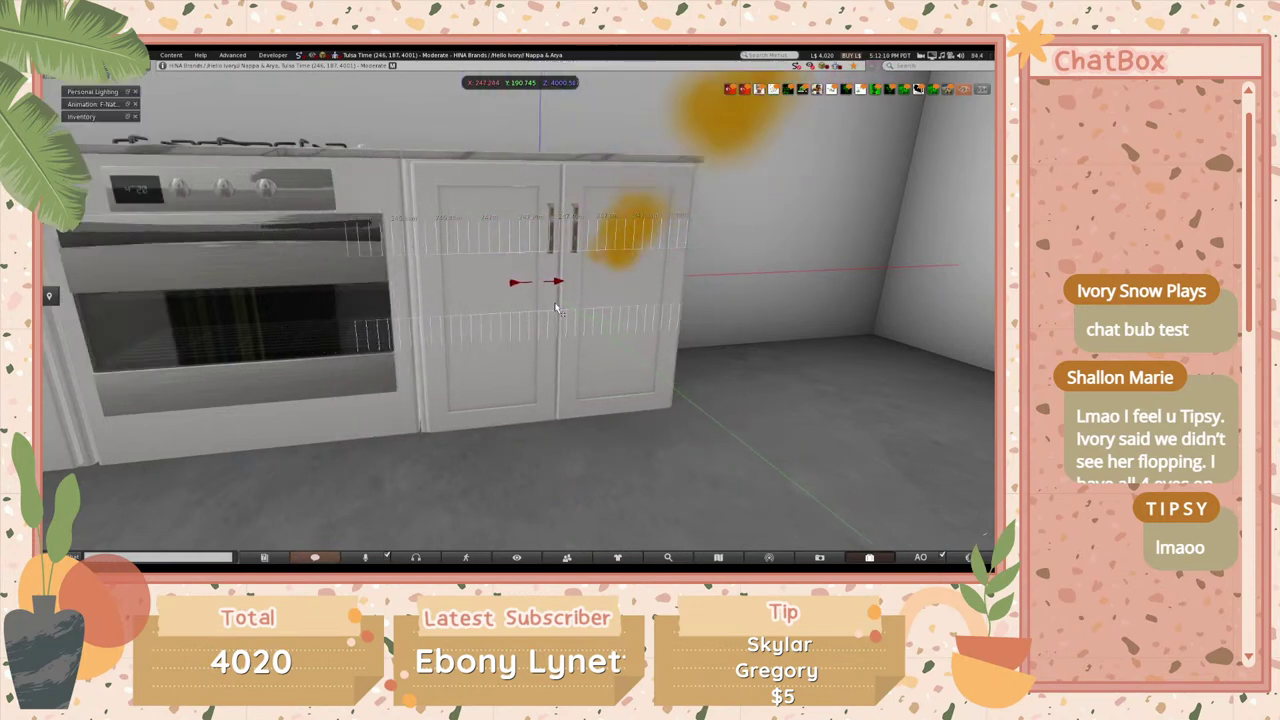
click(555, 308)
key(Escape)
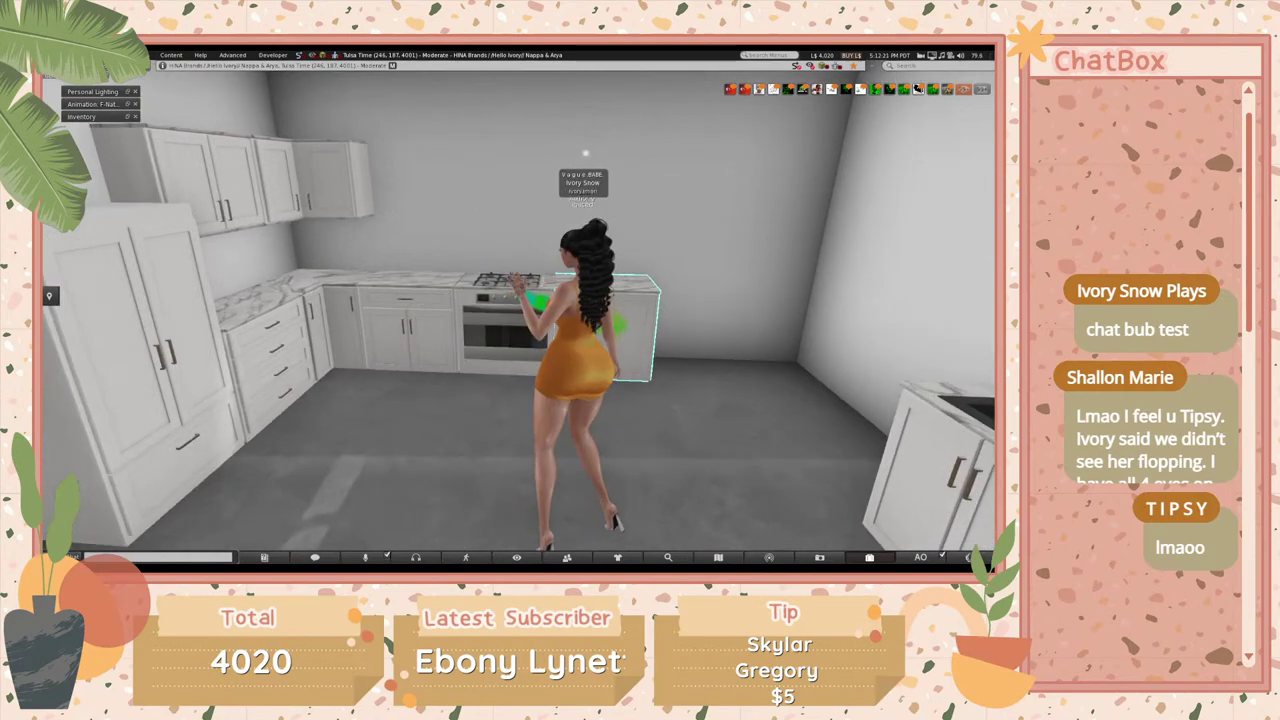
- Duplicate the two-door base cabinet along X and fit the copy beside it toward the far wall
mouse_move(533, 312)
ctrl+alt+mouse_down()
mouse_move(560, 312)
mouse_move(533, 312)
ctrl+alt+mouse_up()
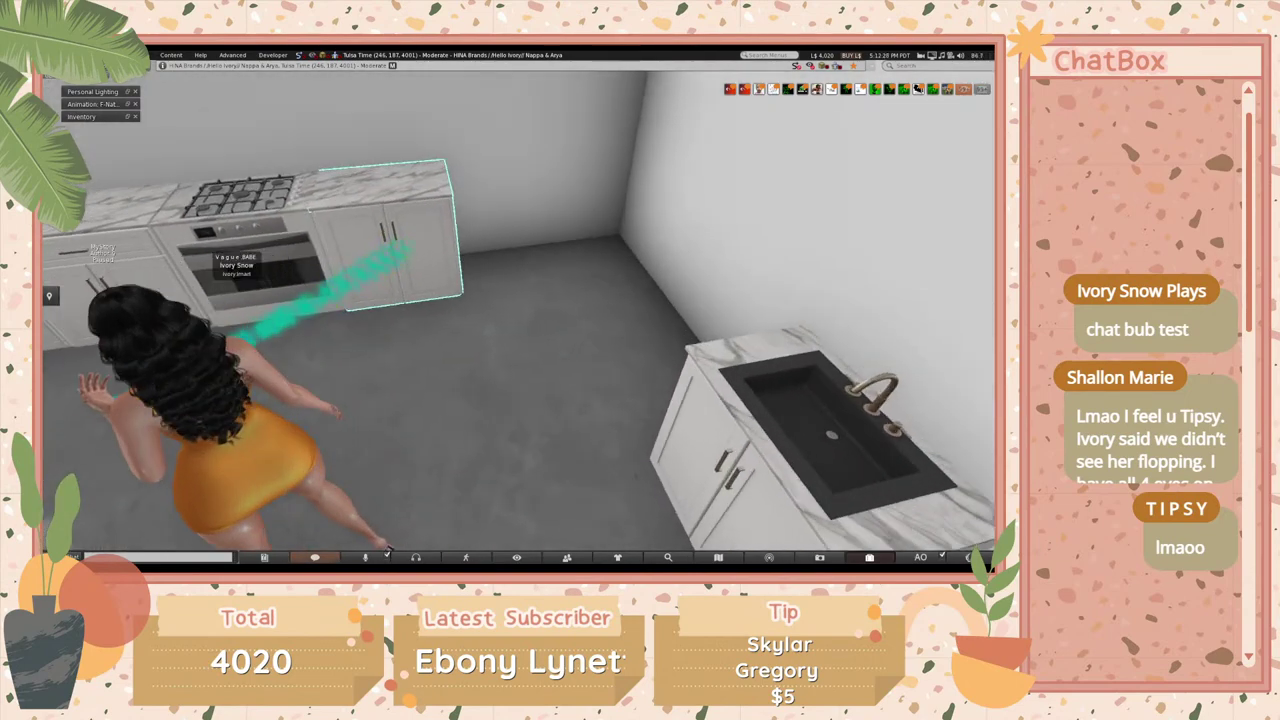
key(ctrl+3)
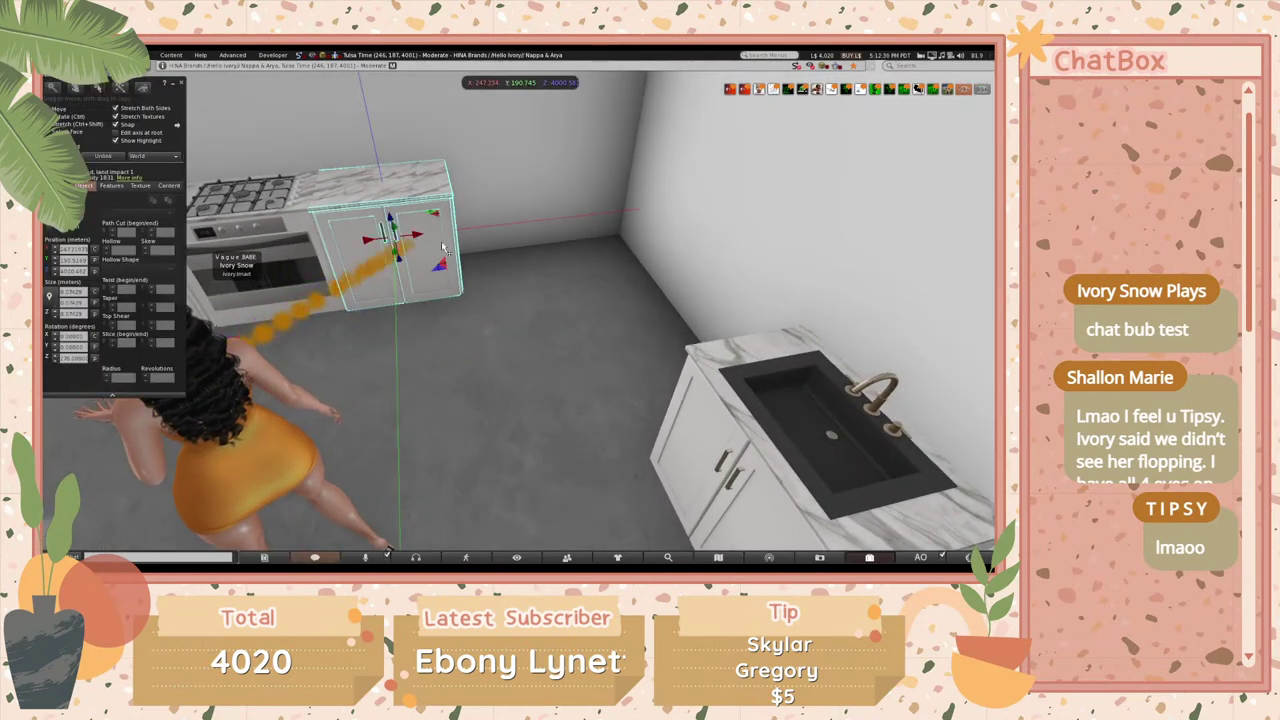
shift+drag(422, 242, 525, 212)
alt+click(510, 328)
key(Escape)
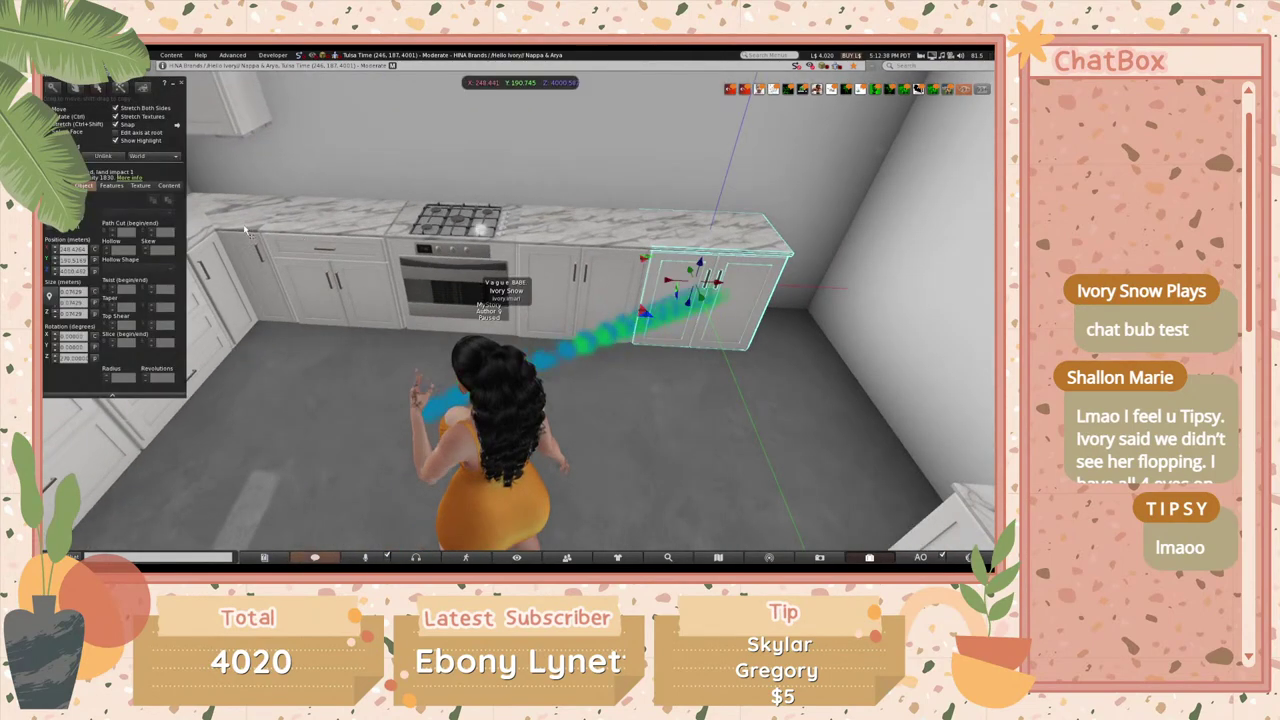
- Place the corner base cabinet at the far end of the oven run and rotate it about the vertical axis to fit the corner
drag(690, 300, 752, 343)
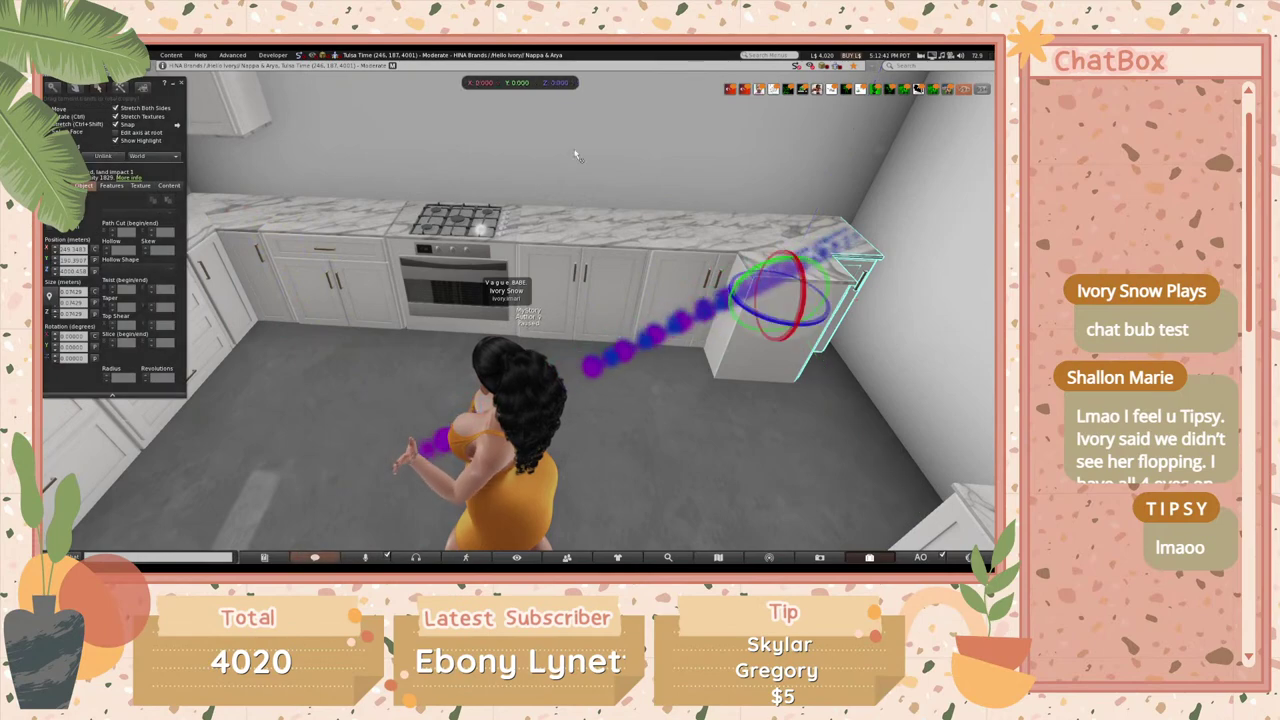
alt+click(770, 305)
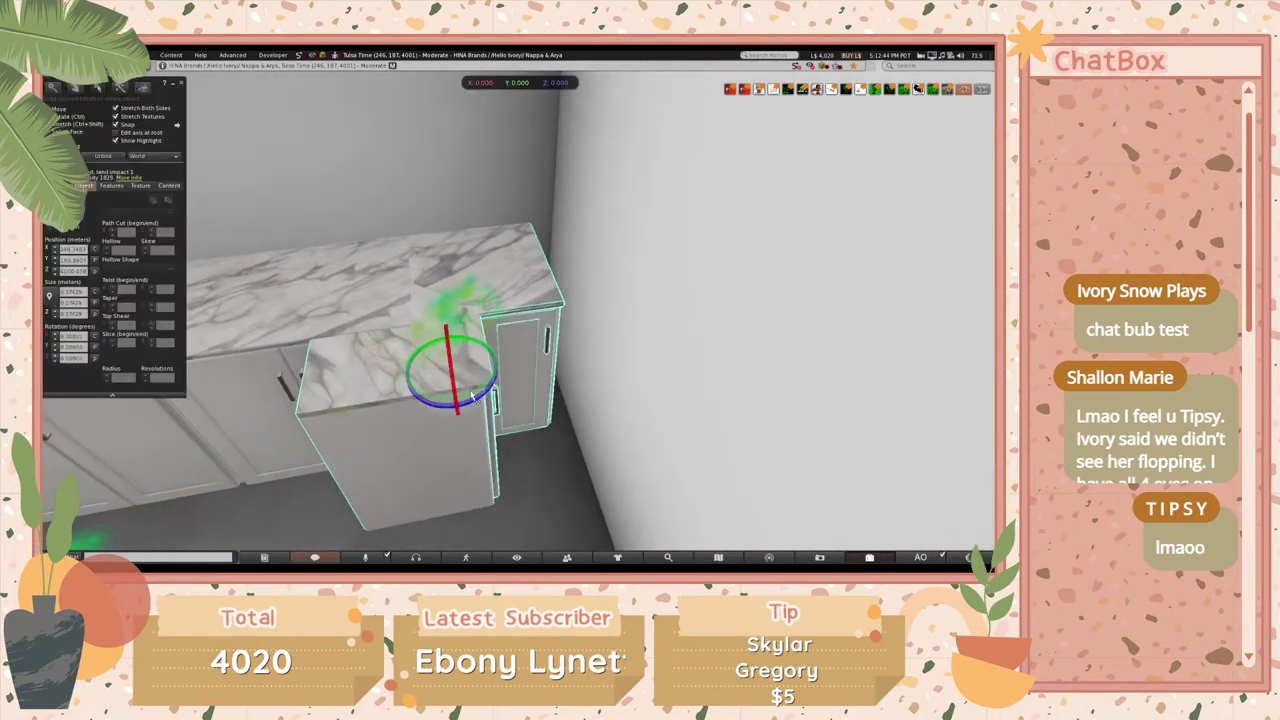
drag(494, 395, 575, 248)
- Delete the duplicated two-door base cabinet between the oven run and the corner cabinet
click(575, 248)
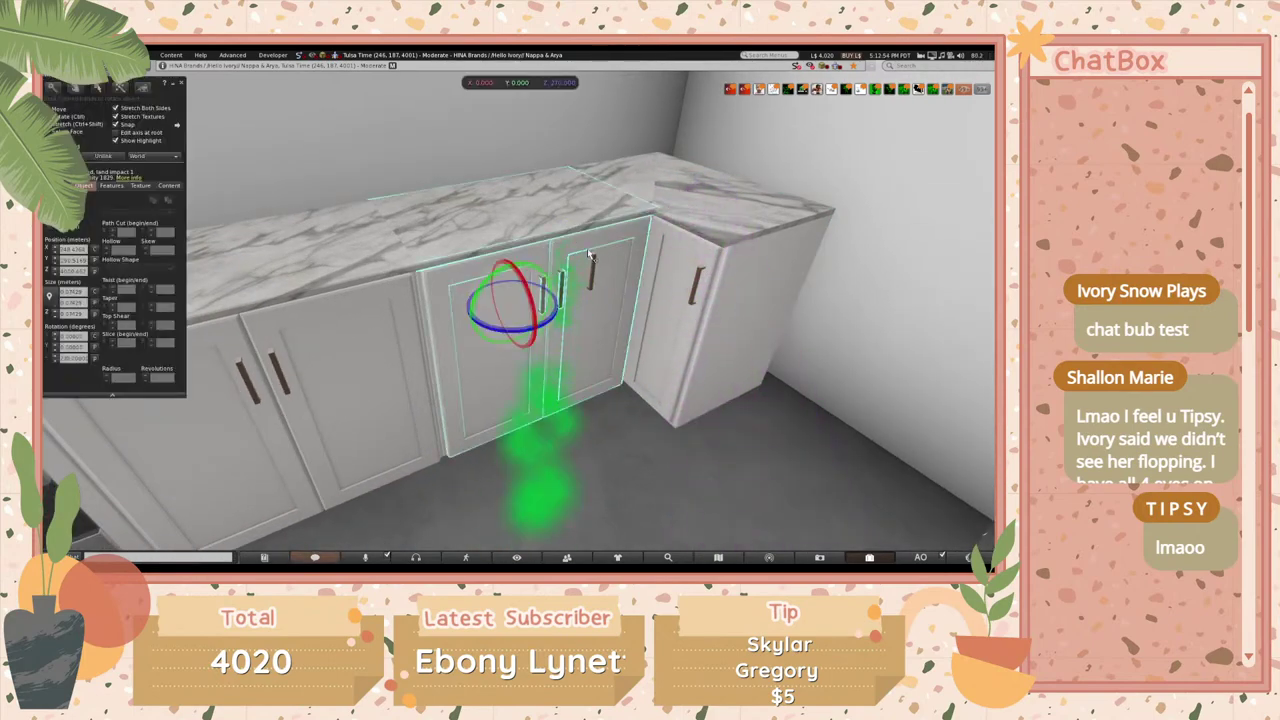
key(Delete)
- Move the corner base cabinet along X against the side wall and finish editing it
alt+drag(549, 273, 549, 273)
click(549, 273)
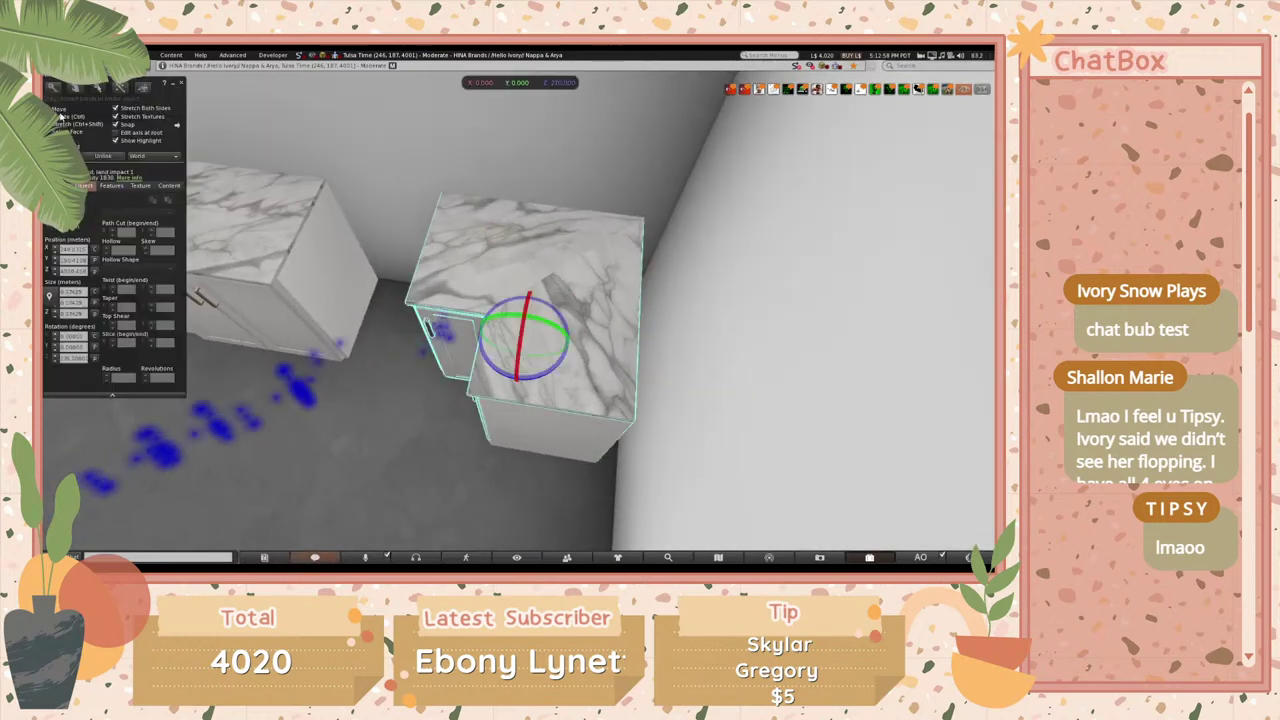
drag(515, 335, 570, 345)
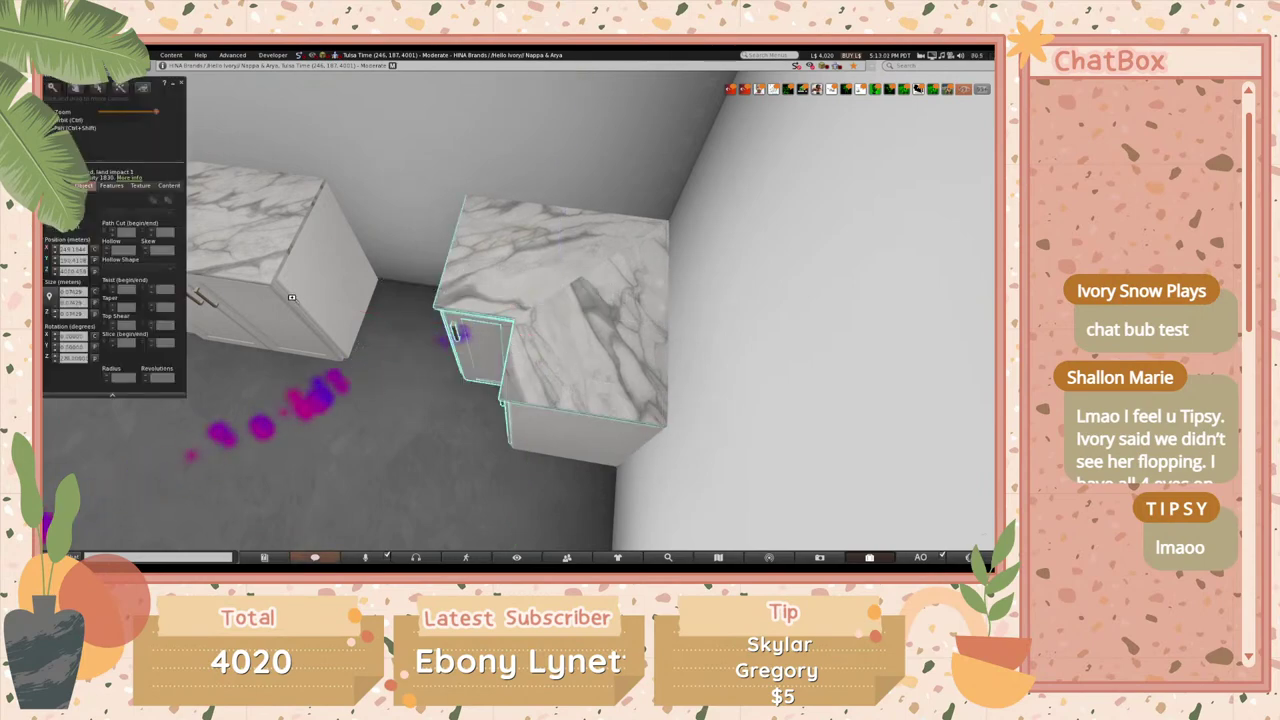
key(Escape)
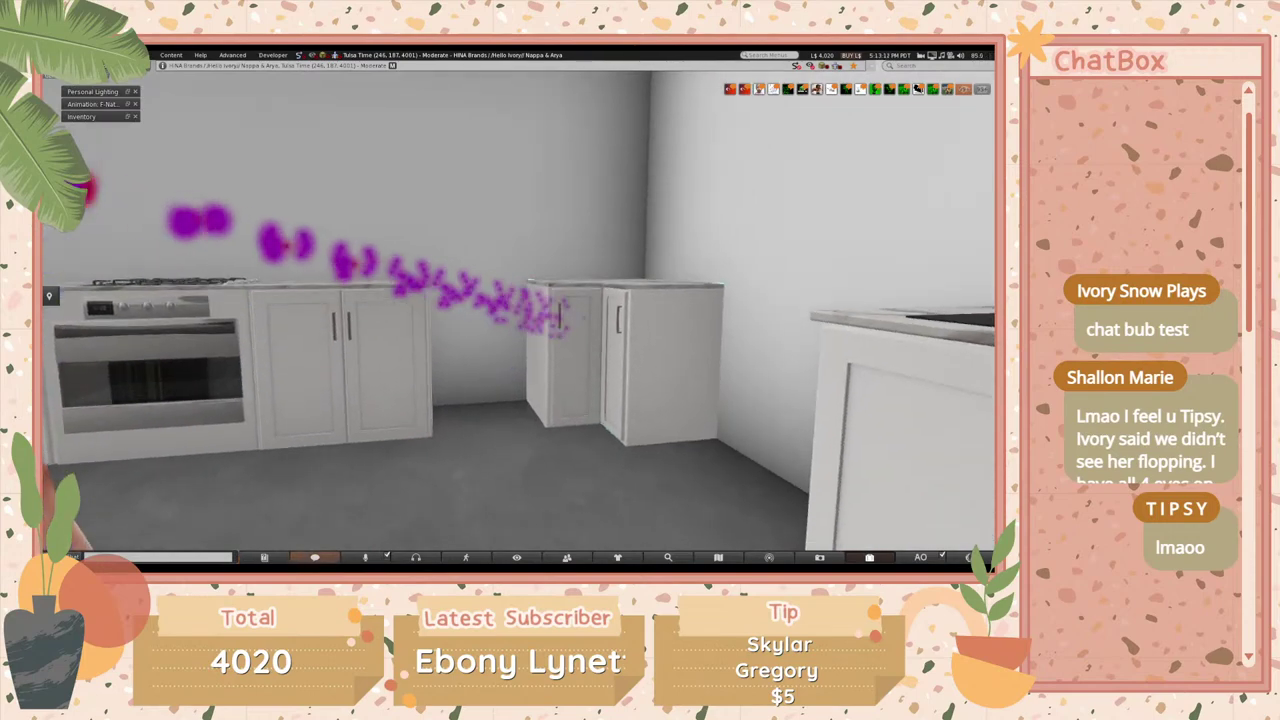
- Try to stretch the two-door base cabinet beside the oven across the gap to the corner cabinet
click(515, 312)
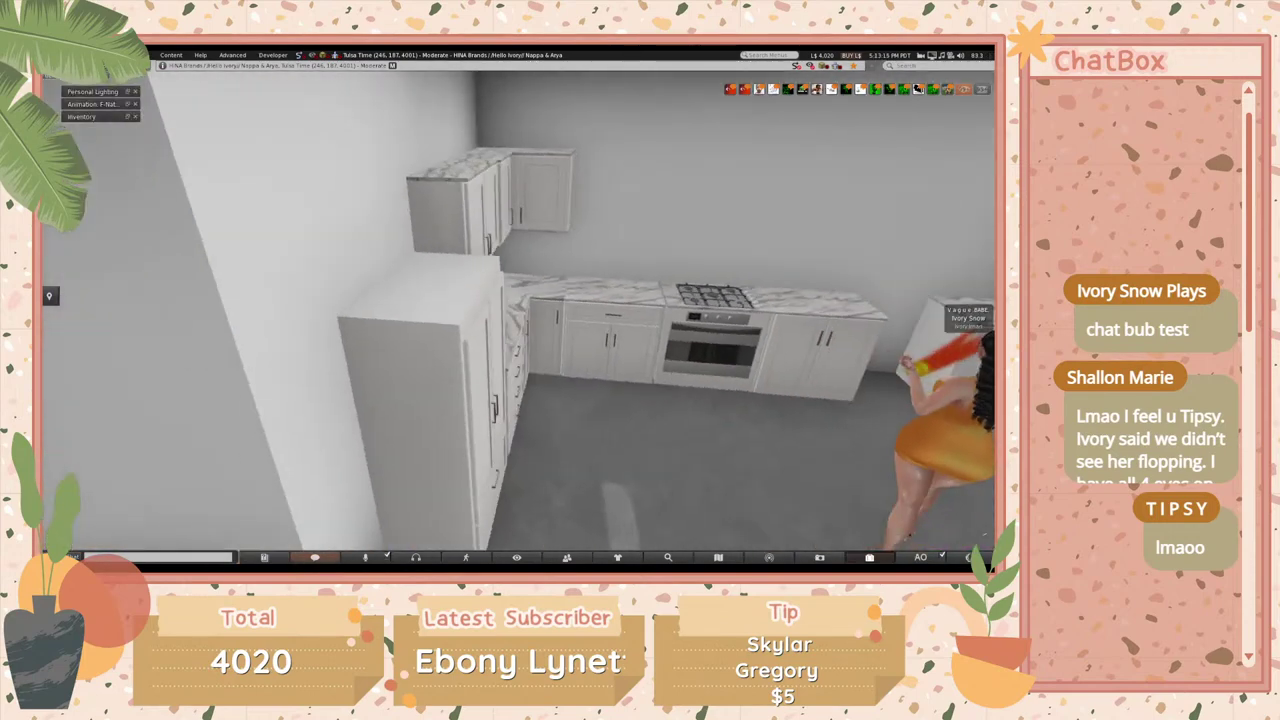
key(Escape)
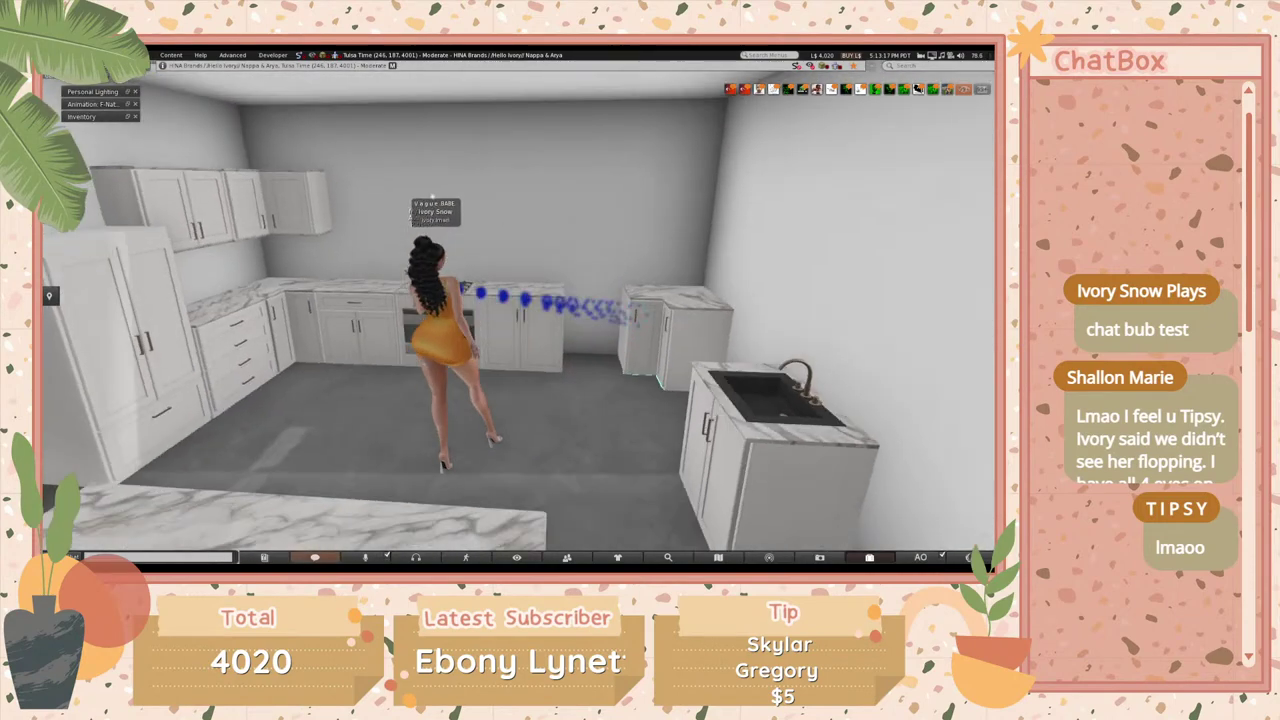
click(455, 330)
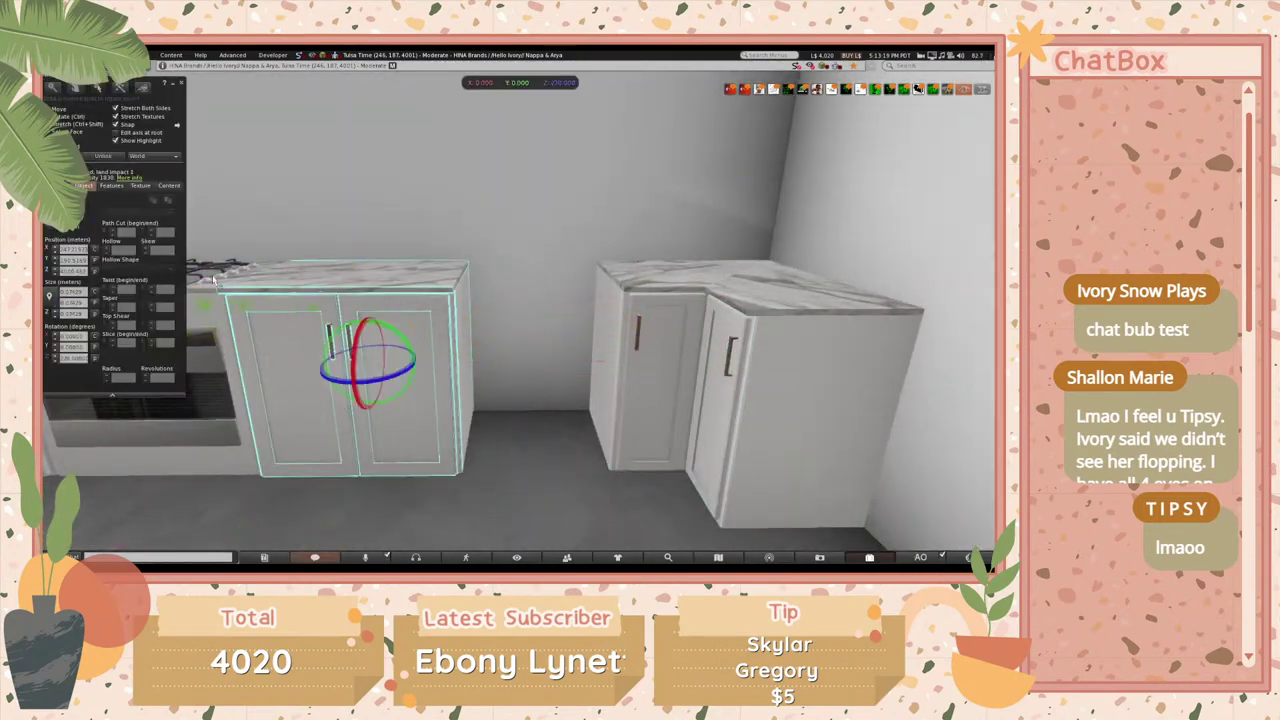
click(57, 124)
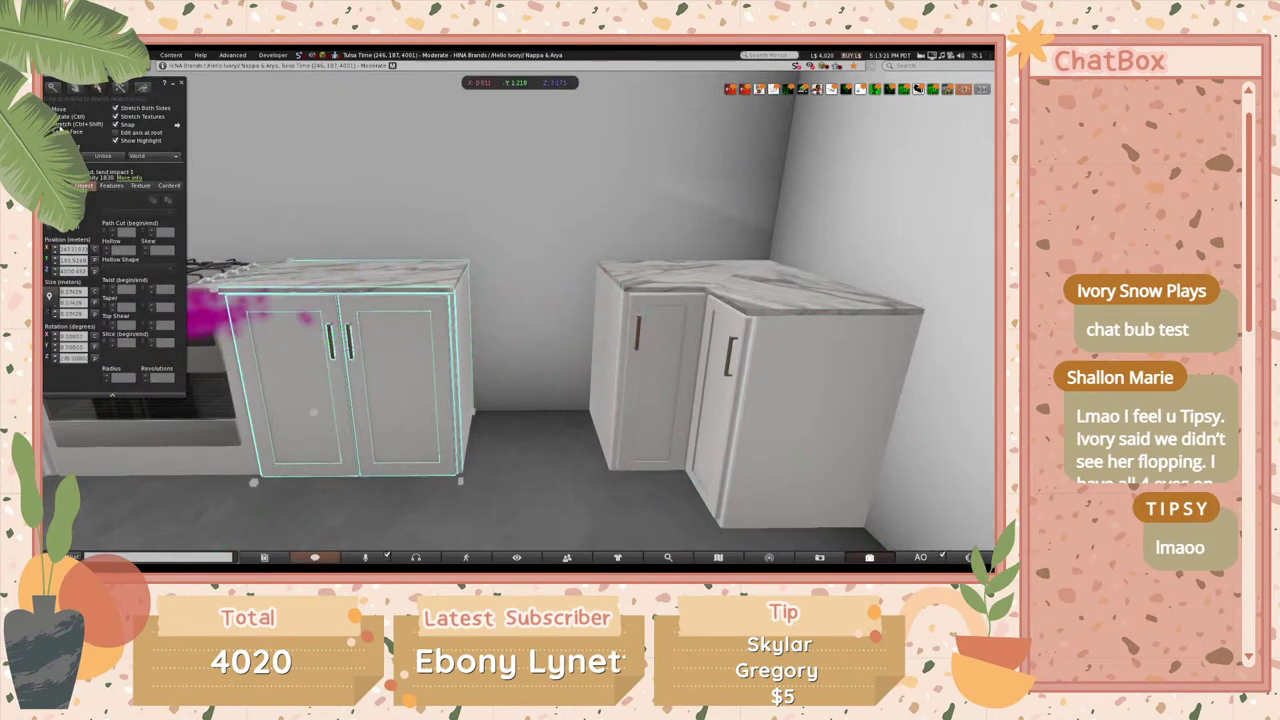
key(Escape)
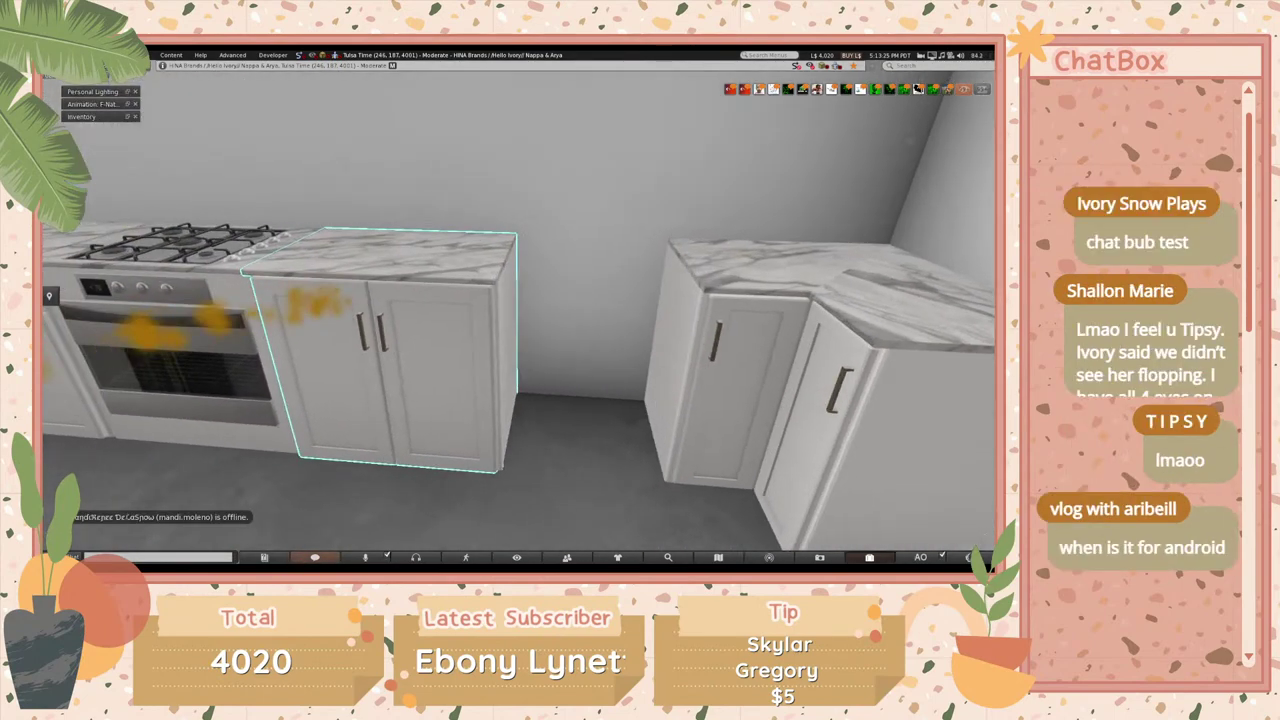
key(ctrl+3)
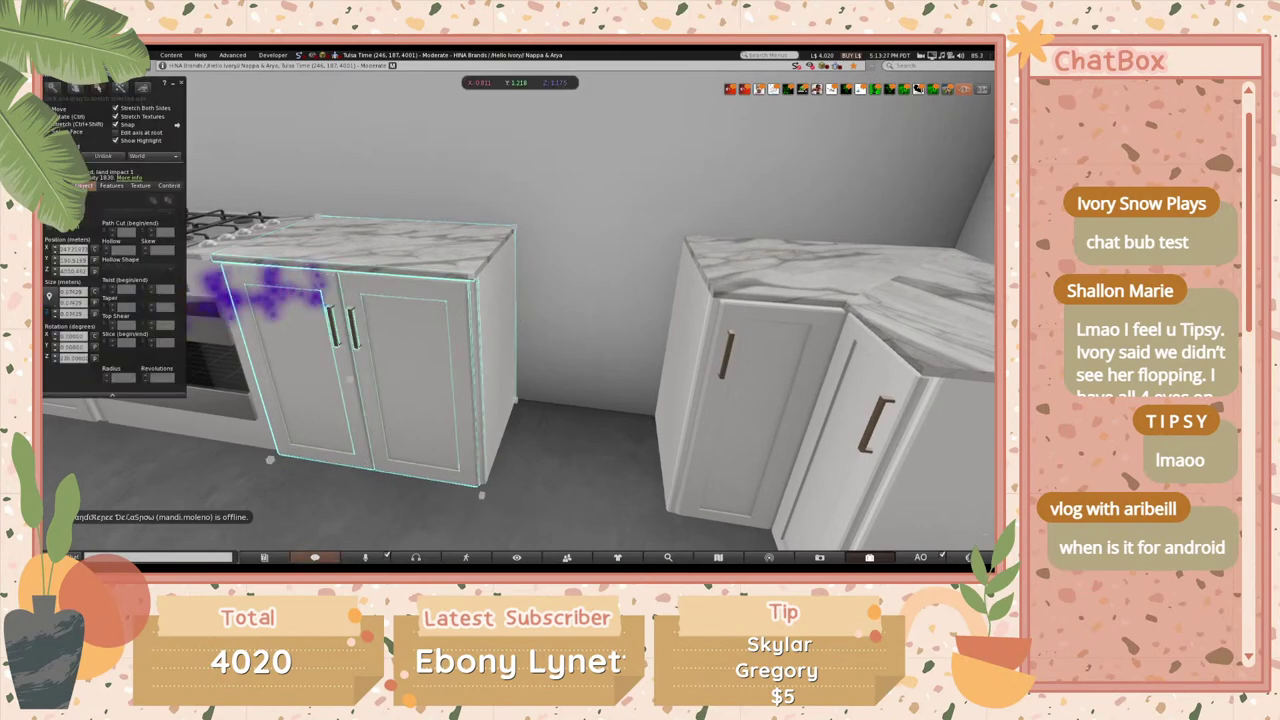
alt+drag(568, 333, 570, 360)
key(Escape)
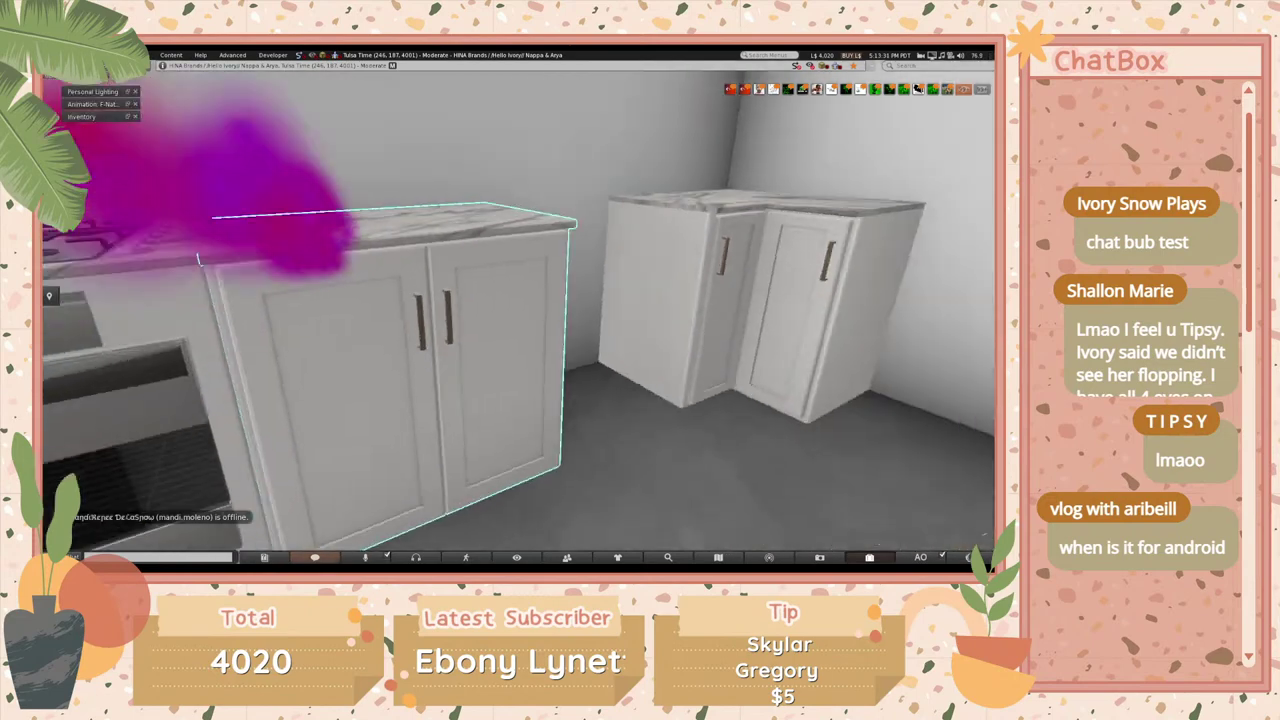
key(ctrl+3)
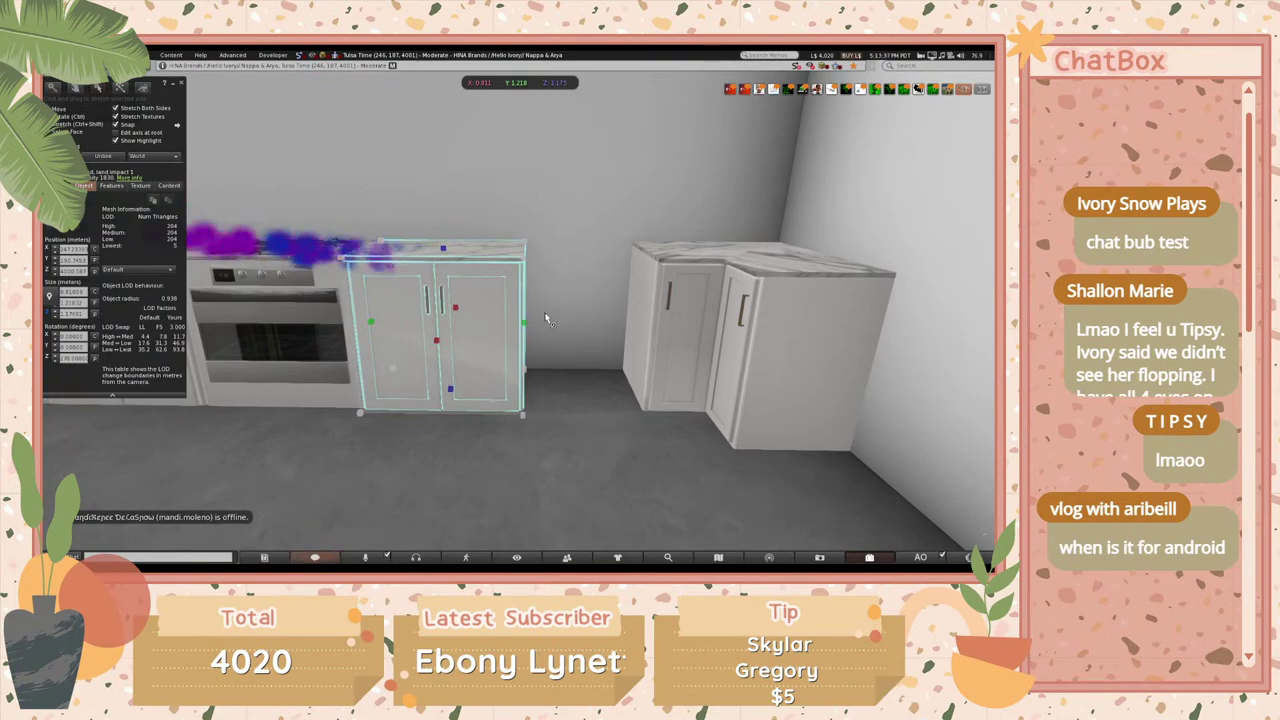
key(Escape)
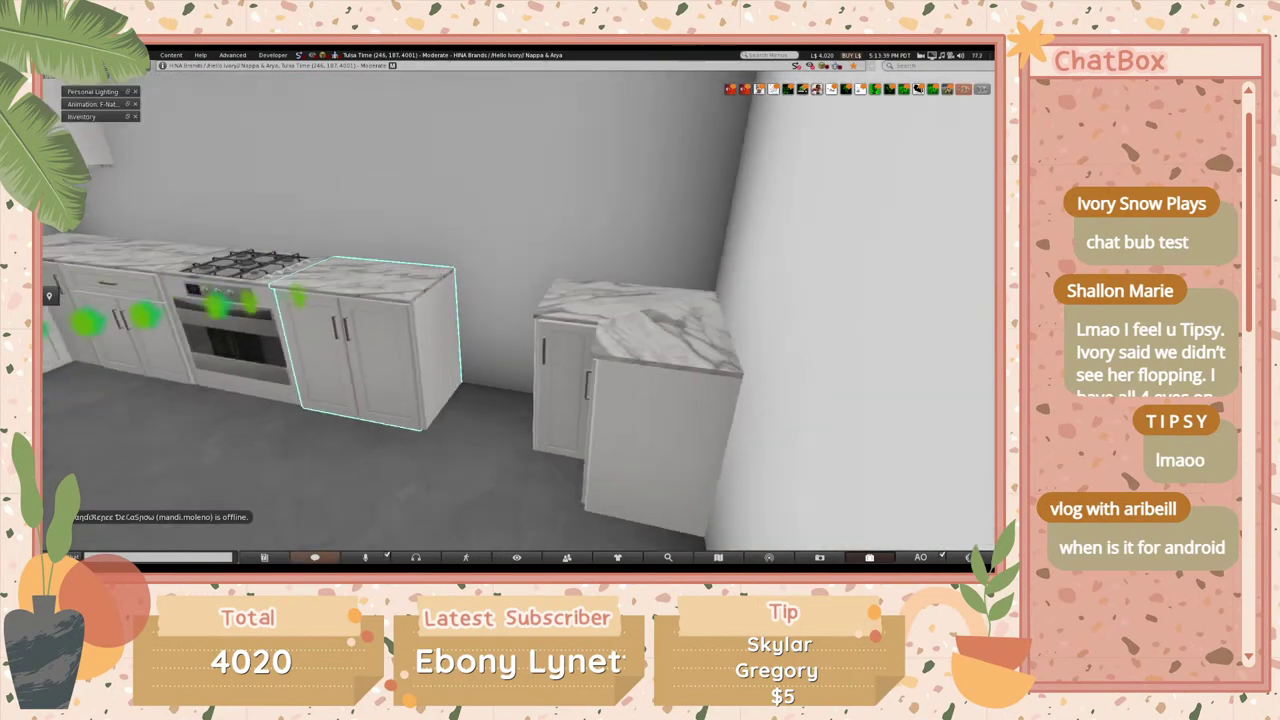
key(ctrl+3)
drag(438, 359, 604, 456)
key(Escape)
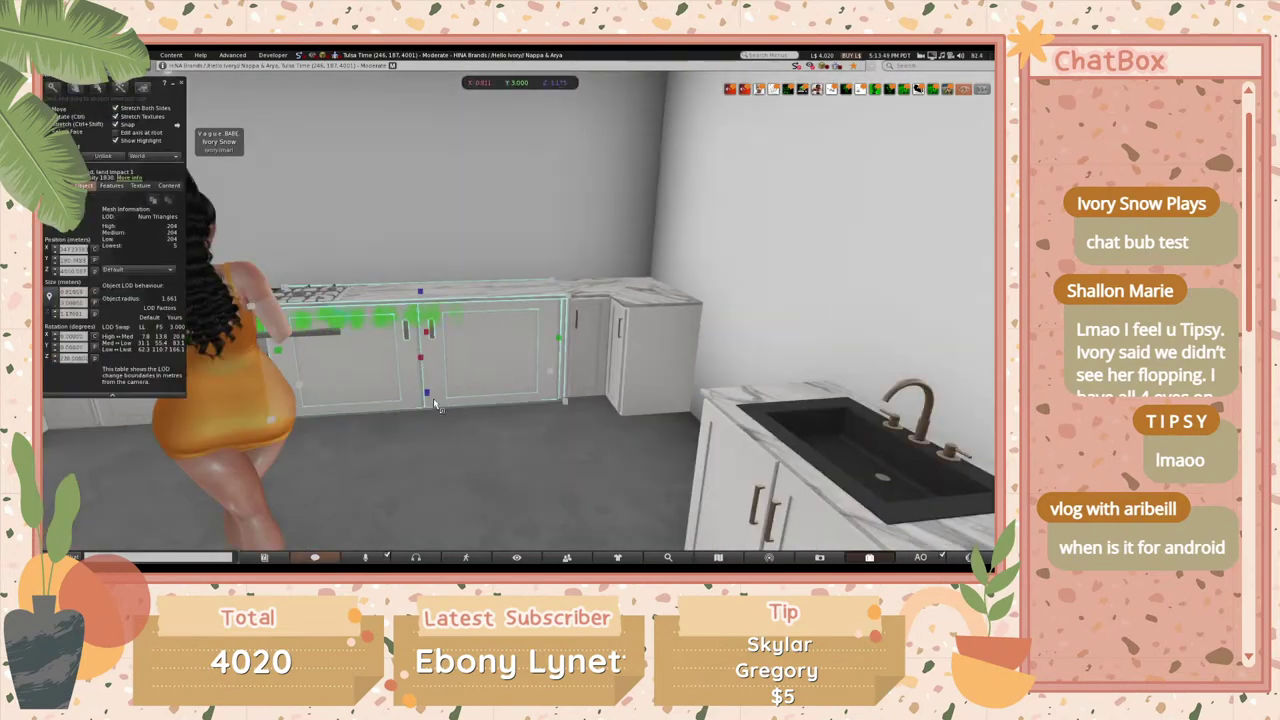
key(ctrl+3)
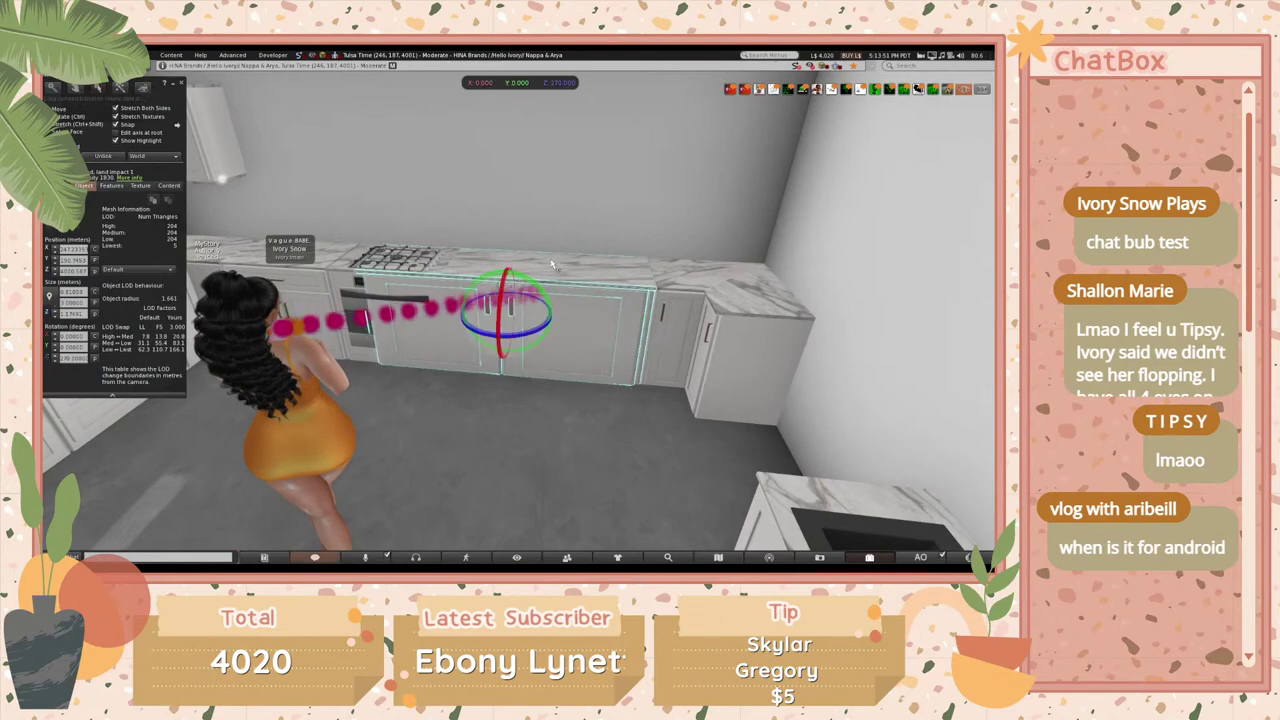
click(181, 85)
- Walk the avatar around the island, sink and oven wall to examine the kitchen layout from several sides
key(Up)
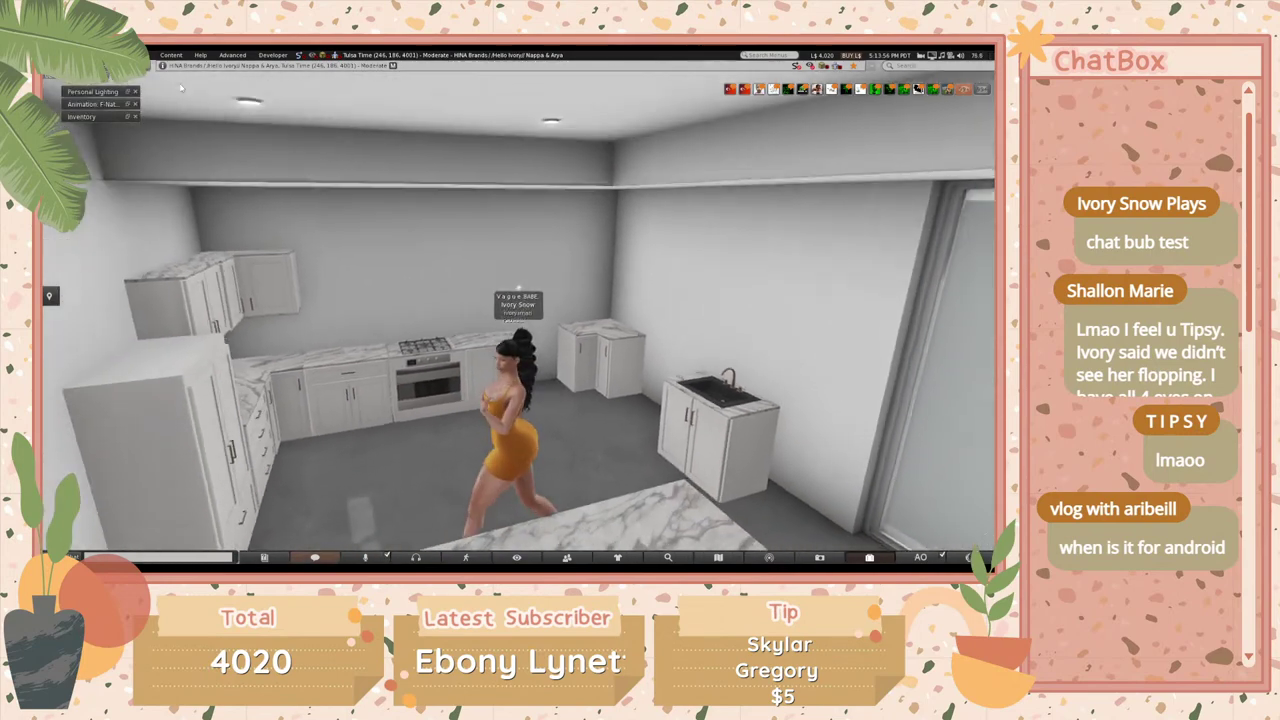
key(Up)
key(Left)
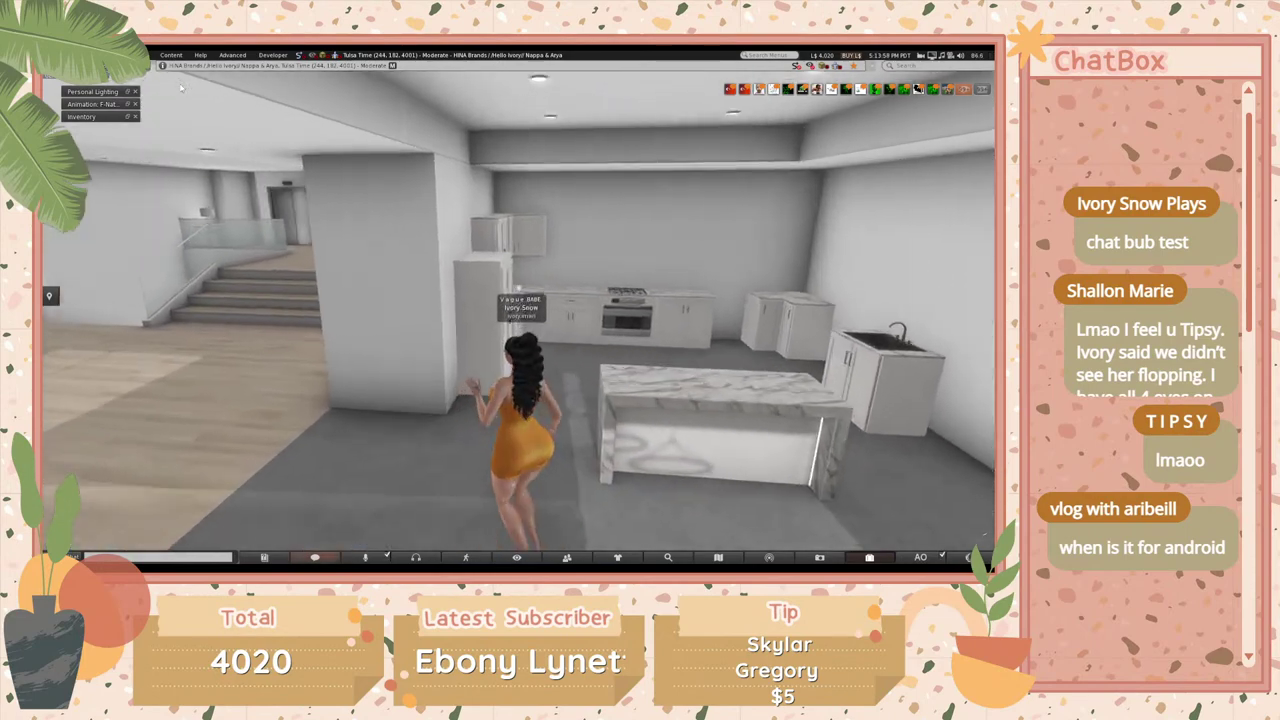
key(Up)
key(Right)
key(Left)
key(Down)
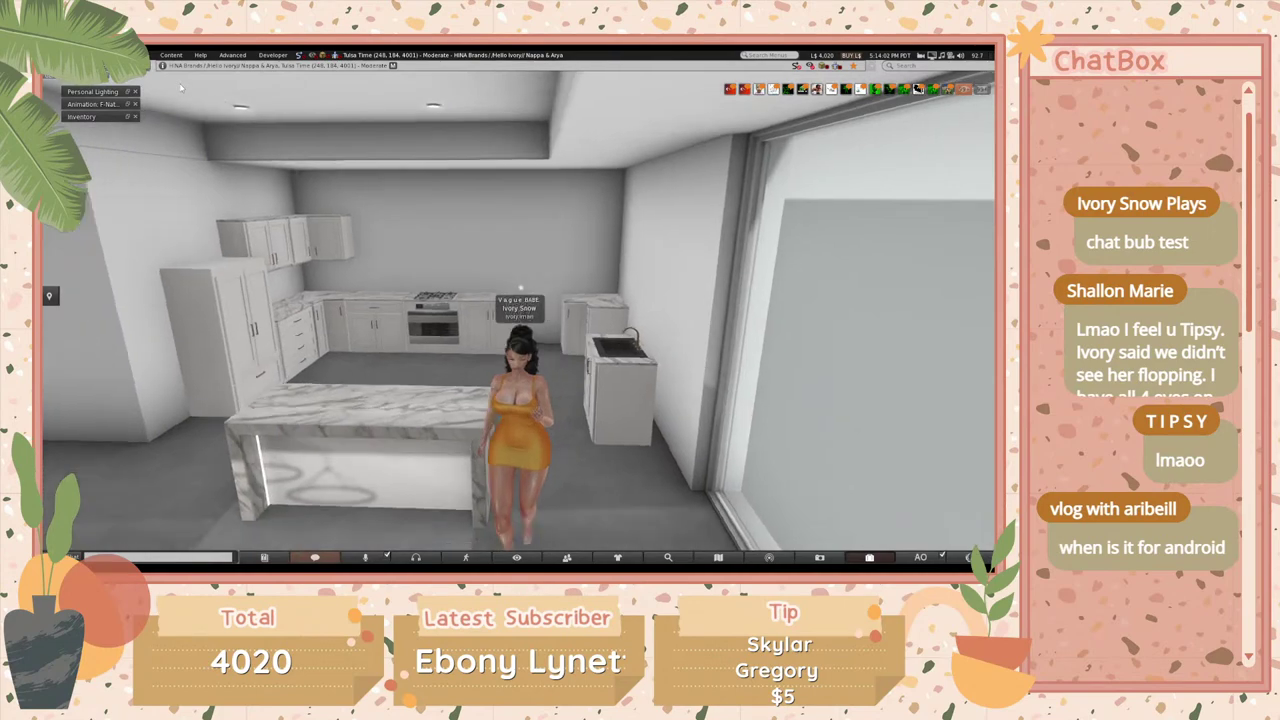
key(Left)
key(Up)
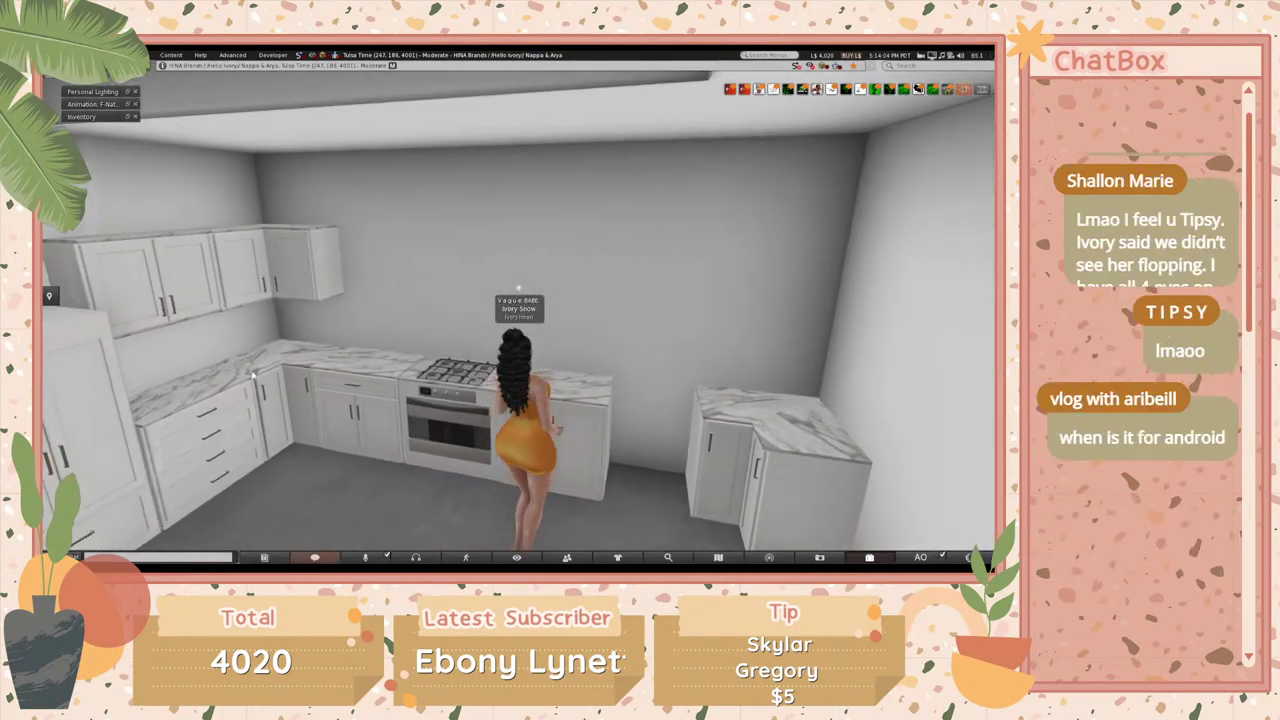
key(Right)
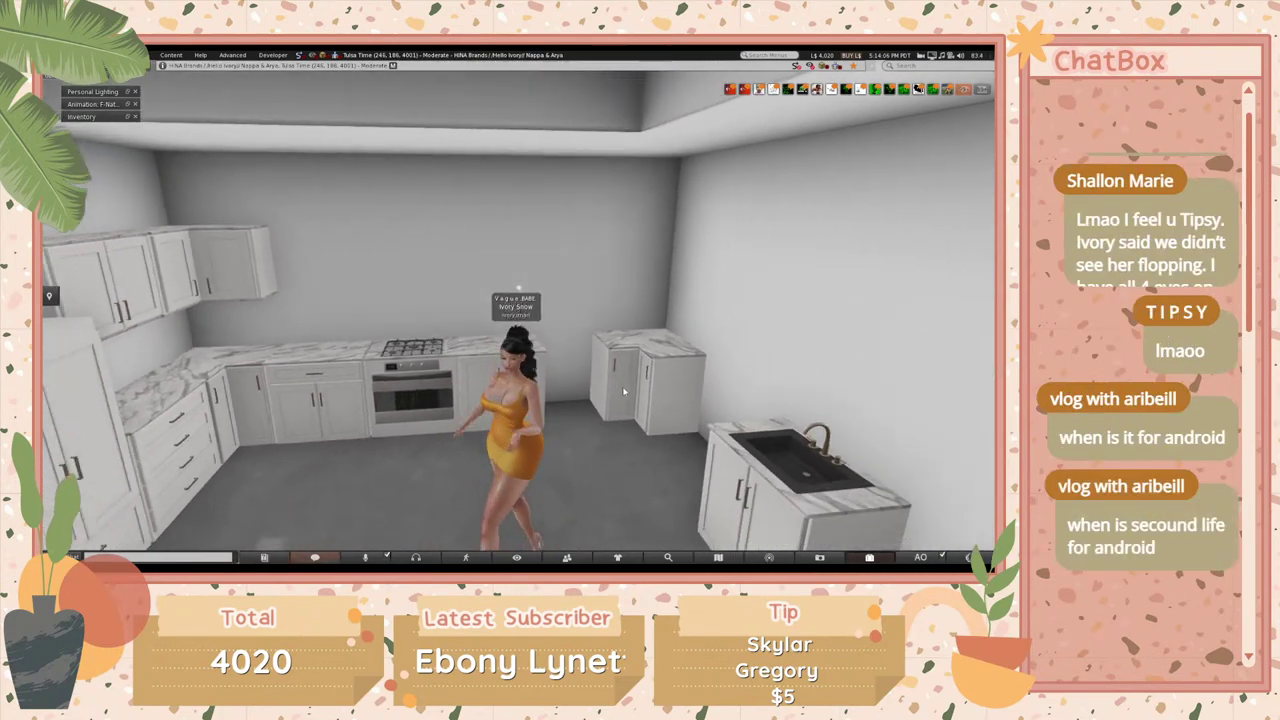
key(Left)
key(Up)
key(Left)
key(Up)
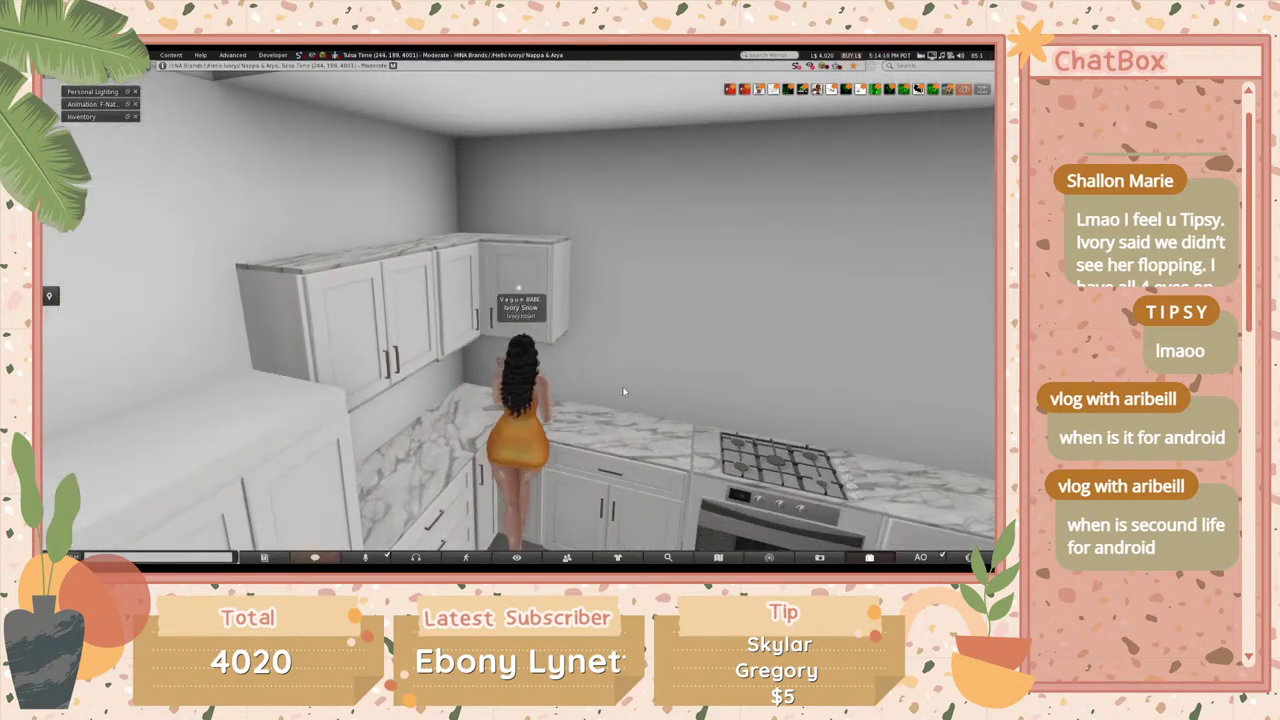
key(Left)
key(Up)
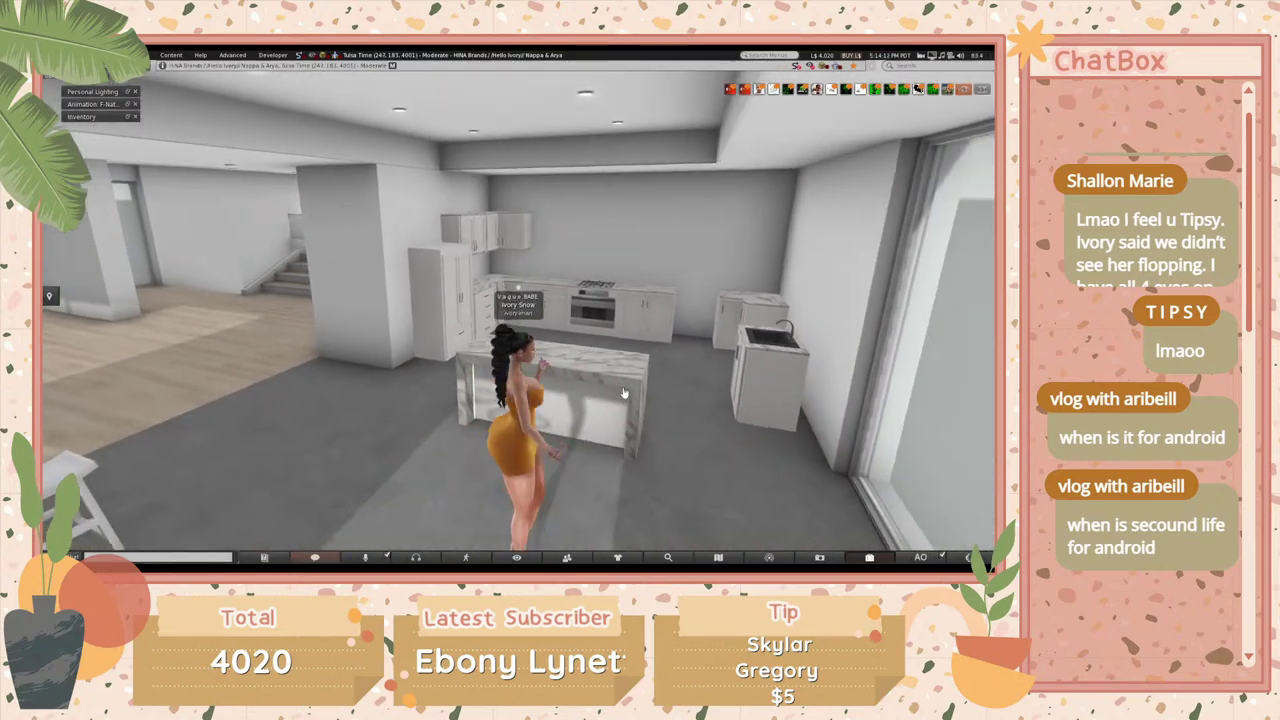
key(Up)
key(Left)
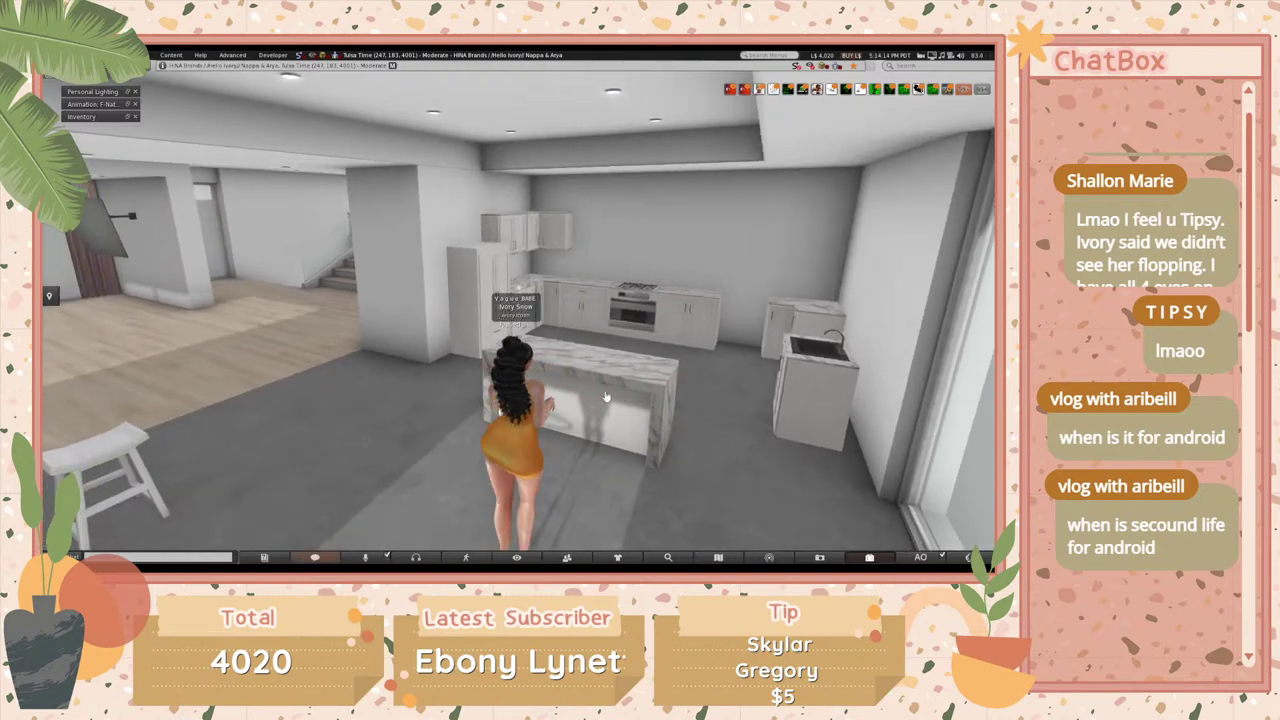
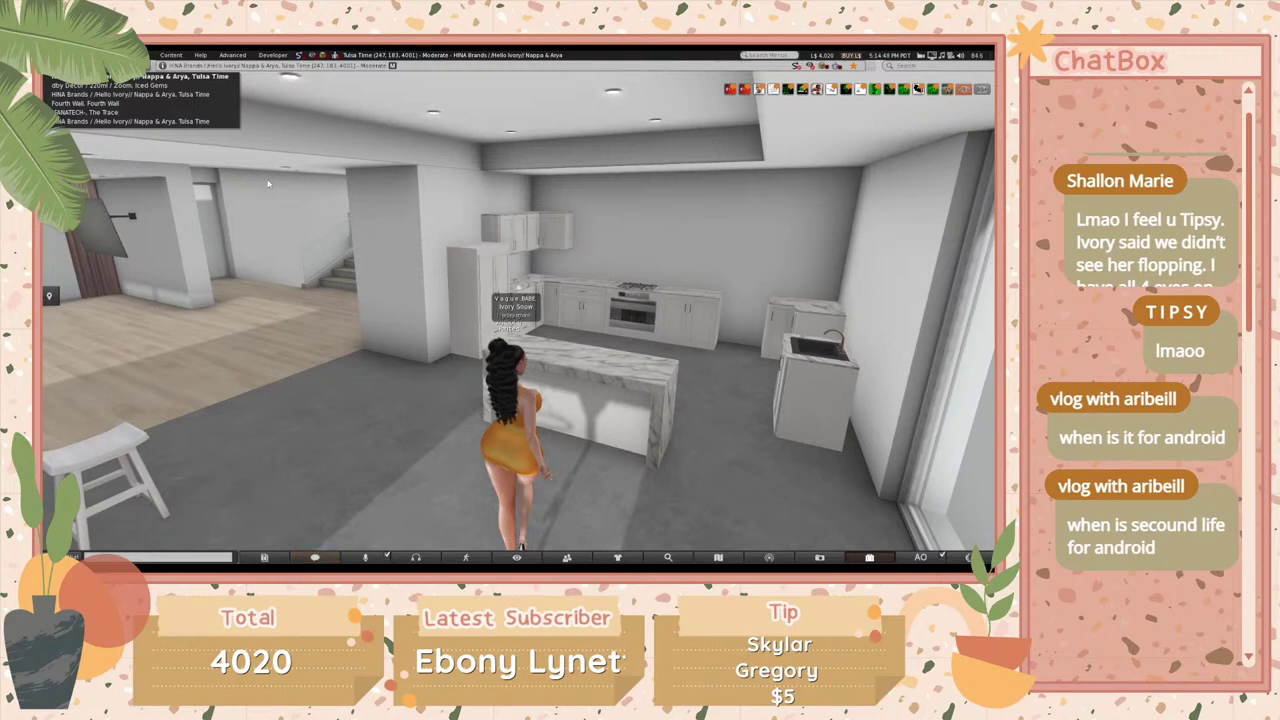
- Teleport to the dby Decor / 220ml / Zoom location in Iced Gems and walk into the store to its kitchen island display
click(103, 93)
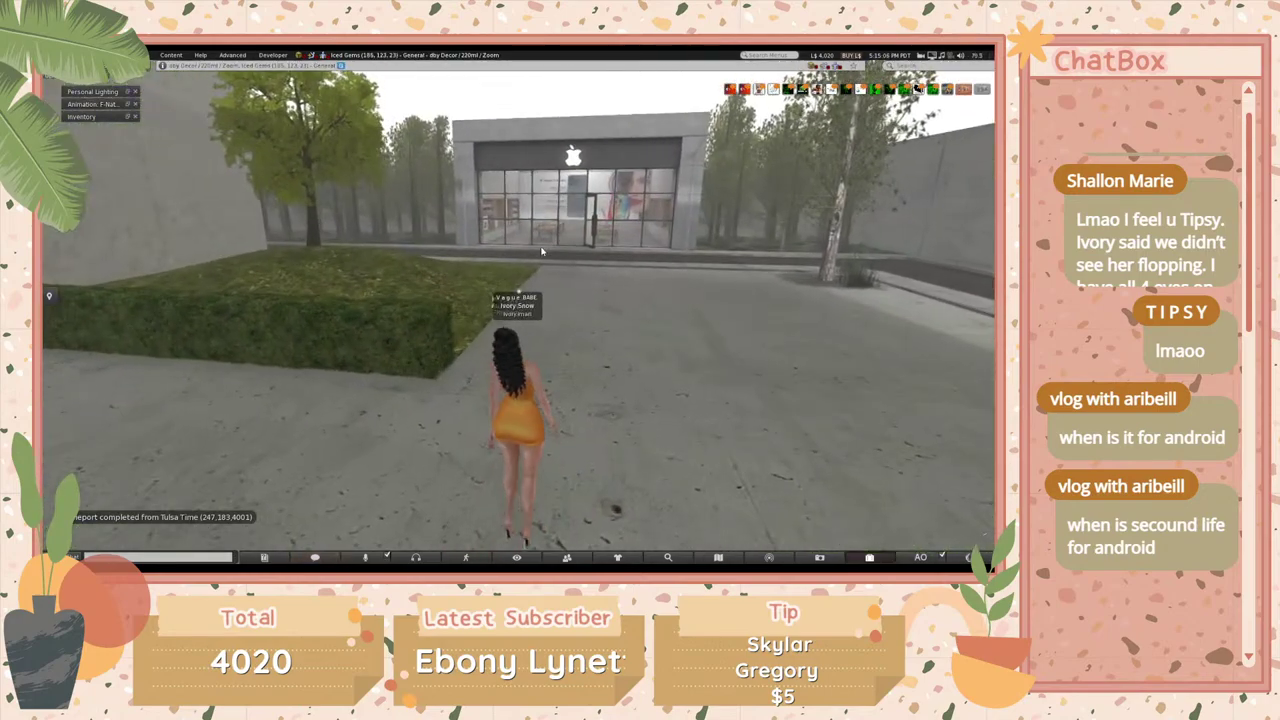
key(Up)
key(Up)
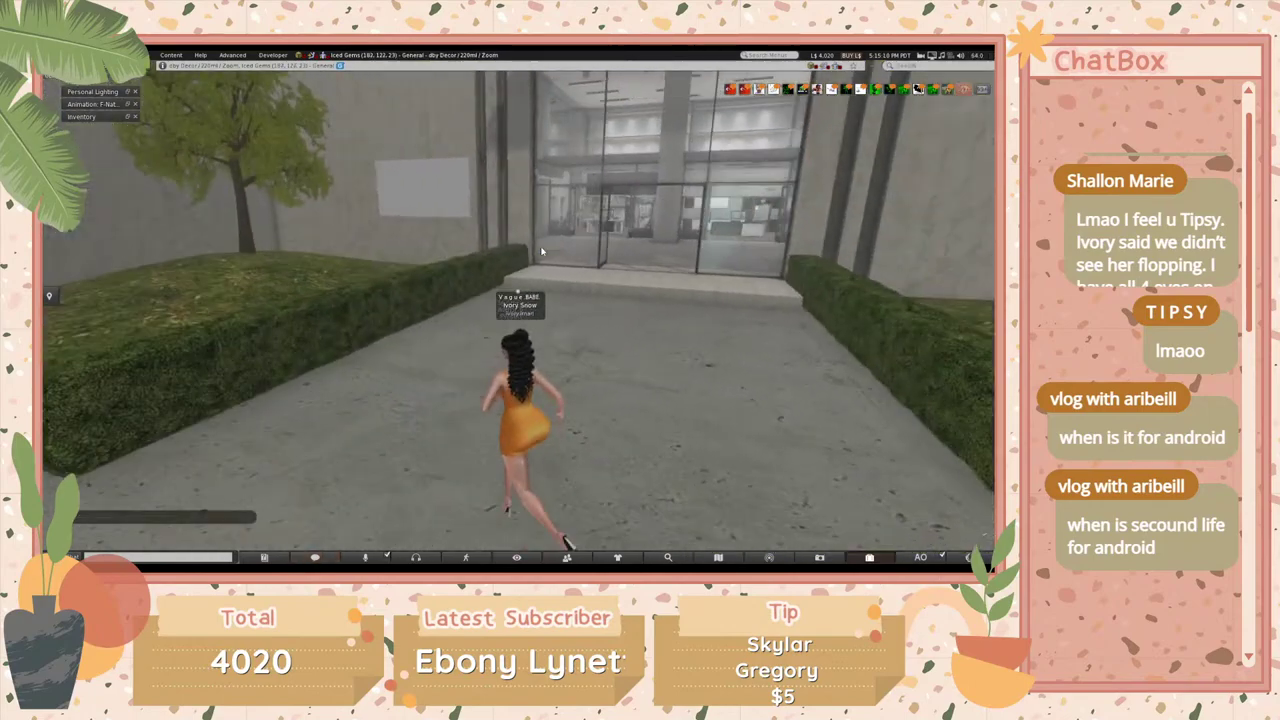
key(Up)
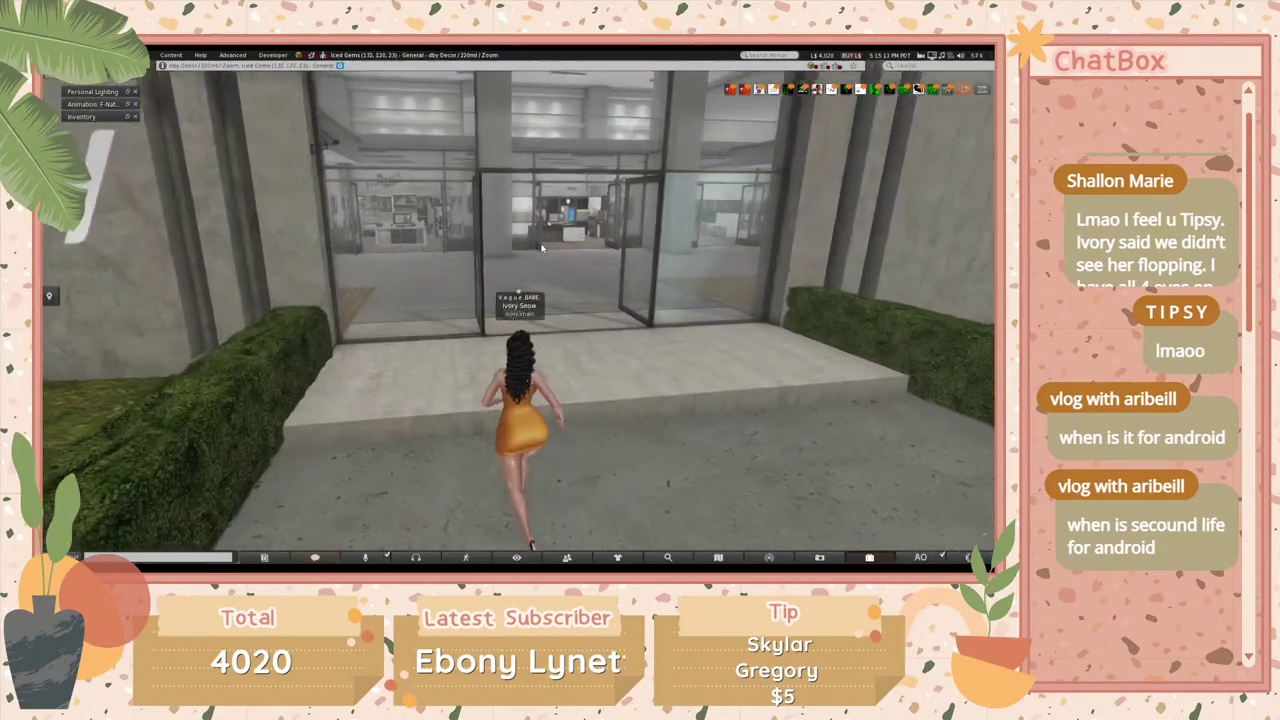
key(Up)
key(Up)
key(Up)
key(Right)
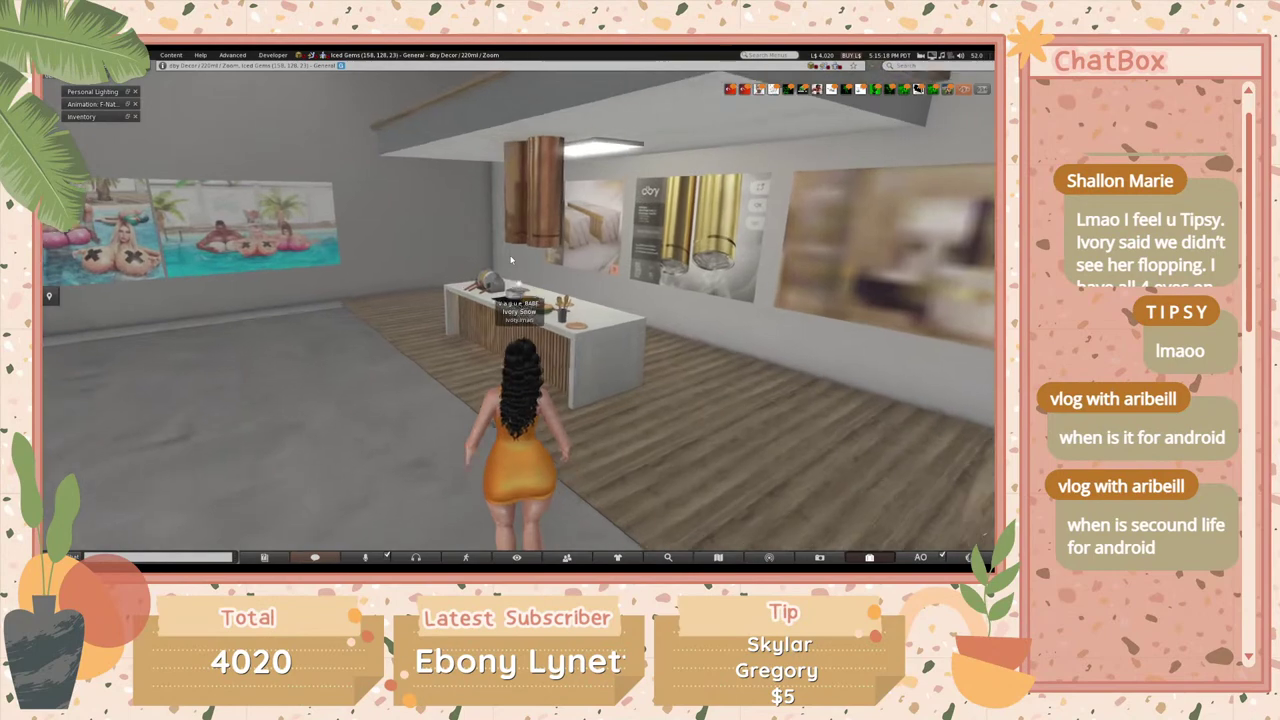
- Walk around the store's slatted kitchen island and examine the pots and food on its cooktop up close
key(Up)
key(Left)
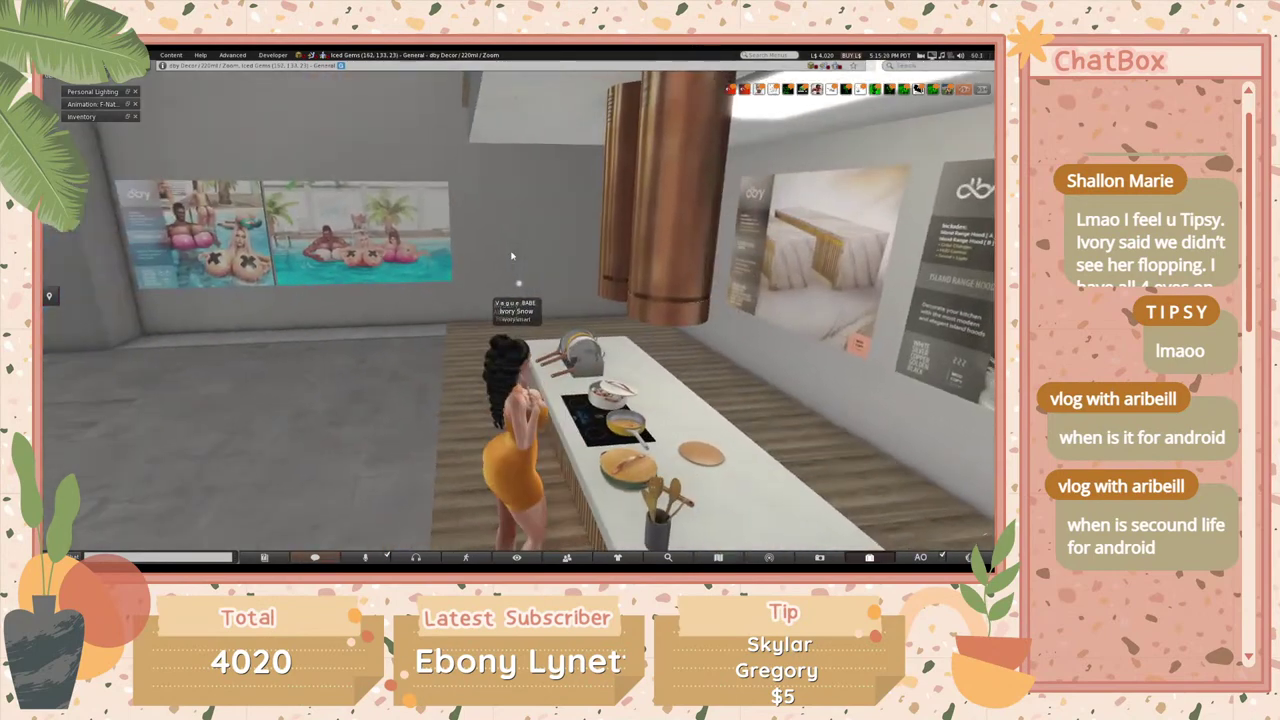
key(Up)
key(Left)
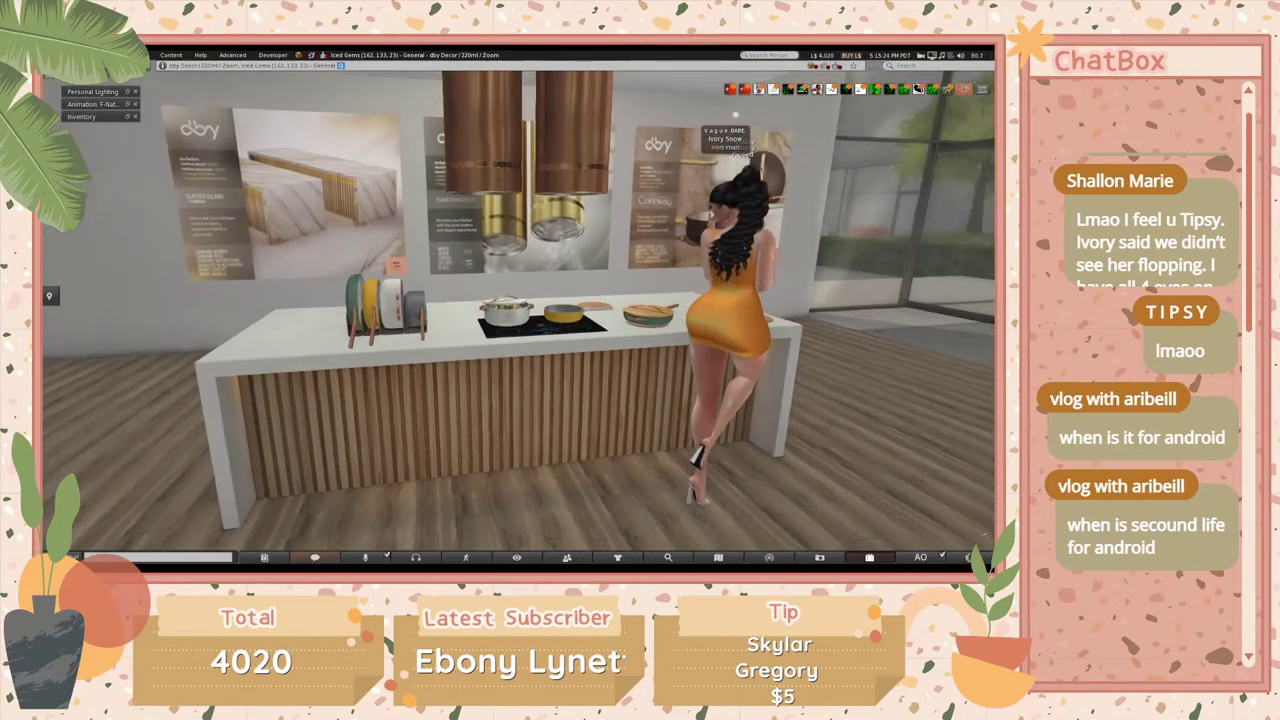
alt+click(530, 322)
scroll(512, 256, up, 5)
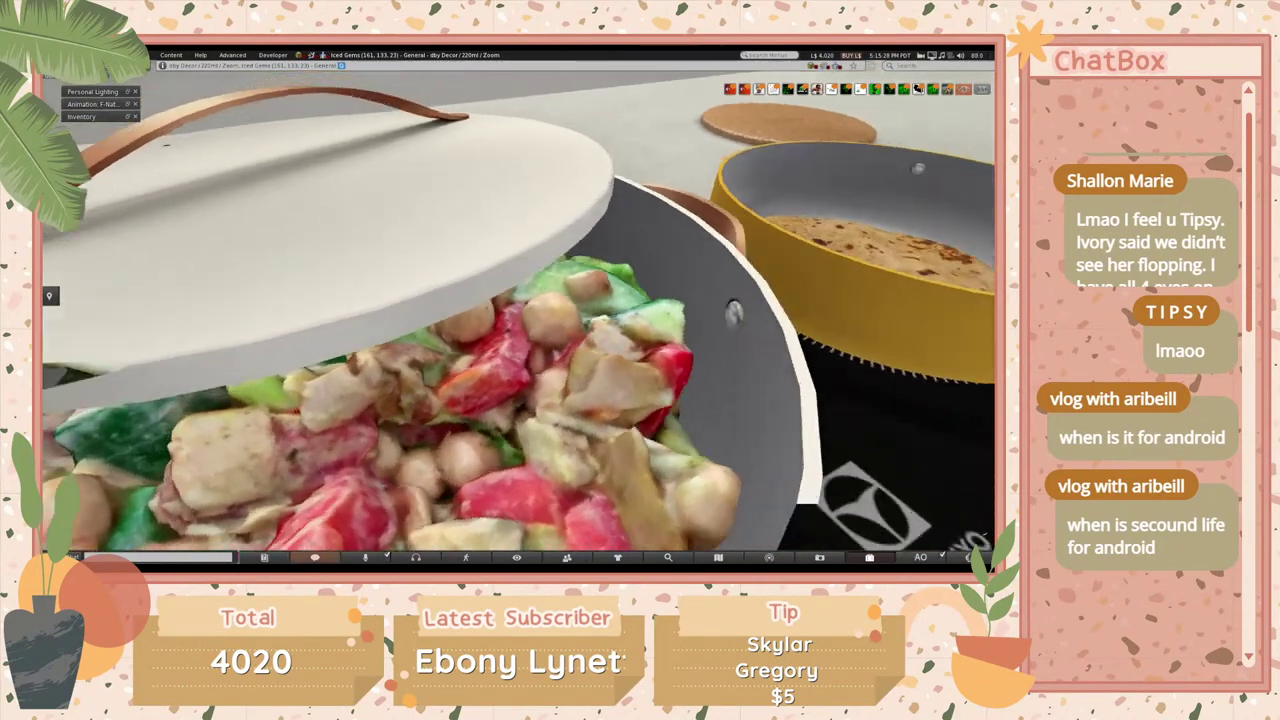
scroll(517, 315, up, 5)
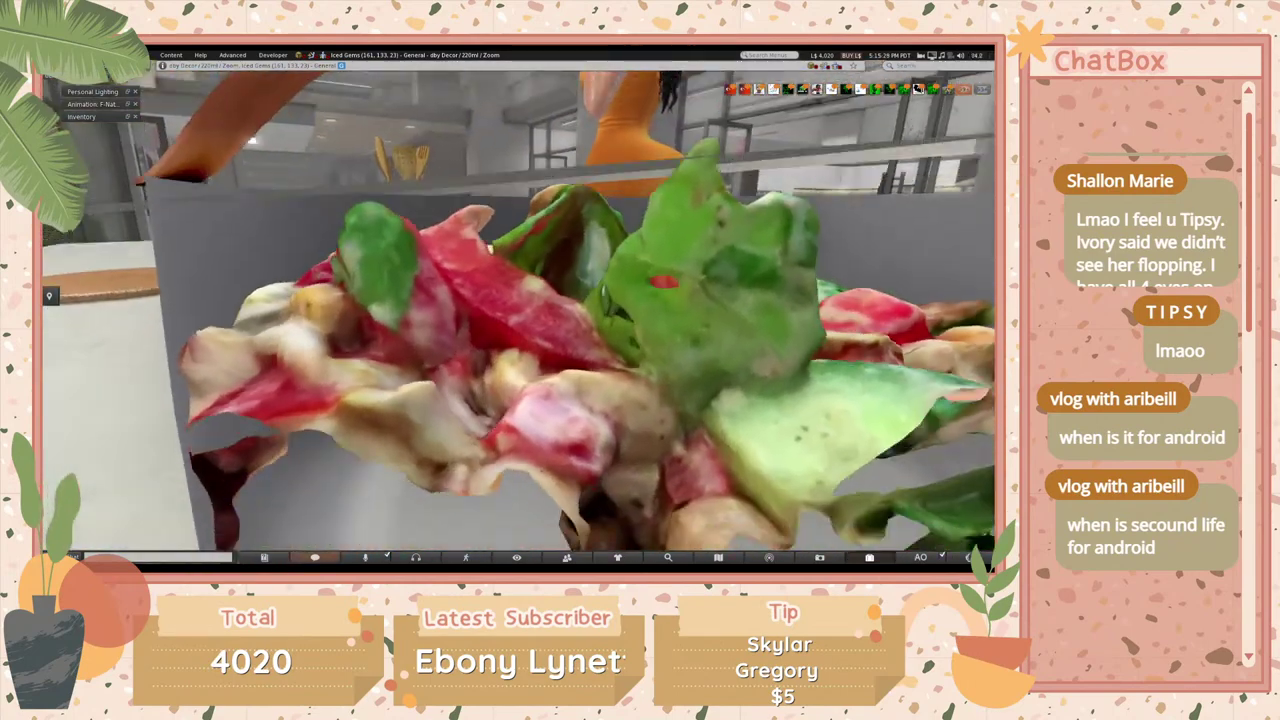
key(Escape)
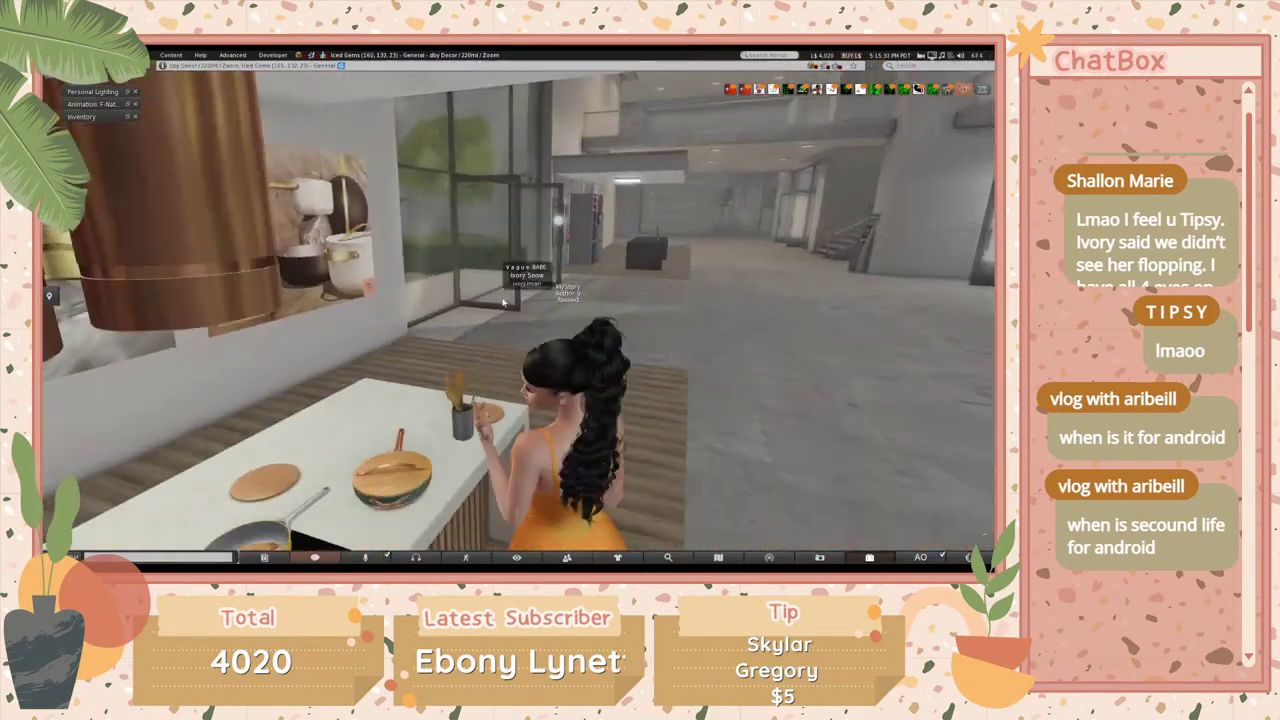
- Walk the avatar from the slatted island past the Ecos laundry shop into the dby Elegance Kitchen showroom
key(Left)
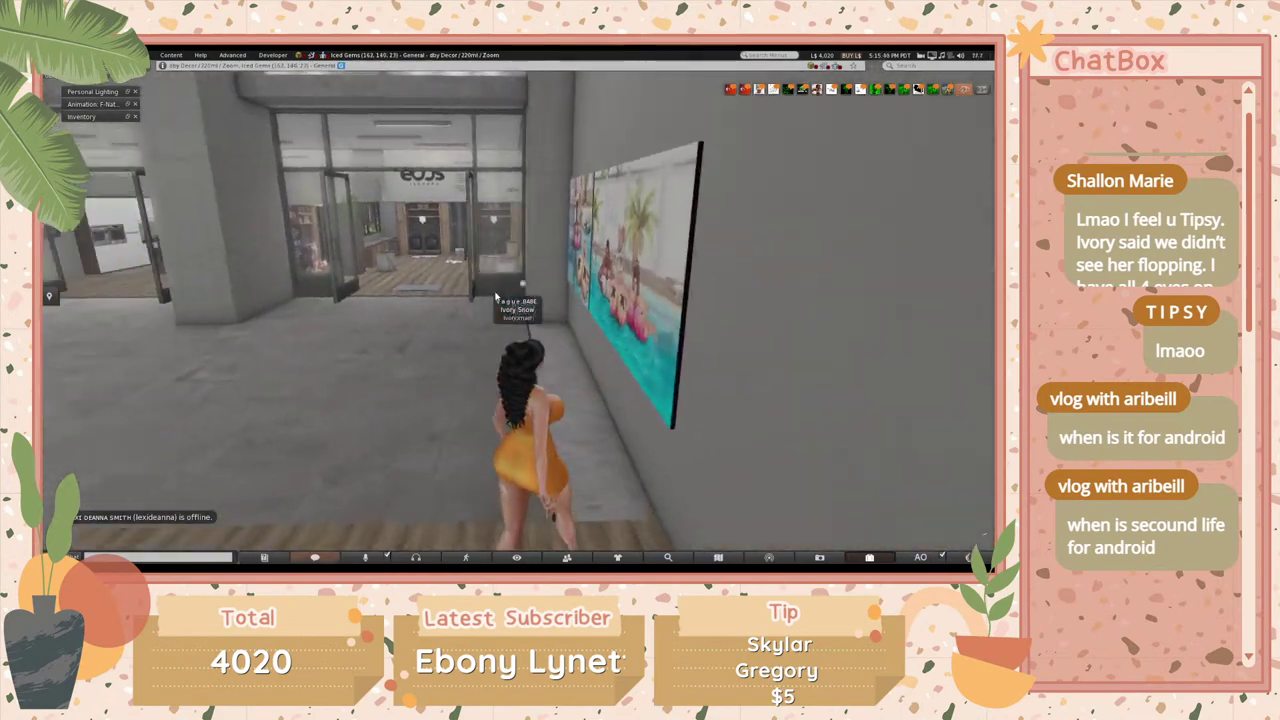
key(Up)
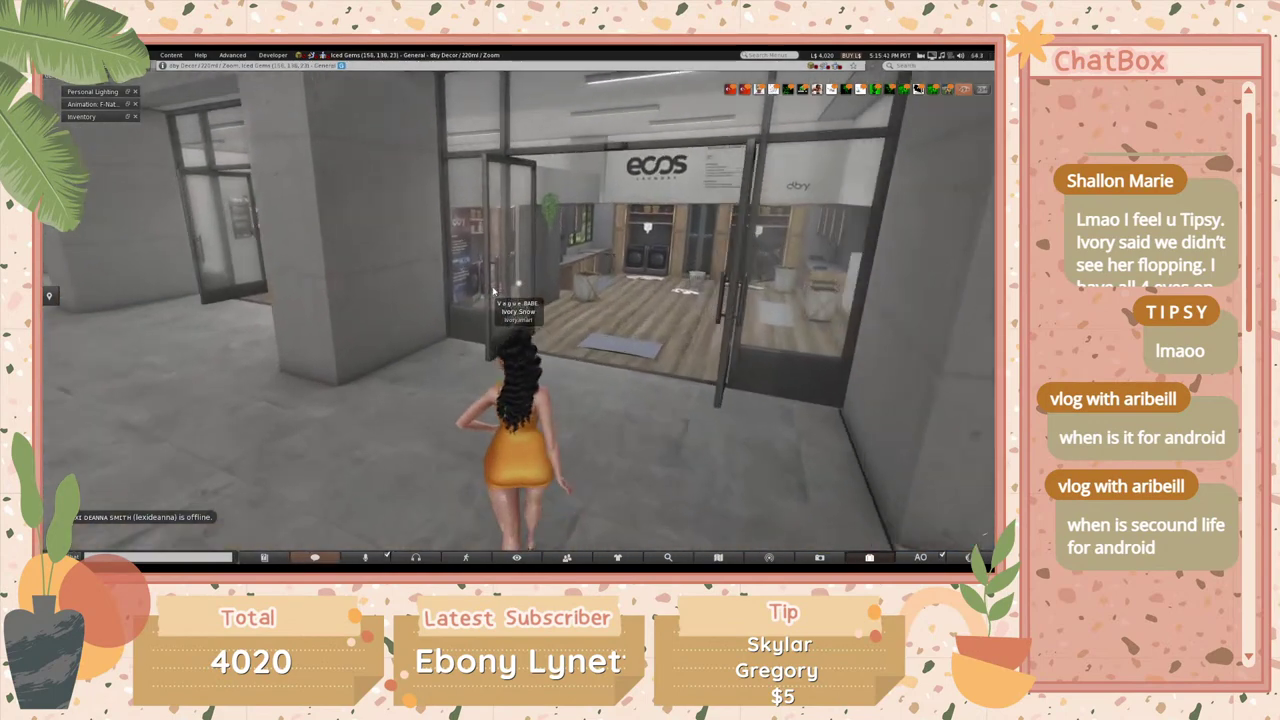
key(Left)
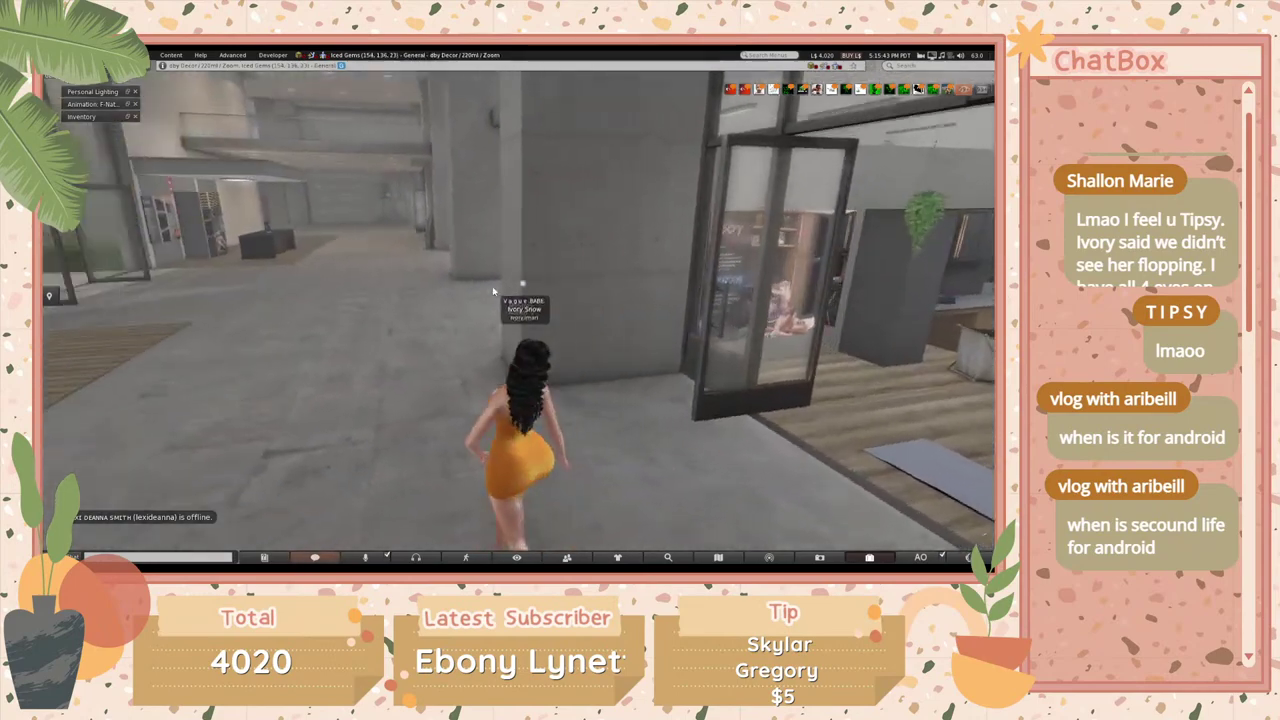
key(Right)
key(Up)
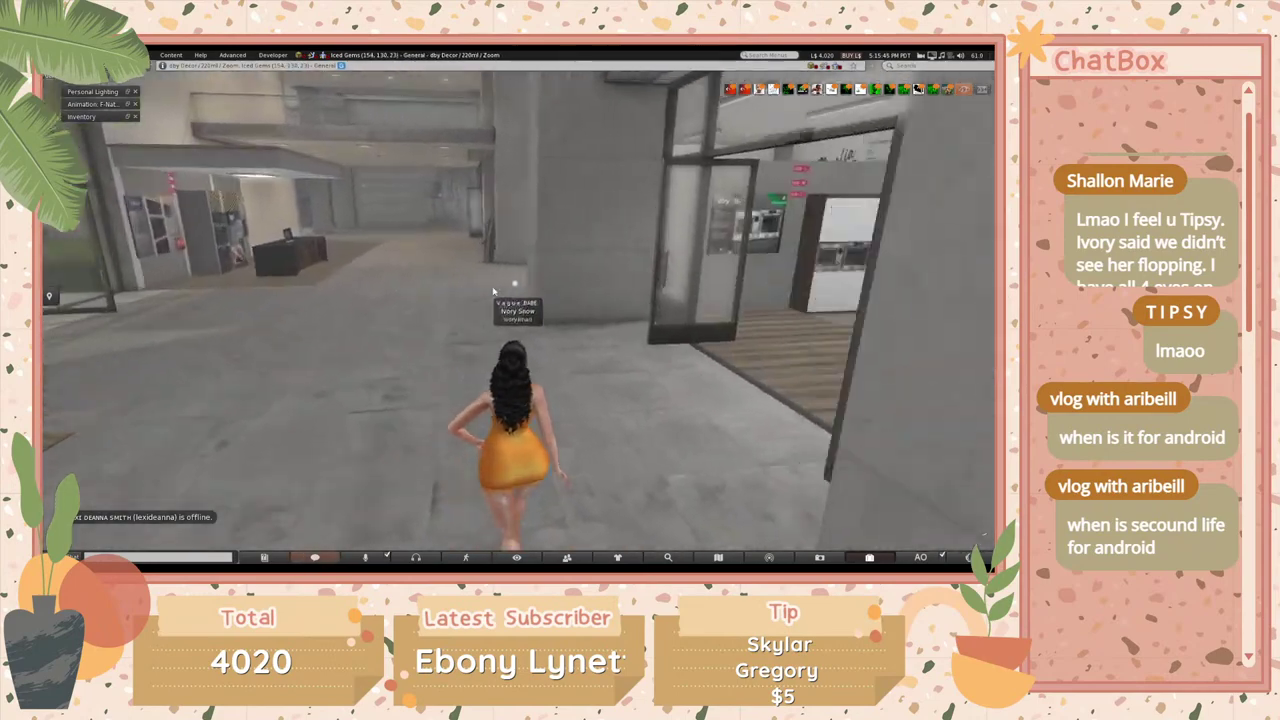
key(Right)
key(Up)
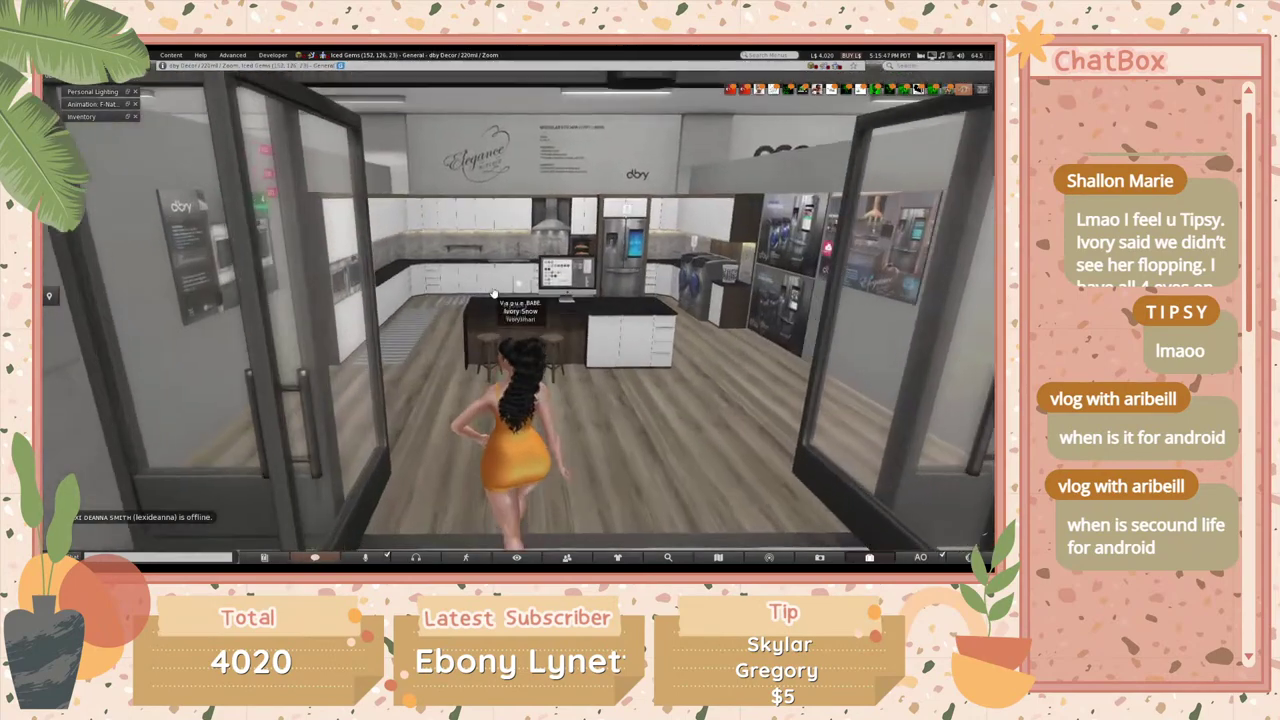
key(Up)
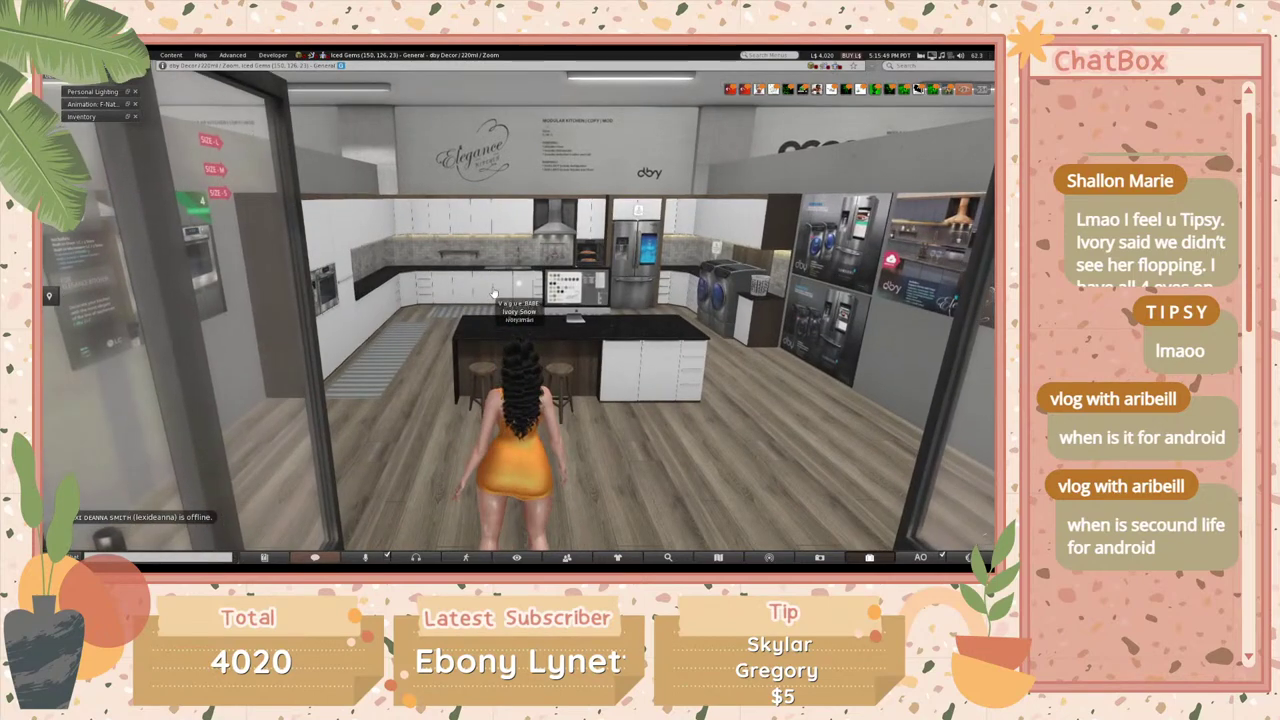
- Walk the avatar up to the Elegance Kitchen's wall of built-in ovens and look over the display and its posters
key(Left)
key(Up)
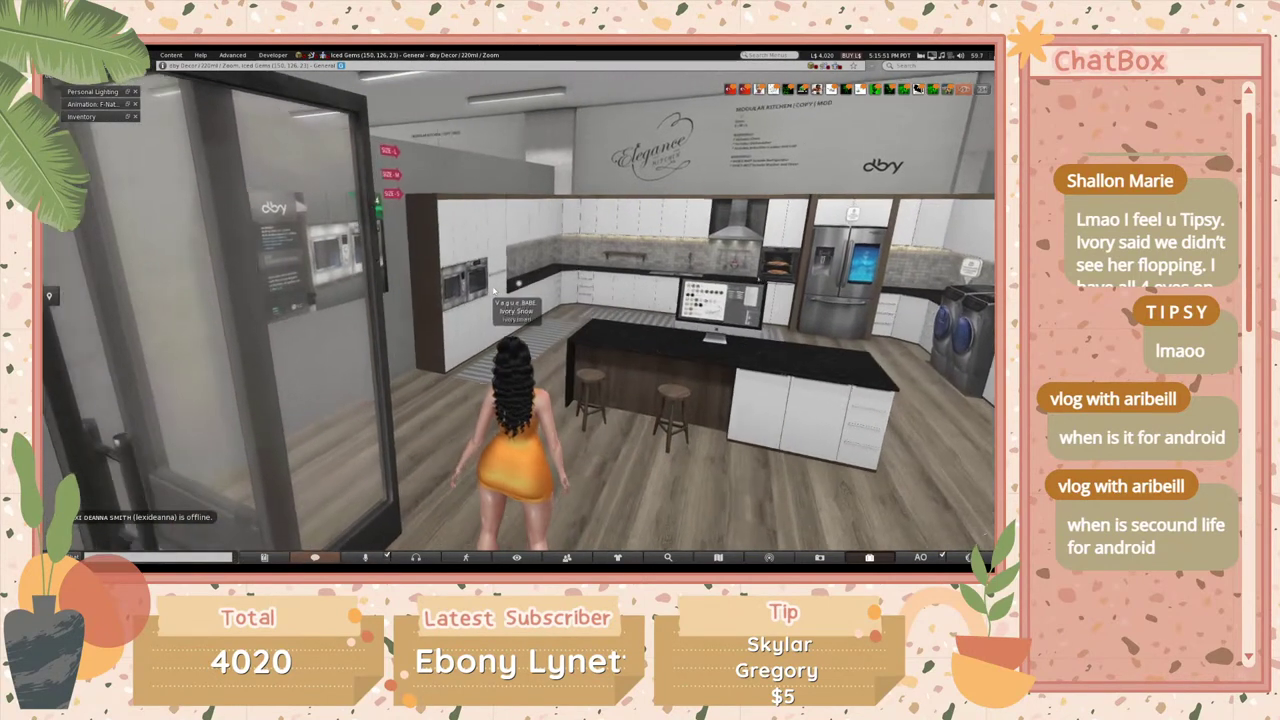
key(Up)
key(Left)
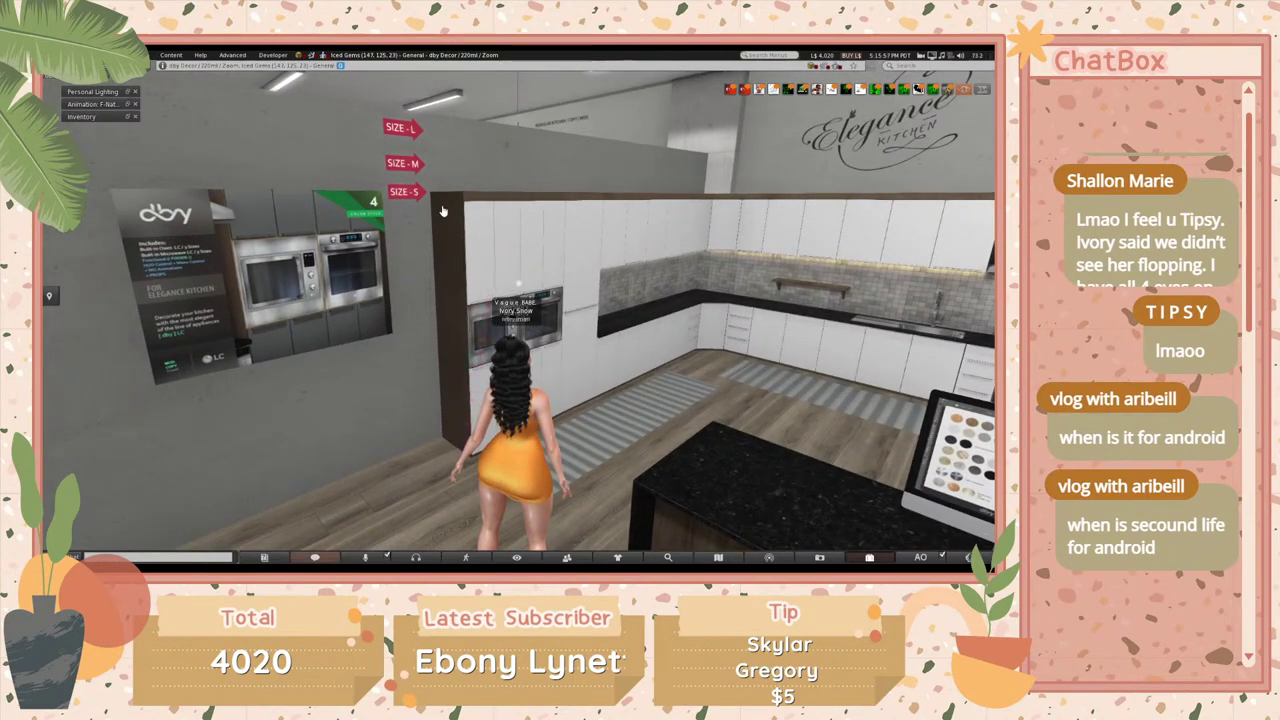
key(Right)
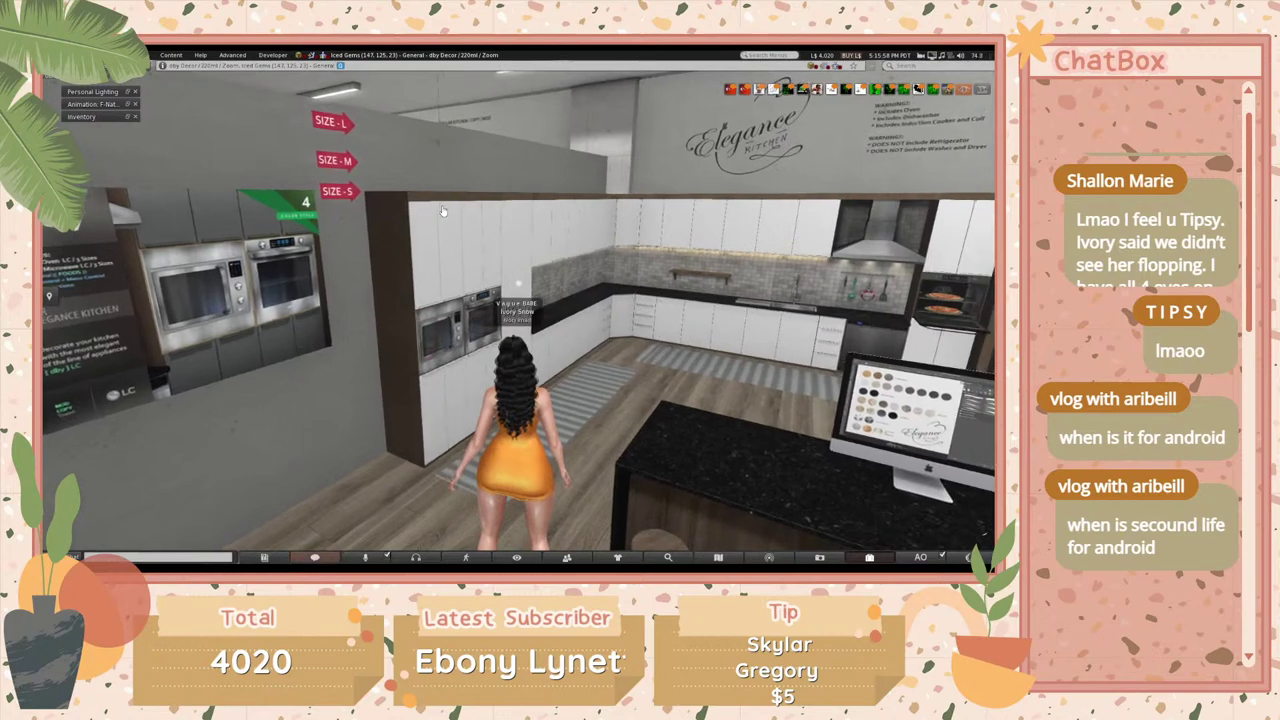
key(Right)
key(Up)
- Open the built-in oven in the Elegance Kitchen wall and examine the trays of food inside up close
click(290, 401)
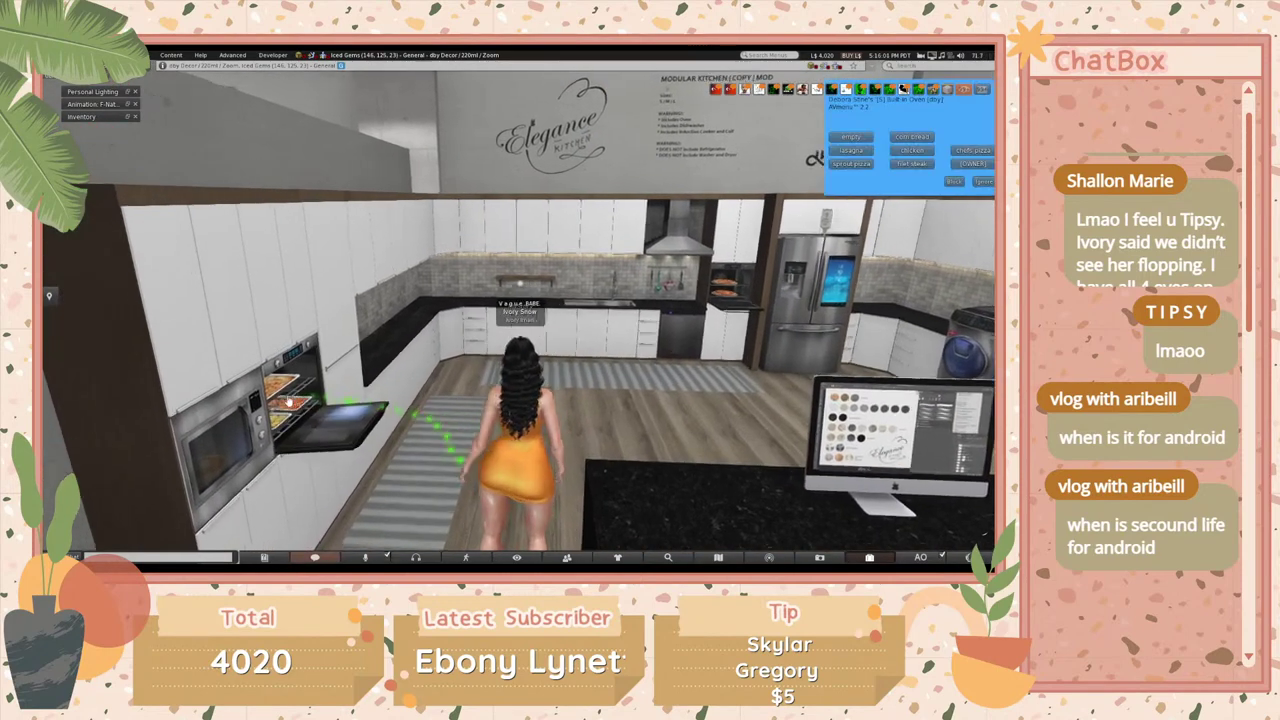
alt+click(290, 401)
scroll(290, 401, up, 5)
alt+drag(500, 400, 520, 320)
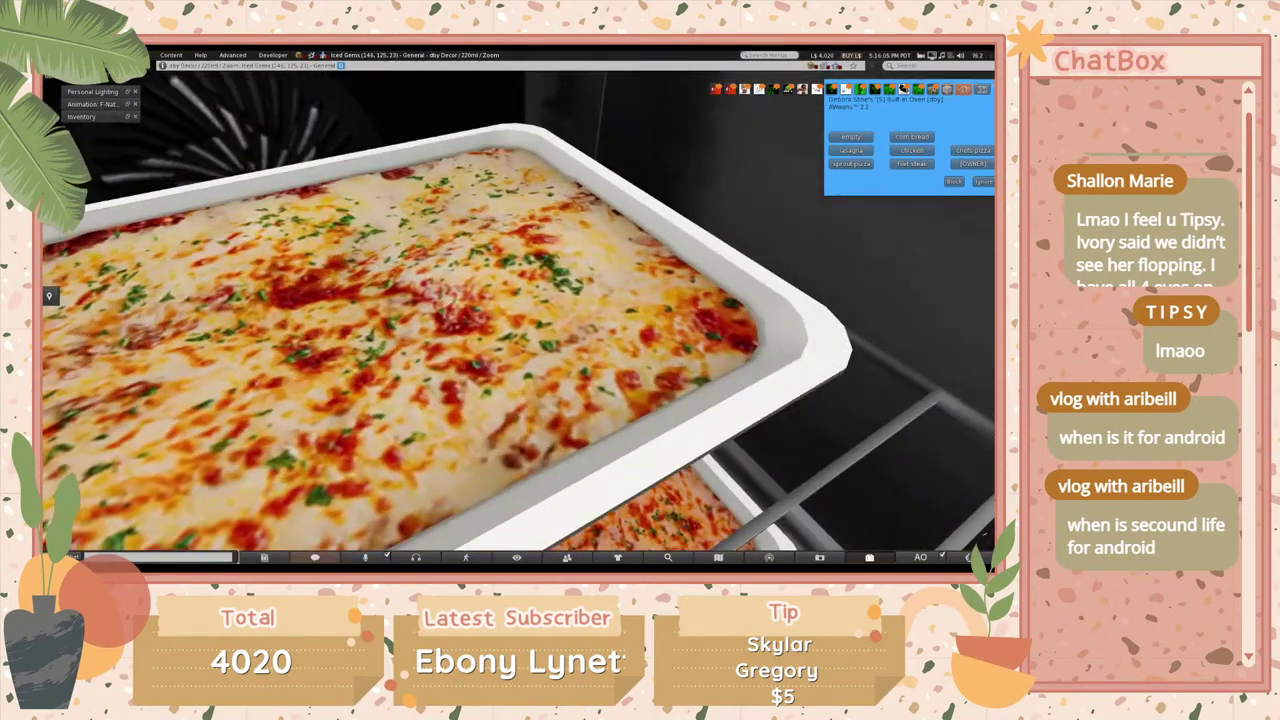
key(Escape)
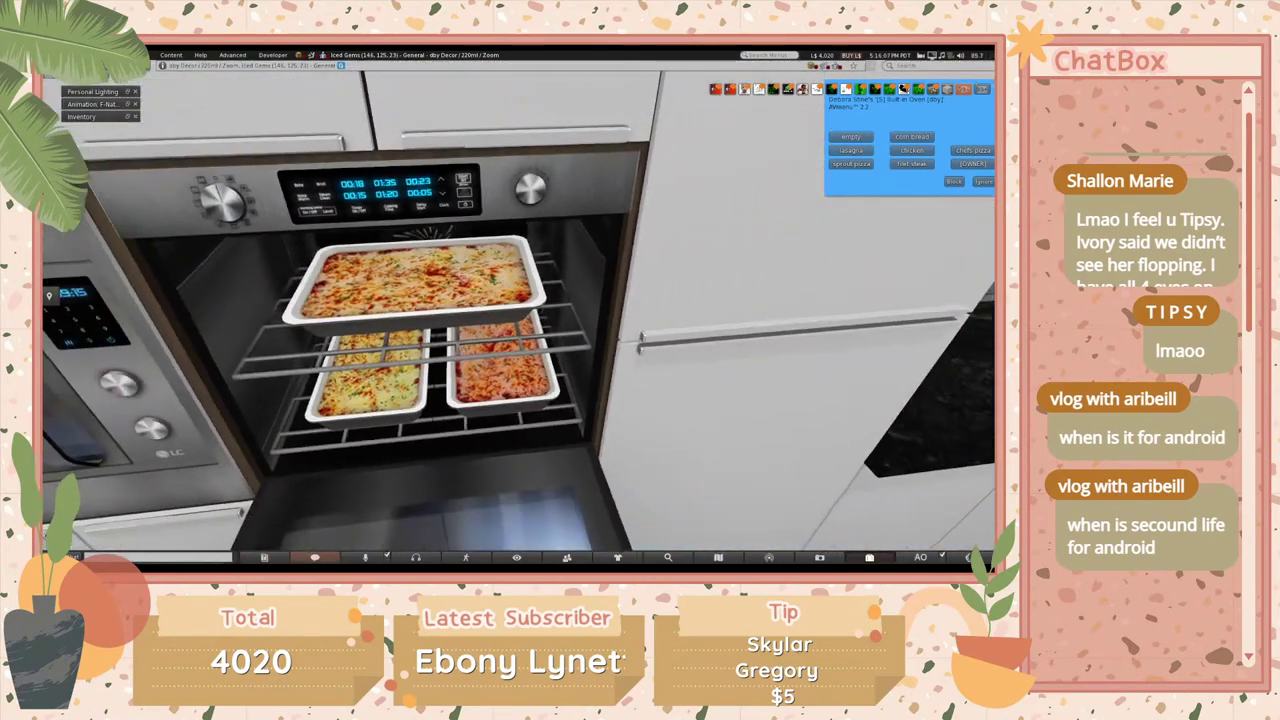
- Switch the food in the built-in oven to chicken and return the camera to the avatar
click(910, 148)
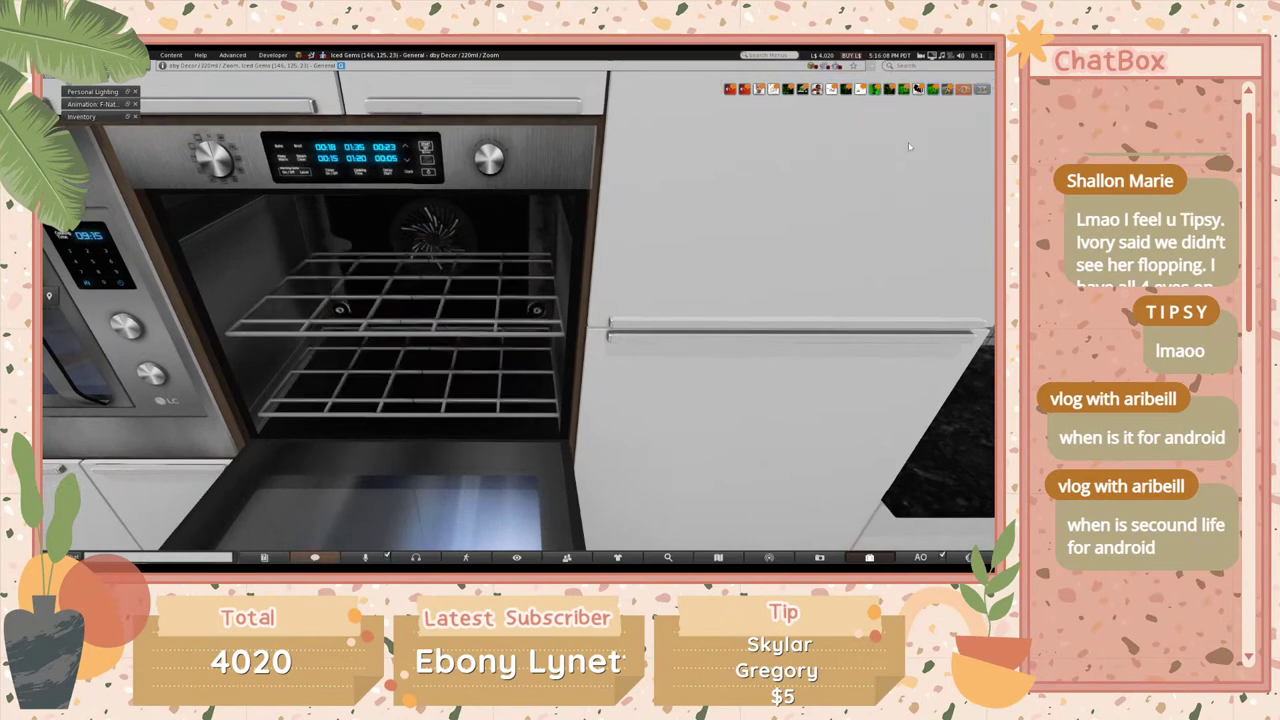
click(914, 150)
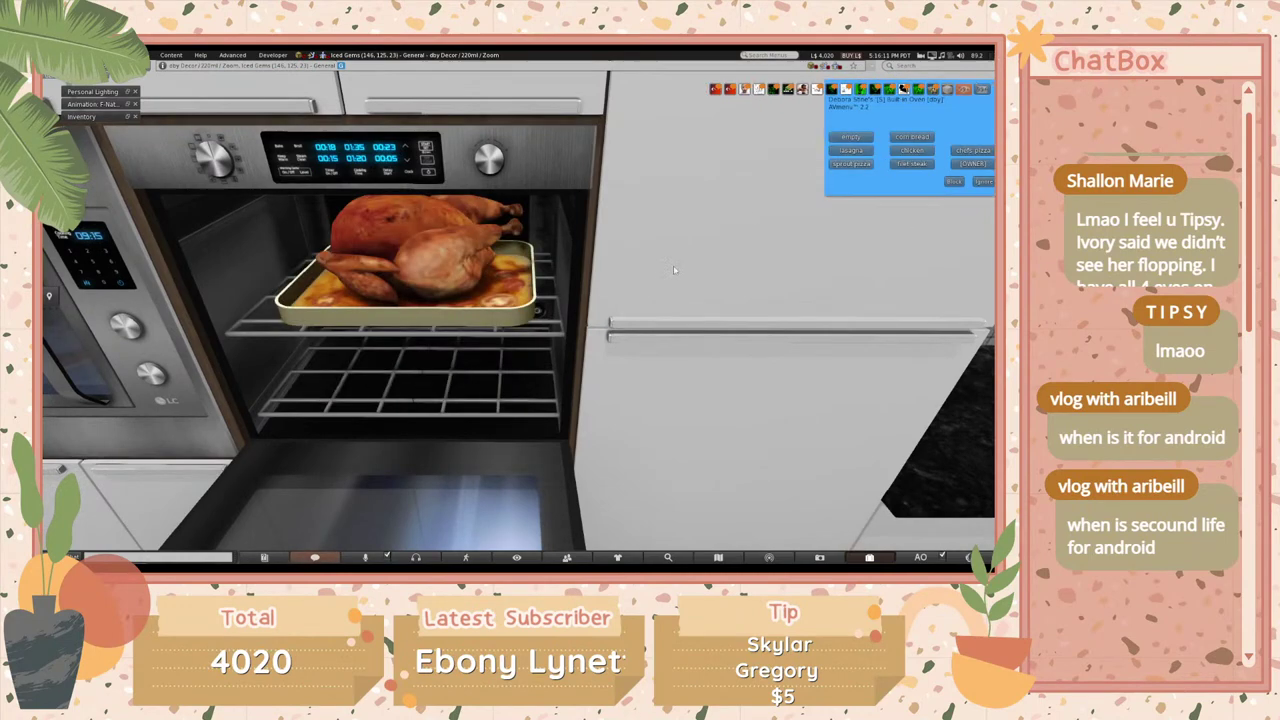
key(Escape)
- Walk the avatar past the sink and cooktop wall to the Elegance Kitchen's refrigerator
key(Right)
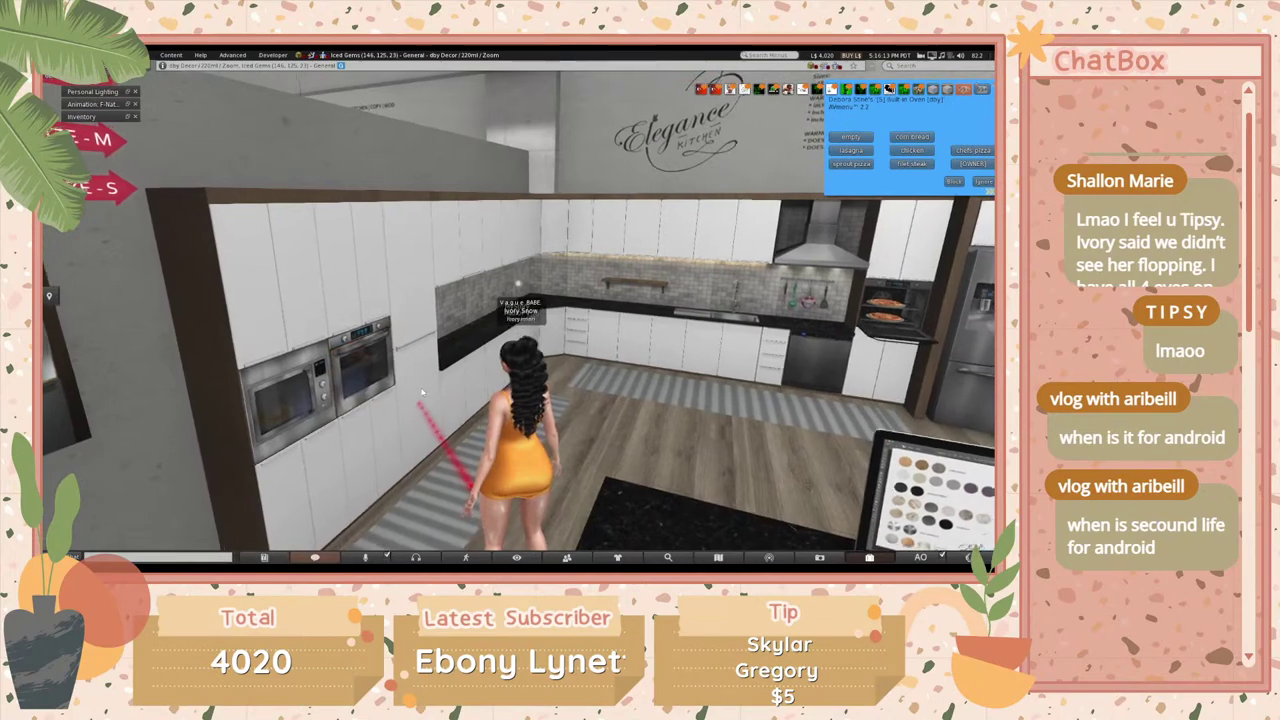
key(Up)
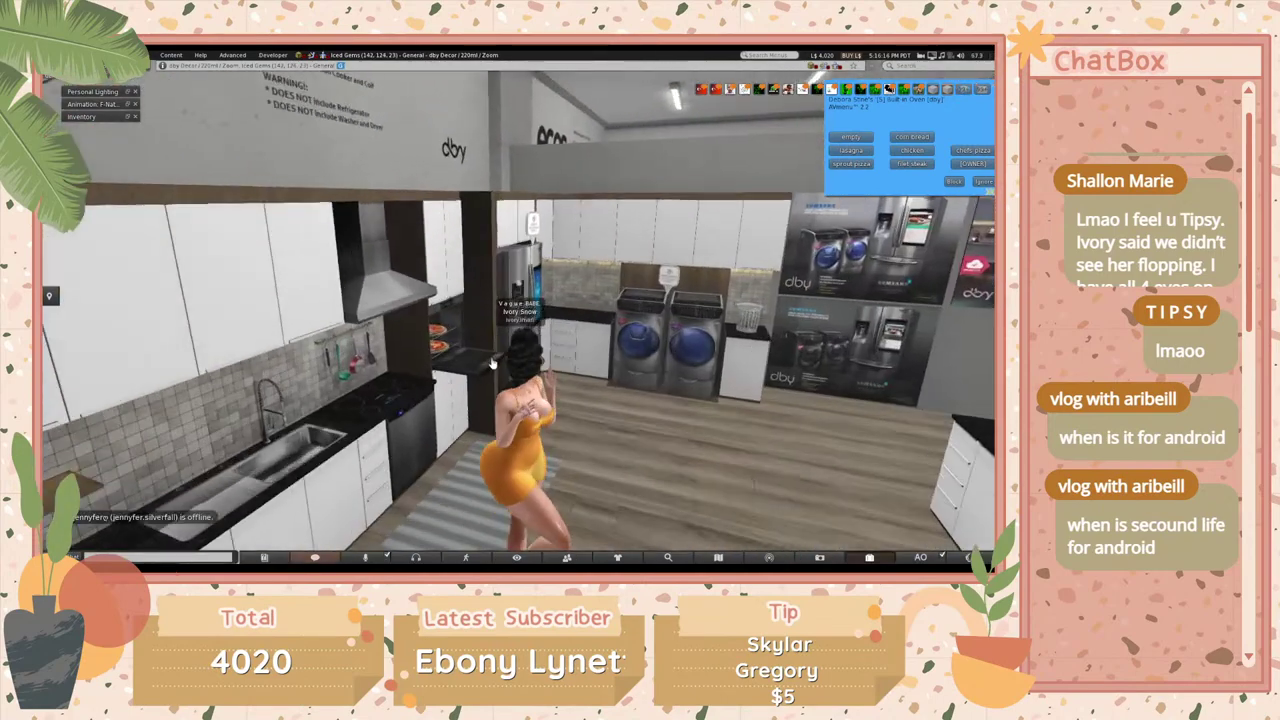
key(Left)
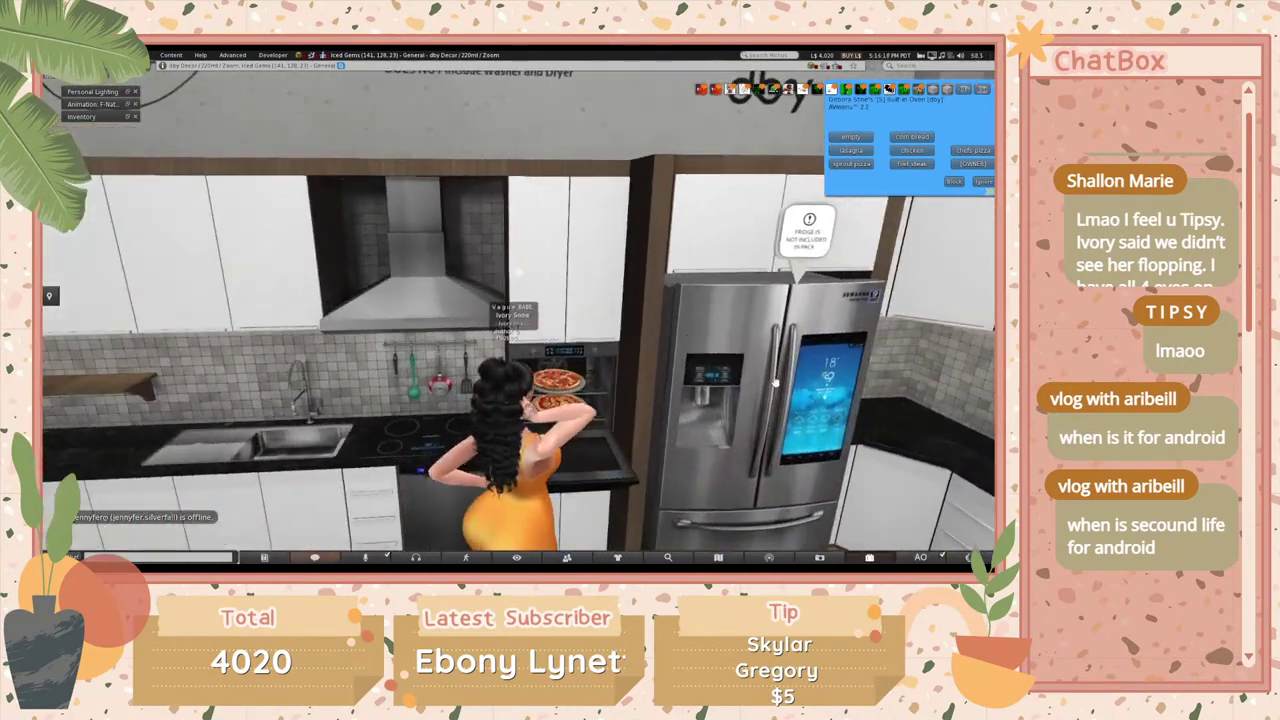
key(Right)
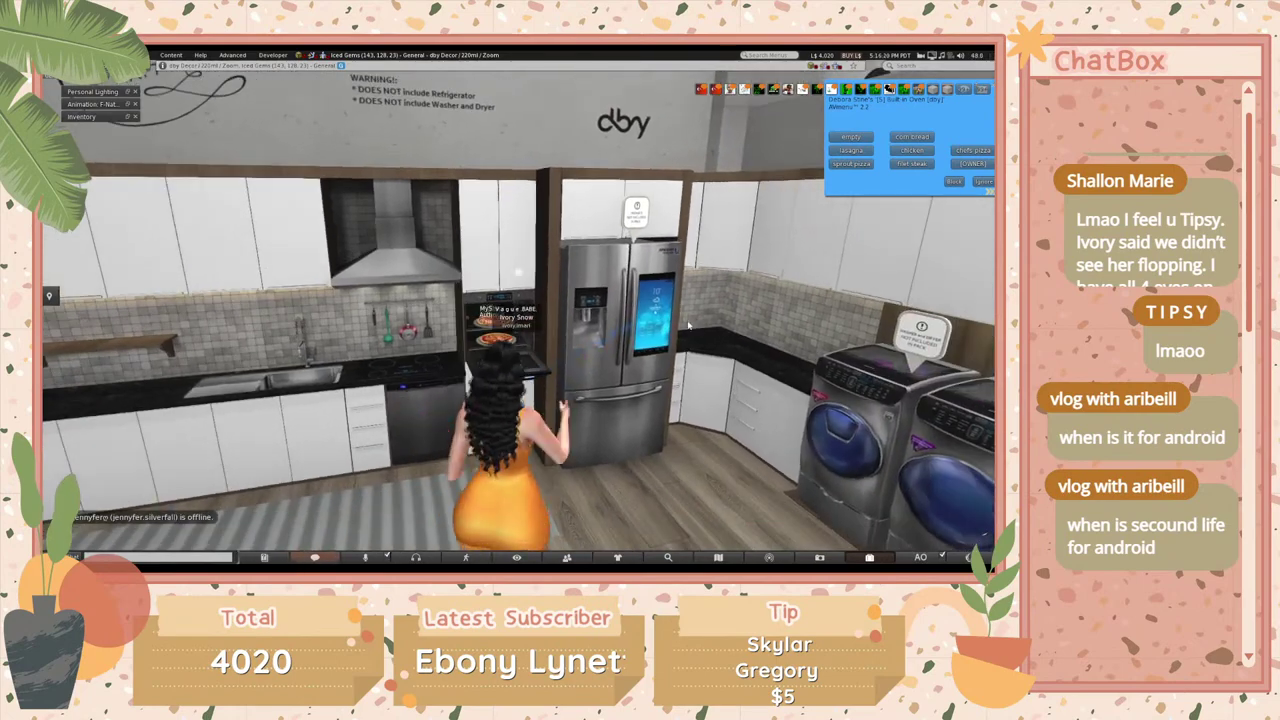
- Examine the food on the open refrigerator's shelves up close, including the cake and the eggs
scroll(365, 270, up, 5)
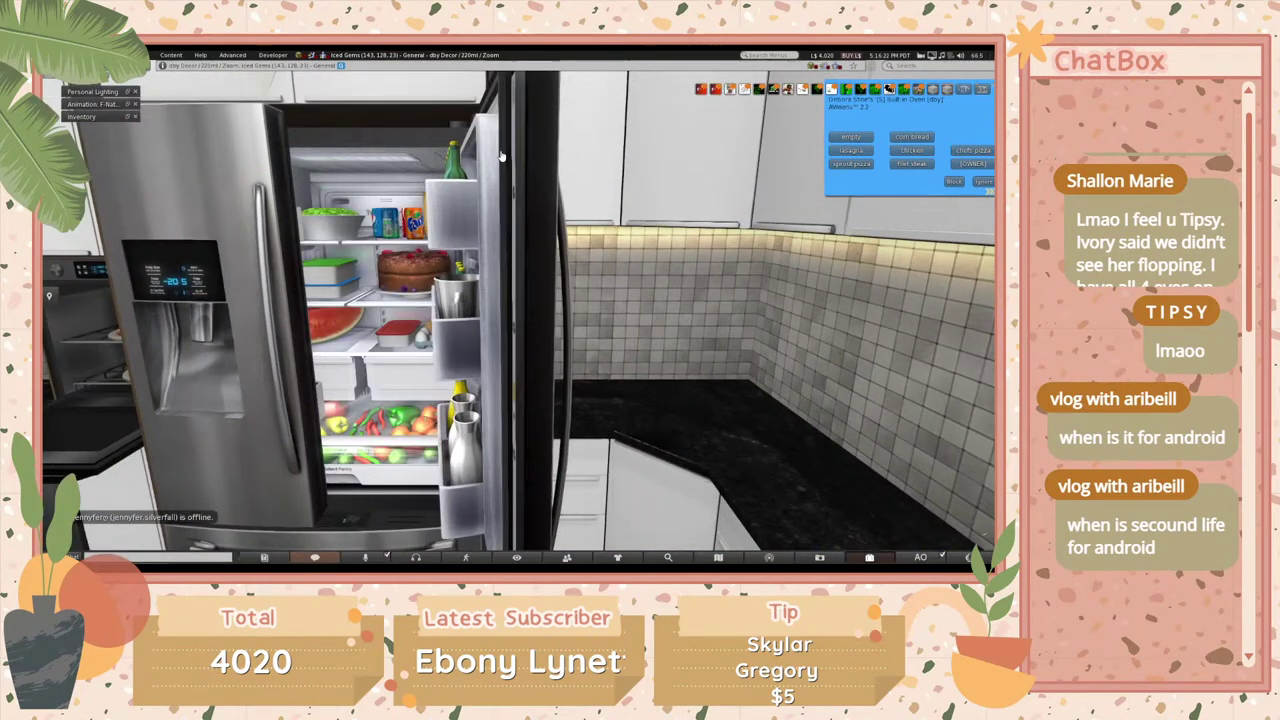
key(Left)
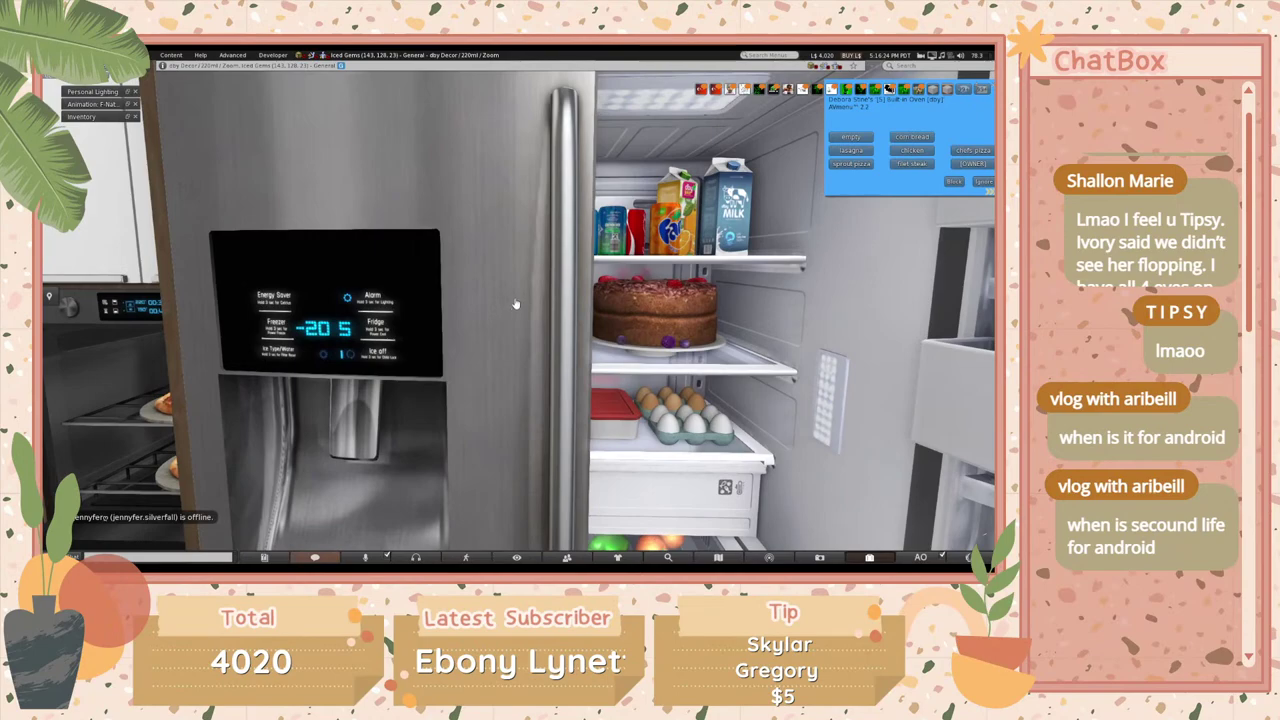
scroll(515, 304, down, 5)
scroll(575, 305, up, 5)
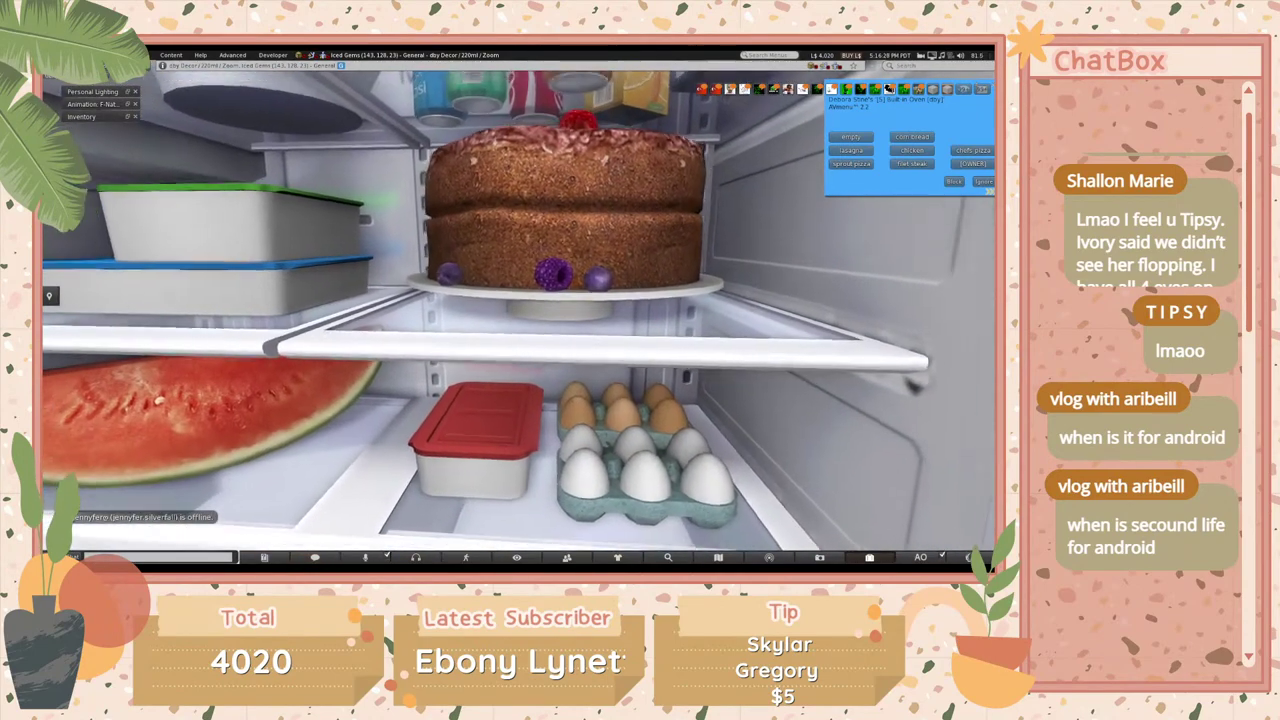
scroll(519, 305, down, 6)
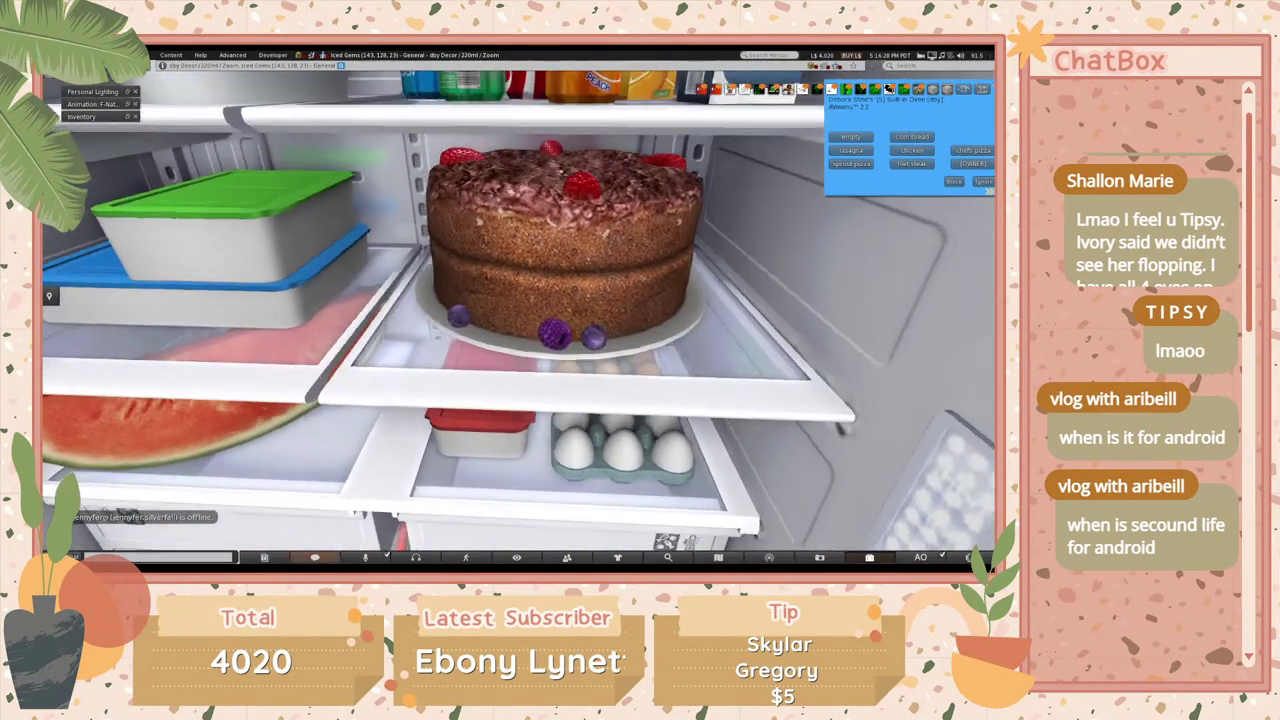
- Start the Elegance Kitchen's preparation animation at the counter and examine the vegetables being chopped up close
key(Up)
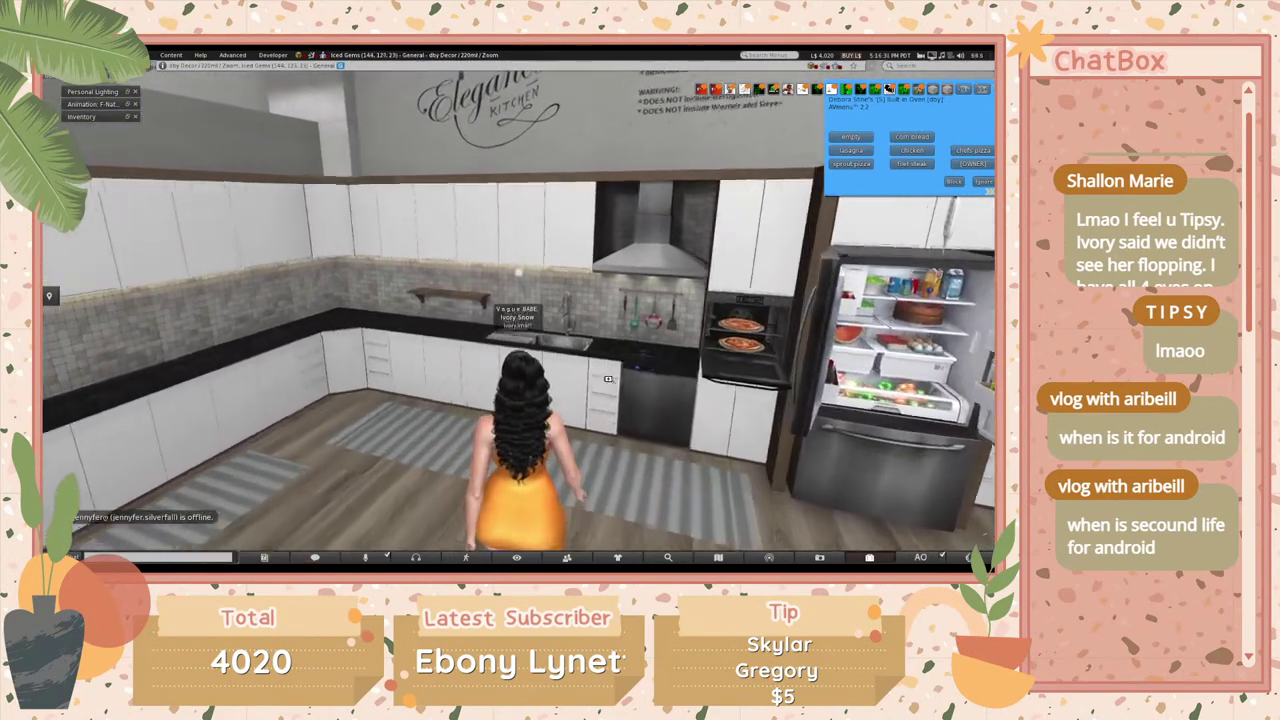
alt+click(608, 379)
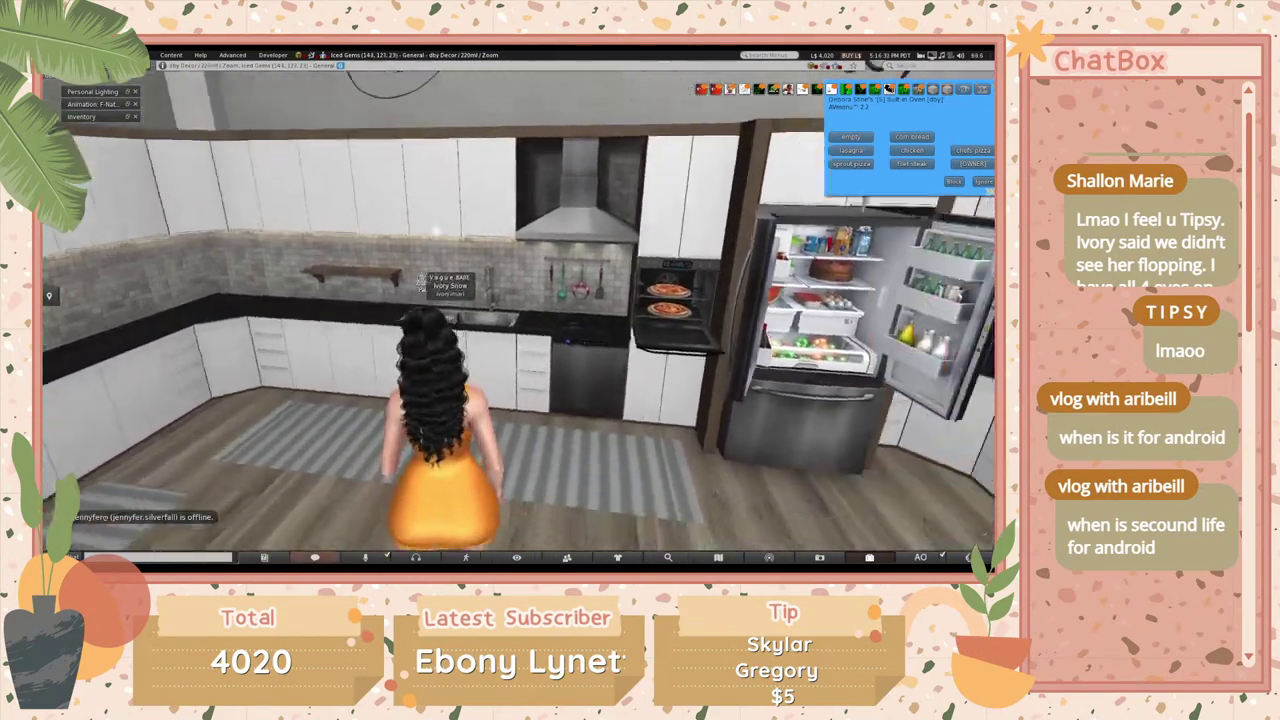
scroll(608, 379, down, 2)
key(Escape)
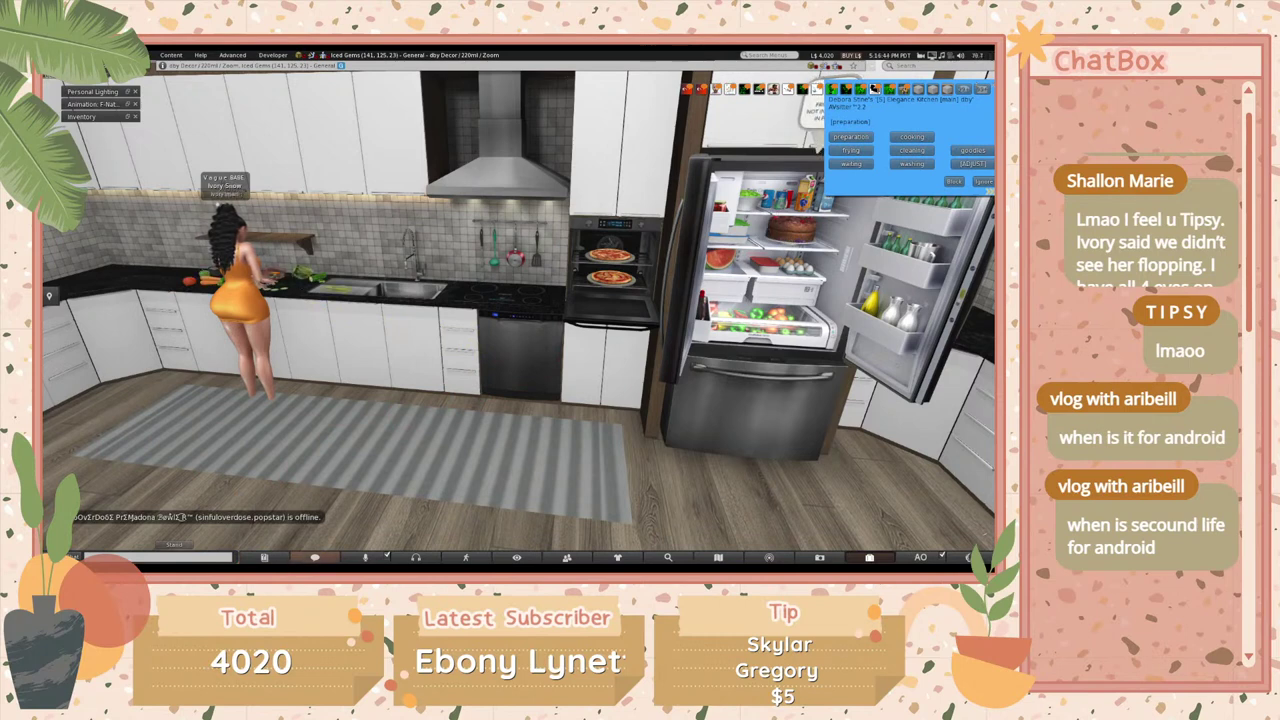
alt+click(293, 272)
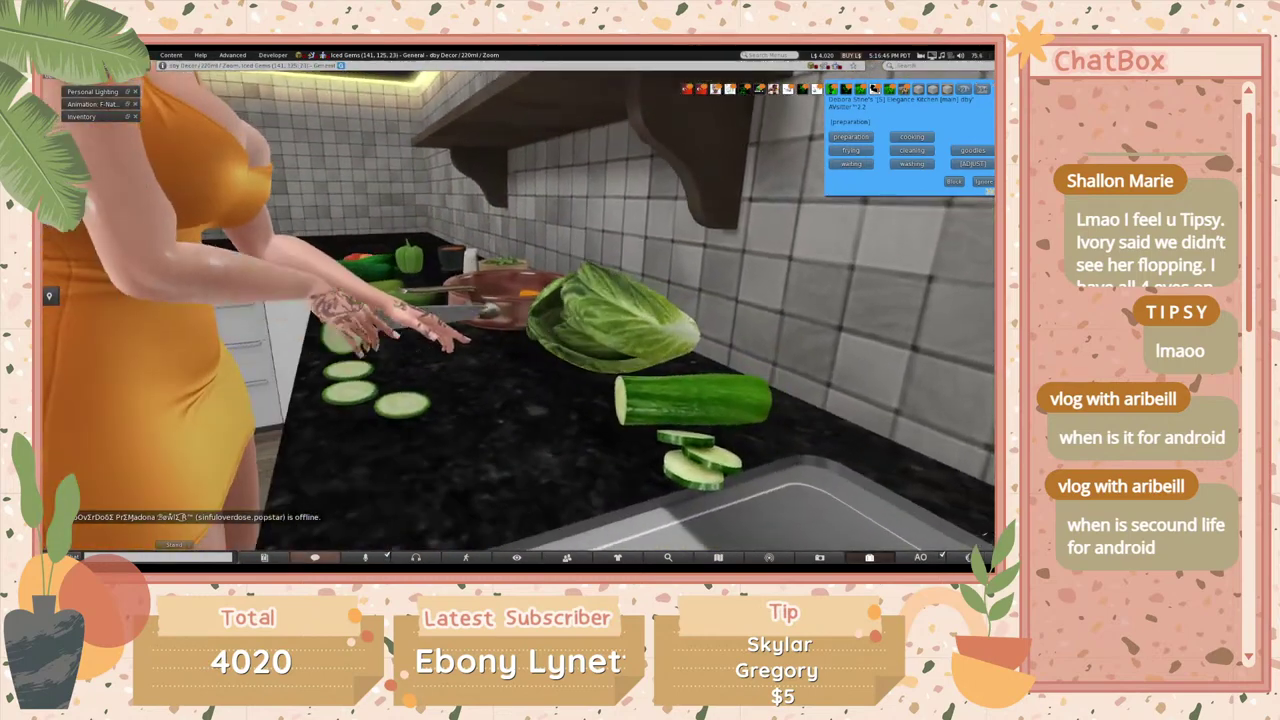
key(Escape)
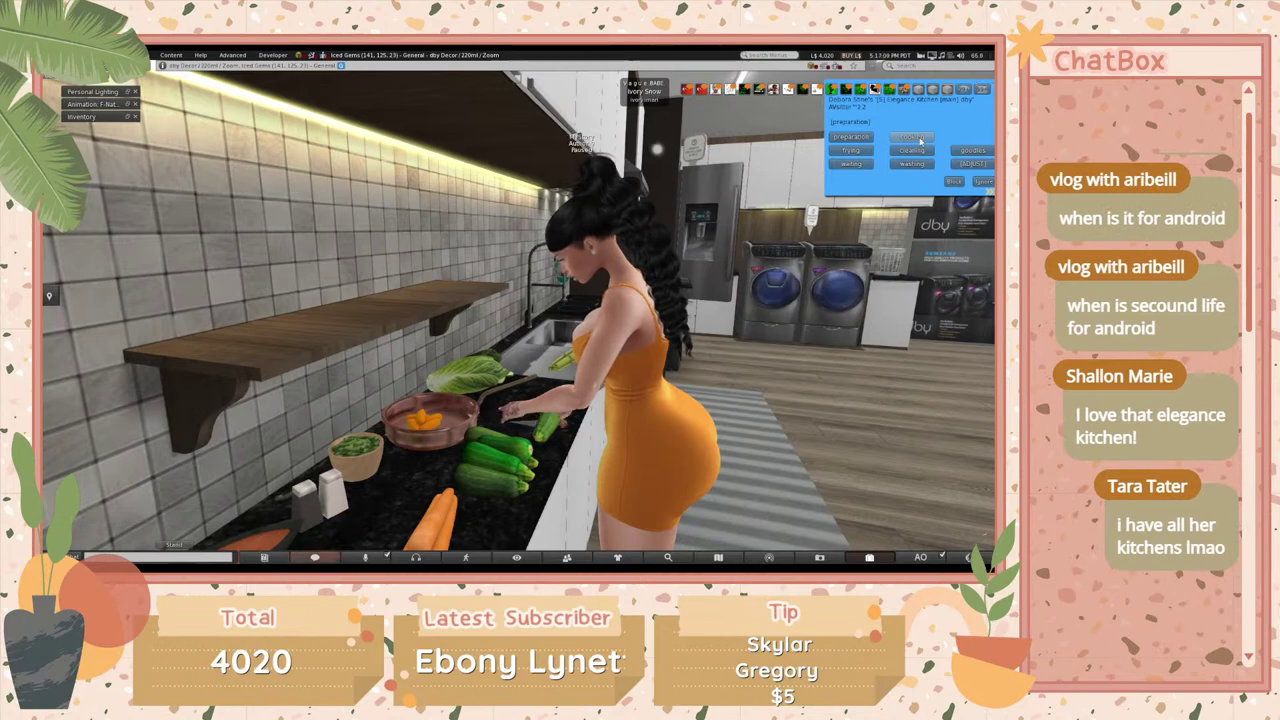
- Play the Elegance Kitchen's cleaning animation on the avatar and follow it with the waiting animation
click(914, 149)
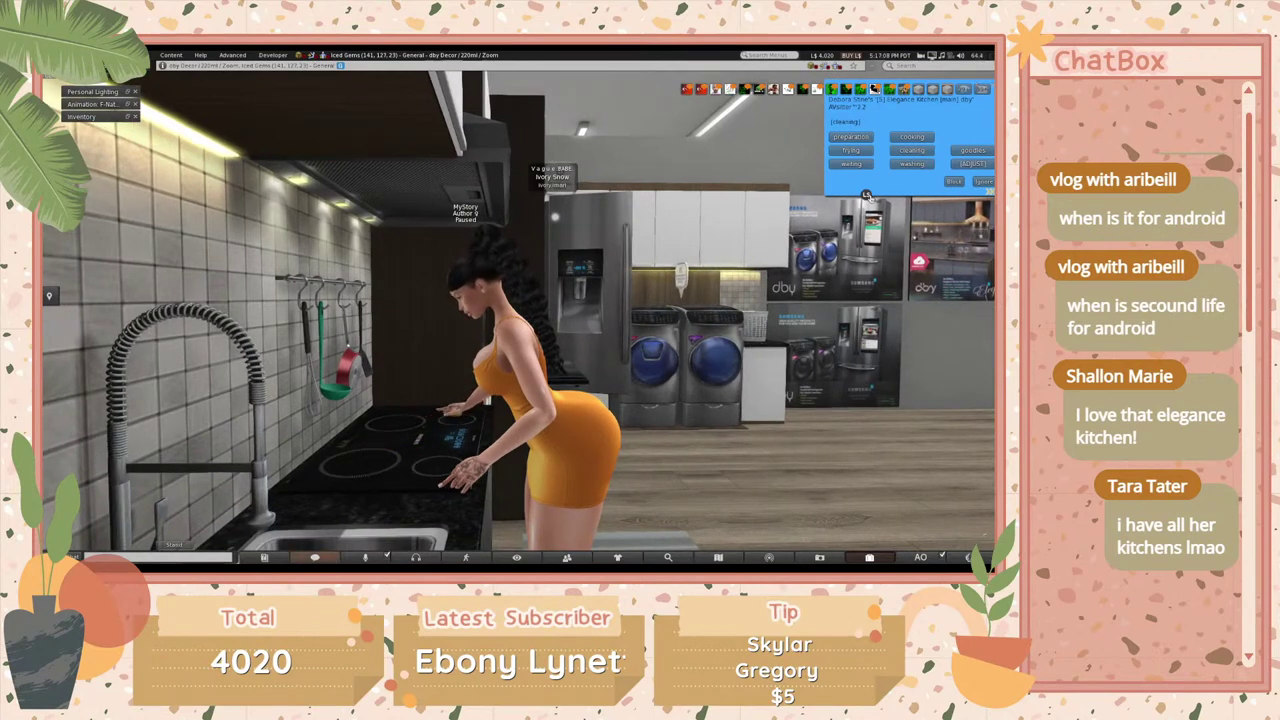
click(852, 164)
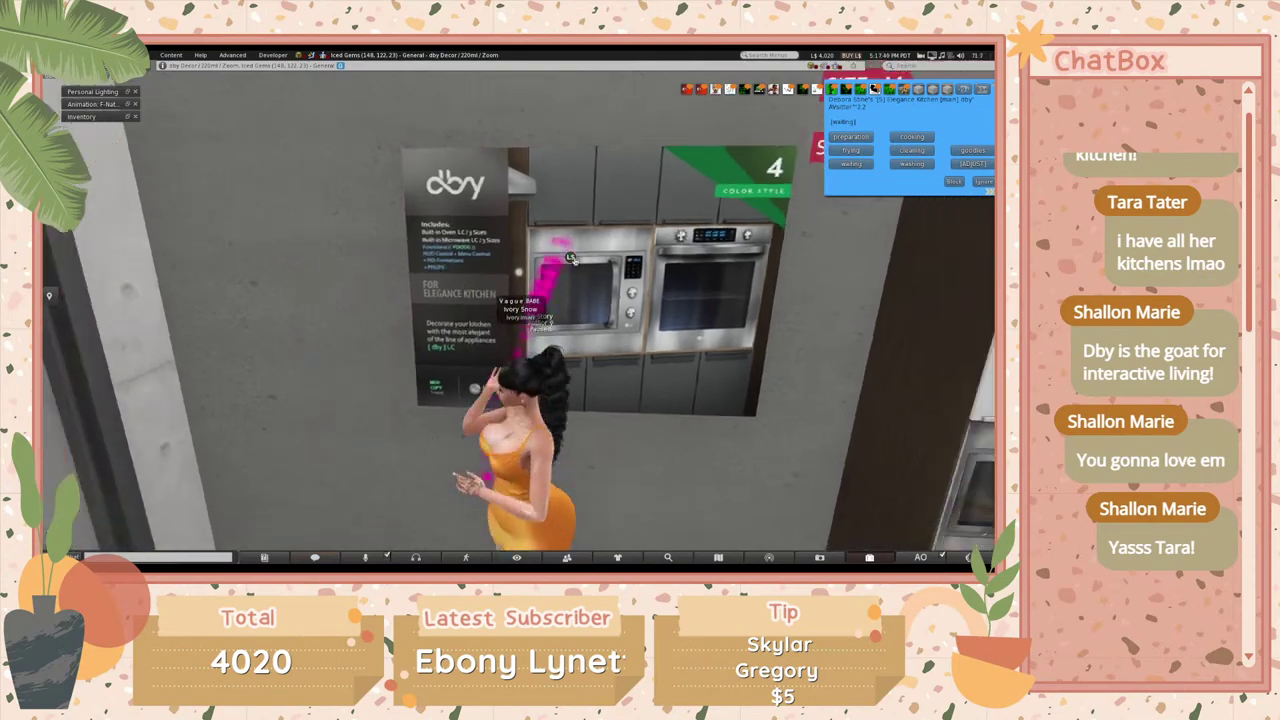
- Turn the avatar to the product posters by the entrance and read what the Elegance Kitchen pack includes
key(Left)
key(Up)
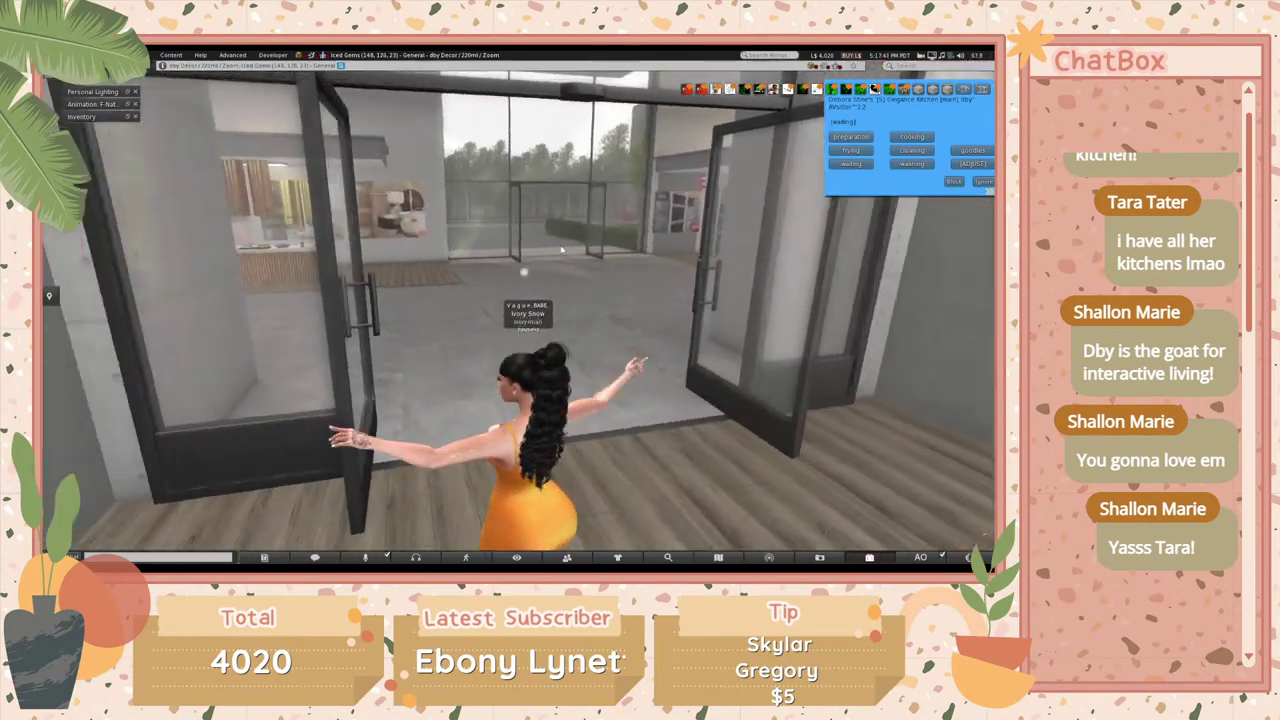
key(Left)
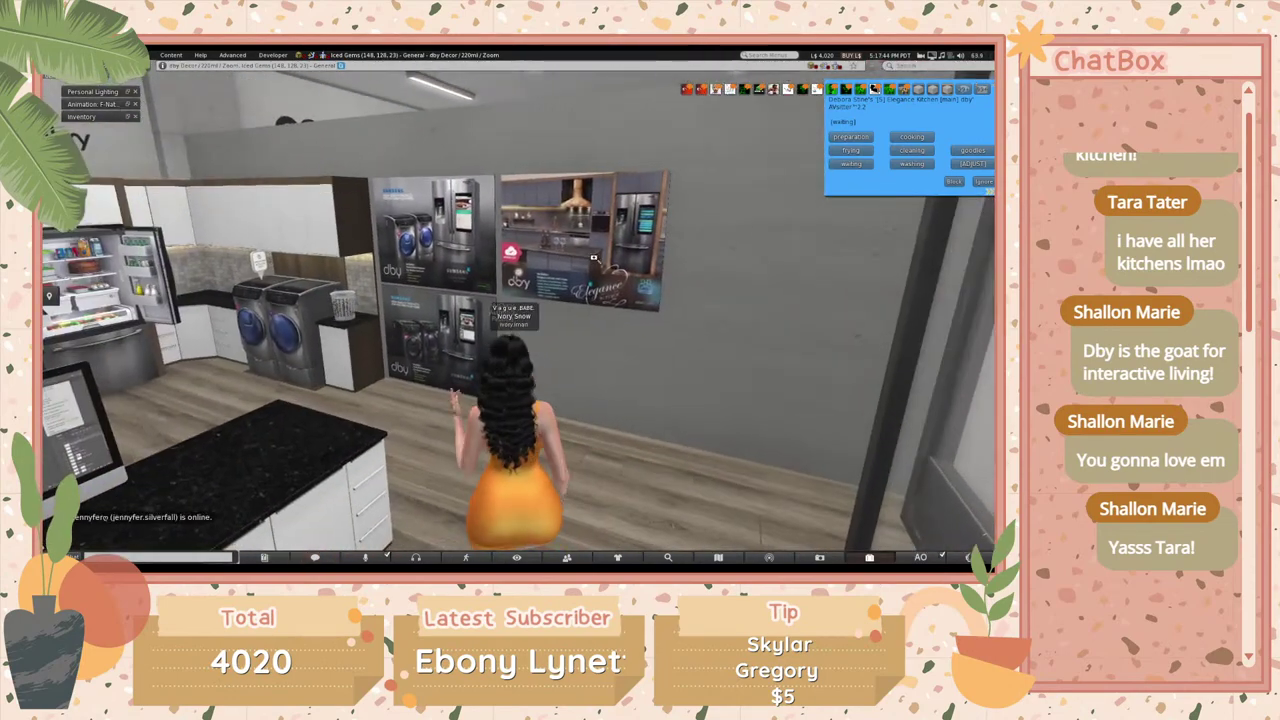
scroll(580, 245, up, 5)
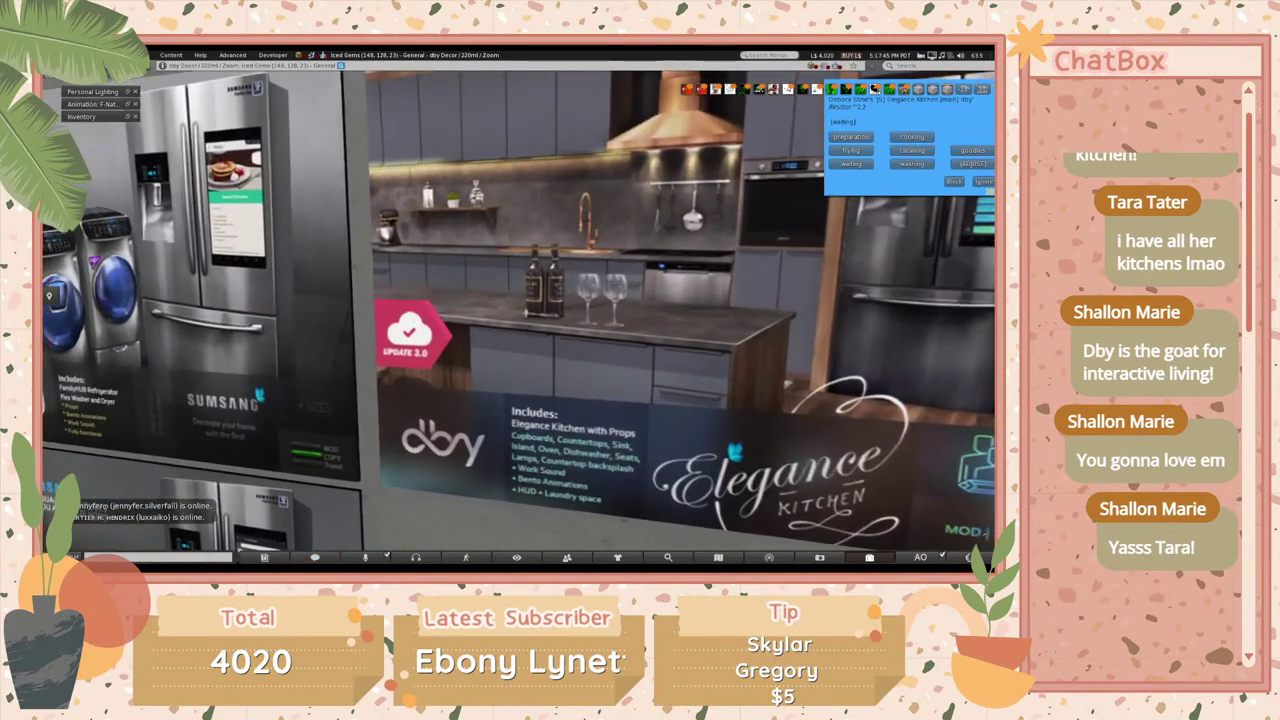
scroll(530, 441, up, 4)
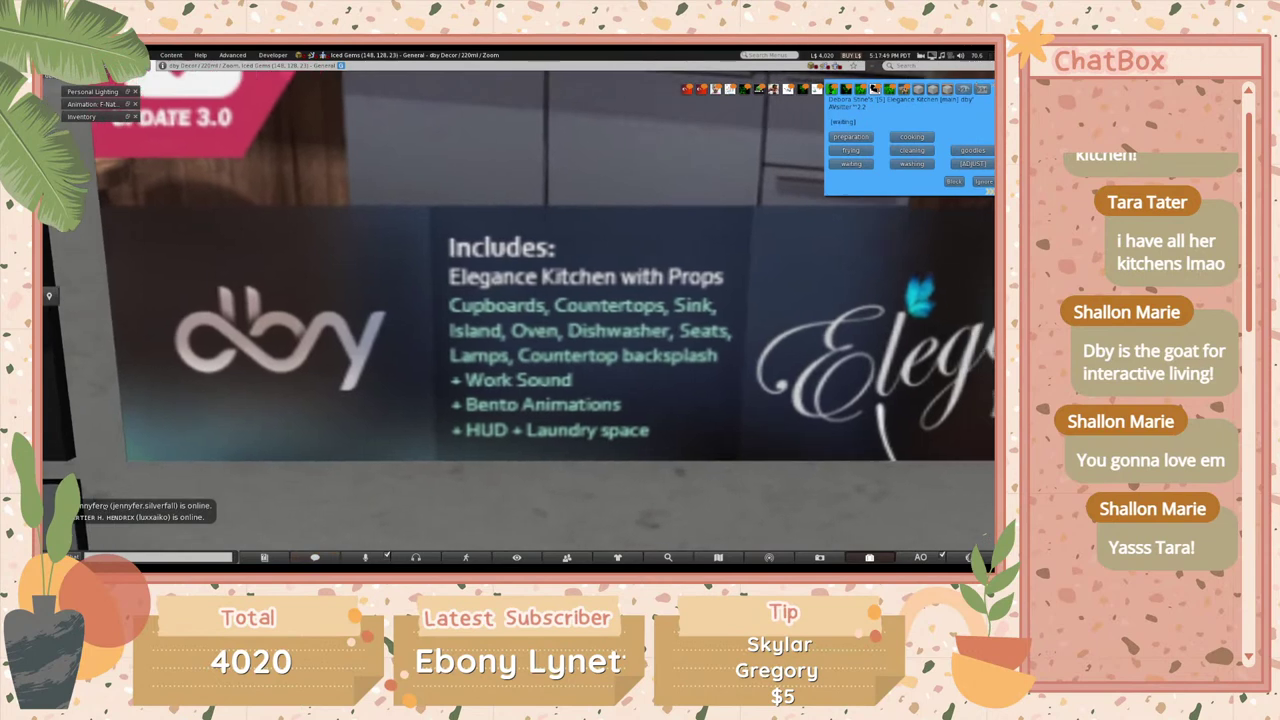
key(Right)
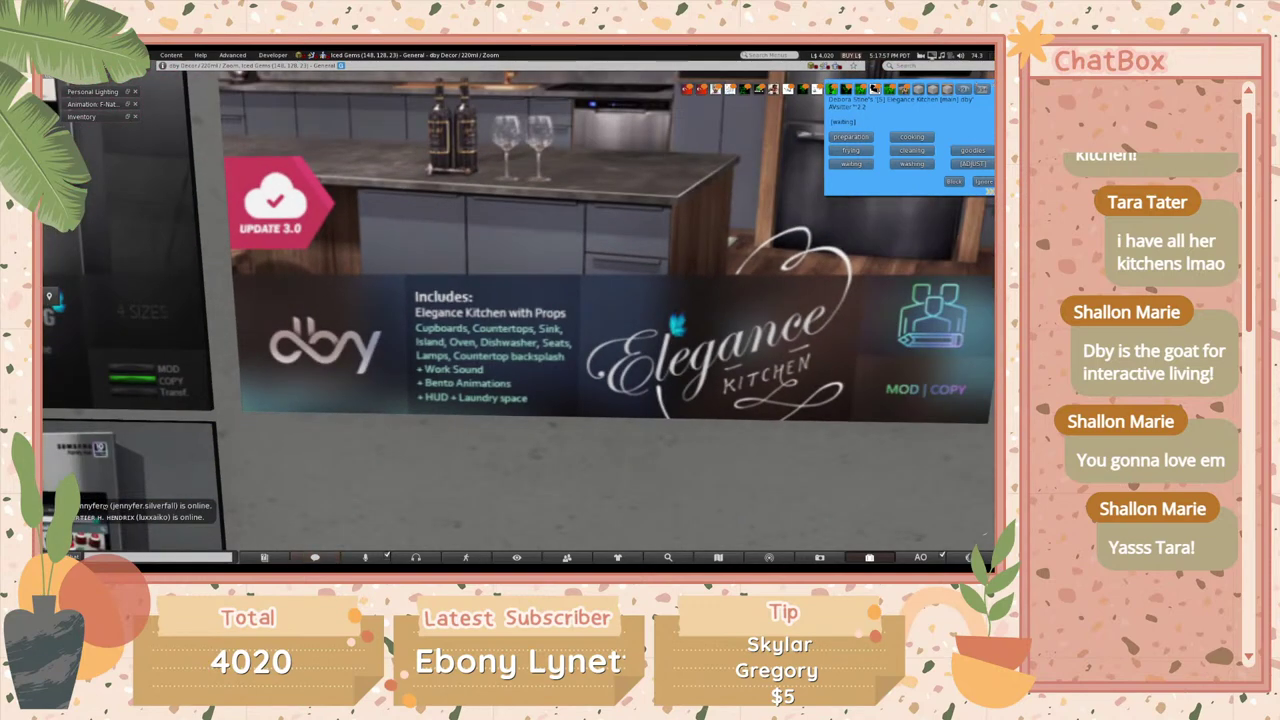
key(Escape)
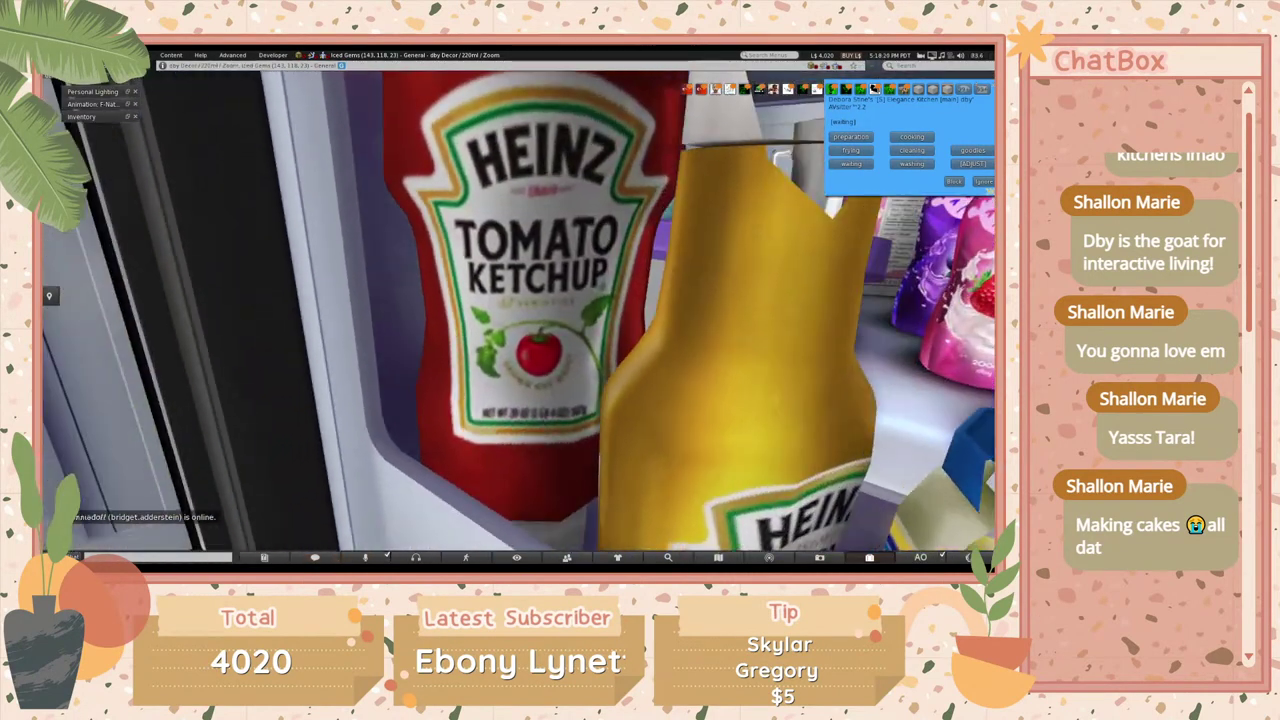
- Examine the bottles and jars in the open refrigerator's door, from the ketchup close-up out to all its shelves
scroll(519, 323, down, 10)
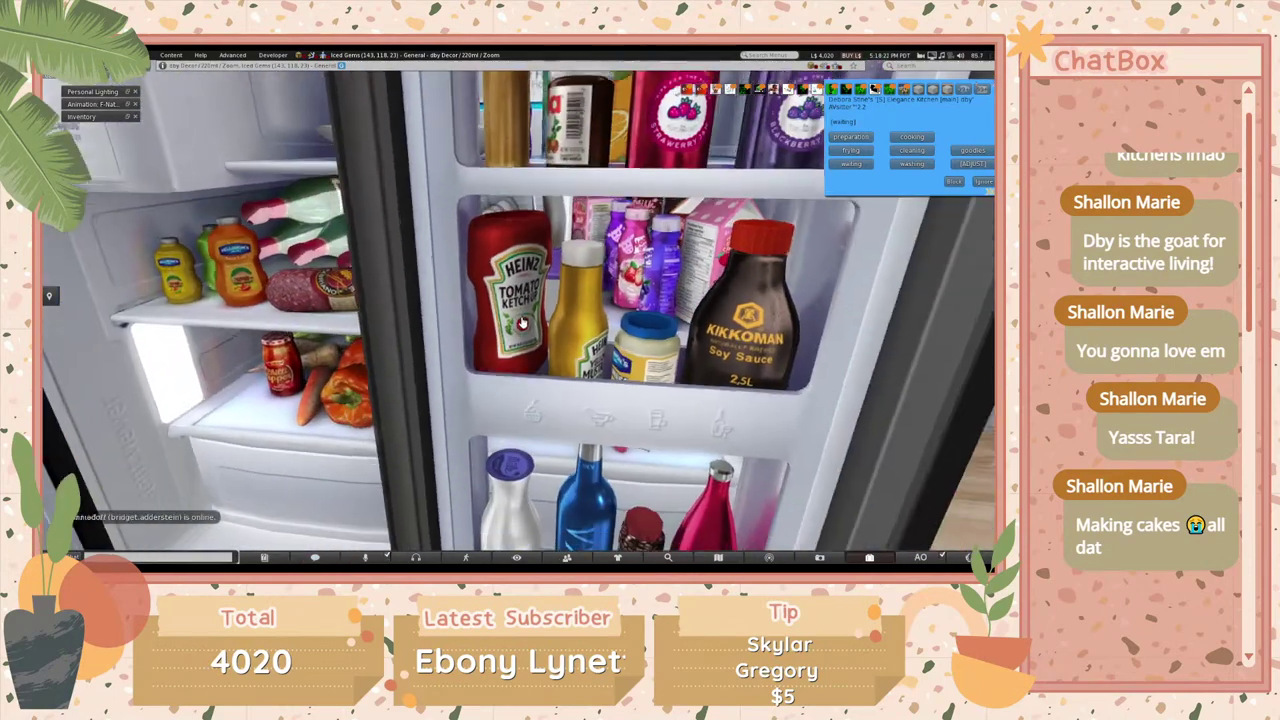
scroll(519, 323, down, 4)
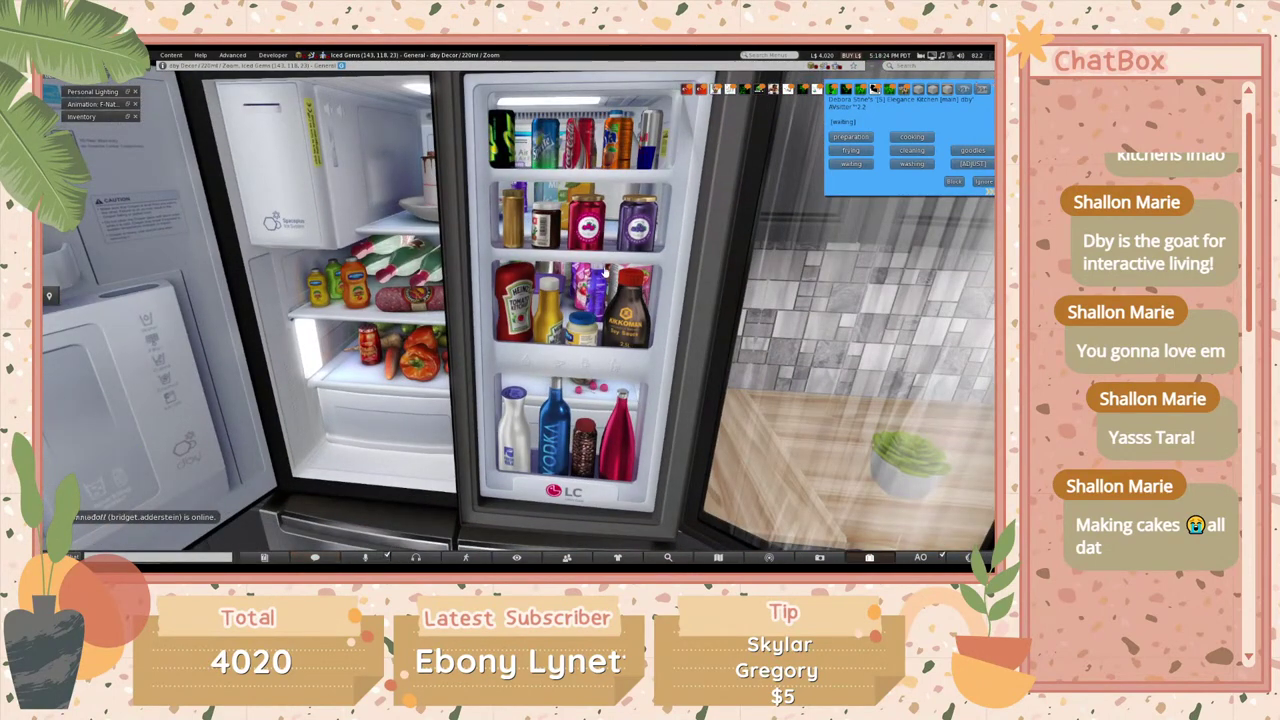
scroll(519, 323, down, 8)
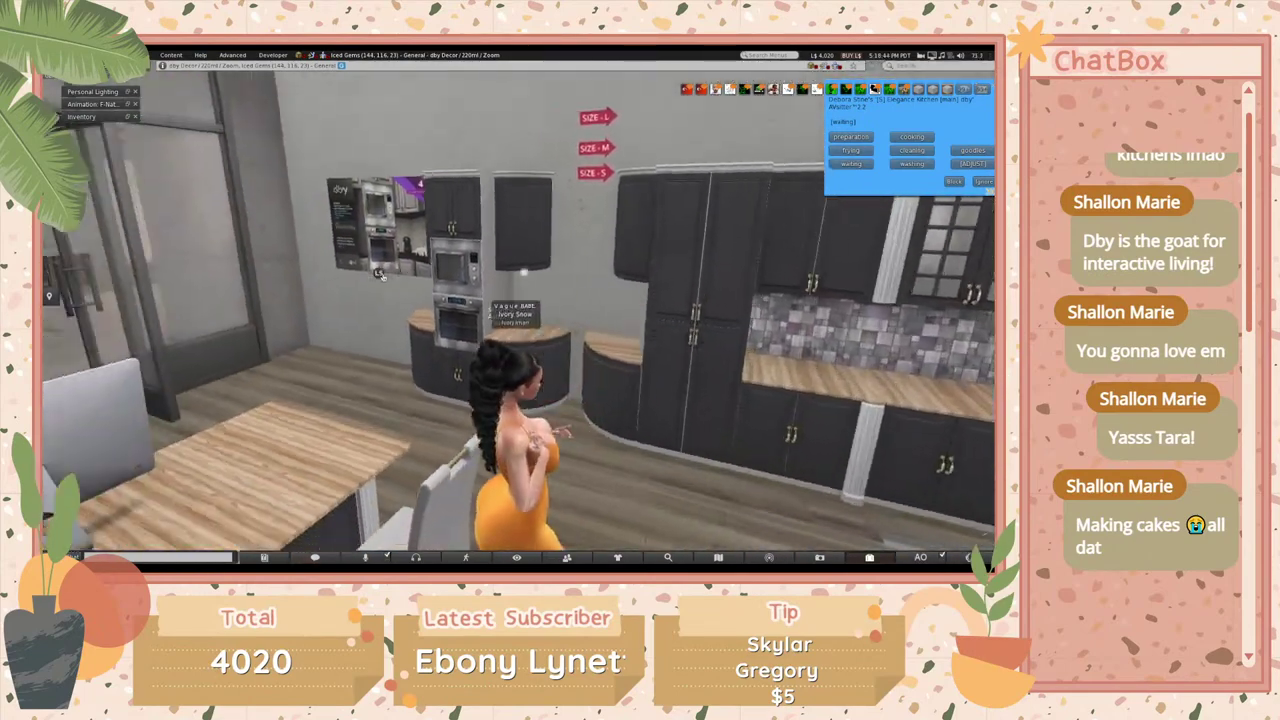
- View the Magnolia Kitchen posters and walk the avatar out through the glass doors towards the wood-slatted kitchen display across the hall
key(Left)
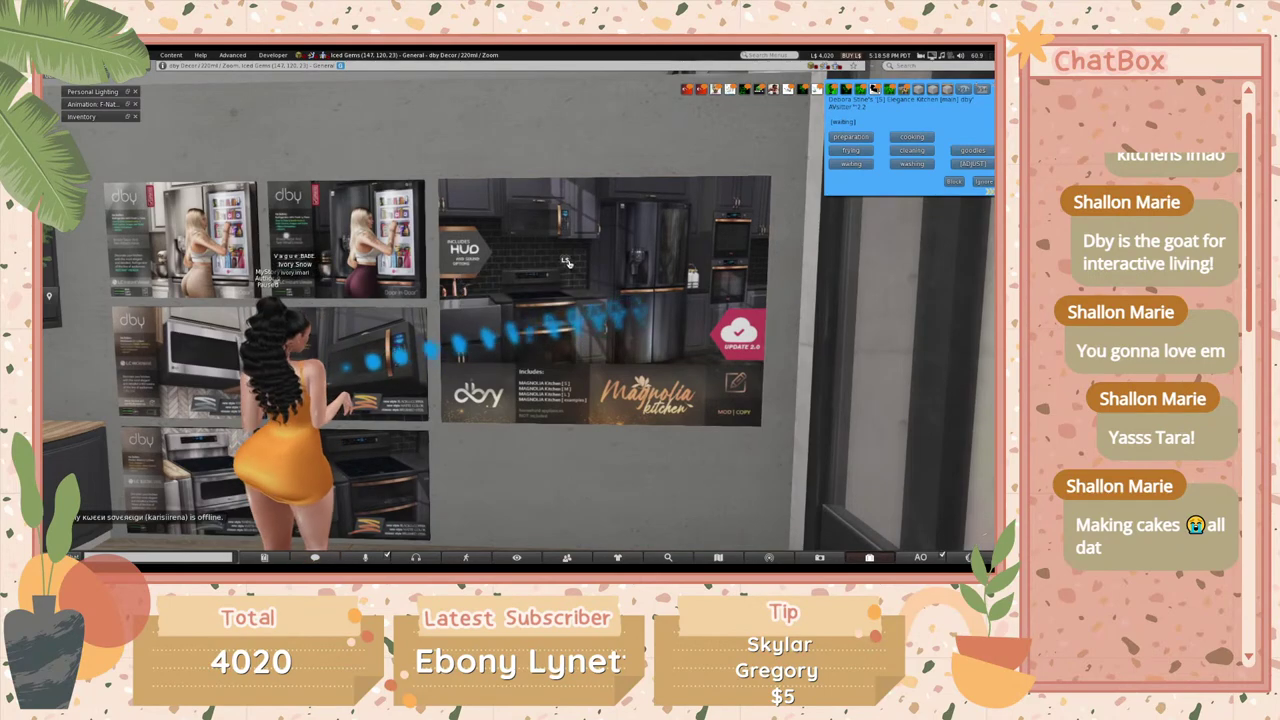
key(Left)
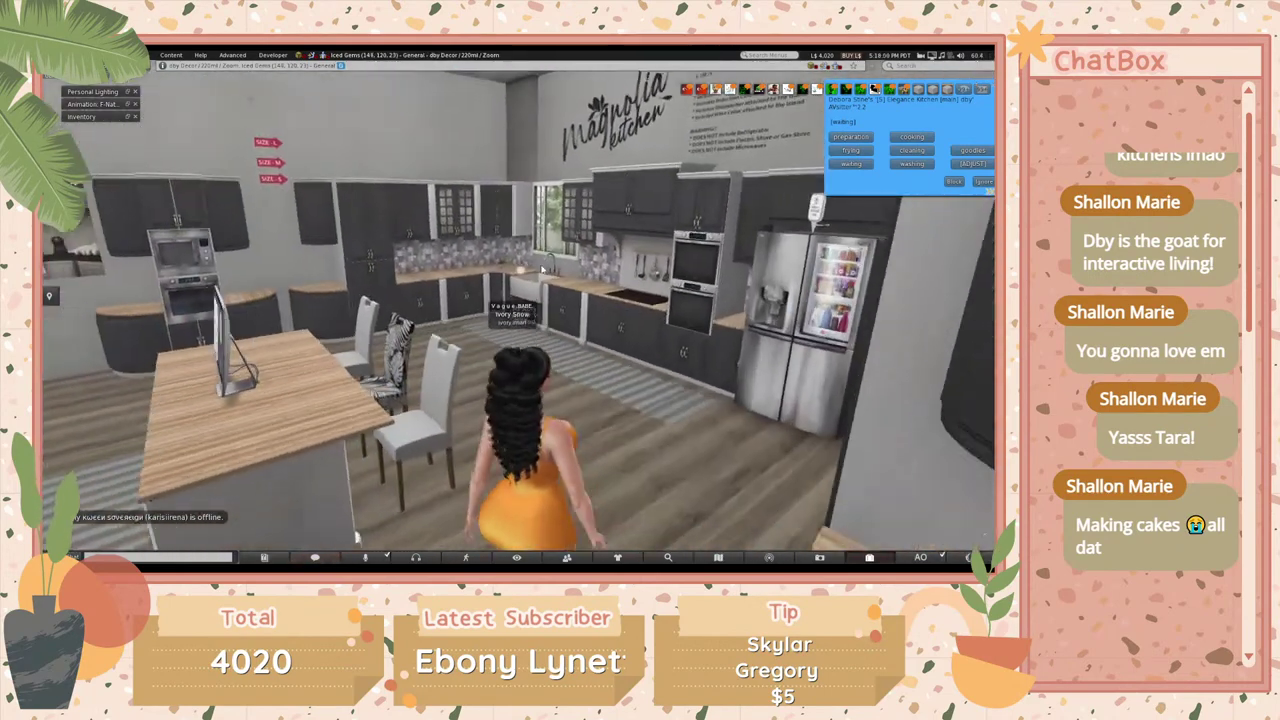
key(Up)
key(Left)
key(Up)
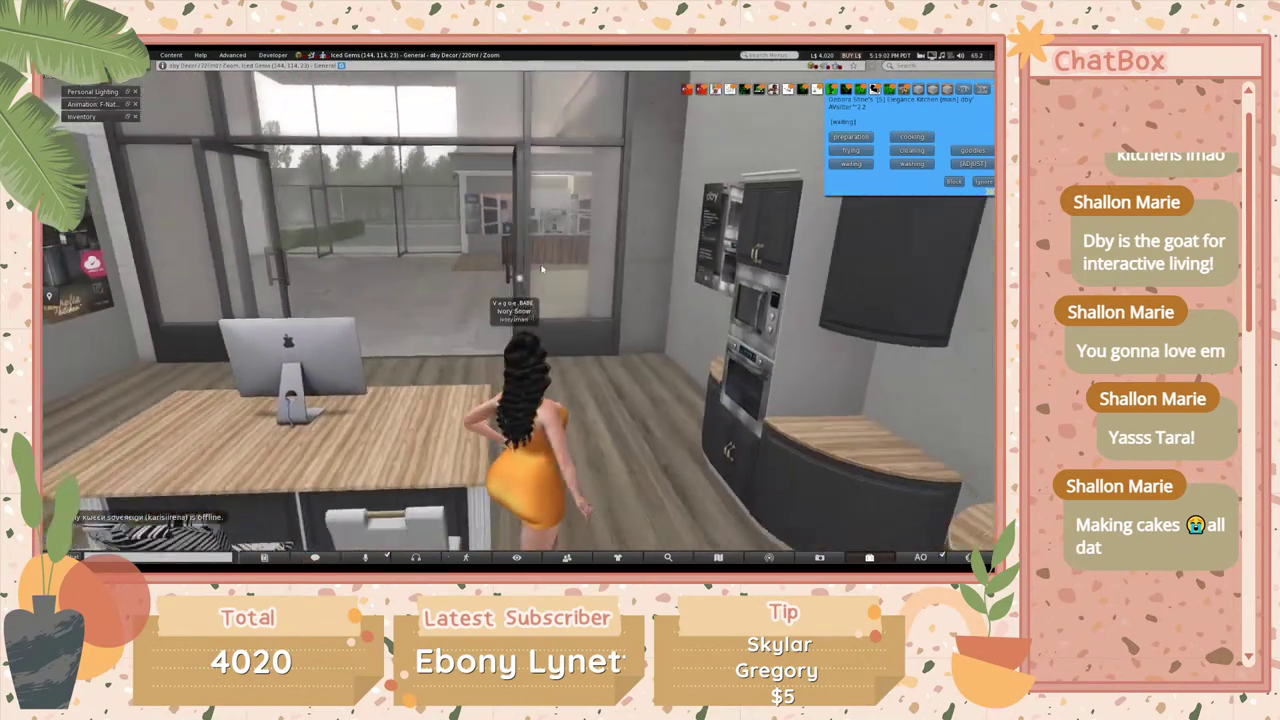
key(Up)
key(Right)
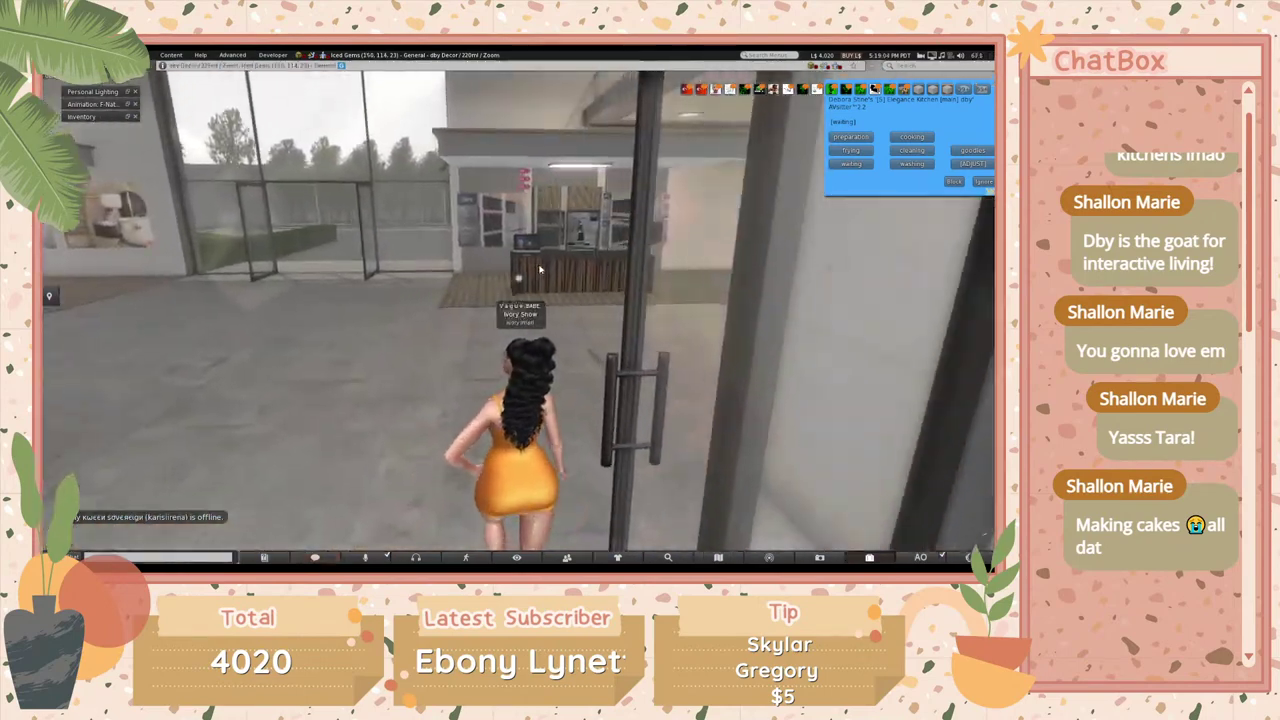
key(Up)
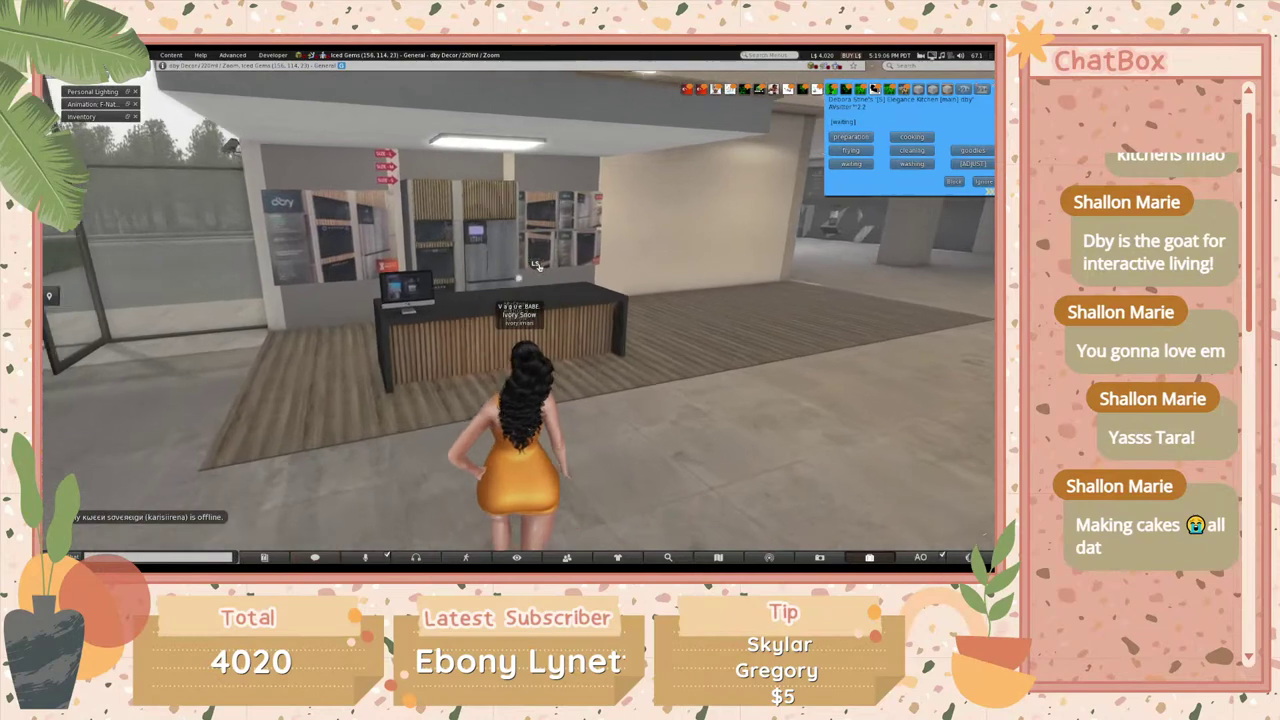
- Walk the avatar past the black-topped counter and the staircase to the open glass doors of the dark-floored room
key(Right)
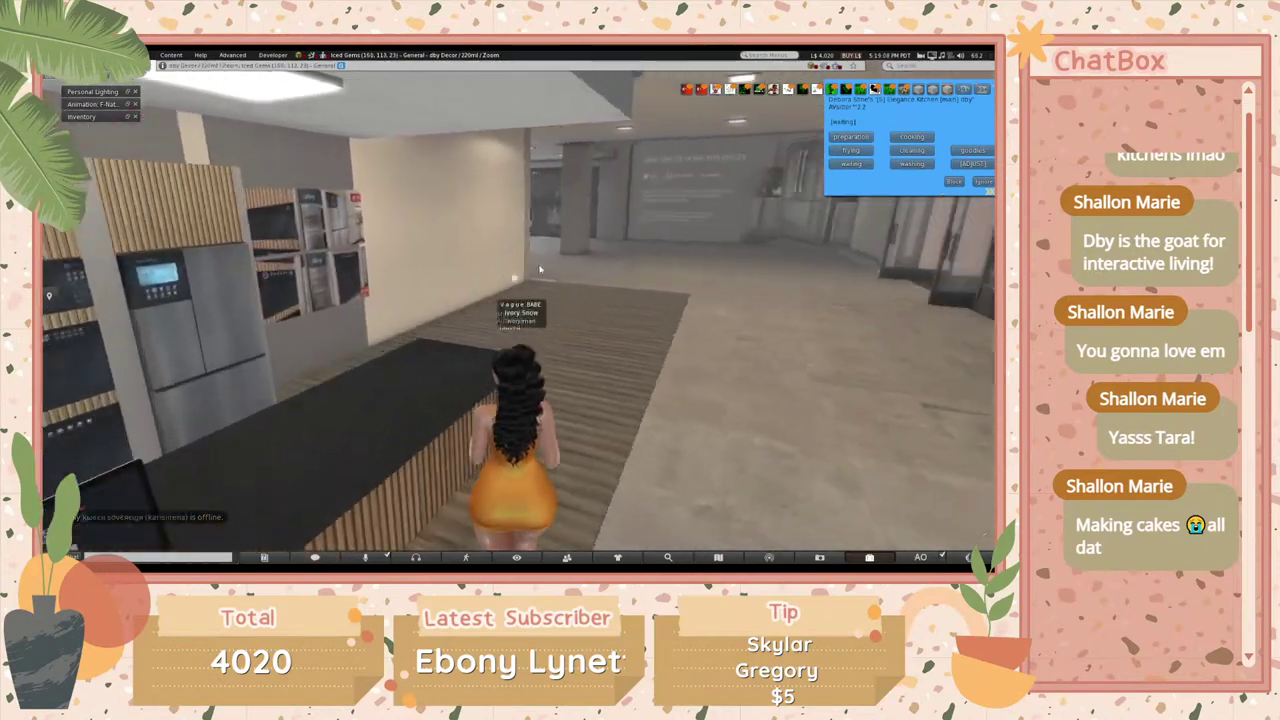
key(Left)
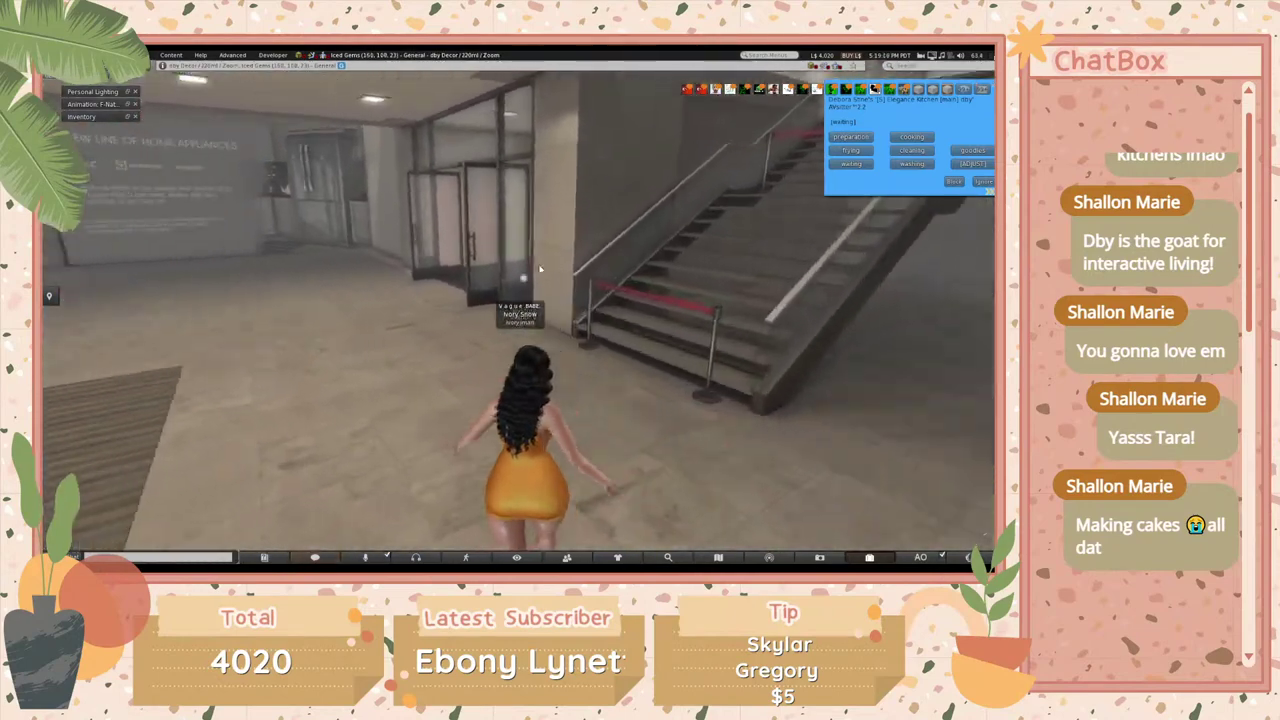
key(Up)
key(Right)
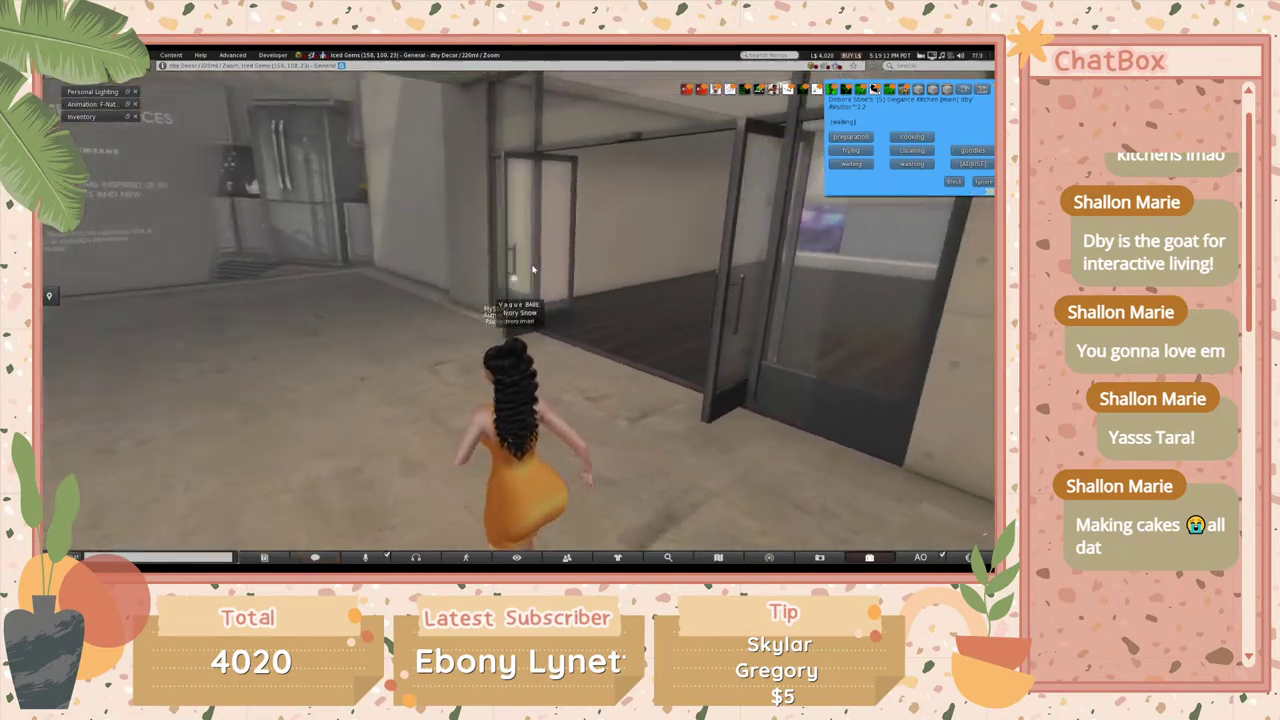
key(Left)
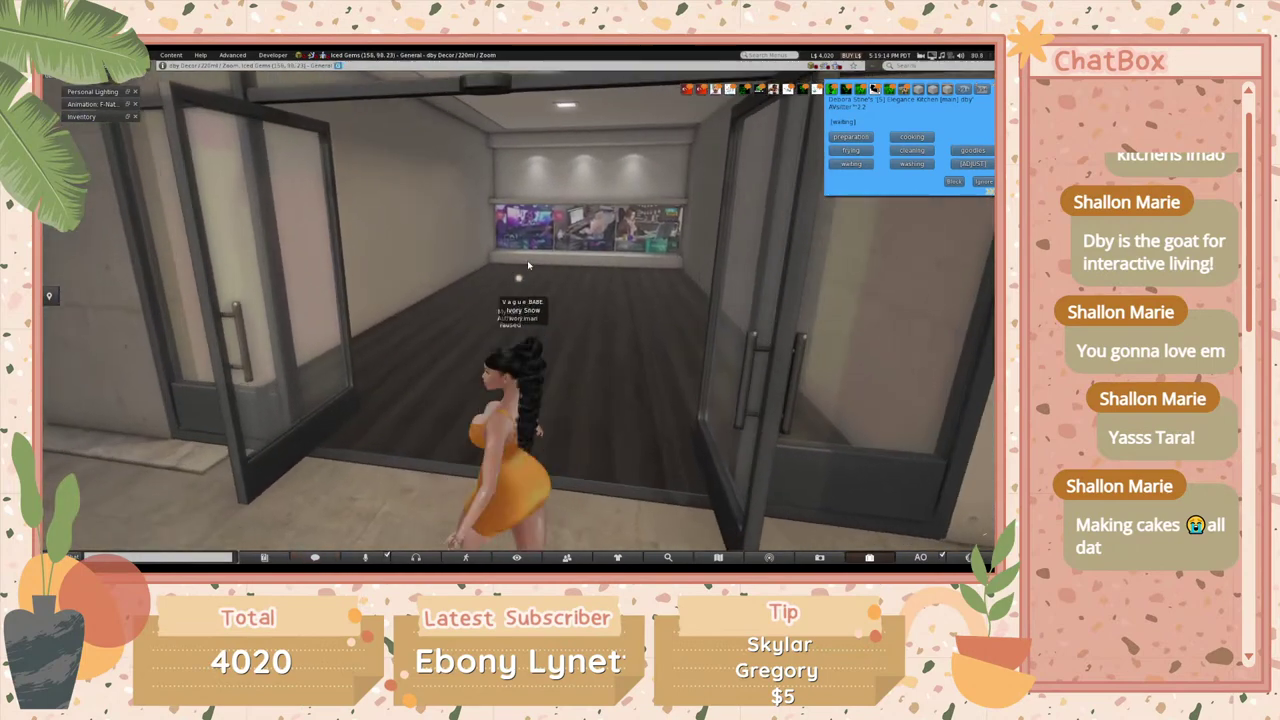
- Walk the avatar past the home appliances wall to the refrigerator row and look over the Eletroluxo, Samsung and LC models
key(Left)
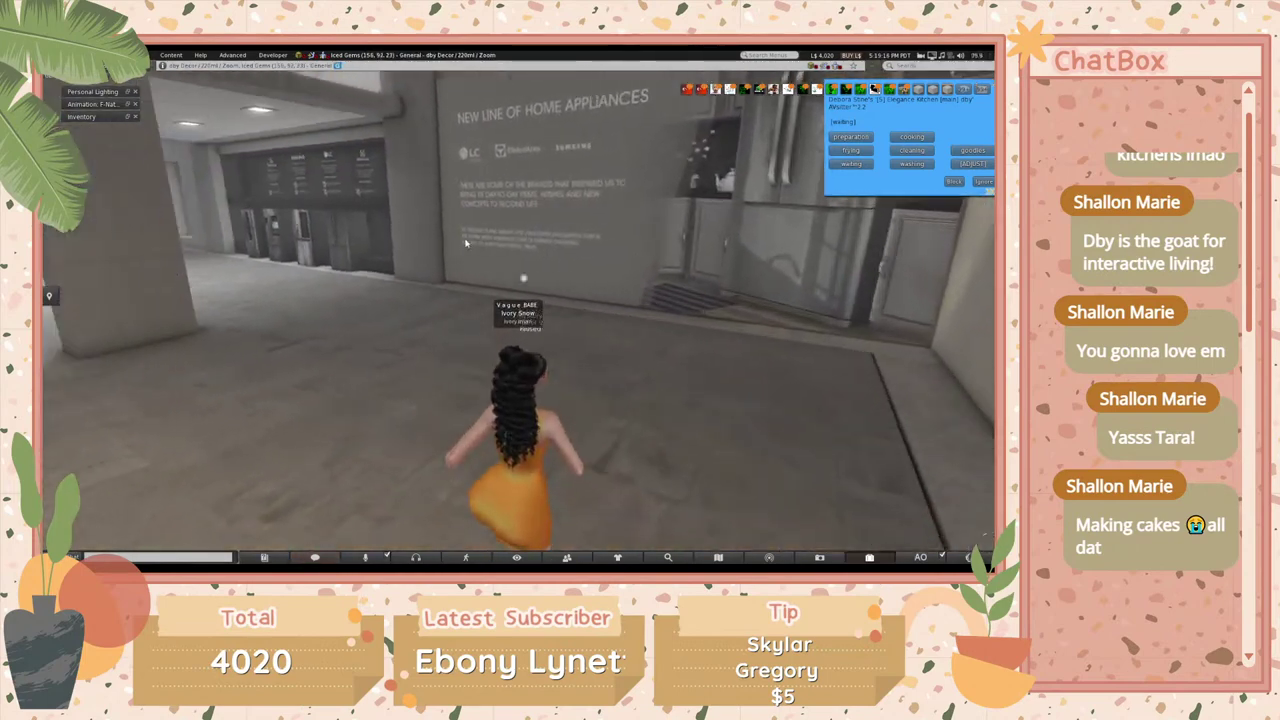
key(Left)
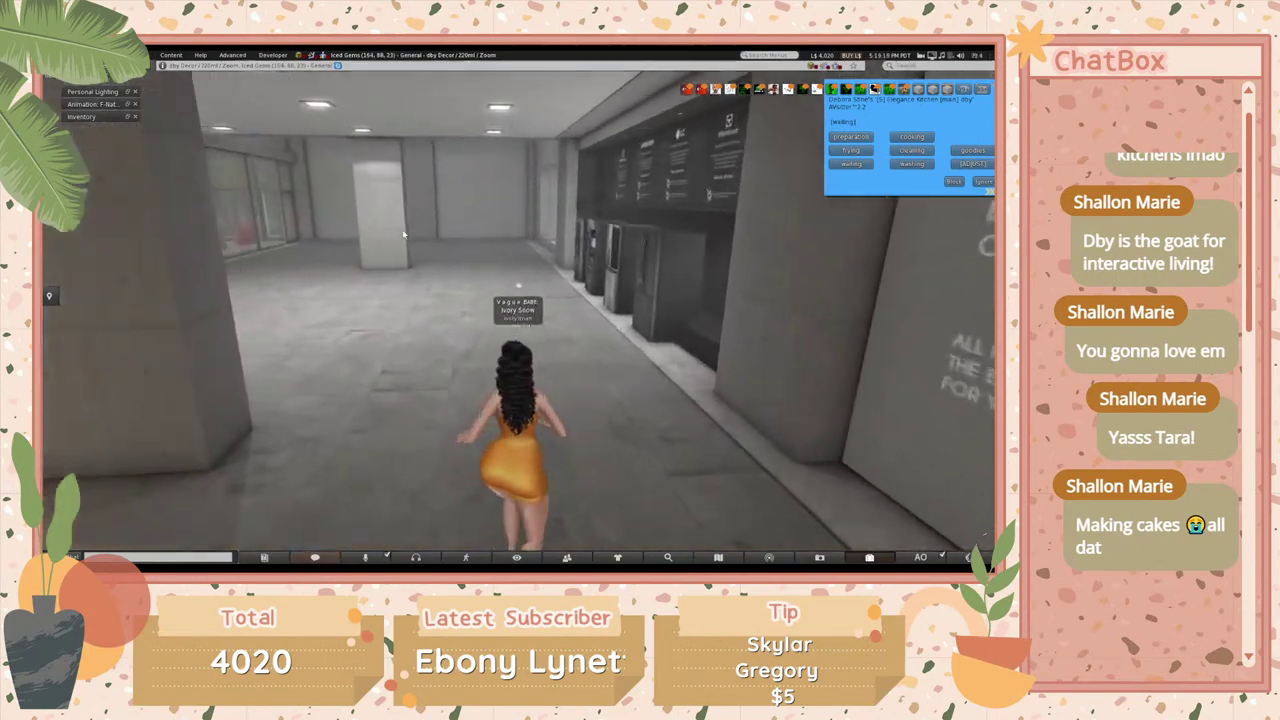
key(Right)
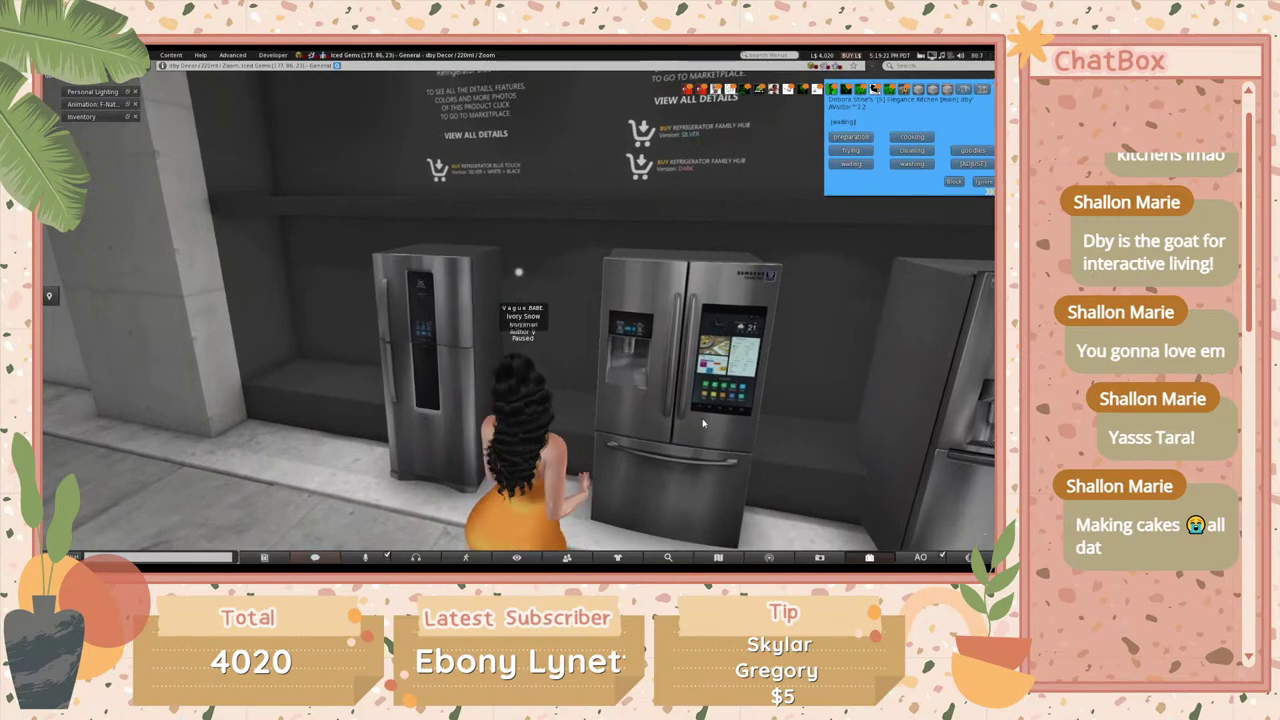
key(Right)
key(Up)
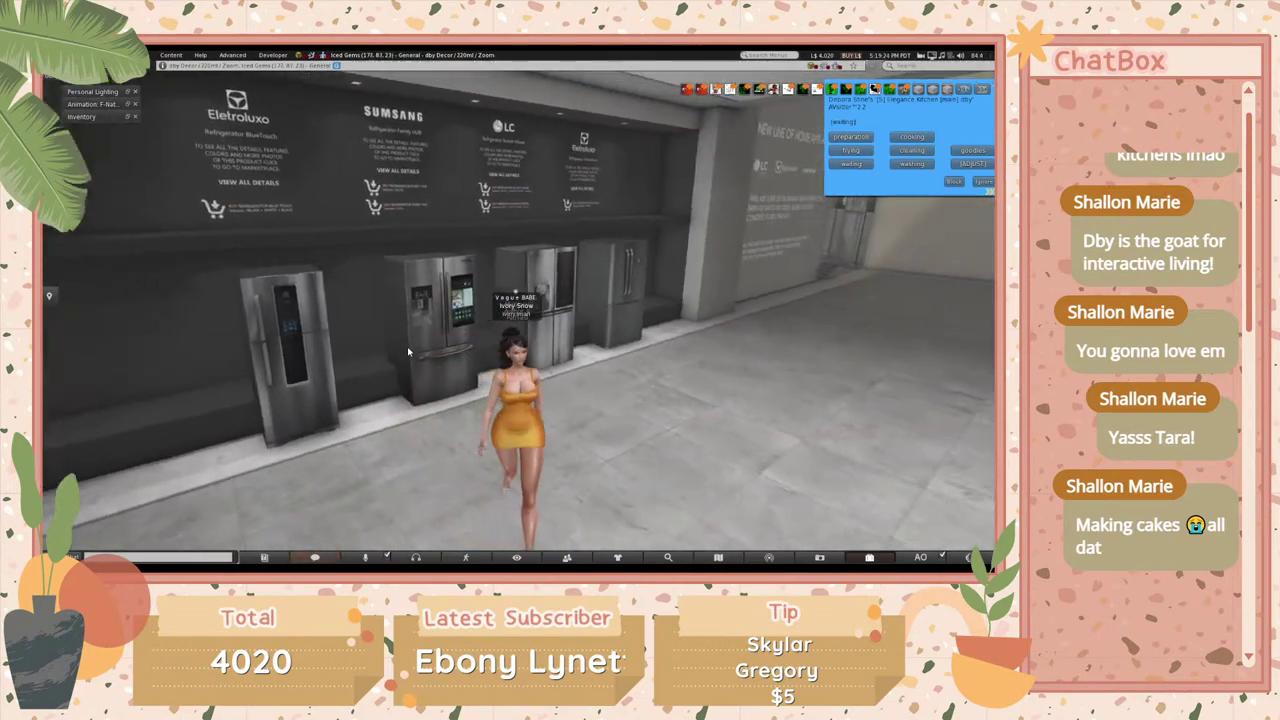
- Walk the avatar back through the hall to the foot of the roped-off staircase
key(Left)
key(Up)
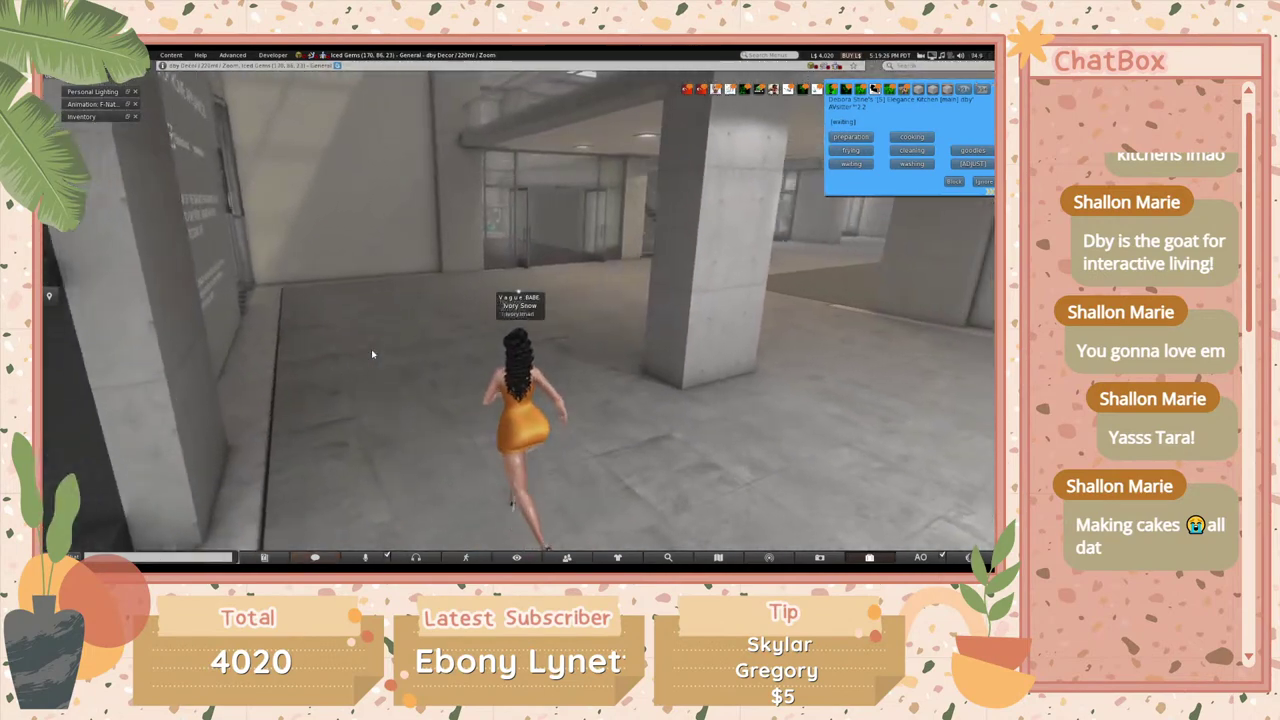
key(Up)
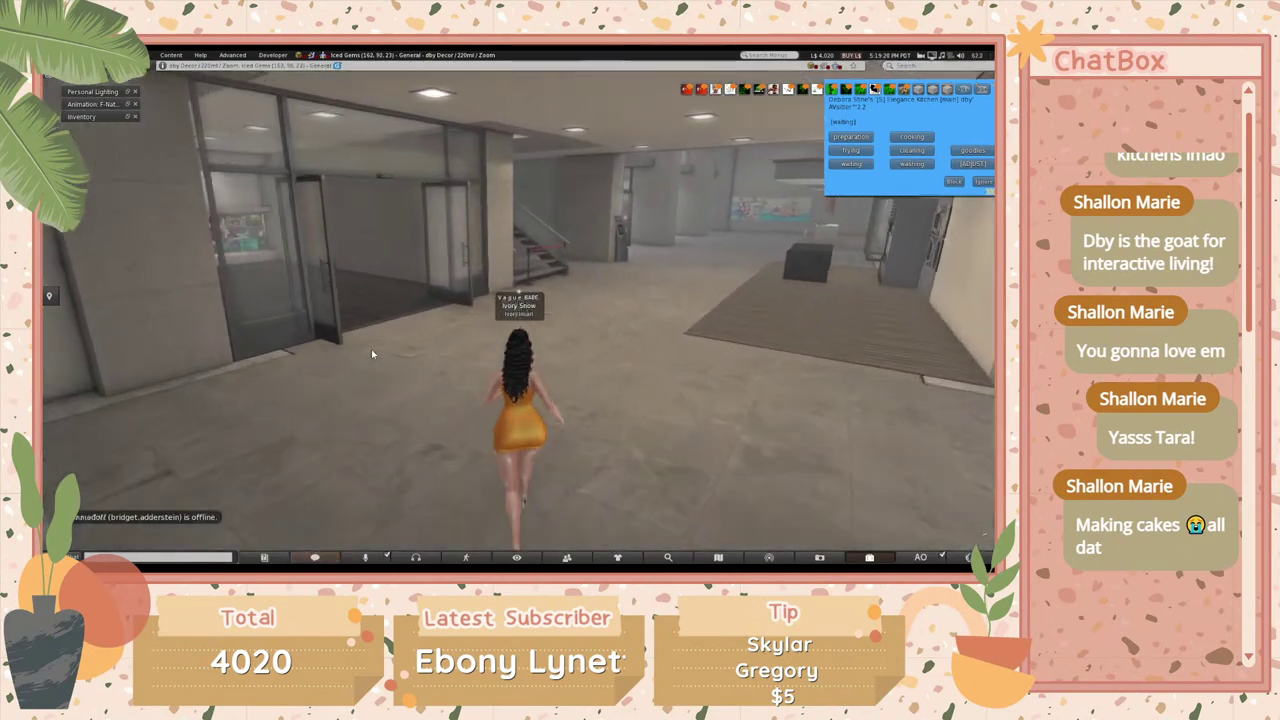
key(Up)
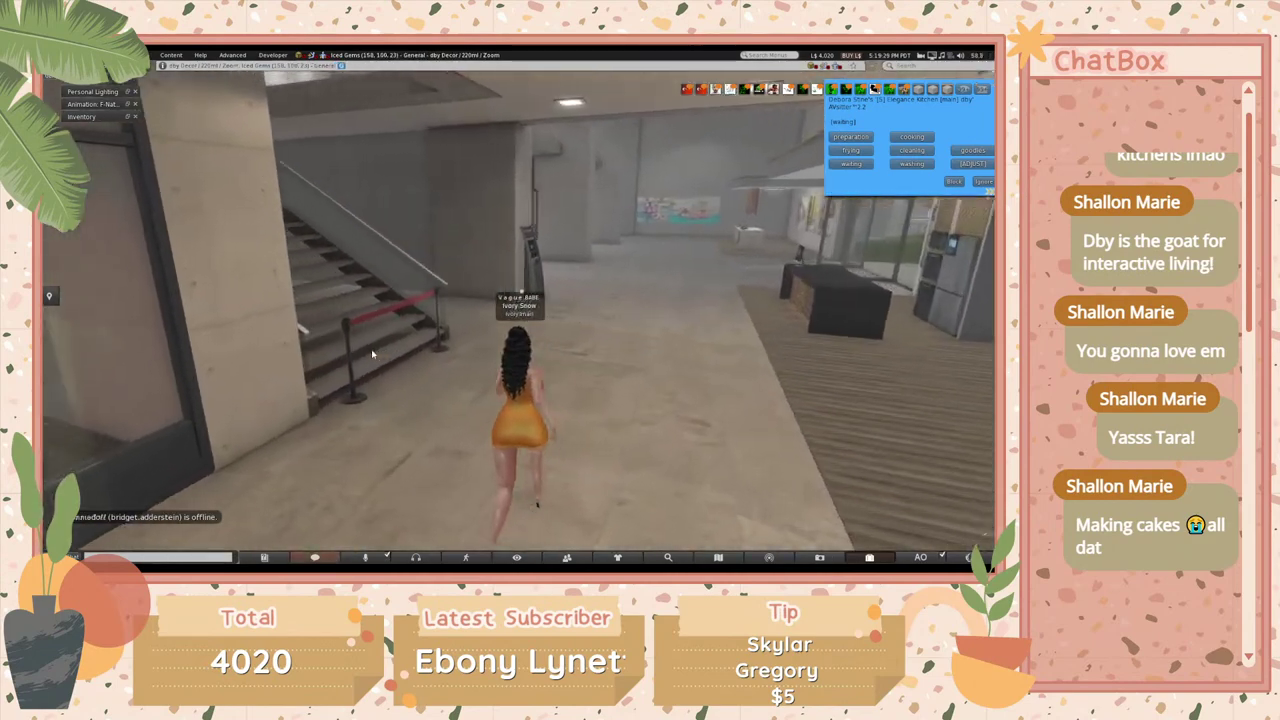
key(Left)
key(Up)
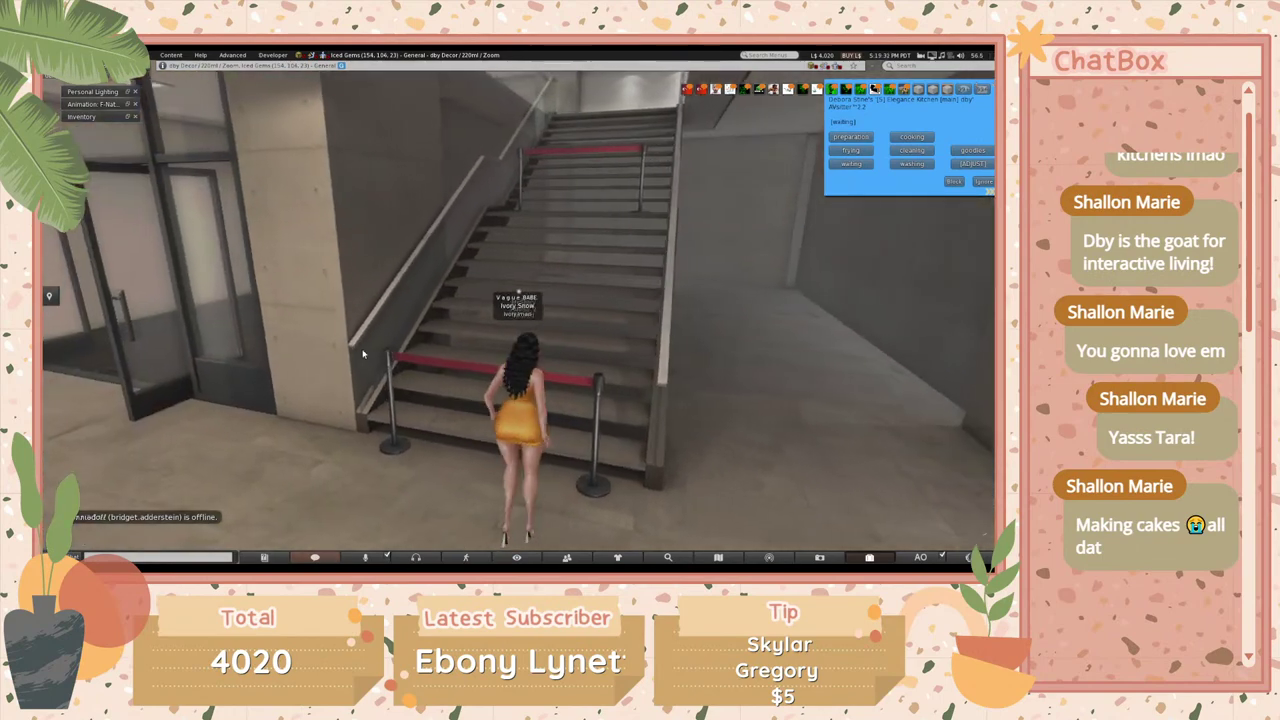
- Take the avatar past the lower rope barrier and up the staircase towards the upper floor
key(Right)
key(Left)
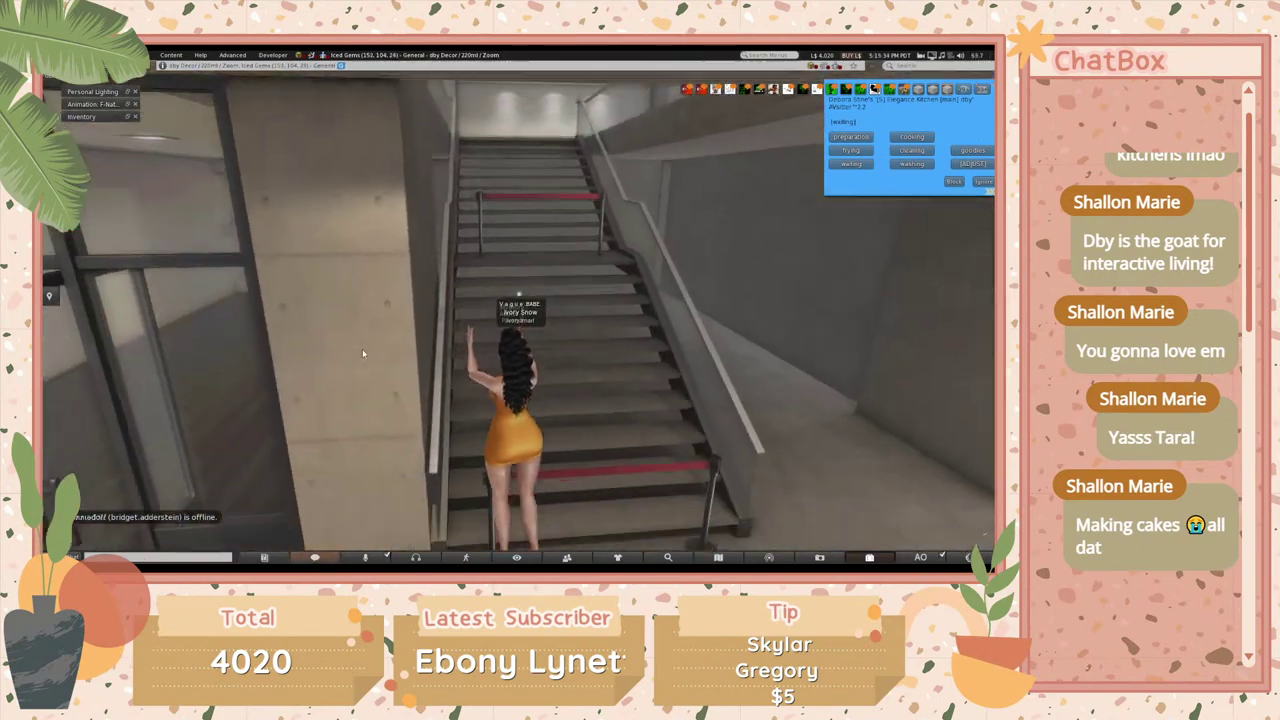
key(Left)
key(Up)
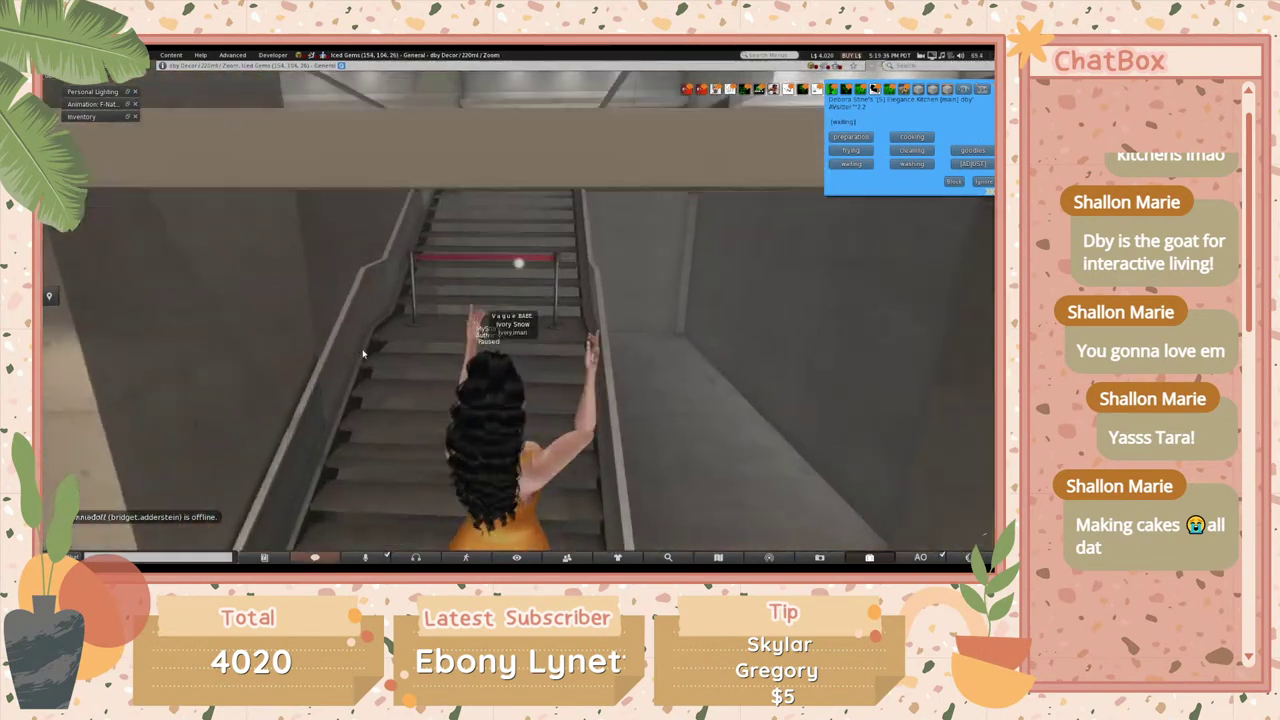
- Walk the avatar around the base of the staircase and out onto the open showroom floor
key(Right)
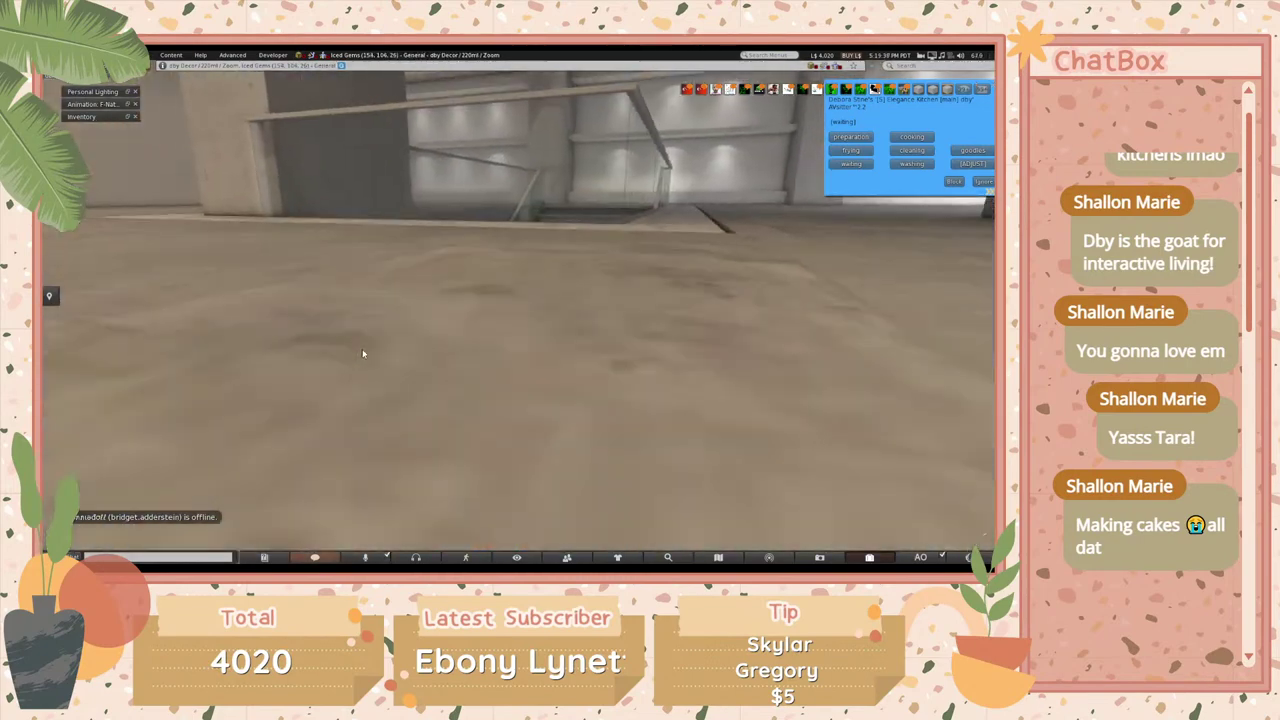
key(Left)
key(Right)
key(Up)
key(Left)
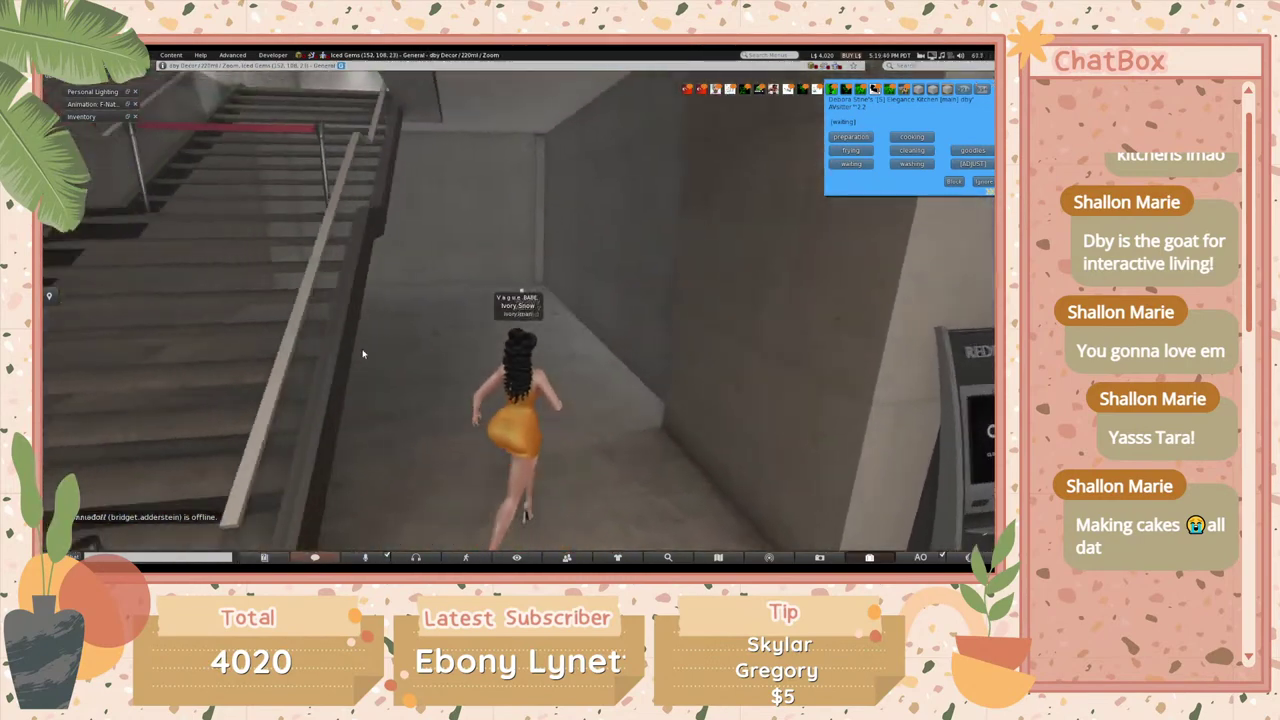
key(Left)
key(Up)
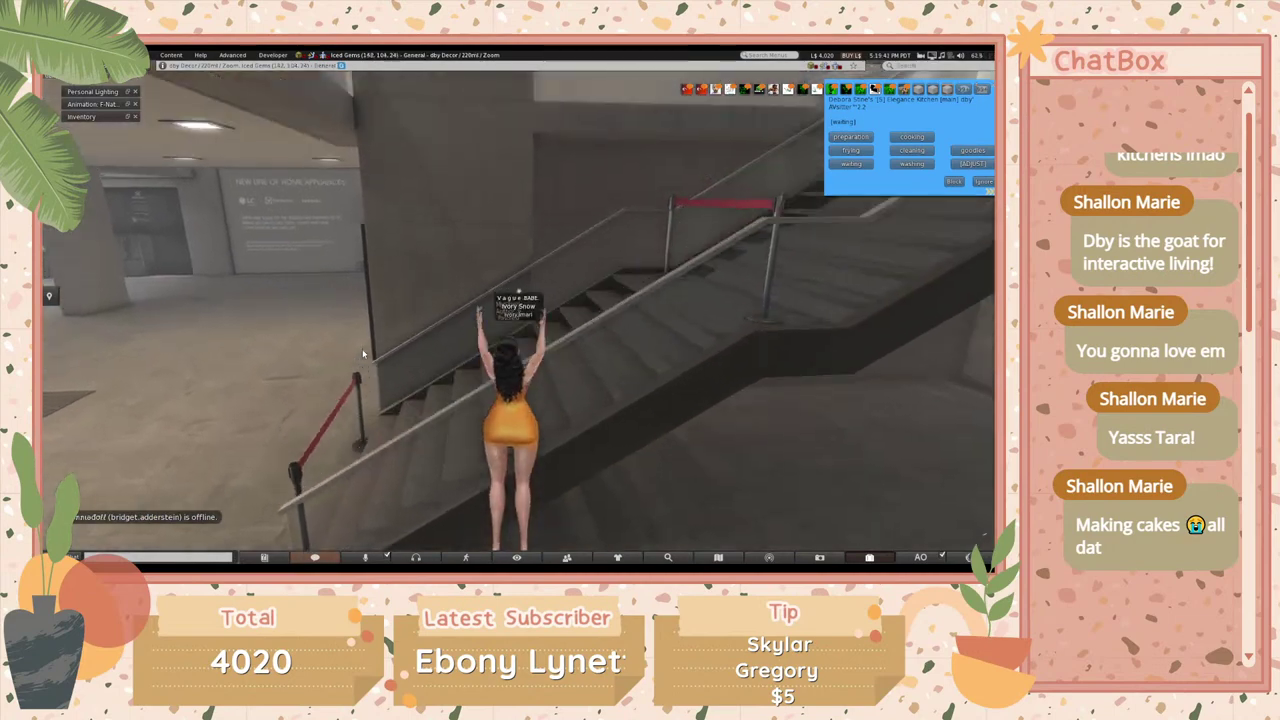
key(Up)
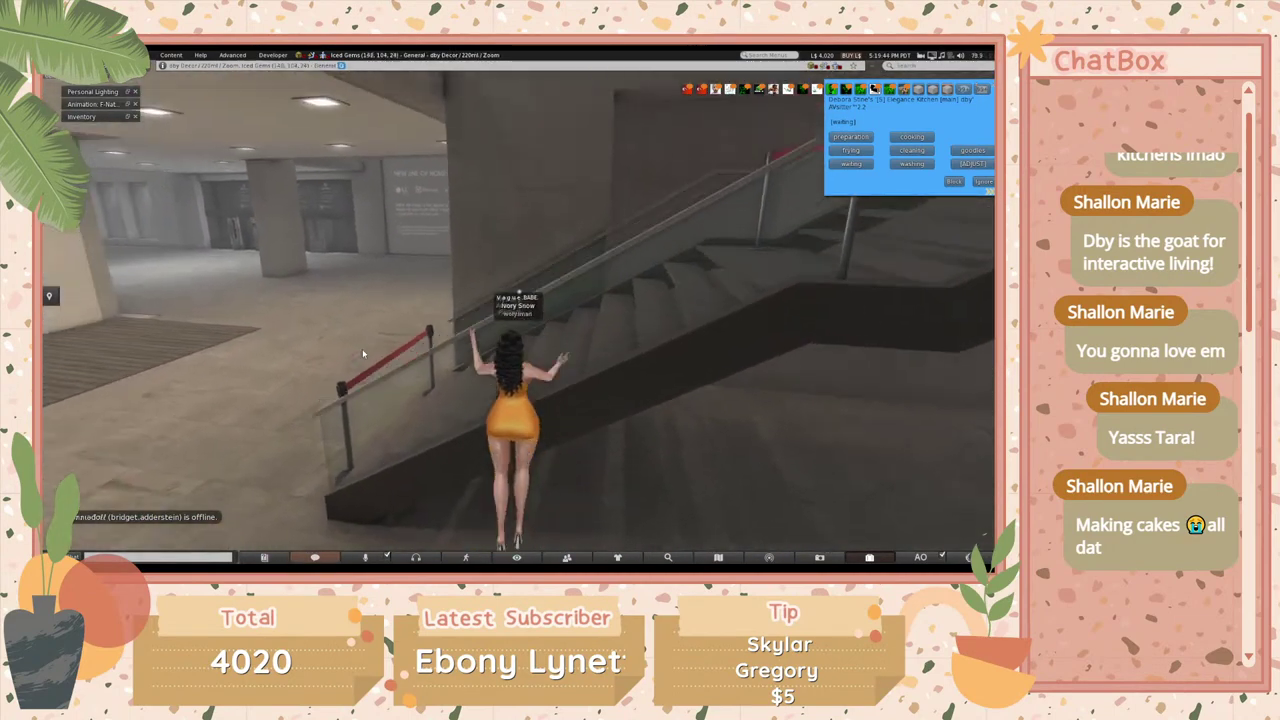
key(Up)
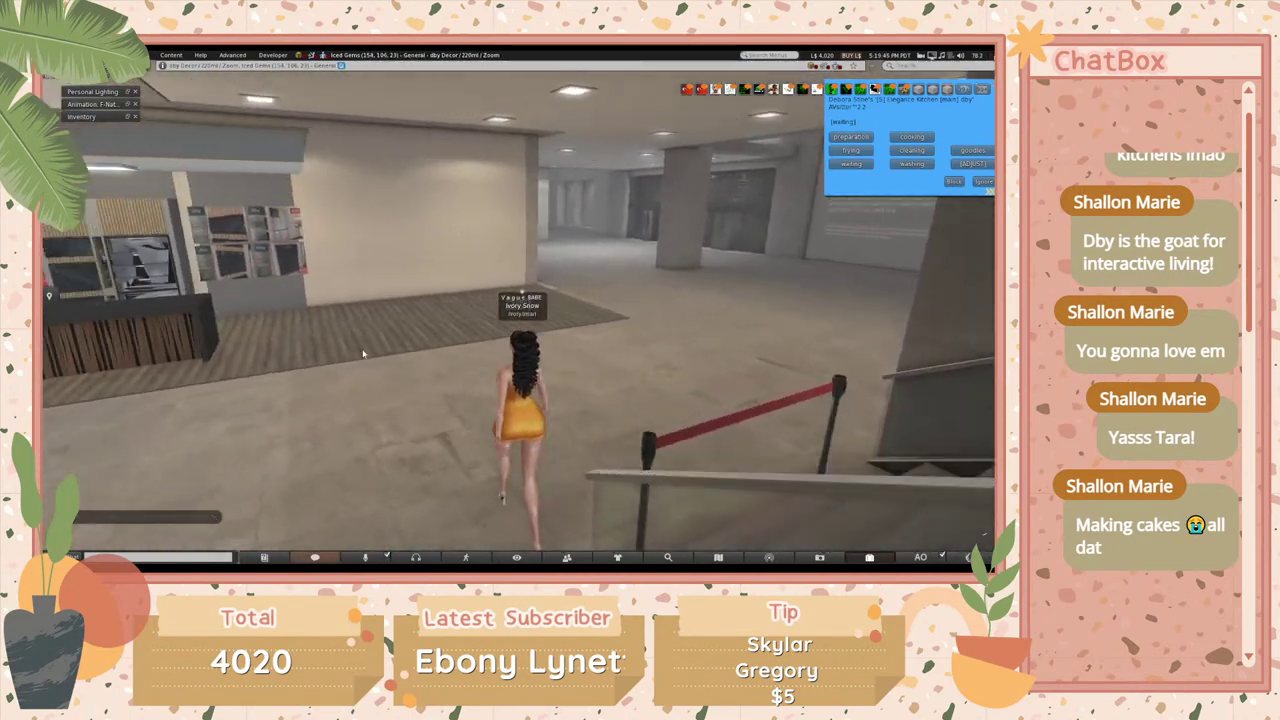
- Walk the avatar past the appliance display to the open glass doors of the kitchen showroom
key(Up)
key(Left)
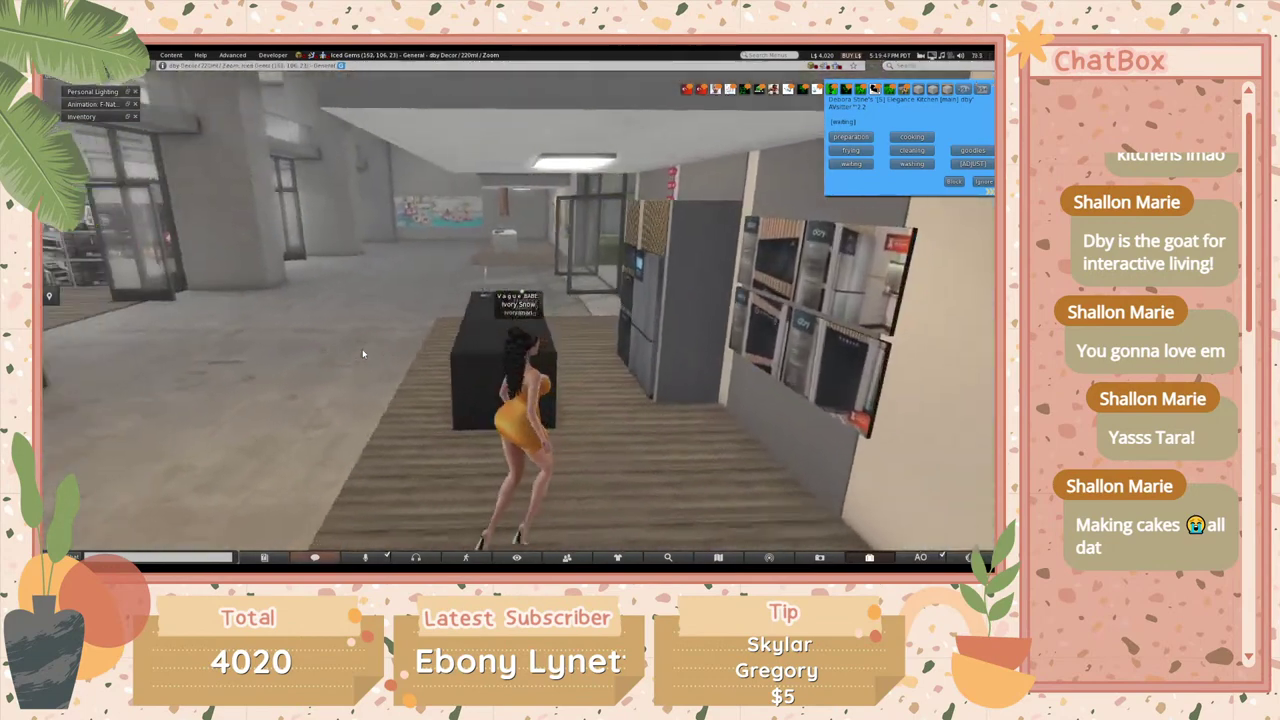
key(Left)
key(Up)
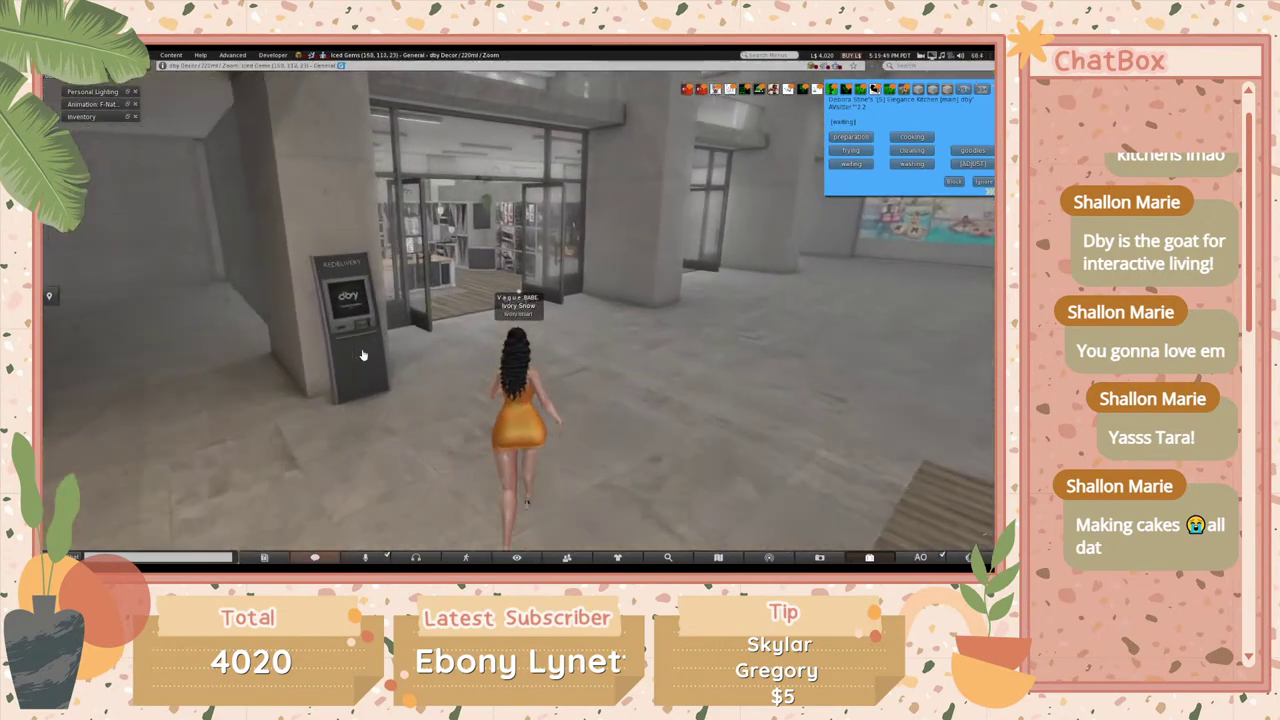
key(Up)
key(Left)
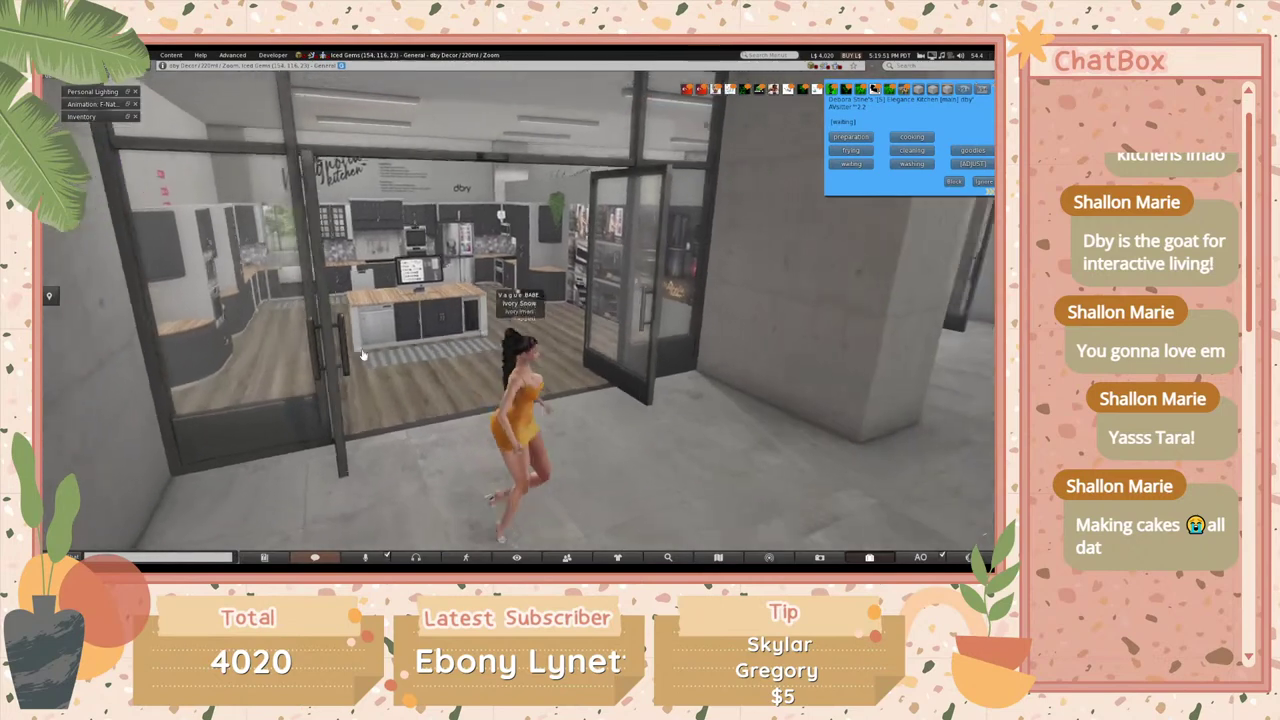
- Walk the avatar along the hall past the kitchen showroom and into the ECOS Laundry showroom
key(Right)
key(Up)
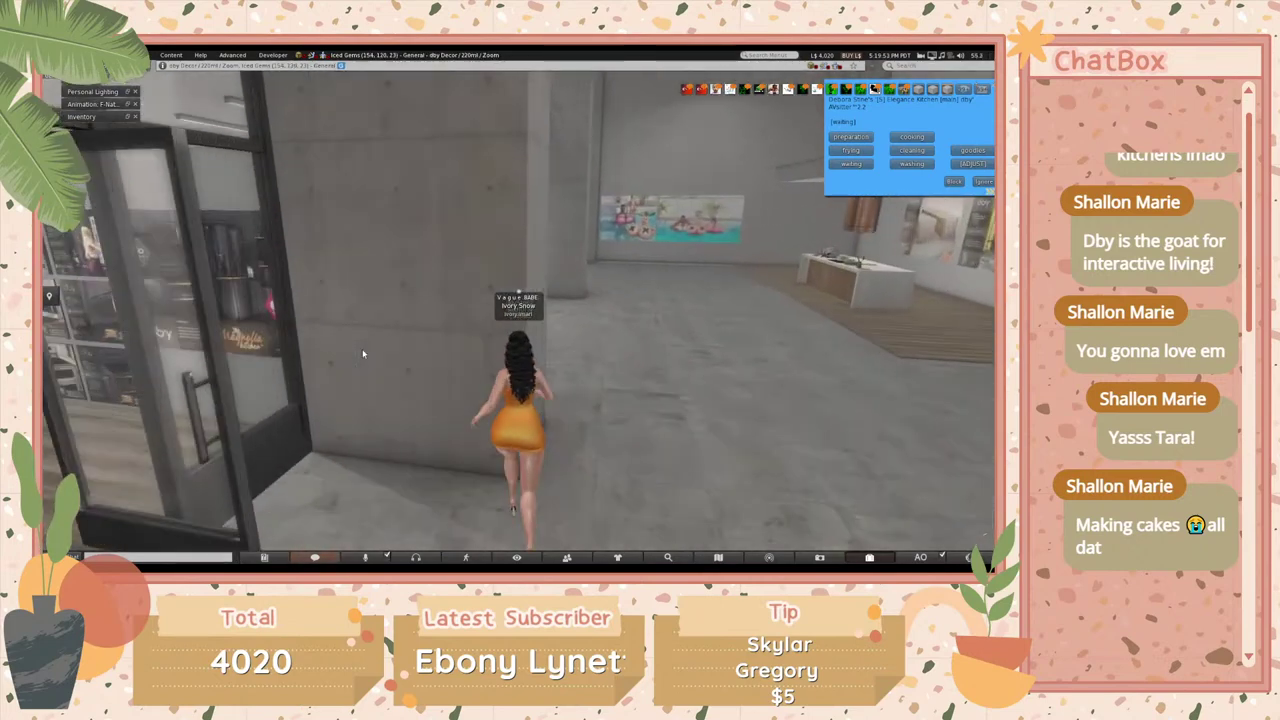
key(Left)
key(Up)
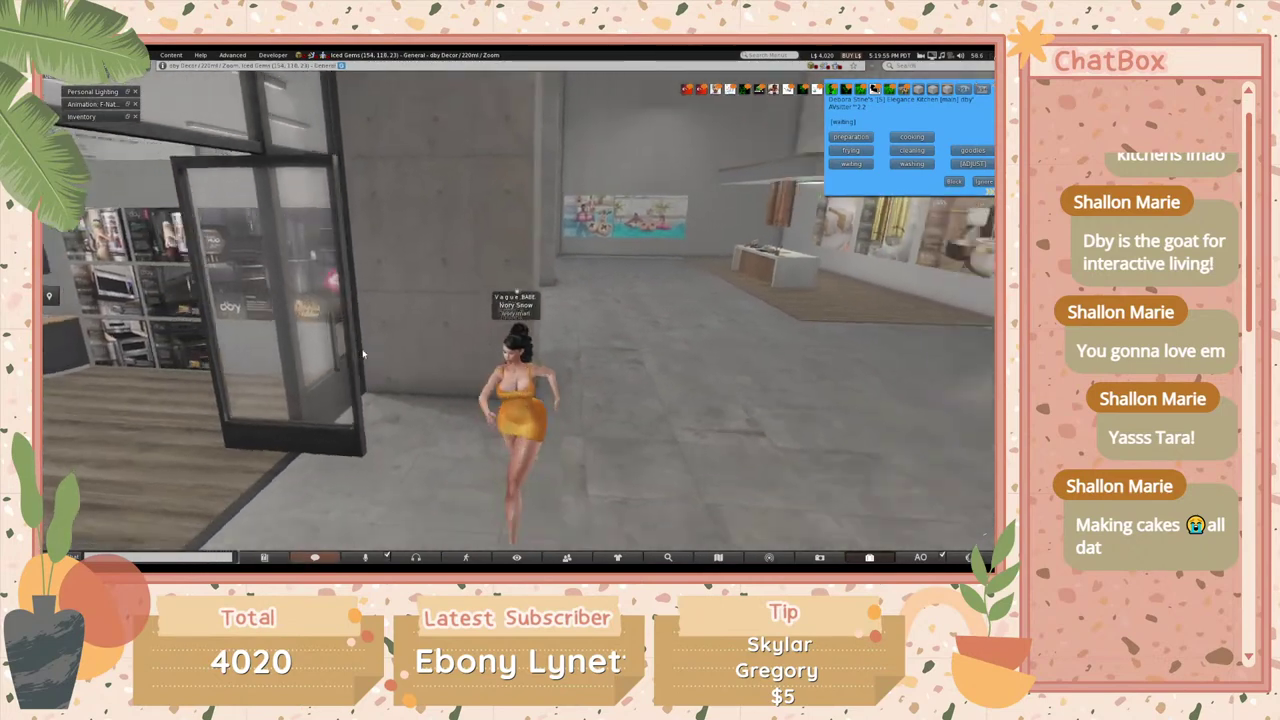
key(Up)
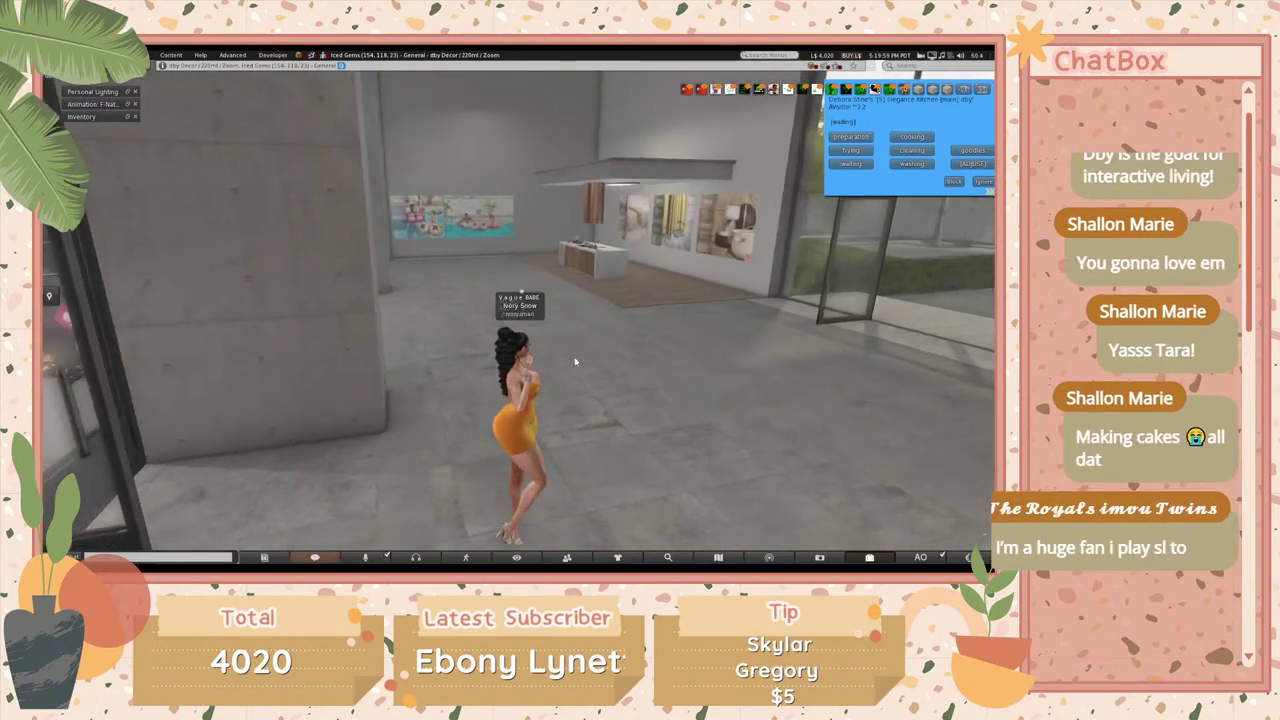
key(Up)
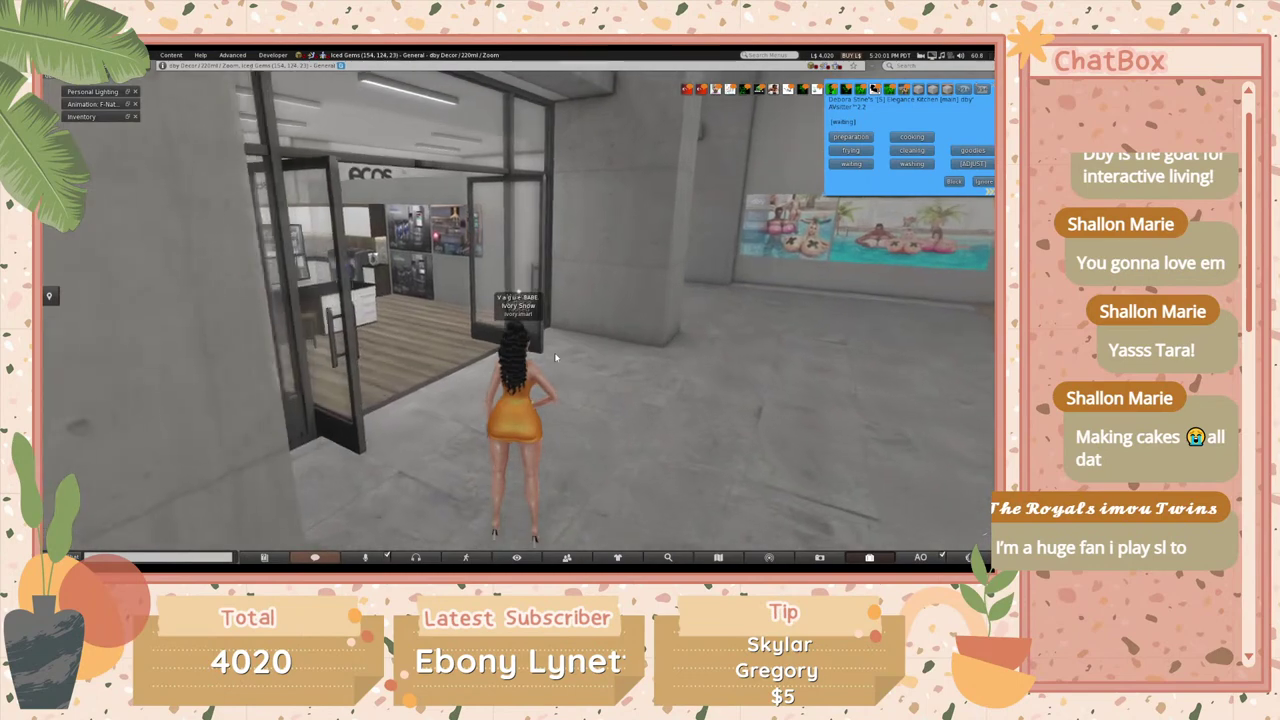
key(Right)
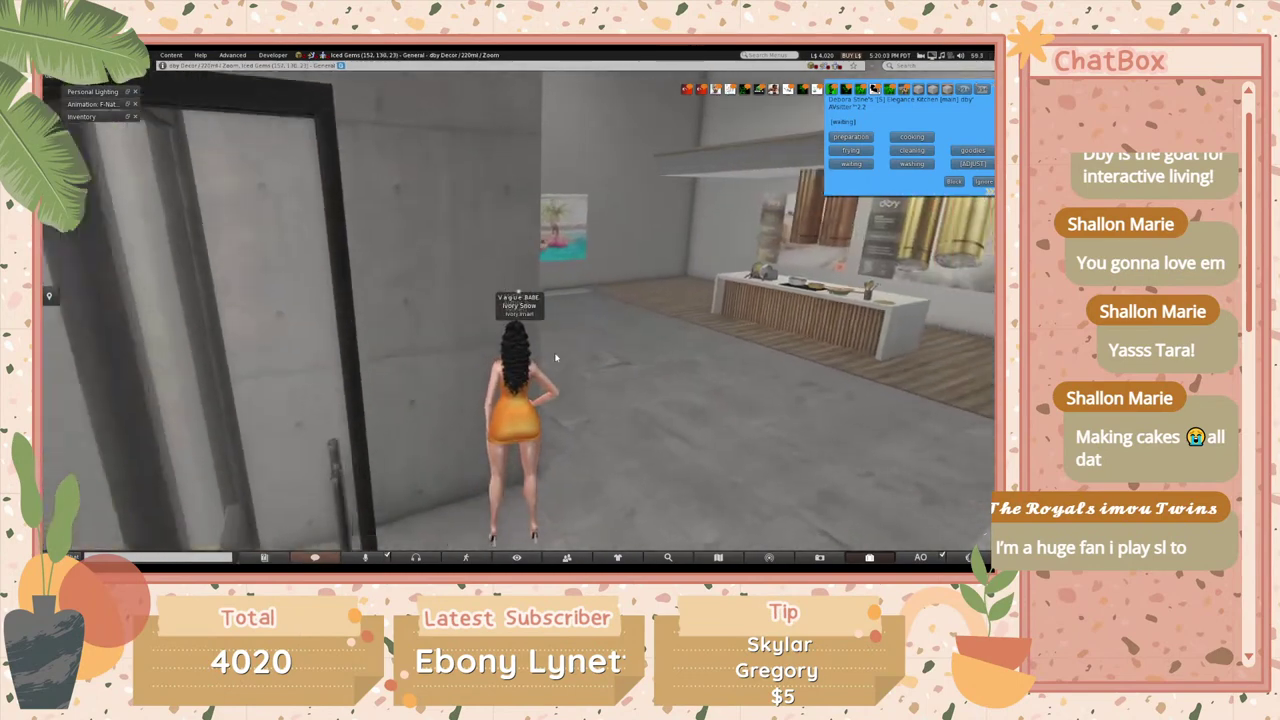
key(Left)
key(Up)
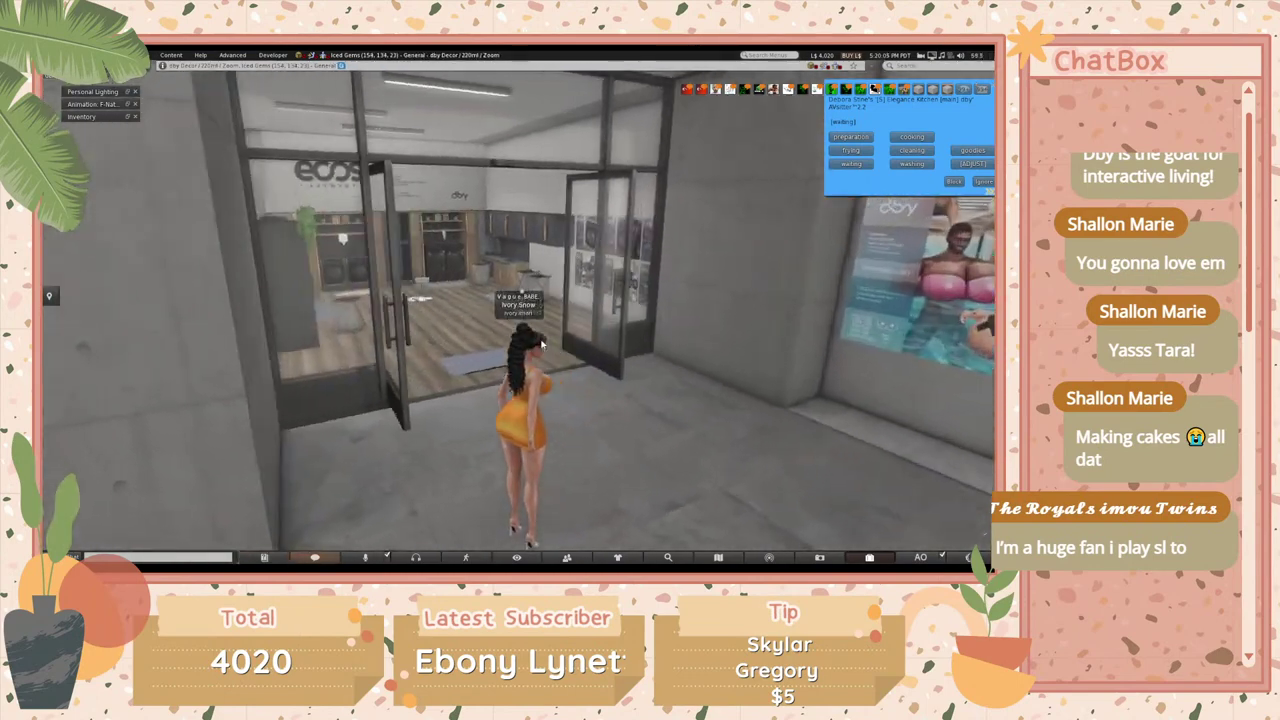
key(Up)
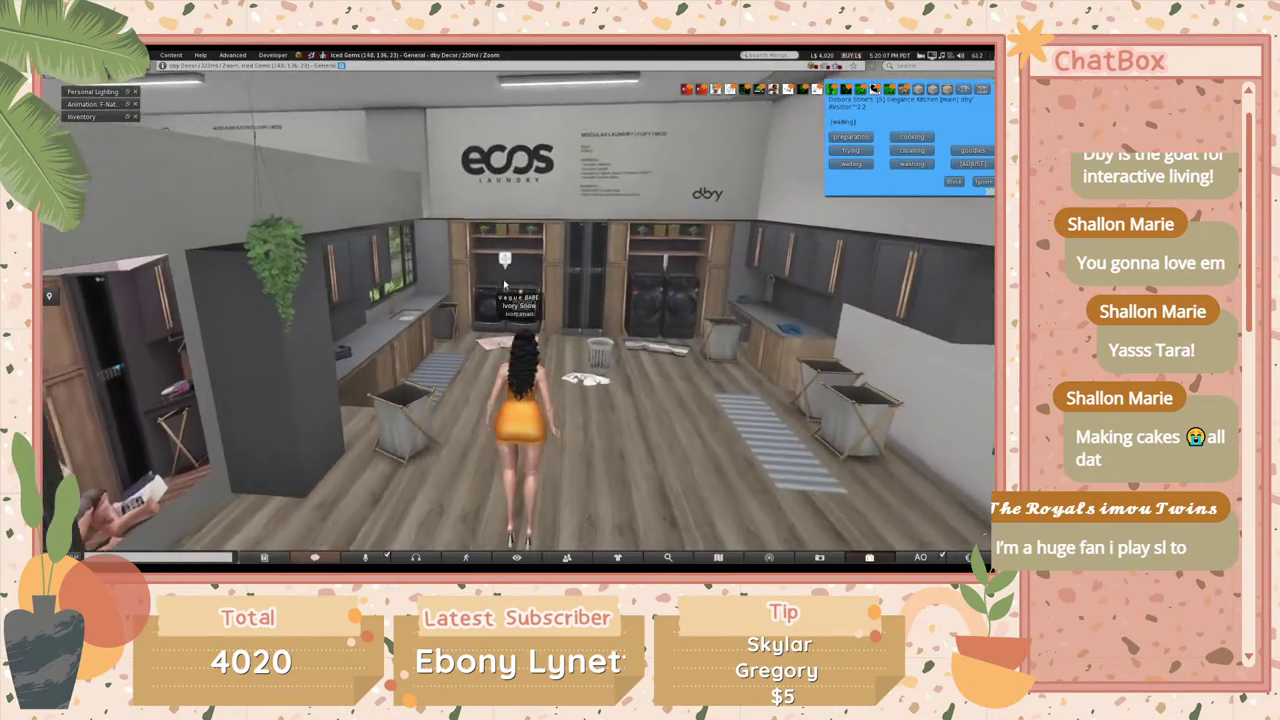
- Move the avatar up to the washers and steam closets and look over the laundry room furnishings
key(Up)
key(Right)
key(Up)
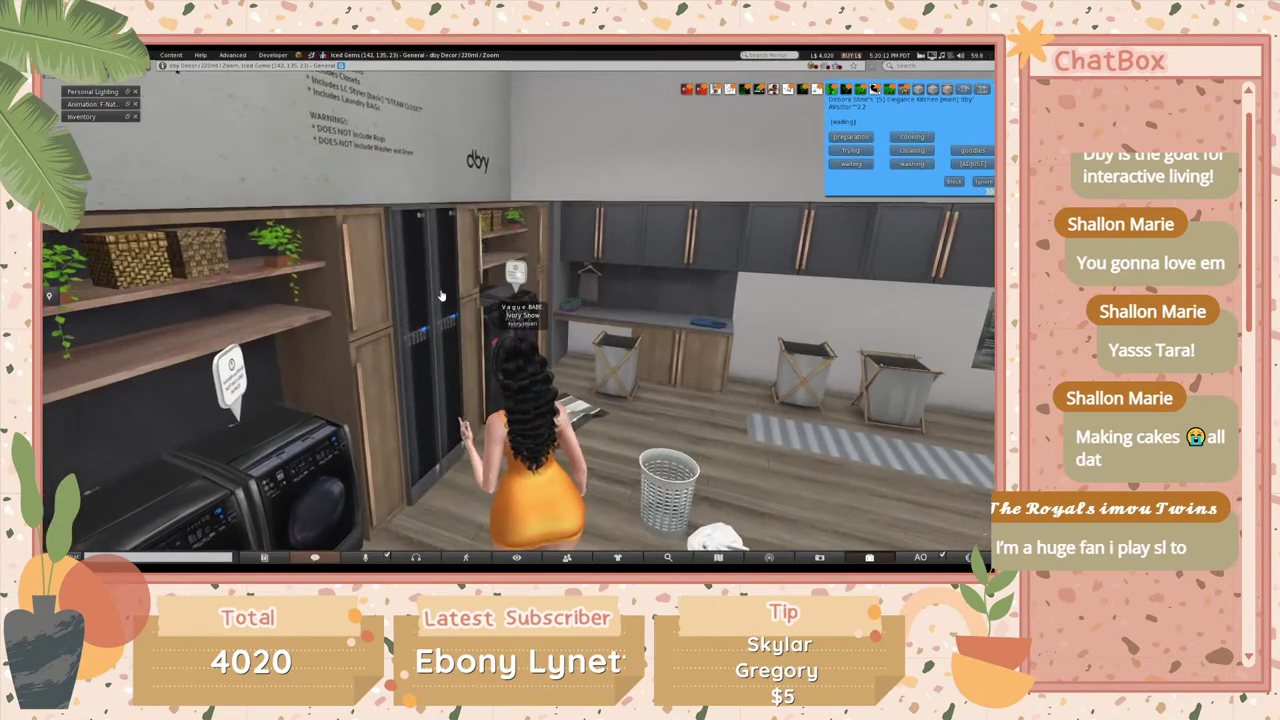
key(Right)
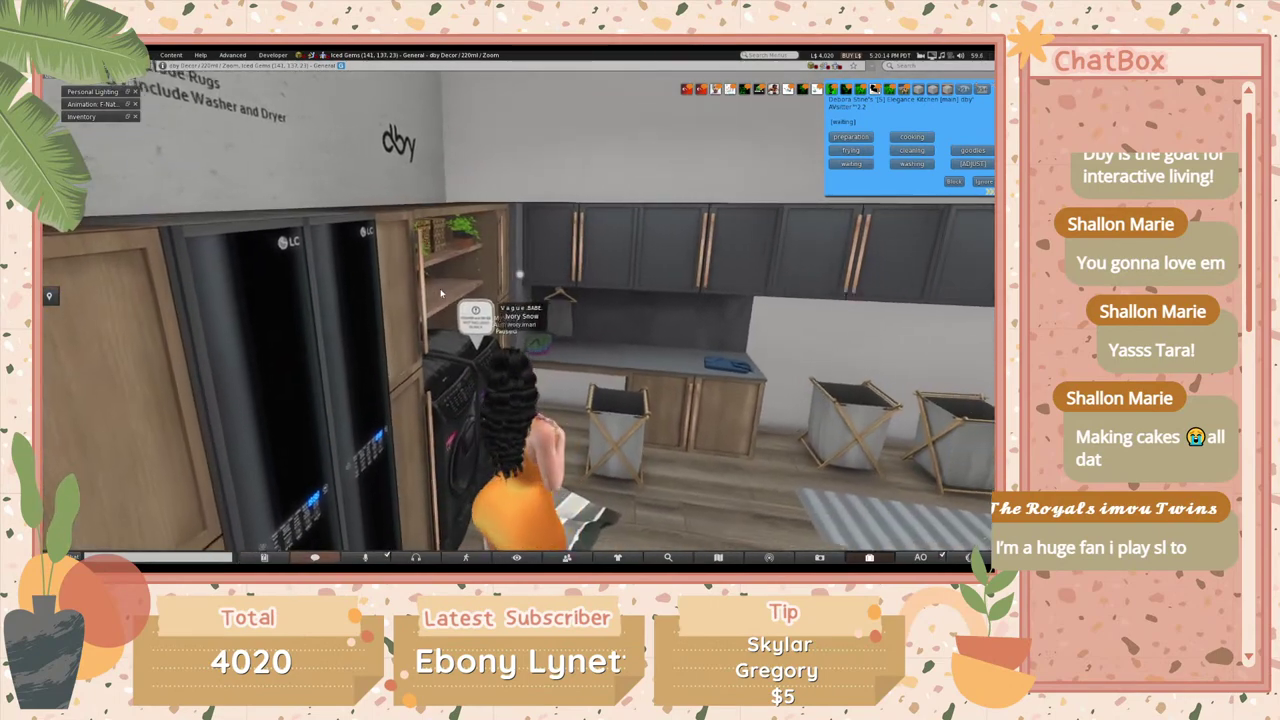
key(Left)
key(Down)
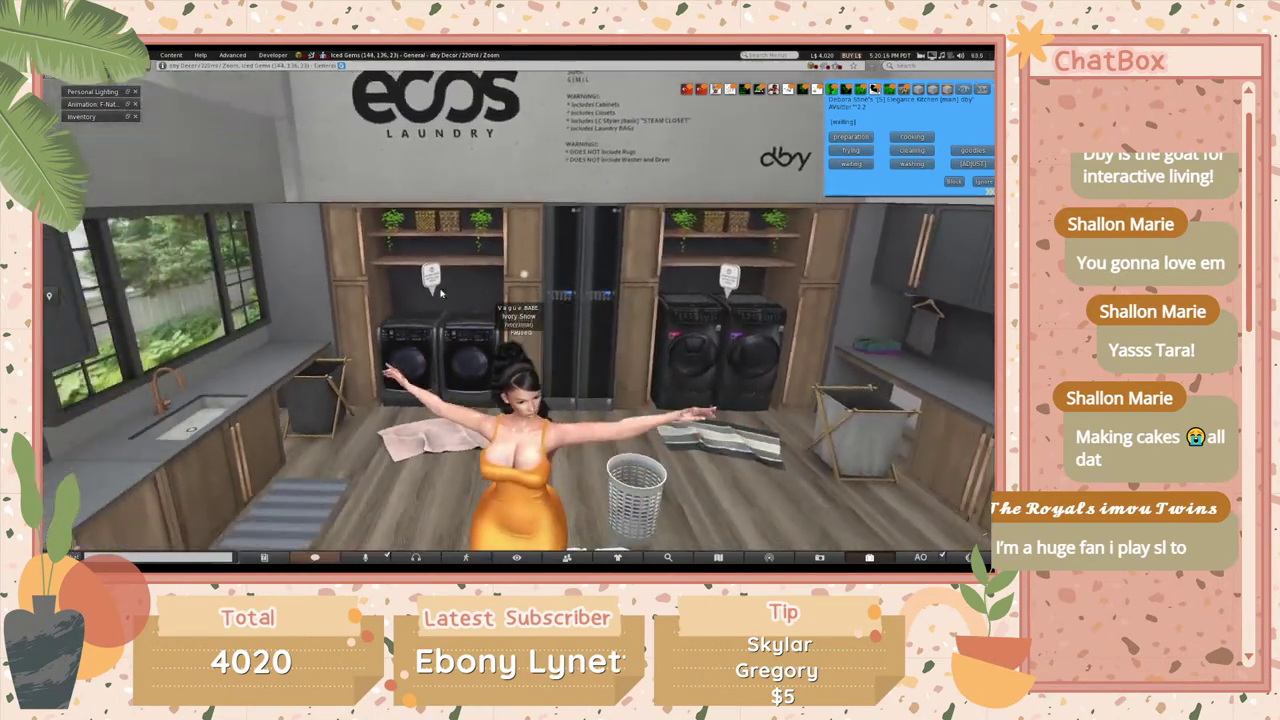
- Walk the avatar to the dby laundry poster beside the entrance and view what the set includes
key(Left)
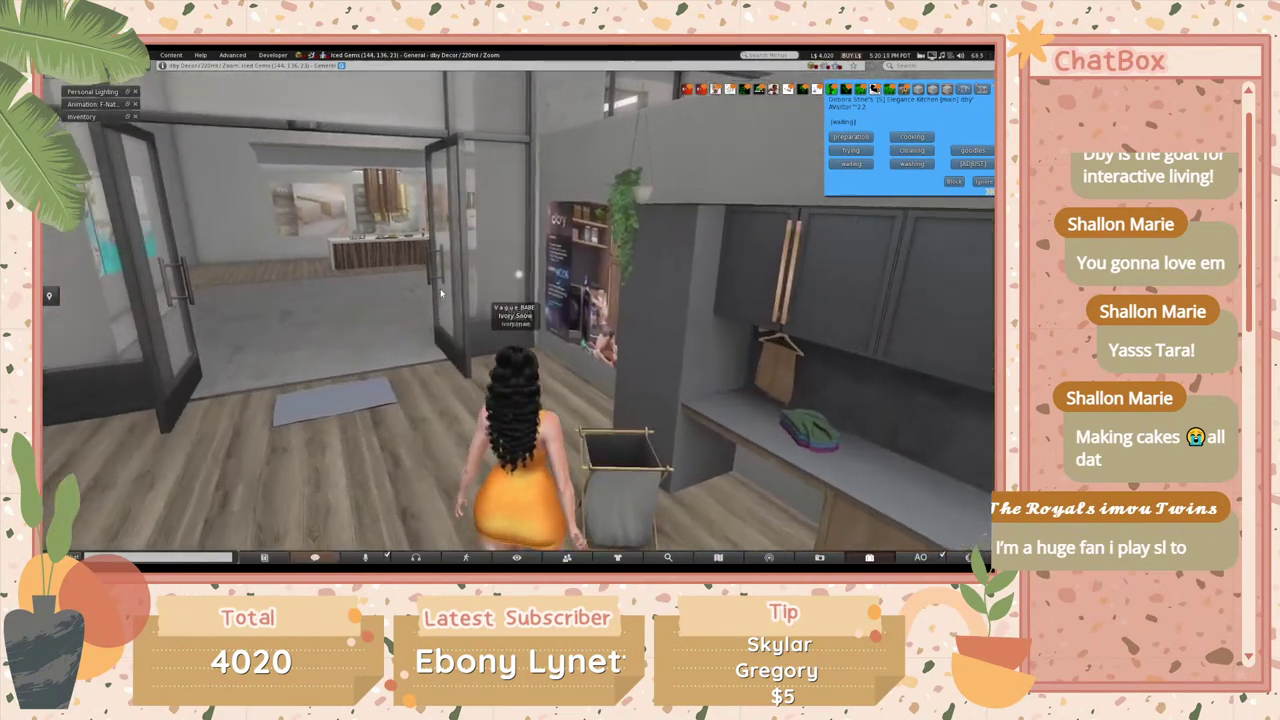
key(Right)
key(Up)
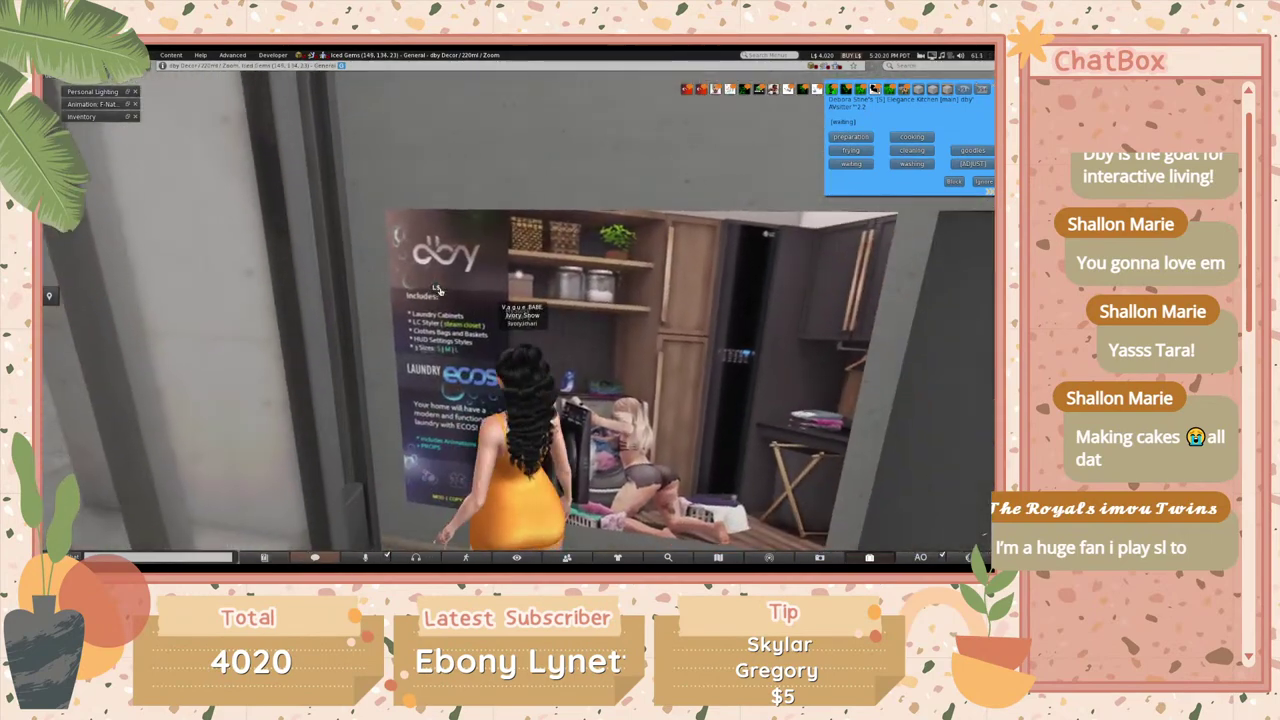
key(Down)
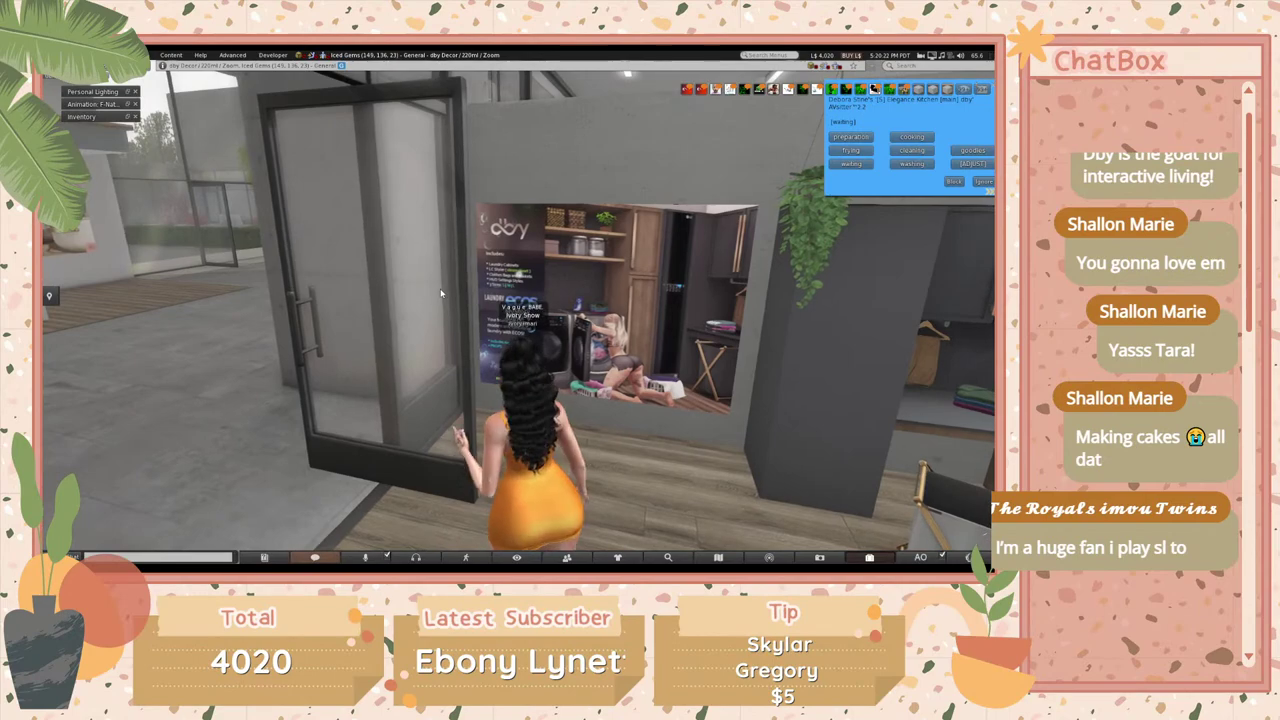
- Return to the washer and dryer beside the pink rug, seat the avatar there and play the catching animation
key(Right)
key(Right)
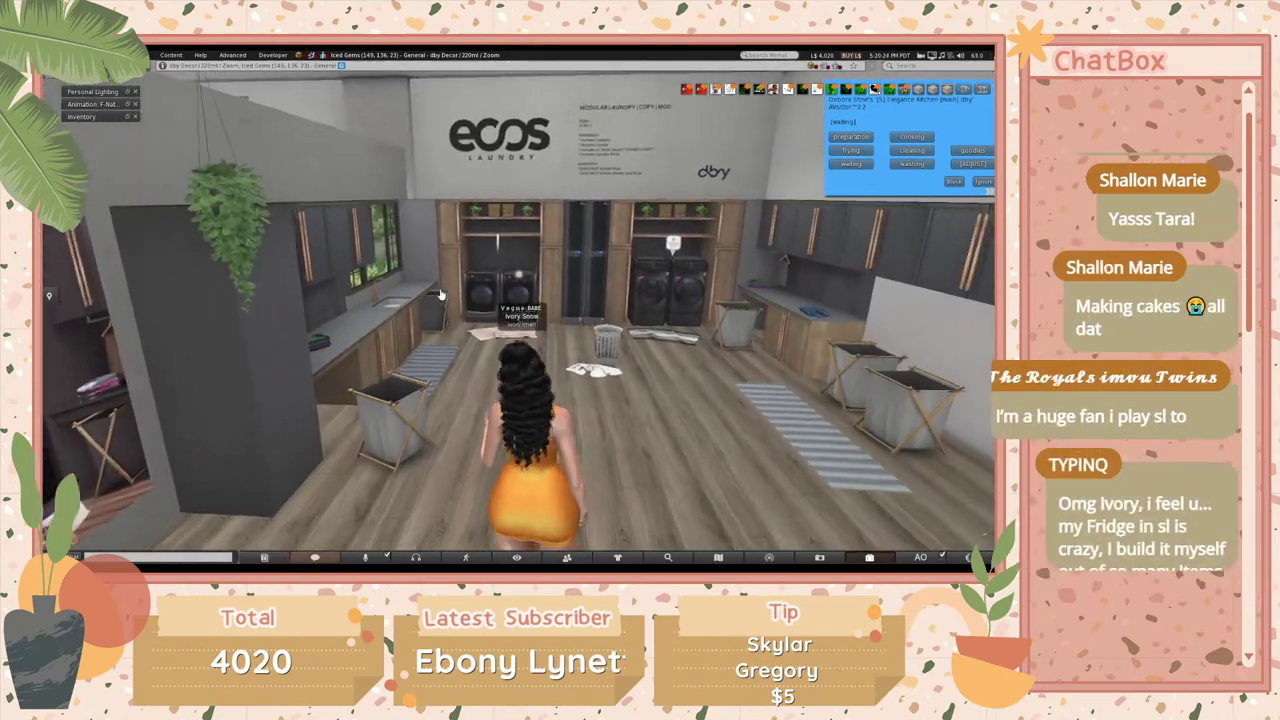
key(Up)
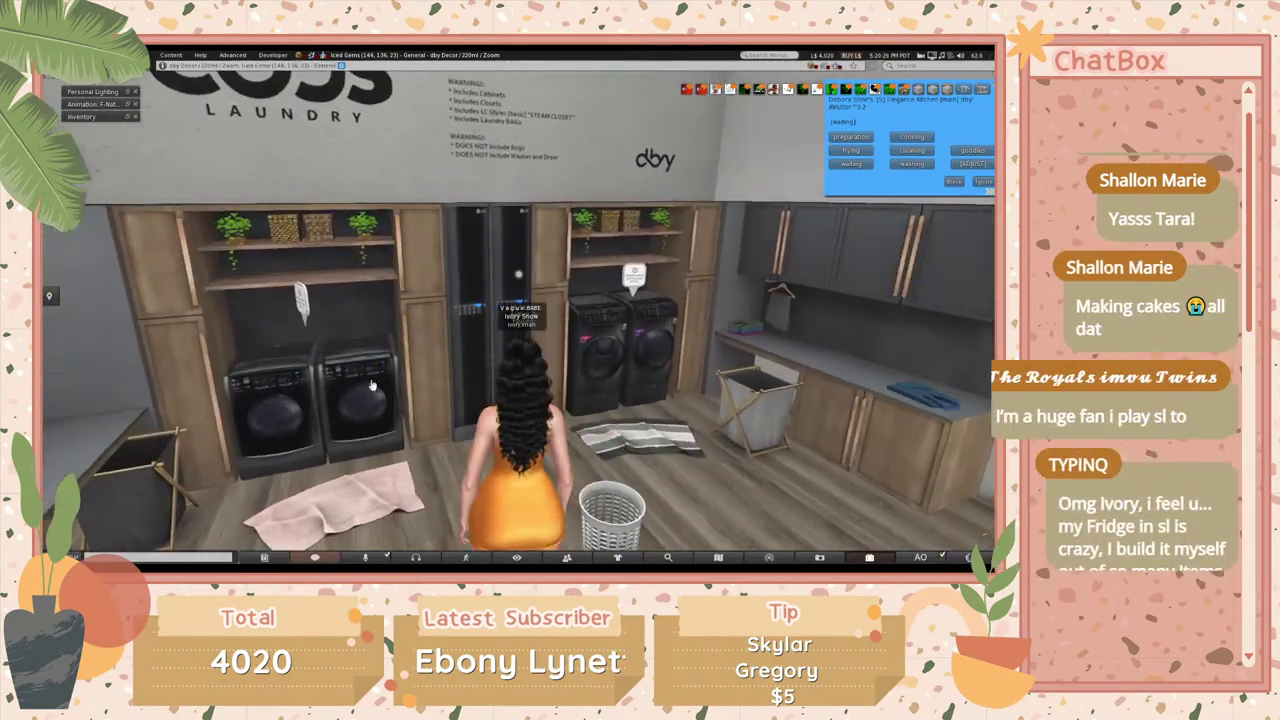
click(345, 370)
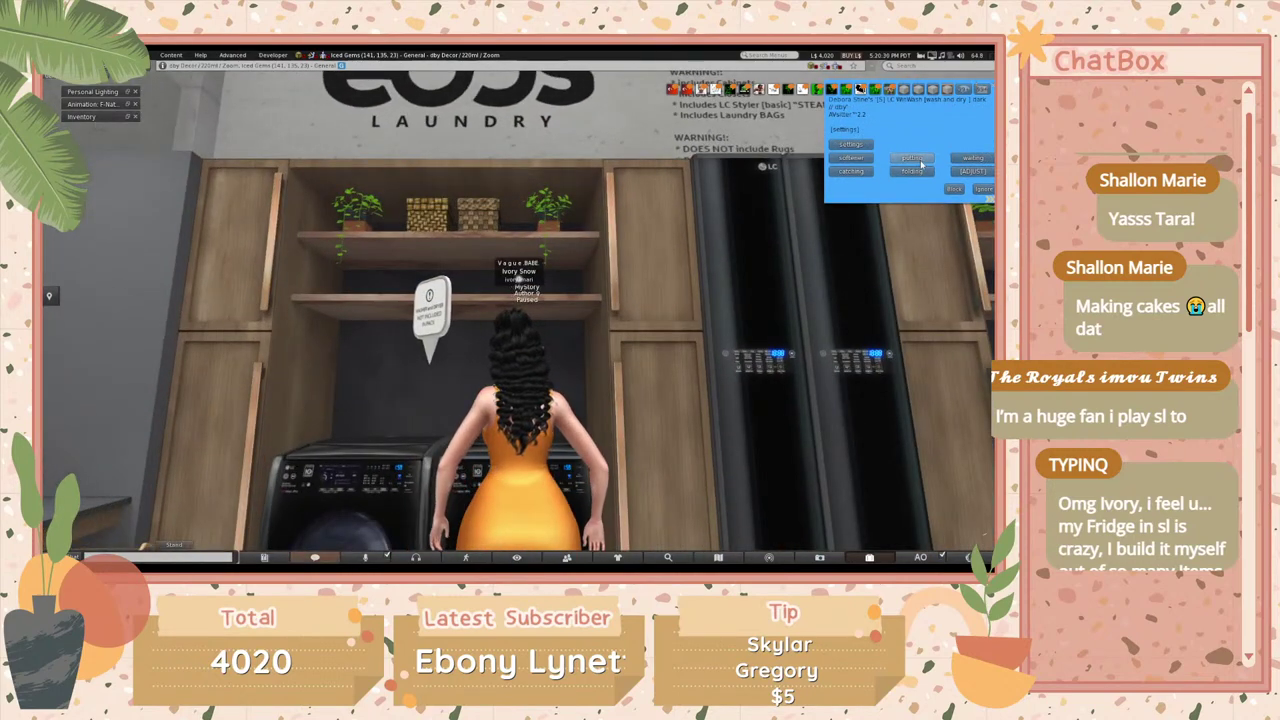
key(Escape)
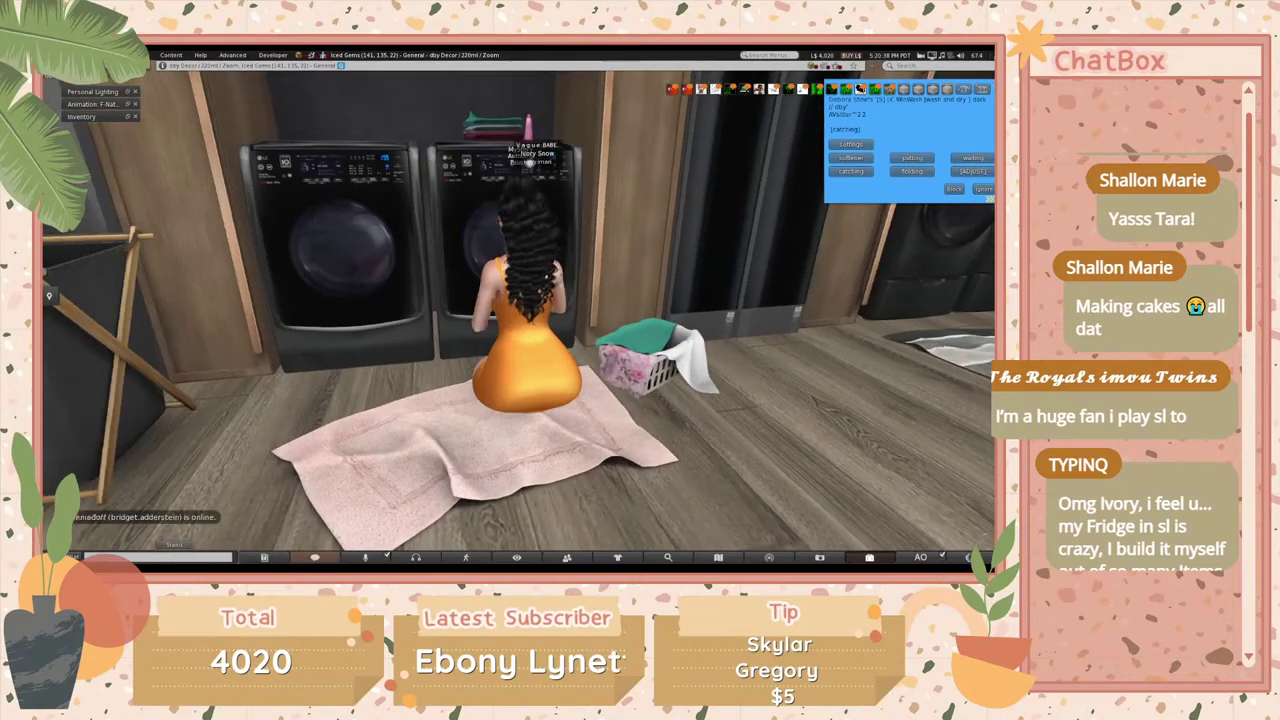
- Stand the avatar up from the washer and walk back toward the laundry showroom's exit
click(173, 547)
key(Up)
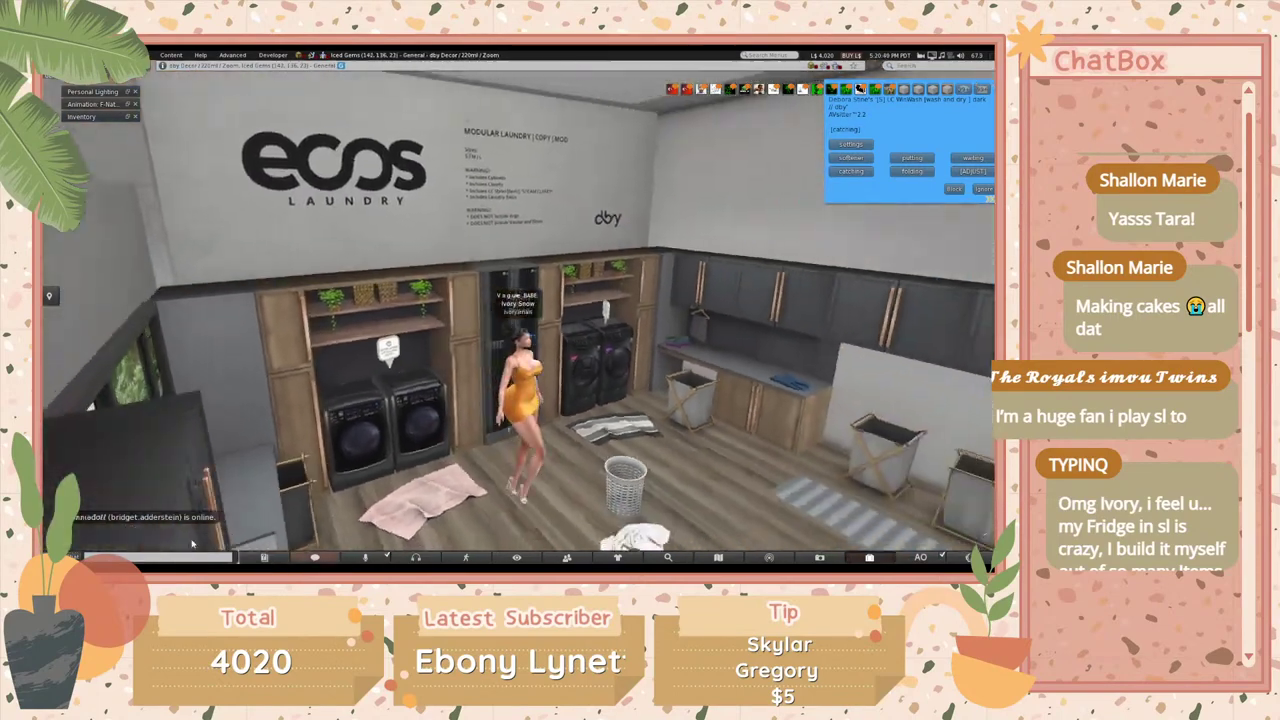
key(Right)
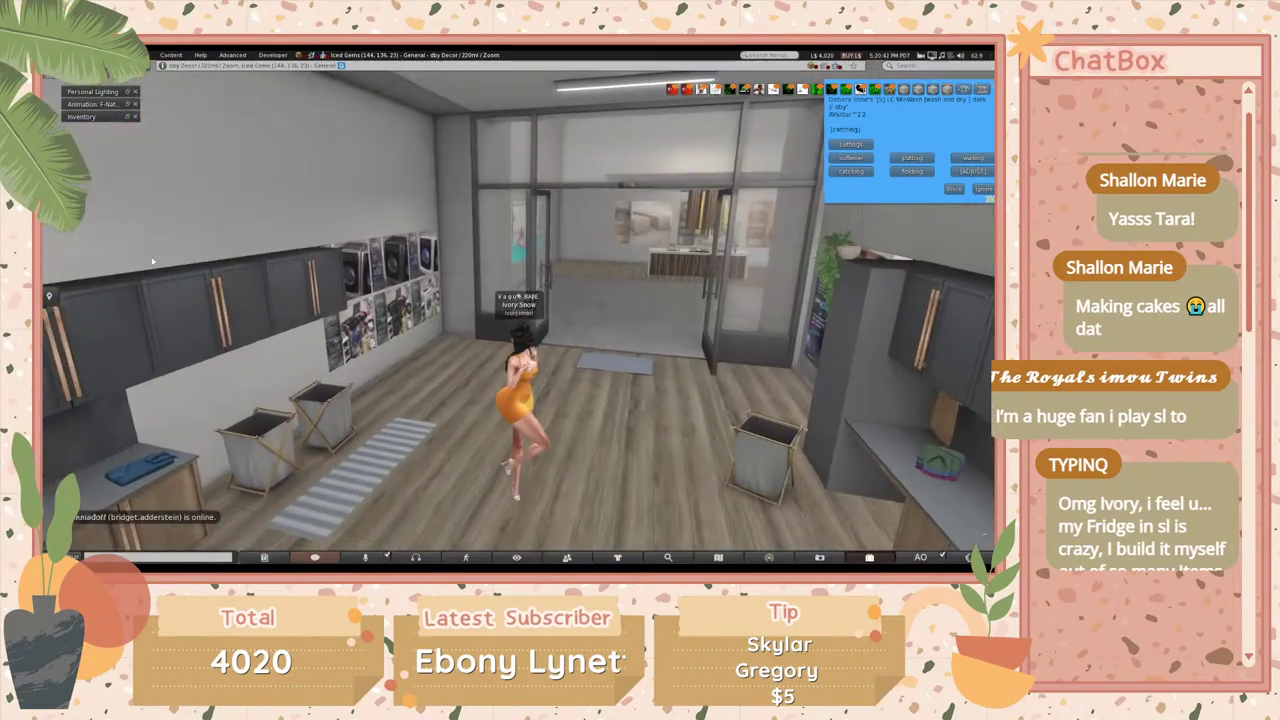
key(Up)
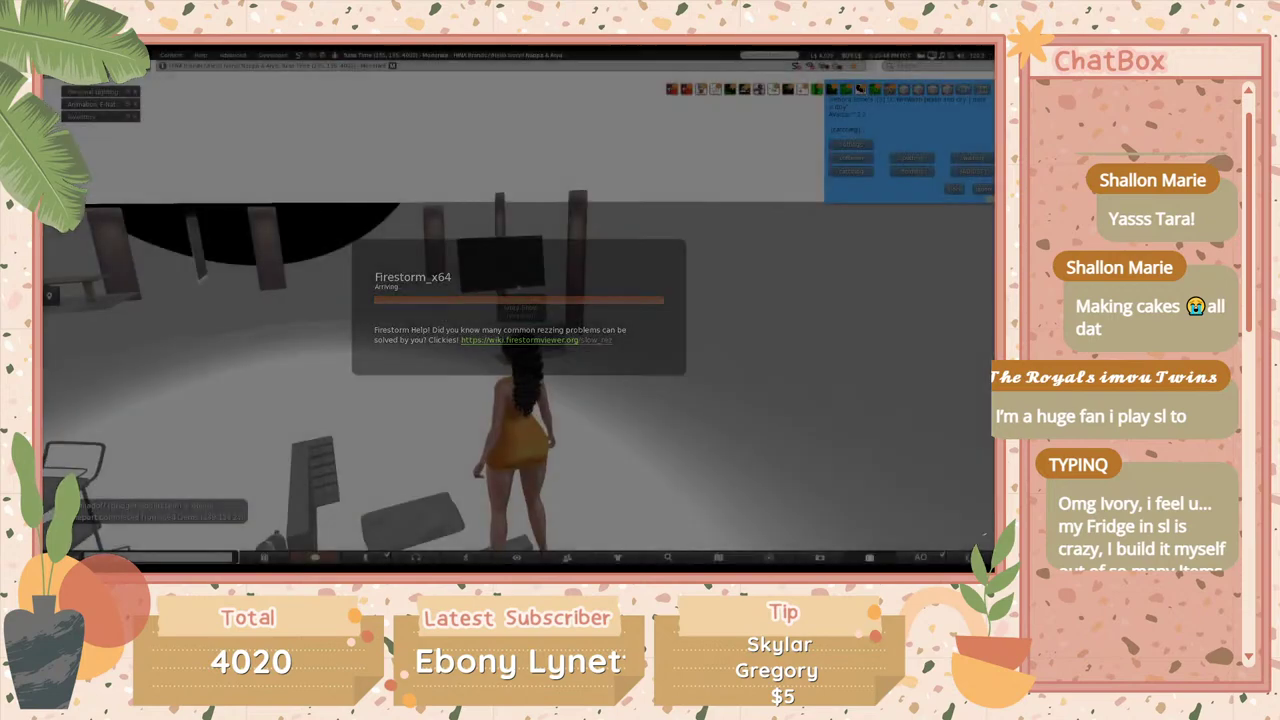
- Walk the avatar from the house's sitting area down the steps and into the white marble-topped kitchen
key(Left)
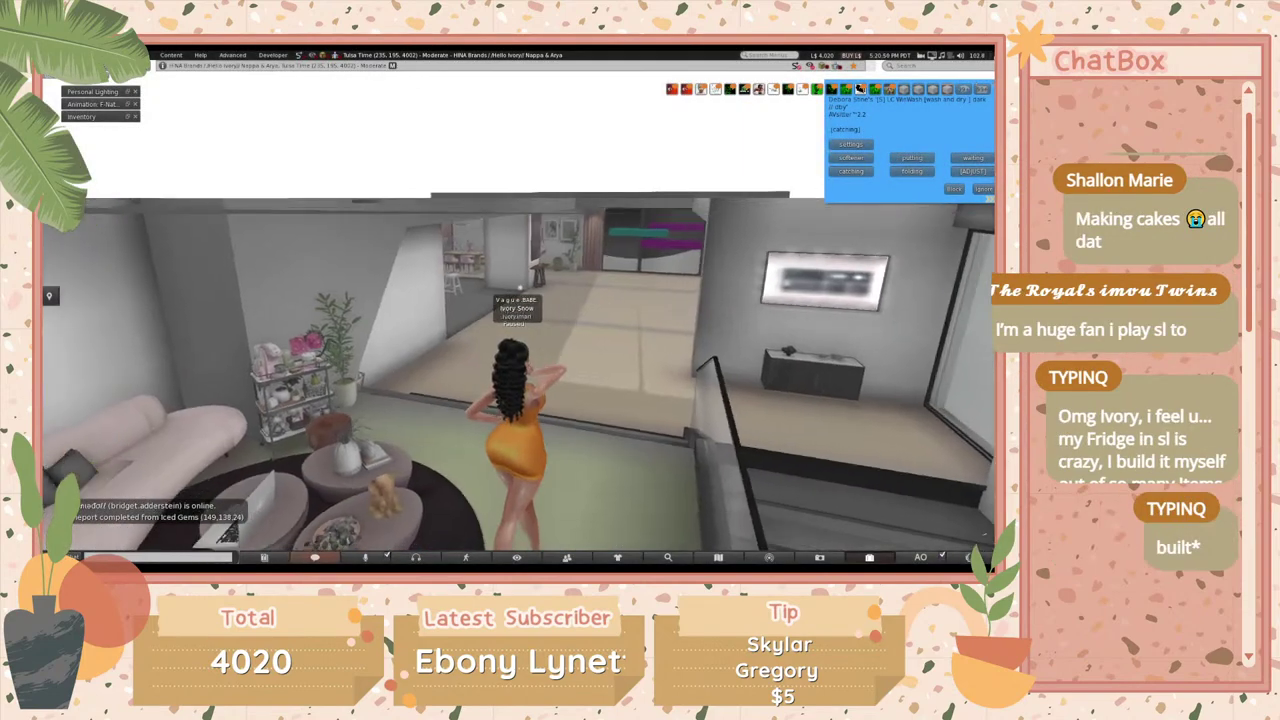
key(Left)
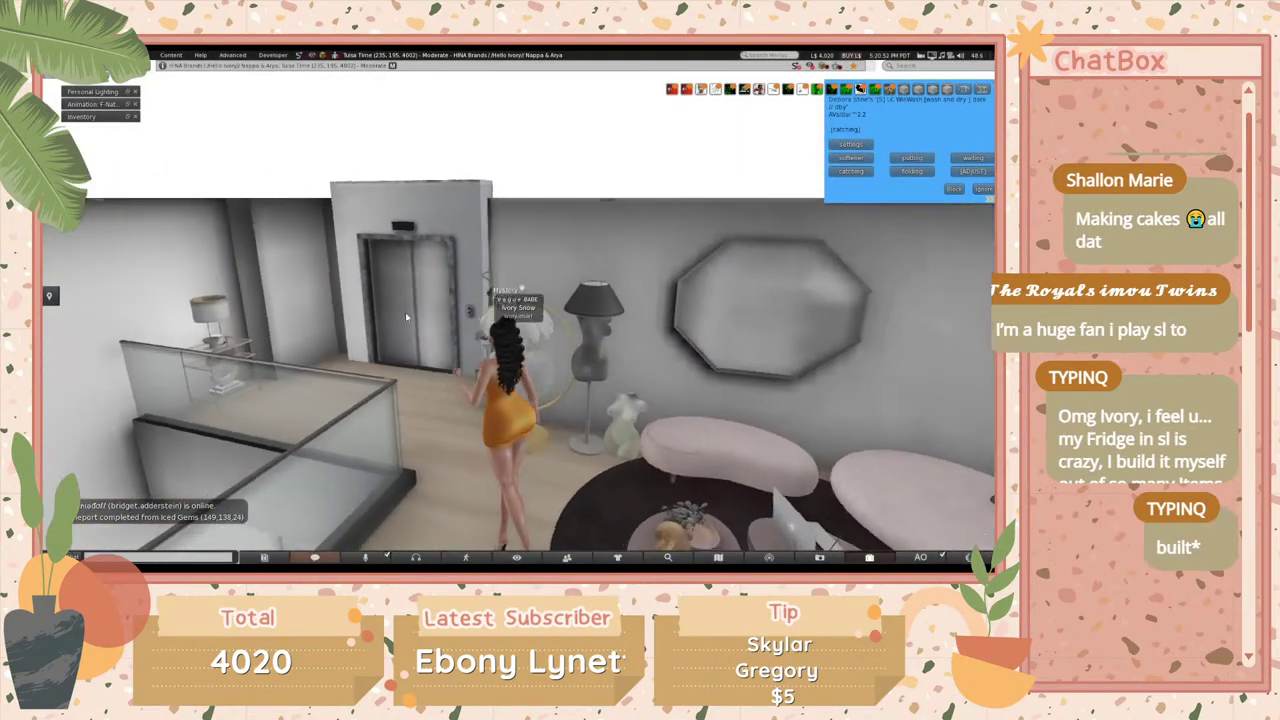
key(Up)
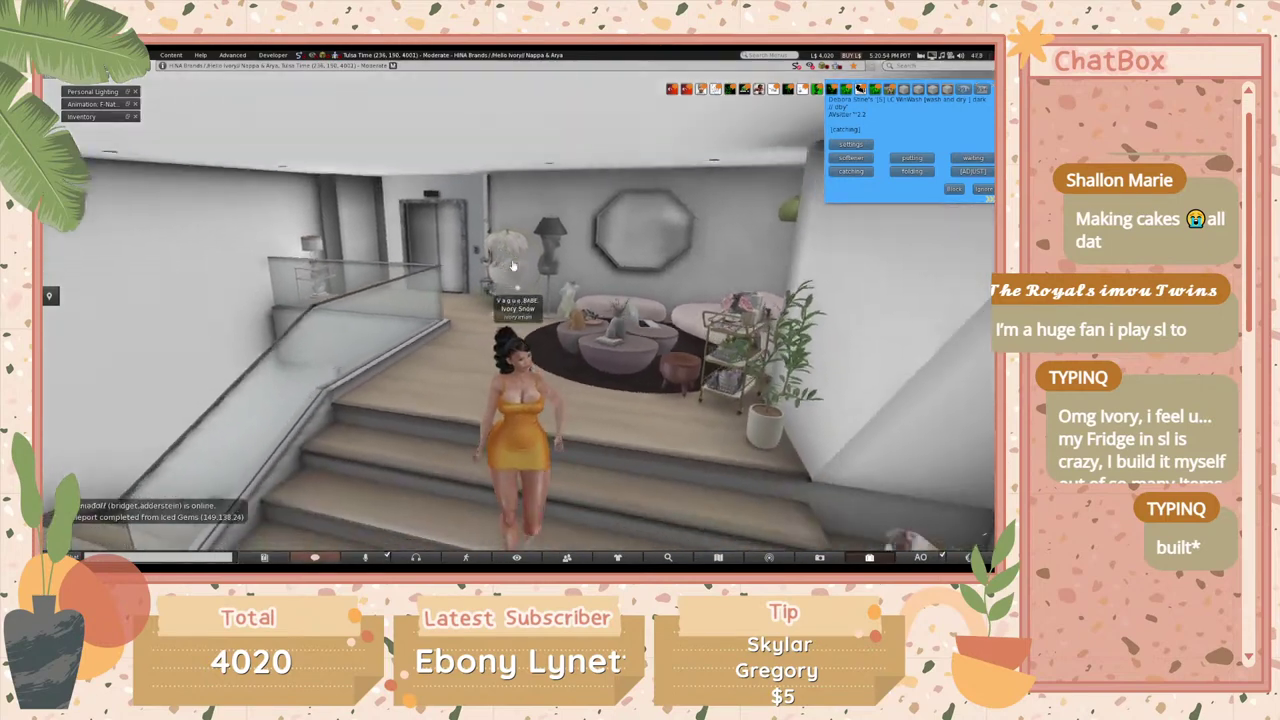
key(Up)
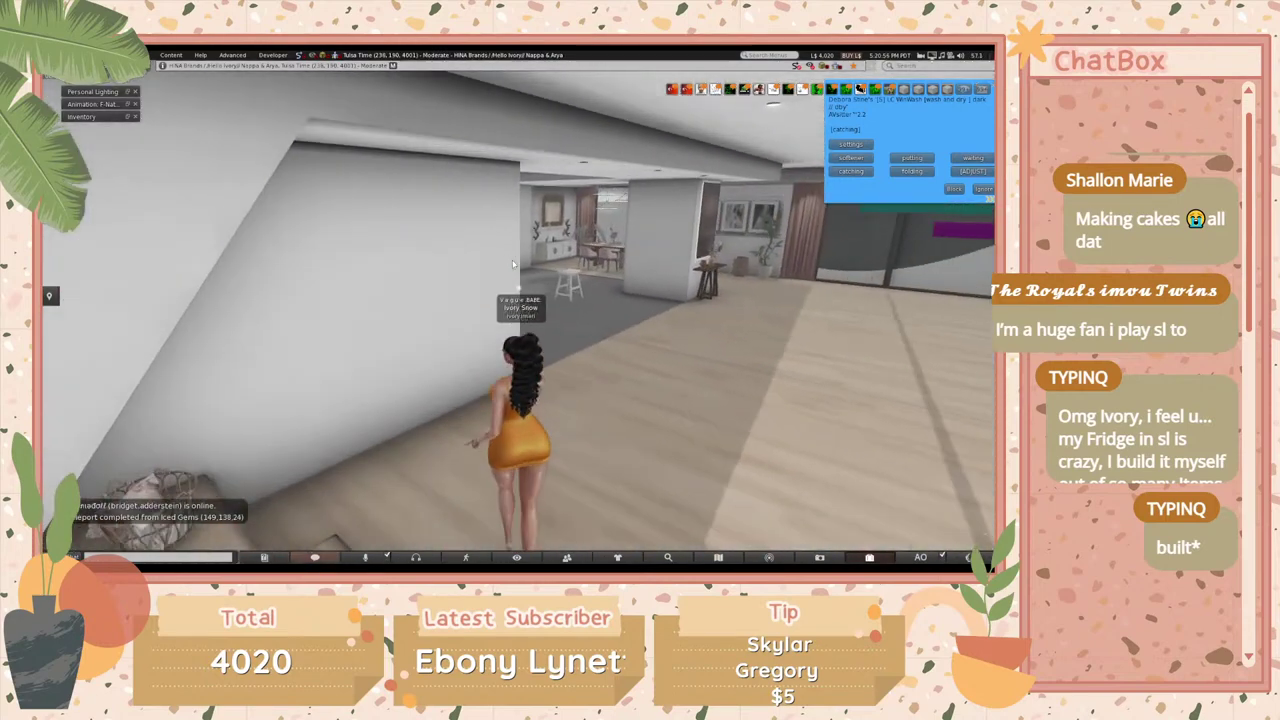
key(Left)
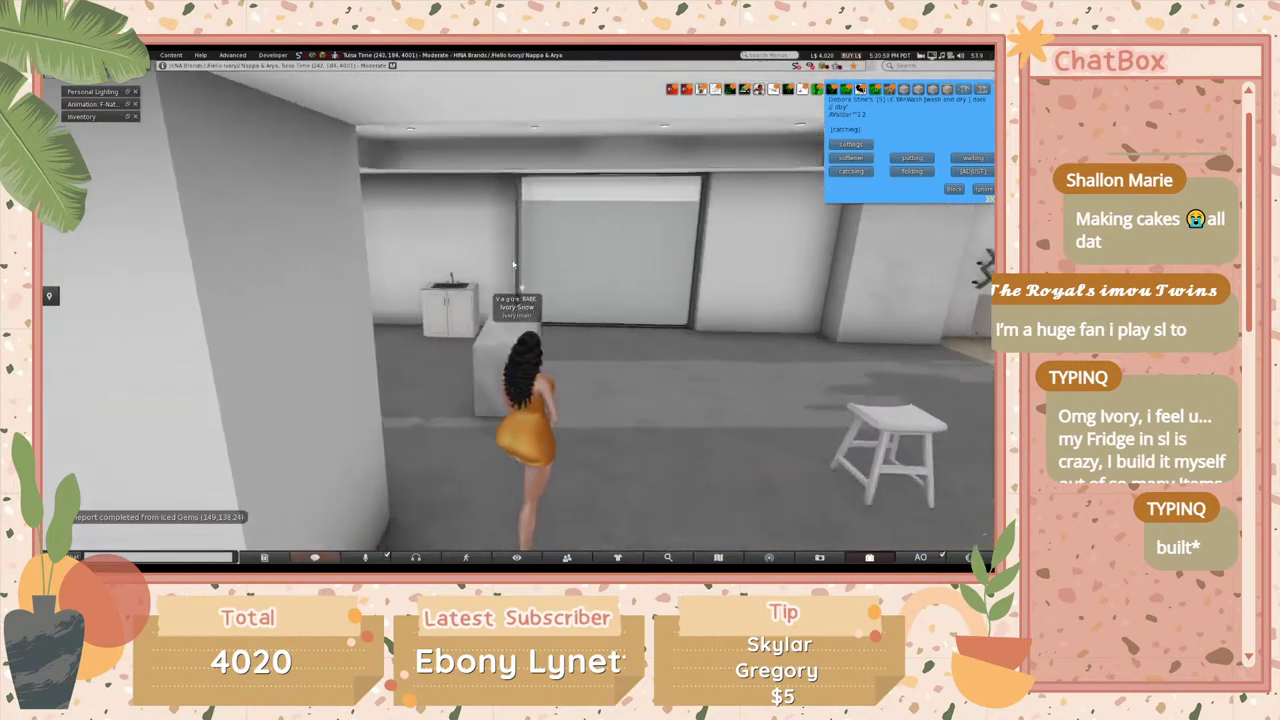
key(Right)
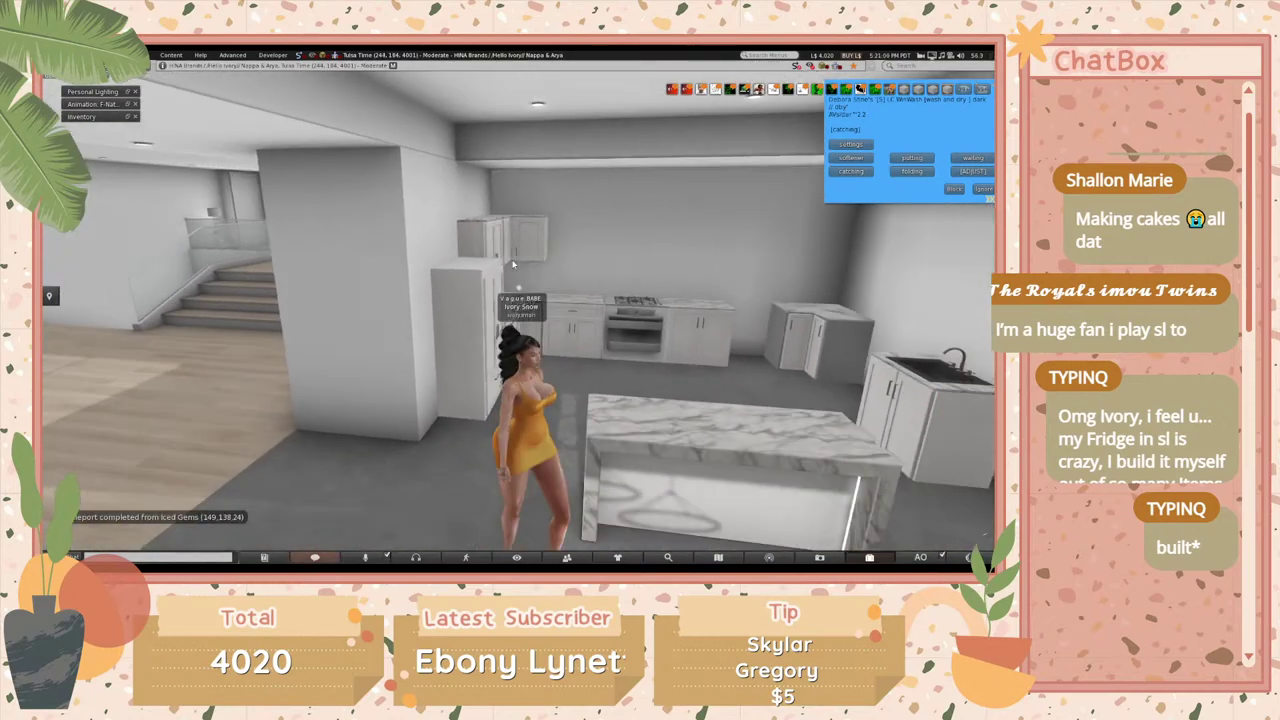
key(Up)
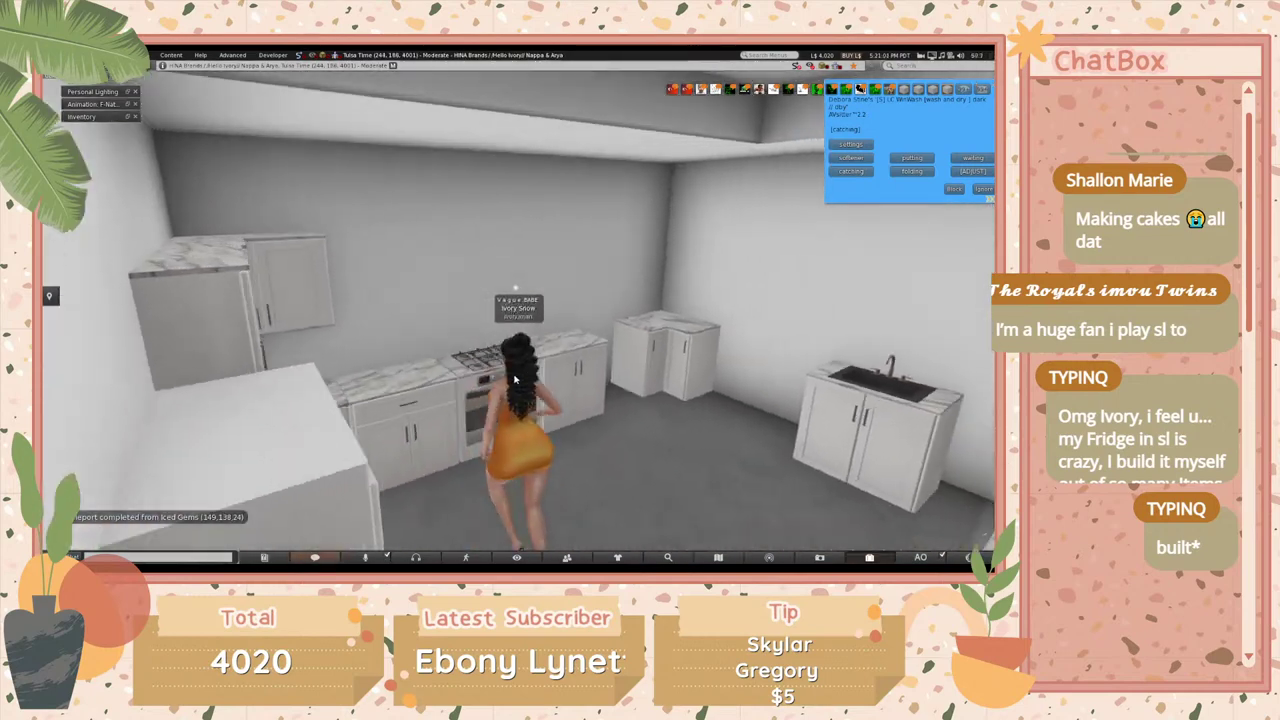
- Use the marble-topped stove with the avatar, play a pan-frying animation, allow the cooking props to attach and dismiss the leftover washer menu
key(Right)
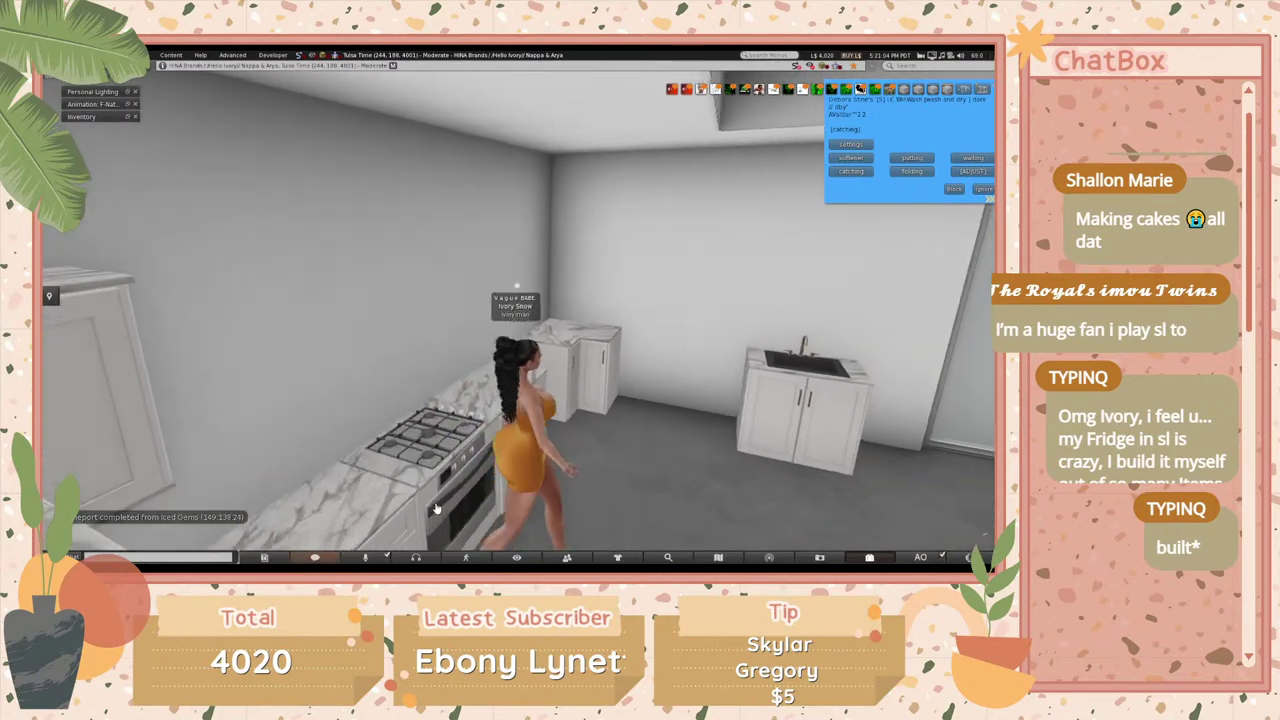
click(408, 483)
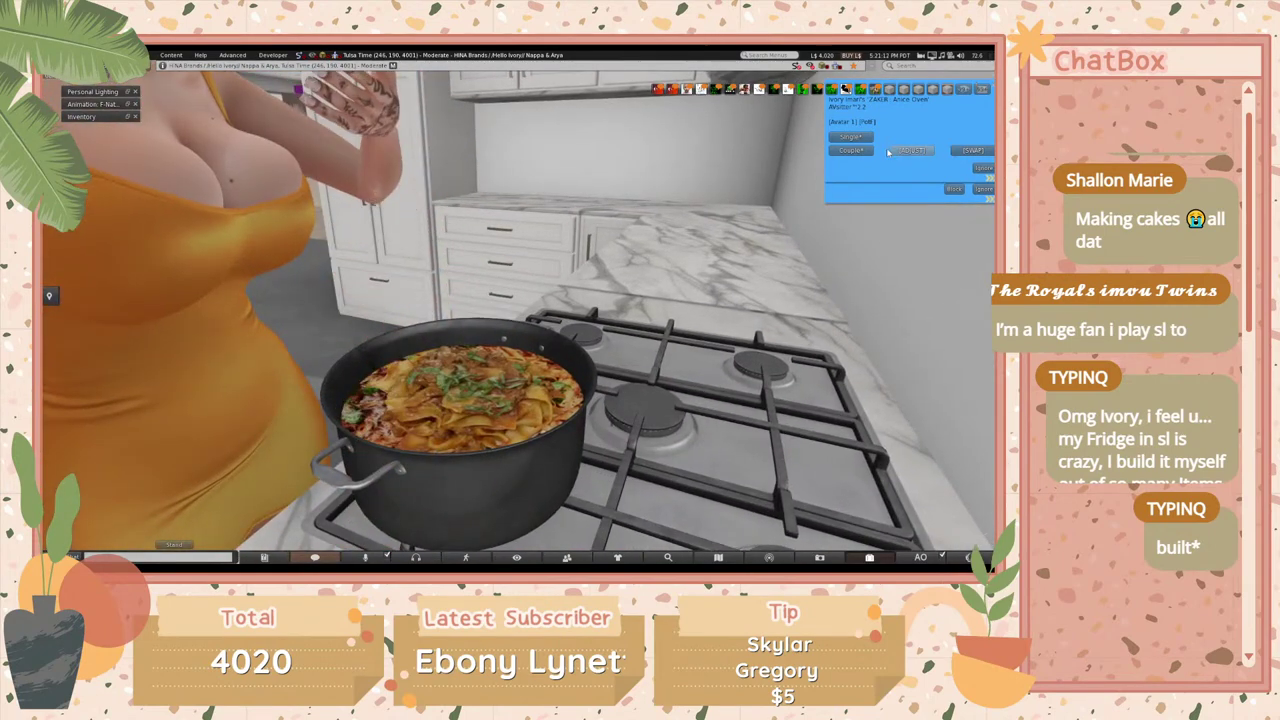
click(898, 151)
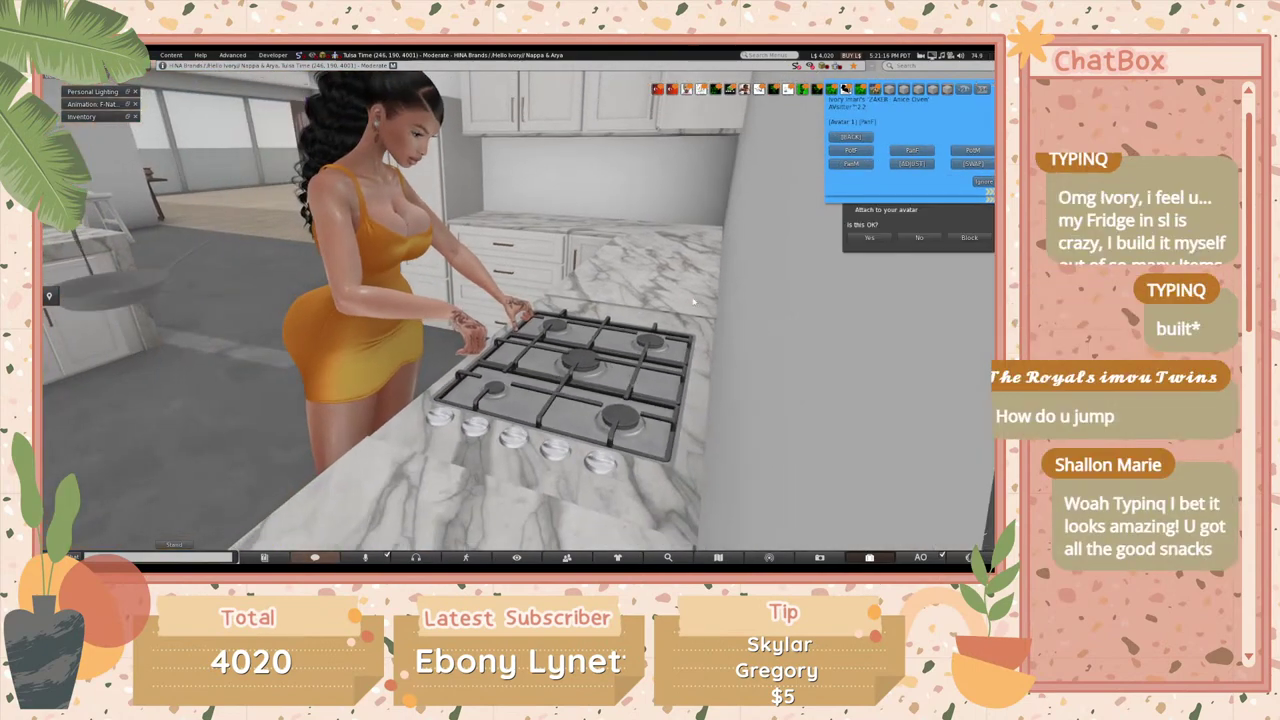
click(869, 237)
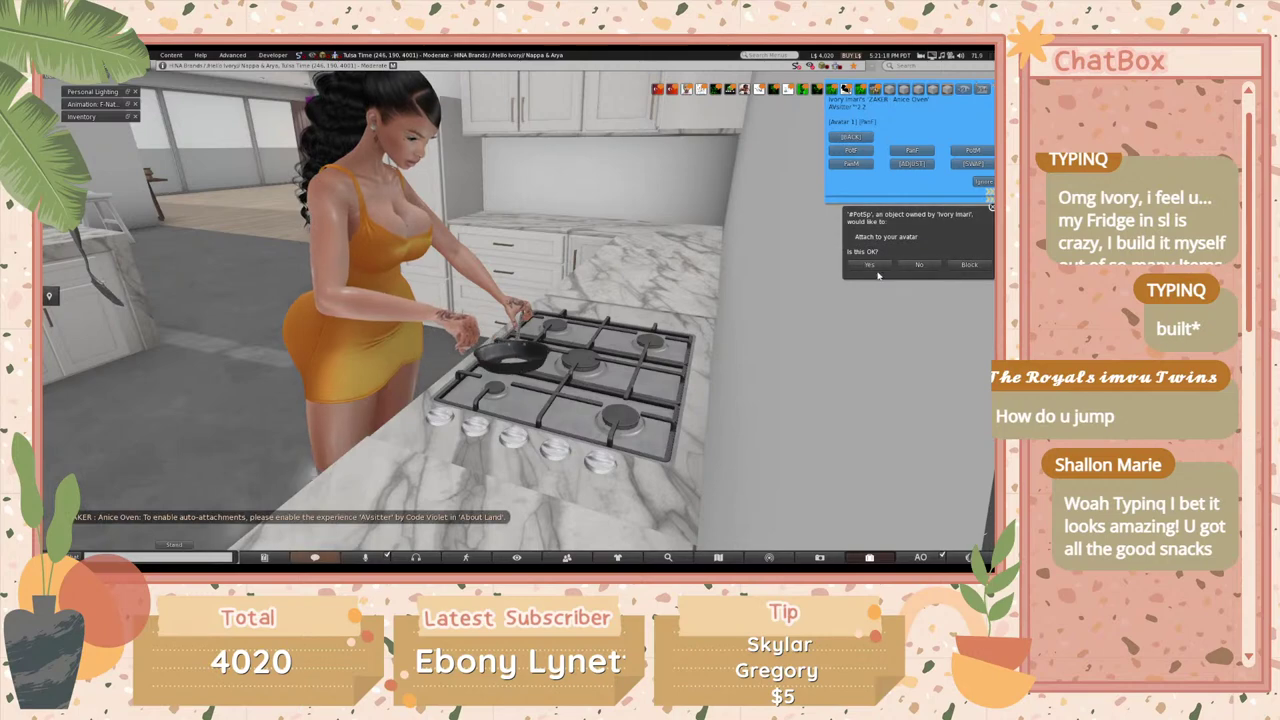
click(907, 240)
click(981, 183)
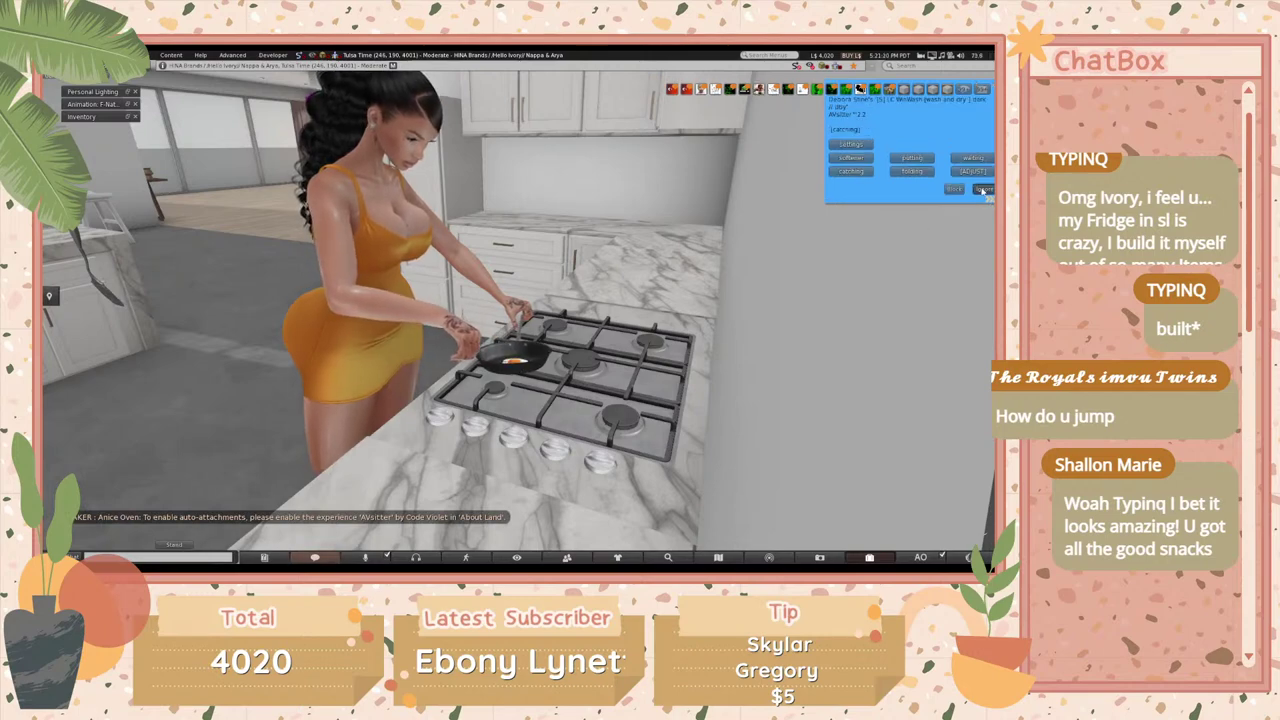
click(982, 182)
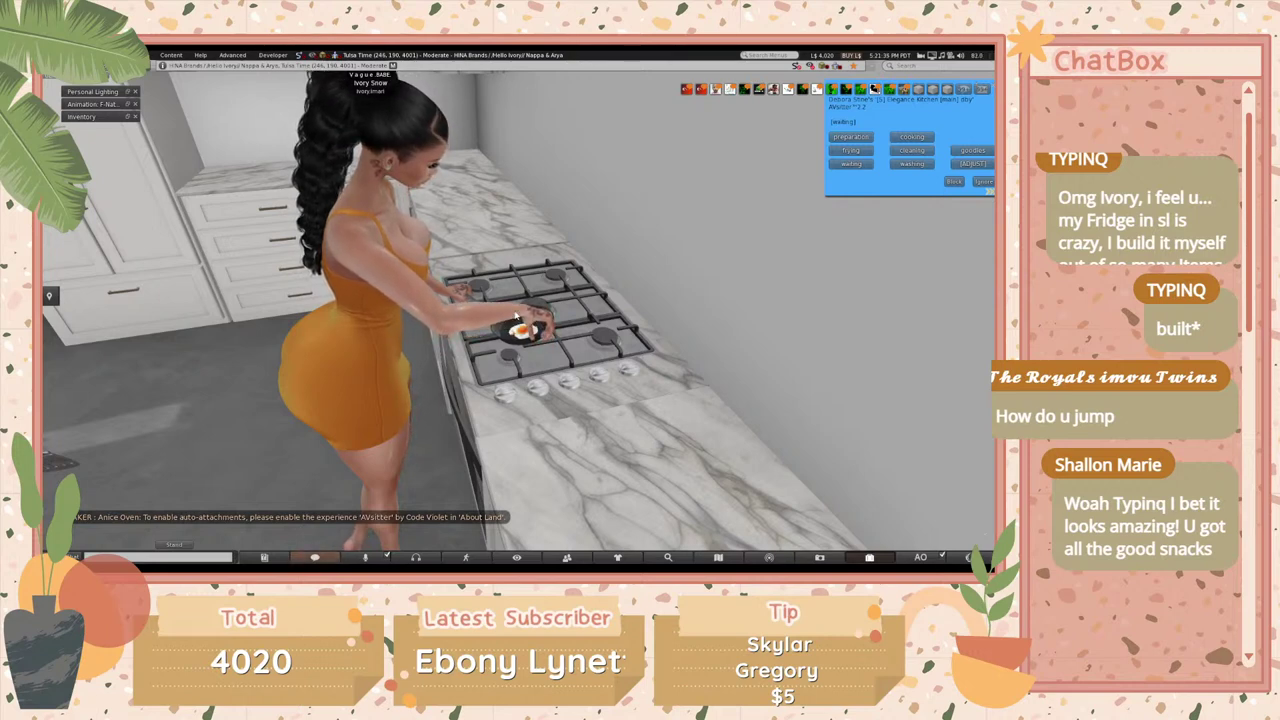
- Stand the avatar up from the stove, fly it up off the white roof surface and stop flying to land inside the house
click(185, 545)
key(Up)
key(Up)
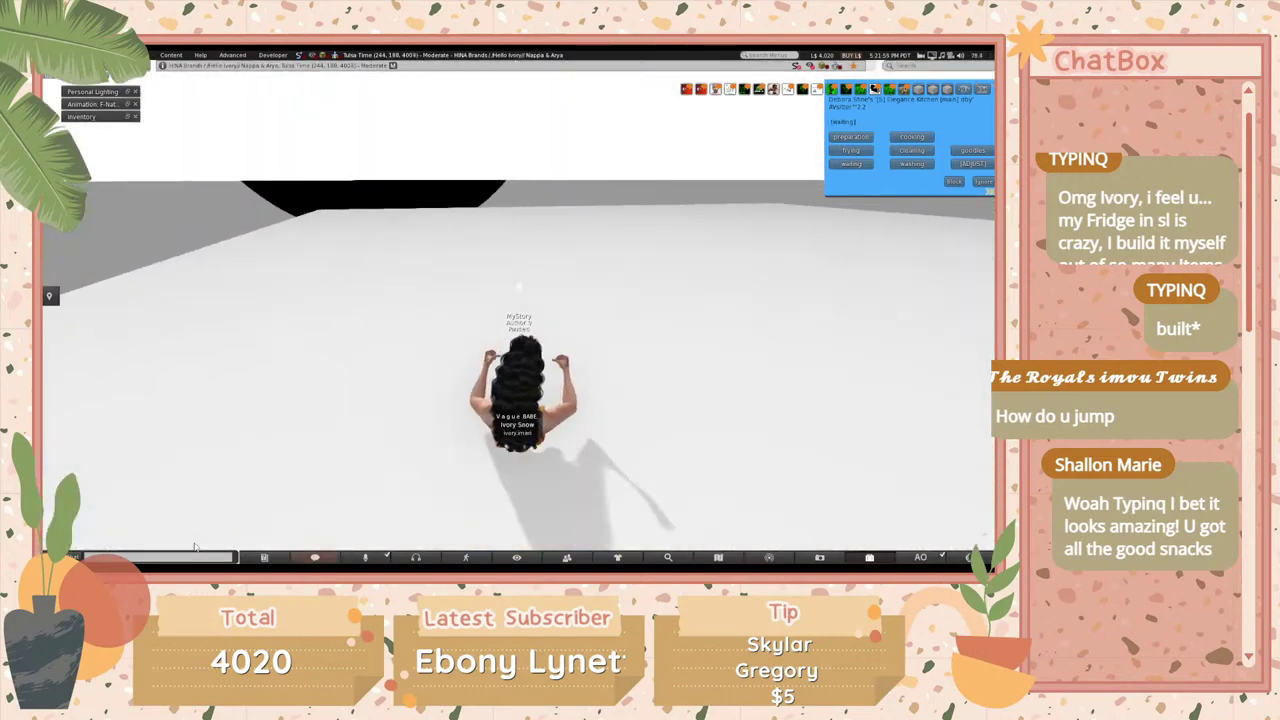
key(Page_Up)
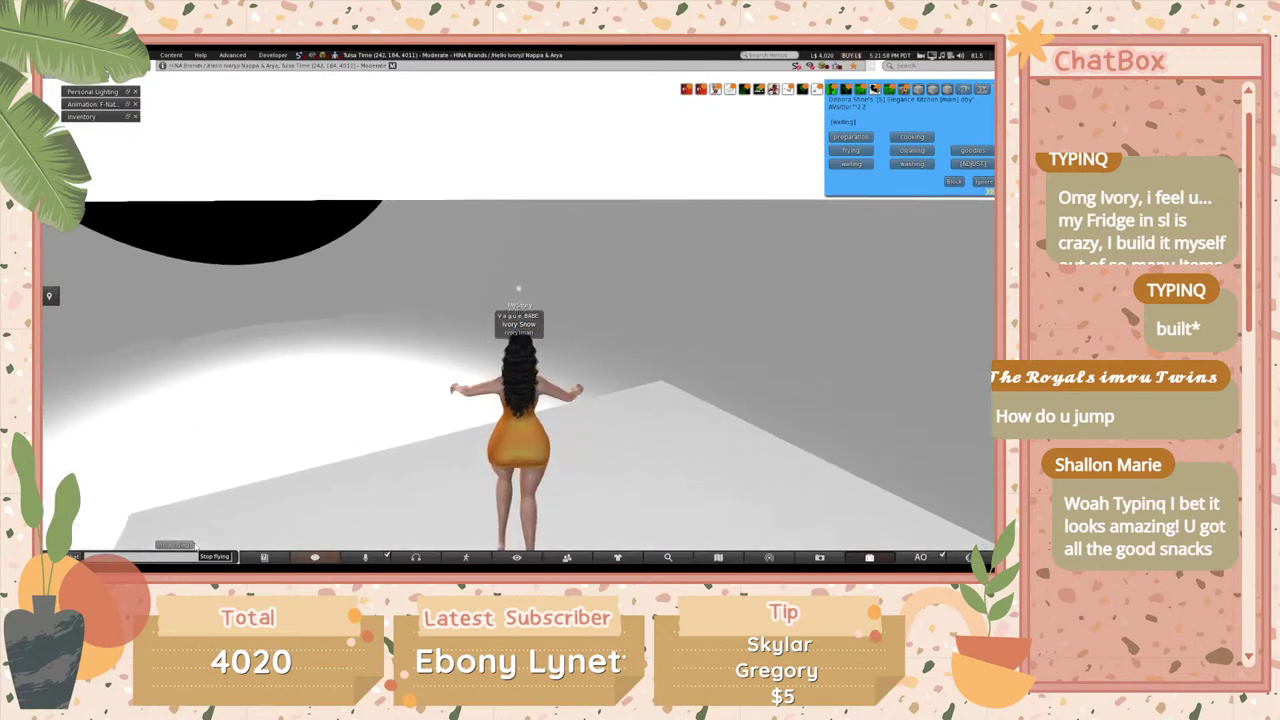
click(214, 556)
key(Left)
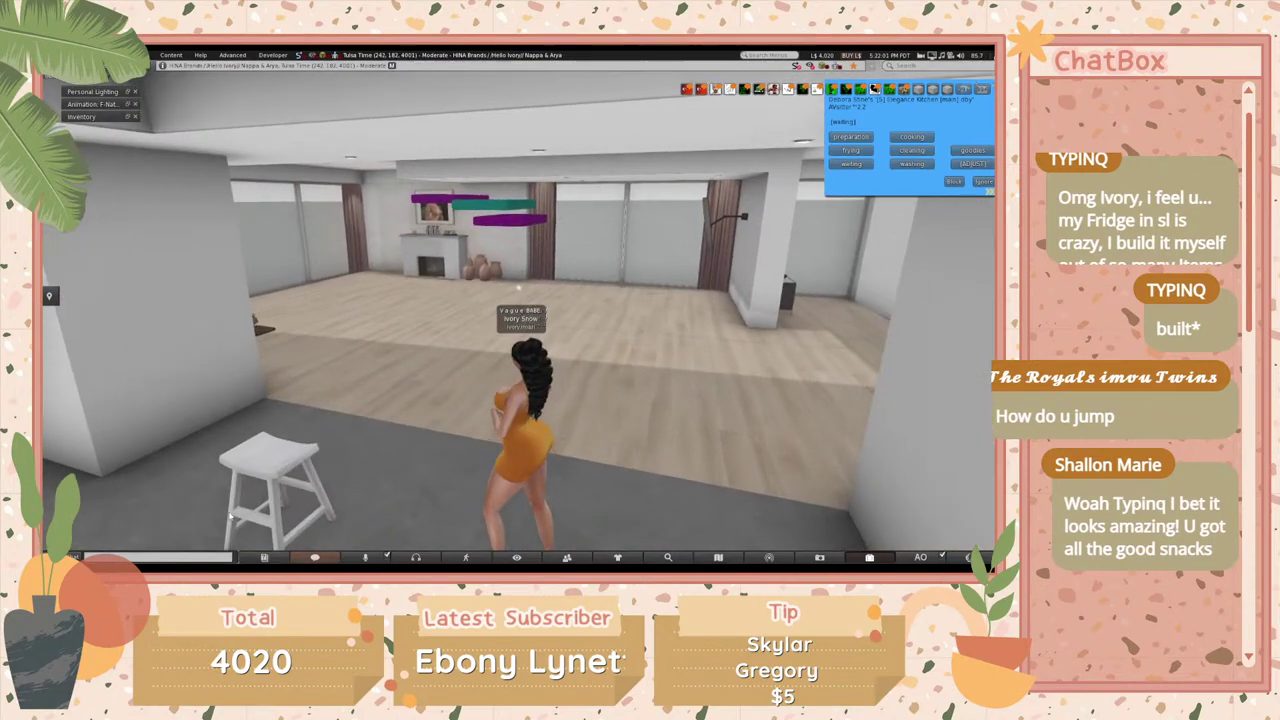
- Walk the avatar into the wood-floored living room and remove the floating purple and teal blocks near the fireplace
key(Up)
right_click(517, 273)
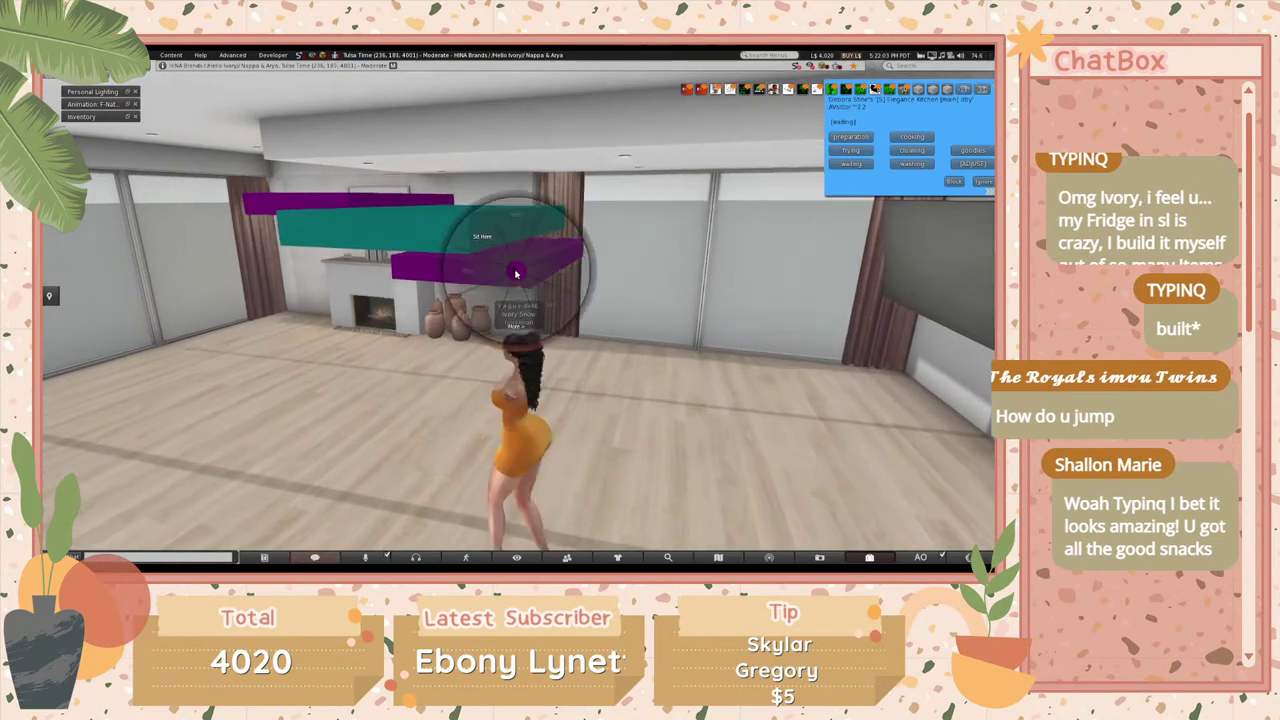
right_click(453, 232)
click(453, 266)
click(447, 263)
right_click(395, 218)
click(363, 198)
- Walk the avatar past the kitchen opening and around to the fireplace side of the living room
key(Left)
key(Left)
key(Up)
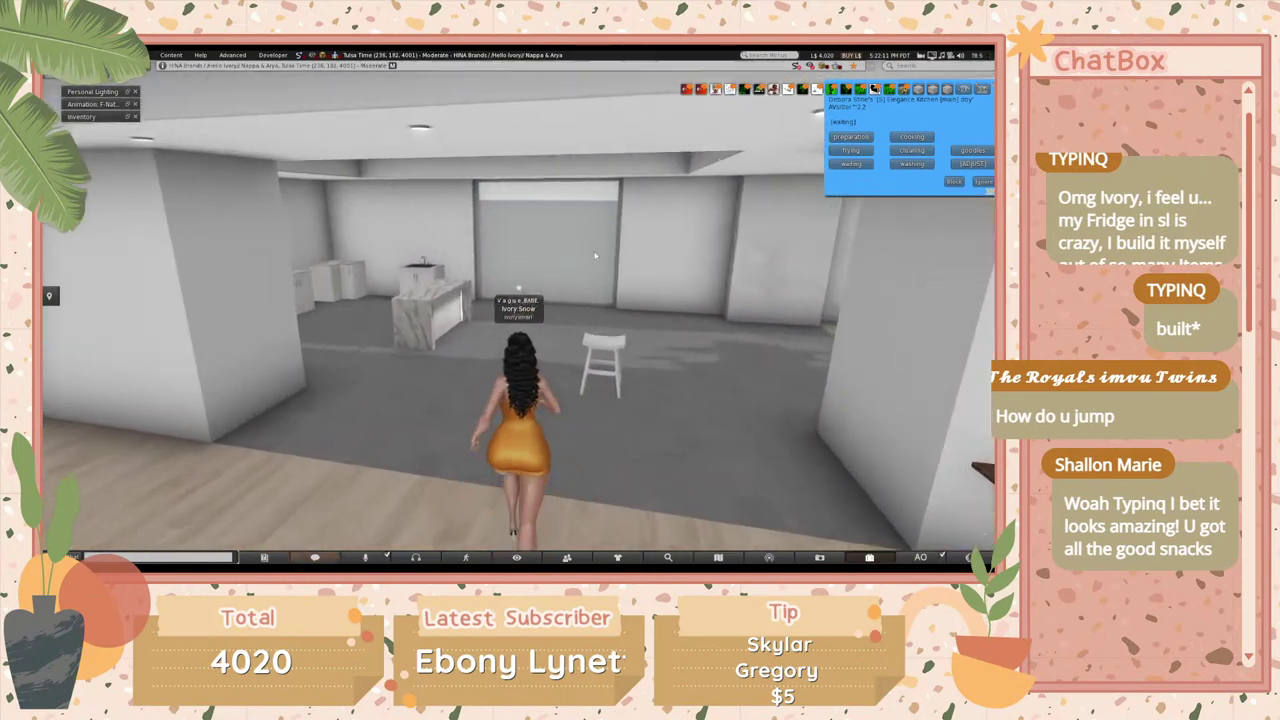
key(Down)
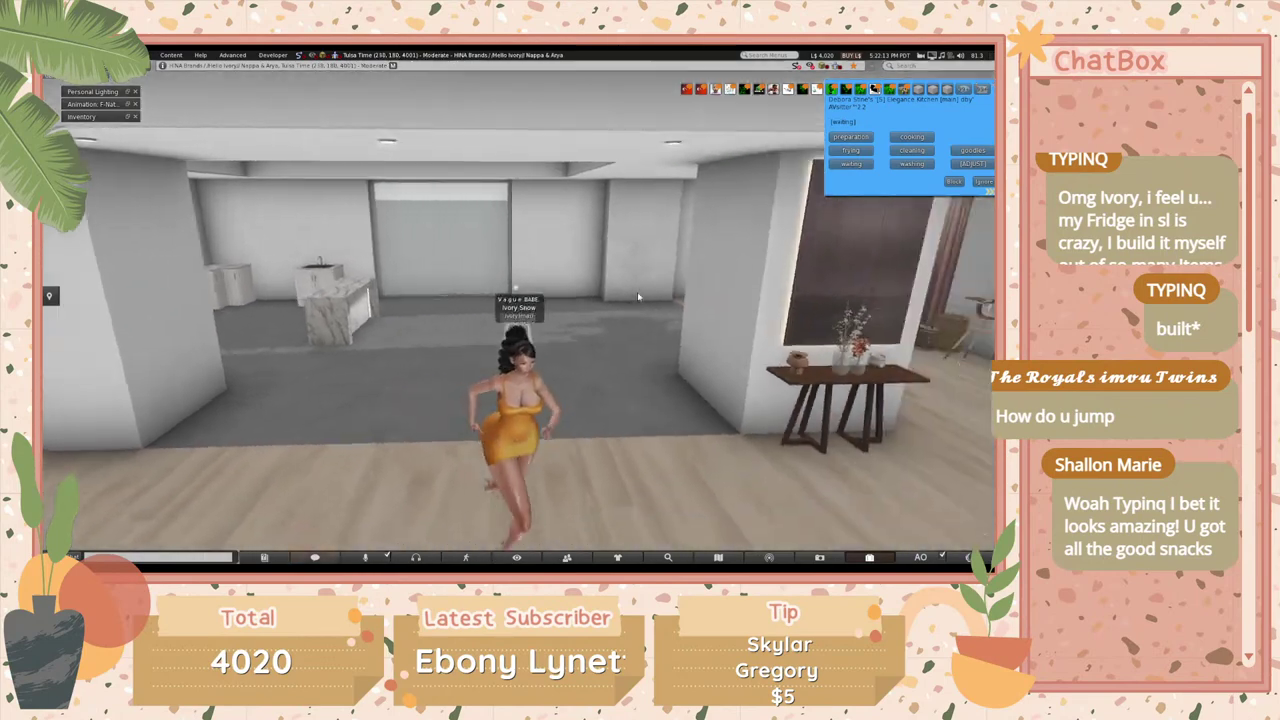
key(Left)
key(Up)
key(Left)
- Add the [FOURTH WALL] Heim Sectional U-Sofa - White (PG) [Add Me] package from the inventory's Objects folder to the avatar and dismiss the old dby menus
key(ctrl+i)
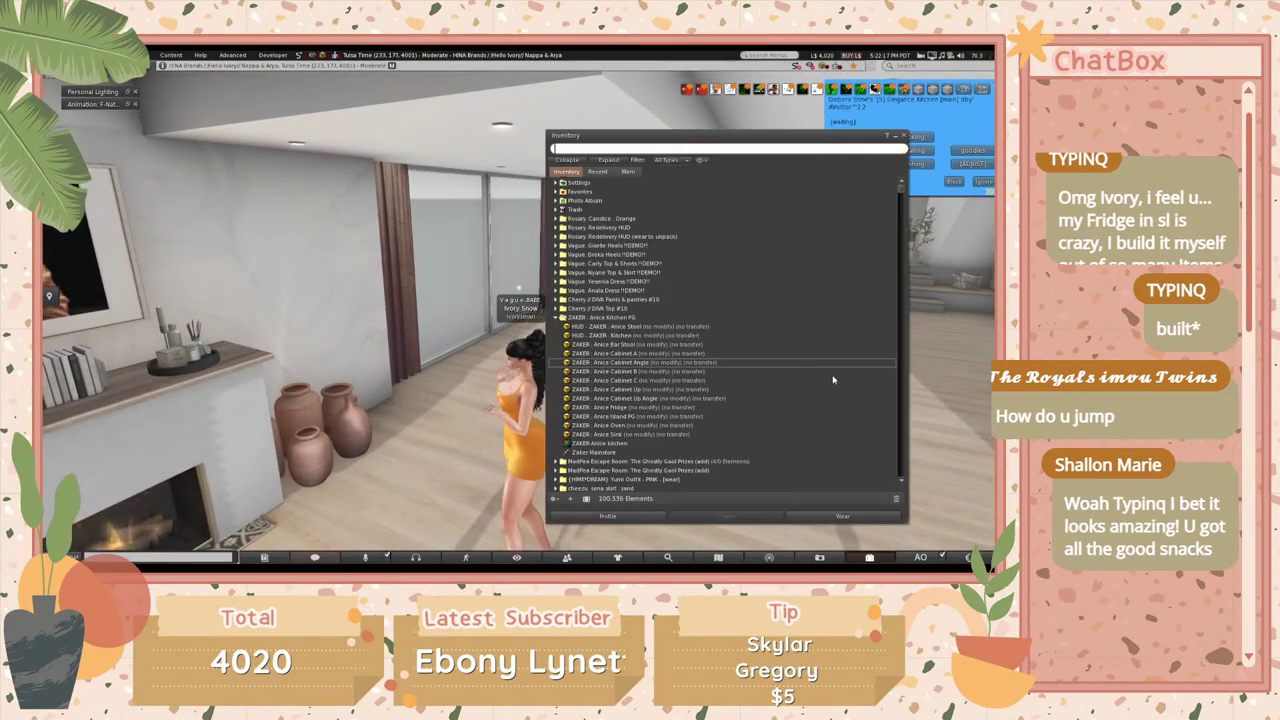
scroll(620, 300, up, 6)
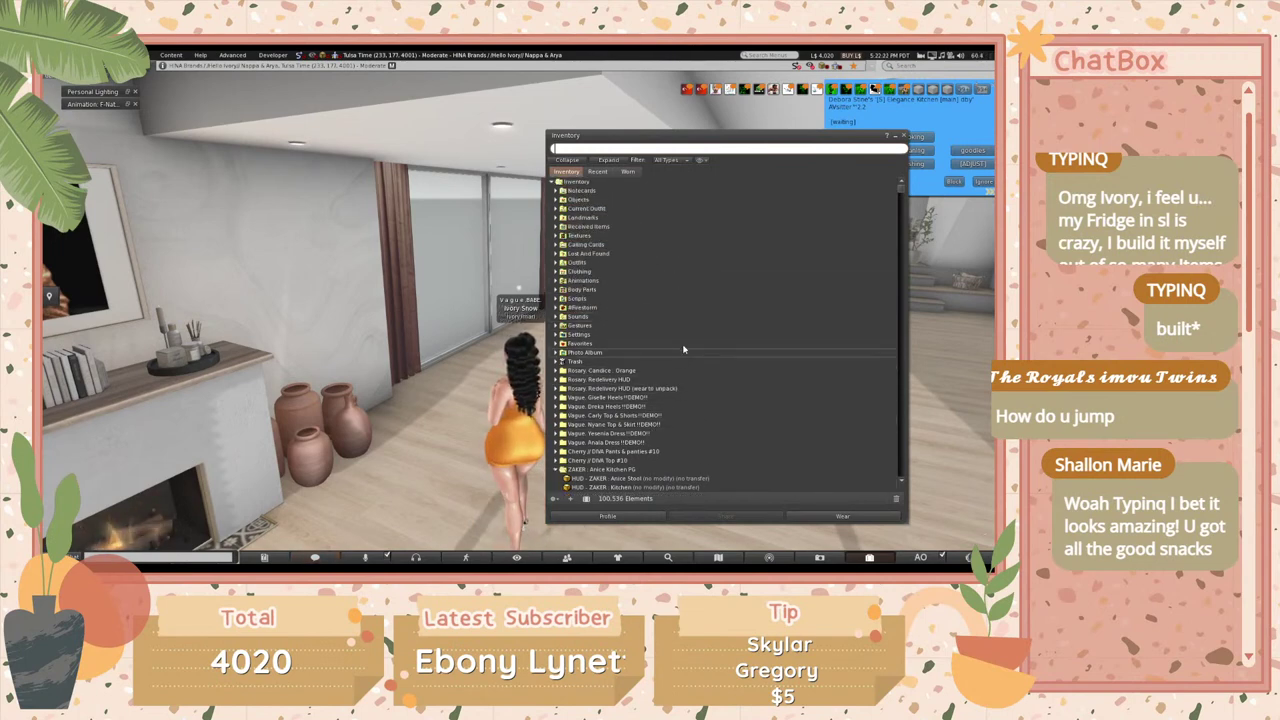
click(557, 199)
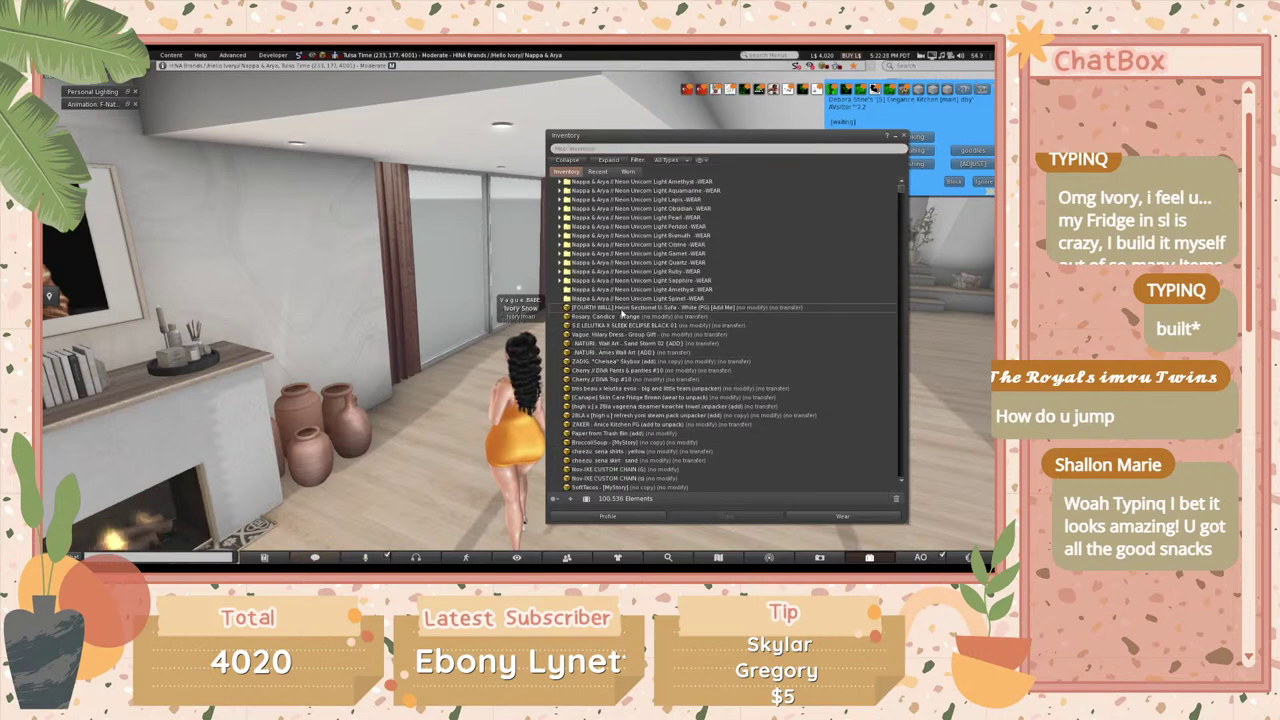
right_click(620, 312)
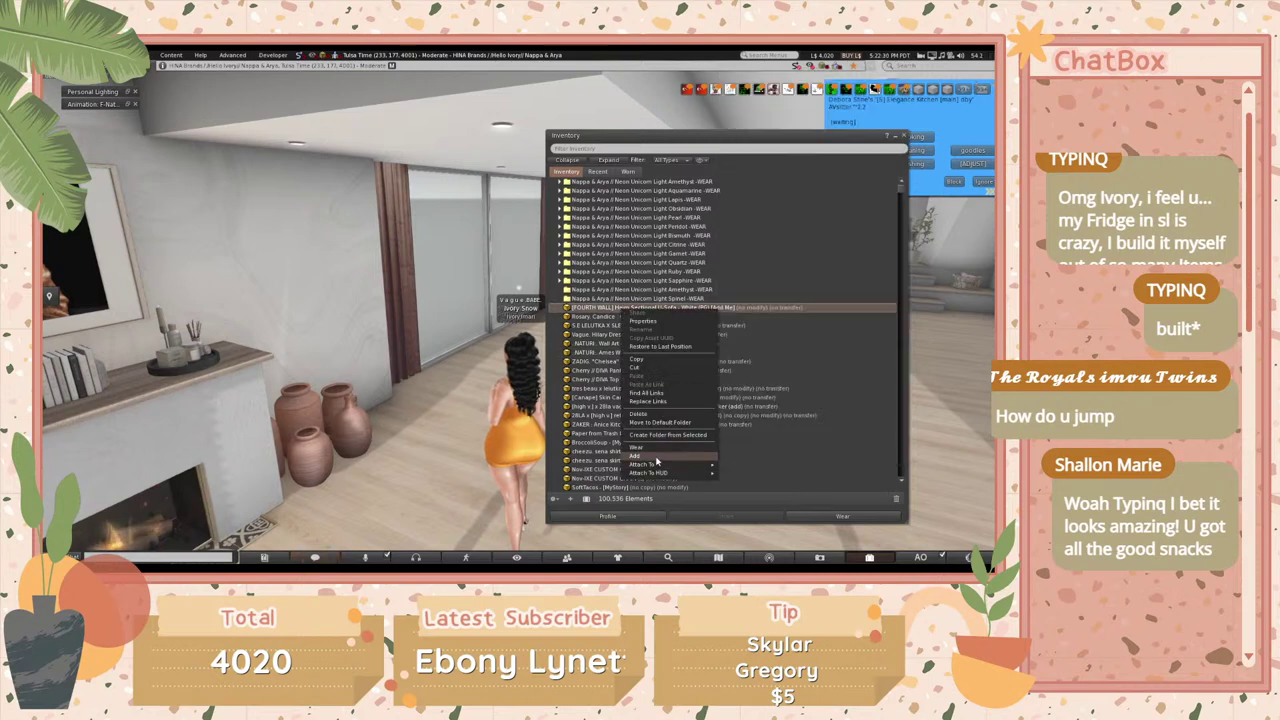
click(662, 456)
click(978, 185)
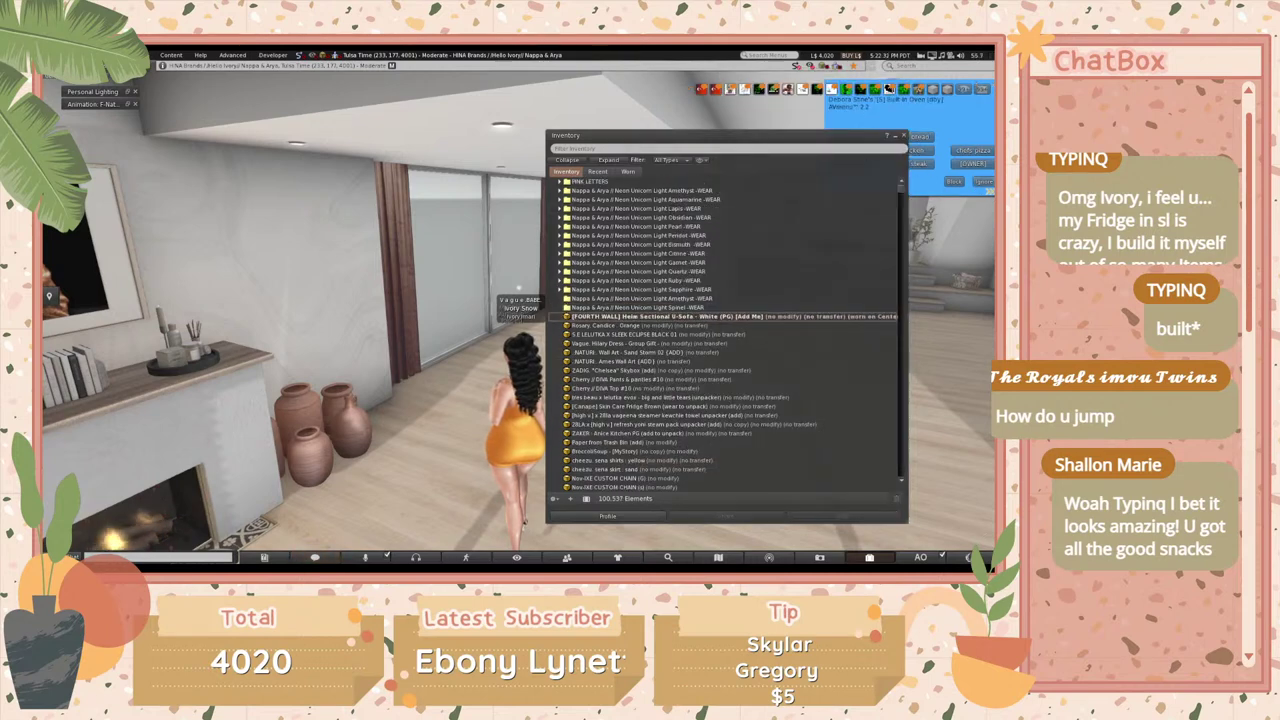
click(984, 183)
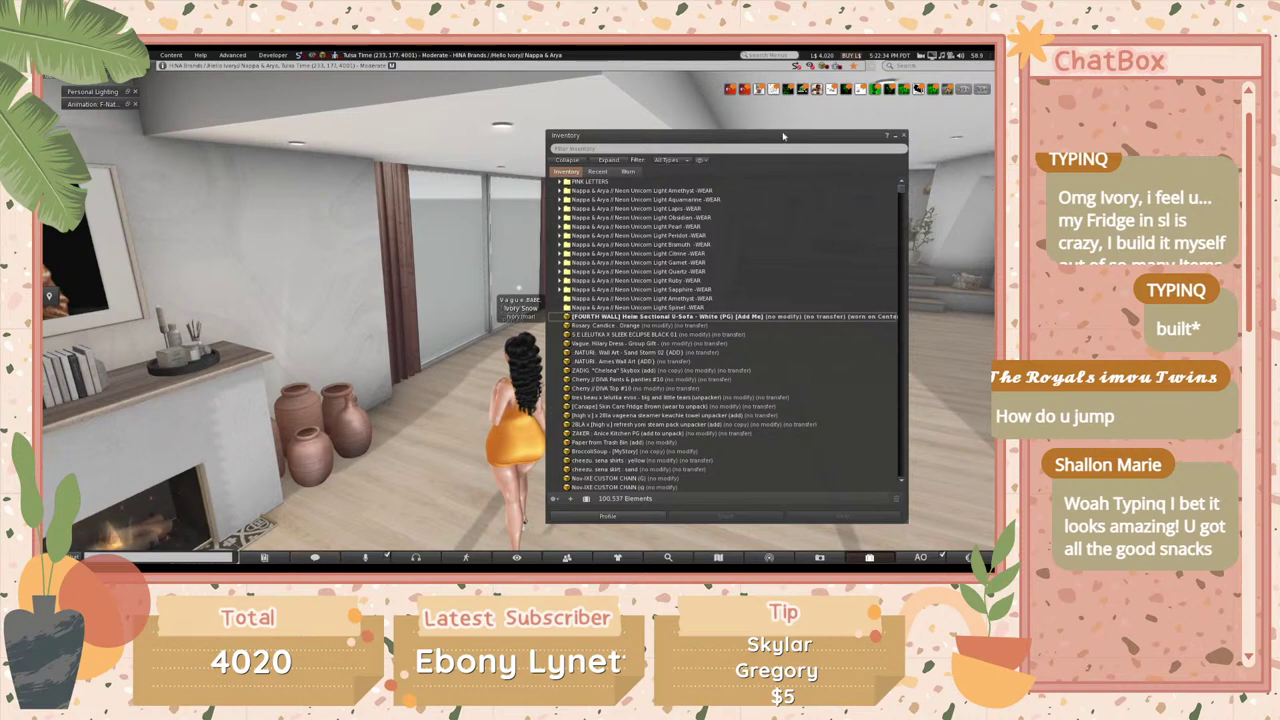
- Move the inventory window aside, dismiss the sofa delivery notice and detach the worn sofa package from the avatar
drag(690, 137, 870, 160)
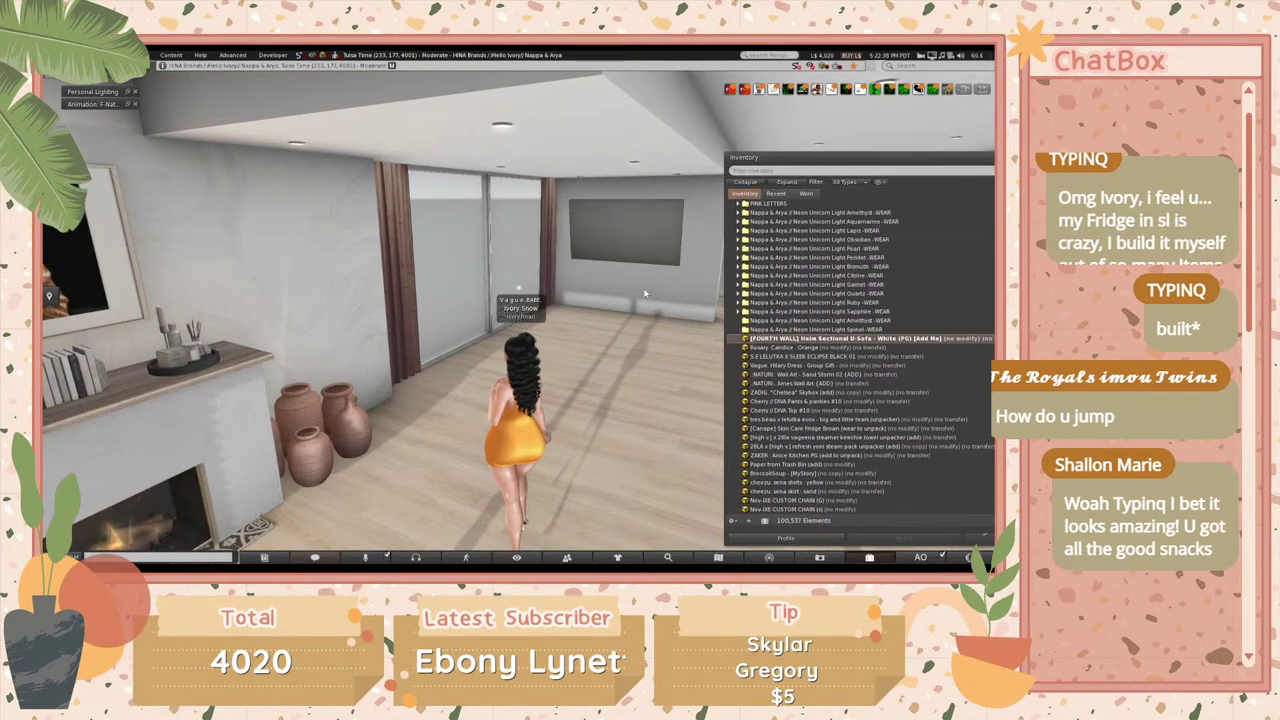
key(ctrl+shift+s)
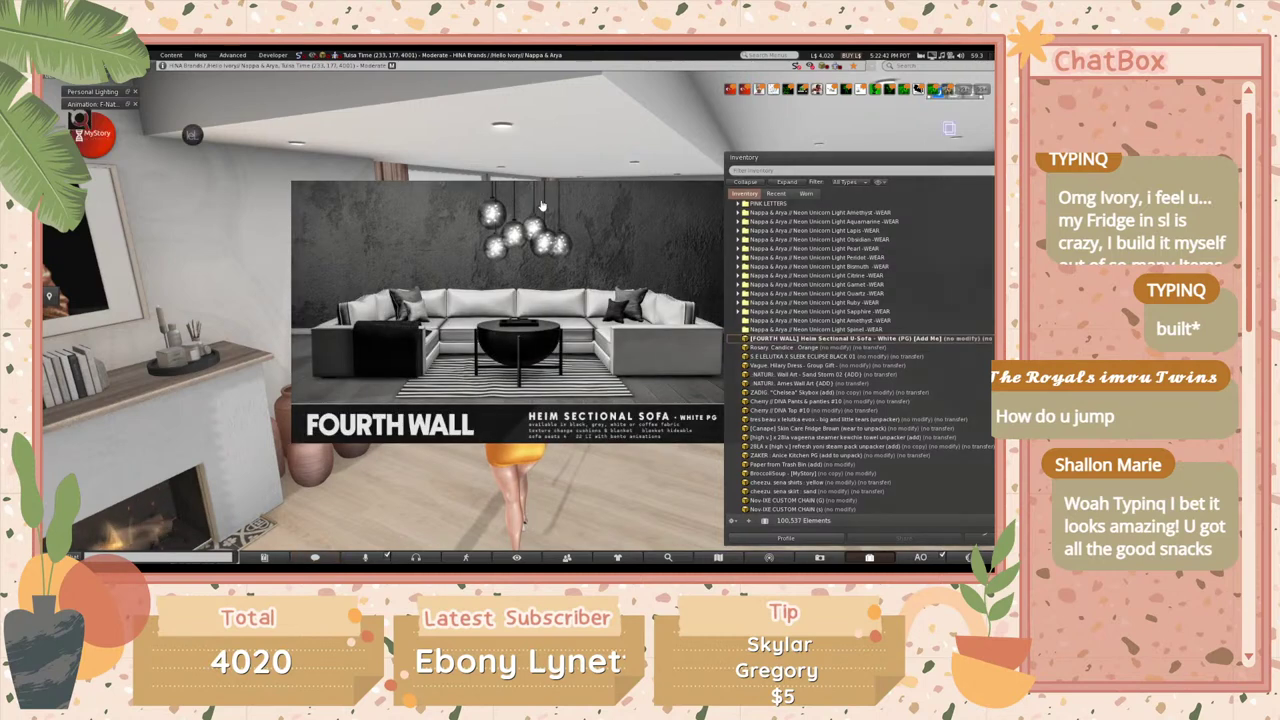
click(853, 137)
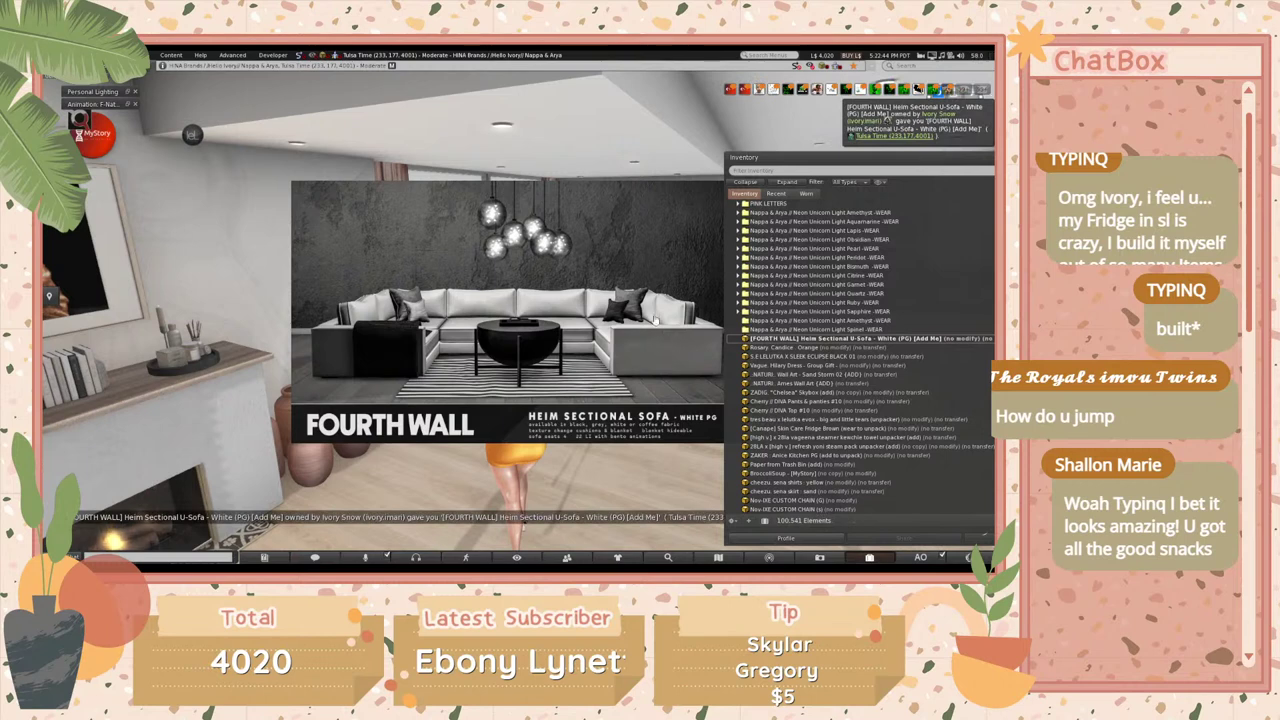
right_click(664, 287)
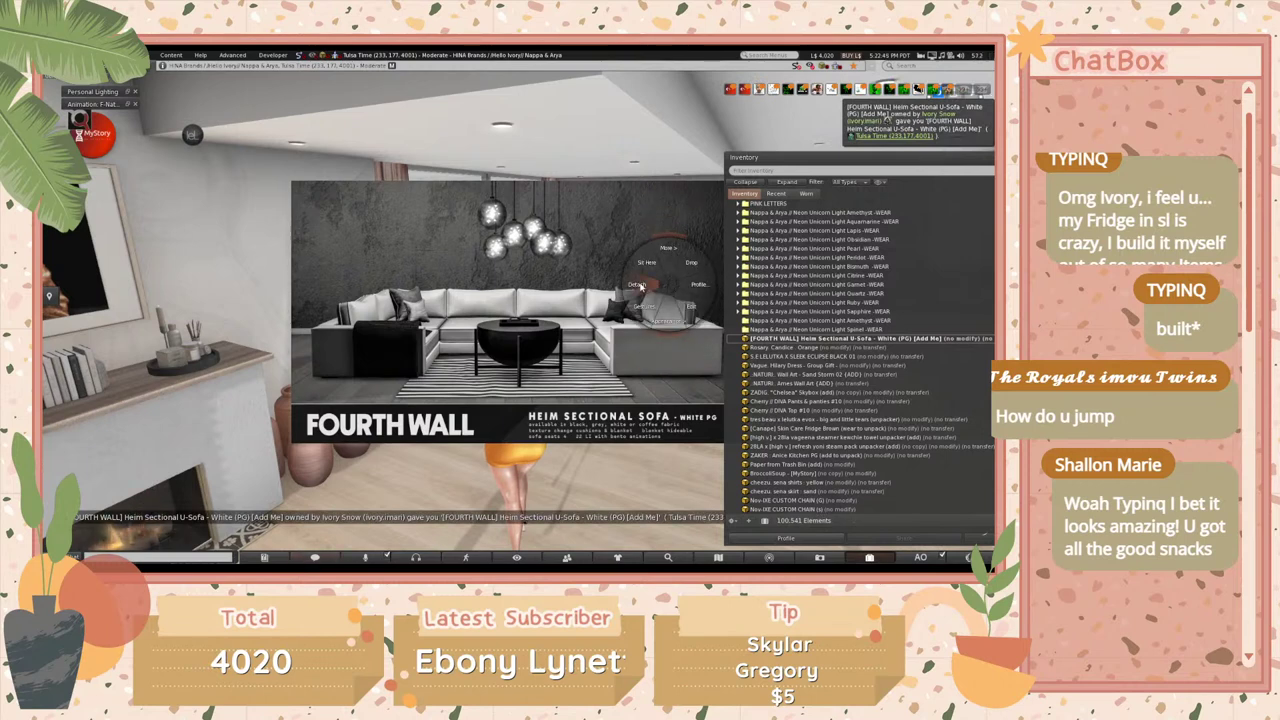
click(640, 287)
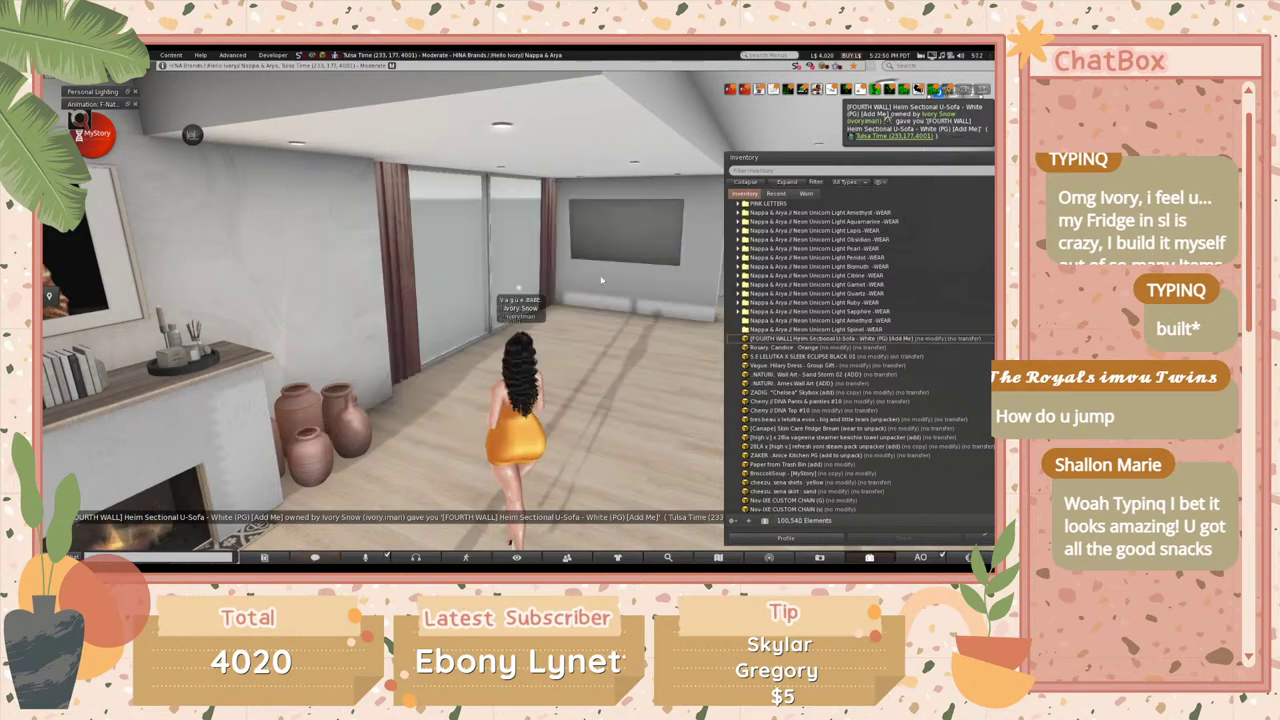
- Try to place the sofa's [Add Me] package on the floor beside the windows and remove it again
key(Up)
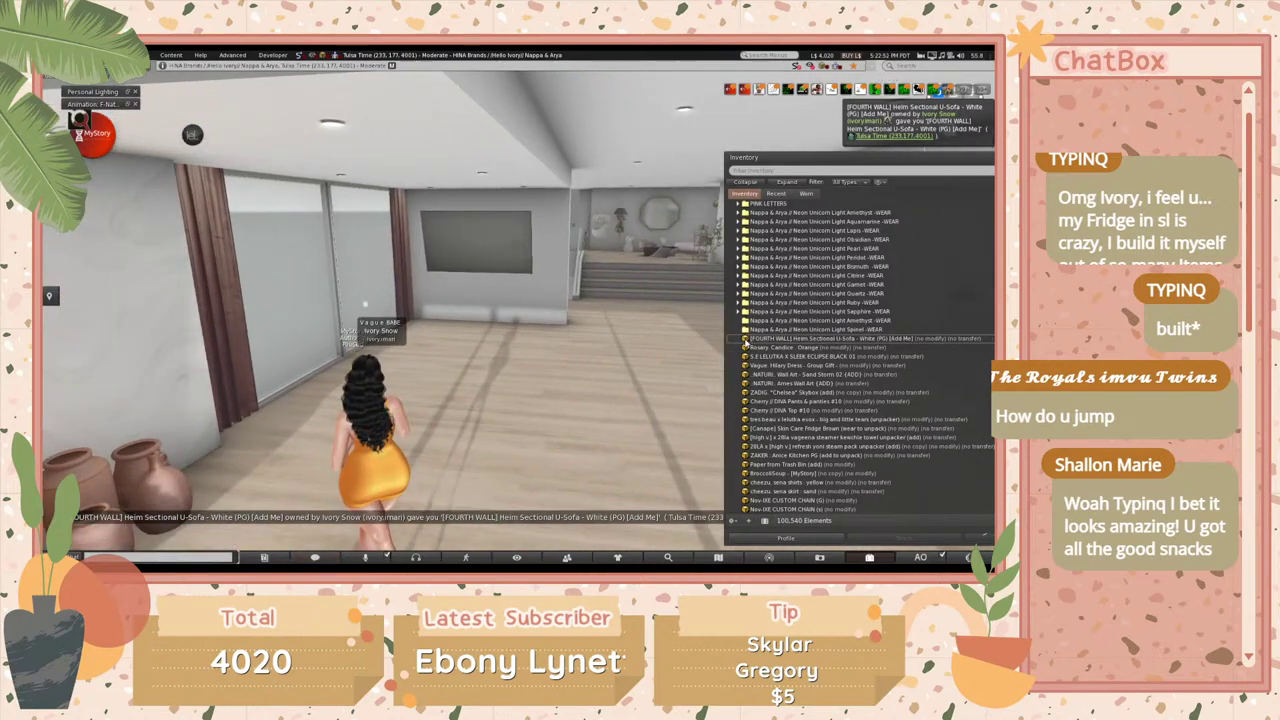
key(Left)
key(Left)
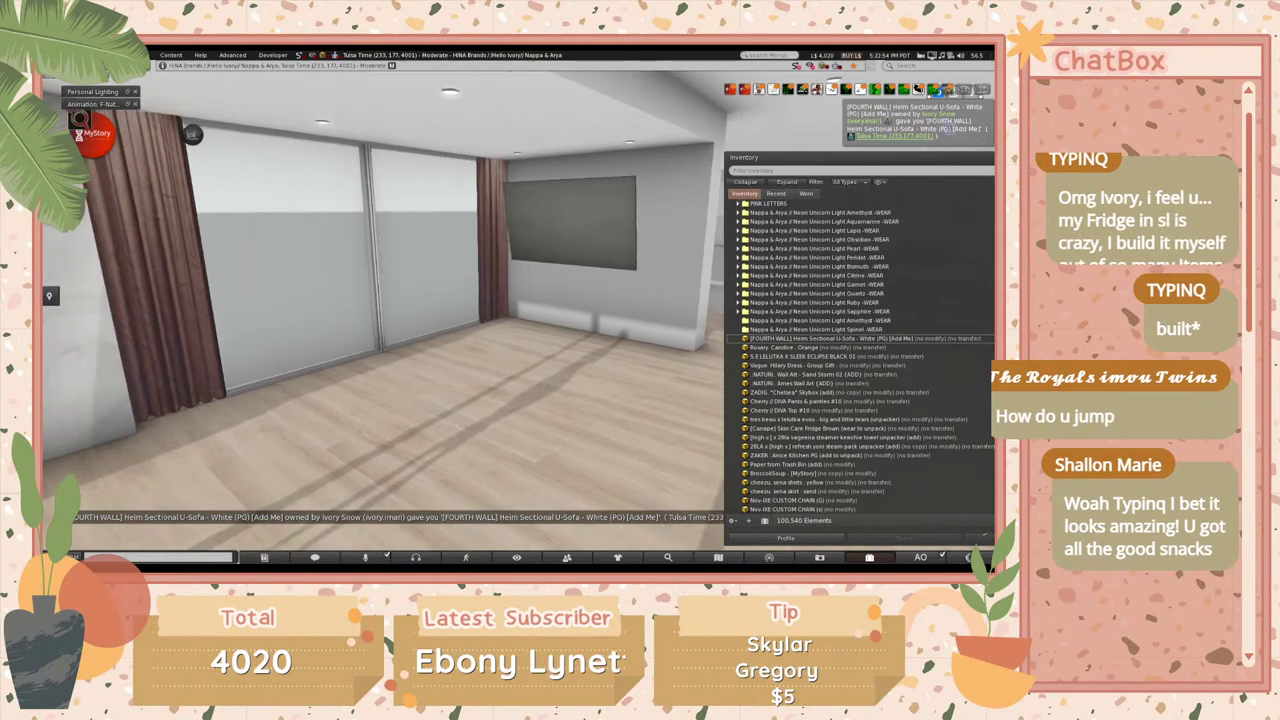
drag(758, 340, 499, 413)
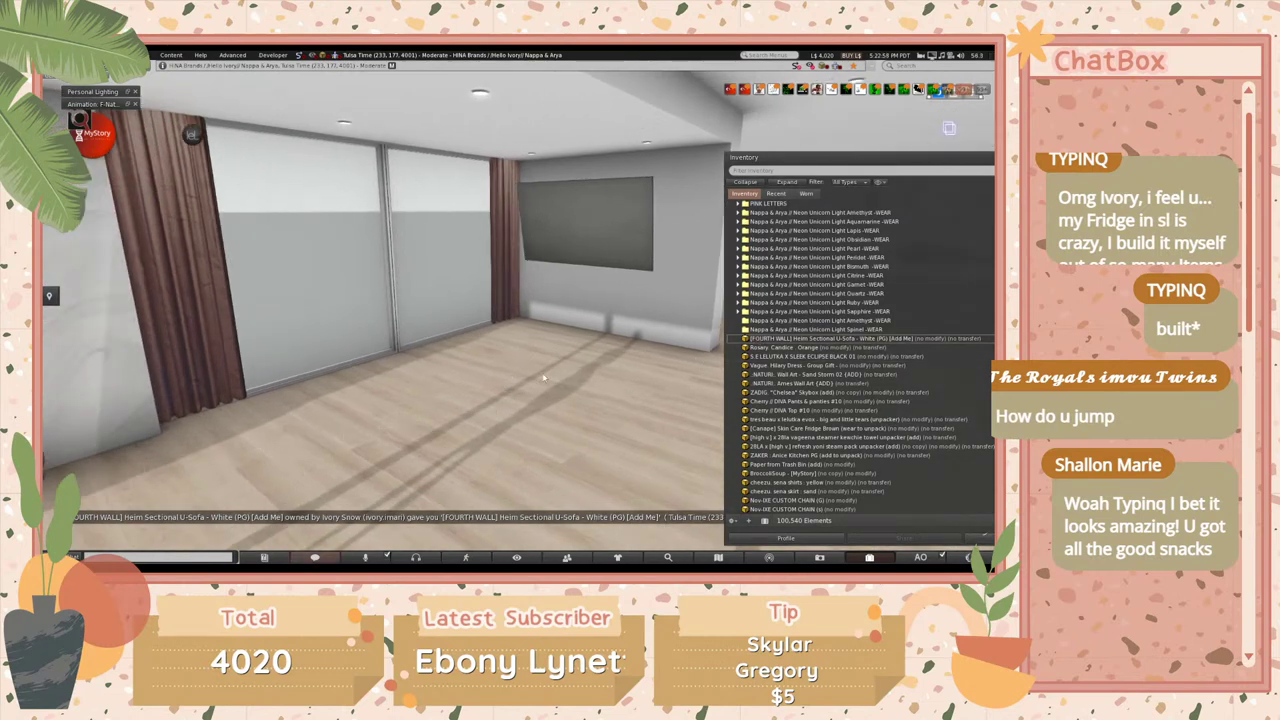
drag(542, 374, 544, 377)
right_click(506, 372)
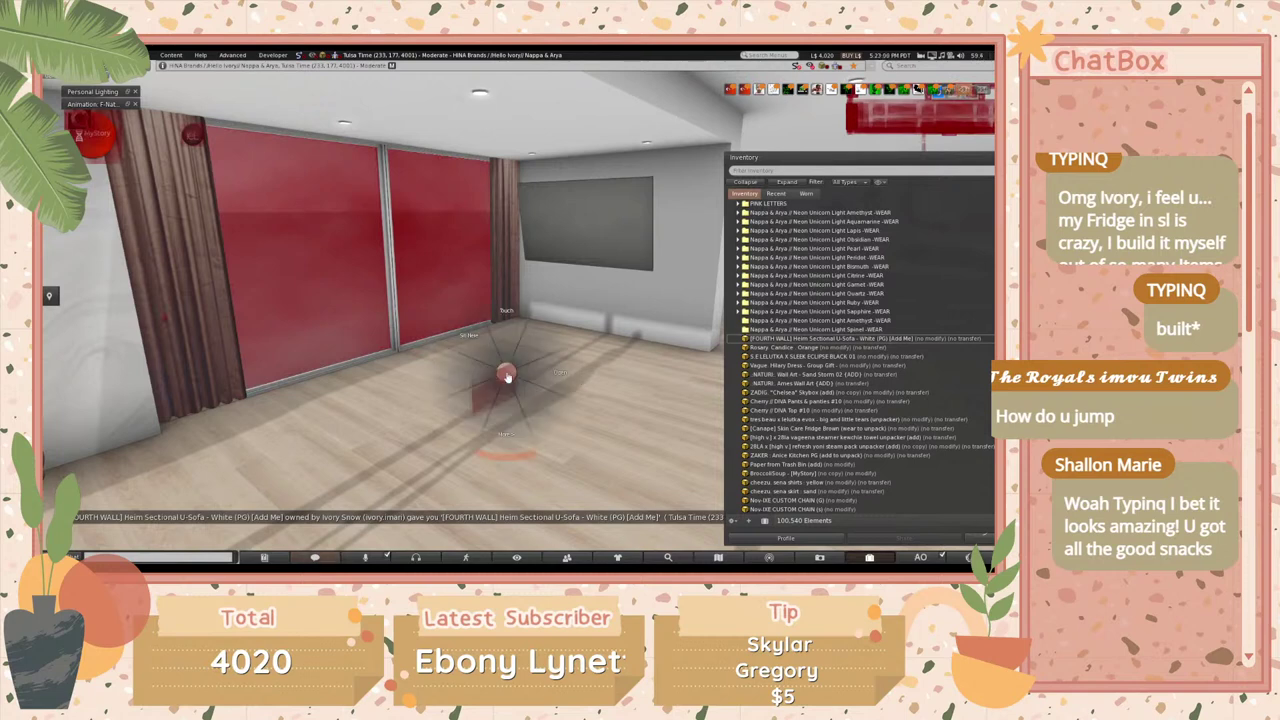
click(539, 378)
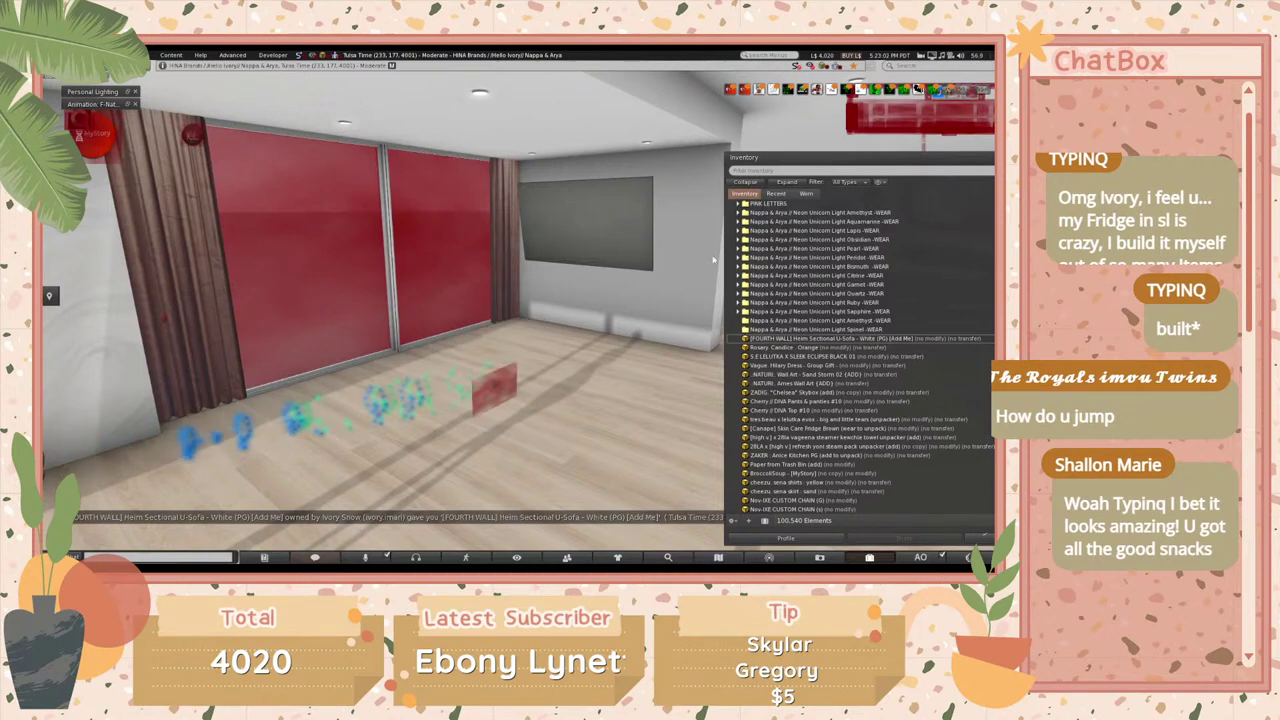
- Place the unpacked [FOURTH WALL] Heim Sectional U-Sofa - White (PG) from the recent items beside the windows and seat the avatar on it
click(776, 193)
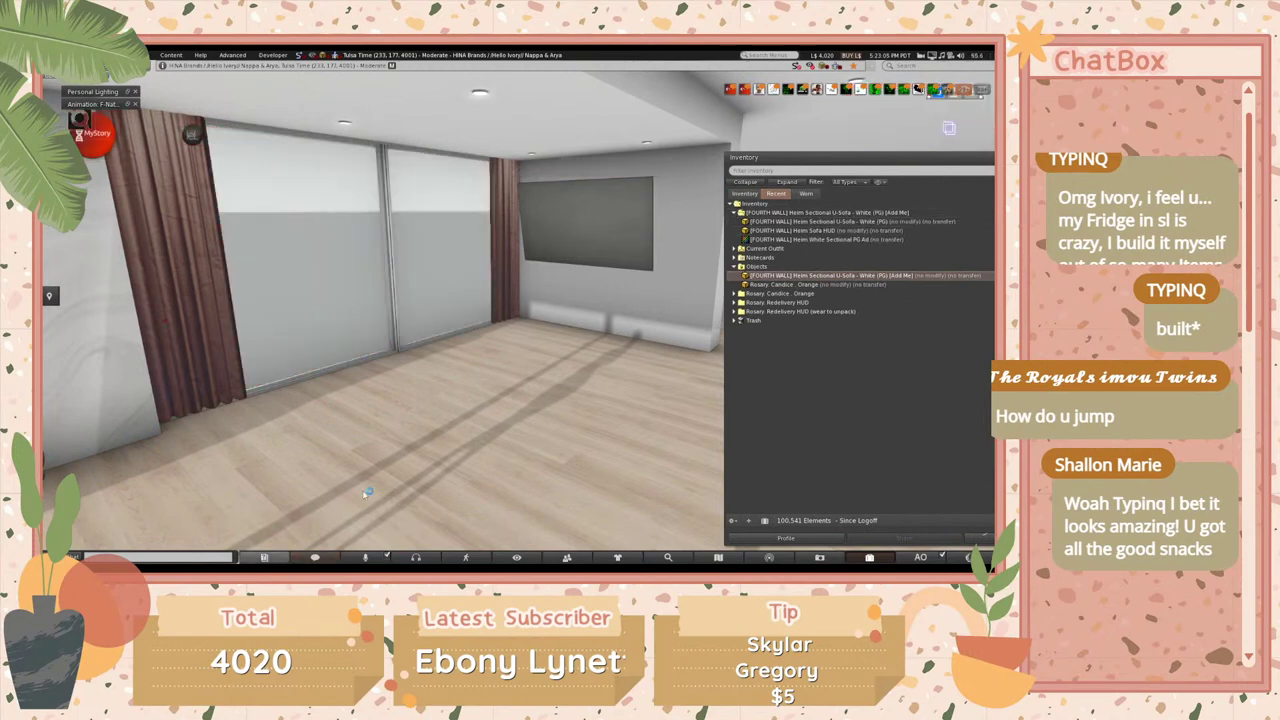
click(790, 223)
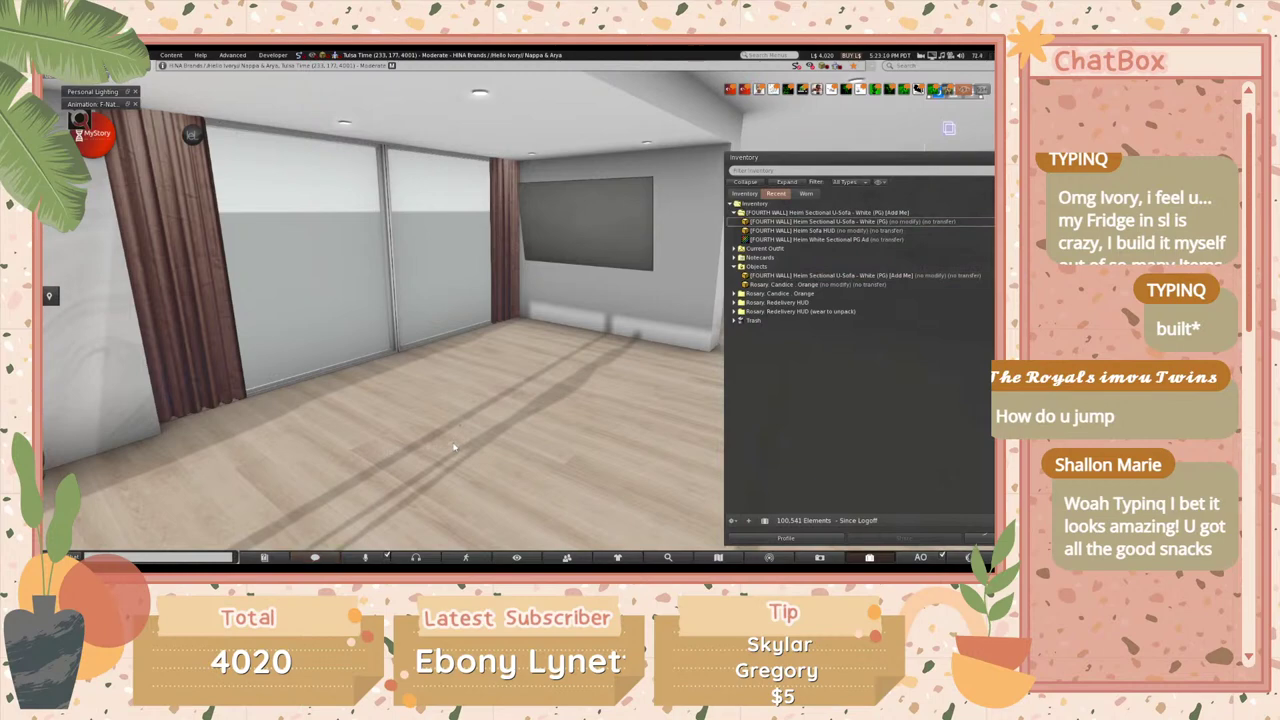
drag(453, 466, 453, 466)
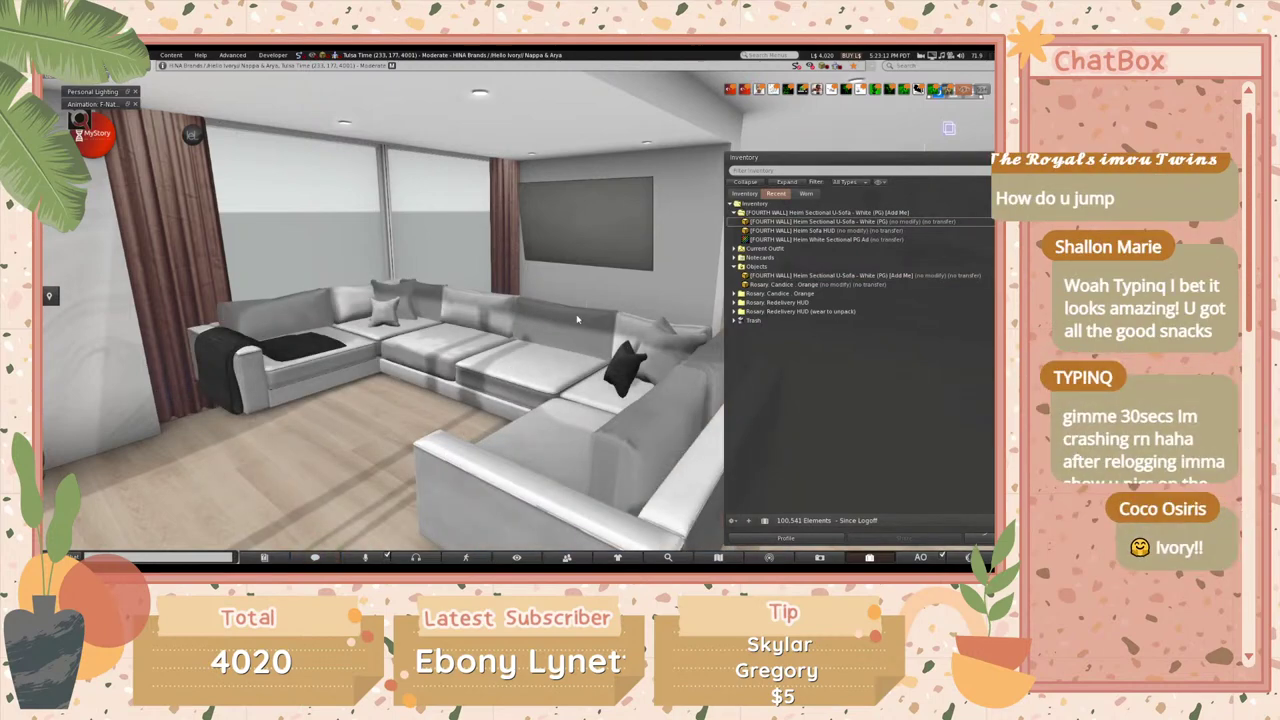
key(Escape)
alt+click(550, 347)
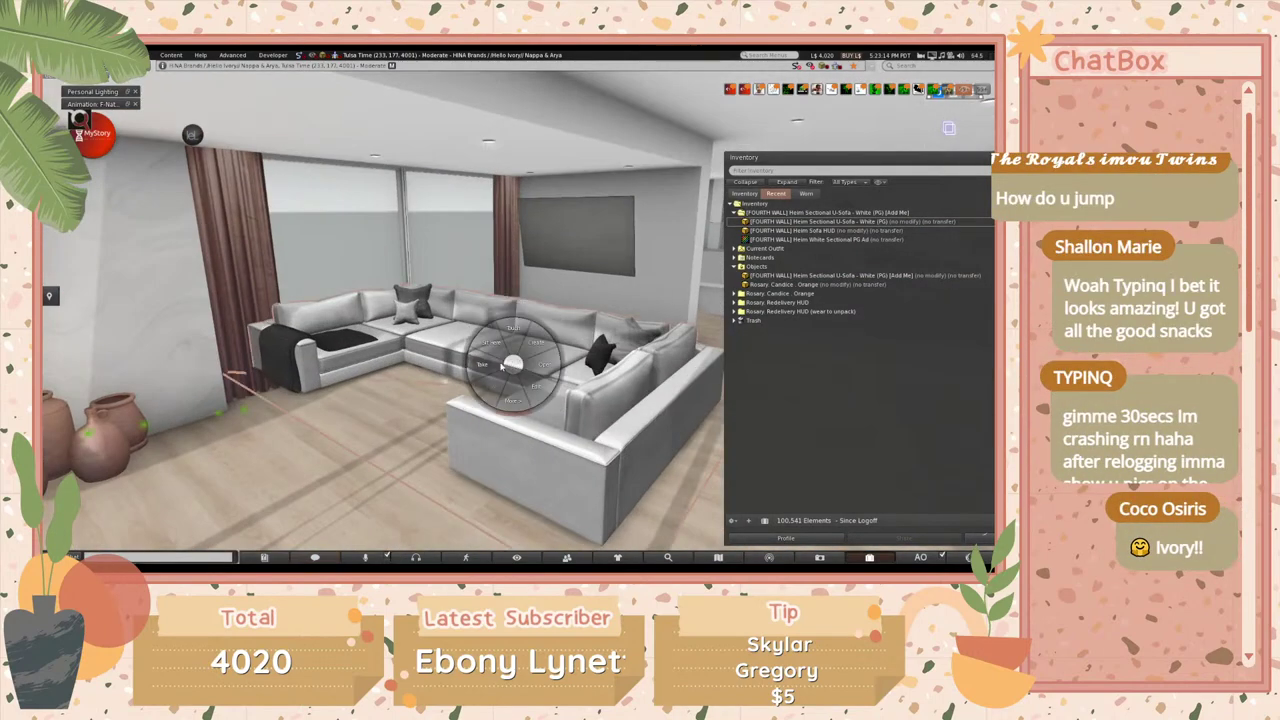
click(482, 346)
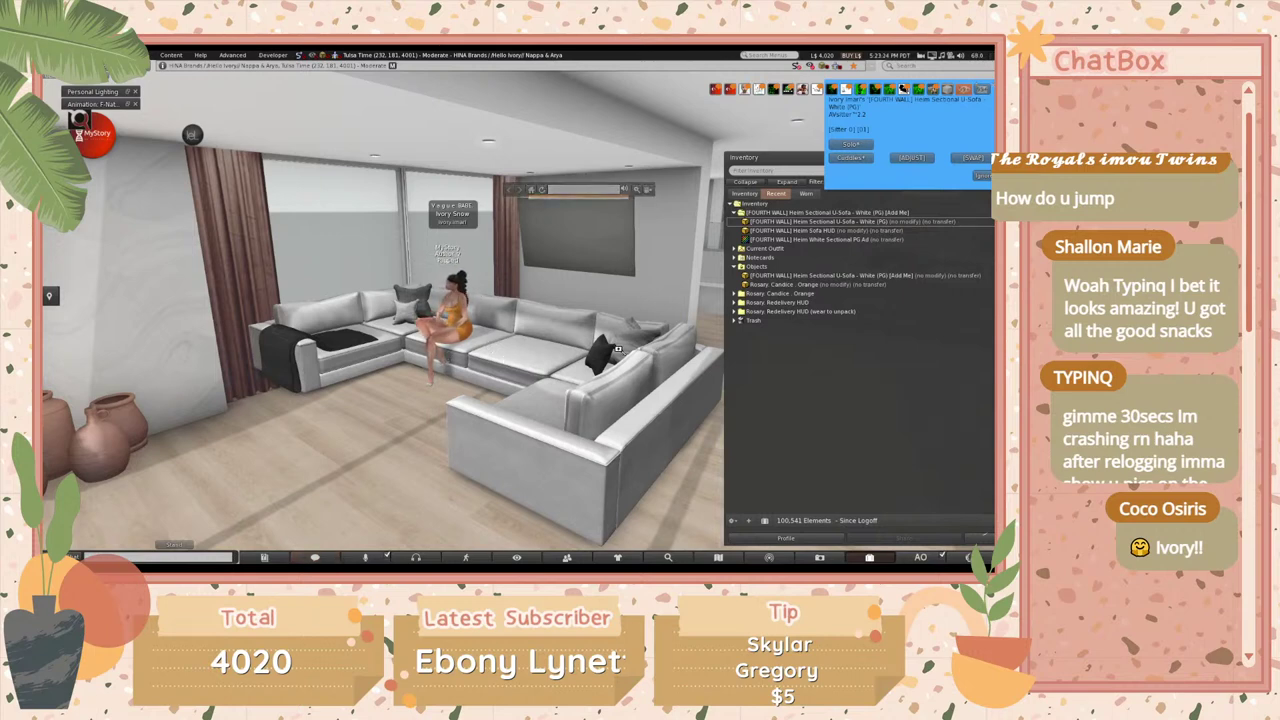
- Rotate the white sectional sofa to 90° about its vertical axis so its back faces the fireplace side
right_click(617, 348)
click(606, 394)
right_click(628, 373)
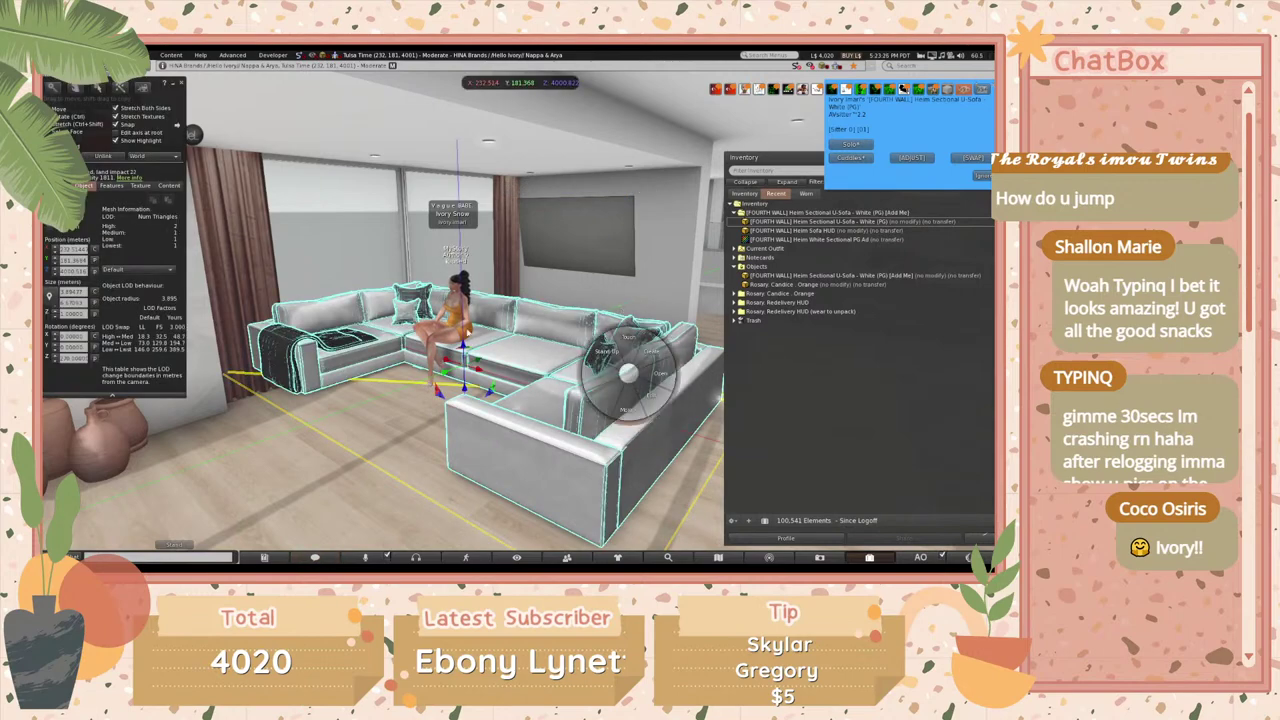
click(628, 373)
click(470, 365)
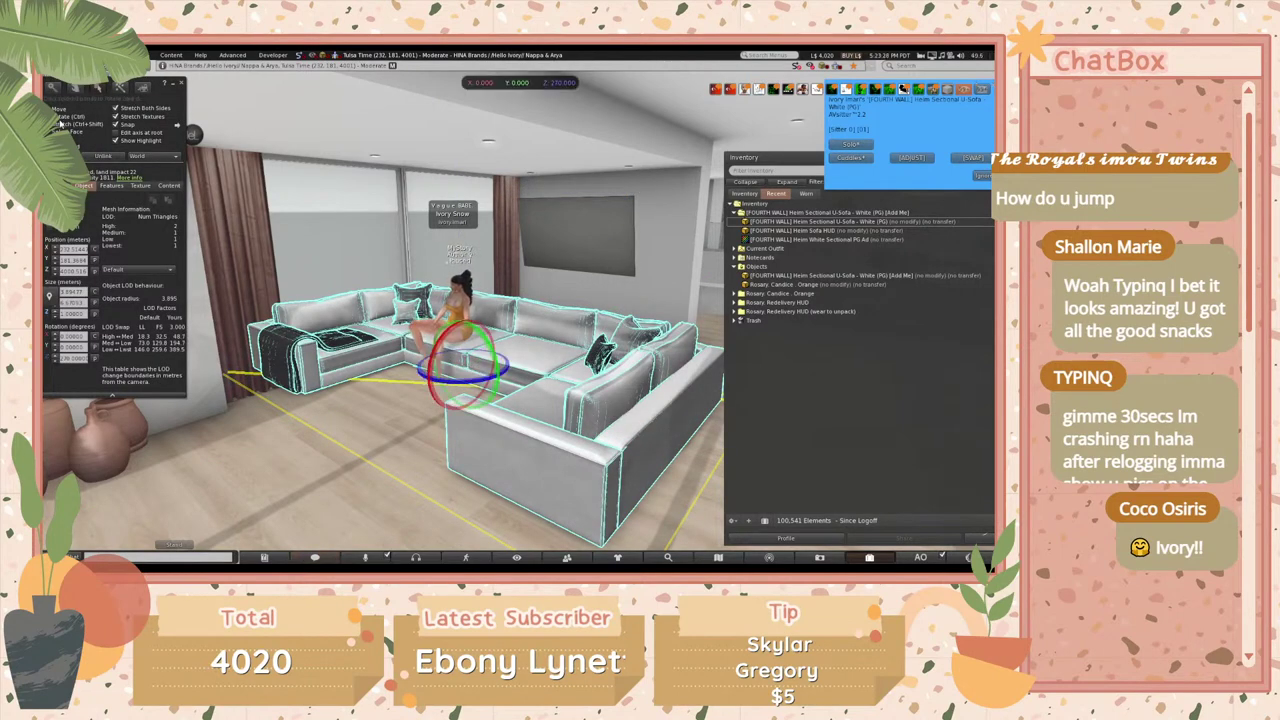
key(Escape)
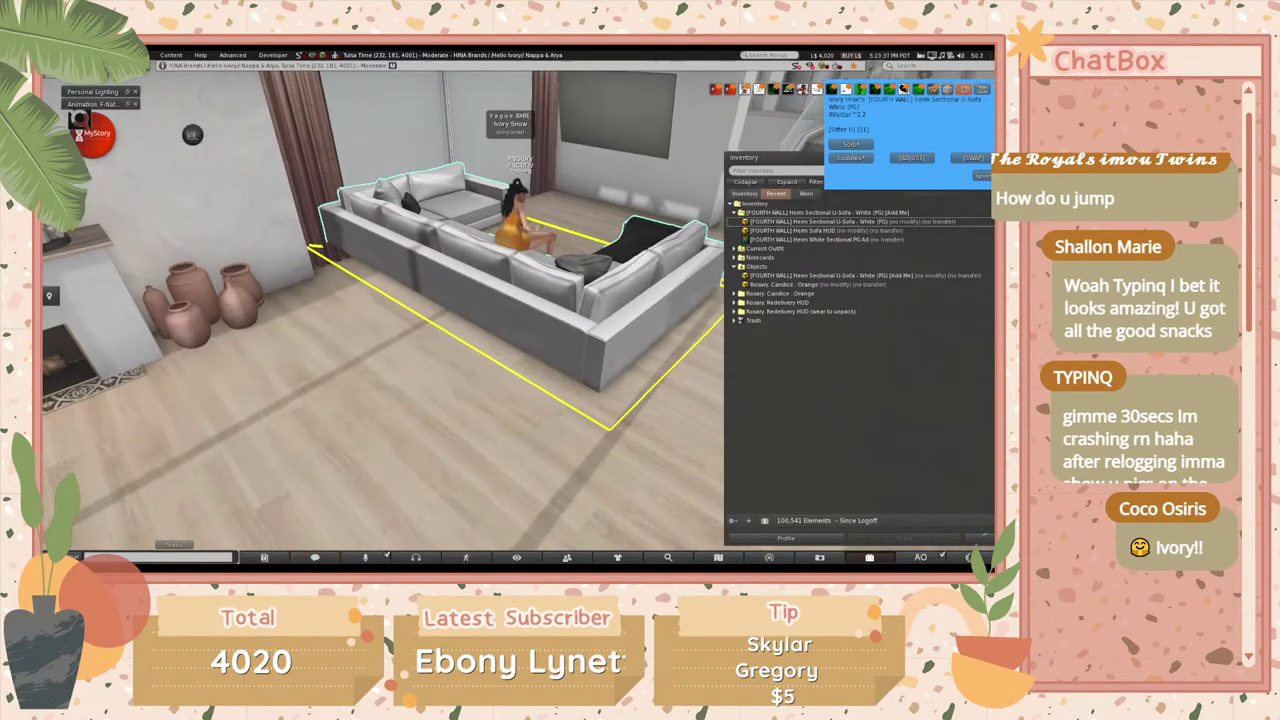
key(ctrl+3)
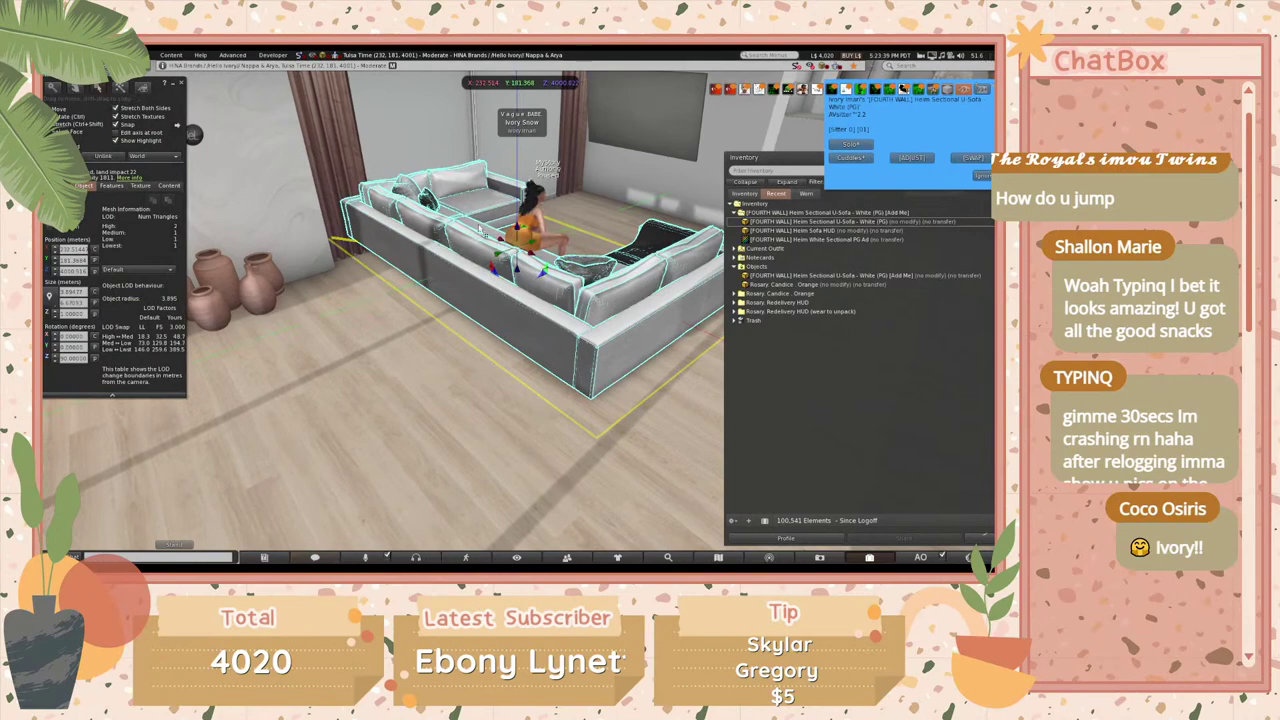
- Adjust the sofa's height until its feet rest on the wooden floor
key(Escape)
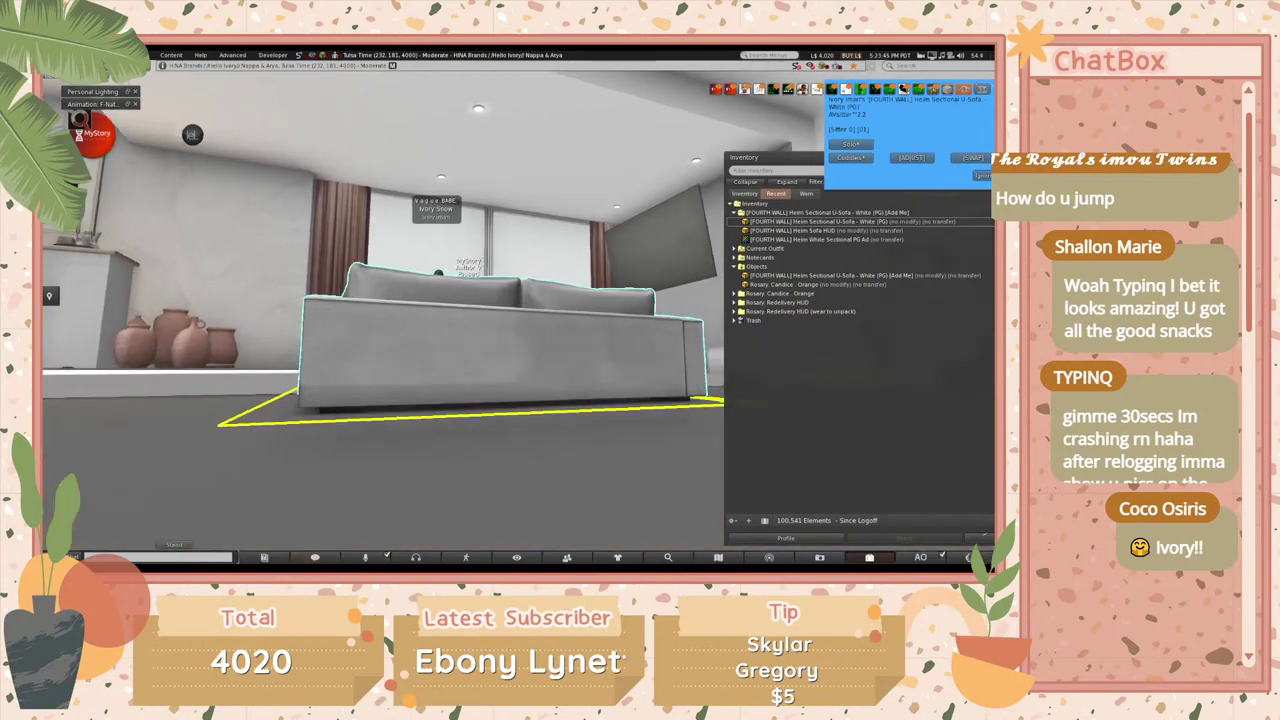
key(ctrl+3)
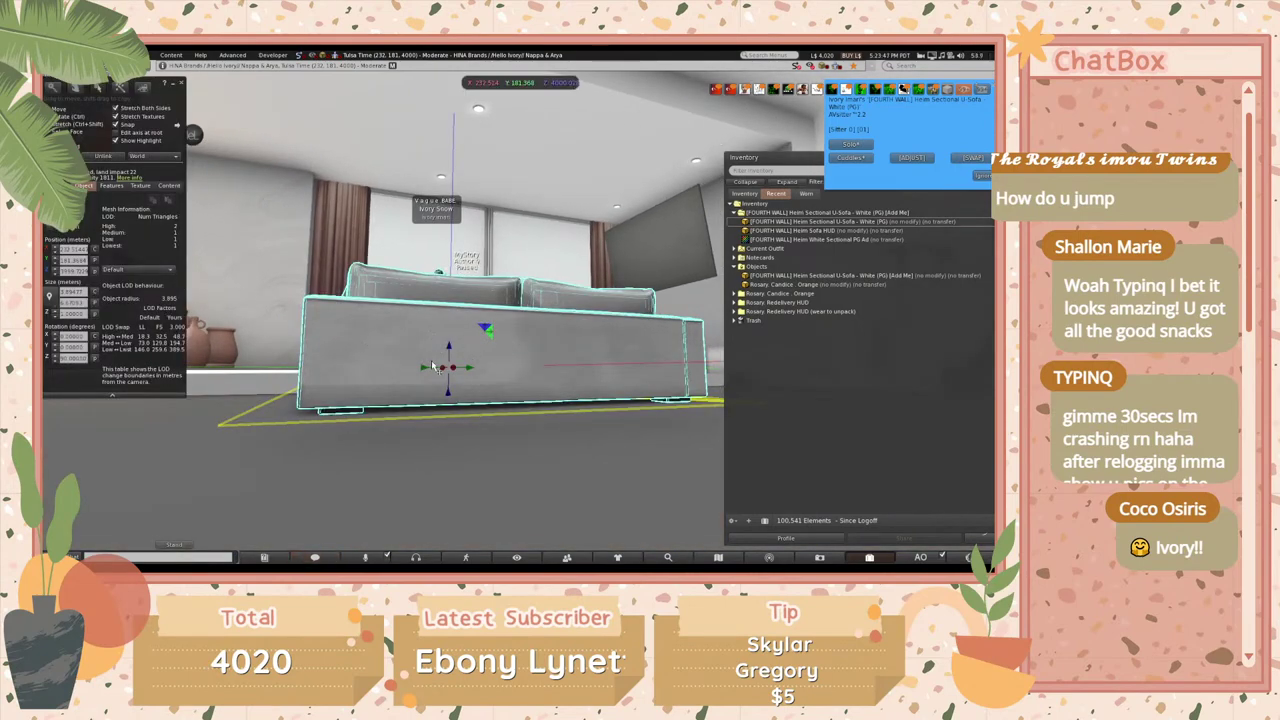
drag(449, 351, 385, 350)
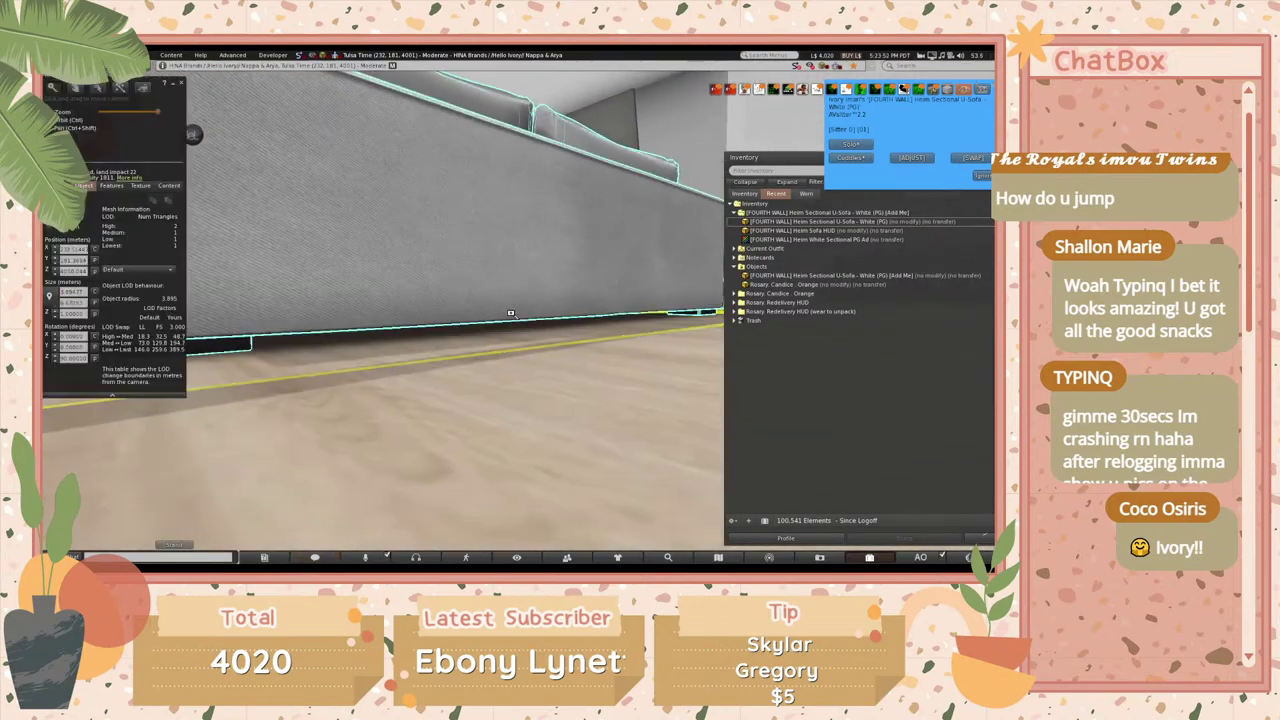
alt+drag(444, 316, 444, 316)
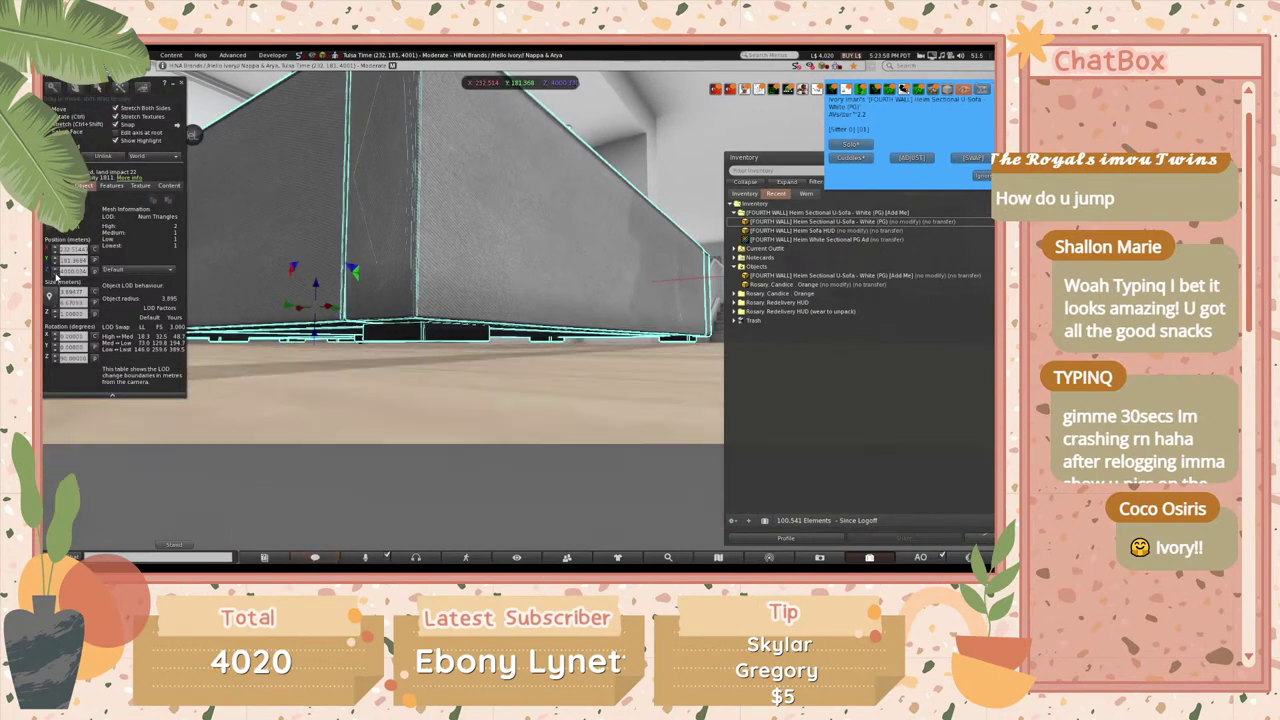
key(Escape)
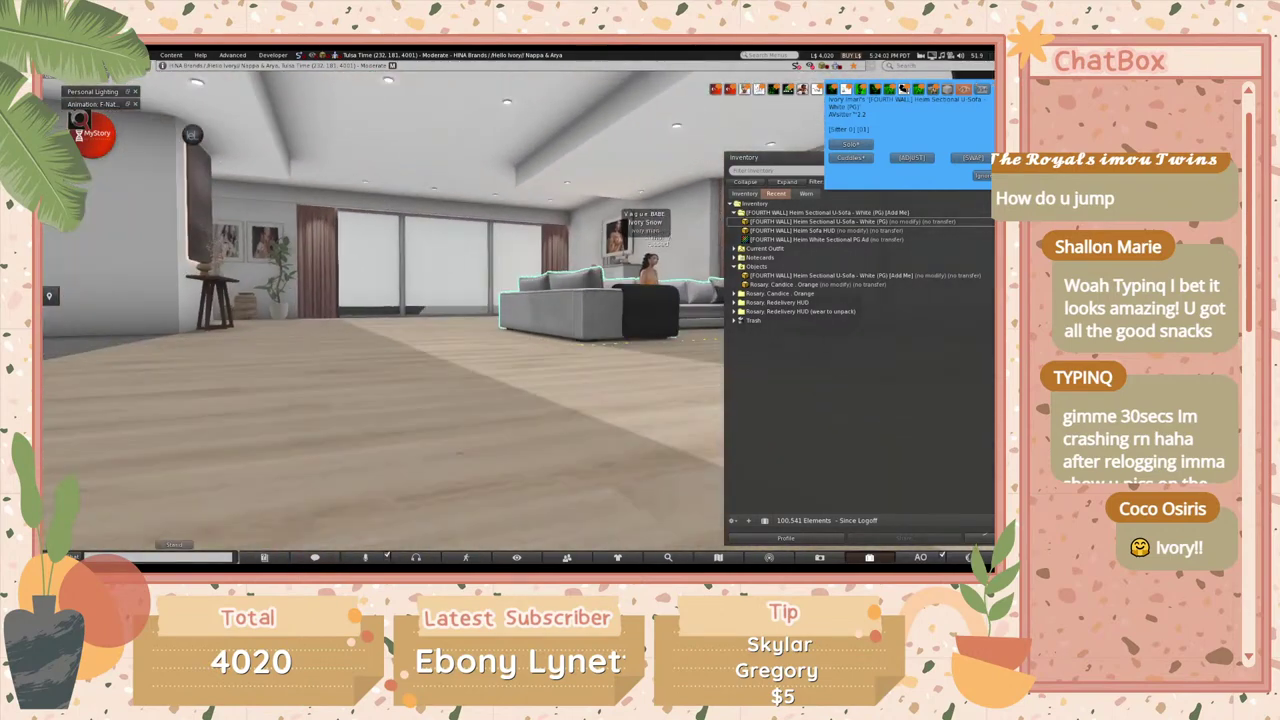
key(Escape)
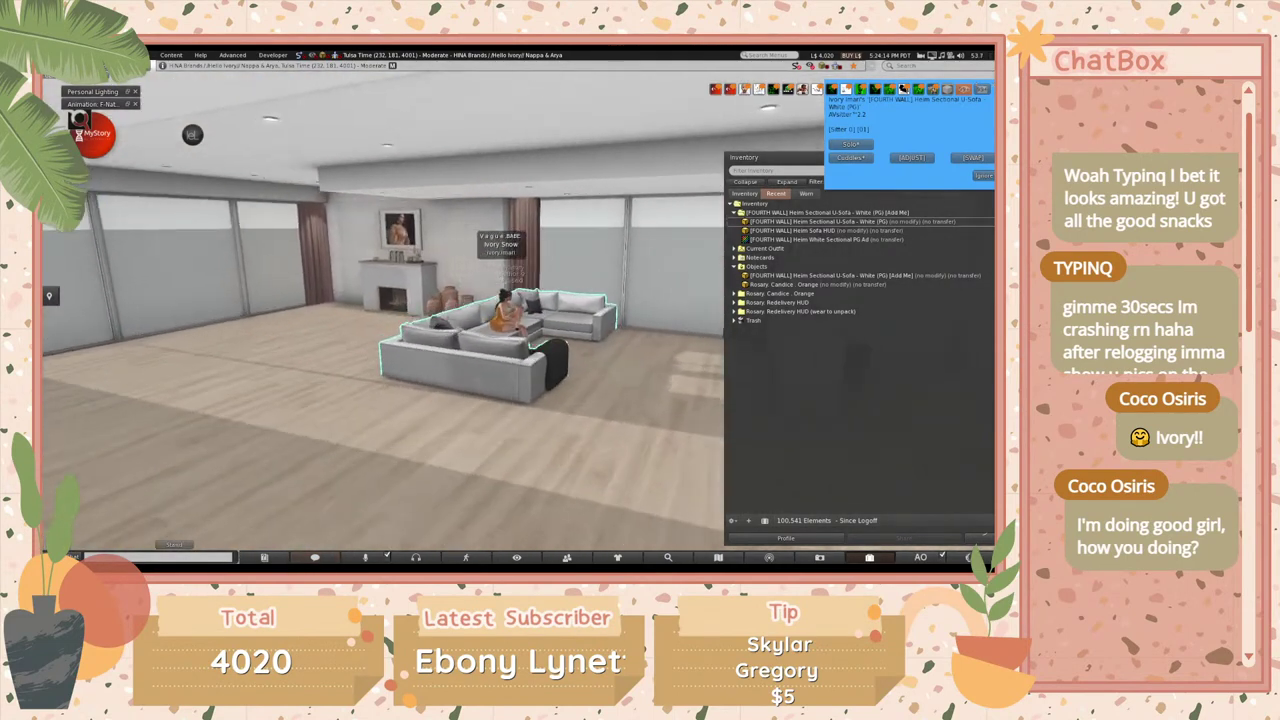
- Try to move the fireplace on its own towards the sofa and undo the move
key(ctrl+3)
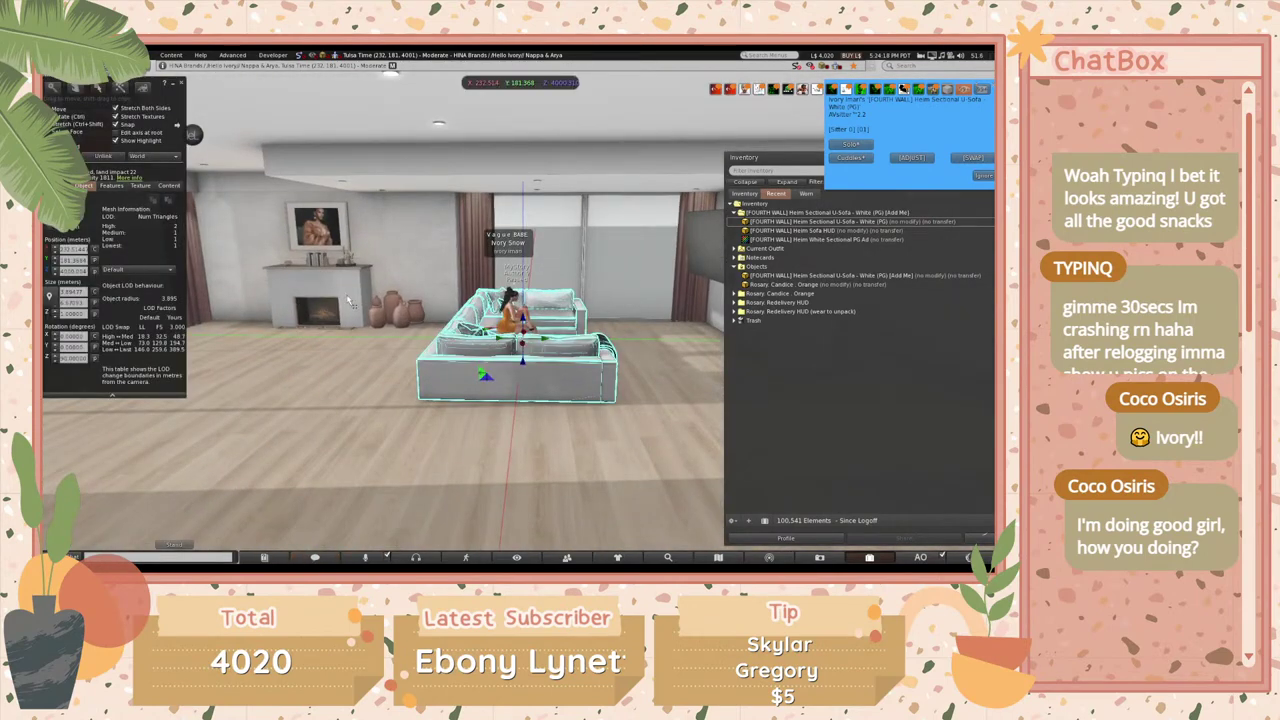
key(Escape)
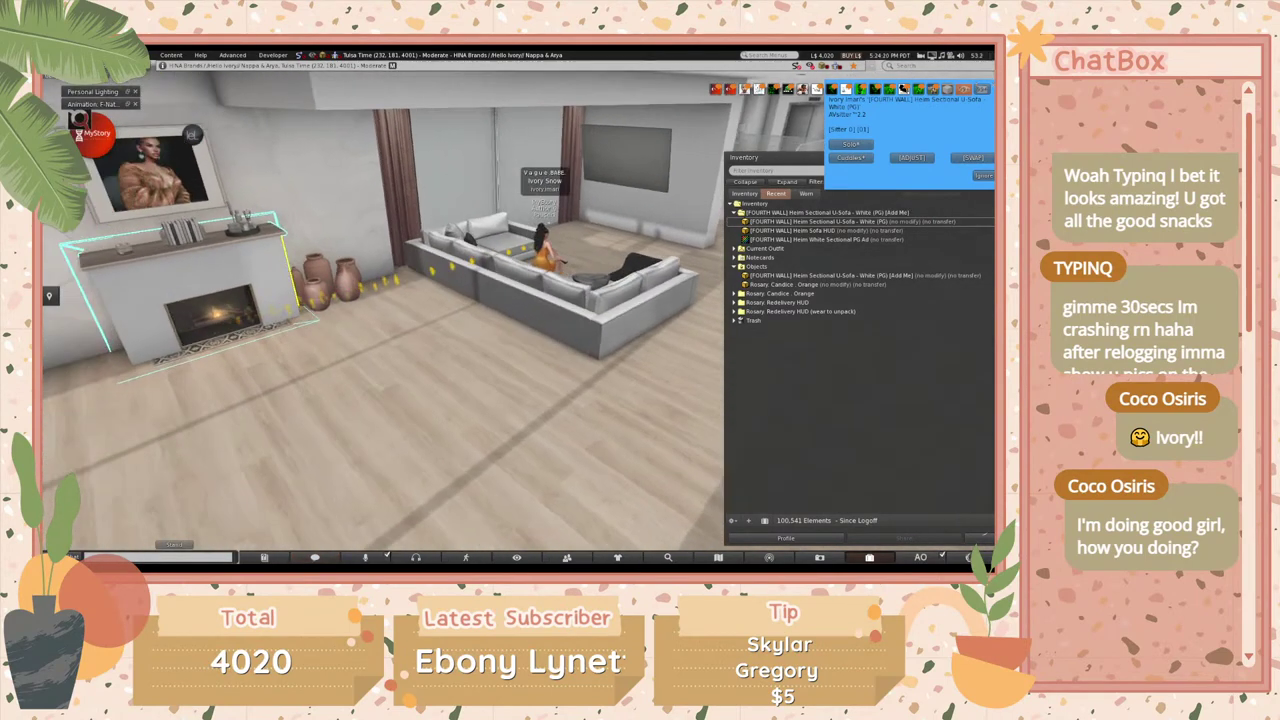
drag(210, 310, 505, 268)
key(ctrl+z)
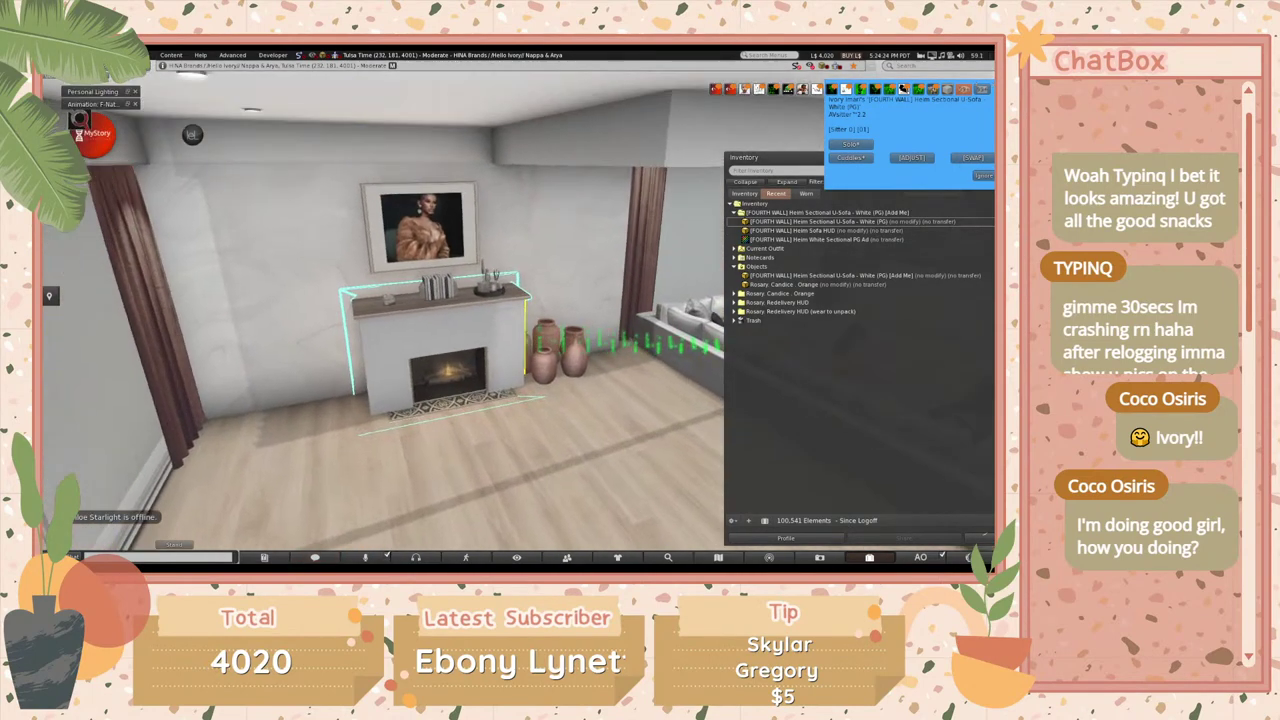
- Try to move the fireplace together with its mantel decor and the portrait above it towards the sofa
click(562, 355)
shift+click(598, 362)
shift+click(437, 240)
drag(535, 316, 724, 309)
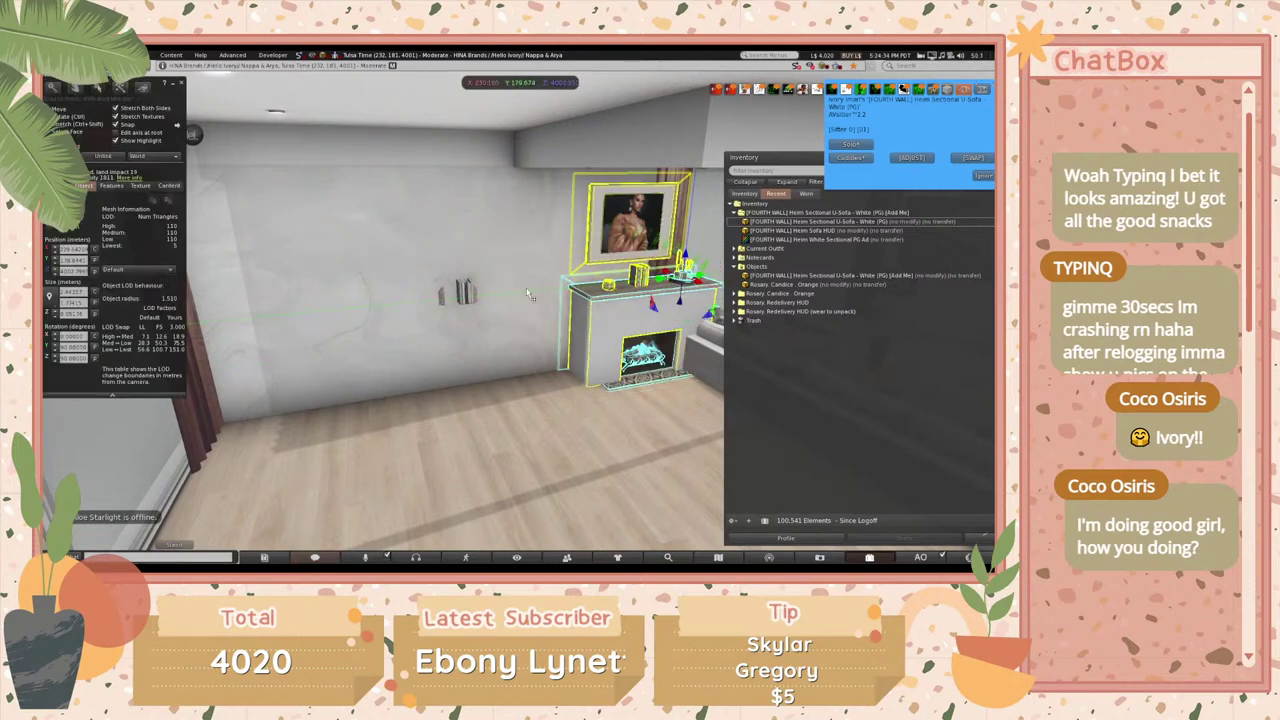
key(Escape)
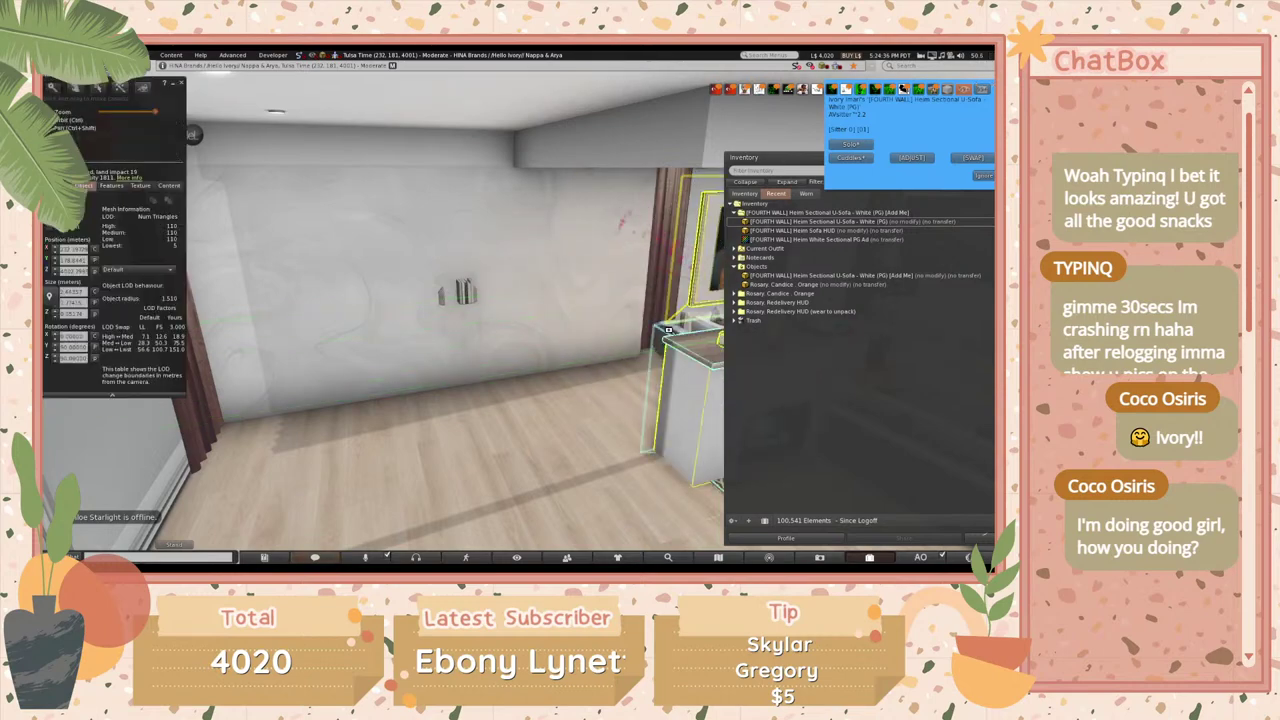
key(ctrl+3)
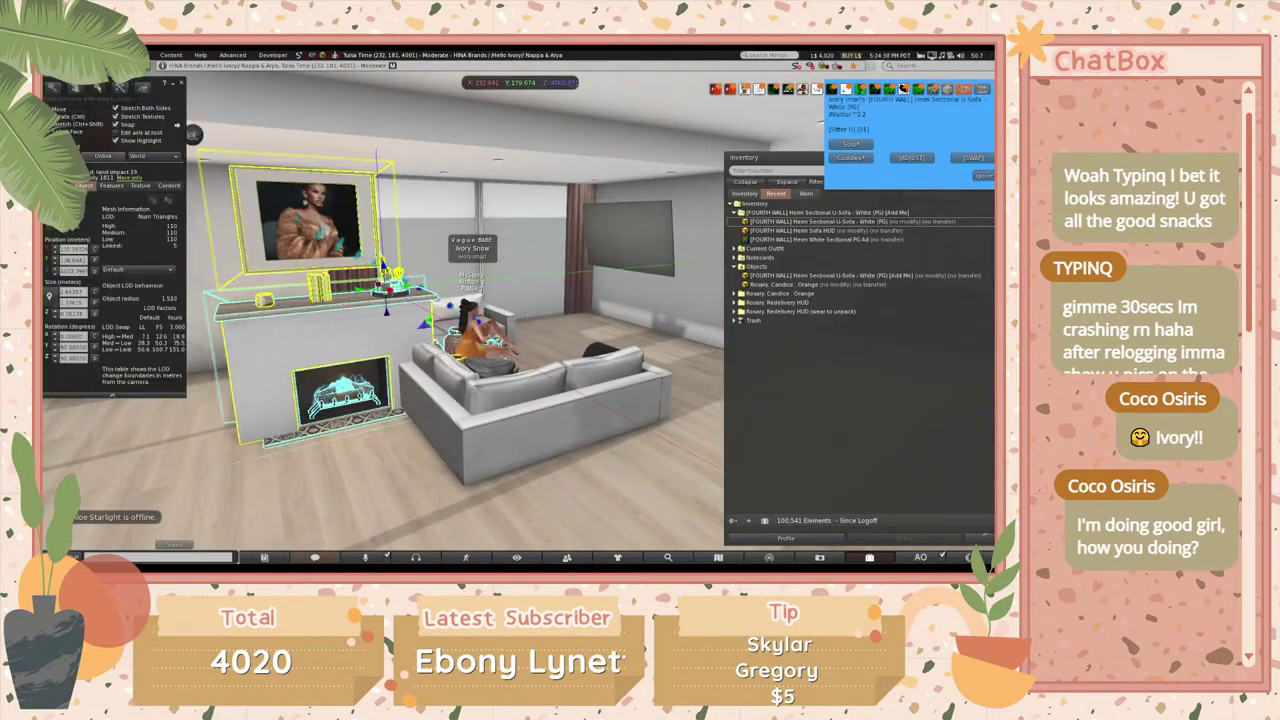
- Put the fireplace group back against its original wall and add the terracotta vases to the selection
click(62, 117)
alt+drag(363, 342, 540, 300)
alt+drag(452, 292, 623, 354)
key(Escape)
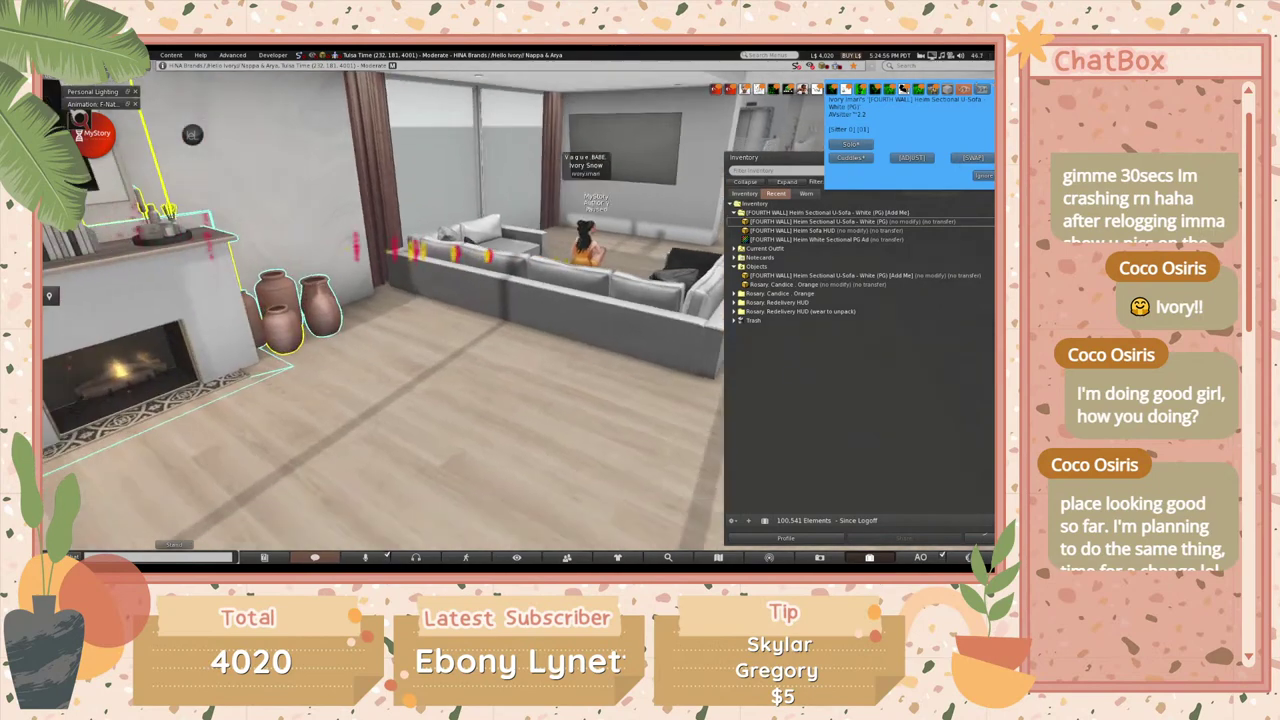
key(ctrl+3)
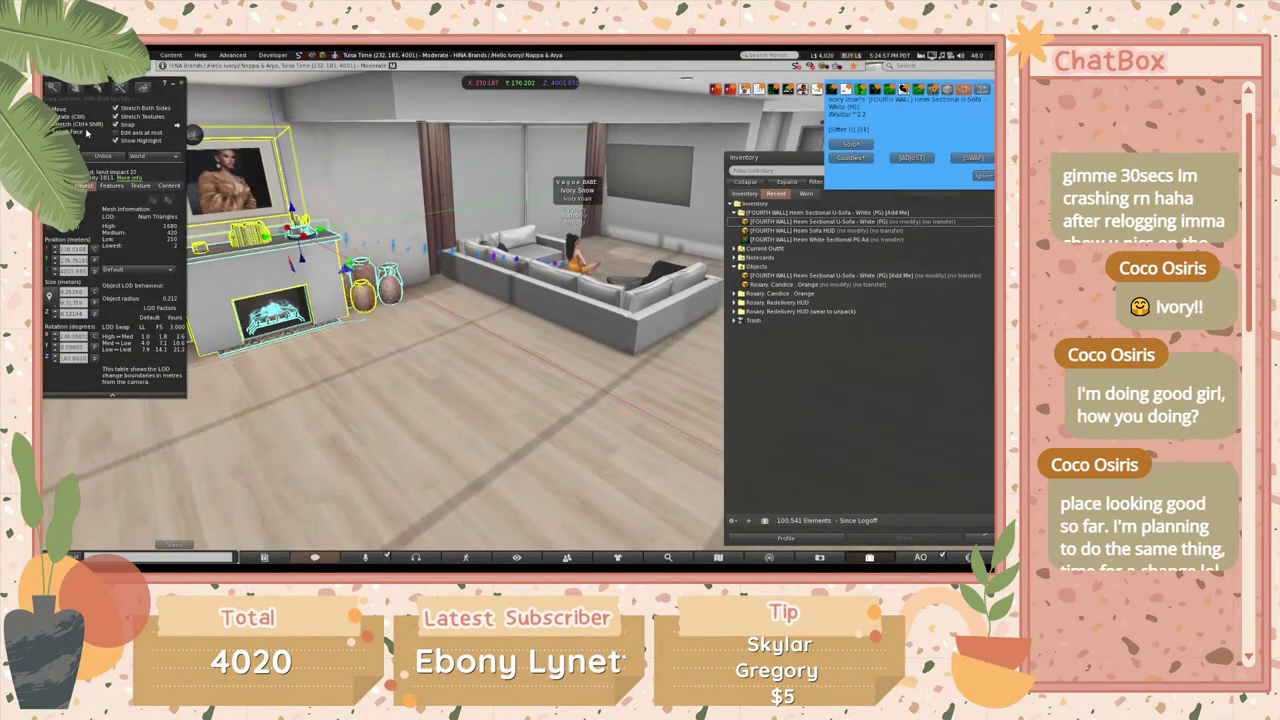
- Rotate the fireplace, portrait, mantel decor and vases as a group and move them across the room beside the staircase
key(Escape)
key(ctrl+3)
key(Escape)
key(ctrl+3)
key(Escape)
key(ctrl+3)
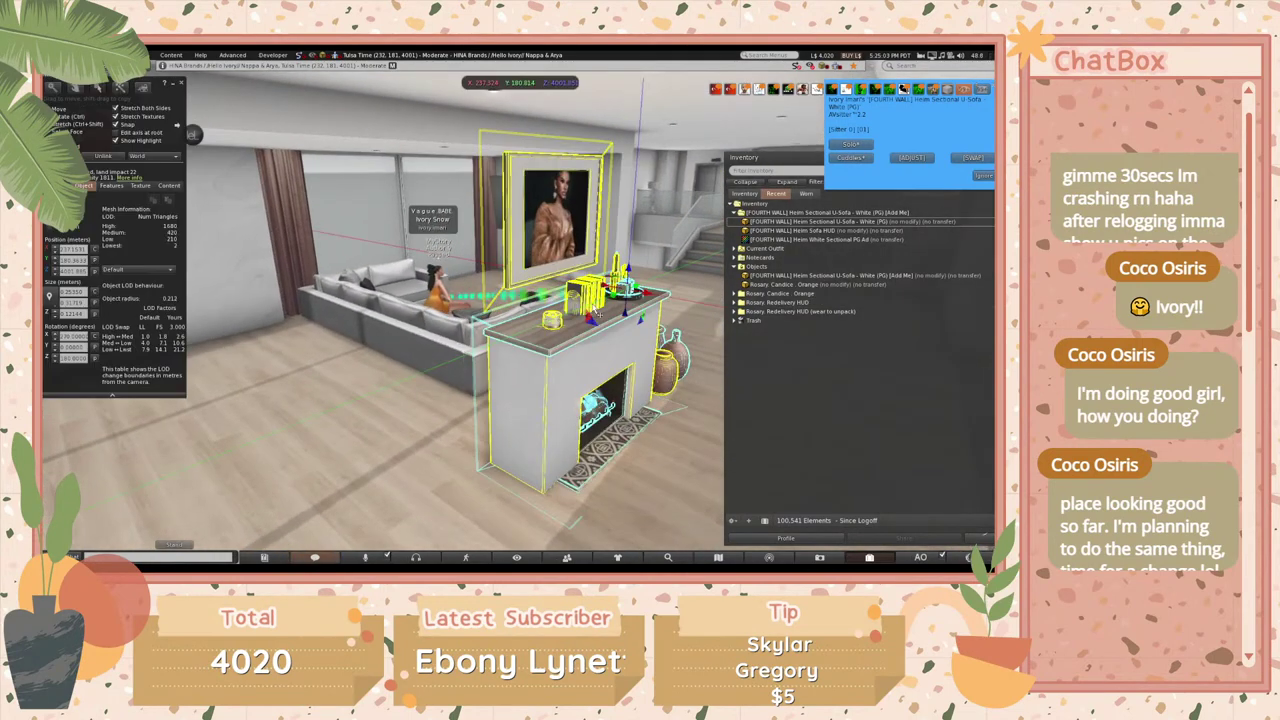
alt+drag(529, 270, 529, 270)
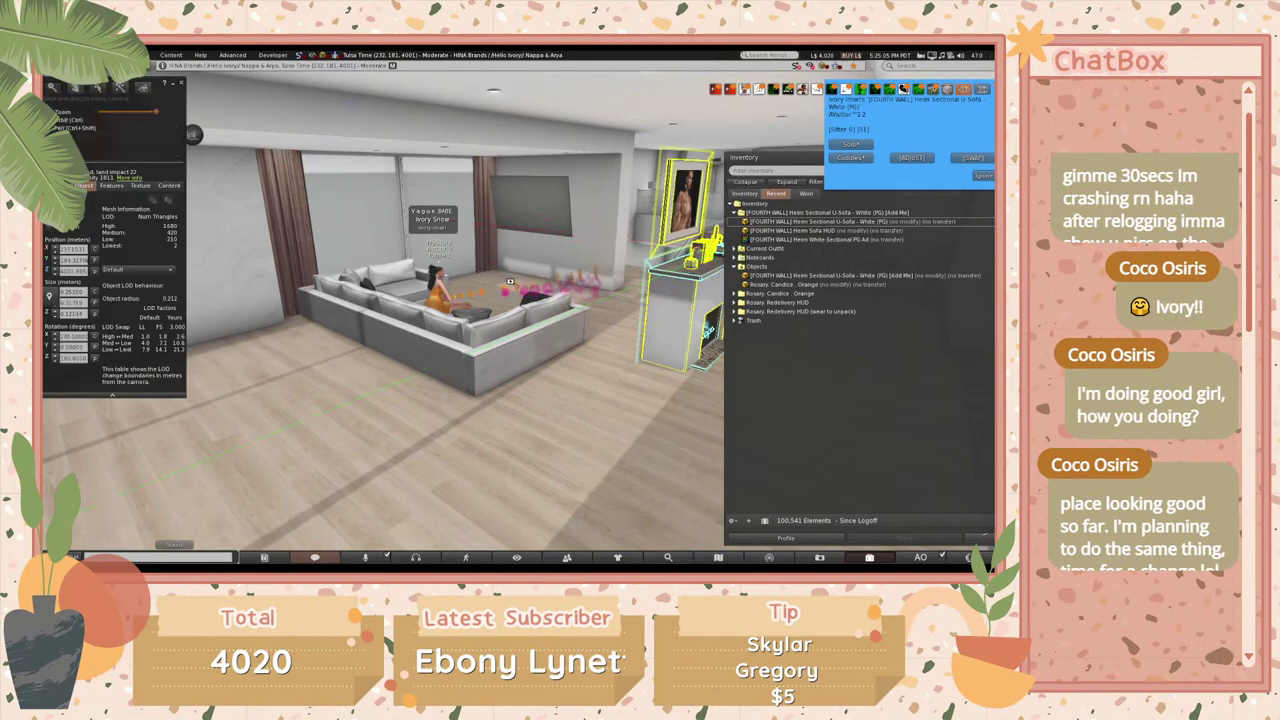
- Rotate the sofa so its open side faces the fireplace's former wall and move it nearer the side windows
click(376, 329)
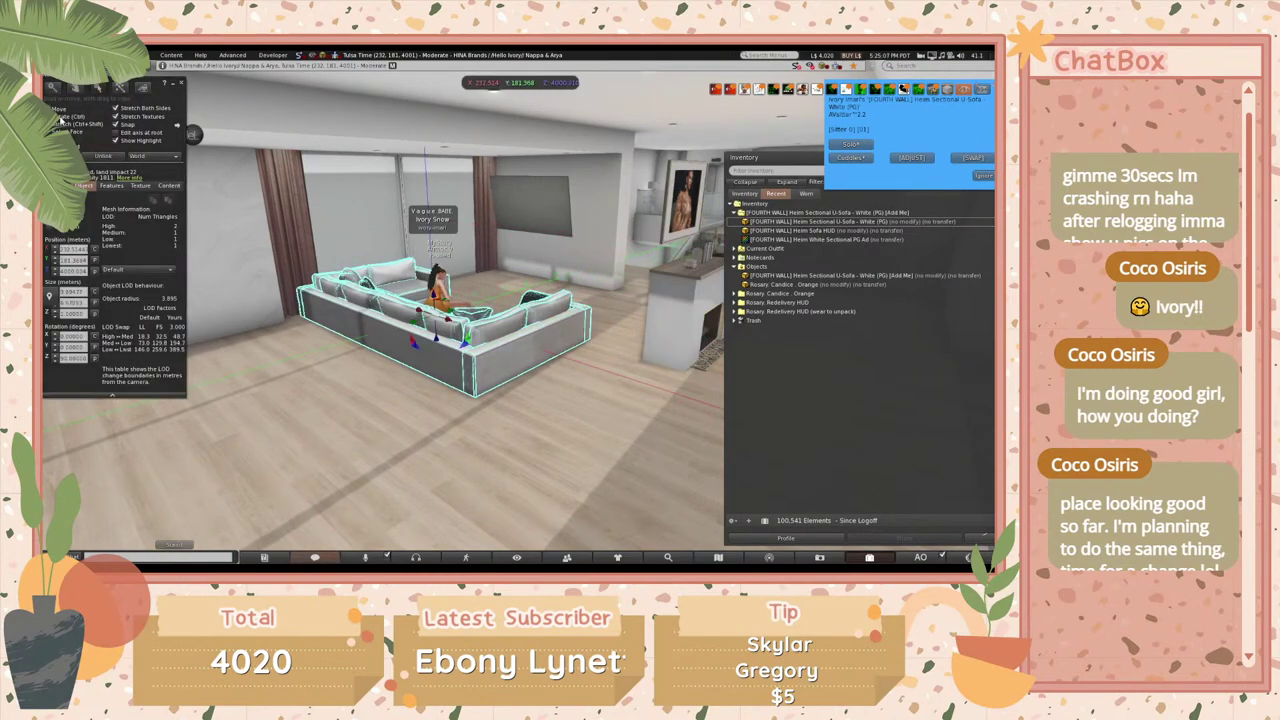
key(Escape)
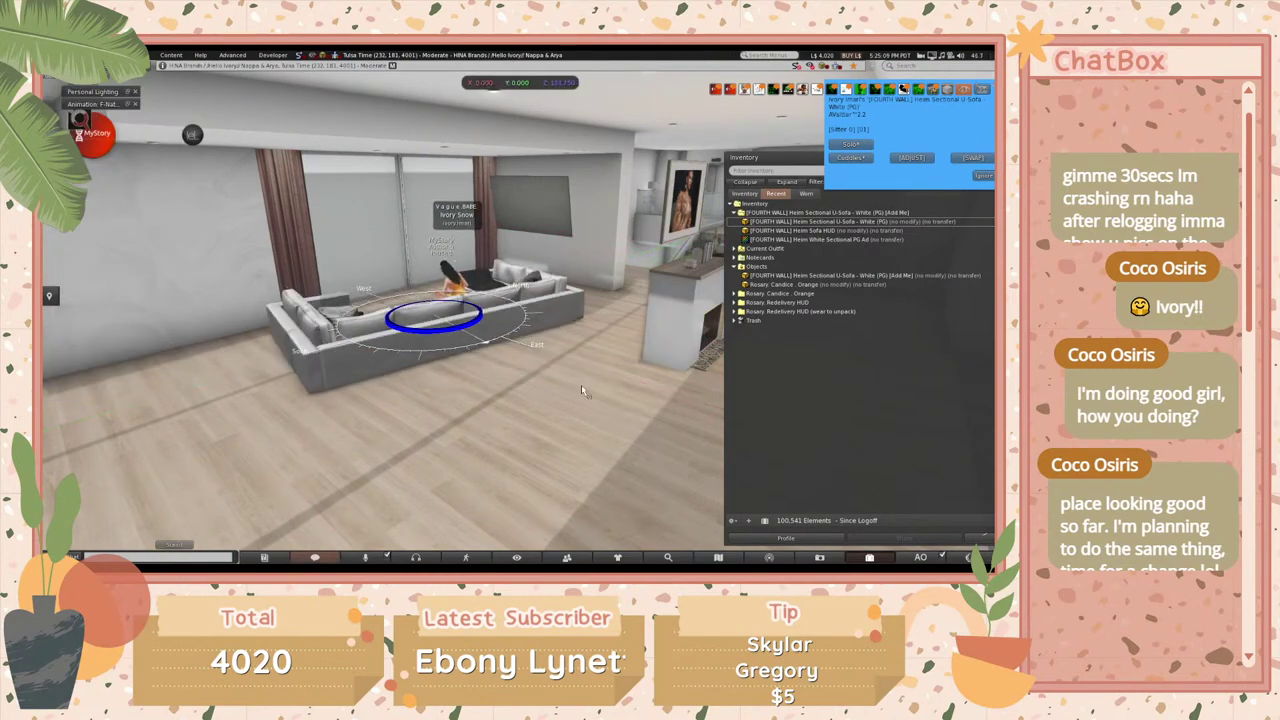
ctrl+click(572, 357)
alt+drag(572, 357, 572, 357)
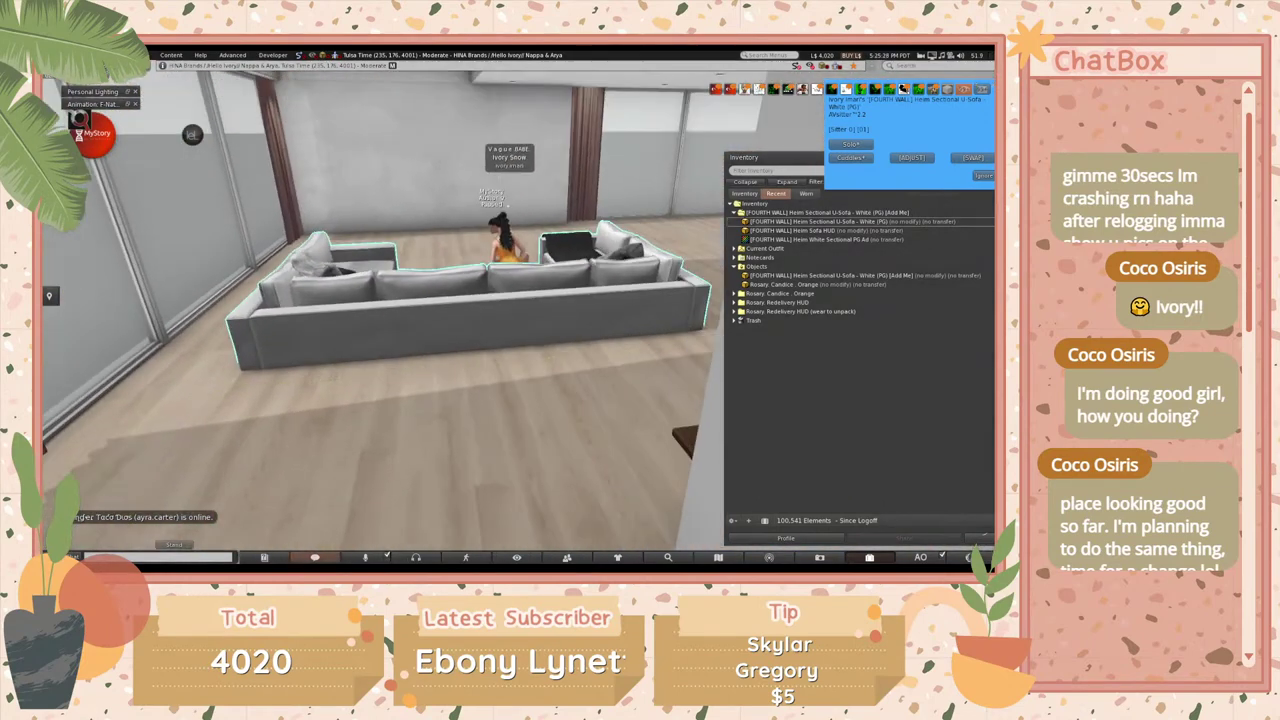
- Shift the sofa sideways along the Y axis to about 175.4
right_click(520, 313)
click(528, 305)
key(Escape)
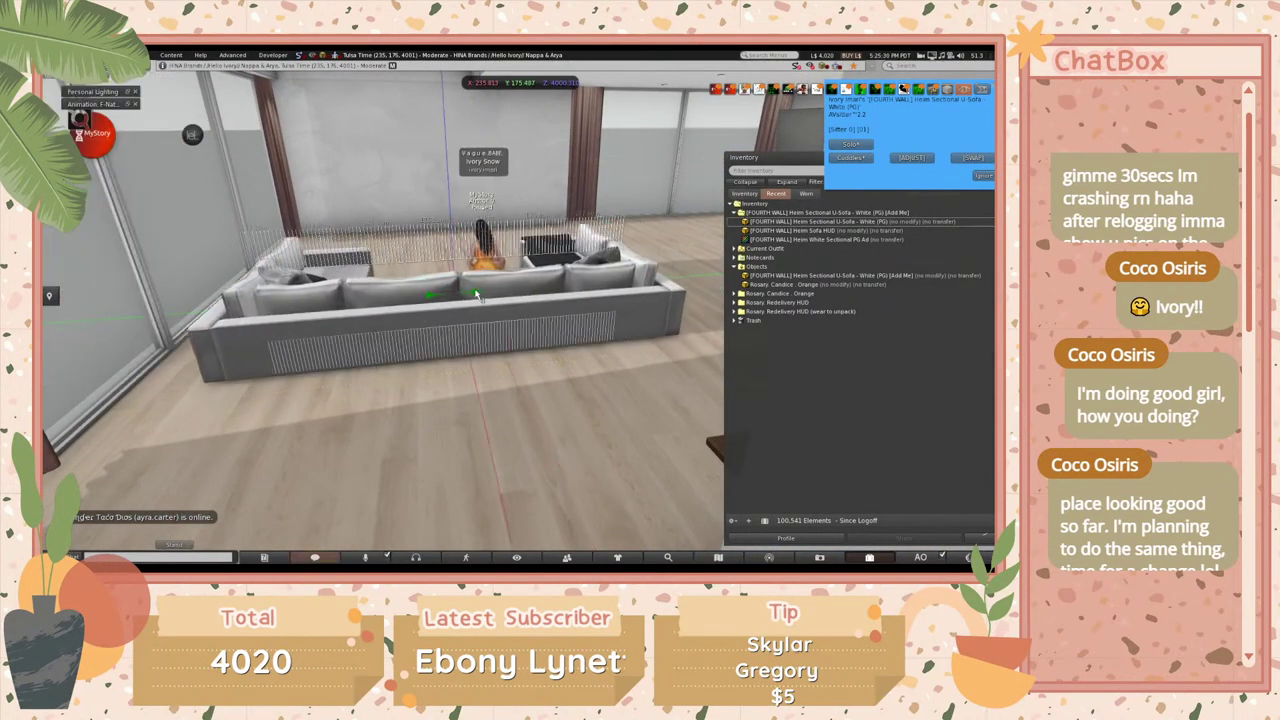
alt+drag(475, 295, 475, 295)
- Copy the curtain panel along the window wall beside the sofa so curtains flank the windows up to the far corner
click(337, 220)
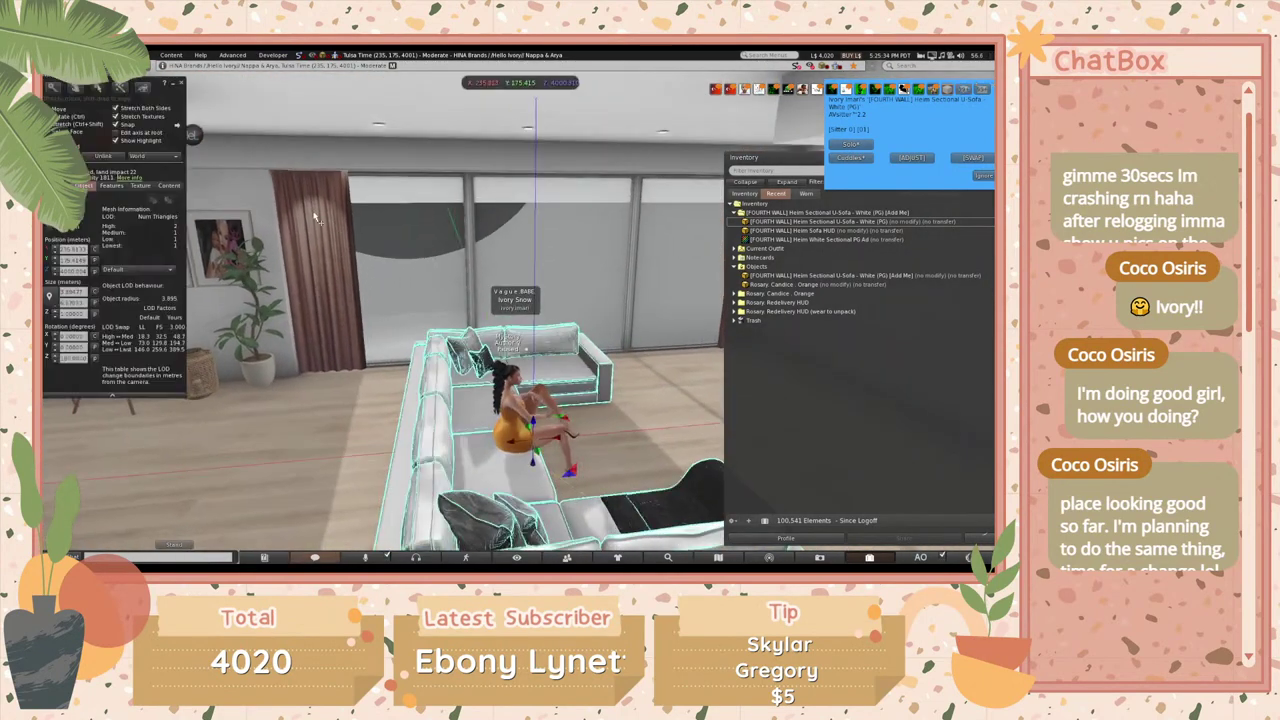
key(Escape)
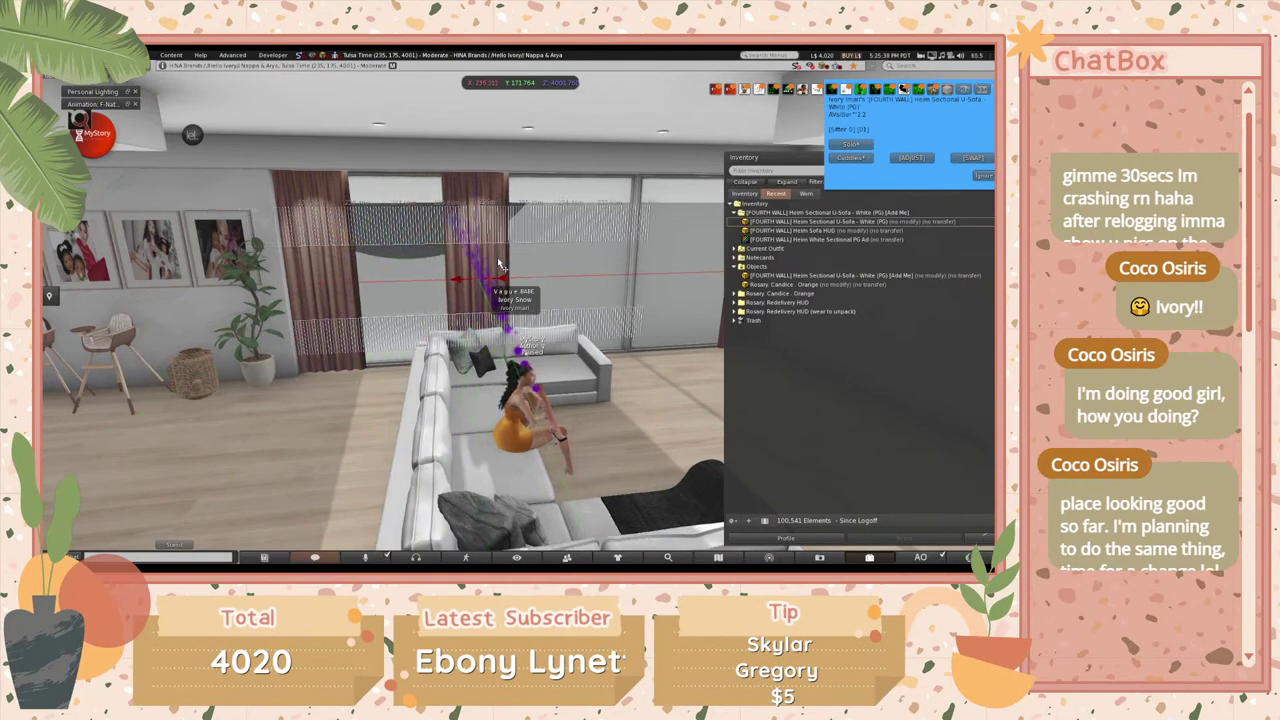
click(494, 262)
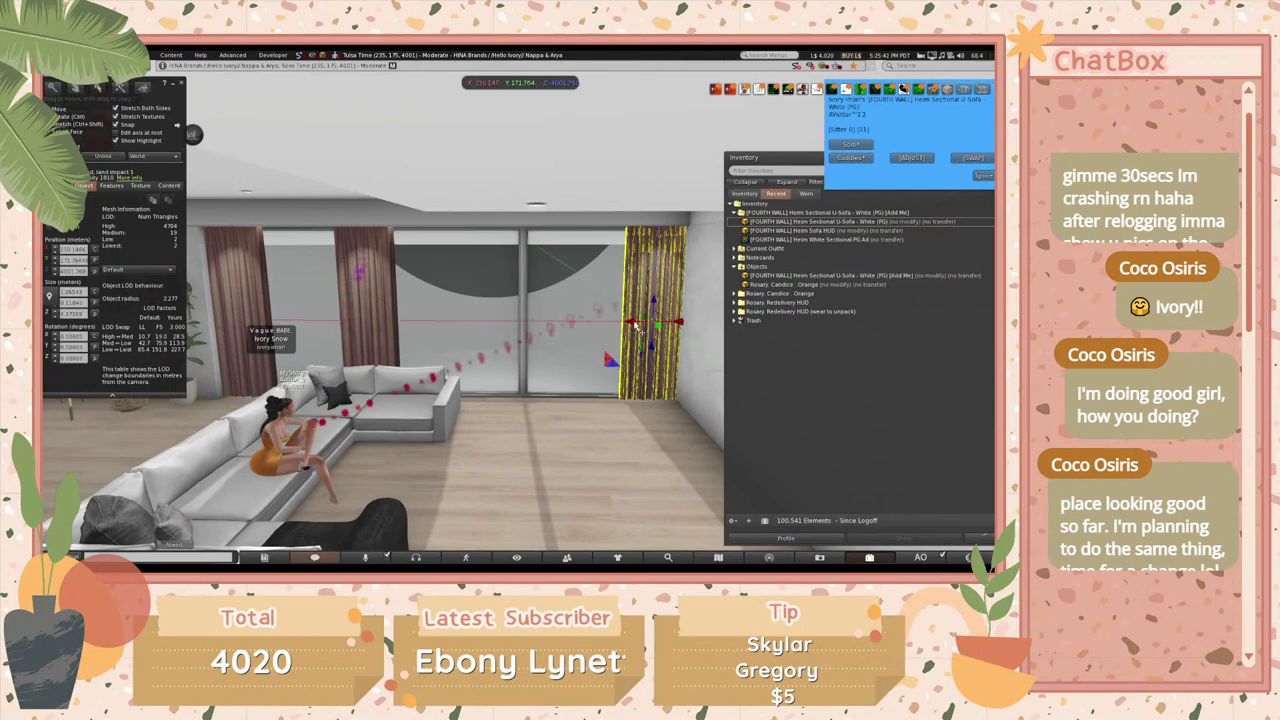
key(Escape)
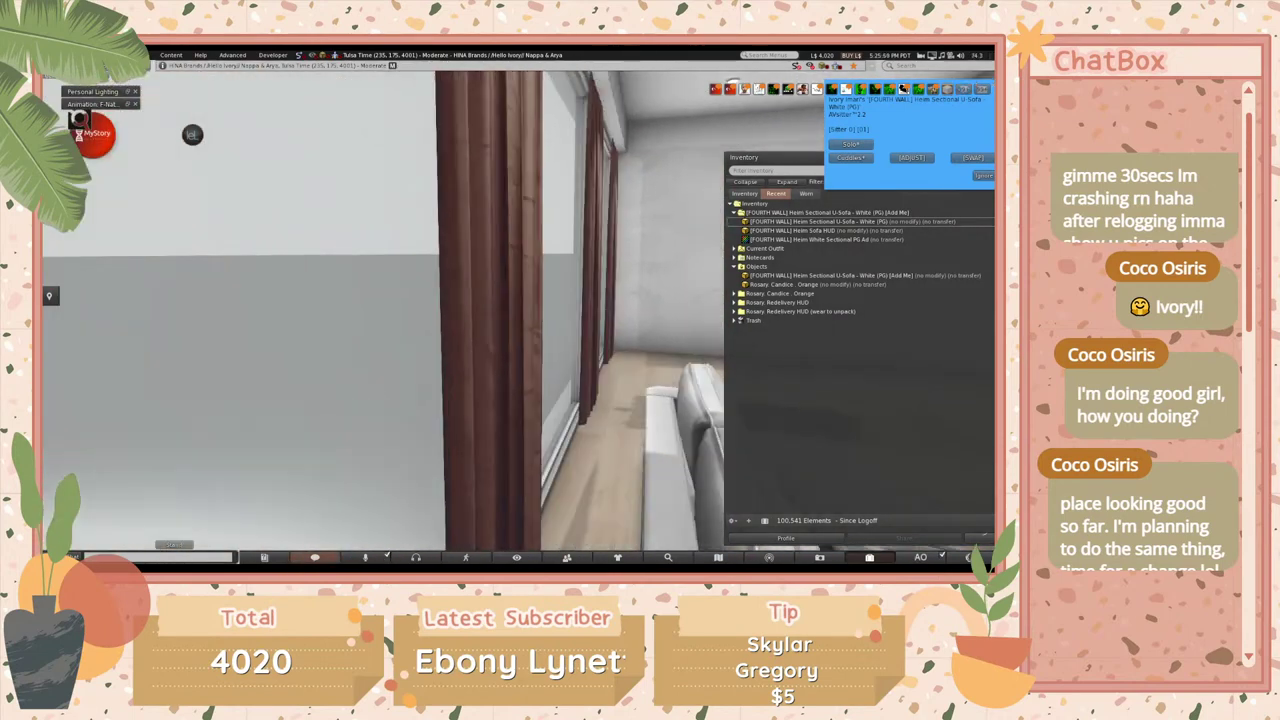
key(Escape)
key(Left)
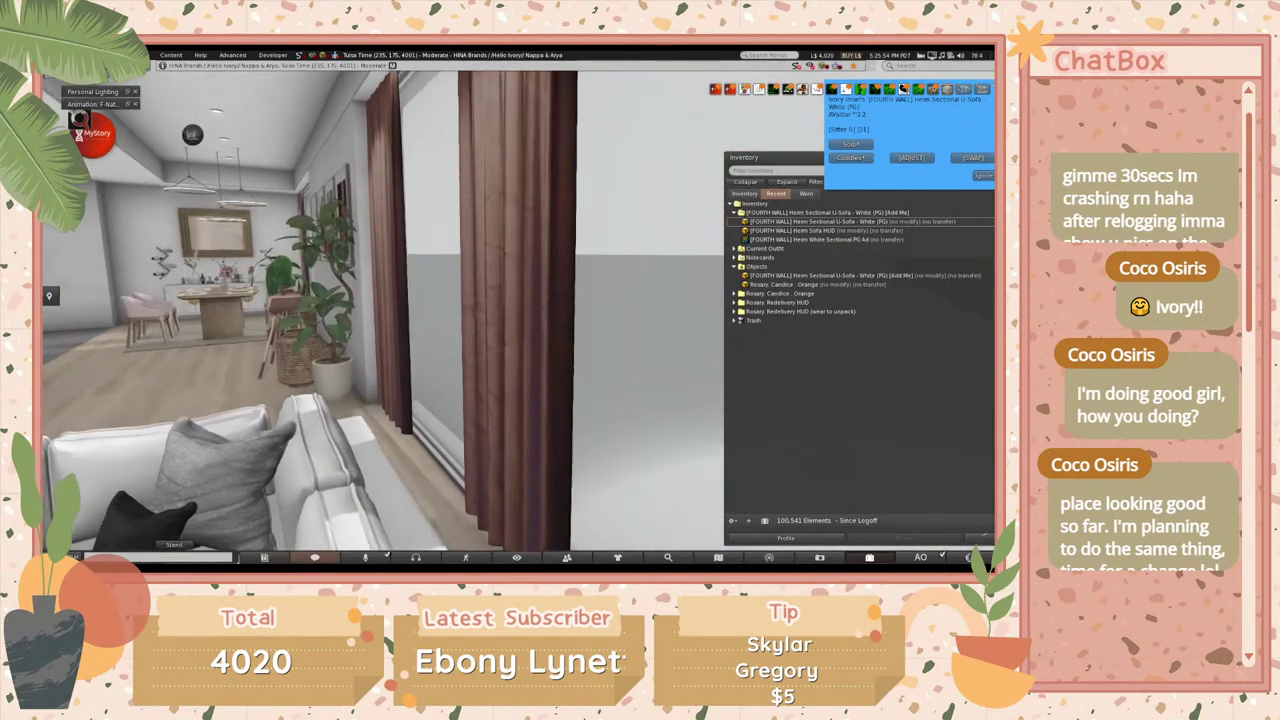
key(Right)
key(Right)
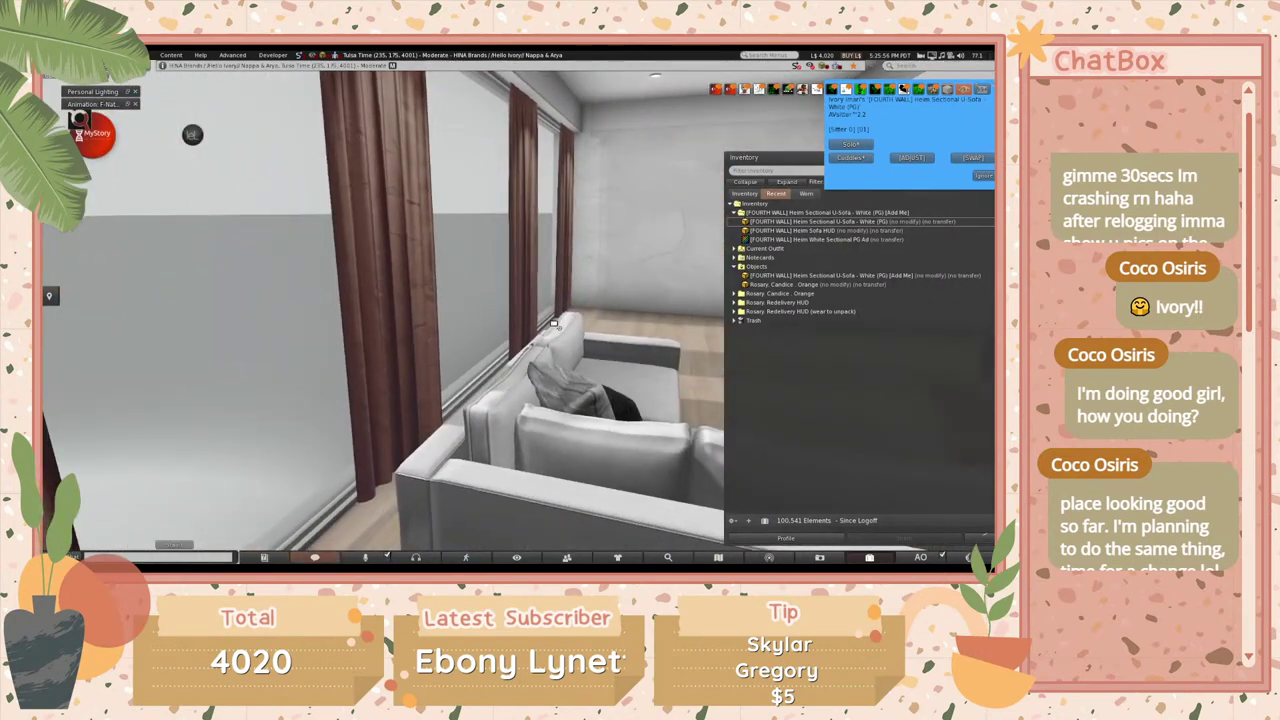
key(Right)
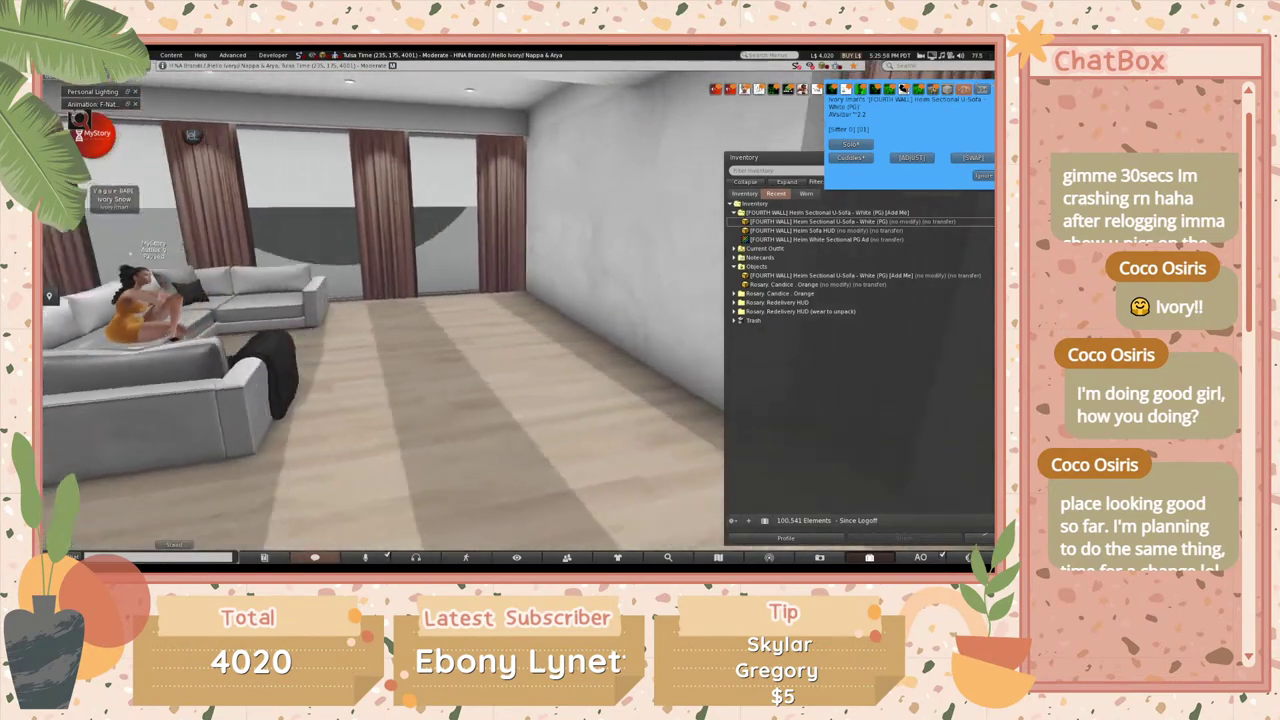
- Move the wall-mounted TV along the Y axis to about 177.94, in front of the bare wall the sofa faces
key(Right)
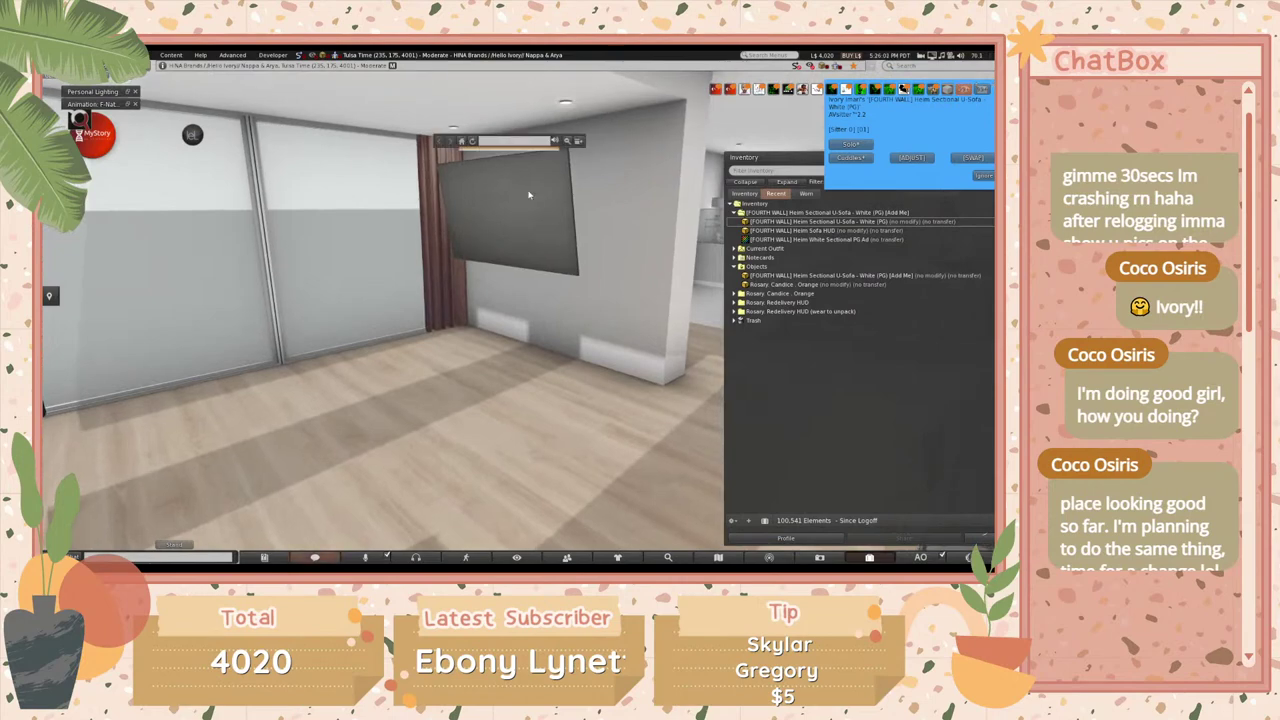
scroll(520, 255, down, 3)
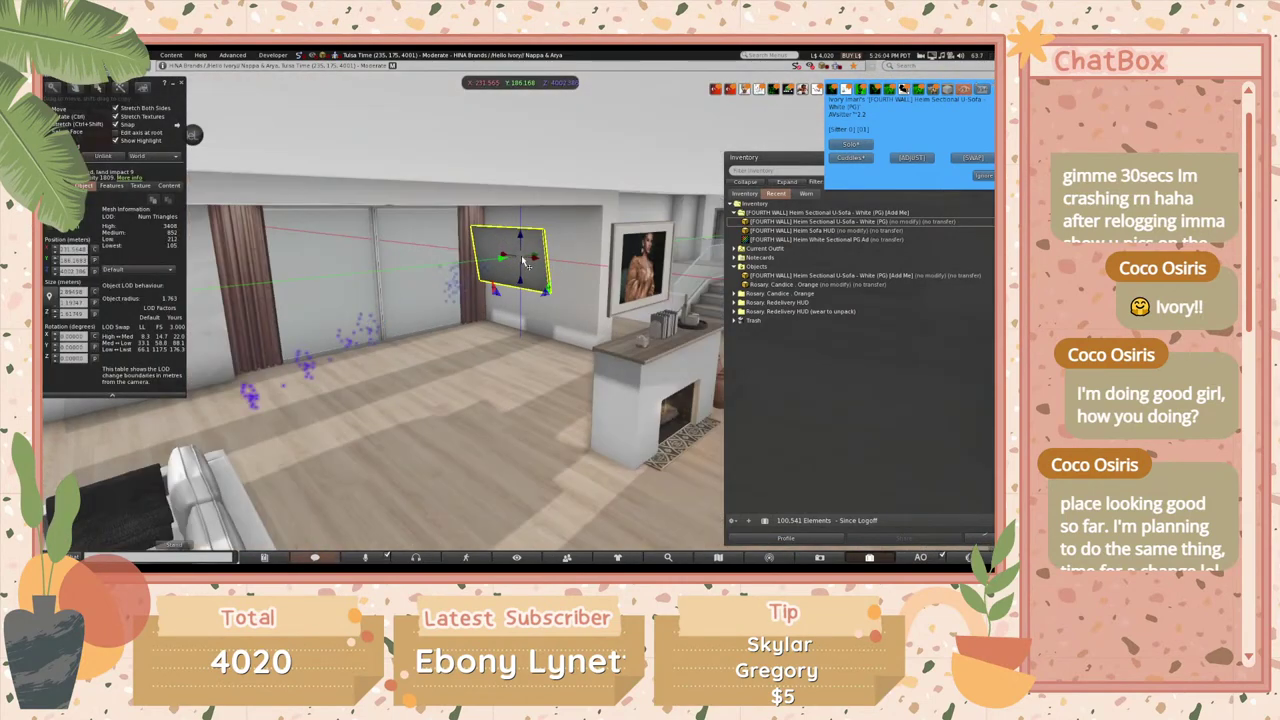
key(Escape)
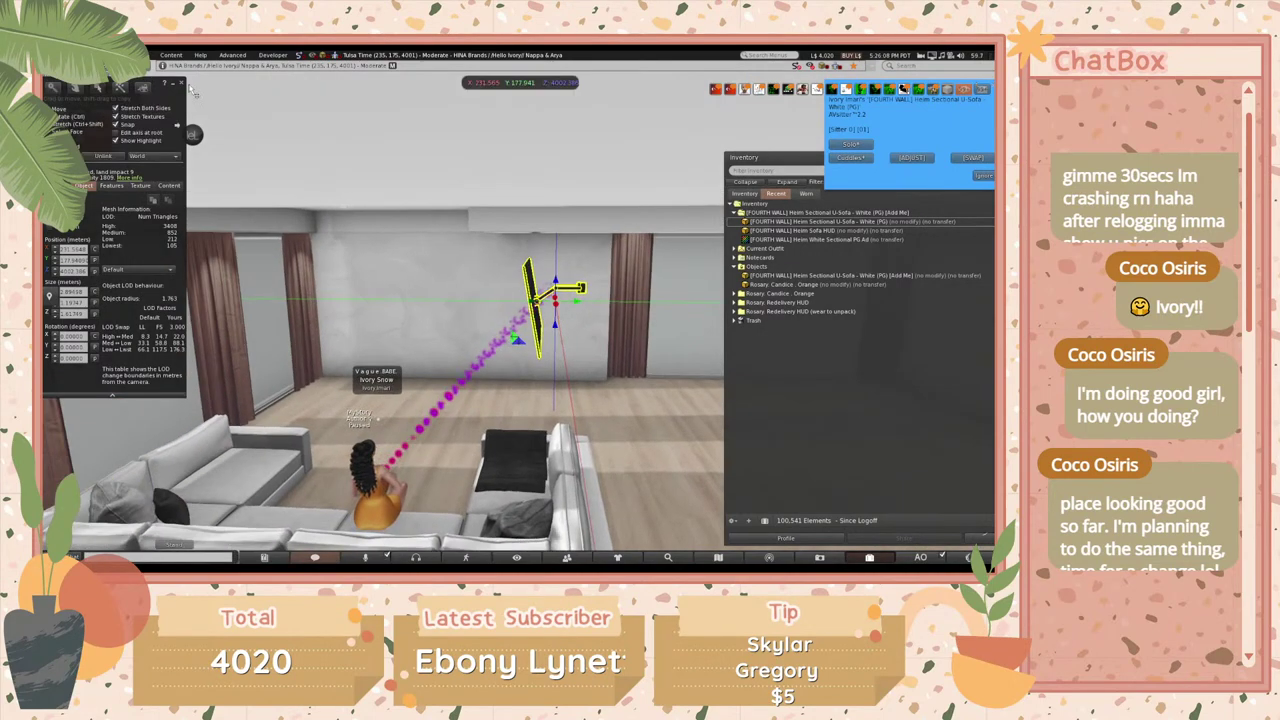
key(Escape)
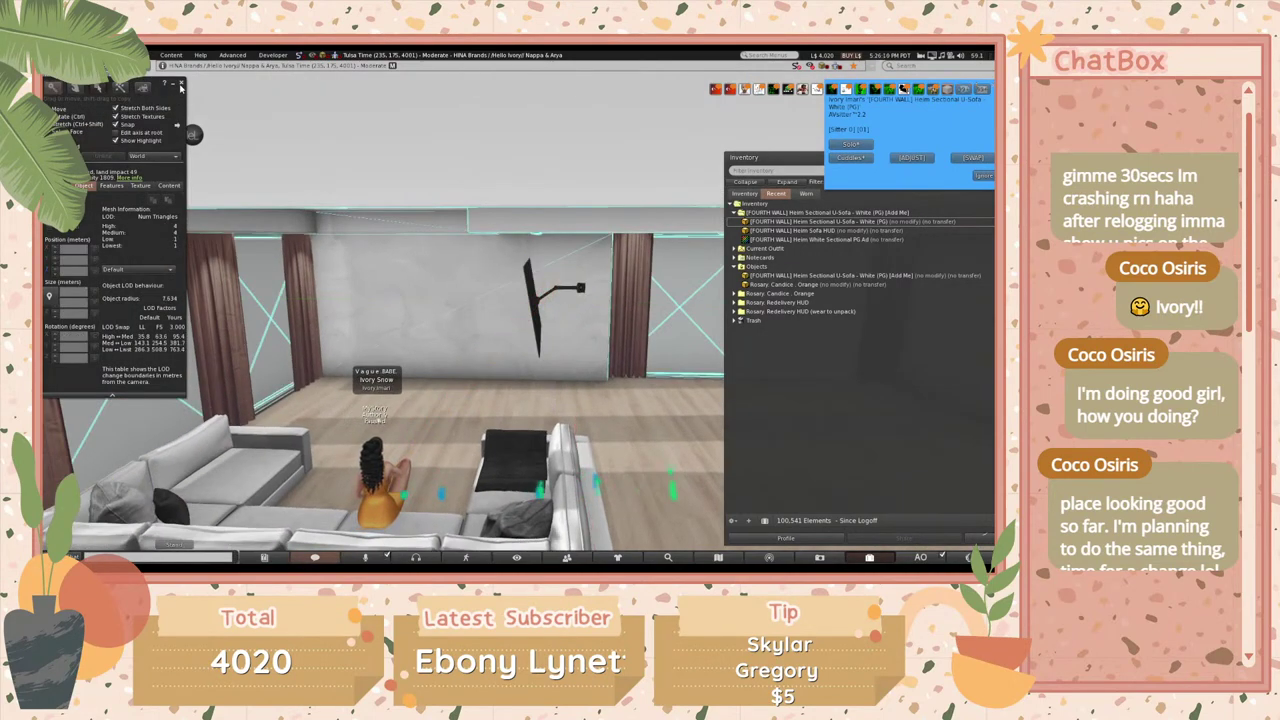
click(180, 87)
- Stand the avatar up from the sofa and walk over to the fireplace beside the staircase
click(173, 545)
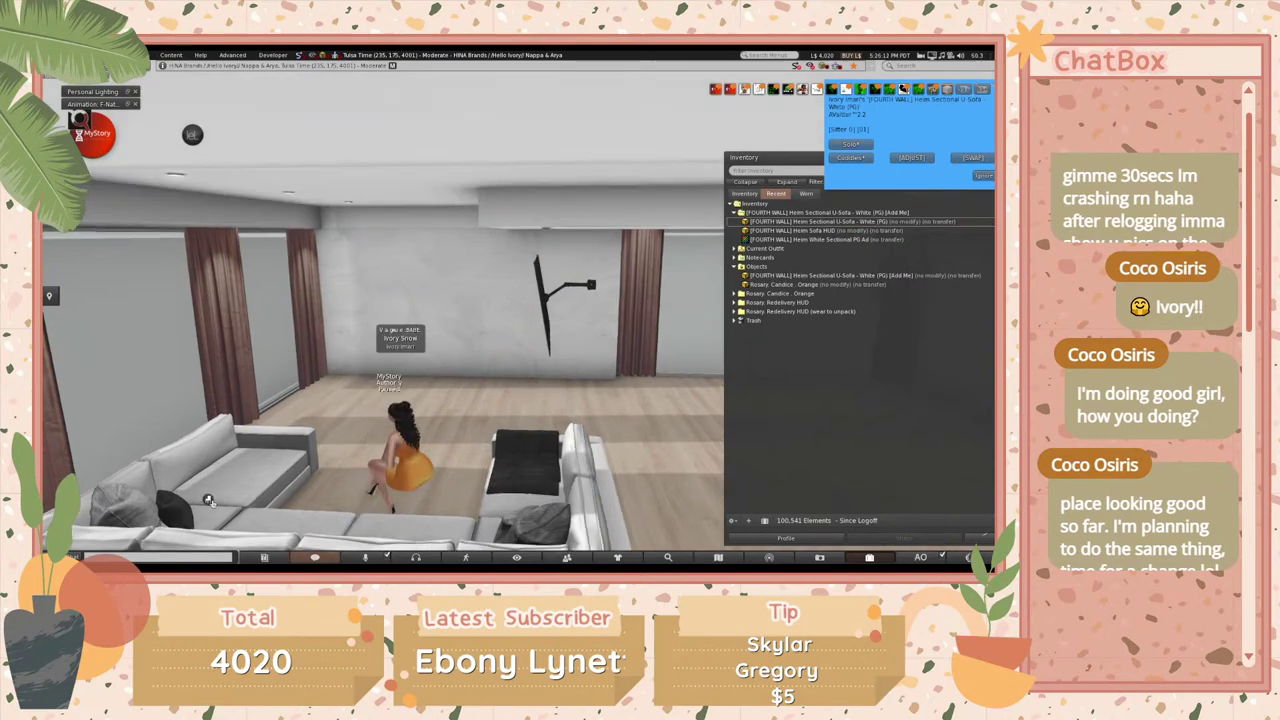
key(Up)
key(Right)
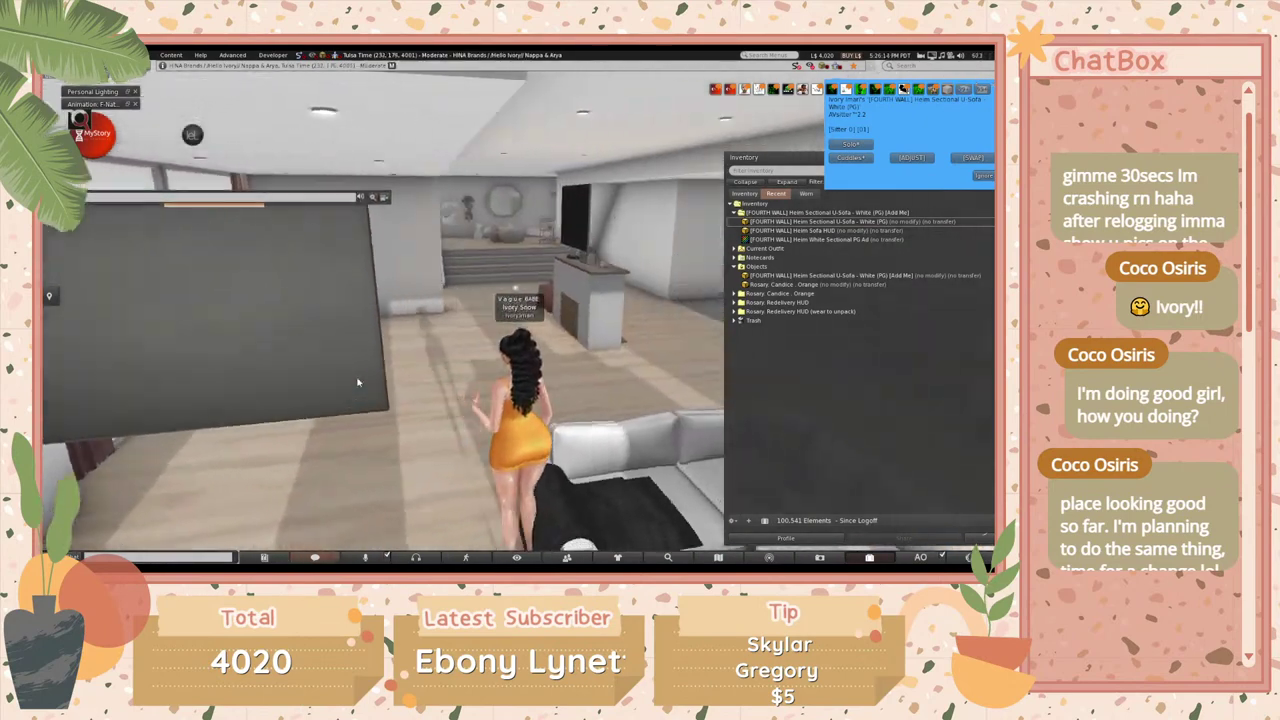
key(Left)
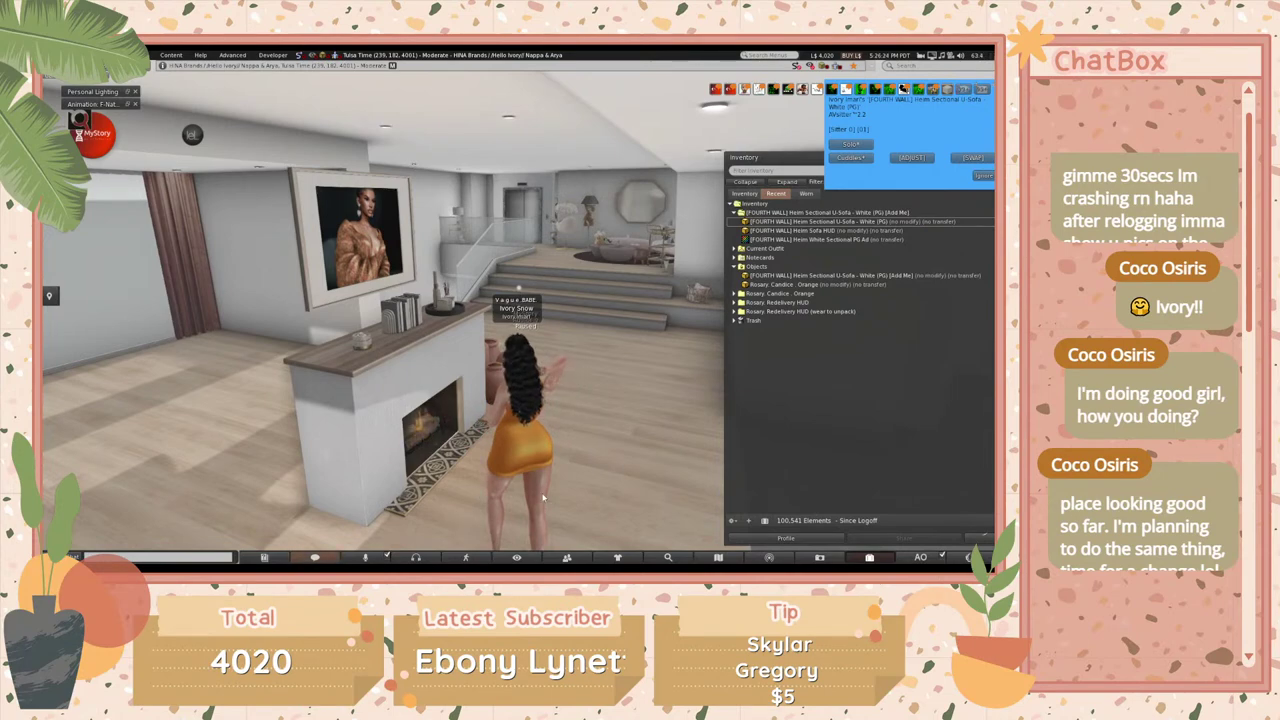
- Select the fireplace, logs, portrait, vases, tray decor, books and candle together and rotate the group 90° about the Z axis
click(359, 263)
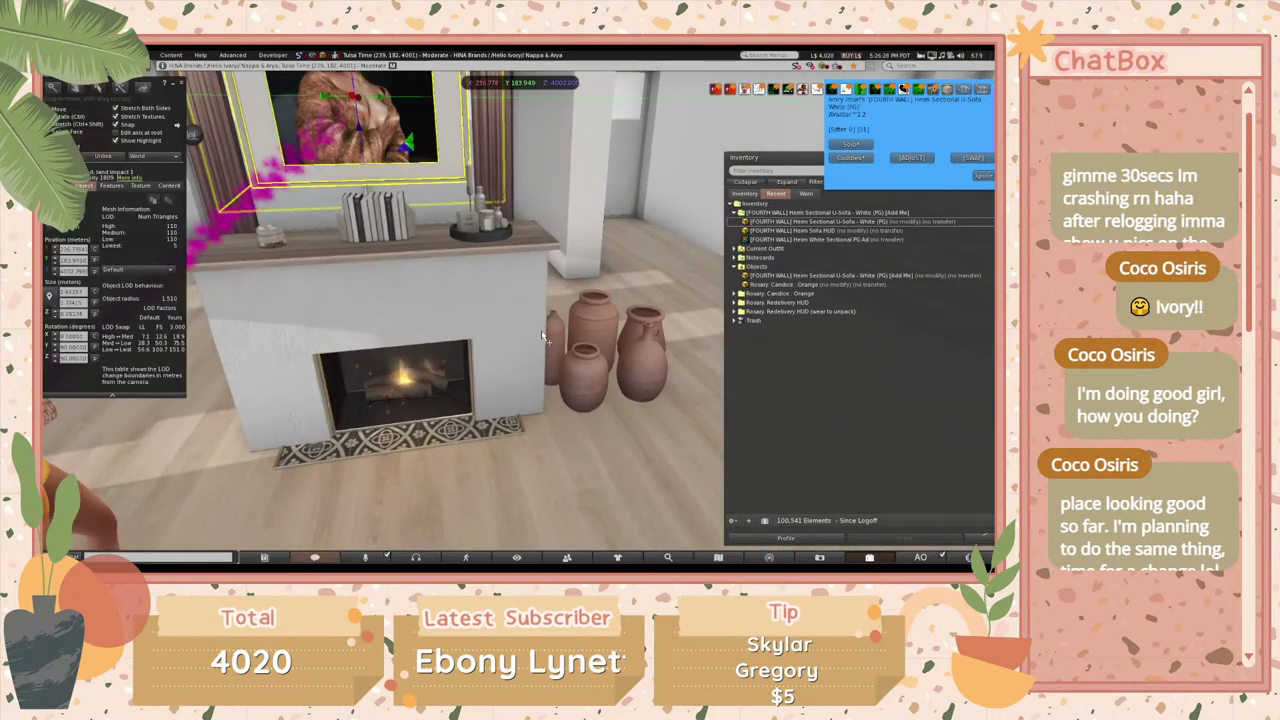
click(458, 312)
shift+click(635, 353)
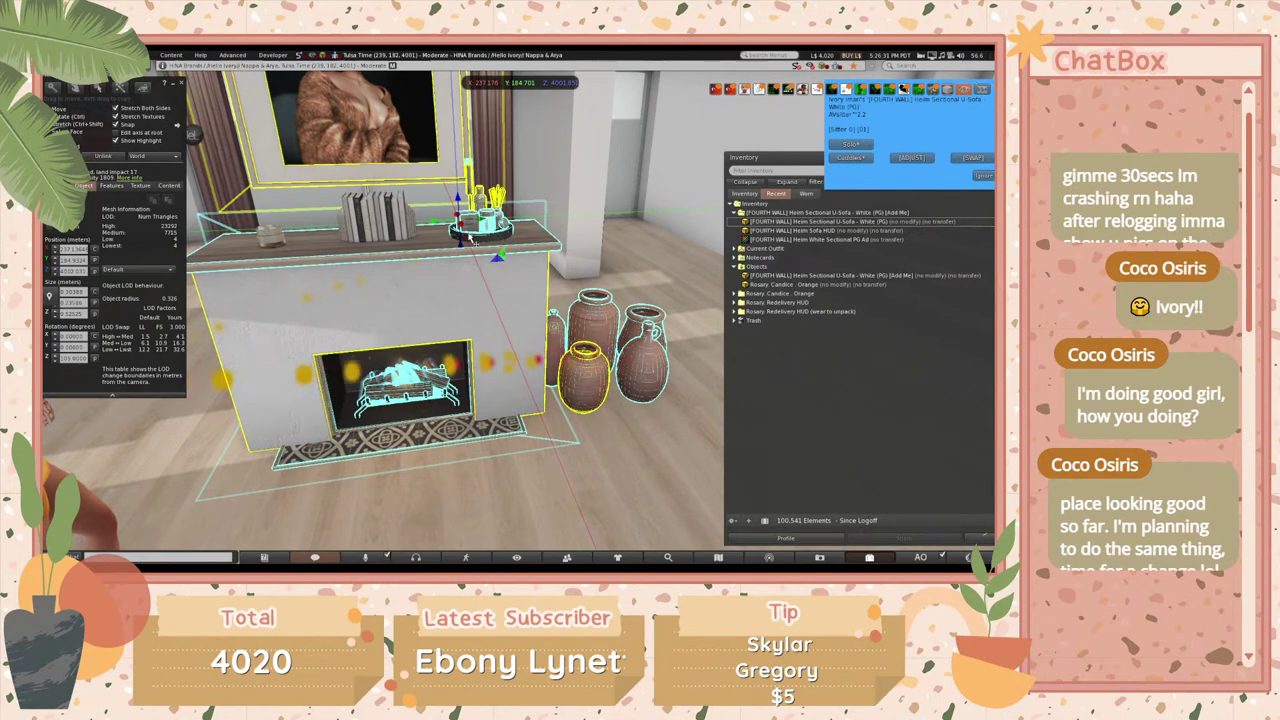
key(Escape)
scroll(447, 325, up, 3)
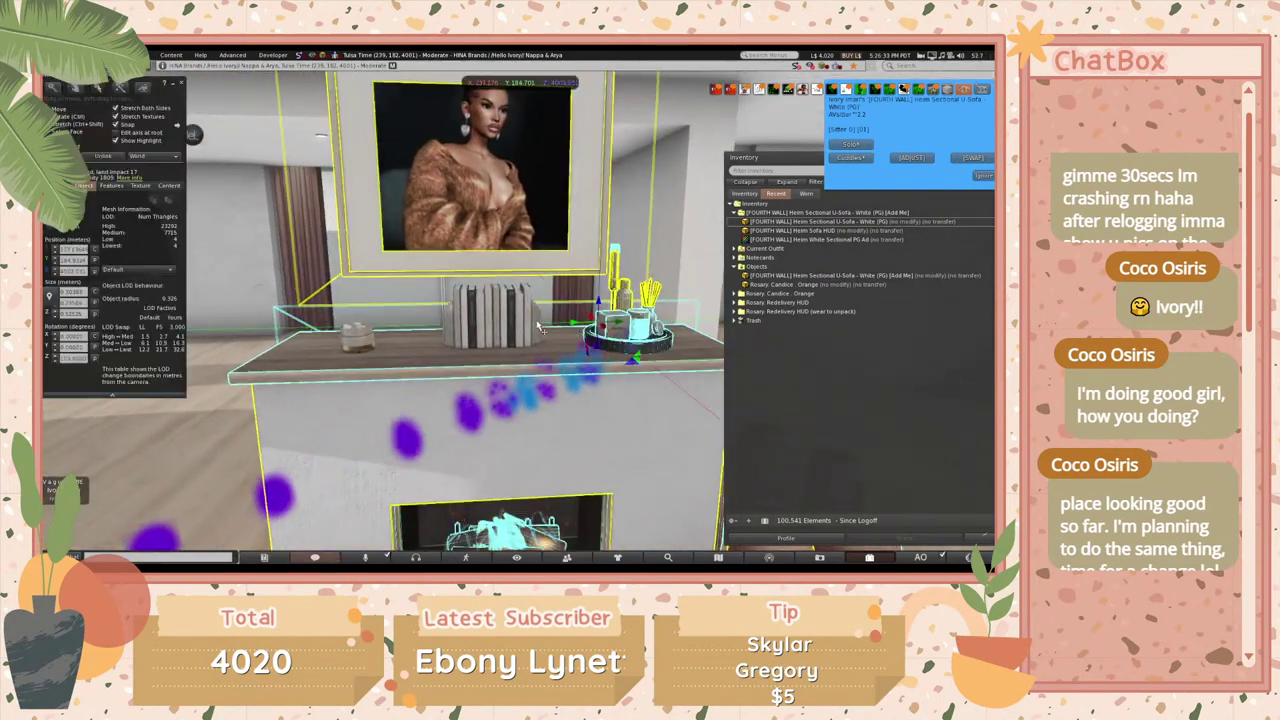
scroll(447, 325, down, 1)
right_click(447, 325)
click(400, 340)
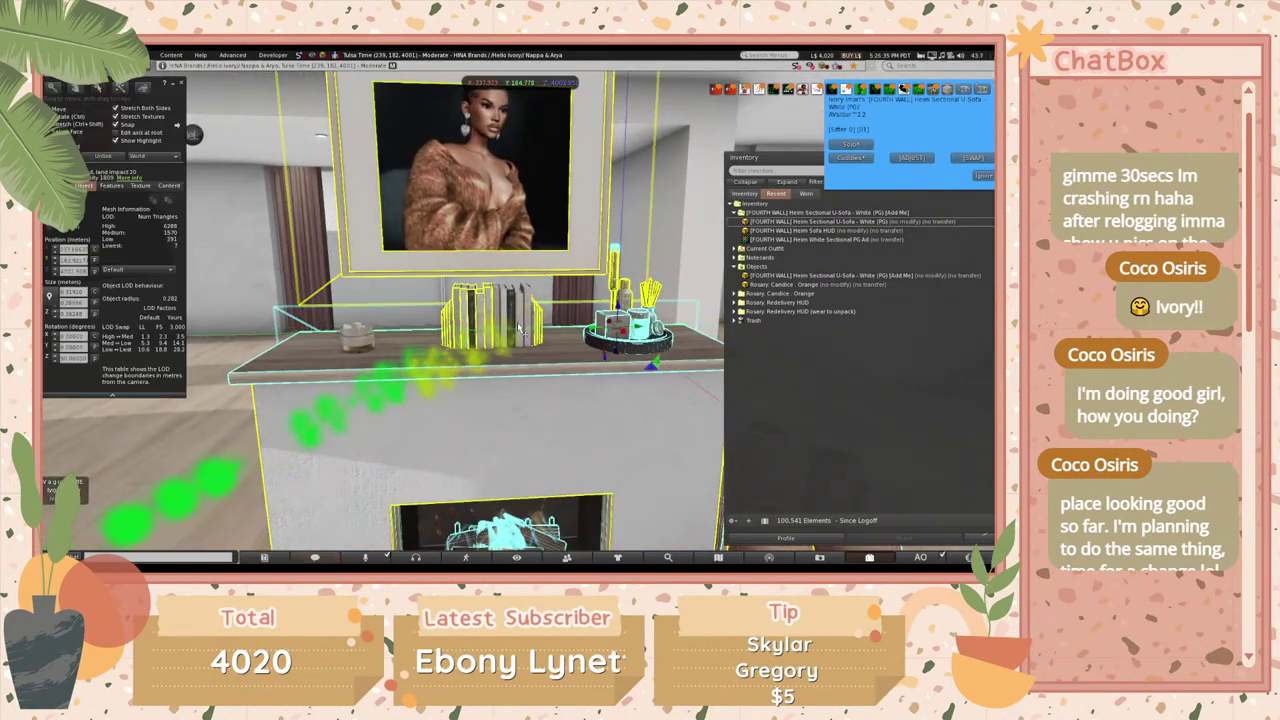
key(Escape)
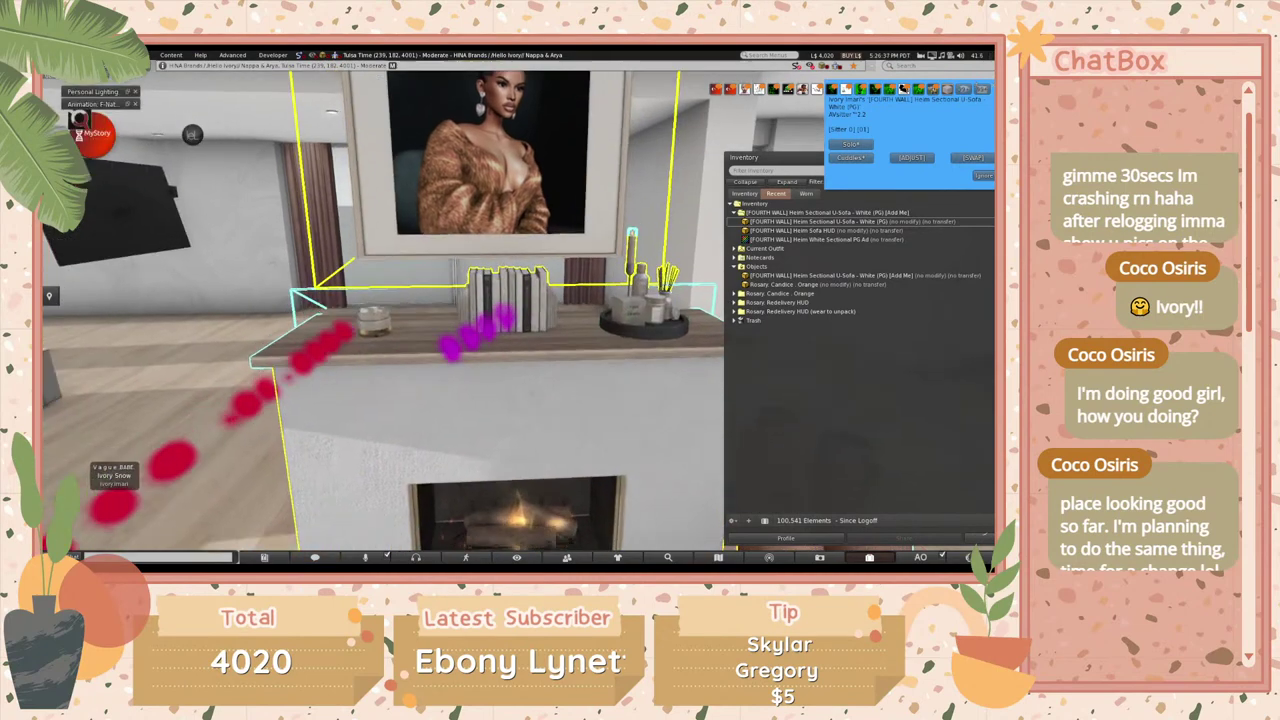
key(ctrl+3)
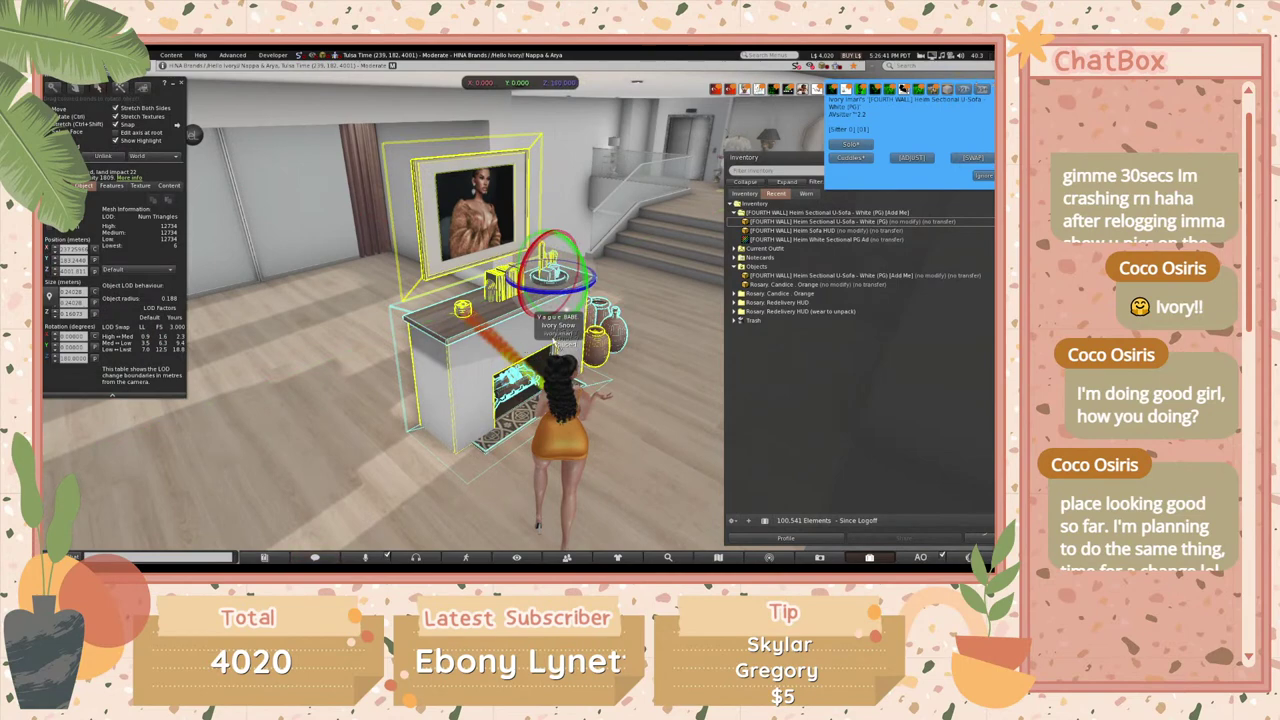
key(Escape)
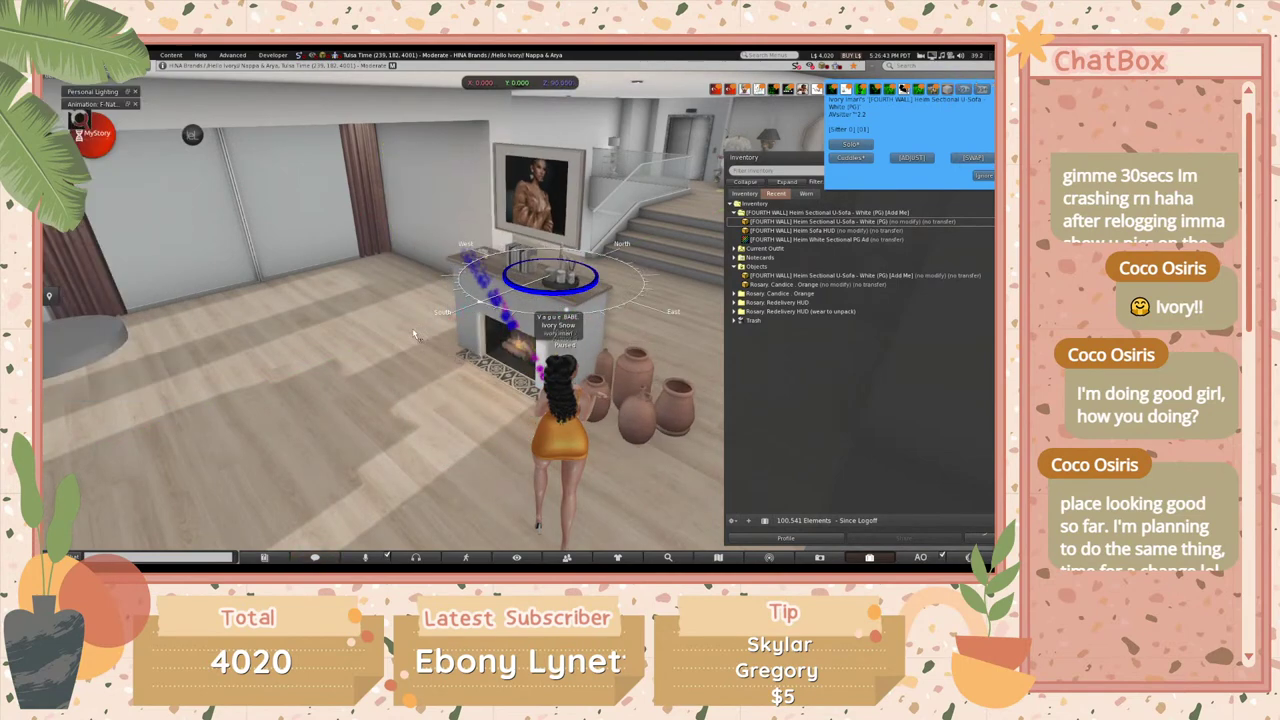
key(ctrl+3)
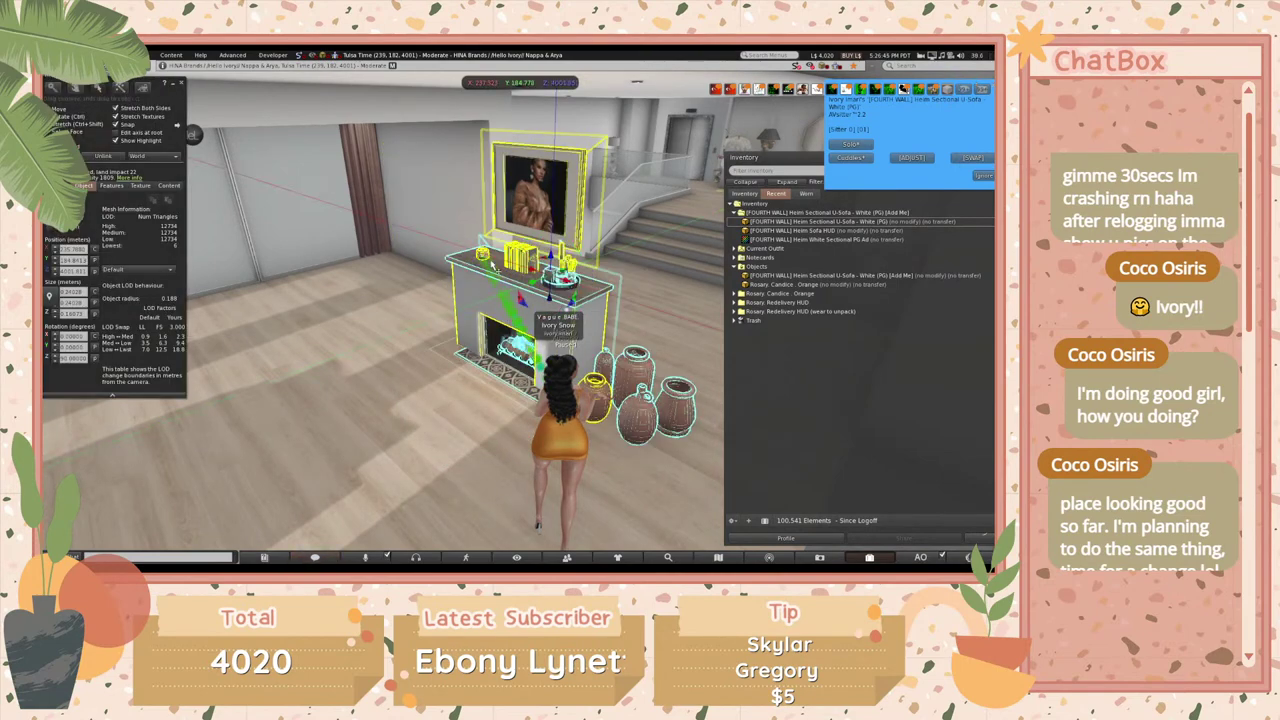
- Move the fireplace group against the wall between the corner curtain and the staircase, at about X 232.08, Y 186.17
key(Escape)
key(ctrl+3)
key(ctrl+3)
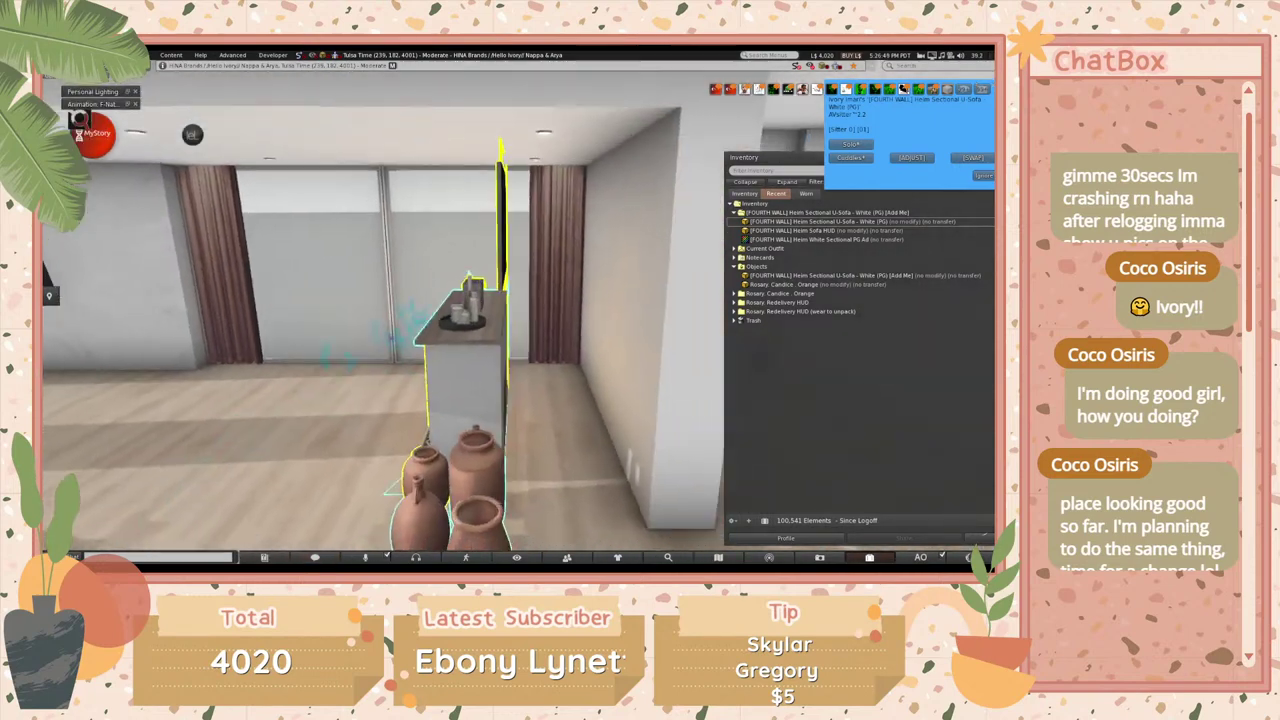
key(Escape)
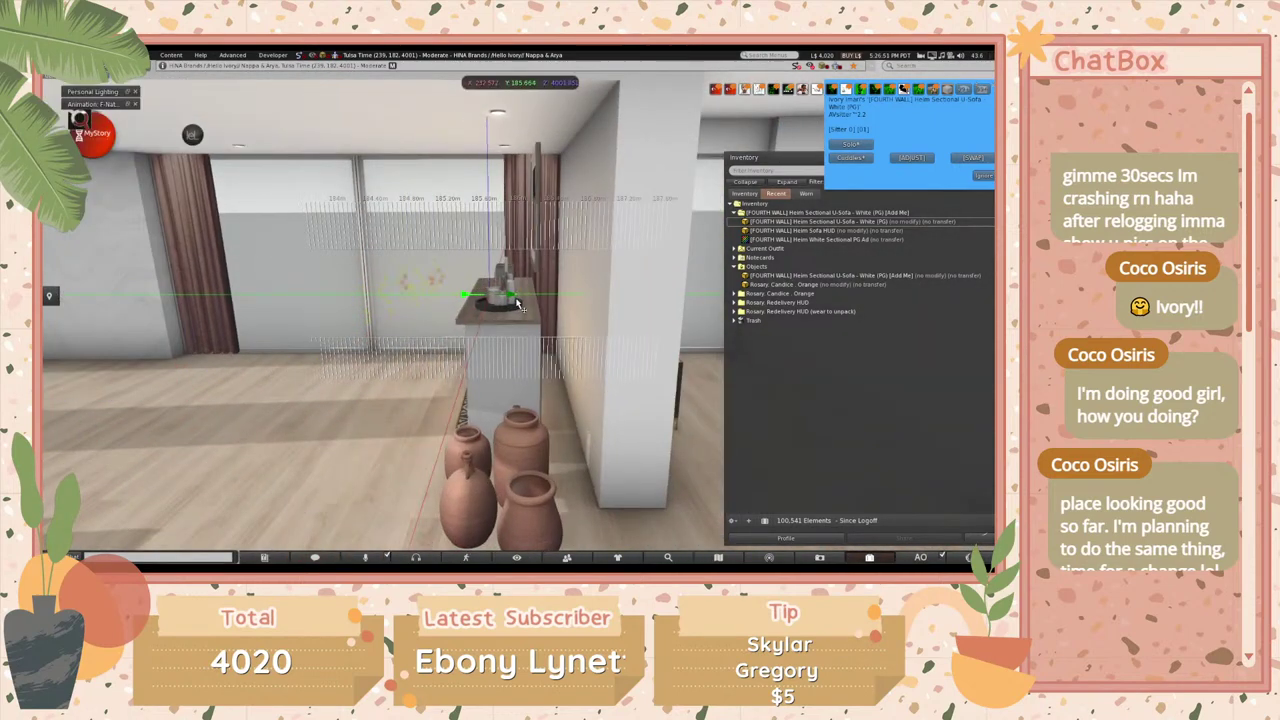
key(ctrl+3)
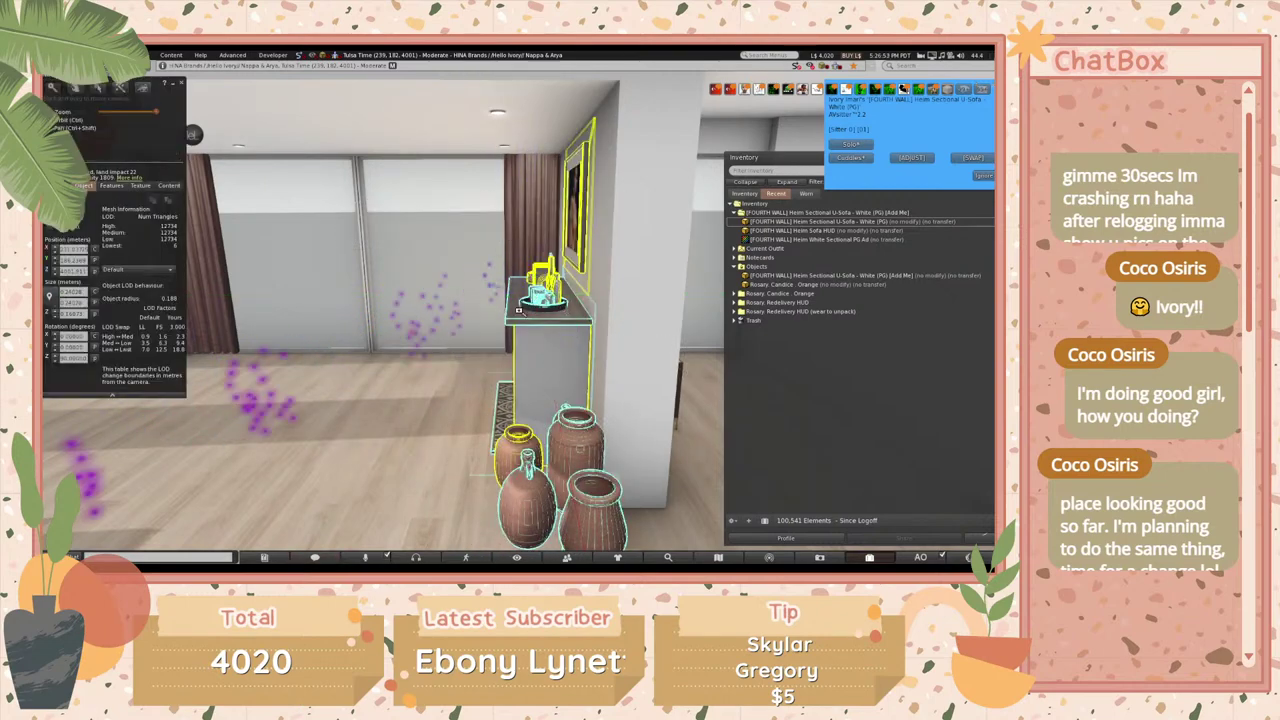
key(Escape)
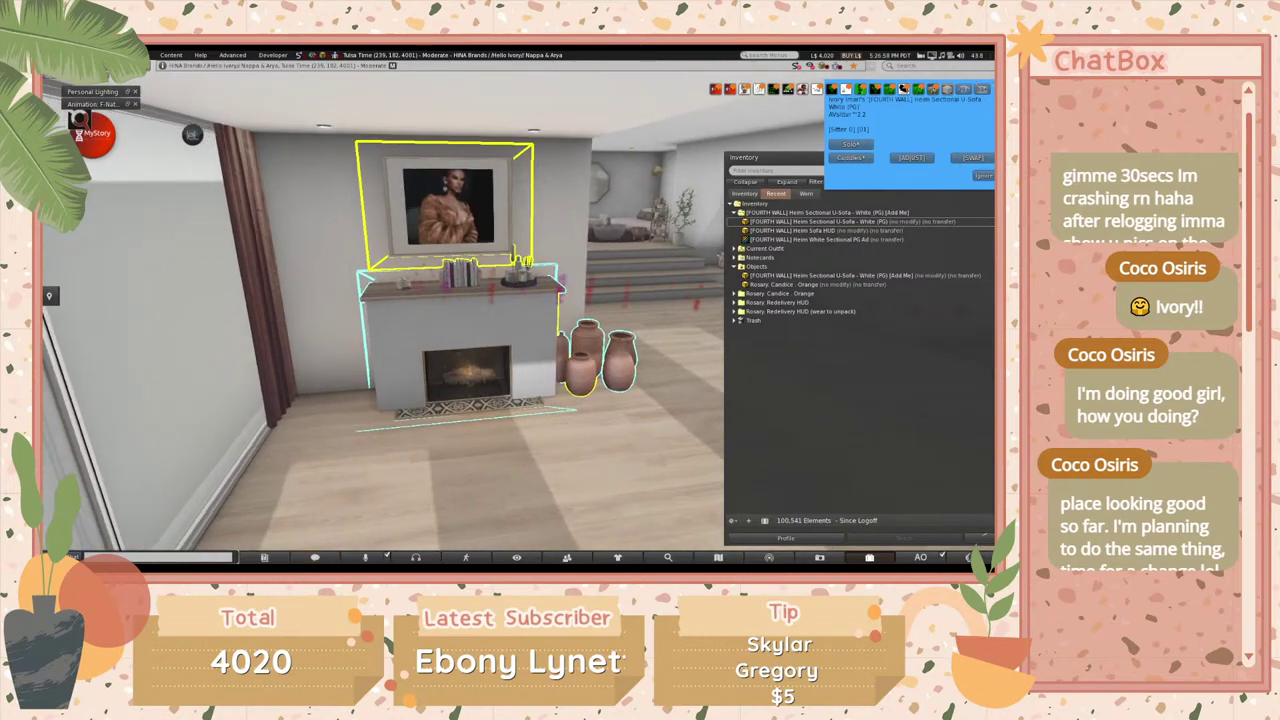
key(ctrl+3)
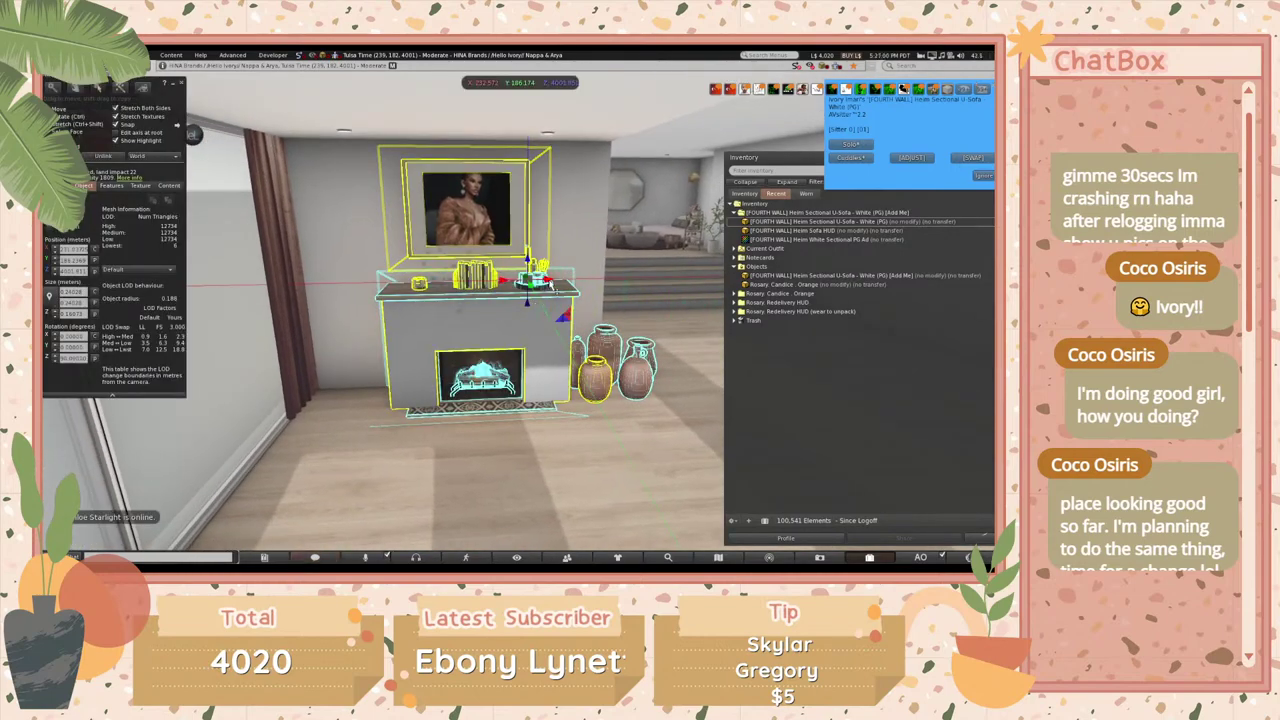
key(Escape)
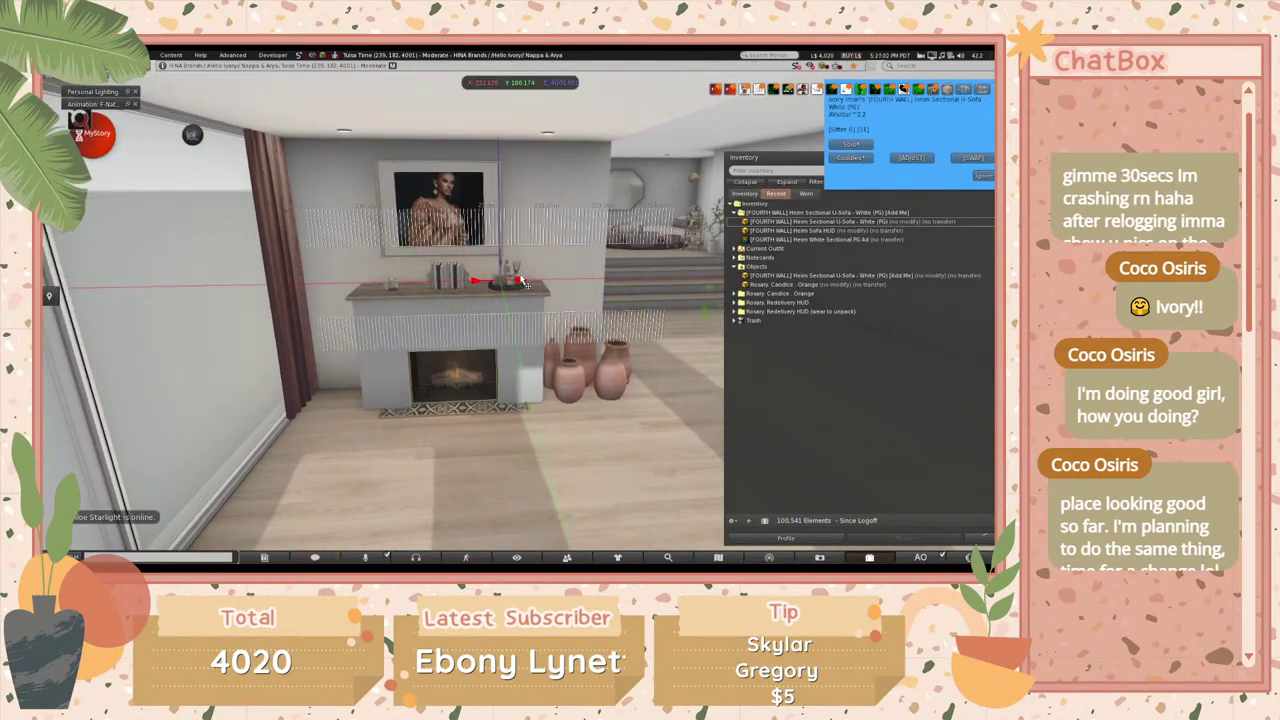
key(ctrl+3)
- Nudge the fireplace group along the Y axis to about 186.15 to adjust its gap to the wall
ctrl+alt+drag(518, 283, 537, 311)
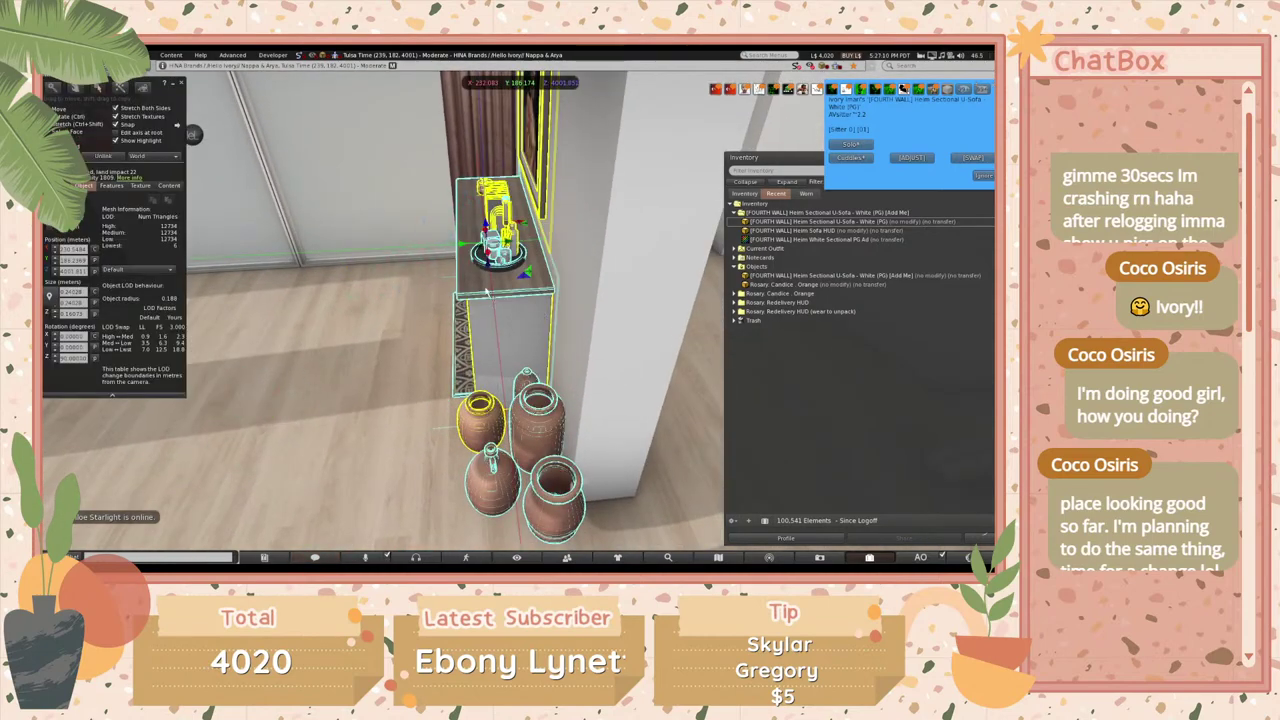
key(Escape)
ctrl+alt+drag(503, 245, 505, 204)
key(ctrl+3)
key(ctrl+3)
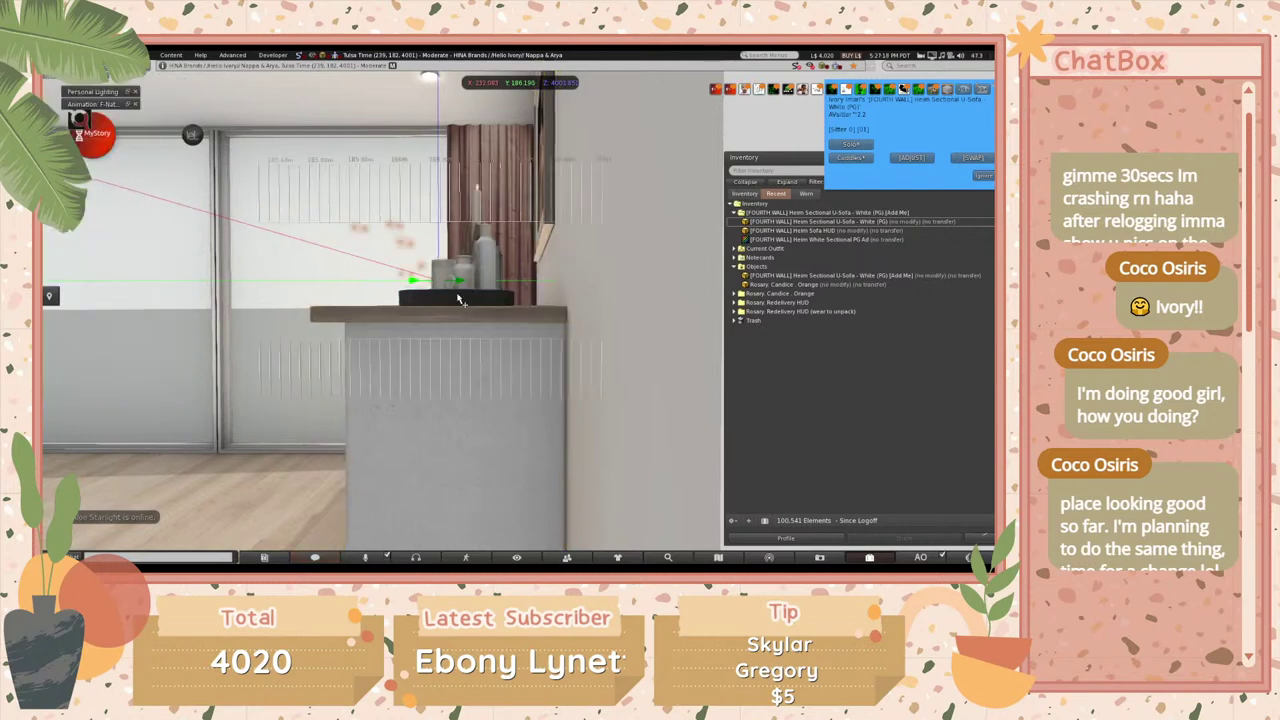
key(ctrl+3)
click(432, 372)
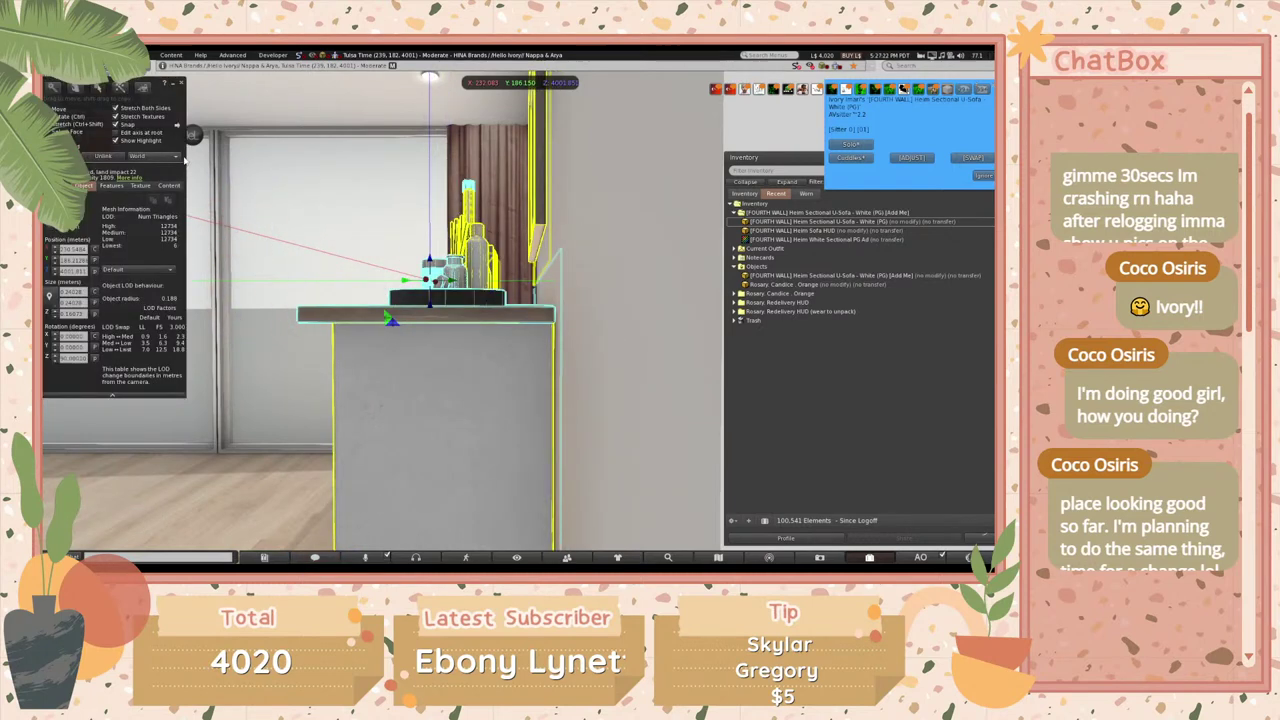
- Set the grid unit to 0.025 m and shift the fireplace group along Y to about 186.175, against the wall
click(177, 127)
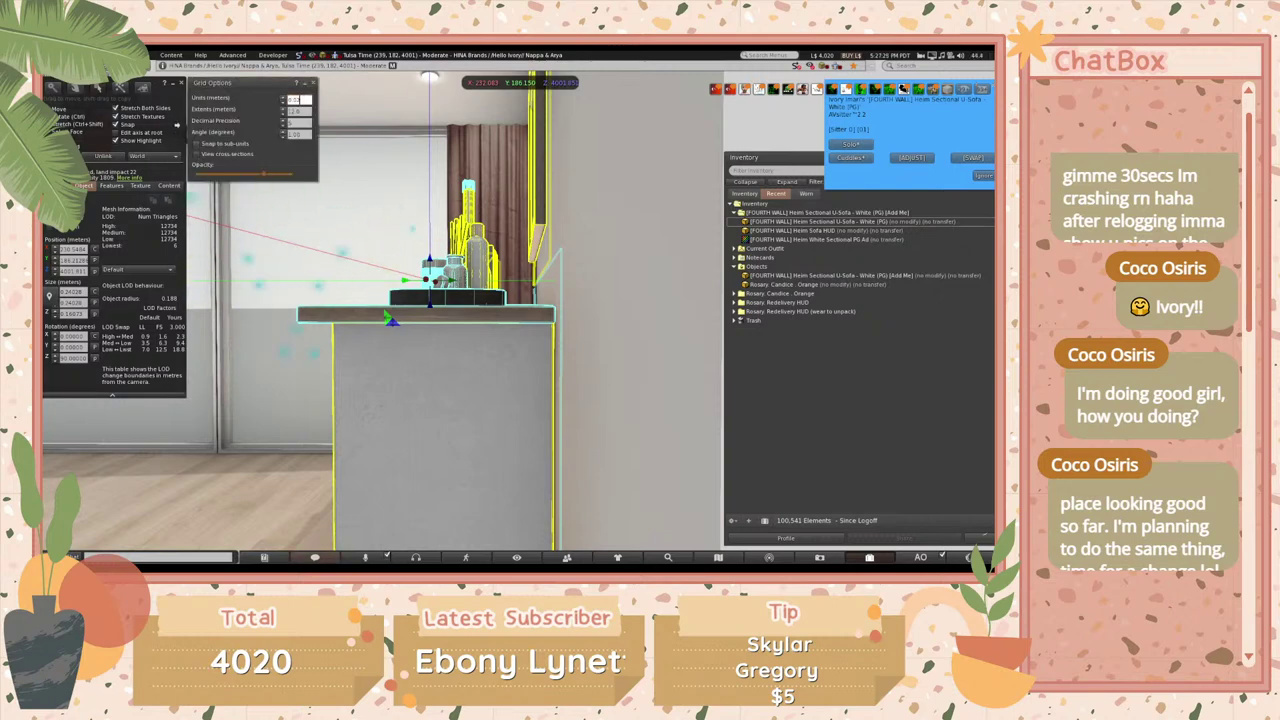
key(Escape)
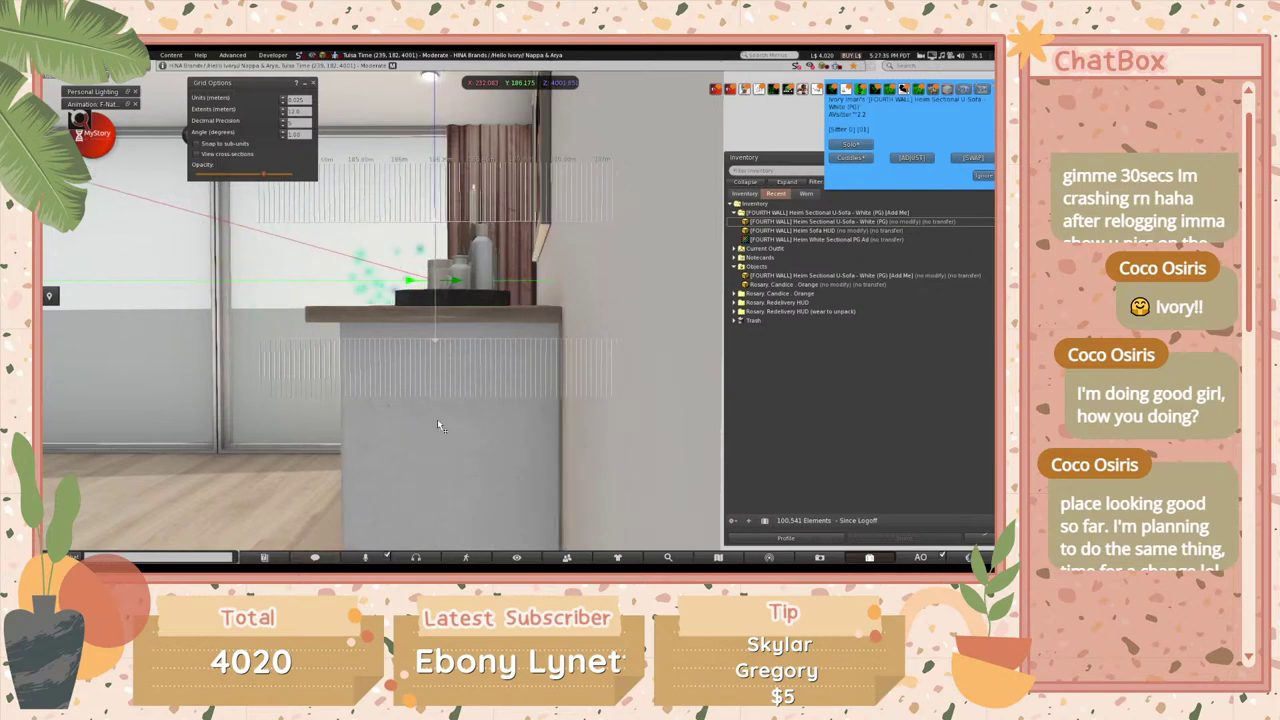
alt+drag(437, 418, 400, 335)
key(ctrl+3)
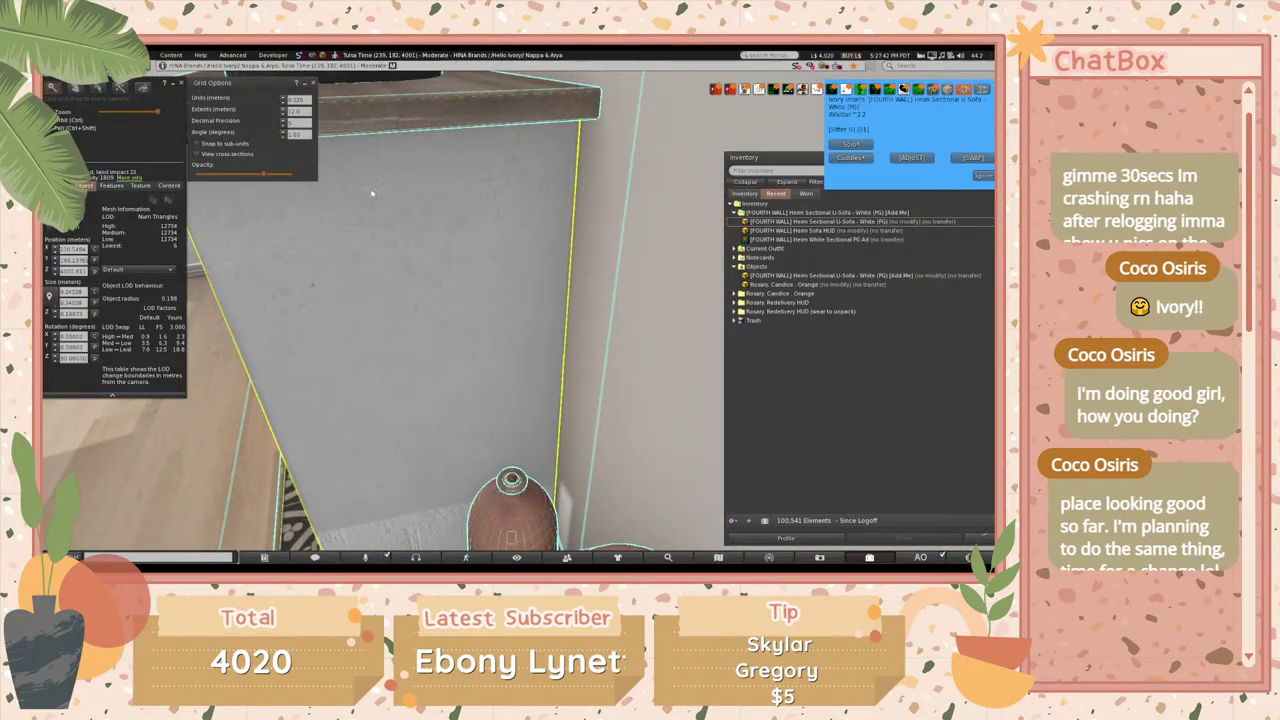
key(Escape)
alt+drag(613, 401, 517, 311)
key(ctrl+3)
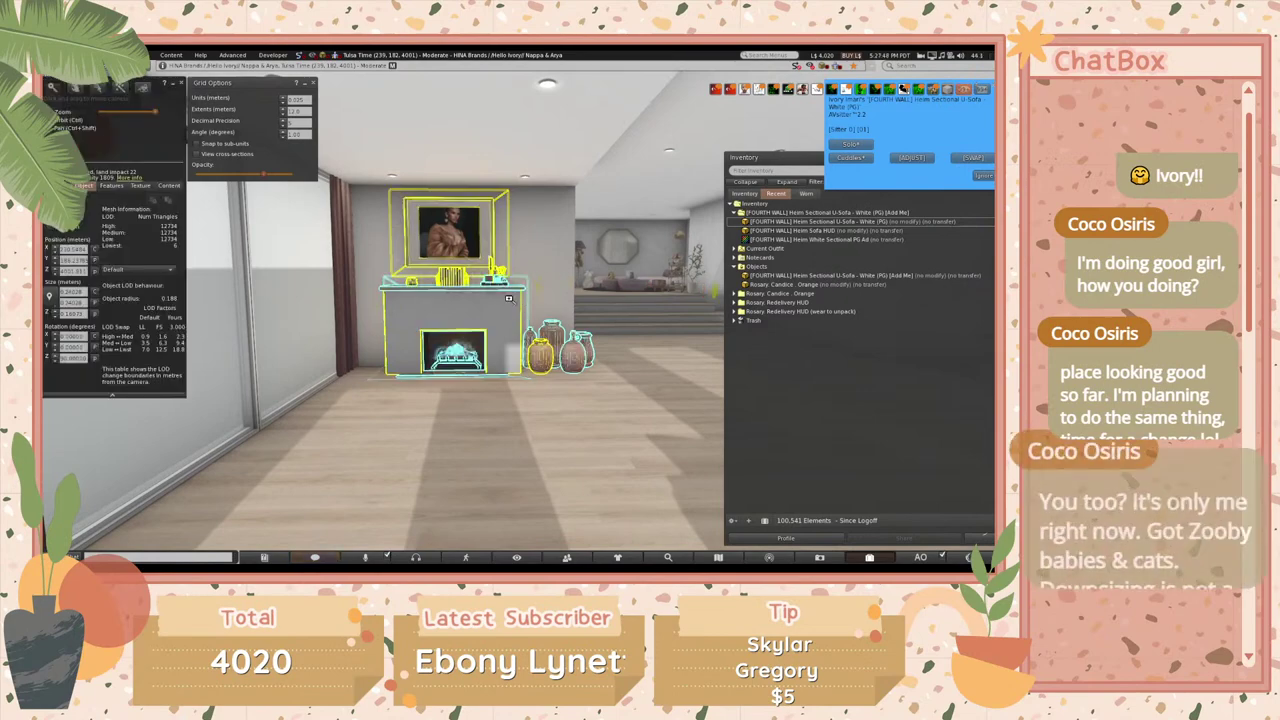
click(182, 85)
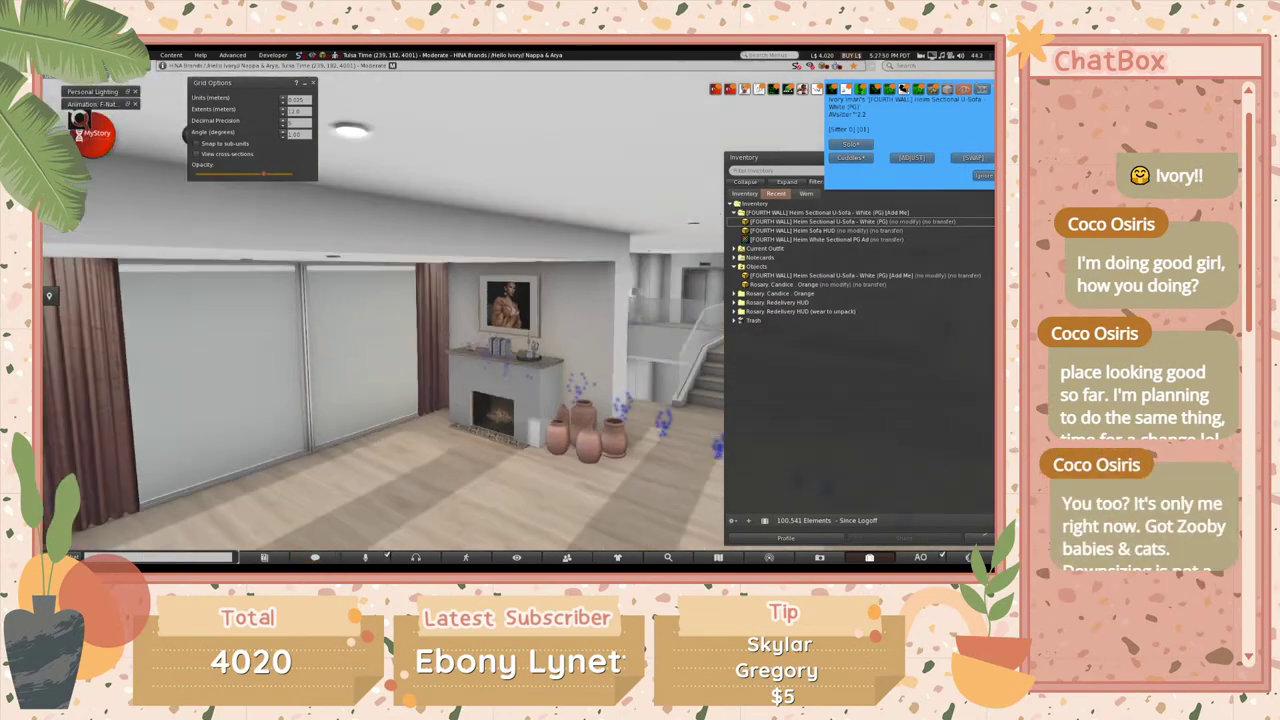
- Rotate the wall-mounted TV 90° about the Z axis so its screen faces the sectional sofa
key(Up)
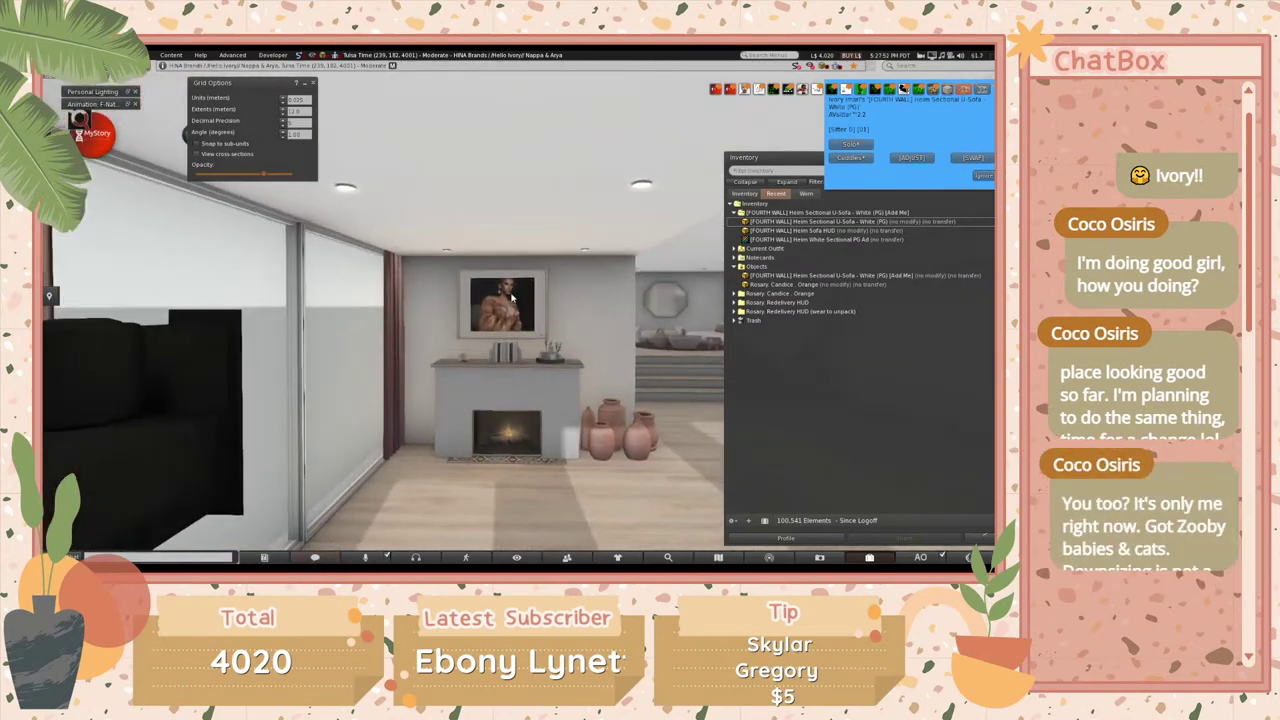
key(Left)
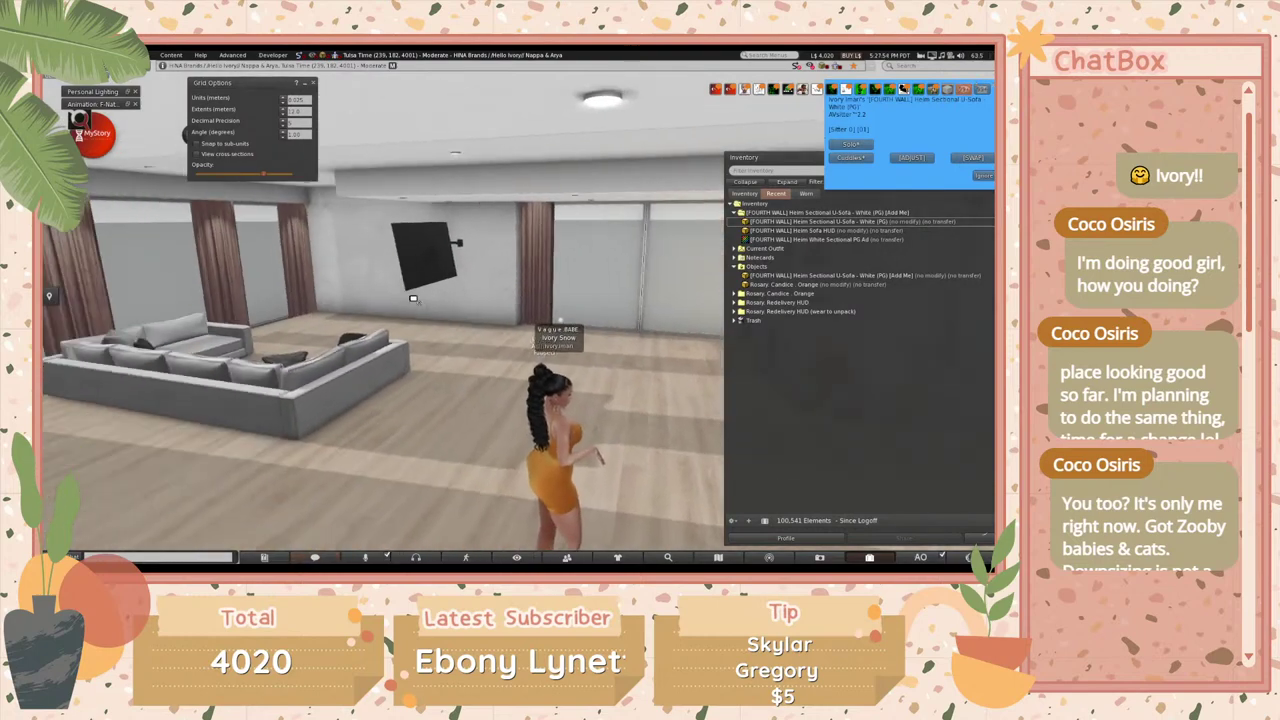
key(Left)
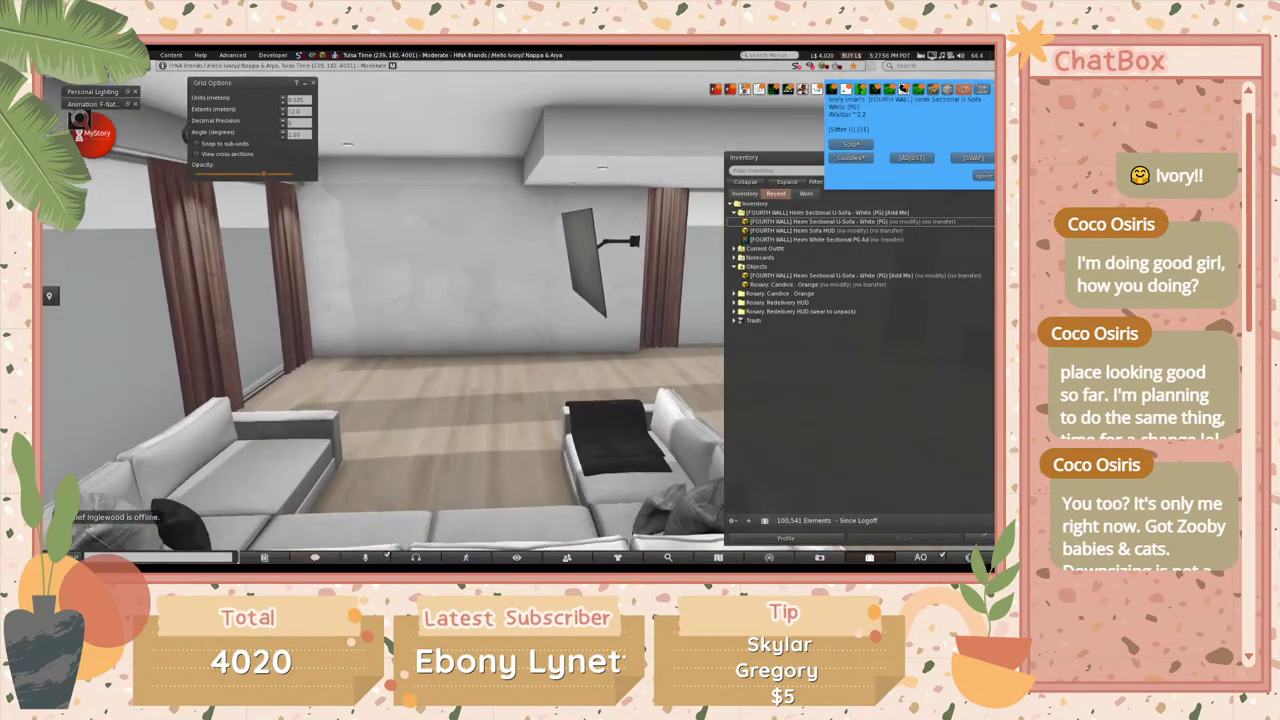
click(568, 283)
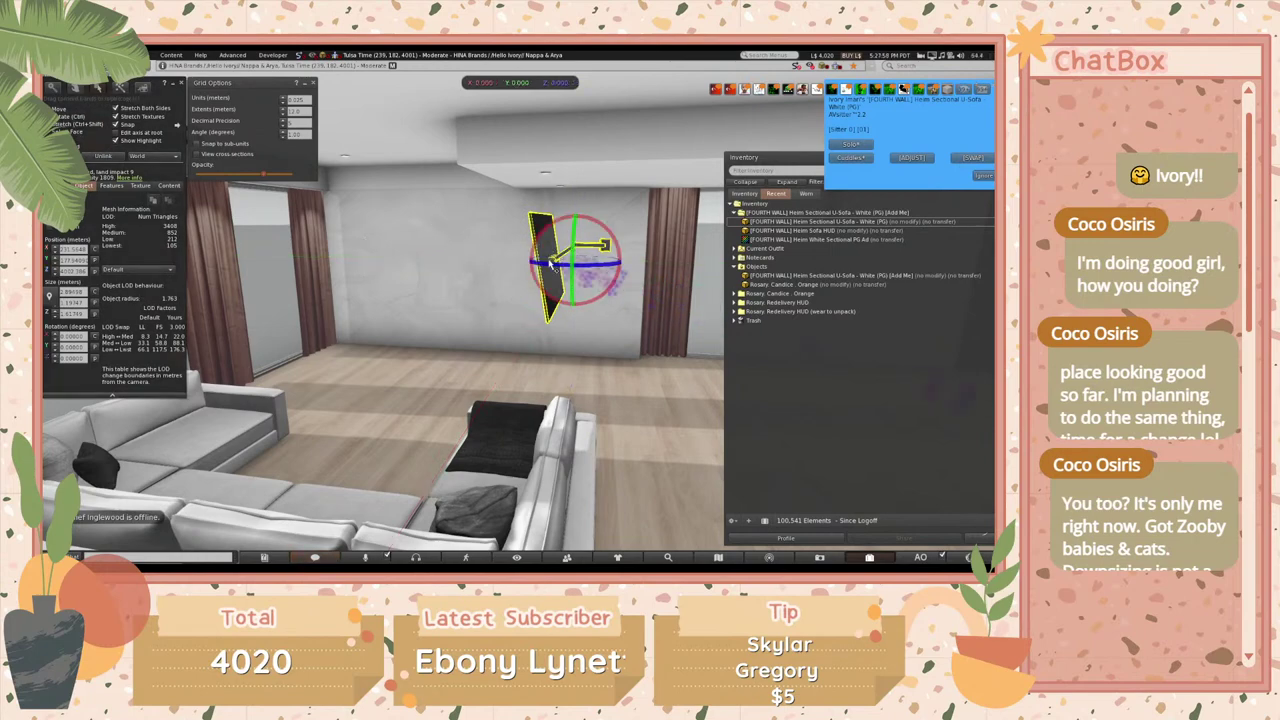
key(Escape)
click(648, 300)
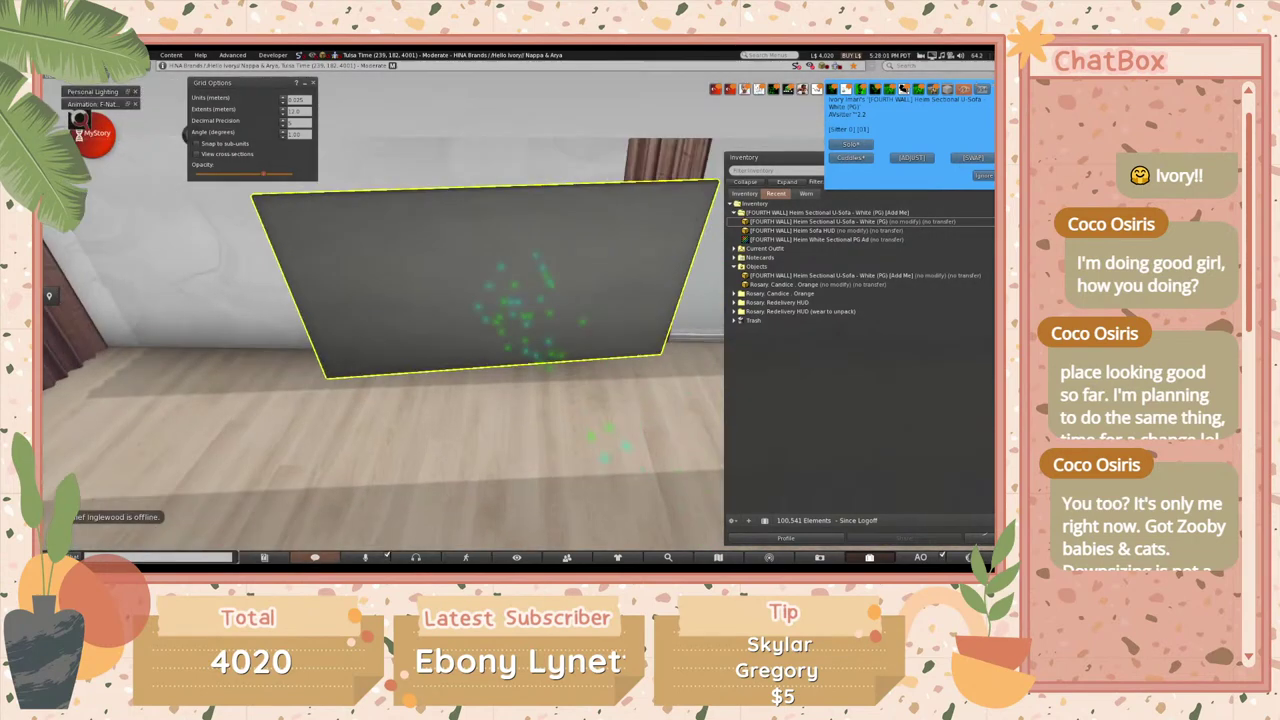
key(Escape)
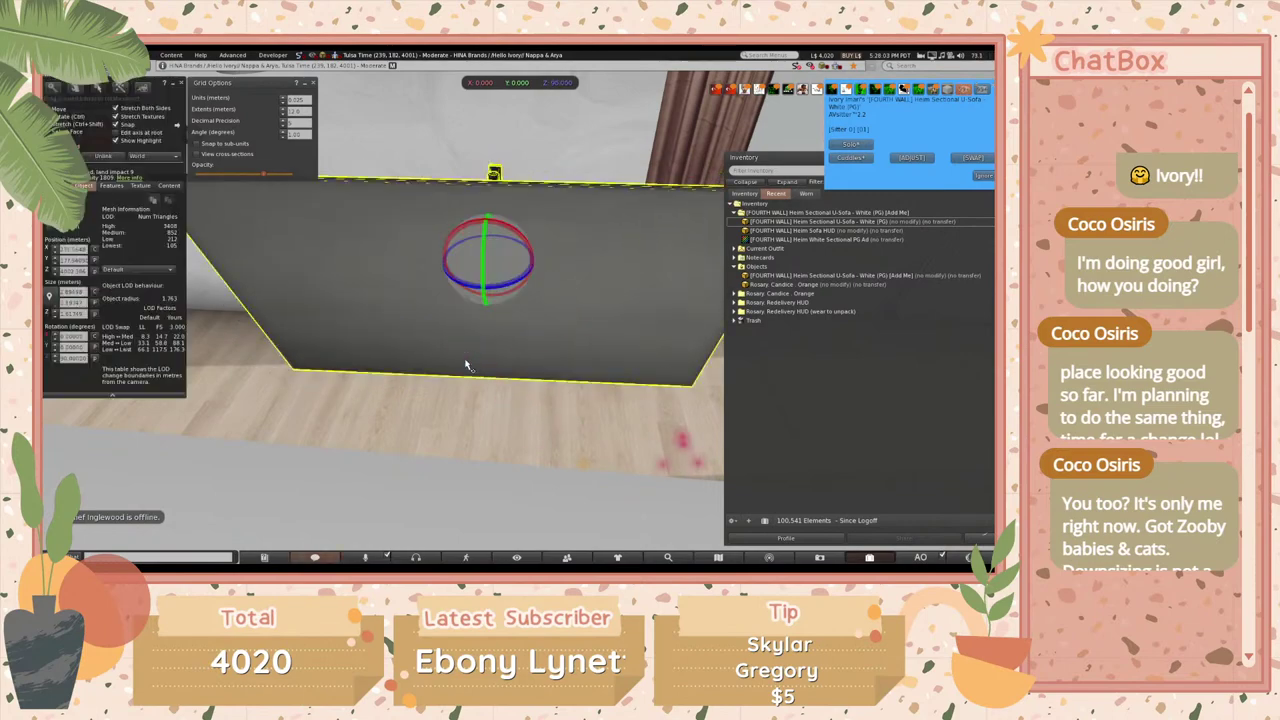
- Move the TV along the X axis and onto the wall facing the sectional sofa, at about Y 178.02
key(ctrl+3)
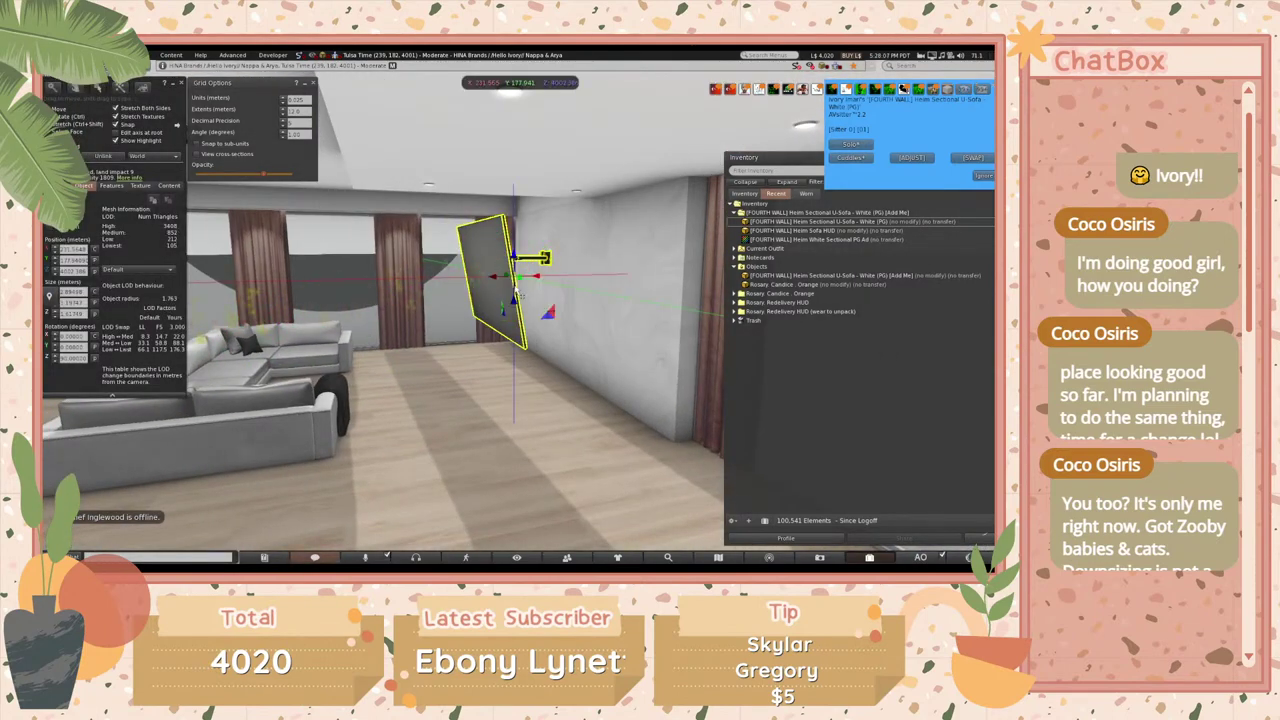
key(Escape)
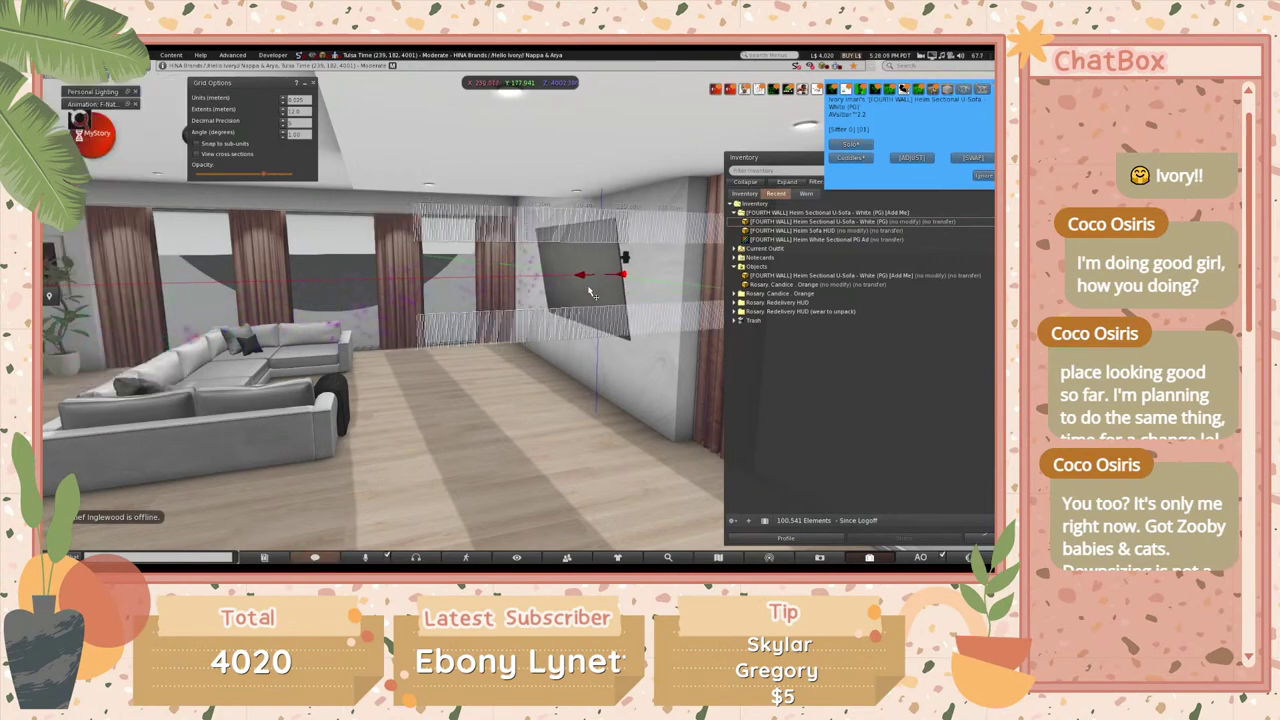
key(ctrl+3)
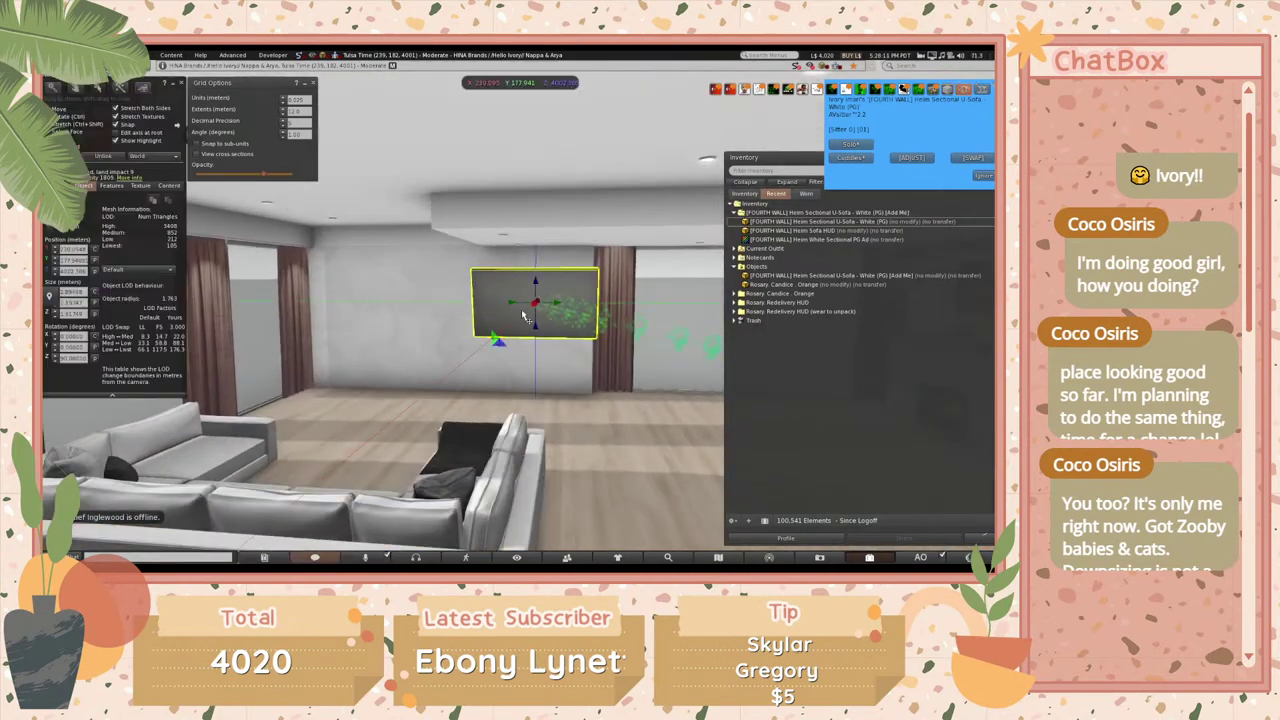
alt+drag(340, 483, 484, 333)
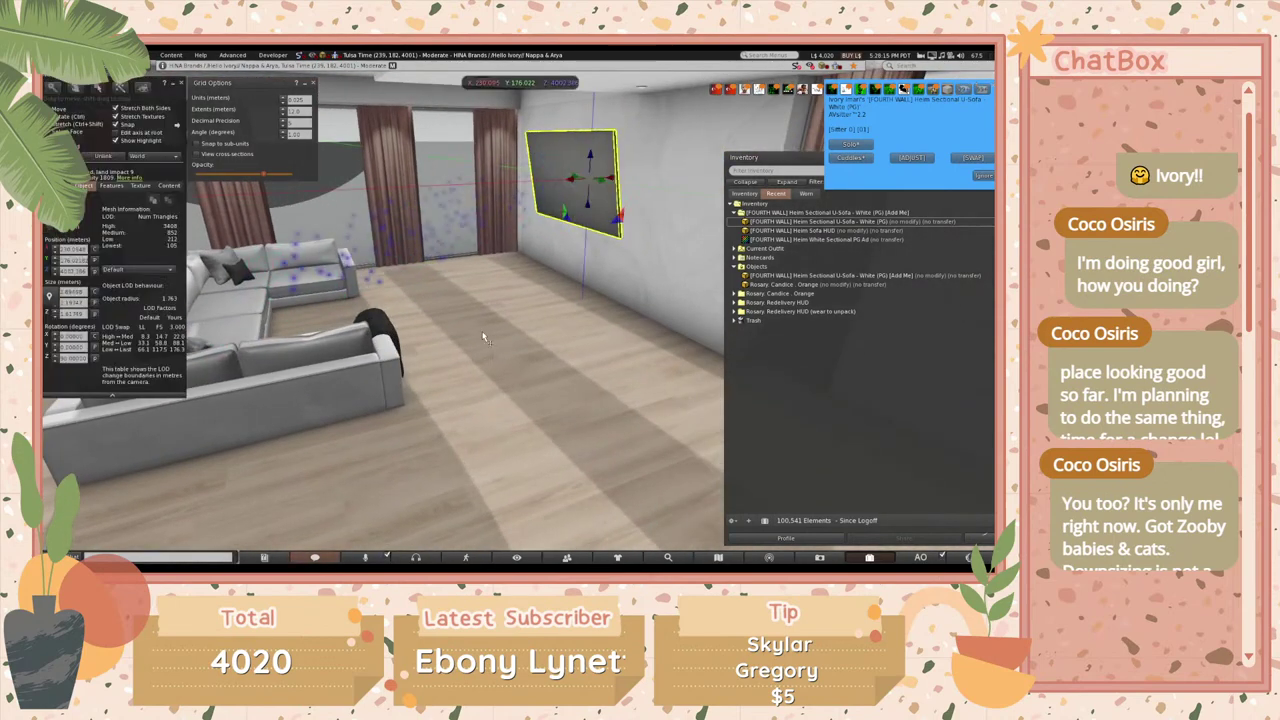
- Move the sectional sofa closer to the TV wall and finish editing it
click(297, 357)
drag(297, 322, 315, 263)
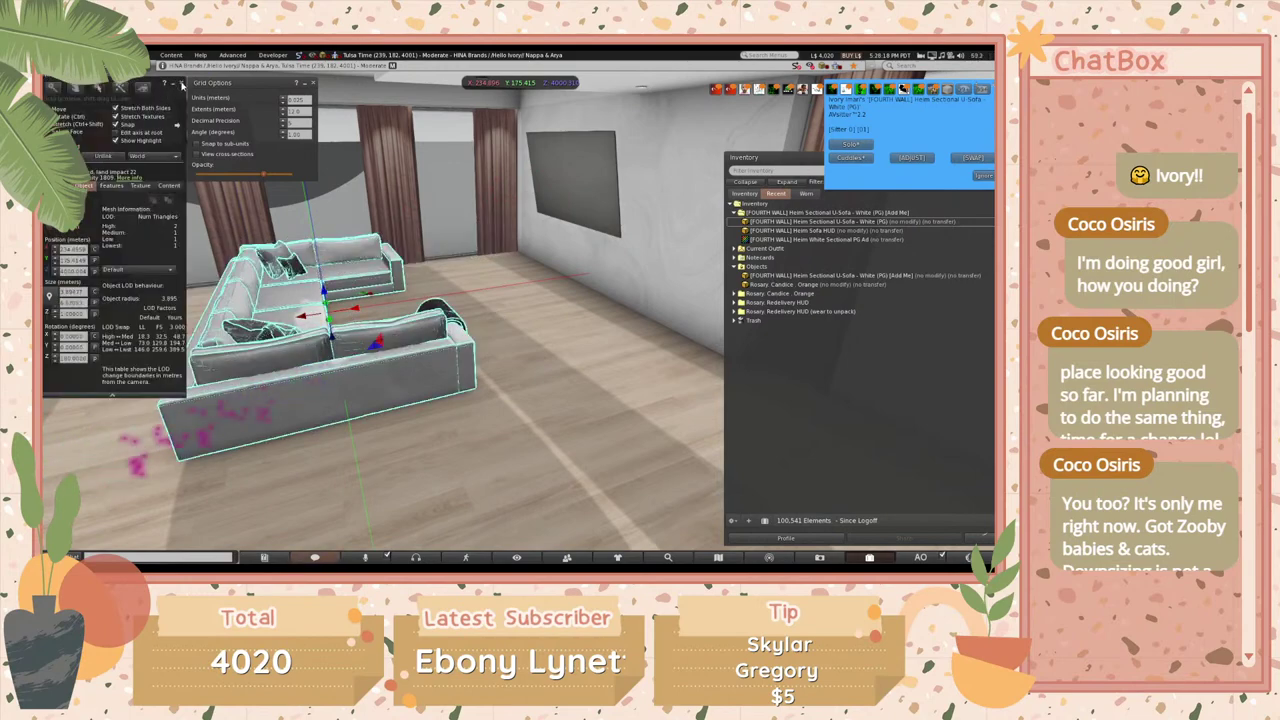
click(179, 82)
- Walk the avatar around the living room to review the layout from behind the sofa, and close the grid options
key(Up)
key(Left)
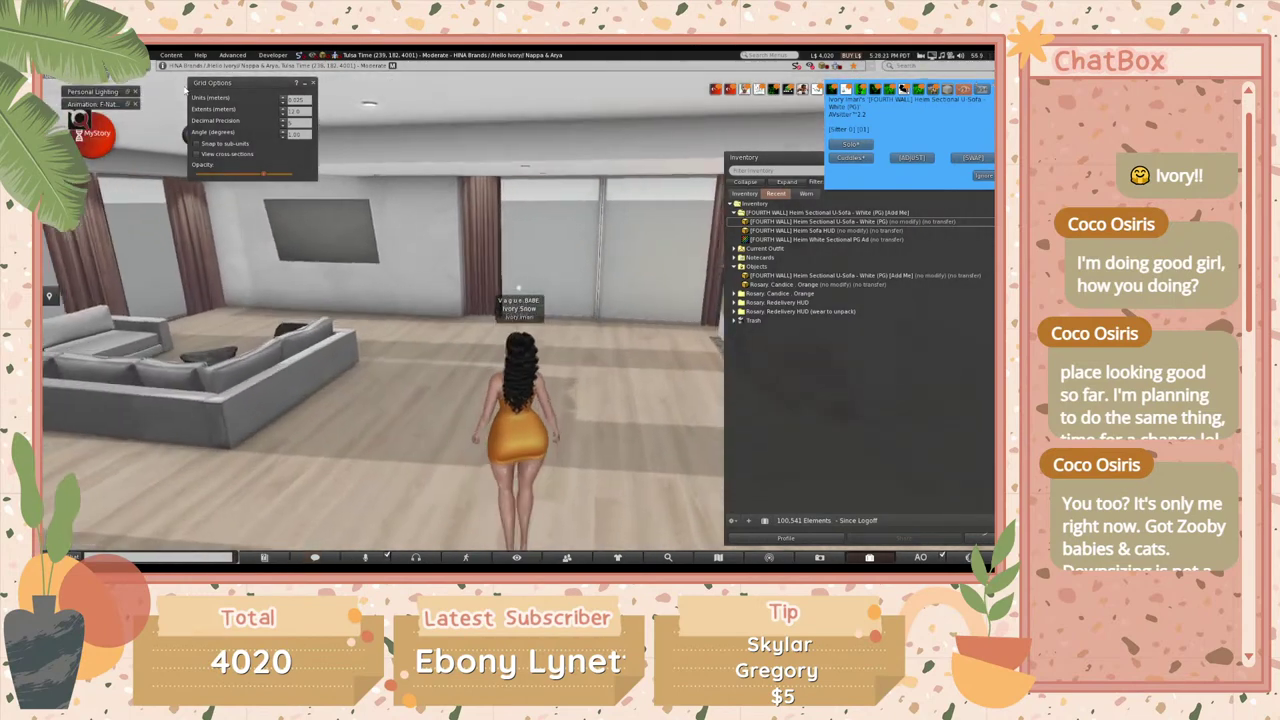
key(Up)
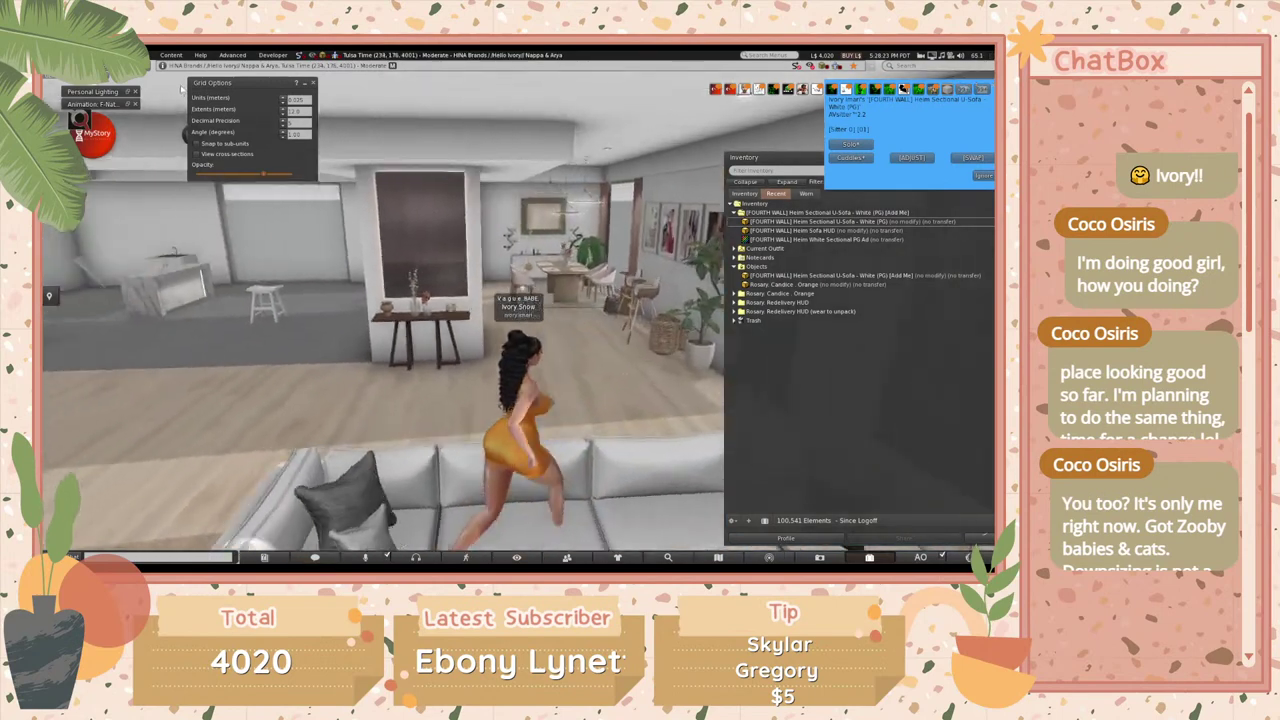
key(Right)
key(Up)
key(Left)
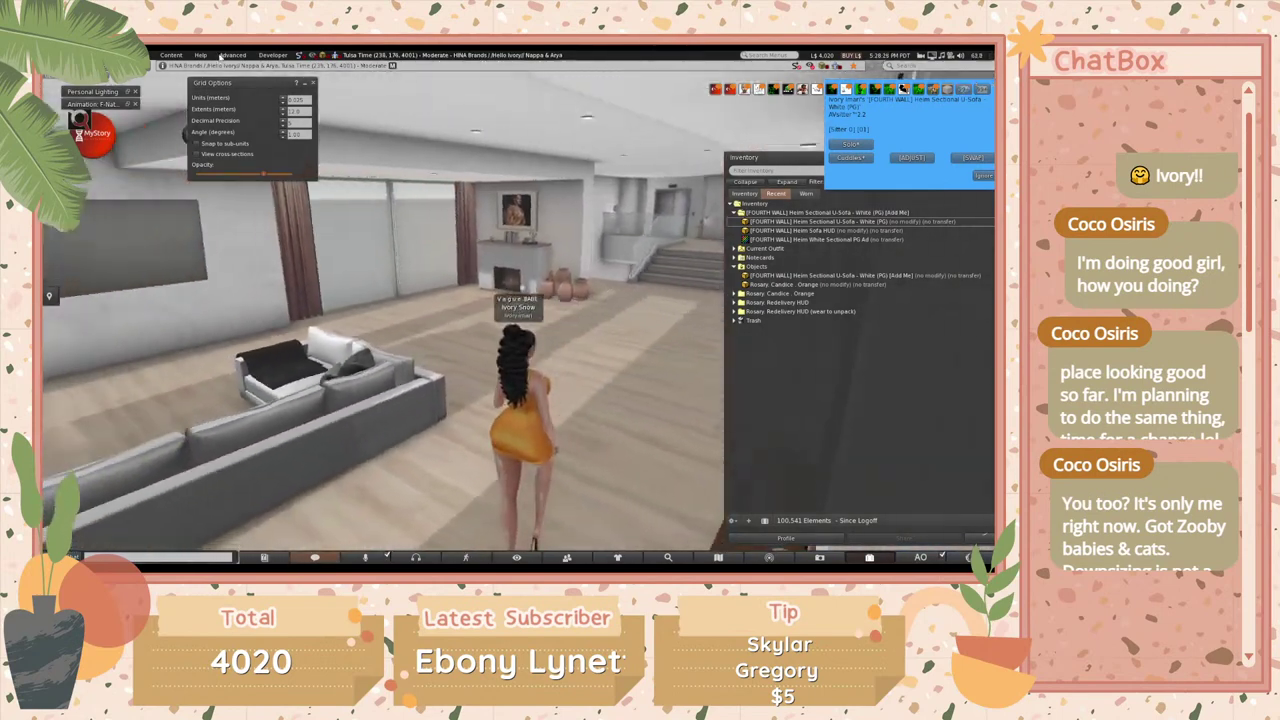
click(314, 82)
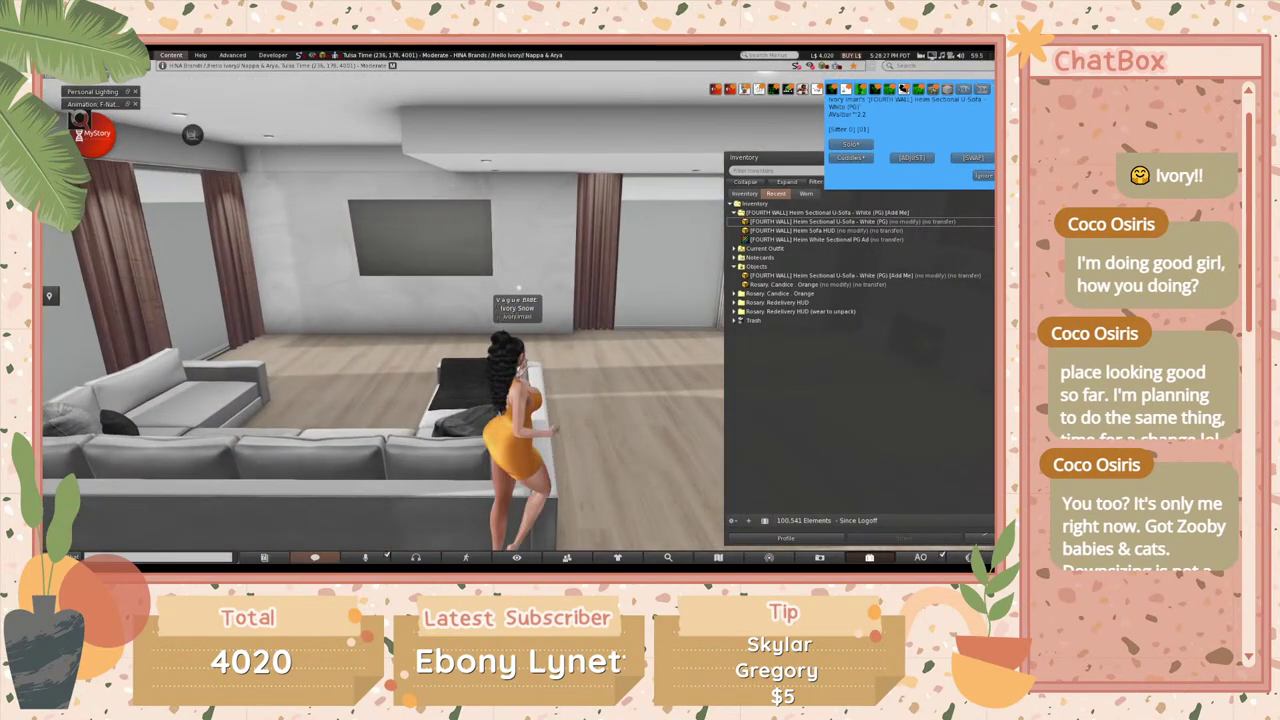
- Open the teleport history and clear the sofa's pose menu and the inventory out of the way
click(135, 55)
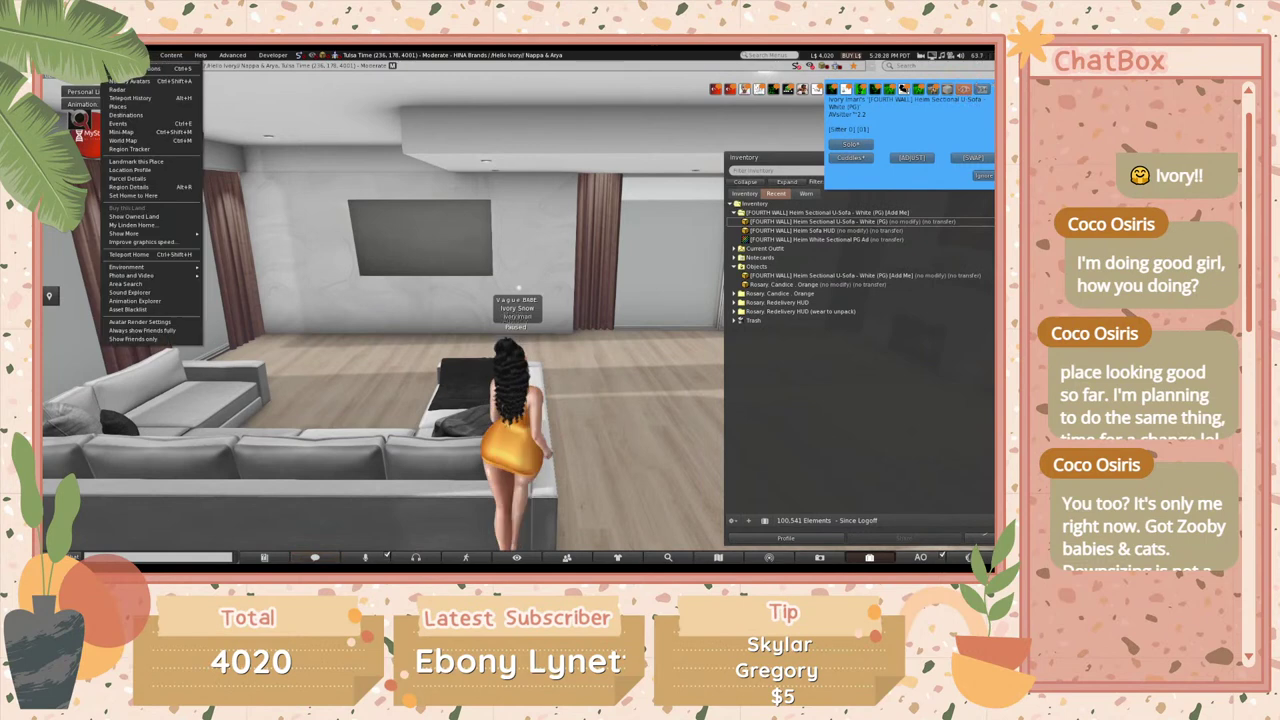
click(137, 98)
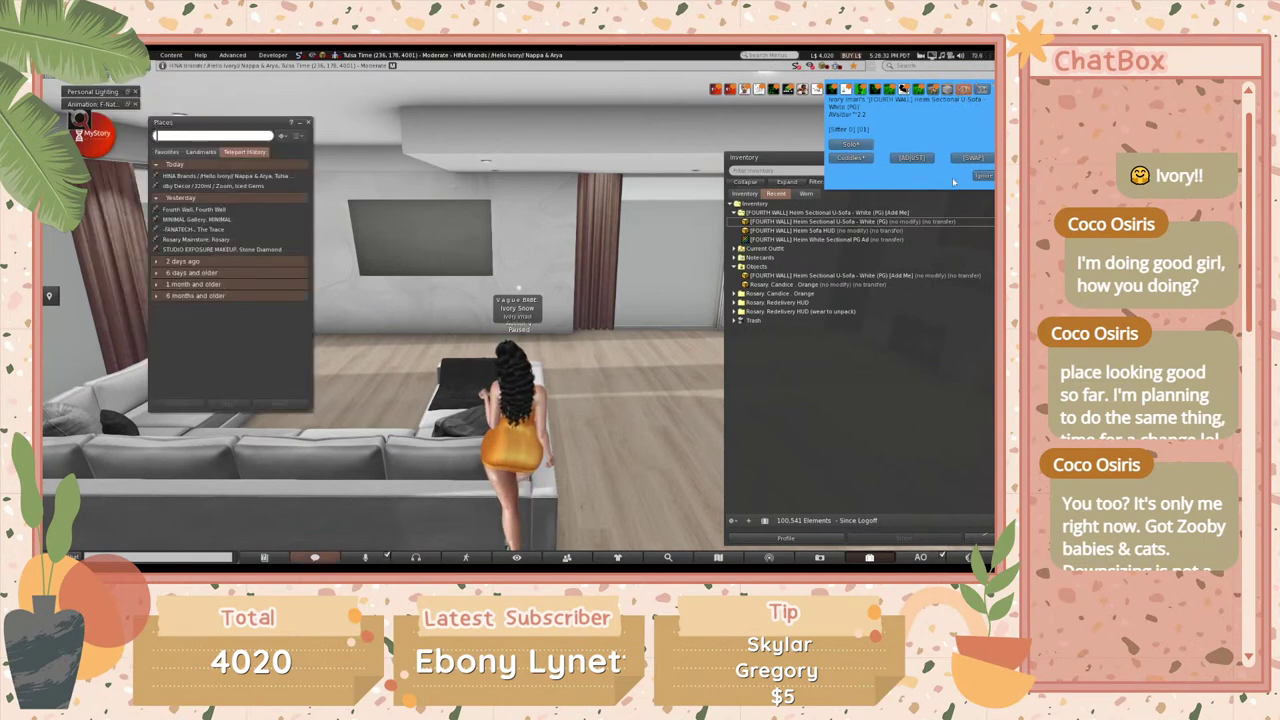
click(980, 176)
drag(900, 157, 795, 180)
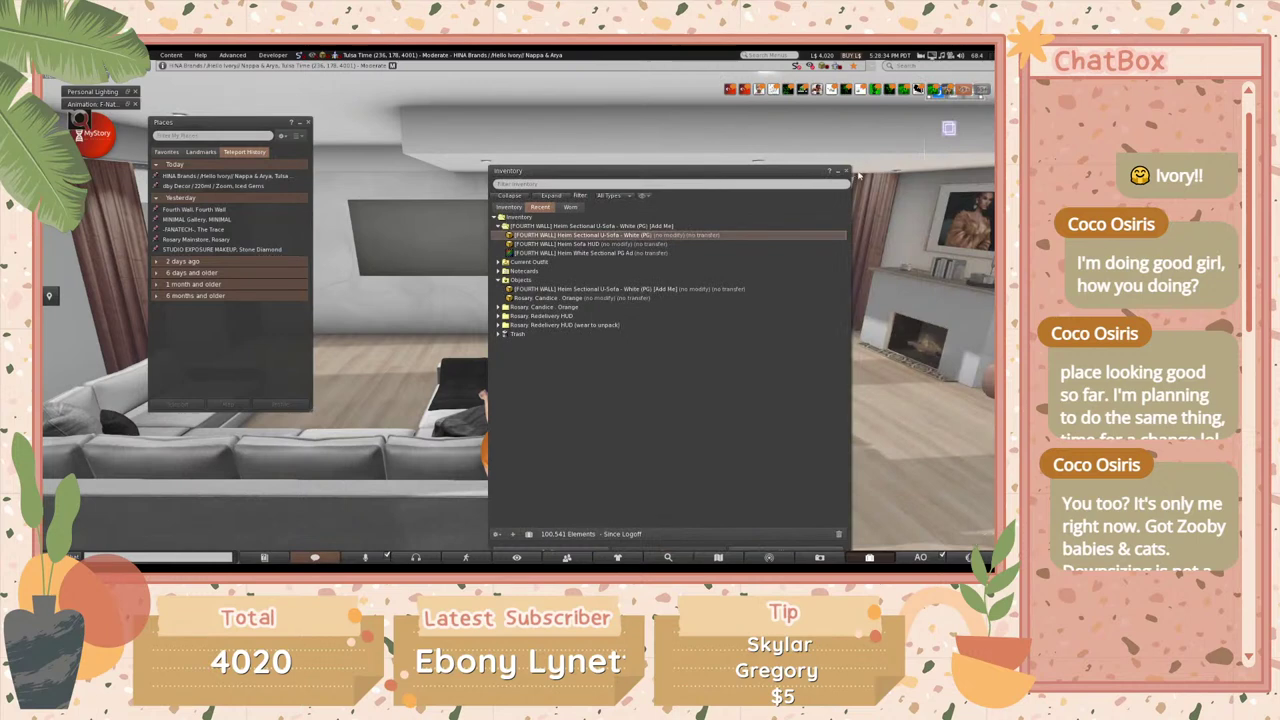
click(847, 173)
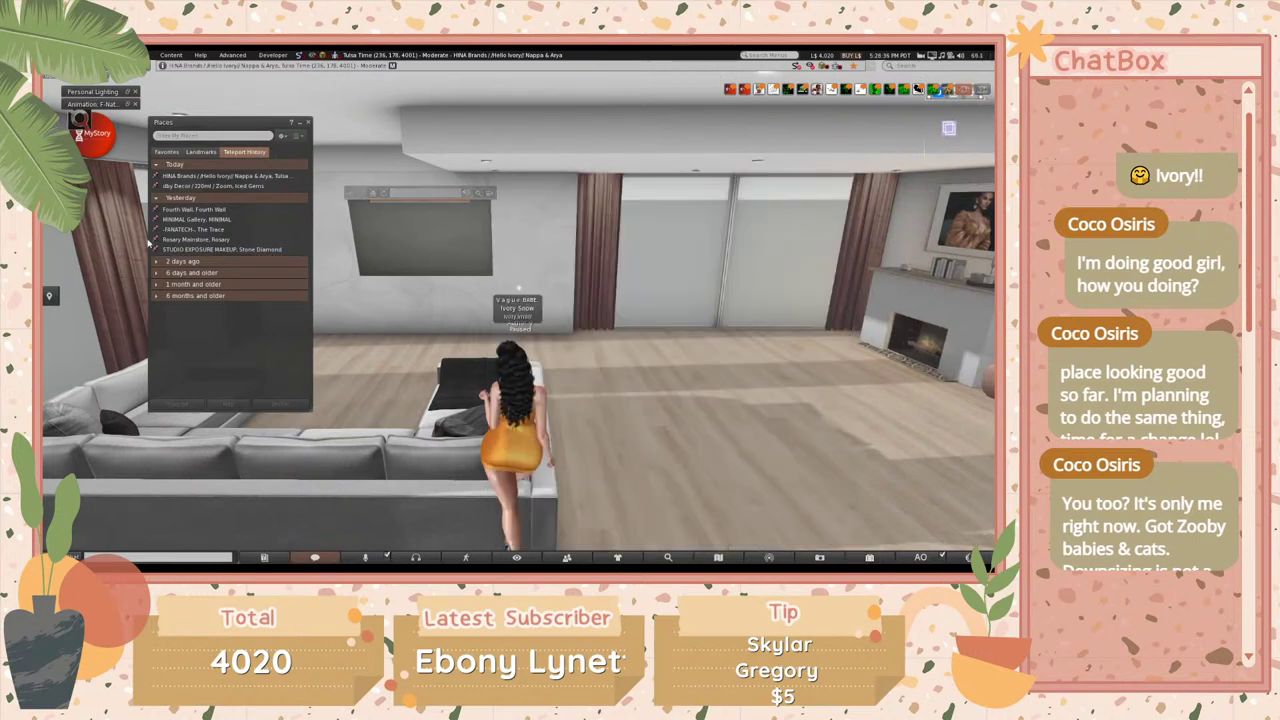
- Teleport to the ZADIG Mainstore in Fancy Decor, visited 2 days ago, and dismiss the store greeting and places list
click(188, 260)
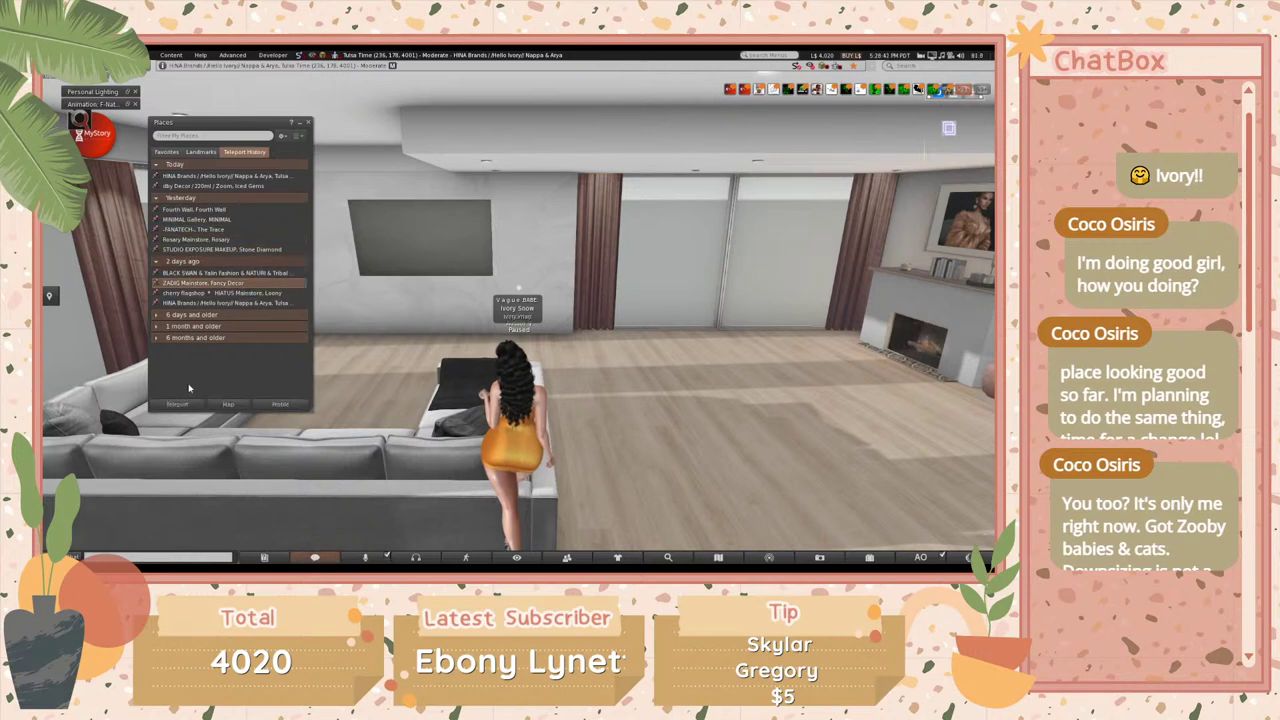
click(177, 405)
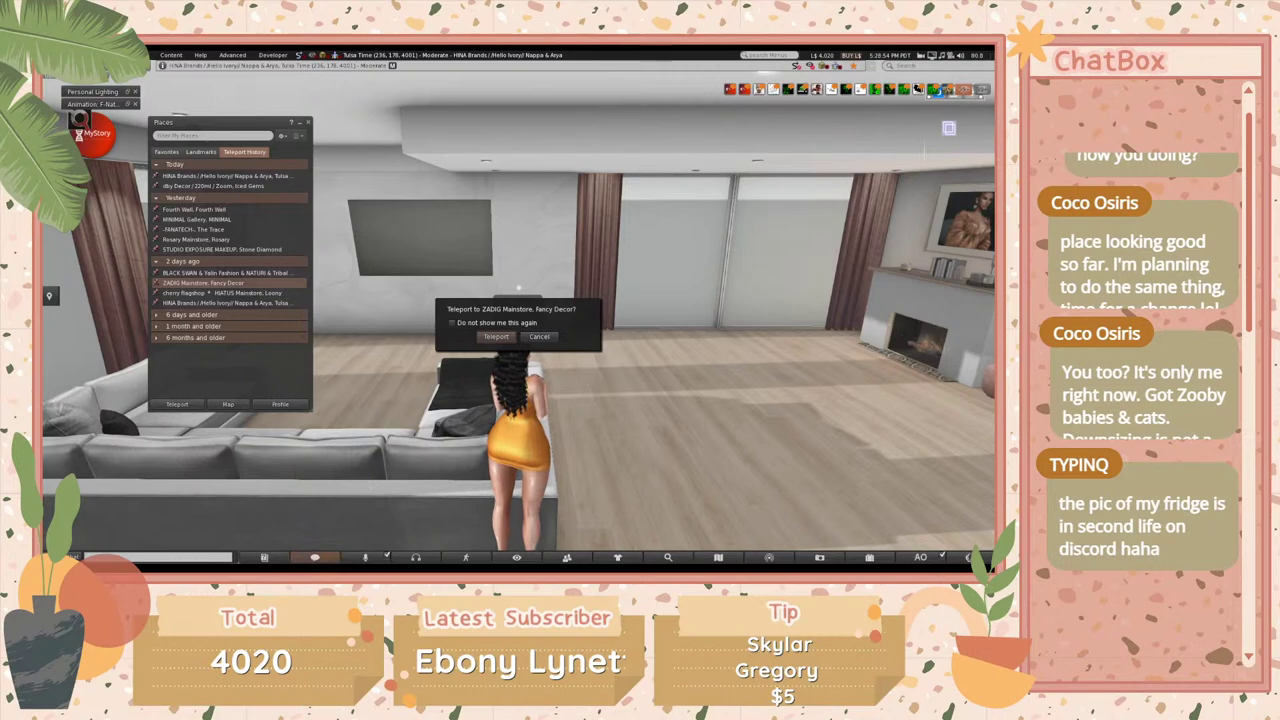
click(499, 338)
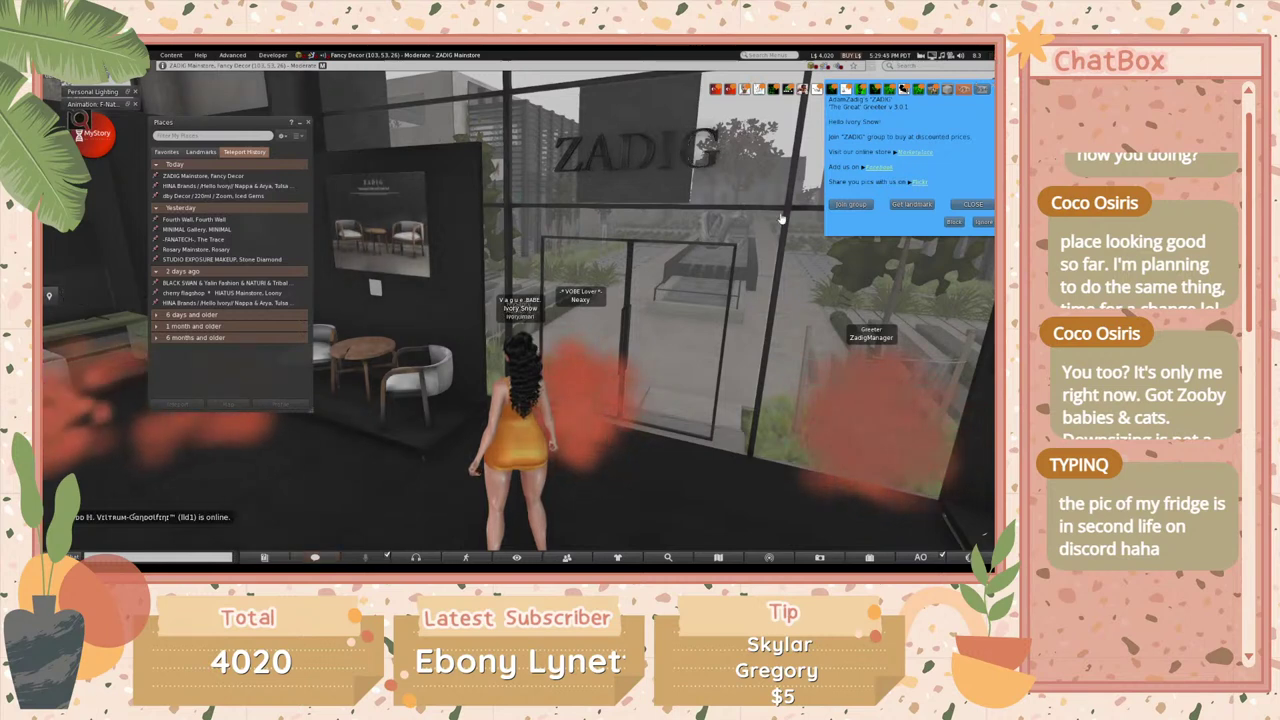
click(973, 205)
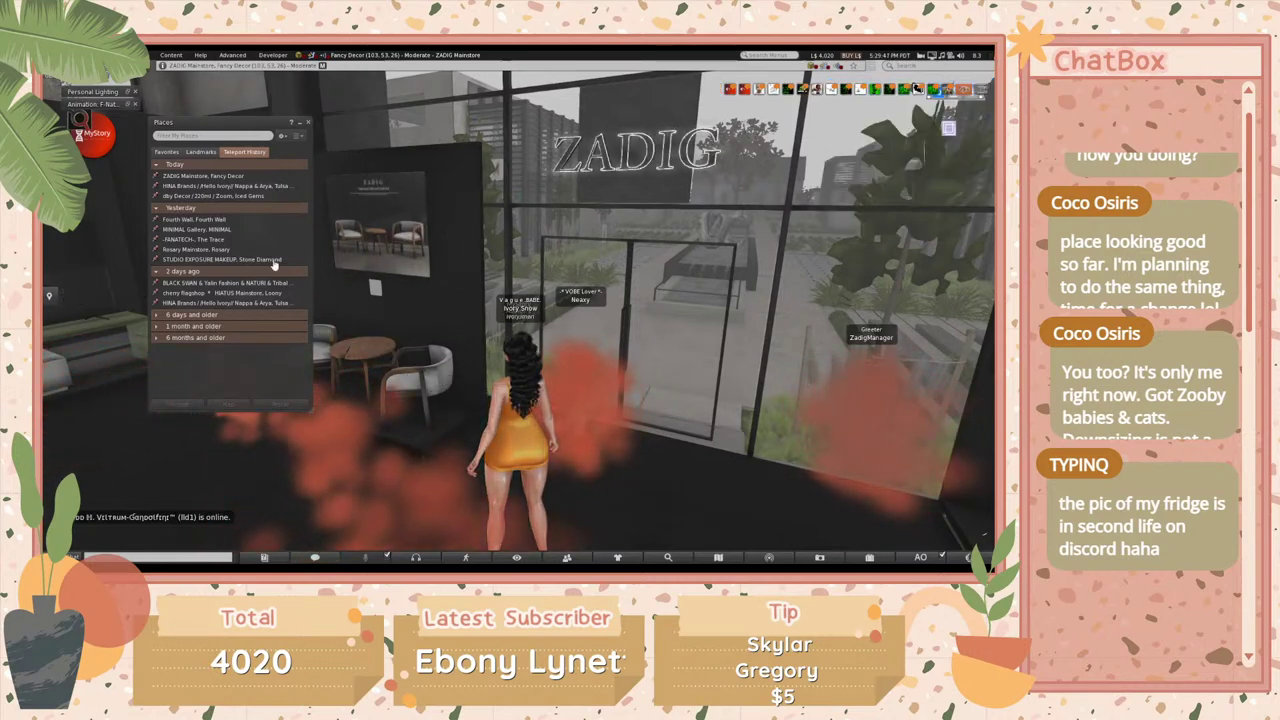
click(310, 124)
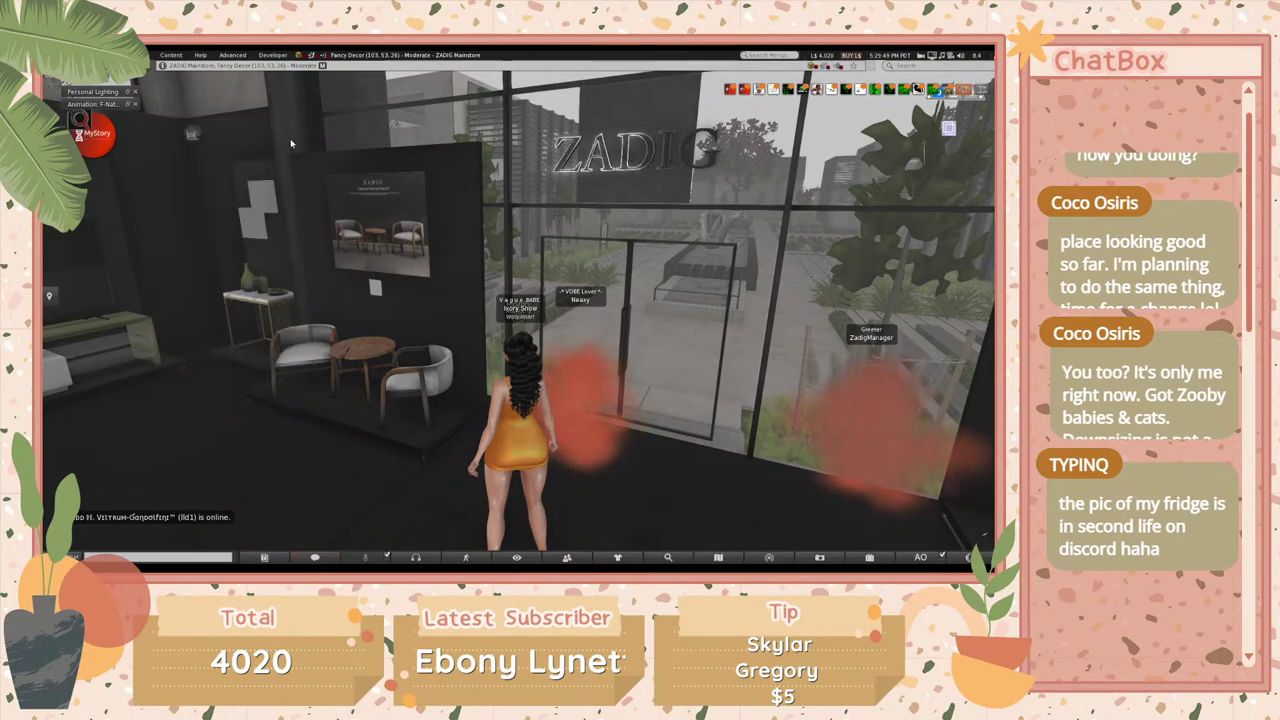
- Walk the avatar through the store to the TV and media console display
key(Left)
key(Right)
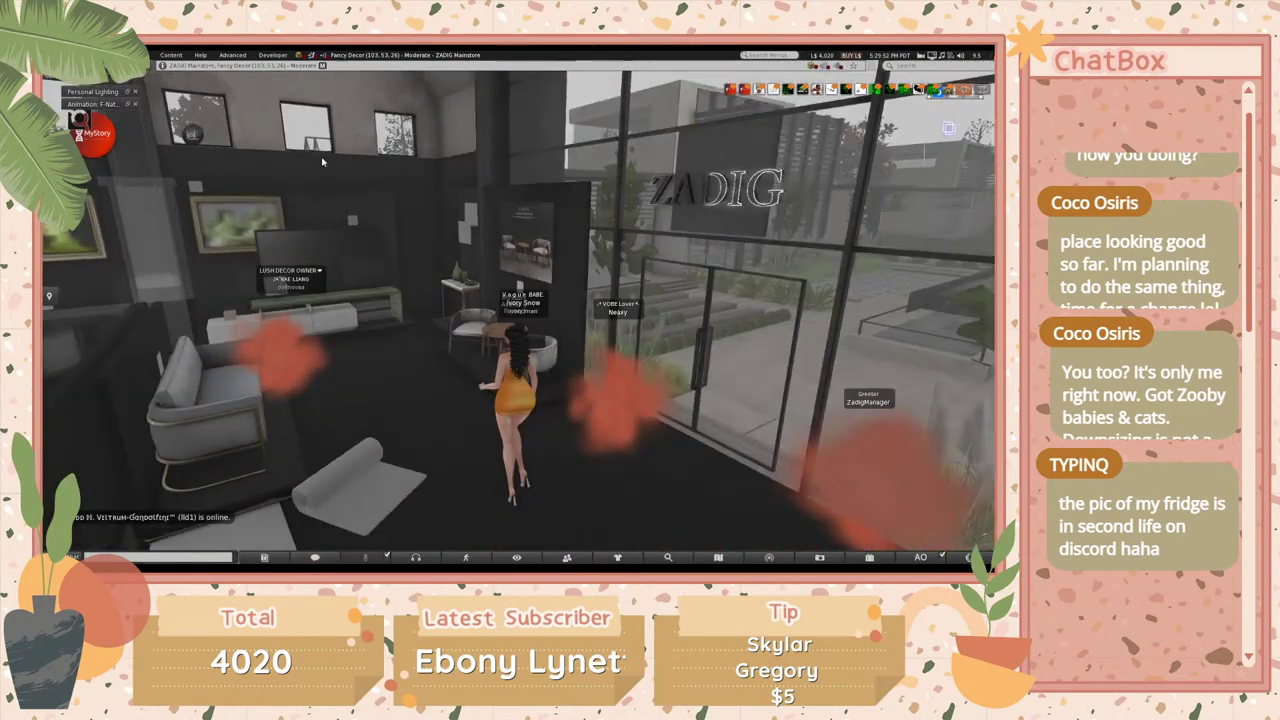
key(Left)
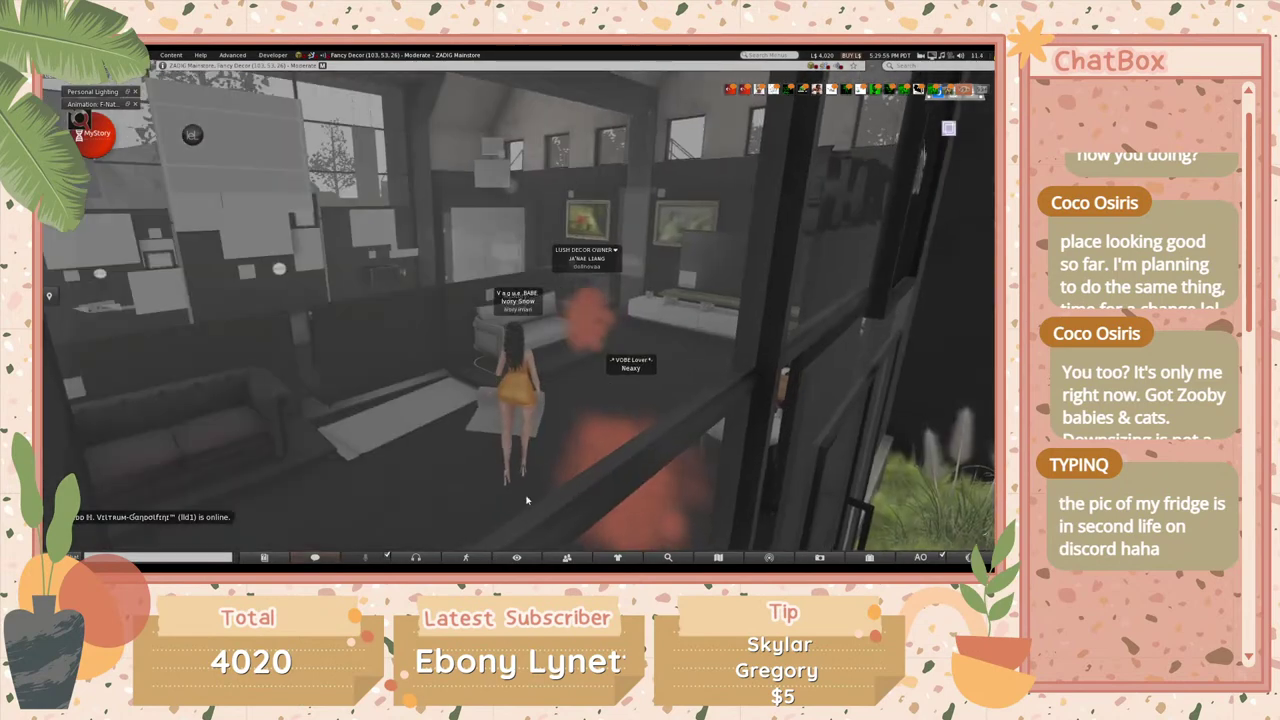
key(Left)
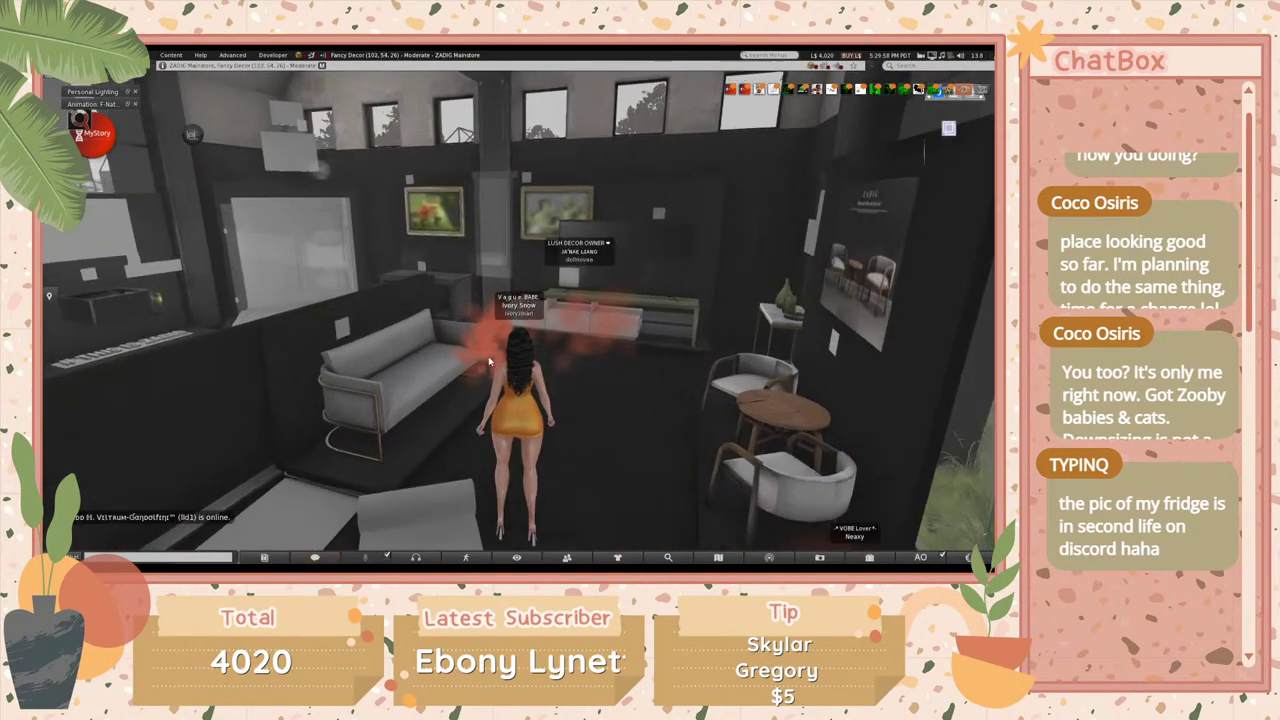
key(Up)
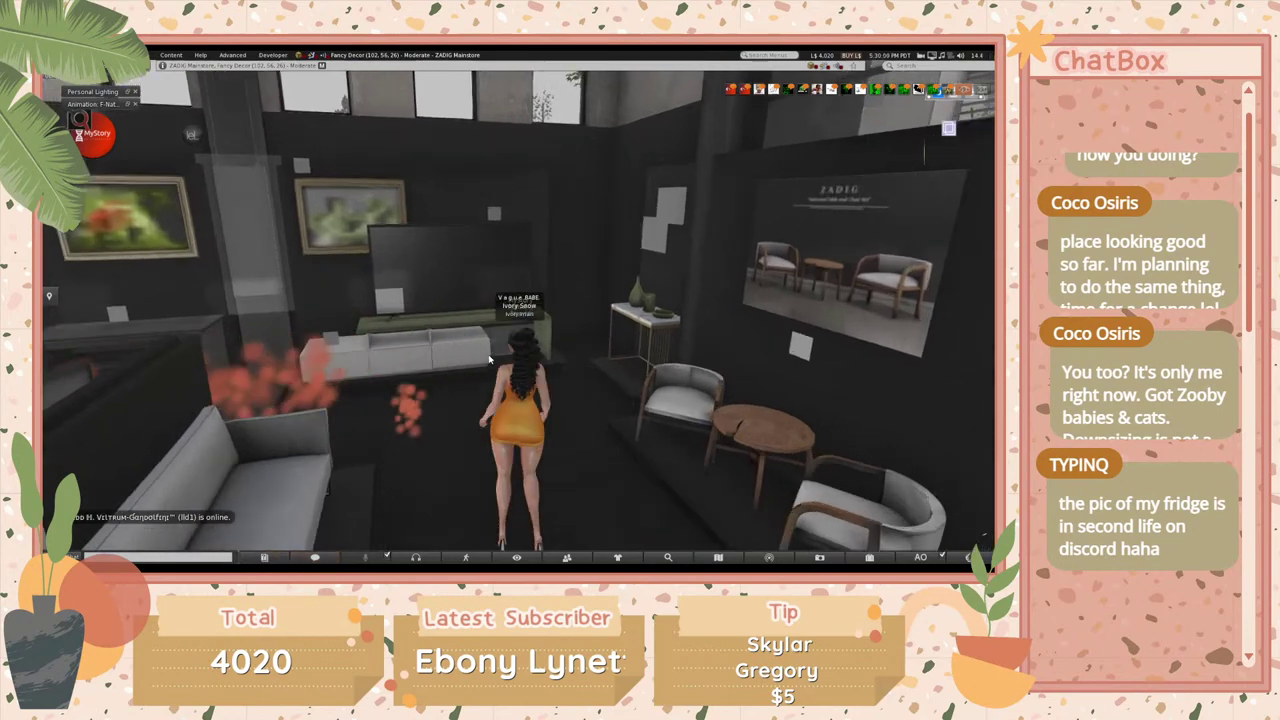
key(Up)
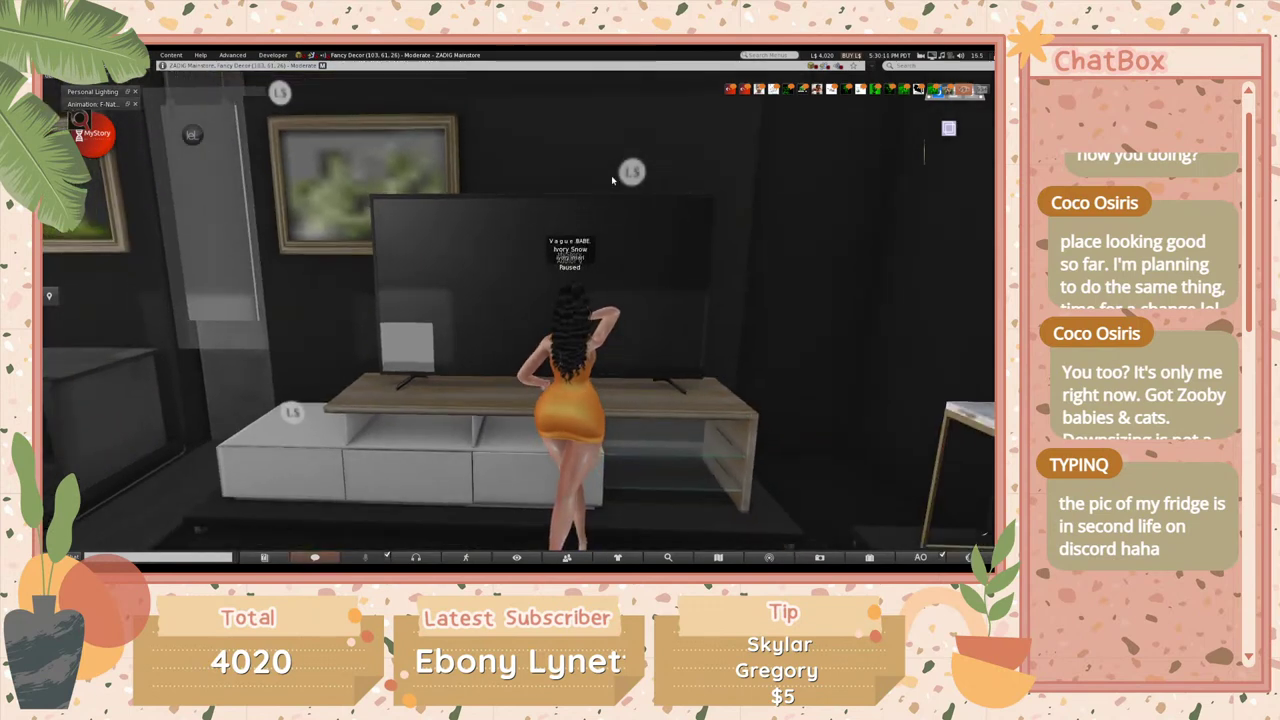
- Check the purchase options and object details of the ZADIG TV on display without buying it
click(629, 171)
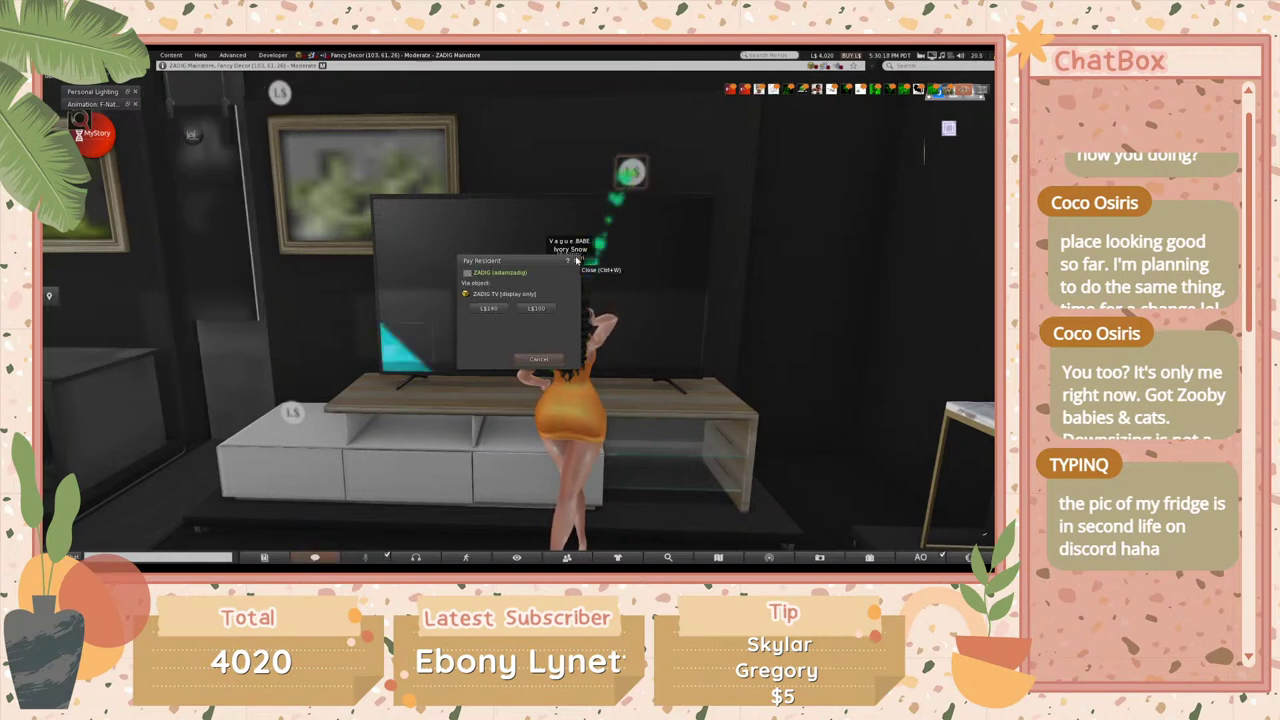
click(576, 260)
right_click(520, 256)
click(541, 283)
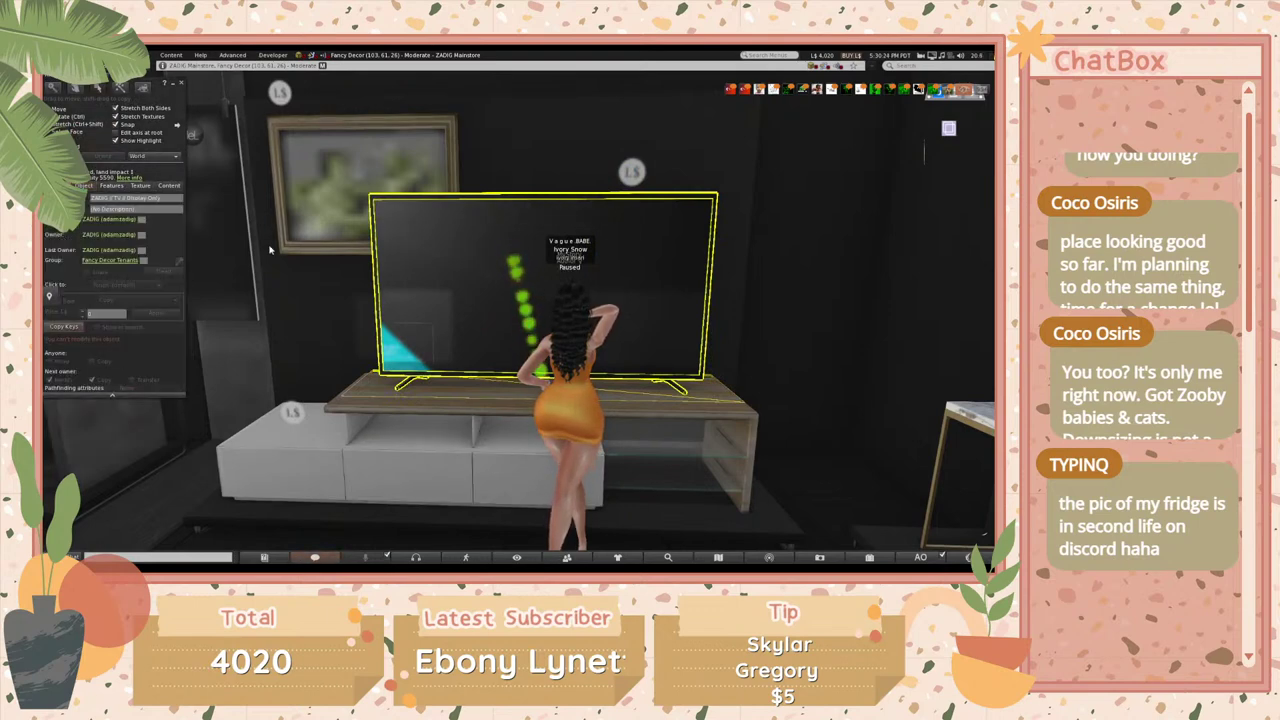
click(181, 83)
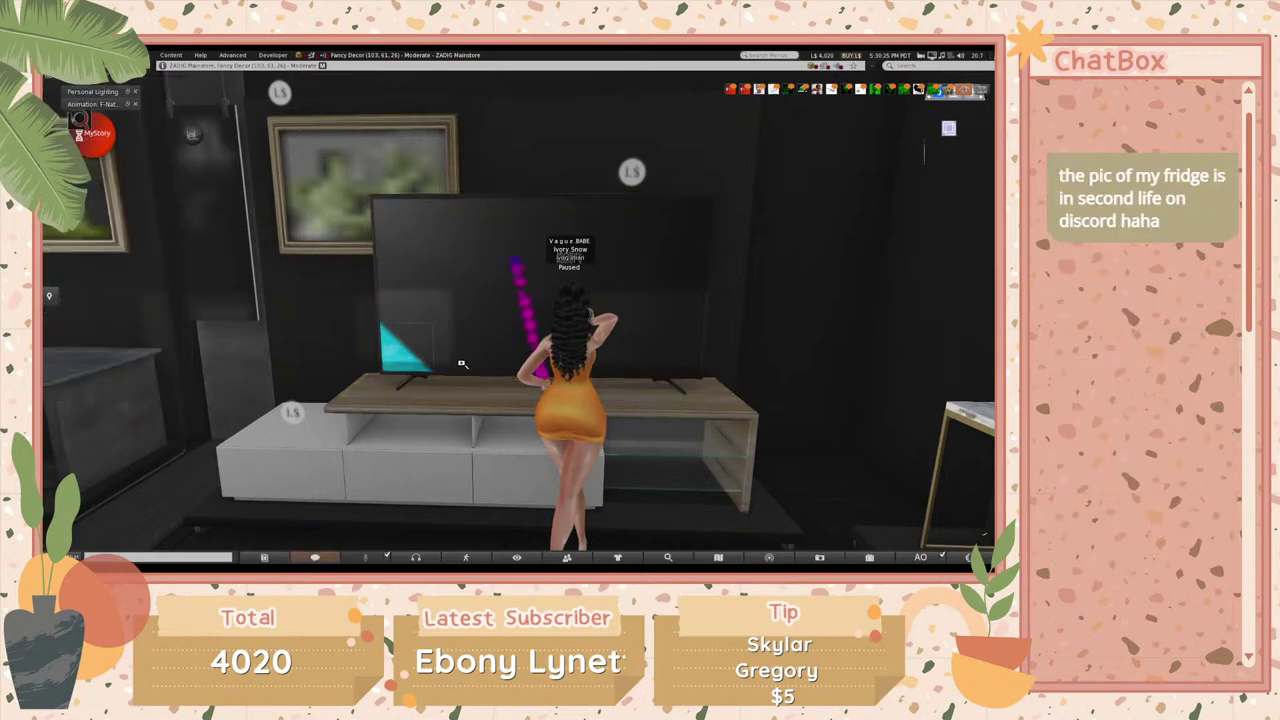
- Examine the store's wall displays and the 40 L$ reduced-to-clear offers below the weekend promo
scroll(513, 310, down, 5)
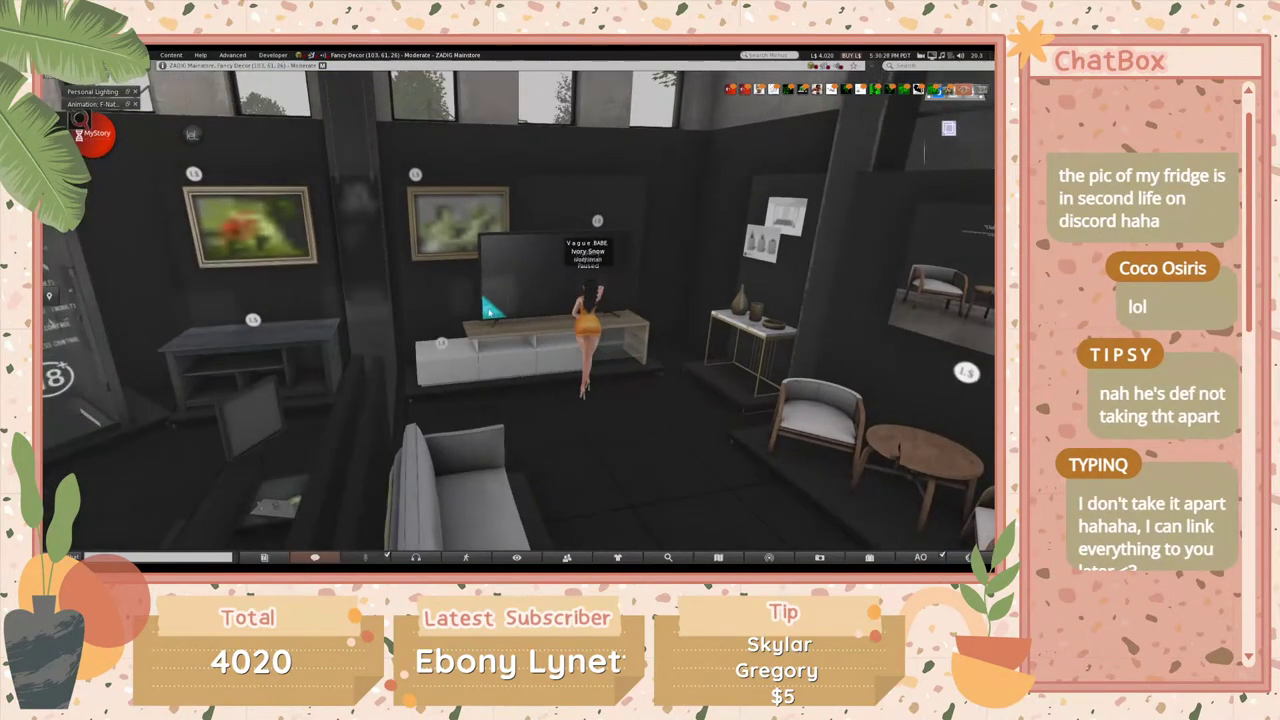
mouse_move(513, 310)
alt+mouse_down()
mouse_move(840, 320)
mouse_move(590, 313)
alt+mouse_up()
key(Left)
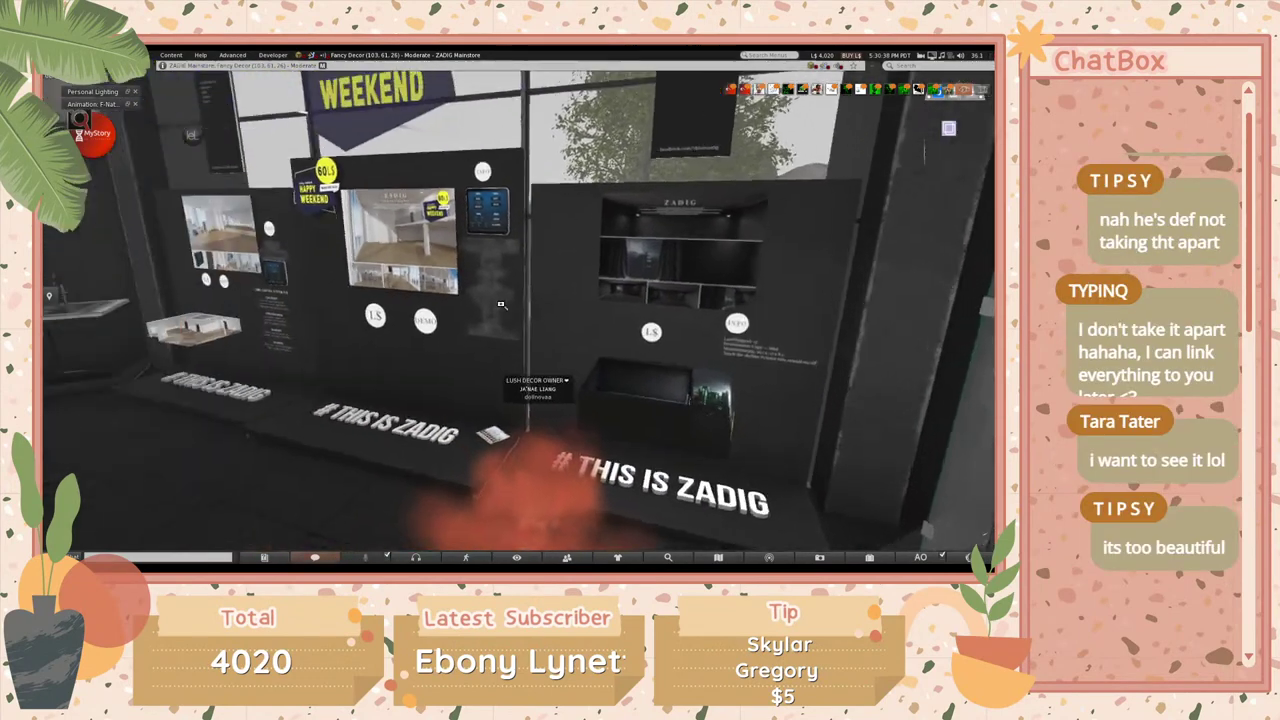
alt+drag(258, 312, 476, 307)
alt+drag(355, 293, 500, 230)
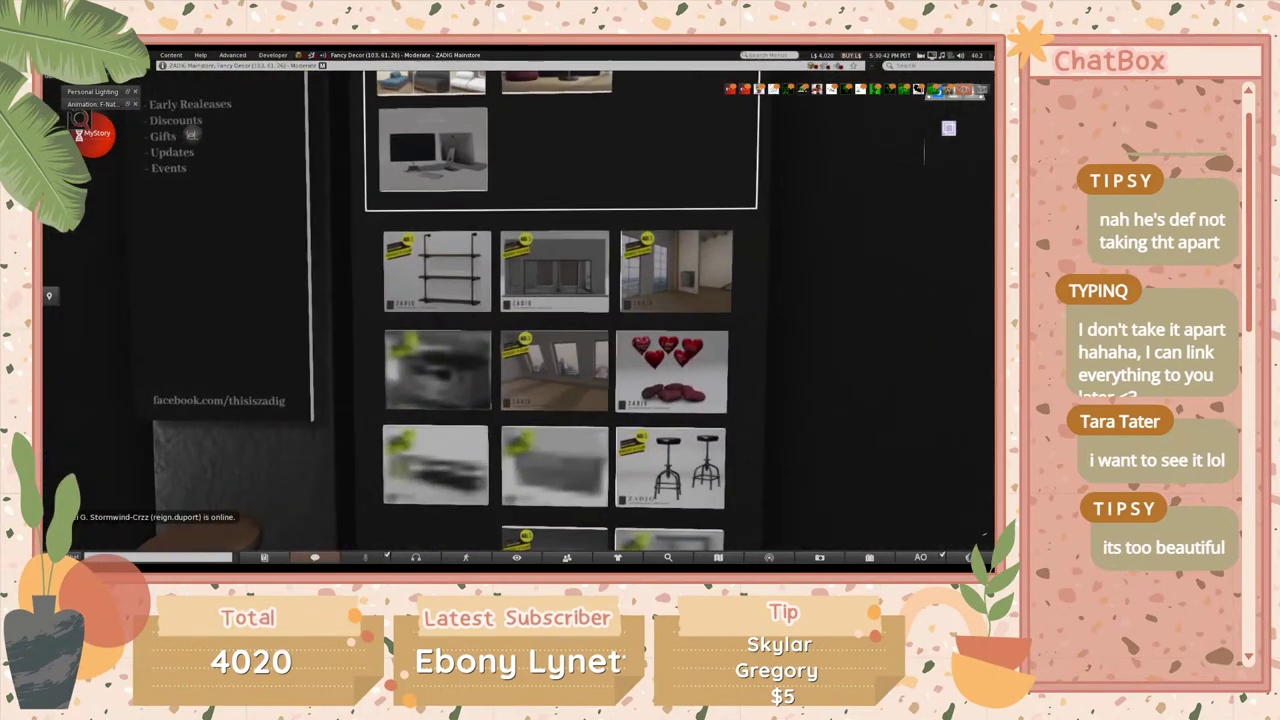
scroll(191, 133, up, 2)
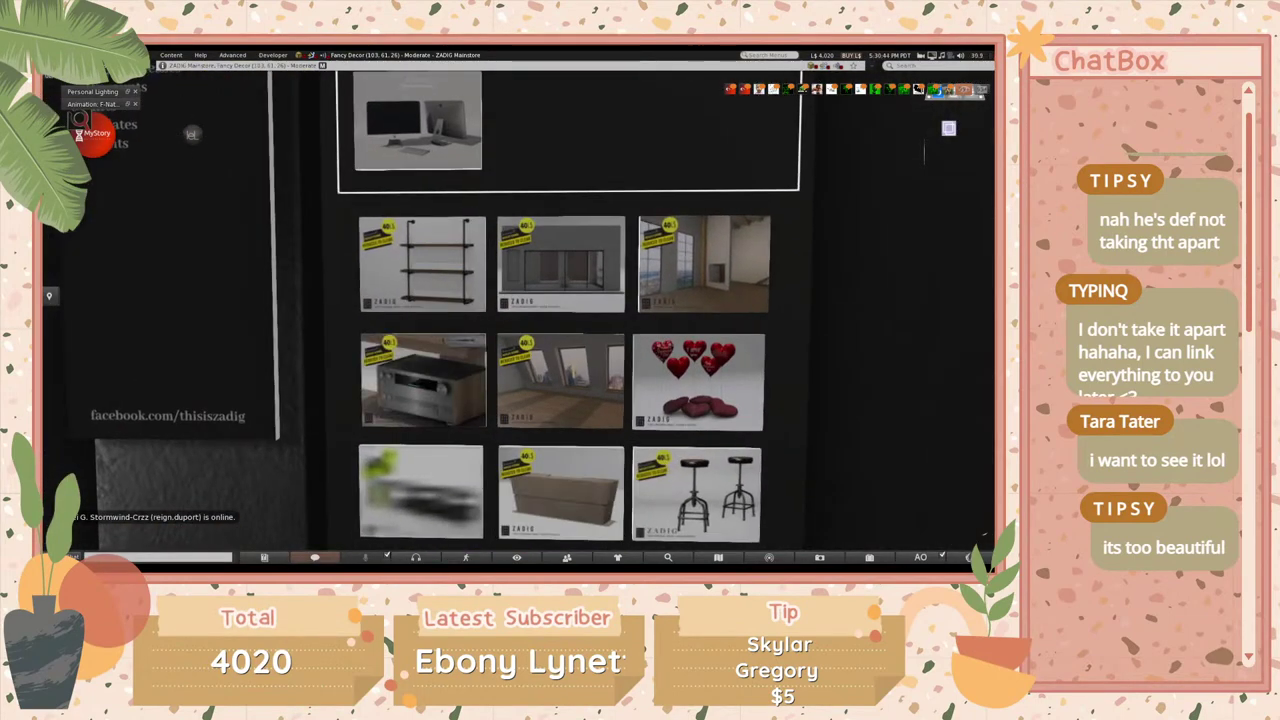
scroll(191, 133, down, 2)
scroll(191, 133, up, 4)
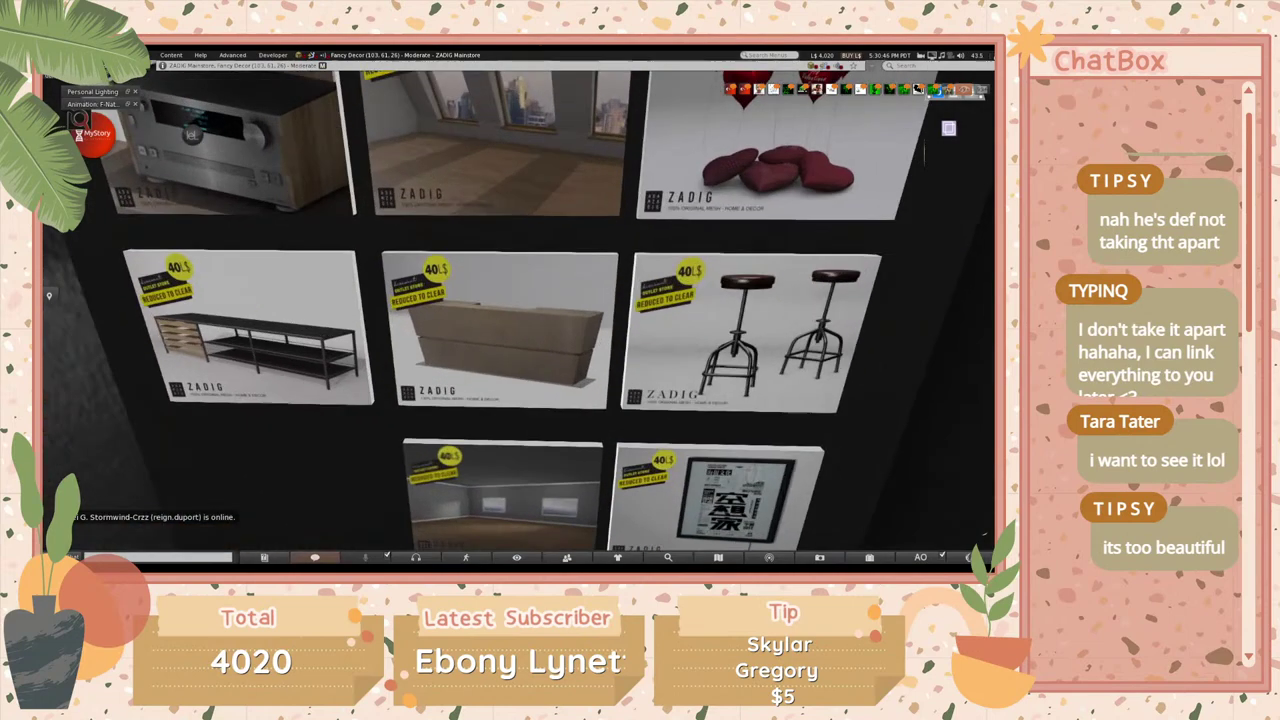
scroll(191, 133, down, 5)
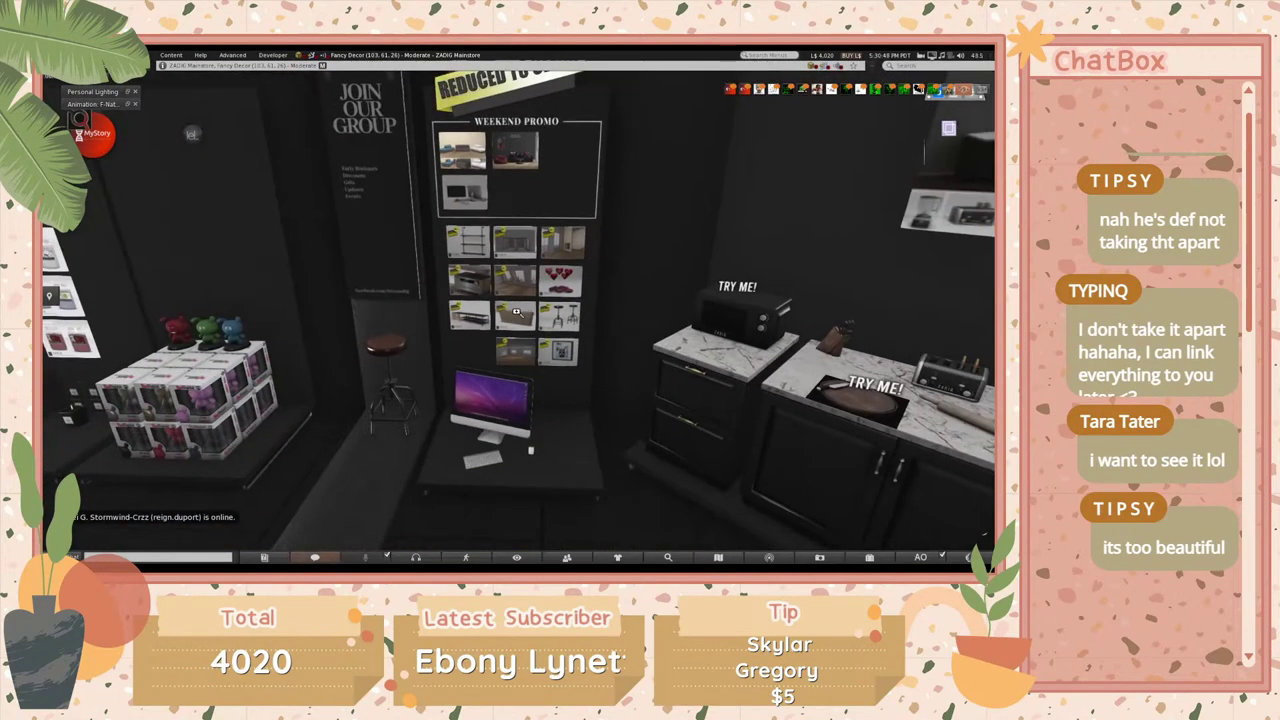
- Look over the side table and wine displays, open the yoga mat's texture menu, and return the view to the TV display
alt+drag(298, 208, 555, 320)
alt+drag(197, 358, 493, 300)
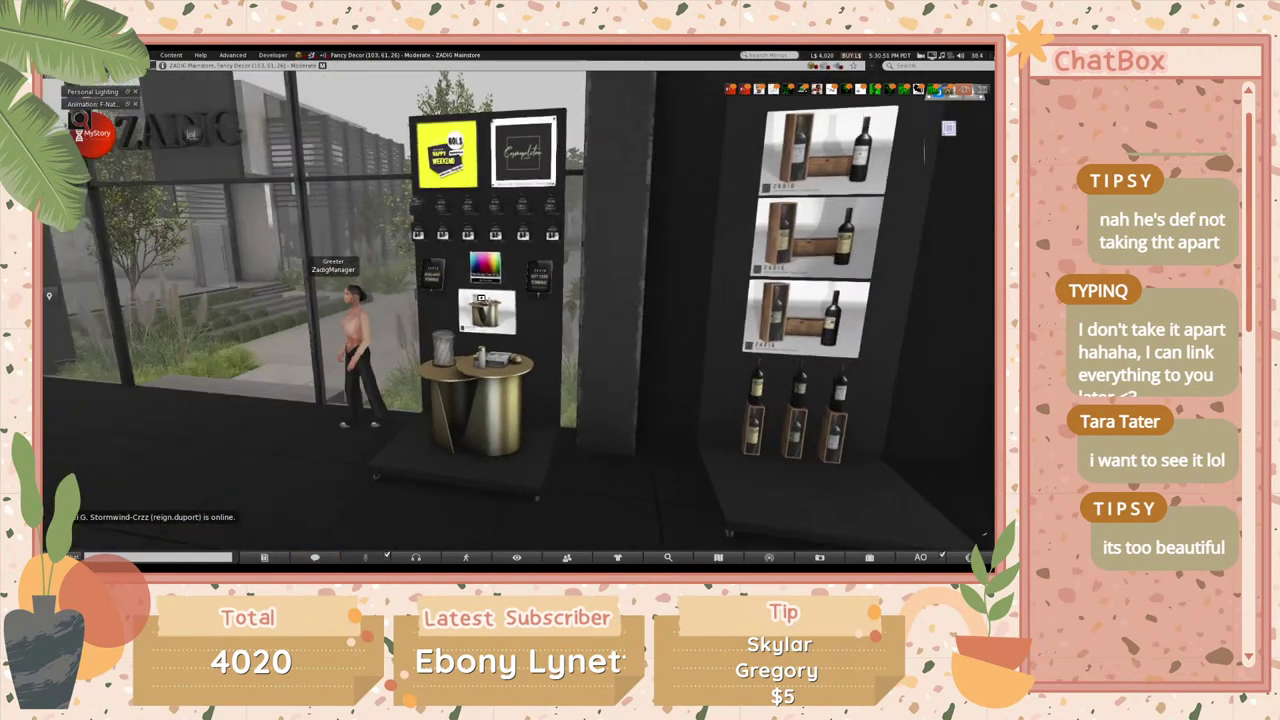
alt+drag(250, 254, 514, 343)
scroll(140, 266, up, 3)
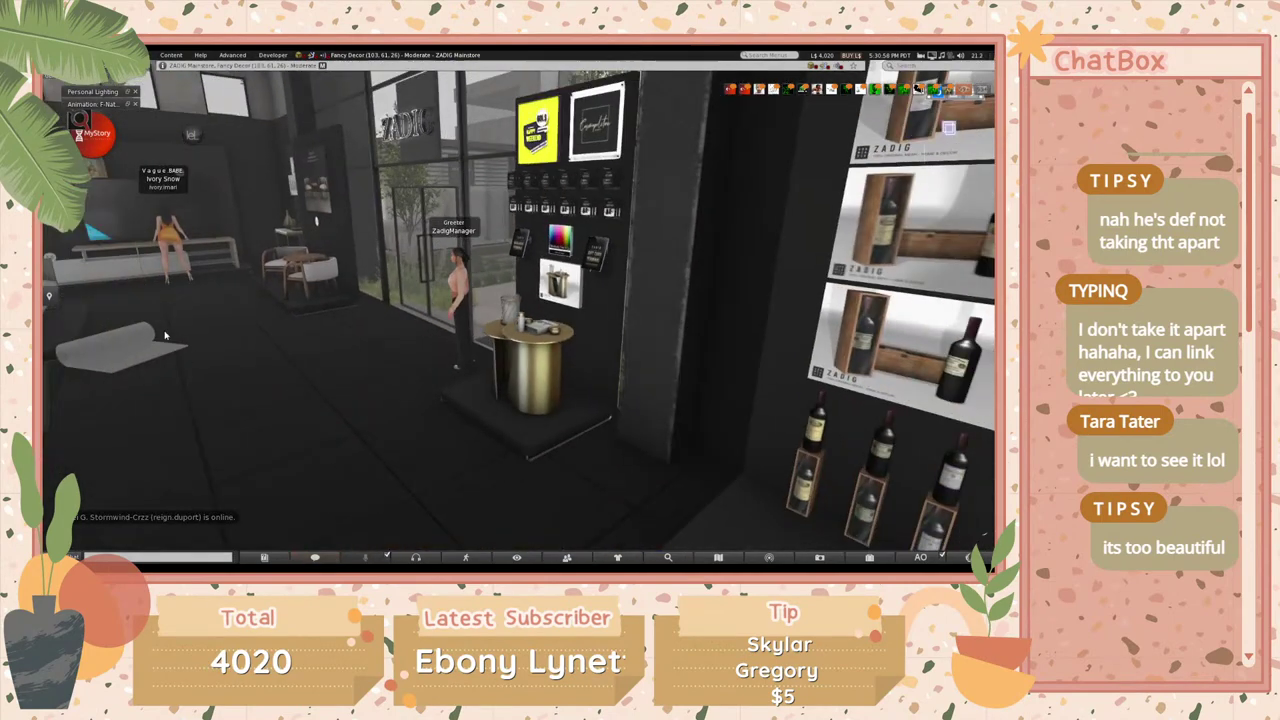
click(557, 289)
scroll(557, 289, up, 5)
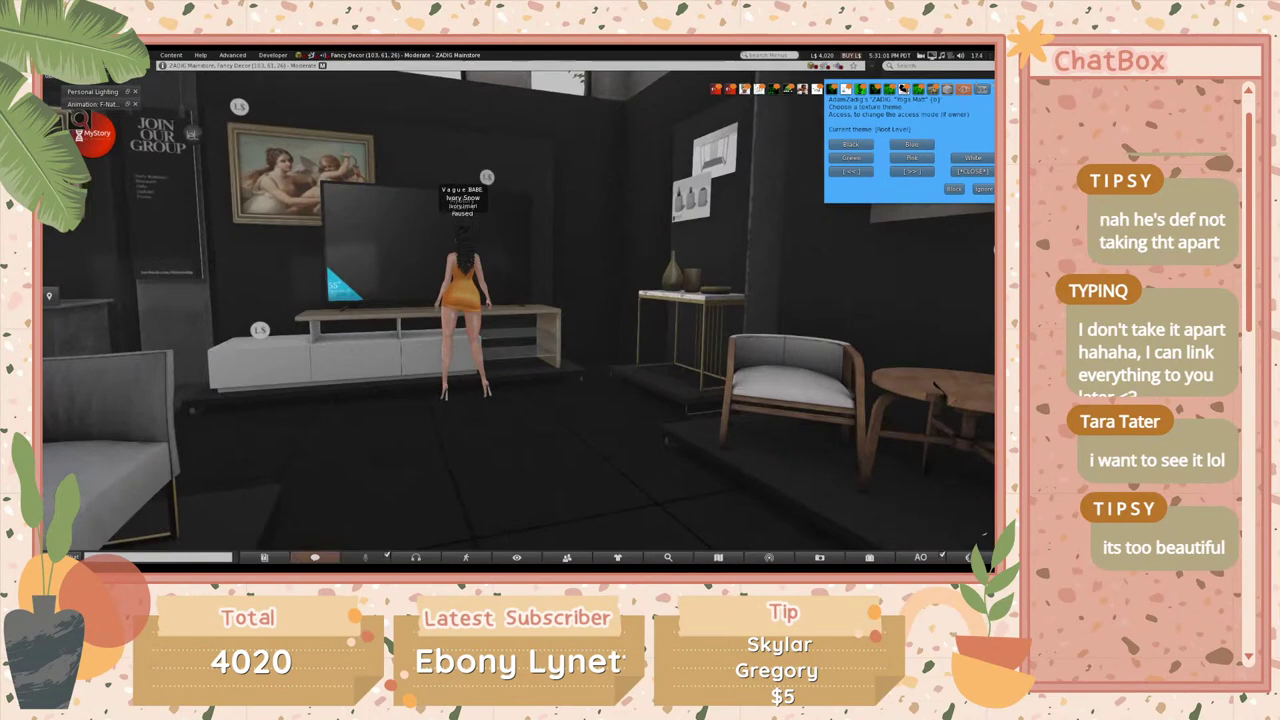
- Buy the ZADIG Table & Chair Set for L$140 and dismiss the yoga mat texture menu
scroll(520, 310, up, 3)
click(514, 342)
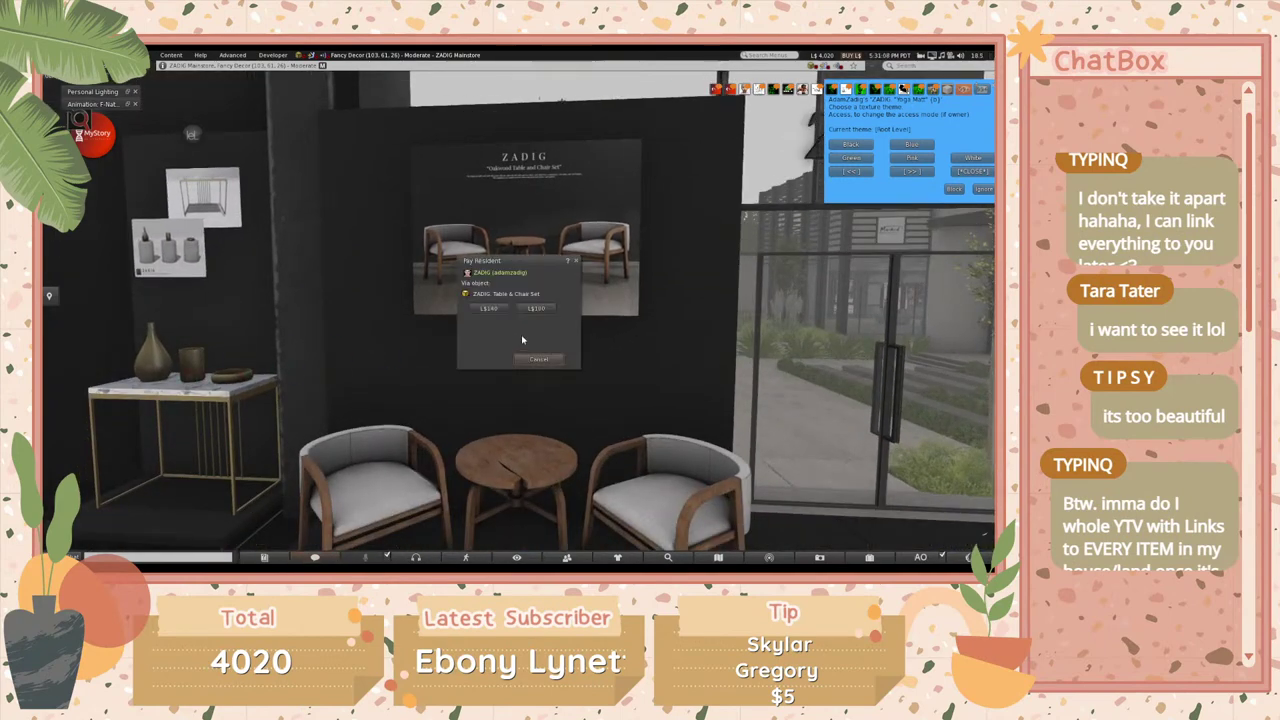
click(577, 260)
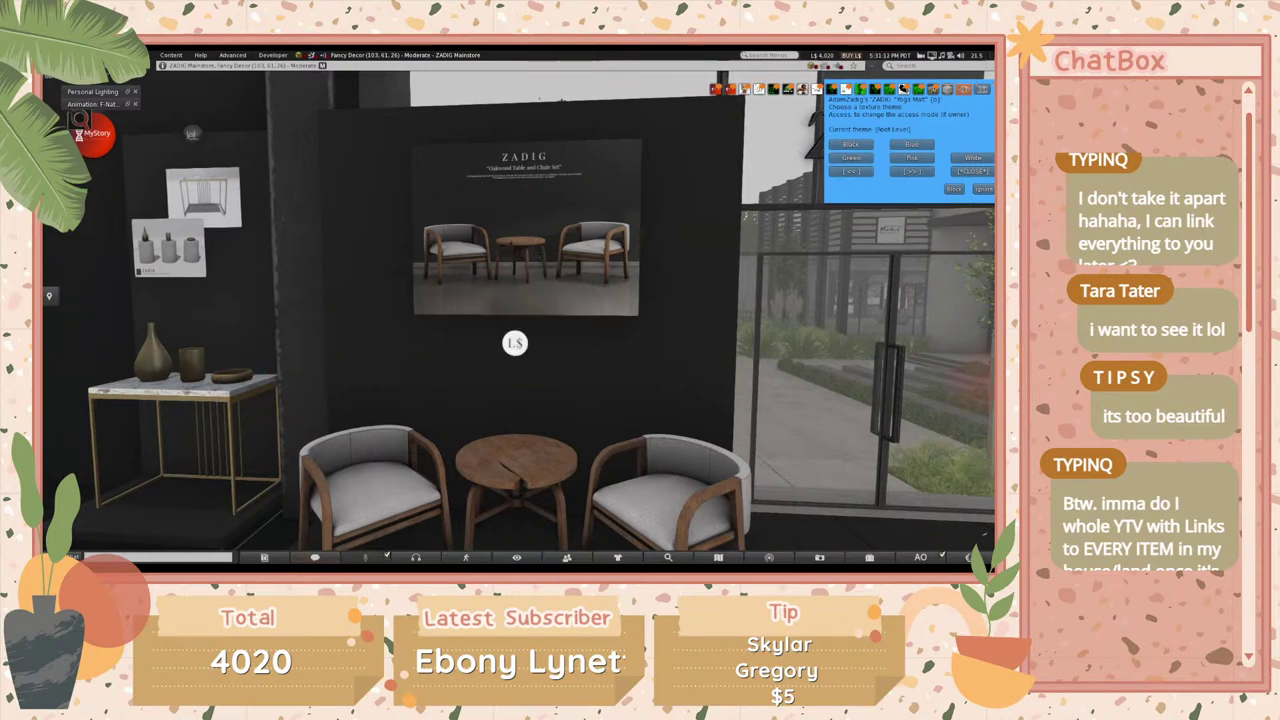
key(Left)
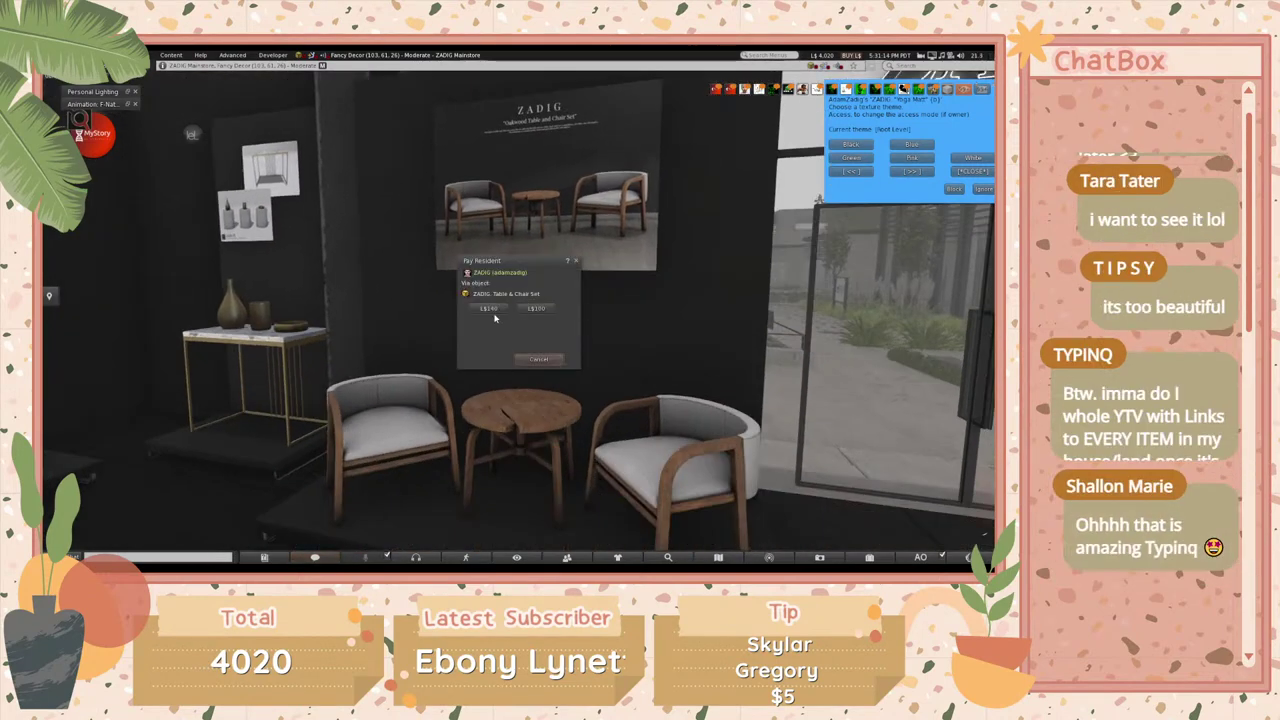
click(488, 309)
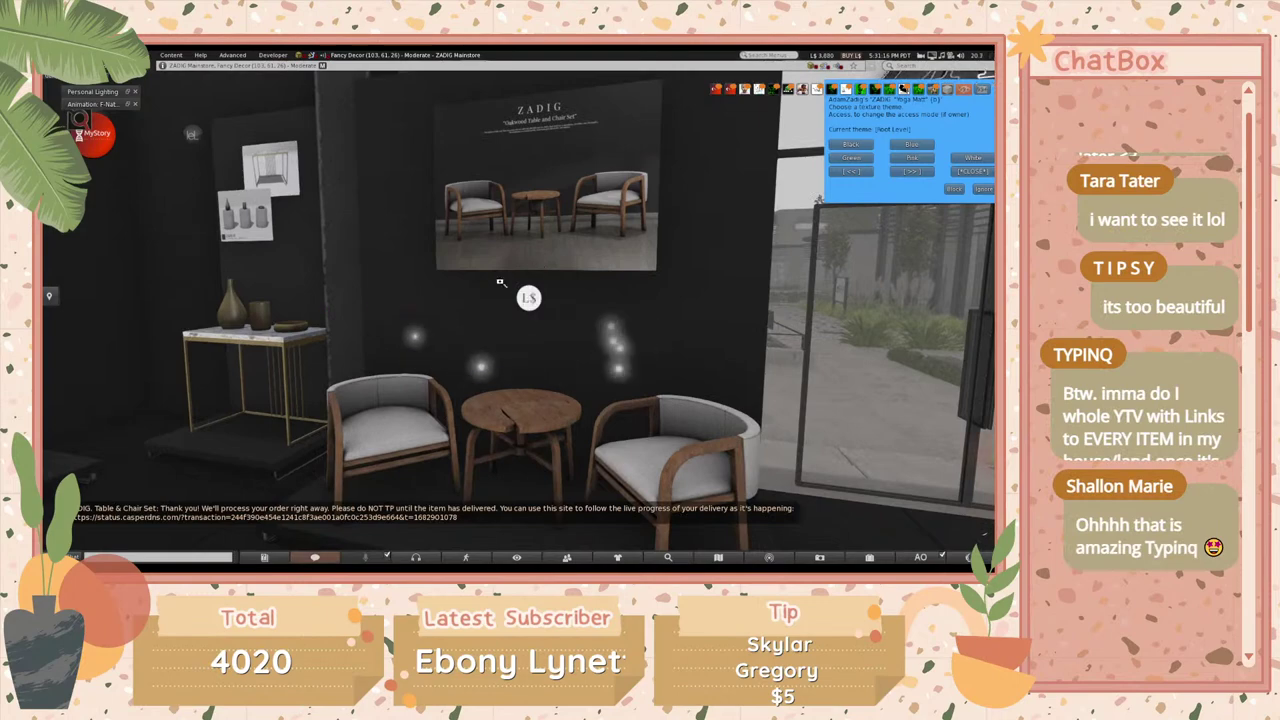
click(851, 136)
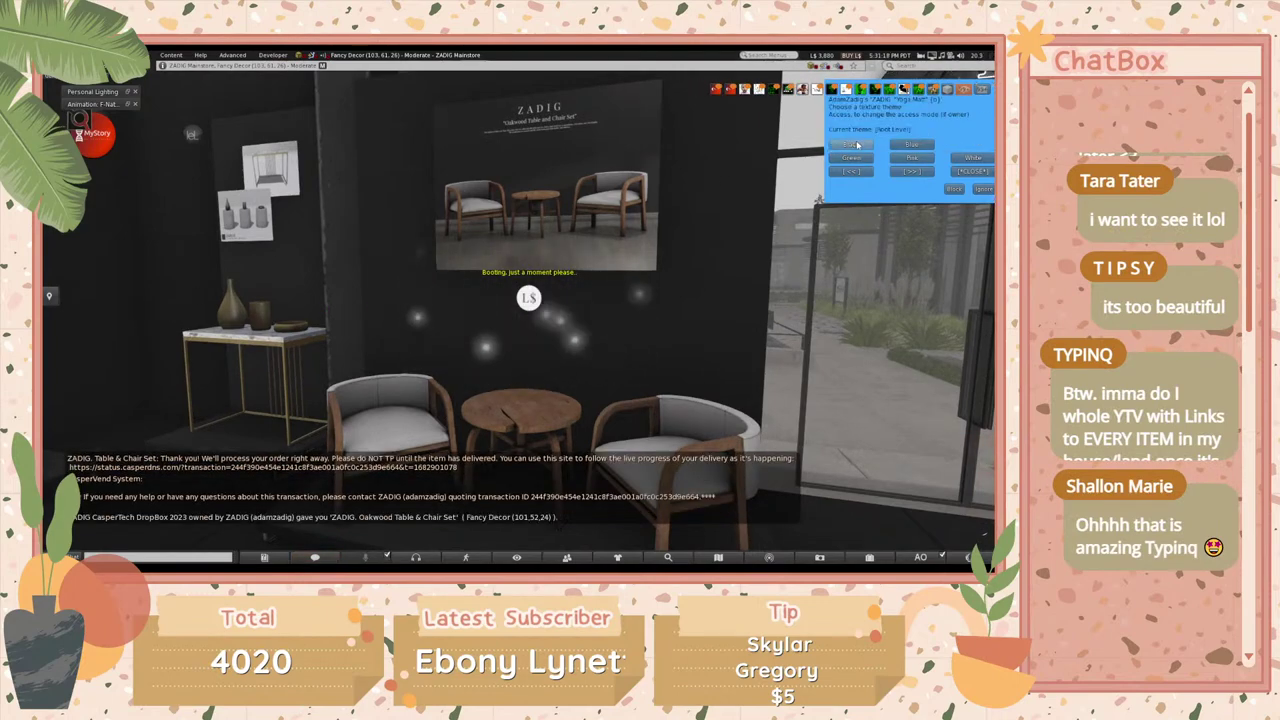
click(985, 188)
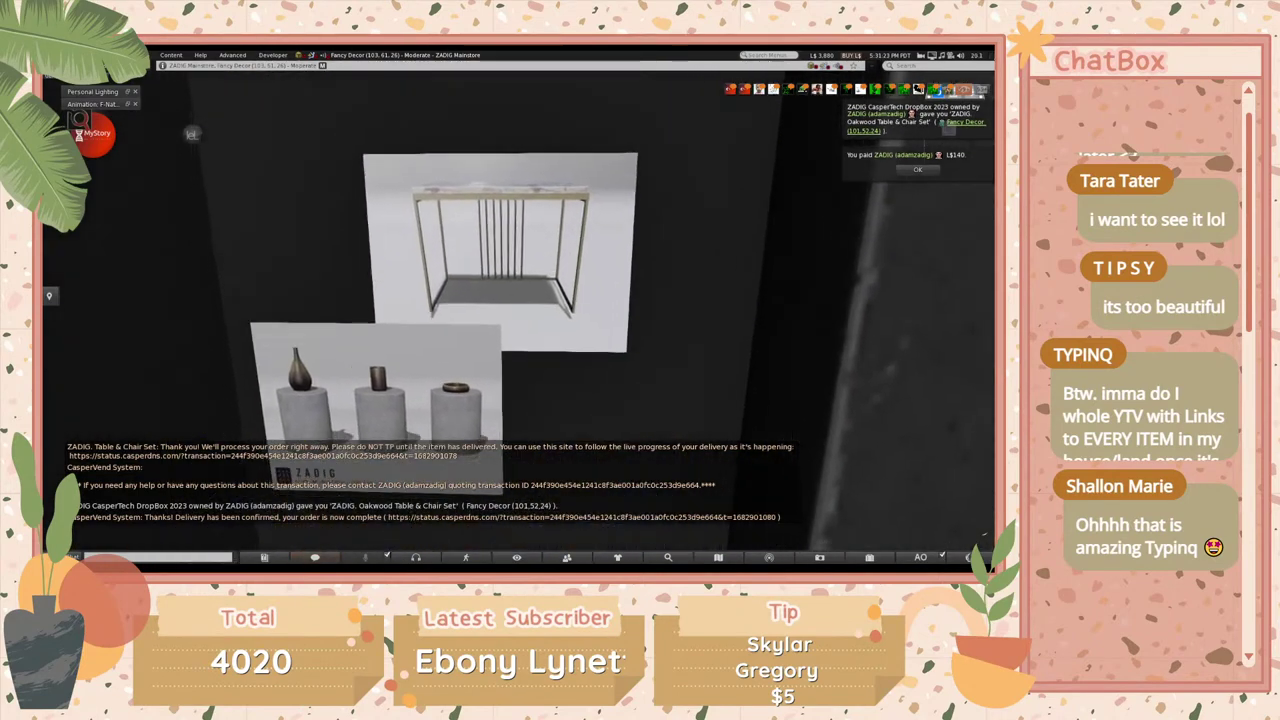
- Buy the ZADIG Console & Vase Collection for L$140 and accept the delivered marble and gold console table
click(496, 286)
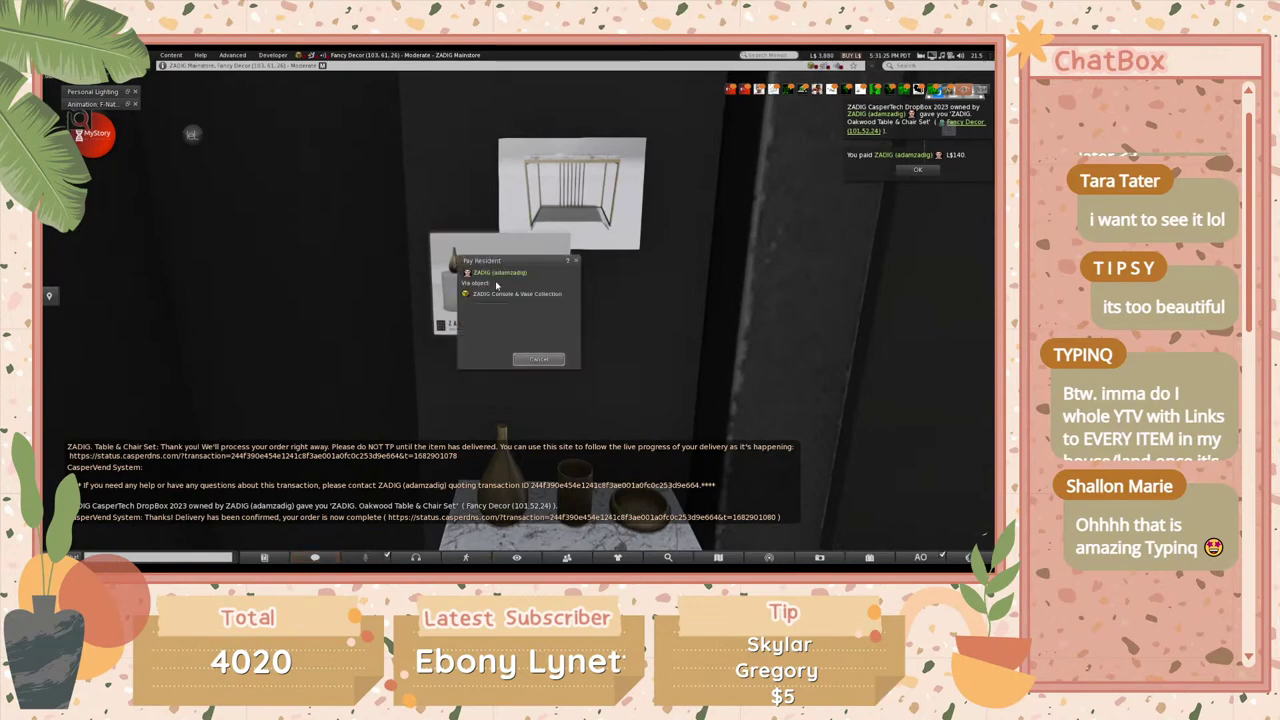
click(495, 308)
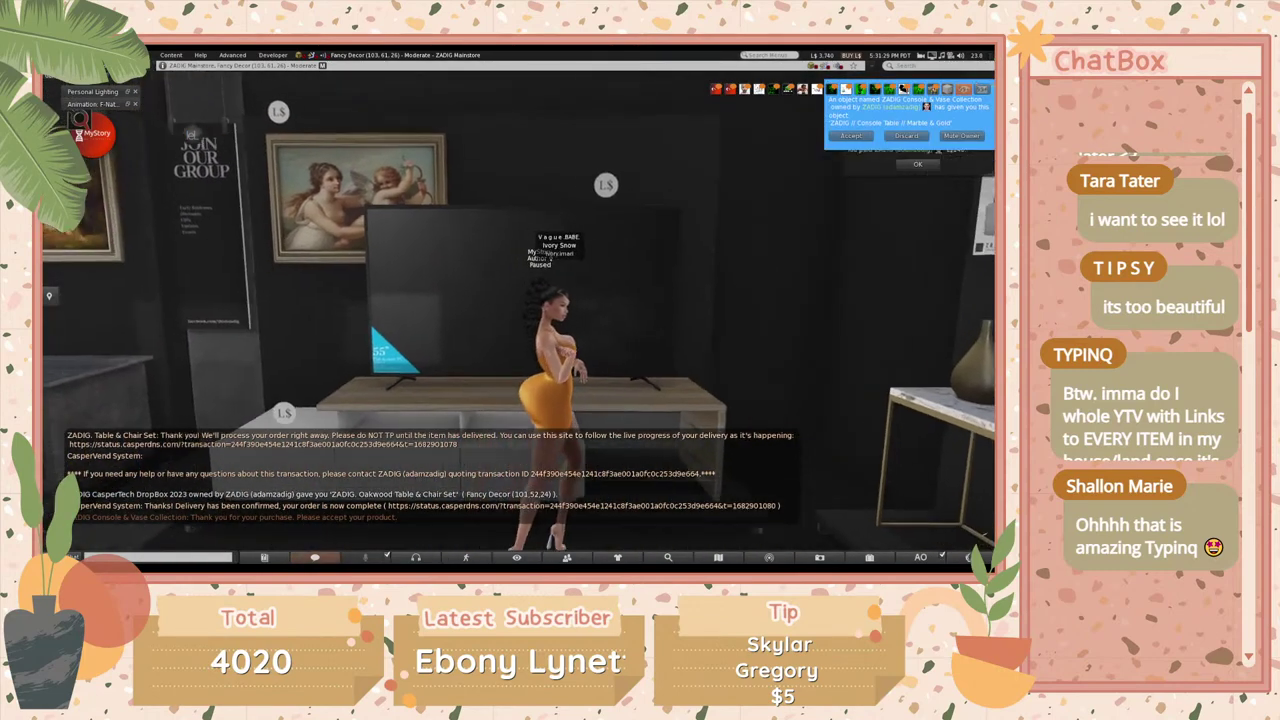
click(849, 136)
- Buy the ZADIG TV [display only] for L$140 from the vendor by the TV display
click(609, 186)
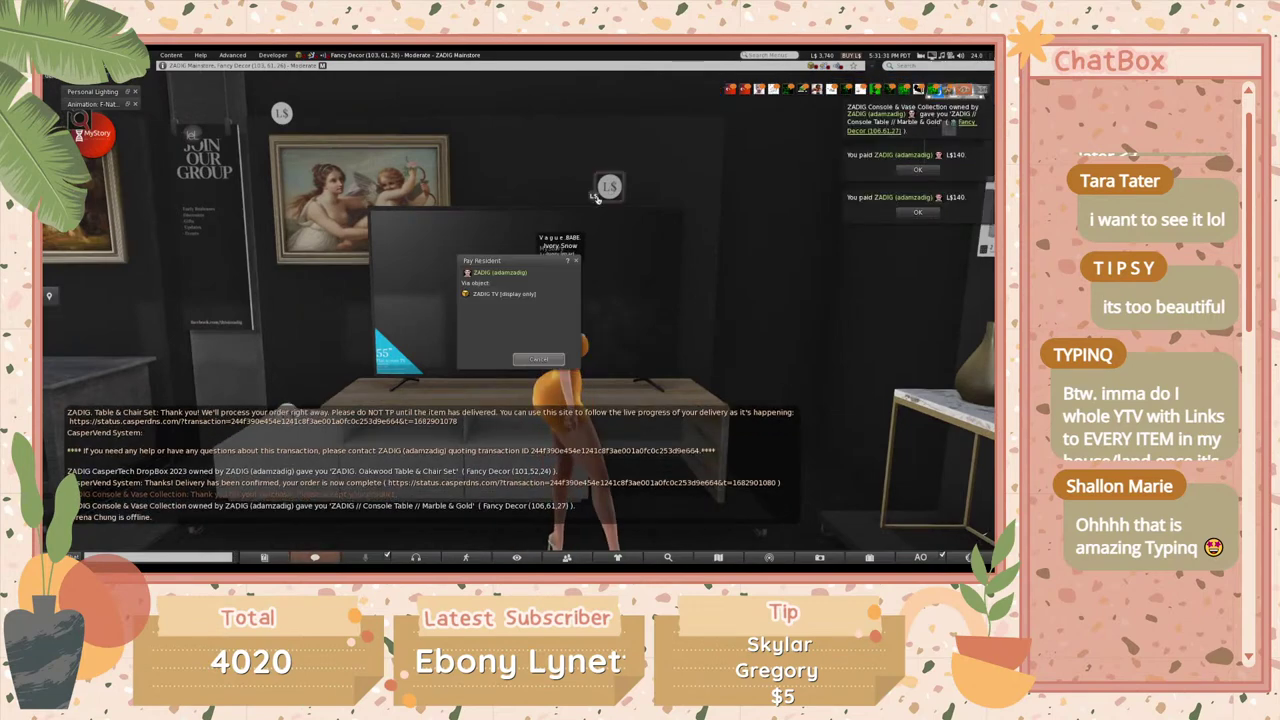
click(491, 310)
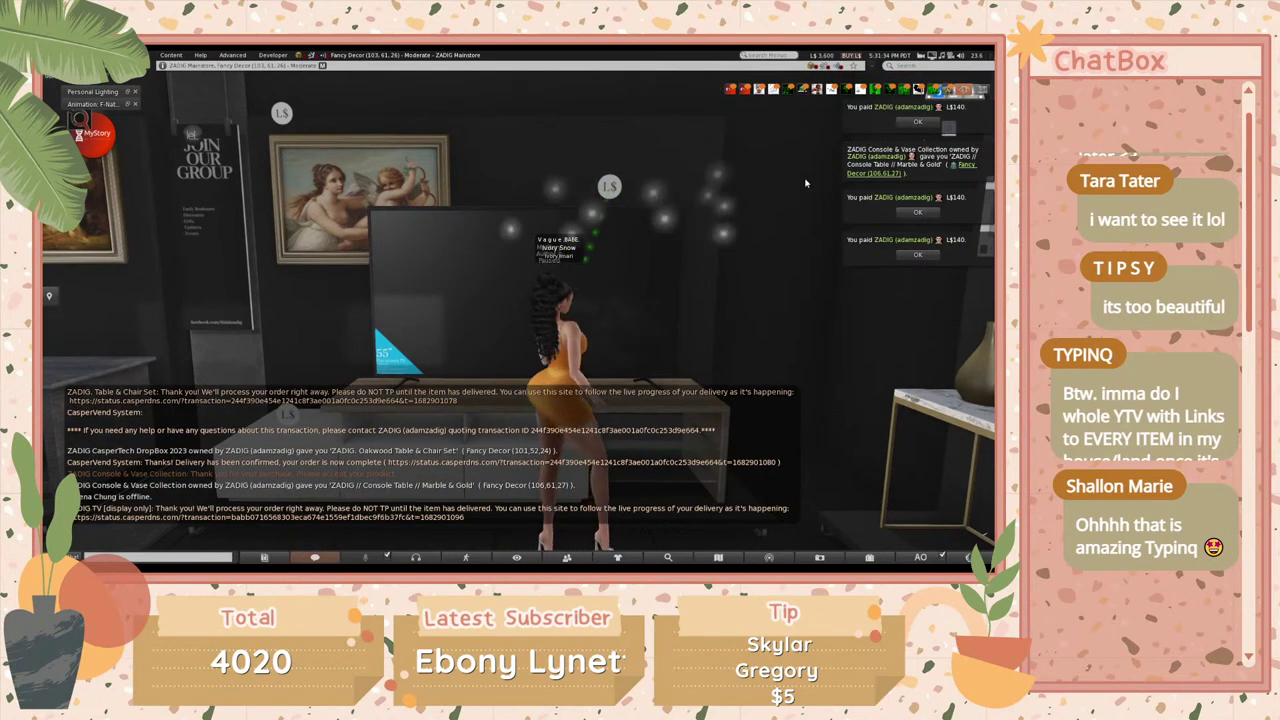
click(849, 136)
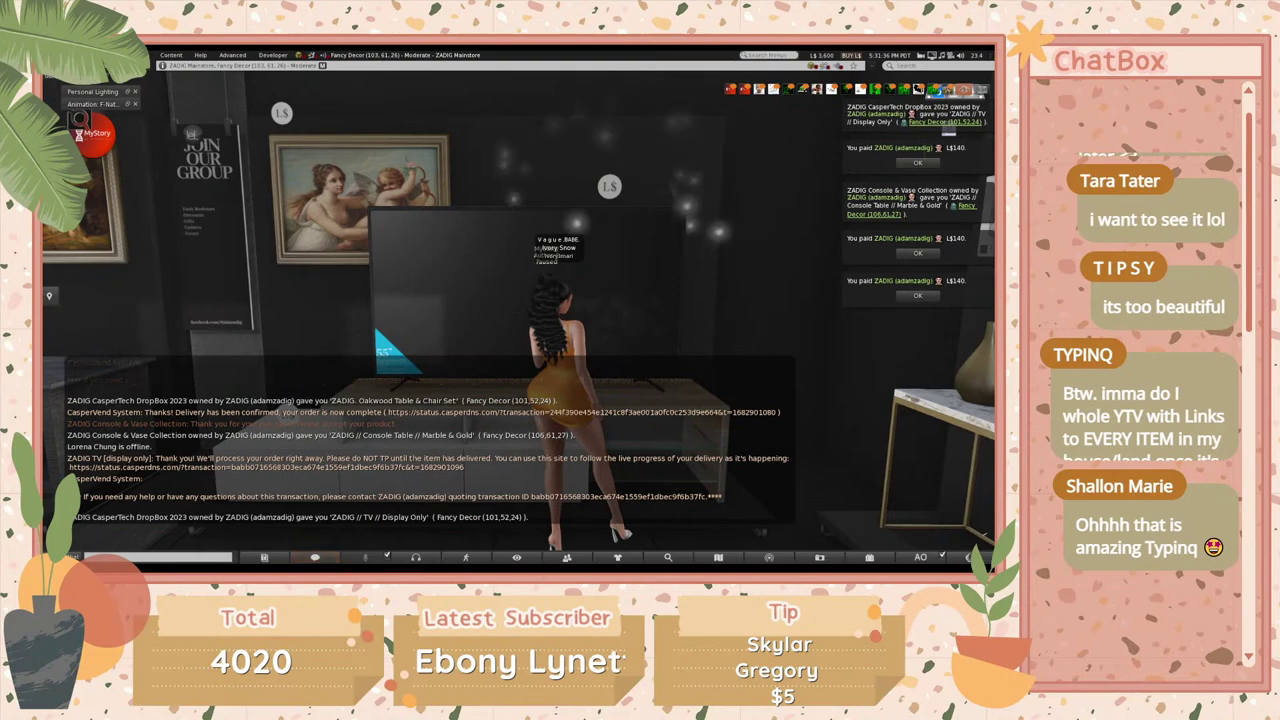
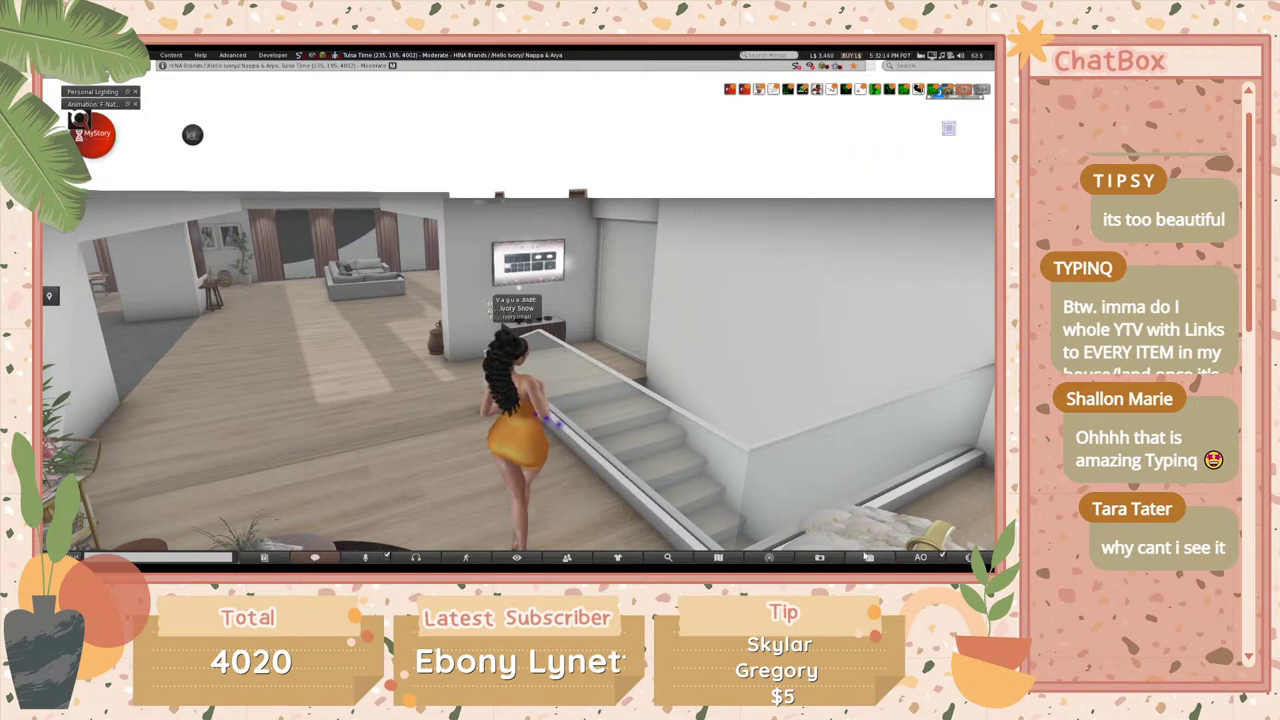
- Open the item properties of ZADIG // Console Table // Marble & Gold in the inventory and view its creator's profile and photo
click(868, 559)
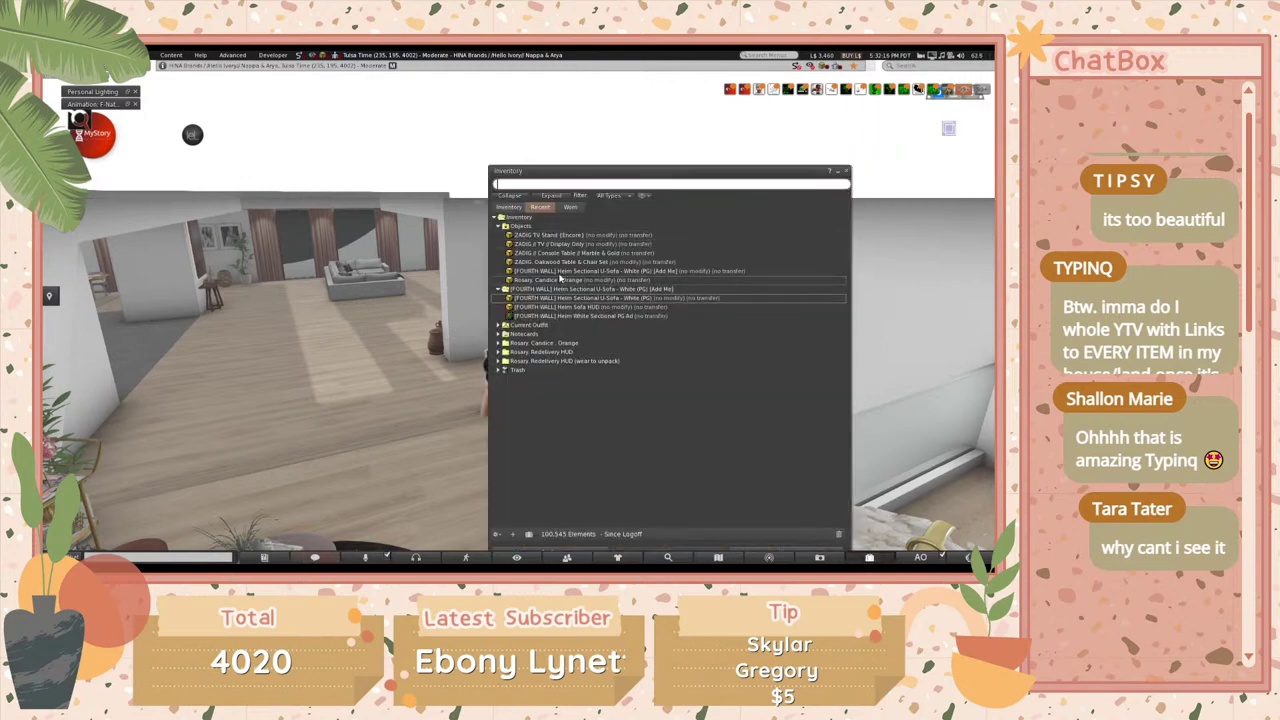
right_click(557, 254)
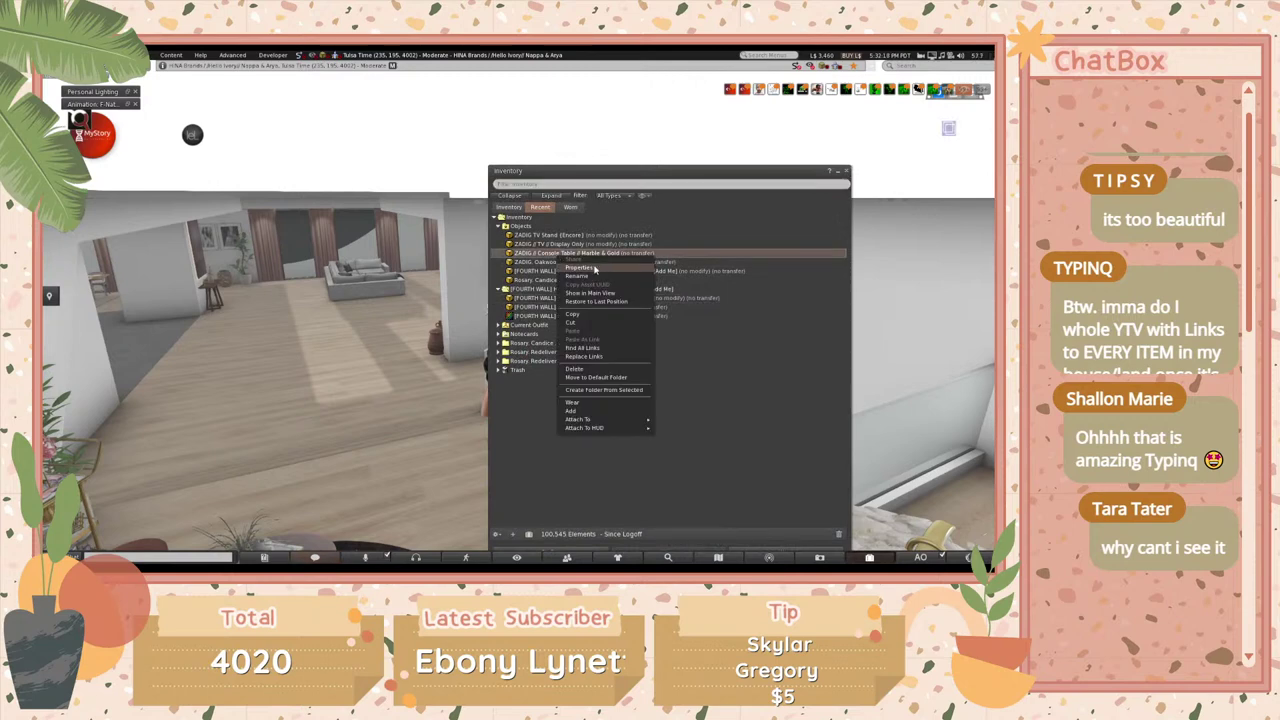
click(594, 269)
click(179, 172)
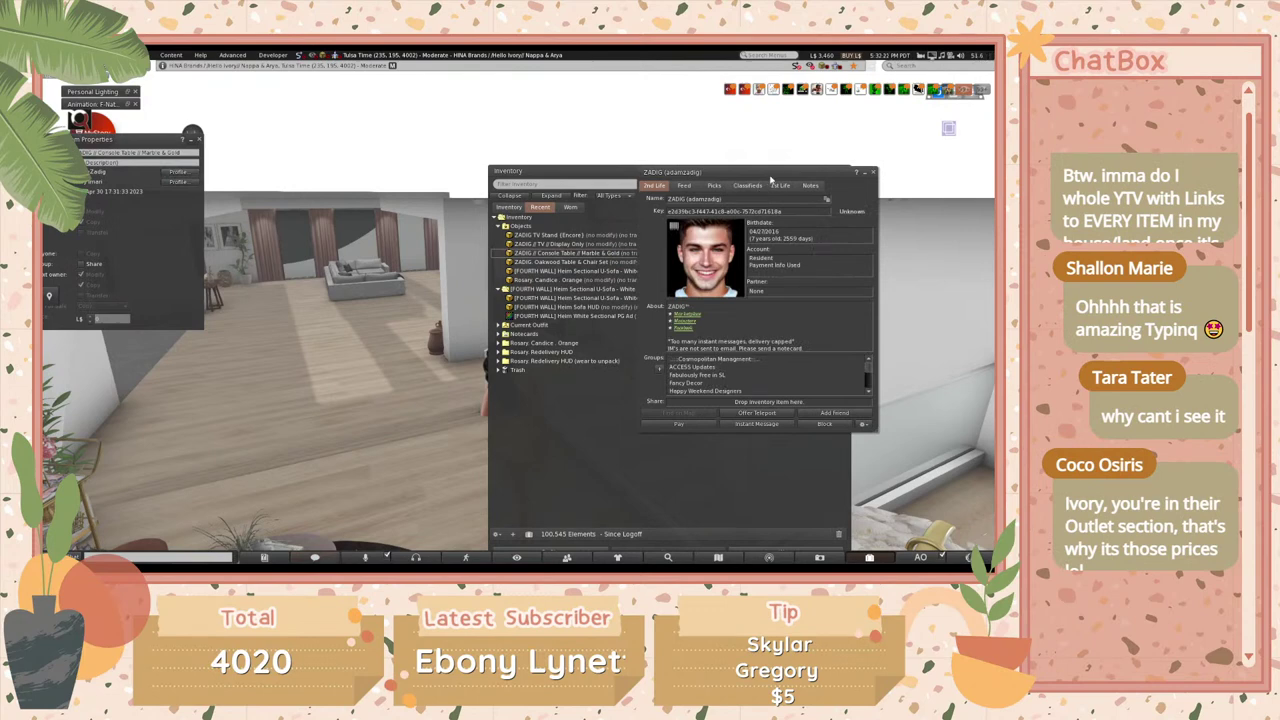
drag(770, 181, 731, 173)
click(677, 227)
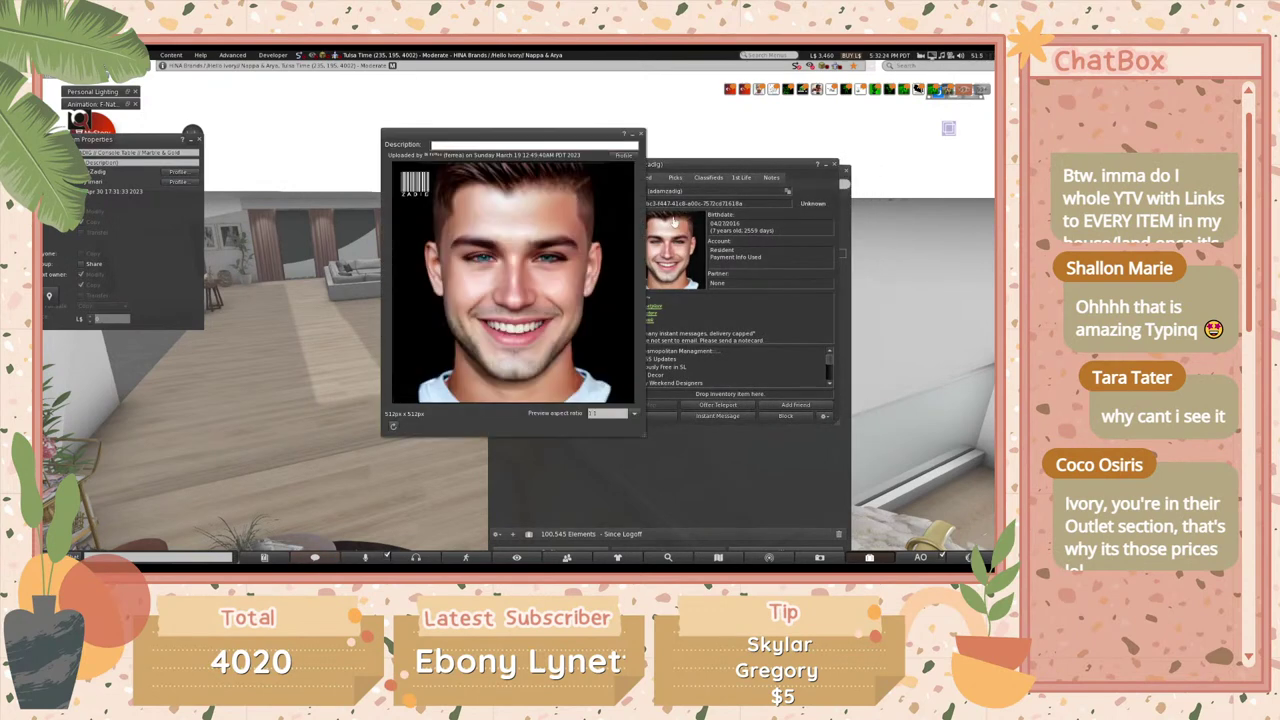
click(640, 133)
- Browse the creator's profile picks and teleport to the ZADIG Mainstore at Fancy Decor
click(675, 177)
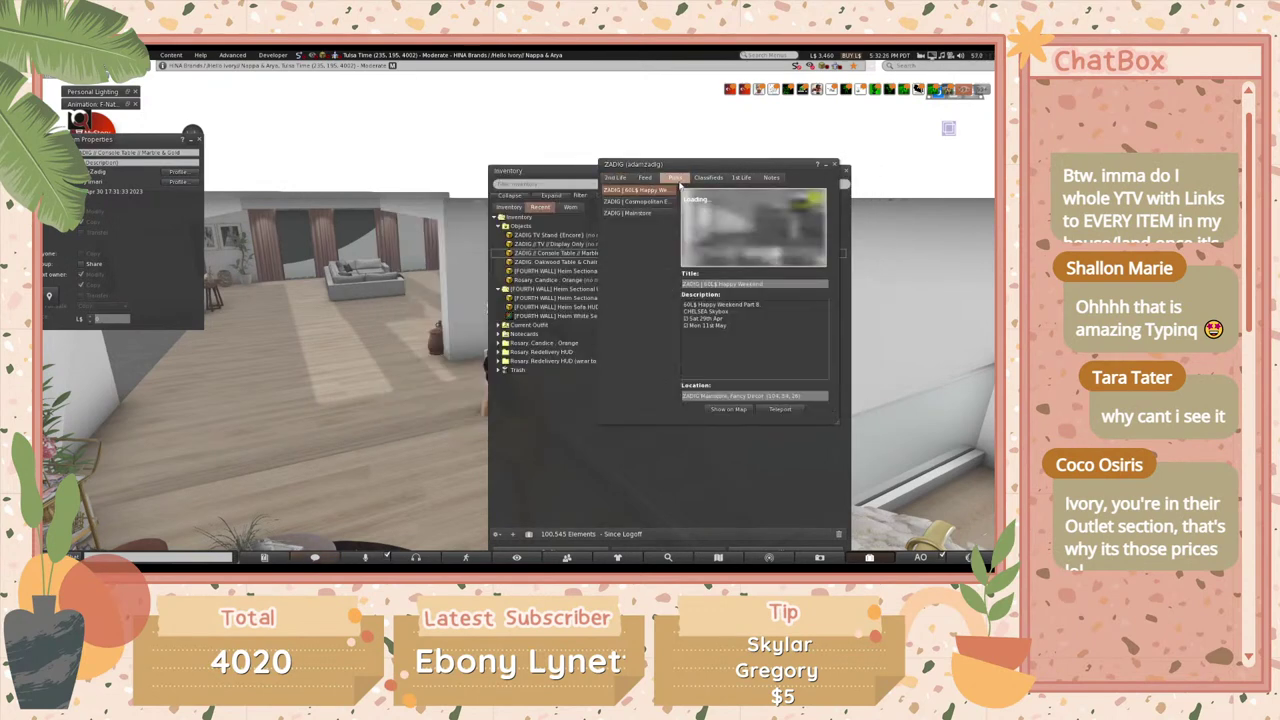
click(640, 201)
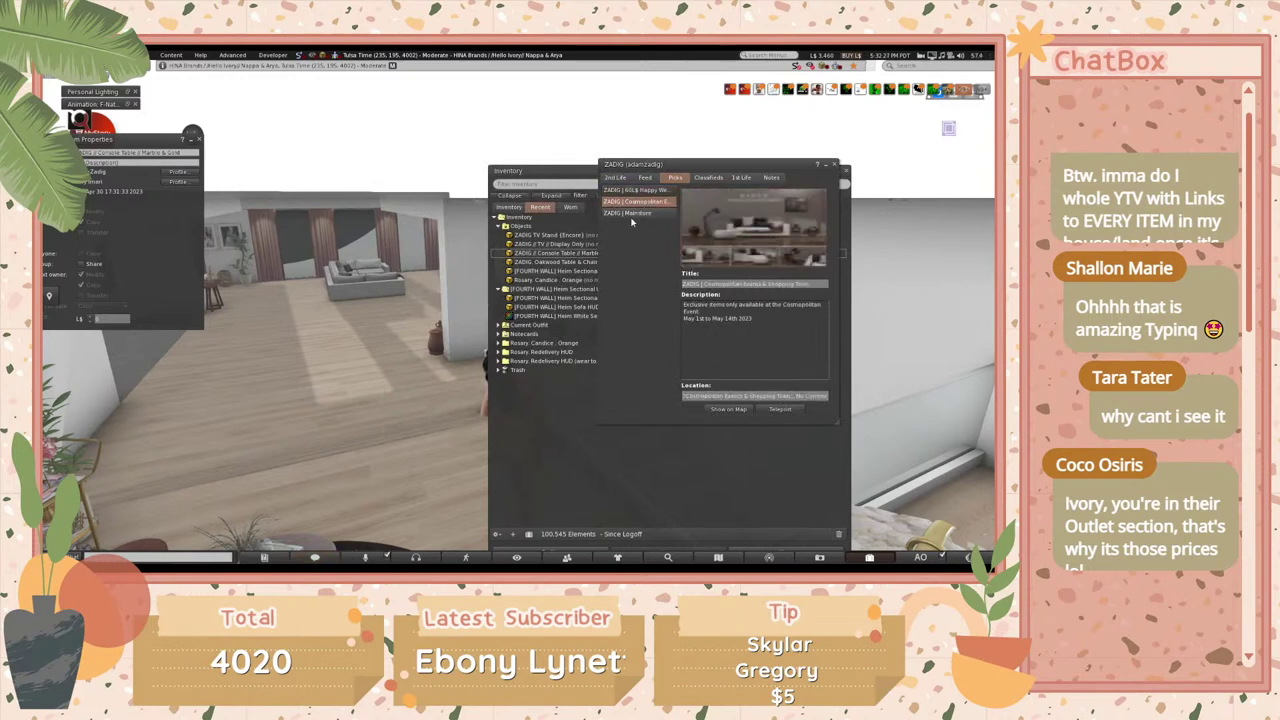
click(633, 214)
click(728, 409)
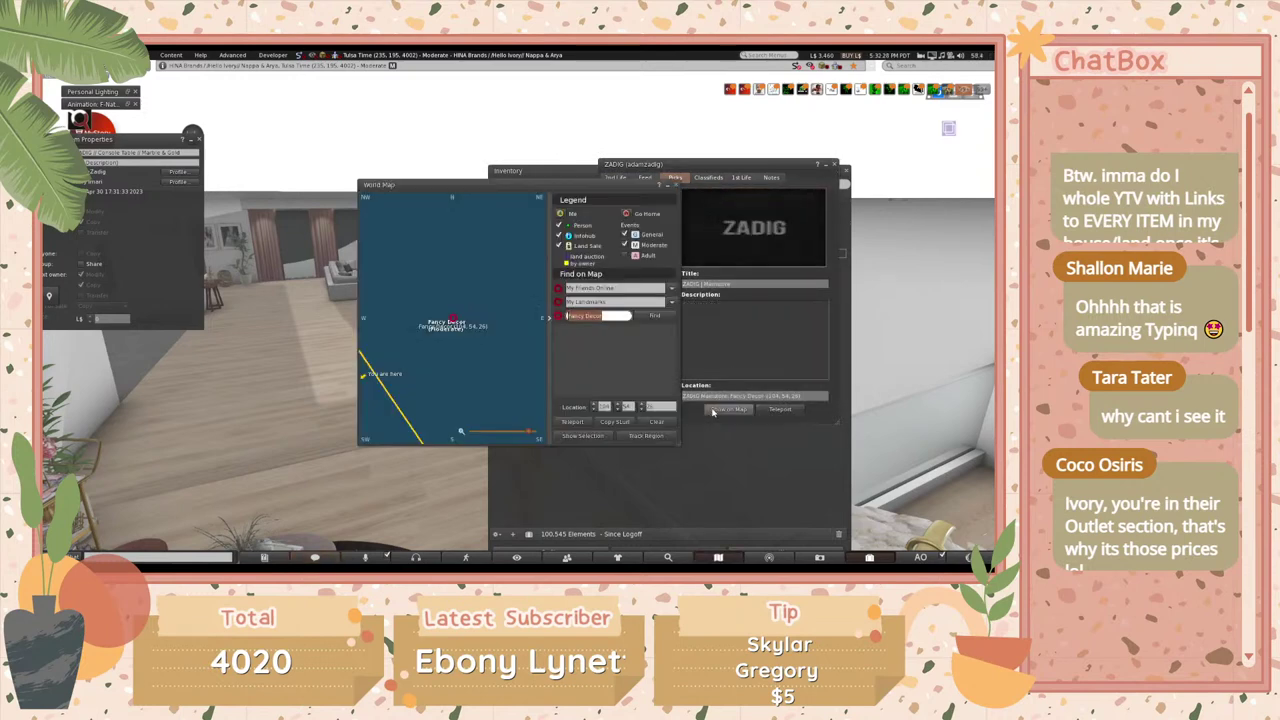
click(573, 424)
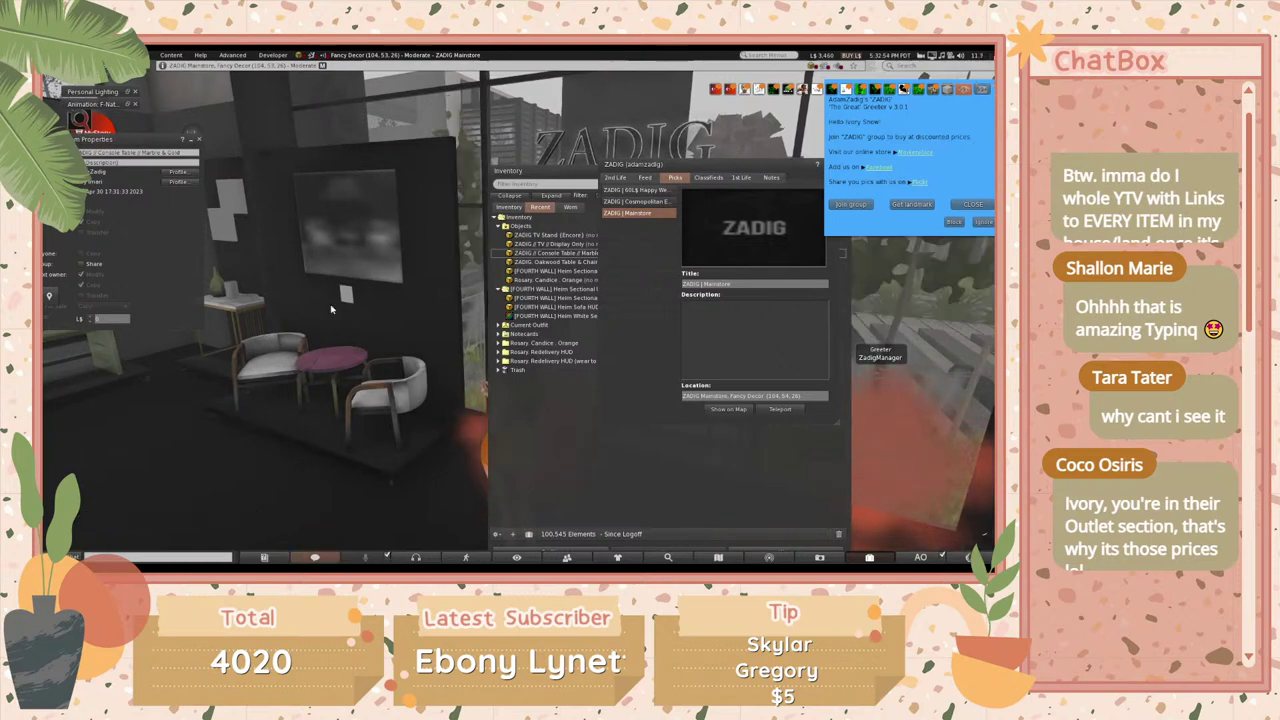
- Dismiss the store greeter's message and close the creator's profile and the inventory
click(975, 222)
click(839, 166)
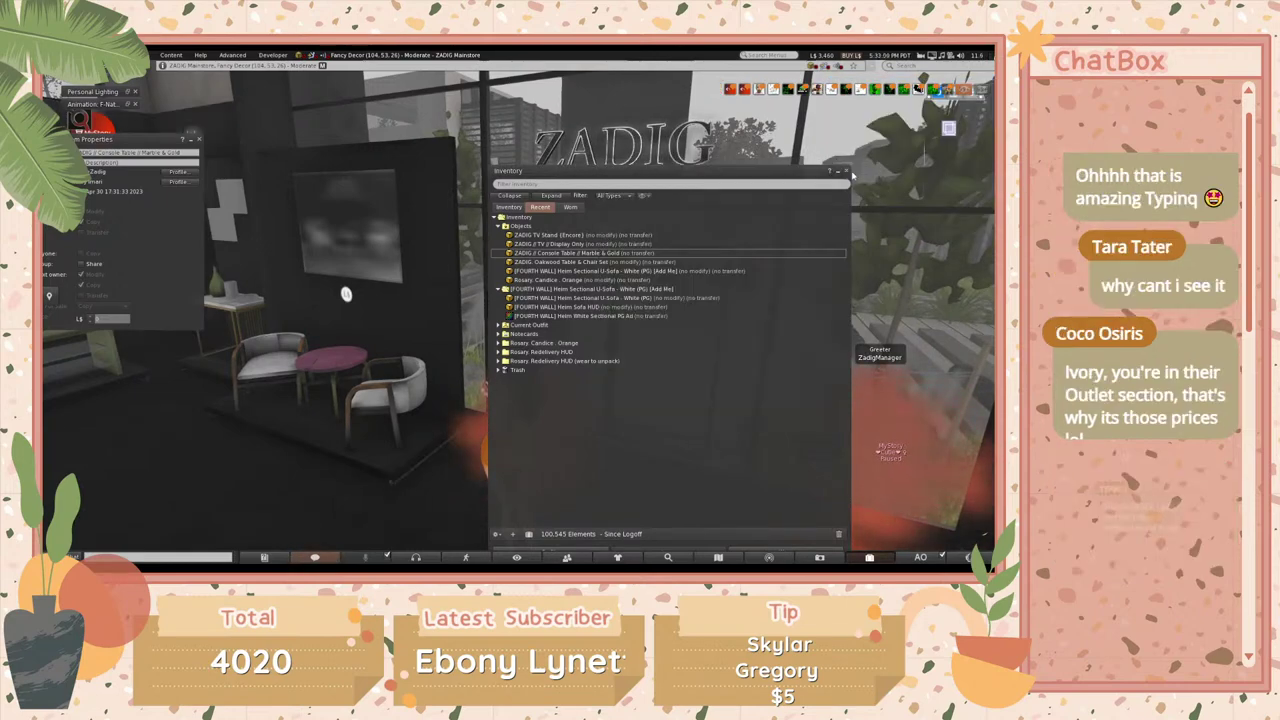
click(840, 171)
- Walk the avatar through the ZADIG store past the sofas and TV stands towards the kitchen counter display
key(Right)
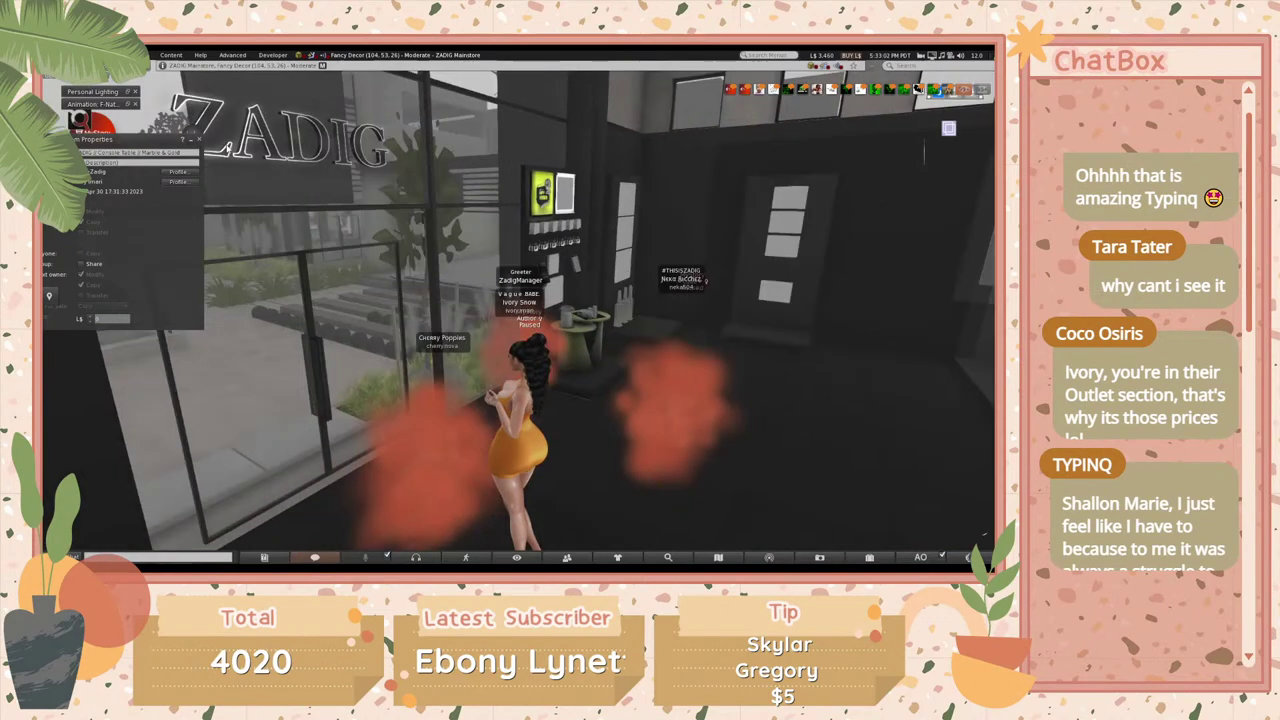
key(Up)
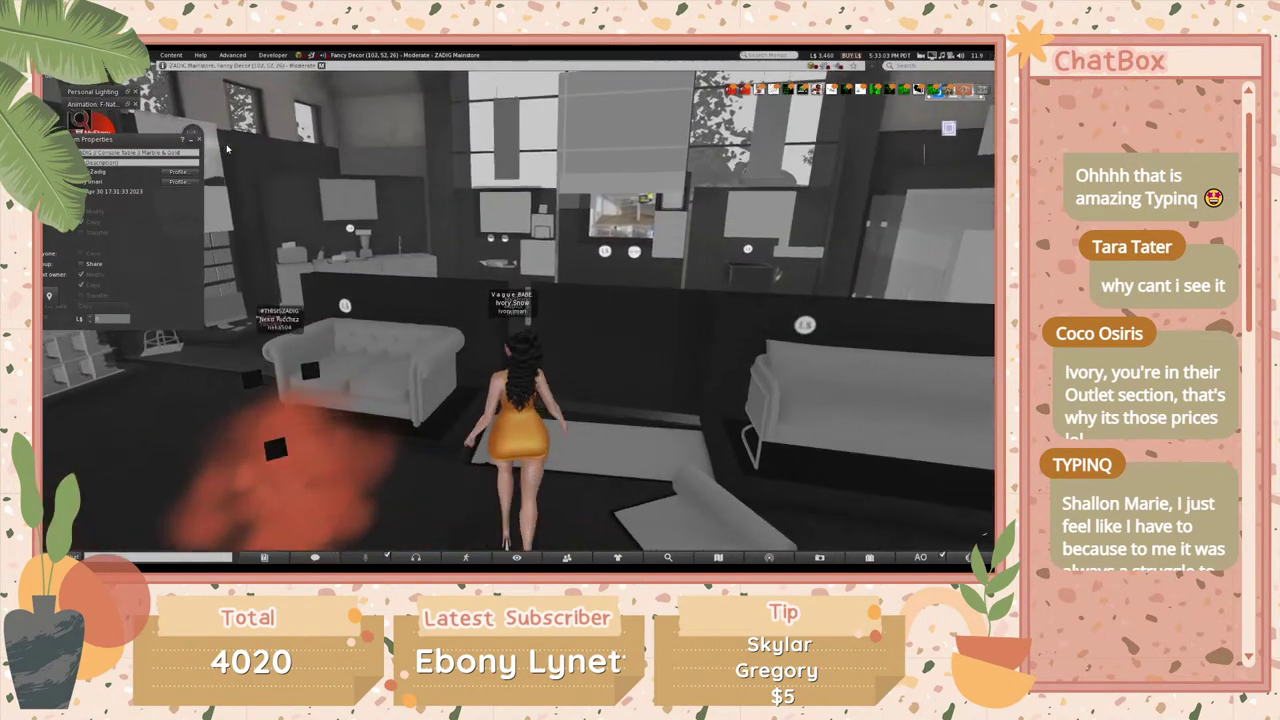
key(Up)
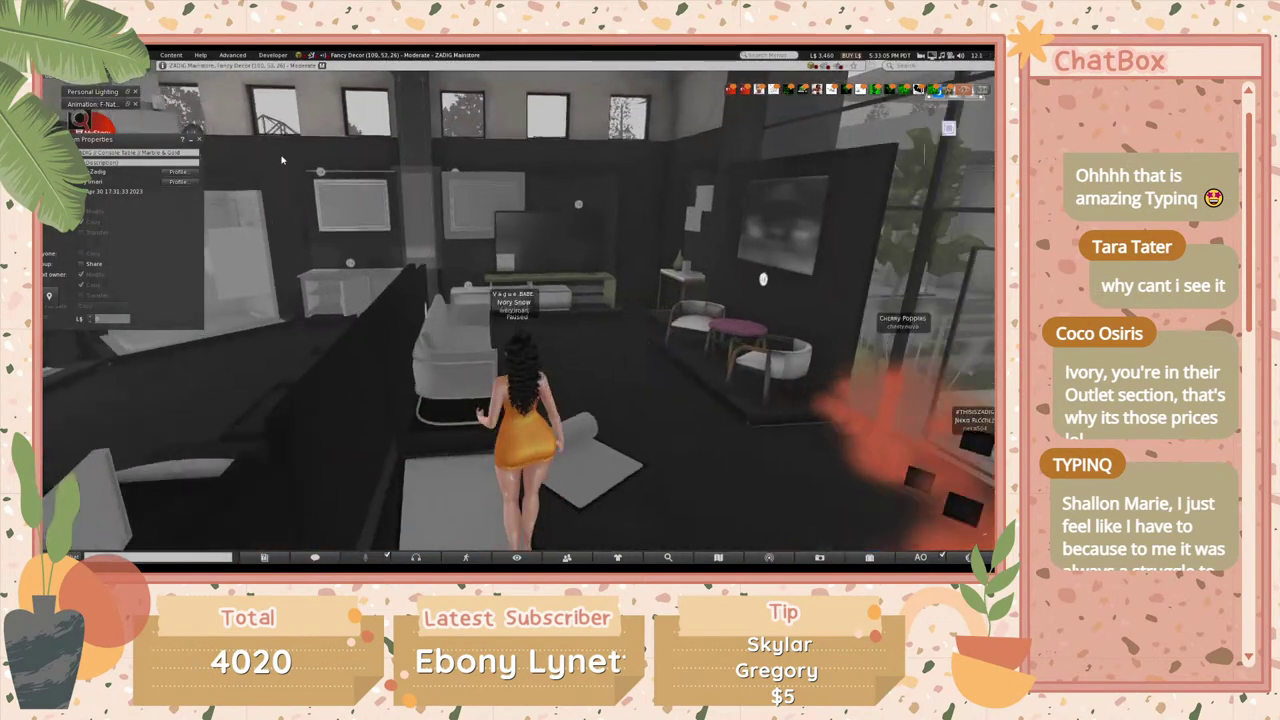
key(Left)
key(Up)
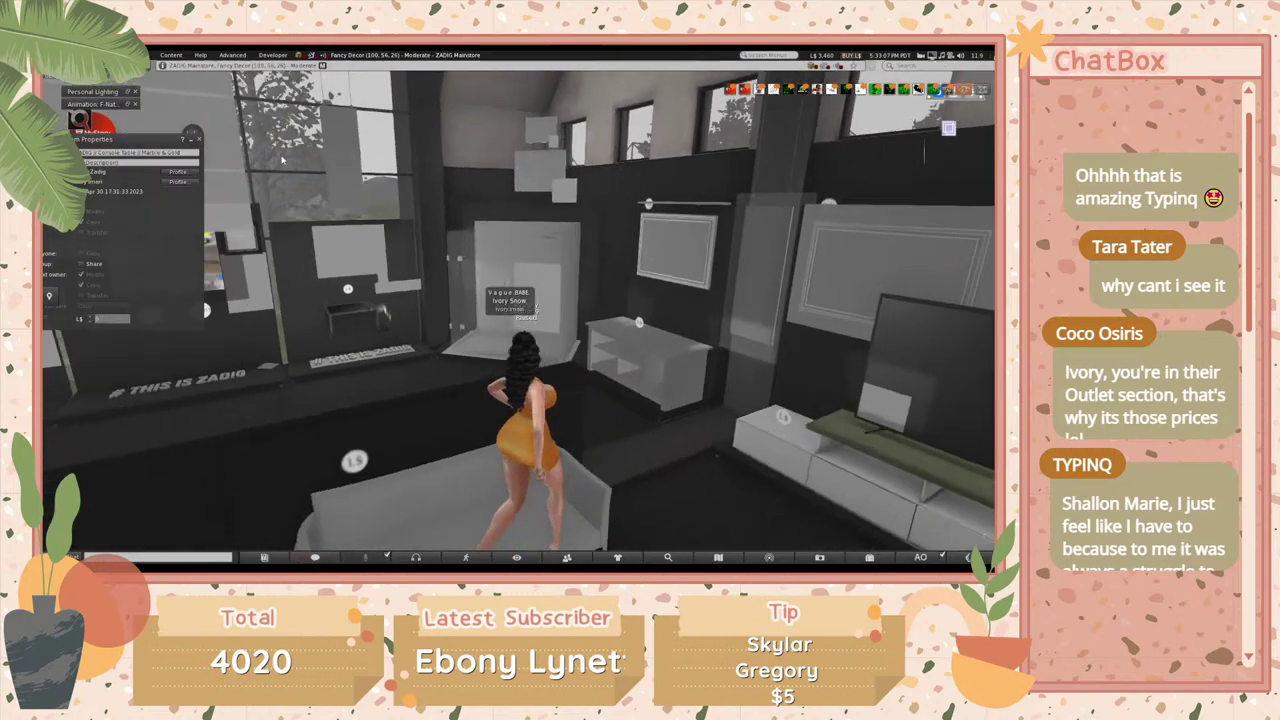
key(Left)
key(Up)
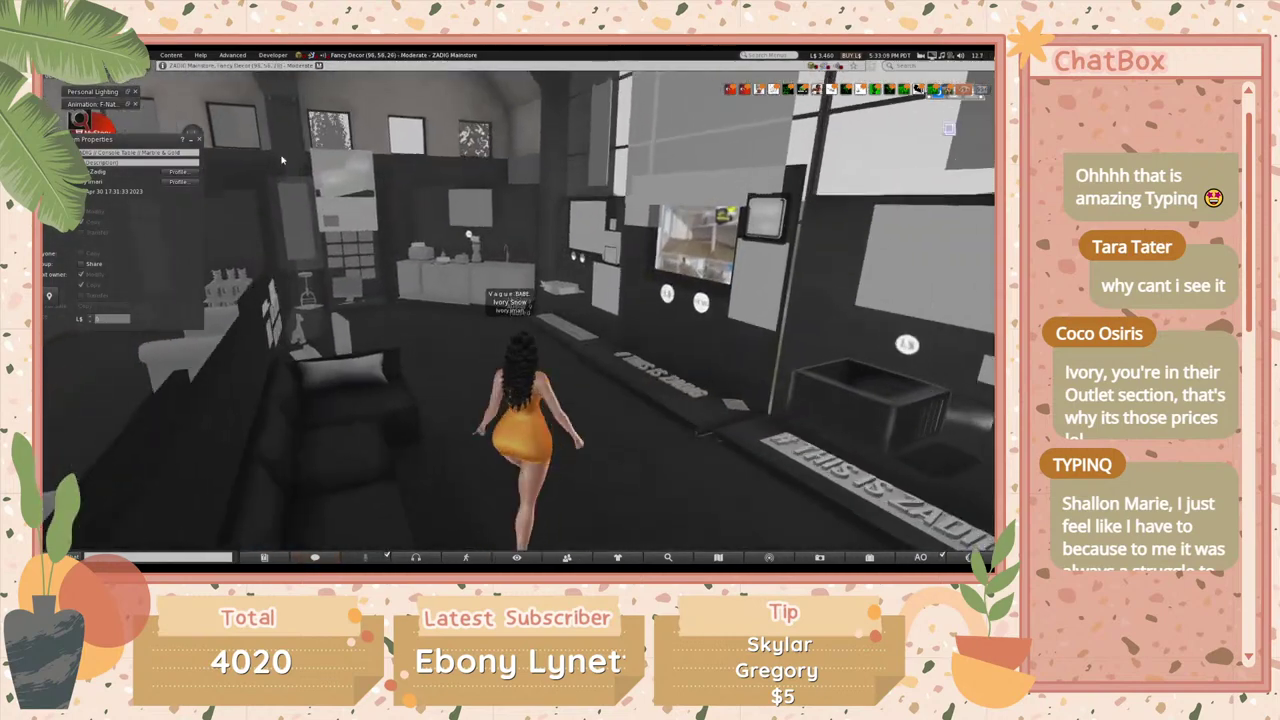
key(Left)
key(Up)
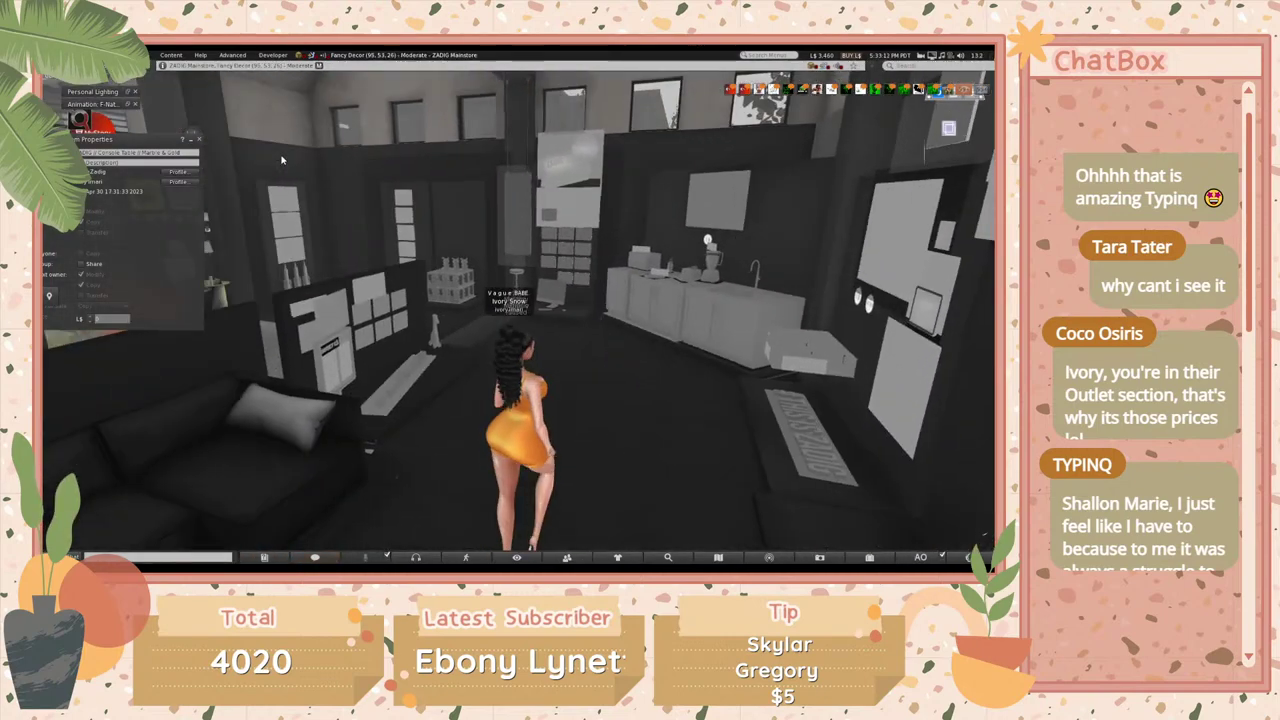
key(Up)
key(Left)
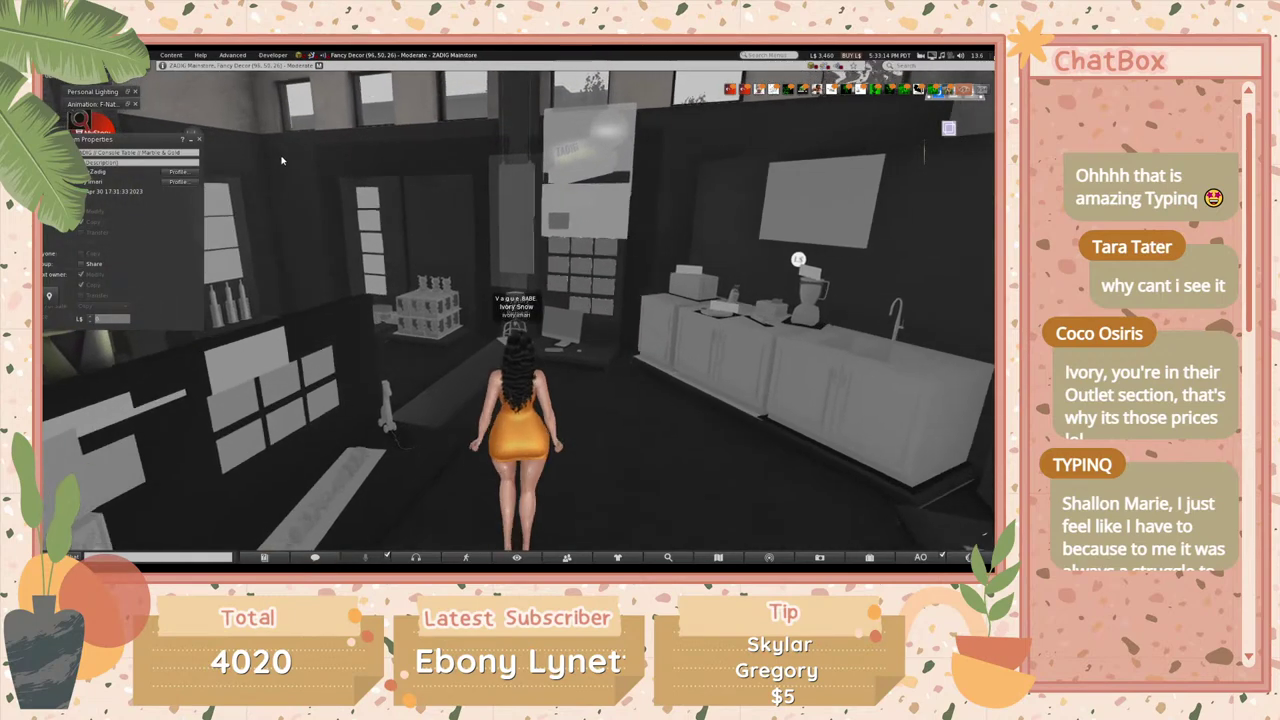
- Look around the store's remaining displays and its front entrance, closing the console table's item properties along the way
key(Left)
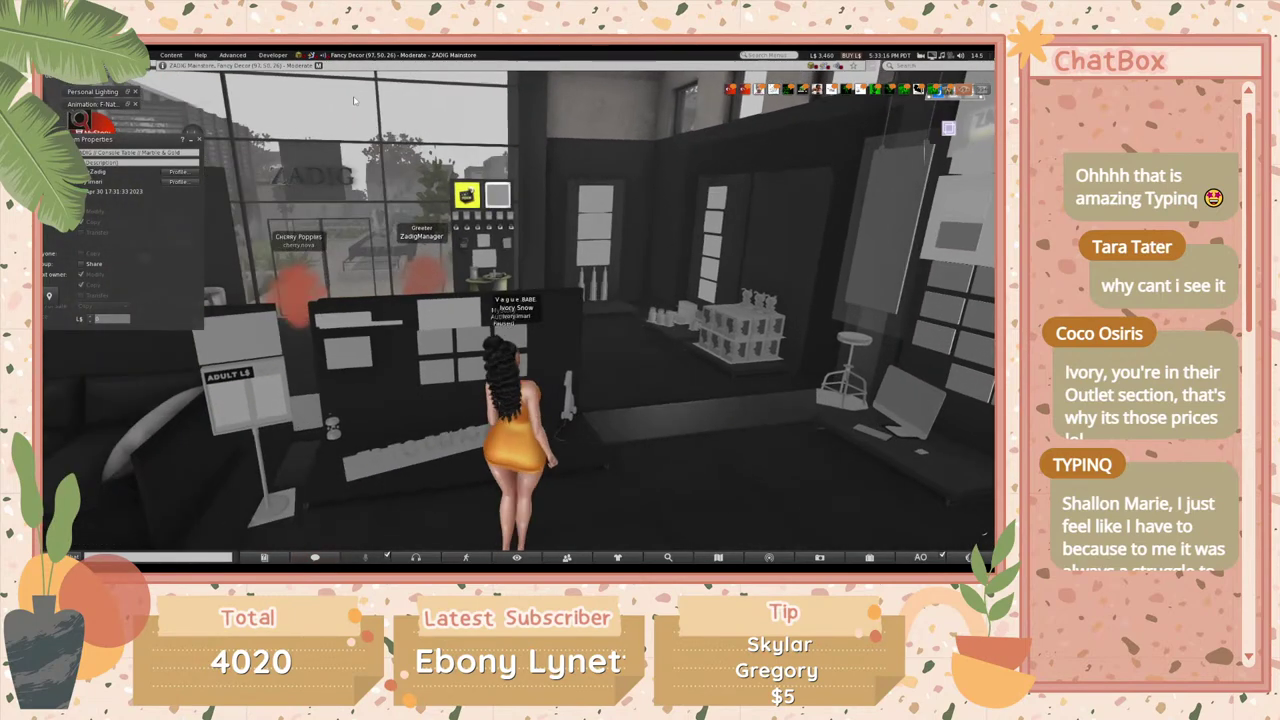
key(Left)
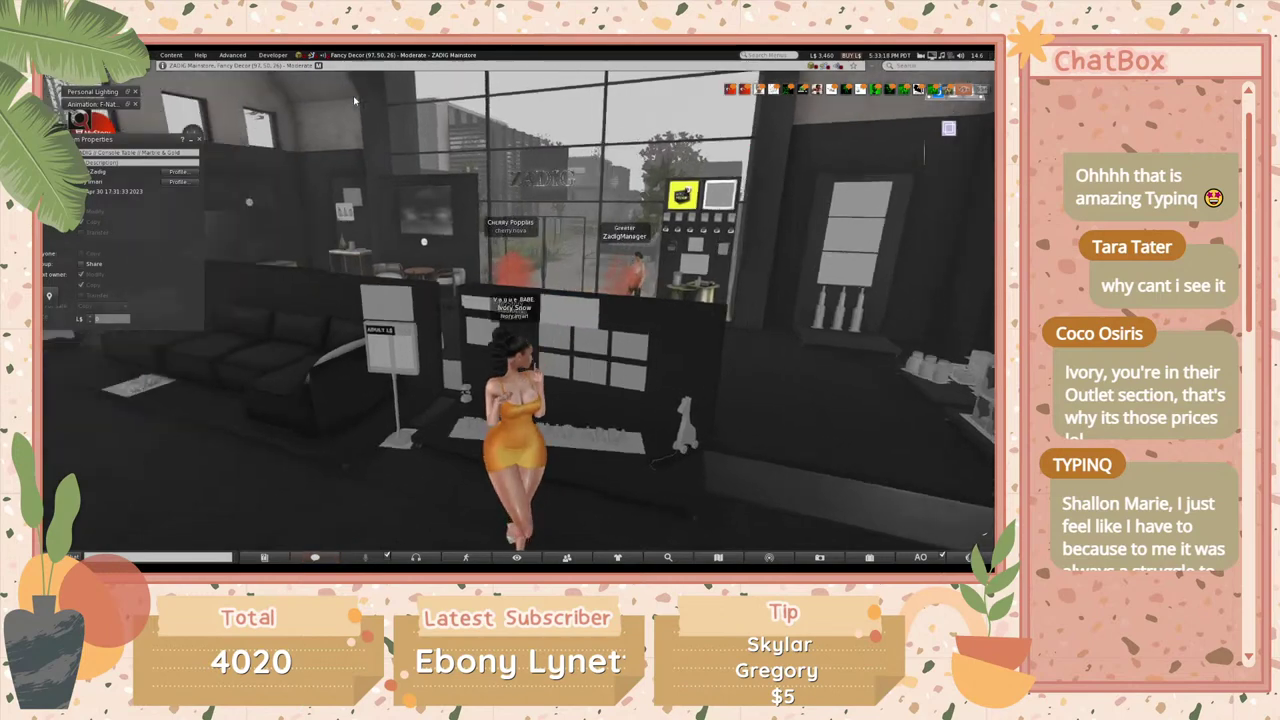
key(Right)
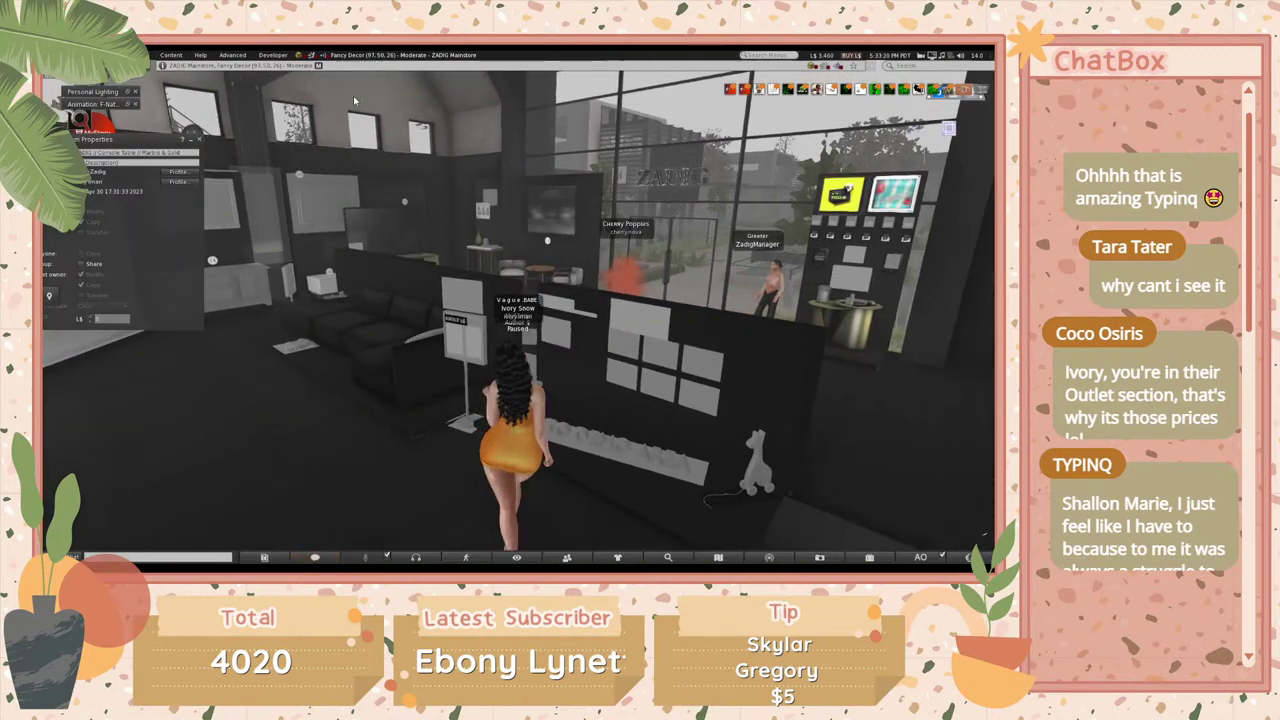
key(Right)
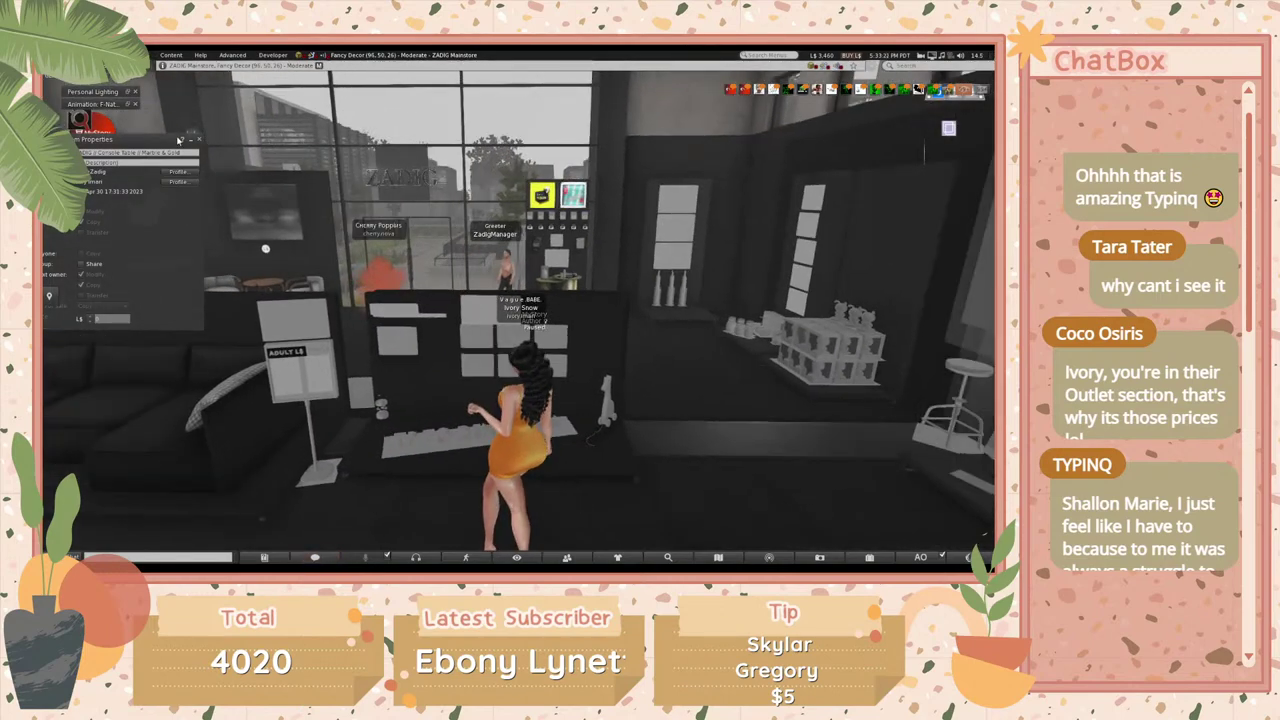
click(200, 141)
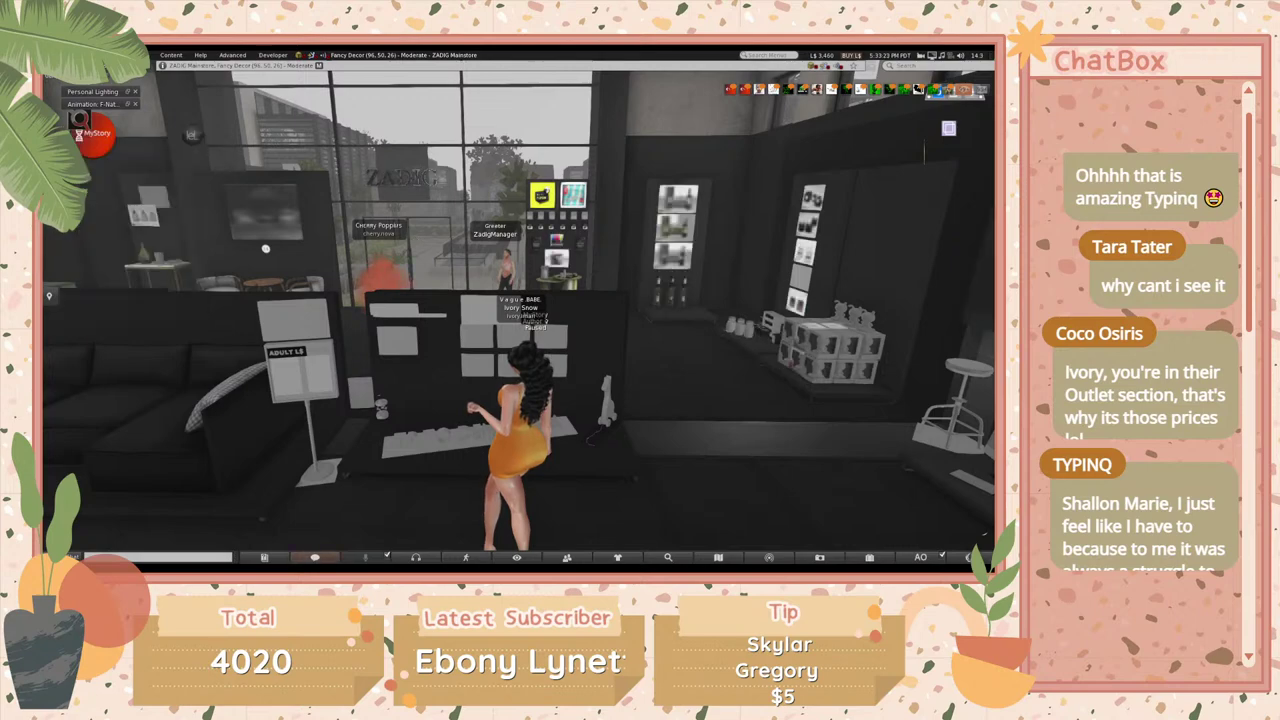
key(Down)
key(Left)
key(Up)
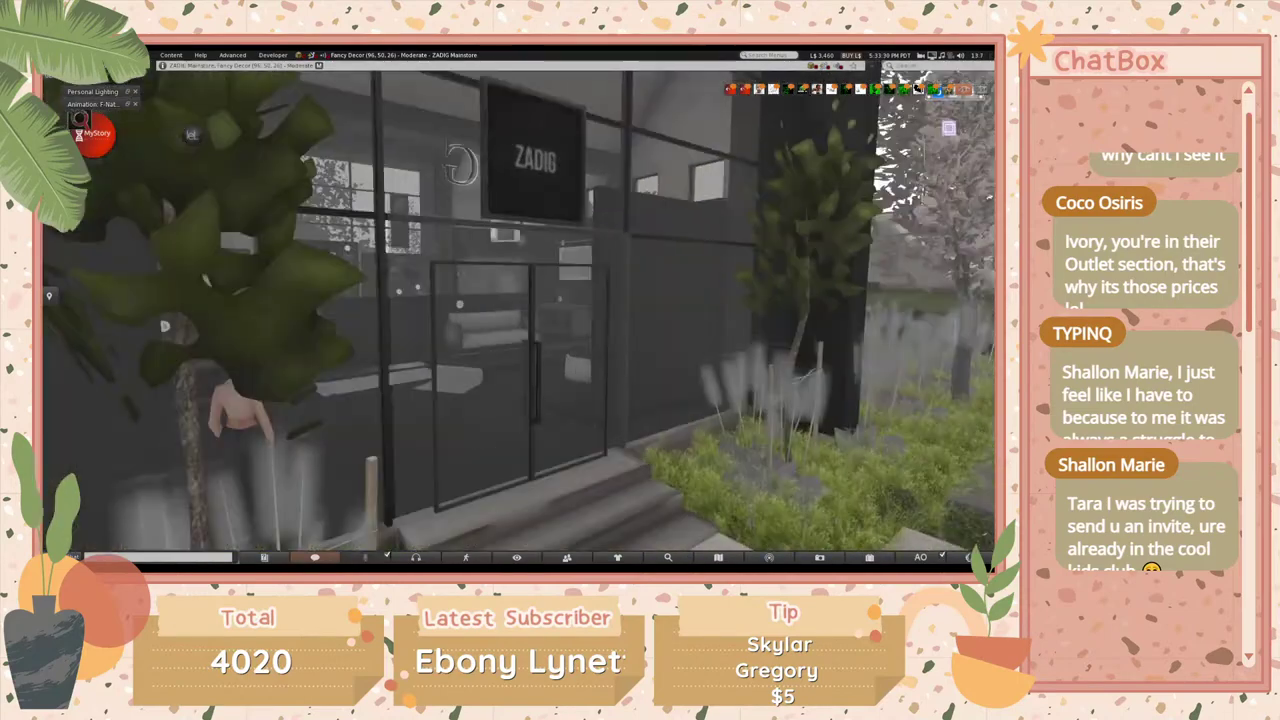
key(Up)
key(Right)
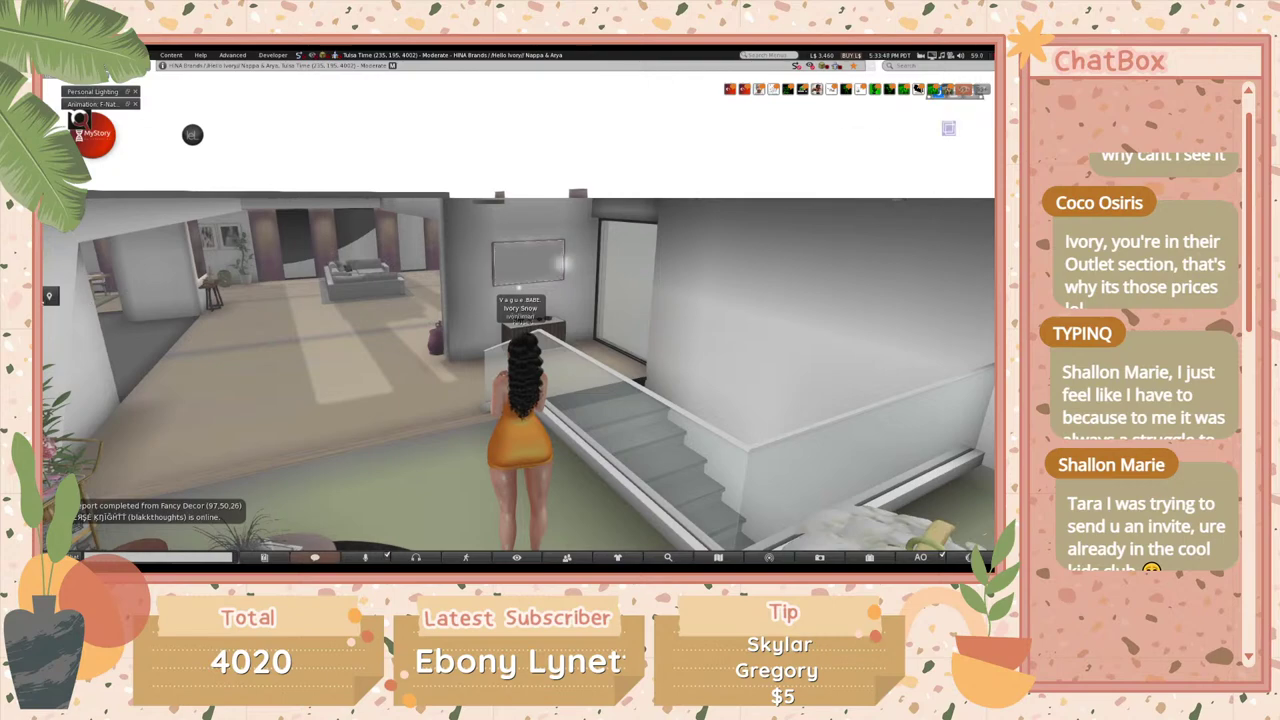
- Walk the avatar from the entrance stairs into the living room, up to the wooden console table on the pillar
key(Left)
key(Left)
key(Left)
key(Left)
key(Left)
key(Left)
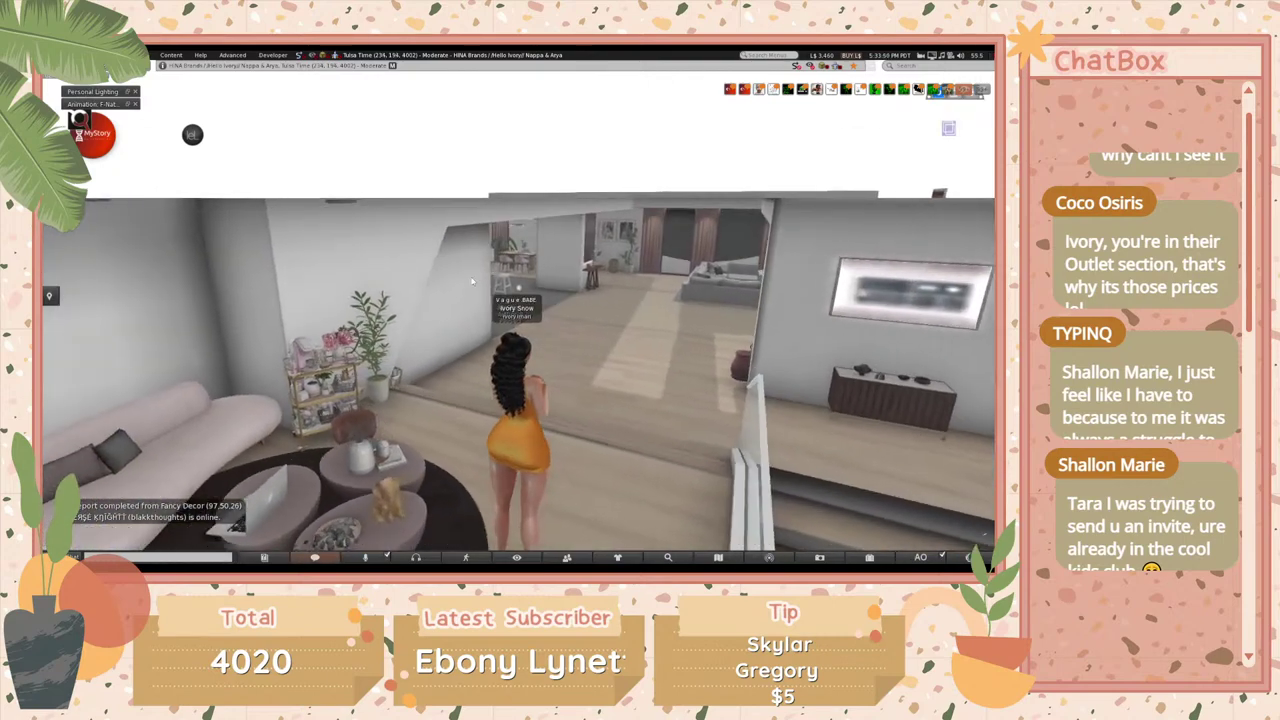
key(Up)
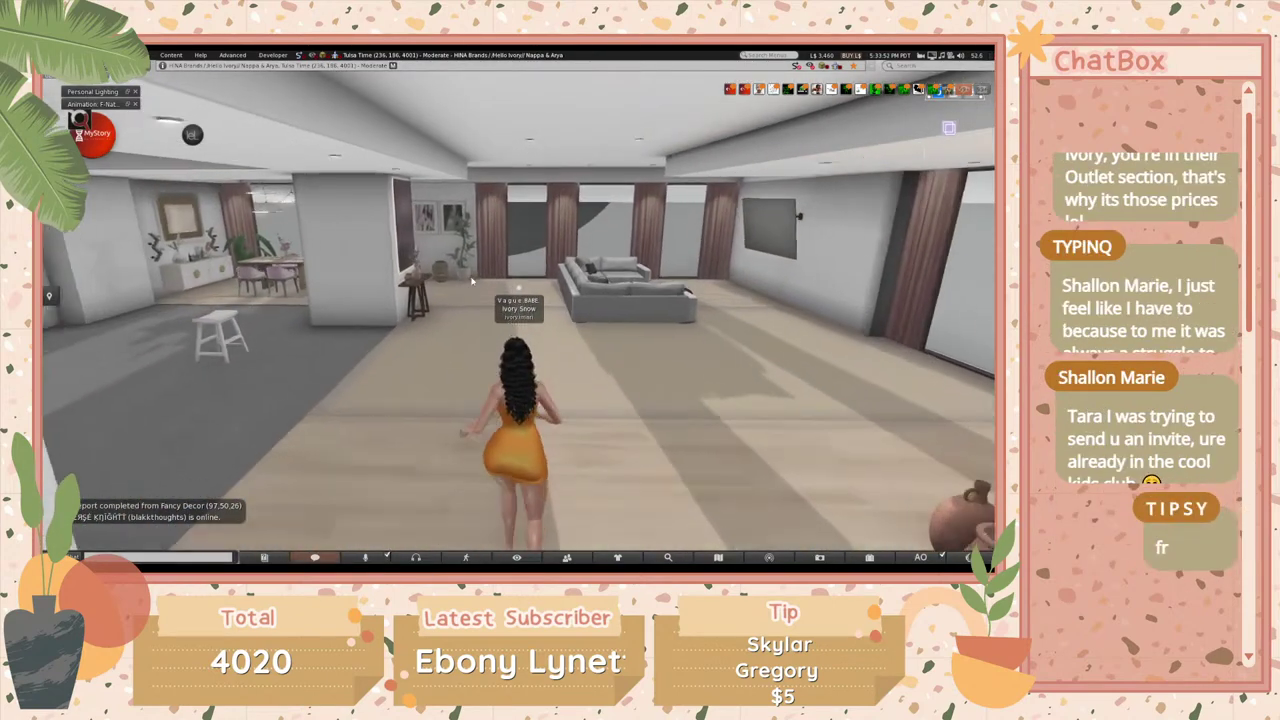
key(Up)
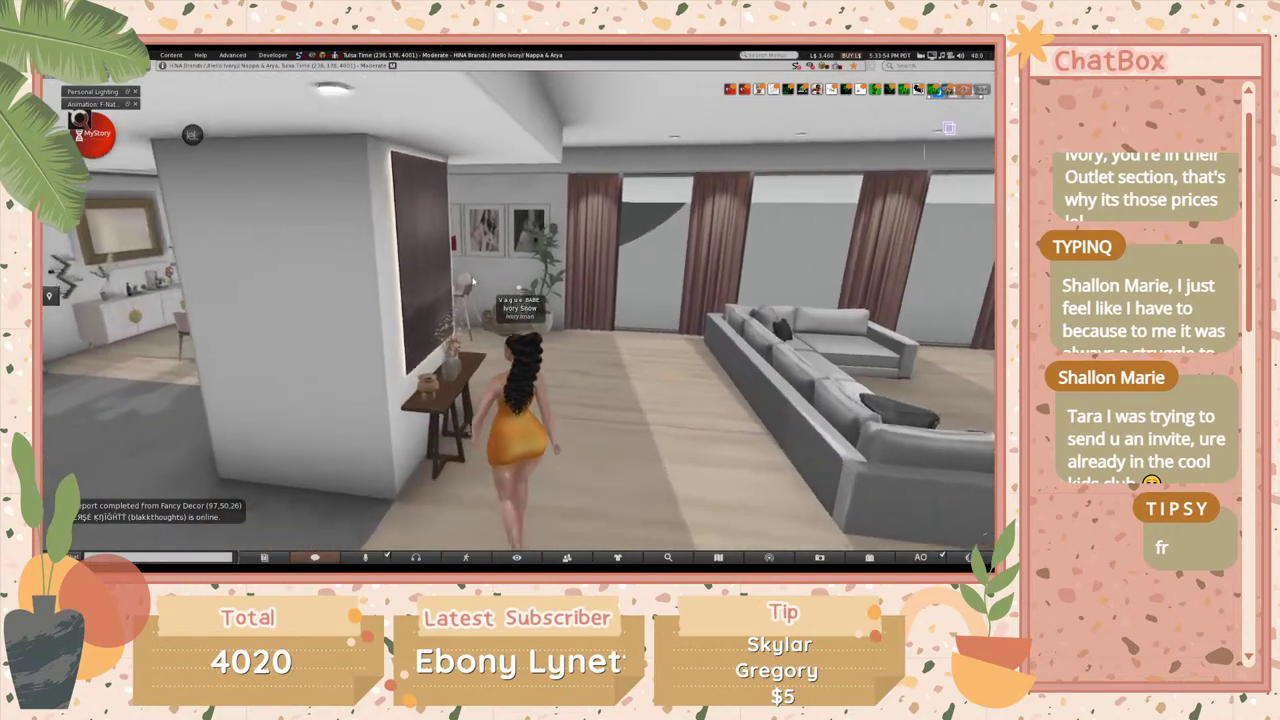
- Walk the avatar along the picture wall to the dining table near the white sideboard
key(Left)
key(Left)
key(Left)
key(Left)
key(Up)
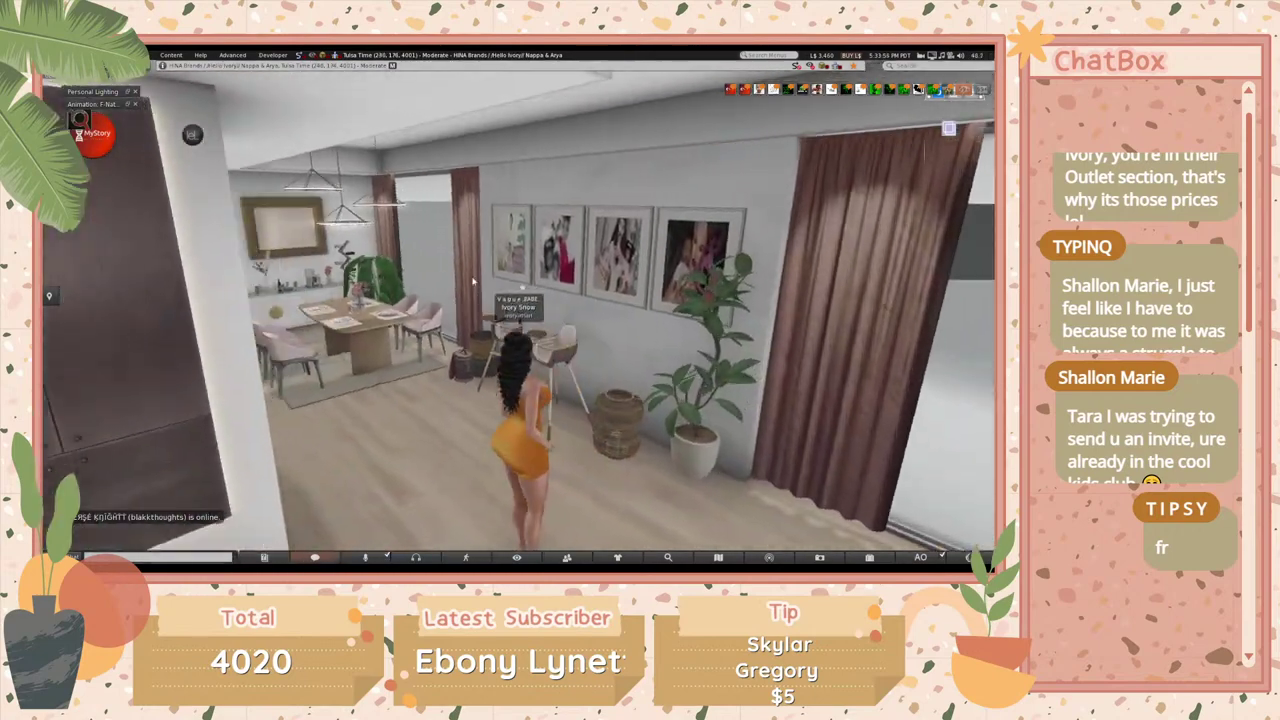
key(Up)
key(Left)
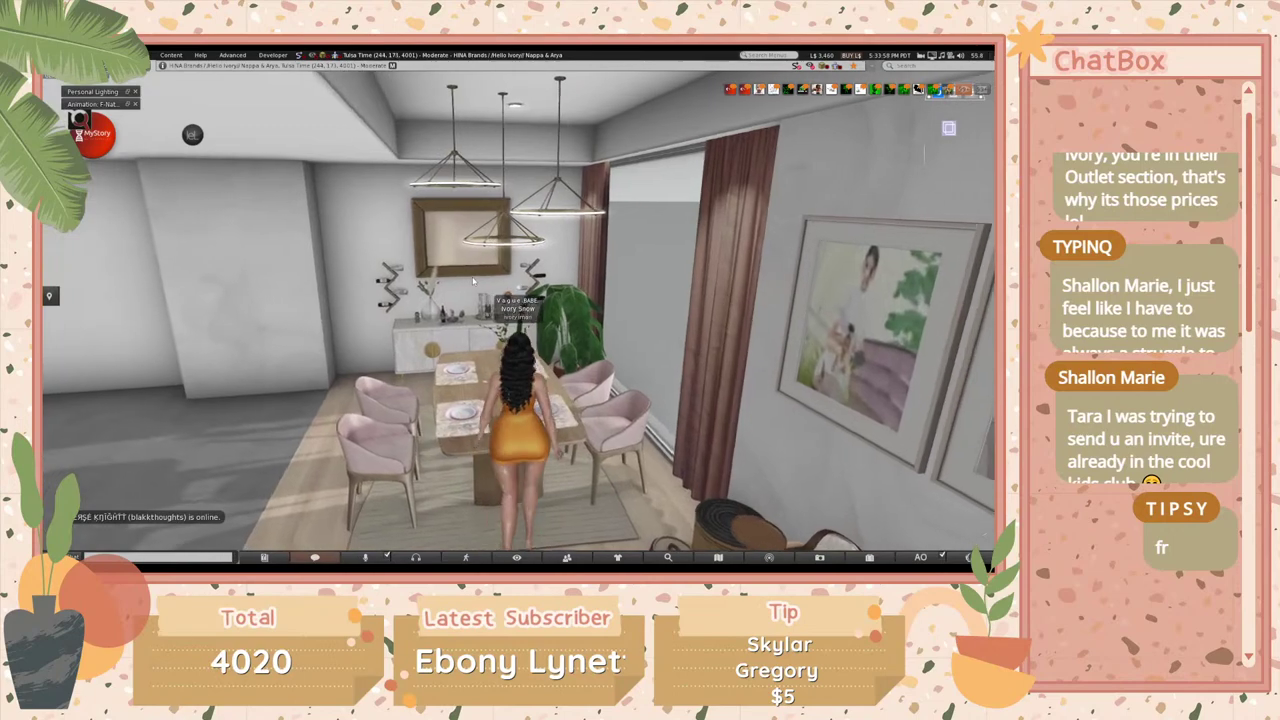
key(Up)
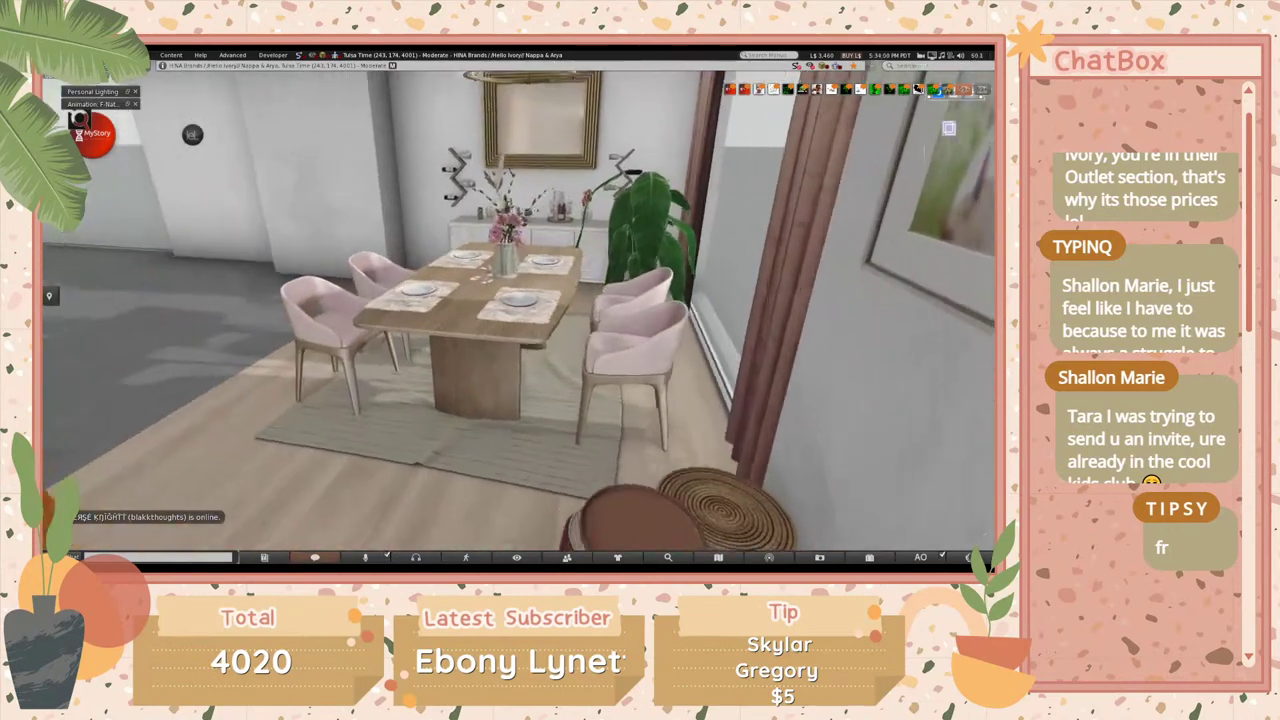
- Select the four place settings, the flower vase and the near dining chair together for editing
alt+click(587, 287)
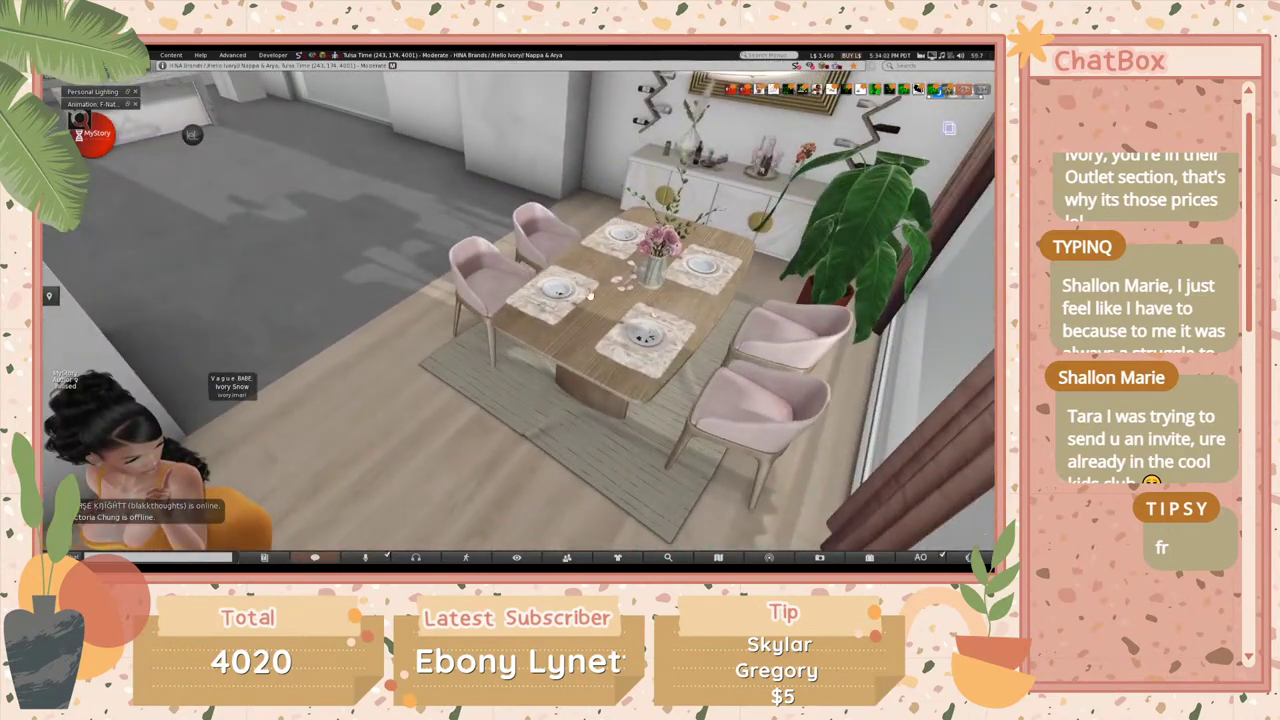
scroll(587, 287, up, 3)
right_click(600, 249)
click(600, 222)
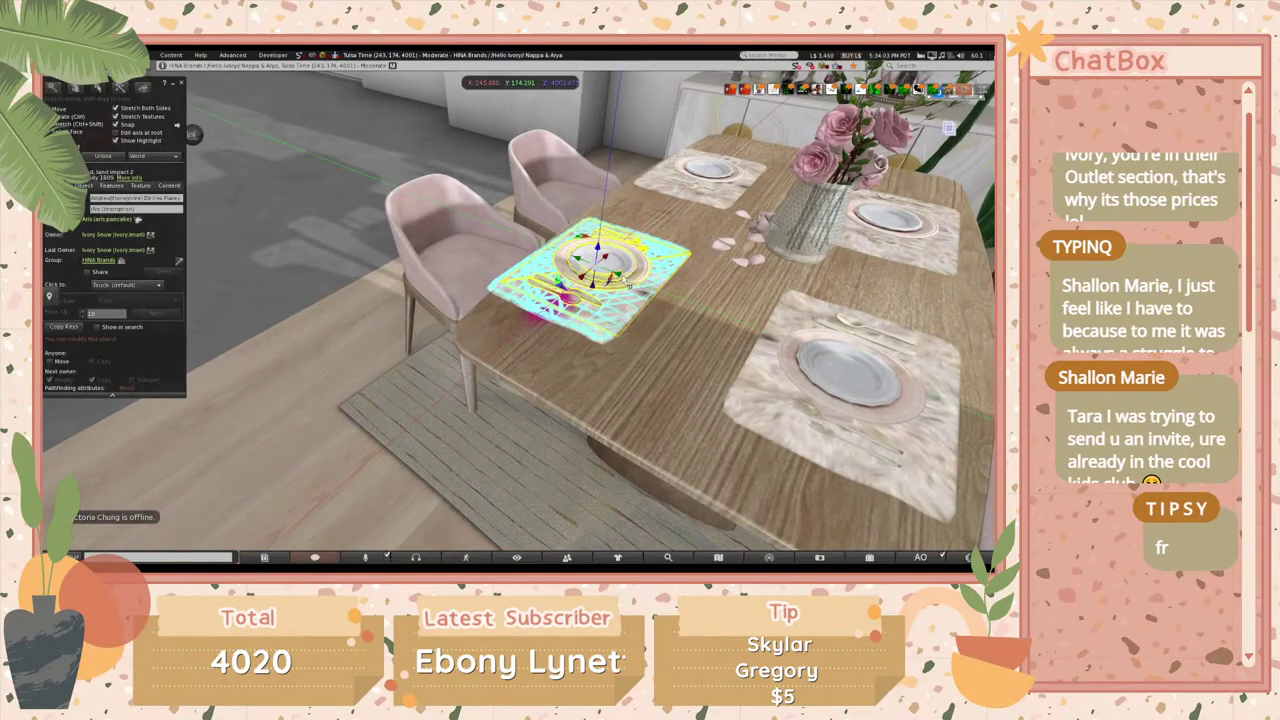
shift+click(876, 364)
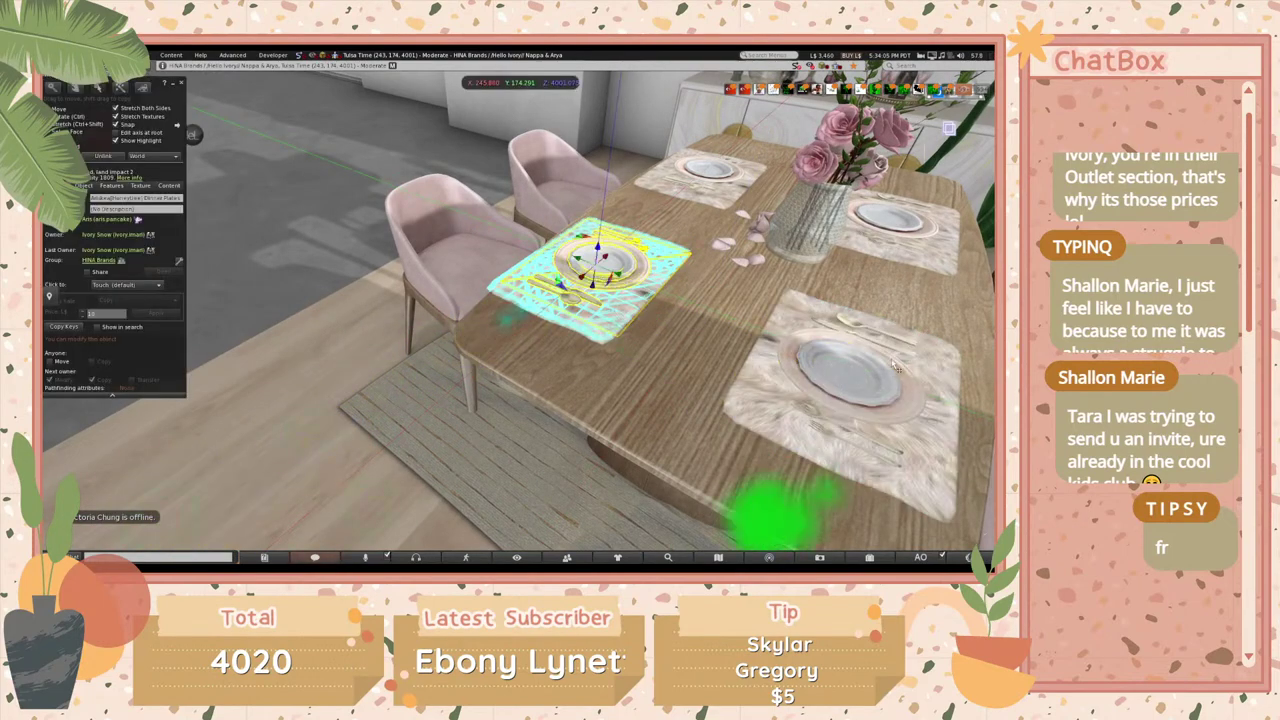
shift+click(888, 215)
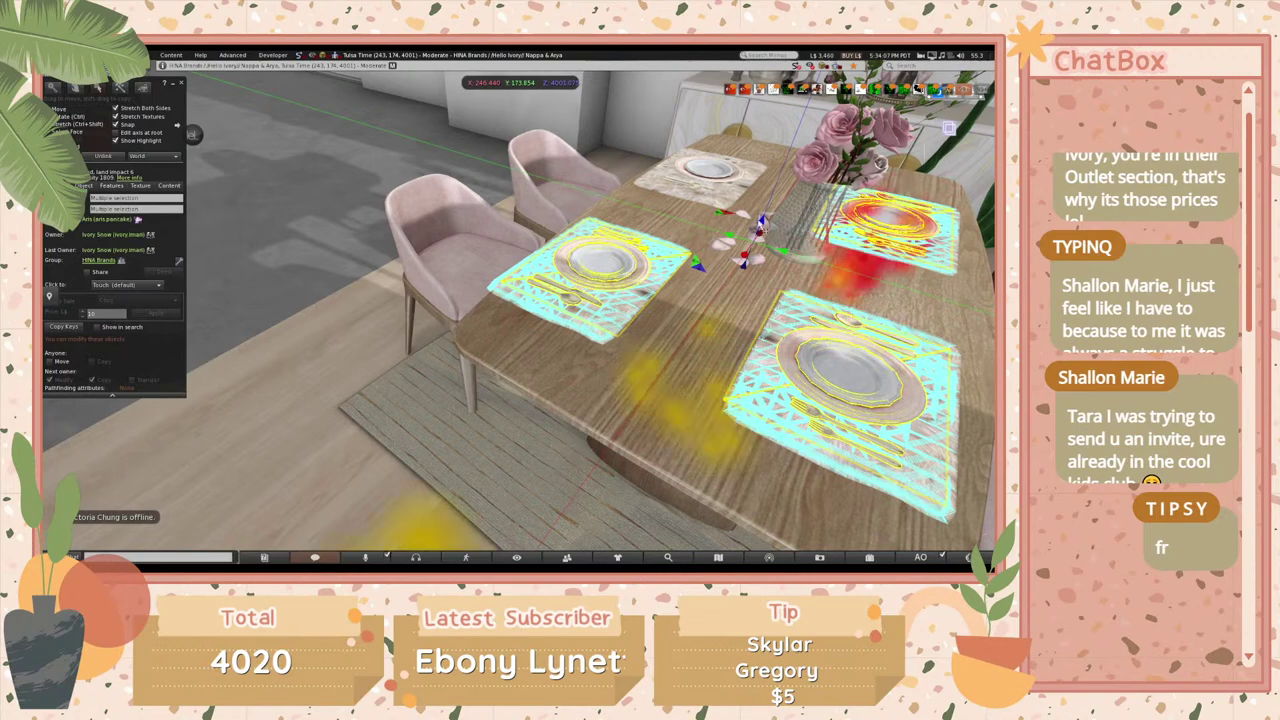
shift+click(708, 168)
shift+click(860, 140)
shift+click(497, 207)
- Add the dining table and the remaining chairs to the edit selection
key(Escape)
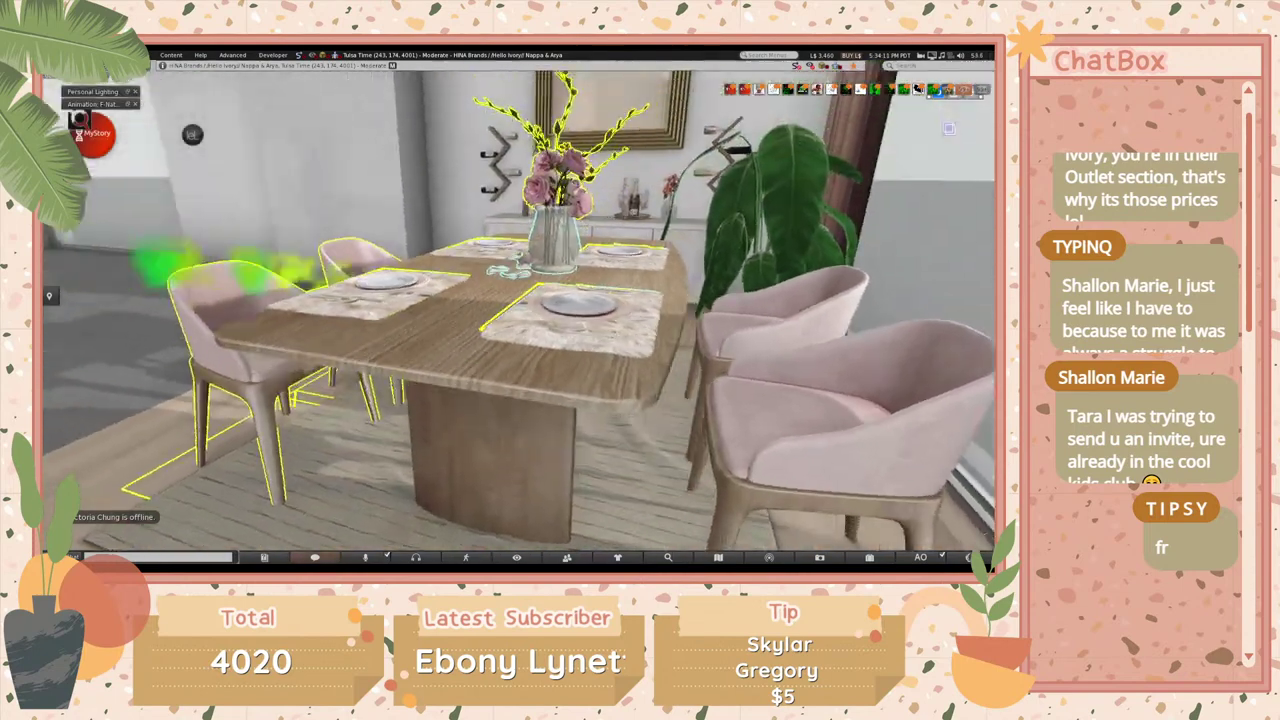
key(ctrl+3)
shift+click(546, 298)
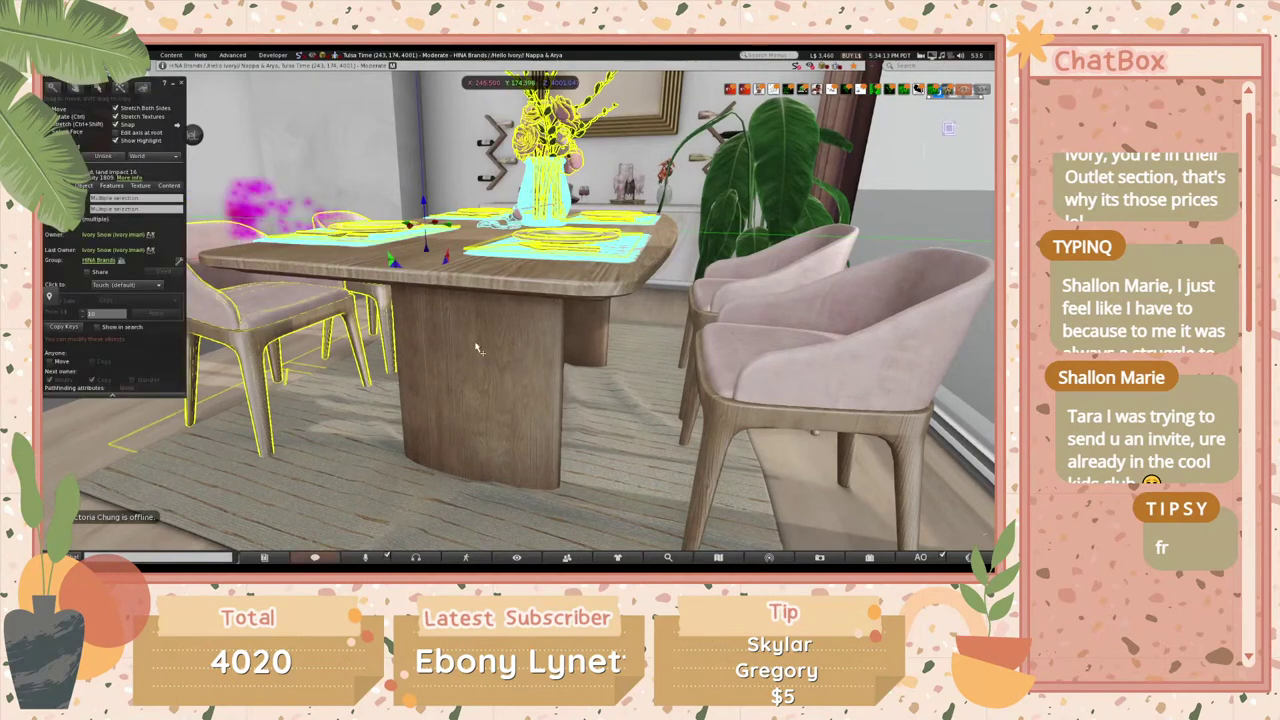
shift+click(764, 280)
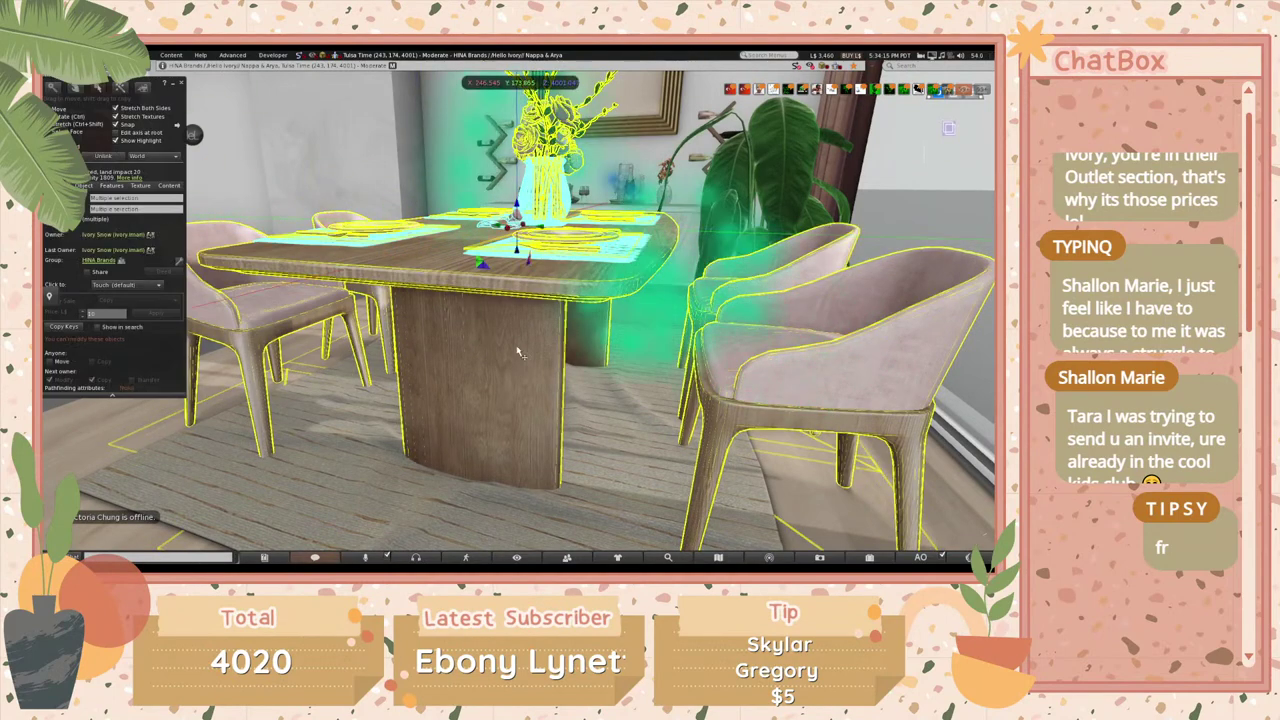
- Rotate the selected dining set with its rug and move it onto the grey floor beside the pillar
key(Escape)
key(ctrl+3)
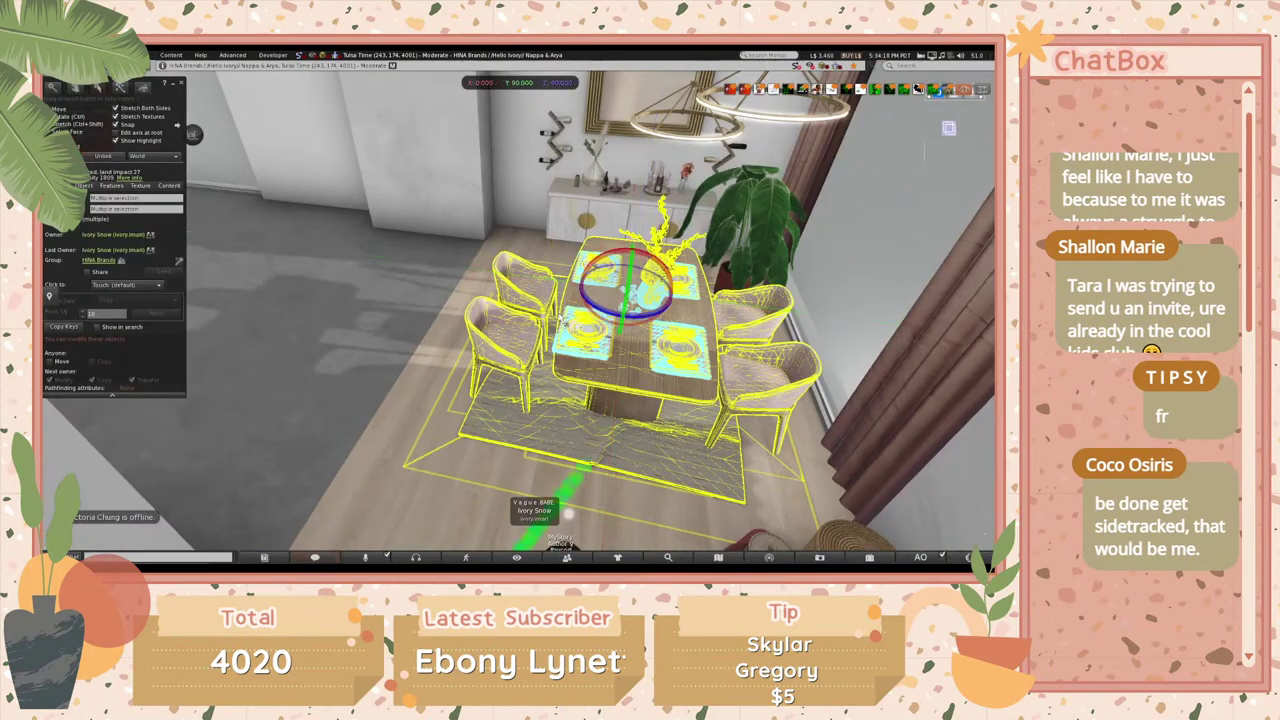
key(Escape)
key(ctrl+3)
key(Escape)
drag(630, 283, 369, 325)
key(ctrl+3)
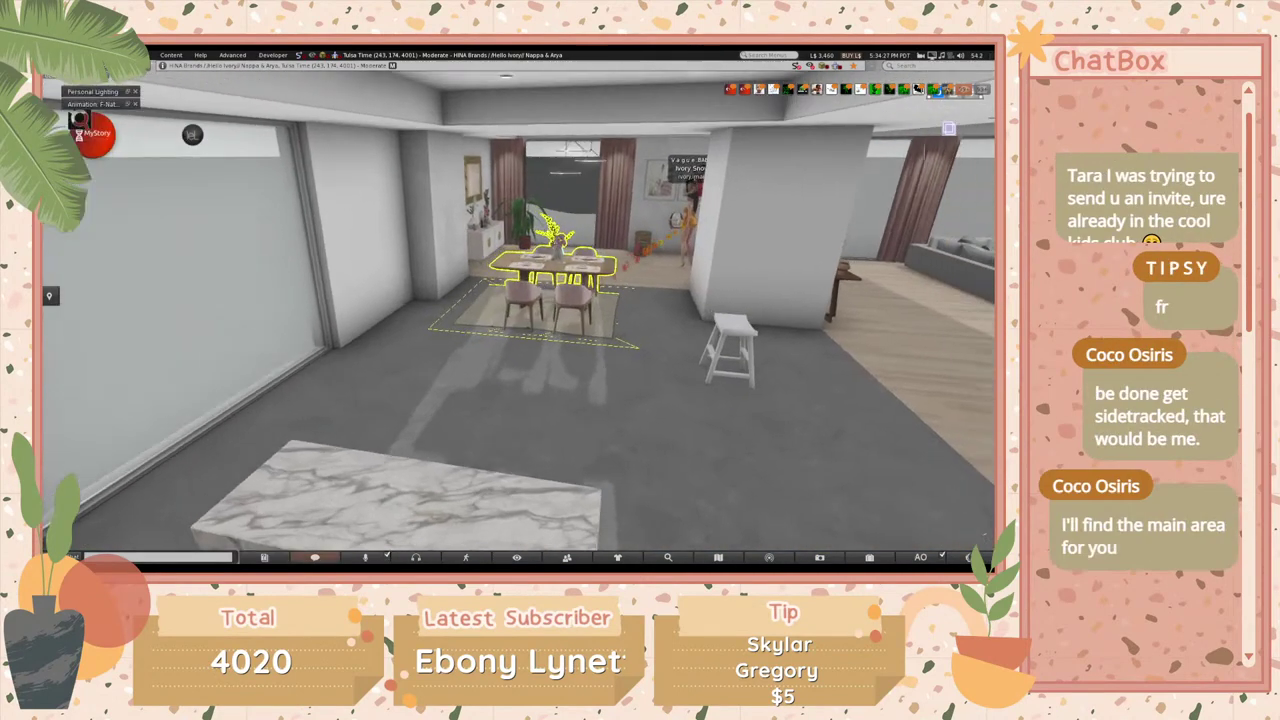
key(Escape)
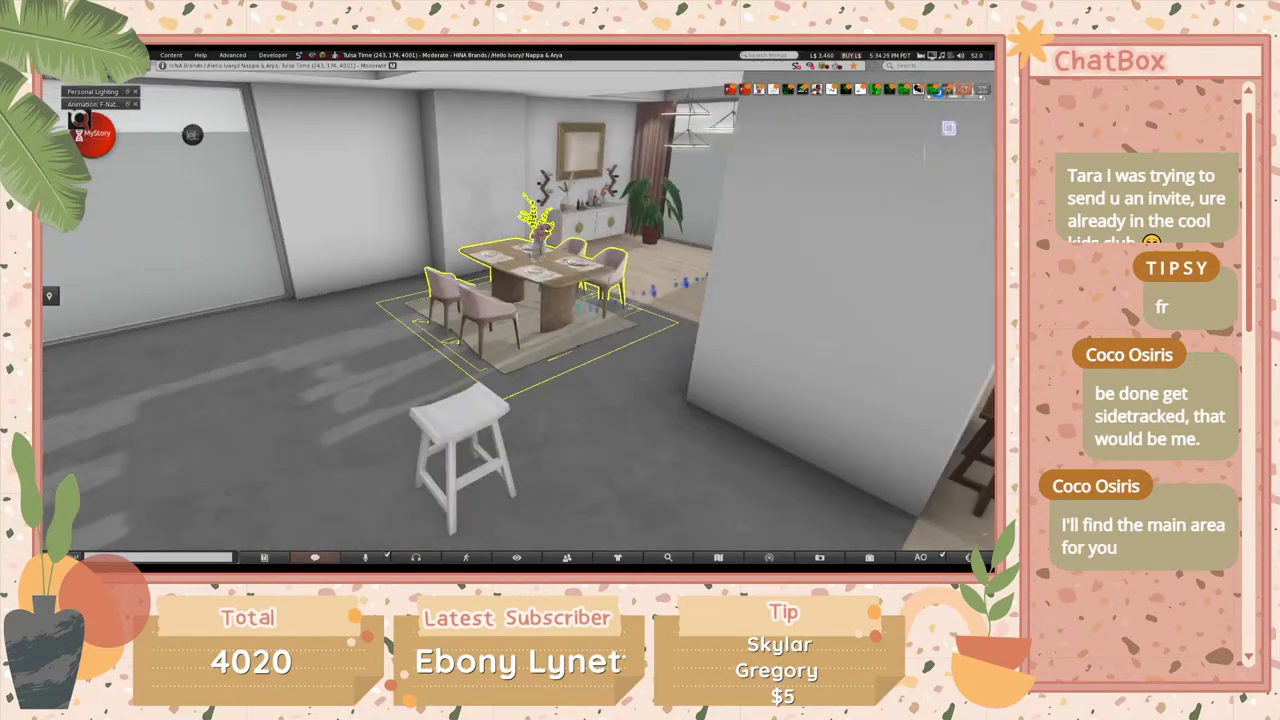
- Delete the two high chairs along the picture wall and close the build tools
key(Up)
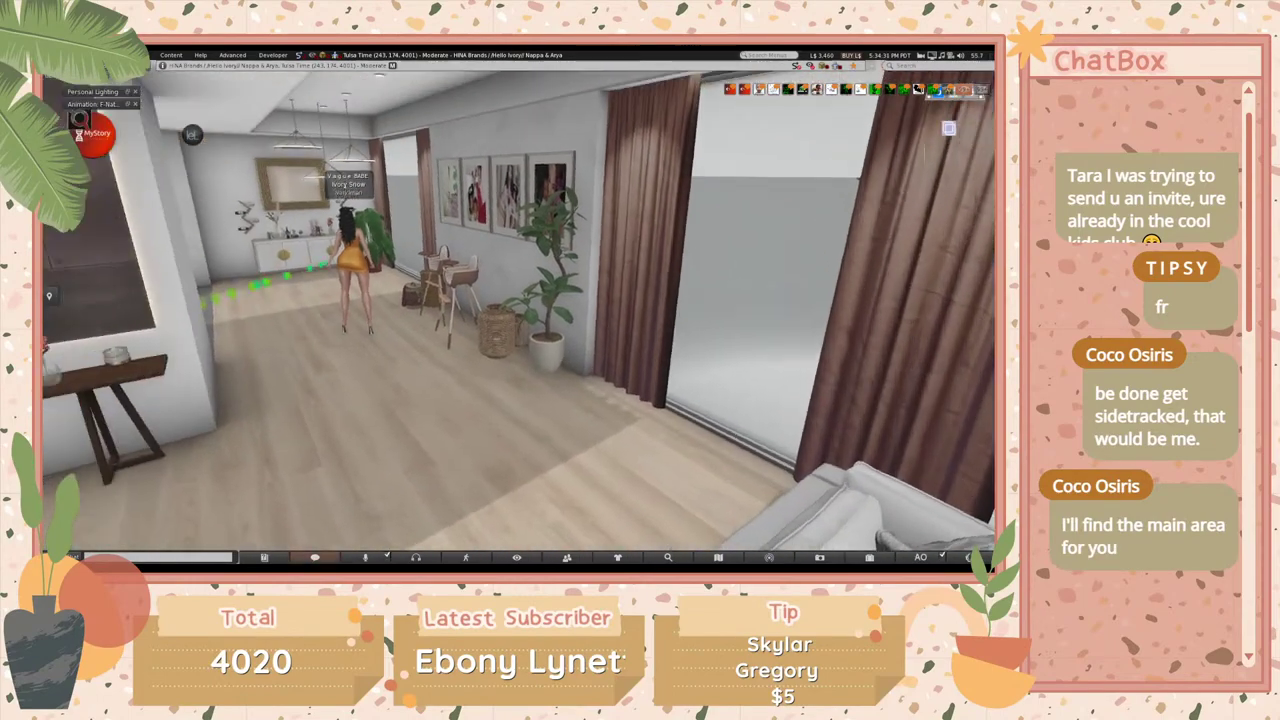
key(Left)
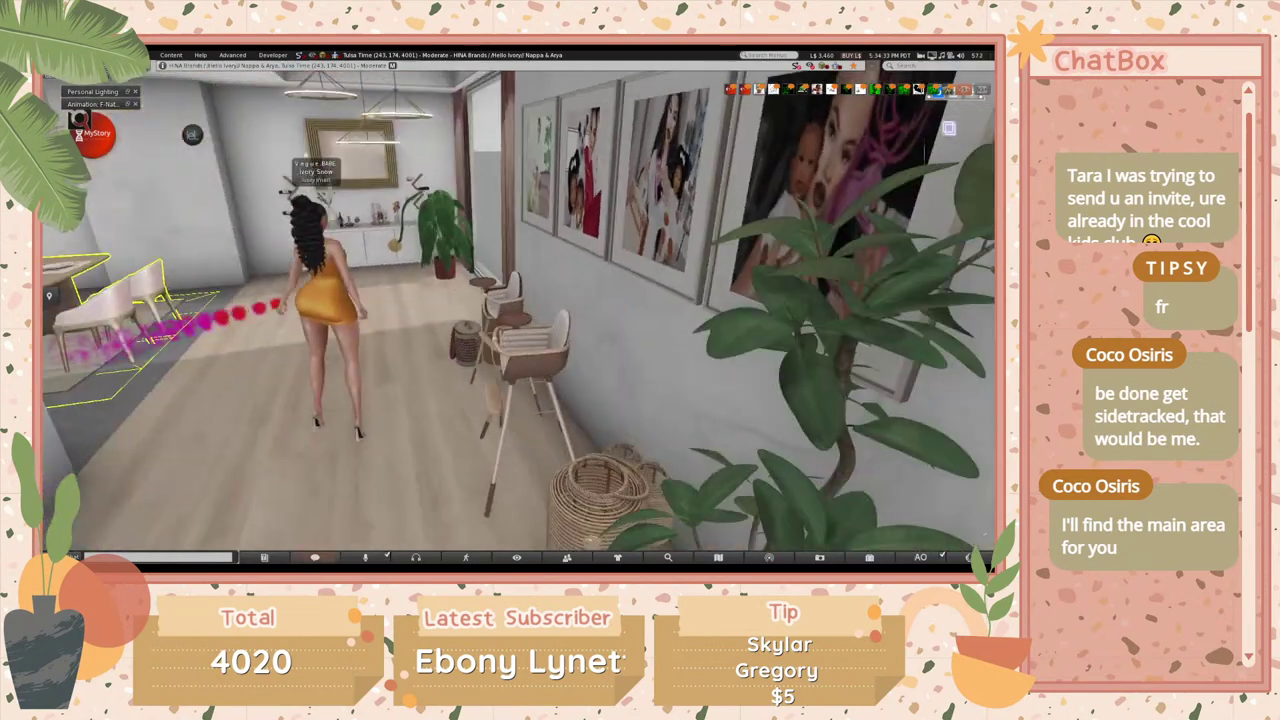
key(ctrl+3)
click(591, 362)
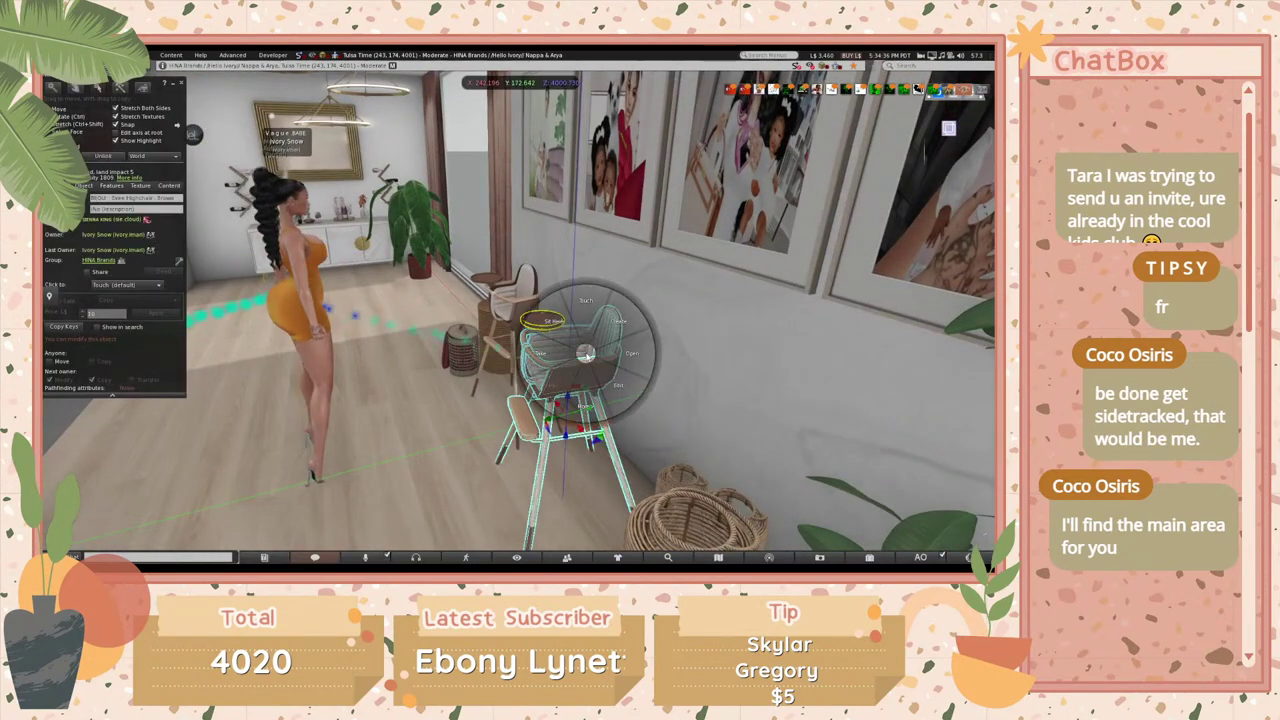
key(Delete)
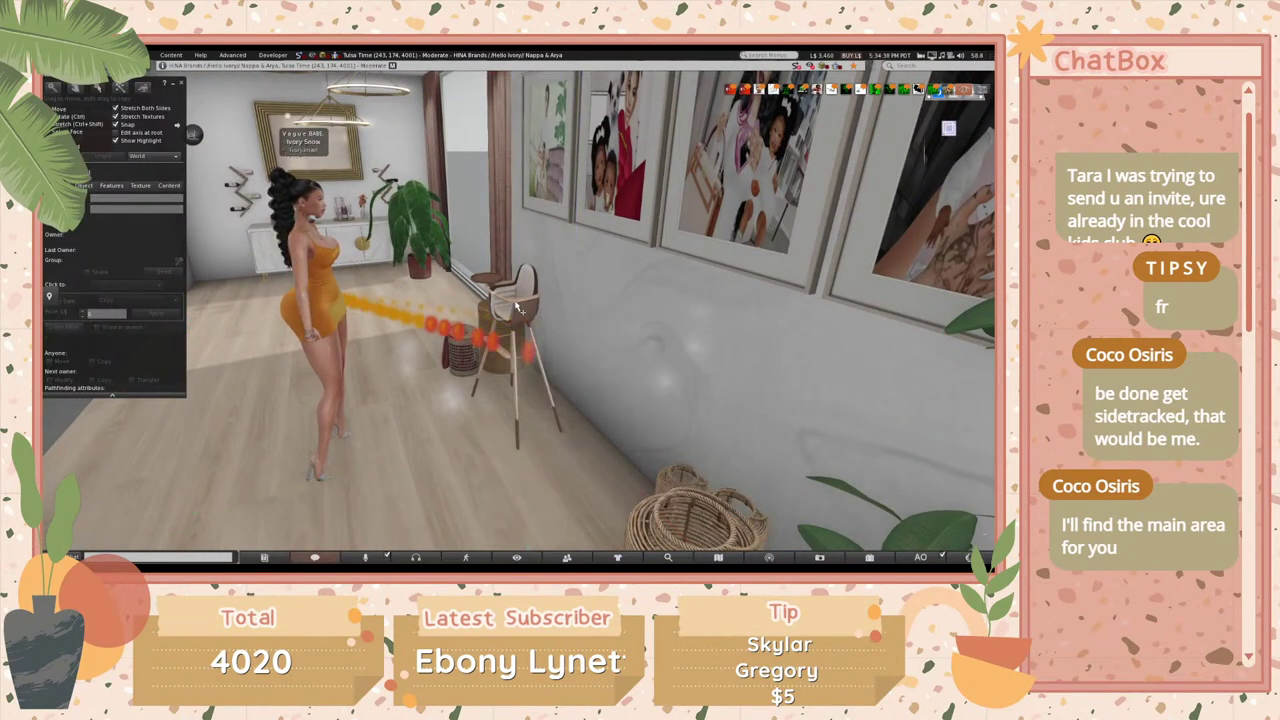
key(Escape)
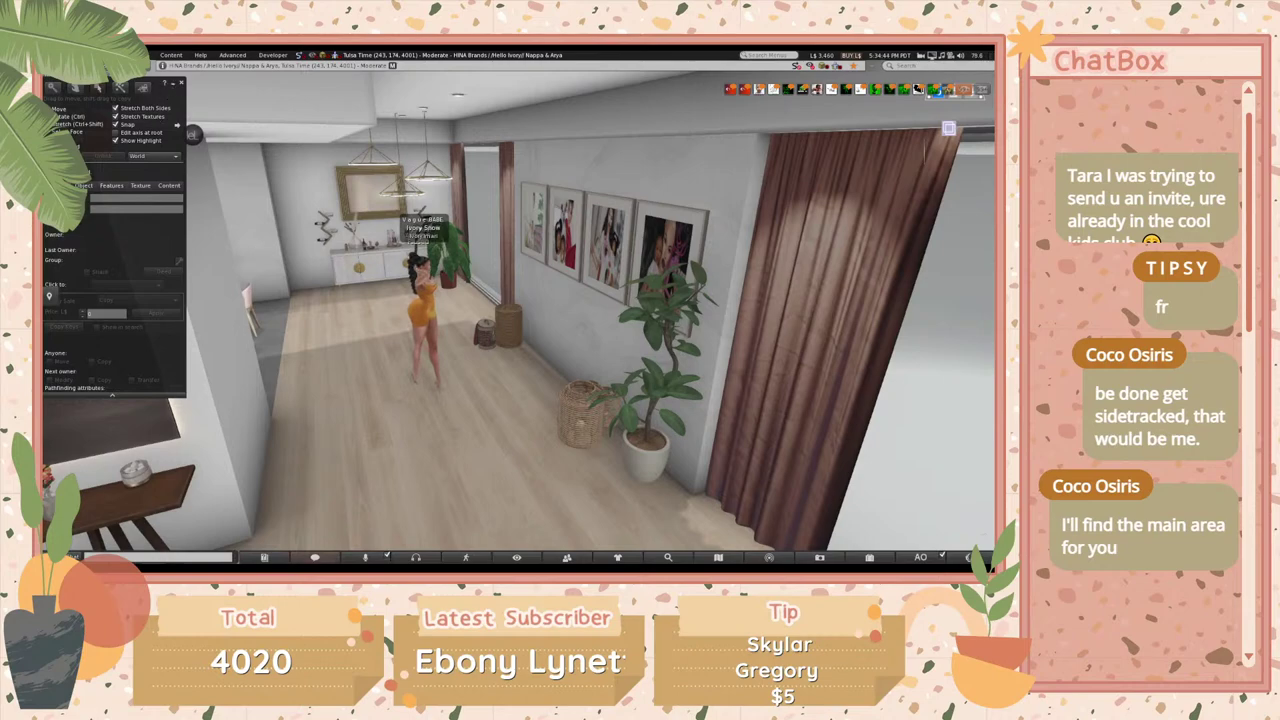
click(180, 84)
- Walk the avatar past the pillar and the grey sofa to the wall-mounted TV in the living room
key(Up)
key(Left)
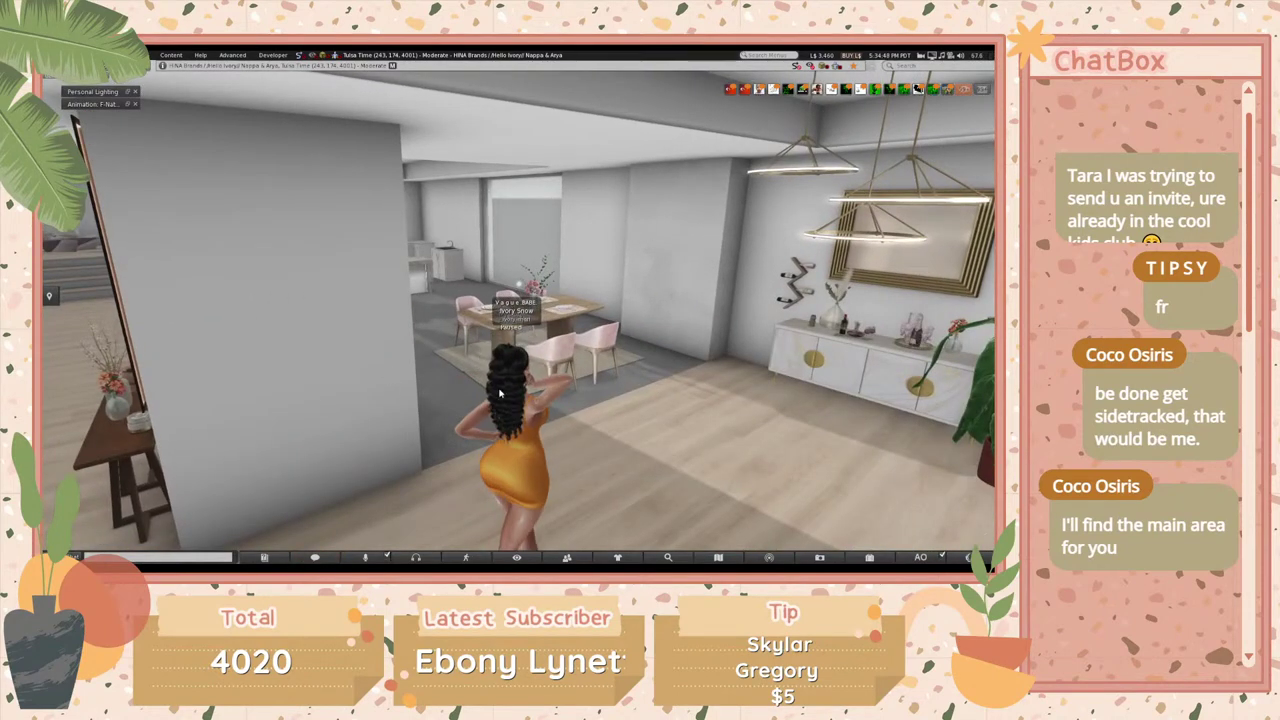
key(Left)
key(Up)
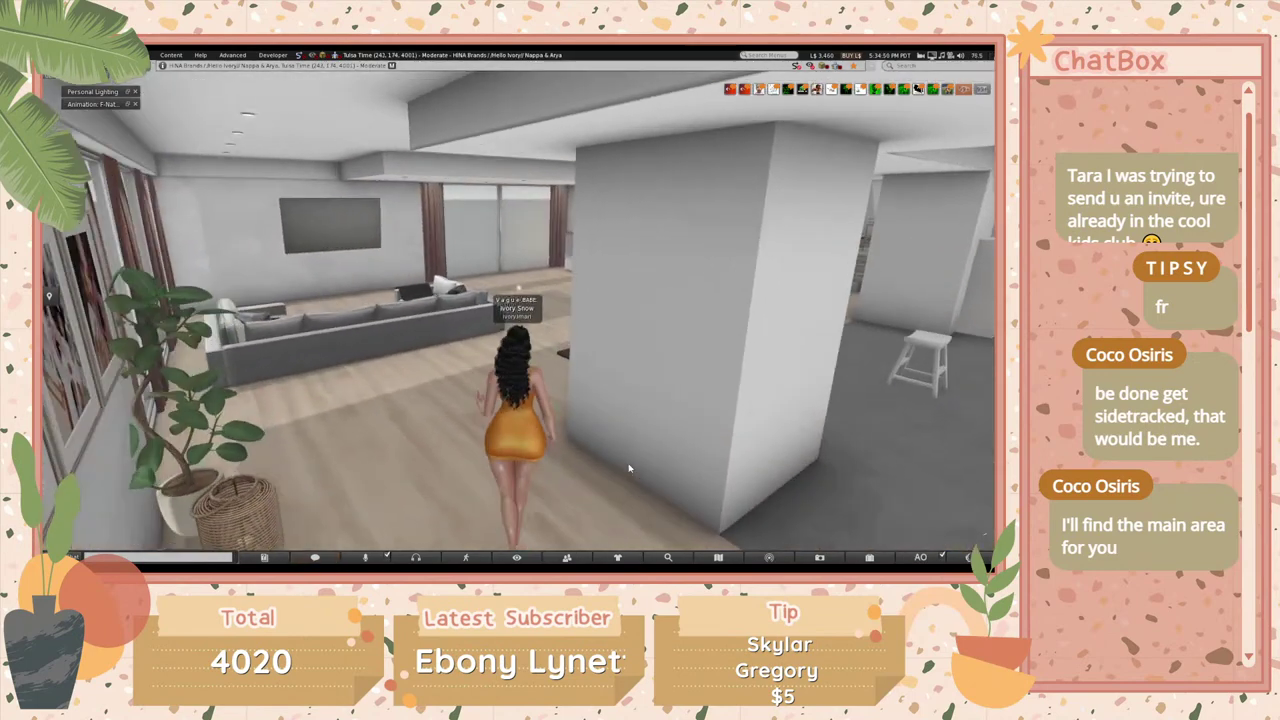
key(Right)
key(Up)
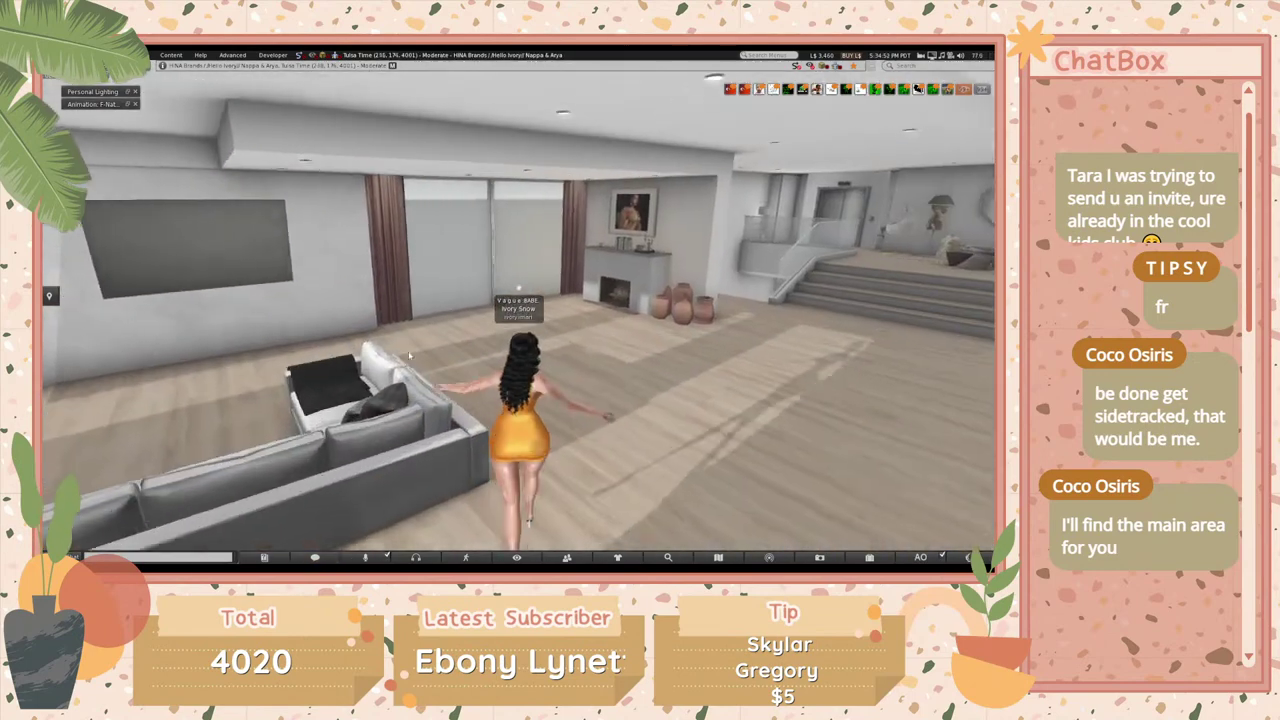
key(Left)
key(Up)
- Delete the wall-mounted TV from the living room wall
mouse_move(506, 245)
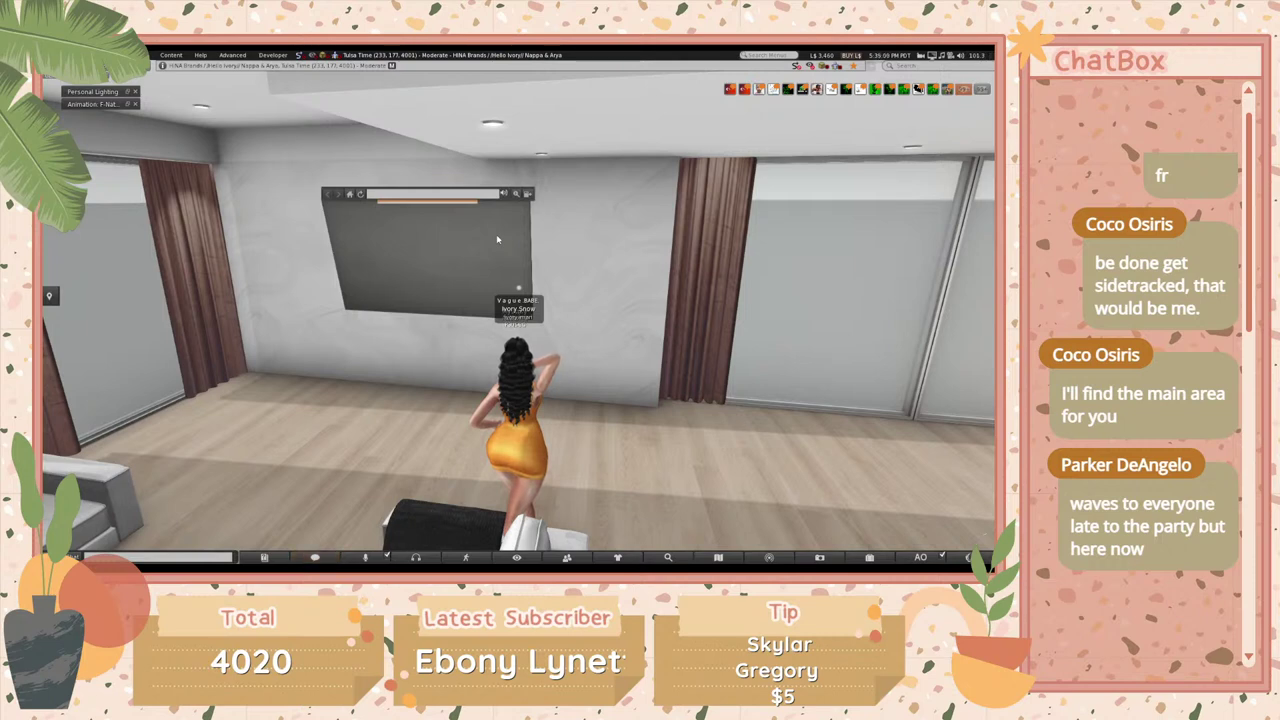
right_click(446, 247)
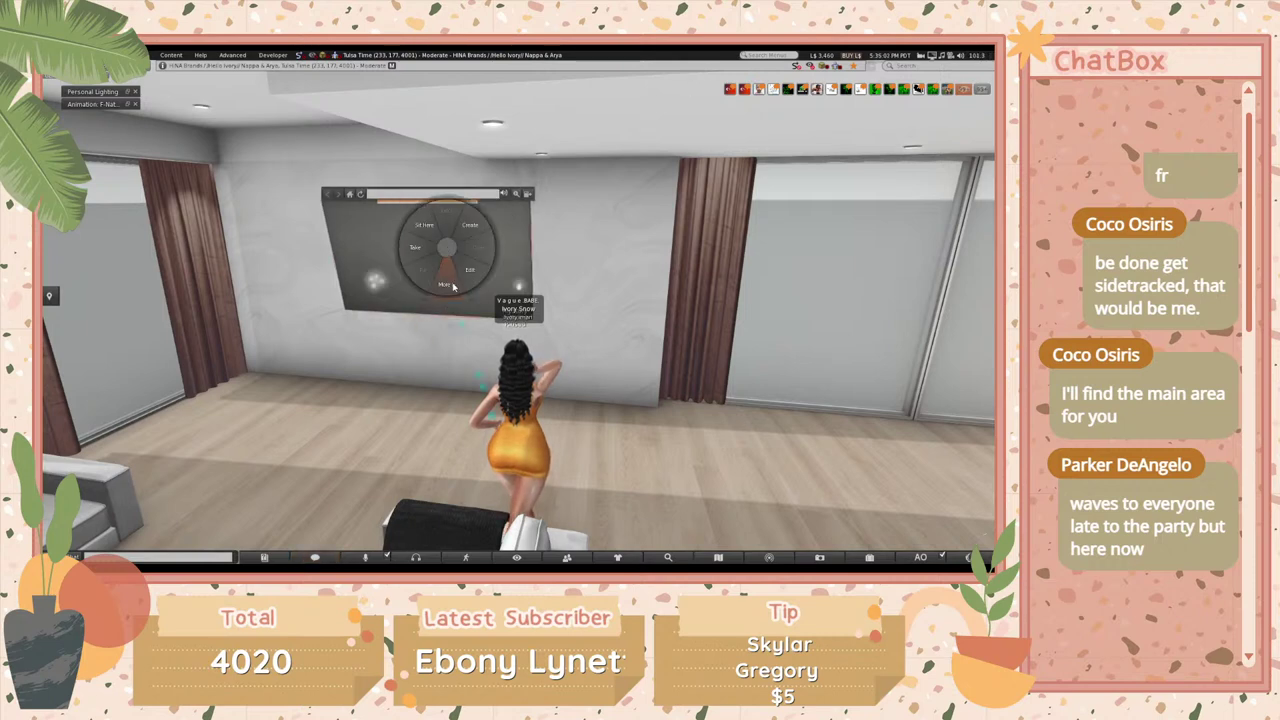
click(448, 285)
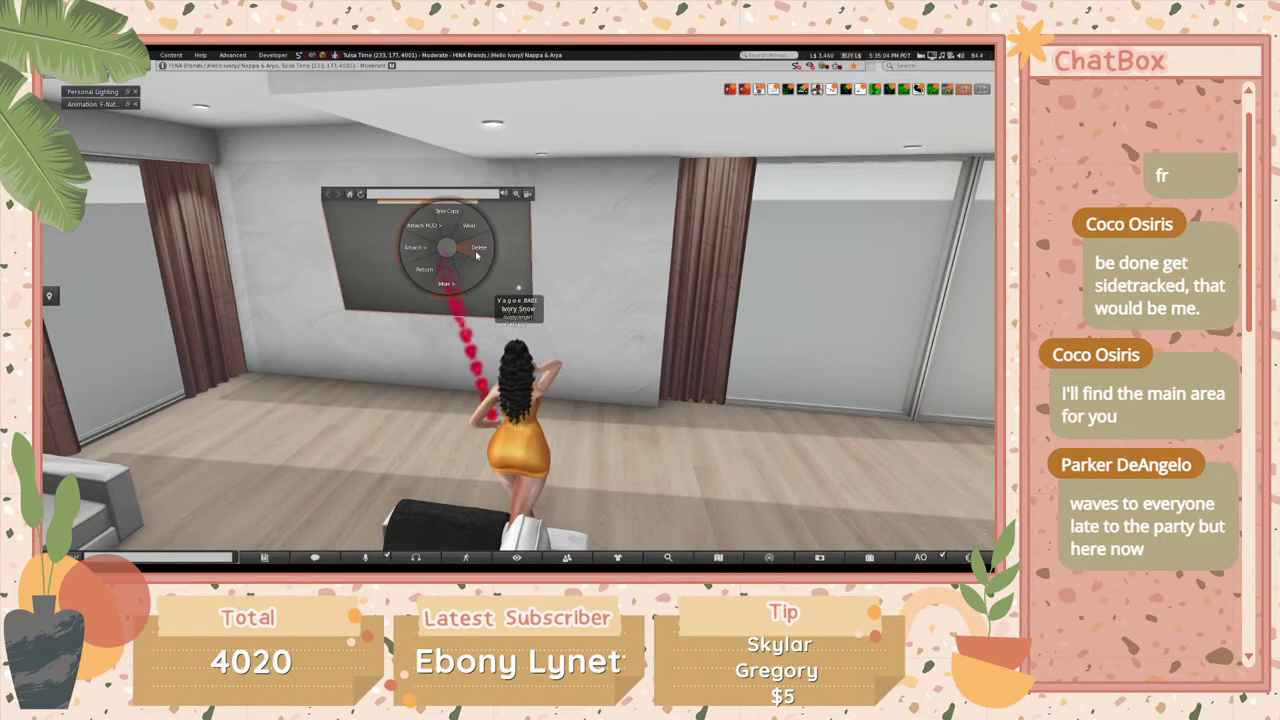
click(479, 247)
- Place the ZADIG TV Display Only box and the ZADIG Marble & Gold console table from the inventory by the bare wall
key(ctrl+i)
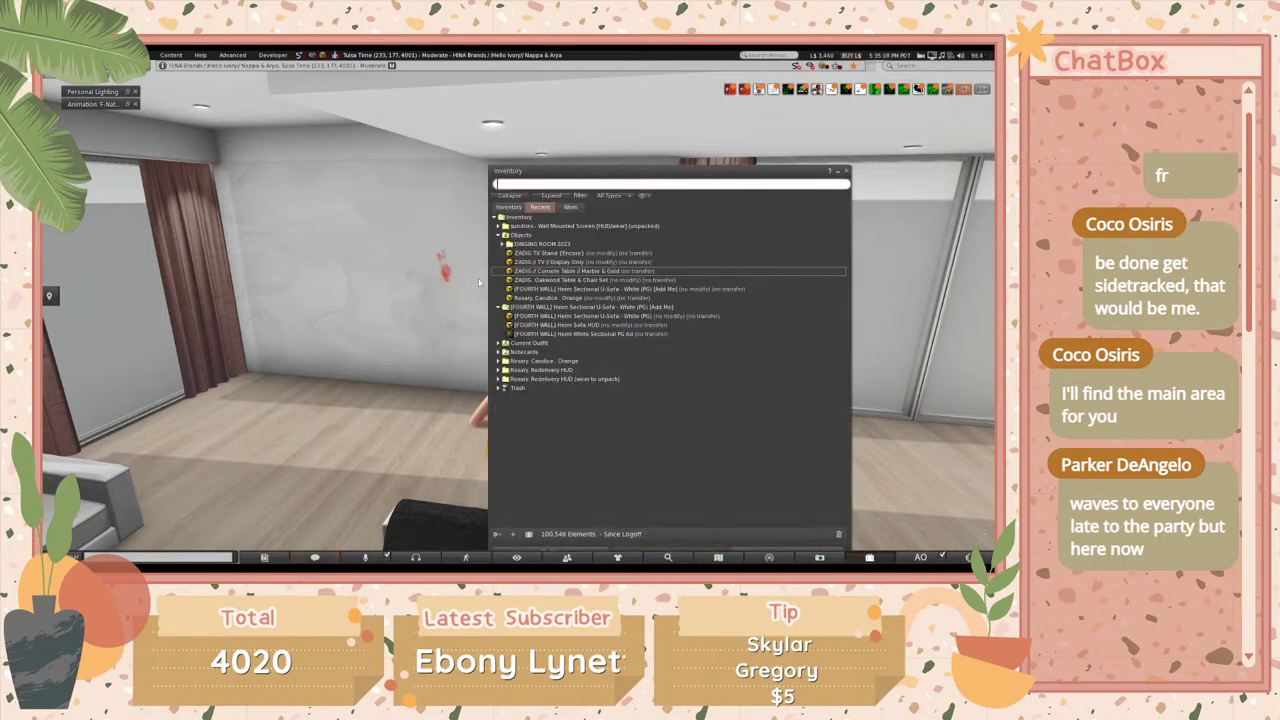
click(574, 262)
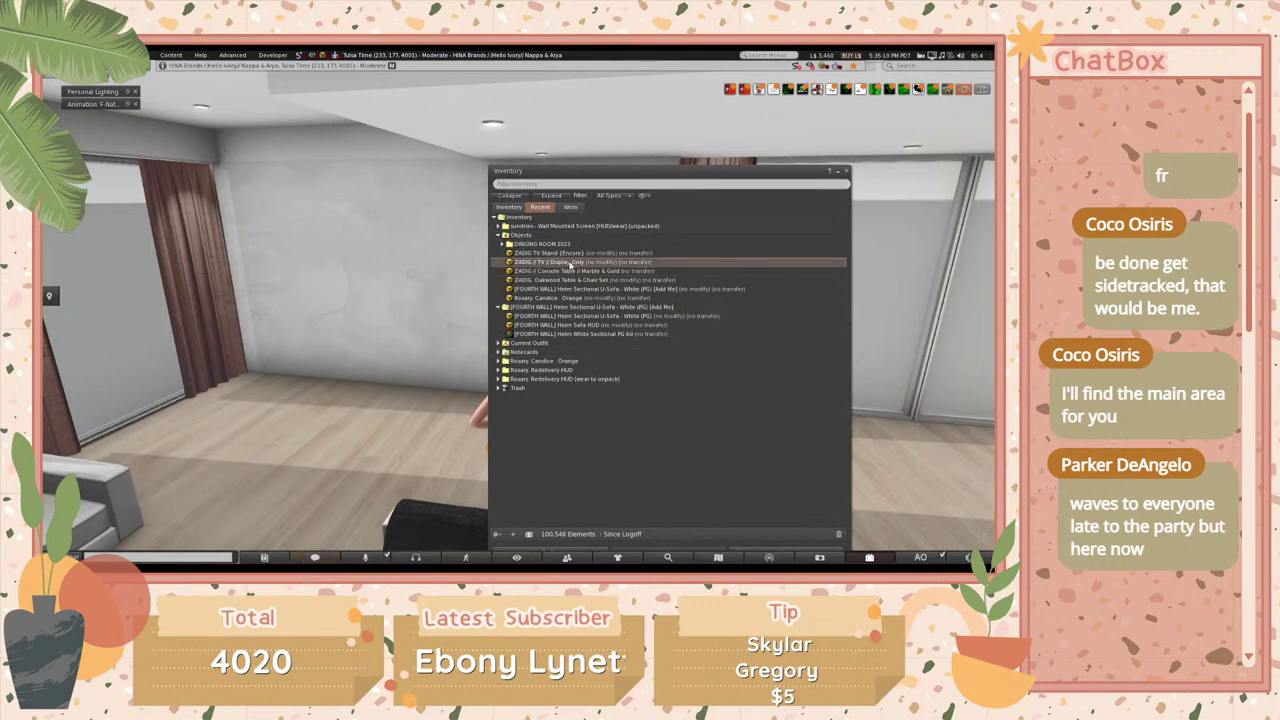
drag(369, 406, 372, 410)
key(Down)
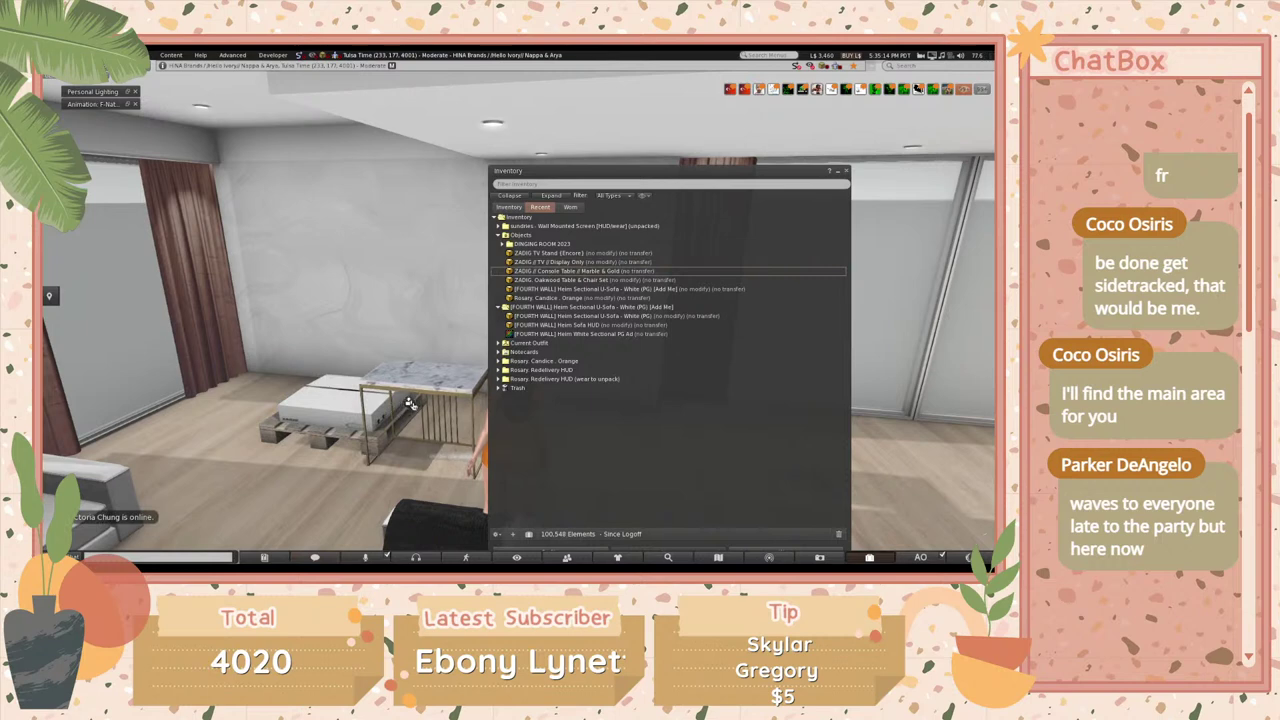
- Copy the contents of the ZADIG TV box to the inventory and dismiss its thank-you notecard
click(333, 404)
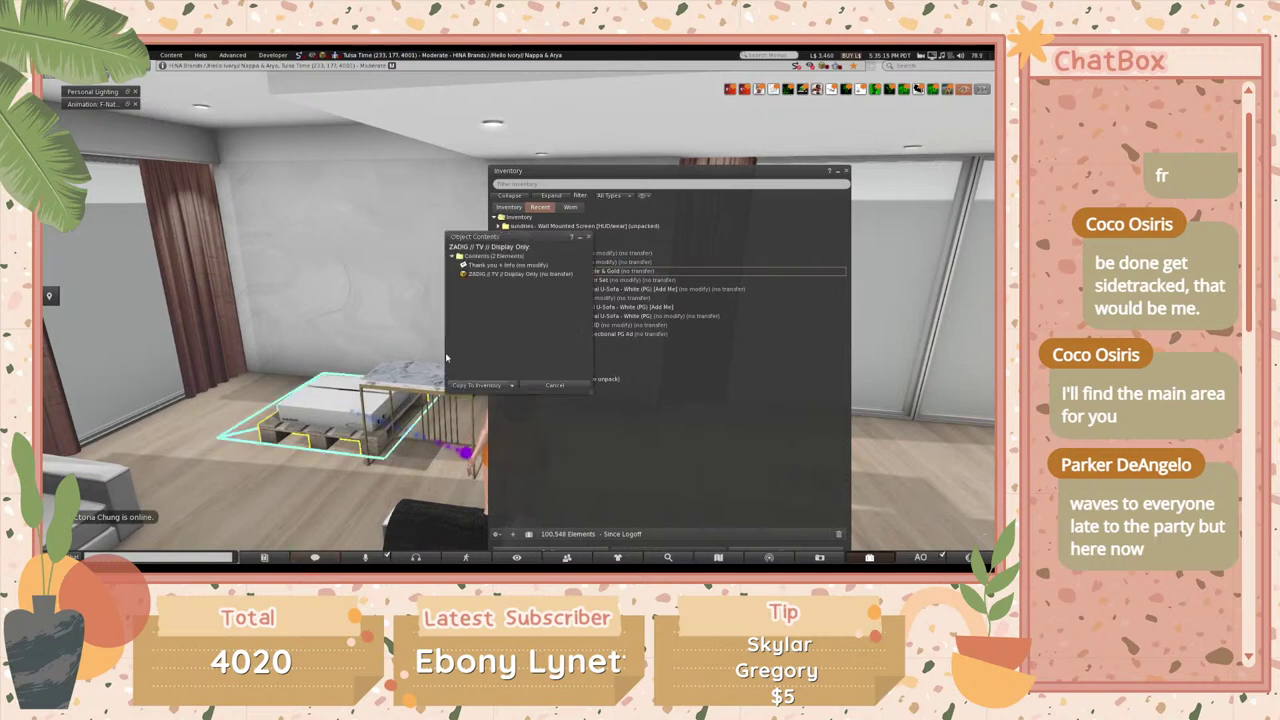
click(476, 385)
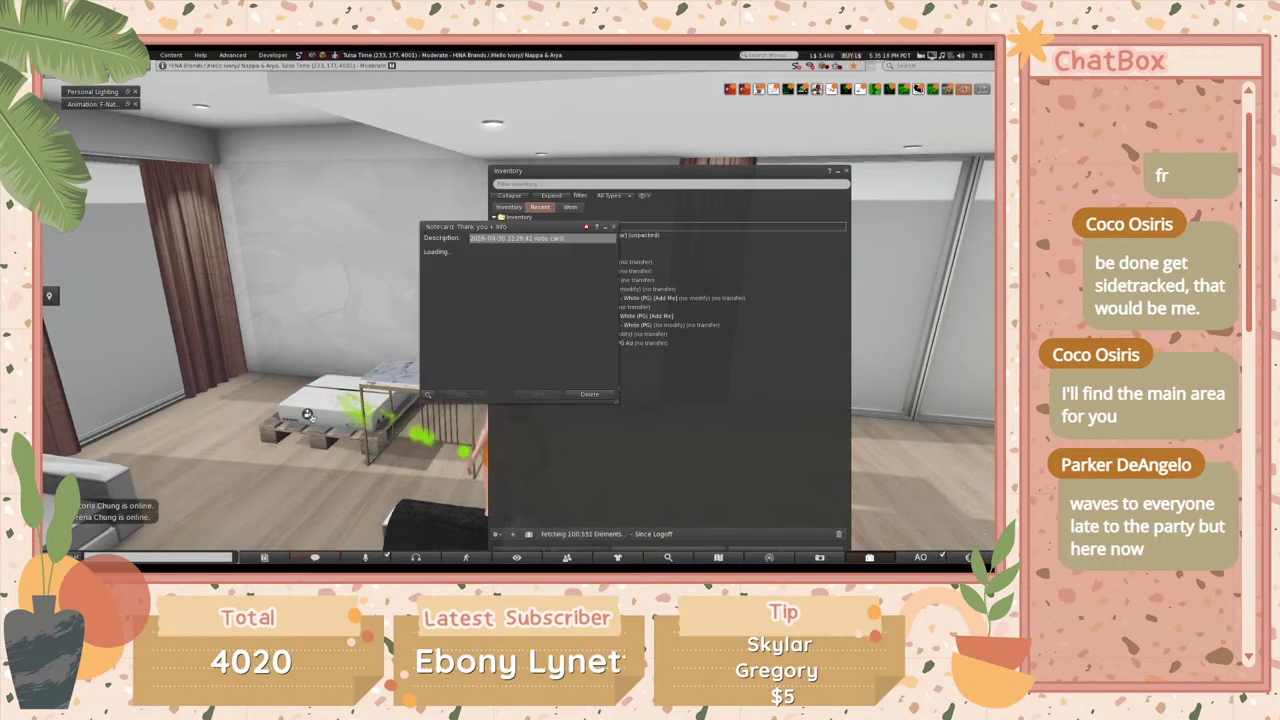
click(605, 227)
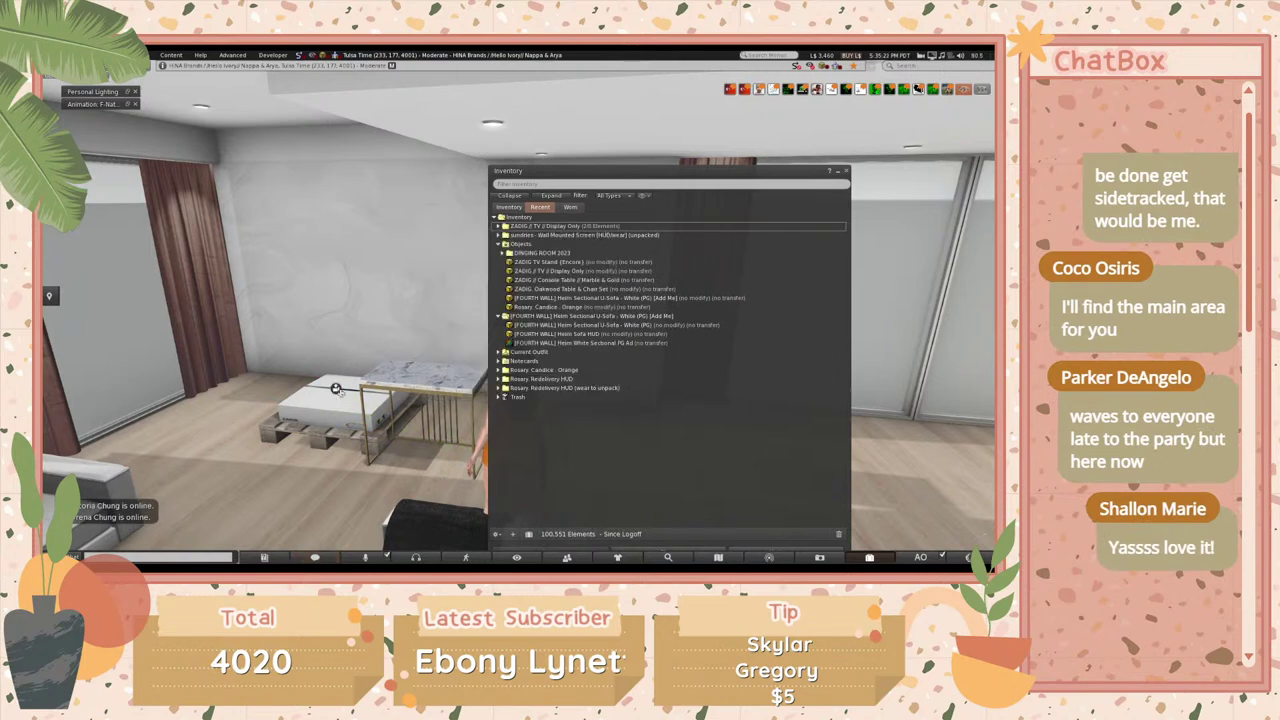
- Move the ZADIG TV box over by the windows and place a second ZADIG TV Display Only box beside the console table
key(ctrl+3)
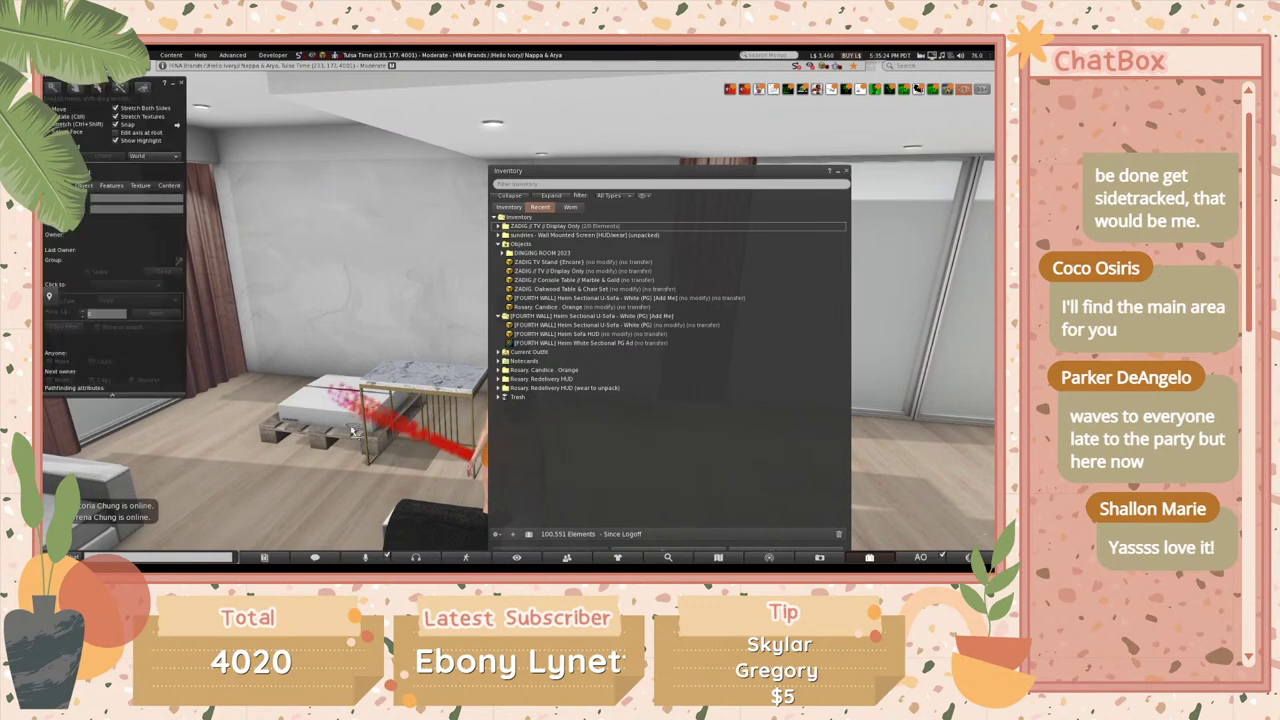
drag(362, 412, 643, 349)
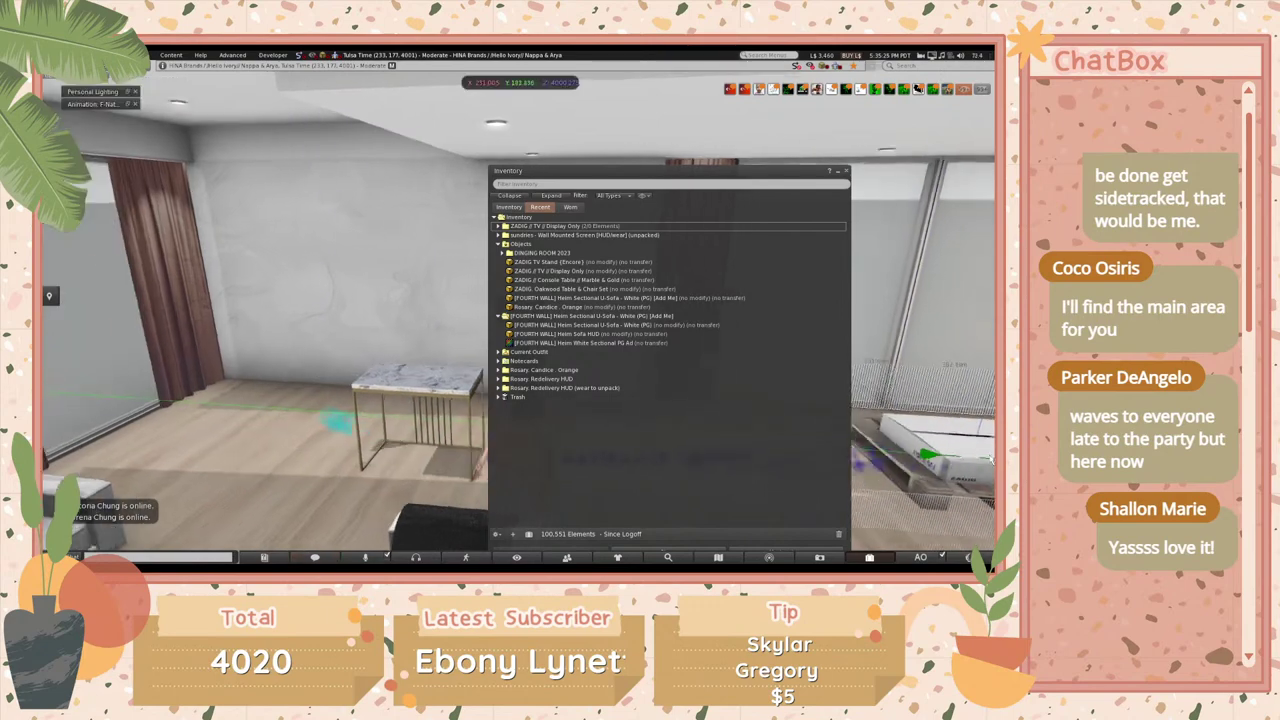
click(560, 271)
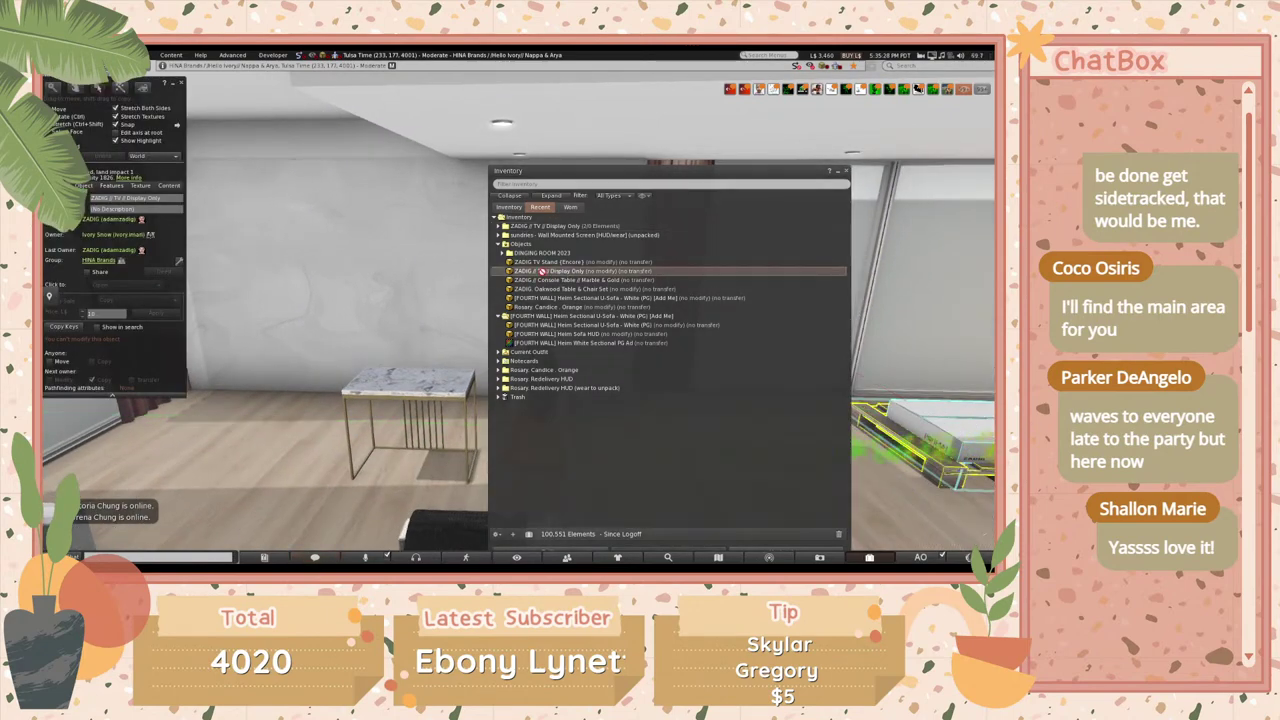
click(295, 440)
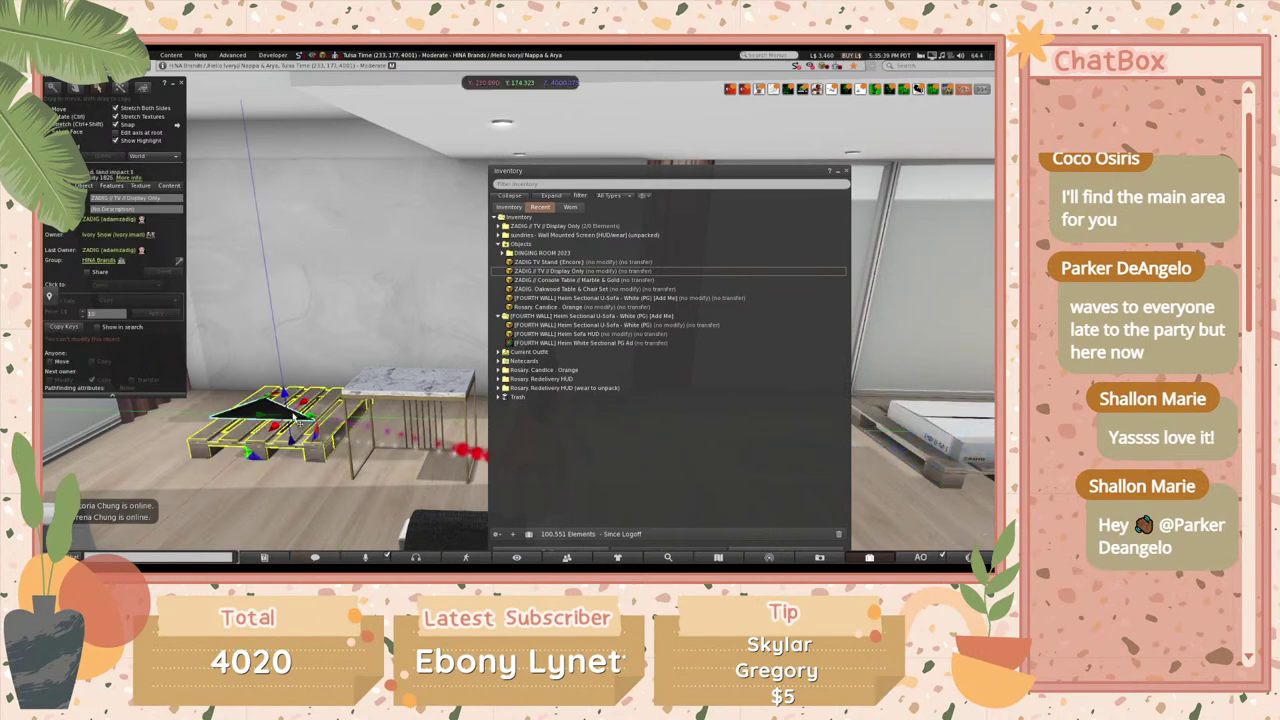
- Copy the contents of the second ZADIG TV box to the inventory and dismiss its thank-you notecard
right_click(291, 400)
click(328, 424)
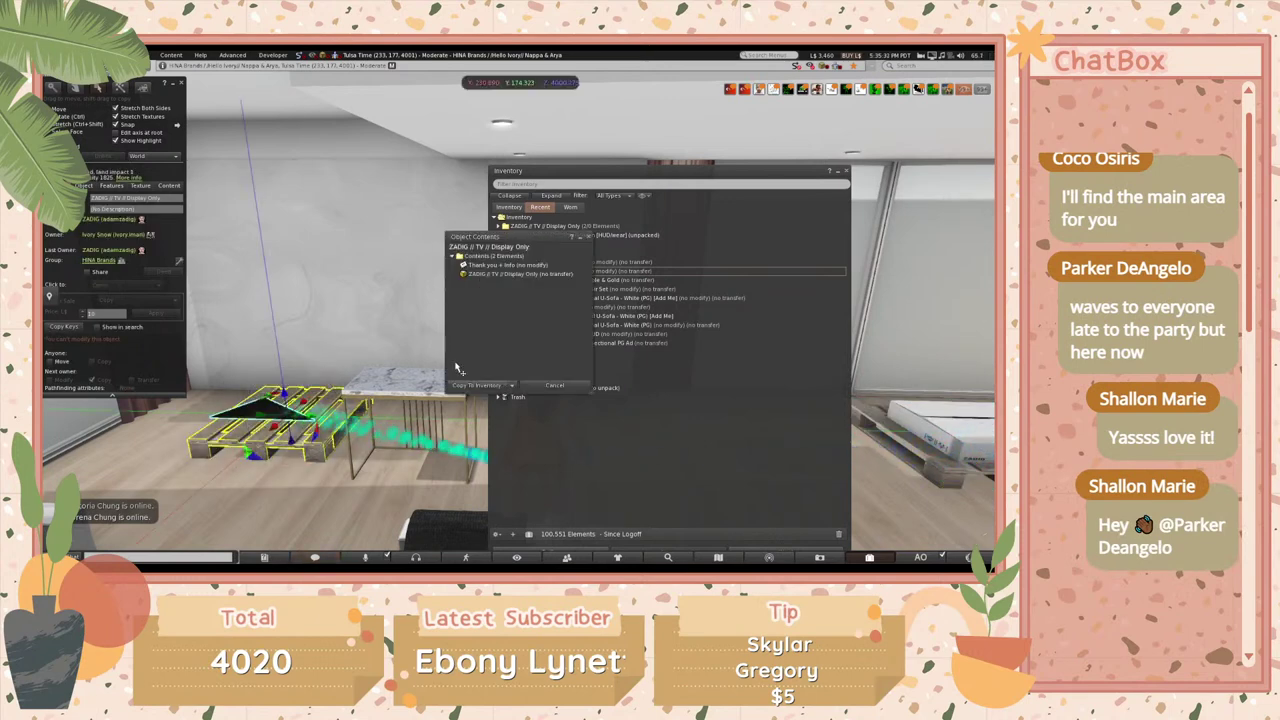
click(474, 386)
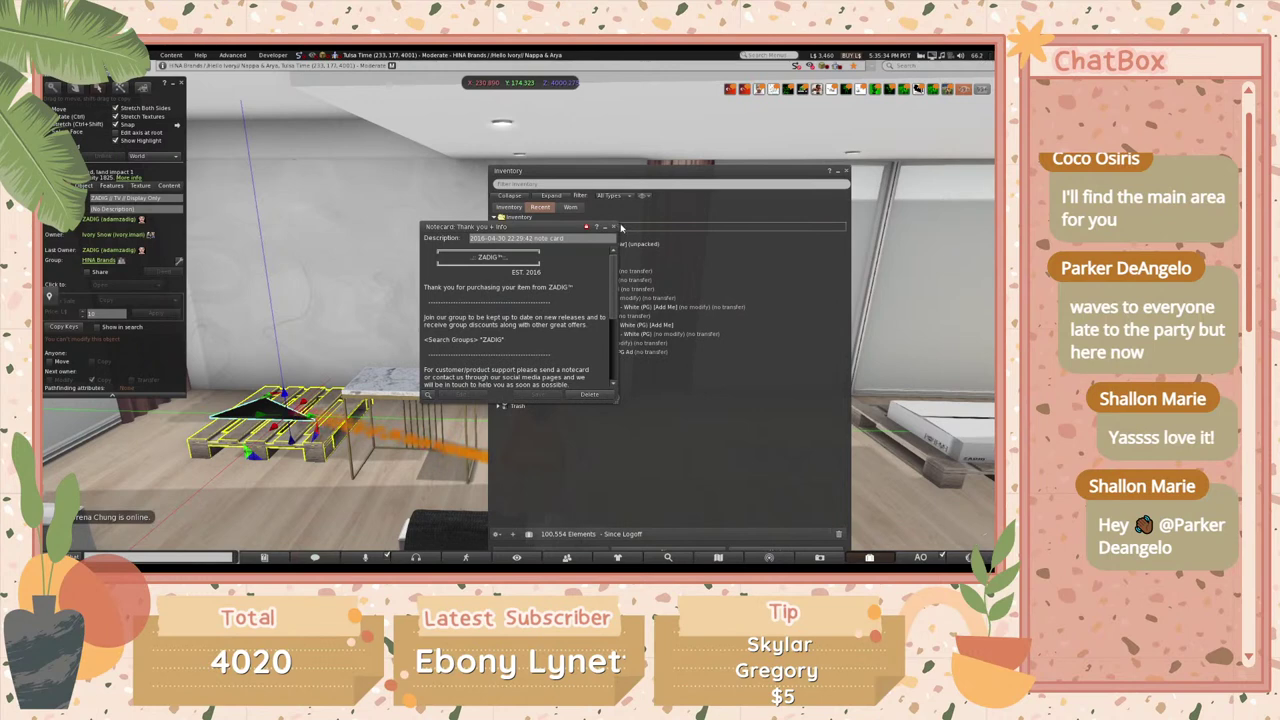
click(613, 227)
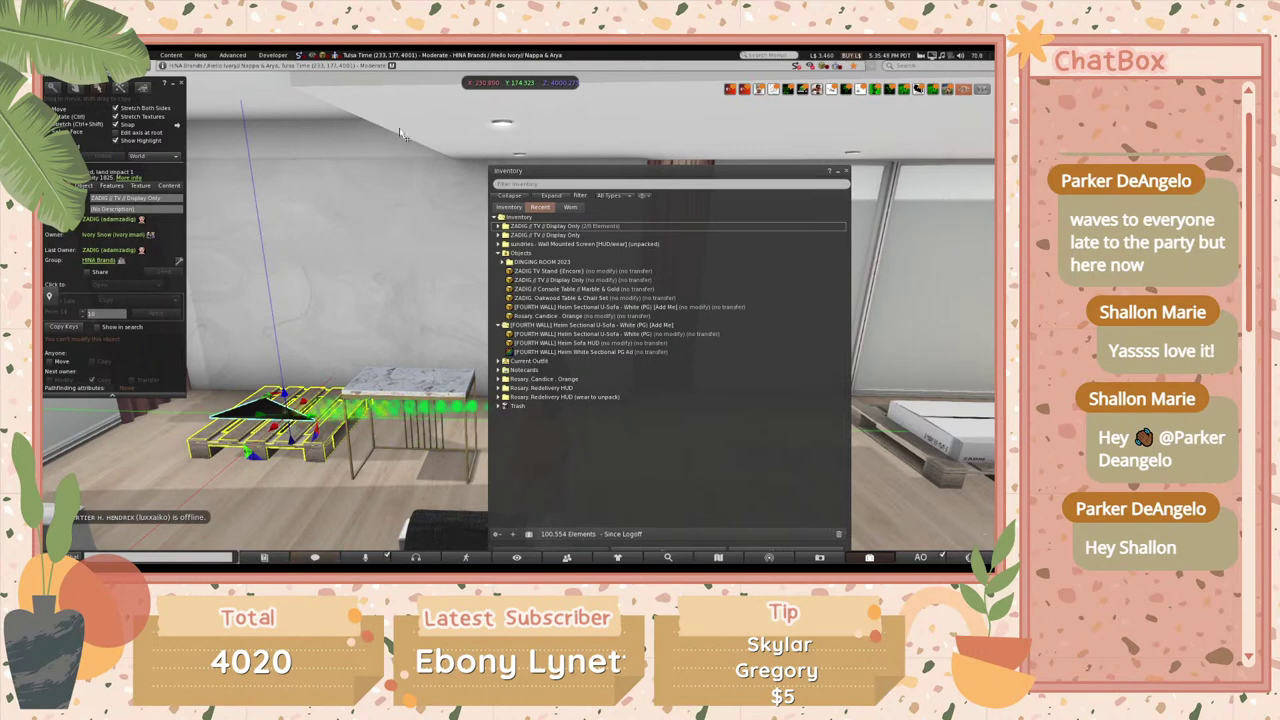
- Place the ZADIG TV Stand {Encore} box beside the avatar, copy its contents to the inventory and dismiss its notecard
drag(543, 167, 751, 140)
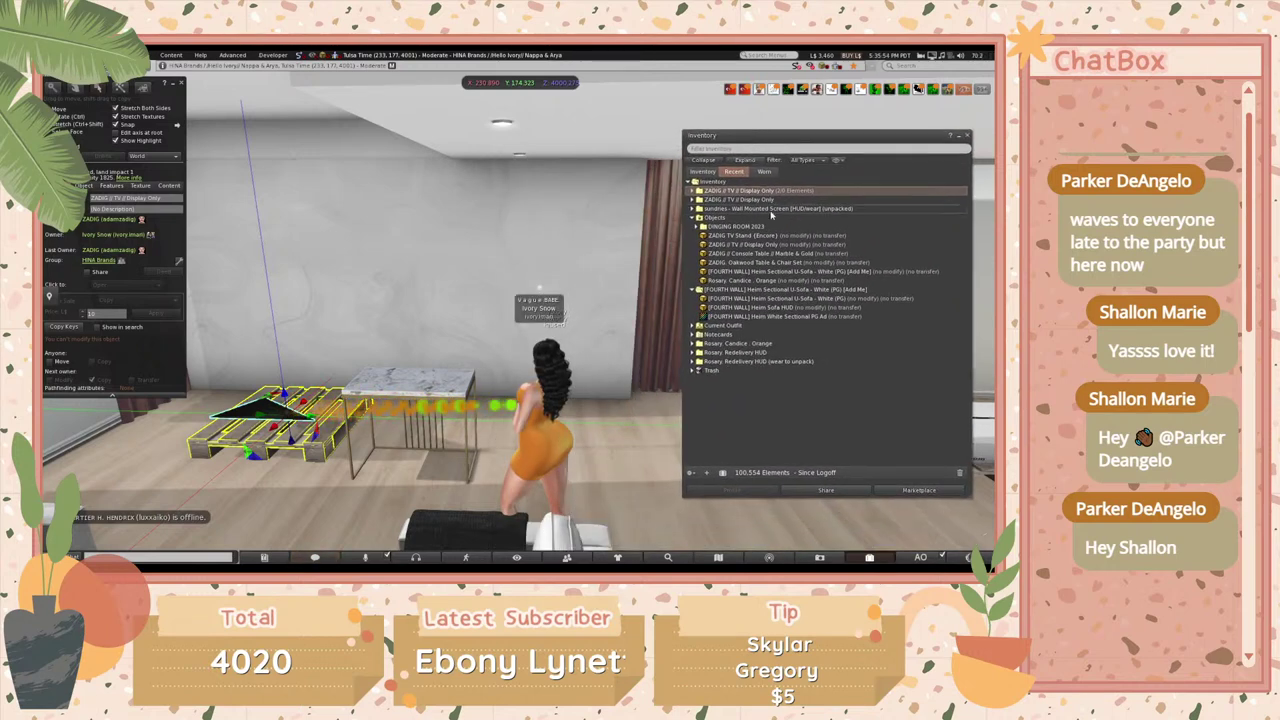
drag(780, 240, 617, 455)
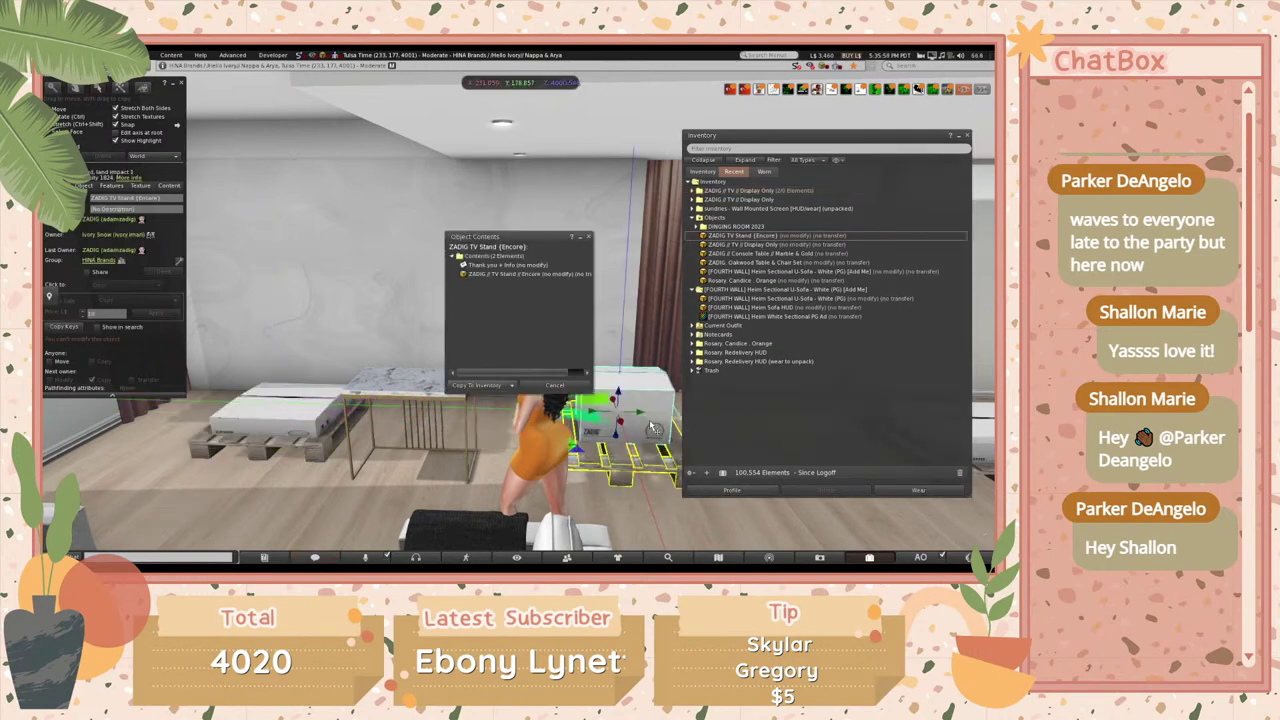
click(476, 385)
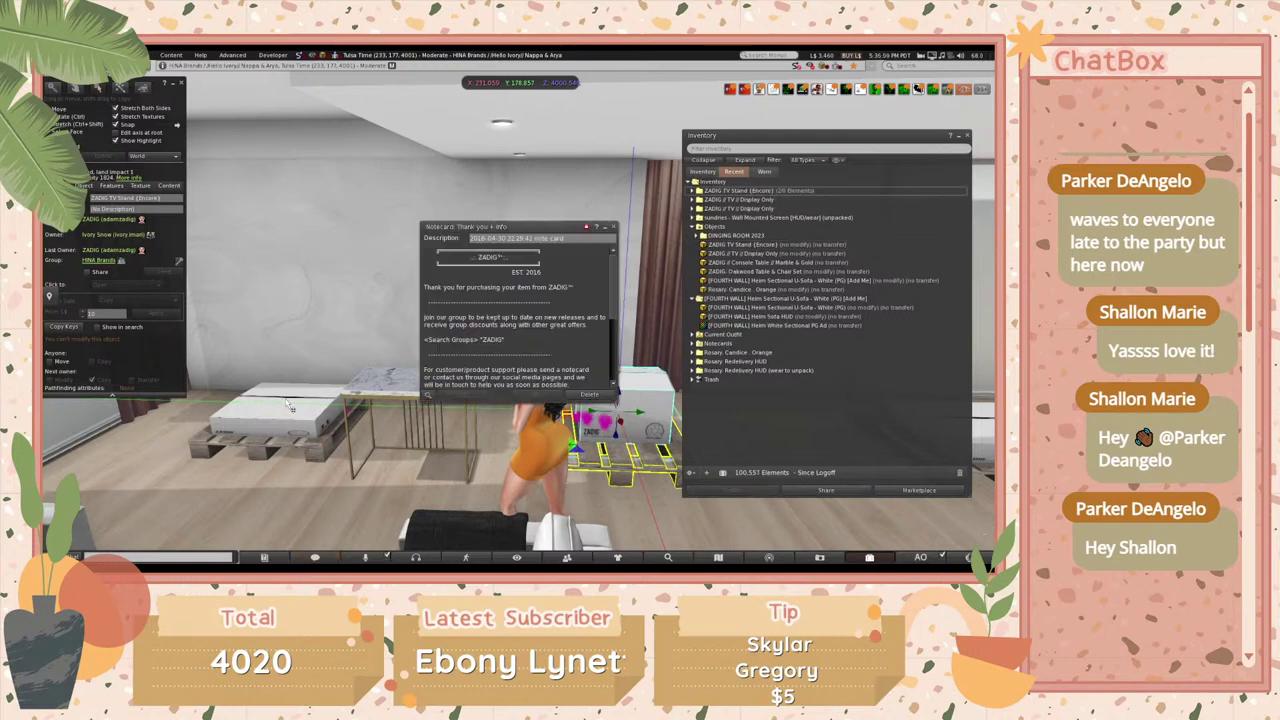
click(613, 229)
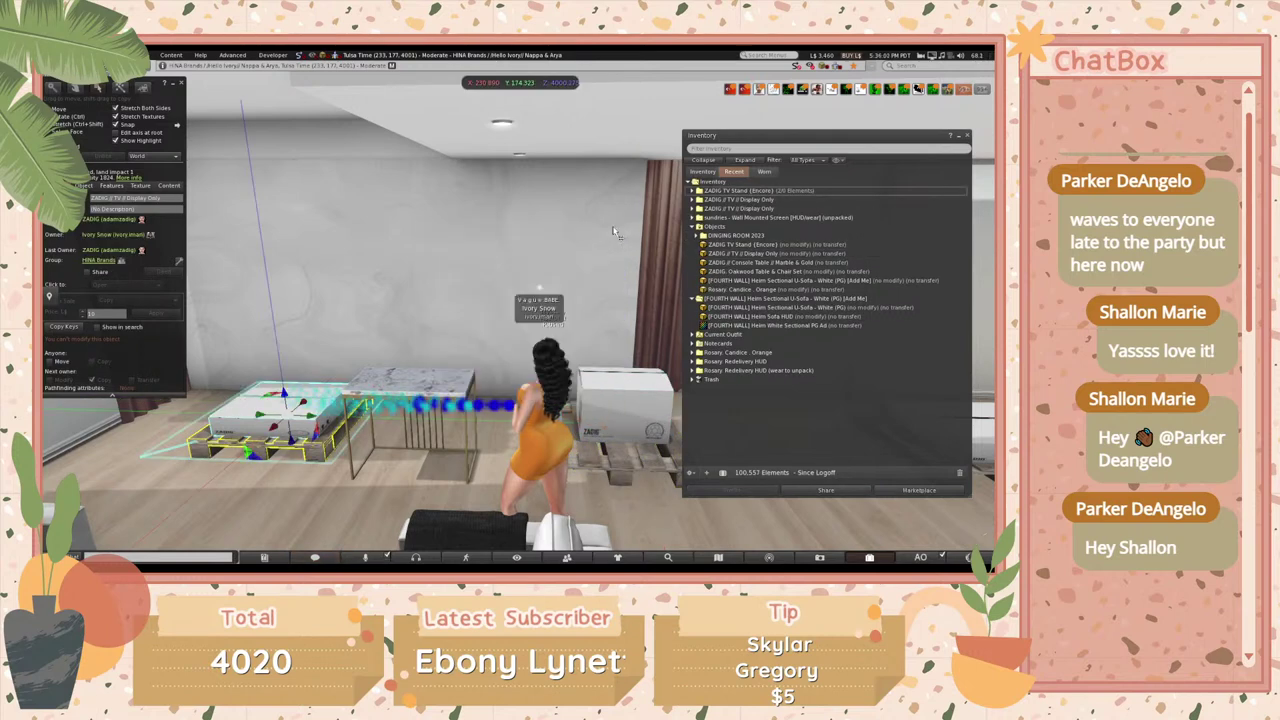
- Clear the unpacked TV and TV stand boxes from the floor and move the marble console table over by the windows
key(Delete)
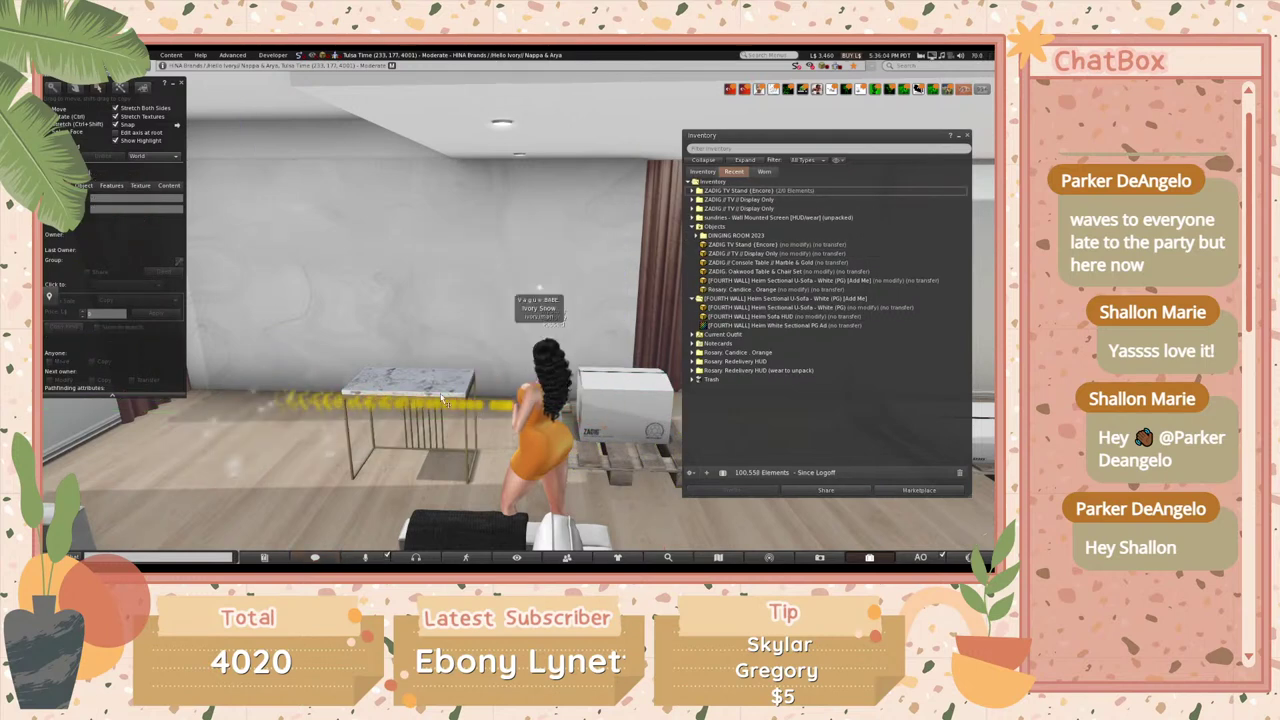
click(437, 426)
key(Delete)
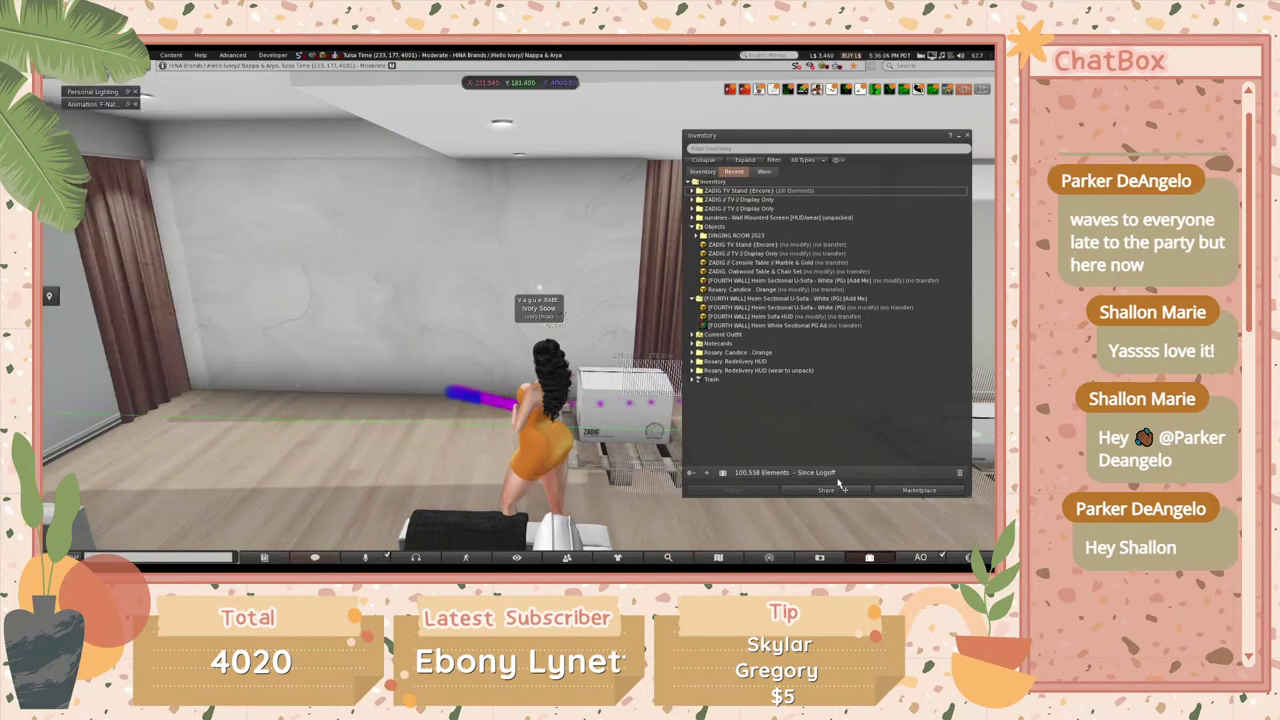
key(ctrl+z)
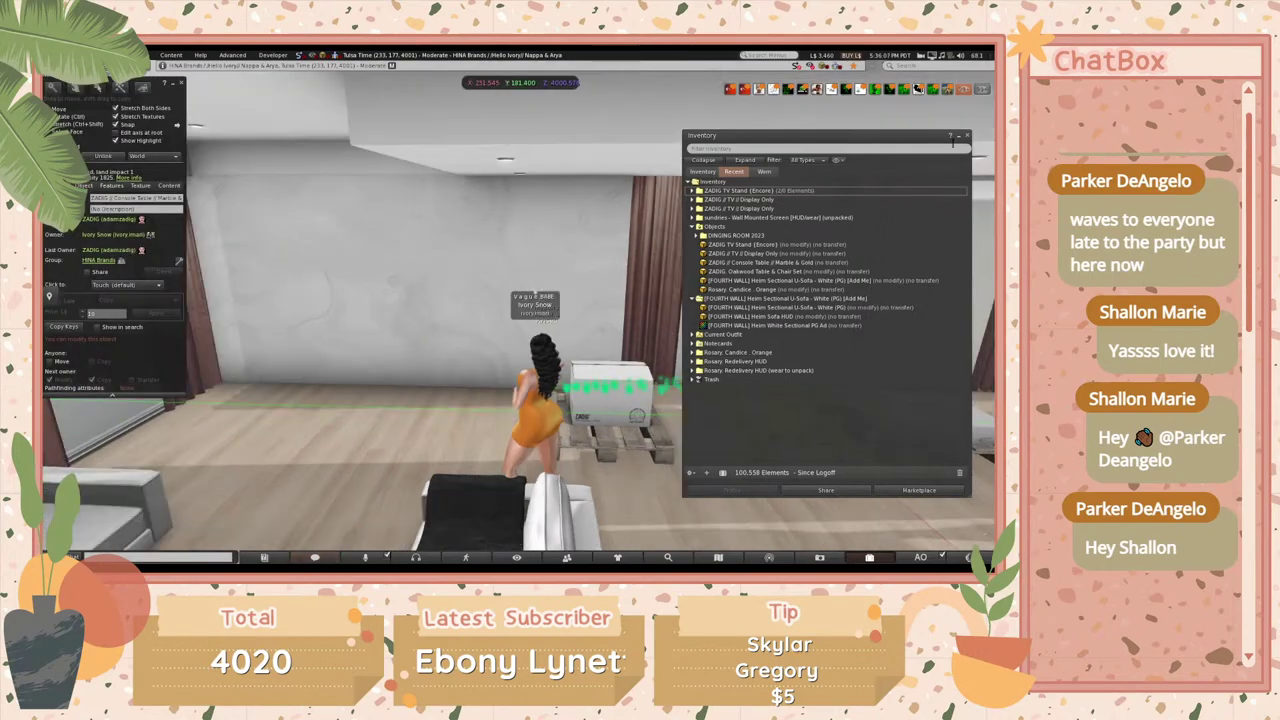
click(958, 136)
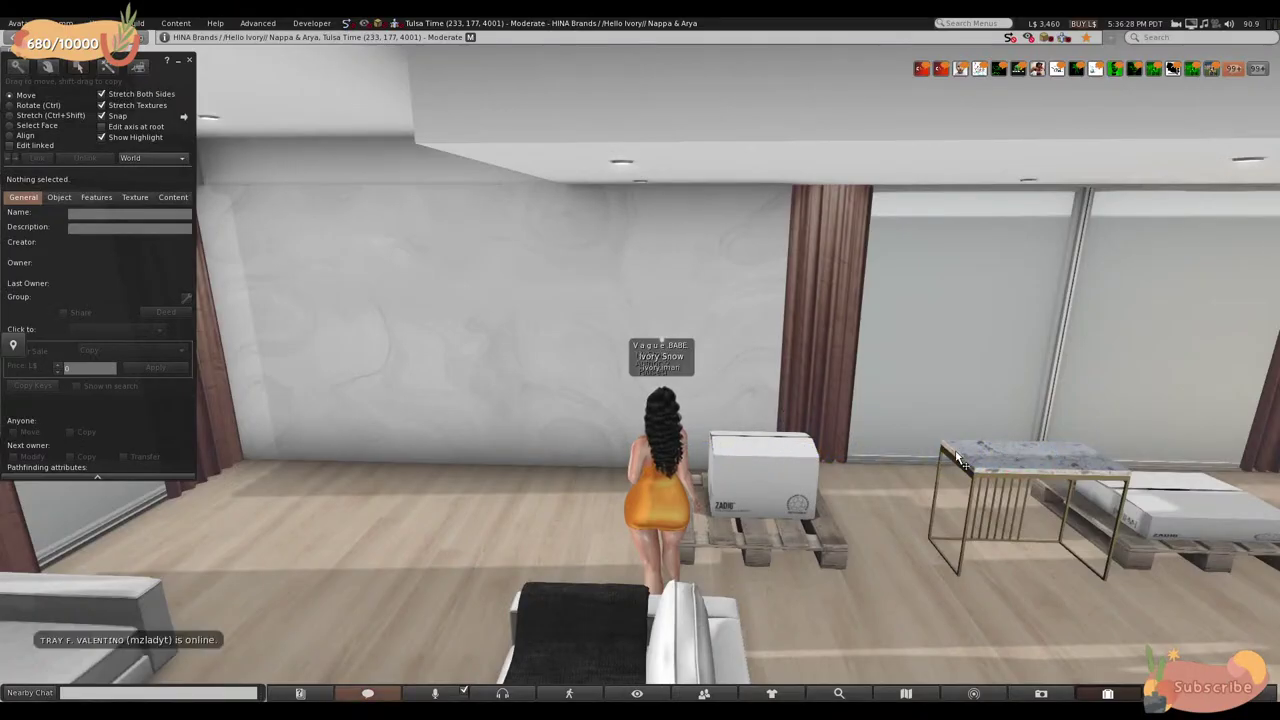
click(787, 460)
key(Delete)
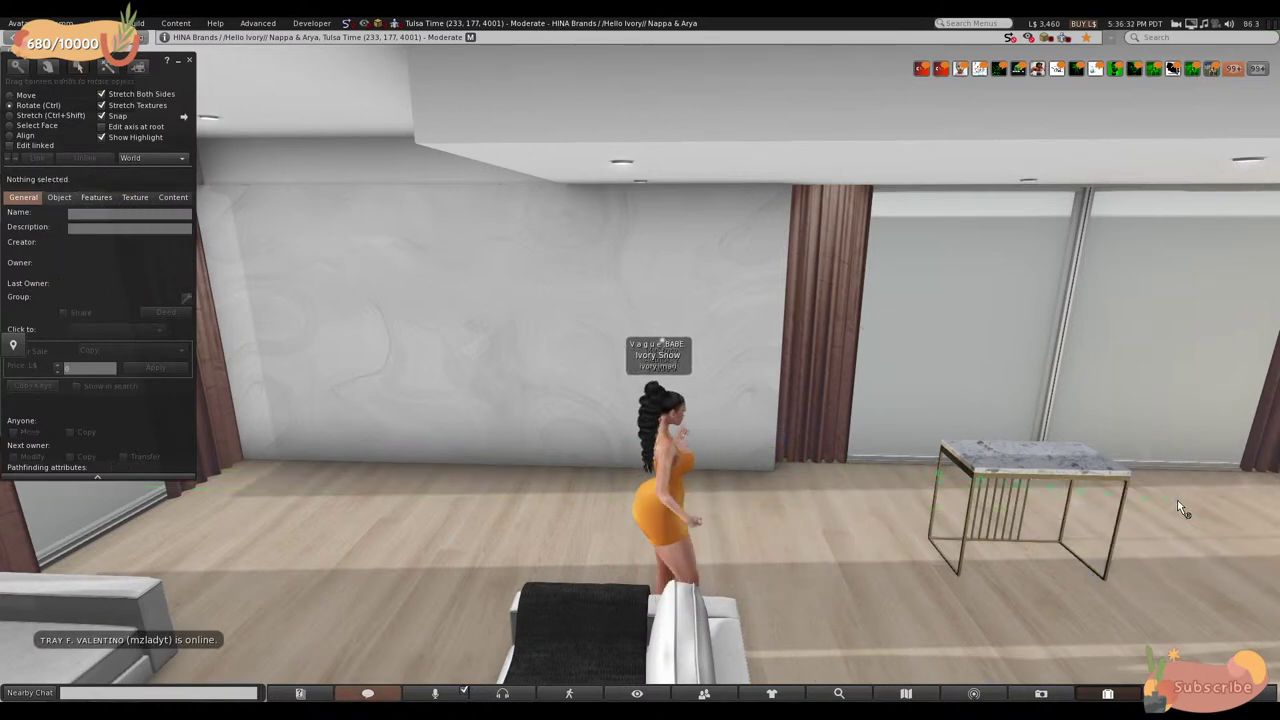
- Place the ZADIG TV from its unpacked inventory folder on the living room floor in front of the bare wall
key(ctrl+o)
key(ctrl+i)
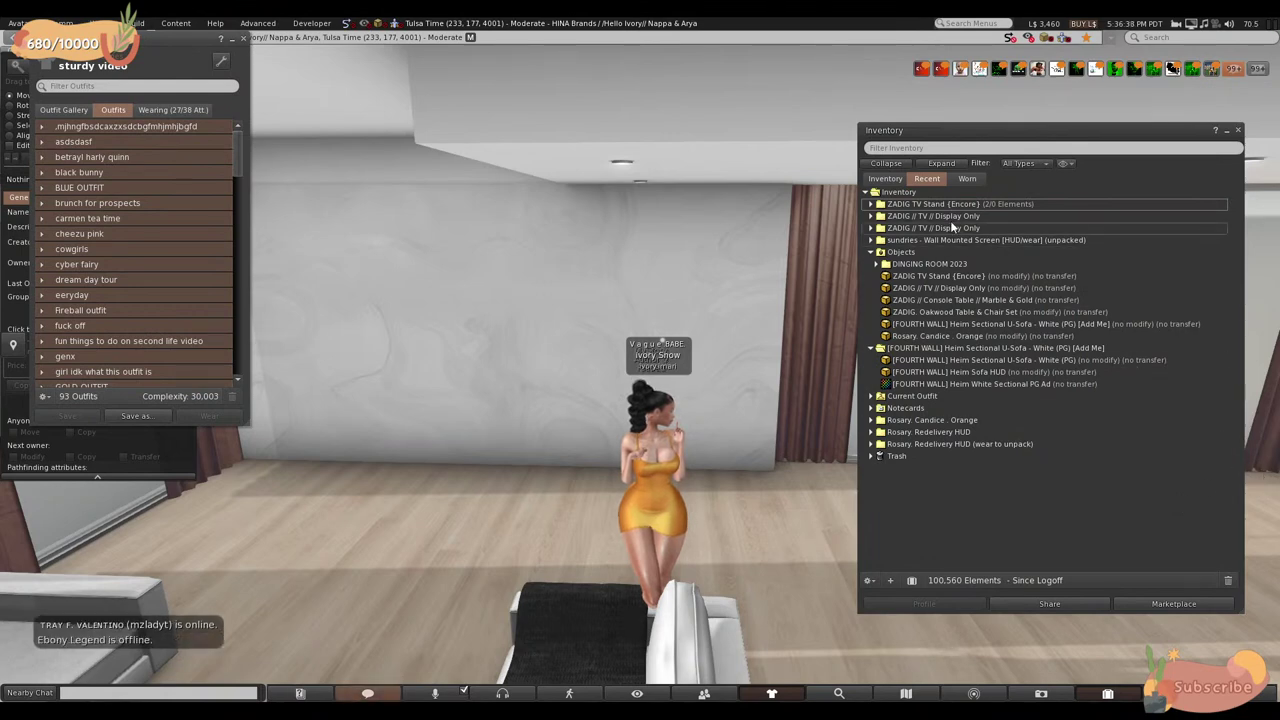
click(897, 217)
click(870, 216)
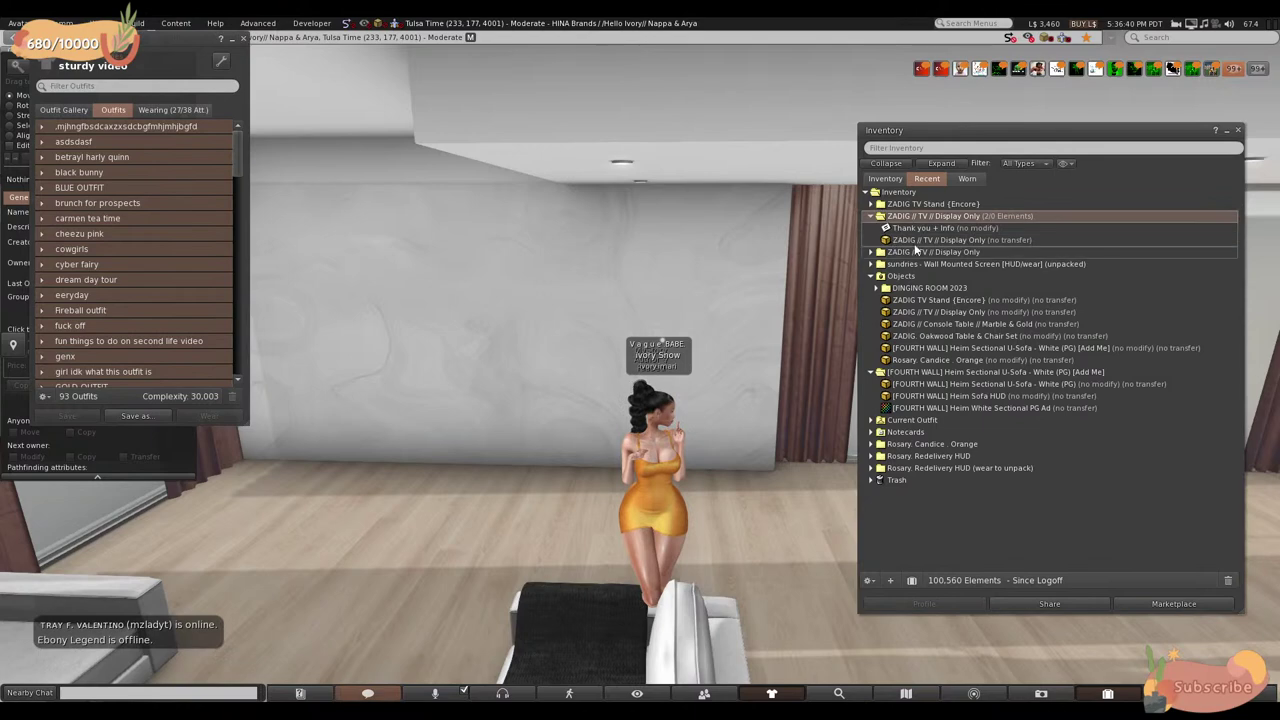
click(950, 240)
drag(739, 527, 740, 528)
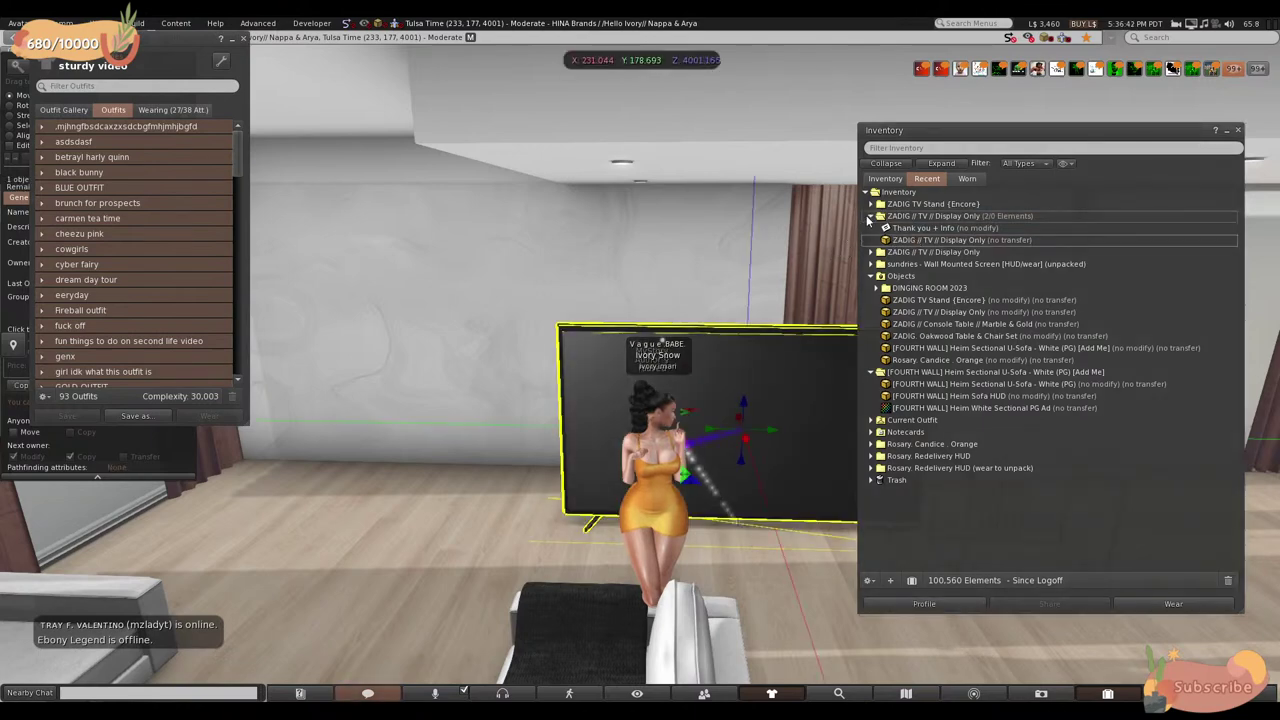
- Place the ZADIG TV Stand Encore from the inventory and set it against the bare wall at X 230.025, Y 175.950
drag(898, 228, 608, 235)
key(ctrl+3)
alt+drag(626, 329, 660, 383)
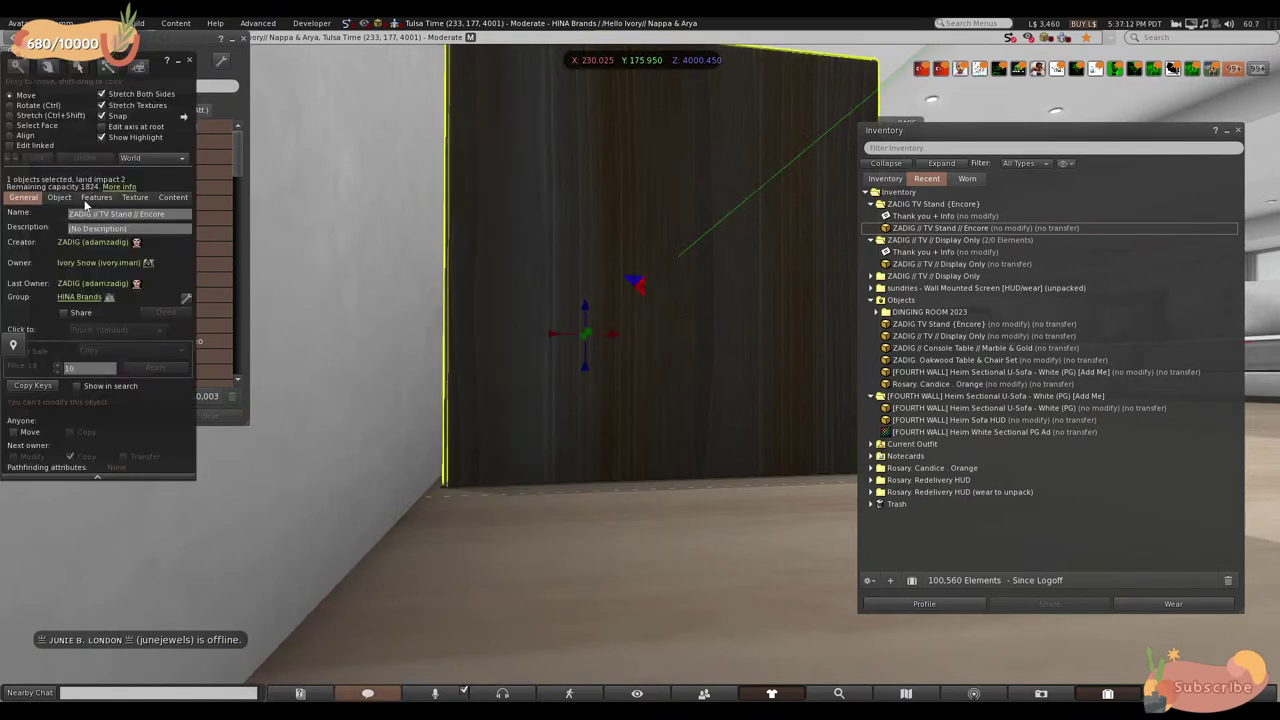
- Try lowering the TV stand to a Z position of about 4000.44 and check its base against the floor
click(88, 199)
click(56, 198)
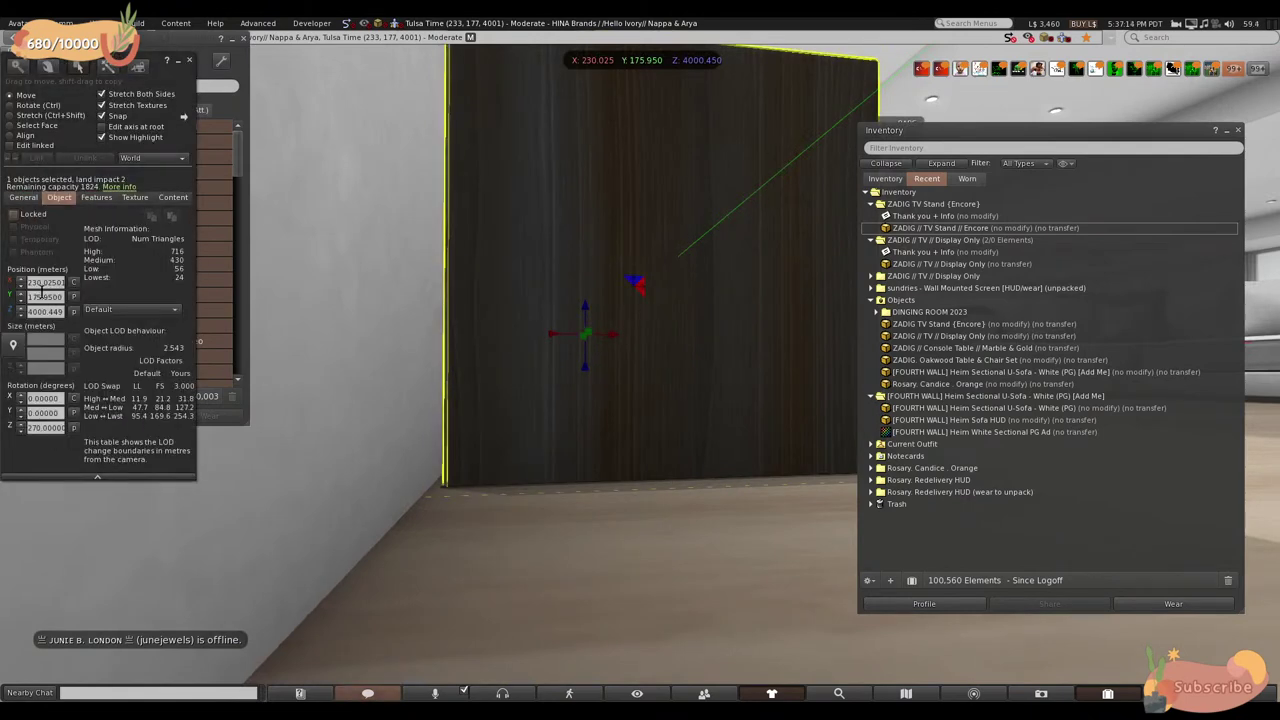
key(Escape)
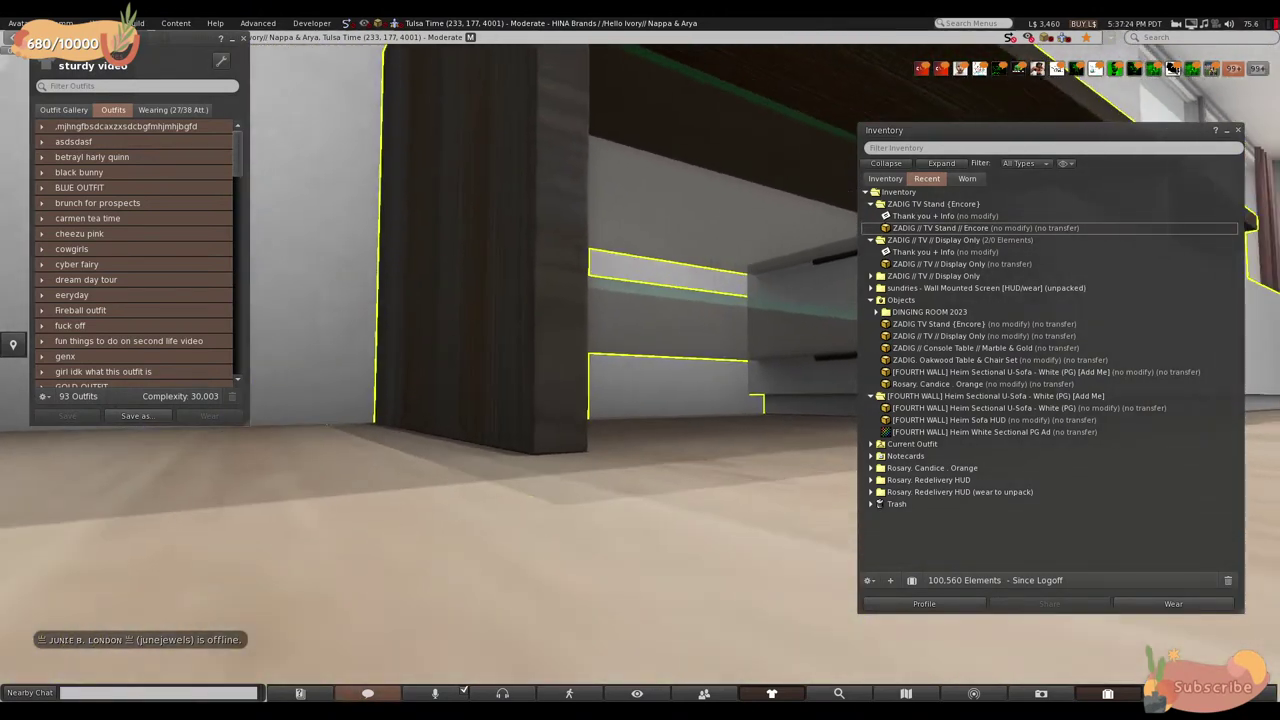
key(ctrl+3)
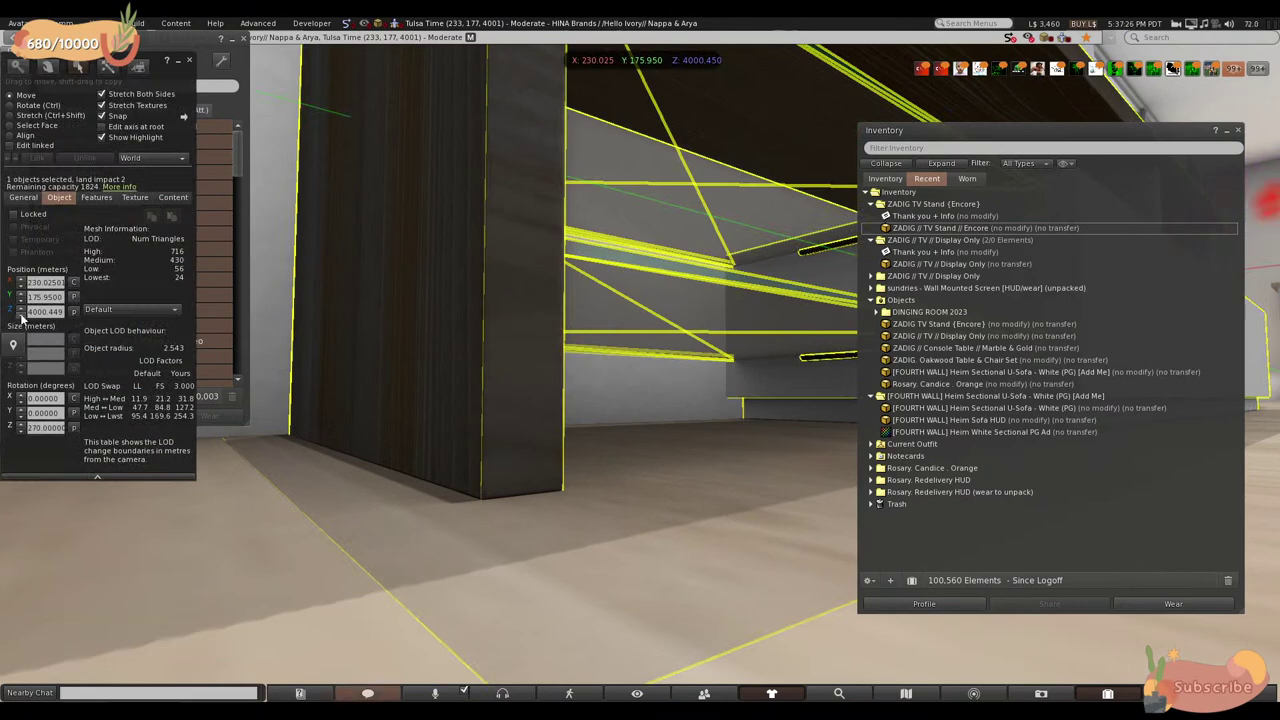
click(21, 316)
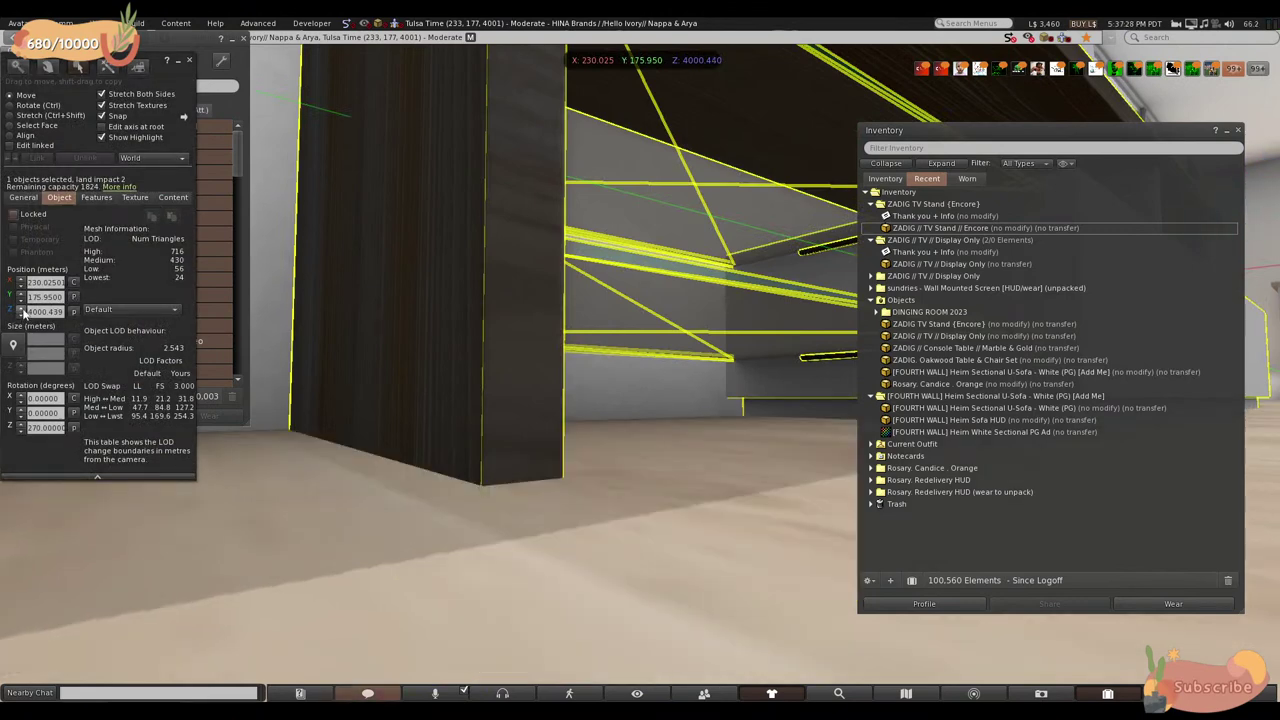
click(21, 309)
alt+click(571, 314)
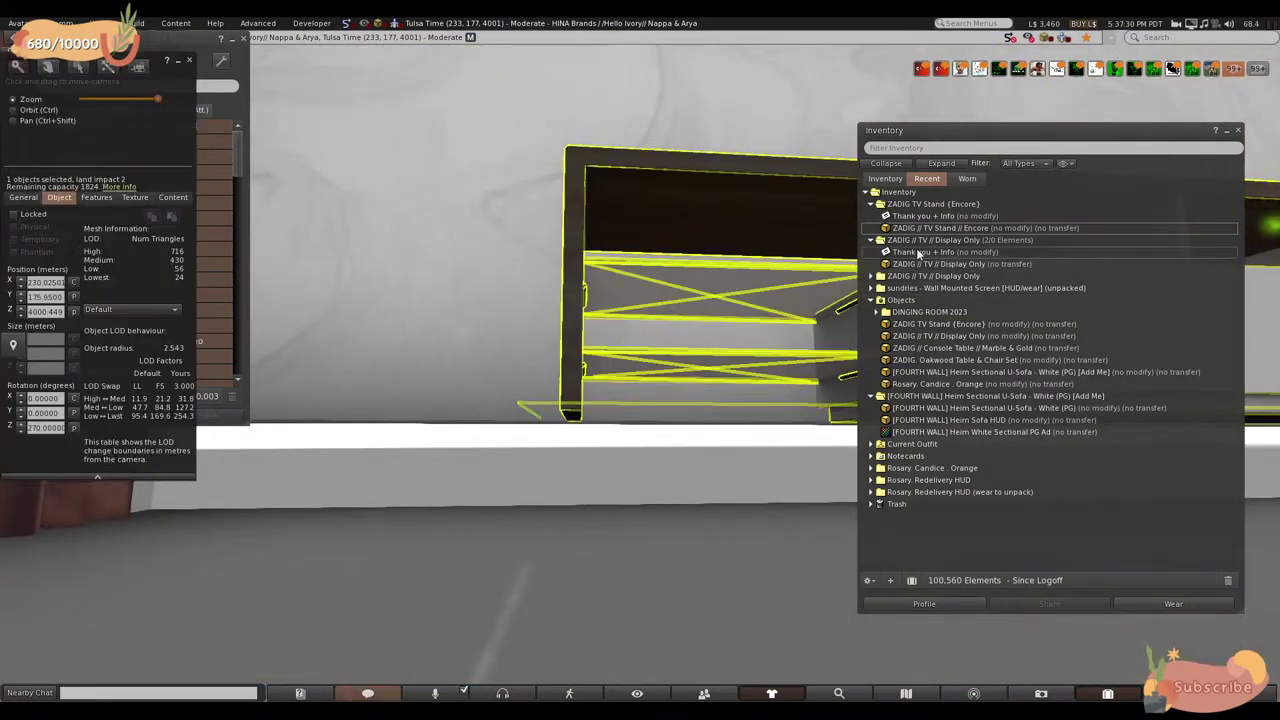
key(Escape)
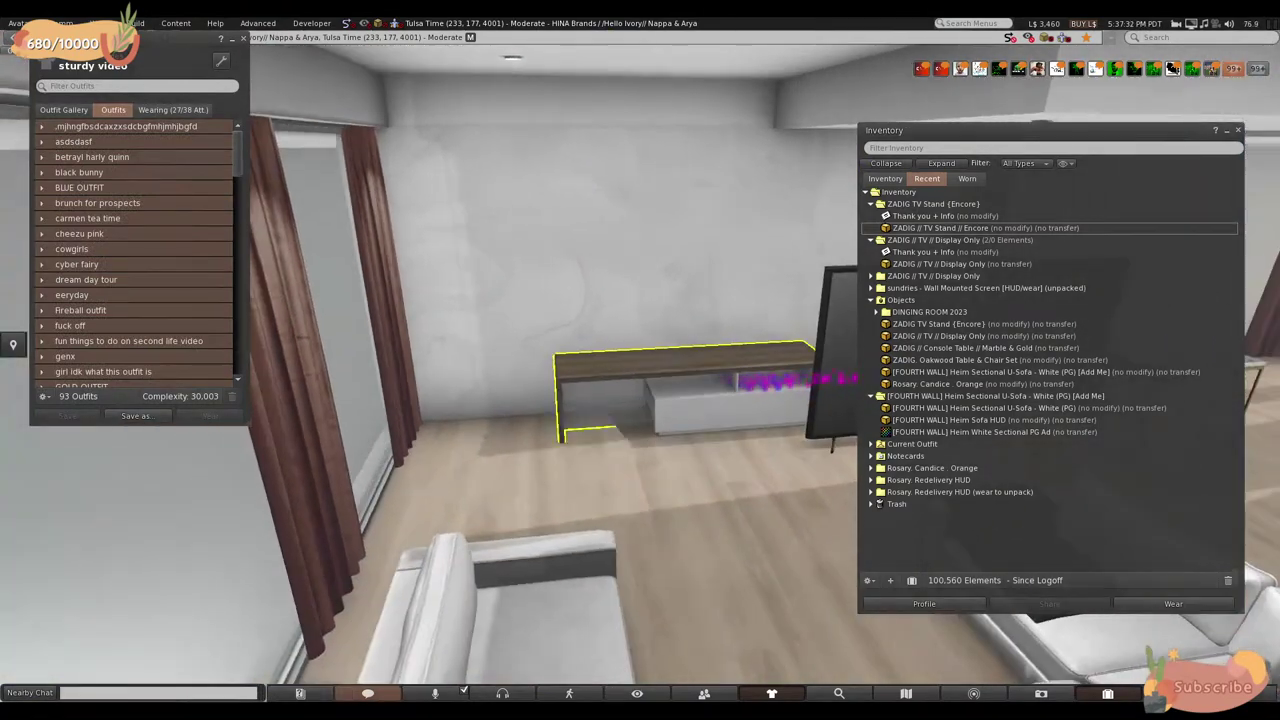
- Move the TV in line with the TV stand and out from the wall, to X 233.8, Y 175.8
key(ctrl+3)
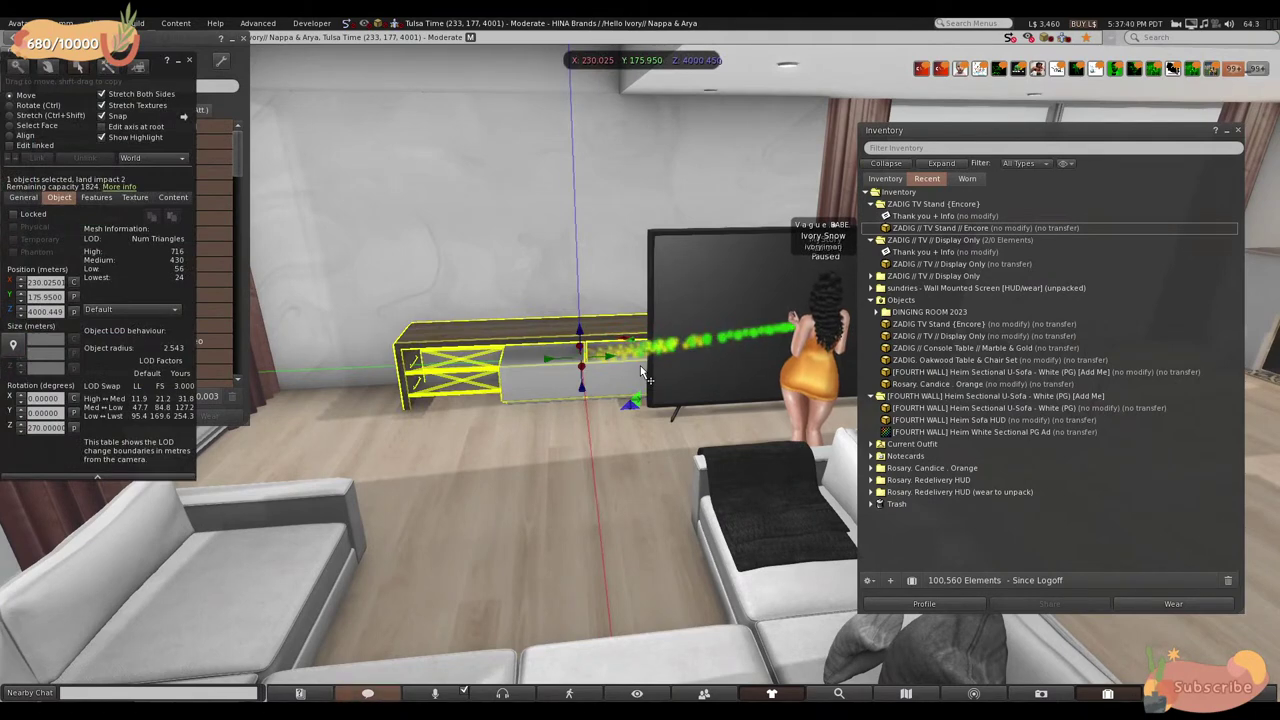
key(Escape)
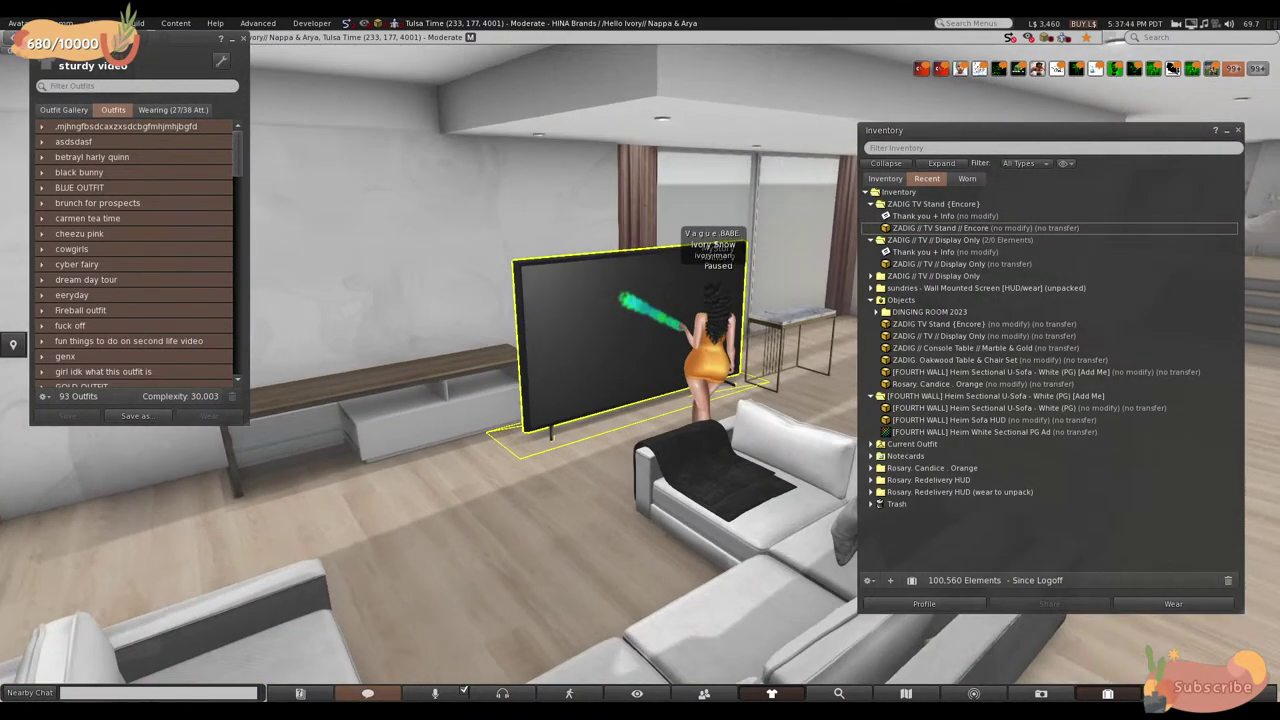
key(ctrl+3)
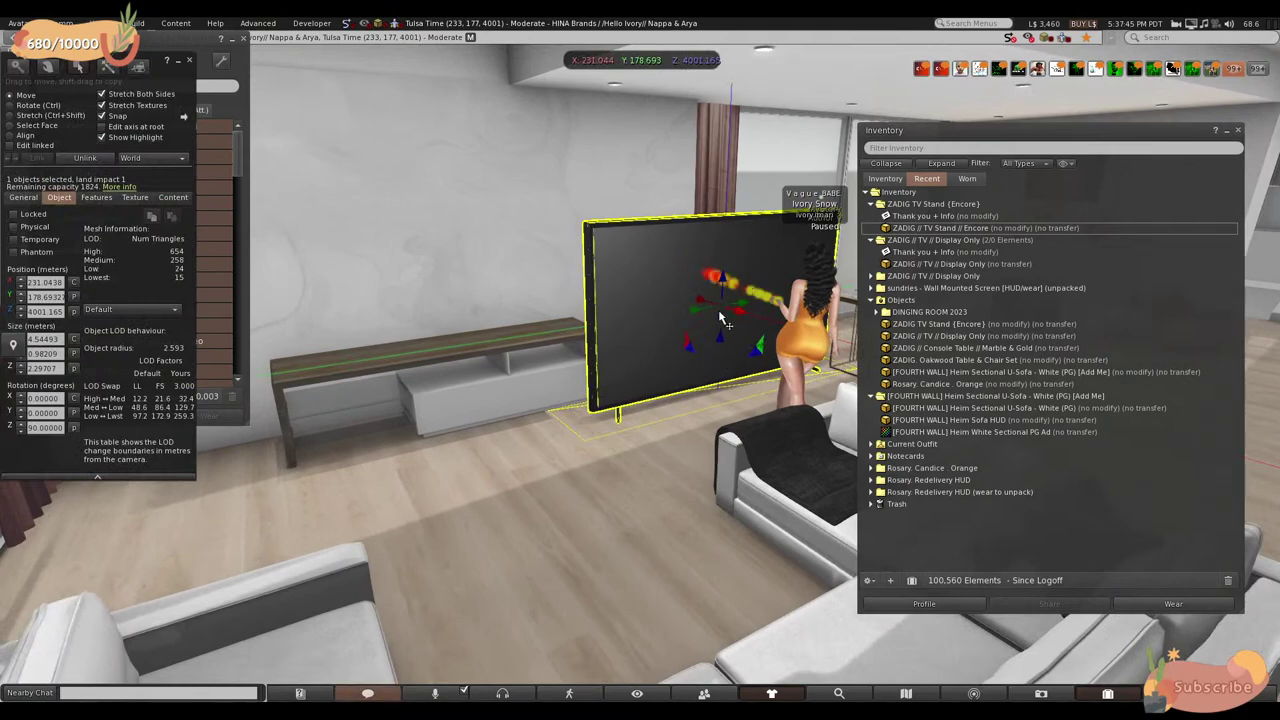
drag(727, 320, 526, 570)
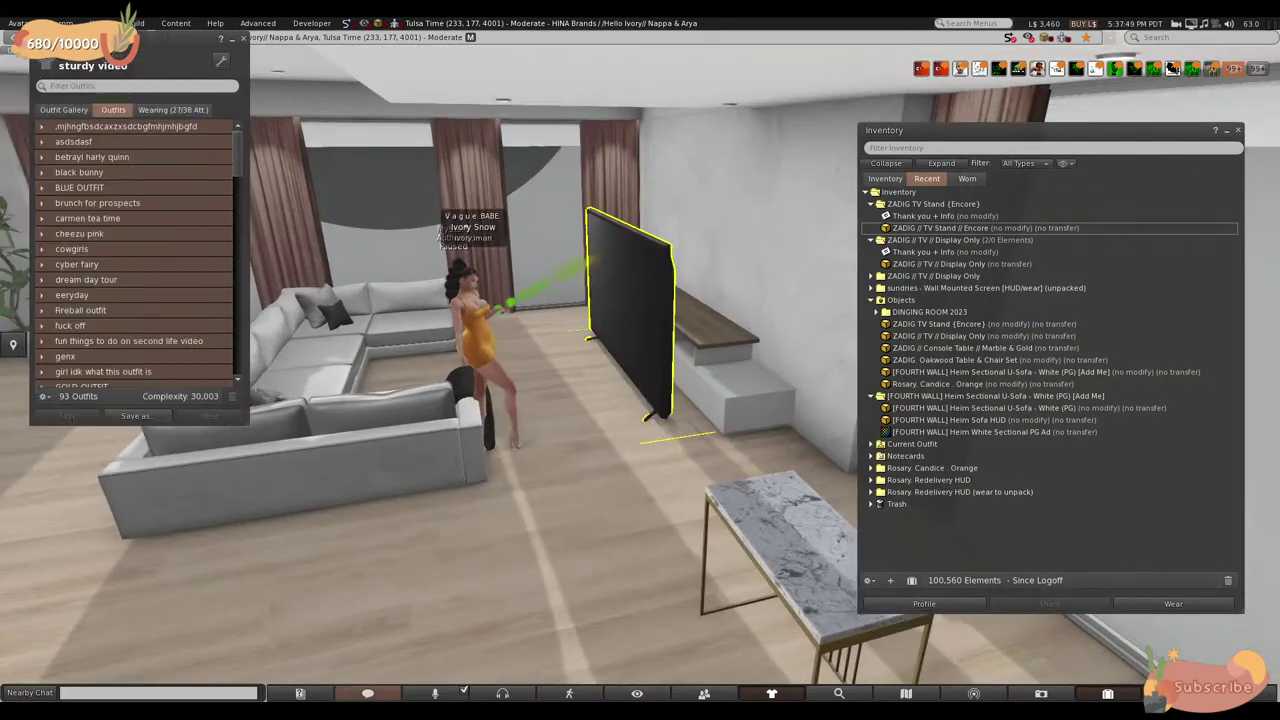
alt+click(486, 428)
drag(480, 380, 477, 400)
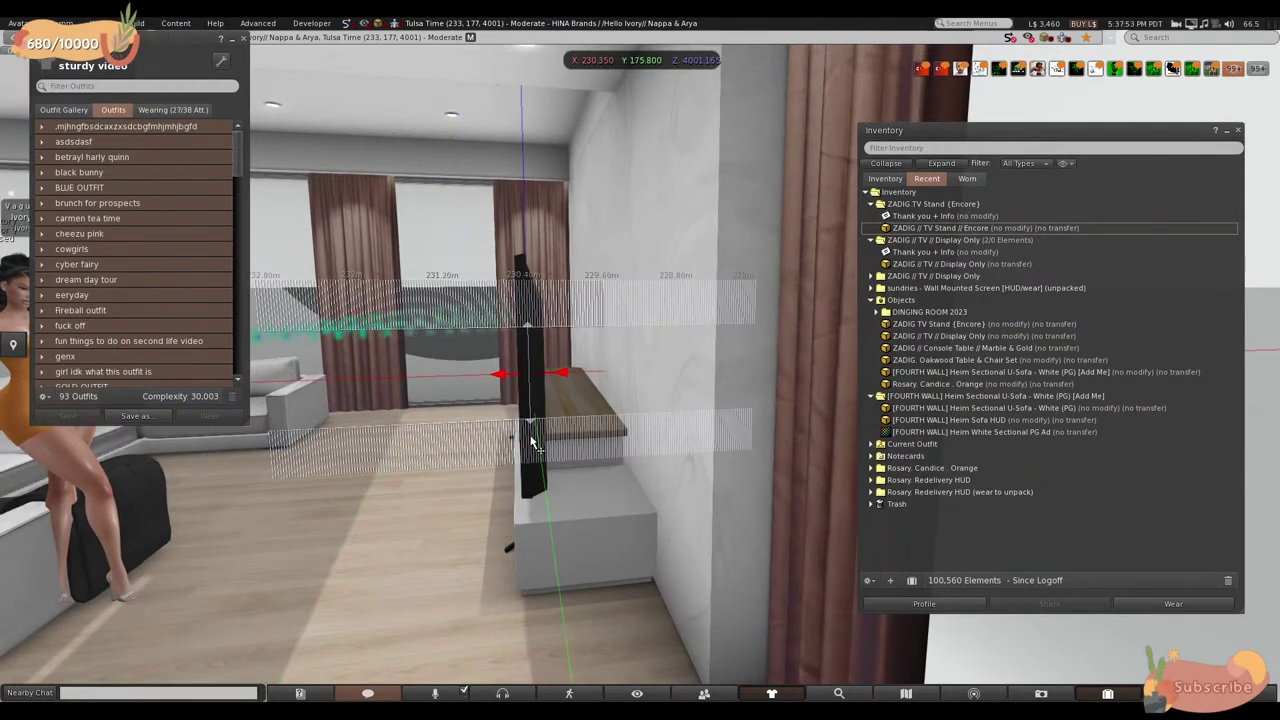
drag(548, 460, 842, 600)
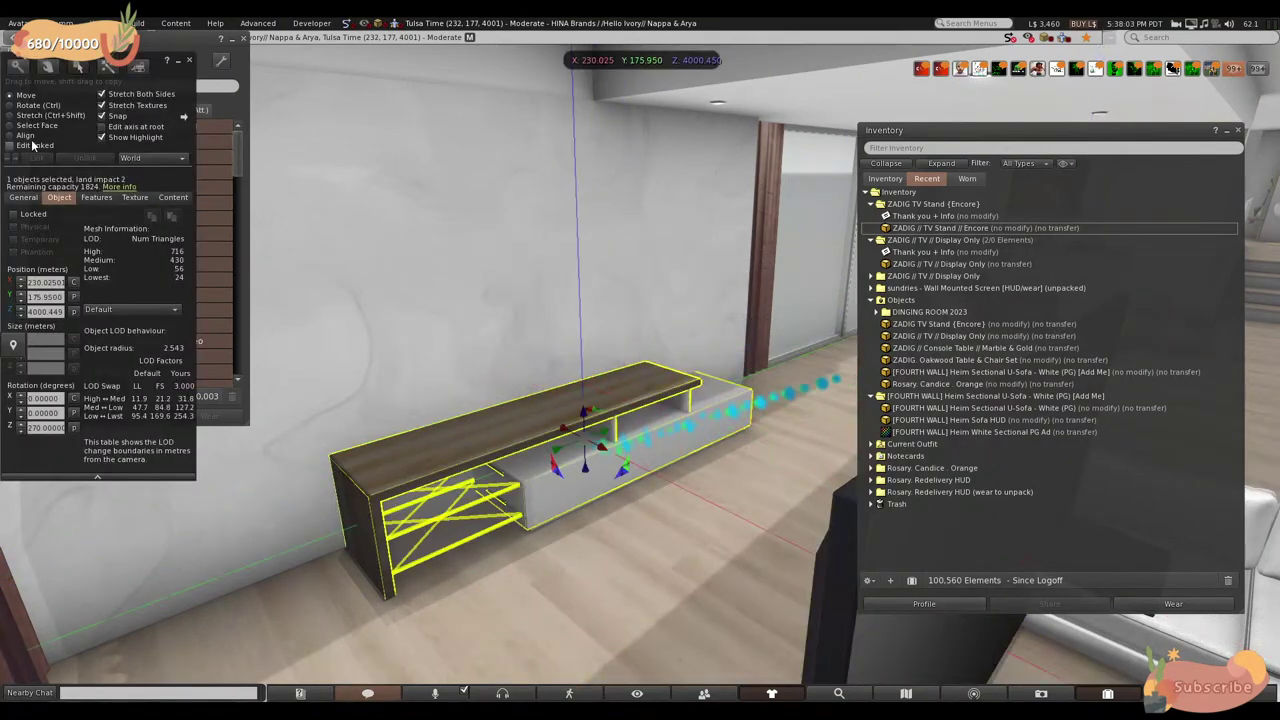
- Rotate the TV stand around its vertical axis to 90 degrees, keeping it along the wall
click(20, 105)
drag(557, 476, 765, 443)
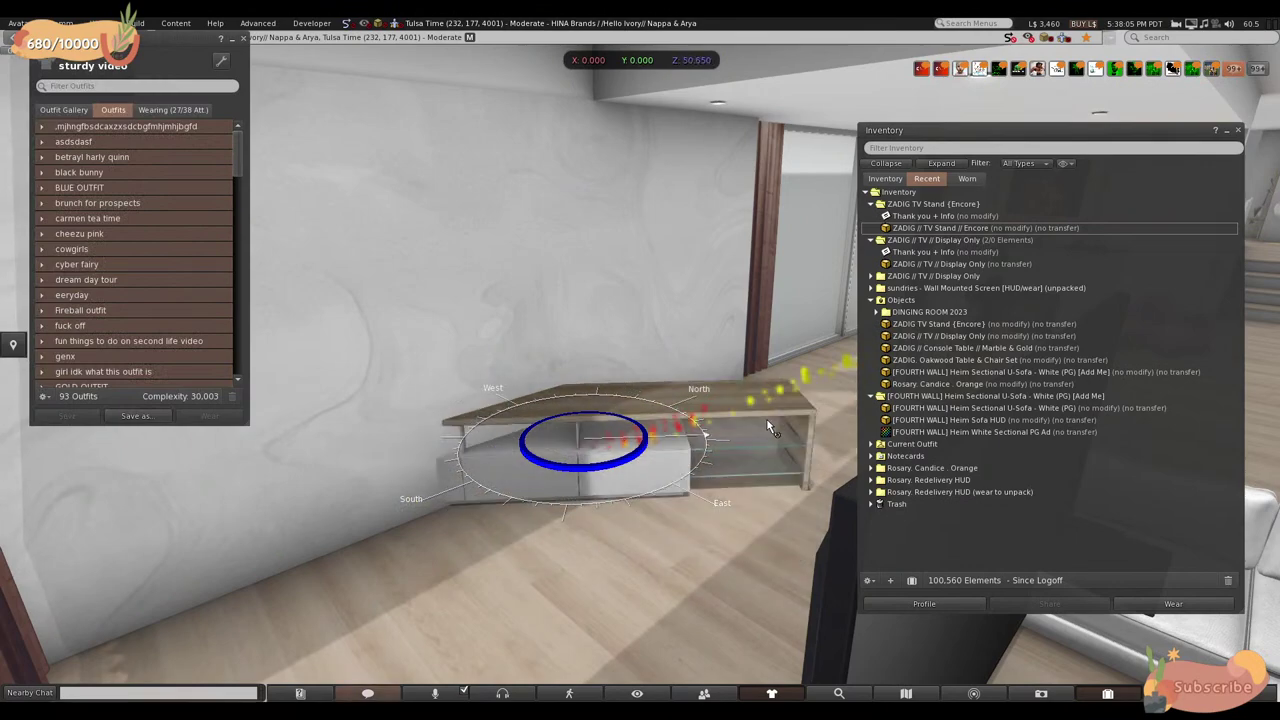
drag(810, 370, 810, 370)
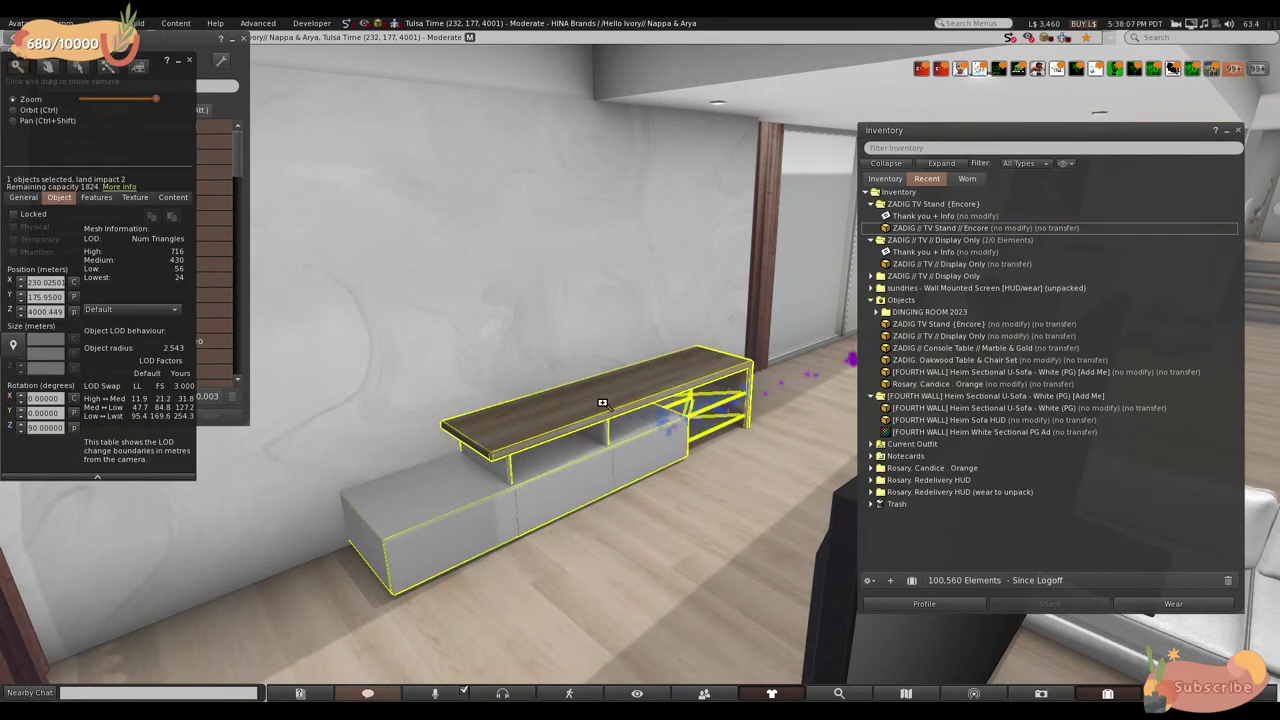
key(Escape)
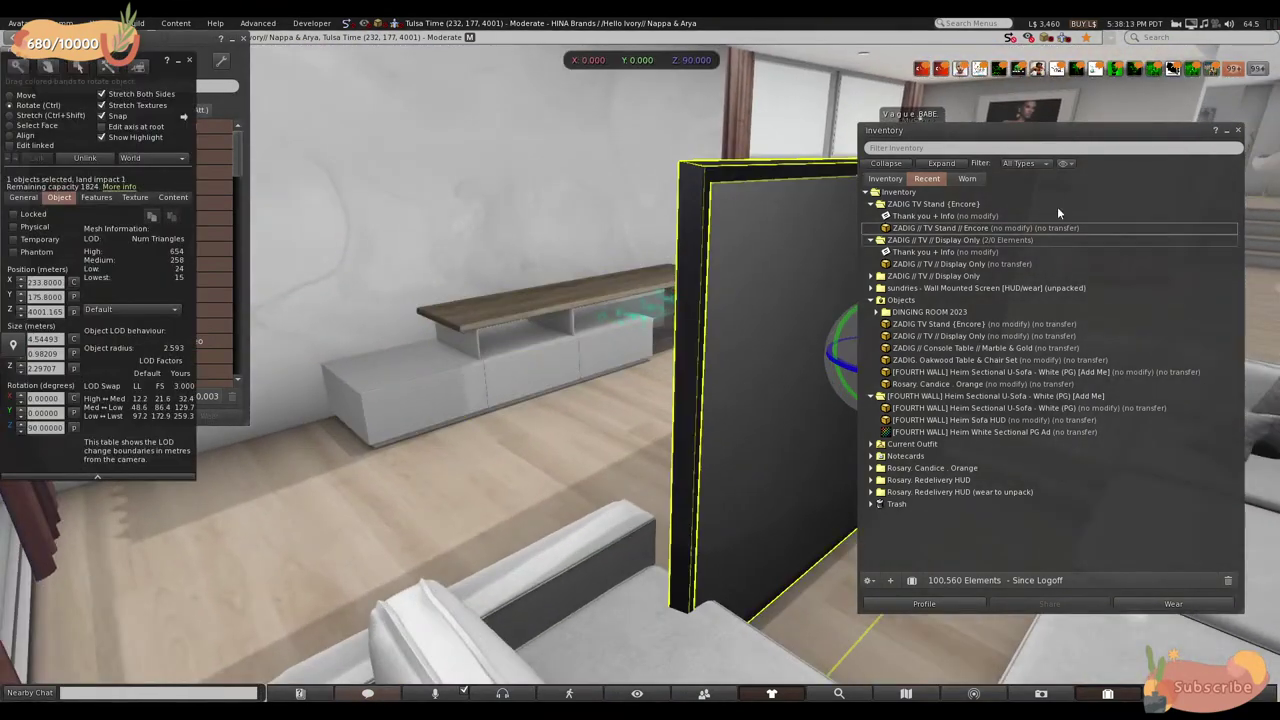
- Move the TV back to the wall and up onto the TV stand, at X 229.843, Y 176.486, Z 4002.068
click(1238, 131)
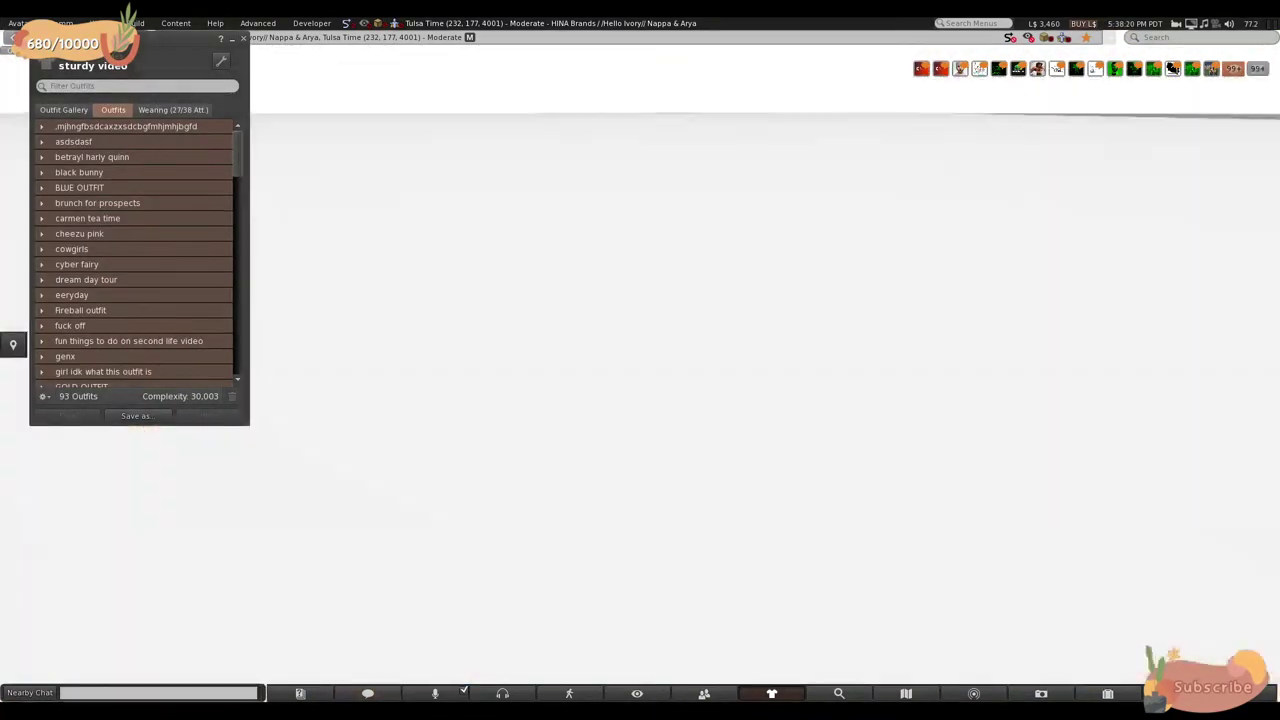
key(ctrl+3)
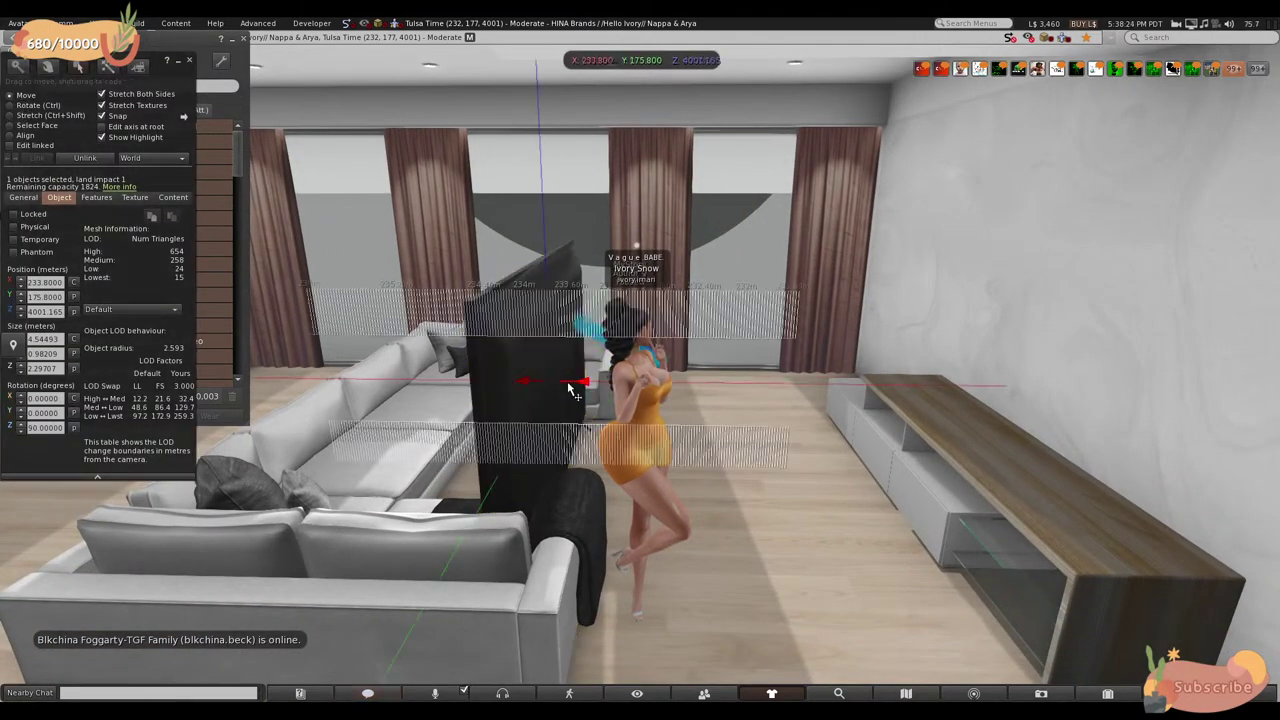
drag(575, 393, 1005, 423)
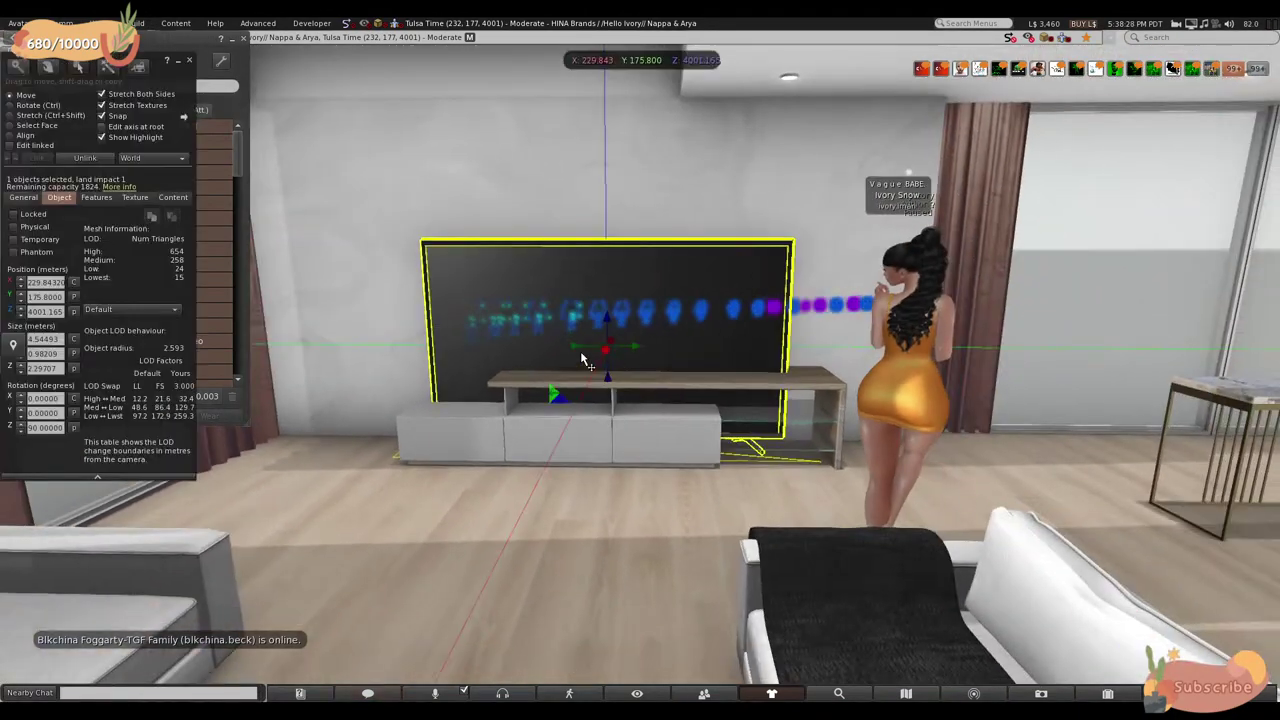
drag(608, 345, 612, 335)
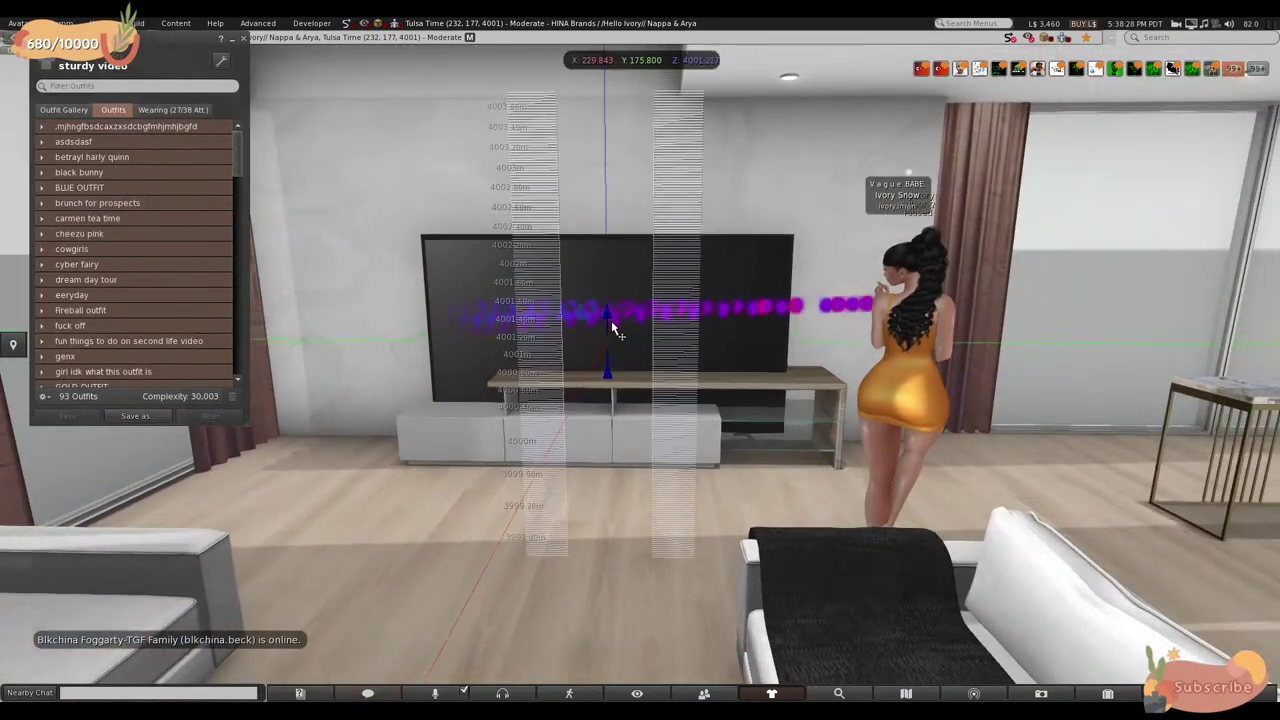
drag(633, 247, 300, 295)
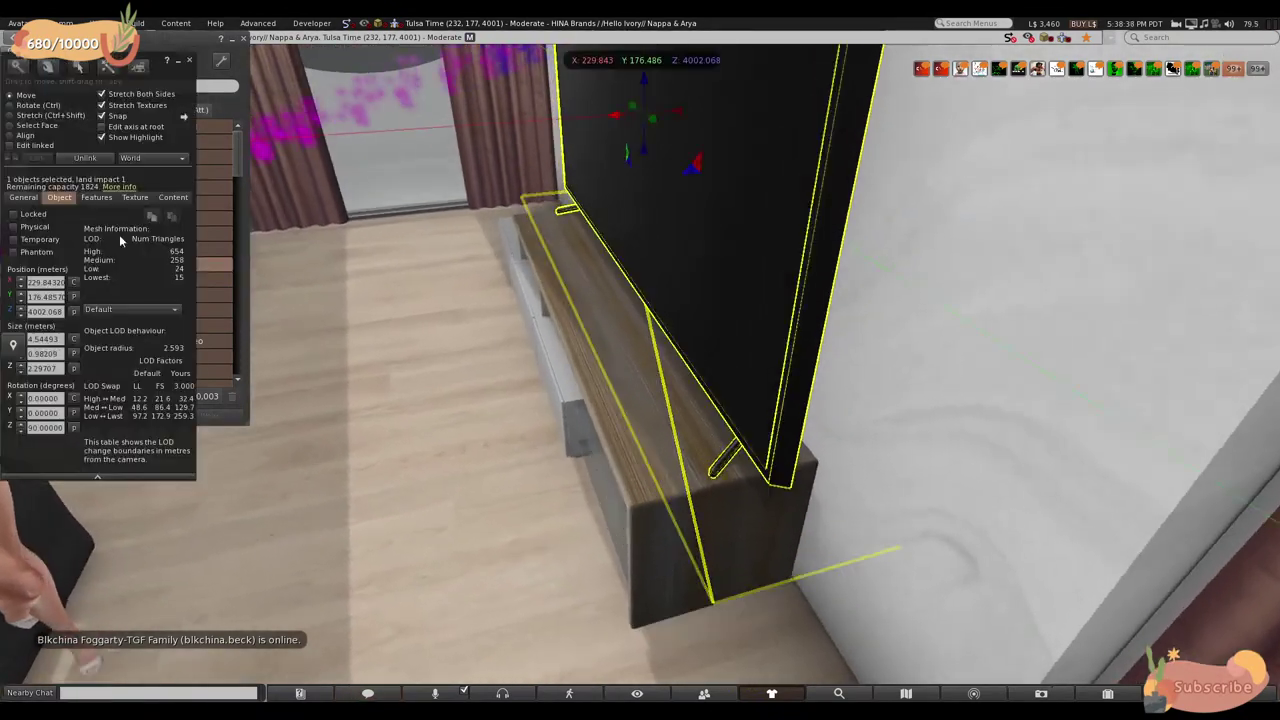
- Select the flat shadow face beneath the TV and set its transparency to 100%
click(35, 127)
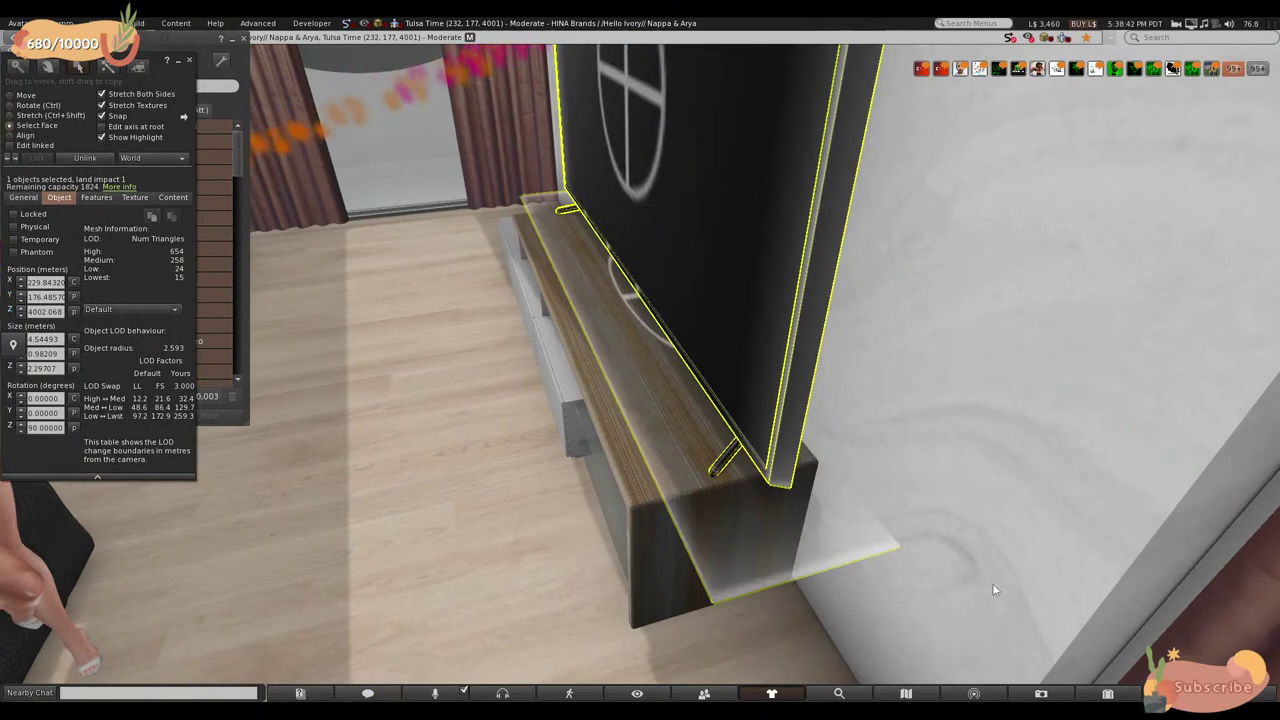
click(674, 409)
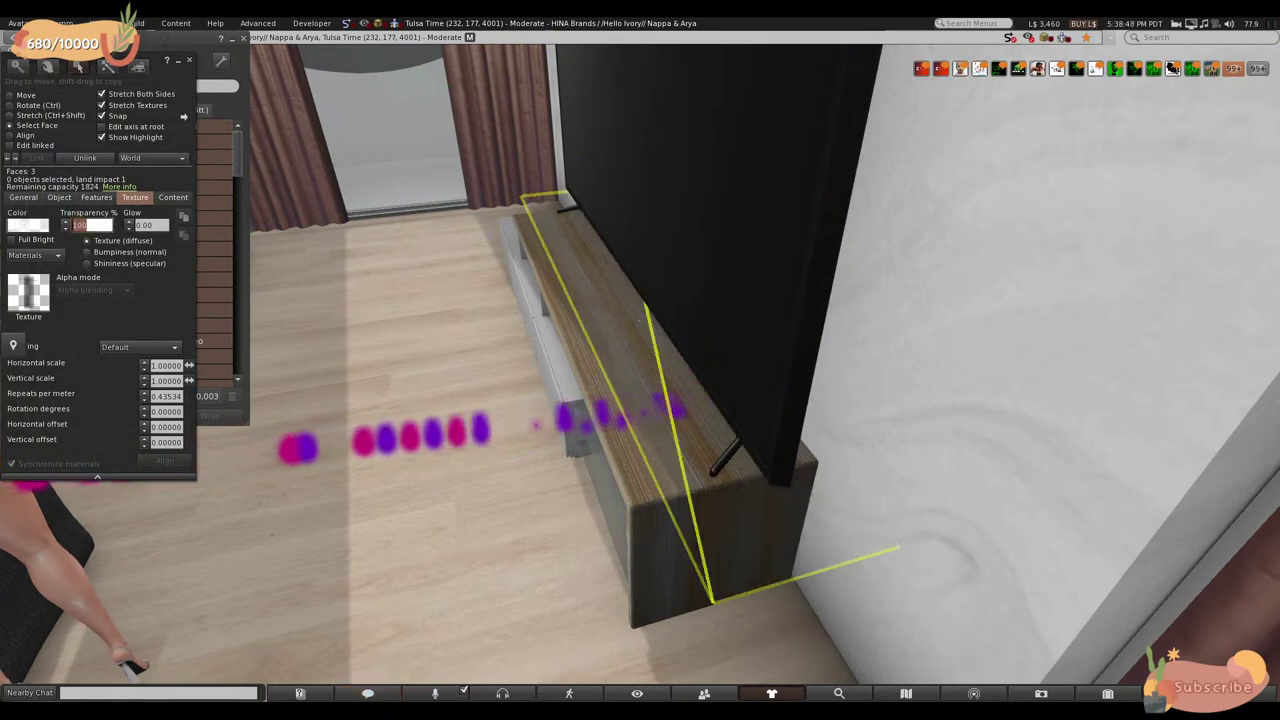
click(191, 60)
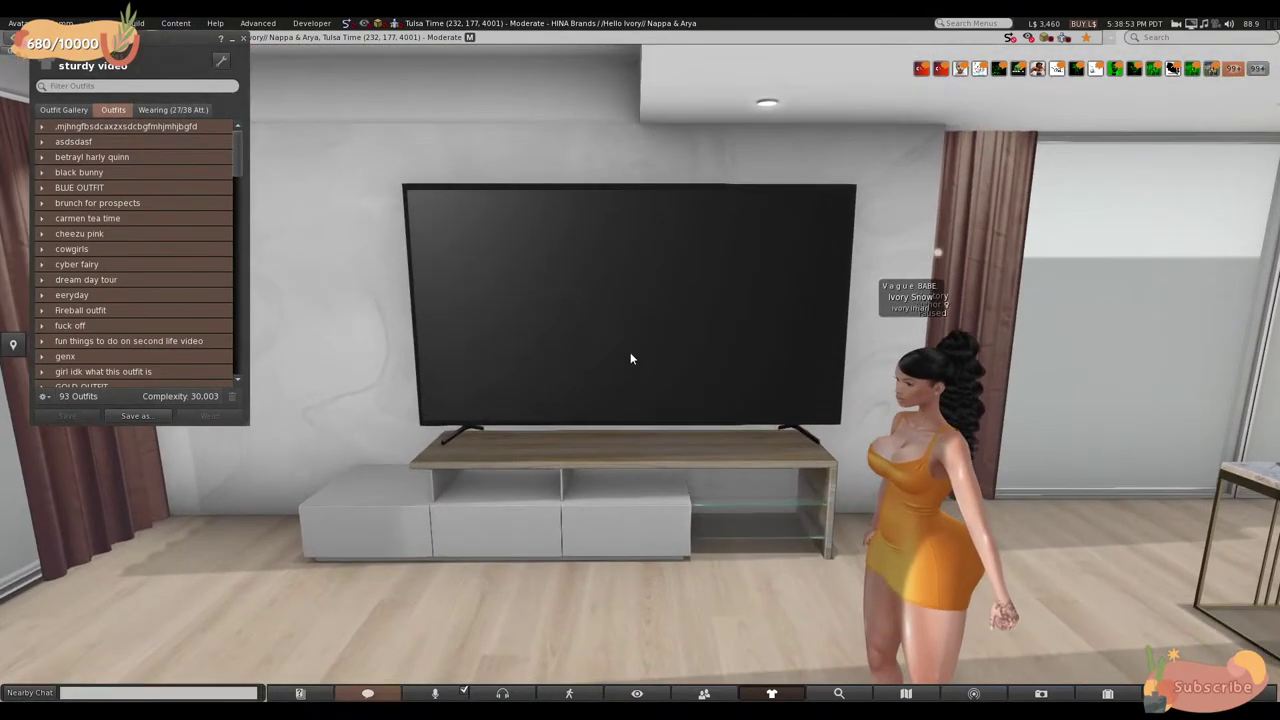
- Slide the TV along the wall over the stand to Y 176.419
right_click(630, 352)
click(658, 378)
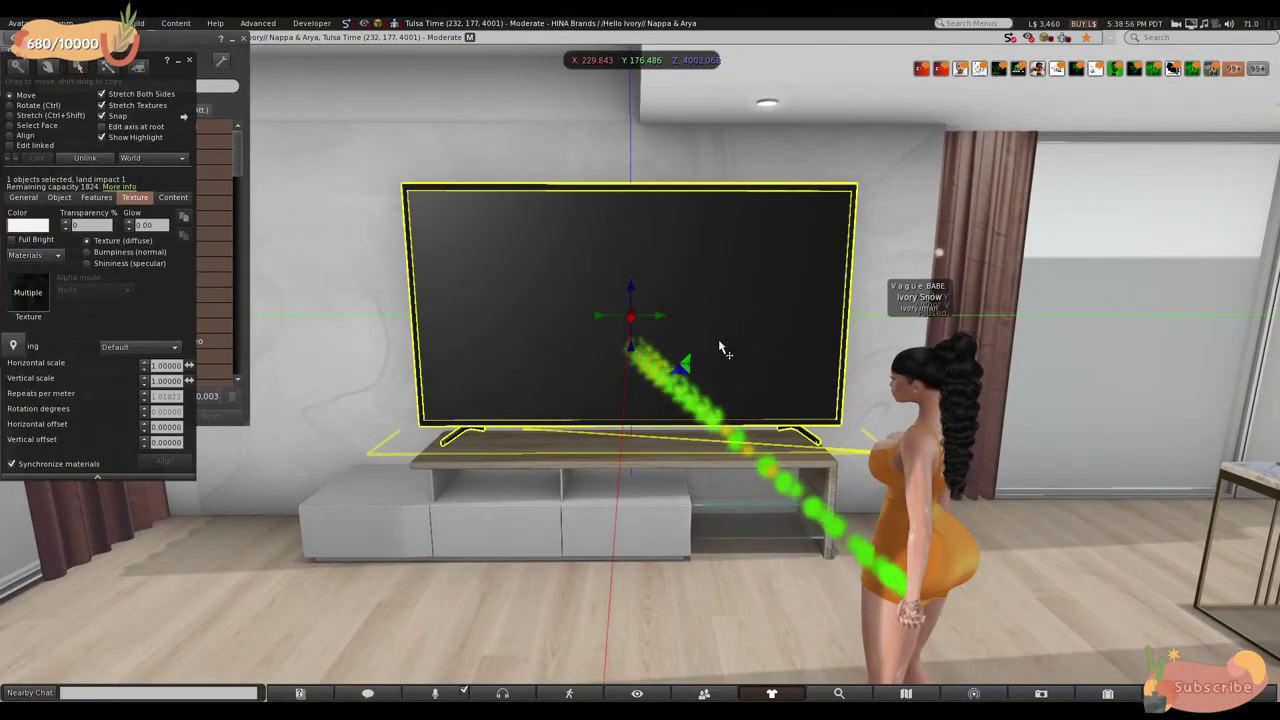
drag(657, 323, 410, 330)
key(Escape)
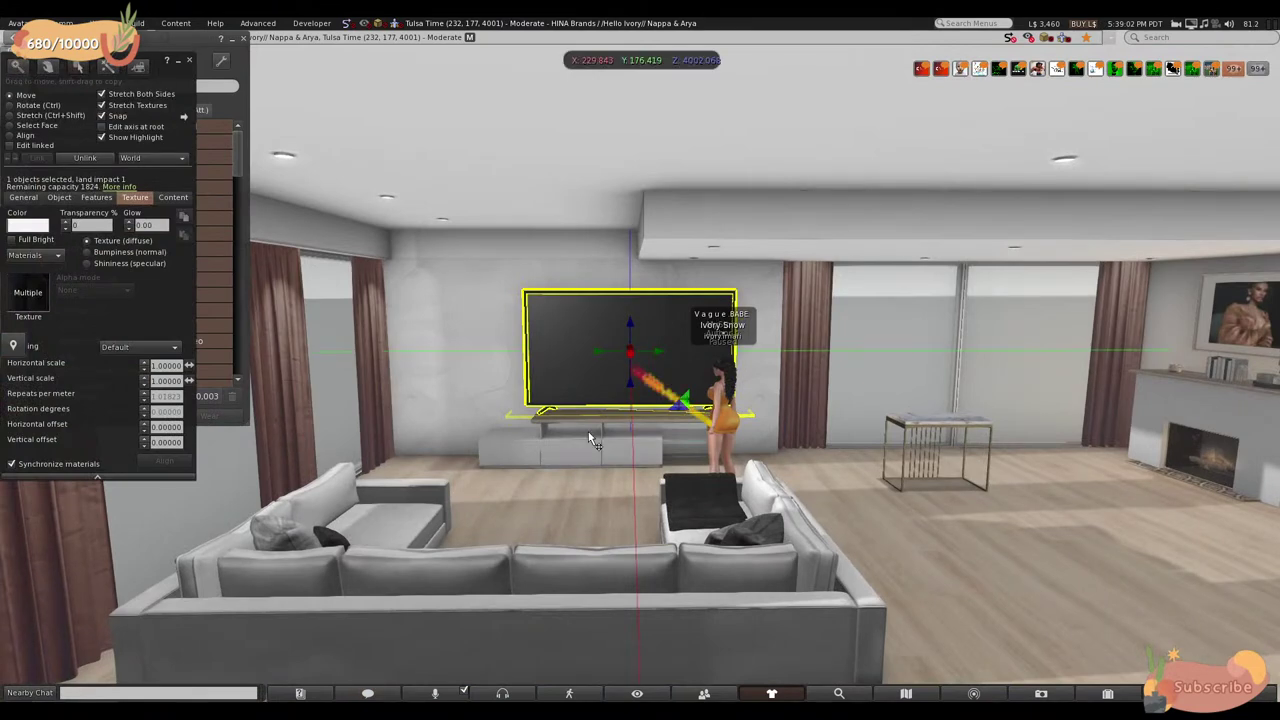
- Select the TV and stand together, set the grid unit to 0.5 m, and snap them along the wall to Y 176.000
shift+click(662, 397)
drag(640, 401, 620, 405)
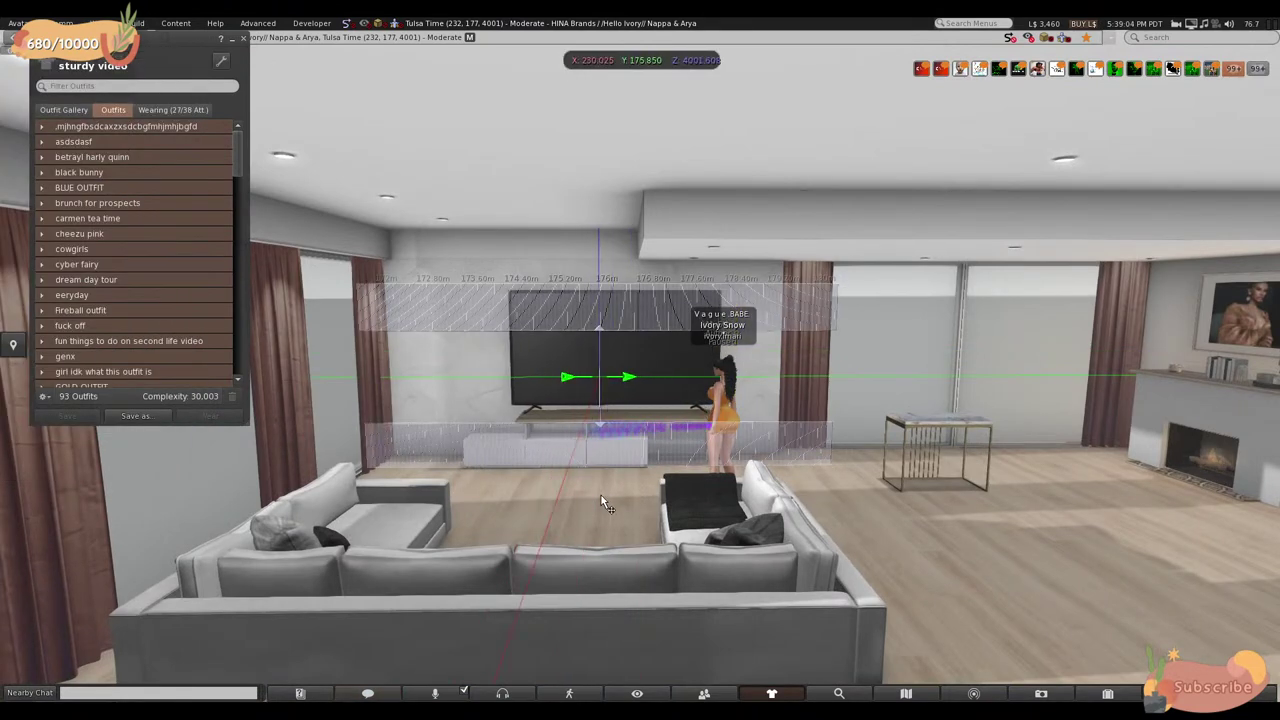
drag(604, 502, 602, 503)
click(184, 118)
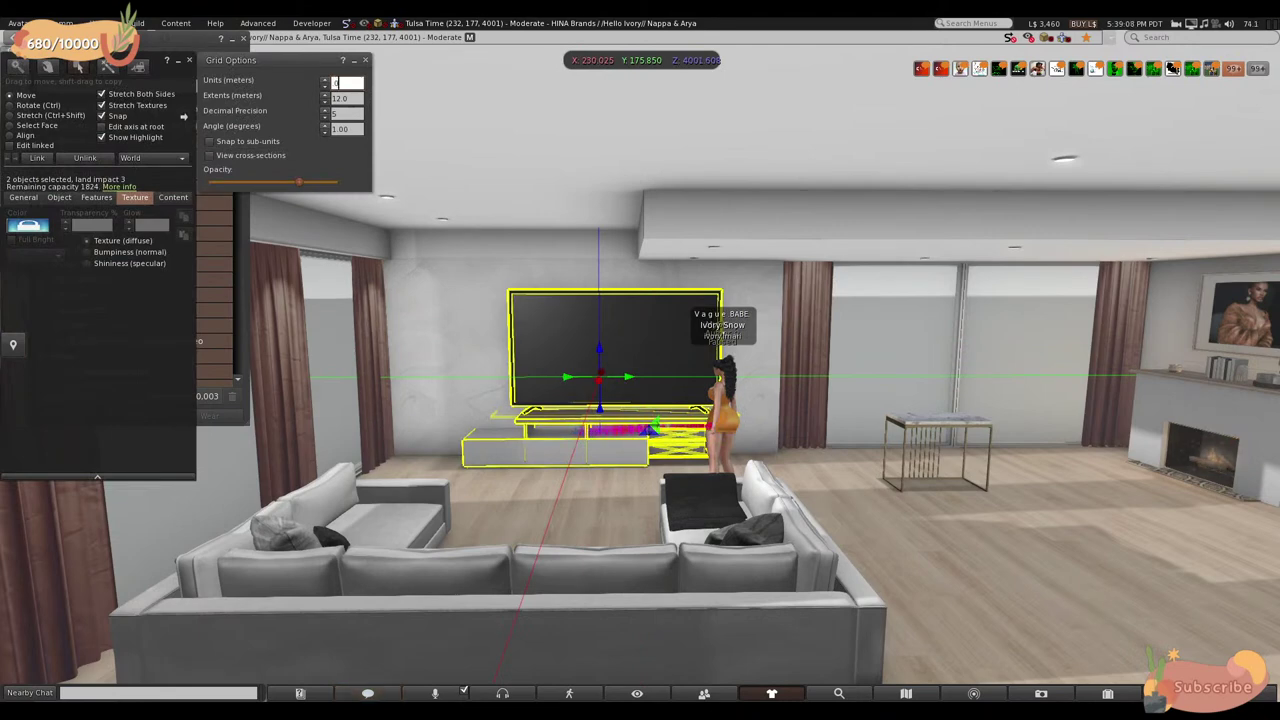
drag(618, 385, 597, 365)
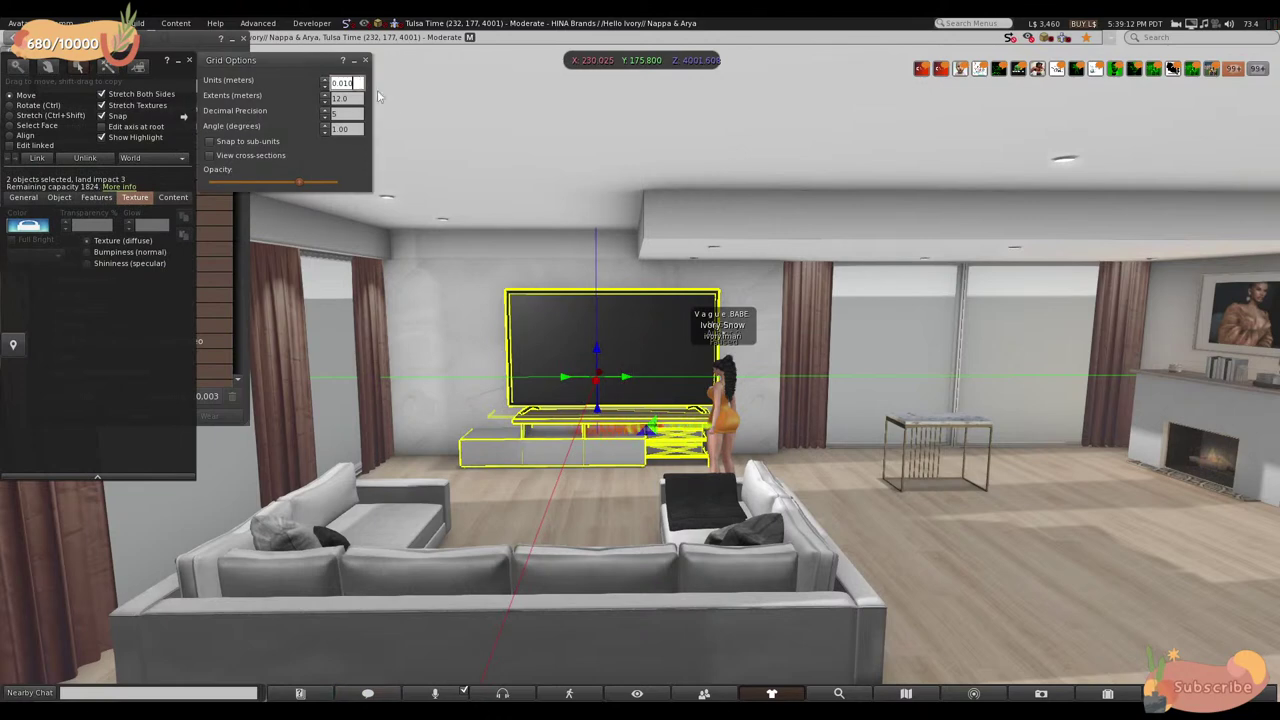
text(0.5)
key(Return)
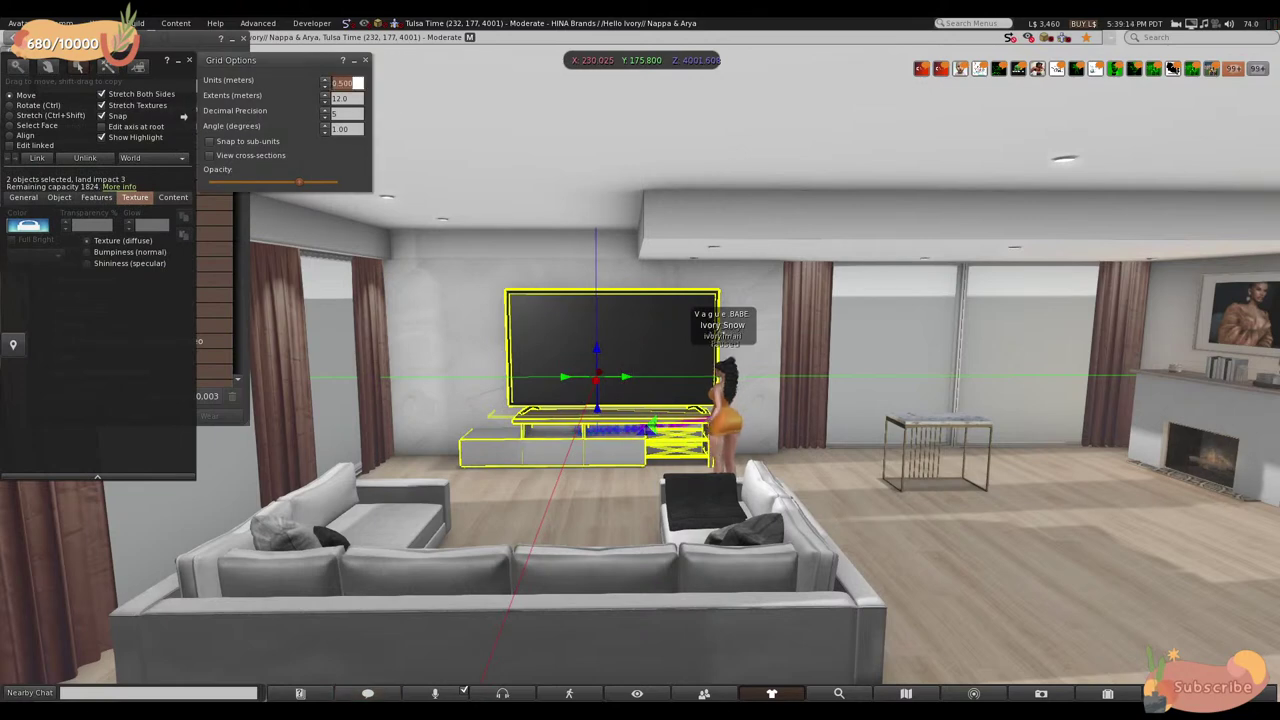
drag(615, 385, 619, 388)
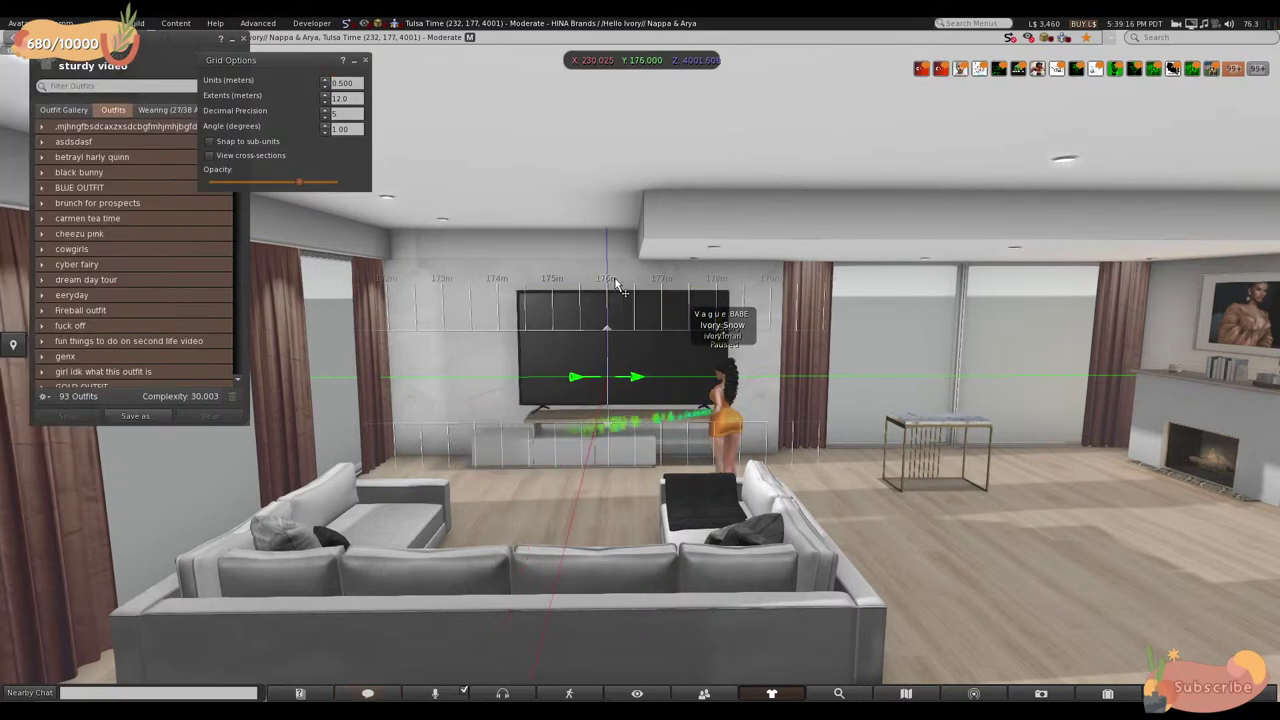
- Move the sectional sofa farther back from the TV wall and finish editing it
drag(575, 221, 560, 405)
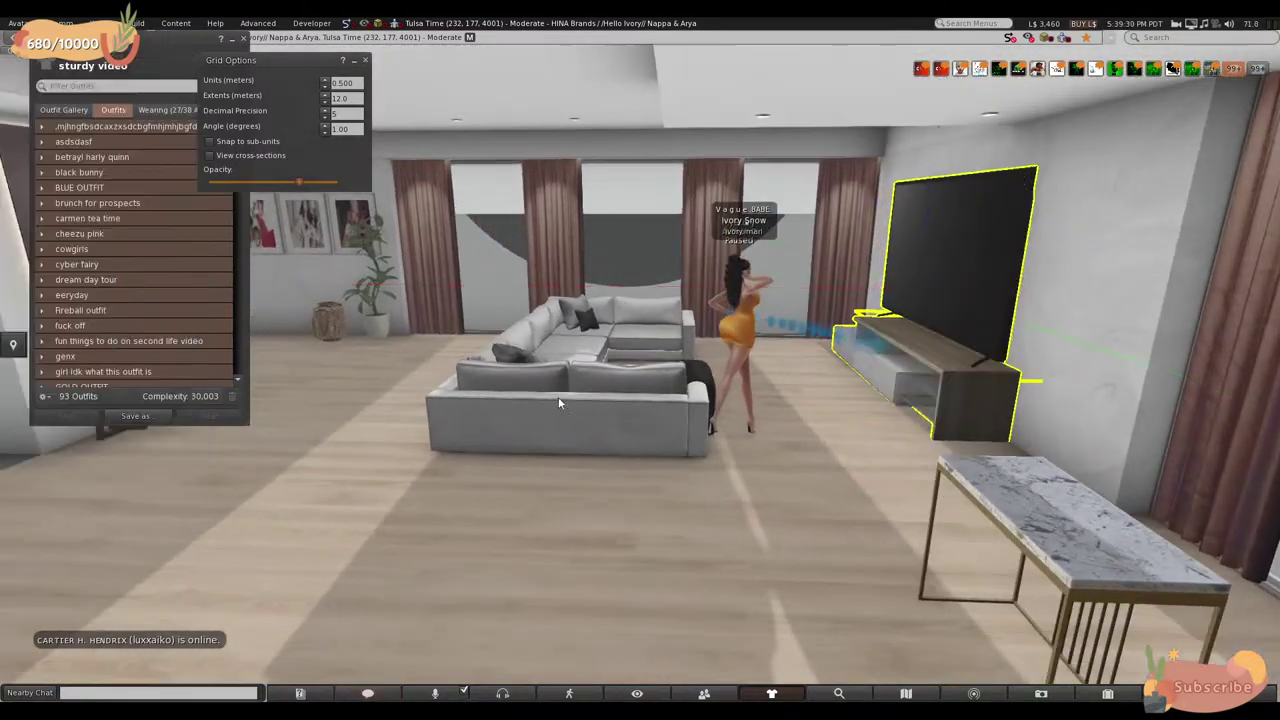
drag(630, 364, 632, 377)
drag(606, 460, 540, 482)
click(191, 60)
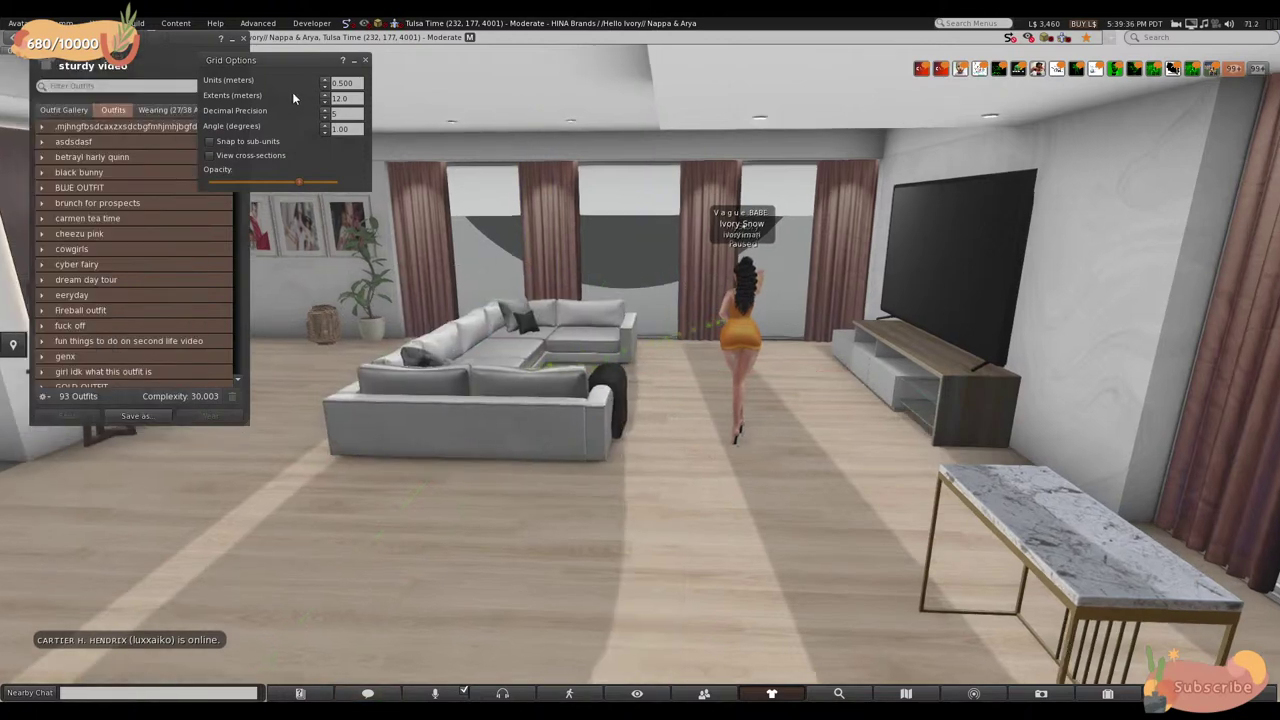
- Walk through the living room, kitchen side and dining area to review the furniture layout and decor
key(Right)
key(Up)
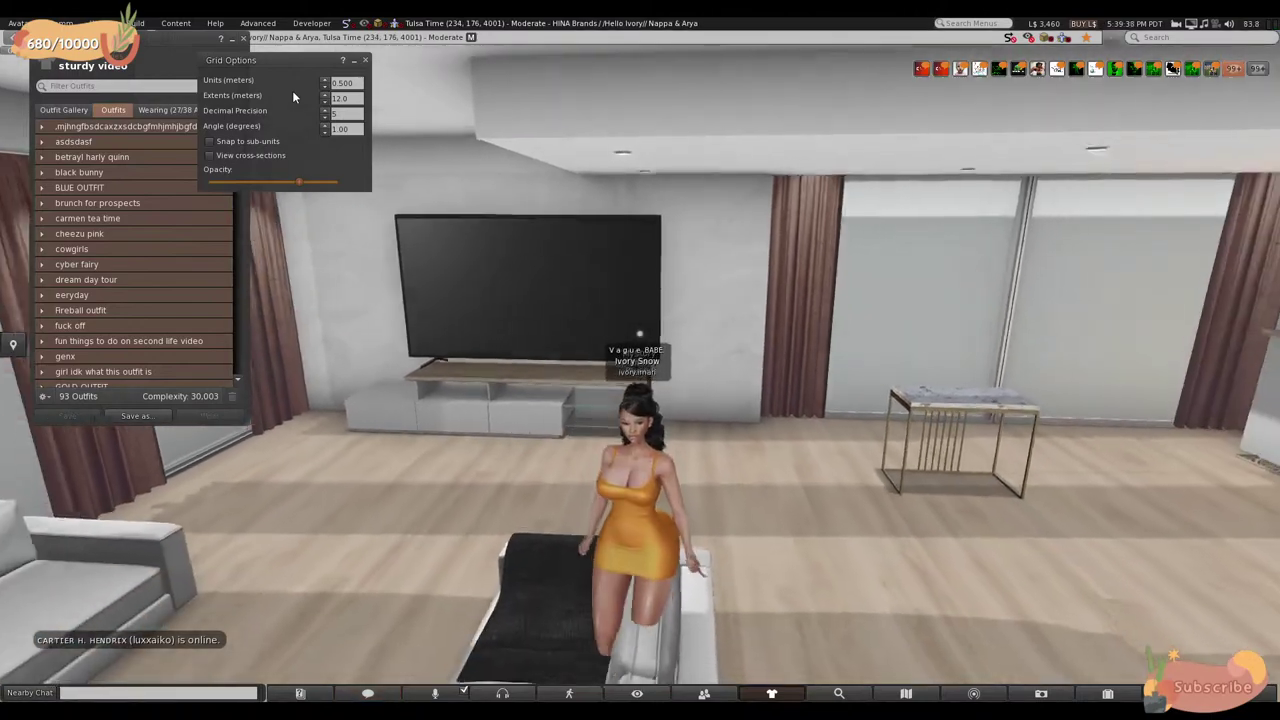
key(Left)
key(Up)
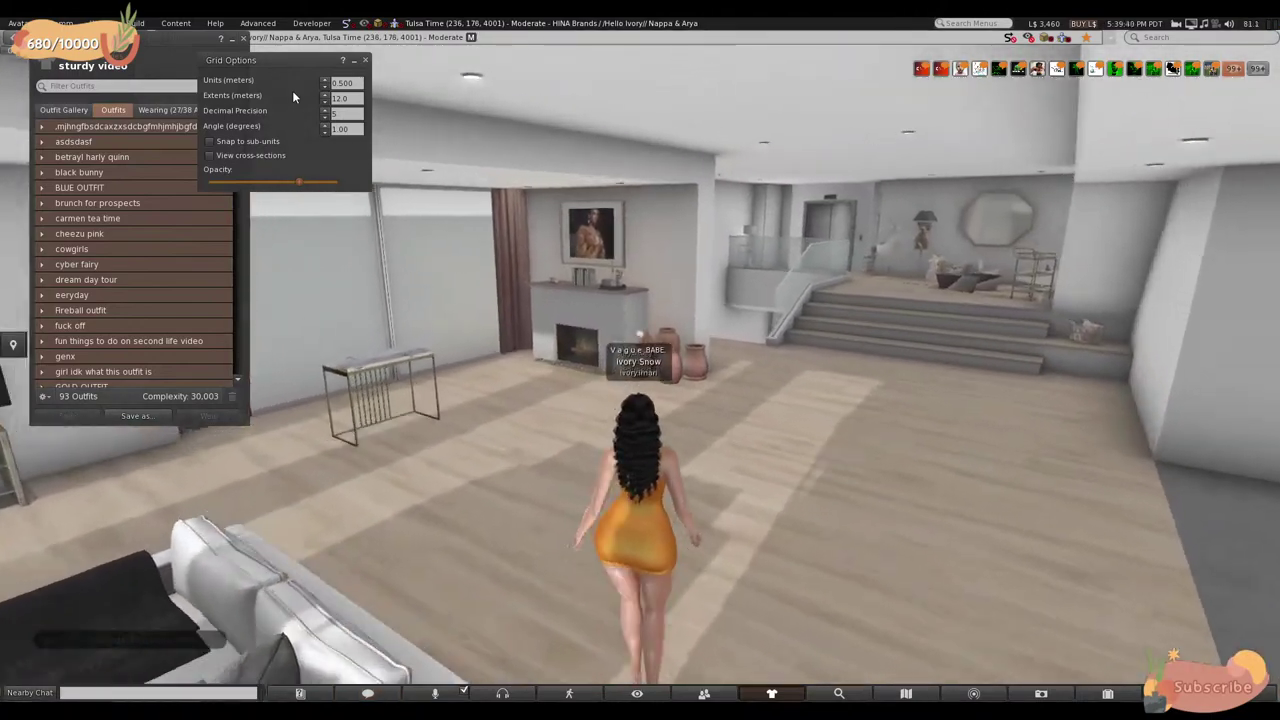
key(Left)
key(Up)
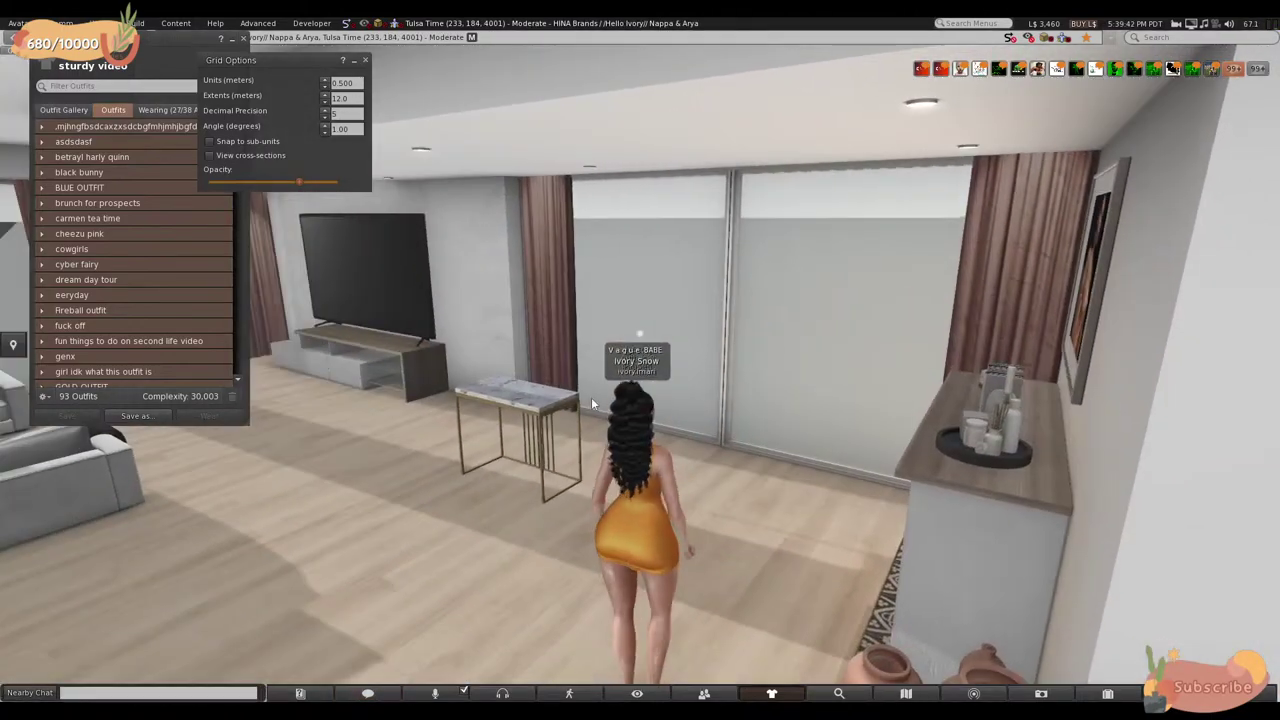
key(Left)
key(Up)
key(Right)
key(Up)
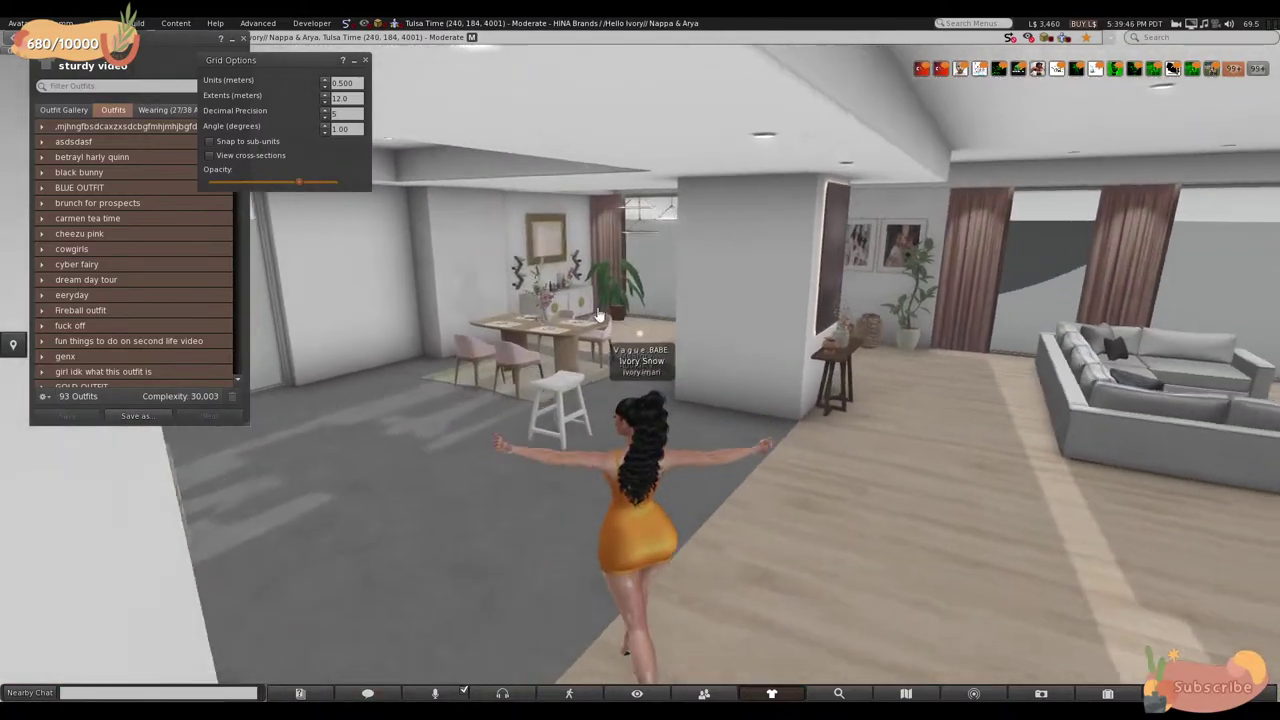
key(Right)
key(Up)
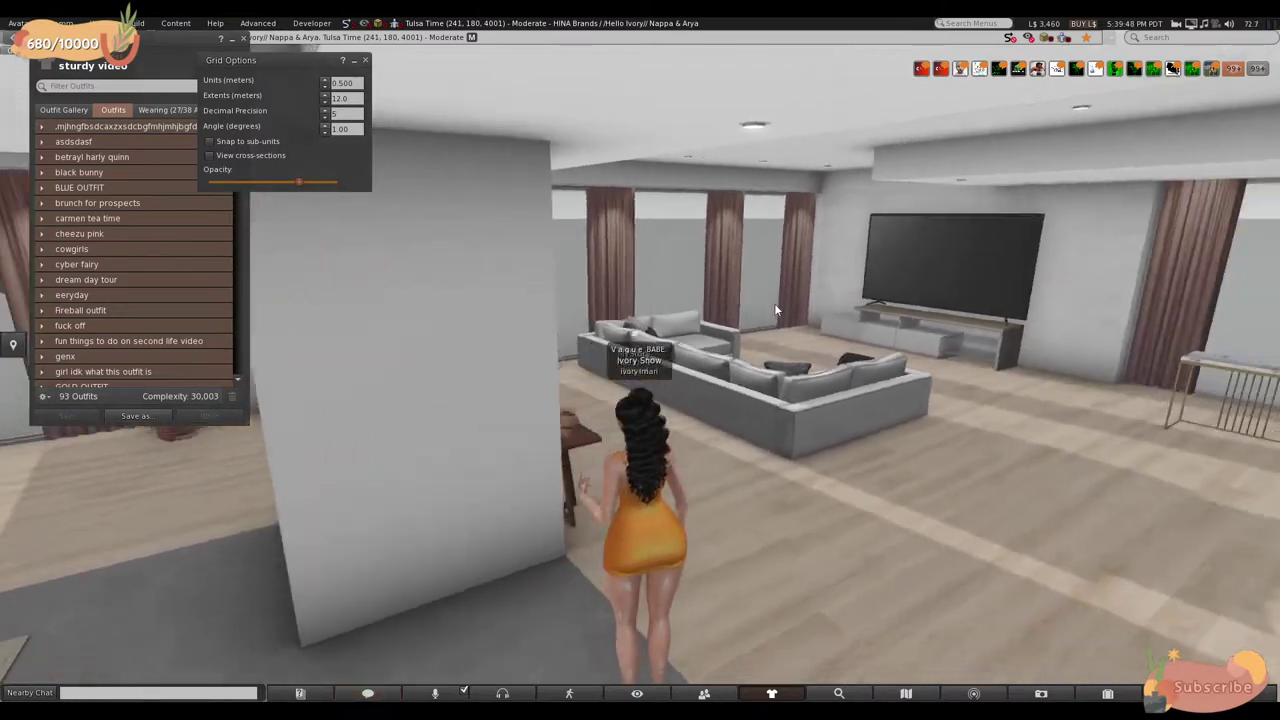
key(Up)
key(Left)
key(Left)
key(Up)
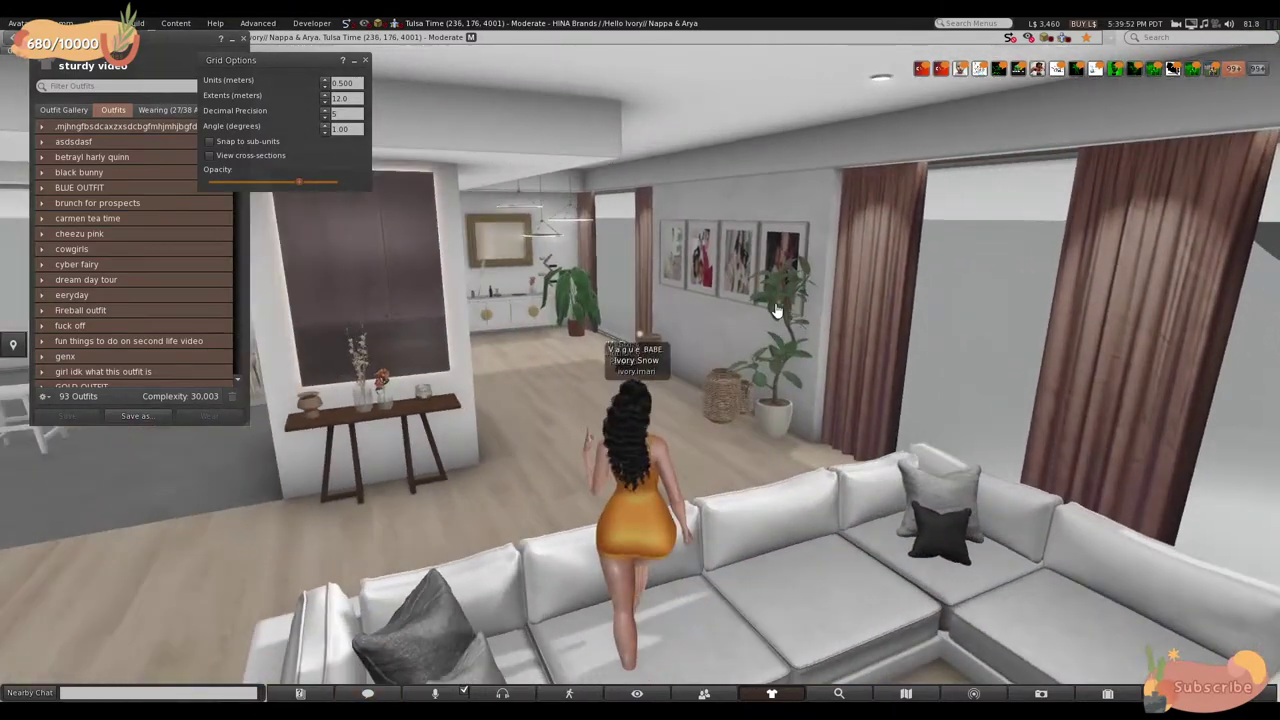
key(Up)
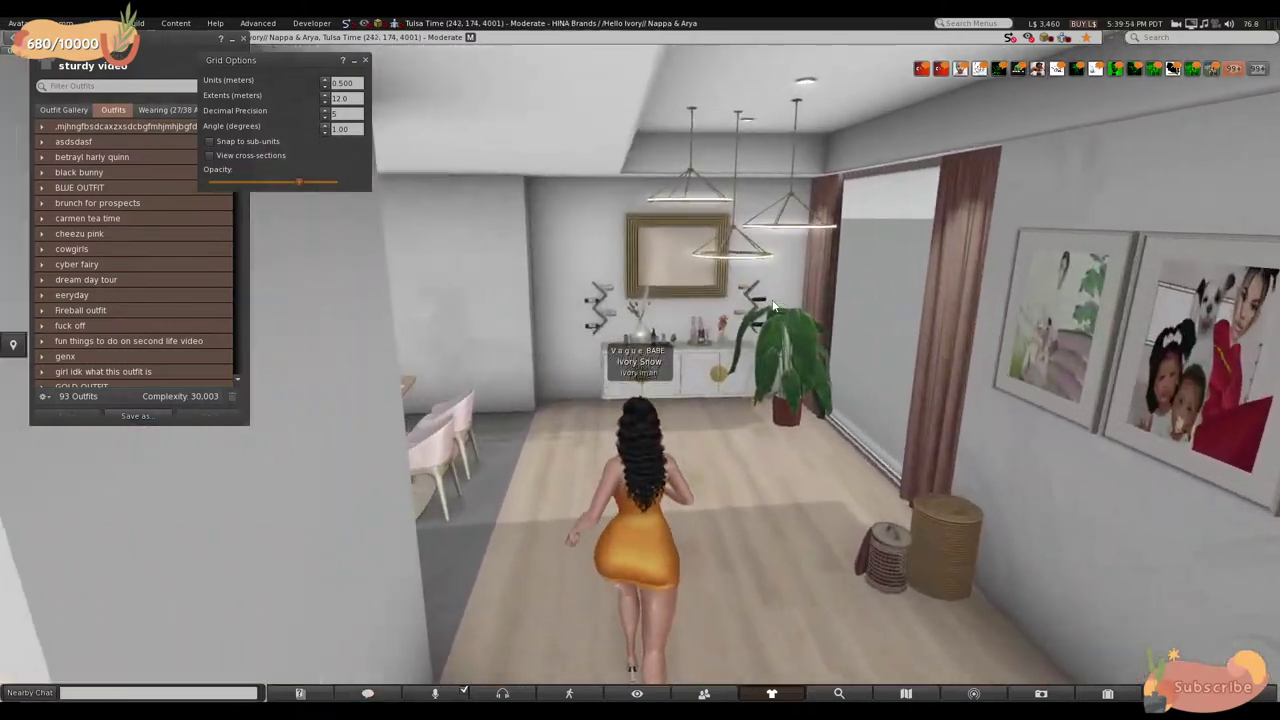
key(Right)
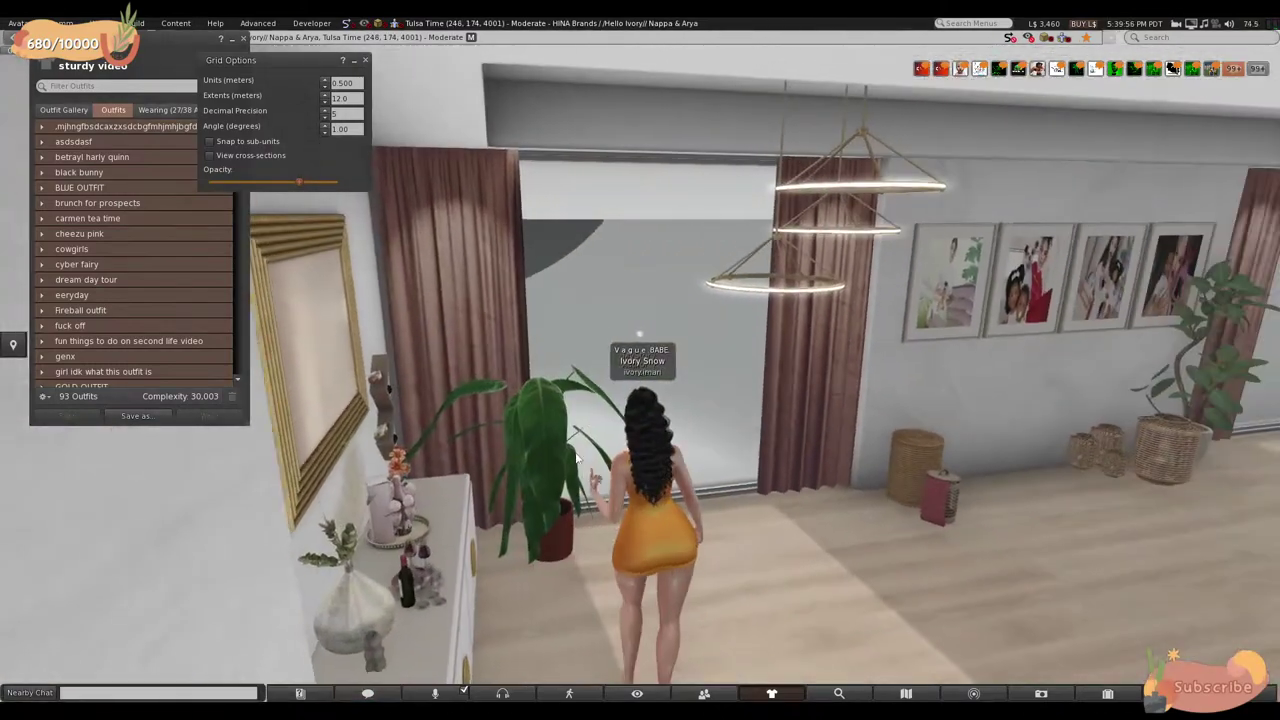
- Move the large leafy plant from the dining area window to the sofa's window side, at X 237.000, Y 172.537
right_click(530, 440)
click(563, 488)
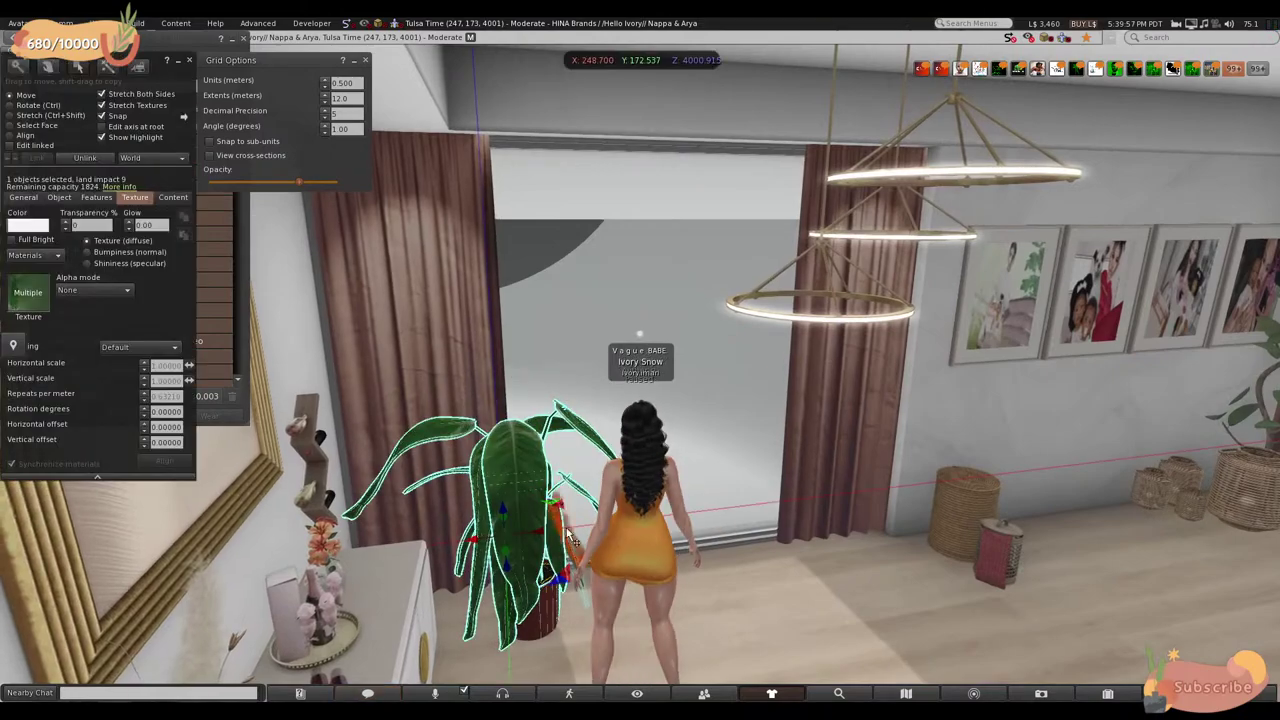
key(Right)
drag(535, 543, 1237, 518)
key(Up)
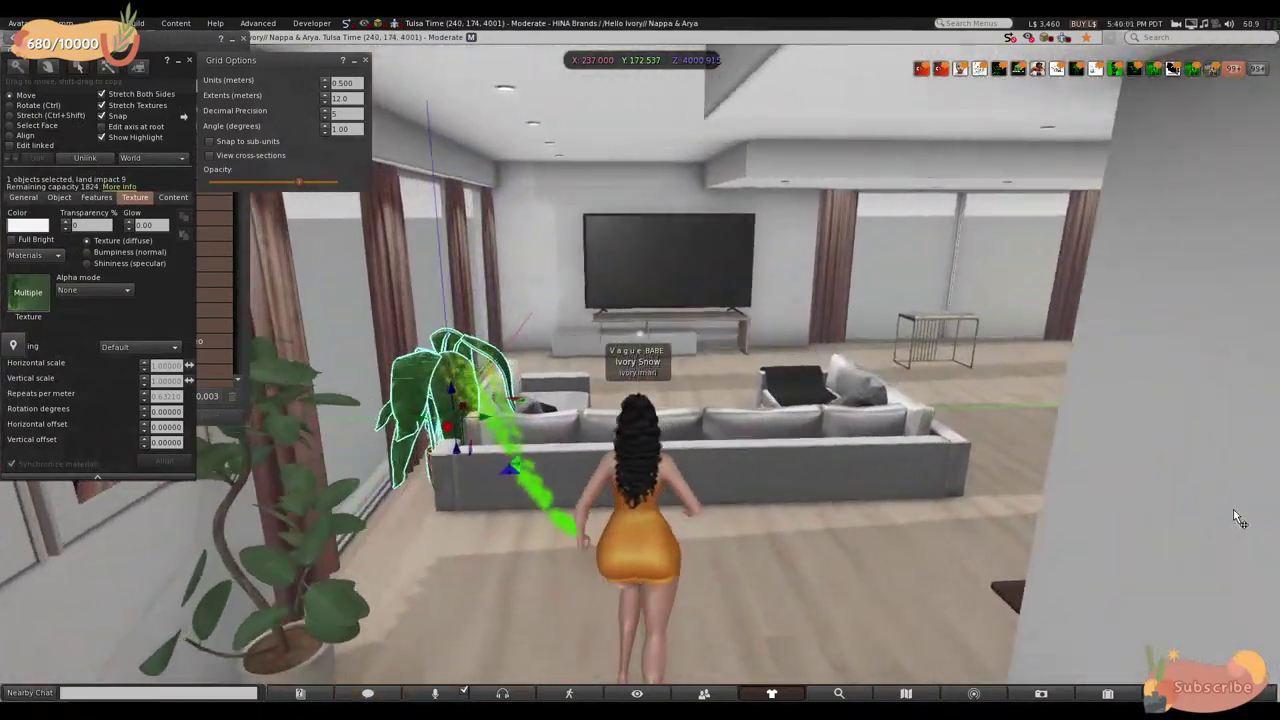
- Move the tall potted plant from the picture wall into the corner beside the TV stand, at X 230.486, Y 172.444
key(Up)
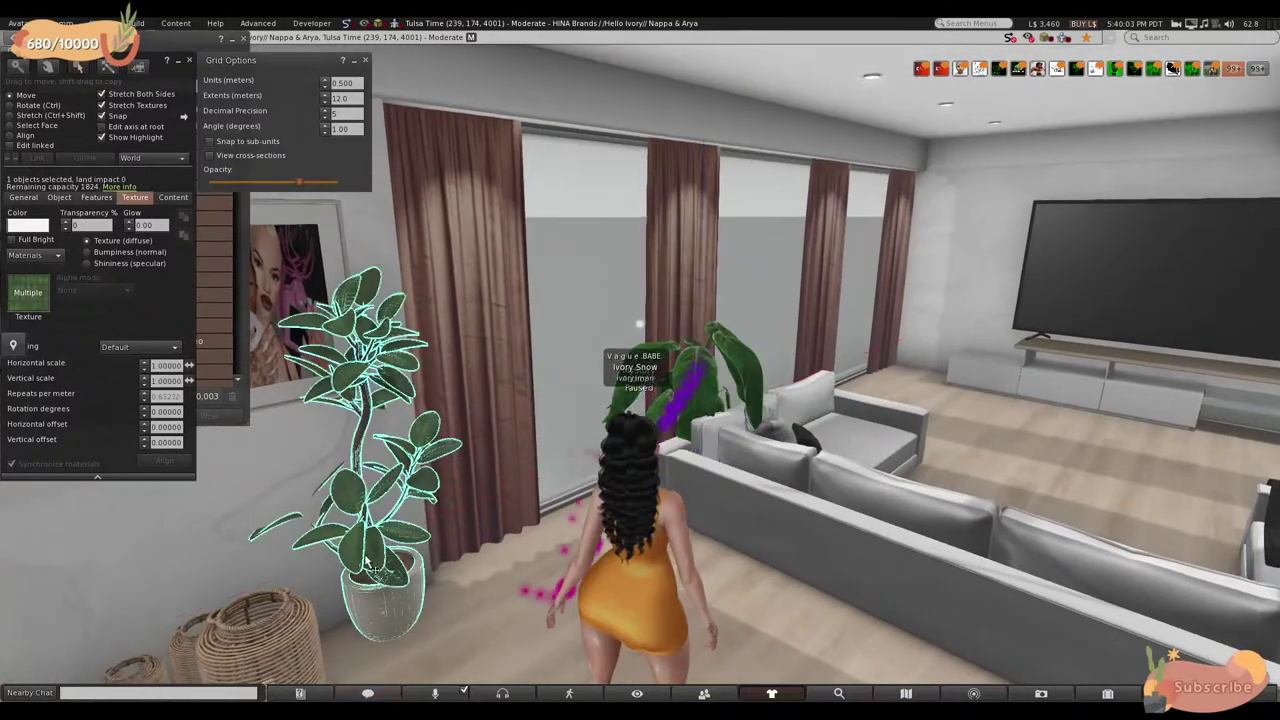
drag(320, 487, 676, 414)
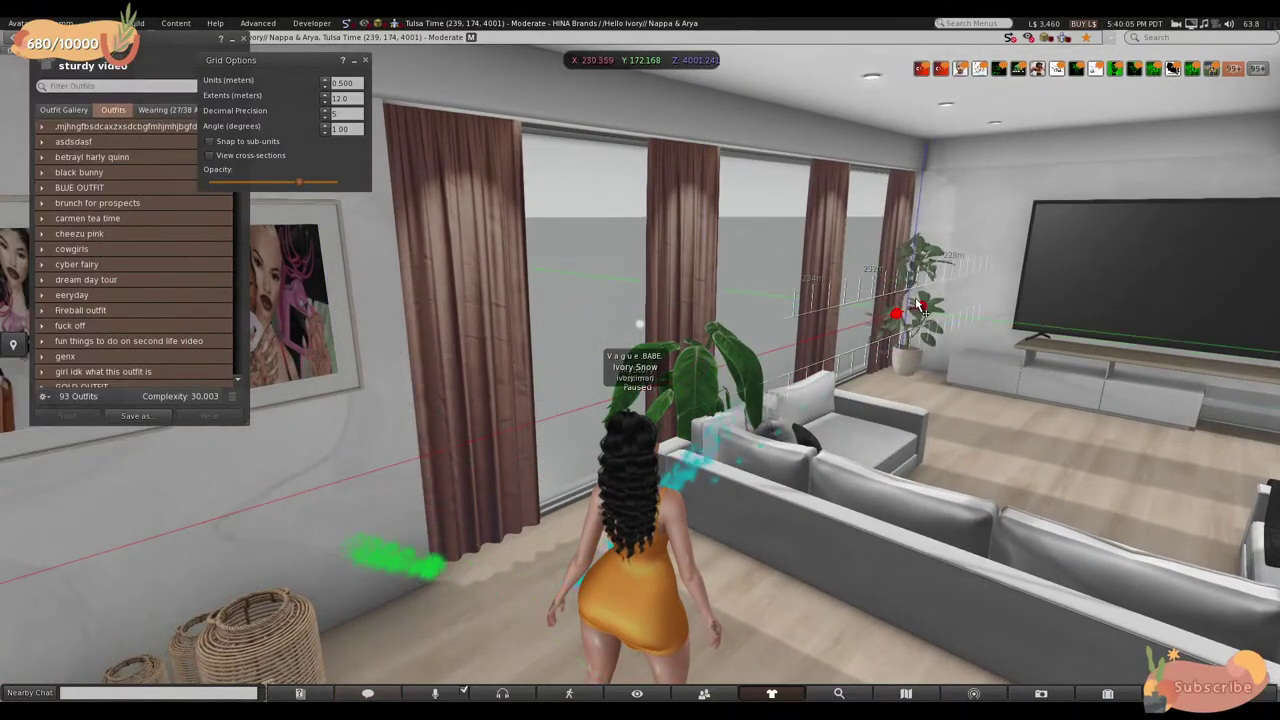
drag(912, 318, 932, 318)
alt+click(940, 318)
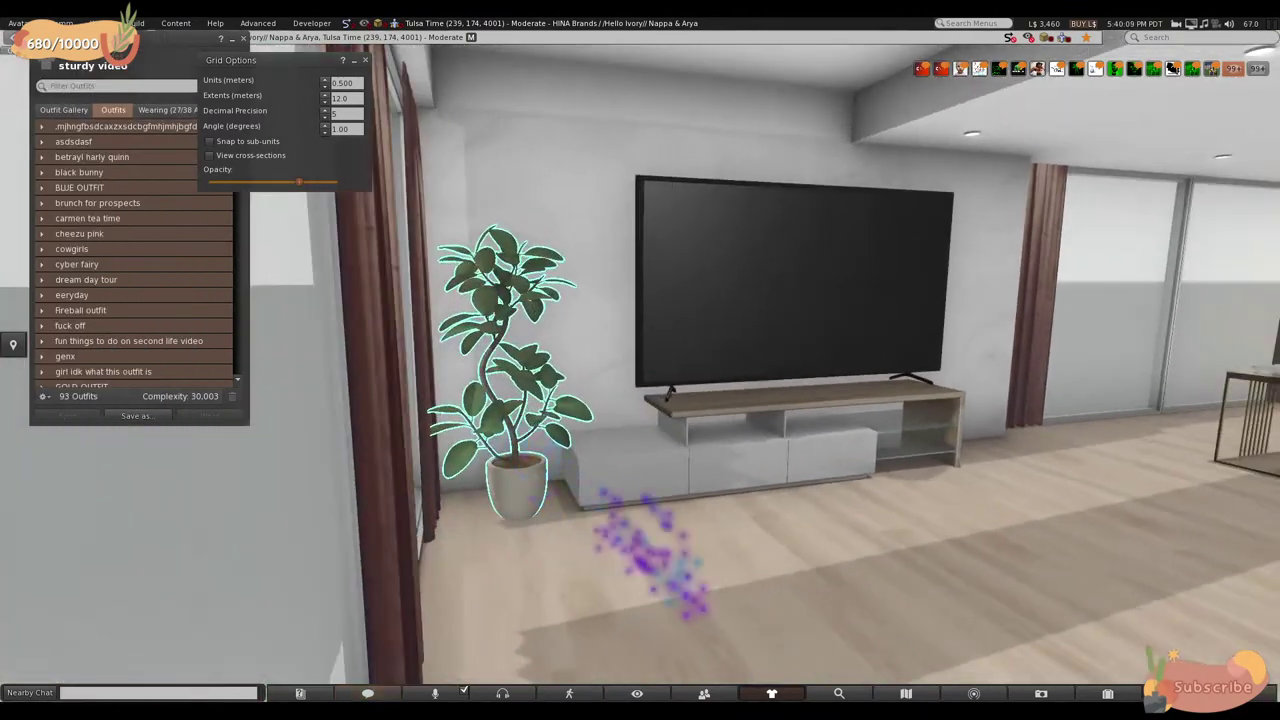
alt+drag(914, 360, 914, 360)
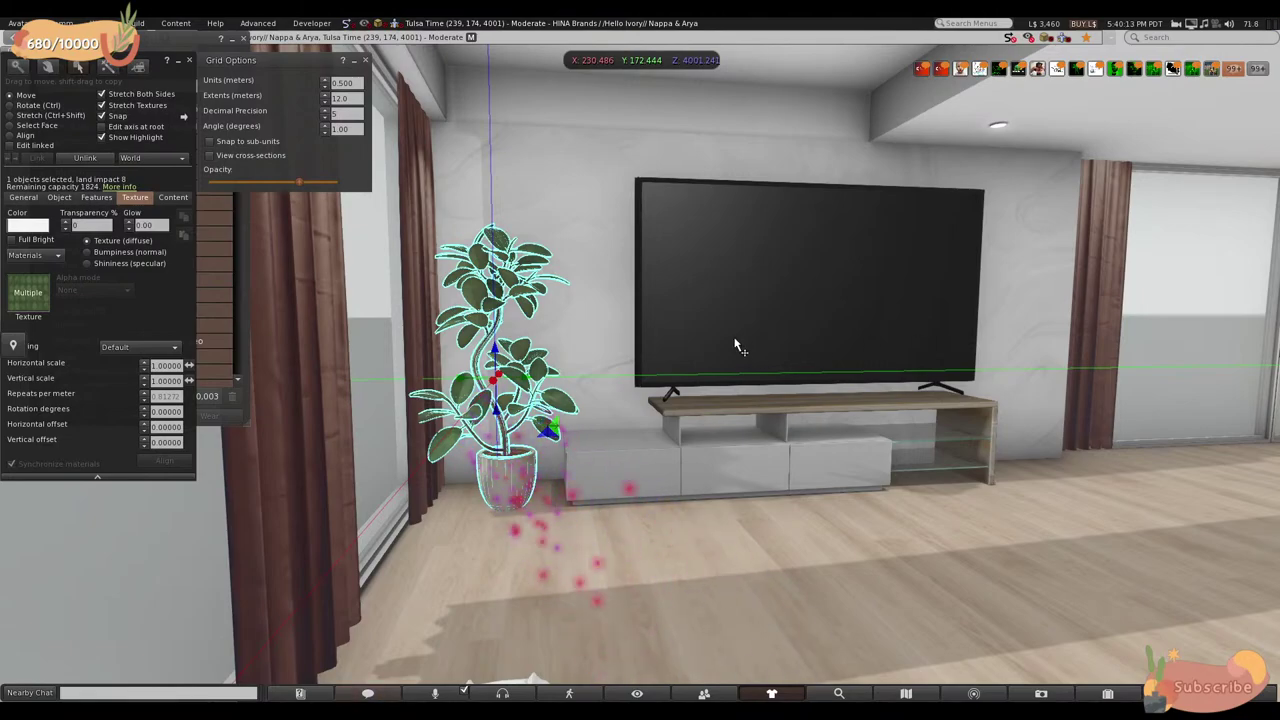
- Raise the potted plant beside the TV stand slightly along Z so the base of its pot rests on the floor
alt+drag(548, 410, 548, 410)
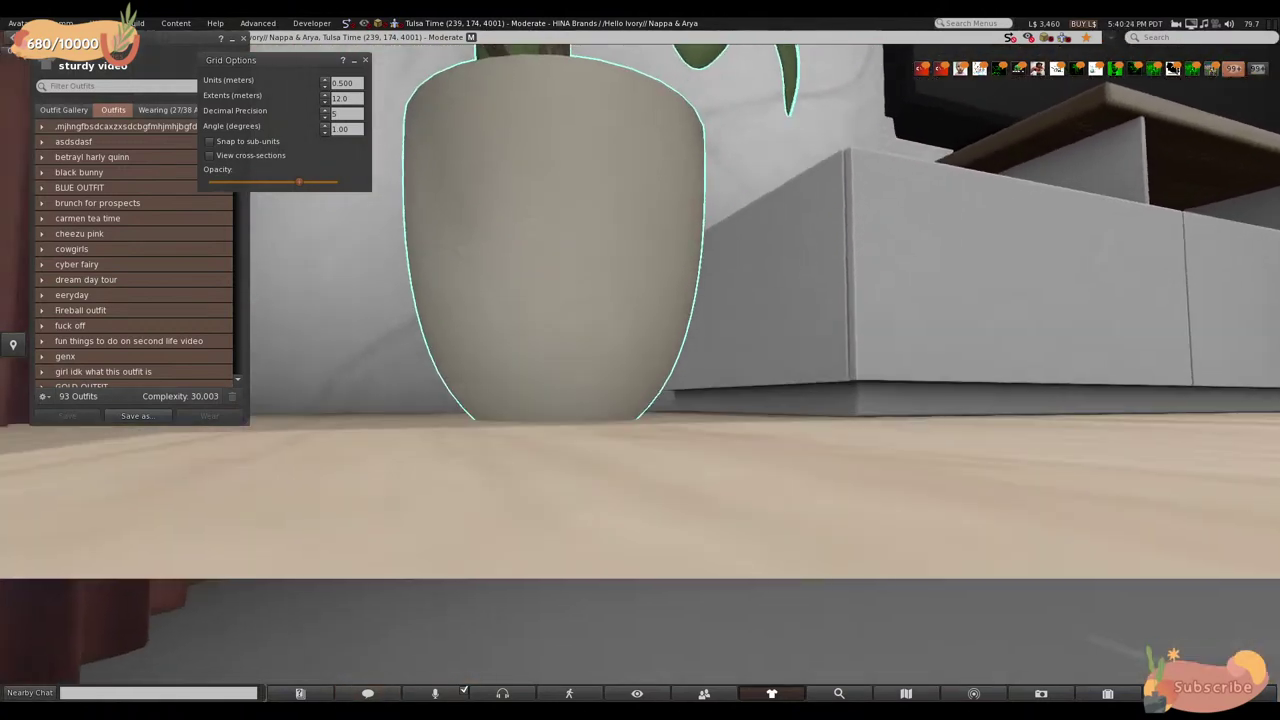
alt+drag(533, 259, 533, 259)
key(ctrl+3)
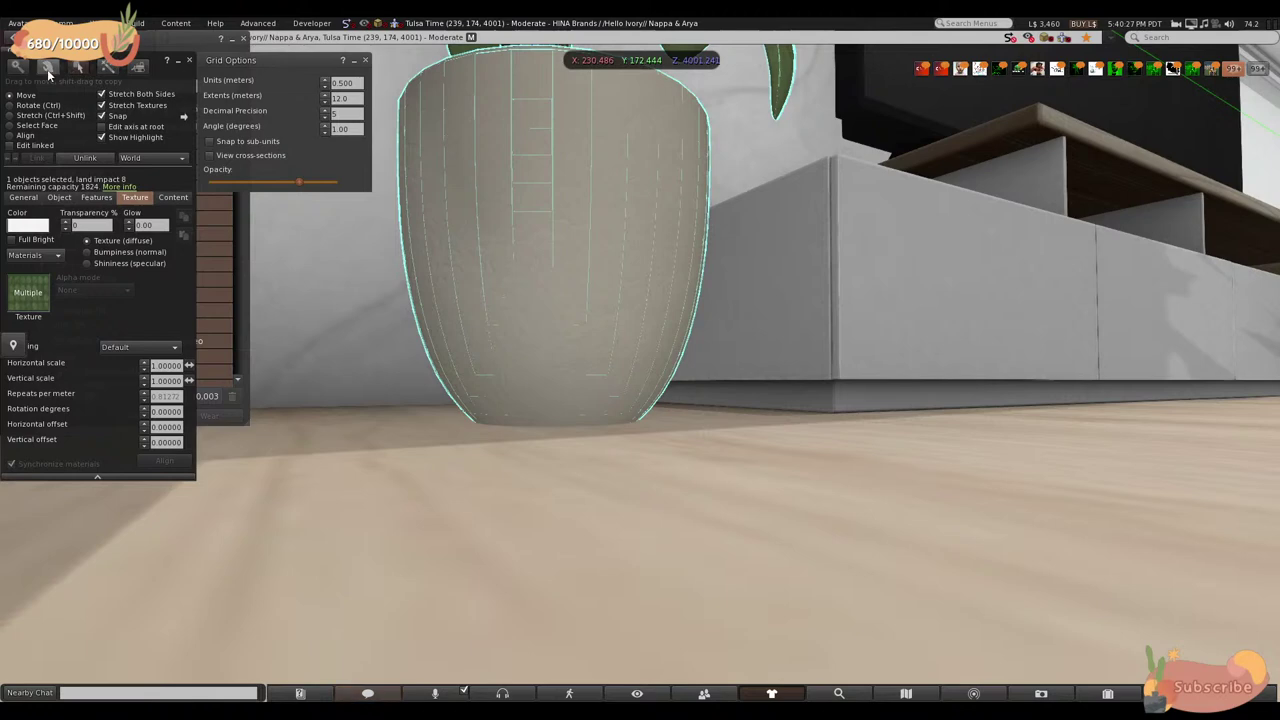
scroll(424, 204, down, 3)
scroll(462, 214, up, 4)
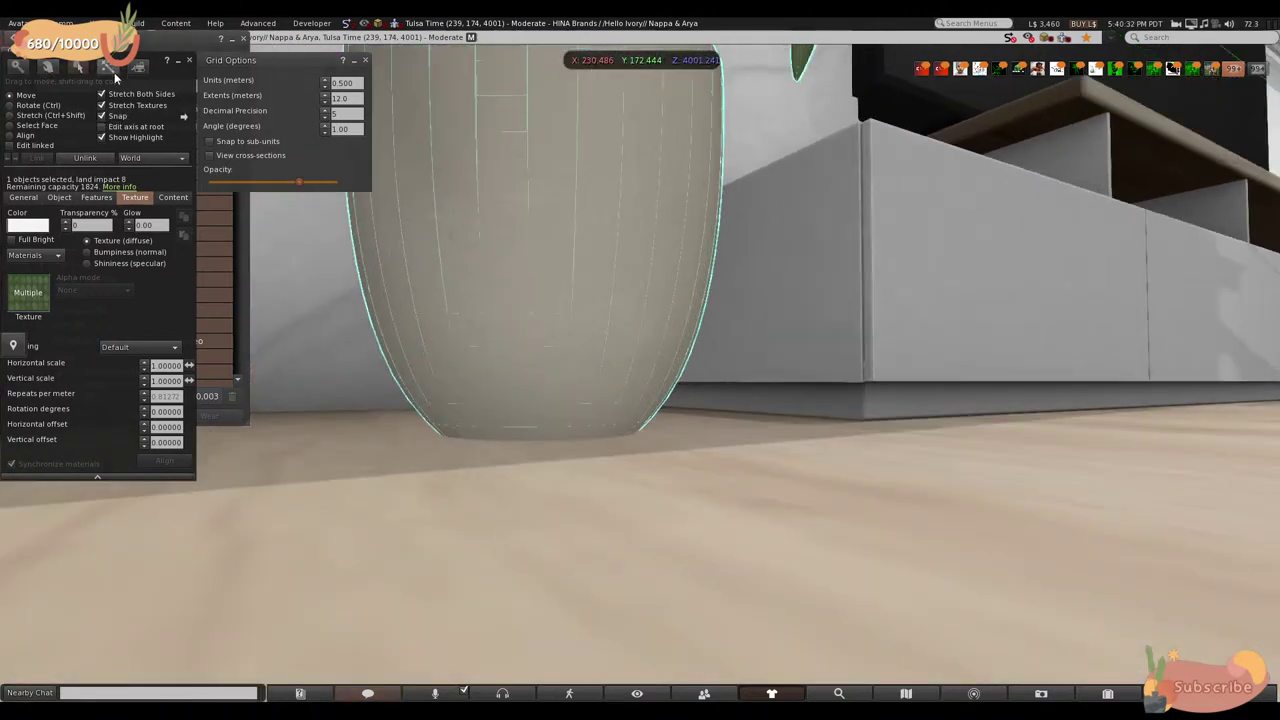
click(60, 197)
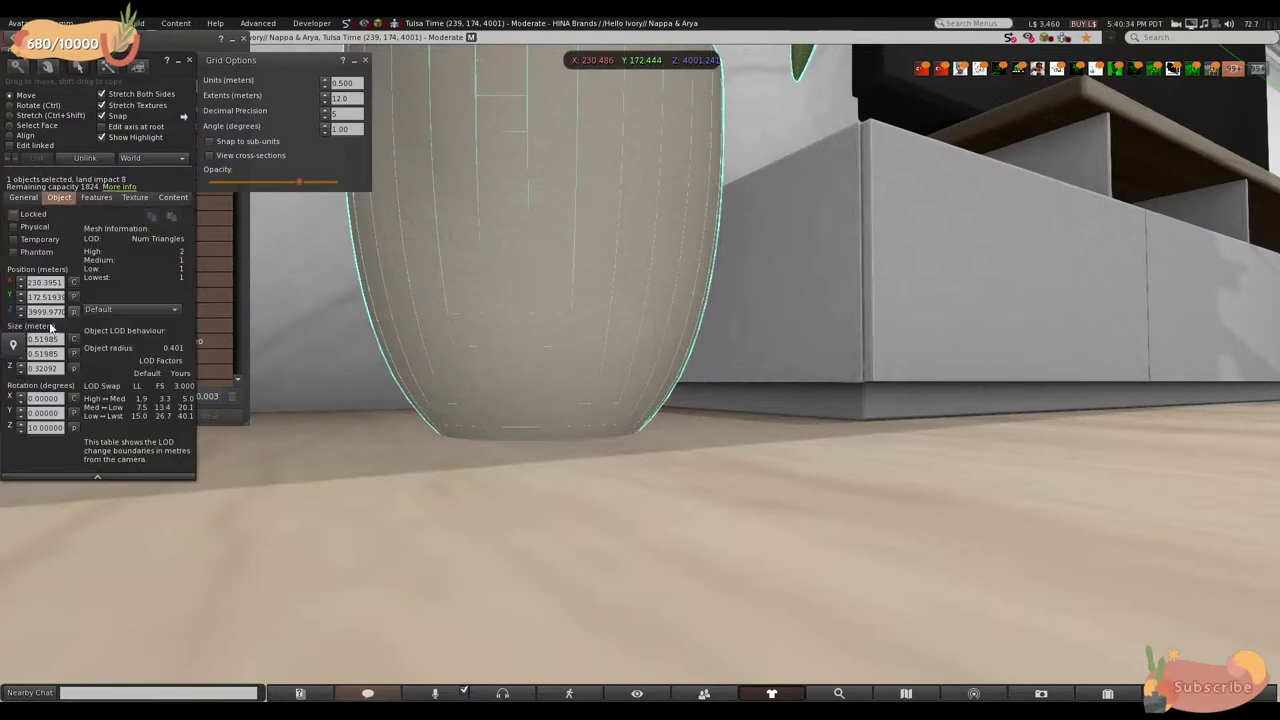
click(22, 311)
click(22, 311)
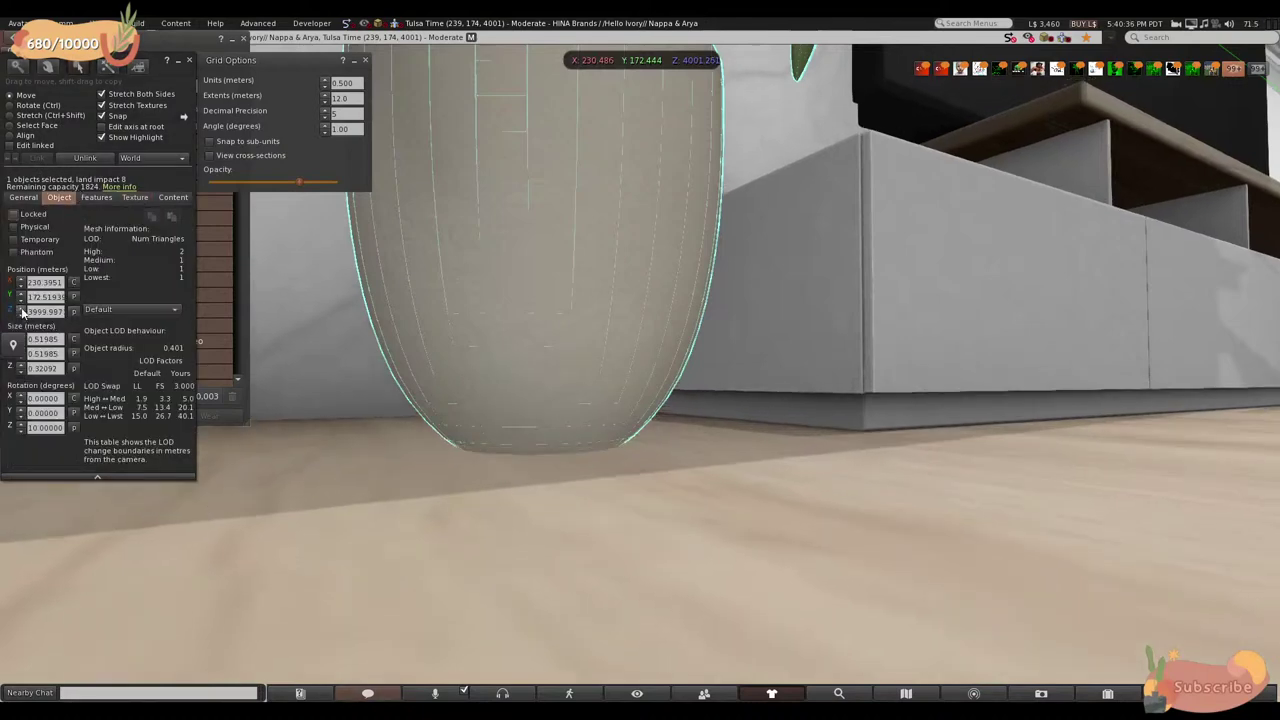
click(22, 311)
key(Escape)
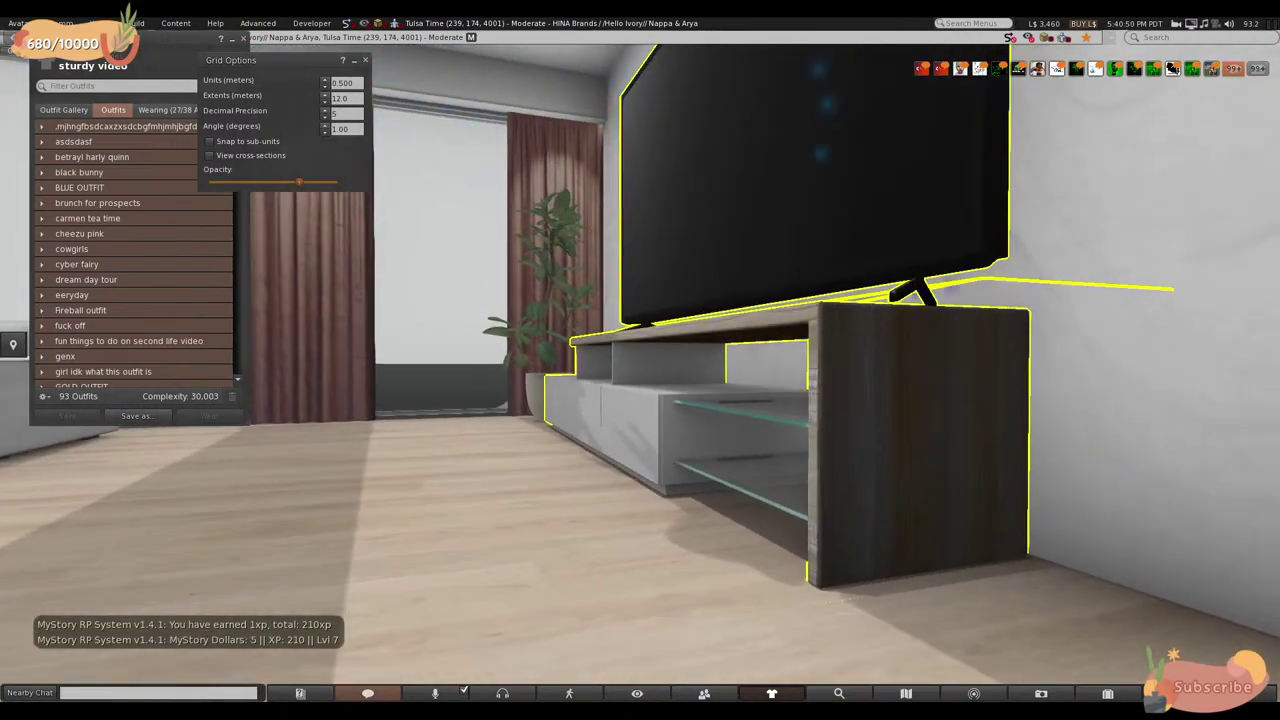
- Raise the TV and its stand together slightly along Z, bringing the TV to Z 4002.078
alt+drag(420, 357, 420, 357)
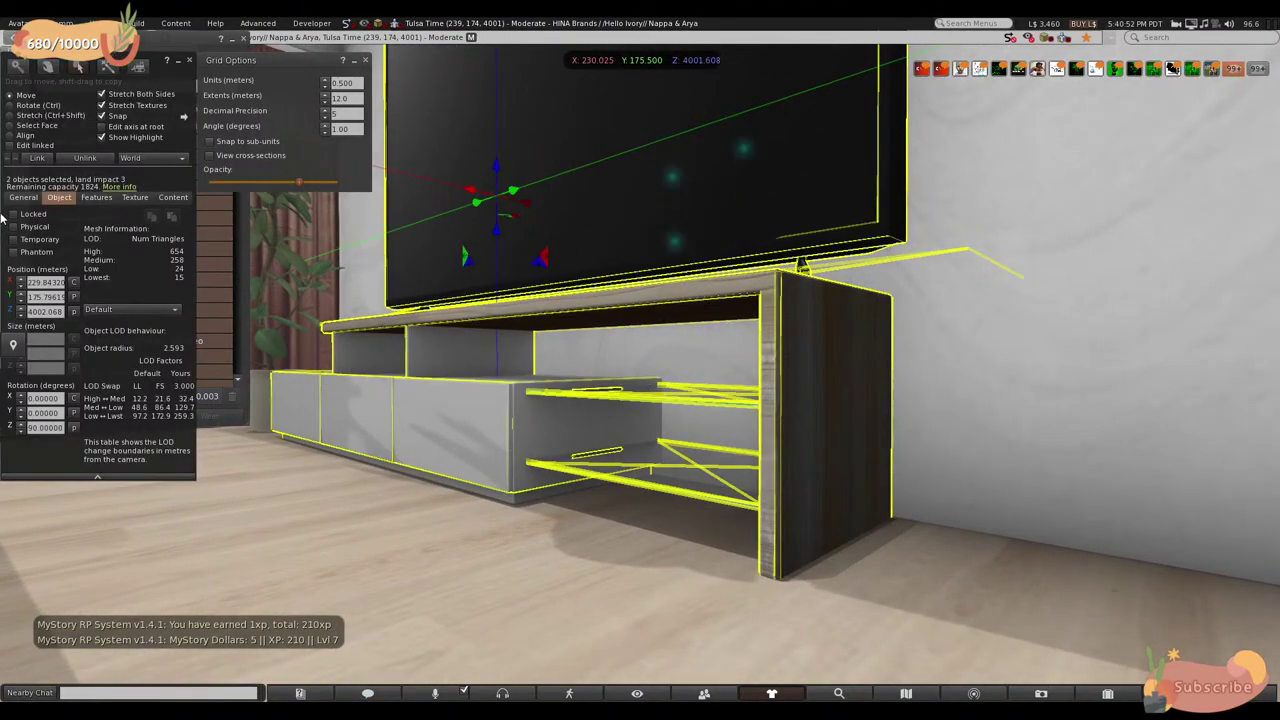
click(20, 314)
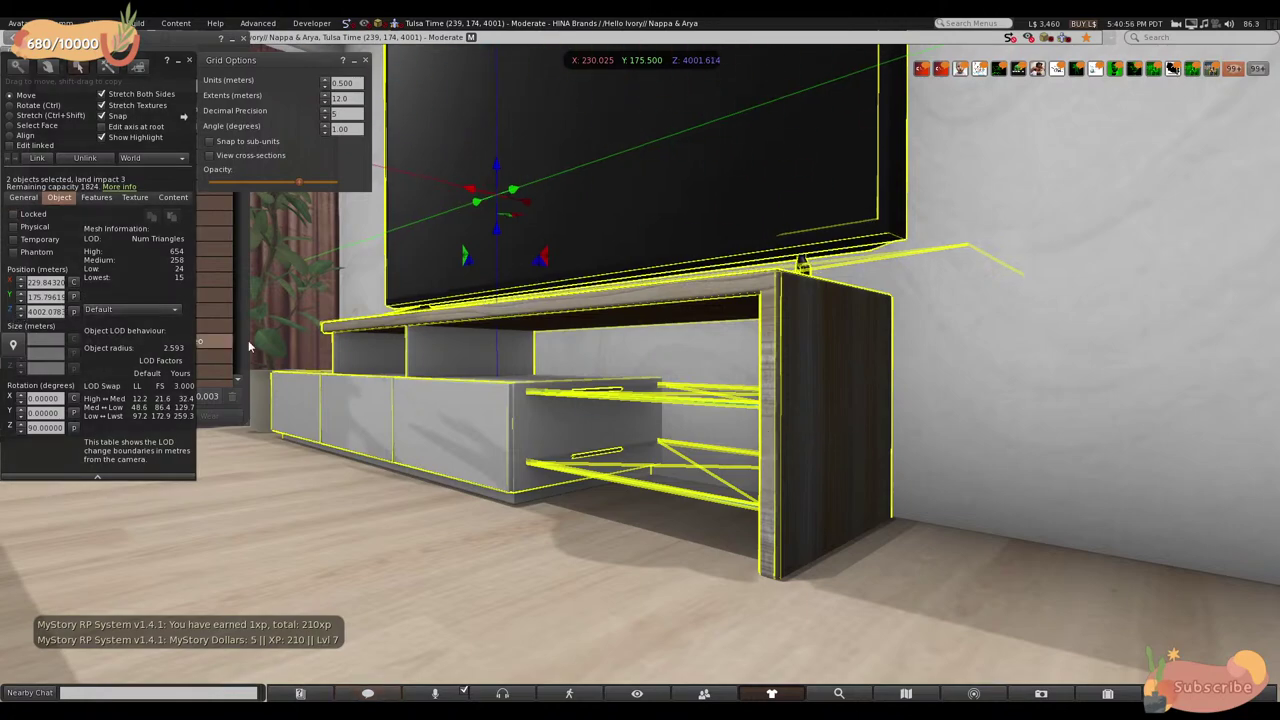
click(936, 468)
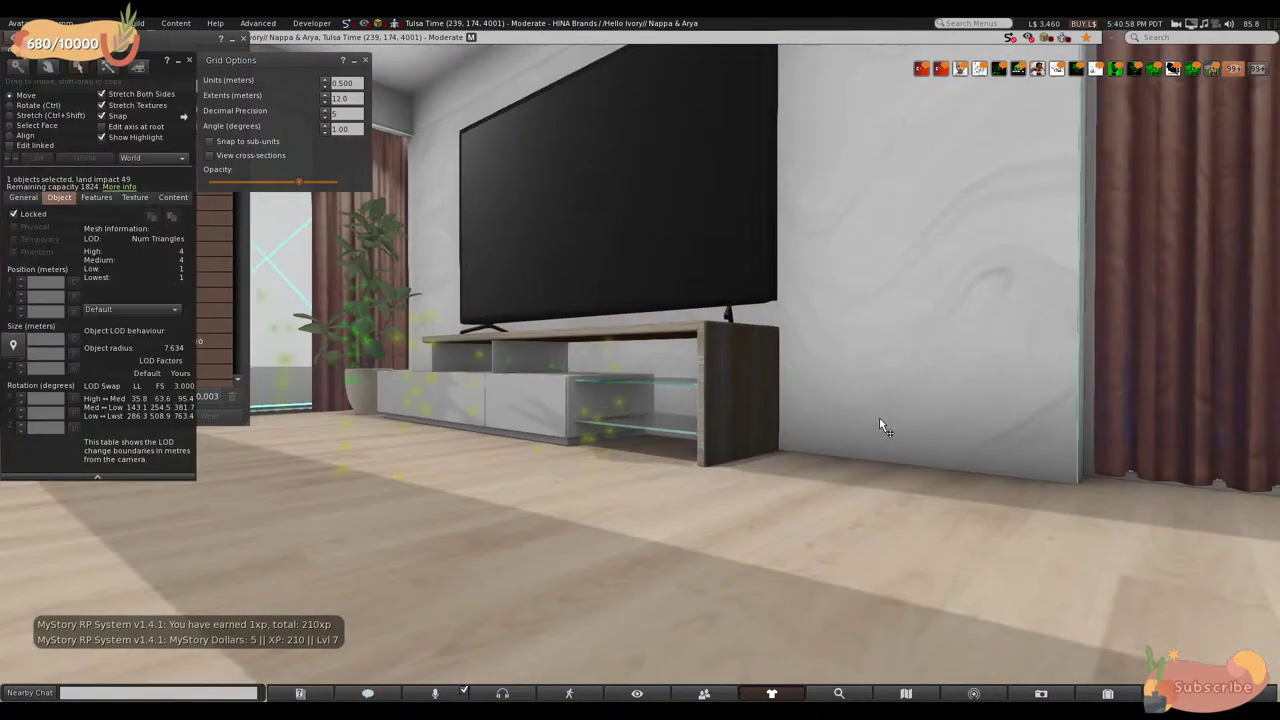
click(660, 230)
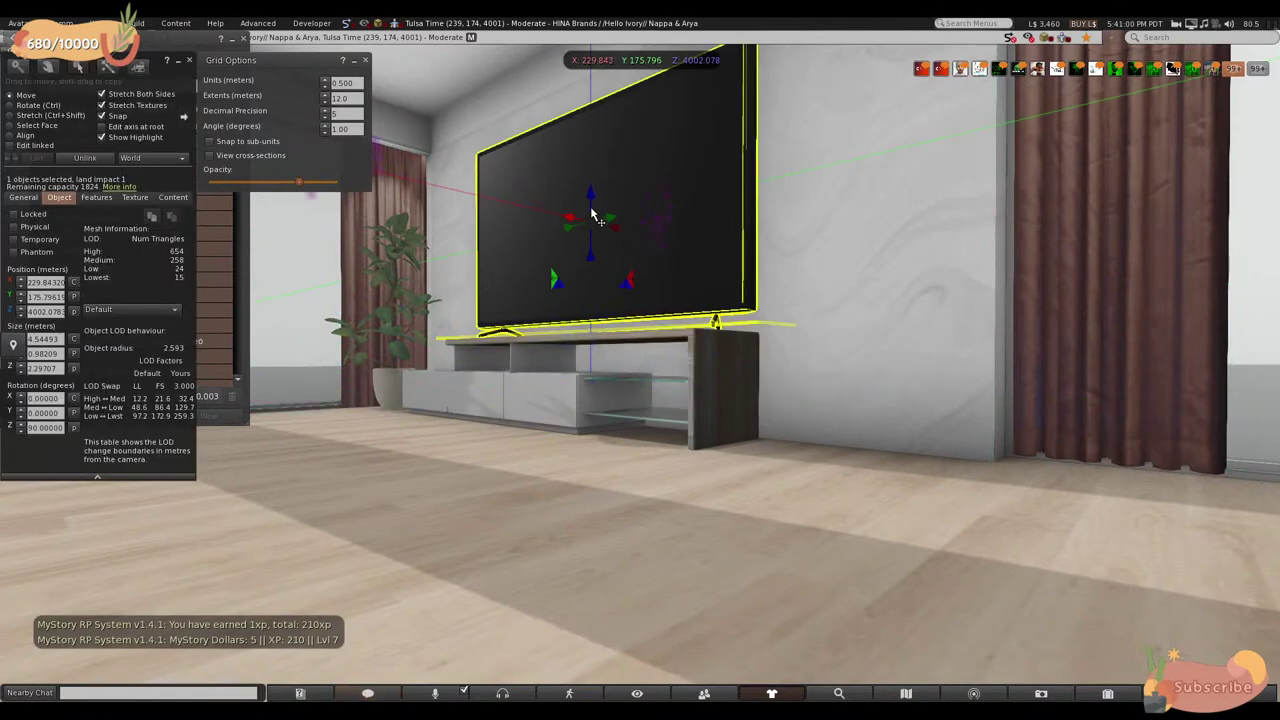
- Adjust the TV stand's height to Z 4000.429 so its wooden side panel sits flush on the floor
click(706, 354)
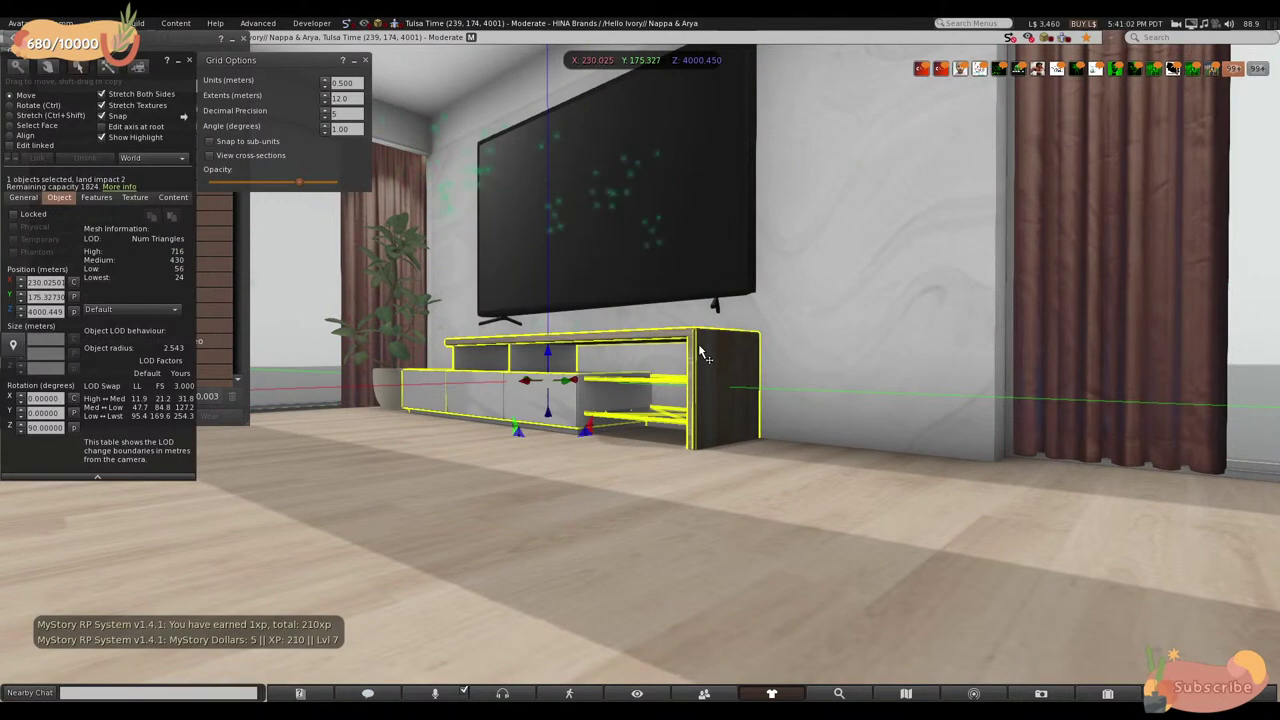
alt+click(678, 366)
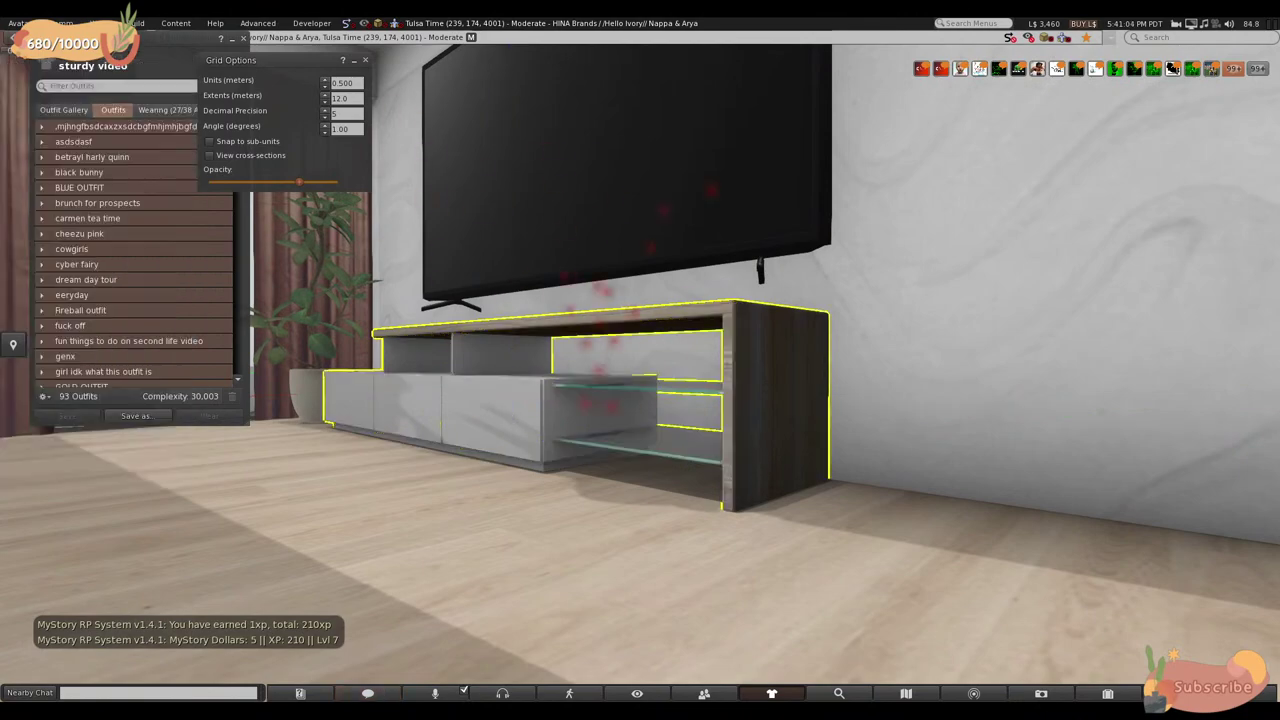
alt+click(729, 450)
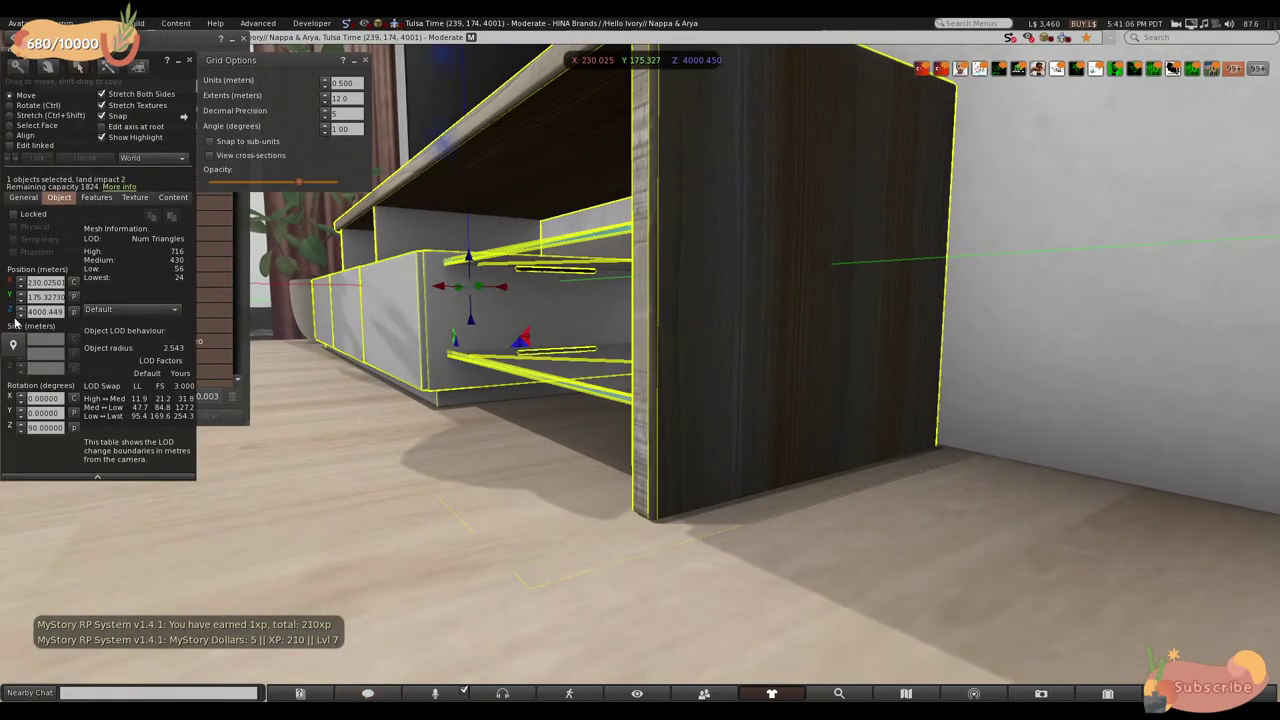
click(20, 310)
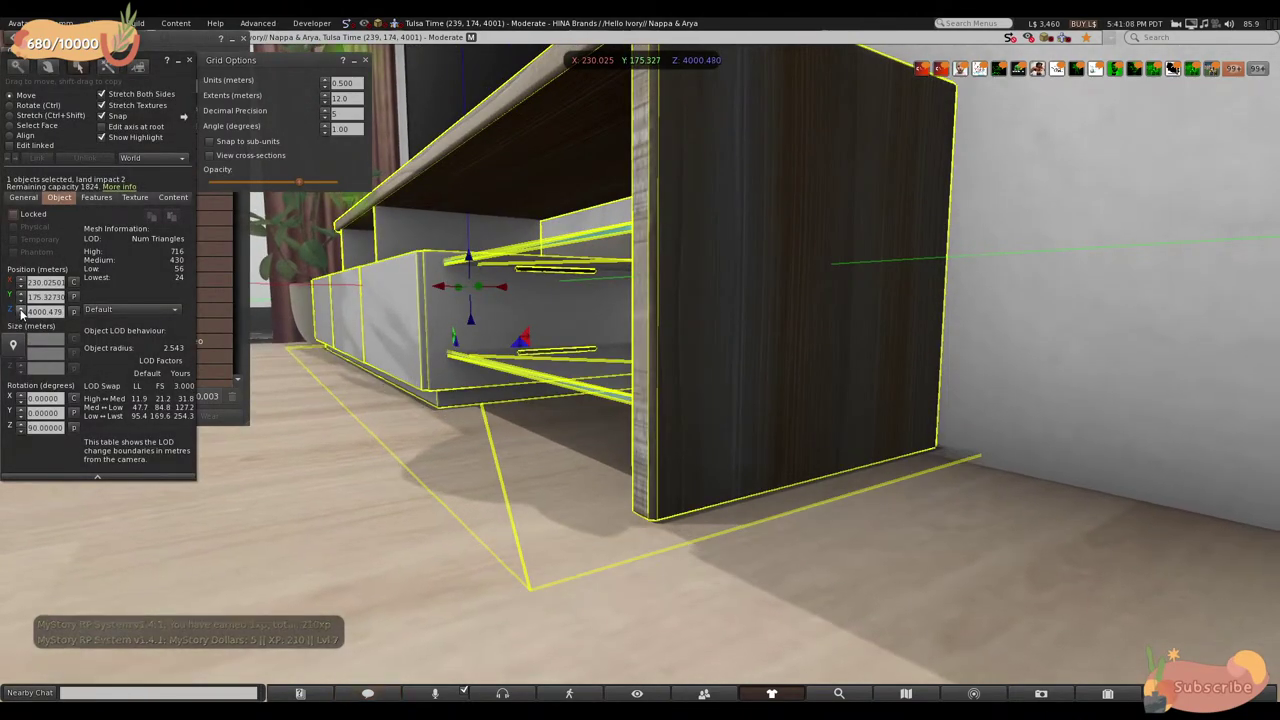
alt+drag(573, 480, 473, 440)
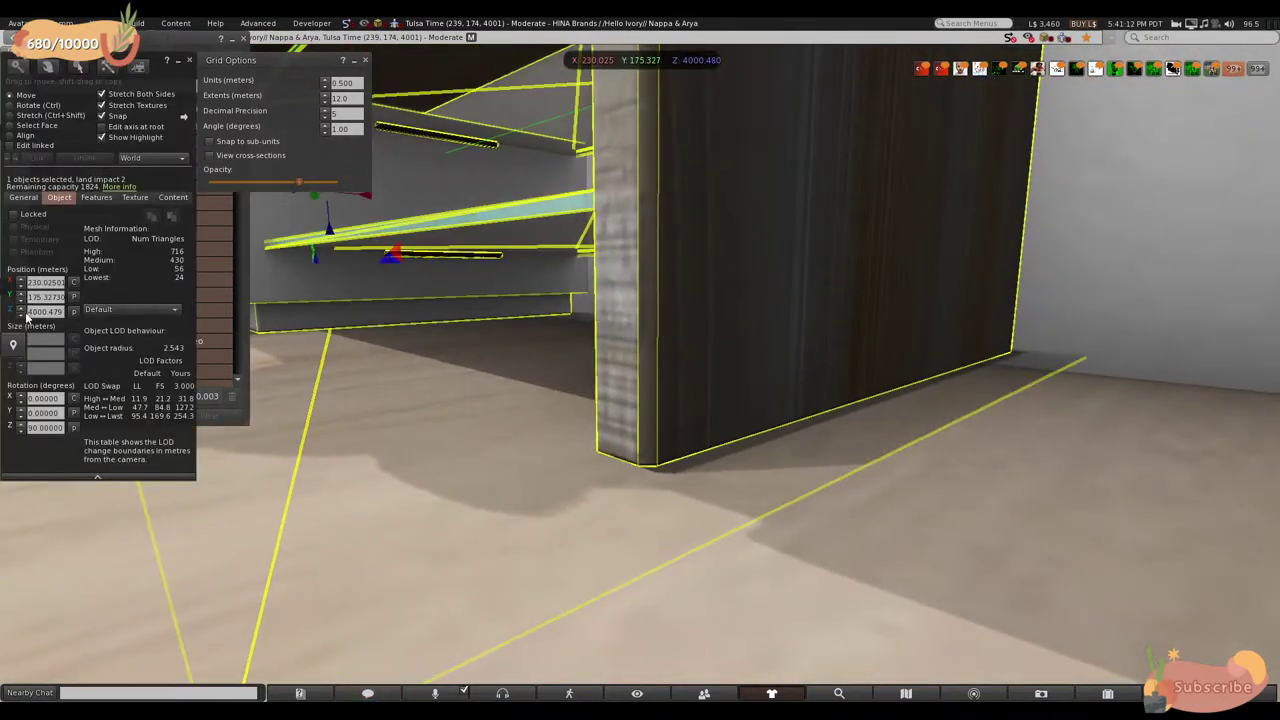
click(21, 315)
click(21, 315)
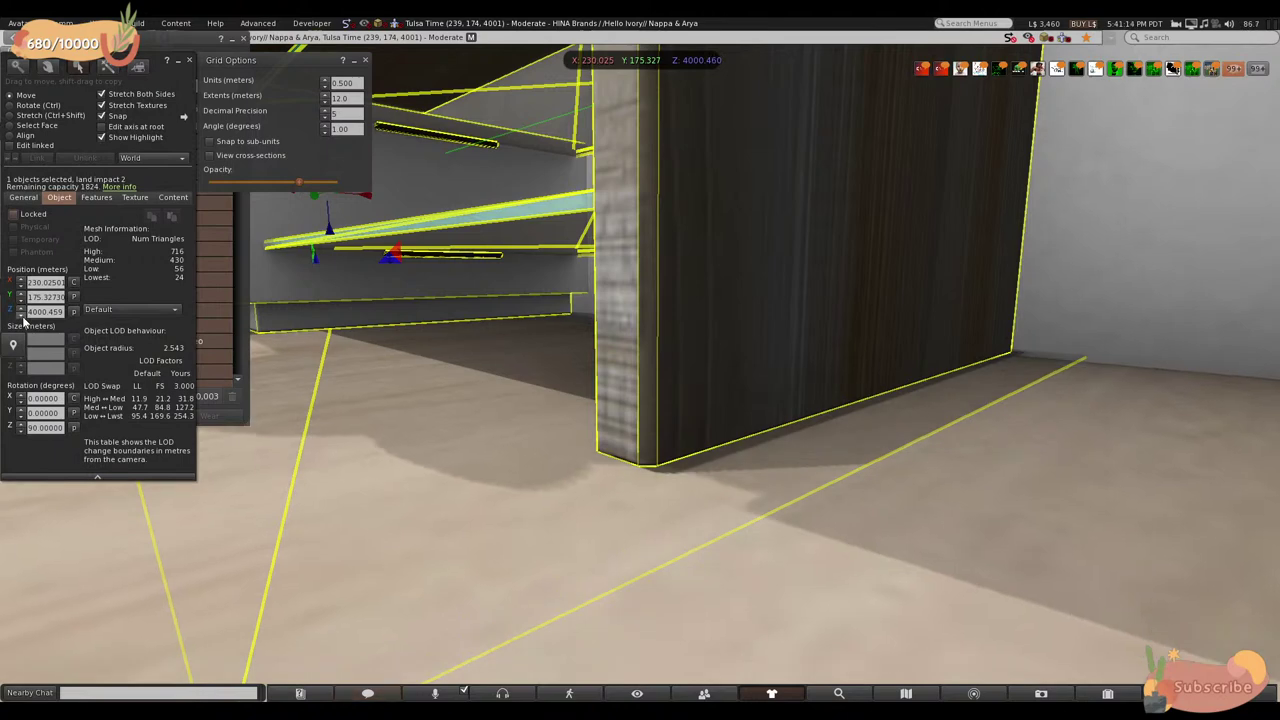
click(21, 315)
click(21, 315)
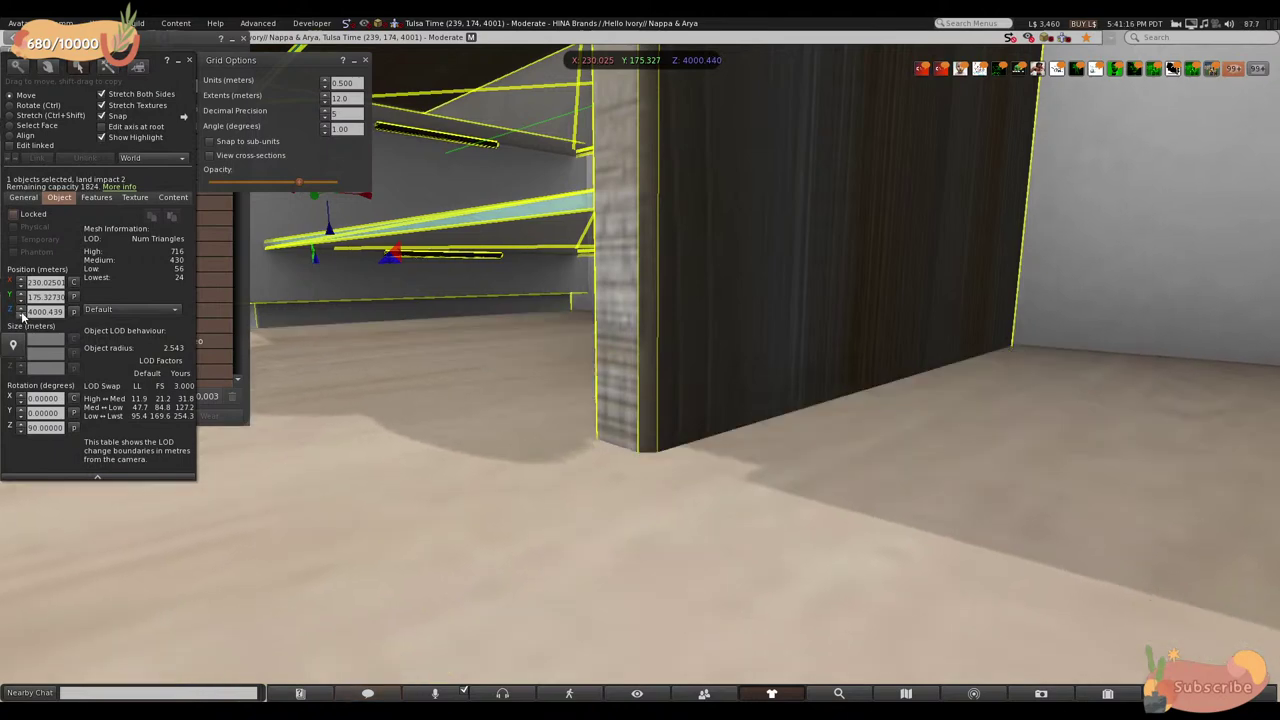
click(21, 315)
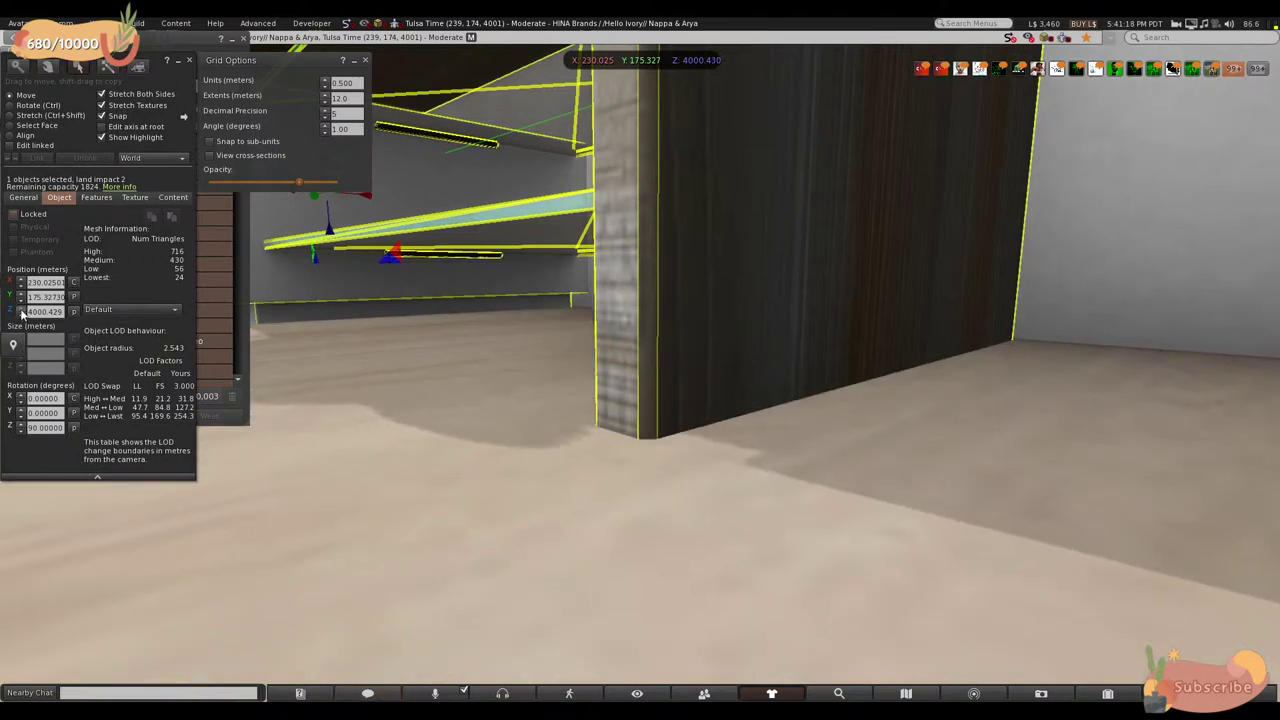
alt+click(654, 346)
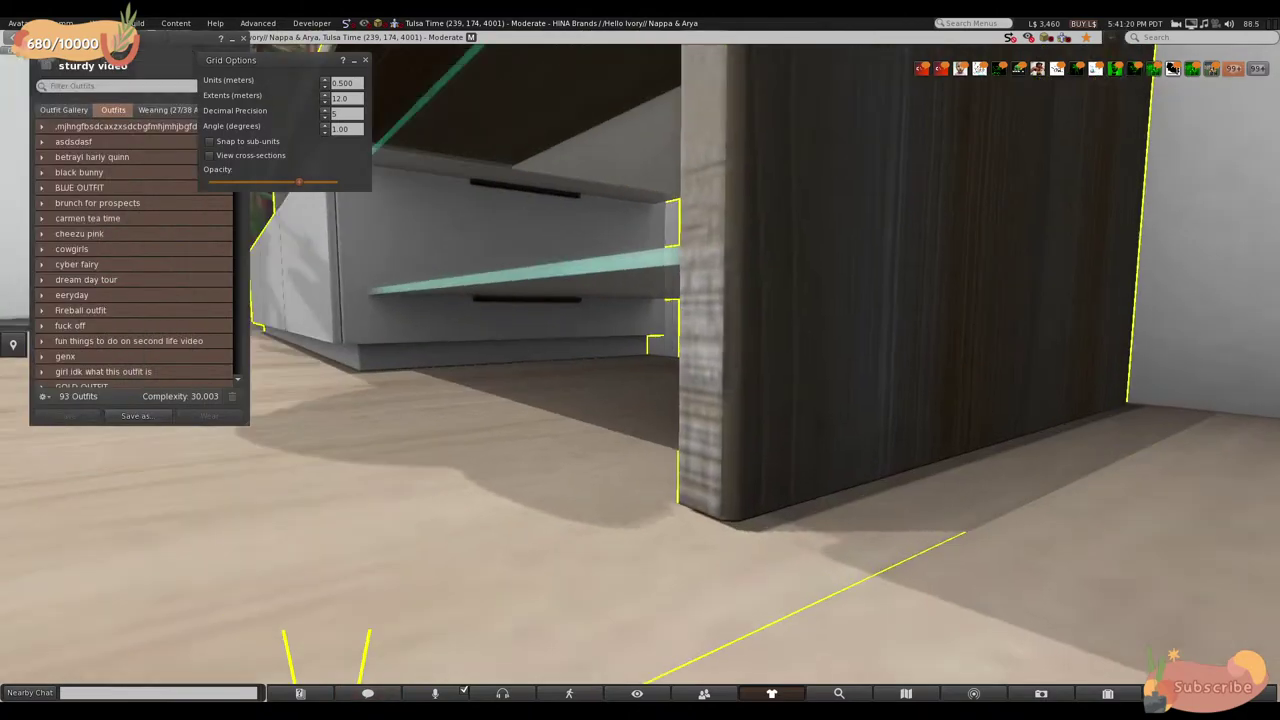
key(Escape)
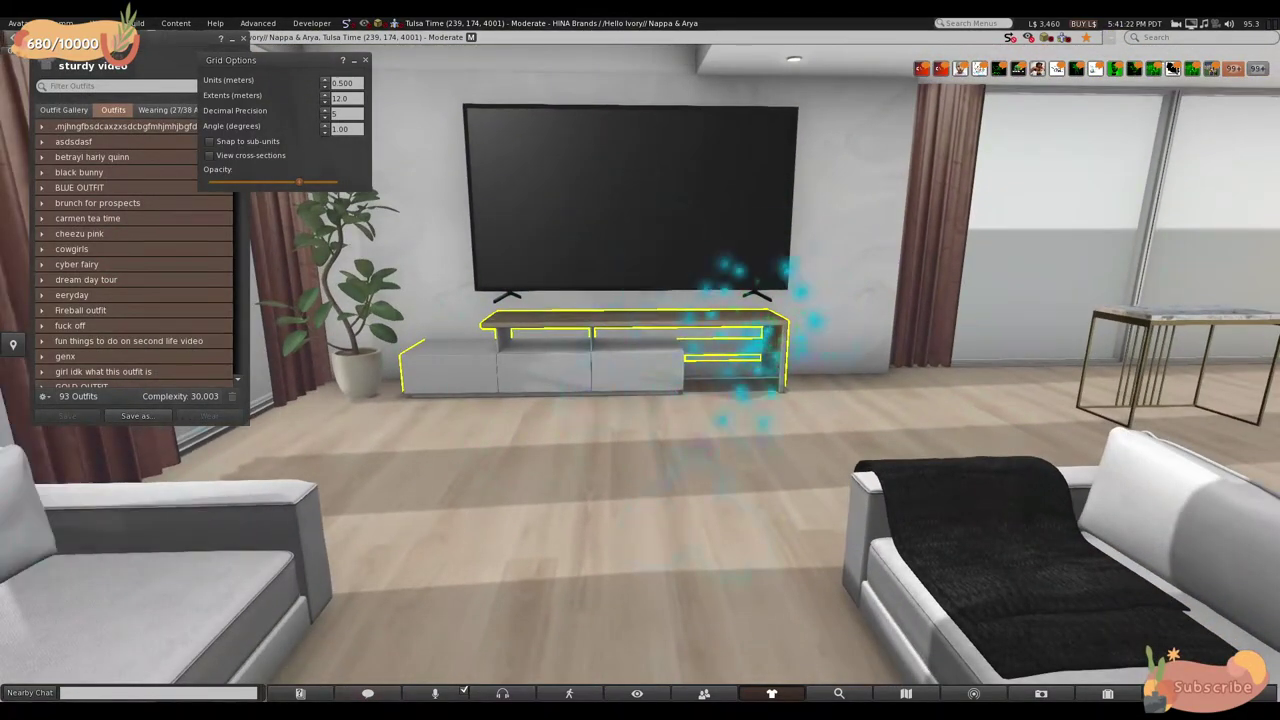
- Lower the TV to Z 4002.051 so its feet rest on the top of the wooden stand
key(ctrl+b)
click(723, 161)
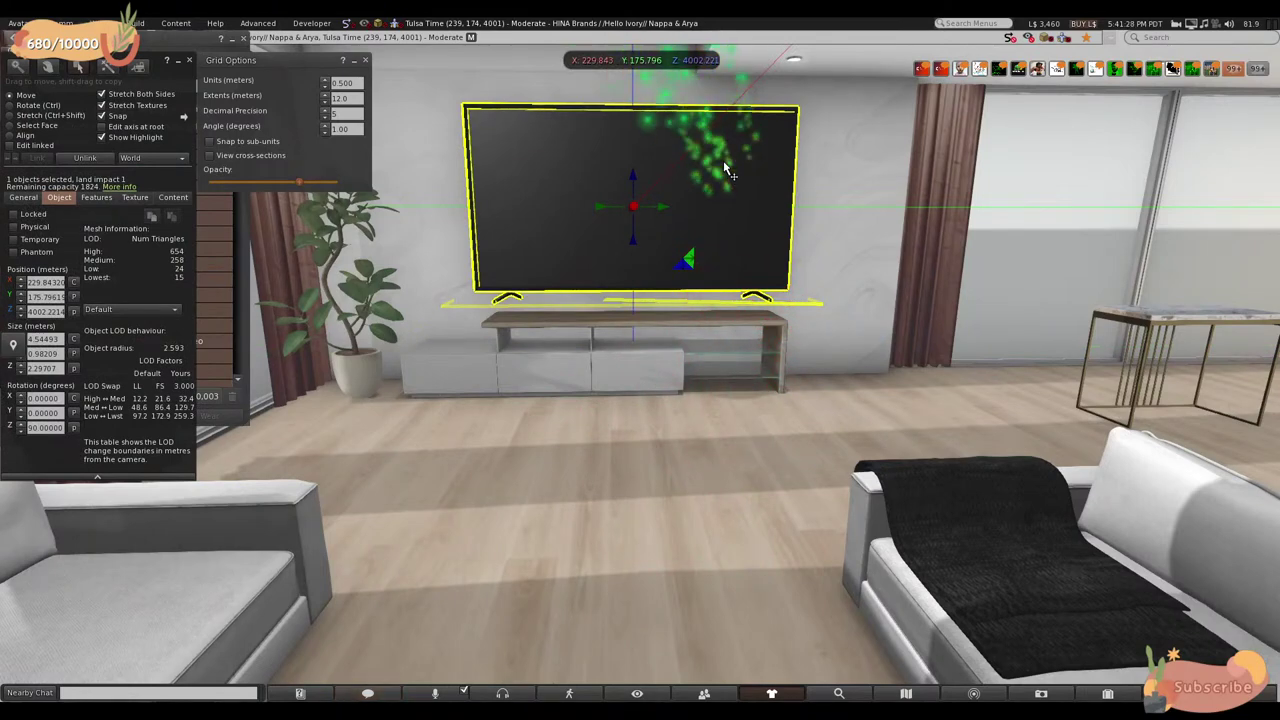
alt+click(800, 233)
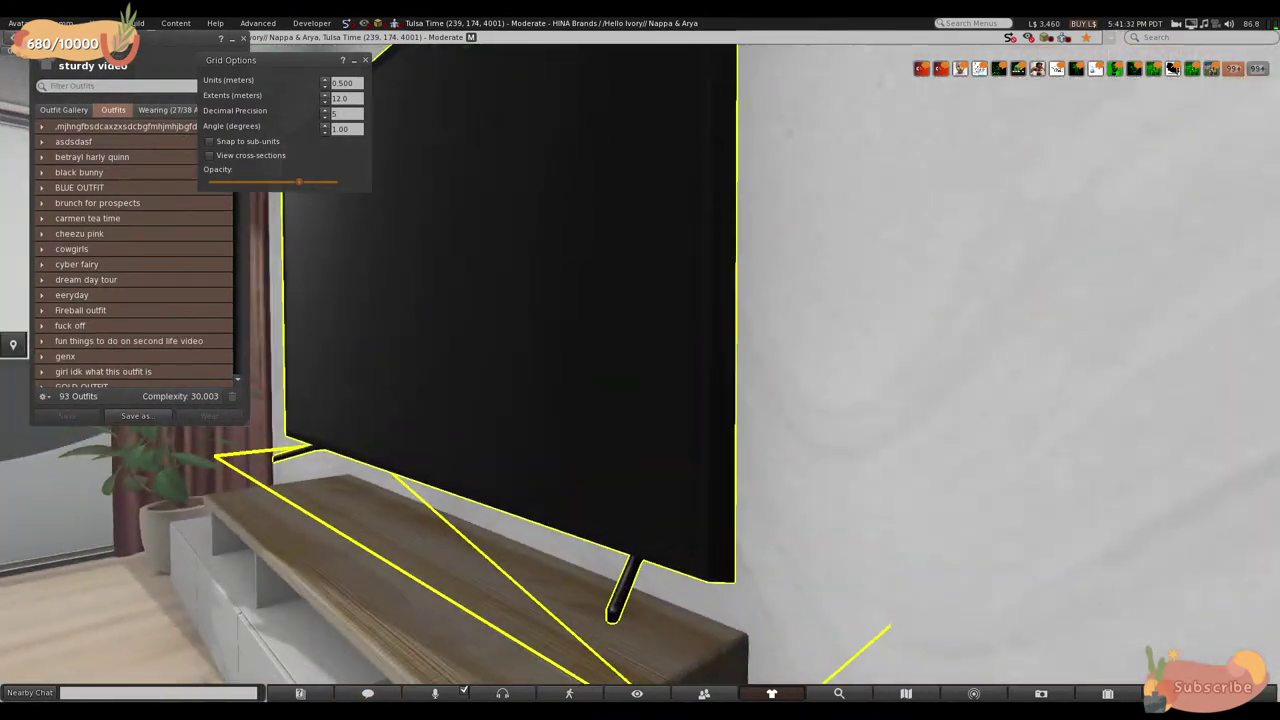
alt+drag(800, 233, 626, 364)
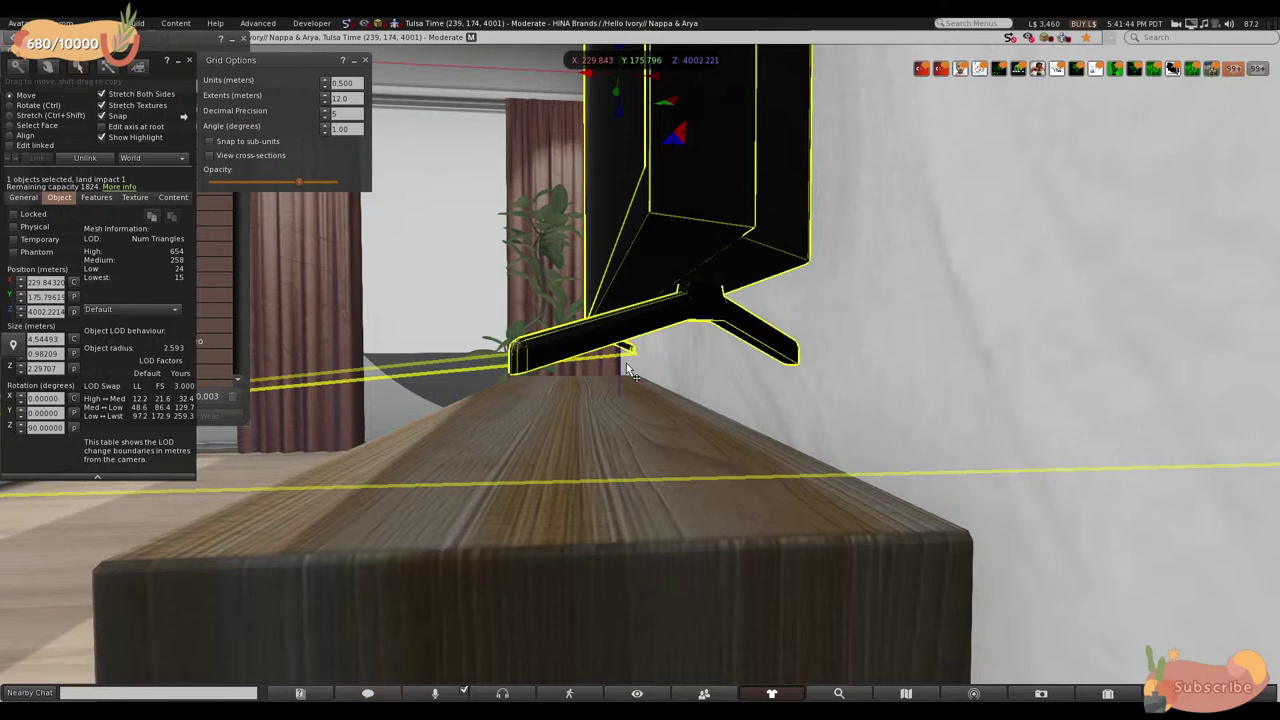
drag(160, 72, 186, 67)
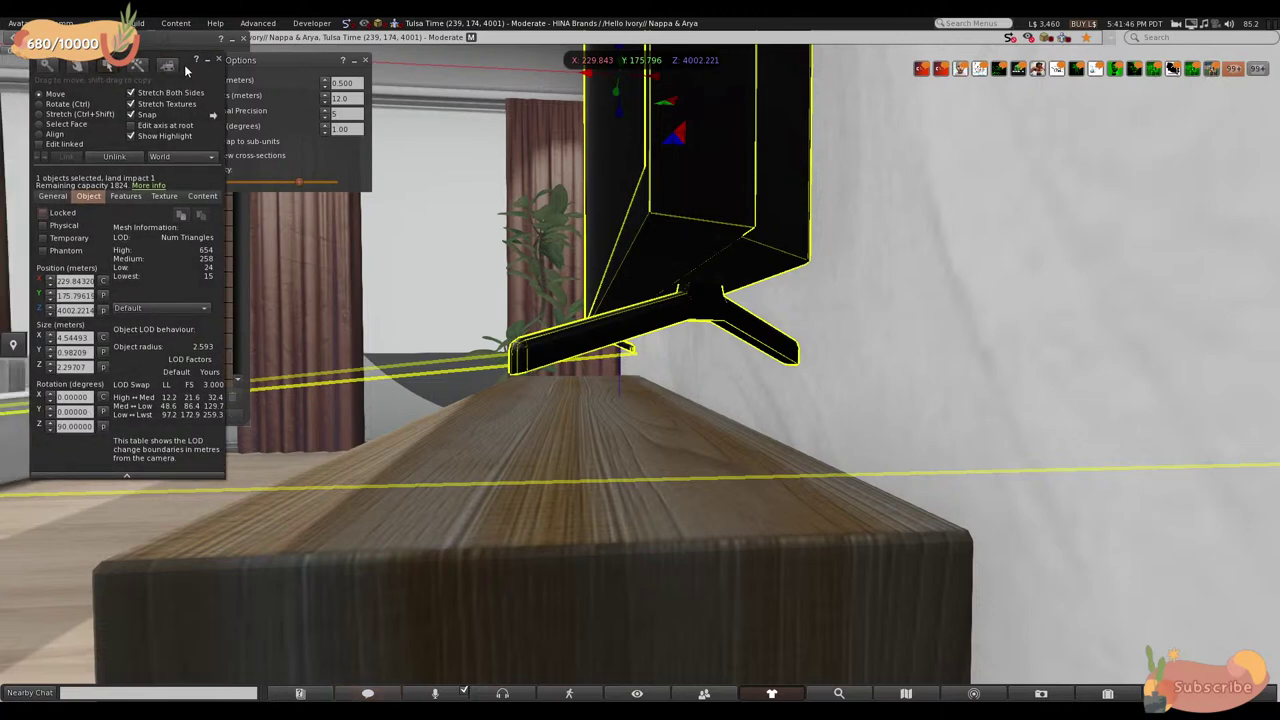
click(49, 315)
click(49, 315)
click(50, 315)
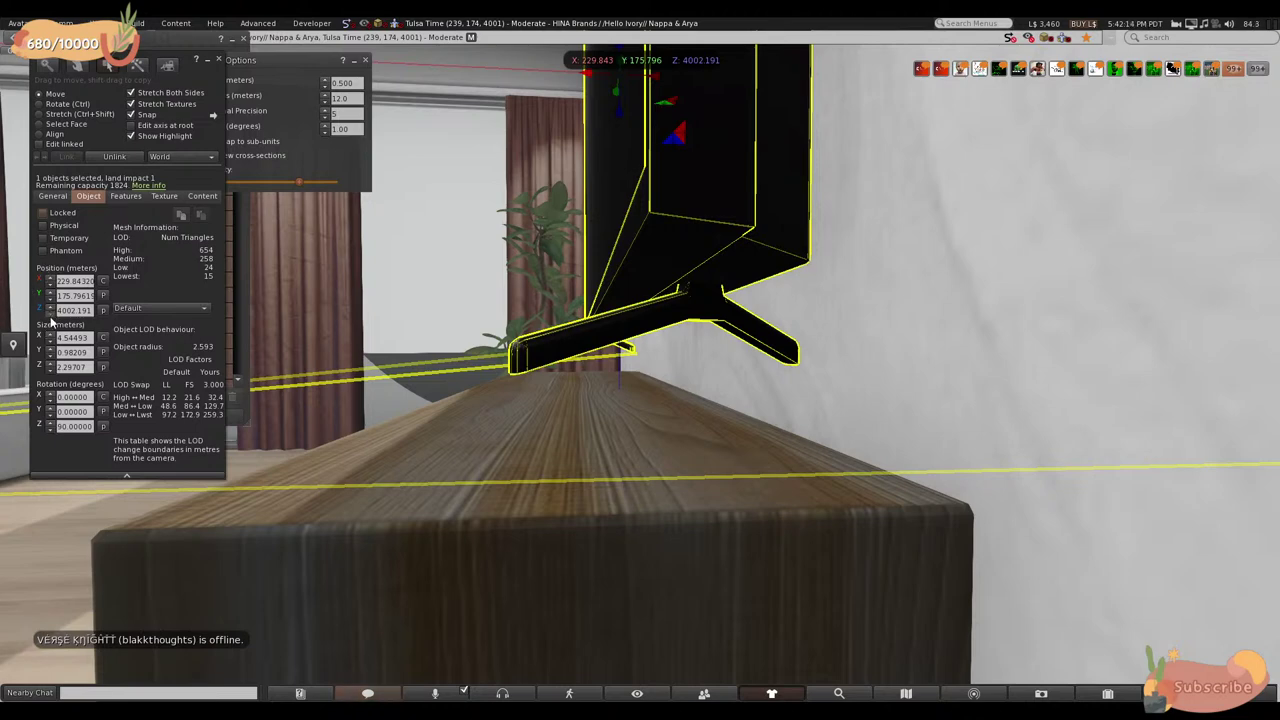
click(50, 316)
click(50, 316)
click(50, 316)
click(50, 316)
click(50, 316)
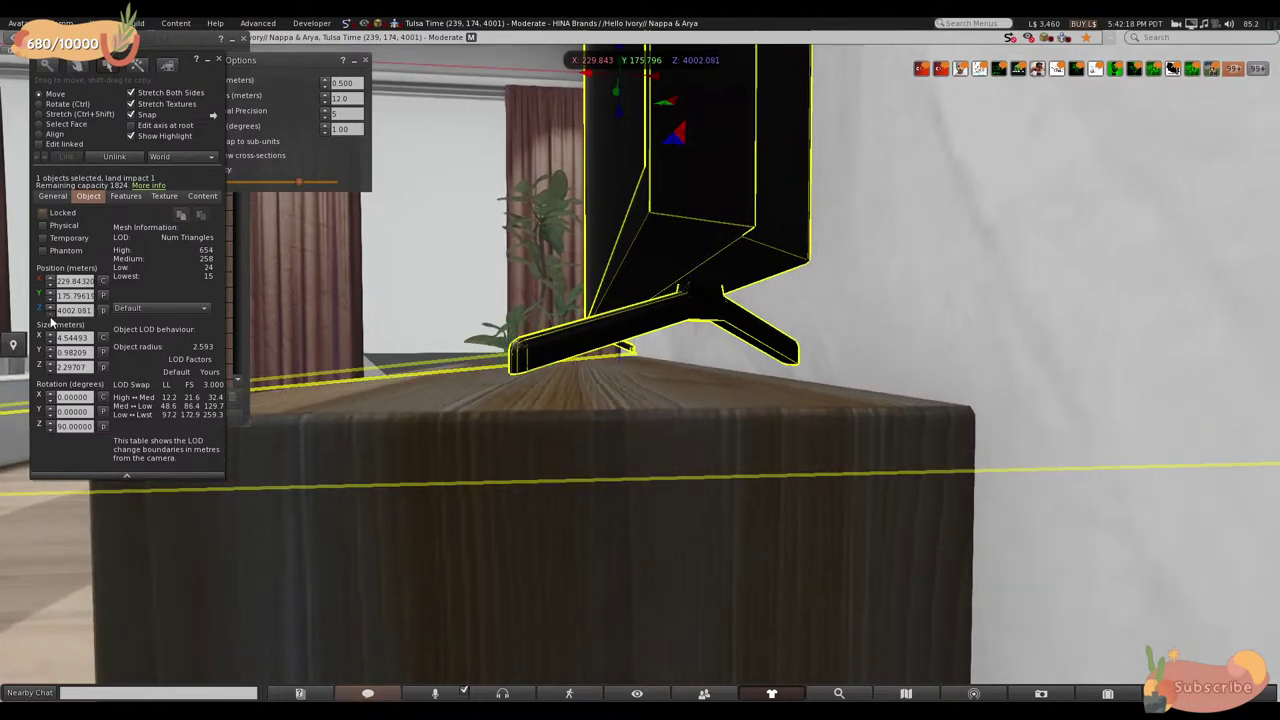
click(50, 316)
click(50, 316)
click(50, 316)
click(50, 316)
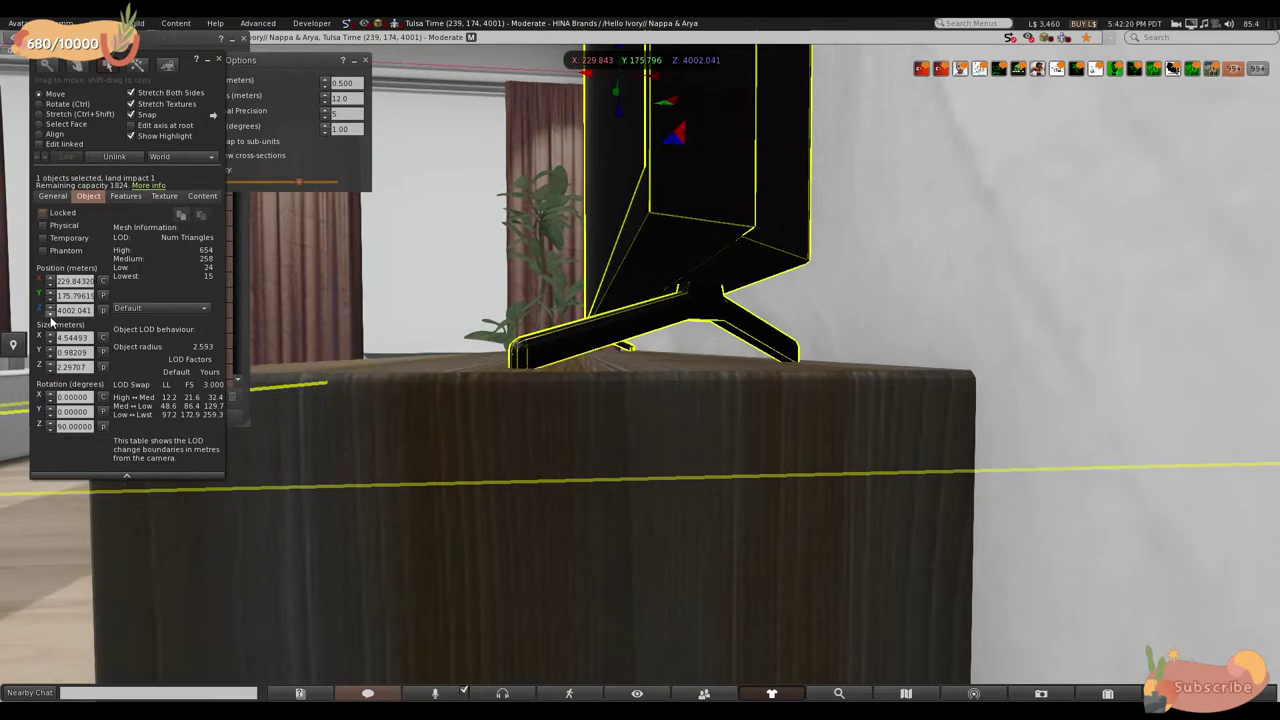
click(50, 316)
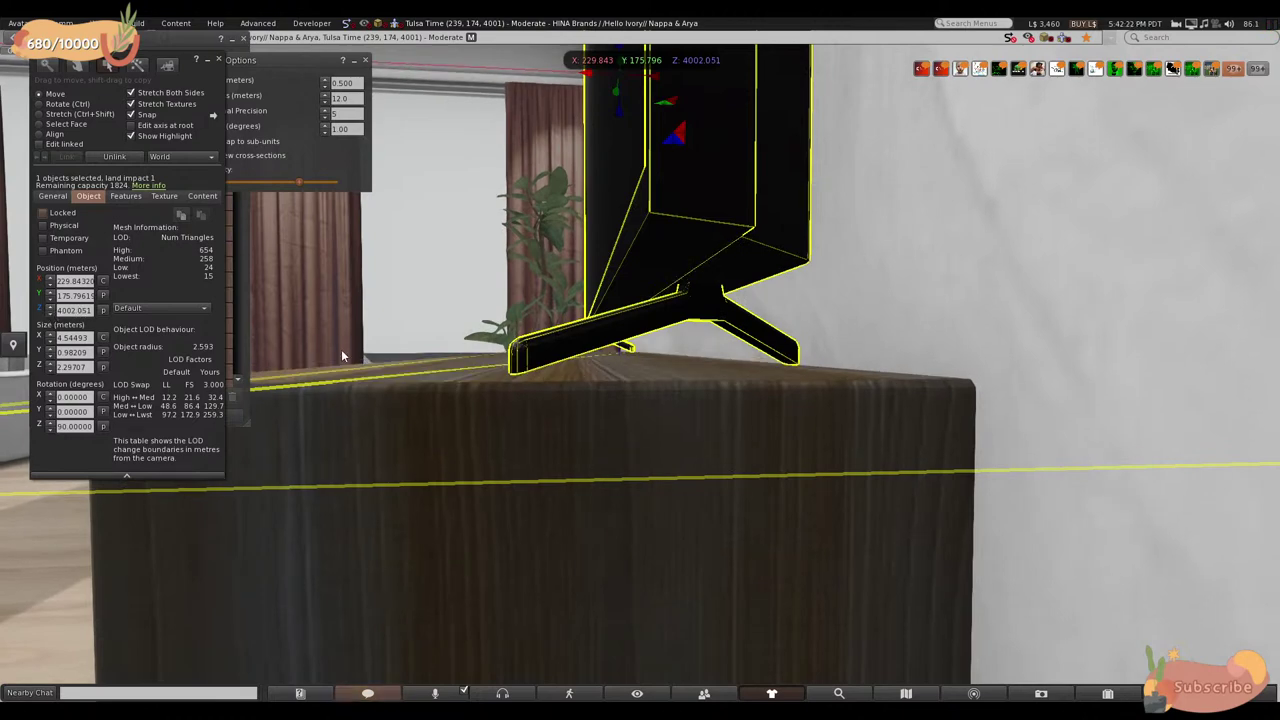
key(ctrl+o)
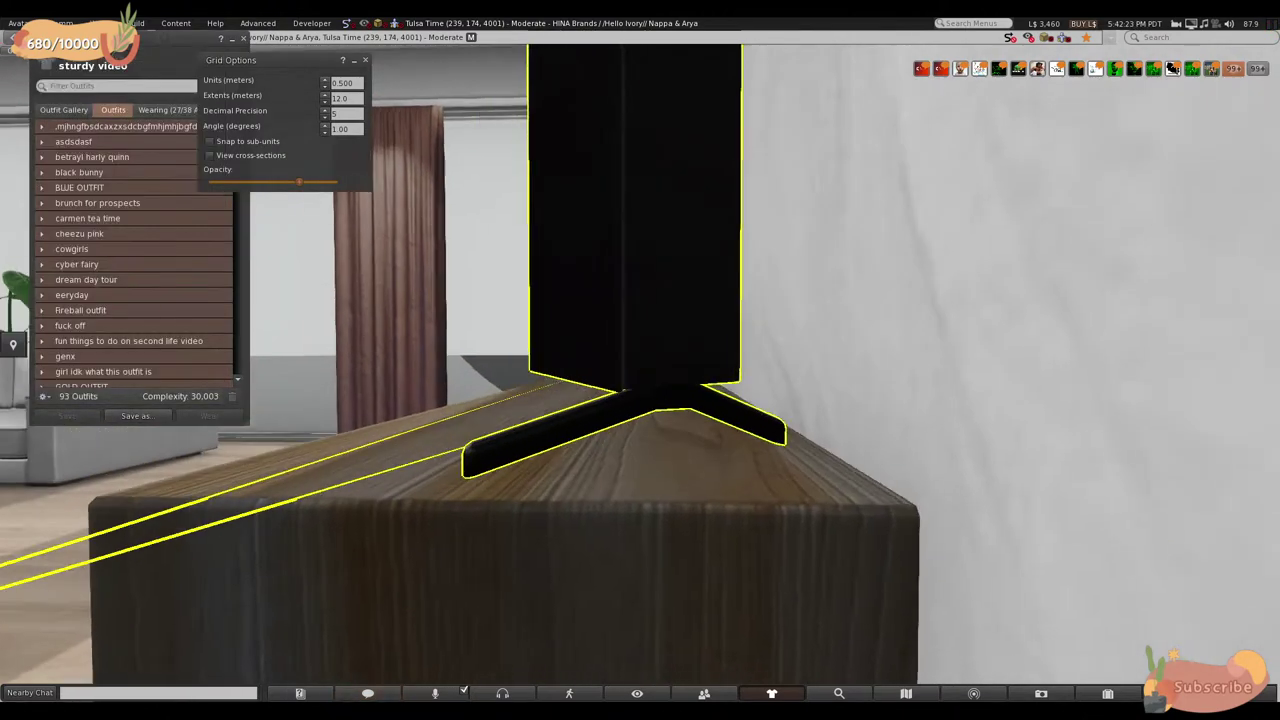
- Move the TV away from the wall to X 230.000 on its stand and finish editing it
mouse_move(640, 350)
alt+mouse_down()
mouse_move(600, 340)
mouse_move(660, 330)
mouse_move(640, 360)
alt+mouse_up()
click(648, 348)
key(ctrl+b)
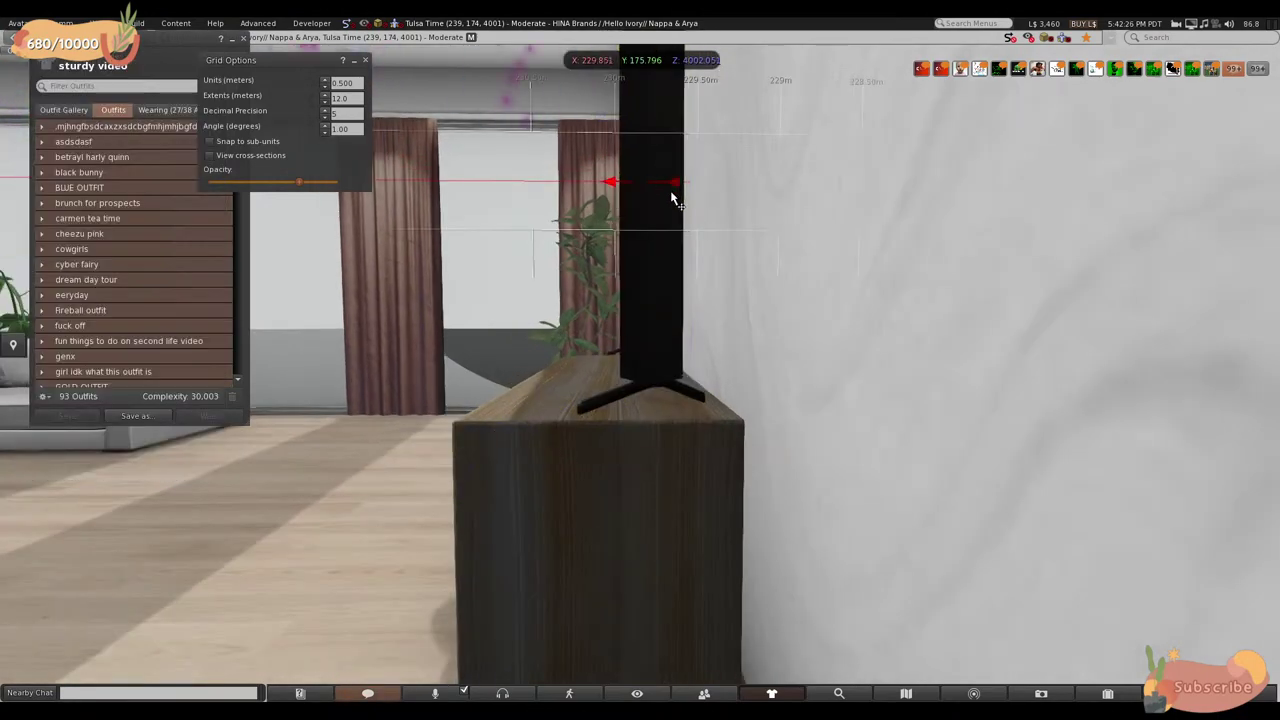
click(615, 390)
key(Escape)
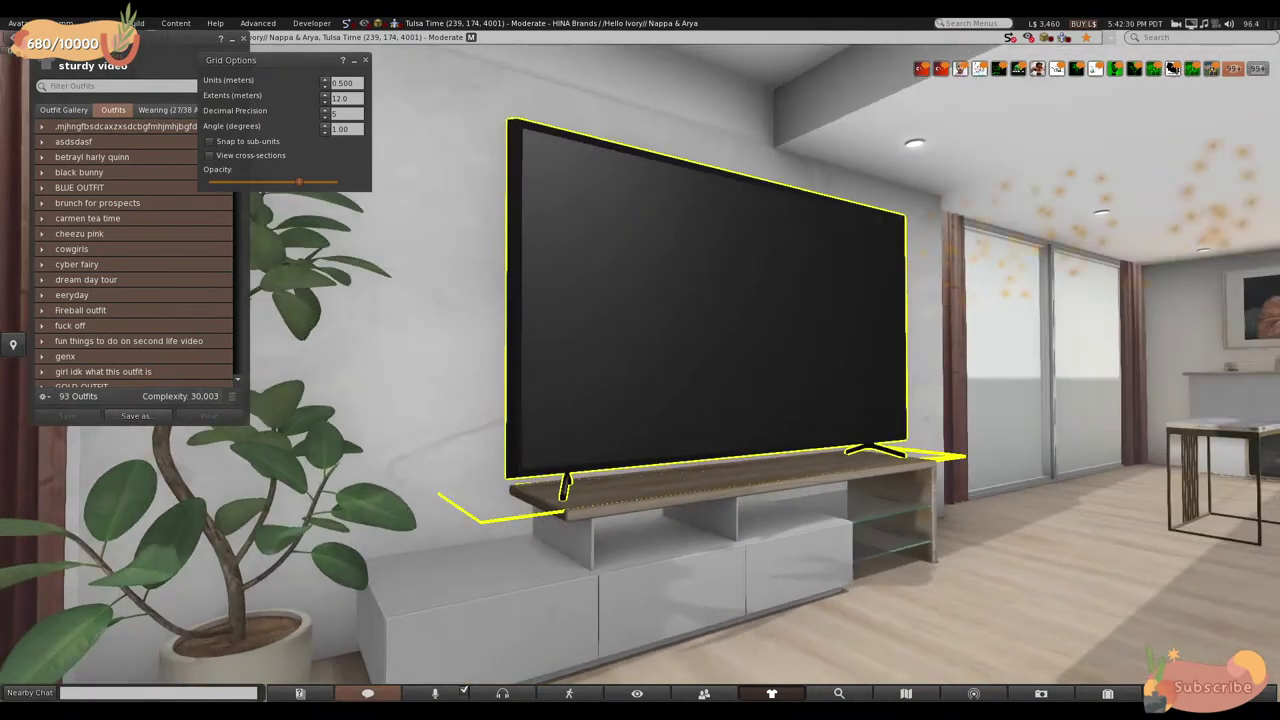
key(ctrl+b)
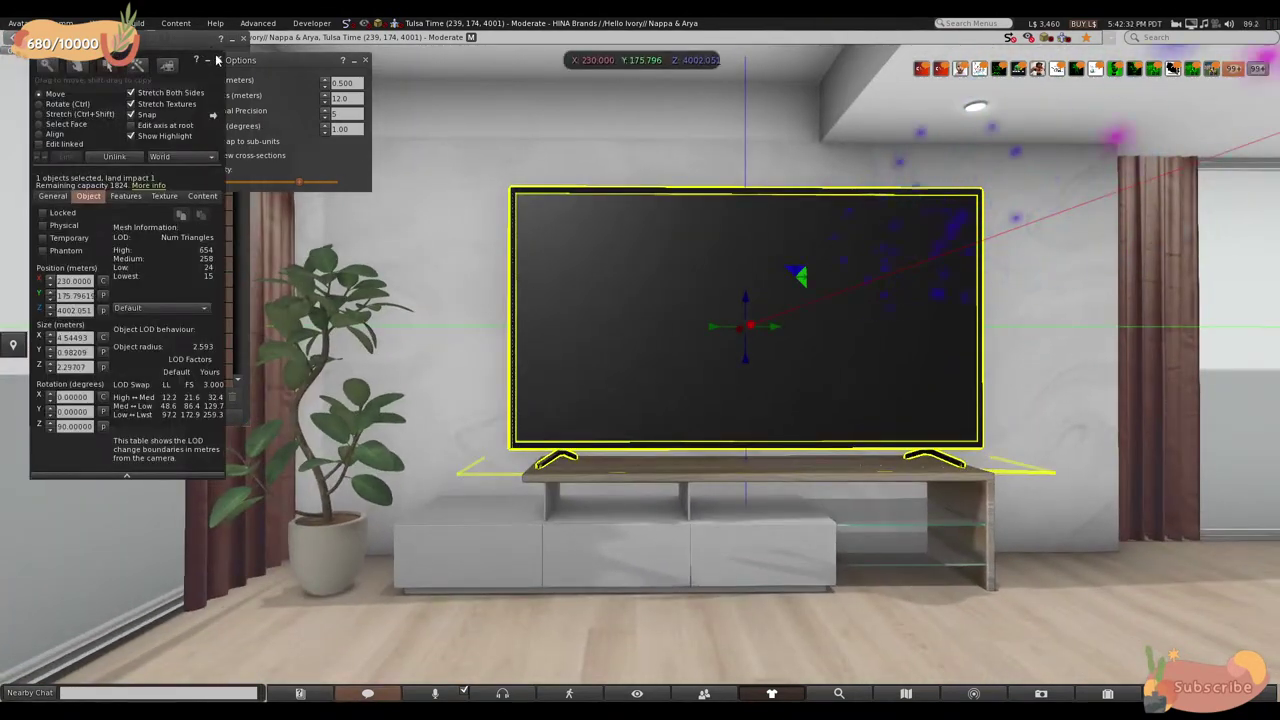
key(ctrl+b)
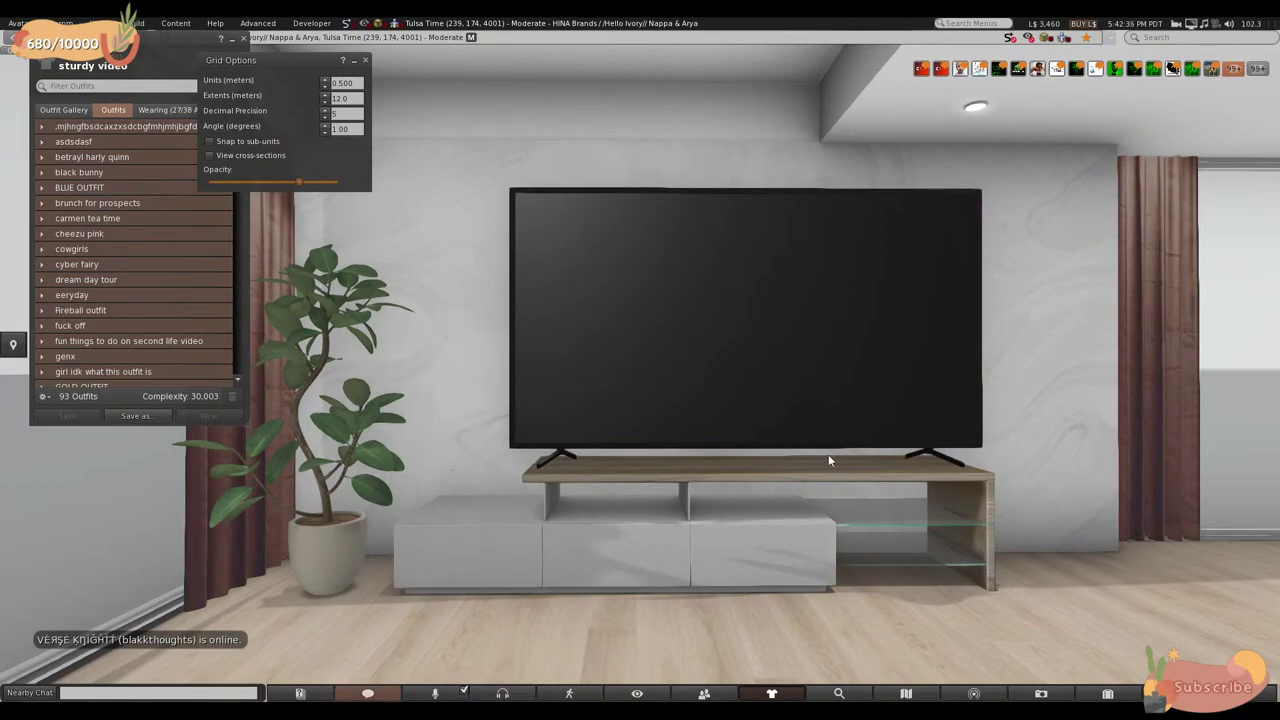
- Walk the avatar past the sofa to the marble console table and fireplace area
key(Escape)
key(Right)
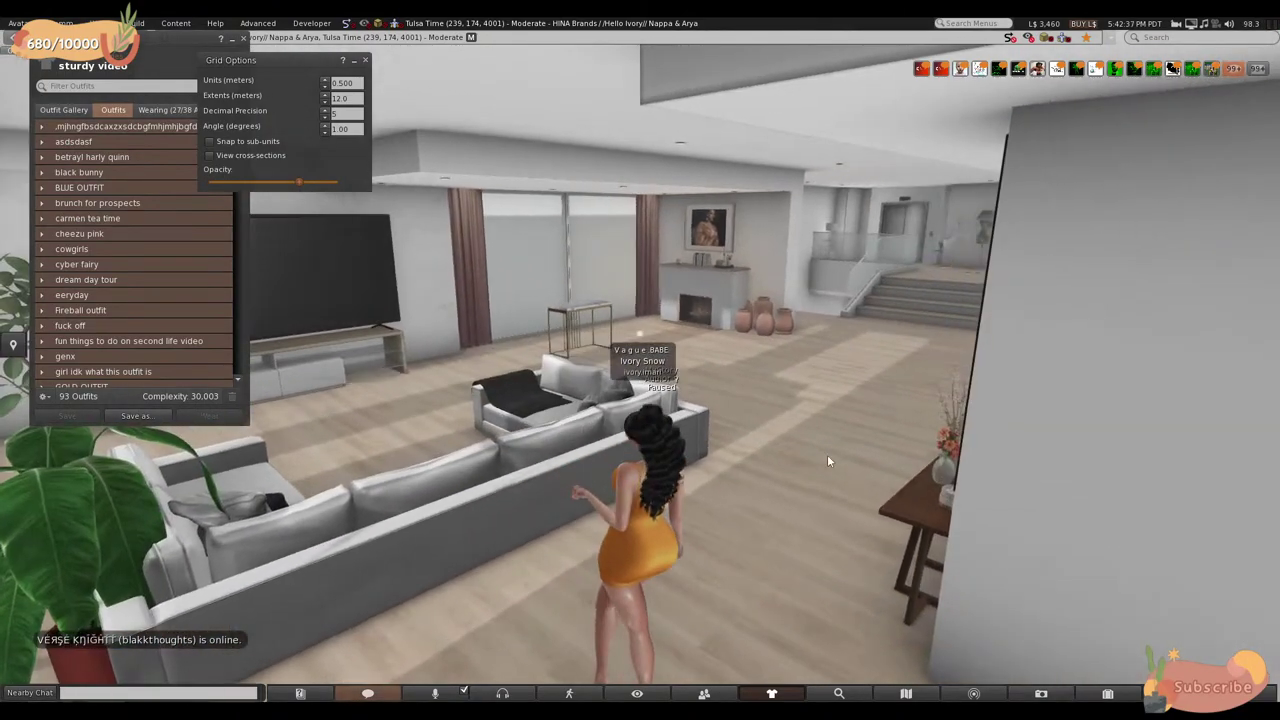
key(Up)
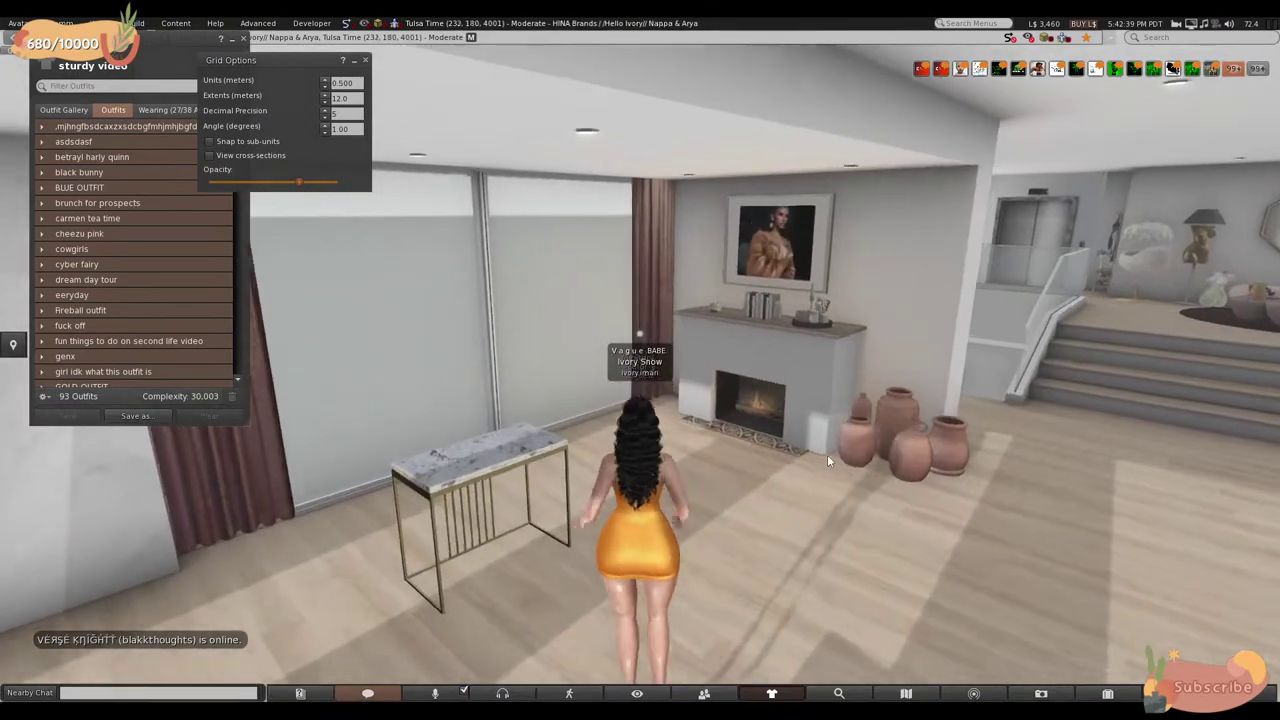
- Turn the avatar around in the living room to face the sectional sofa and the TV wall
key(Left)
key(Left)
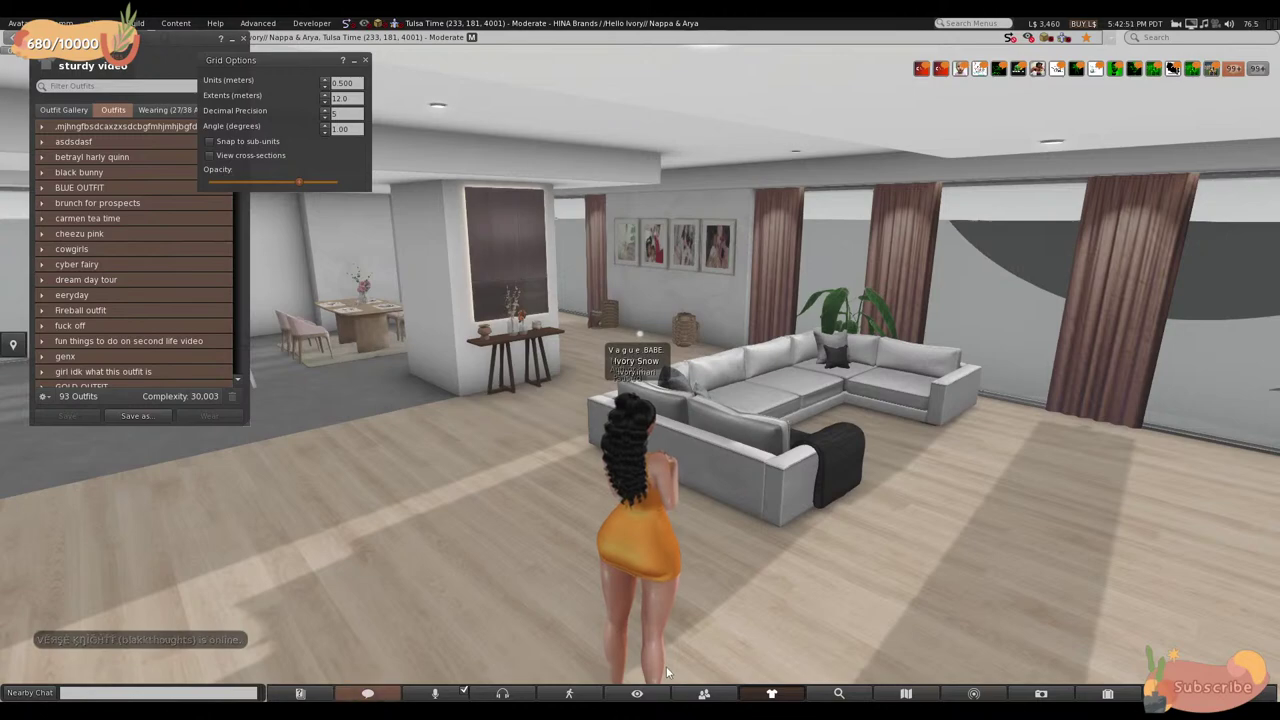
key(Right)
key(Right)
key(Right)
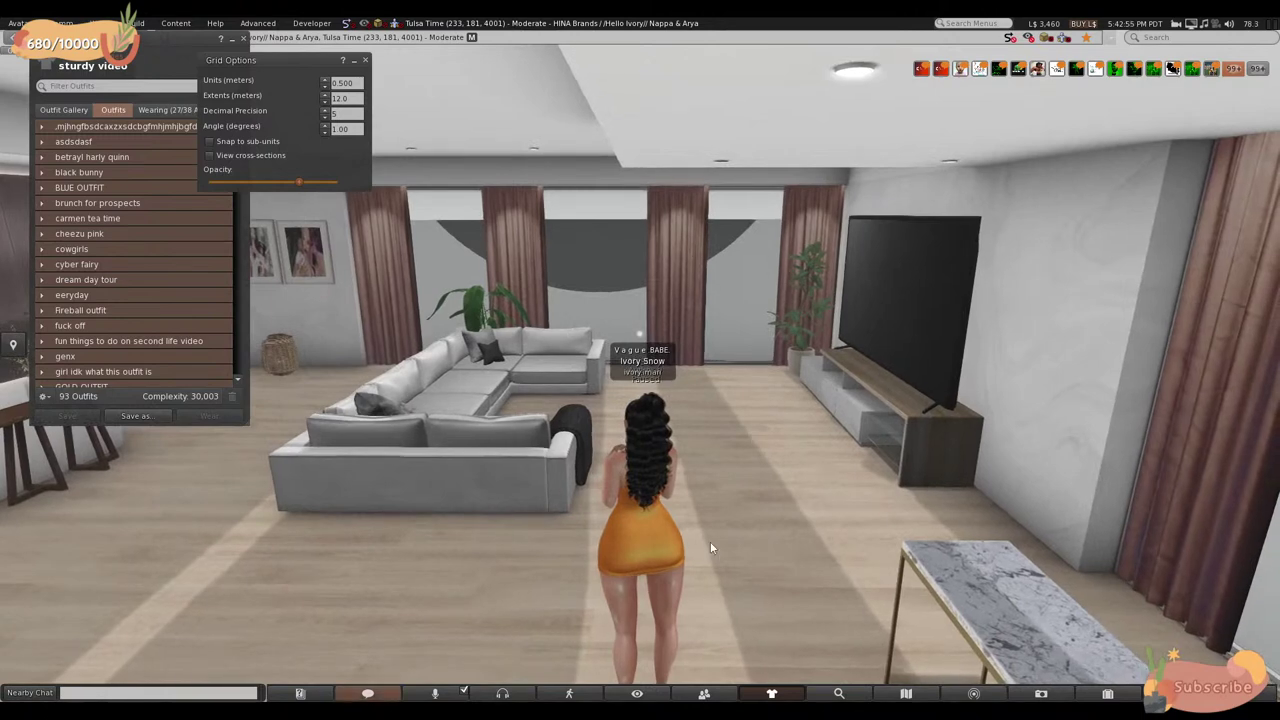
- Close the grid options and outfits windows and add the [FOURTH WALL] Heim Sofa HUD from the recent inventory items
key(ctrl+i)
click(365, 61)
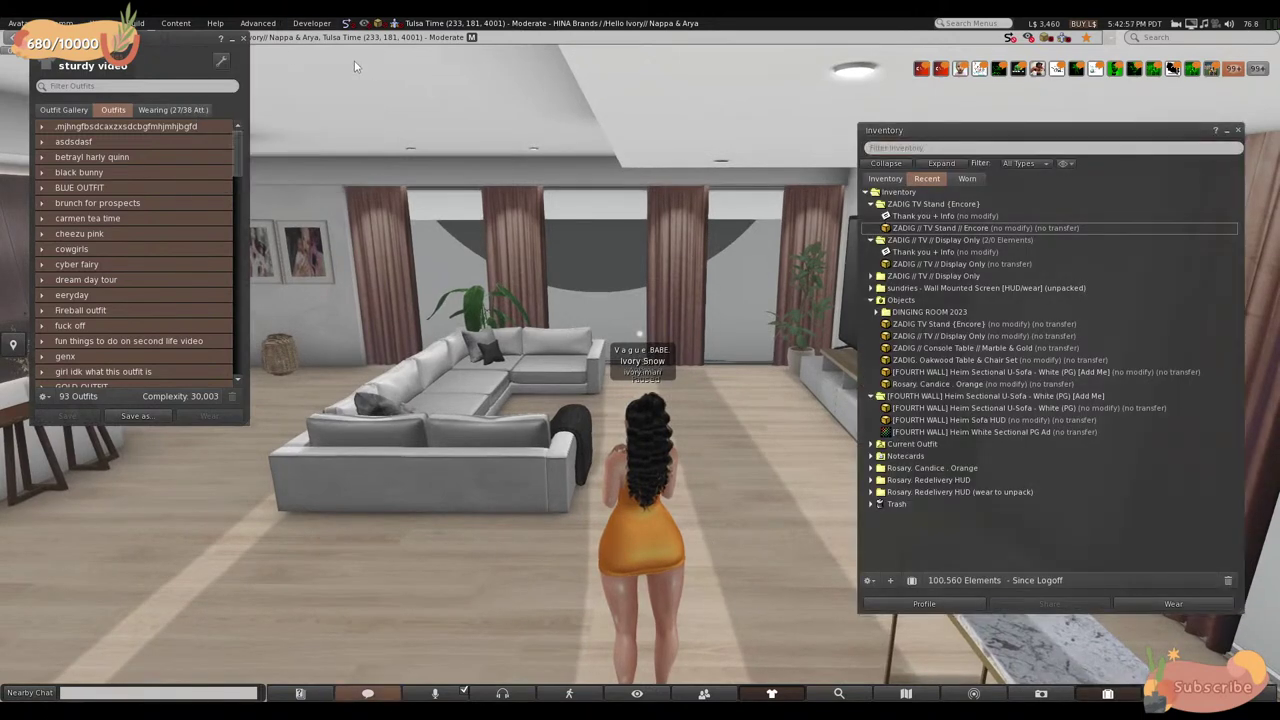
click(243, 38)
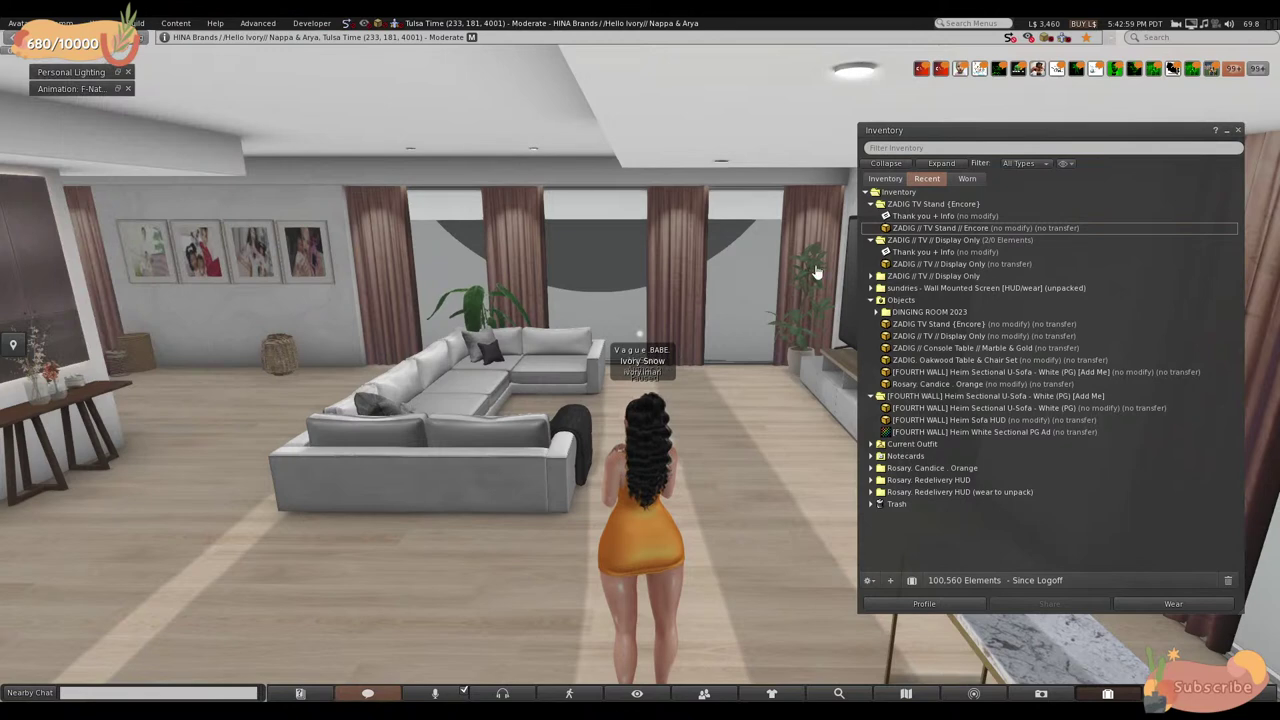
click(930, 184)
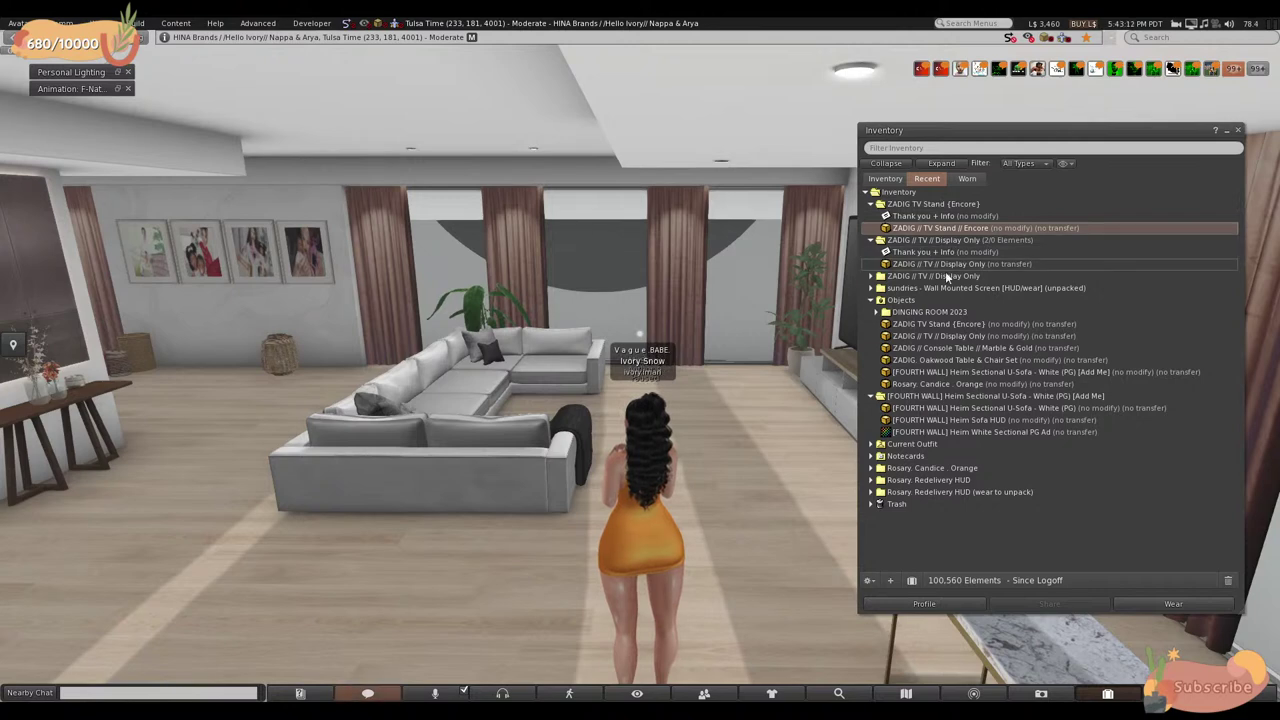
right_click(1000, 419)
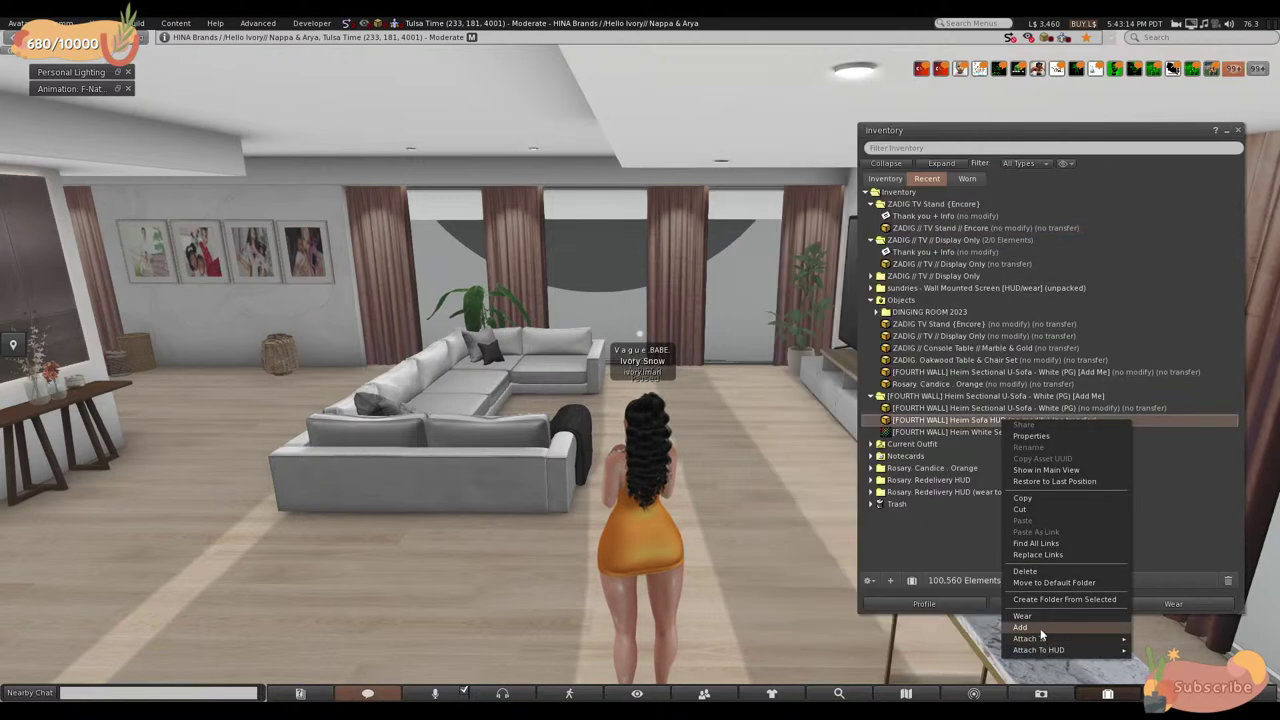
click(1040, 628)
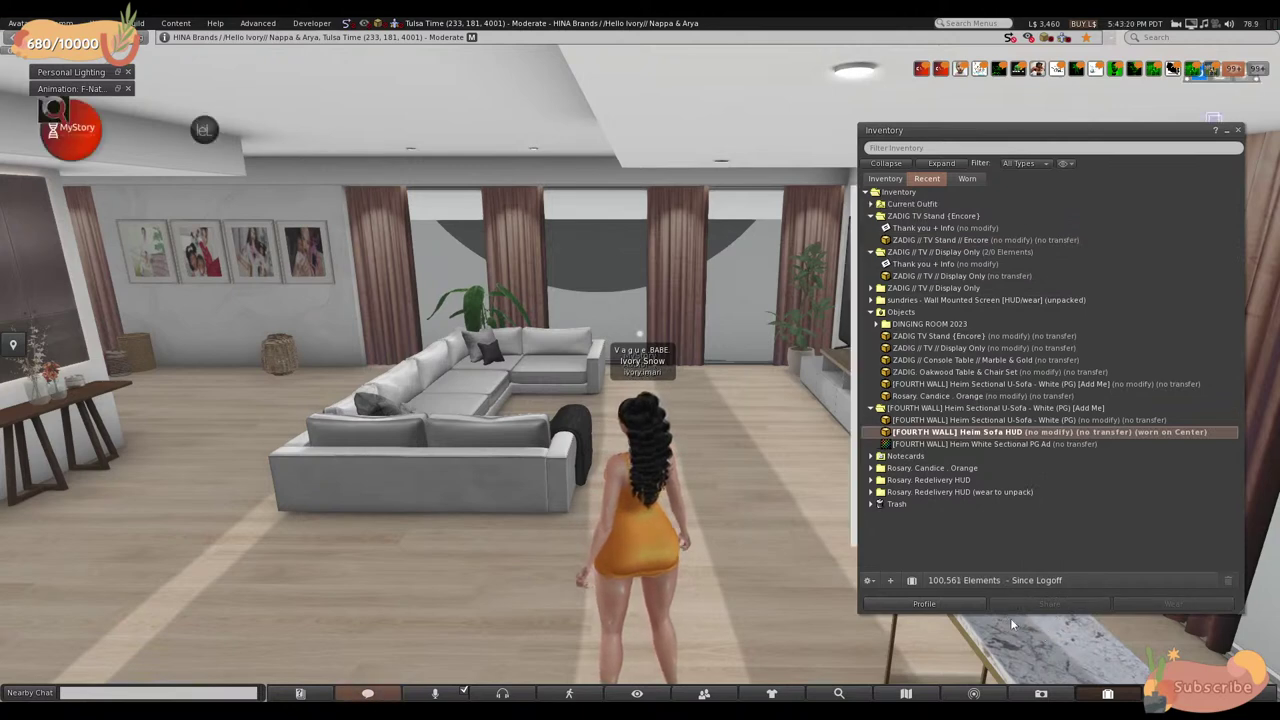
click(1240, 131)
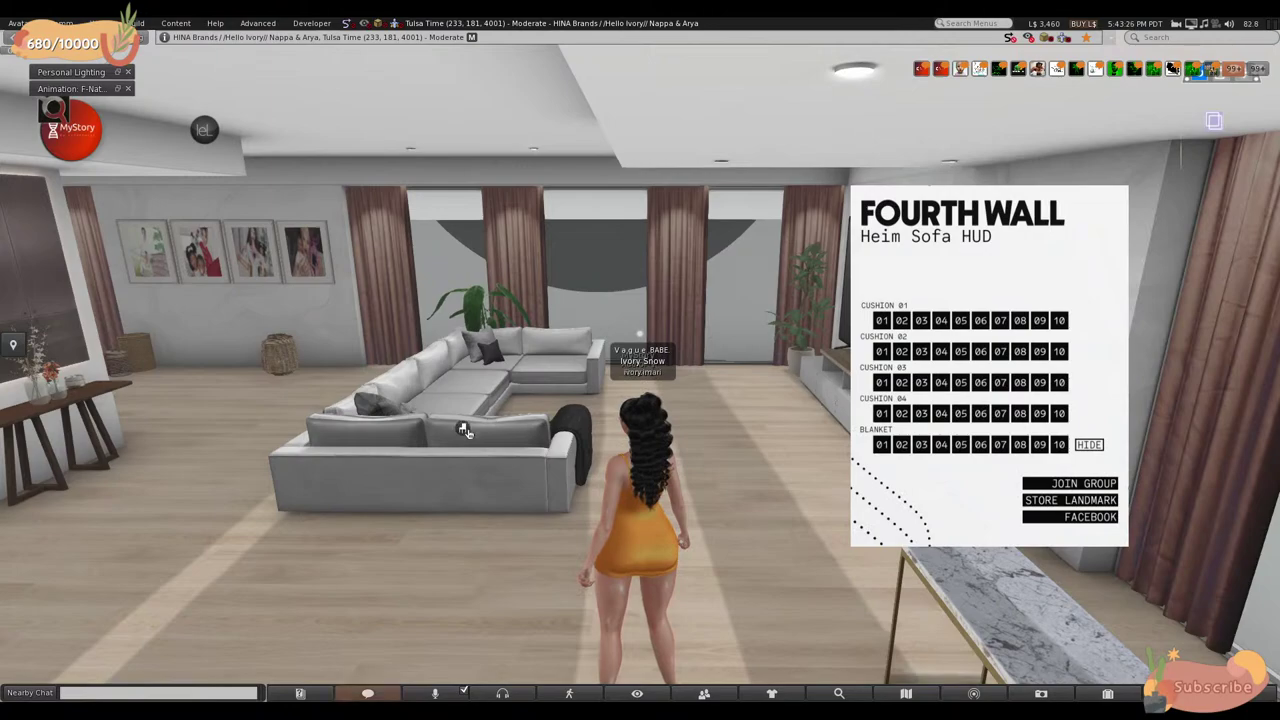
- Walk the avatar to the sectional sofa, seat her on it and view the whole sofa from the front
key(Up)
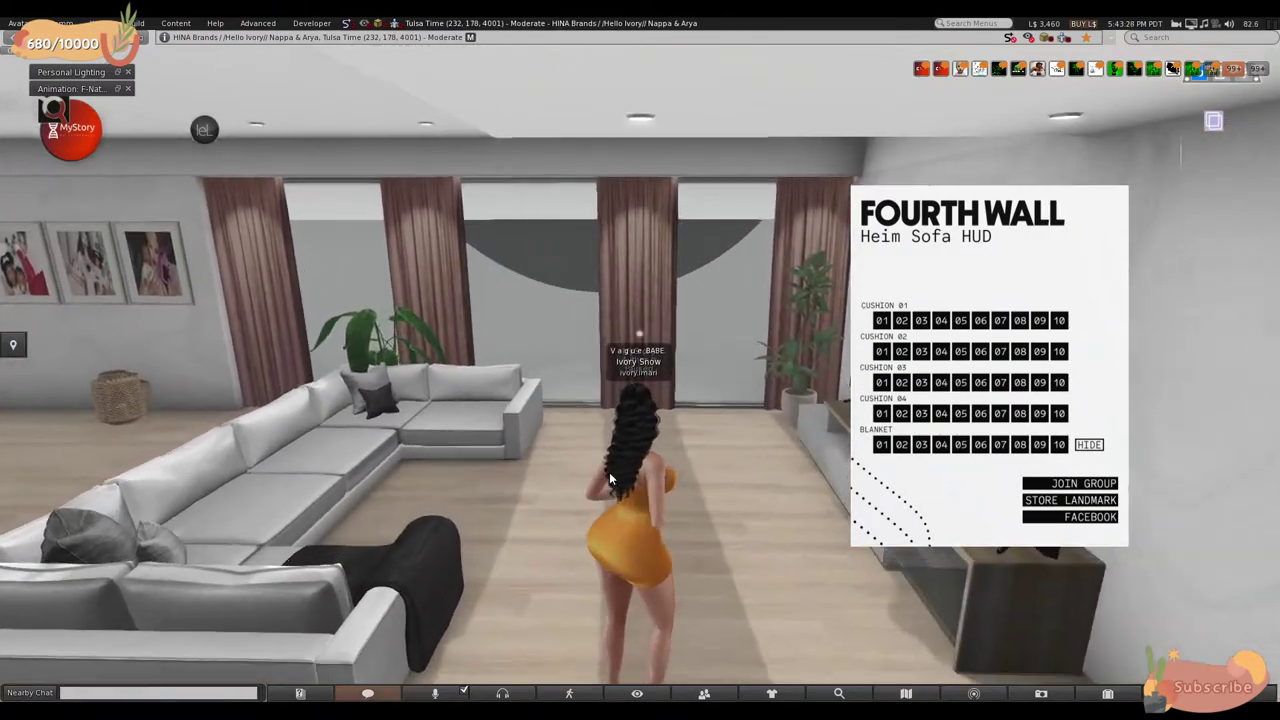
key(Left)
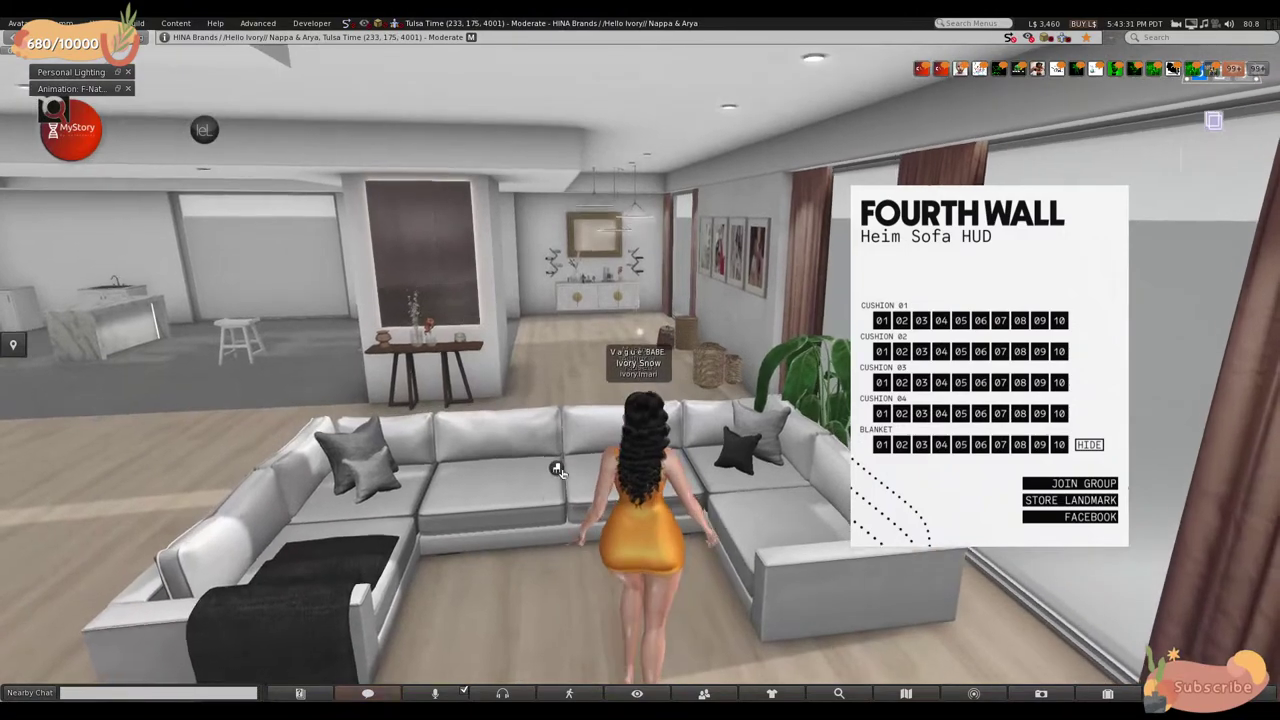
click(557, 470)
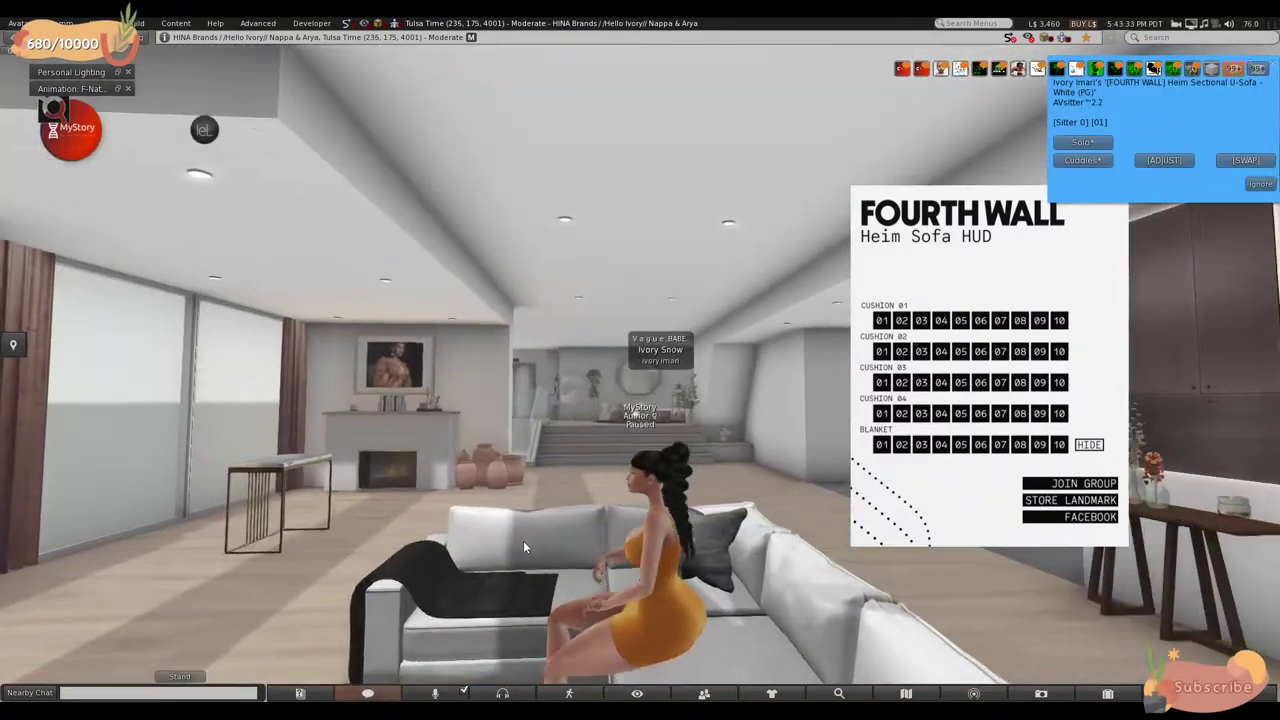
alt+drag(523, 547, 790, 600)
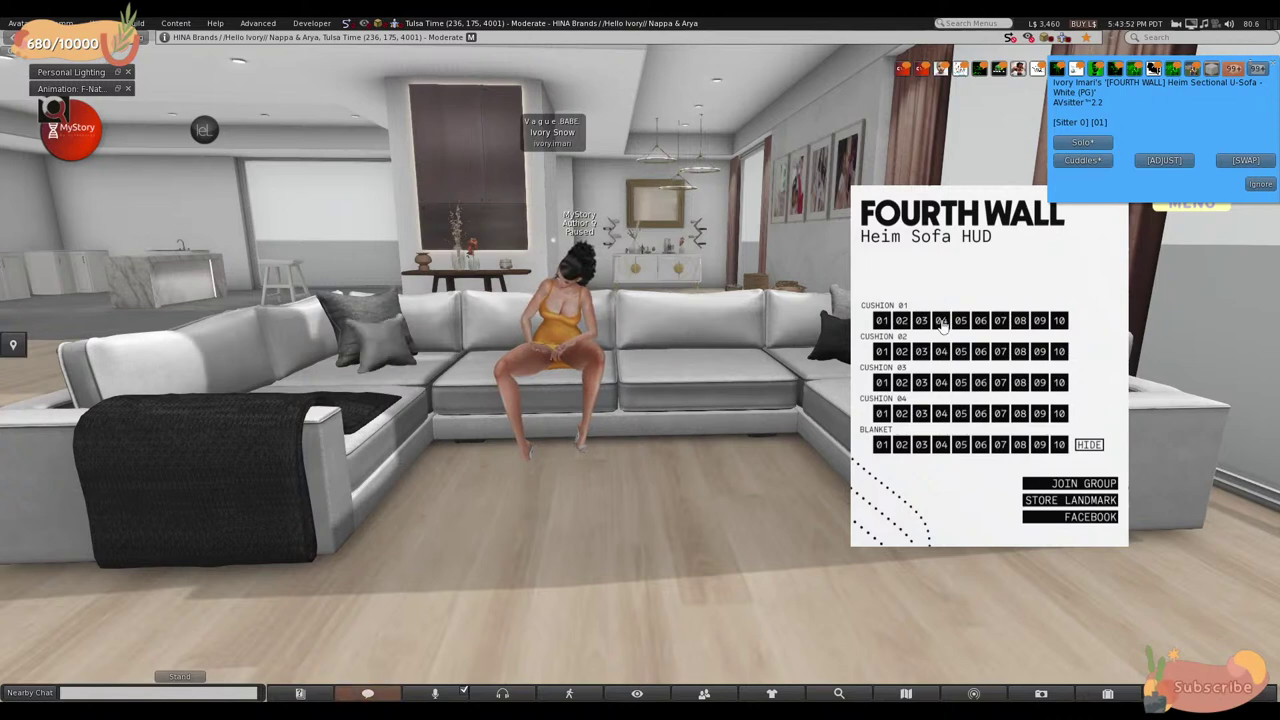
- Try several numbered textures on Cushion 01, settle on the green option 09 and inspect the cushion up close
click(960, 321)
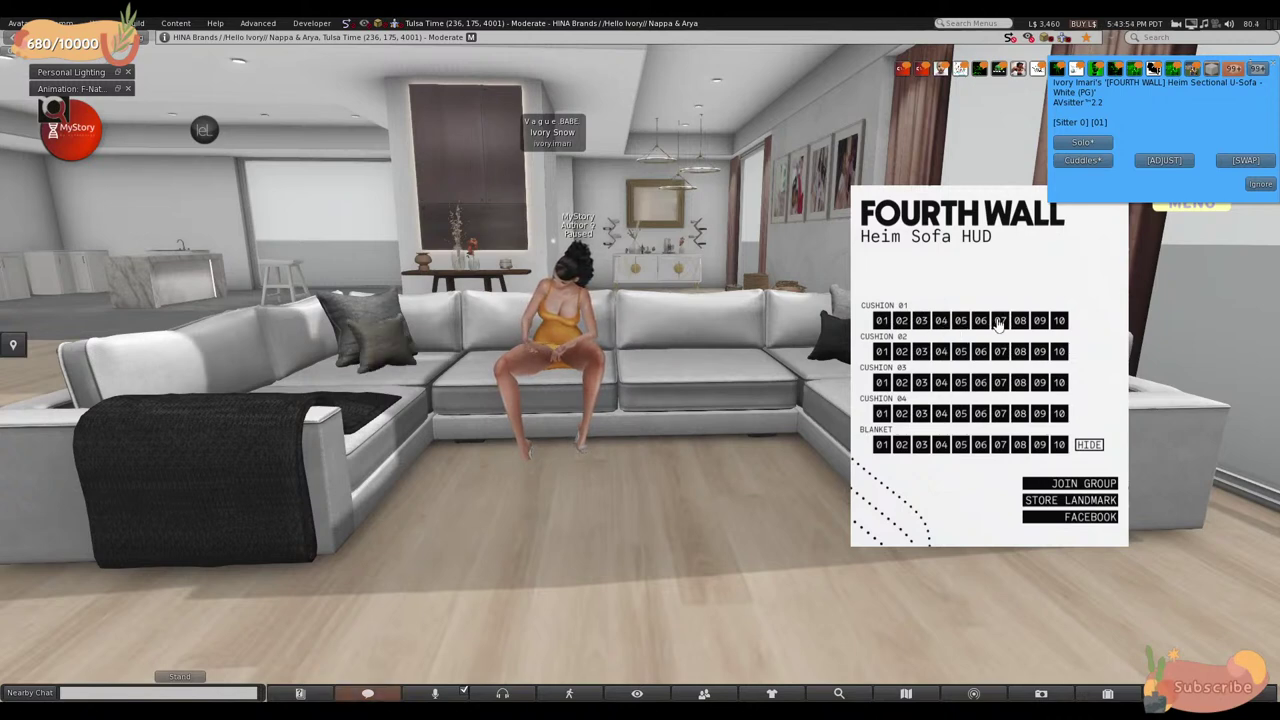
click(1000, 321)
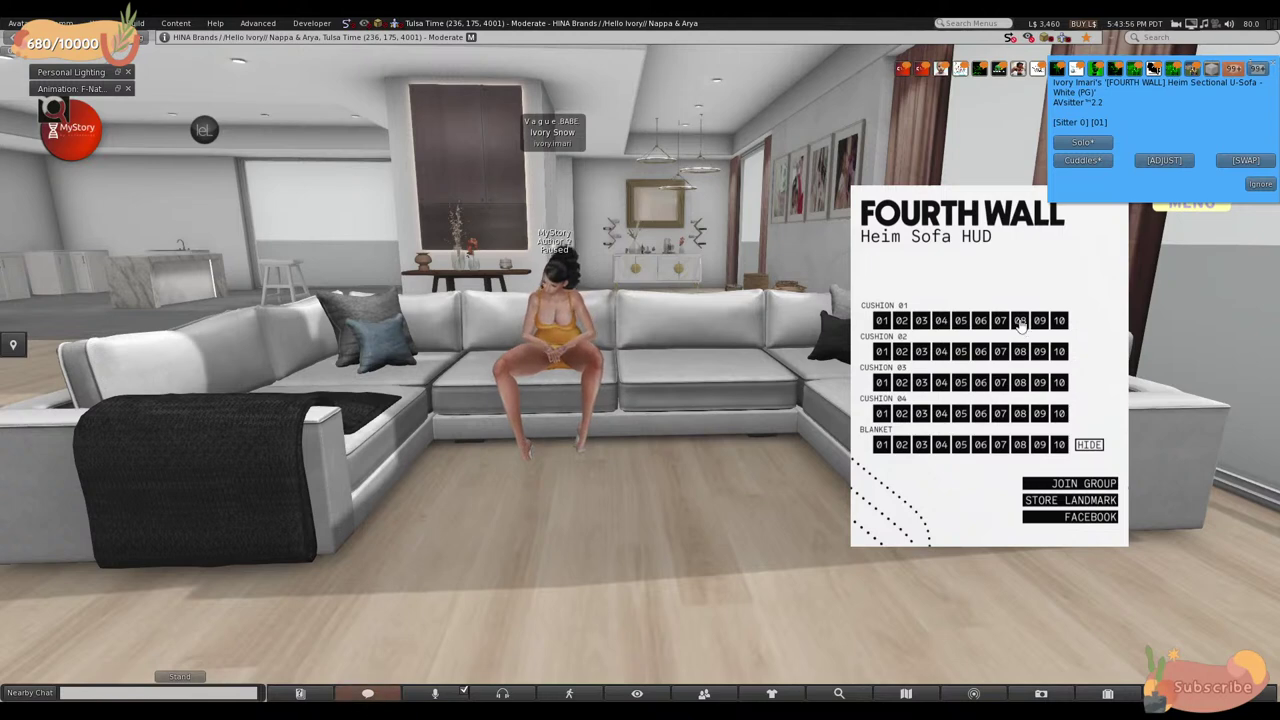
click(1018, 321)
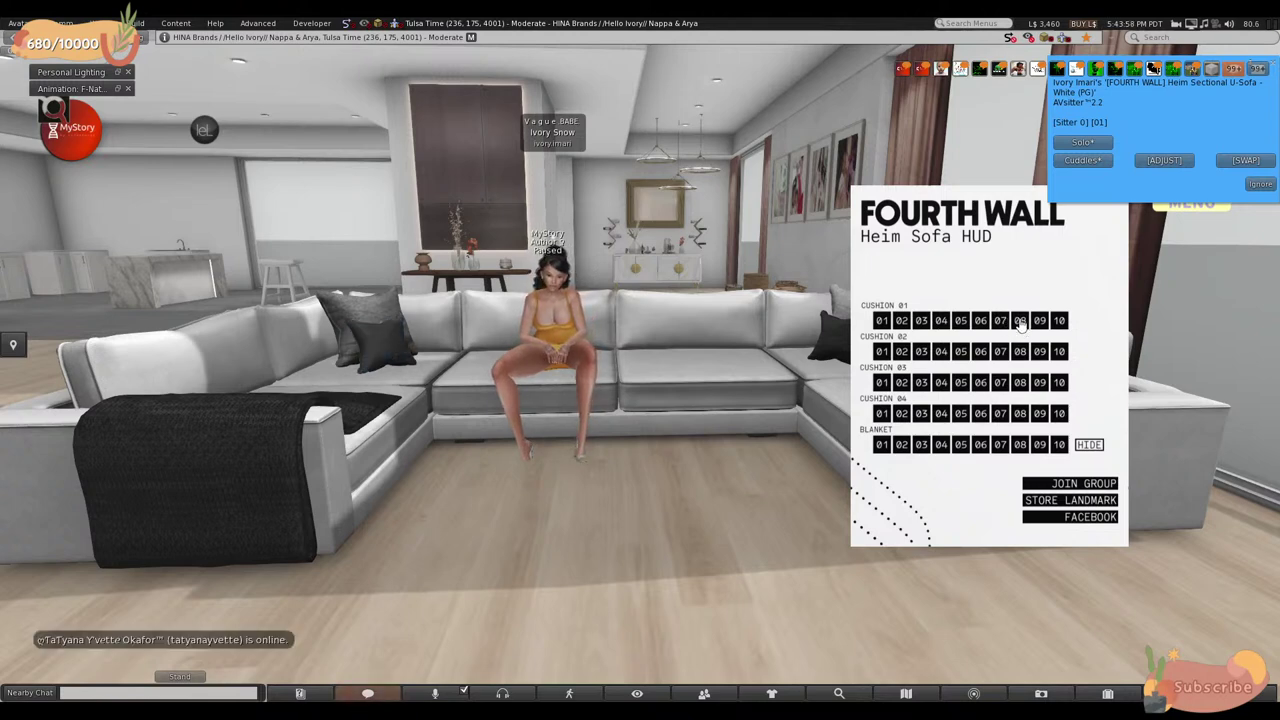
click(1040, 321)
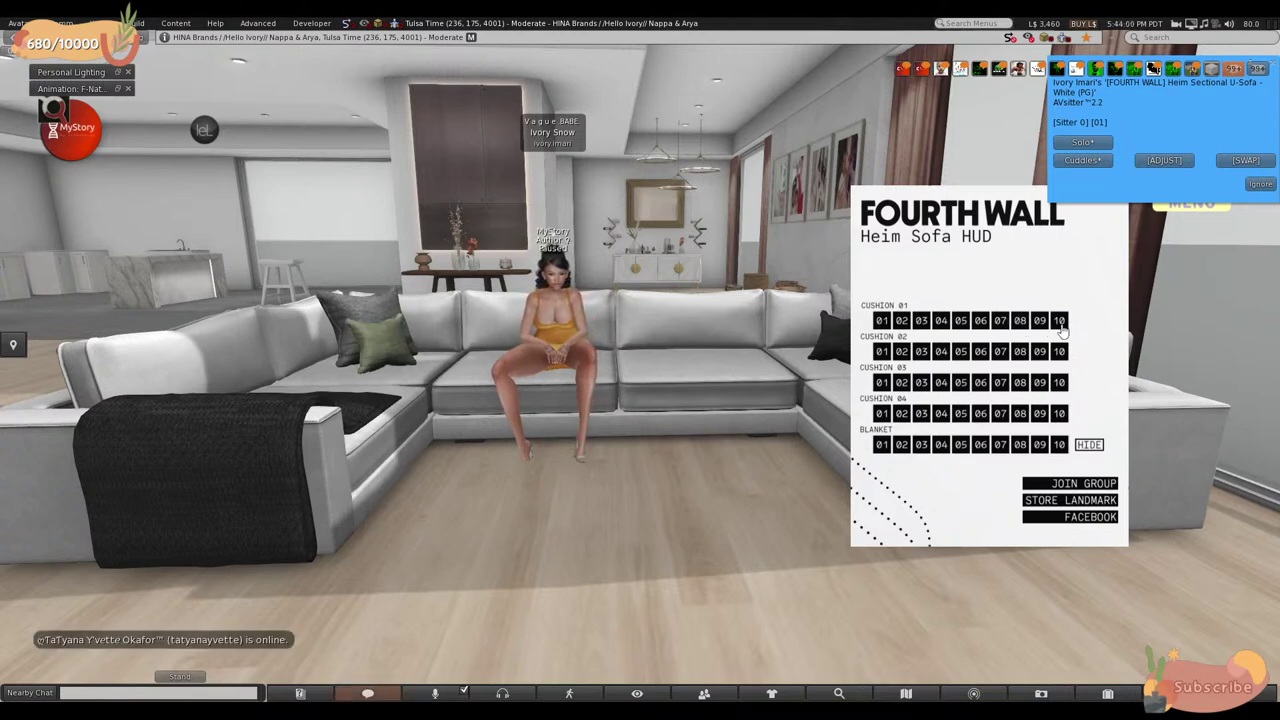
click(1060, 323)
click(1043, 324)
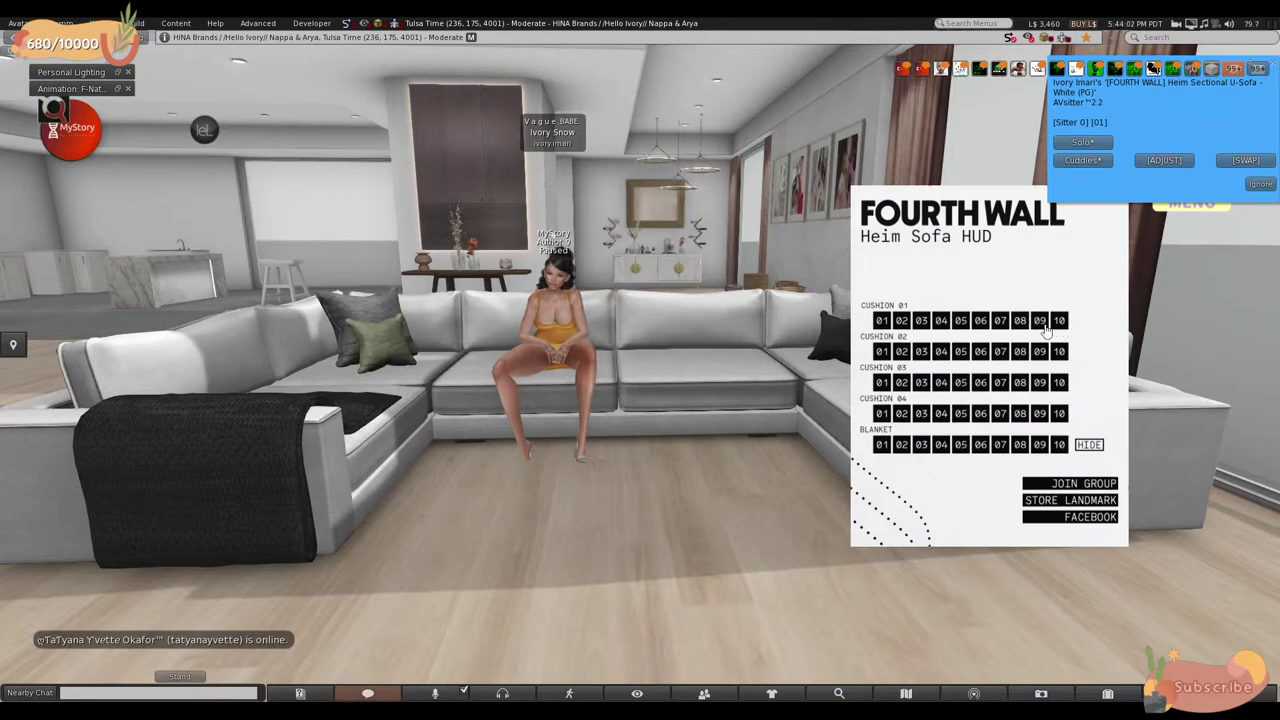
alt+click(462, 306)
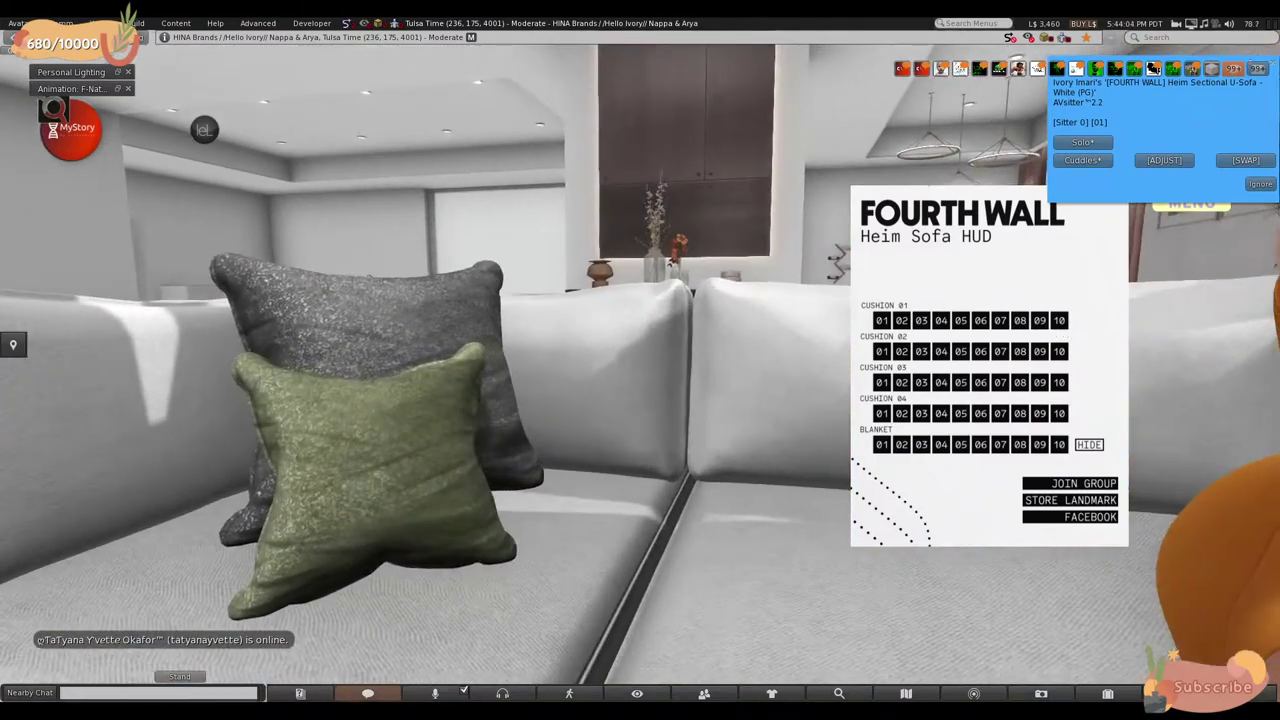
key(Escape)
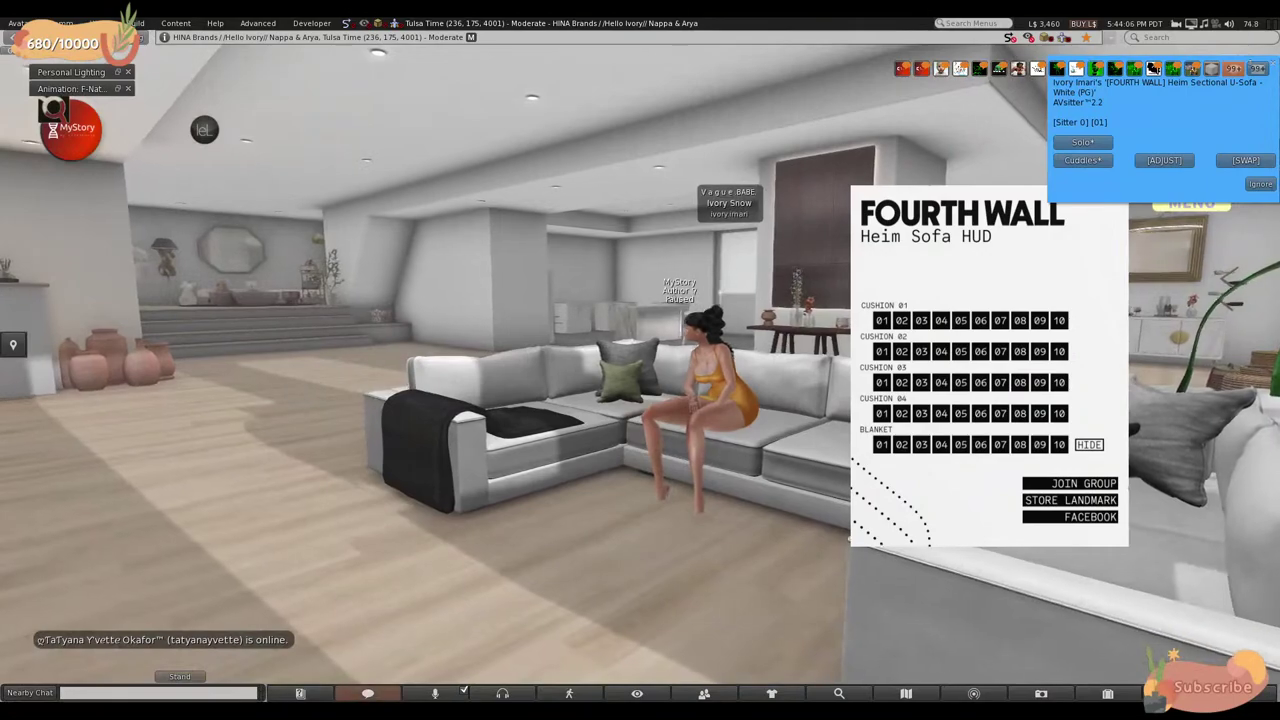
- Look over the dining table and pink chairs, return to the sofa and dismiss its sitting menu
alt+drag(645, 370, 563, 580)
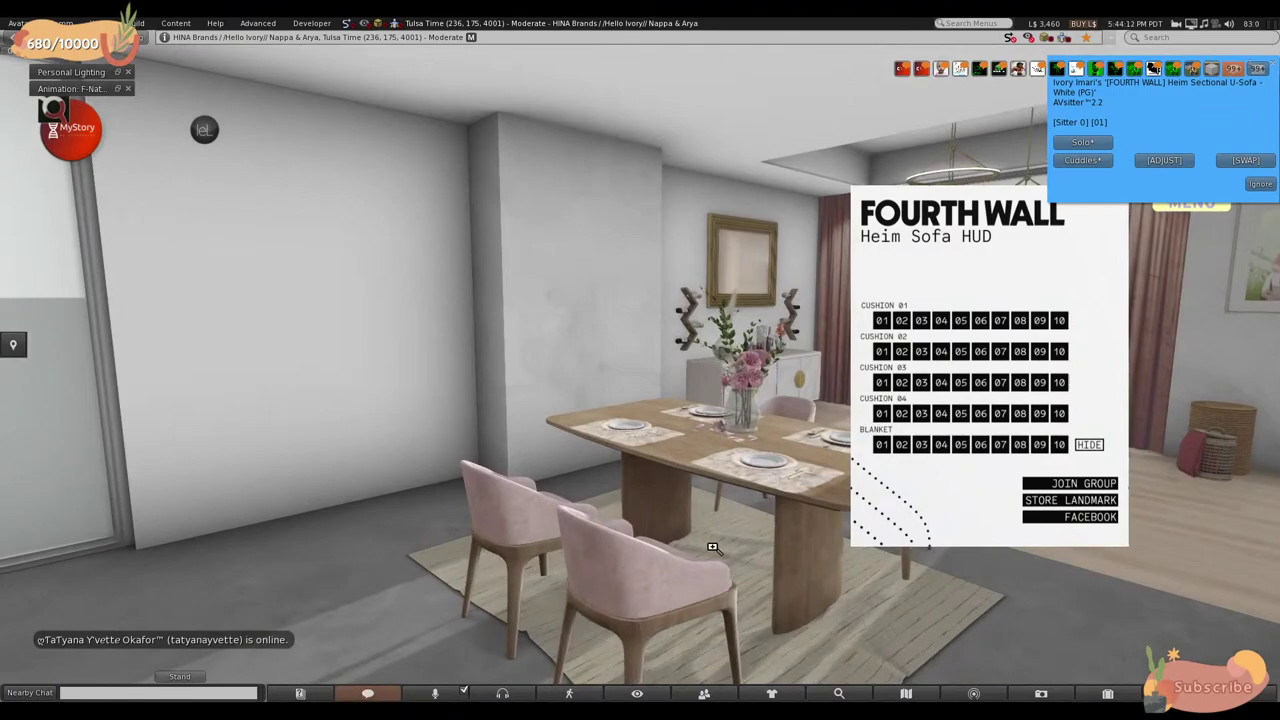
key(Escape)
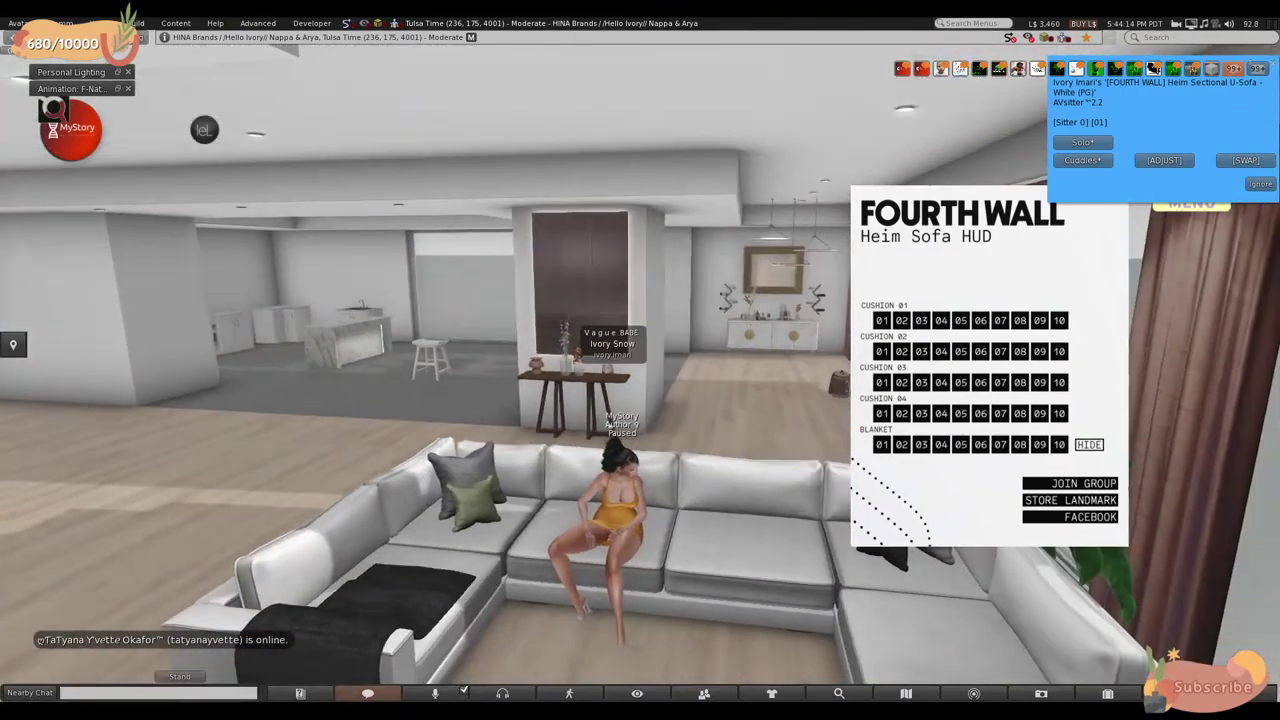
alt+drag(769, 507, 758, 356)
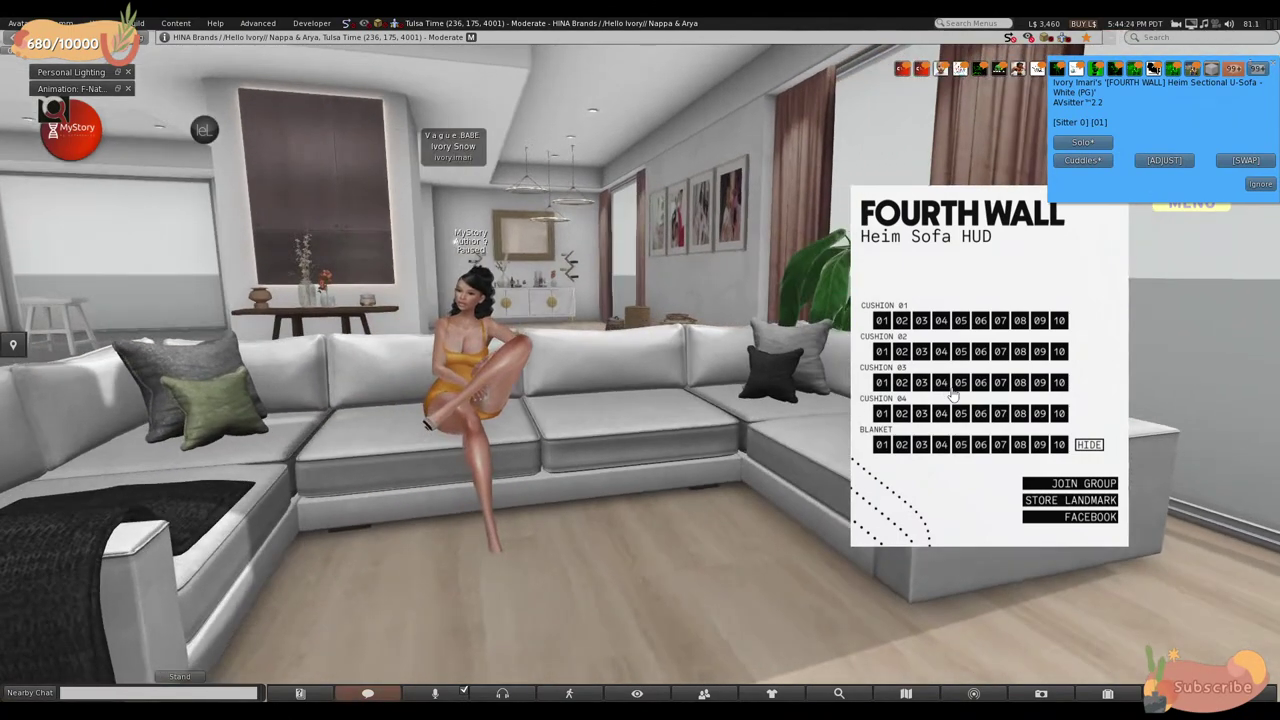
click(1259, 184)
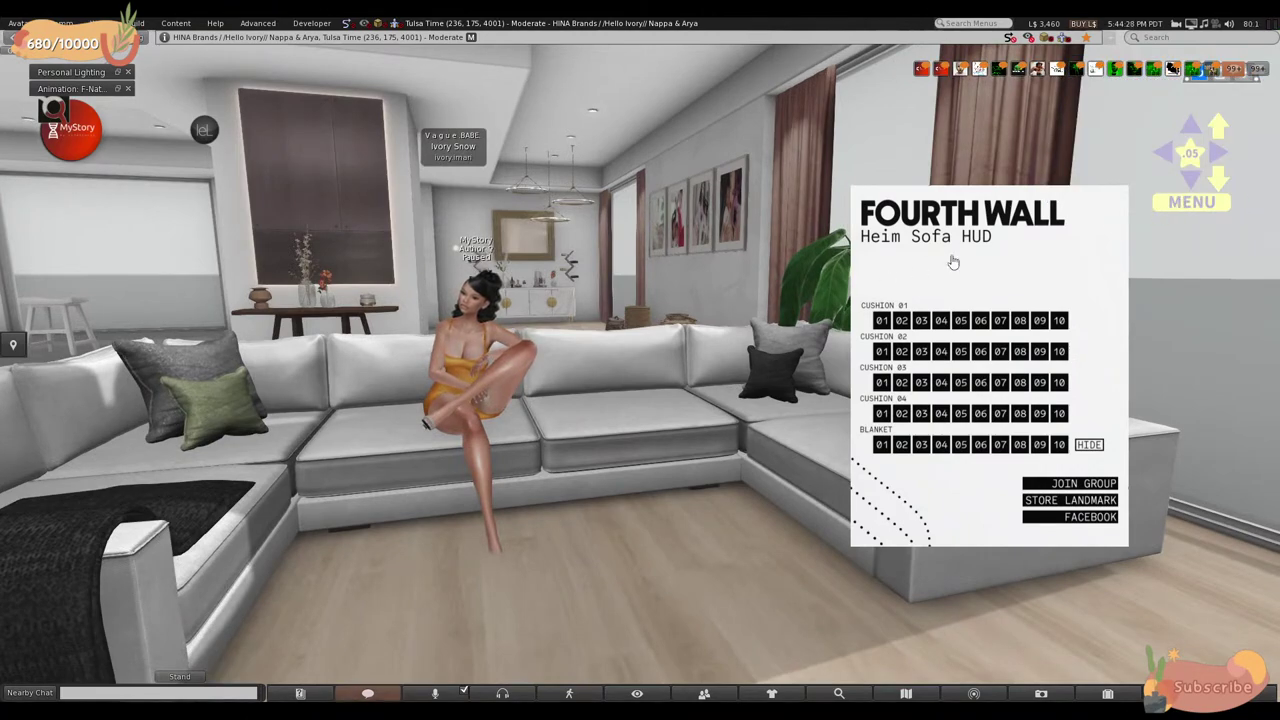
- Try textures 08, 07 and 06 on Cushion 02, the large cushion behind the small green one
key(Right)
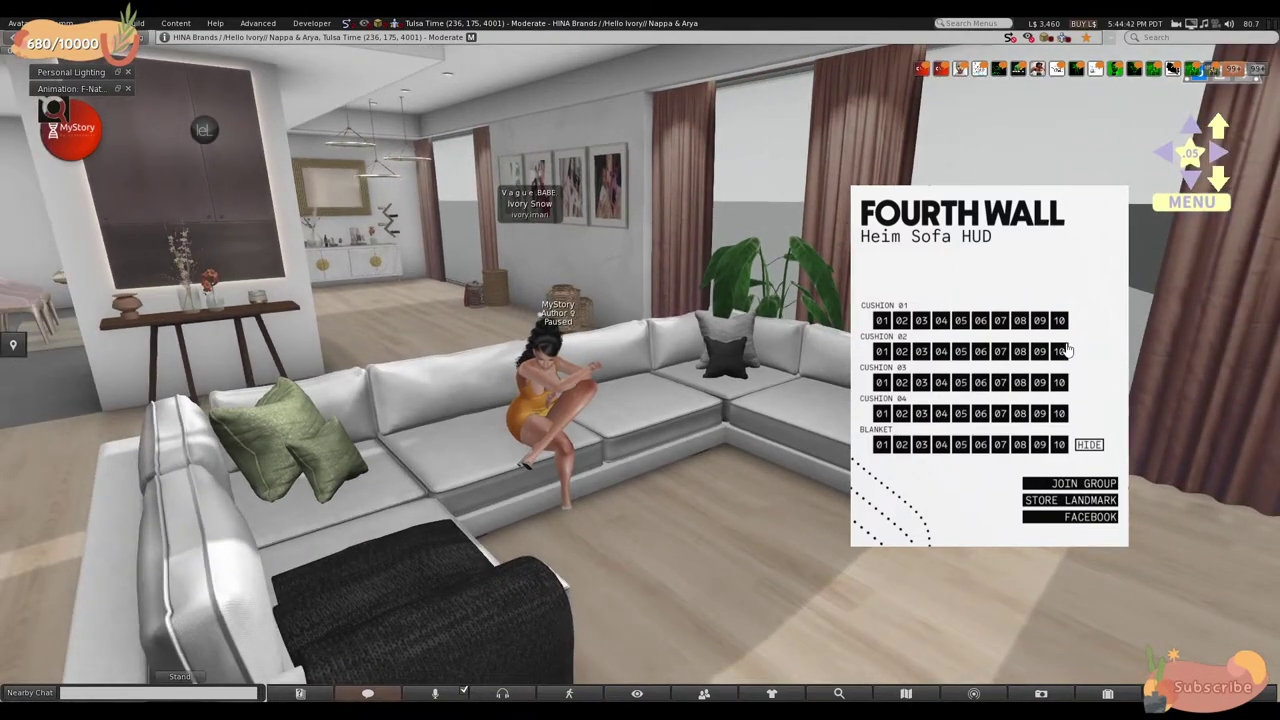
click(1015, 358)
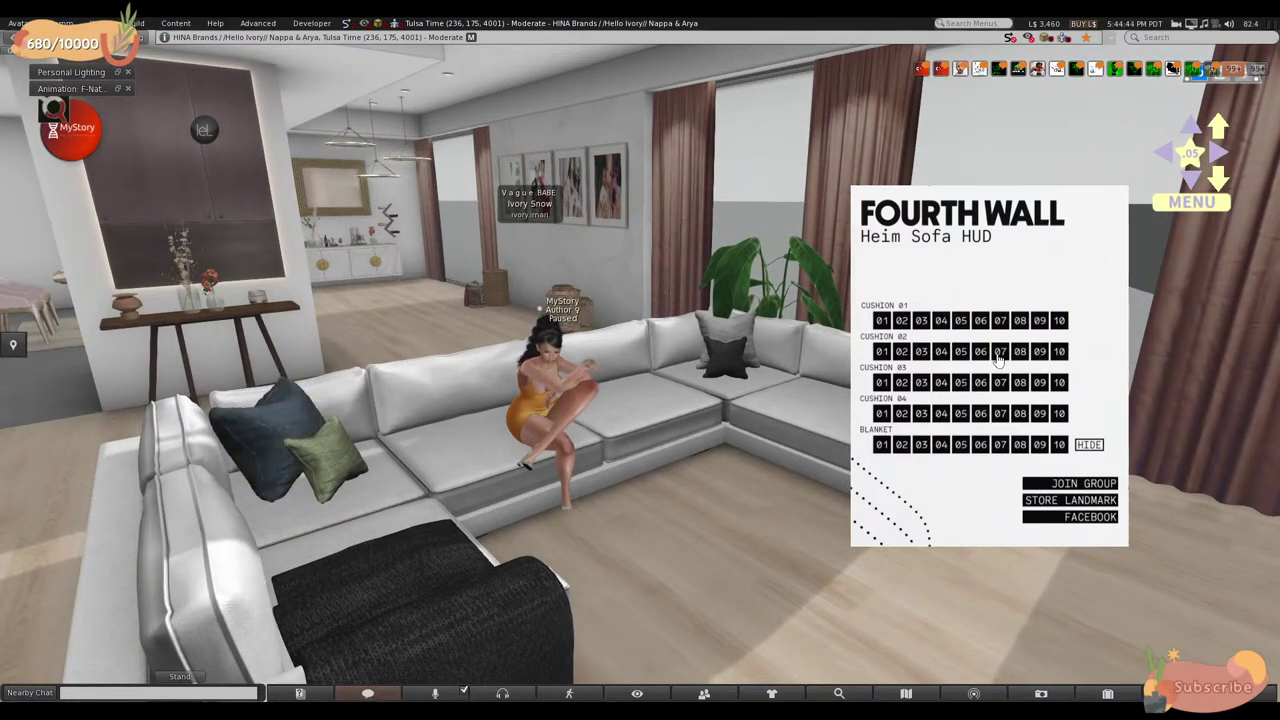
click(1000, 360)
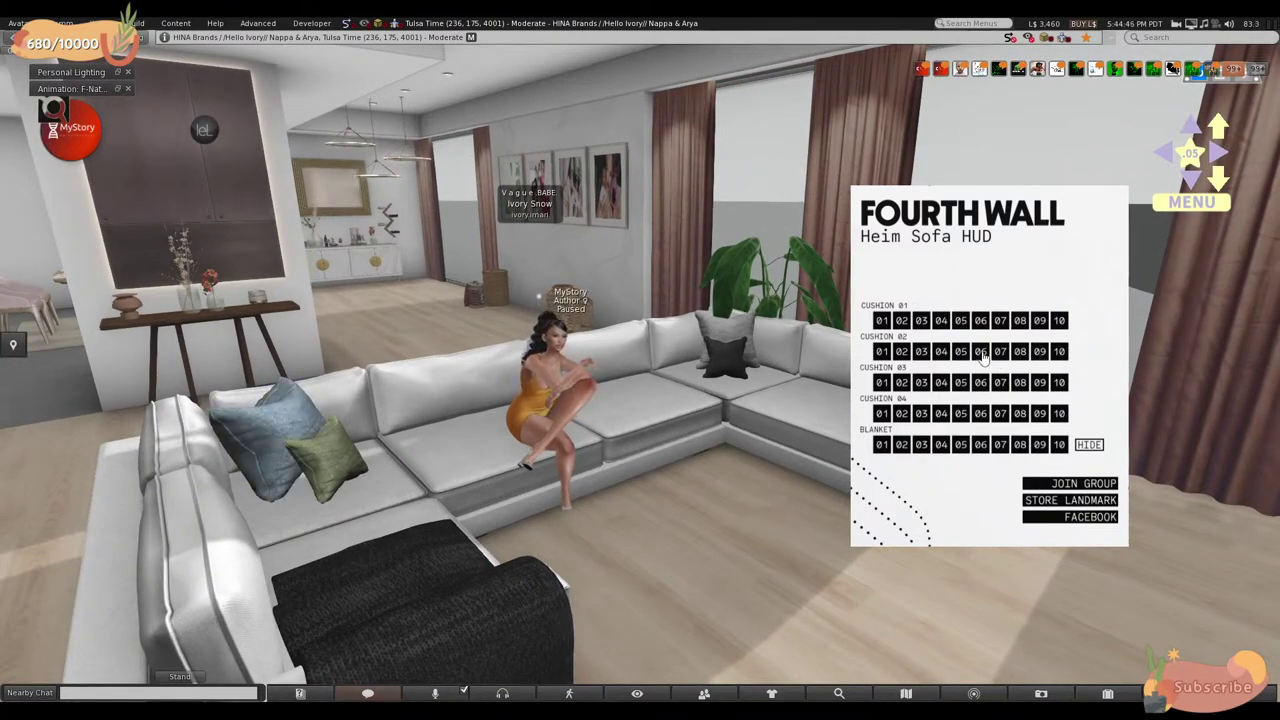
click(981, 352)
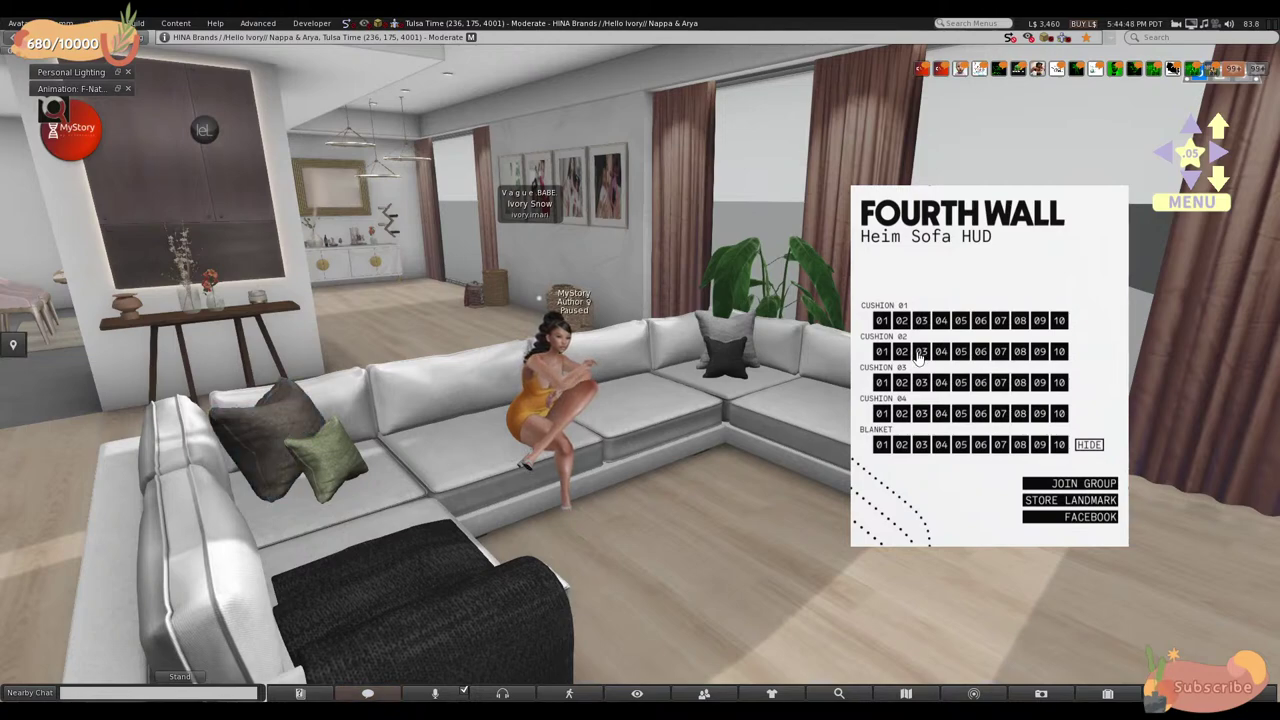
click(981, 352)
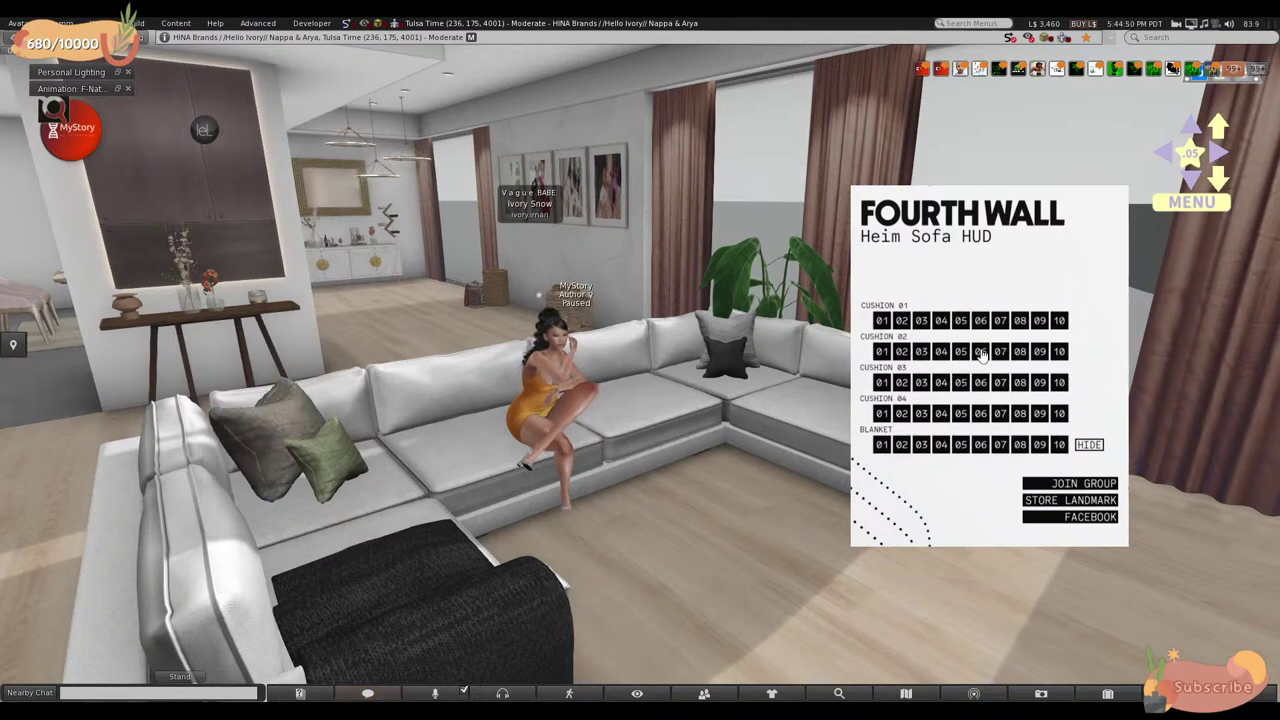
- Try textures 02 and 03 on Cushion 02, settle on 04 and compare it with the gray cushions across the sofa
alt+click(829, 340)
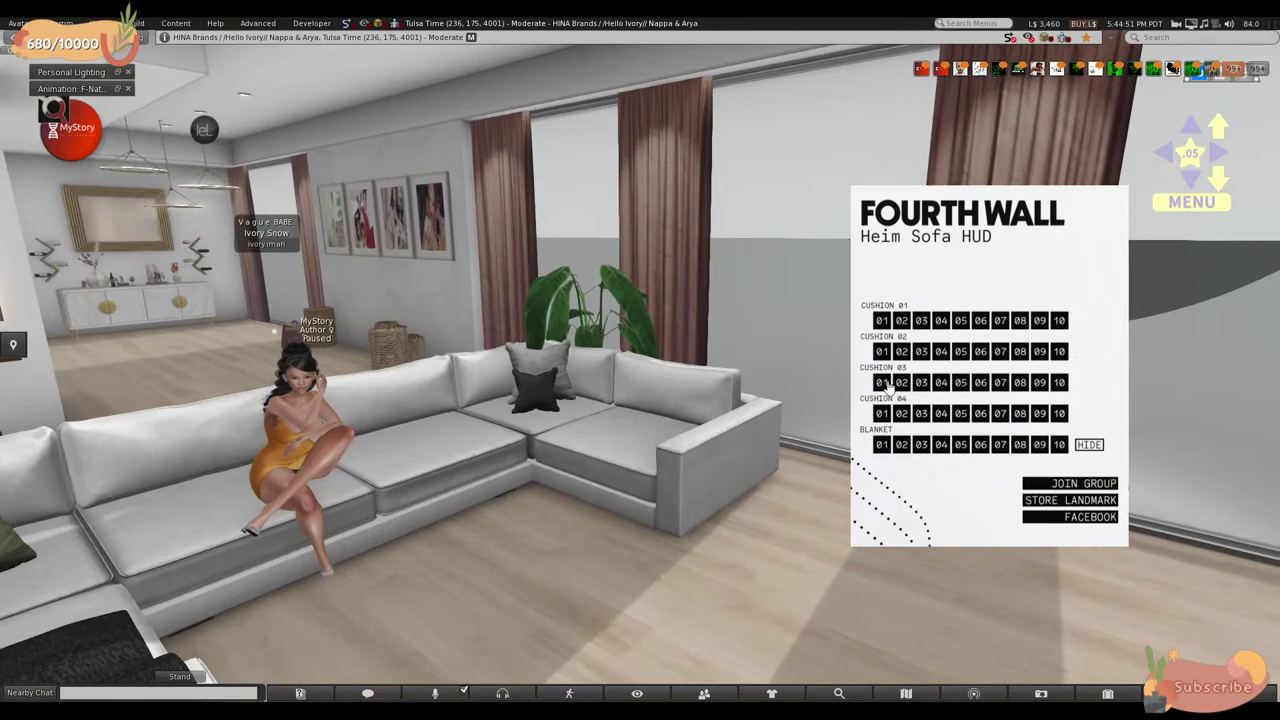
alt+drag(640, 376, 800, 376)
key(Escape)
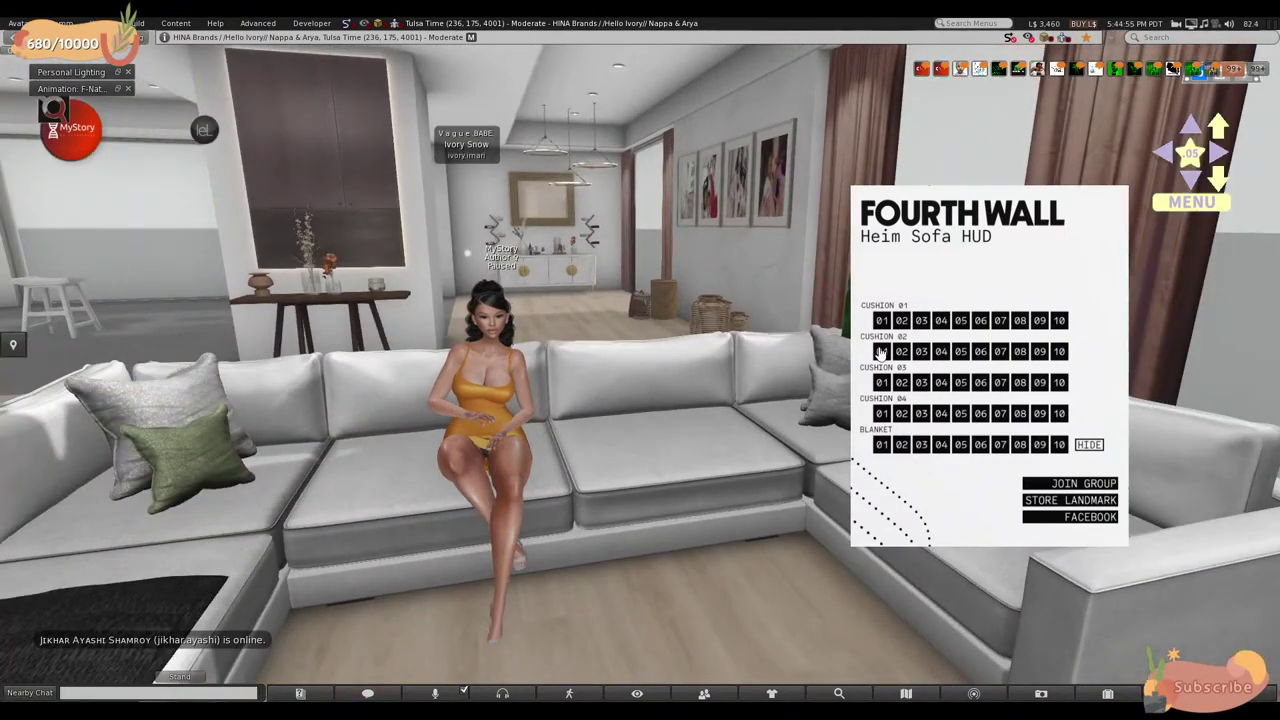
scroll(572, 438, down, 5)
scroll(575, 431, up, 3)
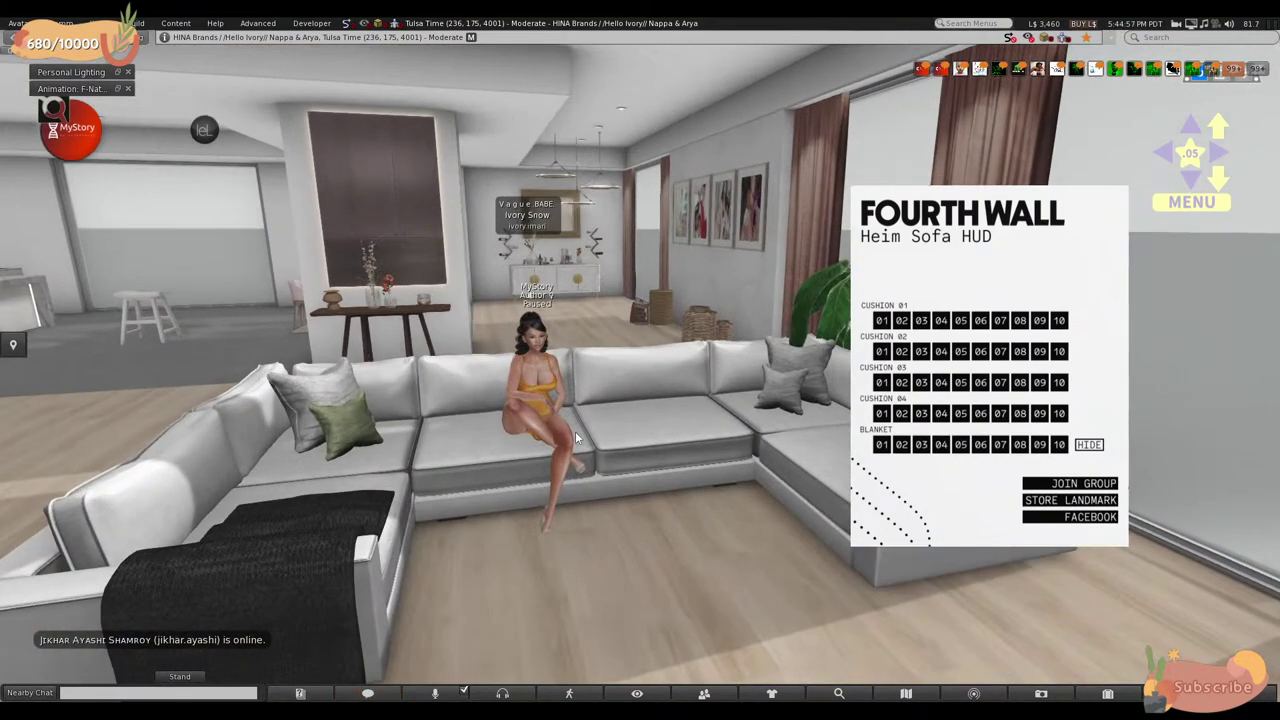
click(903, 352)
click(918, 353)
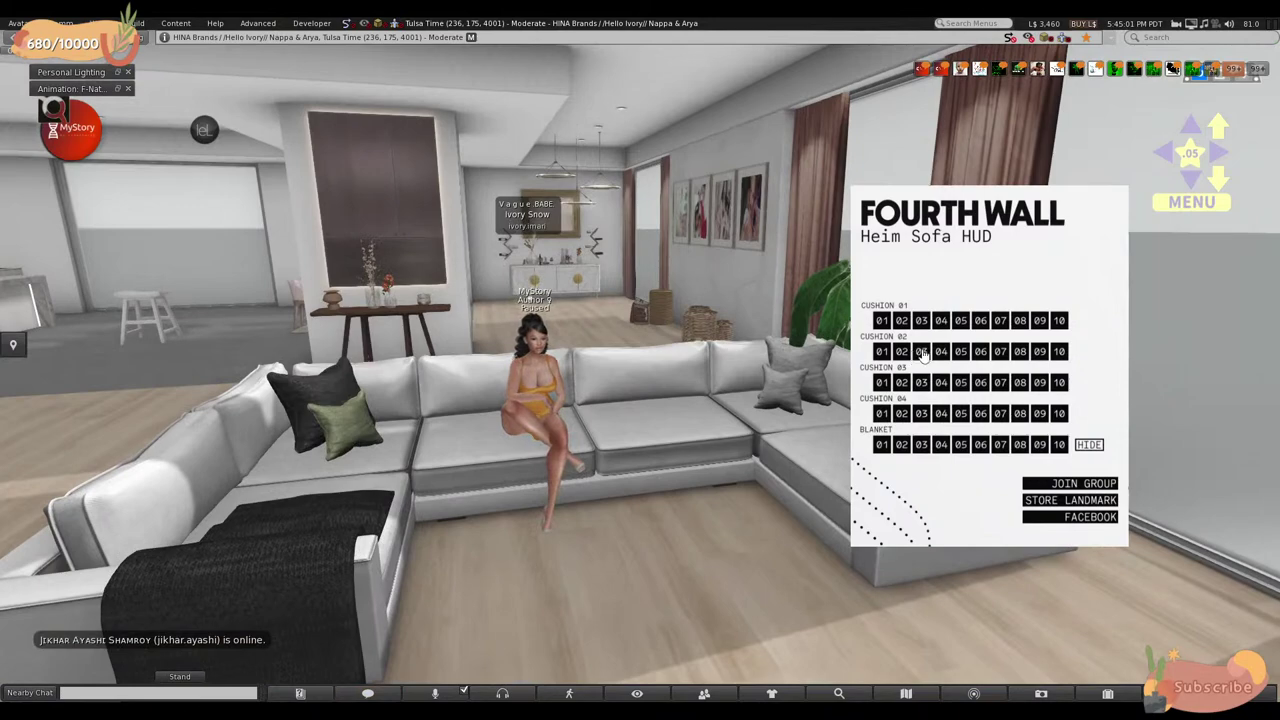
click(941, 353)
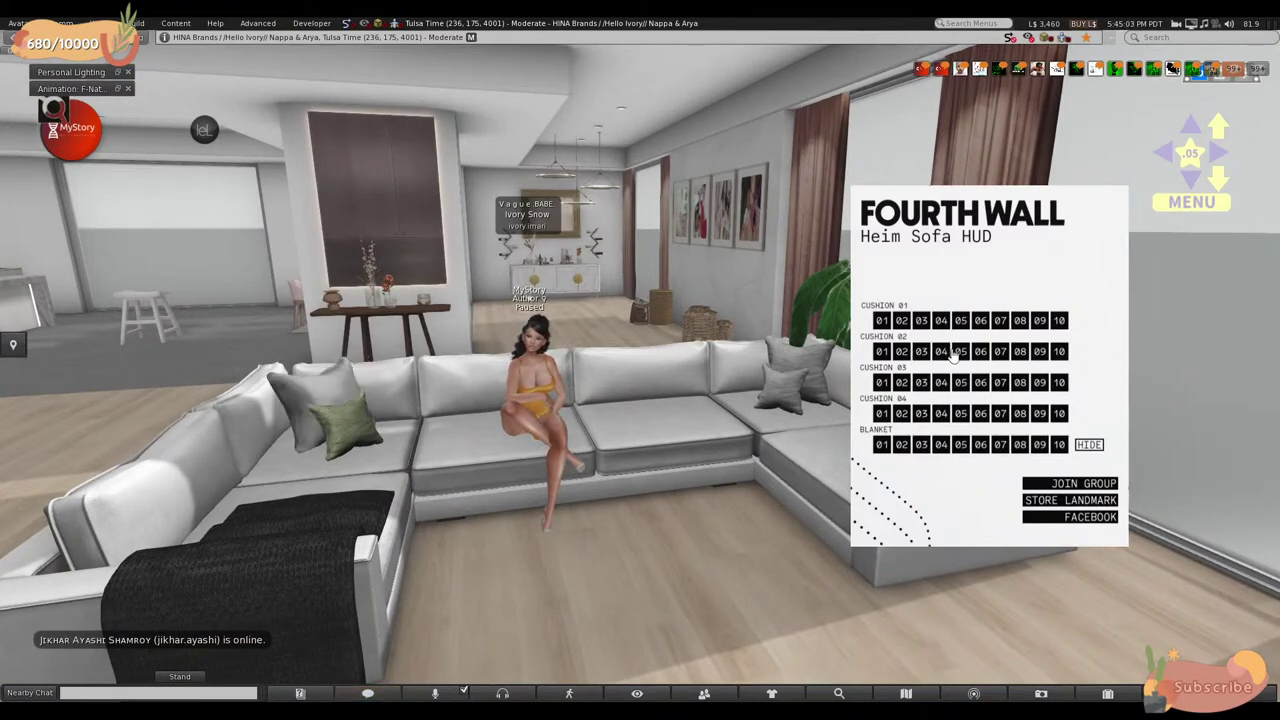
alt+click(679, 387)
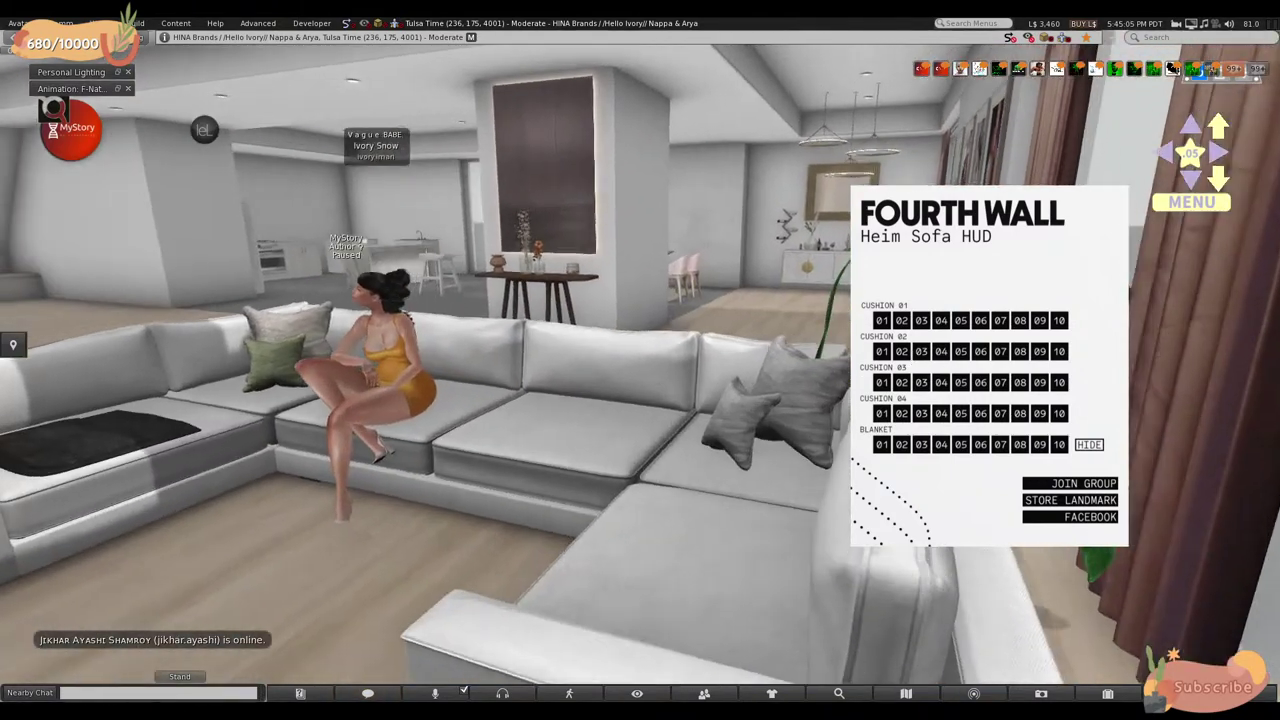
key(Escape)
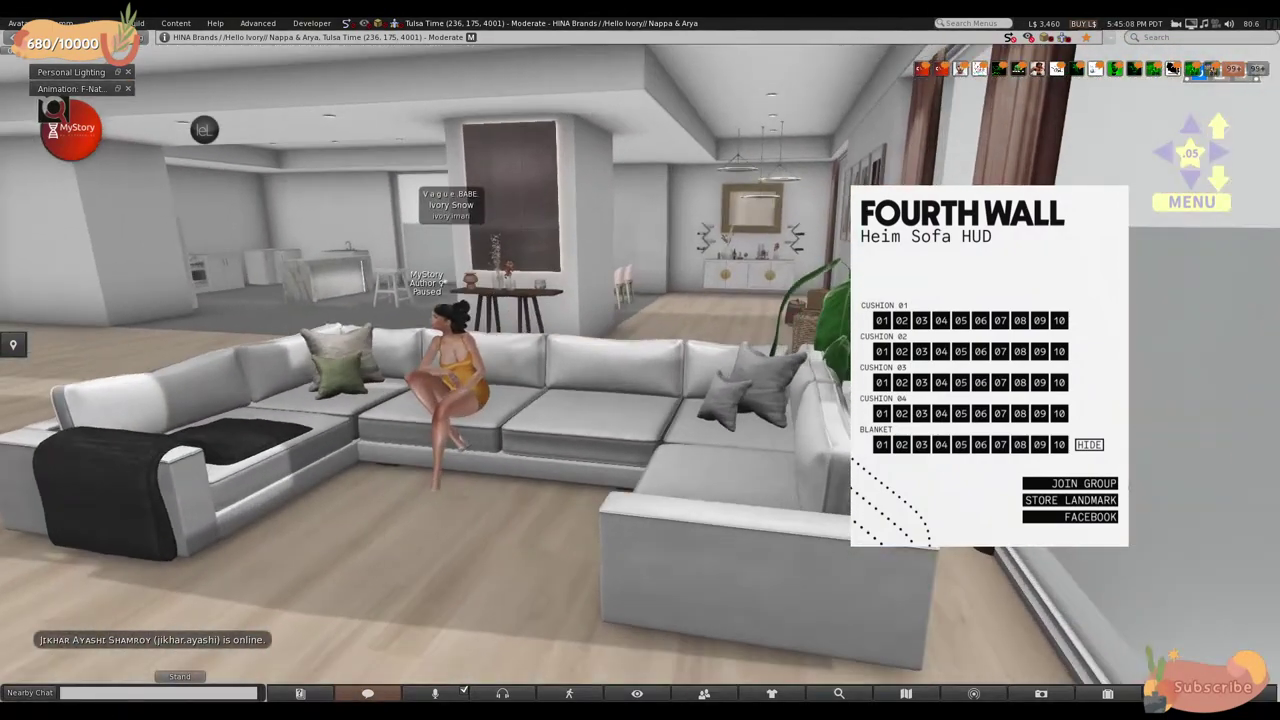
- Try textures 04, 06, 07 and 10 on Cushion 03, settle on the green option 09 and inspect the cushion up close
click(725, 375)
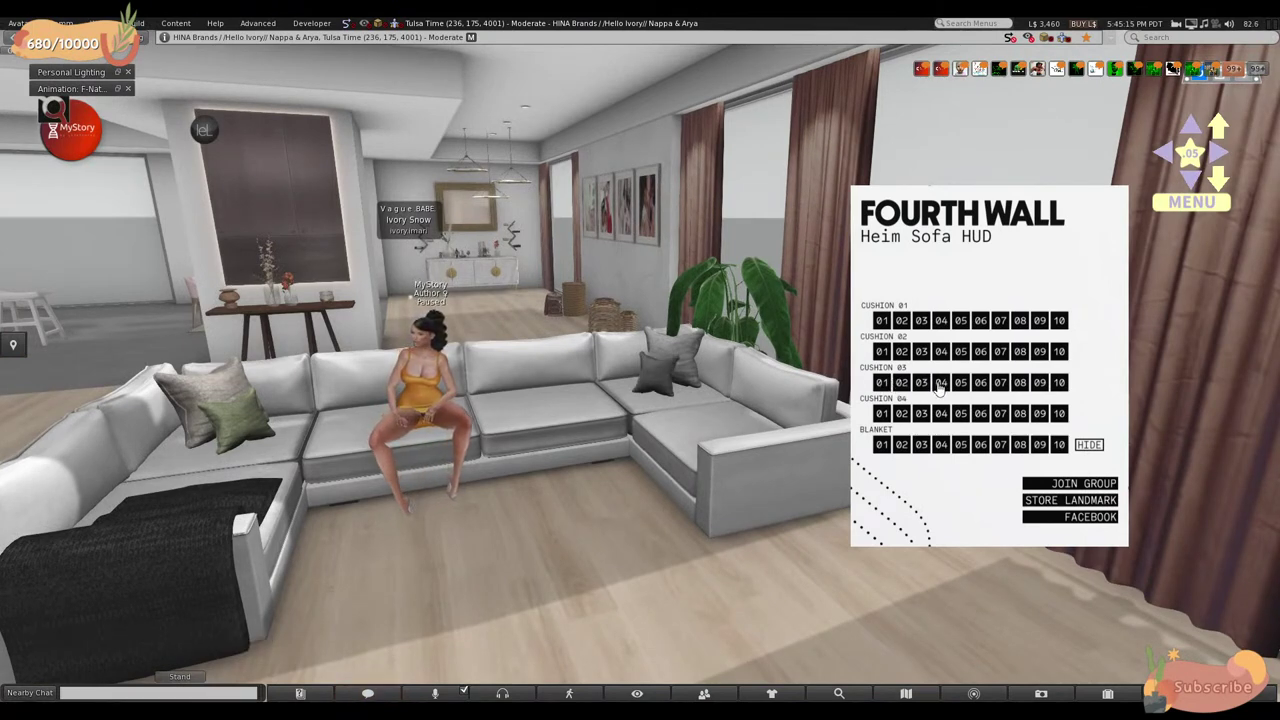
click(941, 384)
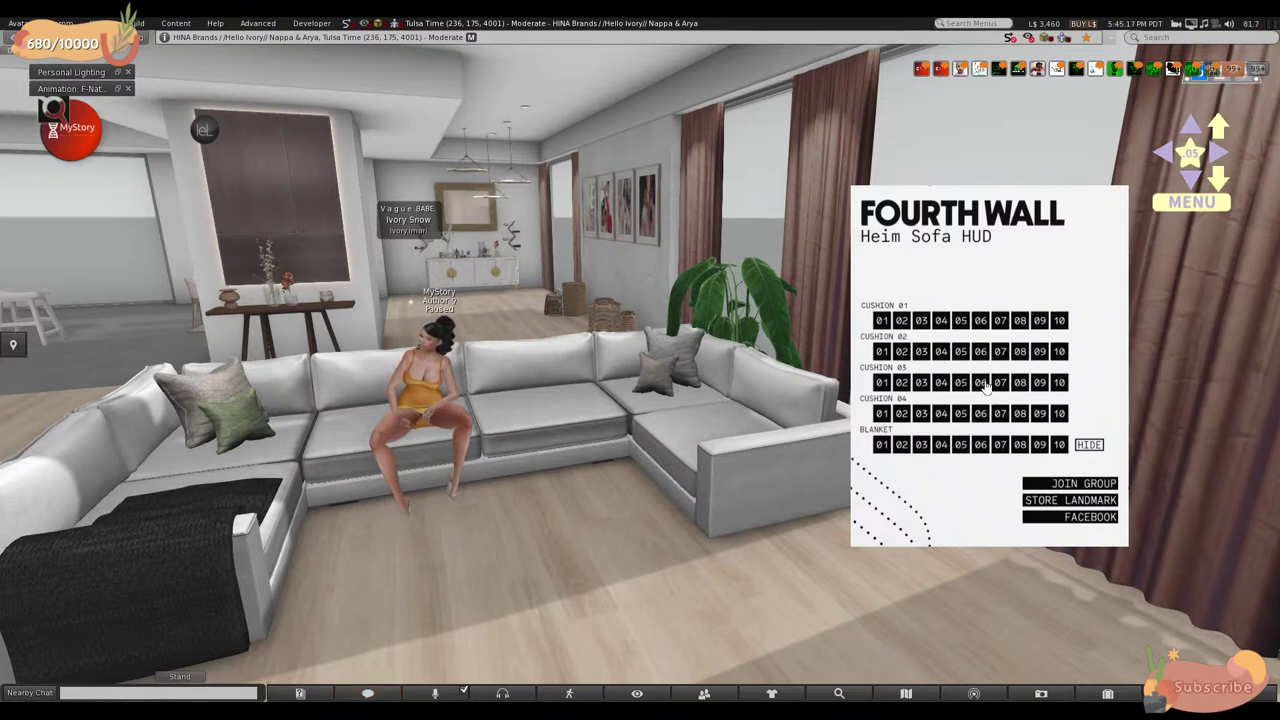
click(981, 384)
click(999, 384)
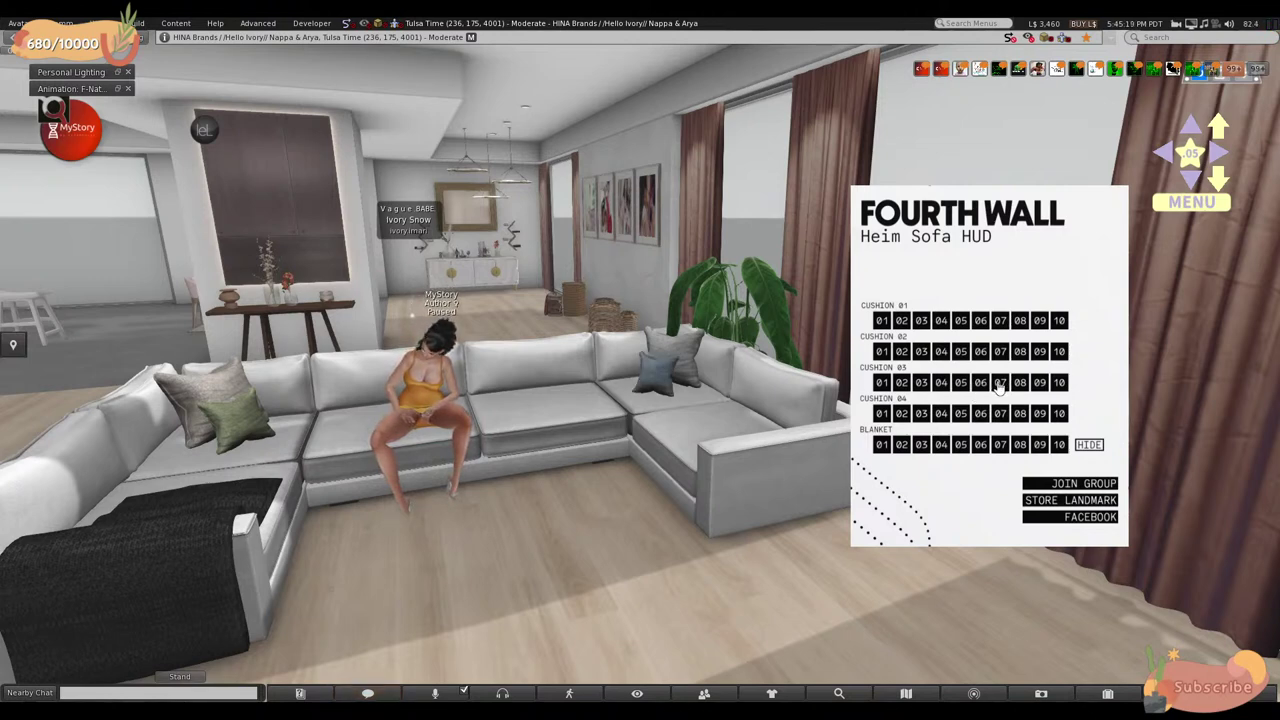
click(1059, 385)
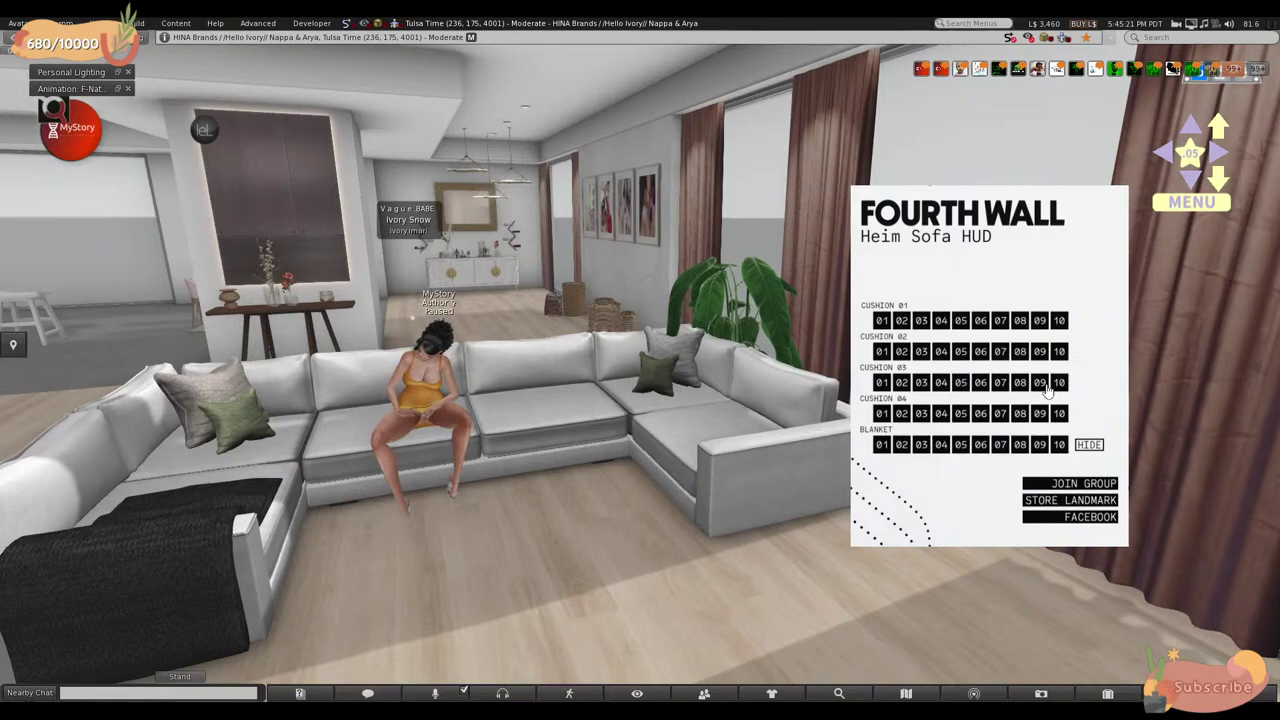
click(1047, 390)
alt+click(720, 354)
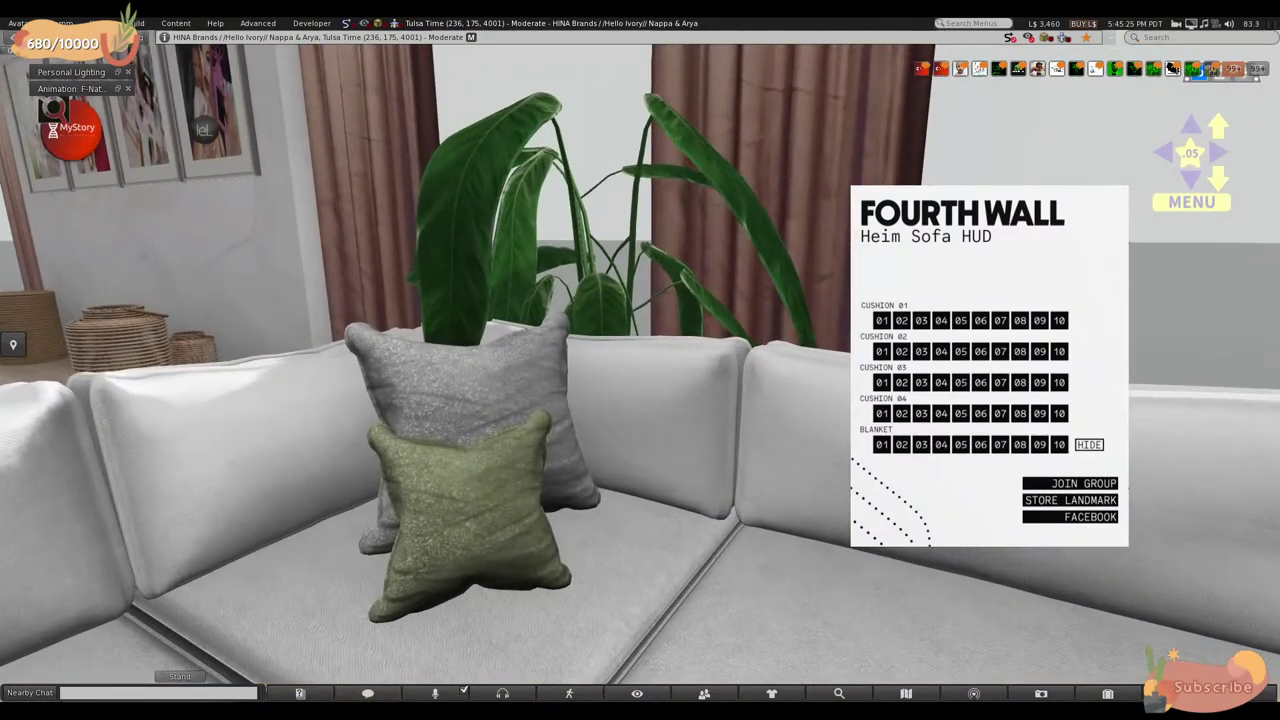
alt+drag(720, 354, 620, 340)
key(Escape)
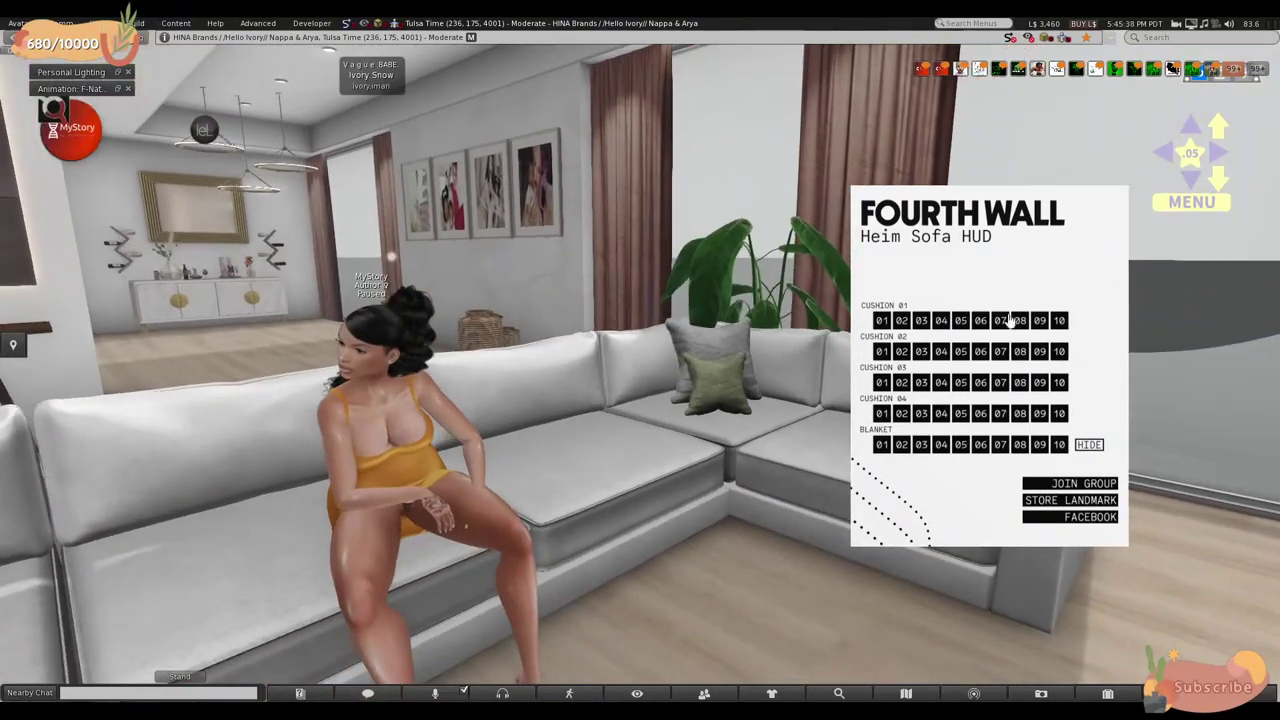
- Try textures 02 through 10 in sequence on Cushion 04, the large cushion behind the small green one
click(903, 415)
click(922, 418)
click(937, 418)
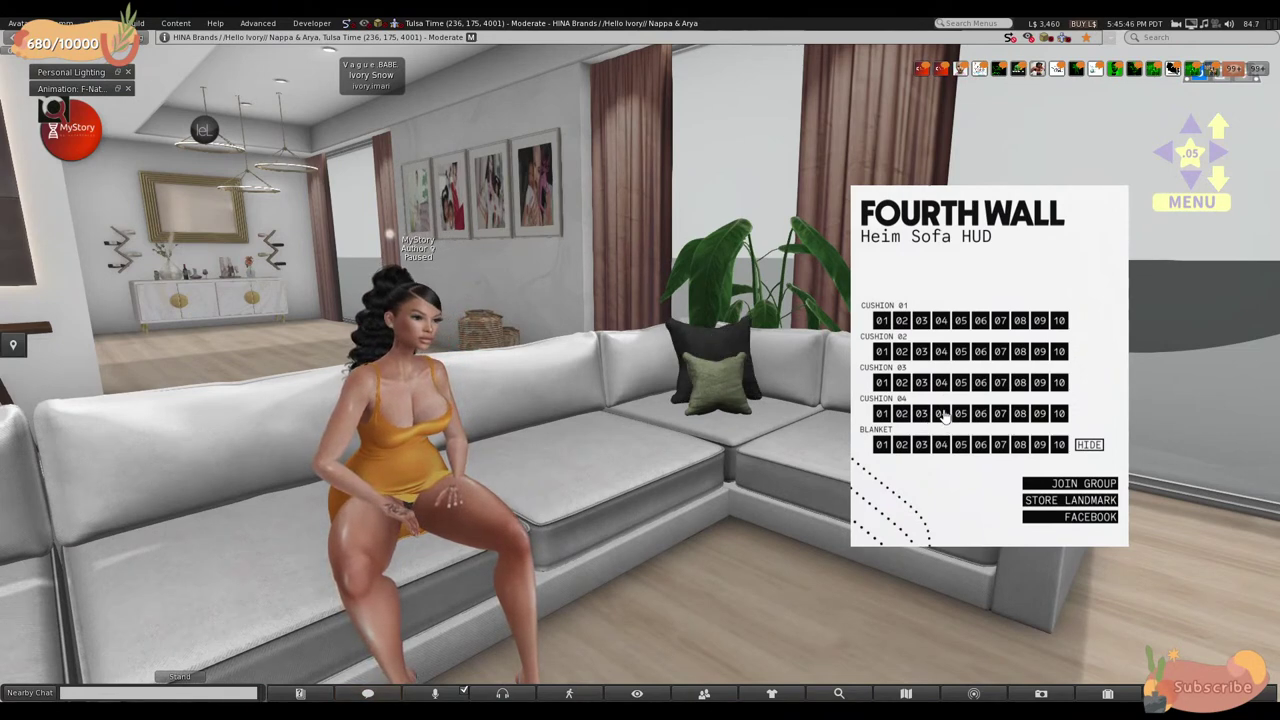
click(945, 416)
click(961, 415)
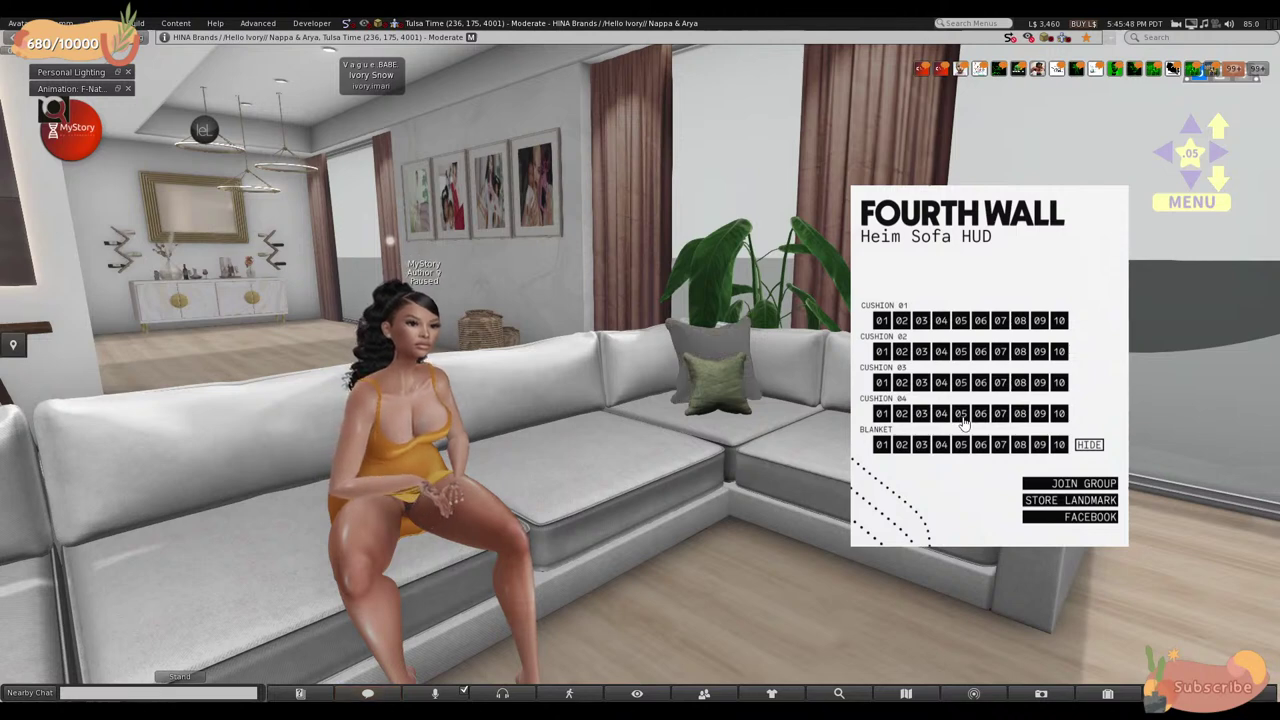
click(981, 416)
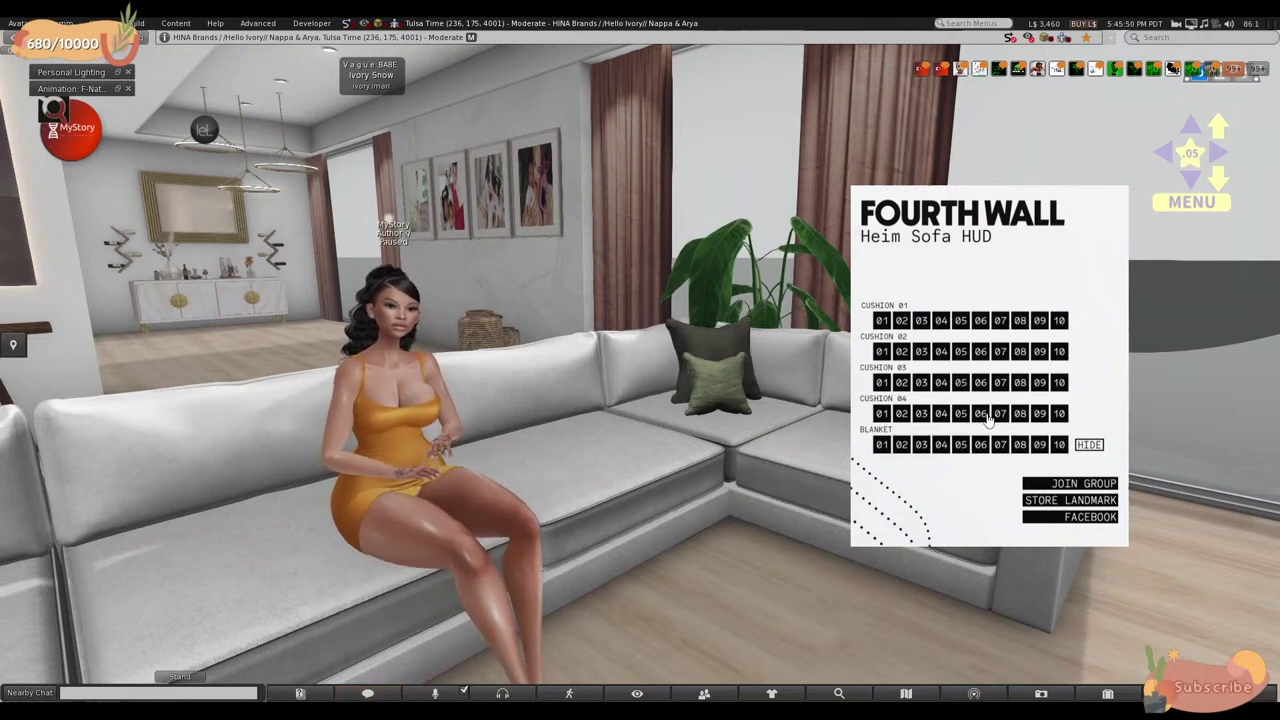
click(1001, 416)
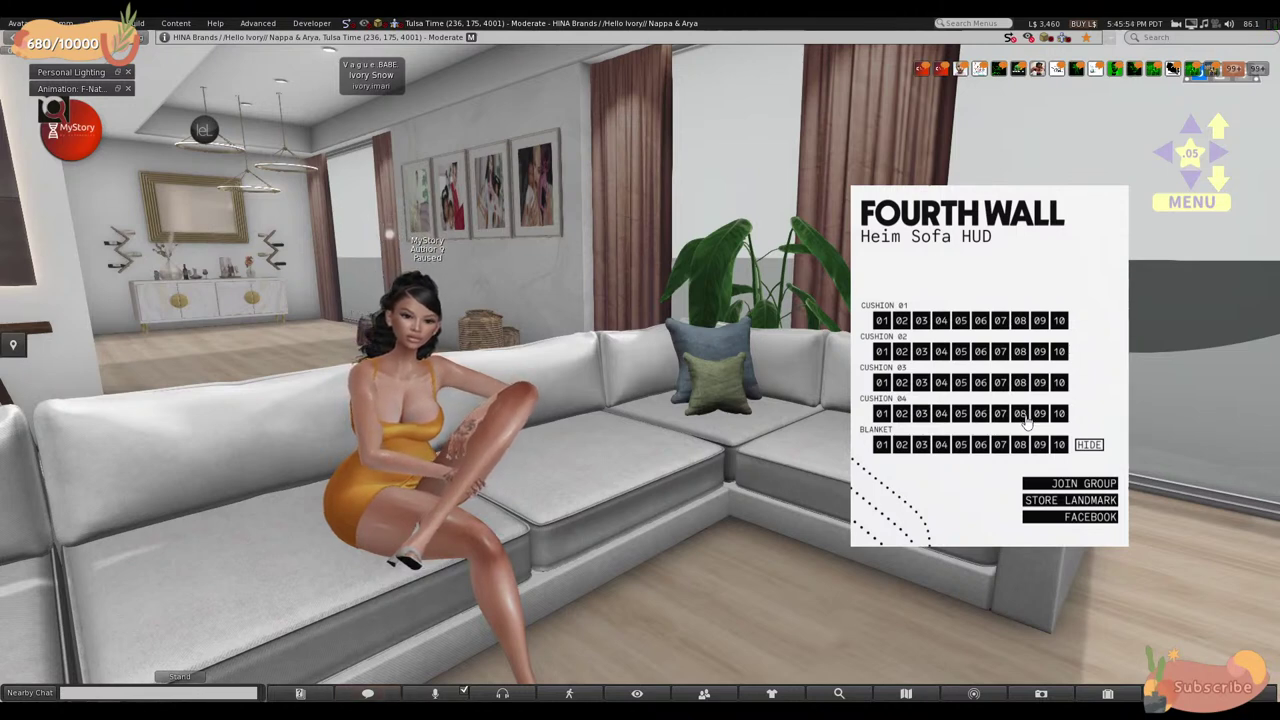
click(1024, 416)
click(1041, 416)
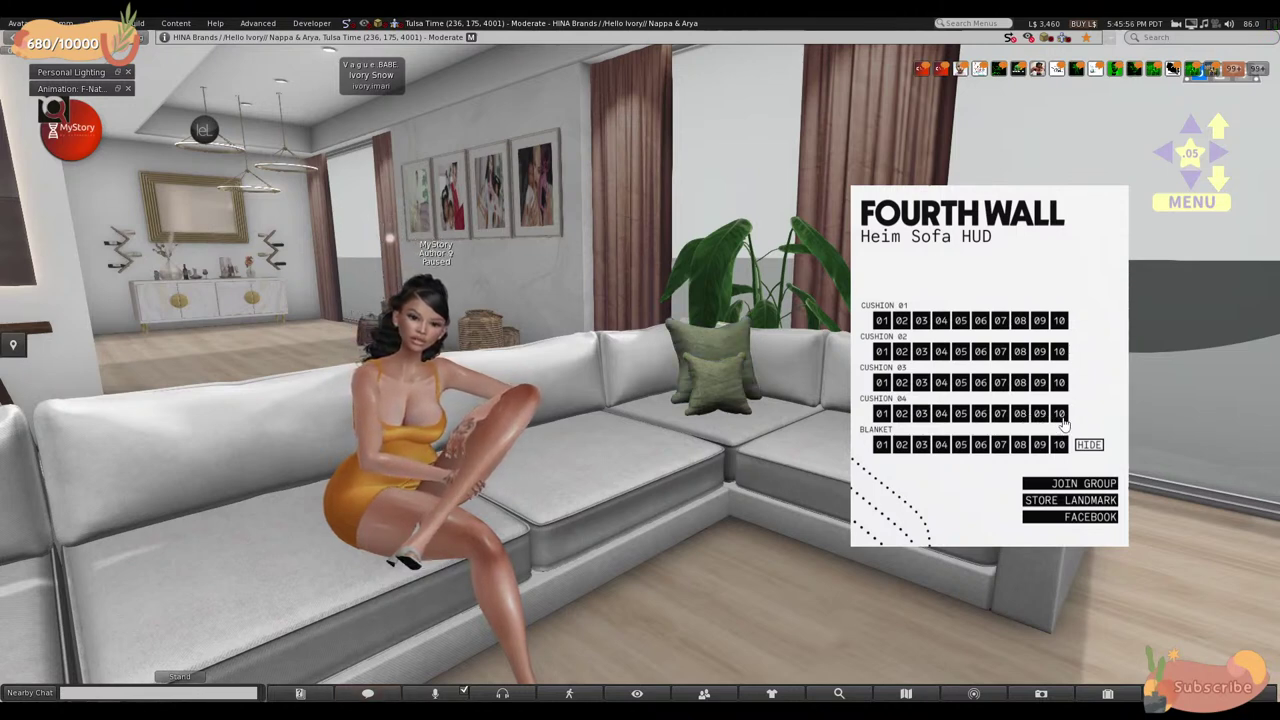
click(1062, 418)
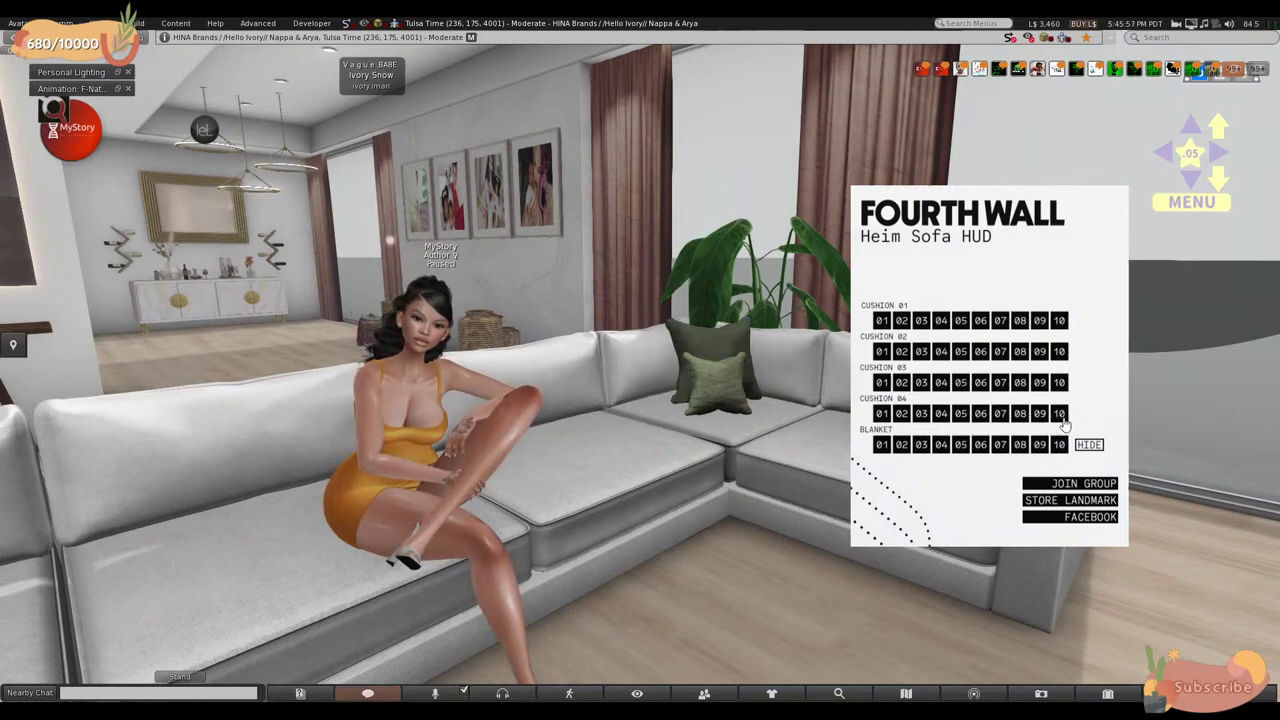
- Compare textures 03, 05, 07, 08, 02 and 01 on Cushion 04 from across the room and settle on 06
click(925, 417)
mouse_move(646, 364)
alt+mouse_down()
mouse_move(600, 330)
mouse_move(646, 364)
alt+mouse_up()
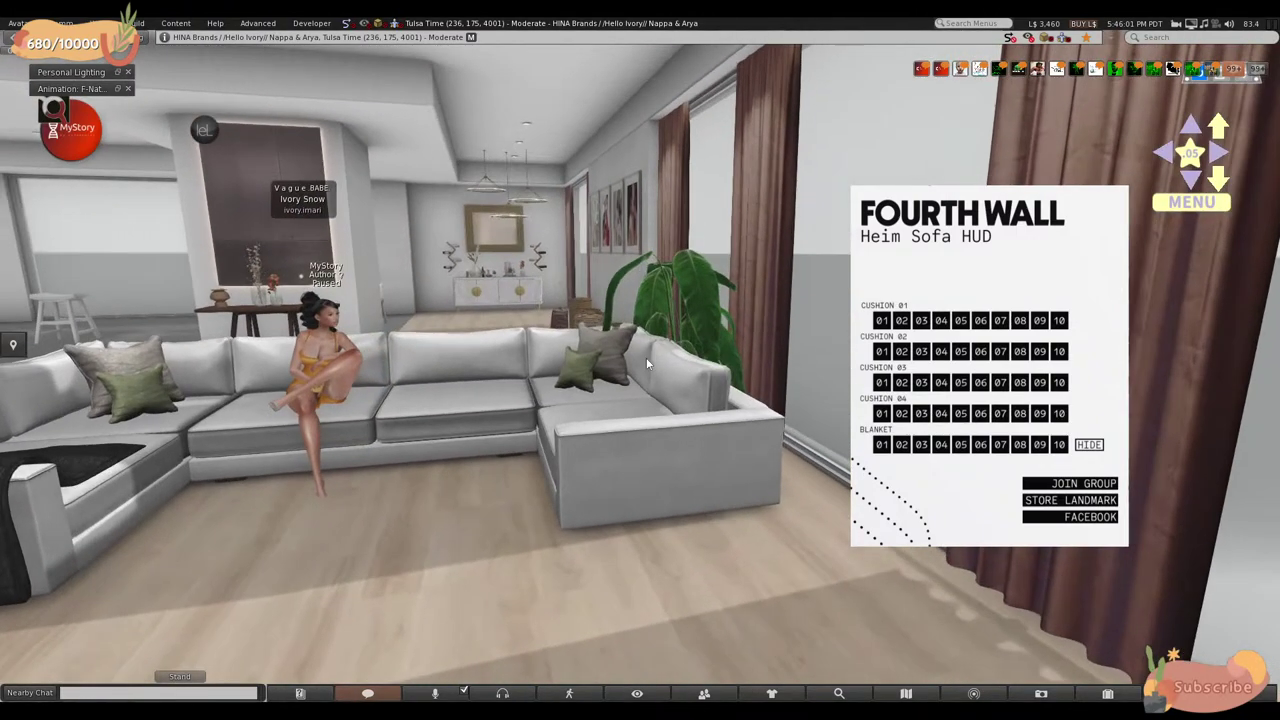
click(961, 415)
click(1000, 415)
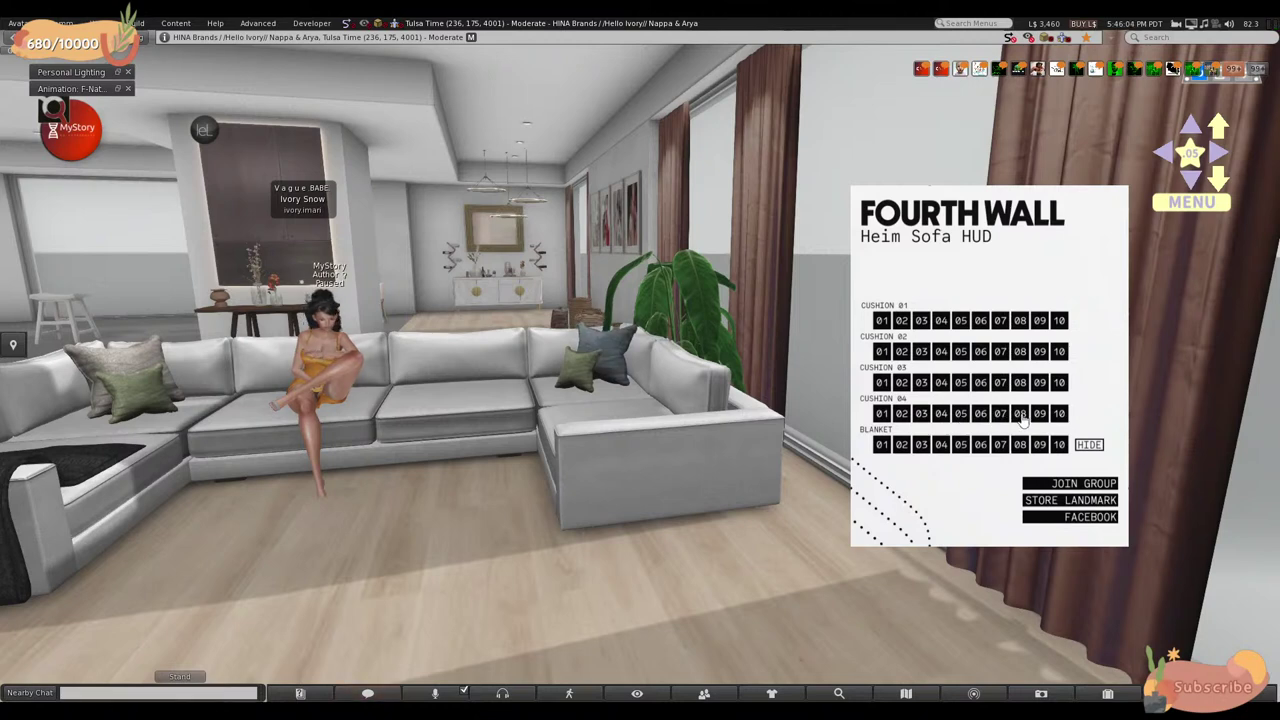
click(1022, 416)
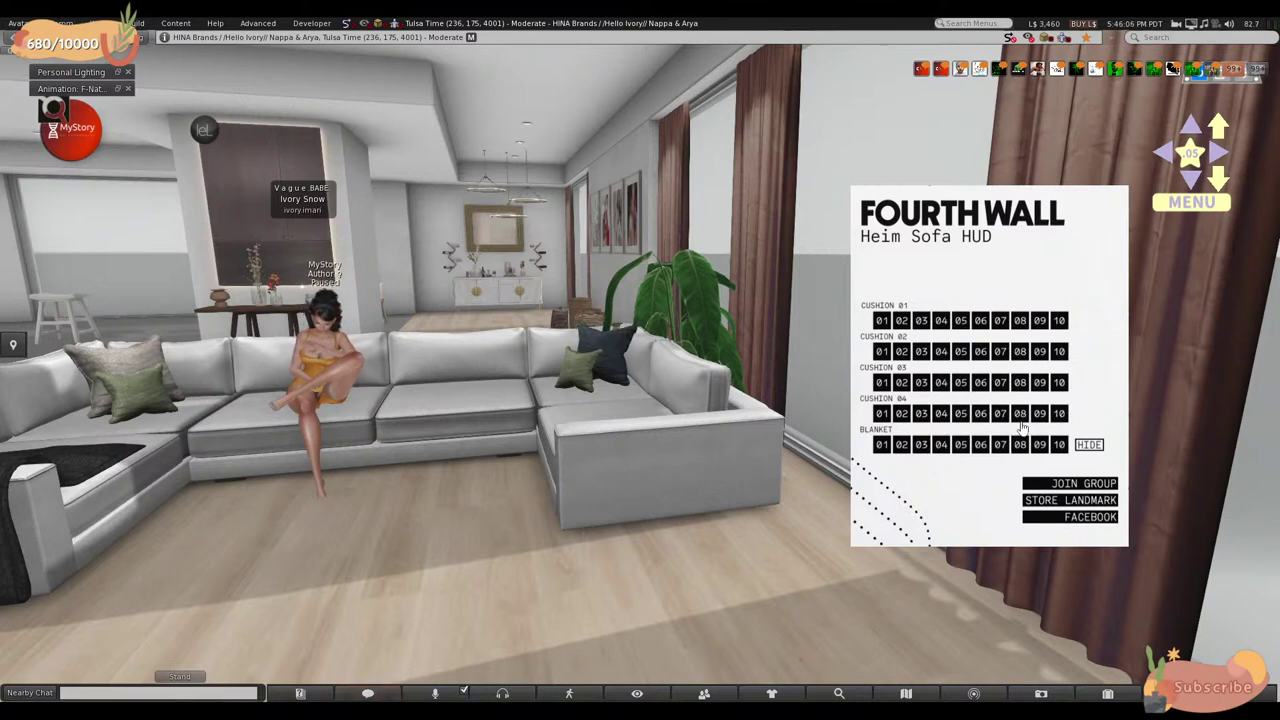
click(900, 415)
click(886, 415)
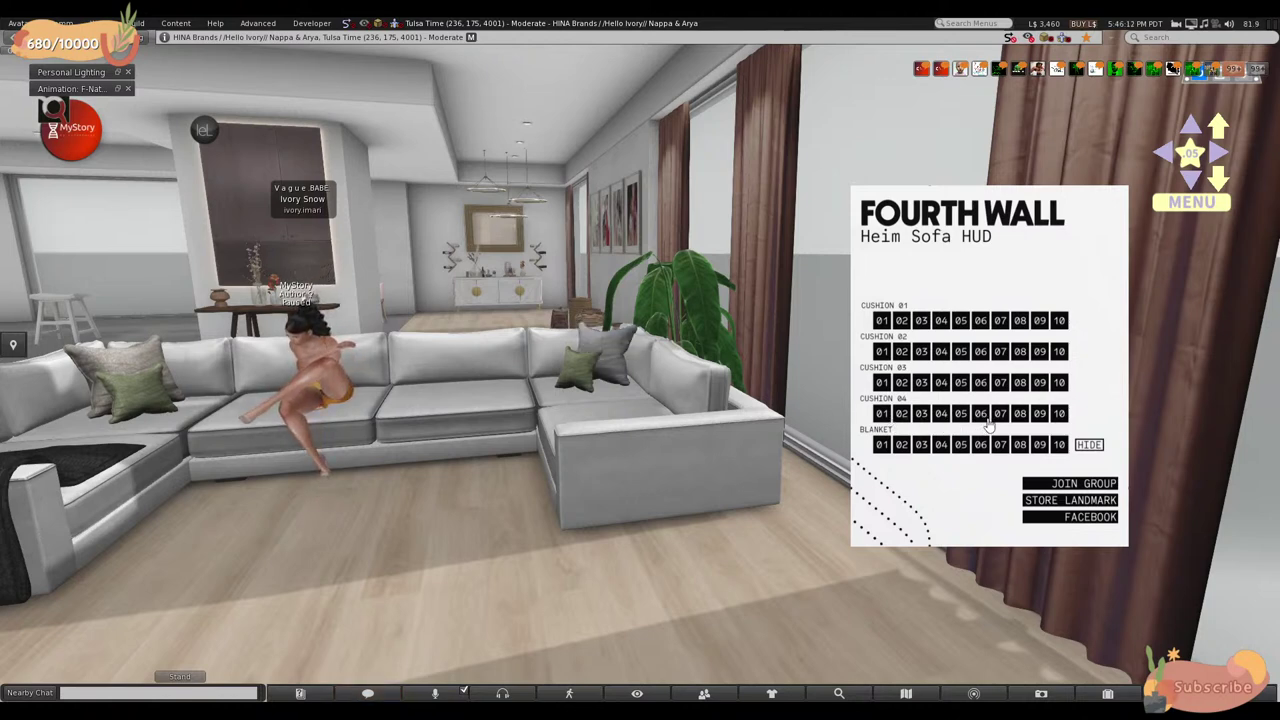
click(984, 417)
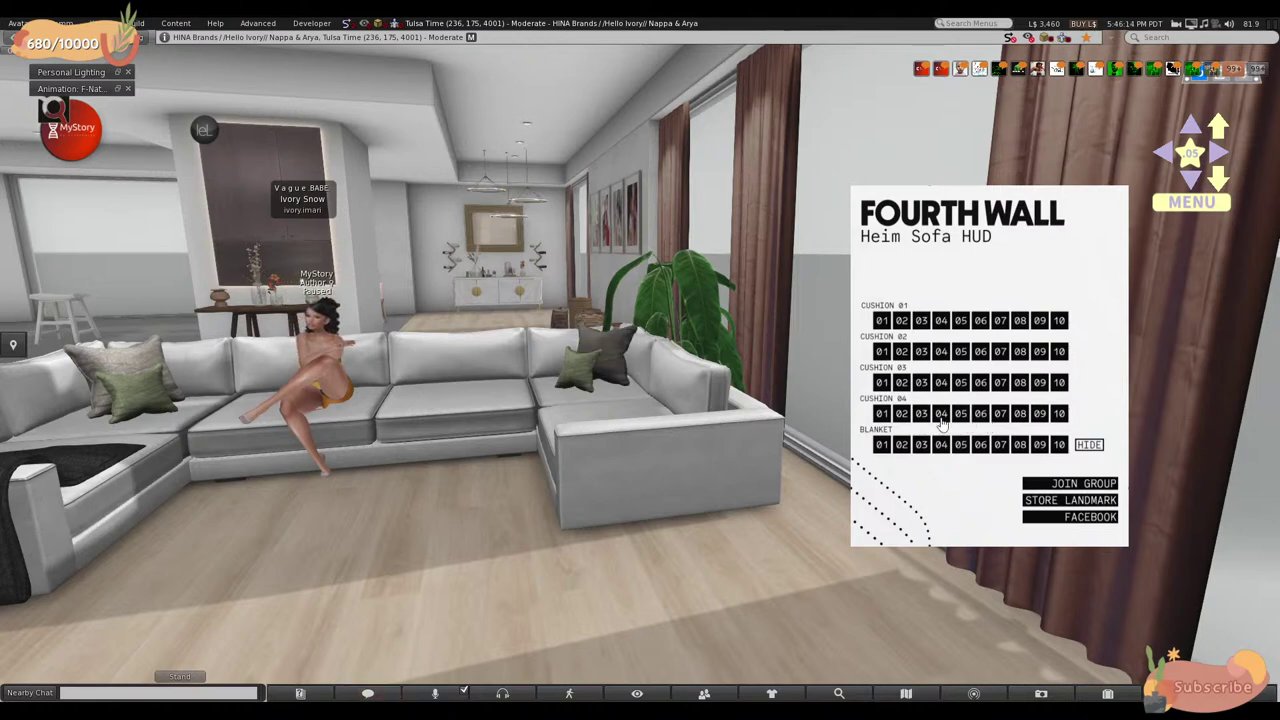
alt+click(637, 361)
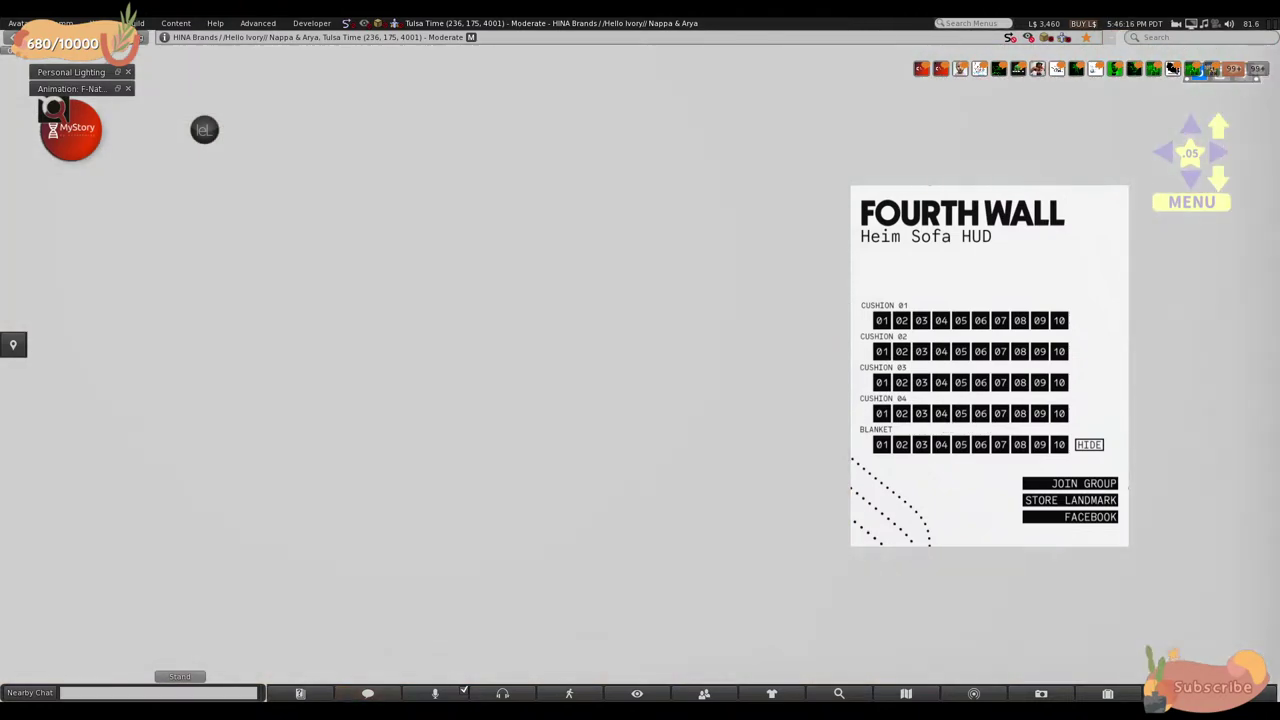
key(Escape)
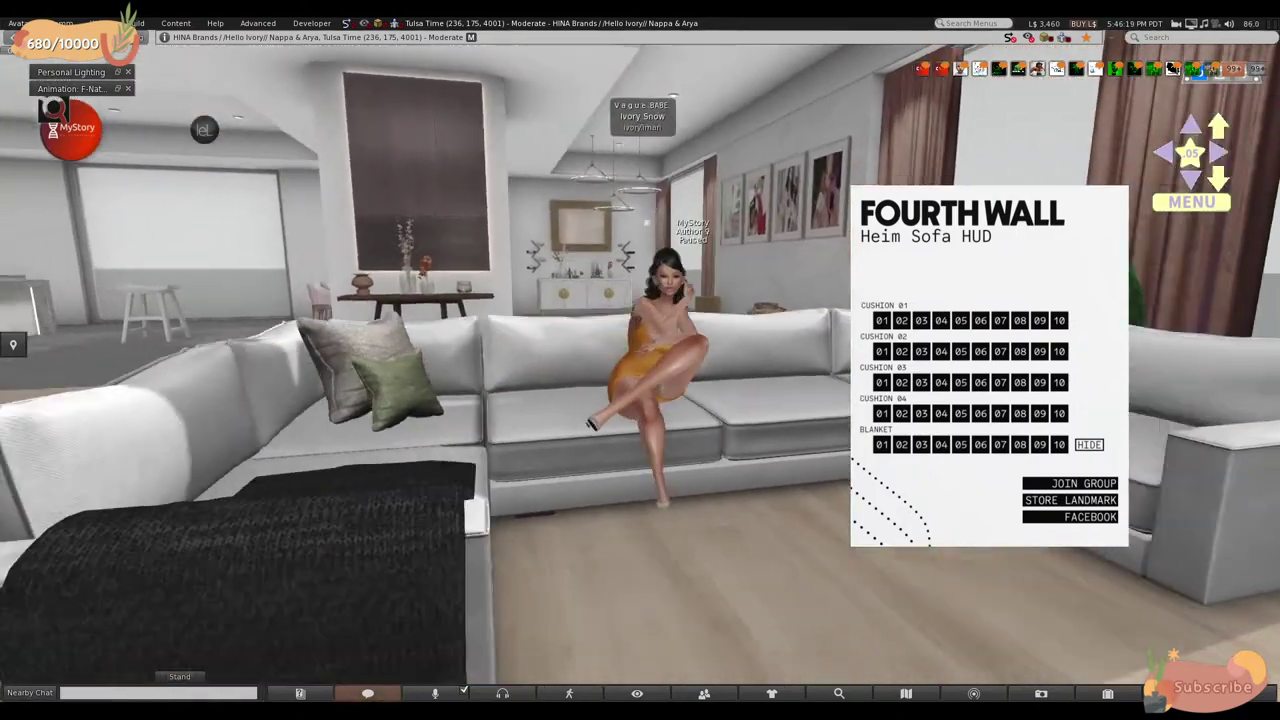
- Try textures 02, 05, 07 and 08 on the blanket draped over the sofa's arm
alt+drag(637, 361, 640, 366)
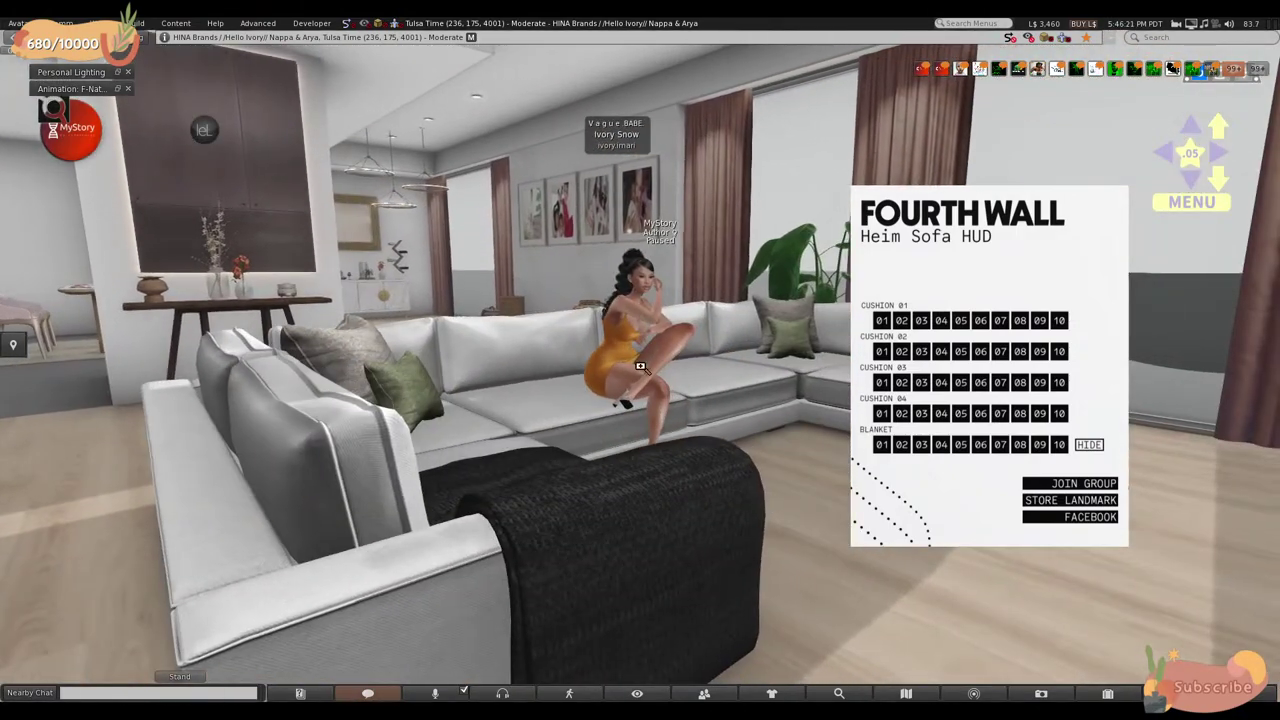
click(902, 447)
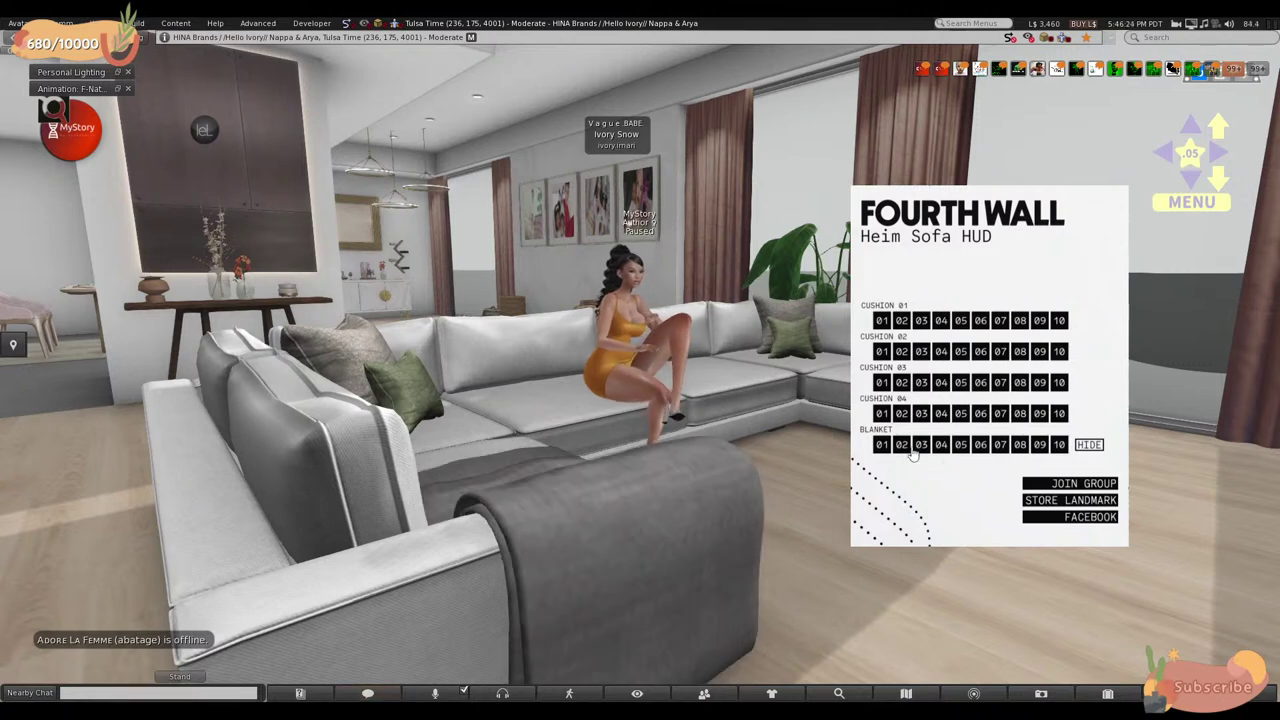
click(955, 450)
click(964, 451)
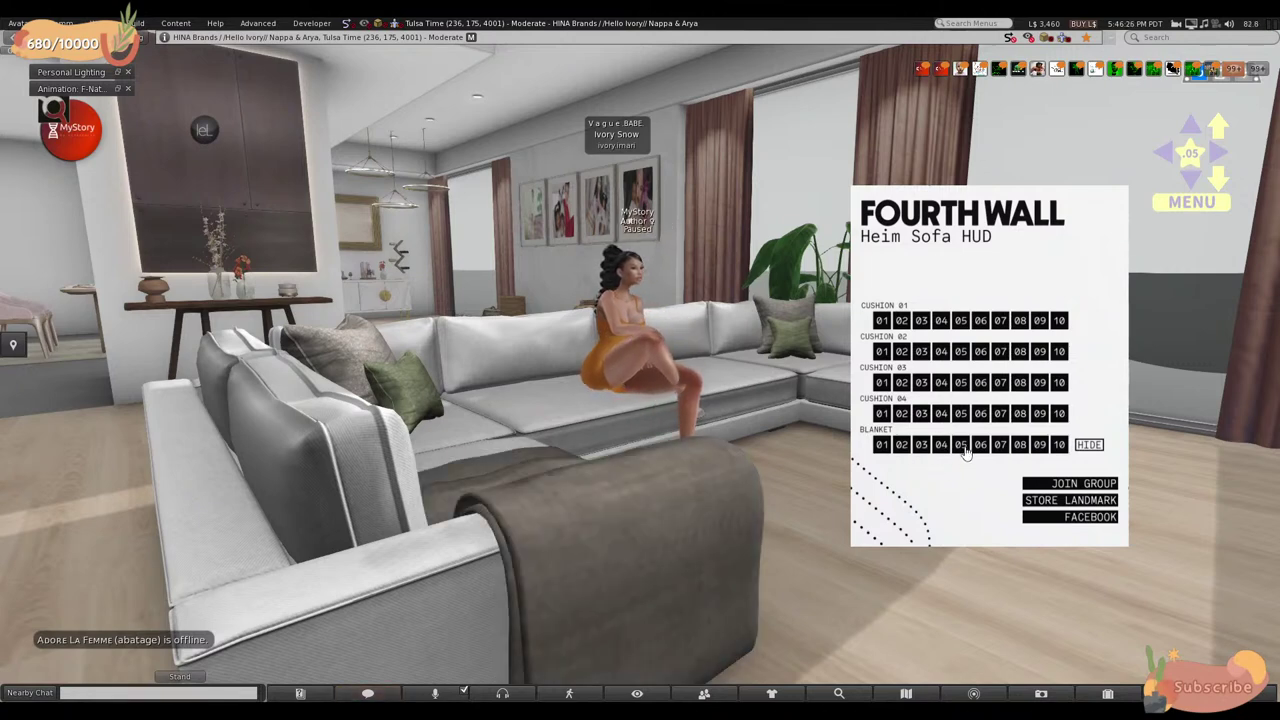
click(1001, 450)
click(1015, 448)
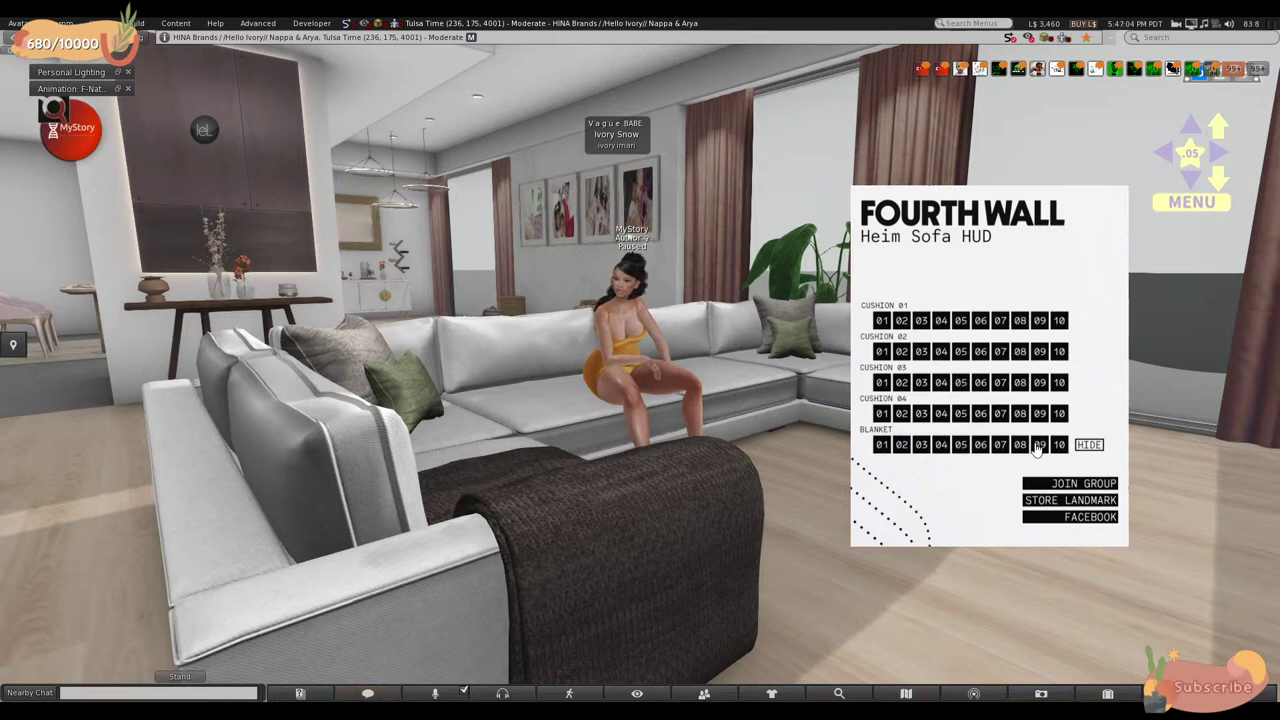
- Switch the blanket to texture 10, go back through 09 and 08 to 07, and compare it with the green cushions
click(1057, 445)
click(1039, 445)
click(1019, 445)
click(999, 445)
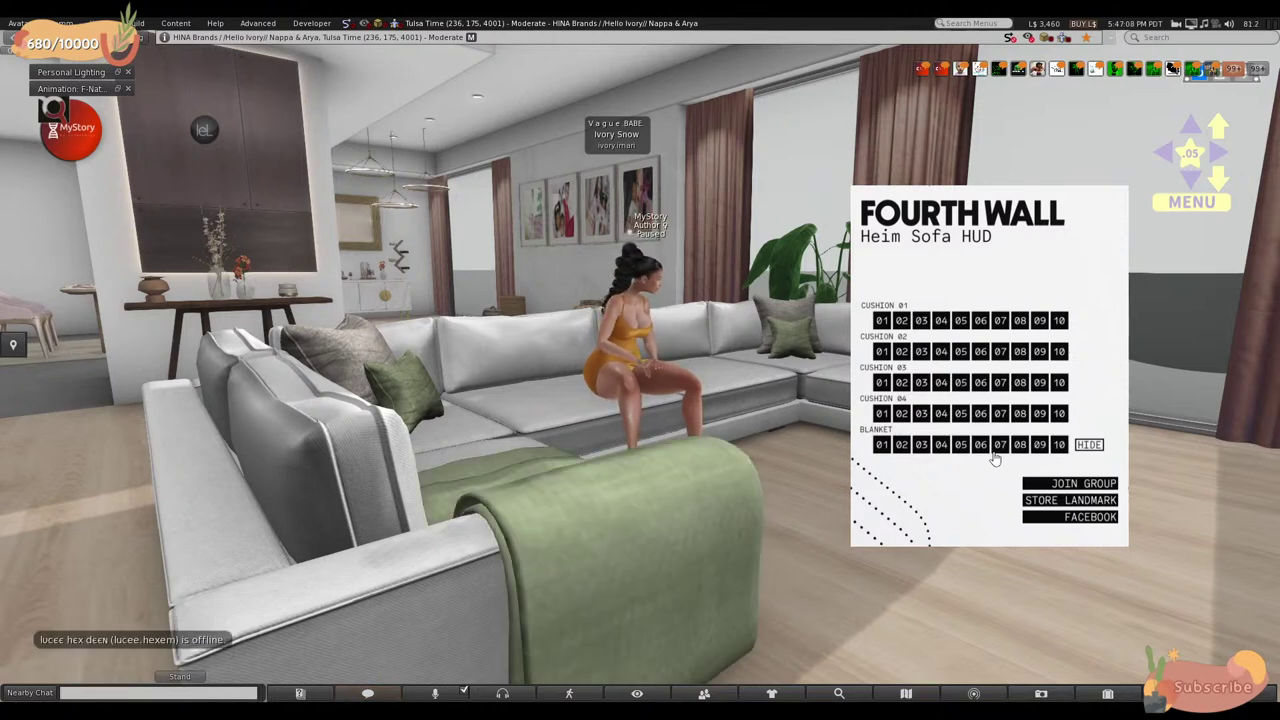
scroll(561, 488, down, 5)
scroll(564, 486, up, 5)
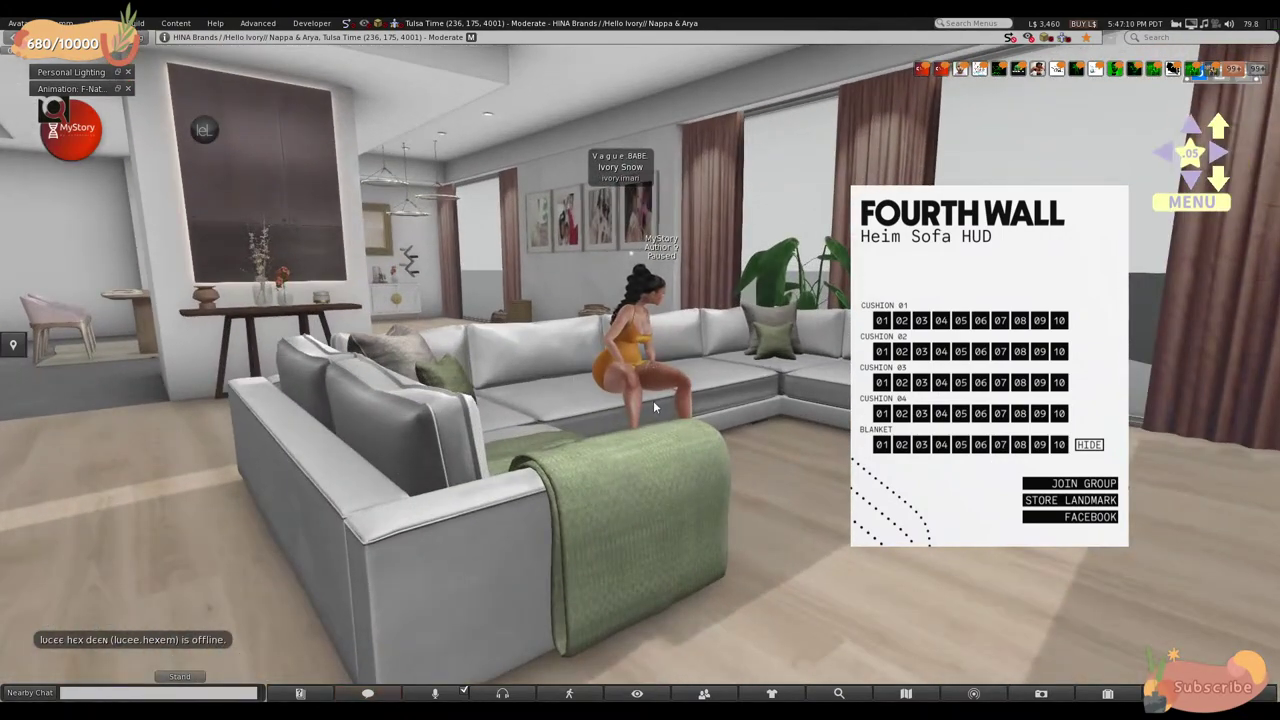
alt+drag(675, 385, 420, 400)
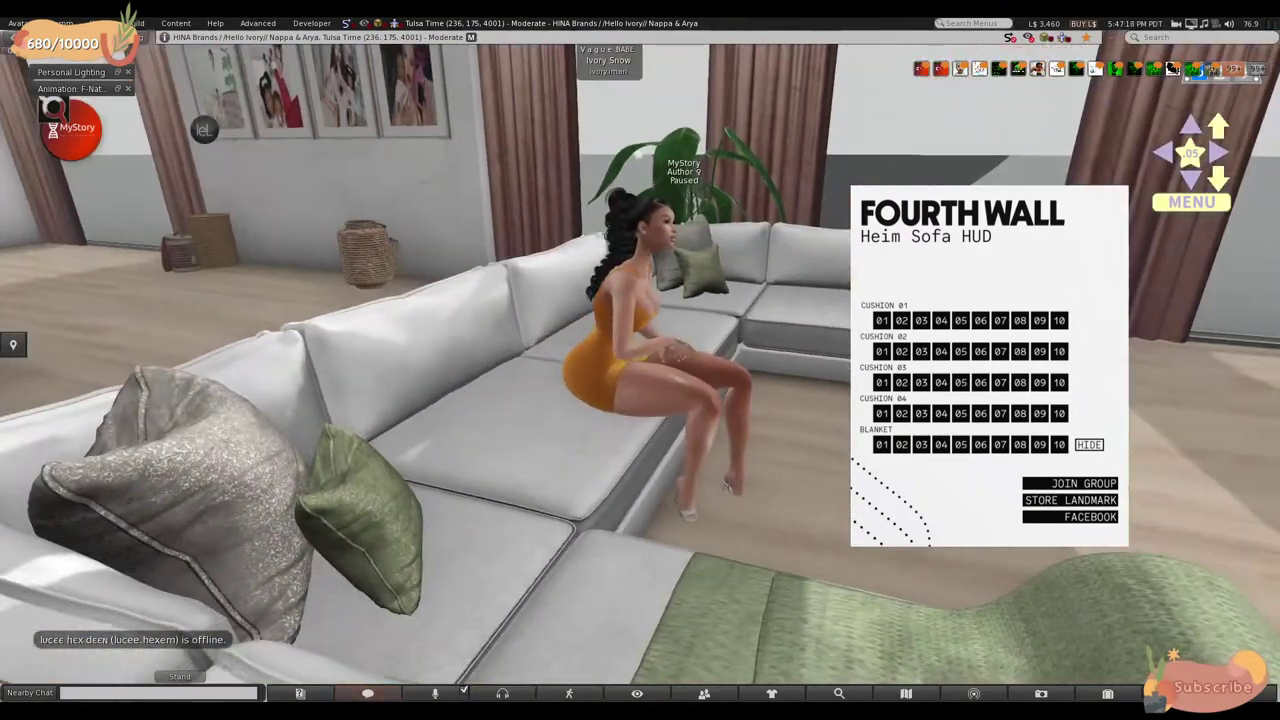
key(Escape)
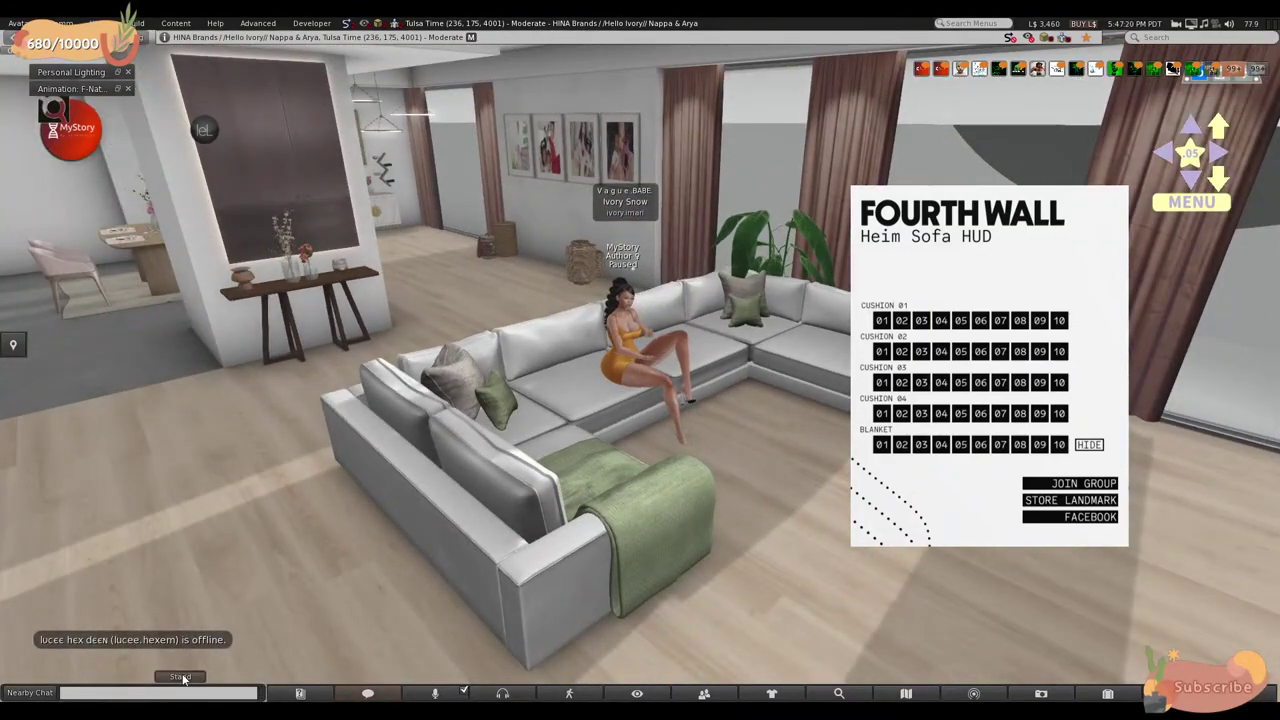
- Stand the avatar up from the sofa, remove the Heim Sofa HUD and walk behind the sofa facing the living area
click(180, 677)
key(Up)
key(Left)
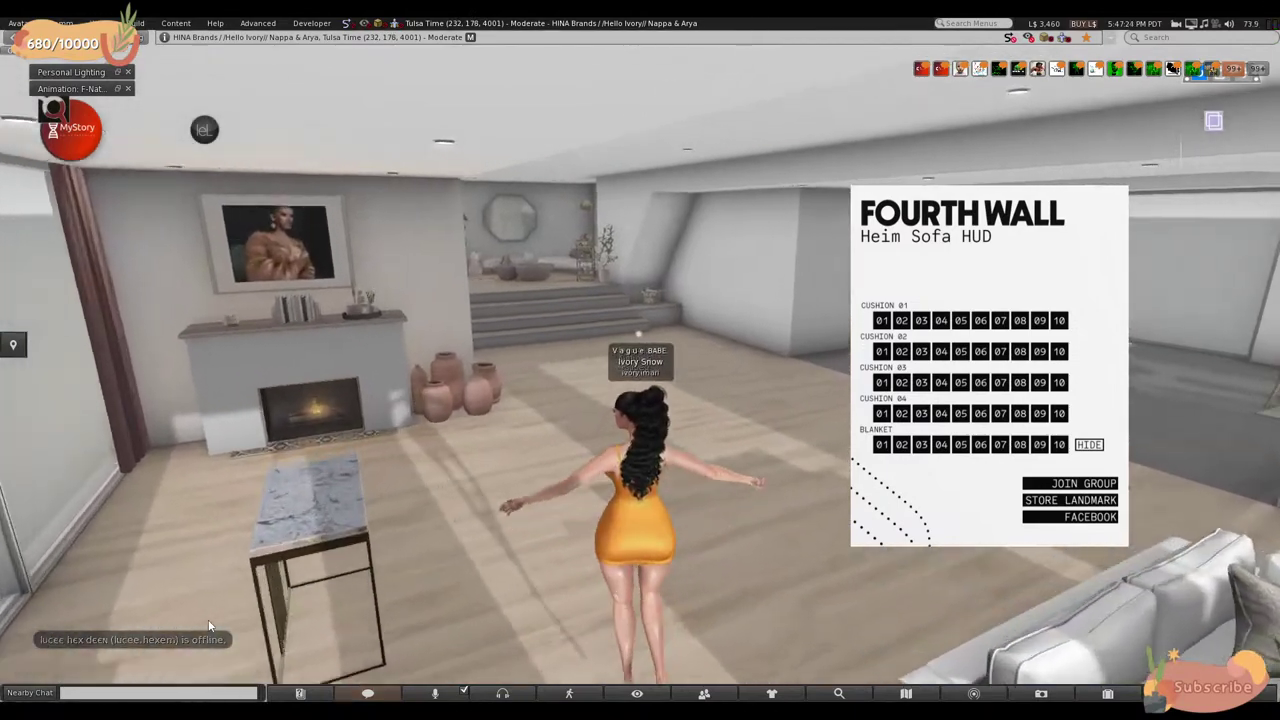
key(Right)
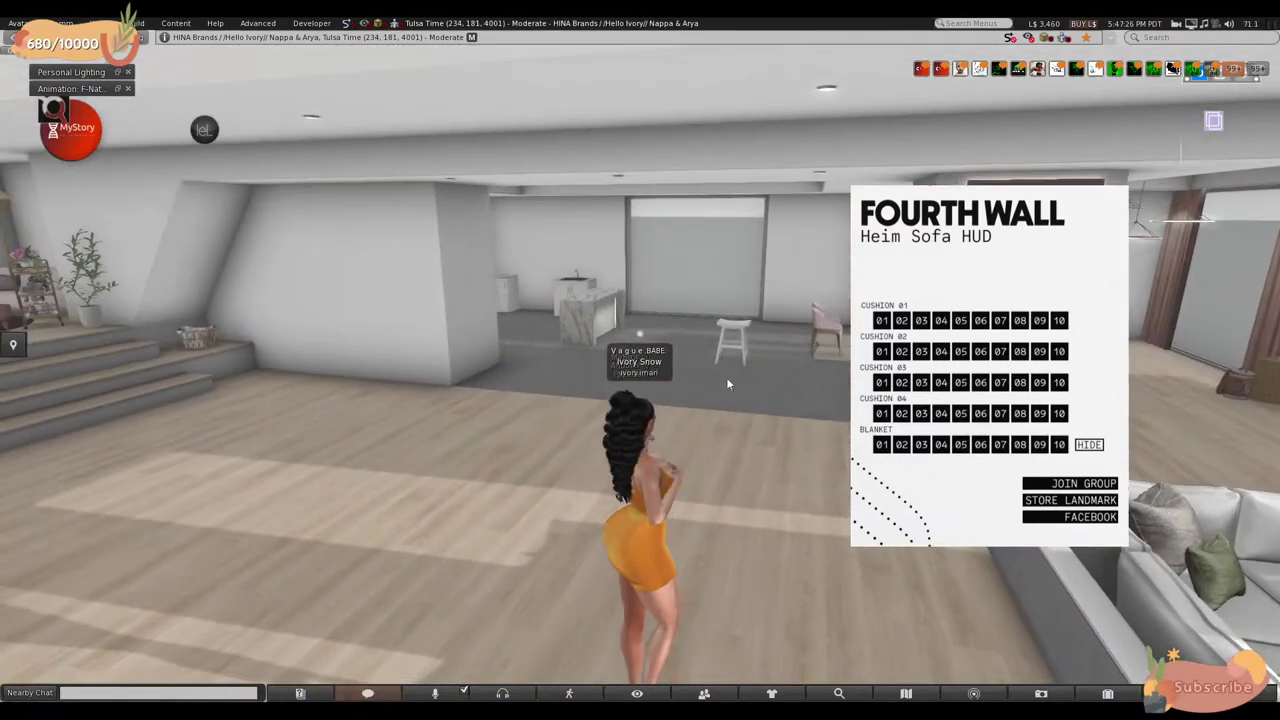
click(910, 292)
key(Right)
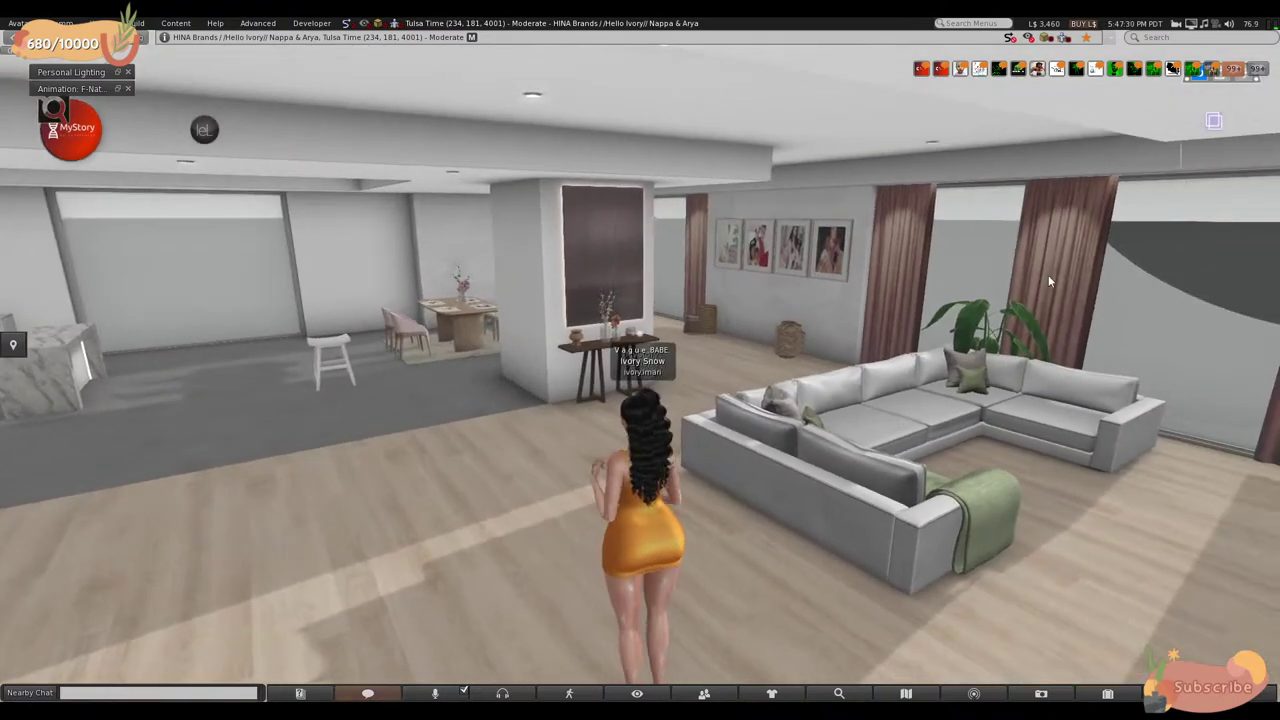
key(Right)
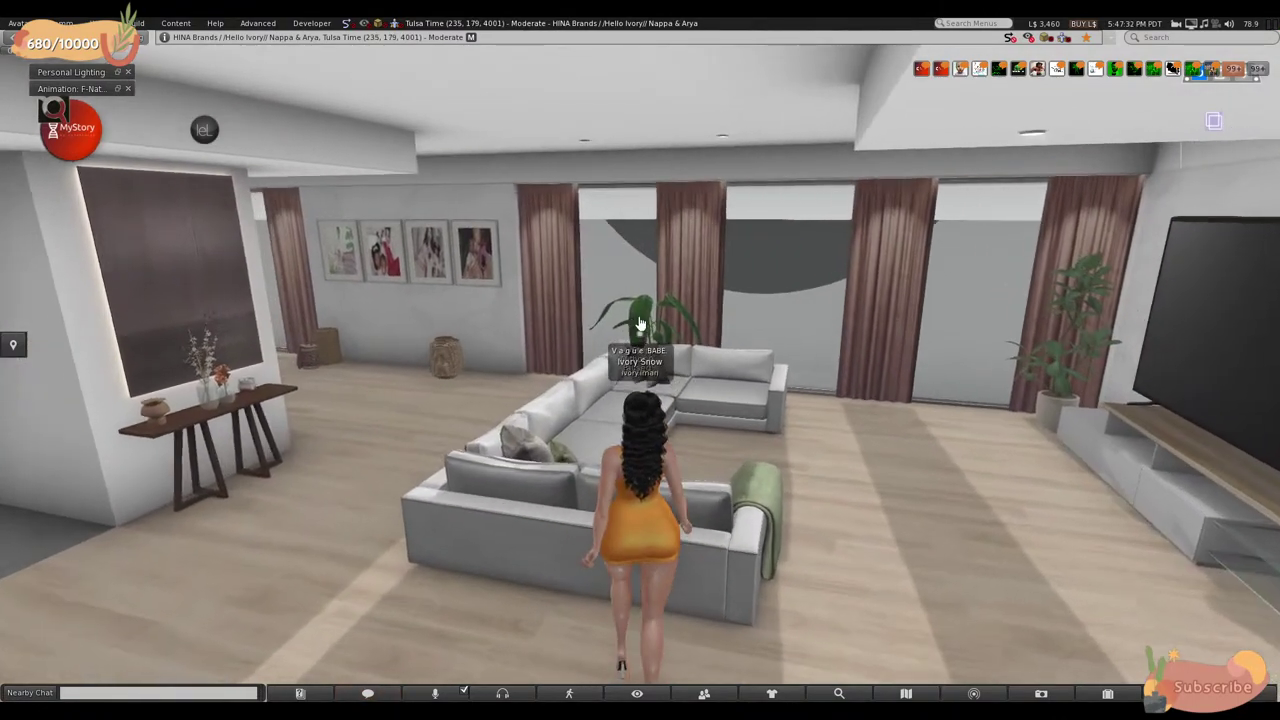
- Move the monstera away from the sofa's back corner and place the wicker lanterns beside the potted plant at the TV stand
right_click(634, 334)
click(688, 343)
drag(686, 343, 1055, 440)
click(448, 362)
drag(485, 373, 766, 447)
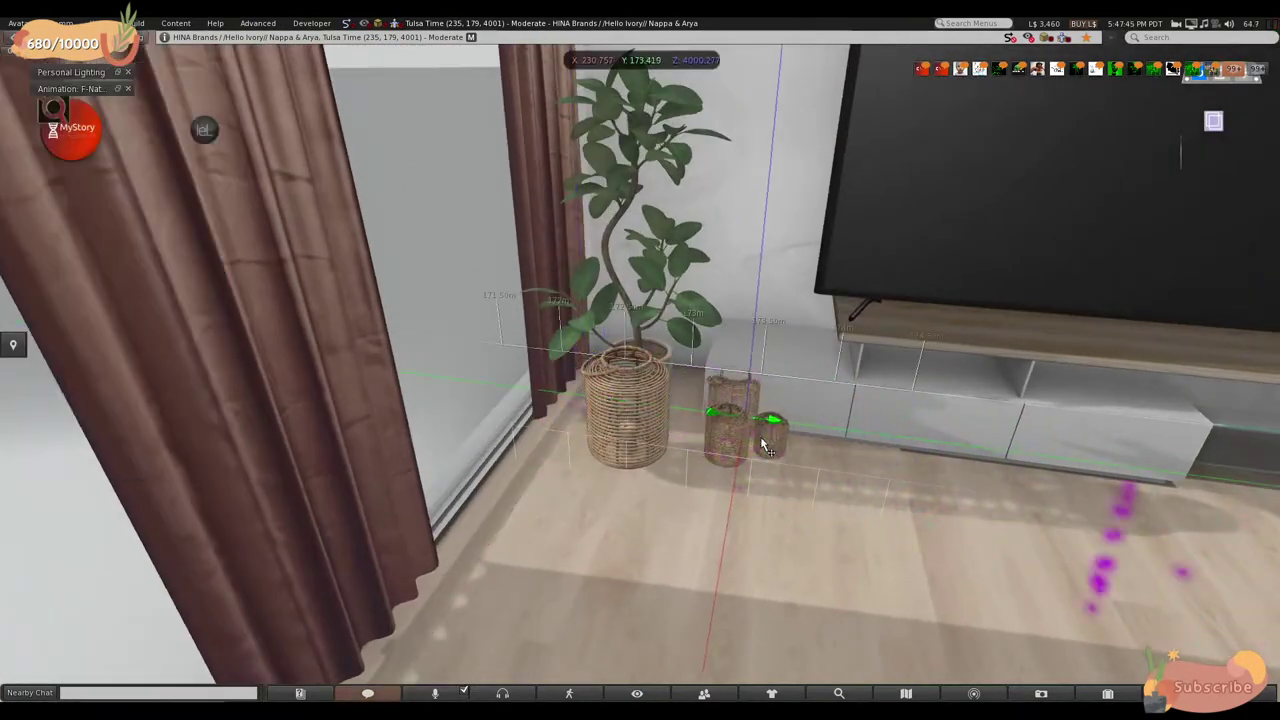
- Move the set of small wicker lanterns next to the potted plant and lower it to the floor at Z 4000.267
click(640, 410)
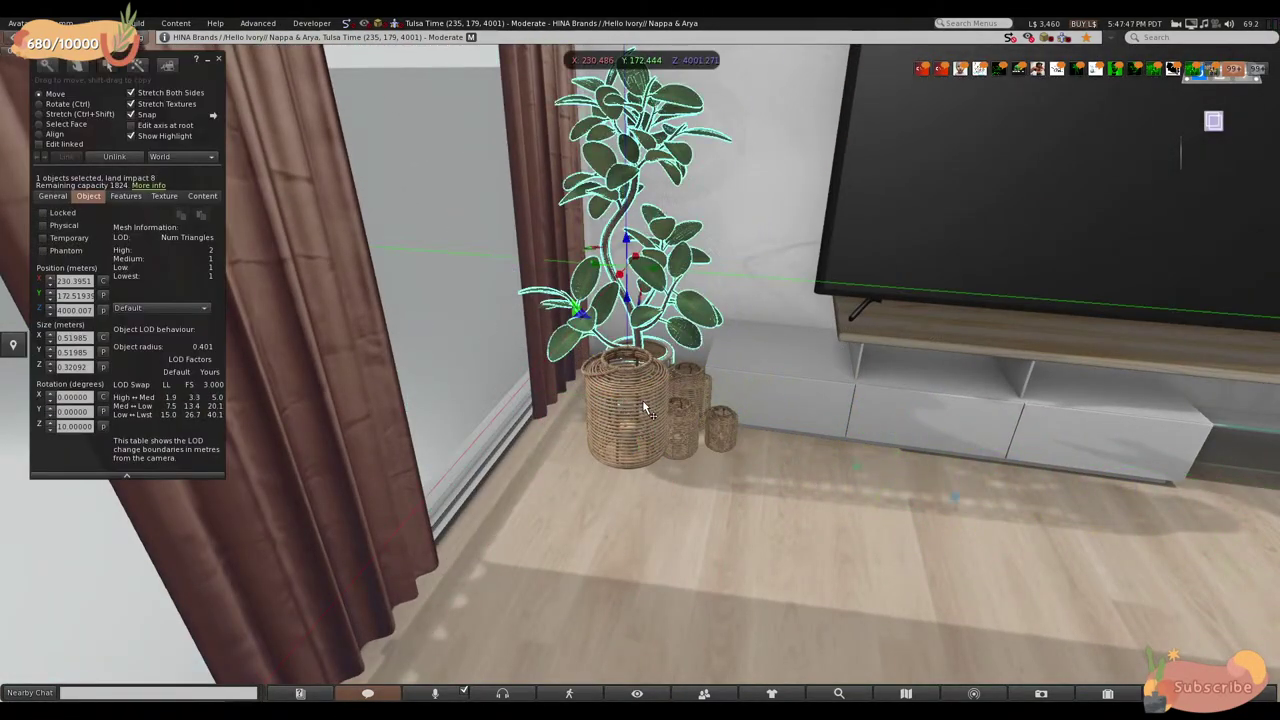
click(640, 410)
drag(640, 410, 580, 405)
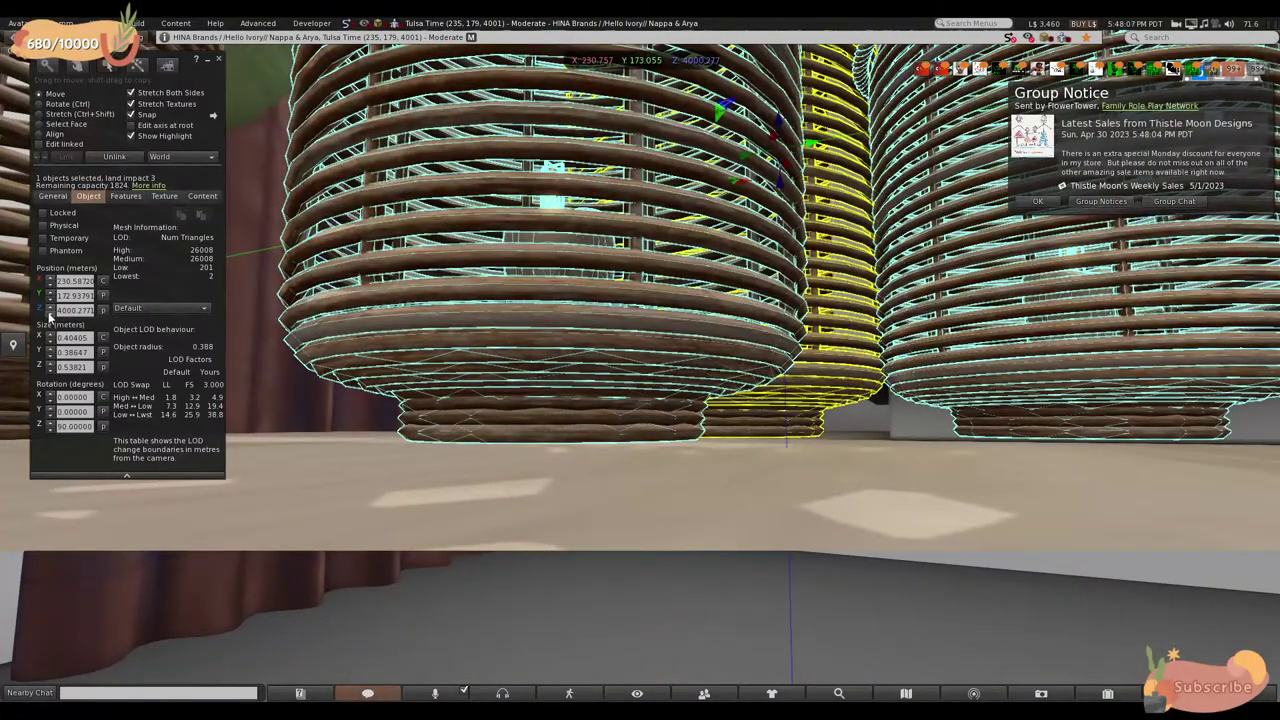
alt+click(600, 367)
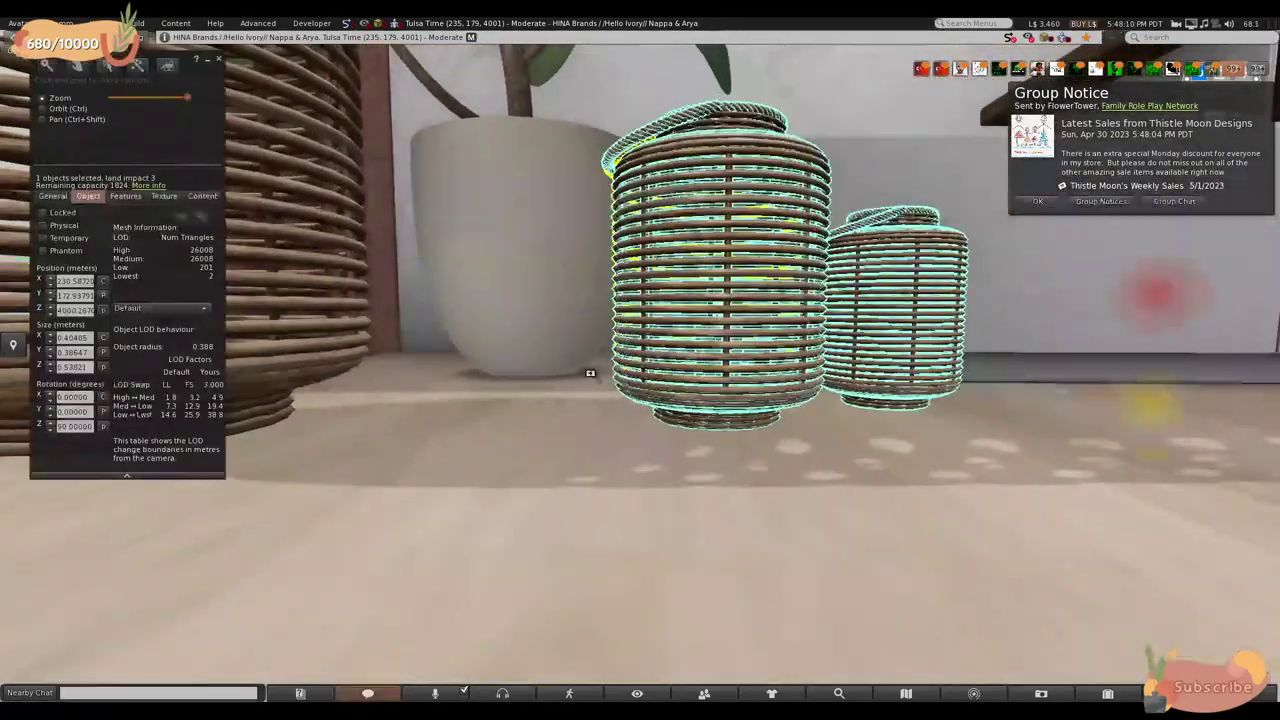
key(Escape)
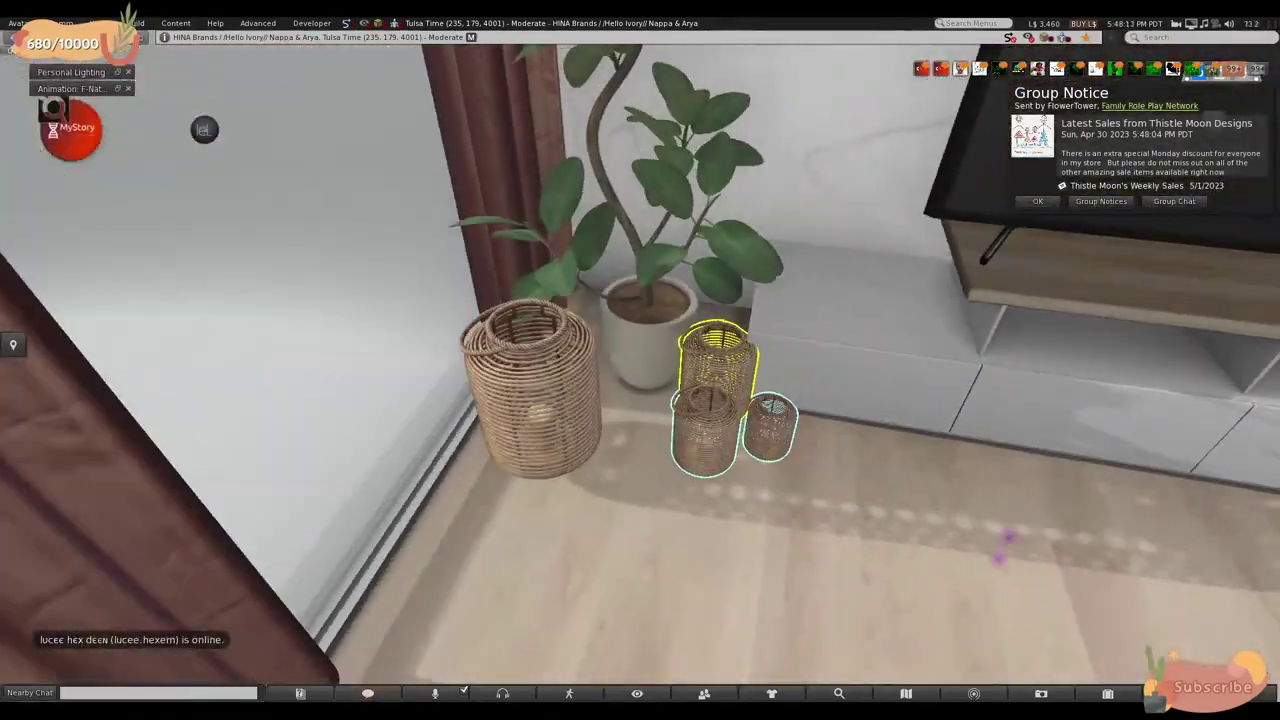
- Rotate the potted plant in the TV corner to 90 degrees about the Z axis
key(ctrl+3)
click(622, 322)
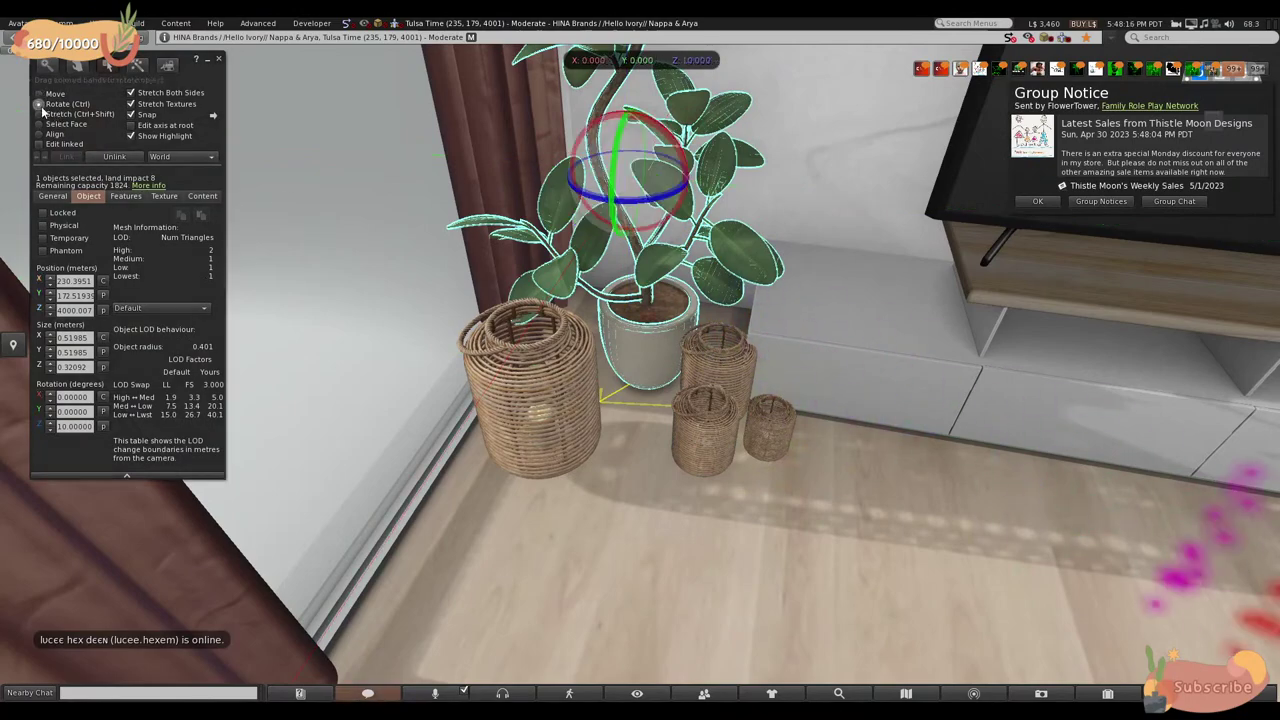
alt+drag(612, 289, 593, 430)
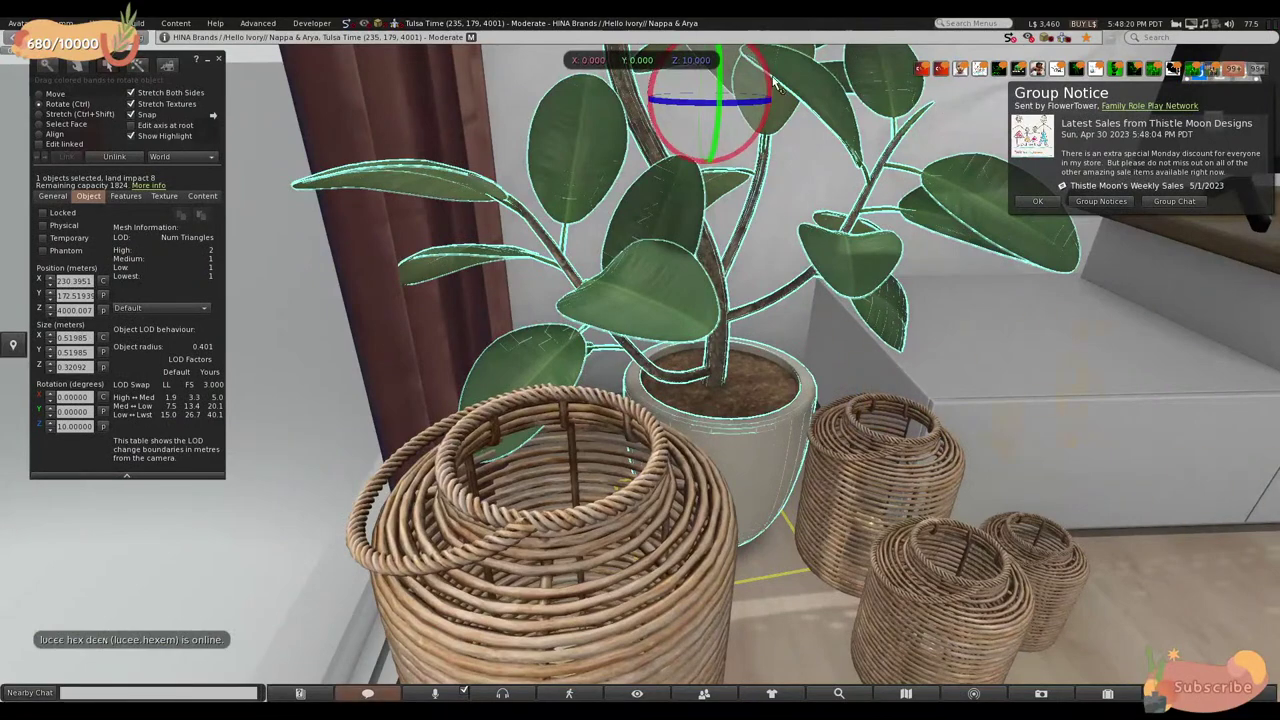
drag(757, 101, 736, 108)
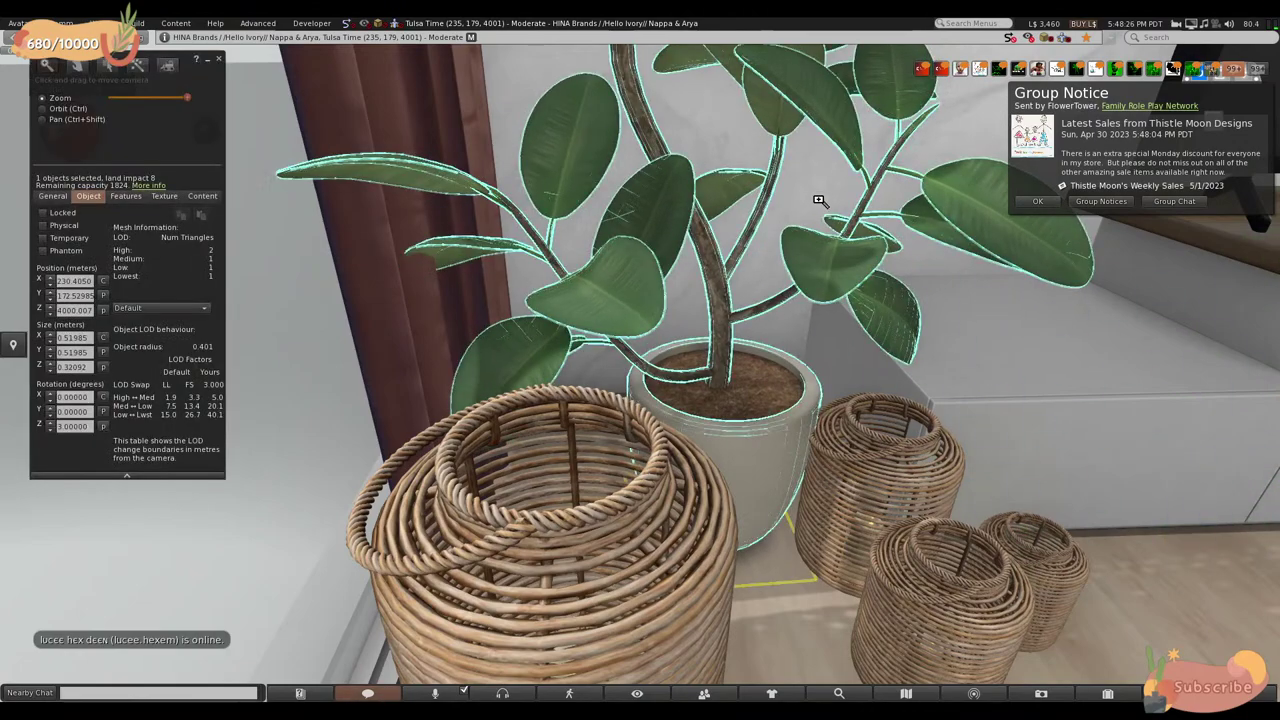
key(Escape)
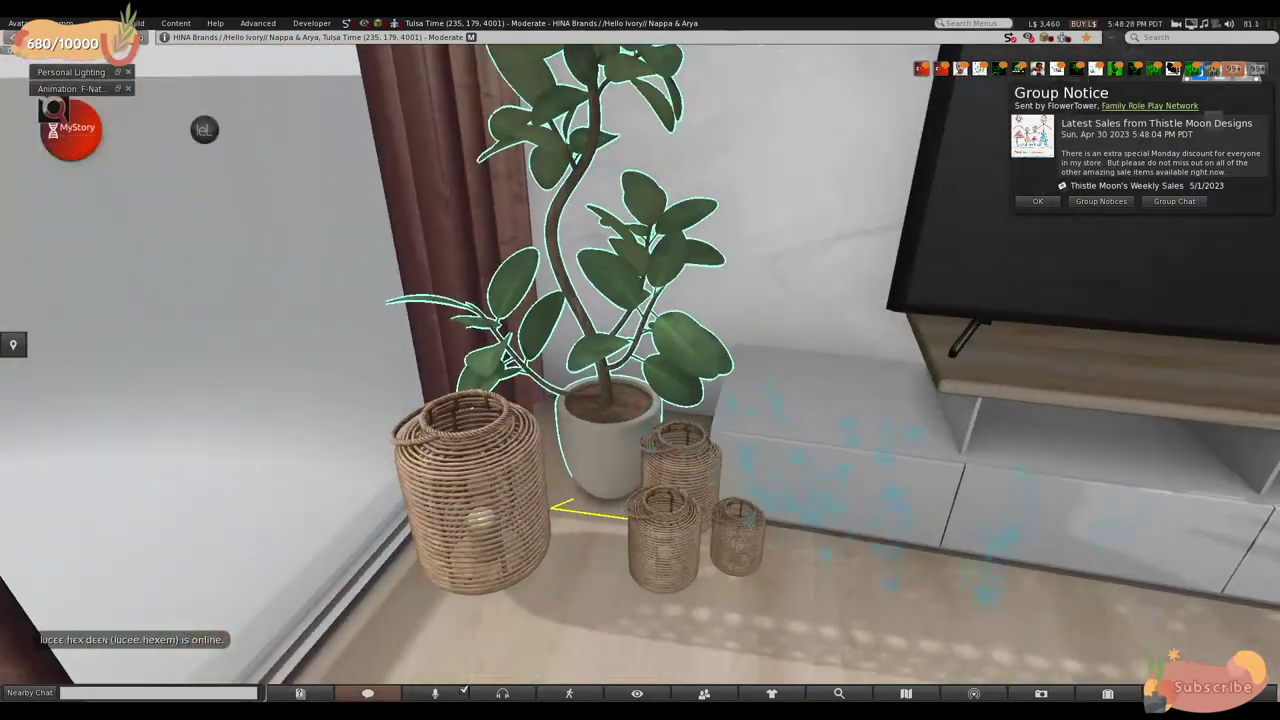
key(ctrl+3)
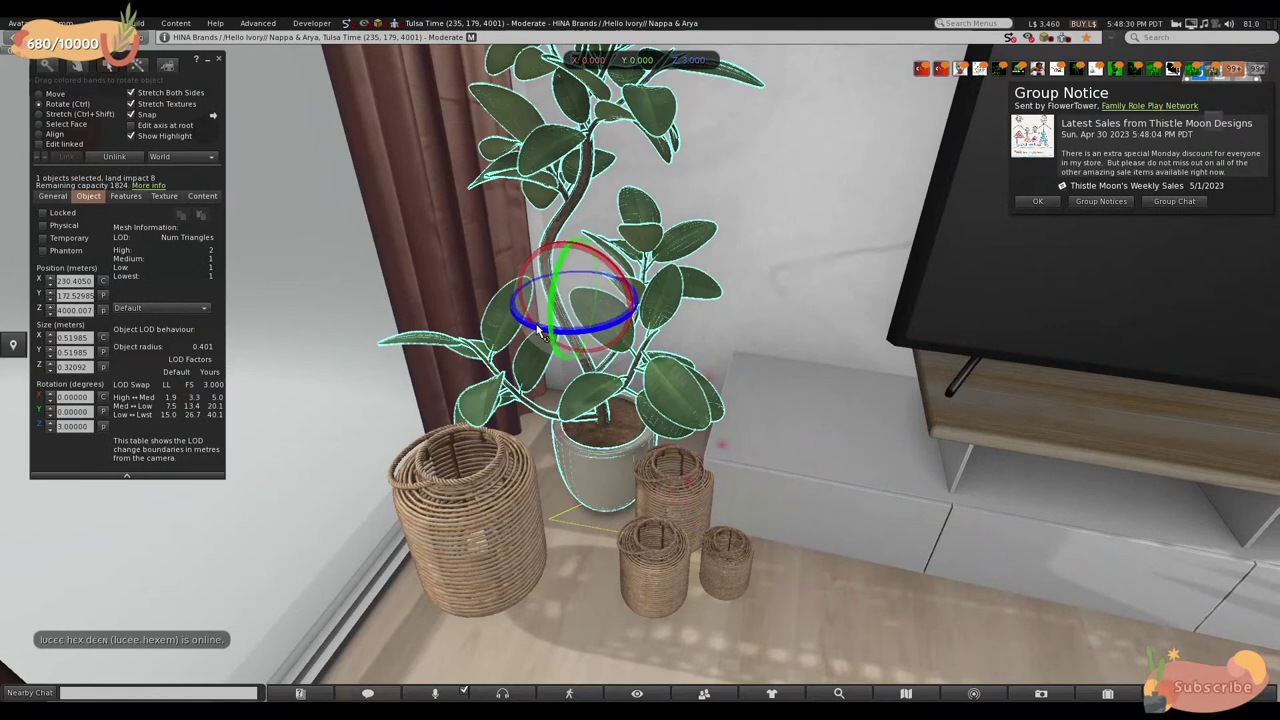
drag(540, 333, 625, 325)
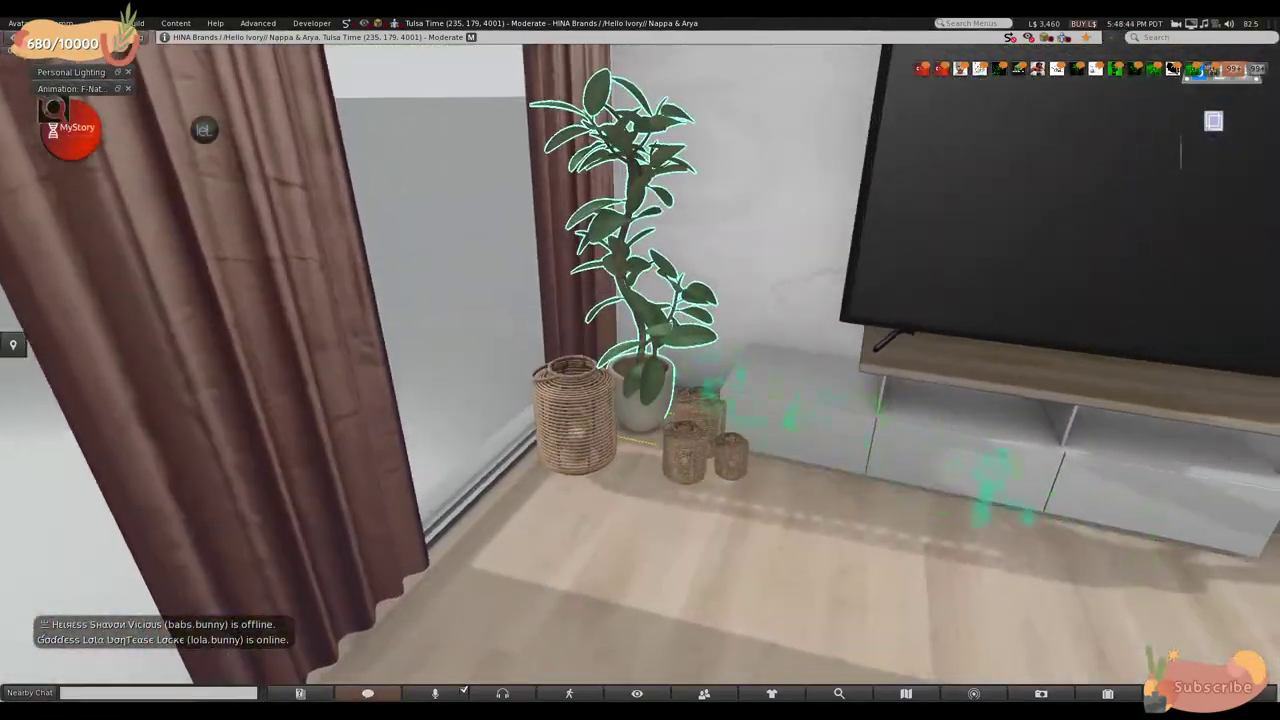
- Shift the potted plant along the Y axis toward the TV stand
key(ctrl+3)
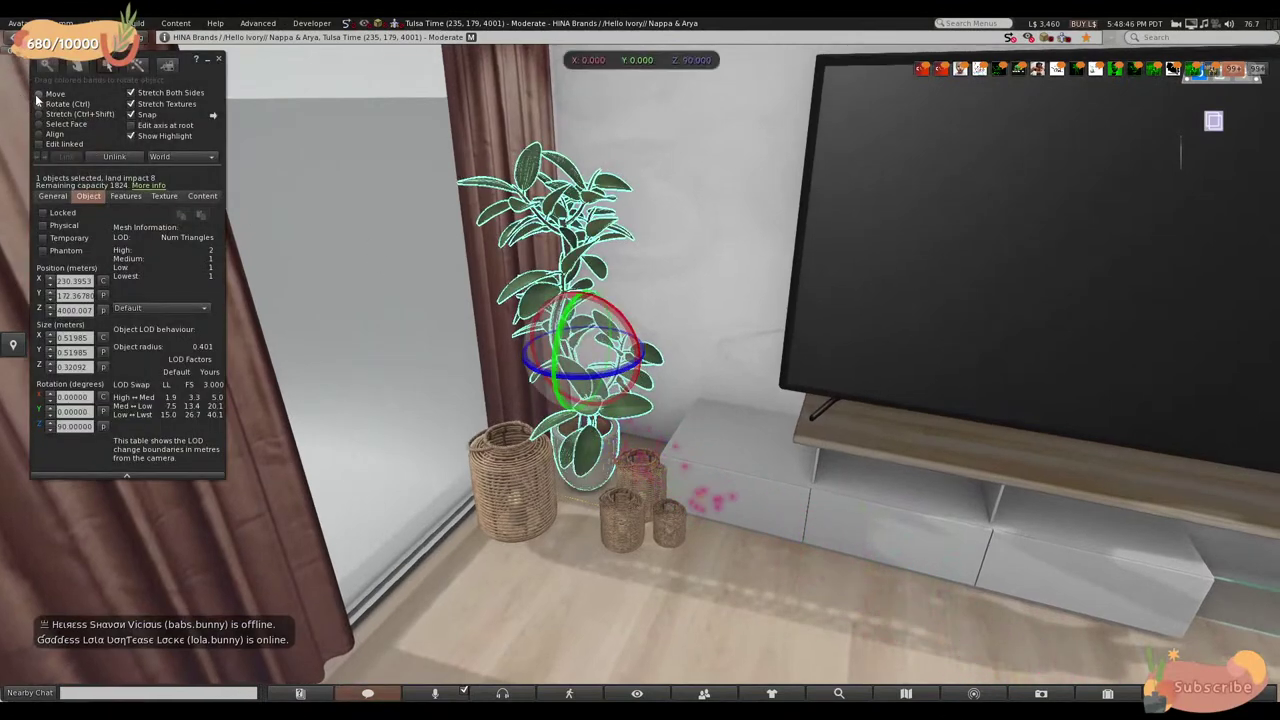
click(39, 94)
key(Escape)
key(ctrl+3)
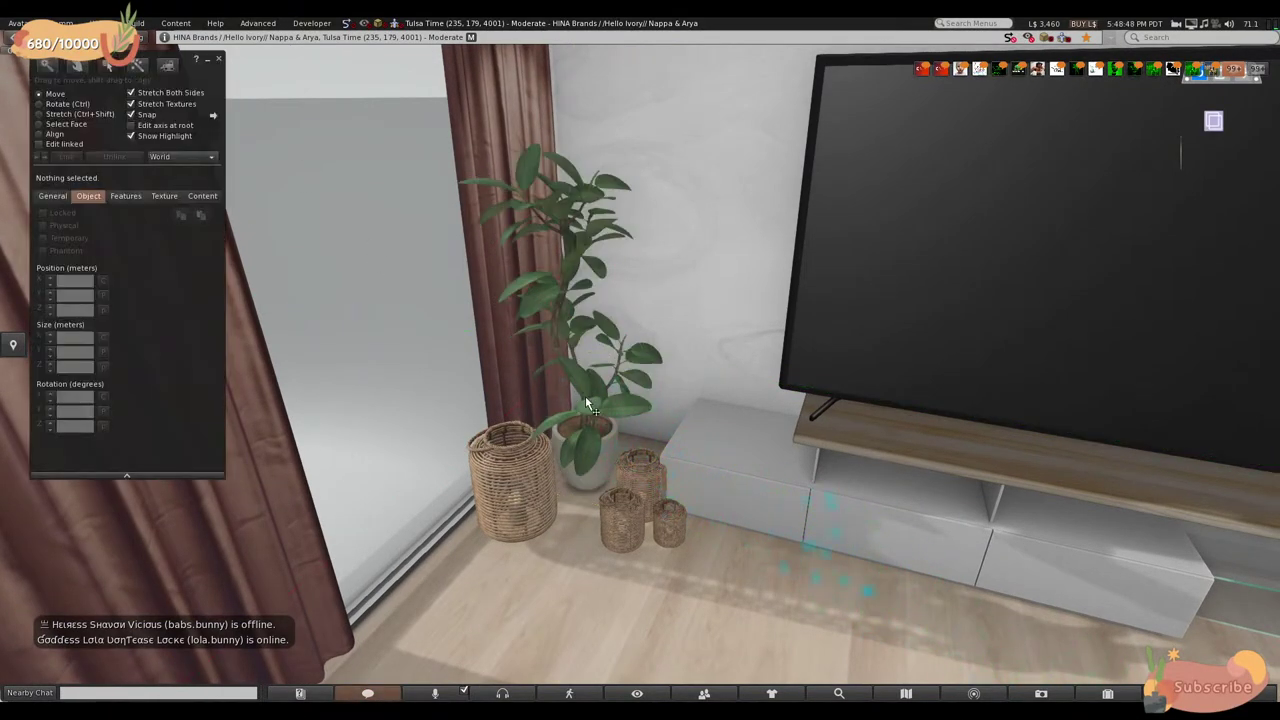
drag(617, 372, 620, 368)
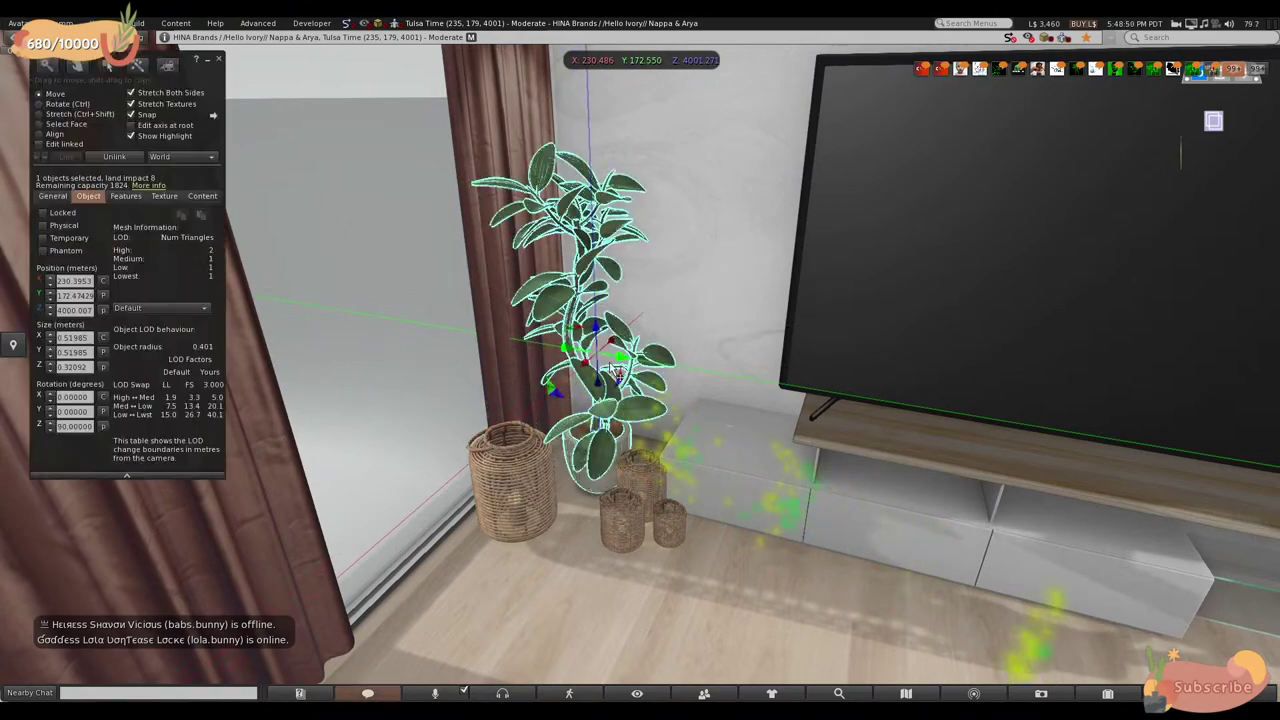
- Reposition the large wicker lantern and the small lantern set around the plant pot, and finish editing
click(547, 450)
drag(537, 491, 540, 497)
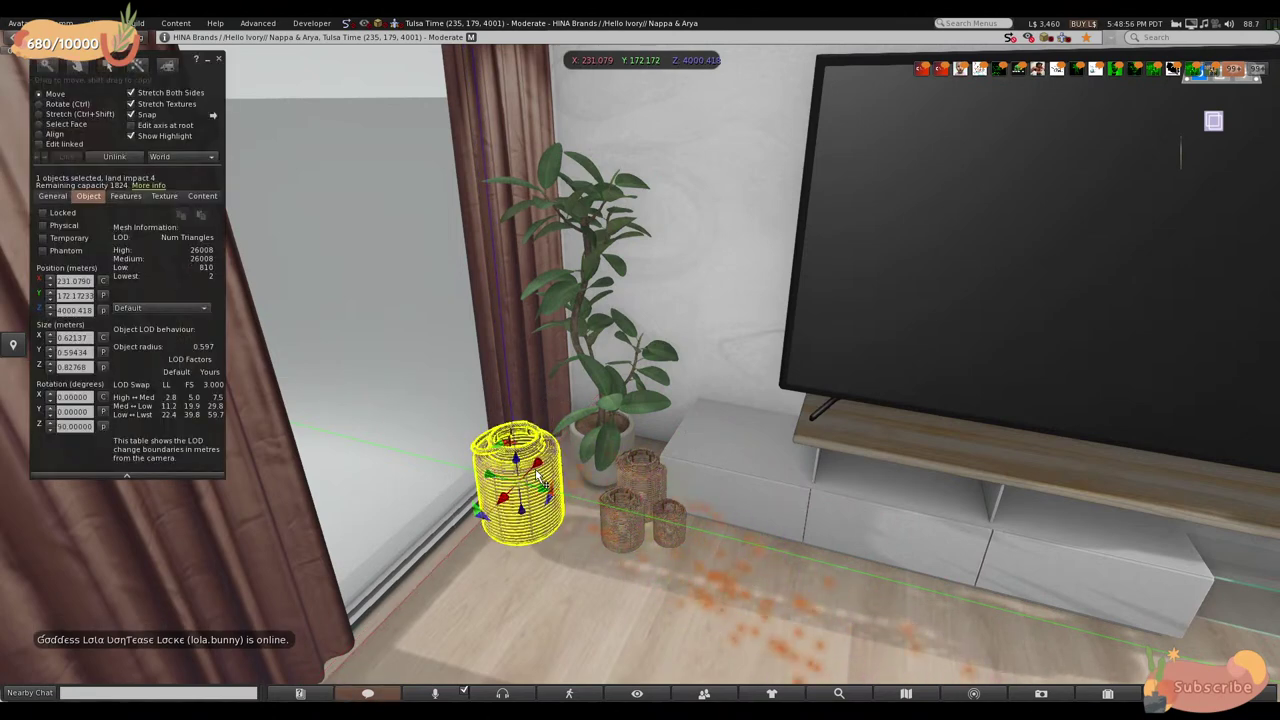
click(652, 520)
drag(654, 512, 783, 362)
drag(708, 340, 672, 336)
key(Escape)
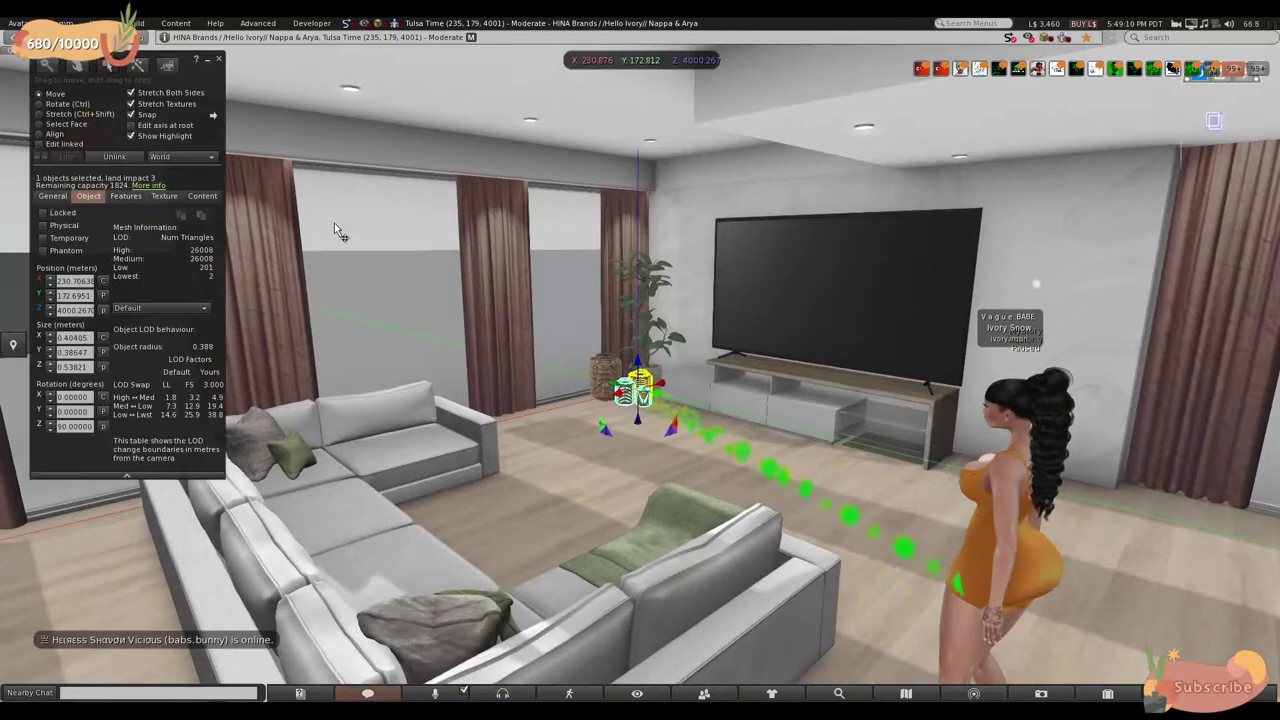
click(218, 60)
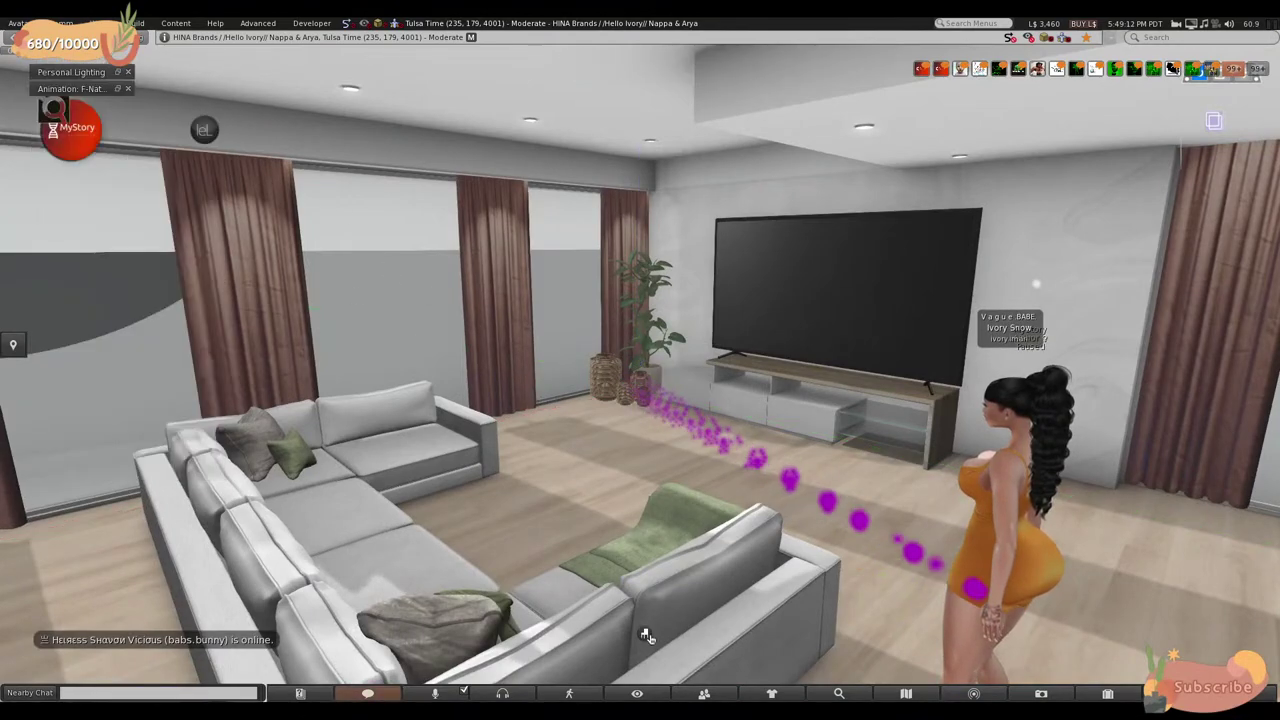
- Search the full inventory for "jute" and place the Apple Fall Jute Rug - Stripes on the floor beside the sofa
key(Up)
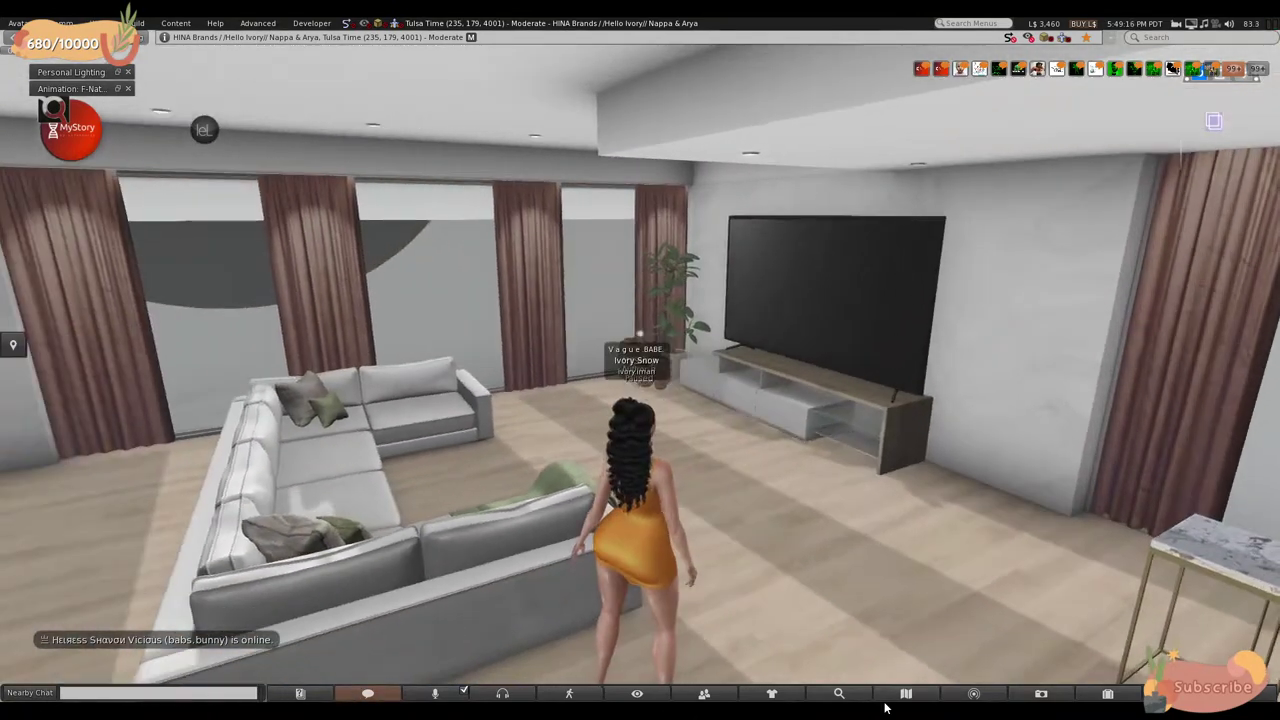
key(ctrl+i)
text(jus)
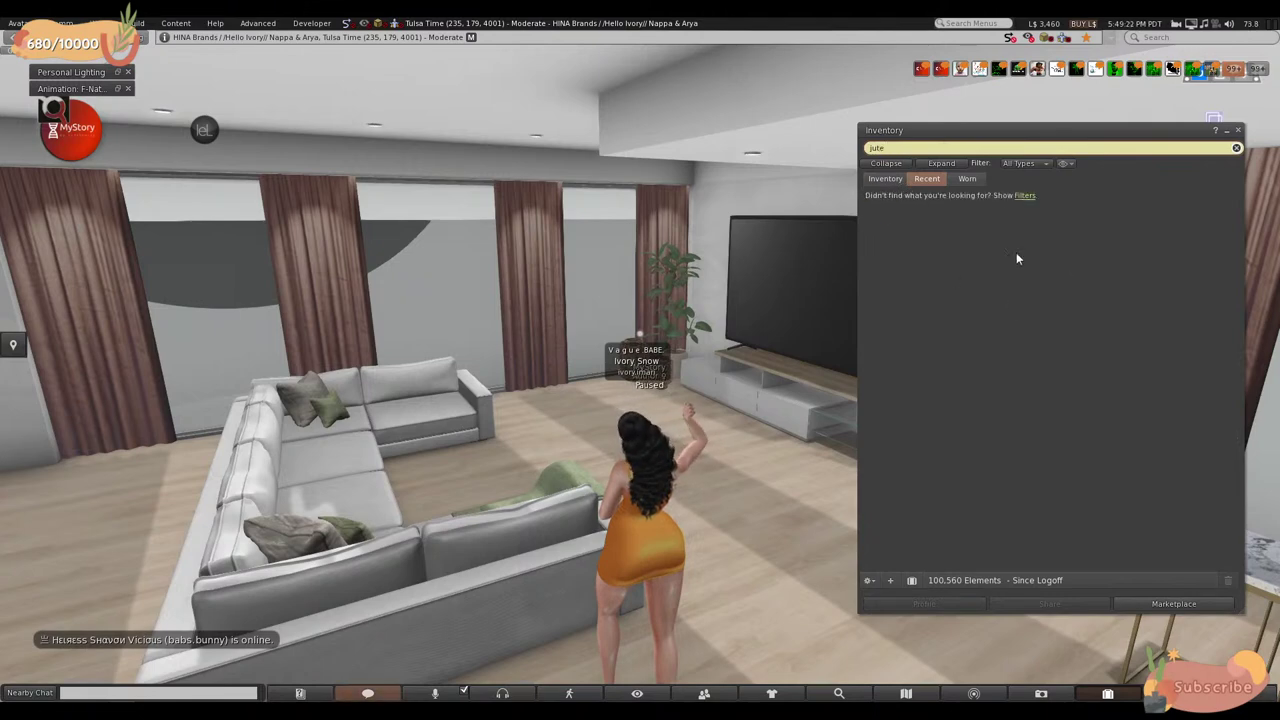
click(885, 177)
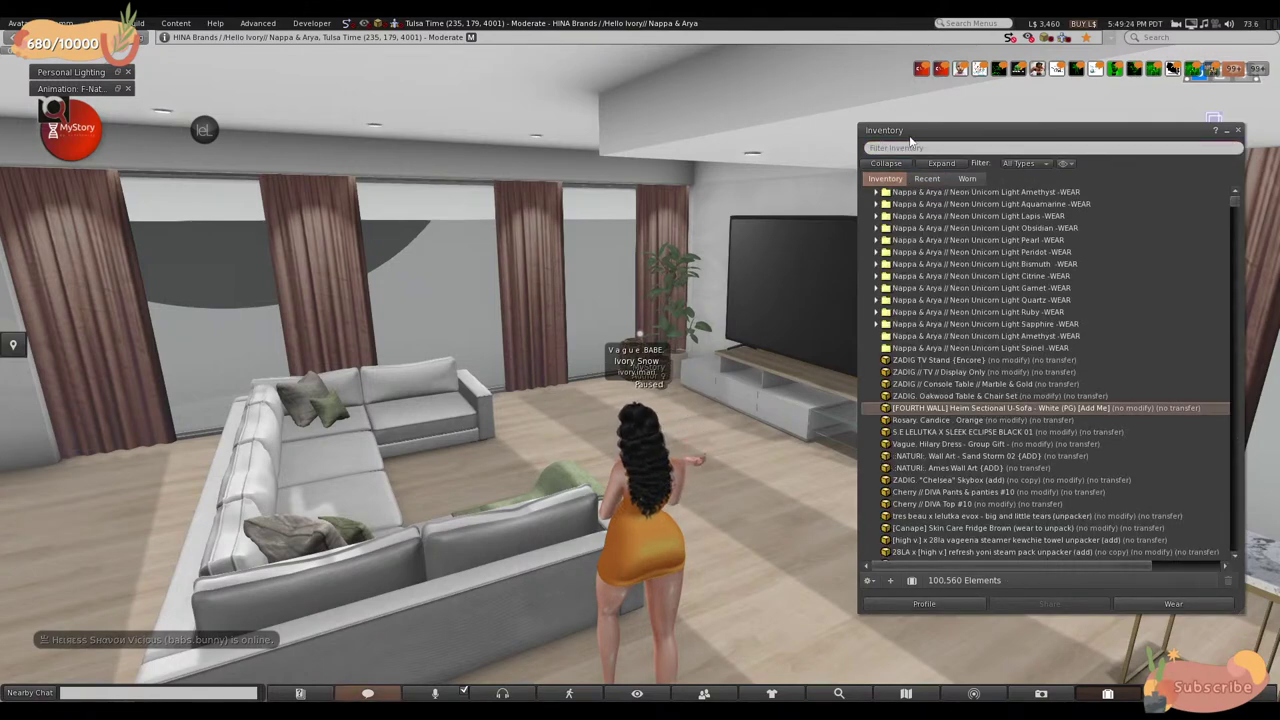
click(910, 147)
text(jute)
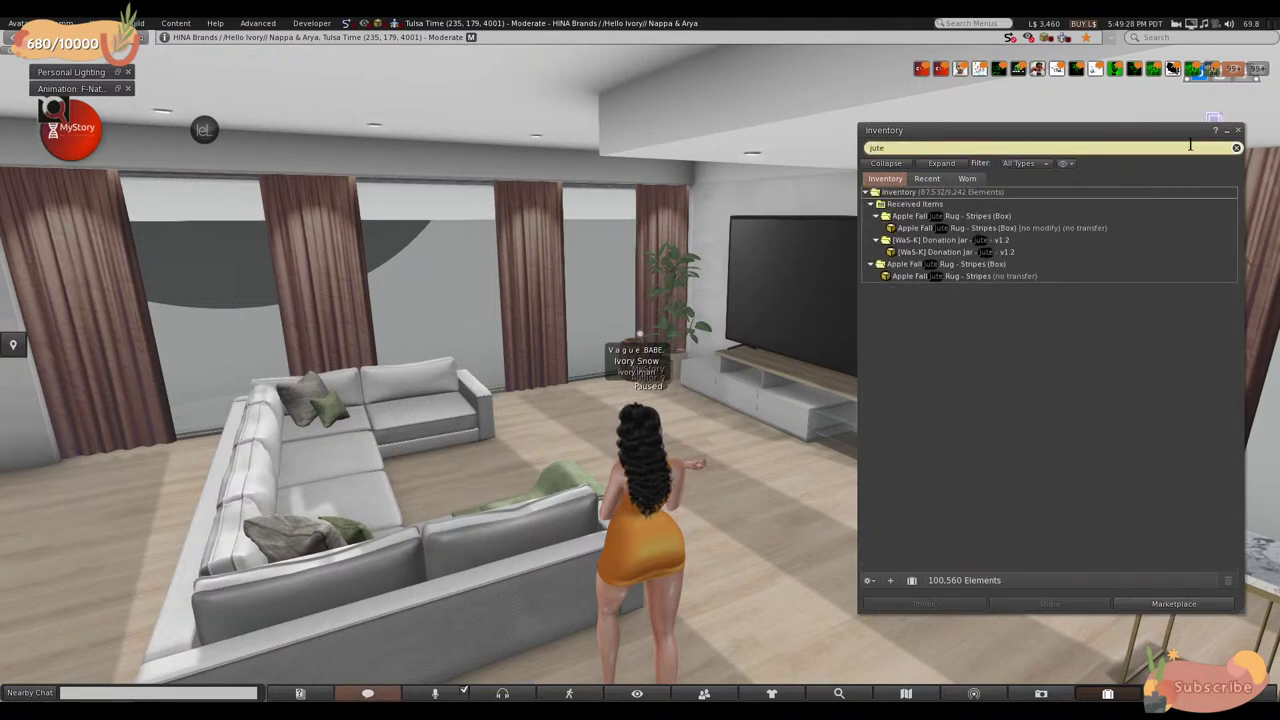
drag(737, 532, 737, 532)
key(Up)
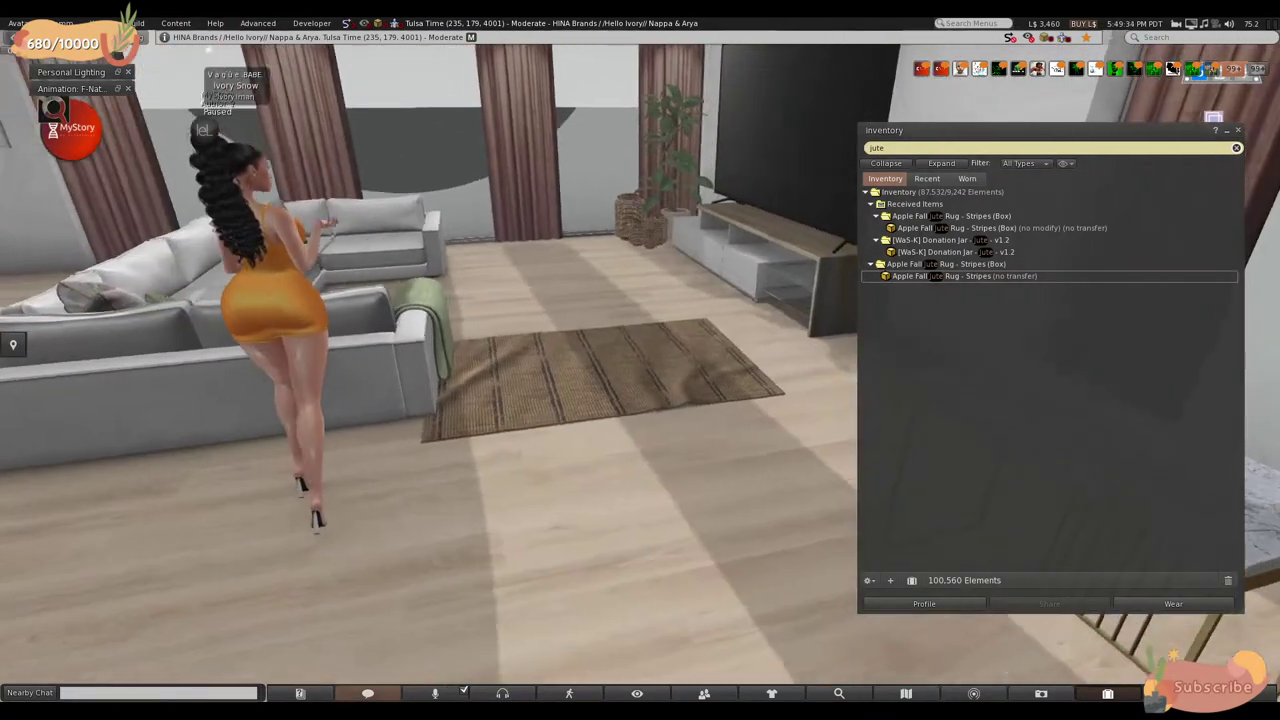
- Search the inventory for "rug + fur" and place the Di'Cor Stella Fur Rug and Mori. faux fur rug artic fox on the floor
text(rug + fur)
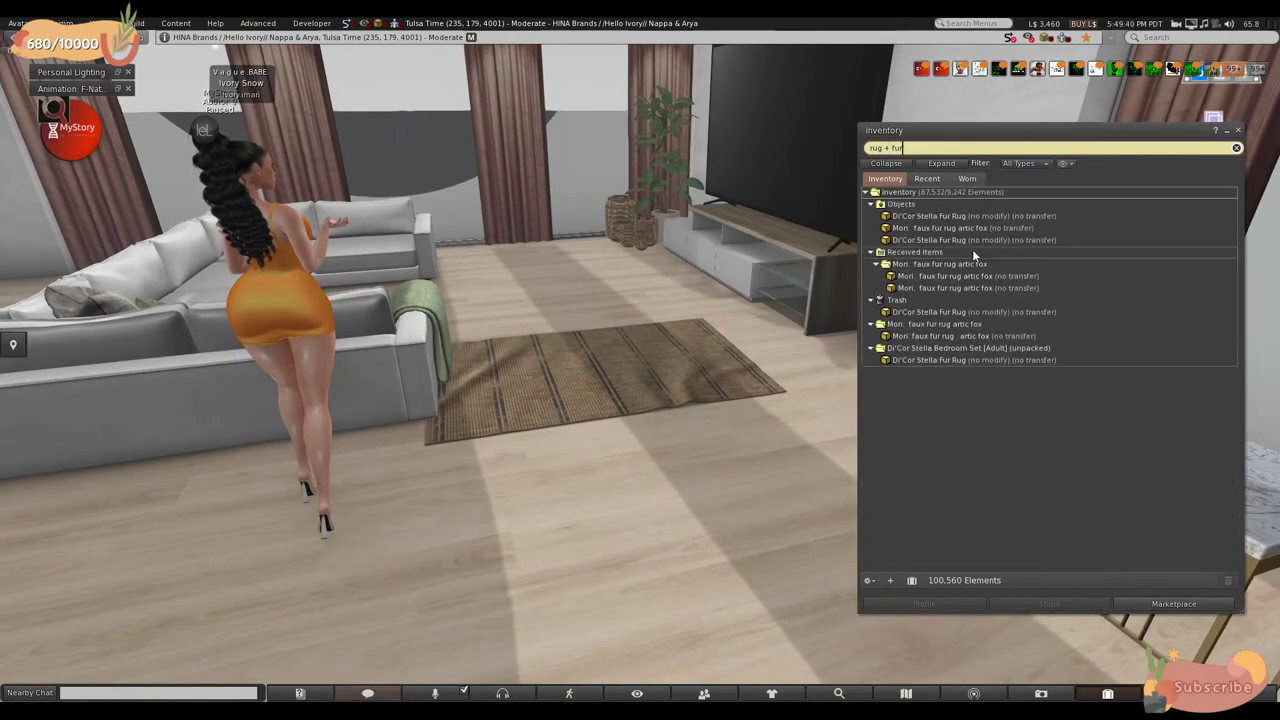
drag(915, 217, 561, 552)
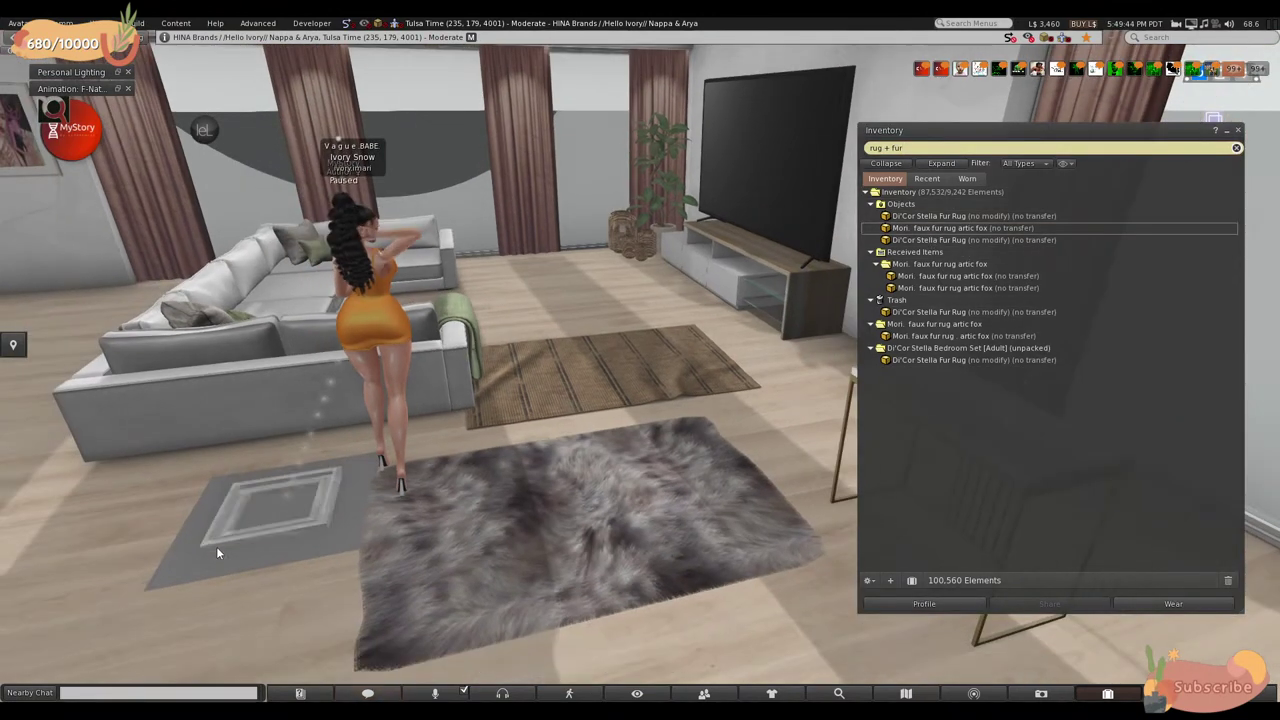
- Delete the flat grey Mori. object from the floor and place the Mori. faux fur rug . artic fox from its own folder instead
right_click(250, 508)
click(253, 558)
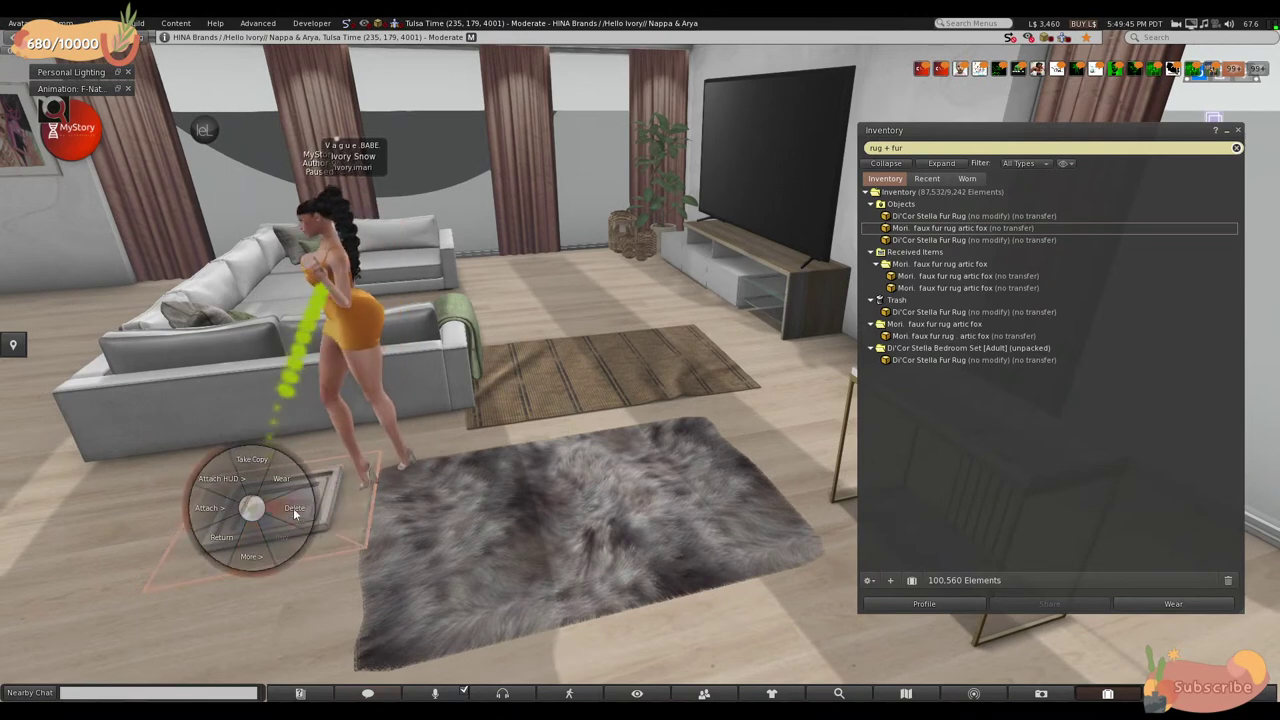
click(293, 508)
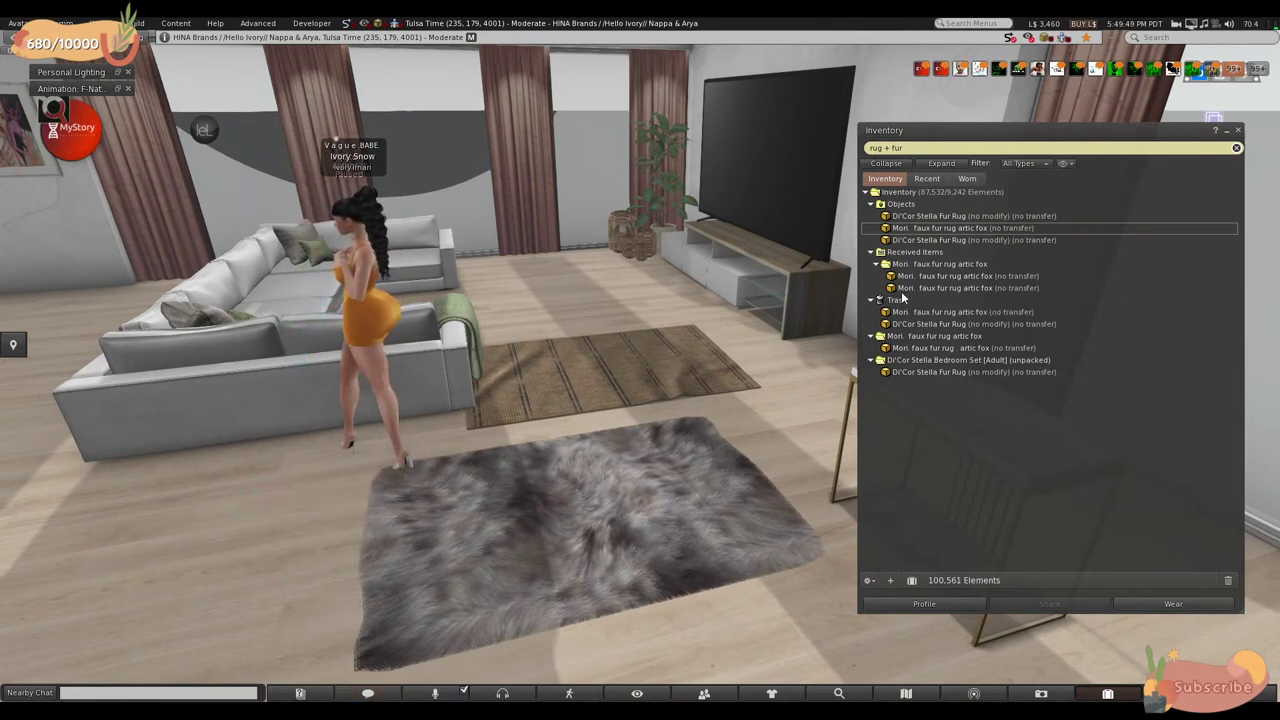
alt+drag(700, 360, 520, 392)
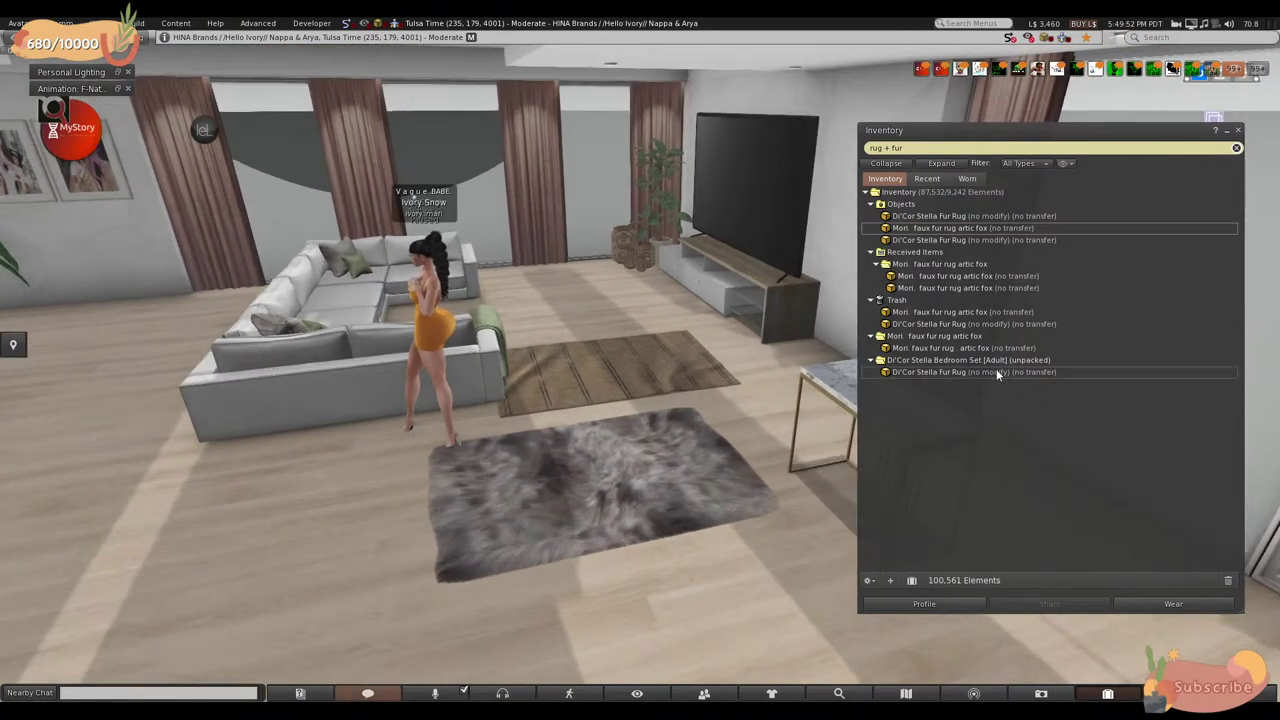
drag(959, 348, 356, 536)
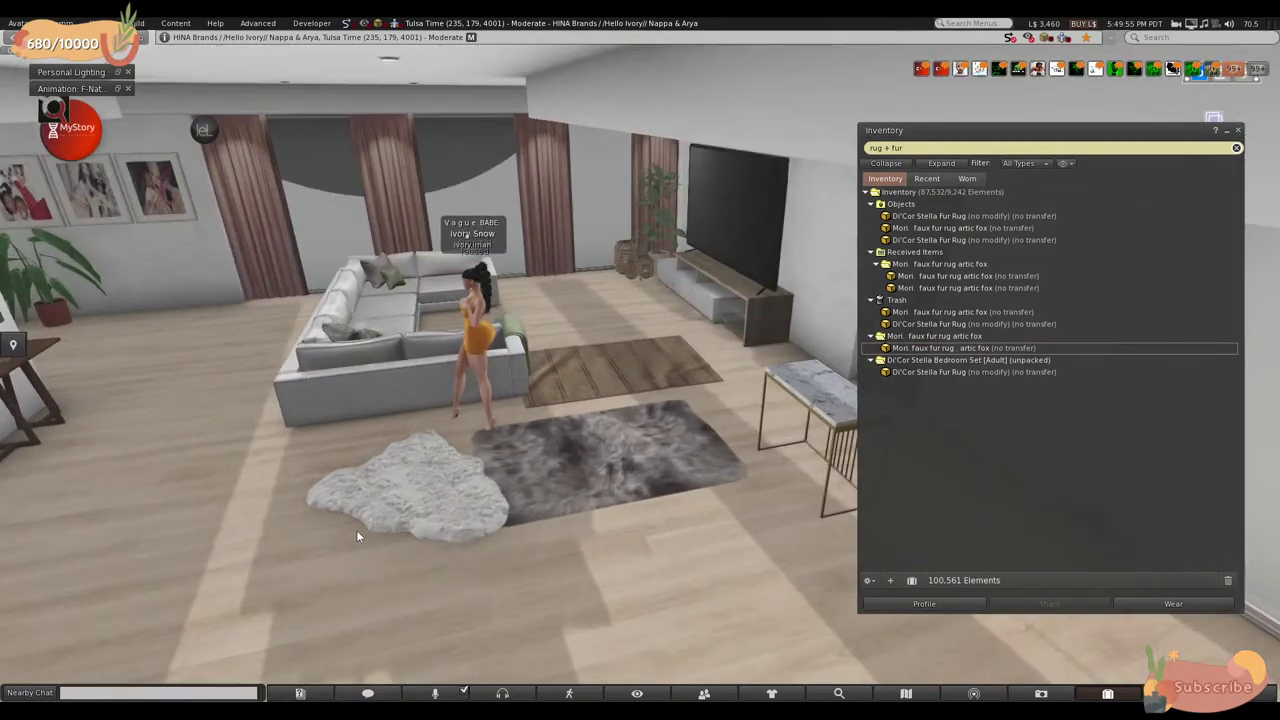
- Delete the grey rectangular Di'Cor Stella Fur Rug from the living room floor
scroll(356, 536, up, 2)
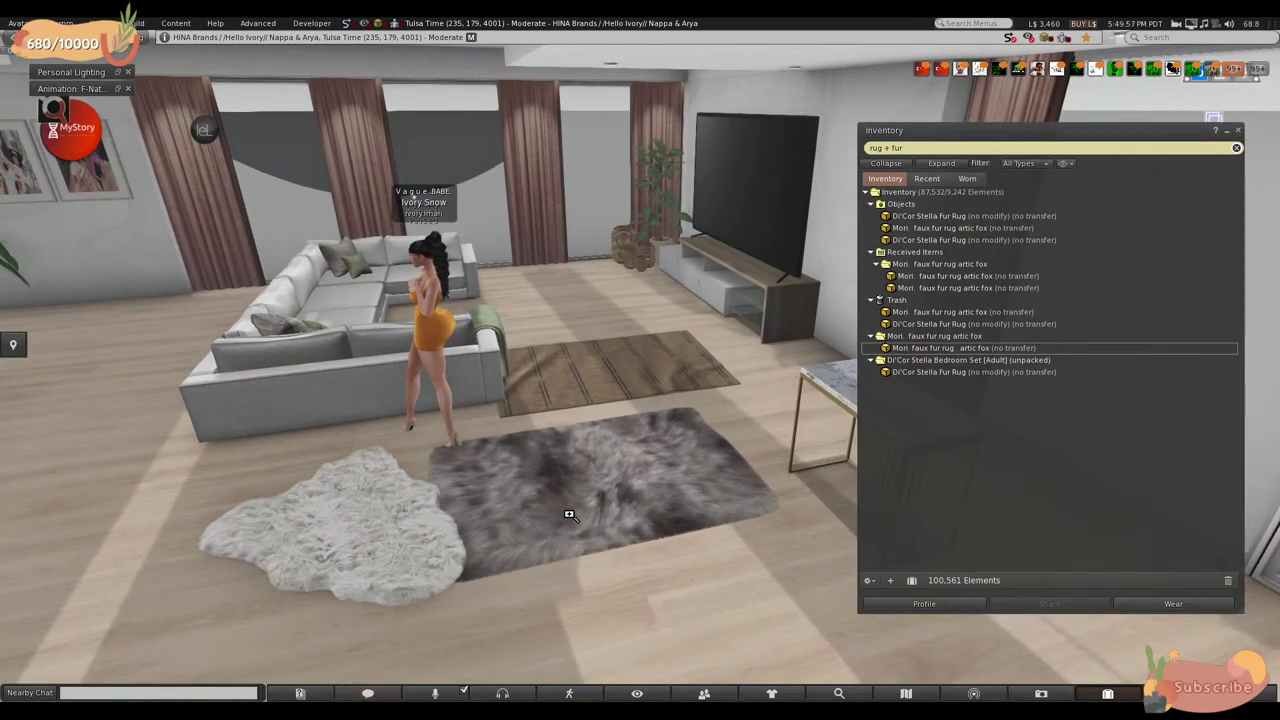
key(Escape)
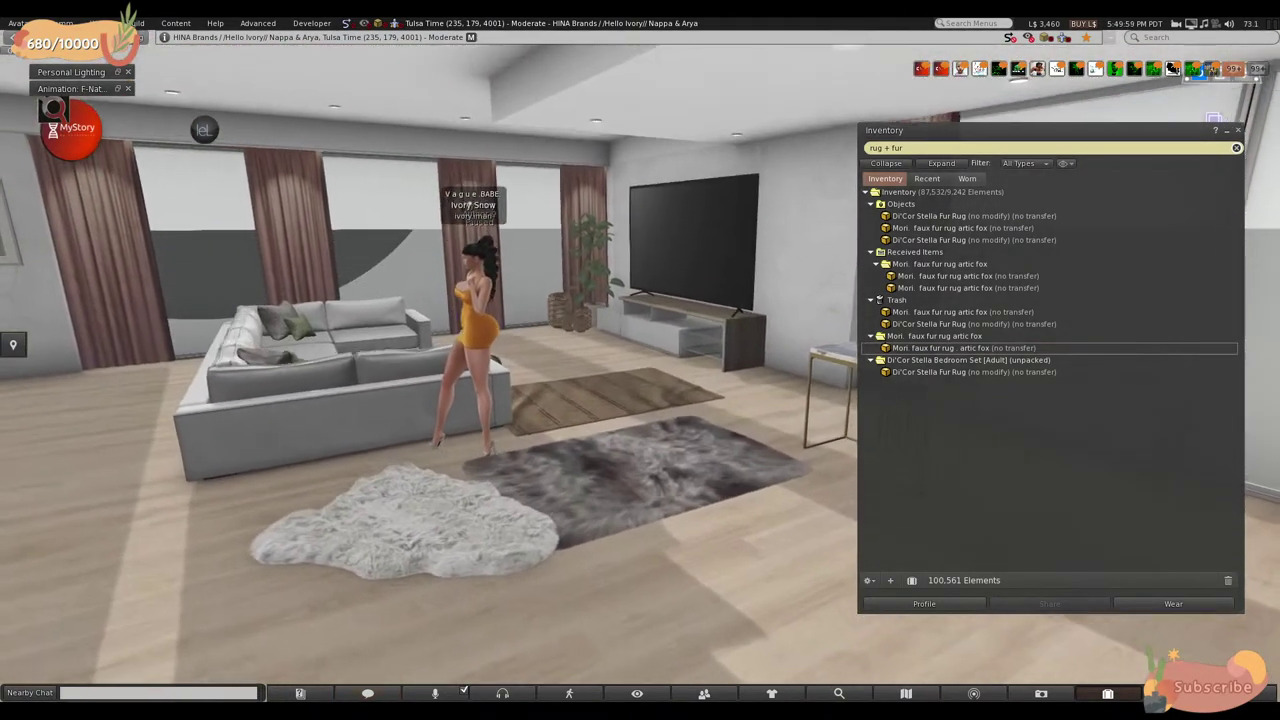
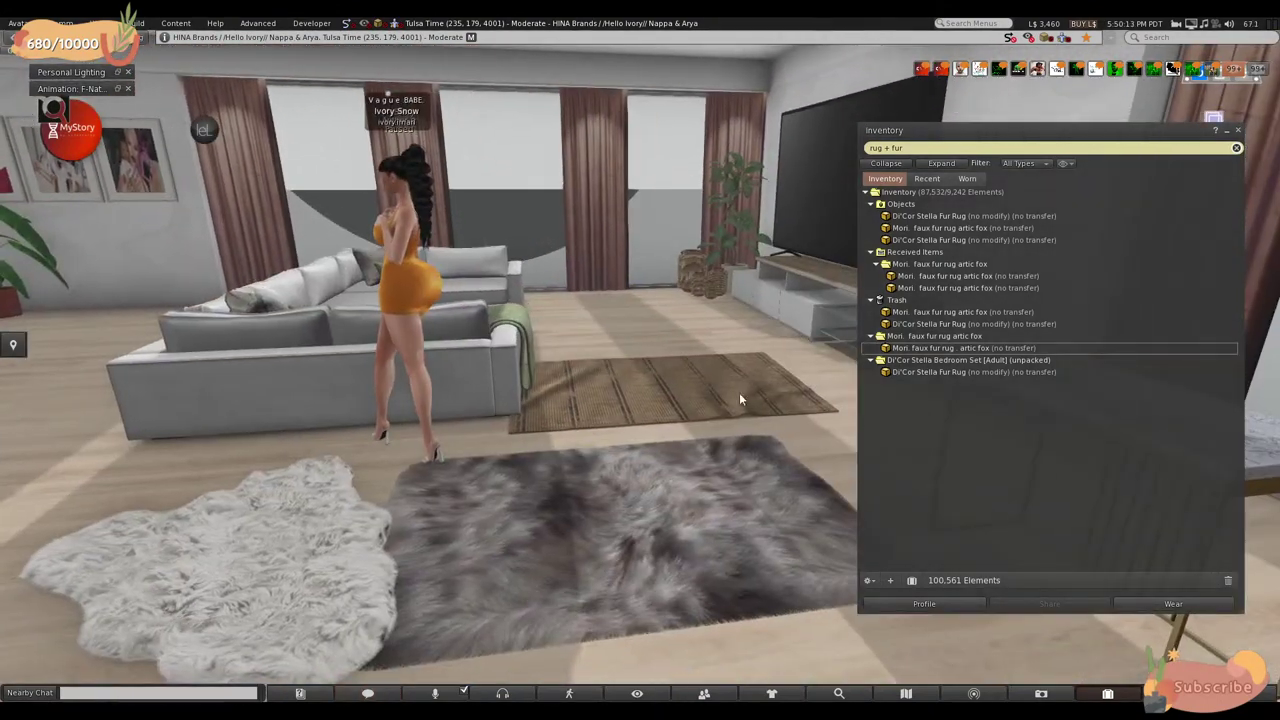
right_click(693, 581)
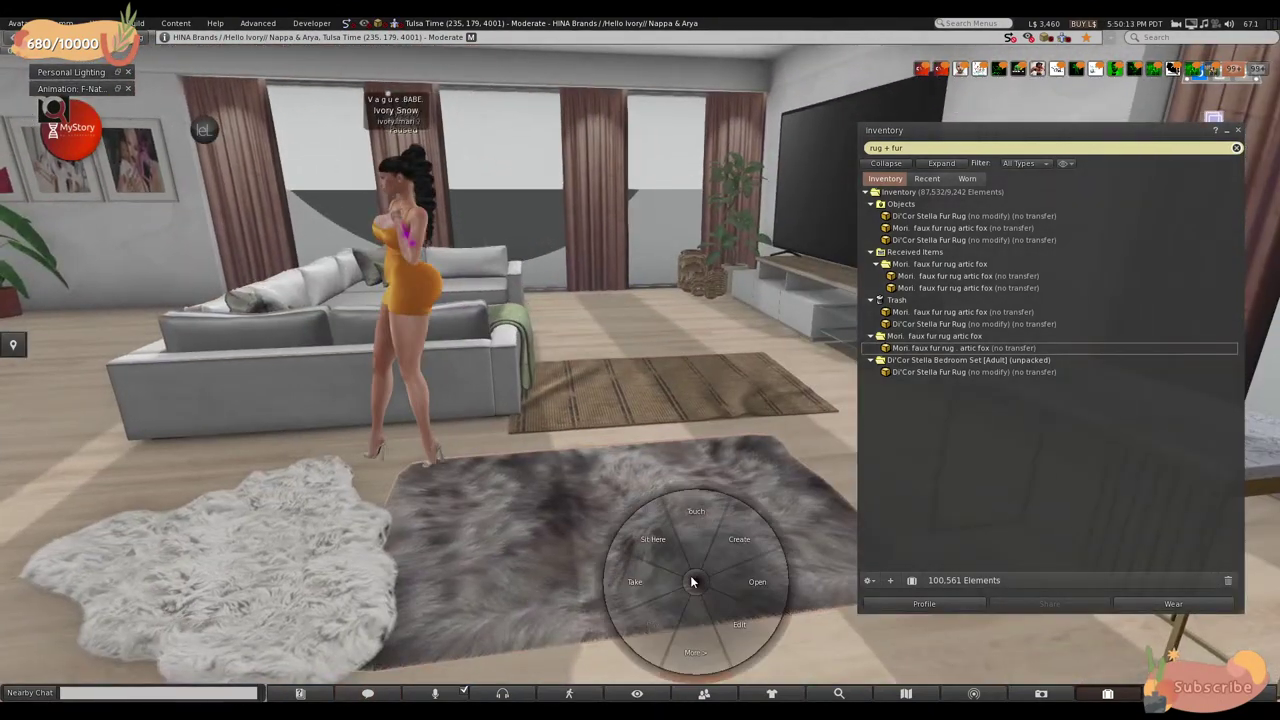
click(640, 627)
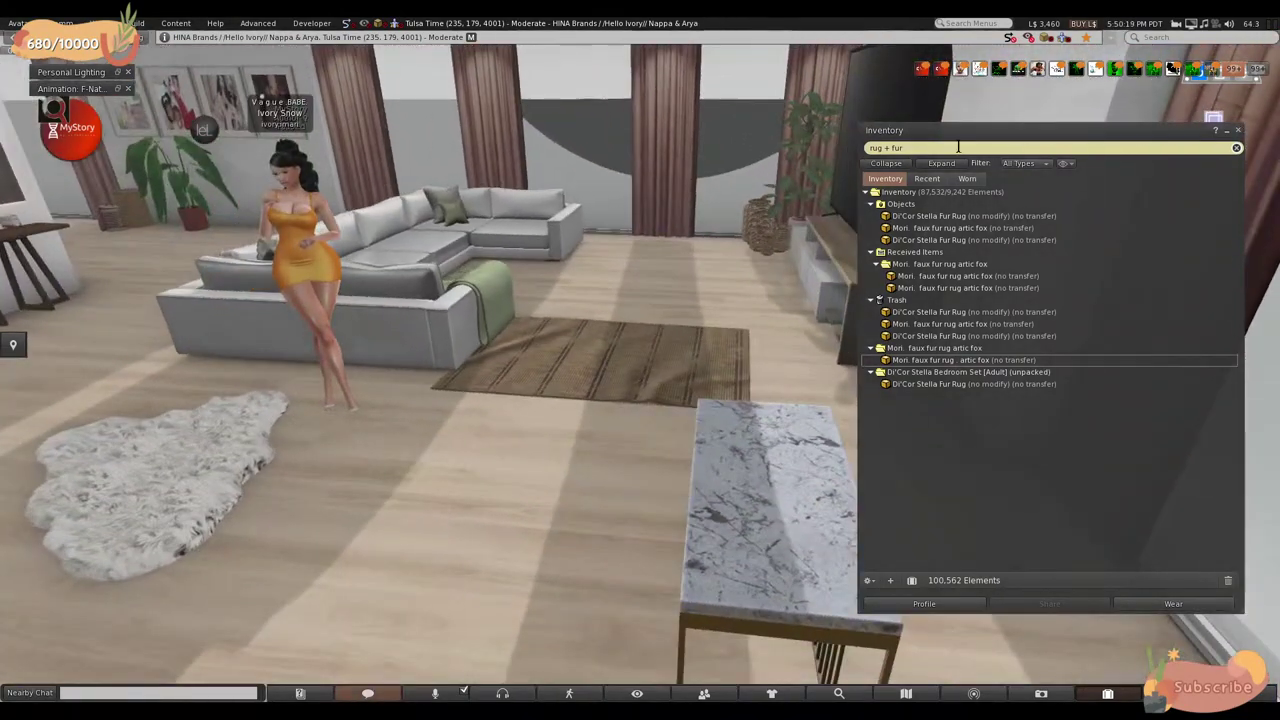
- Search the inventory for "rug" and place the Fancy Decor: Milneaux Rug on the open floor behind the sofa
click(958, 147)
text(rug)
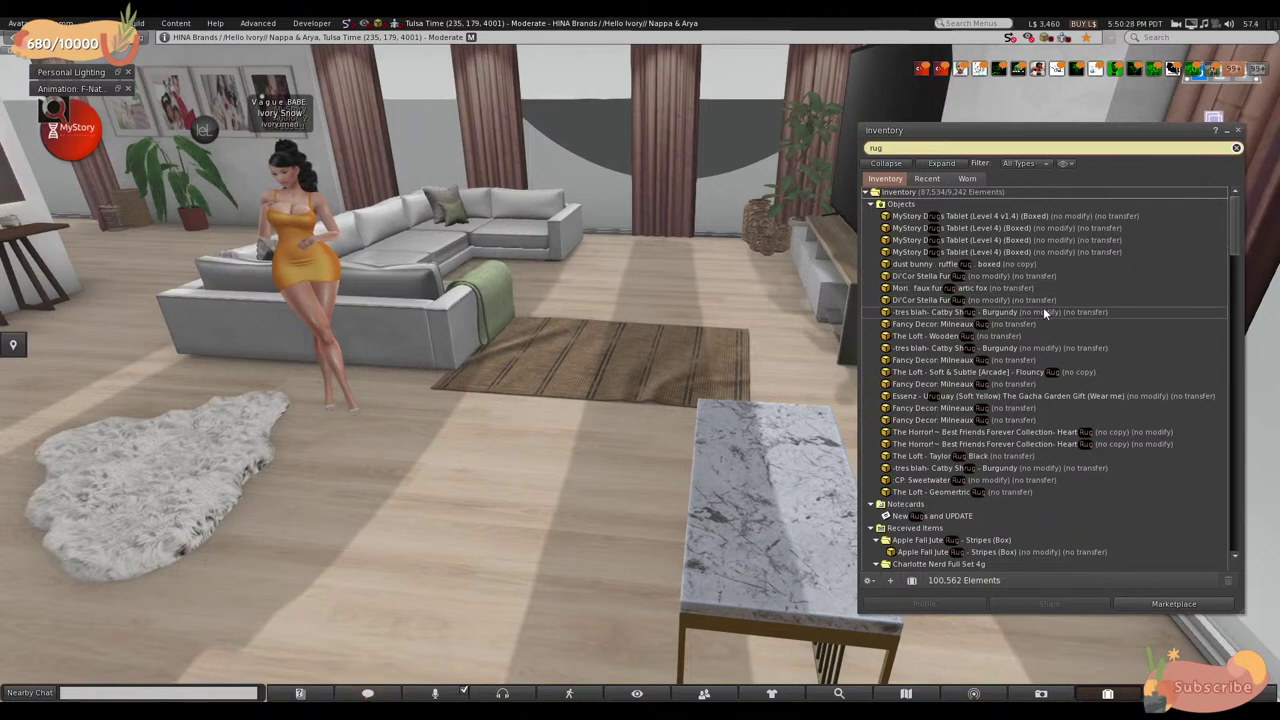
drag(1033, 324, 760, 372)
drag(547, 528, 498, 546)
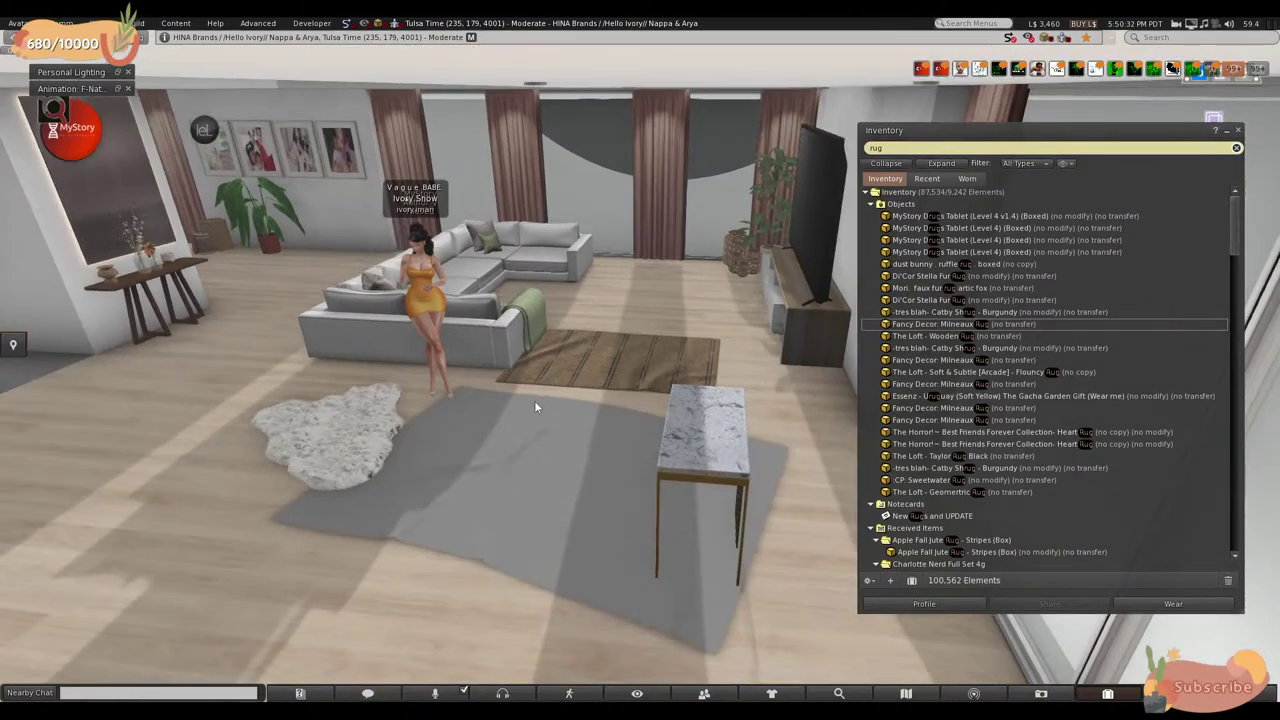
- Delete the Fancy Decor: Milneaux Rug from the floor
right_click(568, 466)
click(584, 518)
click(609, 470)
- Try the BIJOU Miffy Rug - Tan on the floor beside the white fur rug and remove it again
scroll(1003, 342, down, 2)
scroll(1003, 342, down, 10)
scroll(1024, 446, down, 3)
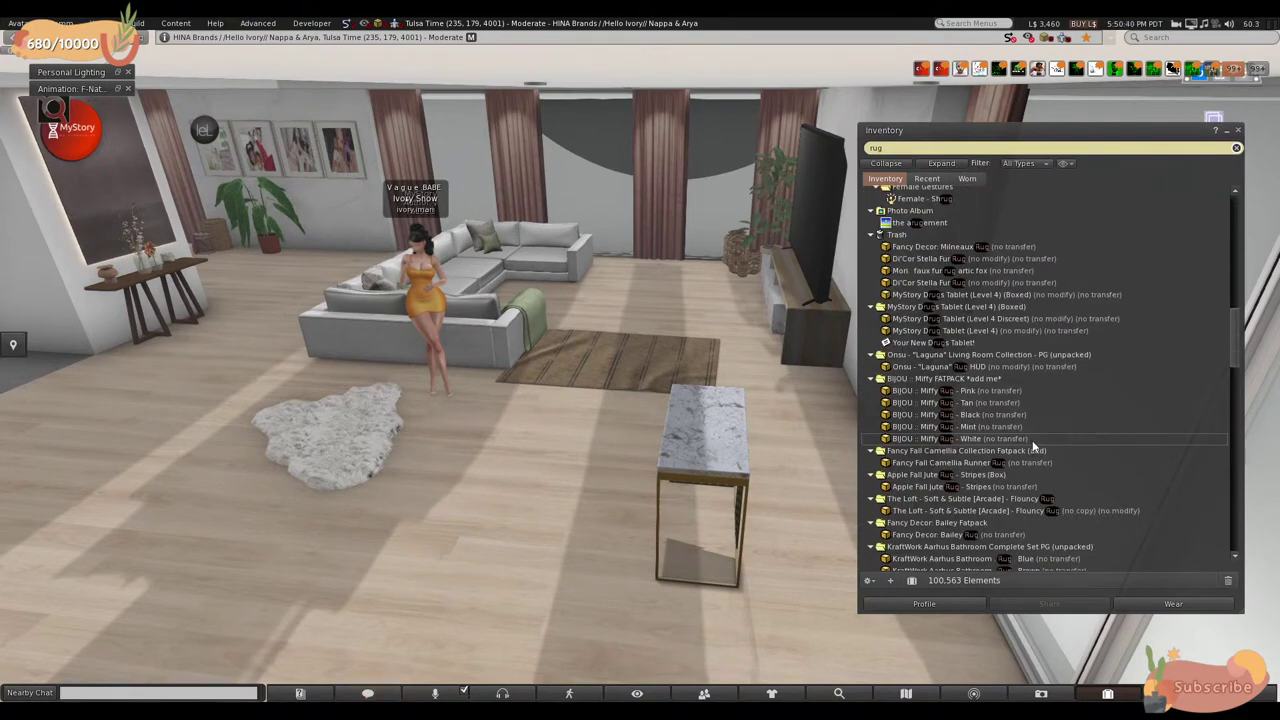
scroll(995, 433, down, 3)
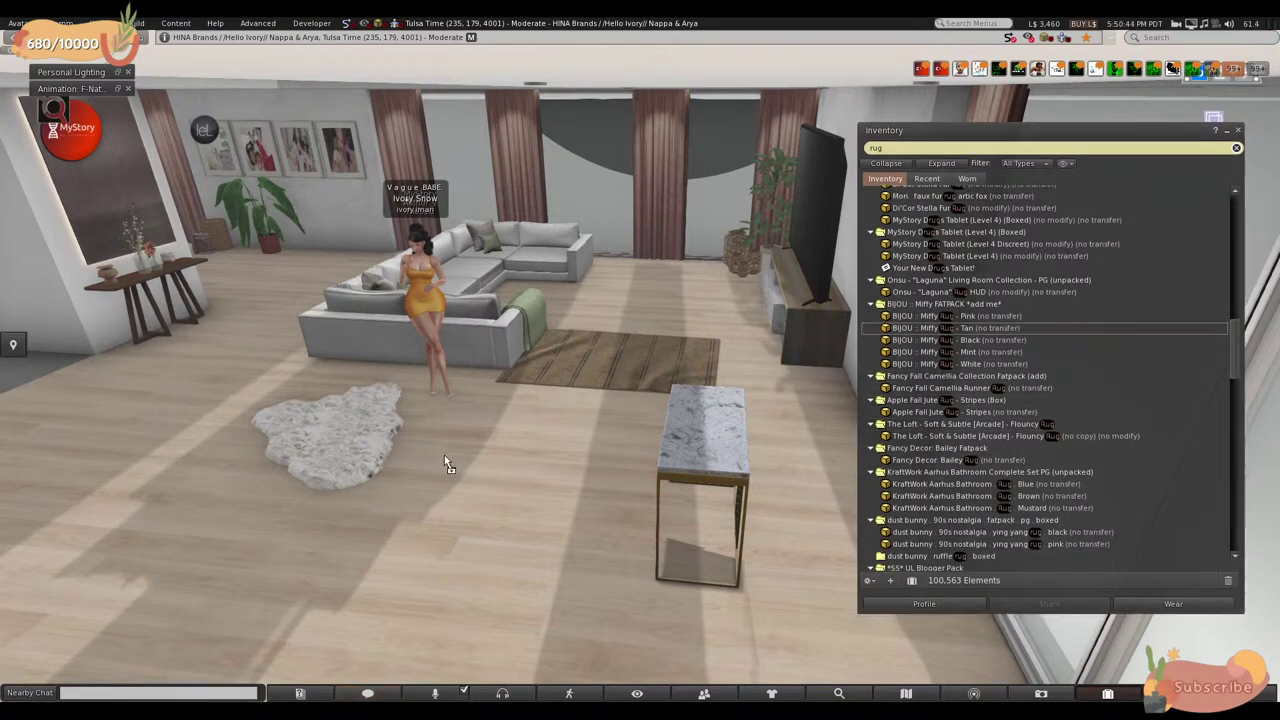
right_click(471, 487)
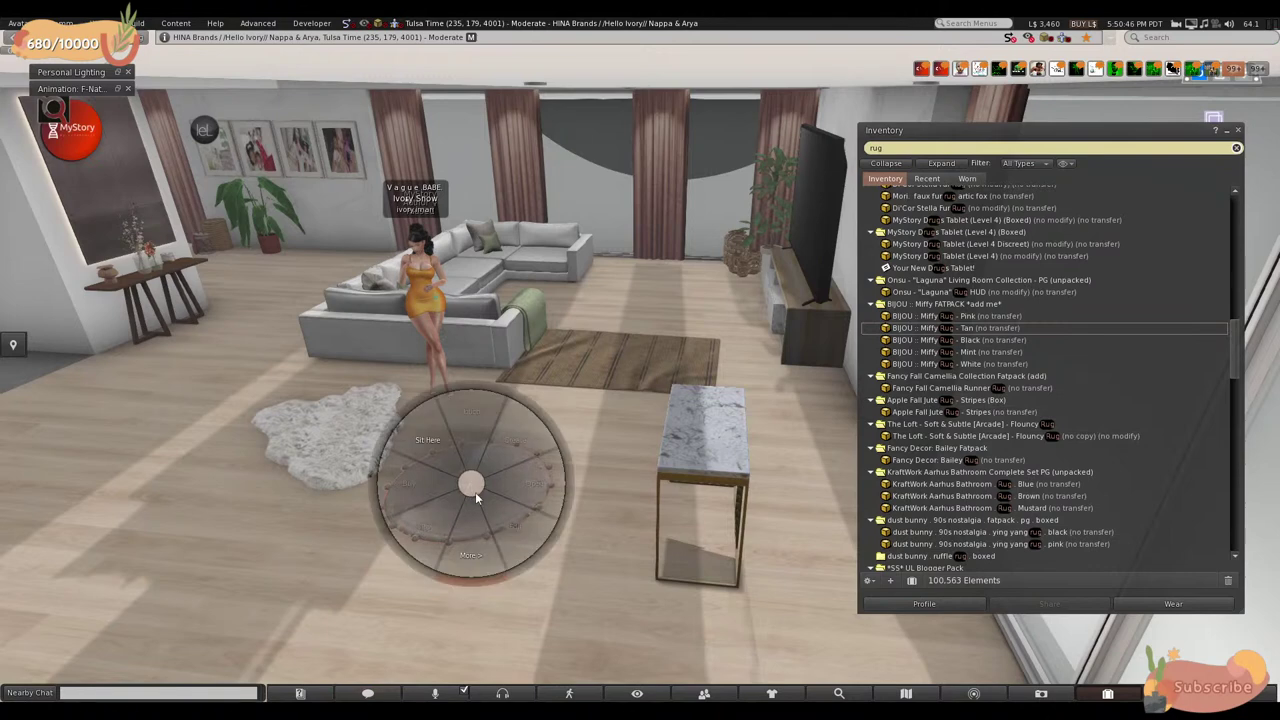
click(507, 482)
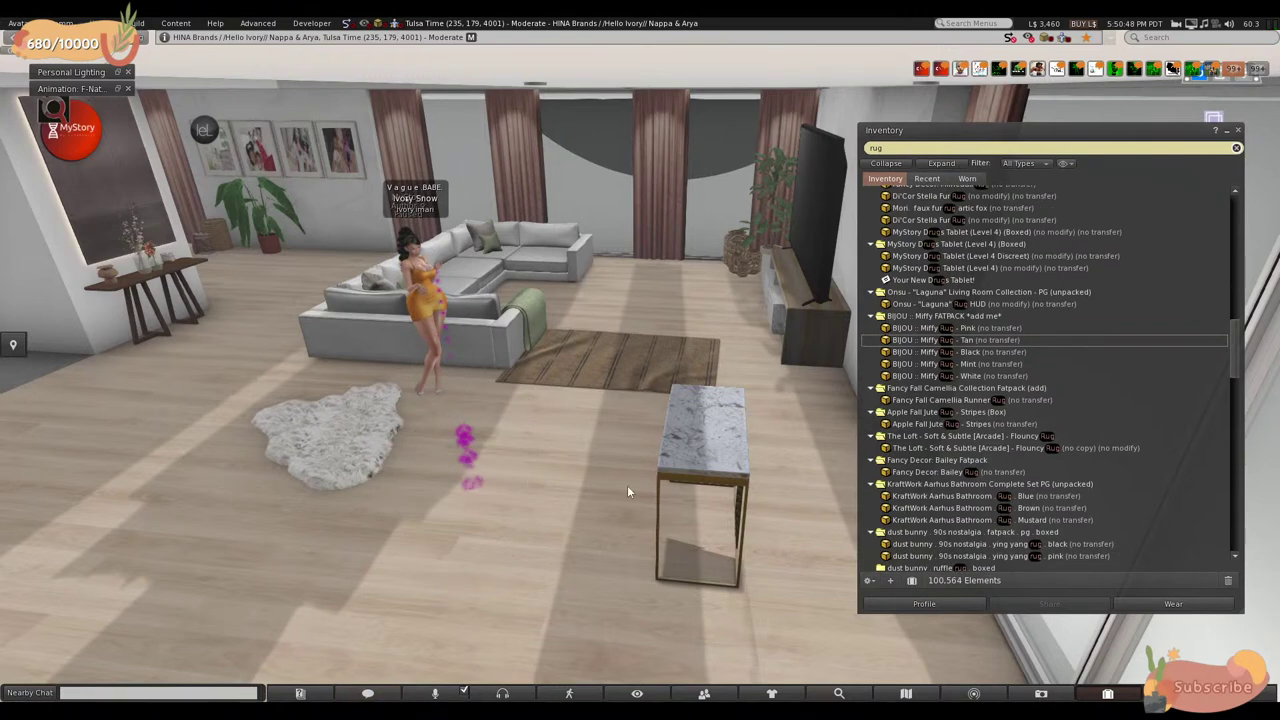
- Place the Fancy Decor: Bailey Rug and The Loft - Soft & Subtle Flouncy Rug on the floor near the marble table
click(912, 476)
drag(614, 528, 490, 565)
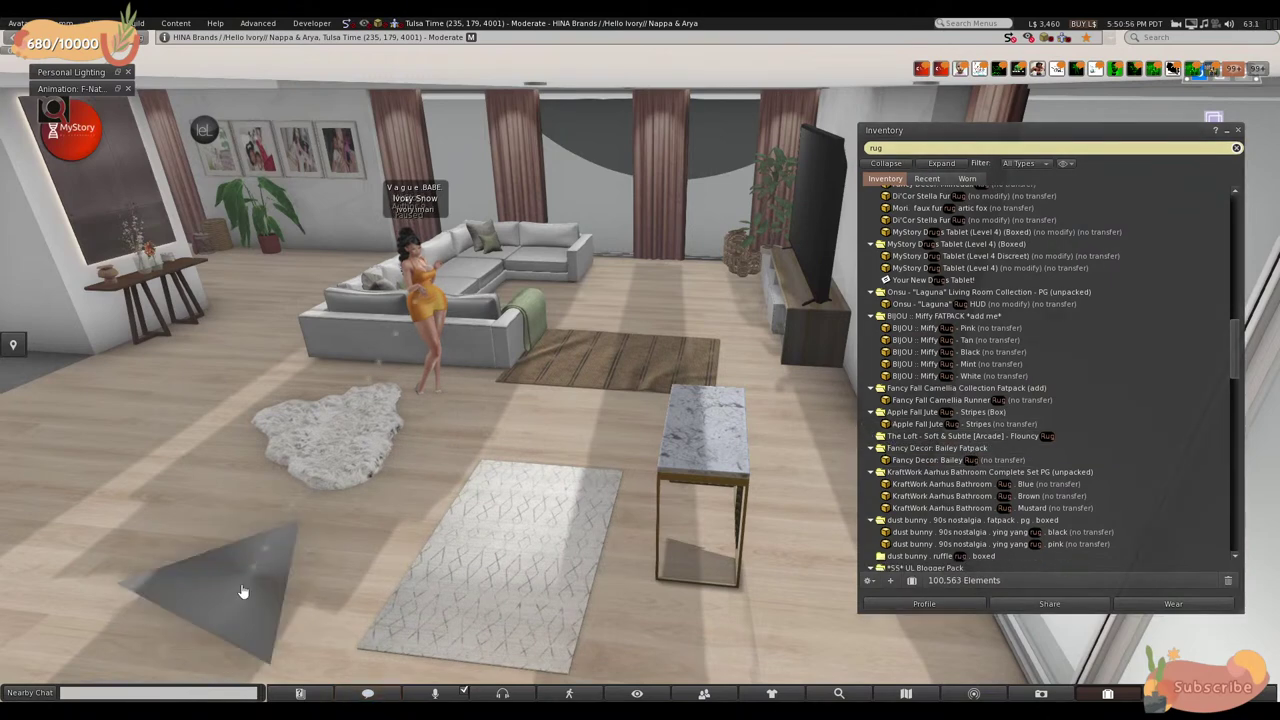
- Take the pink ruffled Flouncy rug back into the inventory
right_click(241, 586)
click(238, 633)
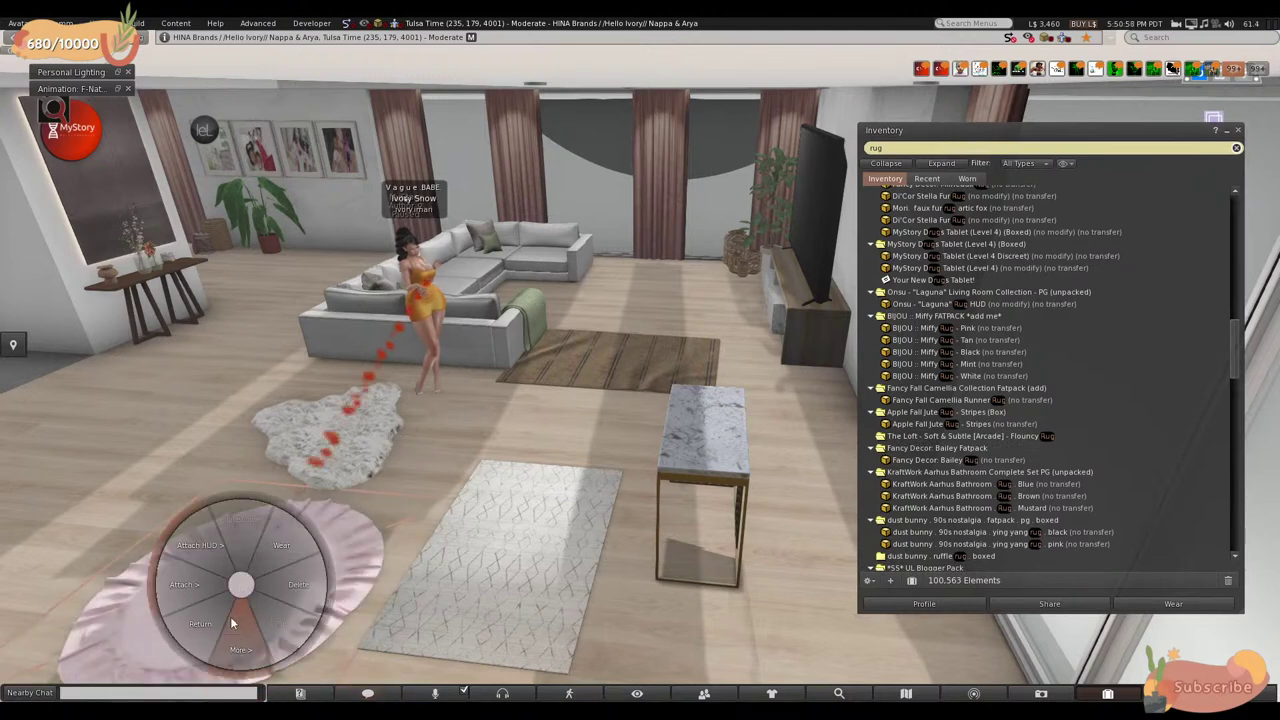
click(284, 585)
click(680, 398)
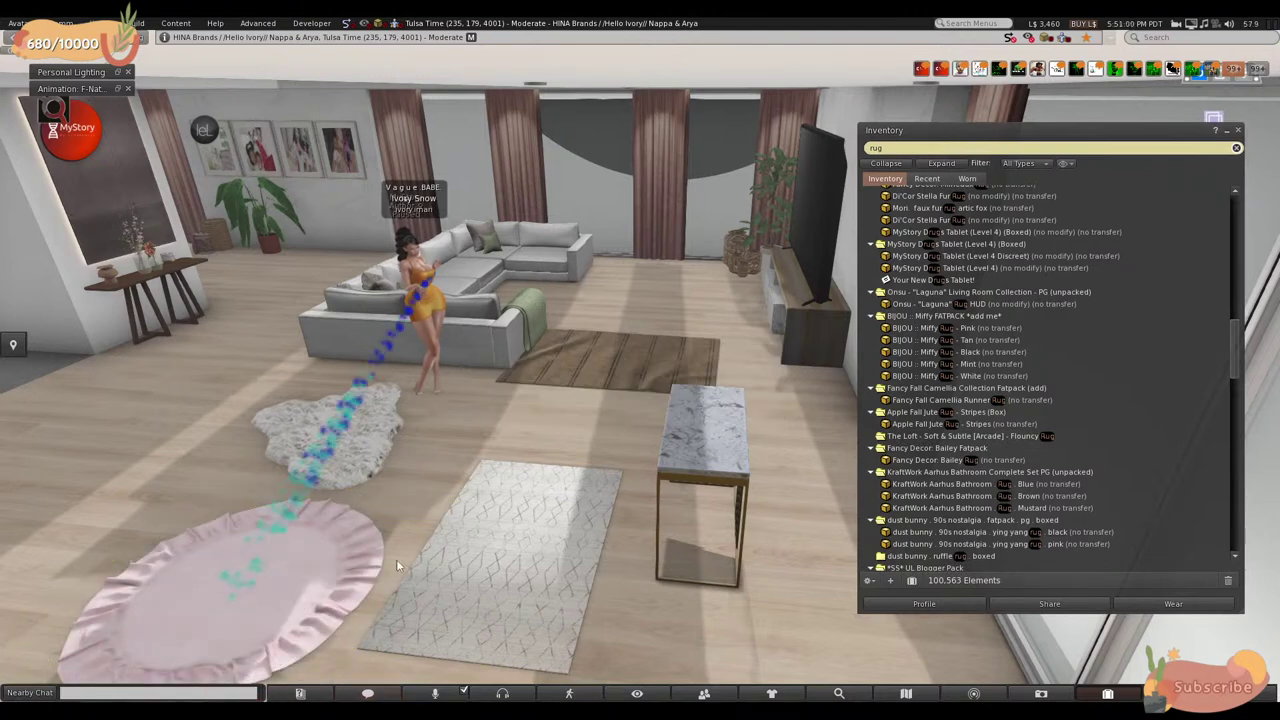
right_click(362, 571)
click(316, 572)
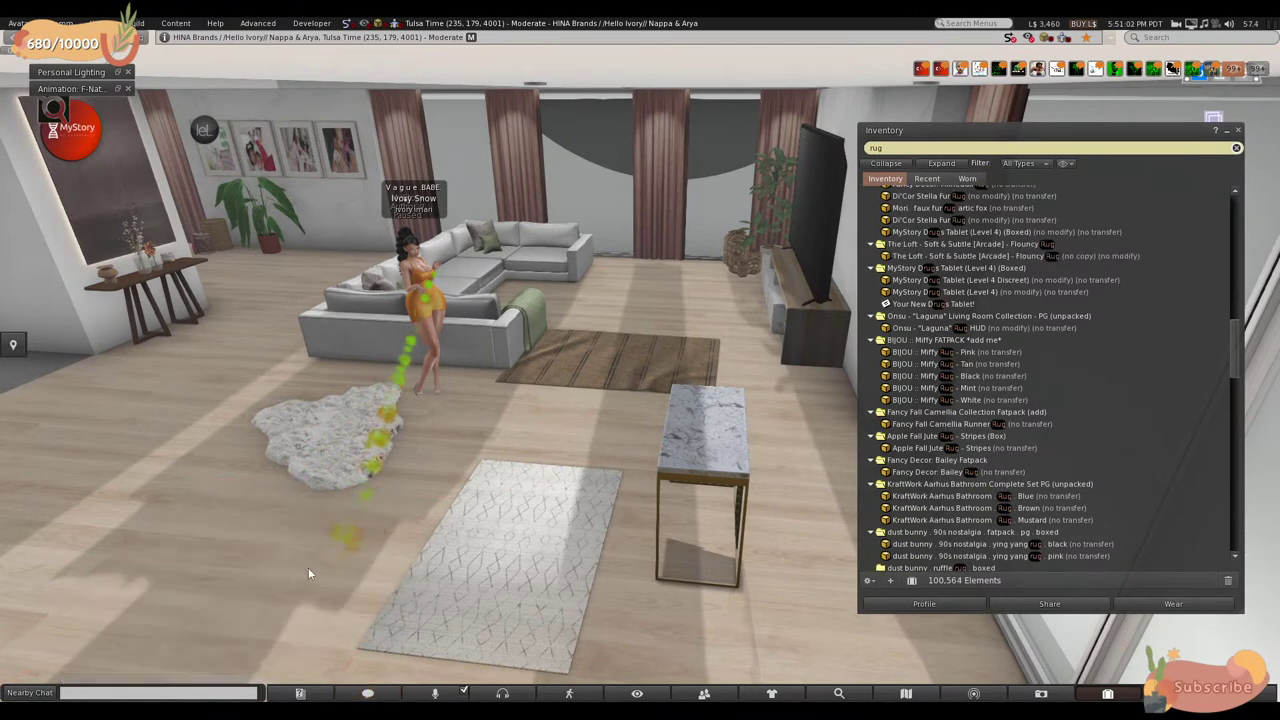
- Look through the remaining rug entries in the inventory for other candidates
scroll(1000, 388, down, 5)
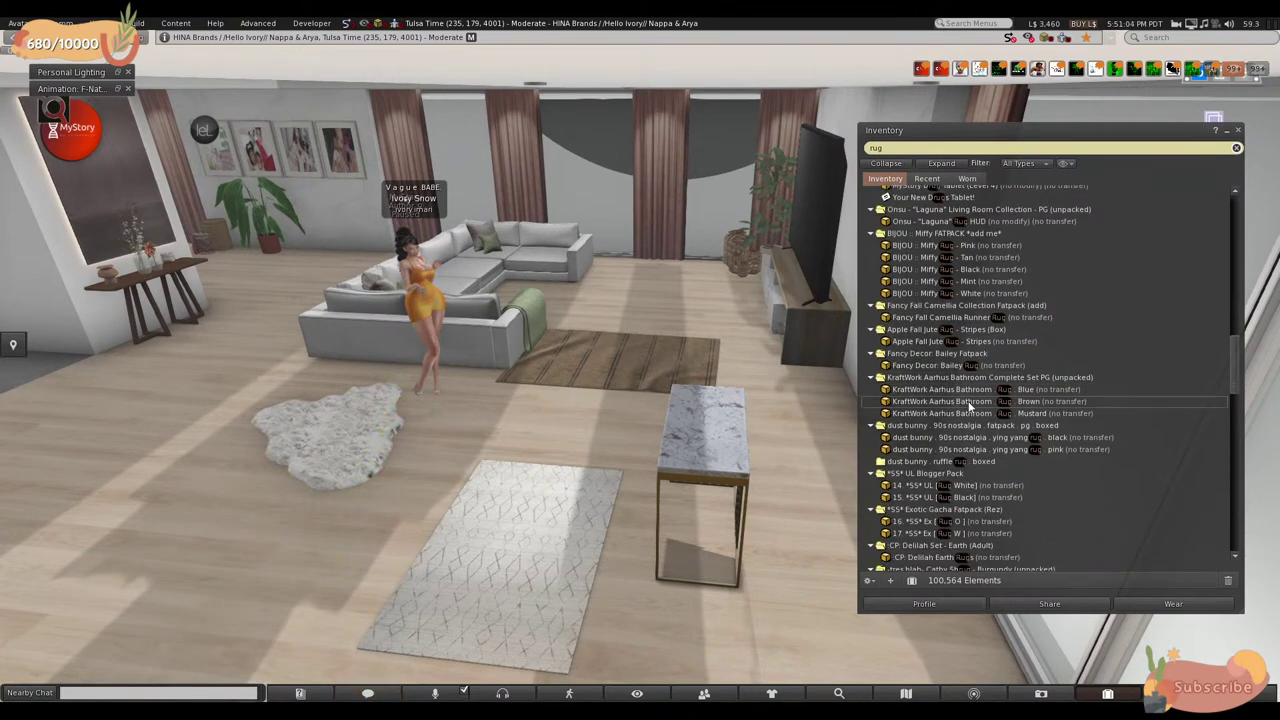
scroll(959, 320, down, 4)
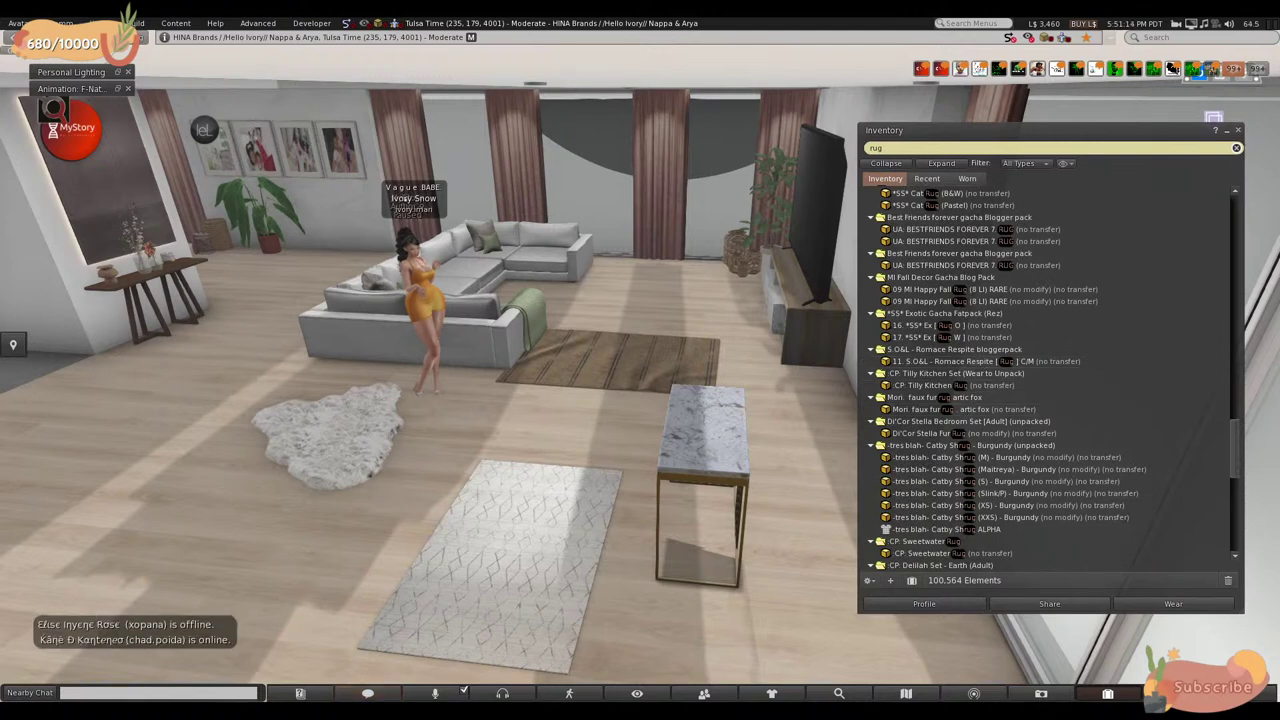
scroll(972, 420, down, 2)
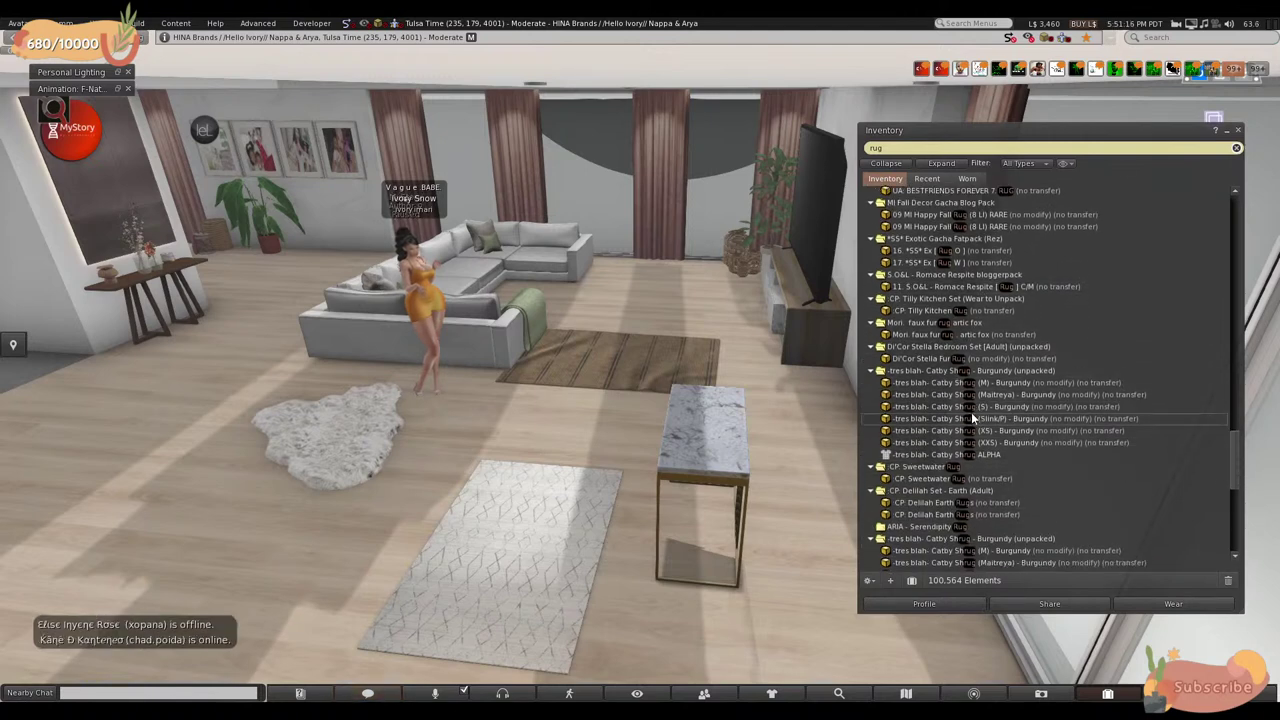
scroll(968, 426, down, 1)
scroll(995, 461, down, 2)
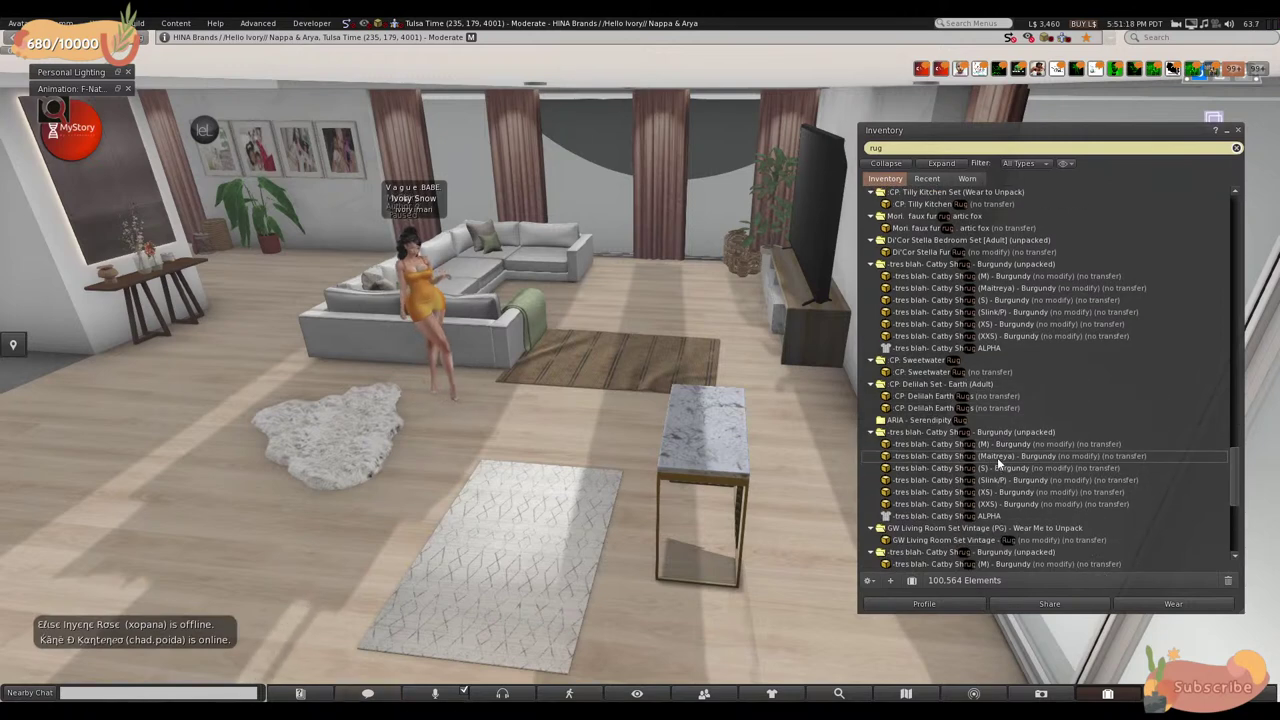
scroll(997, 463, down, 1)
scroll(997, 461, down, 6)
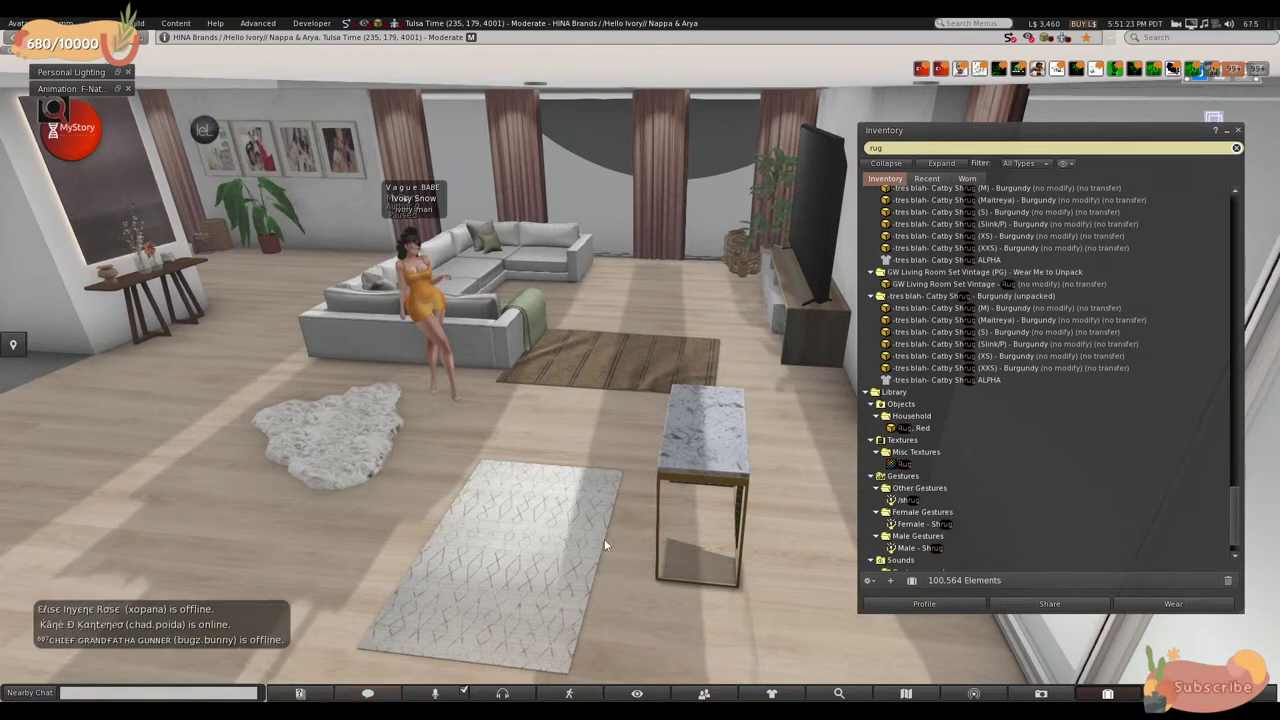
- Move the white fur rug and the patterned Bailey rug away from the sofa toward the steps
click(378, 411)
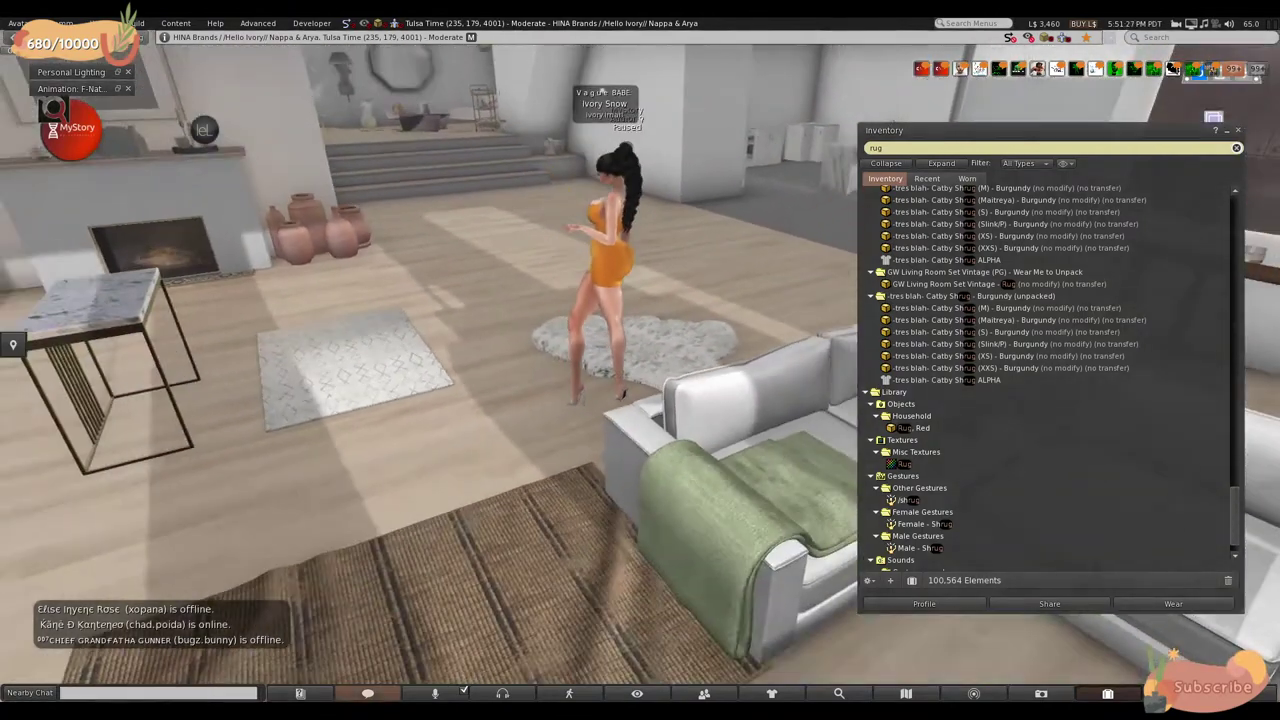
right_click(651, 343)
click(697, 372)
drag(655, 362, 615, 245)
click(380, 360)
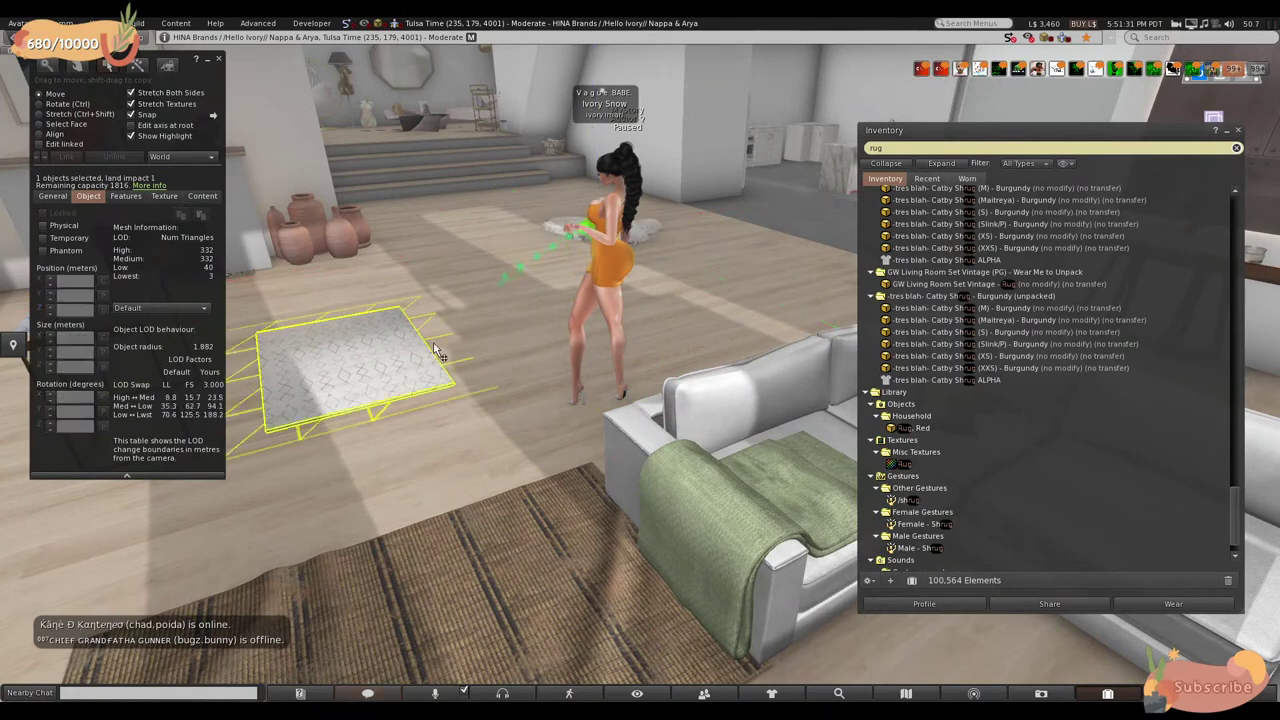
drag(380, 360, 733, 316)
key(Escape)
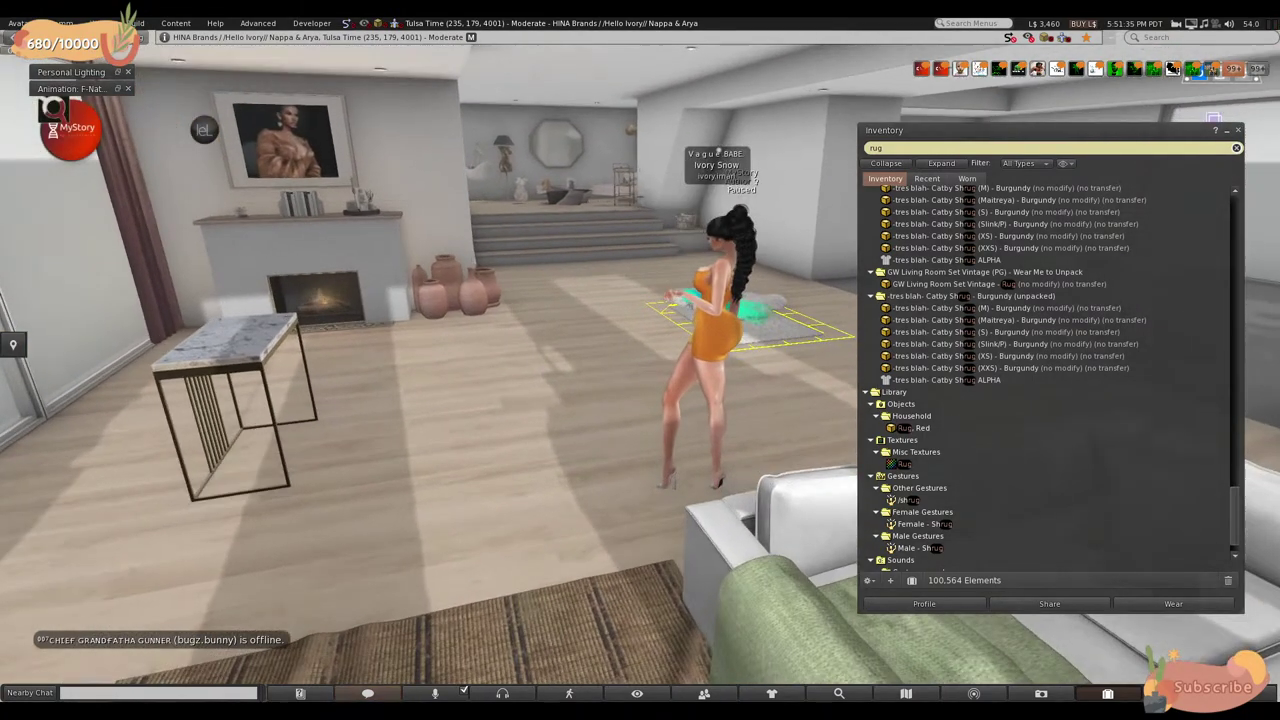
- Move the marble-topped table over beside the white fur rug and finish editing
key(ctrl+3)
click(282, 360)
drag(282, 360, 535, 364)
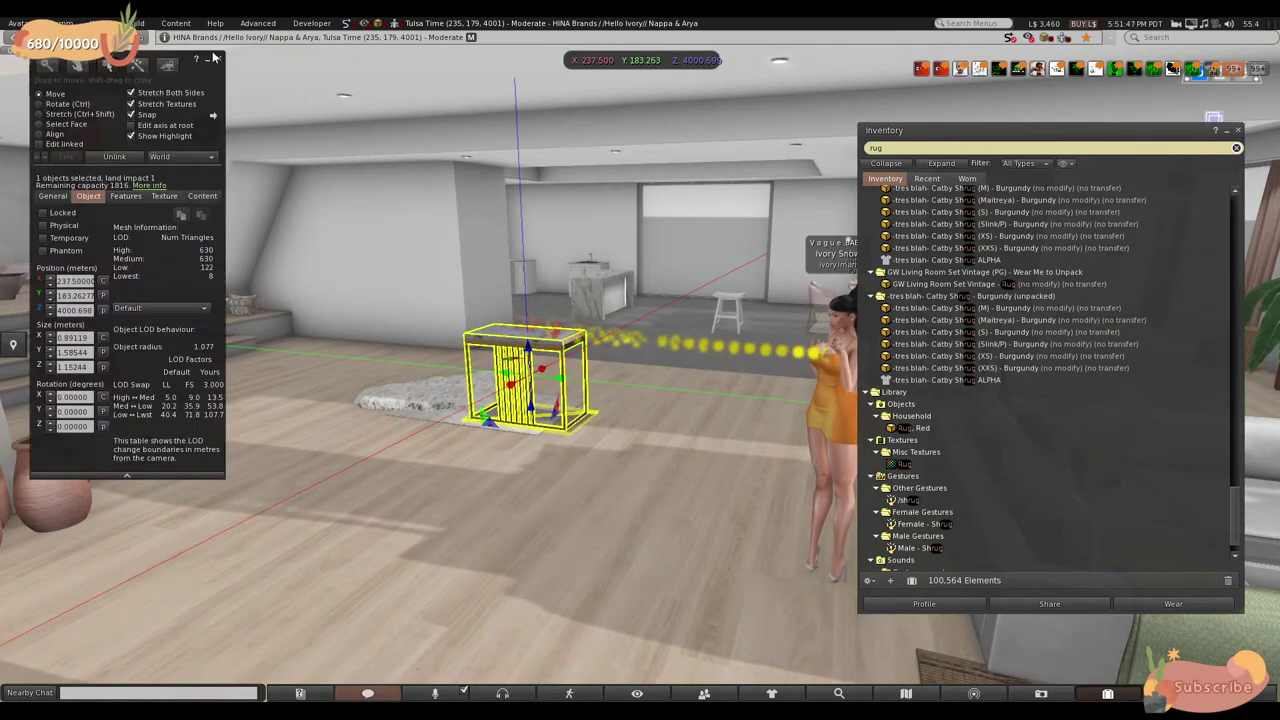
key(Escape)
- Walk the avatar back to the striped jute rug between the sofa and the TV
key(Left)
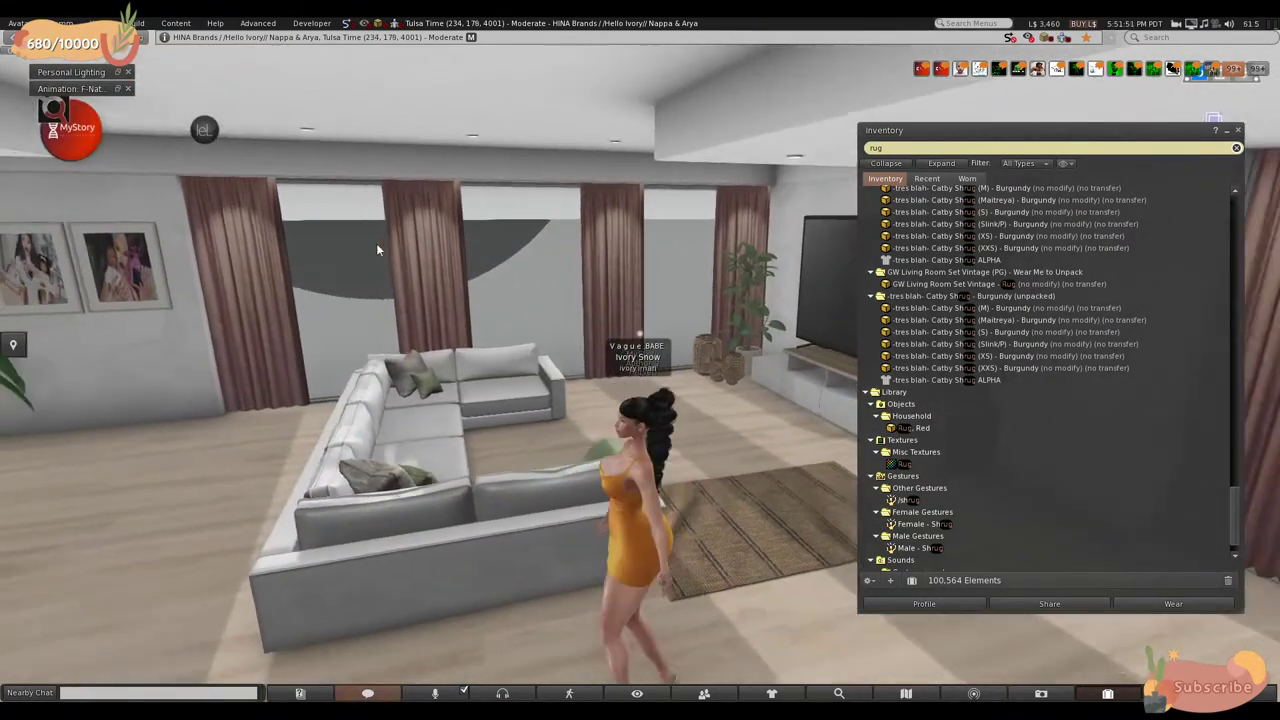
key(Up)
key(Right)
right_click(444, 488)
click(441, 496)
key(Left)
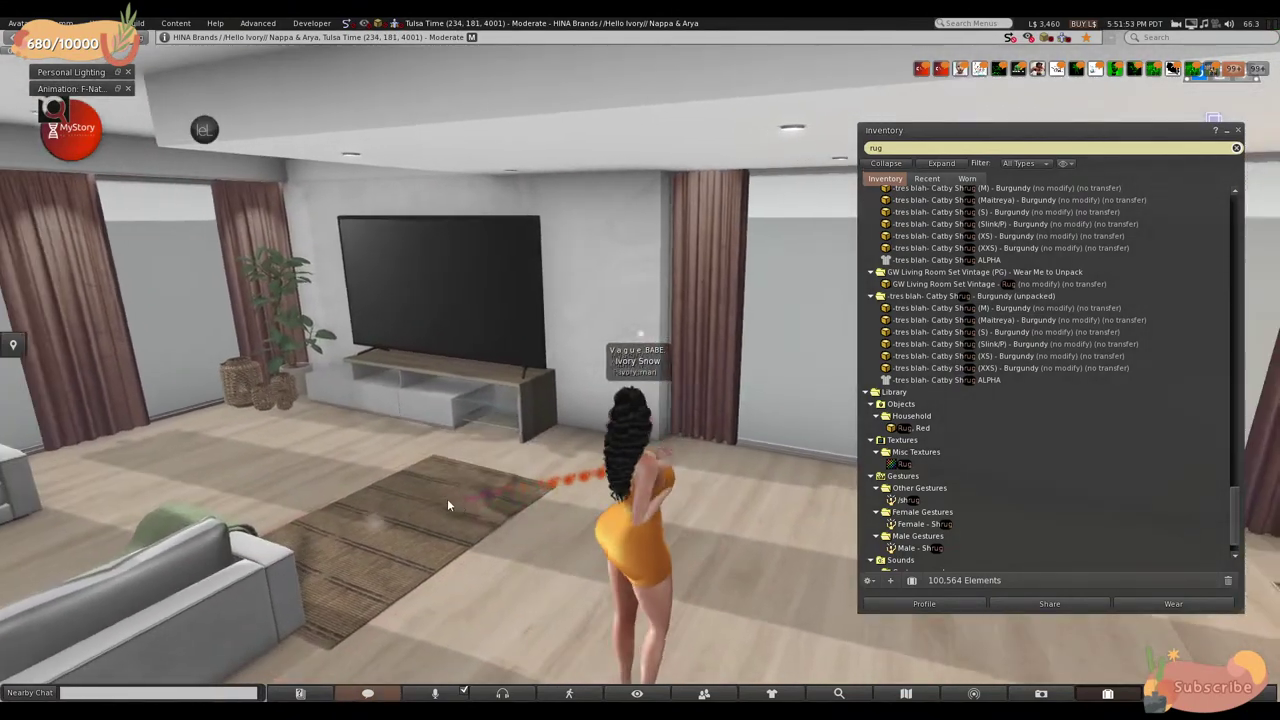
key(Left)
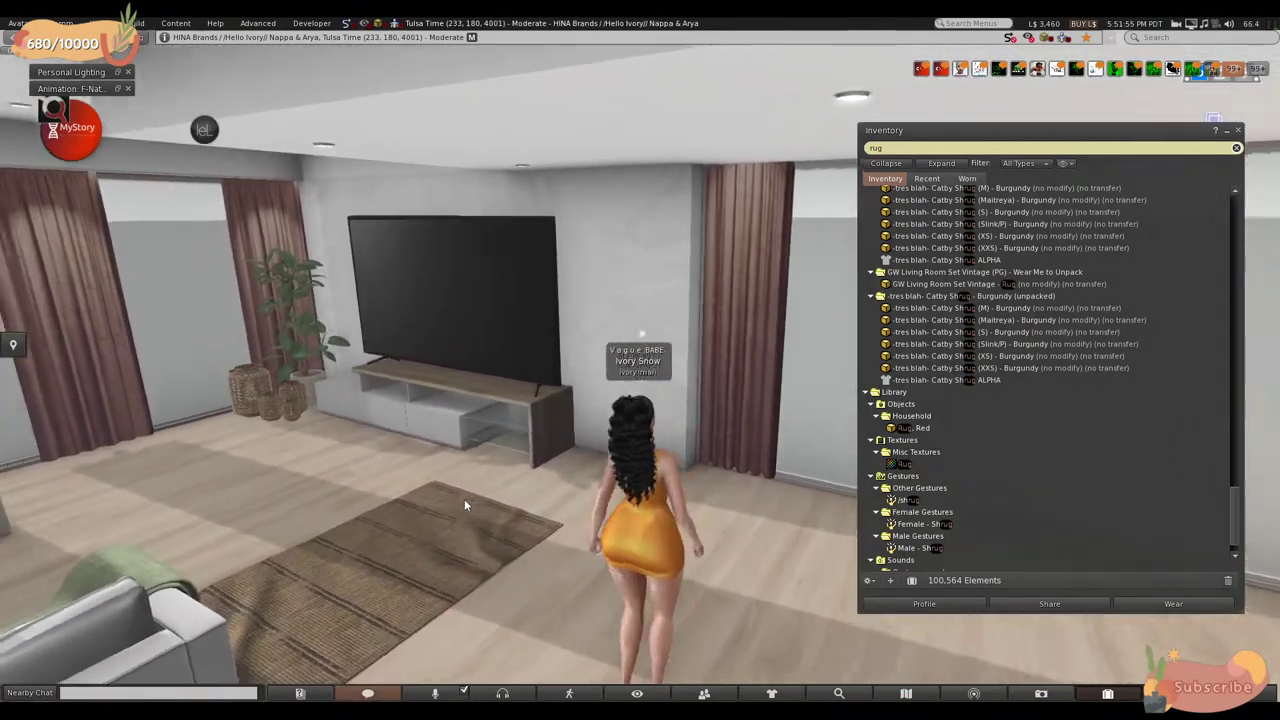
key(Up)
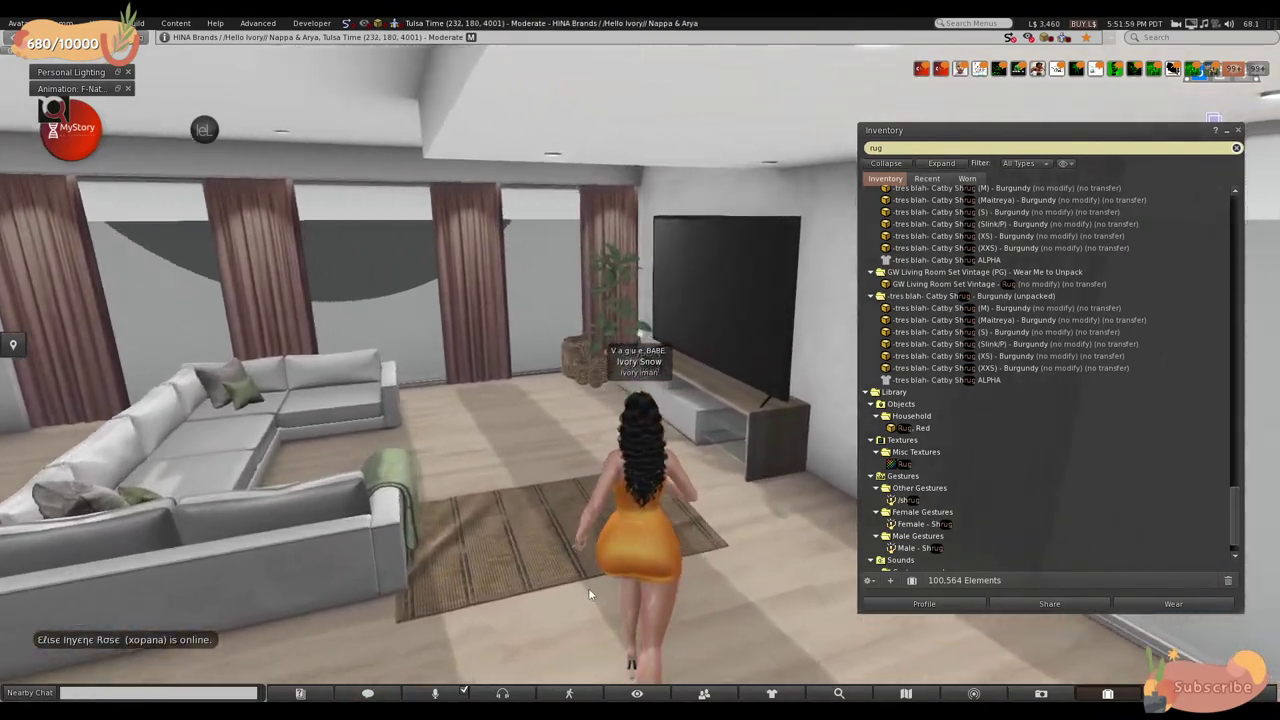
- Edit the striped jute rug and rotate it to 270° about the Z axis
right_click(590, 565)
click(655, 563)
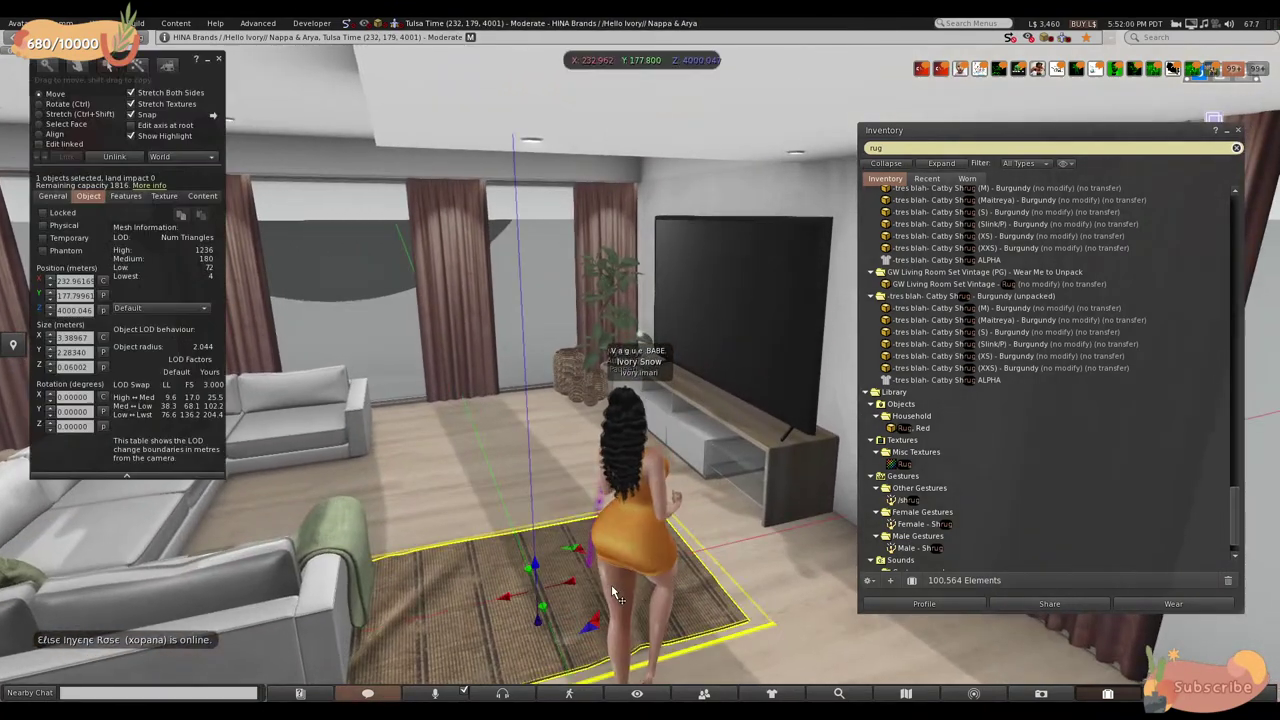
click(59, 105)
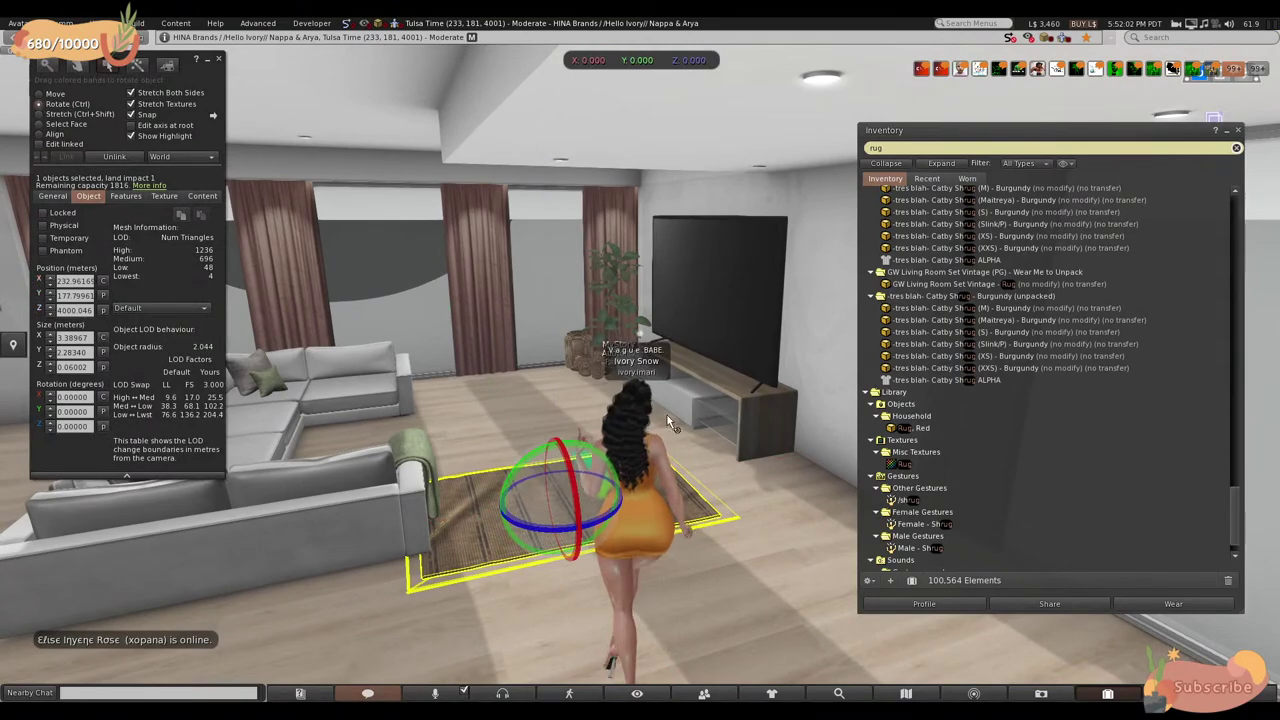
key(Escape)
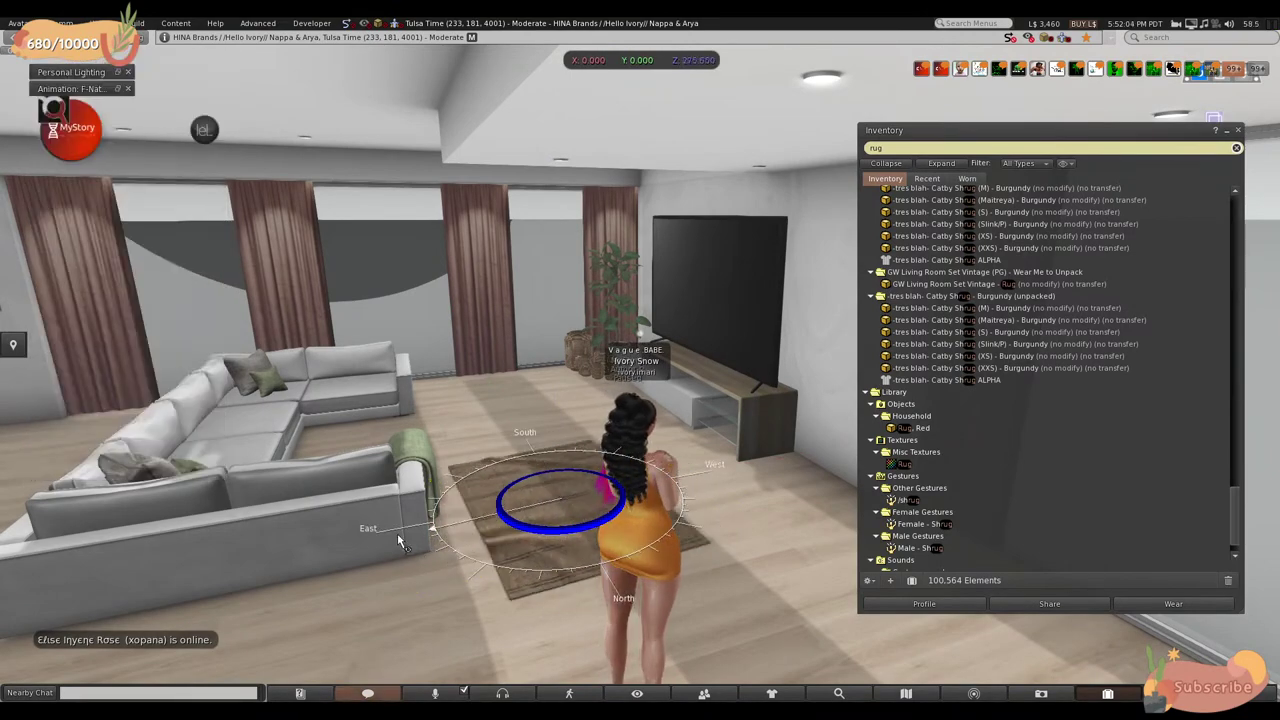
key(ctrl+3)
key(Escape)
- Move the rotated jute rug across the floor to sit in front of the sectional sofa
alt+drag(600, 500, 640, 480)
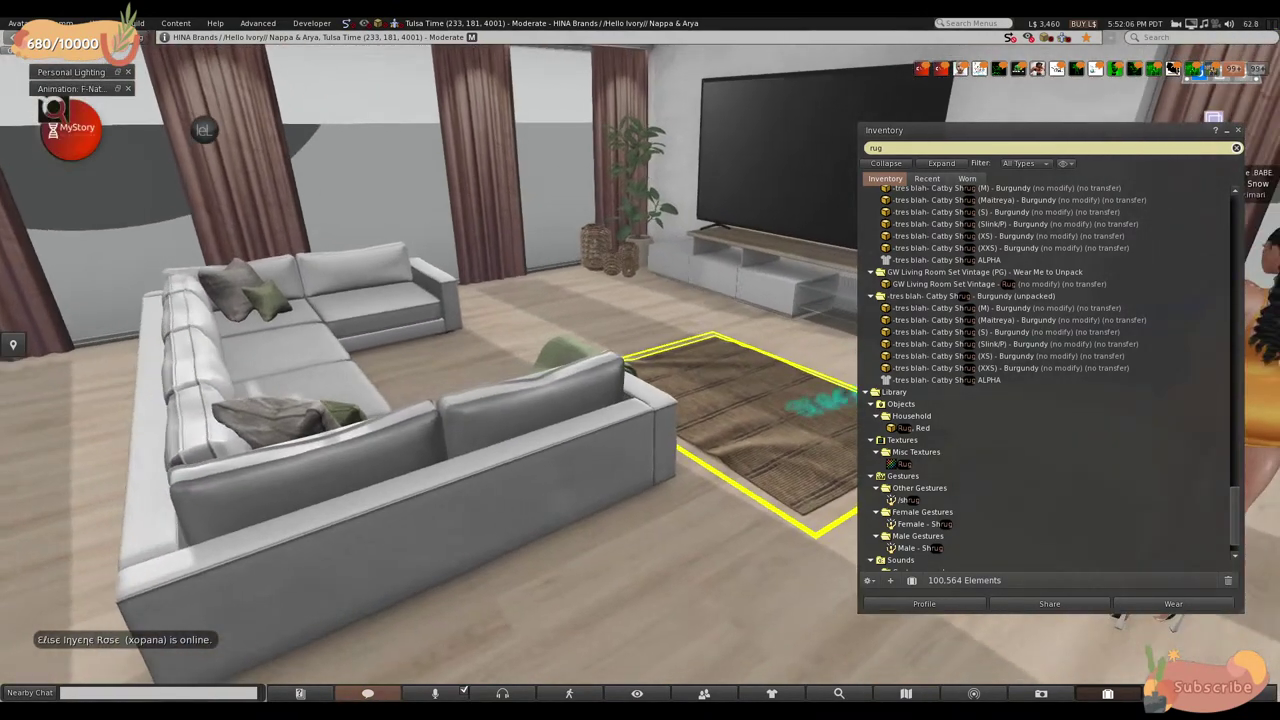
key(ctrl+3)
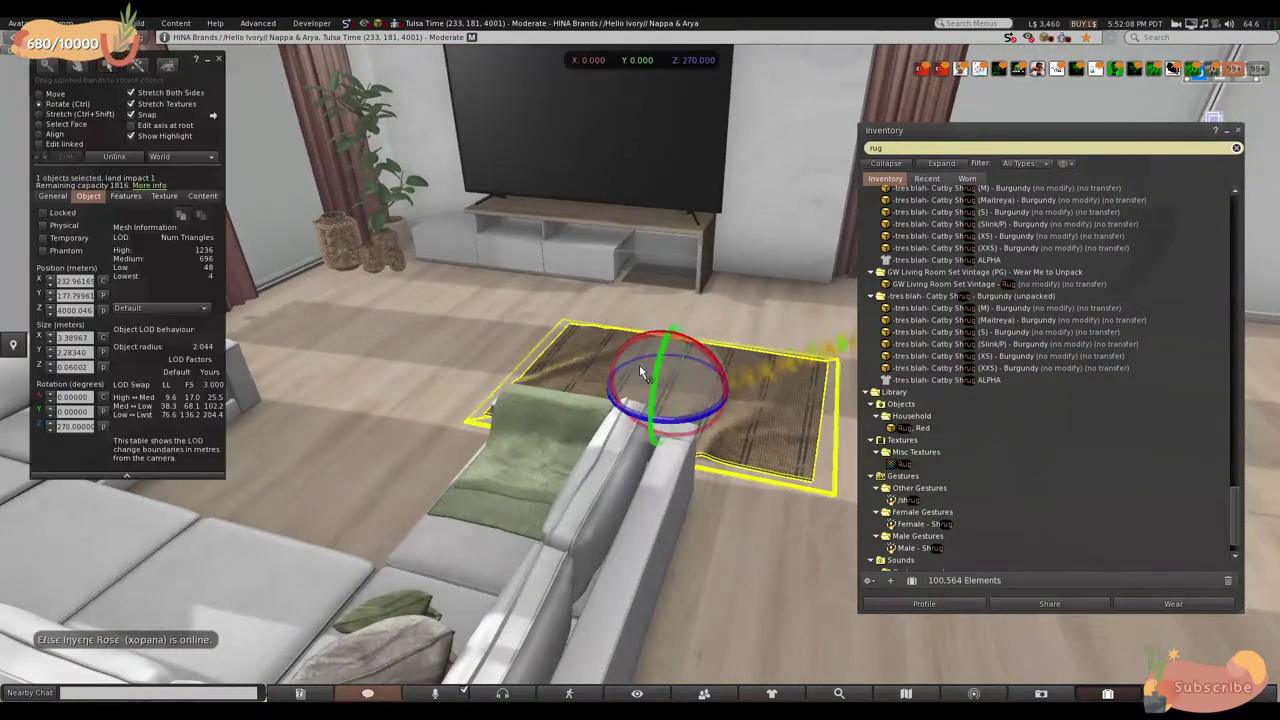
click(50, 93)
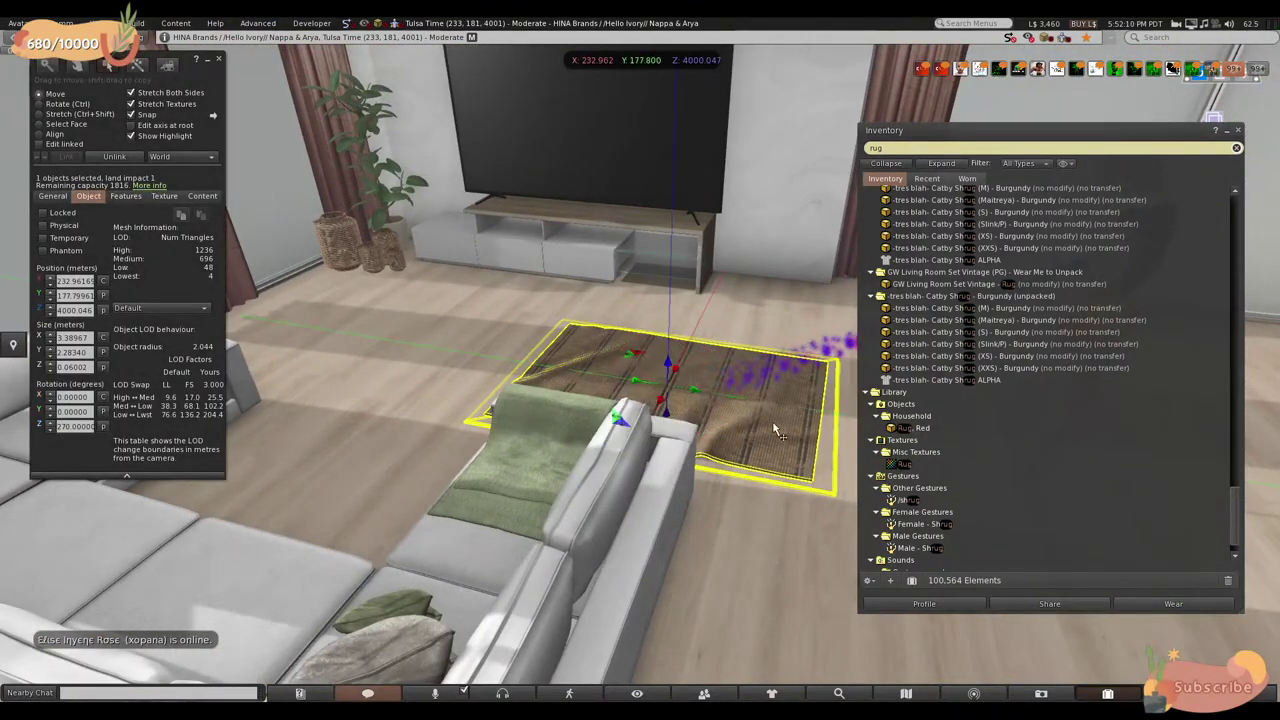
drag(685, 415, 580, 380)
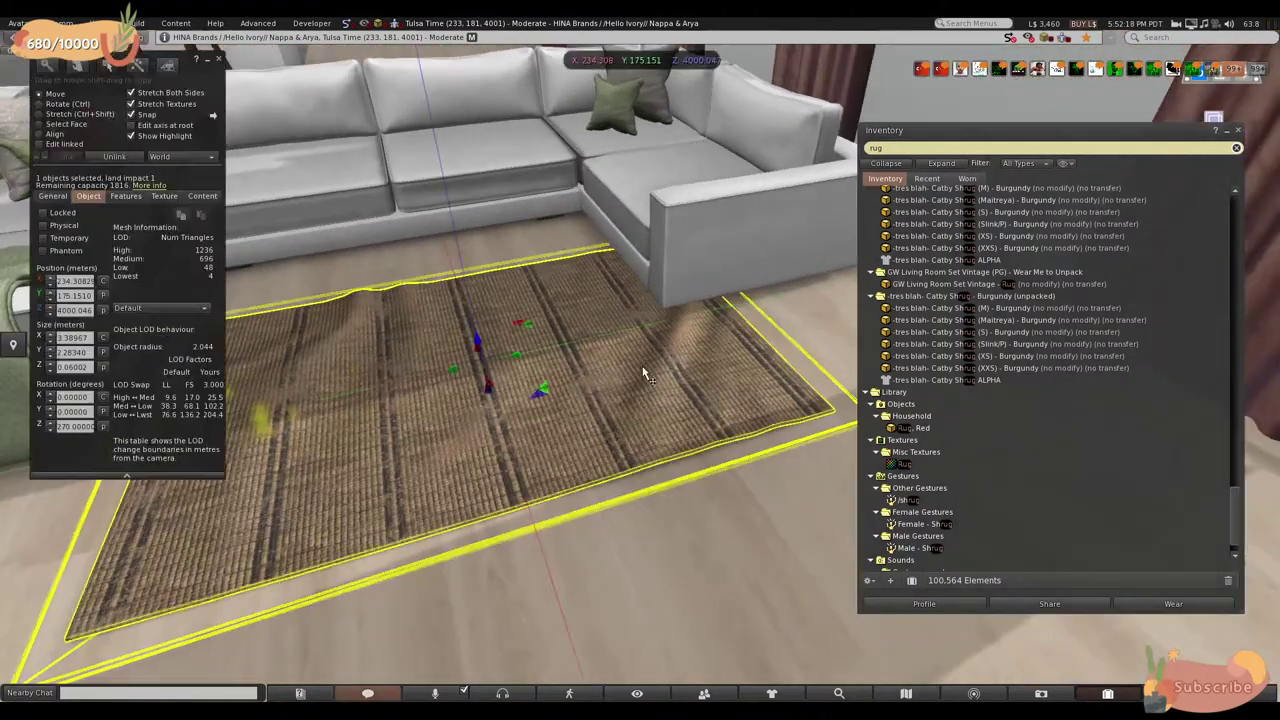
- Select the striped jute rug in front of the sofa and stretch it to about 5.00 × 3.37 m
click(300, 150)
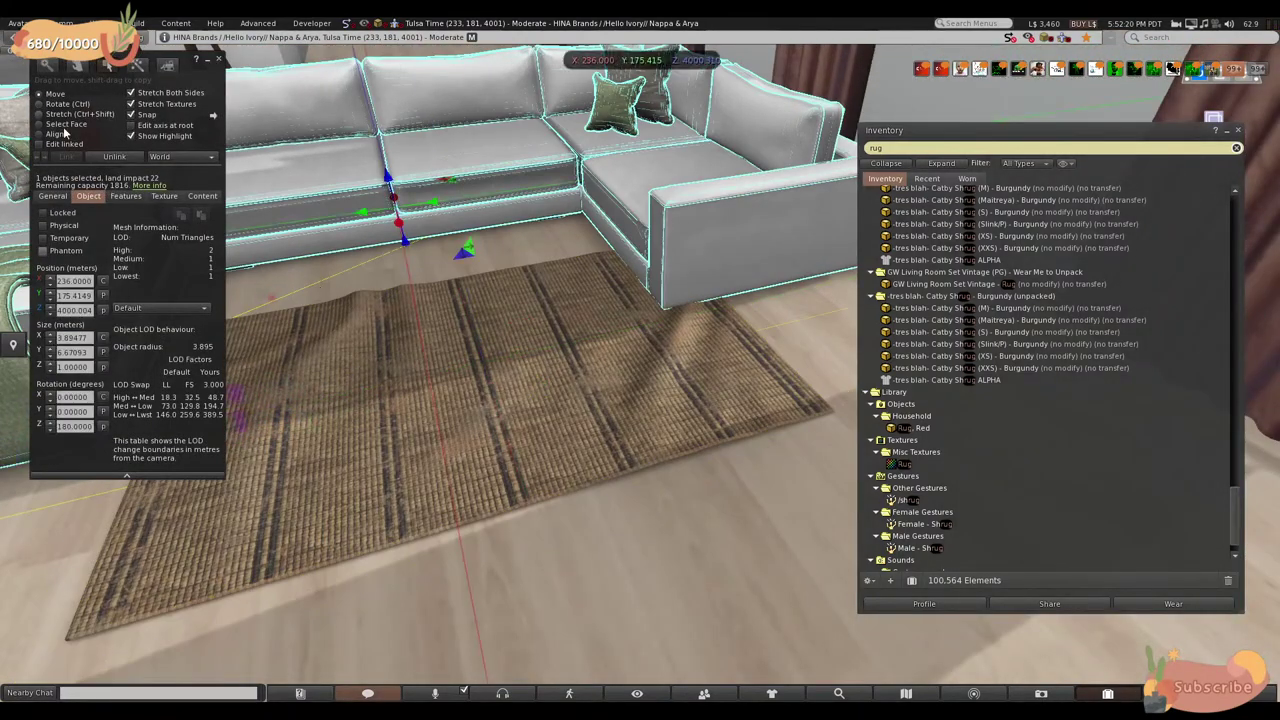
click(300, 360)
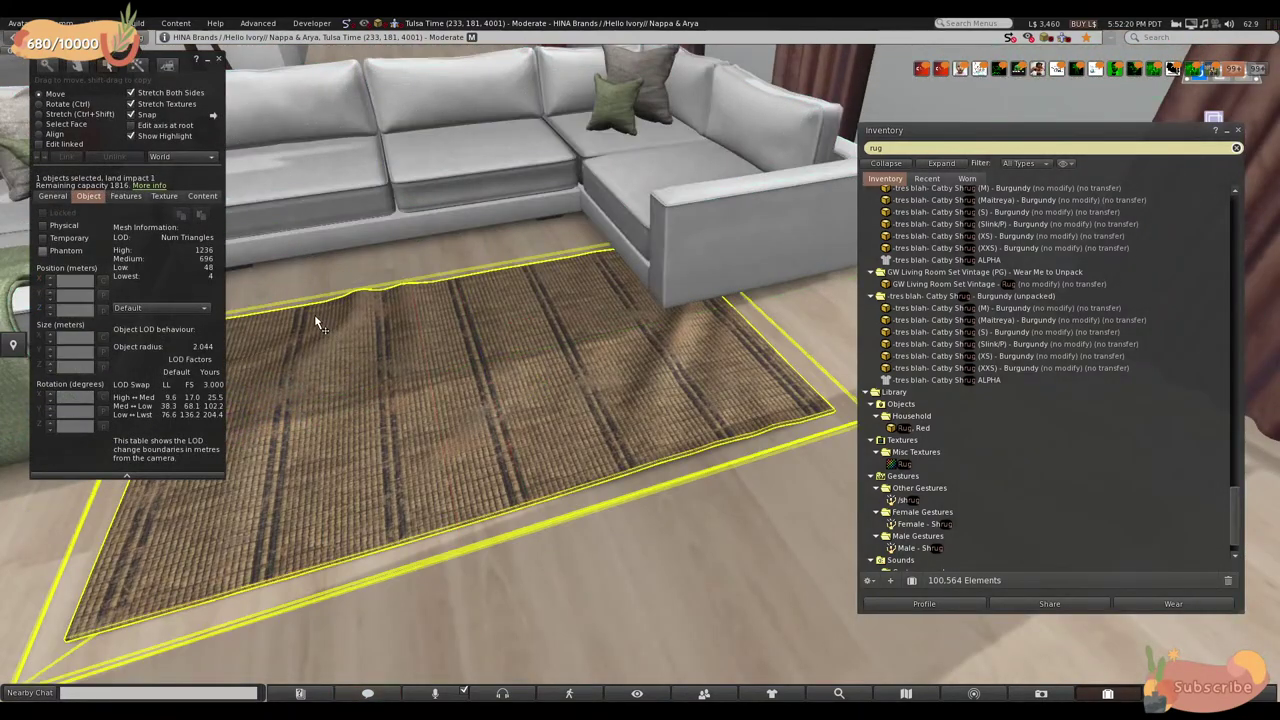
click(50, 114)
alt+drag(300, 420, 755, 375)
drag(607, 312, 300, 300)
- Move the enlarged jute rug into the sofa's U-shaped opening, at about X 234.74 and Y 175.53, and finish editing
click(54, 94)
drag(645, 240, 652, 276)
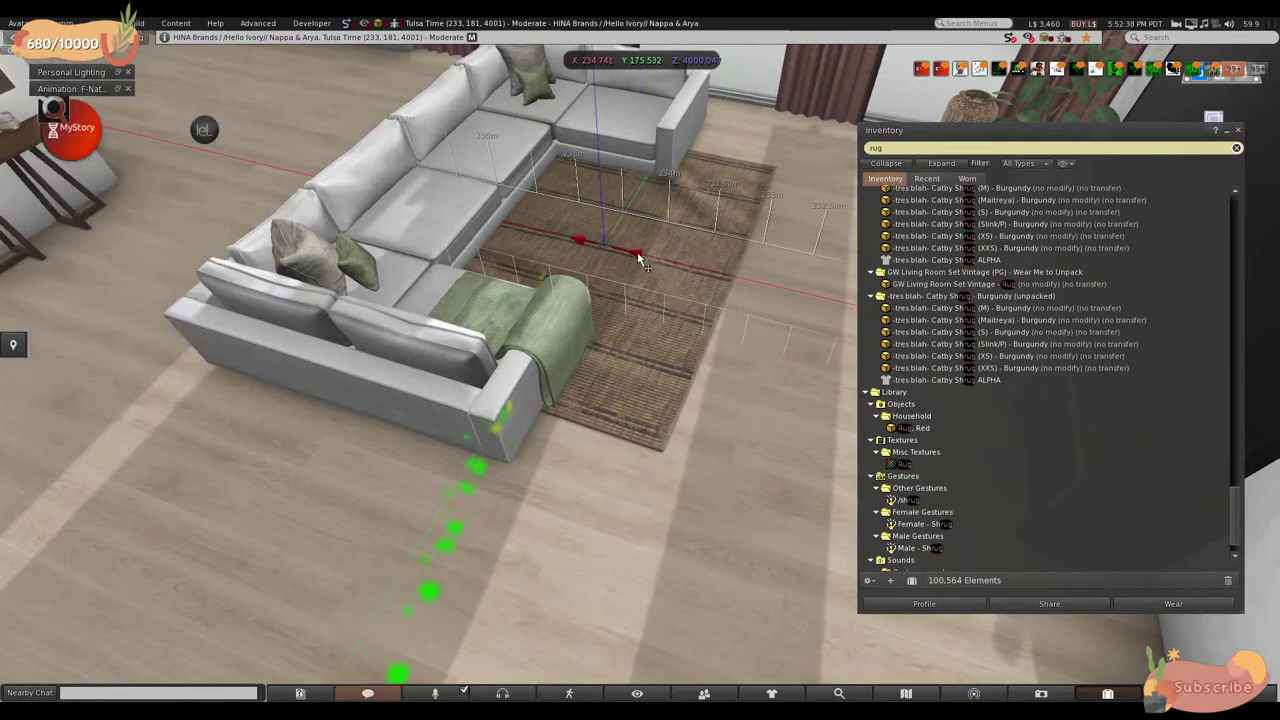
key(Escape)
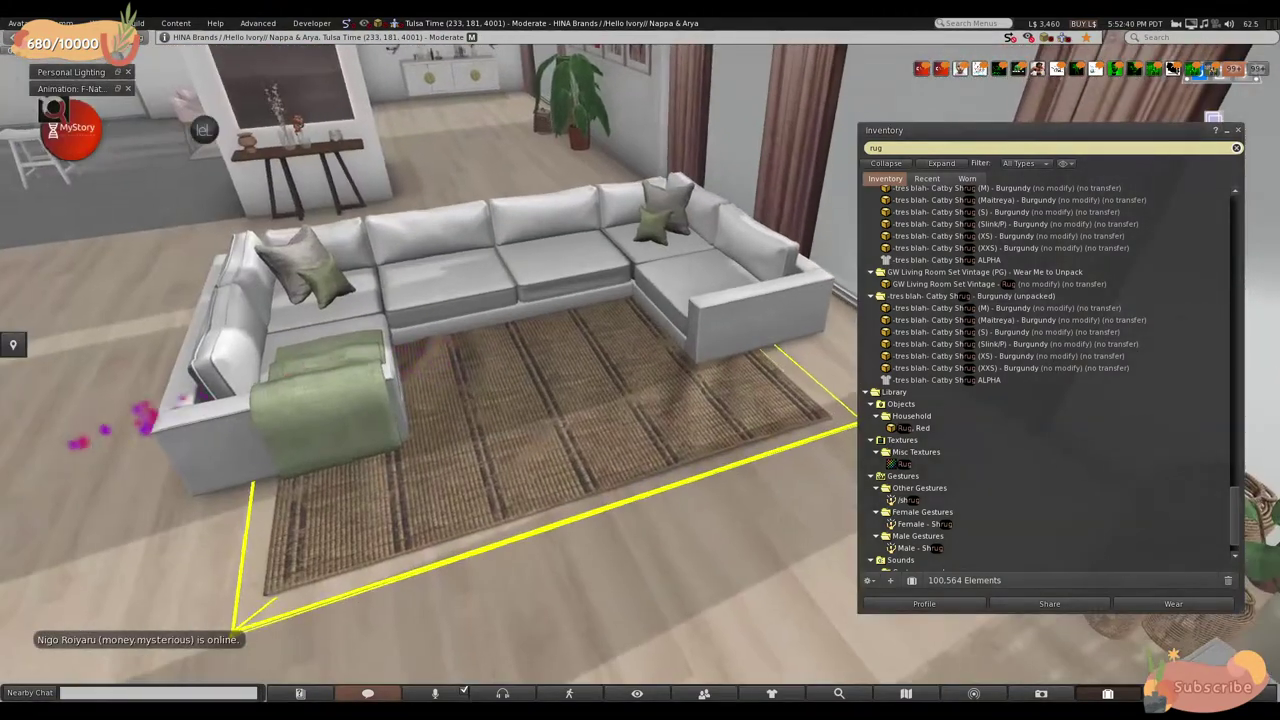
key(ctrl+3)
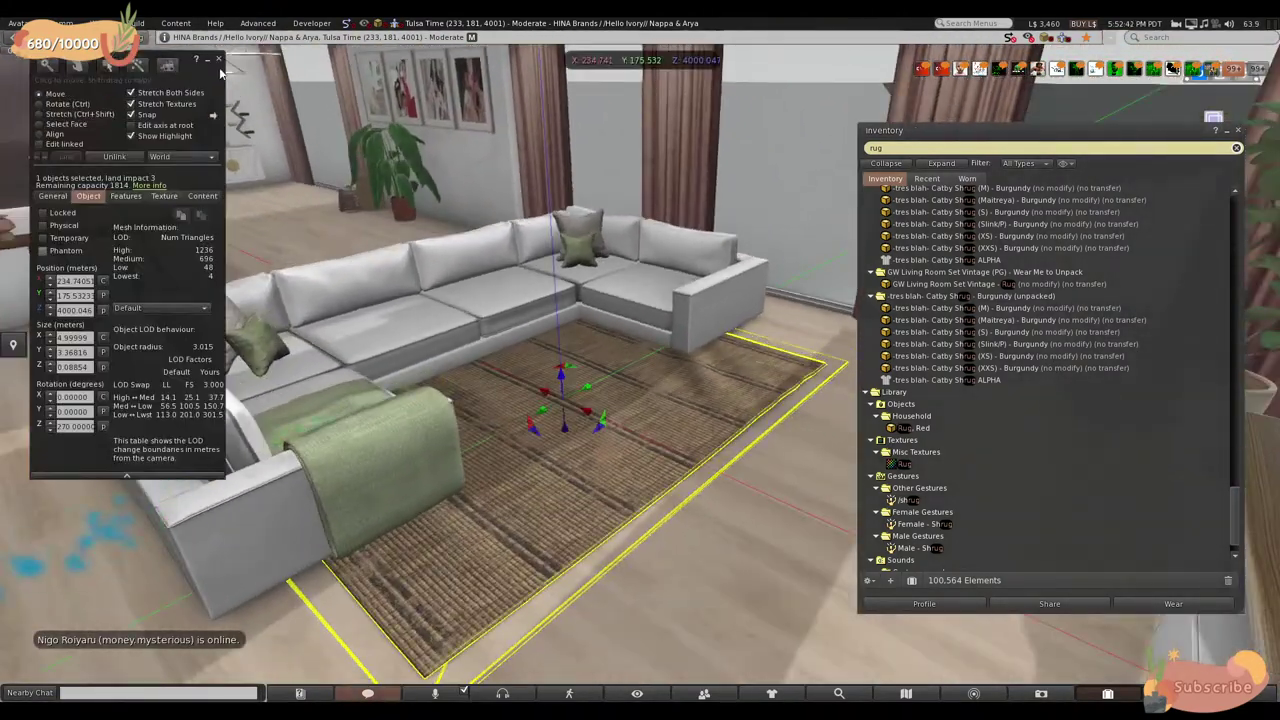
key(Escape)
- Show the recent inventory items and clear the "jute" search filter
click(958, 180)
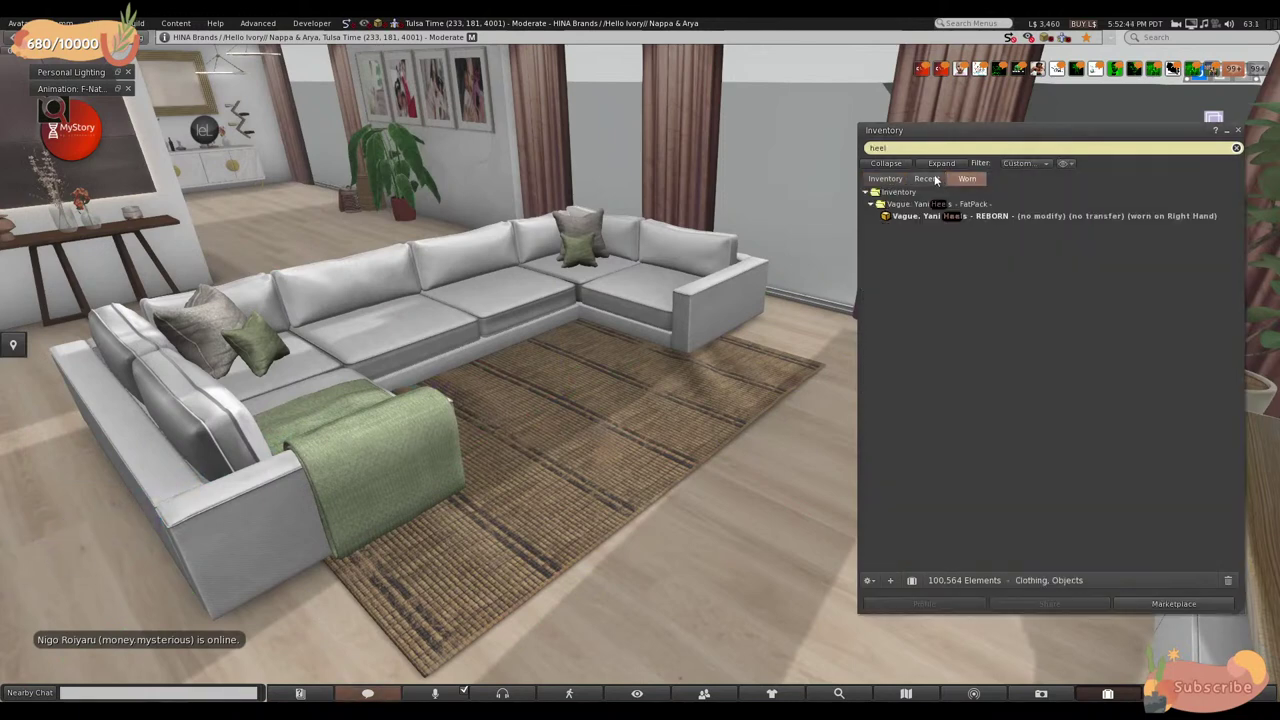
click(928, 179)
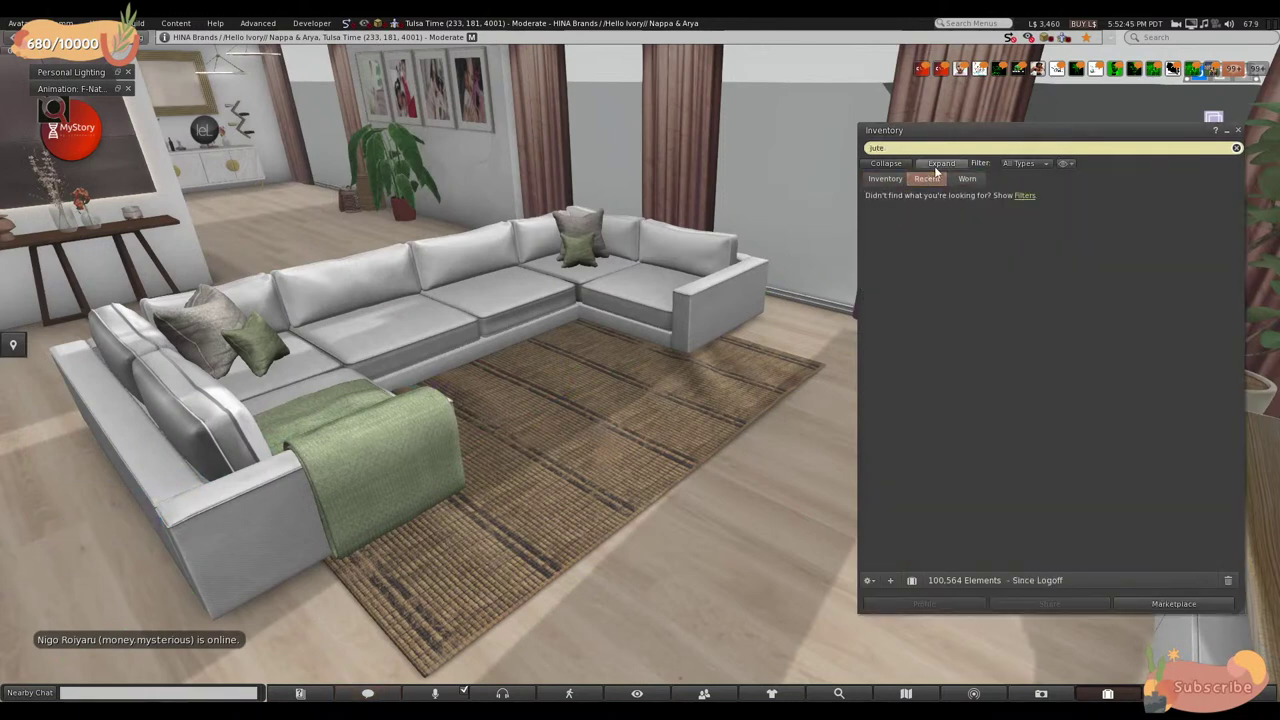
click(1237, 148)
click(871, 204)
click(871, 204)
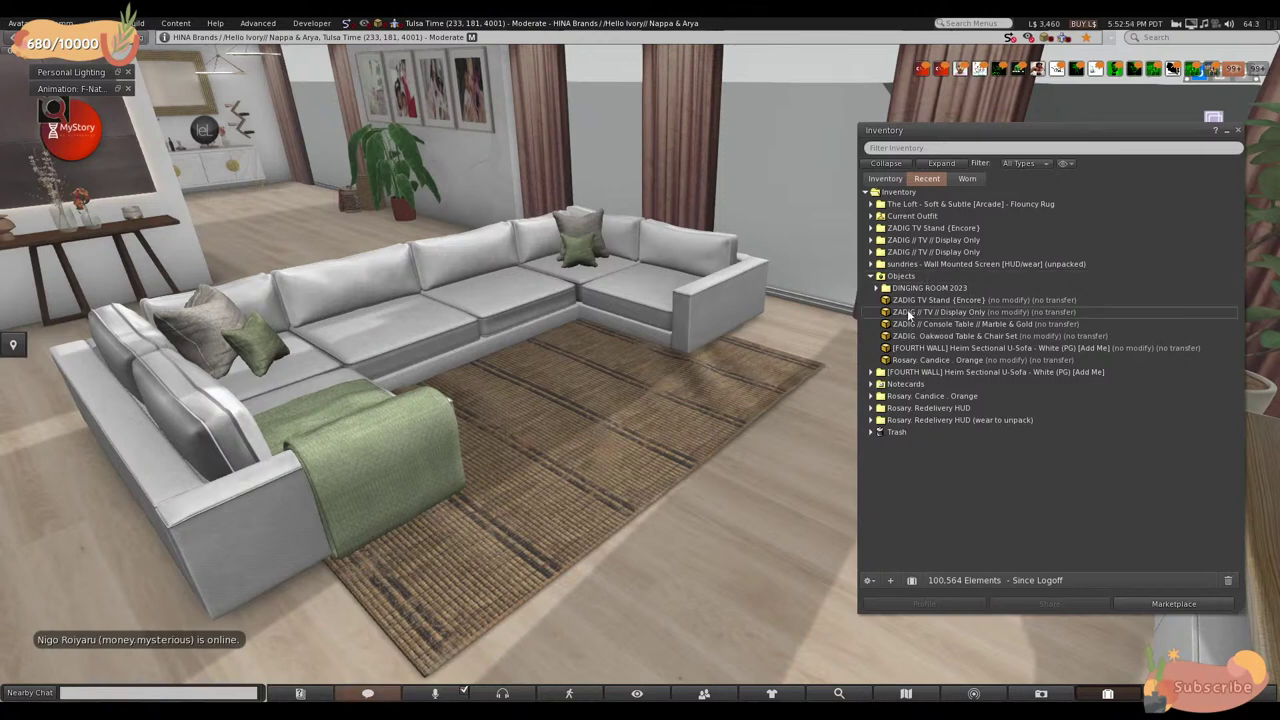
- Wear the [FOURTH WALL] Heim Sofa HUD from the Heim Sectional U-Sofa folder and minimize the inventory
right_click(922, 372)
click(868, 372)
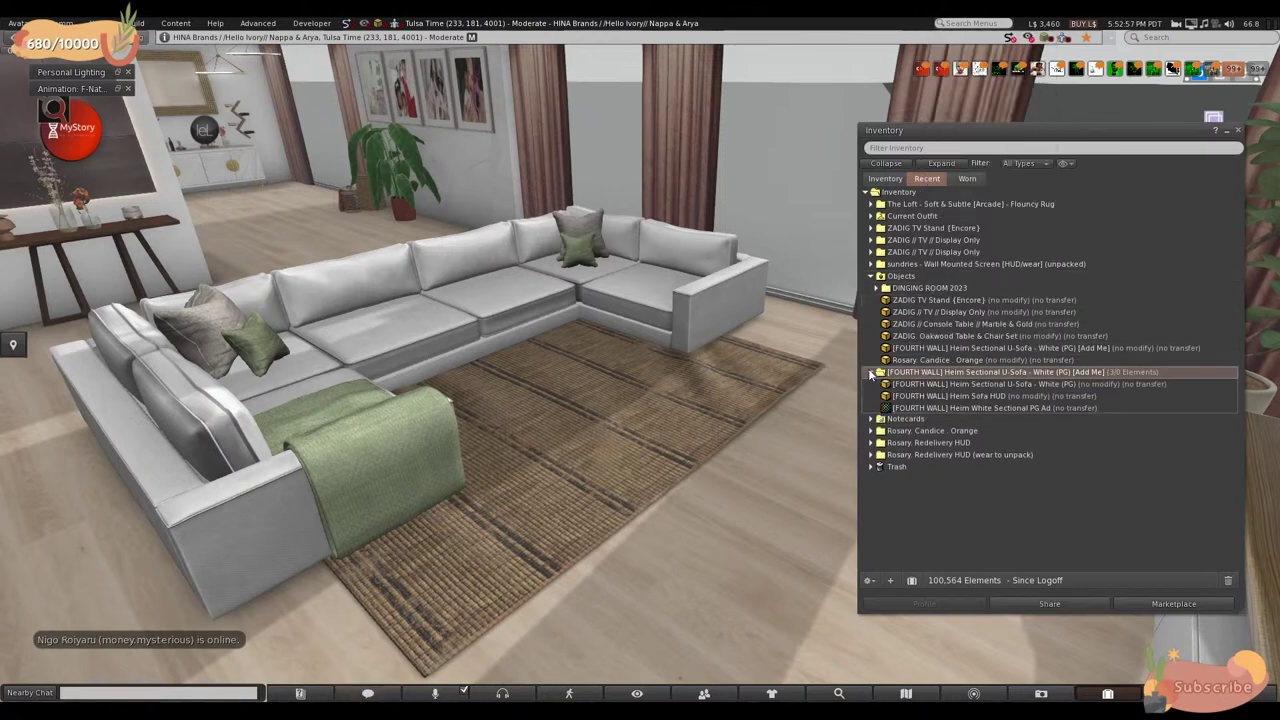
right_click(946, 393)
click(975, 597)
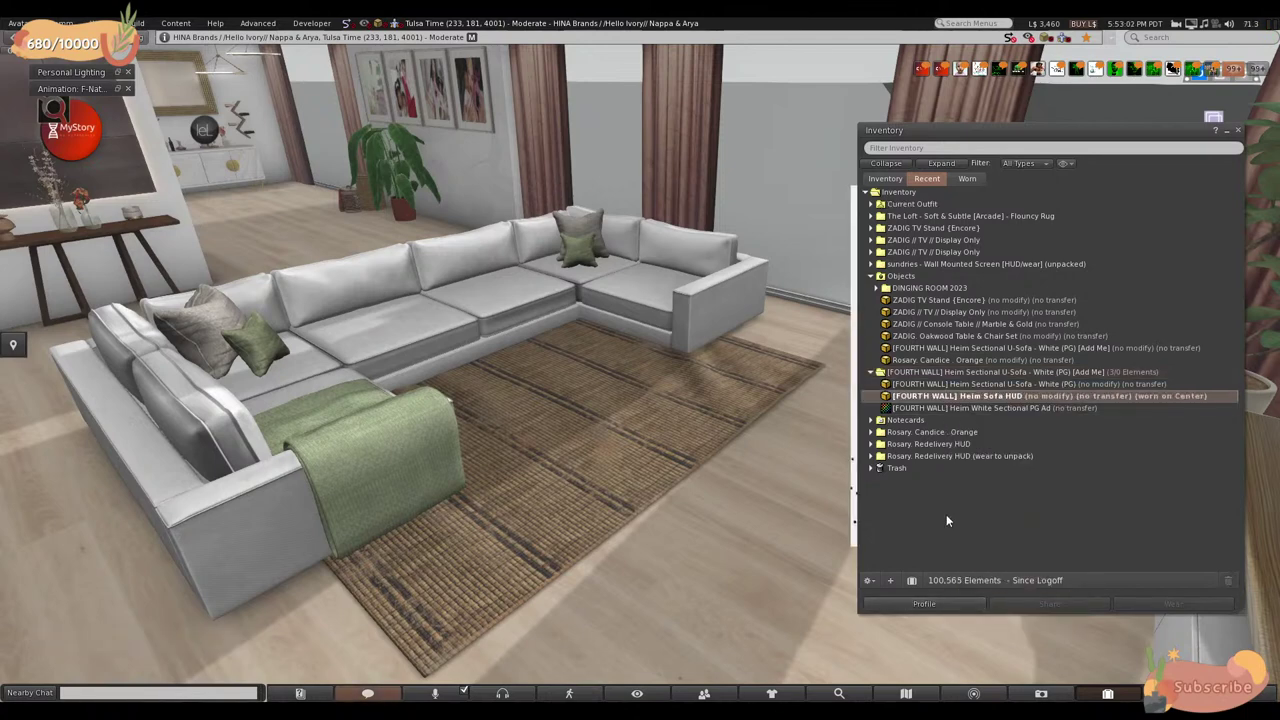
click(1227, 131)
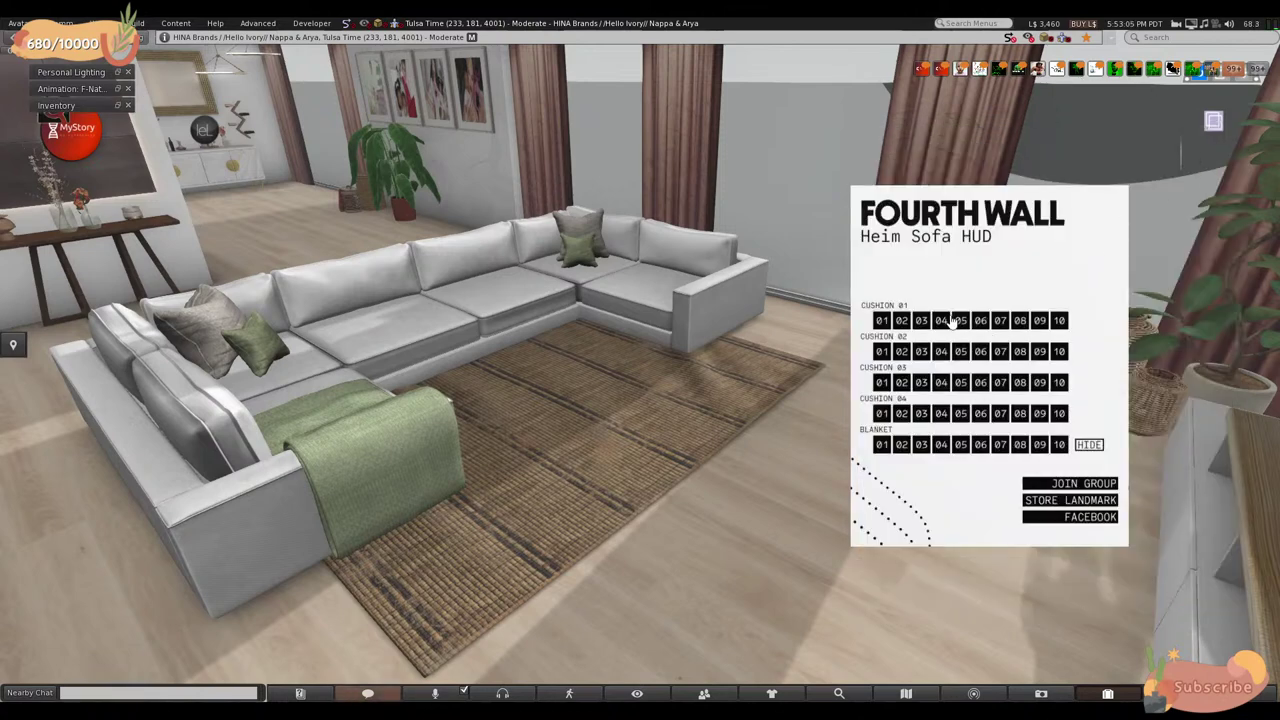
- Try options 10, 01, 02 and 04 on Cushion 01 and option 02 on Cushion 02
click(1059, 321)
alt+drag(607, 333, 900, 352)
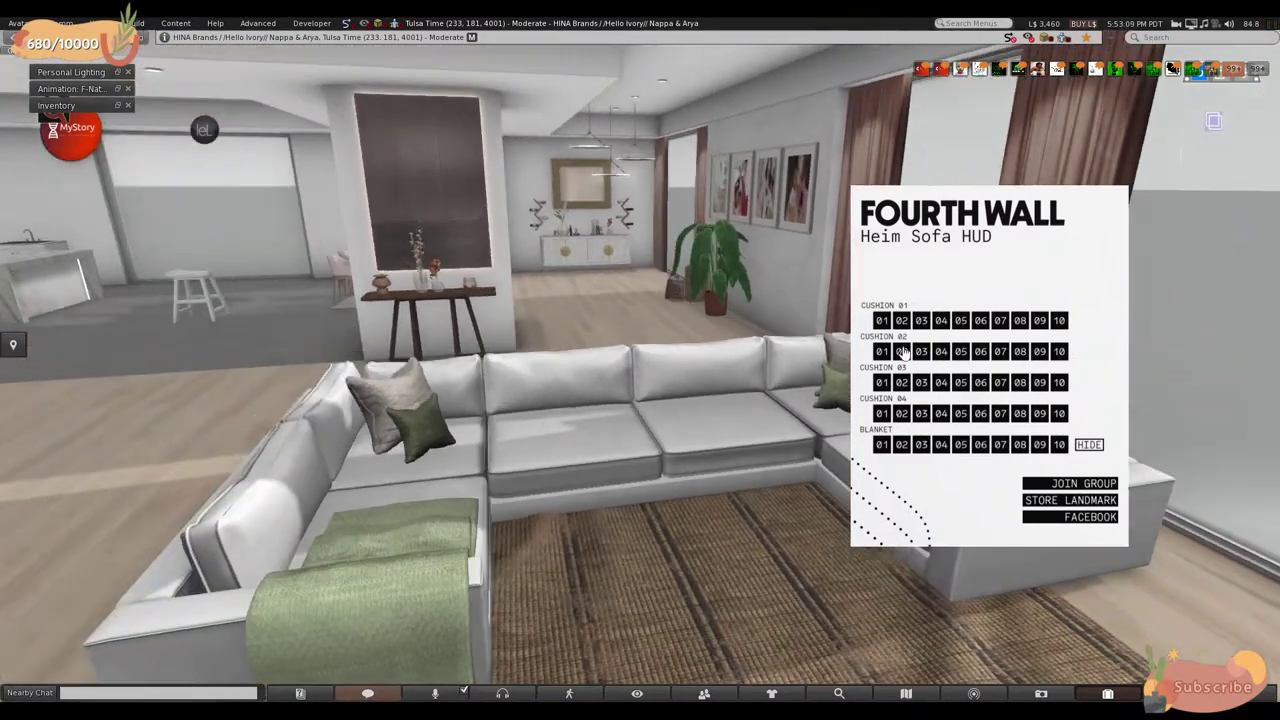
click(882, 321)
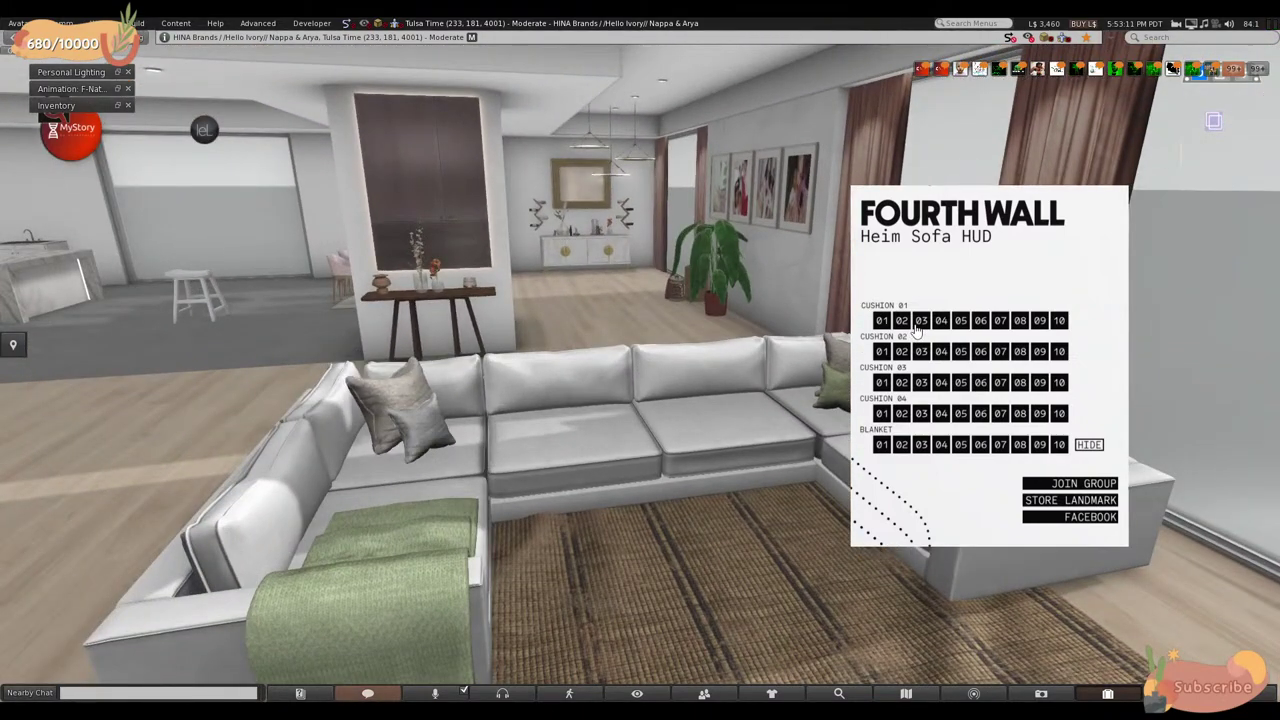
click(905, 322)
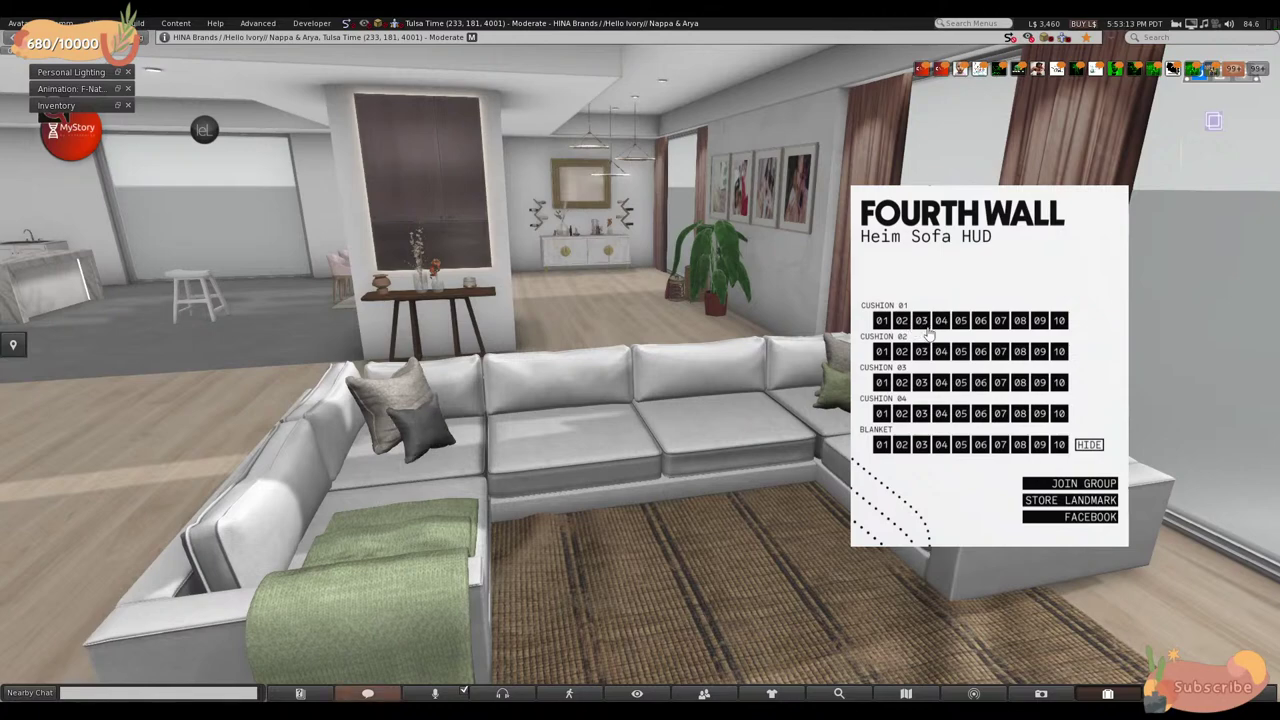
alt+drag(769, 415, 673, 359)
click(902, 352)
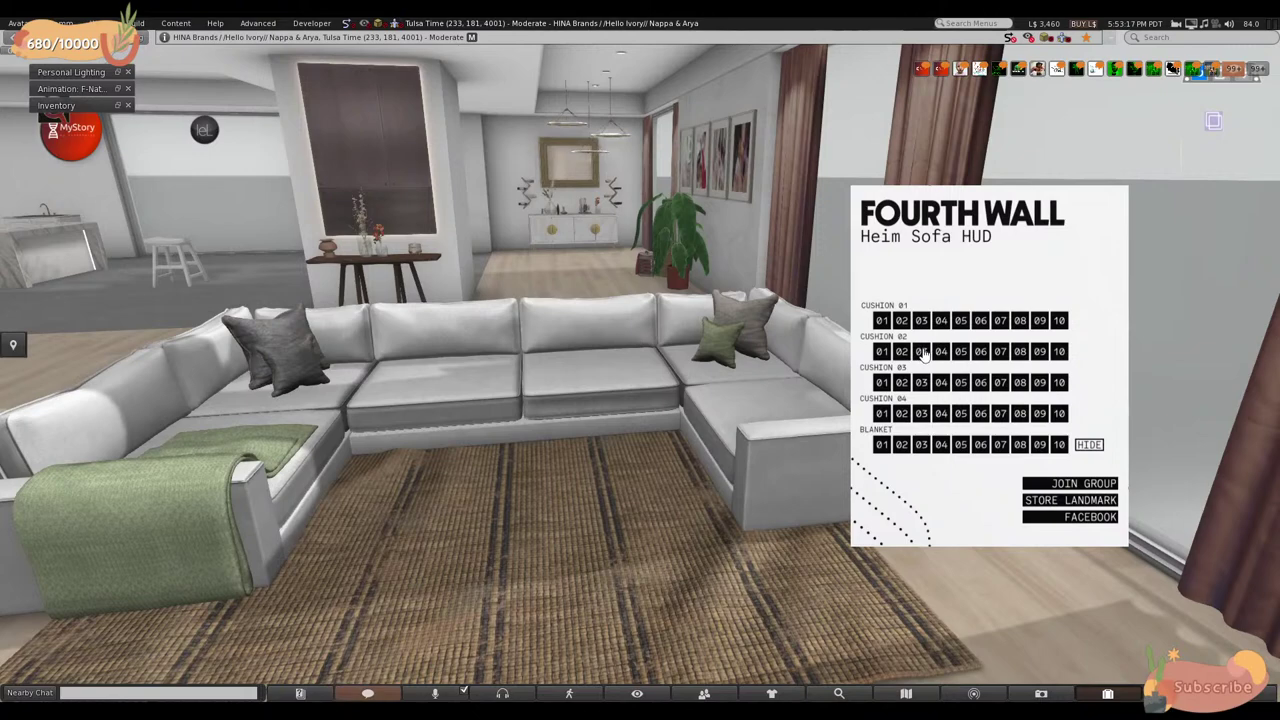
click(940, 321)
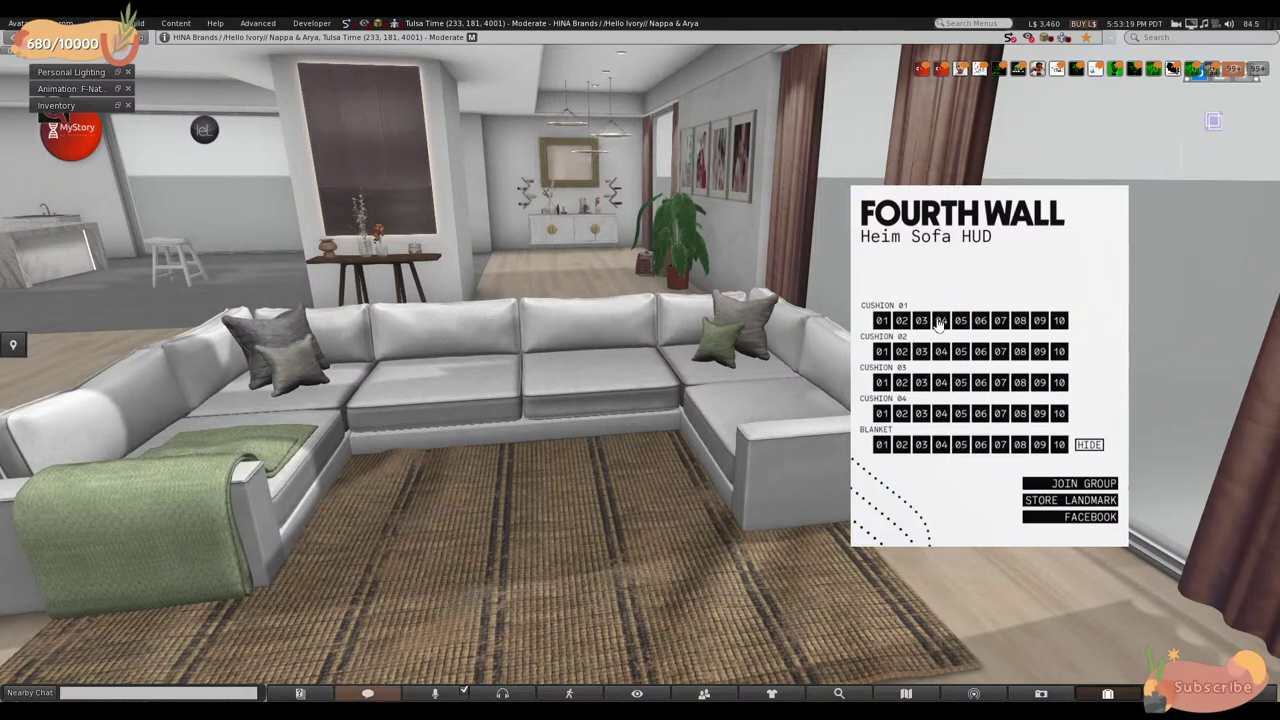
- Try several texture options on the sofa's blanket and settle on a black one
alt+drag(580, 476, 640, 450)
alt+drag(688, 378, 1041, 455)
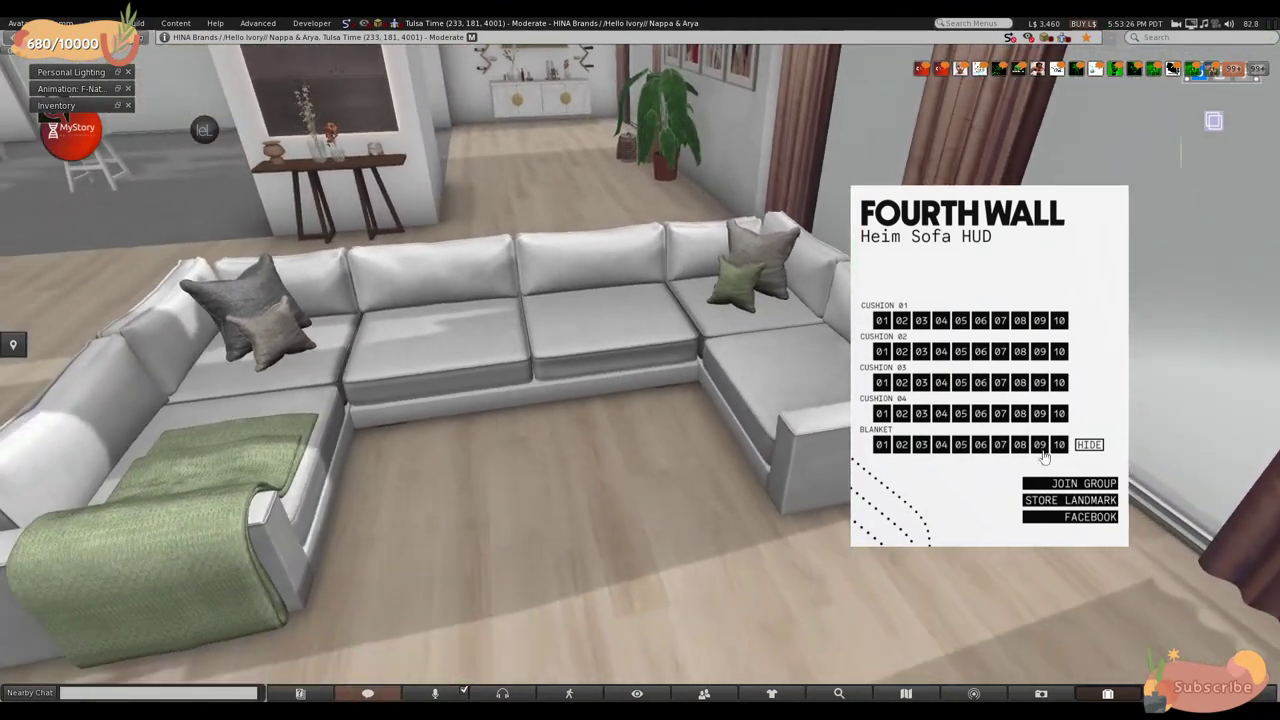
click(1040, 445)
click(1021, 445)
click(1001, 446)
click(945, 449)
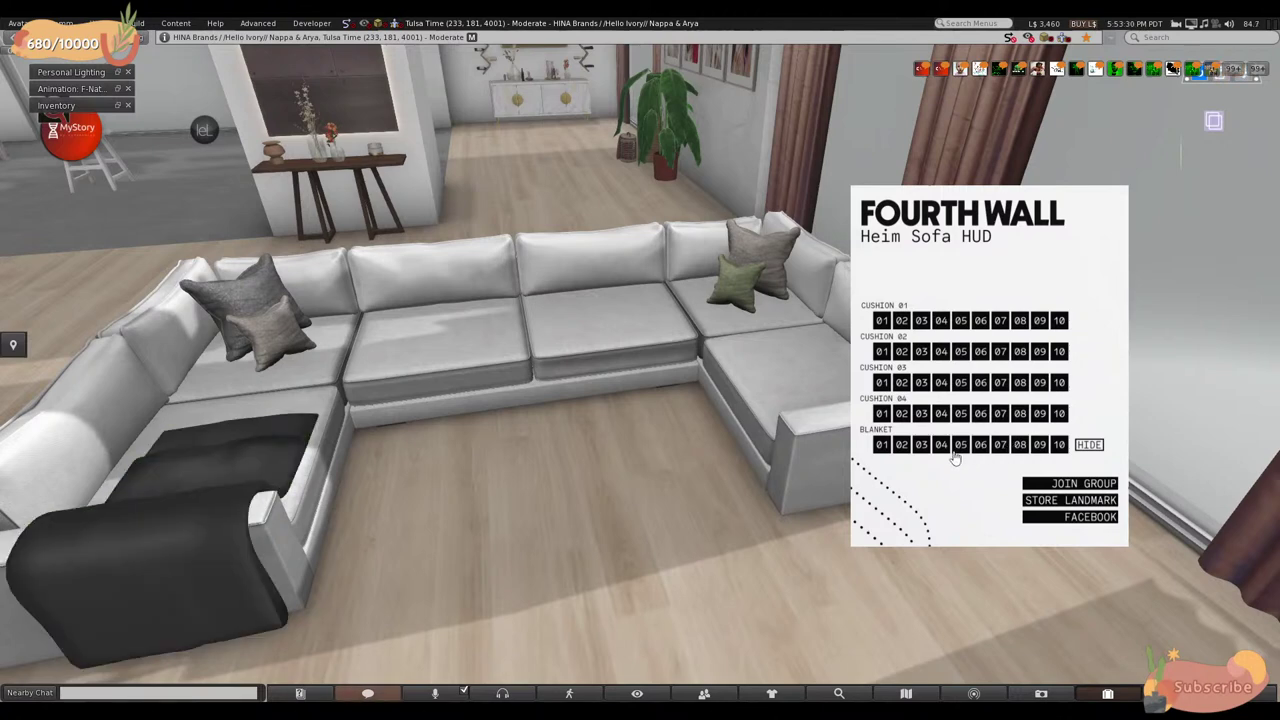
click(932, 449)
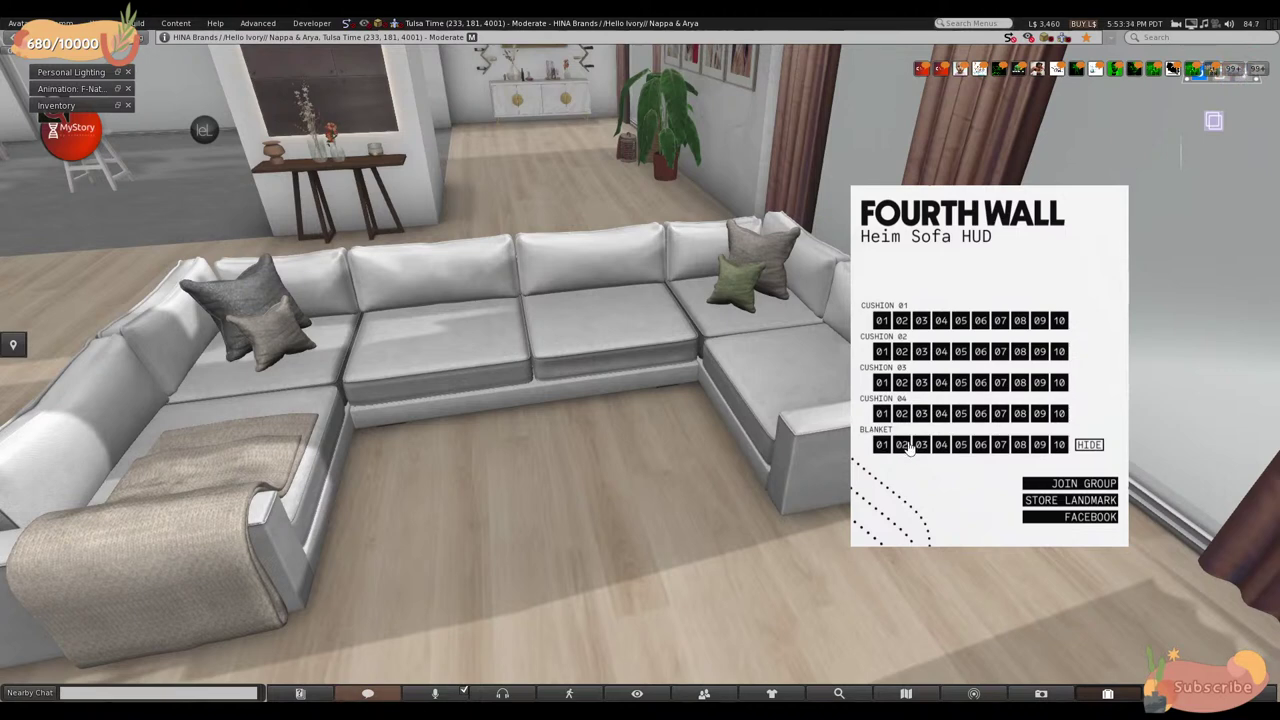
click(906, 447)
click(966, 450)
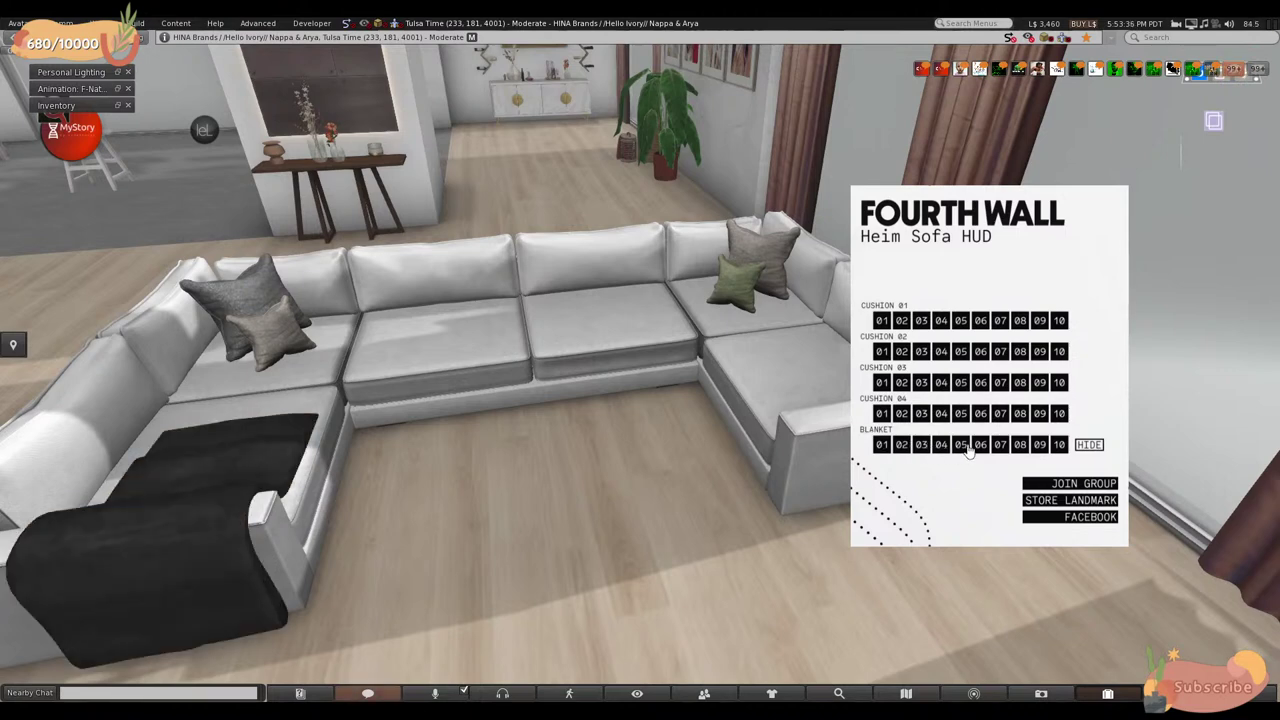
- Set Cushion 02 and Cushion 04 to black option 03 and Cushion 01 to option 04
click(920, 353)
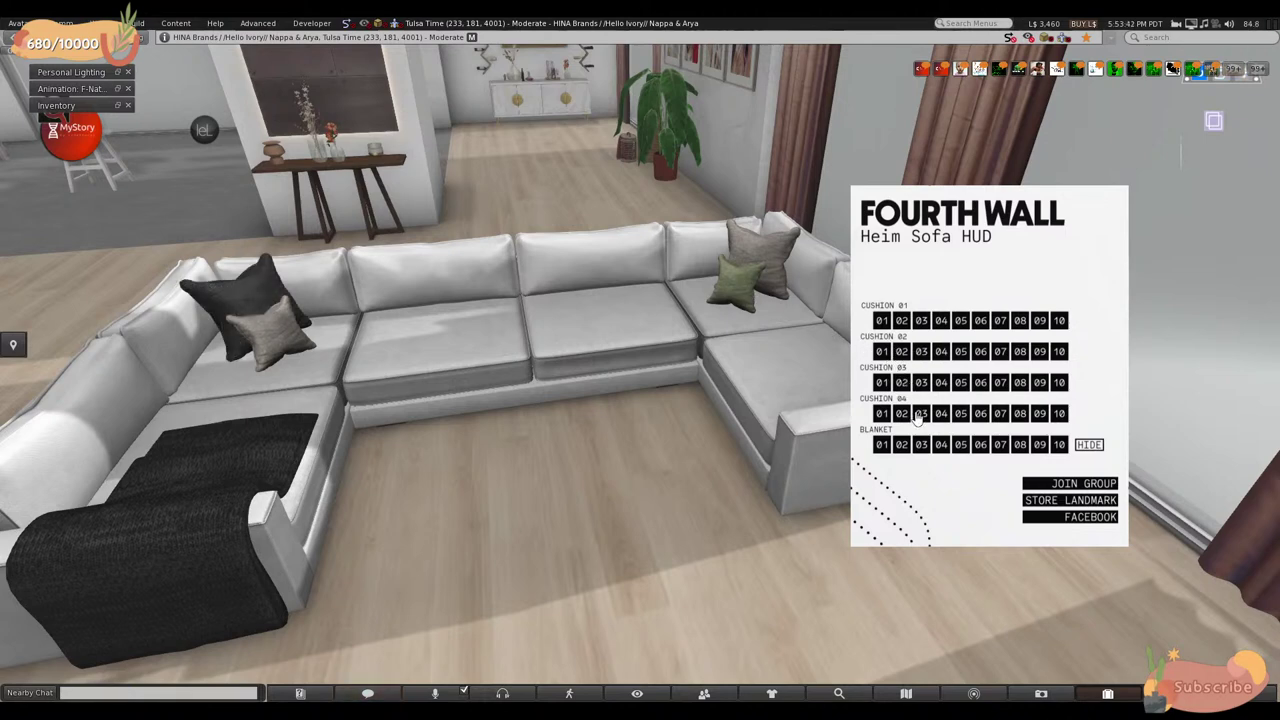
click(878, 320)
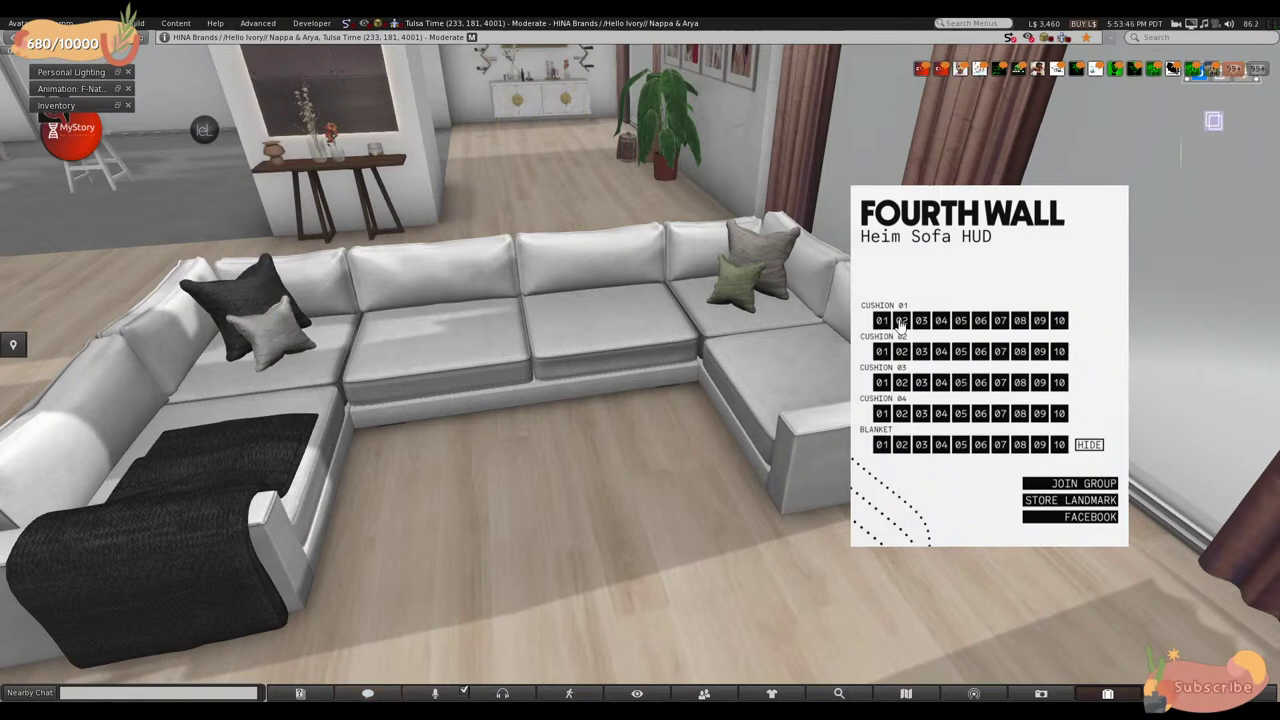
click(900, 321)
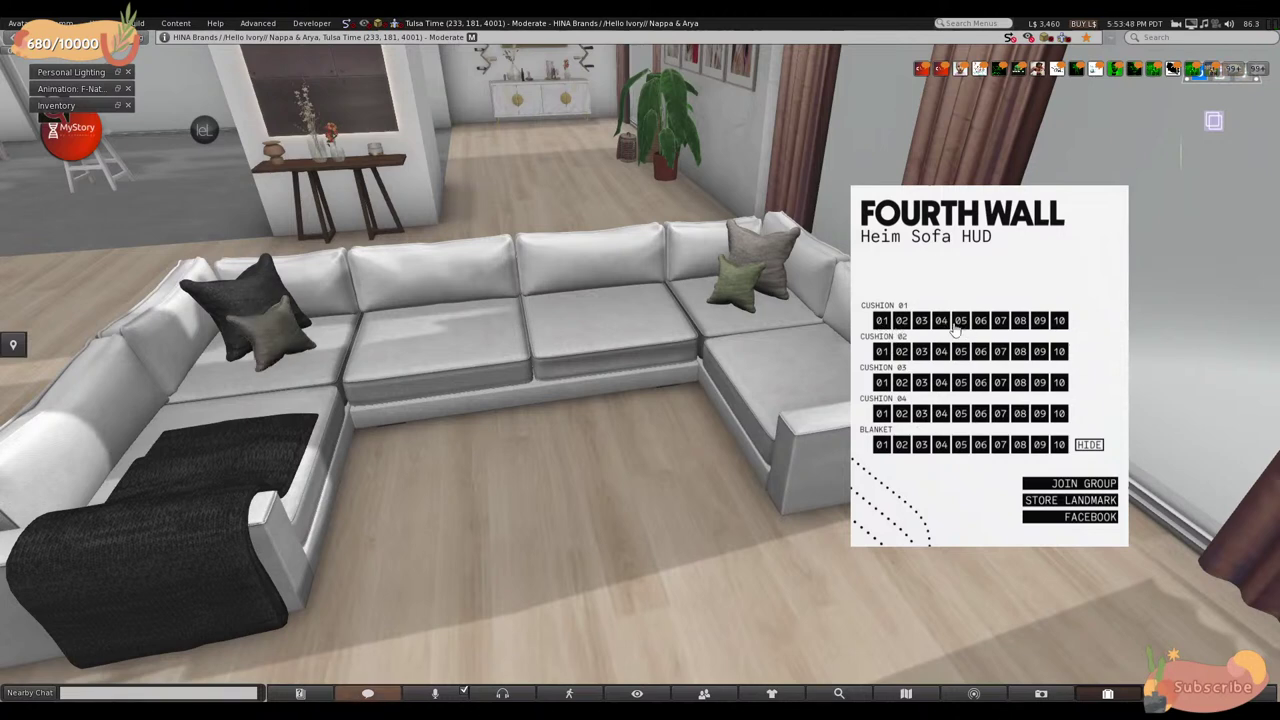
click(948, 326)
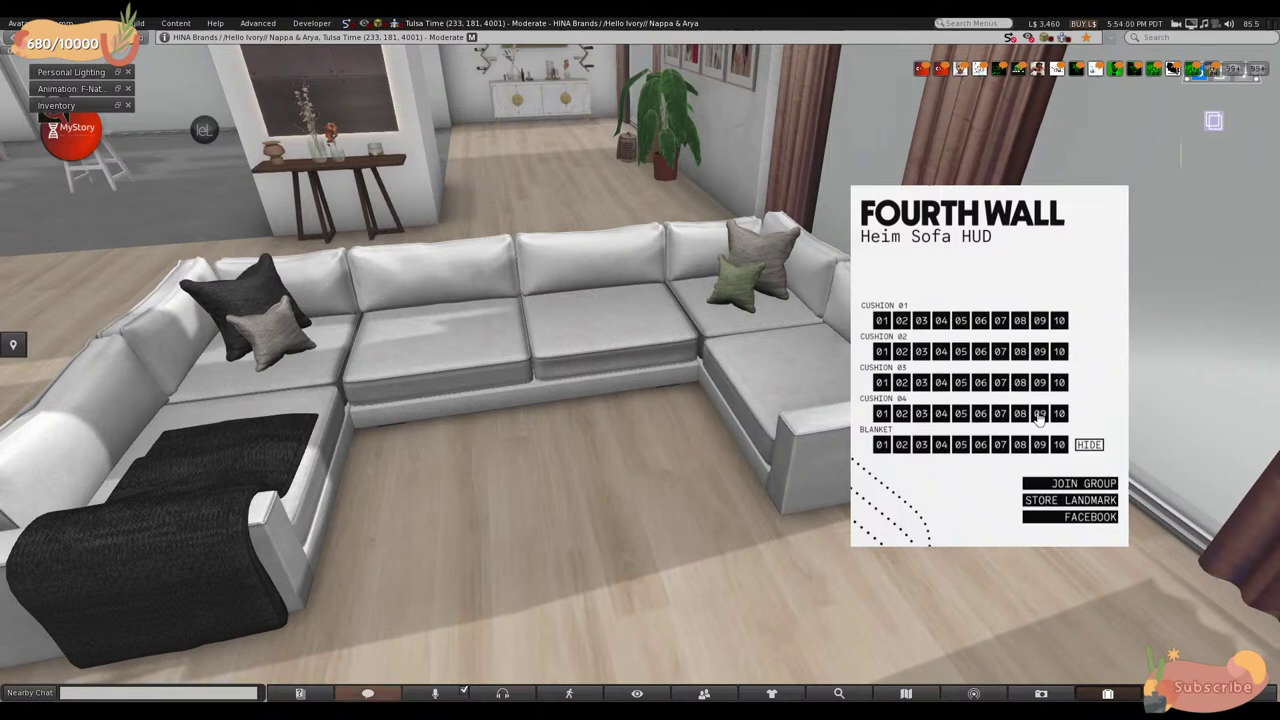
click(932, 414)
click(921, 414)
- Compare several texture options on Cushion 03, including 01, 02, 10, 09, 08 and 06, and apply option 05
alt+drag(795, 307, 797, 385)
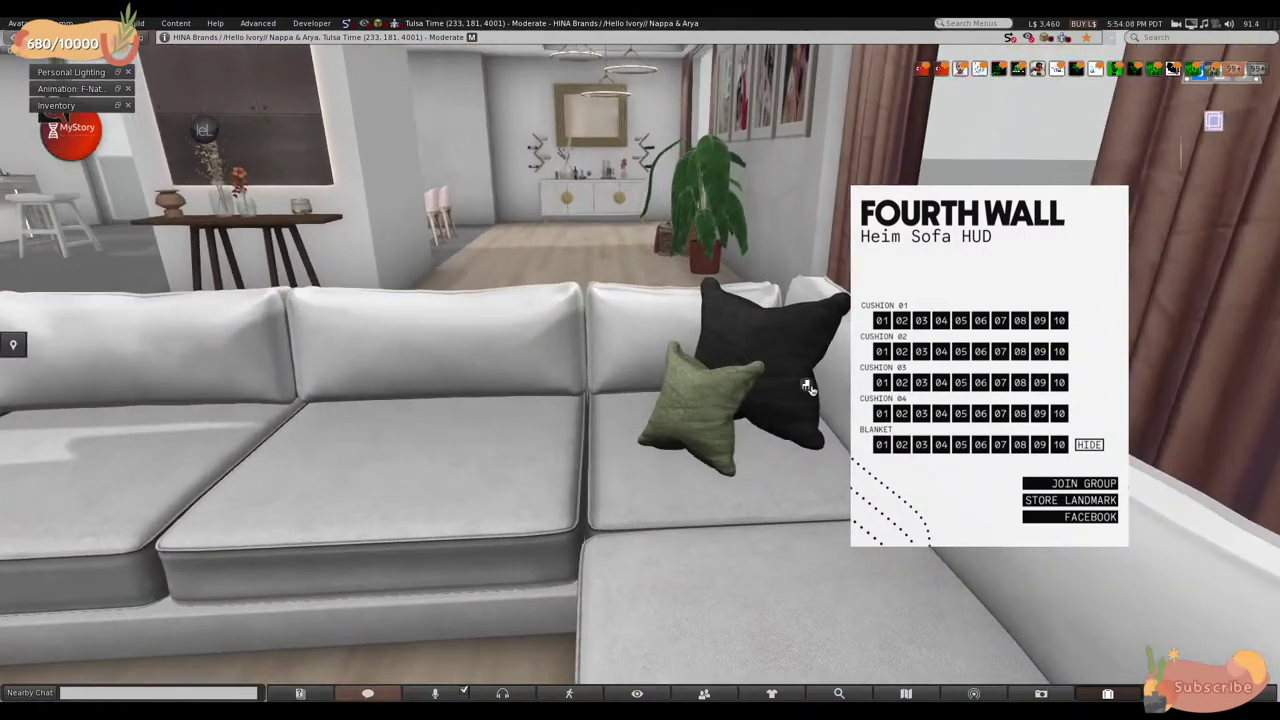
click(882, 384)
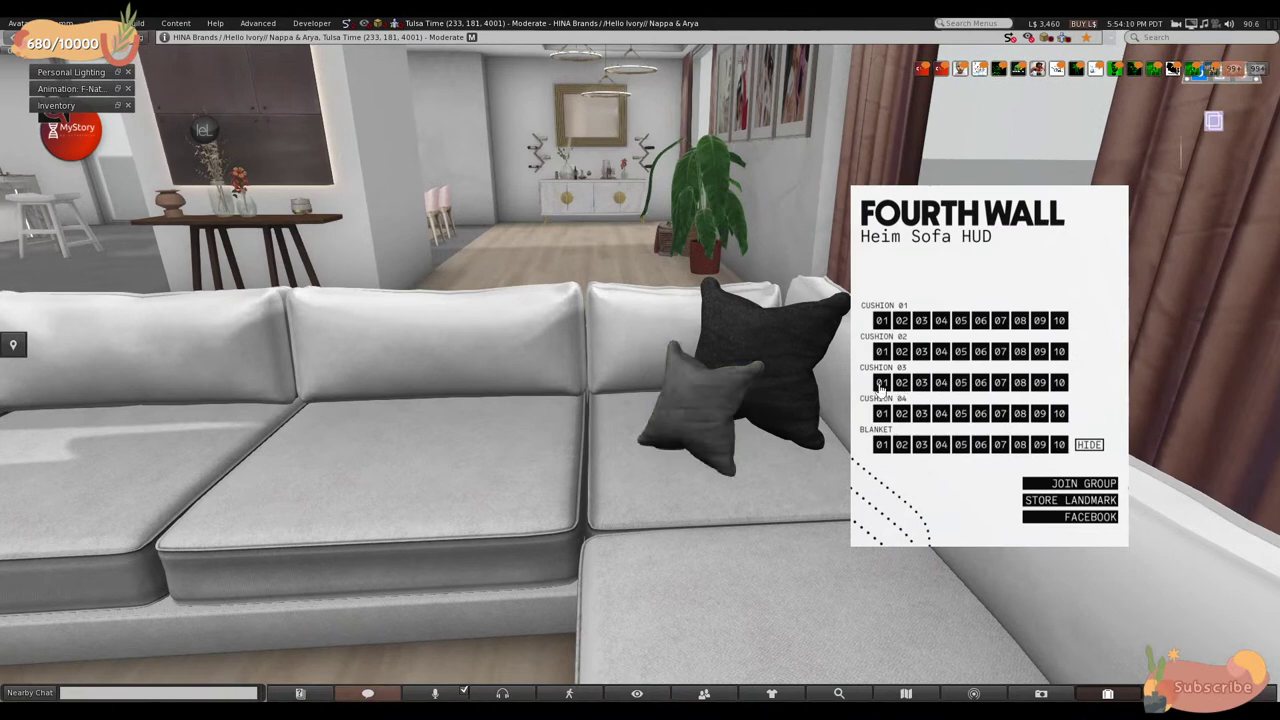
click(900, 384)
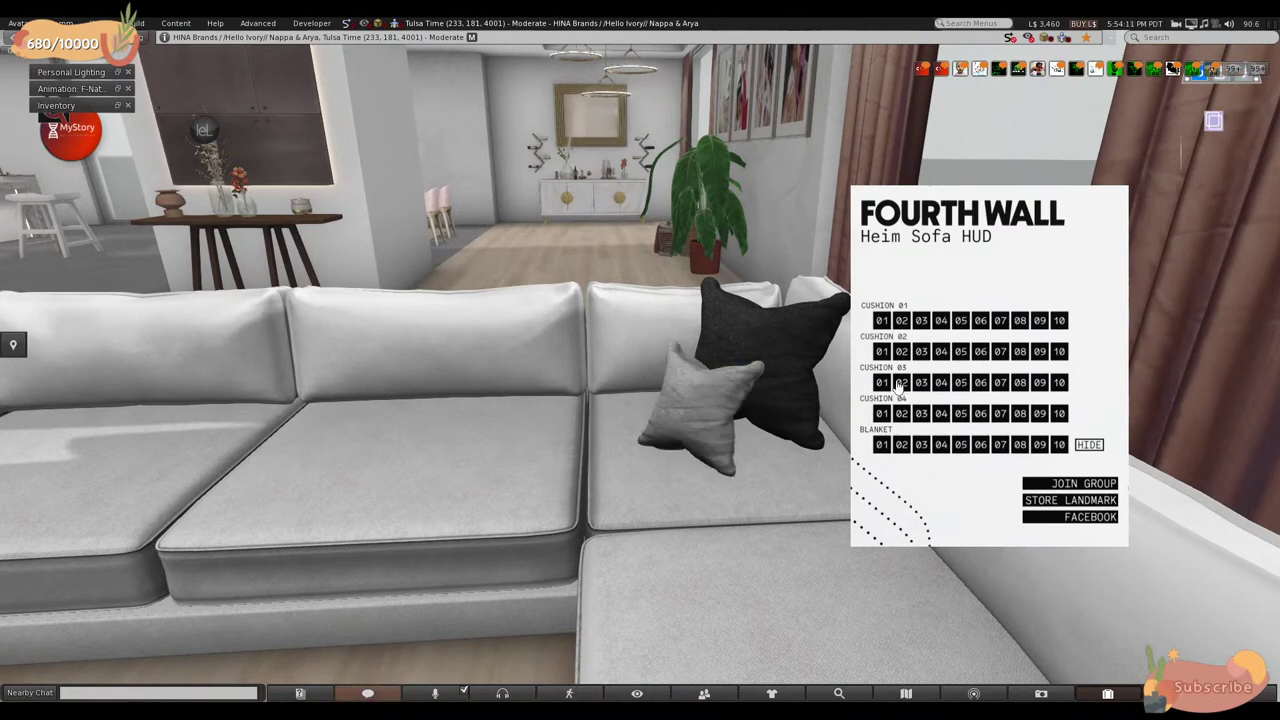
click(961, 384)
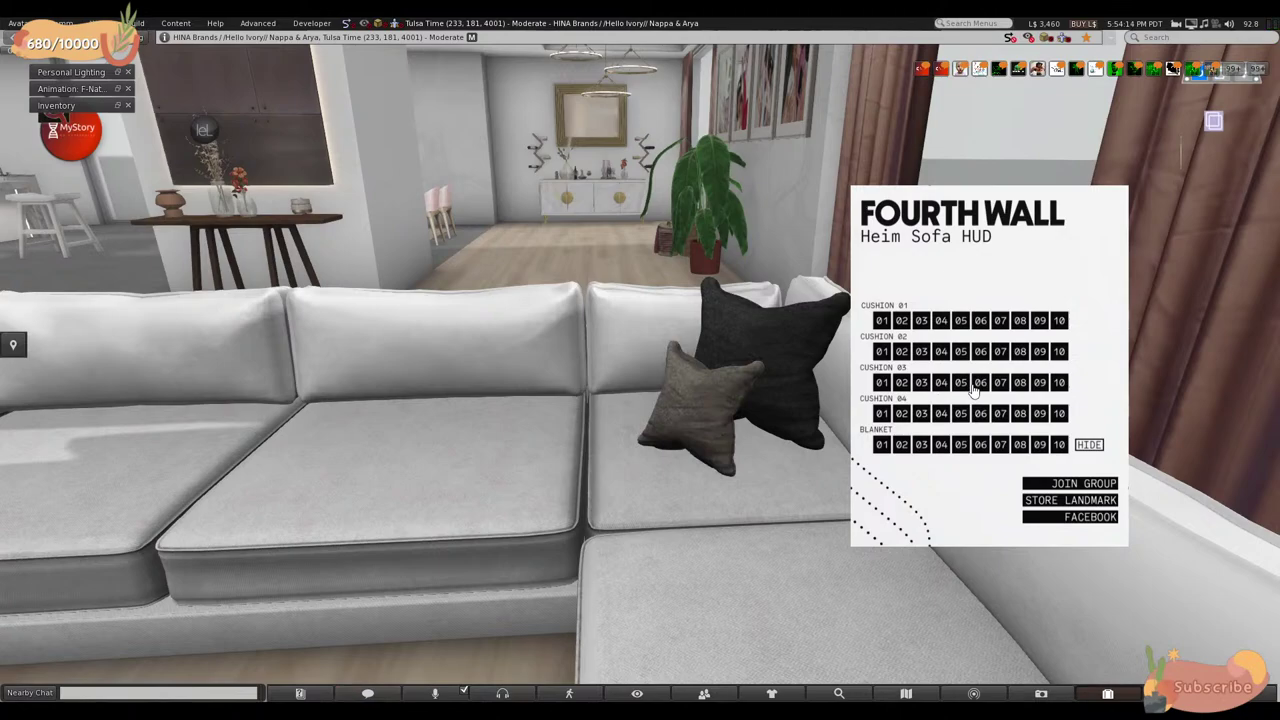
alt+drag(910, 396, 815, 425)
click(1058, 384)
click(1039, 384)
click(1020, 384)
click(981, 384)
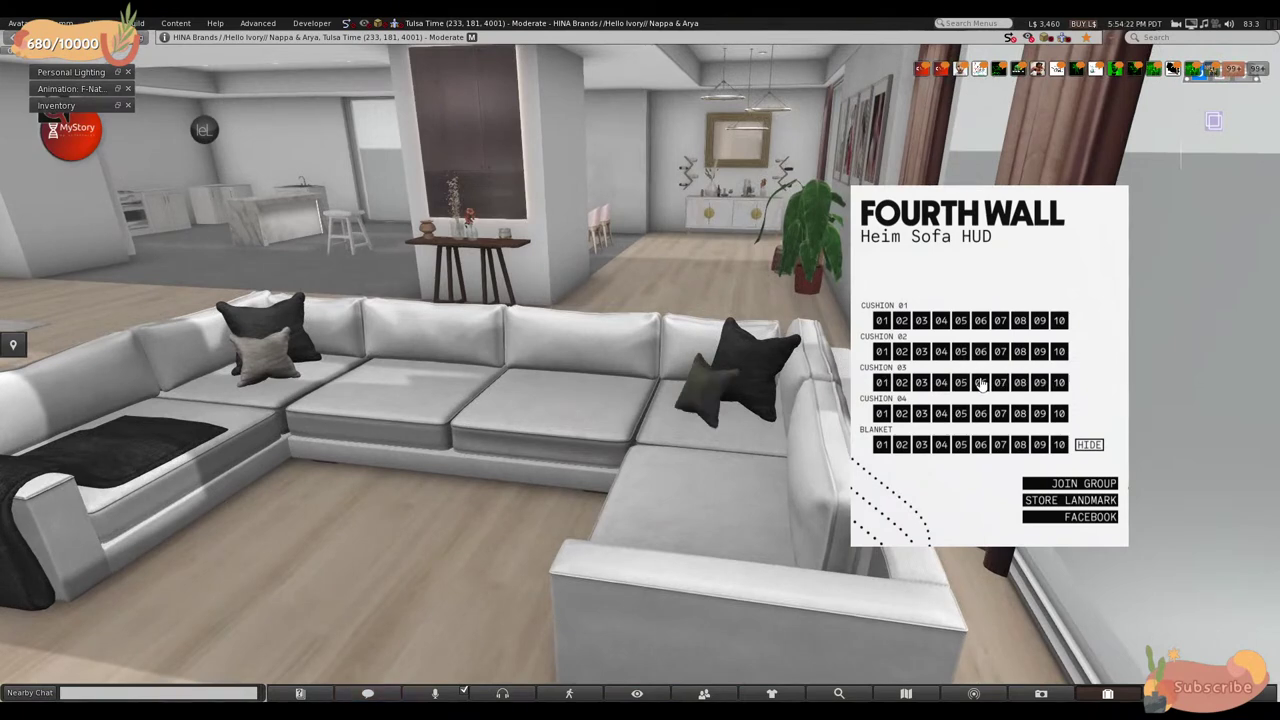
click(960, 384)
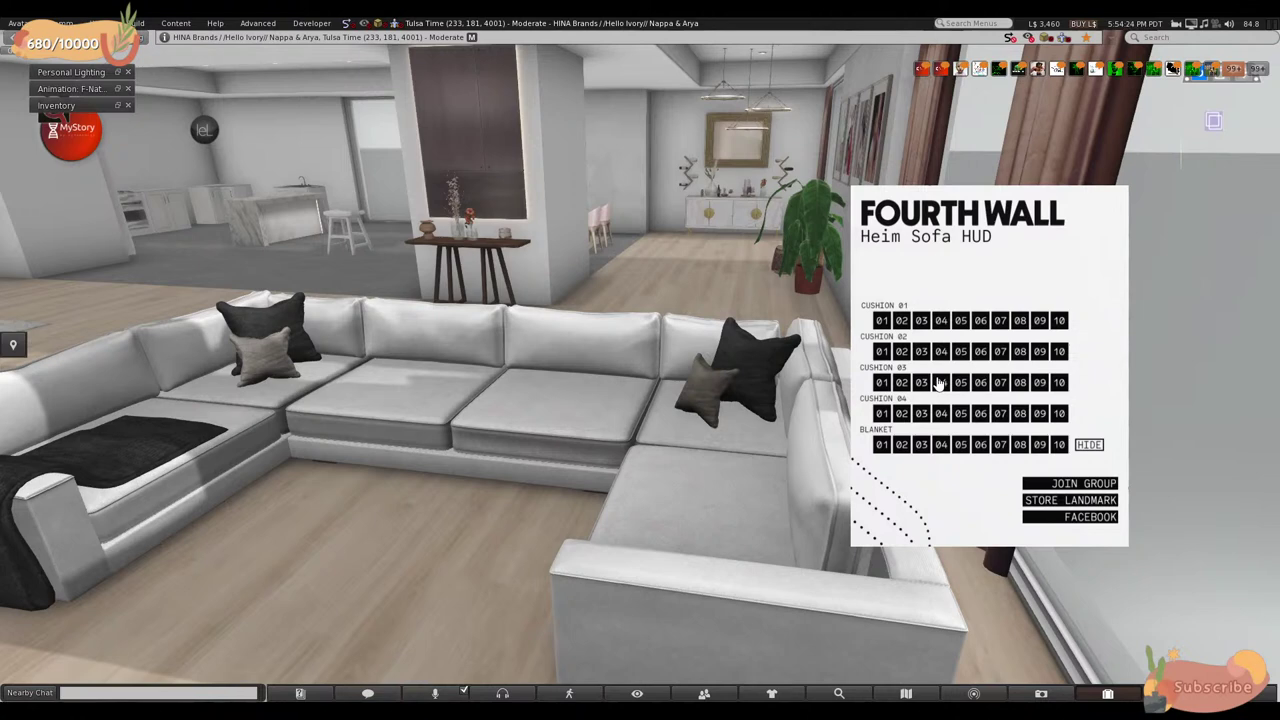
- Try options 10, 08 and 07 on Cushion 04 and apply option 06
click(1059, 414)
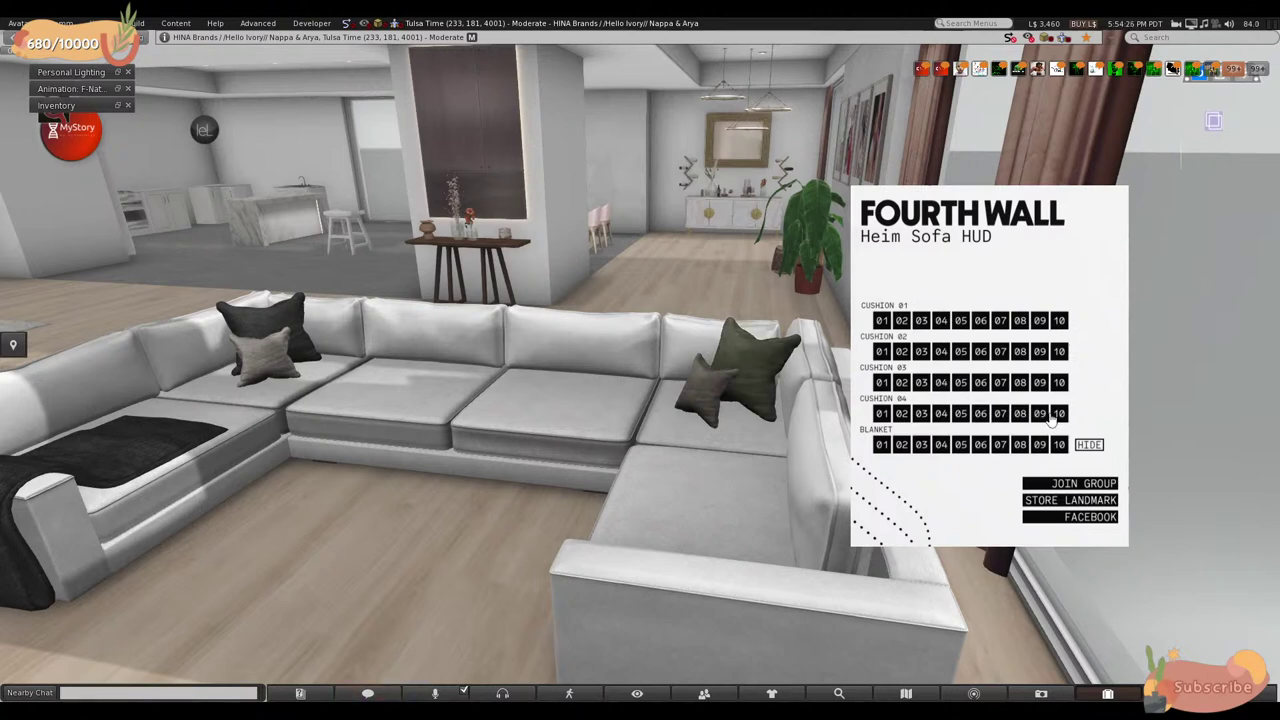
click(1020, 414)
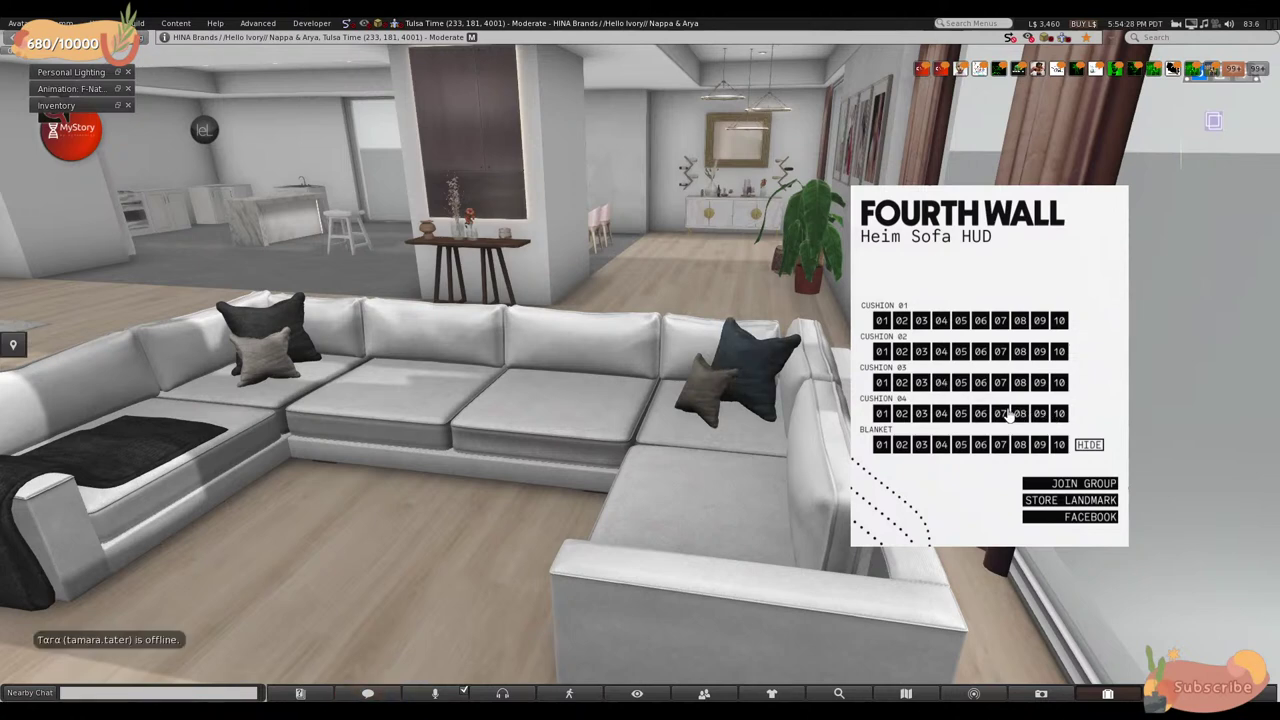
click(1000, 414)
click(981, 414)
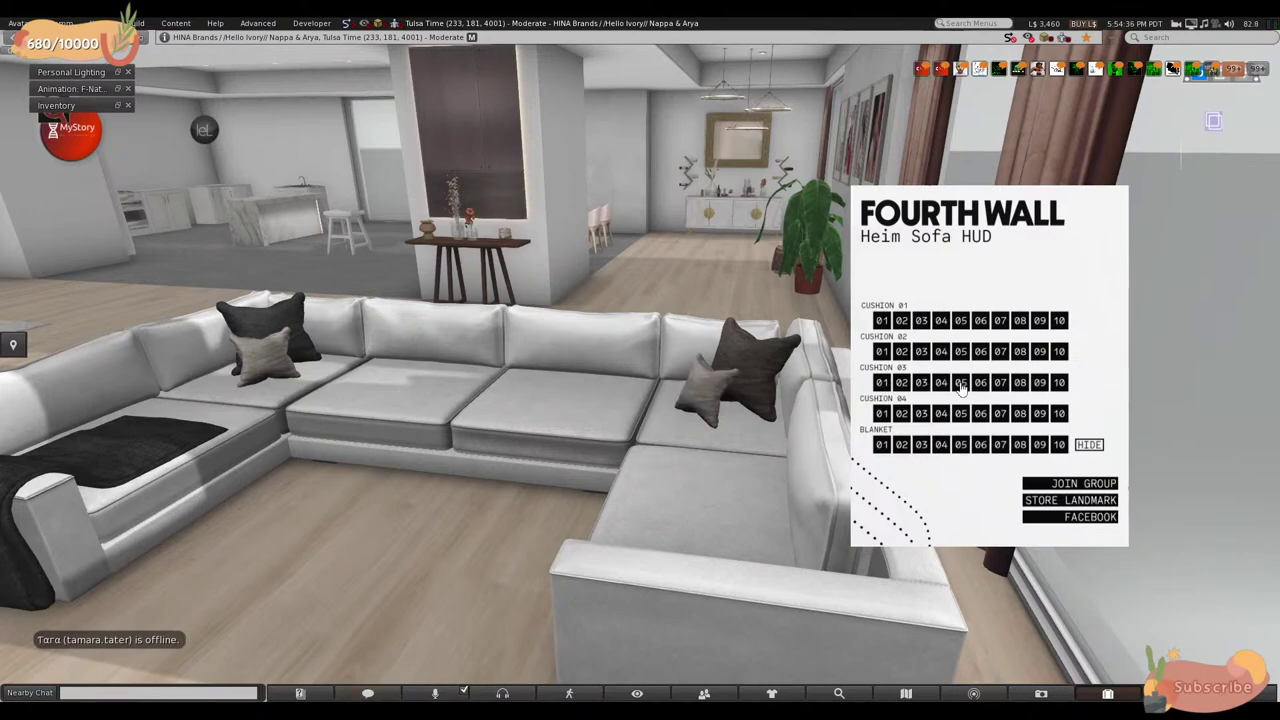
- Compare texture options 02, 04 and 05 on Cushion 01 and apply option 04
alt+drag(377, 359, 910, 287)
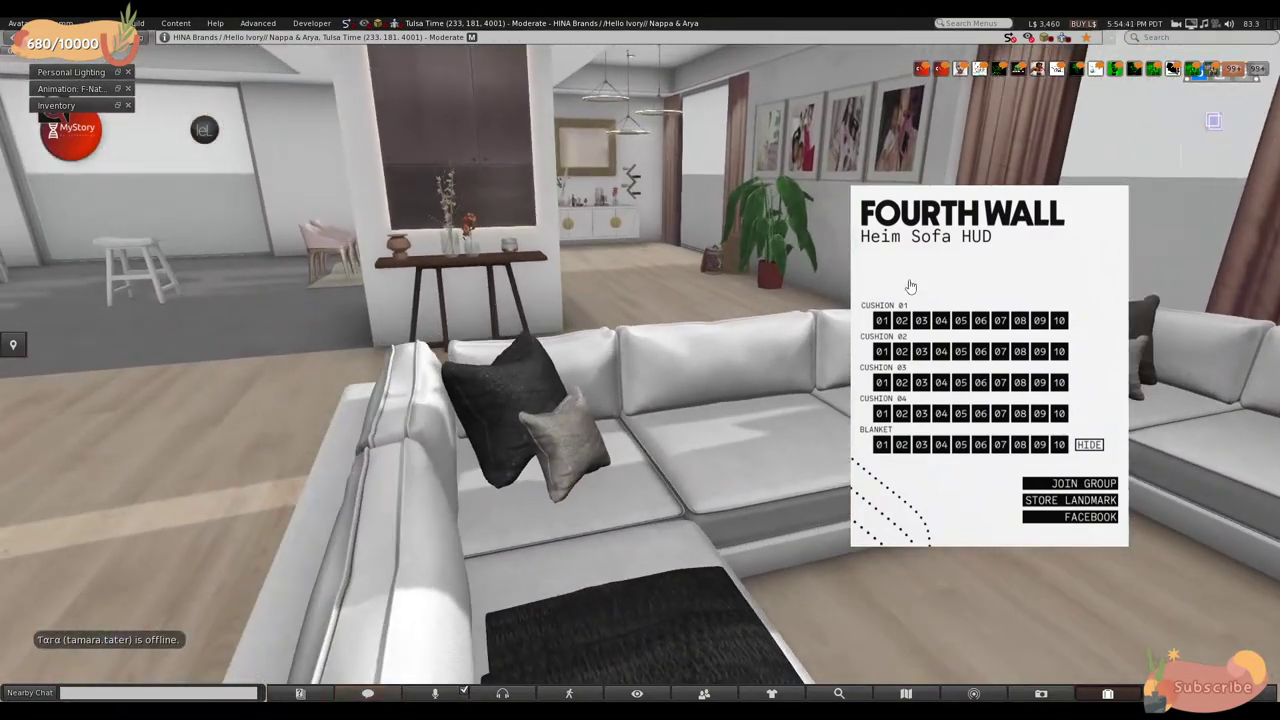
click(957, 322)
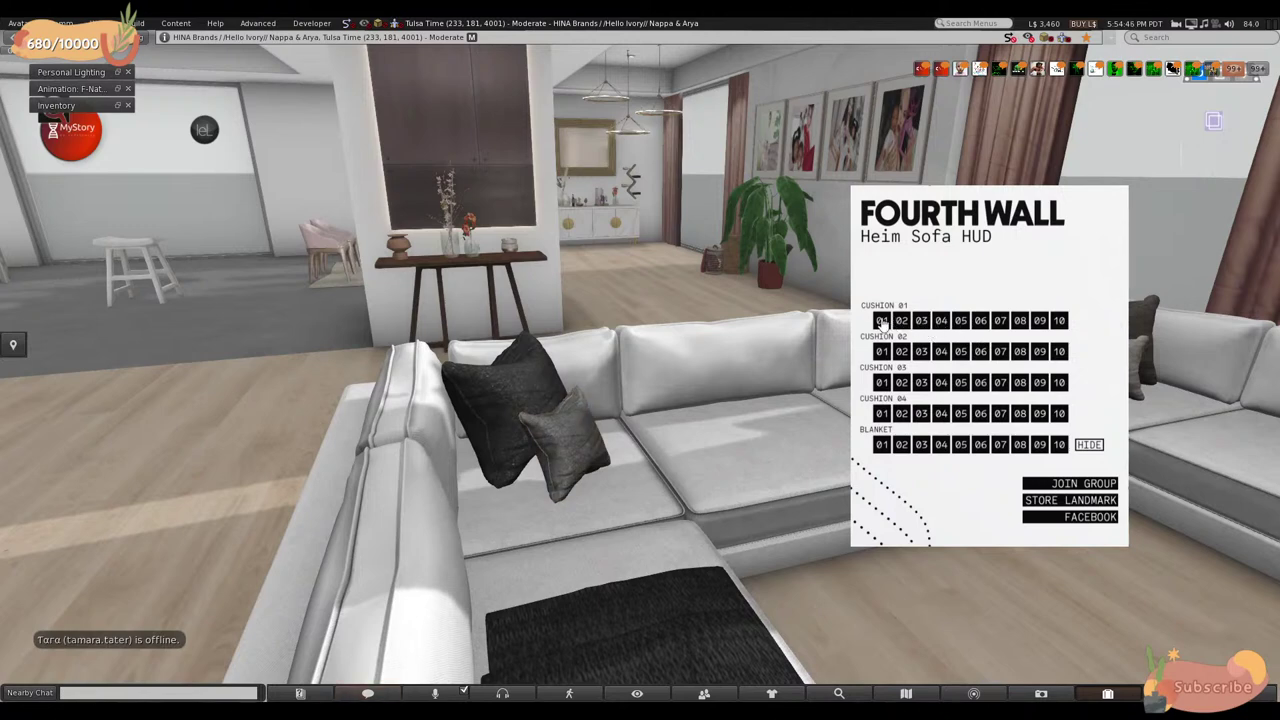
click(902, 321)
click(961, 321)
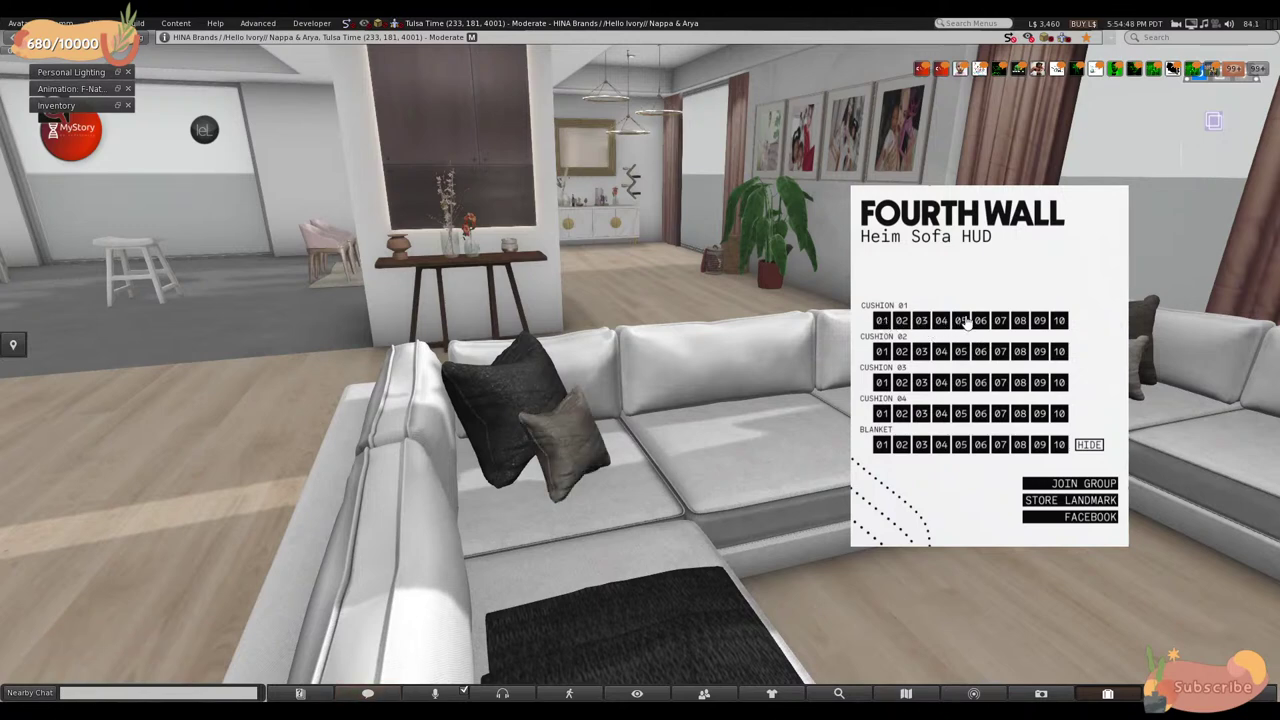
click(902, 321)
click(940, 322)
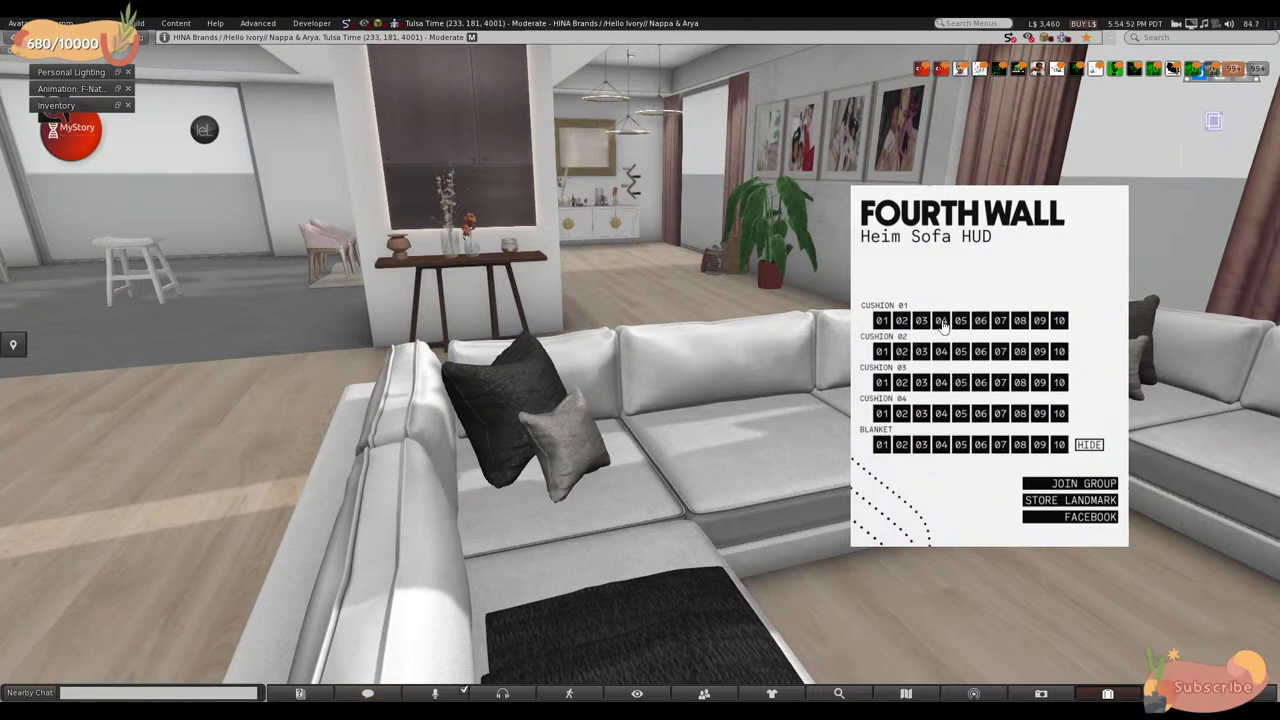
click(960, 321)
click(942, 321)
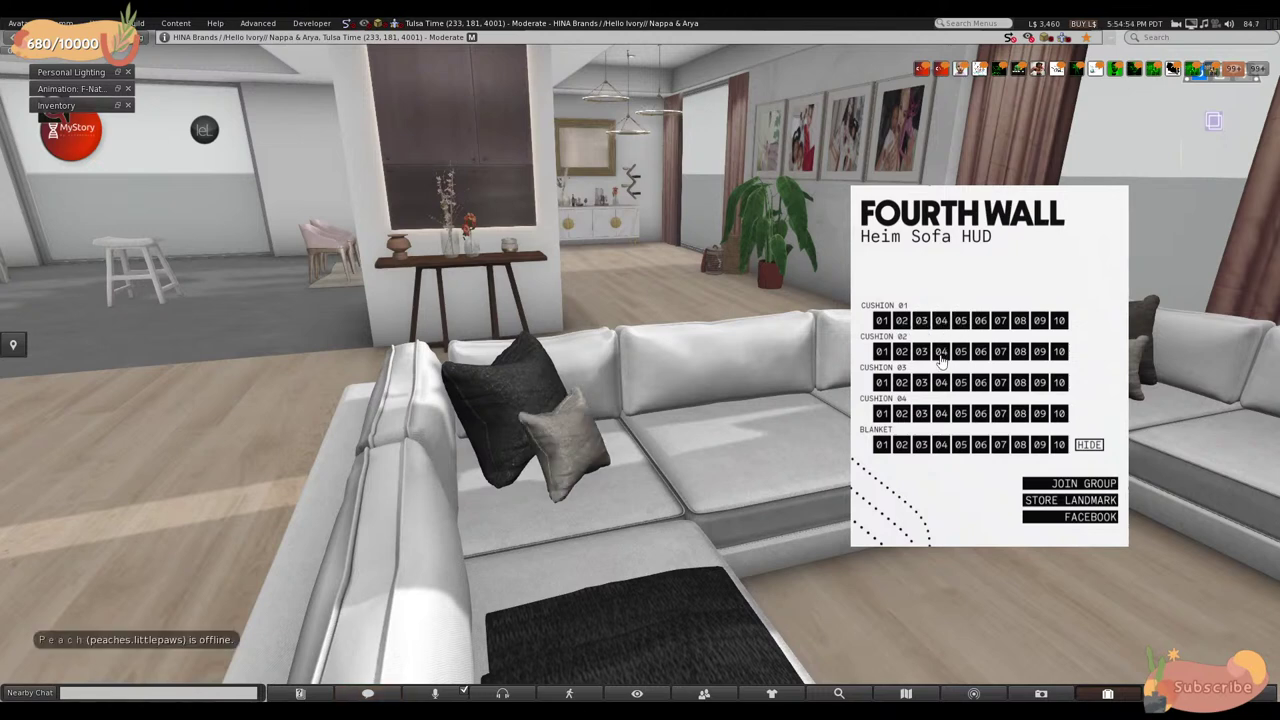
- Recolour Cushion 02 with a brown texture option and set the blanket to option 05 after trying 06
click(955, 360)
click(995, 355)
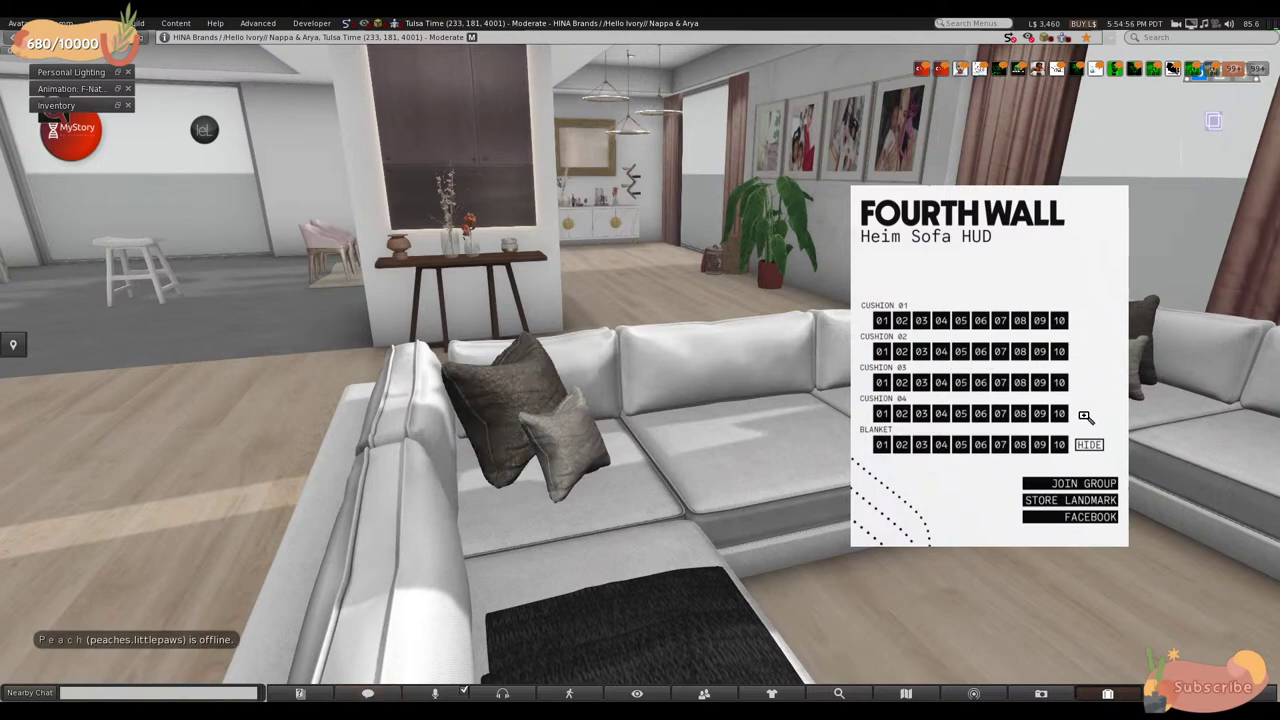
alt+click(320, 338)
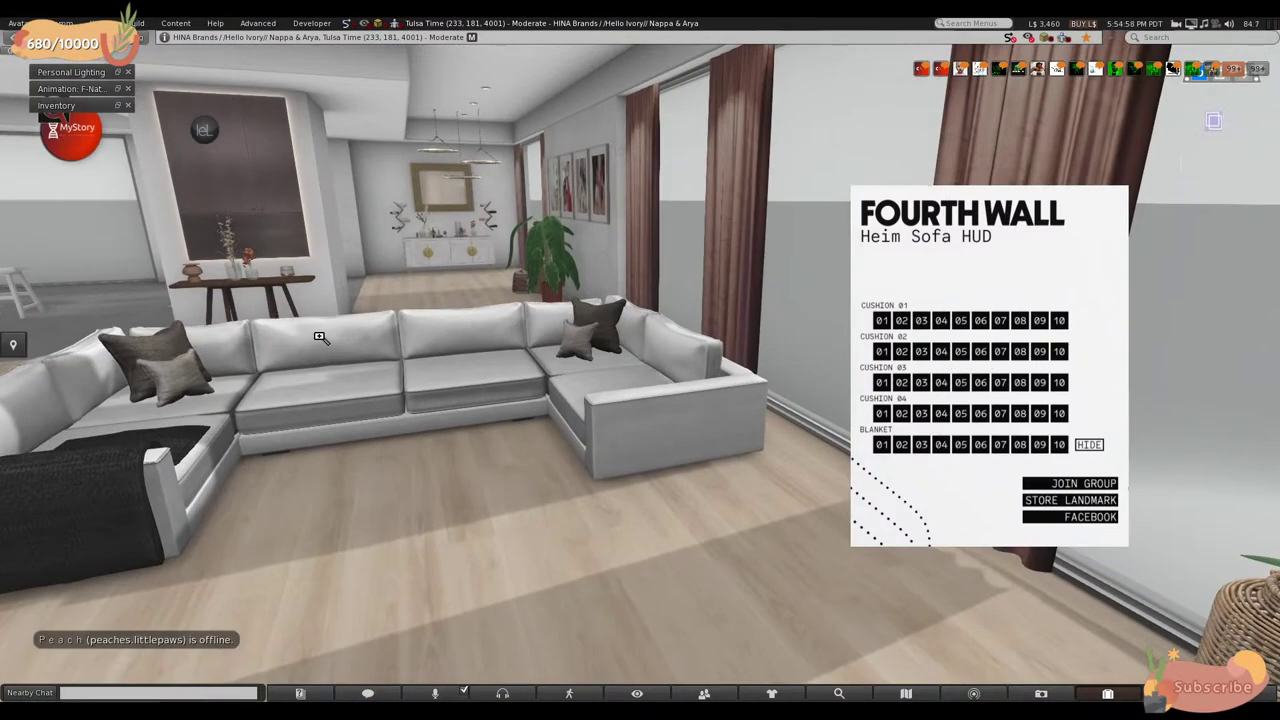
alt+drag(320, 338, 1005, 440)
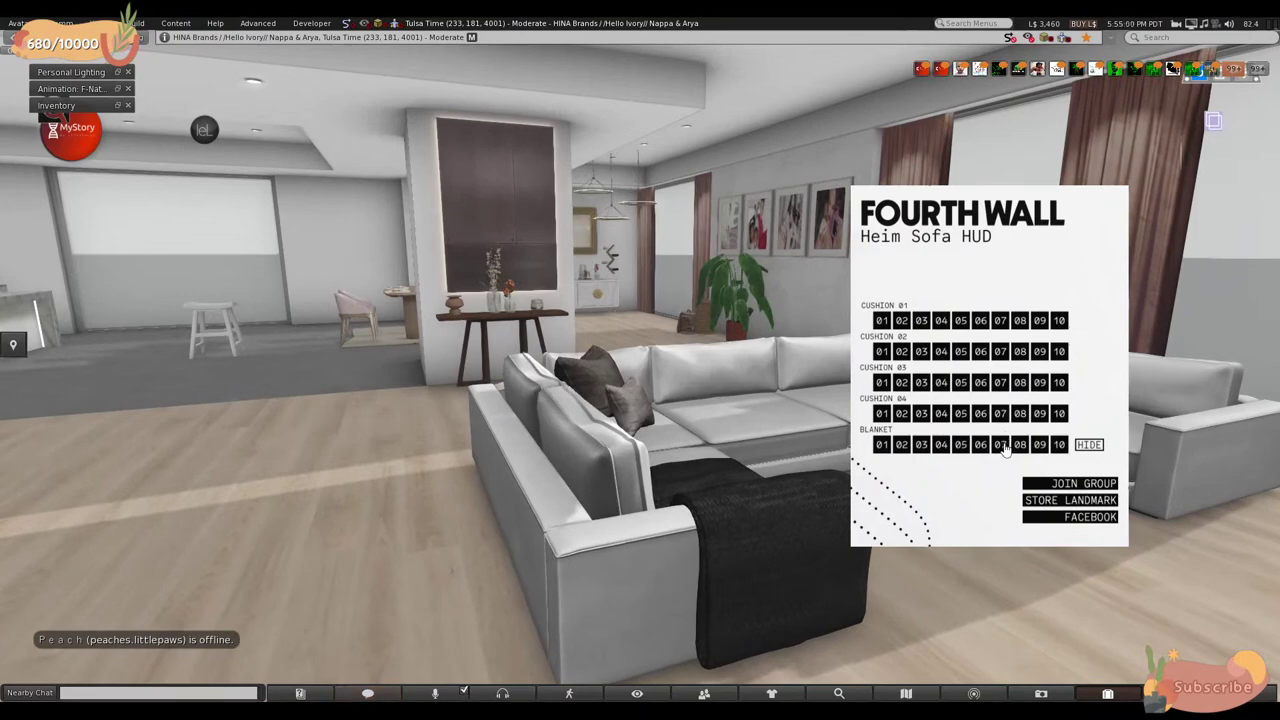
click(983, 447)
click(960, 446)
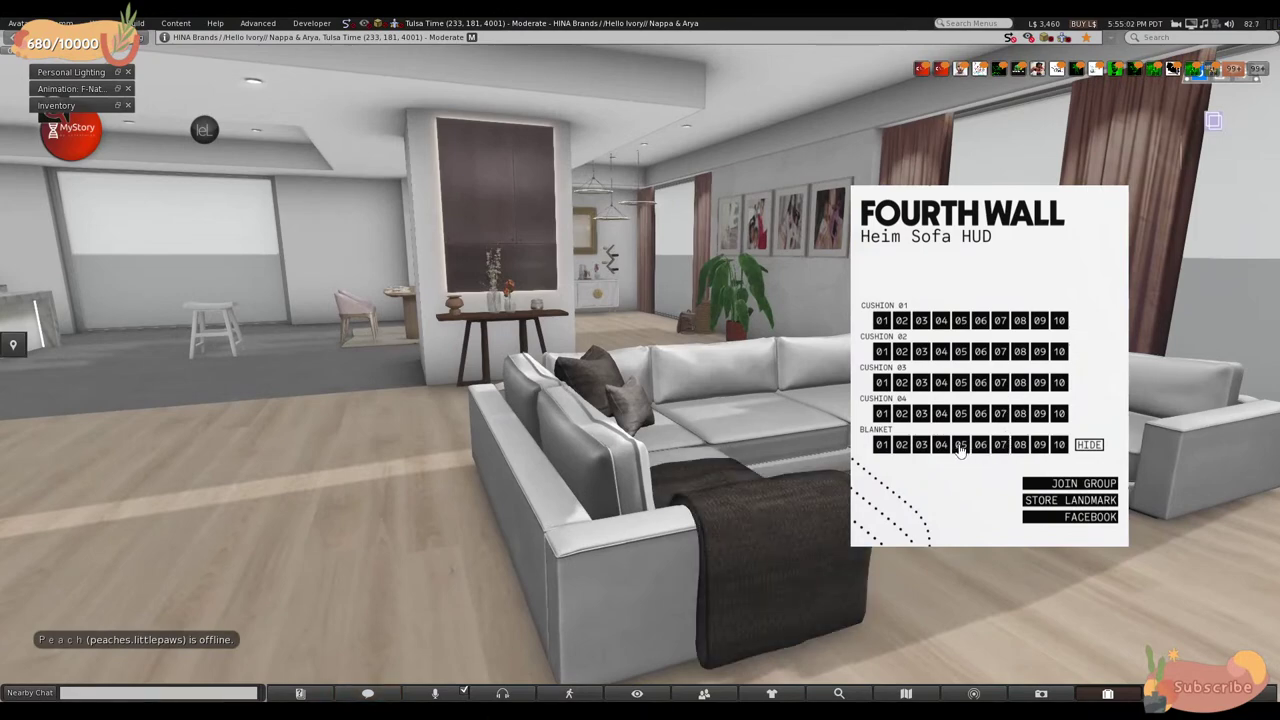
- Review the recoloured sofa and detach the Heim Sofa HUD from the screen
ctrl+alt+drag(766, 403, 600, 314)
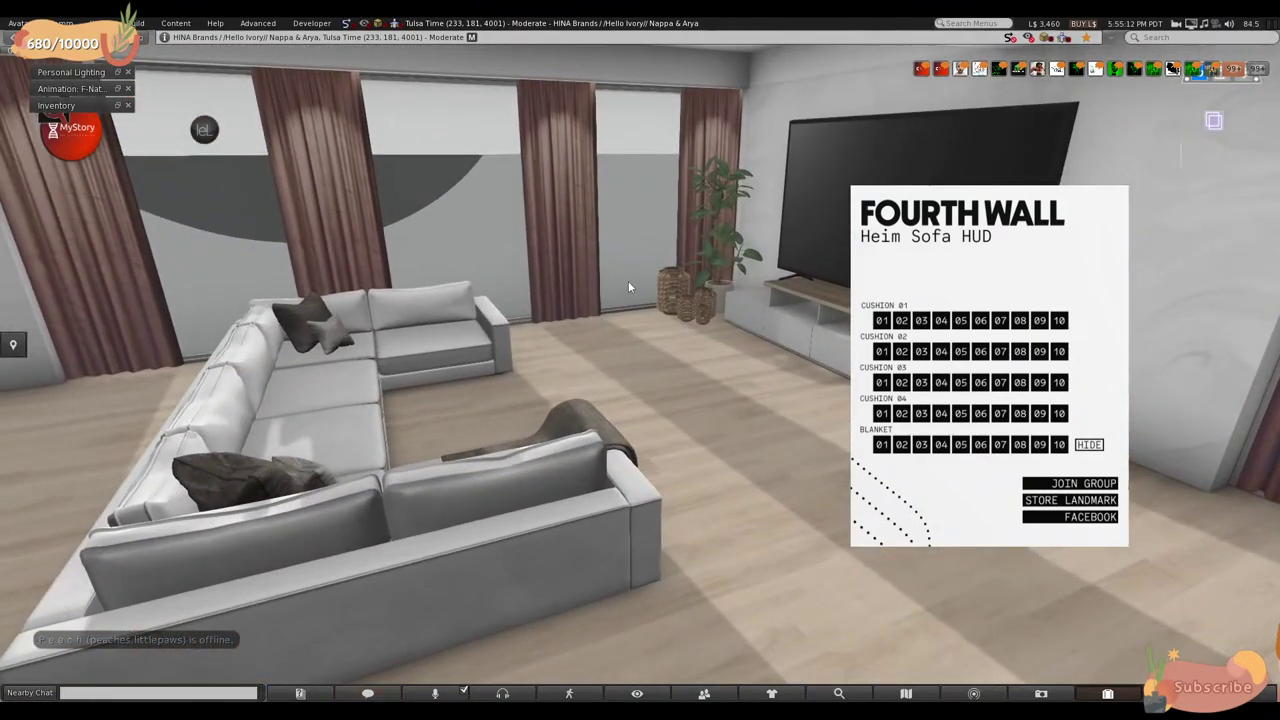
key(Up)
key(Up)
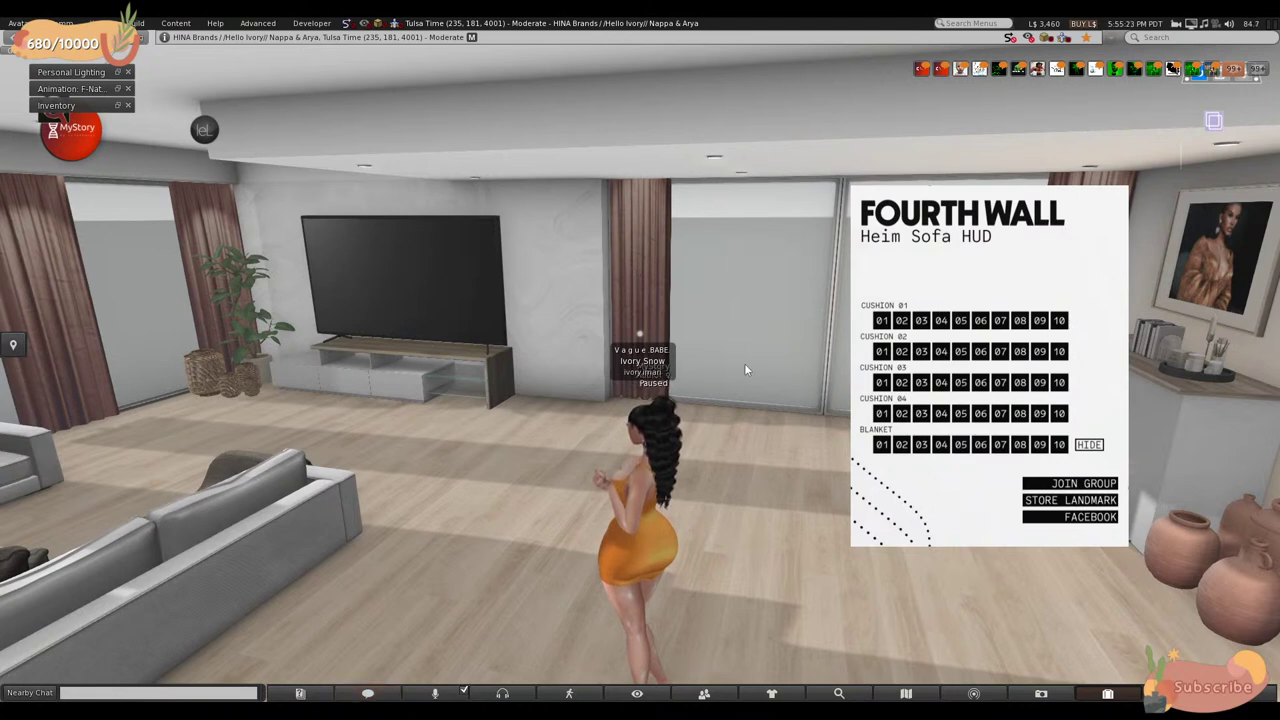
right_click(1057, 243)
click(1043, 251)
- Walk the avatar around the living room to examine the layout of the sofa, TV wall, fireplace and marble console table
key(Right)
key(Up)
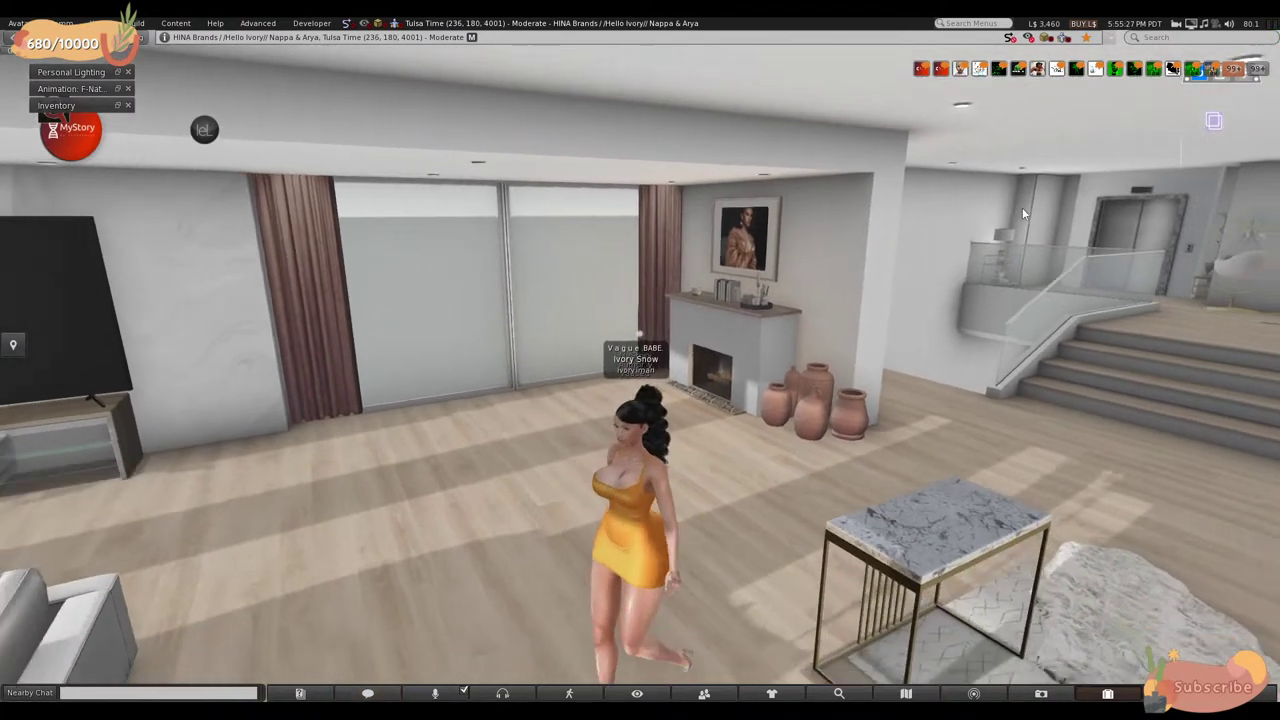
key(Left)
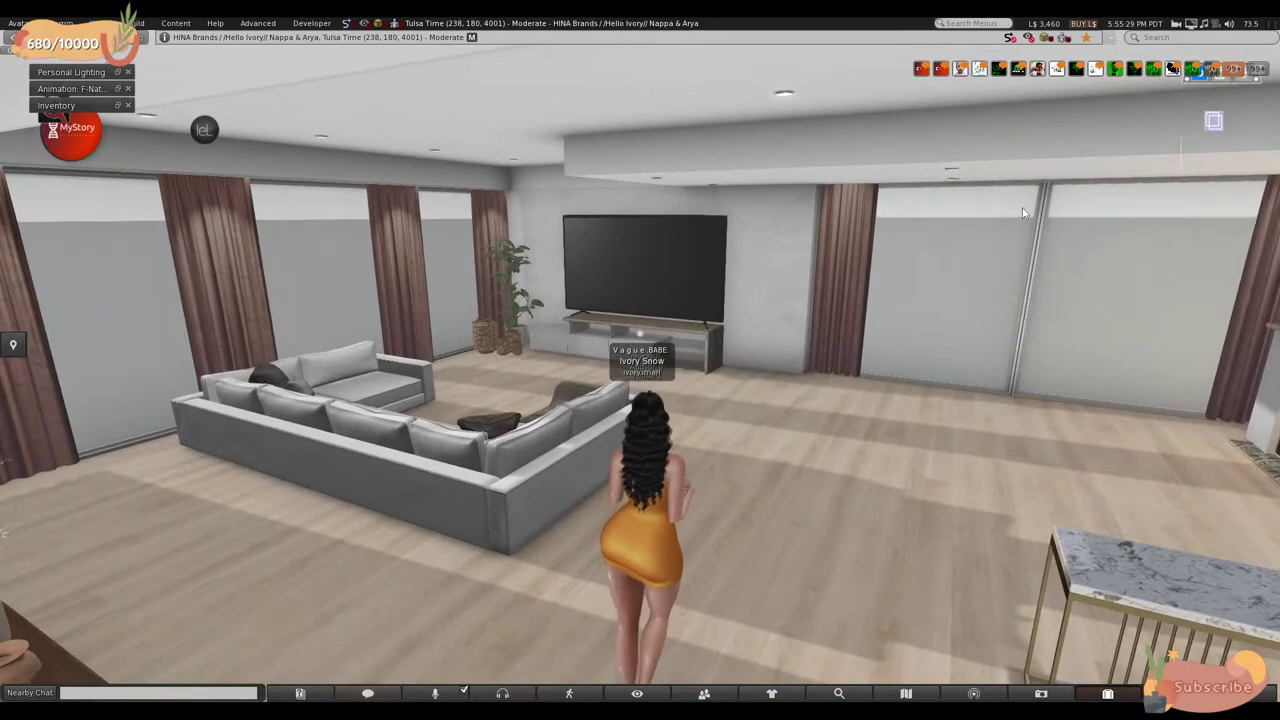
key(Right)
key(Left)
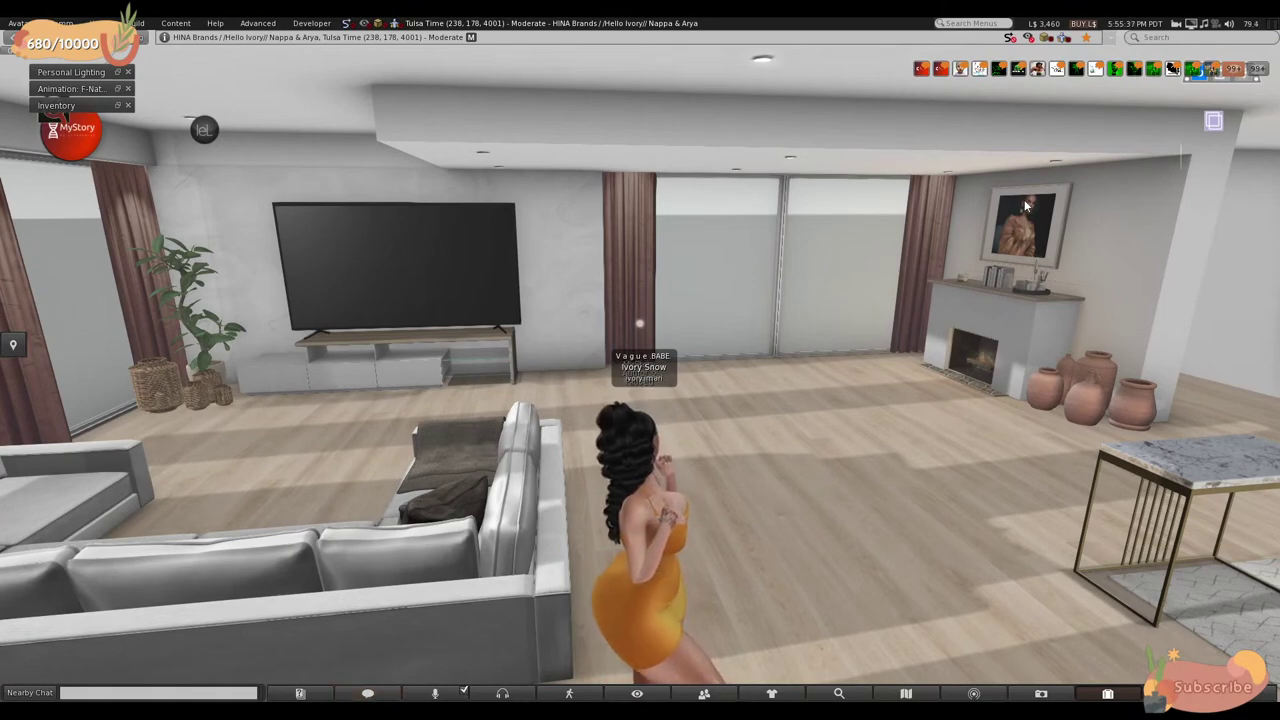
key(Right)
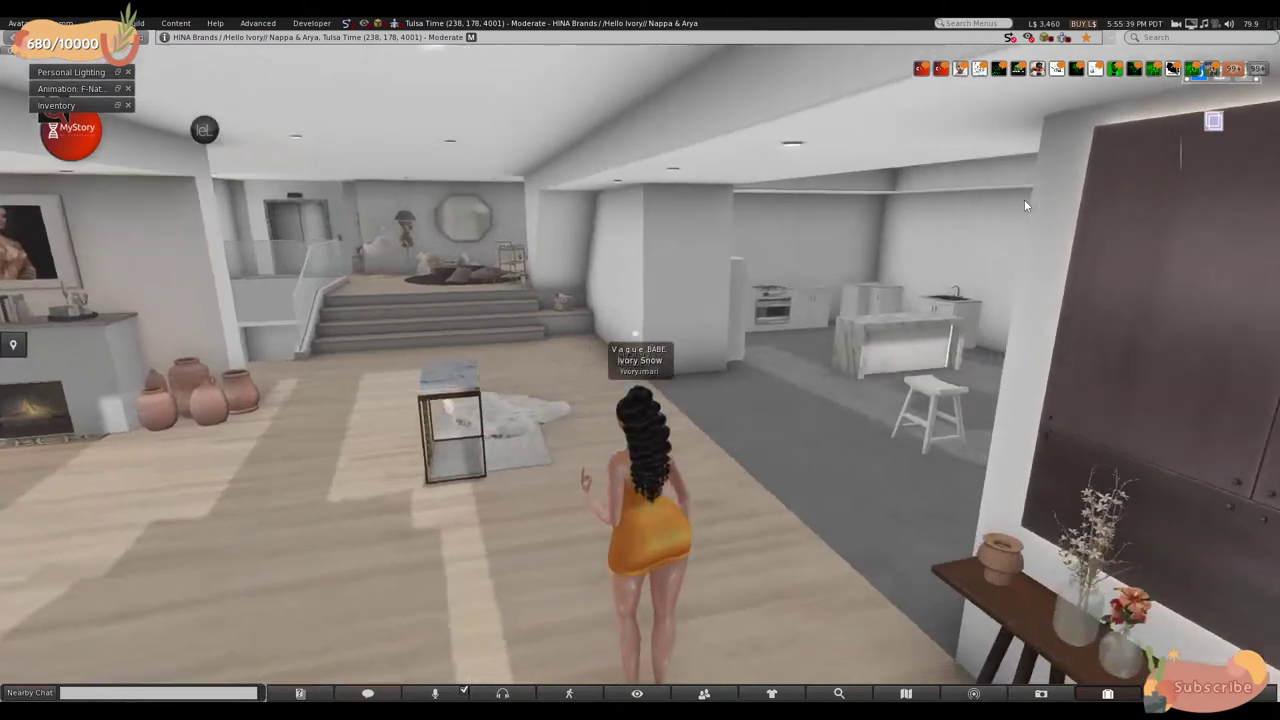
key(Left)
key(Up)
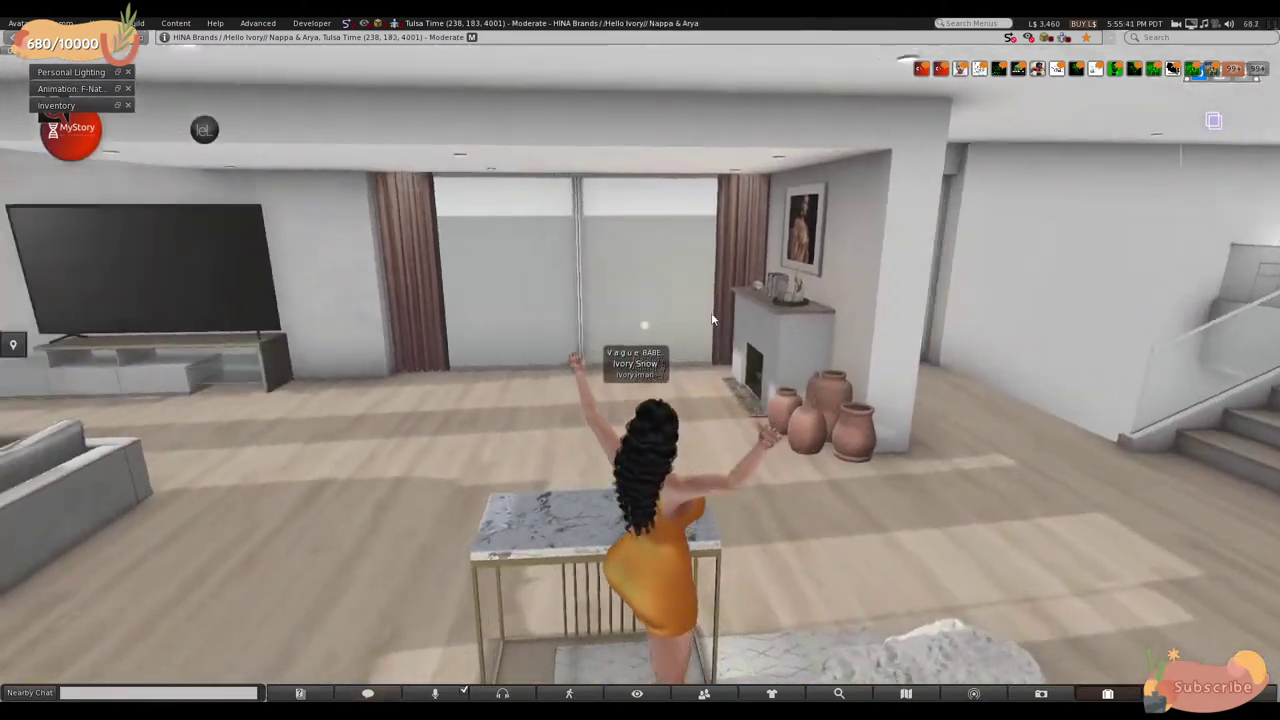
key(Left)
key(Up)
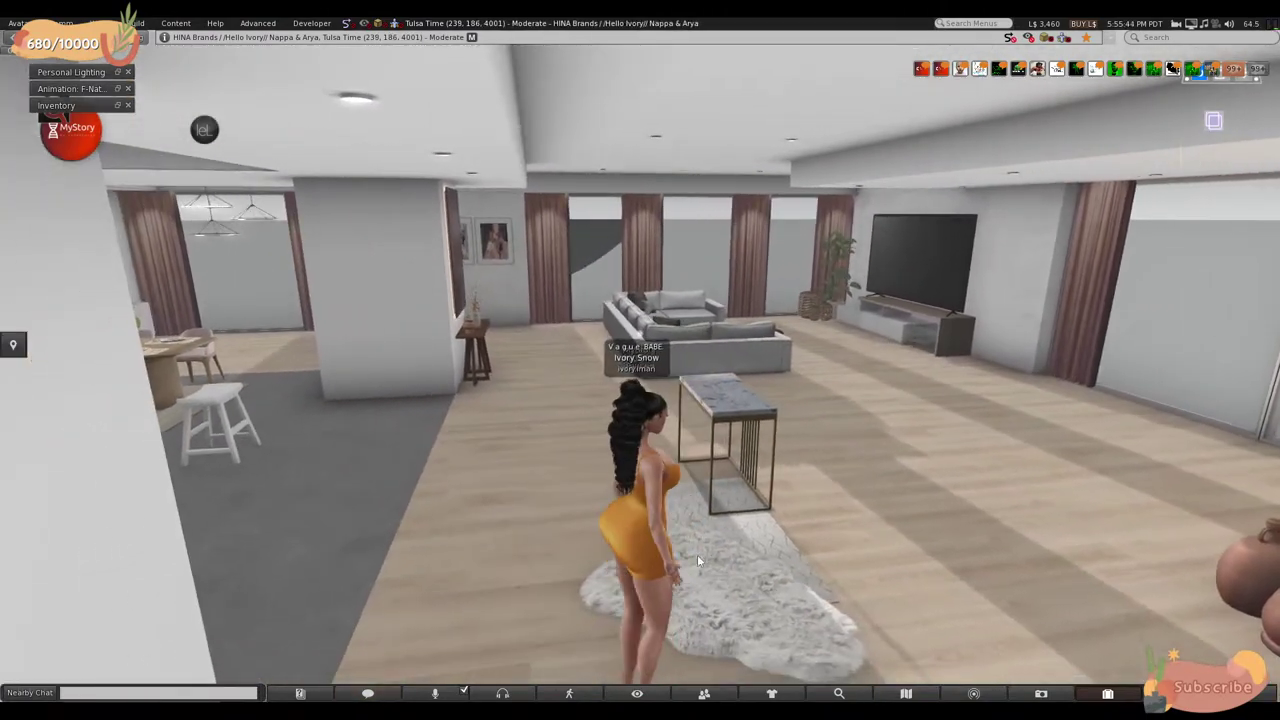
- Move the white fur rug from beneath the marble console table to the open floor near the sofa, at X 232.077, Y 180.000
right_click(731, 594)
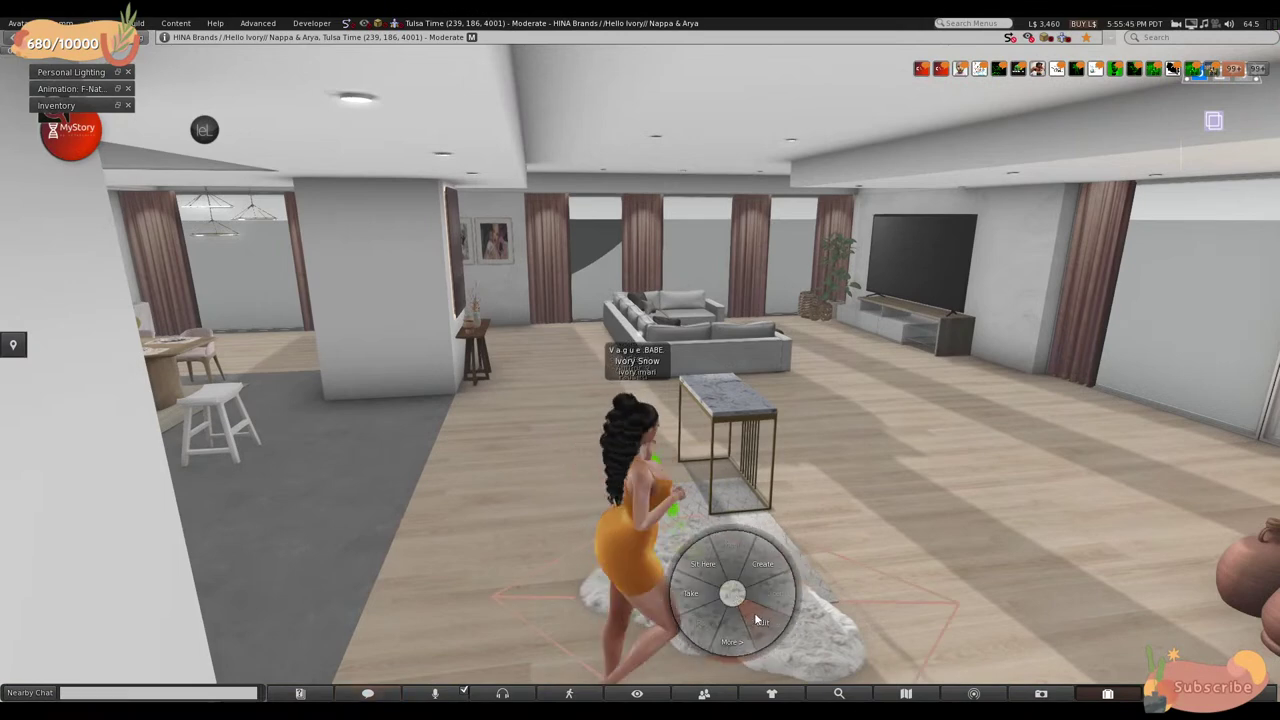
right_click(741, 605)
click(764, 627)
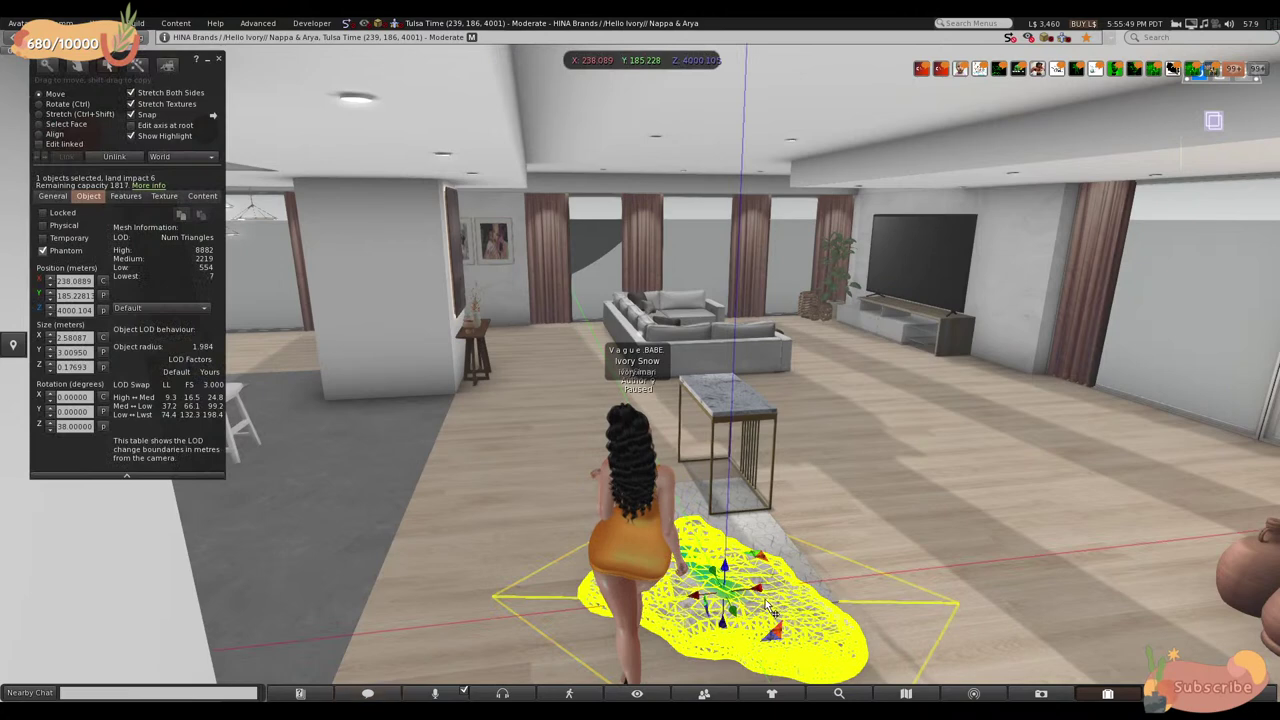
drag(755, 597, 800, 328)
key(Right)
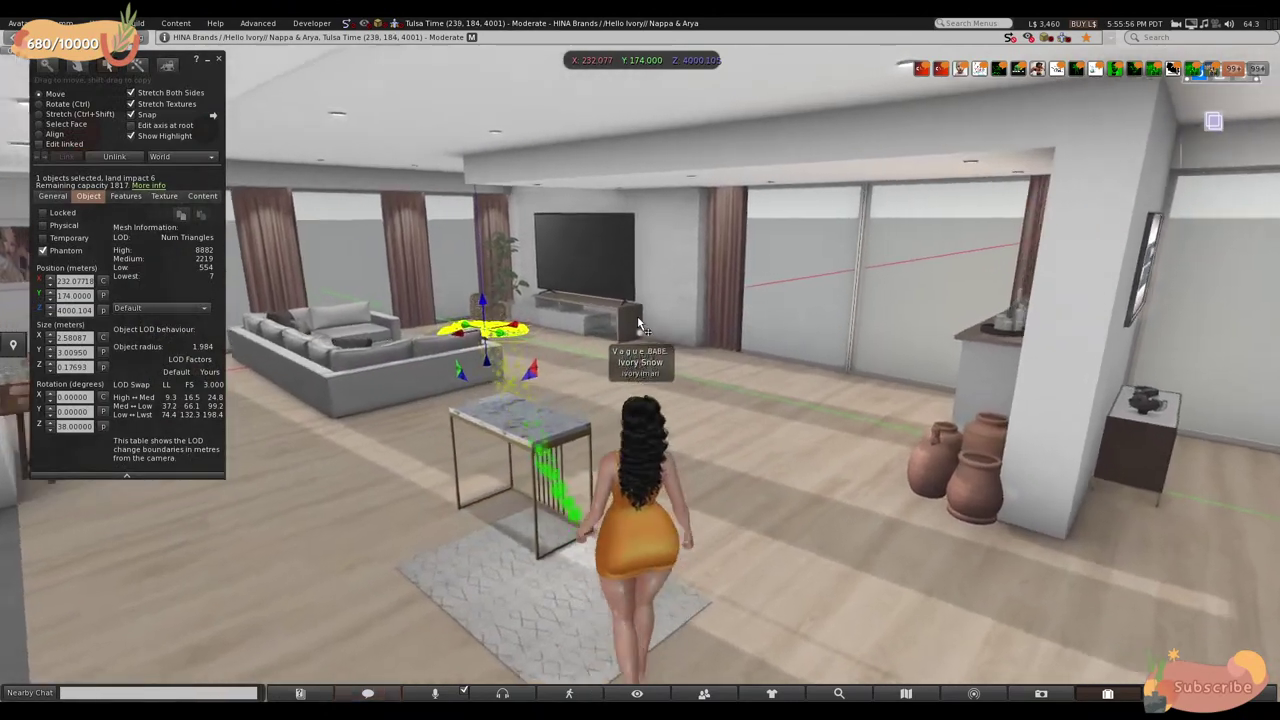
key(Up)
key(Left)
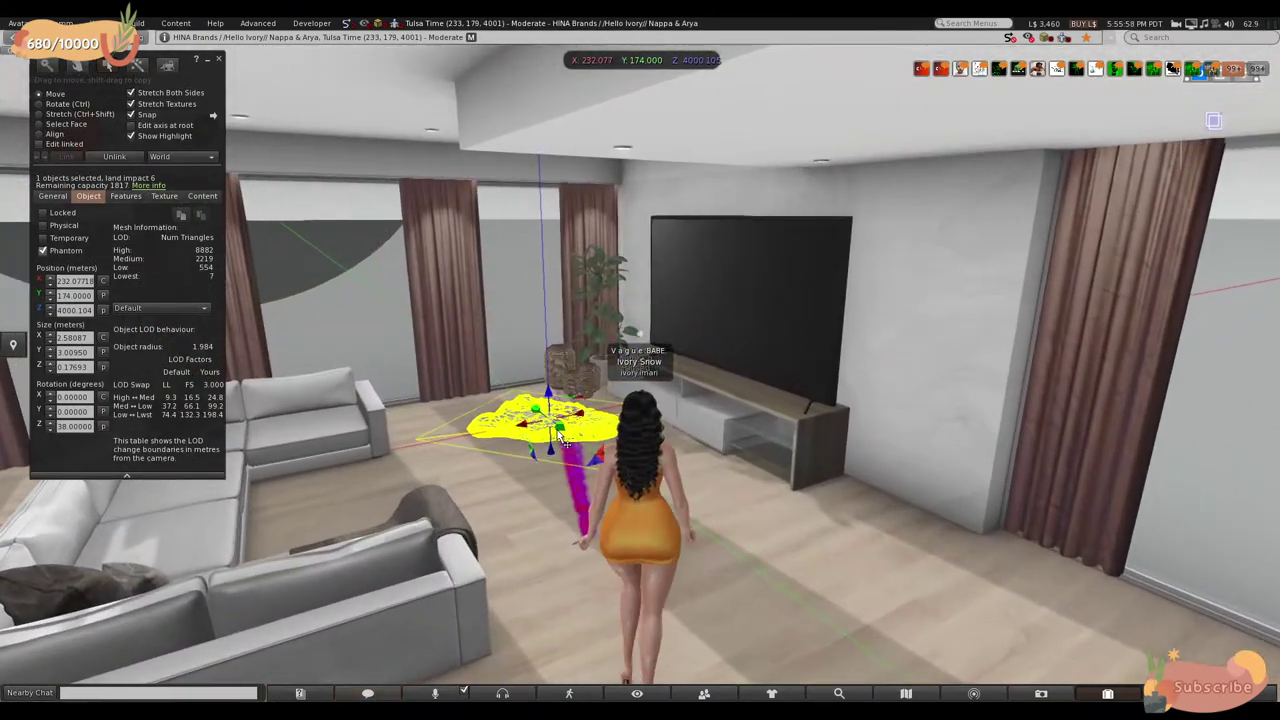
drag(563, 440, 850, 682)
- Search the full inventory, rather than only recent items, for "coffee + ta"
key(ctrl+i)
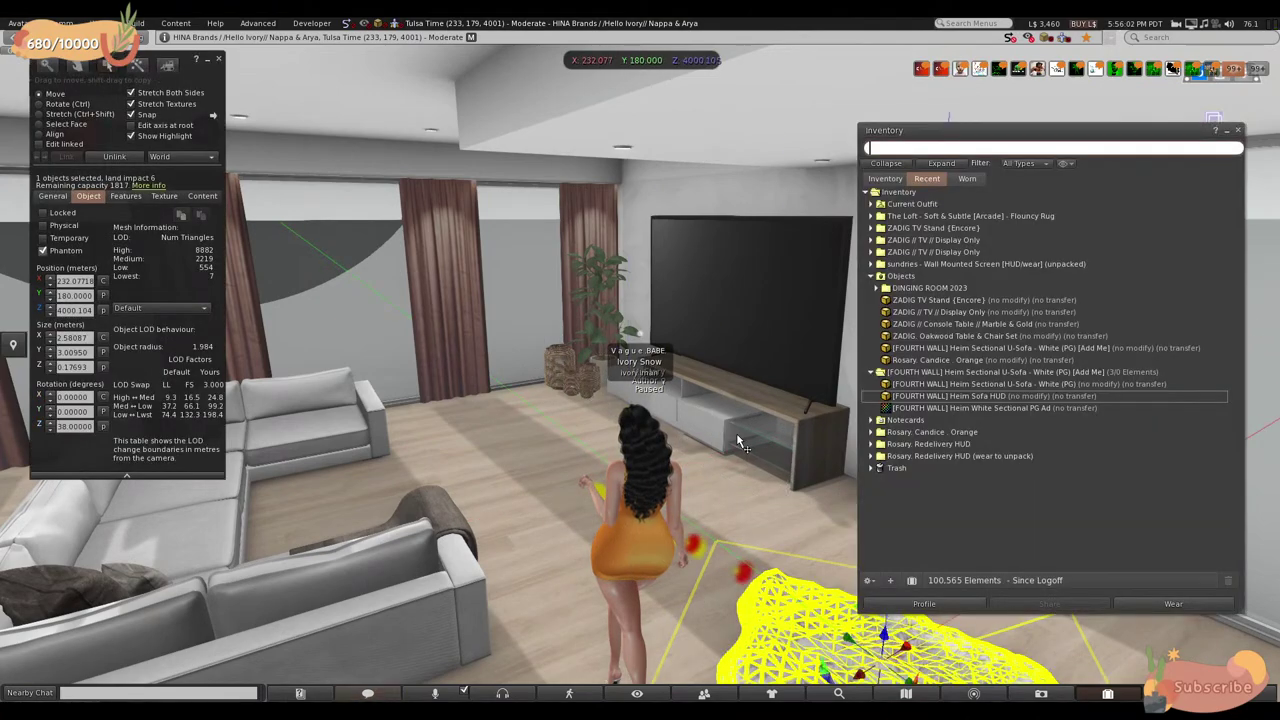
text(coffee + tab)
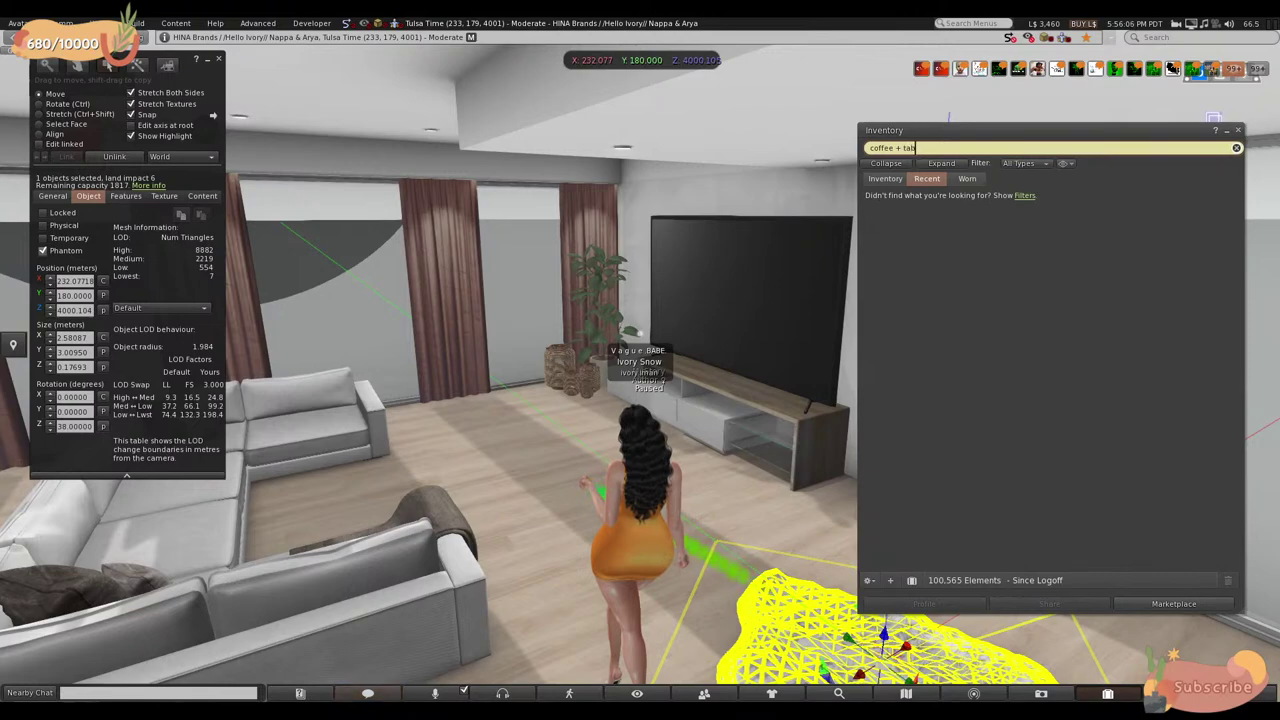
click(885, 178)
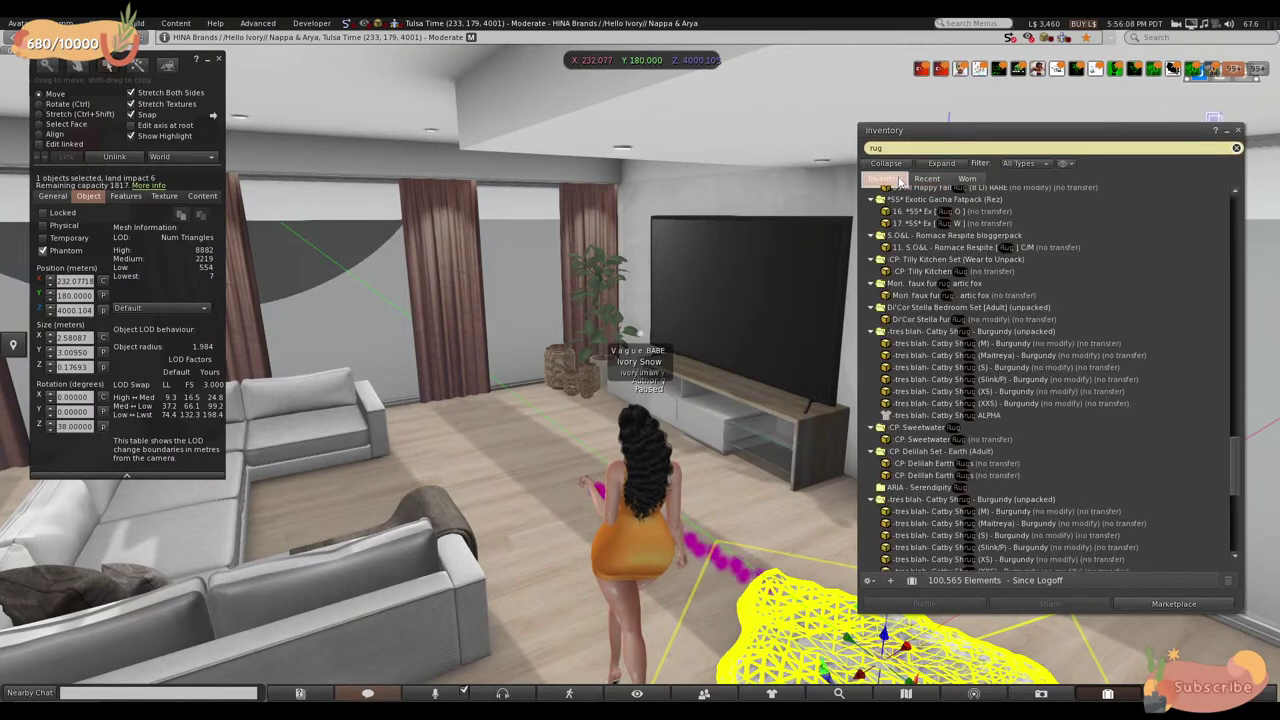
text(coffee )
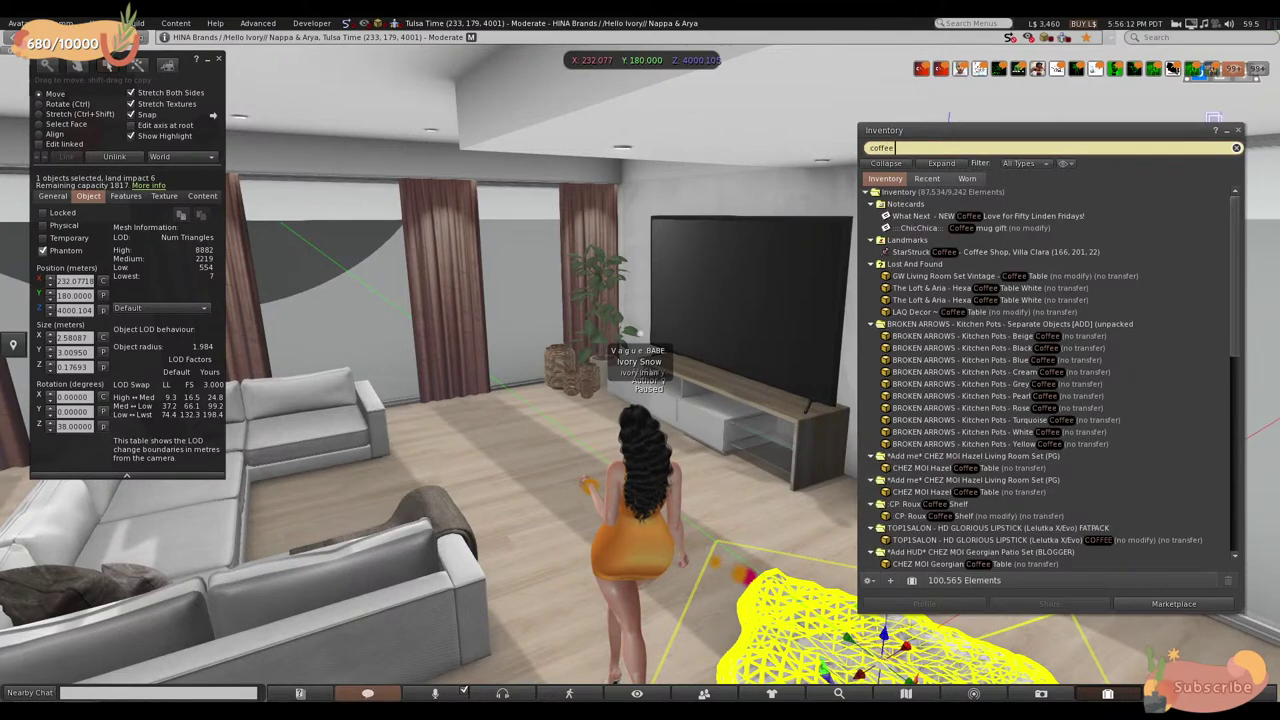
text(+ ta)
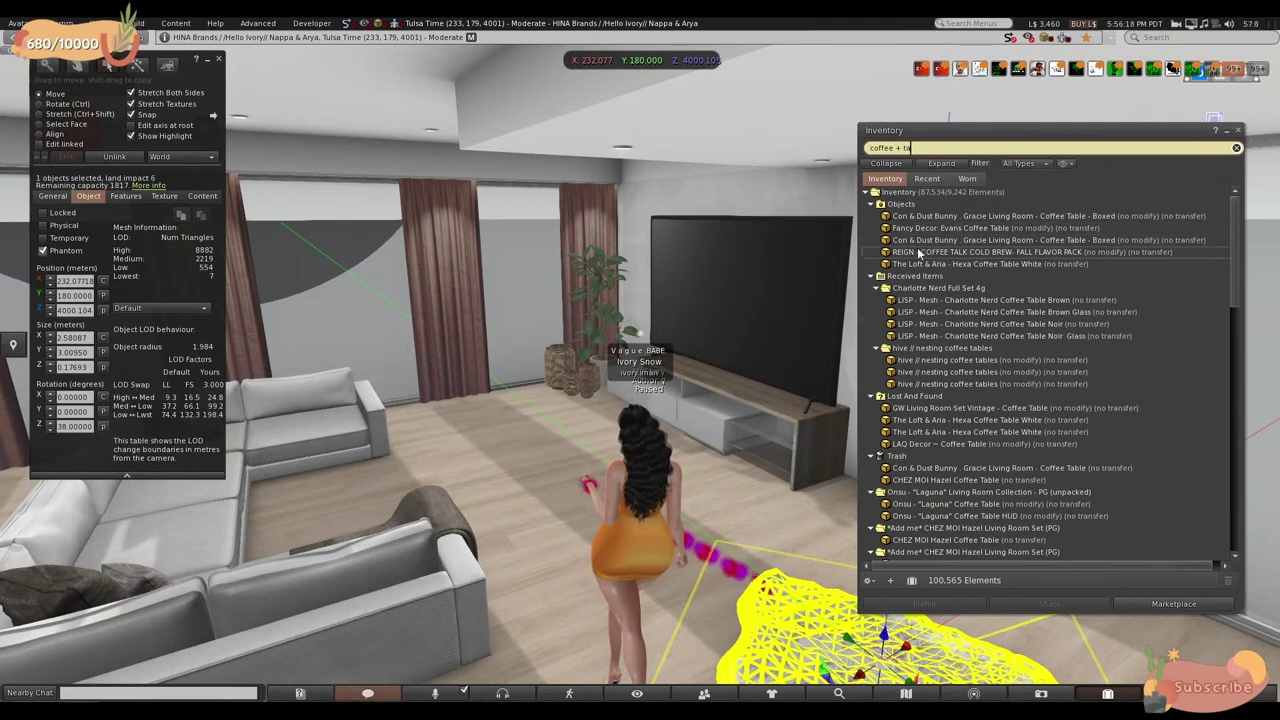
- Rez the Con & Dust Bunny Gracie Living Room - Coffee Table on the floor inside the sectional sofa
scroll(997, 470, down, 10)
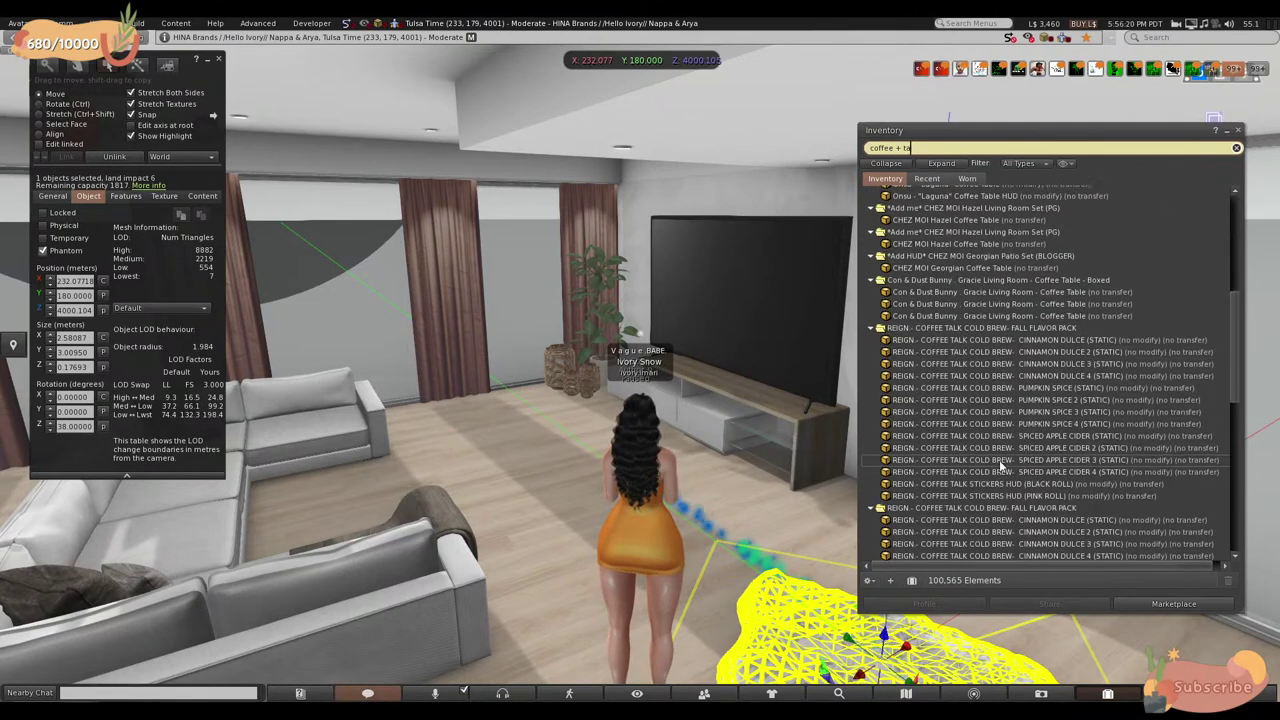
scroll(997, 470, down, 4)
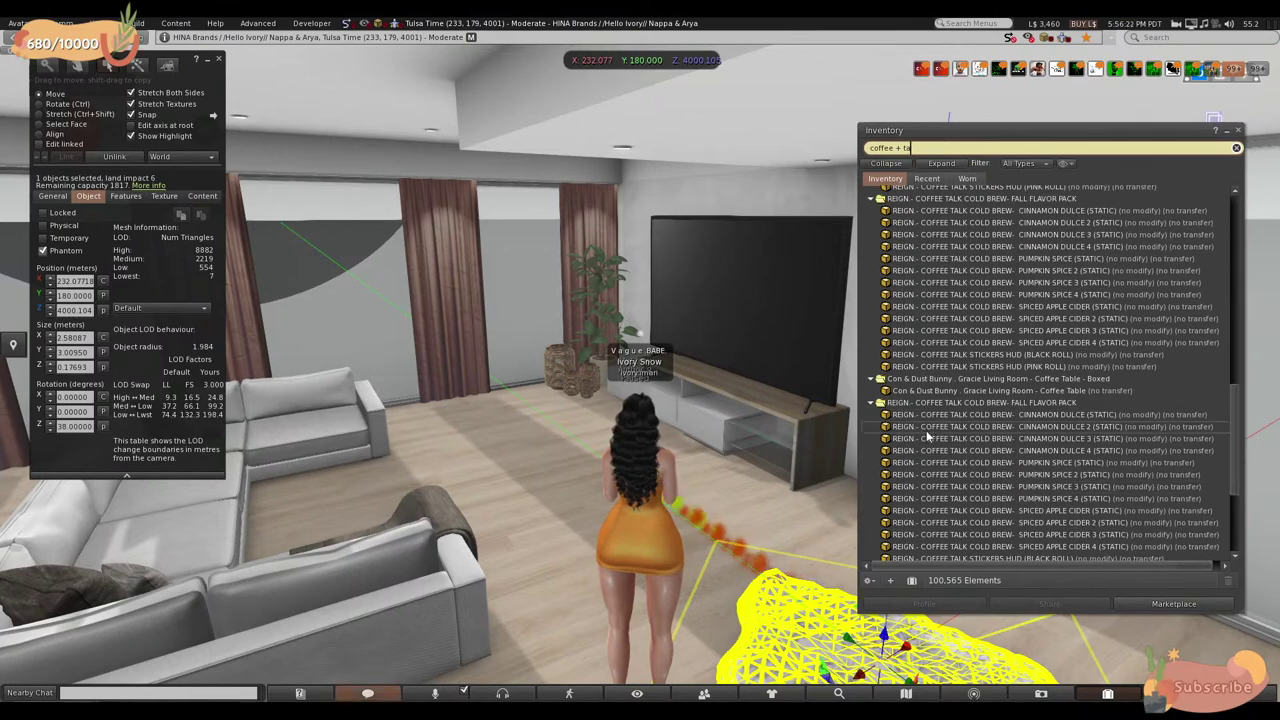
click(961, 391)
click(504, 497)
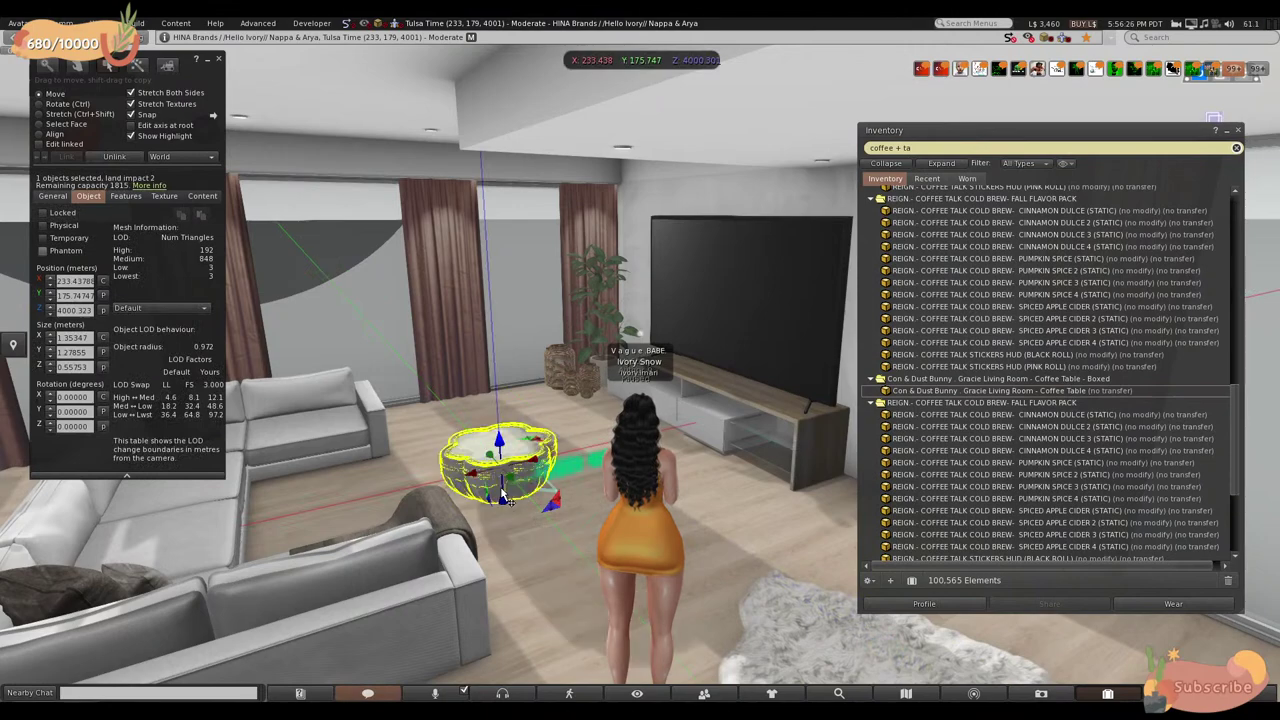
- Rez the gold hive // nesting coffee tables next to the first coffee table for comparison
scroll(505, 475, up, 3)
scroll(505, 475, down, 4)
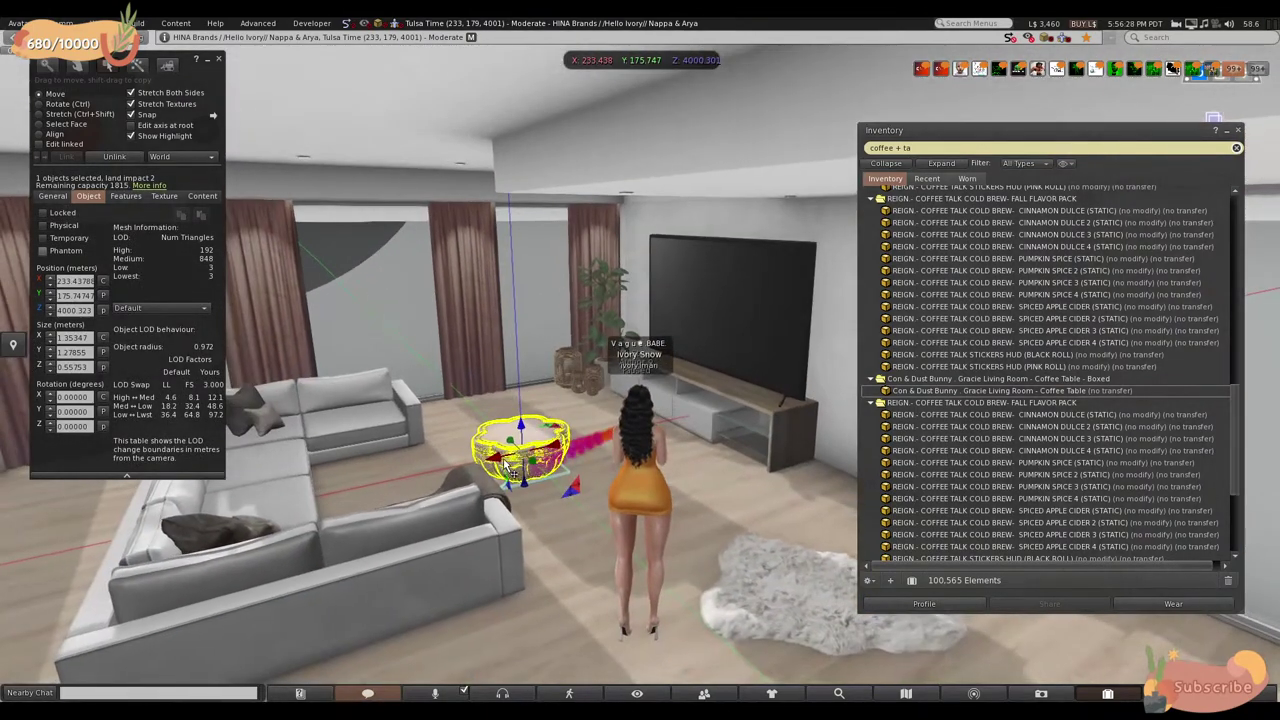
scroll(950, 443, down, 3)
click(970, 499)
drag(980, 512, 578, 543)
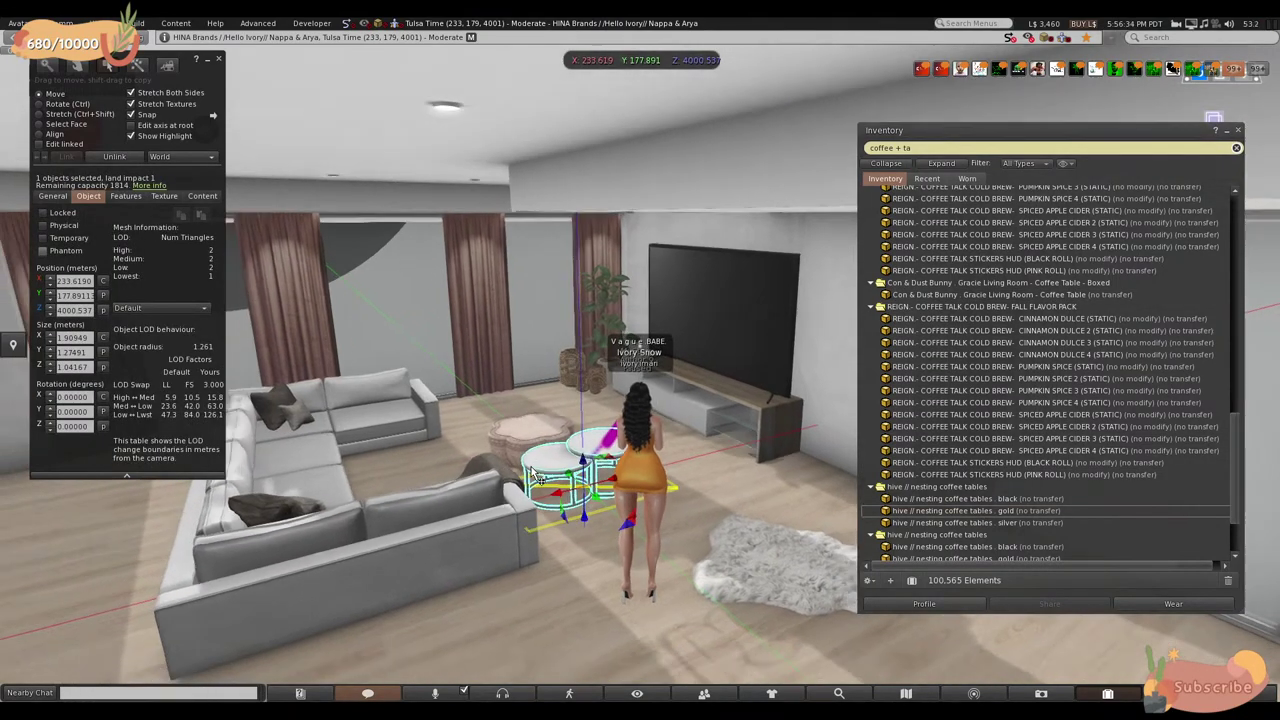
- Rez the CHEZ MOI Hazel Coffee Table on the floor beside the gold nesting tables and view it from several sides
scroll(930, 525, down, 3)
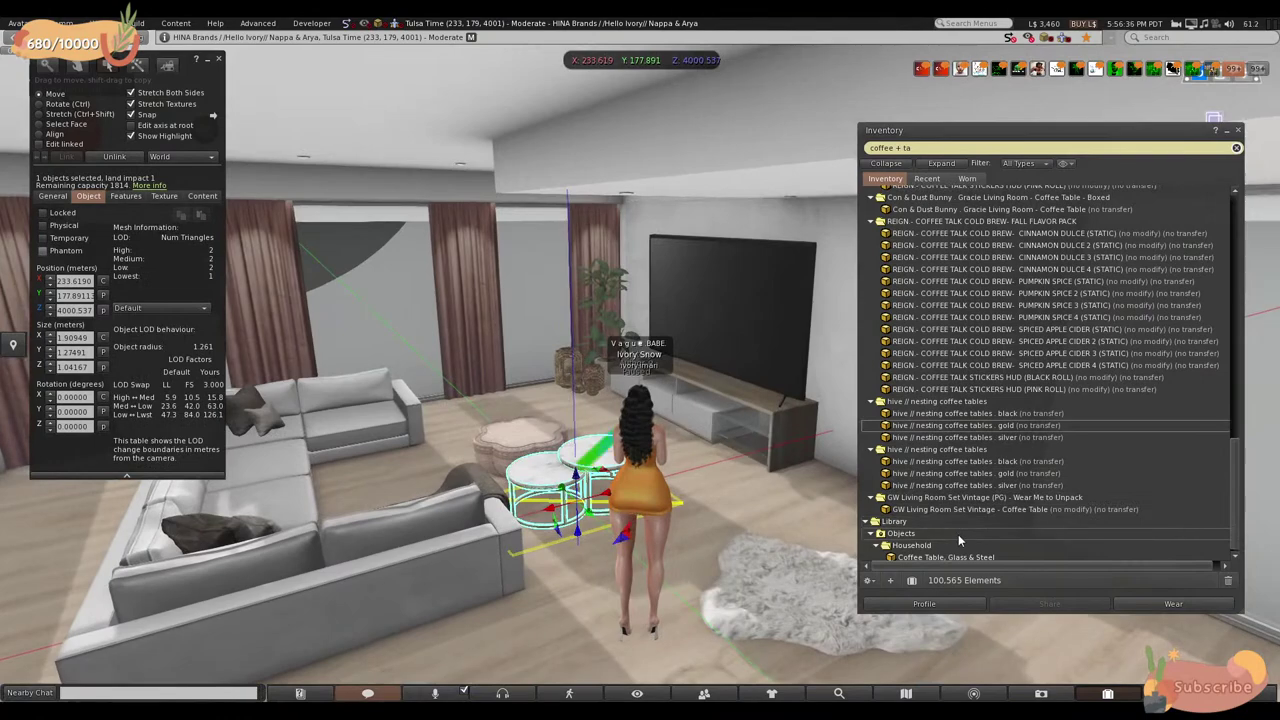
scroll(958, 536, up, 3)
scroll(960, 525, up, 5)
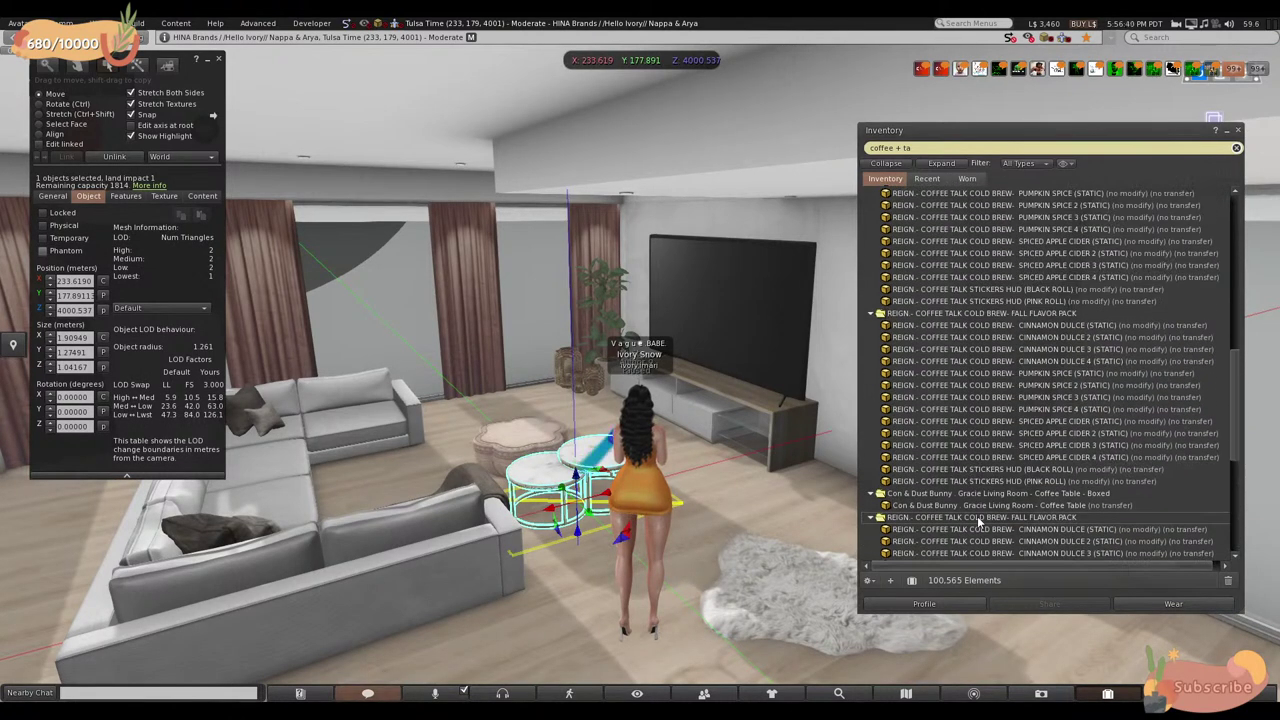
scroll(980, 519, up, 3)
scroll(985, 516, up, 3)
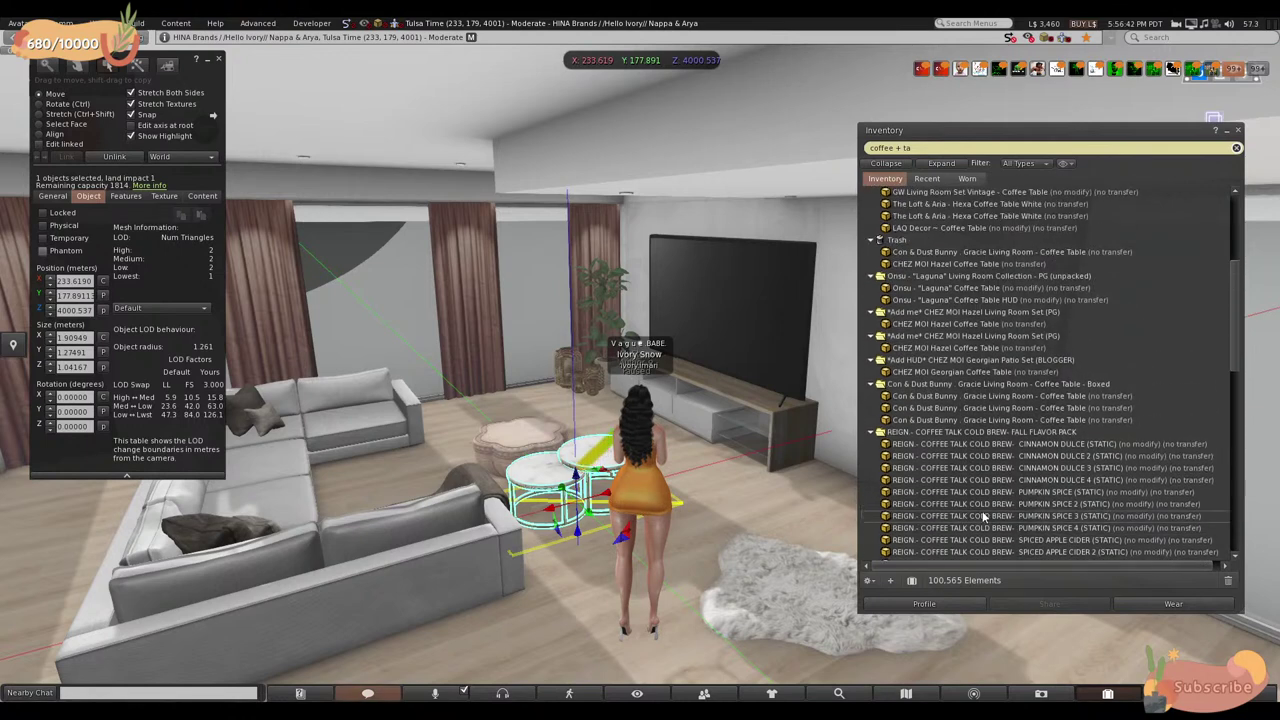
click(1020, 347)
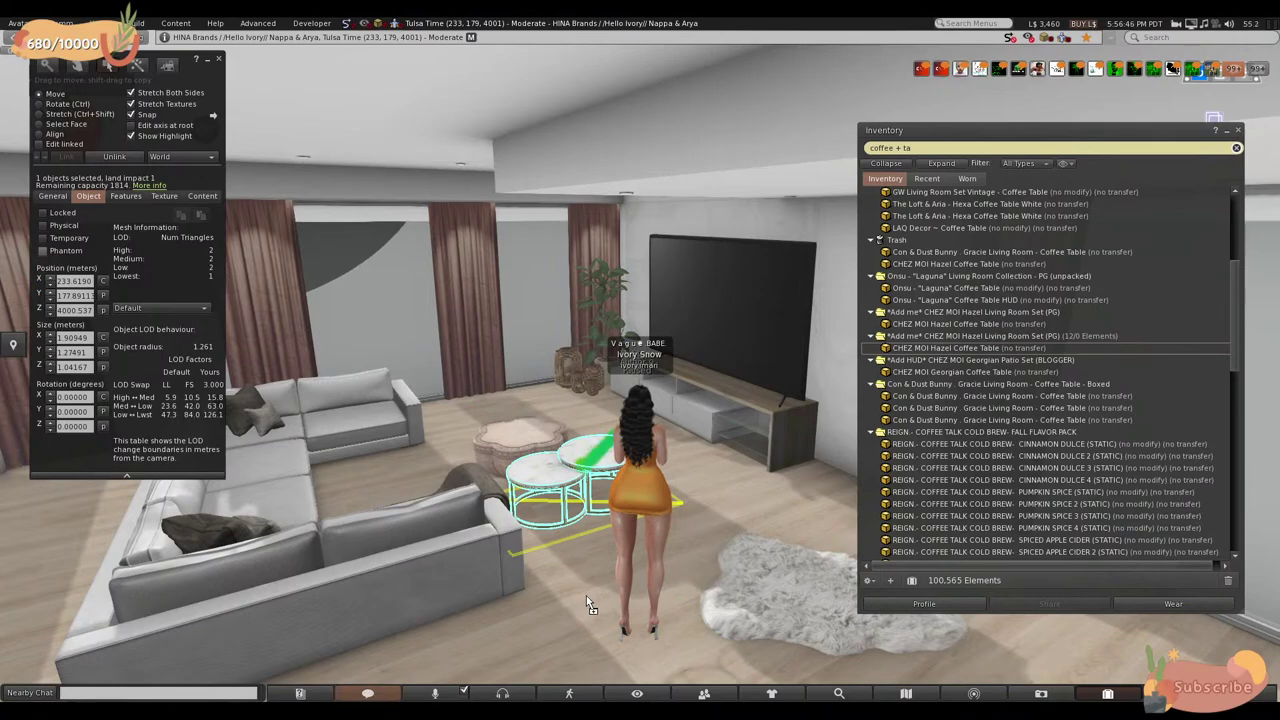
drag(586, 597, 586, 597)
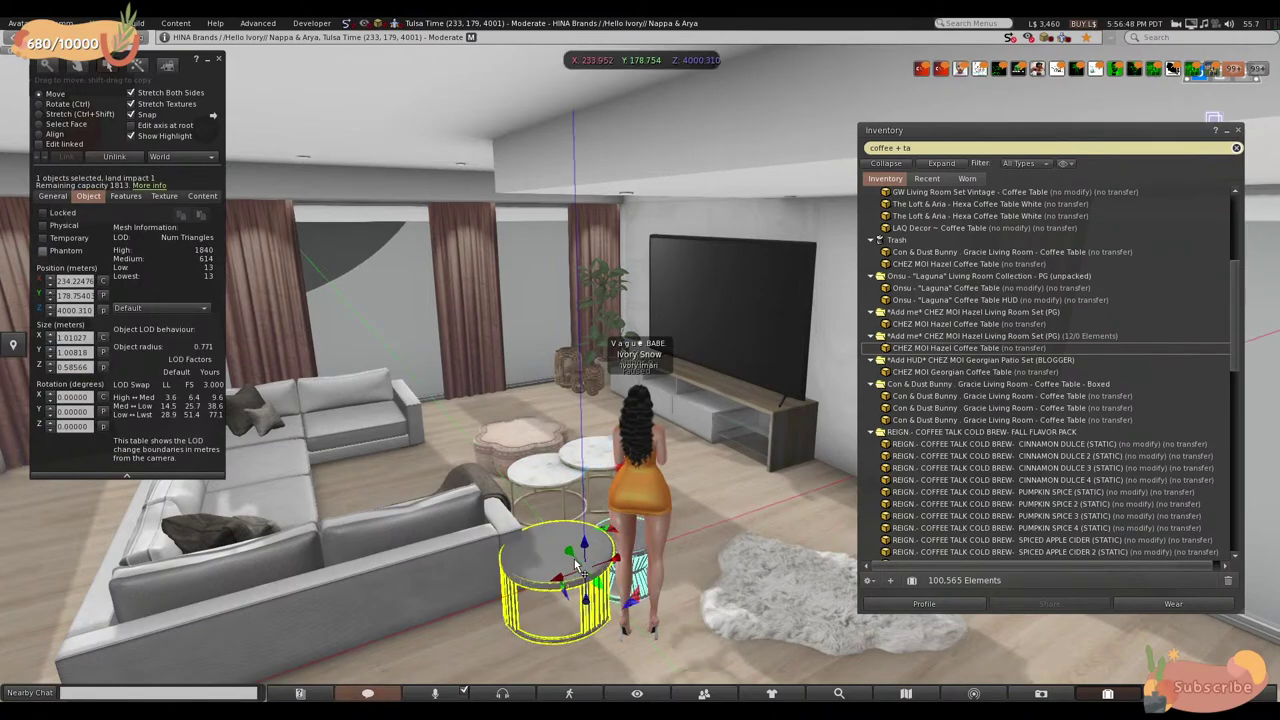
key(Escape)
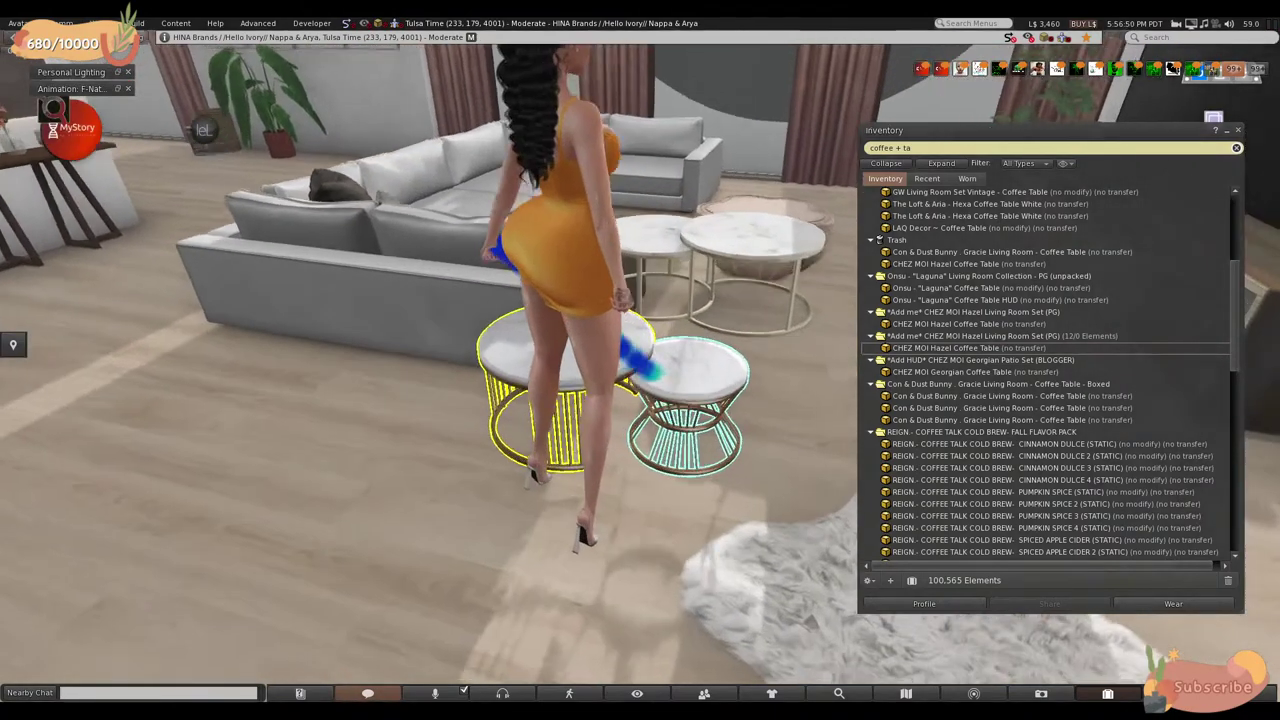
key(alt+Left)
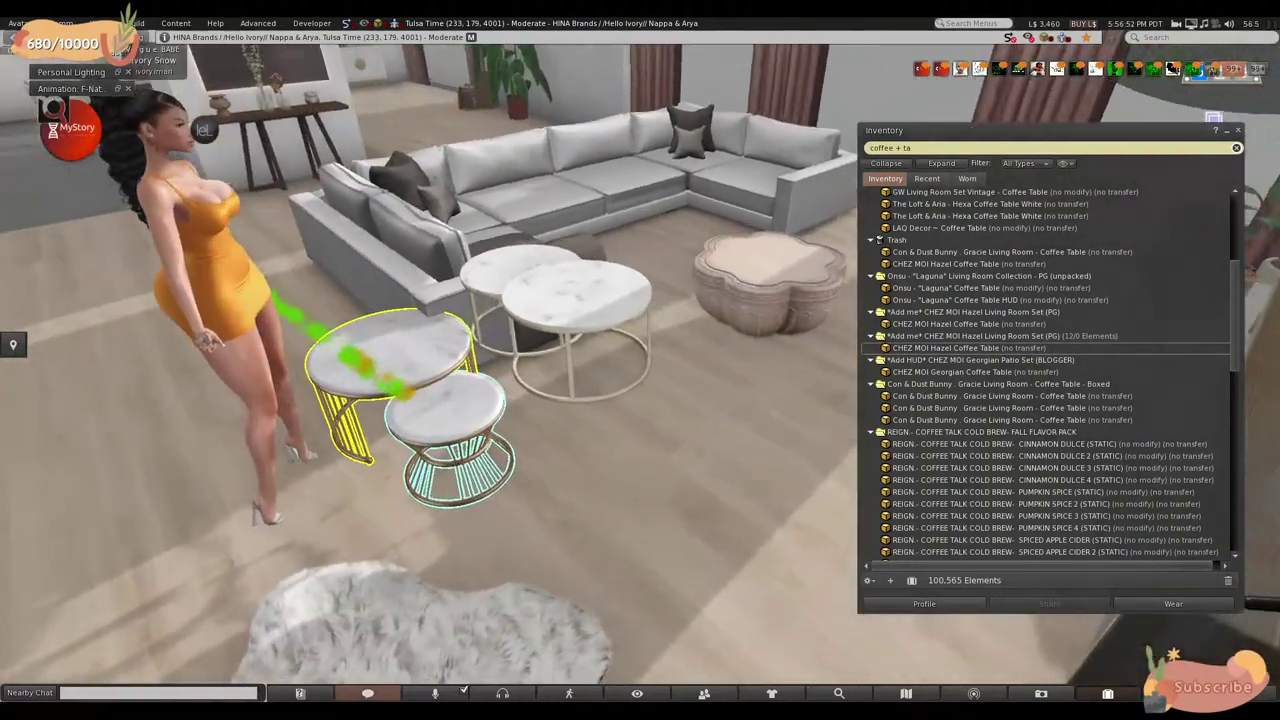
key(alt+Left)
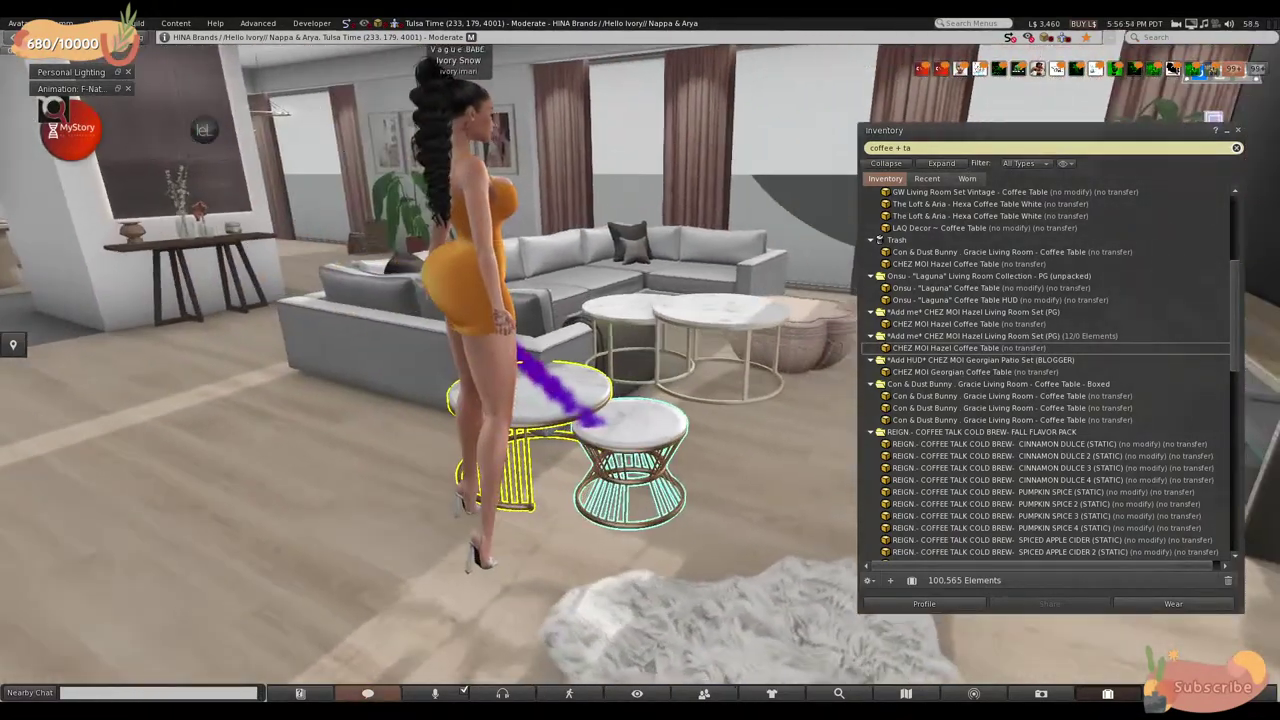
- Rez the Onsu - "Laguna" Coffee Table on the open floor near the other coffee tables for comparison
key(ctrl+3)
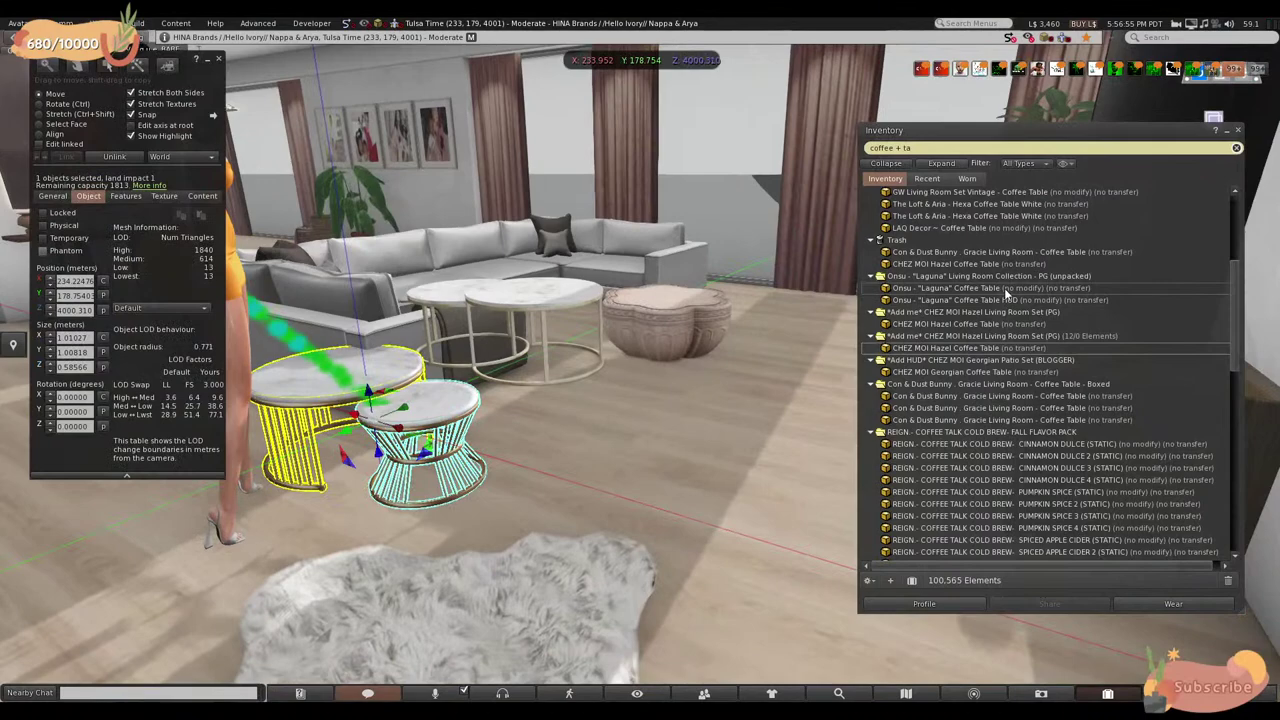
click(1004, 288)
click(800, 401)
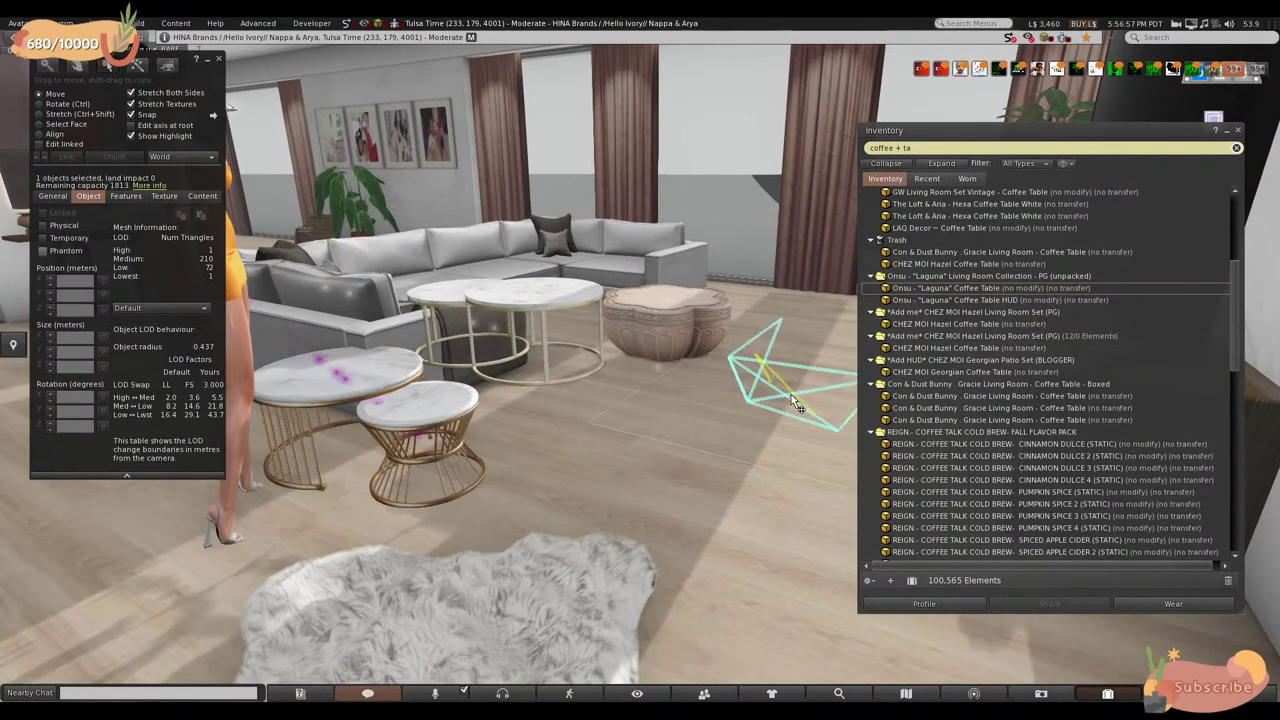
key(Escape)
key(alt+Left)
key(Escape)
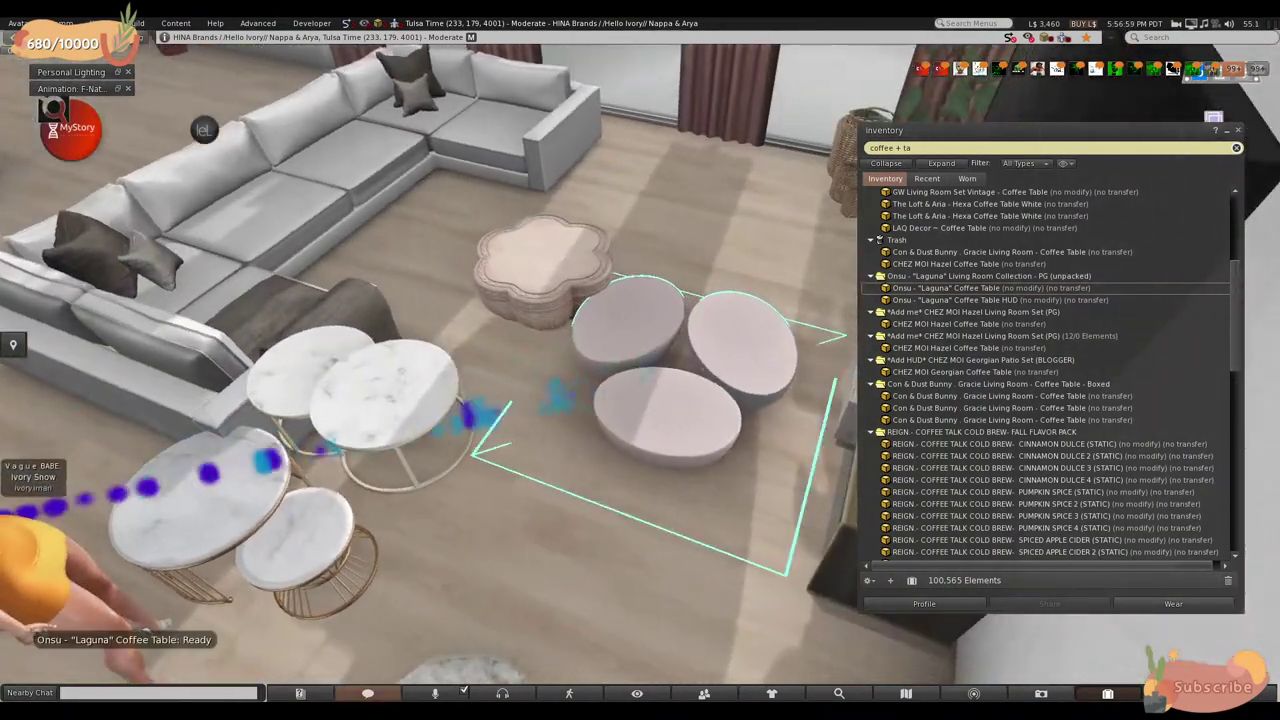
- Move the Laguna coffee tables to the floor inside the sectional sofa
key(ctrl+3)
click(688, 352)
drag(697, 388, 502, 258)
- Delete the flower-shaped Gracie coffee table that overlaps the Laguna tables
key(ctrl+3)
click(462, 266)
click(571, 266)
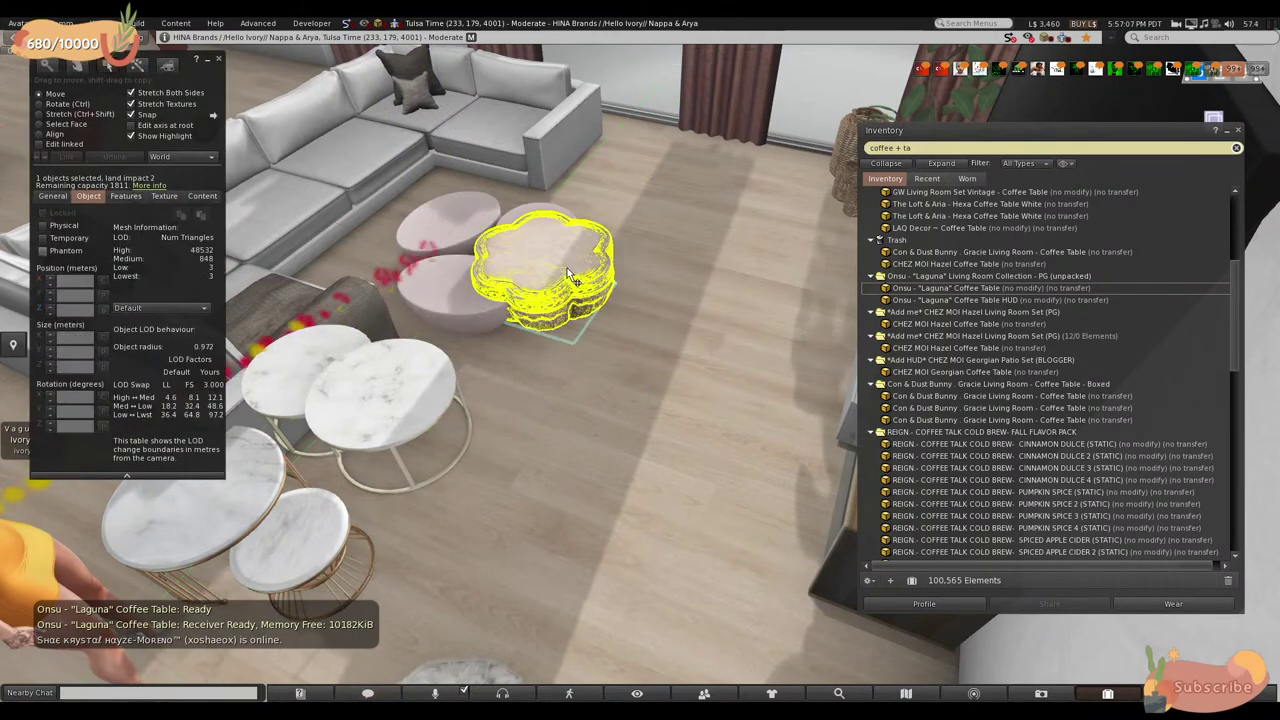
key(Delete)
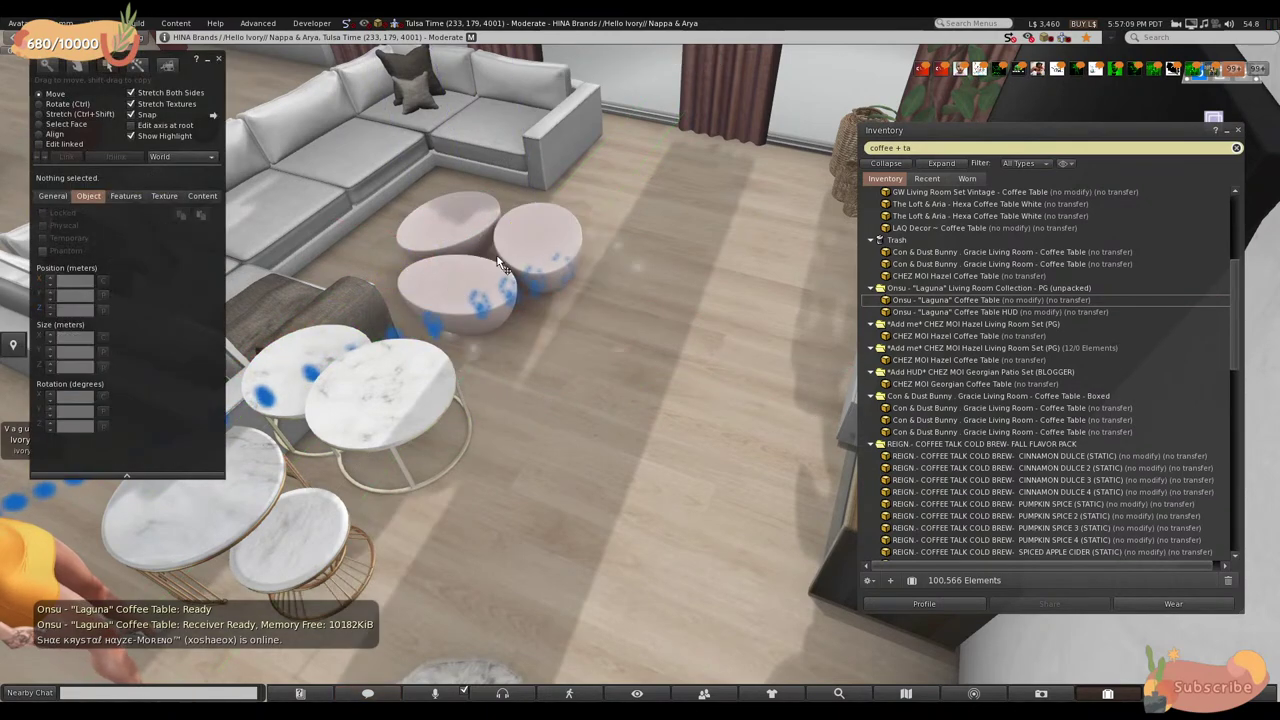
key(Escape)
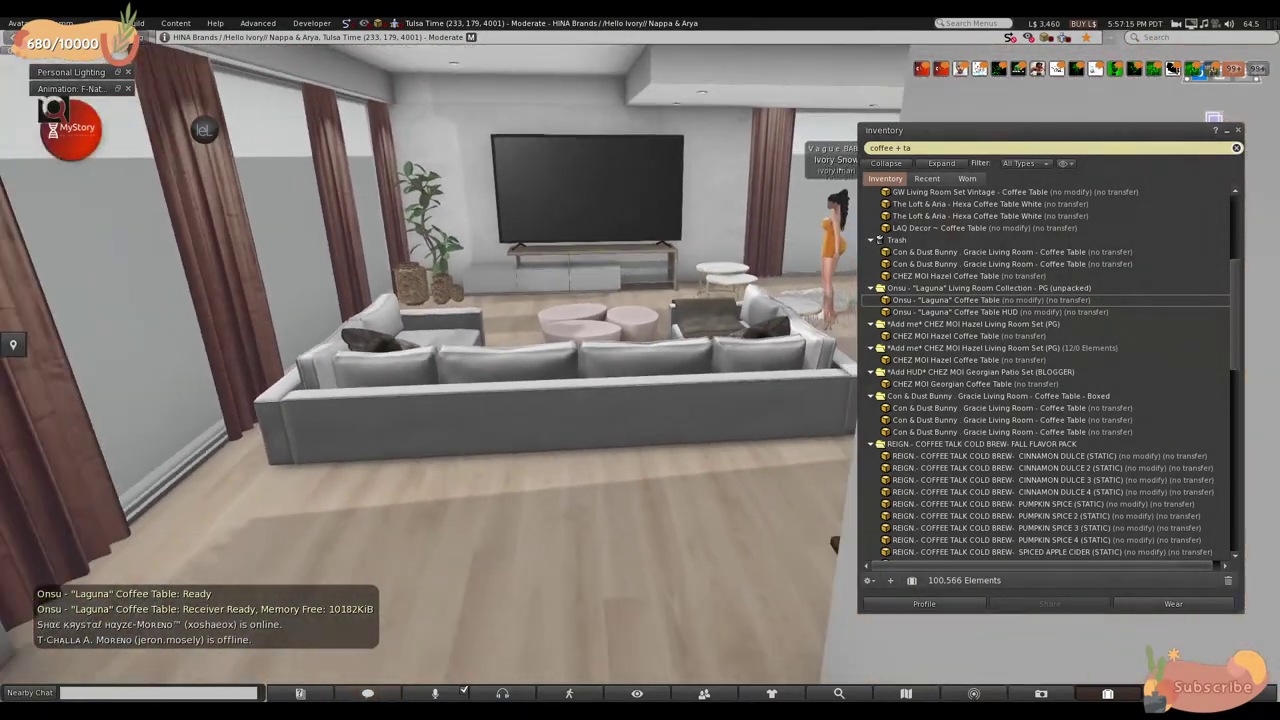
- Nudge the Laguna coffee tables so they sit centred between the two ends of the sectional
key(ctrl+3)
click(652, 393)
mouse_move(617, 368)
mouse_down()
mouse_move(608, 357)
mouse_move(651, 362)
mouse_move(640, 422)
mouse_move(705, 373)
mouse_move(590, 393)
mouse_move(567, 307)
mouse_move(597, 357)
mouse_up()
- Shift the TV, TV stand, sectional sofa and Laguna tables together, bringing the sofa to Y 175.5, and finish editing
click(615, 169)
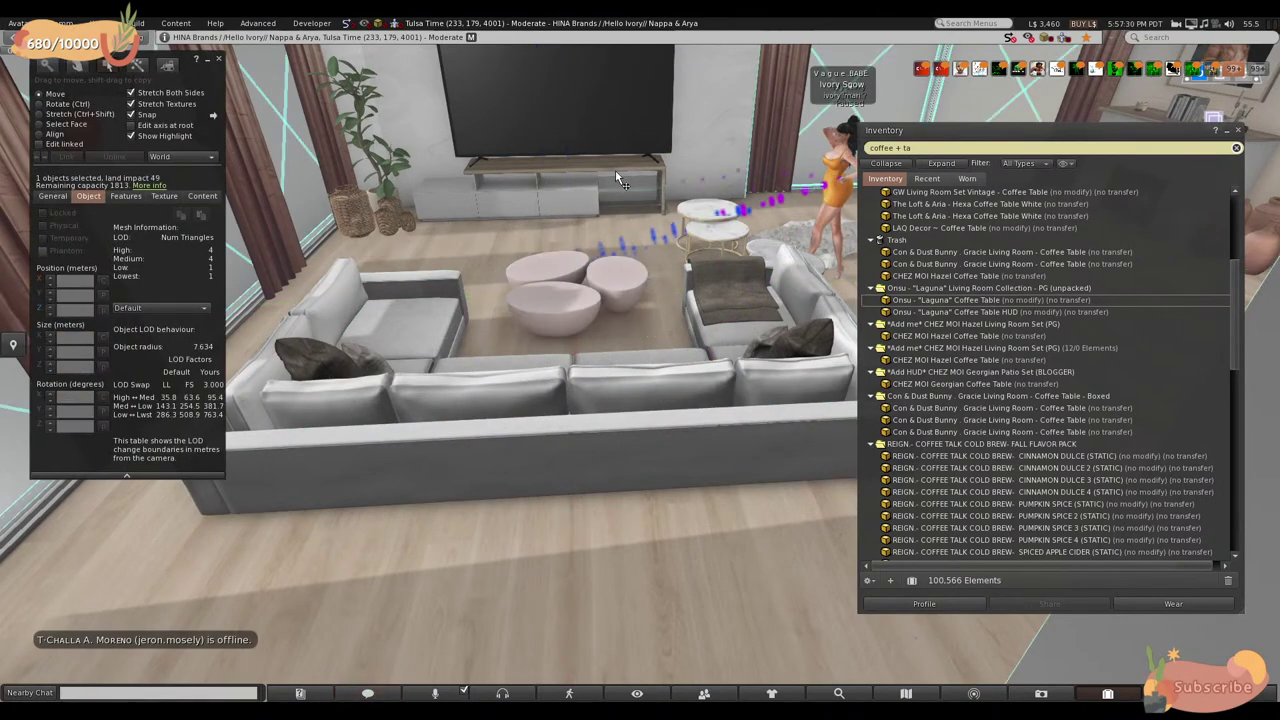
shift+click(562, 203)
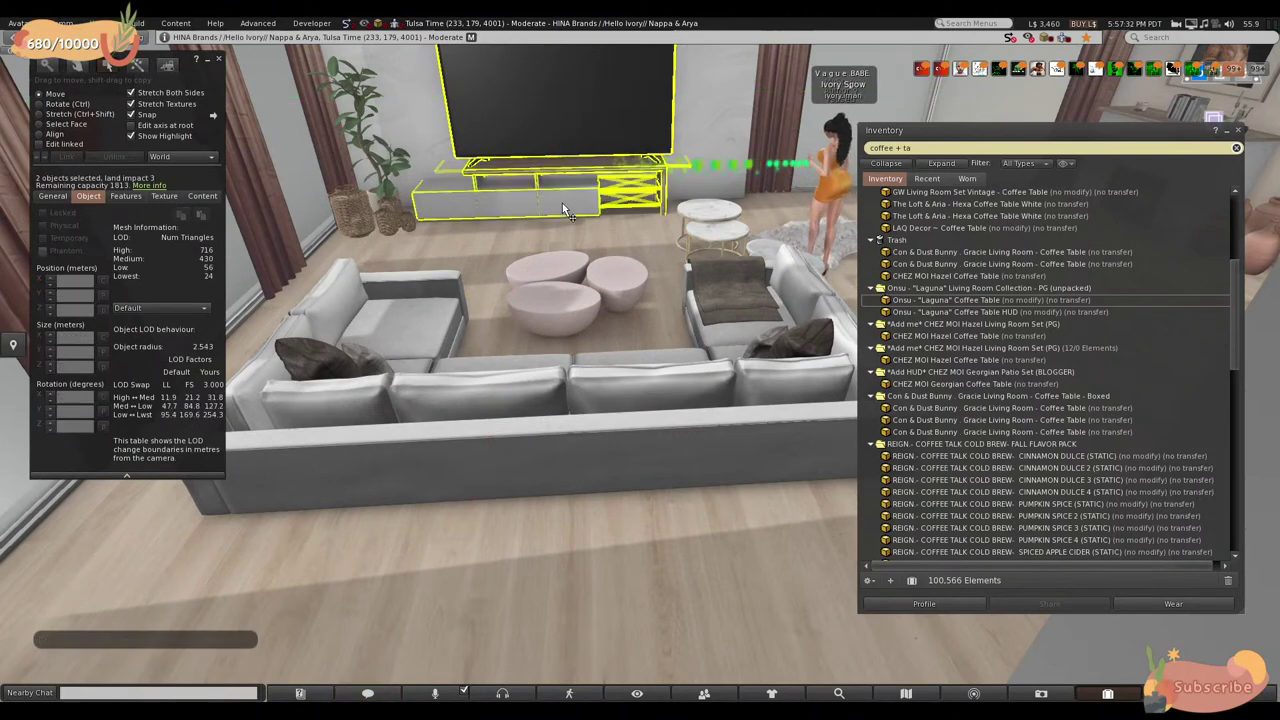
drag(578, 130, 617, 400)
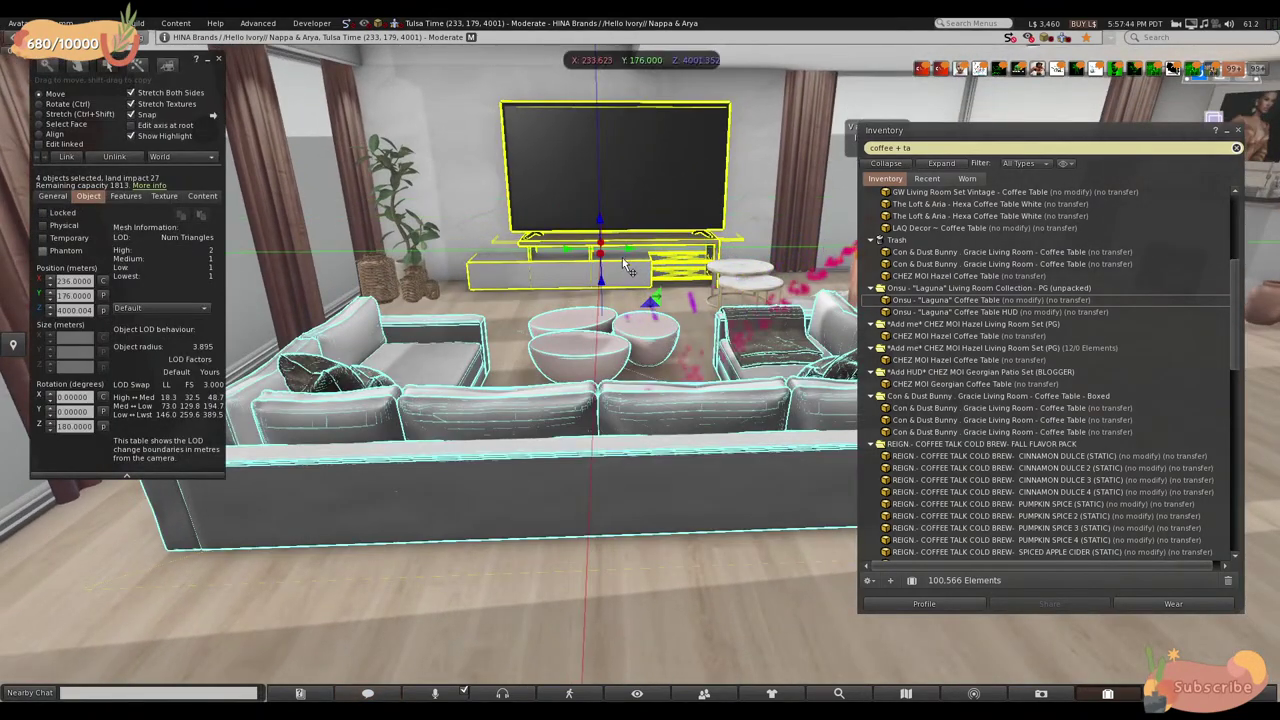
drag(625, 265, 623, 259)
drag(585, 150, 537, 96)
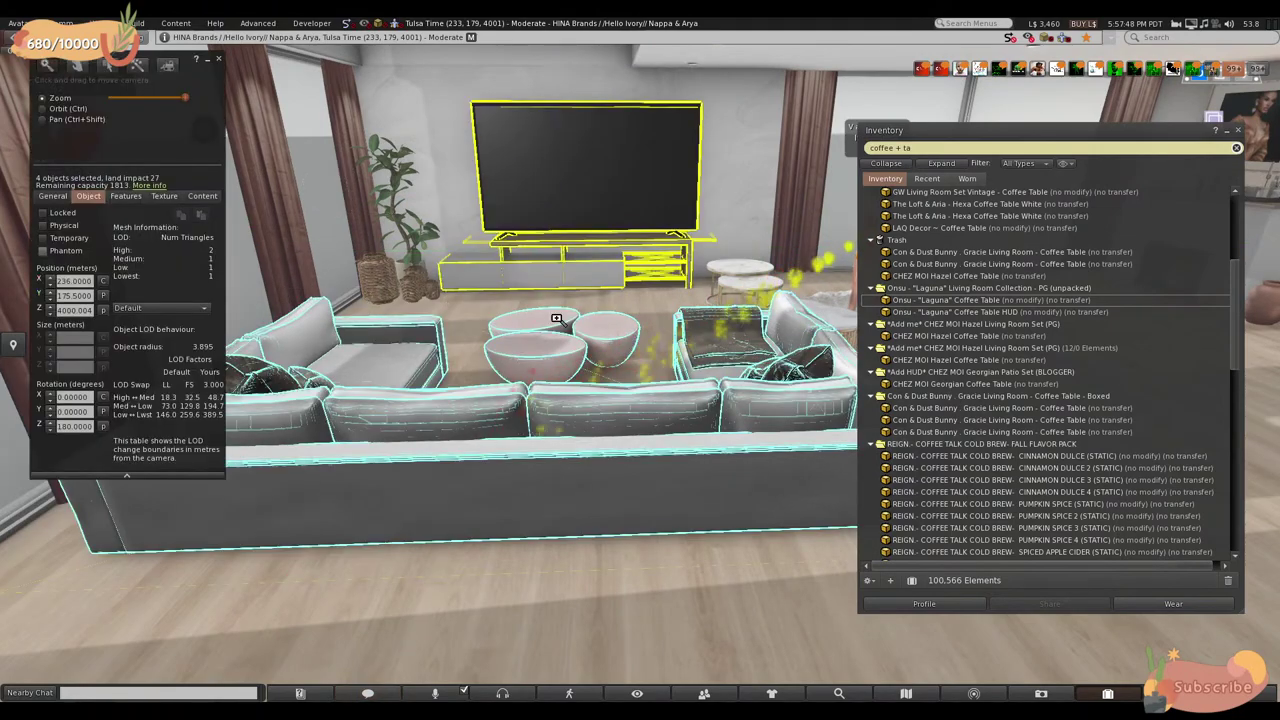
key(Escape)
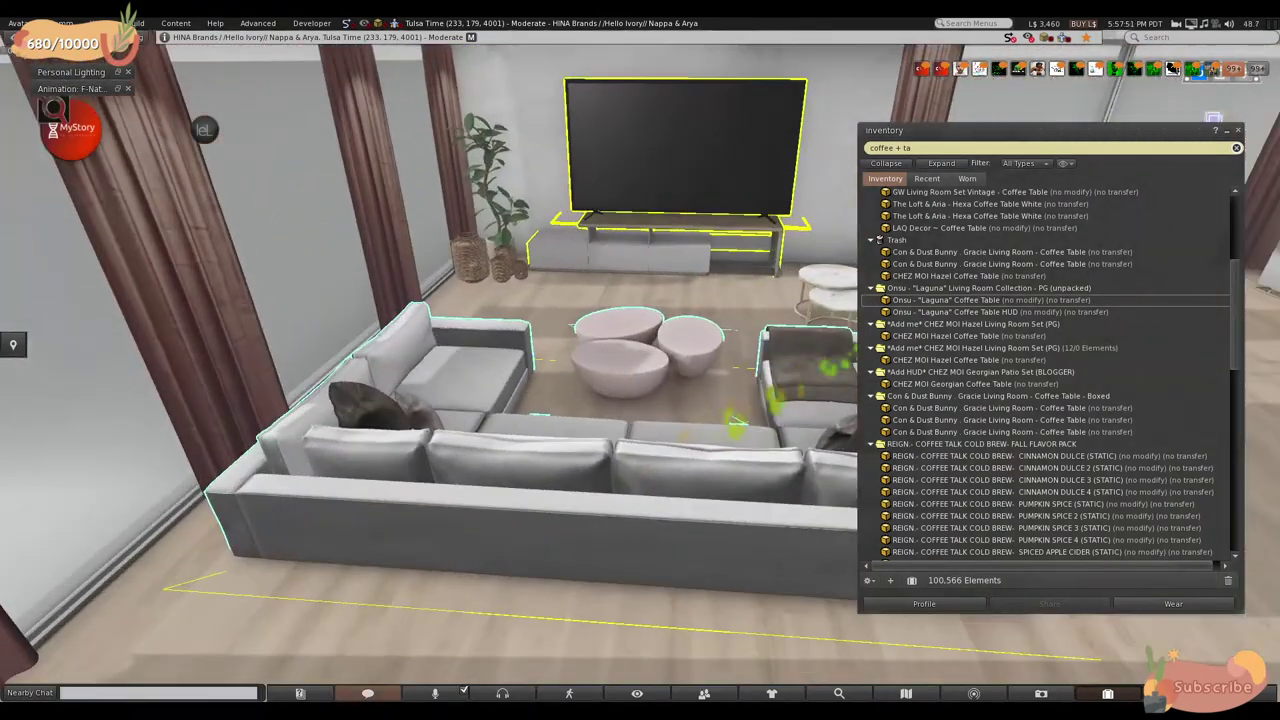
shift+click(603, 262)
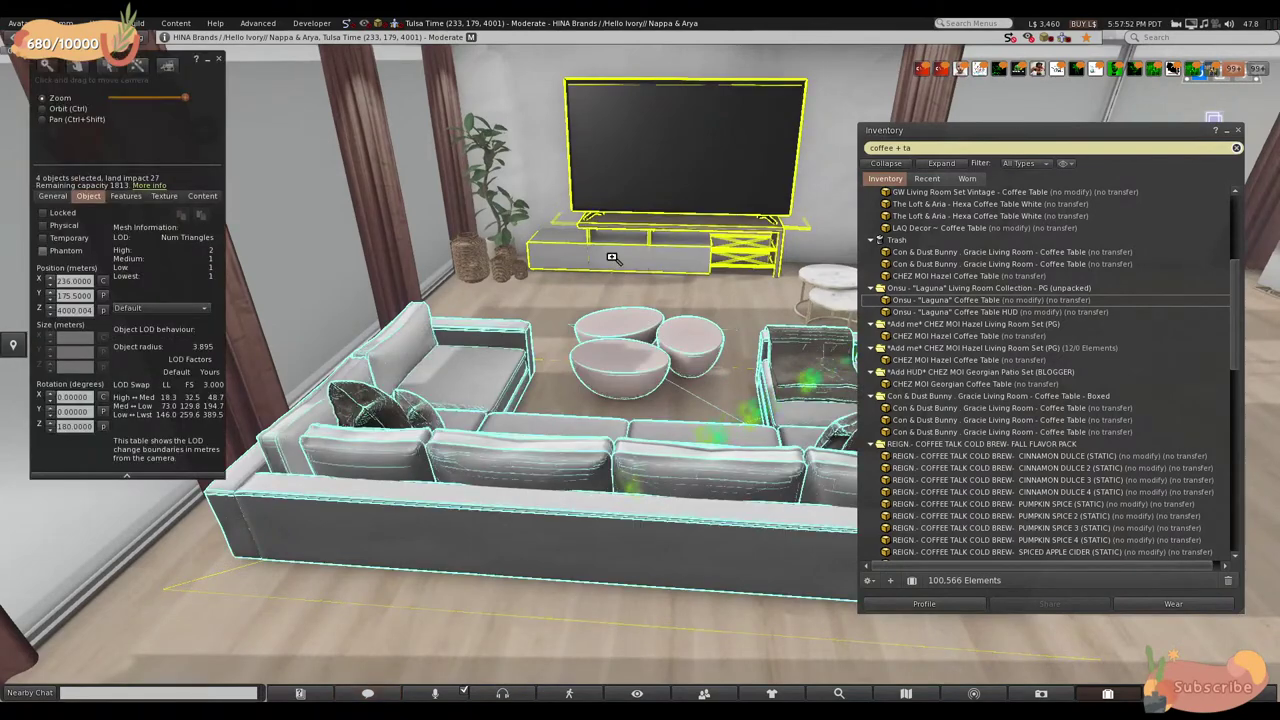
click(209, 61)
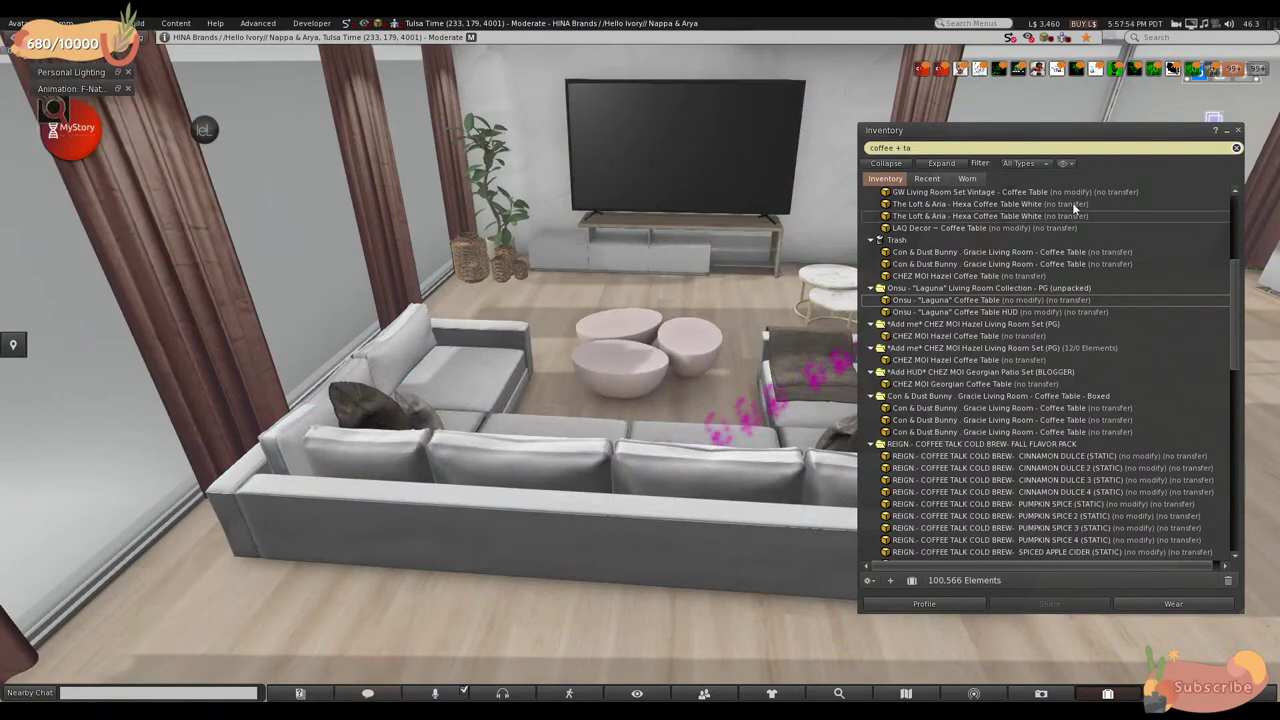
click(1239, 130)
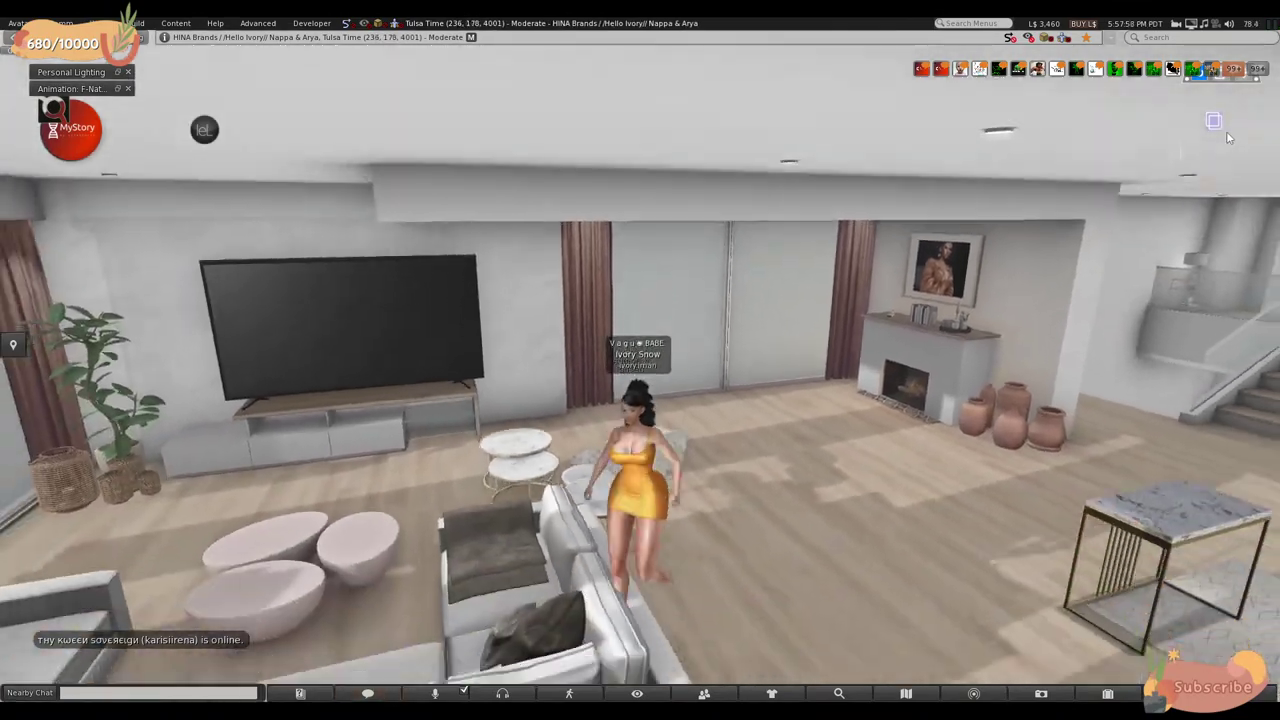
- Walk the avatar around the living room to inspect the TV wall and the seating arrangement
key(Up)
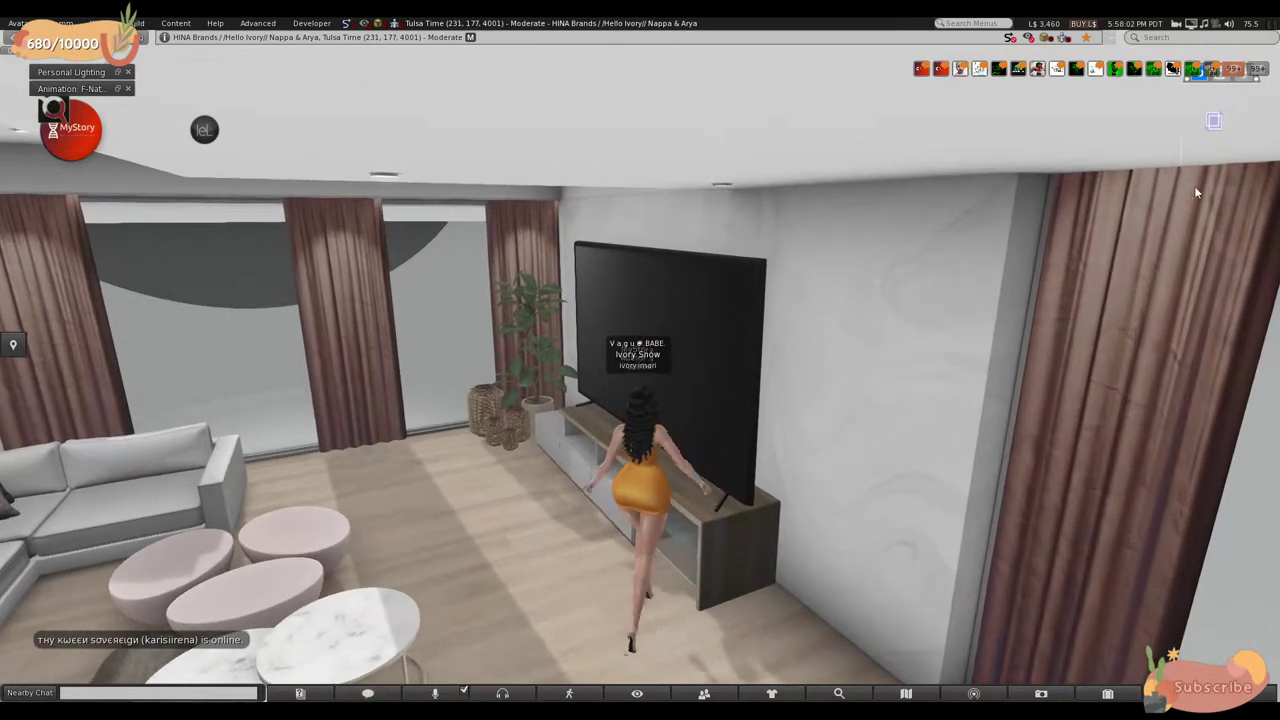
key(Down)
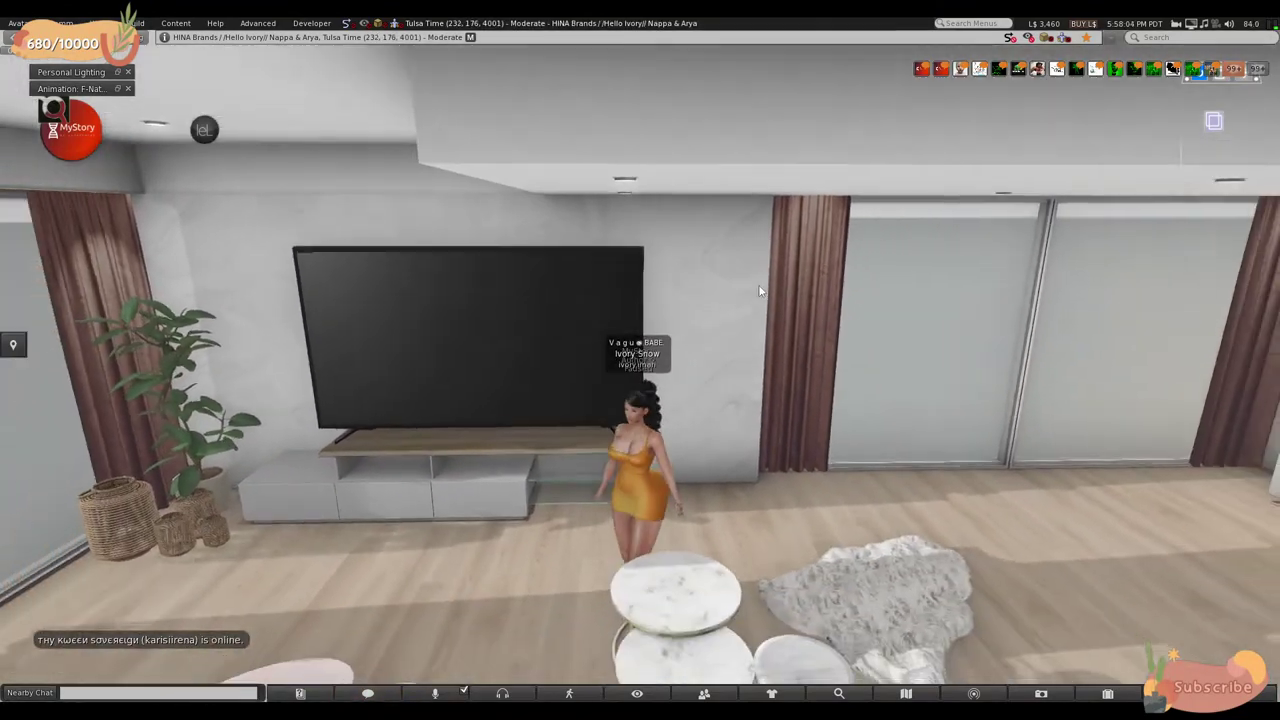
key(Up)
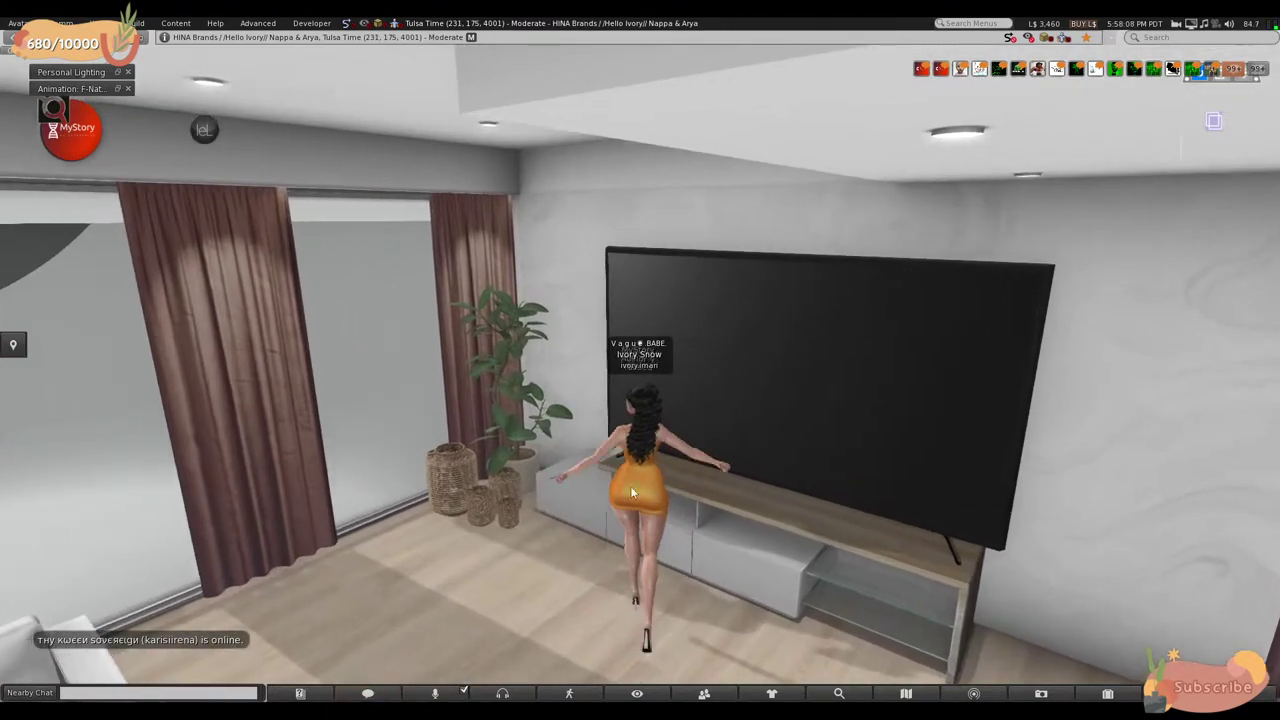
key(Down)
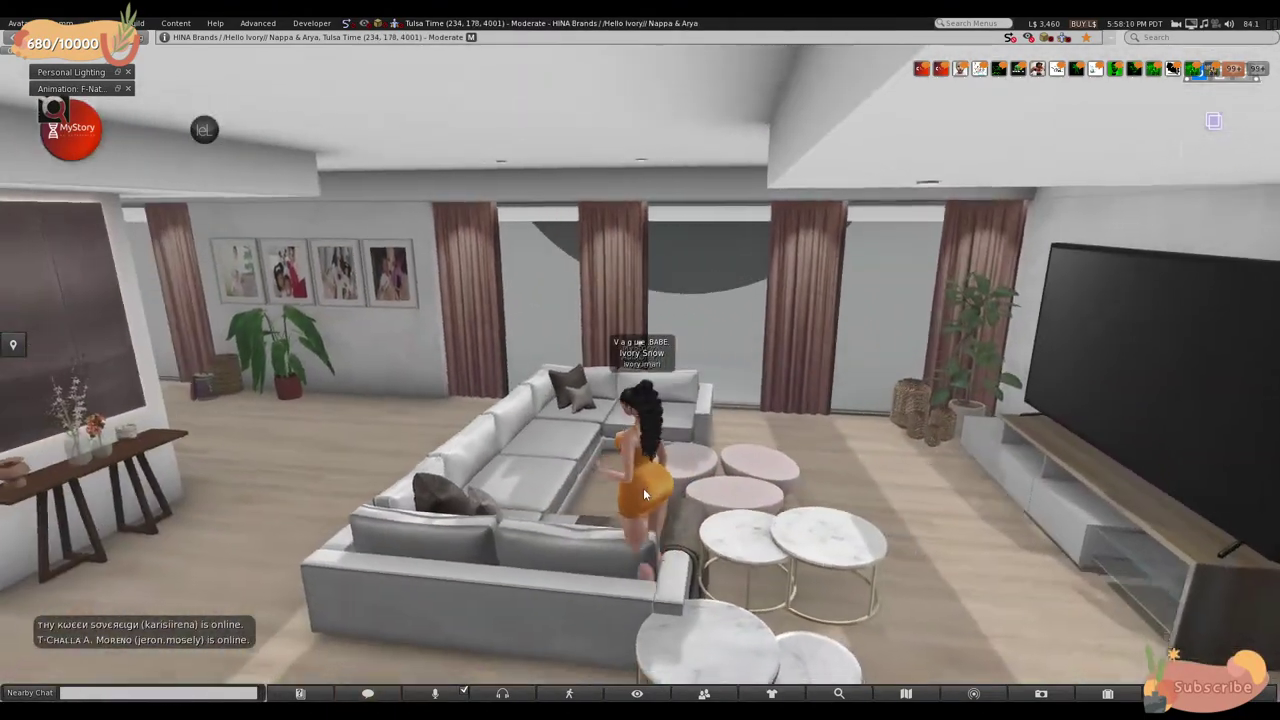
key(Right)
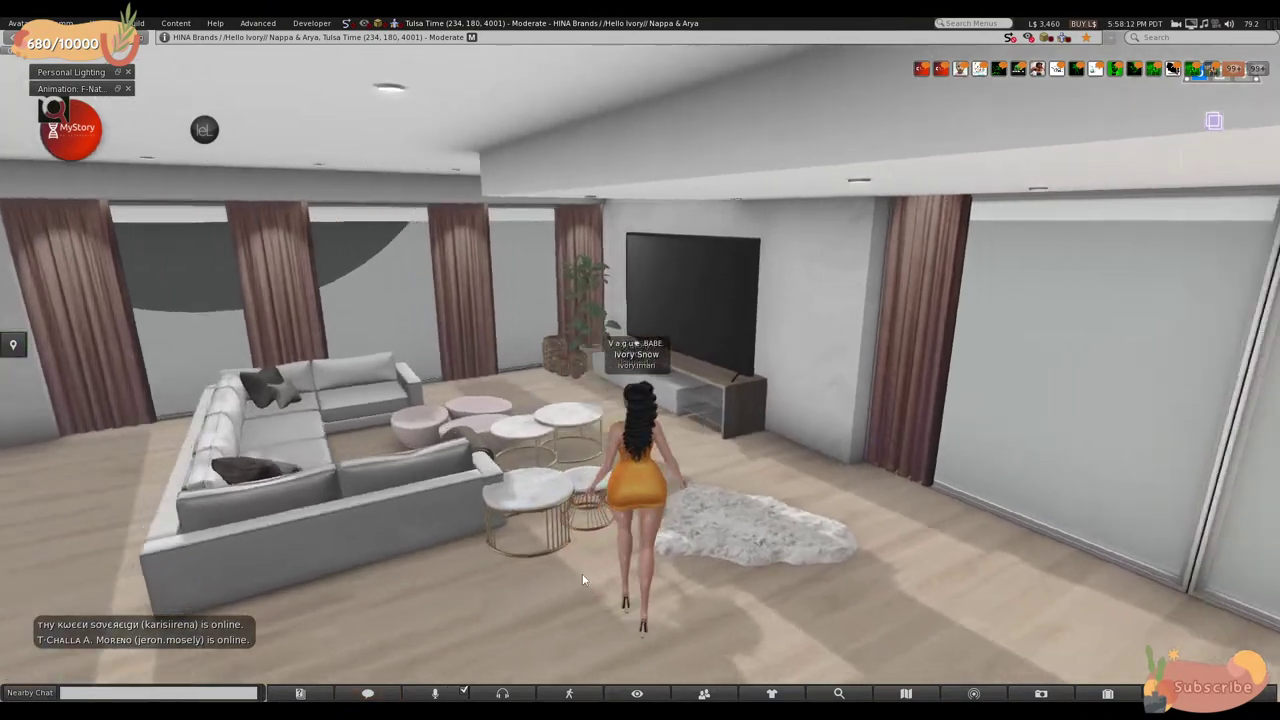
- Move the gold nesting tables and the Hazel coffee tables away from the sofa to the open floor beyond the fur rug
right_click(500, 513)
click(430, 513)
drag(575, 478, 1041, 578)
click(520, 530)
shift+click(527, 440)
click(782, 520)
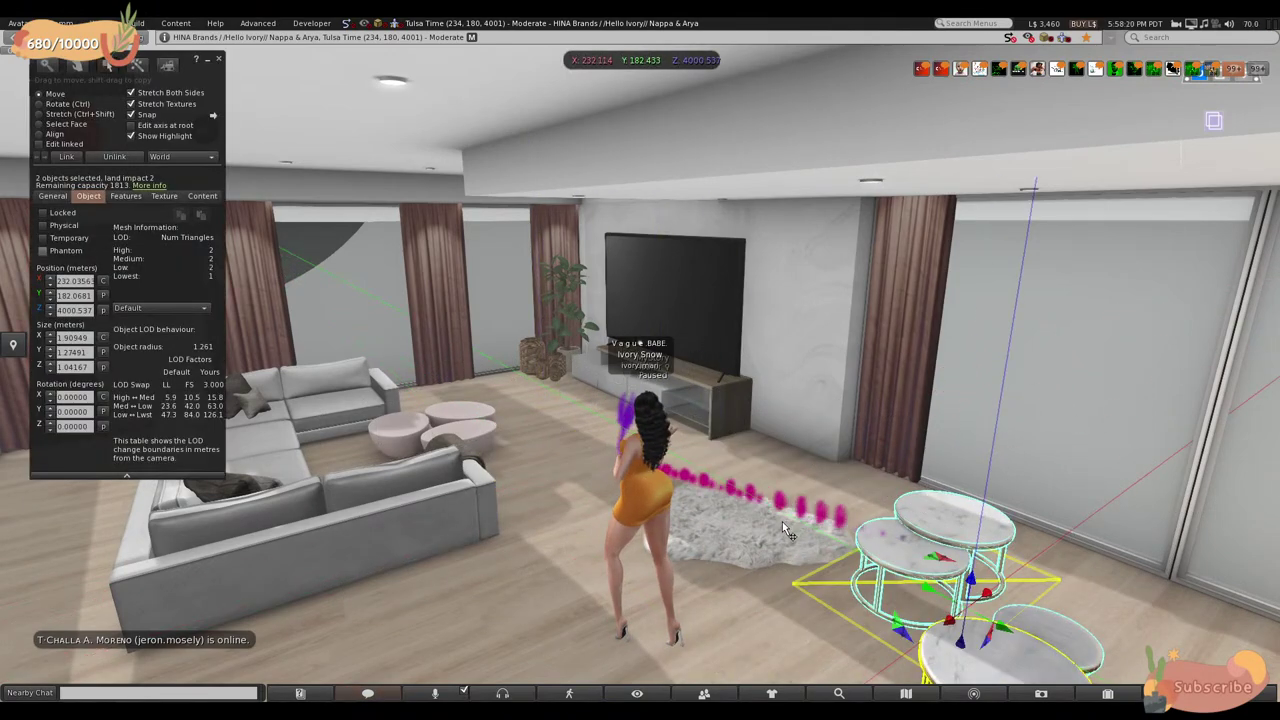
drag(768, 548, 560, 590)
click(236, 52)
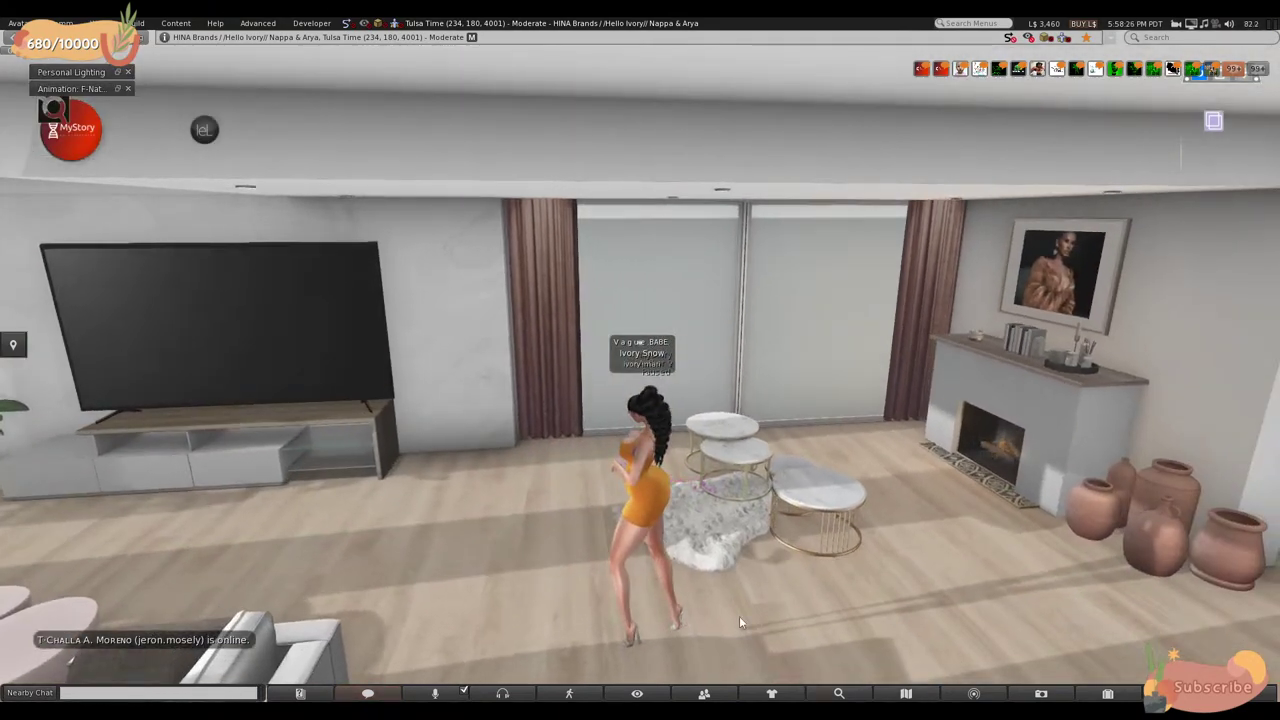
- Search the inventory for "fancy" and bring the open floor behind the sofa into view
key(ctrl+i)
text(fancy)
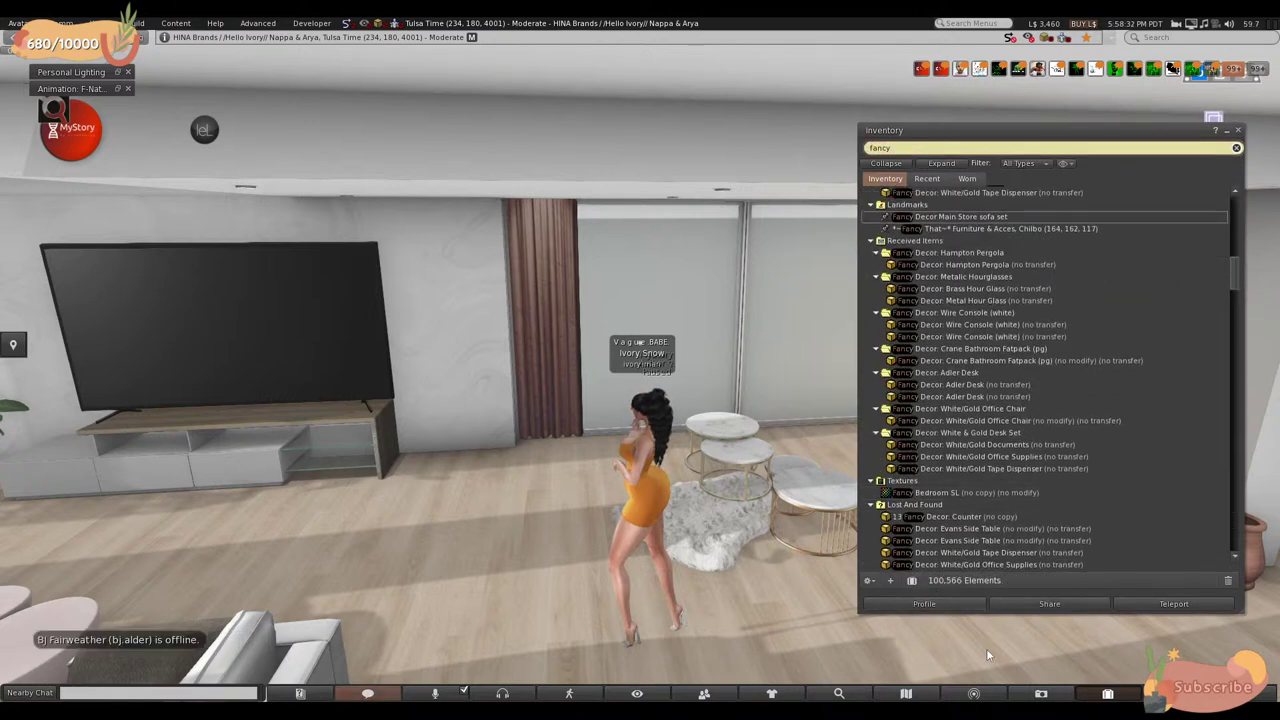
key(Up)
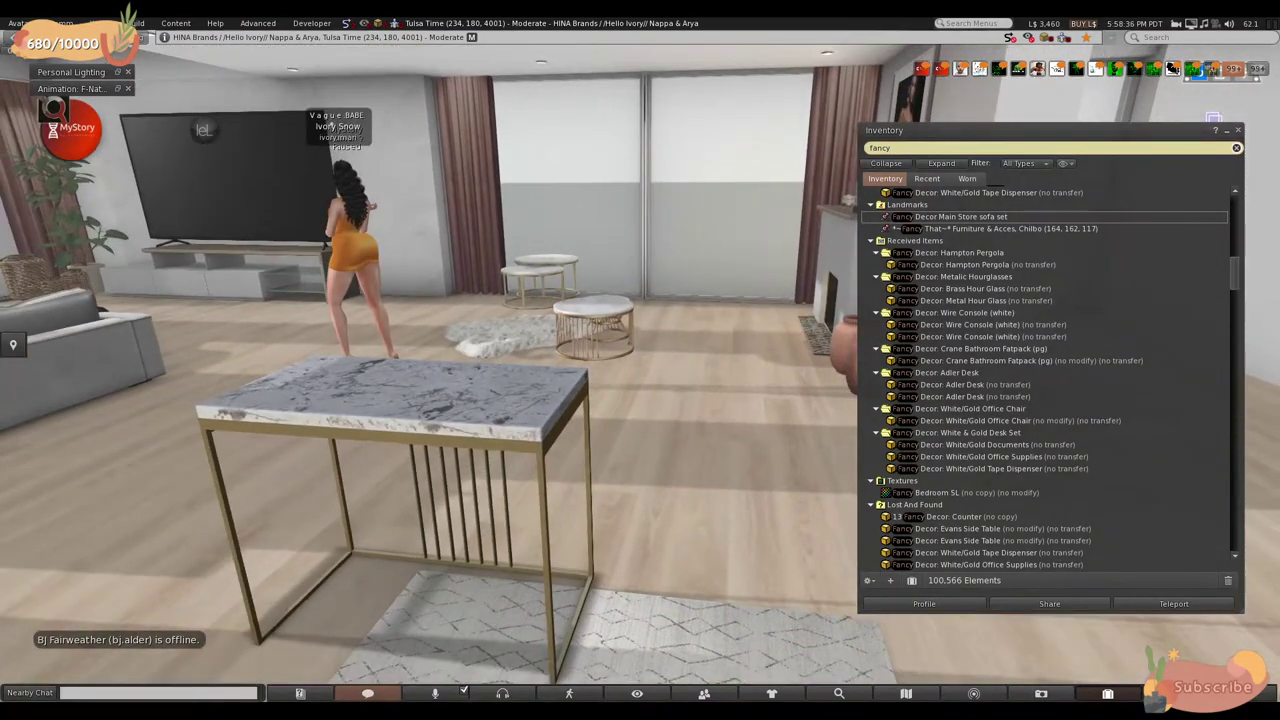
key(Left)
key(Left)
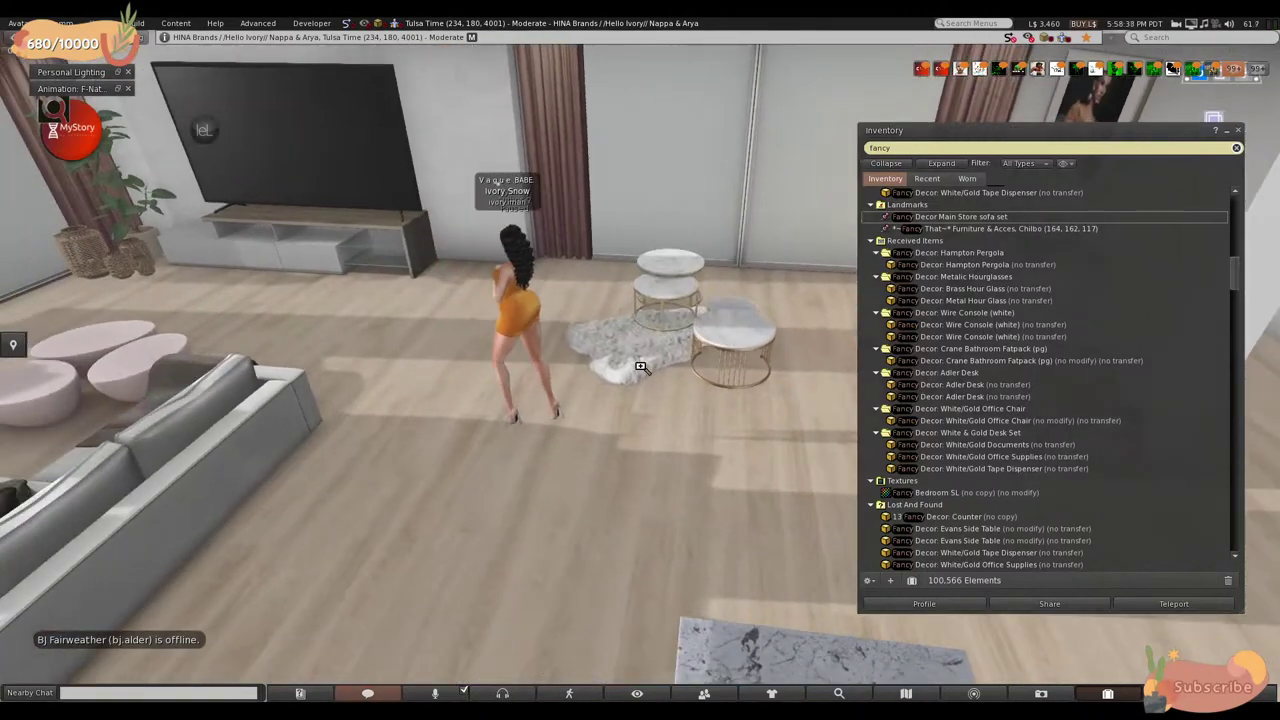
- Rez the Fancy Decor: Brass Hour Glass on the open floor and examine it up close
click(956, 289)
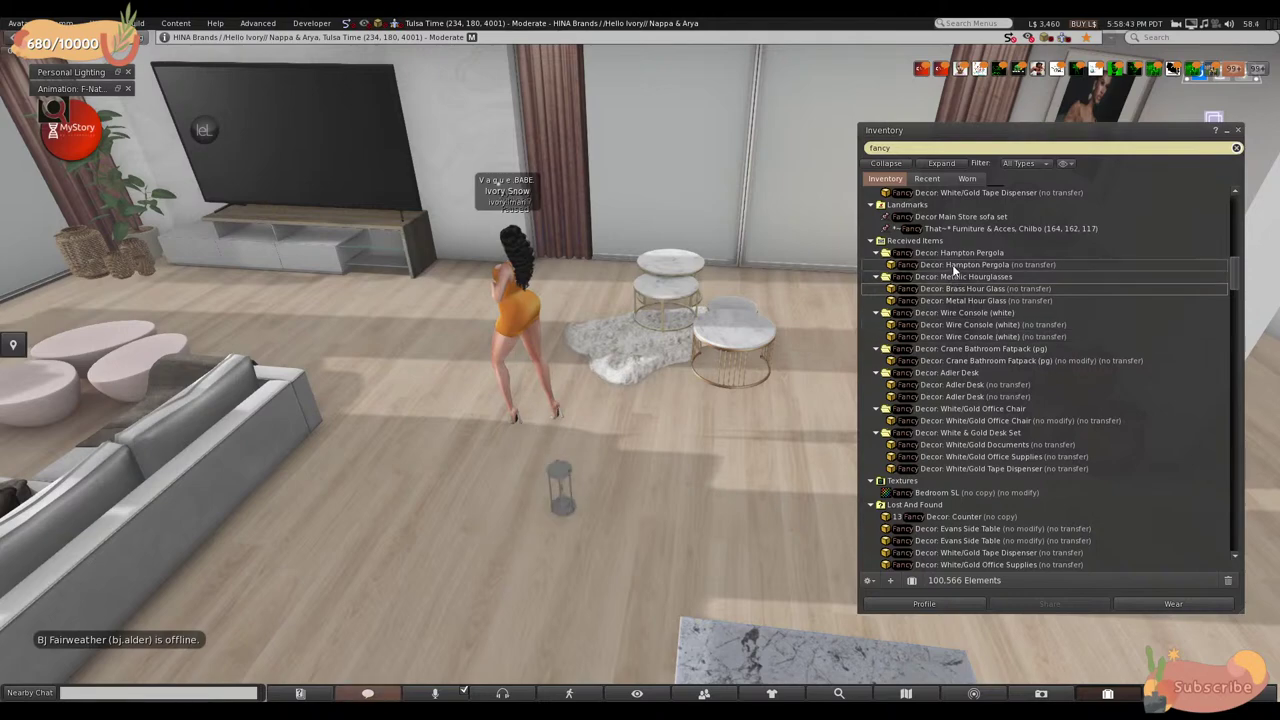
key(Up)
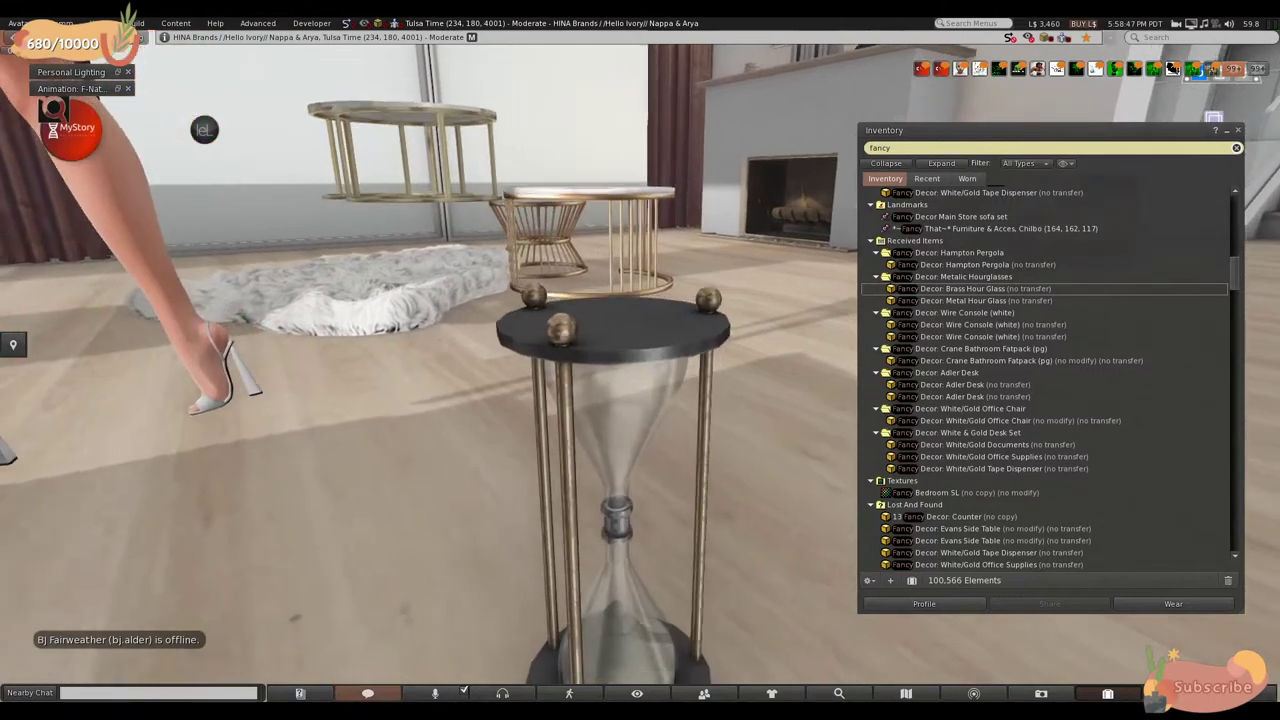
key(Down)
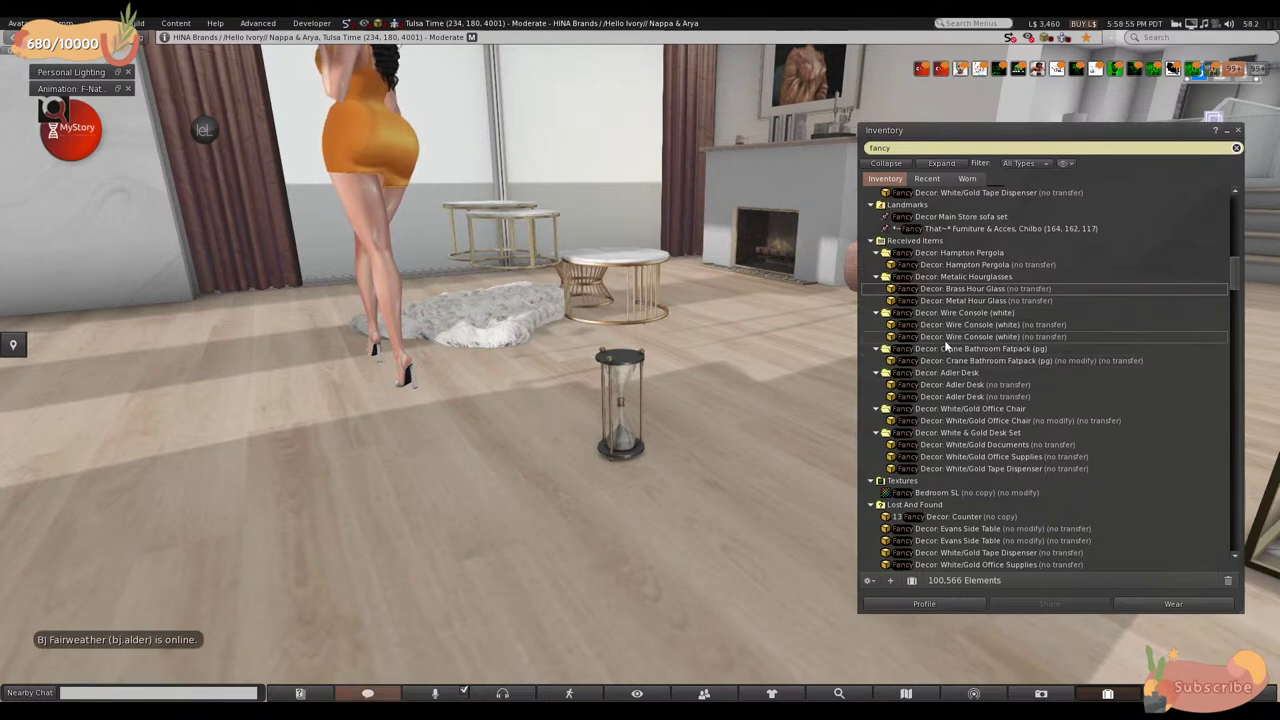
- Rez the White/Gold Documents, White/Gold Office Supplies and White/Gold Tape Dispenser on the open floor beside the hourglass
scroll(944, 348, down, 2)
drag(1023, 370, 758, 385)
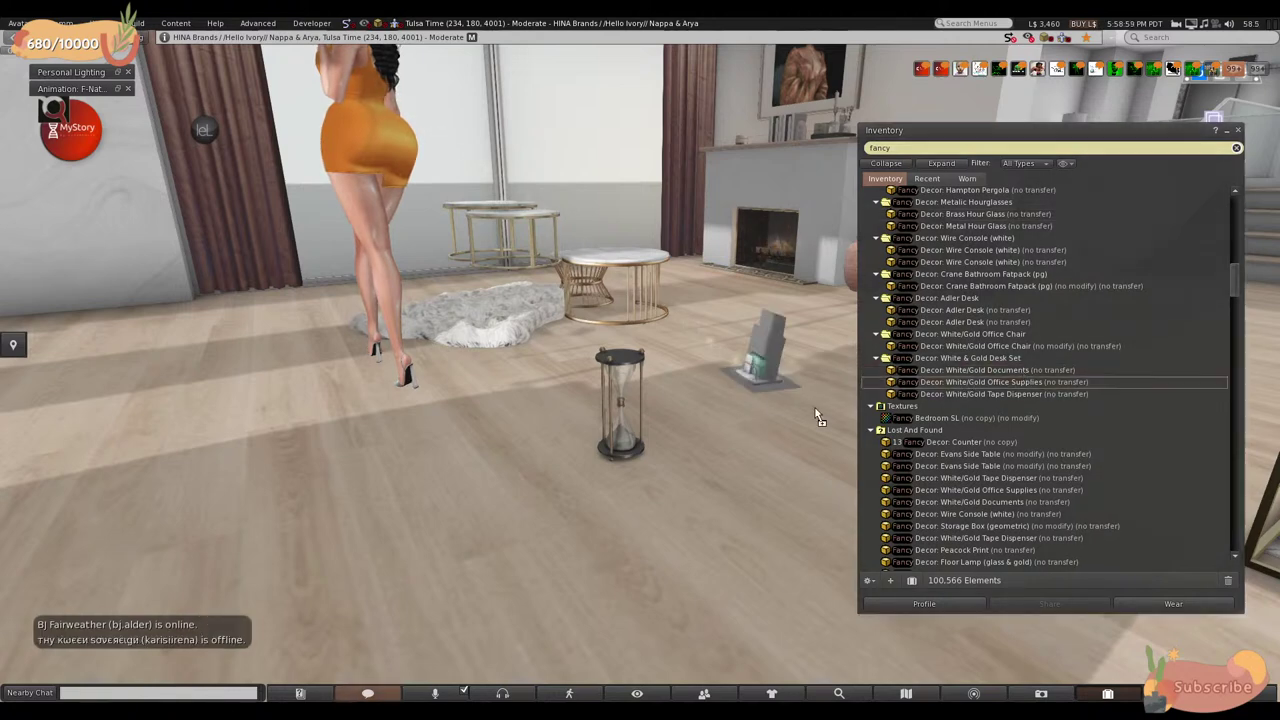
drag(934, 395, 645, 379)
- Browse the remaining "fancy" inventory items with the Lost And Found folder collapsed, and view the Fancy Decor: Riley Ad picture
scroll(938, 397, down, 5)
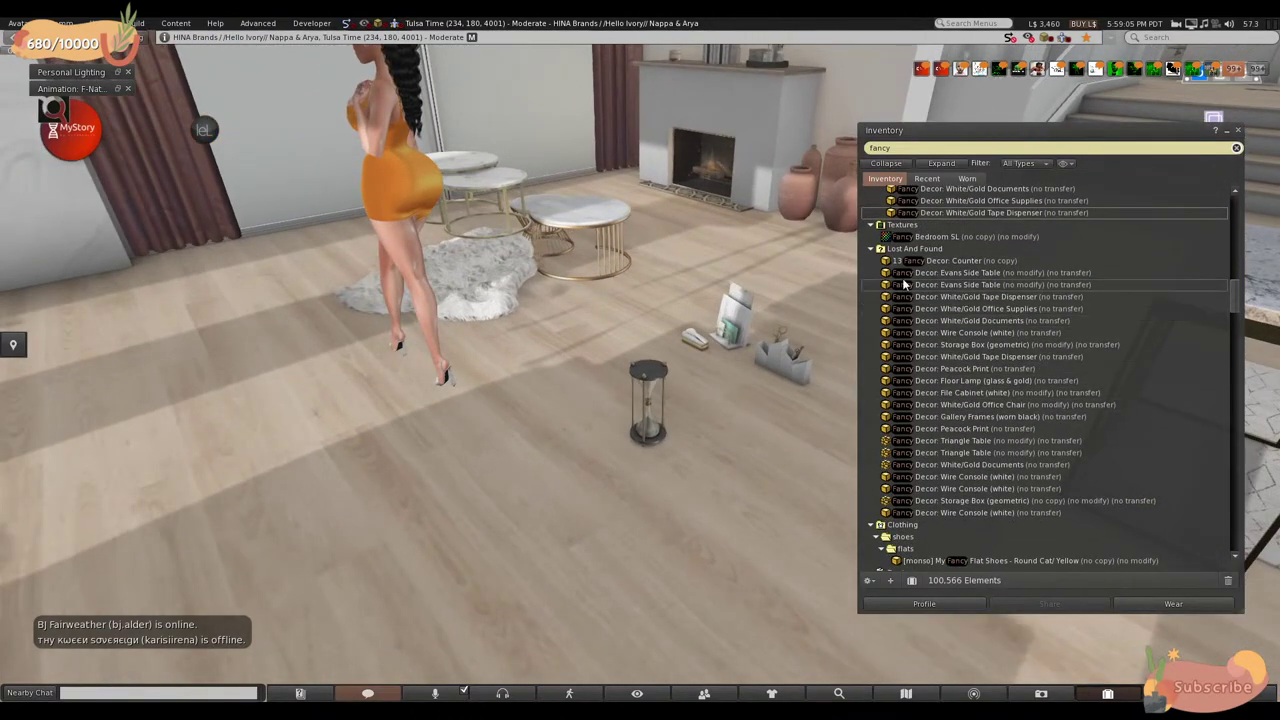
click(870, 249)
scroll(884, 381, down, 3)
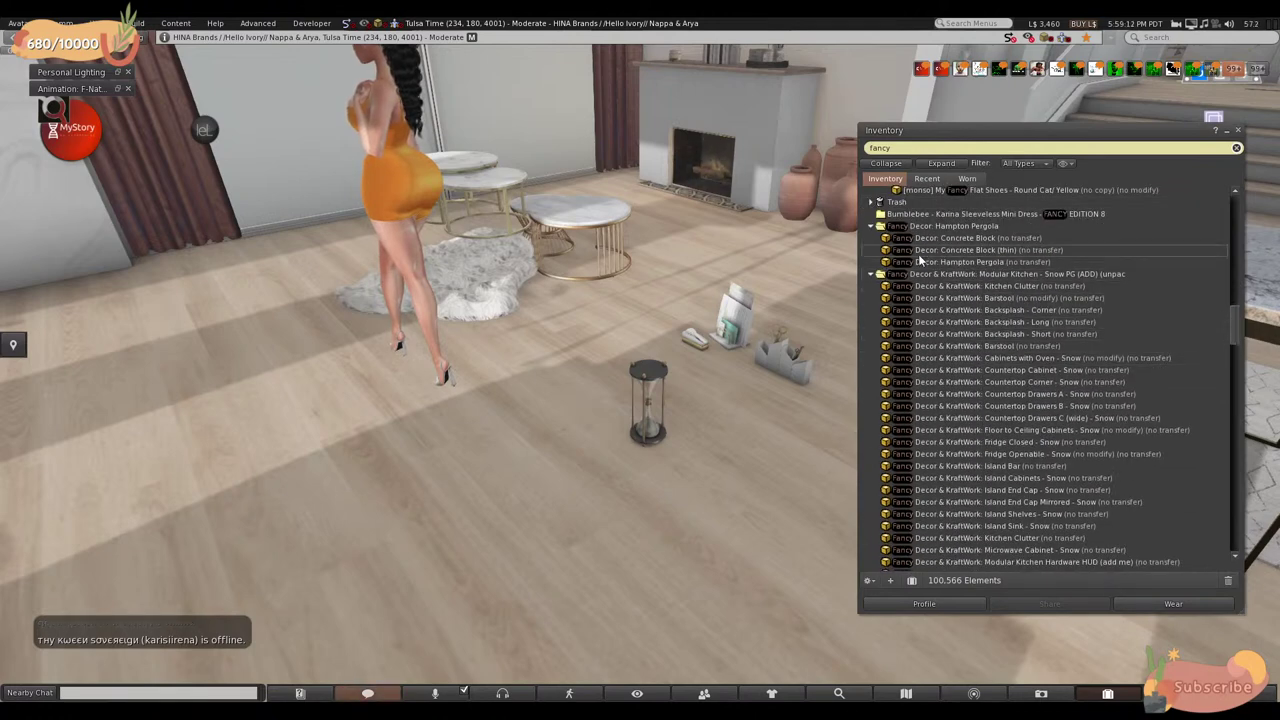
scroll(925, 252, down, 1)
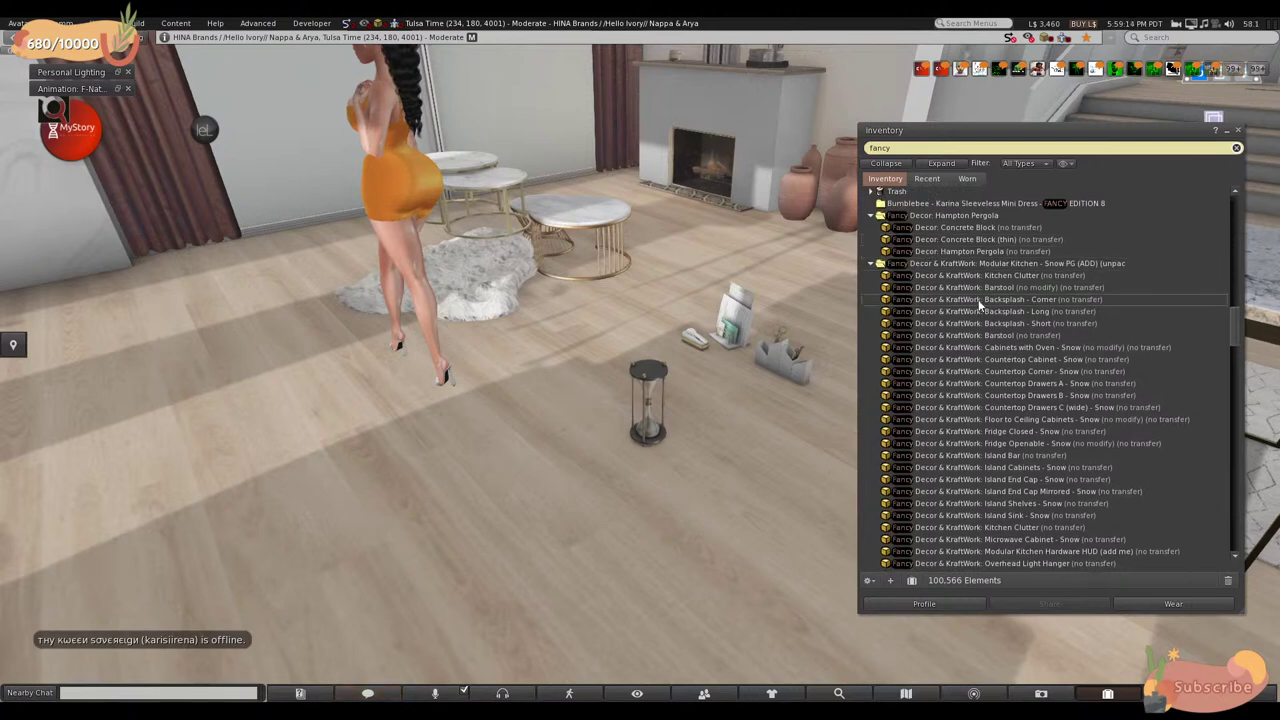
scroll(972, 291, down, 3)
scroll(965, 302, down, 4)
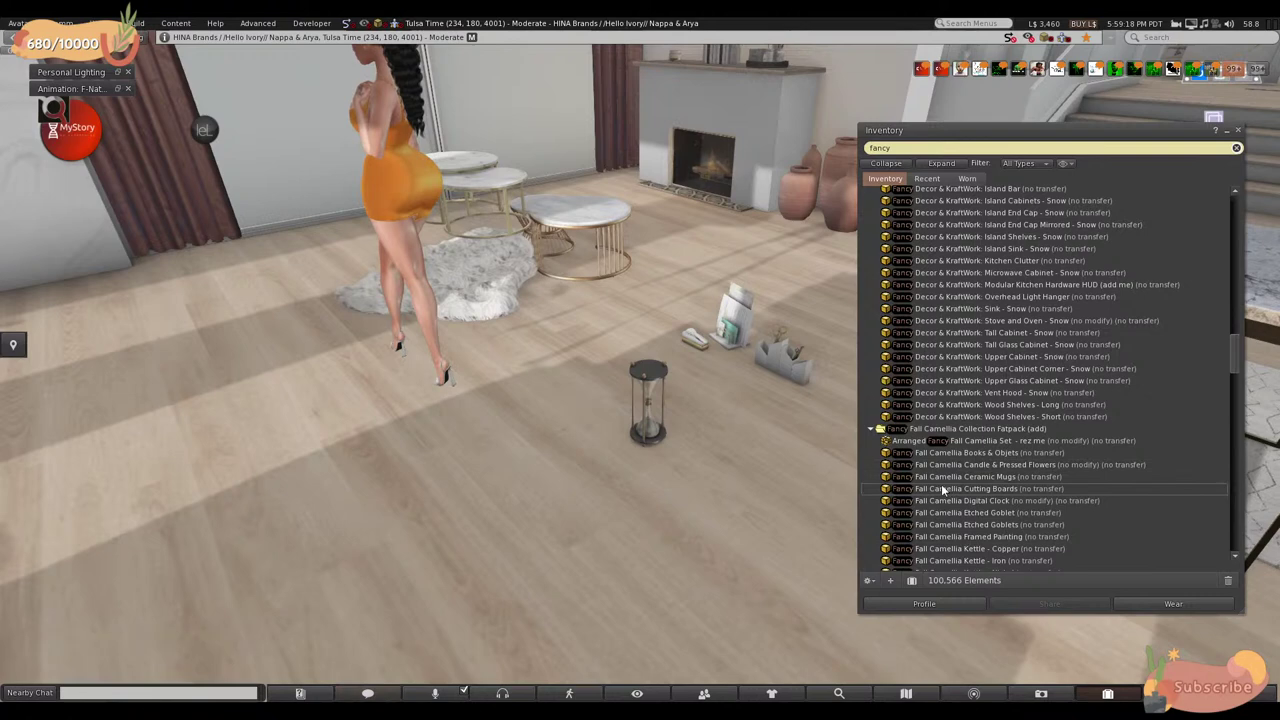
scroll(941, 484, down, 7)
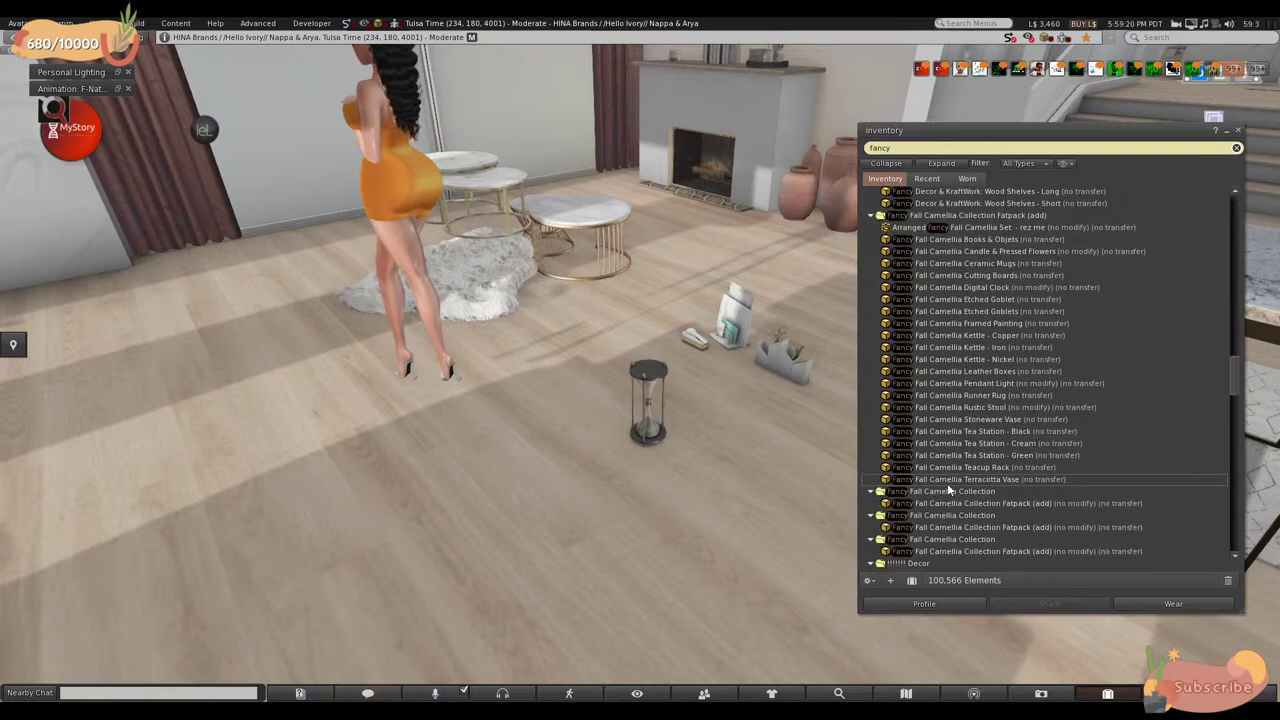
scroll(947, 486, down, 3)
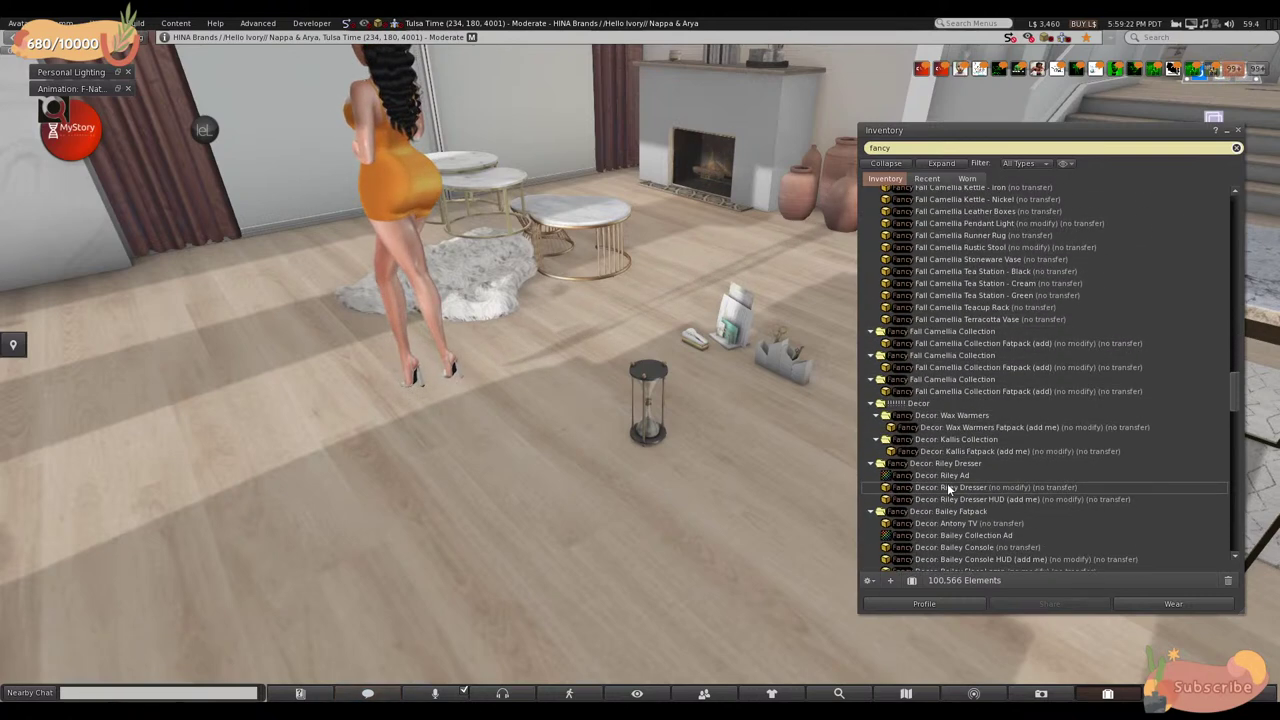
double_click(930, 477)
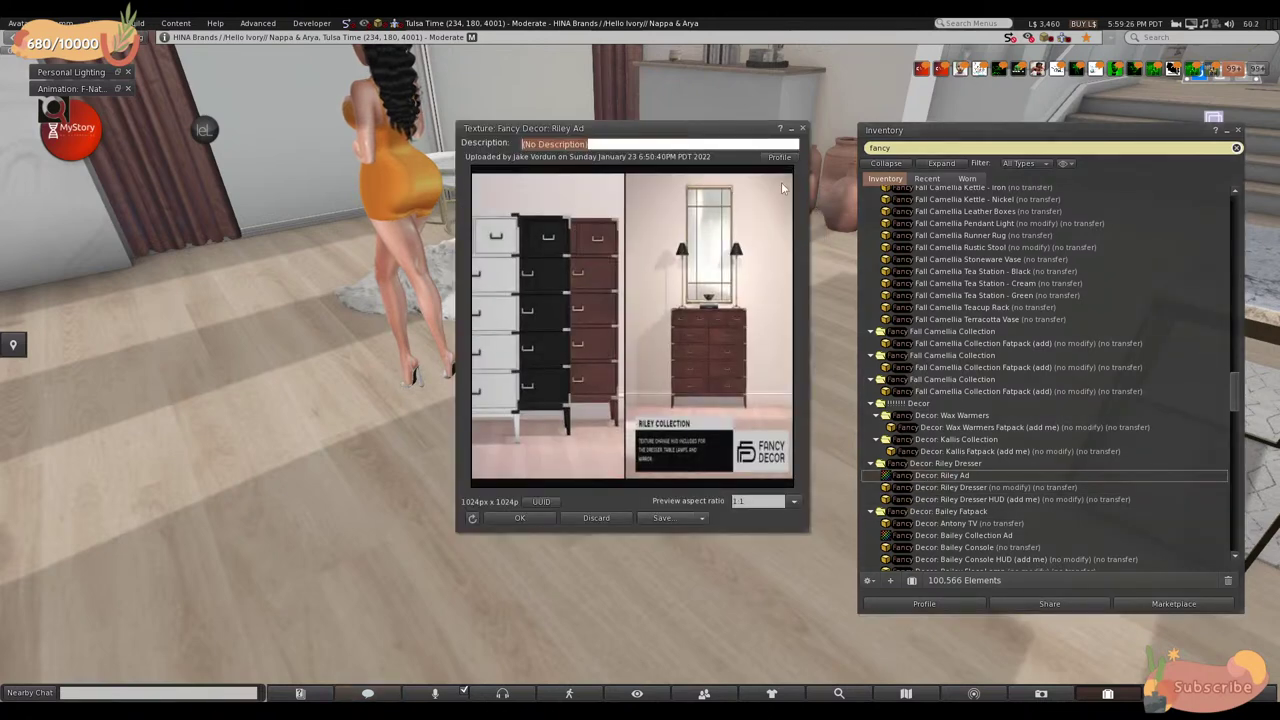
click(802, 129)
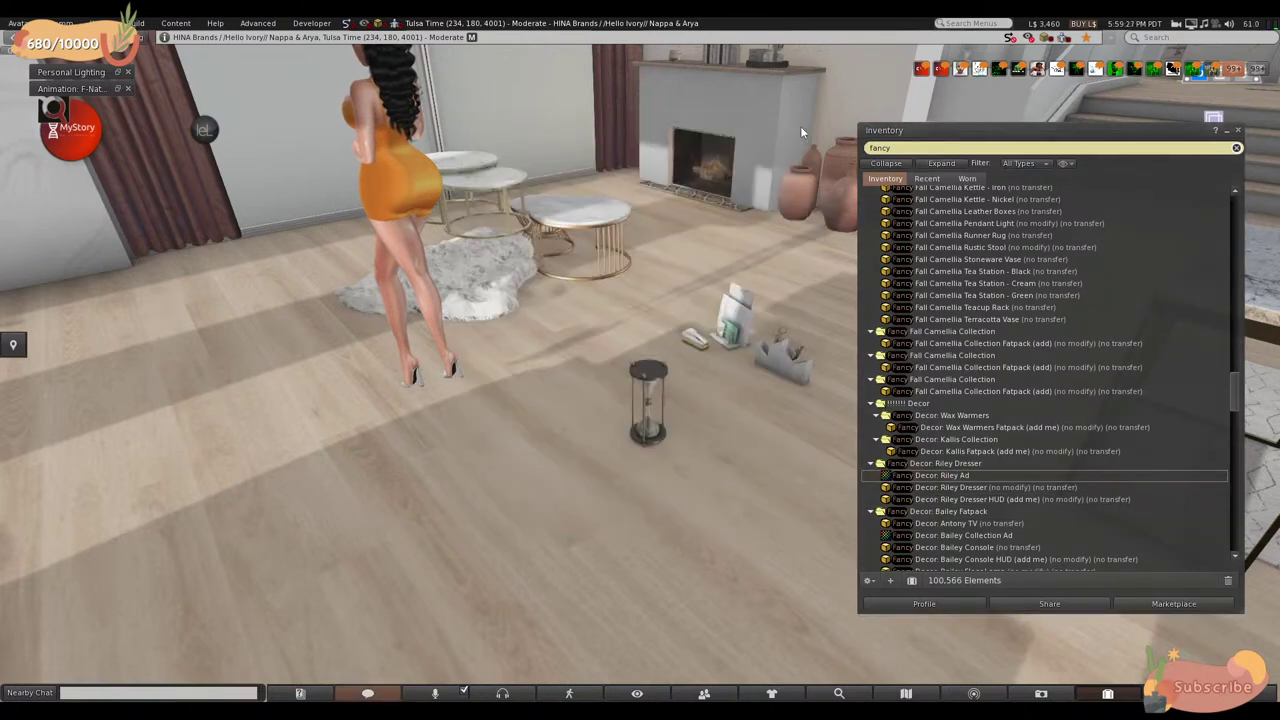
- Rez the Fancy Decor: Wax Warmers Fatpack box on the floor, open it and copy its contents to the inventory
click(999, 428)
drag(470, 433, 468, 436)
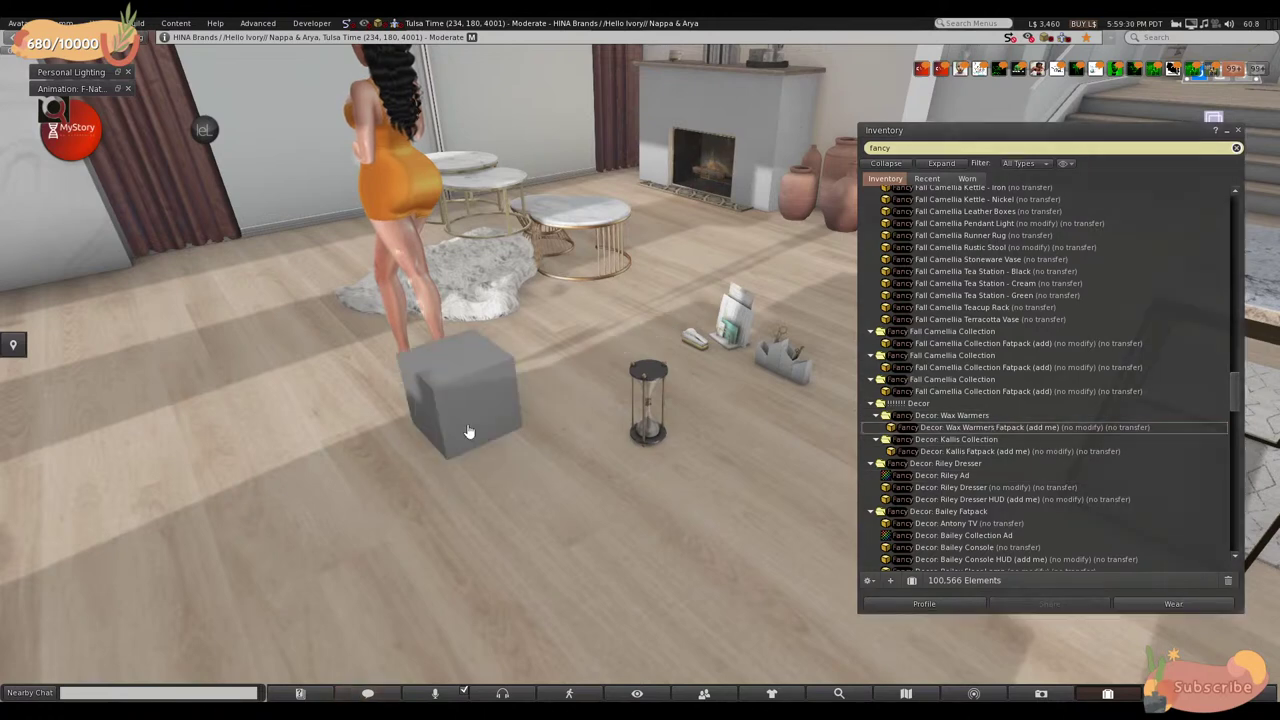
right_click(460, 388)
click(469, 380)
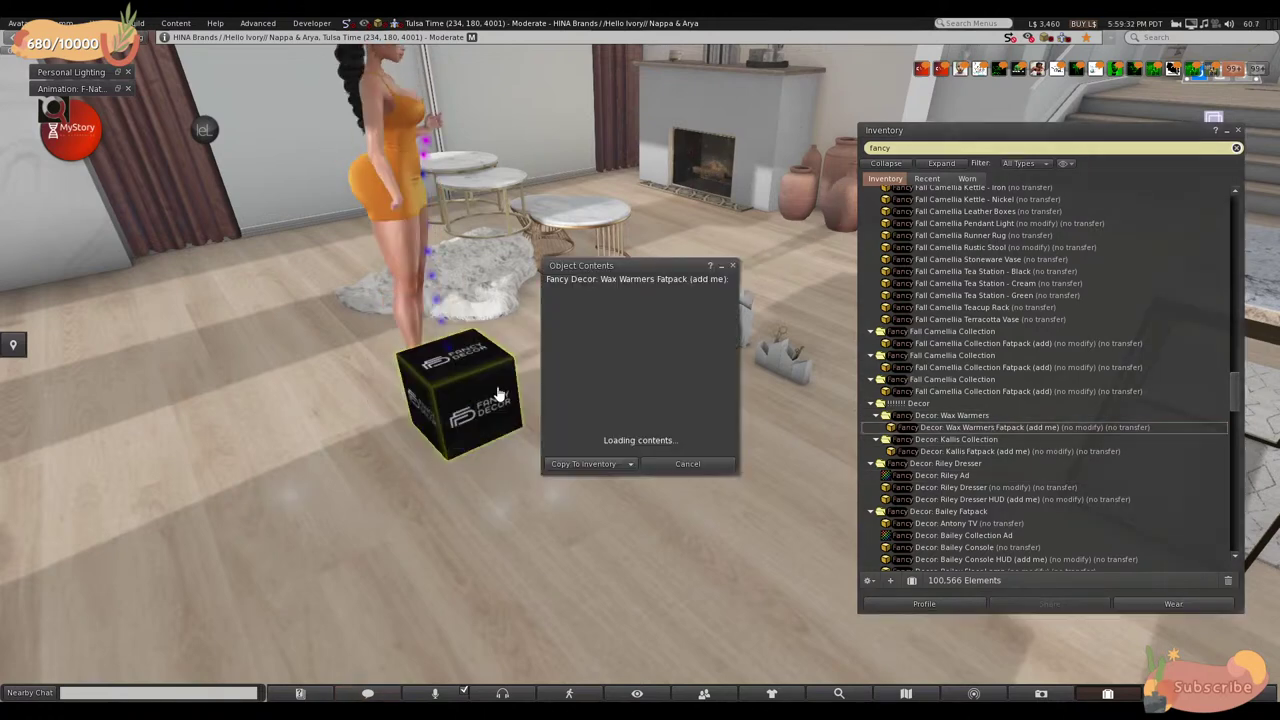
click(584, 464)
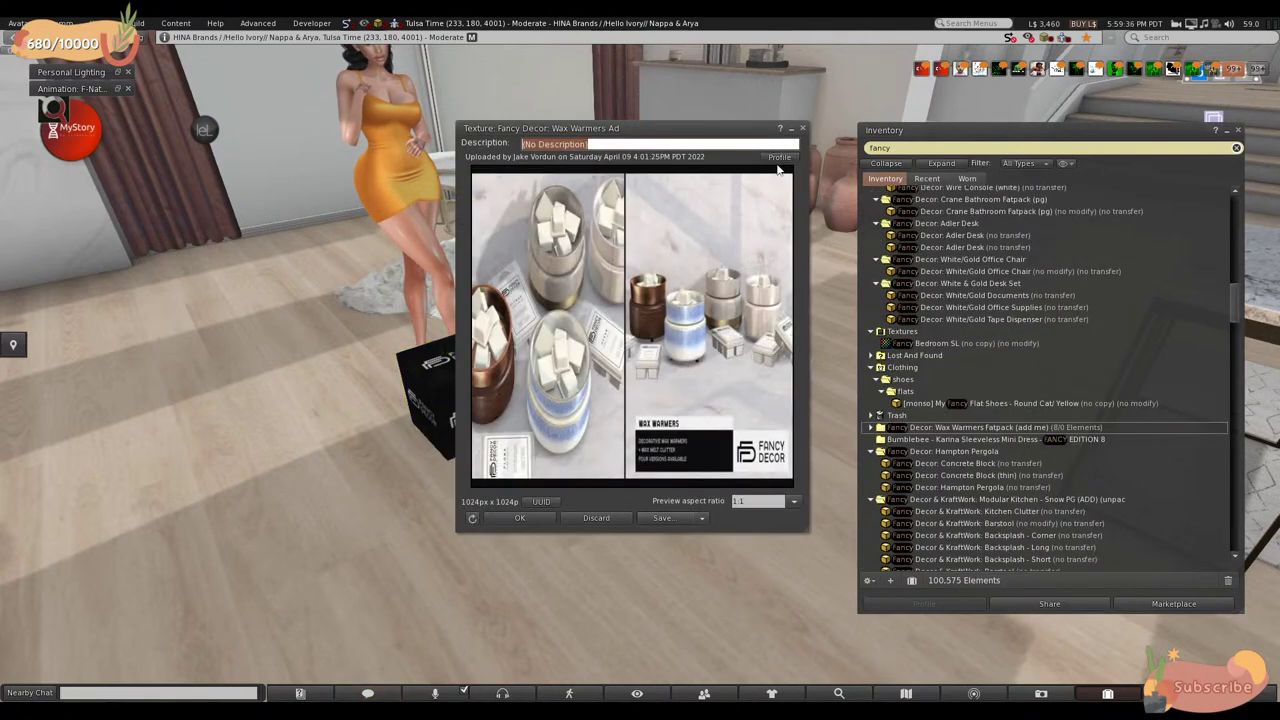
- Close the Wax Warmers ad and the notecard, and remove the unpacked box from the floor
click(802, 129)
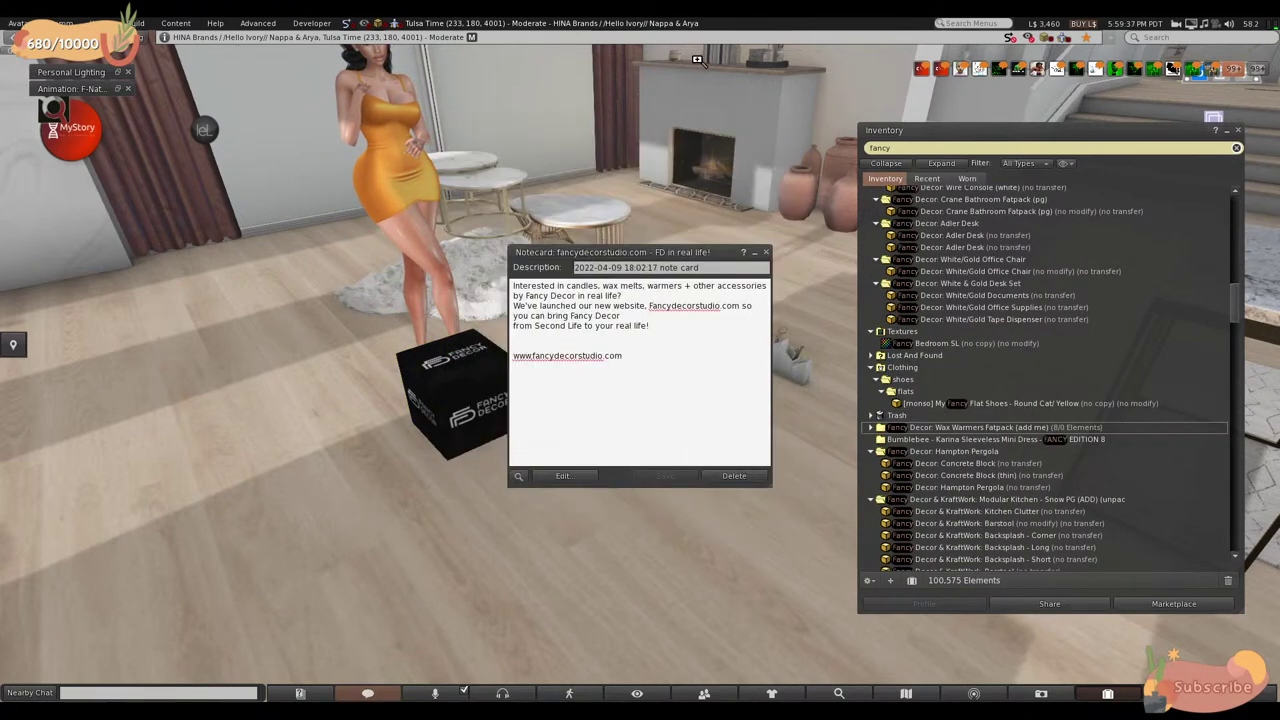
click(765, 255)
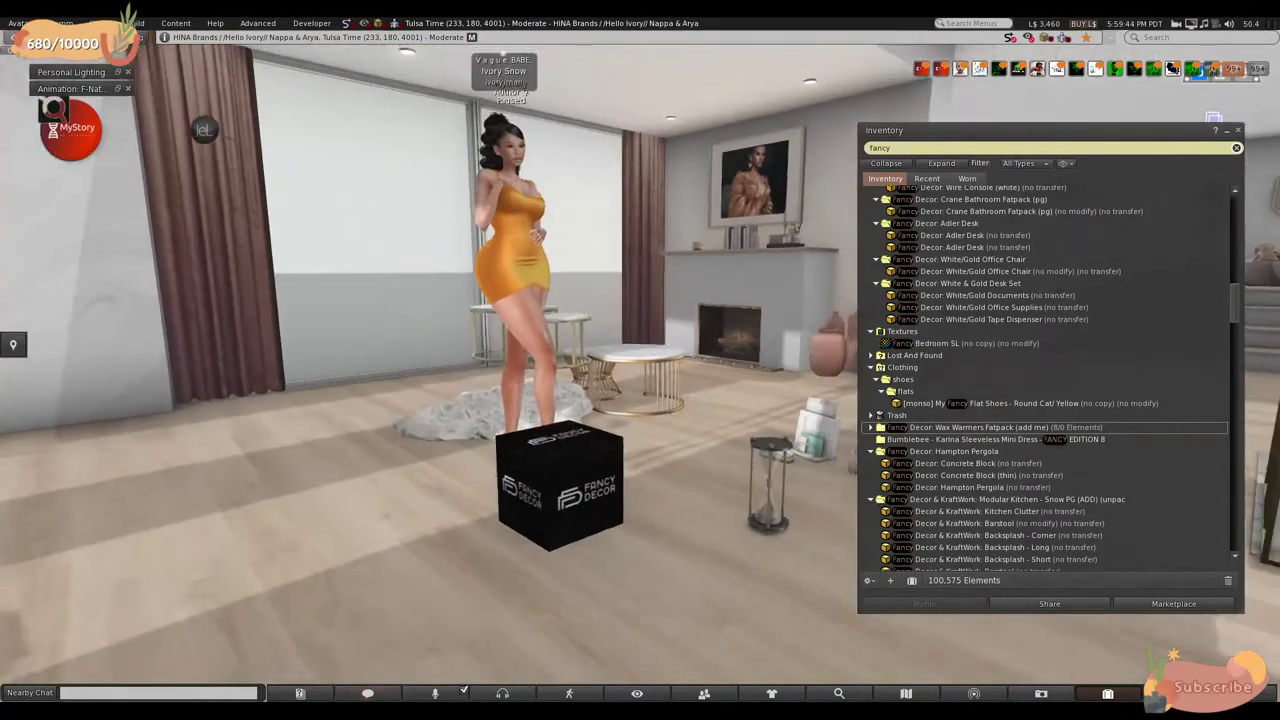
click(510, 518)
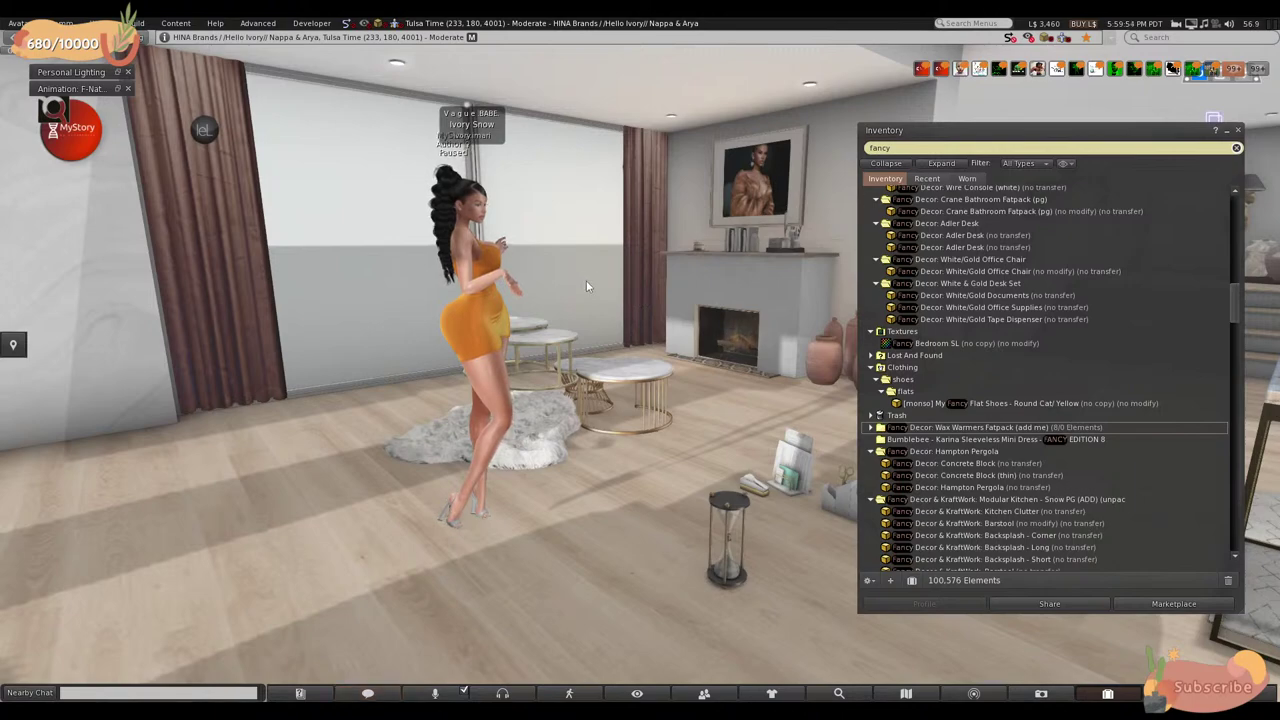
- Find the Fall Camellia Collection in the inventory, rez its Candle & Pressed Flowers near the hourglass and examine it up close
scroll(586, 280, down, 5)
scroll(601, 288, up, 5)
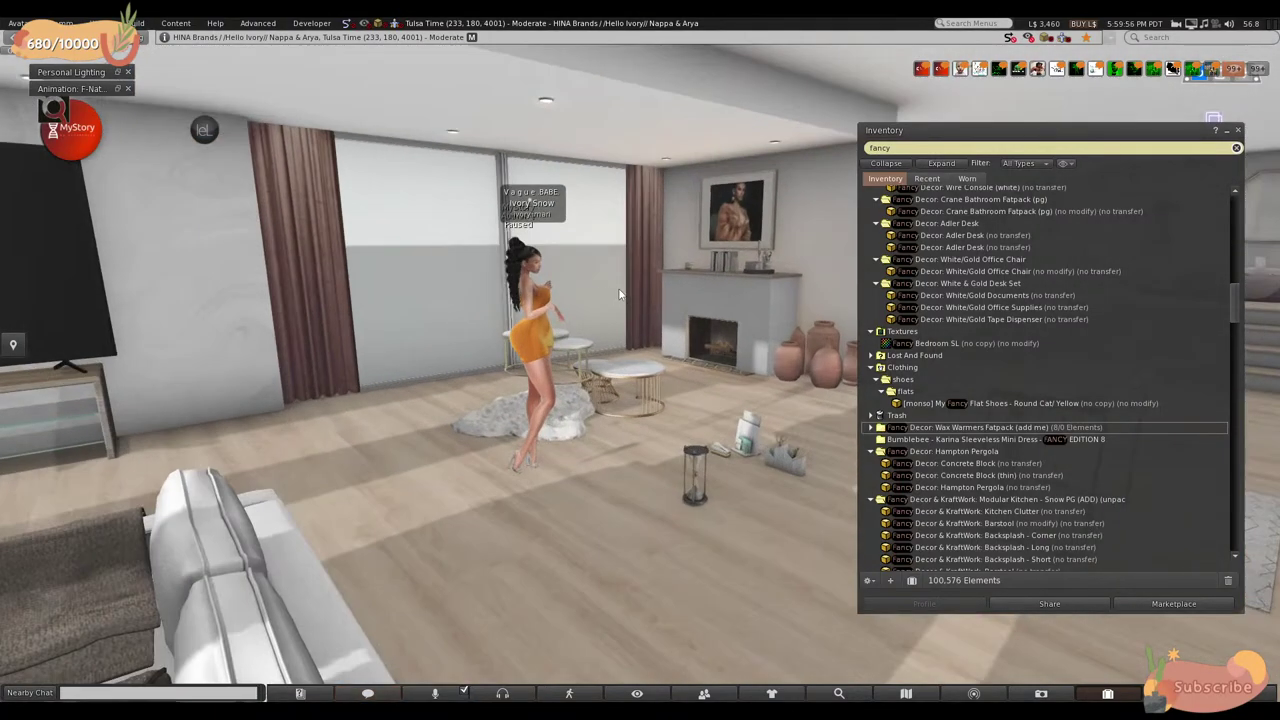
scroll(965, 390, down, 10)
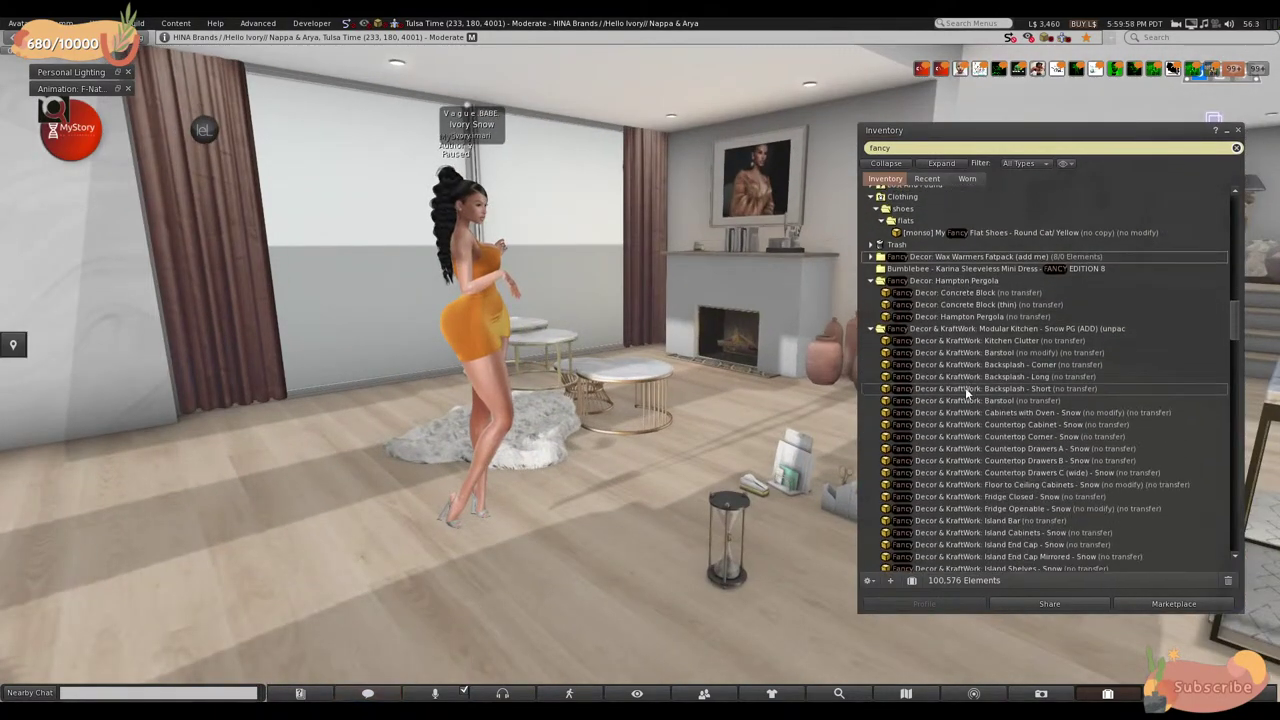
scroll(975, 390, down, 3)
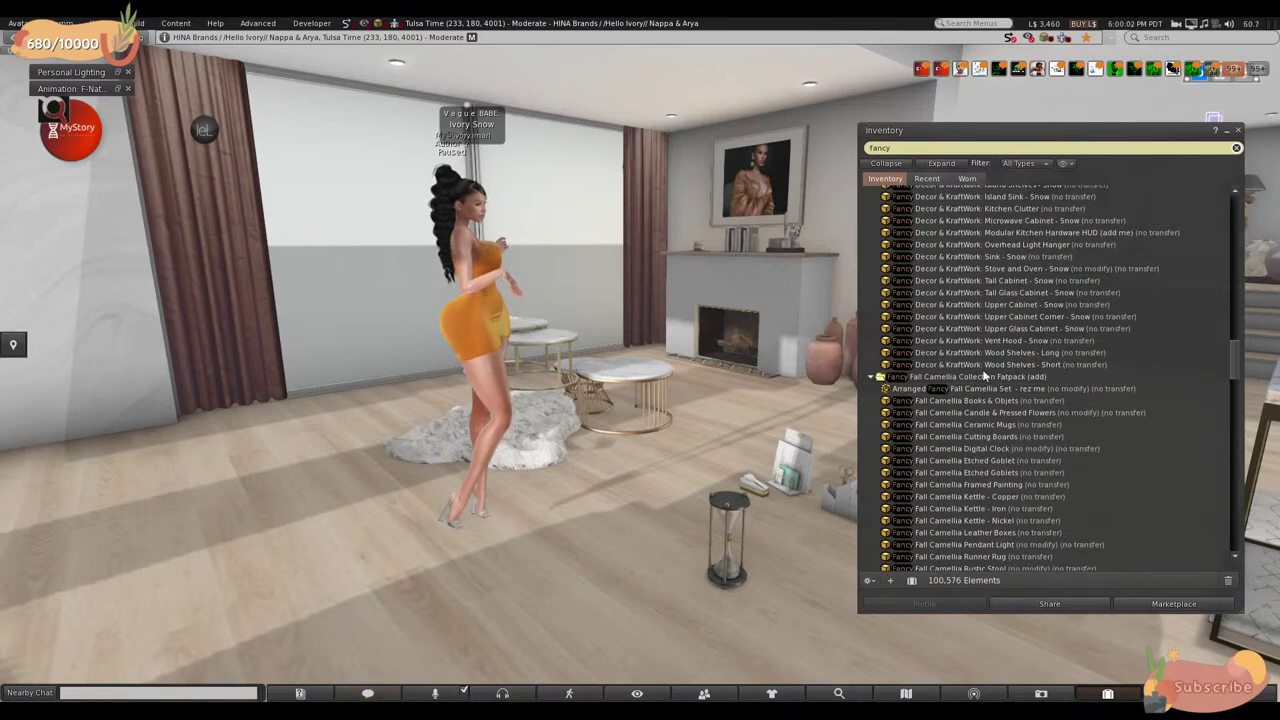
scroll(972, 448, down, 3)
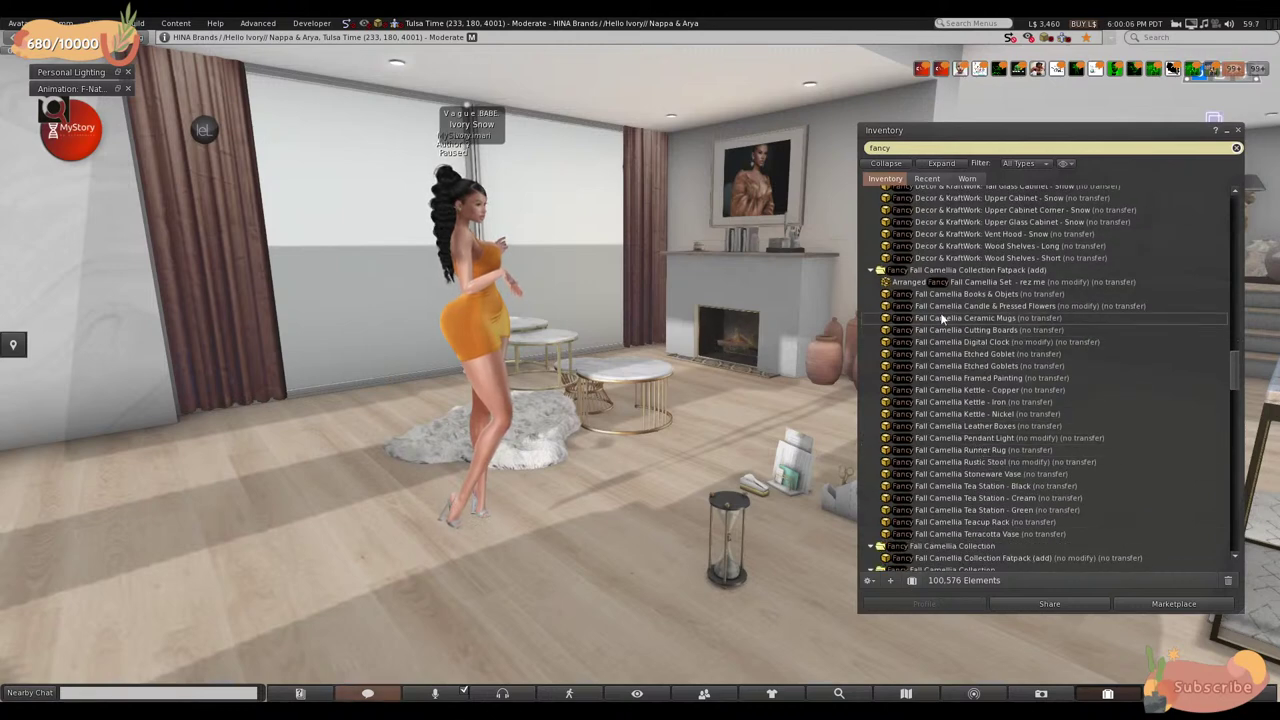
drag(670, 507, 670, 506)
alt+click(663, 540)
scroll(663, 540, up, 5)
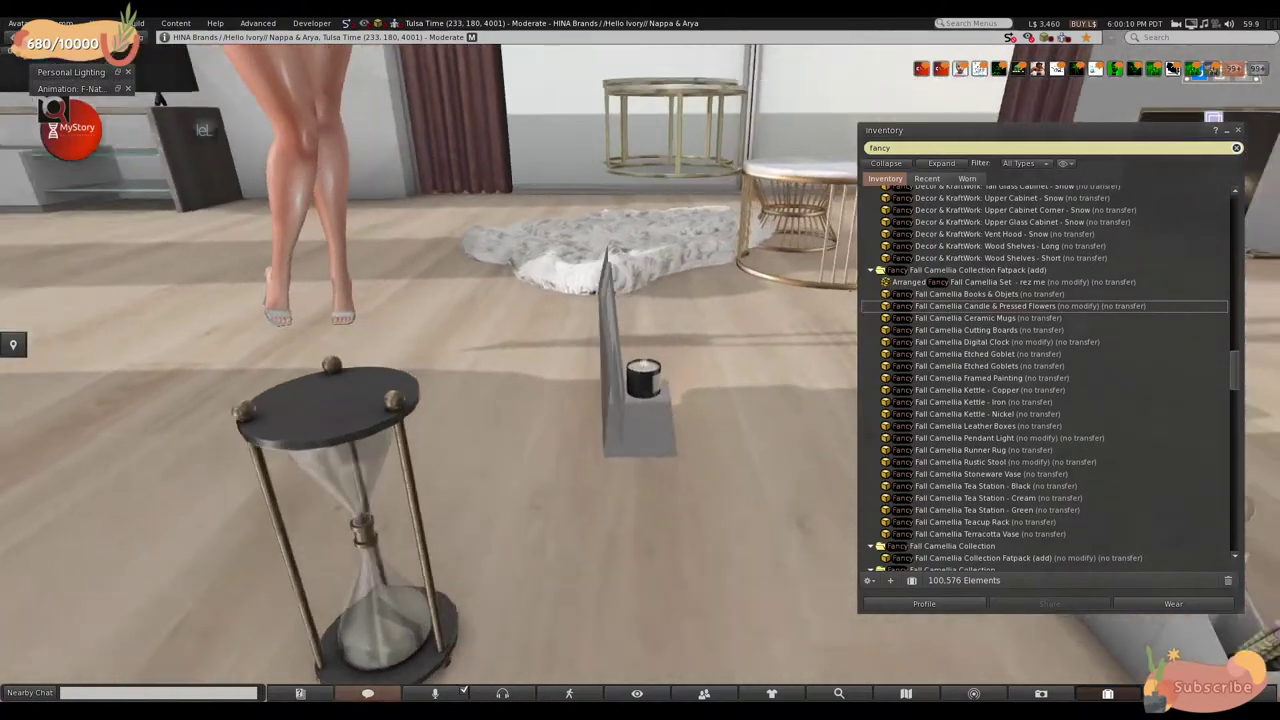
- Examine the furniture and decor in the bedroom, from the wardrobe and bed to the armchair and dresser
scroll(640, 360, down, 5)
scroll(627, 575, down, 8)
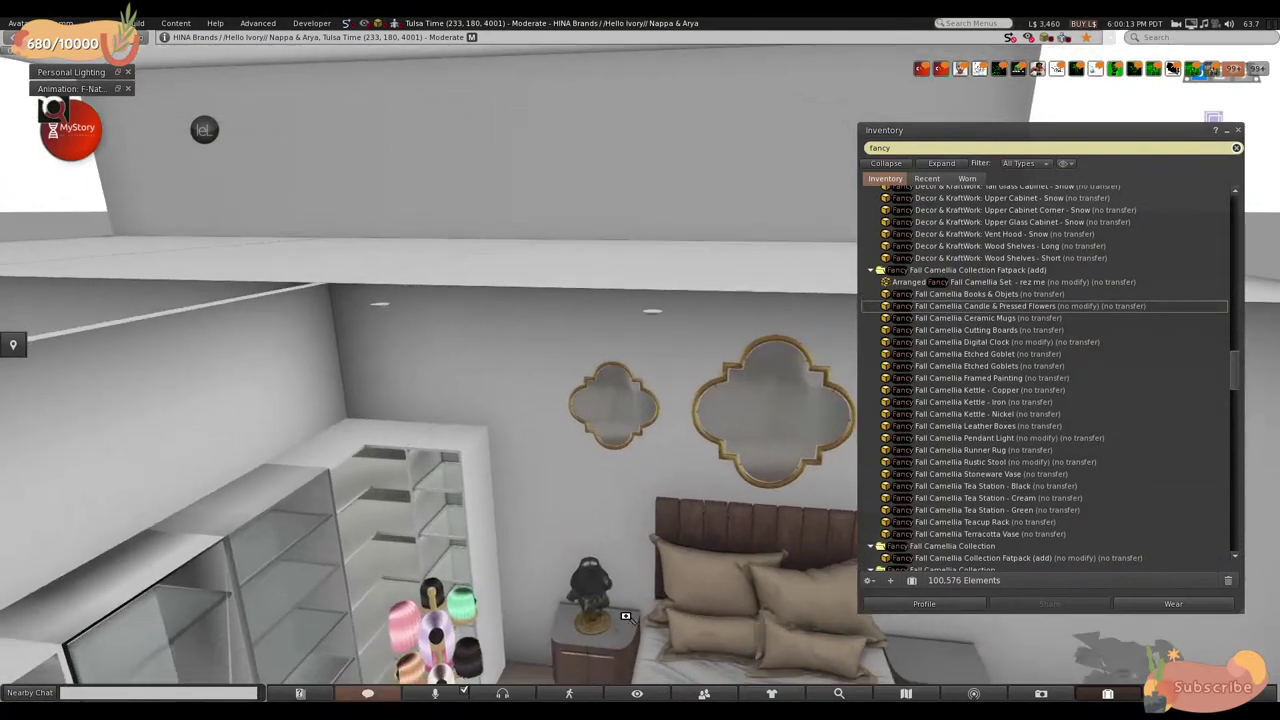
scroll(627, 575, down, 6)
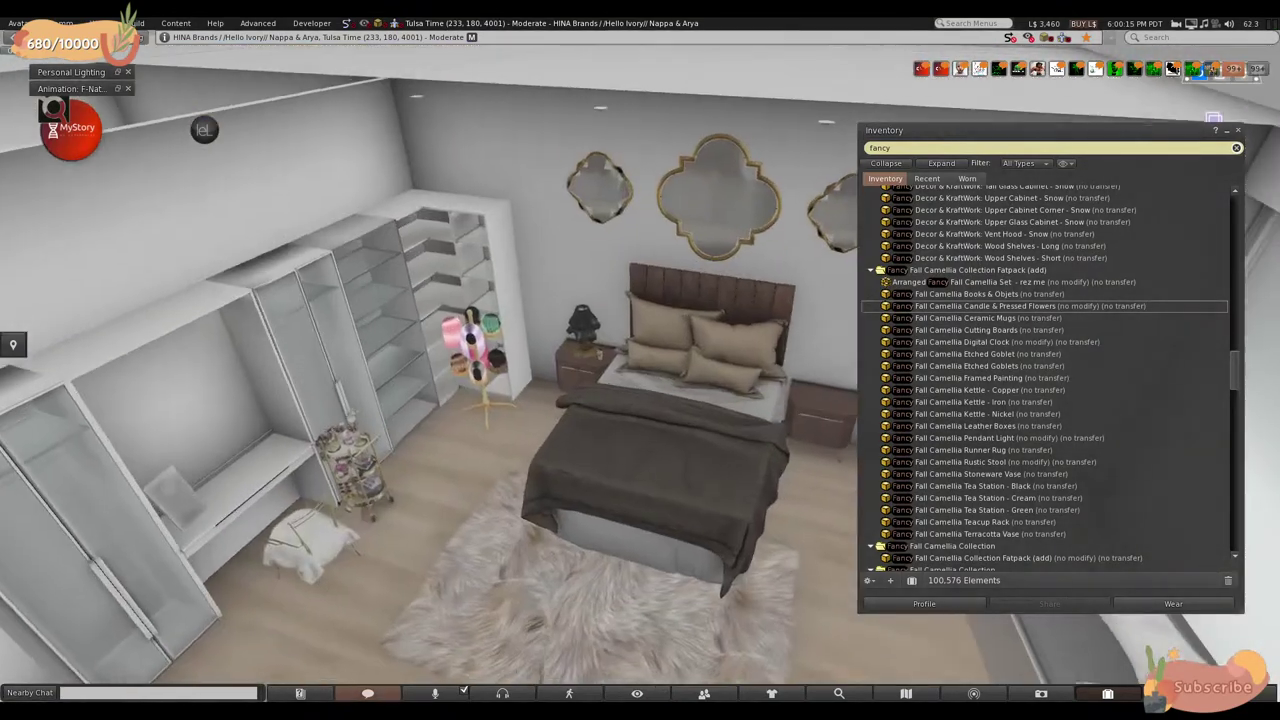
scroll(640, 400, up, 5)
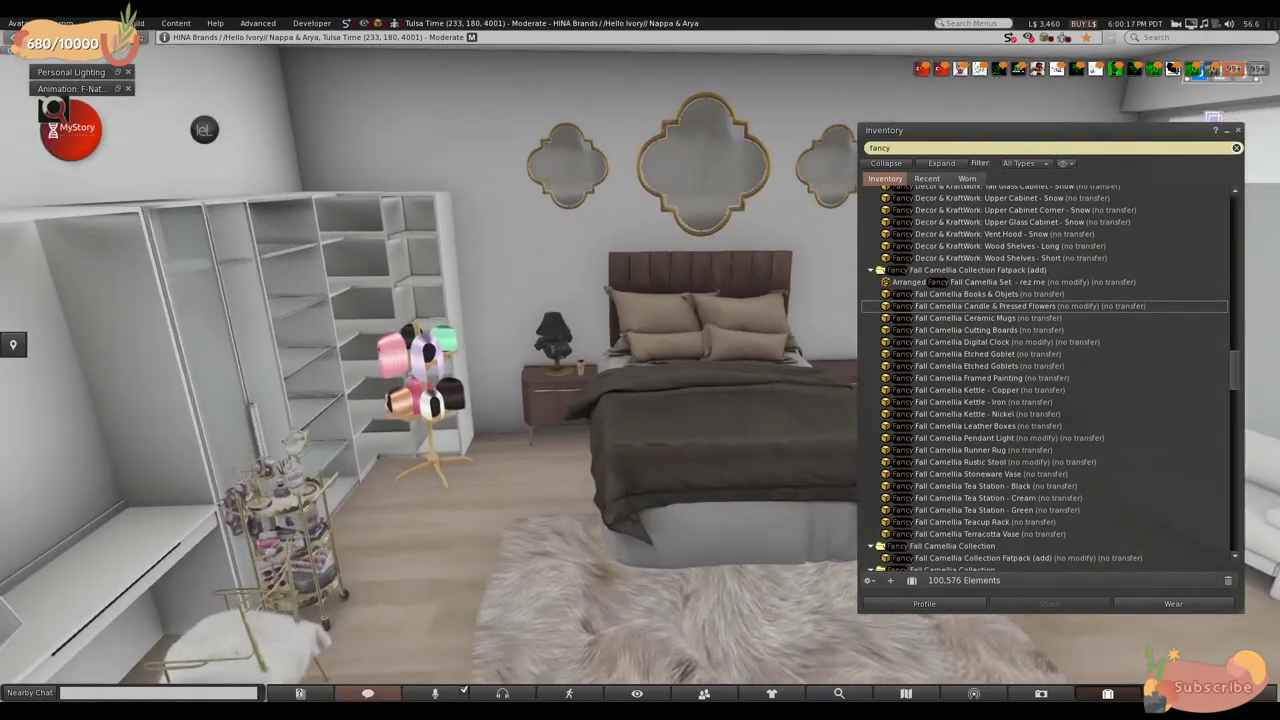
scroll(640, 400, down, 6)
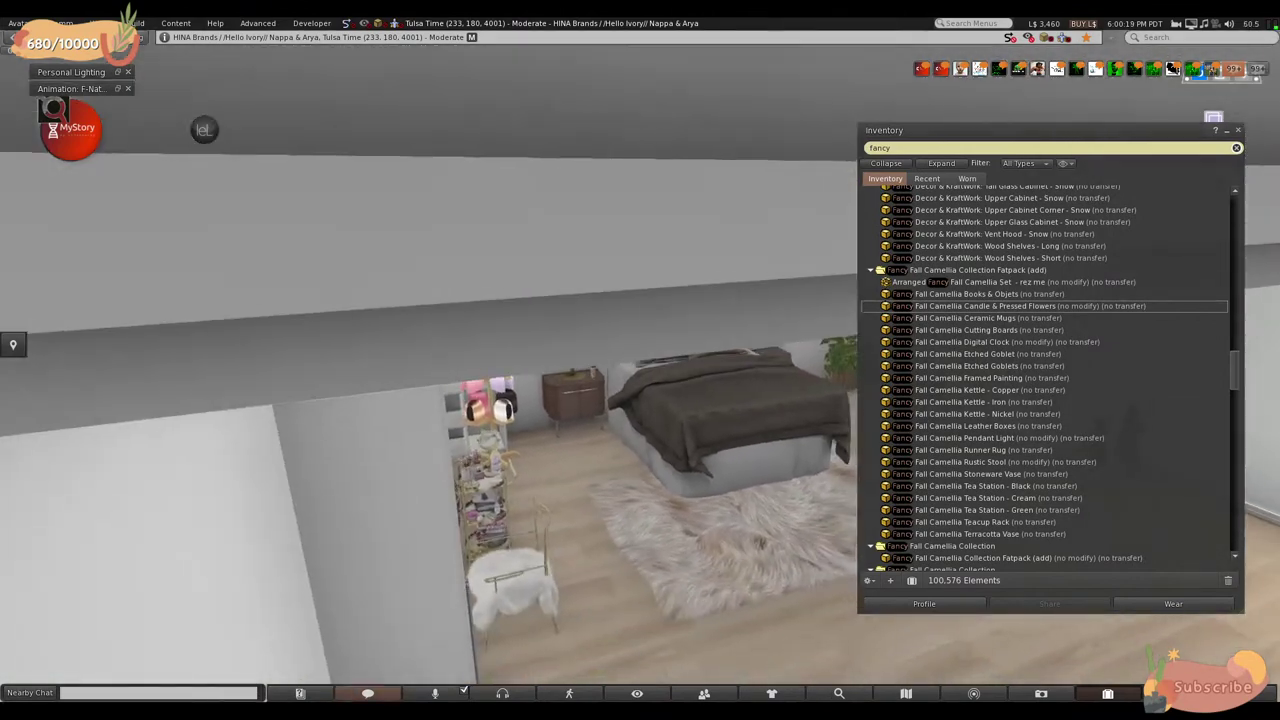
scroll(640, 400, up, 5)
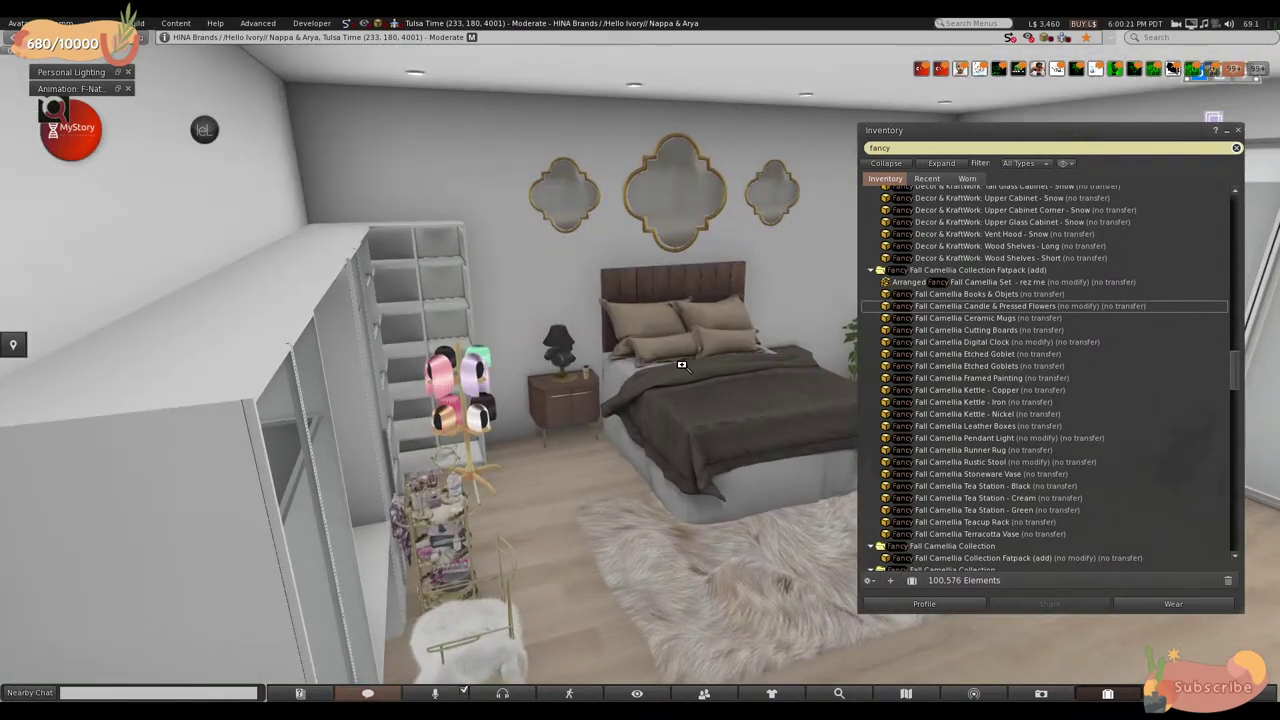
alt+drag(681, 365, 621, 379)
alt+drag(760, 363, 533, 384)
- Select the bladeless fan and the floor lamp in the bedroom and raise both together to a height of about 3998 m
right_click(271, 457)
click(297, 481)
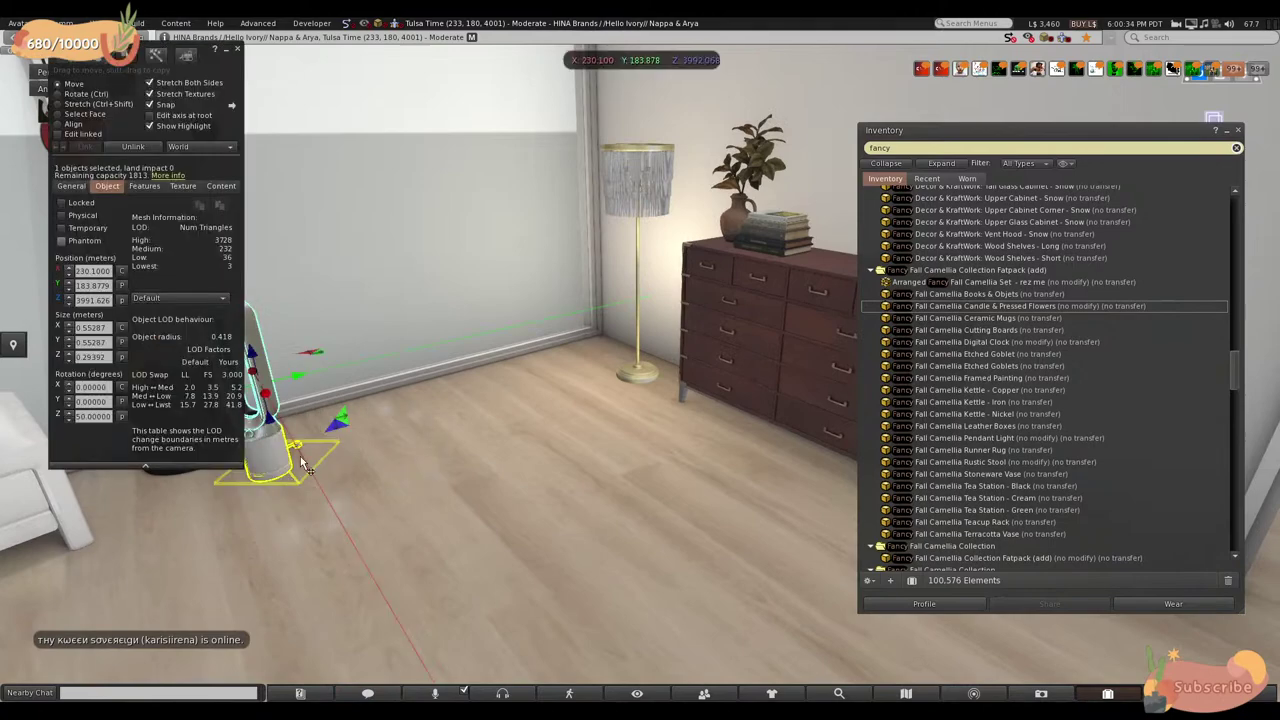
shift+click(672, 200)
key(Escape)
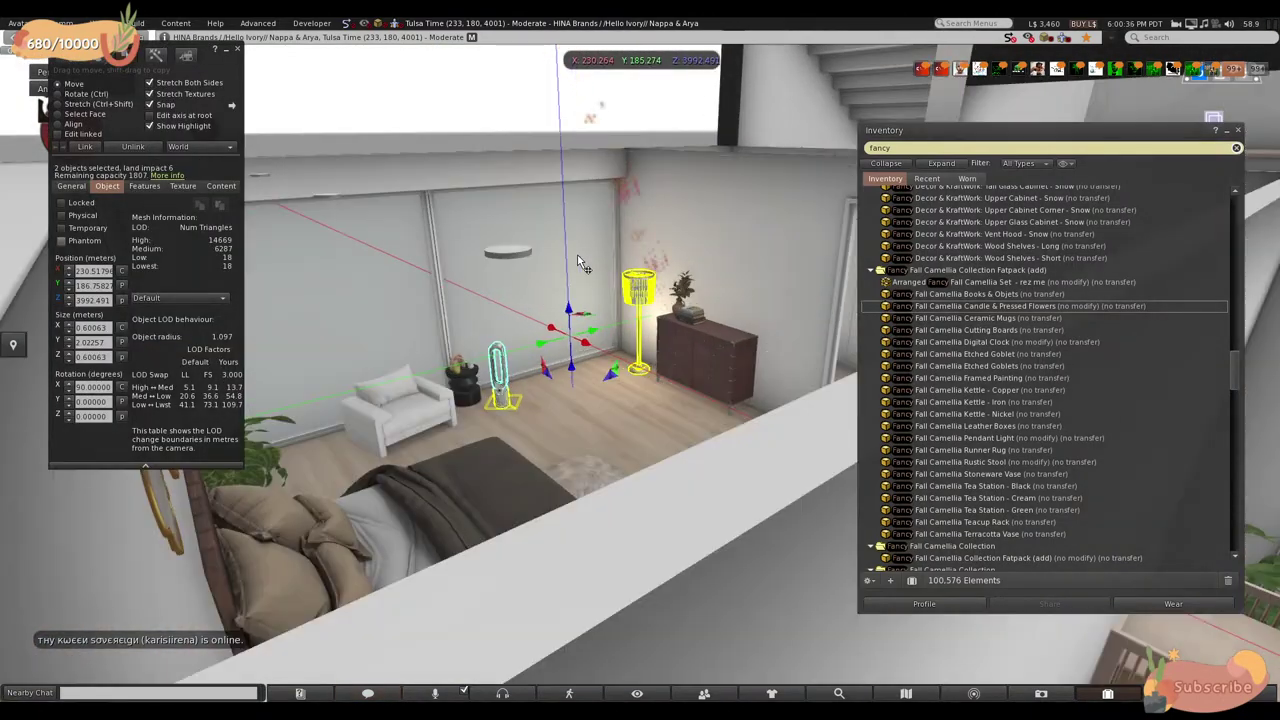
key(Escape)
key(ctrl+3)
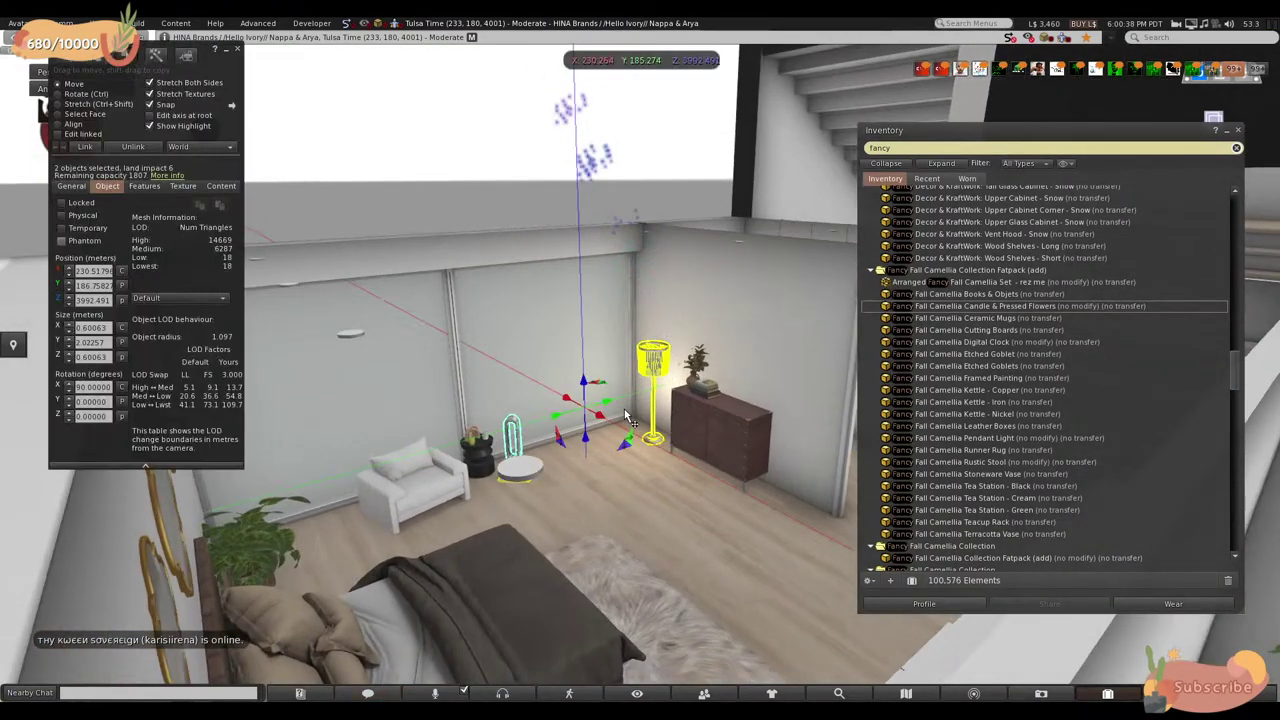
drag(586, 388, 578, 100)
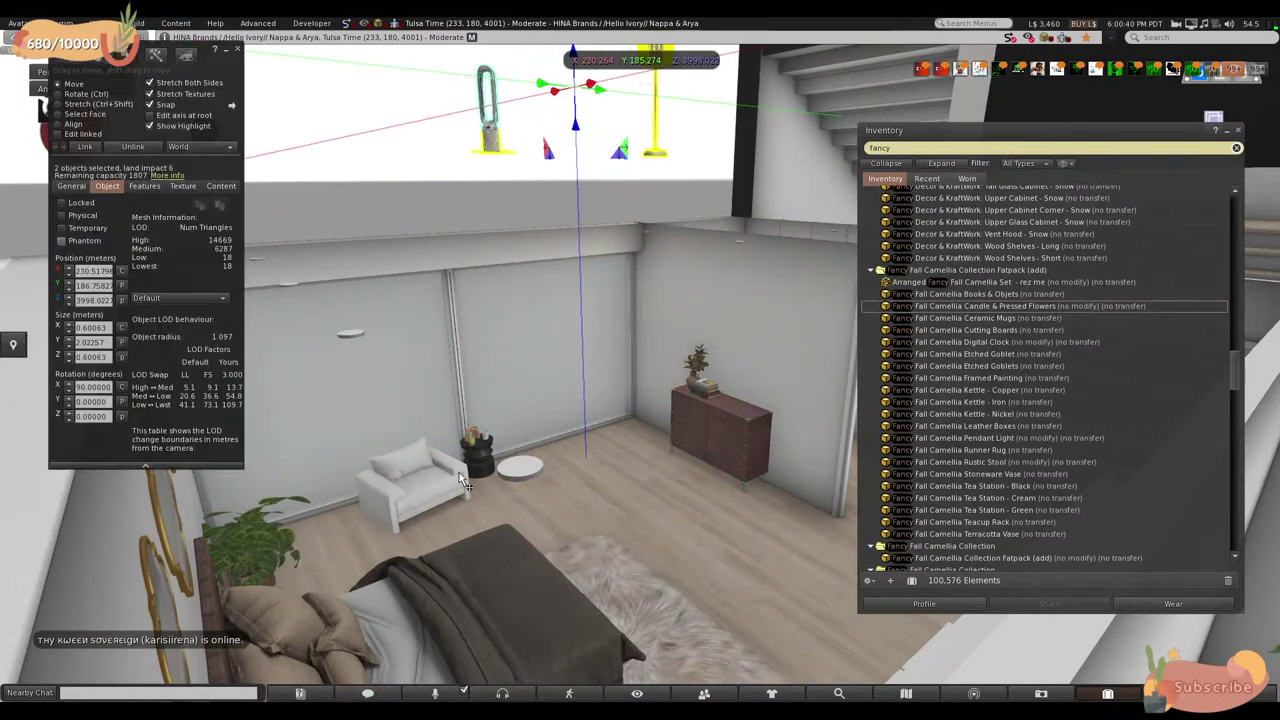
- Raise the selected fan and floor lamp further into the living room and position them near the window and fireplace
key(Escape)
key(Escape)
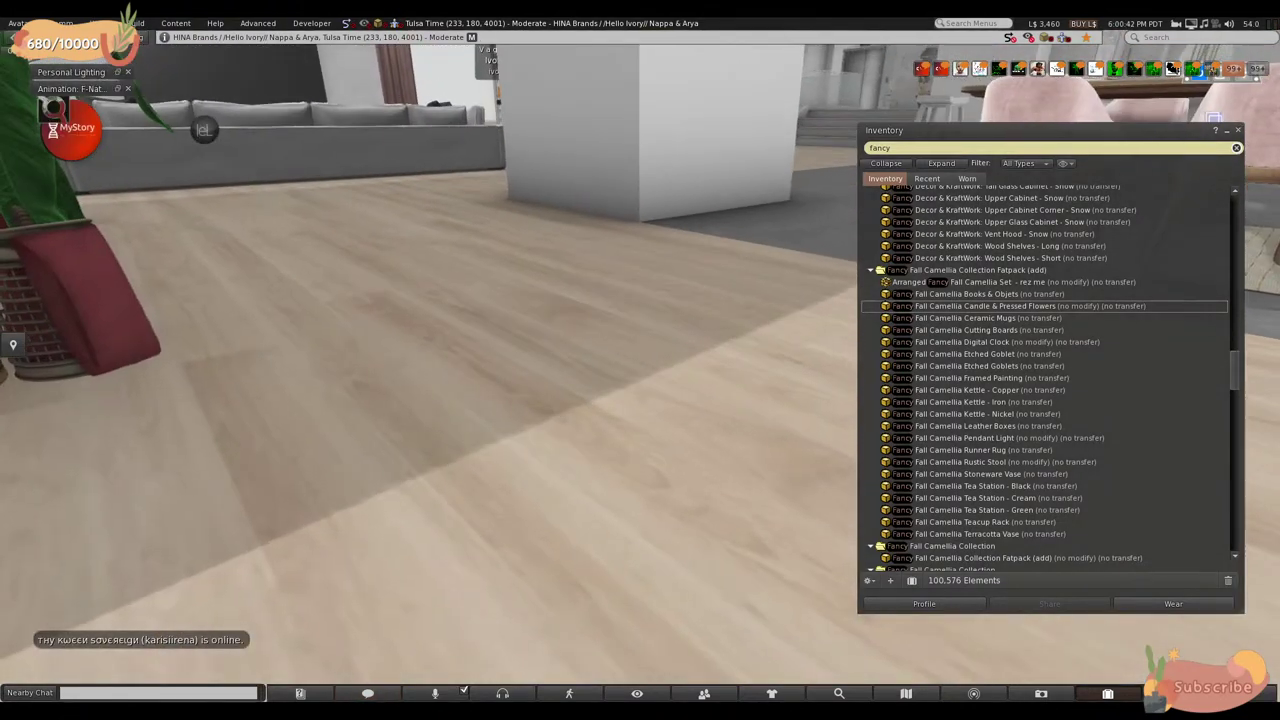
key(ctrl+3)
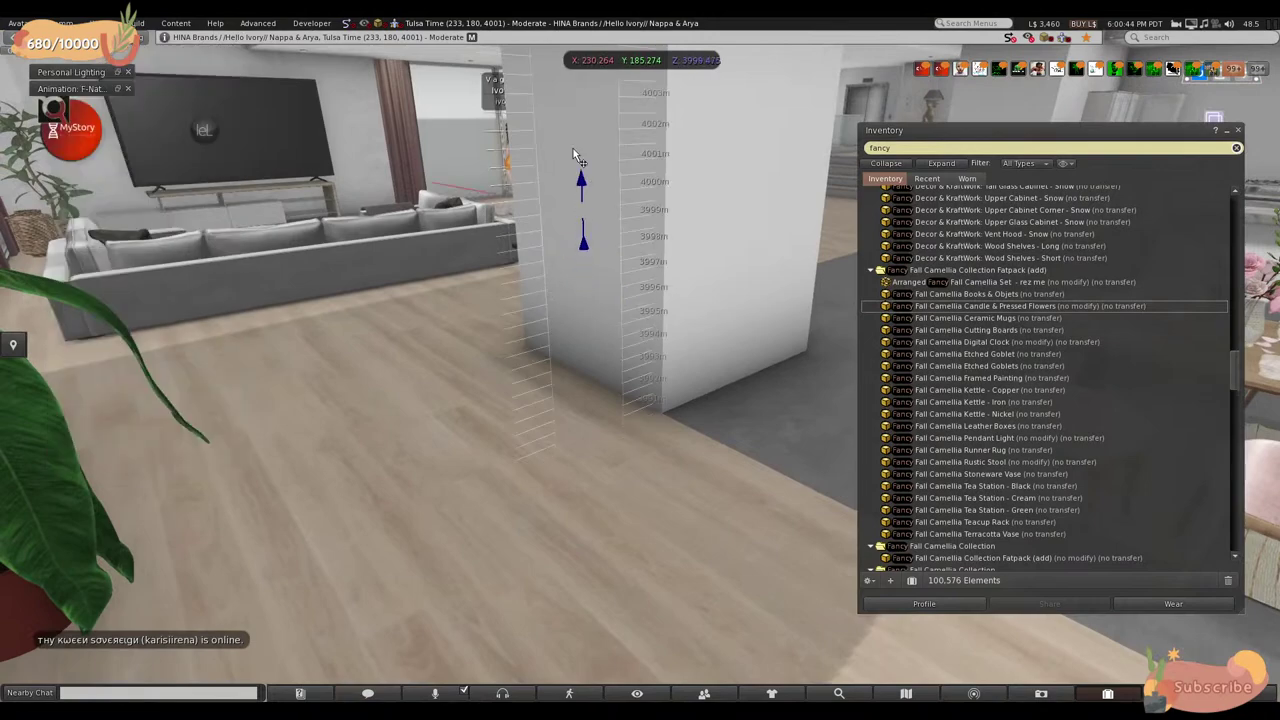
key(Escape)
key(Escape)
key(ctrl+3)
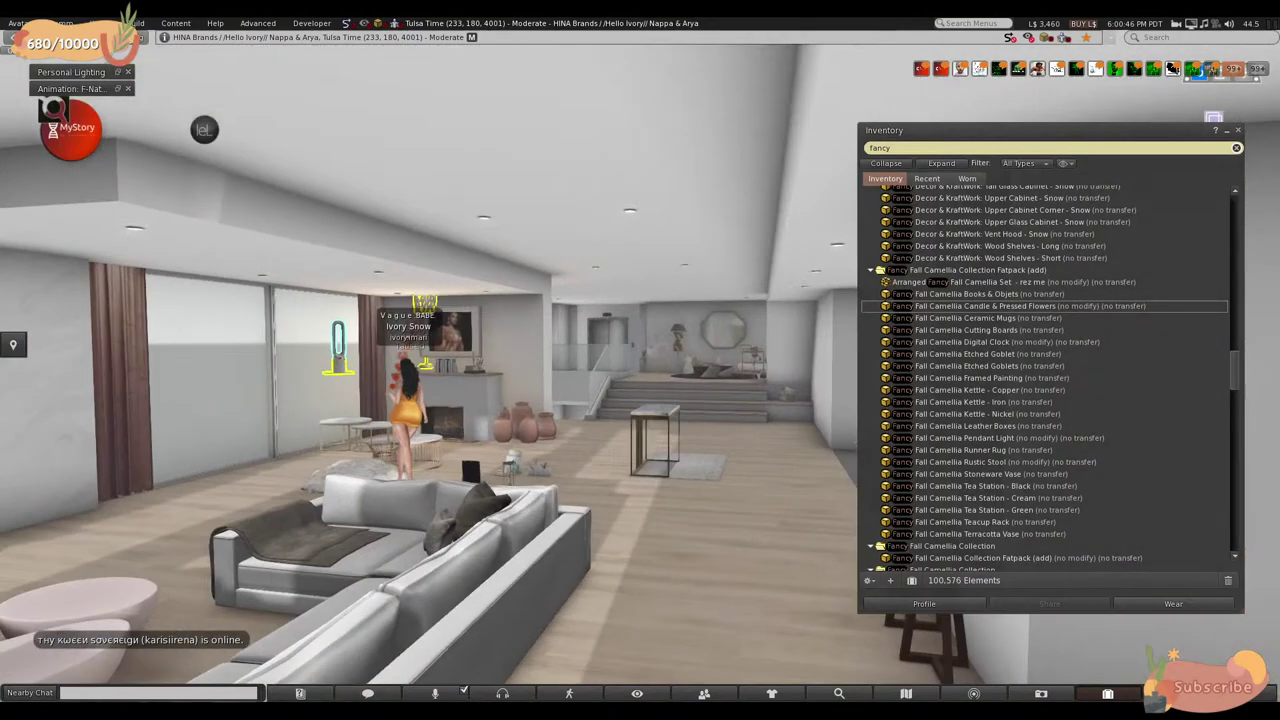
drag(385, 373, 382, 428)
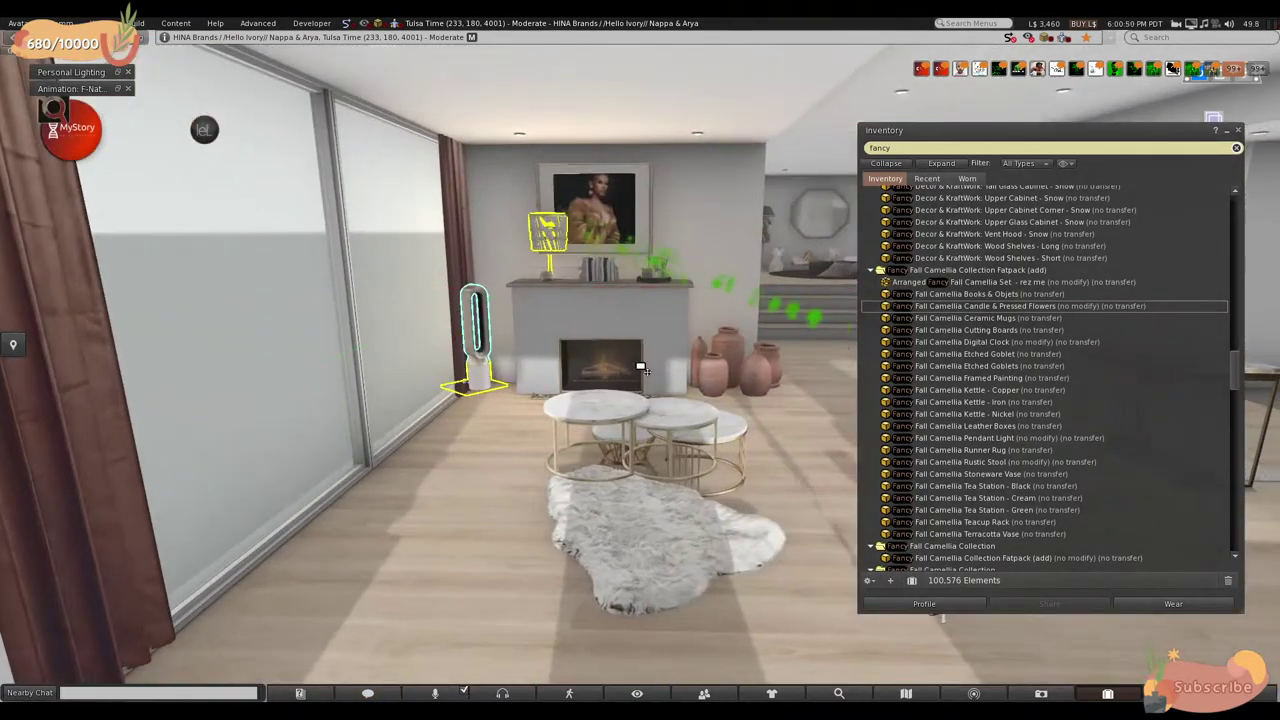
key(ctrl+3)
drag(512, 295, 655, 399)
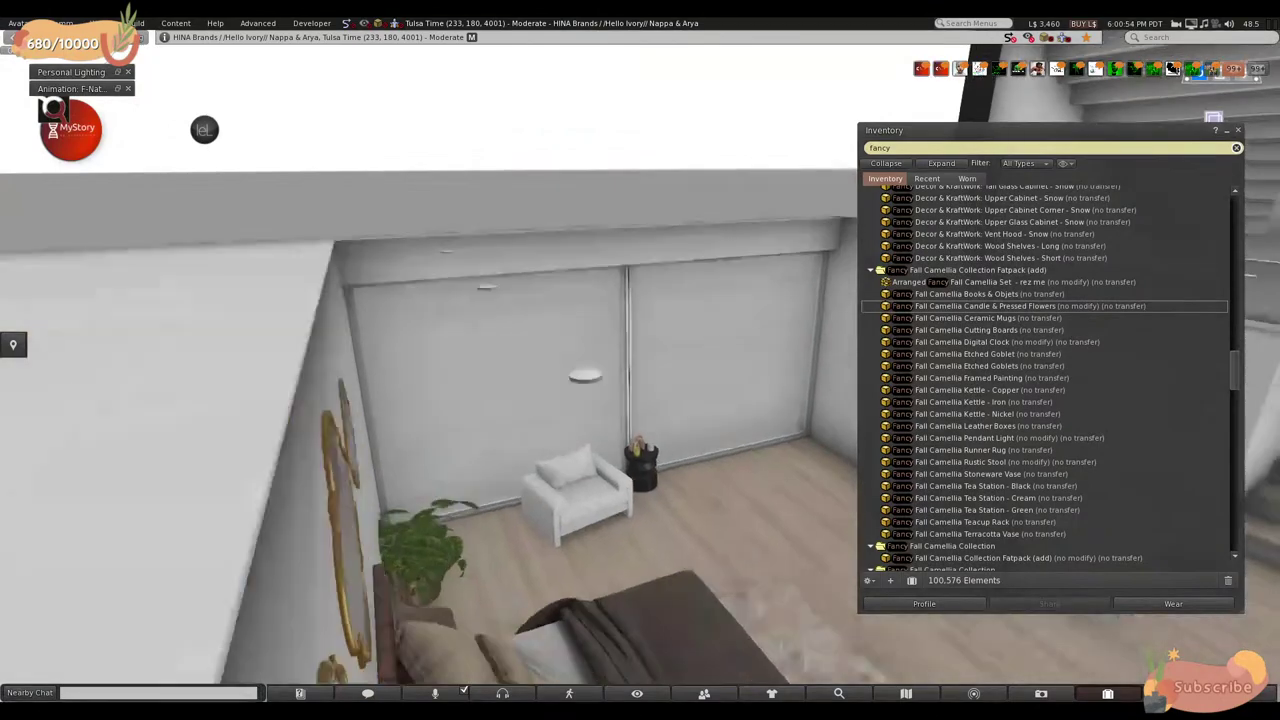
- Select the bedroom armchair and the black side table with its decor, and raise them together into the living room near the window
alt+click(655, 399)
mouse_move(648, 305)
alt+mouse_down()
mouse_move(648, 420)
mouse_move(648, 305)
alt+mouse_up()
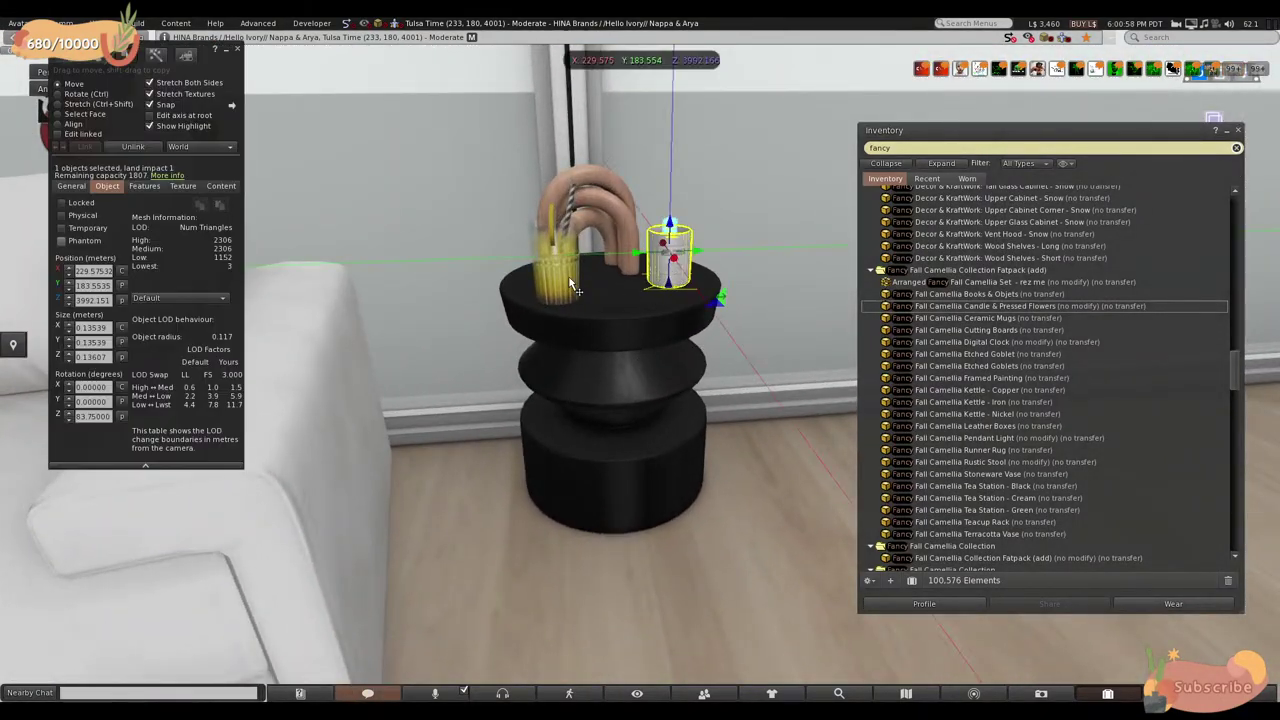
shift+click(608, 347)
scroll(620, 535, down, 5)
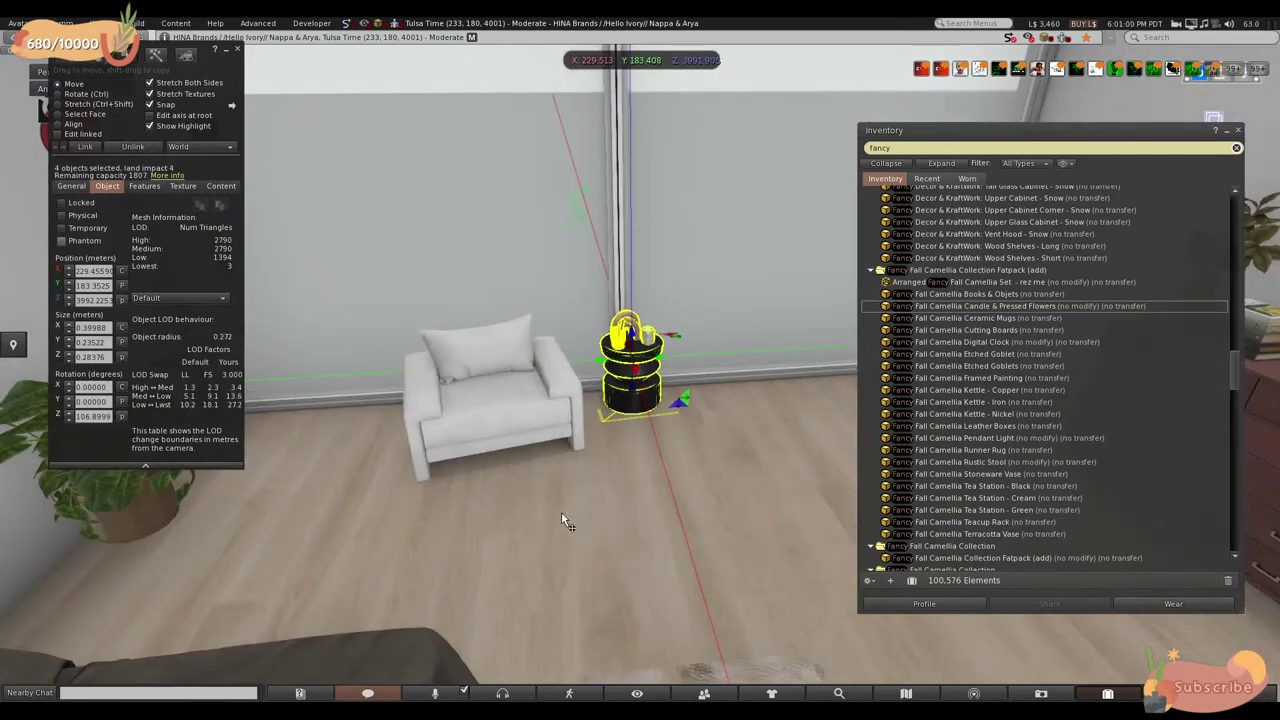
scroll(537, 517, down, 10)
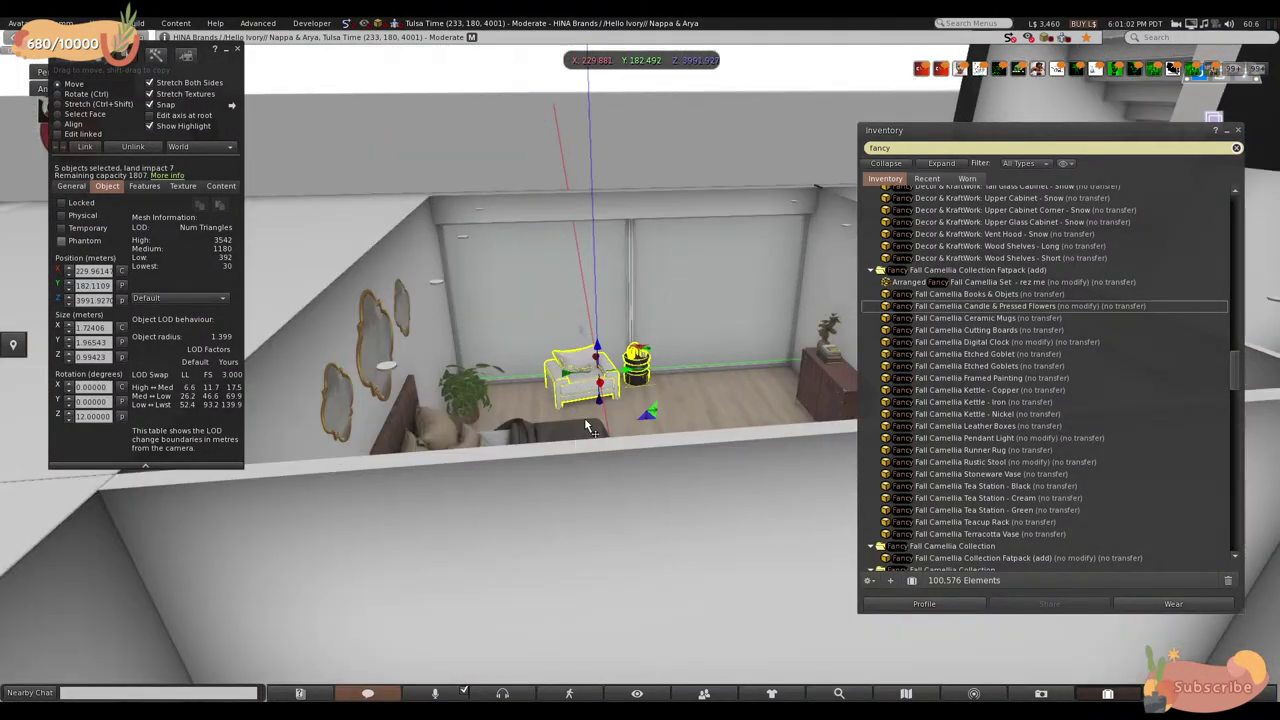
drag(598, 345, 605, 70)
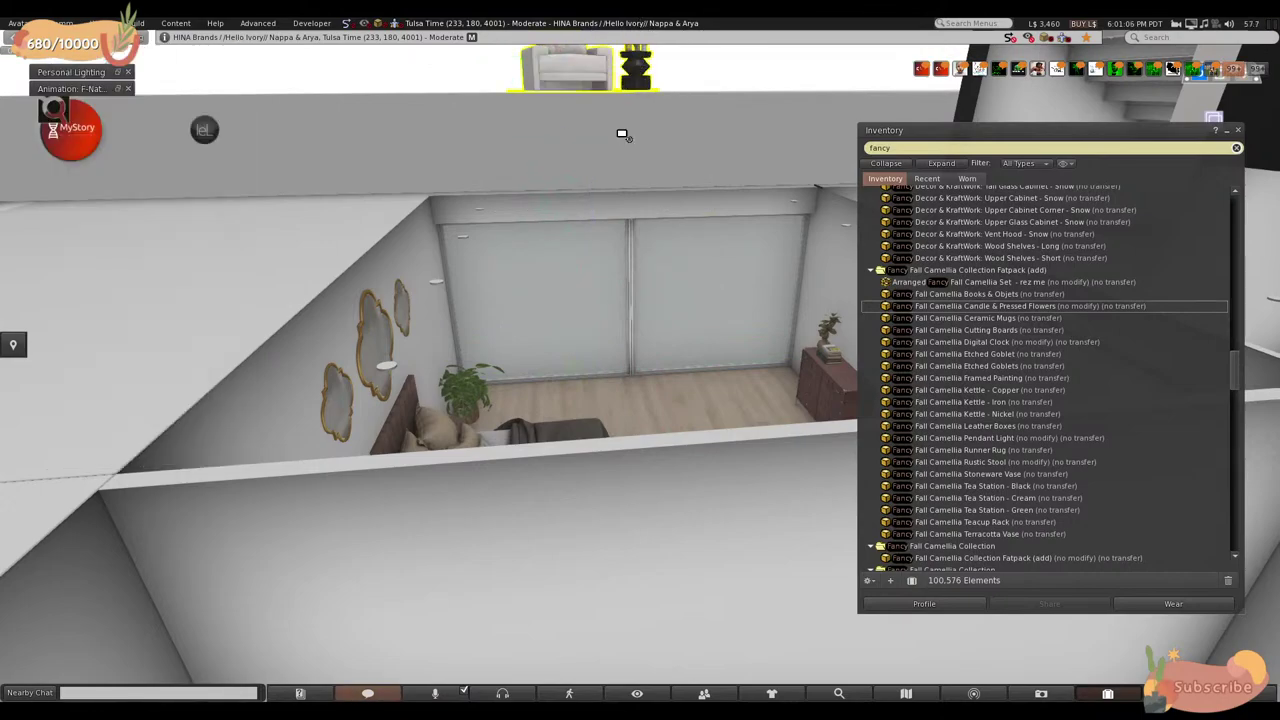
key(Escape)
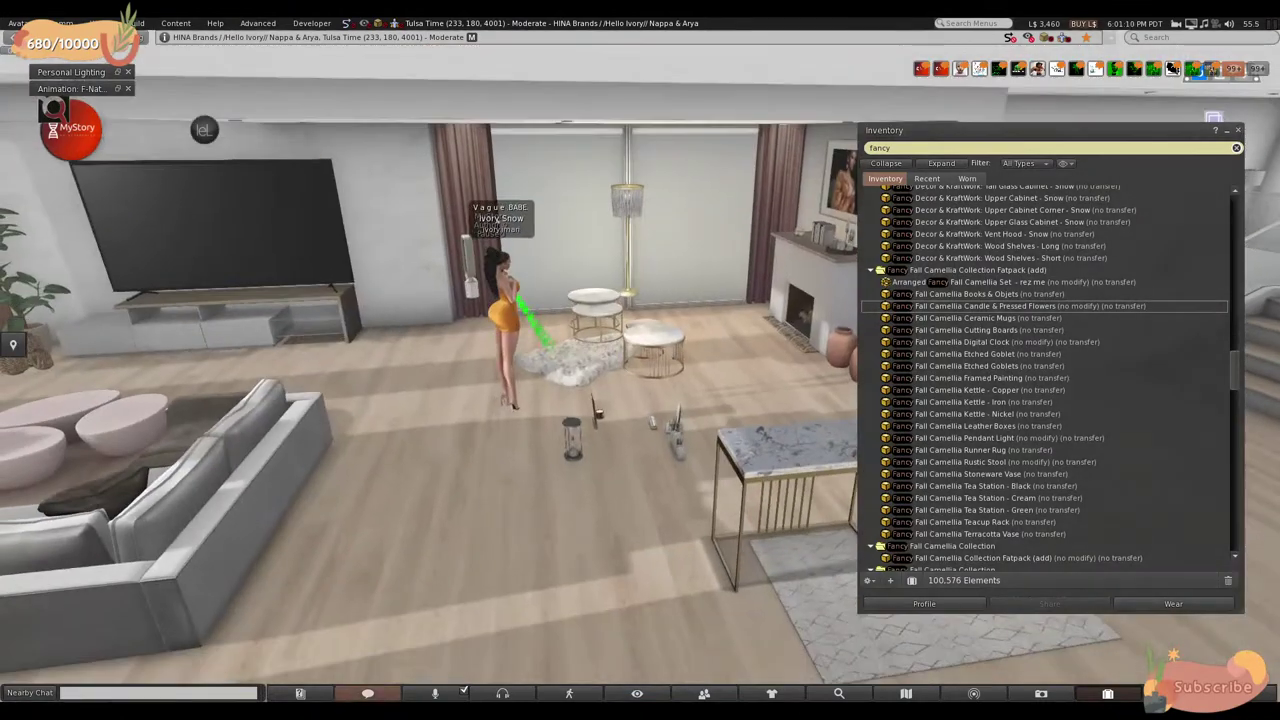
alt+click(627, 262)
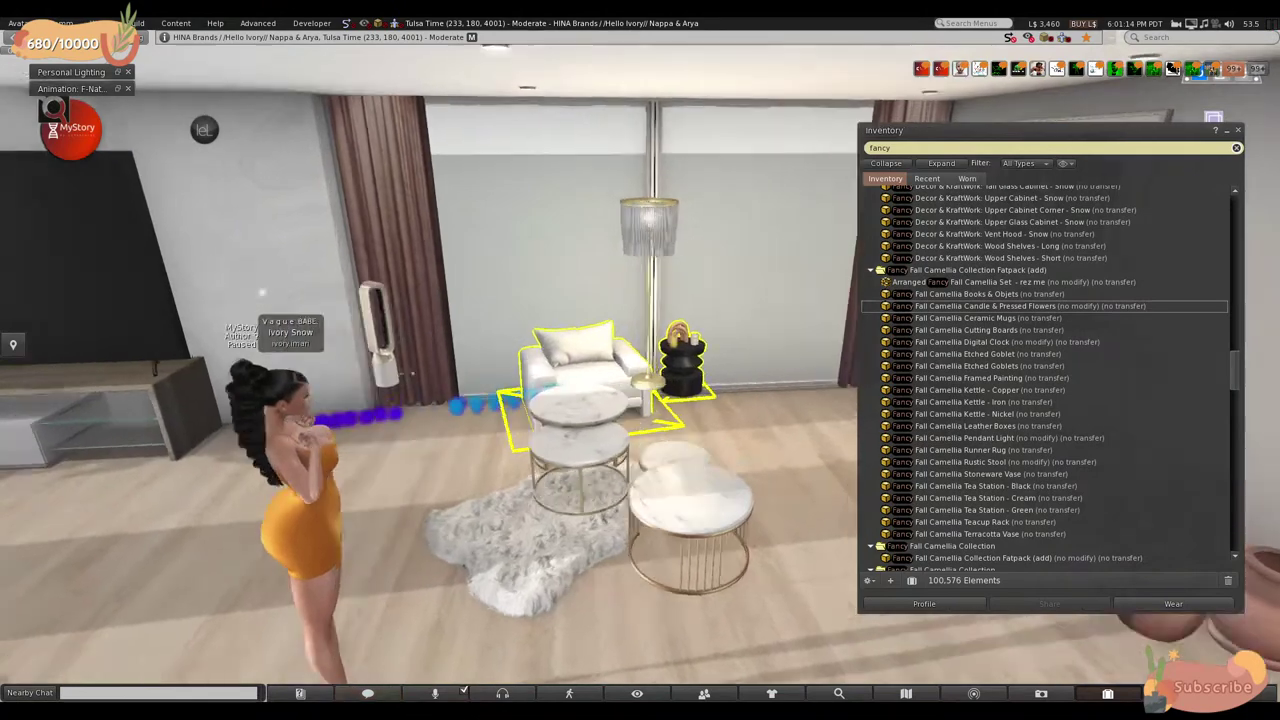
key(Escape)
- Move the bladeless fan along the Y axis to 175 m and lower it onto the living room floor at a height of about 4000.16 m
click(563, 325)
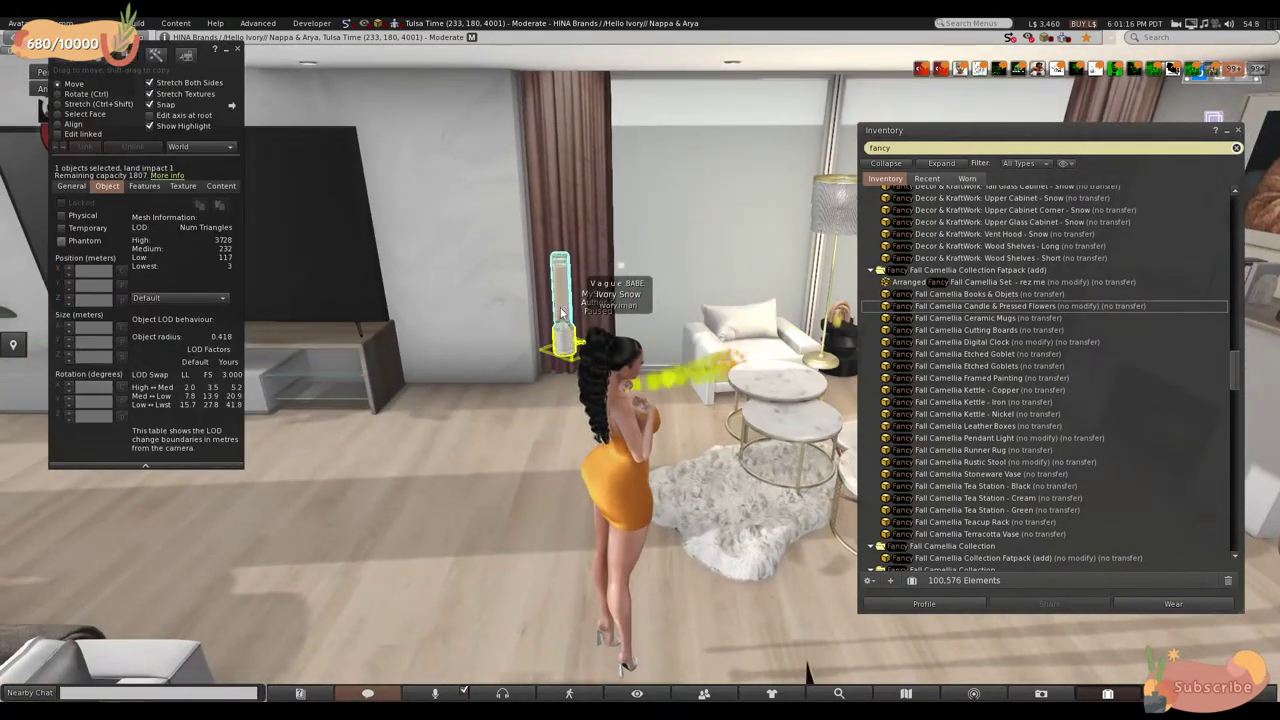
alt+click(574, 322)
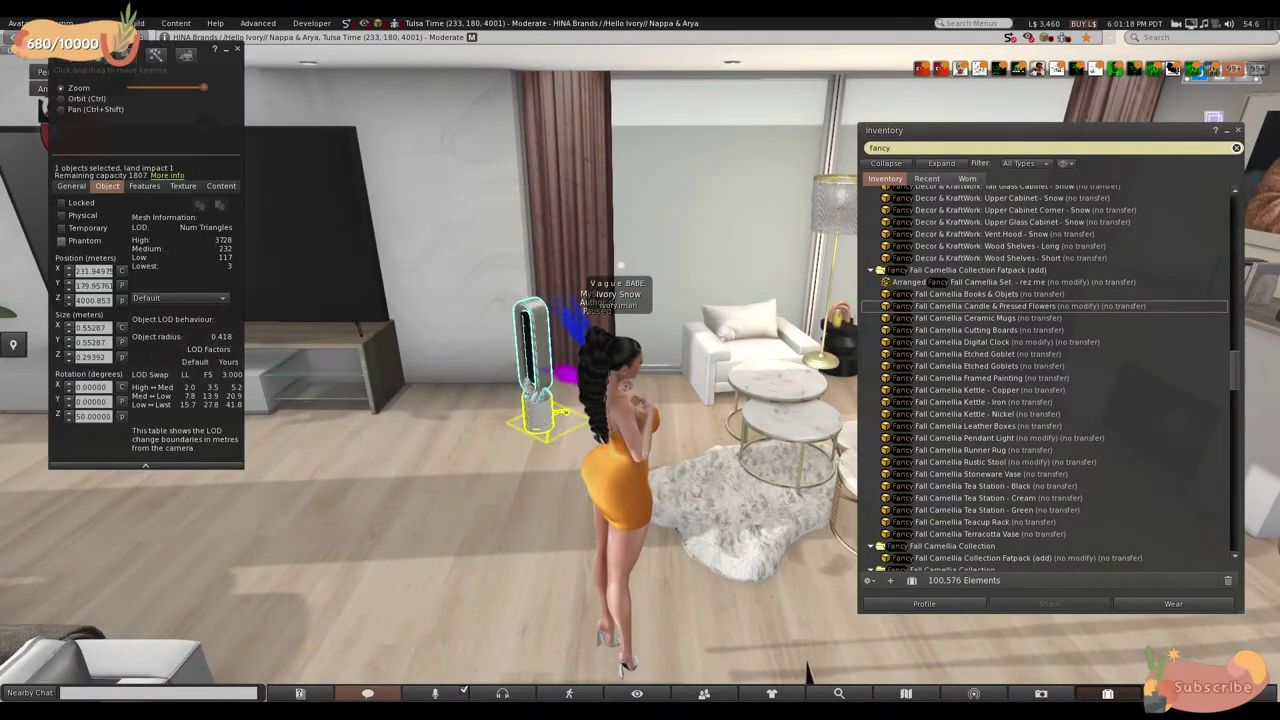
key(ctrl+3)
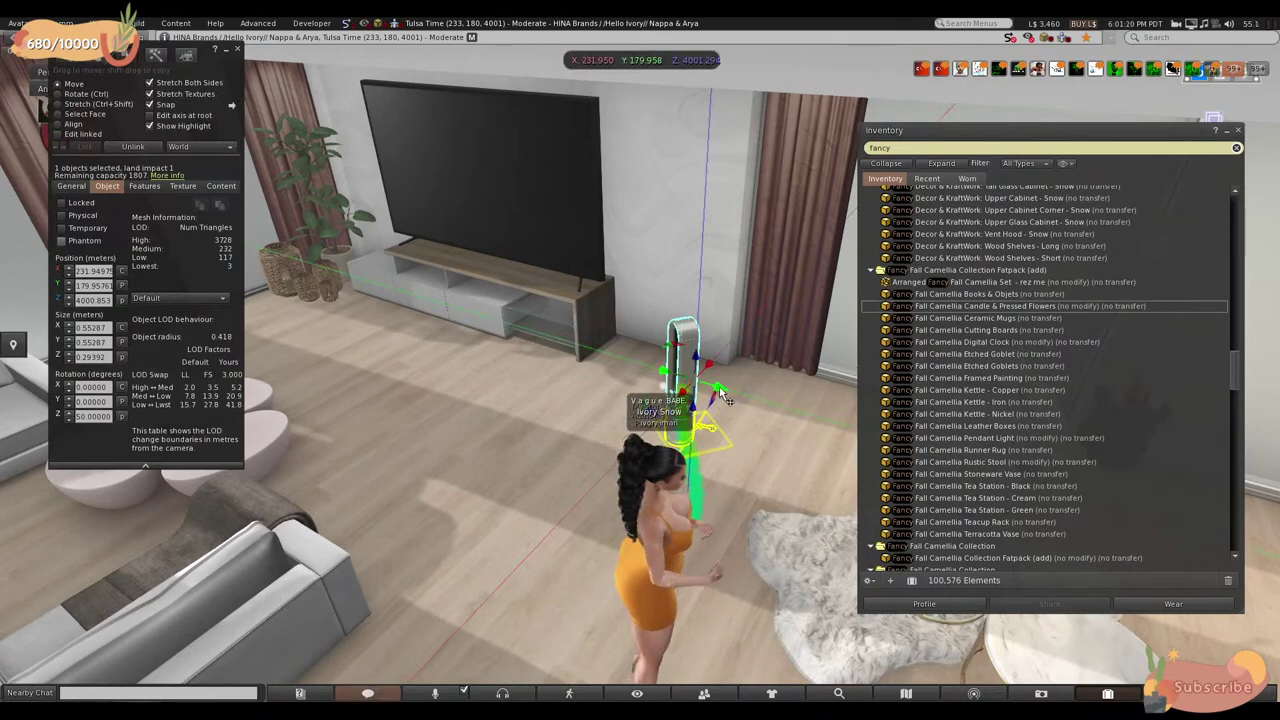
key(Escape)
click(347, 344)
alt+click(347, 344)
key(ctrl+3)
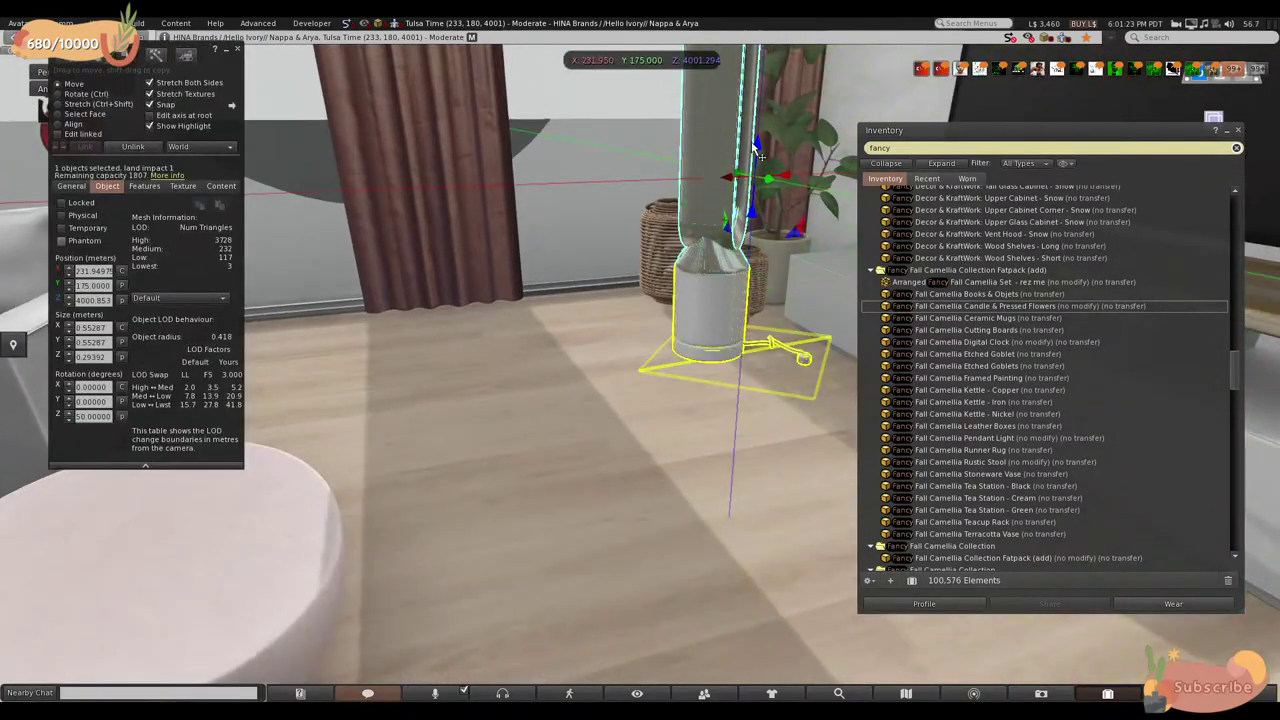
drag(757, 150, 690, 343)
drag(760, 255, 733, 368)
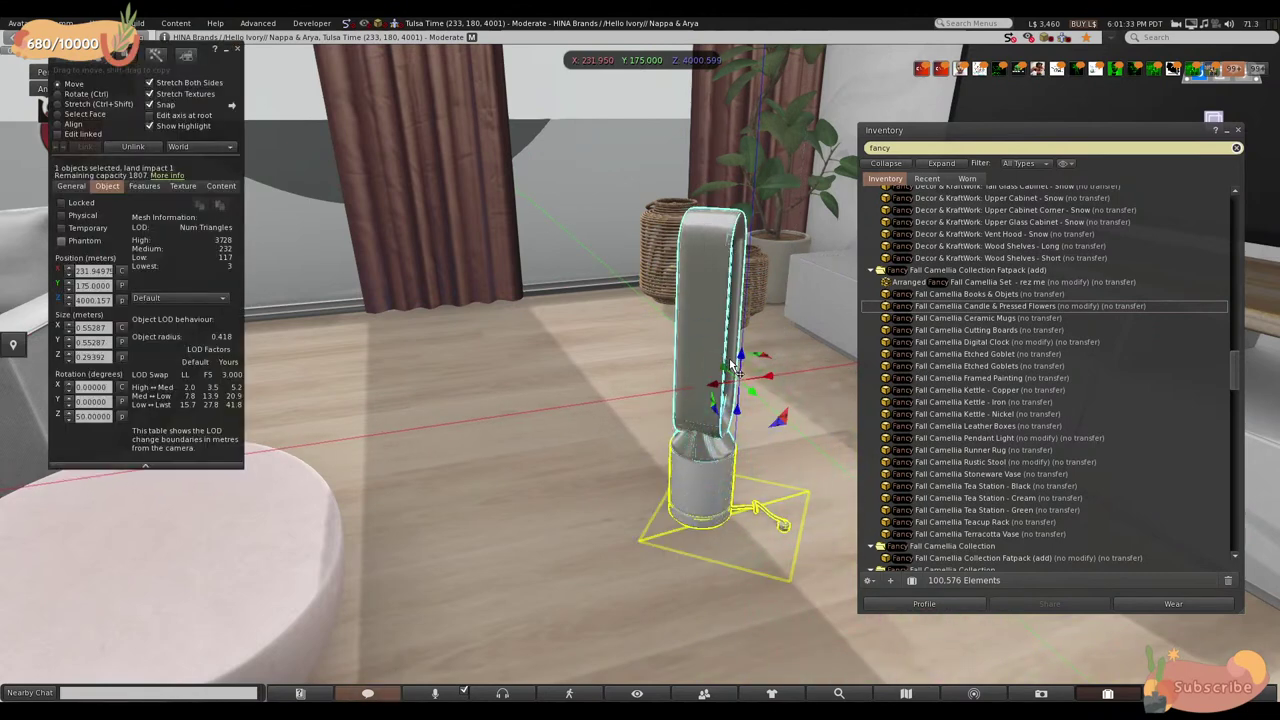
key(Escape)
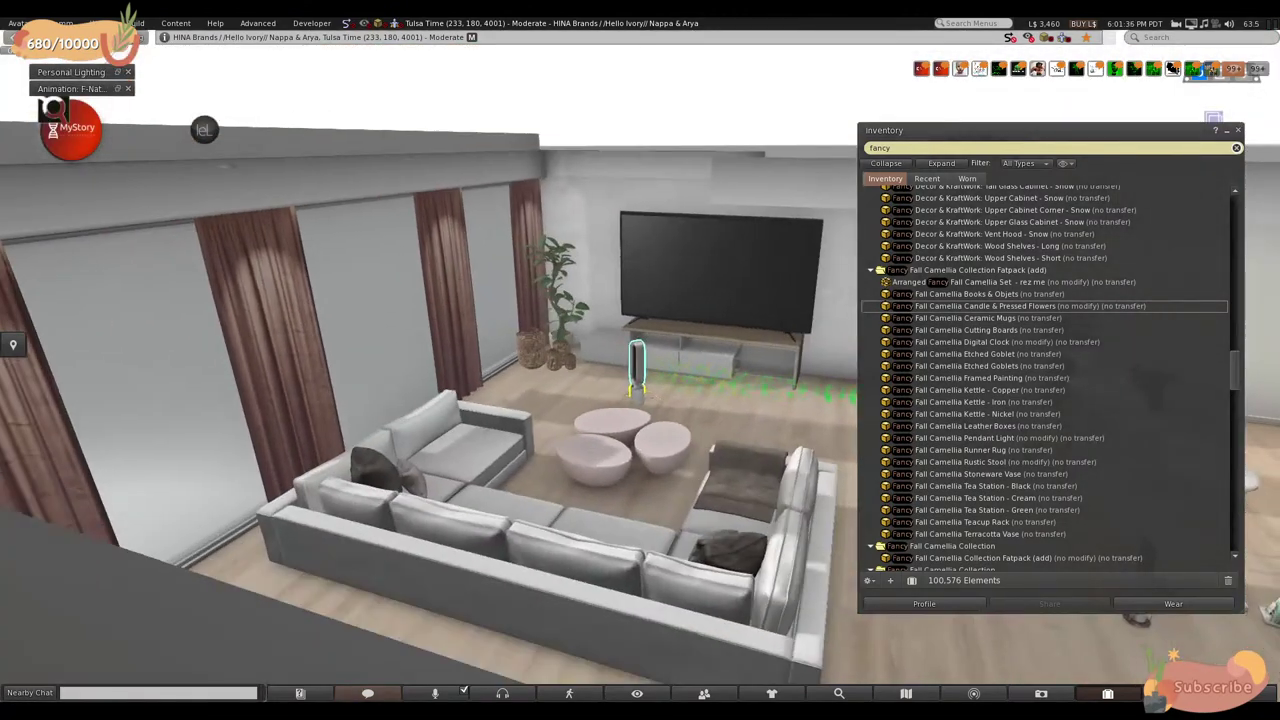
- Reposition the fan beside the TV console, at about X 230.34 m and Y 178.10 m
key(ctrl+3)
drag(487, 368, 563, 355)
key(ctrl+z)
drag(477, 380, 650, 374)
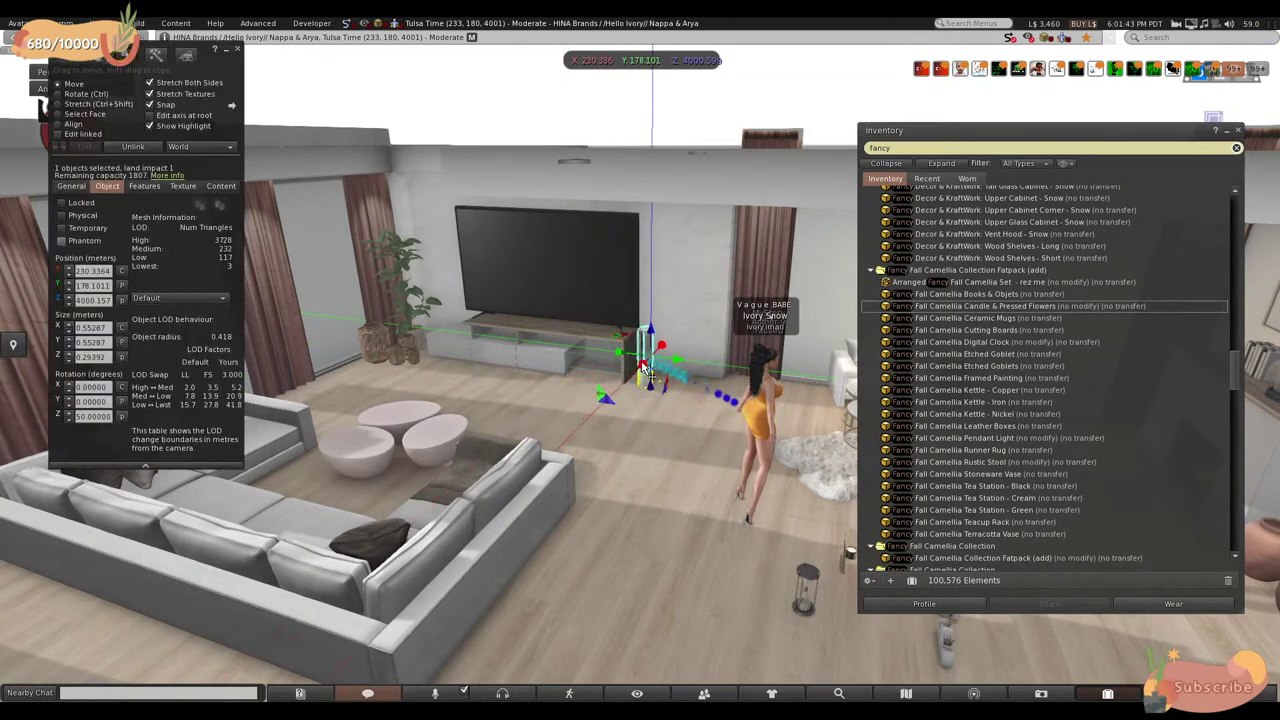
- Examine the upper lounge area's furniture and decor, from the hanging chair and torso lamp to the pink seating and coffee tables
ctrl+alt+drag(820, 455, 565, 336)
ctrl+alt+drag(335, 327, 355, 385)
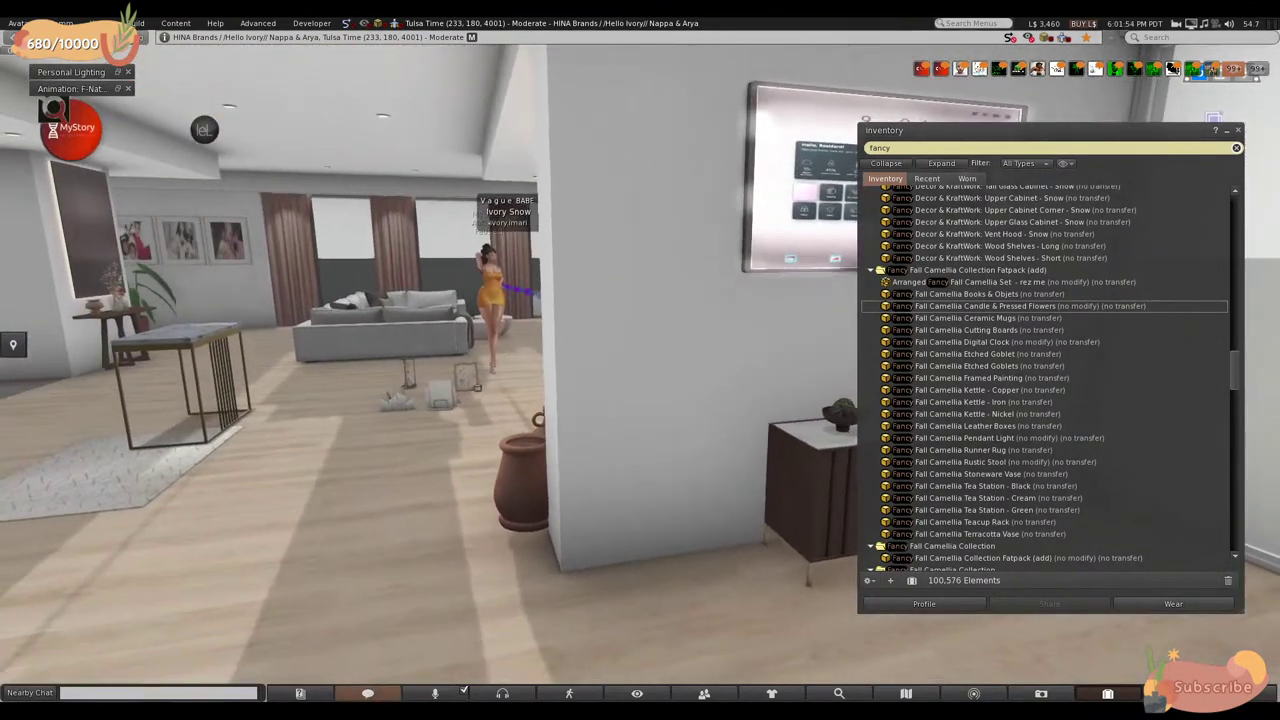
key(Up)
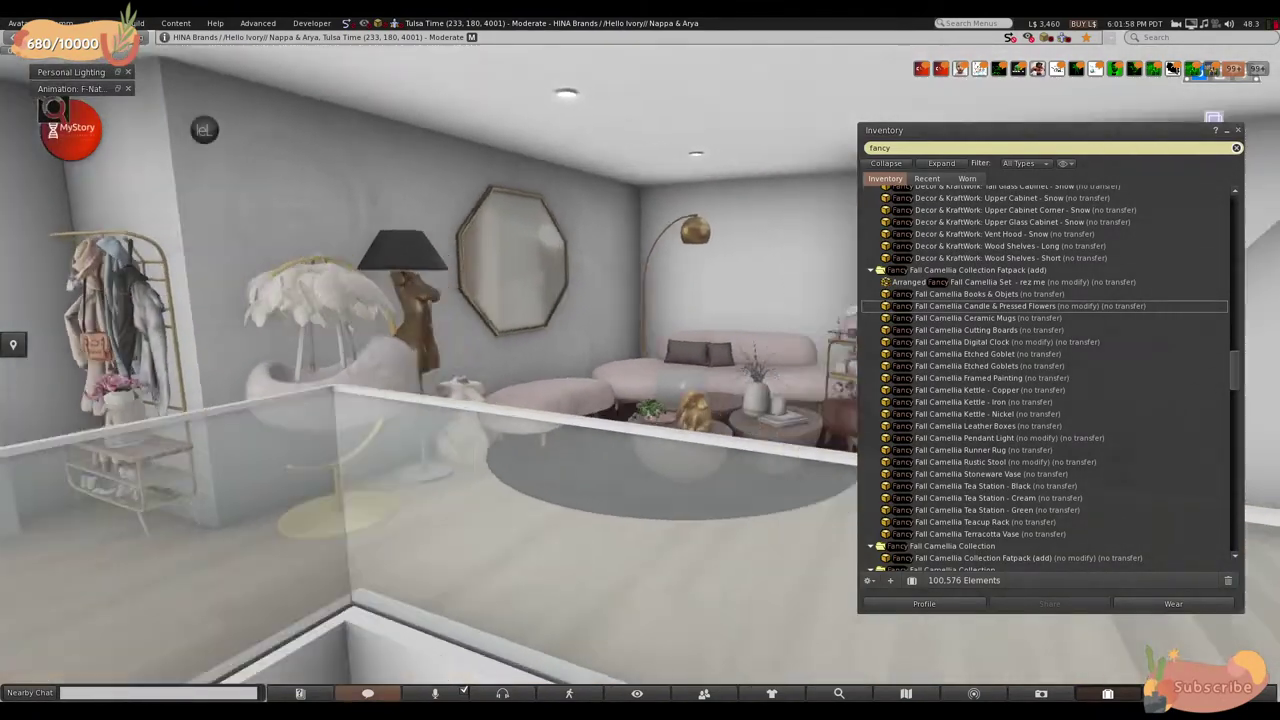
key(ctrl+3)
key(Escape)
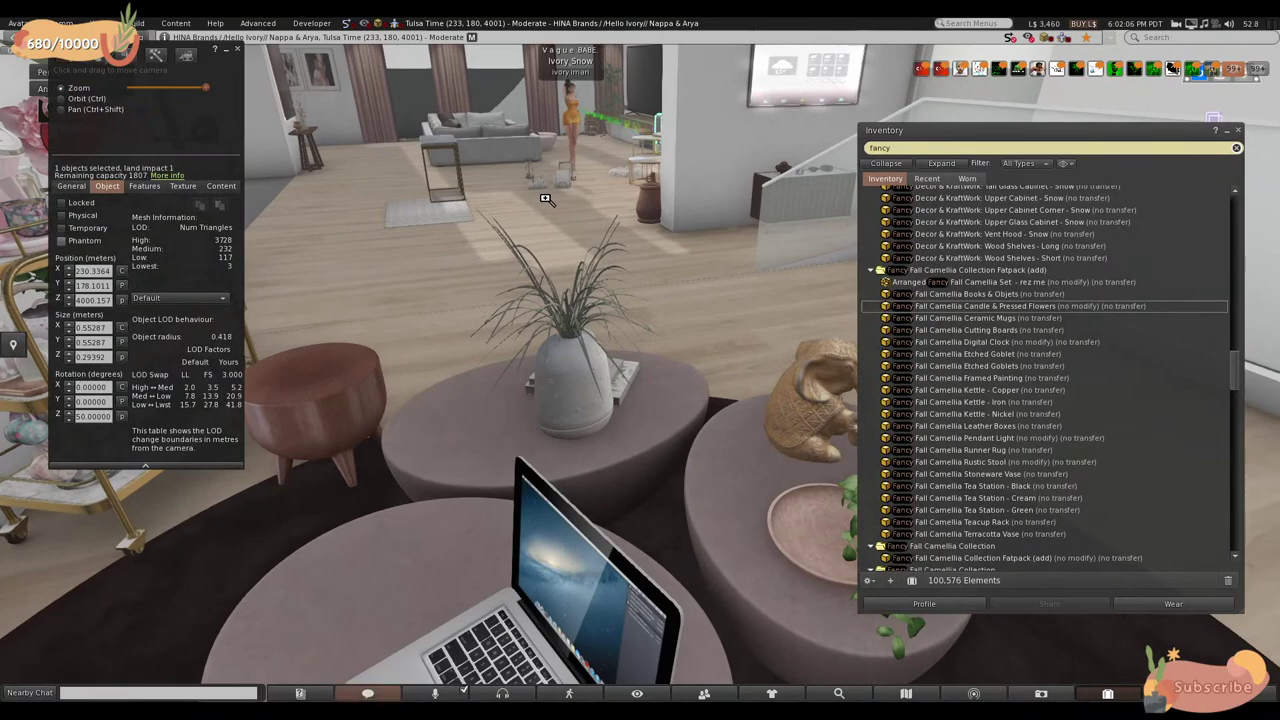
drag(357, 417, 661, 363)
key(Escape)
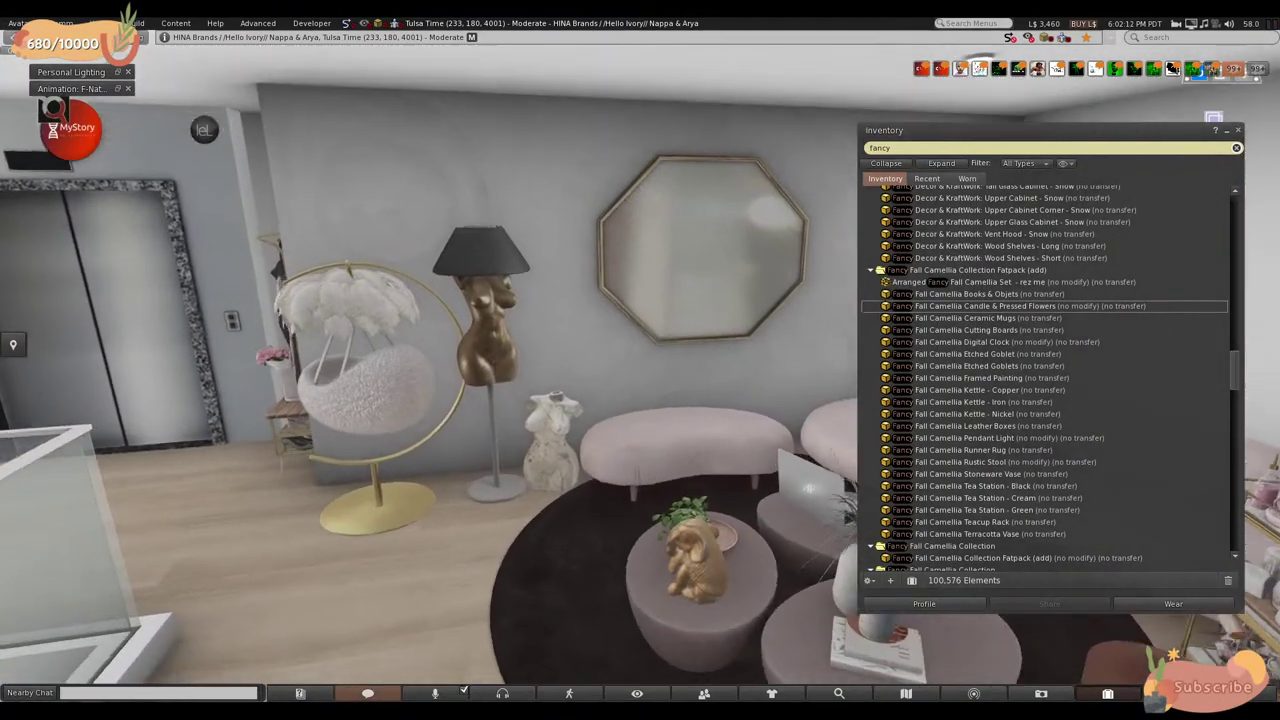
- Select the feather-topped hanging chair in the lounge and move it along the Y axis to about 194.26 m
click(519, 393)
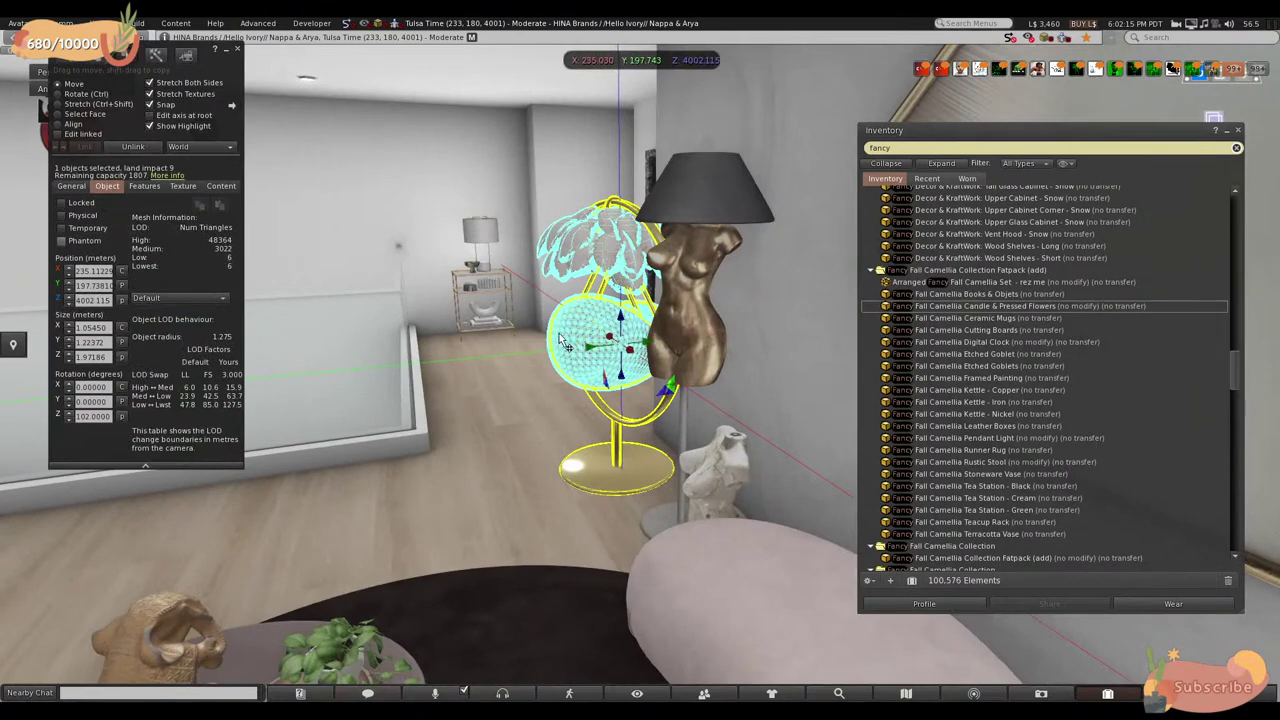
drag(565, 343, 57, 365)
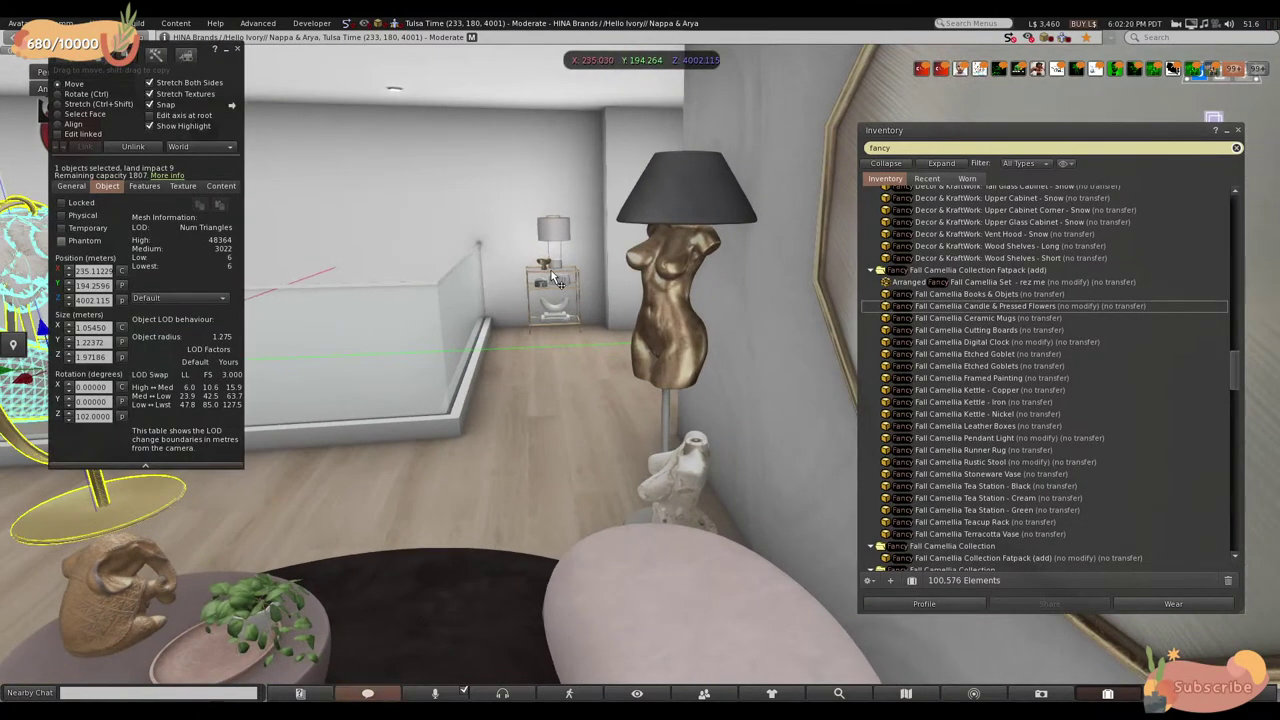
- Select the gold shelf with its decor, the hanging chair, torso lamp and torso sculpture, and move them together along Y to 190 m
click(550, 271)
alt+drag(583, 284, 678, 432)
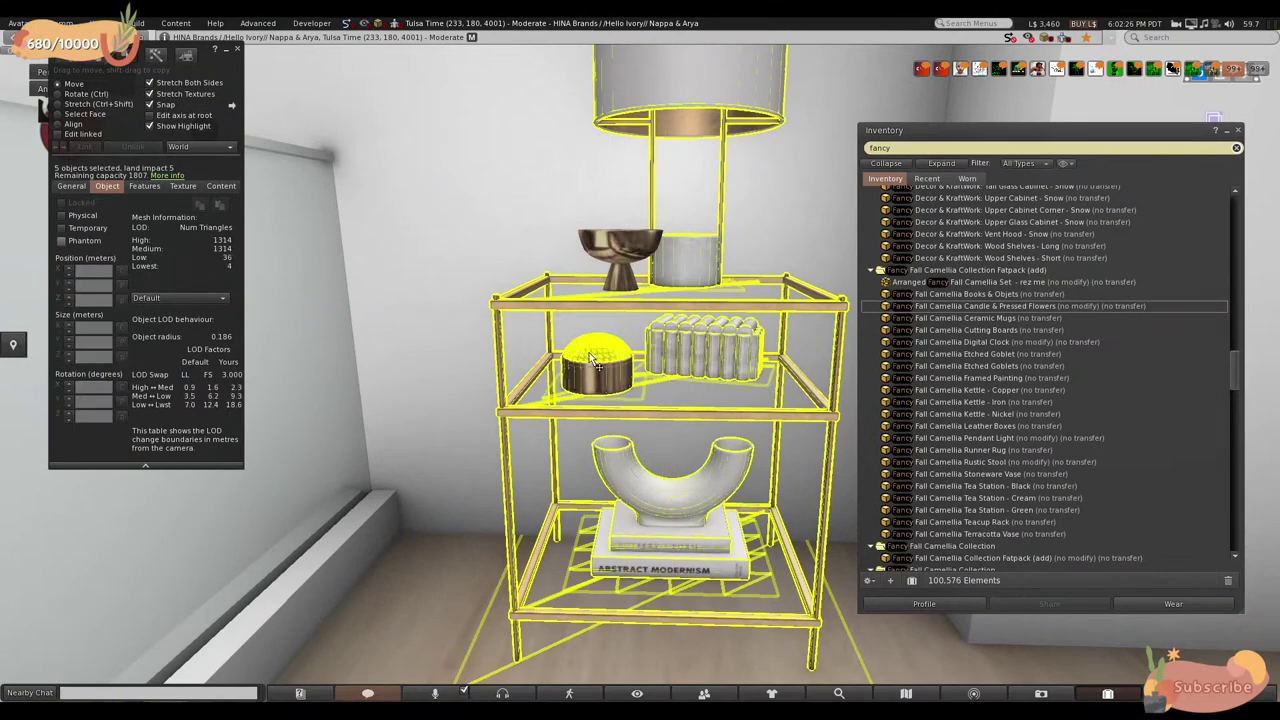
shift+click(632, 255)
key(Escape)
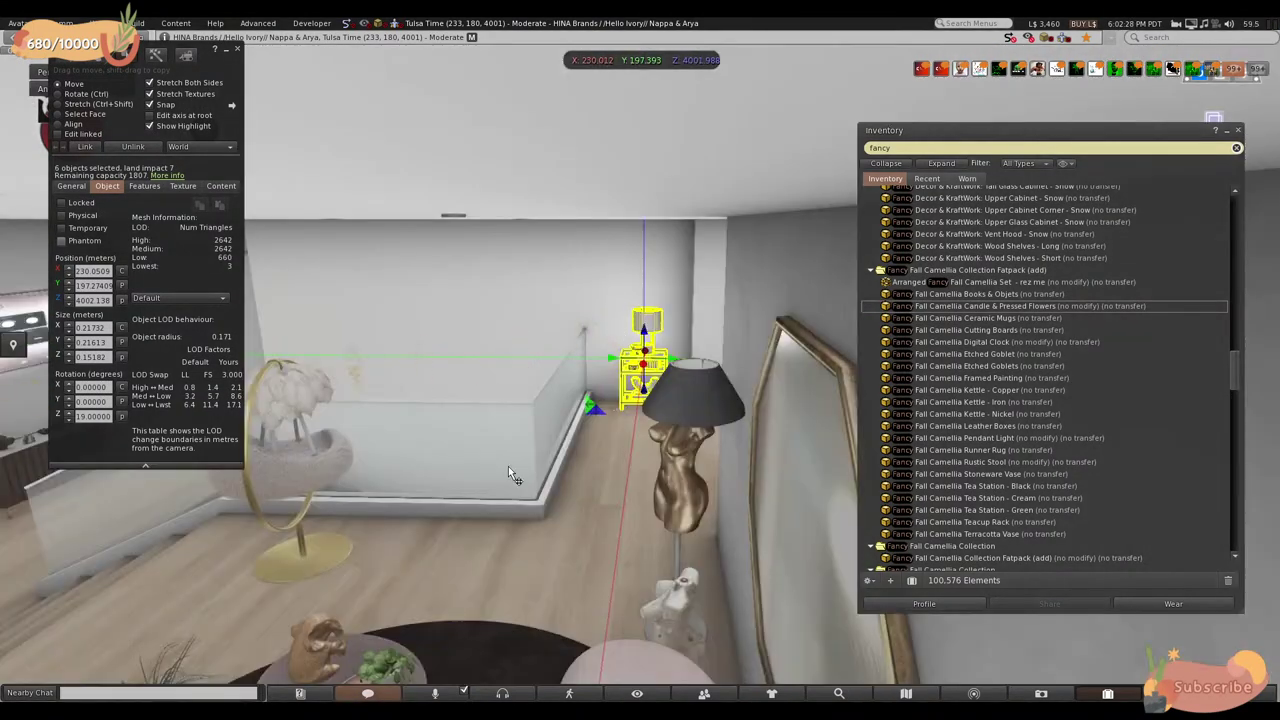
shift+click(310, 476)
shift+click(683, 459)
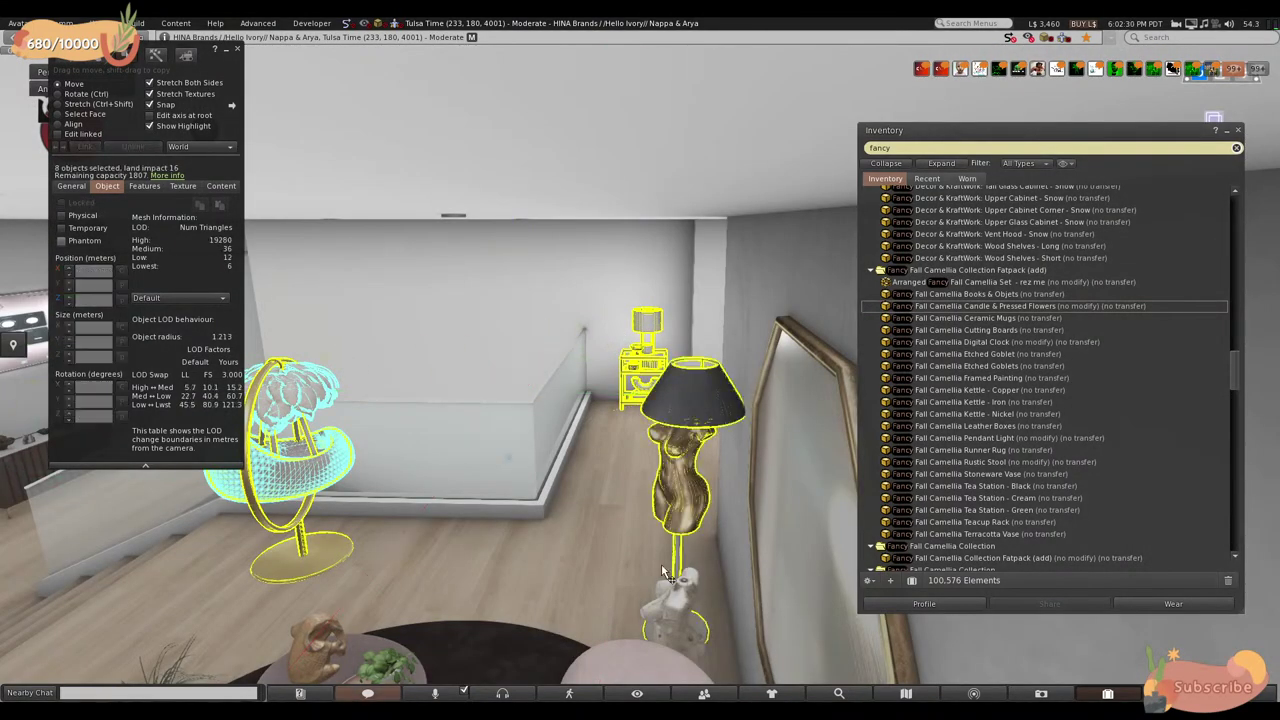
drag(570, 437, 60, 380)
key(Escape)
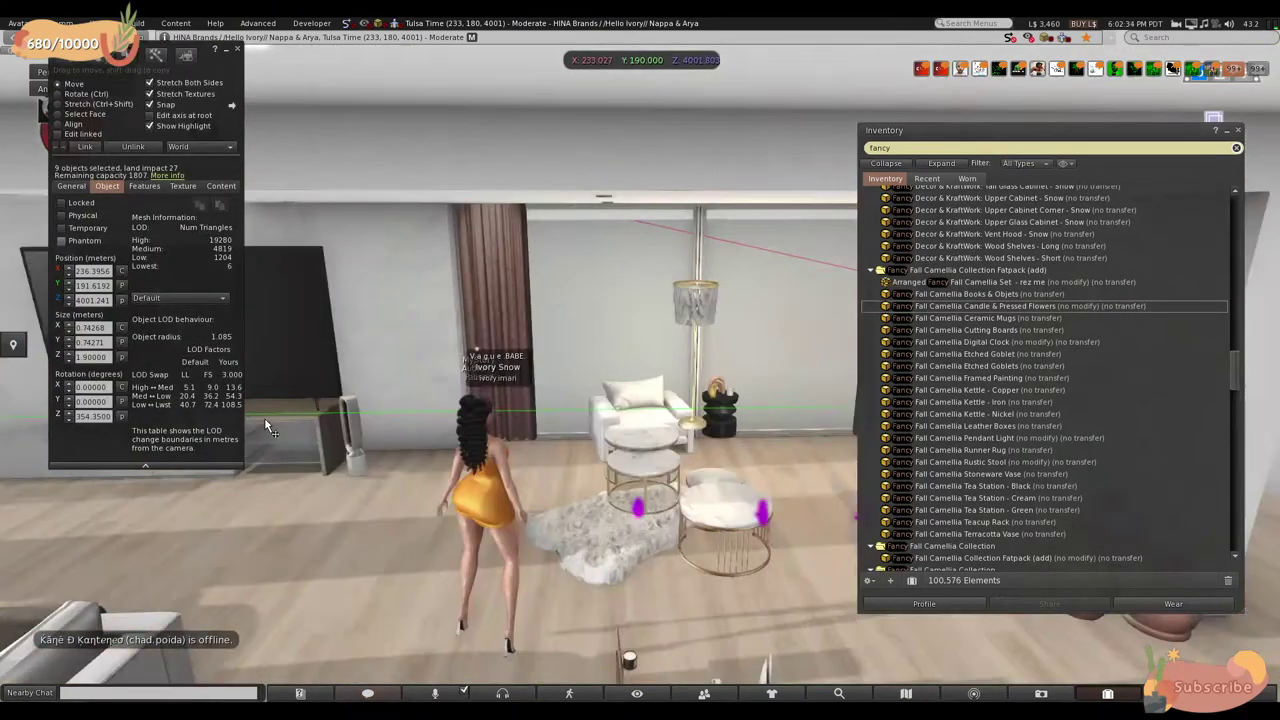
- Move the selected lounge pieces further into the living room, past Y 184 m, and lower them toward the floor around the sofa
key(Up)
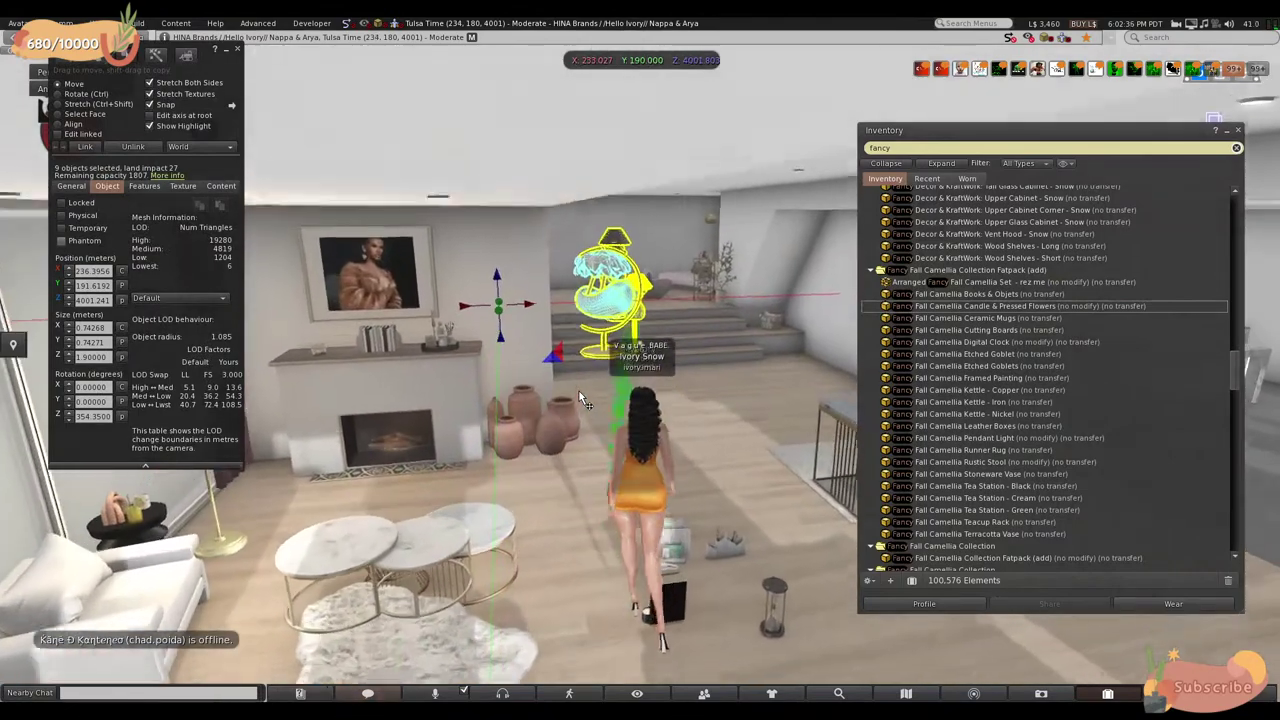
key(Up)
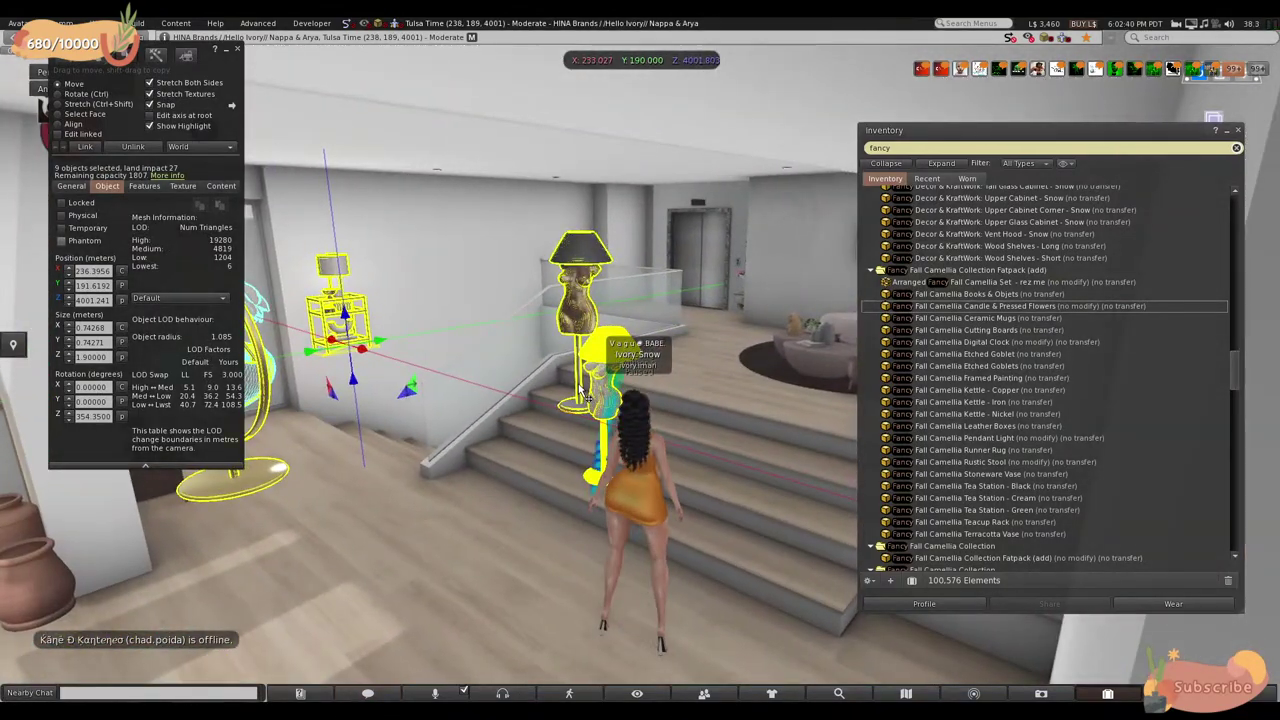
click(226, 50)
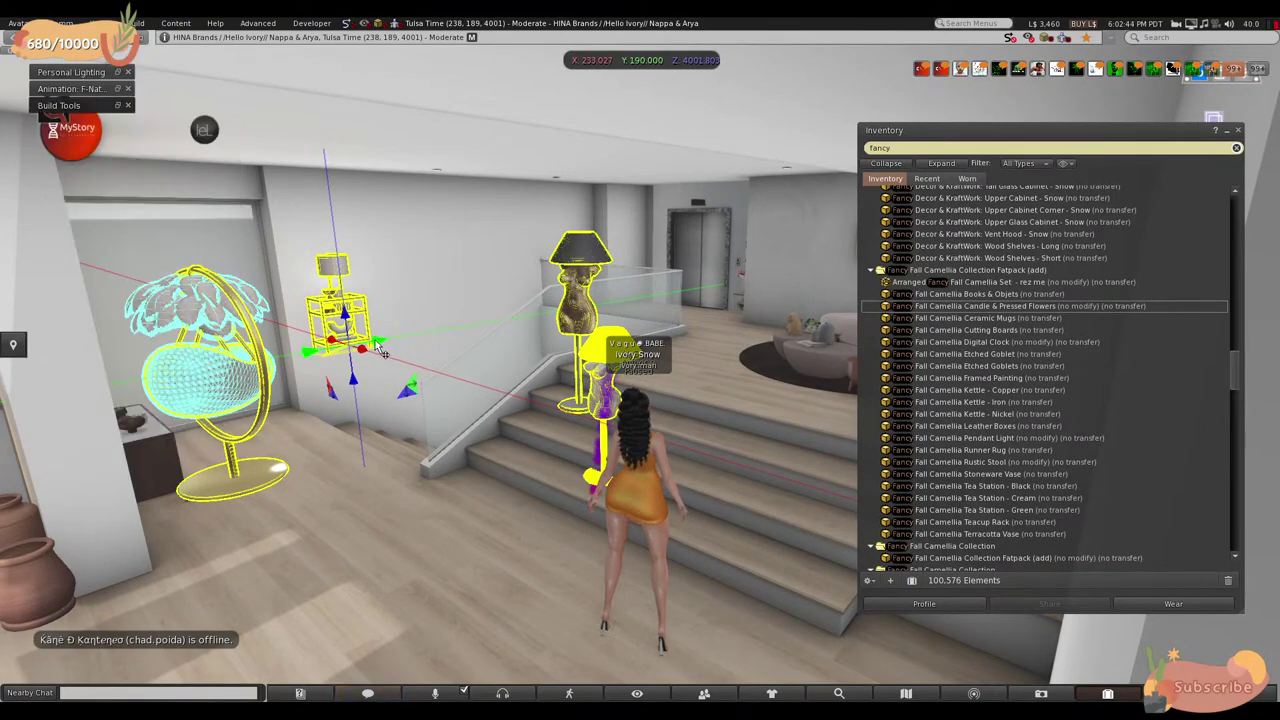
key(Up)
key(Left)
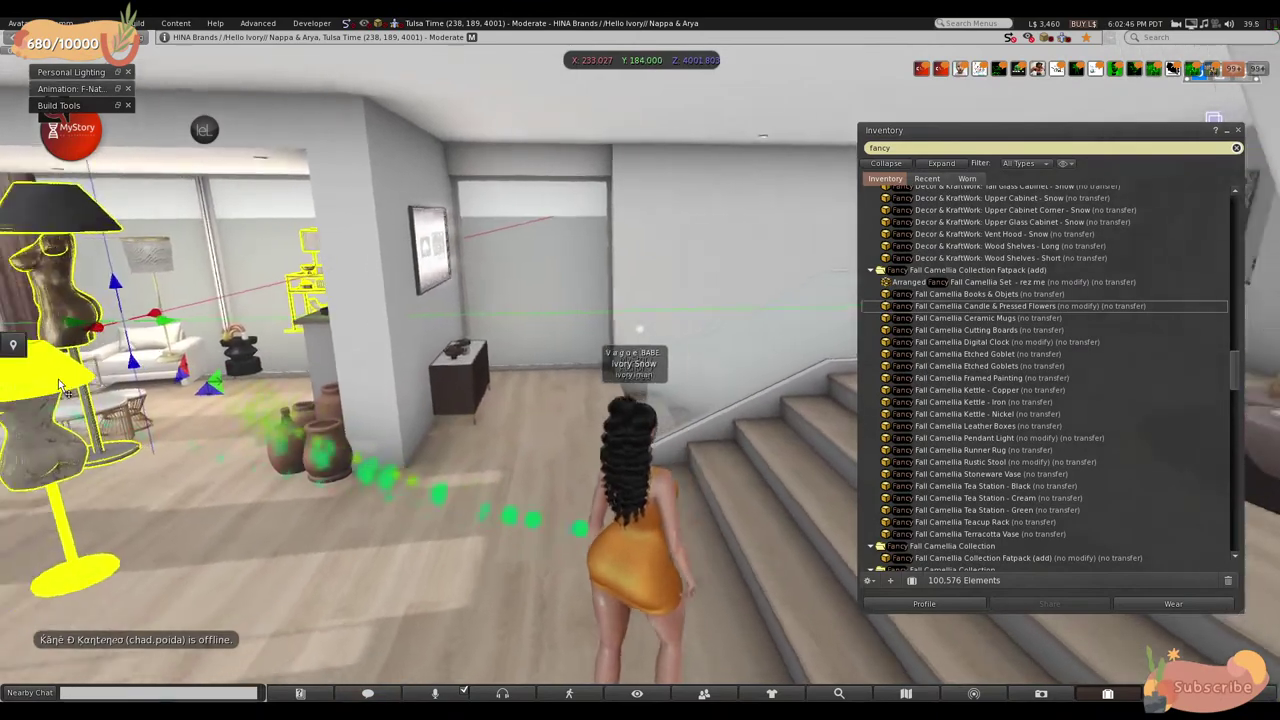
key(Left)
key(Up)
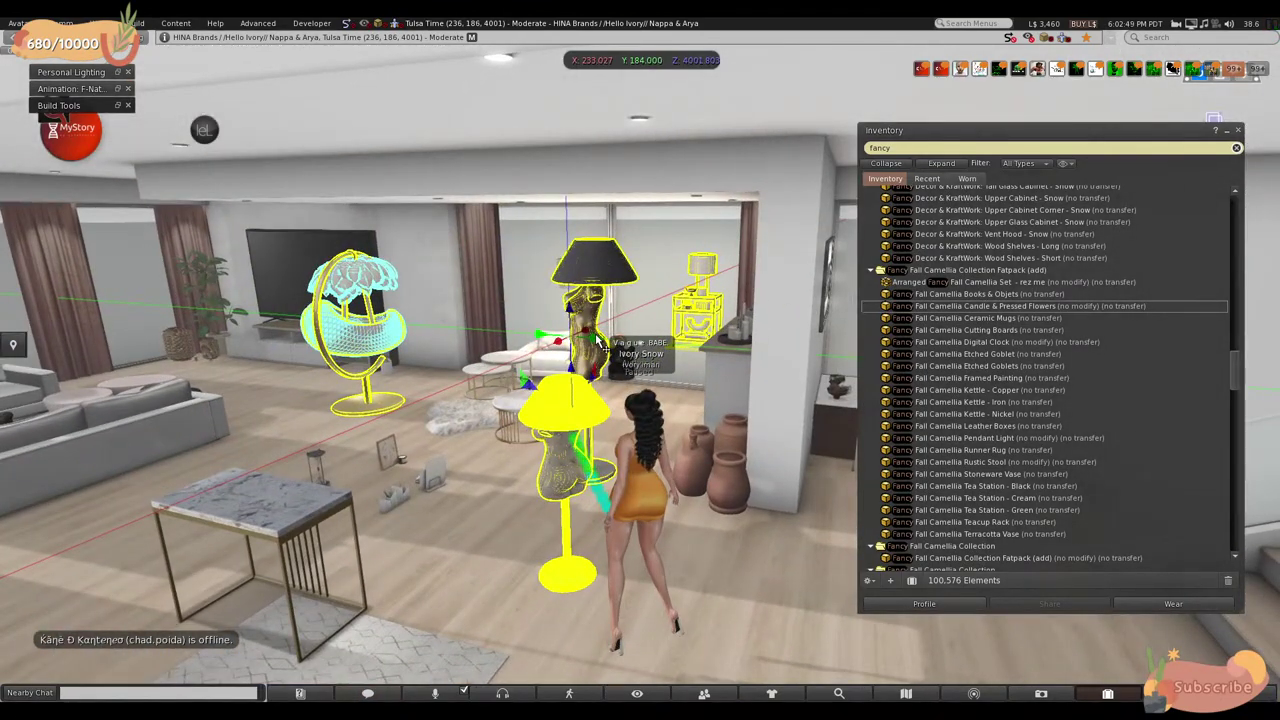
drag(600, 342, 620, 470)
click(620, 473)
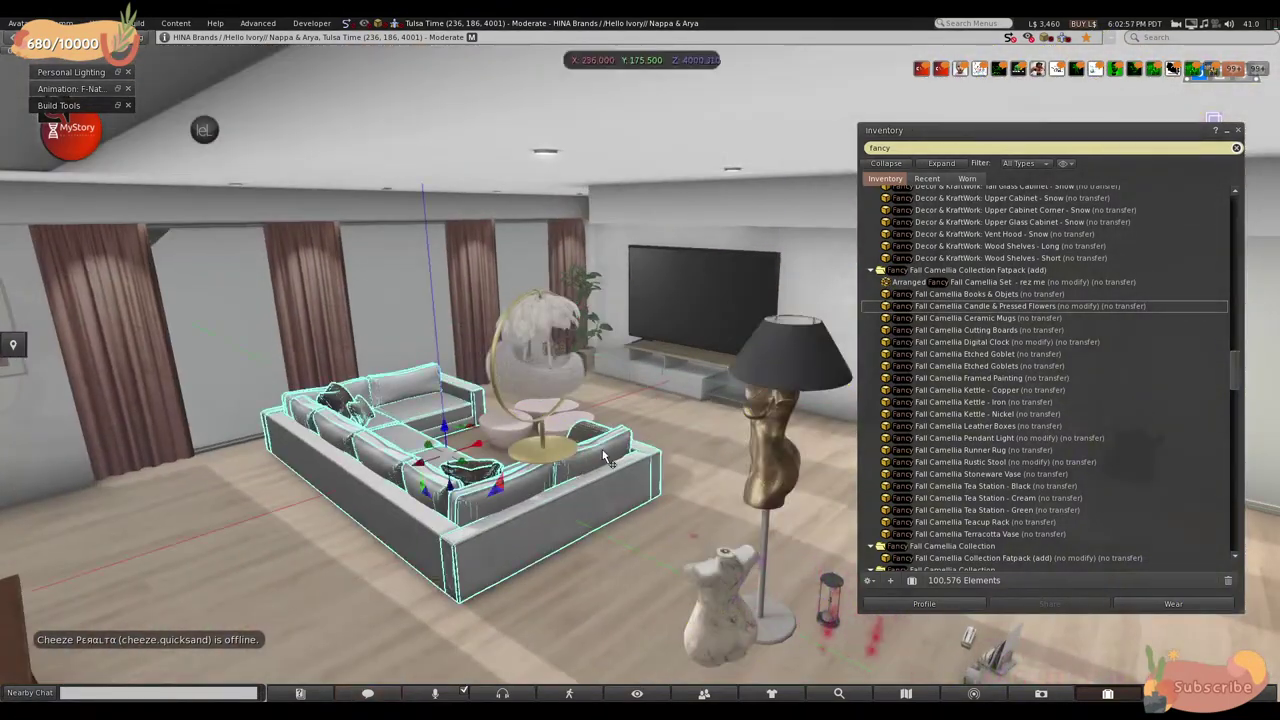
- Move the hanging chair alone to the window corner beside the potted plant and lower it toward the floor
click(543, 388)
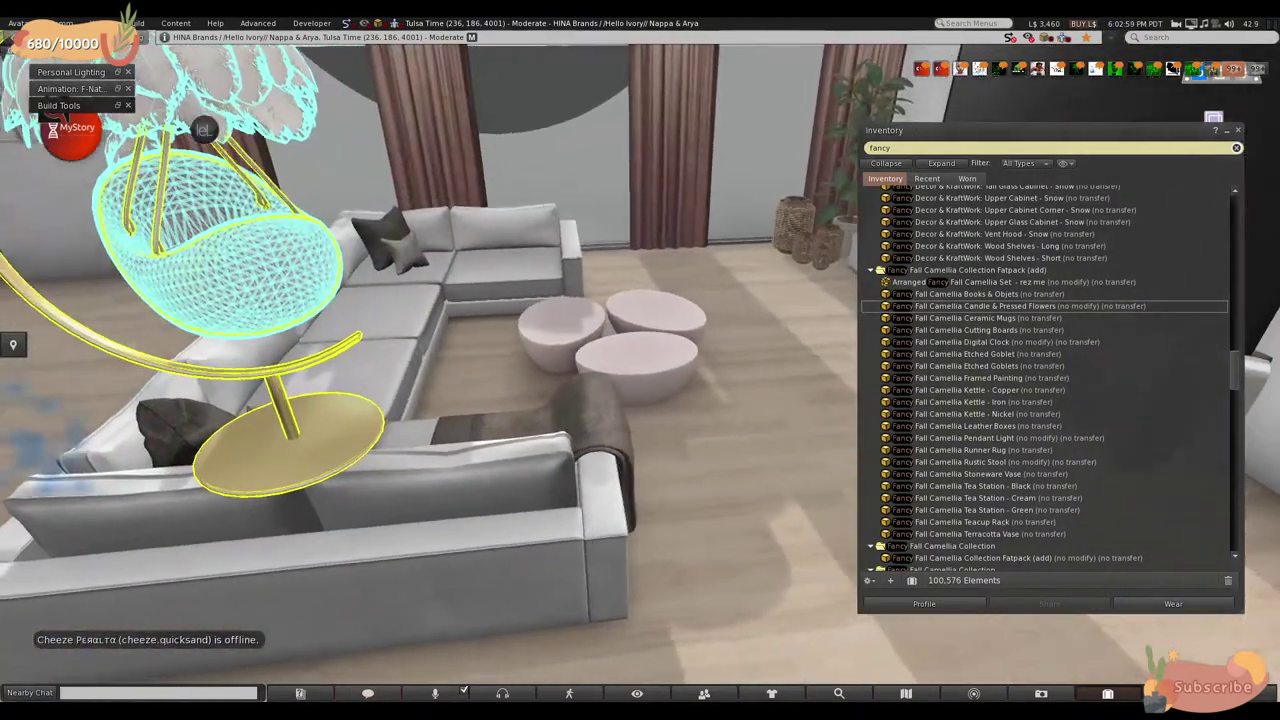
drag(229, 247, 643, 373)
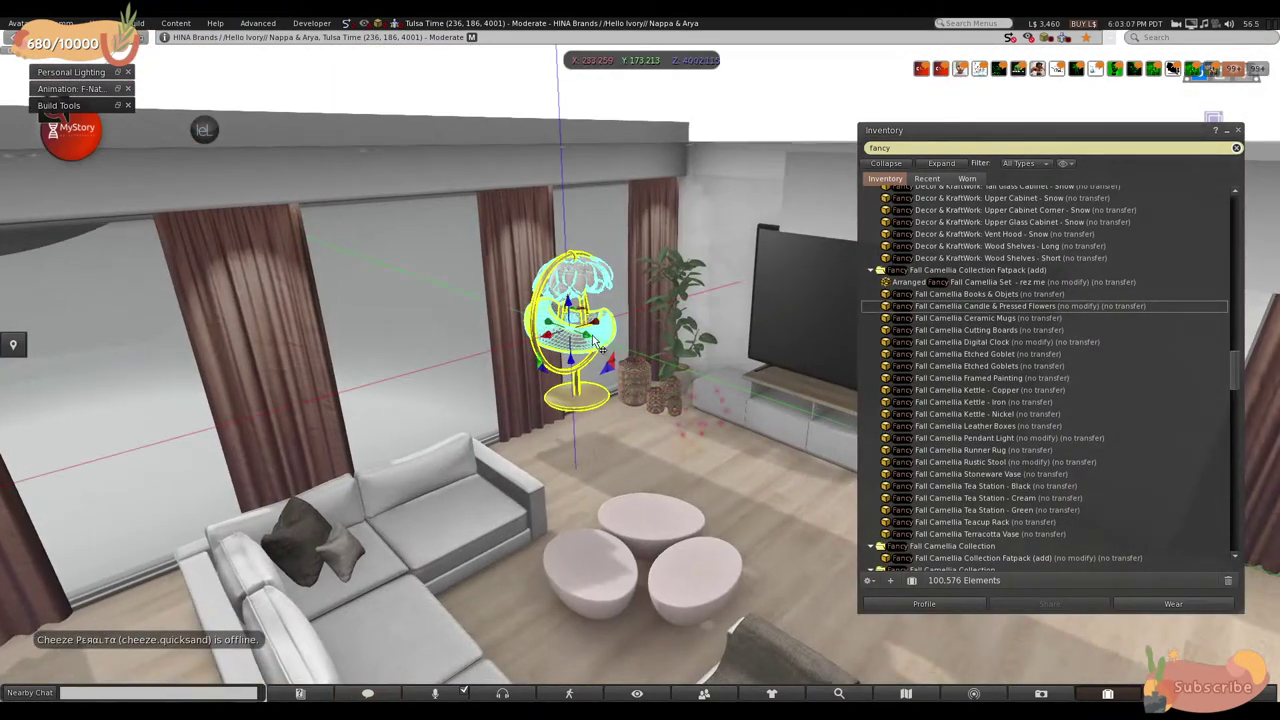
drag(580, 313, 545, 410)
- Fine-tune the hanging chair's height to about 4000.98 m so its round base rests on the floor
scroll(562, 423, up, 10)
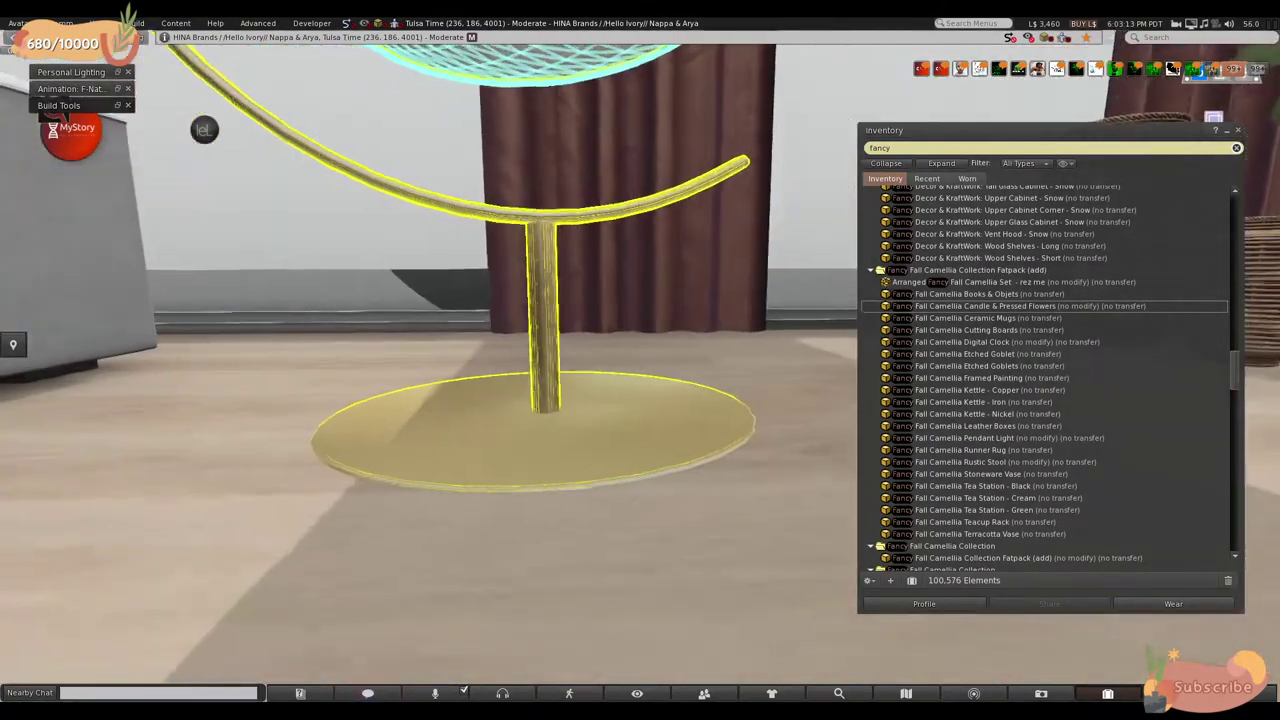
drag(610, 380, 630, 370)
alt+drag(516, 373, 150, 127)
click(118, 106)
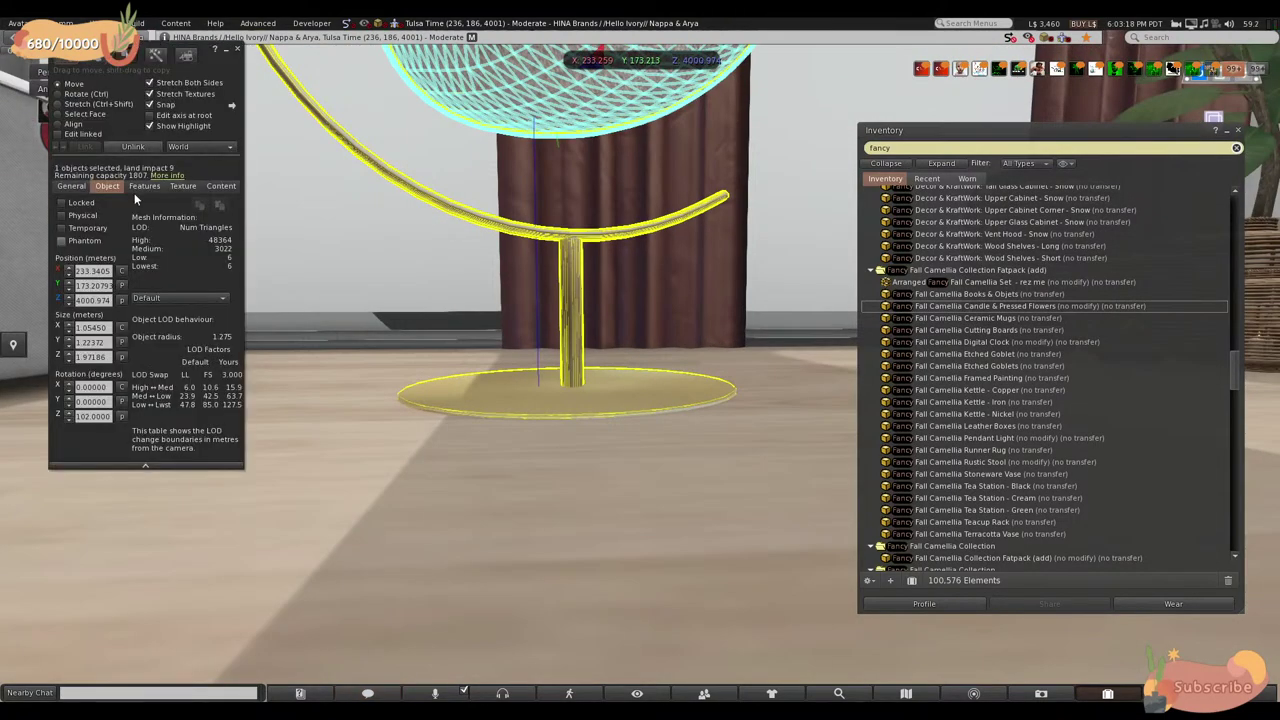
click(69, 298)
alt+drag(633, 375, 540, 352)
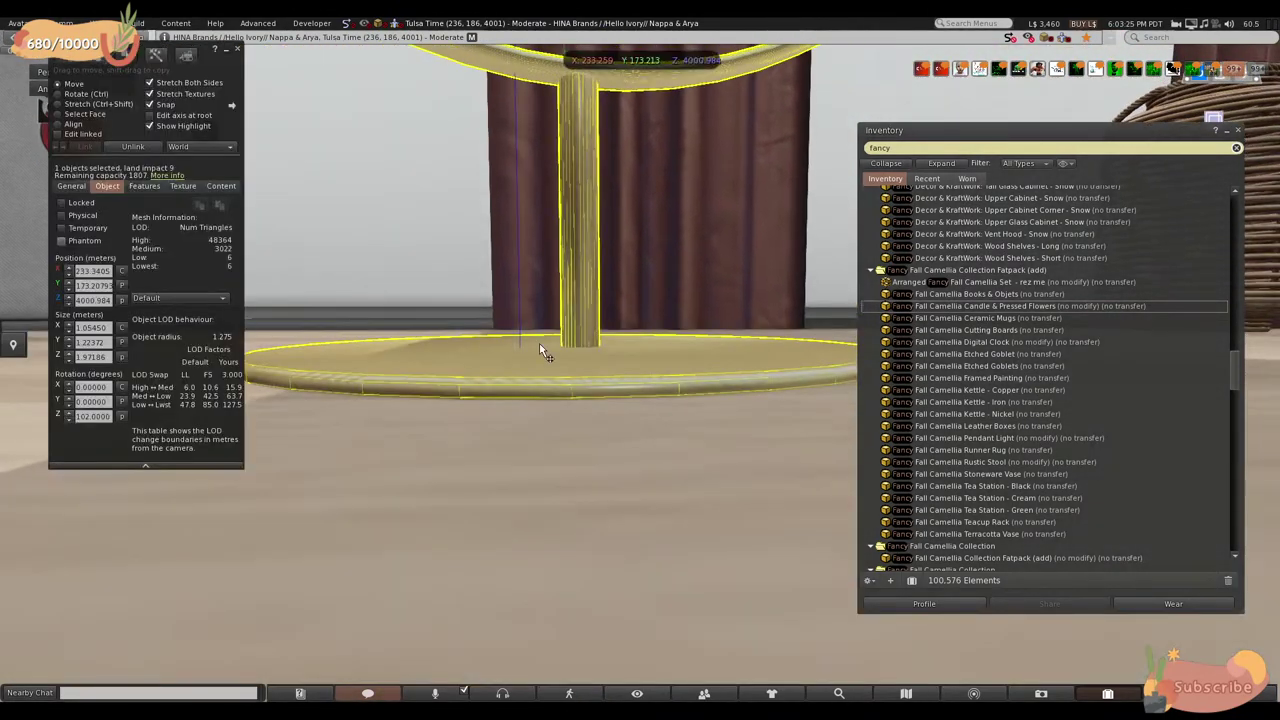
click(69, 303)
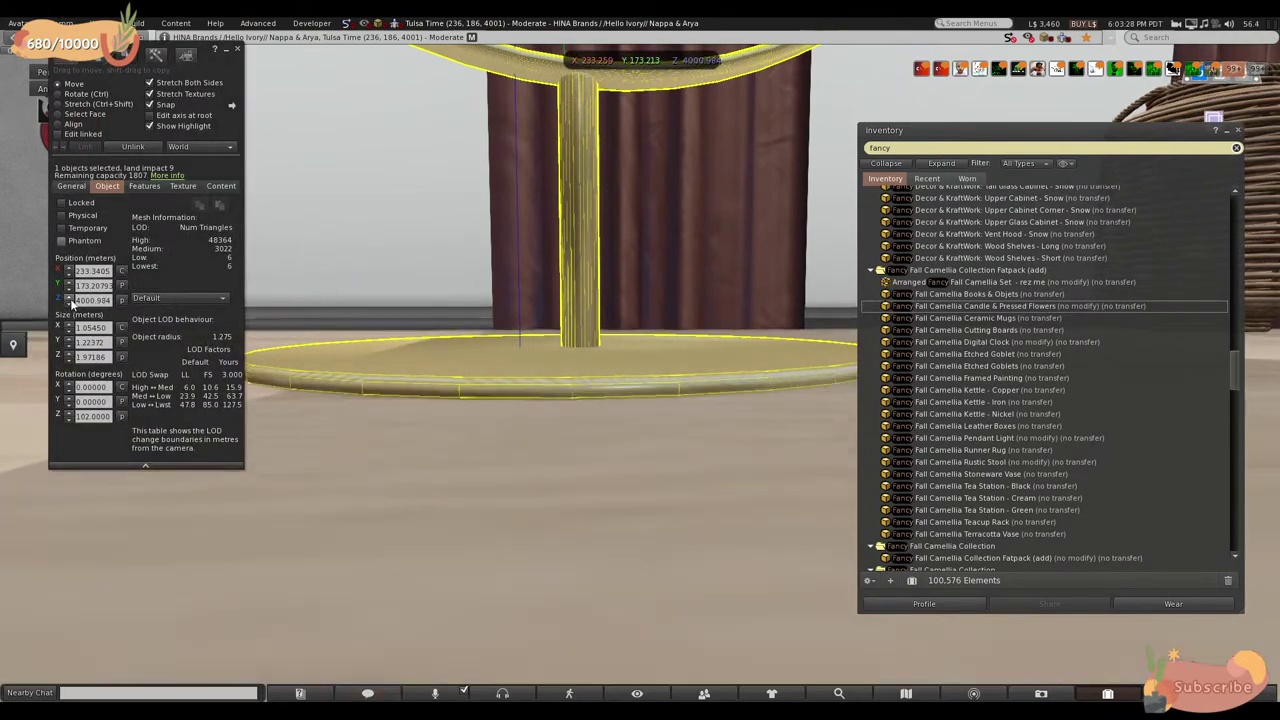
- Turn off the selection highlight and set the hanging chair's Z position to 4000.98 m, checking its base against the floor
alt+drag(540, 350, 485, 330)
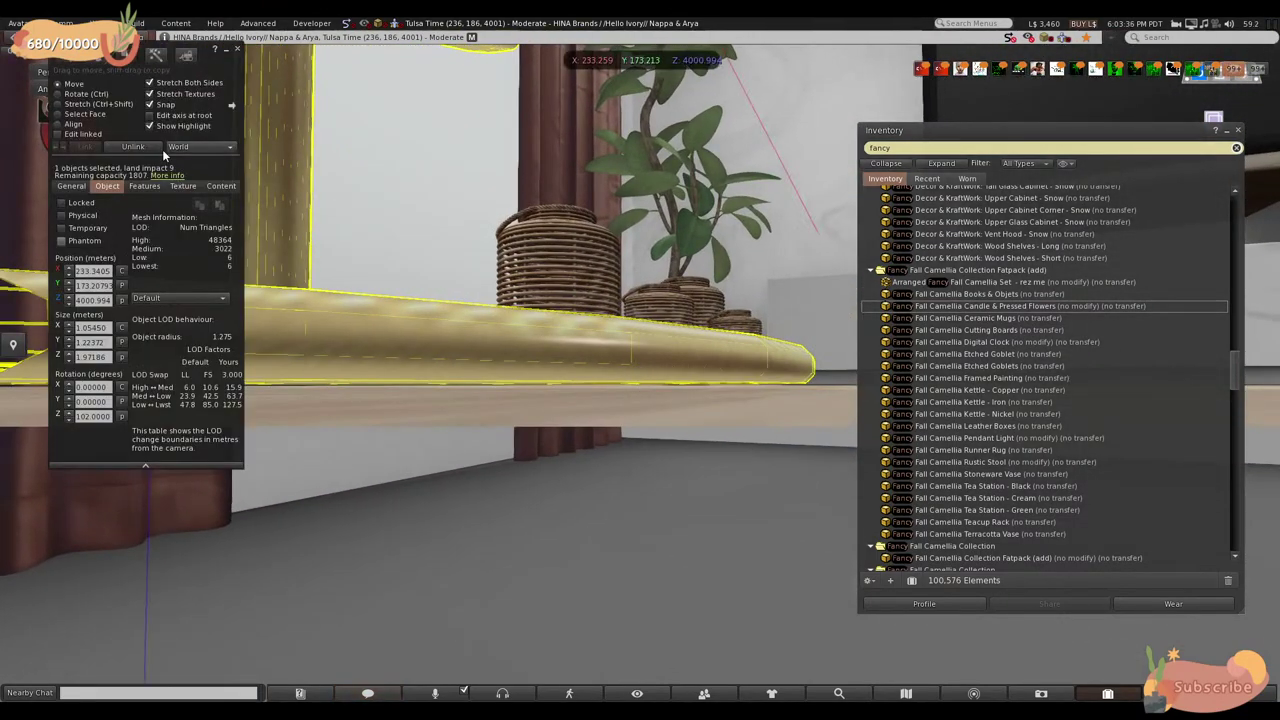
click(152, 127)
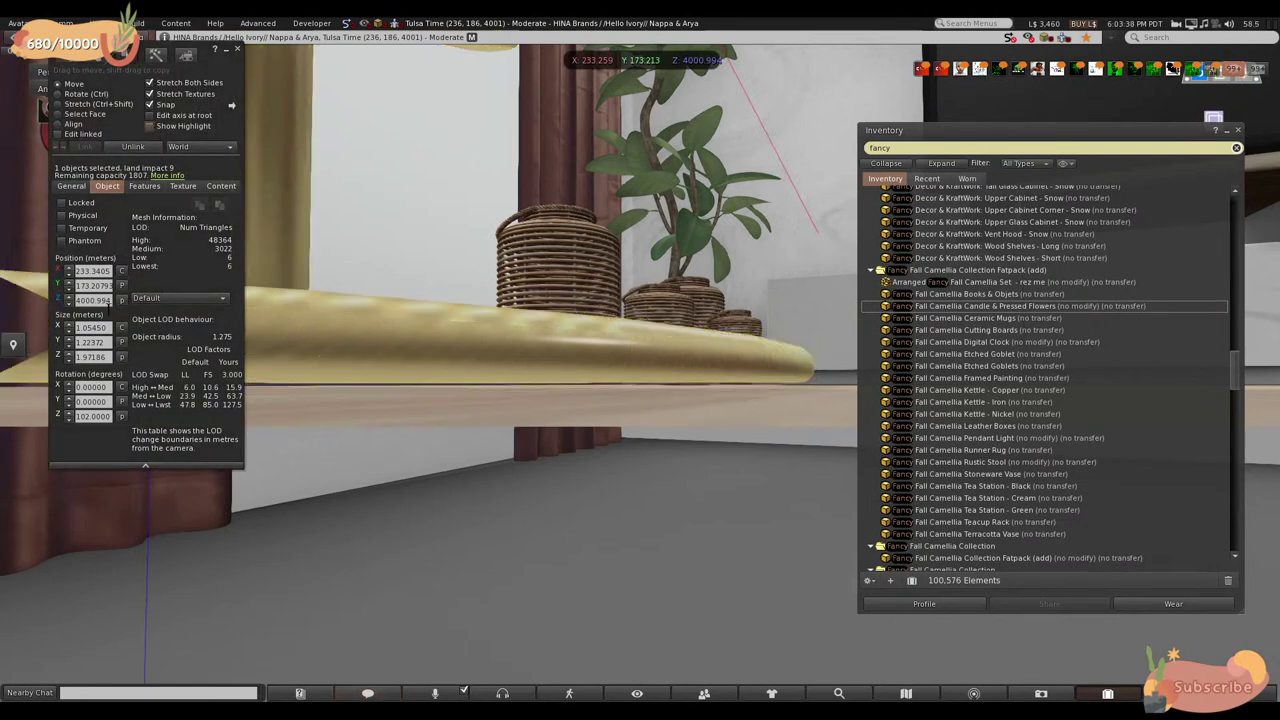
text(8)
key(Return)
key(Escape)
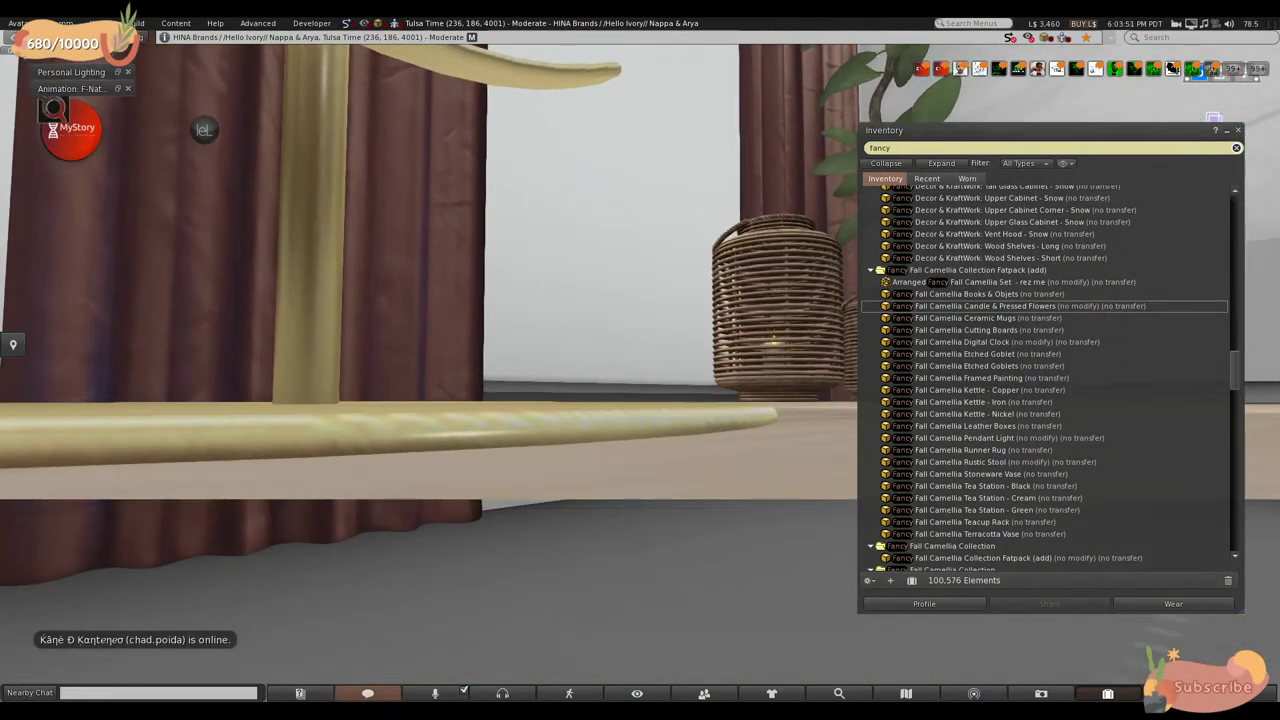
click(550, 416)
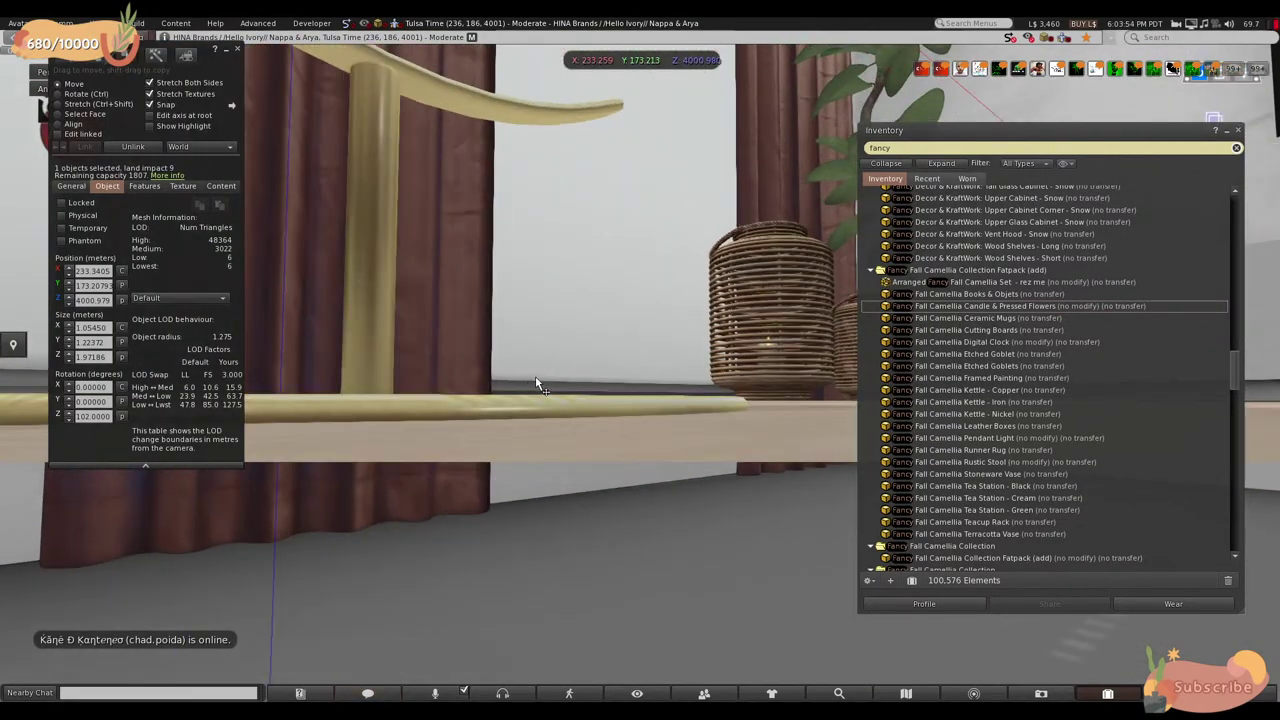
key(Escape)
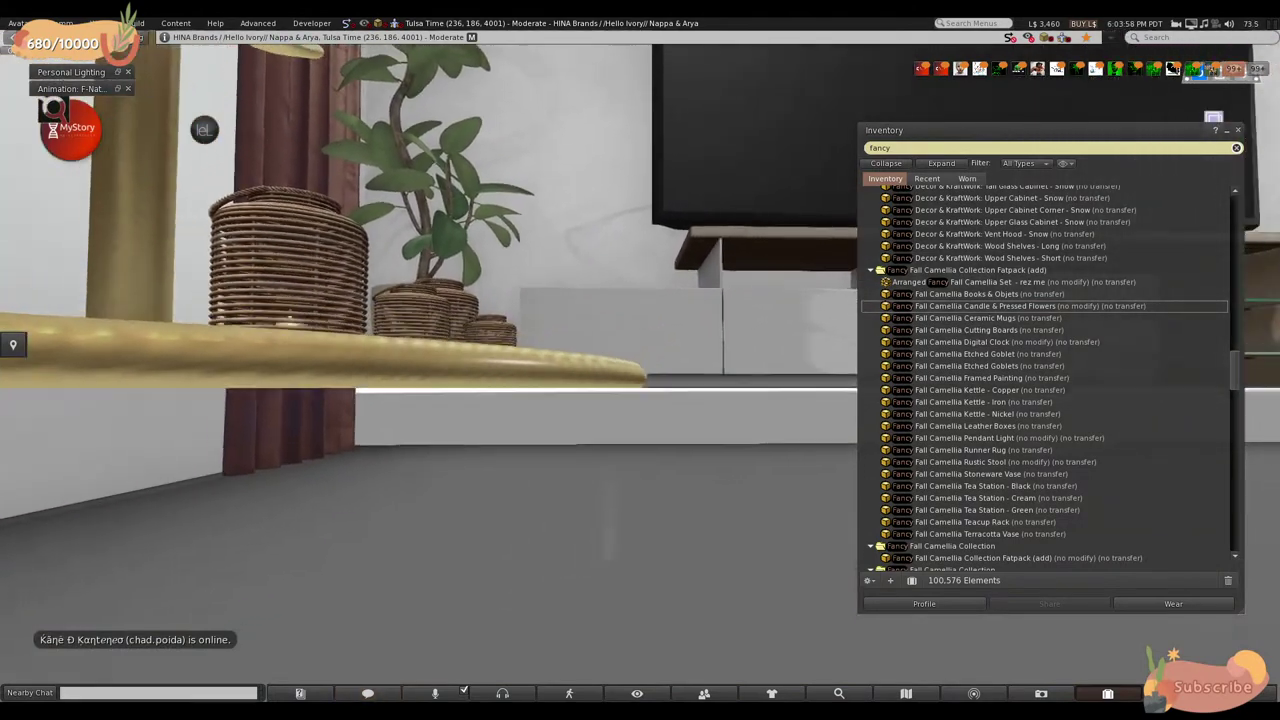
- Try a Z position of 4000.975 m for the hanging chair, then set it to 4000.979 m
click(637, 385)
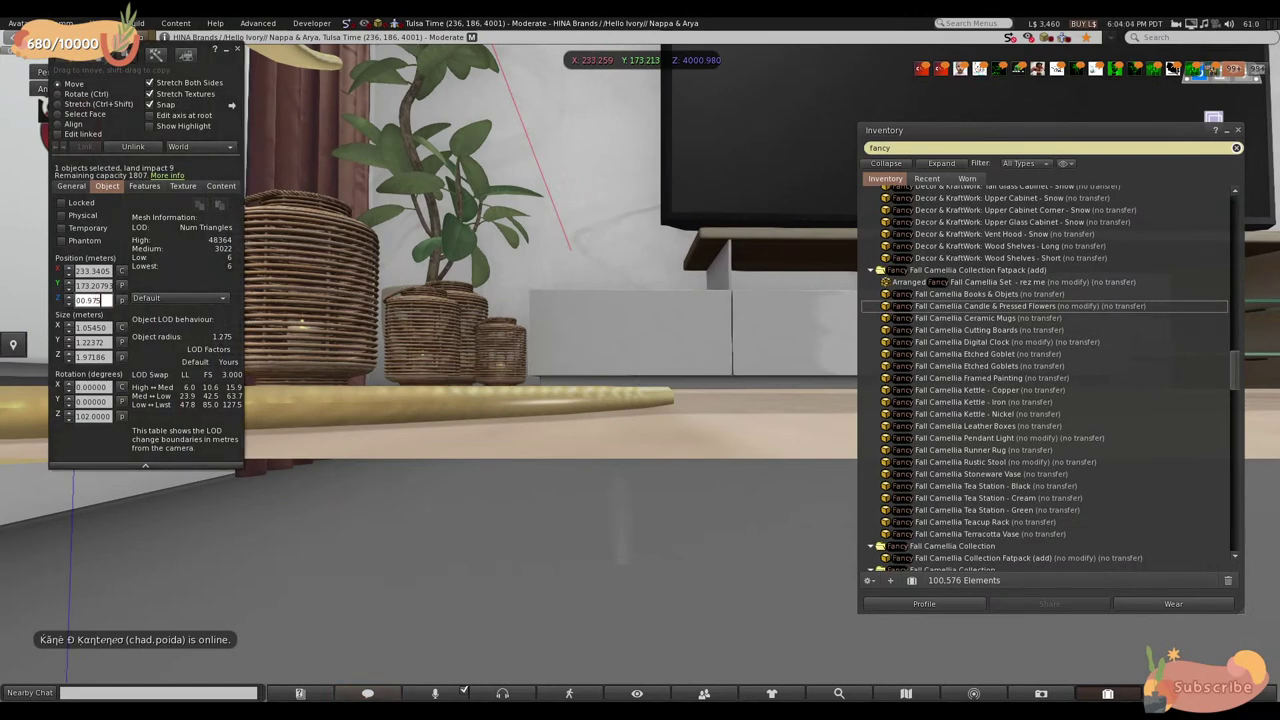
text(4000.975)
key(Return)
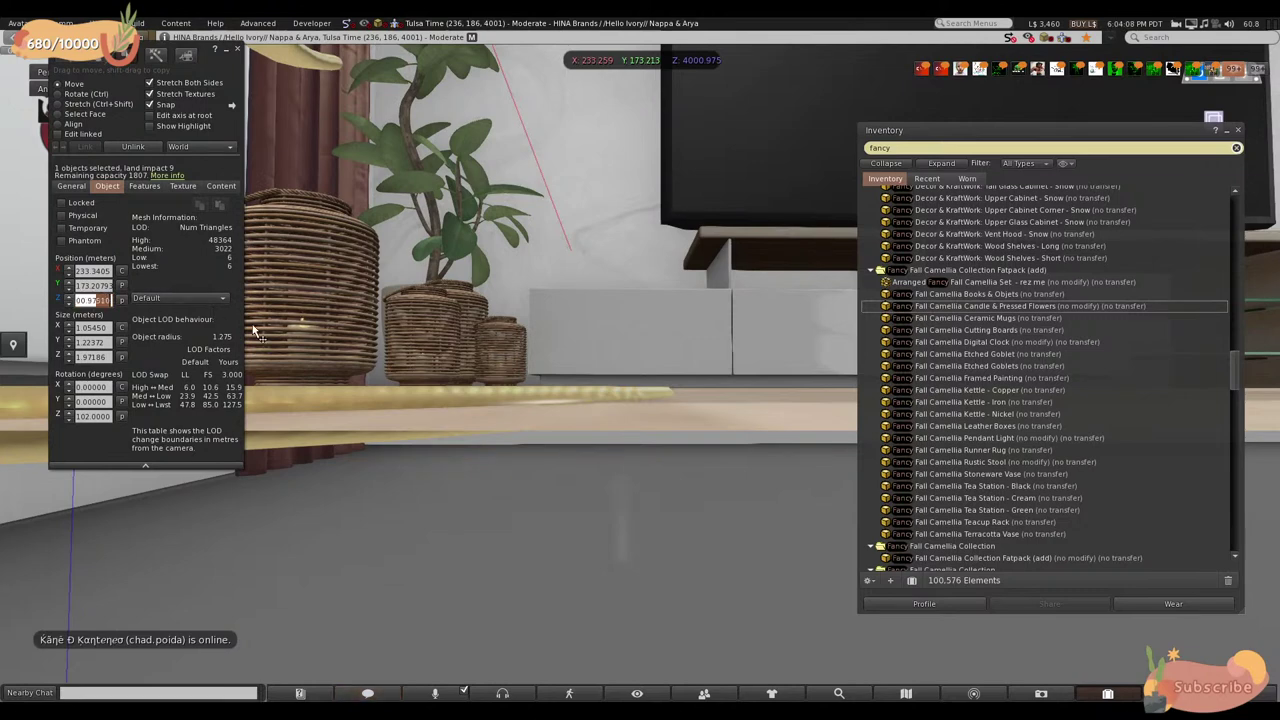
key(BackSpace)
text(9)
key(Return)
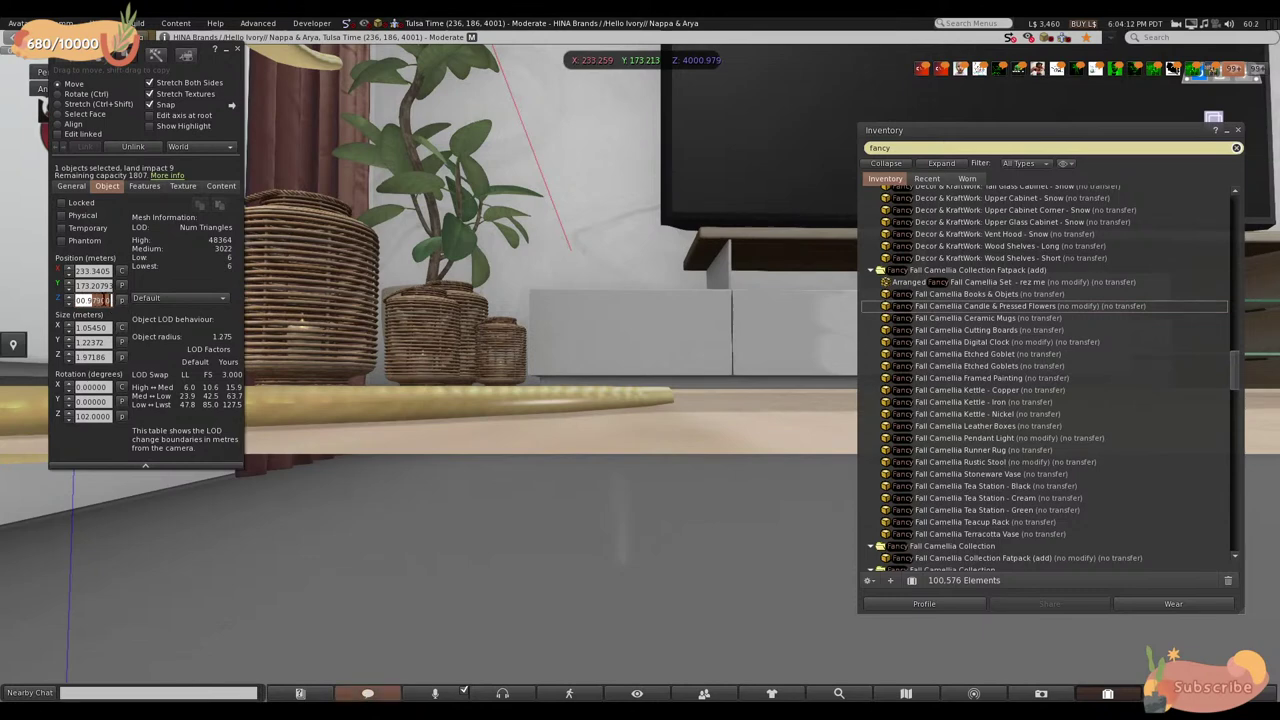
text(5)
key(Escape)
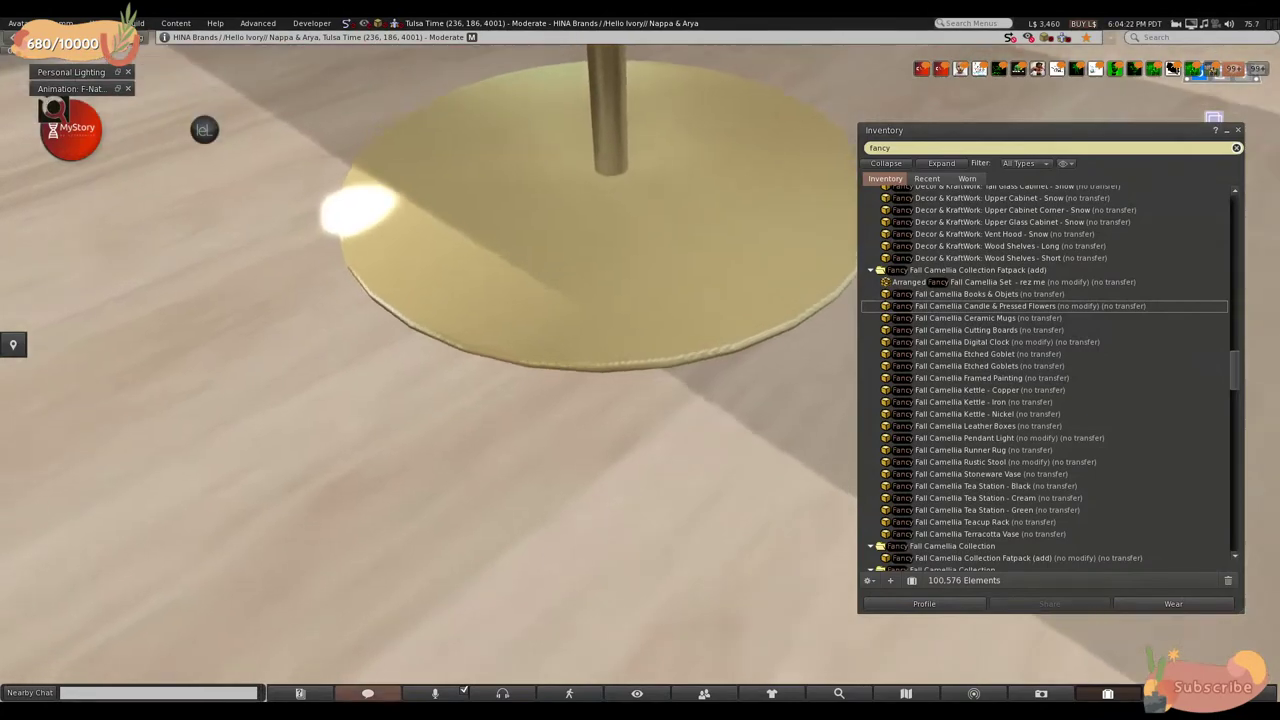
- Move the hanging chair back against the window curtain, around X 232.7 and Y 172.3 m, and rotate it to 90° about Z
key(ctrl+3)
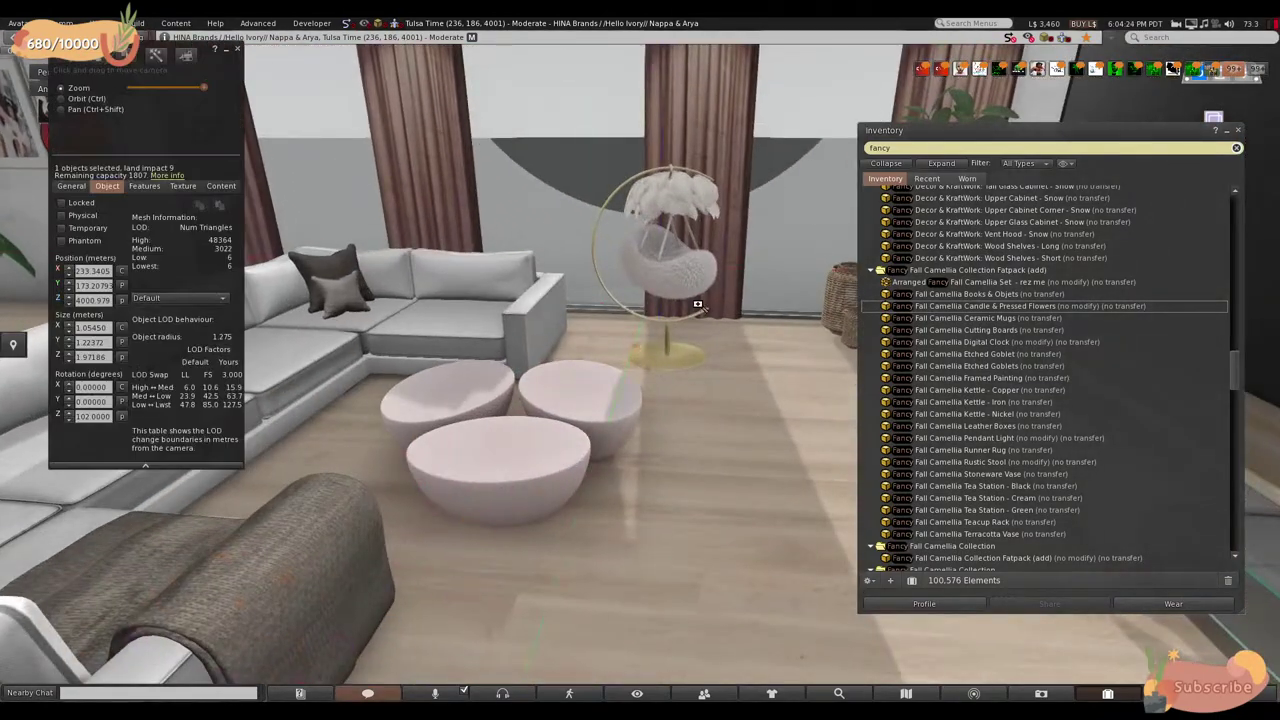
key(Escape)
key(ctrl+3)
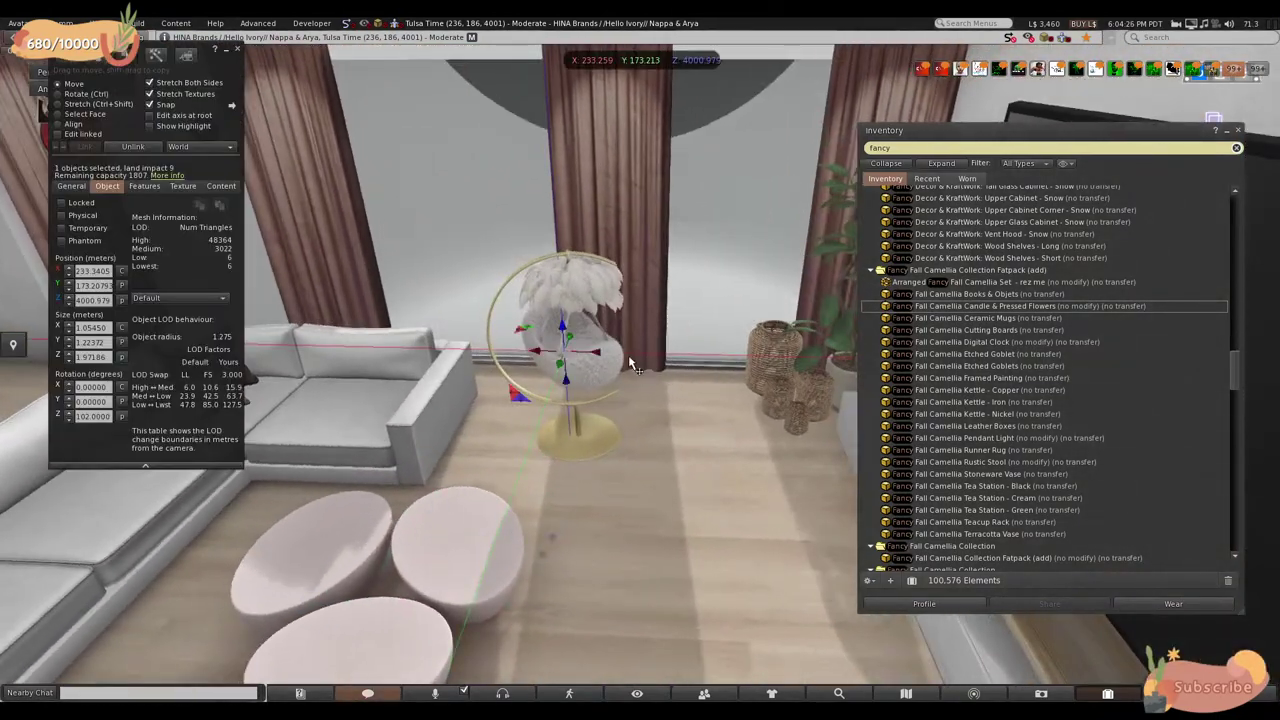
drag(605, 362, 686, 370)
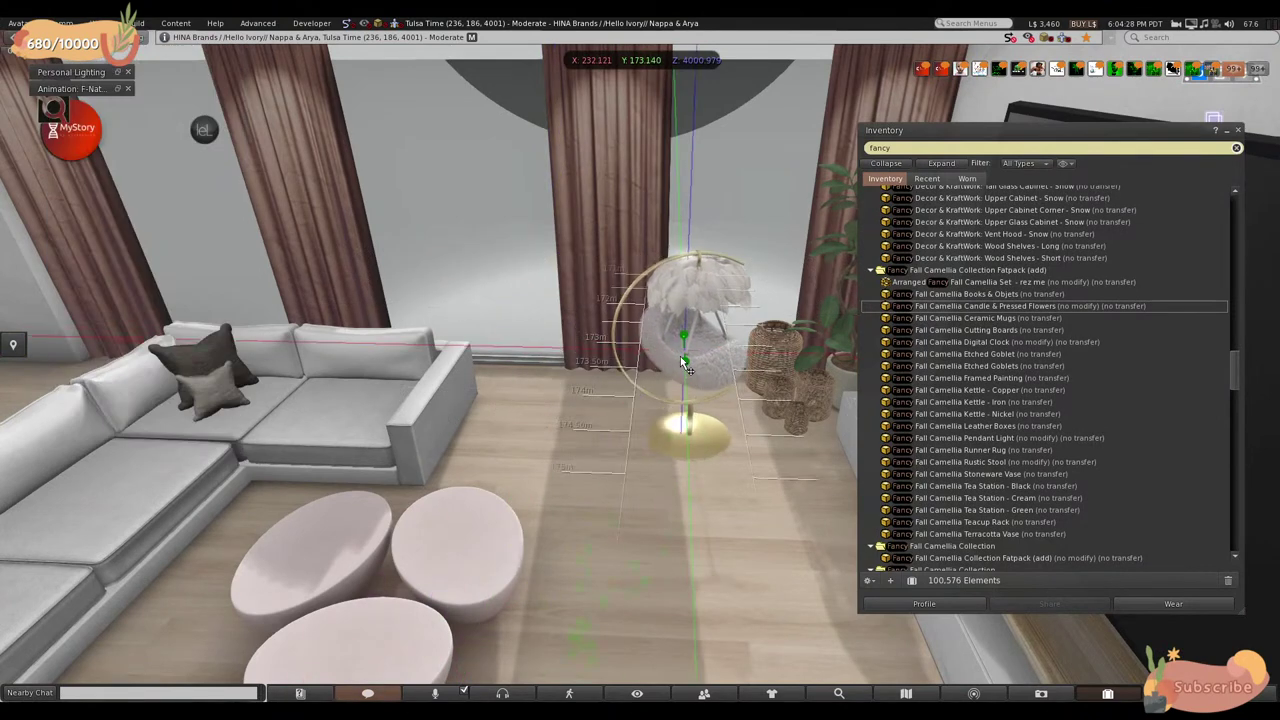
drag(690, 318, 653, 314)
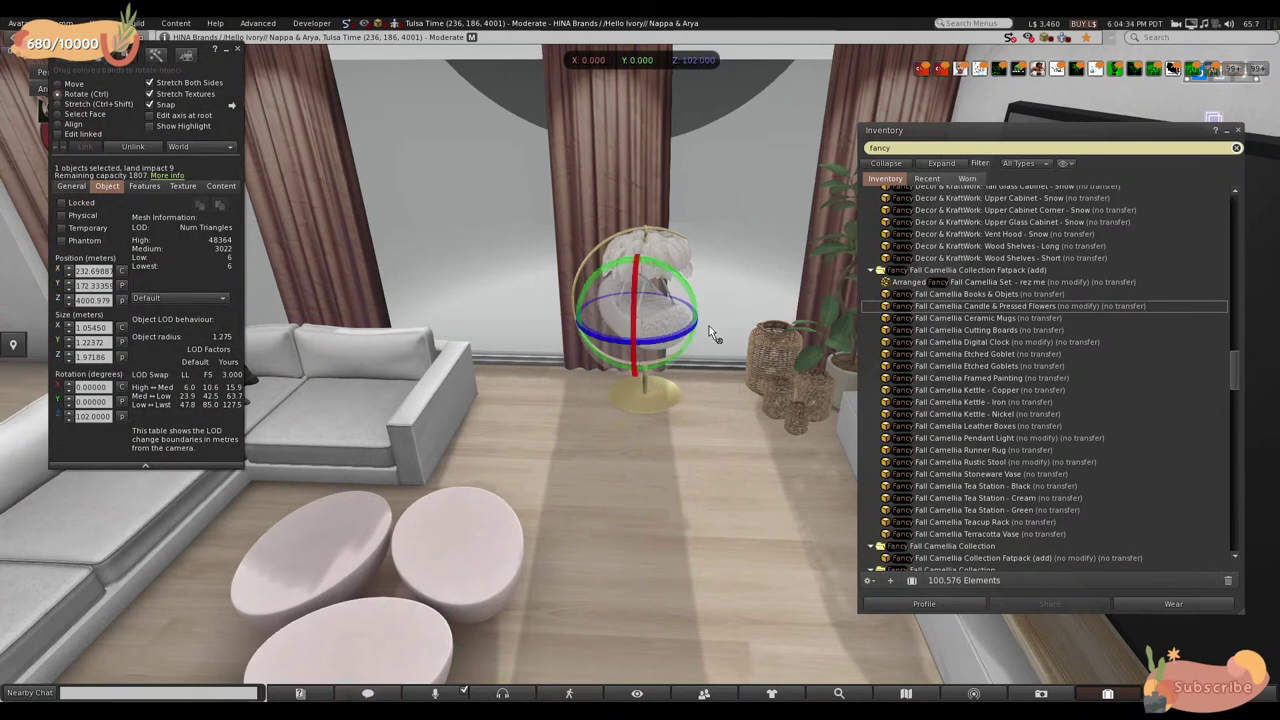
drag(669, 341, 657, 346)
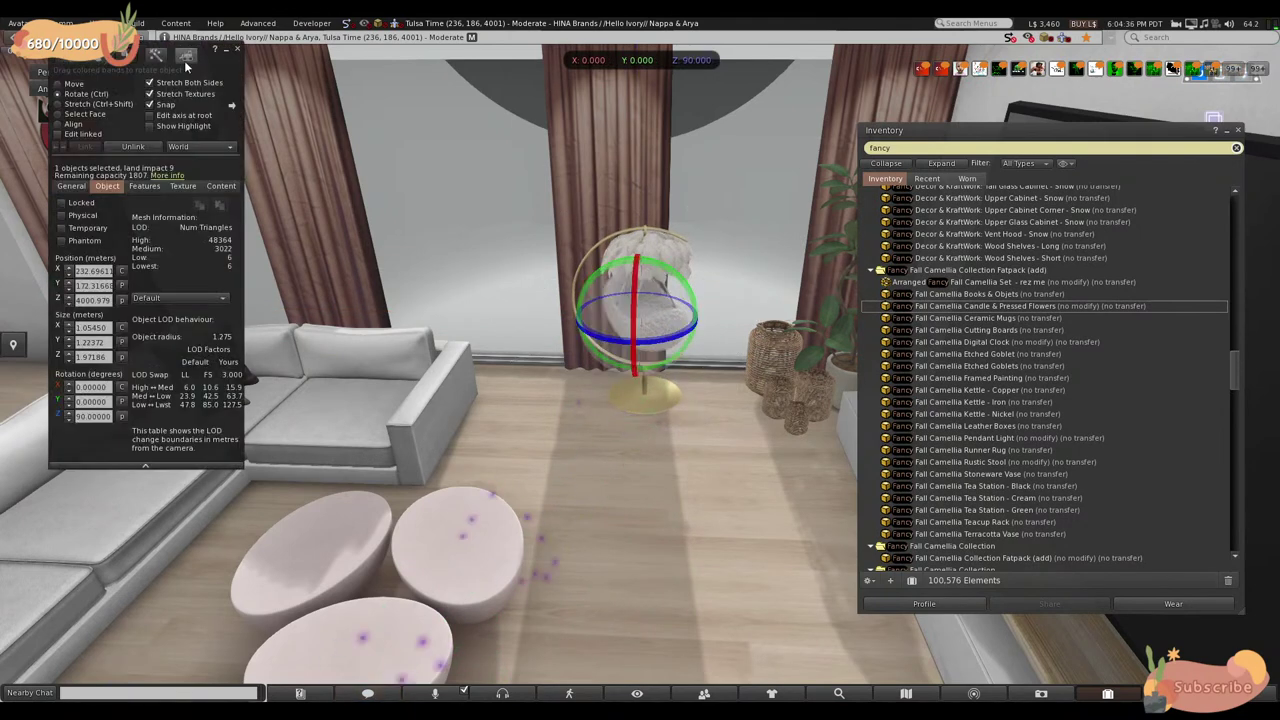
click(237, 50)
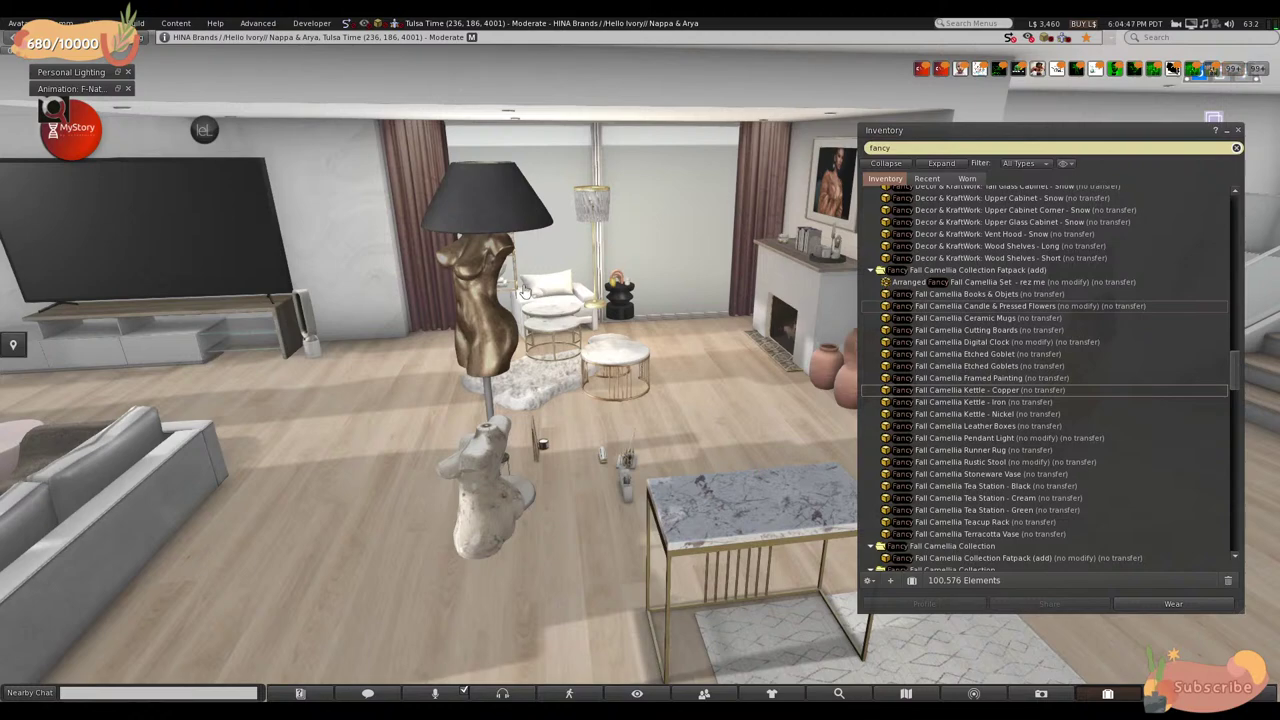
- Move the torso lamp across the room to about X 232.28, Y 180.5 m and lower it to about Z 4001.1 m
right_click(500, 306)
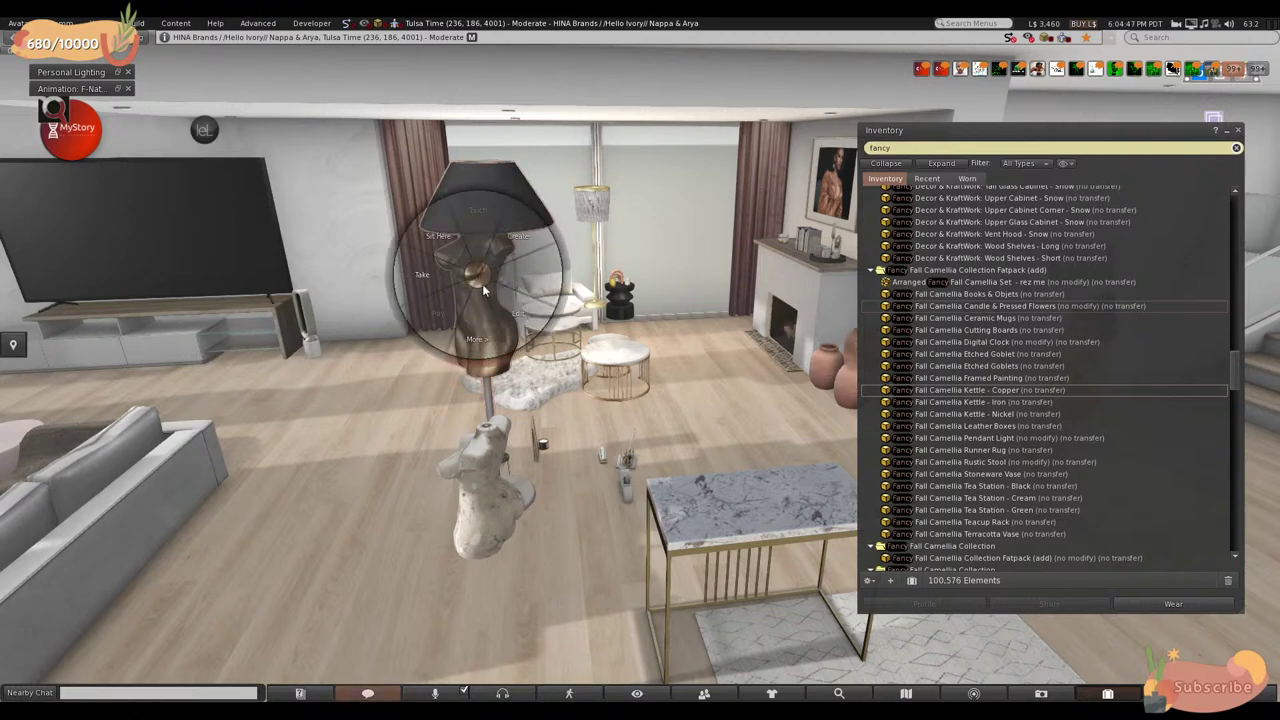
click(522, 347)
drag(522, 347, 296, 315)
drag(285, 378, 428, 245)
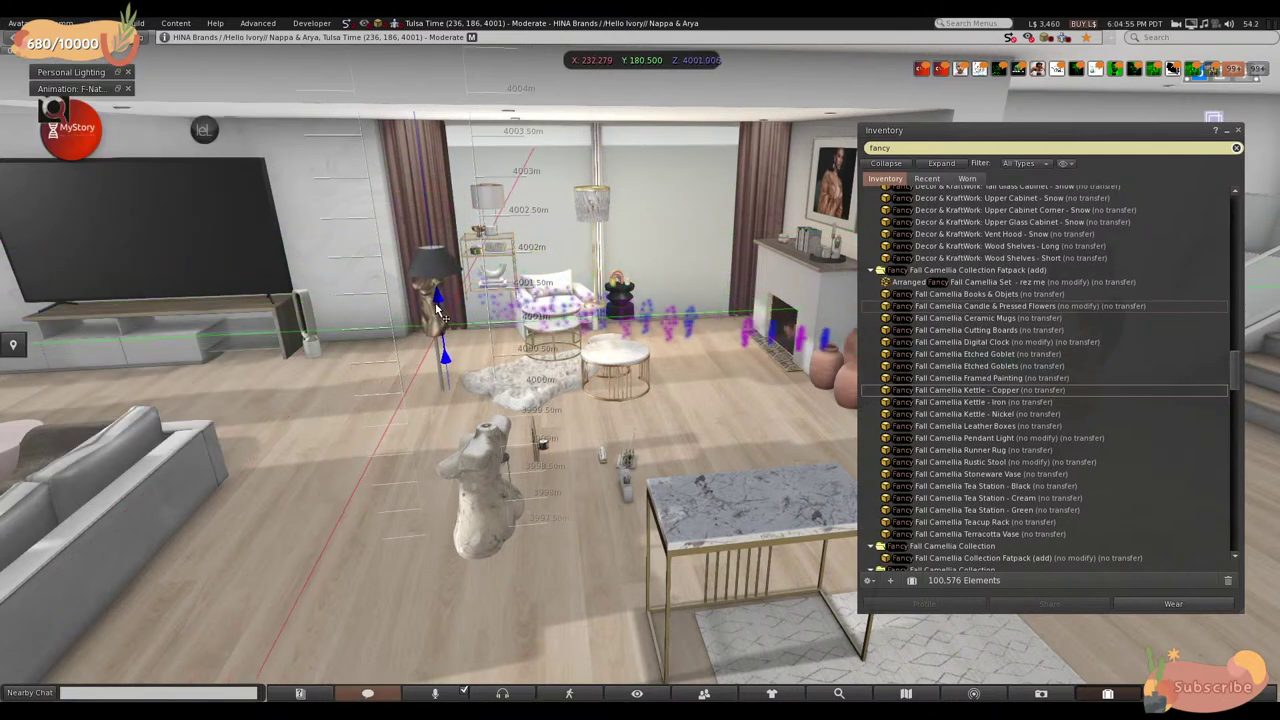
drag(440, 303, 440, 305)
key(Escape)
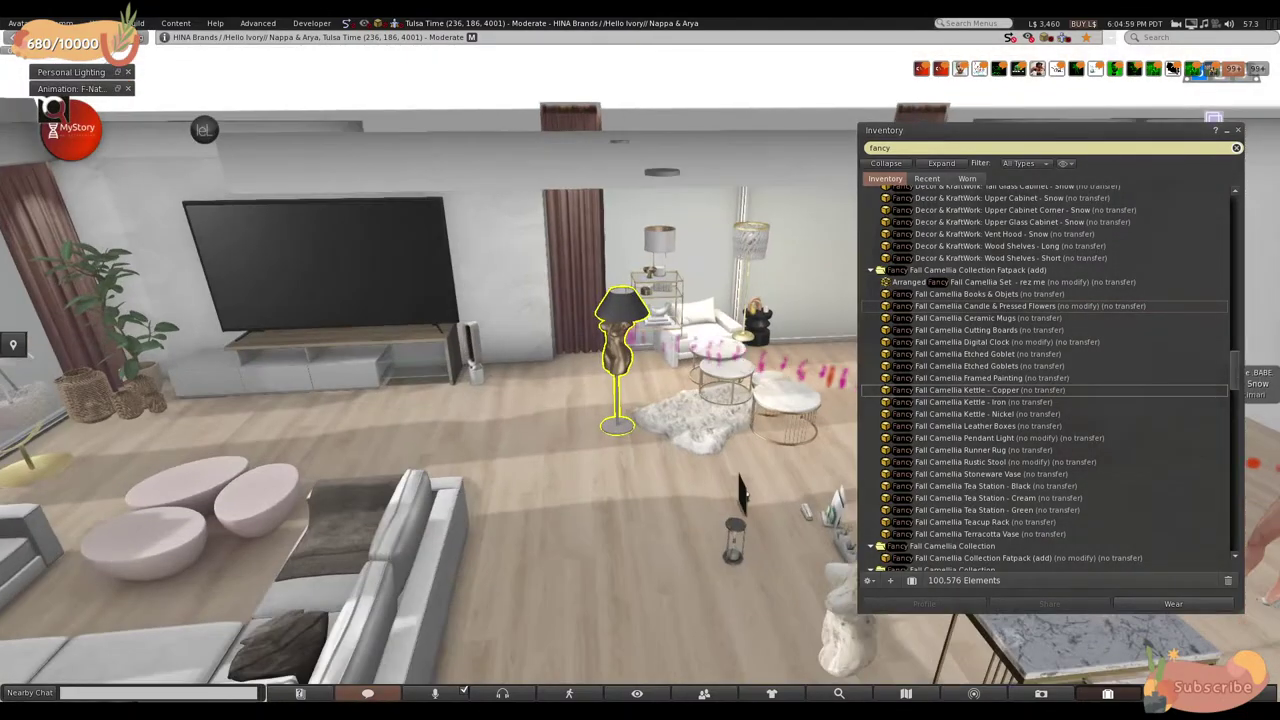
- Move the torso lamp against the wall beside the TV stand, about X 230.02, Y 178.63 m, and rotate it to 72° about Z
key(Up)
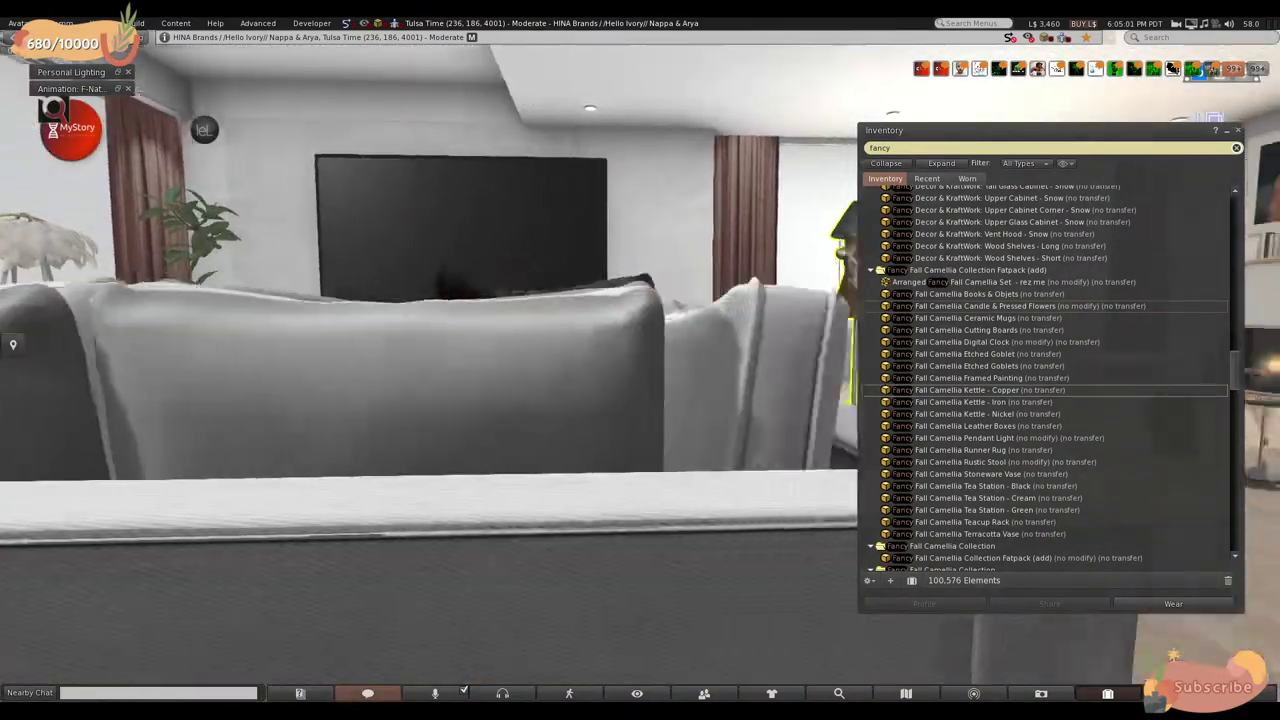
key(Down)
key(ctrl+3)
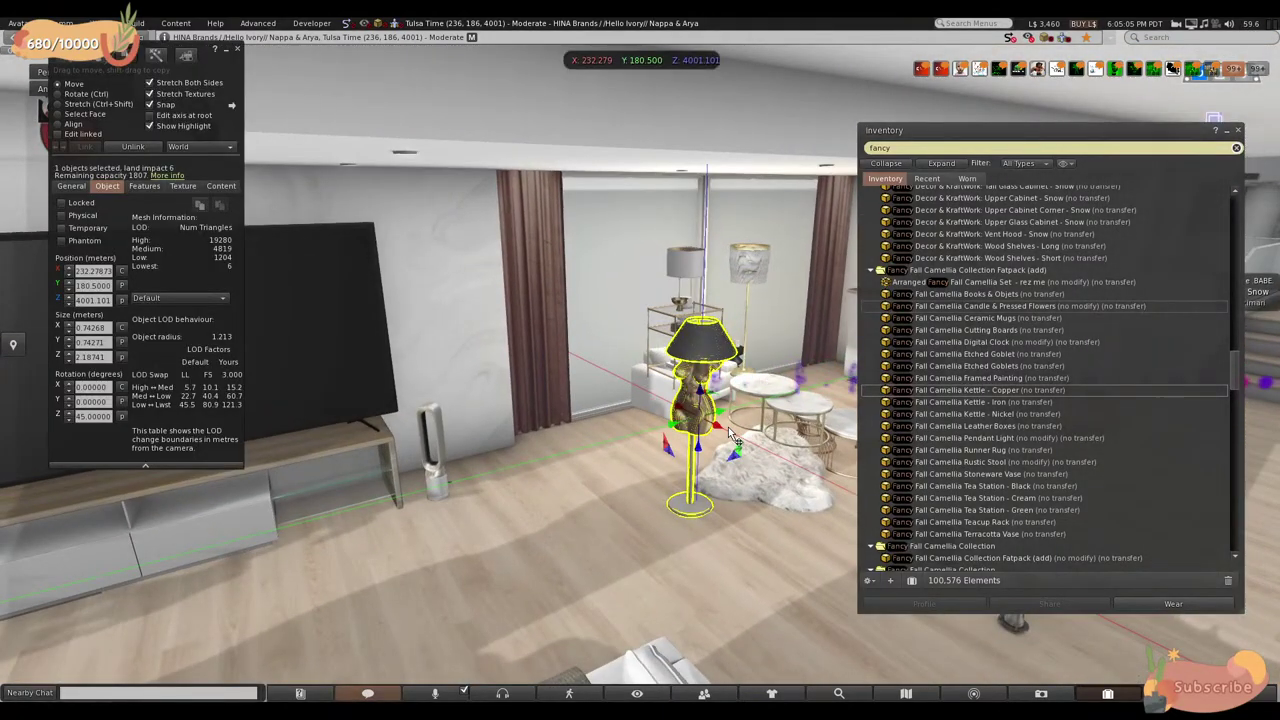
drag(727, 437, 490, 388)
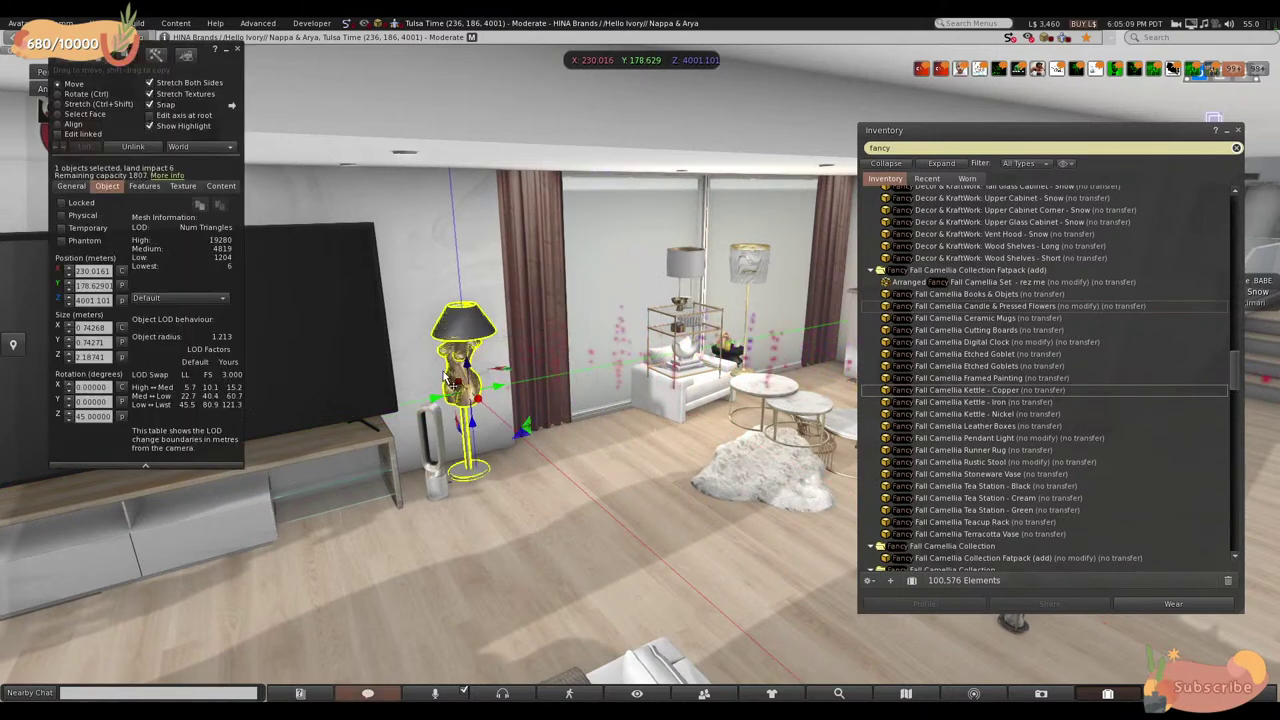
key(ctrl)
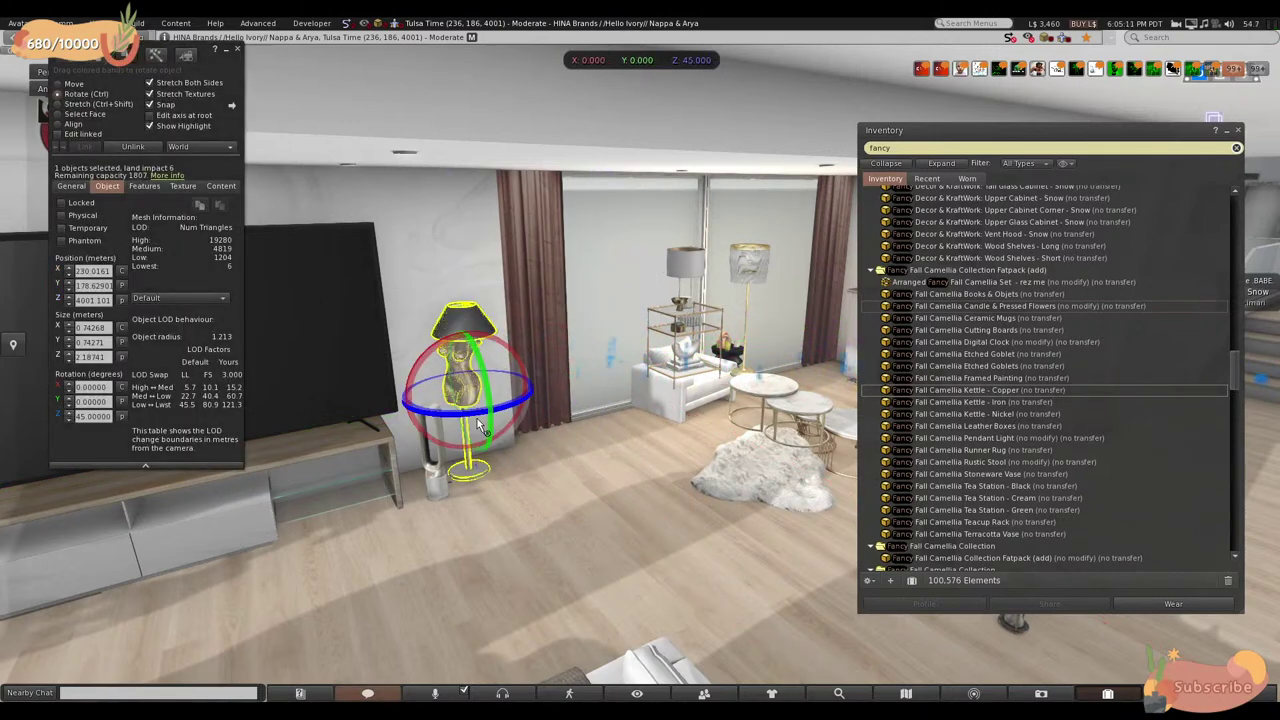
drag(458, 412, 485, 425)
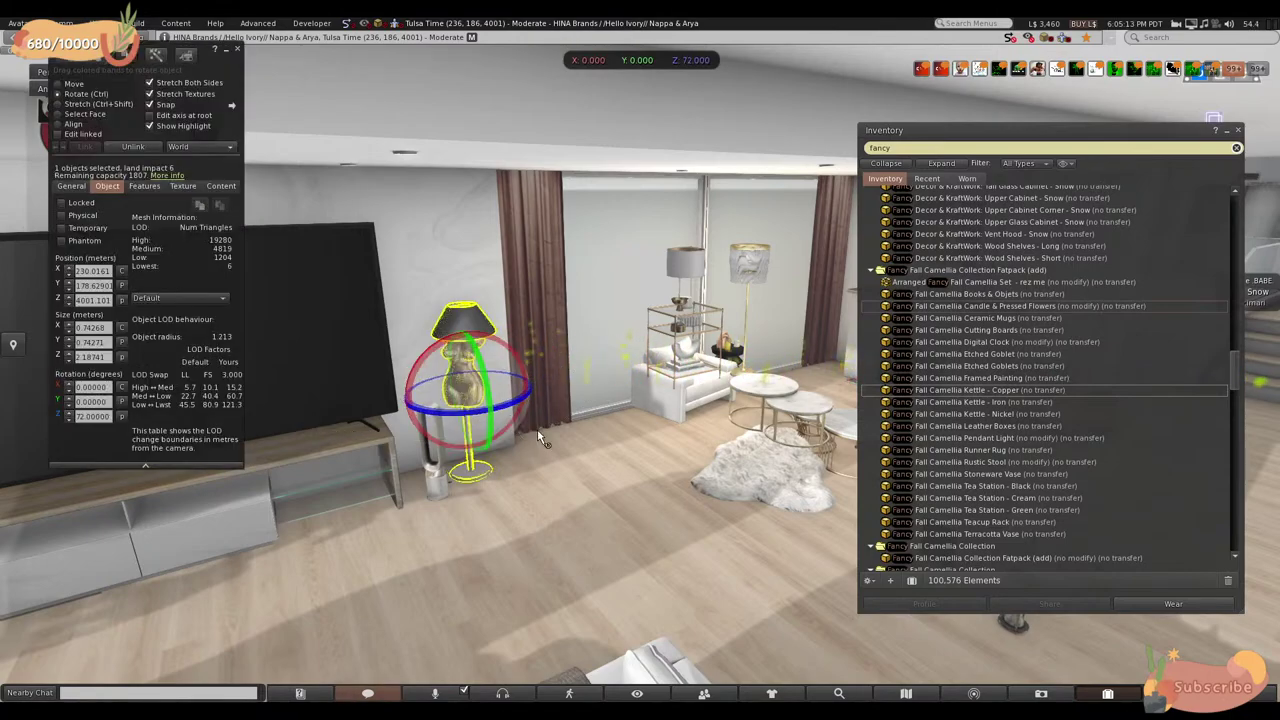
key(Escape)
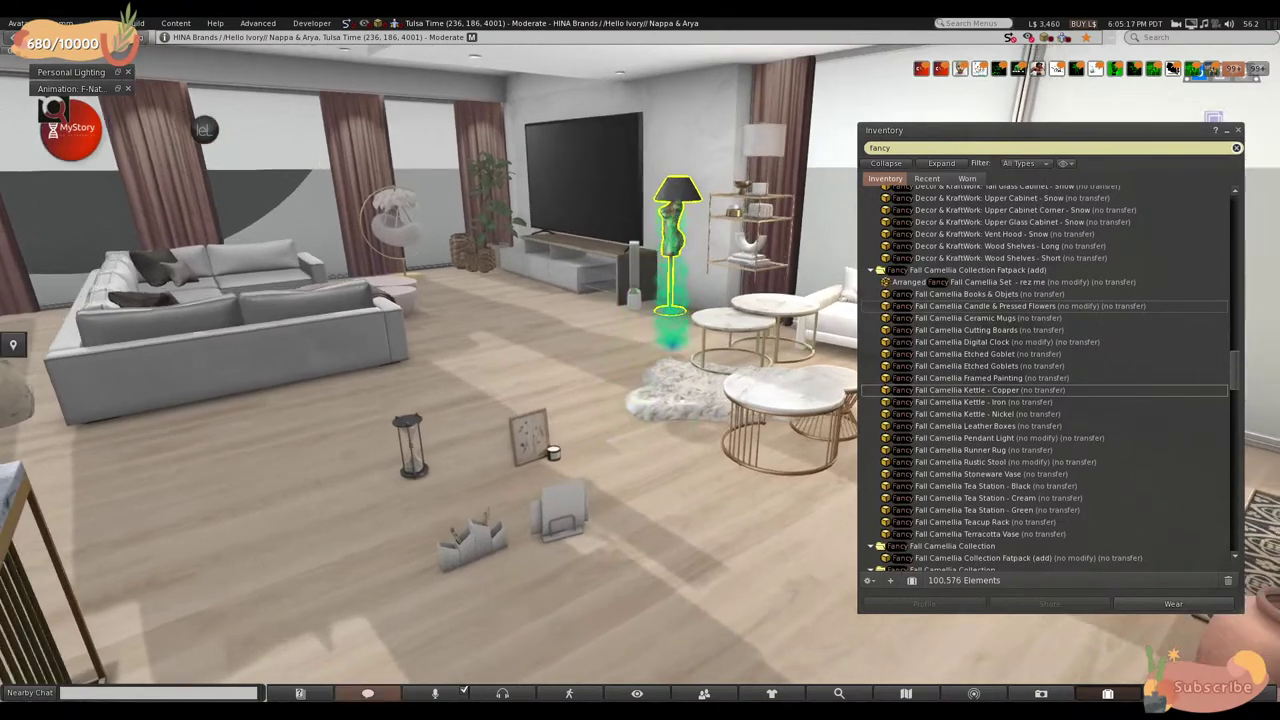
- Select the framed pressed flowers with candle on the floor and rotate the set to 90° about Z
key(ctrl+3)
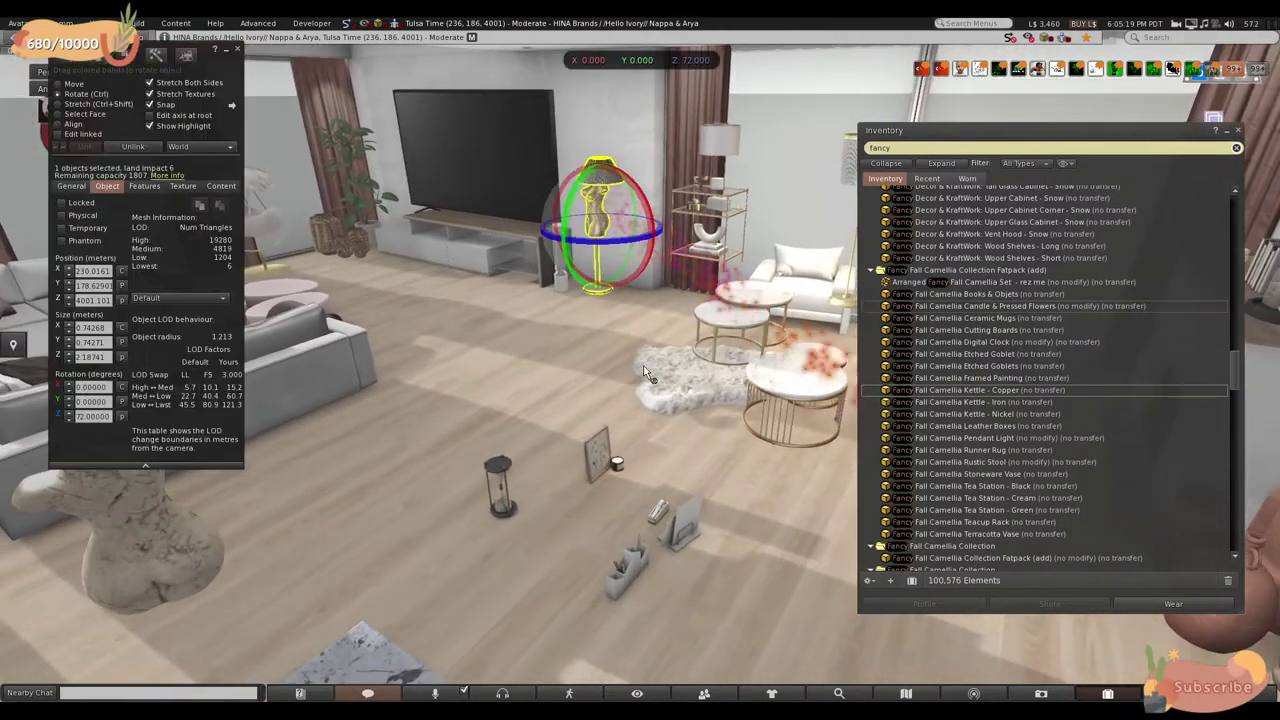
click(595, 452)
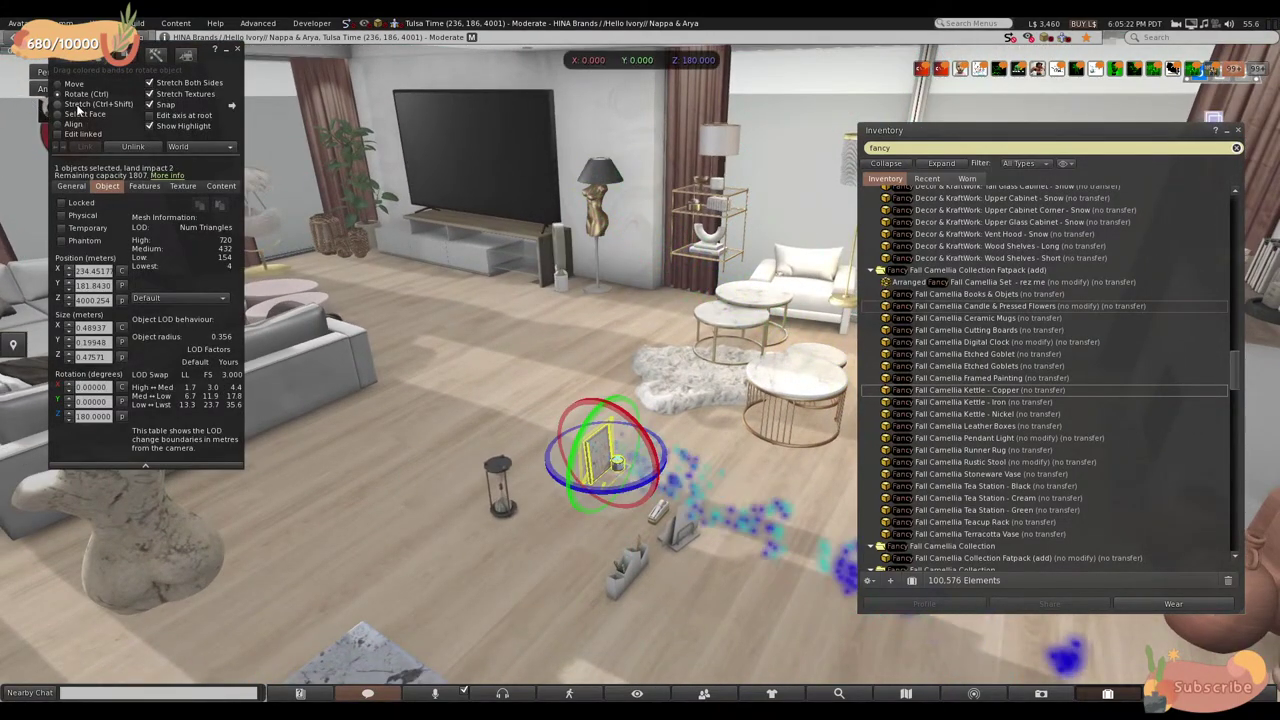
drag(624, 493, 570, 528)
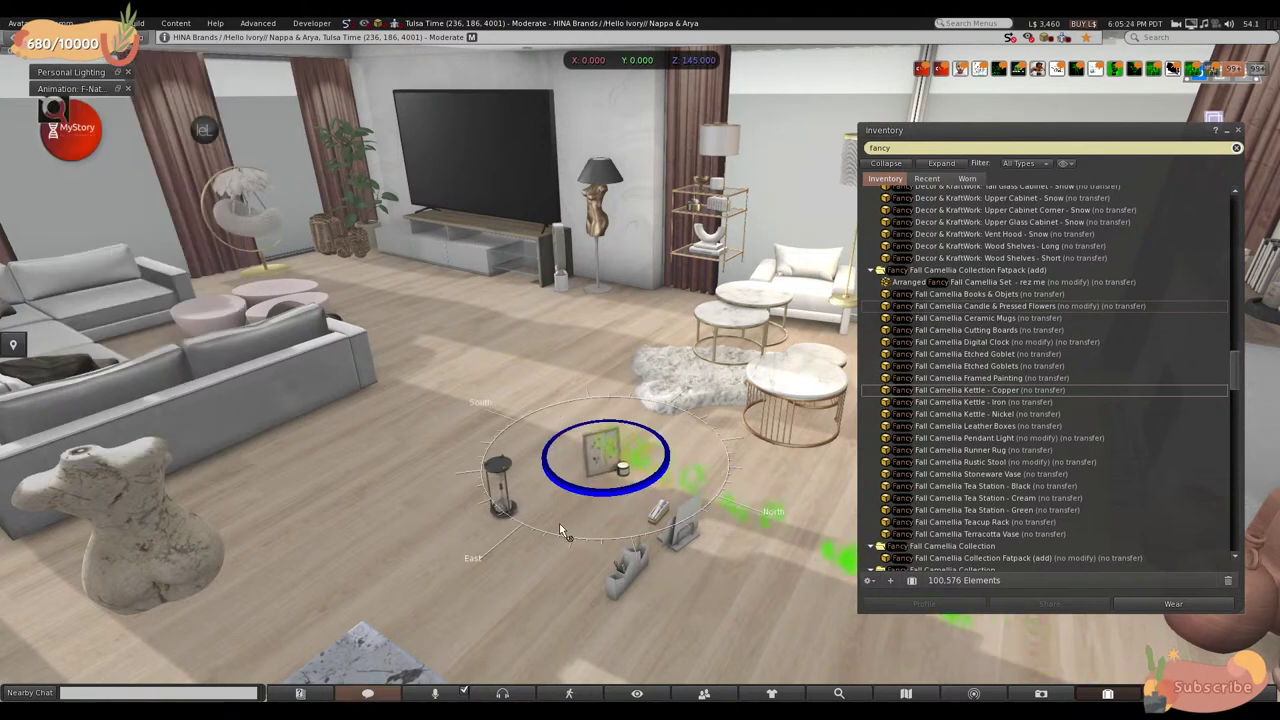
drag(475, 585, 469, 574)
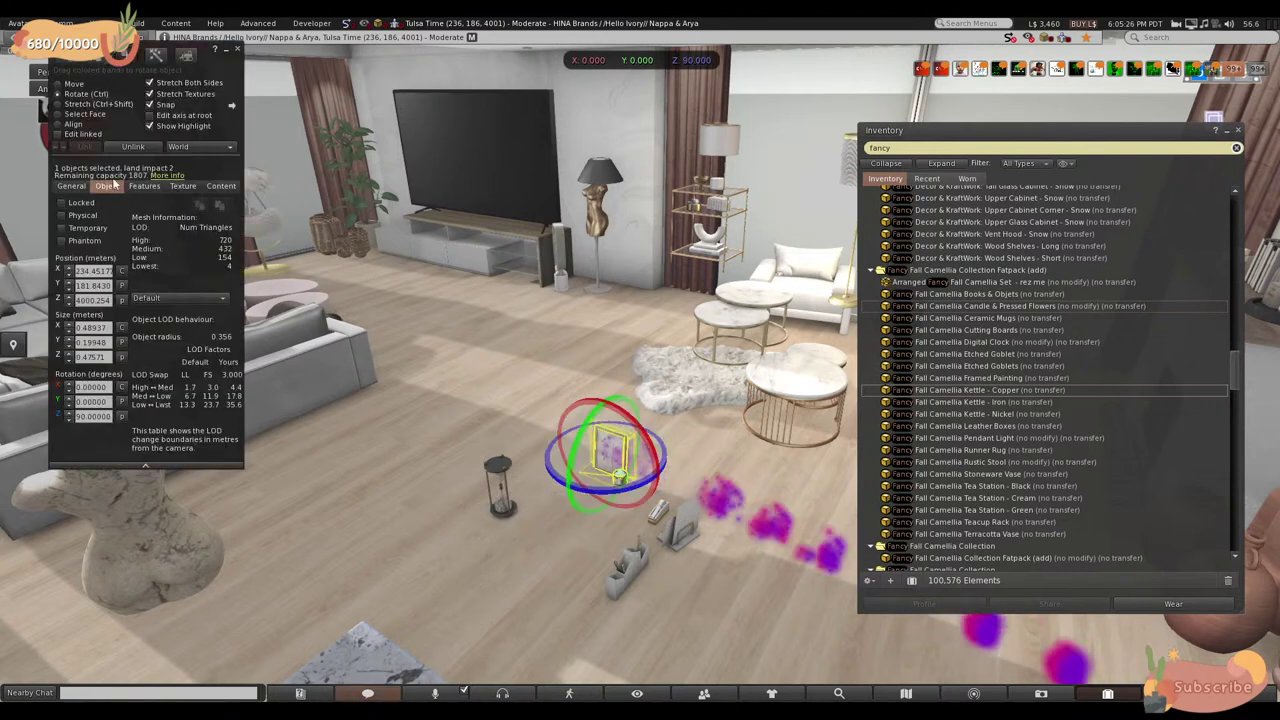
- Move the framed pressed flowers and candle onto the low end of the TV cabinet, next to the potted plant
click(60, 85)
drag(636, 485, 395, 298)
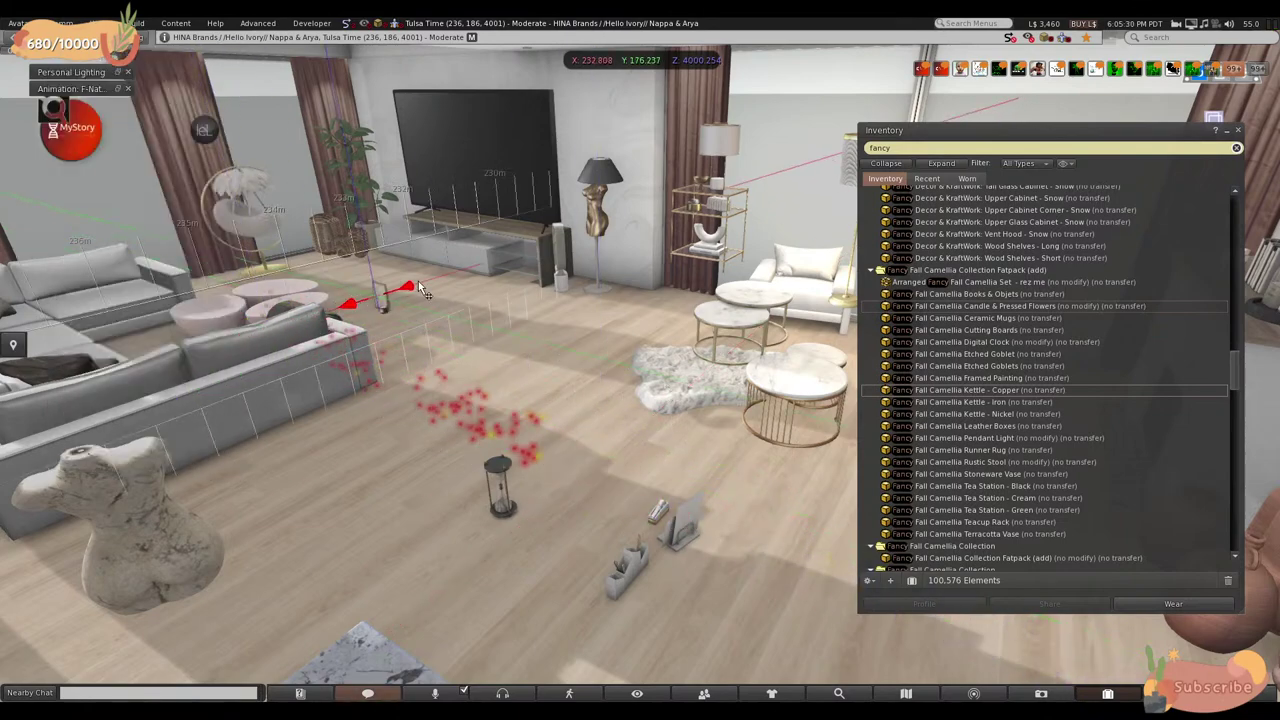
drag(488, 275, 757, 484)
alt+click(460, 272)
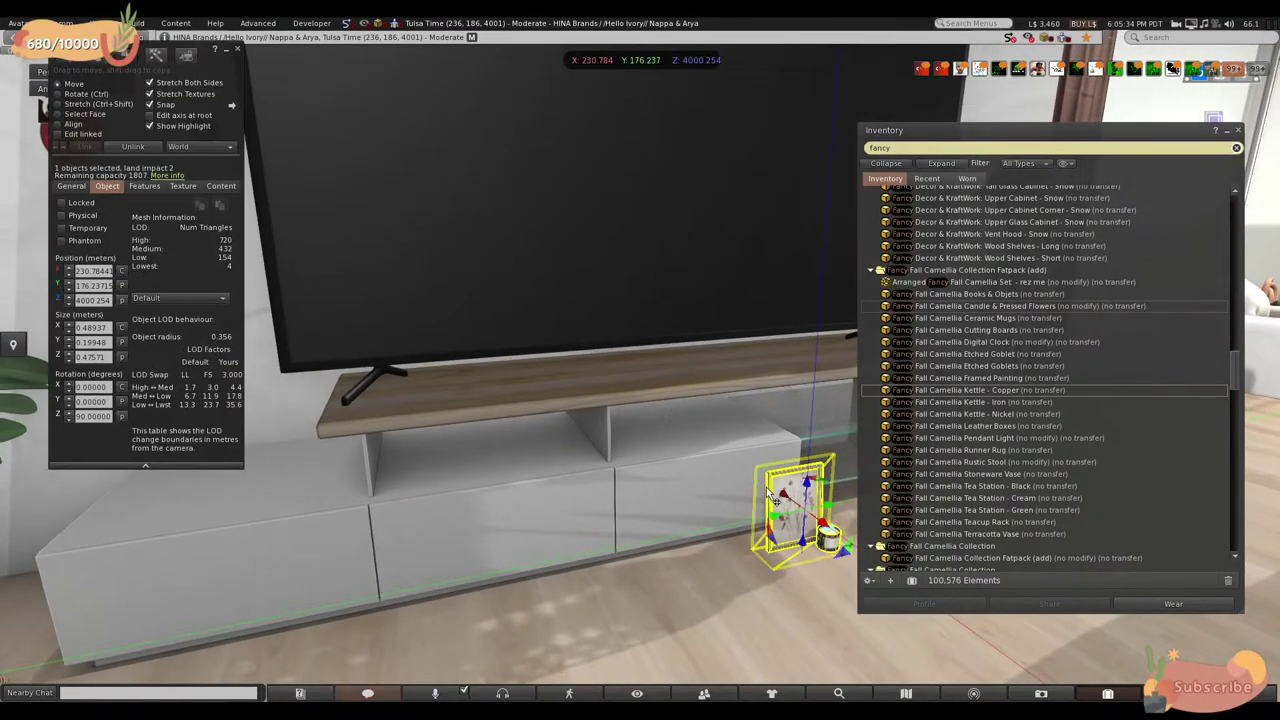
drag(785, 527, 592, 257)
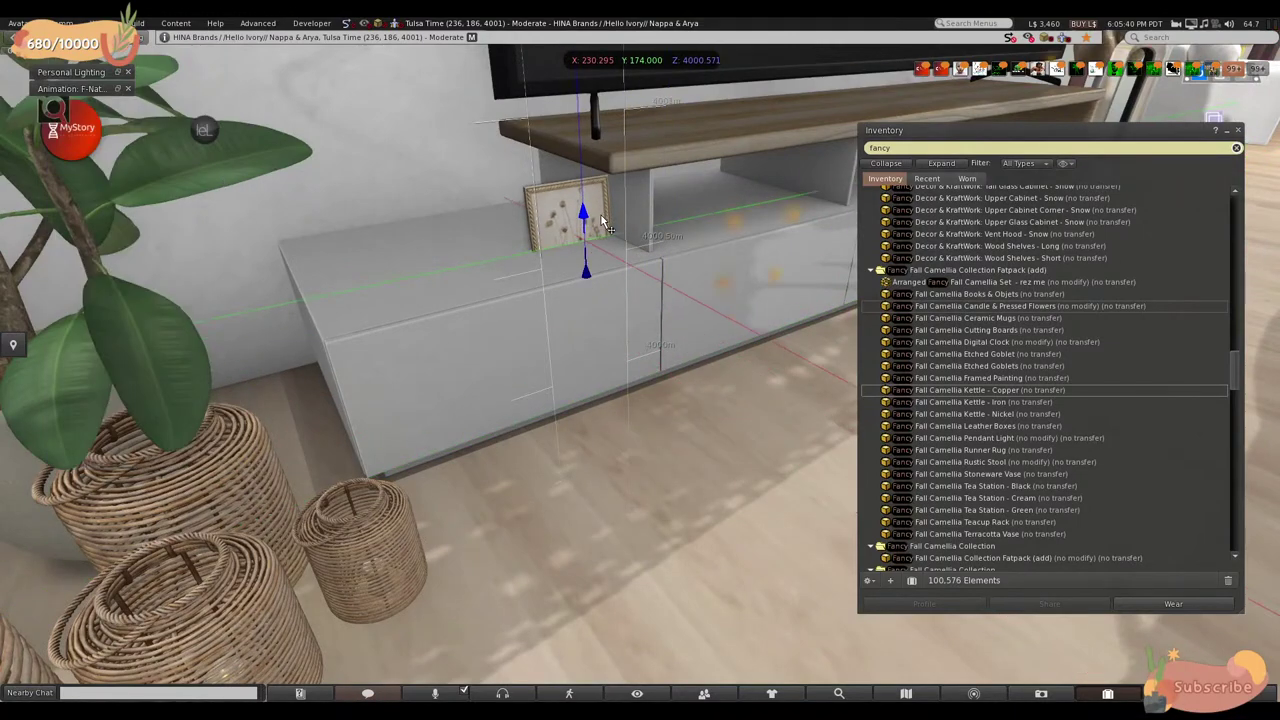
drag(620, 190, 591, 275)
alt+drag(591, 275, 645, 350)
key(Escape)
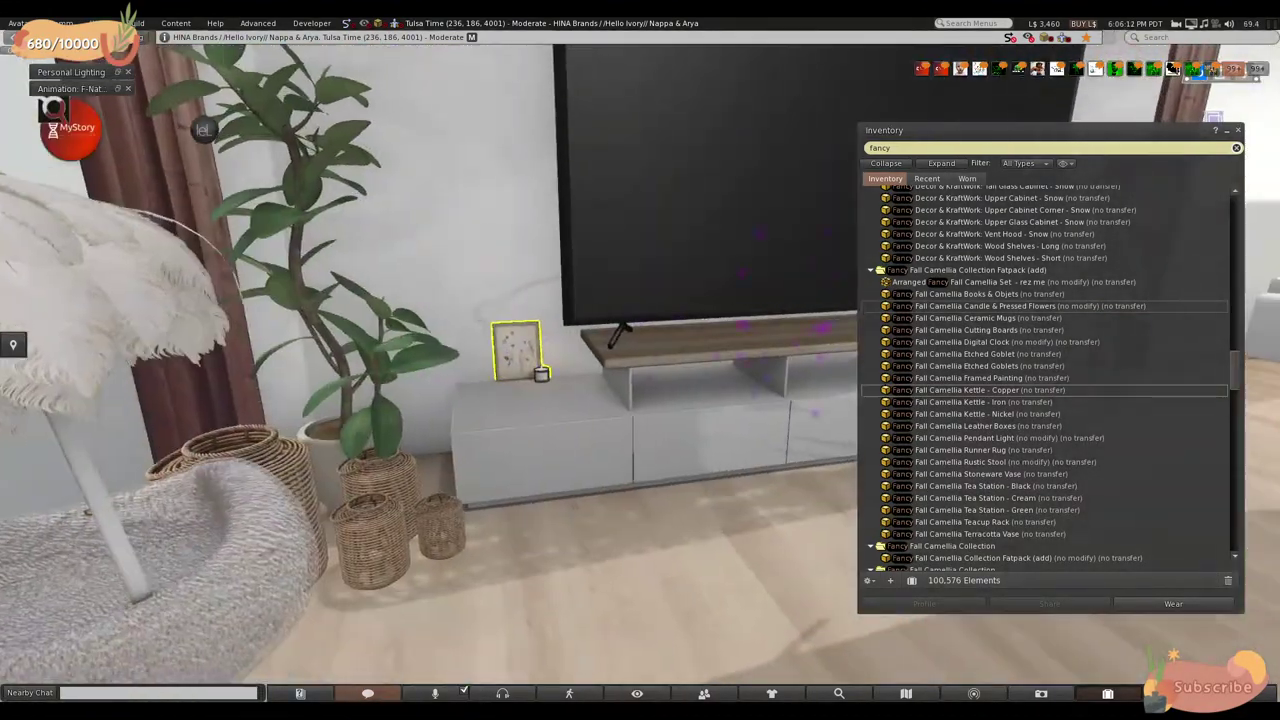
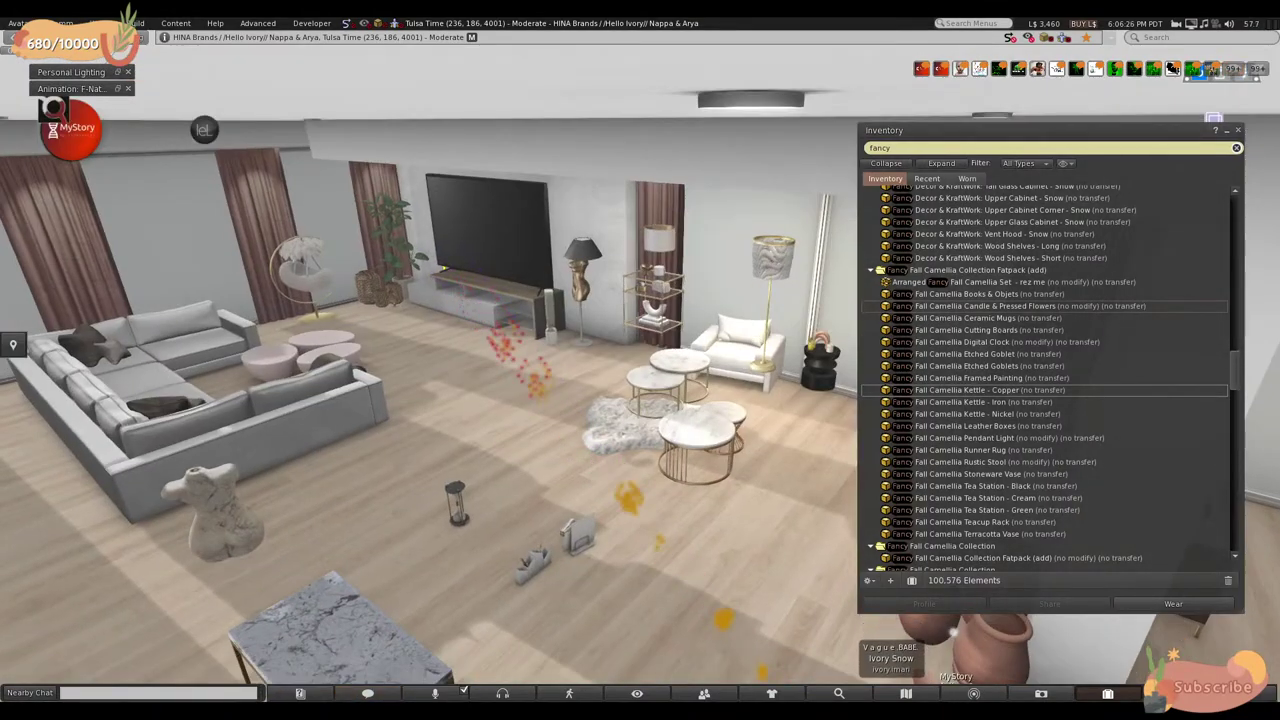
click(683, 385)
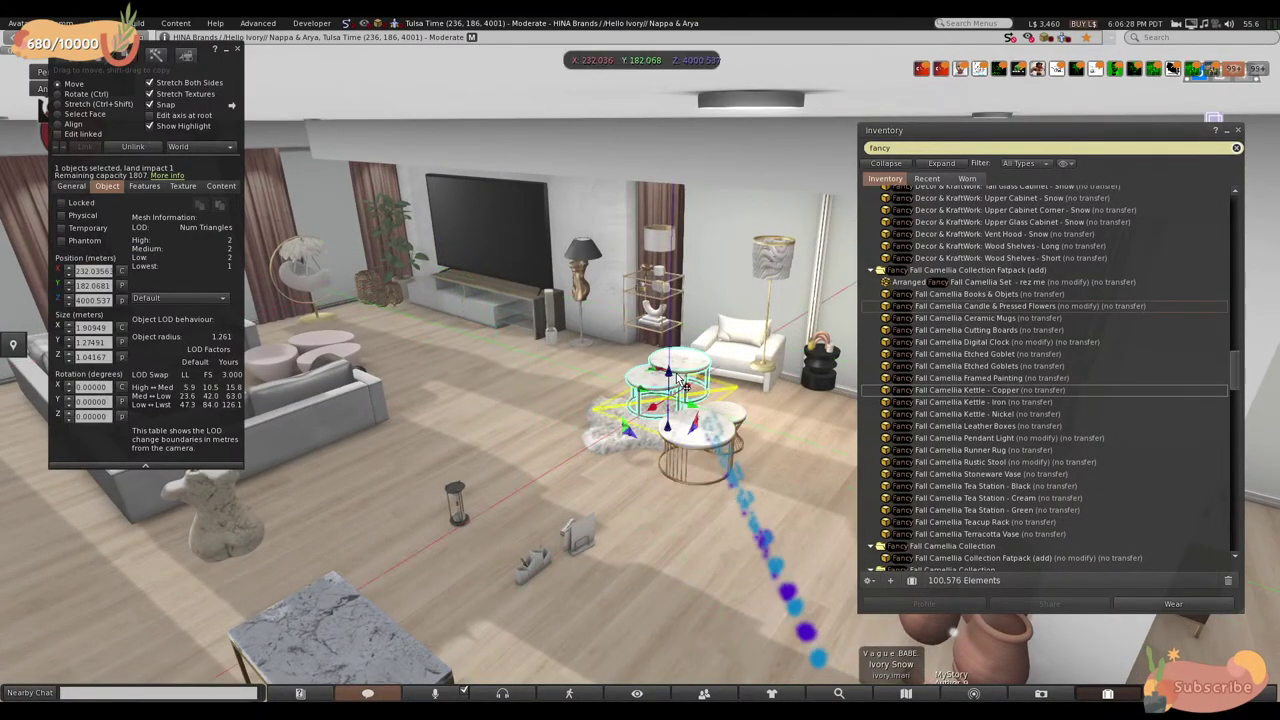
key(Escape)
key(Left)
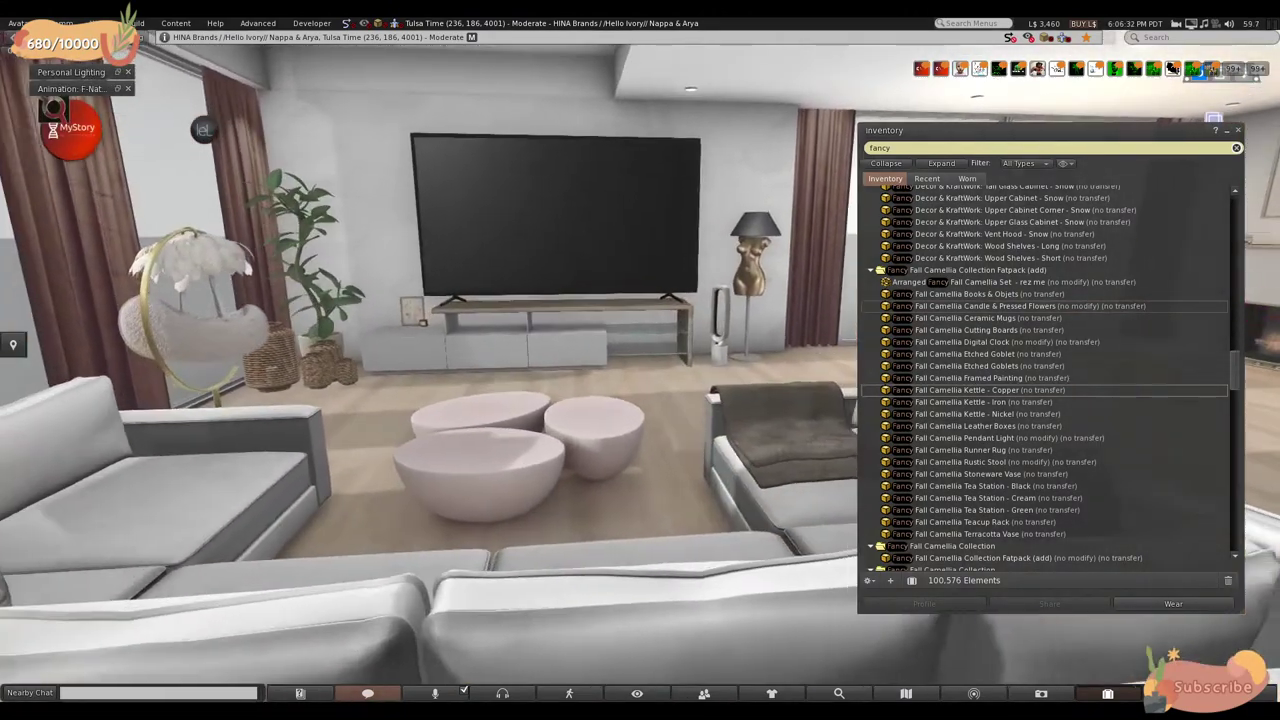
- Move the pink round coffee tables out of the sofa area to the open floor near the marble nesting tables
key(Left)
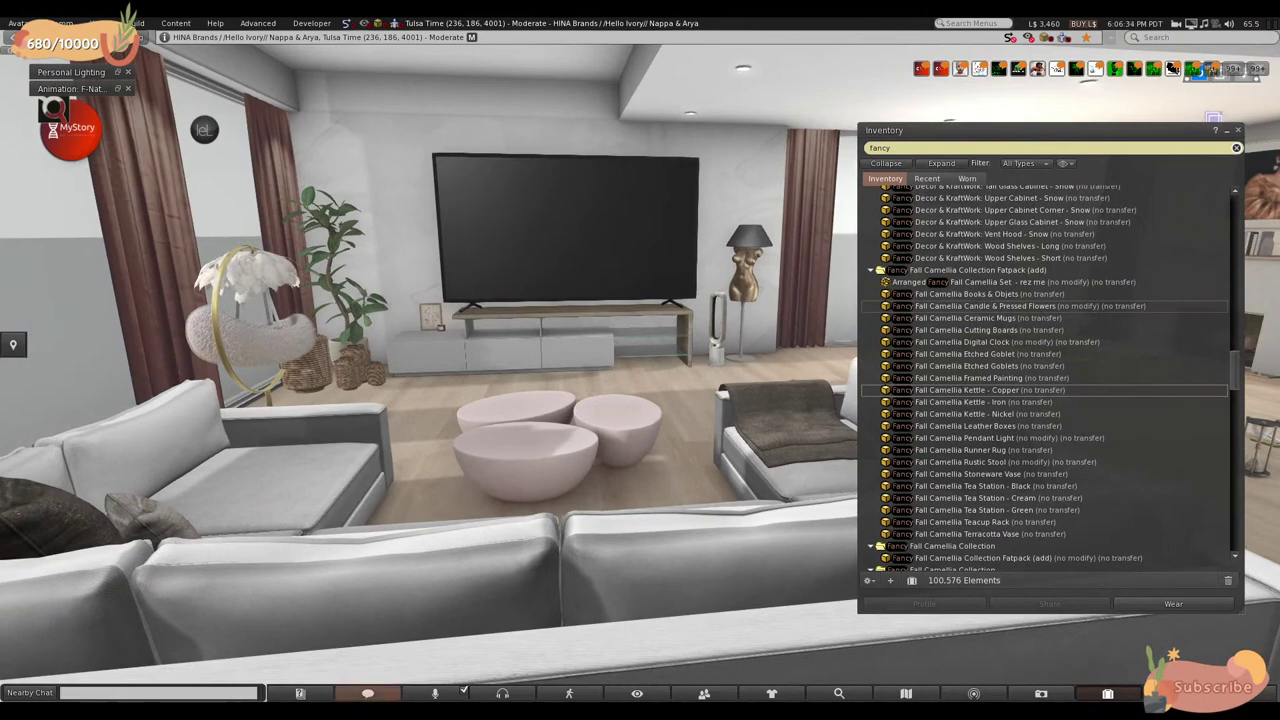
key(Left)
key(ctrl+3)
click(496, 469)
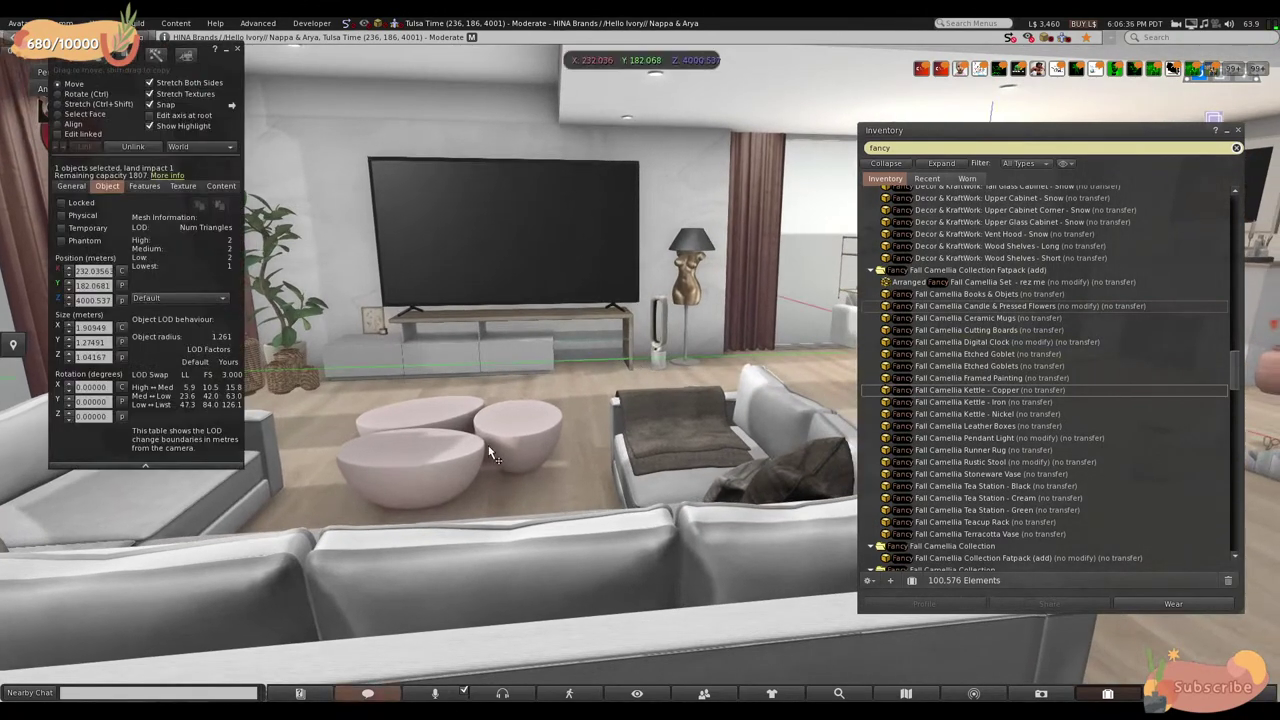
drag(497, 452, 1030, 495)
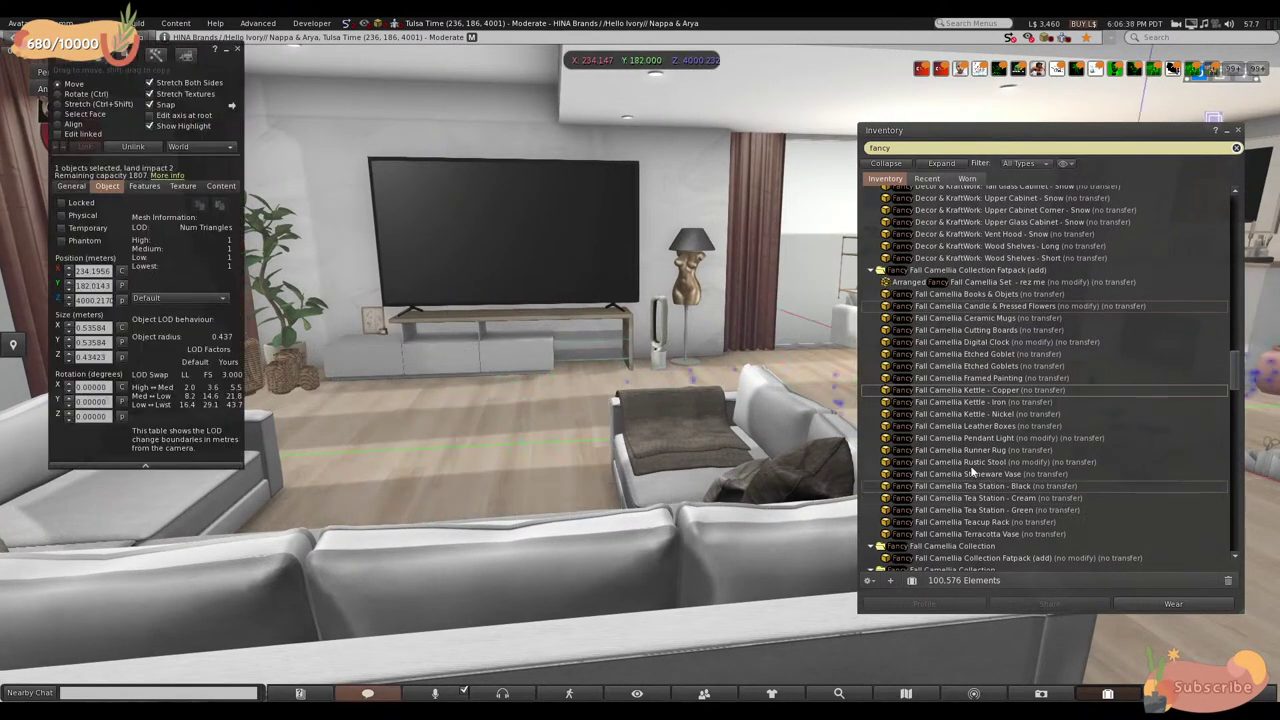
- Select the television and inspect its texture settings with face selection turned on
click(432, 240)
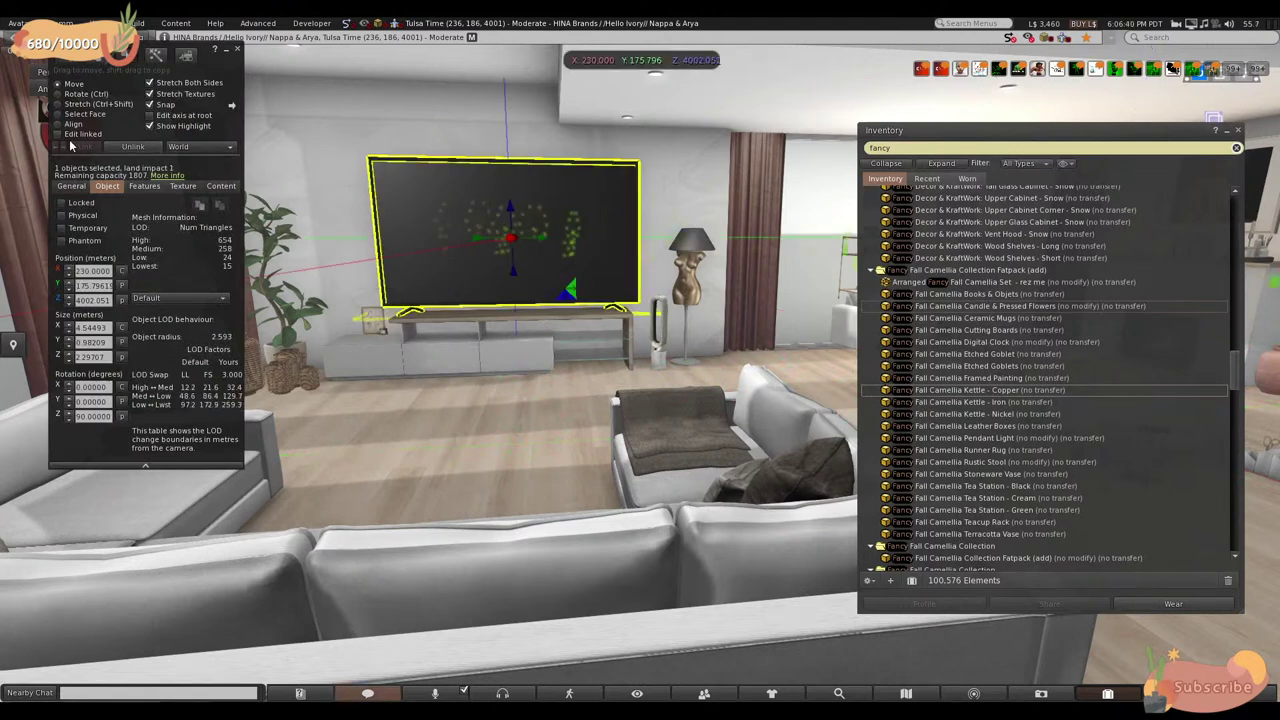
click(182, 186)
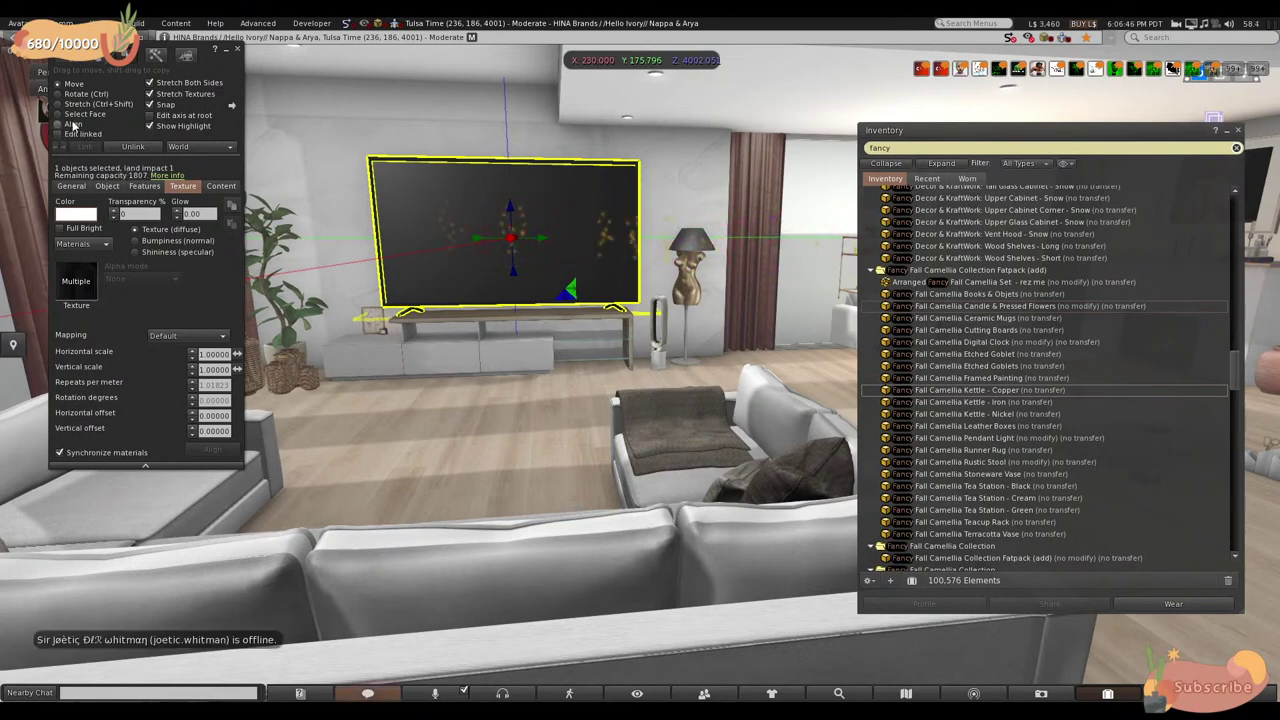
key(ctrl+b)
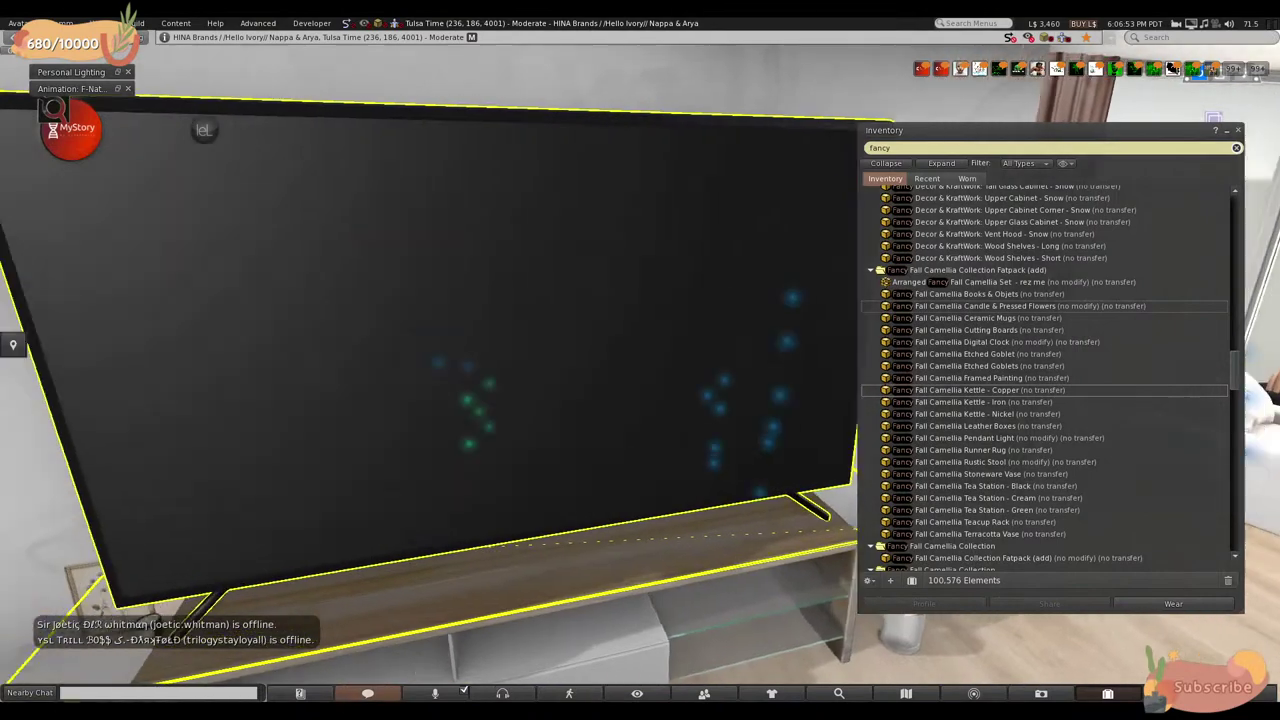
key(ctrl+3)
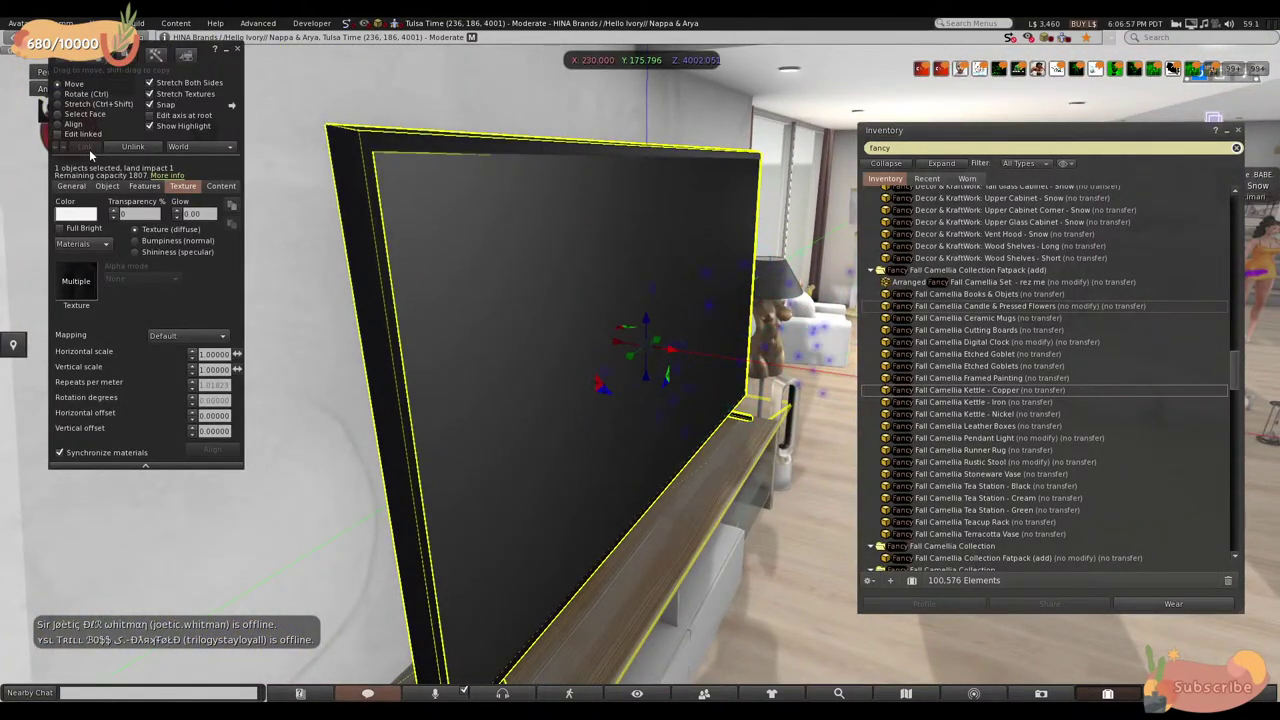
click(79, 115)
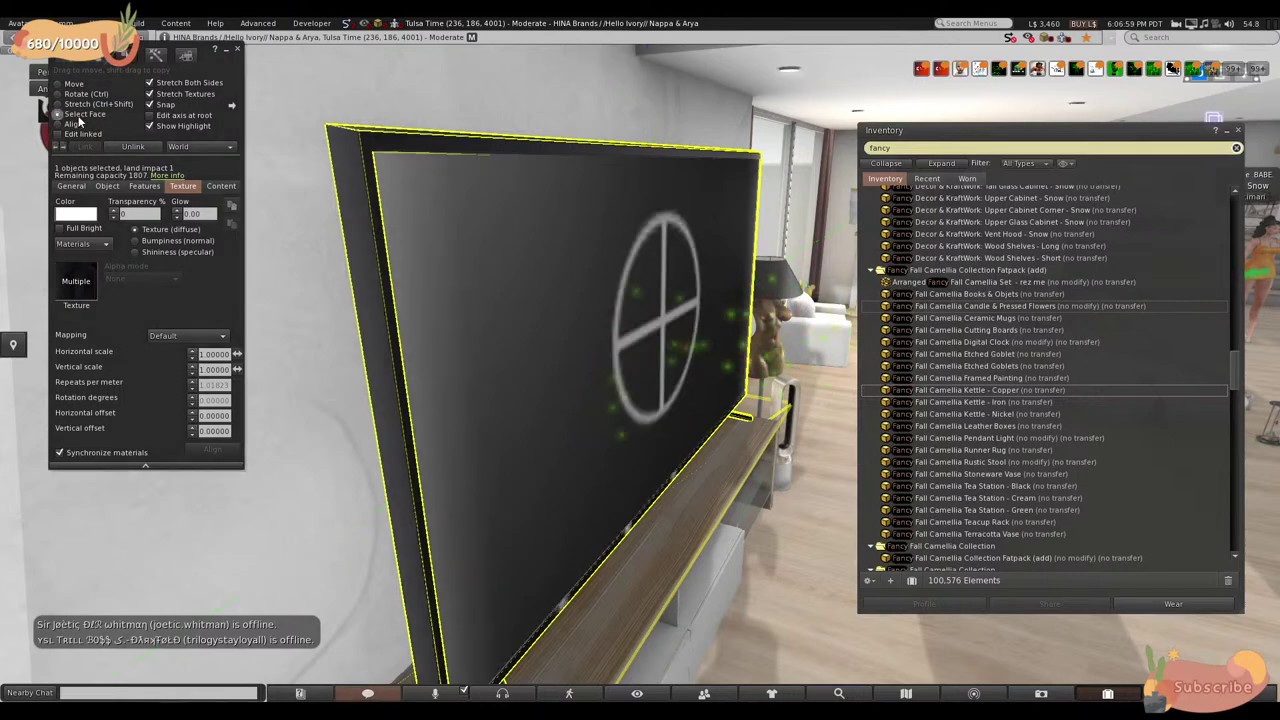
key(Escape)
key(Escape)
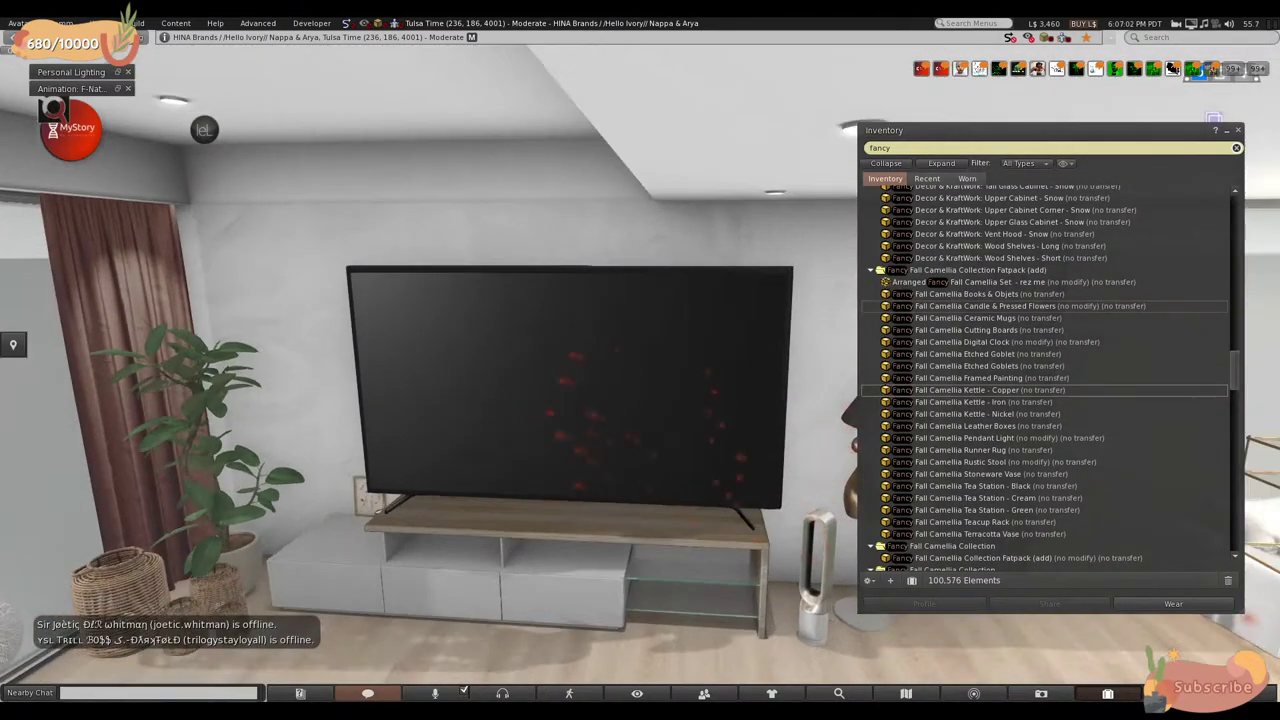
- Select the television's screen face and examine its media texture settings
key(ctrl+3)
click(638, 363)
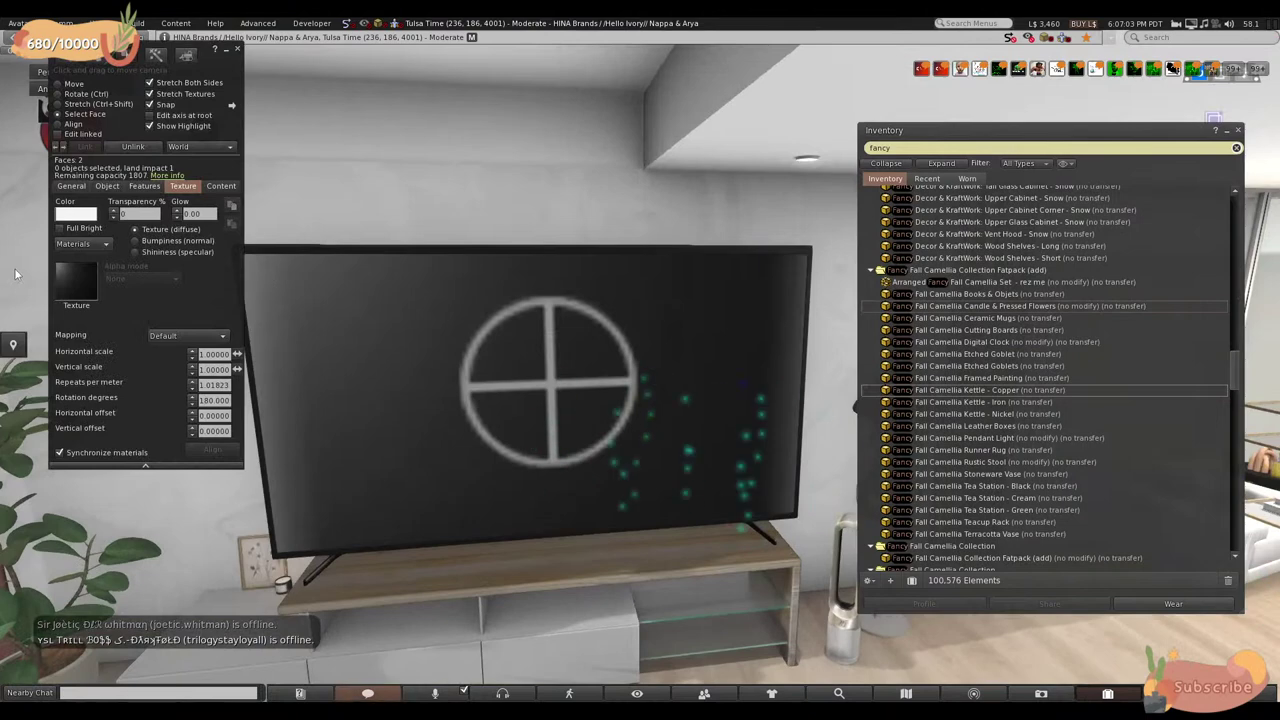
click(86, 245)
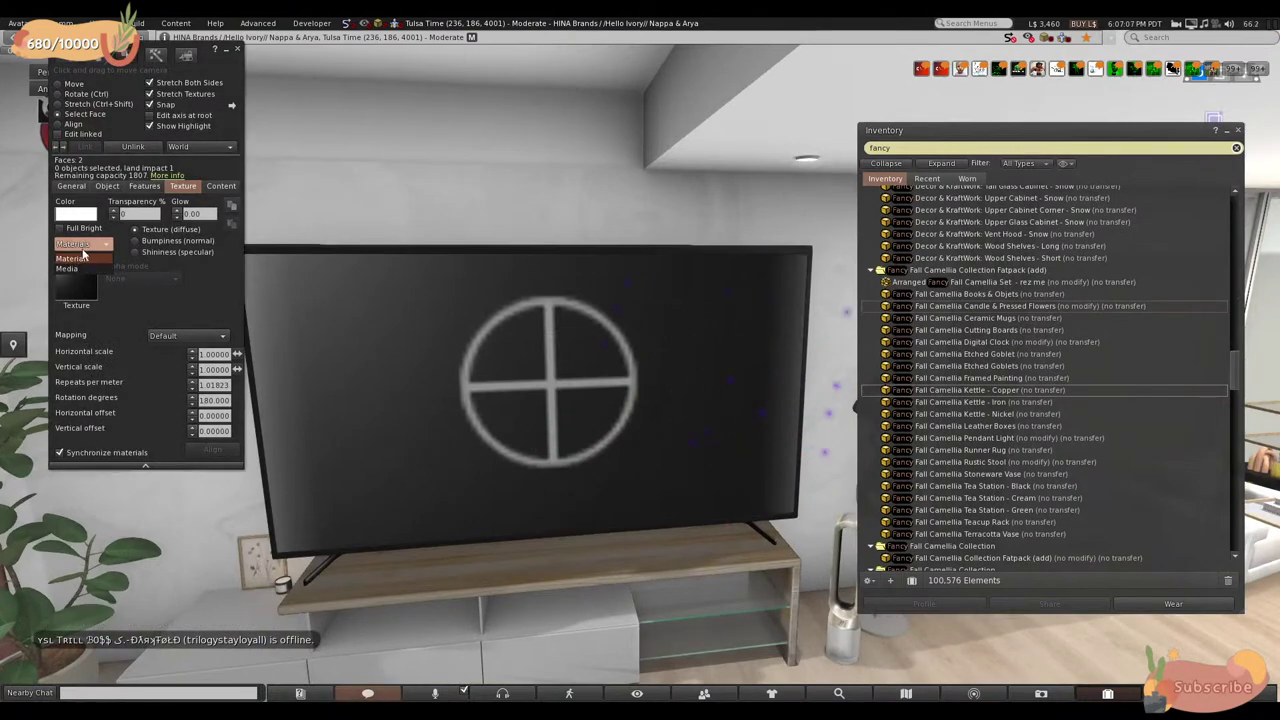
click(82, 264)
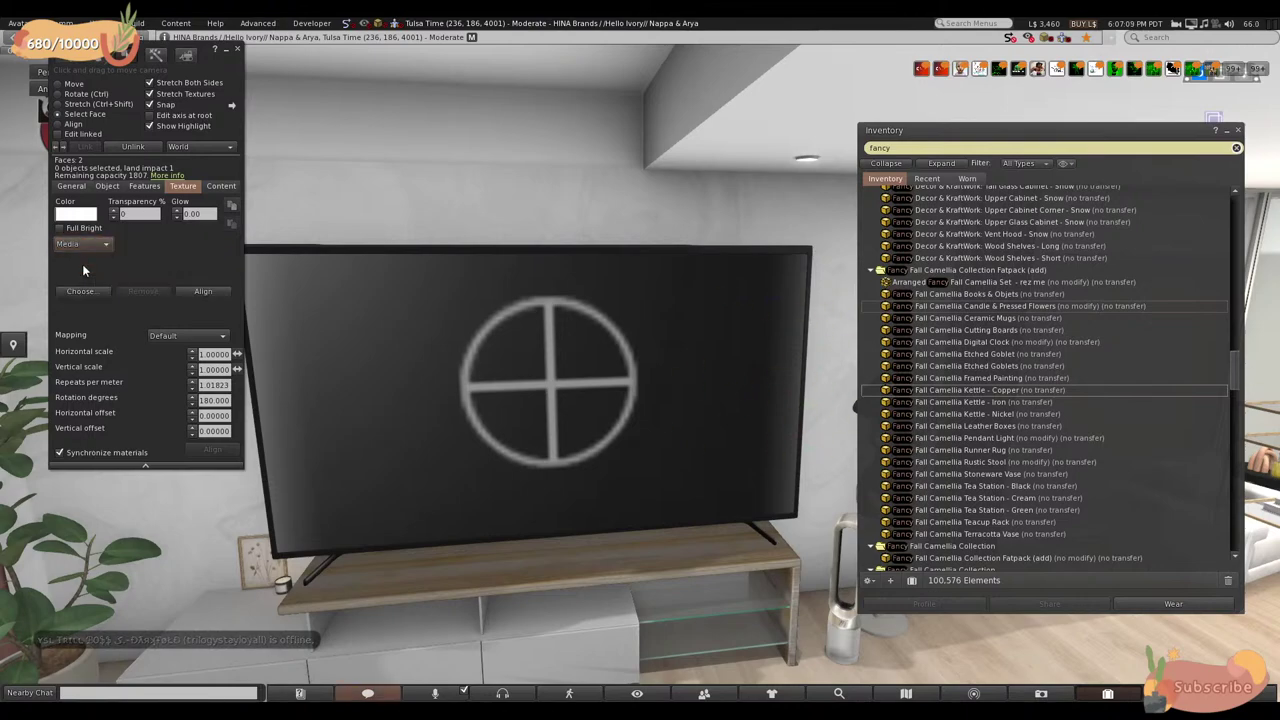
alt+click(557, 369)
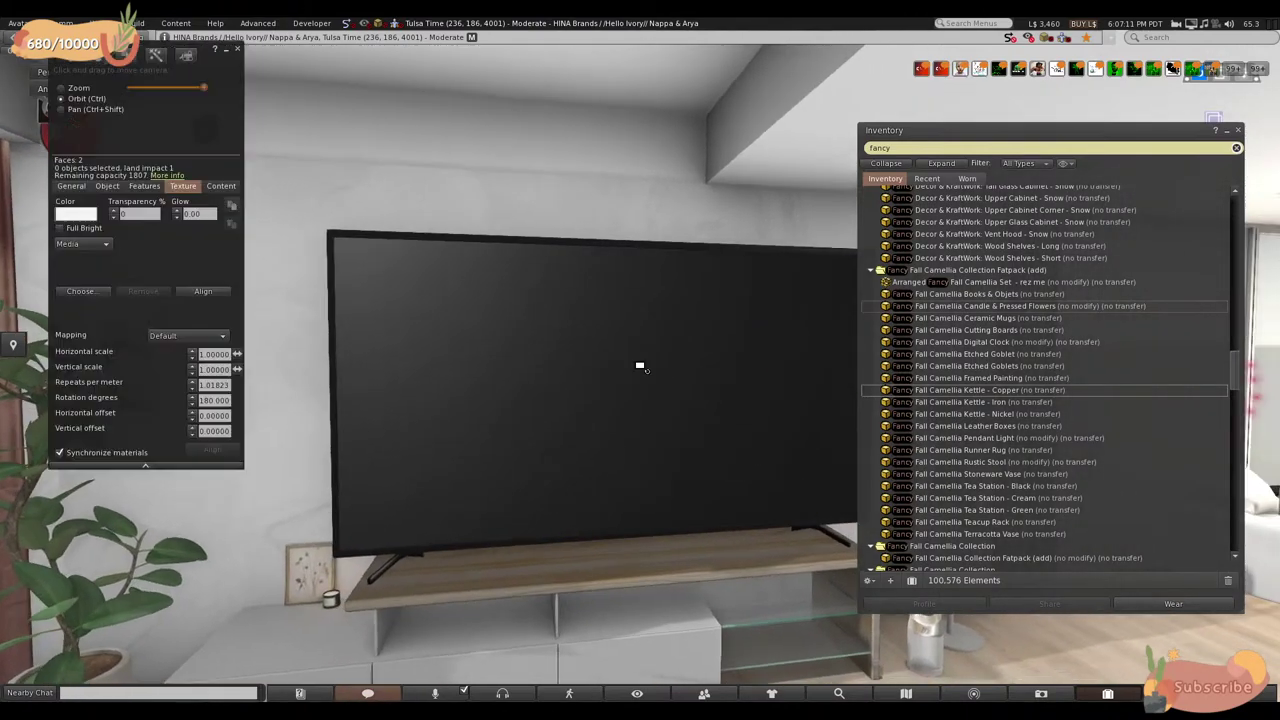
click(236, 48)
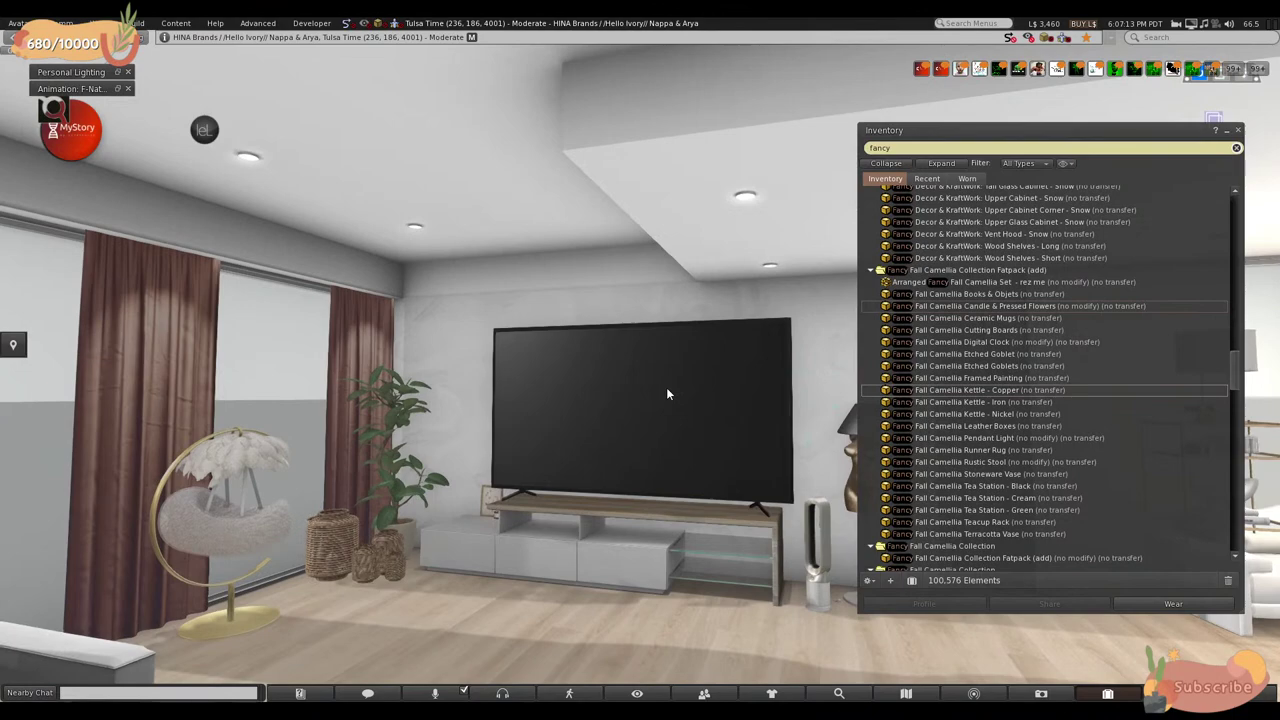
- Start the parcel's streaming playback and recheck the media options on the television's screen face
alt+click(560, 408)
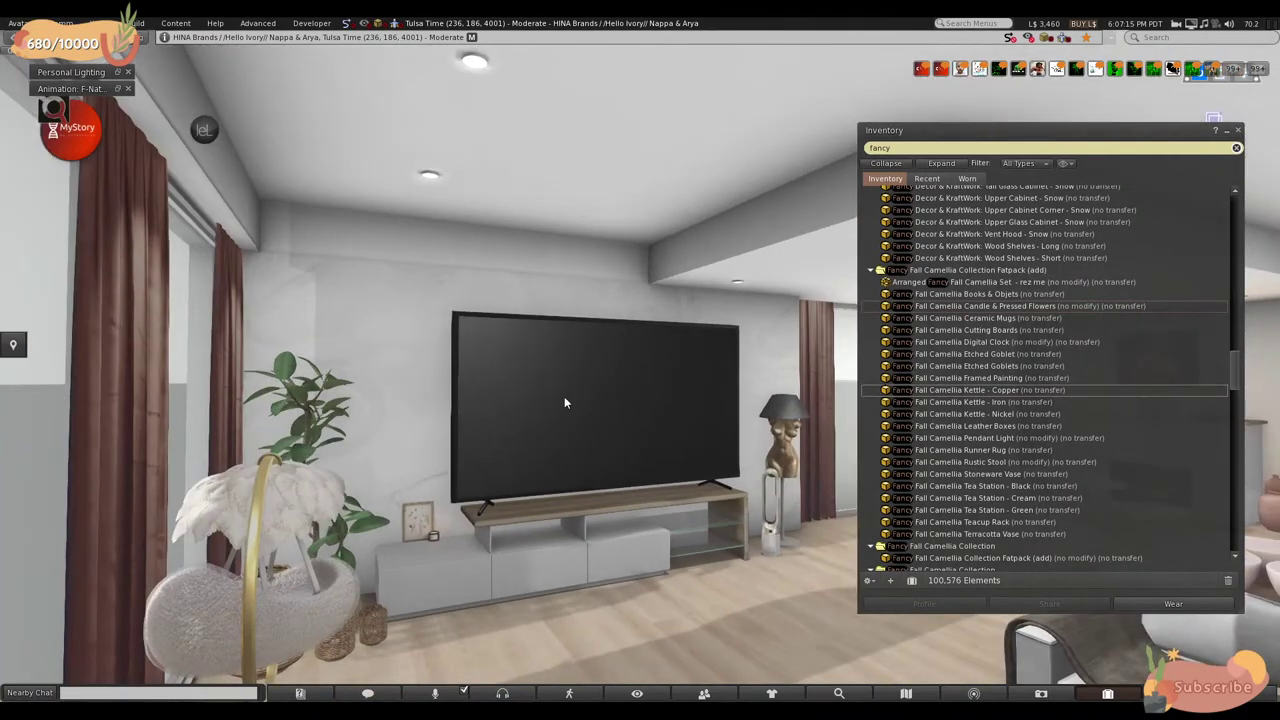
alt+drag(578, 366, 579, 328)
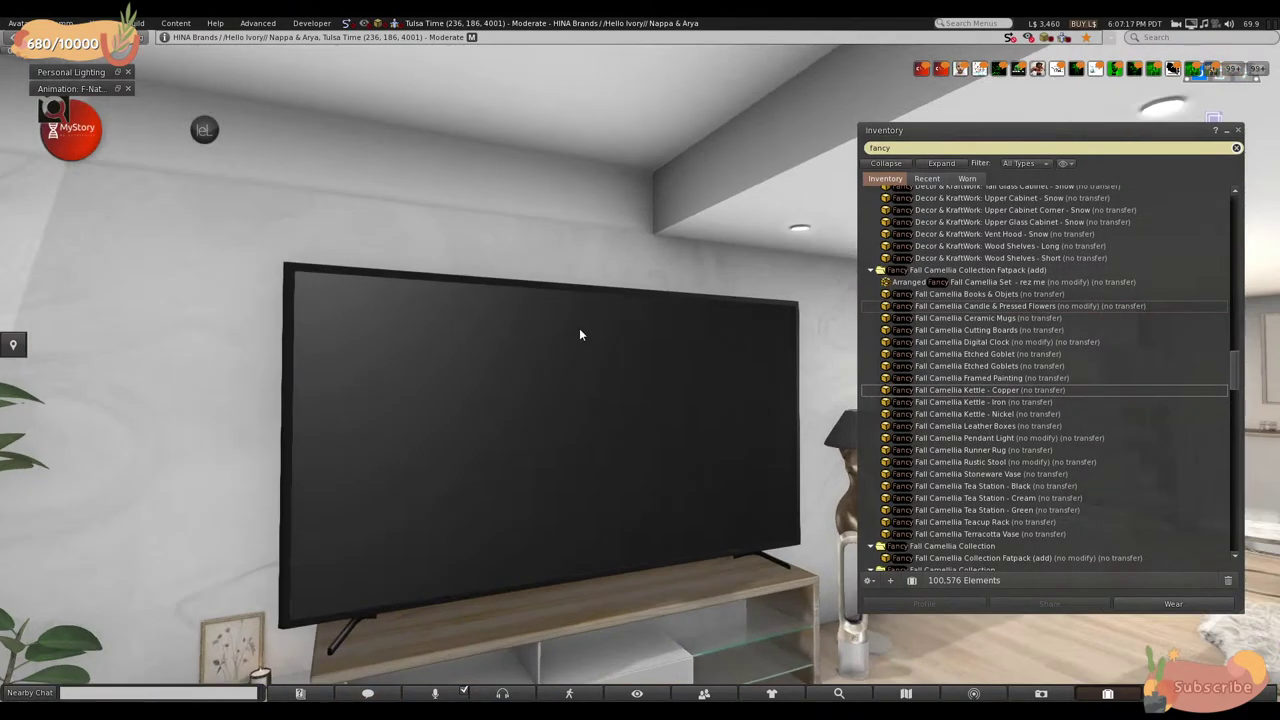
click(1206, 23)
right_click(588, 412)
click(618, 447)
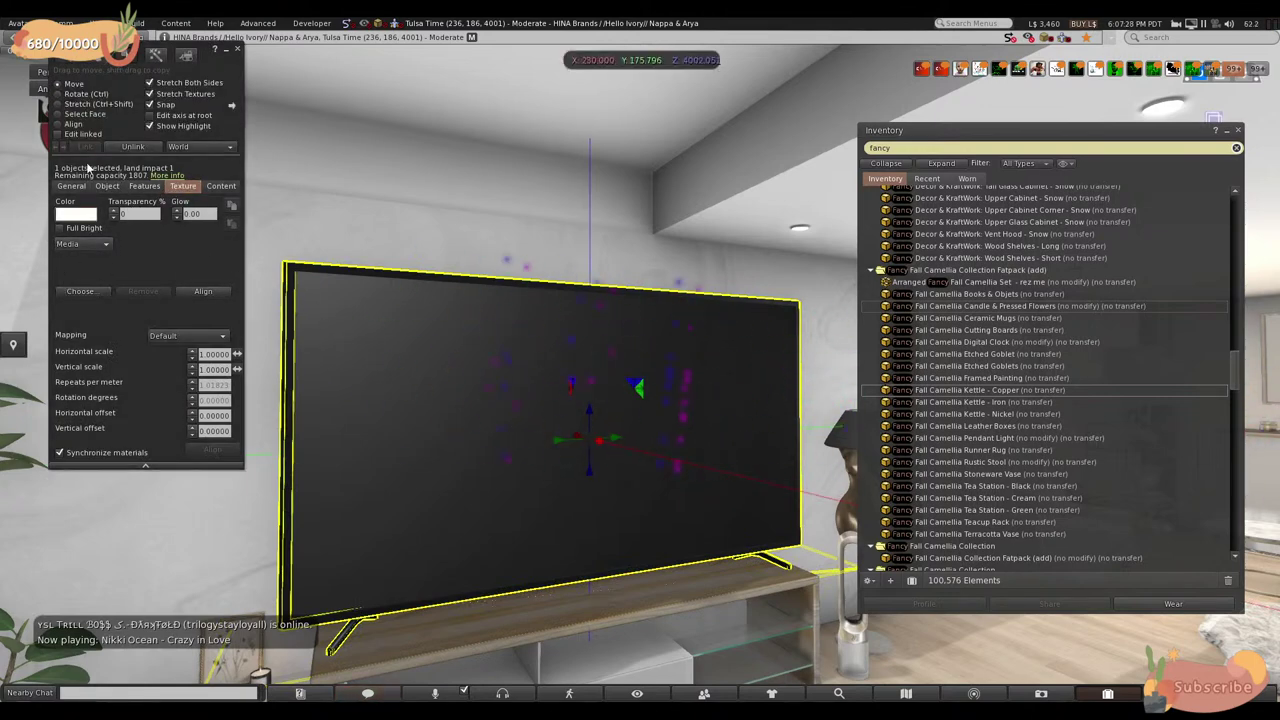
click(73, 115)
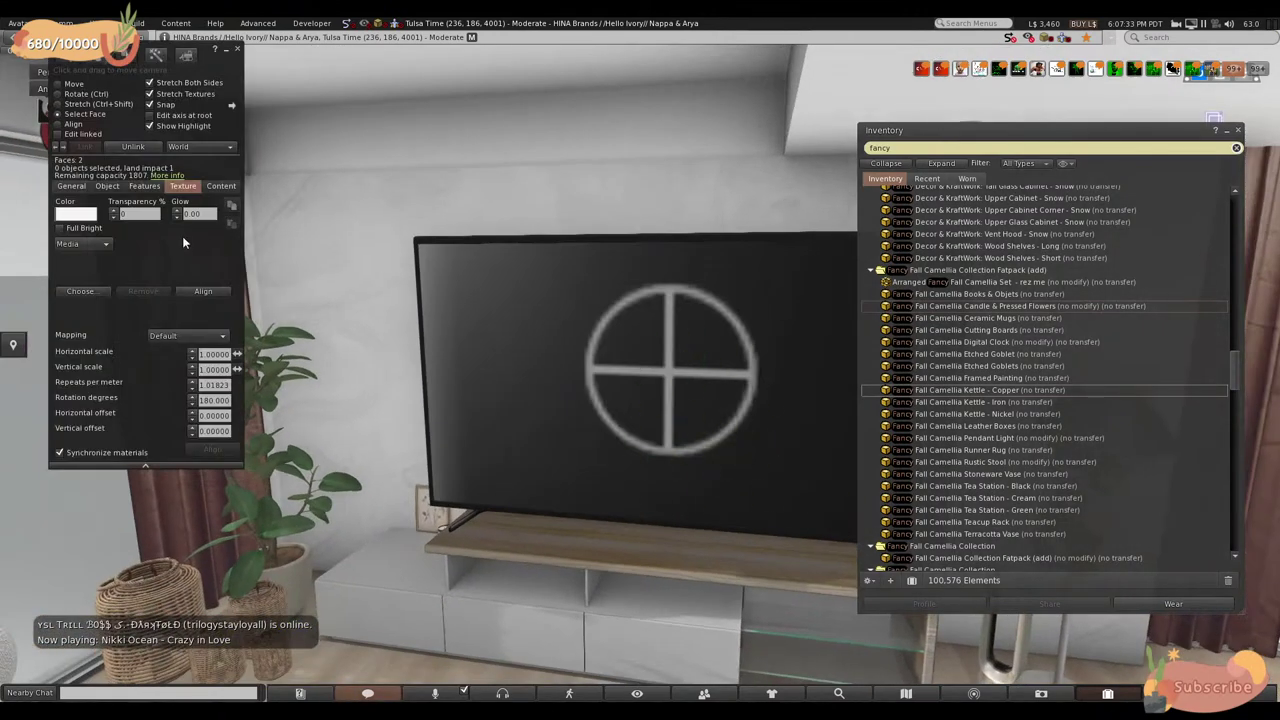
click(80, 244)
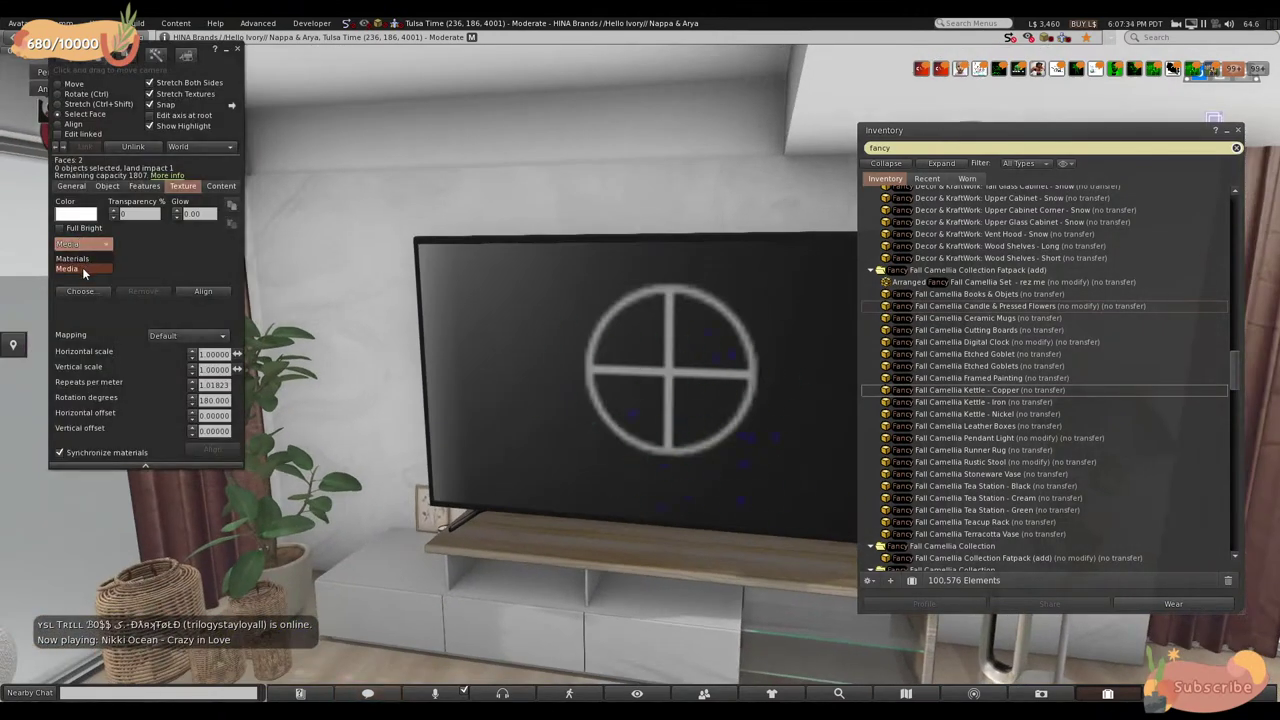
click(238, 49)
- Walk up to the television wall to inspect the decor around it, and close the inventory
key(Escape)
key(Up)
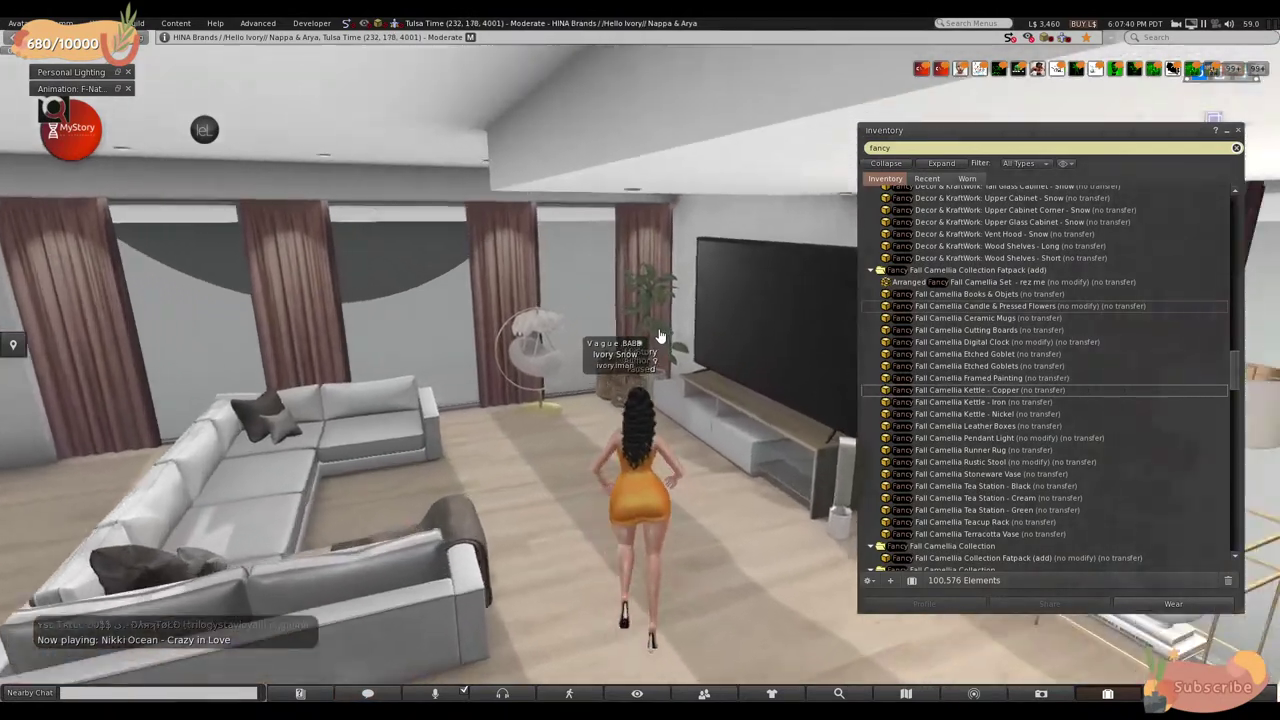
key(Up)
key(Right)
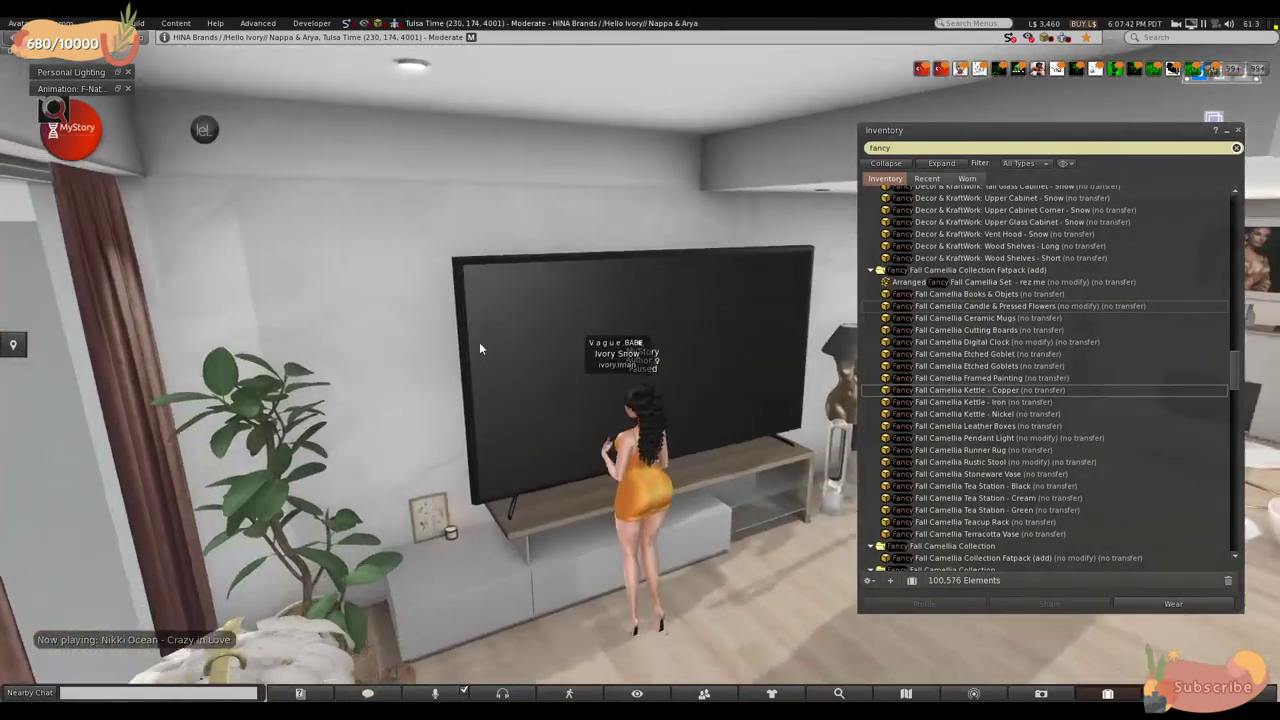
key(Up)
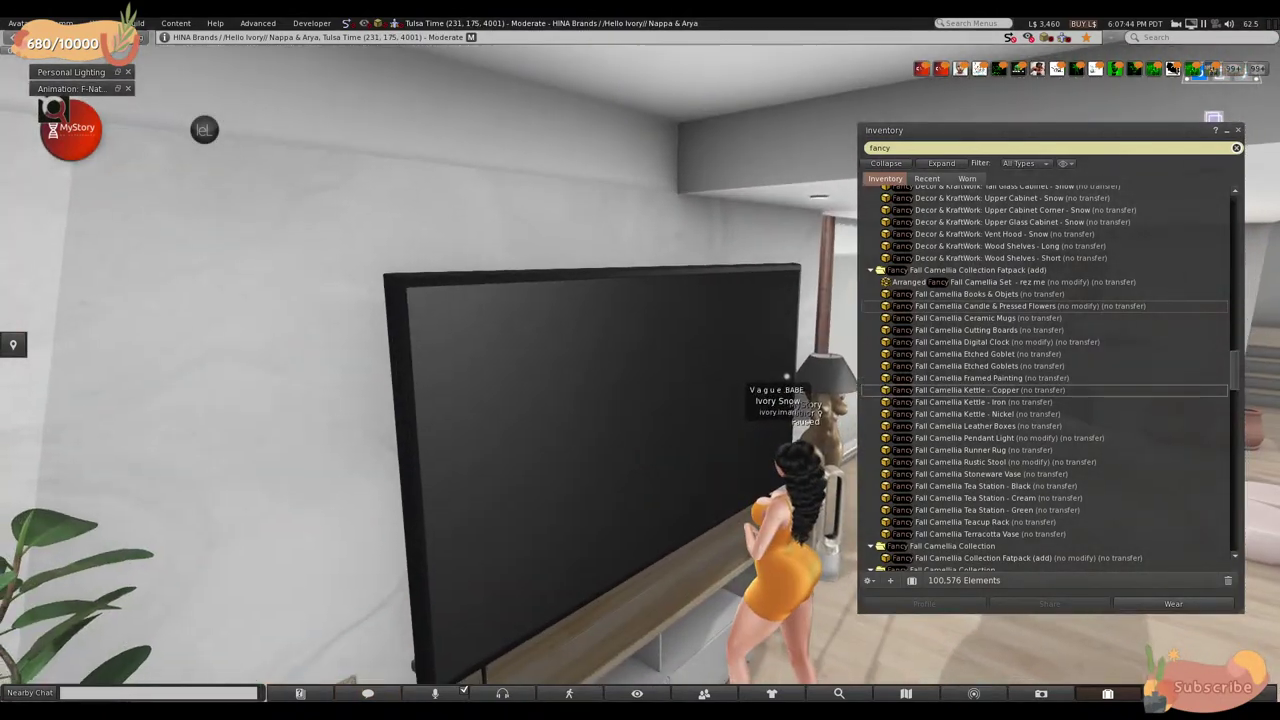
key(Right)
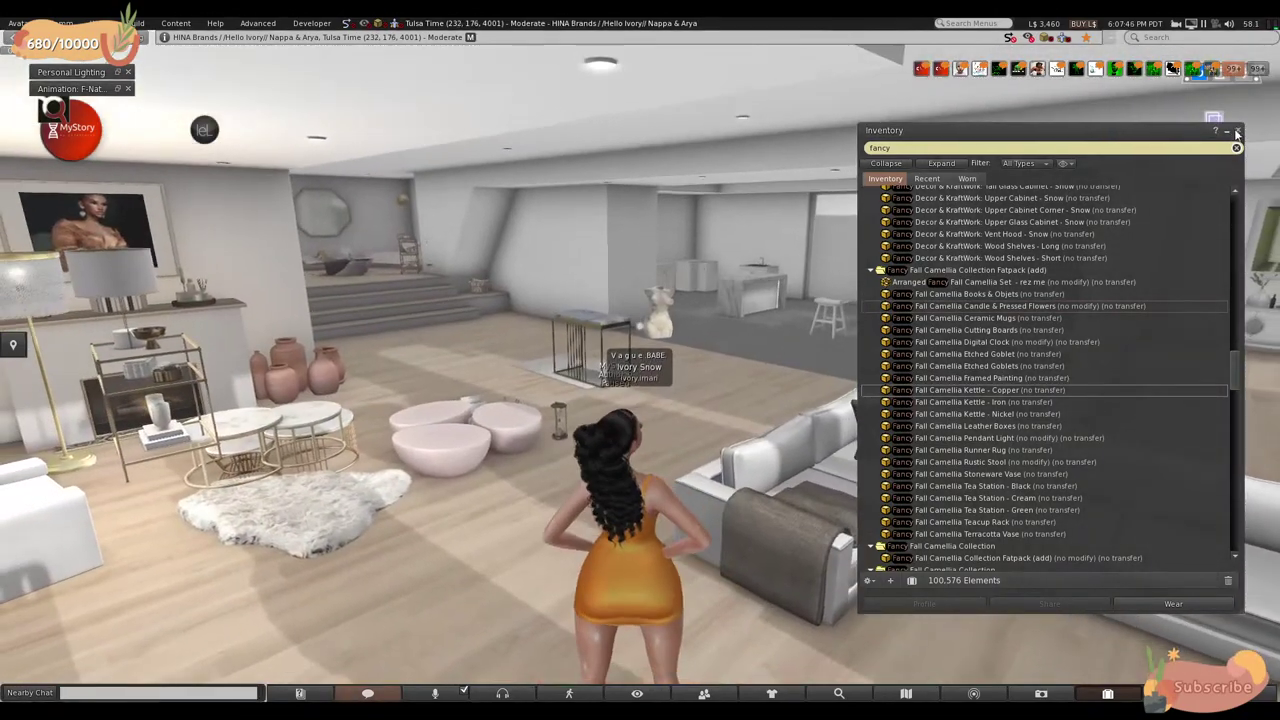
click(1237, 130)
- Walk around the living room to examine the sofa, the window side, the marble tables and the fireplace corner
key(Up)
key(Right)
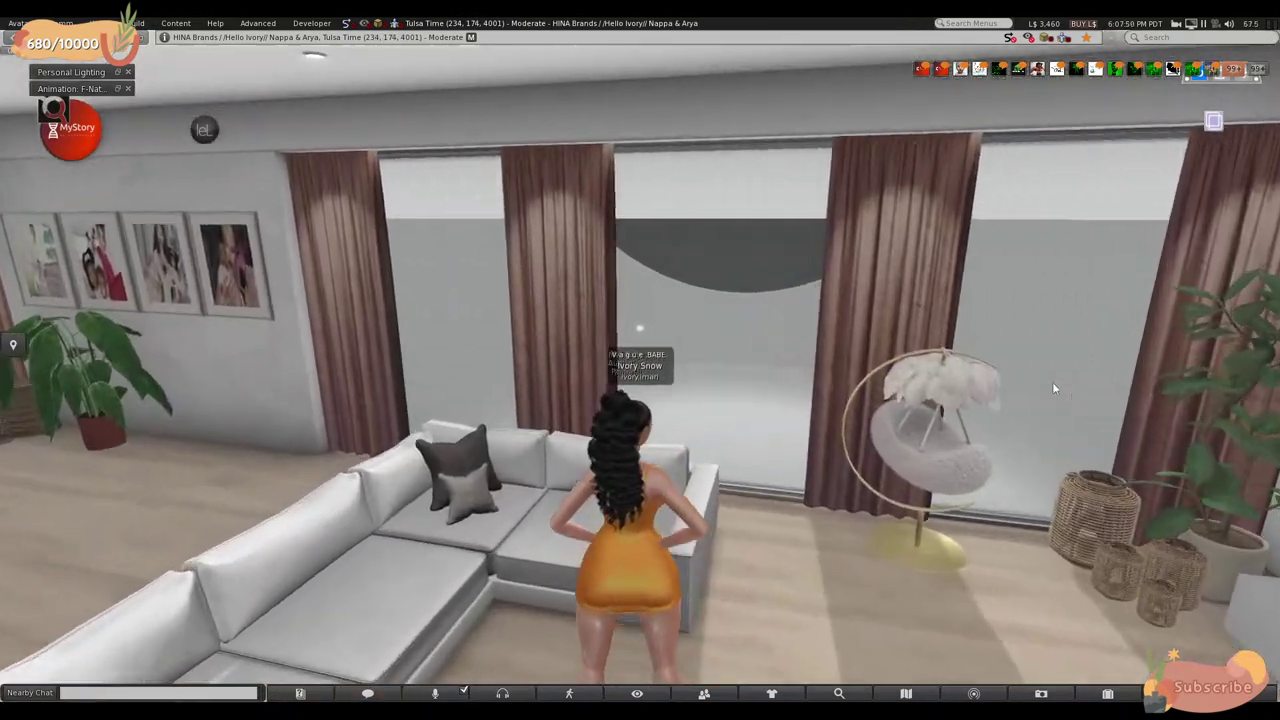
key(Left)
key(Left)
key(Up)
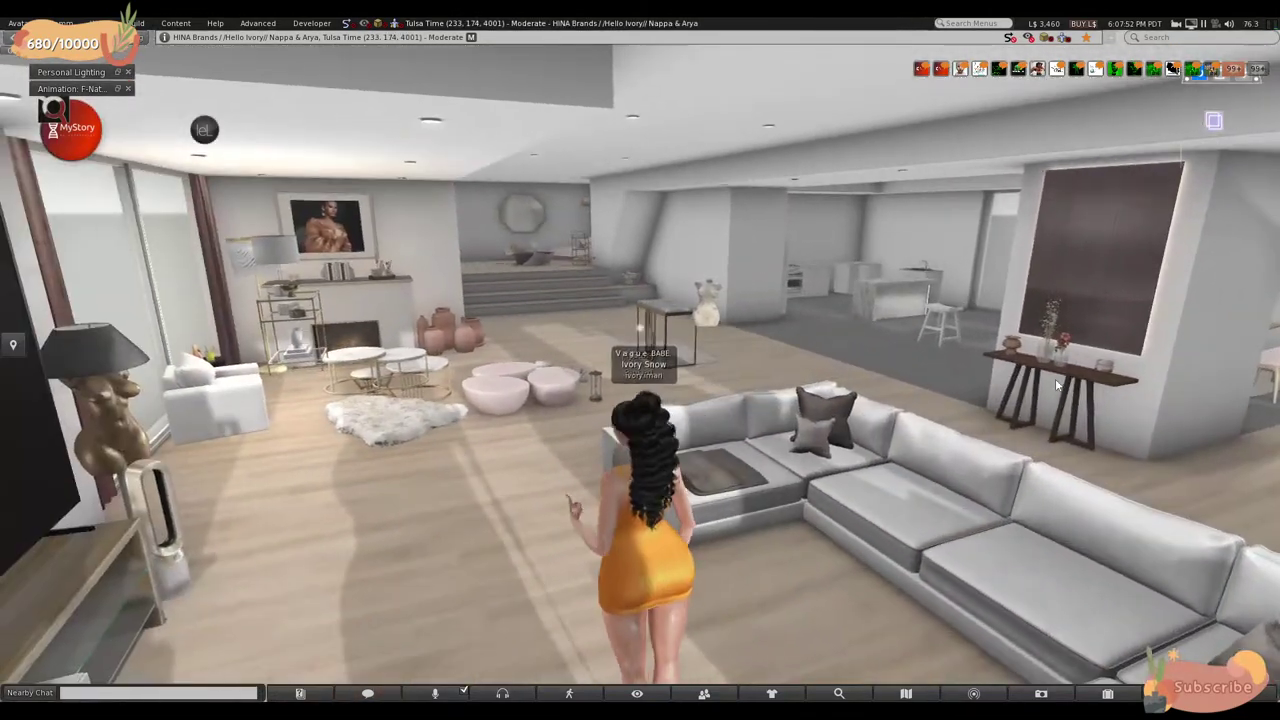
key(Left)
key(Up)
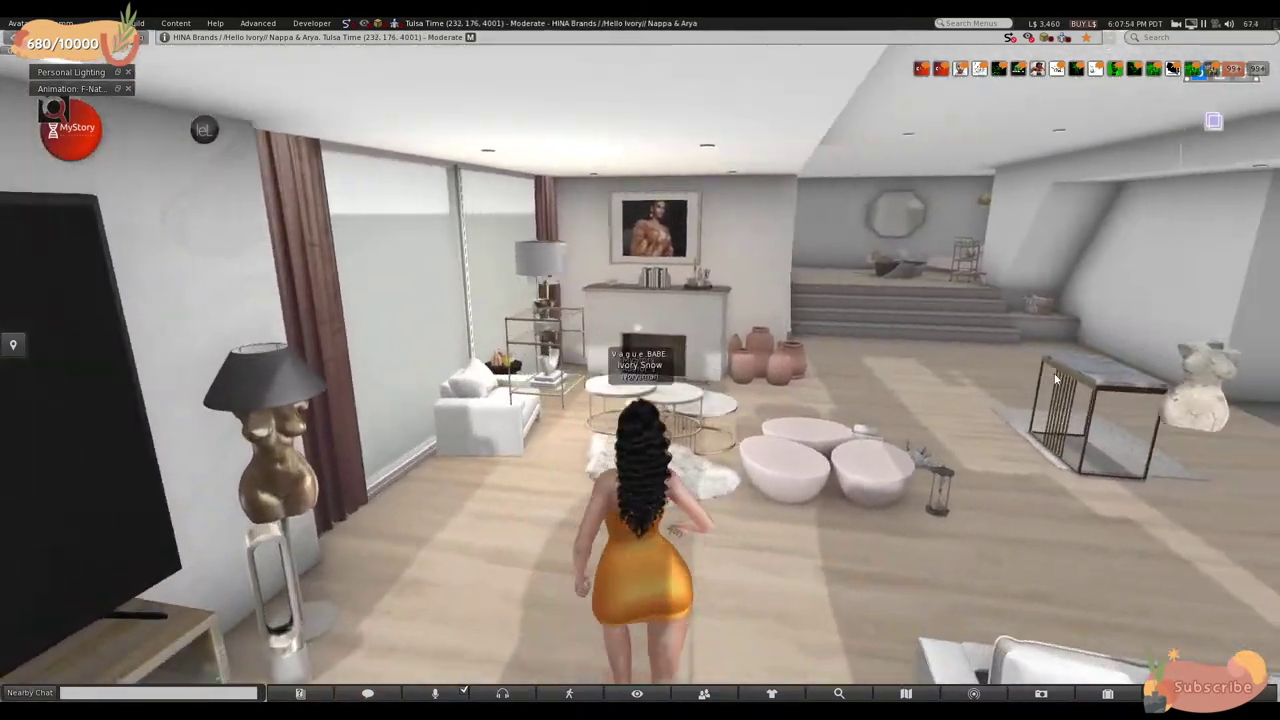
key(Left)
key(Up)
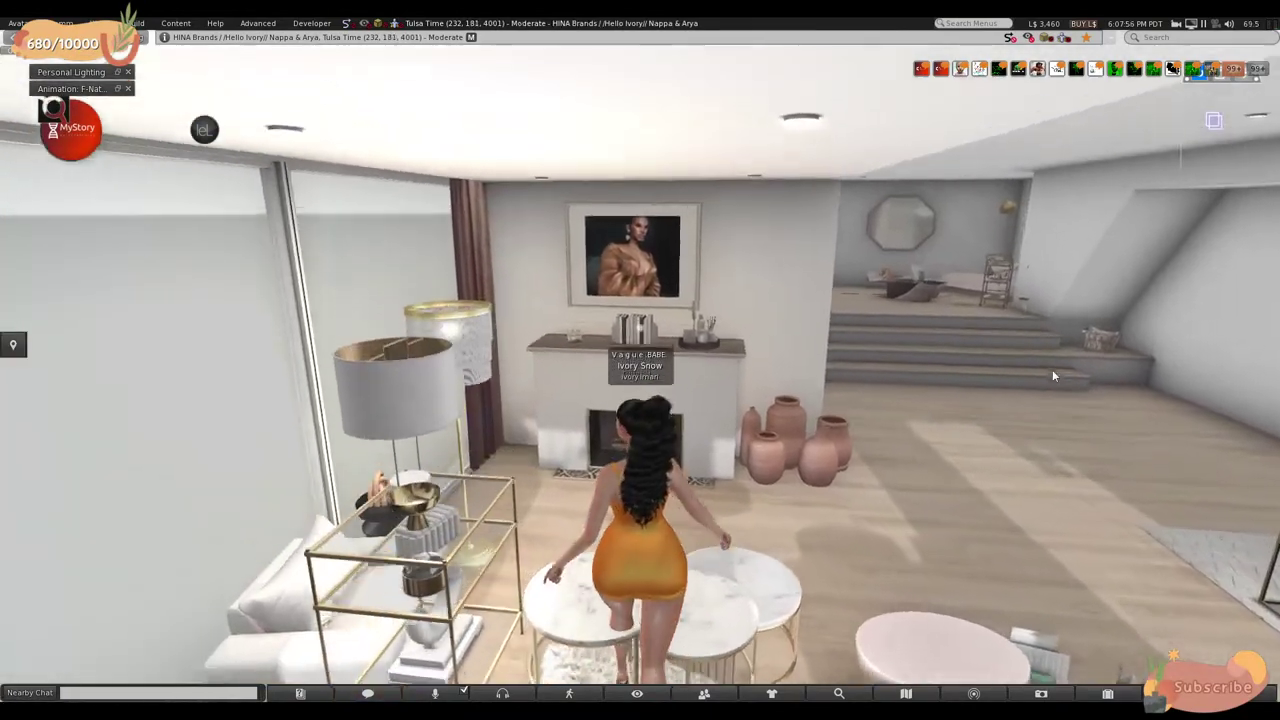
key(Right)
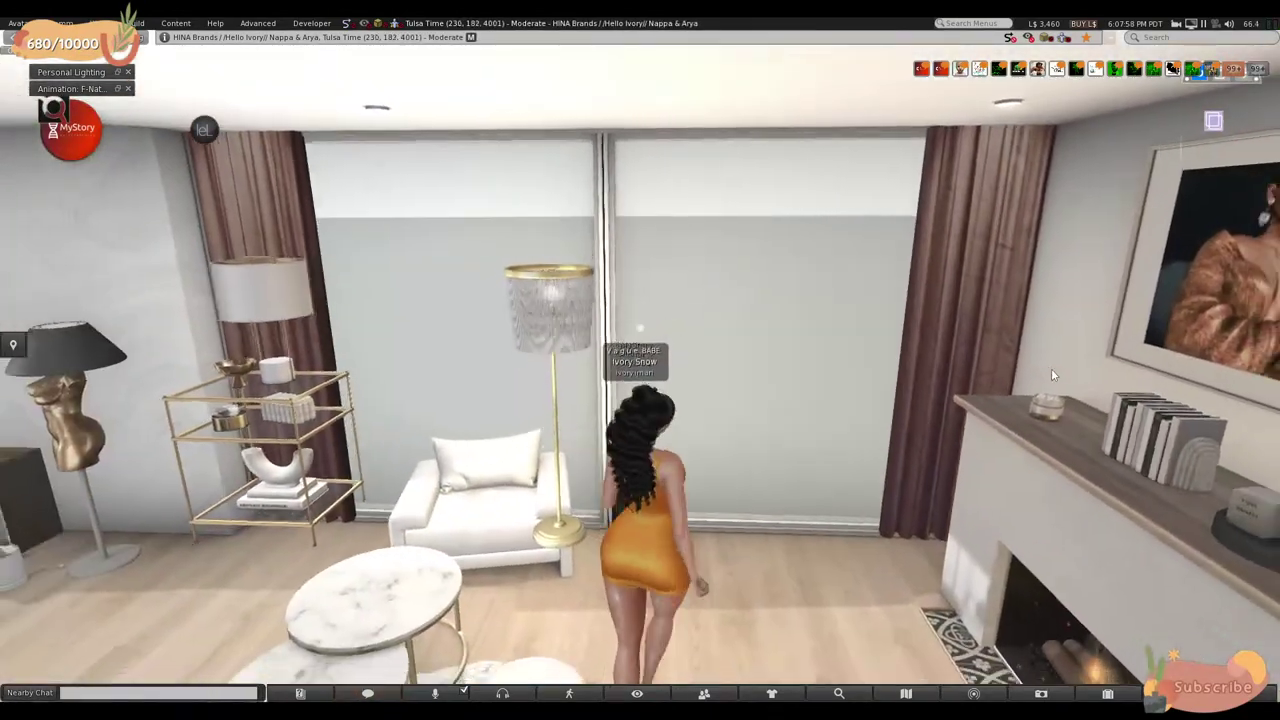
key(Up)
key(Up)
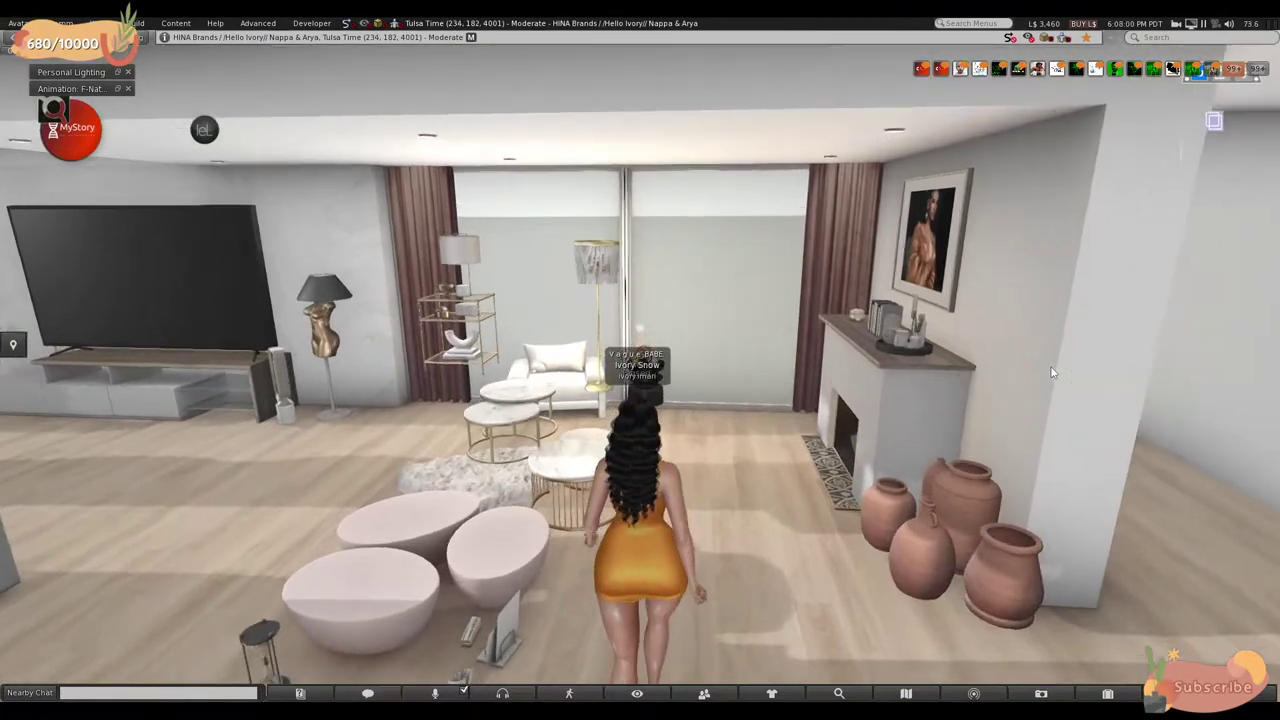
key(Left)
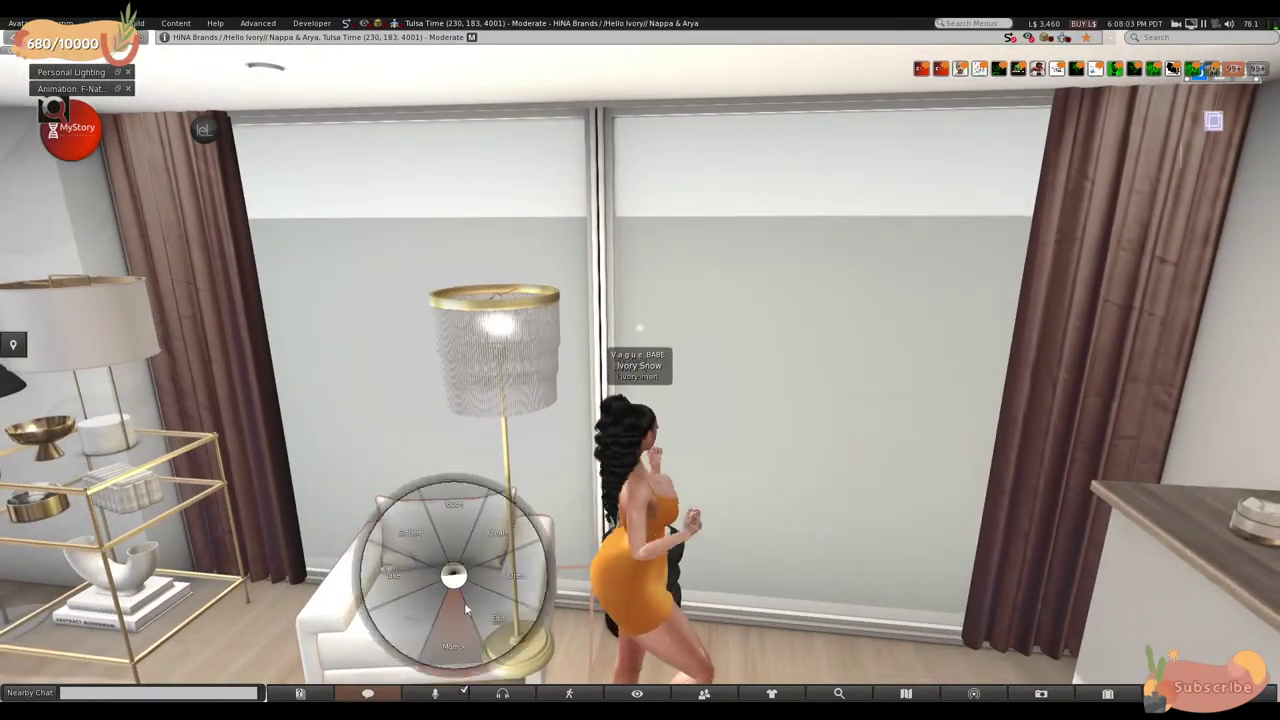
- Duplicate the white armchair on the fireplace side of the floor lamp, about X 229.96, Y 184.37 m, and rotate it to 343° about Z
right_click(470, 598)
click(480, 610)
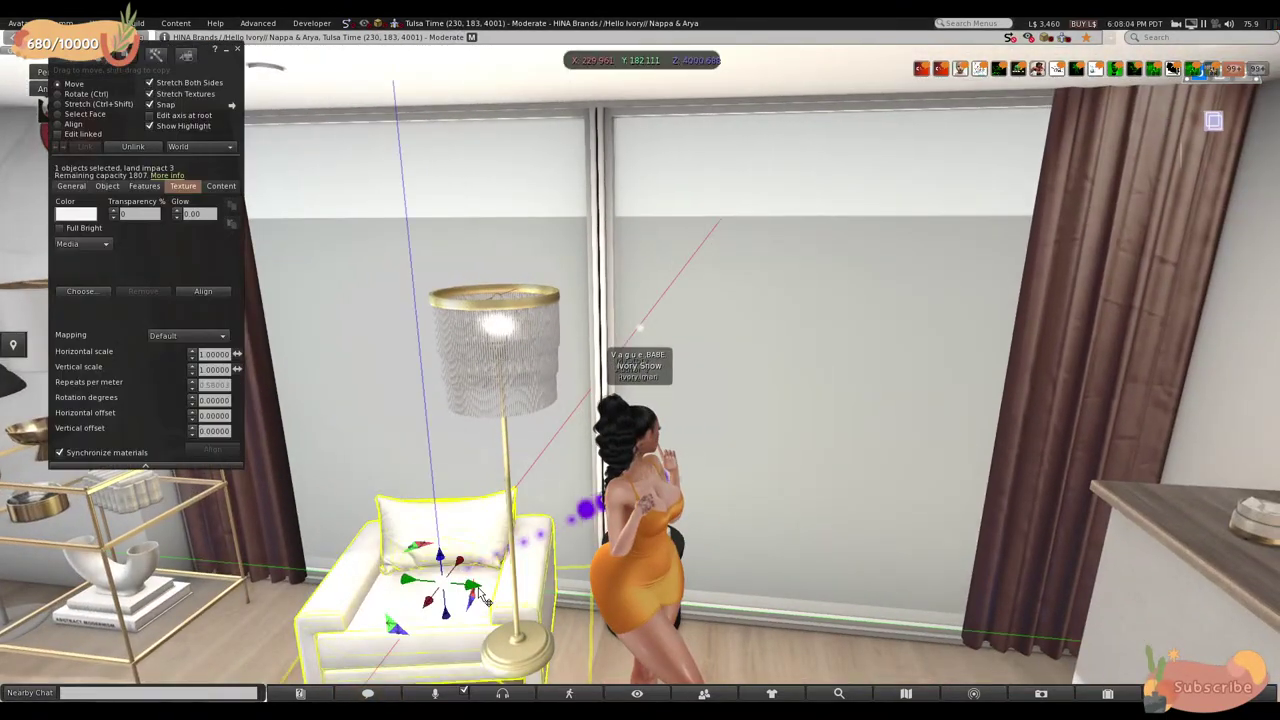
alt+drag(480, 597, 528, 503)
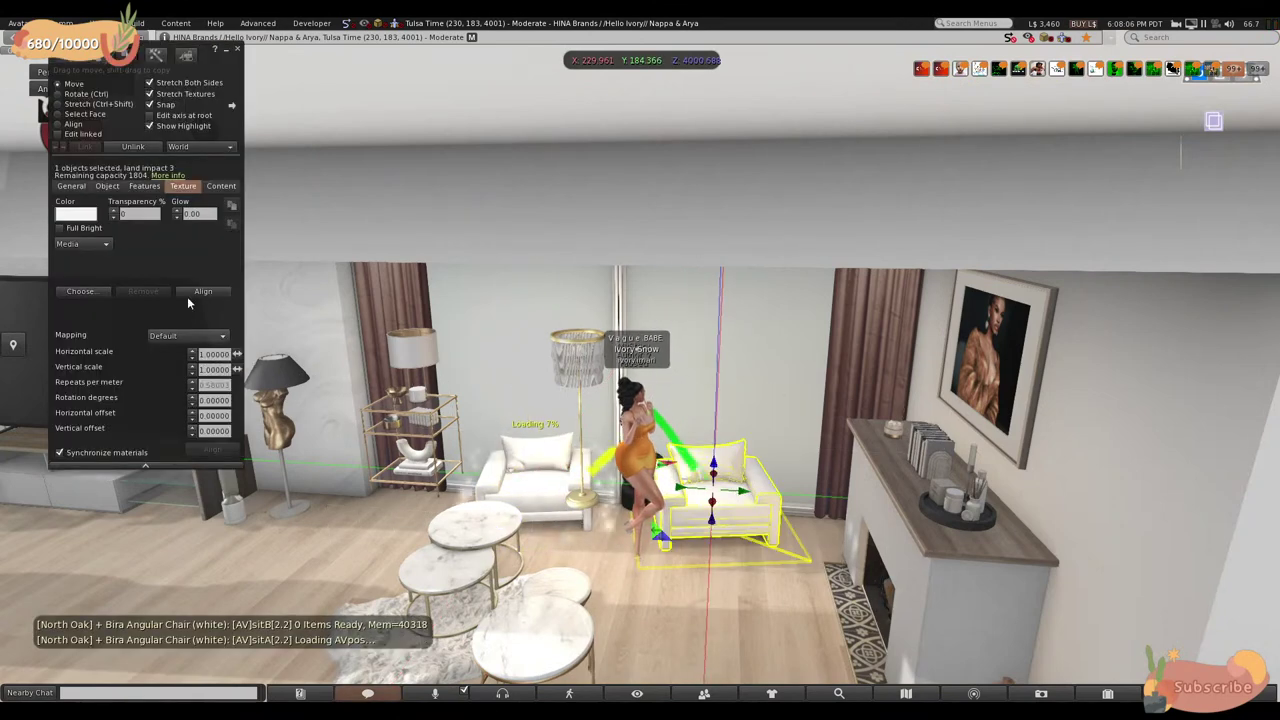
click(731, 538)
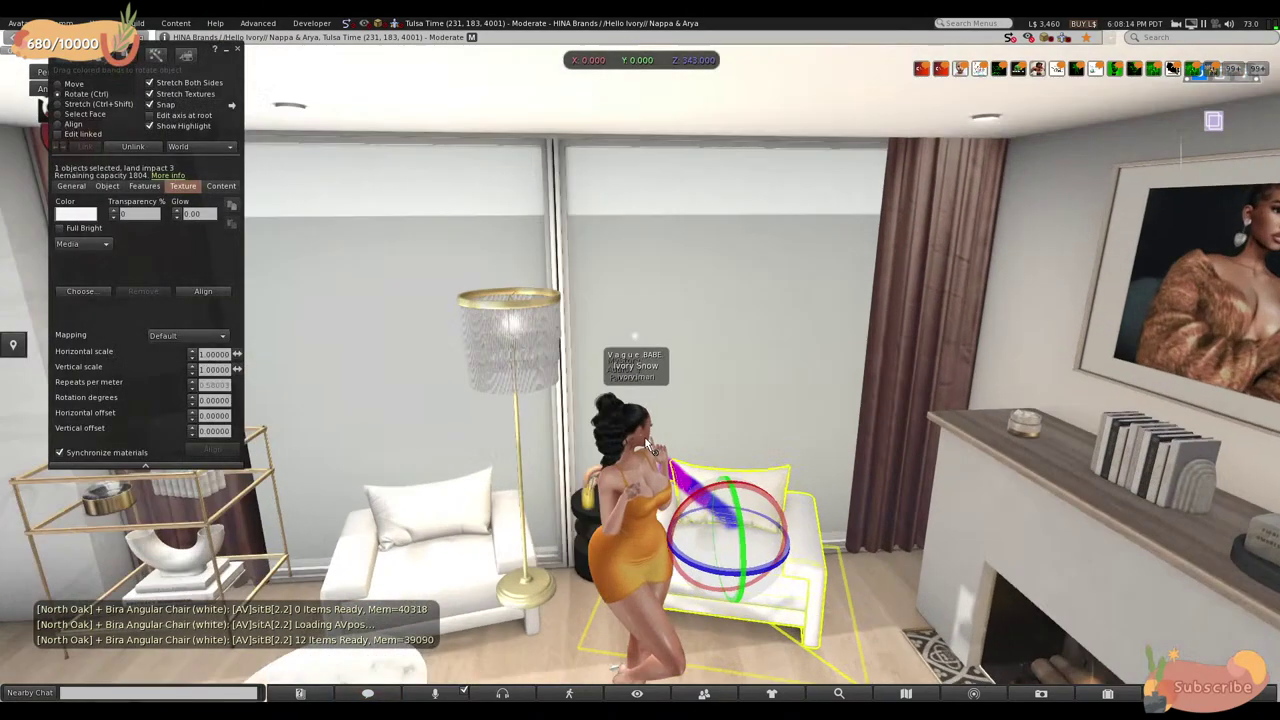
key(Escape)
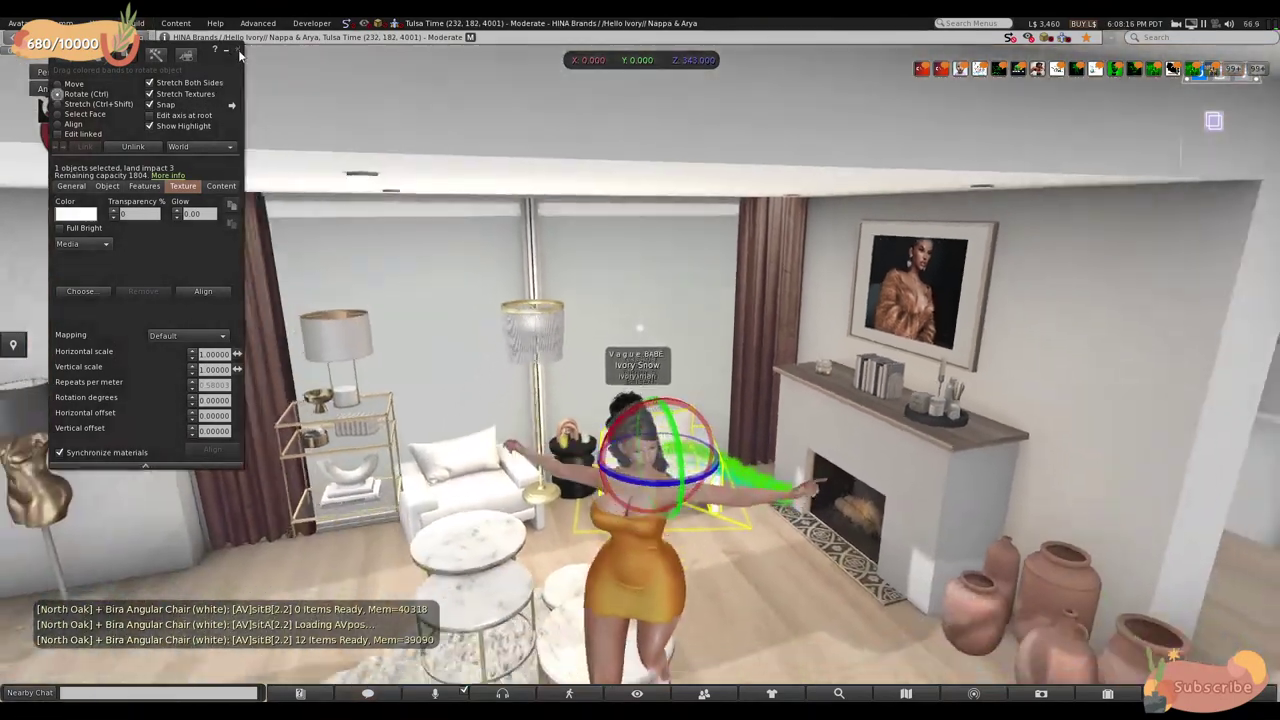
key(Up)
key(Down)
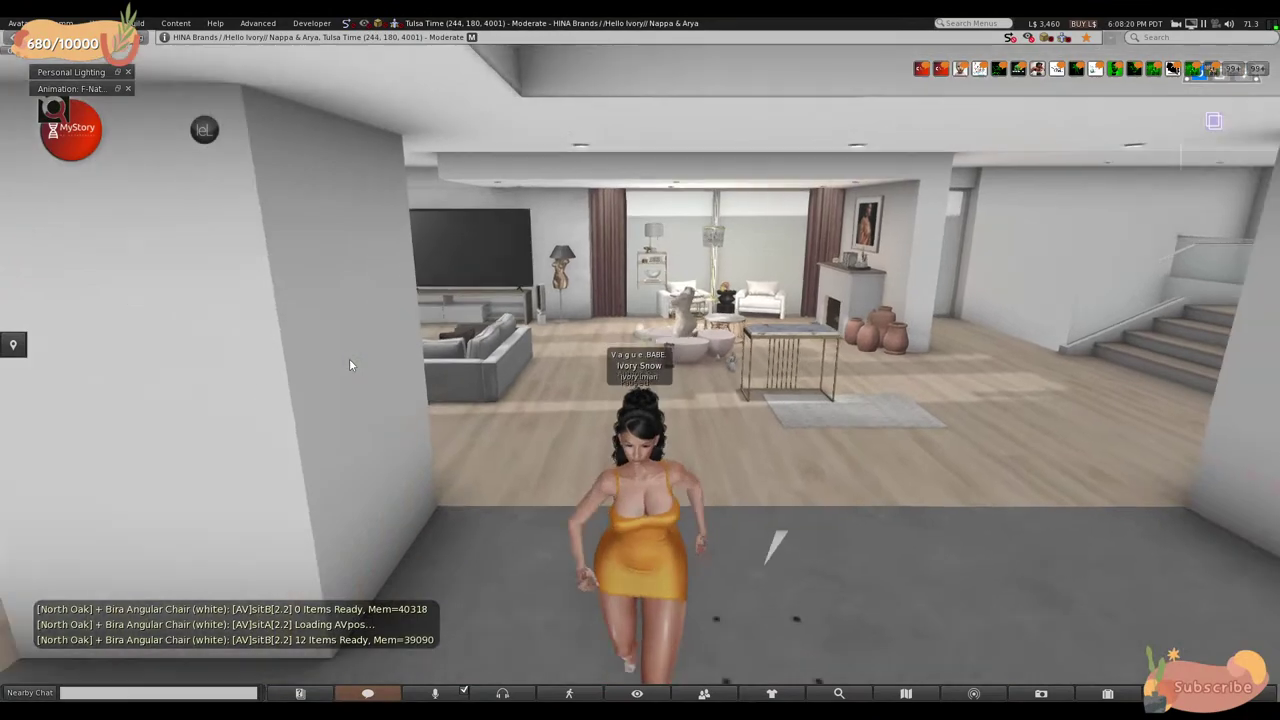
- Move the white torso floor lamp from the marble console table to beside the bronze torso lamp, about X 231.12, Y 179.19 m
key(Up)
key(Left)
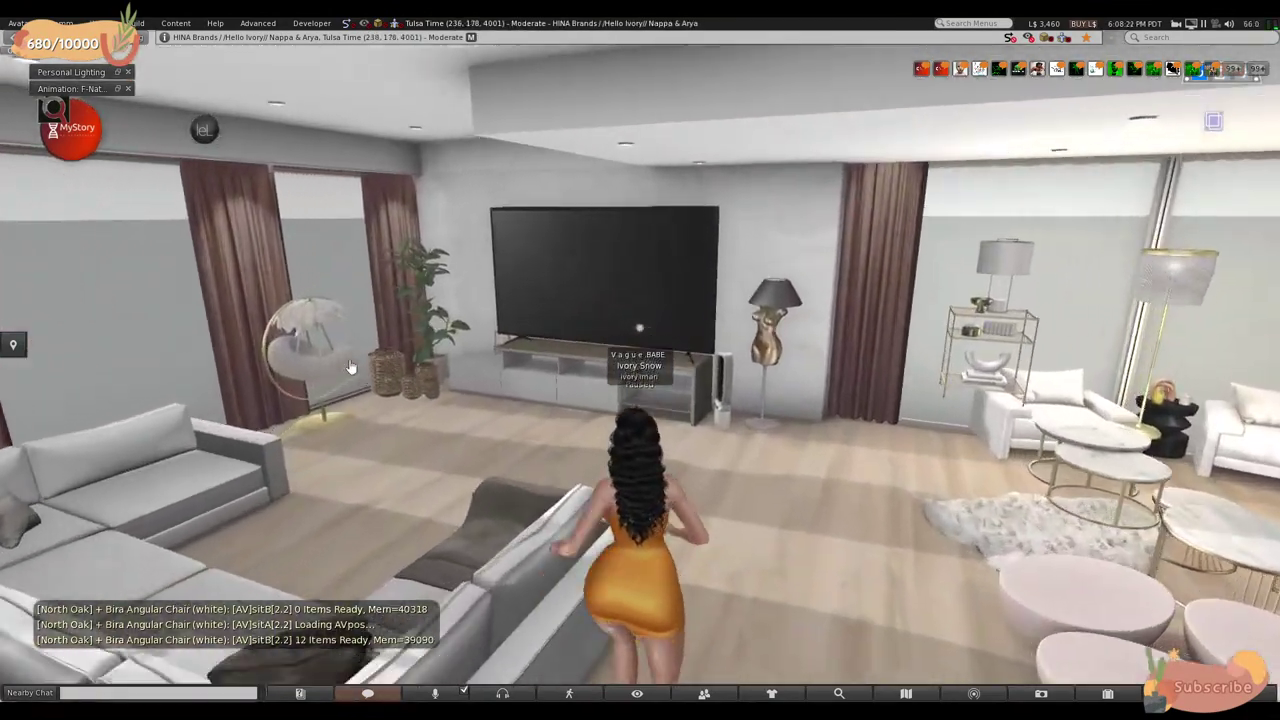
key(Down)
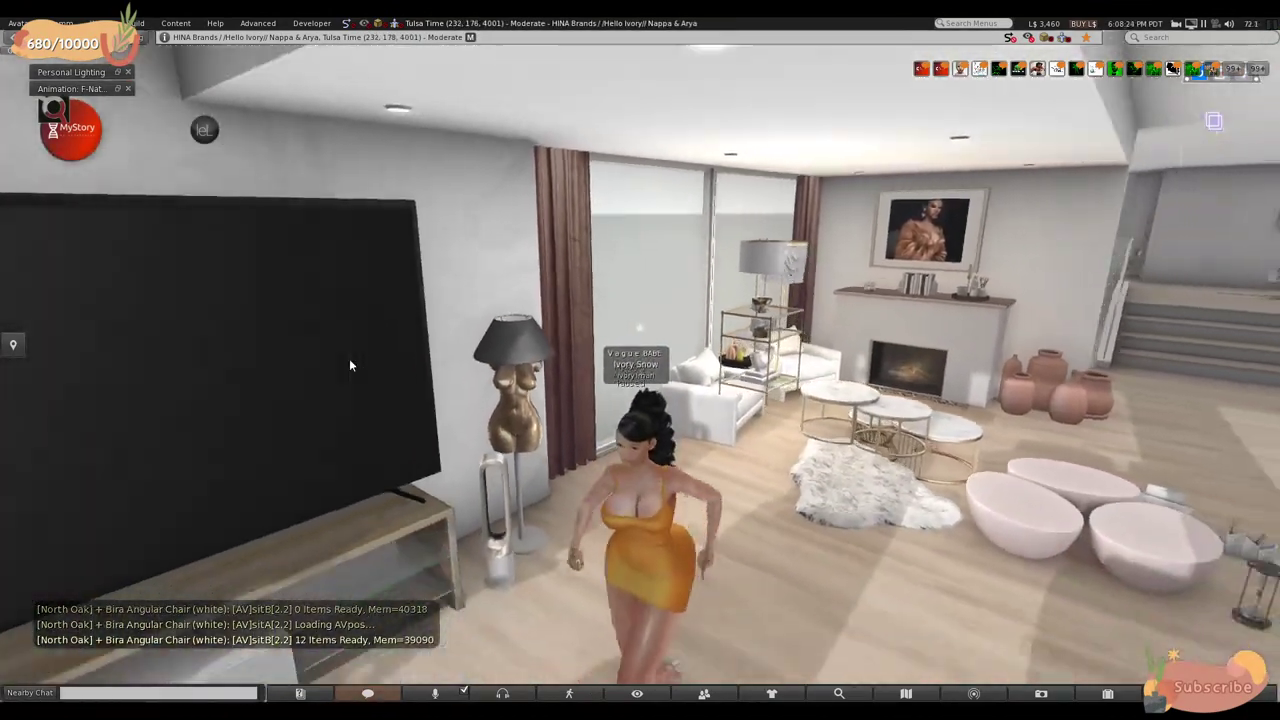
key(Right)
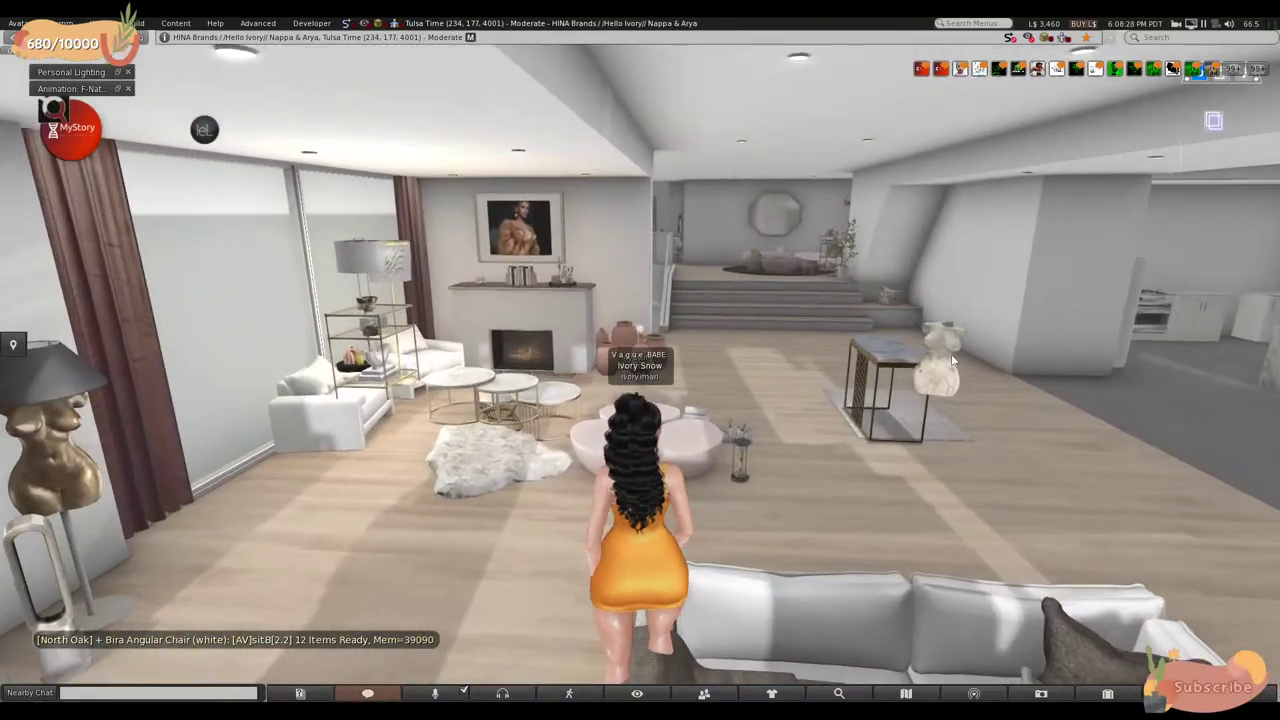
right_click(947, 358)
click(975, 386)
drag(925, 372, 285, 296)
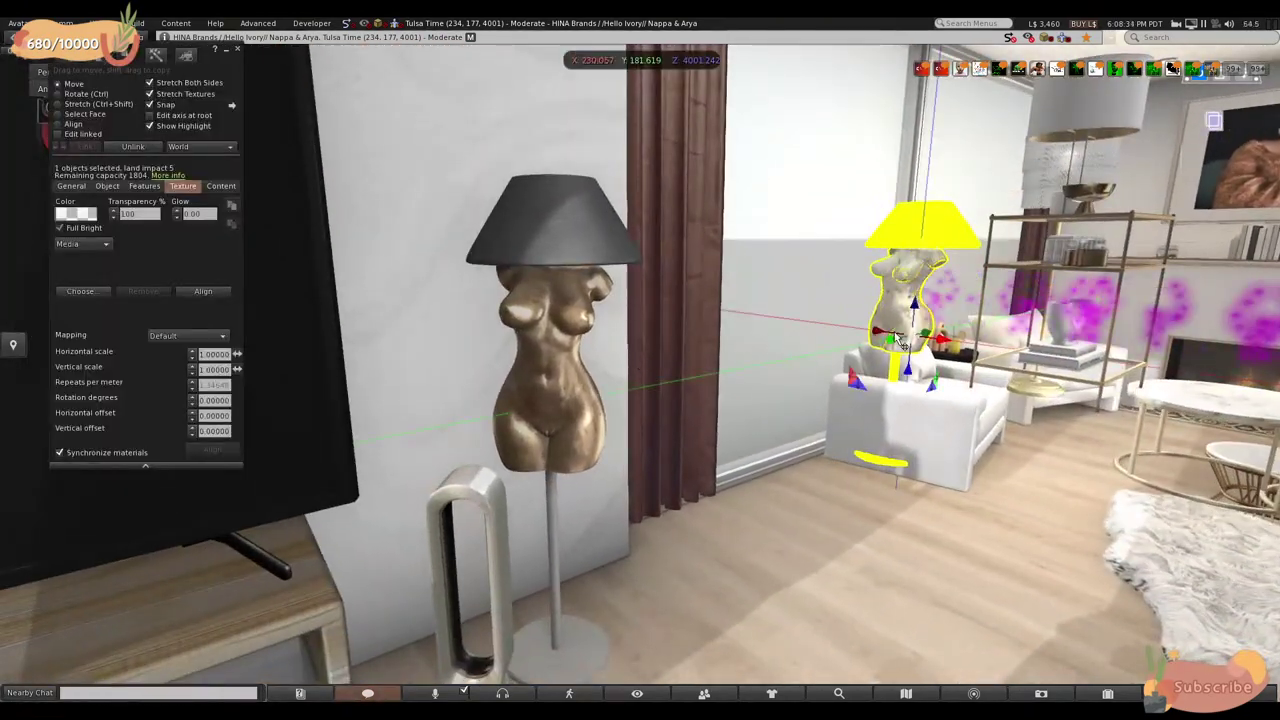
drag(690, 398, 843, 393)
alt+drag(843, 343, 400, 460)
key(Escape)
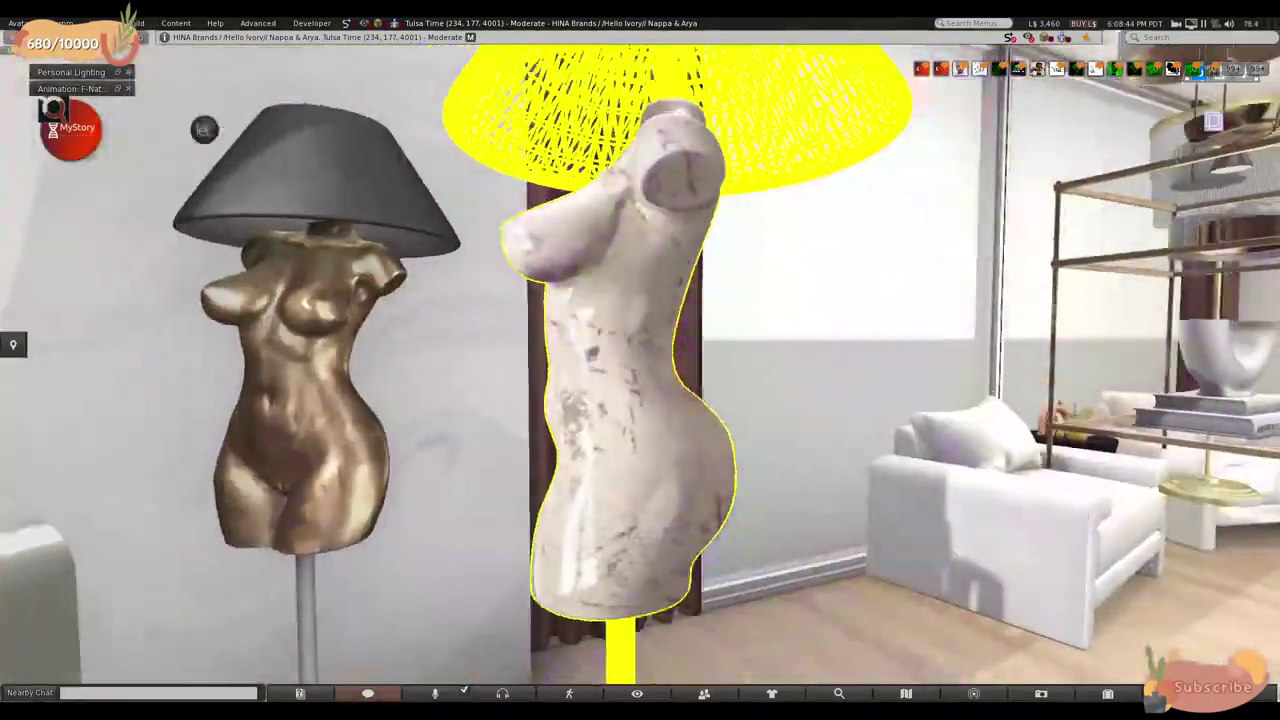
- Rotate the white torso lamp to 92.4° about Z and lower it until its stand is sunk and the torso rests on the floor
click(645, 370)
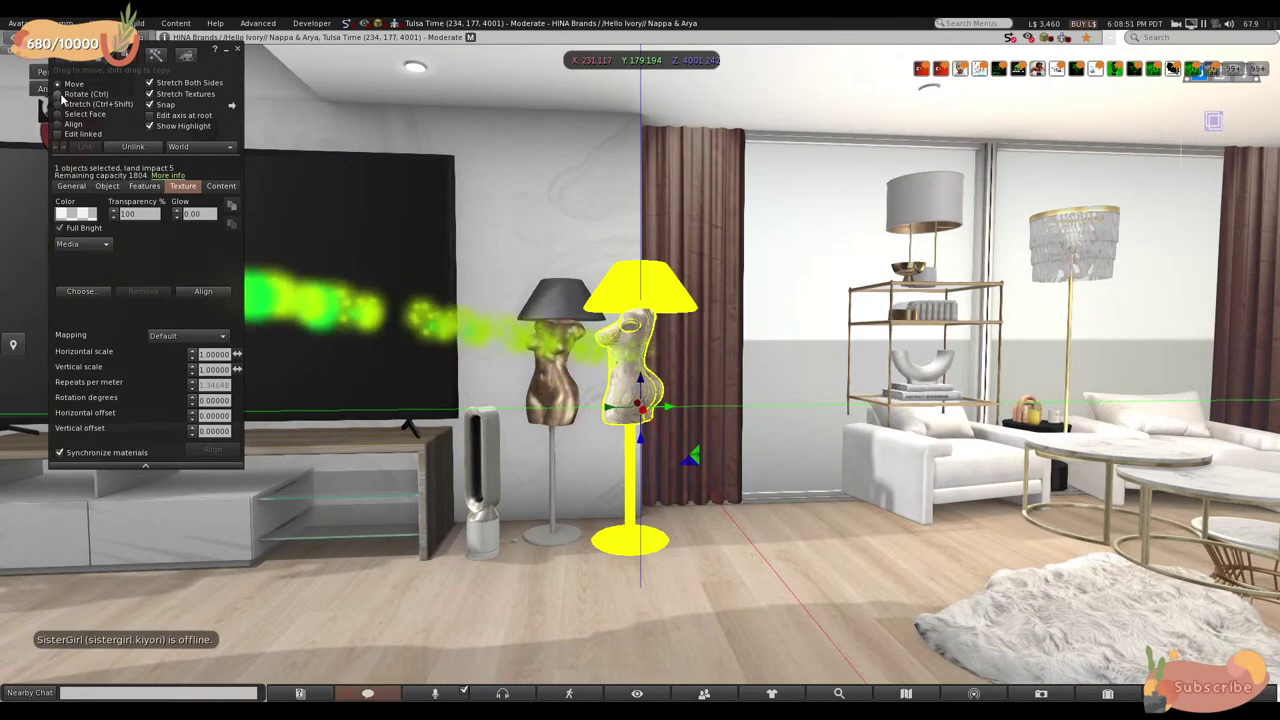
click(58, 94)
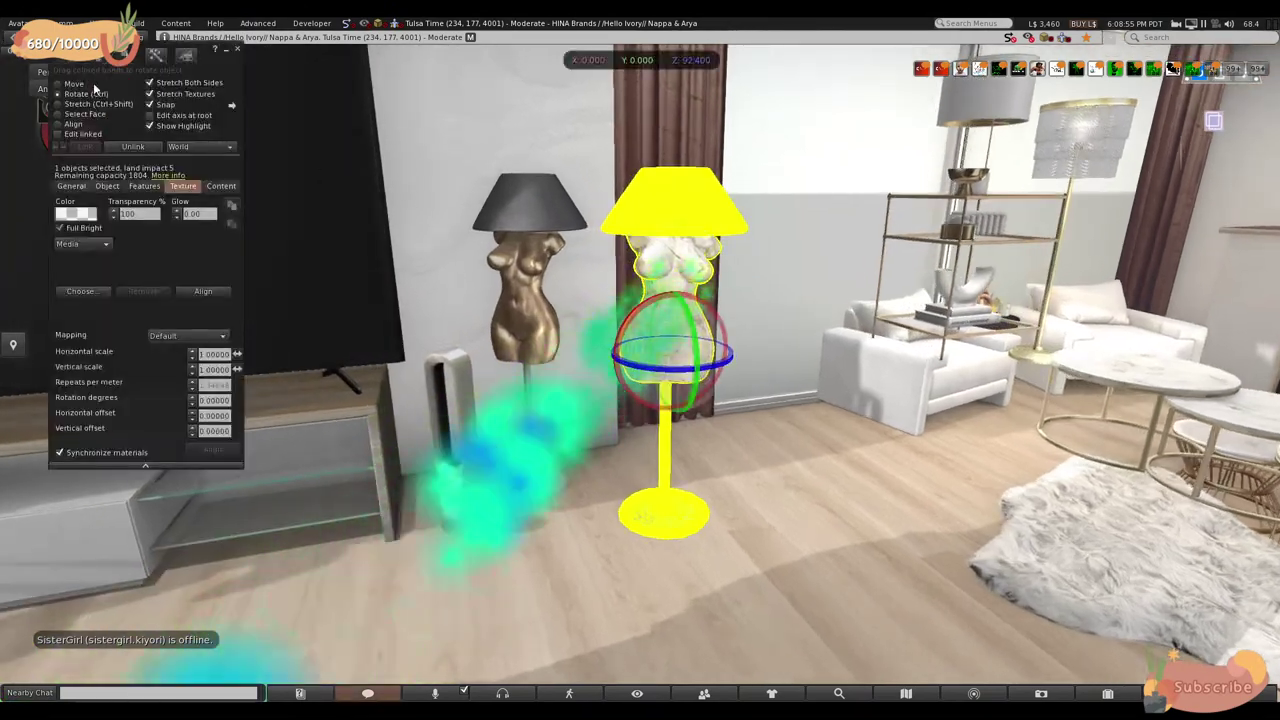
click(58, 84)
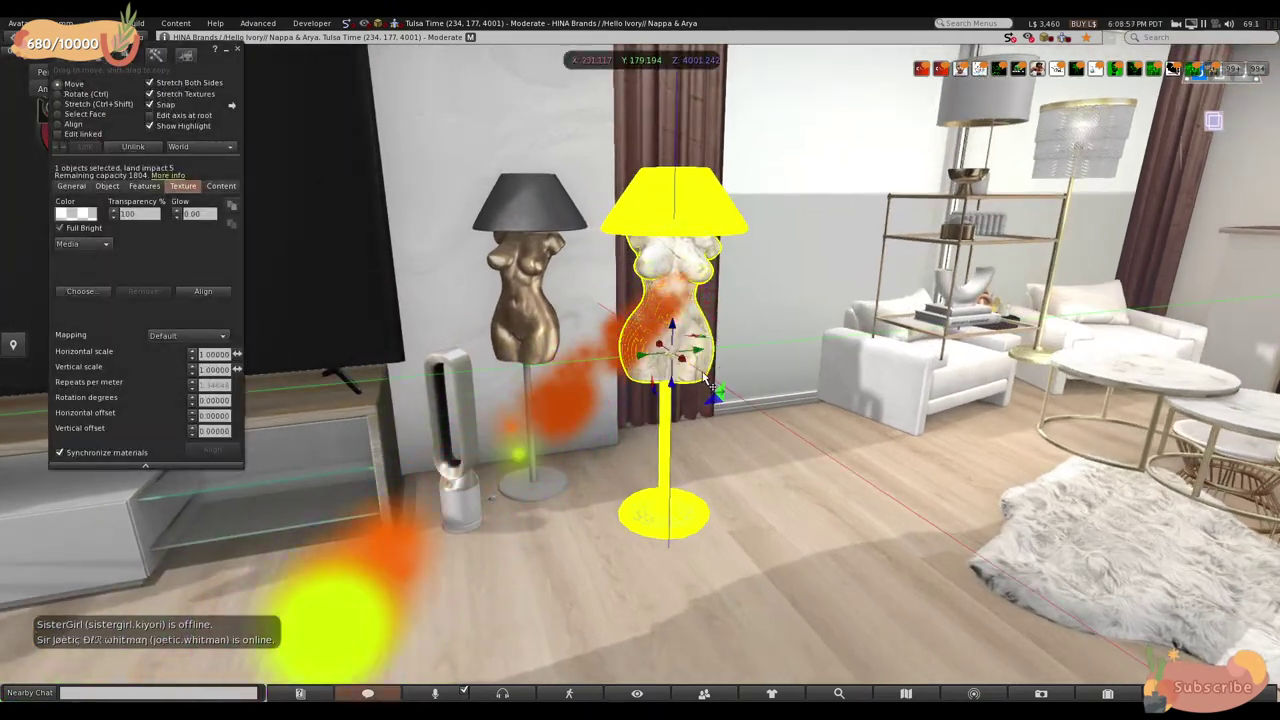
drag(670, 328, 663, 457)
alt+click(668, 480)
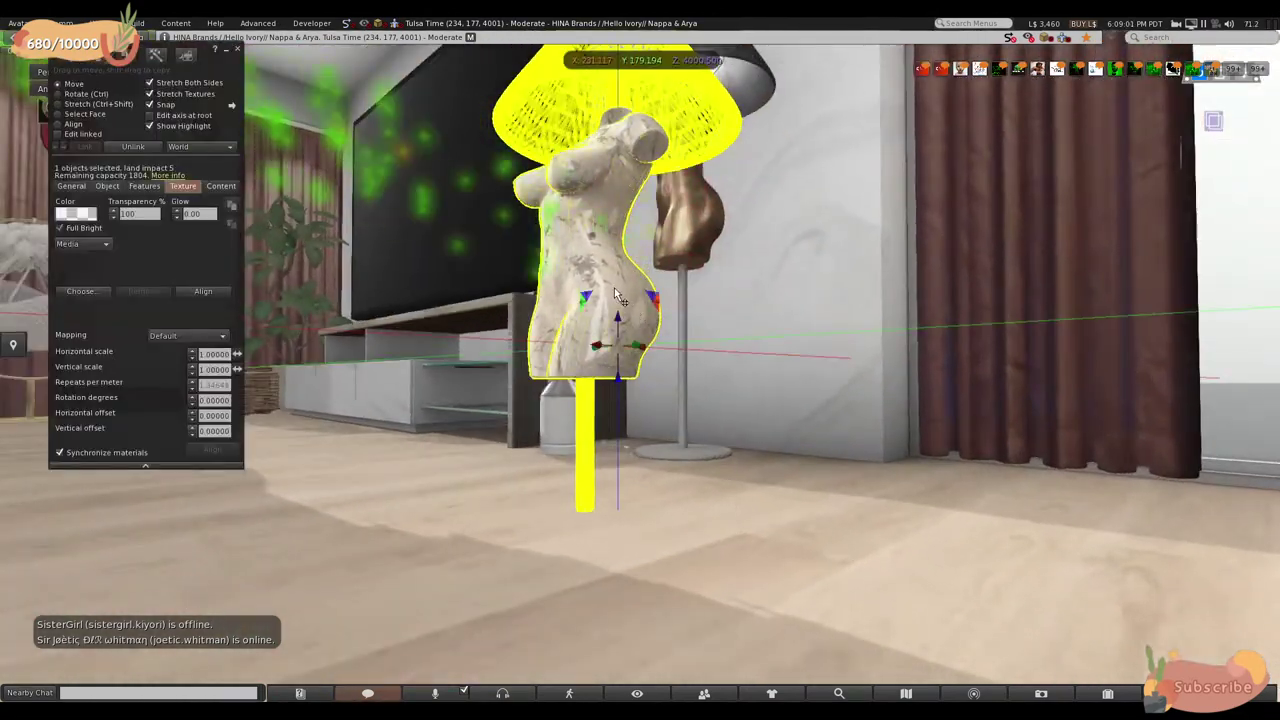
drag(617, 297, 609, 371)
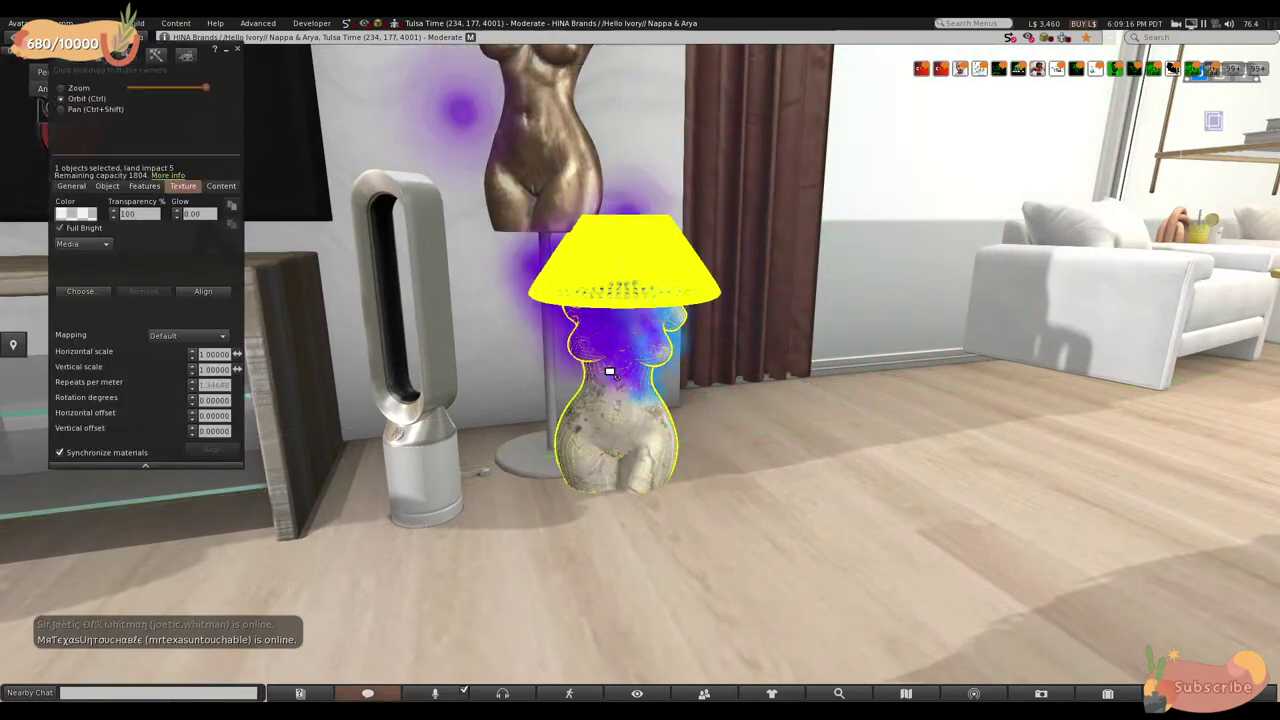
key(Escape)
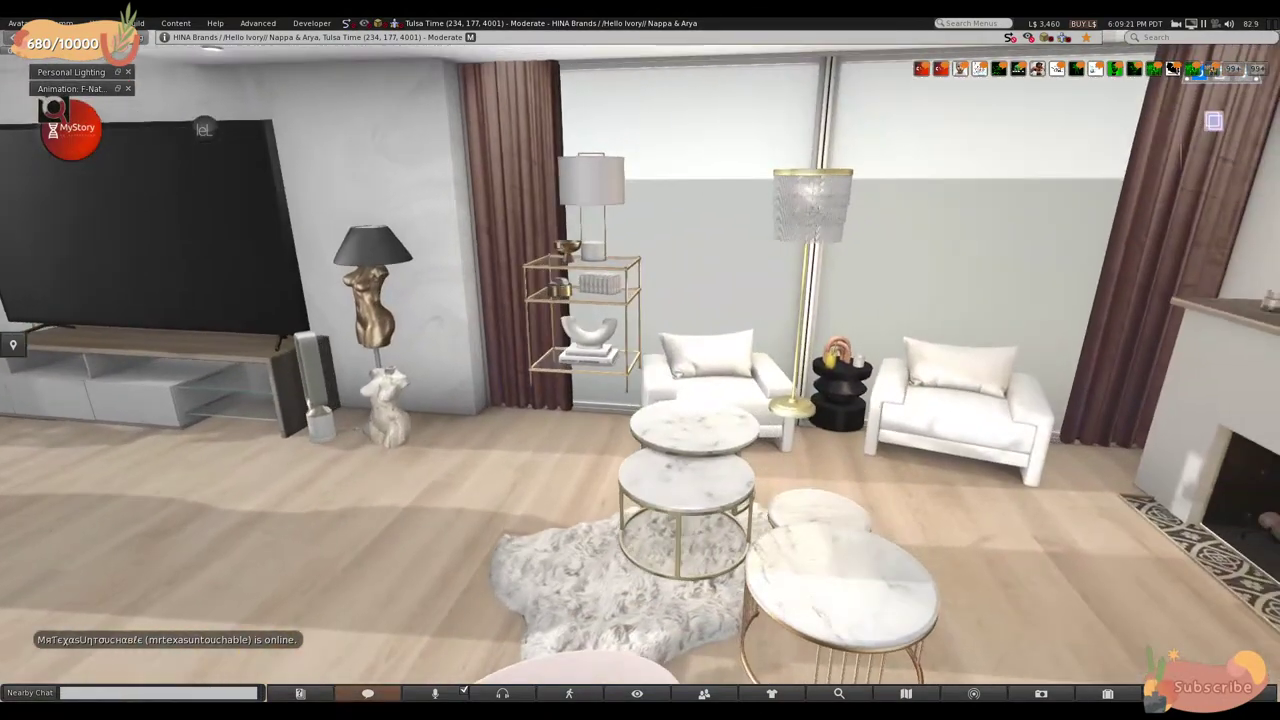
- Place the Fancy Fall Camellia Runner Rug from the inventory on the floor between the sofa end and the television wall
key(Right)
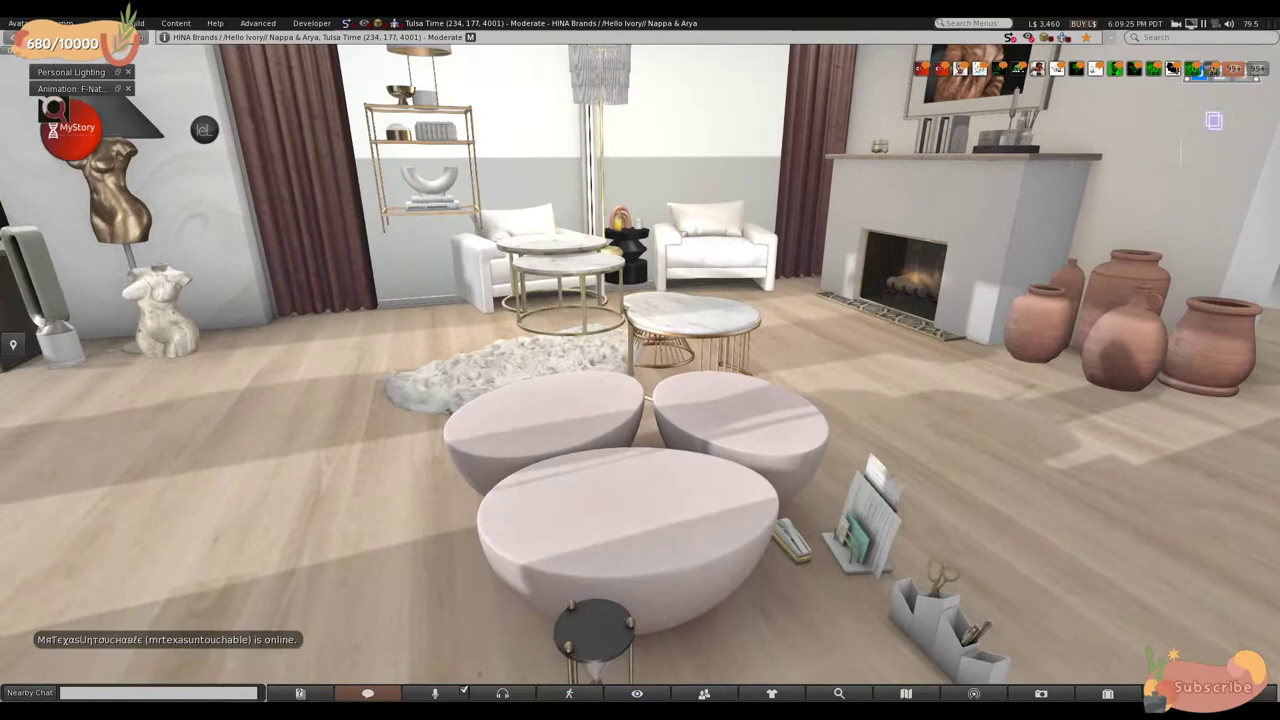
key(Left)
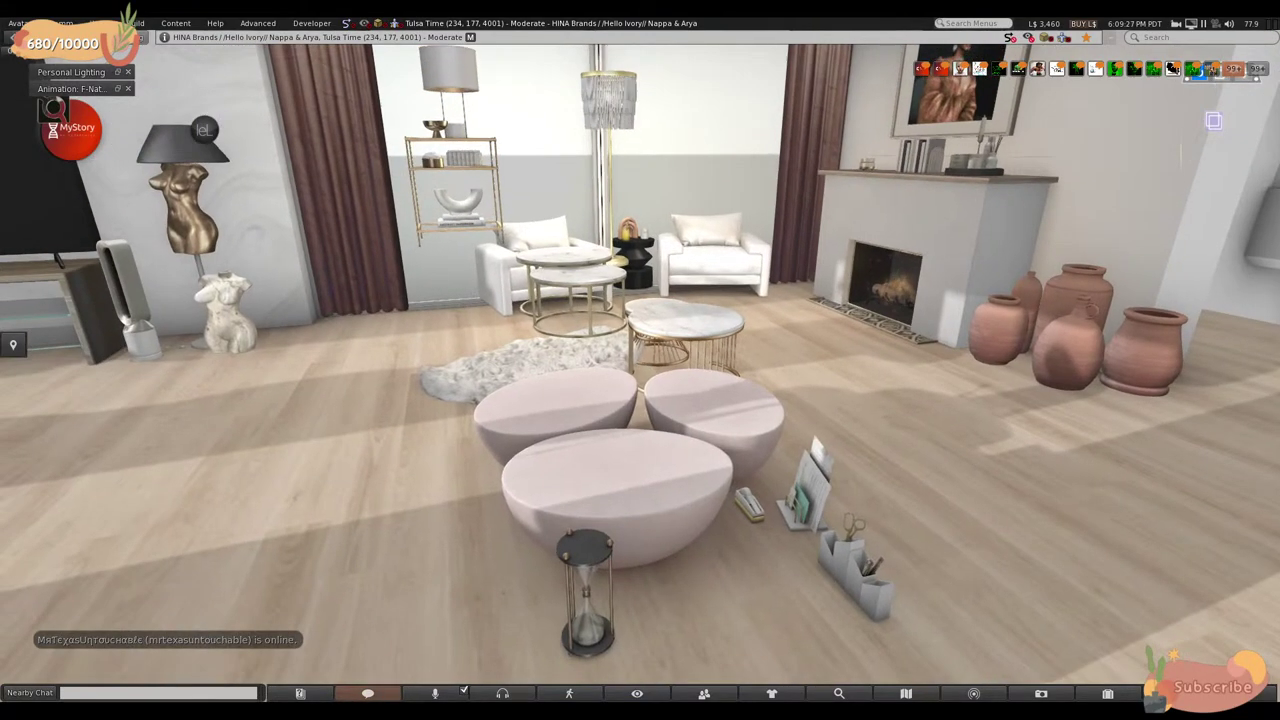
key(Left)
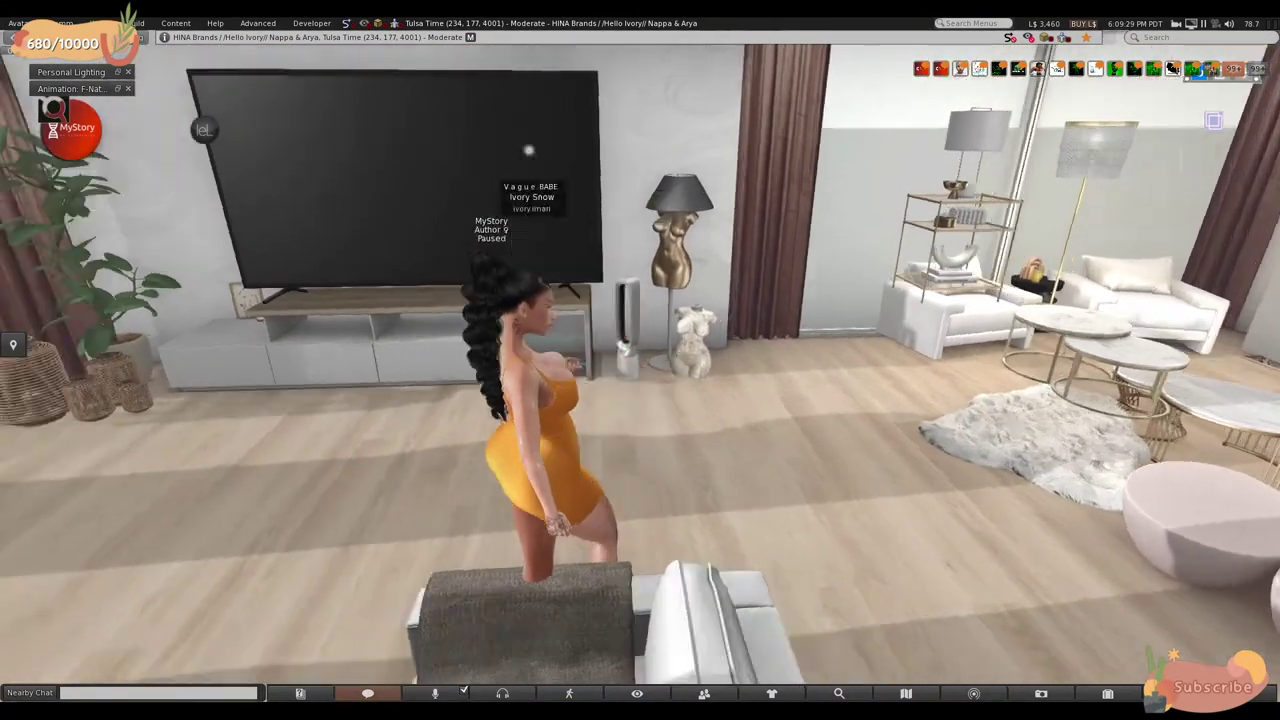
key(Left)
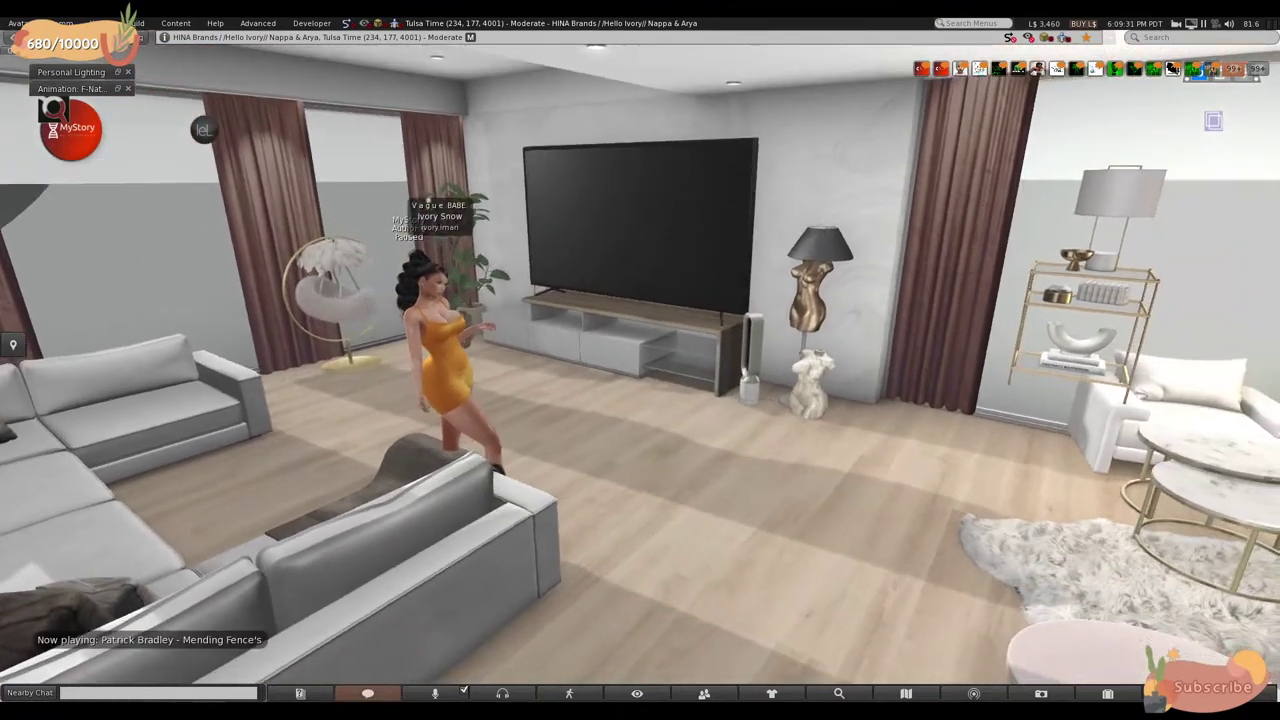
key(Left)
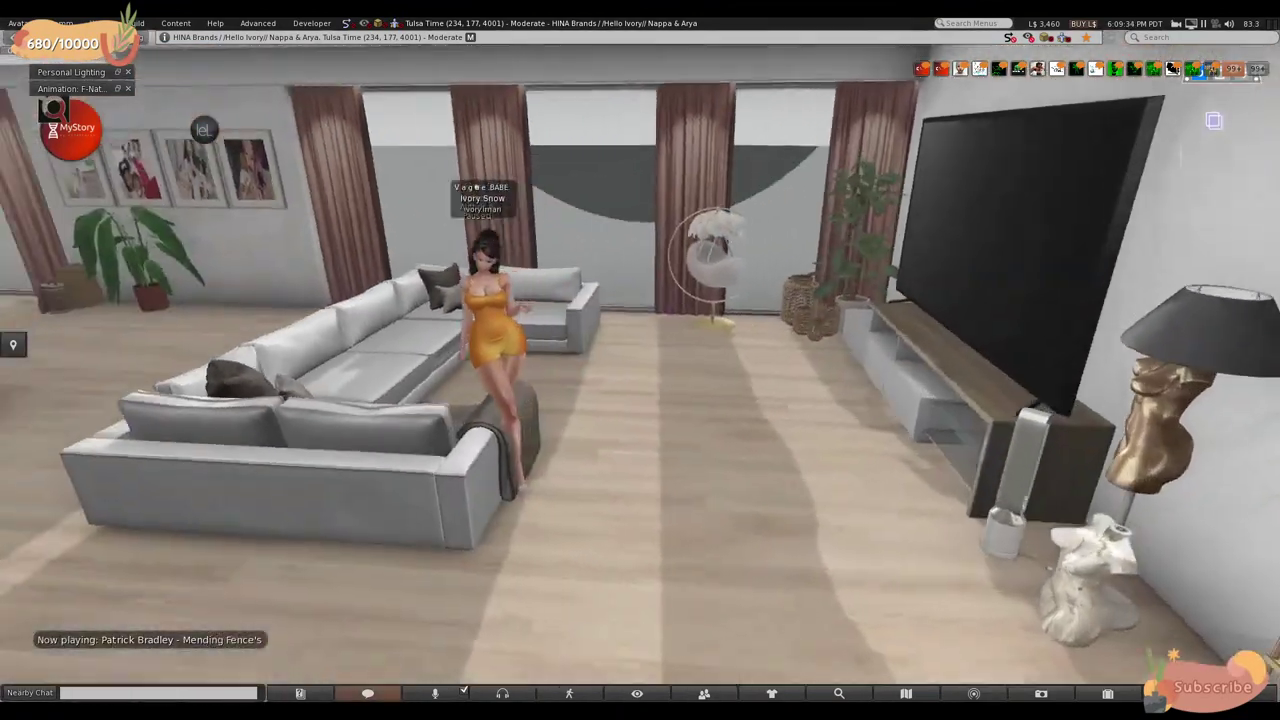
key(Left)
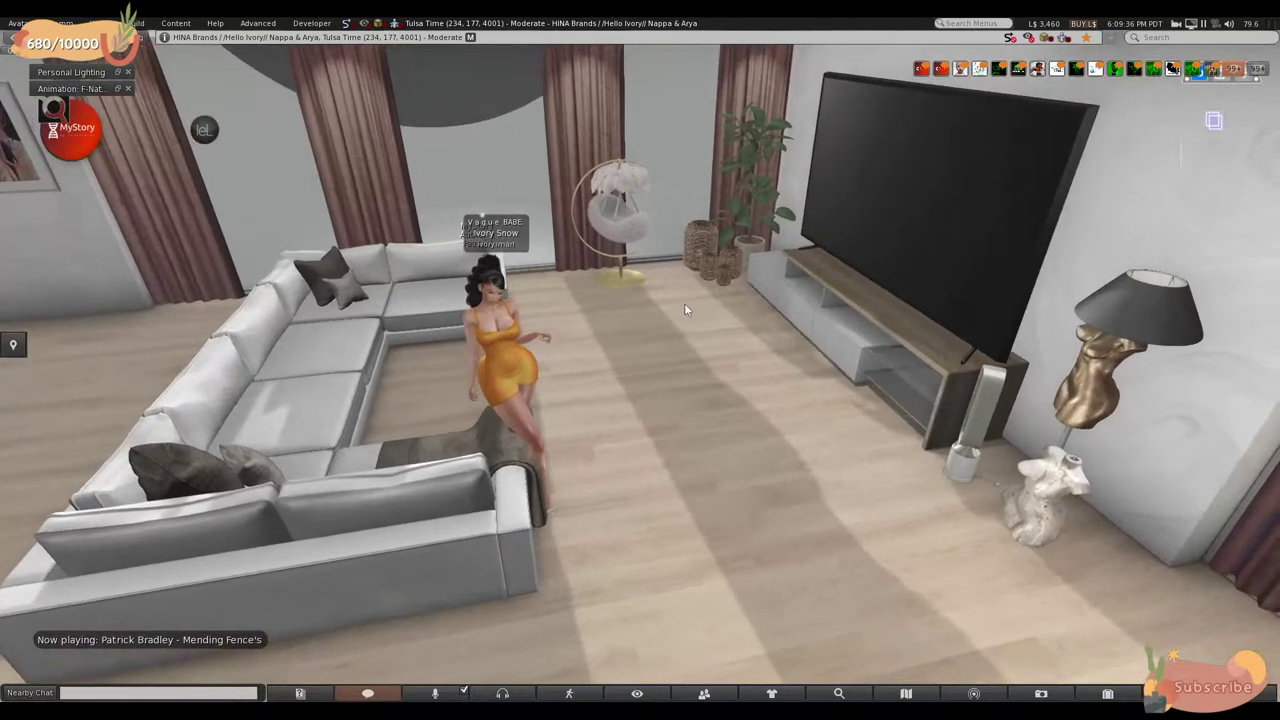
key(ctrl+i)
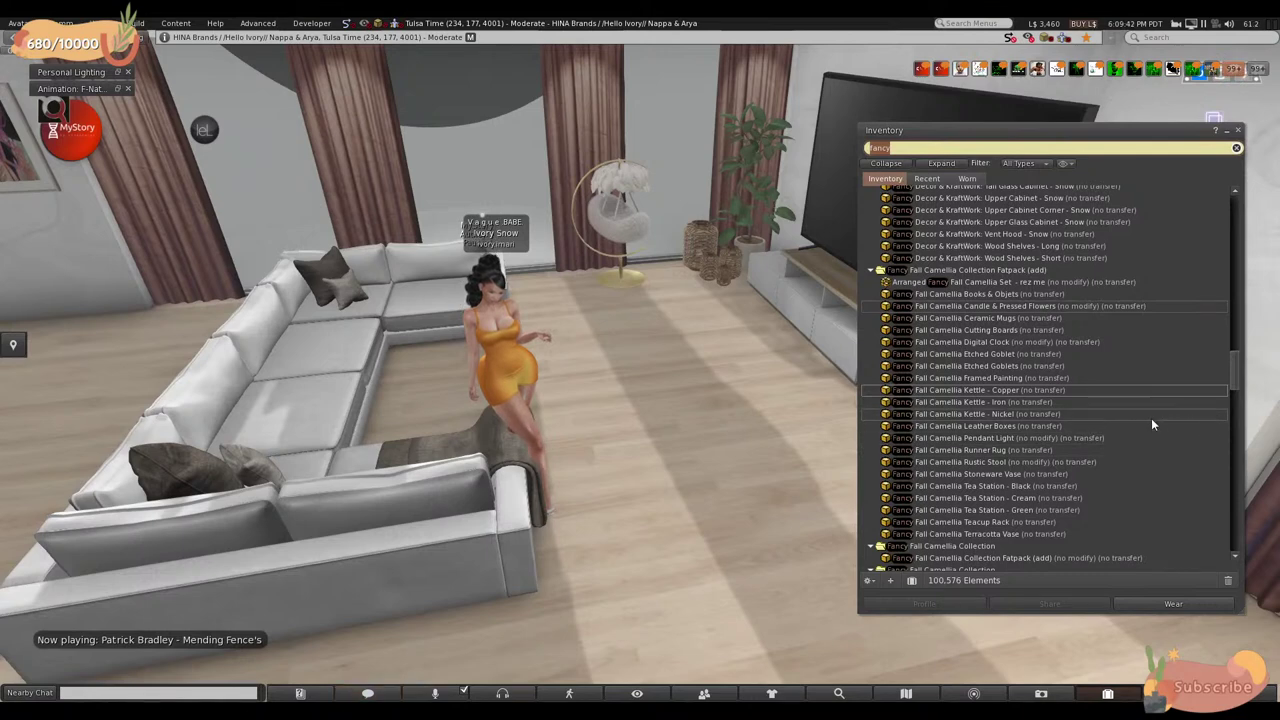
click(1051, 451)
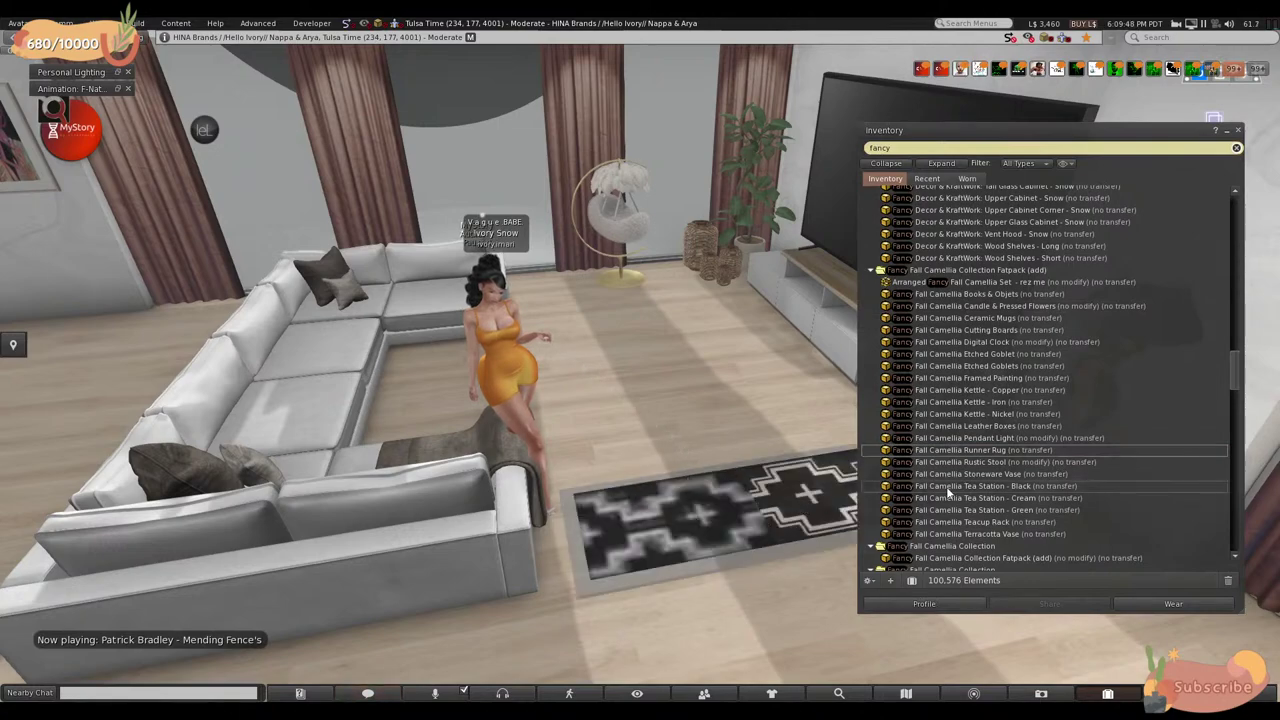
- Place the Fancy Fall Camellia Tea Station - Black from the inventory on the floor beside the runner rug
drag(797, 519, 789, 585)
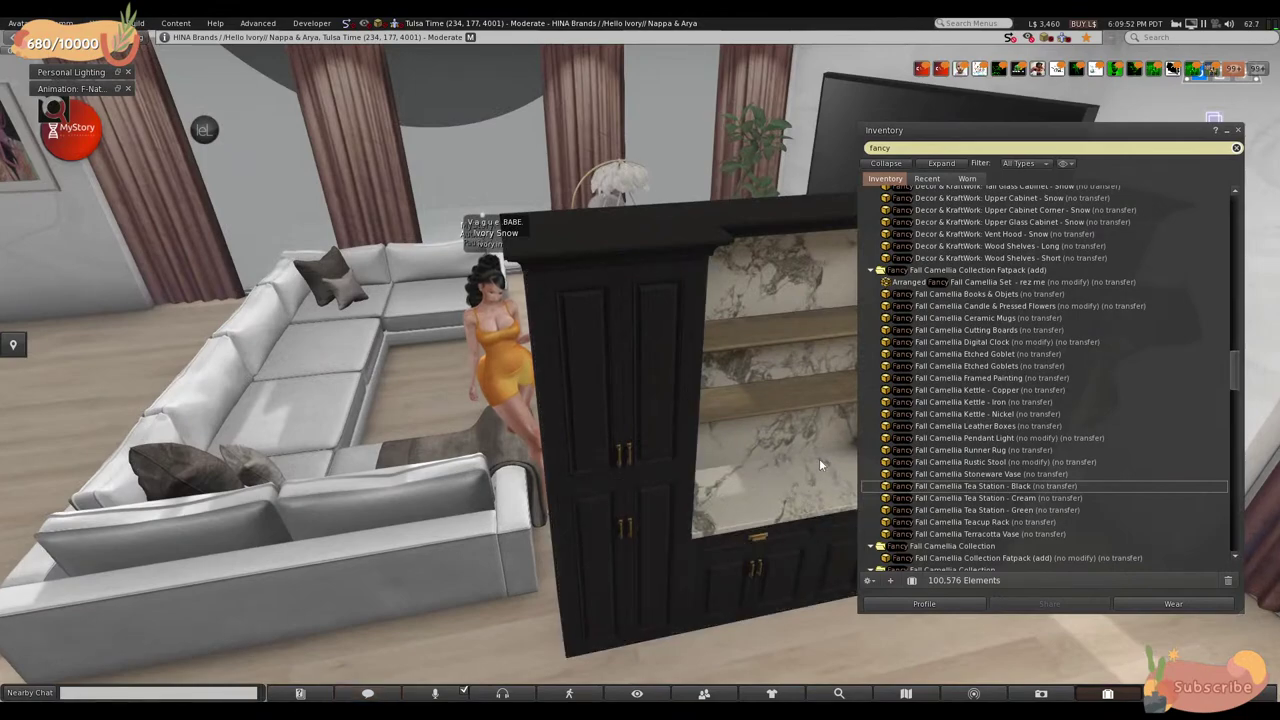
key(Escape)
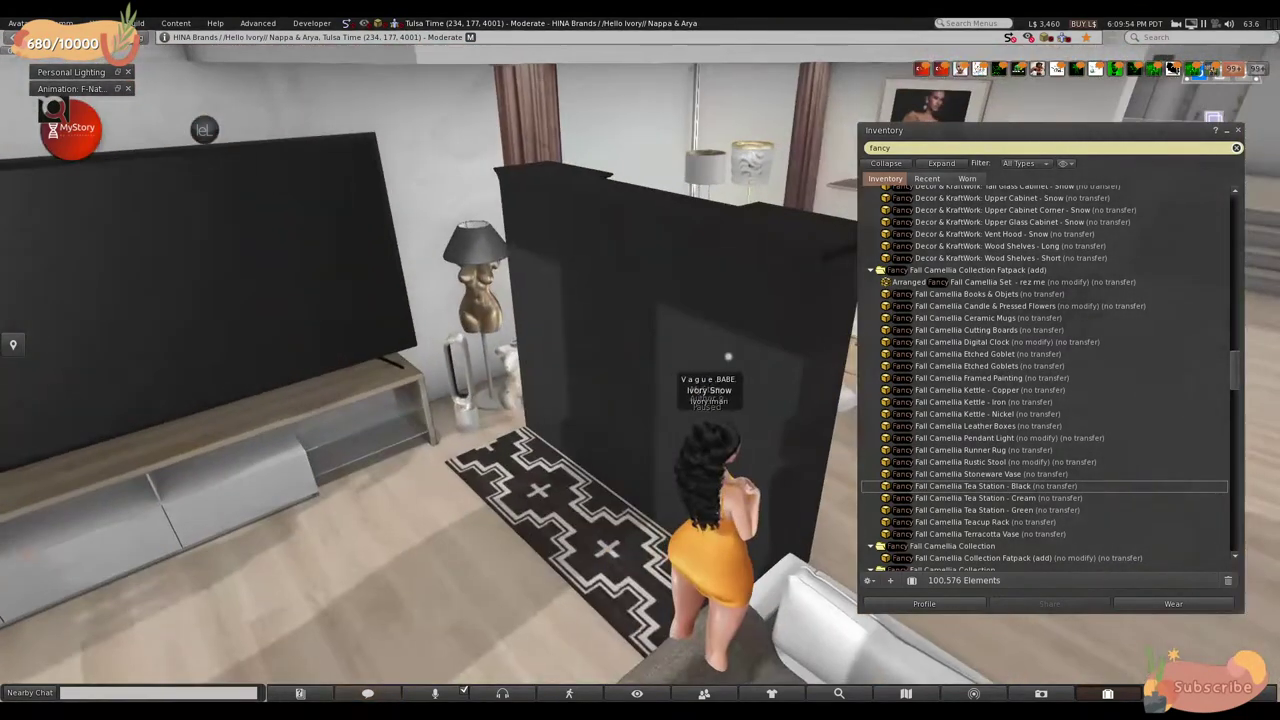
key(Right)
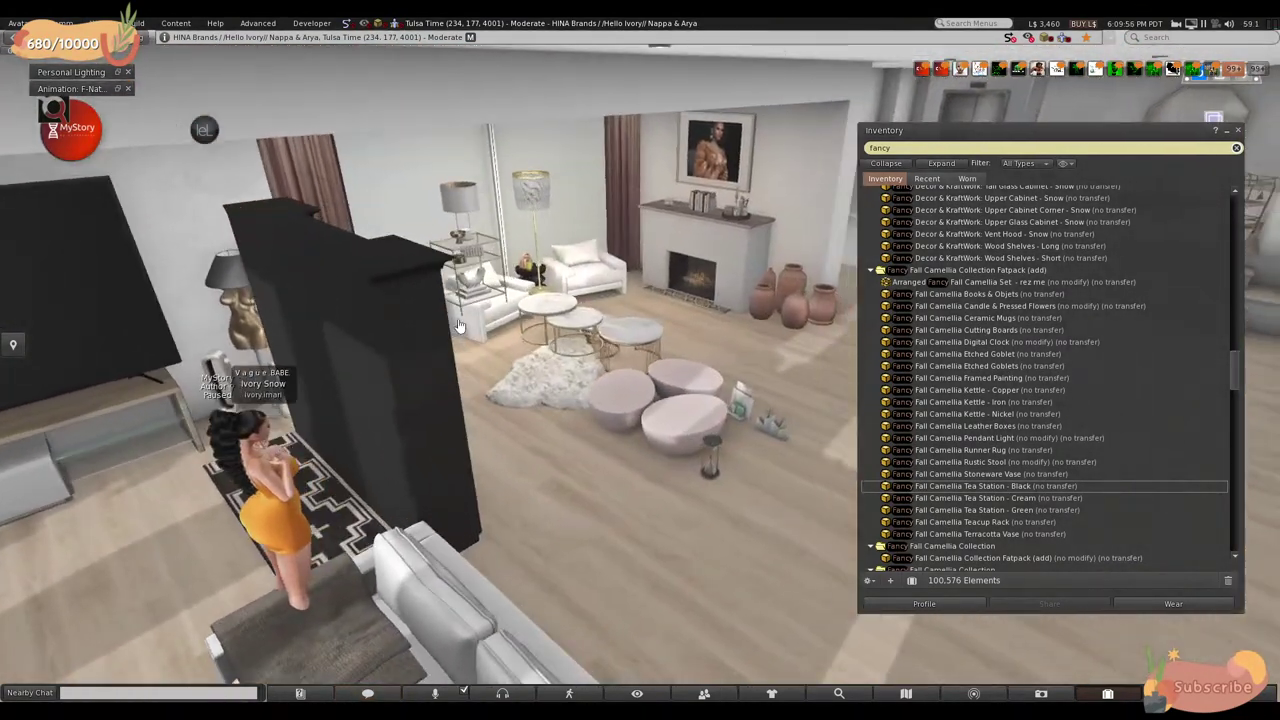
- Place the Fancy Fall Camellia Tea Station - Cream on the floor beyond the black one and rotate it to 270° about Z
drag(962, 497, 646, 525)
right_click(766, 443)
click(791, 472)
click(80, 93)
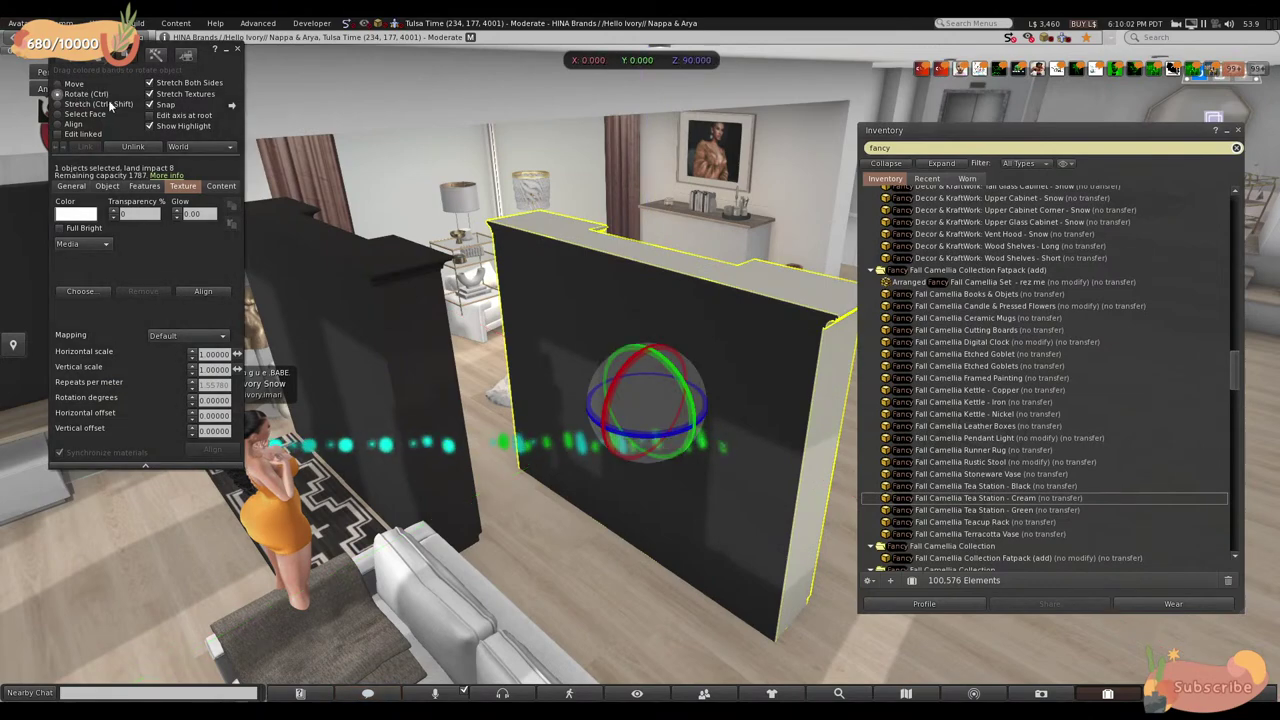
mouse_move(641, 430)
mouse_down()
mouse_move(710, 208)
mouse_move(823, 238)
mouse_move(865, 270)
mouse_move(640, 300)
mouse_move(655, 440)
mouse_up()
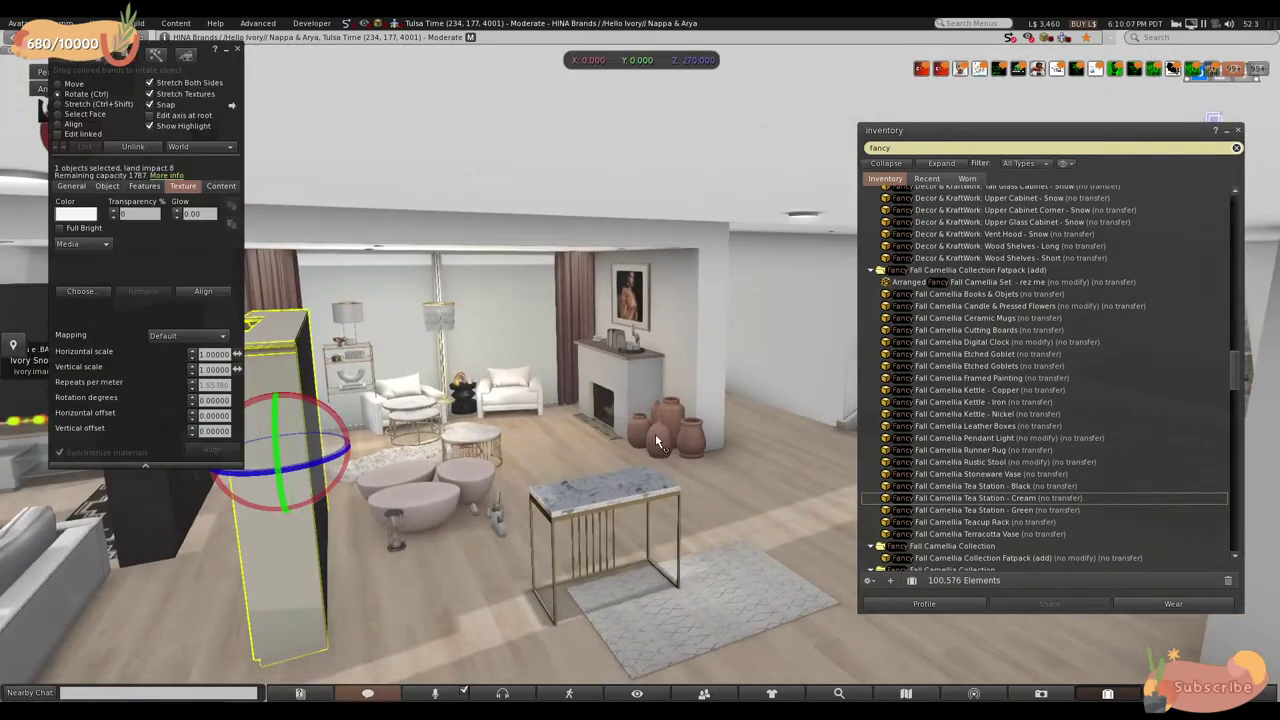
- Move the fireplace, terracotta vases, mantel decor and portrait off the fireplace wall, shifting the leftover decor piece to about X 236.60 m
alt+click(618, 385)
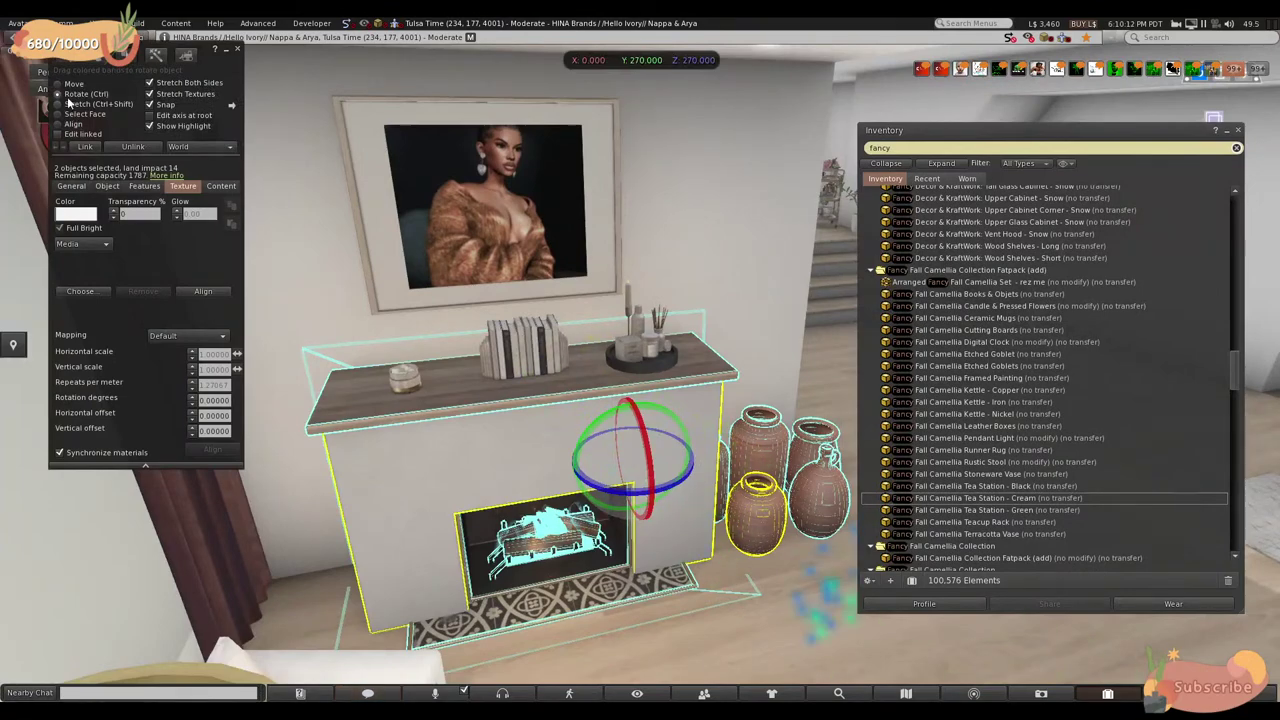
shift+click(555, 352)
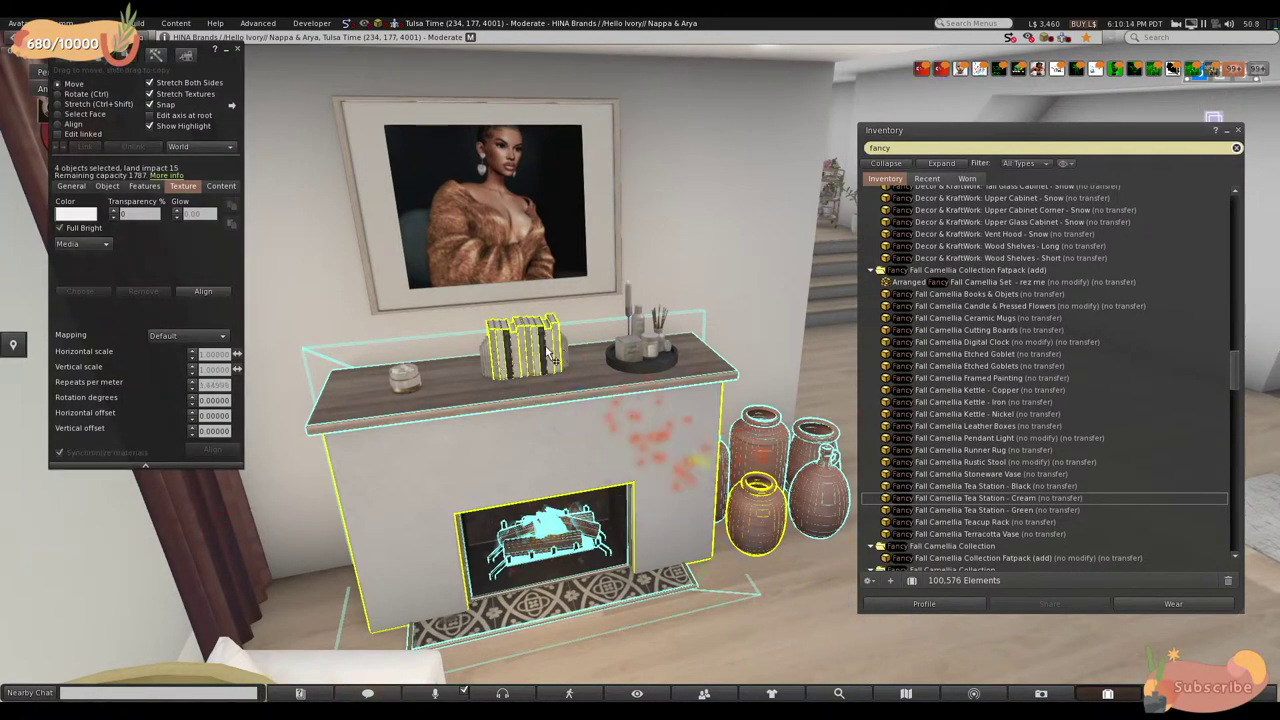
shift+click(643, 378)
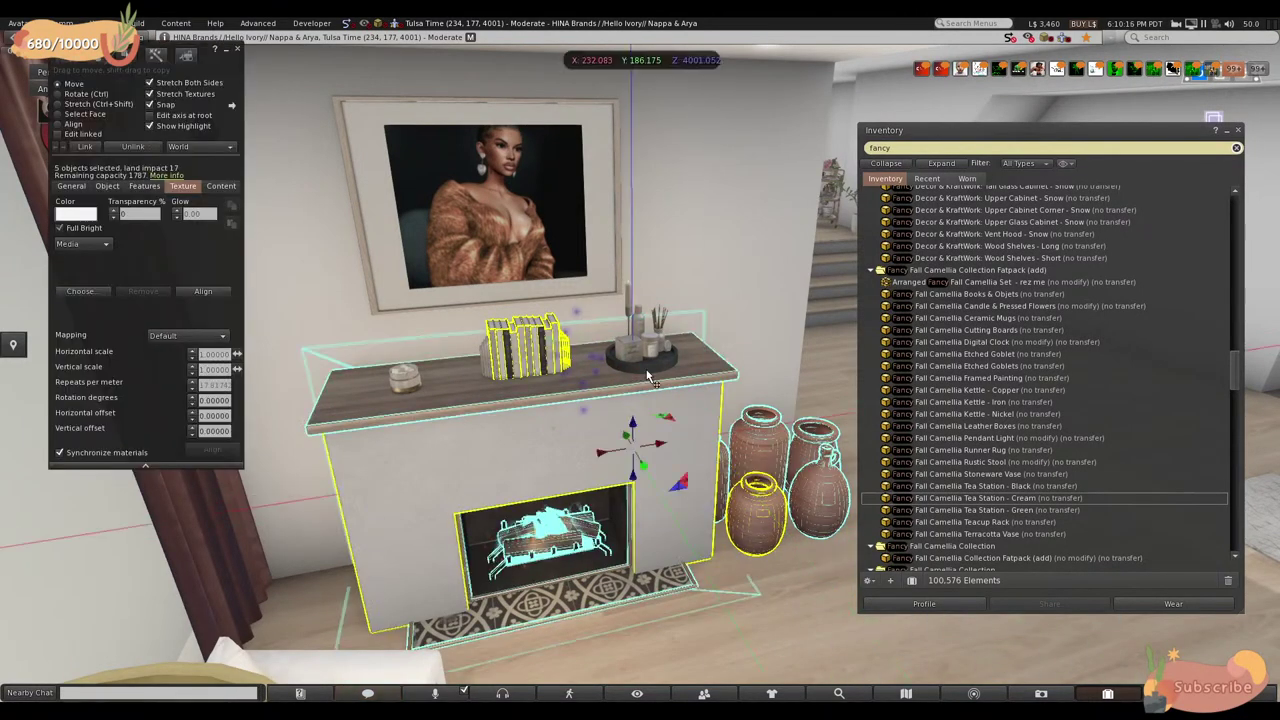
shift+click(474, 186)
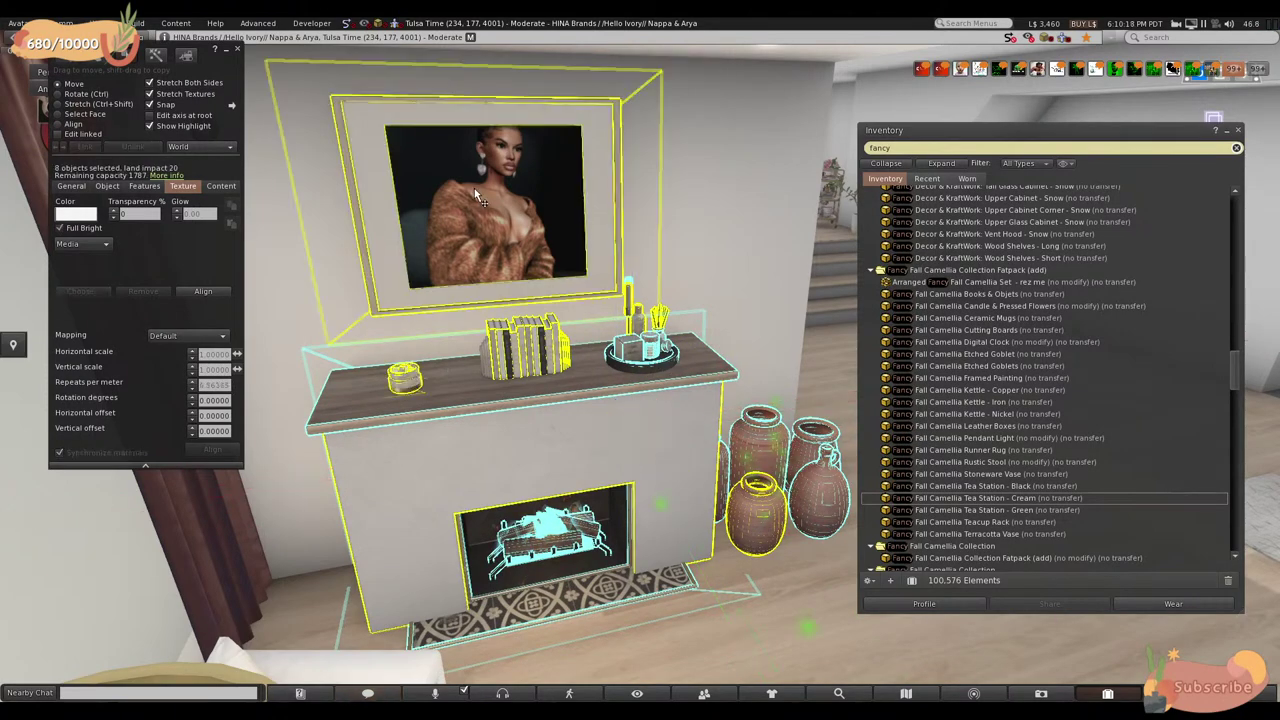
alt+drag(661, 432, 620, 333)
drag(600, 287, 969, 335)
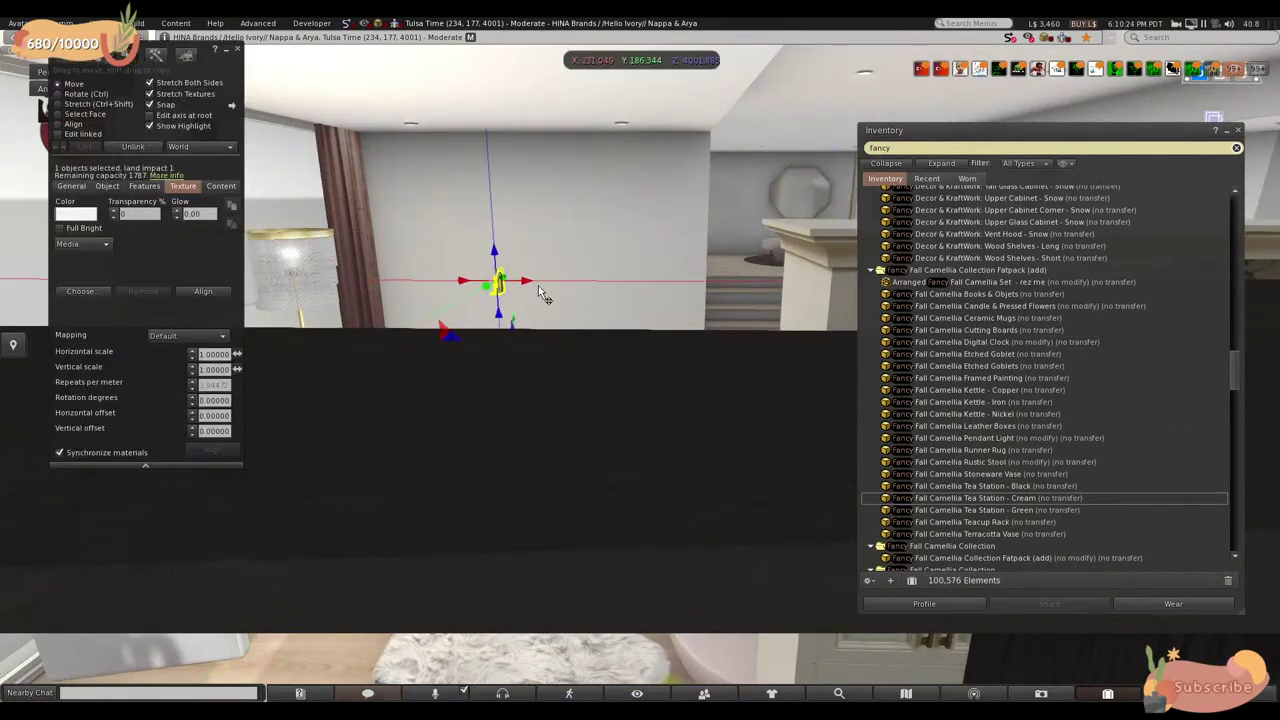
drag(538, 287, 668, 307)
key(Escape)
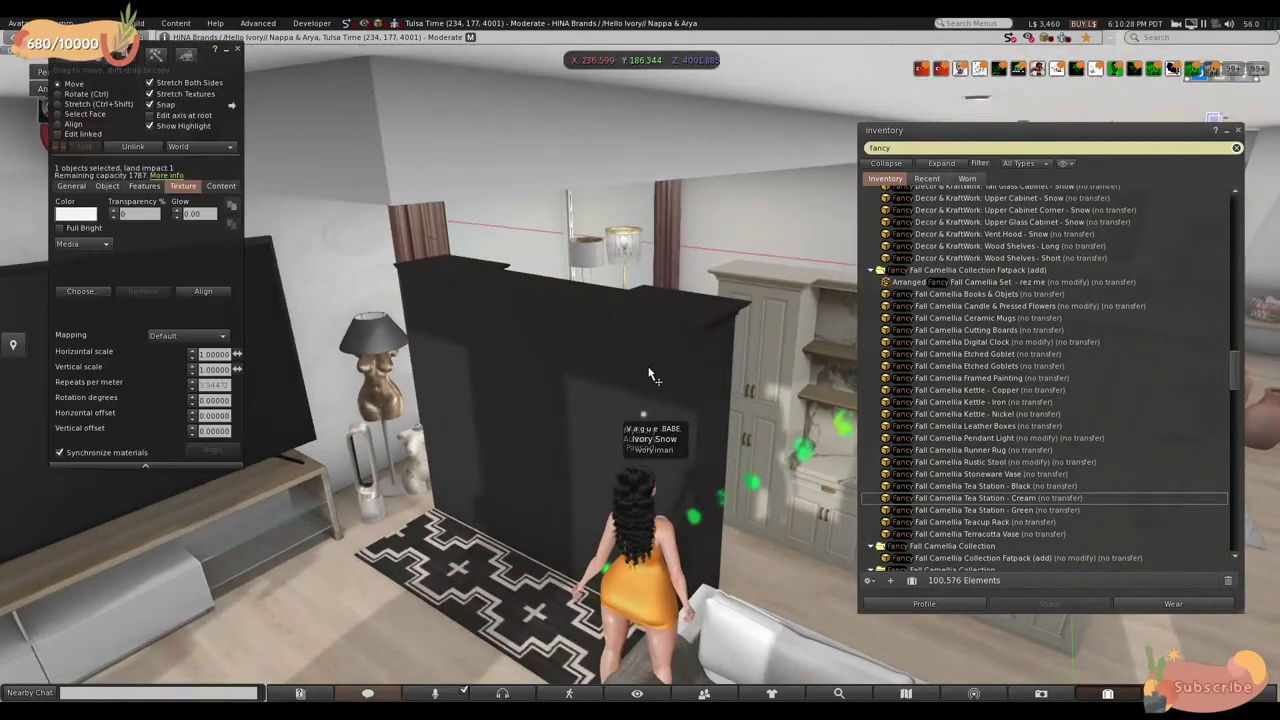
- Delete the black tea station beside the runner rug
key(Left)
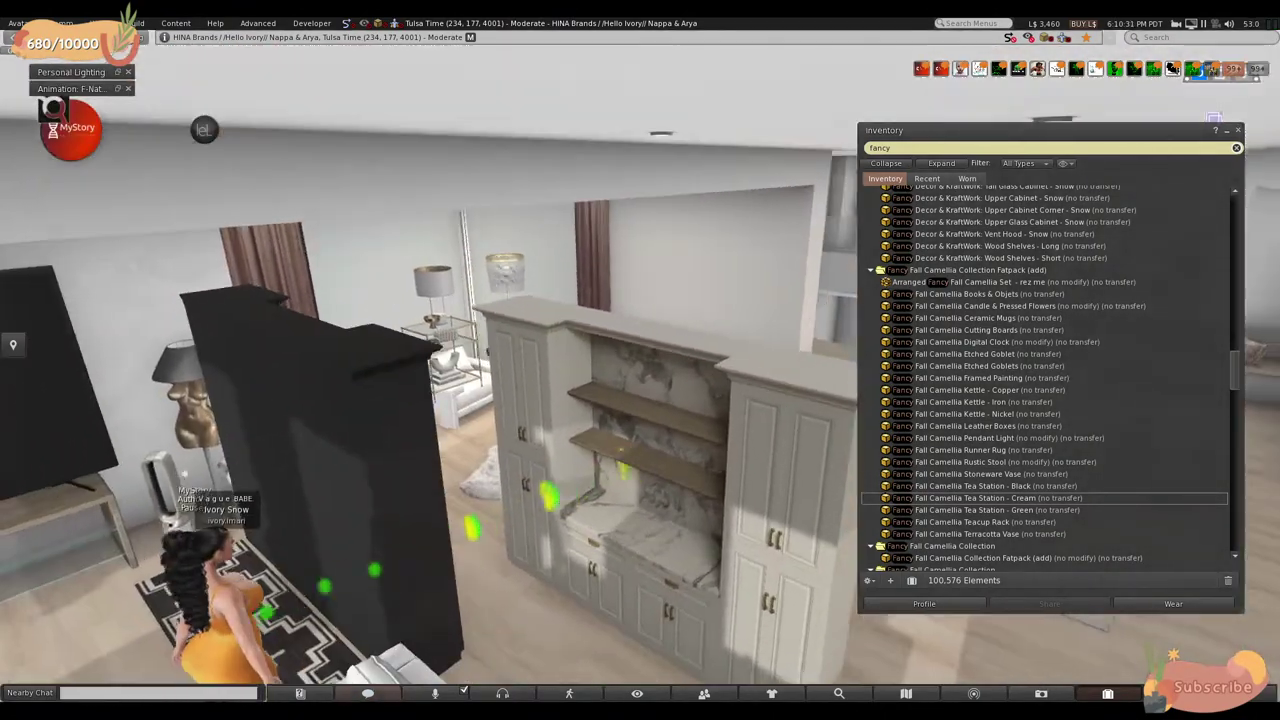
click(469, 386)
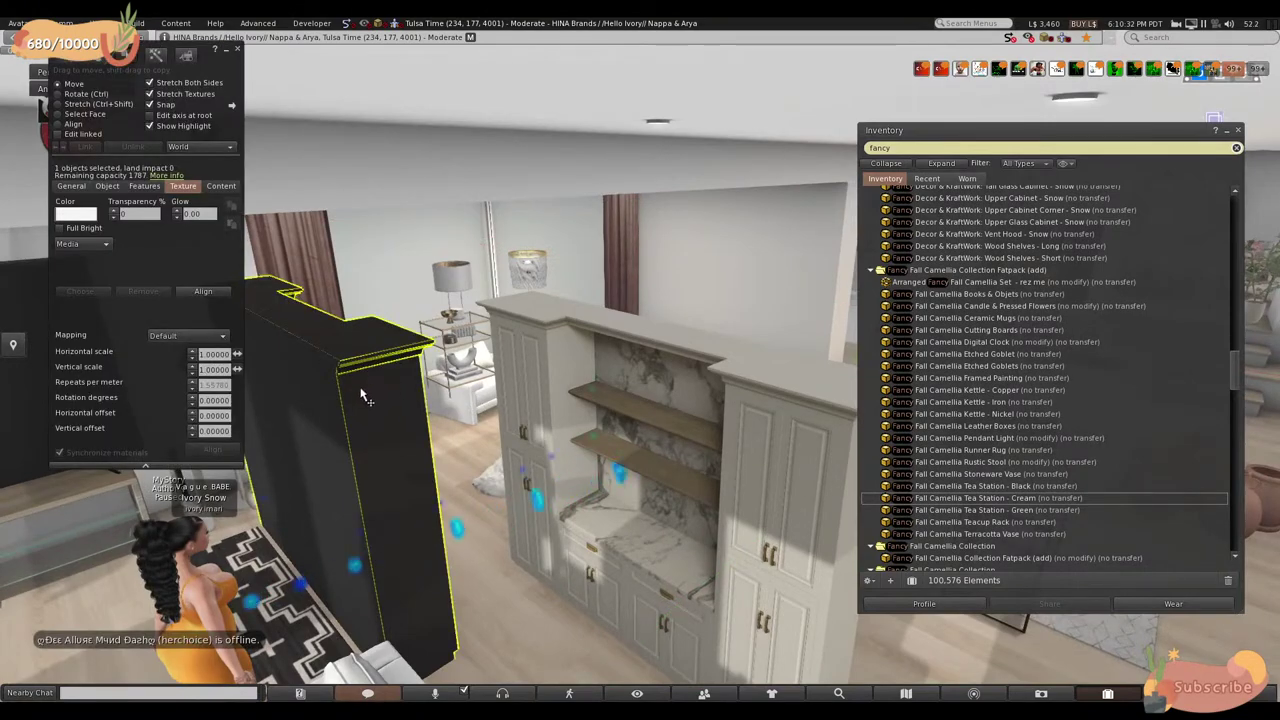
key(Delete)
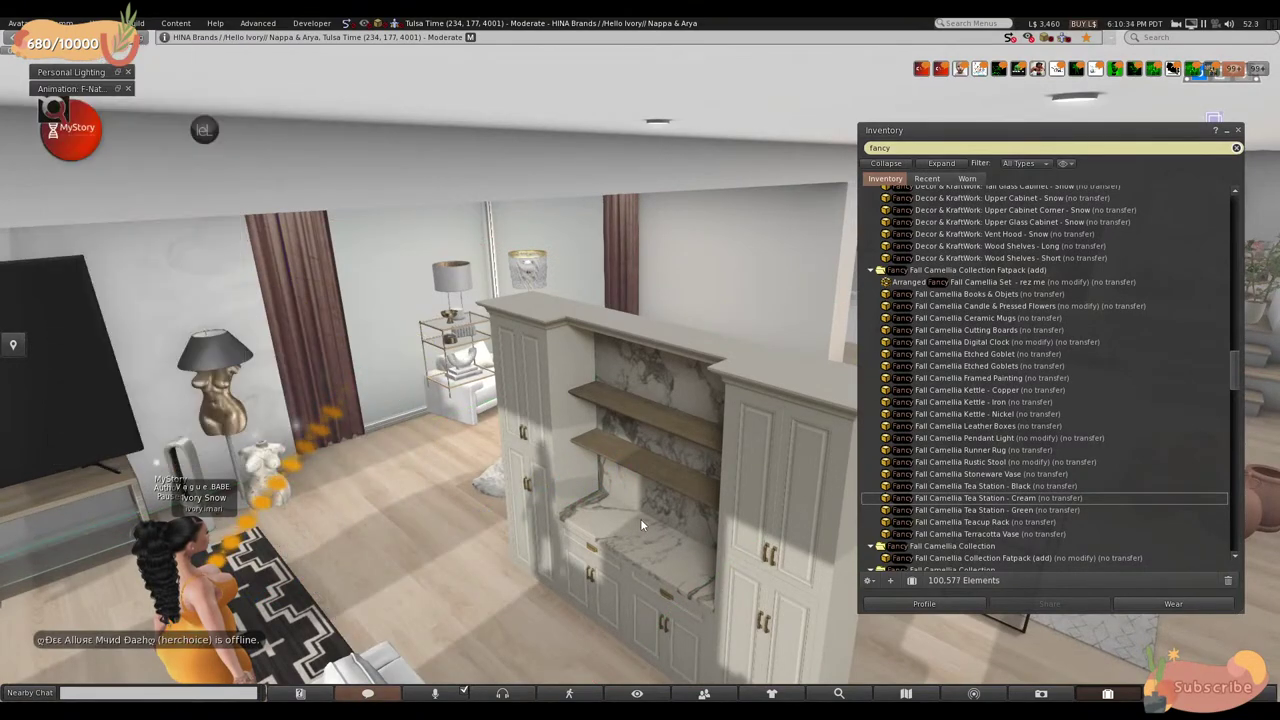
- Move the cream tea station from the middle of the room to the far wall beside the white armchair
click(698, 548)
drag(673, 520, 755, 320)
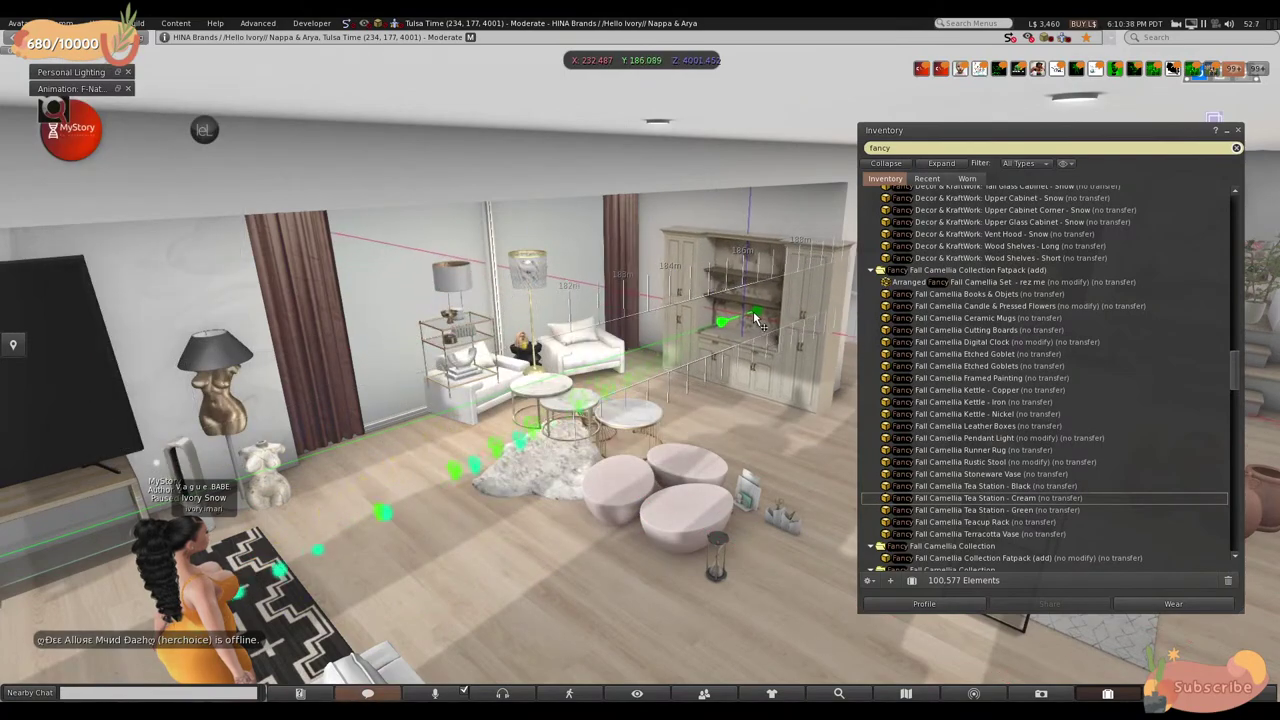
alt+click(760, 316)
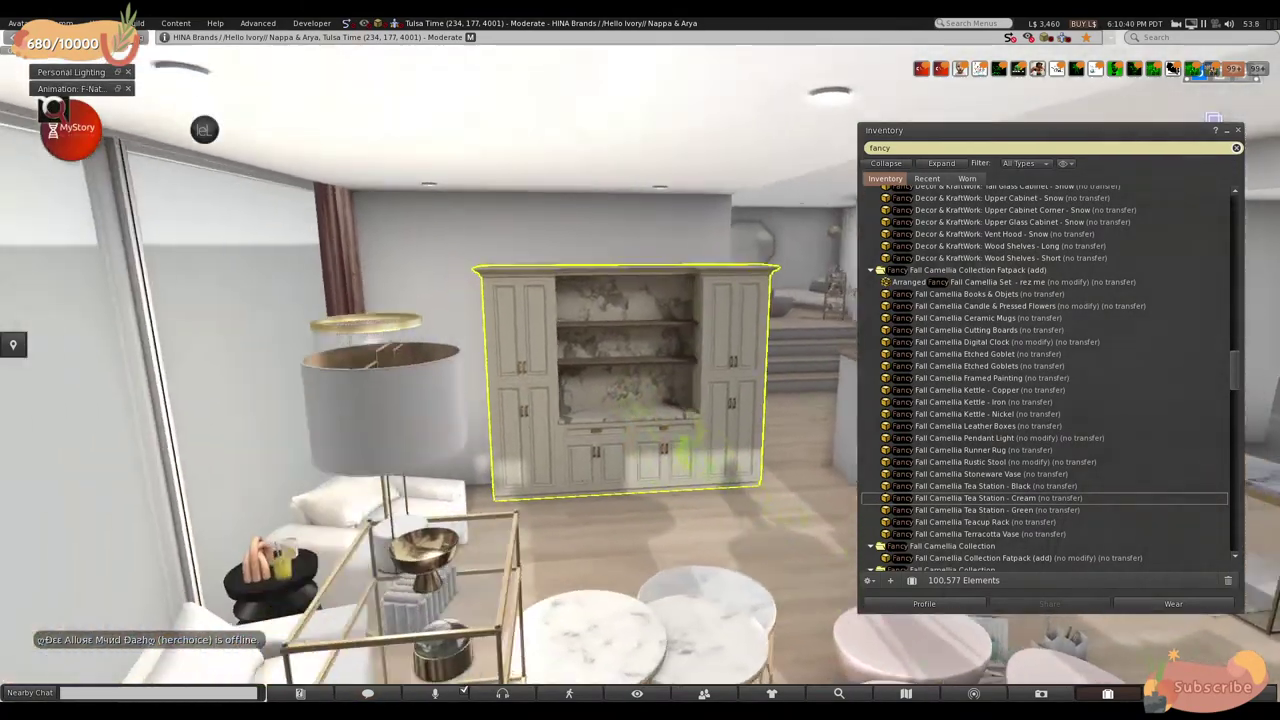
- Enlarge the cream tea station proportionally to about 0.78 × 4.38 × 3.50 m so it fills the wall
alt+drag(668, 373, 575, 462)
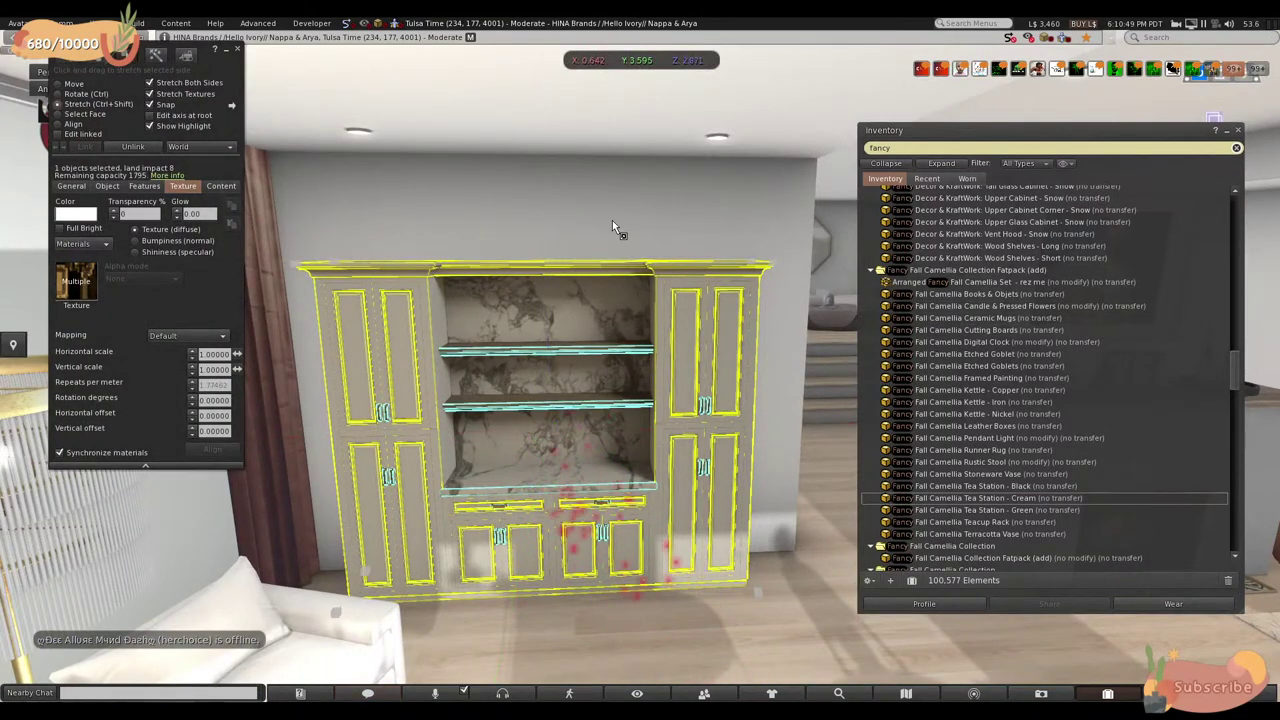
alt+drag(785, 274, 706, 256)
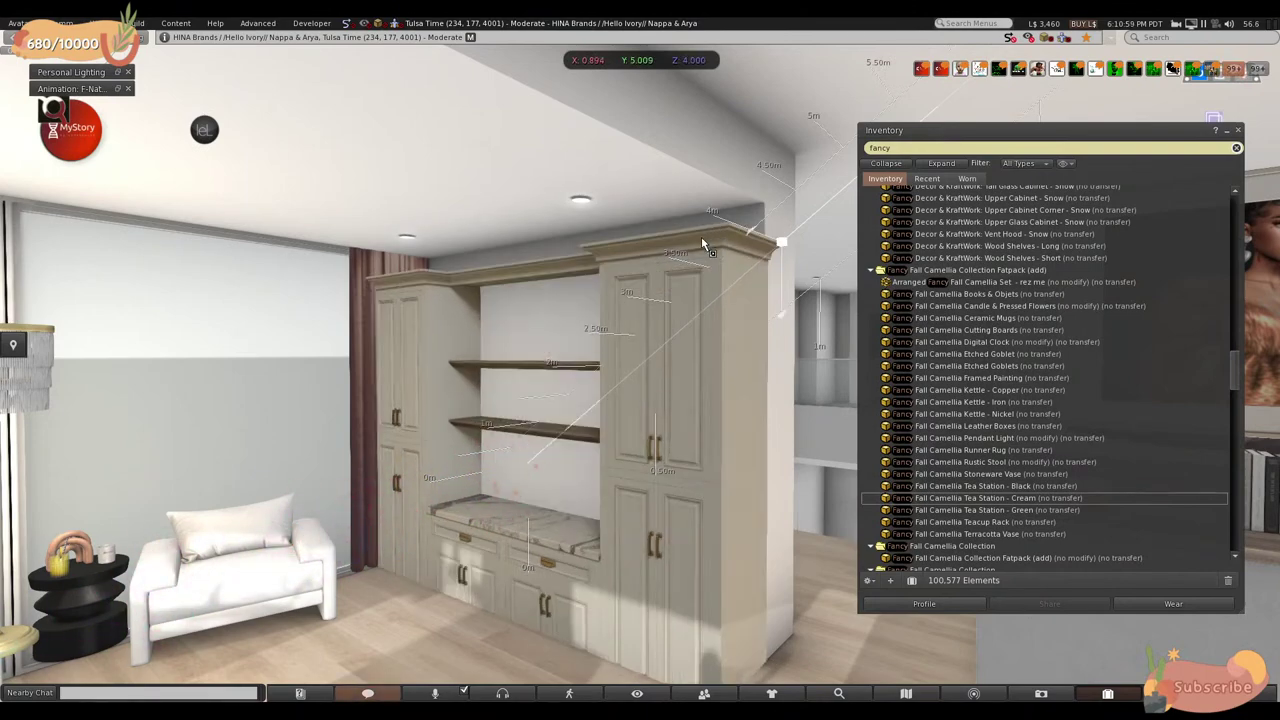
key(Escape)
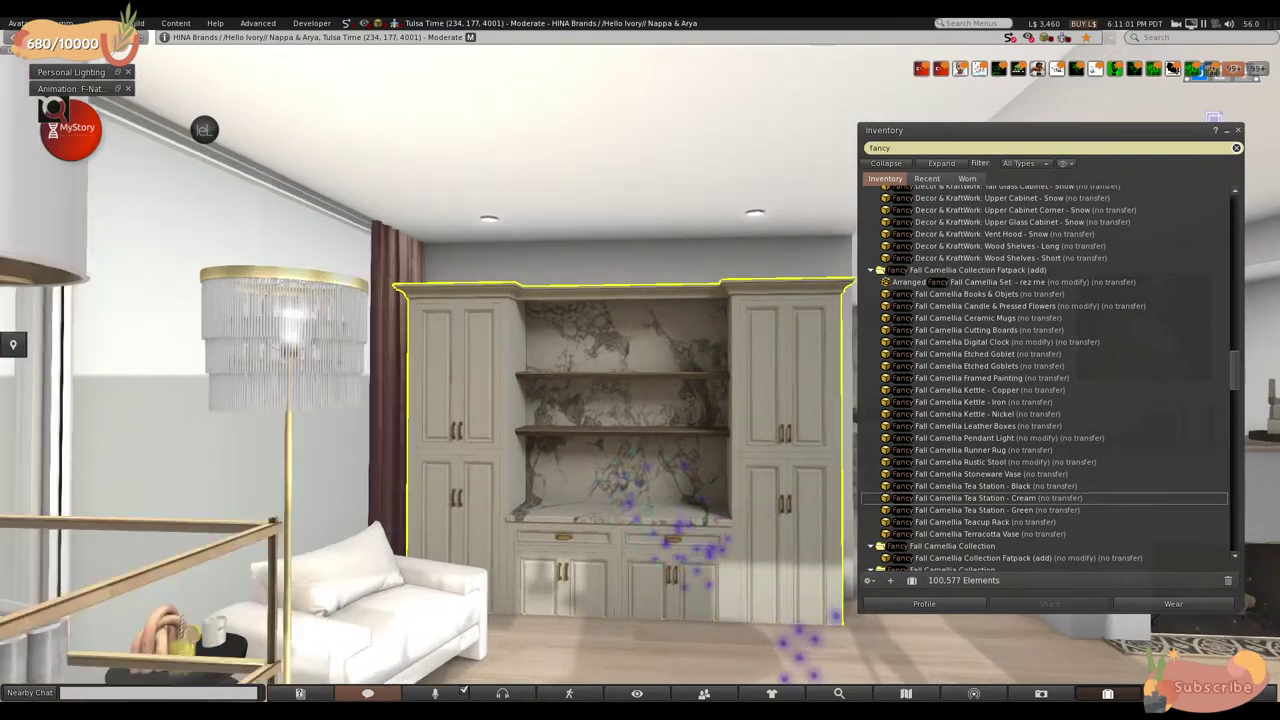
key(ctrl+3)
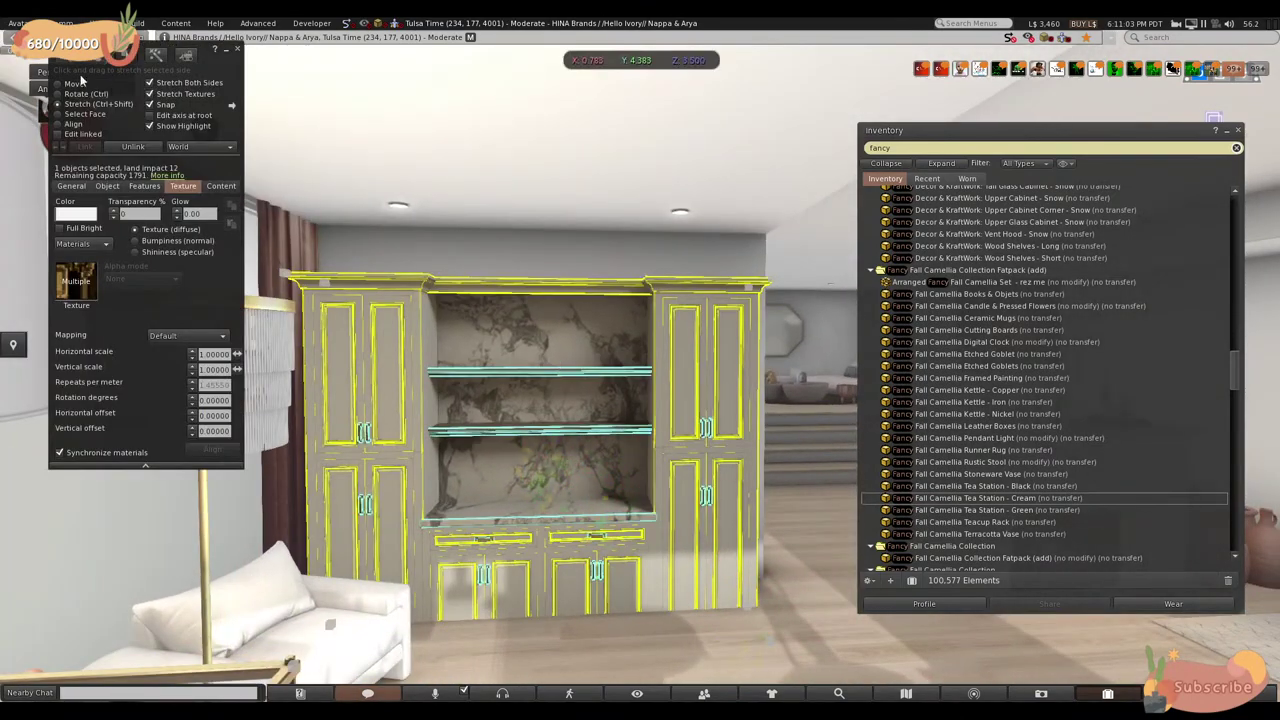
drag(558, 432, 749, 480)
- Align the cream tea station with the wall at Y 186.381 m and lower it onto the floor at Z 4001.738 m
key(Escape)
key(ctrl+3)
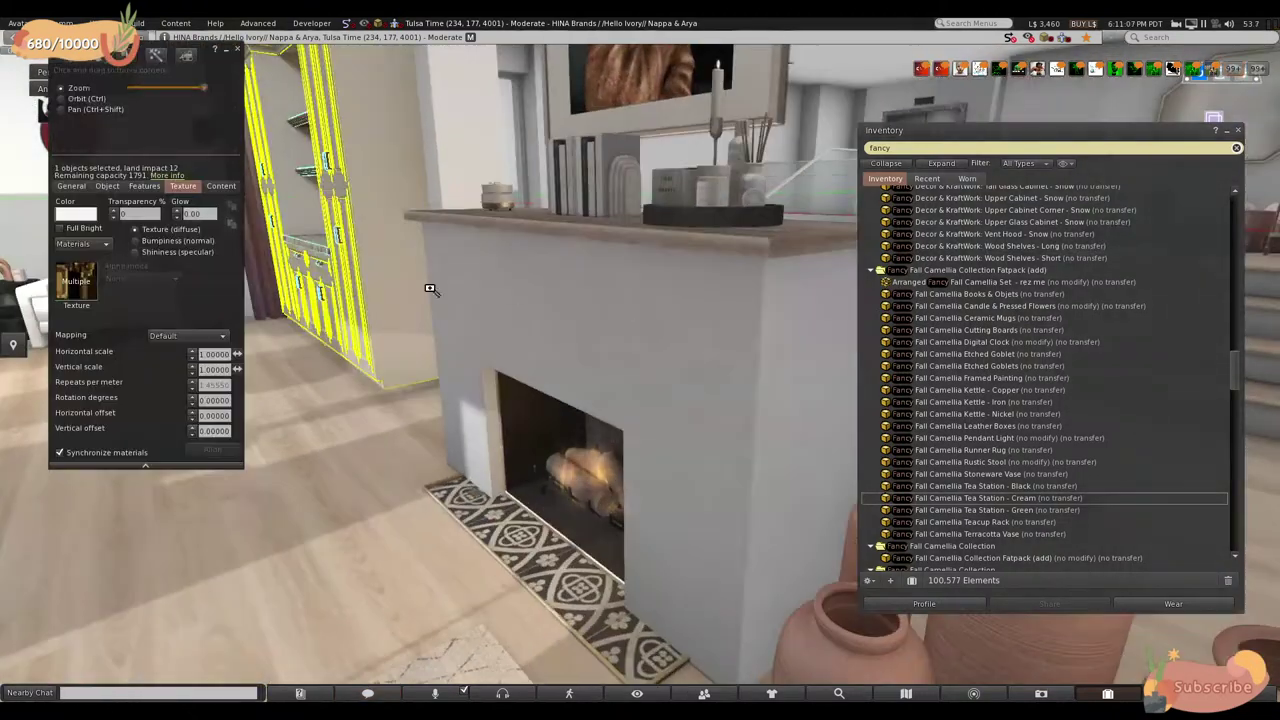
key(Escape)
scroll(640, 360, up, 5)
key(ctrl+3)
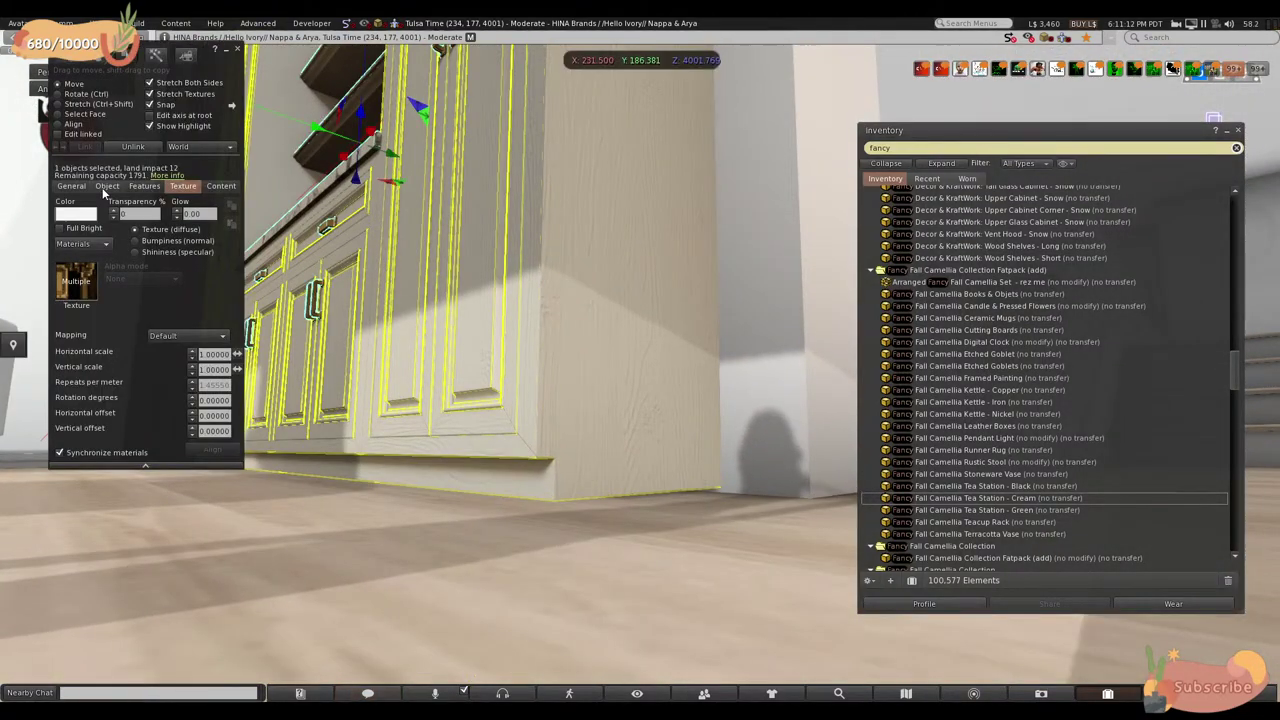
click(107, 188)
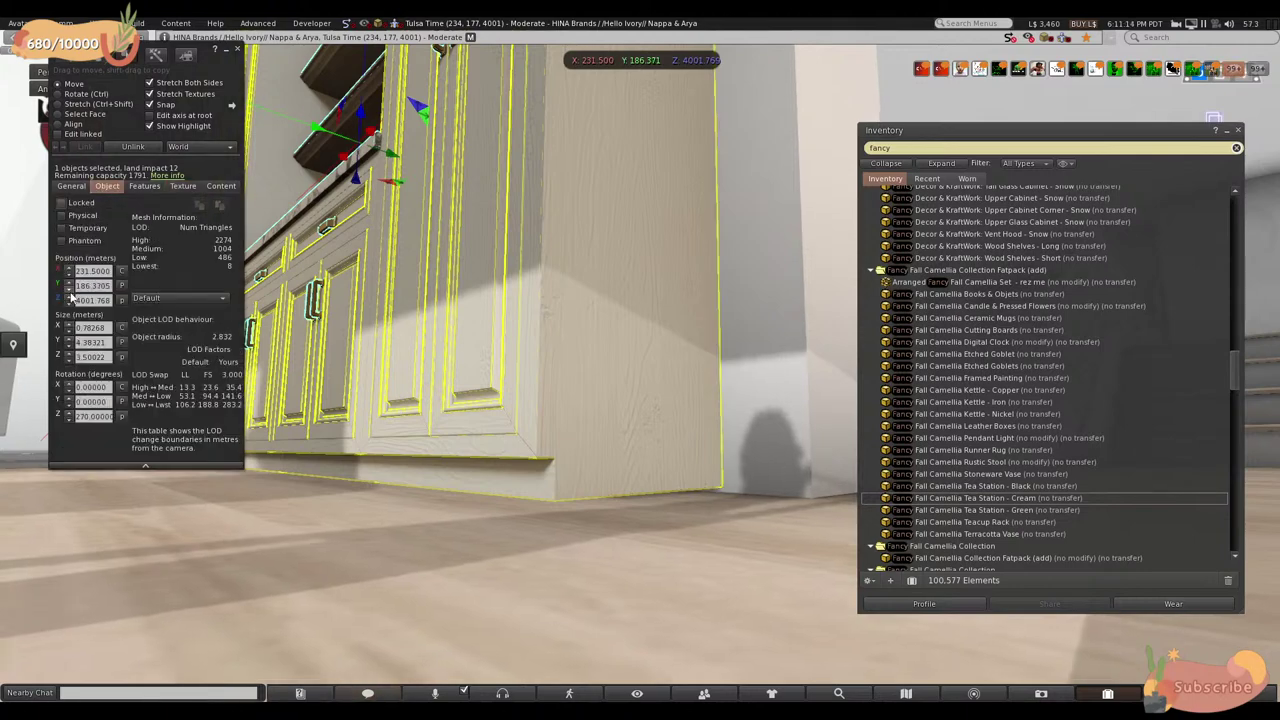
key(ctrl+b)
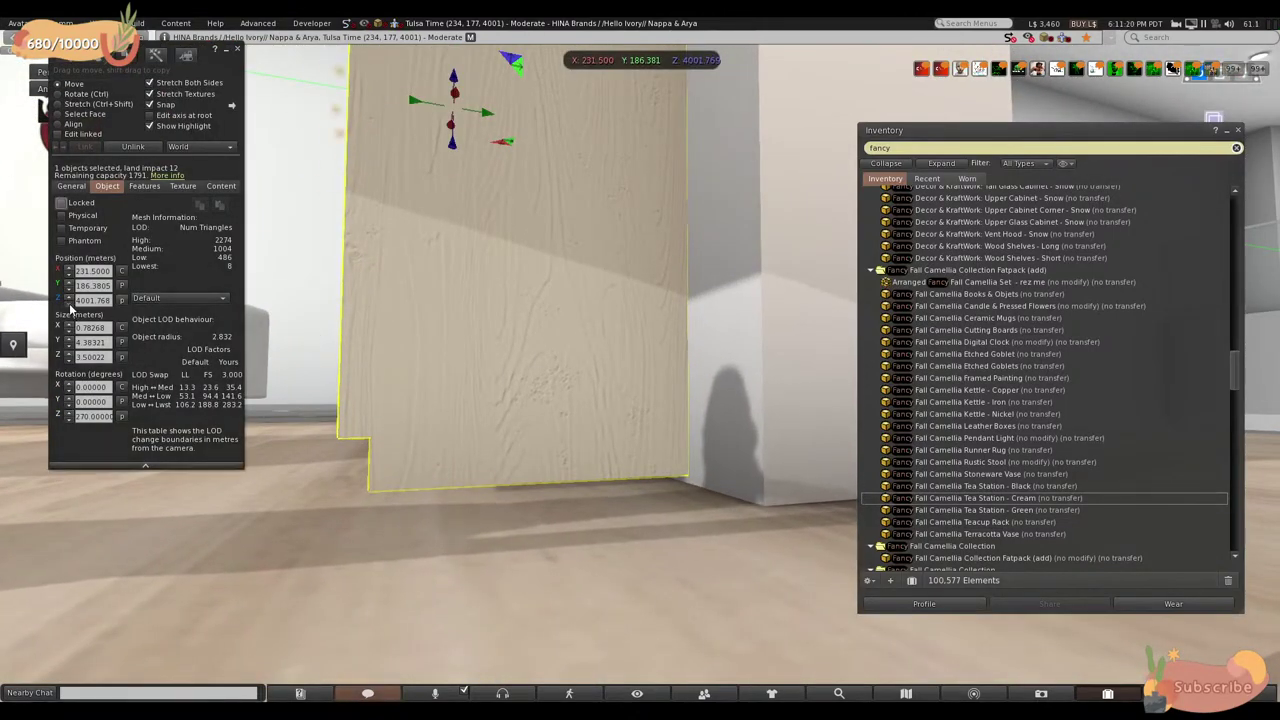
key(ctrl+b)
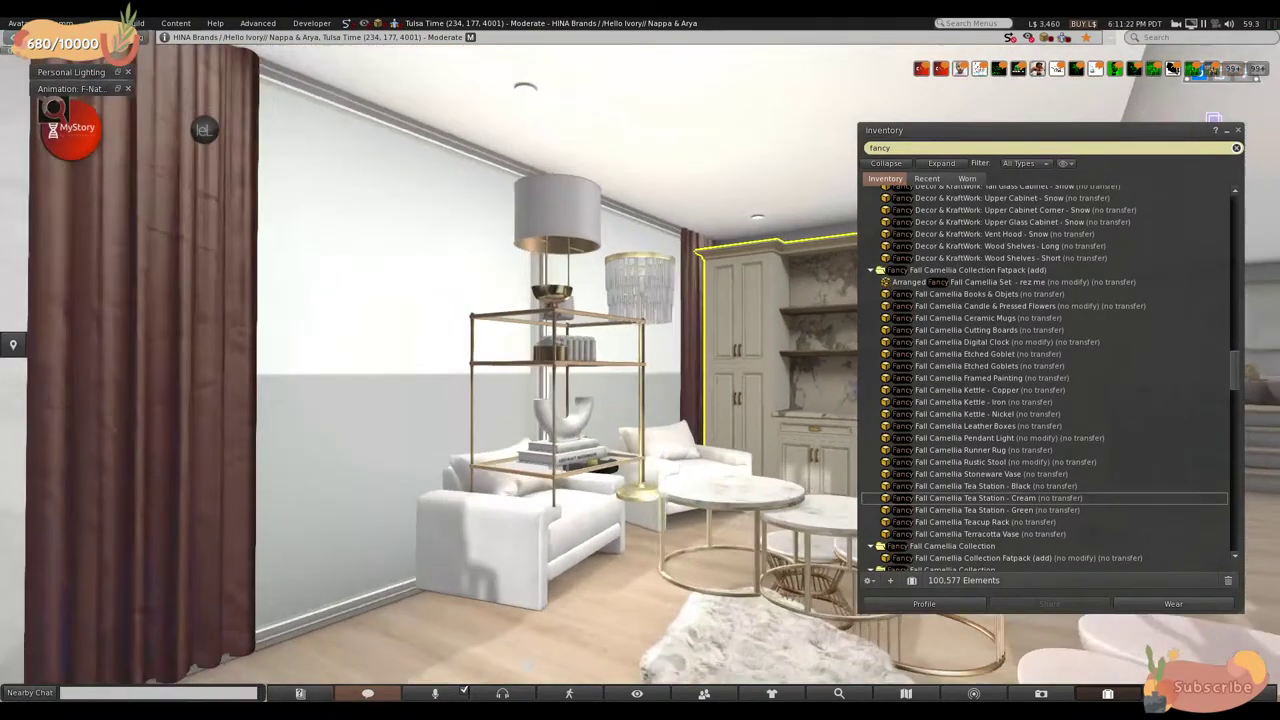
key(ctrl+b)
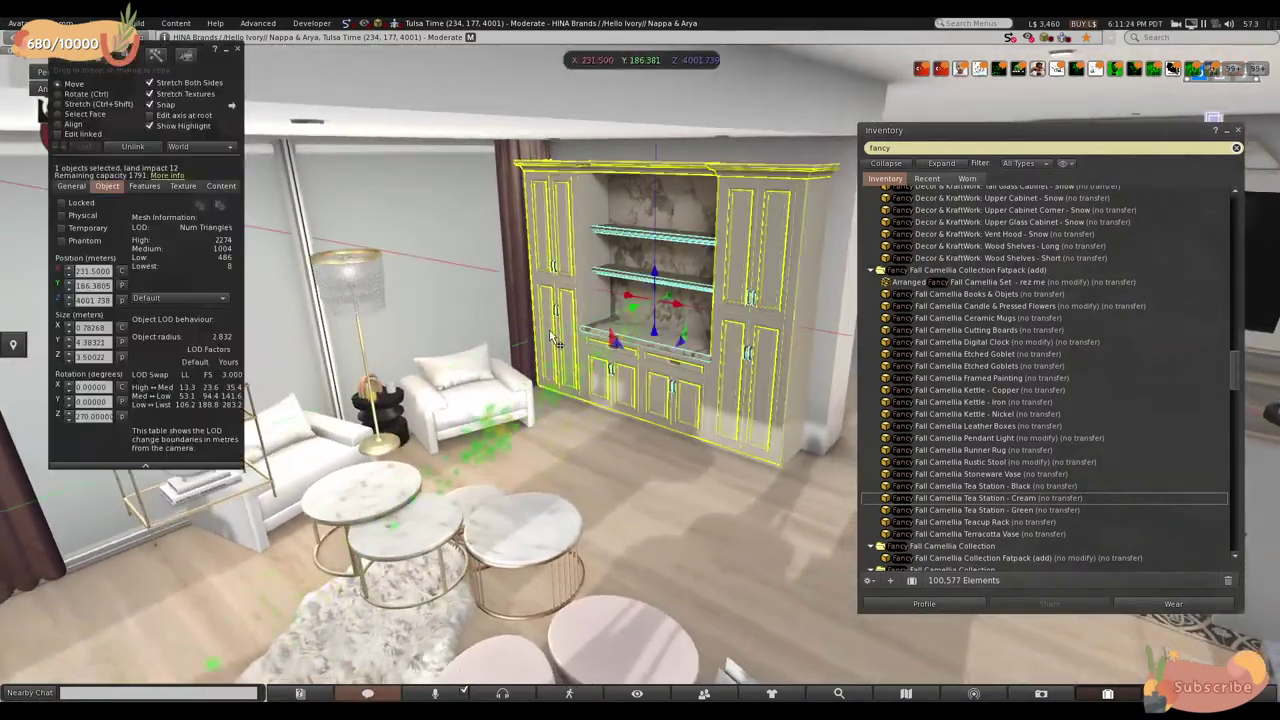
click(232, 50)
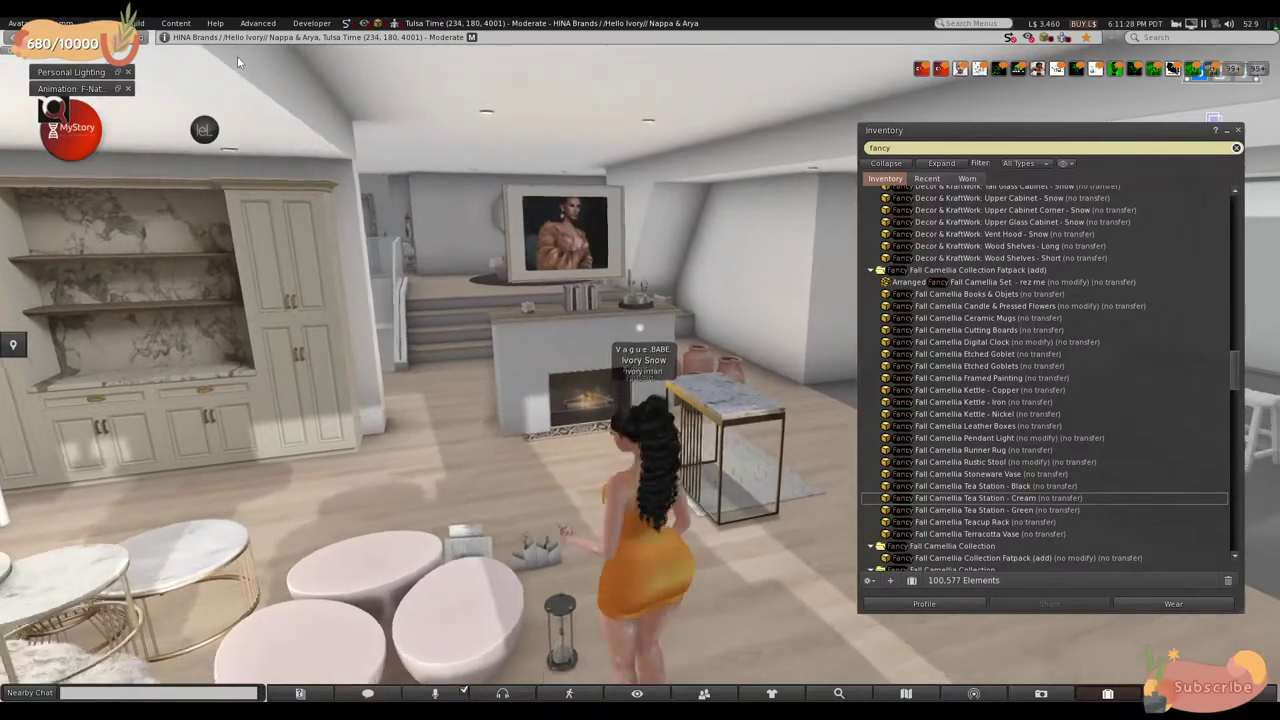
- Walk around the living room and examine the tea station wall and seating arrangement from several sides
key(Up)
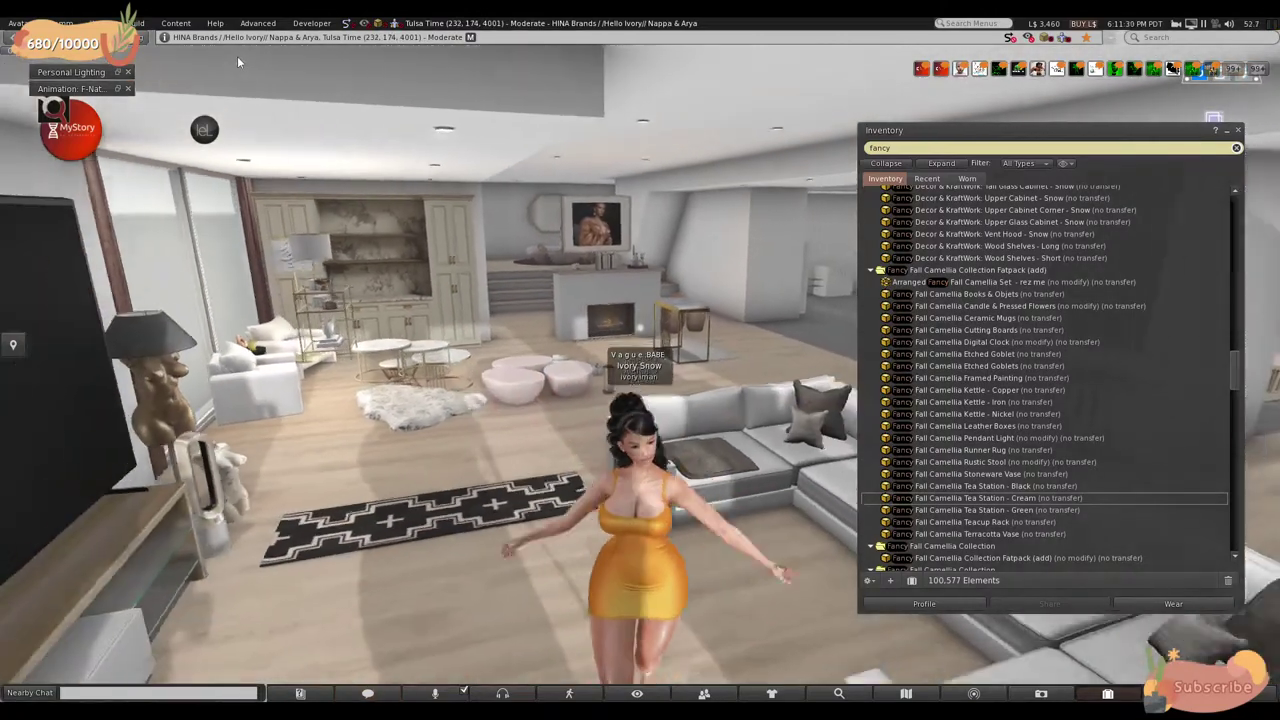
key(Left)
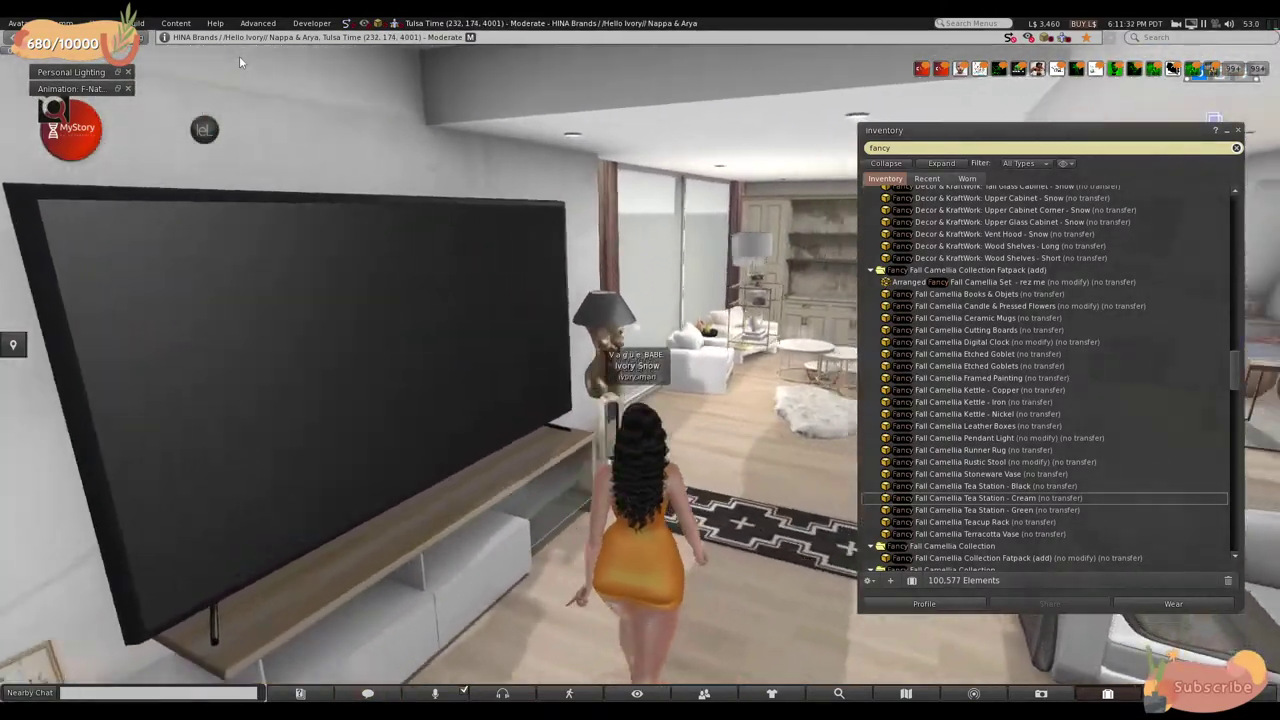
key(Up)
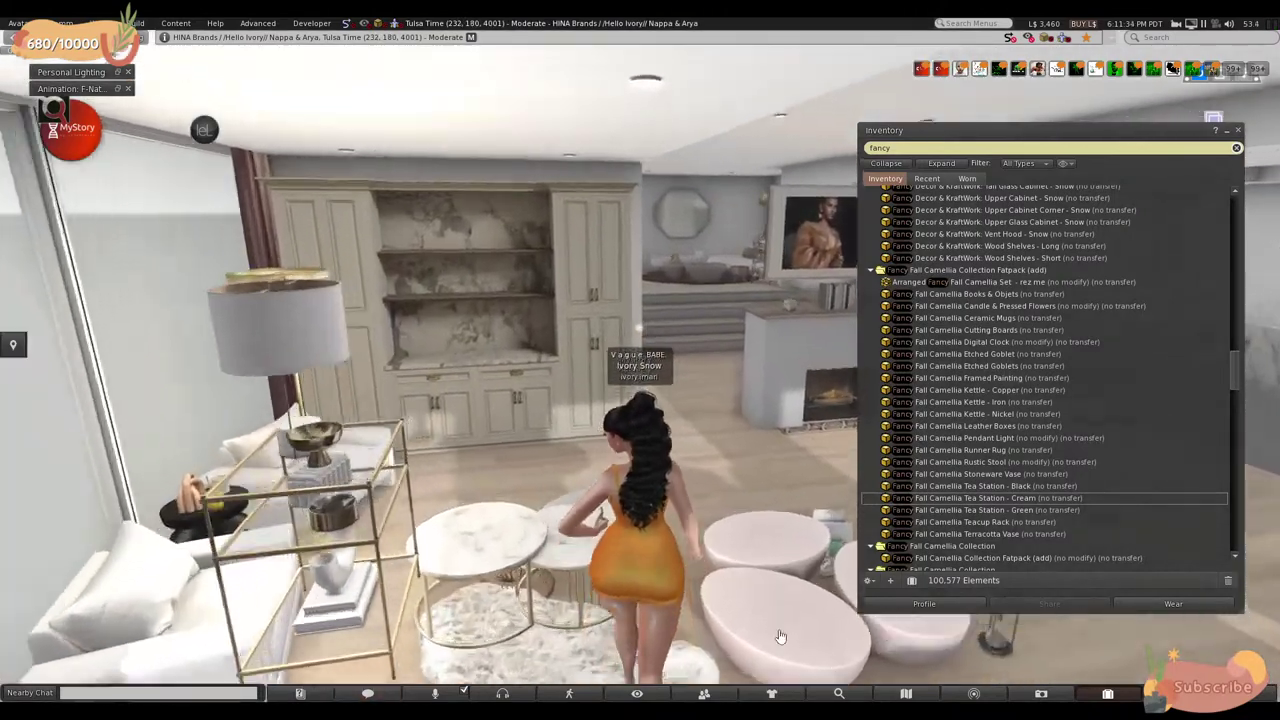
key(Down)
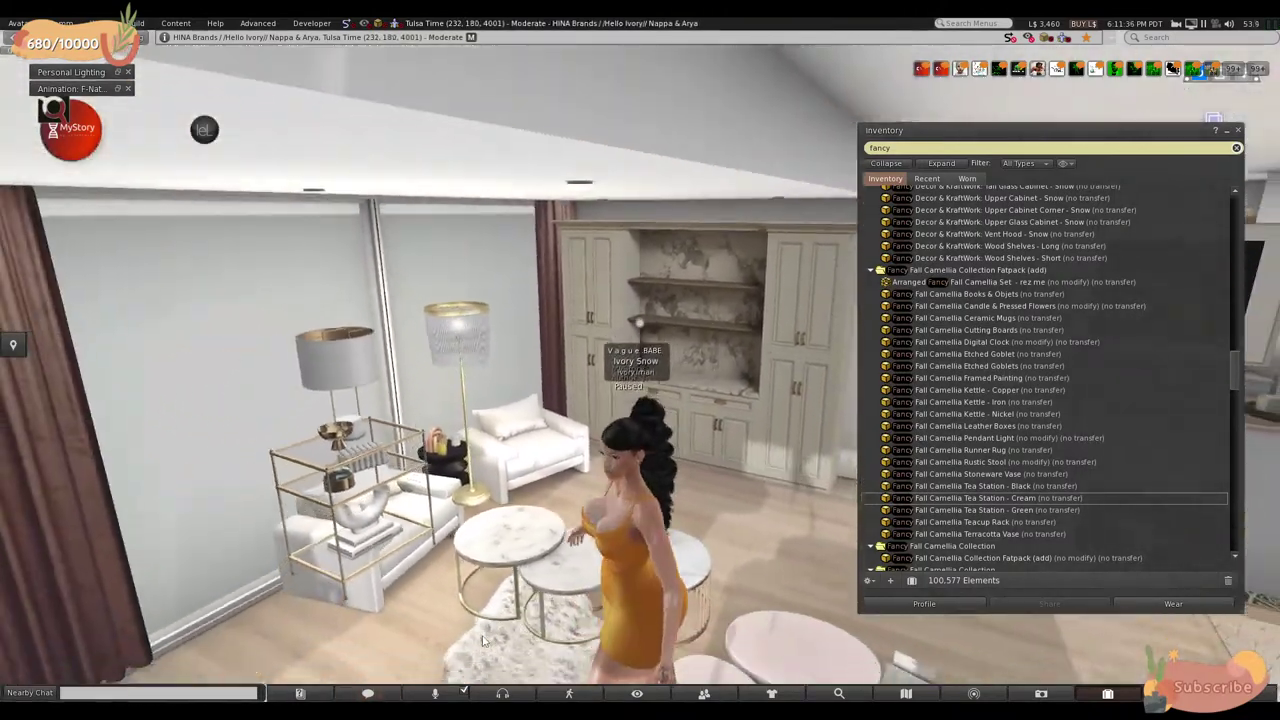
key(Left)
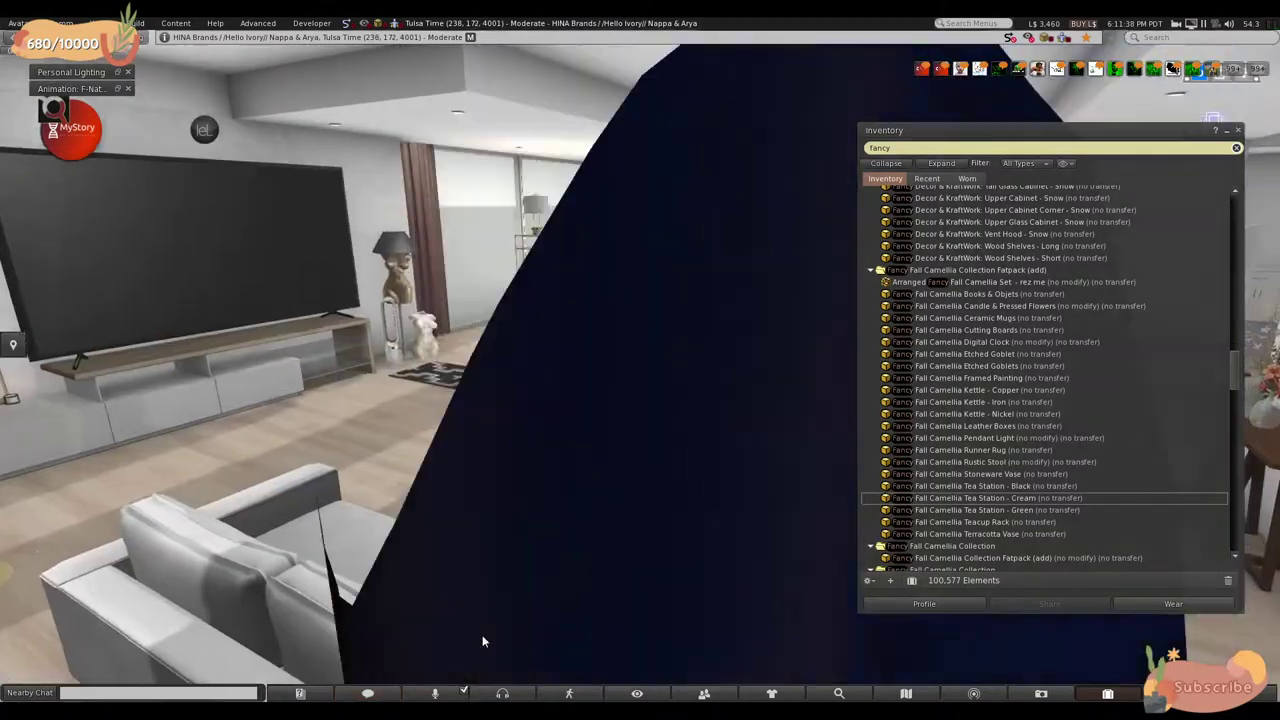
key(Right)
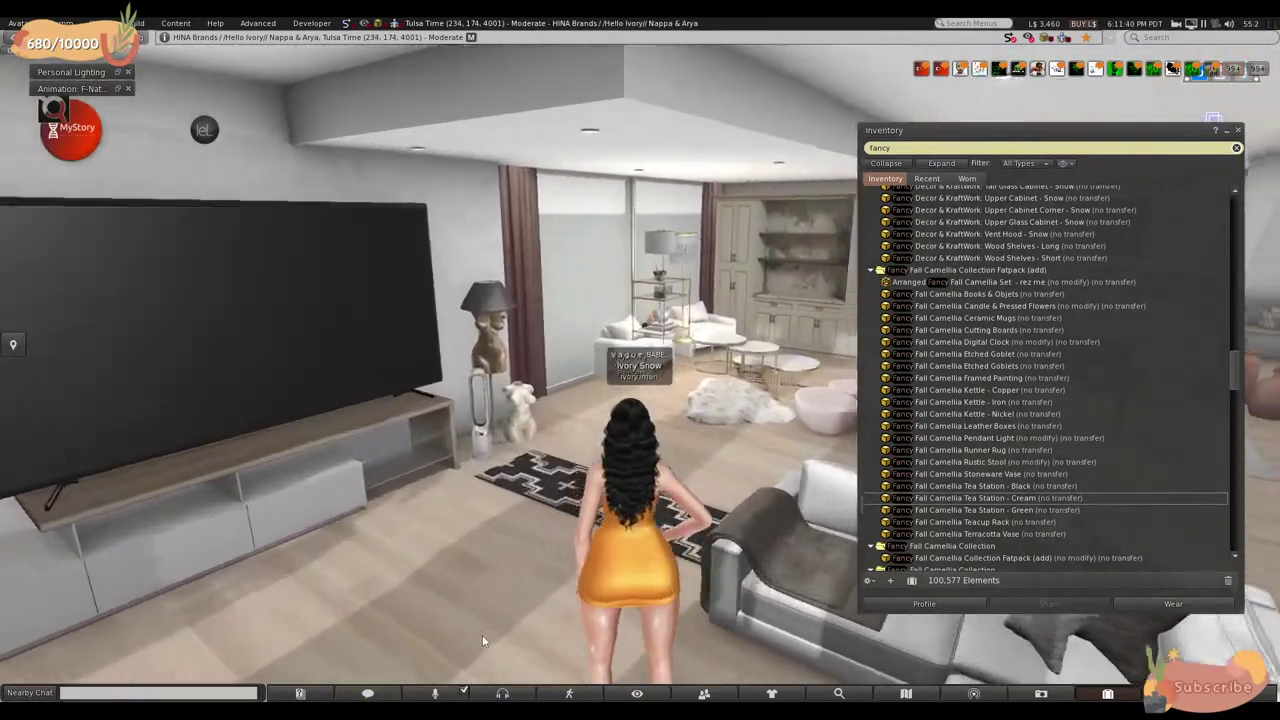
key(Right)
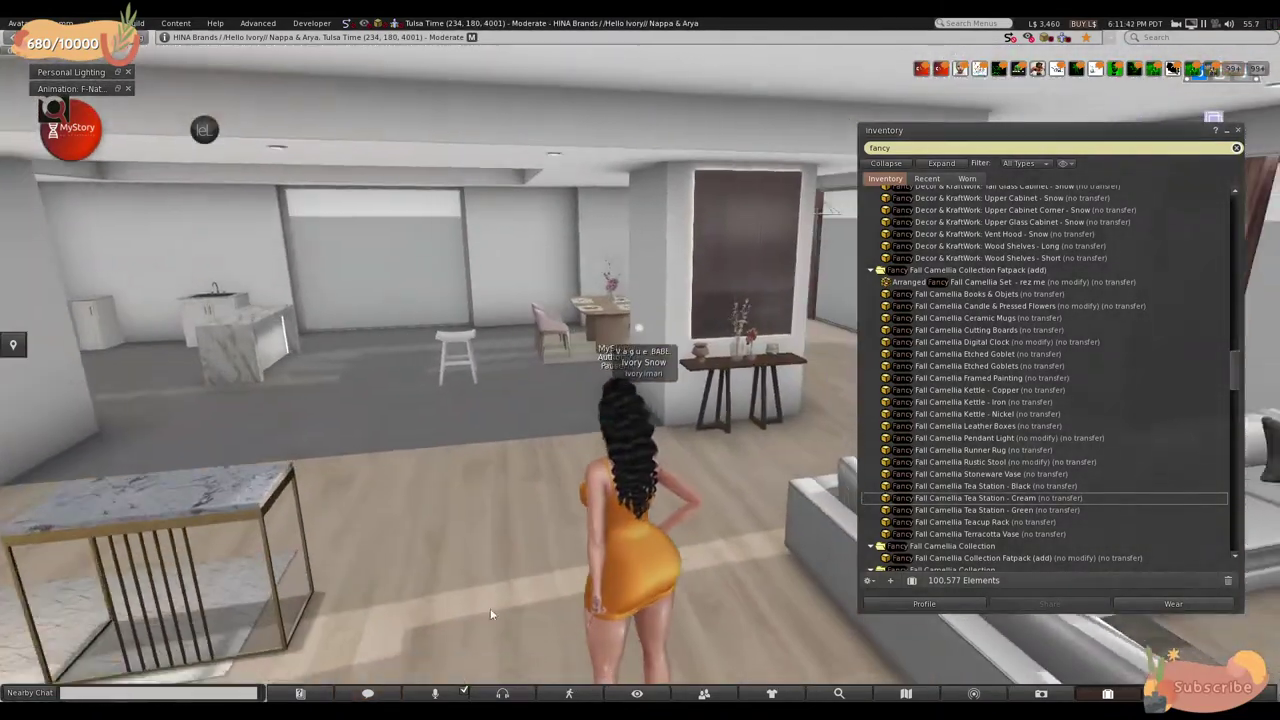
- Walk through the kitchen and dining area and back to the sofa to review the rest of the floor
key(Up)
key(Left)
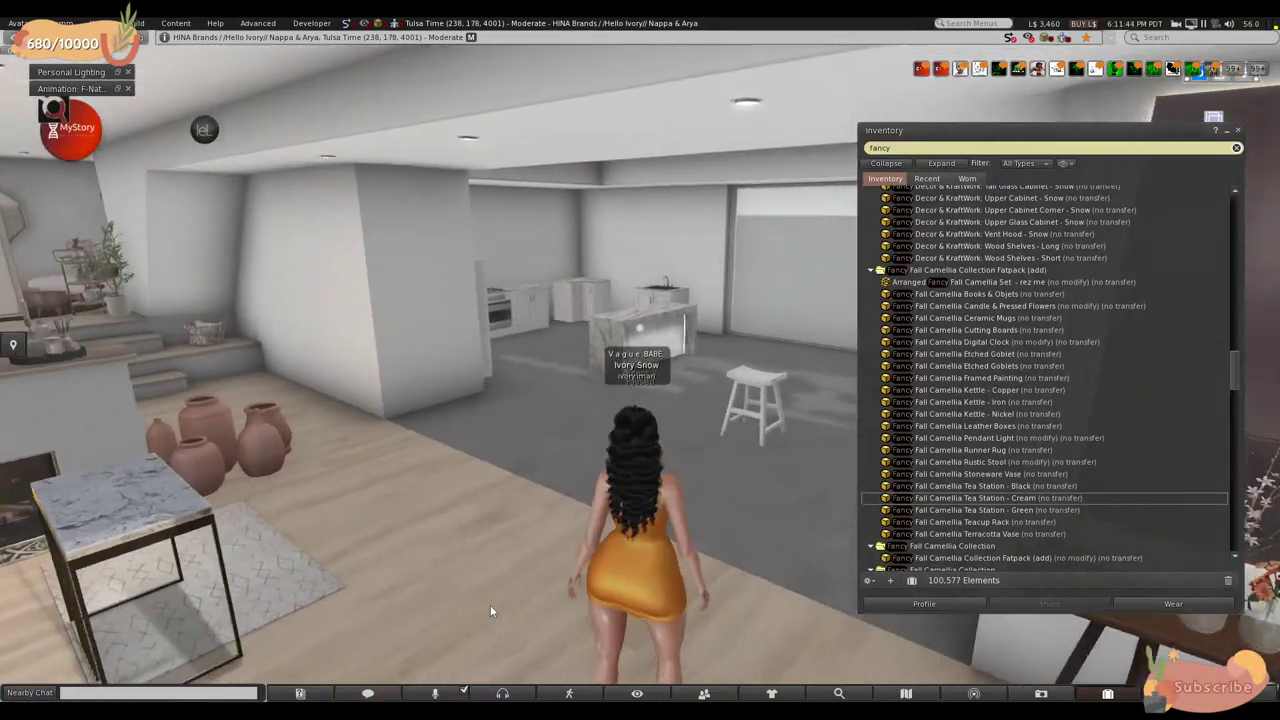
key(Up)
key(Left)
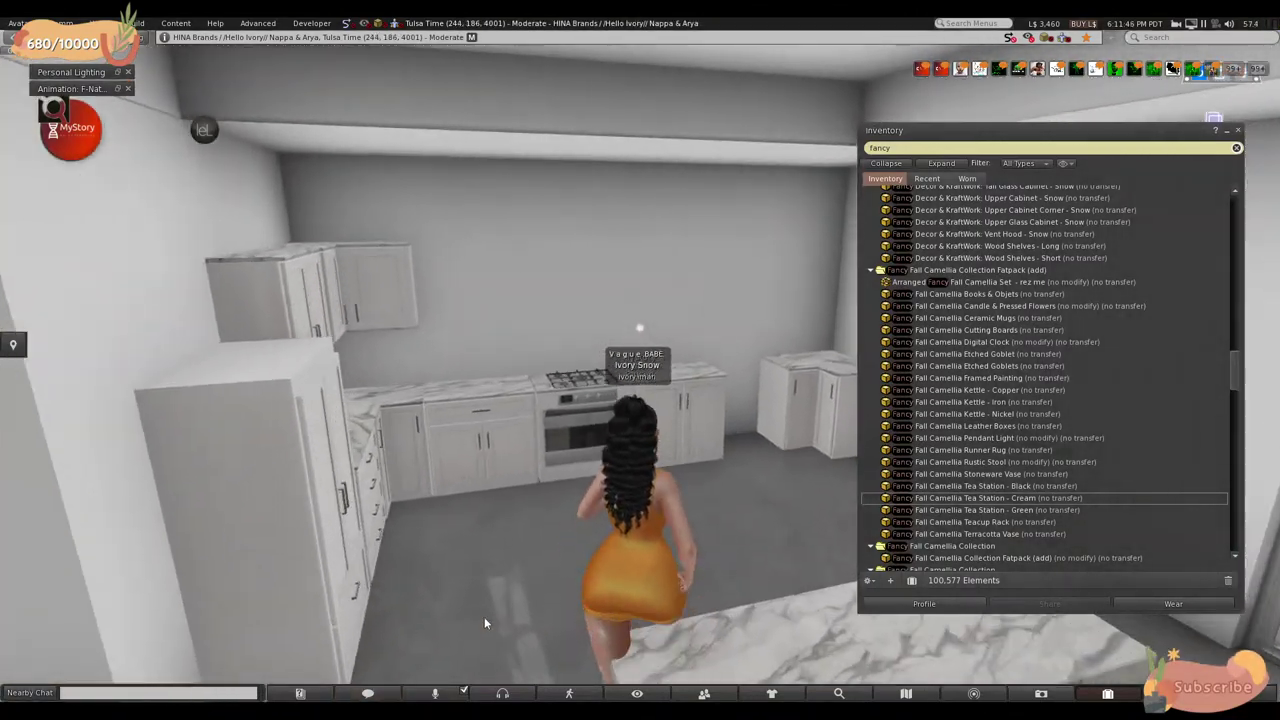
key(Left)
key(Up)
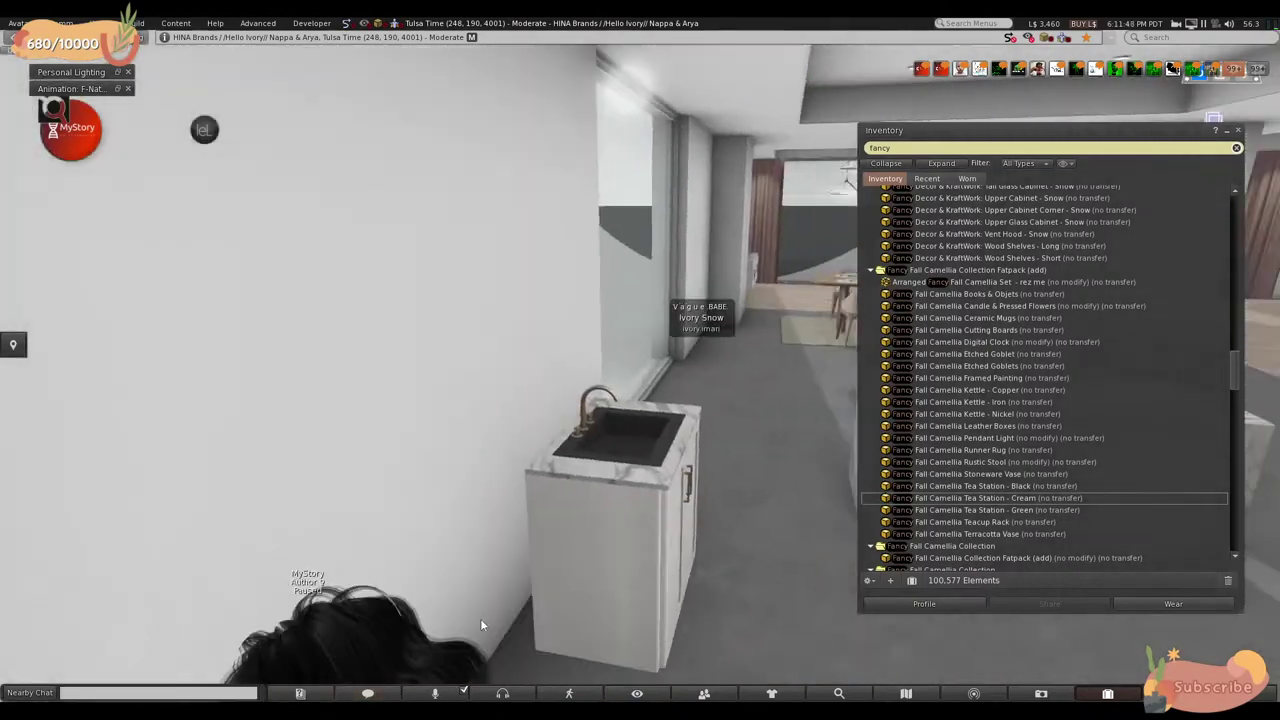
key(Up)
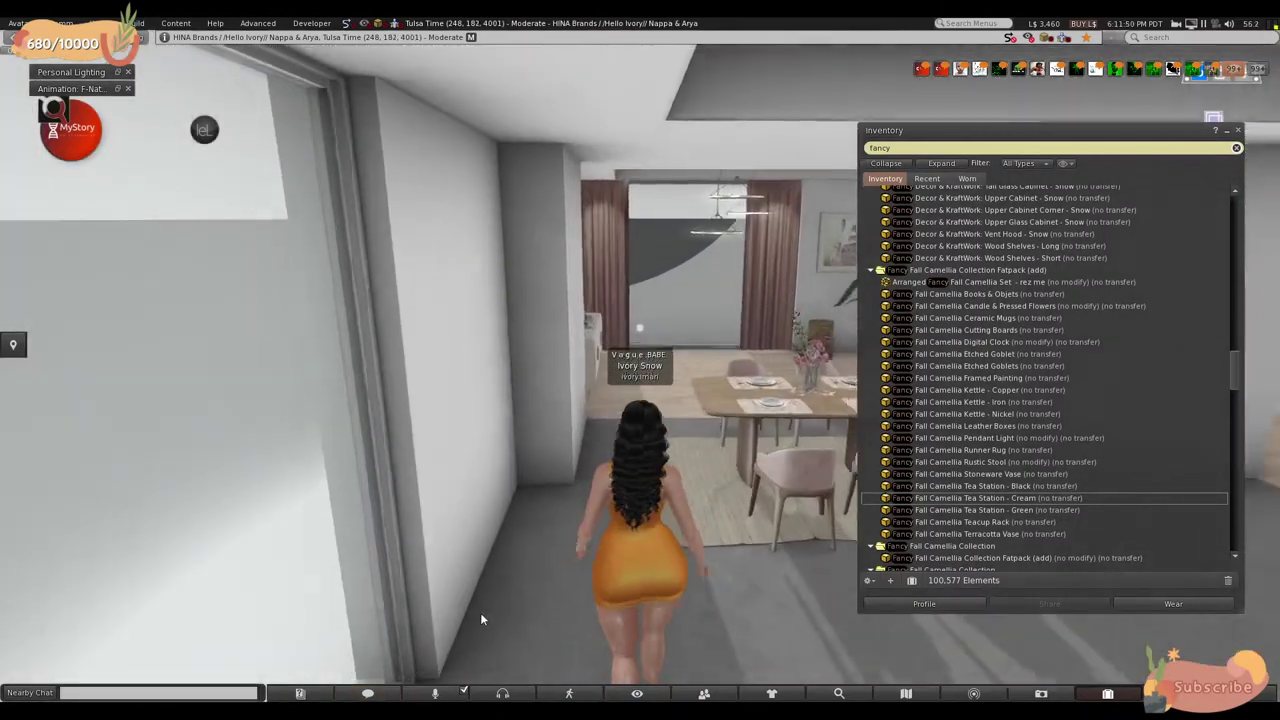
key(Left)
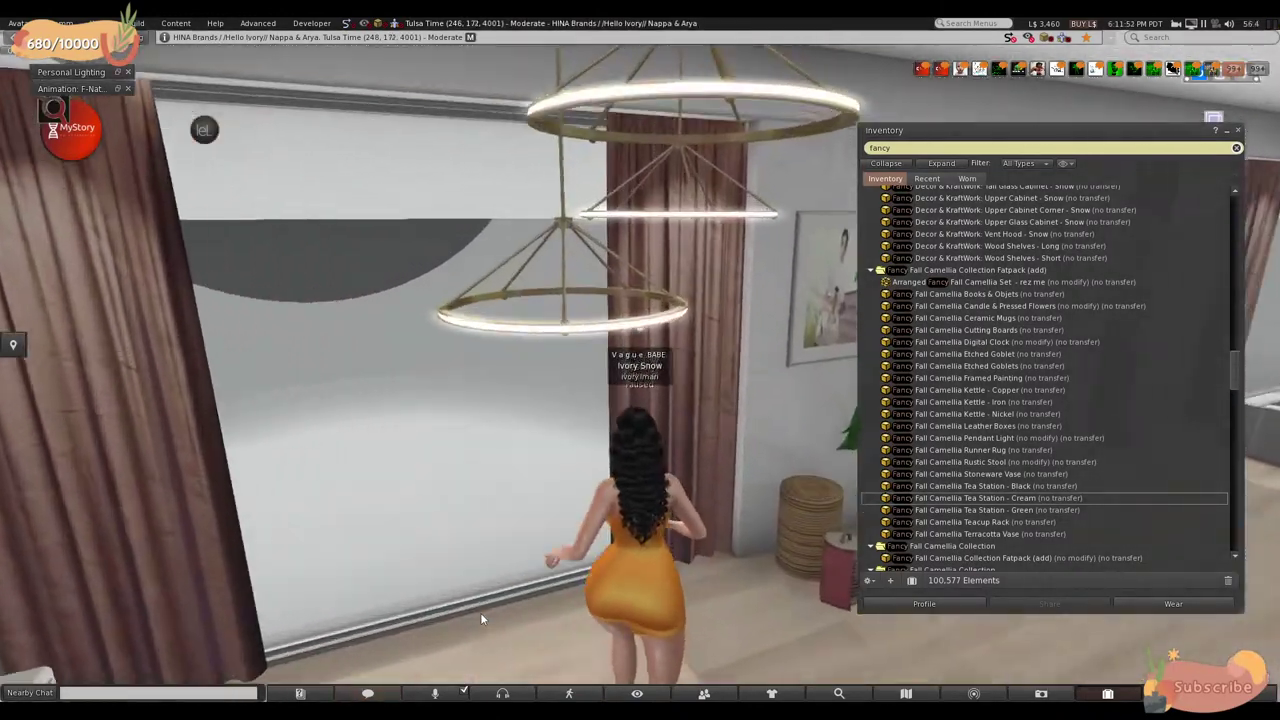
key(Right)
key(Up)
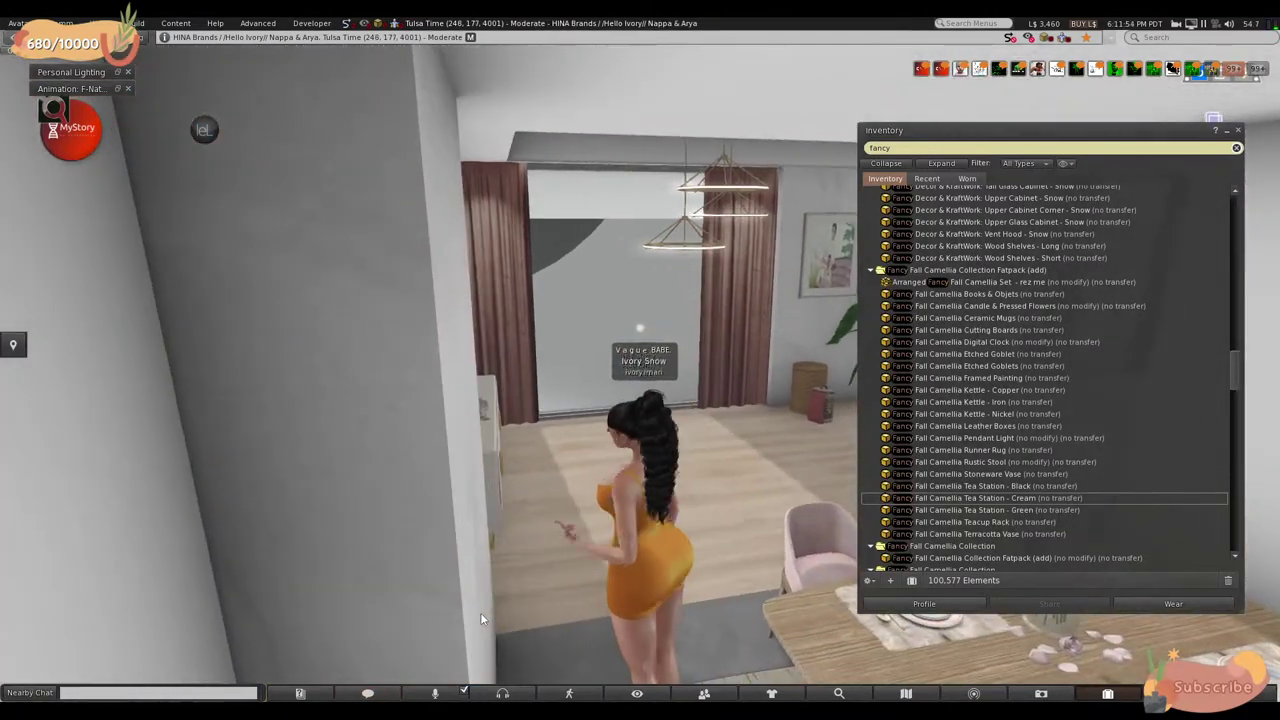
key(Left)
key(Up)
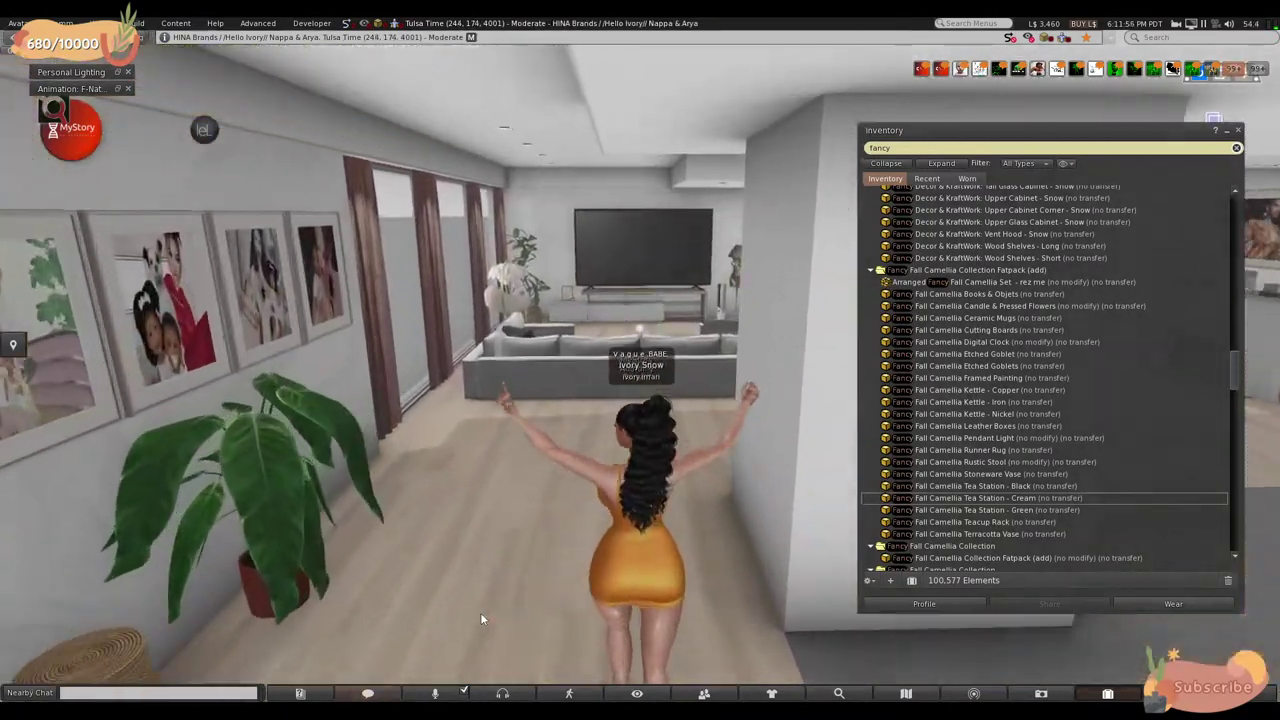
key(Up)
key(Right)
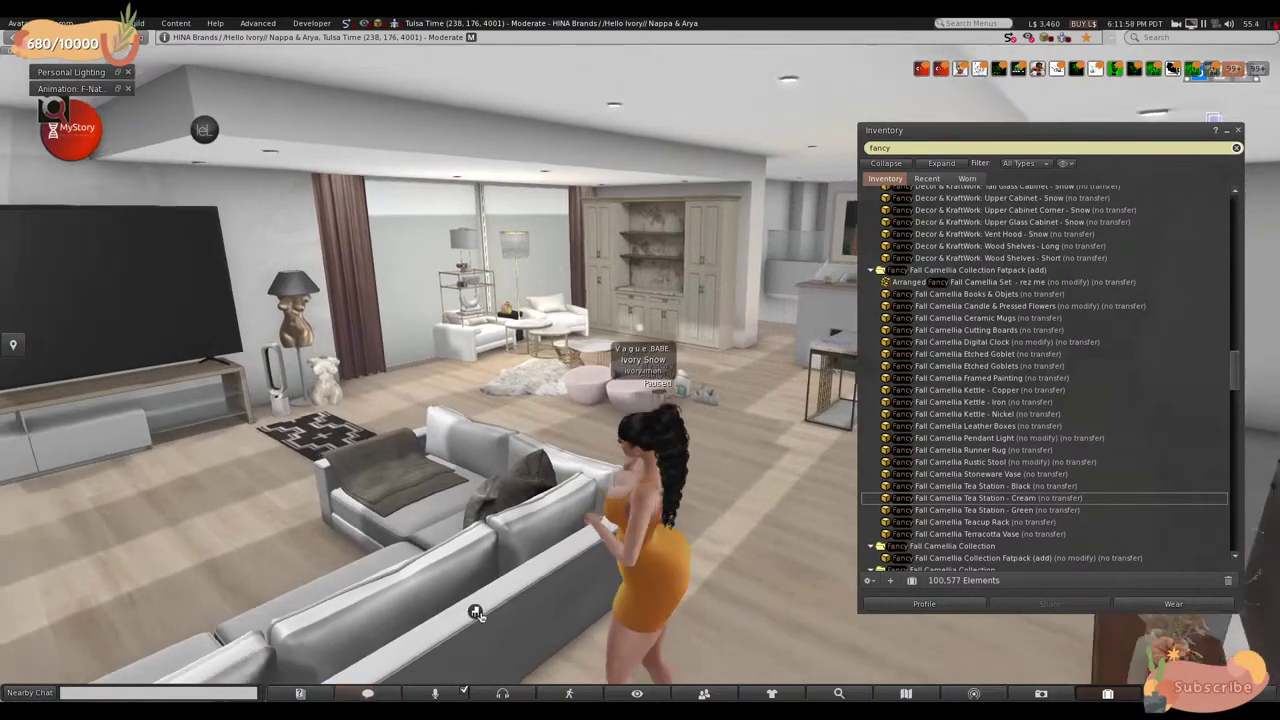
- Walk past the relocated fireplace and up the steps to inspect the lounge with the pink curved sofas
key(Right)
key(Up)
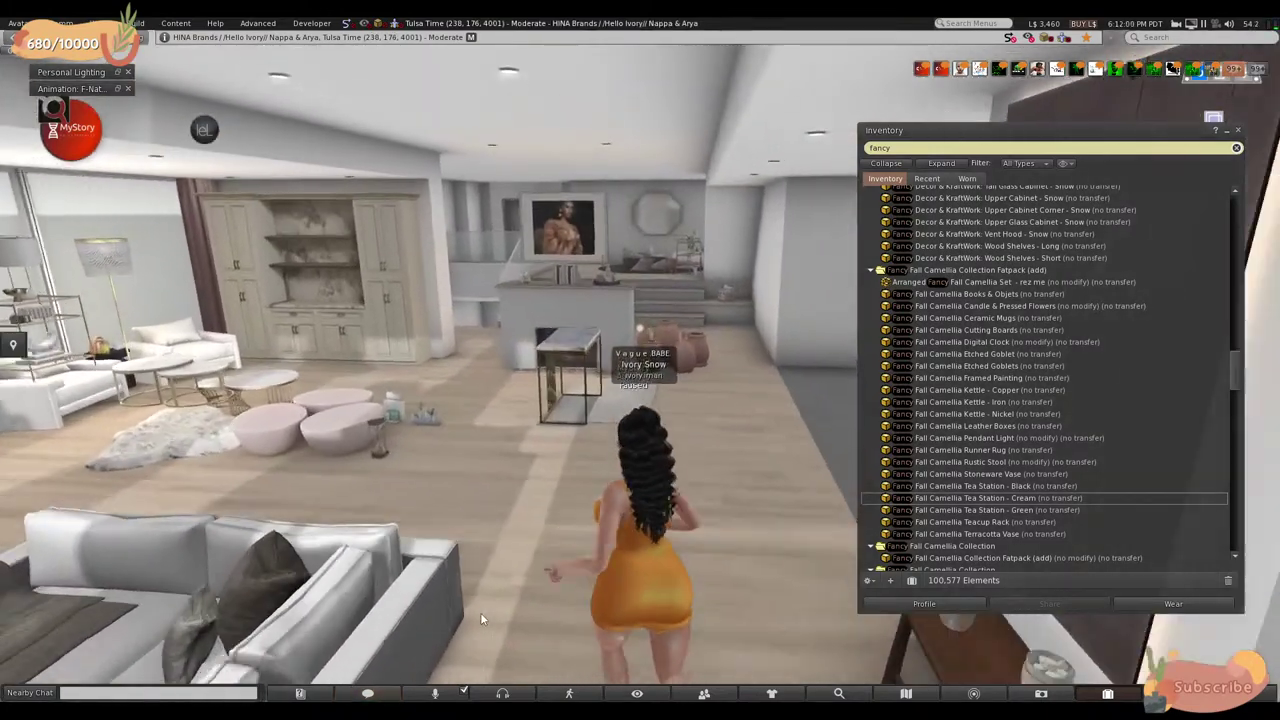
key(Up)
key(Right)
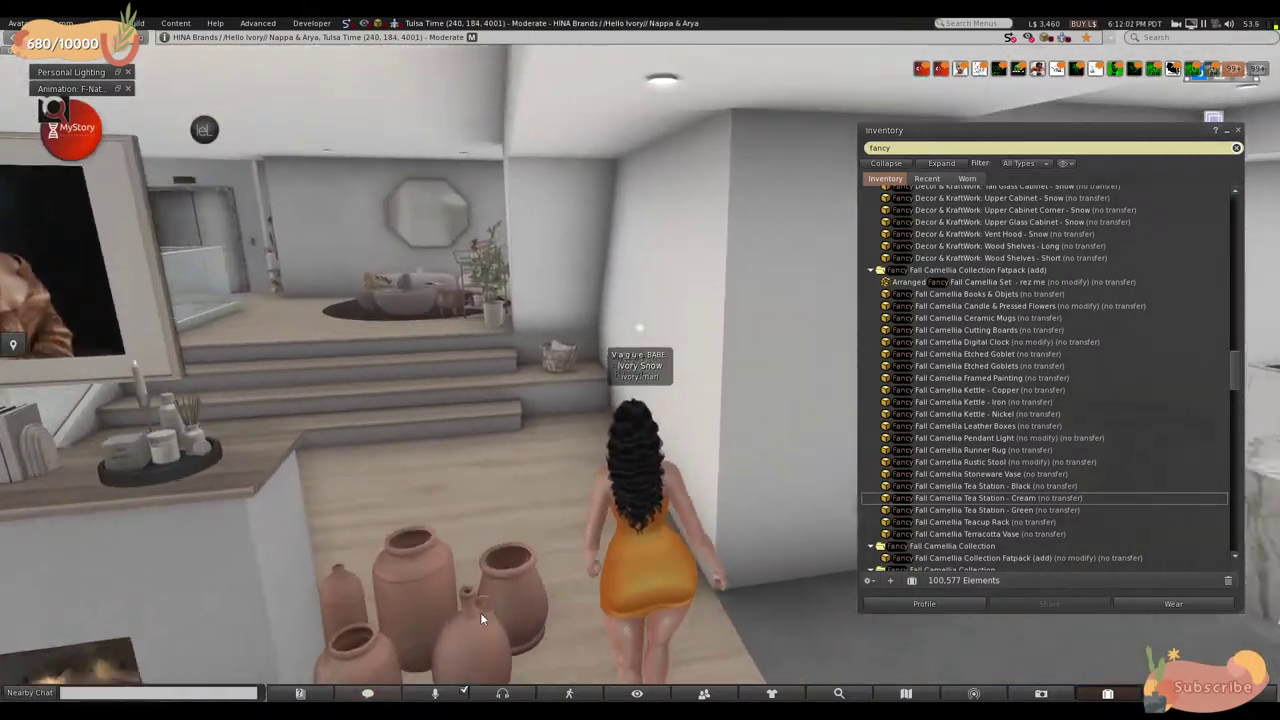
key(Up)
key(Left)
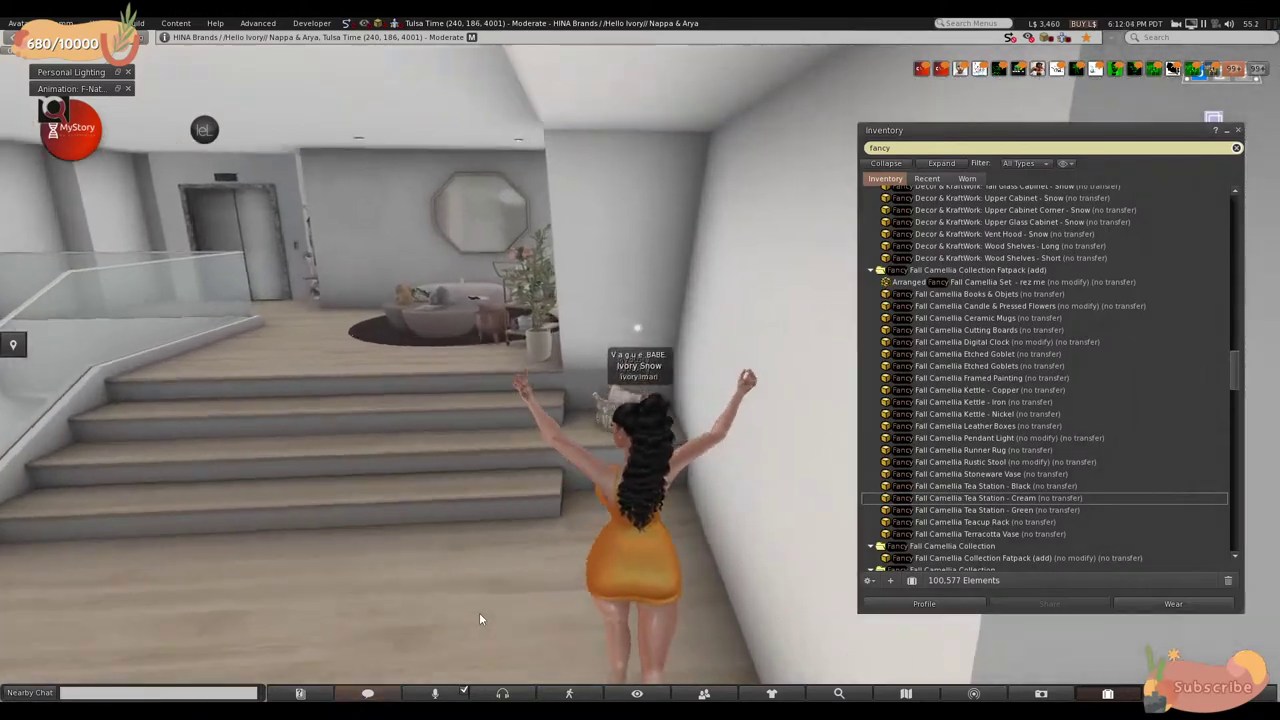
key(Up)
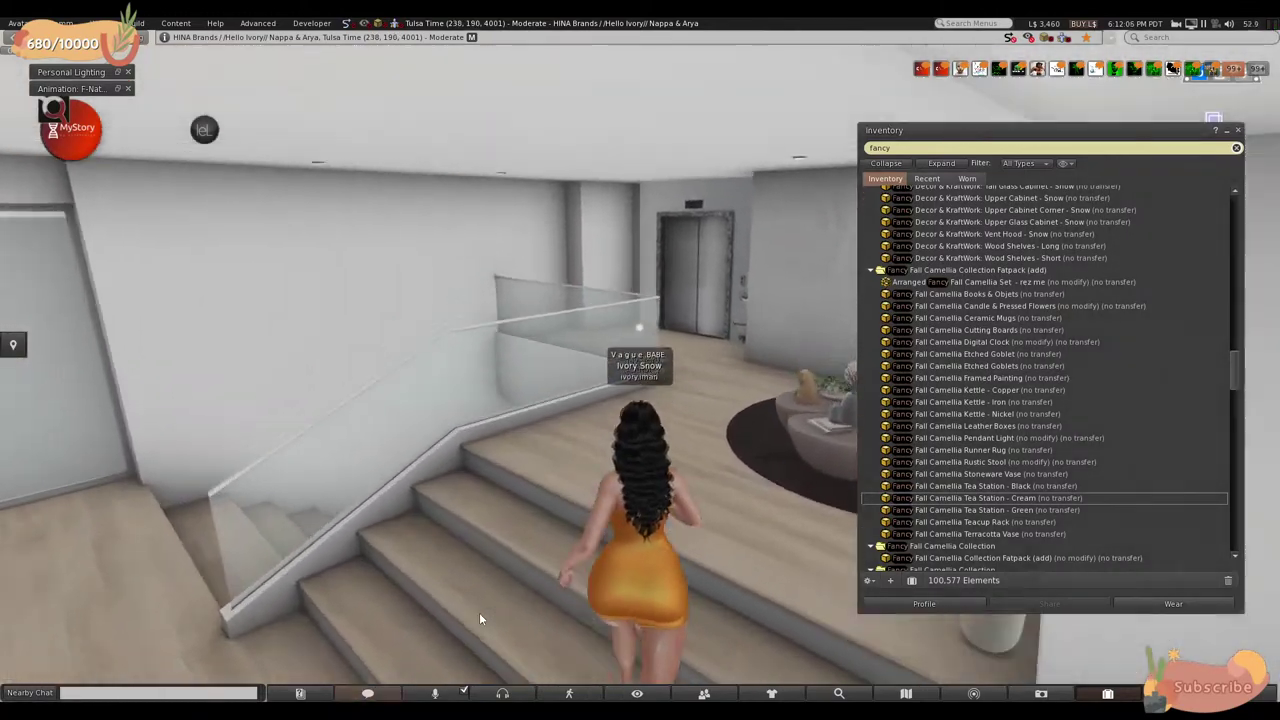
key(Right)
key(Left)
key(Up)
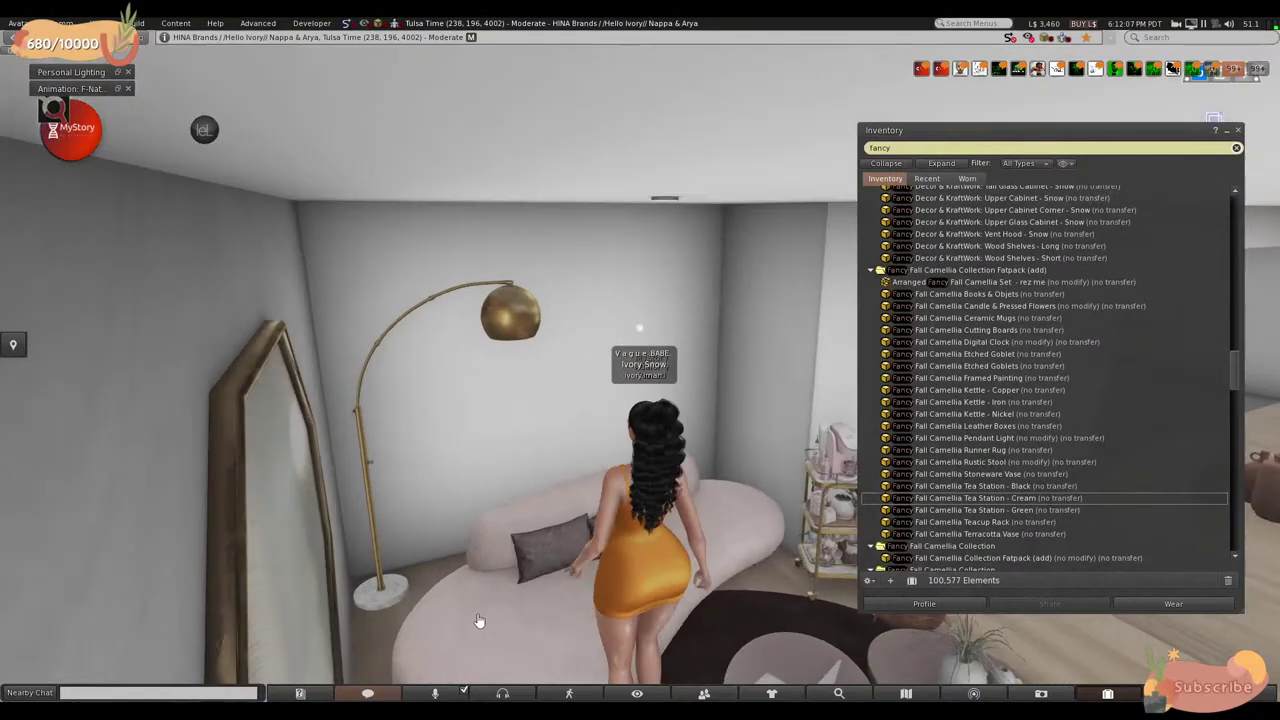
- Rotate the octagonal lounge mirror to X 0, Y 270, Z 180 degrees and move it to Y 196.2013 m
key(Down)
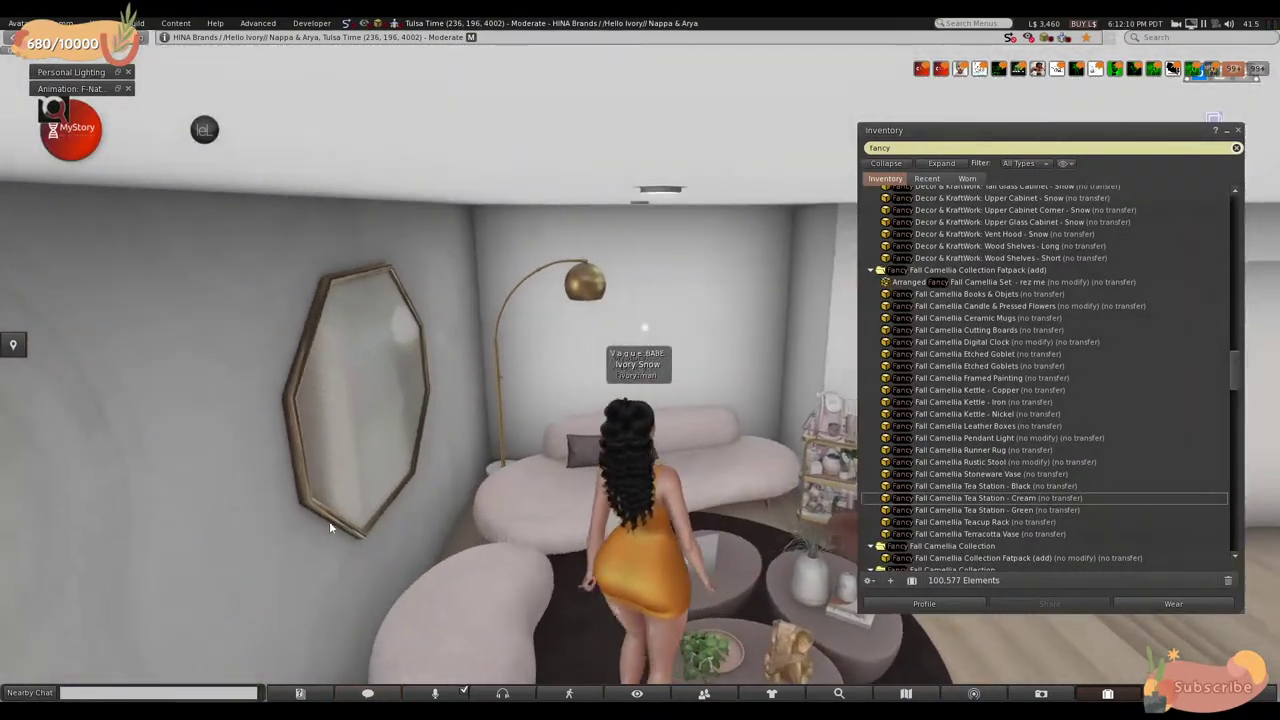
right_click(386, 400)
click(328, 384)
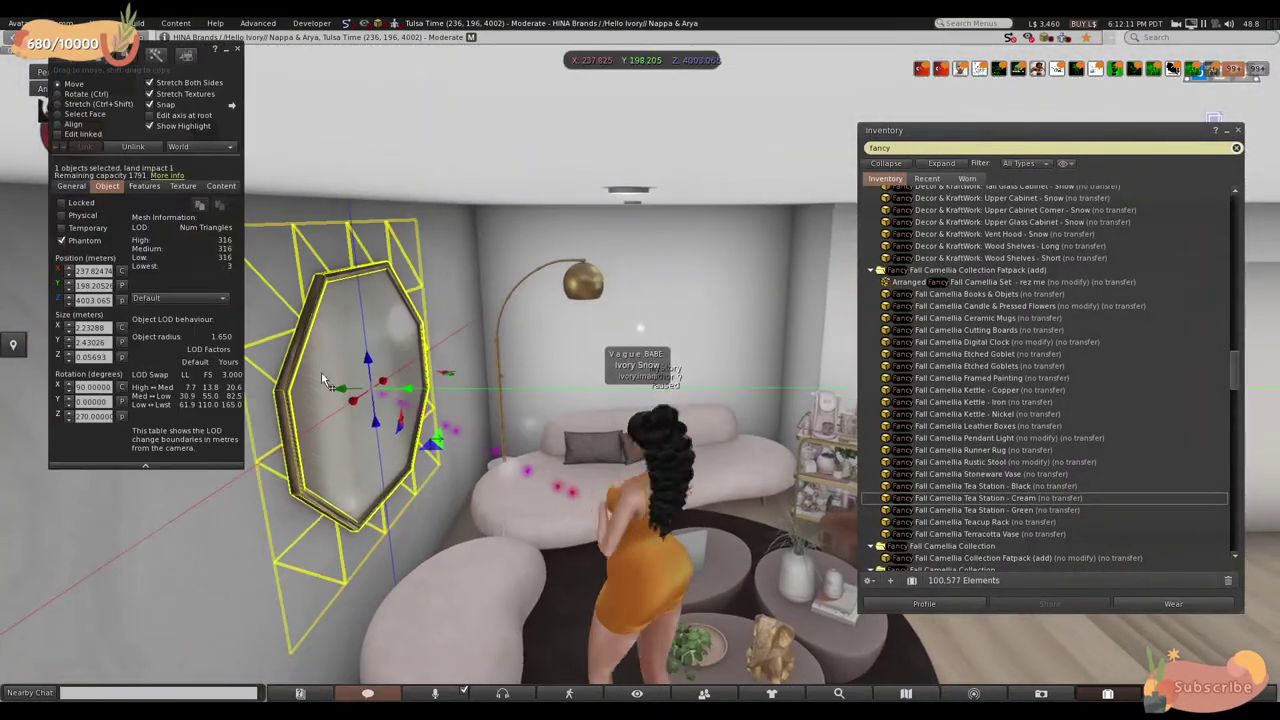
drag(360, 410, 237, 477)
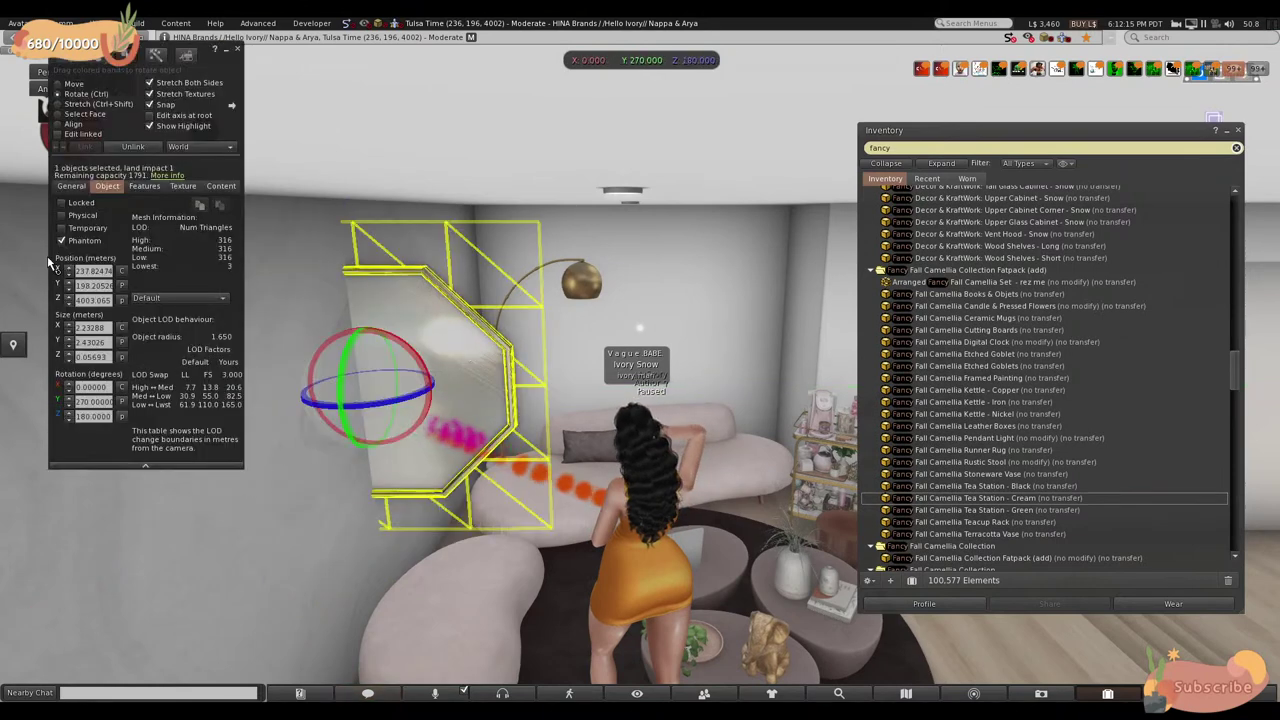
drag(400, 393, 690, 399)
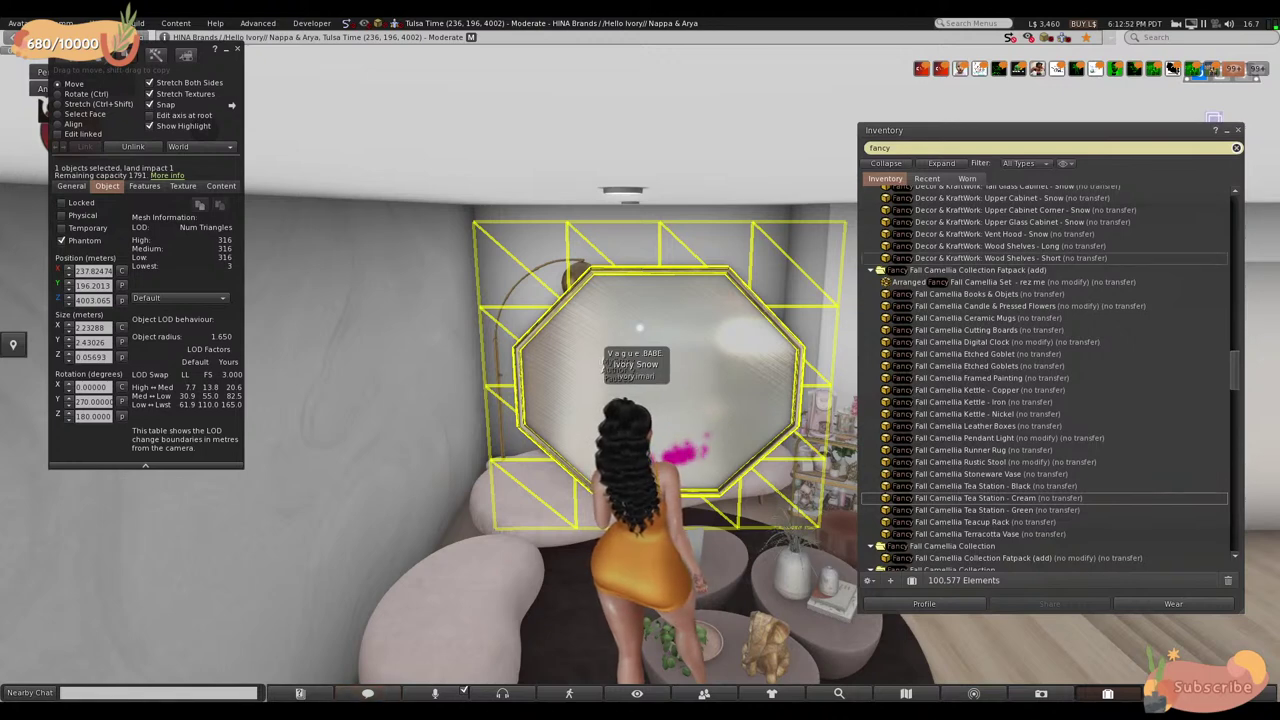
key(ctrl+i)
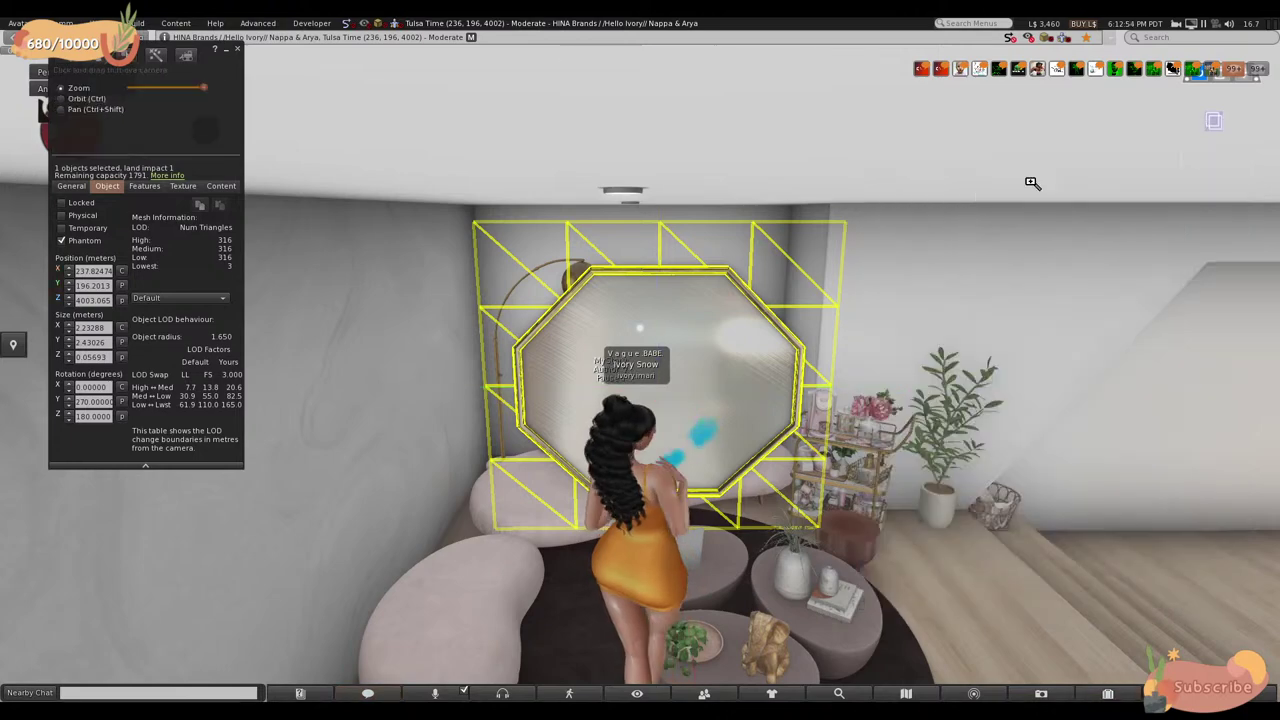
- Move the octagonal mirror back onto the wall behind the curved pink sofa and check its fit from the side
key(Escape)
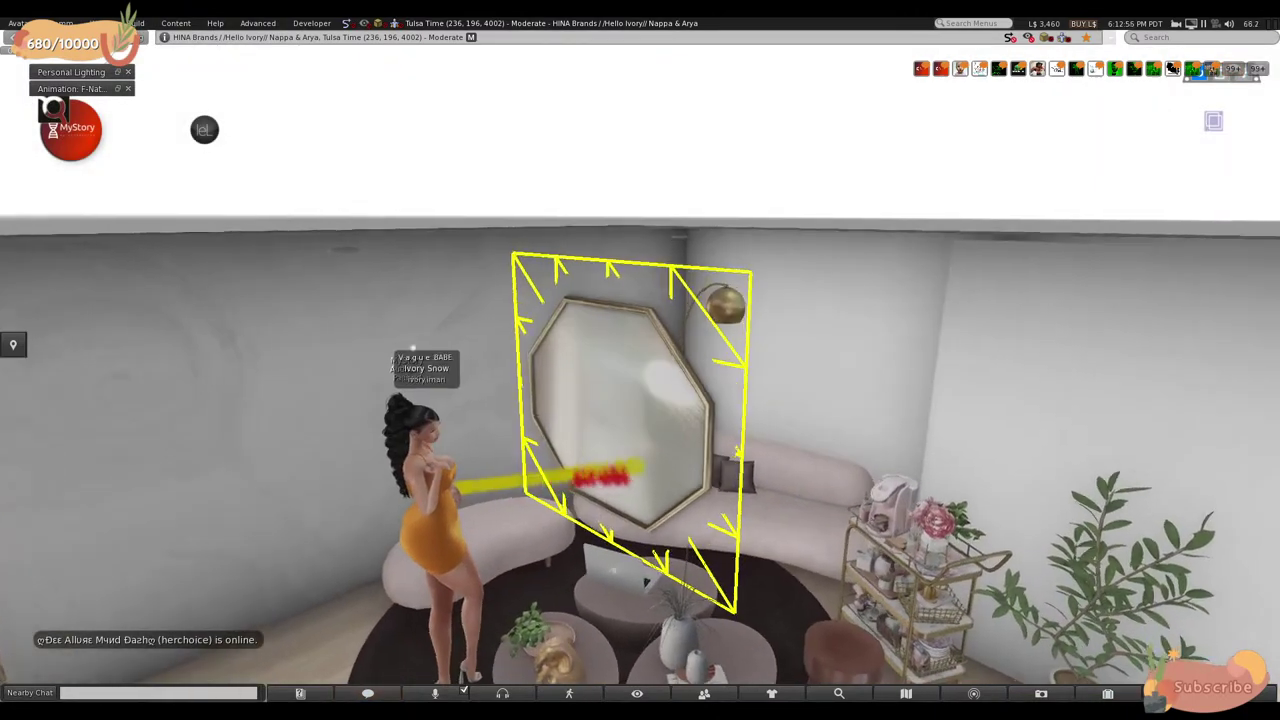
key(ctrl+3)
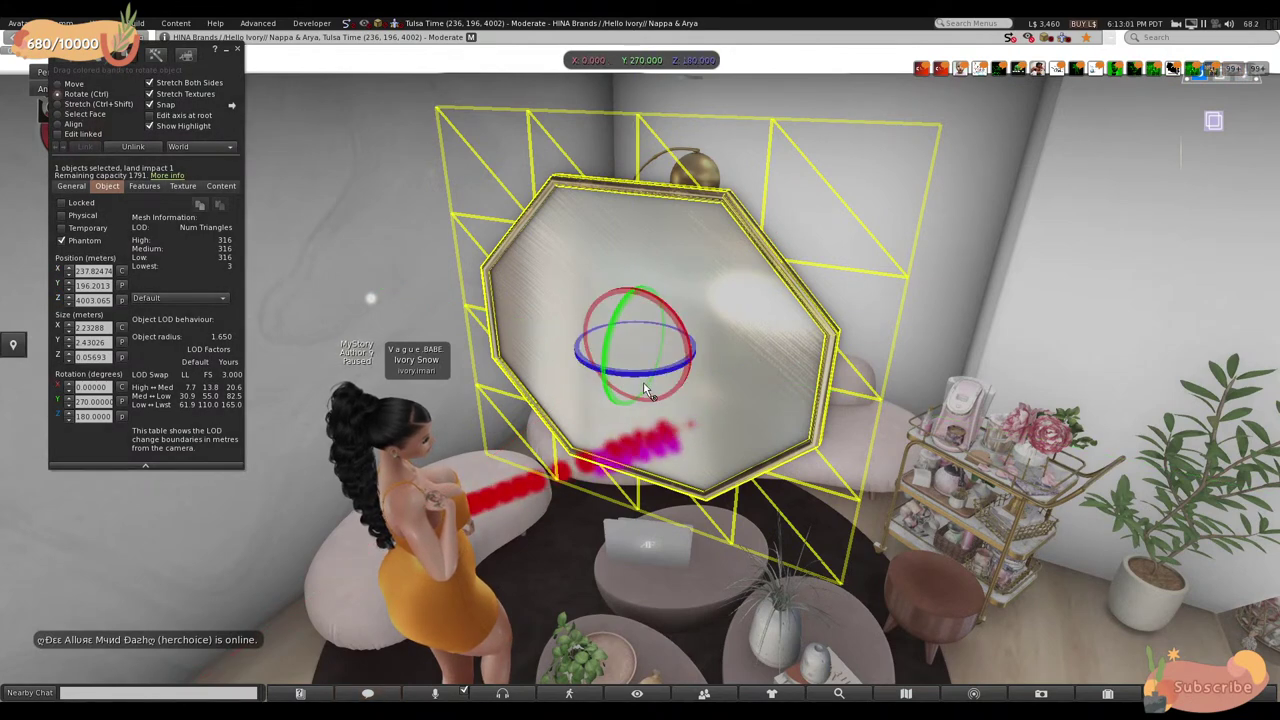
drag(636, 375, 512, 445)
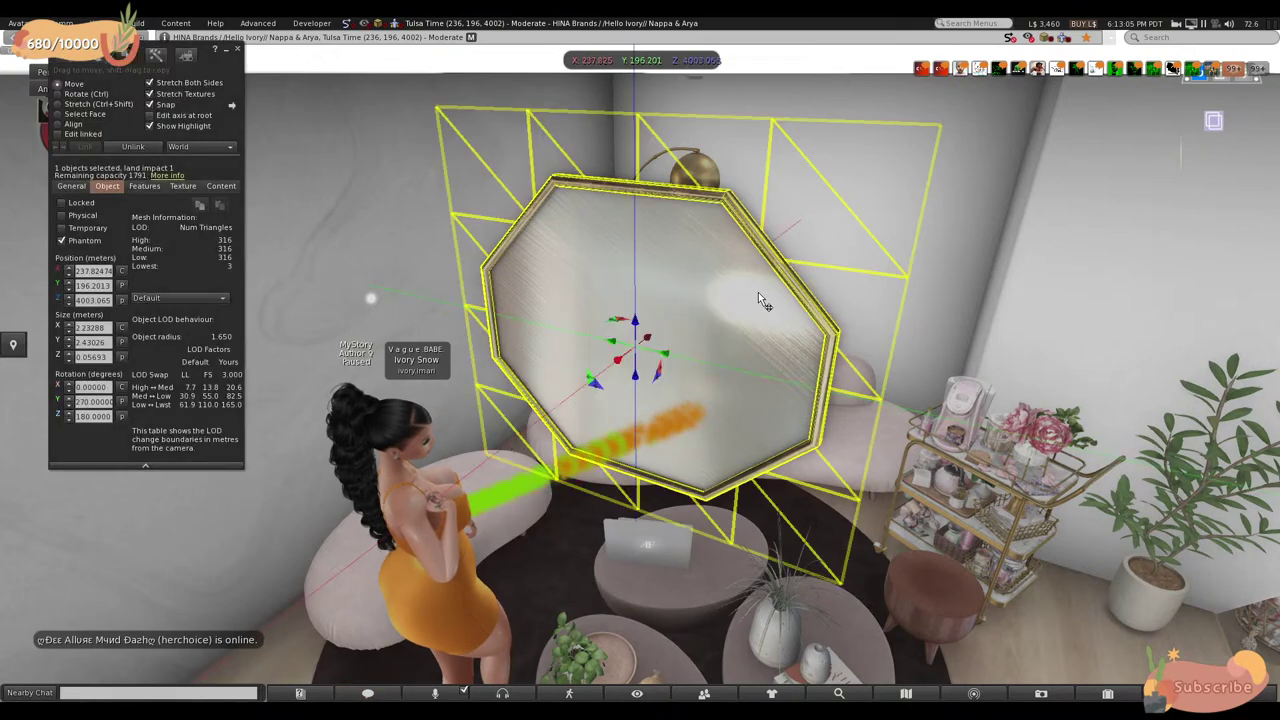
drag(620, 365, 770, 250)
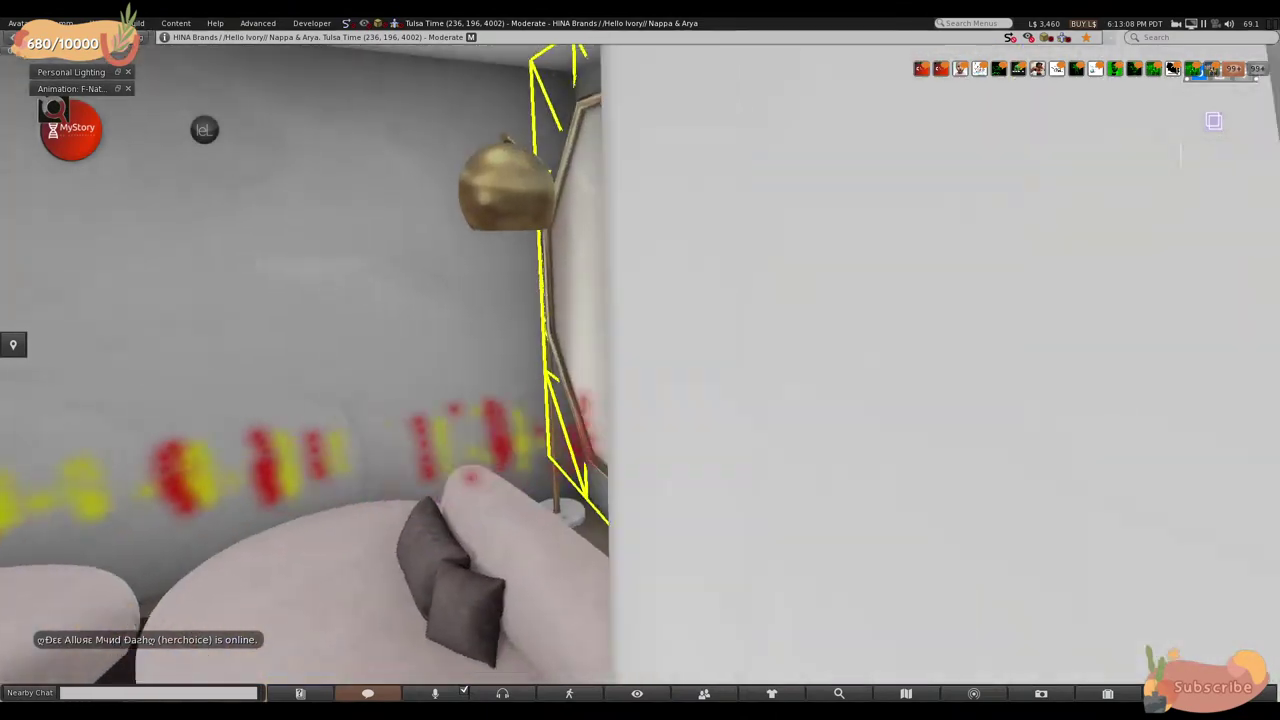
alt+drag(606, 336, 863, 286)
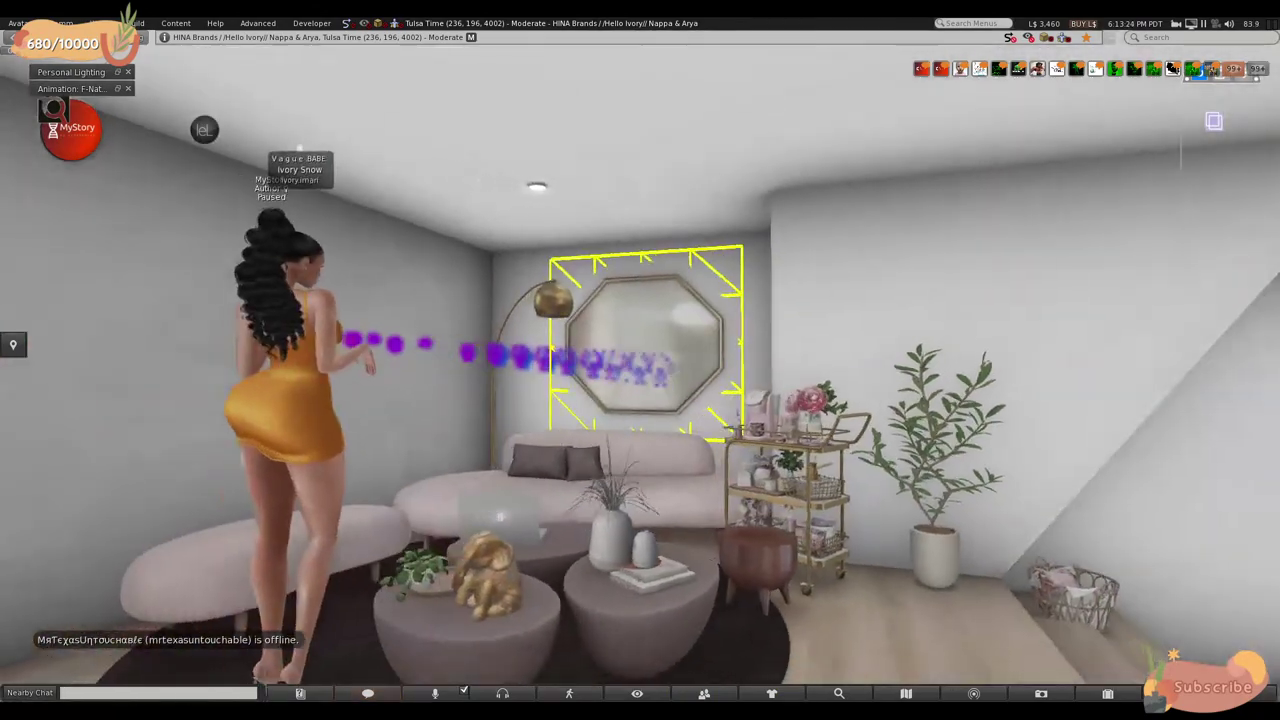
- Move the dark backlit panel from the wall beside the kitchen into the lounge at Y 196 m
key(ctrl+3)
alt+click(1070, 512)
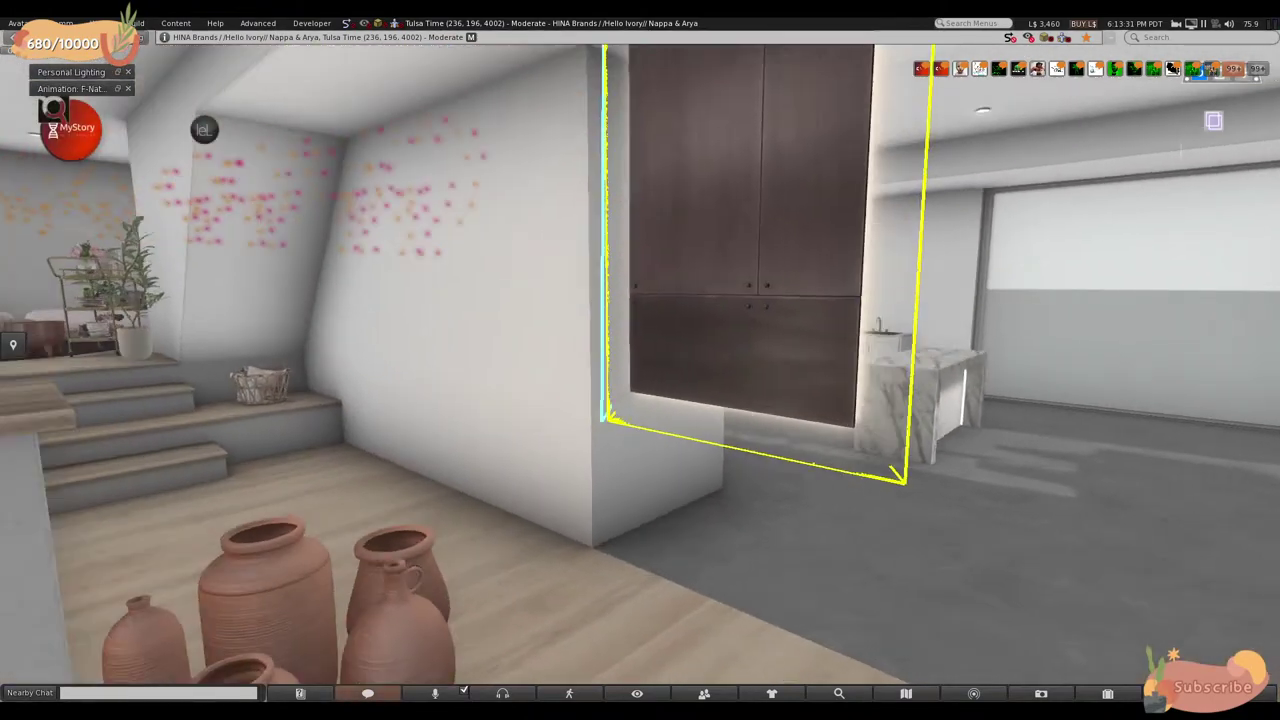
key(ctrl+3)
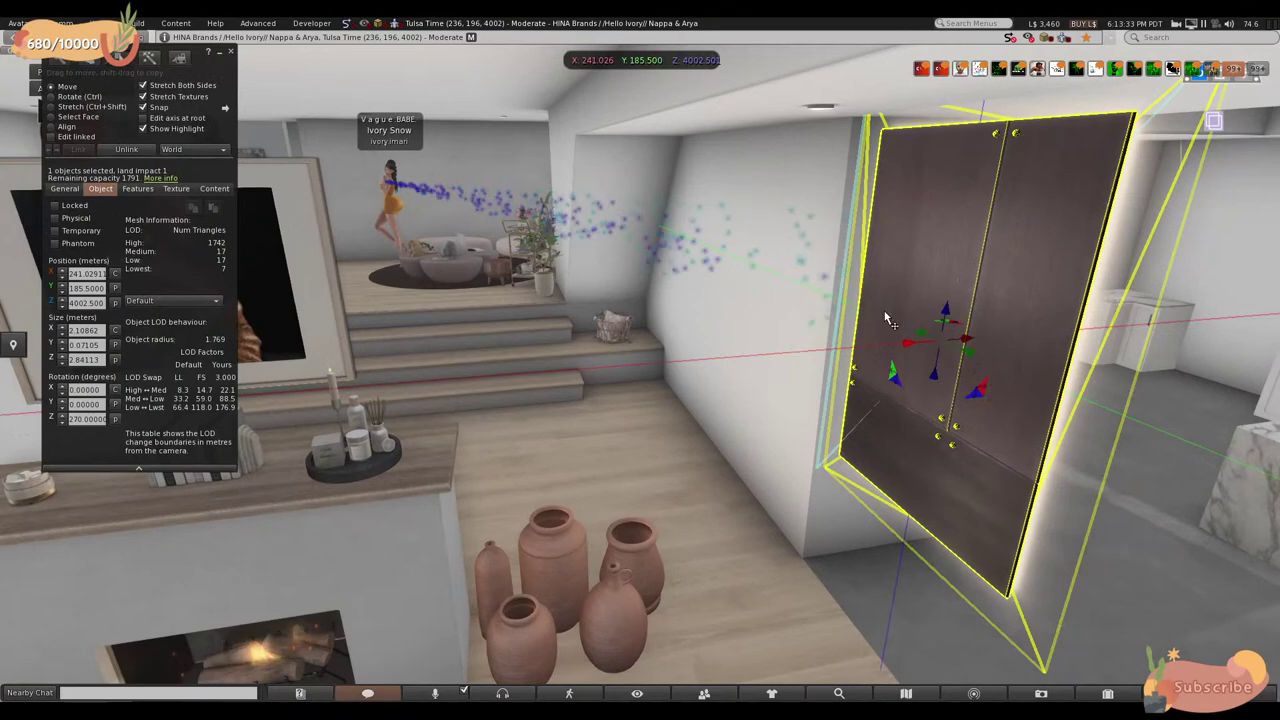
drag(925, 337, 616, 232)
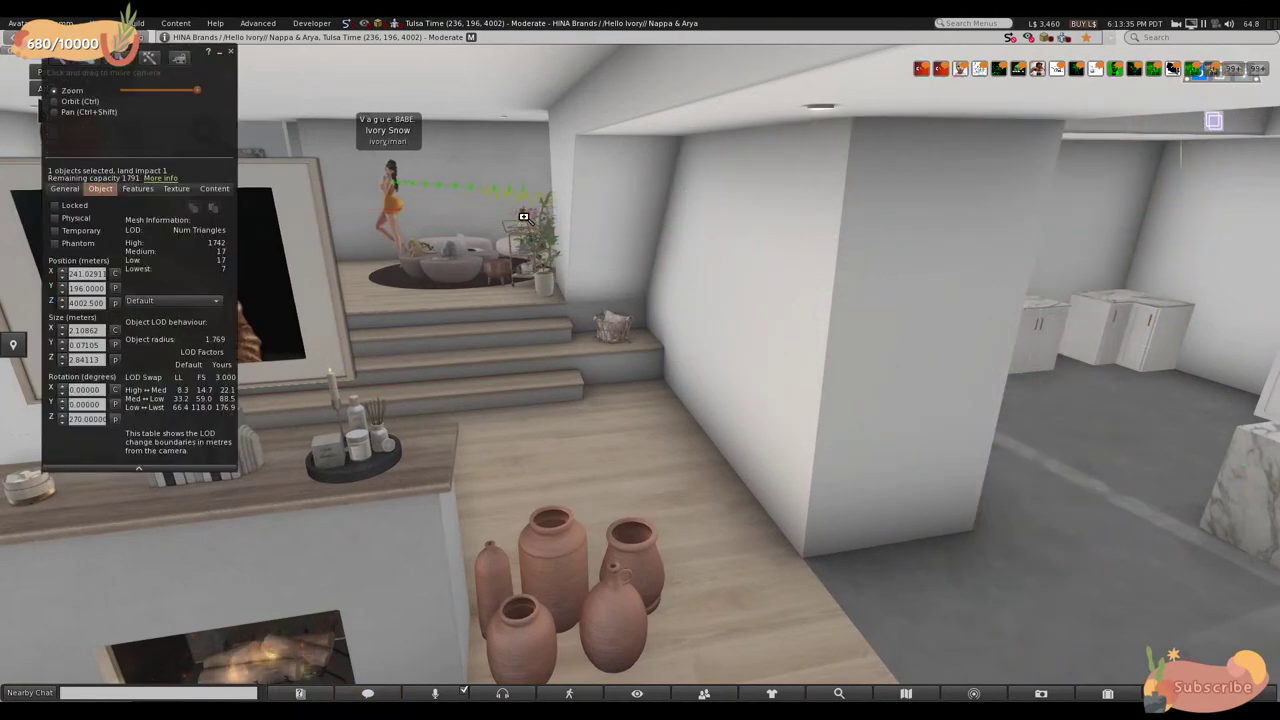
- Rotate the dark backlit panel to Z 0 degrees so it runs parallel to the lounge's long grey wall
key(ctrl+3)
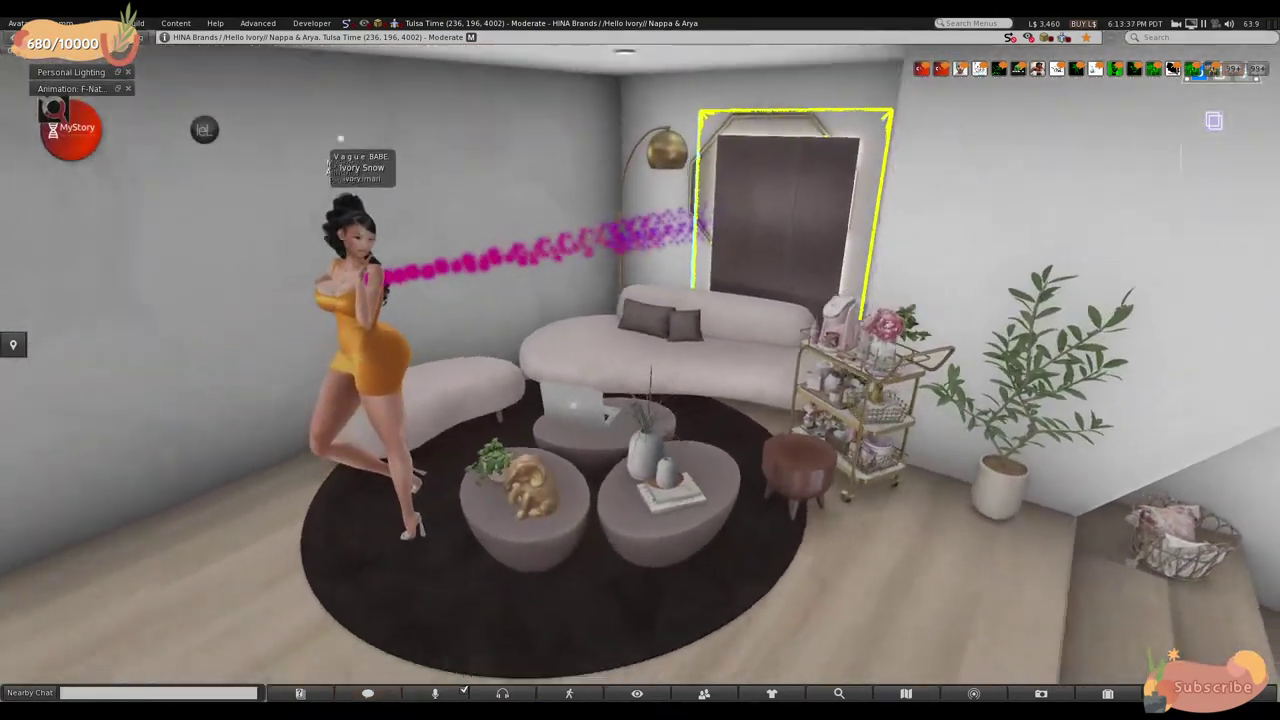
key(ctrl+3)
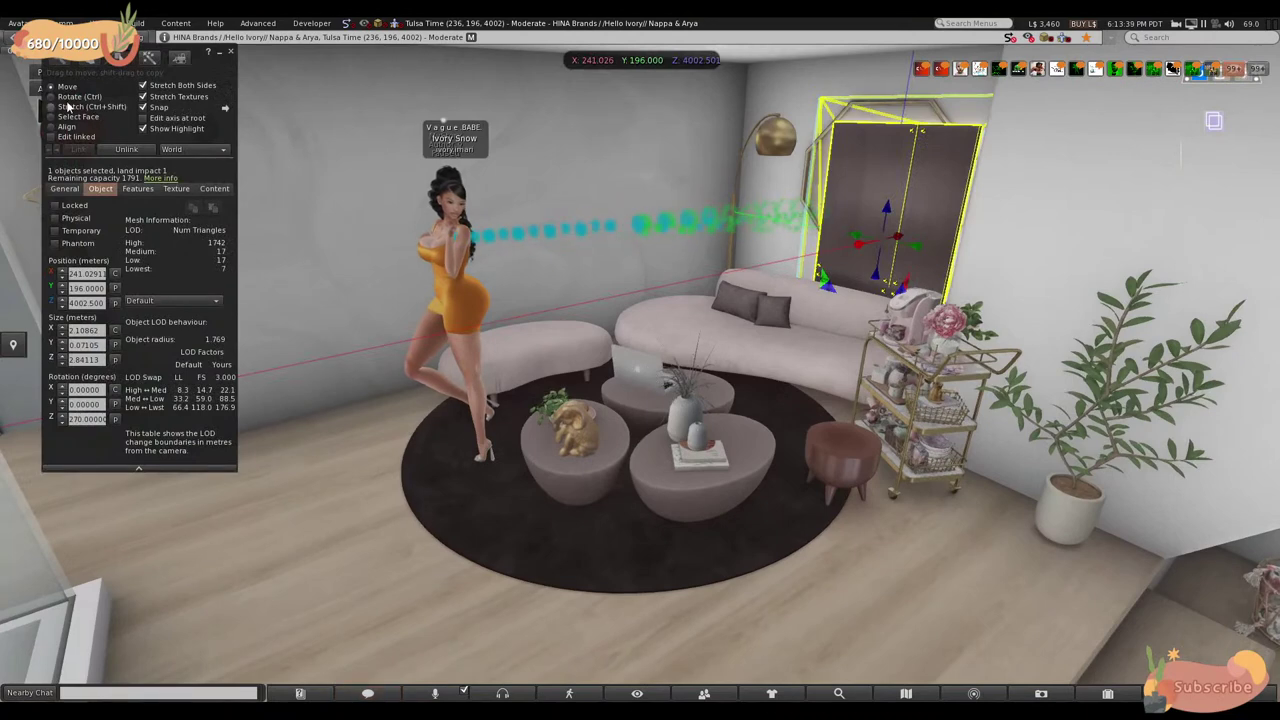
click(72, 96)
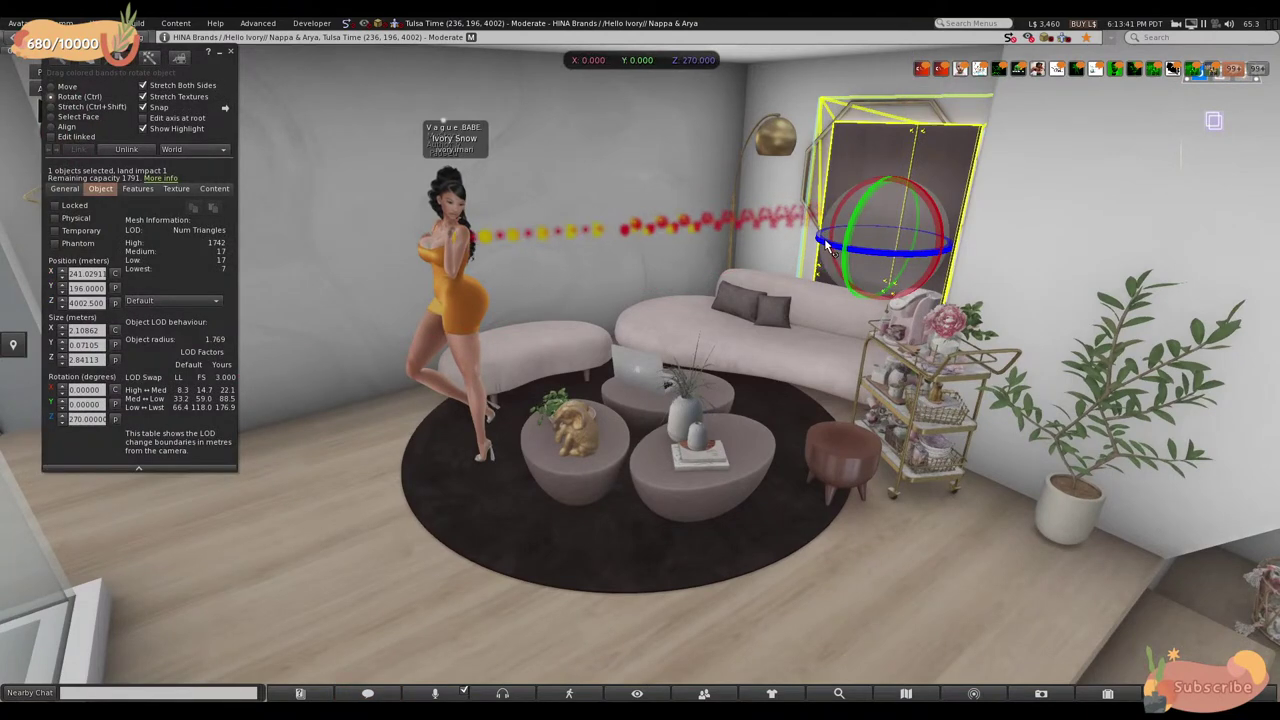
drag(826, 247, 946, 314)
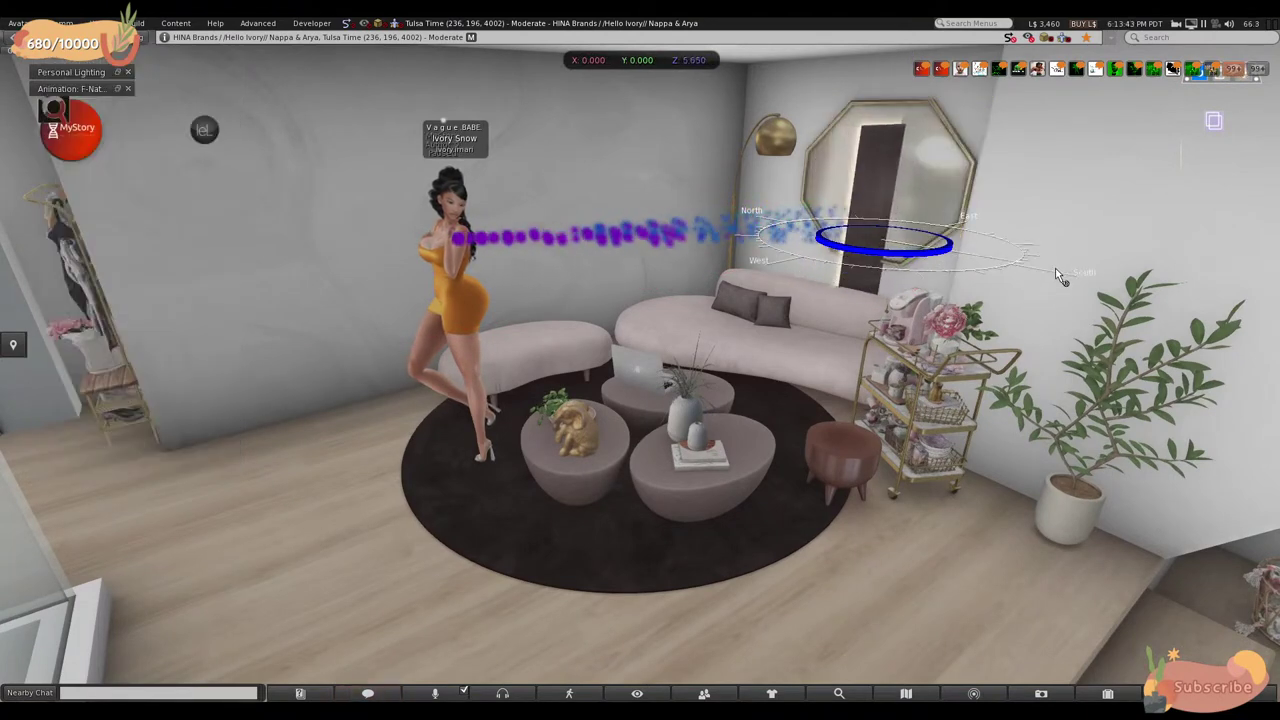
drag(1055, 268, 1050, 269)
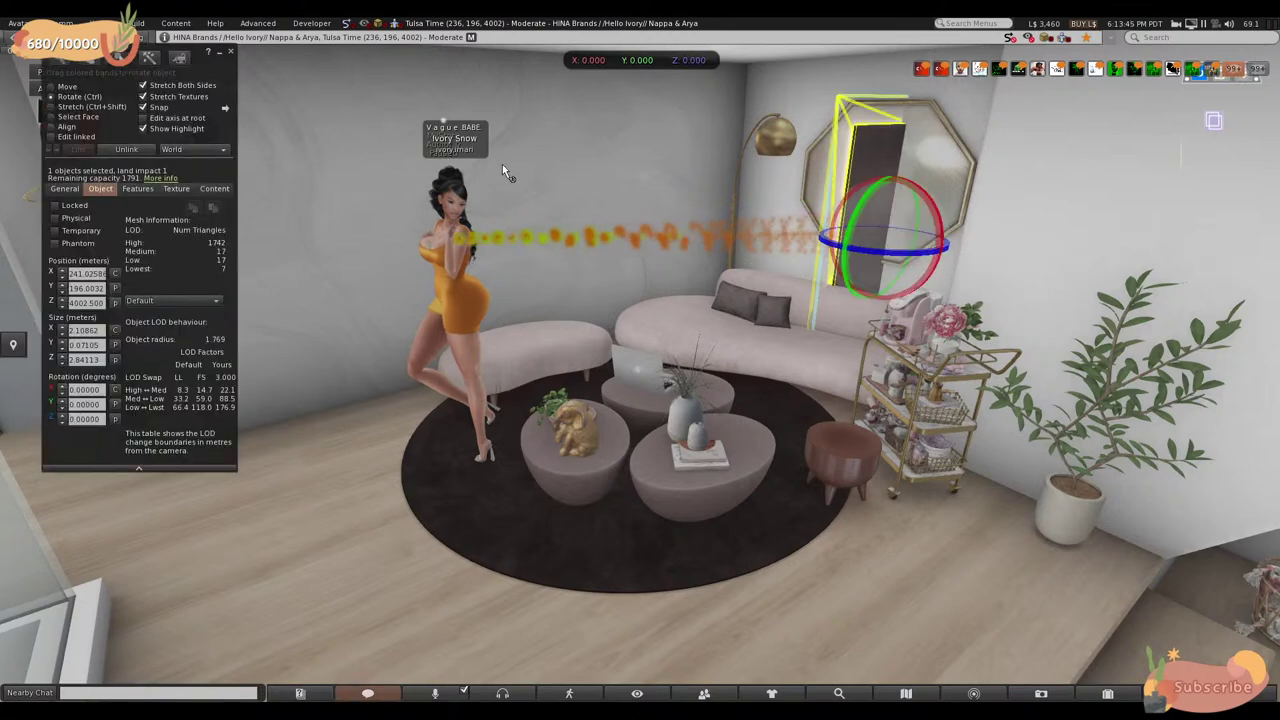
- Mount the dark backlit panel and a copy of it side by side on the lounge's long grey wall
click(58, 87)
drag(872, 254, 615, 210)
key(Escape)
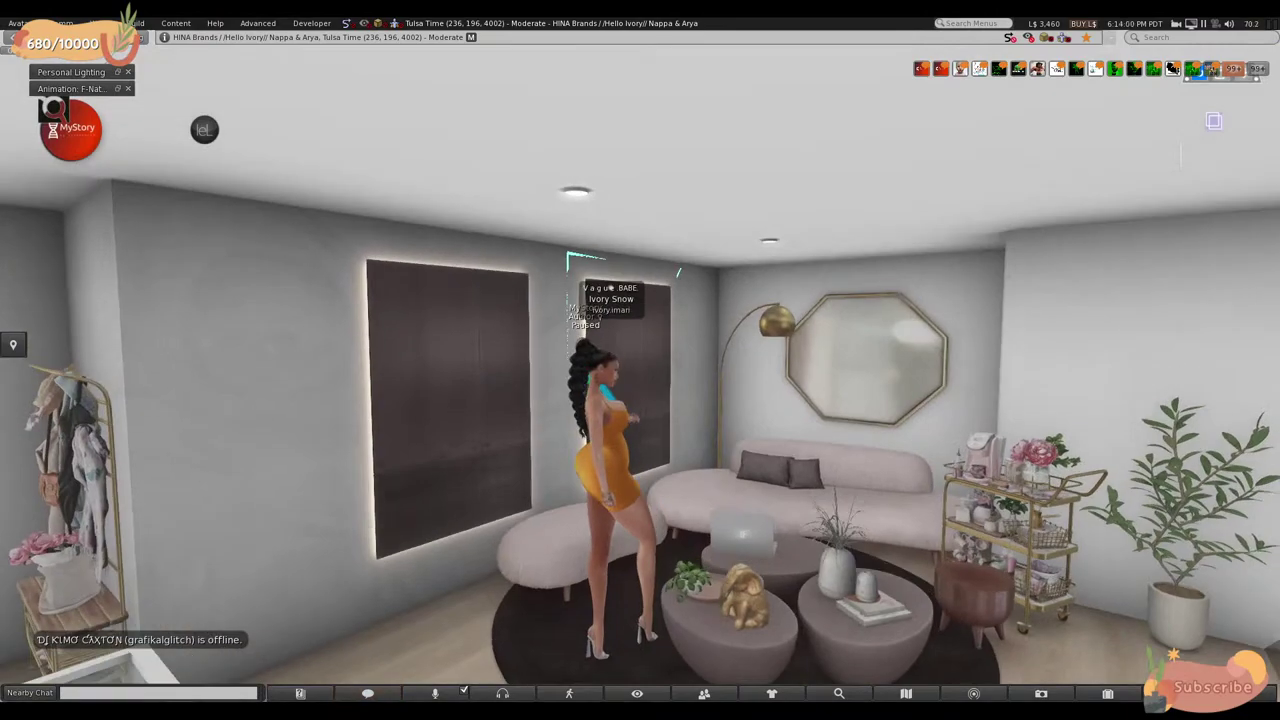
click(231, 51)
- Walk from the lounge past the fireplace to the dining table and examine the walls around it
key(Right)
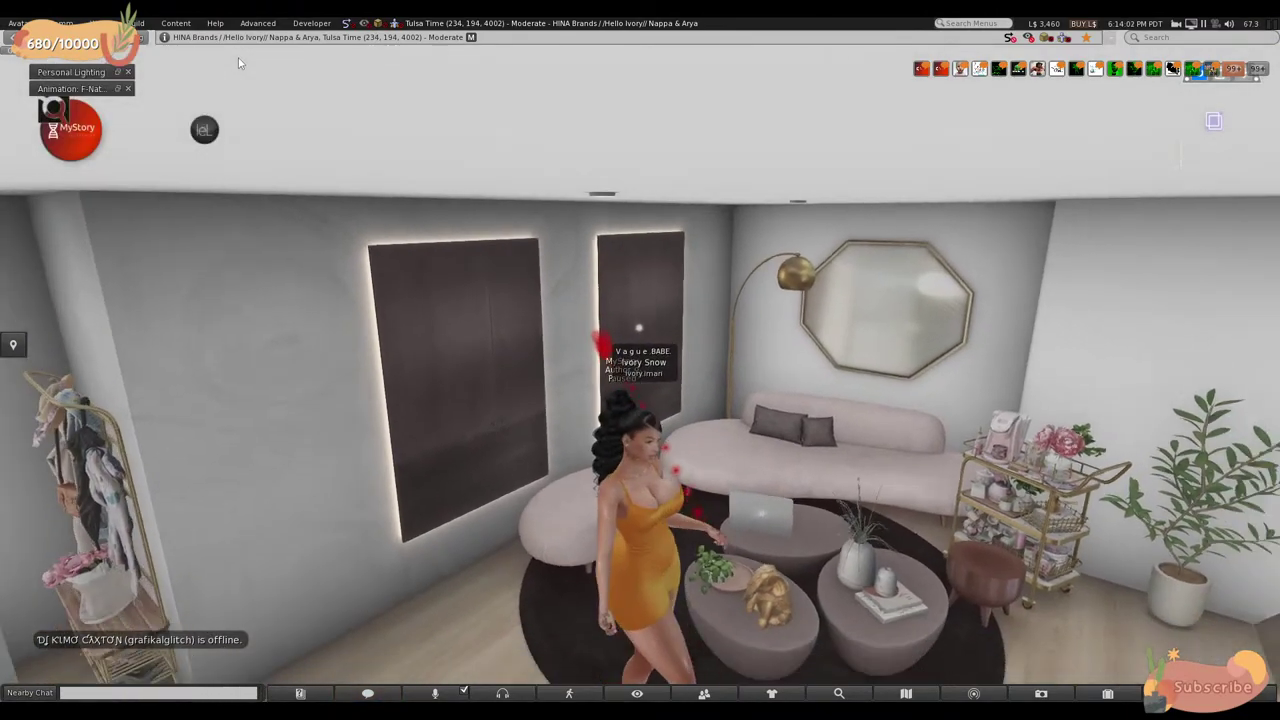
key(Up)
key(Up)
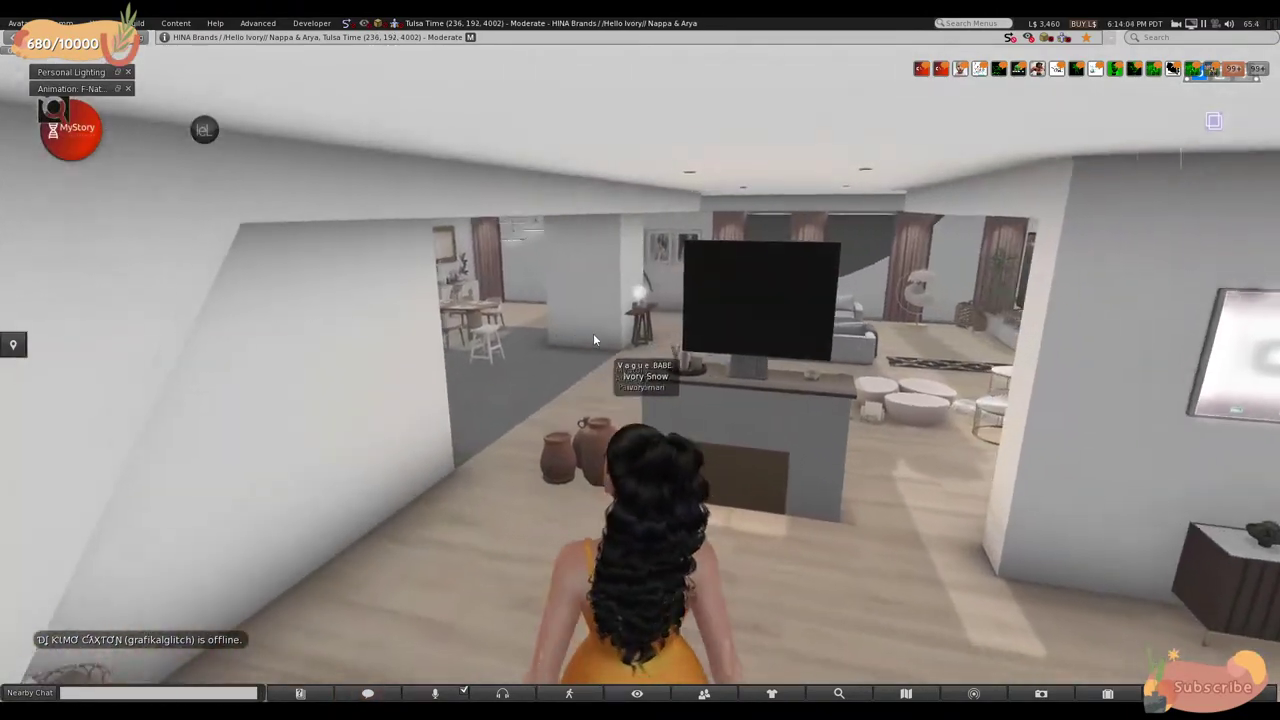
key(Up)
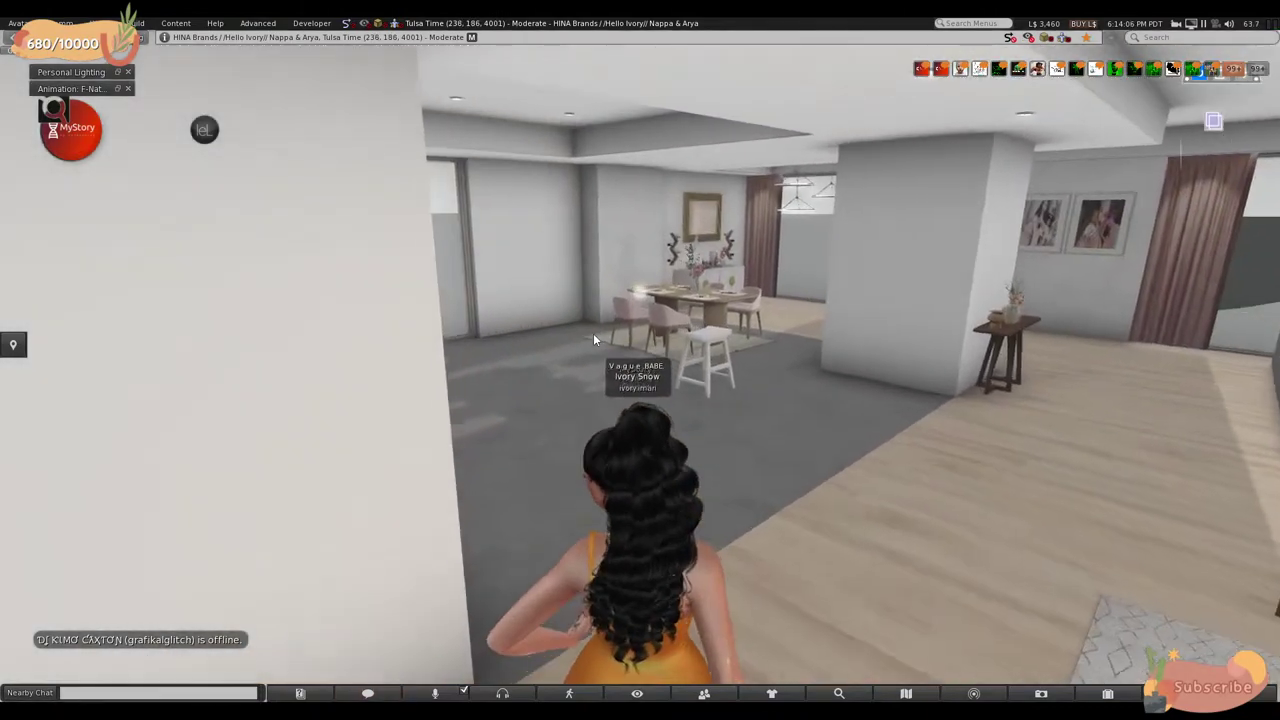
key(Up)
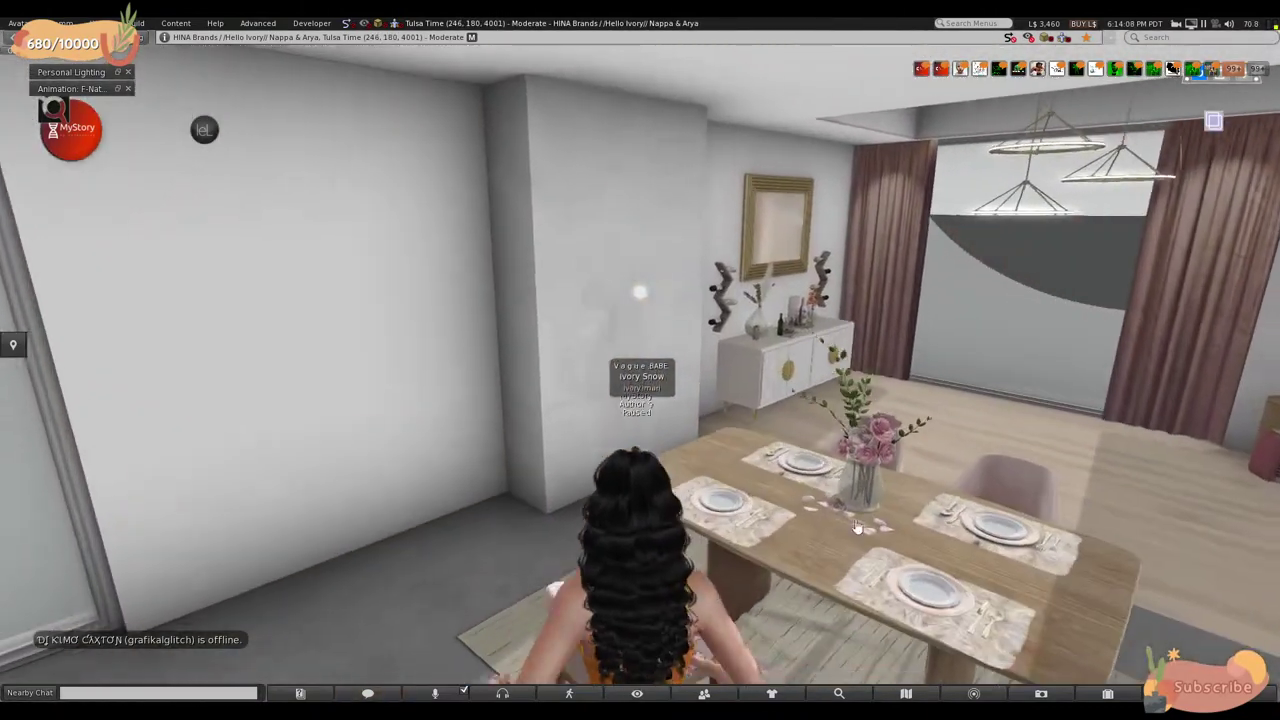
key(Right)
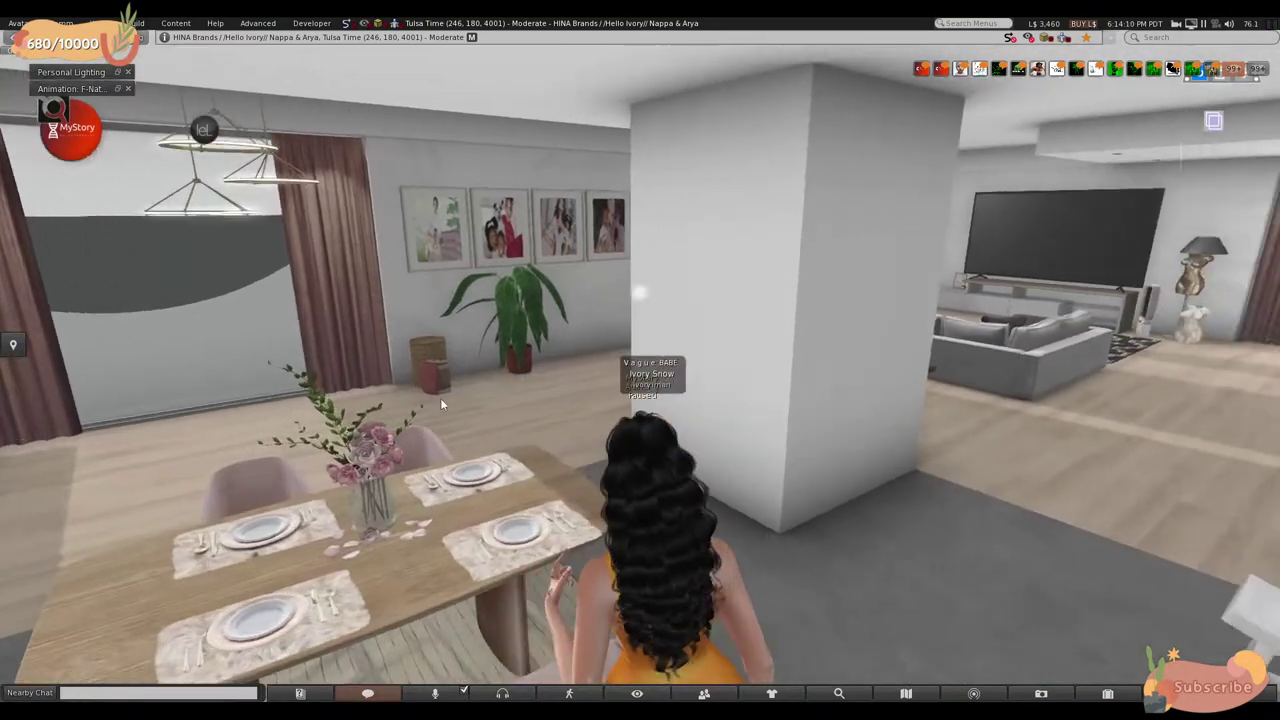
- Walk the avatar from the dining area around the pillar to the sofa in front of the living-room TV
key(Left)
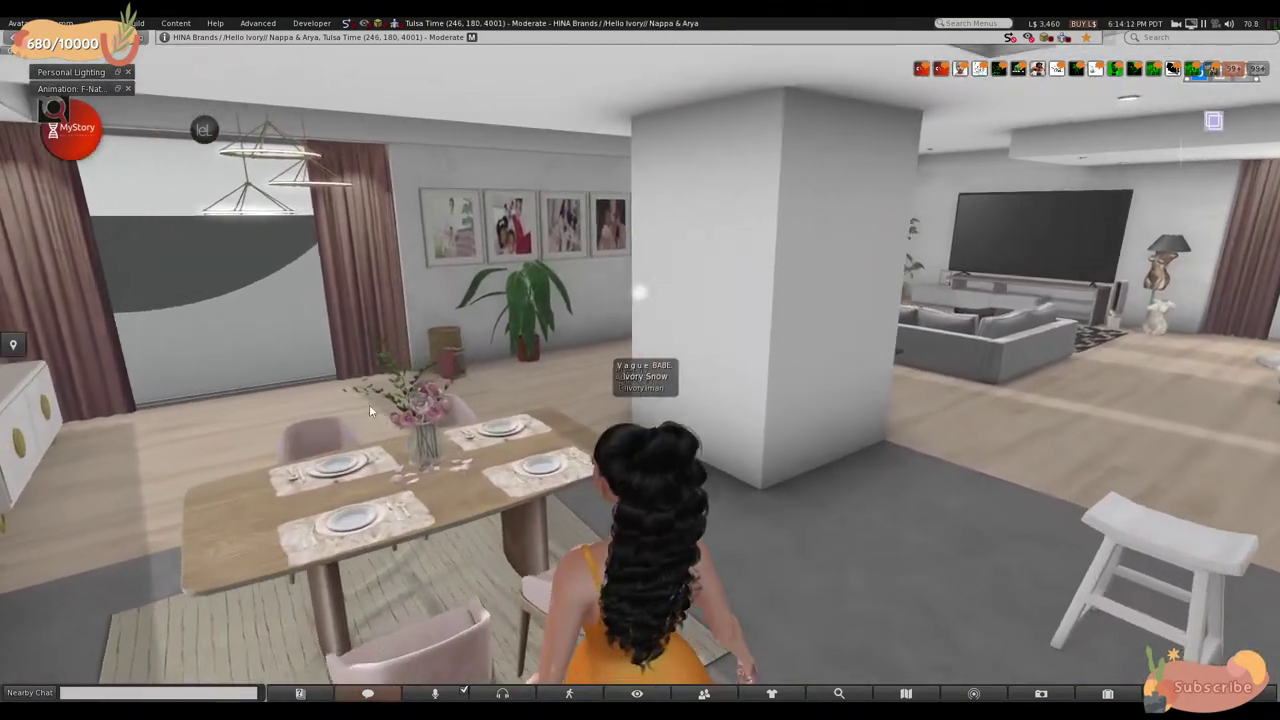
key(Right)
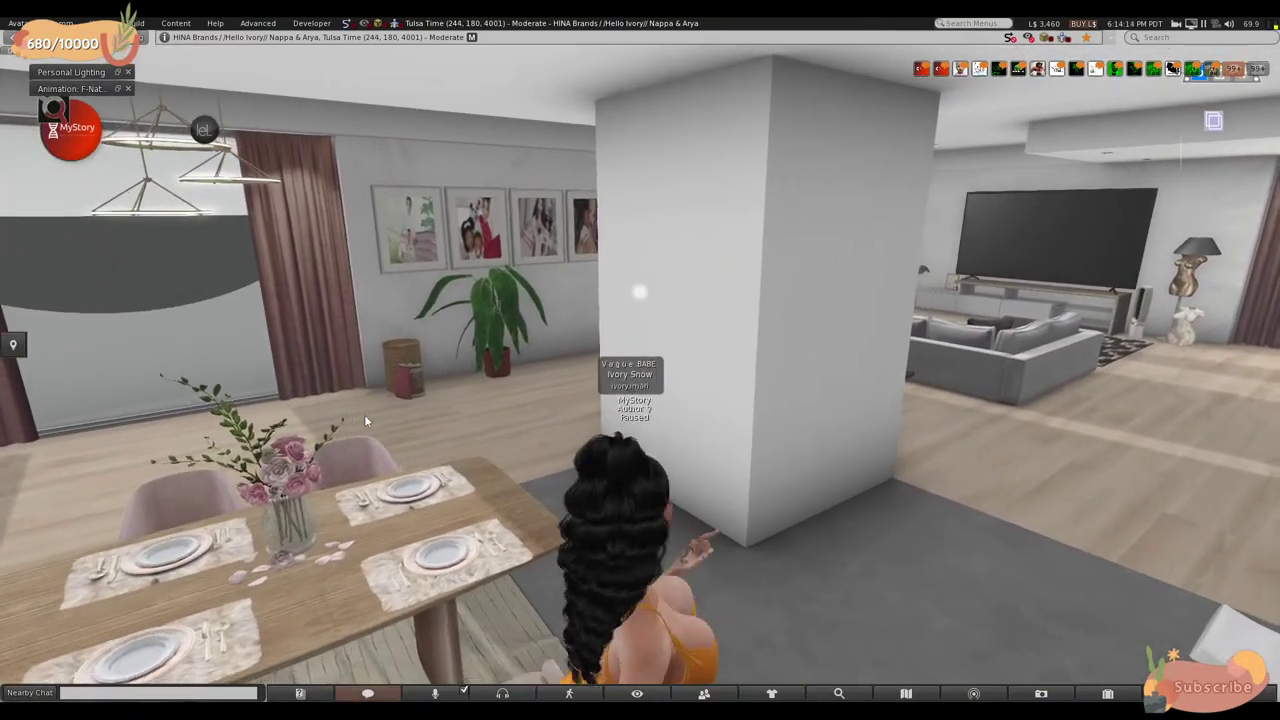
key(Right)
key(Up)
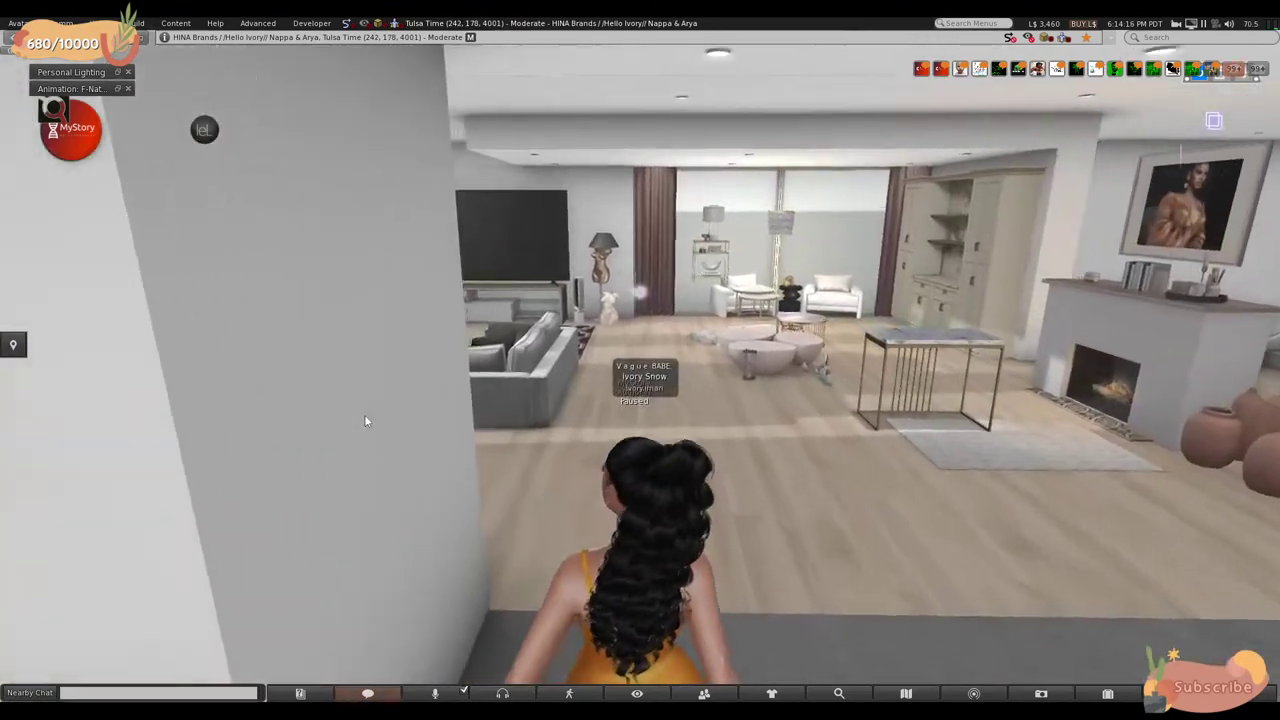
key(Right)
key(Up)
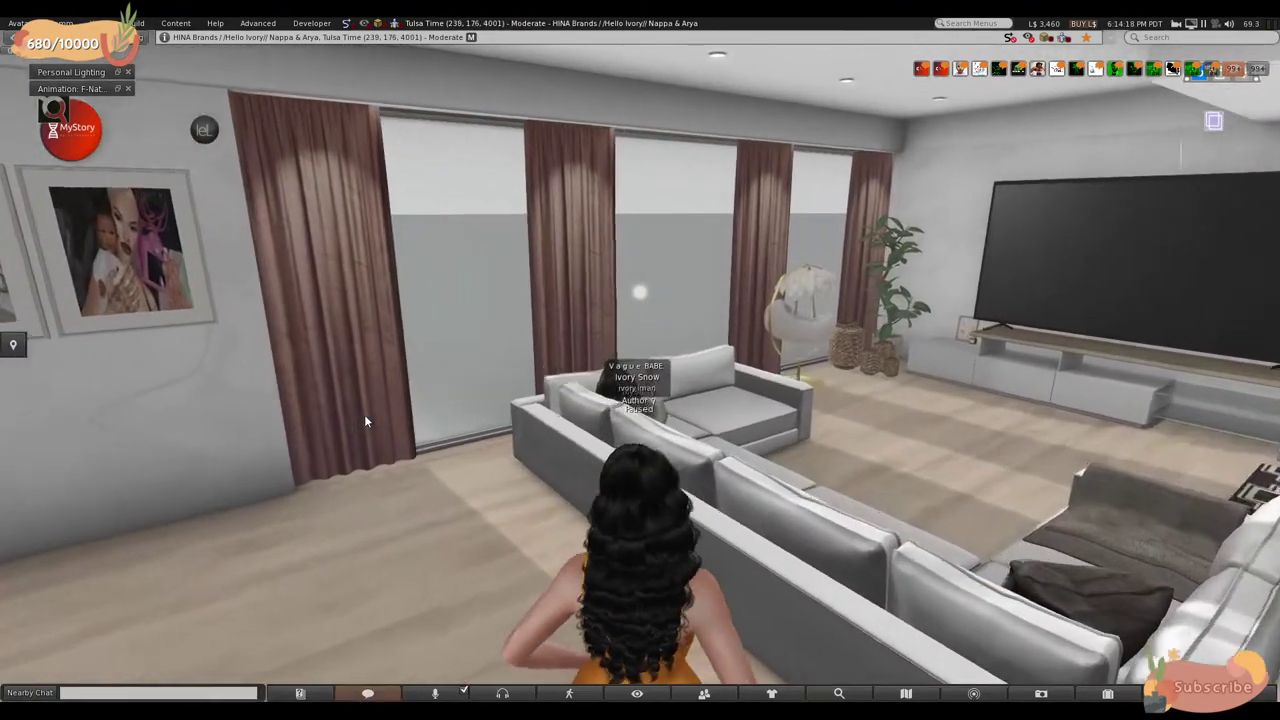
key(Right)
key(Up)
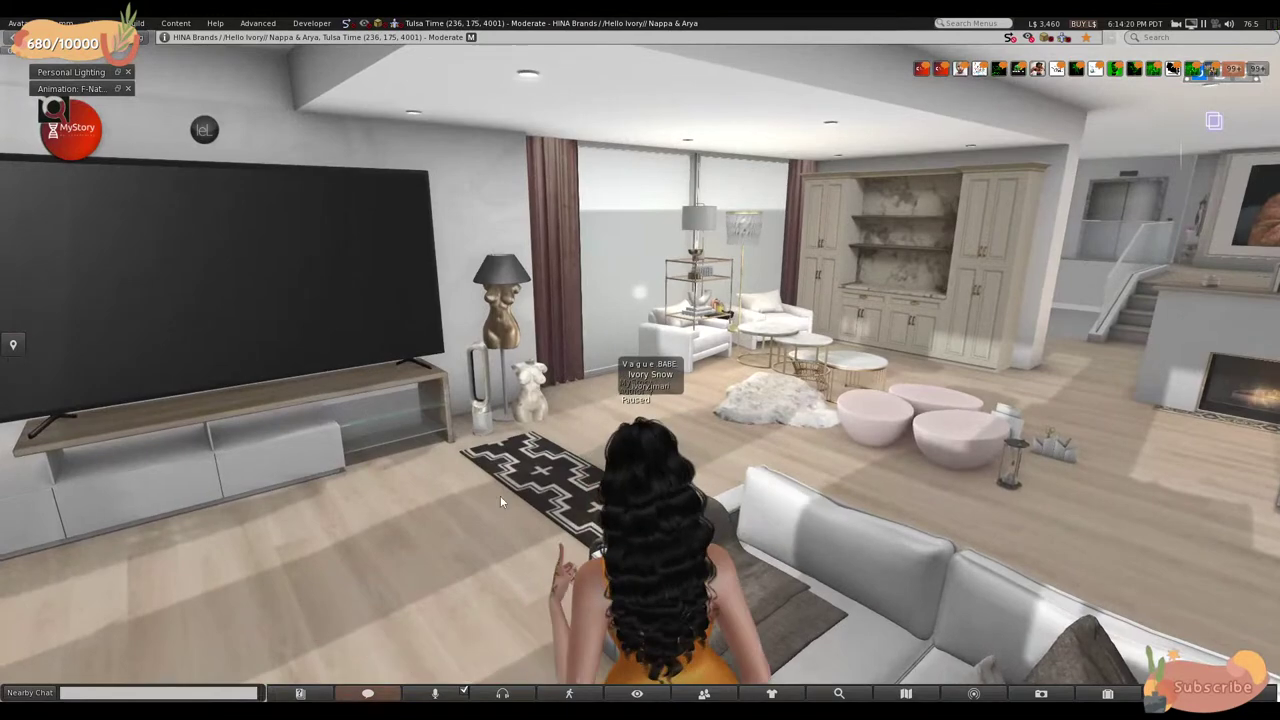
- Edit the black-and-white patterned rug by the TV and move it to about X 232.467, Y 187.5, toward the stairs
right_click(557, 491)
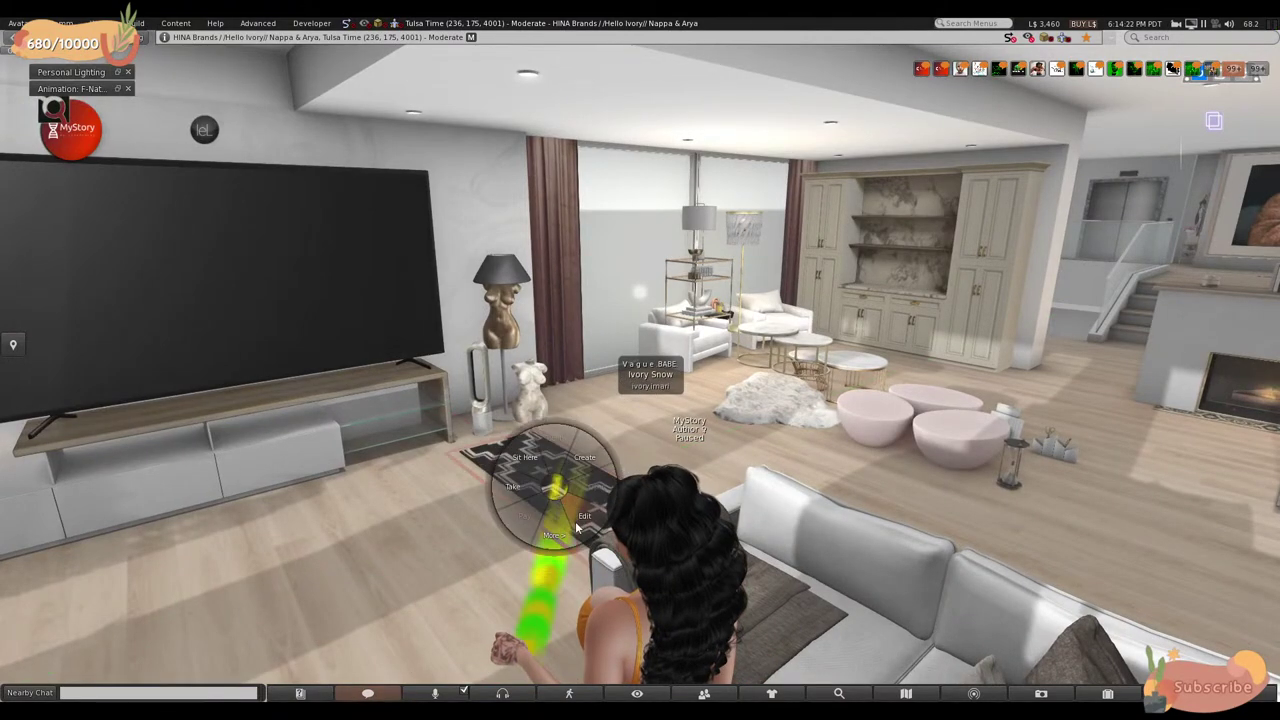
click(583, 516)
drag(597, 492, 283, 525)
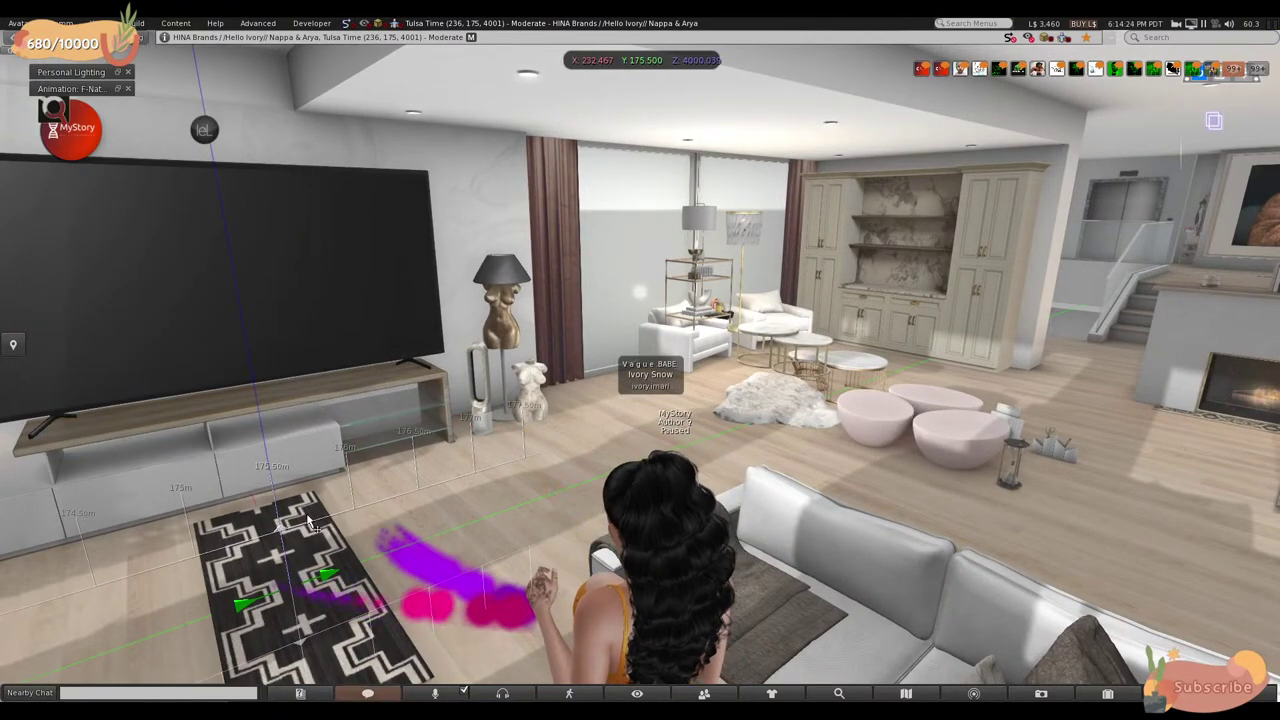
key(Left)
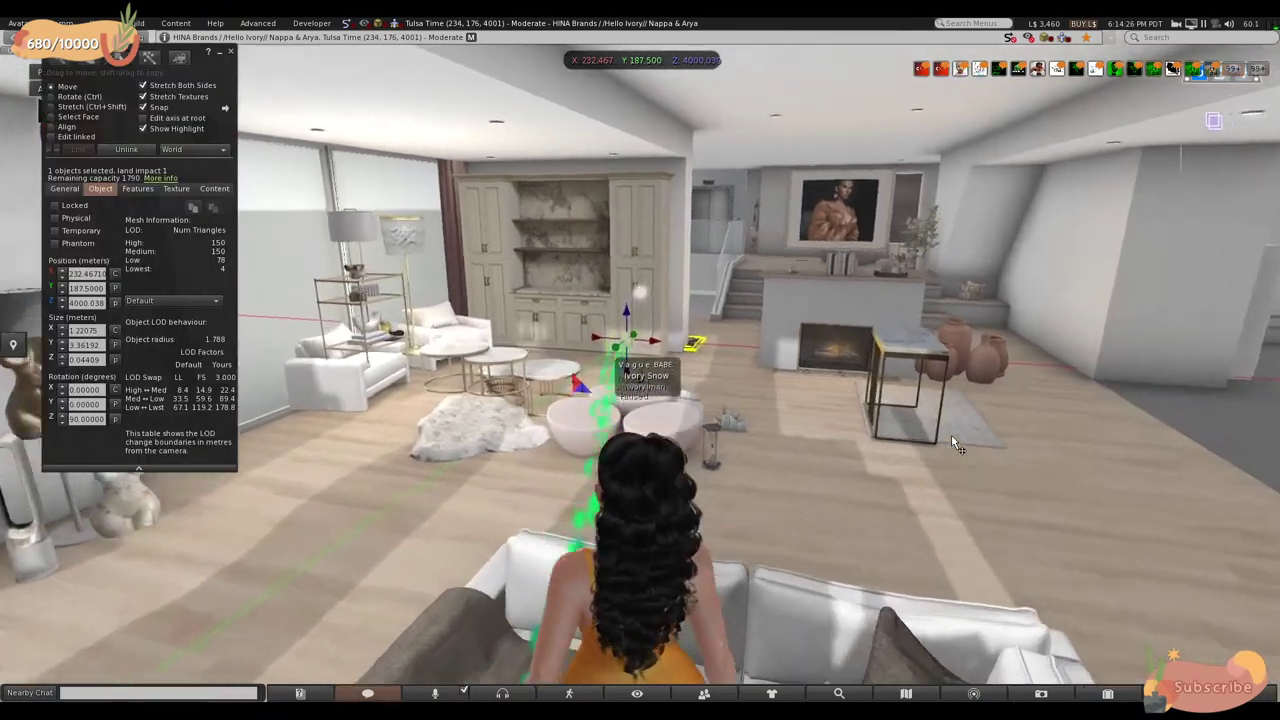
- Reposition the rug beneath the console cabinet by the stairs, at about X 231.467, Y 187.985, and finish editing it
key(Left)
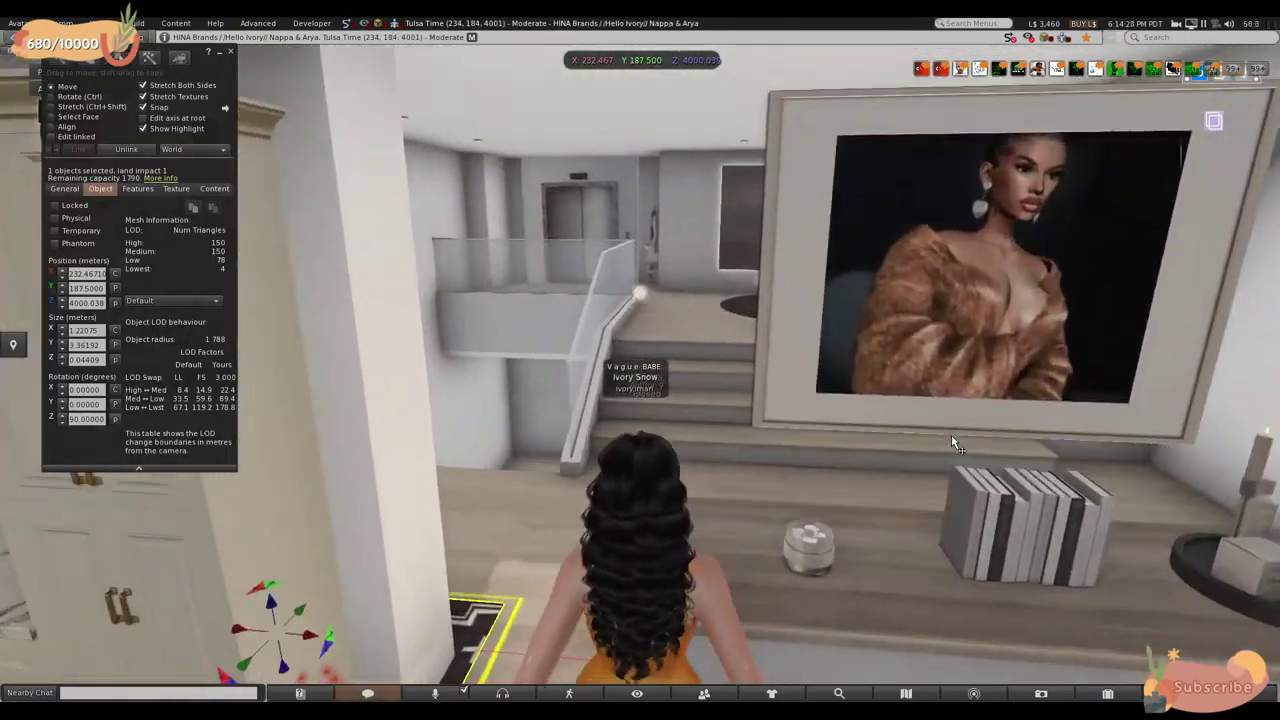
key(Up)
key(Right)
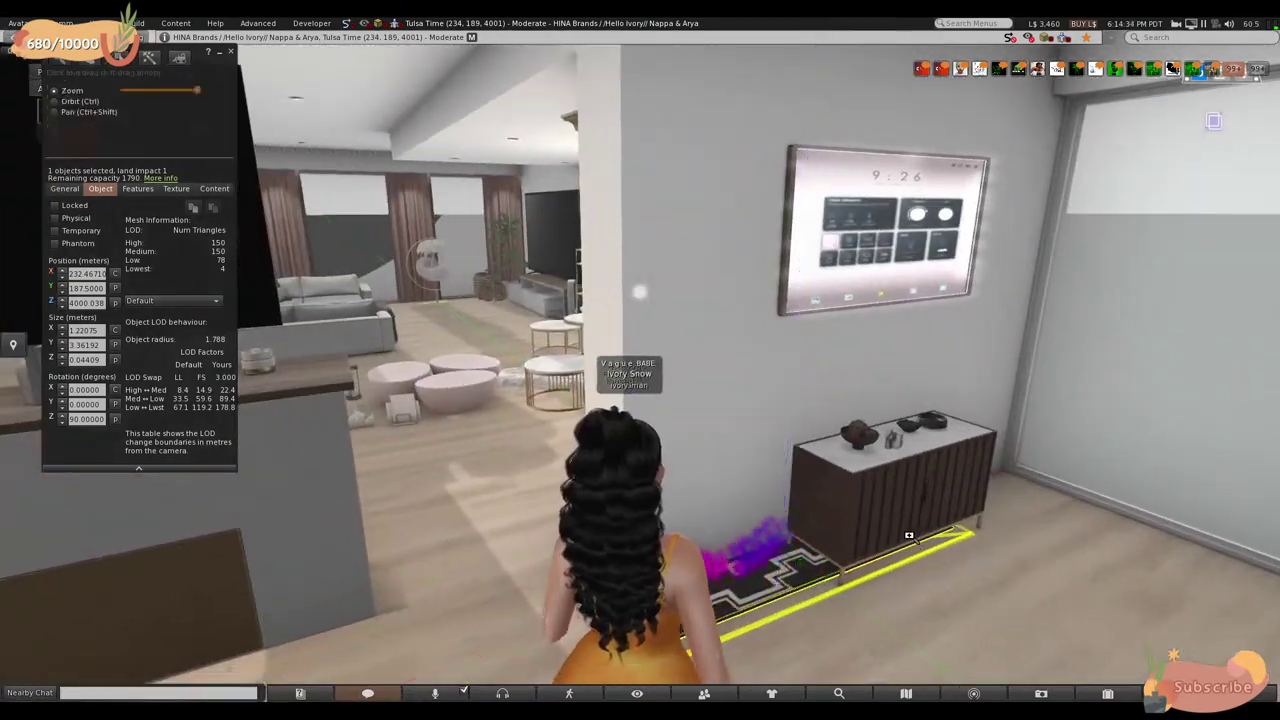
key(Escape)
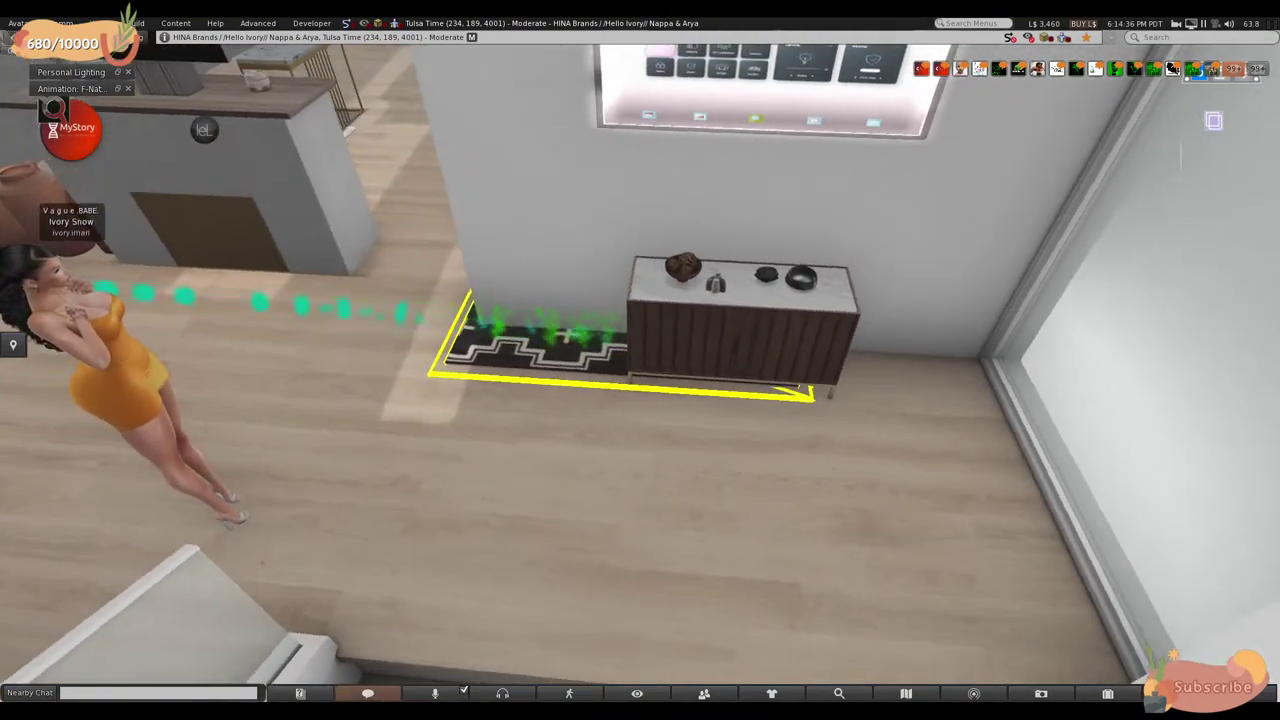
key(ctrl+3)
drag(569, 325, 645, 378)
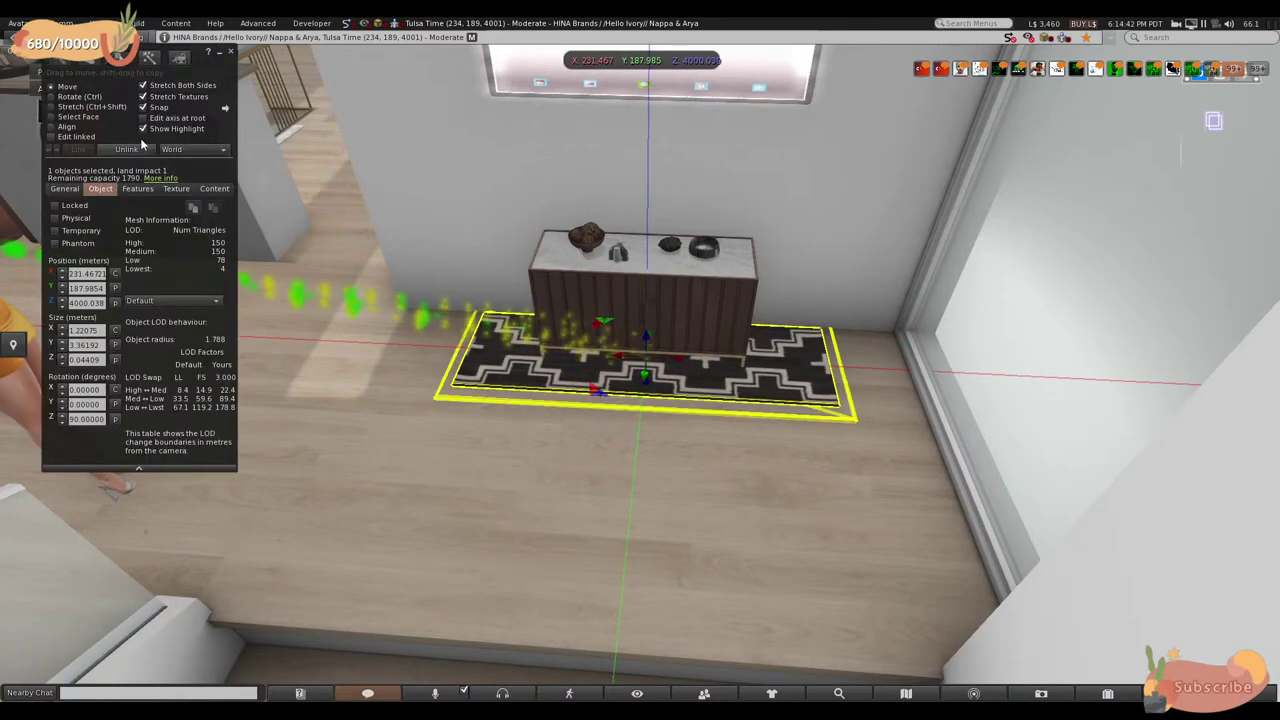
click(232, 53)
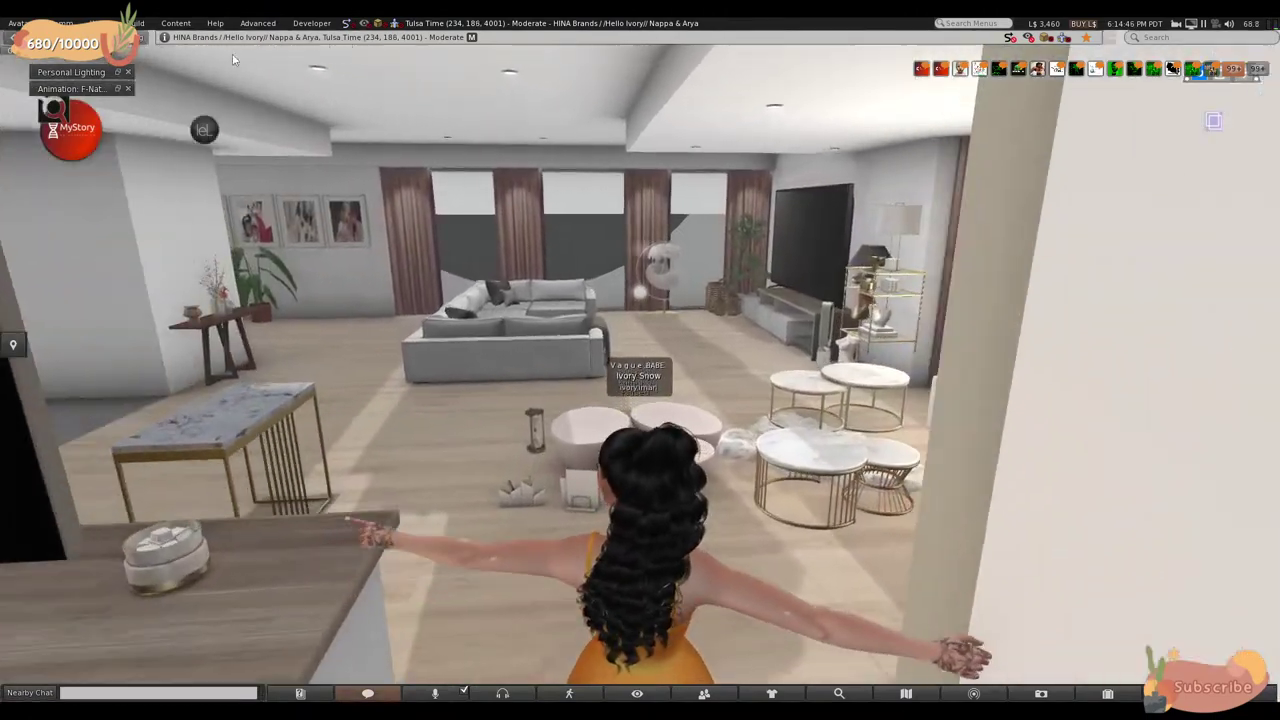
- Walk the avatar down the stairs to the lower floor and look over the bedroom's wardrobe, vanity and bed
key(Up)
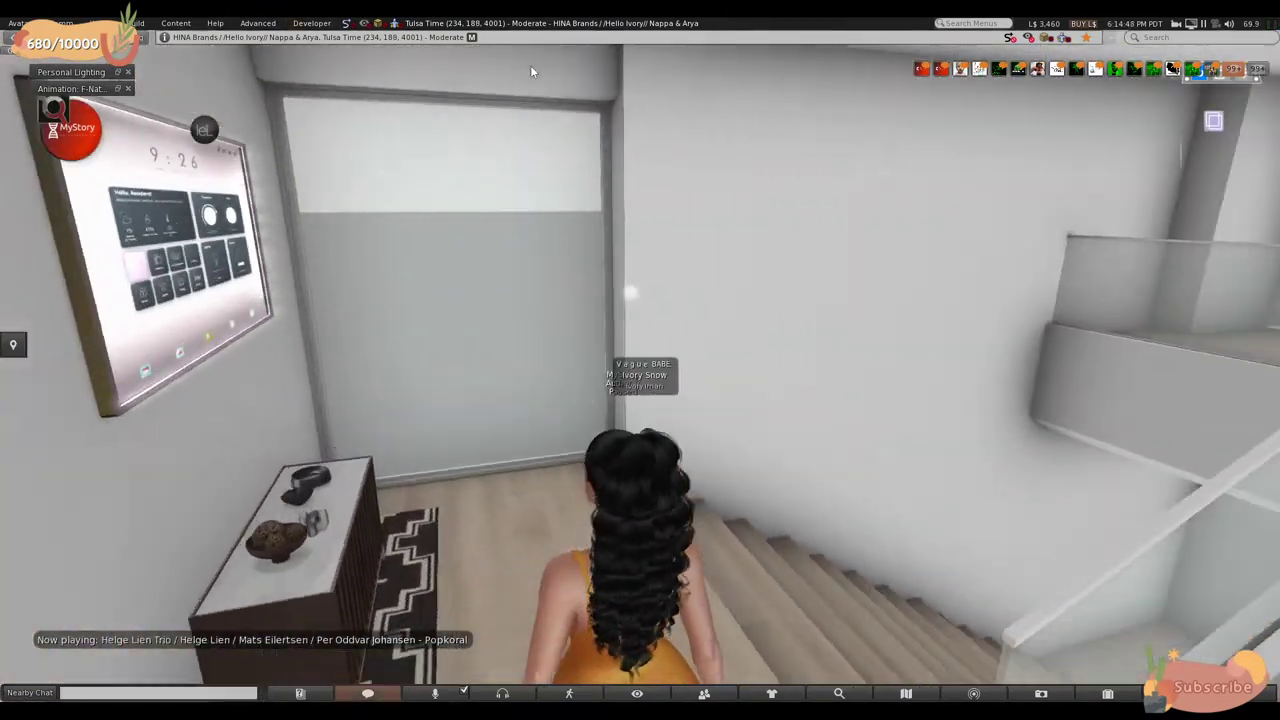
key(Up)
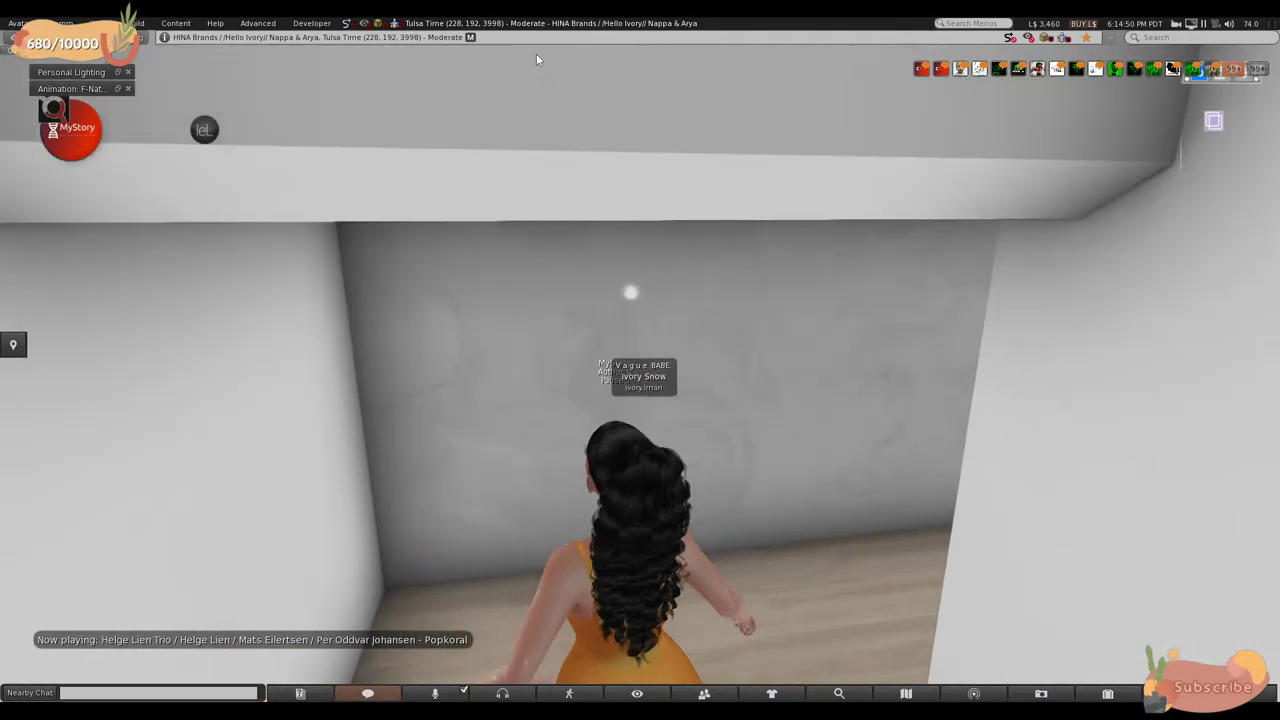
key(Right)
key(Up)
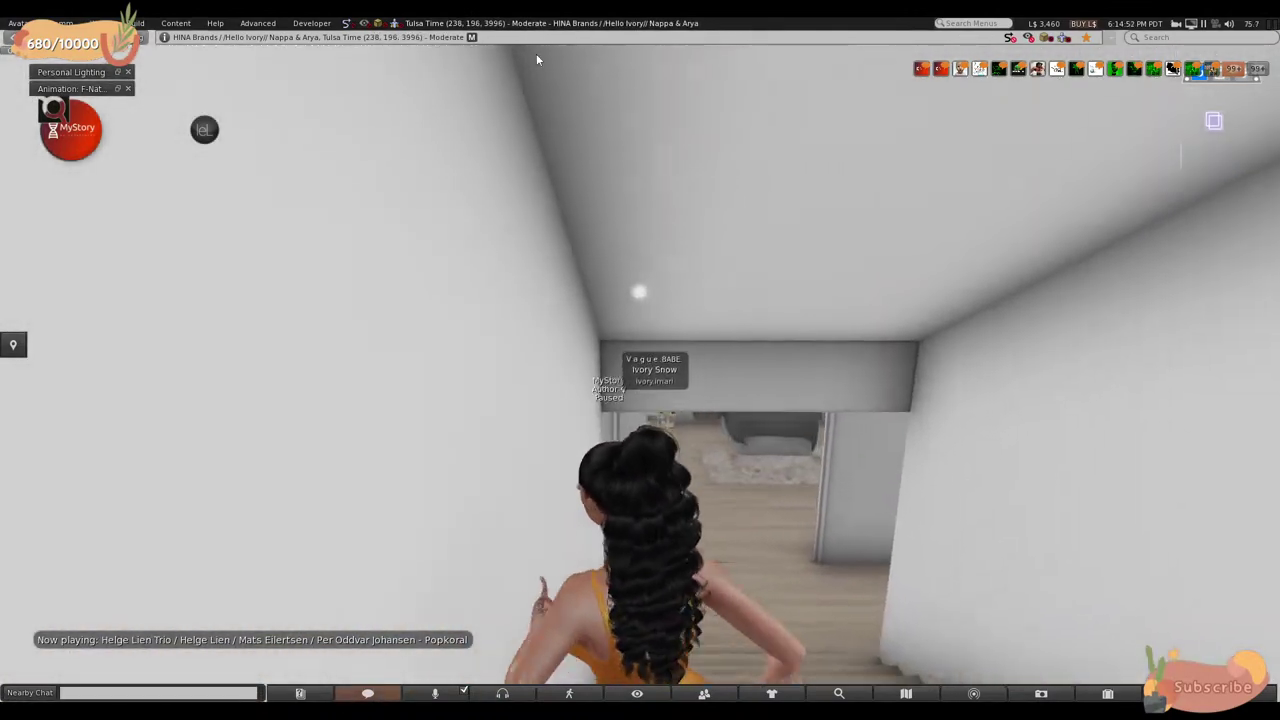
key(Up)
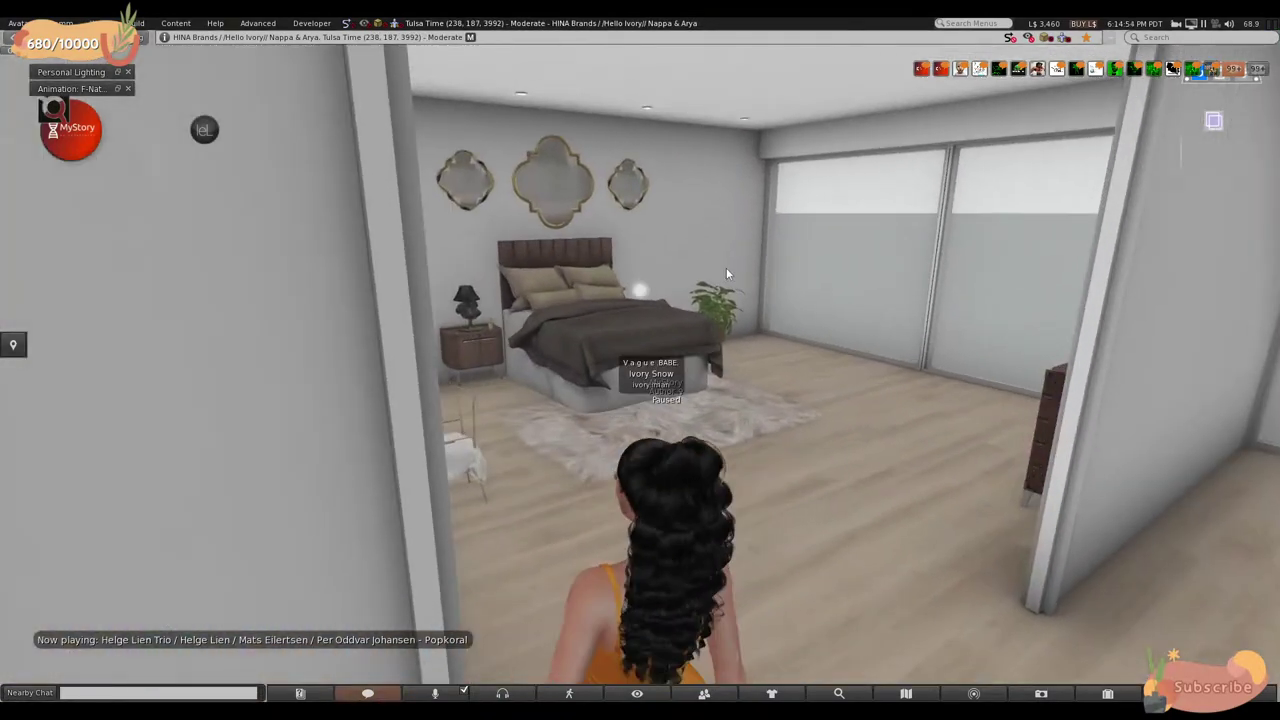
key(Left)
key(Up)
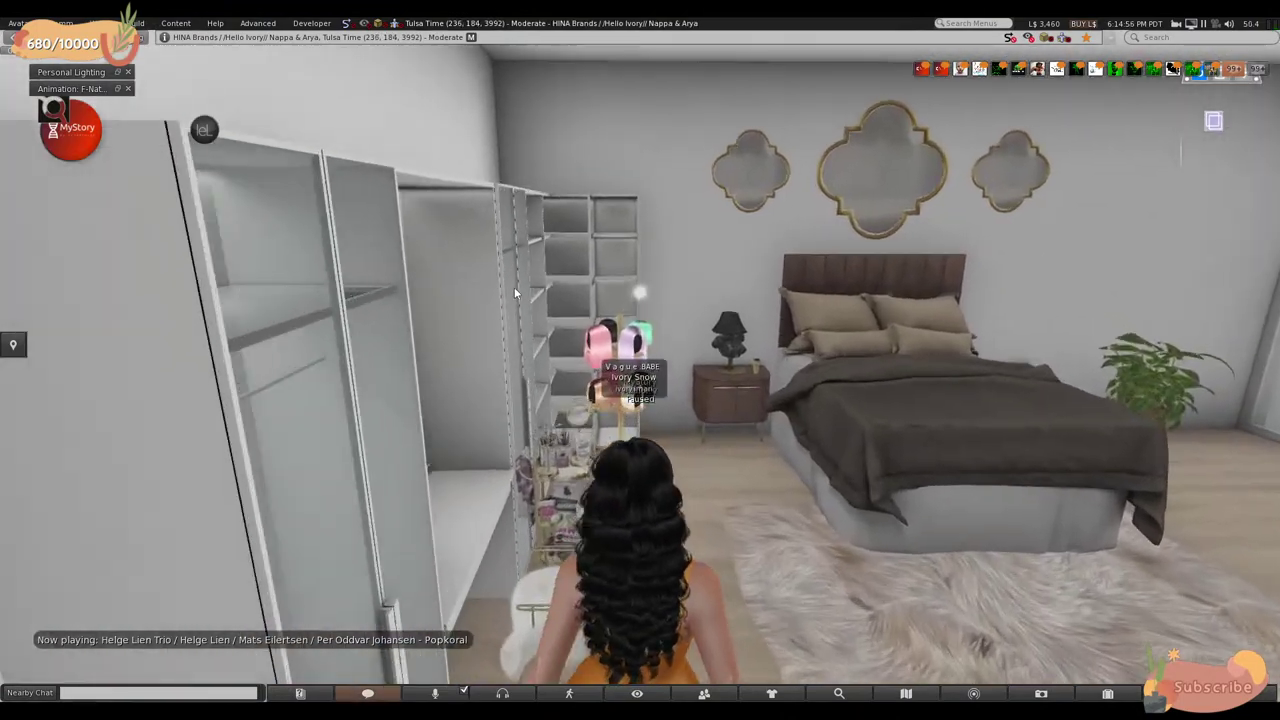
key(Right)
key(Up)
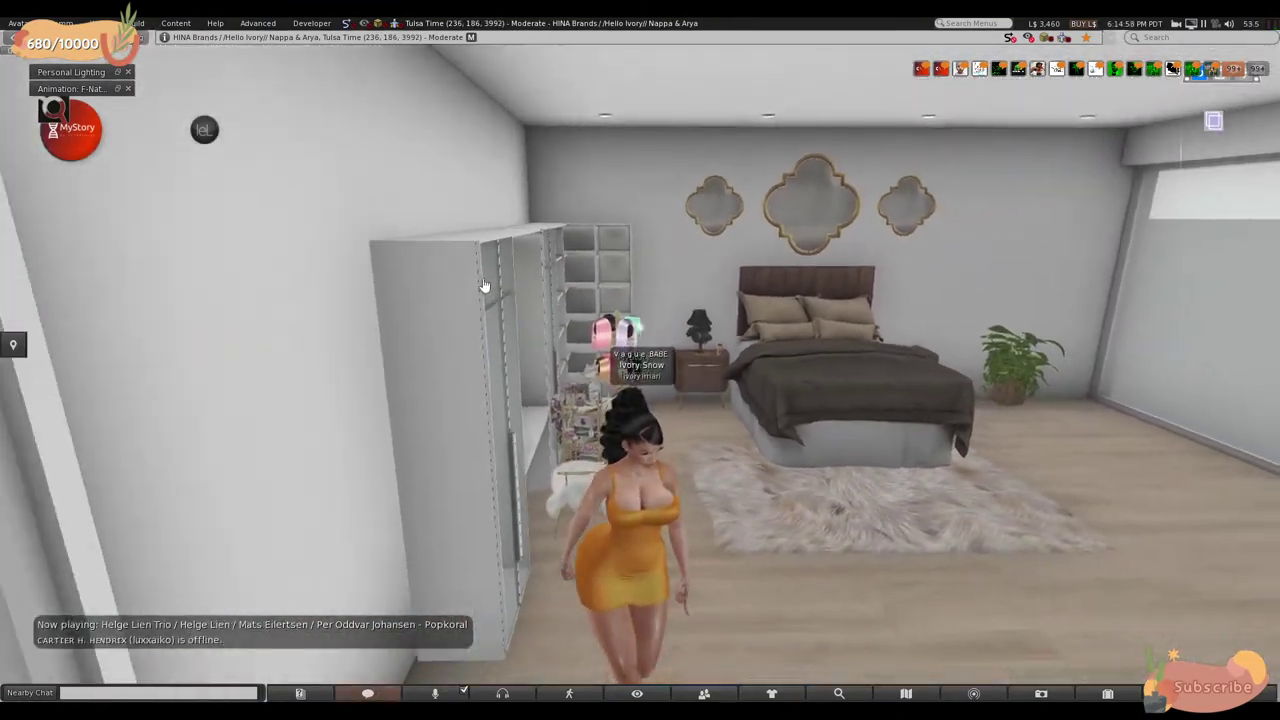
- Walk the avatar to the window at the end of the lower hallway and back to the bedroom doorway
key(Right)
key(Up)
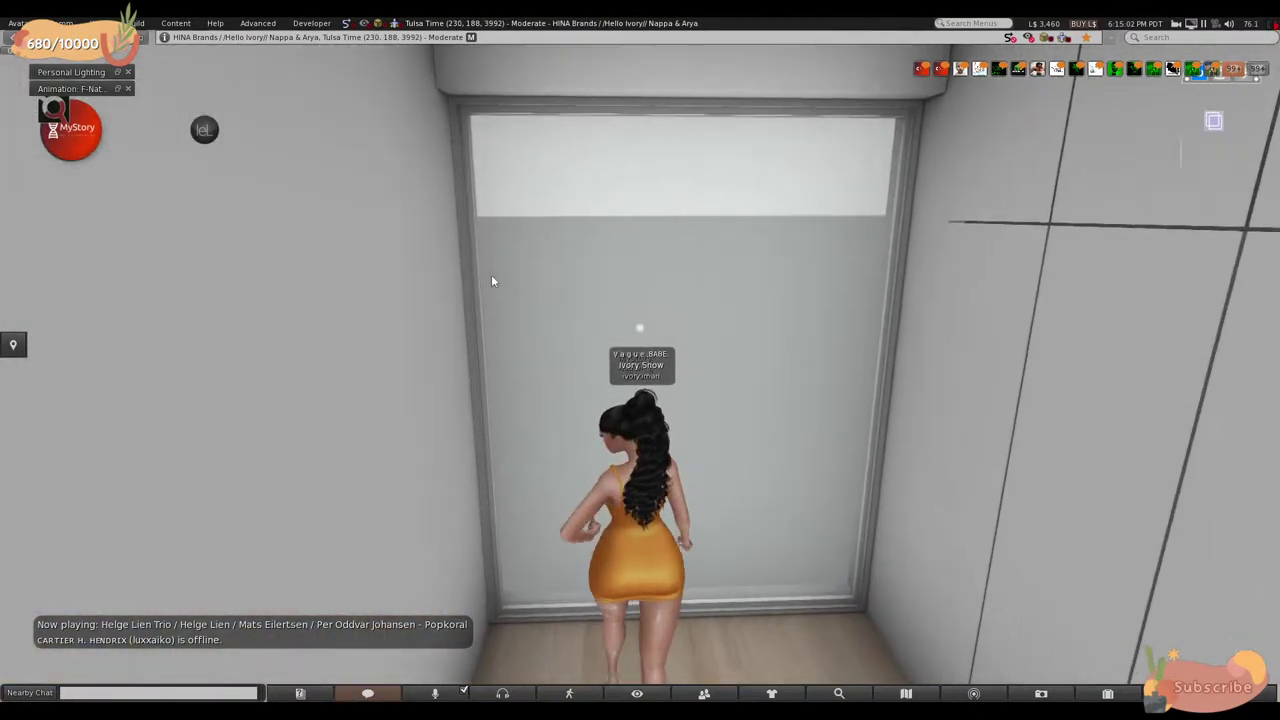
key(Up)
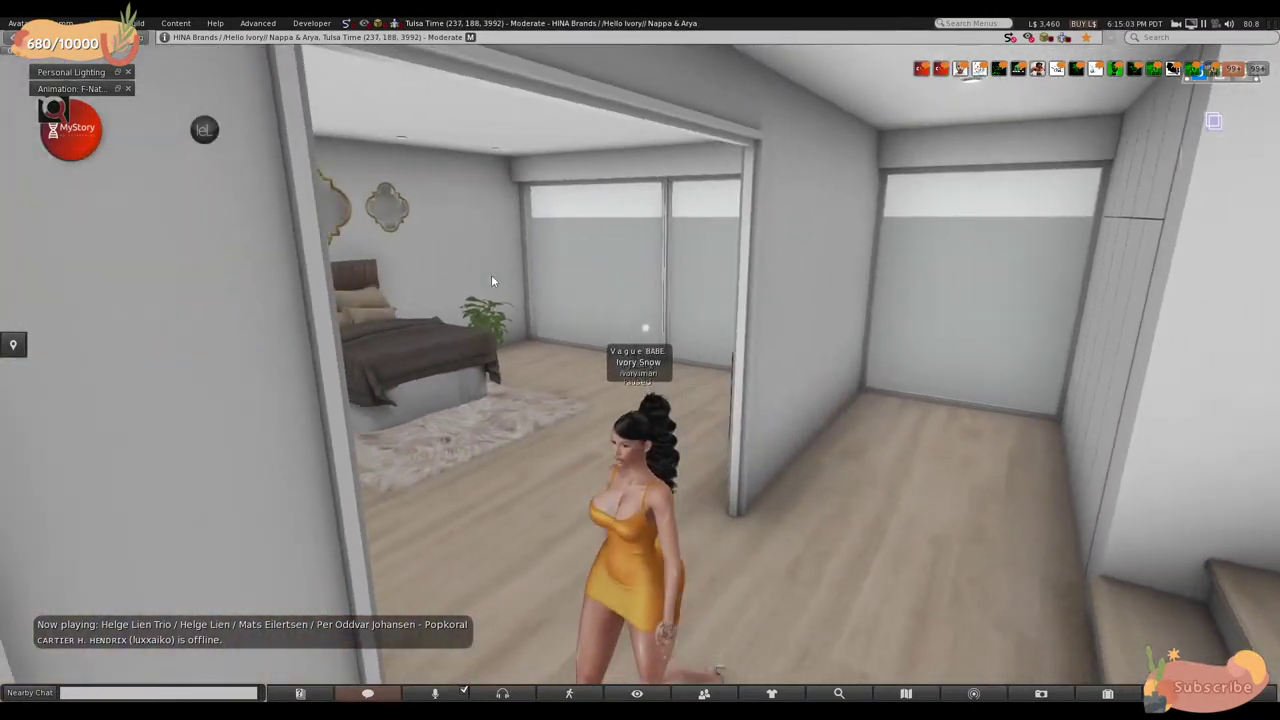
key(Right)
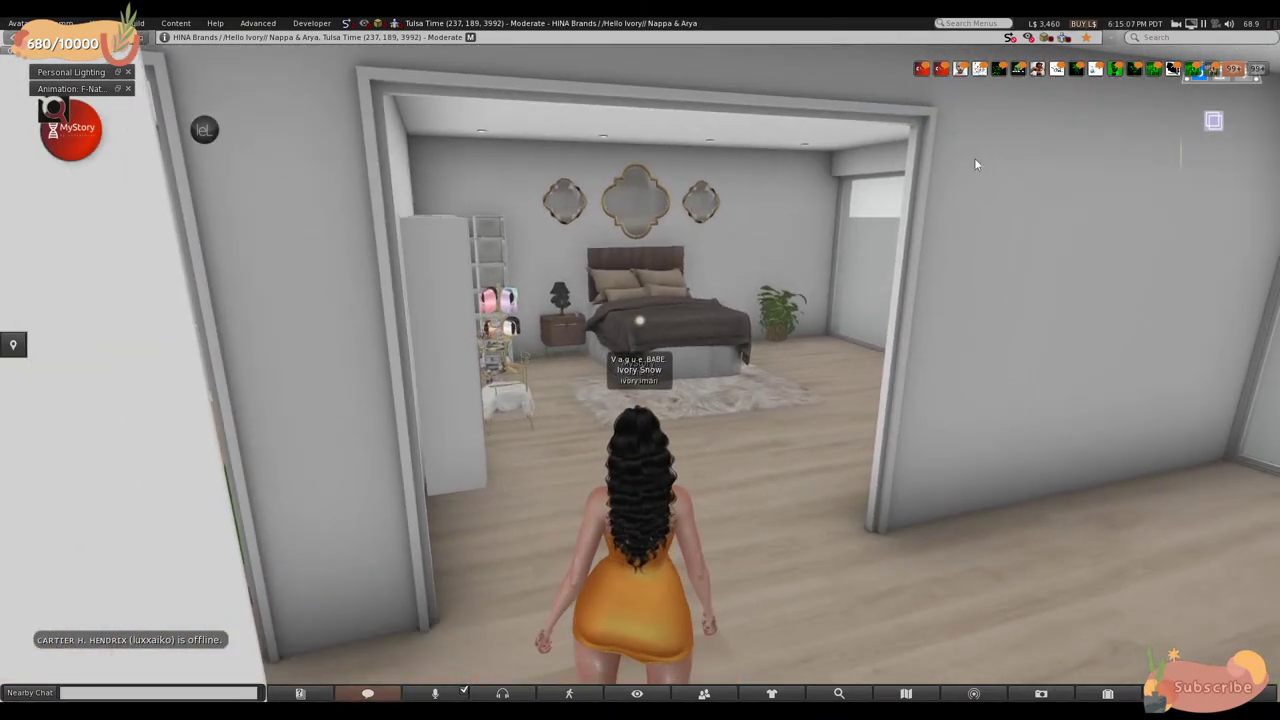
key(Left)
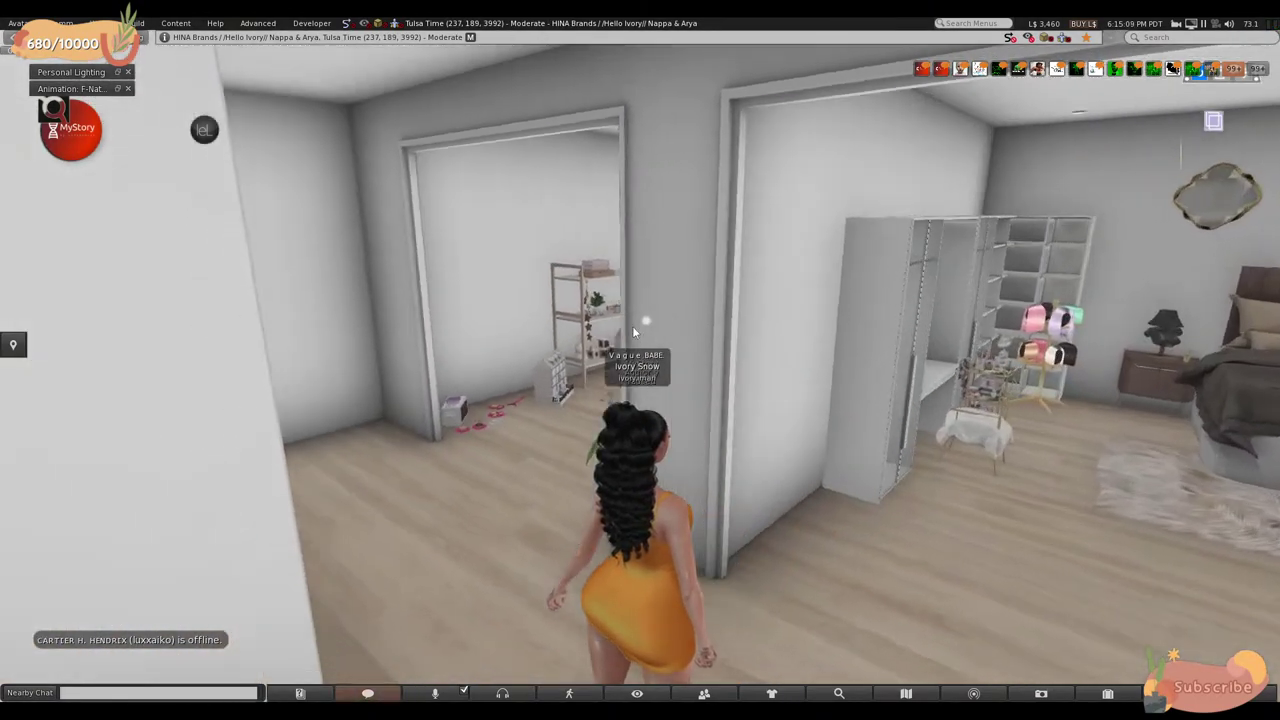
- Walk the avatar into the nursery beside the bedroom, up to the area facing the changing dresser
key(Up)
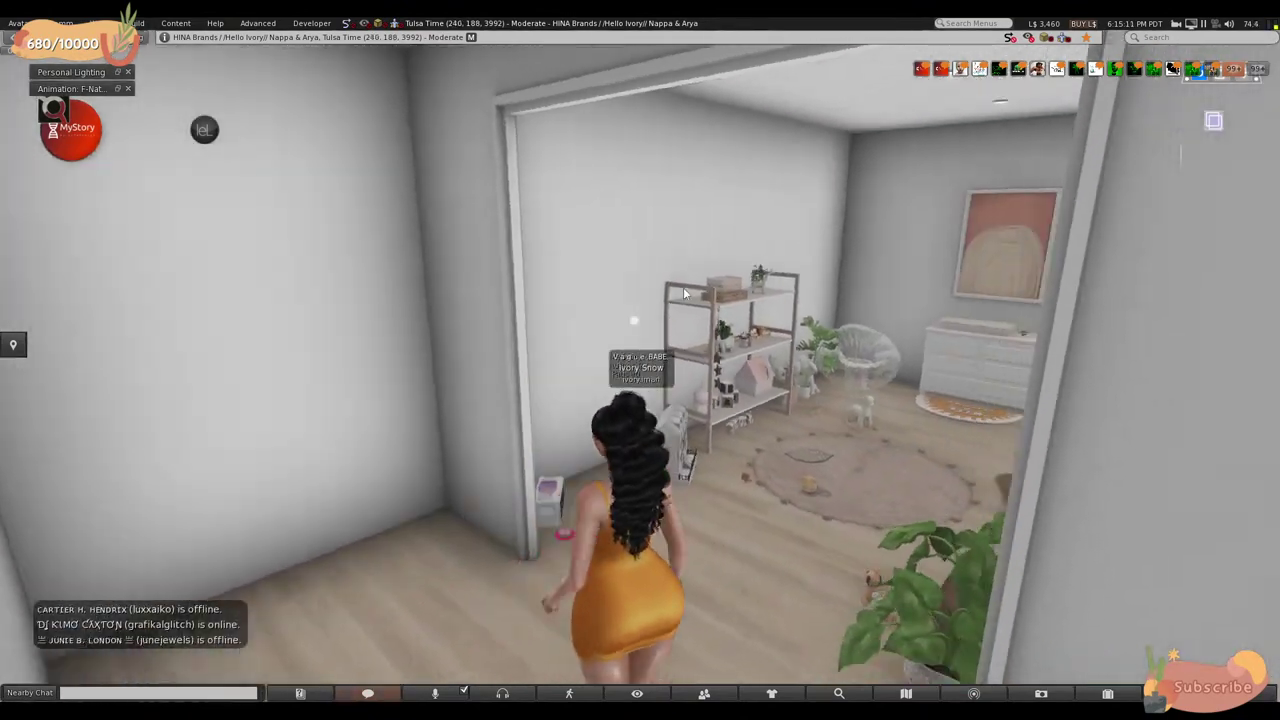
key(Up)
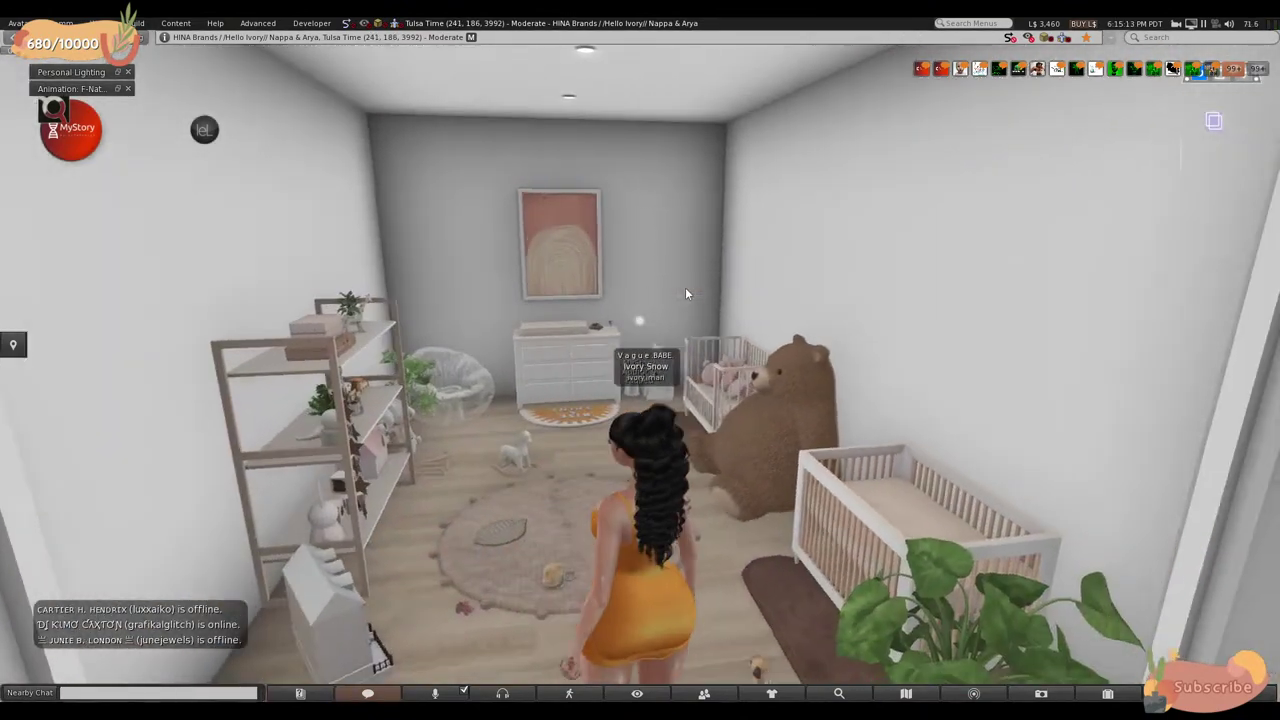
key(Up)
key(Left)
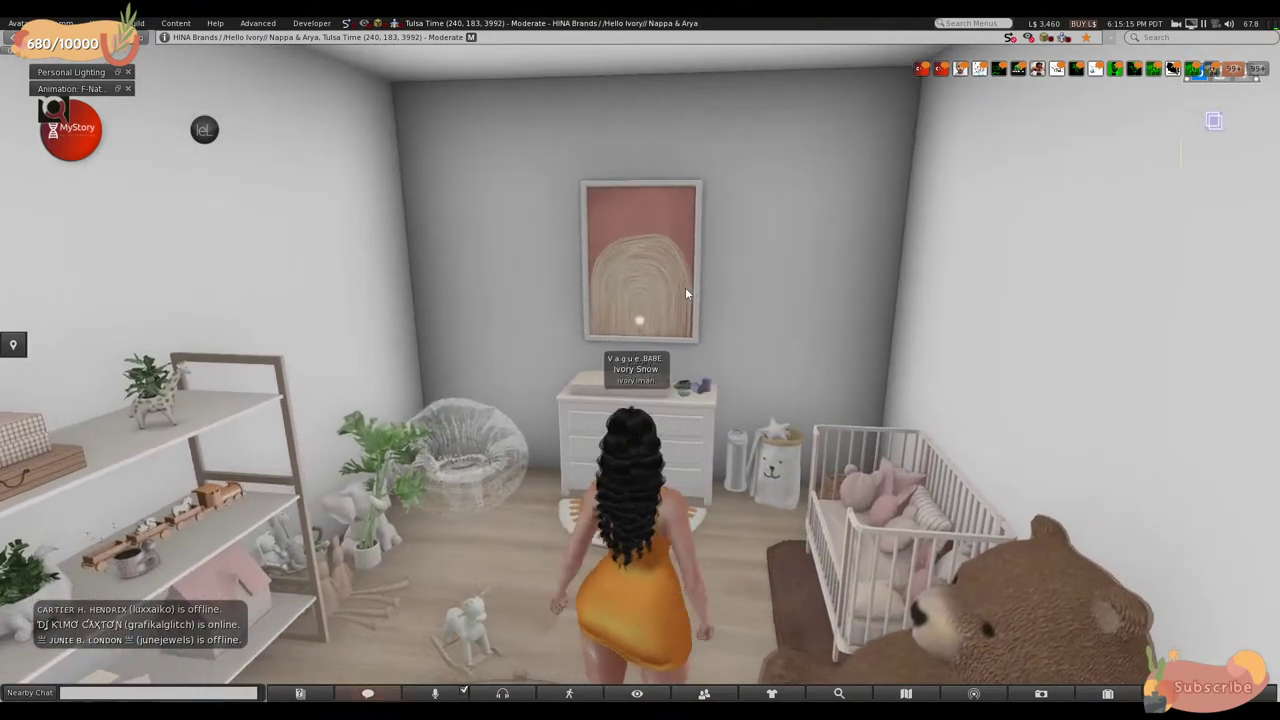
- Examine the nursery all around, including the cribs, teddy bear, dresser, toy shelf and doorway
key(Right)
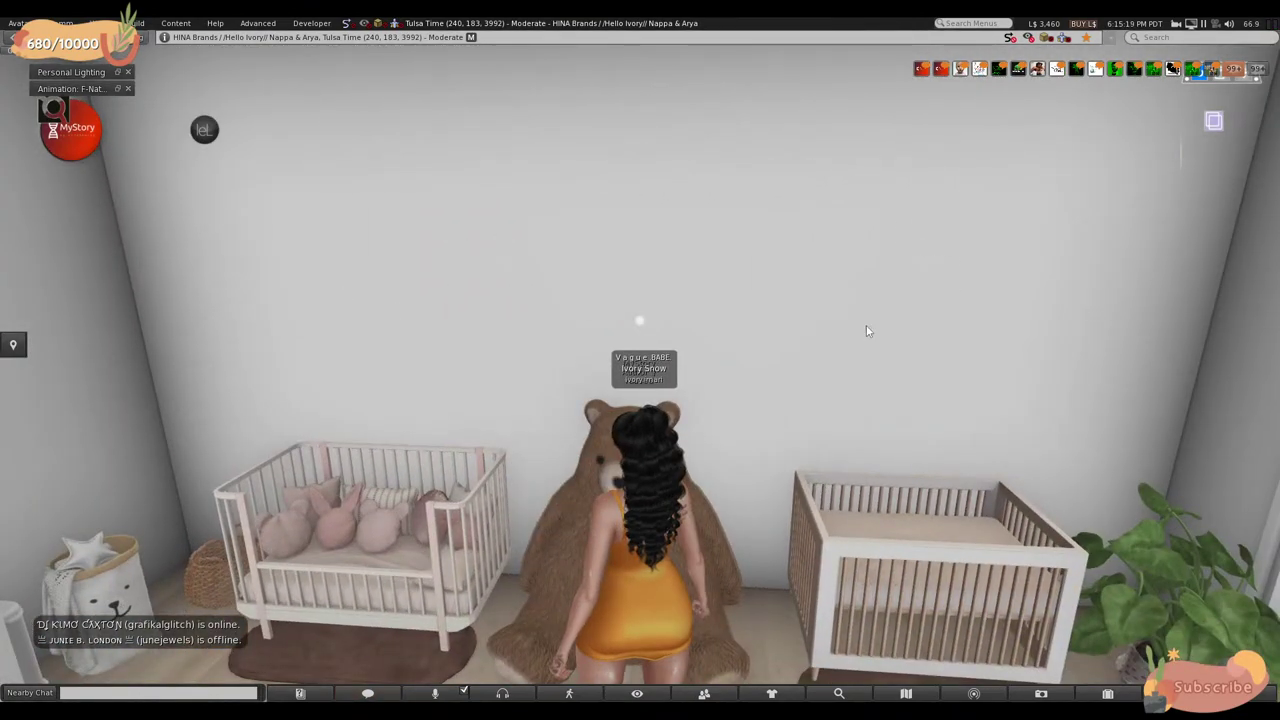
key(Left)
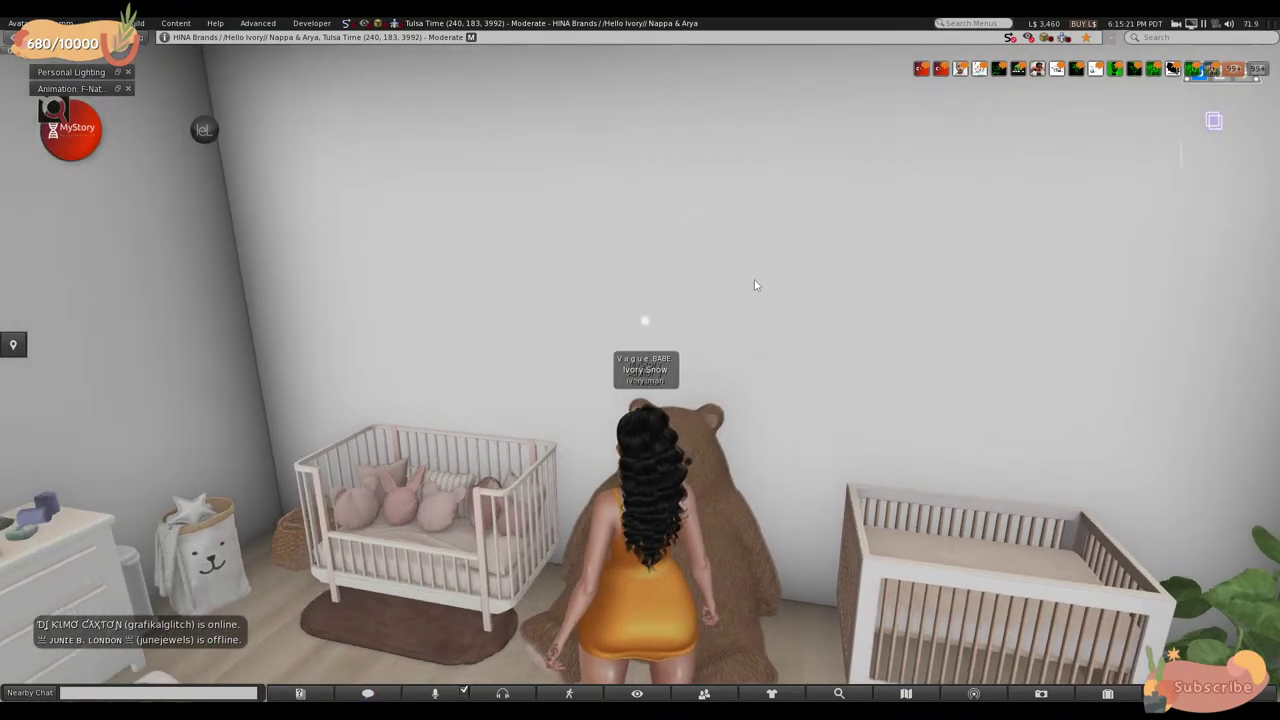
key(Left)
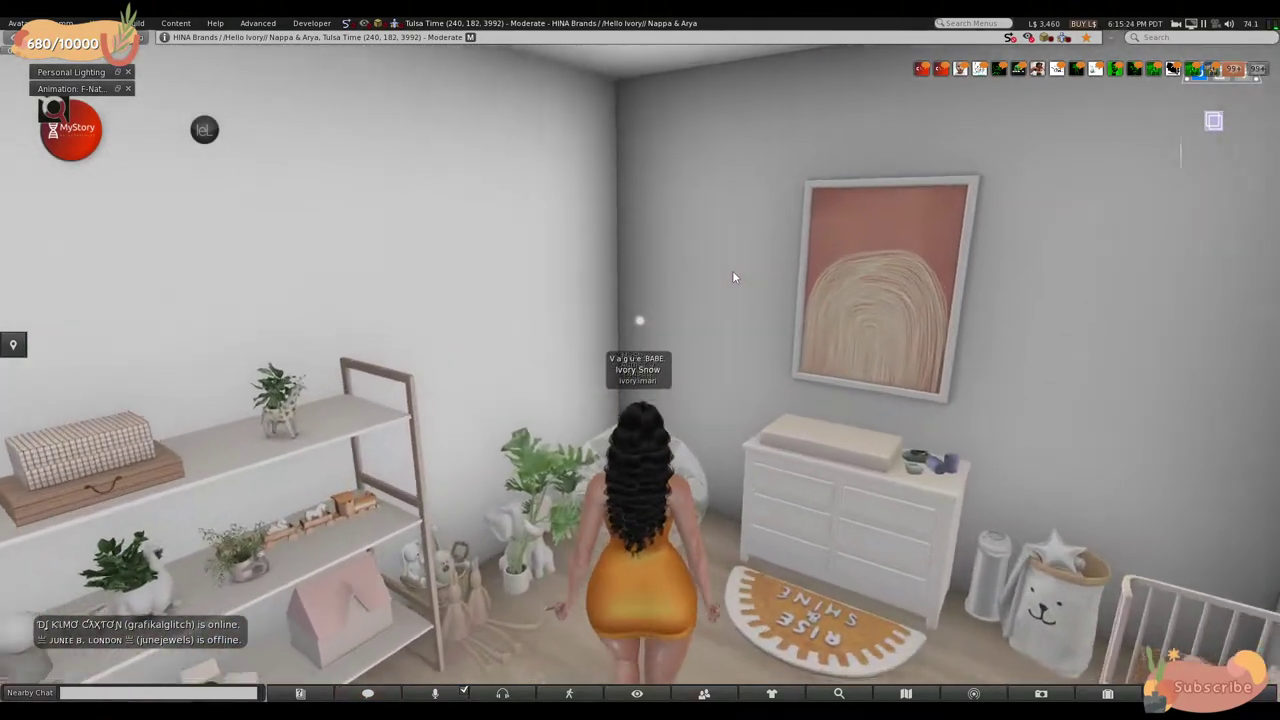
key(Left)
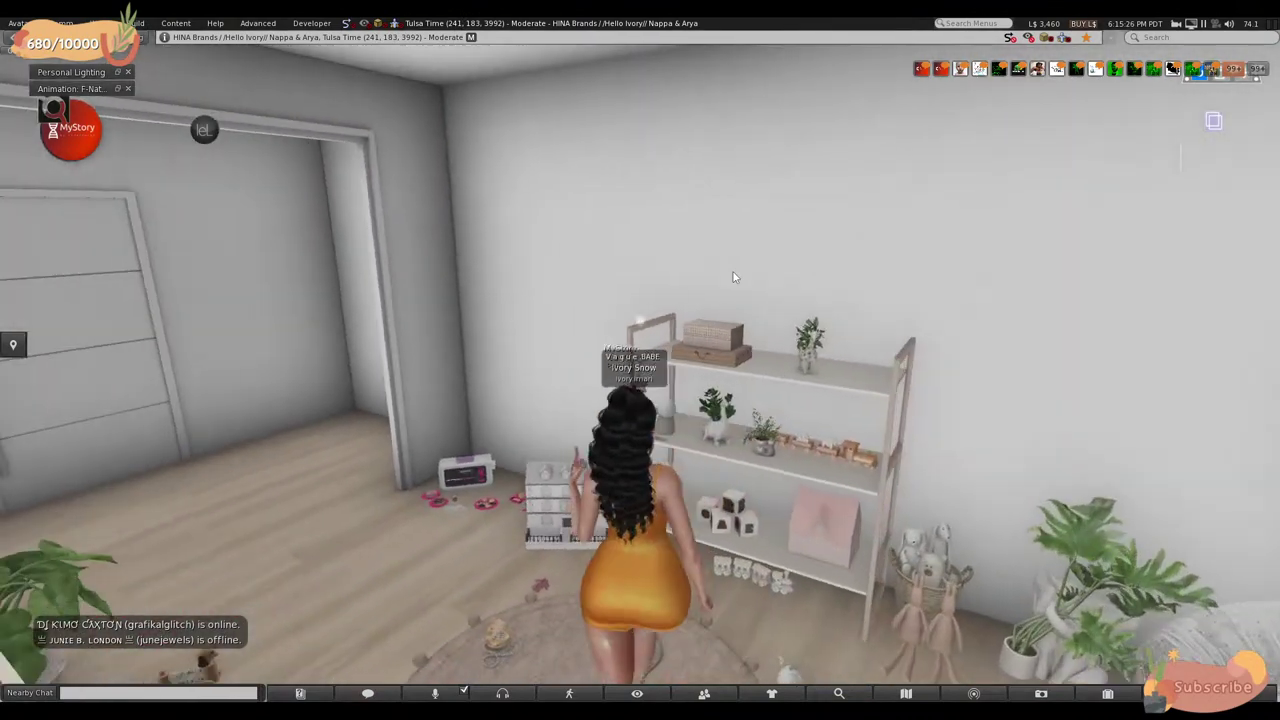
key(Right)
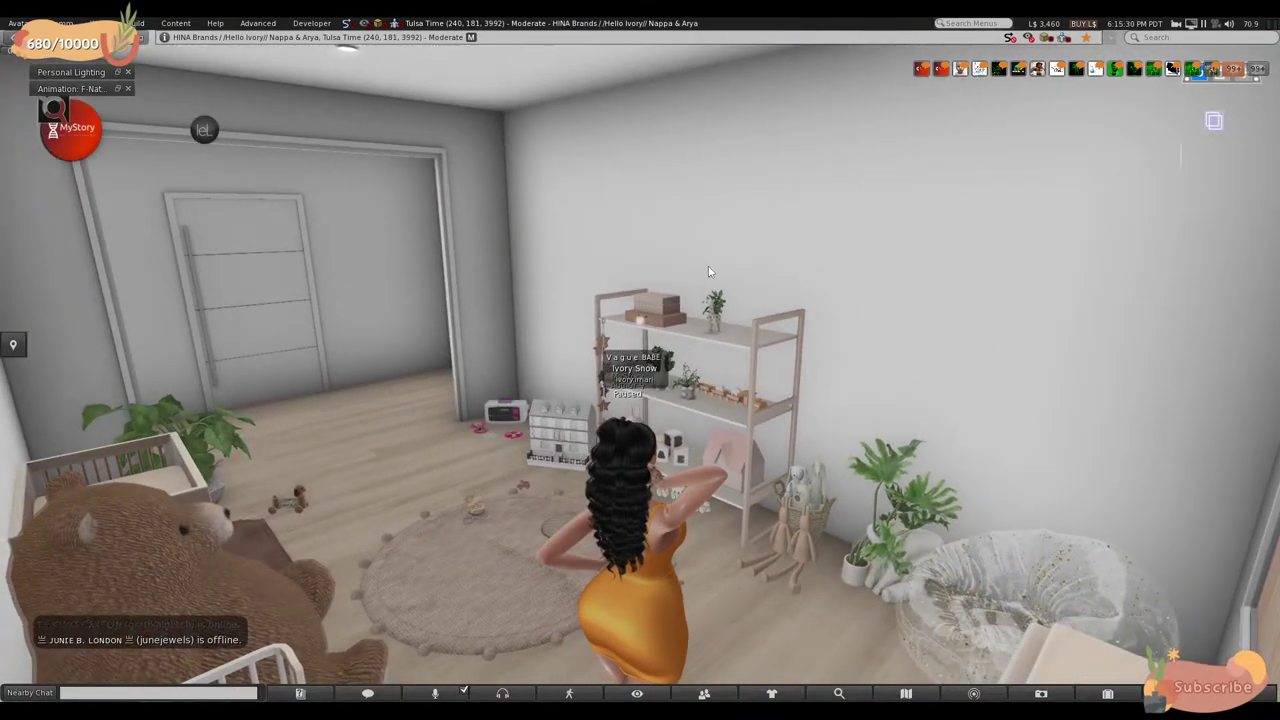
key(Left)
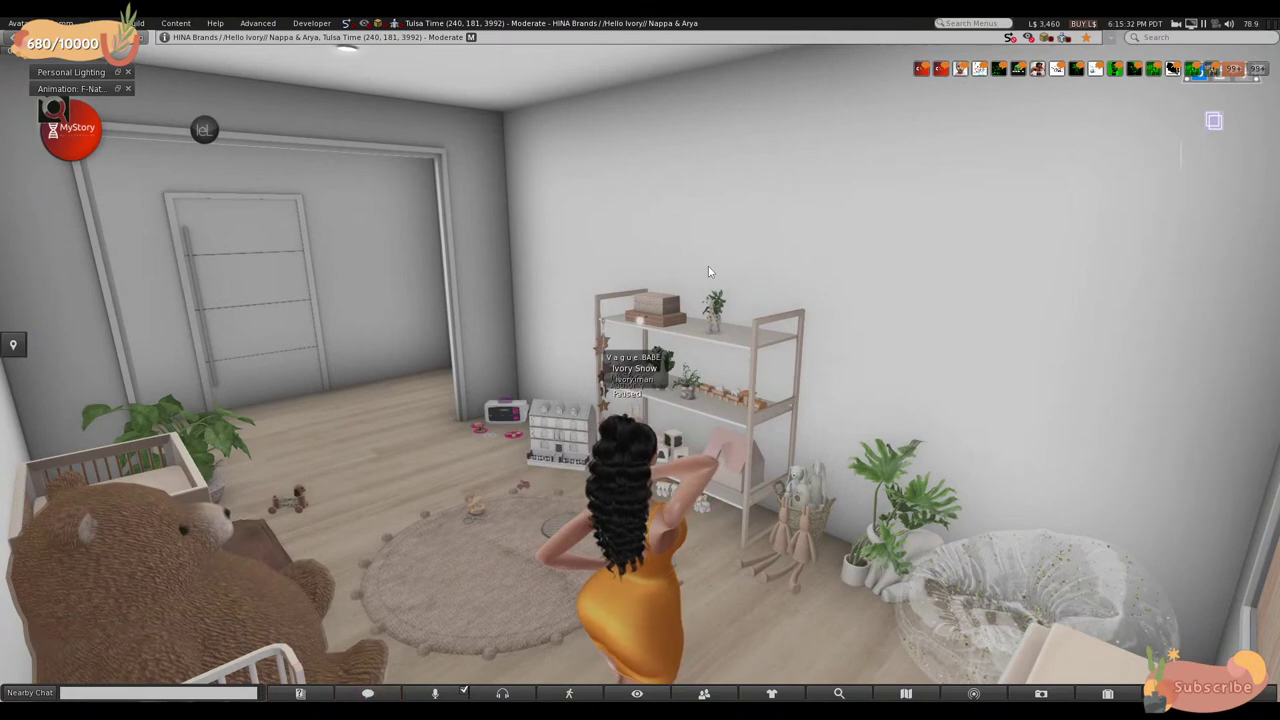
key(Down)
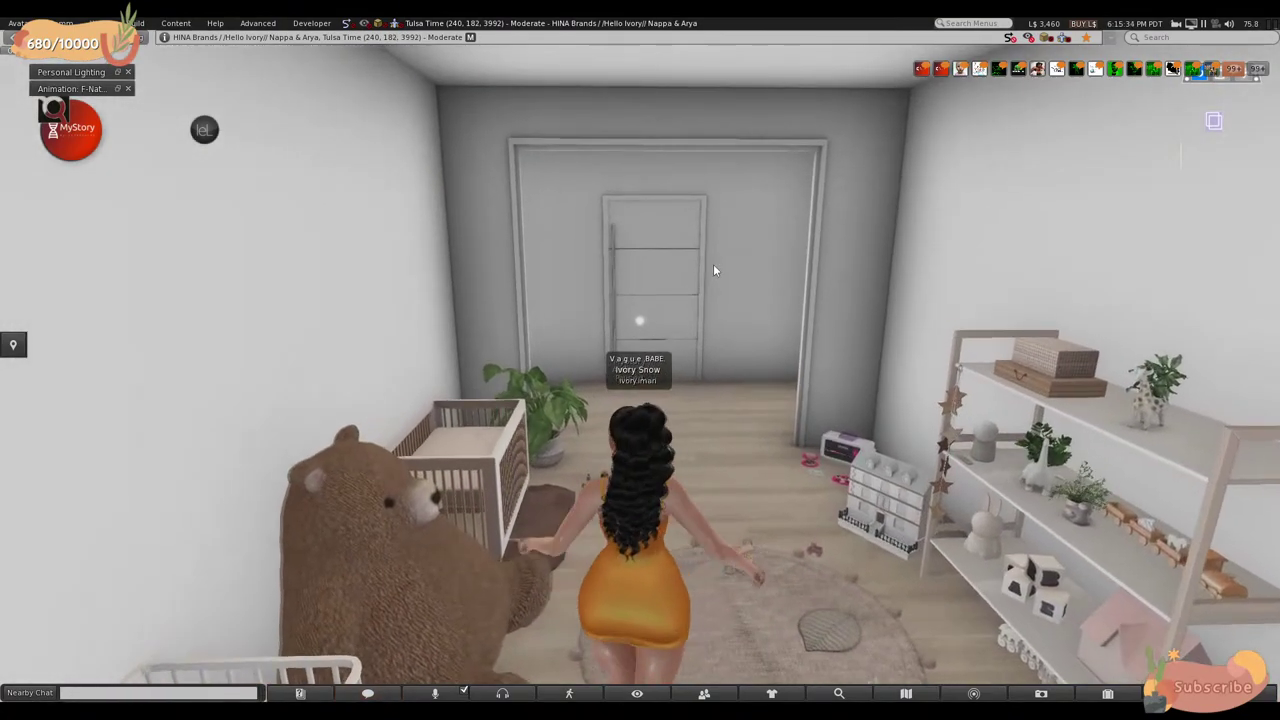
key(Up)
key(Left)
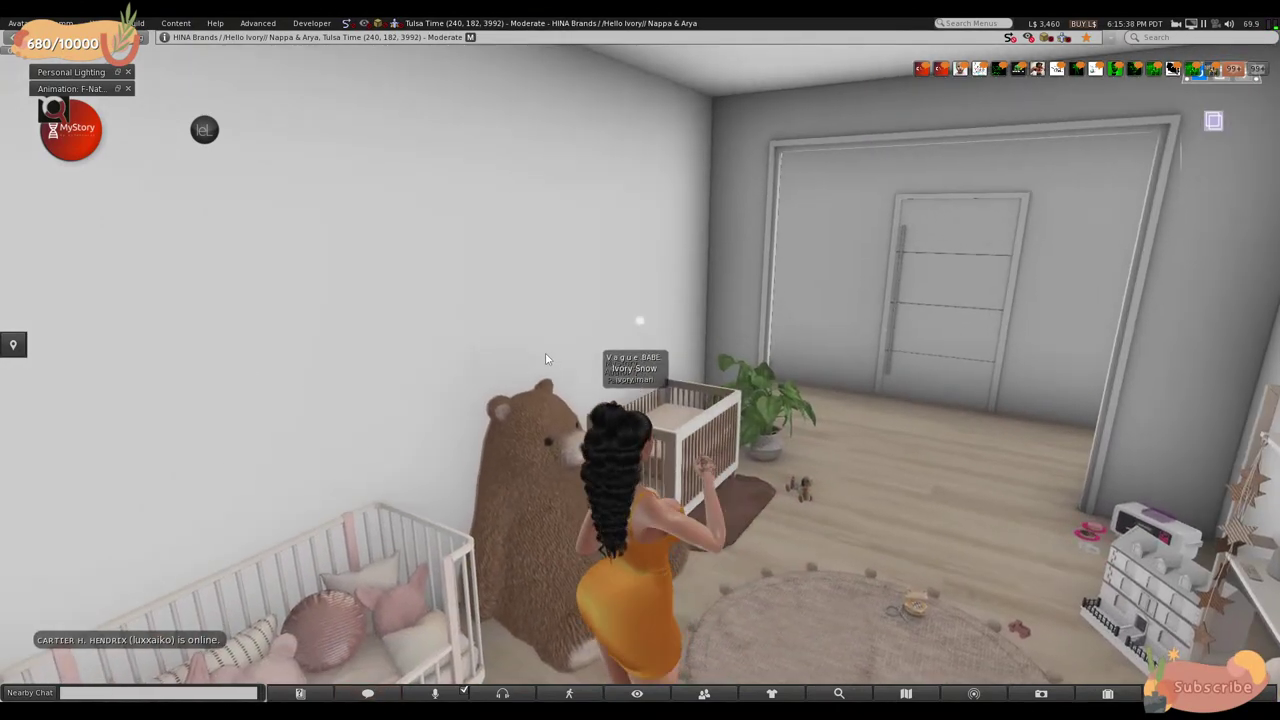
key(Right)
key(Up)
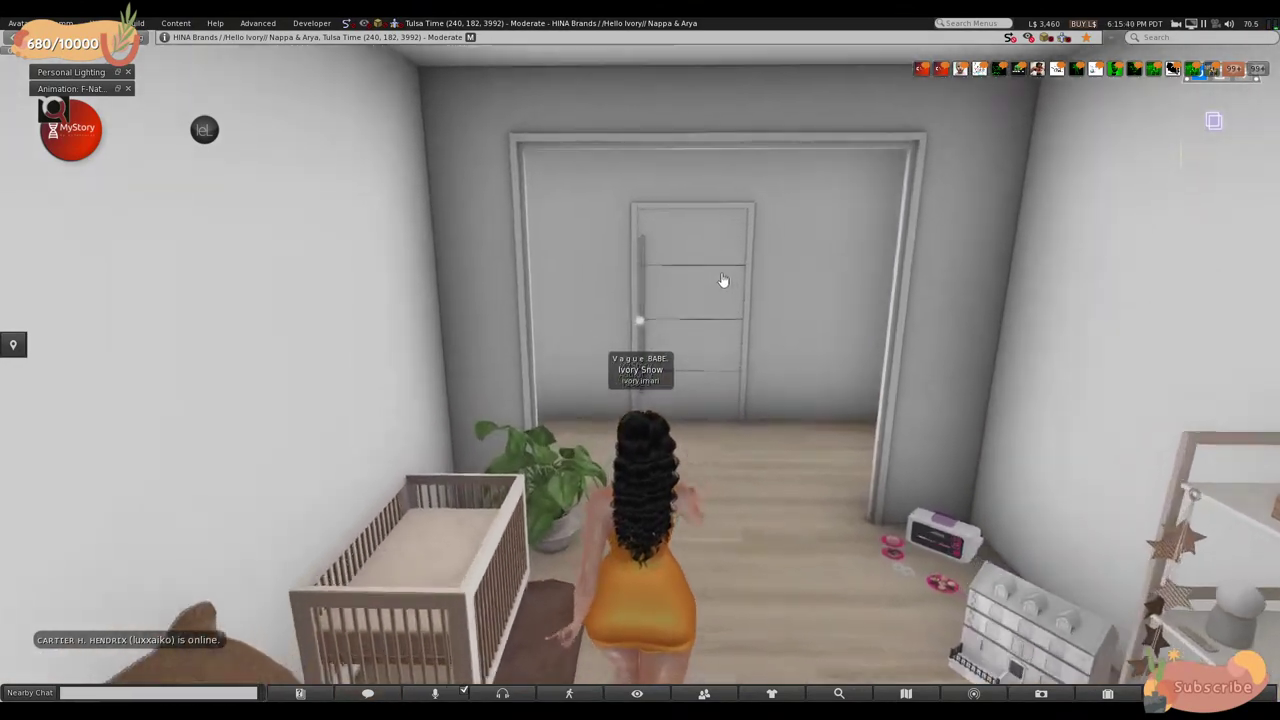
- Walk the avatar out of the nursery, across the hallway and into the bathroom, up to the double shower
key(Up)
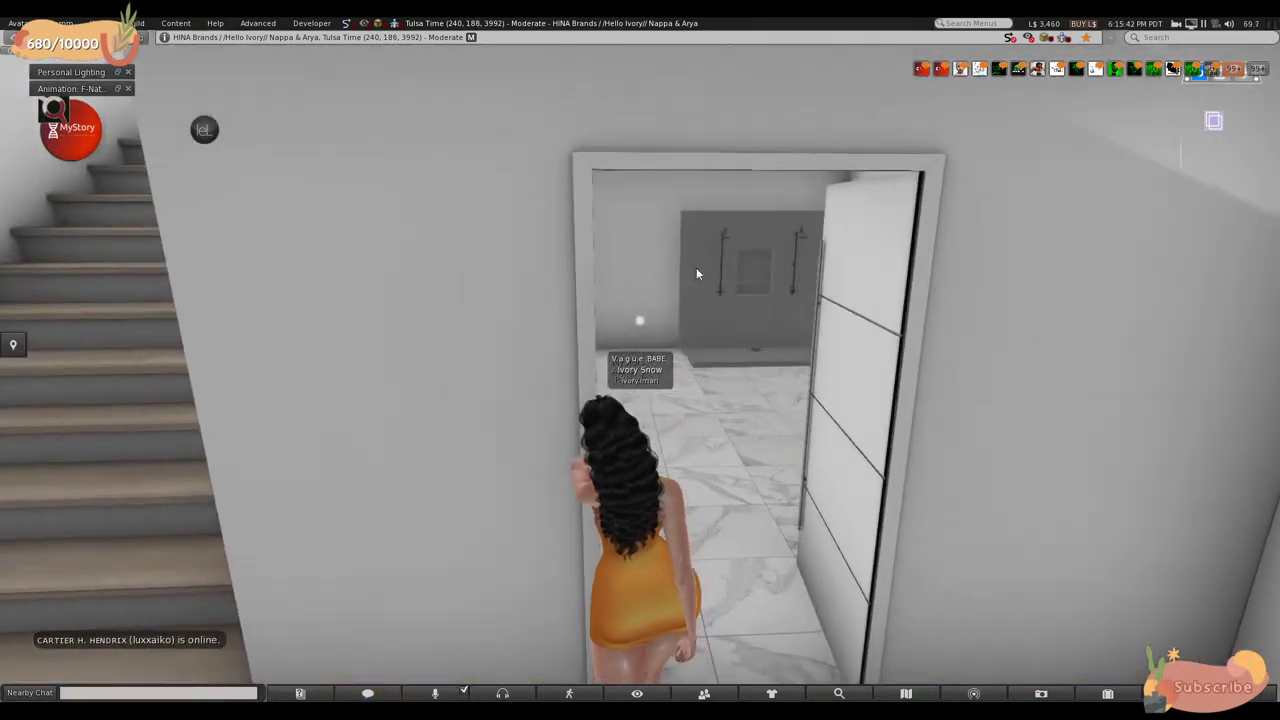
key(Up)
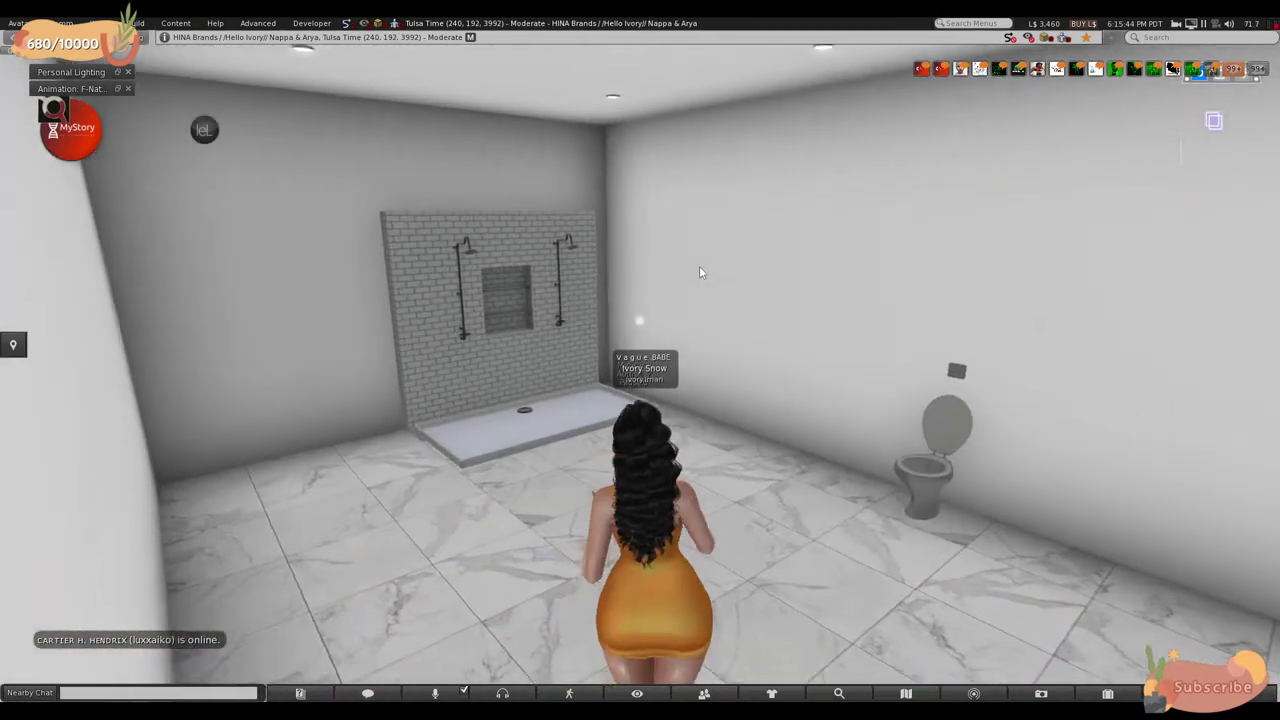
key(Up)
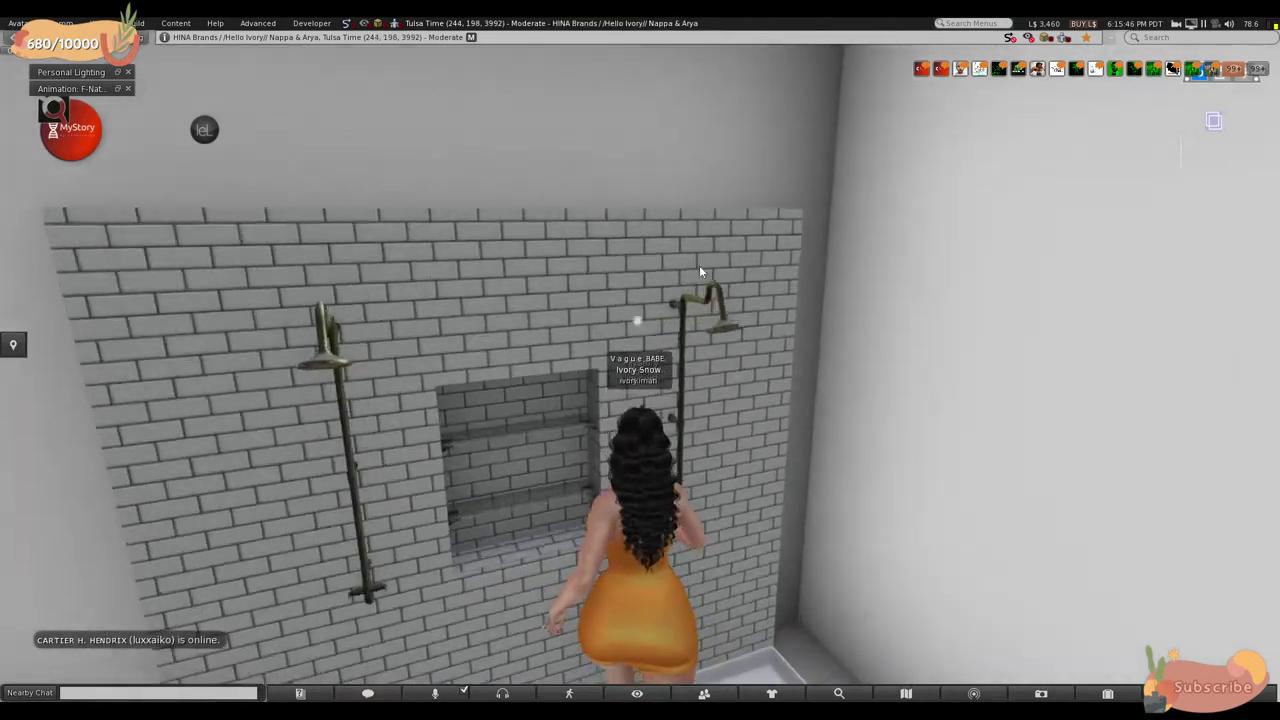
- Look over the bathroom from the shower area, including the toilet and walls, and return toward the door
key(Right)
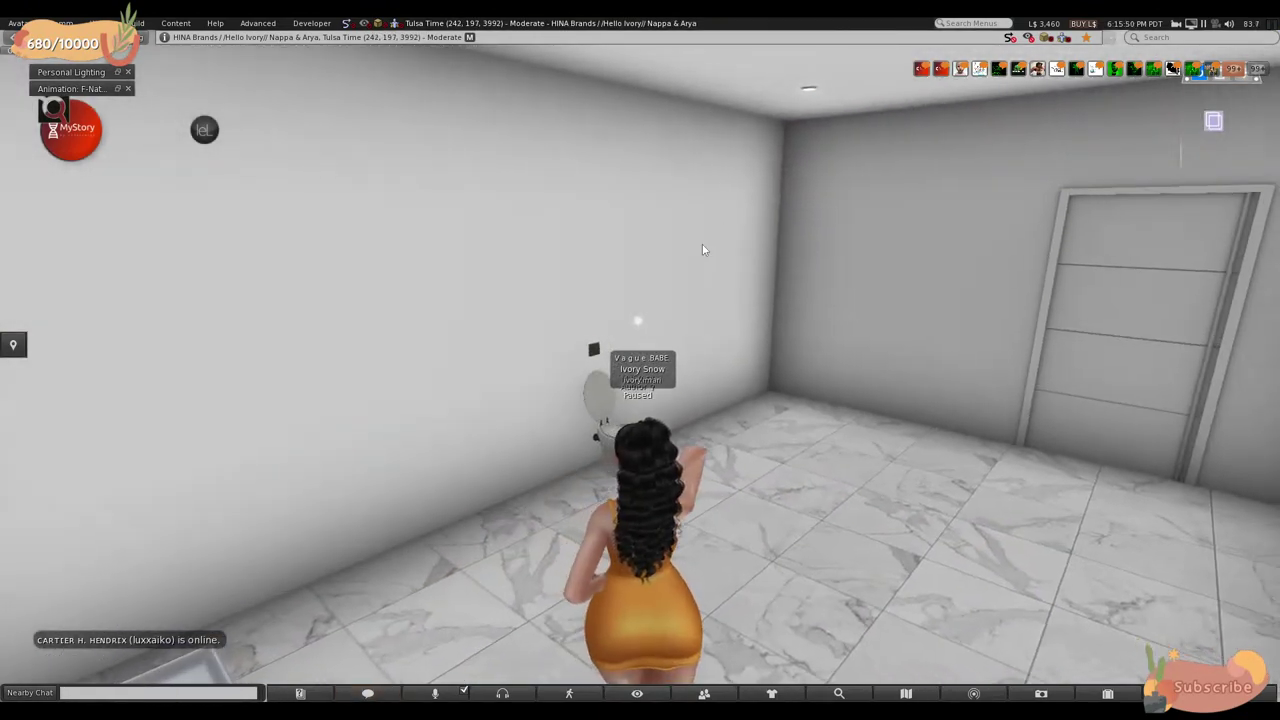
key(Right)
key(Left)
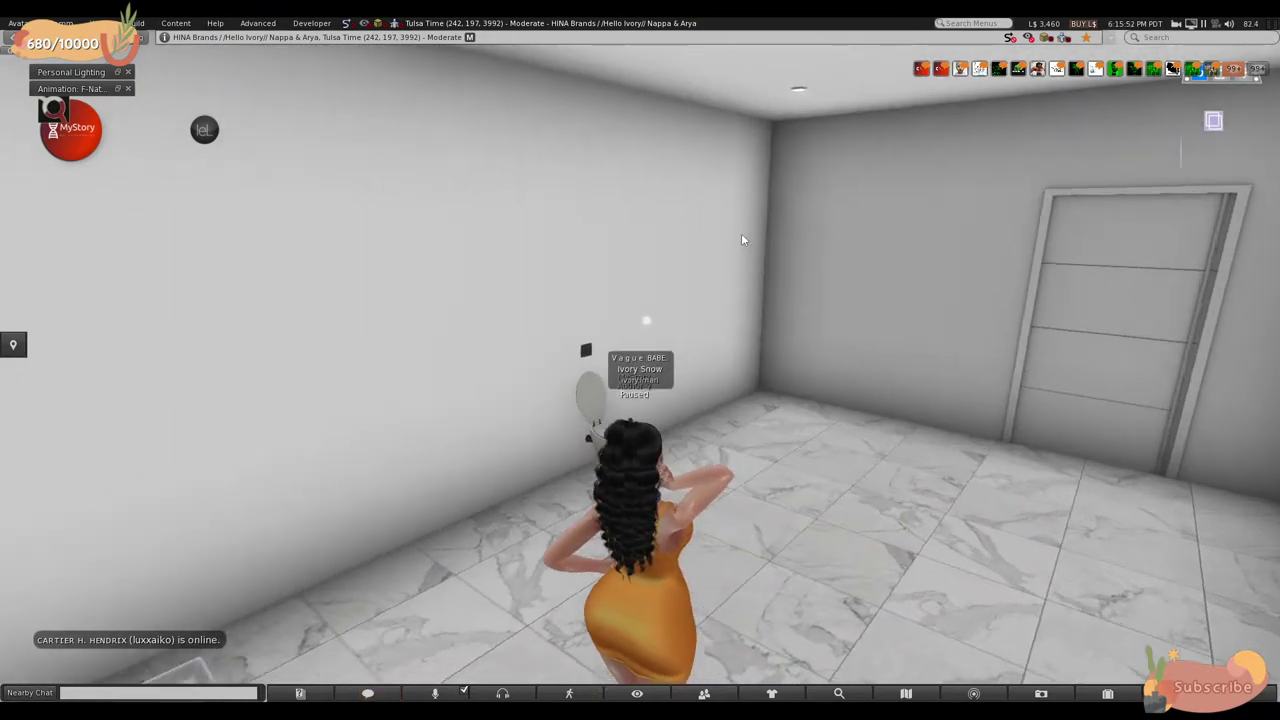
key(Right)
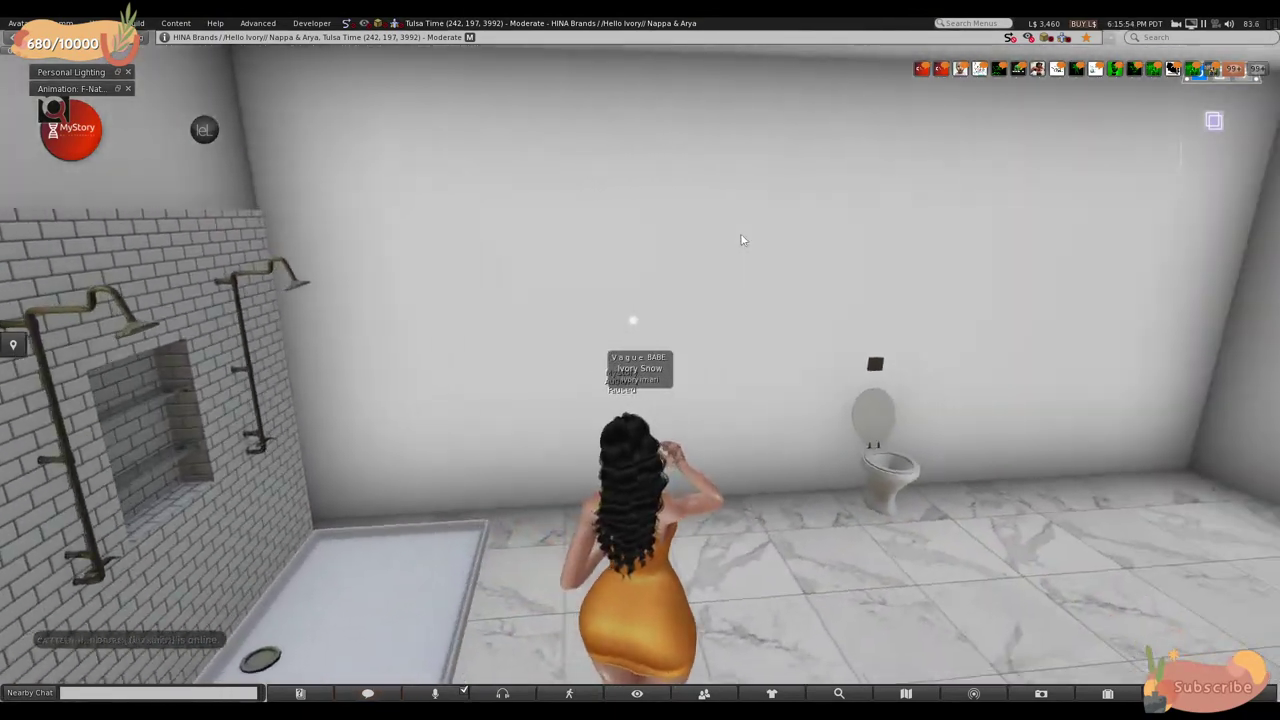
key(Up)
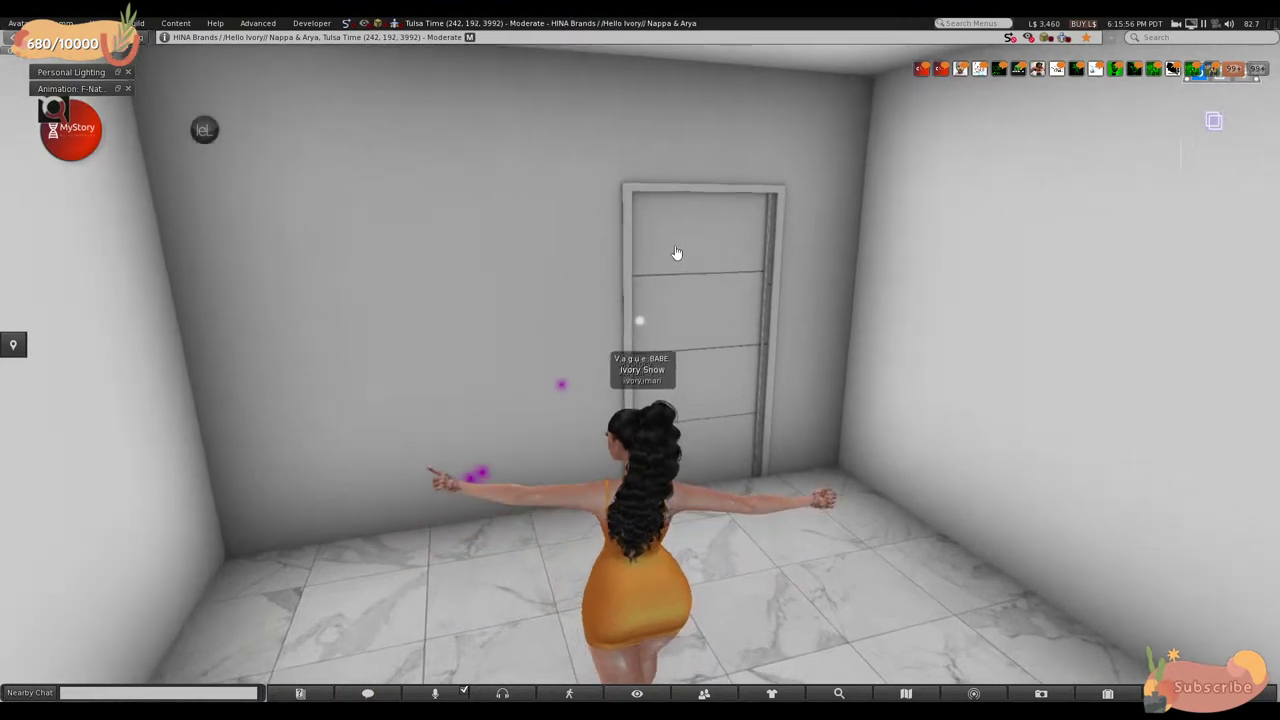
key(Down)
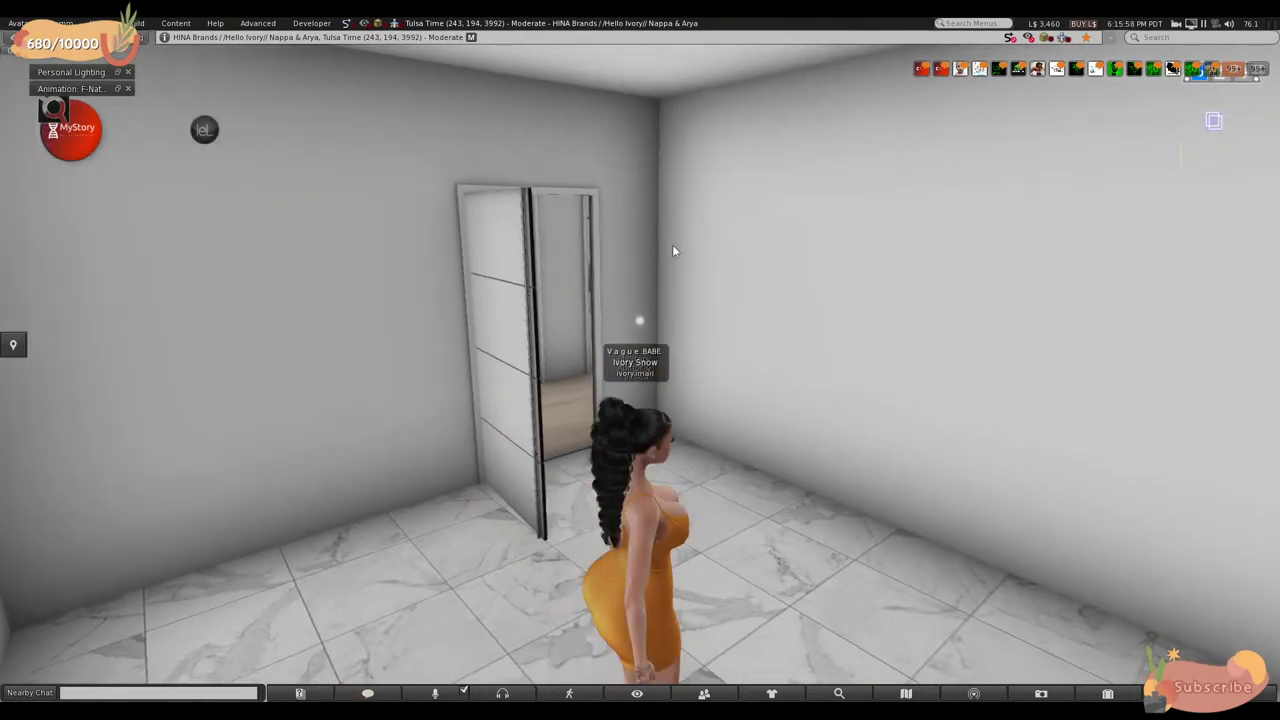
- Open the bathroom door and turn around to view the toilet, shower and room corners
key(Left)
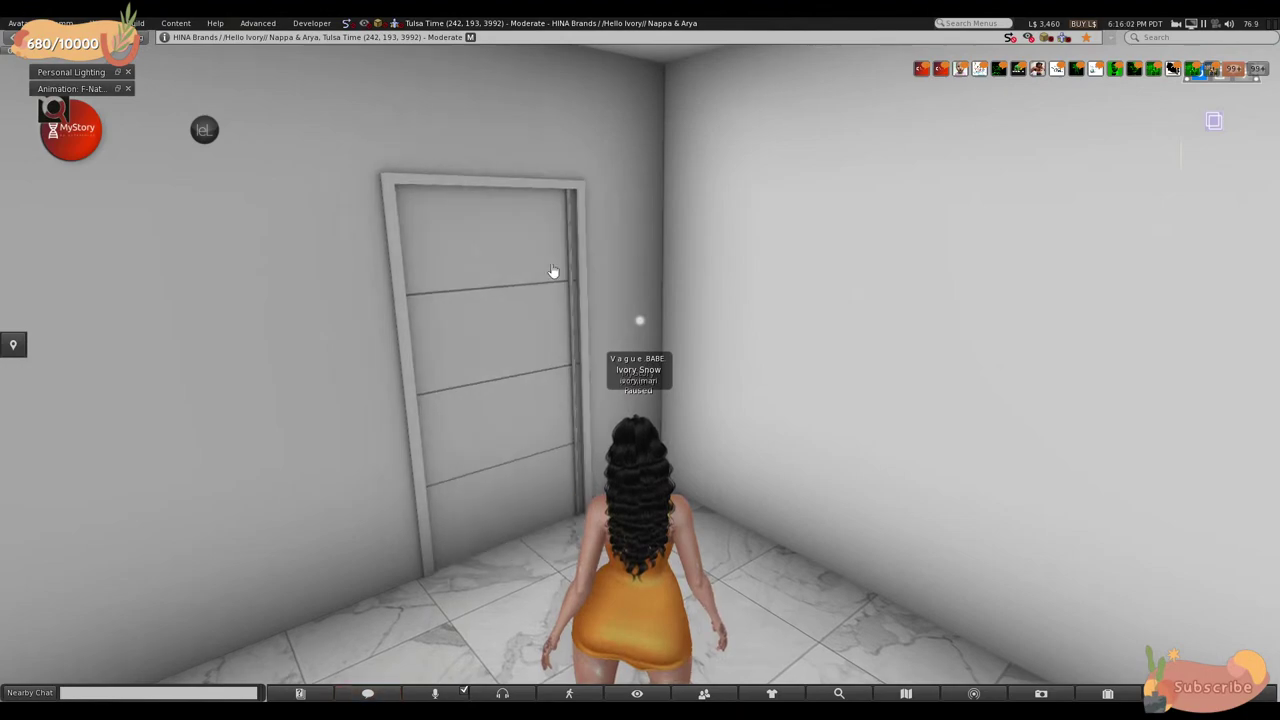
click(555, 269)
key(Left)
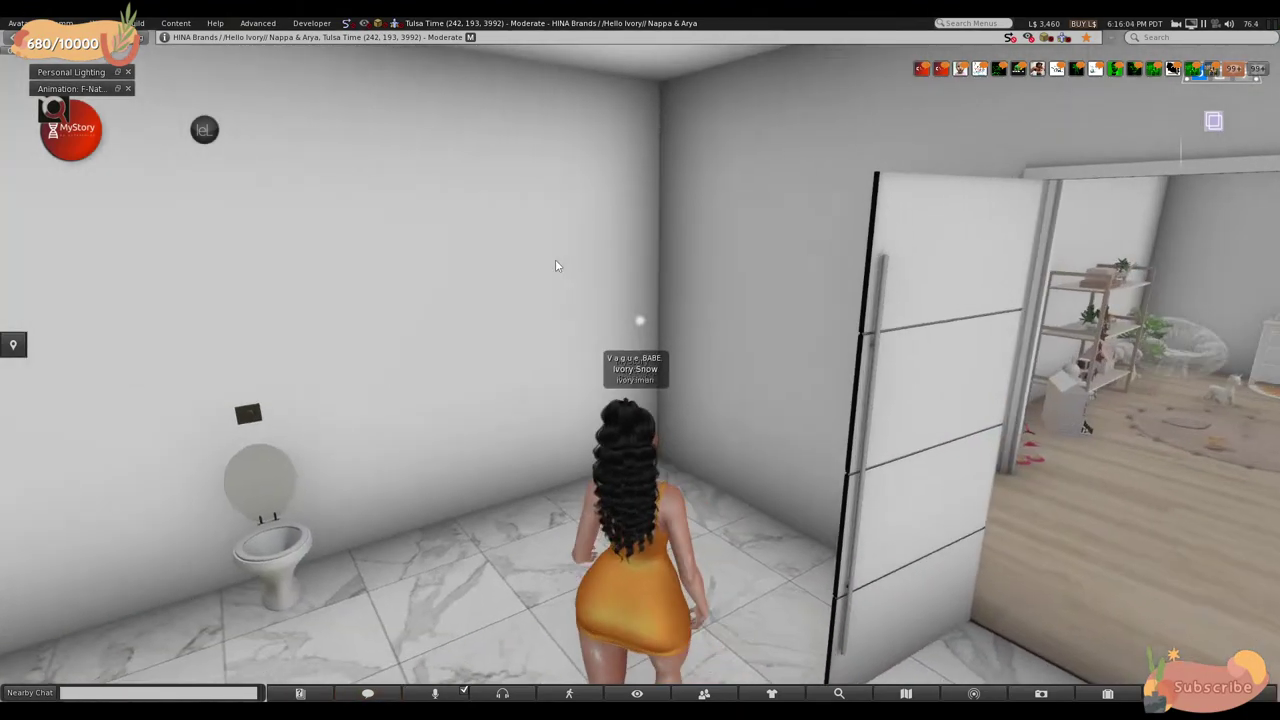
key(Left)
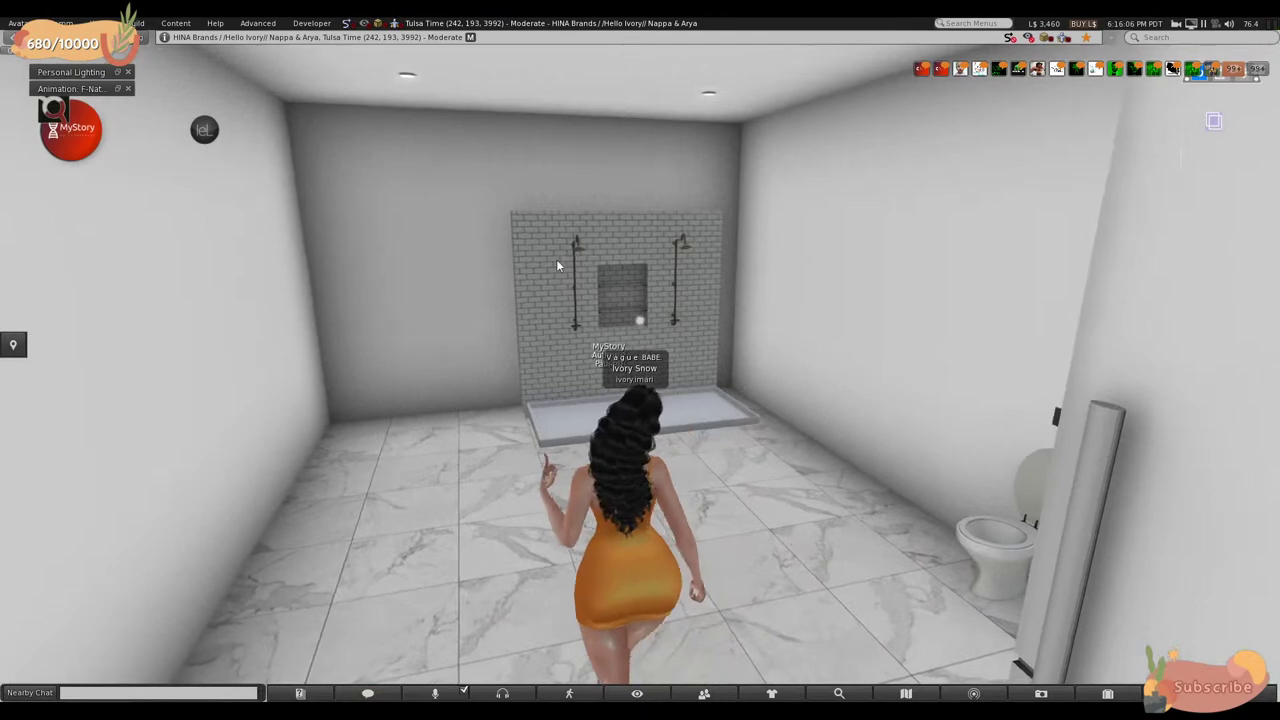
key(Right)
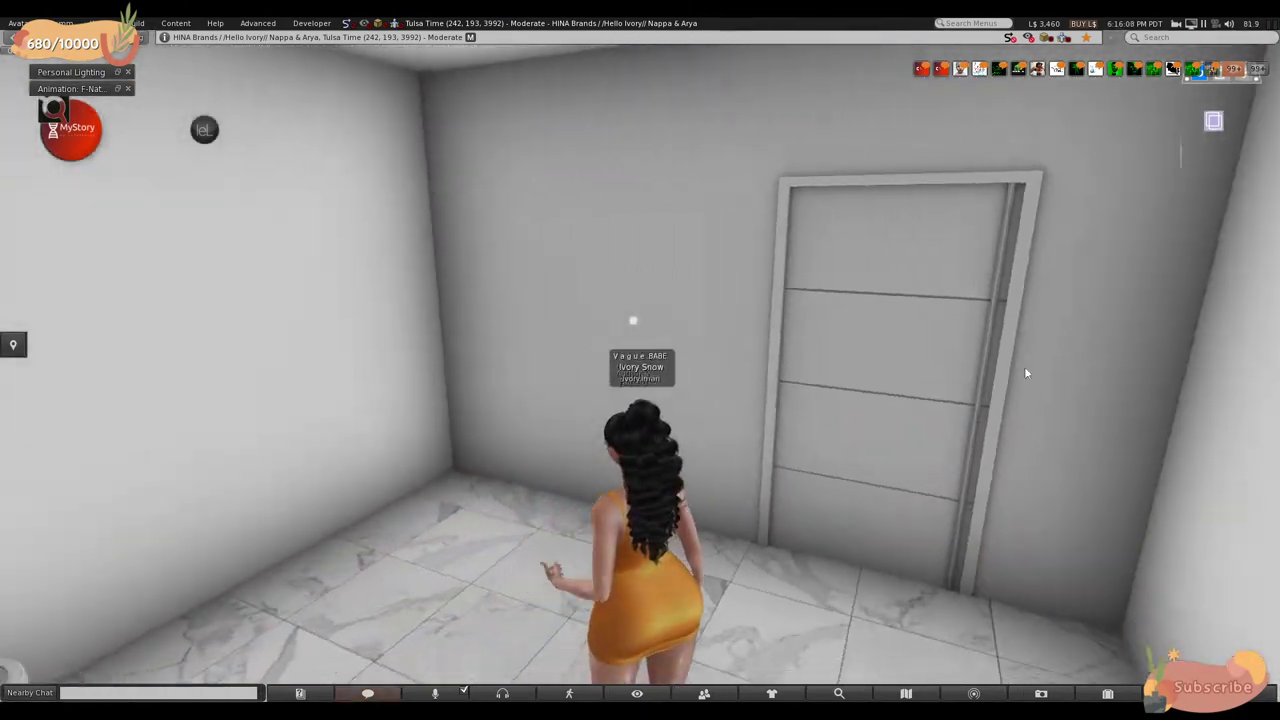
- Open the bathroom door again and walk the avatar out to the foot of the staircase
key(Right)
click(766, 296)
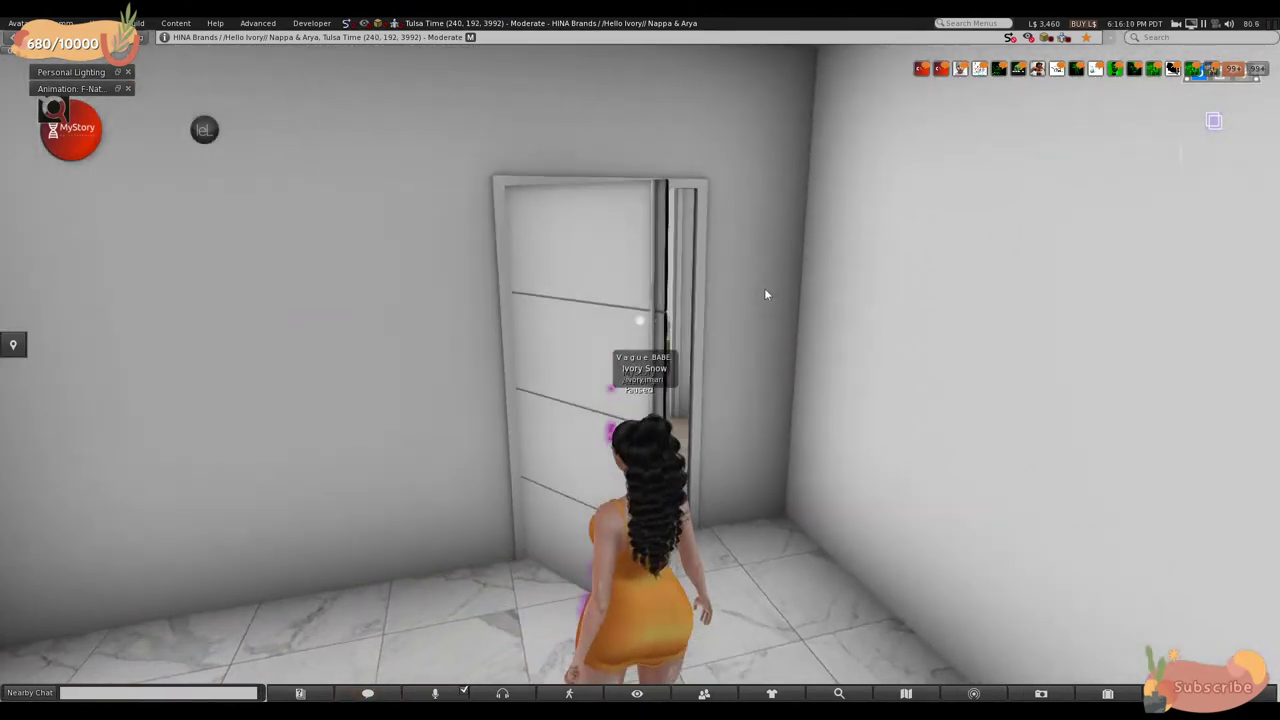
key(Up)
key(Right)
key(Up)
key(Up)
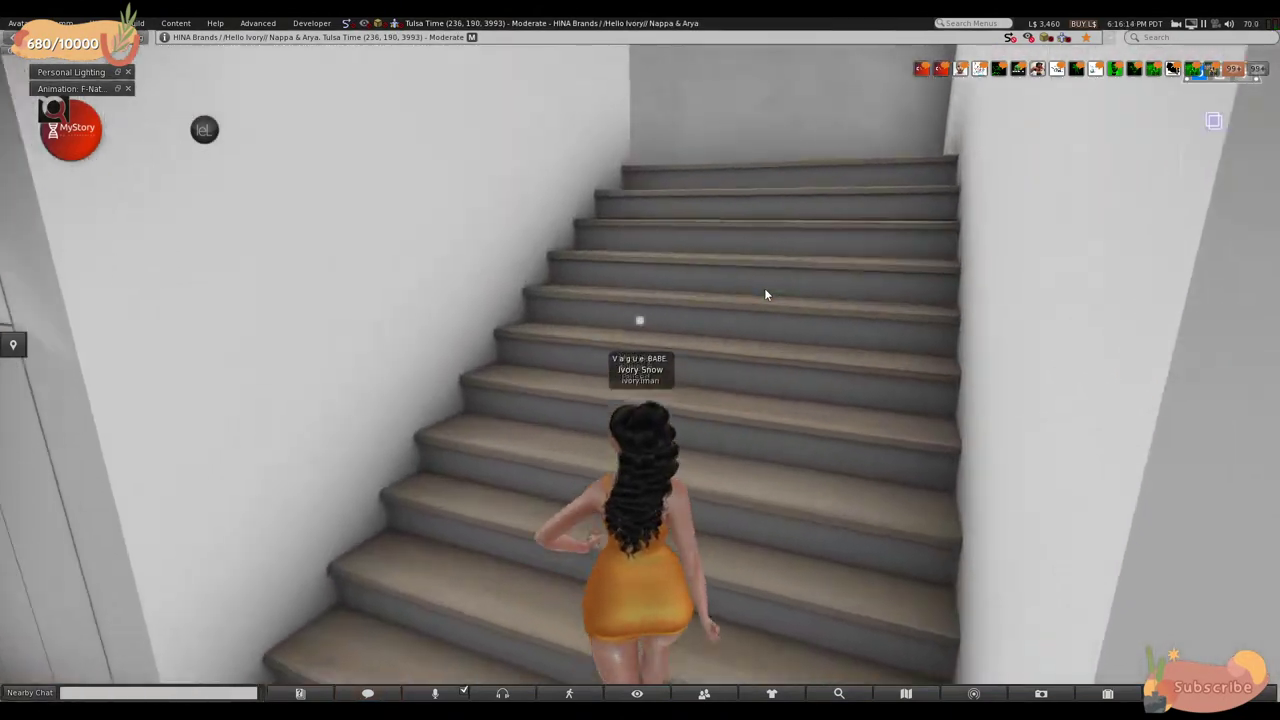
- Walk the avatar up both flights of stairs, past the landing, toward the main floor
key(Up)
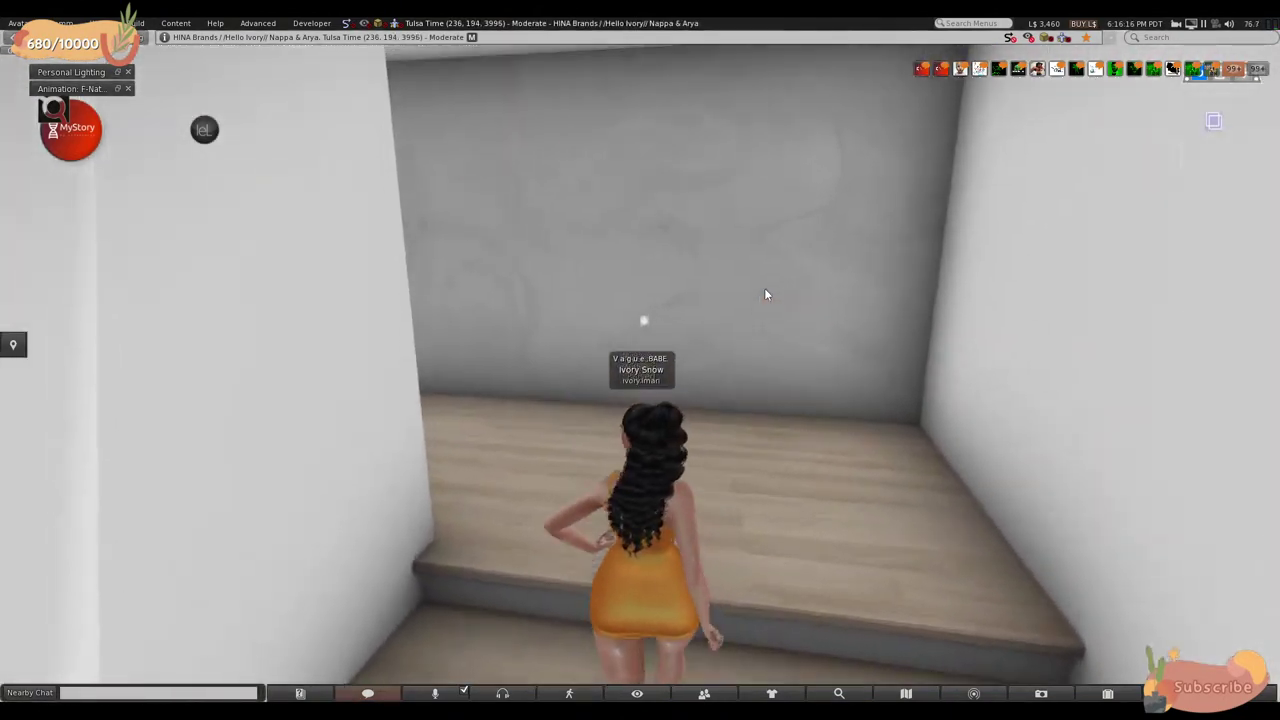
key(Left)
key(Left)
key(Up)
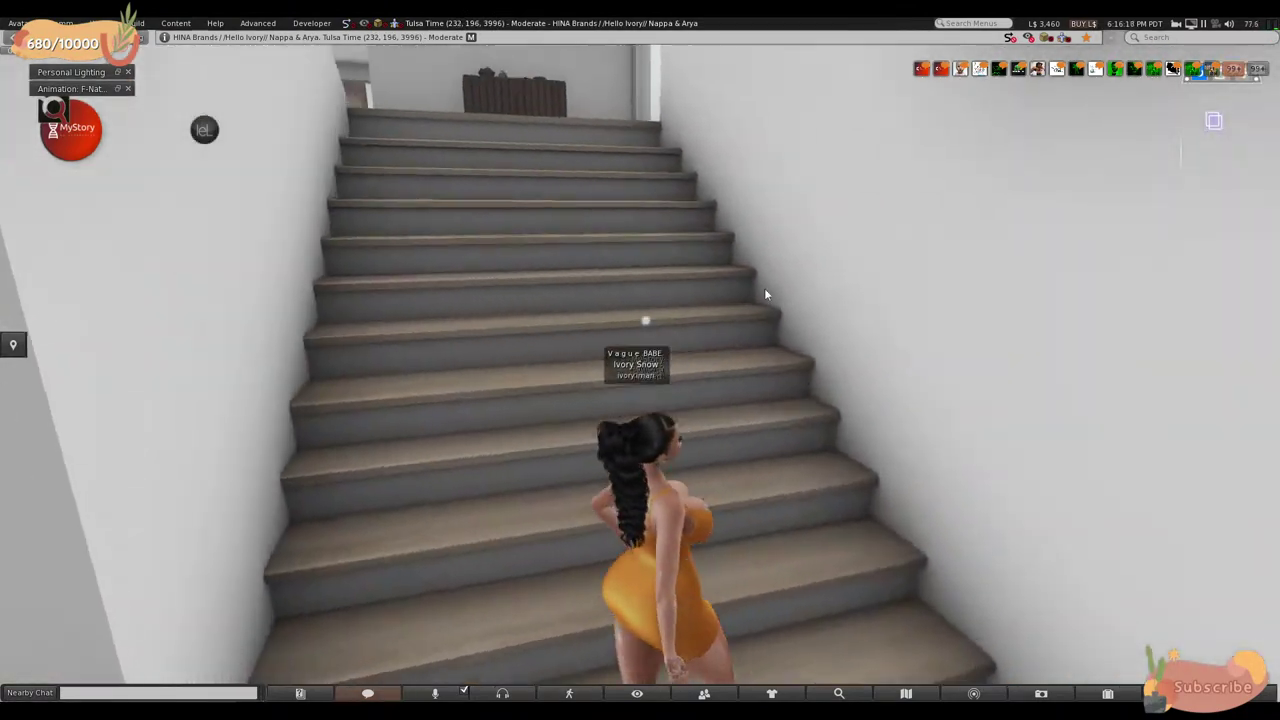
key(Up)
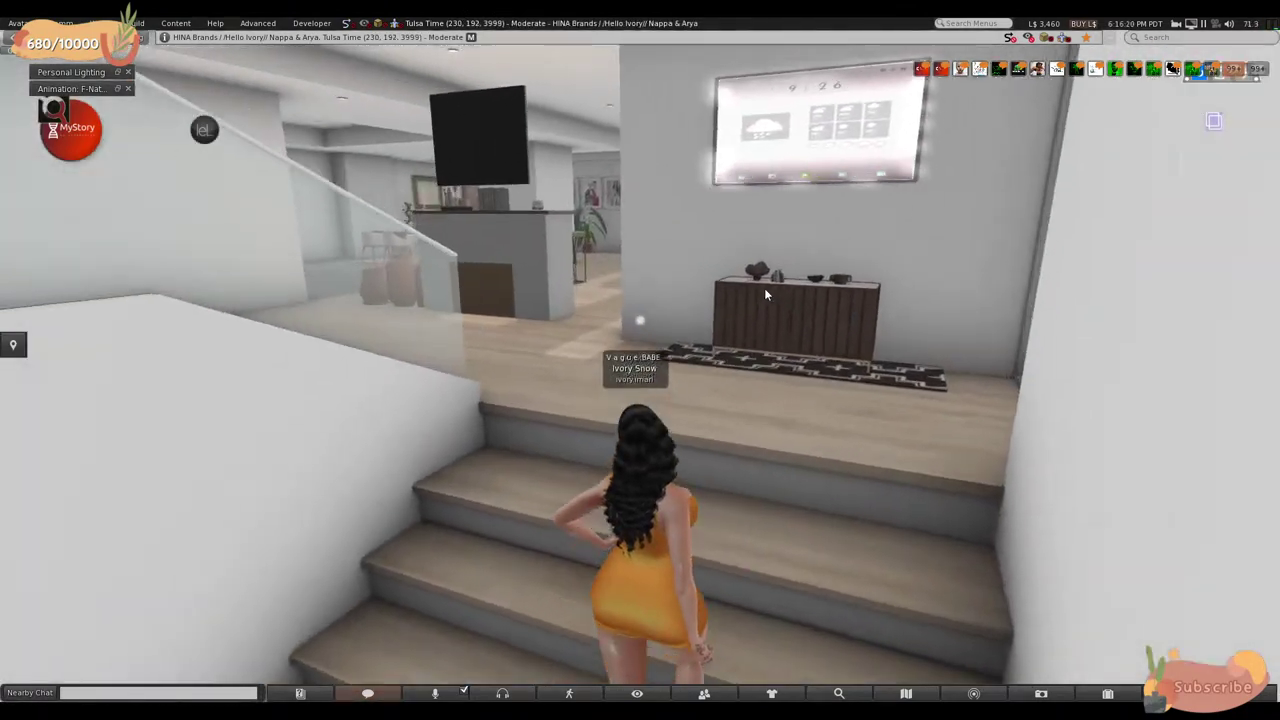
- Walk the avatar up the steps past the lounge seating to the elevator and ride it down from the house
key(Left)
key(Up)
key(Left)
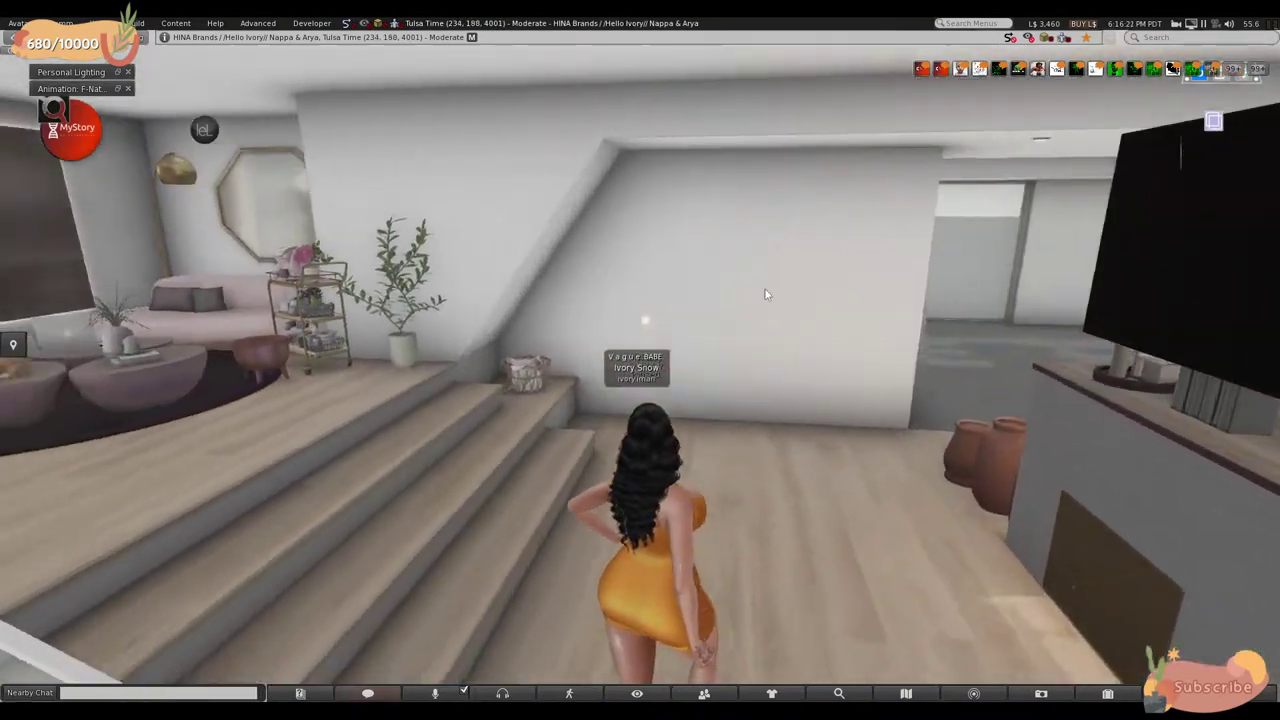
key(Left)
key(Up)
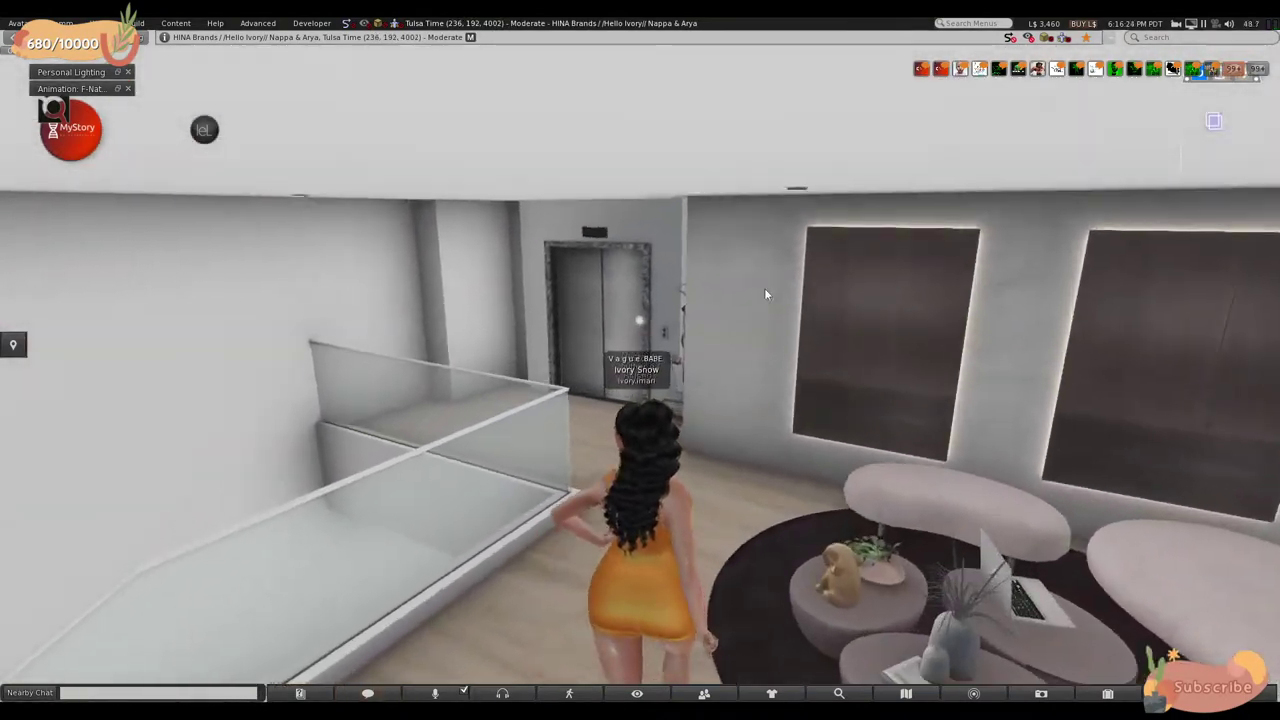
key(Up)
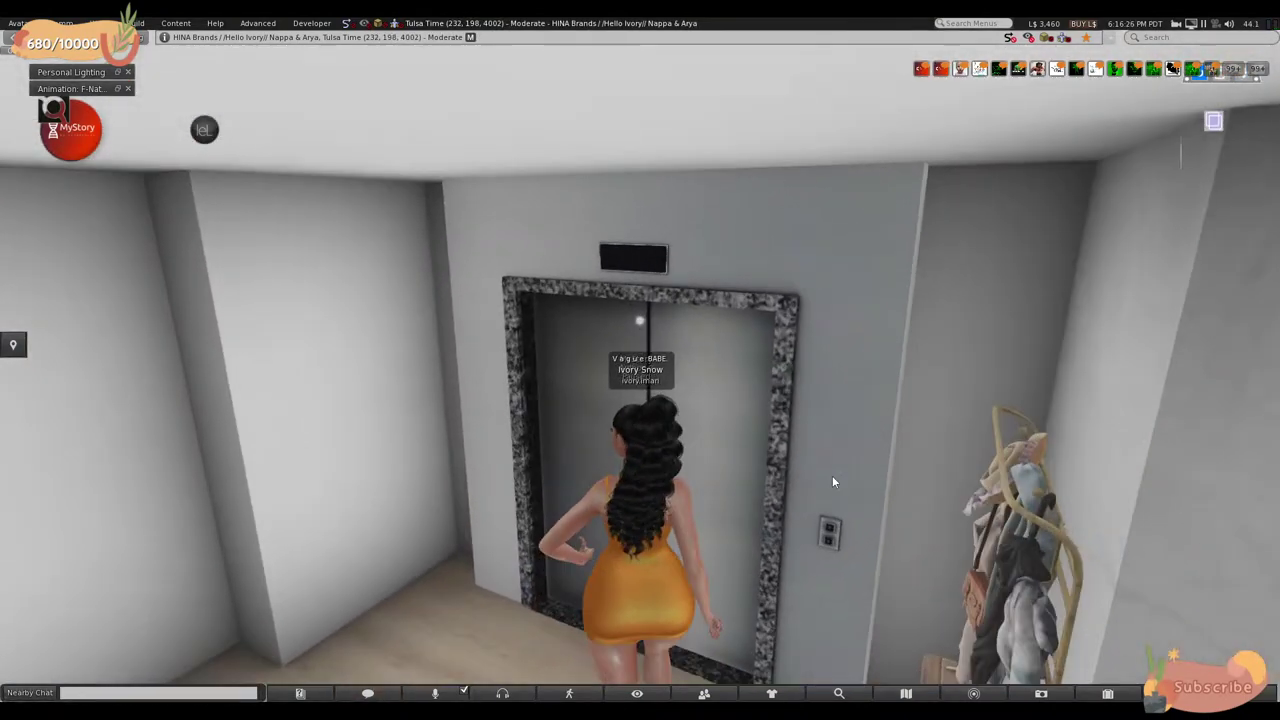
click(829, 547)
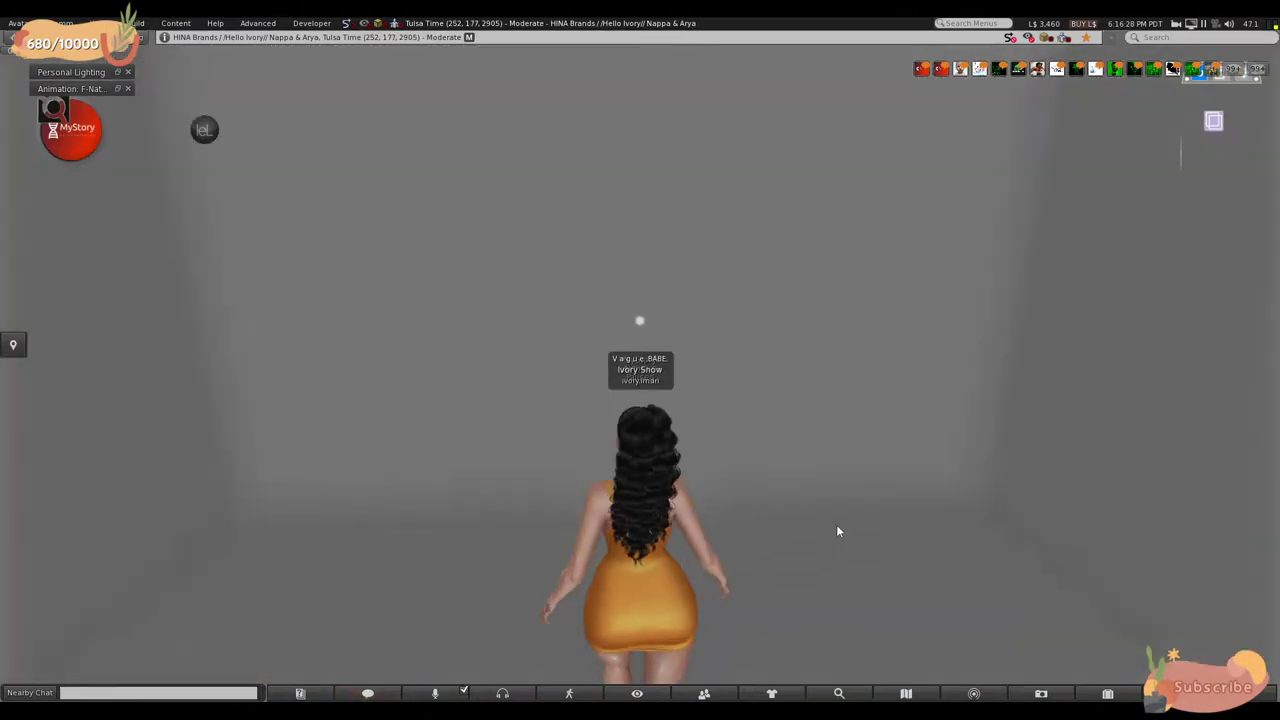
- Walk the avatar across the empty entry room, open the arched front door and step onto the porch
key(Right)
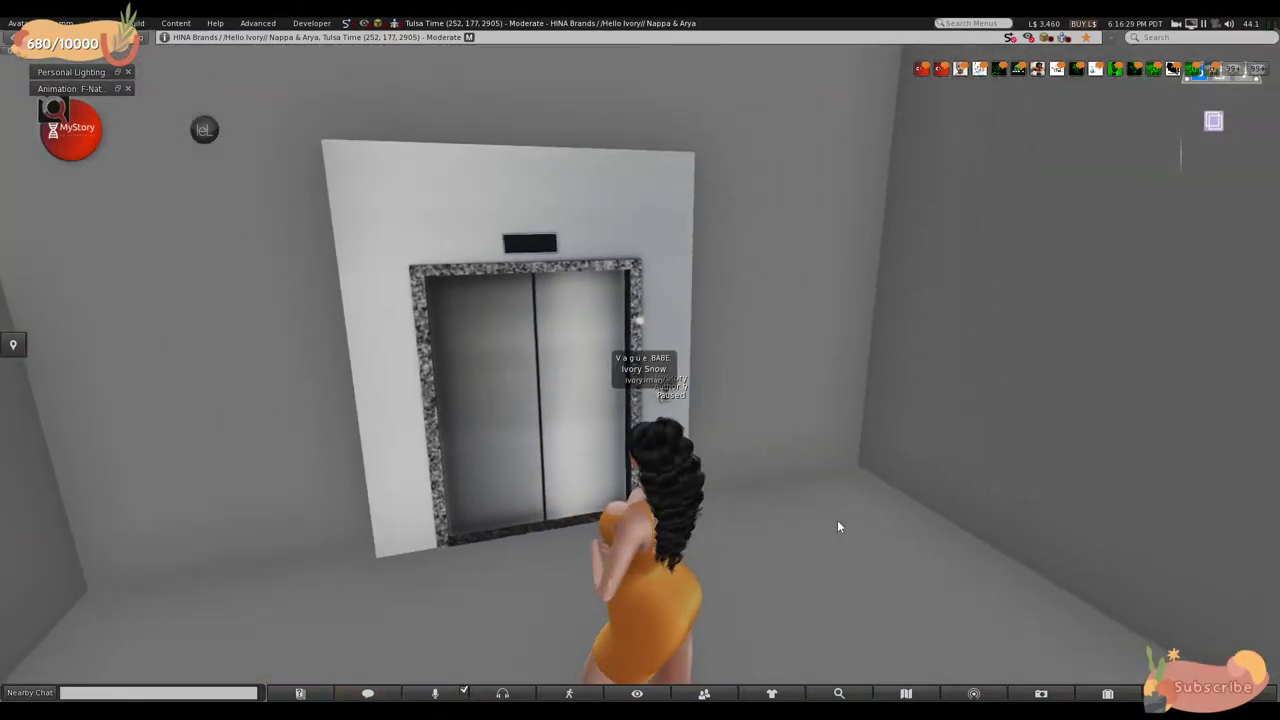
key(Right)
key(Up)
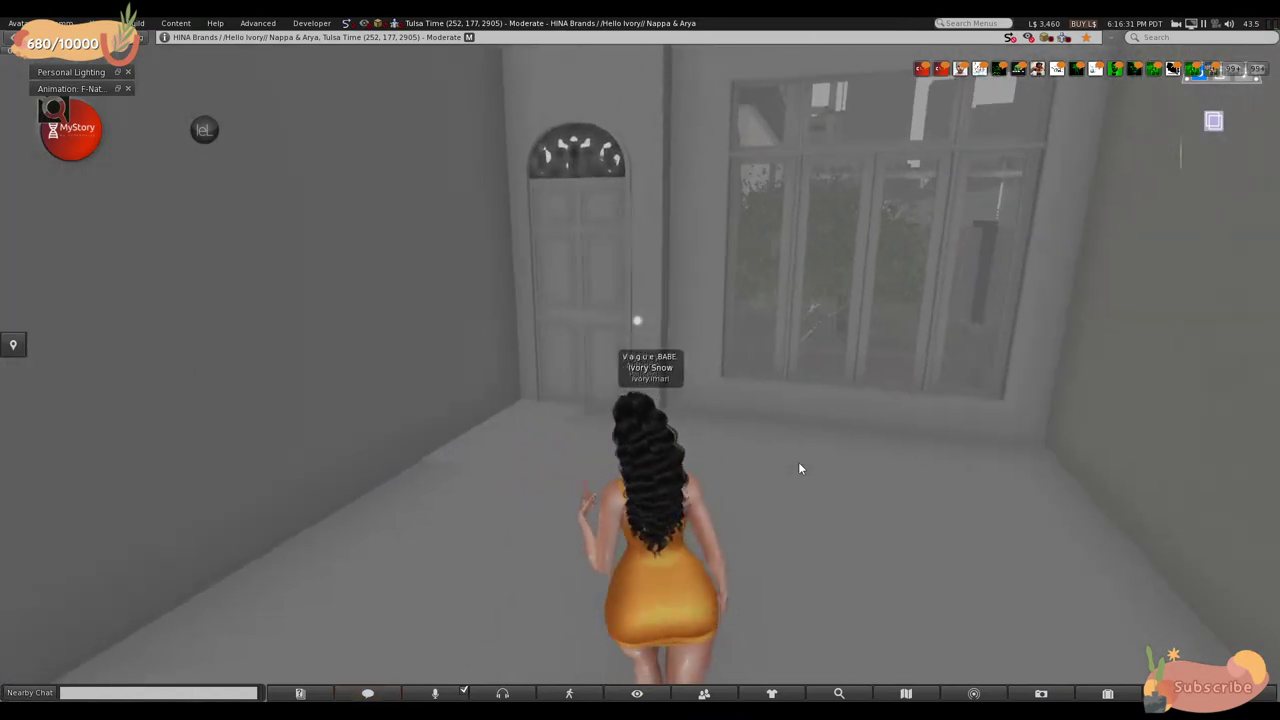
click(571, 269)
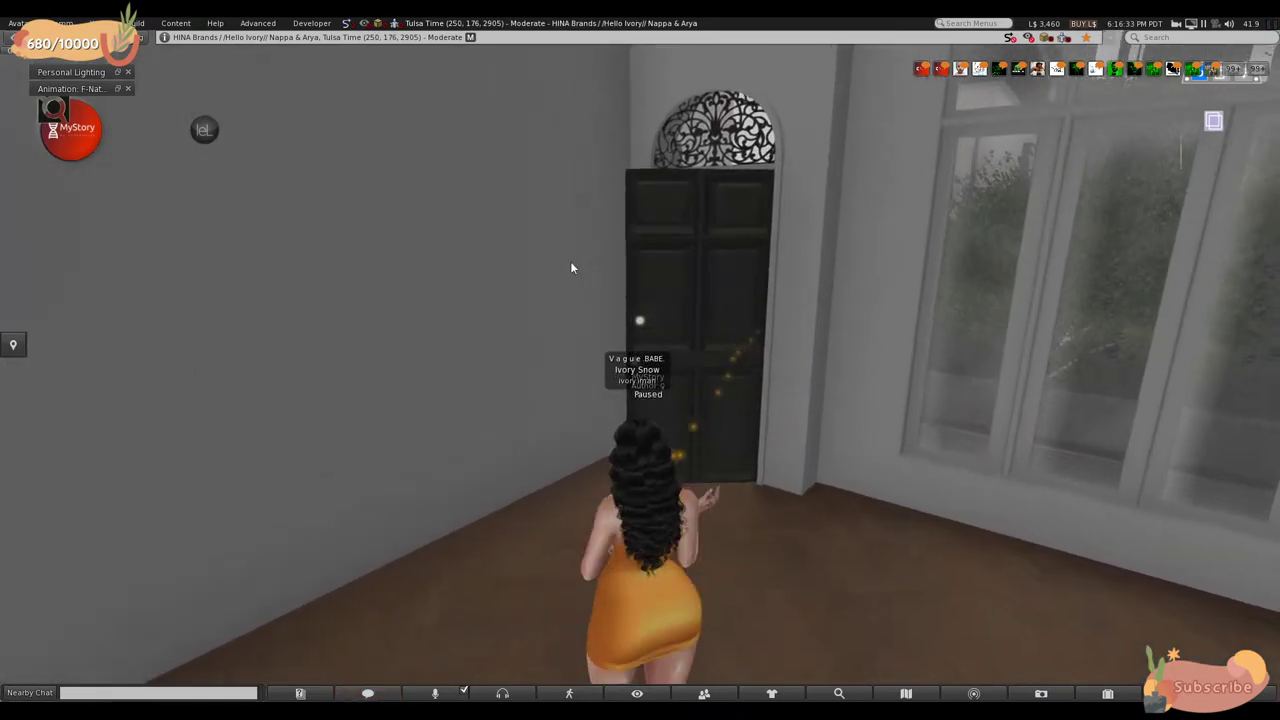
key(Up)
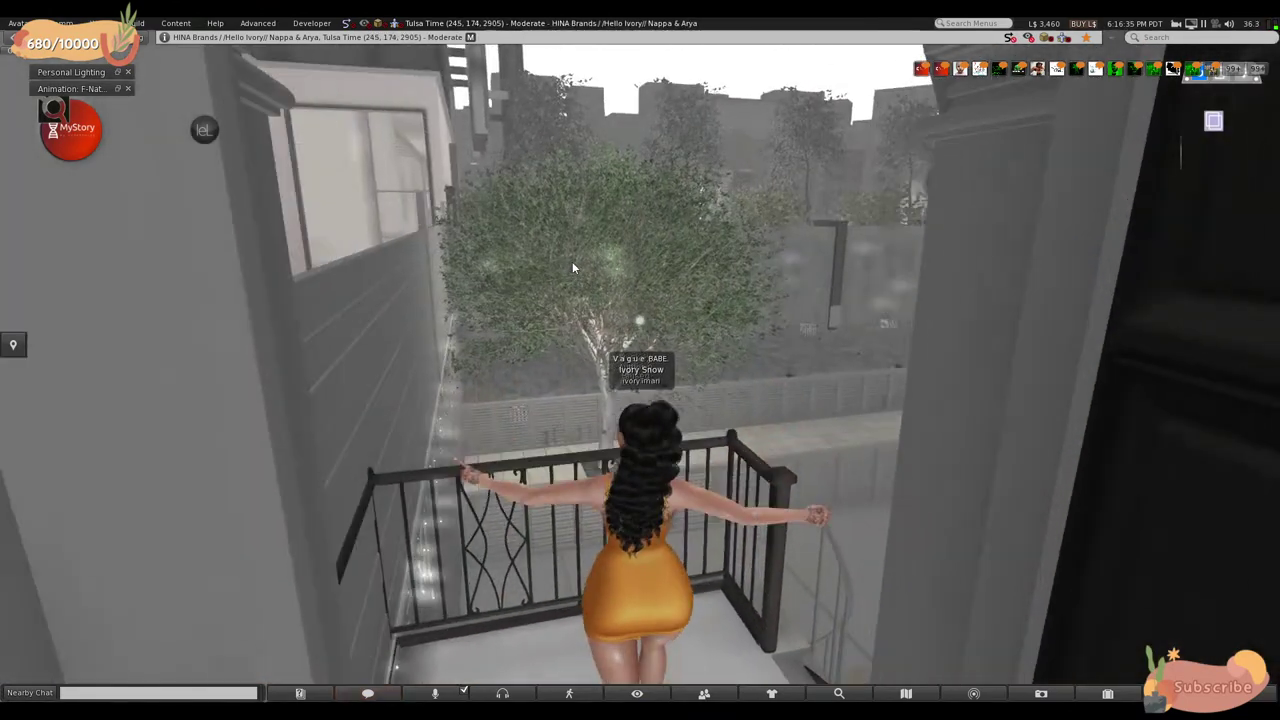
- Look over the street, the front door and the row of townhouse facades from the porch
key(Left)
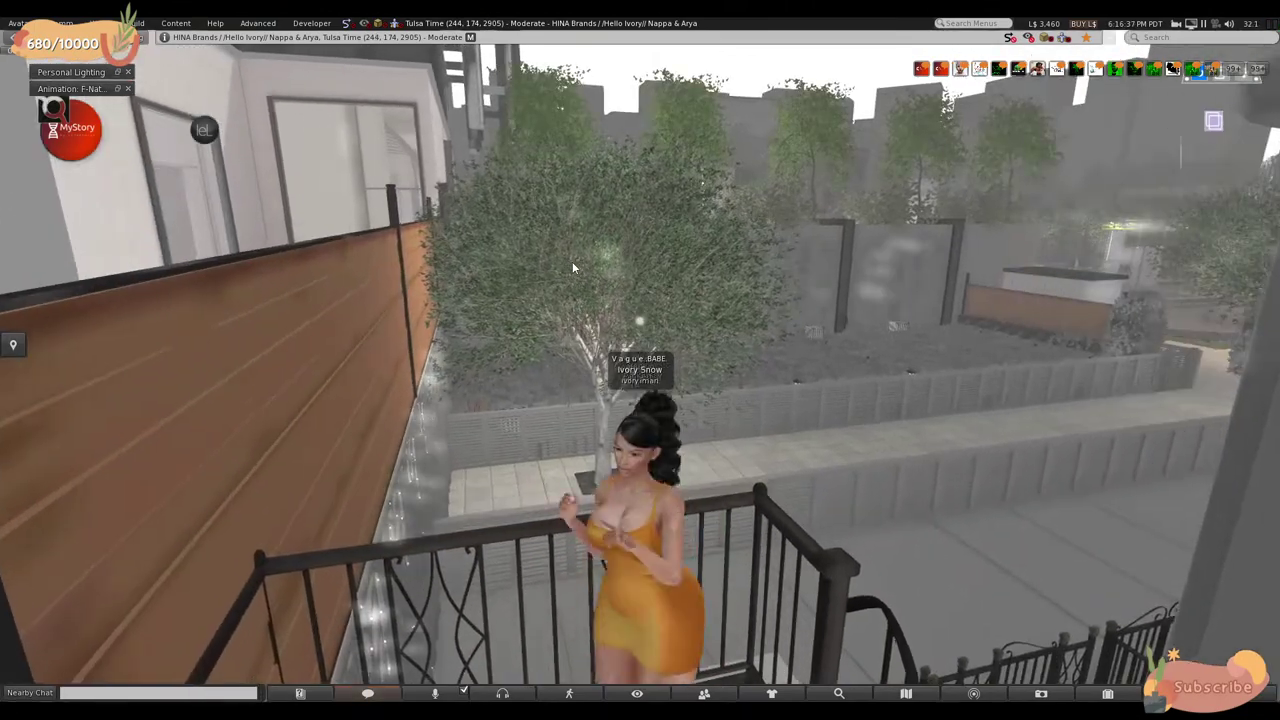
key(Up)
key(Up)
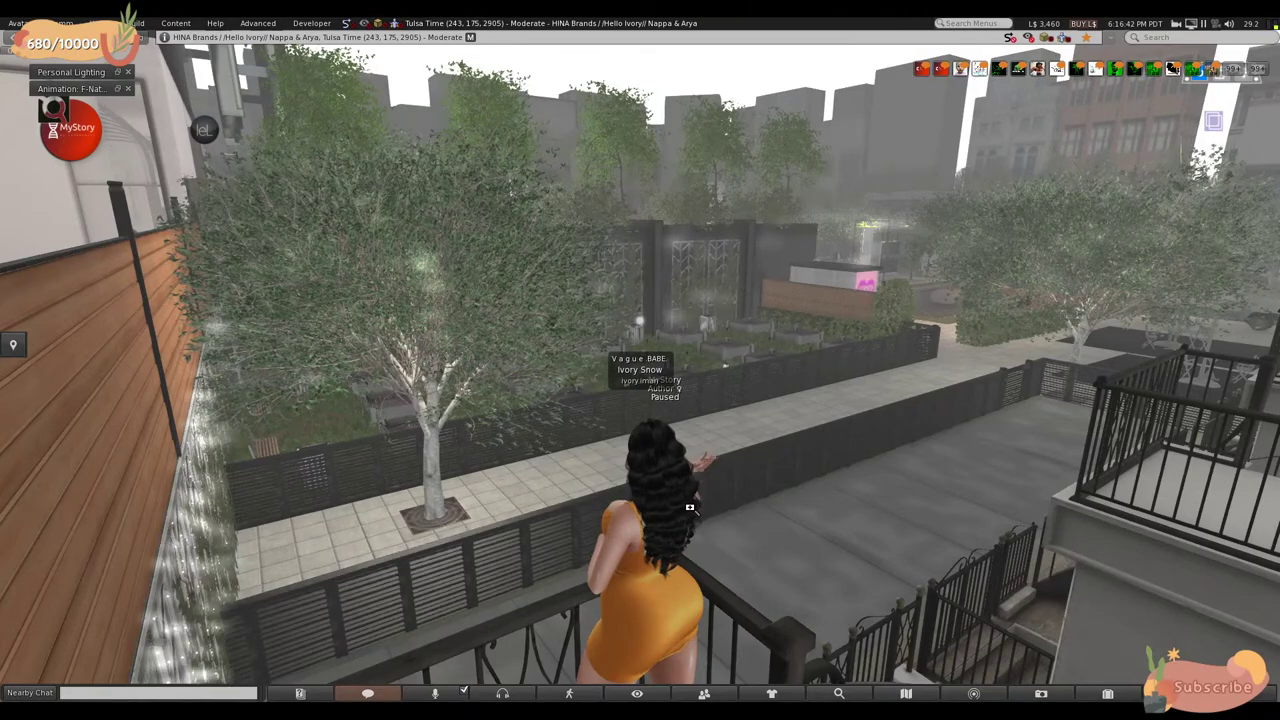
key(Right)
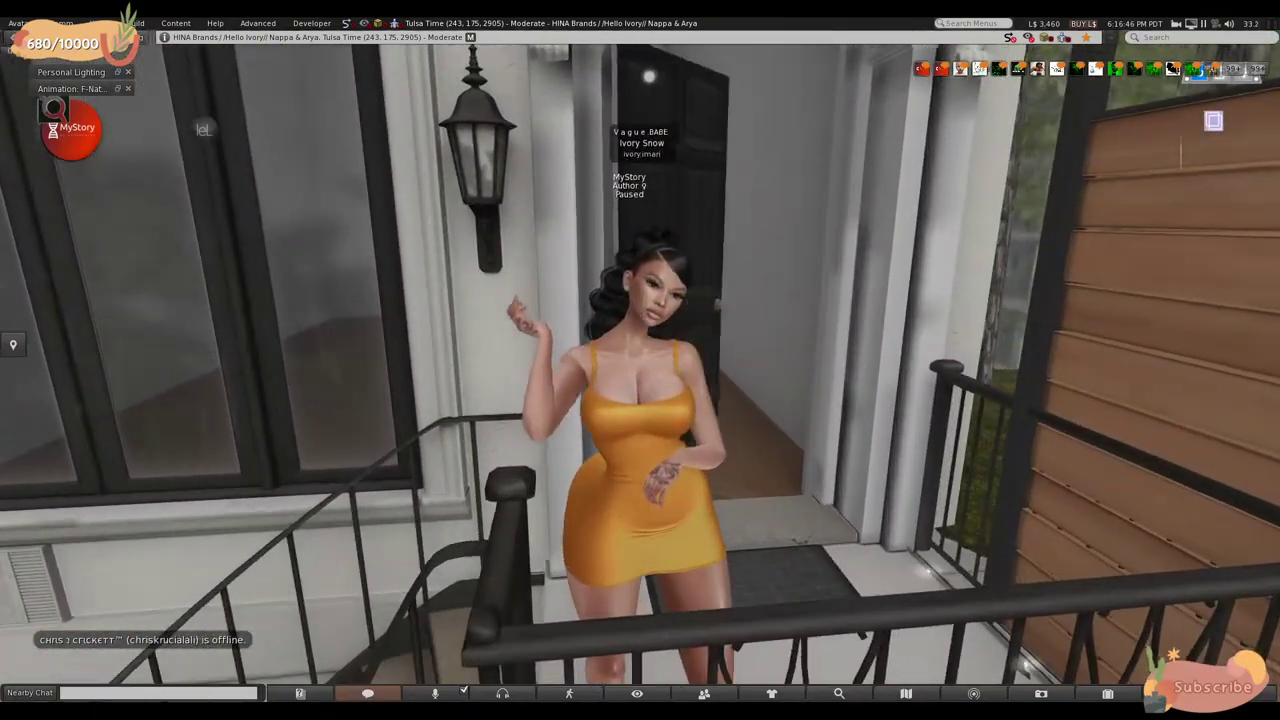
key(Left)
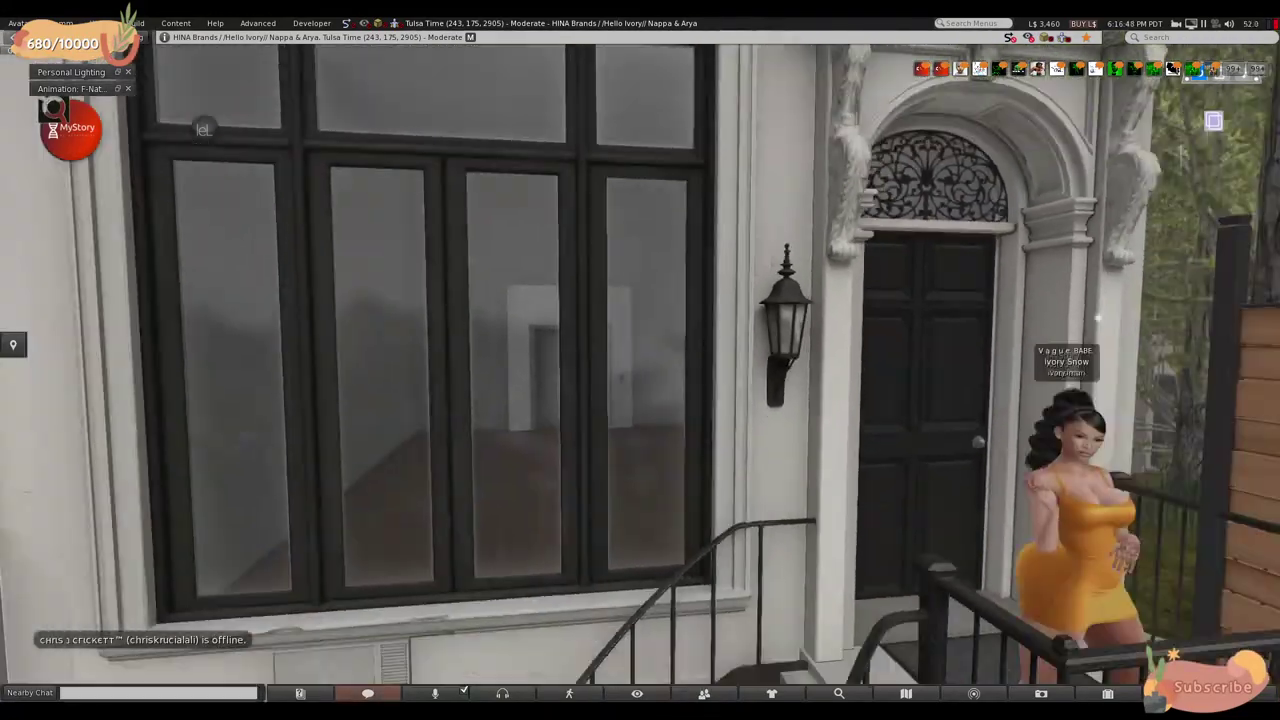
key(Left)
key(Left)
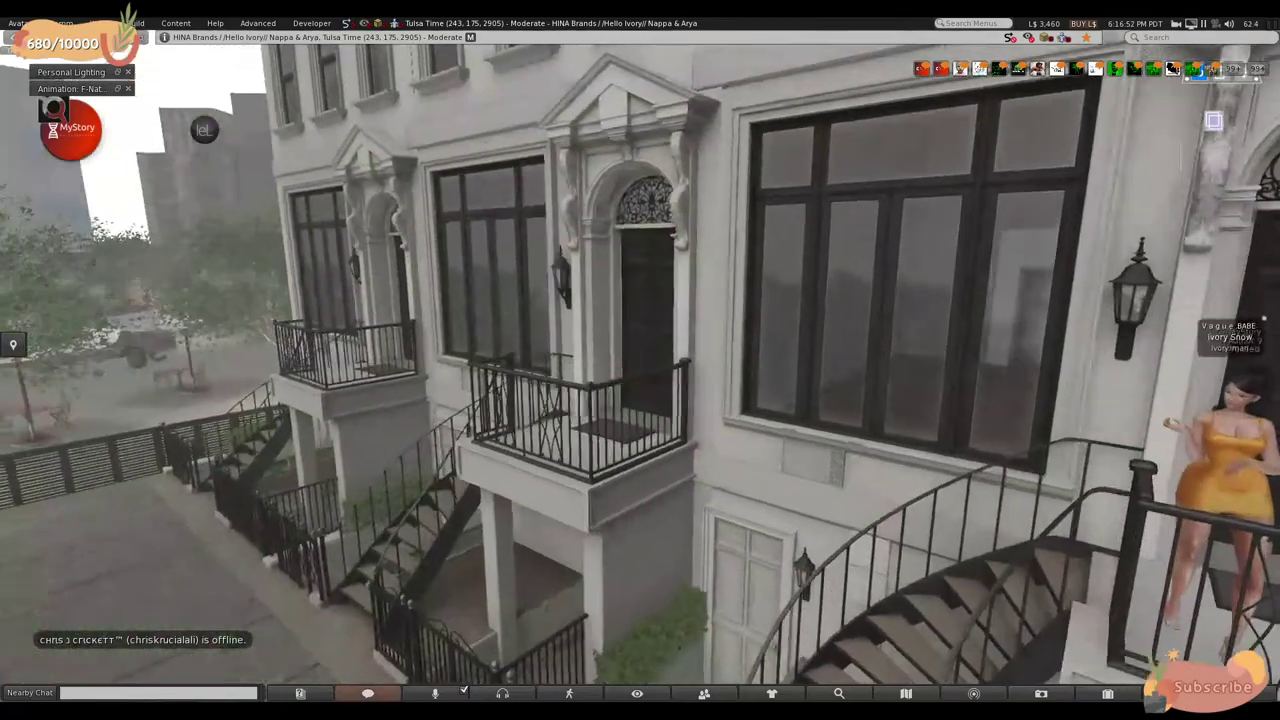
- Walk the avatar down from the porch to ground level and along the fenced pavement toward the food truck plaza
key(Up)
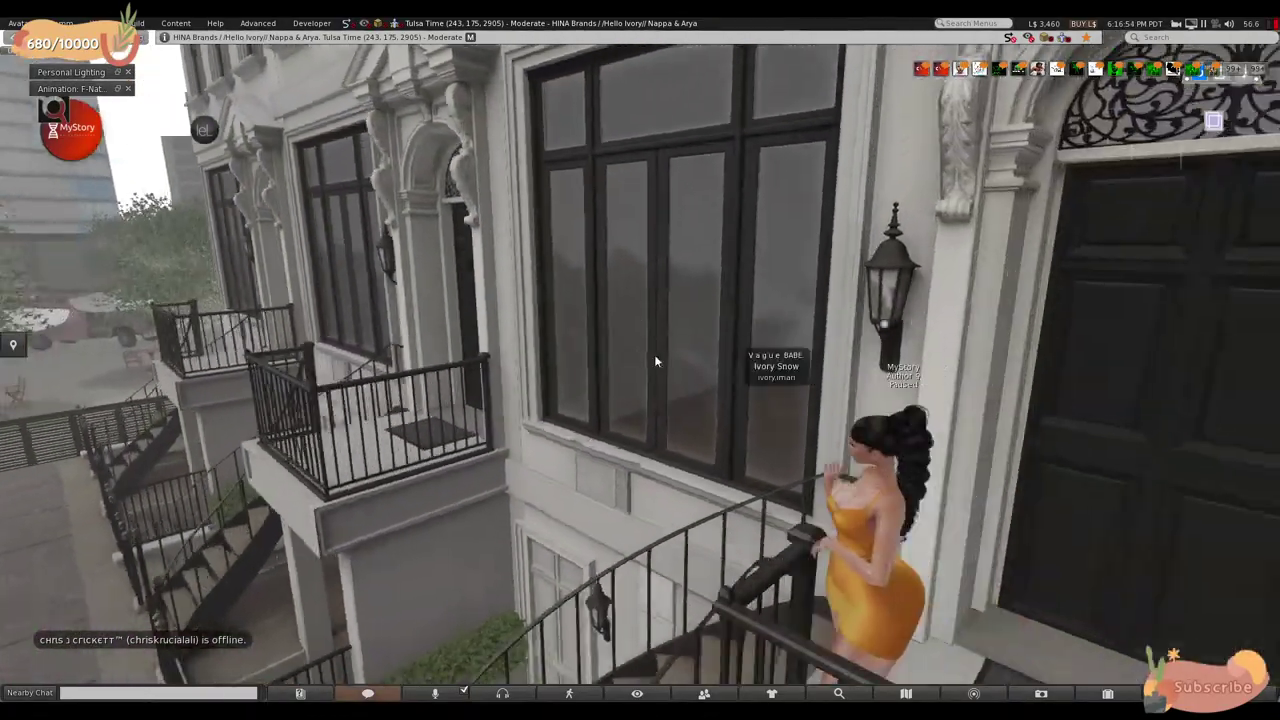
key(Up)
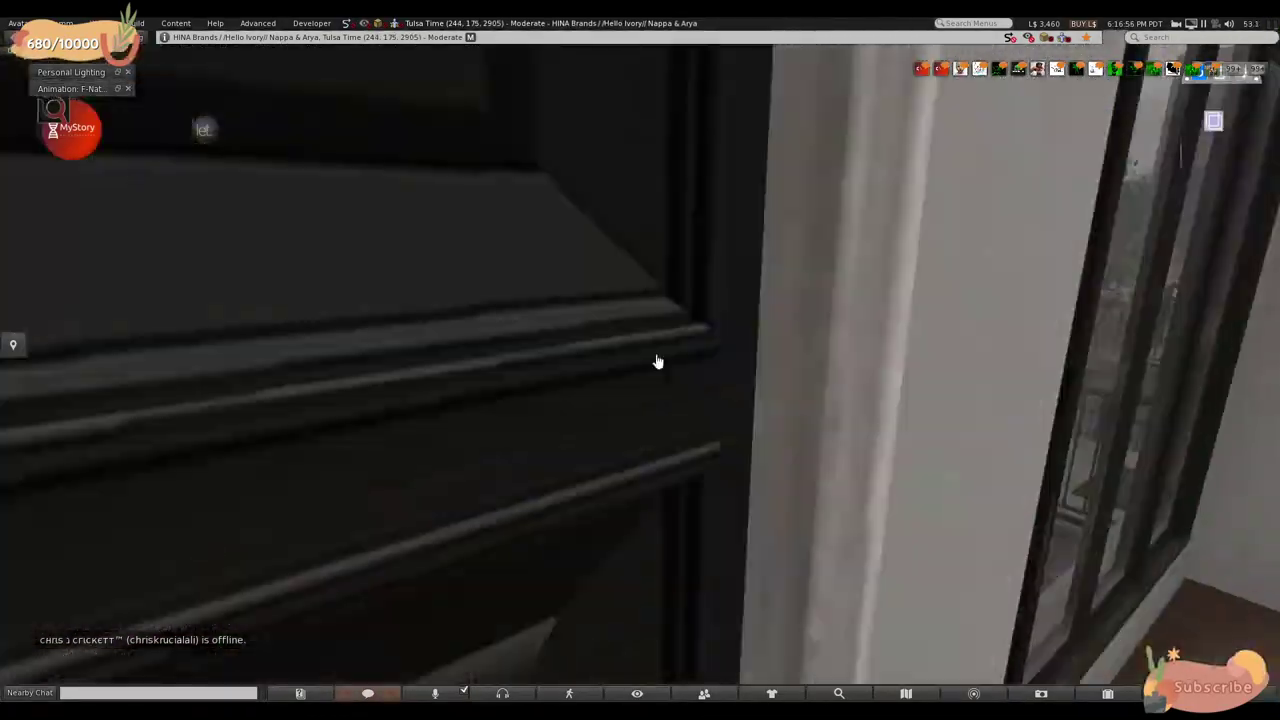
key(Right)
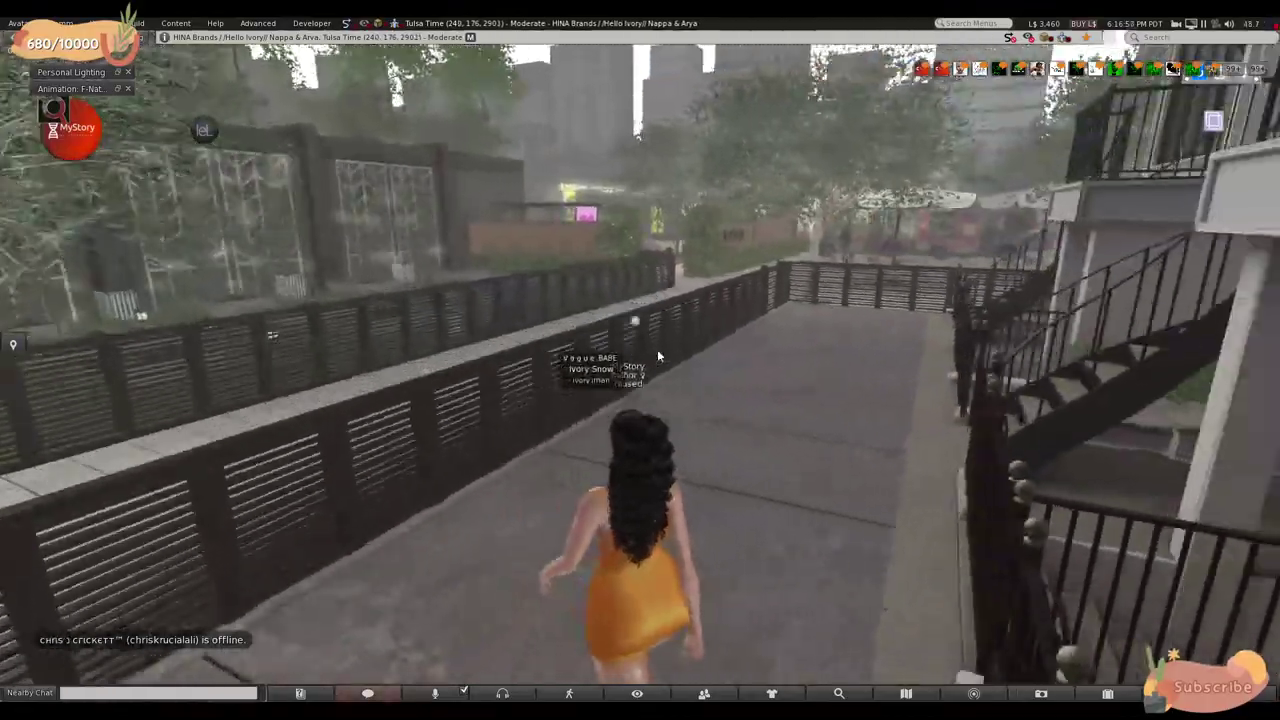
key(Left)
key(Up)
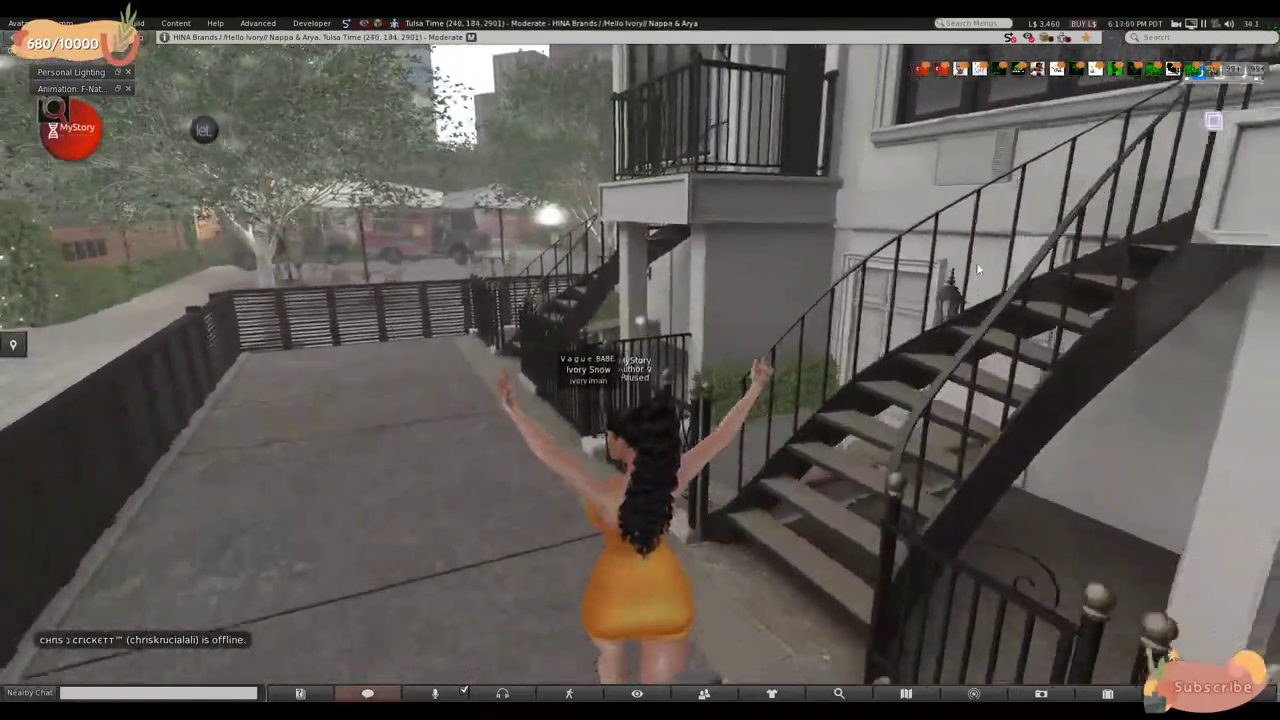
key(Left)
key(Up)
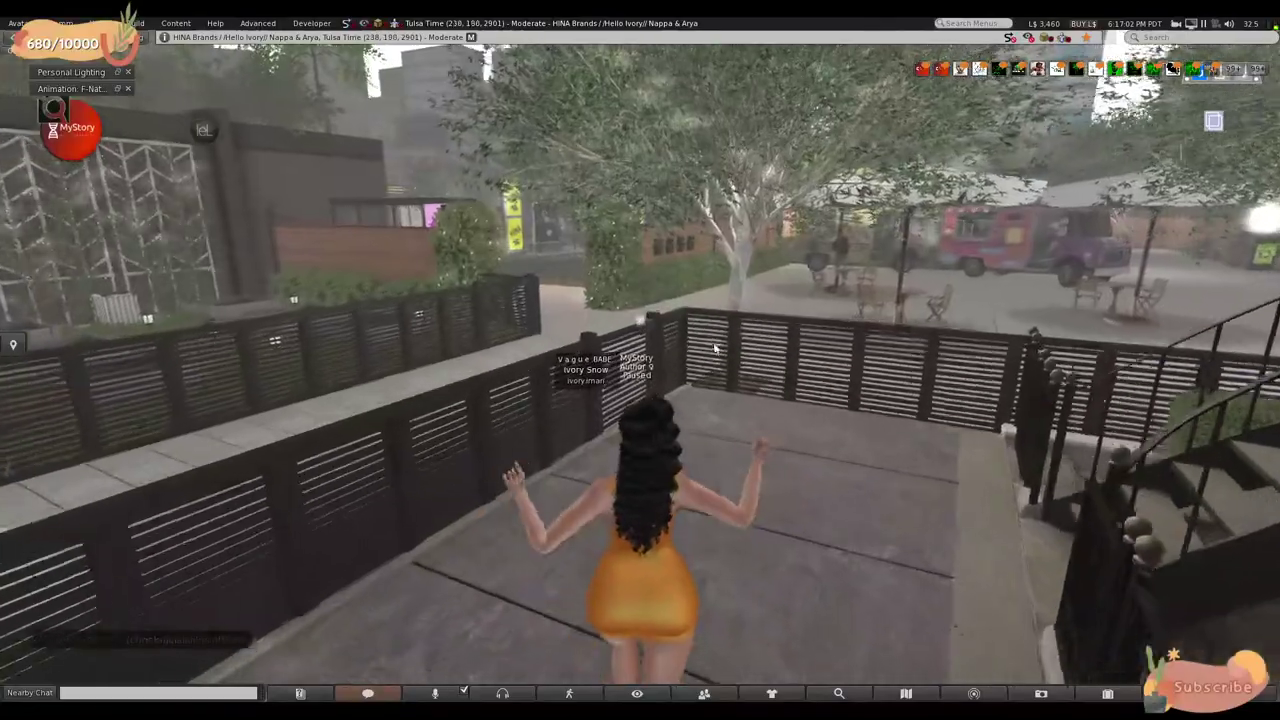
- Open the gate in the yard's slatted fence and walk the avatar out onto the paved walkway
click(684, 420)
key(Up)
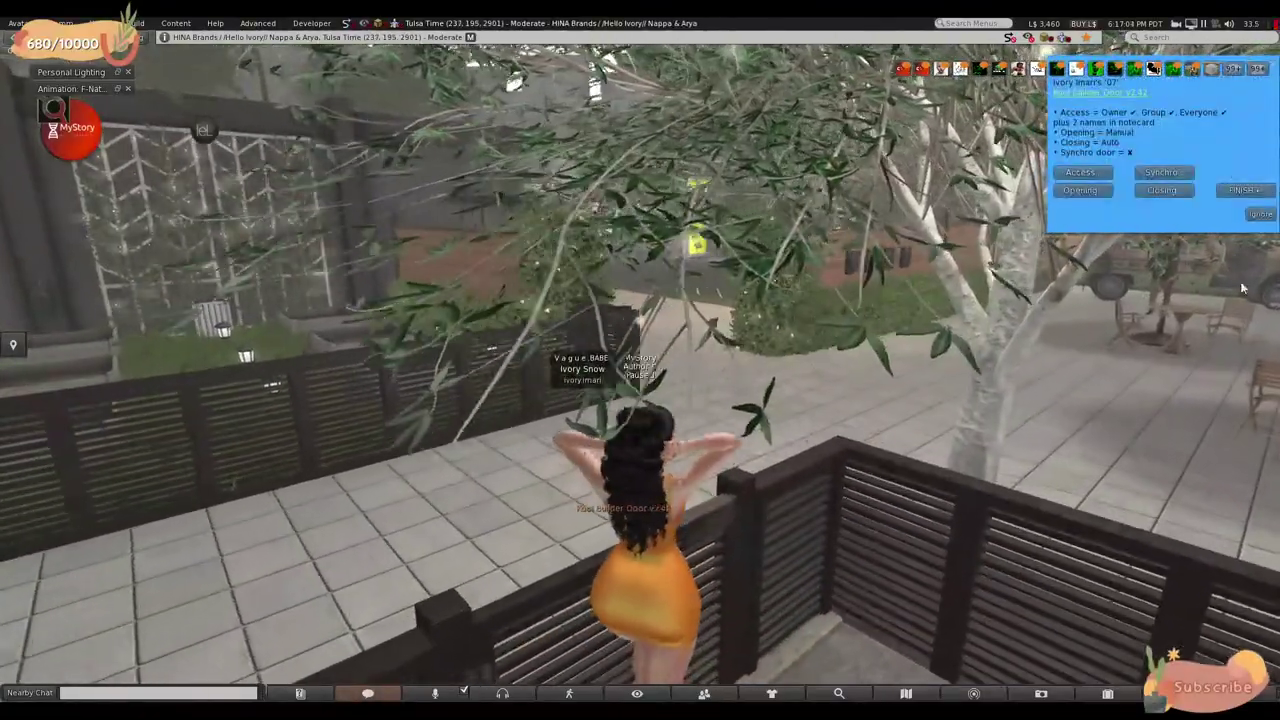
key(Left)
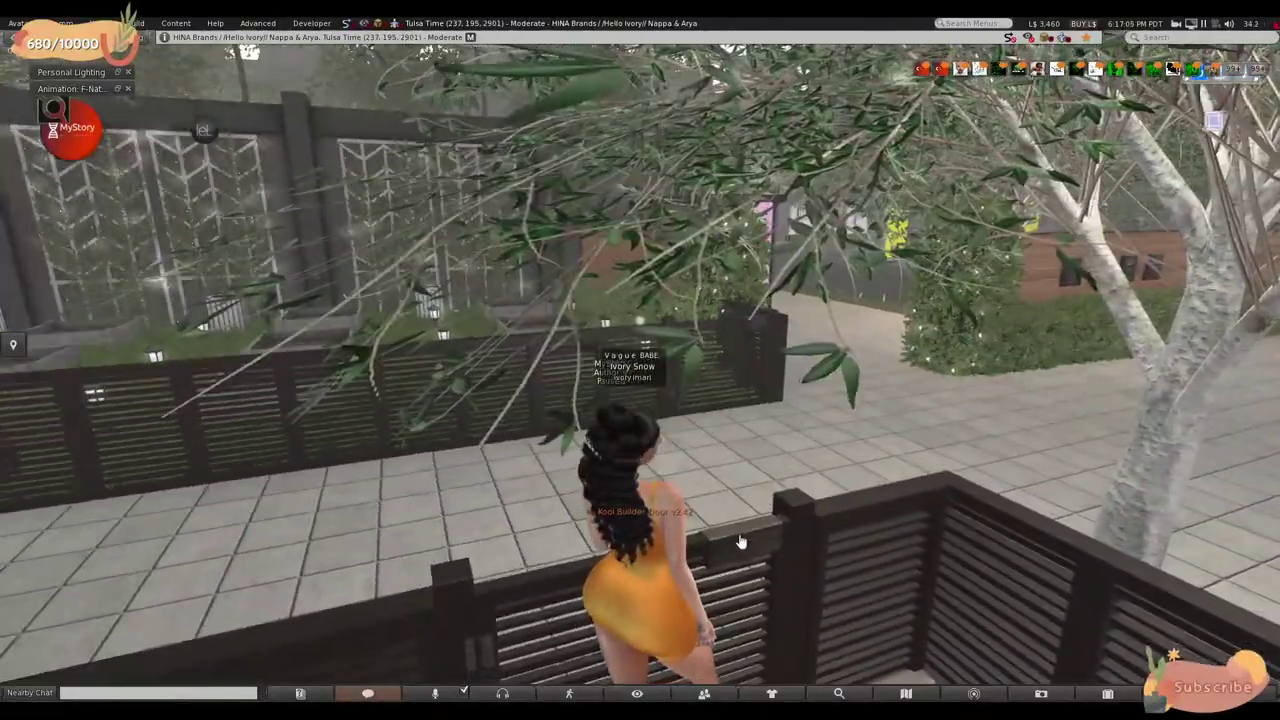
key(Up)
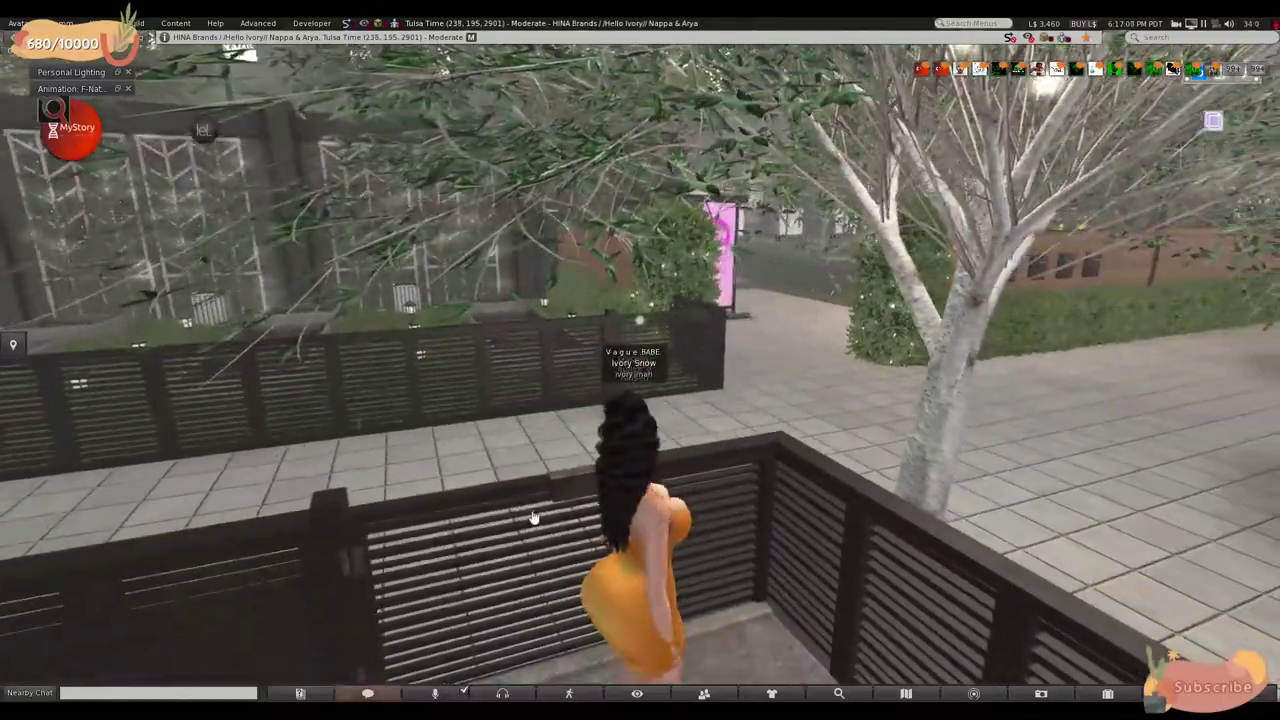
key(Left)
key(Up)
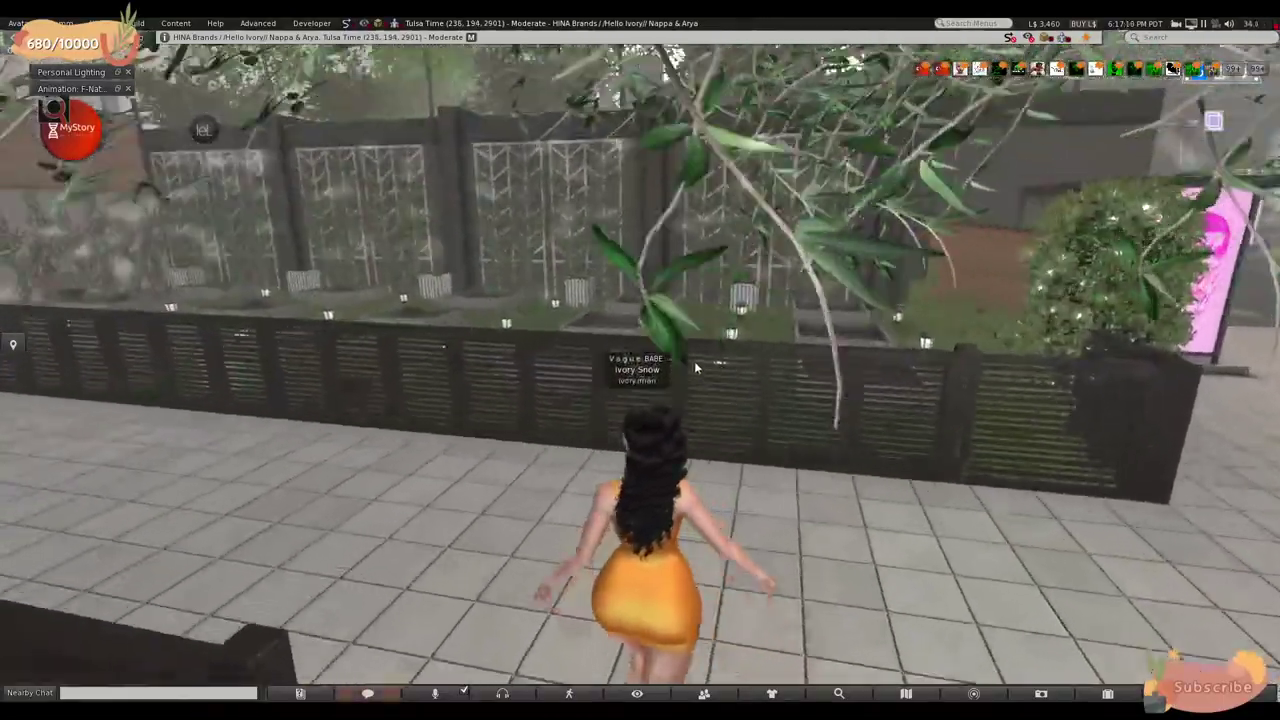
- Walk the avatar along the walkway beside the fenced garden toward the tree at its far end
key(Up)
key(Left)
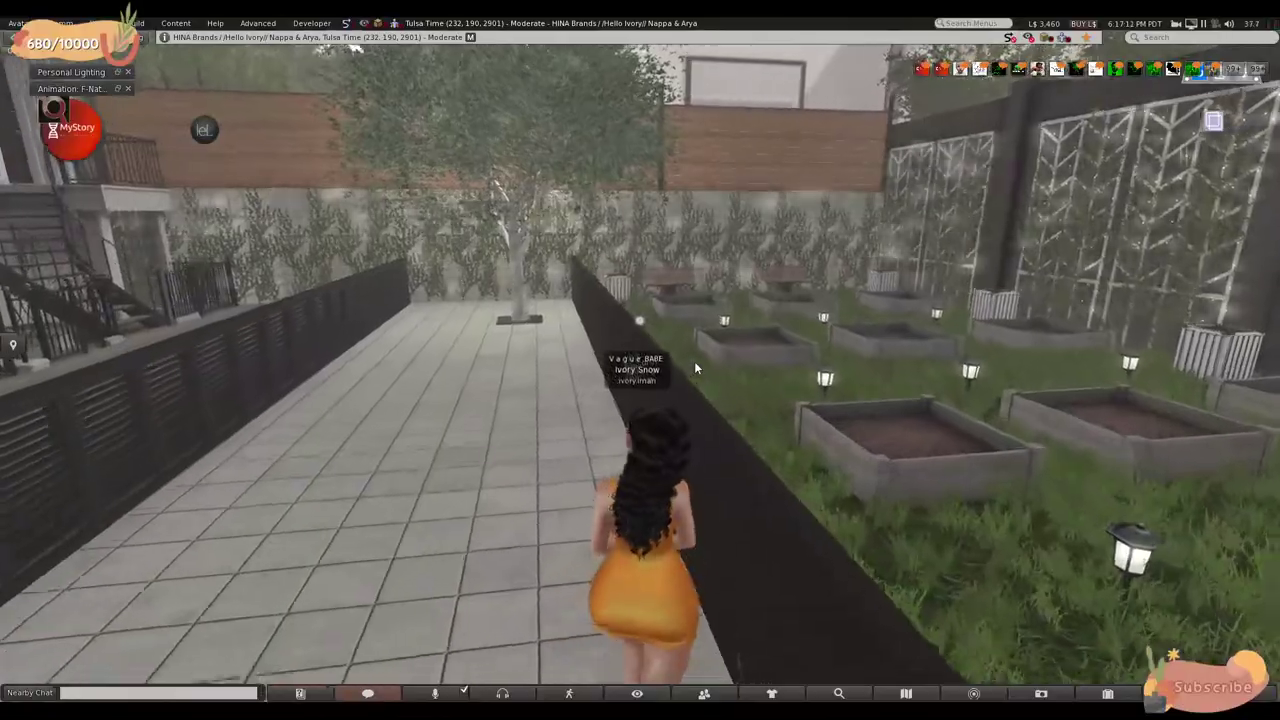
key(Up)
key(Right)
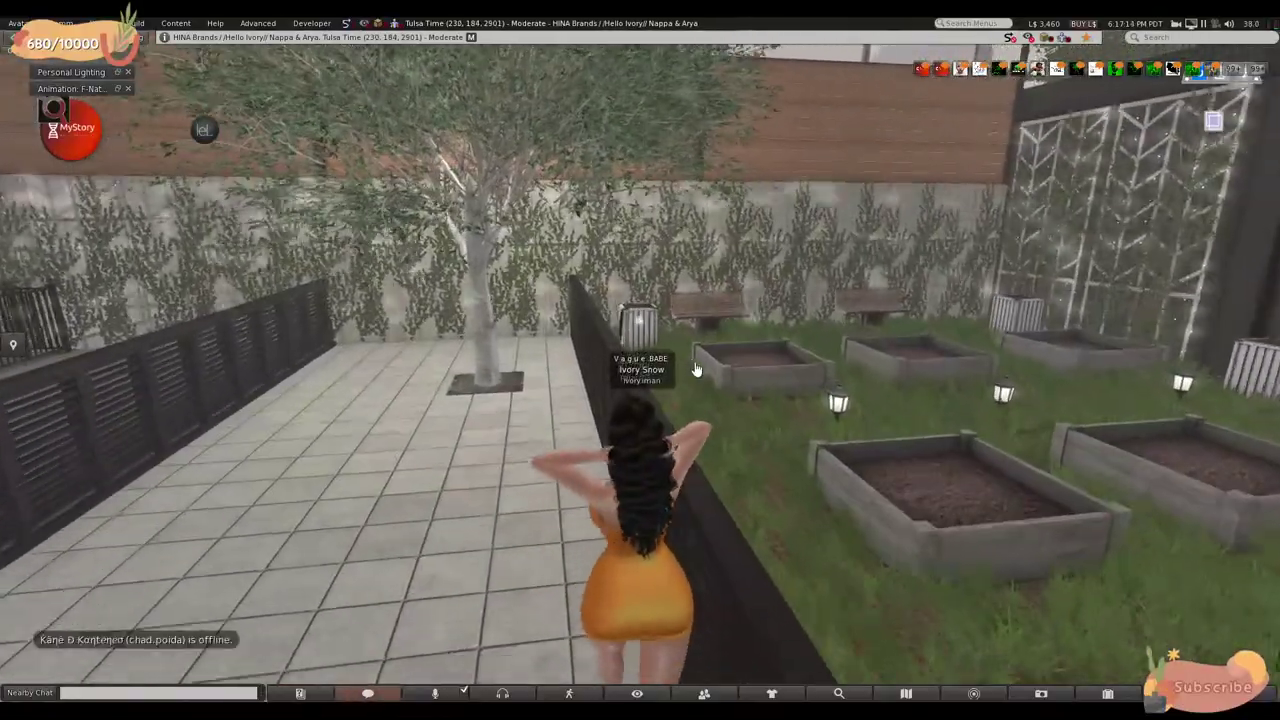
- Examine the raised planter beds, lanterns and trellis wall of the fenced garden from along its fence
key(Right)
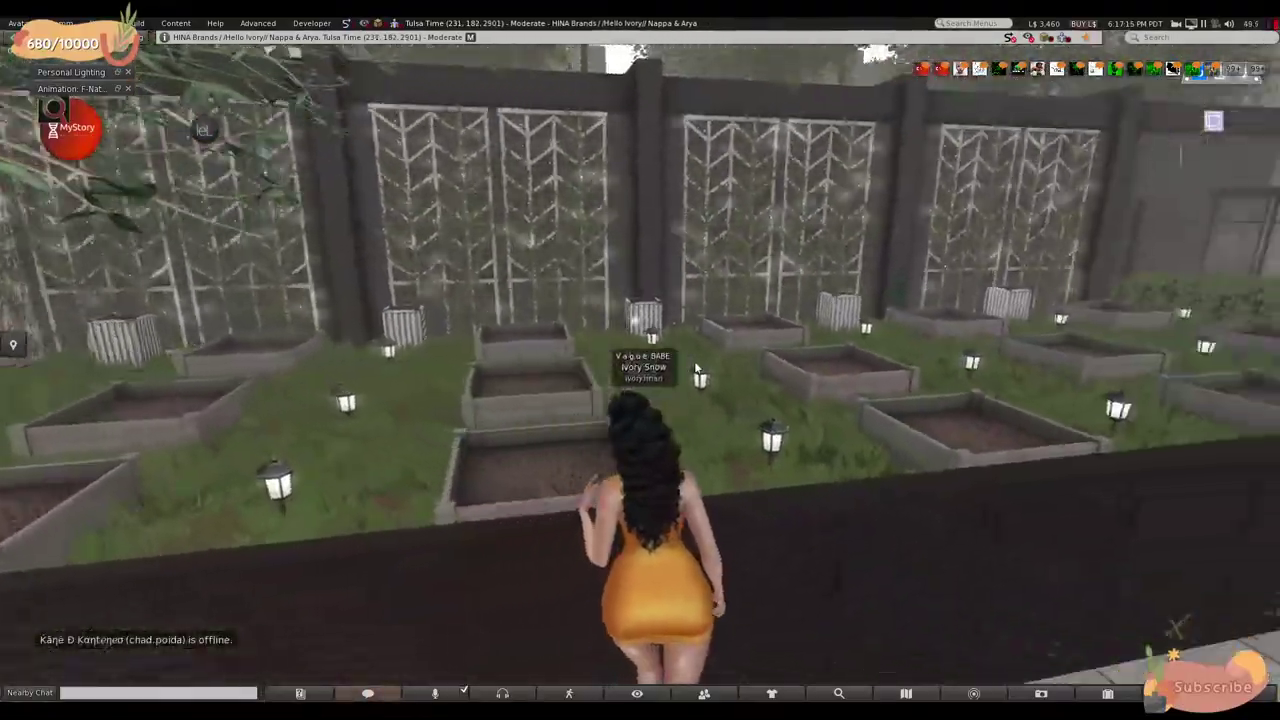
key(Up)
key(Left)
key(Up)
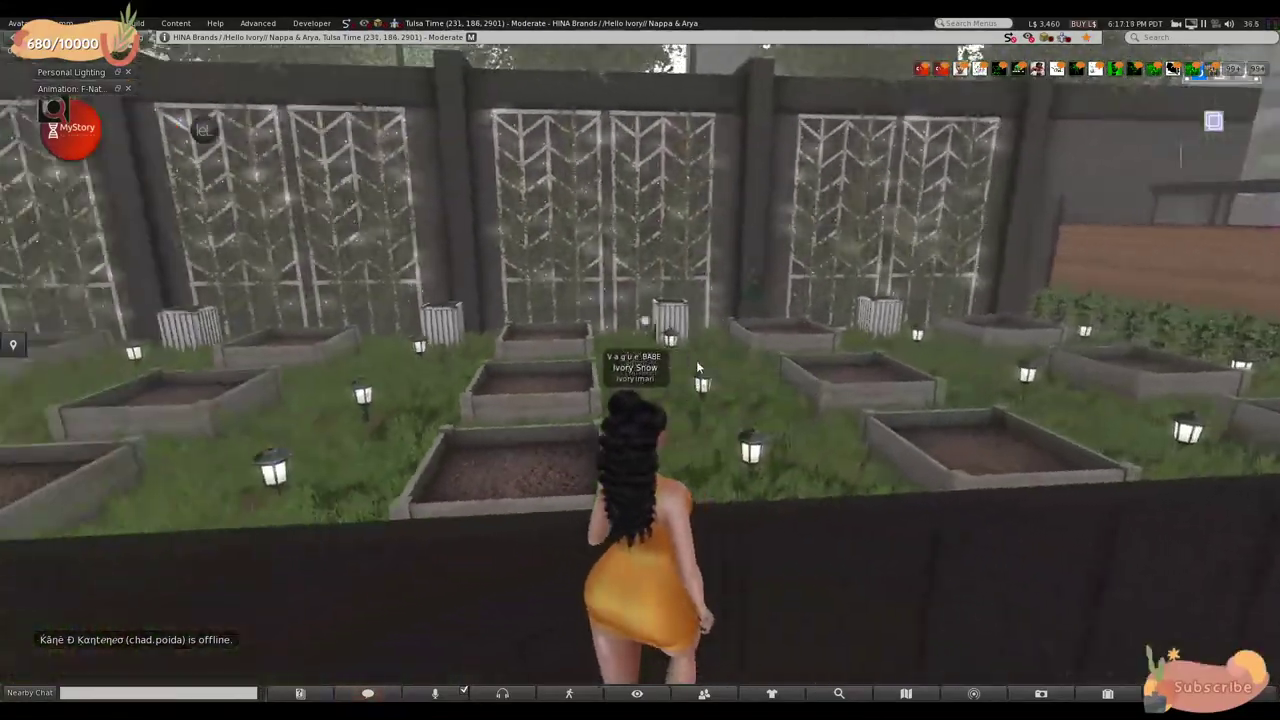
key(Left)
alt+drag(556, 396, 533, 436)
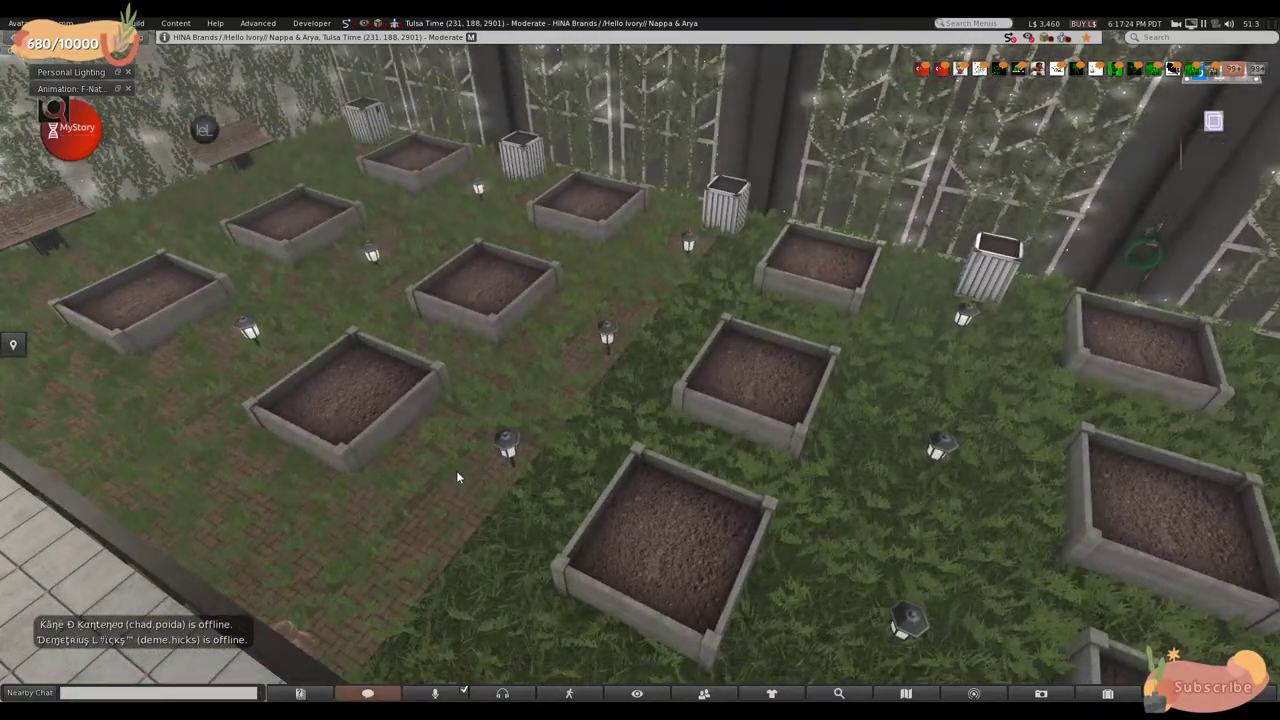
- Walk the avatar back past the garden and into the plaza beside the umbrella tables
key(Up)
key(Right)
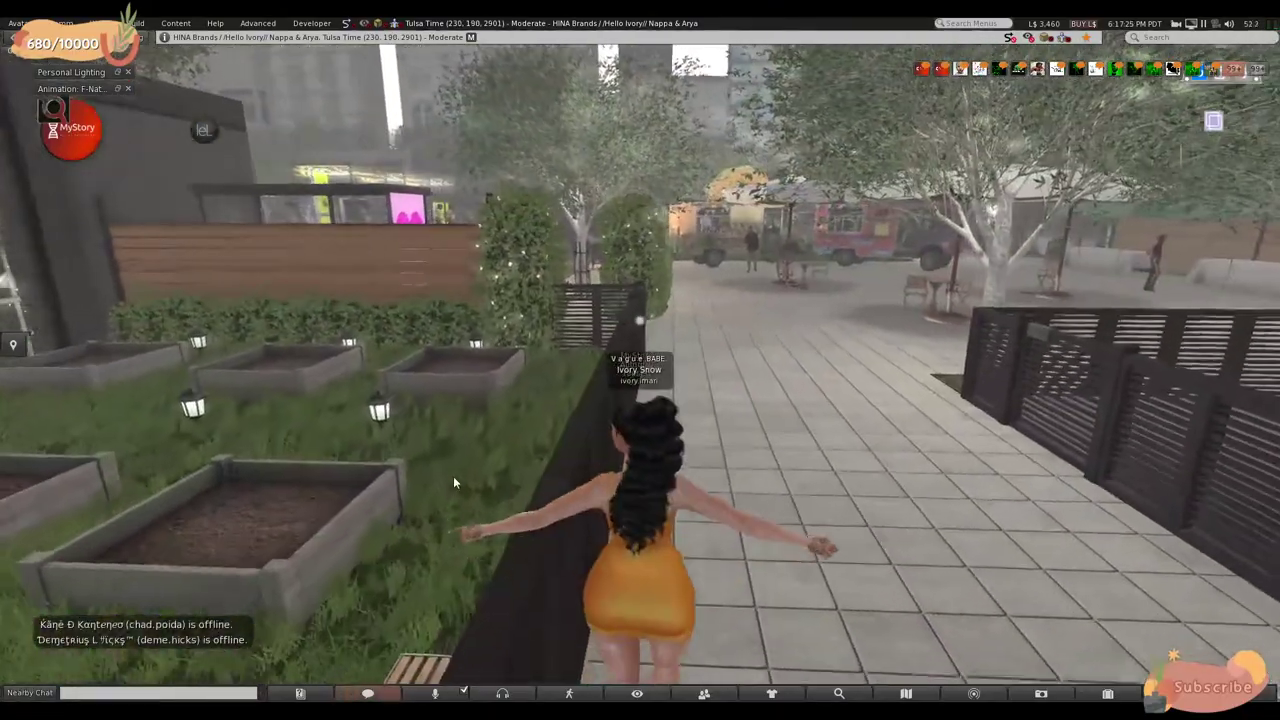
key(Up)
key(Left)
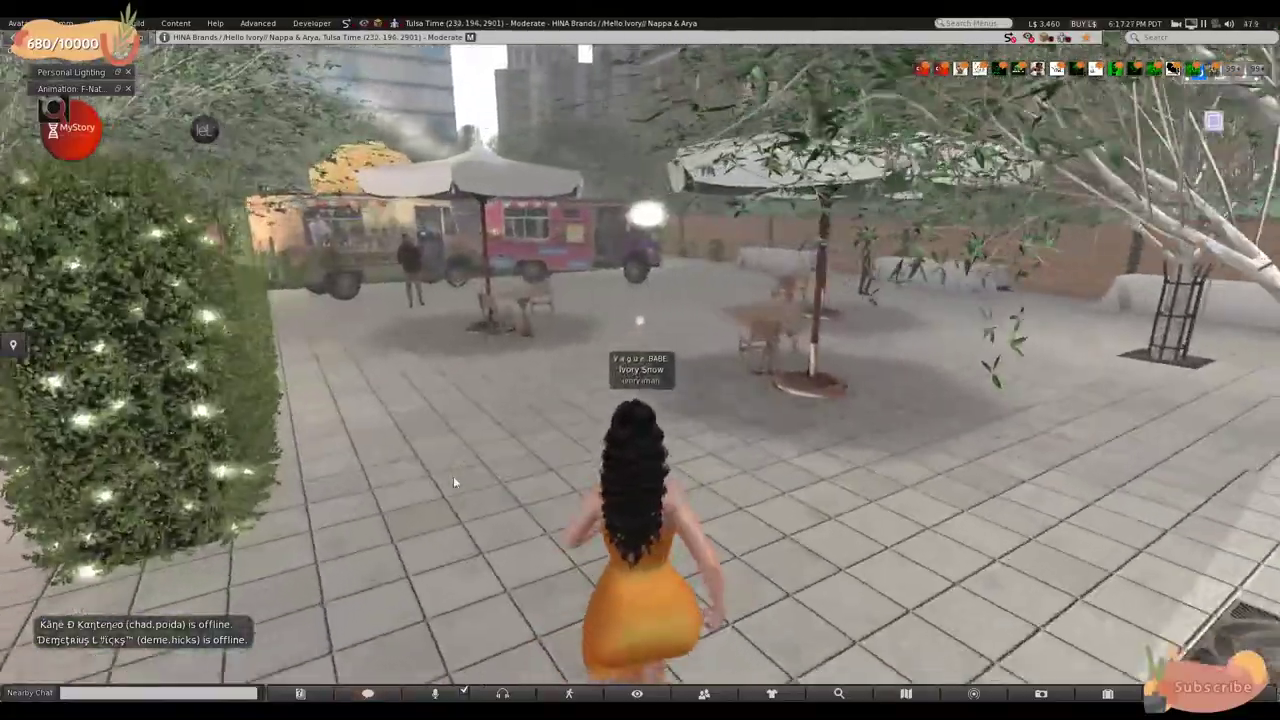
key(Up)
key(Right)
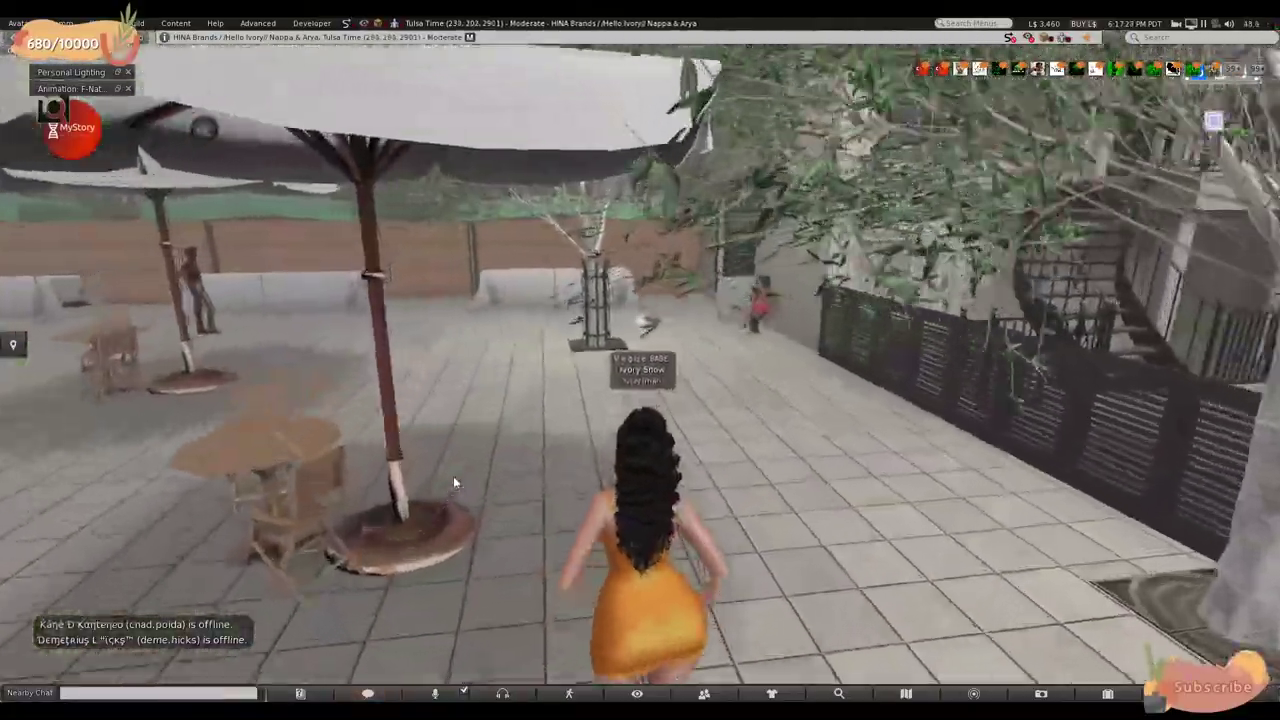
- Walk the avatar across the plaza to the green-canopied tables along the wooden fence
key(Up)
key(Left)
key(Up)
key(Right)
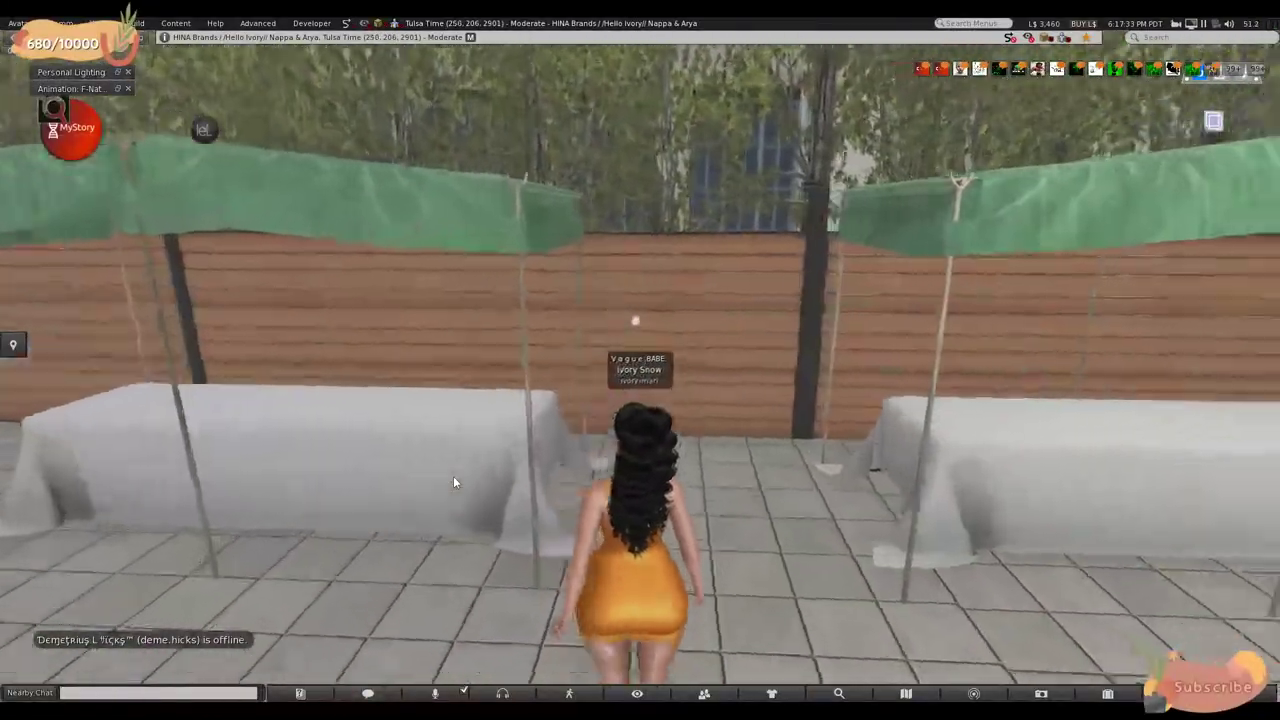
- Look over the covered market tables, the bench area and the plaza with its food trucks
key(Up)
key(Left)
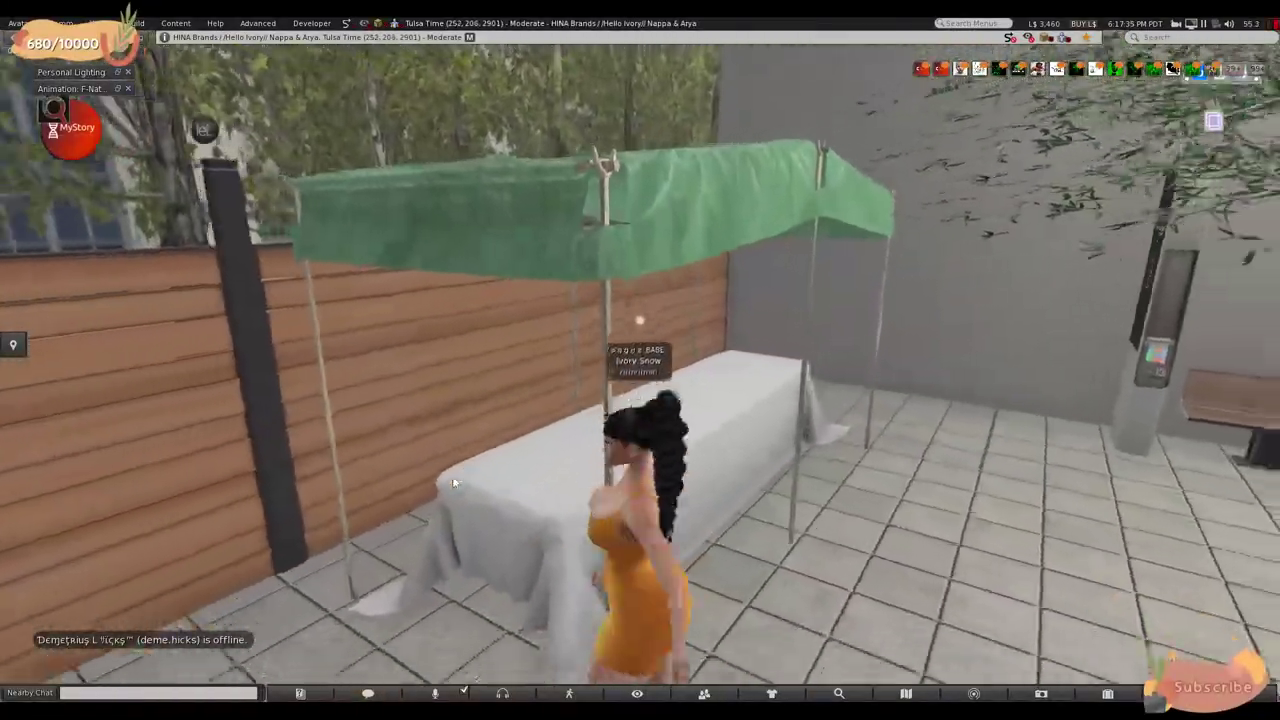
key(Up)
key(Right)
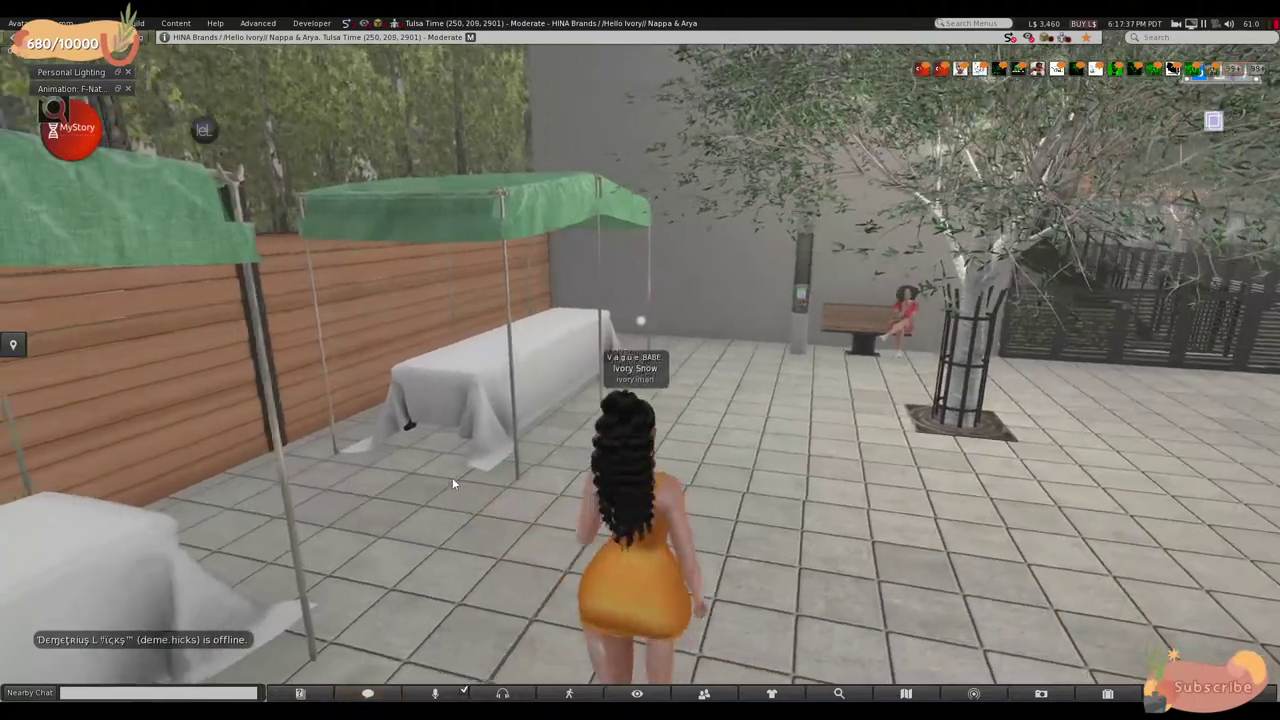
key(Left)
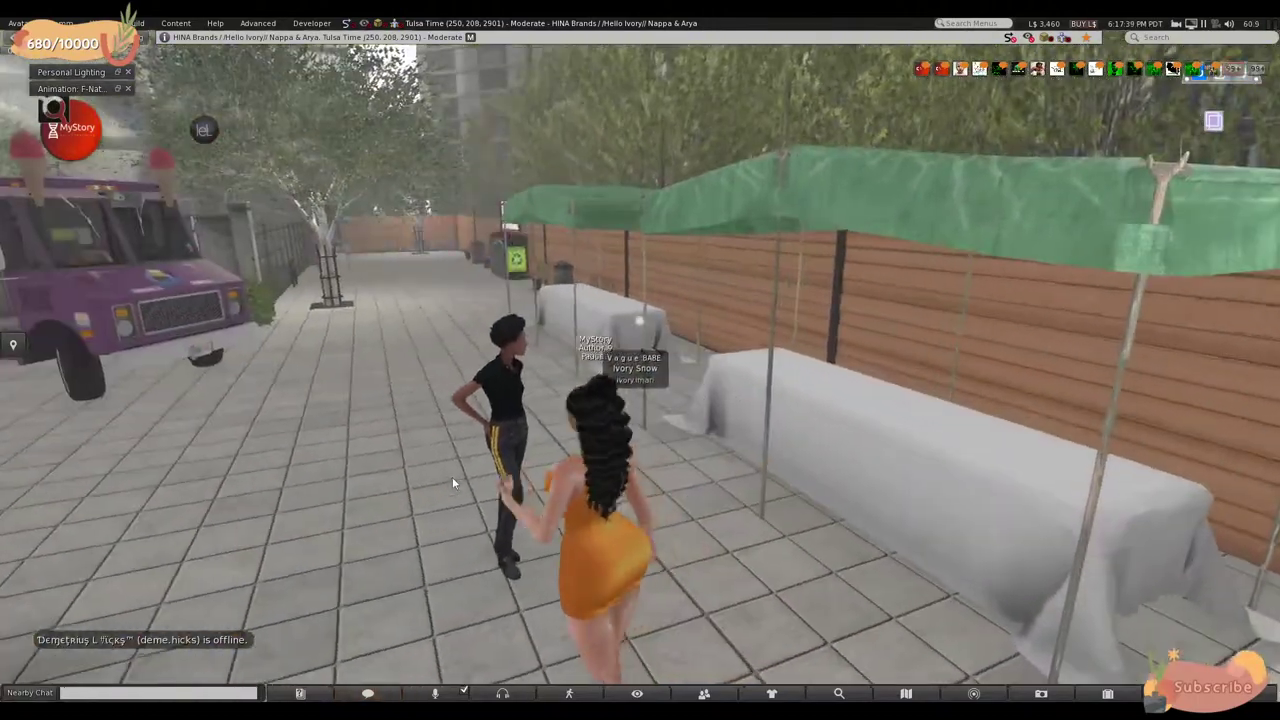
key(Left)
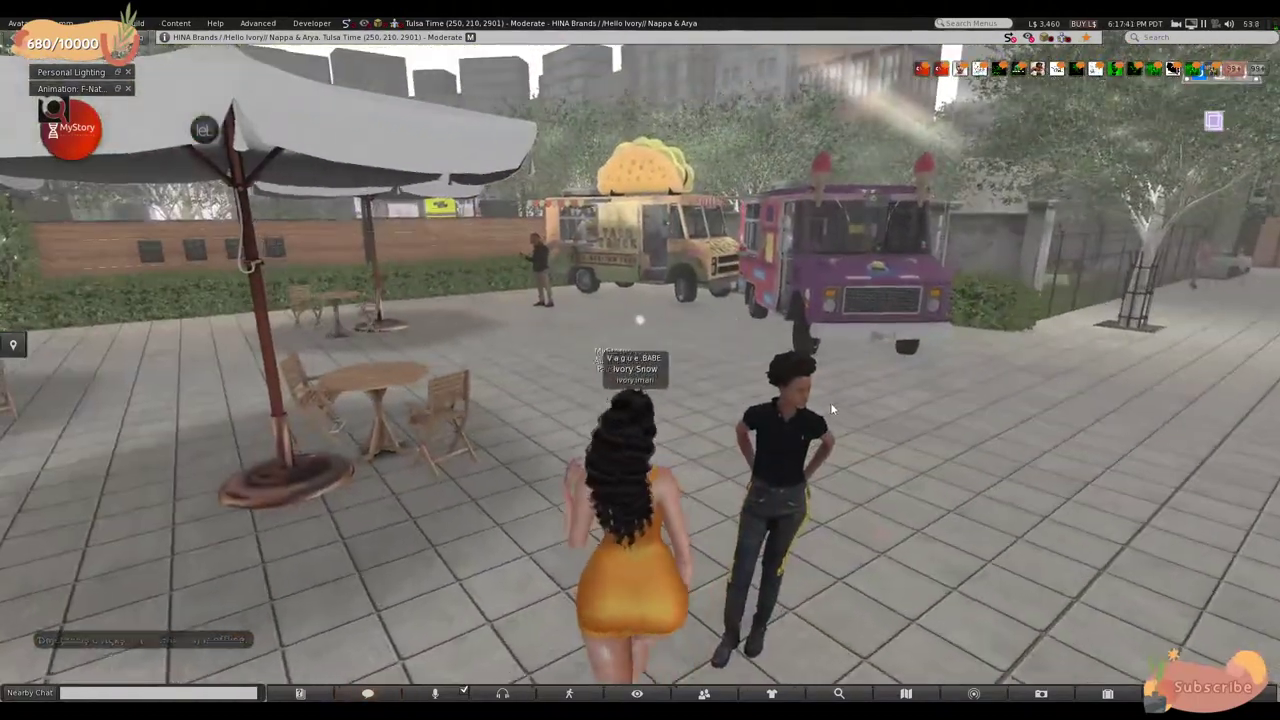
- Bring the camera closer and walk the avatar past the umbrella tables to the taco and ice cream trucks
scroll(830, 405, up, 2)
alt+drag(878, 445, 640, 370)
key(Escape)
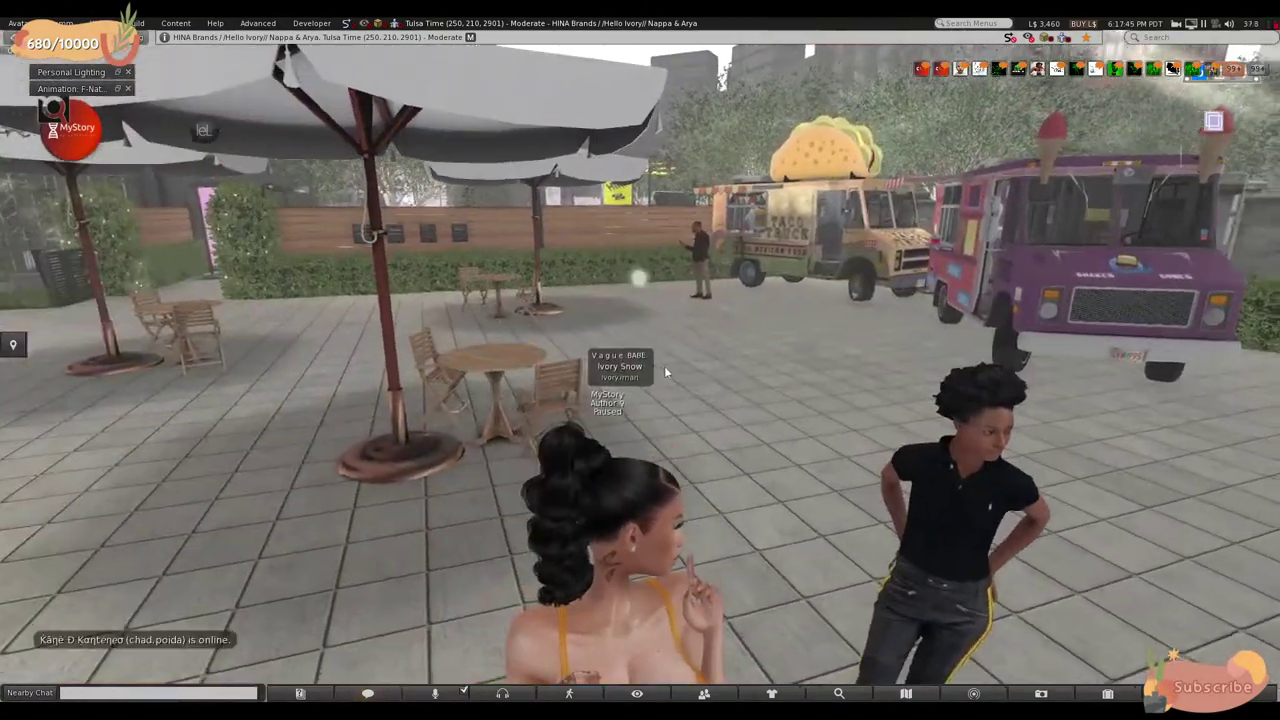
key(Left)
key(Up)
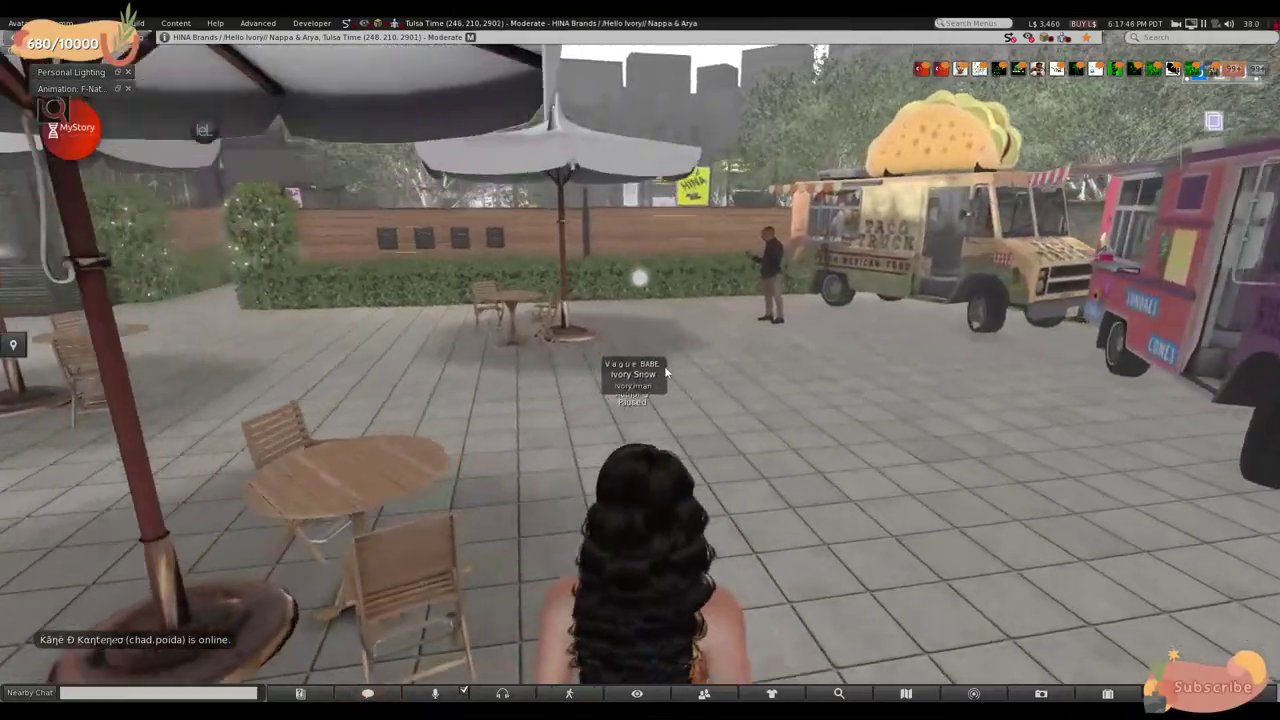
key(Right)
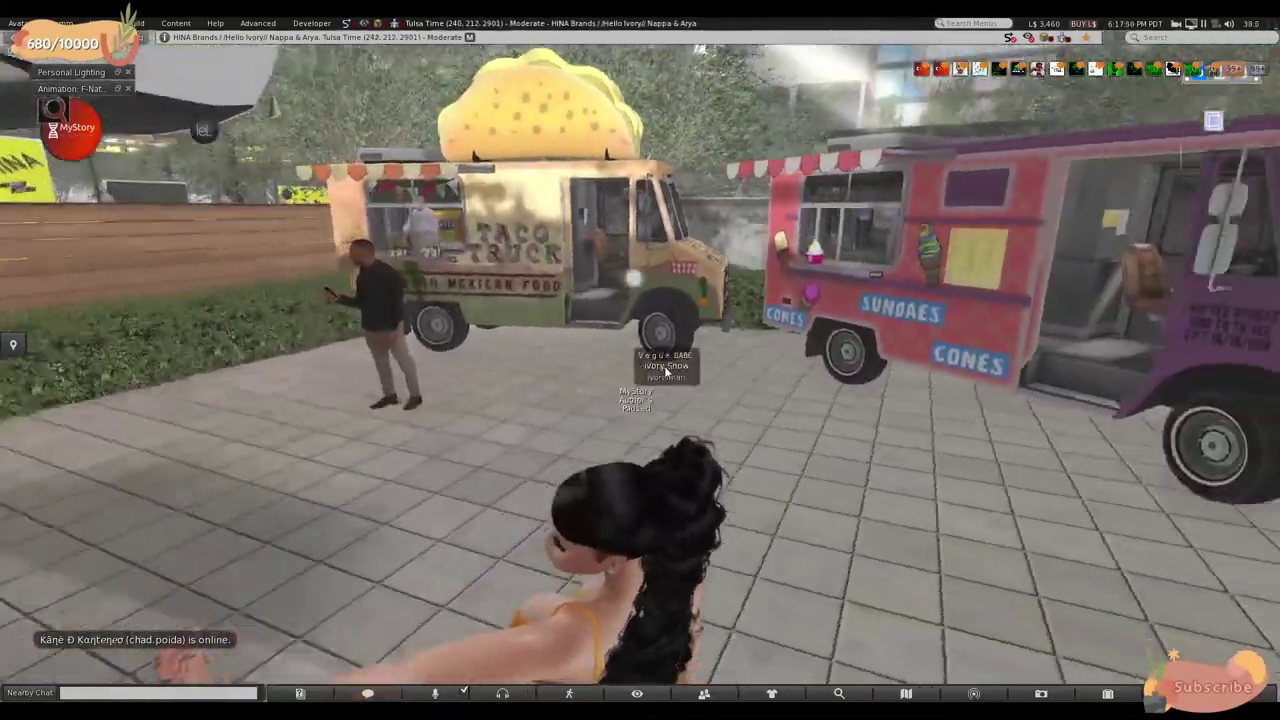
- Walk the avatar past the front of the purple ice cream truck to the fenced passage with the benches
key(Left)
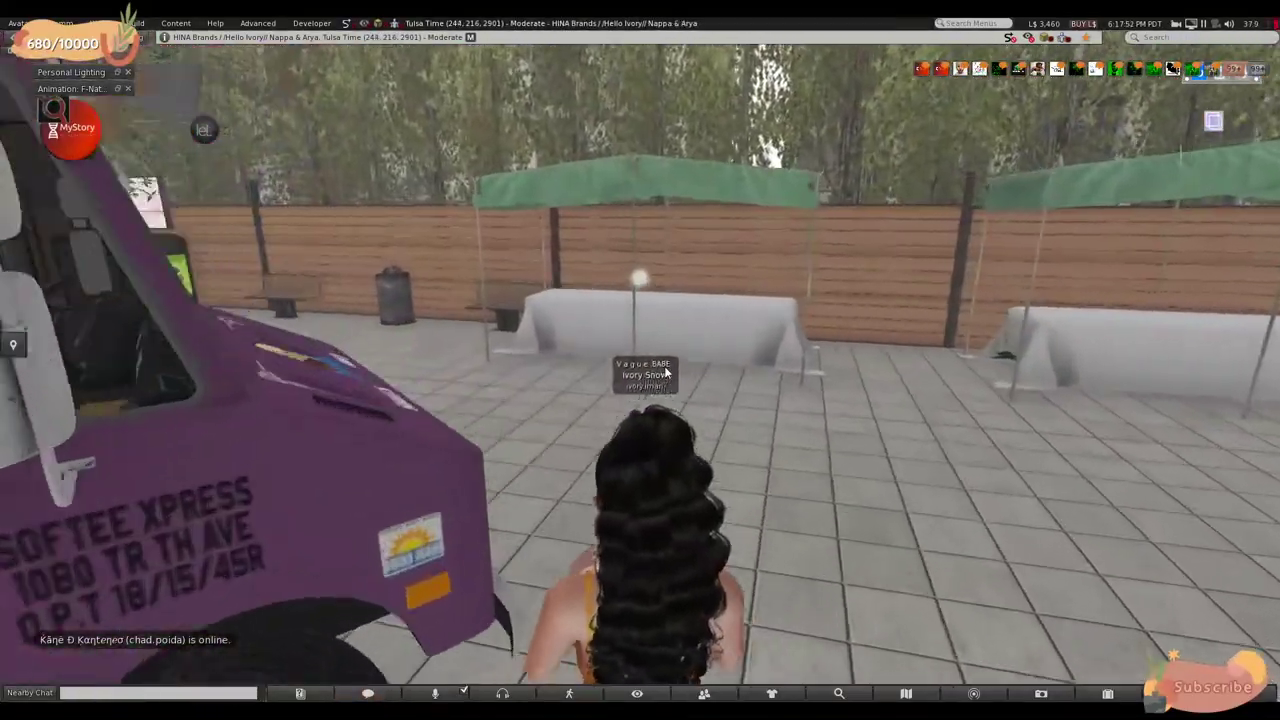
key(Up)
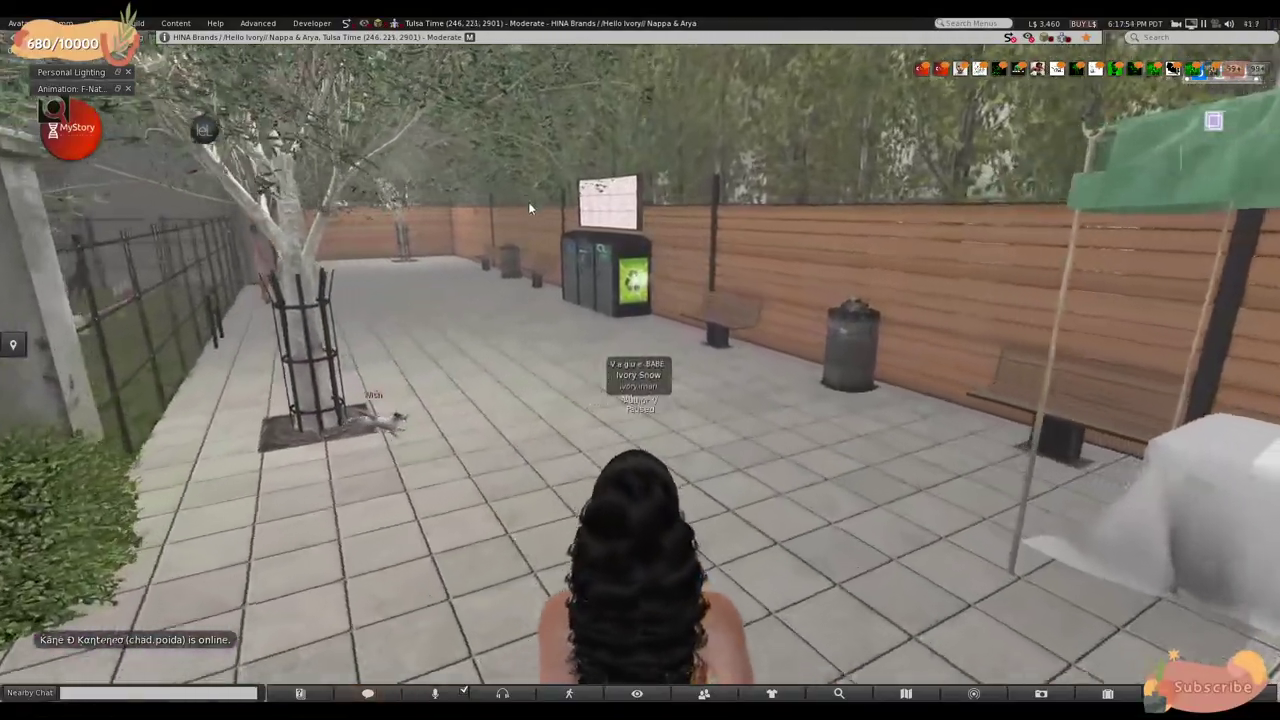
key(Up)
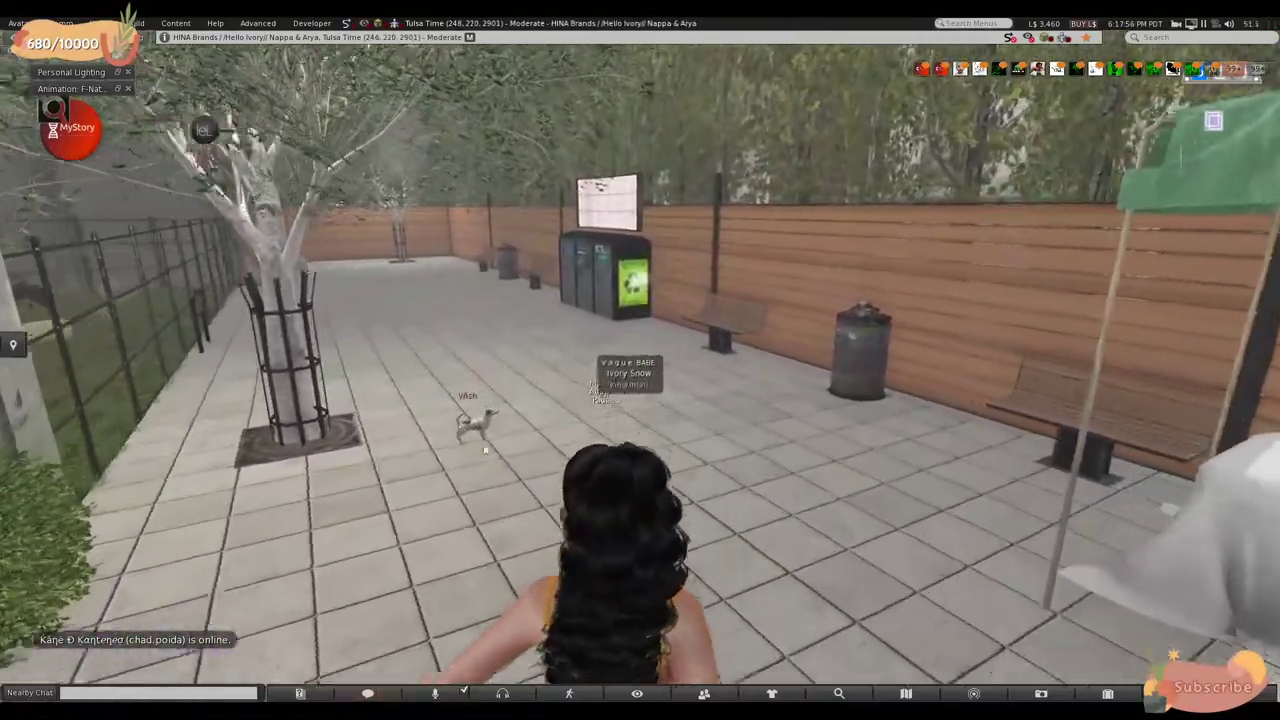
- Approach the small white-and-brown dog near the tree and examine it up close
key(Left)
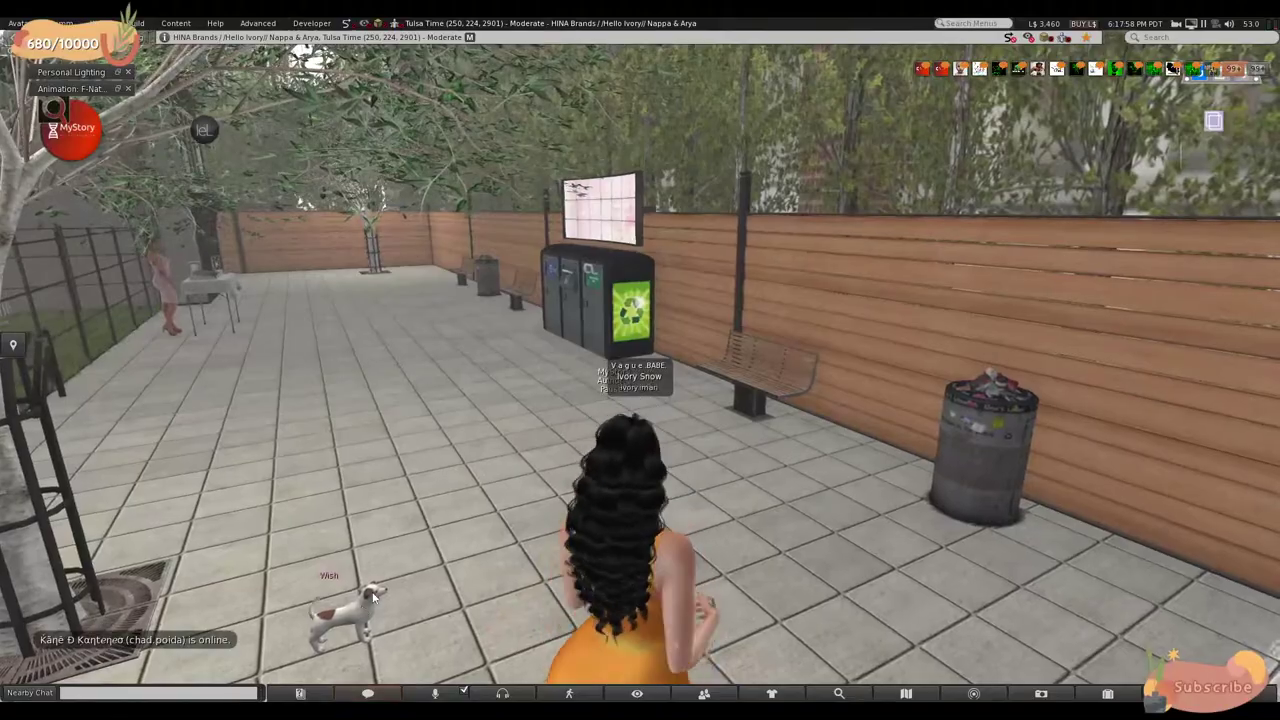
key(Up)
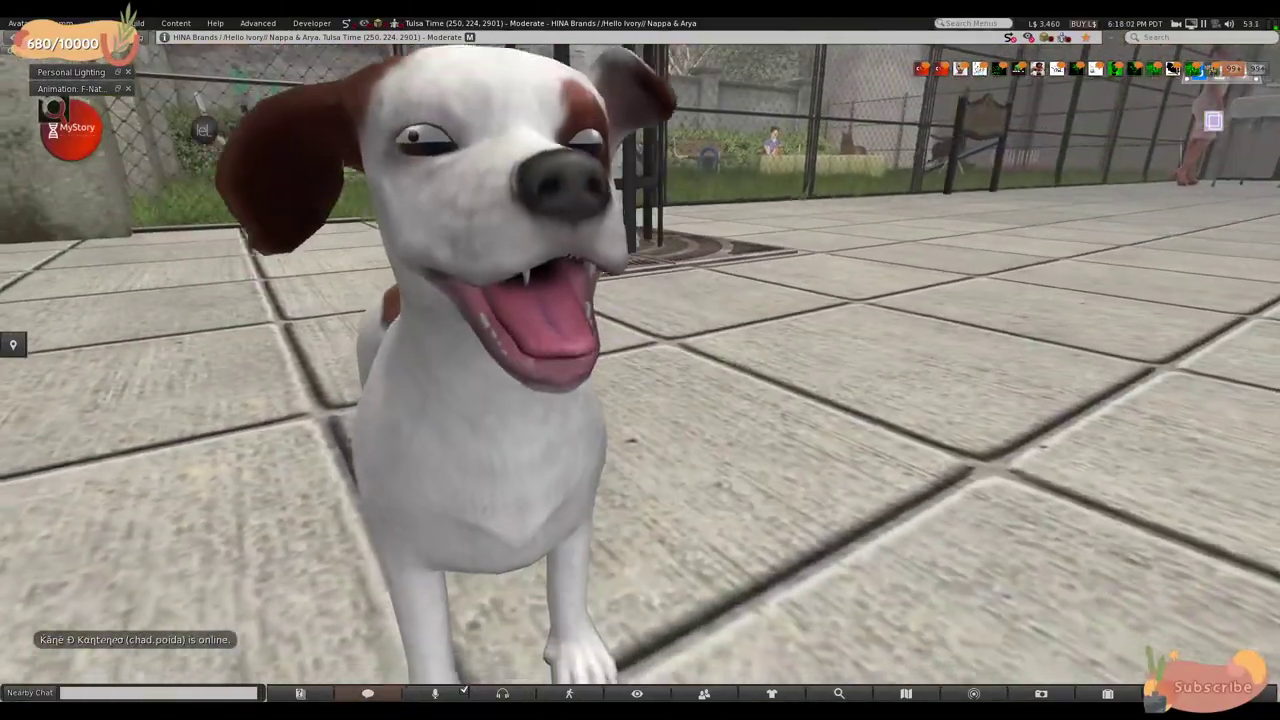
key(Escape)
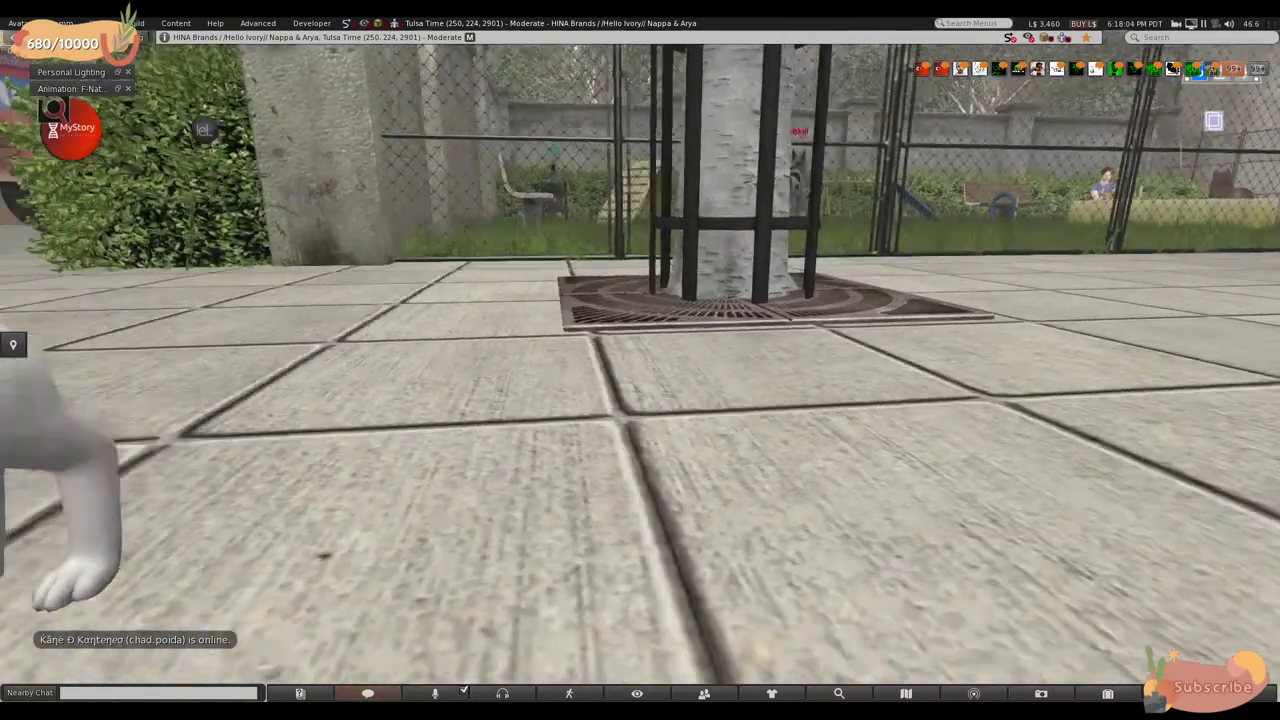
alt+drag(384, 378, 310, 392)
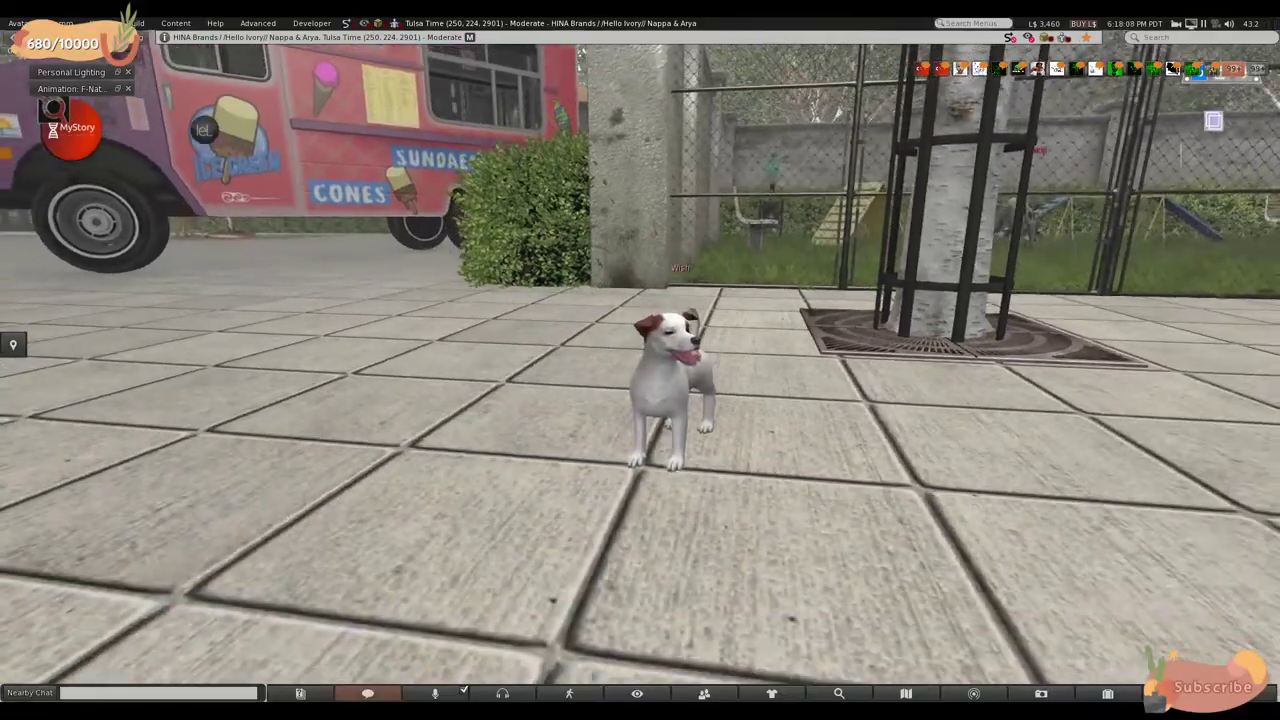
- Walk the avatar down the passage past the benches and trash can to the recycling bins
key(Up)
key(Right)
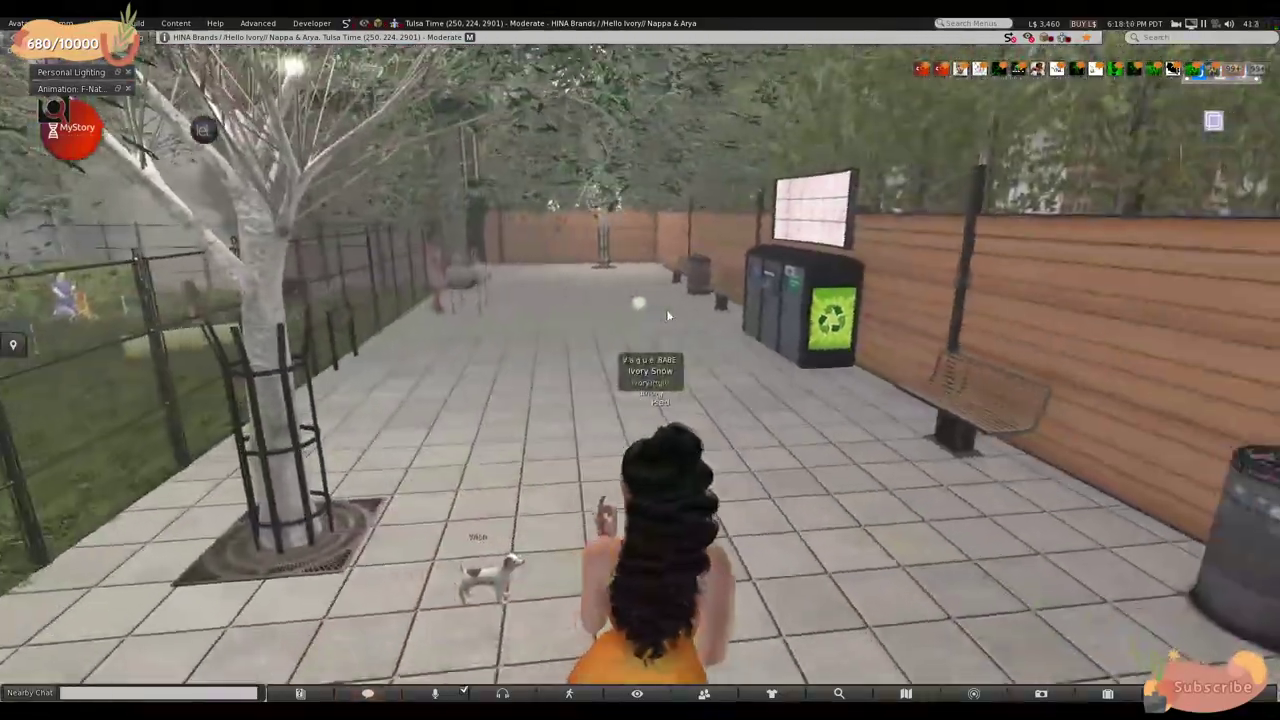
key(Up)
key(Right)
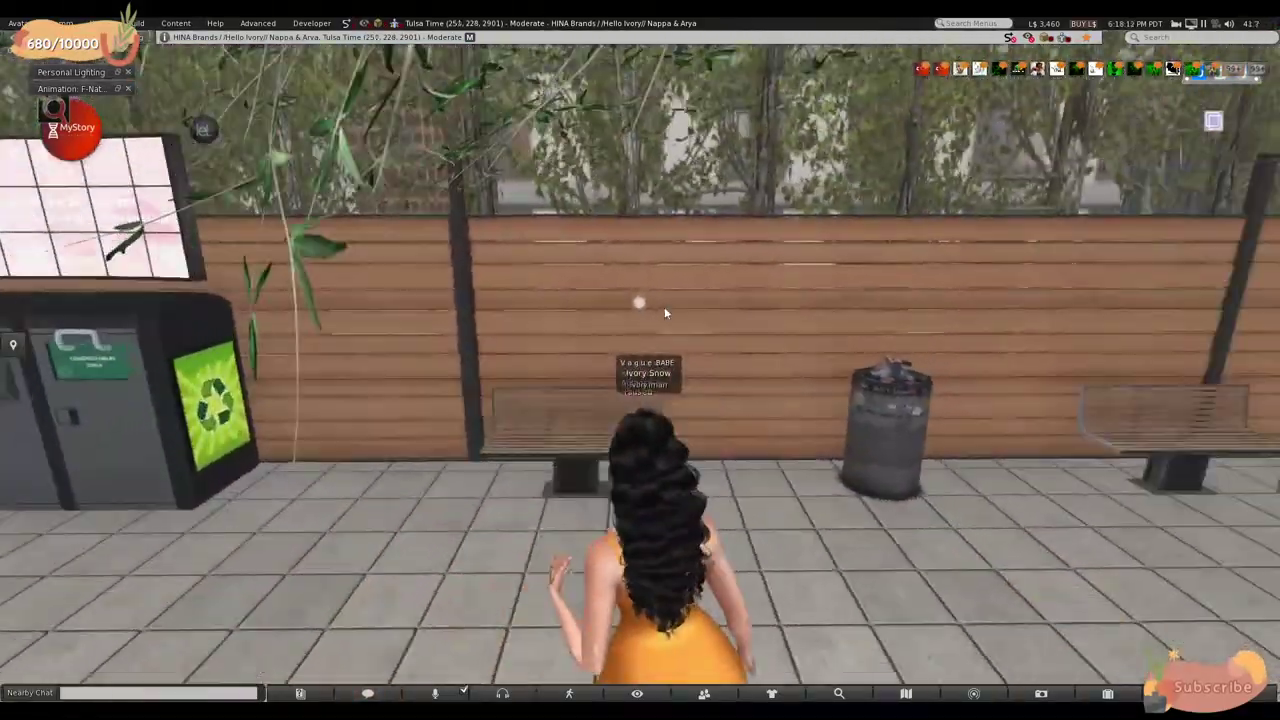
key(Left)
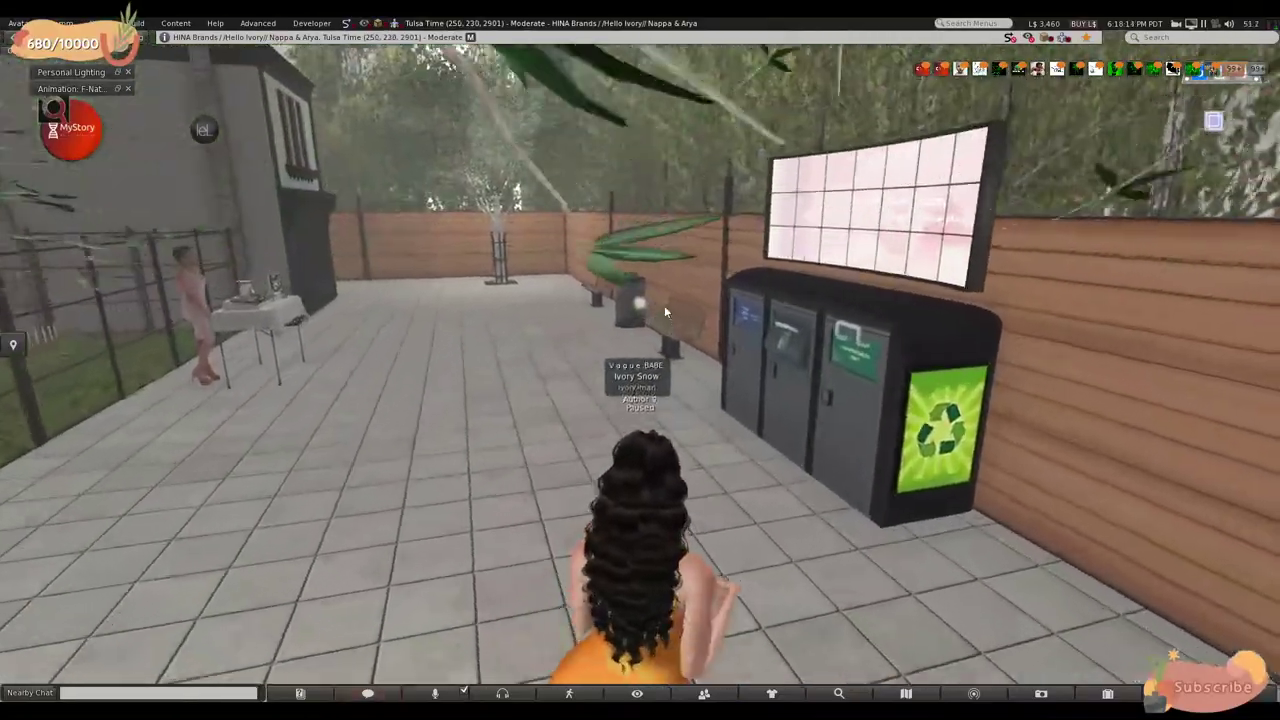
- Turn the avatar toward the dog park fence and dismiss the wire fence's function menu
key(Left)
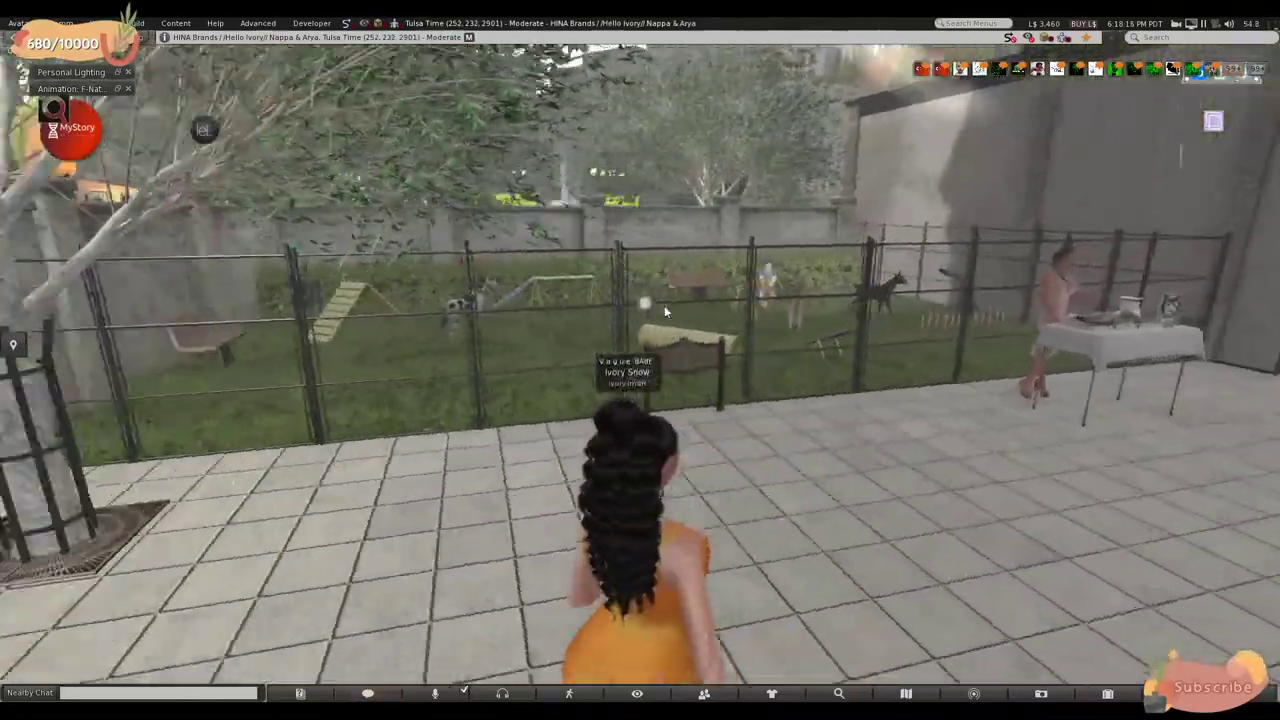
key(Up)
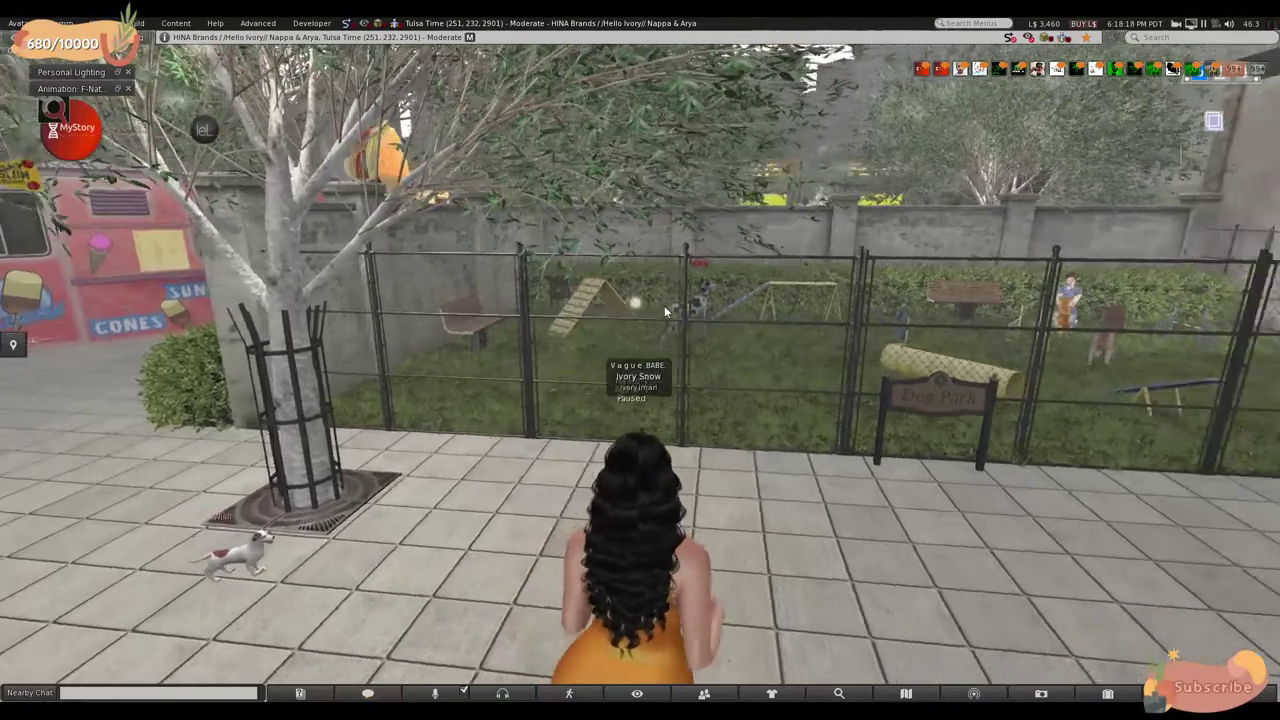
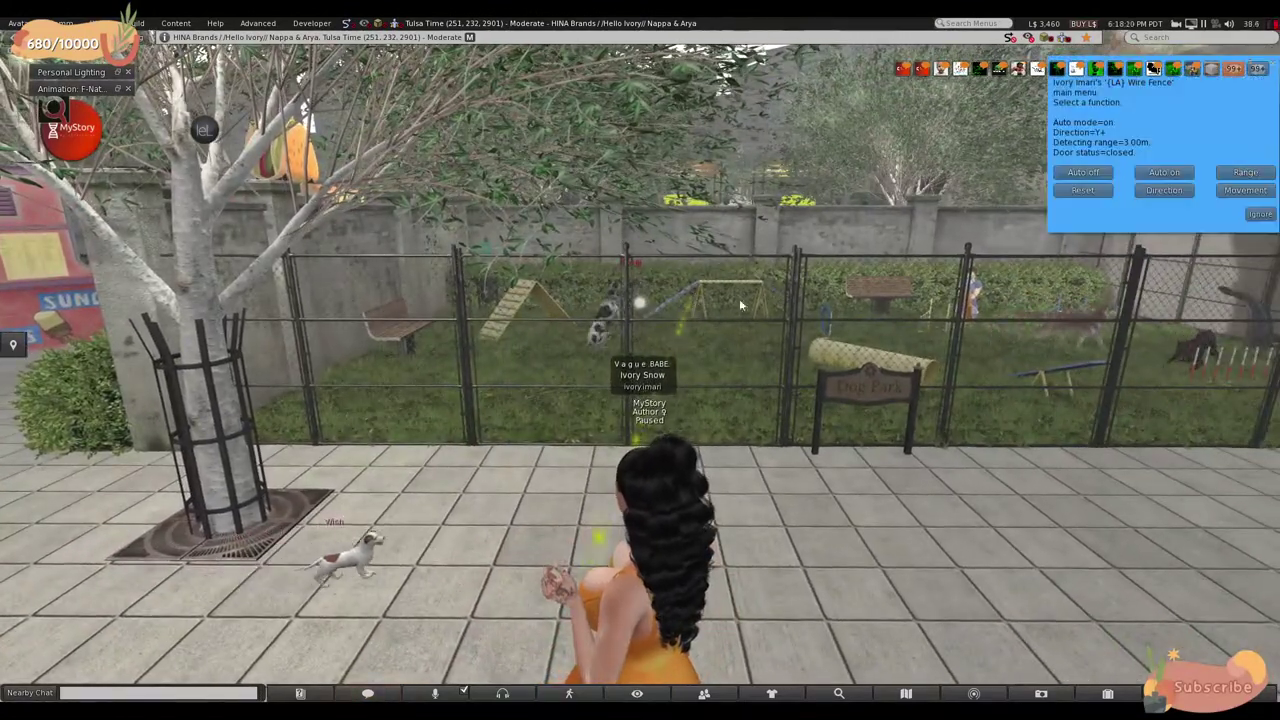
click(1257, 214)
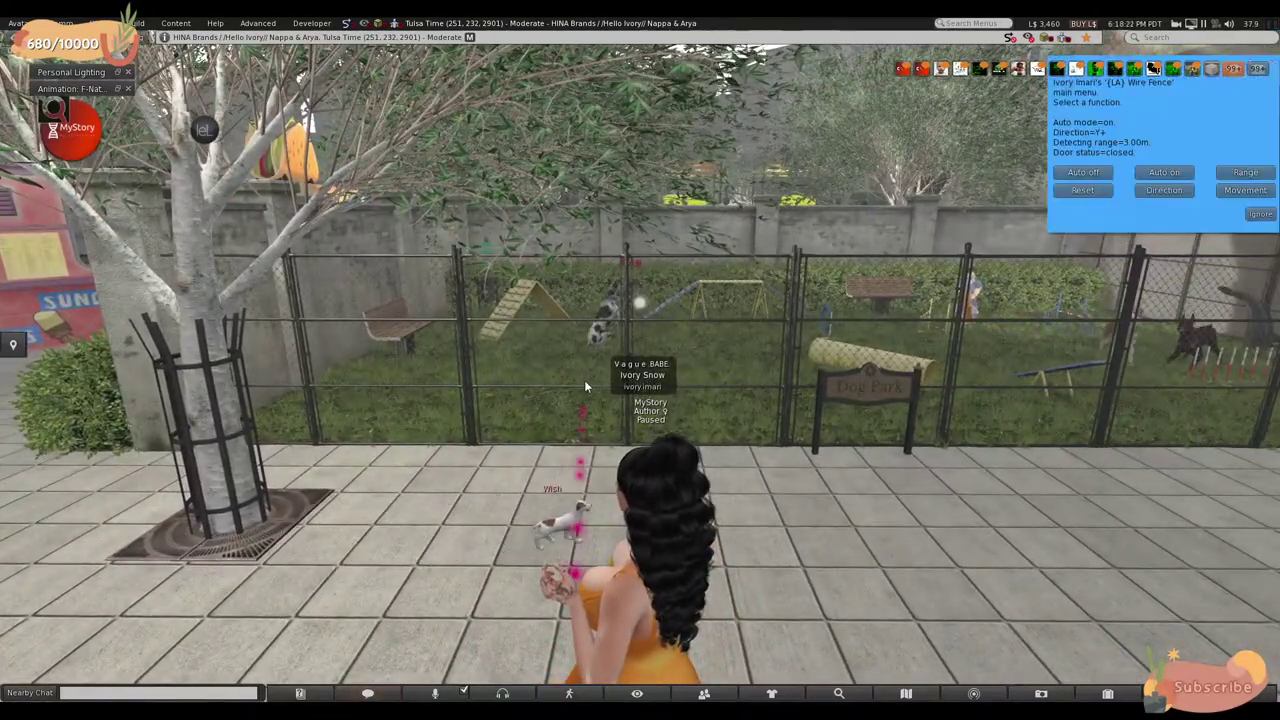
key(Up)
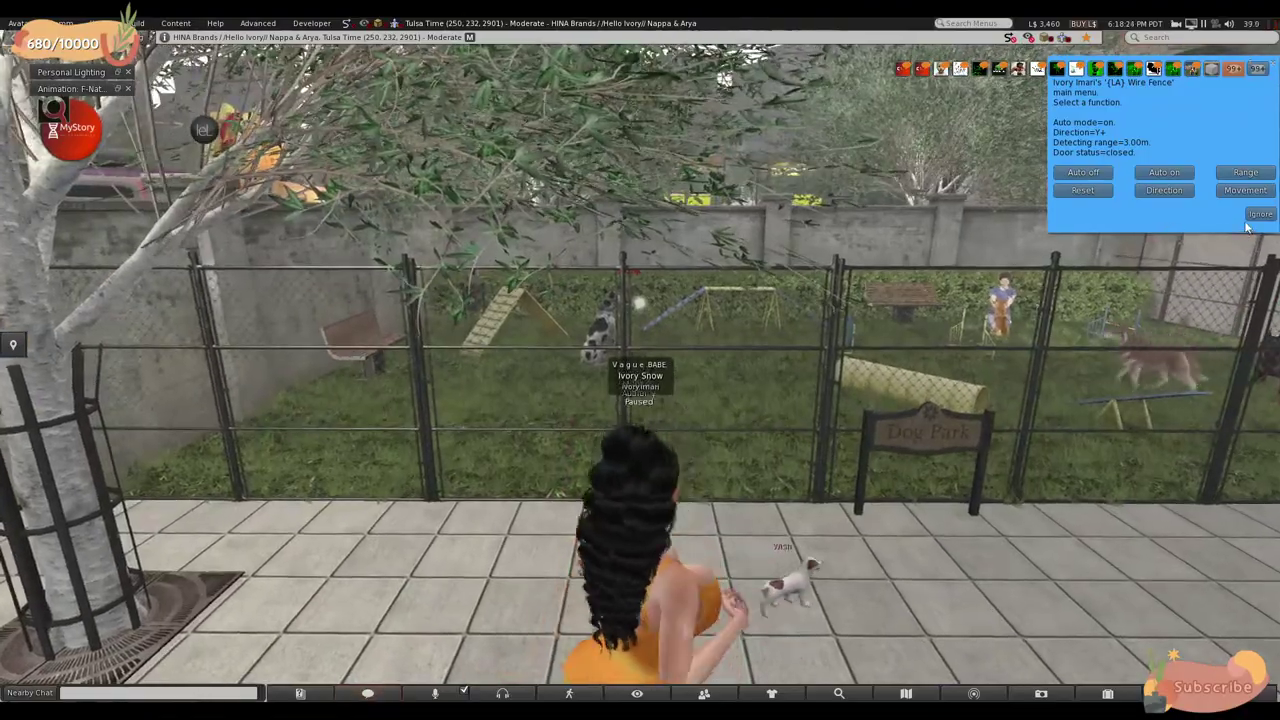
click(1257, 214)
- Walk the avatar through the dog park gate to the spotted dog near the bench and wooden ramp
key(Up)
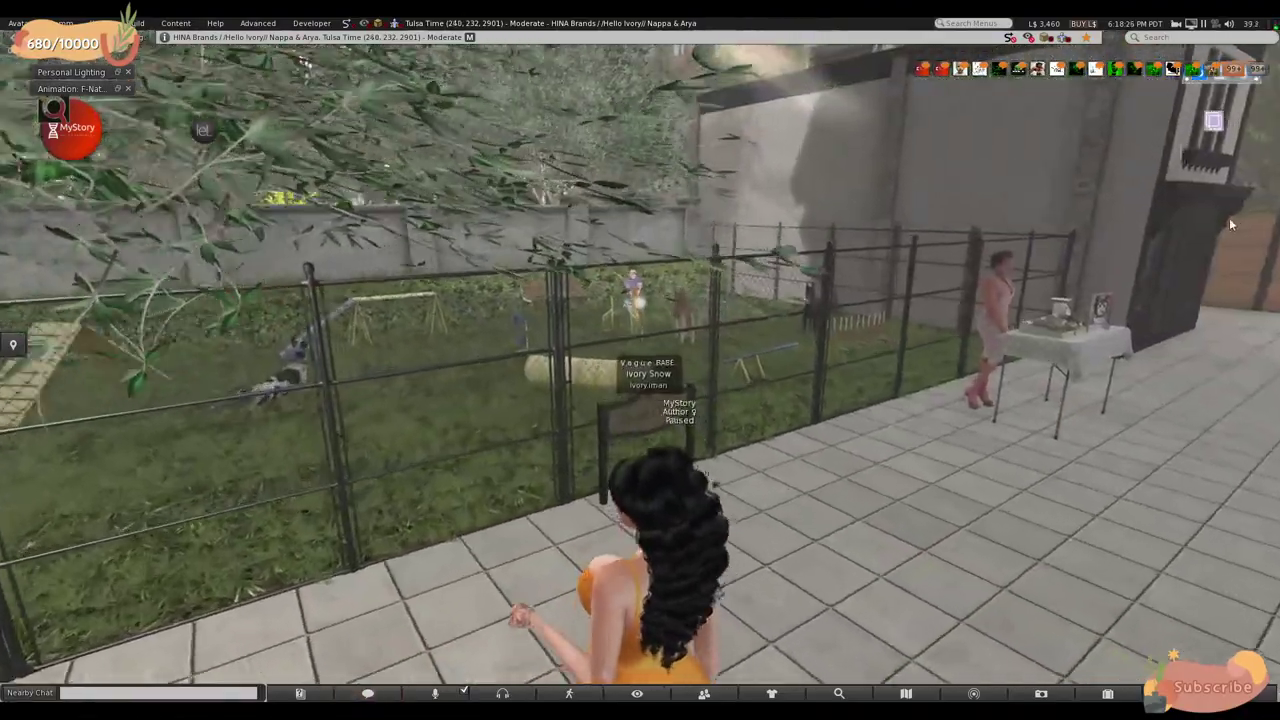
key(Up)
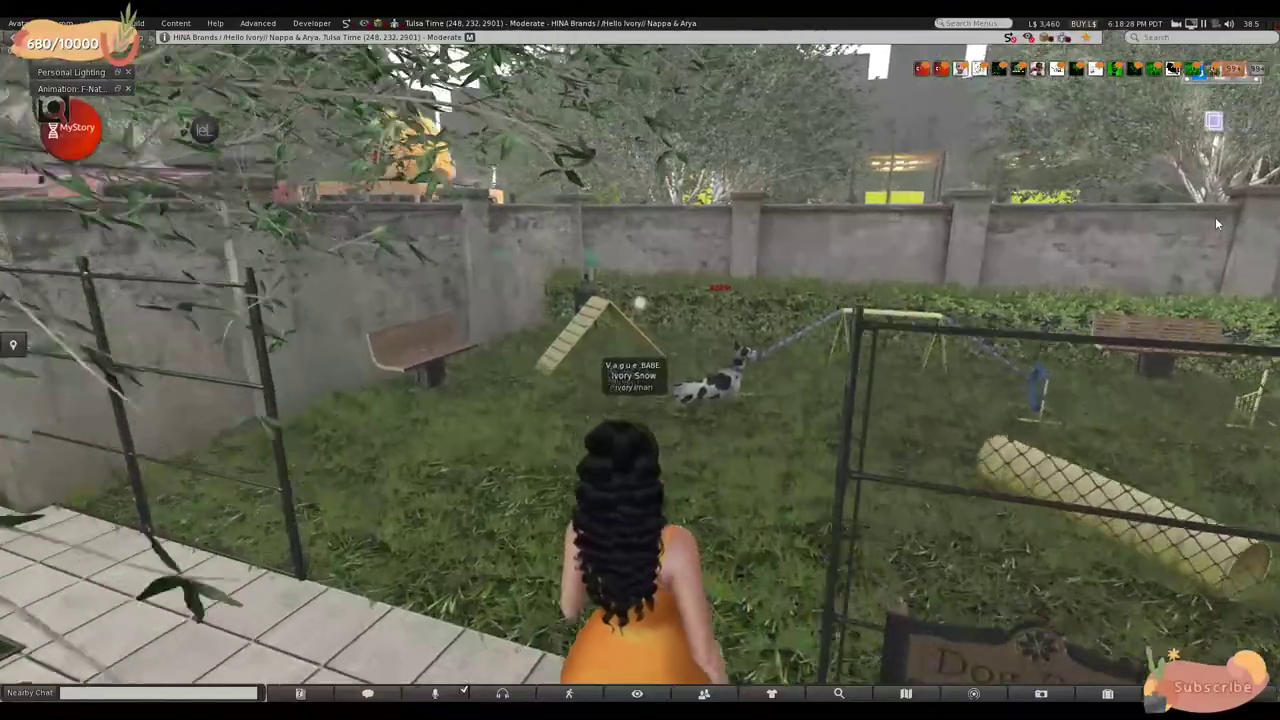
key(Left)
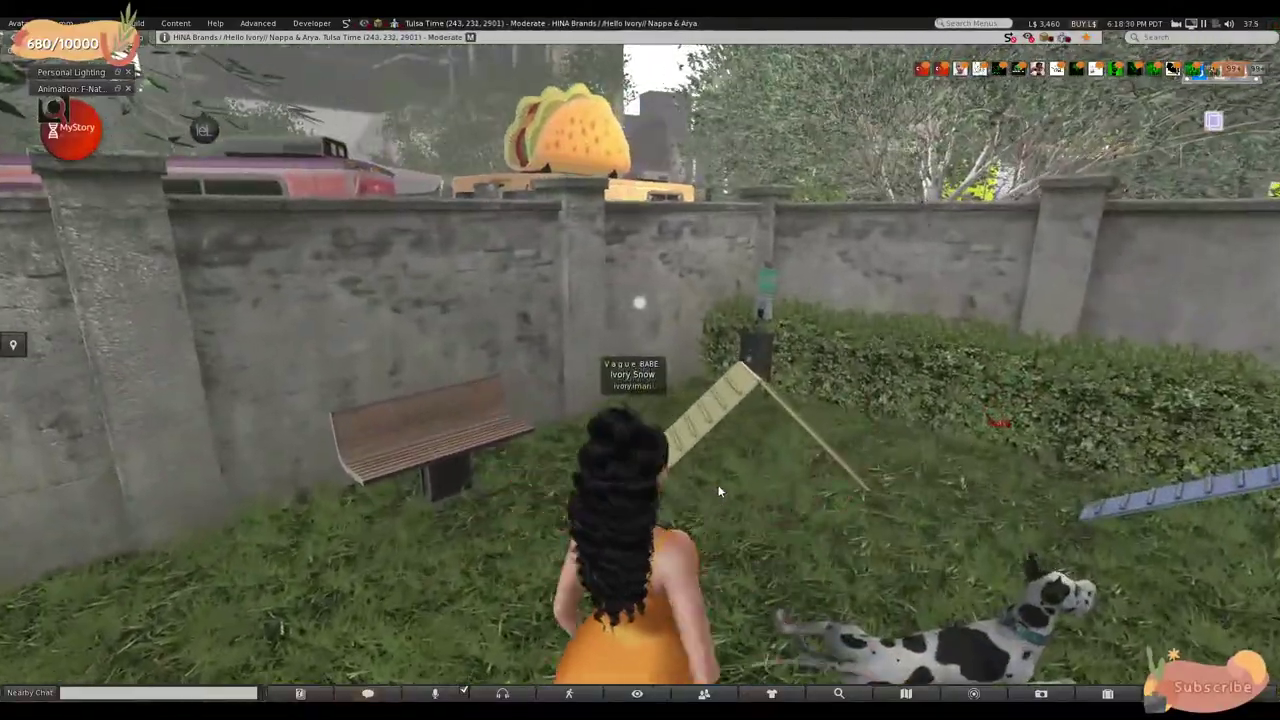
key(Left)
key(Right)
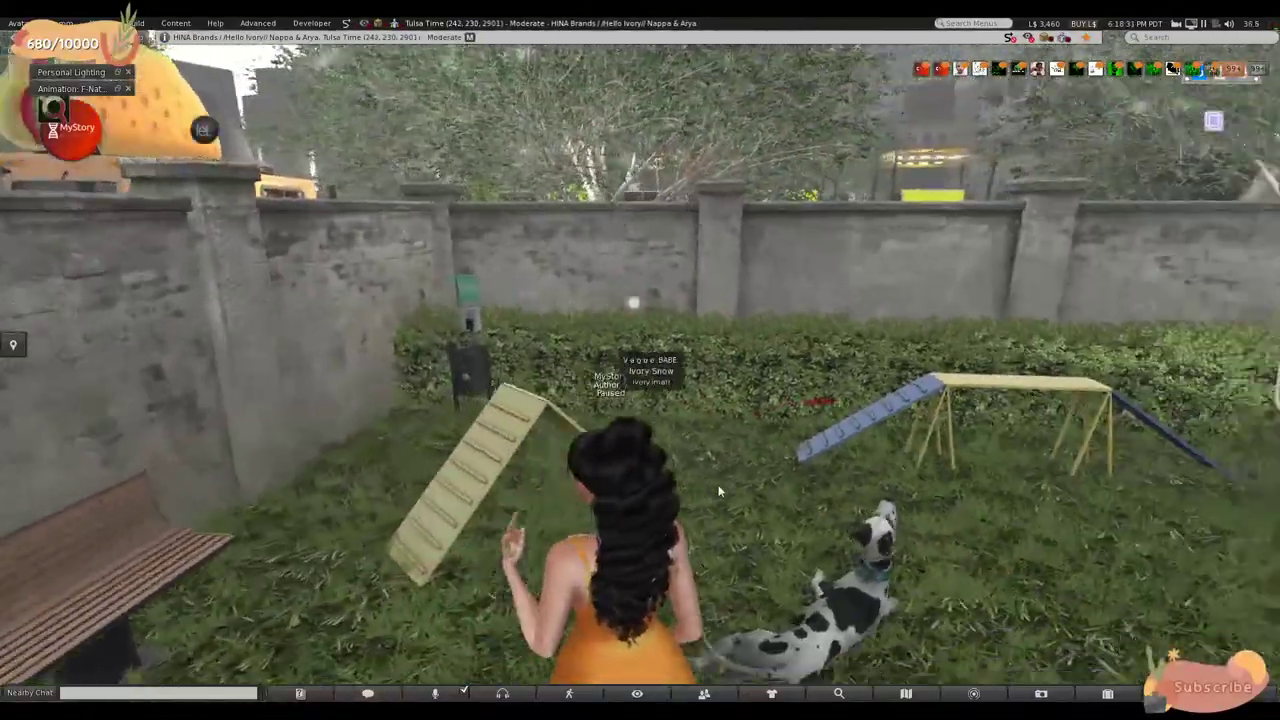
- Look around the dog park at the agility equipment, the other dogs and the fence facing the passage
key(Right)
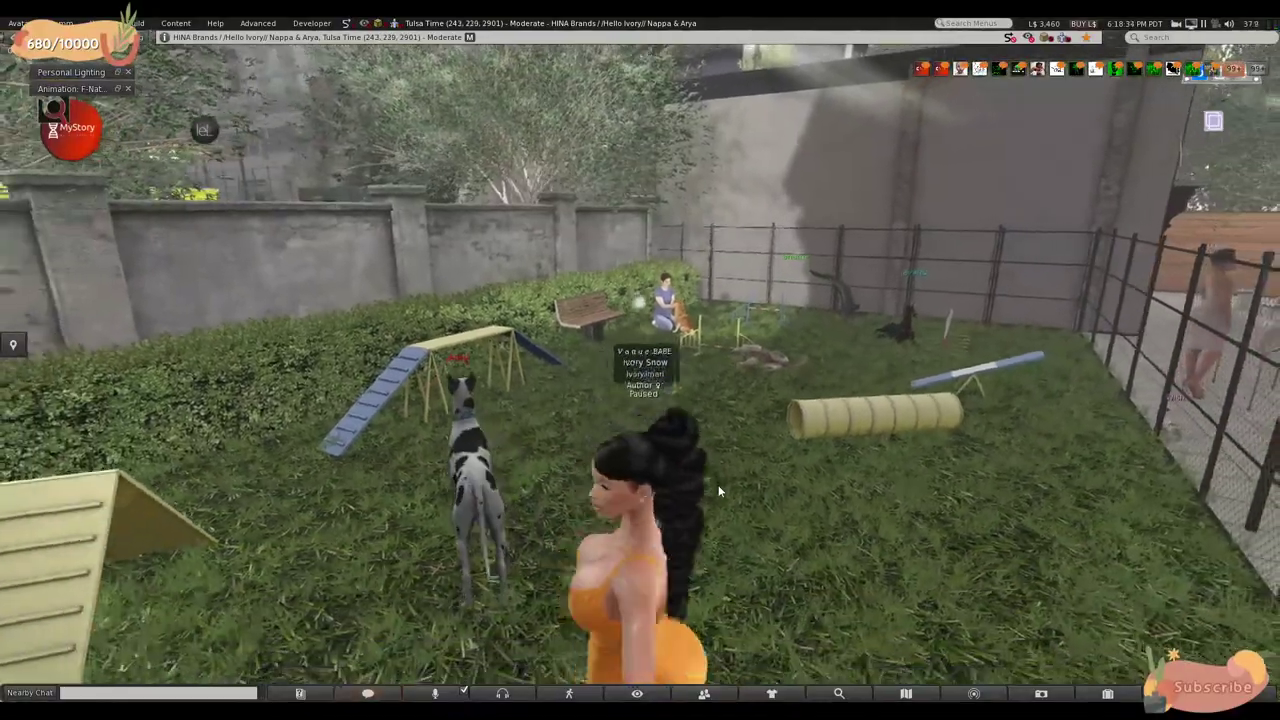
key(Left)
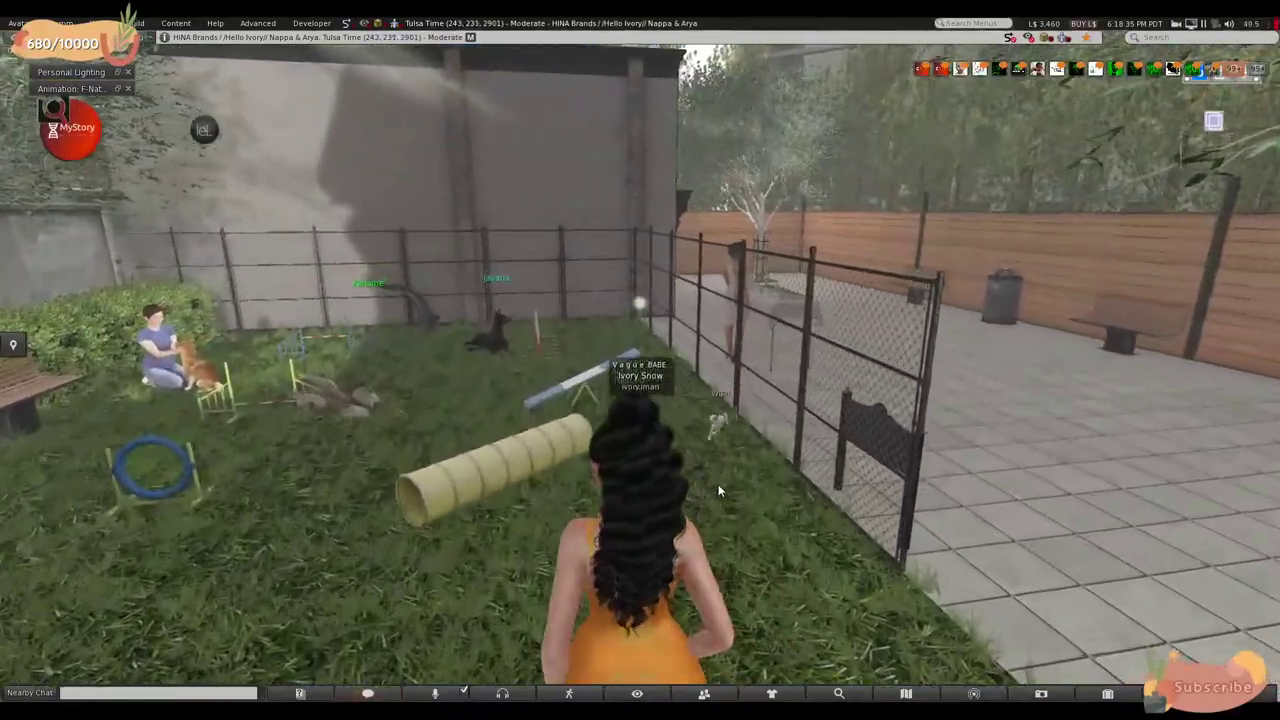
key(Left)
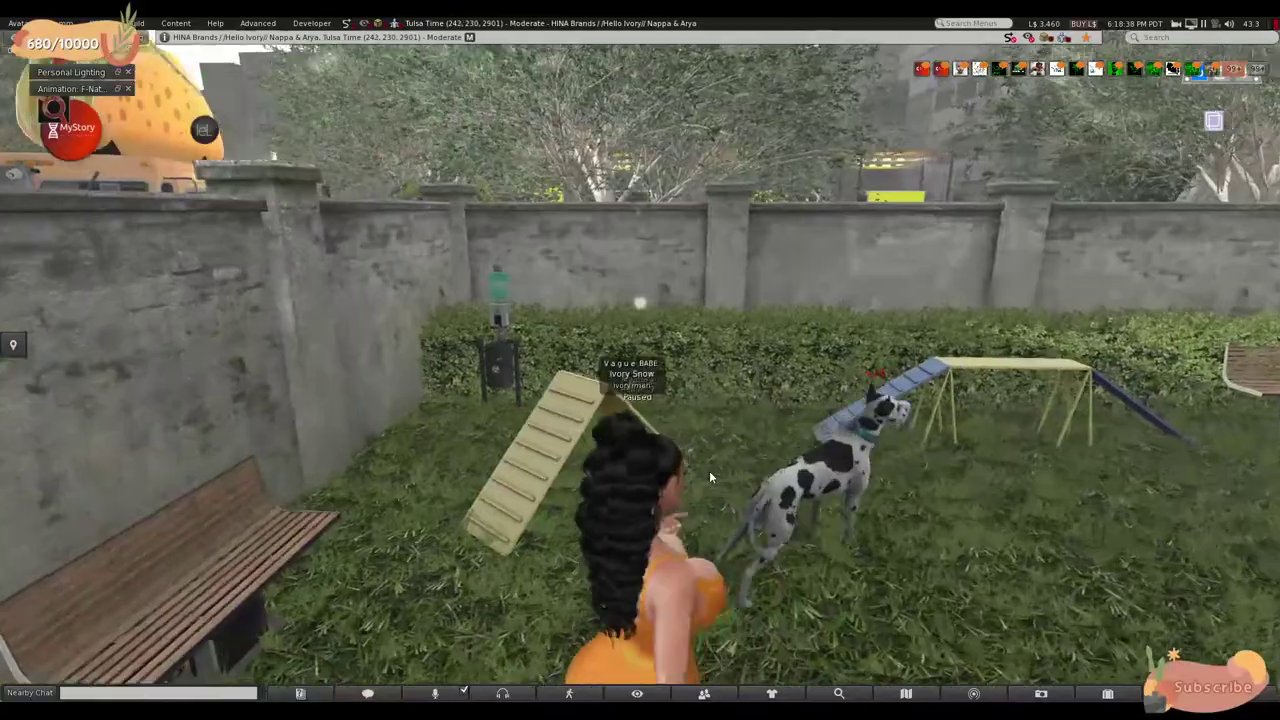
key(Right)
key(Right)
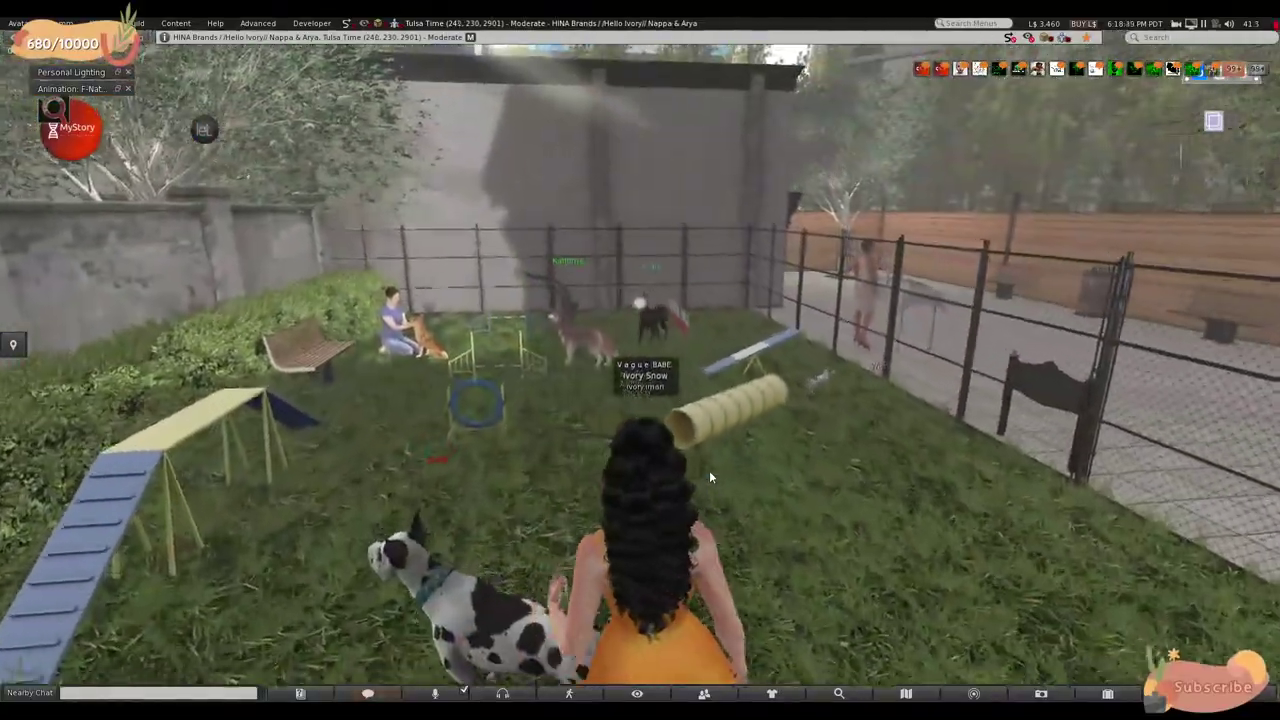
key(Right)
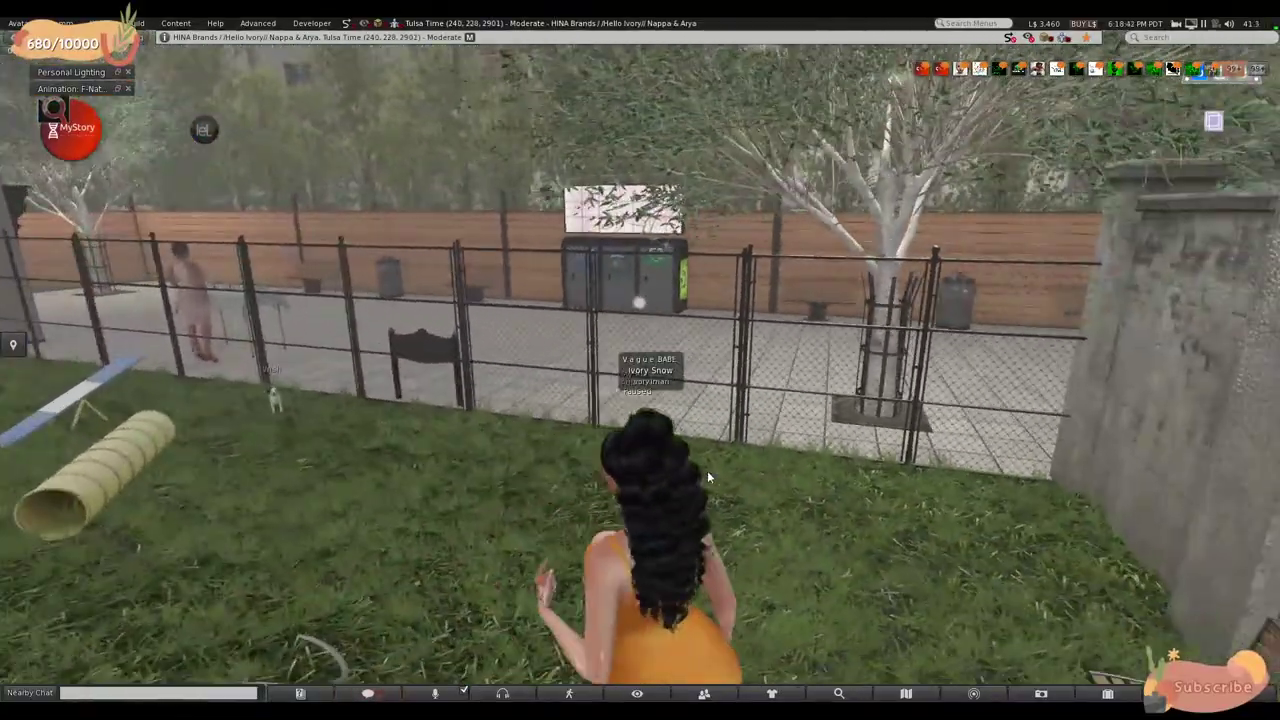
- Walk the avatar out through the dog park gate and up to the recycling bins
key(Up)
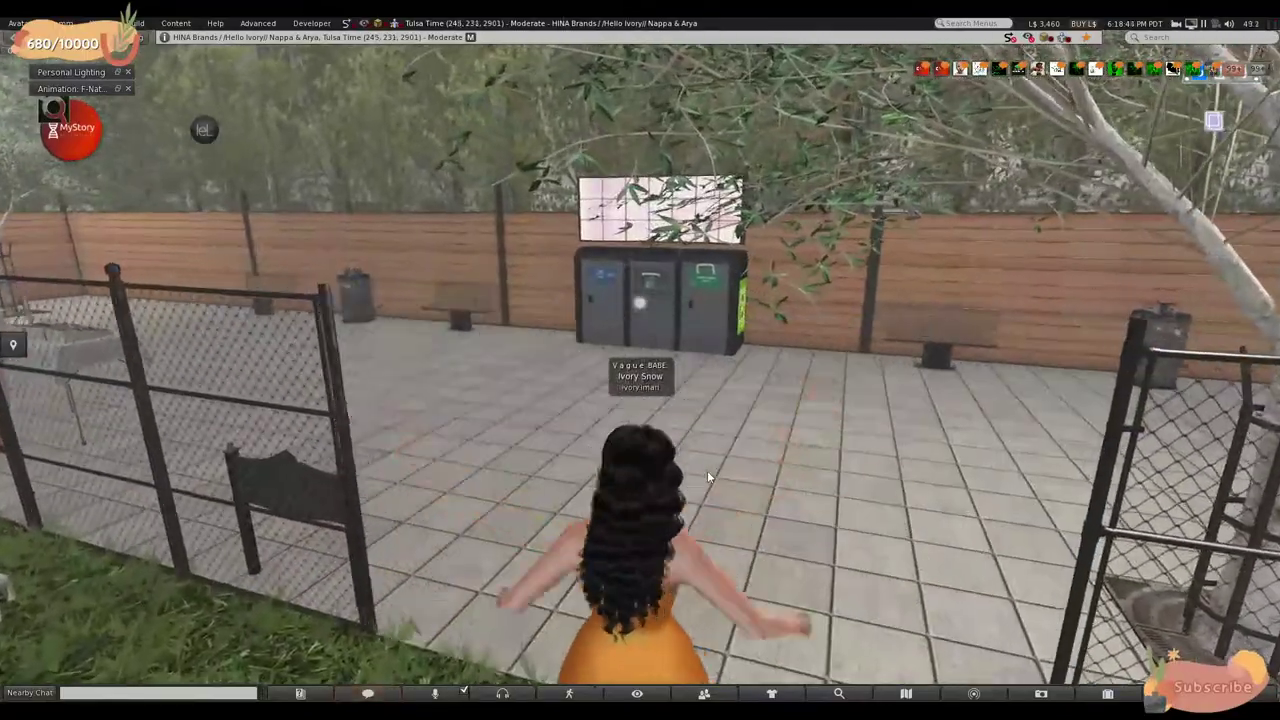
key(Up)
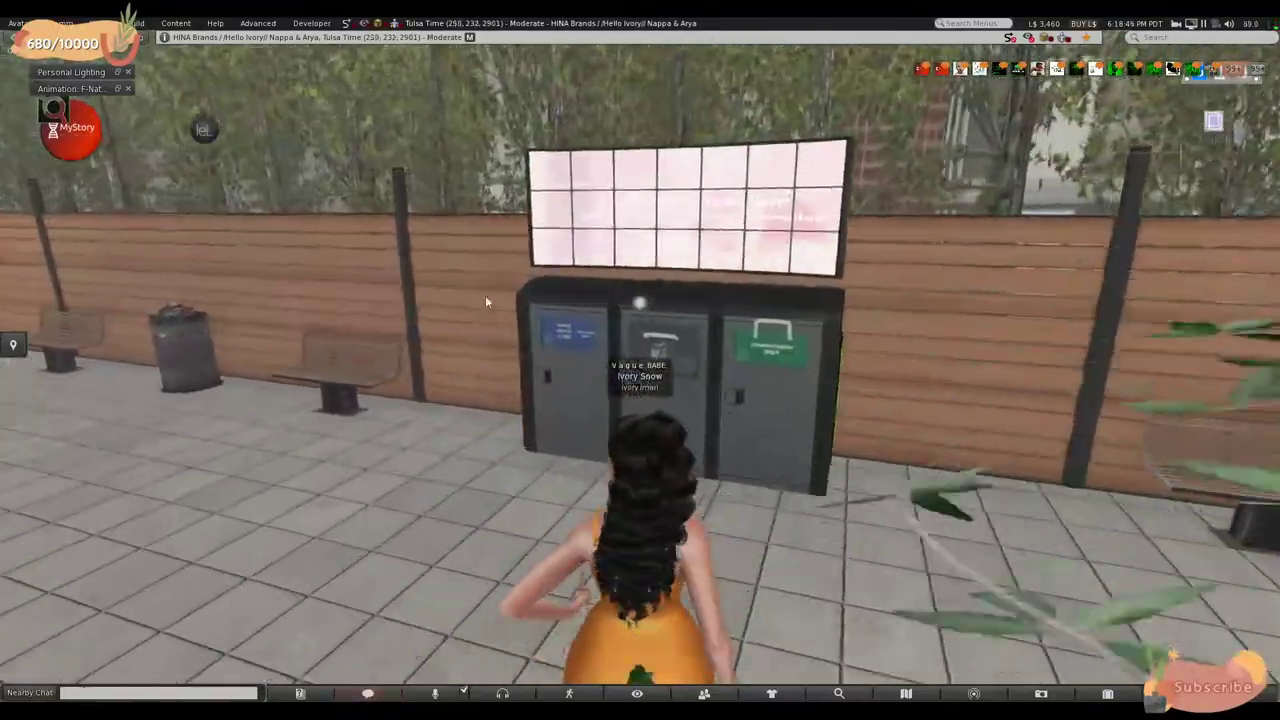
key(Left)
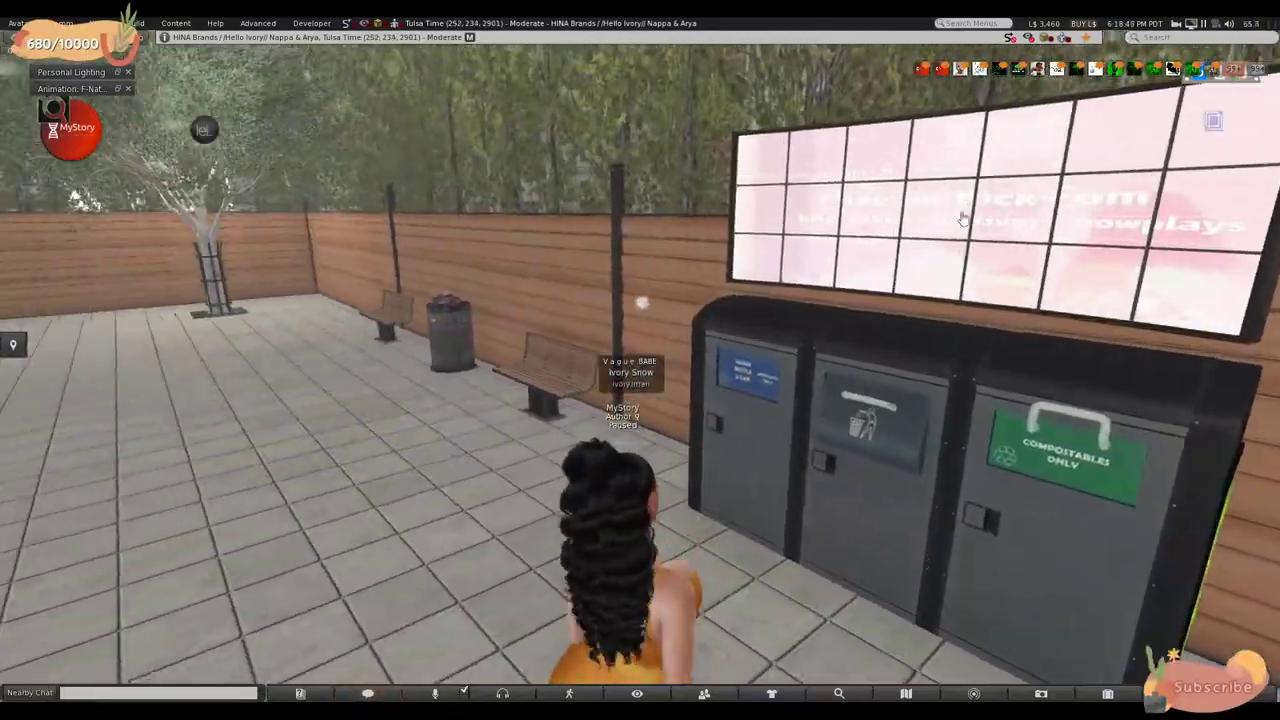
- Walk the avatar to the vendor's covered table with the filled trays beside the dog park fence
key(Left)
key(Up)
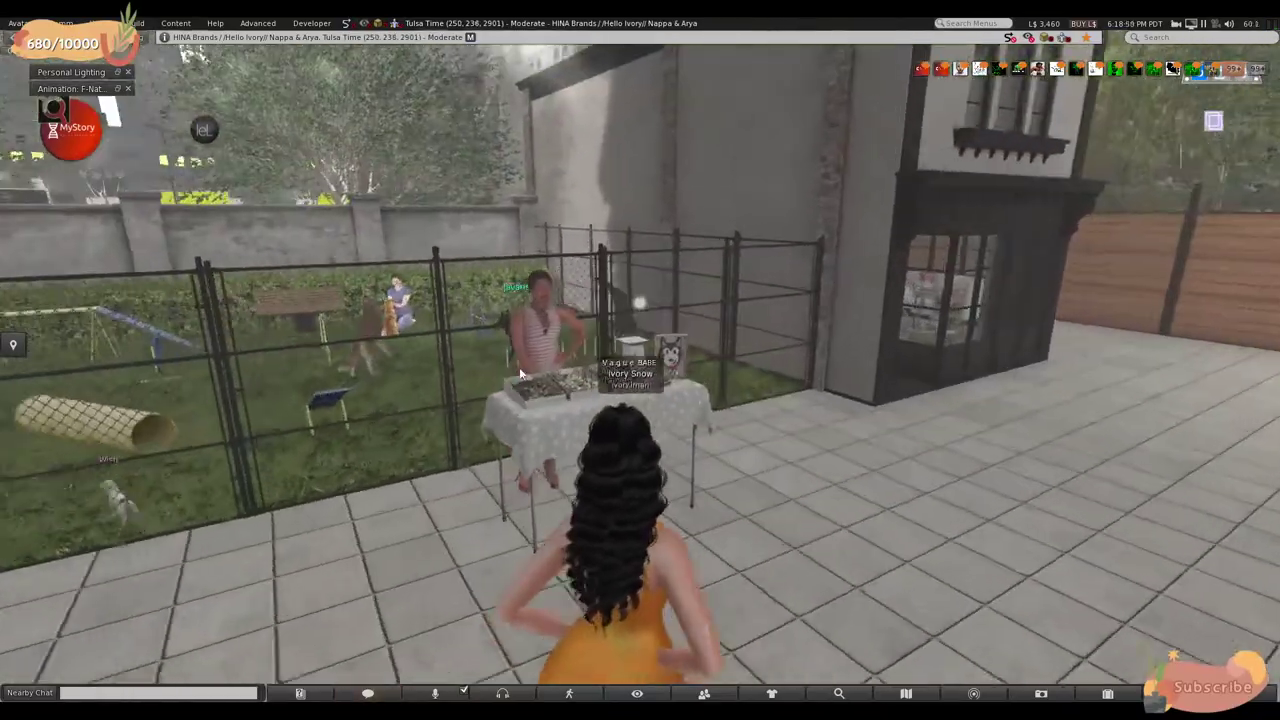
key(Up)
key(Left)
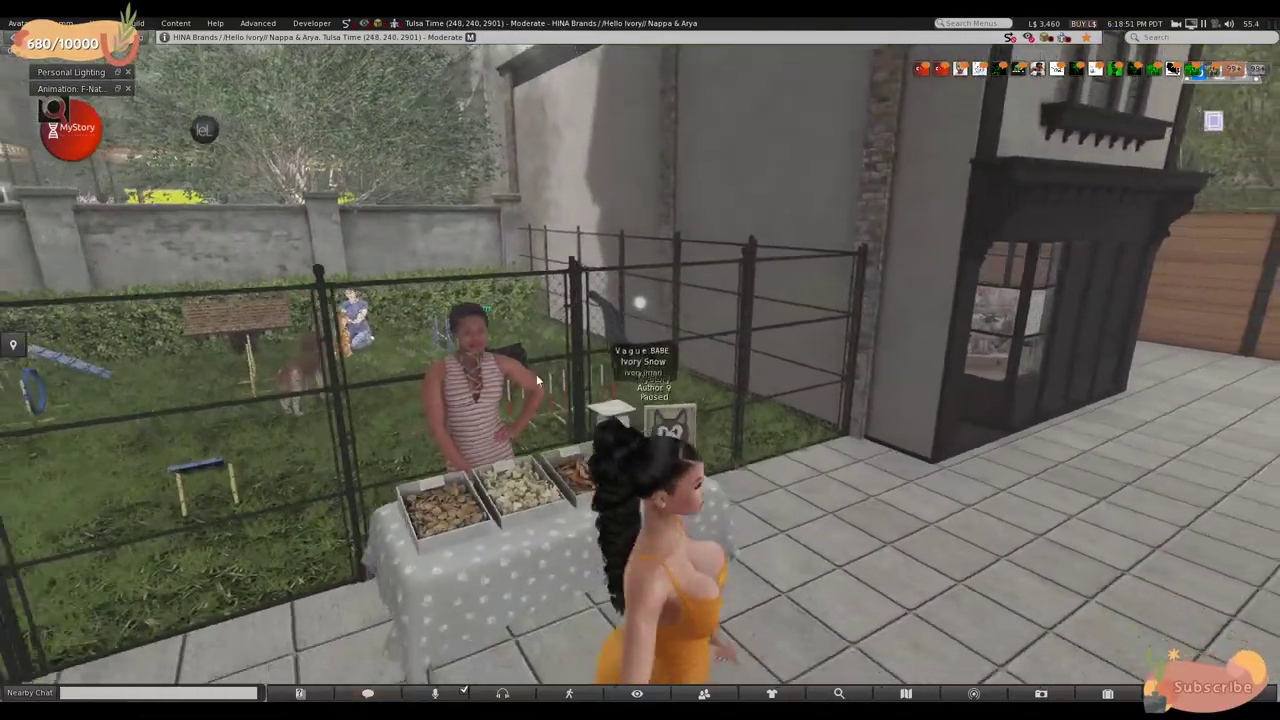
- Walk the avatar past the vendor's table to the black storefront and enter the coffee shop
key(Right)
key(Up)
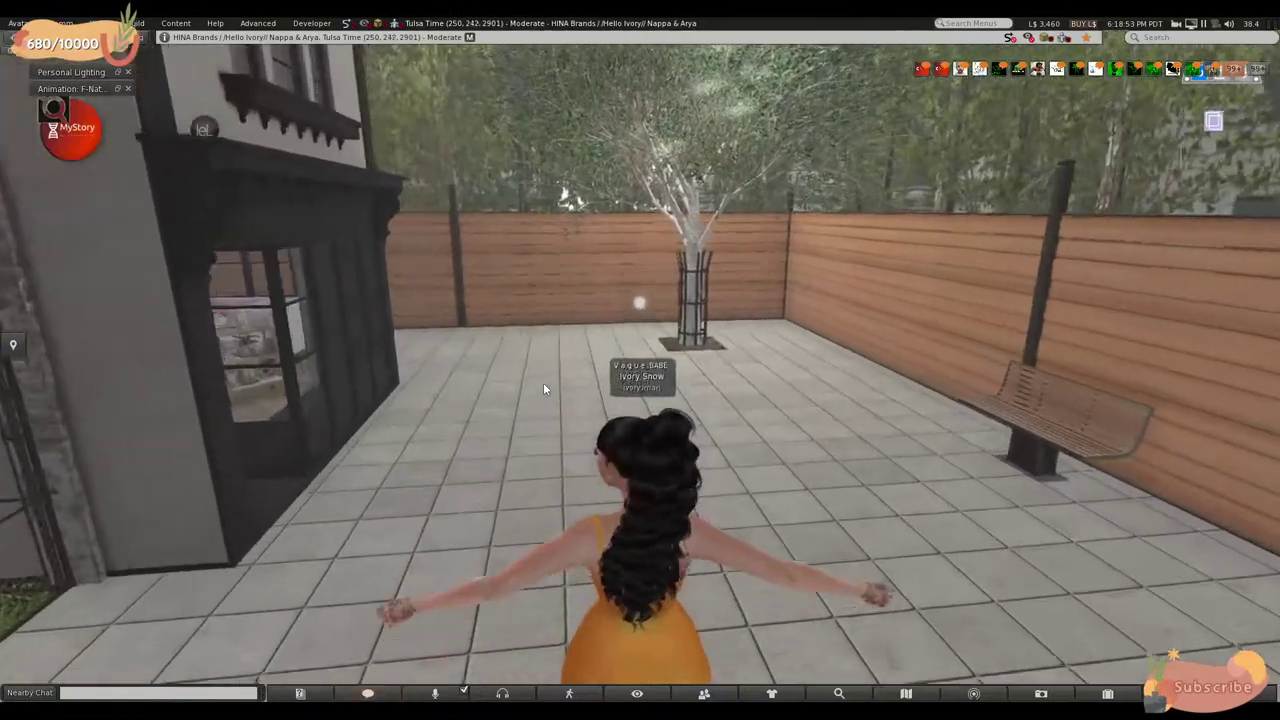
key(Left)
key(Up)
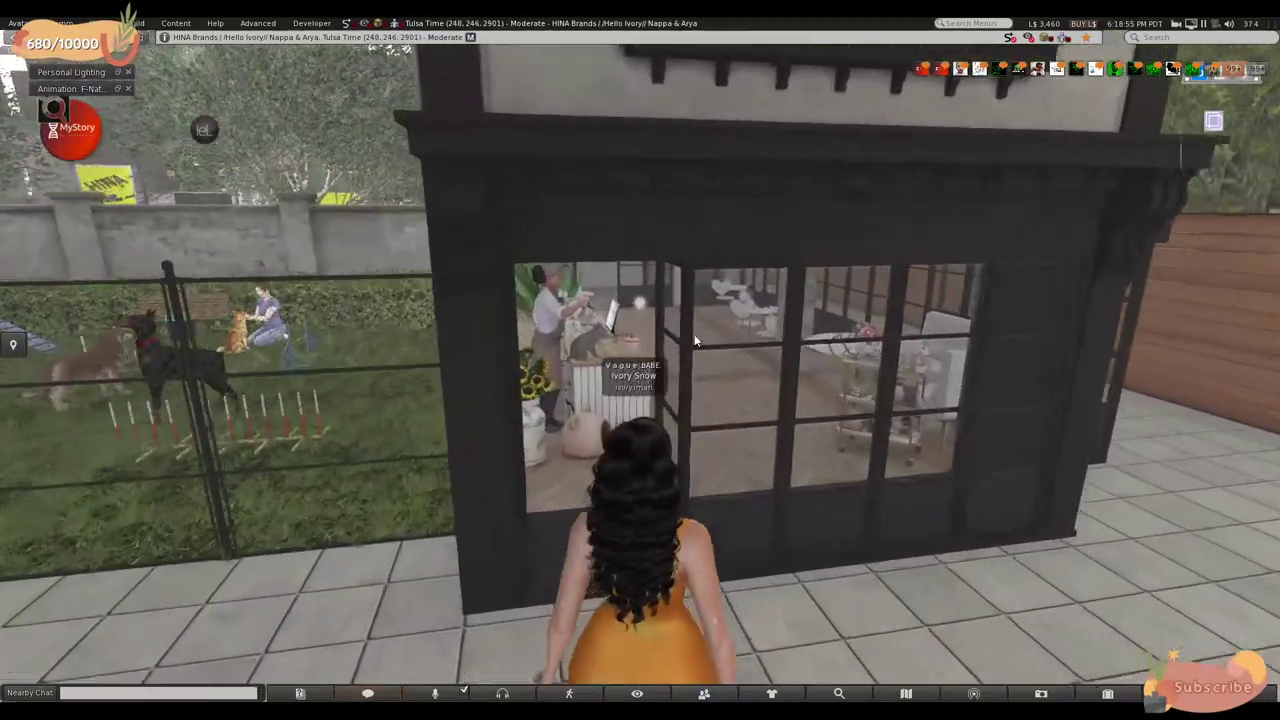
key(Up)
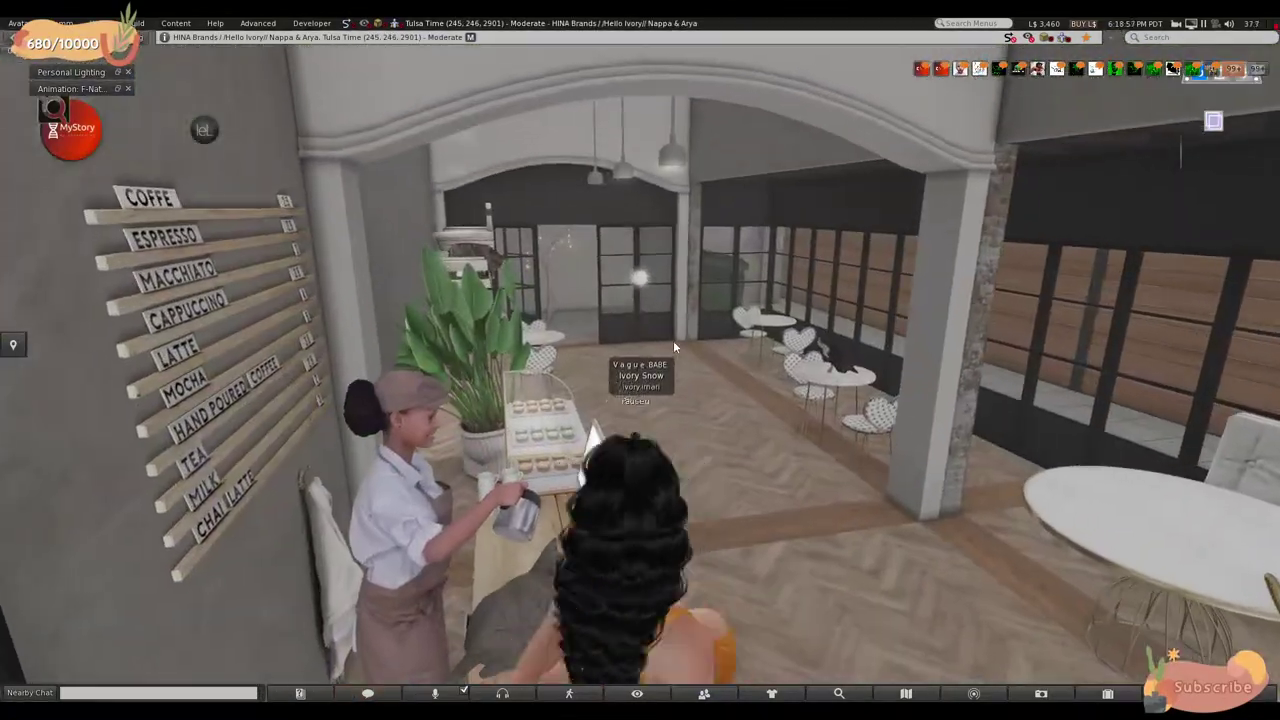
- Move the avatar past the pastry case and look around the coffee shop's tables, counter and drinks board
key(Right)
key(Up)
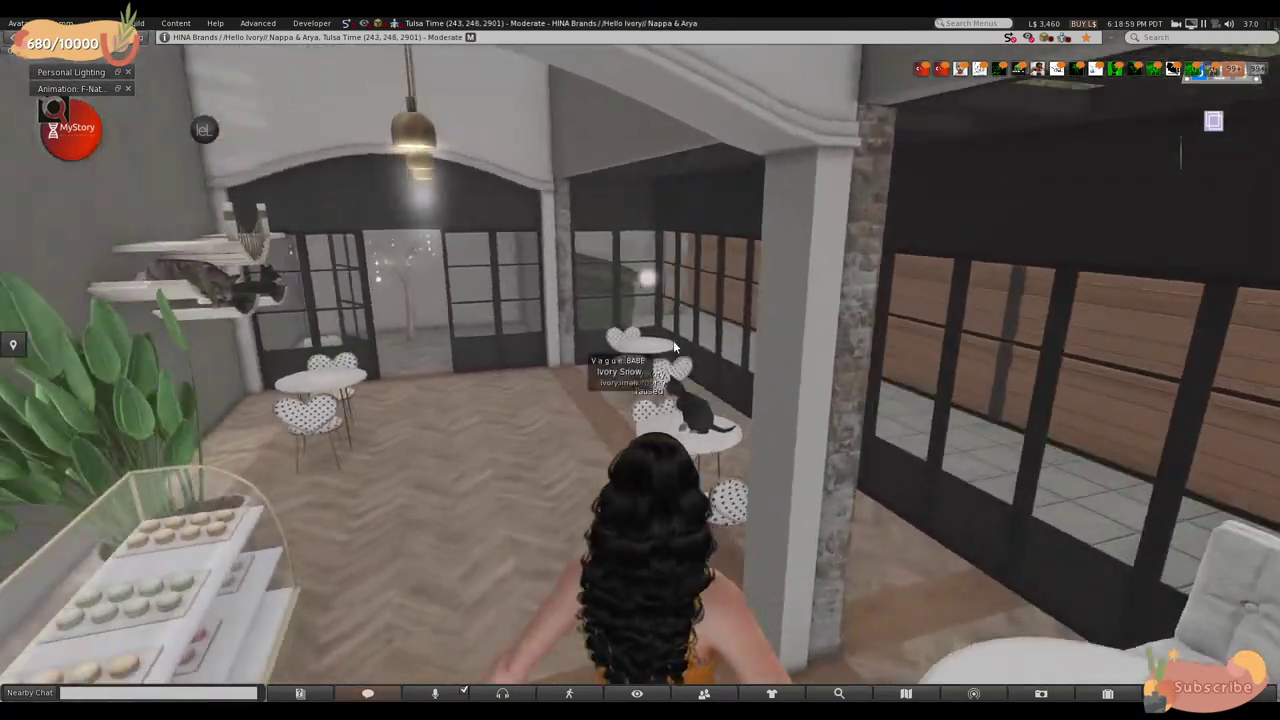
key(Left)
key(Up)
key(Left)
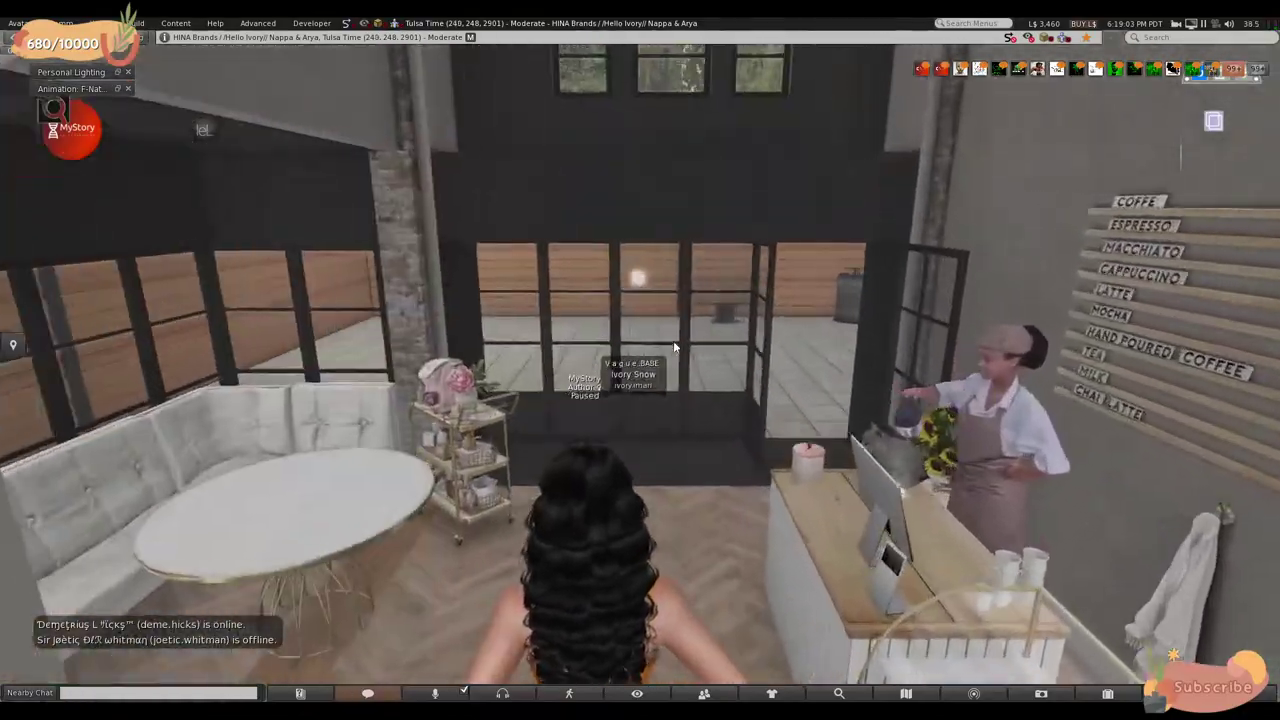
- Leave the coffee shop and walk the avatar back down the passage to the ice cream truck
key(Up)
key(Right)
key(Up)
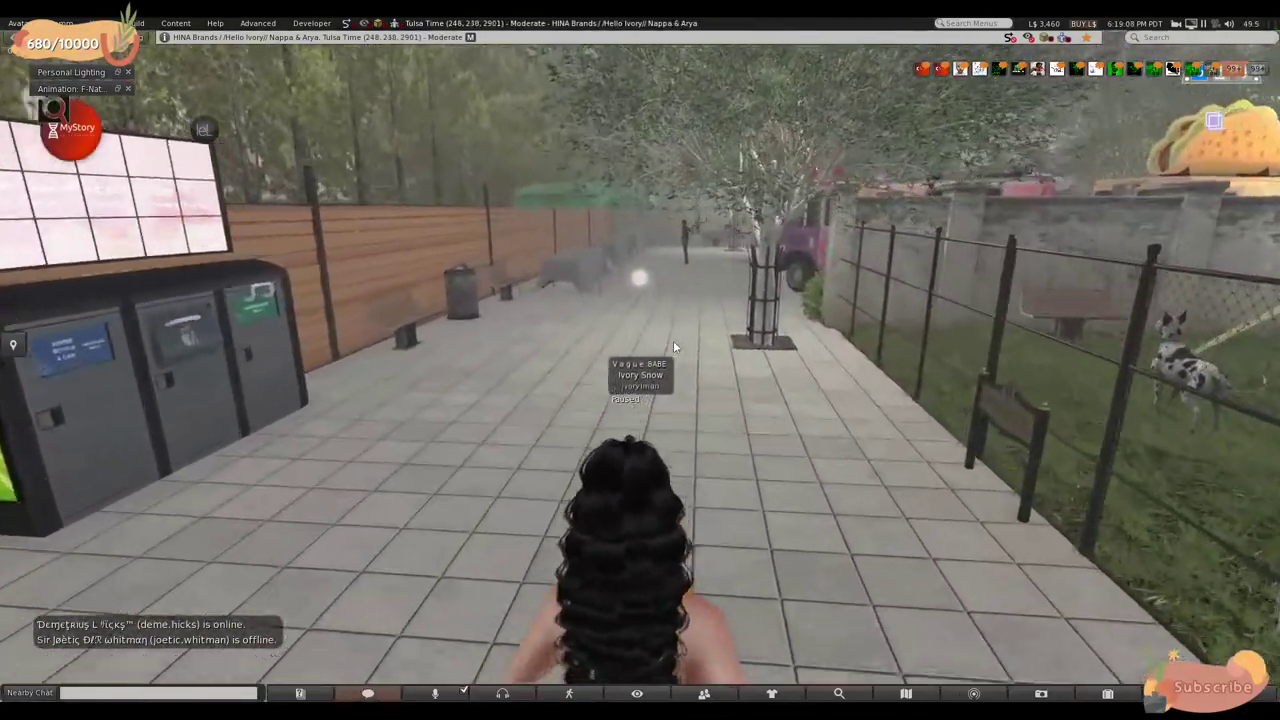
key(Up)
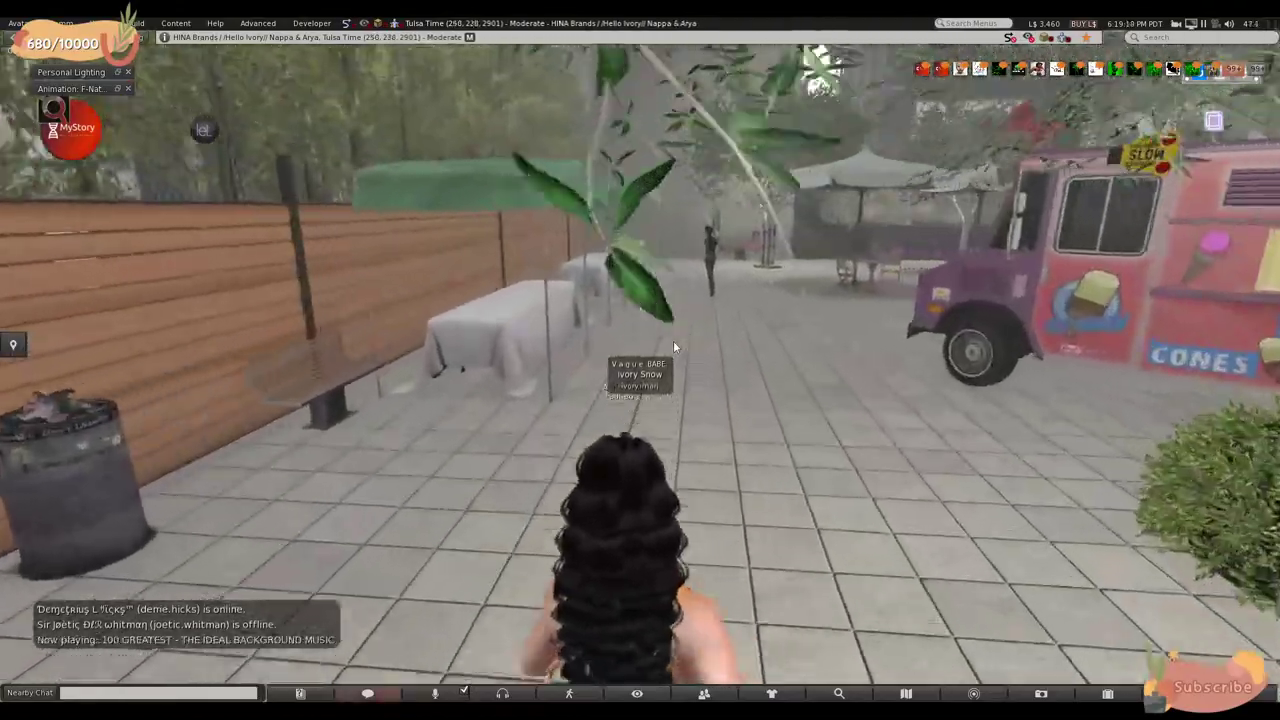
- Walk the avatar across the plaza between the umbrella tables to the hedge near the plaza's exit
key(Left)
key(Up)
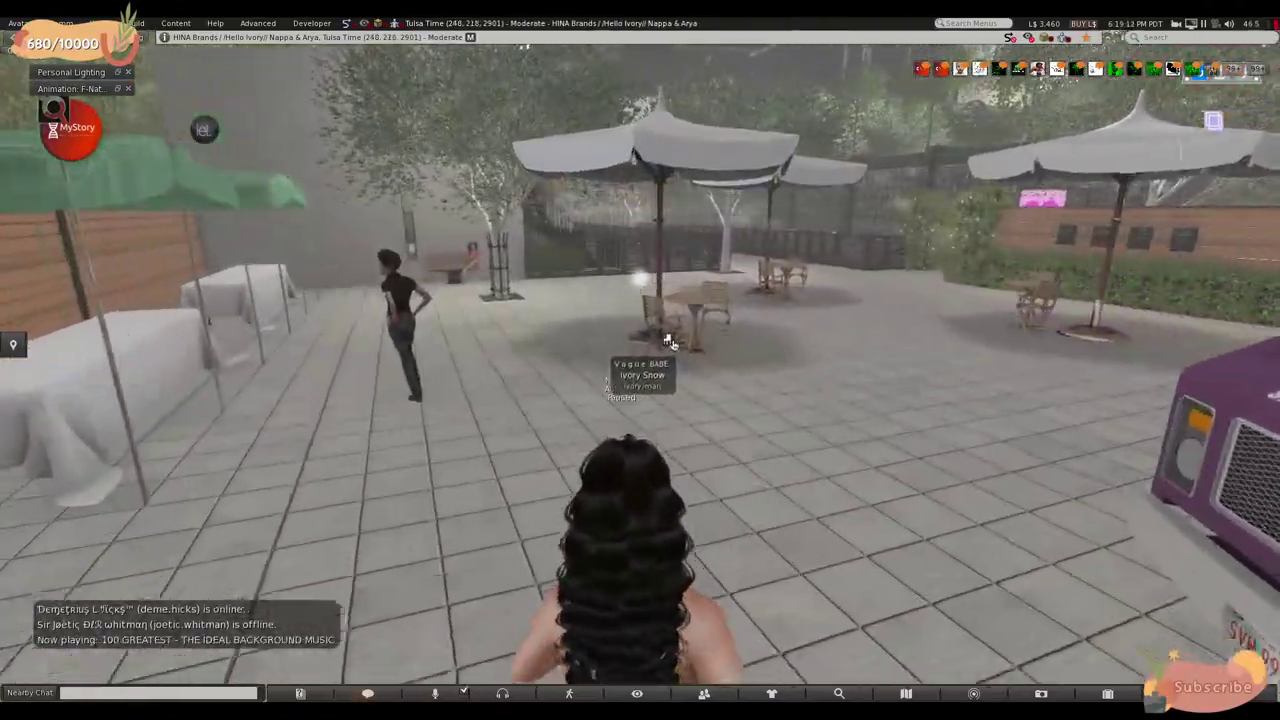
key(Left)
key(Up)
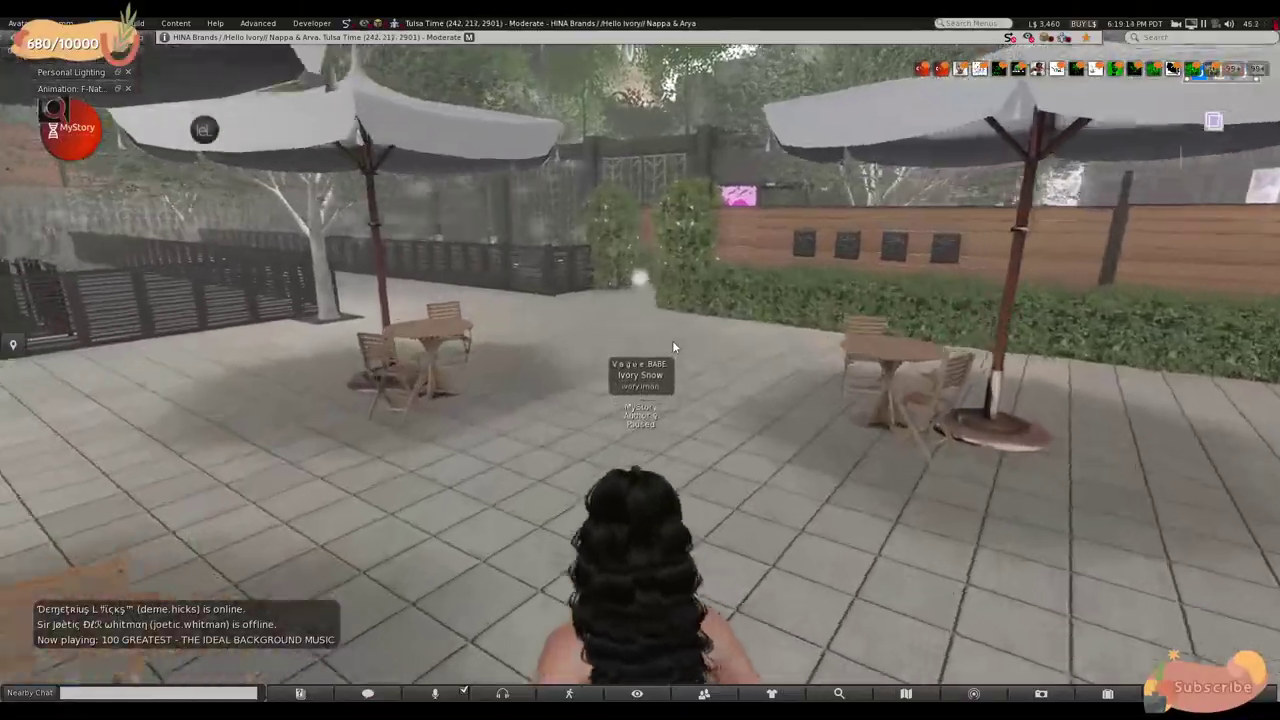
key(Up)
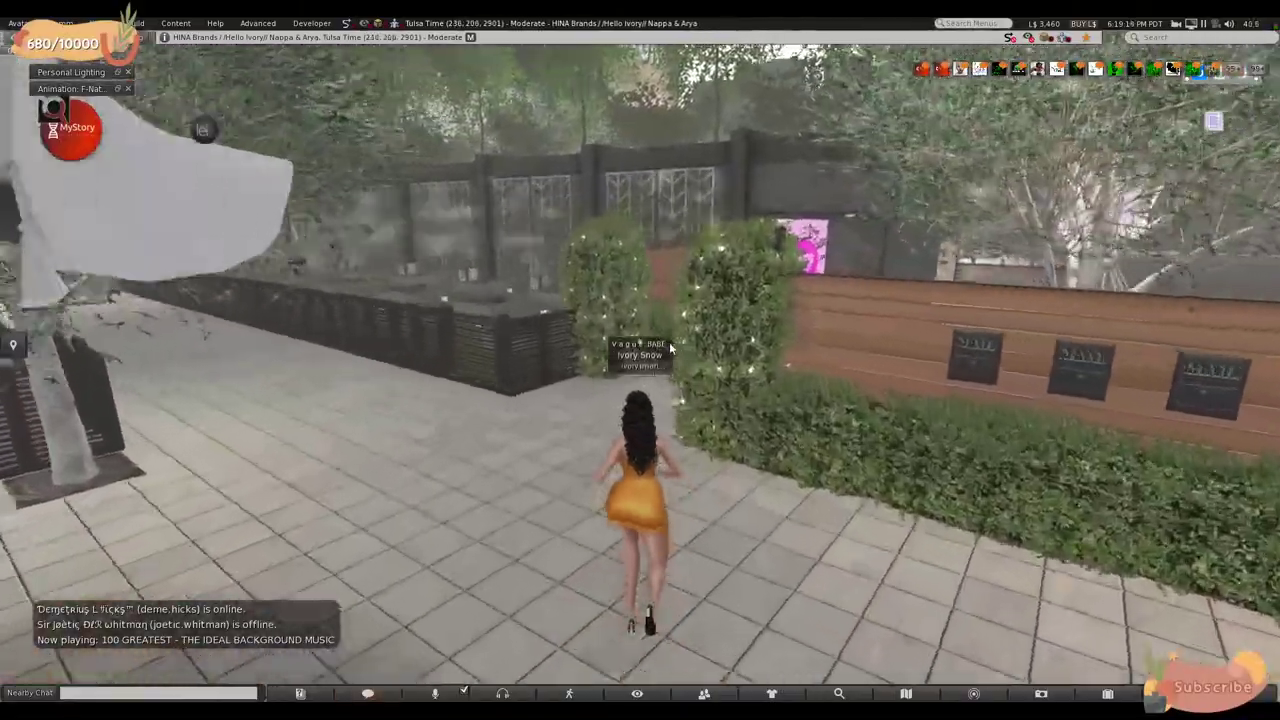
- Leave the plaza past the pink weekend sale sign and follow the road toward the HINA tunnel
key(Up)
key(Right)
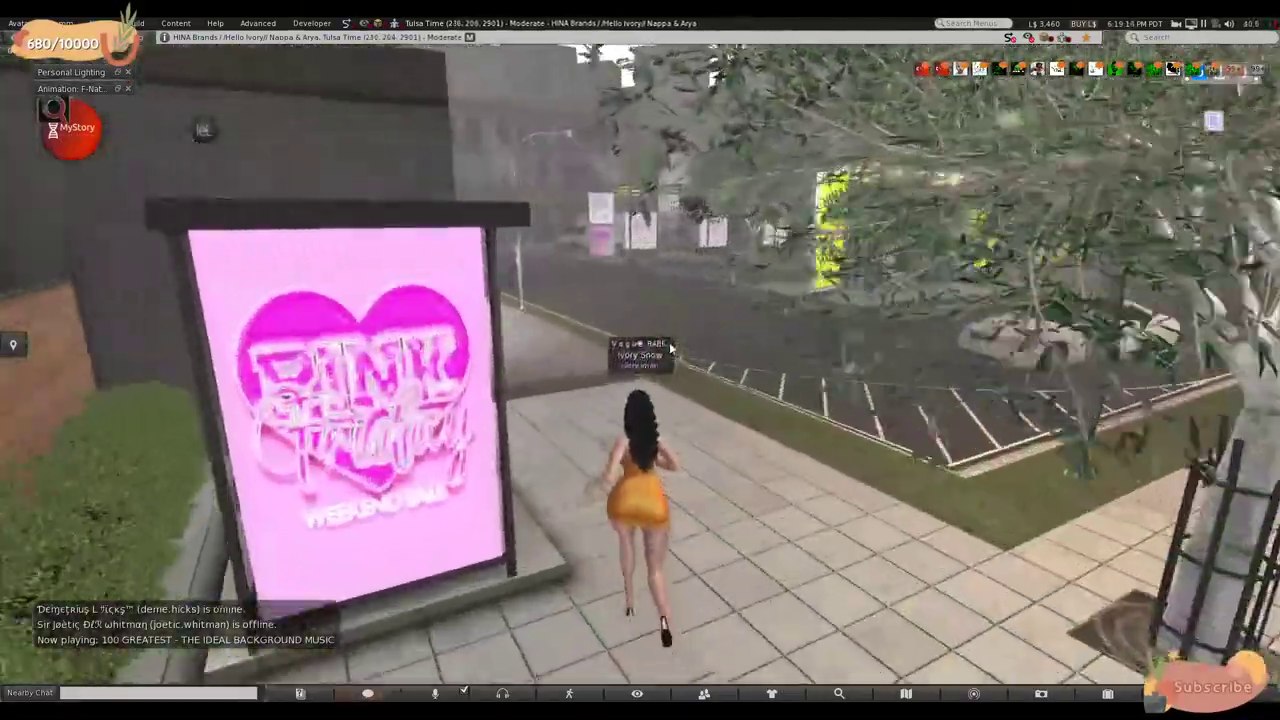
key(Up)
key(Right)
key(Up)
key(Left)
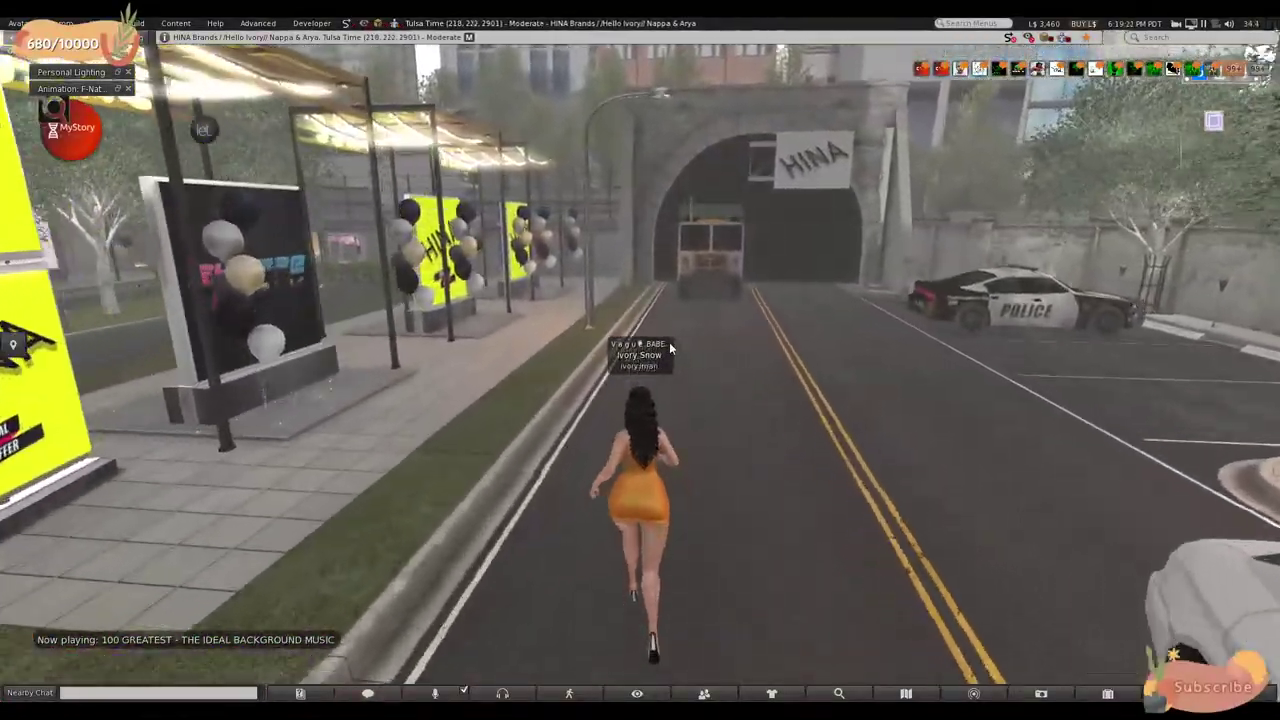
- Walk the avatar into the balloon-decorated shelter beside the road and face the street
key(Up)
key(Left)
key(Up)
key(Left)
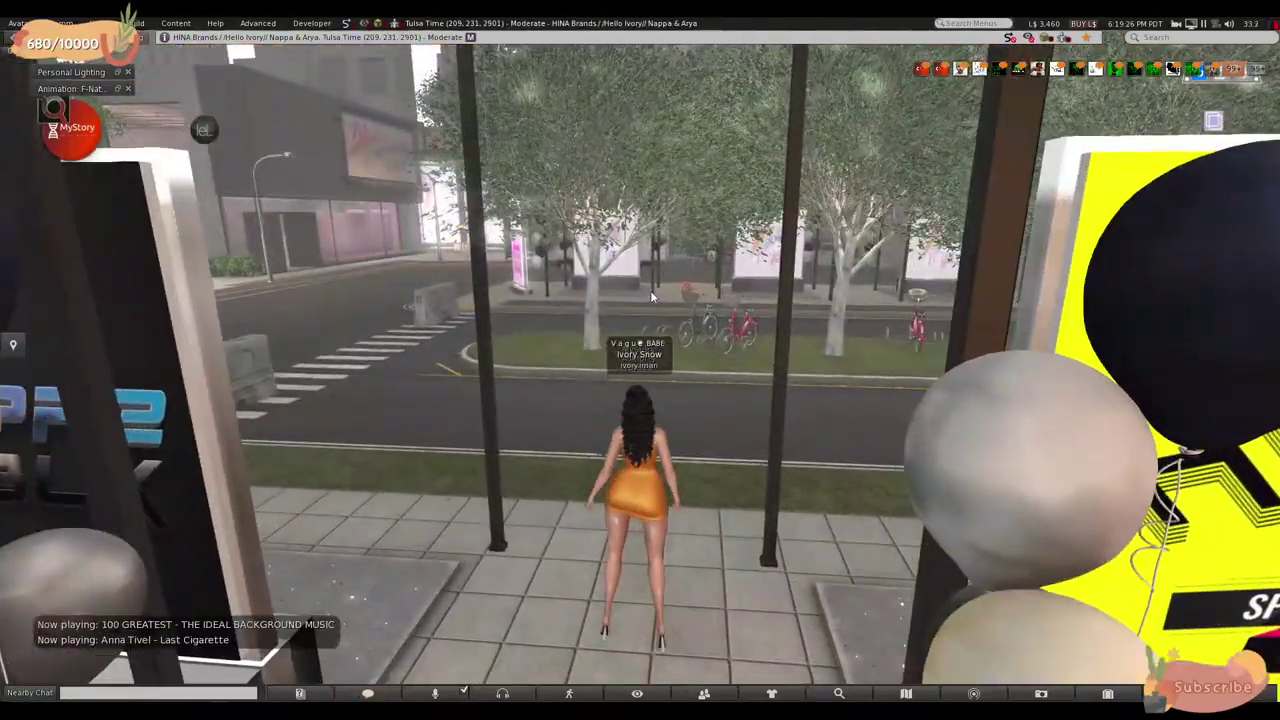
- Move the avatar on from the shelter and examine the white tram behind the railing up close
key(Up)
key(Left)
key(Right)
key(Up)
key(alt+Up)
key(alt+Up)
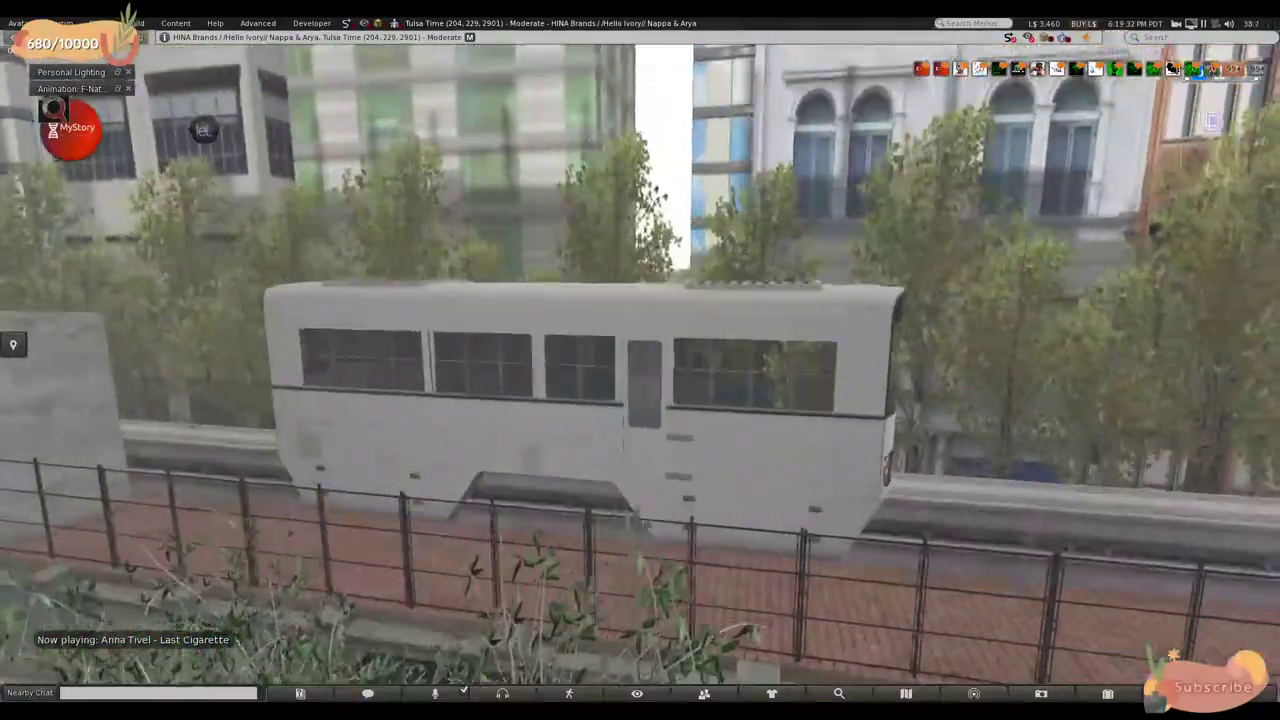
key(Right)
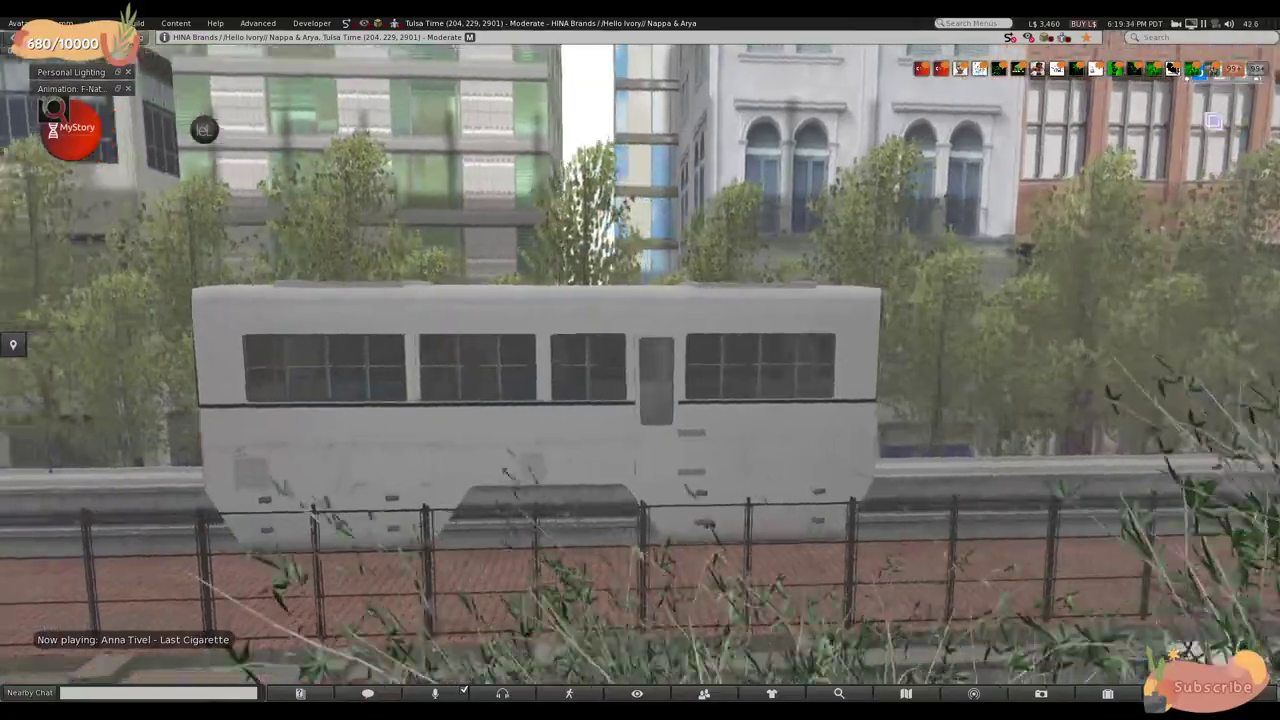
key(Right)
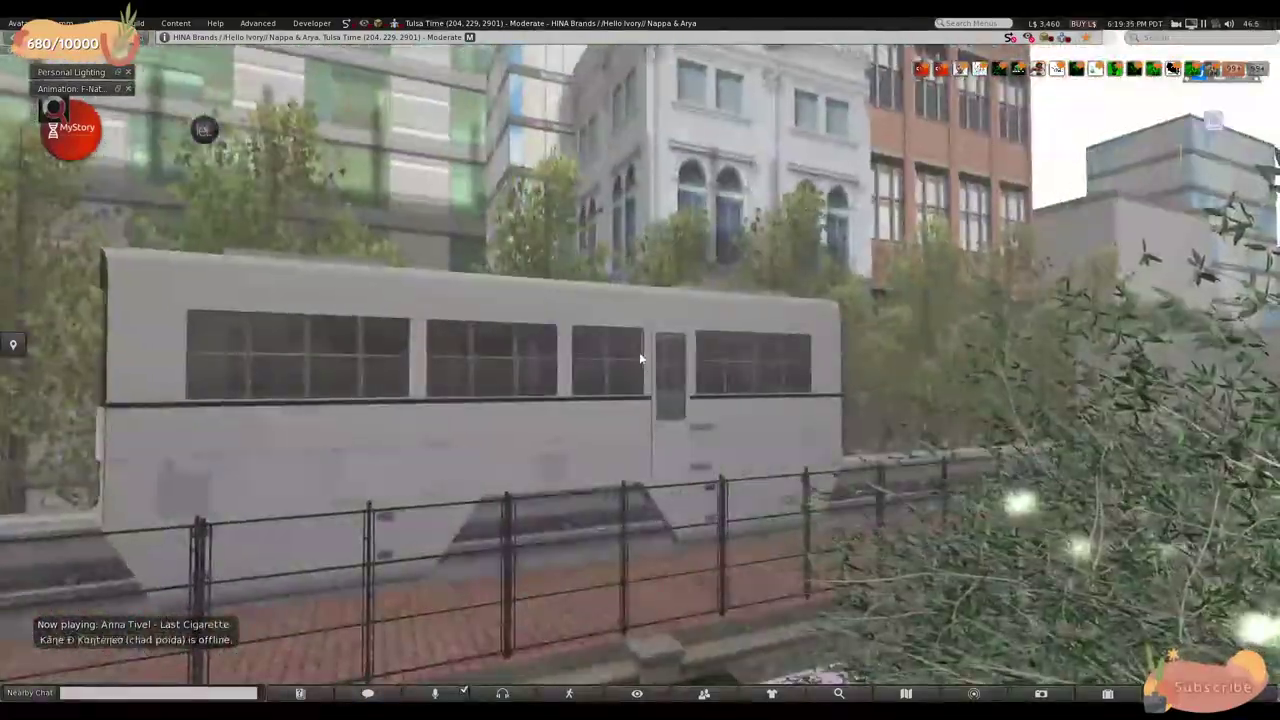
- Leave the tram view and walk the avatar past the parked truck to the empty parking space beside the police car
key(Escape)
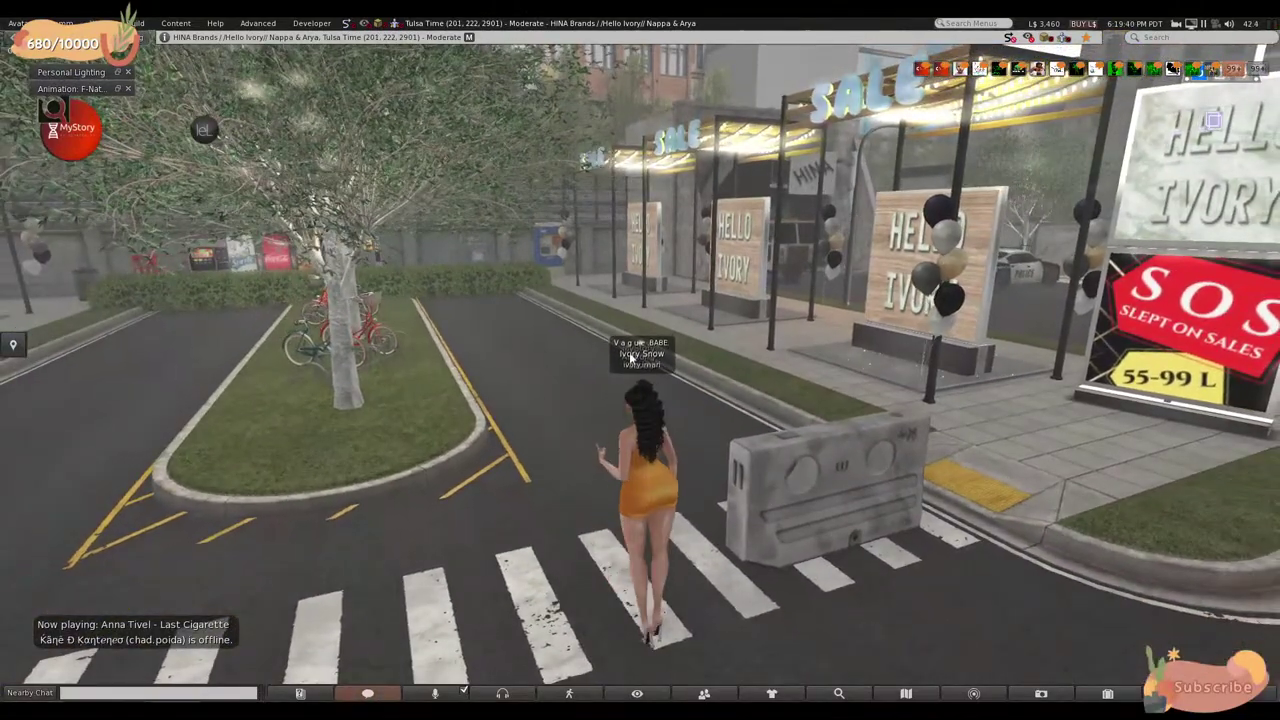
key(Down)
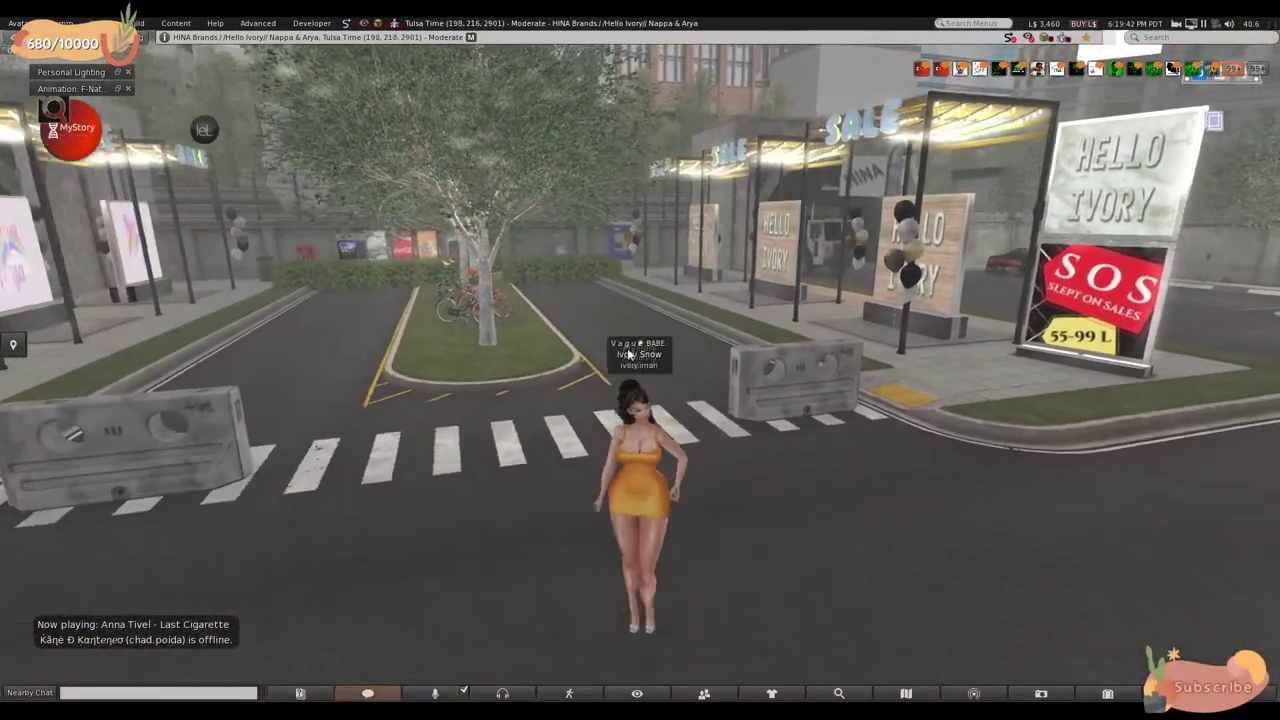
key(Left)
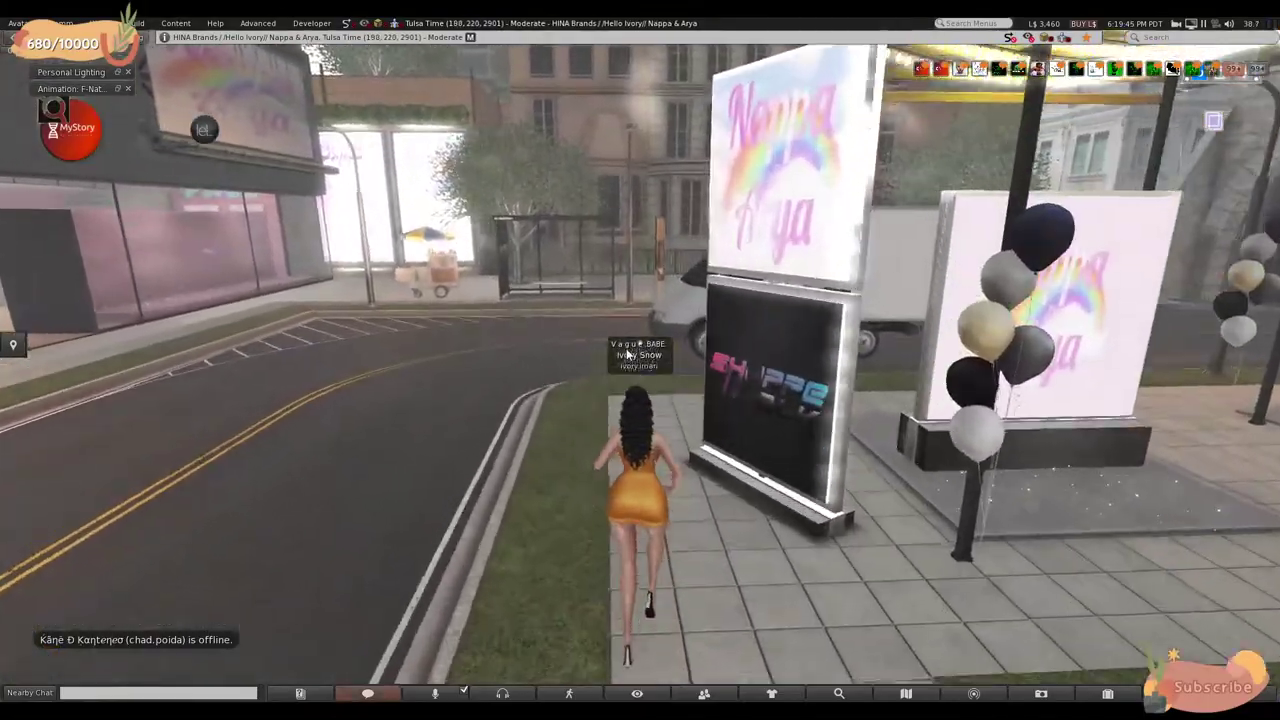
key(Left)
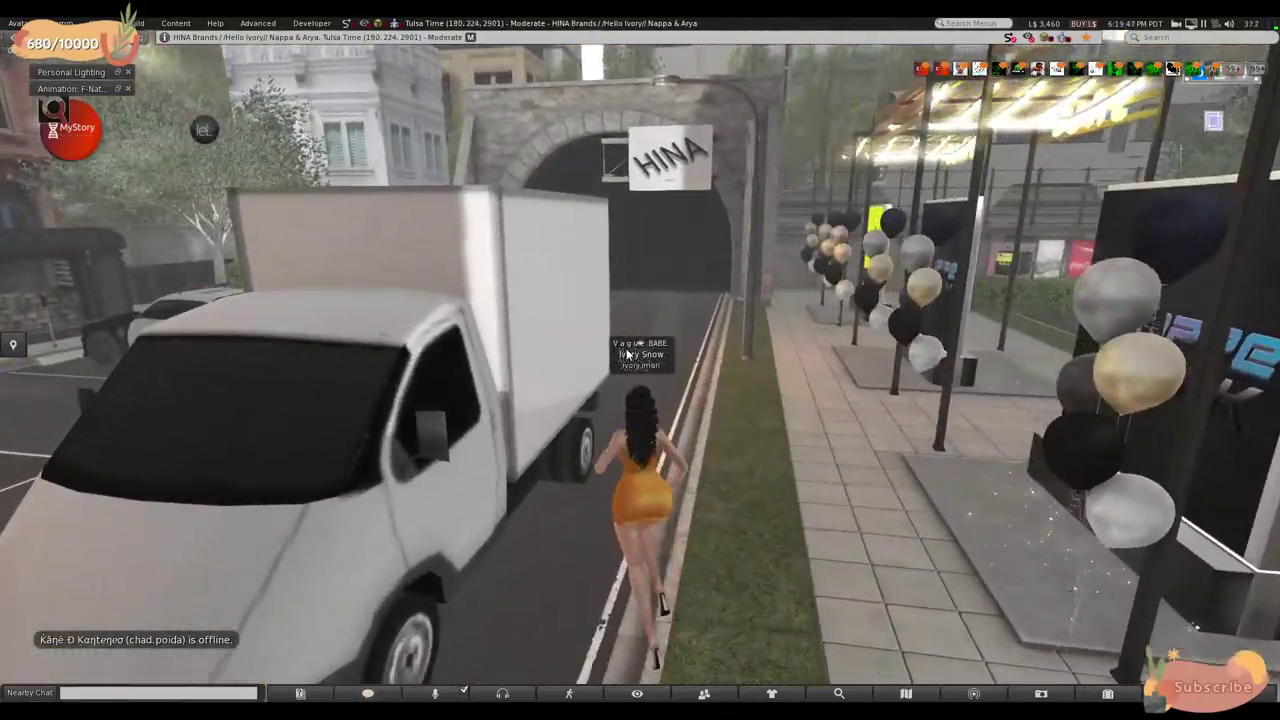
key(Left)
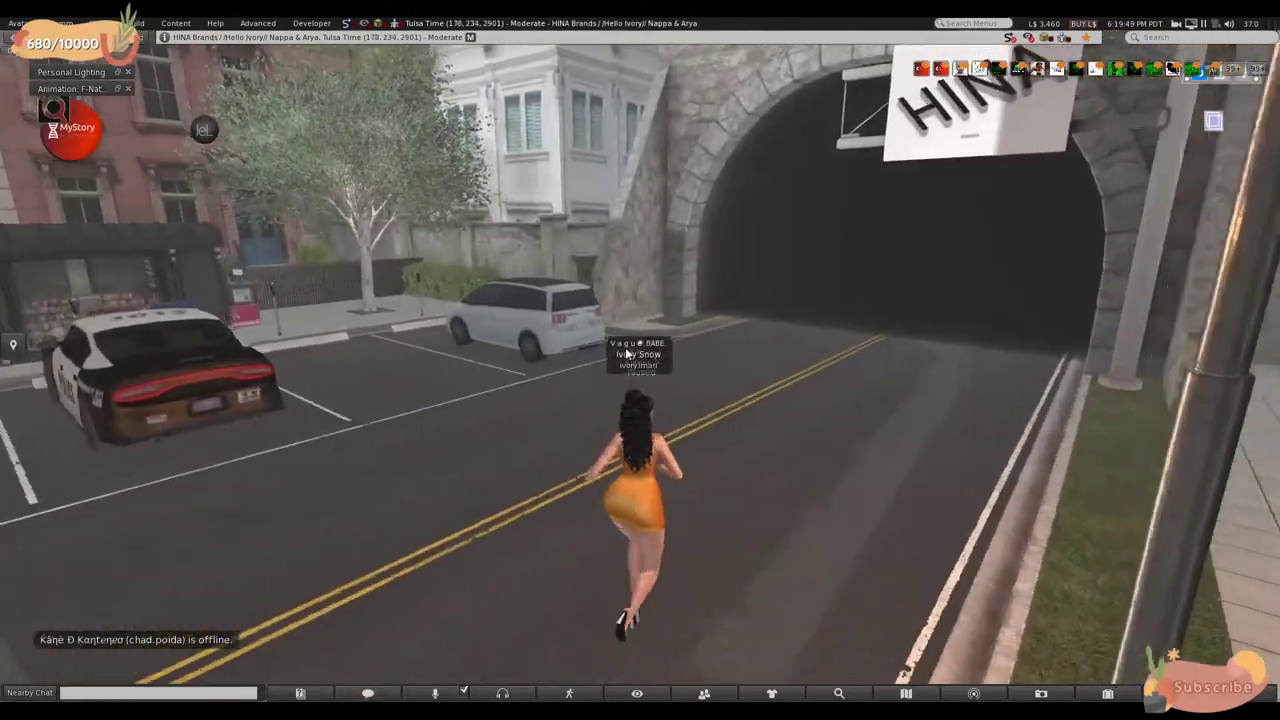
key(Left)
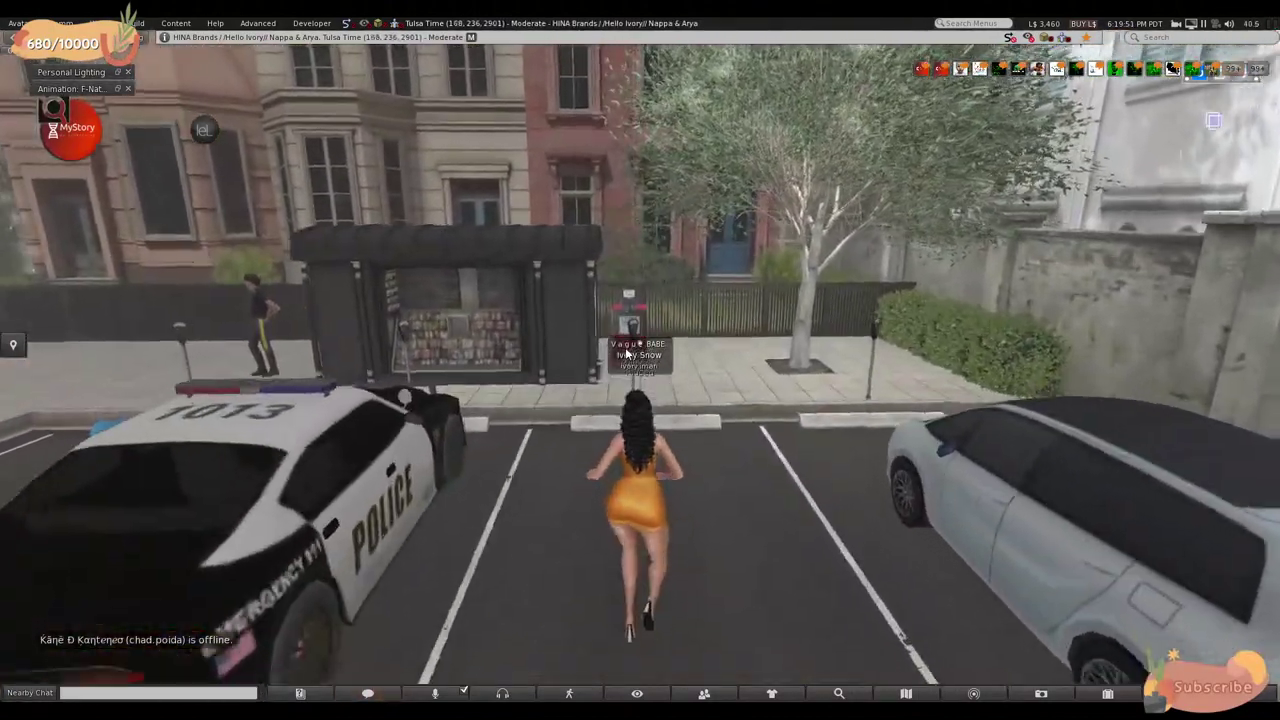
key(Left)
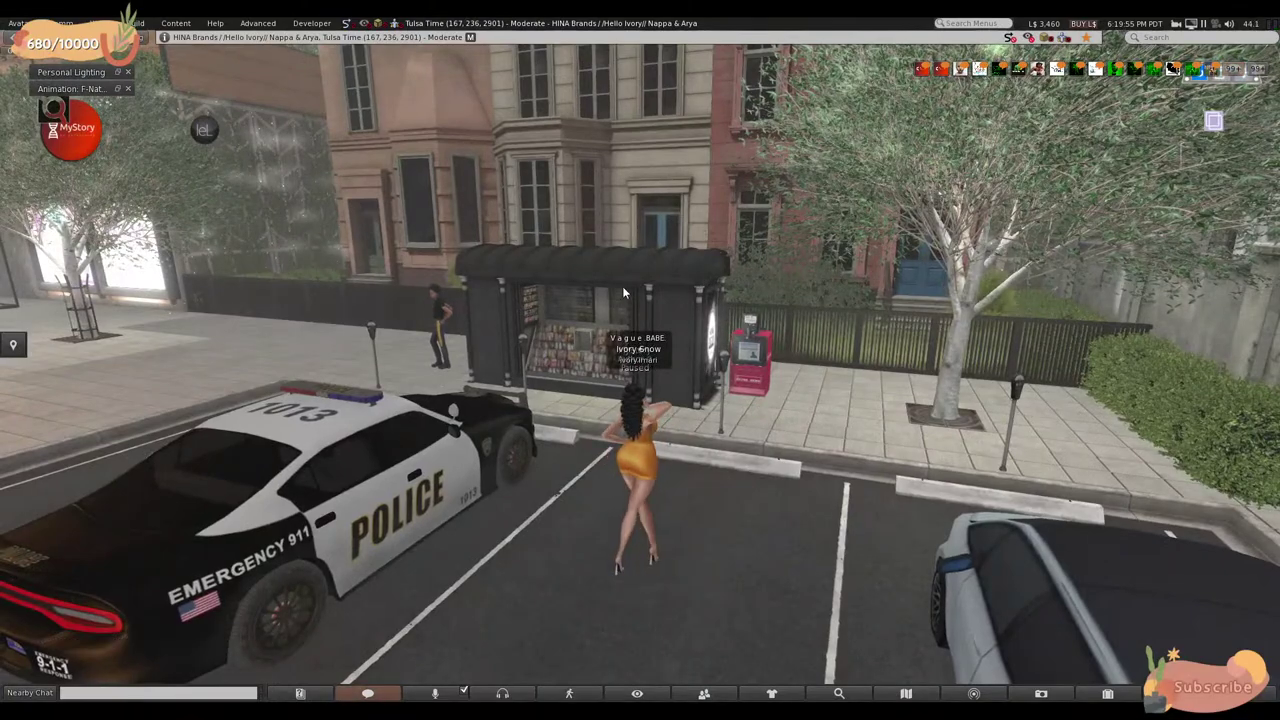
- Examine the newsstand and the brownstone houses behind it from a wider view and from close by
key(Up)
scroll(640, 400, down, 5)
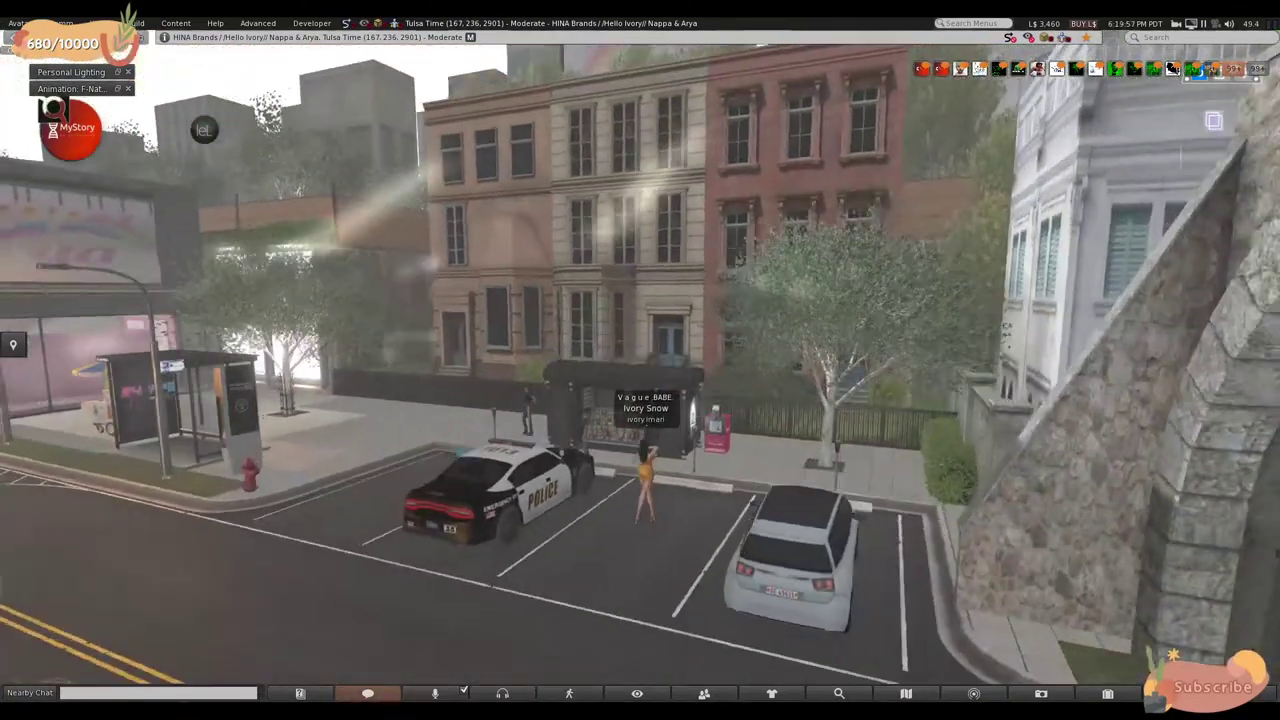
key(Escape)
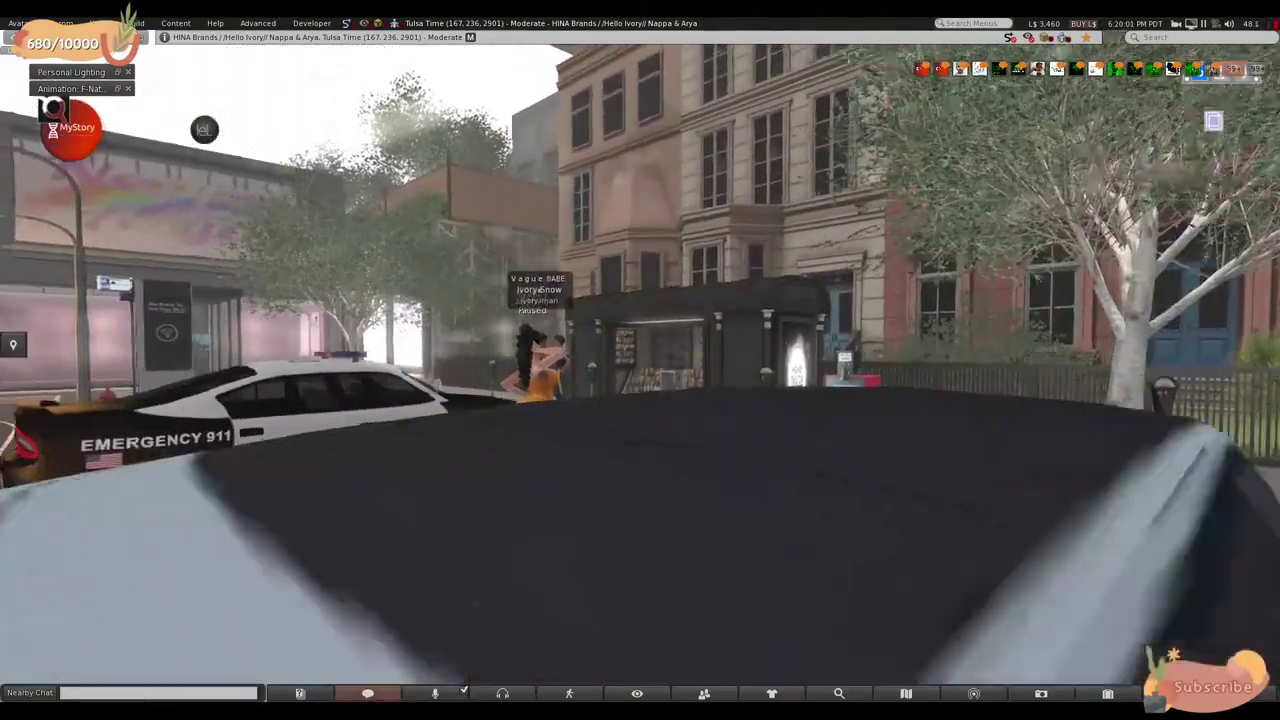
double_click(641, 362)
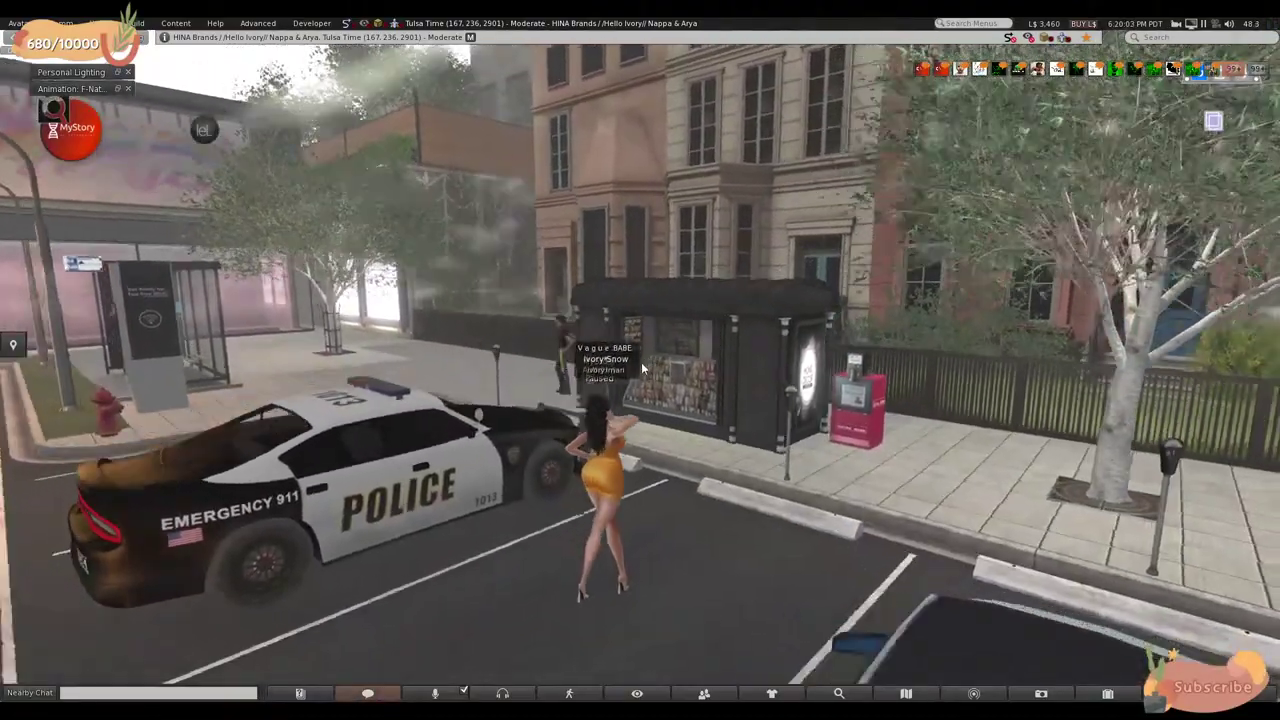
- Walk the avatar past the newsstand and the bus shelter and out onto the curving road
key(Left)
key(Up)
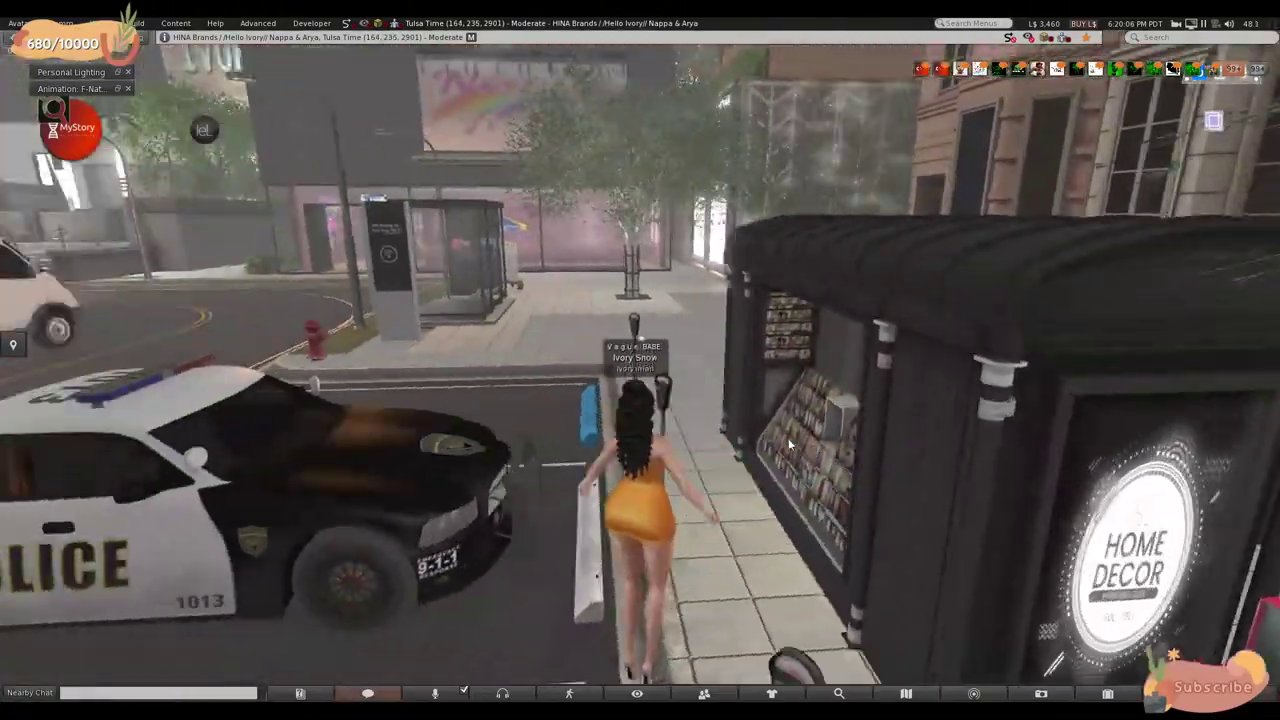
key(Left)
key(Up)
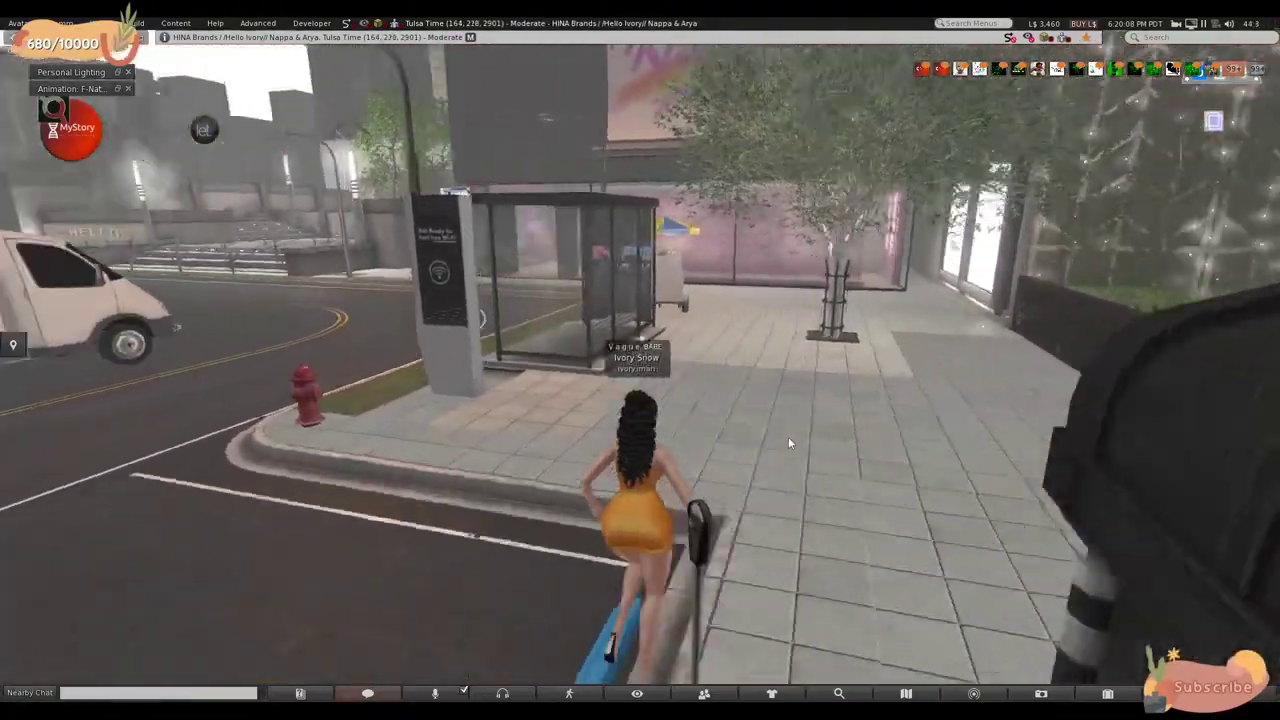
key(Left)
key(Up)
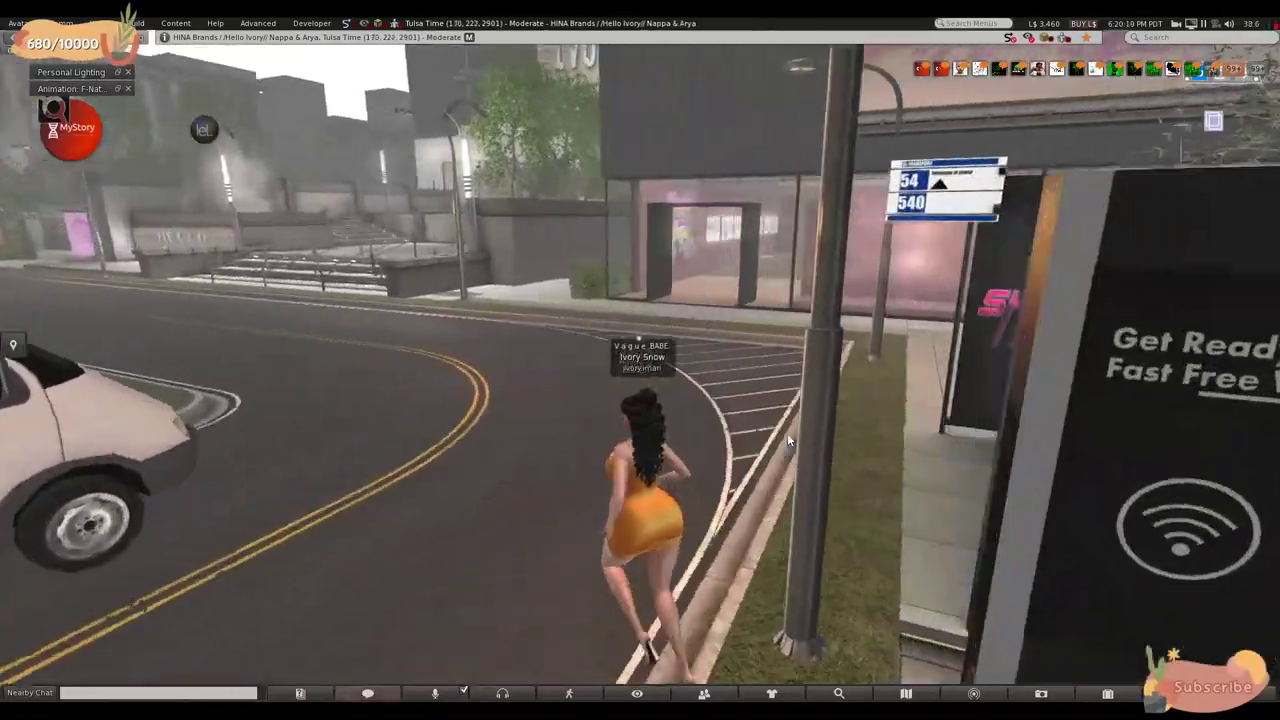
- Cross the striped corner to the pink glass-fronted store and enter it through the dark doorway
key(Right)
key(Up)
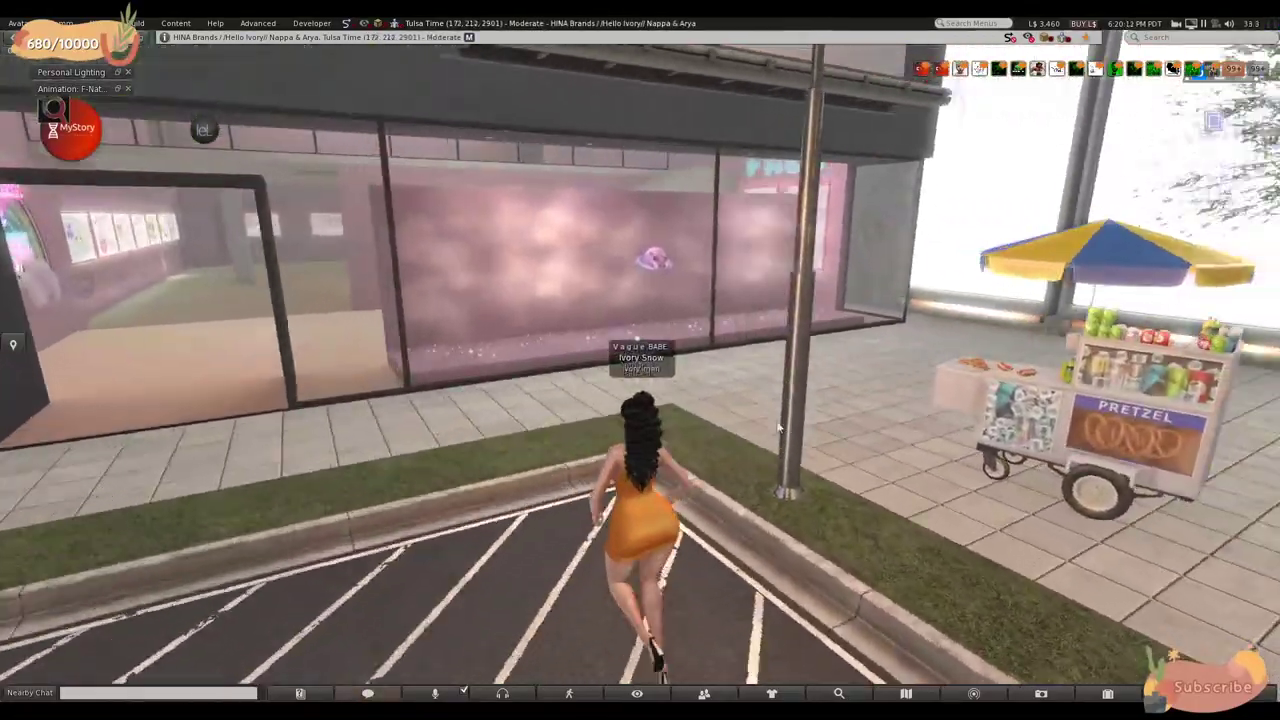
key(Left)
key(Up)
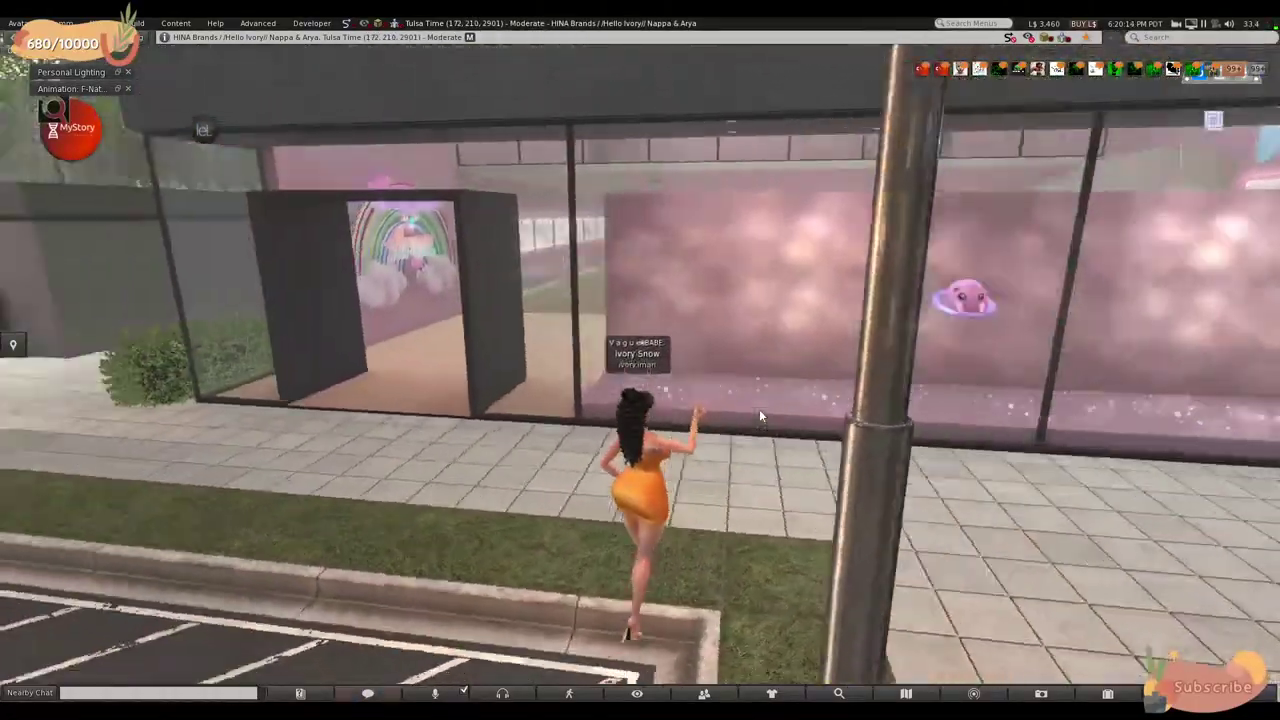
key(Right)
key(Up)
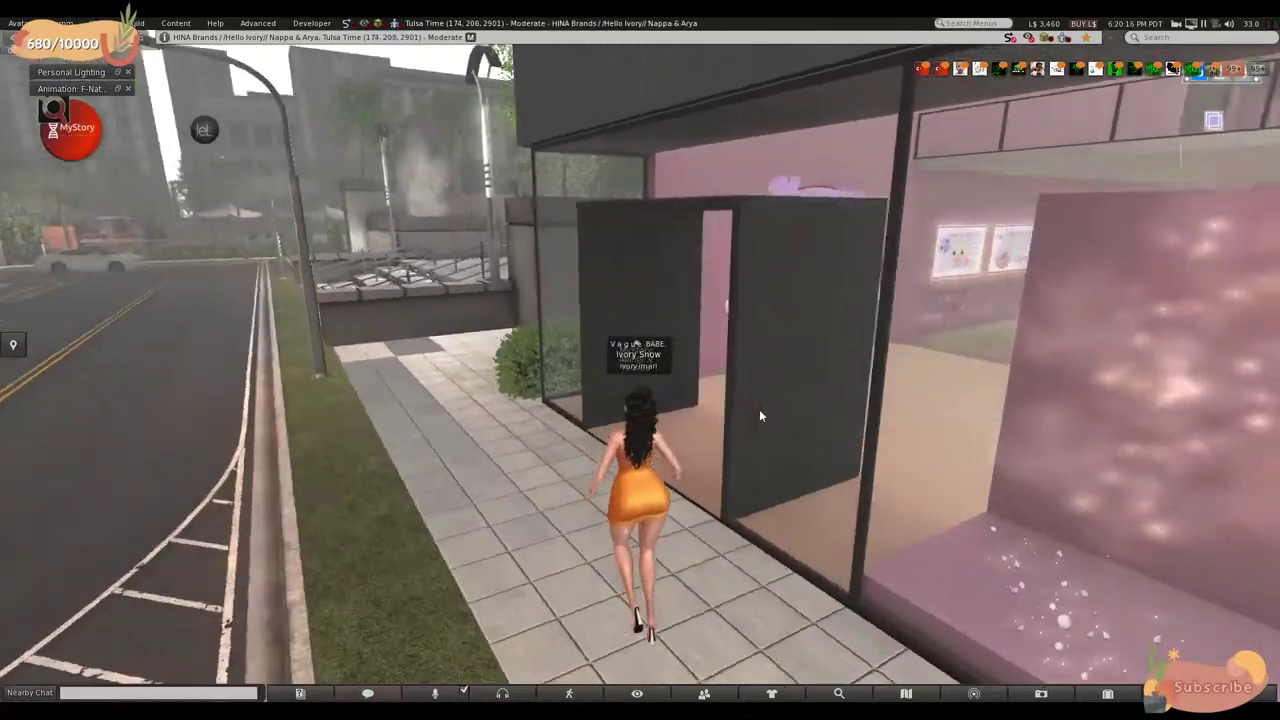
key(Right)
key(Up)
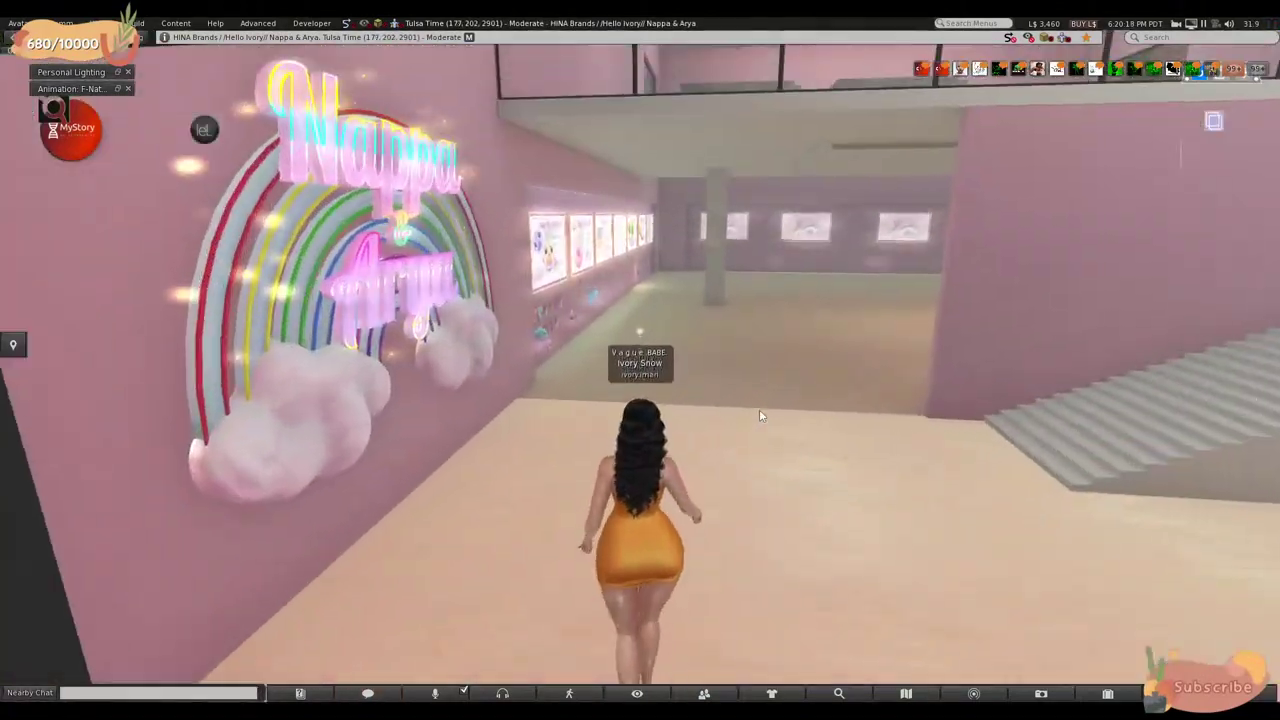
- Walk the avatar to the reception counter by the FREE posters, and head back toward the product hall
key(Left)
key(Up)
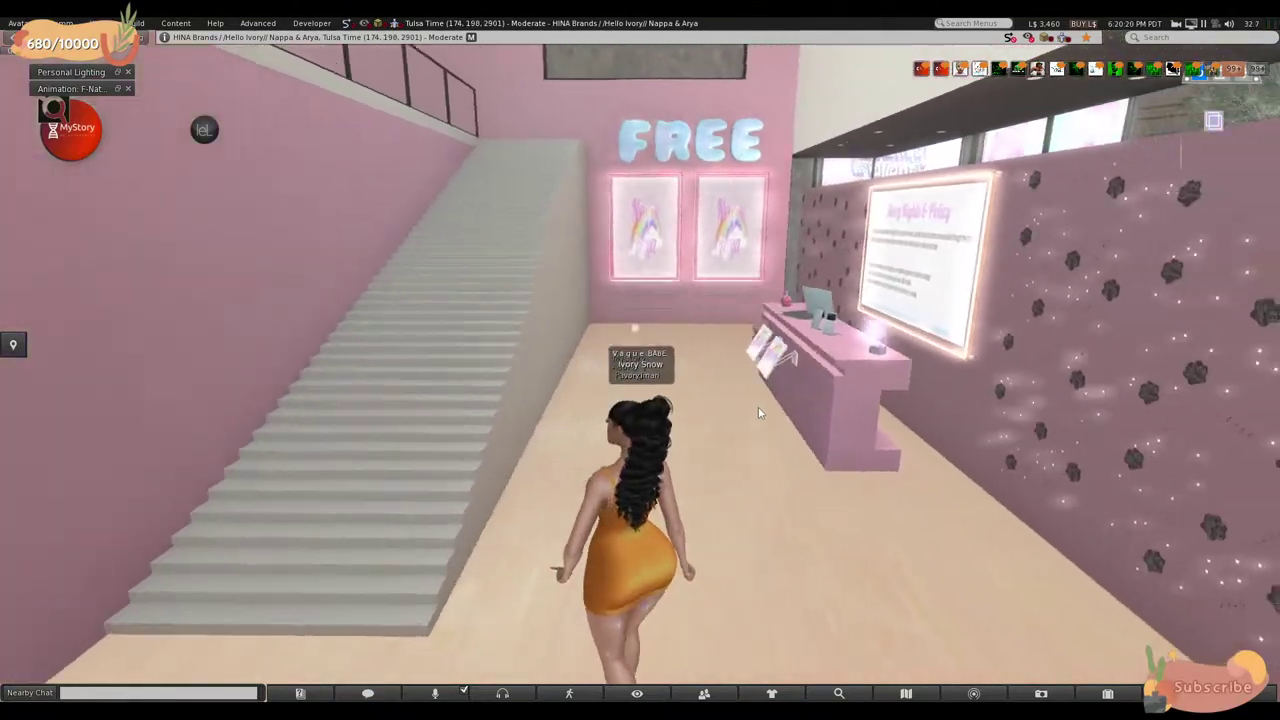
key(Left)
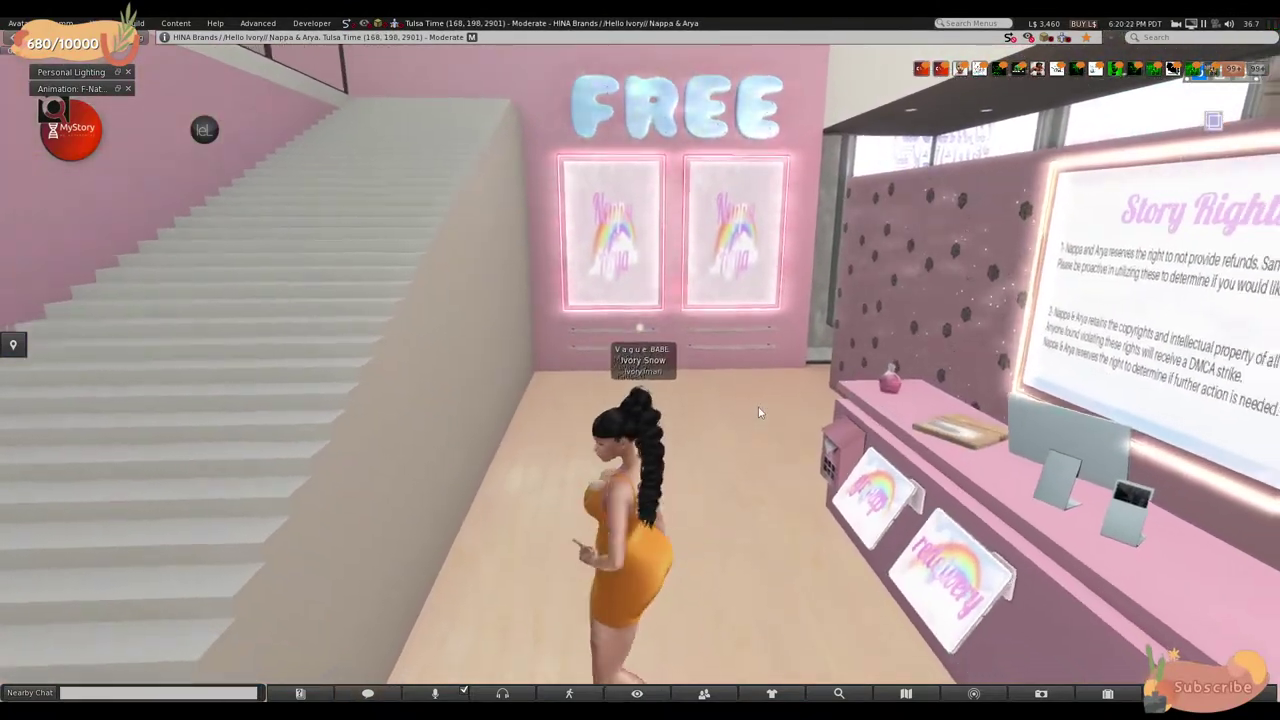
key(Up)
key(Left)
key(Up)
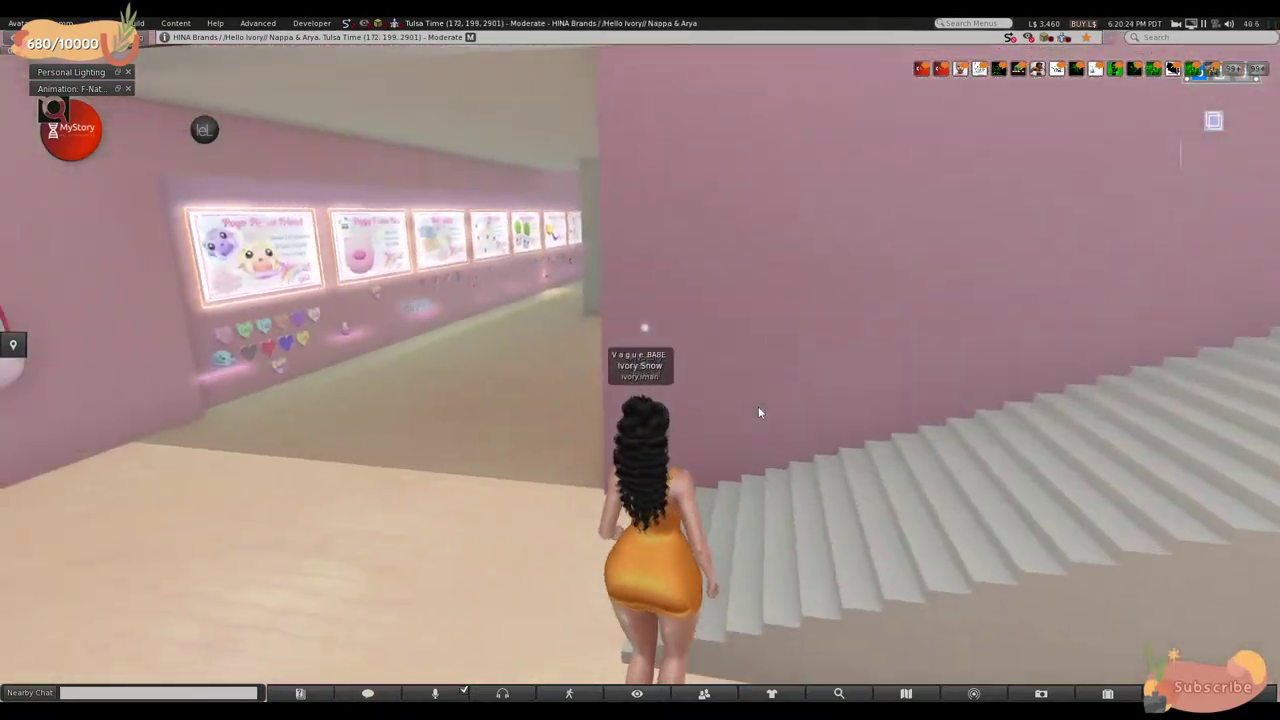
- Enter the product hall and follow the wall showing the Pogo Planet Friend and Piggy Tissue Box displays
key(Right)
key(Up)
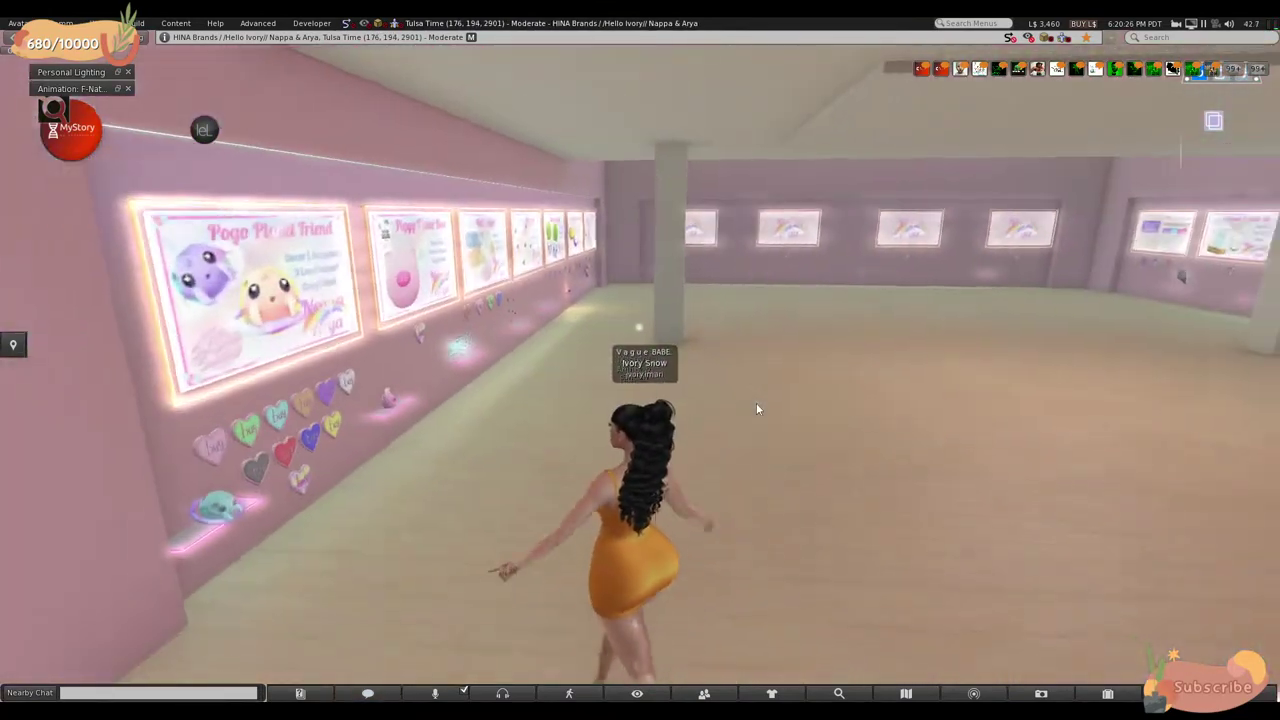
key(Left)
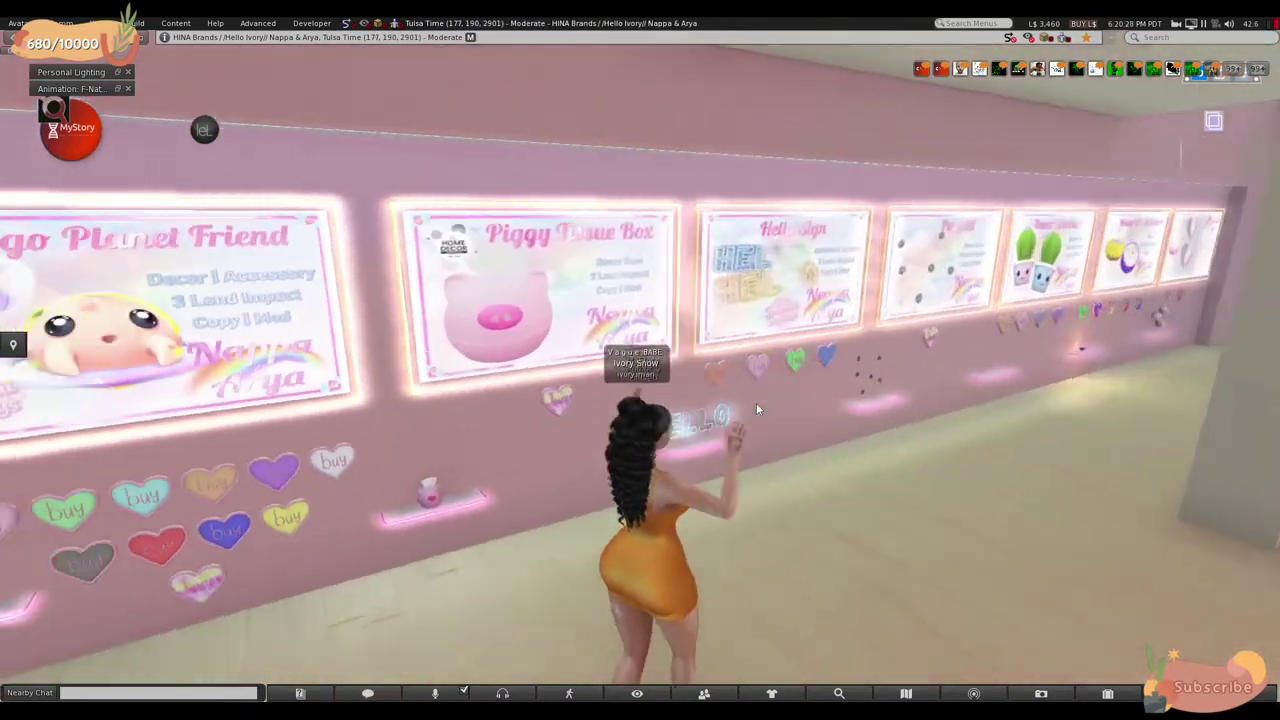
key(Right)
key(Up)
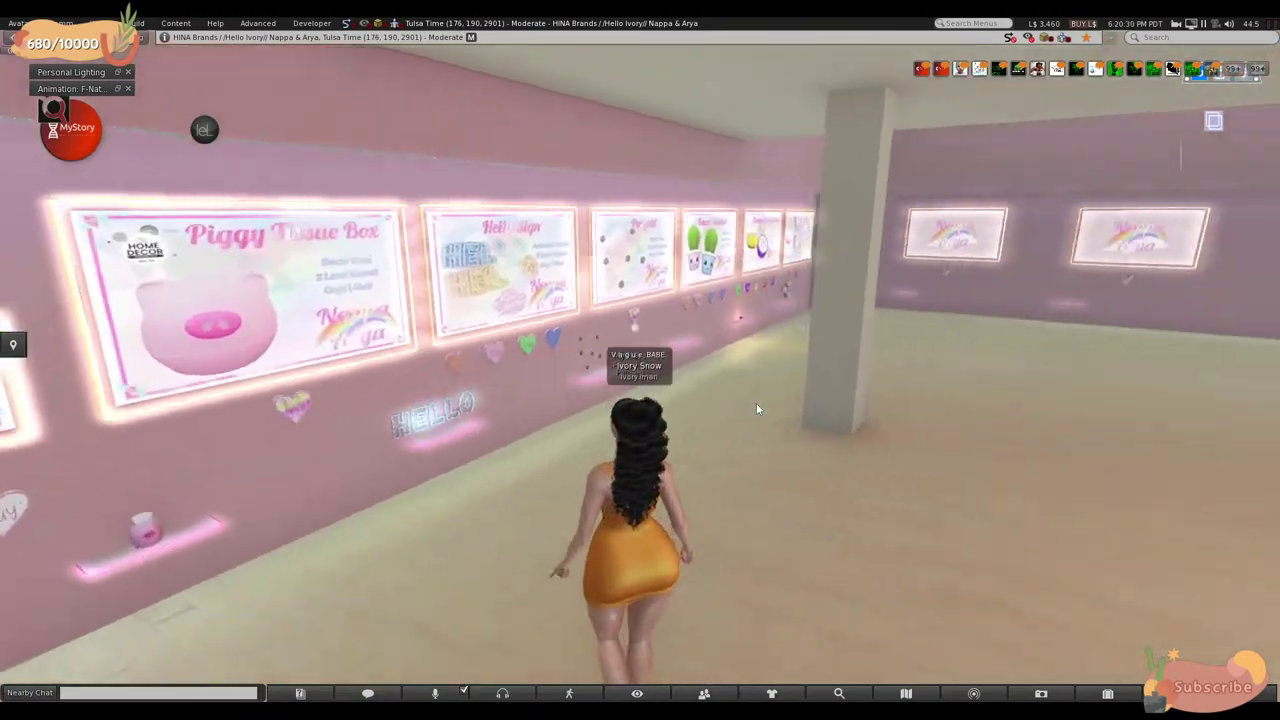
- Walk past the pillar to the Nappa & Arya logo panels at the far end of the hall
key(Left)
key(Up)
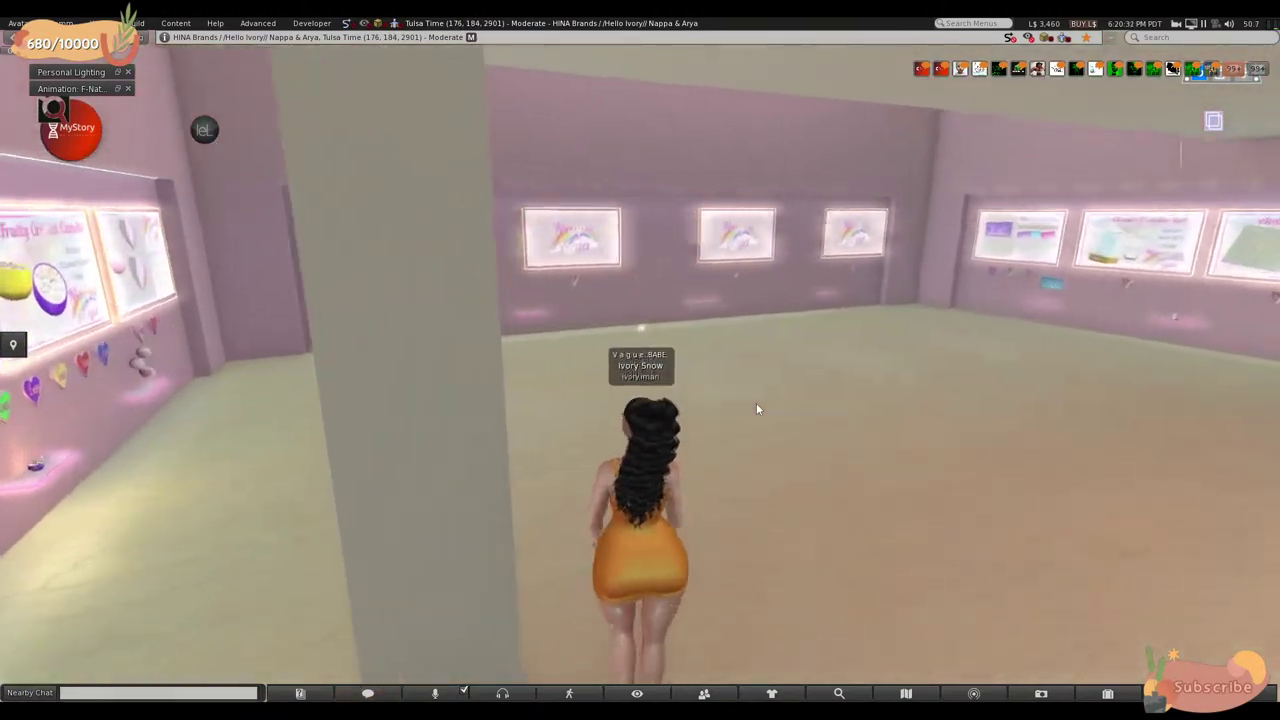
key(Right)
key(Up)
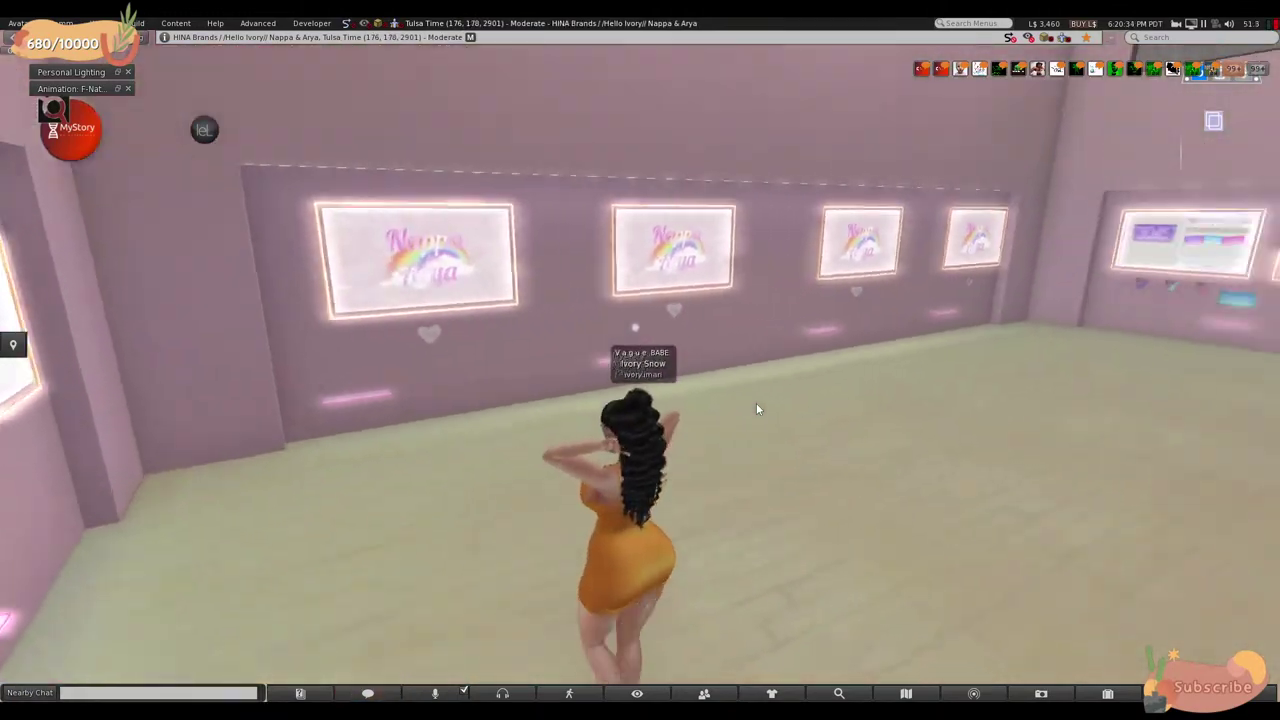
key(Up)
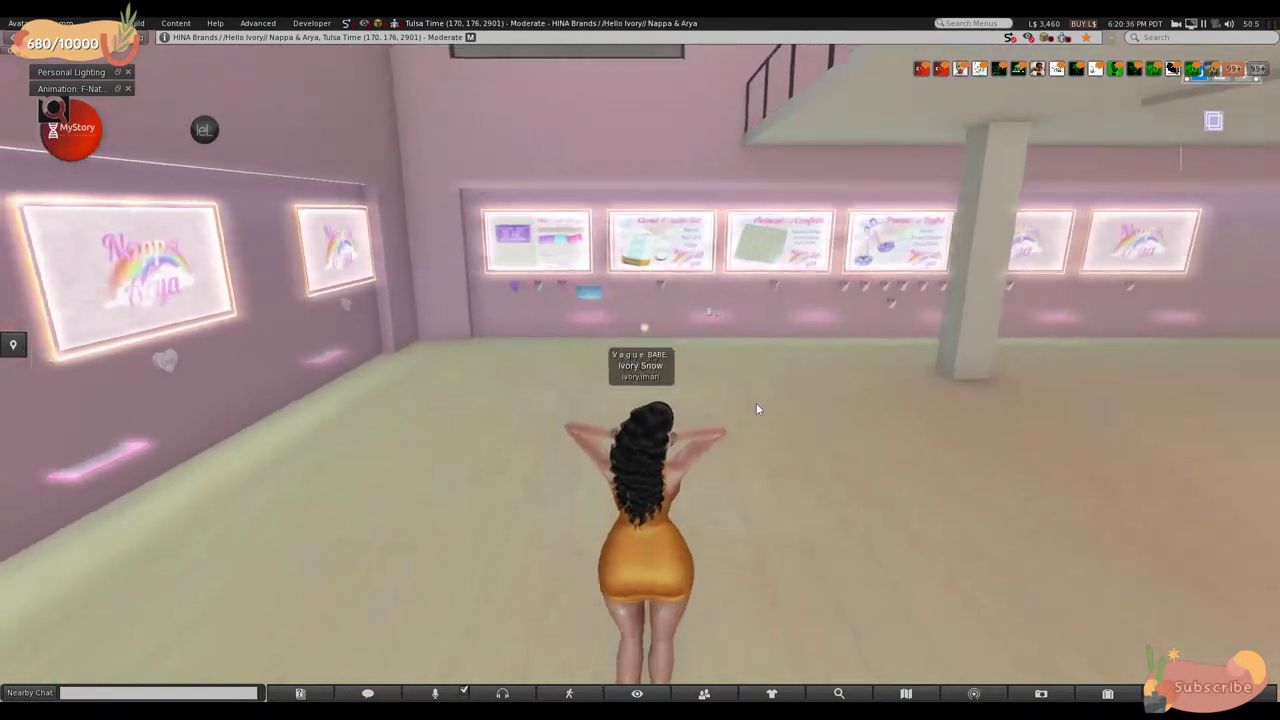
- Continue around the hall past the Animated Confetti display toward the wall with the Crystal Drop Alphabet
key(Right)
key(Up)
key(Right)
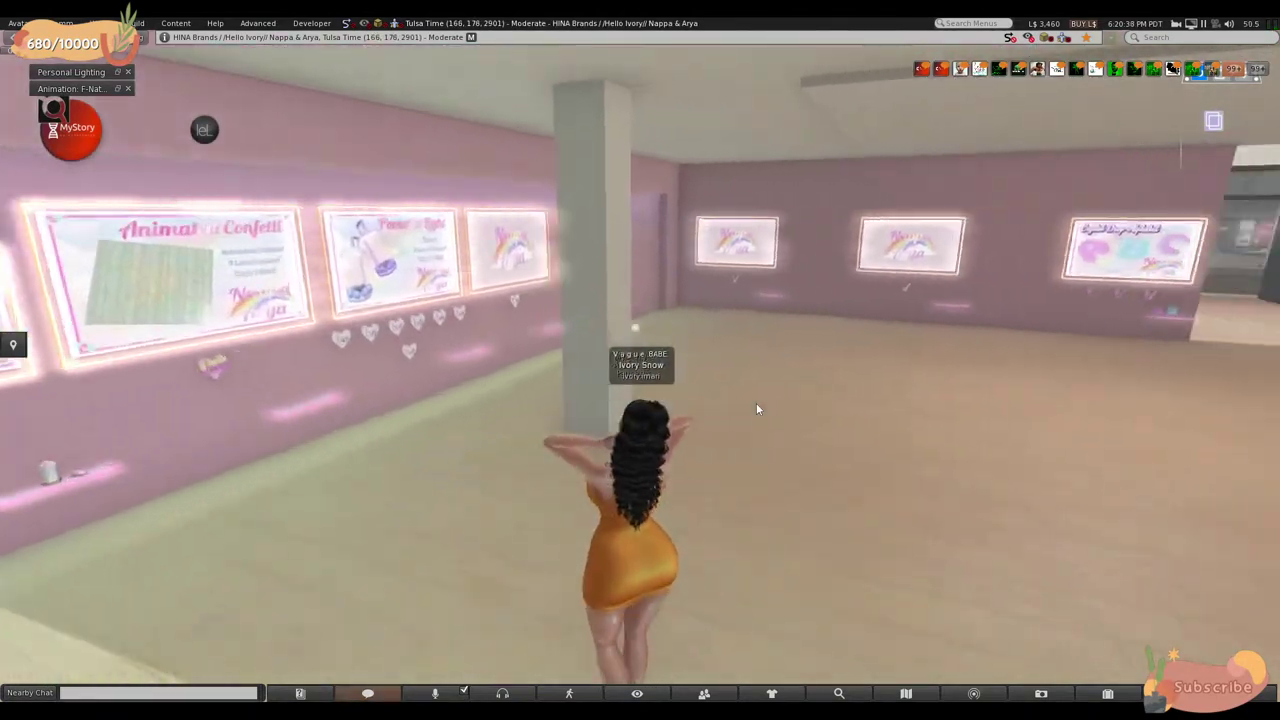
key(Up)
key(Right)
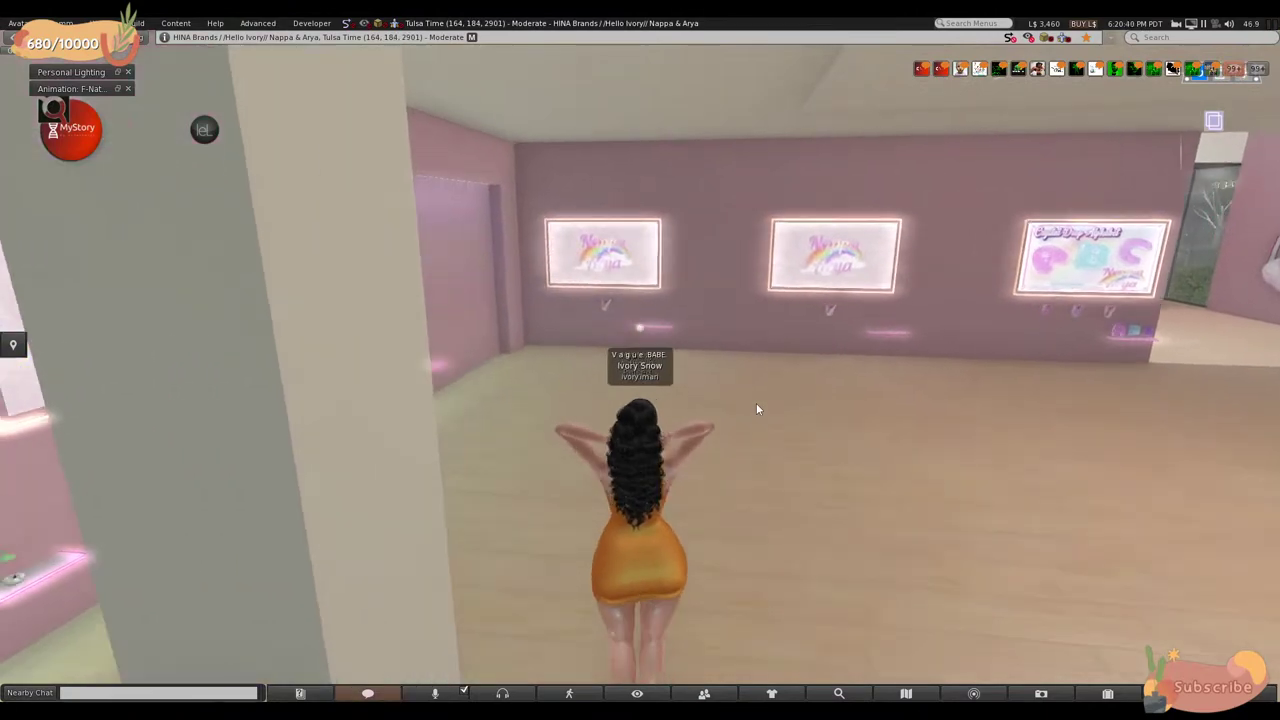
- Approach the logo panel on that wall and inspect its heart-shaped buy sign up close
key(Up)
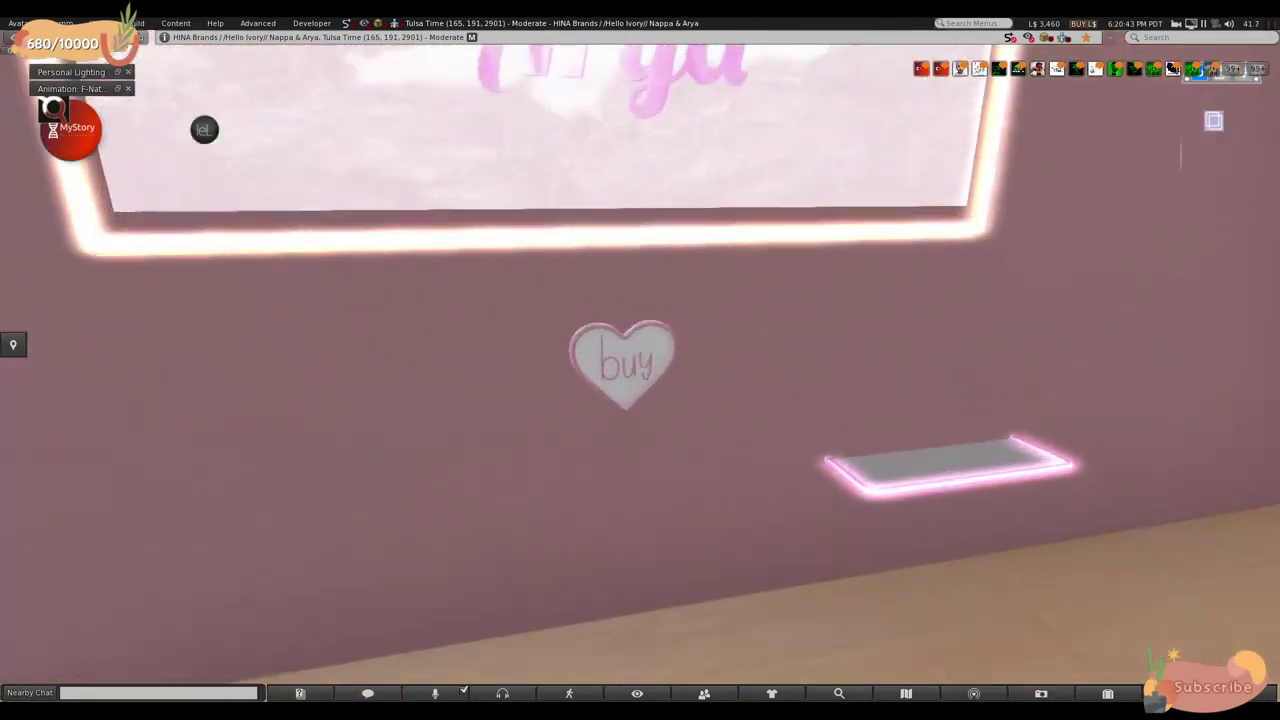
alt+click(621, 364)
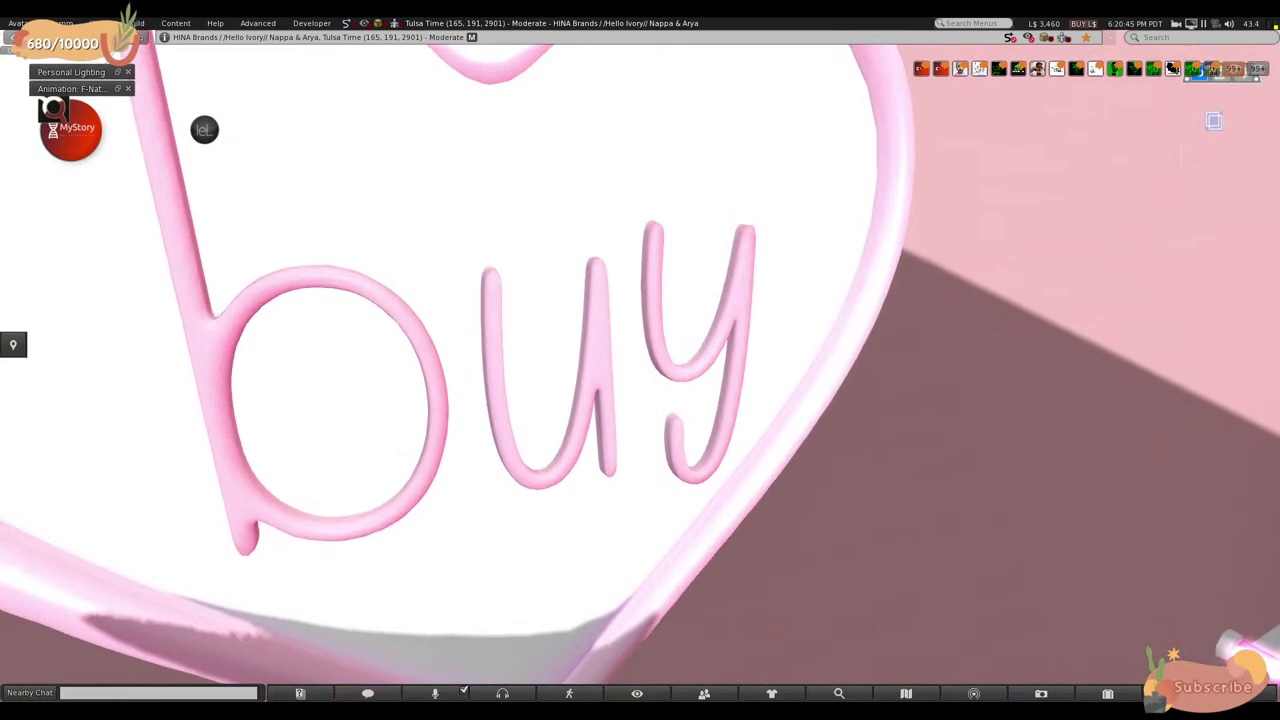
alt+drag(621, 364, 489, 412)
key(Up)
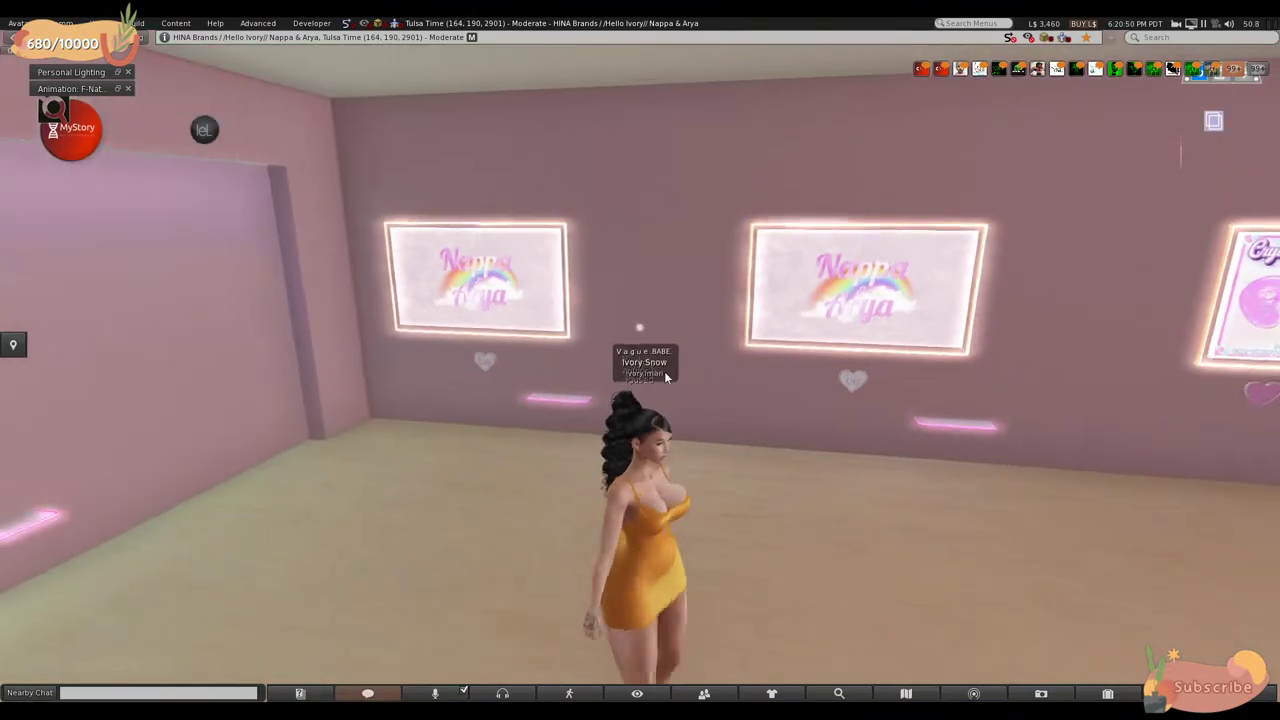
- Walk the avatar past the Crystal Drop Alphabet display and back to the reception counter facing the FREE posters
key(Right)
key(Up)
key(Right)
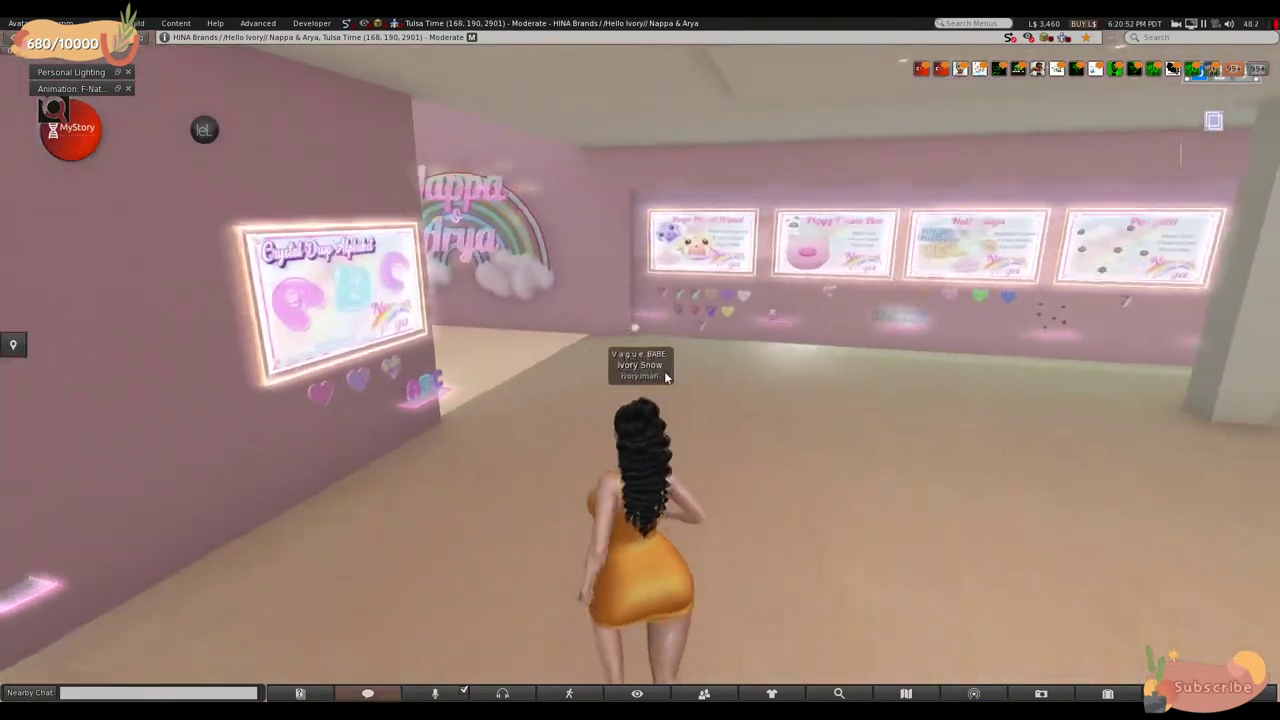
key(Up)
key(Left)
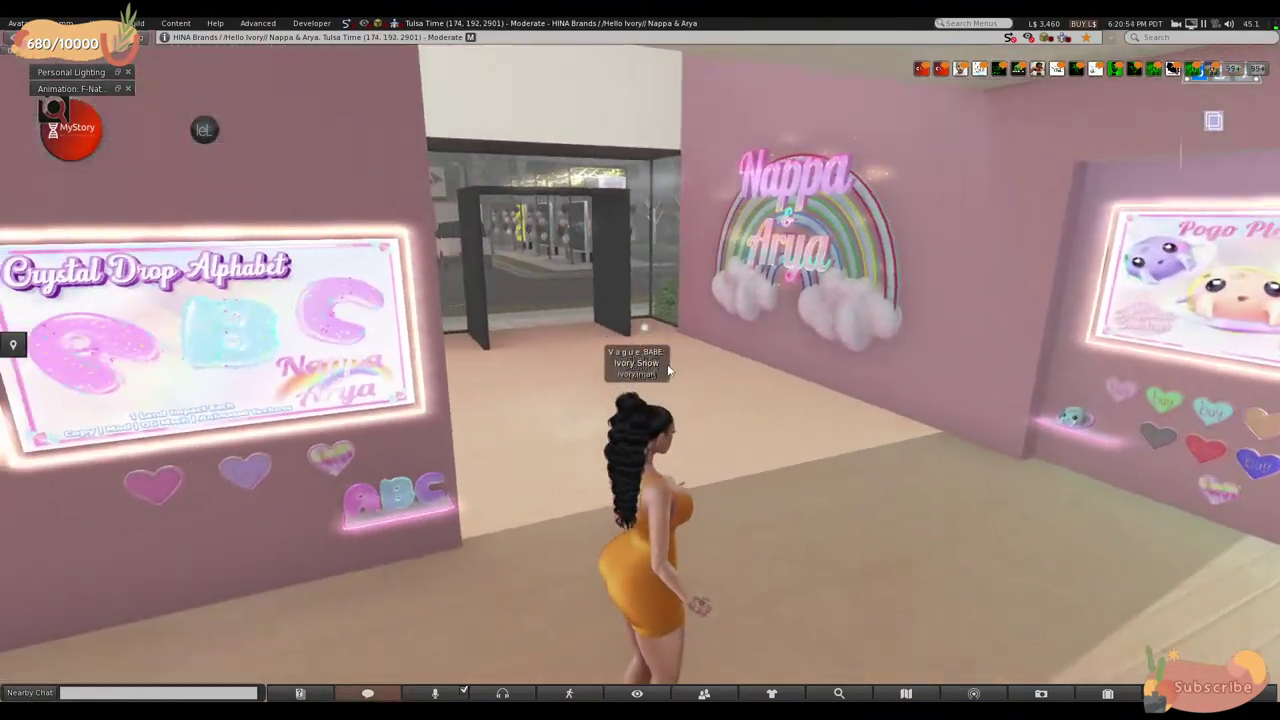
key(Up)
key(Left)
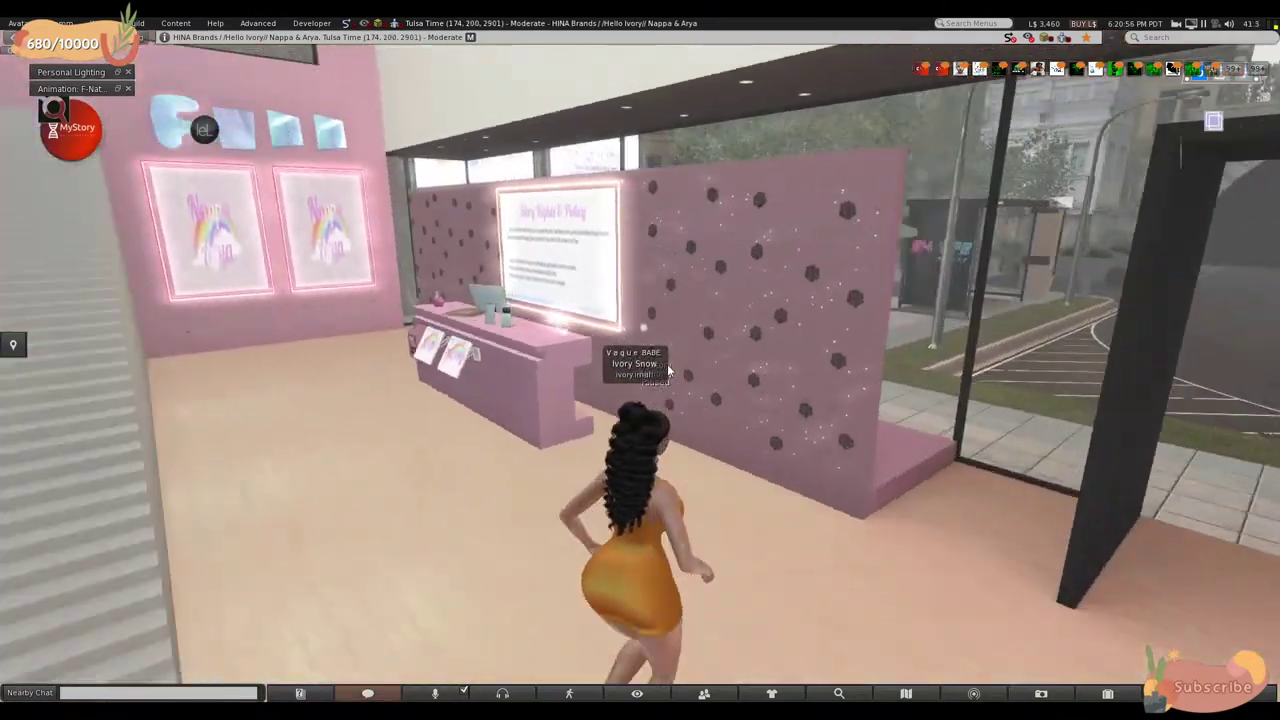
key(Up)
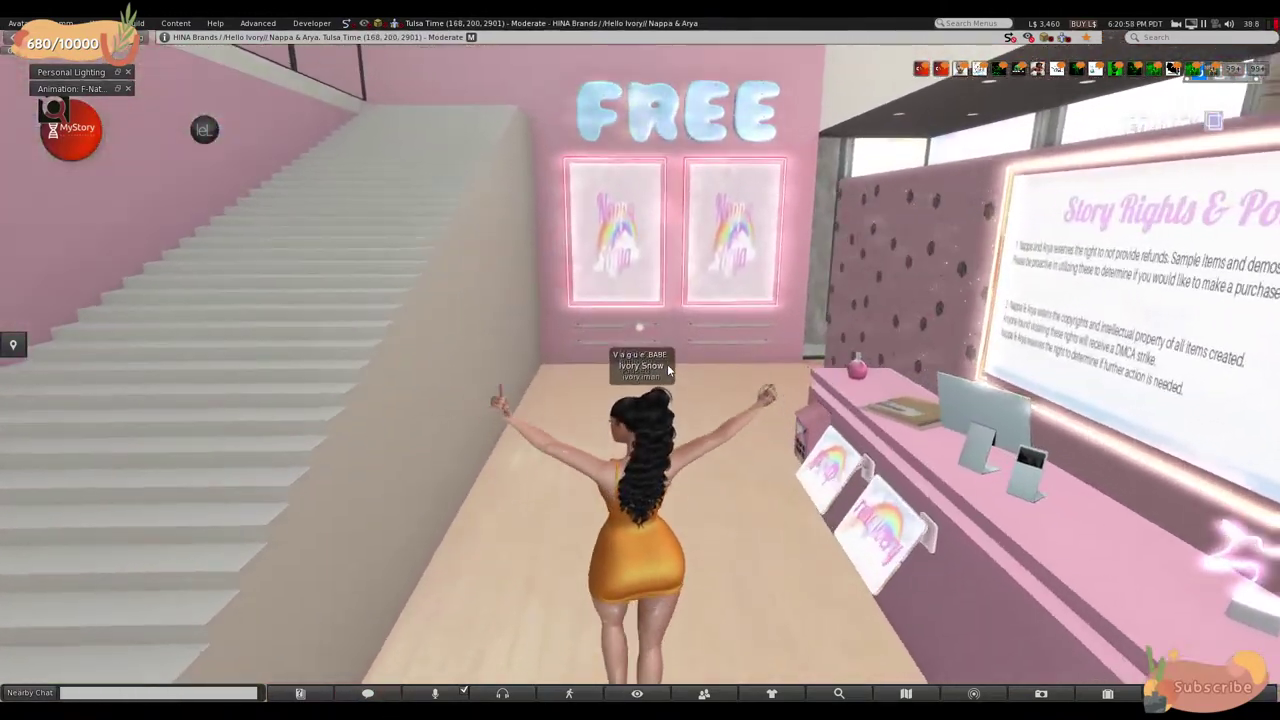
- Walk the avatar up to the framed posters below the FREE sign and turn back toward the reception counter
key(Up)
key(Right)
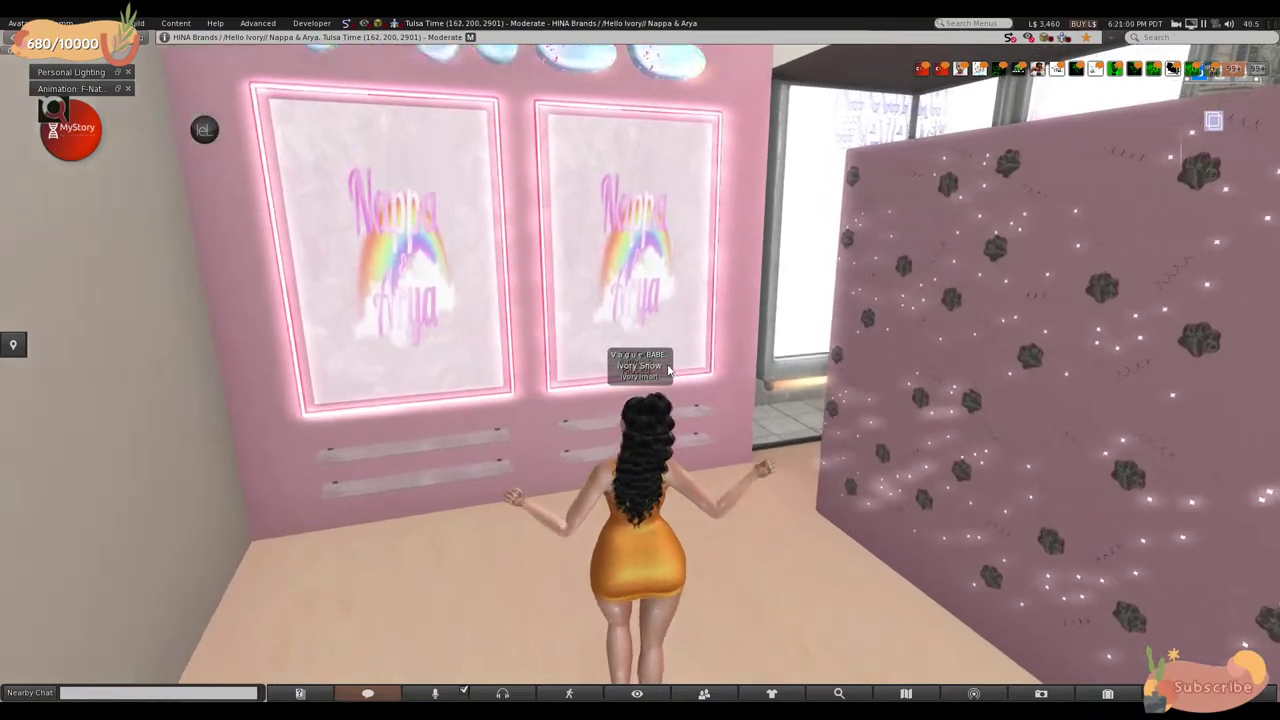
key(Right)
key(Up)
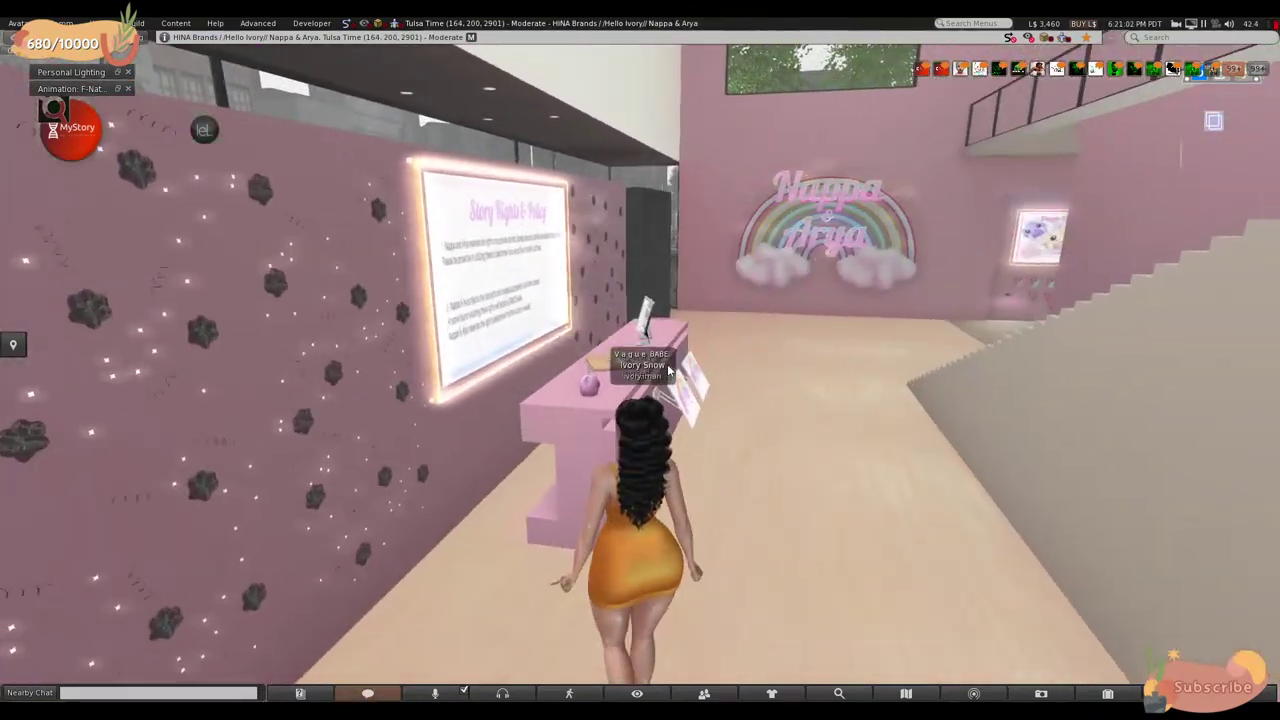
- Walk past the reception counter and leave the pink store through the dark entrance onto the striped road corner
key(Up)
key(Left)
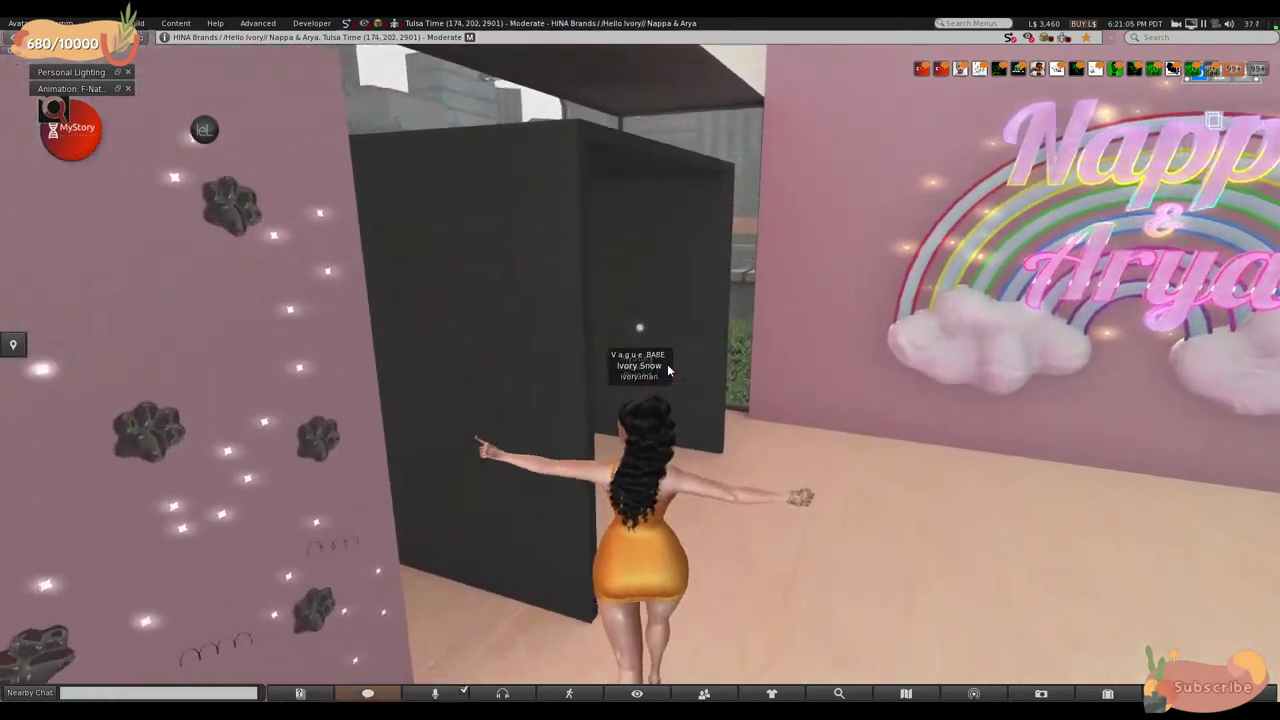
key(Up)
key(Left)
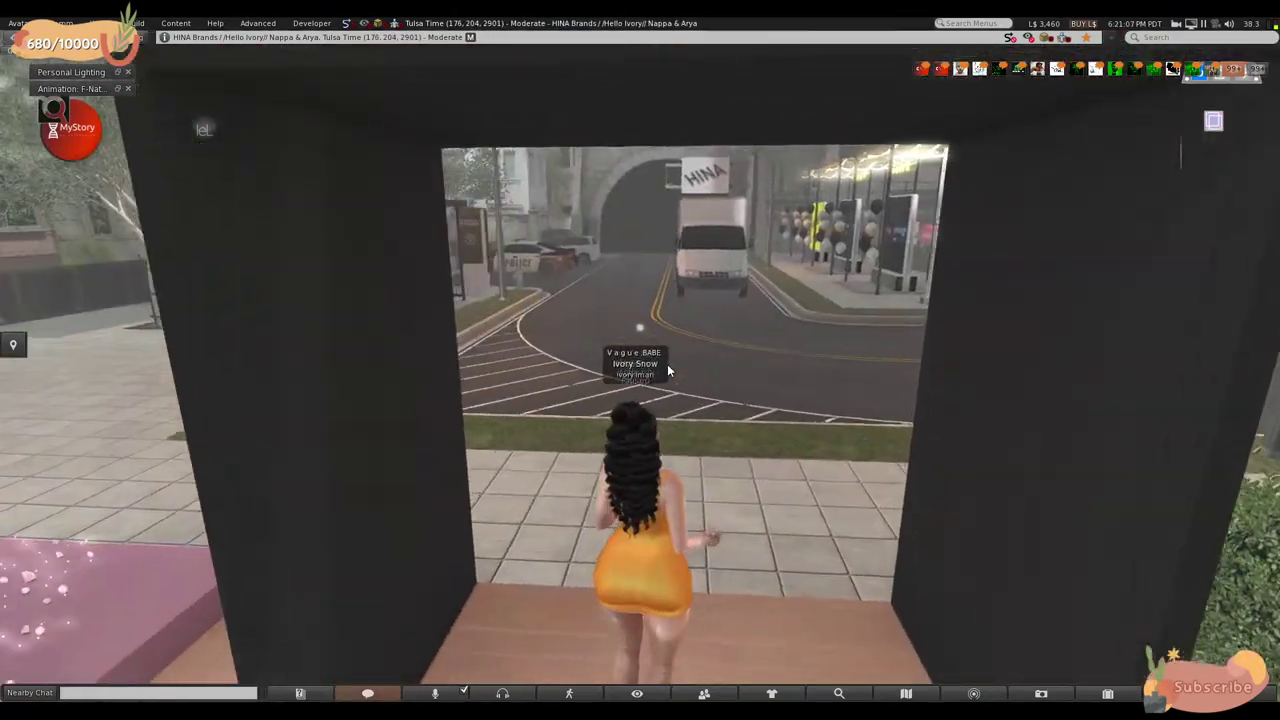
key(Up)
key(Left)
key(Right)
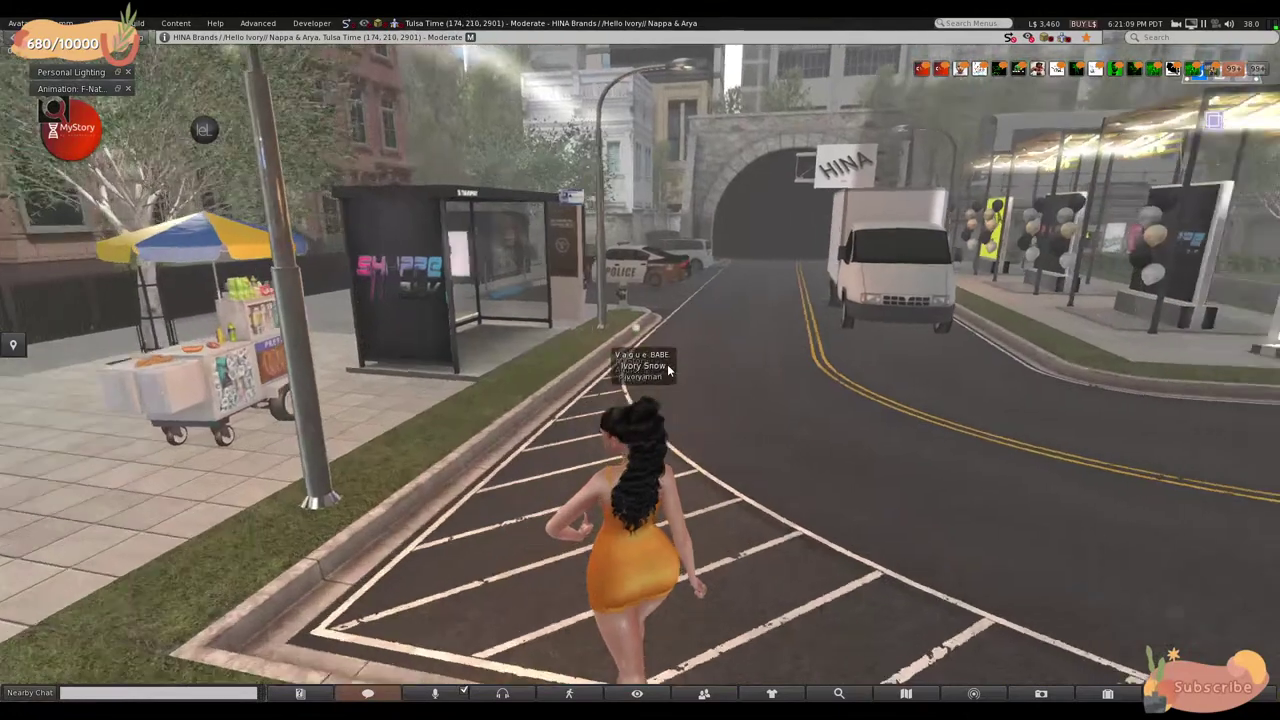
- Survey the street around the HINA tunnel and truck, return the view to the avatar, and follow the road to the plaza stairs
key(Up)
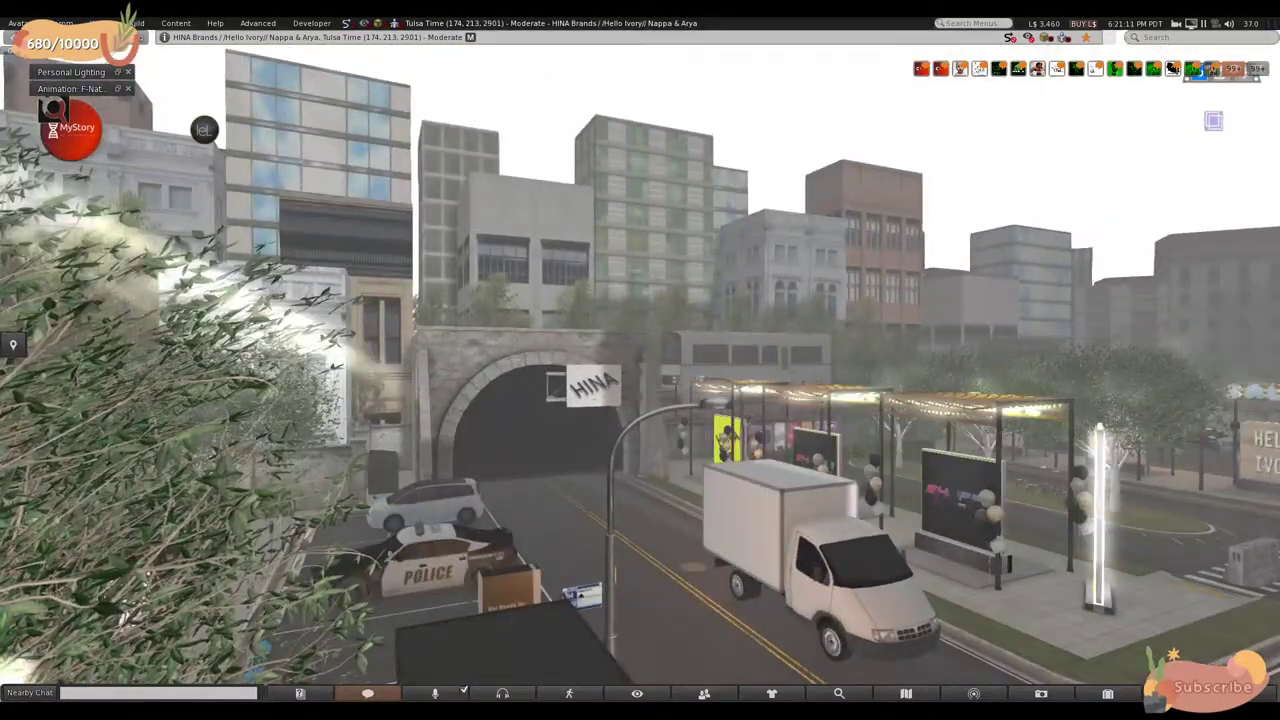
key(Escape)
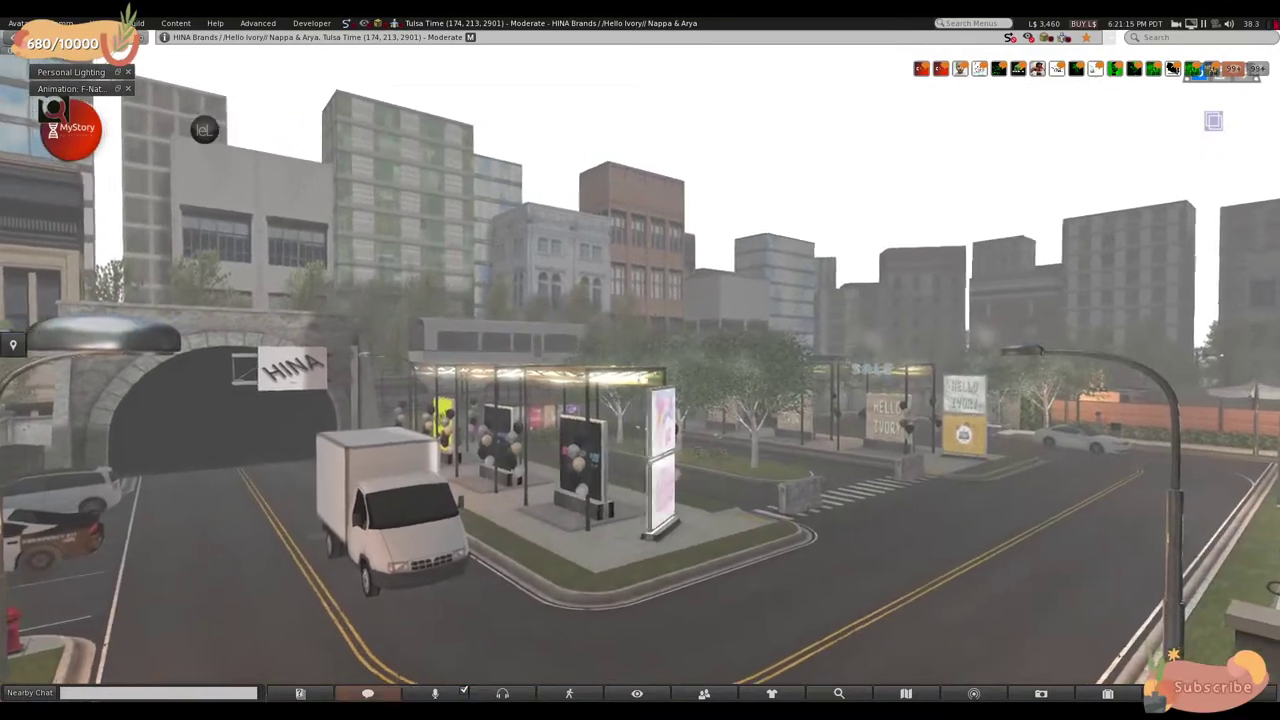
key(Escape)
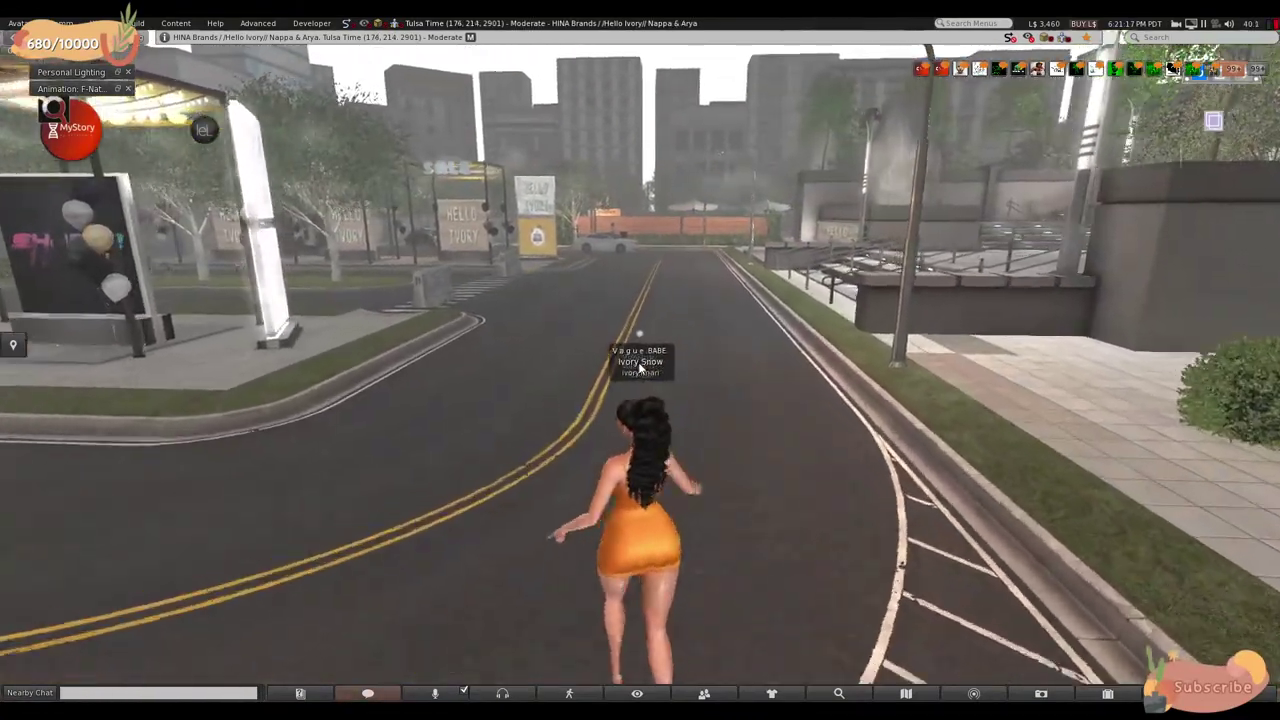
key(Left)
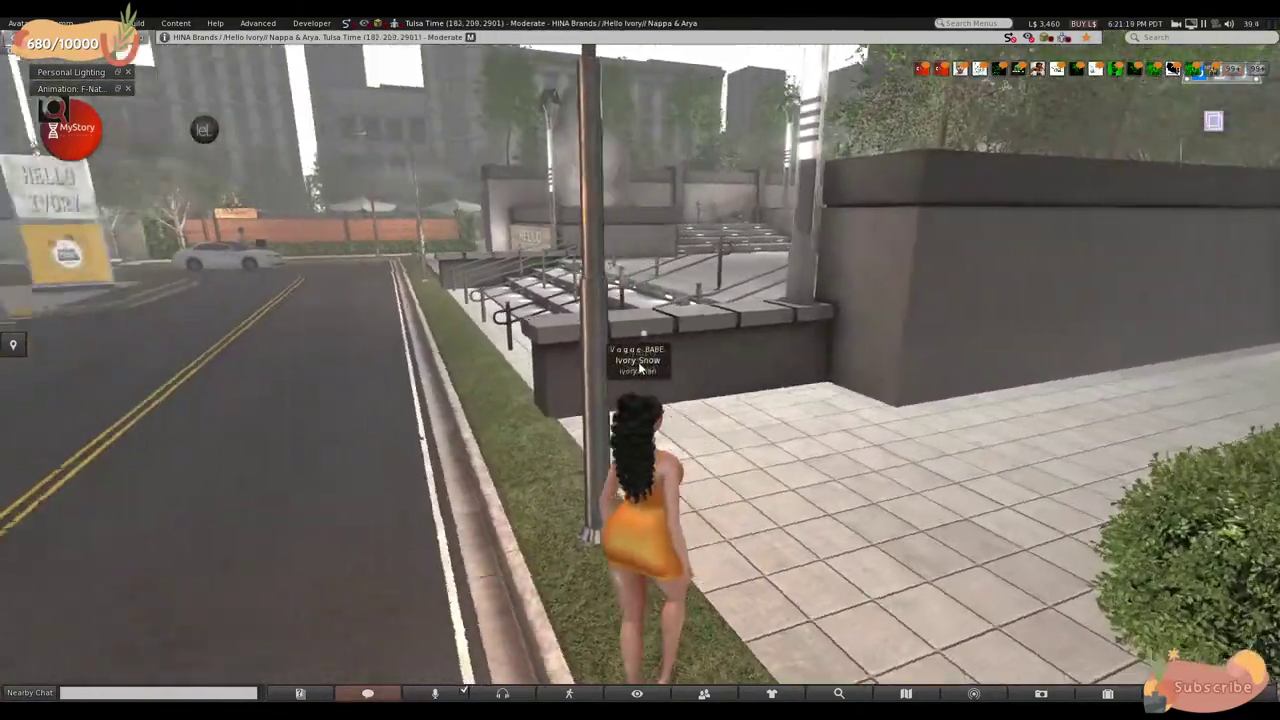
key(Left)
key(Right)
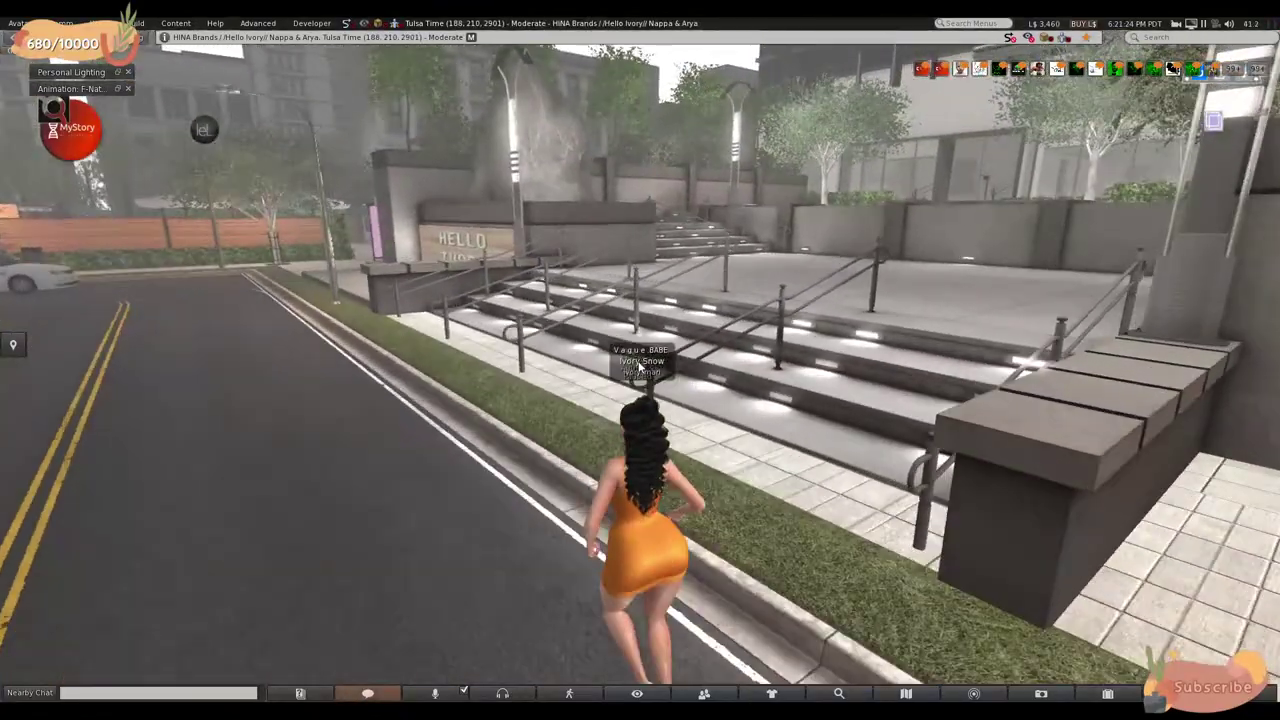
- Cross the concrete plaza, climb the lit stairs beside the boulder, and head to the glass building's entrance
key(Right)
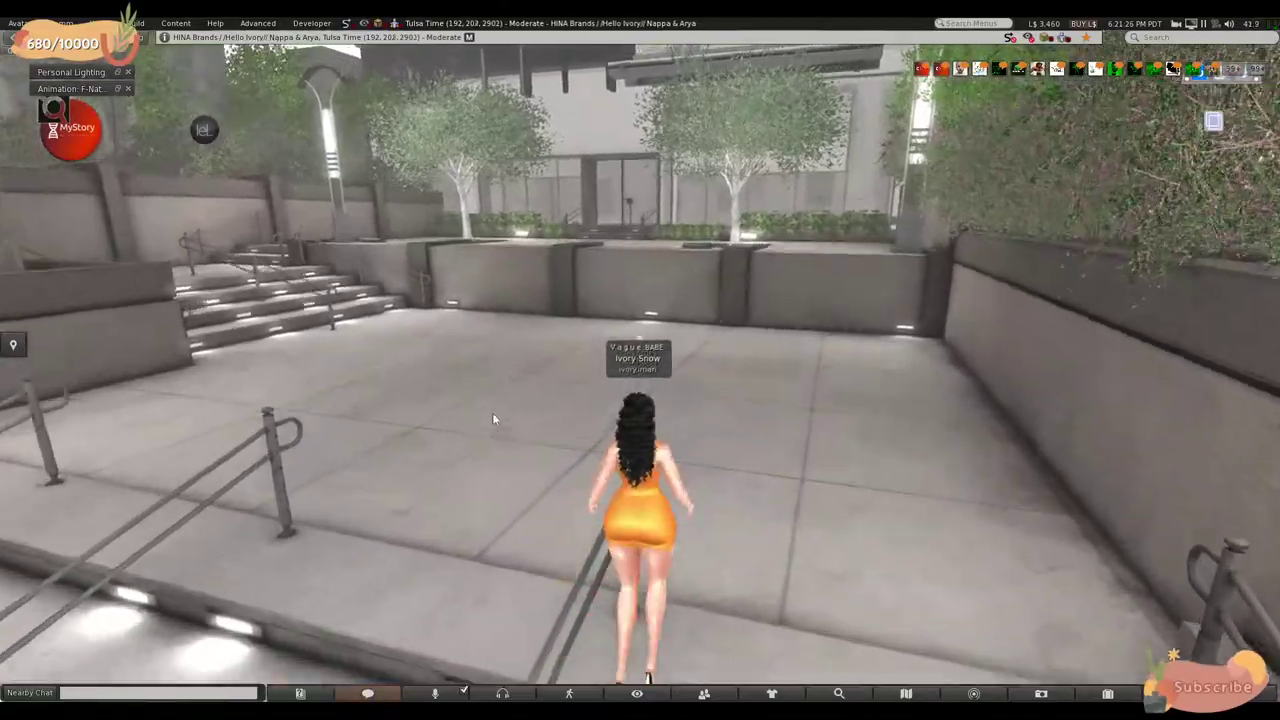
key(Left)
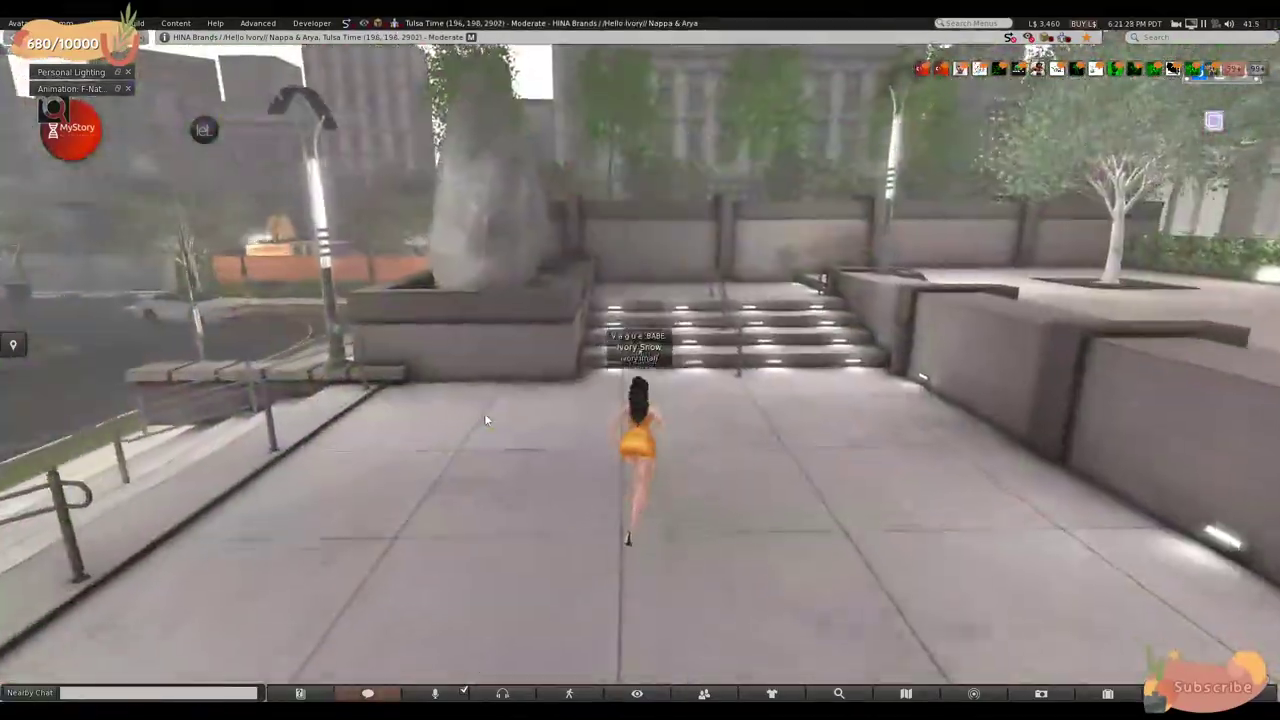
key(Right)
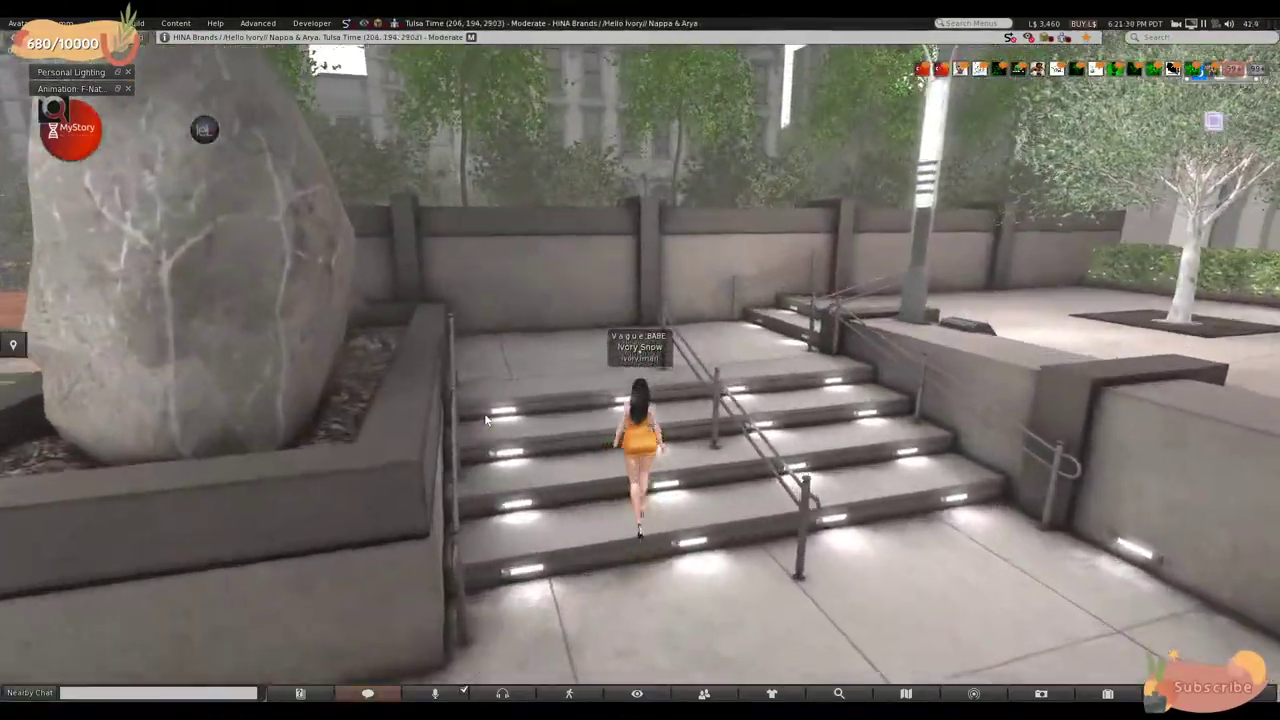
key(Right)
key(Right)
key(Right)
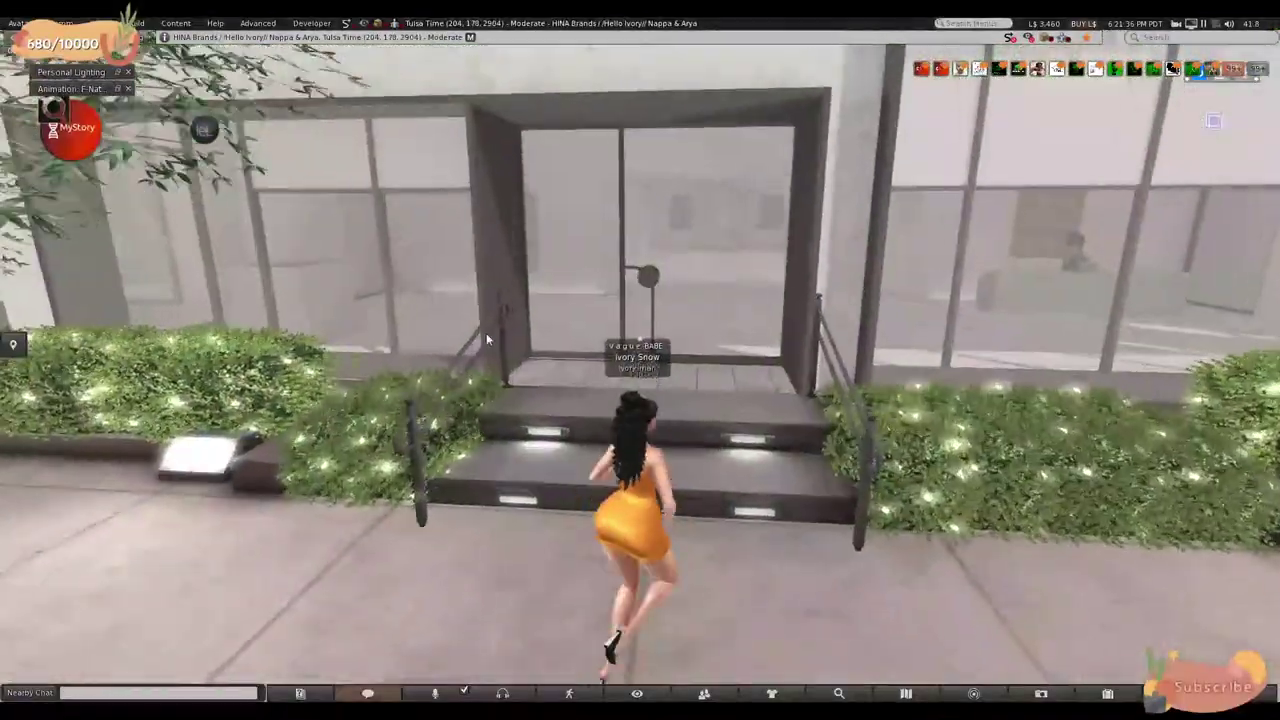
- Enter the Hello Ivory building through the glass door and cross the marble lobby toward the side room's doorway
key(Up)
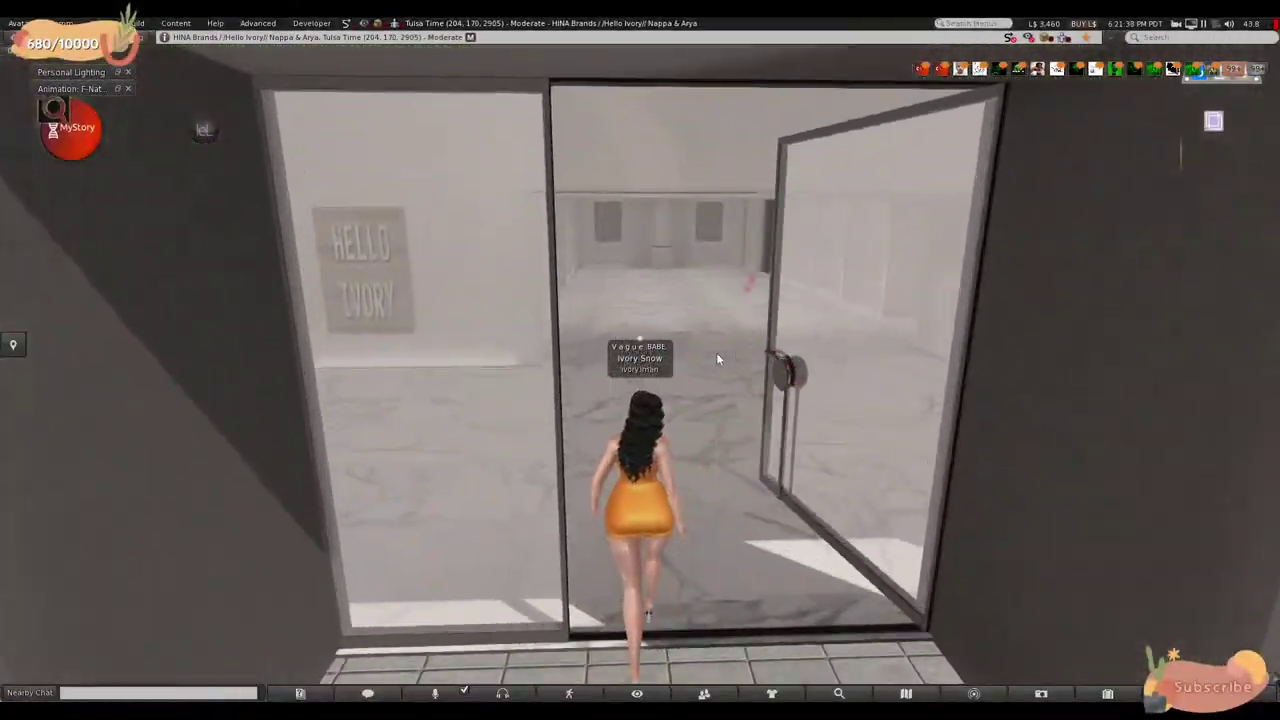
key(Left)
key(Up)
key(Left)
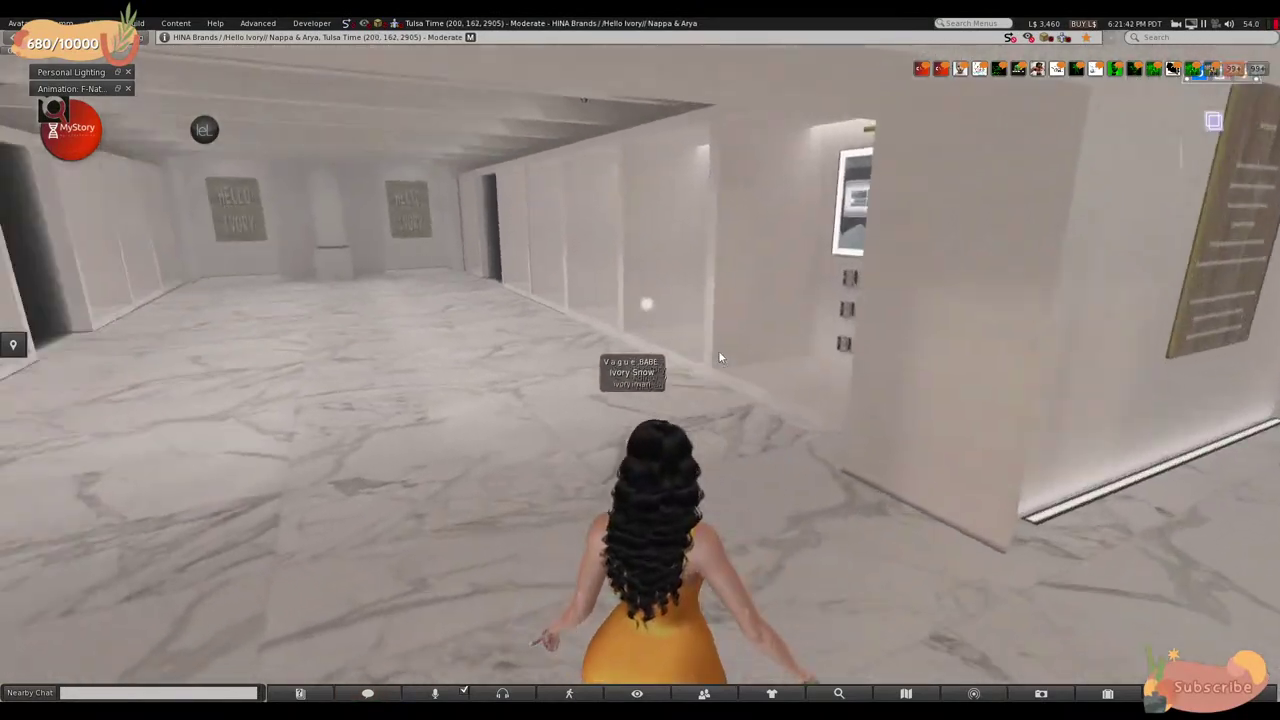
key(Right)
key(Up)
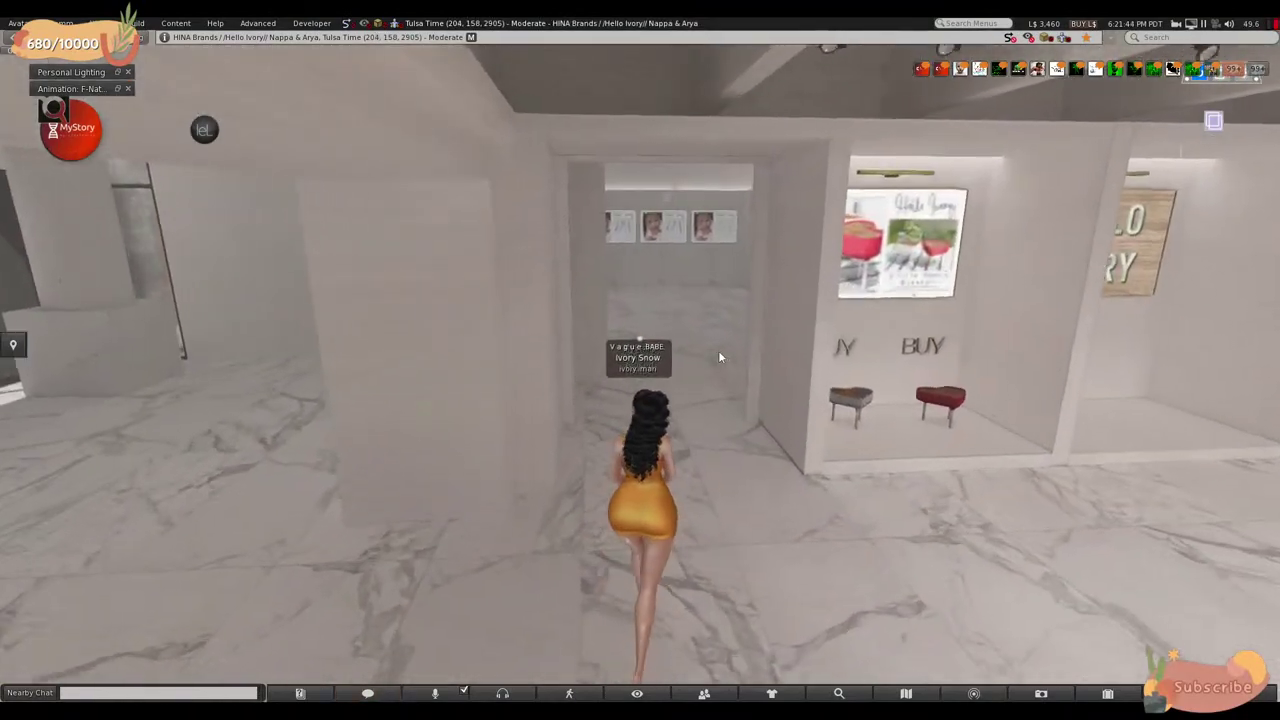
- Walk into the side room, view the Hello Ivory bottle displays, and turn back toward the doorway
key(Up)
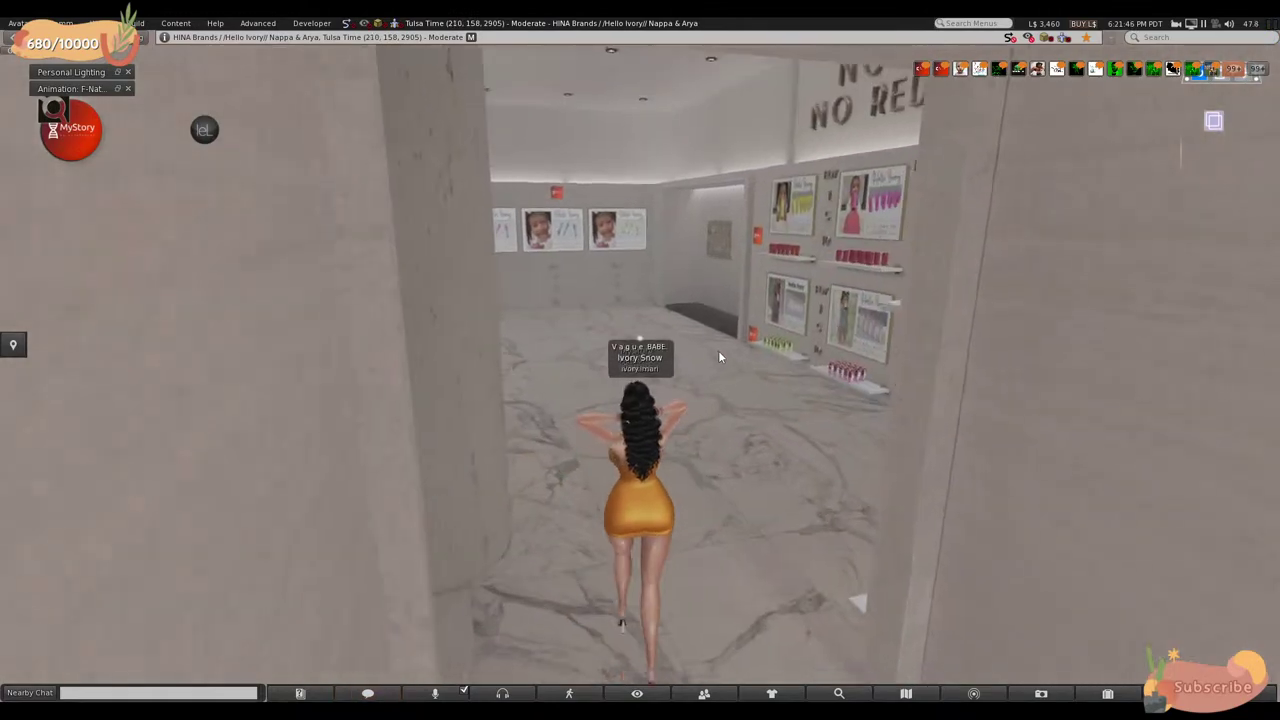
key(Up)
key(Right)
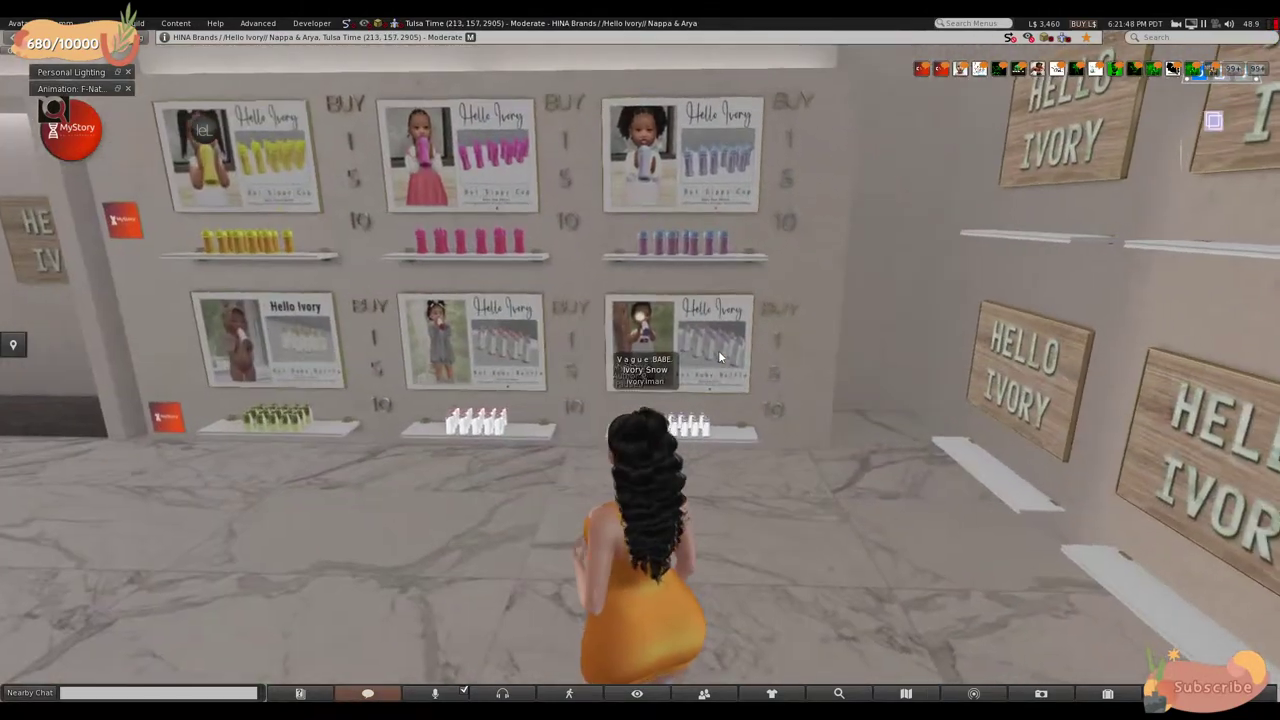
key(Left)
key(Up)
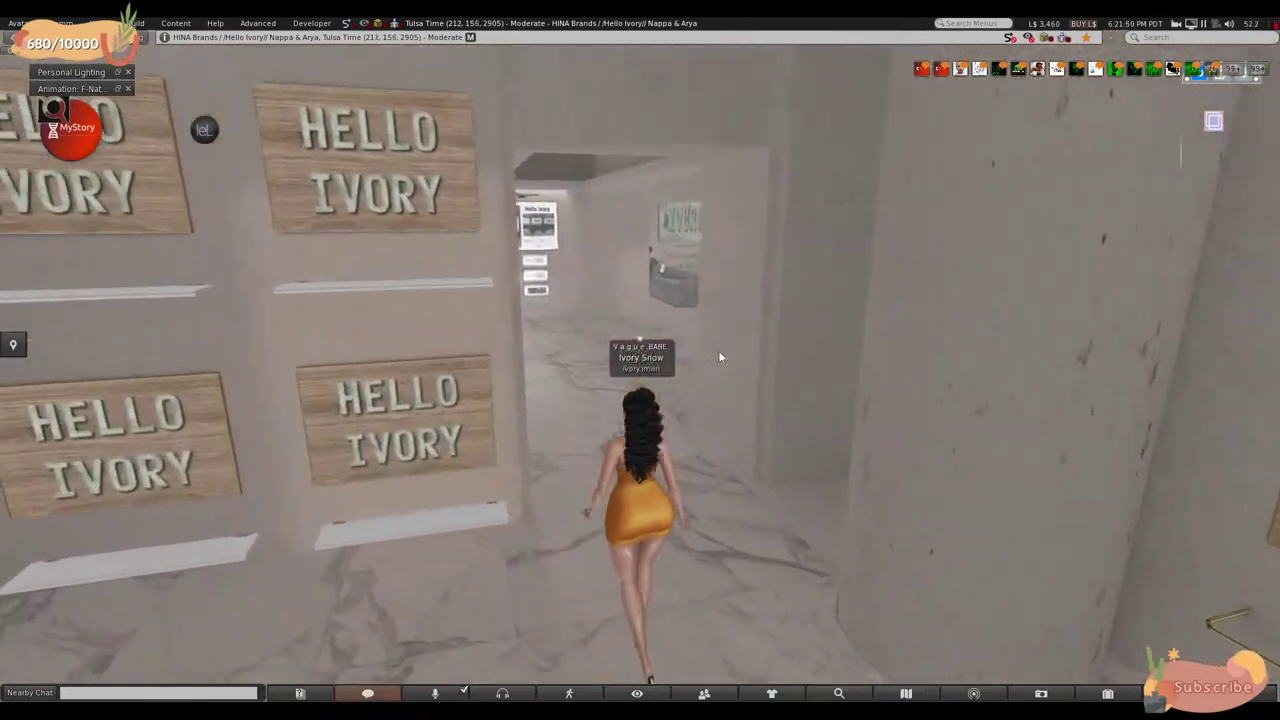
- Return through the marble lobby to the main entrance and approach the opened glass door
key(Up)
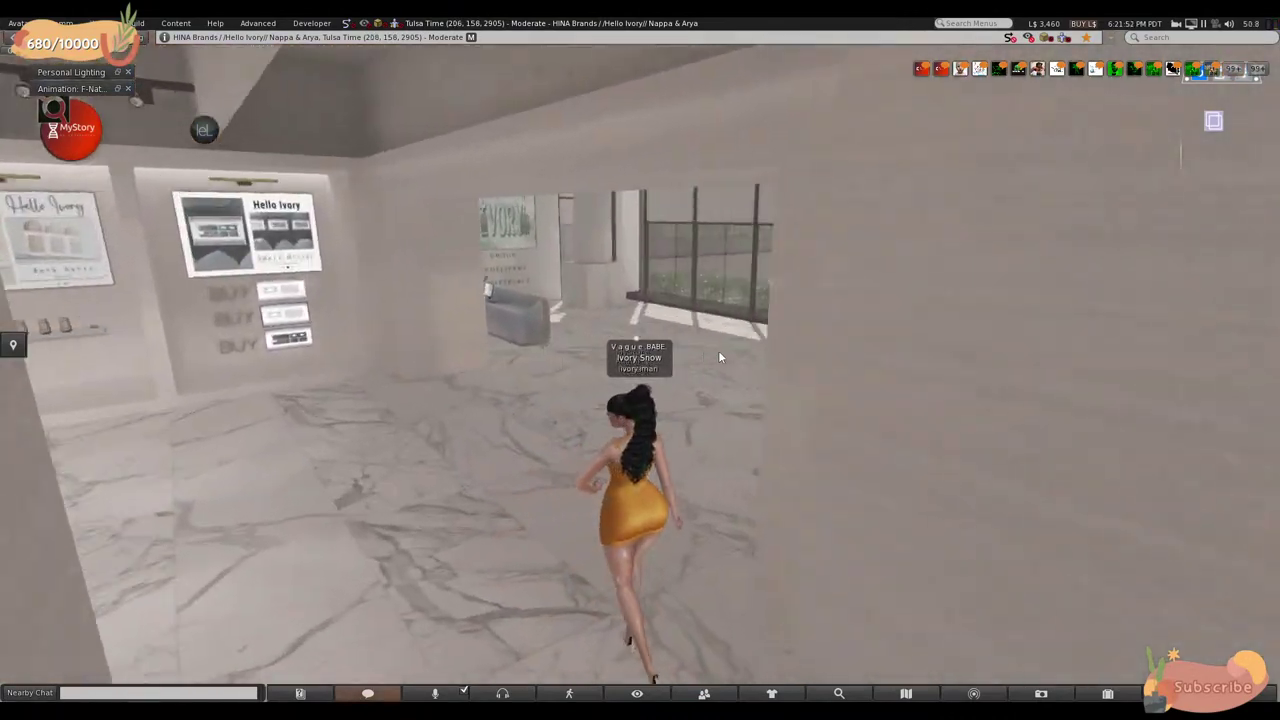
key(Left)
key(Up)
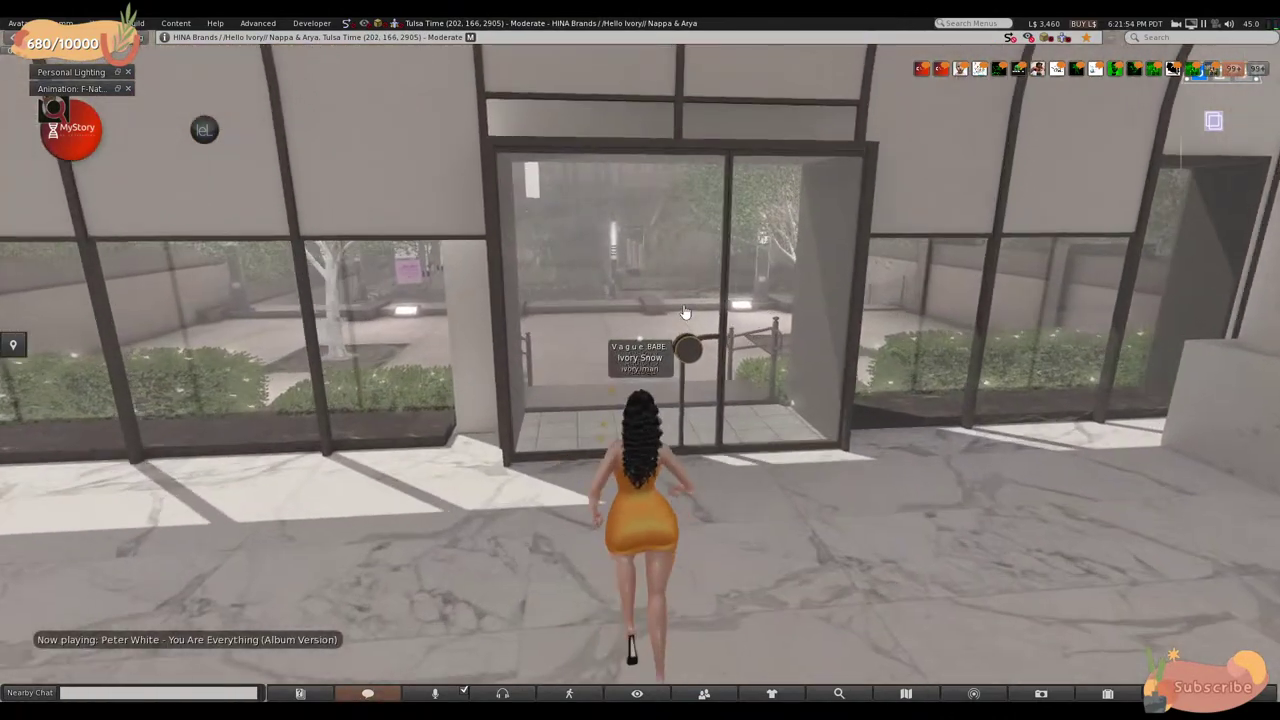
key(Up)
key(Up)
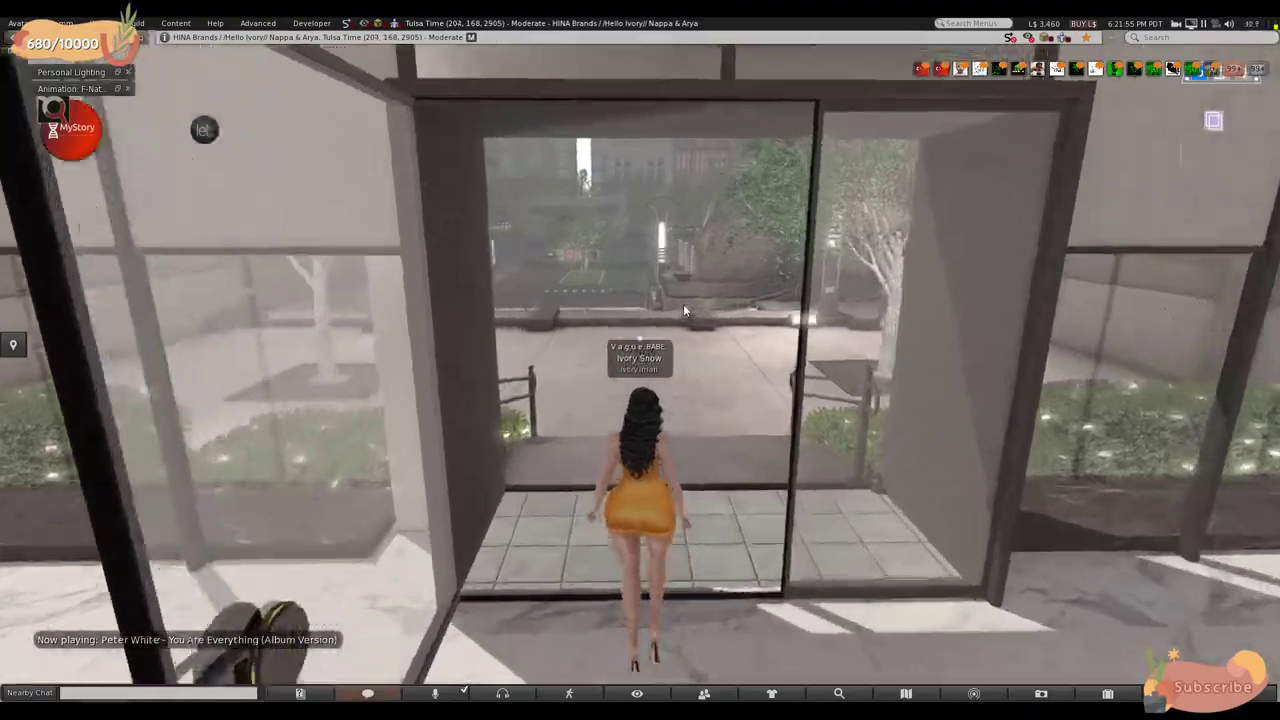
- Leave the building, cross the terrace past the tree, and turn down the stairs toward the lower plaza
key(Up)
key(Right)
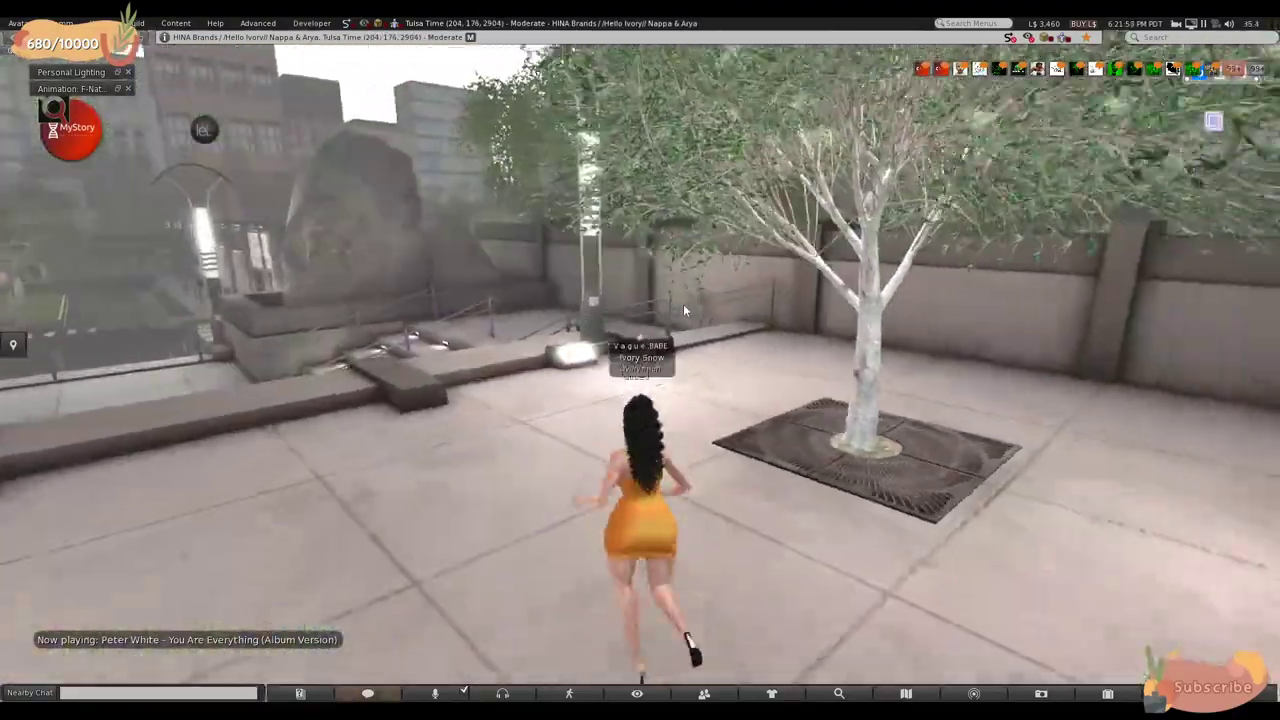
key(Up)
key(Right)
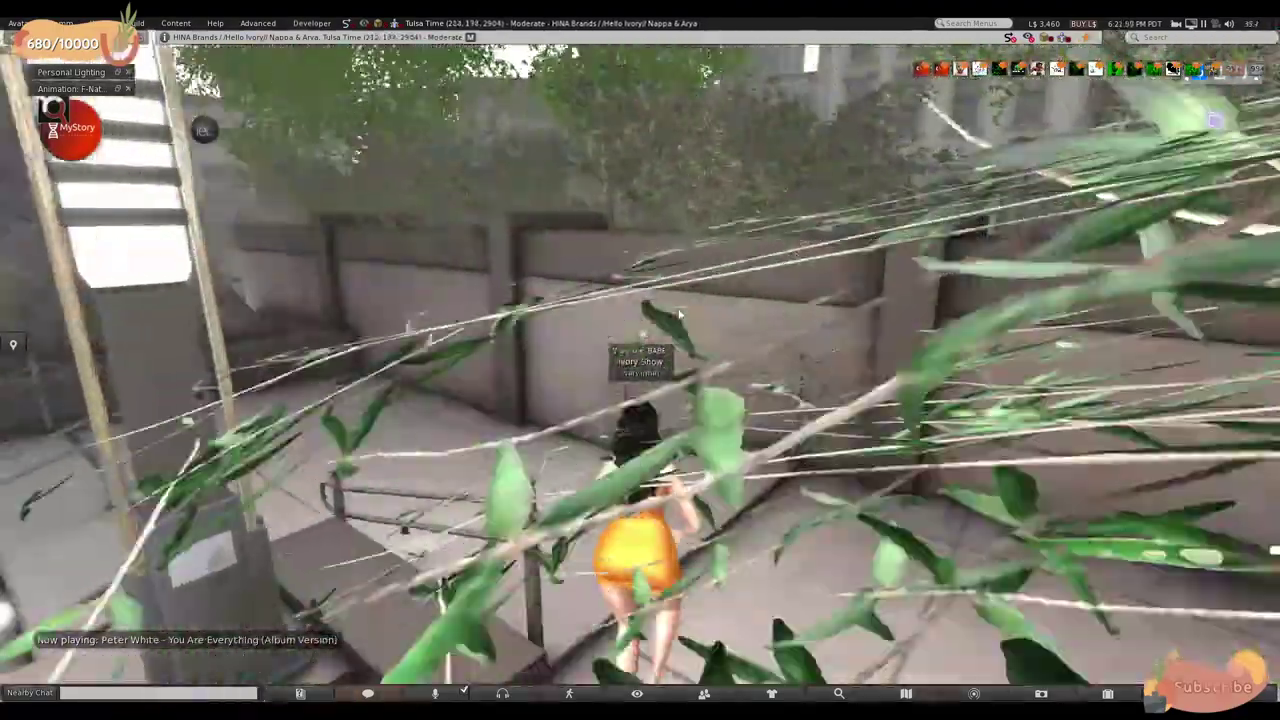
key(Up)
key(Left)
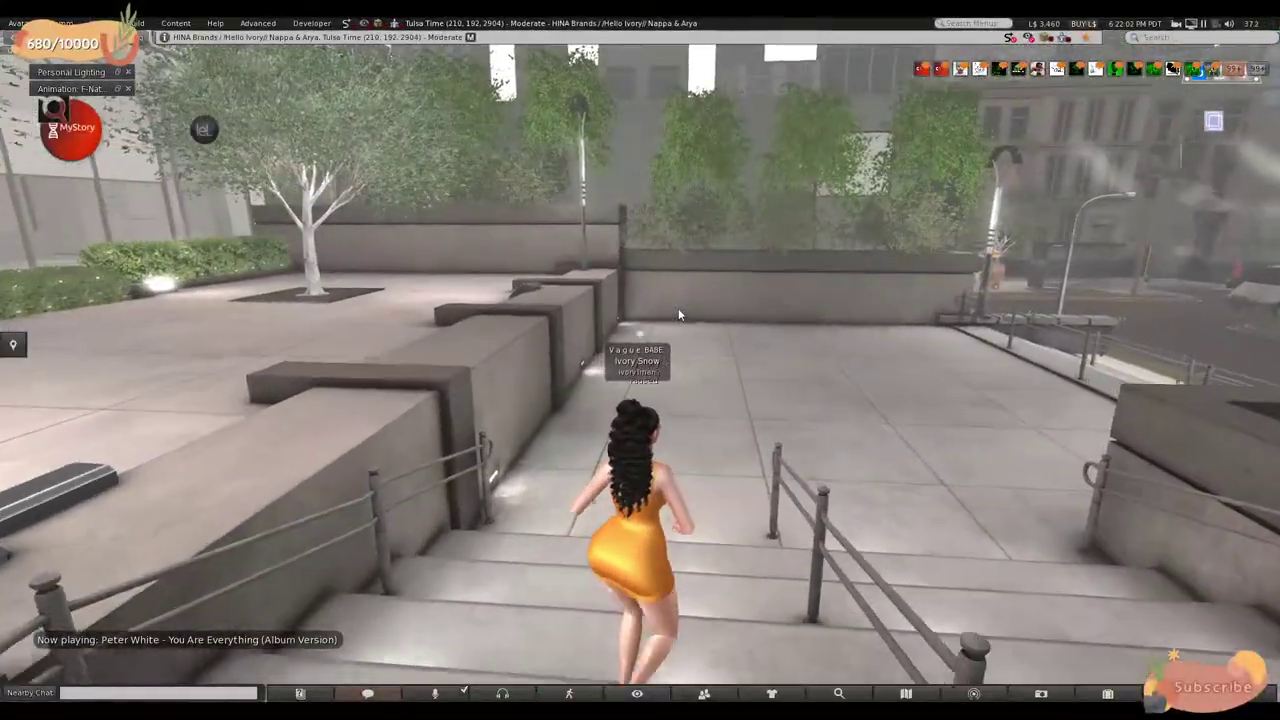
- Cross the lower plaza to the low wall by the road, facing the Nappa & Arya billboard
key(Up)
key(Right)
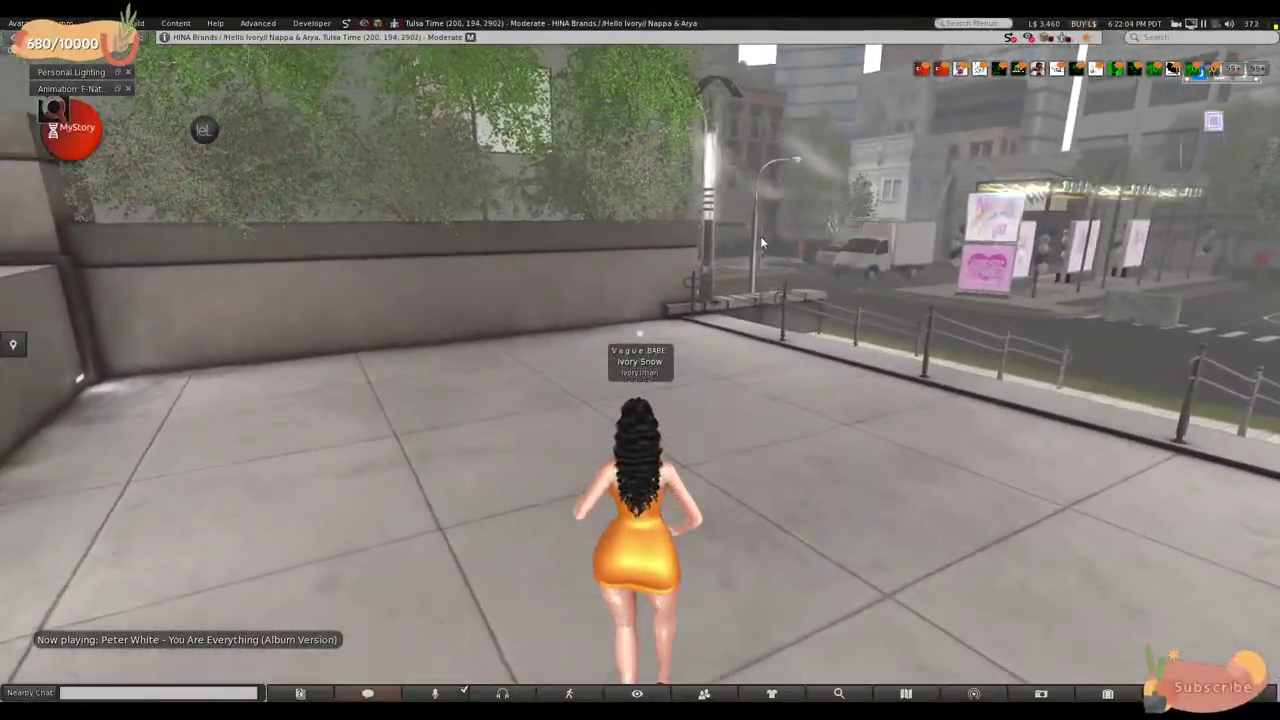
key(Up)
key(Right)
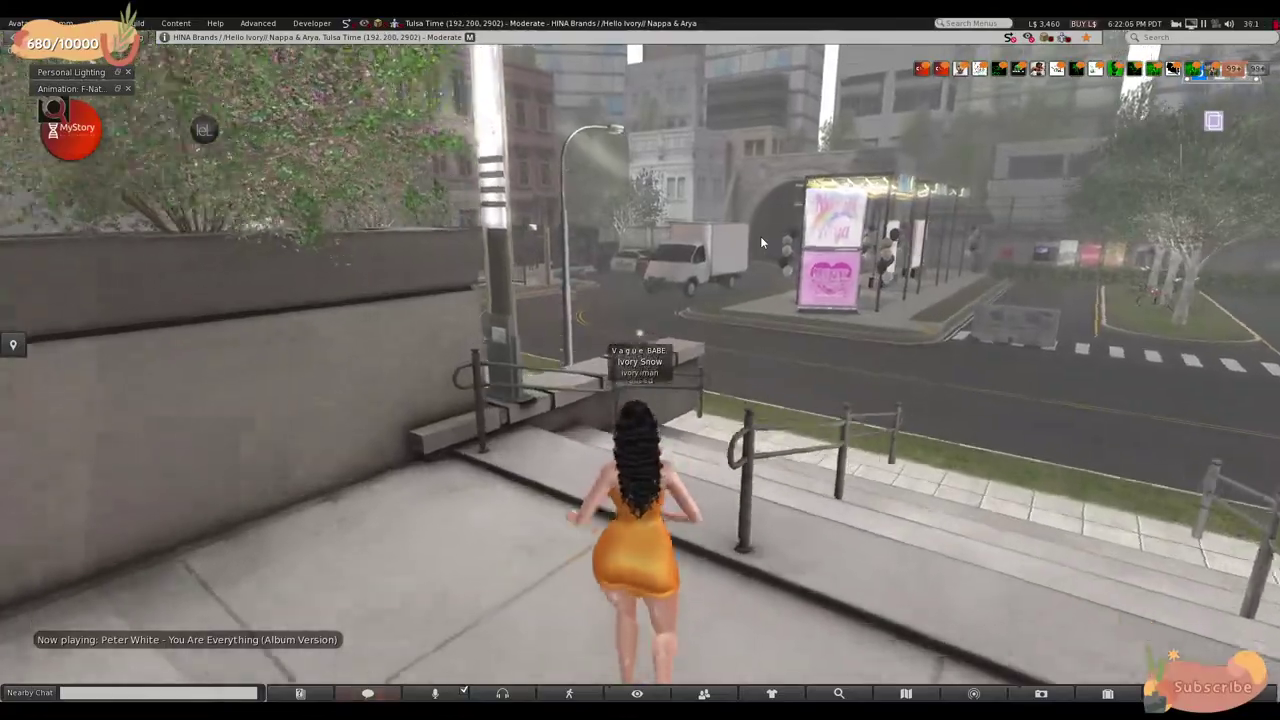
key(Up)
key(Left)
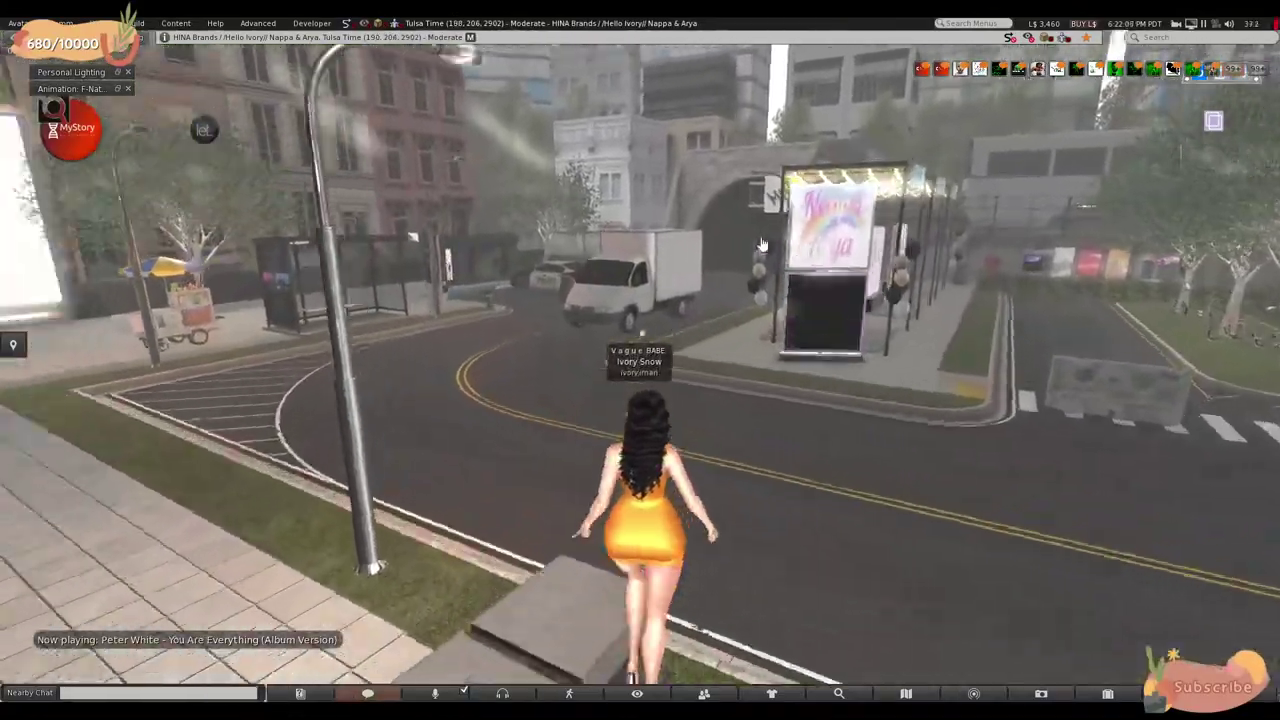
- Turn away from the road and walk along the hedge-lined alley to the foot of the long staircase
key(Up)
key(Left)
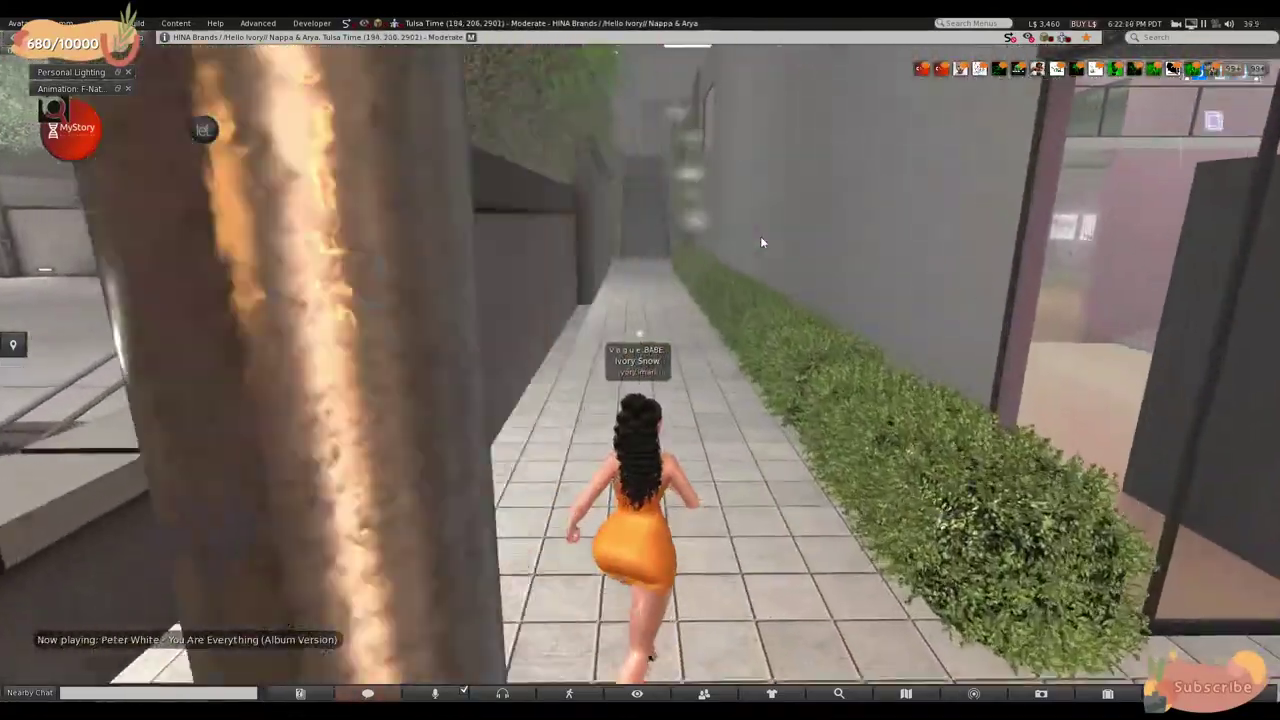
key(Up)
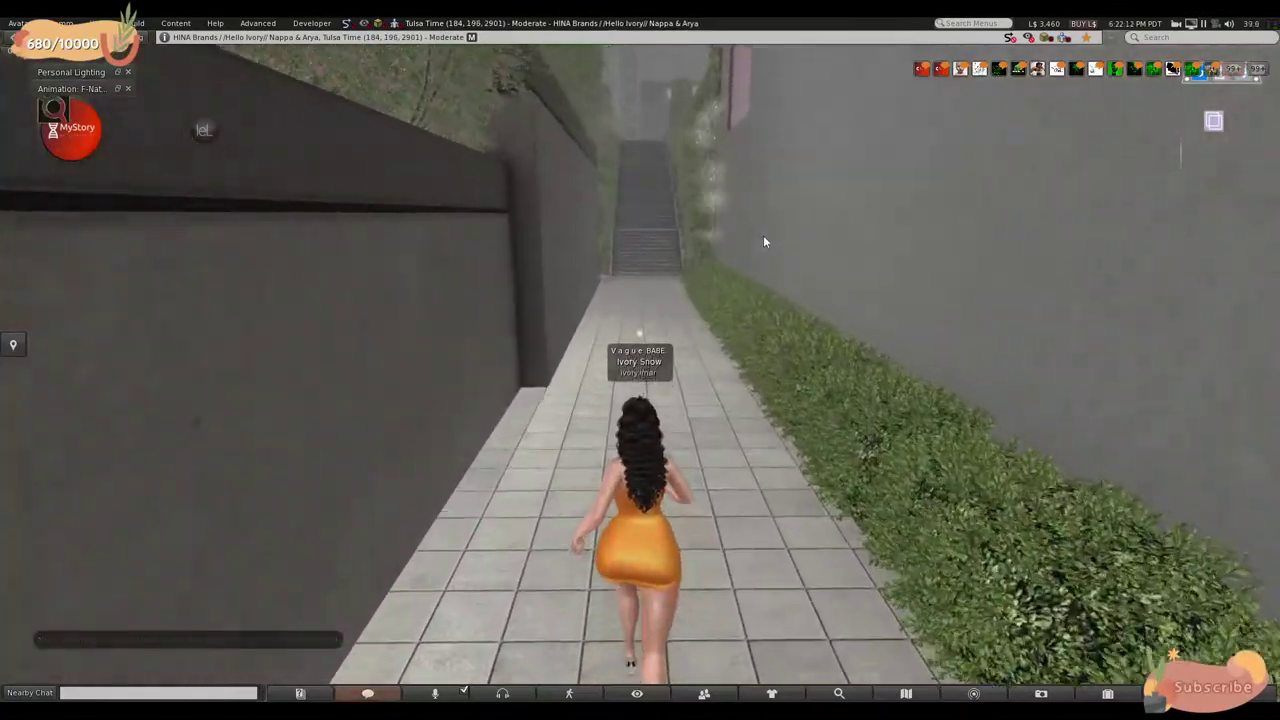
key(Up)
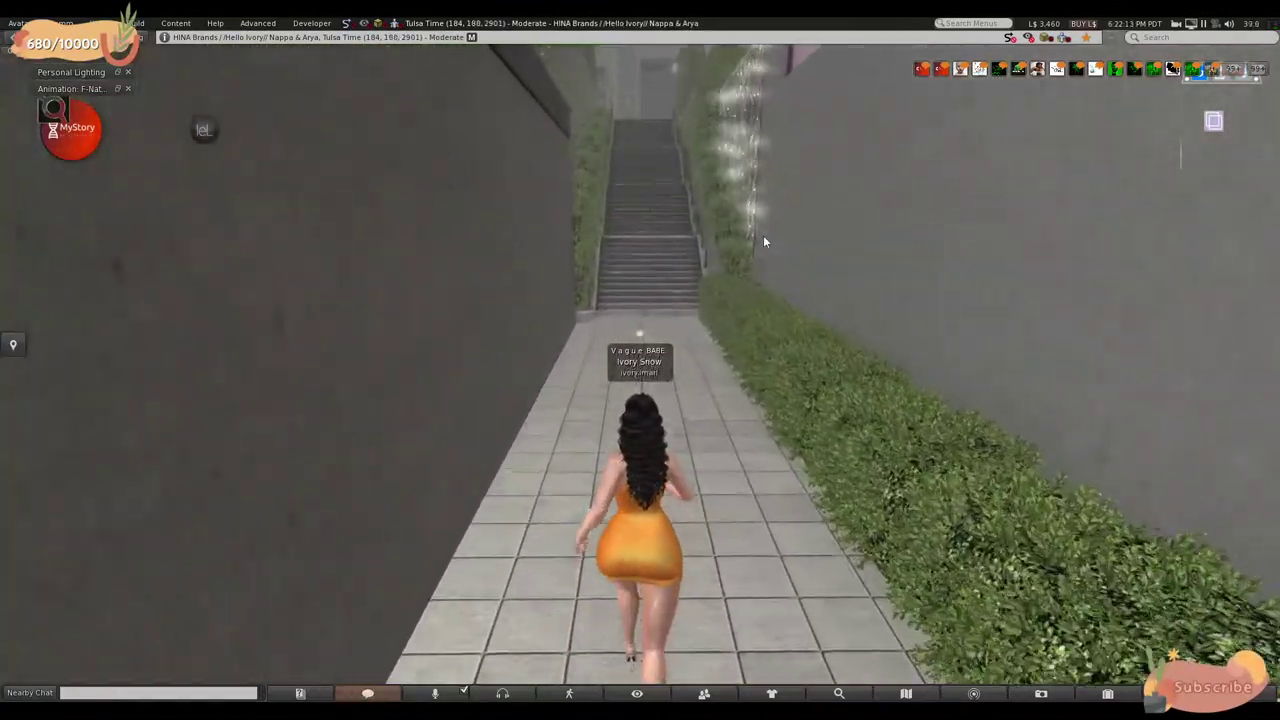
key(Up)
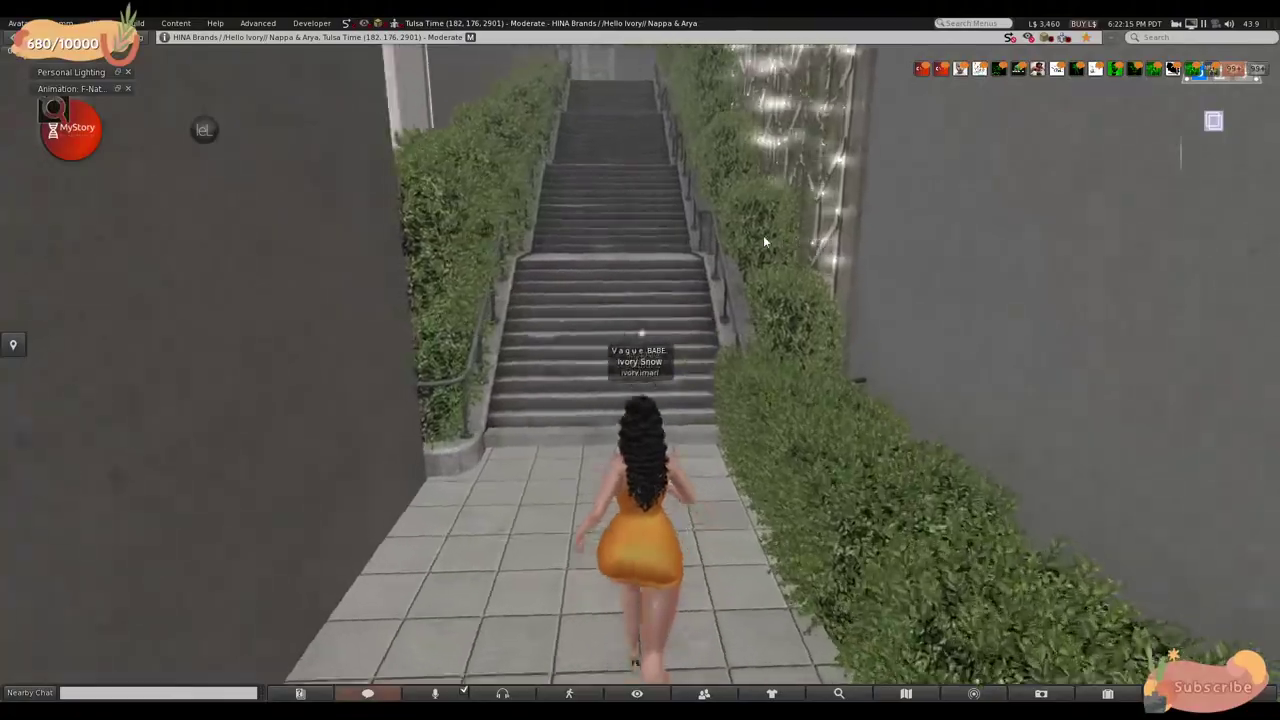
- Climb the alley staircase to the upper walkway and turn toward the lit hedge archway
key(Up)
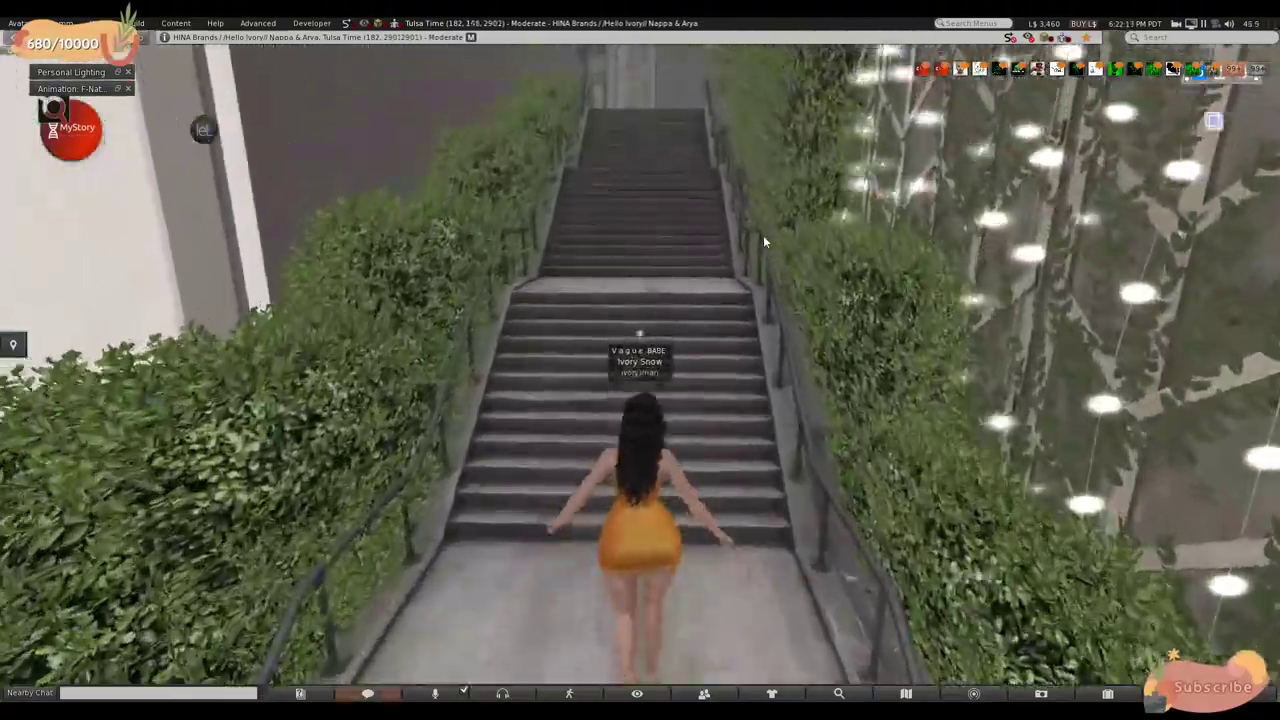
key(Up)
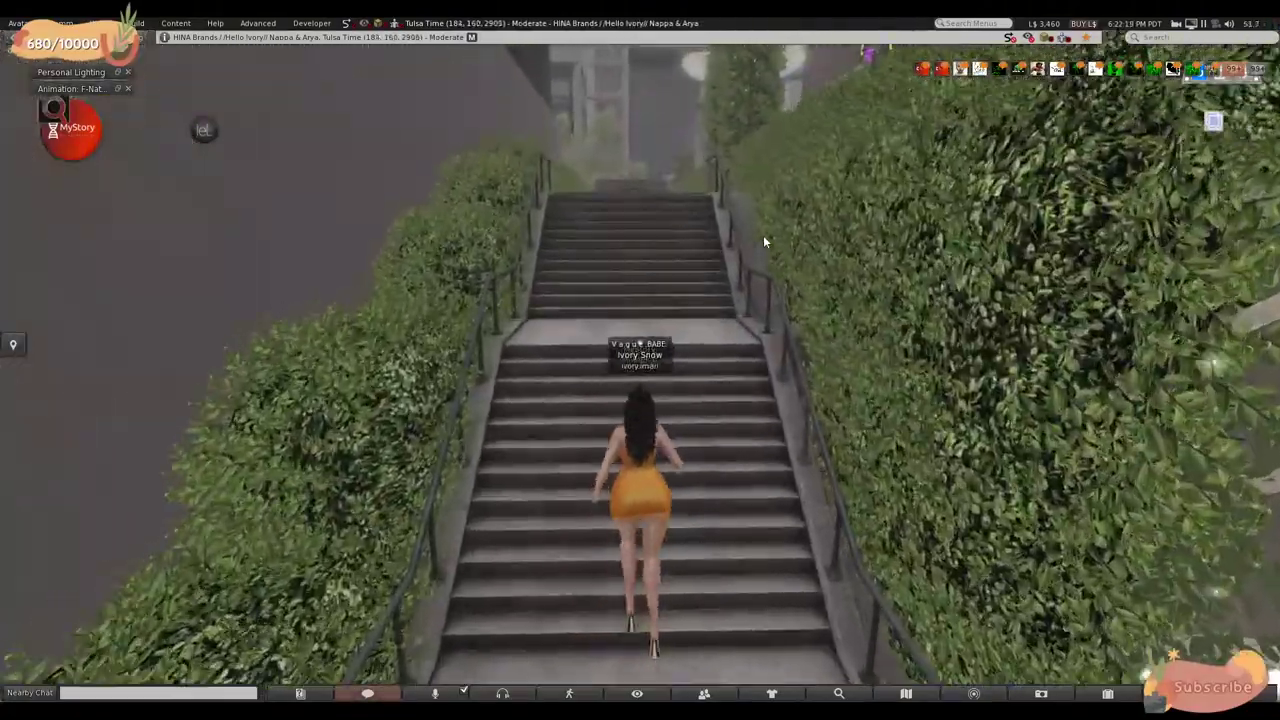
key(Up)
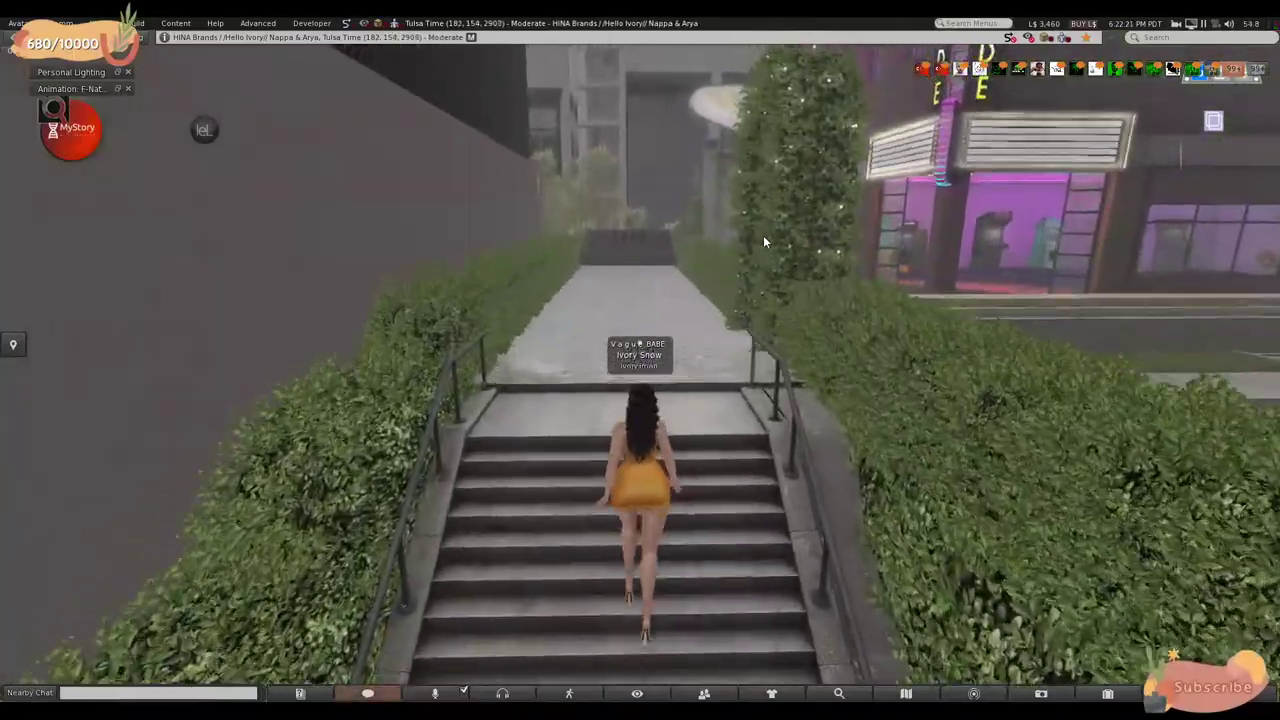
key(Up)
key(Right)
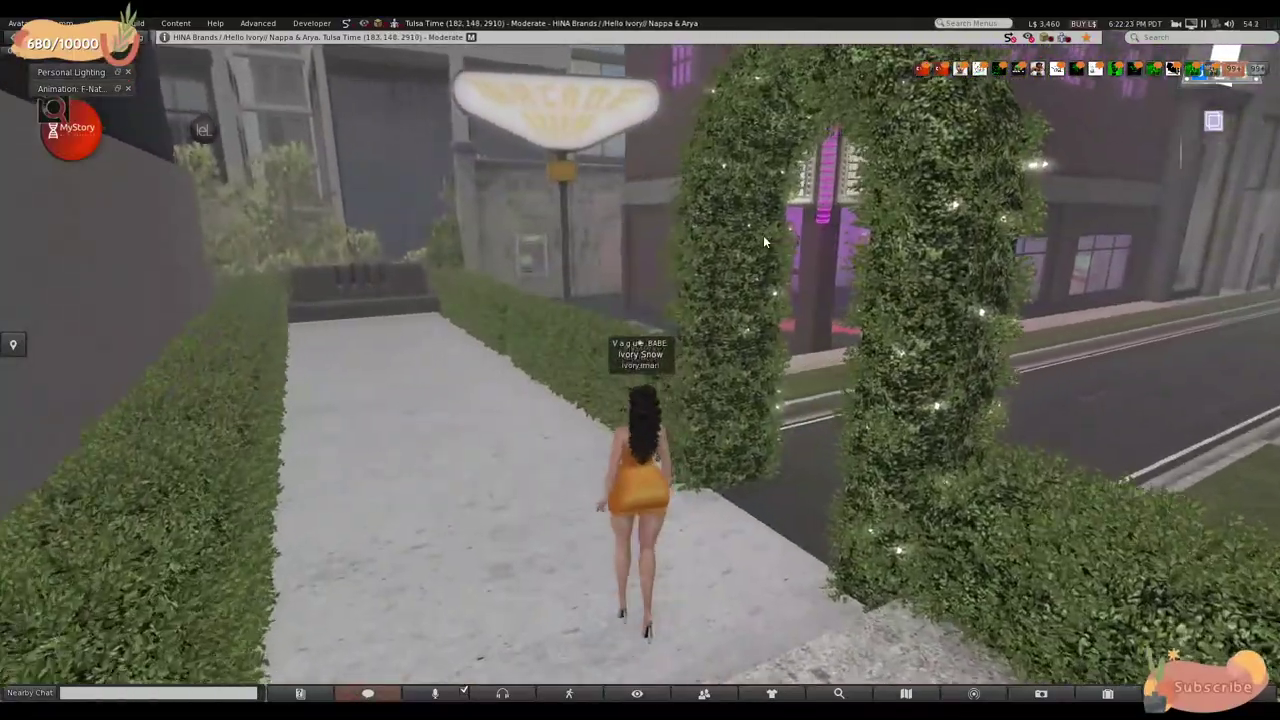
- Go through the hedge archway and walk into the parking lot beside the white sedan
key(Left)
key(Up)
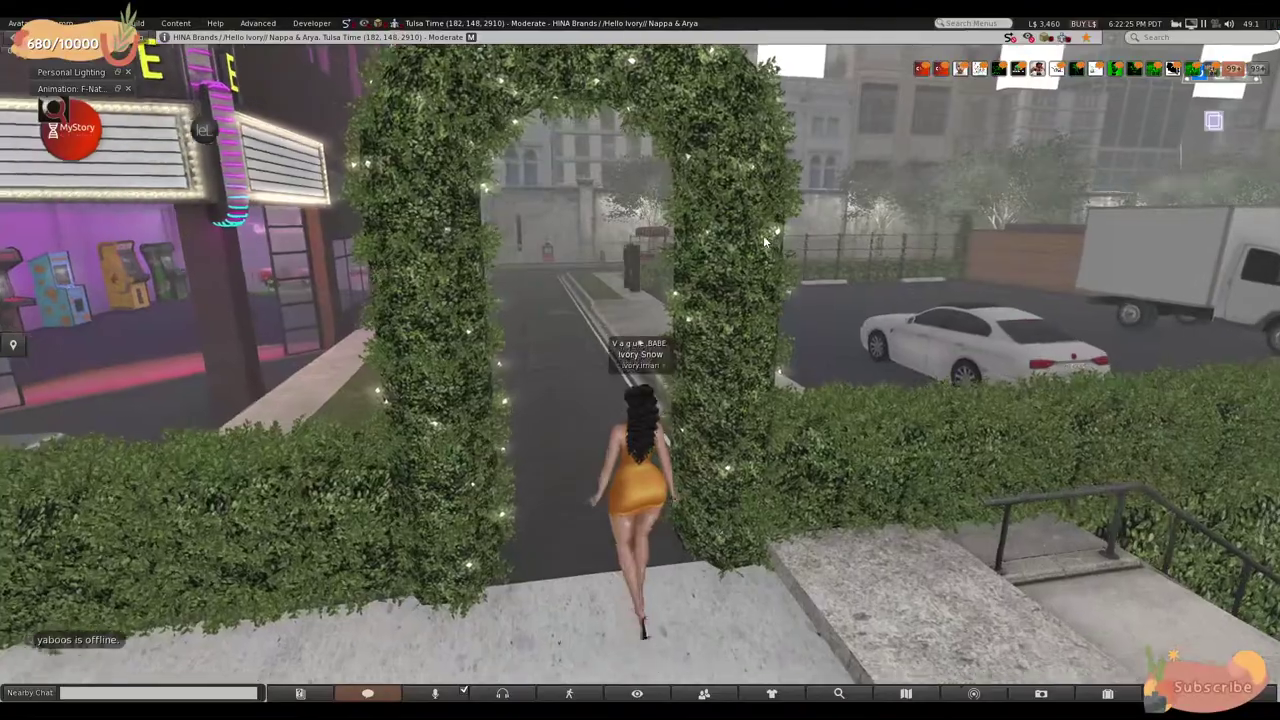
key(Right)
key(Up)
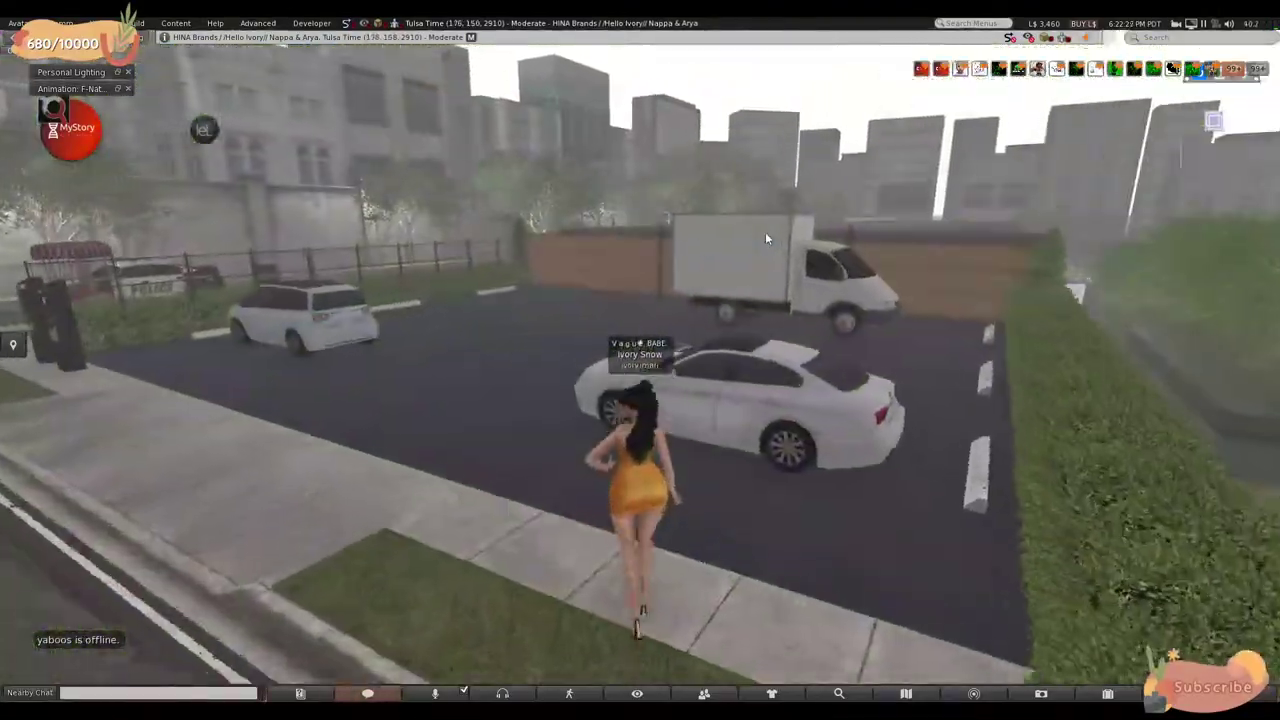
key(Left)
key(Up)
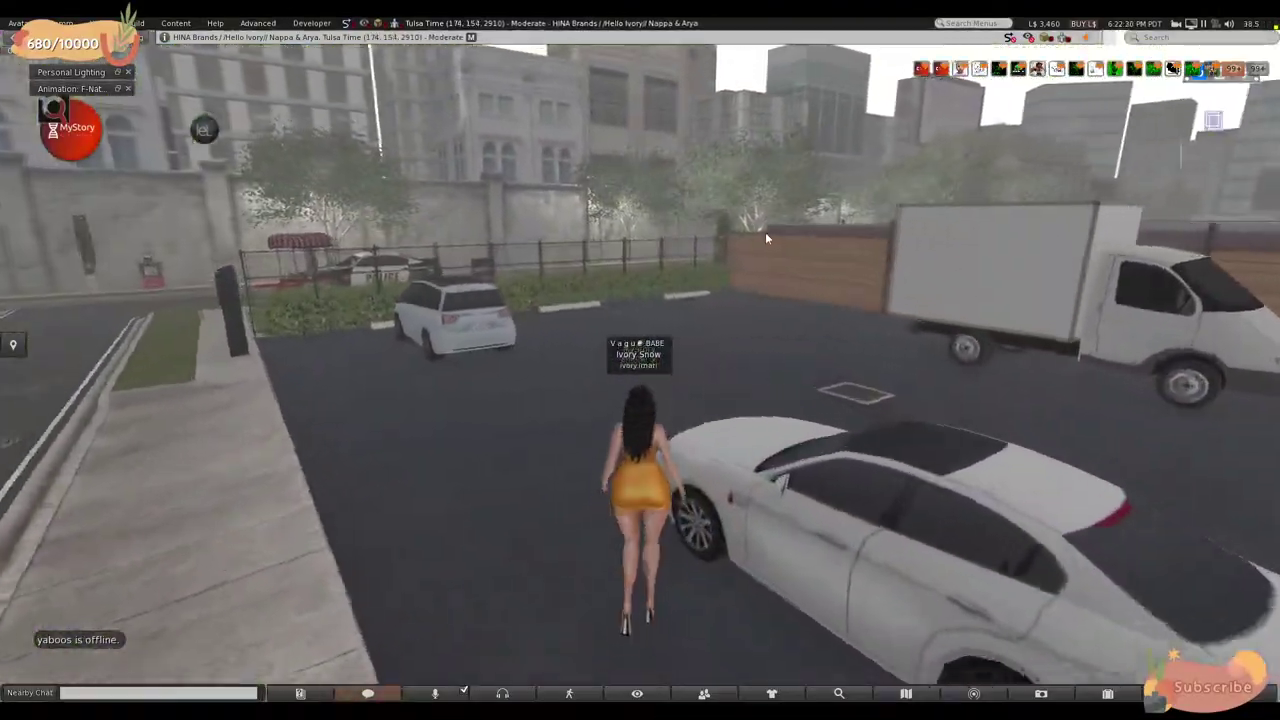
- Cross the street from the parking lot and enter the arcade, approaching the Osaka Drift machine
key(Left)
key(Up)
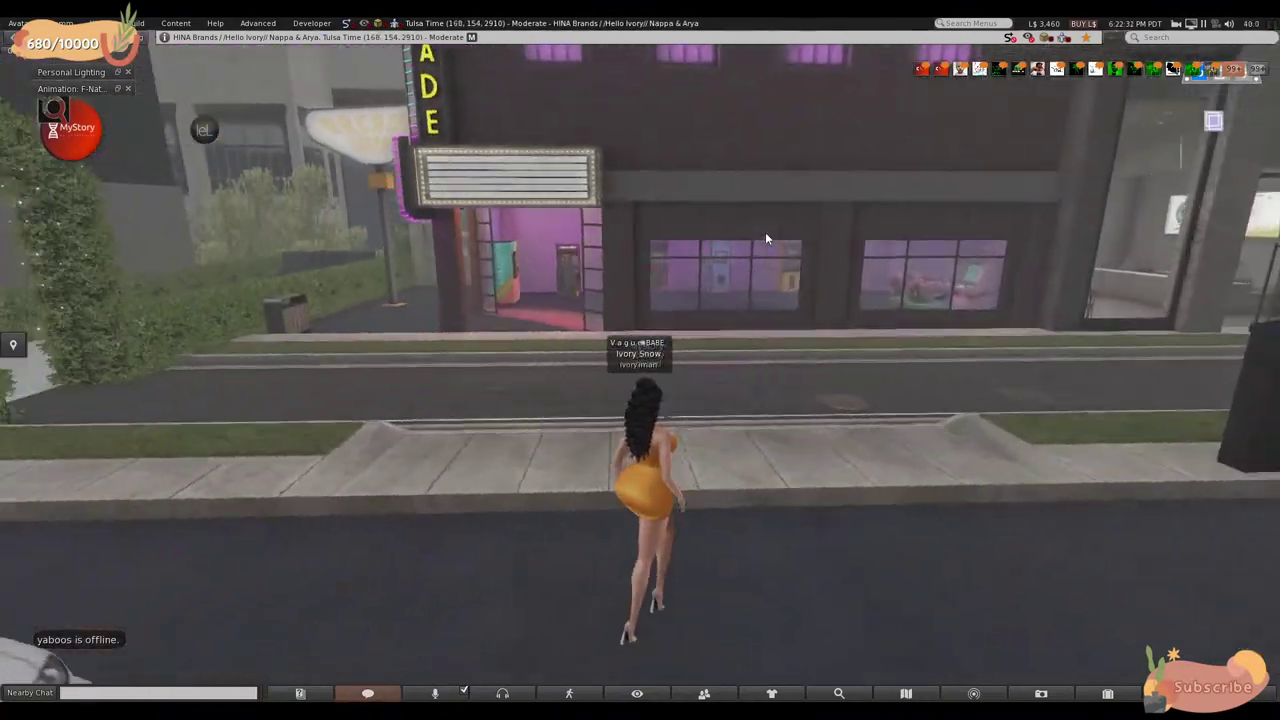
key(Up)
key(Left)
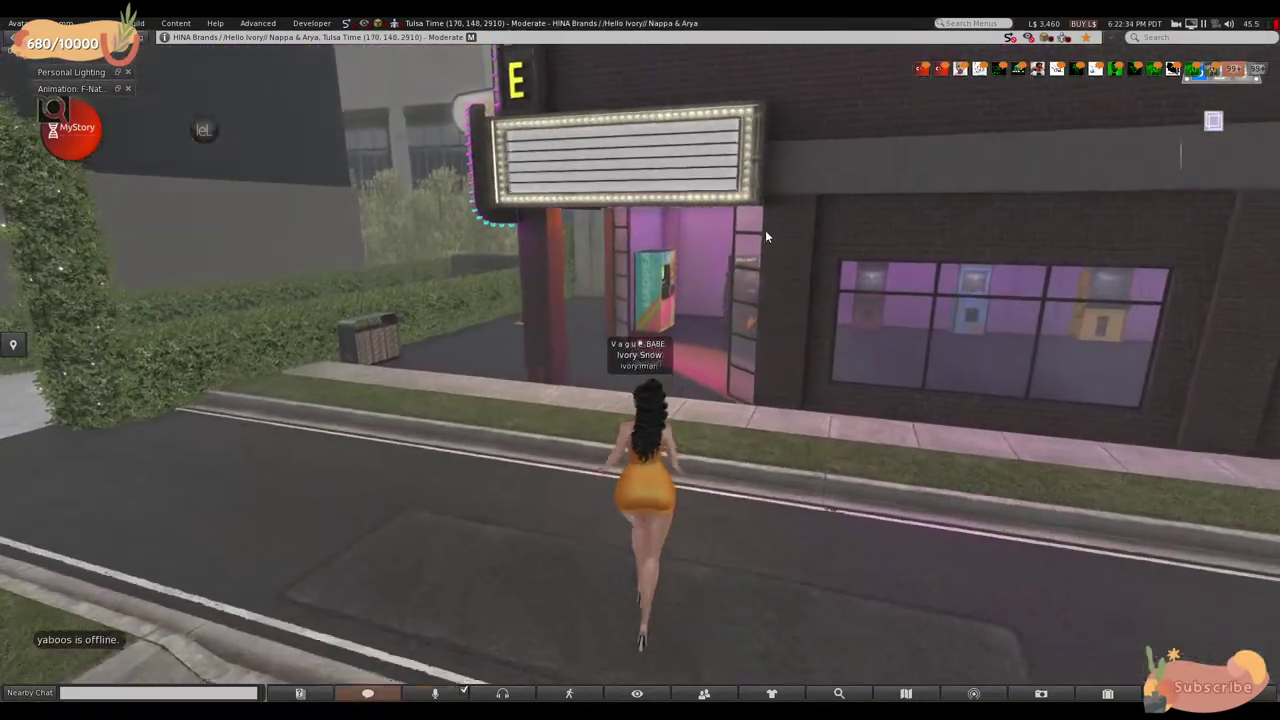
key(Up)
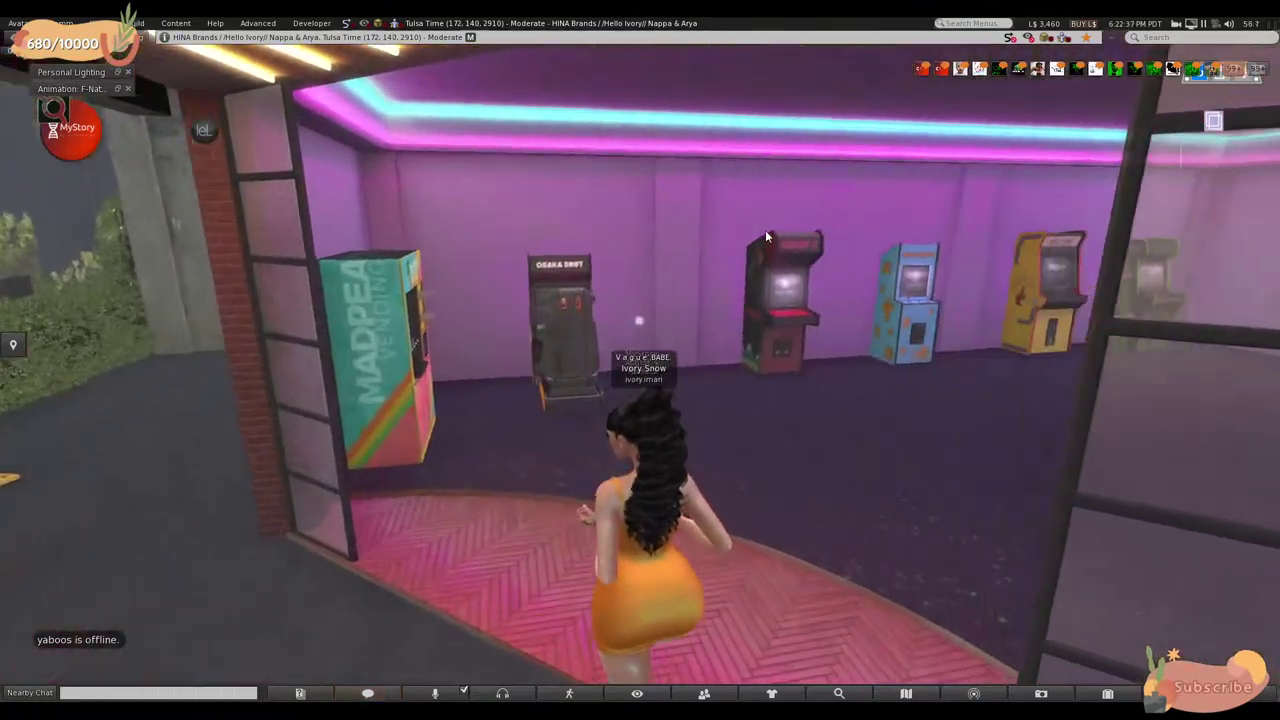
key(Up)
- Sit at the Osaka Drift machine, play the MAD 2 animation, and stand up again
right_click(537, 352)
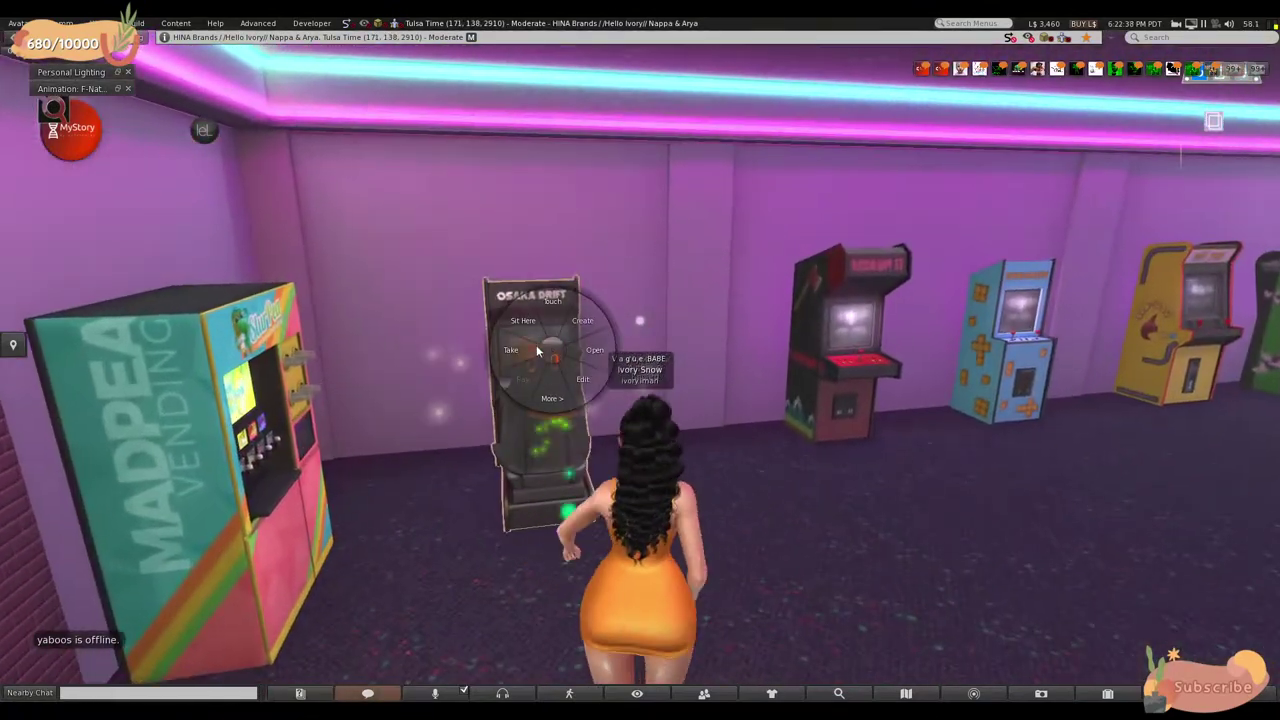
click(536, 338)
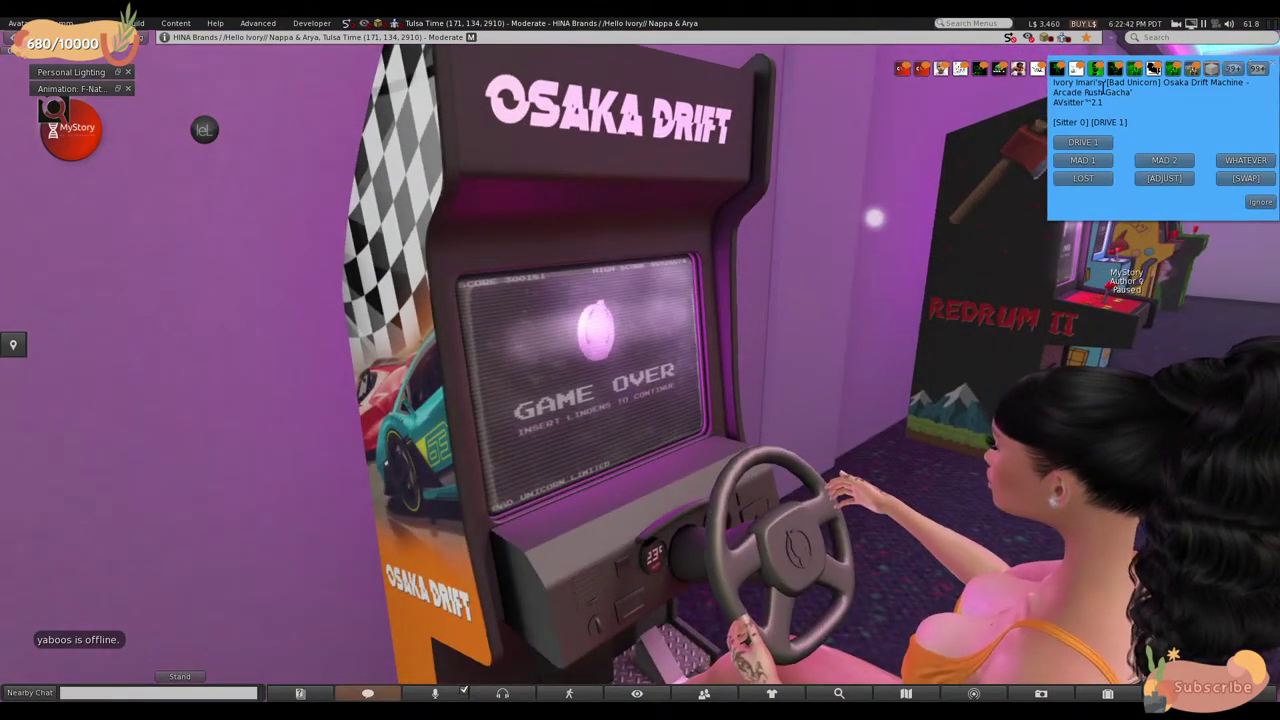
click(1186, 160)
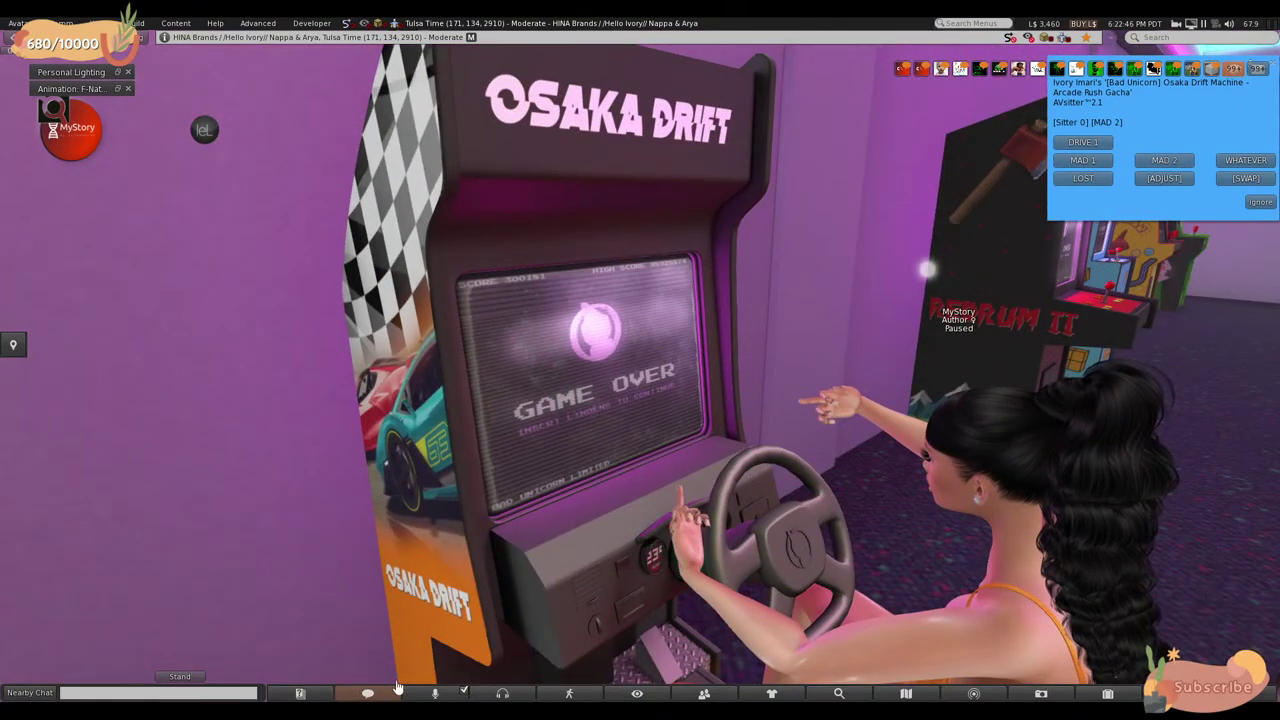
click(185, 678)
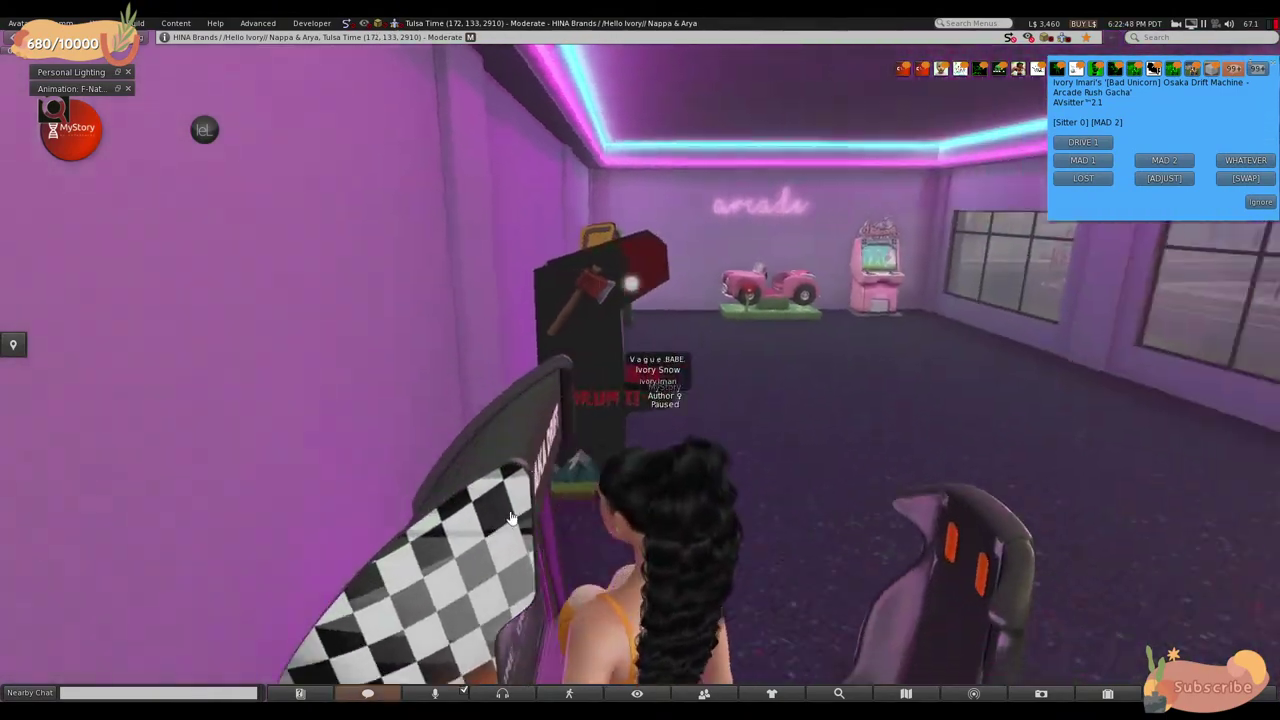
- Walk past the row of arcade cabinets to the pink ride-on car and the Unicorn Attack machine
key(Left)
key(Up)
key(Left)
key(Up)
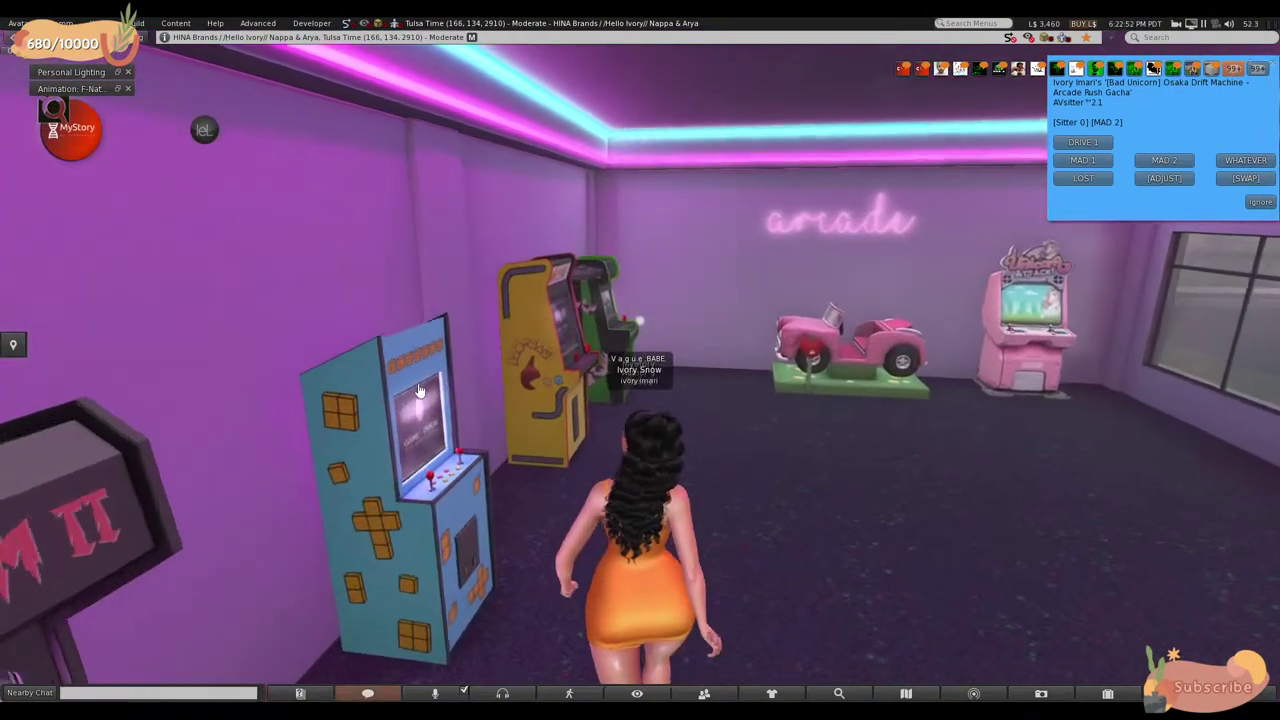
key(Right)
key(Up)
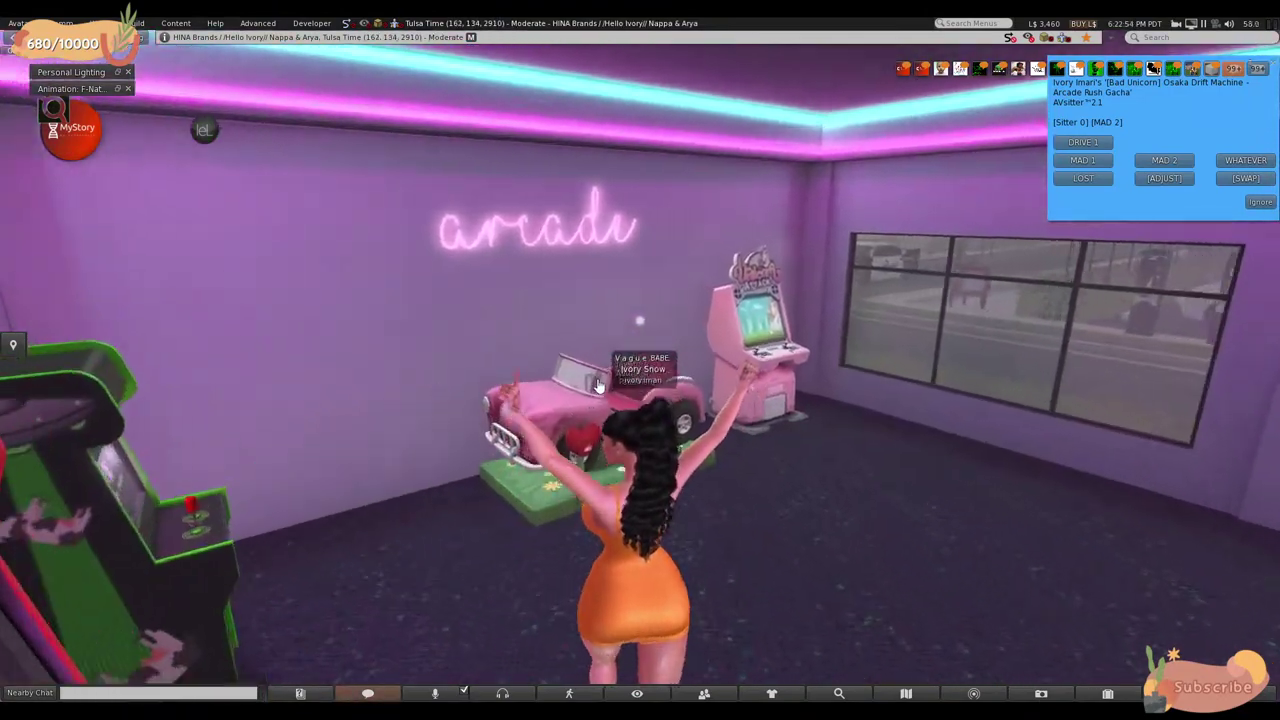
key(Left)
key(Up)
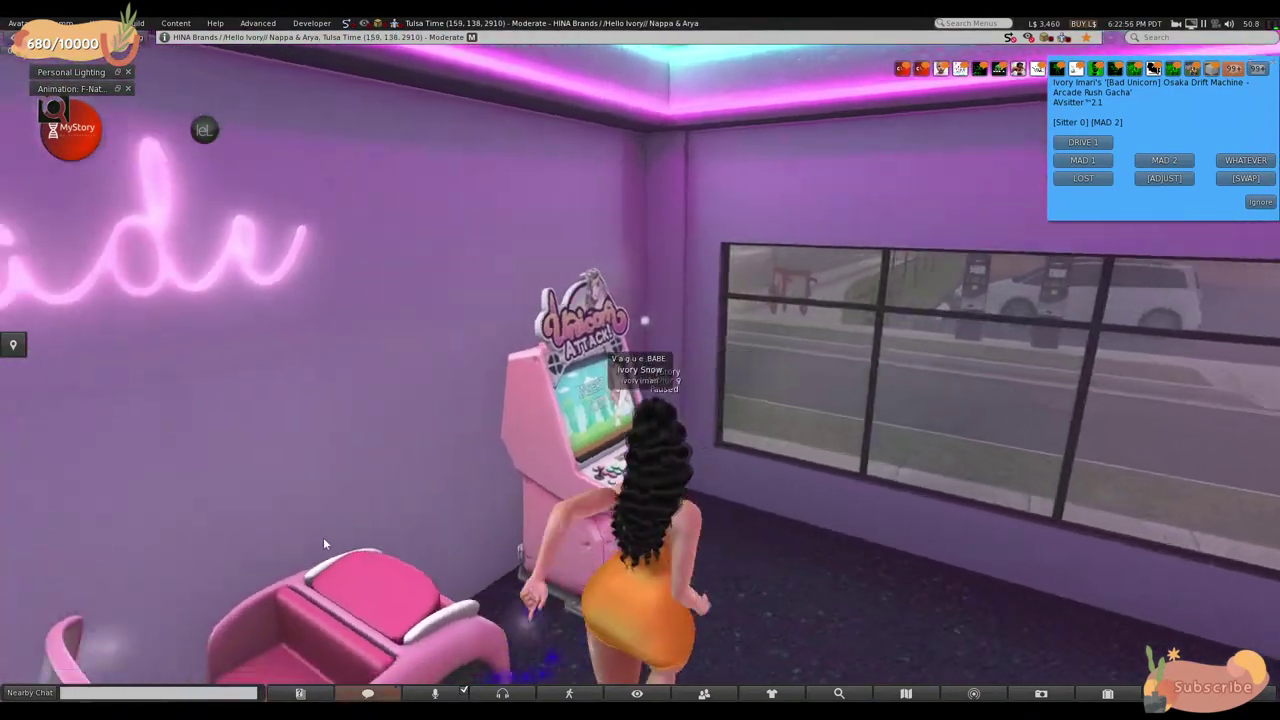
- Sit in the pink MadPea Love Mobile Car and stand up again
right_click(333, 591)
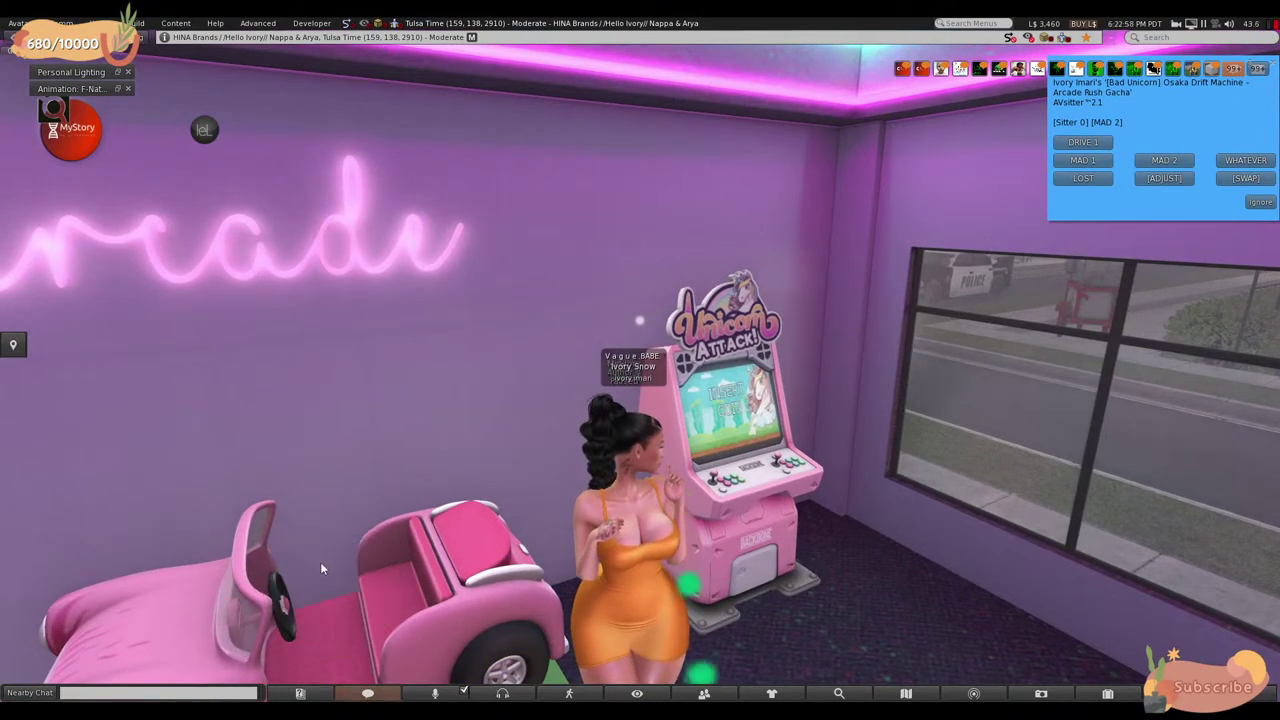
right_click(412, 621)
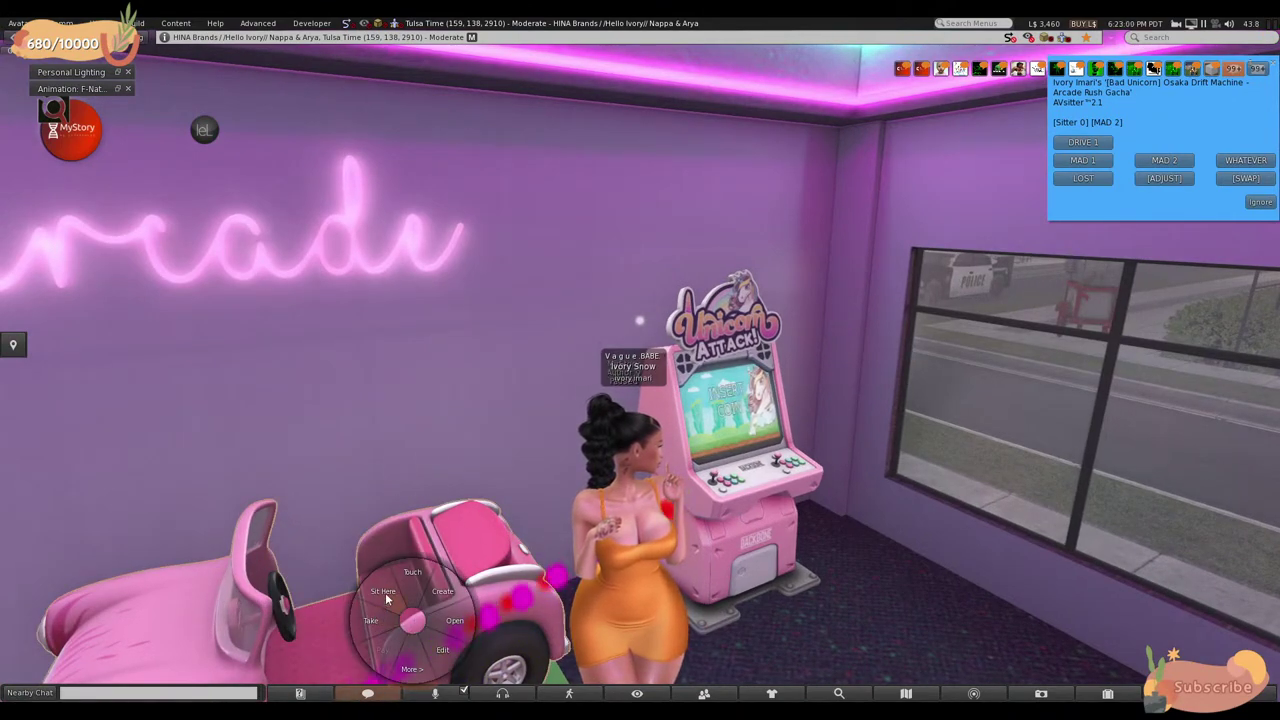
click(384, 592)
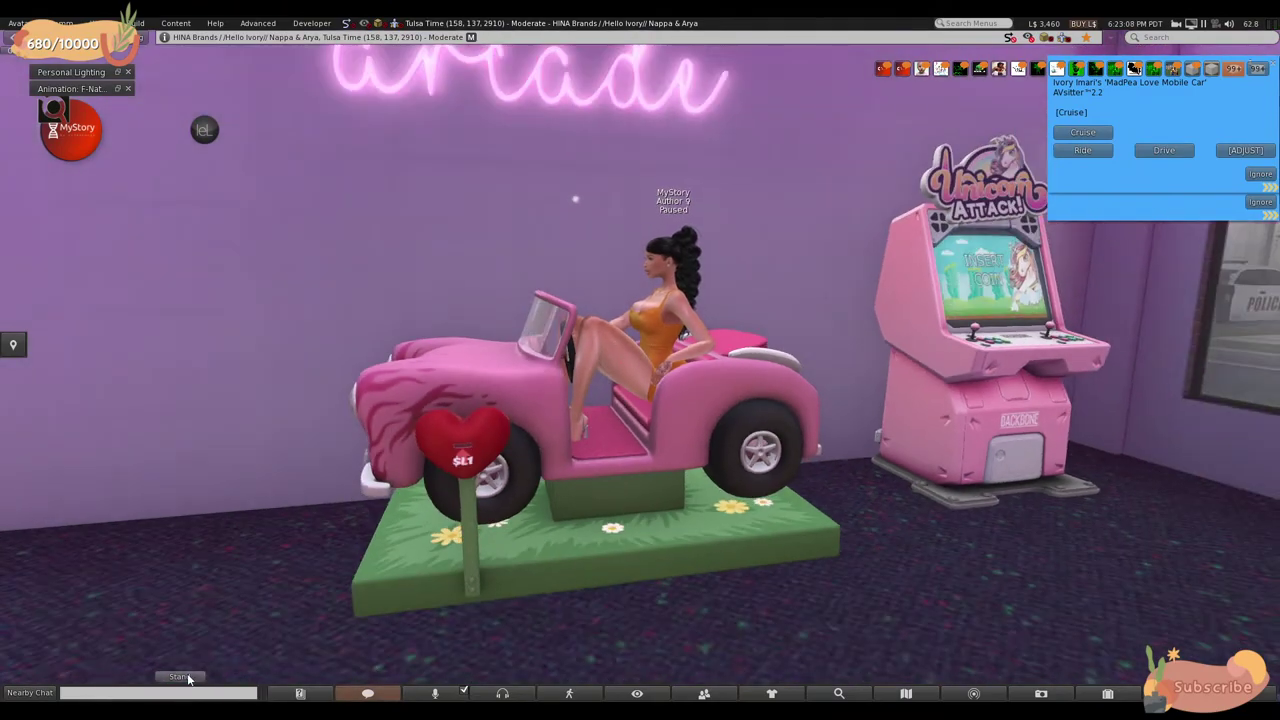
click(186, 677)
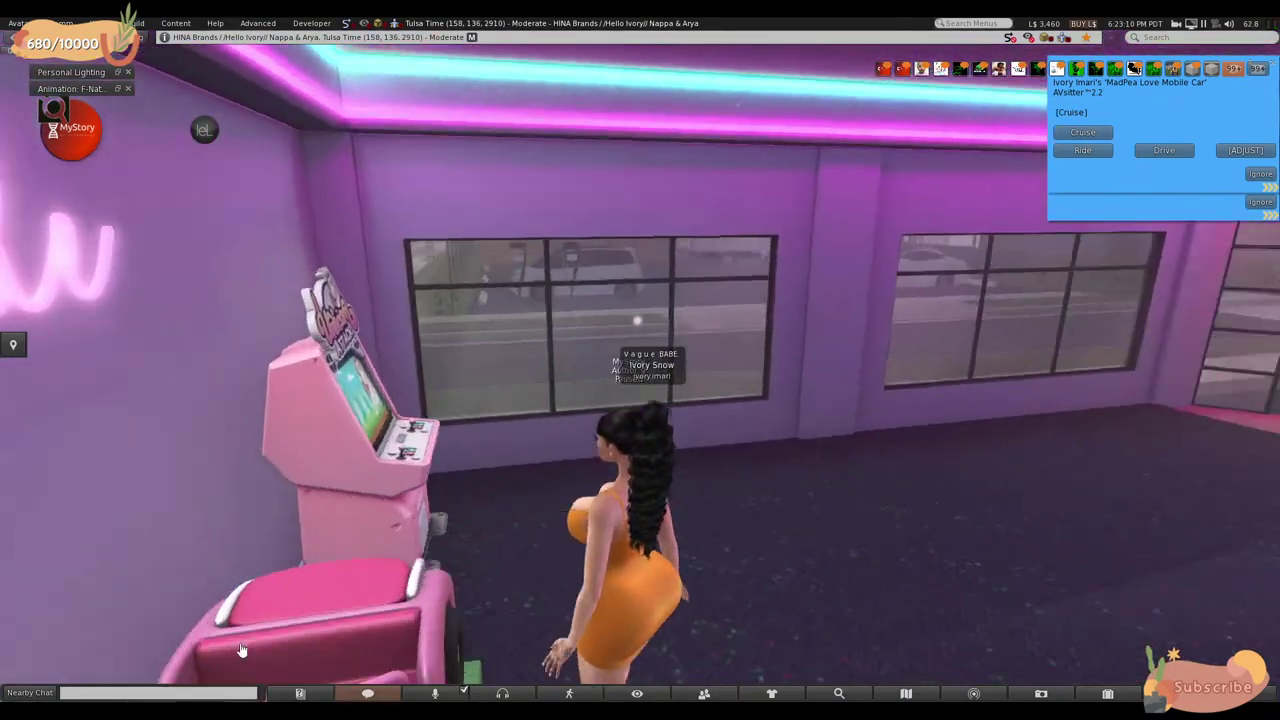
- Walk back toward the arcade entrance, try the vending machine, dismiss the notice, and step outside
key(Right)
key(Up)
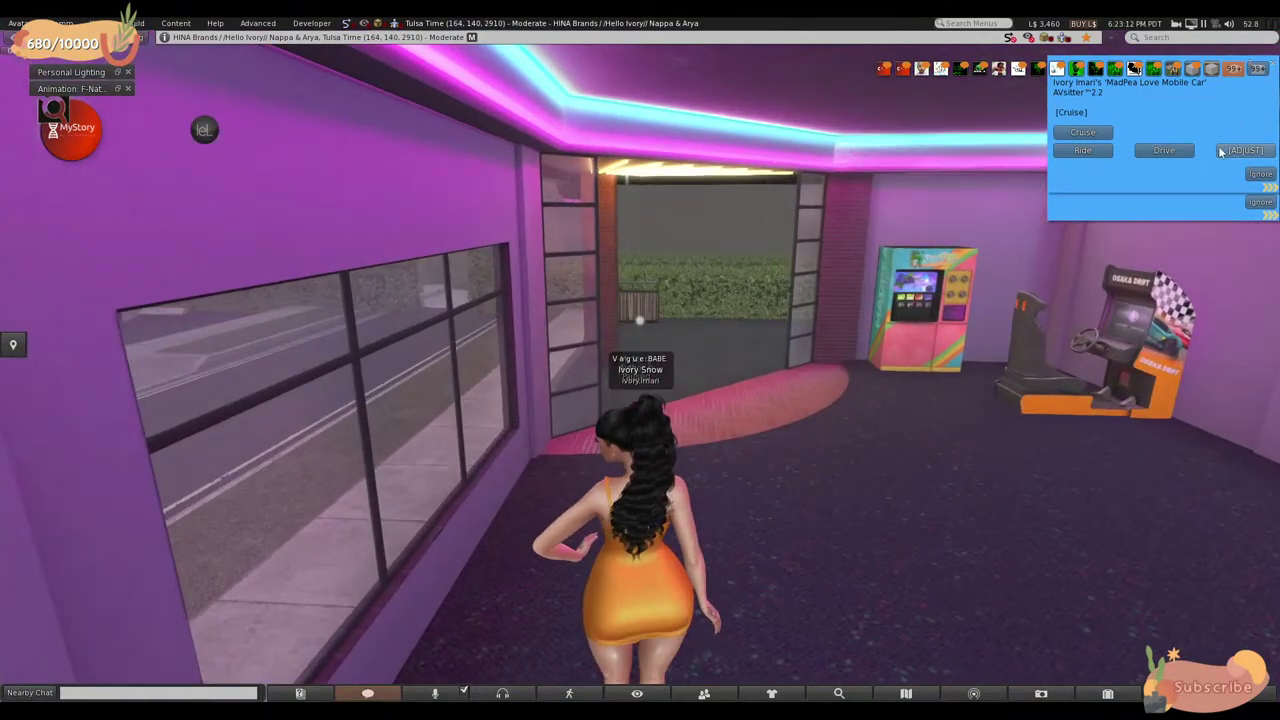
click(925, 327)
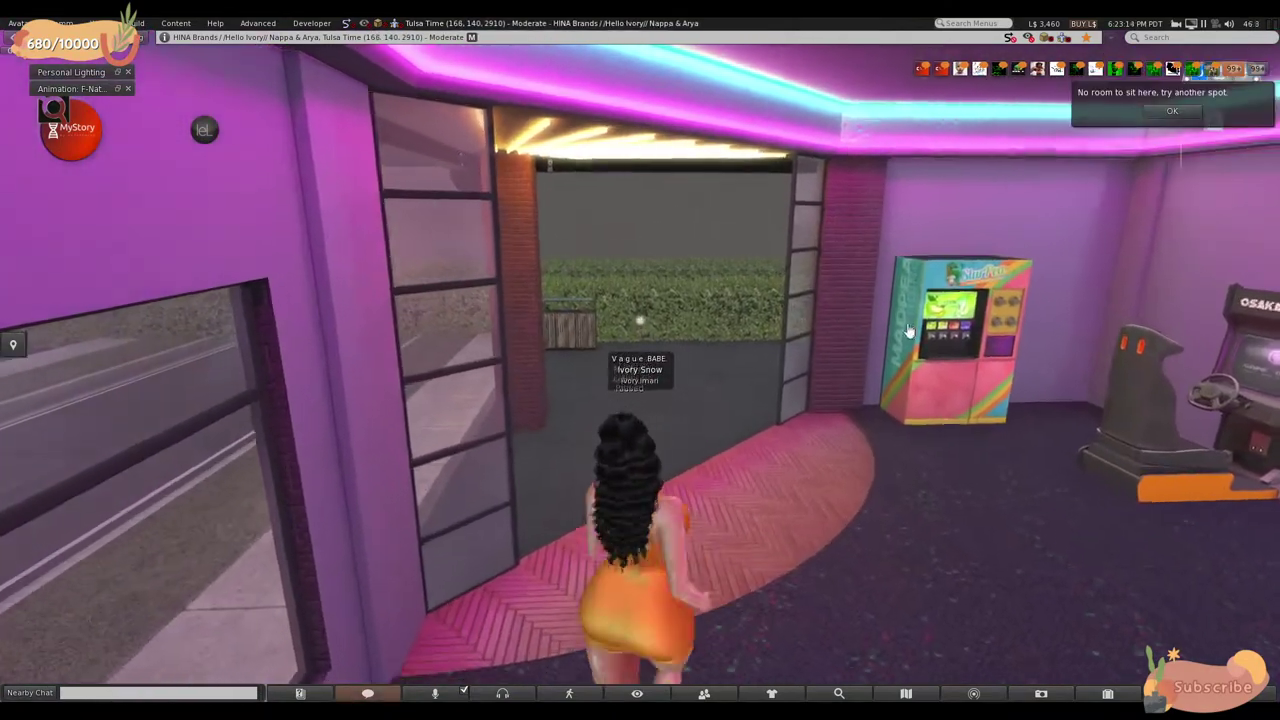
key(Up)
click(1172, 110)
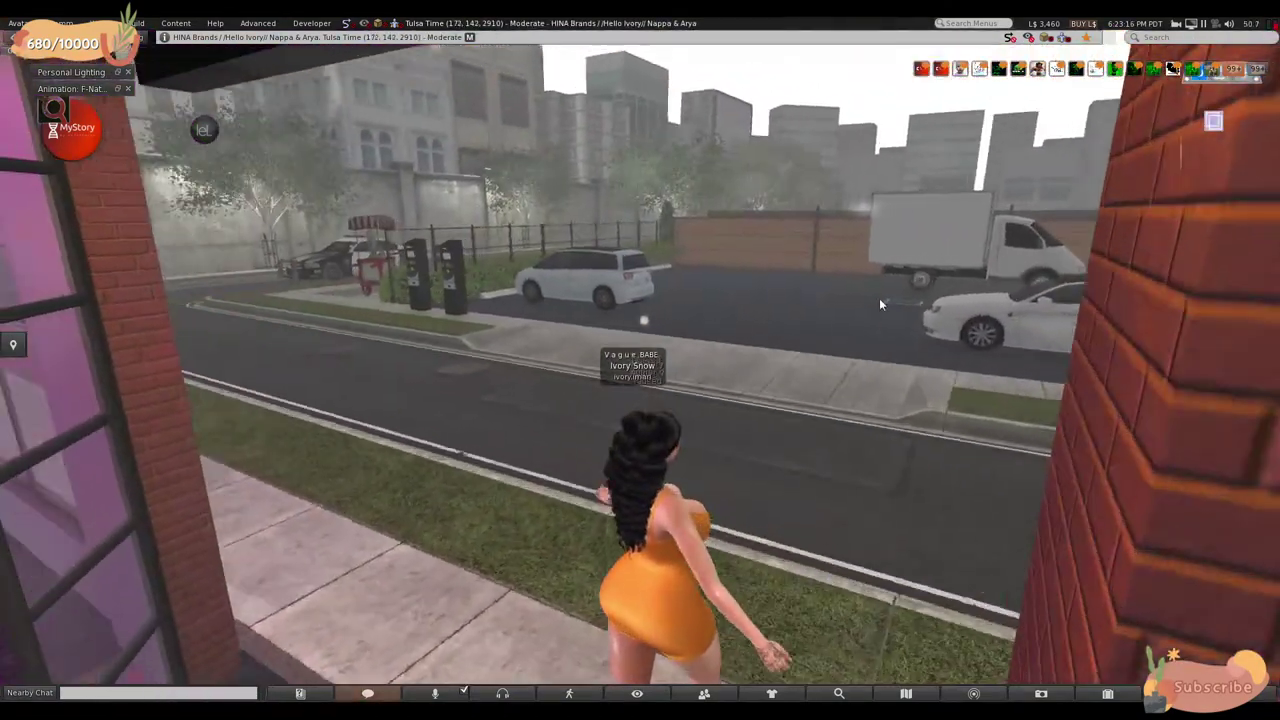
- Follow the roadside past the arcade to the glass doors beneath the Li Cha sign
key(Left)
key(Up)
key(Left)
key(Up)
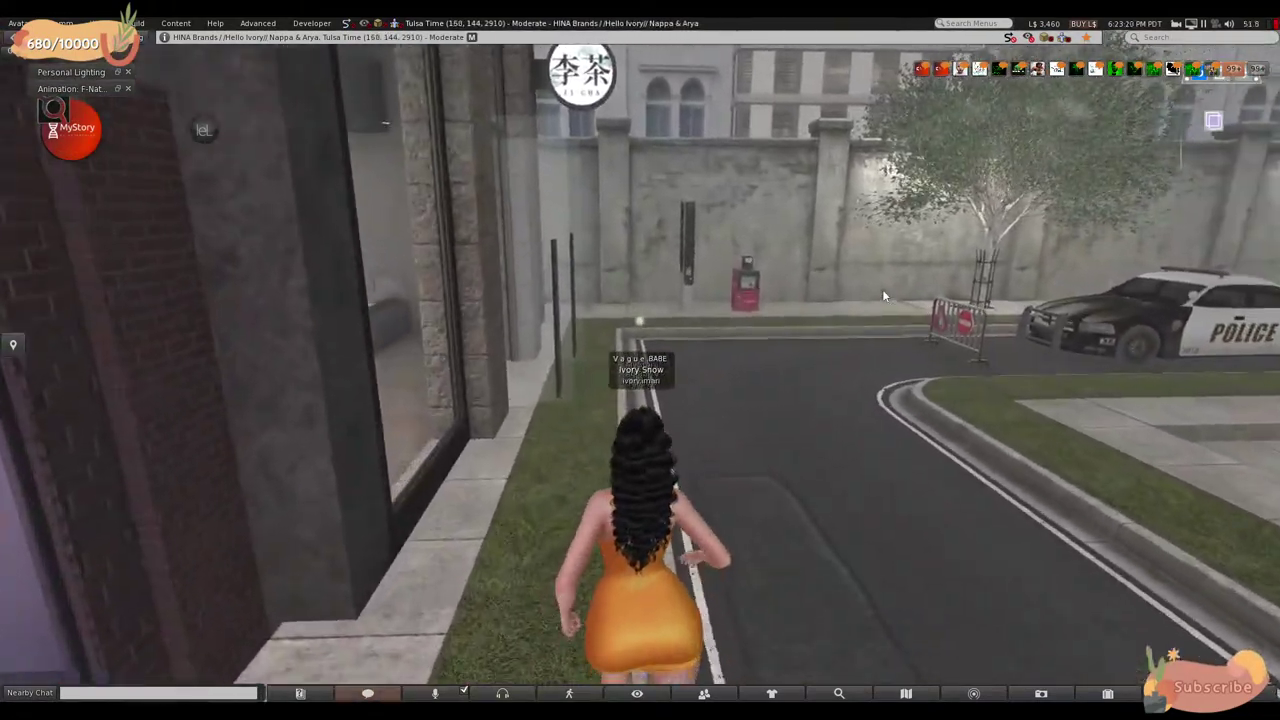
key(Left)
key(Up)
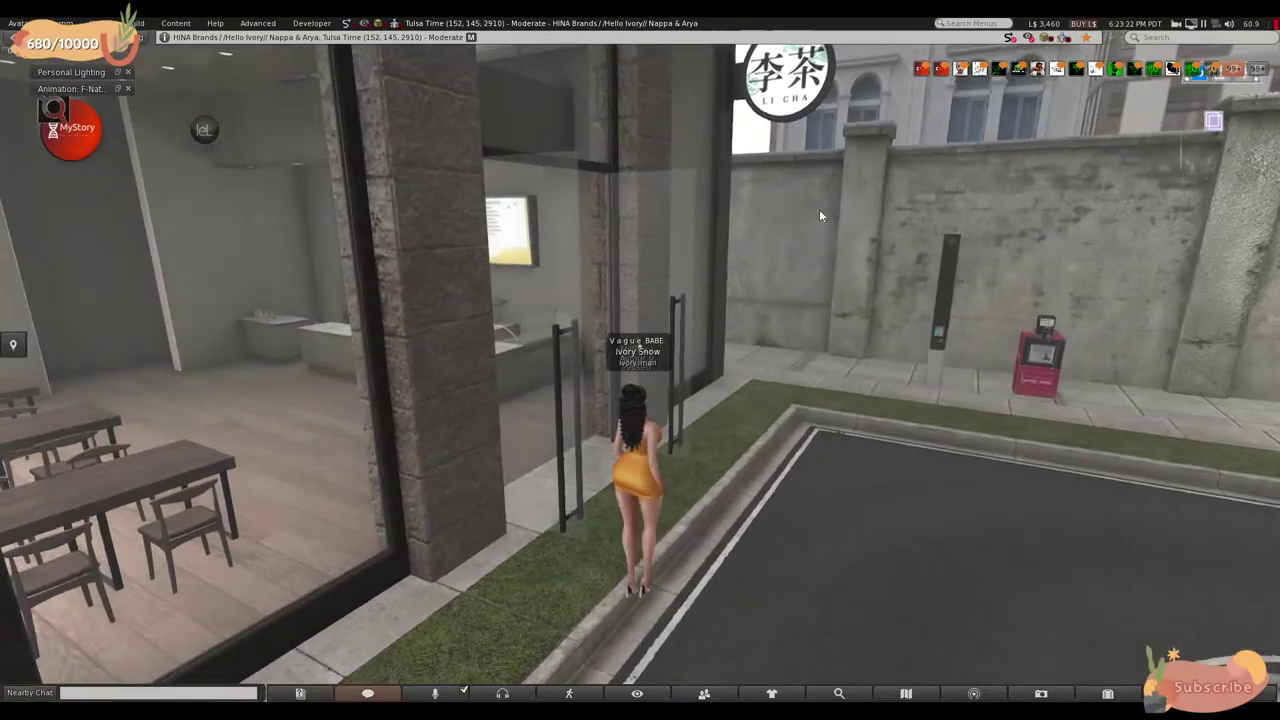
- Enter the Li Cha bubble tea cafe and face the room between the tables and the counter
key(Left)
key(Up)
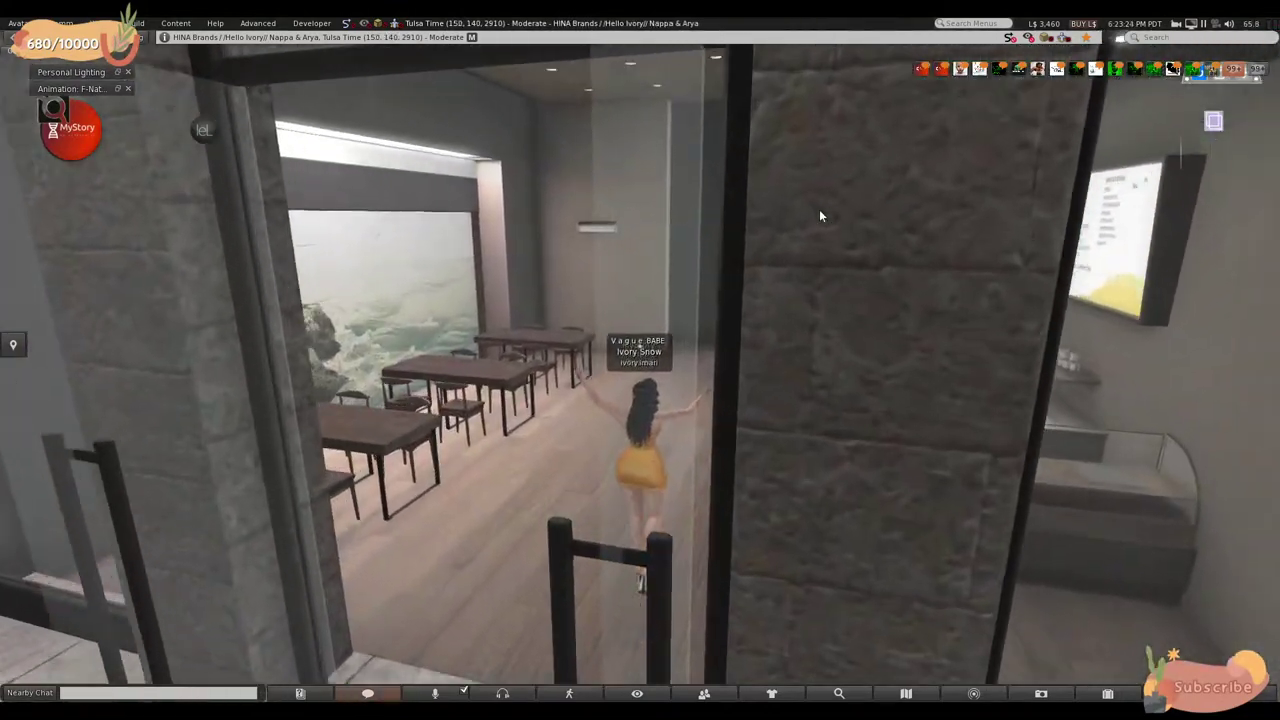
key(Right)
key(Up)
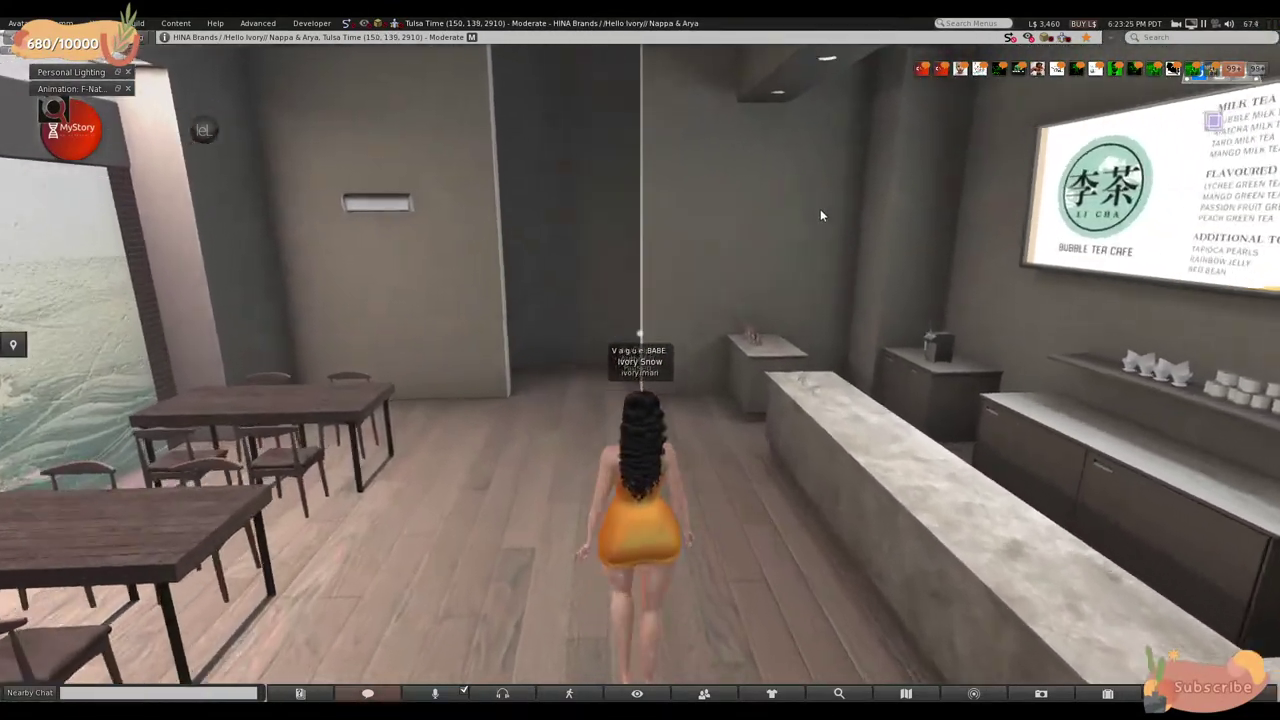
- Walk to the far end of the cafe counter, view the drinks and menu board, and return to the glass door
key(Up)
key(Right)
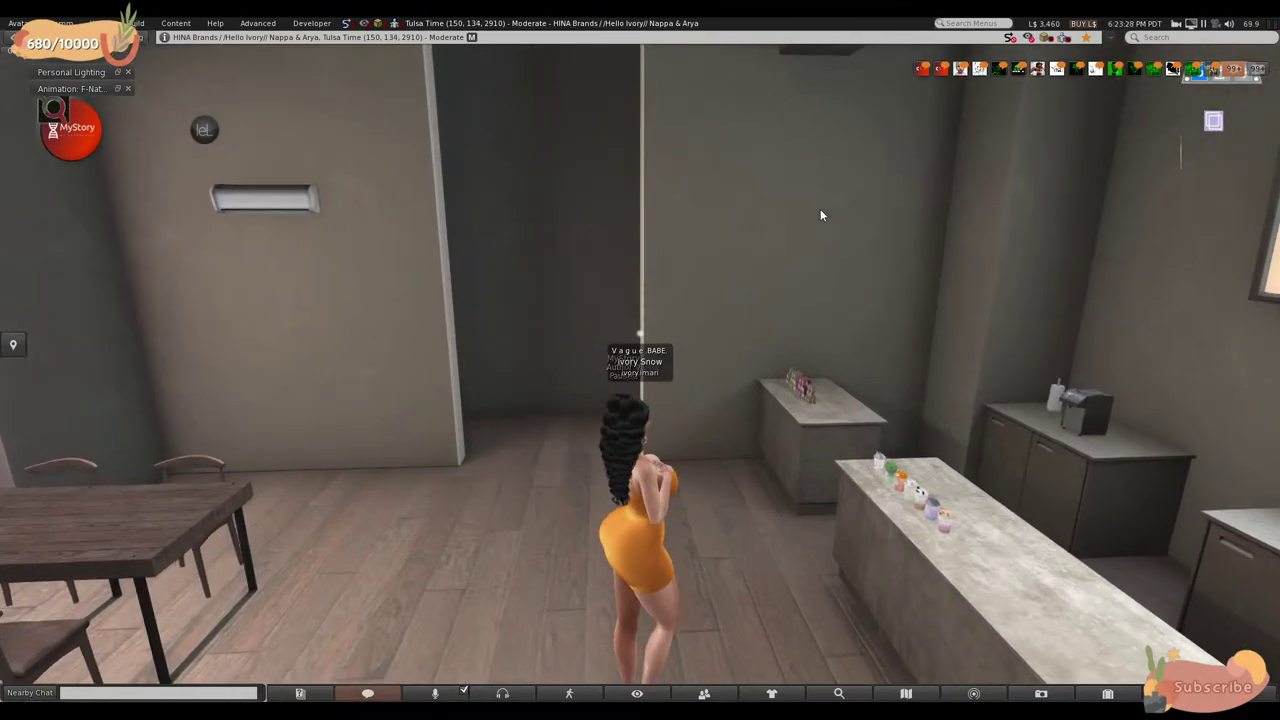
key(Up)
key(Right)
key(Up)
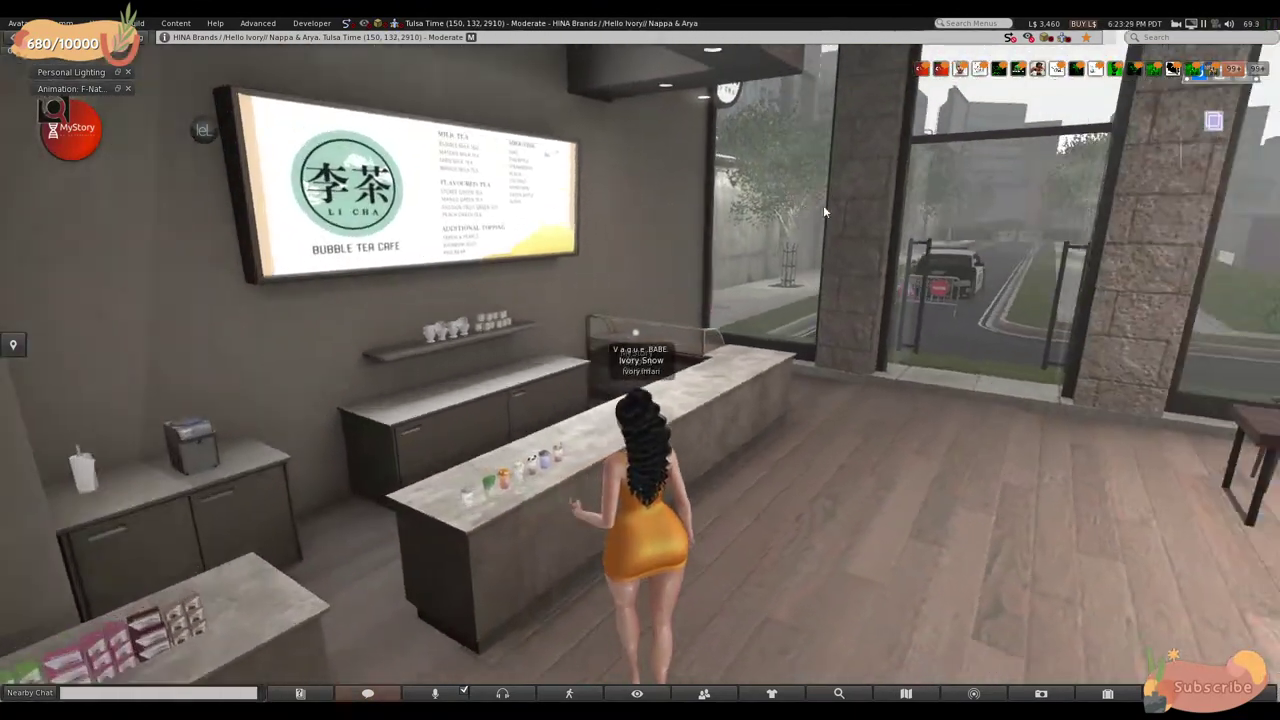
key(Up)
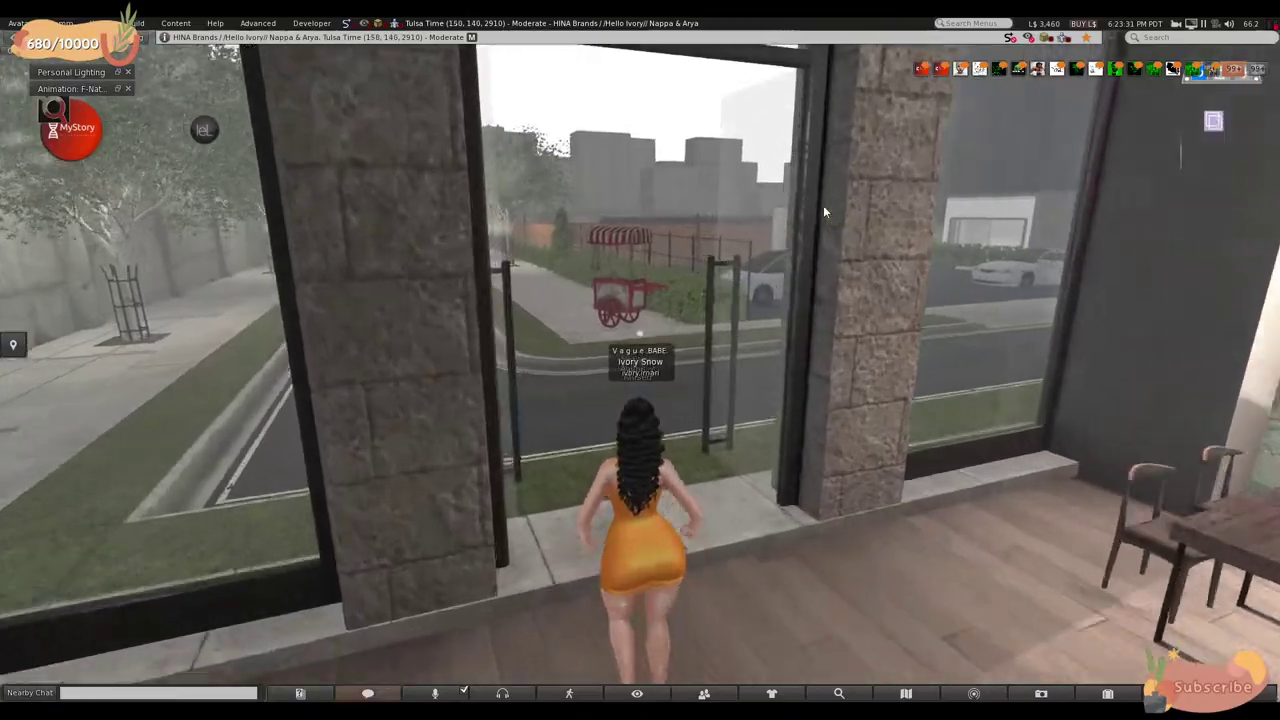
- Leave the cafe through its glass door and walk up the tree-lined street past the barricade and police car
key(Up)
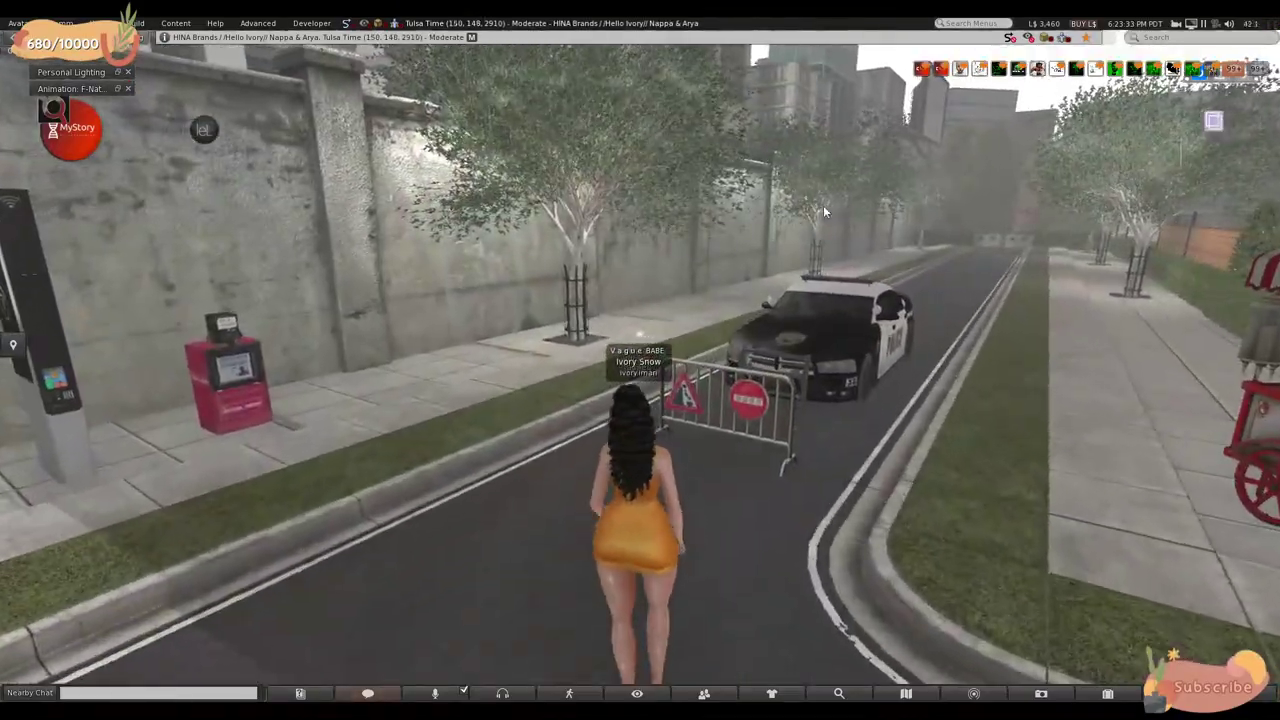
key(Left)
key(Left)
key(Up)
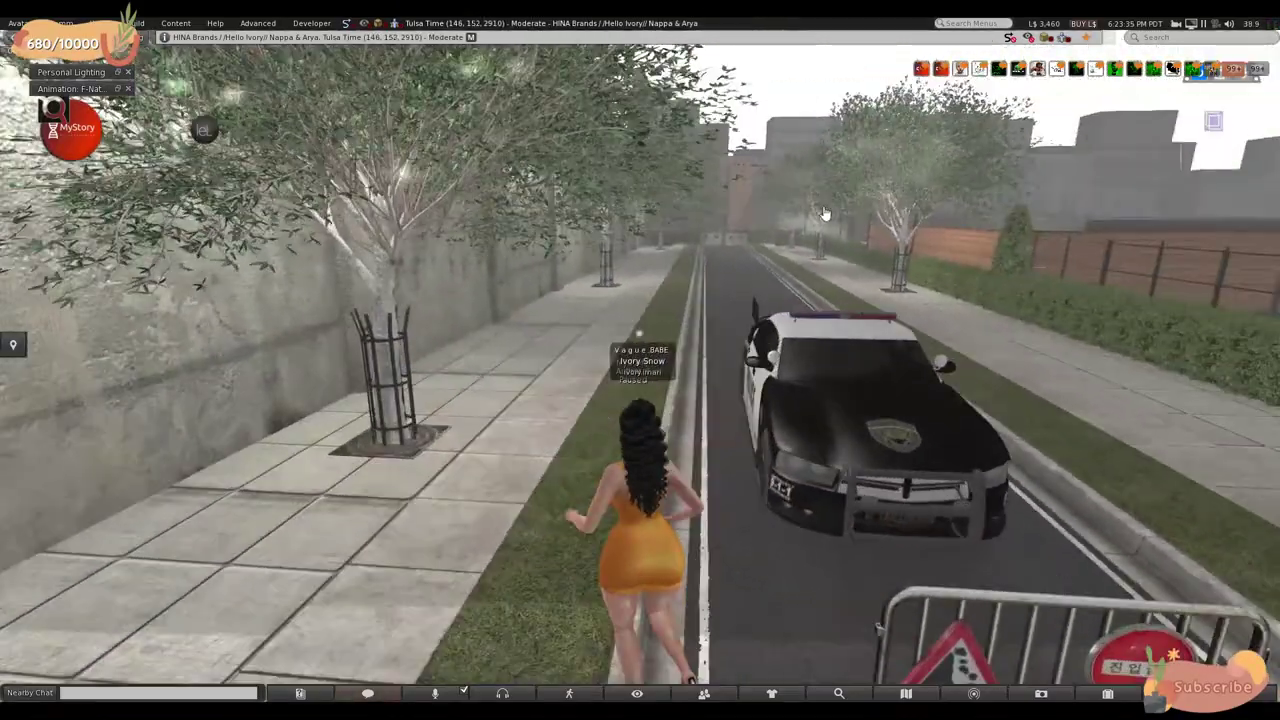
key(Up)
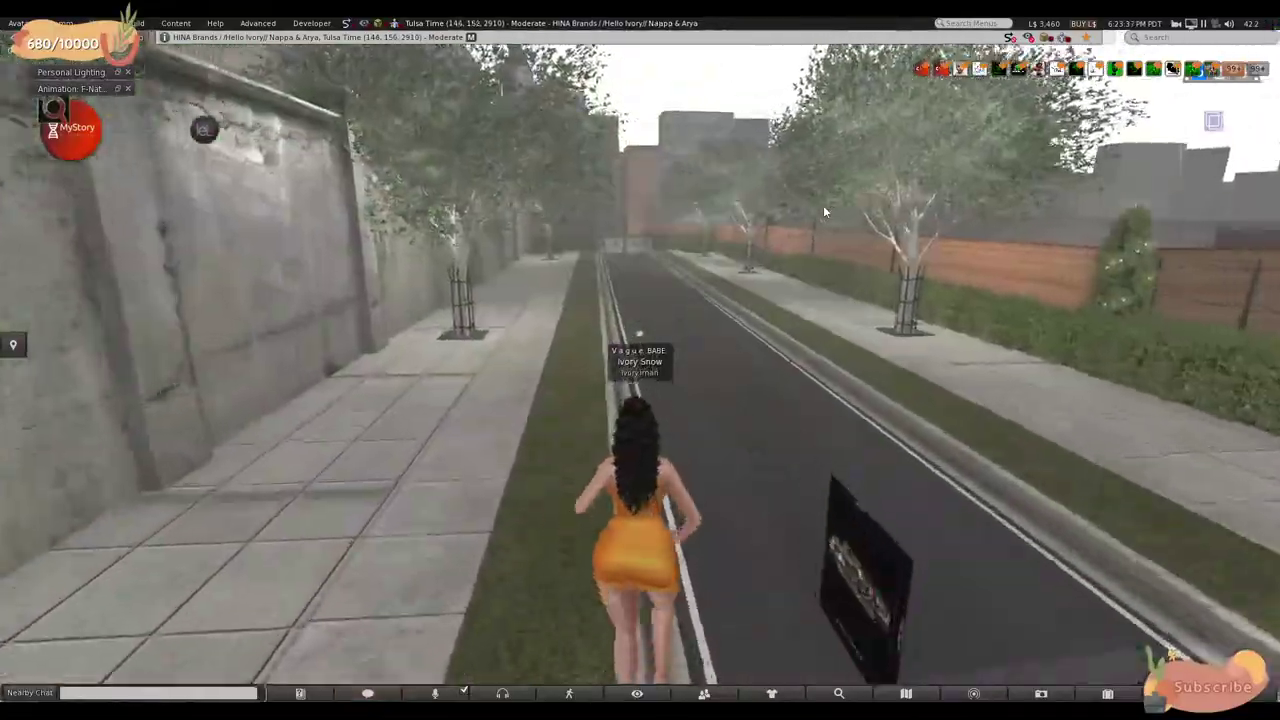
- Continue along the road's edge between the concrete wall and the wooden fence
key(Right)
key(Left)
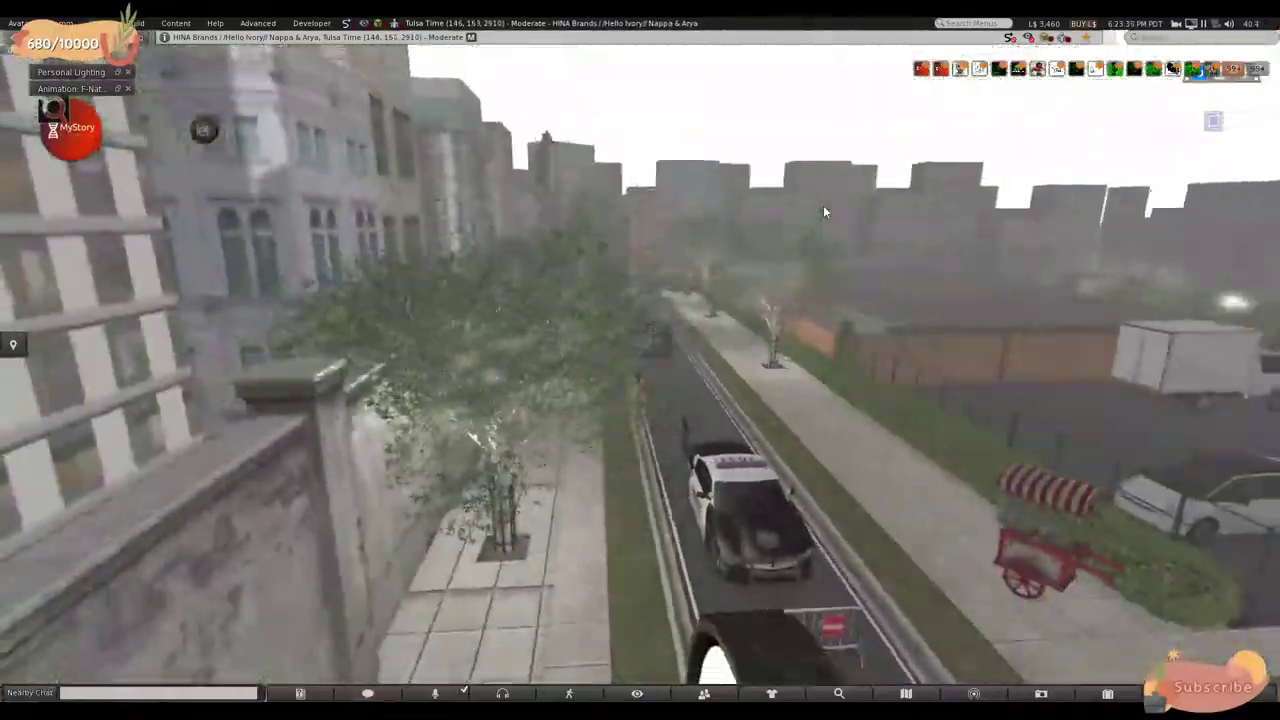
key(Up)
key(Up)
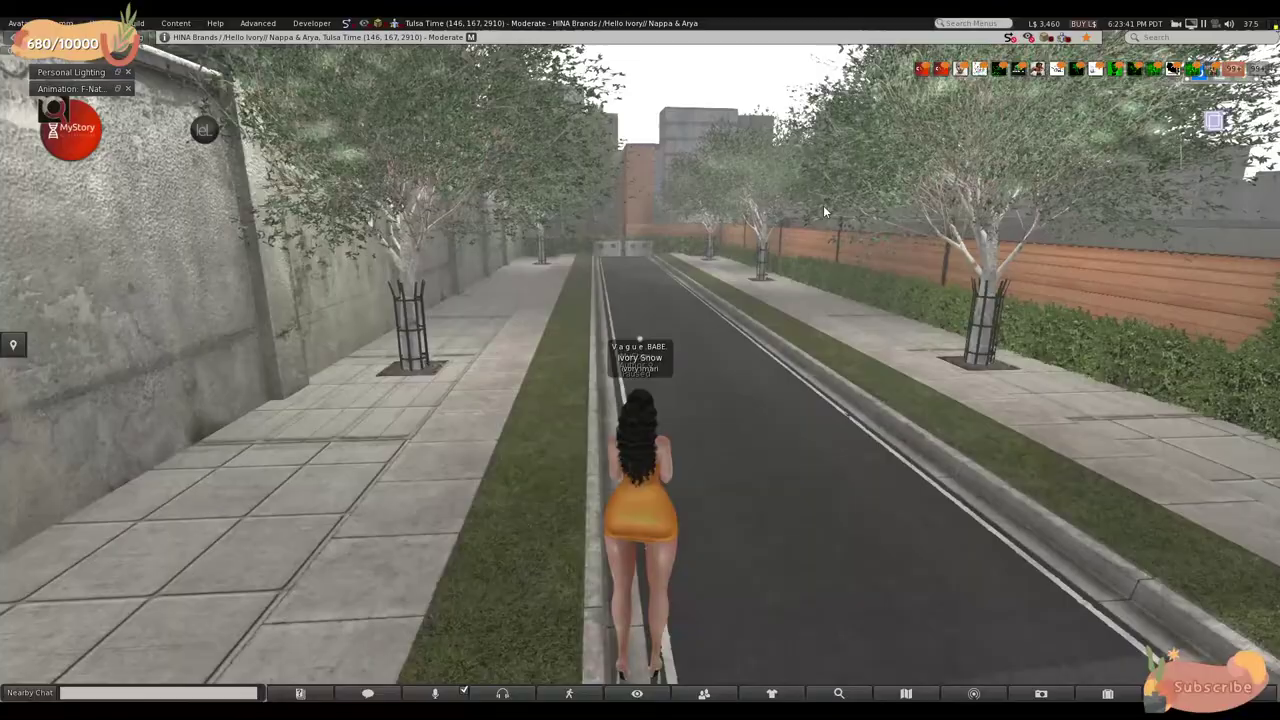
key(Up)
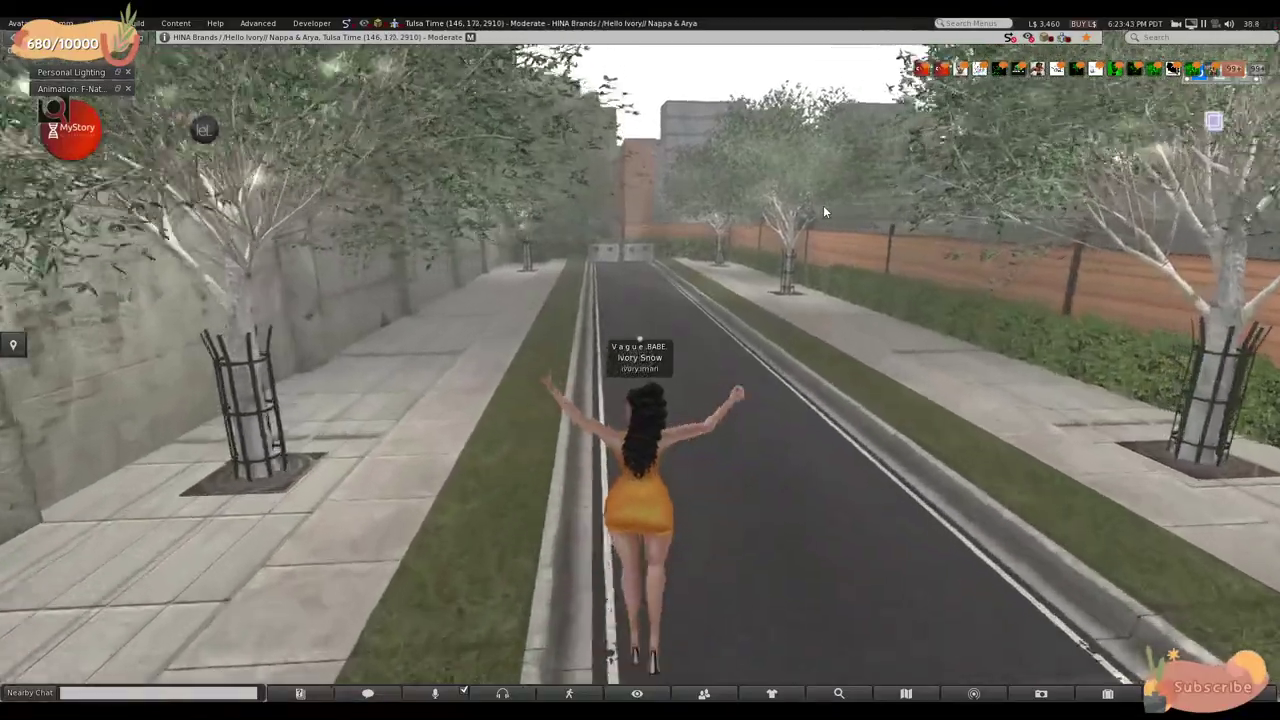
- Turn around and walk back along the hedge-side sidewalk to the rear of the parked police car
key(Right)
key(Right)
key(Up)
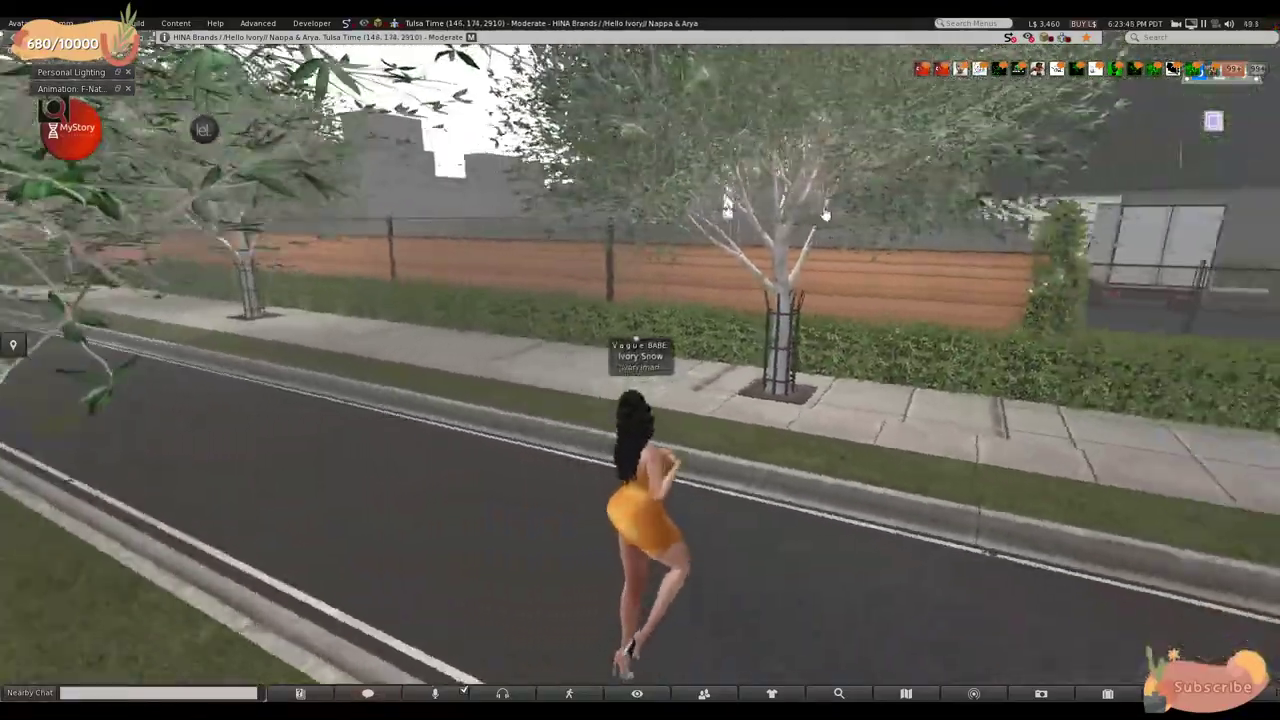
key(Right)
key(Up)
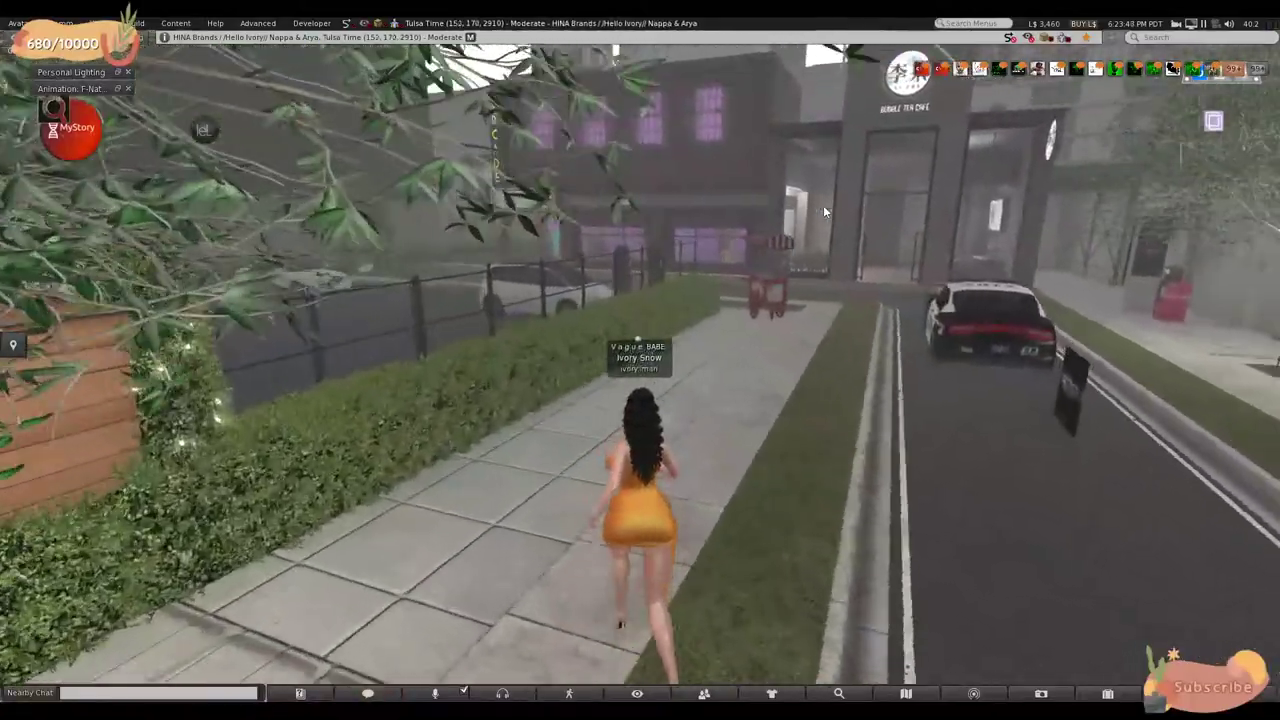
key(Right)
key(Up)
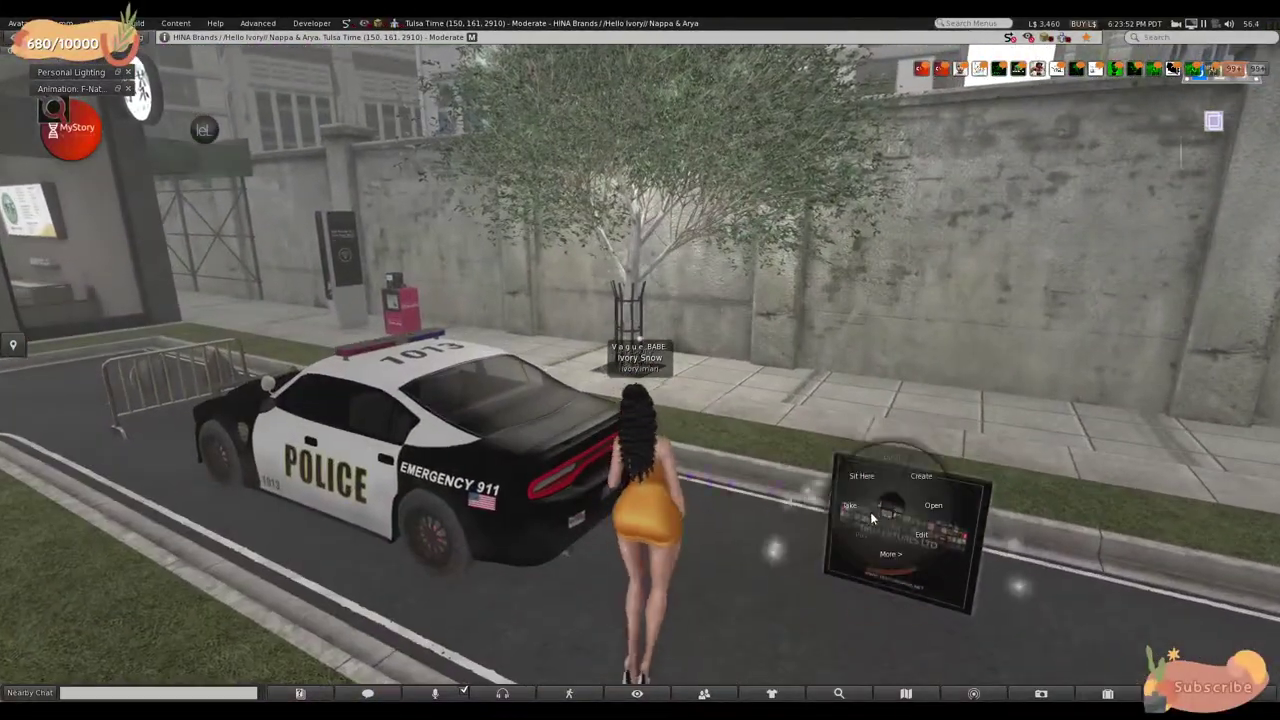
- Walk past the police car and ice cream cart, following the arcade road to the hedge archway
key(Left)
key(Up)
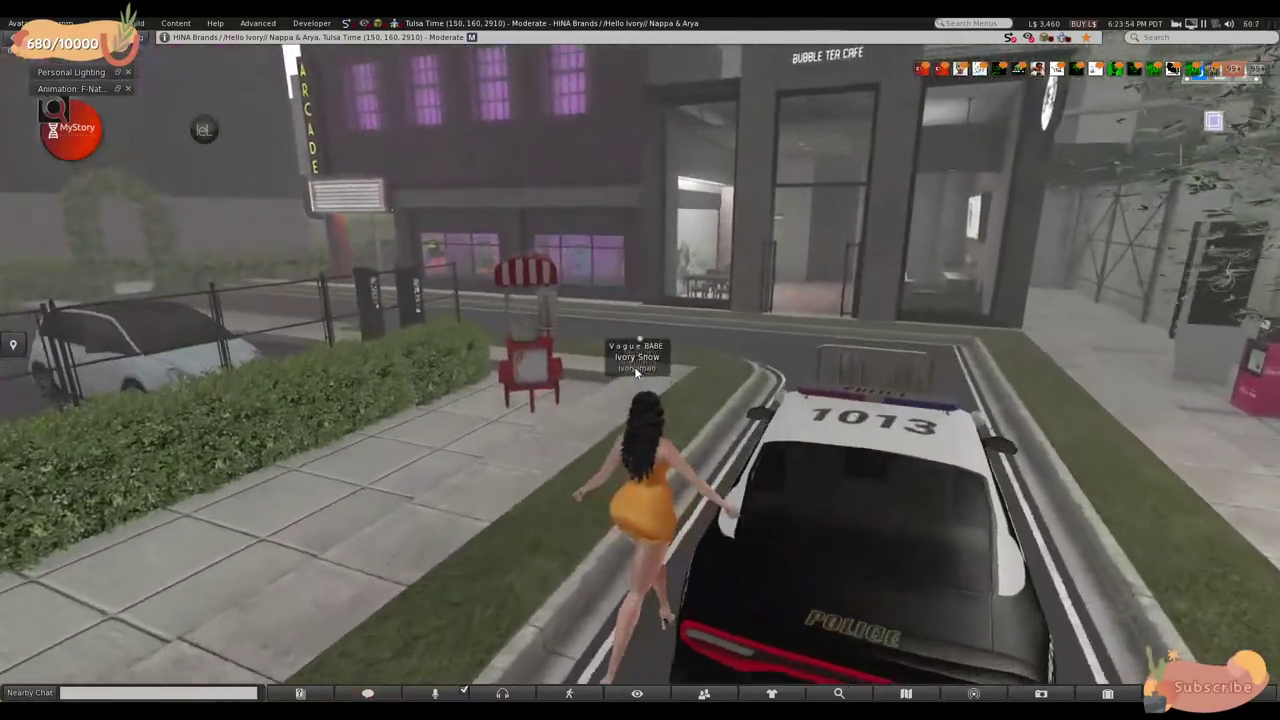
key(Left)
key(Up)
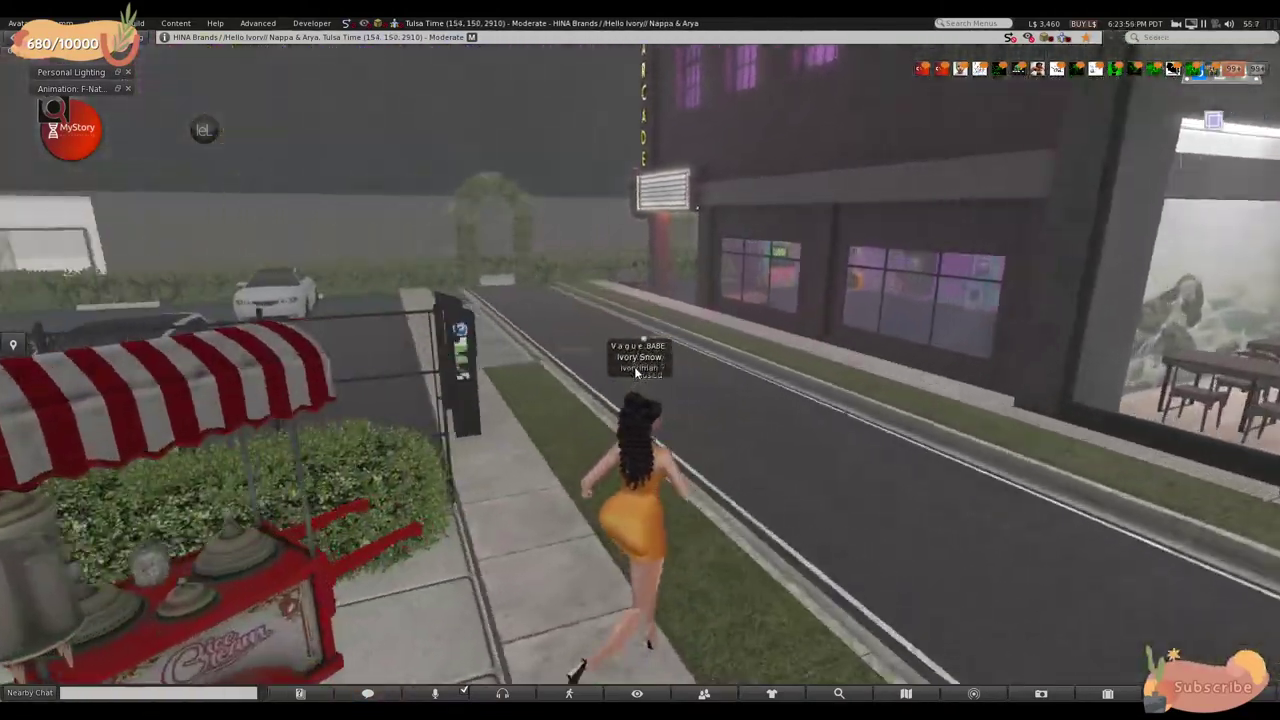
key(Up)
key(Left)
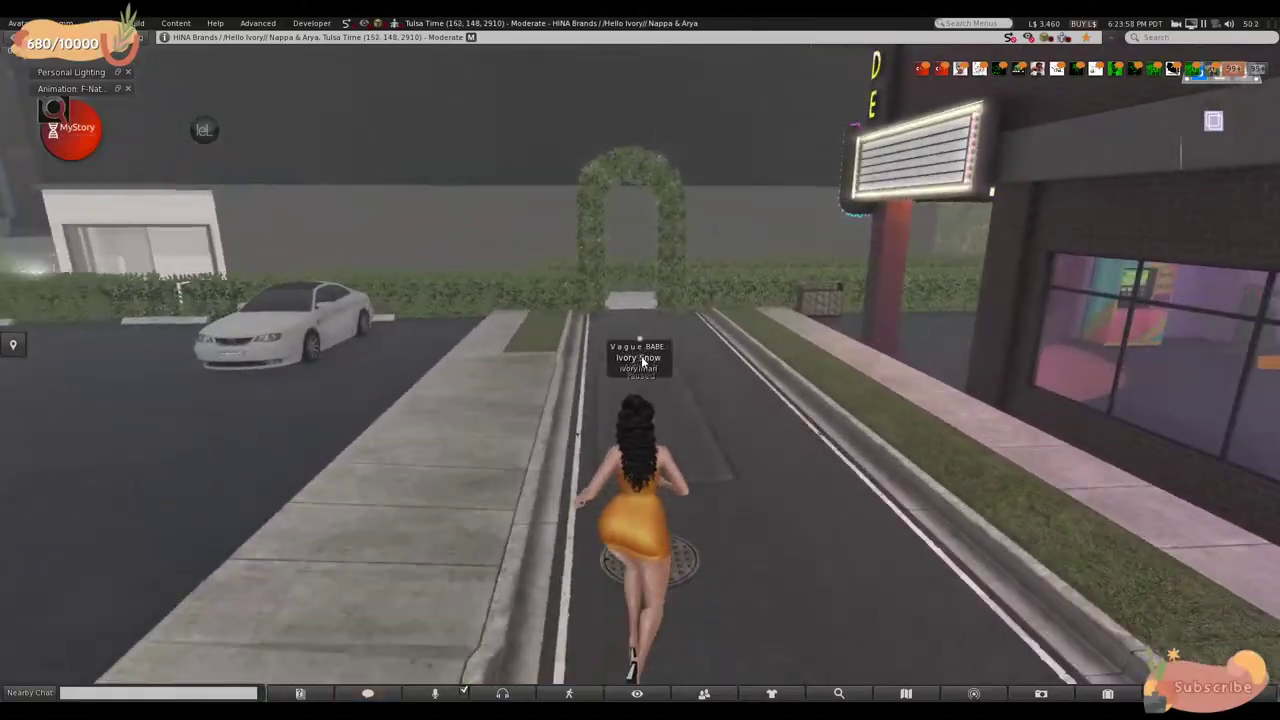
key(Up)
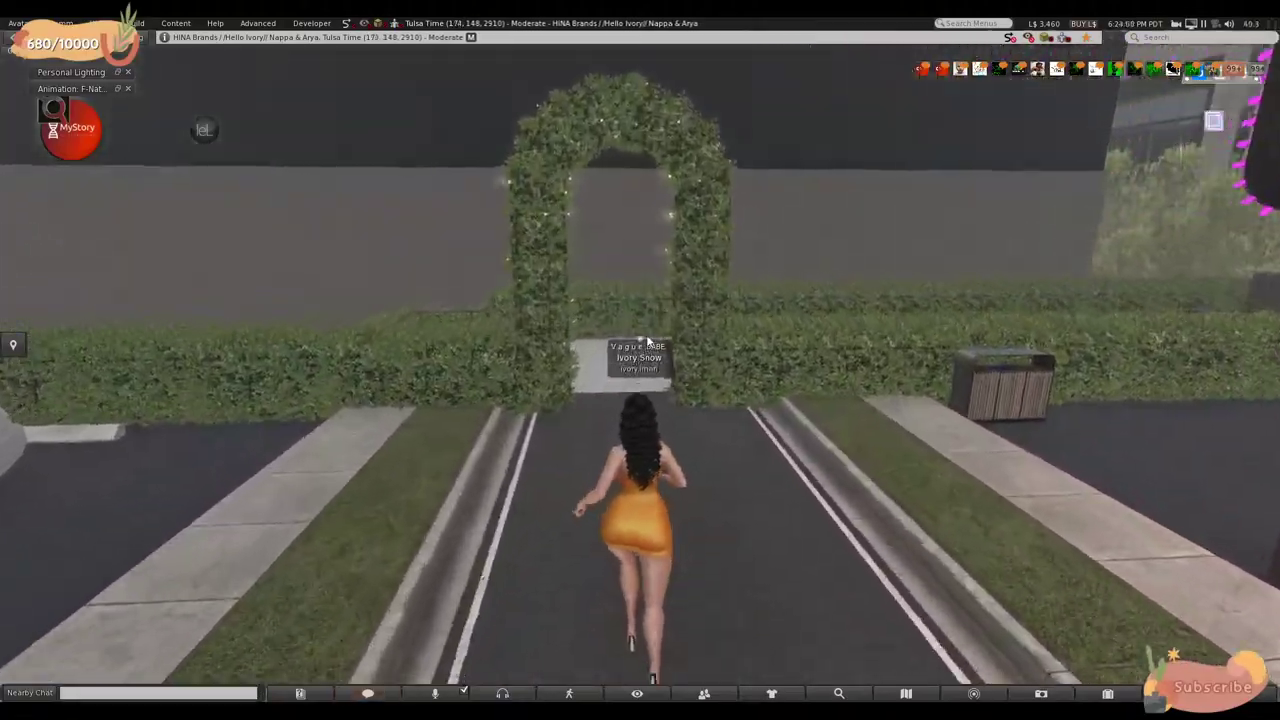
- Pass through the hedge archway and descend the alley stairs, following the paved passage to the main street
key(Up)
key(Right)
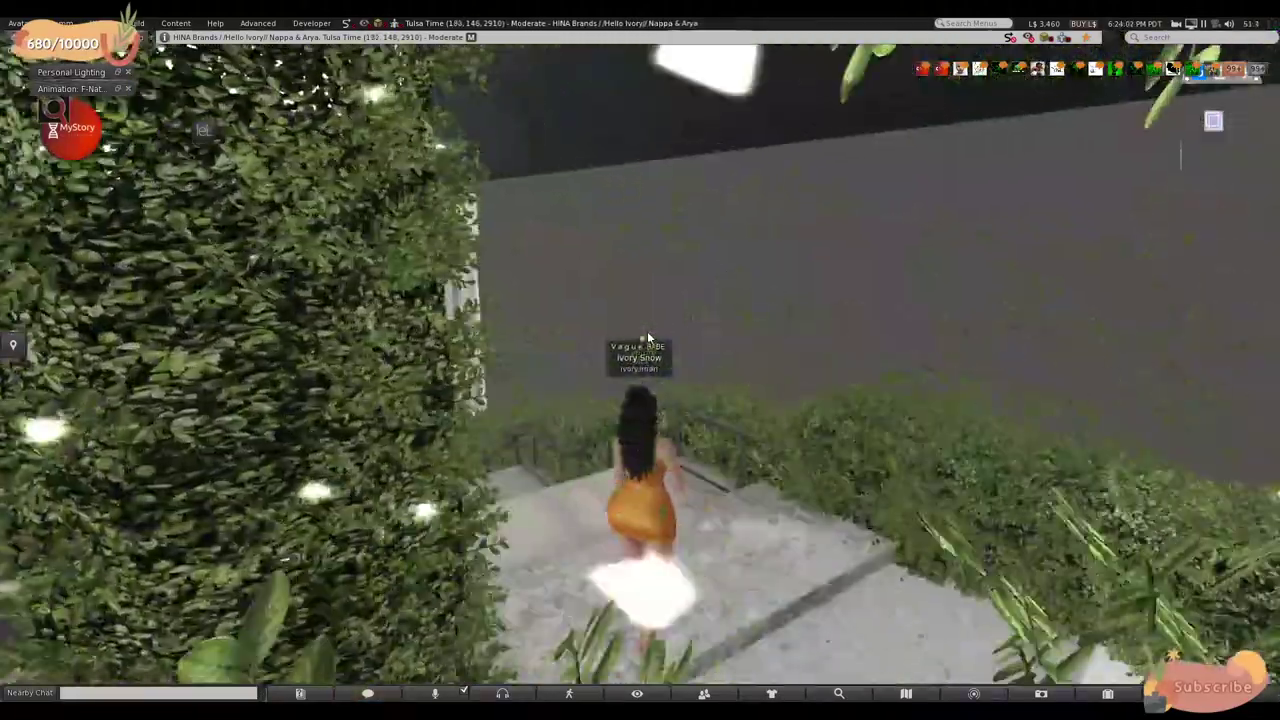
key(Up)
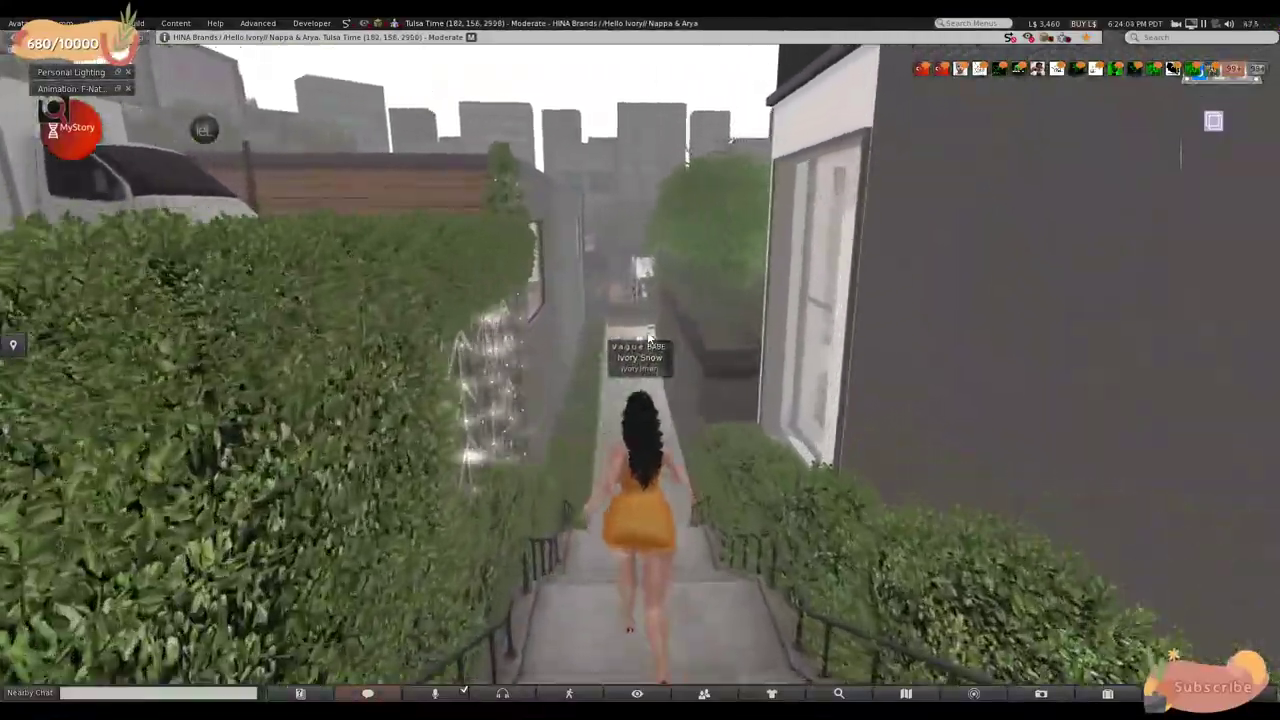
key(Up)
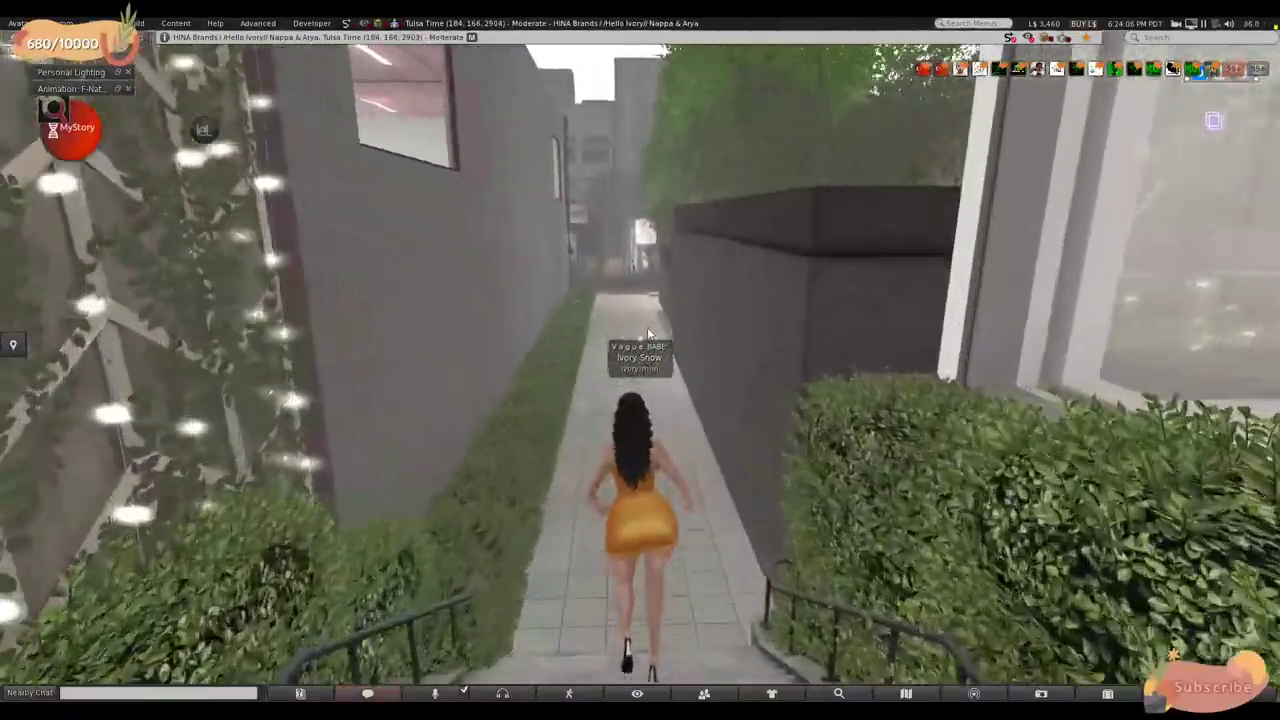
key(Up)
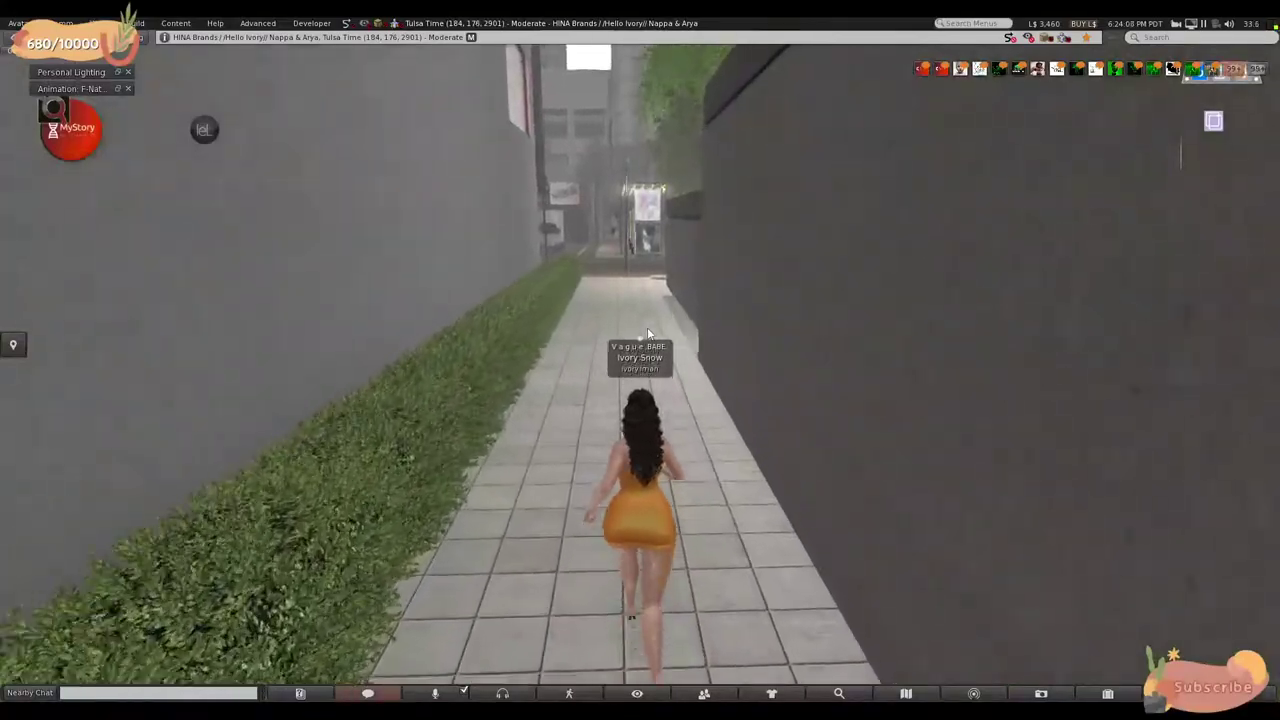
key(Up)
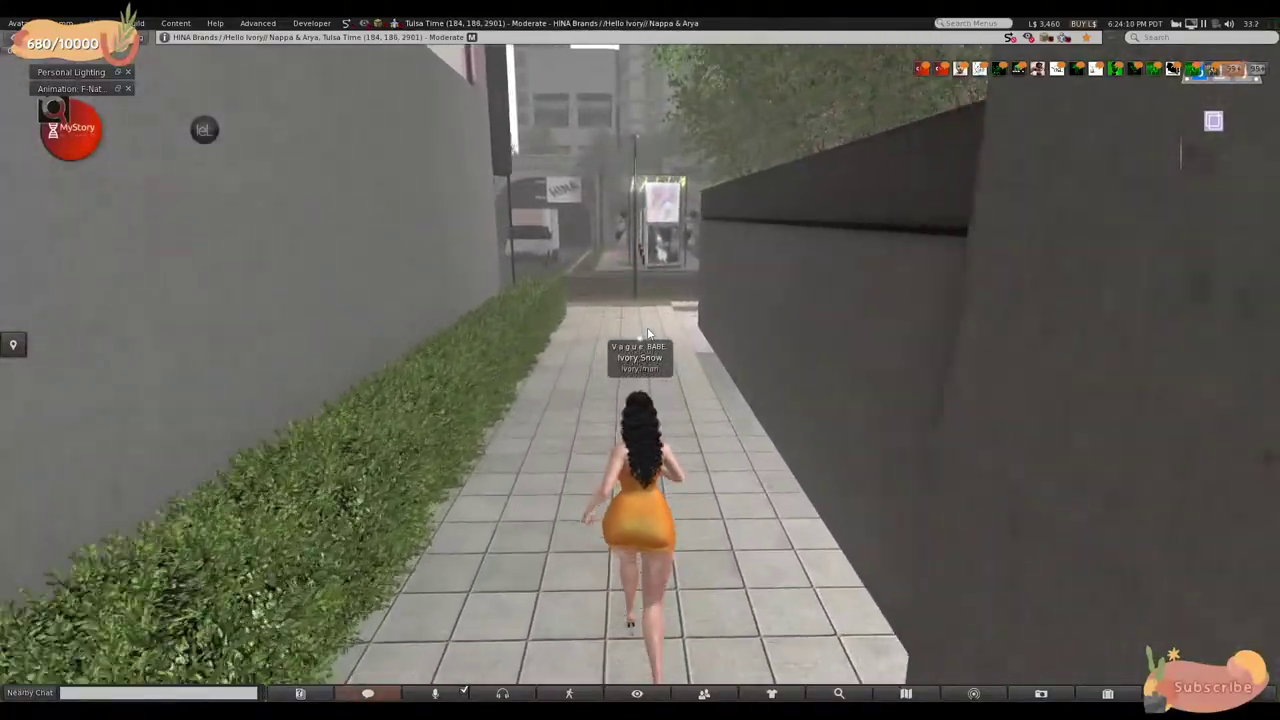
key(Up)
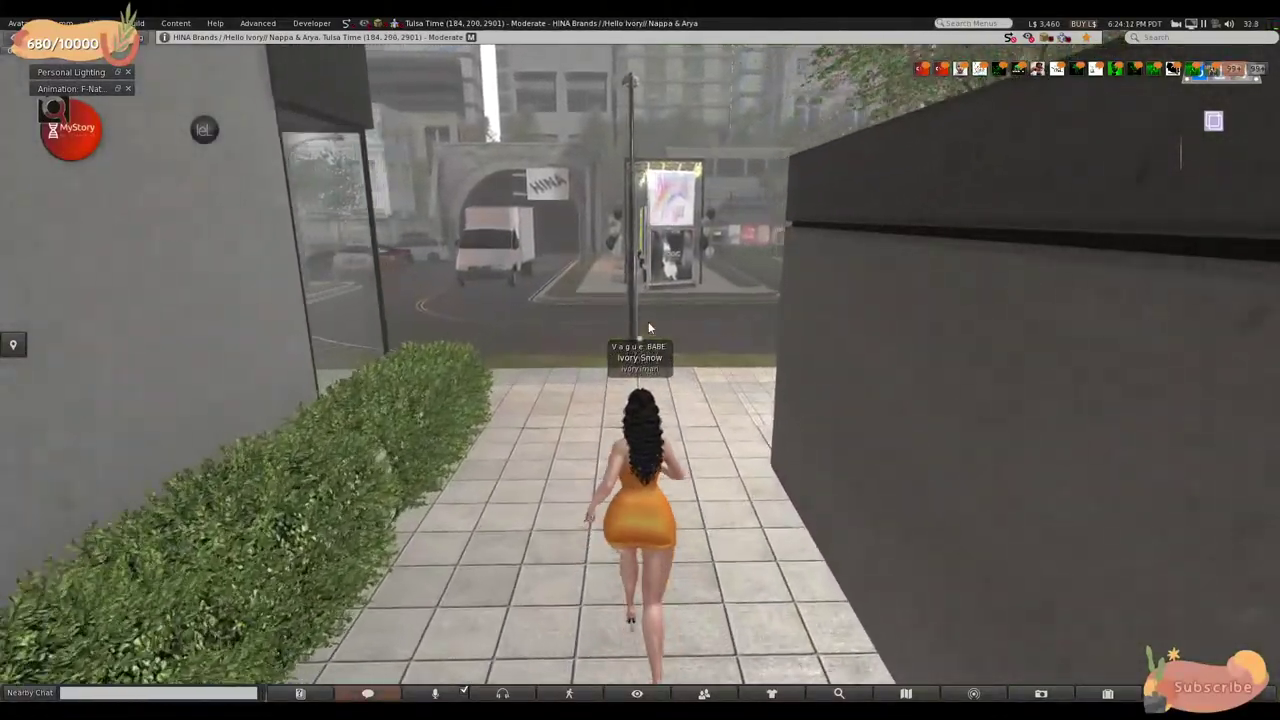
- Cross the main street past the Hello Ivory sale stands to the striped curb corner near the parked white car
key(Up)
key(Right)
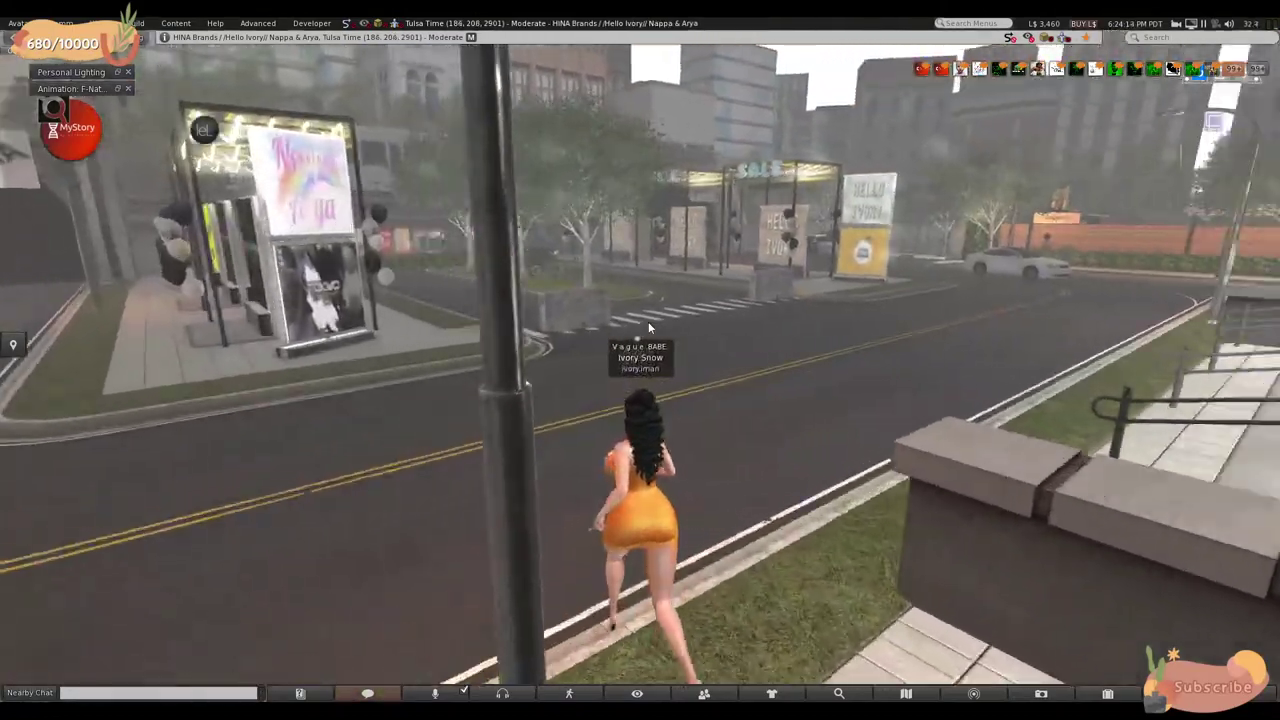
key(Up)
key(Left)
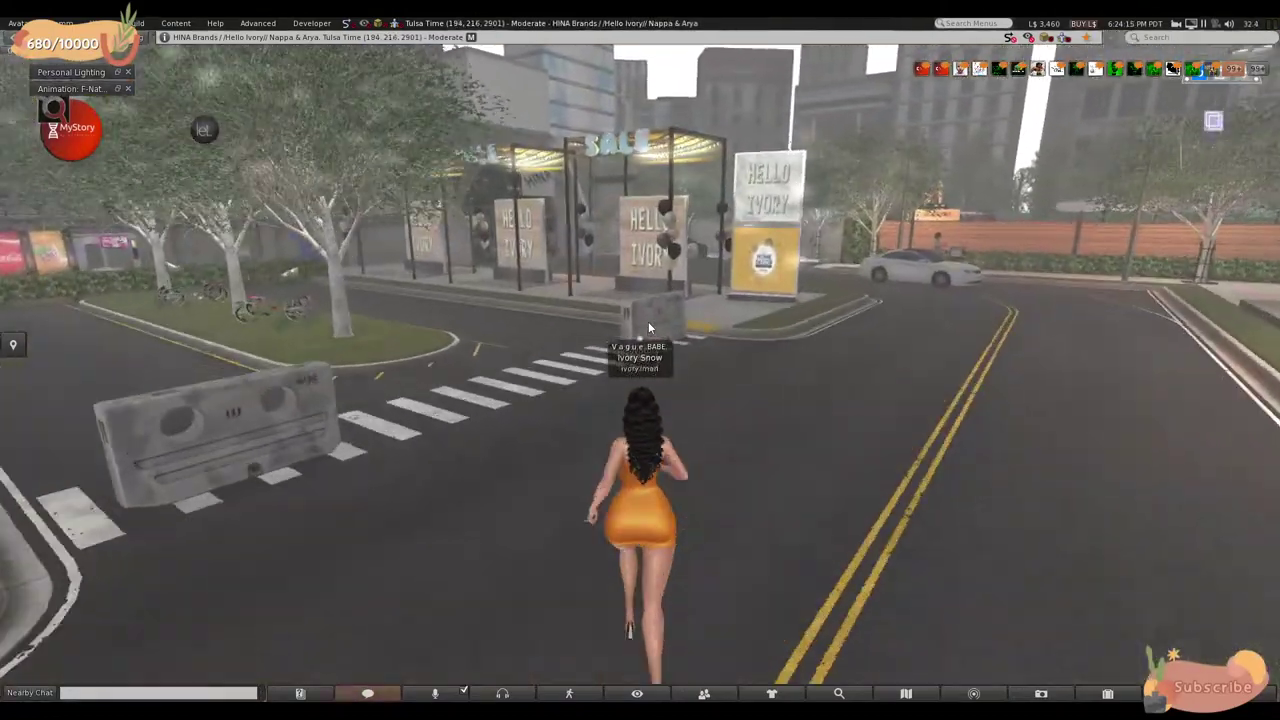
key(Up)
key(Right)
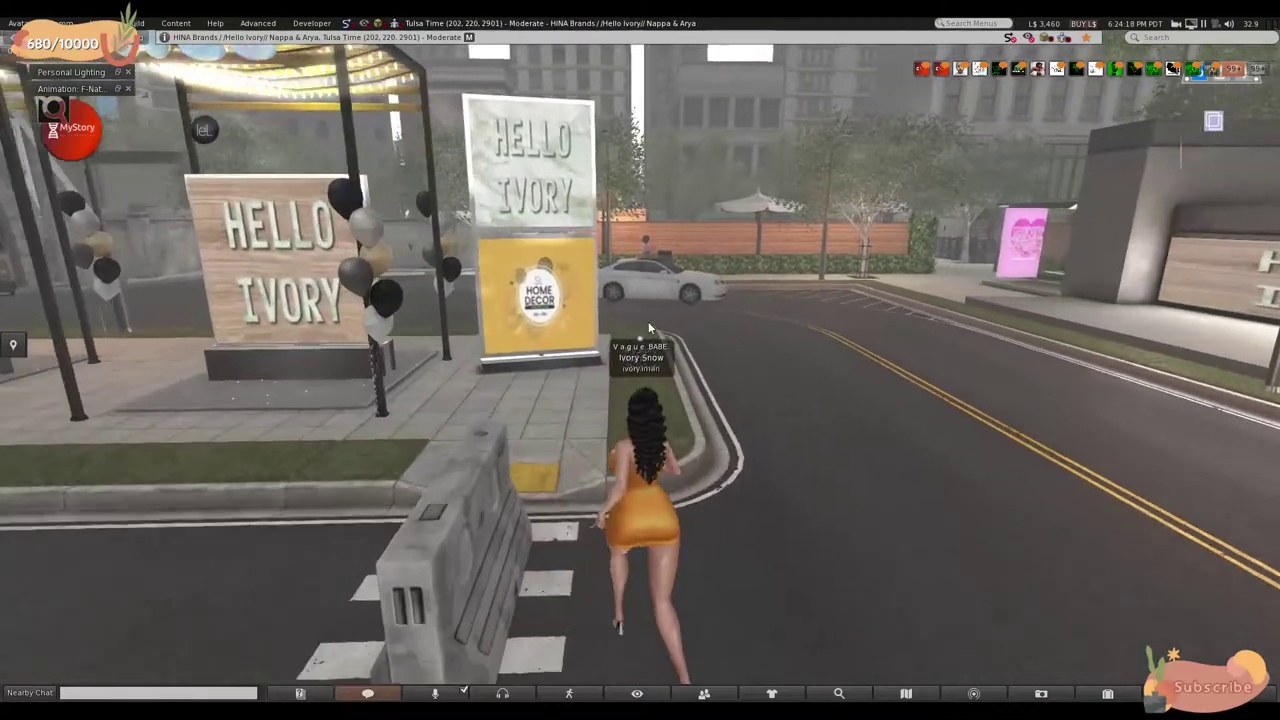
key(Up)
key(Left)
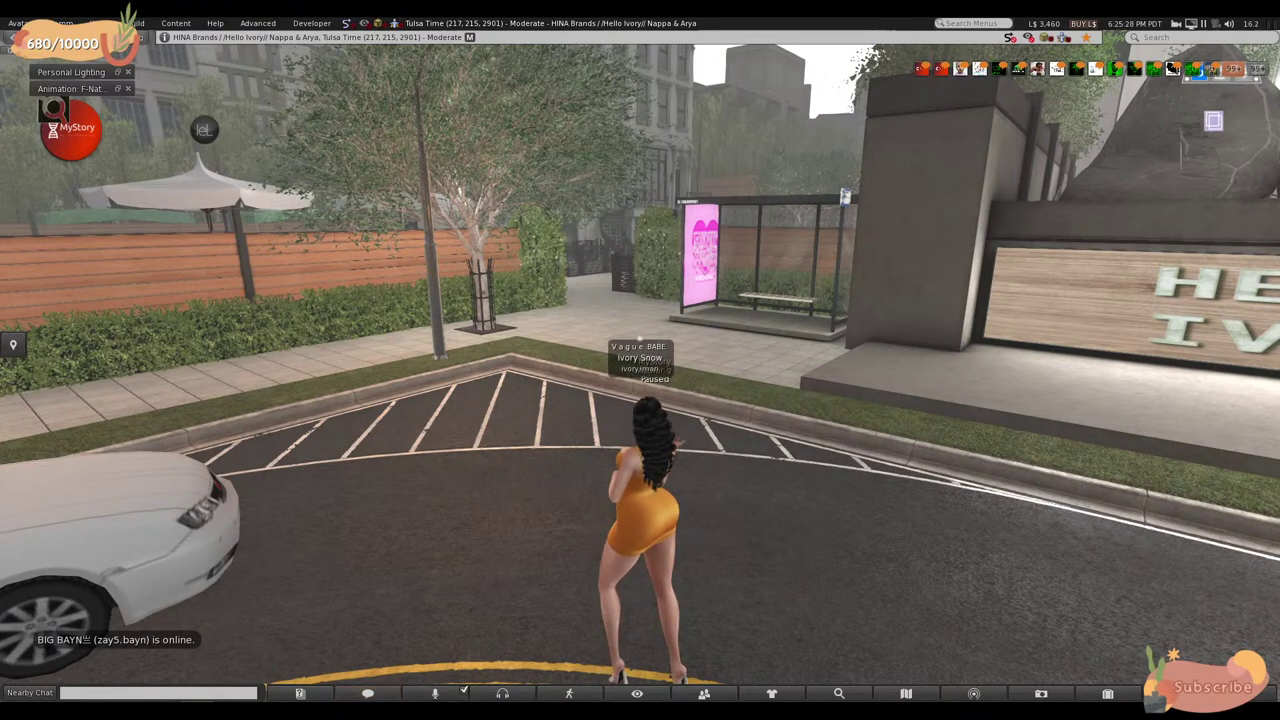
- Walk past the SL Transport bus stop and through the hedge opening to the walkway beside the townhouses
key(Up)
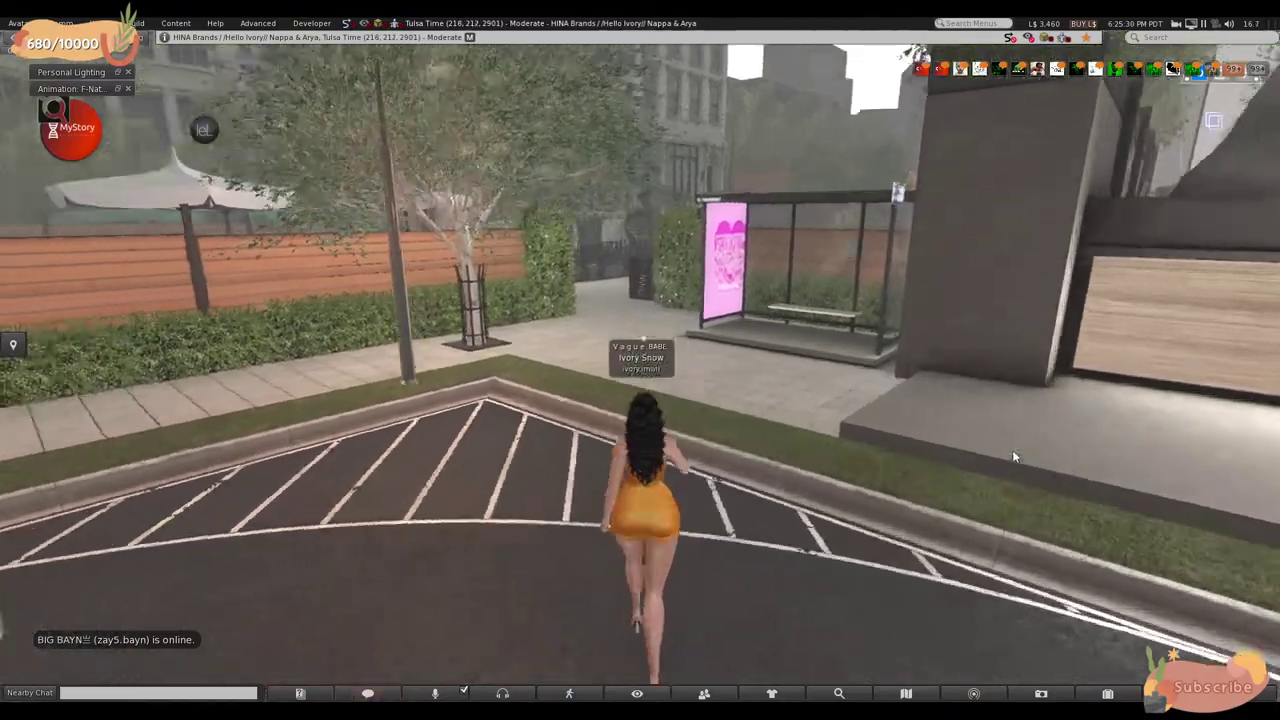
key(Up)
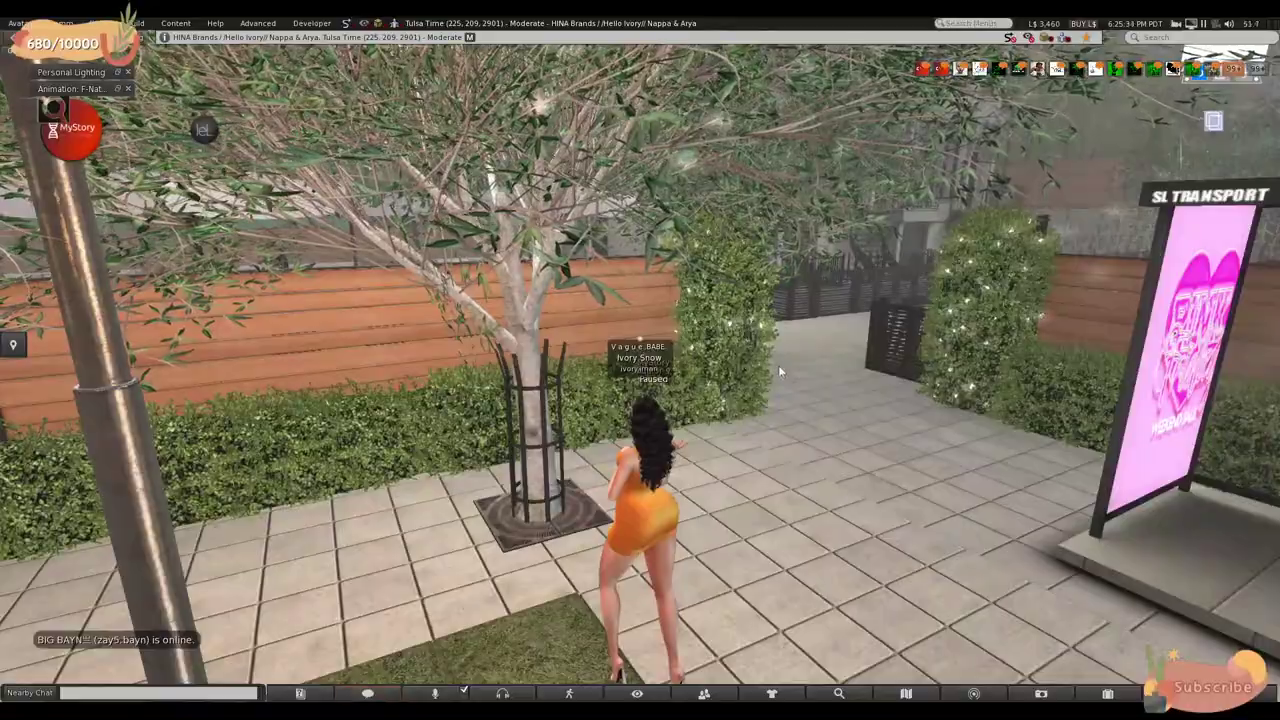
click(778, 365)
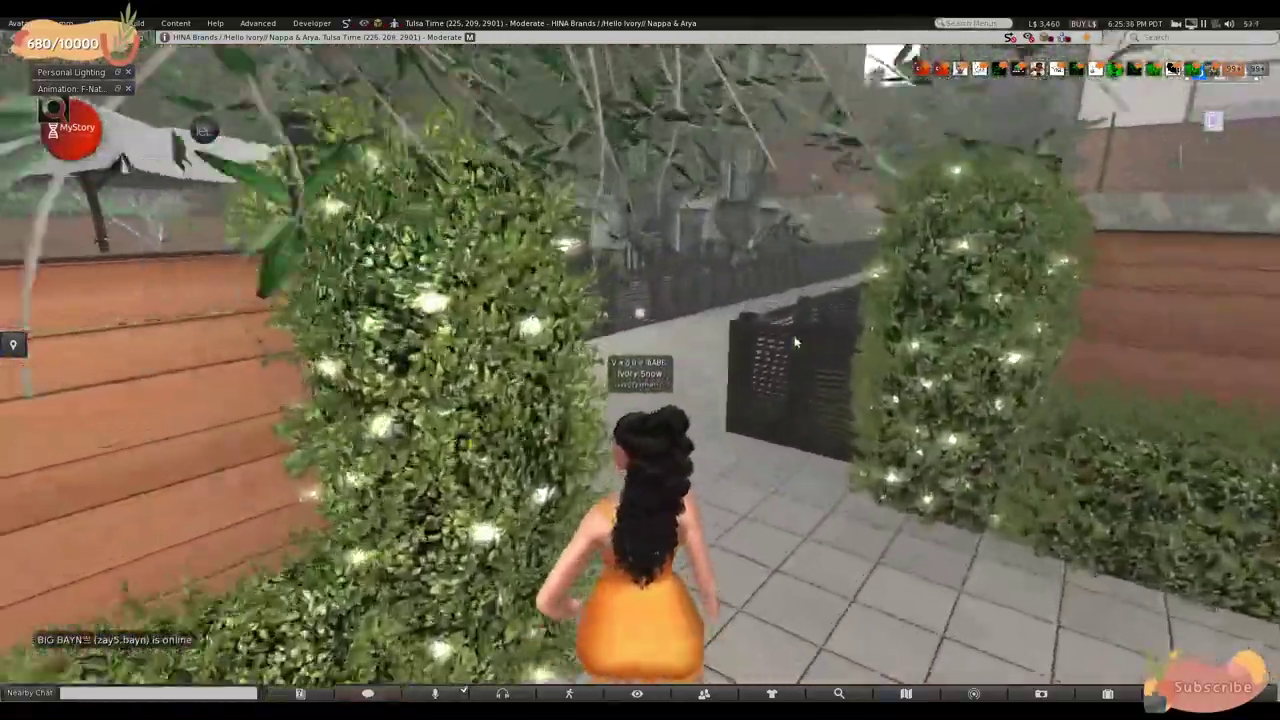
key(Up)
key(Left)
key(Right)
key(Up)
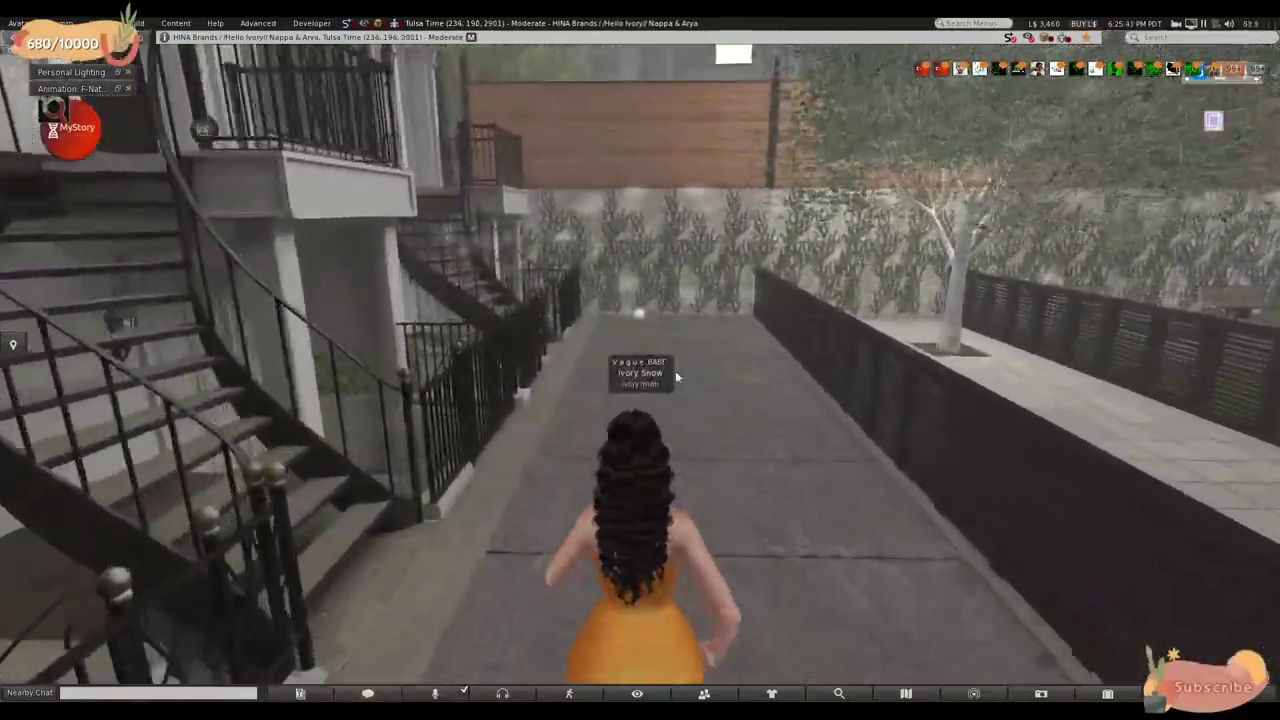
- Climb the curved metal staircase at the far townhouse and open its black front door
key(Left)
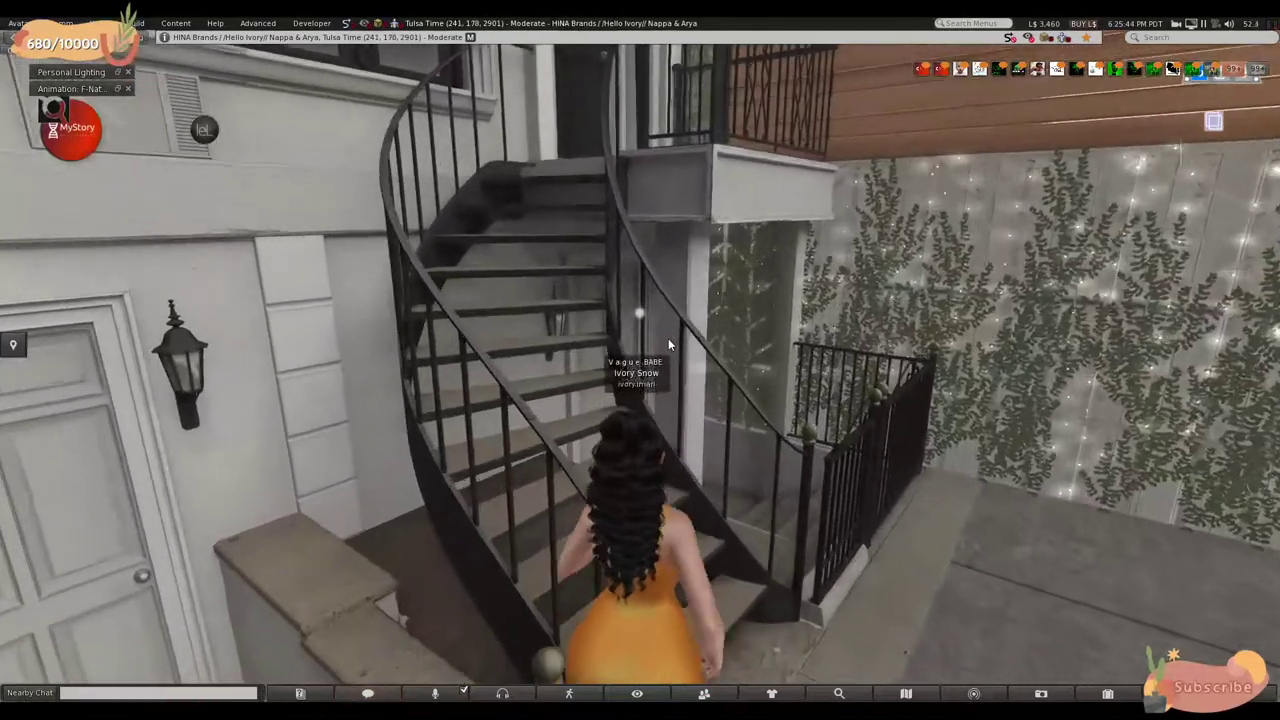
key(Up)
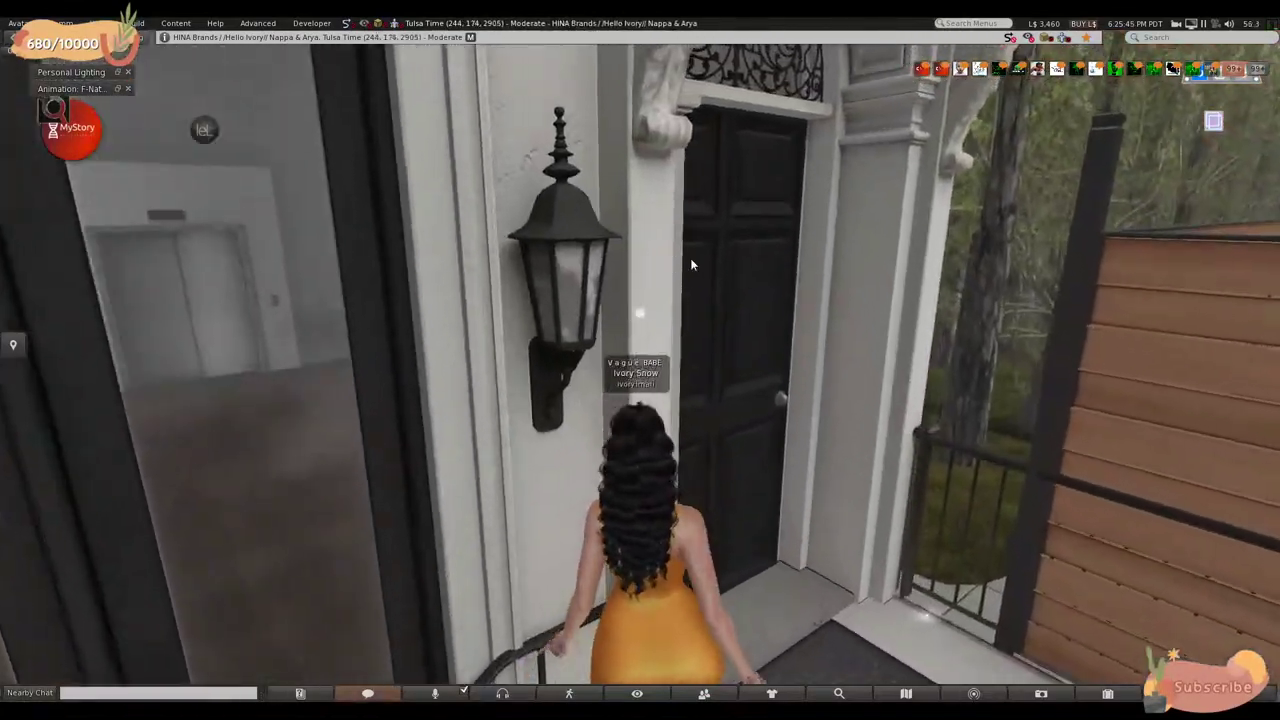
key(Up)
click(716, 230)
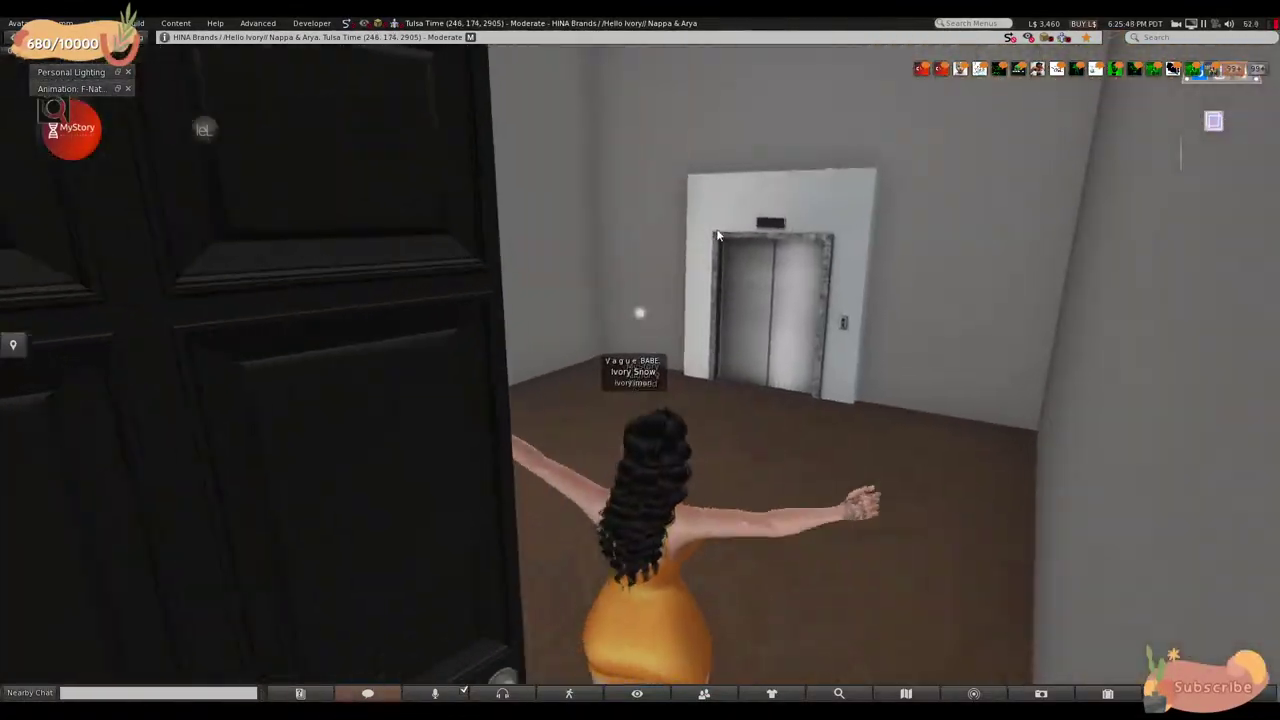
- Cross the lobby and take the elevator up to the furnished apartment
key(Up)
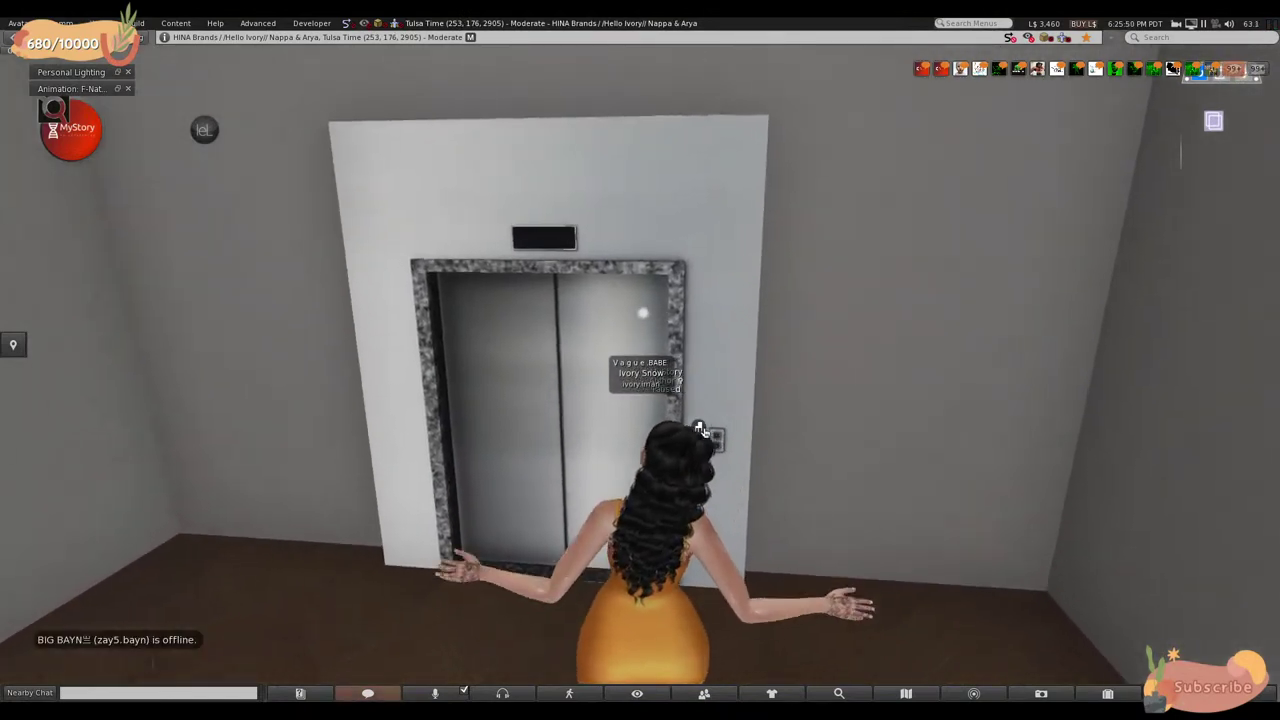
click(702, 430)
key(Right)
key(Up)
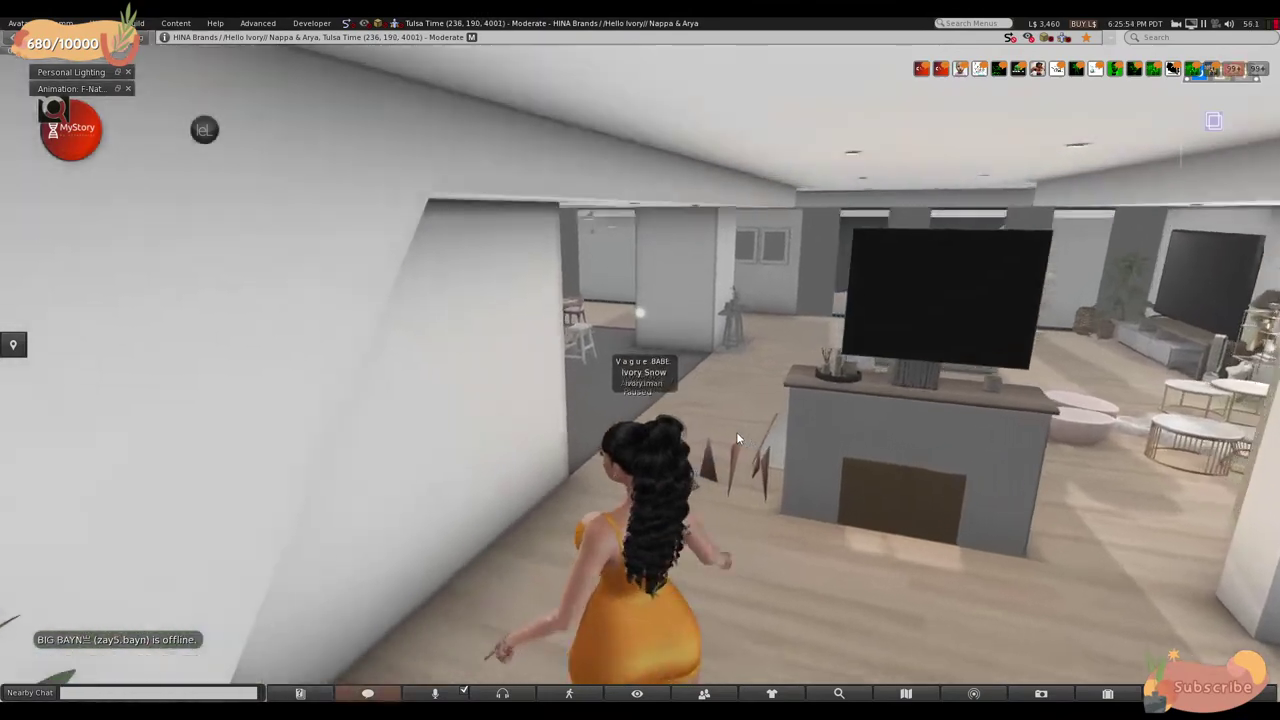
- Walk through the apartment living room and view the white armchairs and marble tables beside the windows
key(Up)
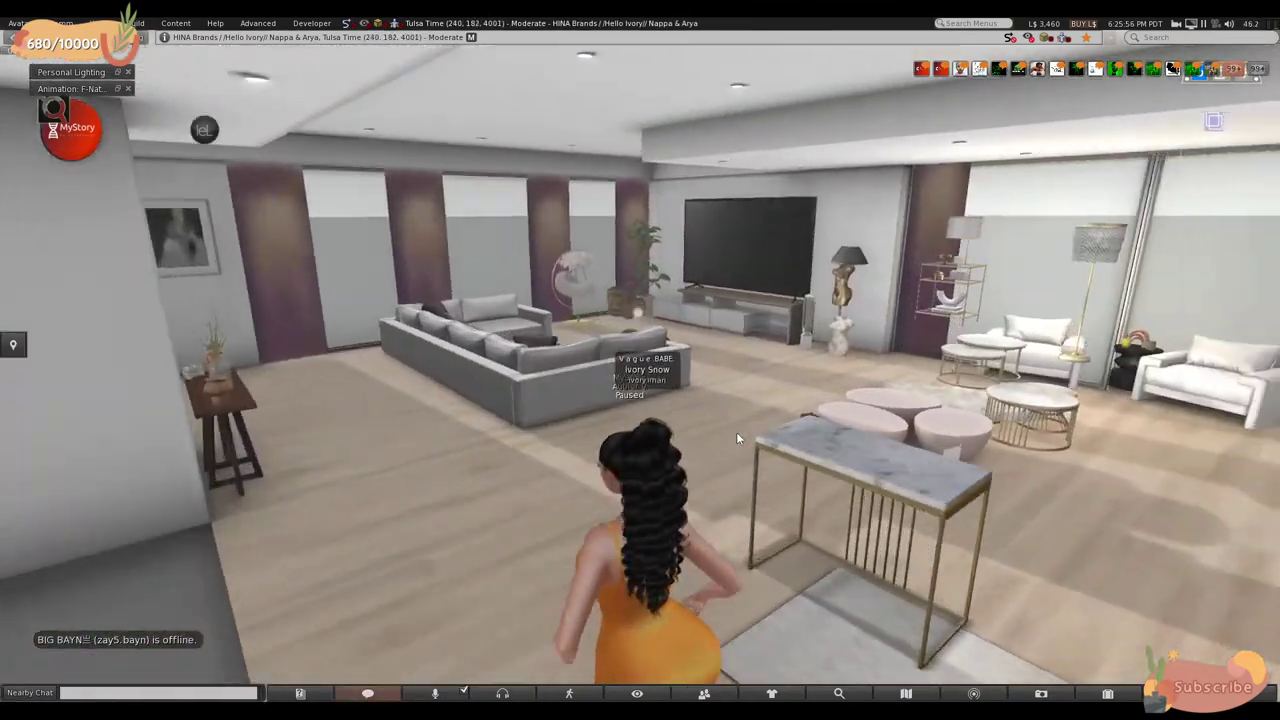
key(Up)
key(Right)
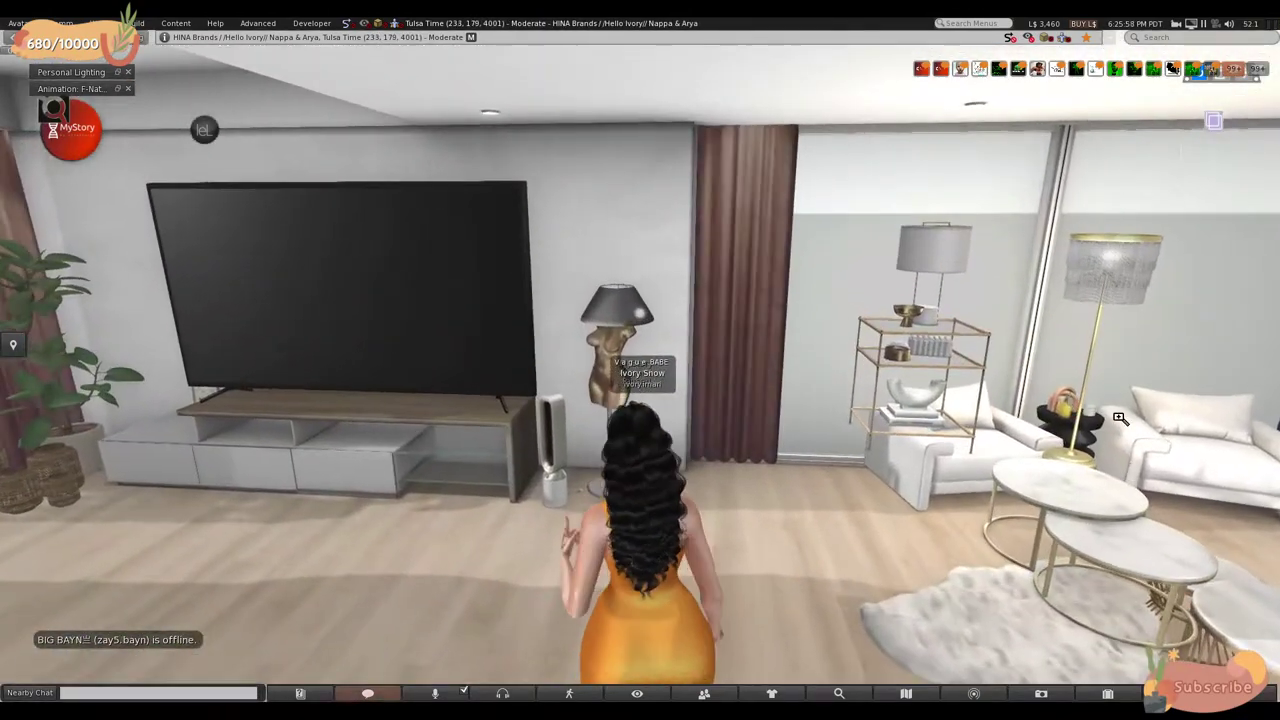
alt+drag(1120, 418, 655, 354)
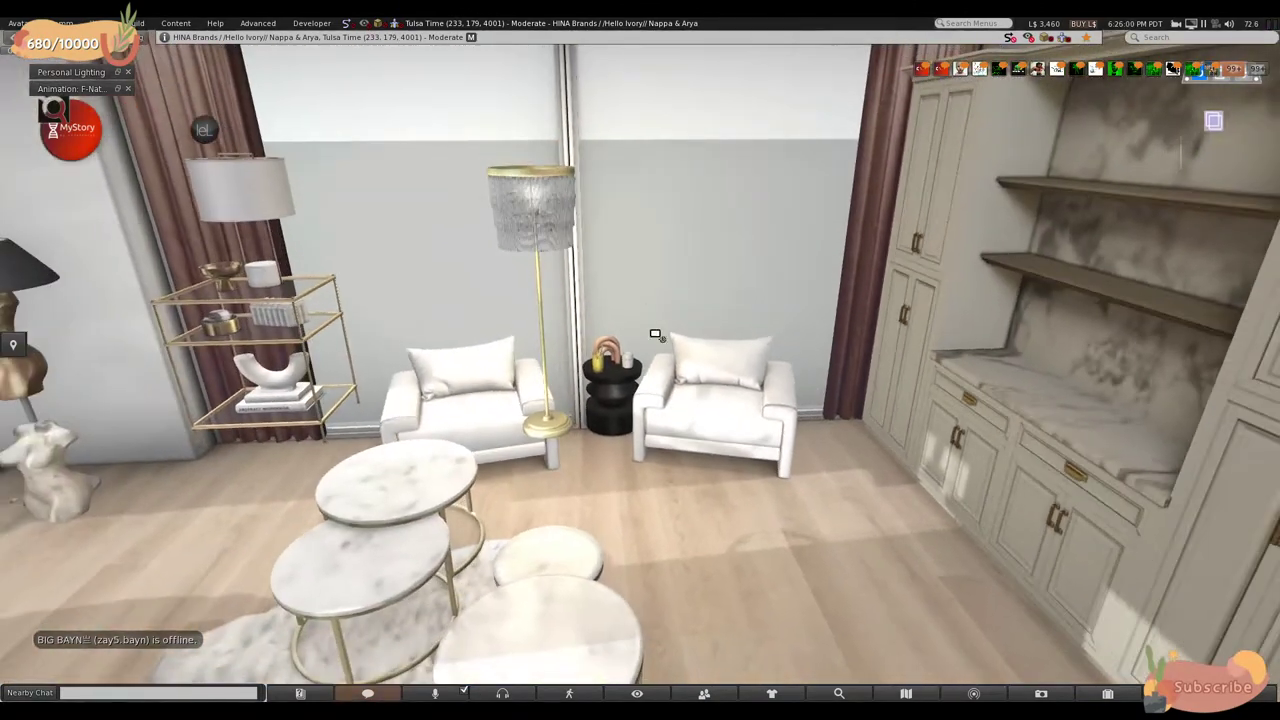
- Move the gold floor lamp along Y to about 184.993, beside the armchair near the built-in cabinet, and lower it to the floor
right_click(545, 210)
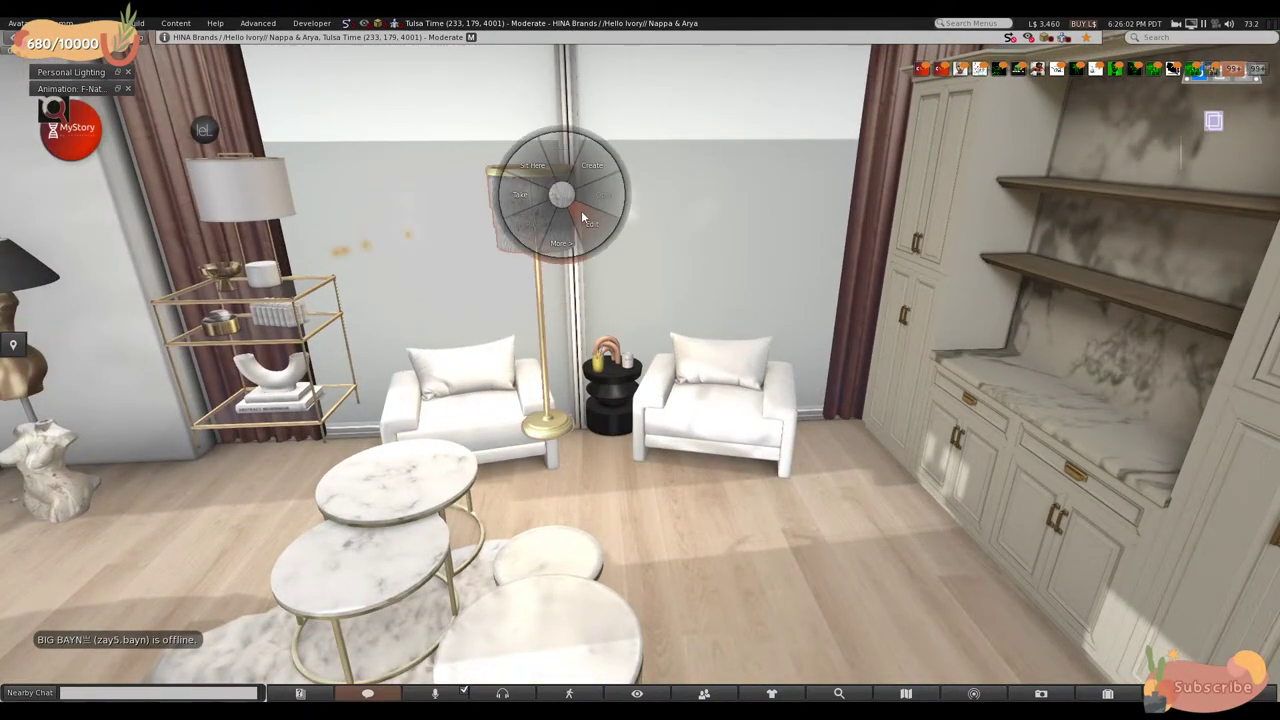
click(581, 210)
key(Escape)
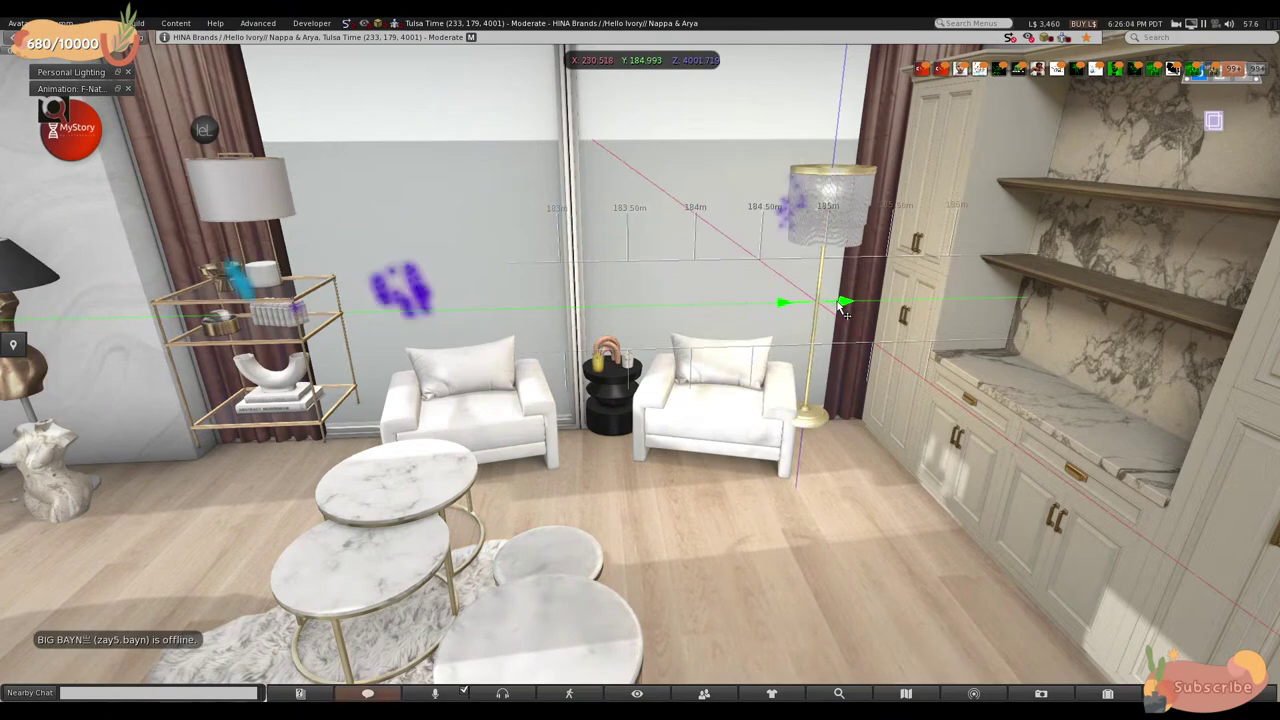
key(Right)
key(Up)
alt+drag(655, 354, 580, 354)
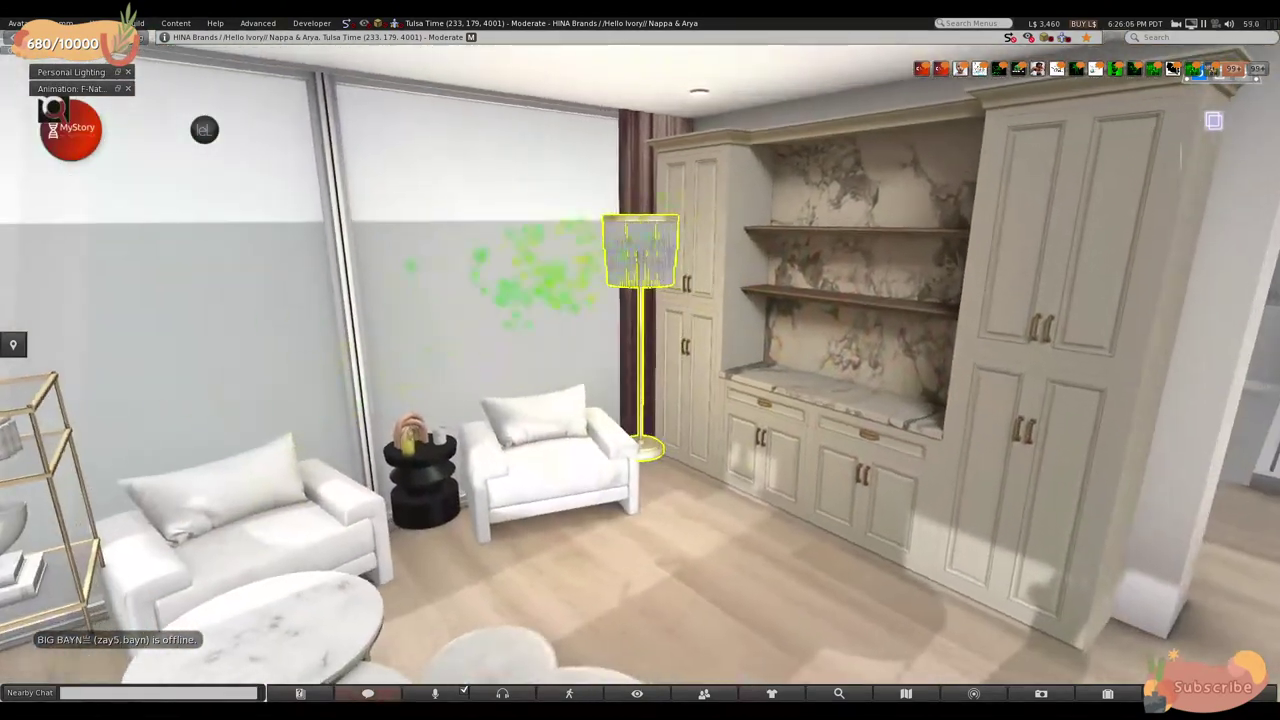
key(ctrl+3)
drag(658, 330, 620, 378)
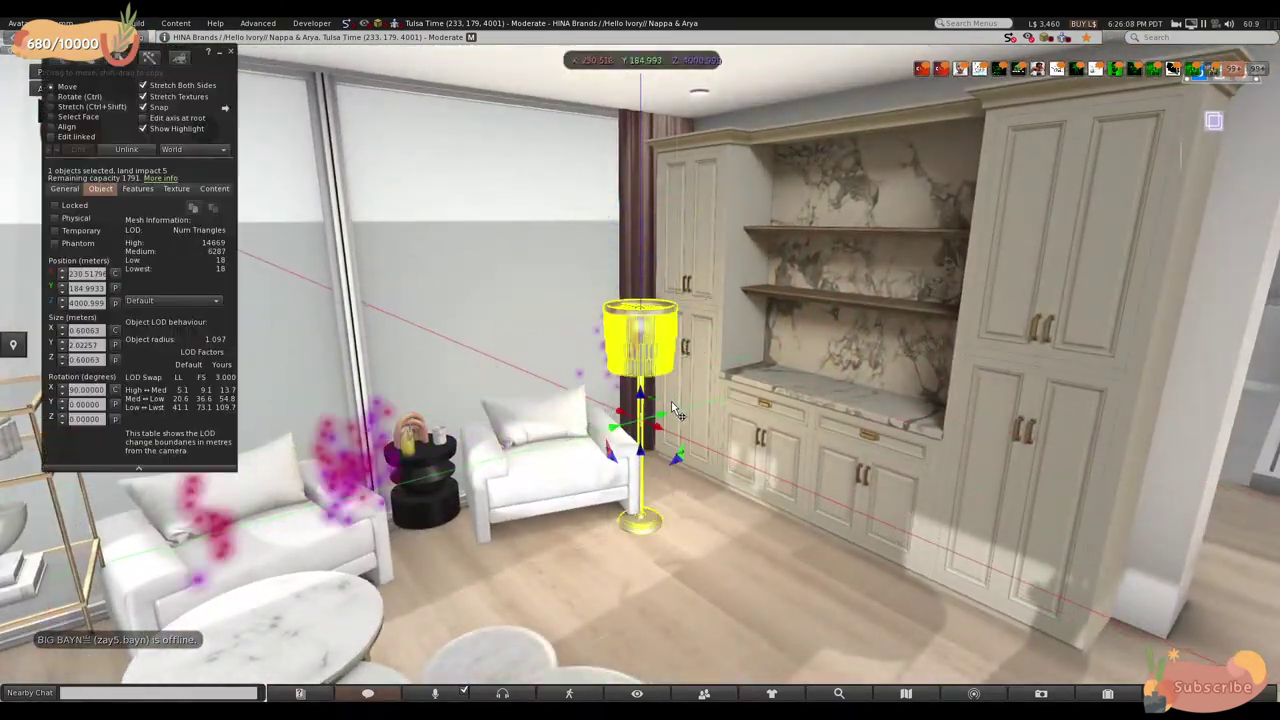
- Try the floor lamp in the window corner, and pull it out to the pink ottomans at about X 235.17, Y 182.58
drag(658, 418, 630, 270)
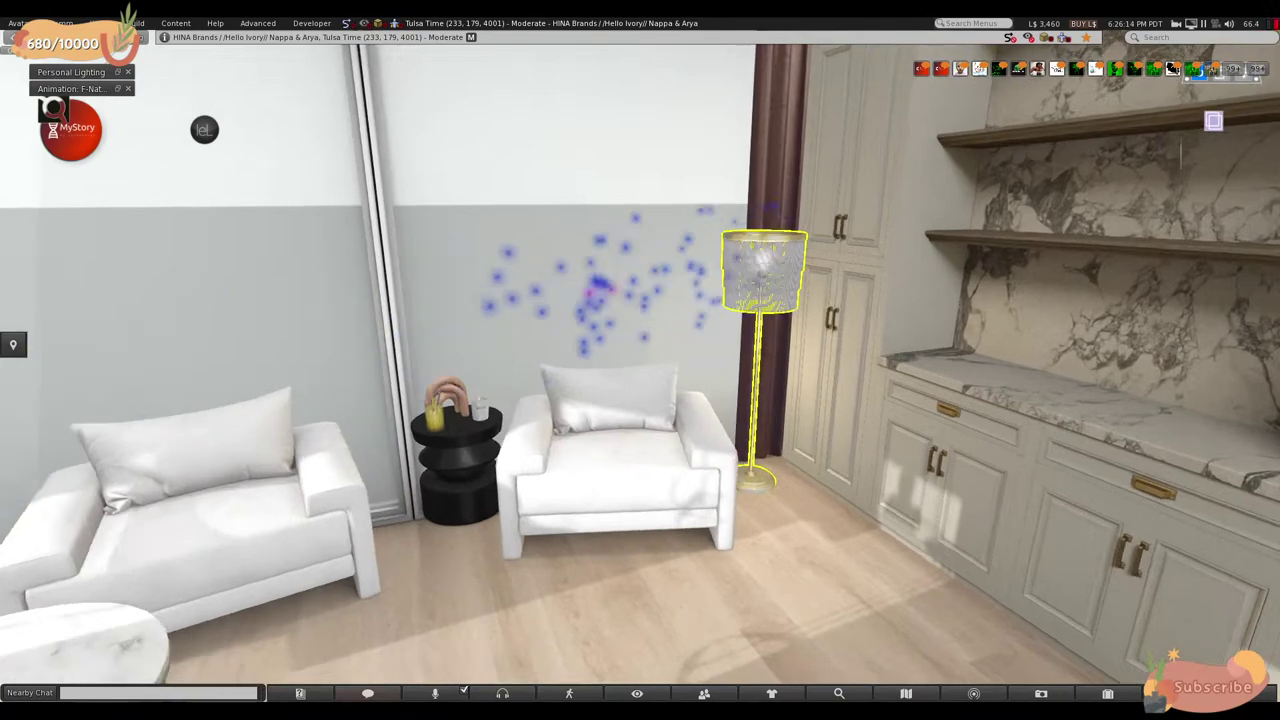
scroll(716, 313, down, 5)
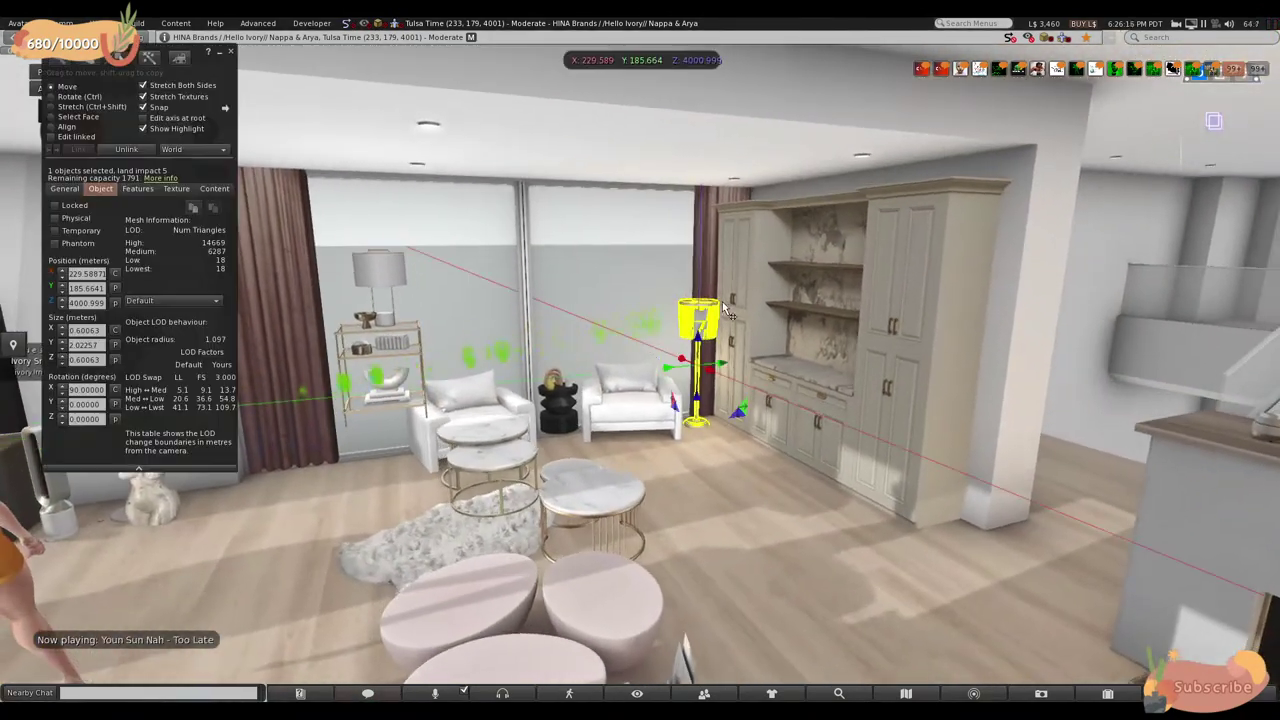
drag(717, 380, 690, 540)
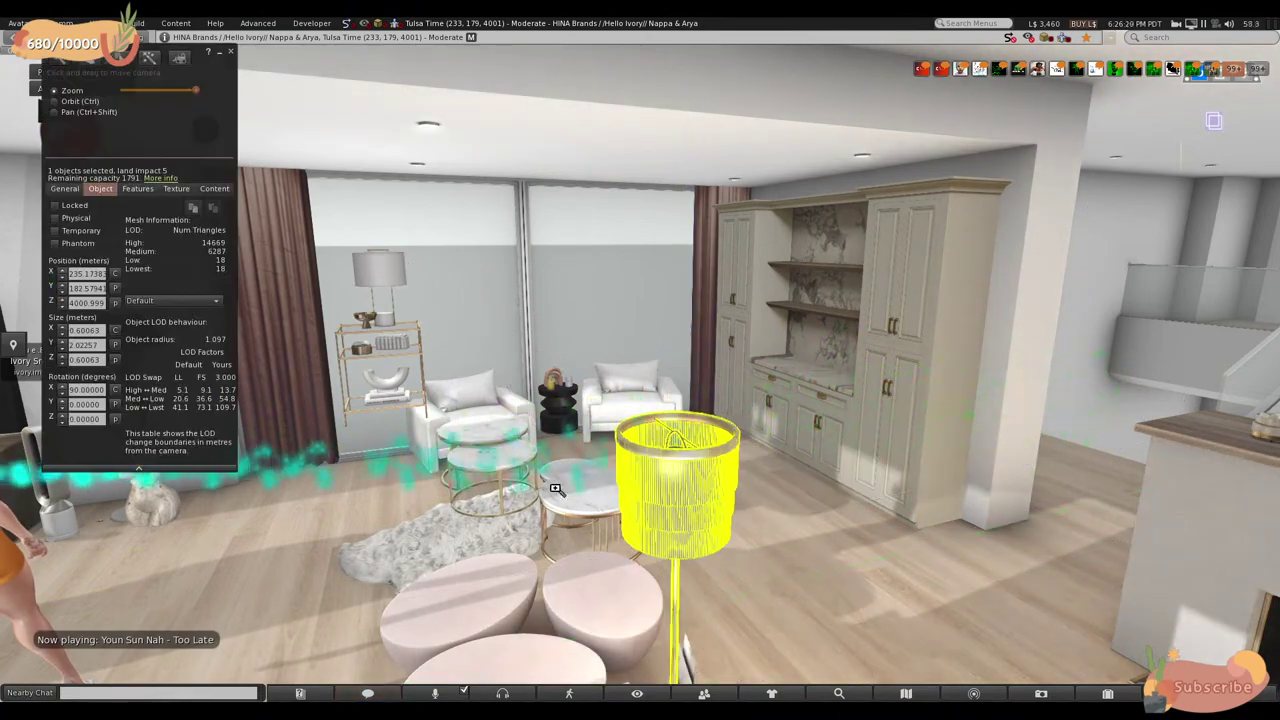
- Select the drink, candle, knot sculpture and black side table together and move them from between the armchairs to the open floor
scroll(640, 400, up, 5)
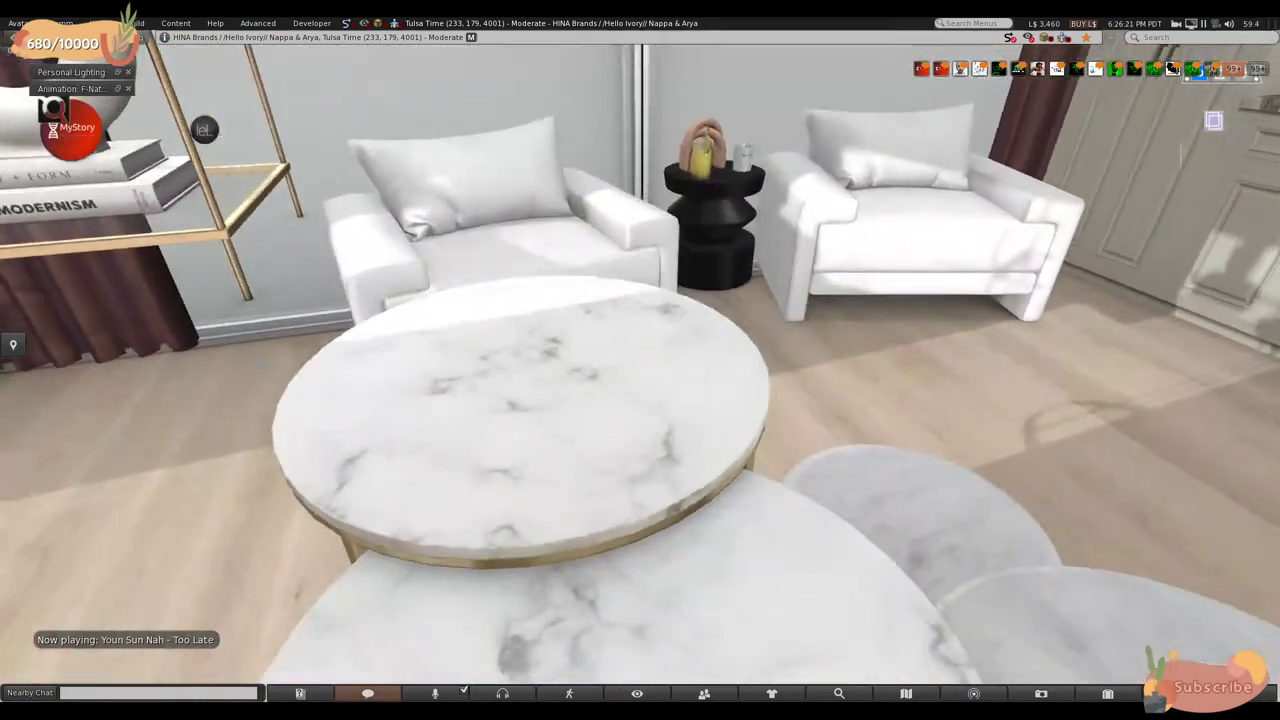
scroll(640, 400, down, 3)
scroll(640, 400, up, 5)
alt+drag(633, 365, 633, 365)
click(633, 365)
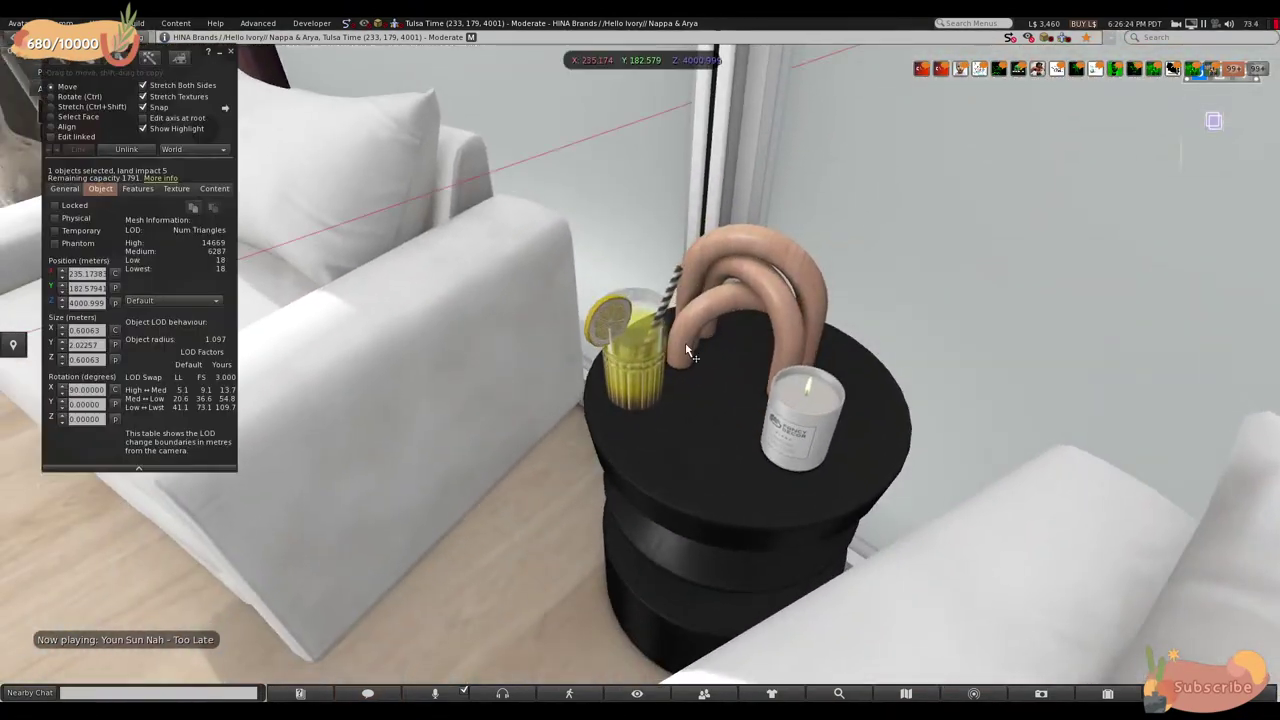
shift+click(808, 415)
shift+click(805, 300)
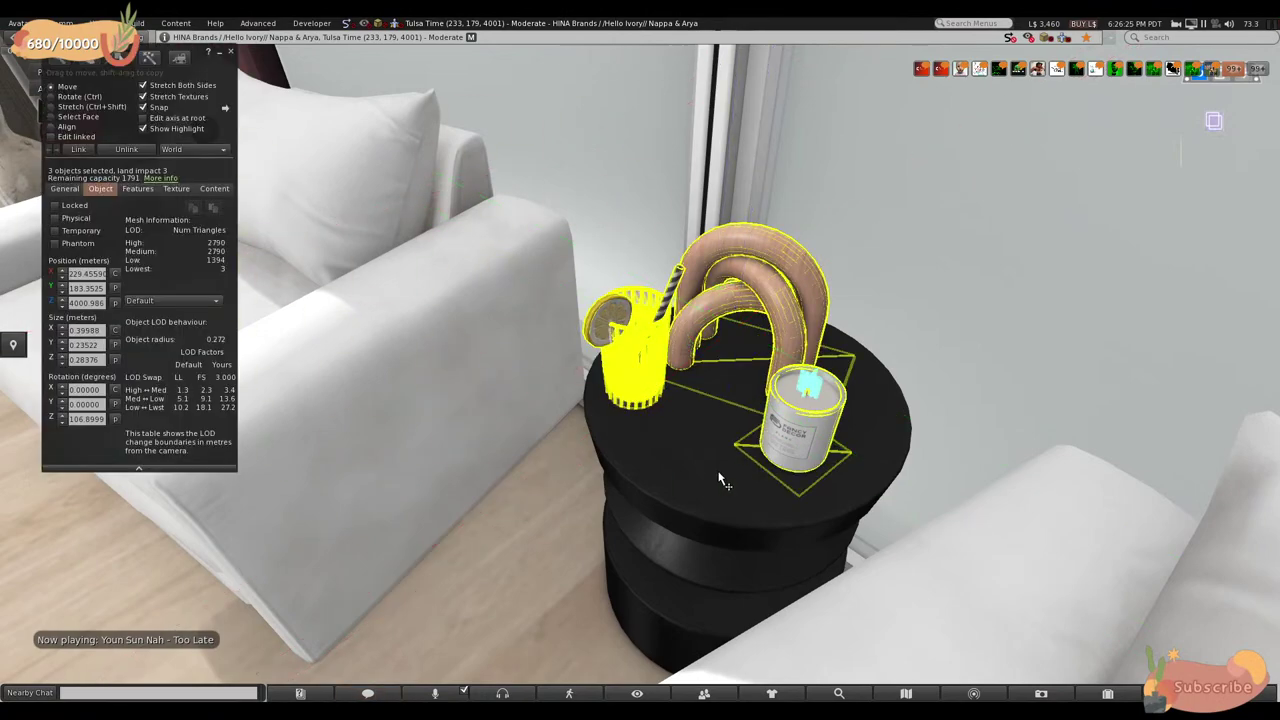
shift+click(750, 480)
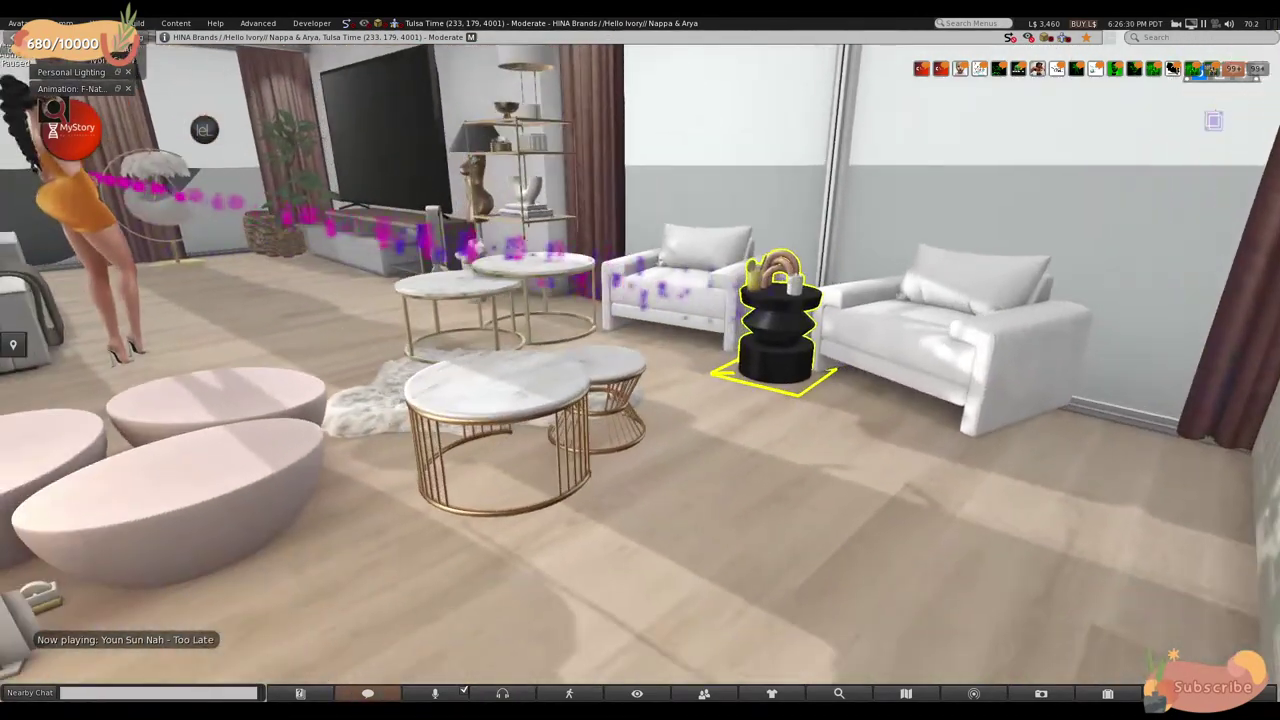
key(ctrl+b)
drag(775, 320, 252, 530)
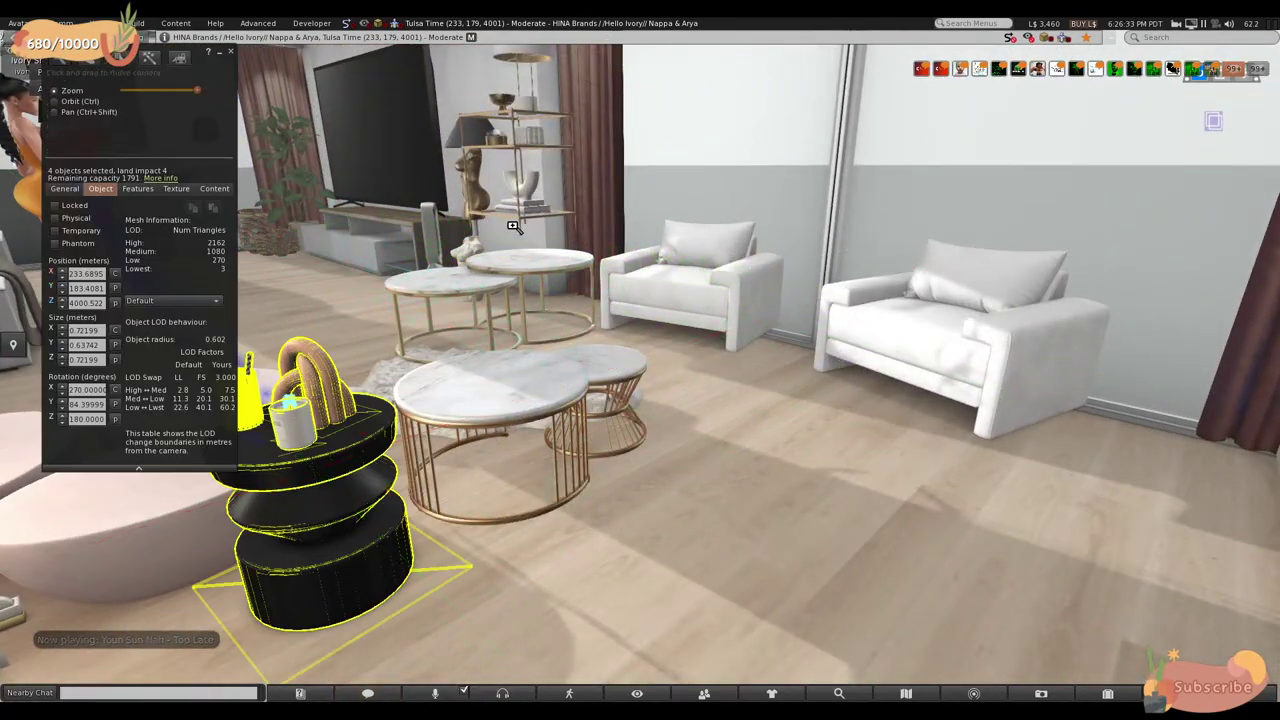
key(Escape)
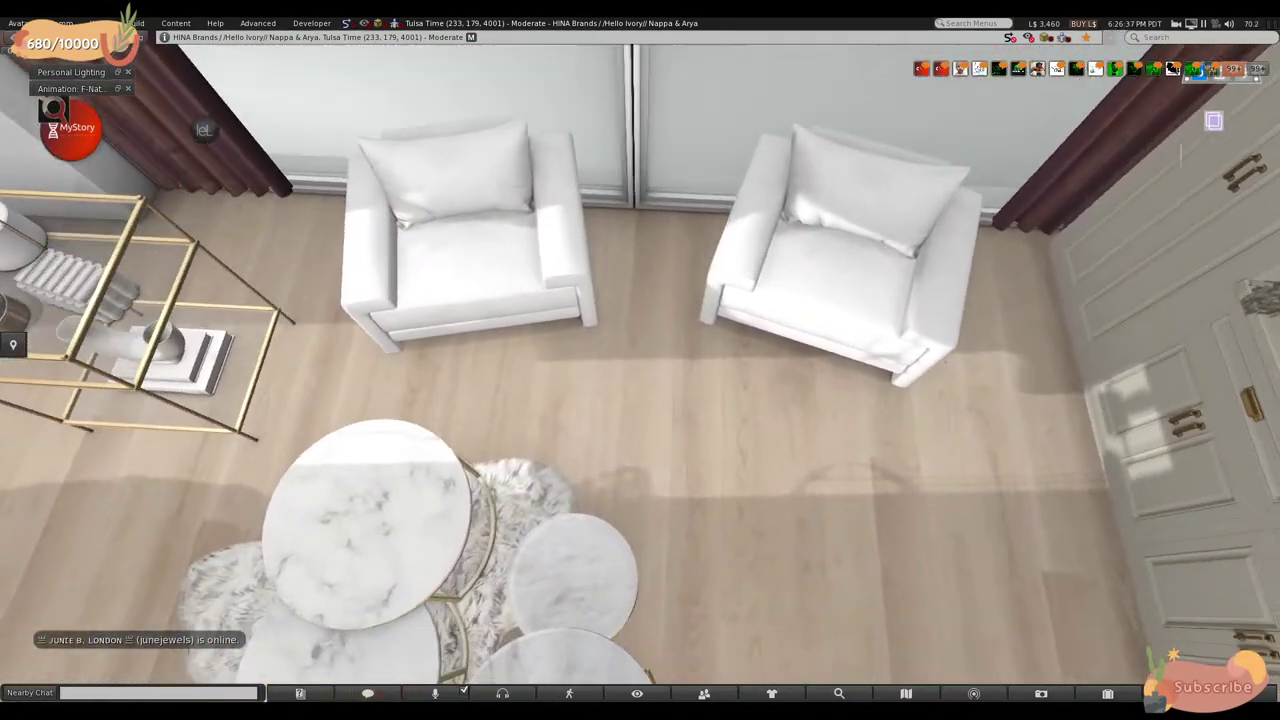
- Rotate the armchair near the gold shelf to 28.15° about Z and turn the armchair near the cabinet further inward
key(ctrl+b)
click(493, 264)
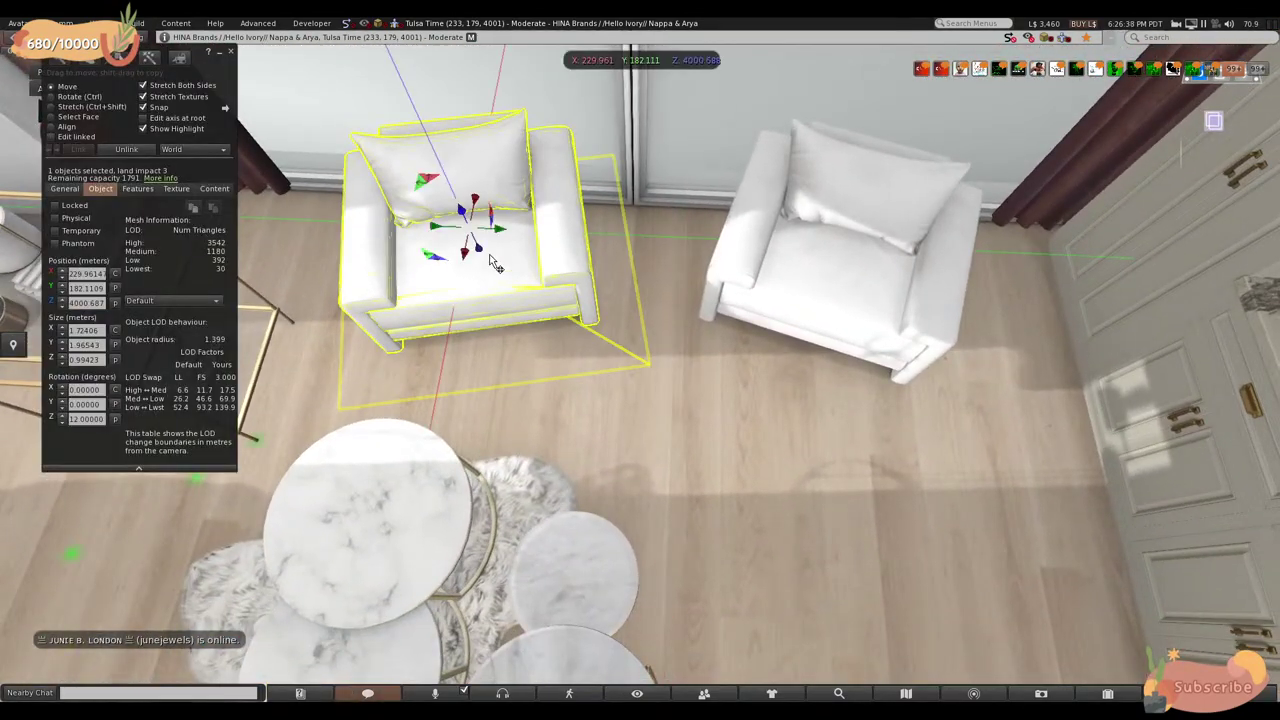
click(52, 97)
drag(440, 268, 574, 506)
key(ctrl+3)
click(782, 292)
drag(858, 290, 1121, 400)
- Select both white armchairs and lower them onto the floor, at about Z 4000.502
alt+drag(979, 380, 641, 359)
shift+click(372, 364)
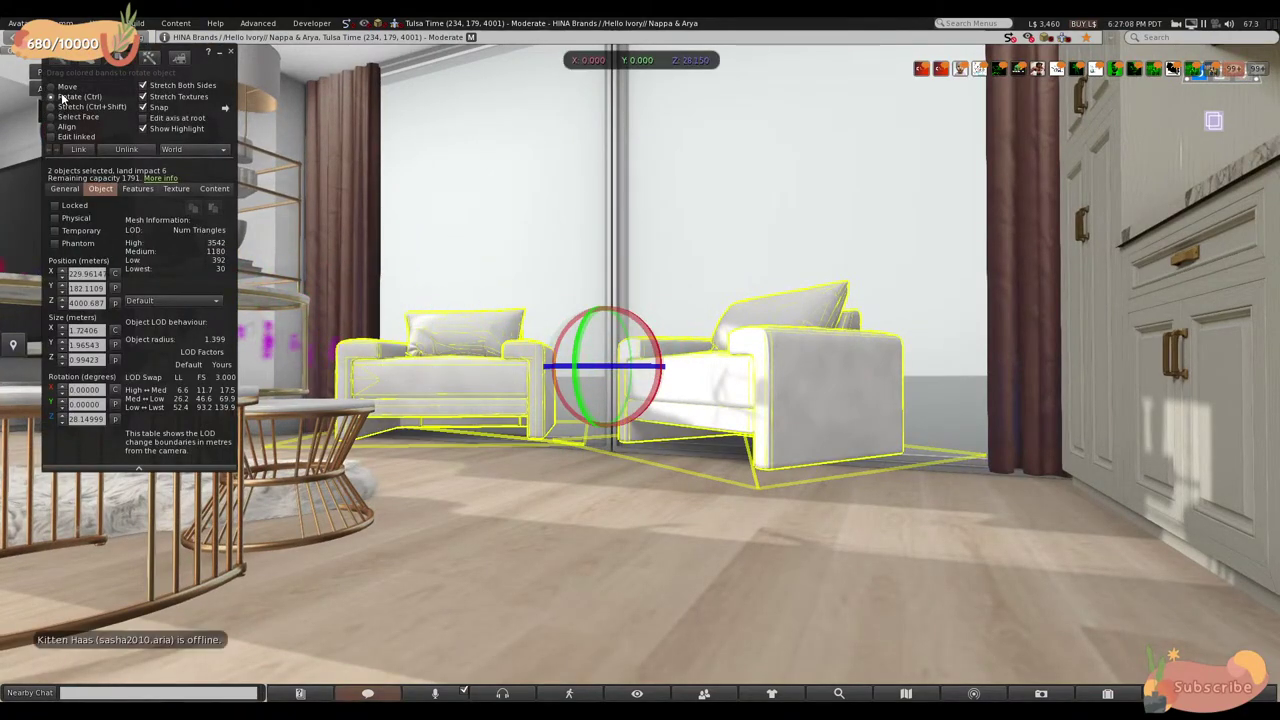
alt+click(671, 468)
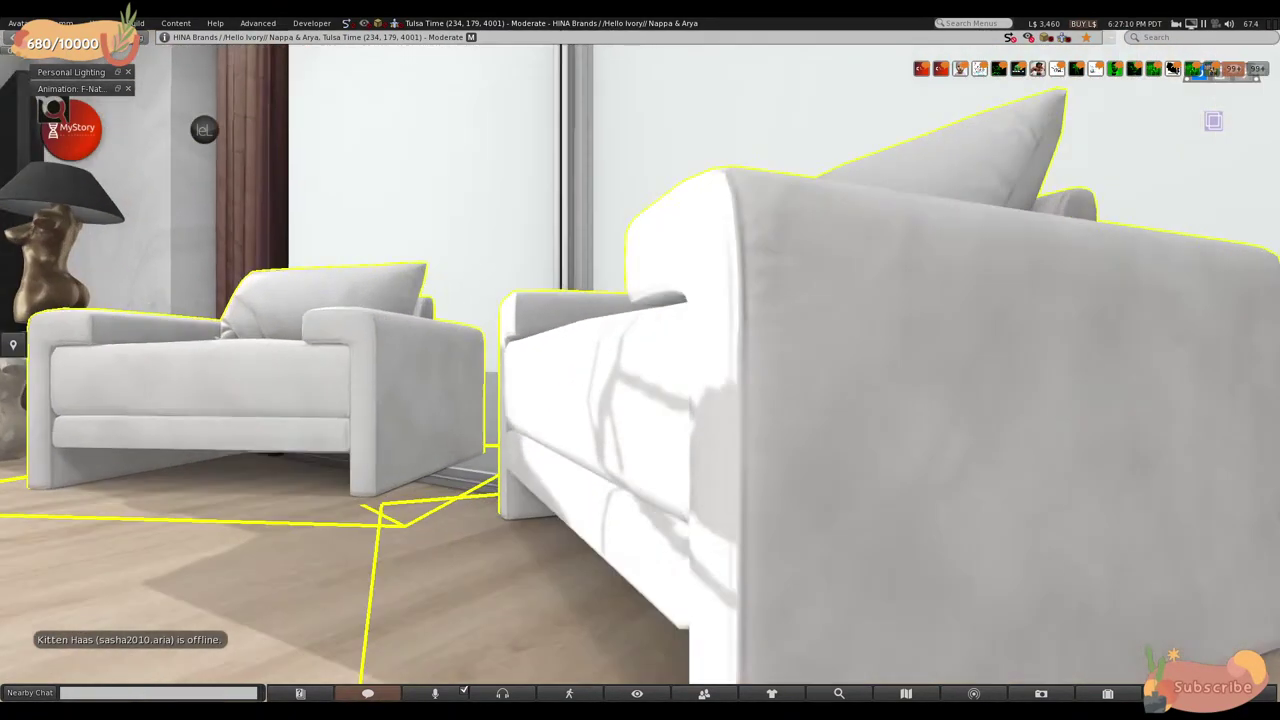
scroll(640, 360, down, 5)
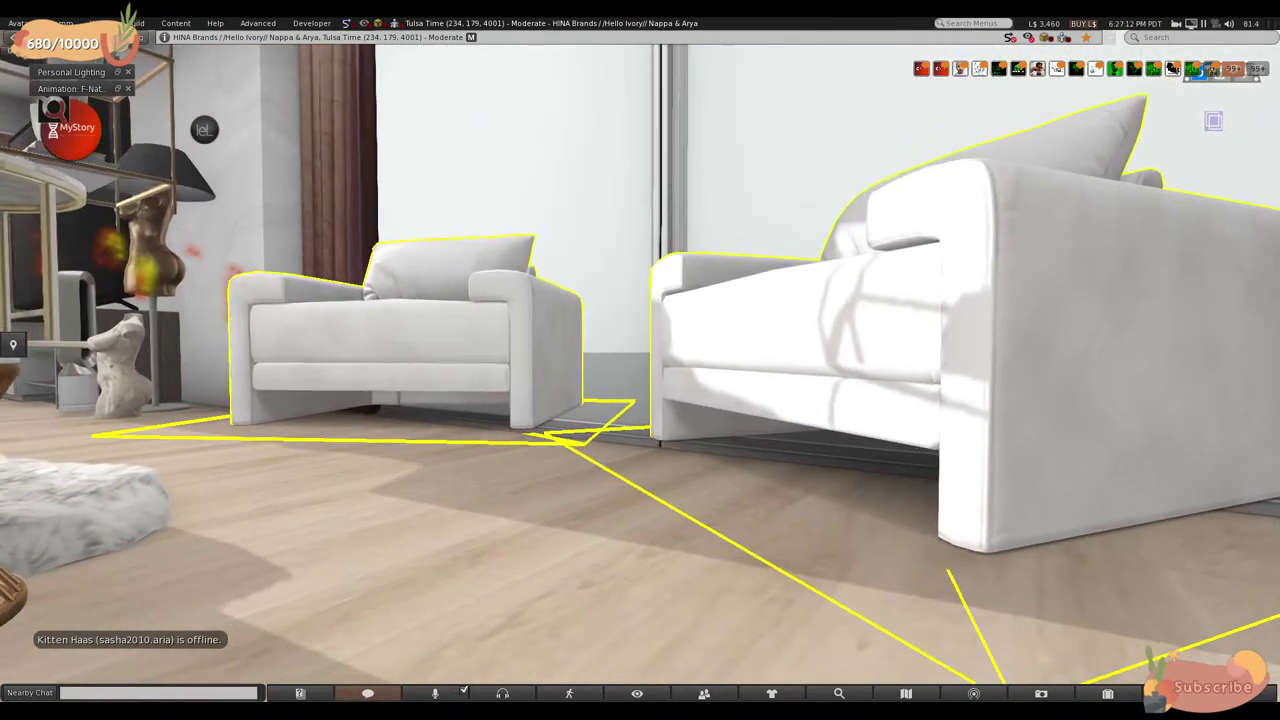
alt+drag(637, 368, 637, 368)
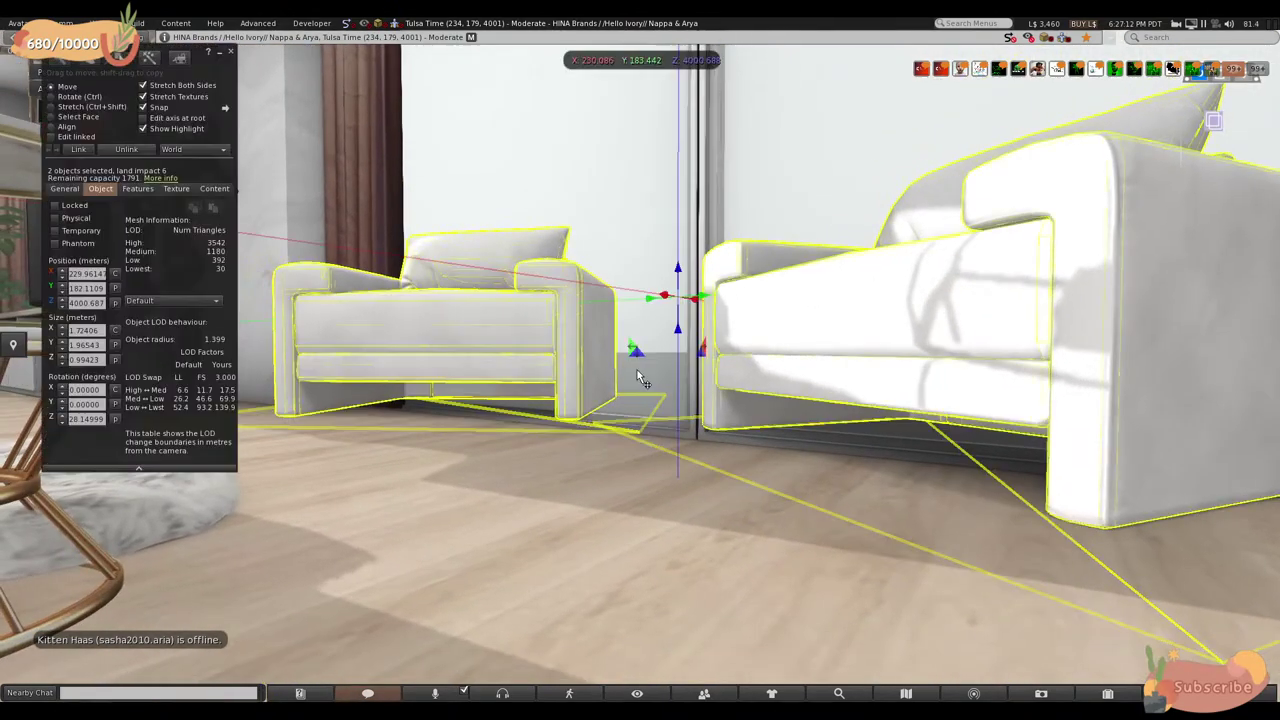
drag(678, 307, 660, 338)
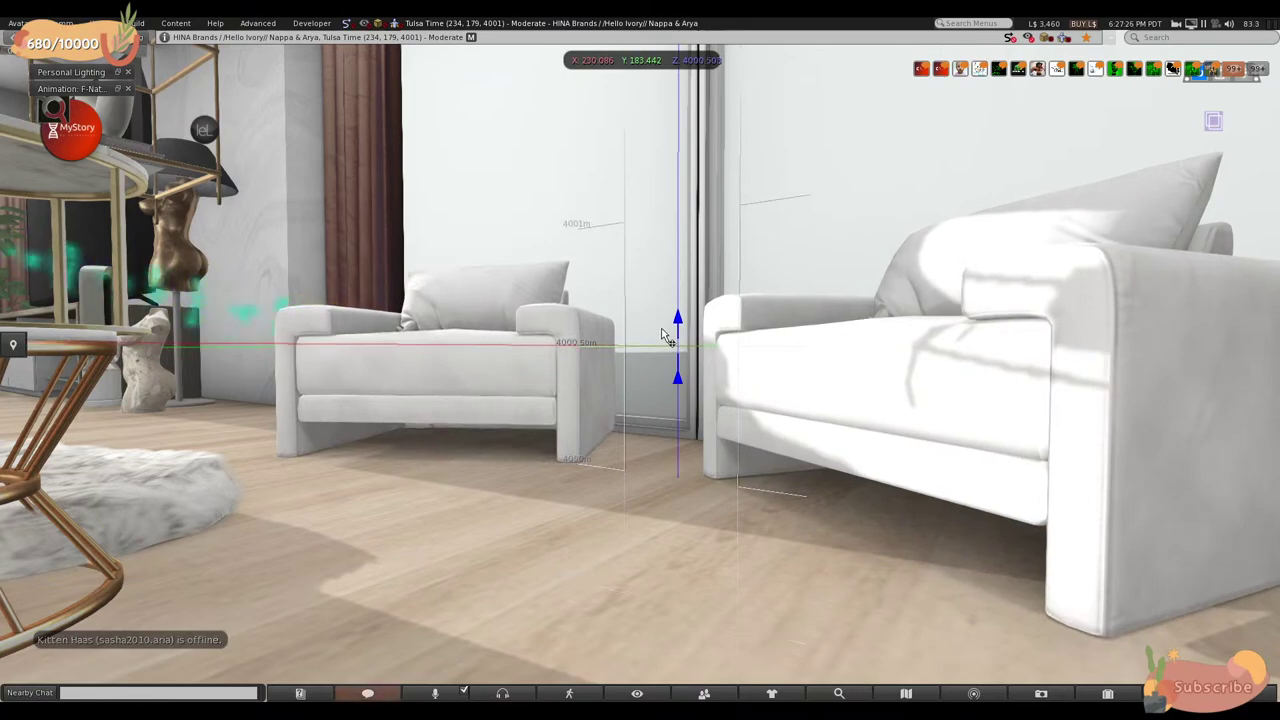
key(Escape)
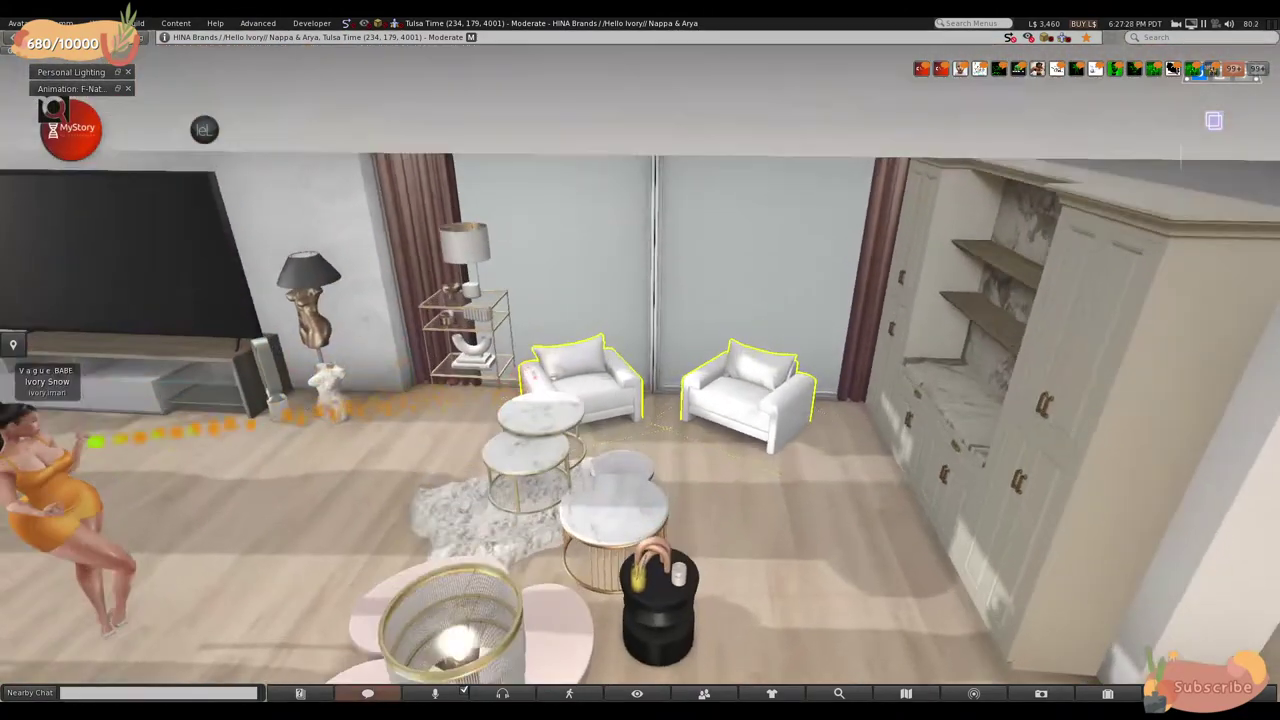
- Spread the armchairs apart, moving one to Y 181.500 near the gold shelf and the other closer to the cabinet
alt+click(786, 437)
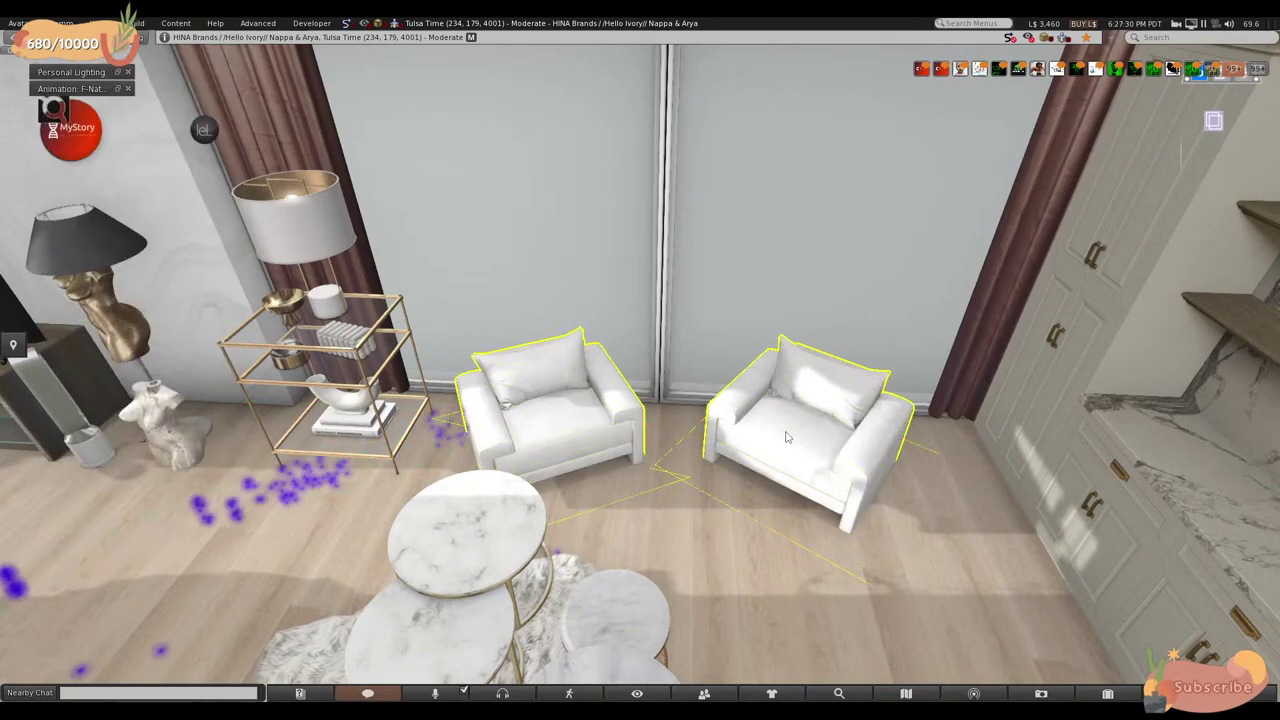
key(ctrl+b)
click(330, 360)
click(568, 416)
drag(583, 422, 510, 410)
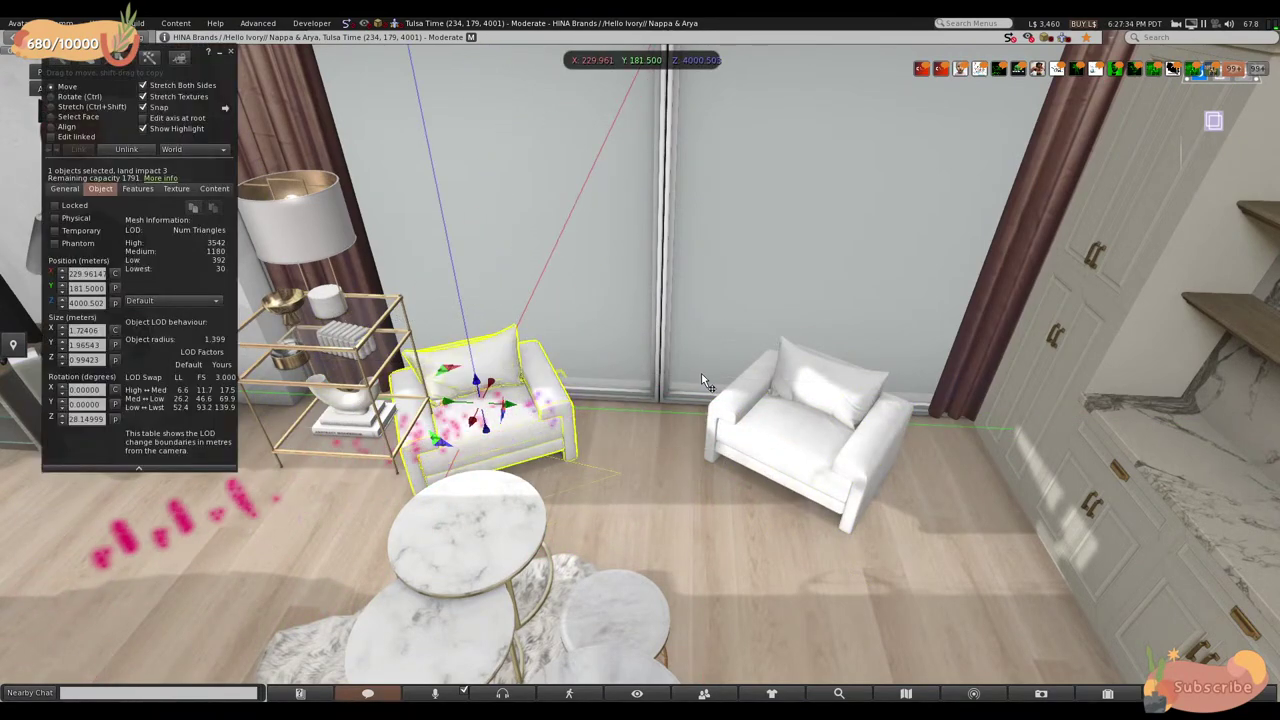
click(791, 424)
drag(862, 432, 890, 466)
key(Escape)
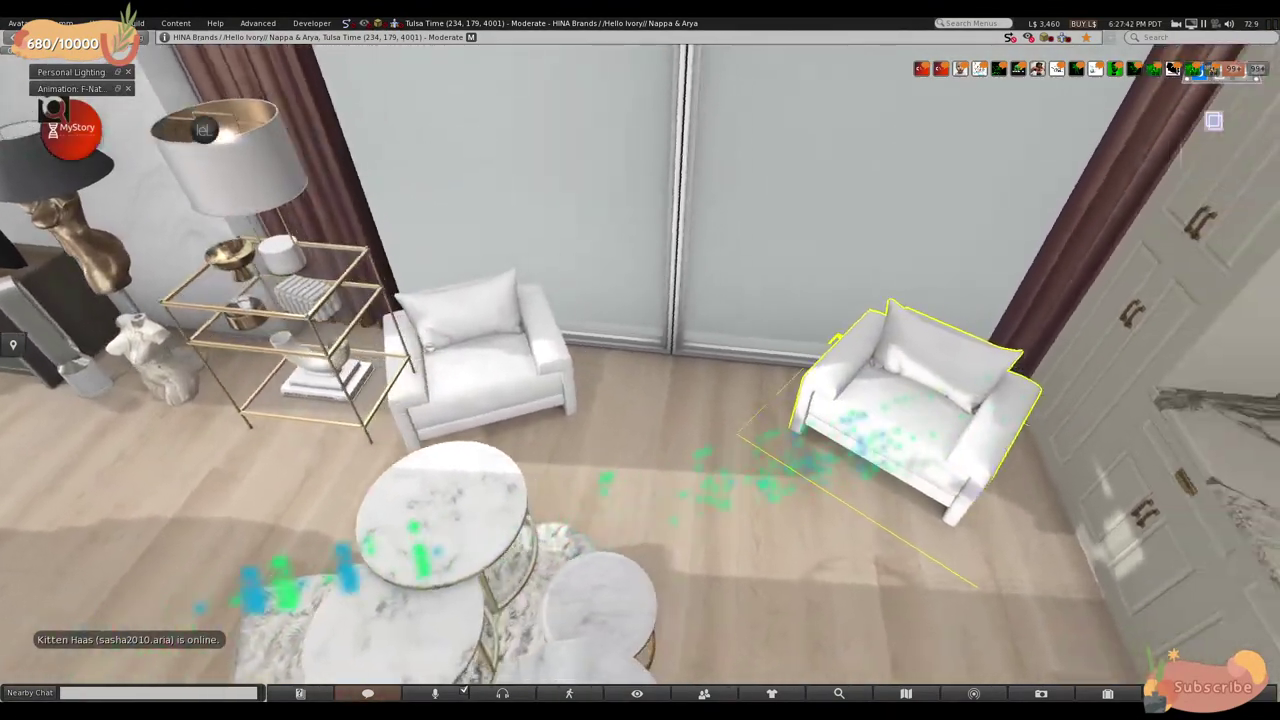
- Shift both armchairs together along Y towards the gold shelf, centring the pair at about Y 183.286
shift+click(503, 330)
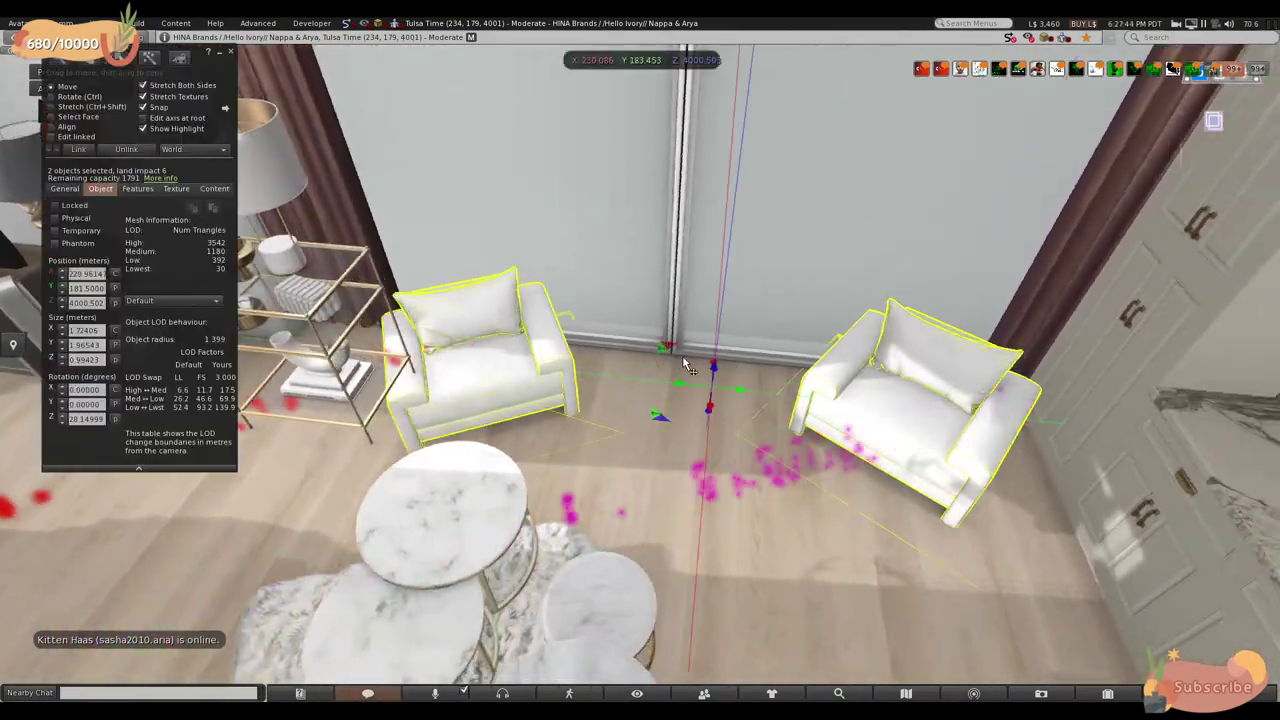
drag(728, 388, 718, 400)
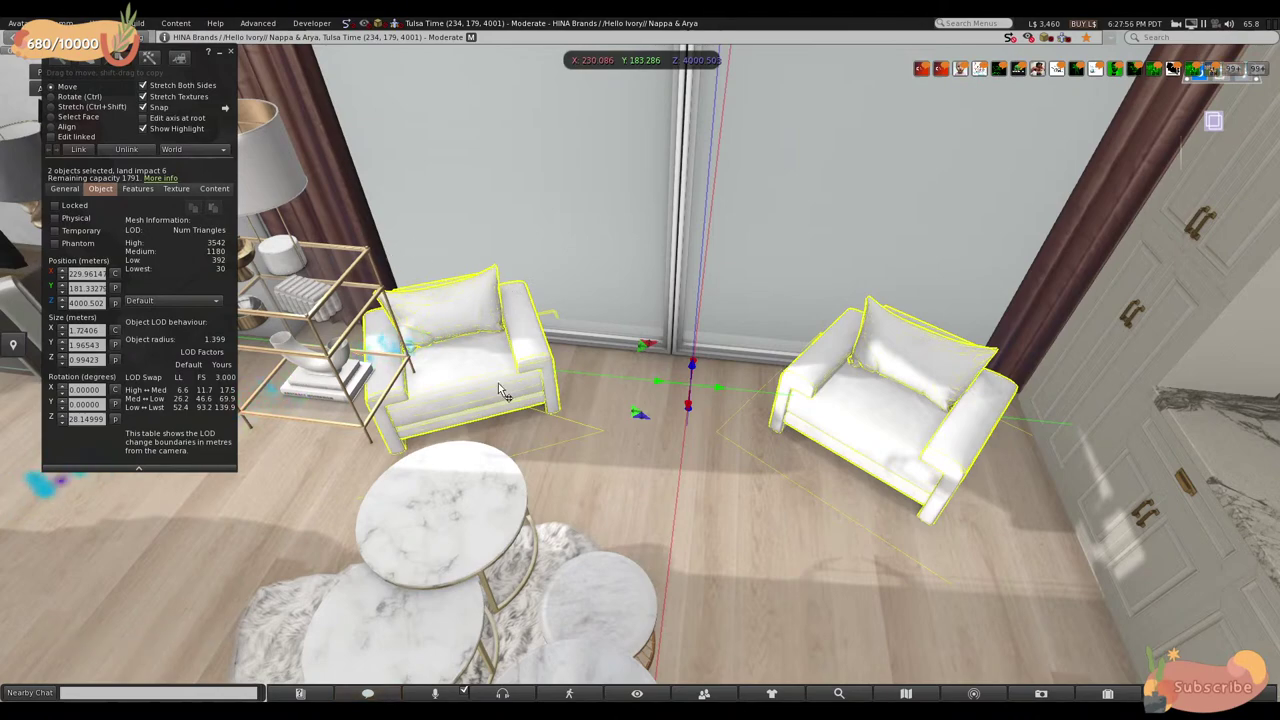
key(Escape)
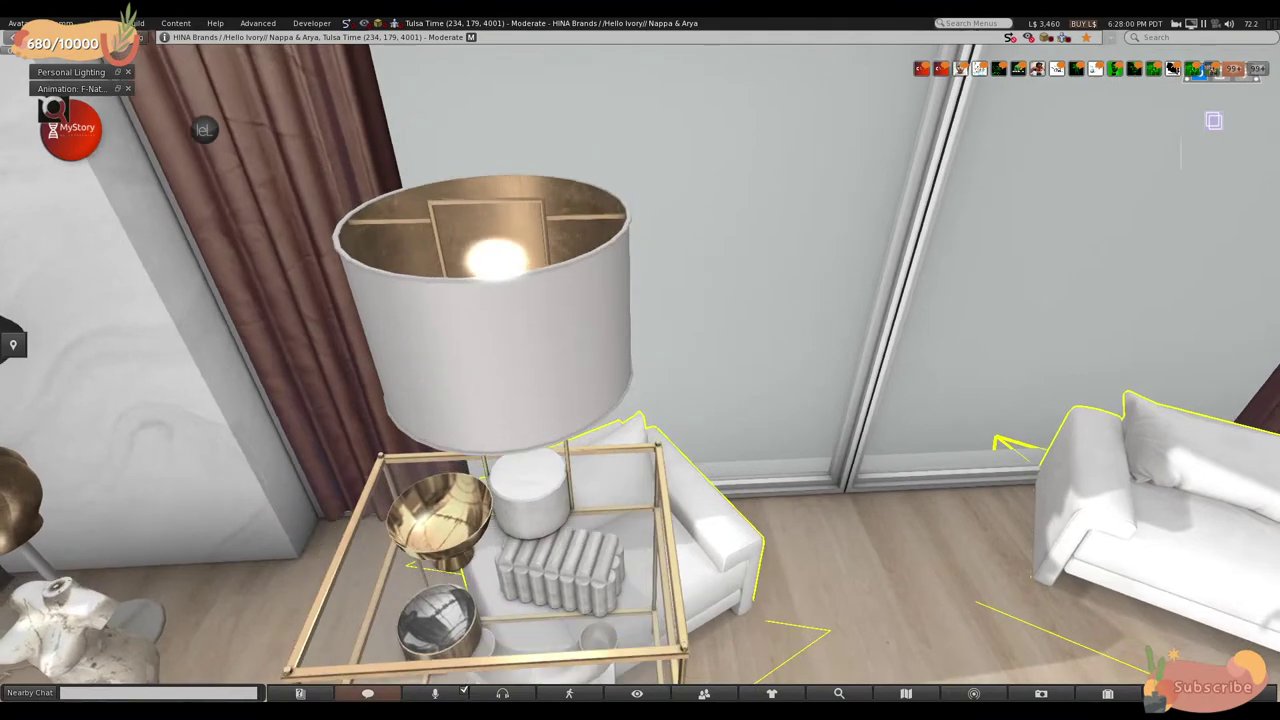
- Select the gold shelf with its table lamp, bowls, books and vase, and move the set along Y to about 182.5, between the armchairs
click(543, 323)
key(Escape)
click(530, 130)
shift+click(497, 355)
shift+click(660, 465)
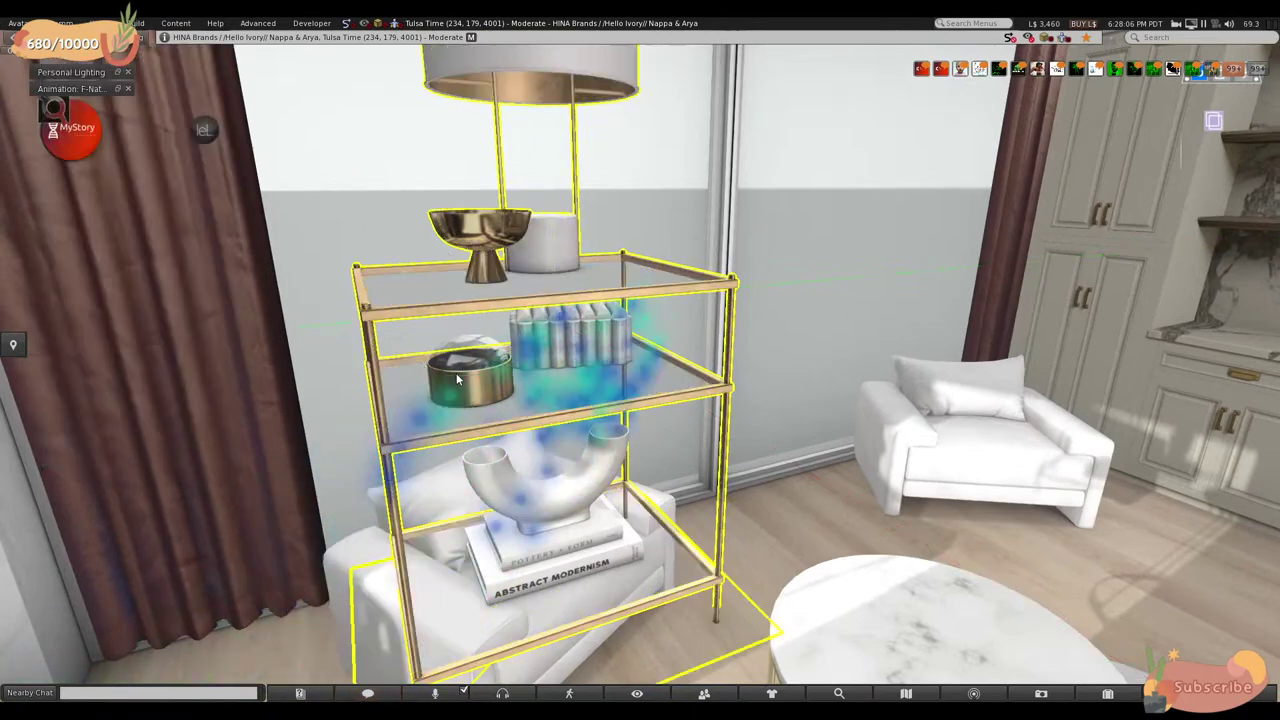
shift+click(457, 375)
shift+click(580, 461)
shift+click(578, 530)
scroll(576, 521, down, 8)
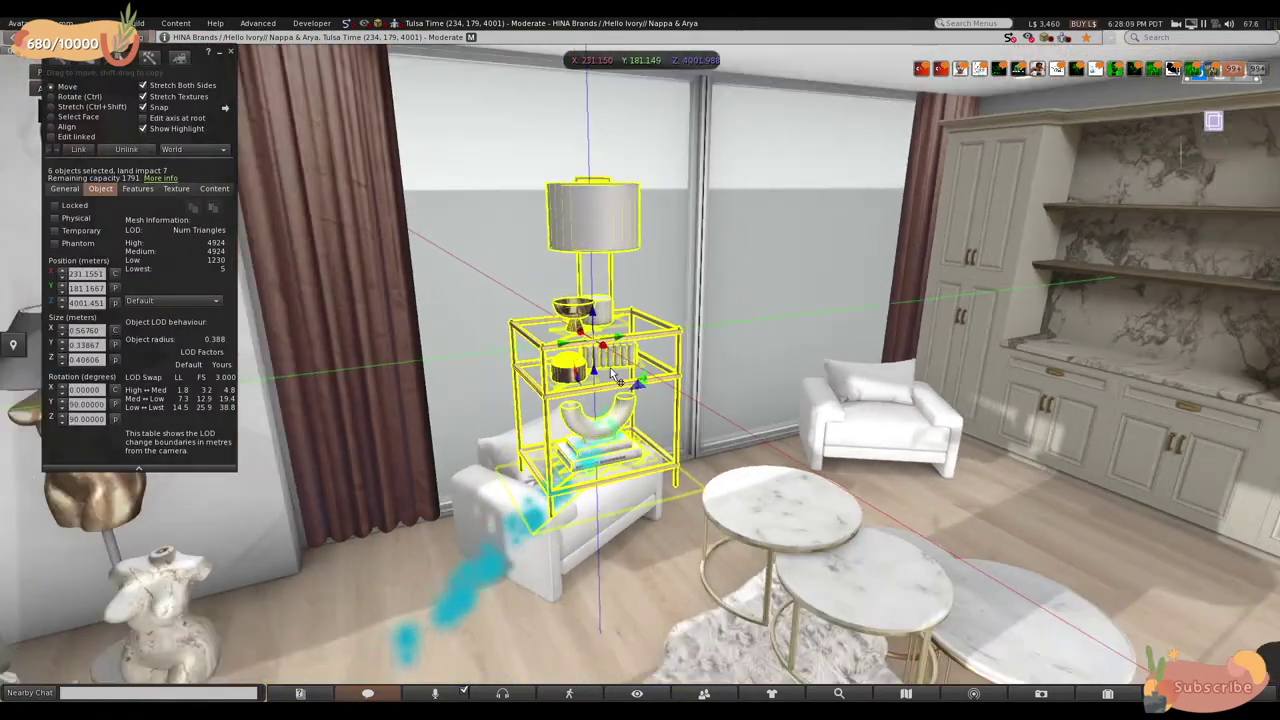
key(Escape)
key(ctrl+3)
drag(584, 440, 830, 440)
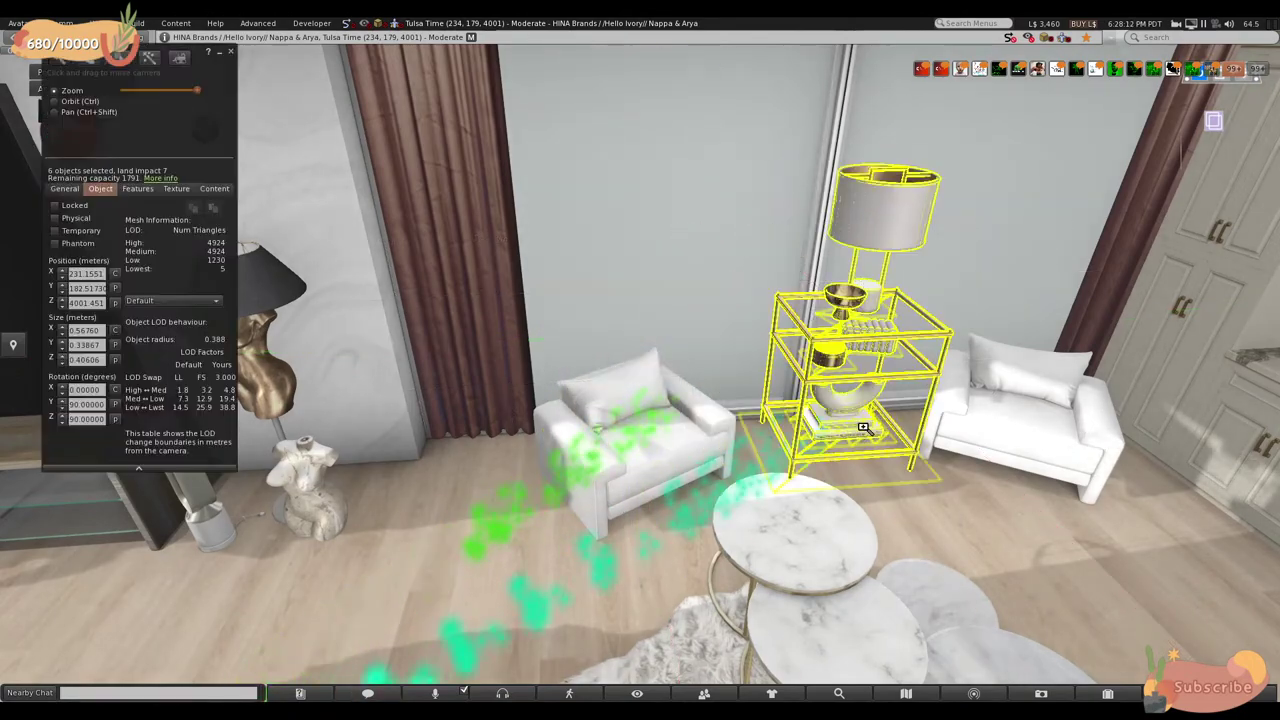
- Push the shelf set back to the window at X 229.500, Y 183.000, and lower it between the armchairs
alt+click(840, 380)
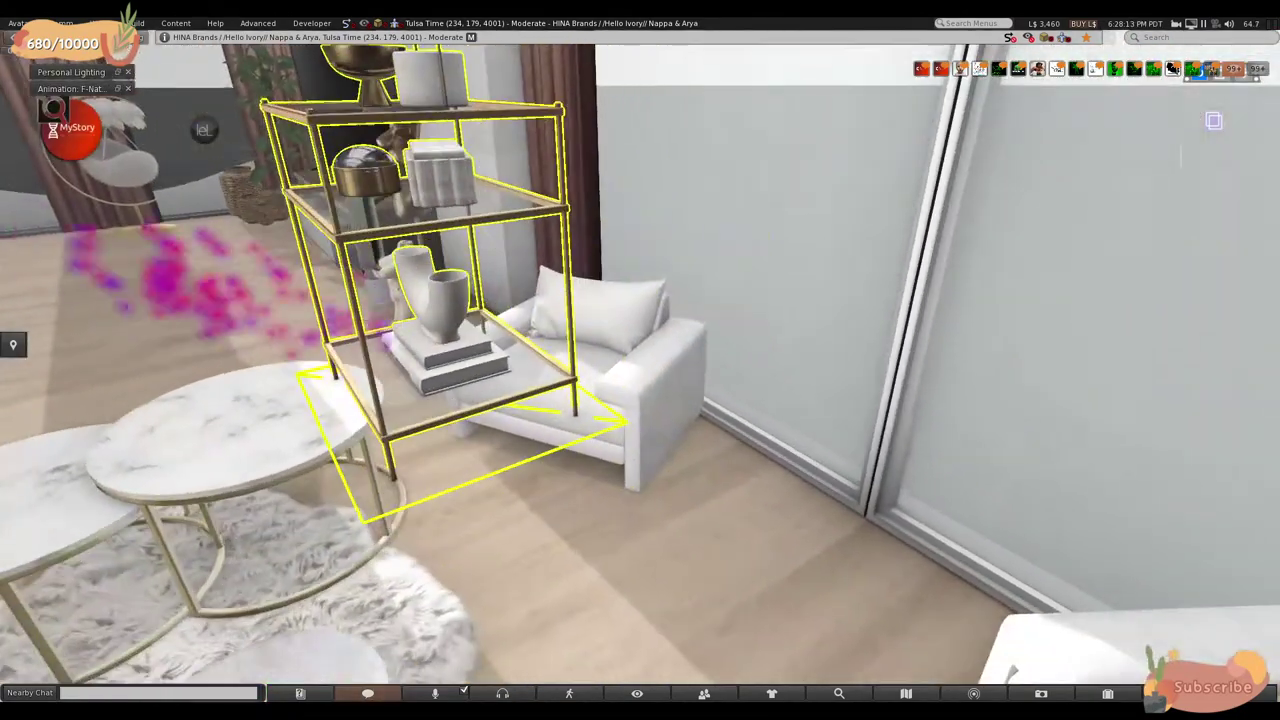
alt+drag(640, 367, 640, 367)
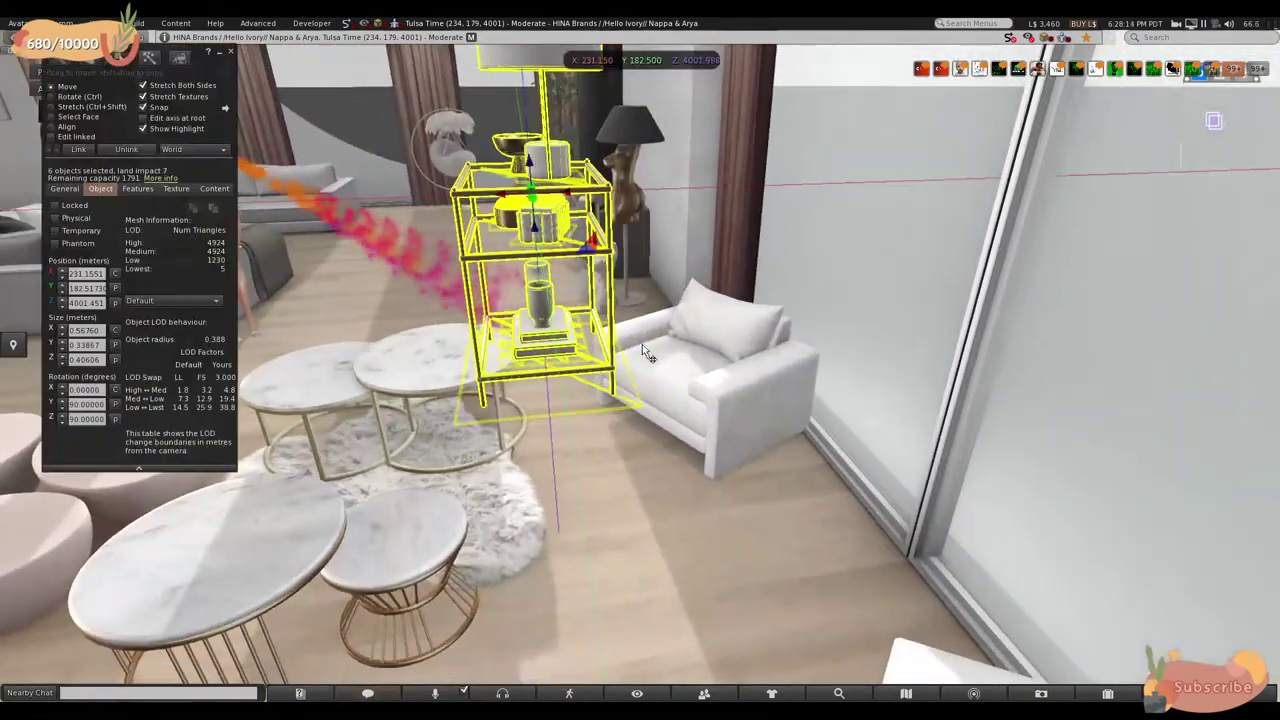
drag(573, 204, 918, 205)
drag(877, 160, 678, 385)
alt+drag(845, 484, 845, 484)
alt+drag(705, 233, 811, 315)
alt+drag(871, 374, 871, 374)
alt+drag(591, 313, 591, 313)
- Lower the decorated shelf set until its legs meet the floor, and move it along X to 229.535, near the window
scroll(650, 155, down, 2)
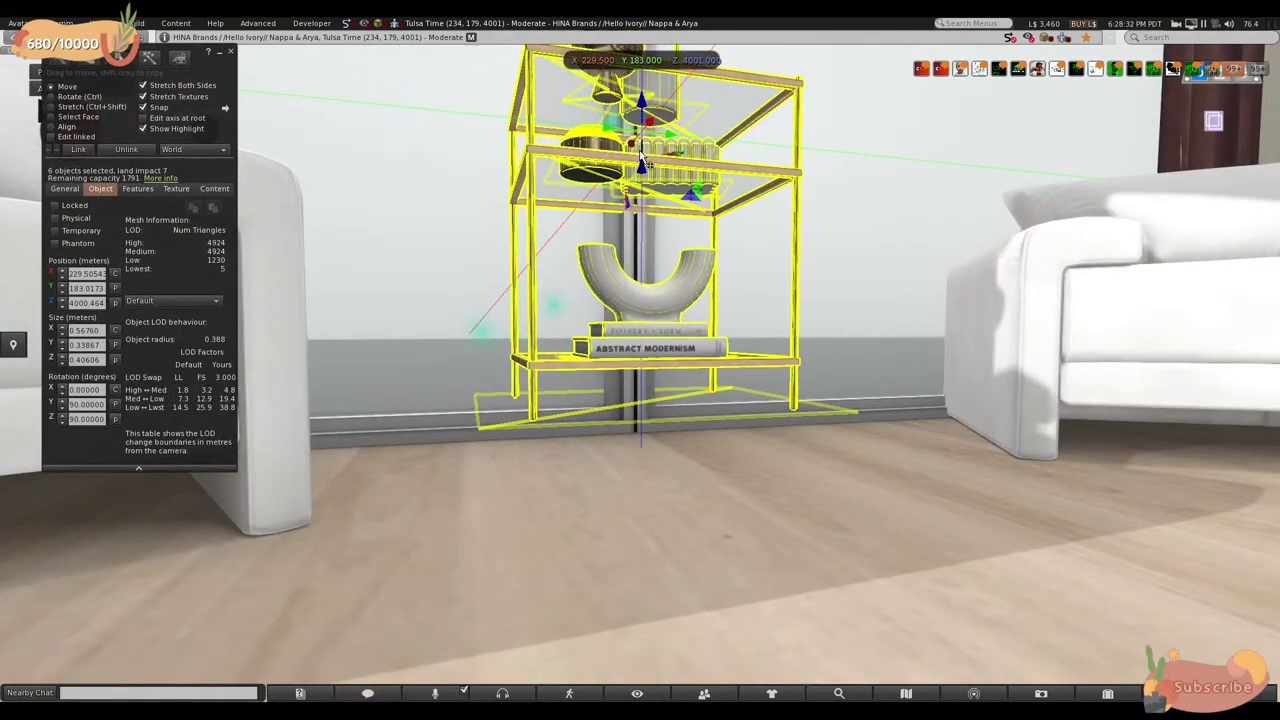
drag(645, 165, 621, 211)
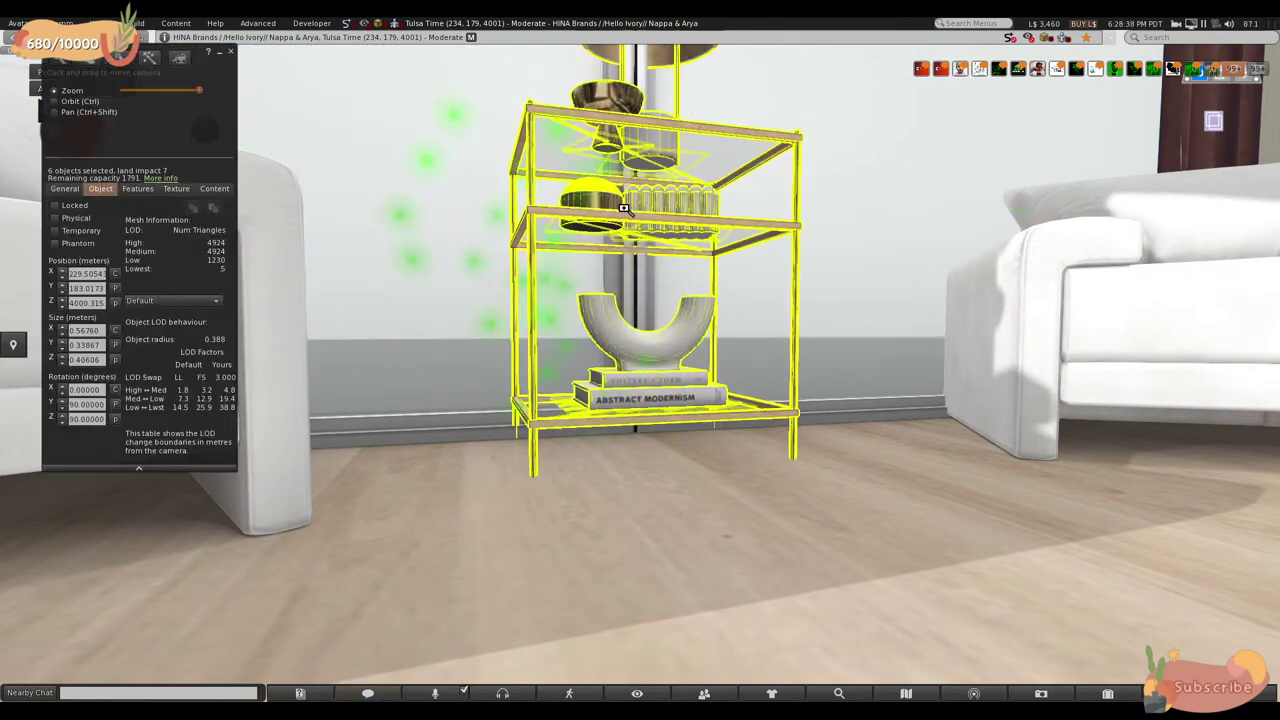
drag(800, 381, 350, 440)
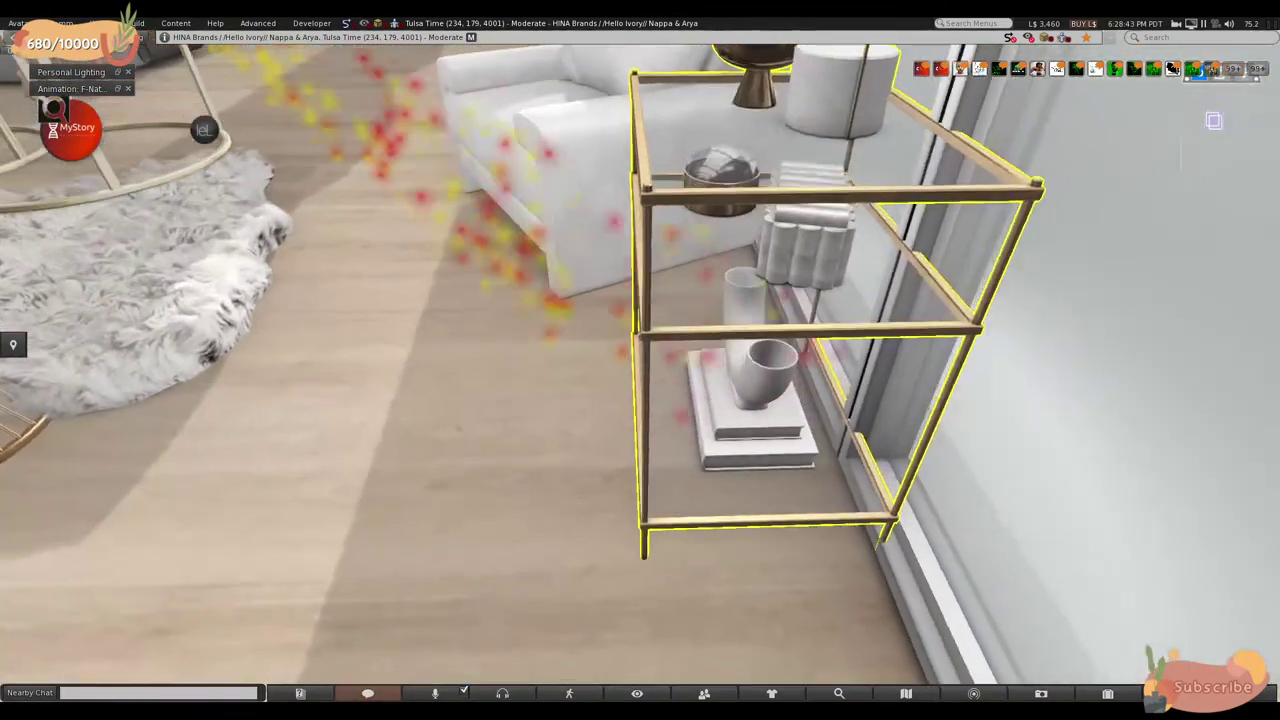
key(ctrl+3)
key(Escape)
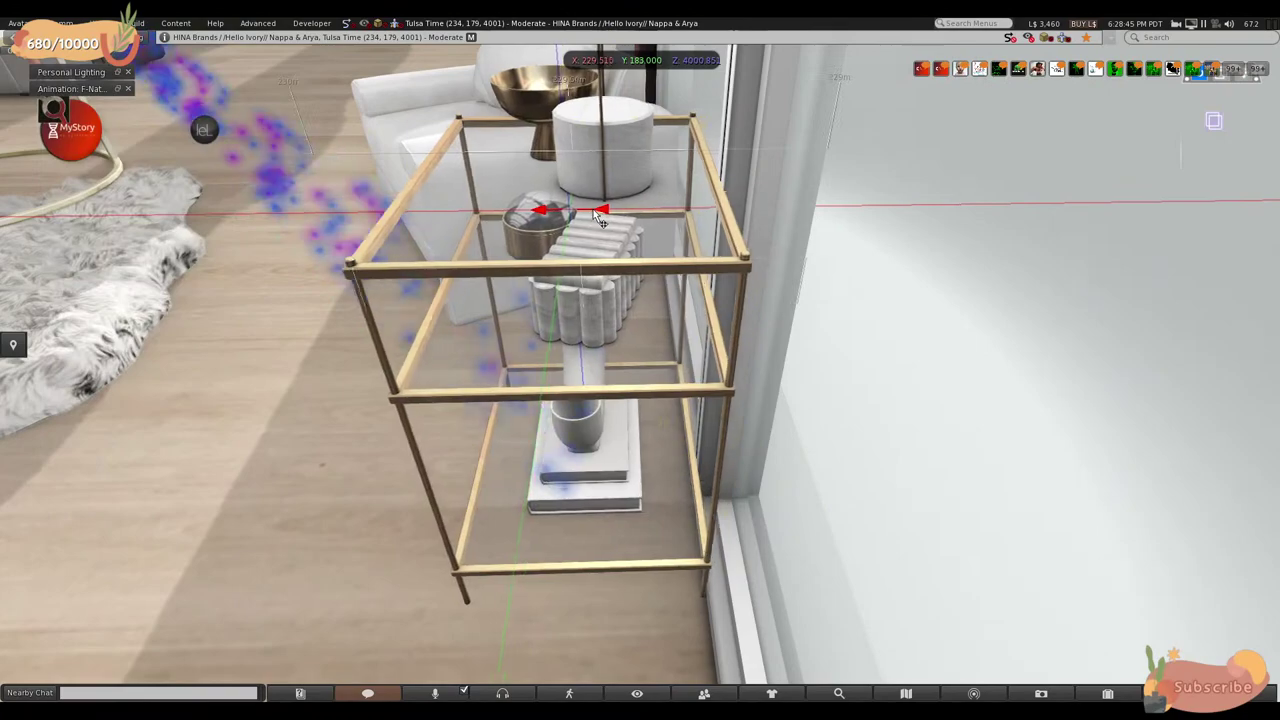
key(ctrl+3)
alt+click(590, 215)
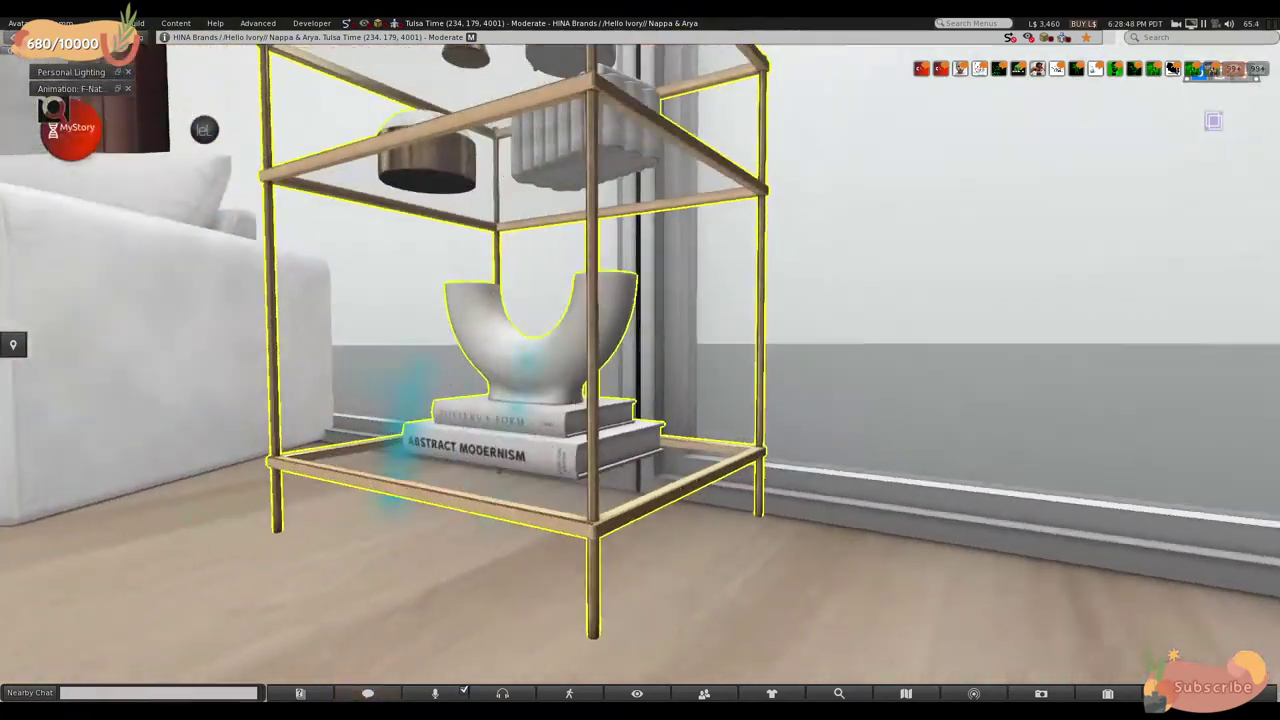
alt+drag(590, 215, 640, 367)
- Open the grid options with 0.010 m snap units and raise the shelf set slightly to Z 4000.860
key(ctrl+3)
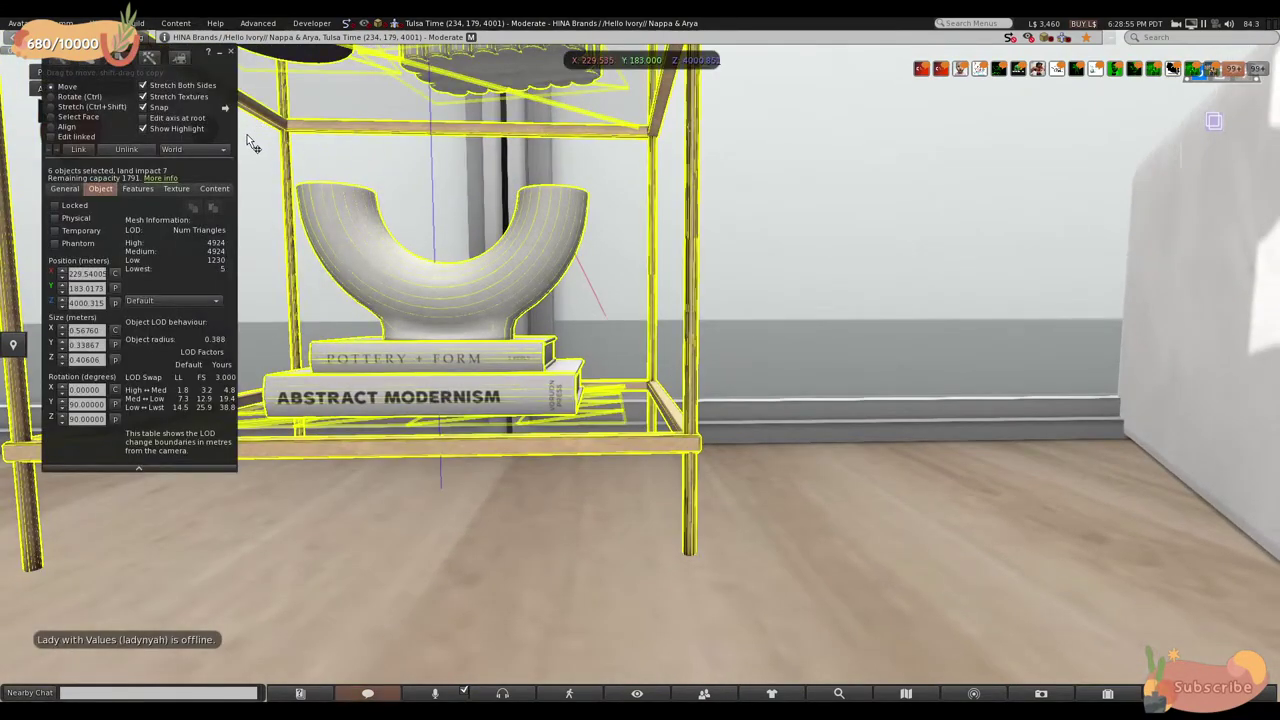
click(225, 108)
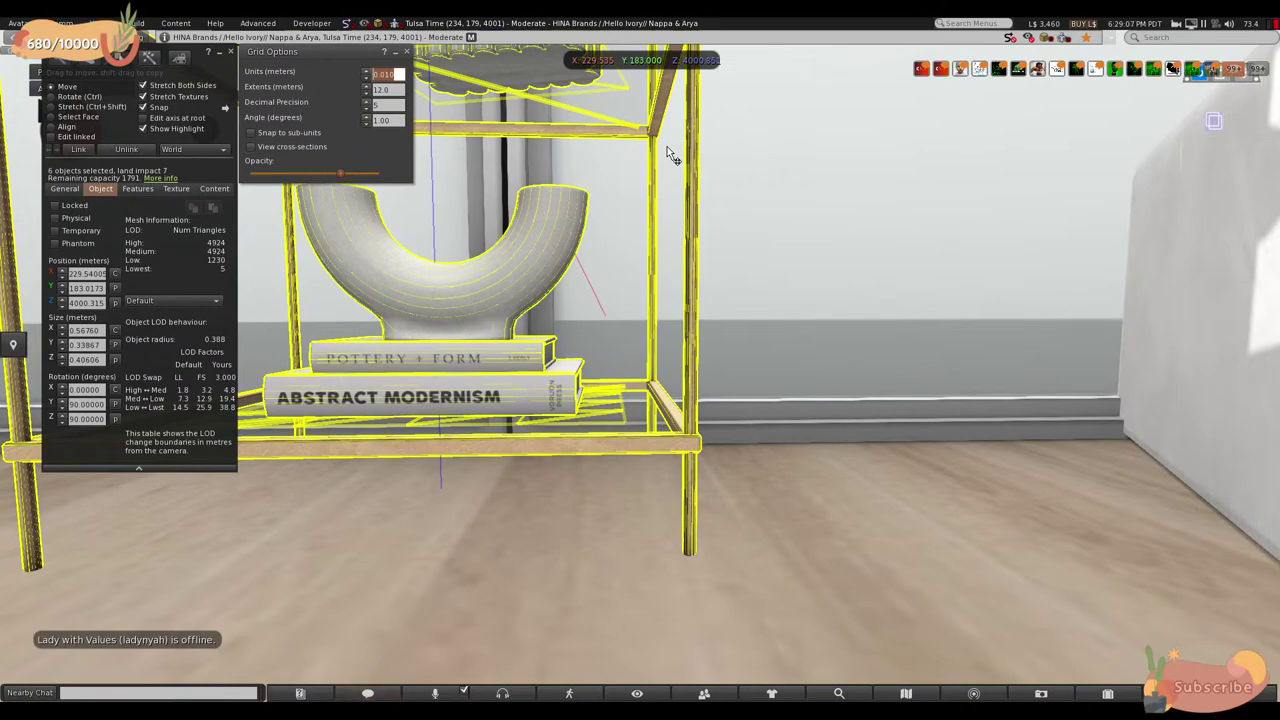
alt+click(529, 251)
alt+drag(529, 251, 638, 358)
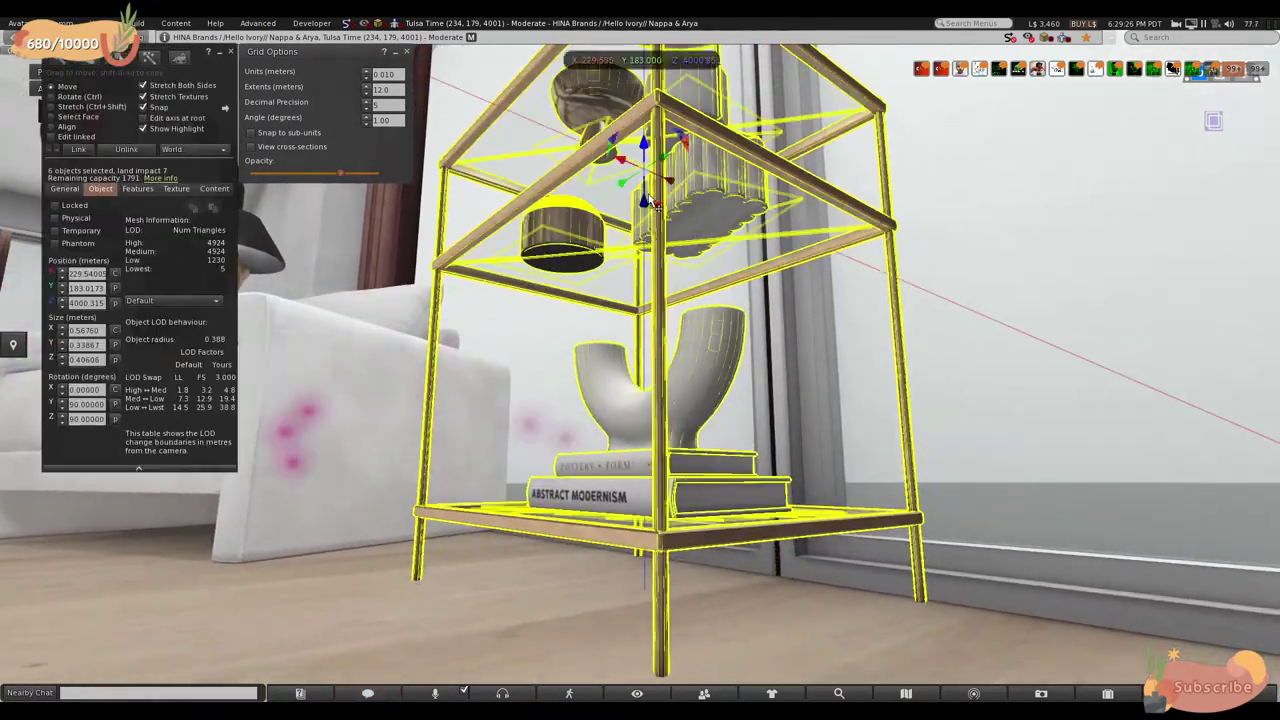
drag(652, 205, 756, 230)
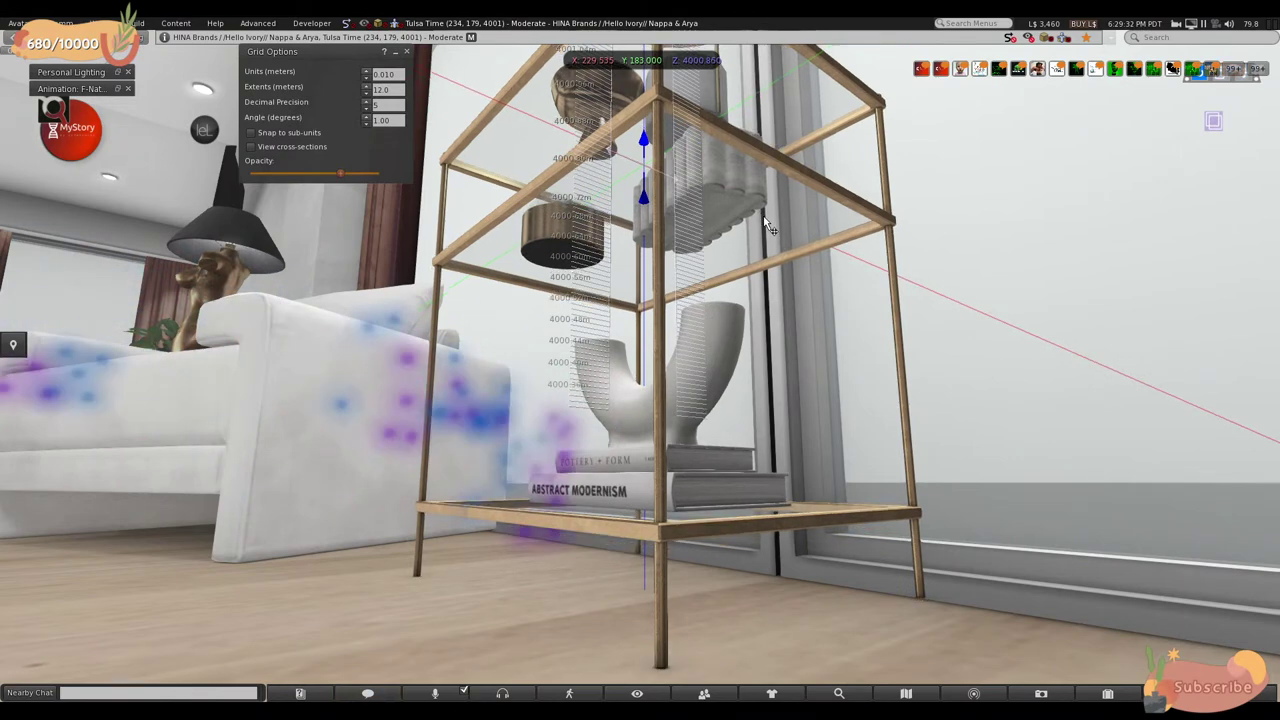
drag(769, 222, 778, 231)
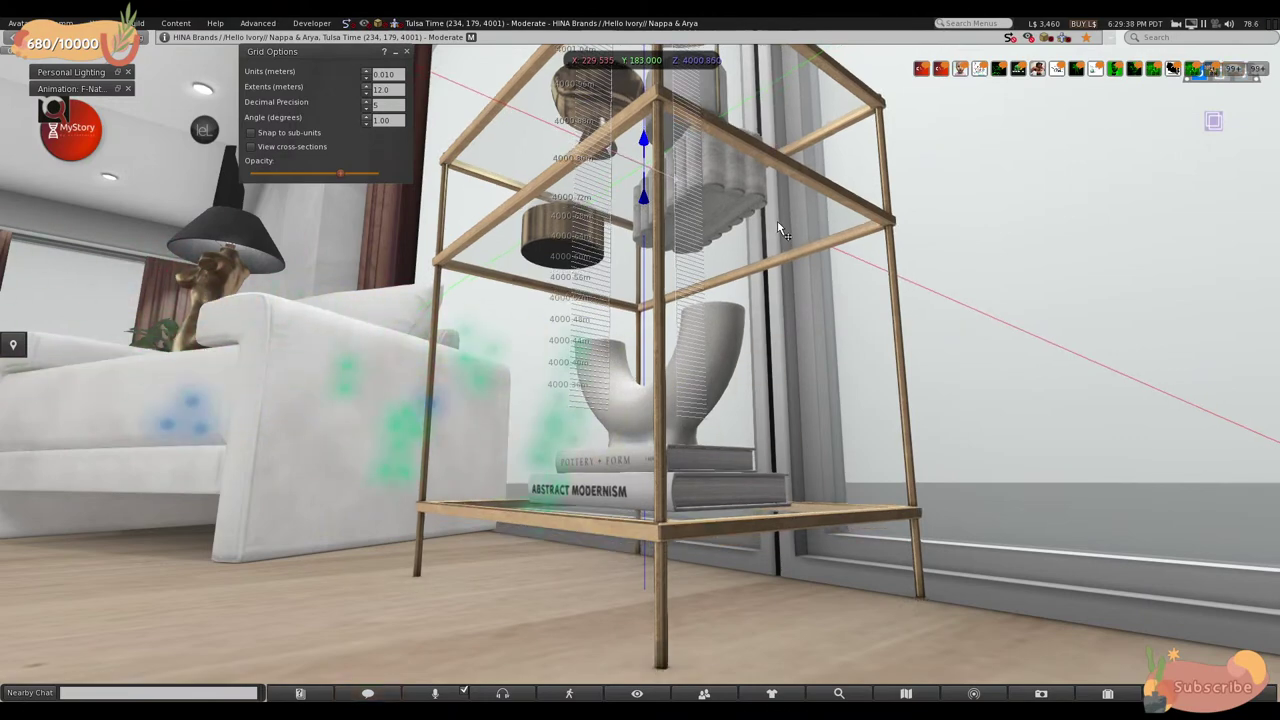
click(786, 244)
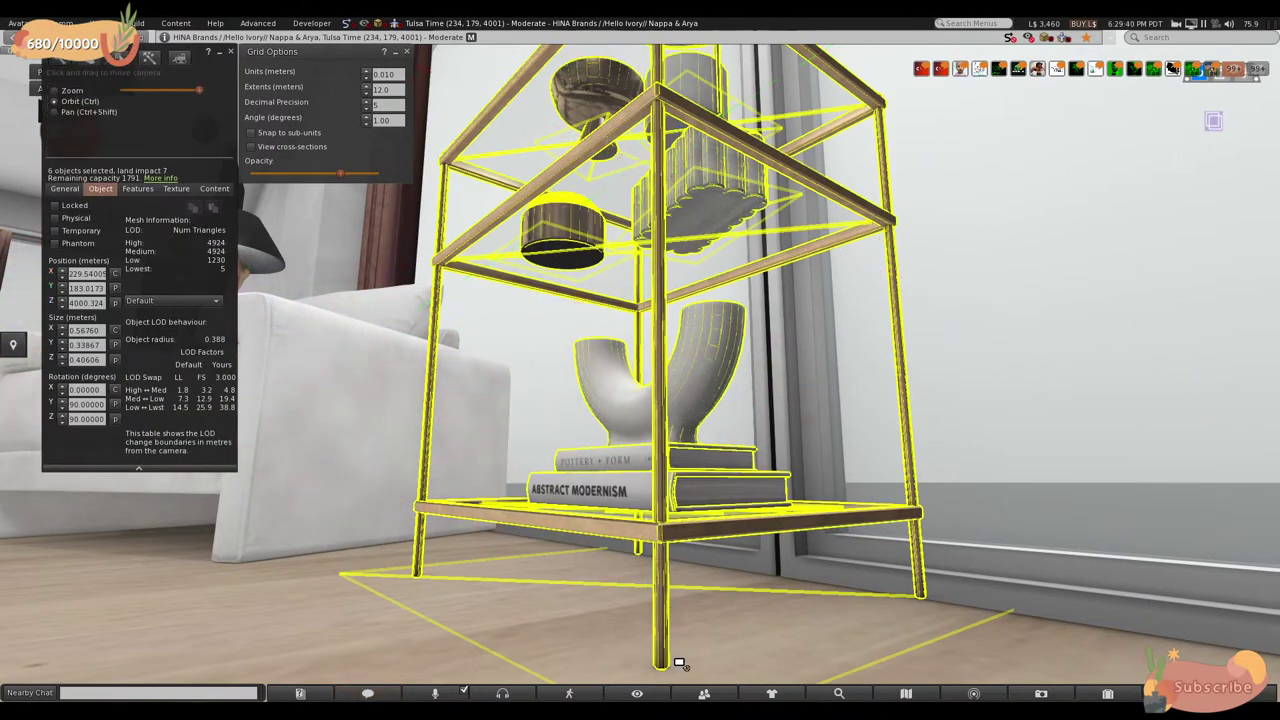
key(Escape)
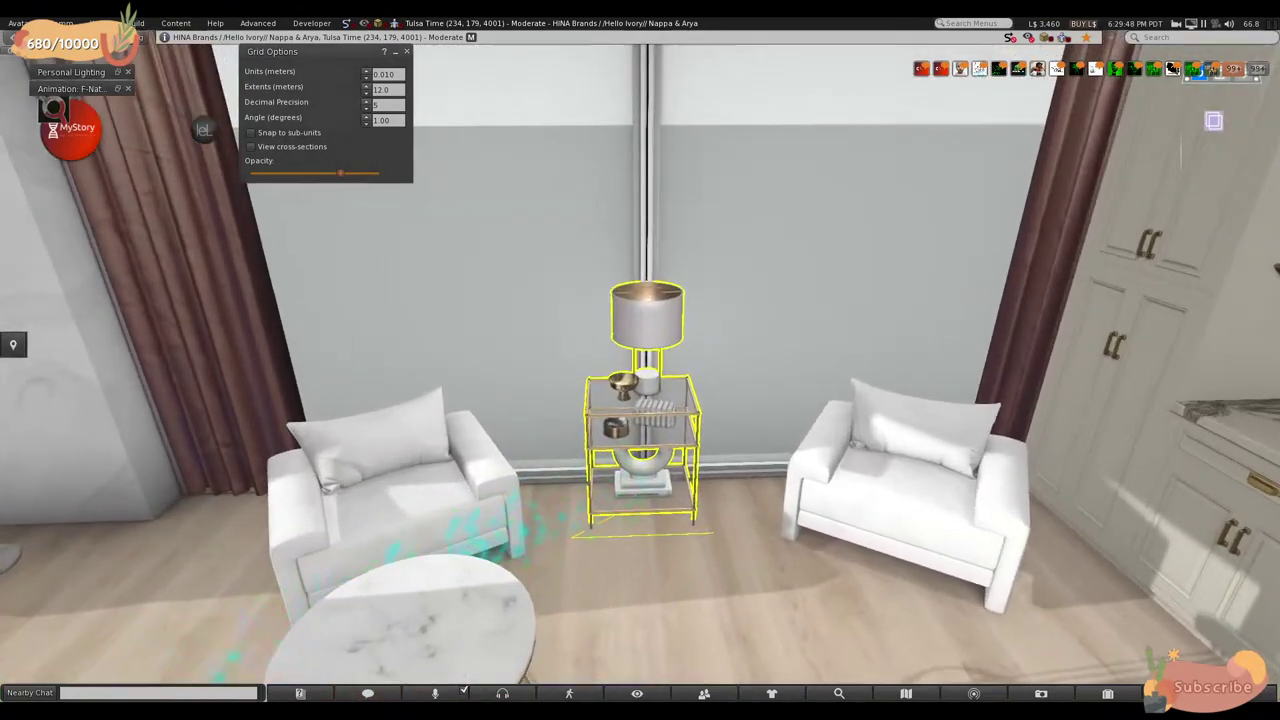
- Select the armchair nearest the cabinet and move it along Y towards the gold shelf, to 184.640
key(ctrl+b)
click(904, 508)
drag(945, 487, 946, 487)
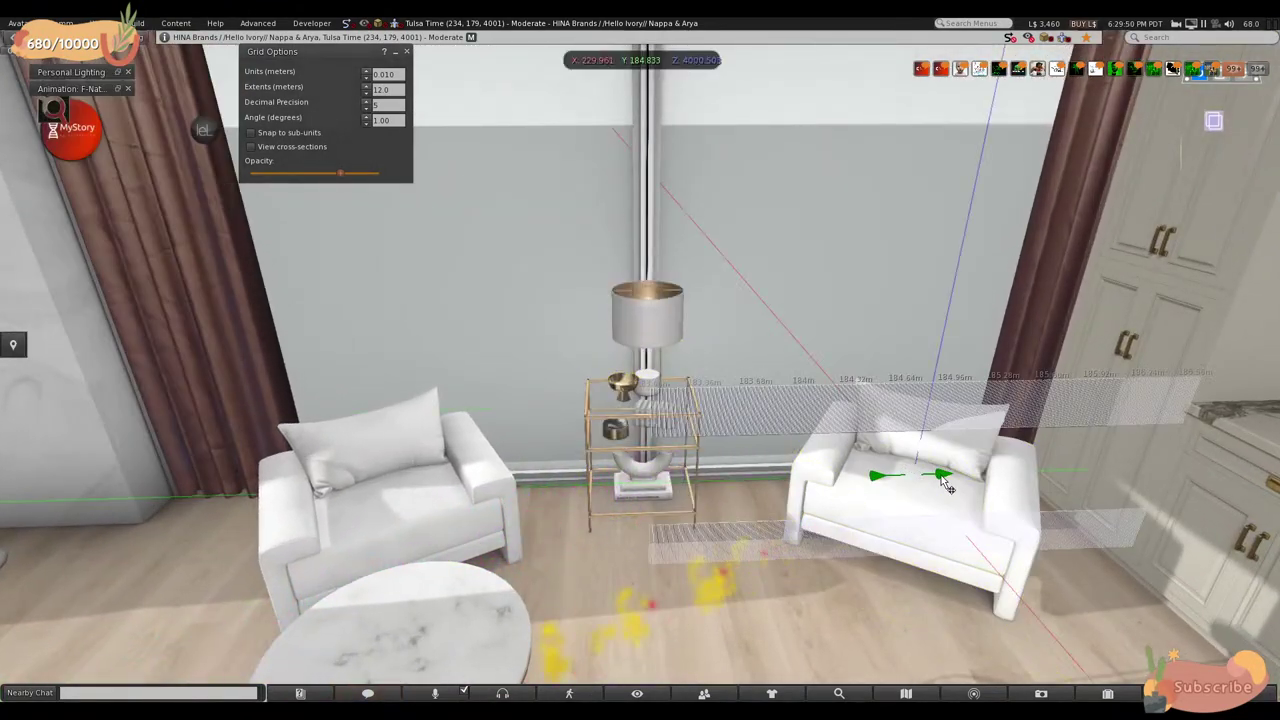
drag(921, 425, 895, 431)
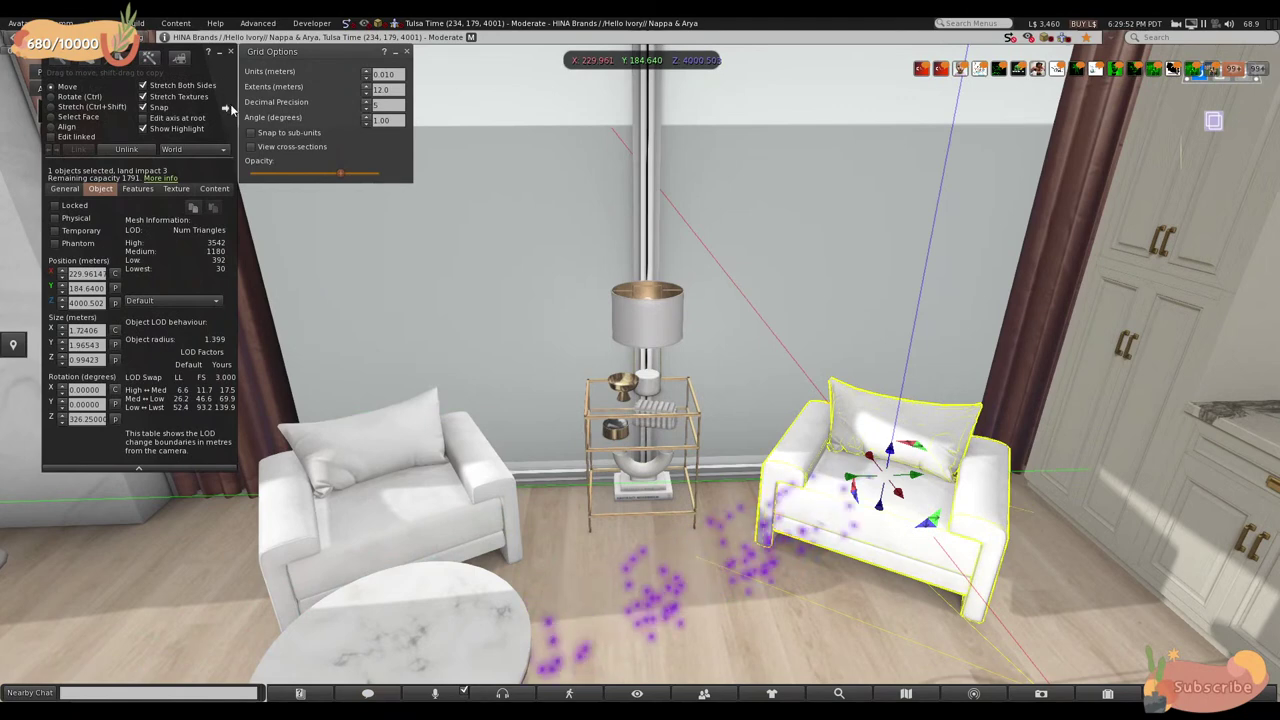
- Set the snap grid units to 0.050 m and move the cabinet-side armchair further along Y towards the gold shelf
key(BackSpace)
key(BackSpace)
text(50)
key(Return)
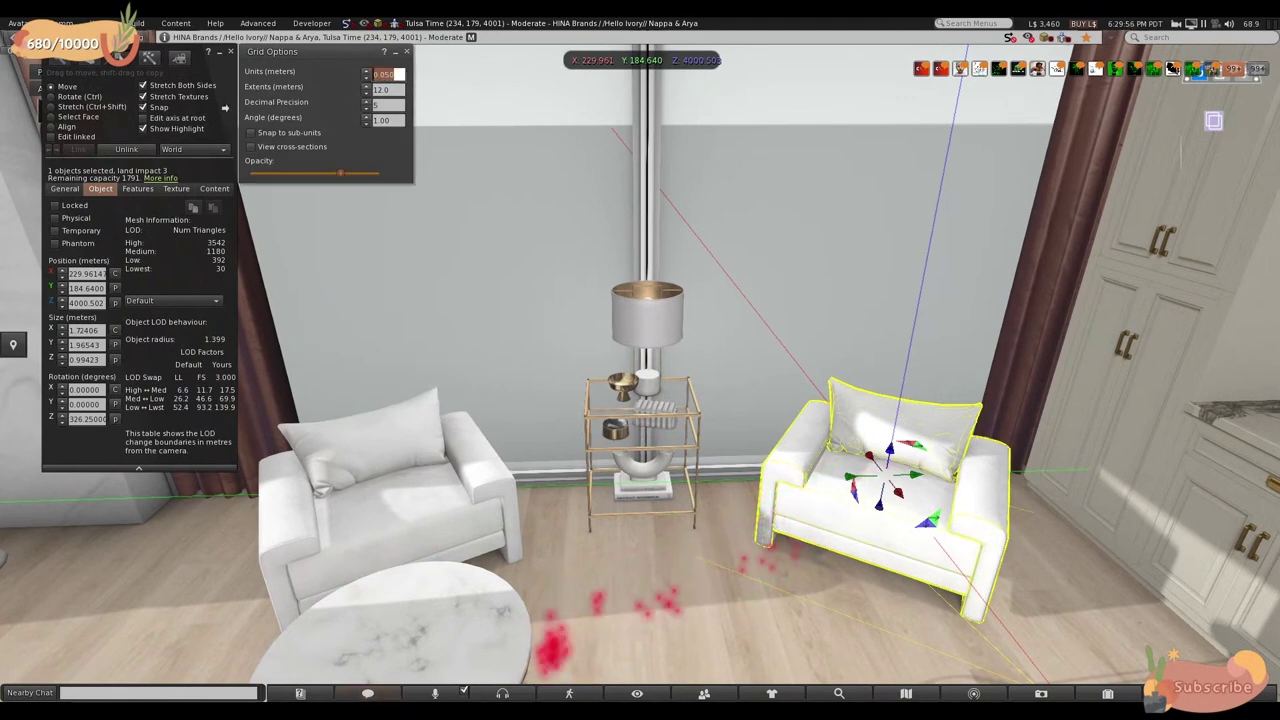
drag(928, 500, 878, 290)
- Select the armchair nearest the TV wall, adjust its position along Y beside the gold shelf, and finish editing the pair
click(455, 467)
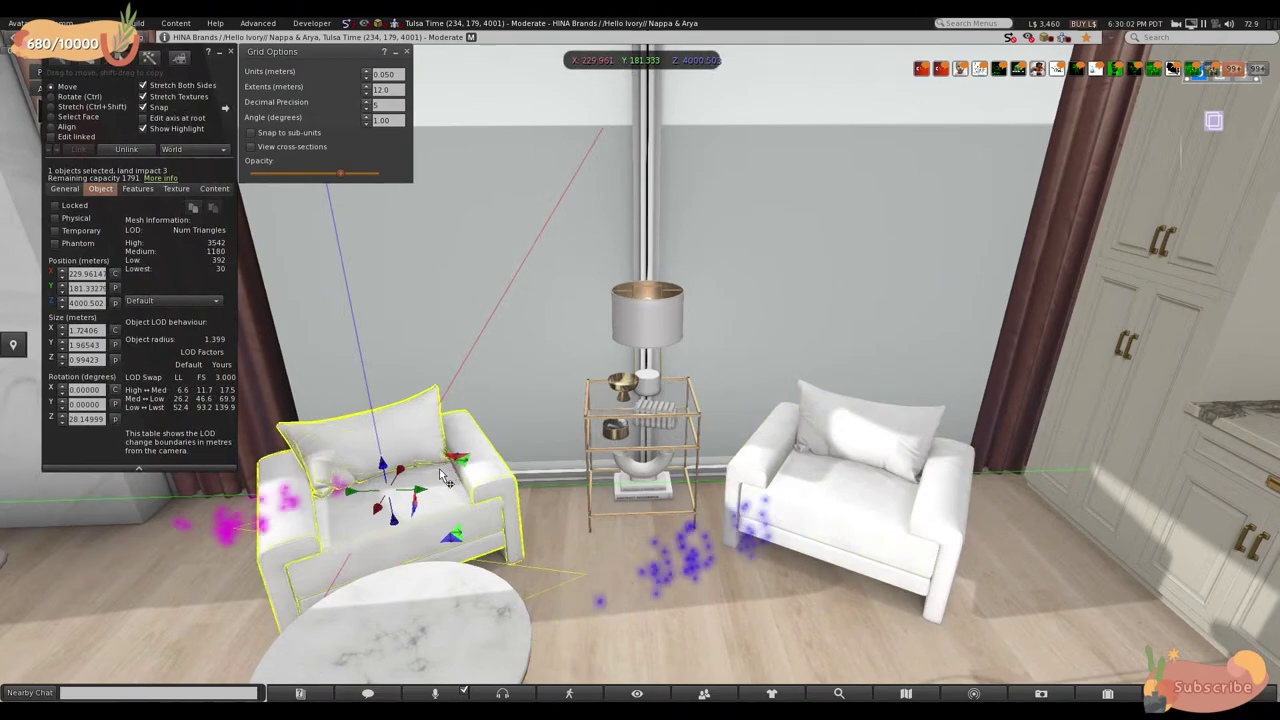
drag(419, 490, 960, 440)
alt+drag(835, 441, 710, 386)
drag(648, 314, 530, 404)
key(Escape)
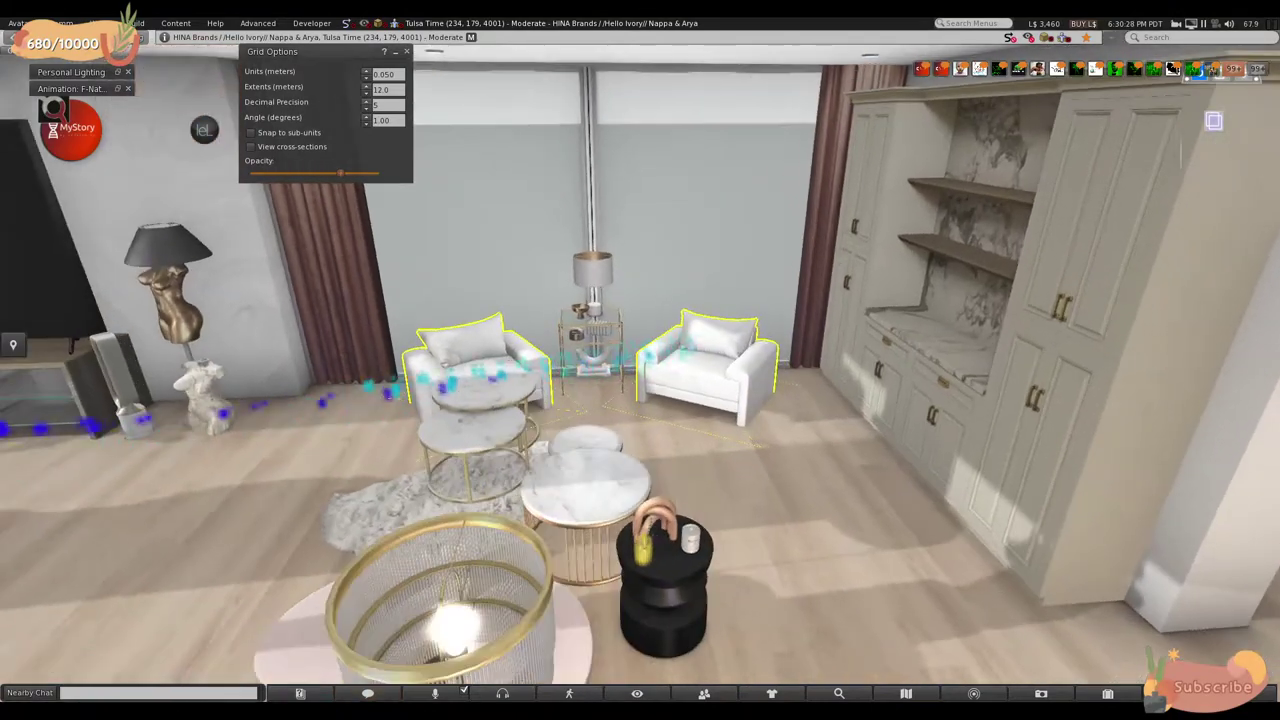
alt+click(683, 360)
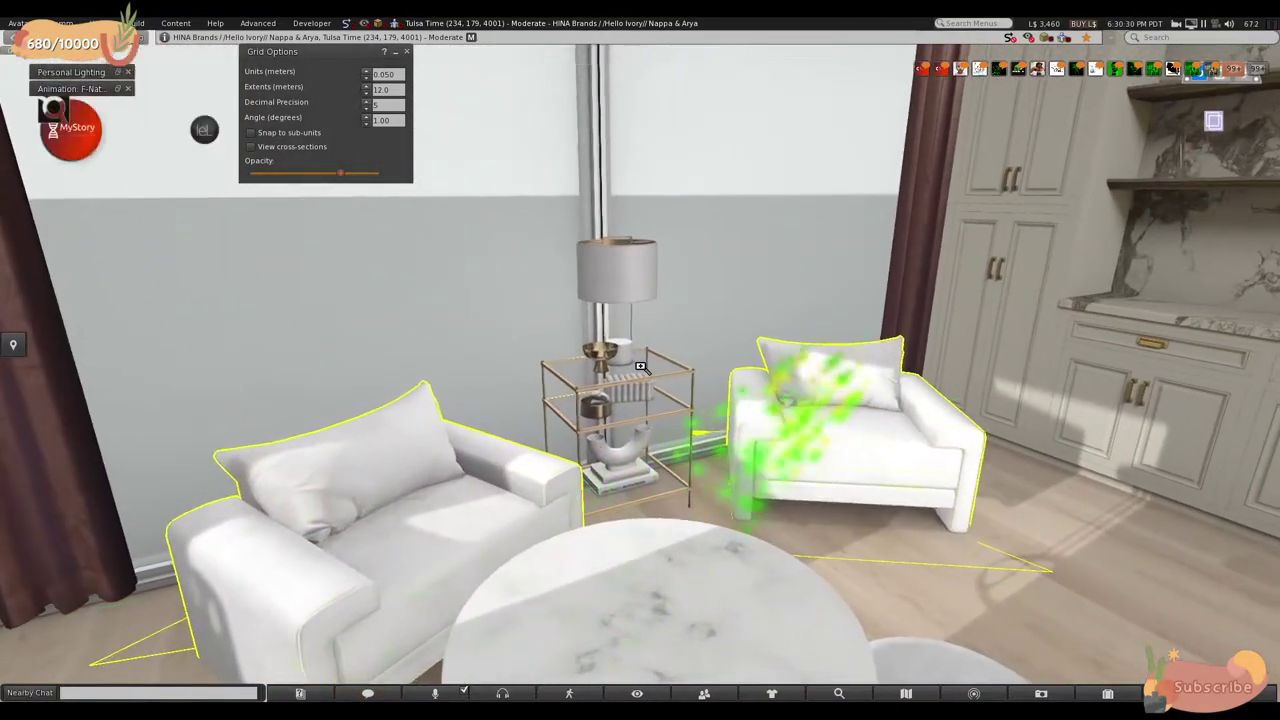
click(230, 52)
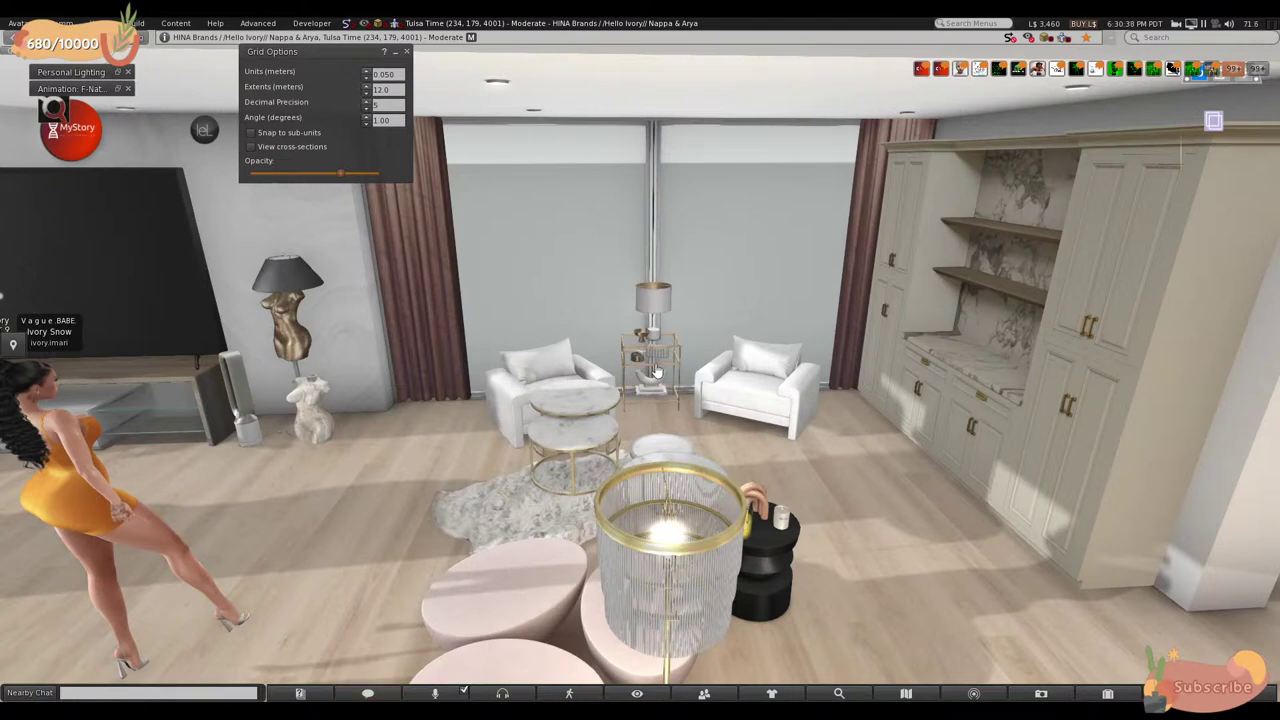
- Copy the window curtain along Y and place the copy behind the gold shelf at Y 182.950, over the window's centre frame
right_click(400, 208)
click(440, 240)
drag(462, 254, 645, 370)
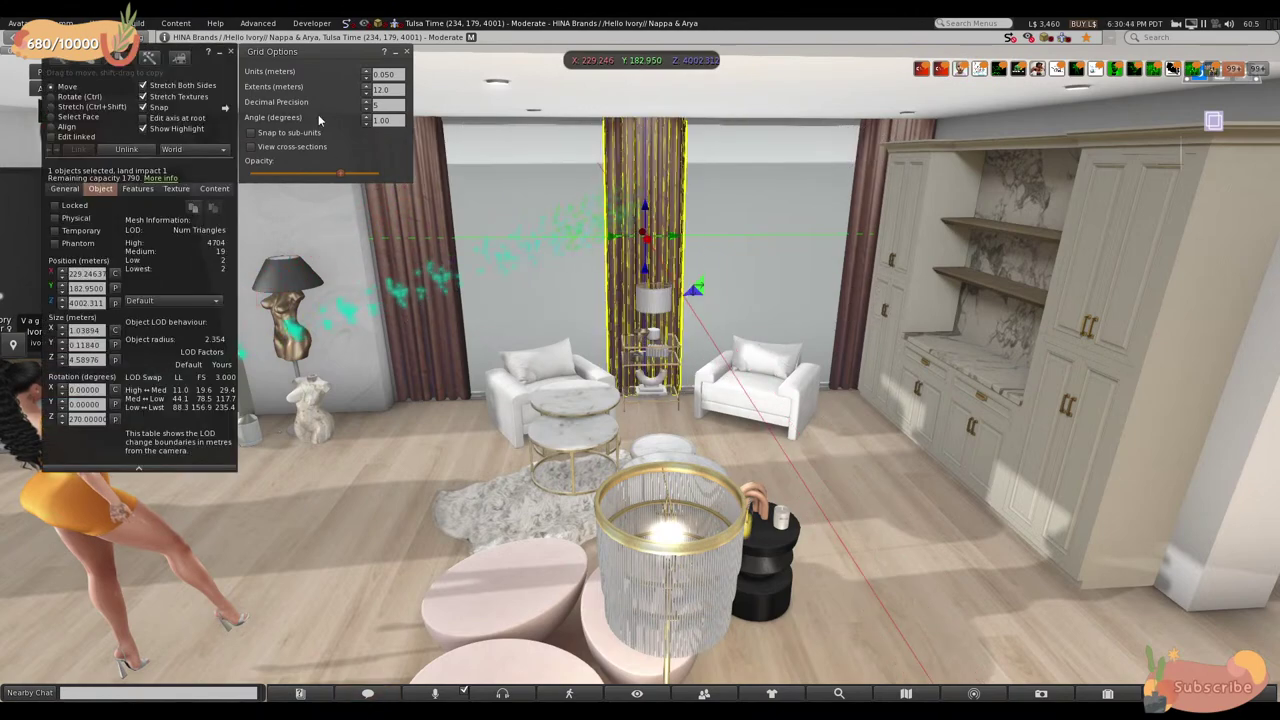
click(230, 51)
- Examine the armchairs, gold shelf, added curtain and marble tables from several viewpoints around the living room
alt+drag(563, 330, 642, 372)
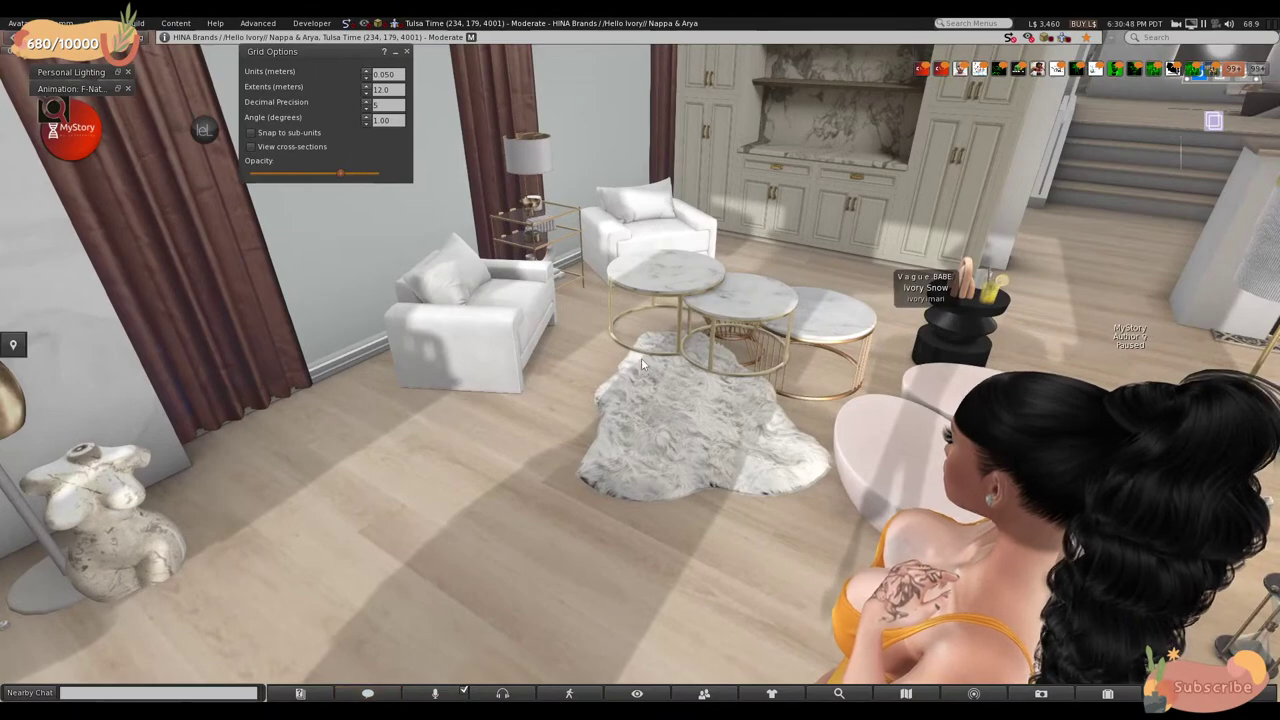
key(Escape)
key(Left)
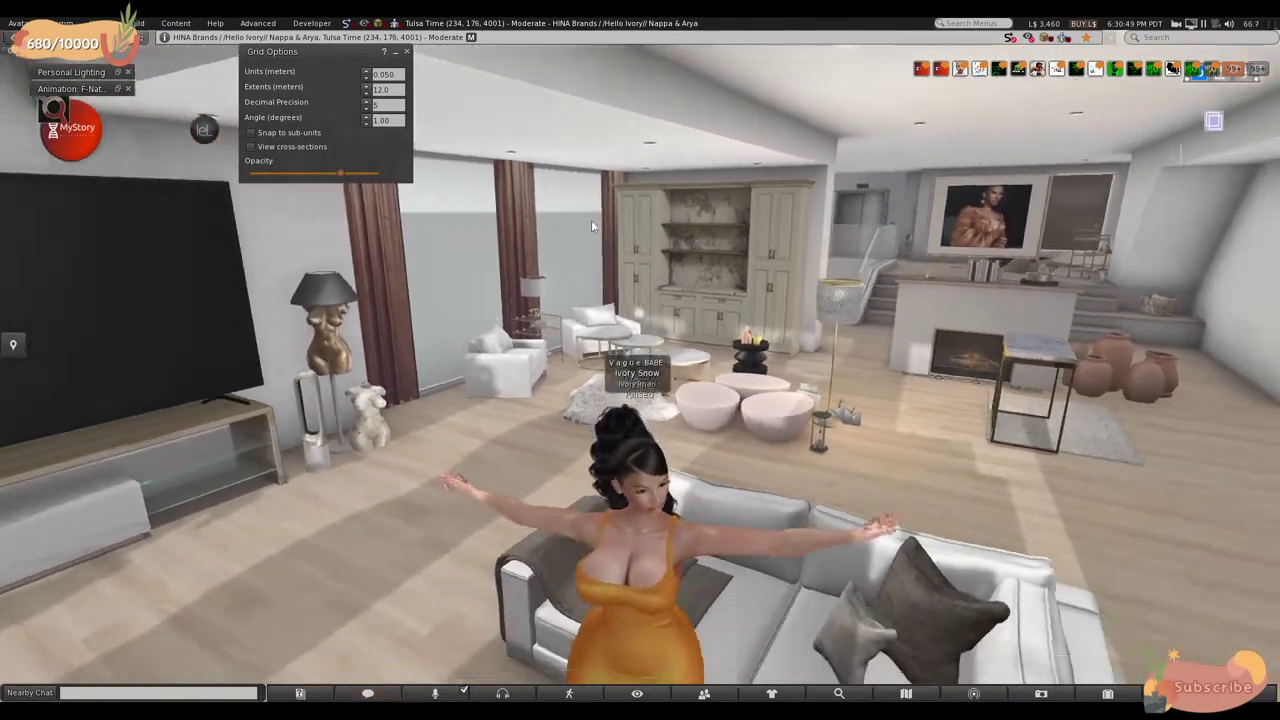
key(Up)
key(Left)
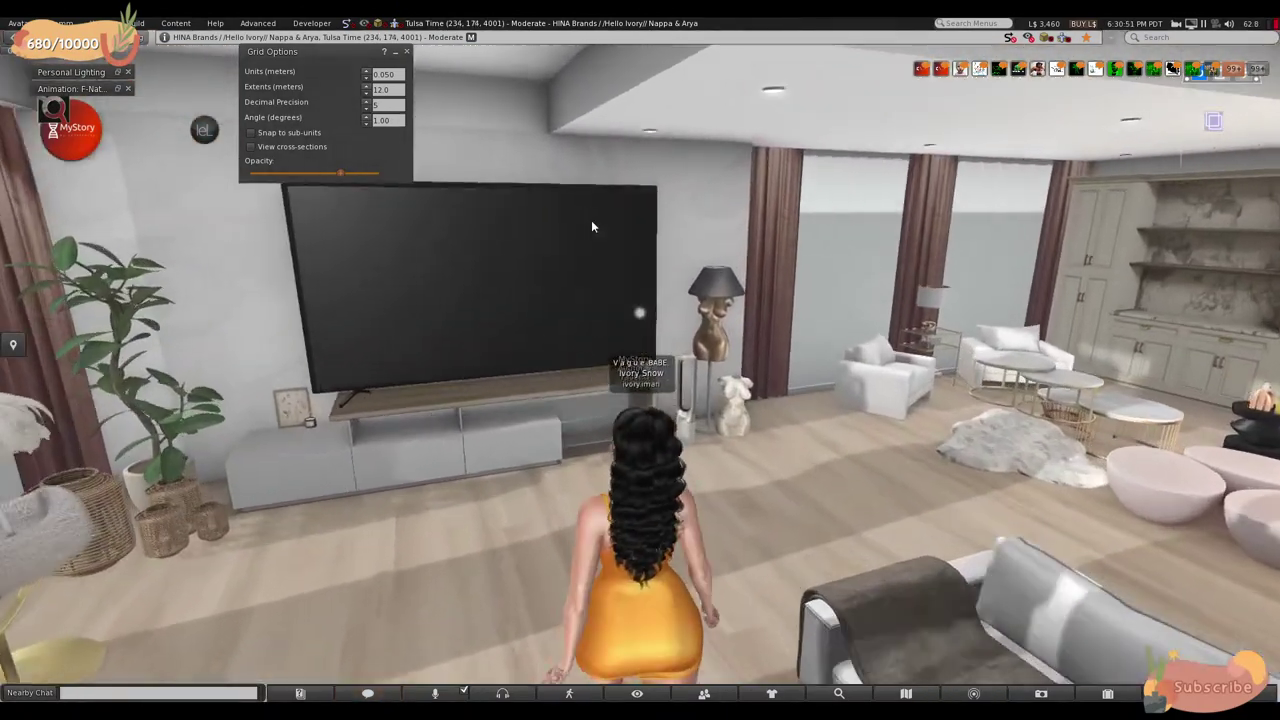
key(Right)
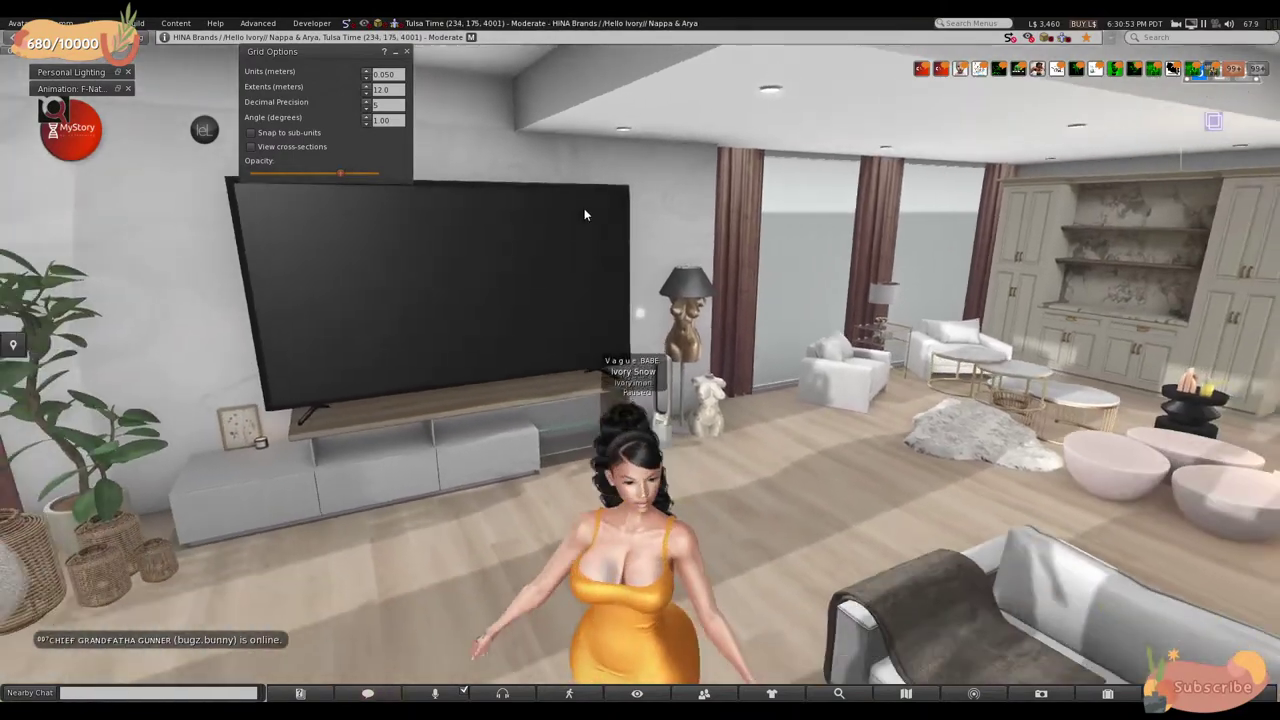
key(Up)
key(Right)
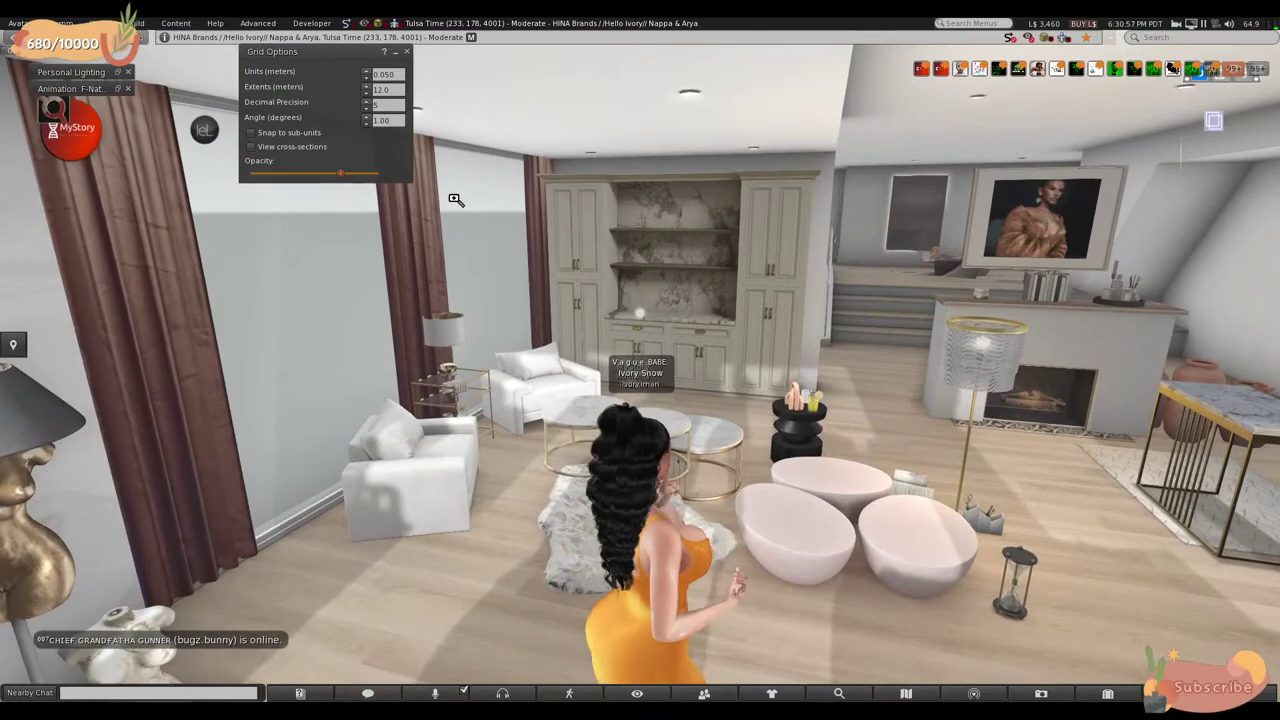
key(Left)
key(Left)
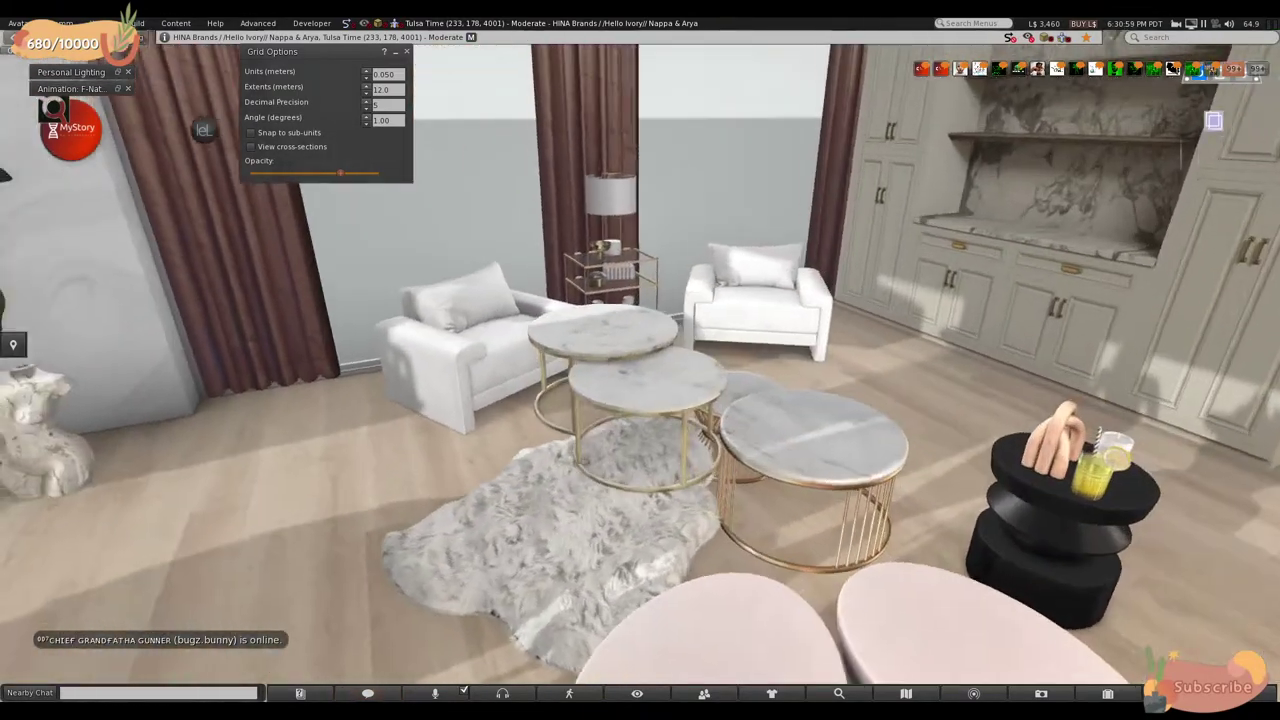
key(Right)
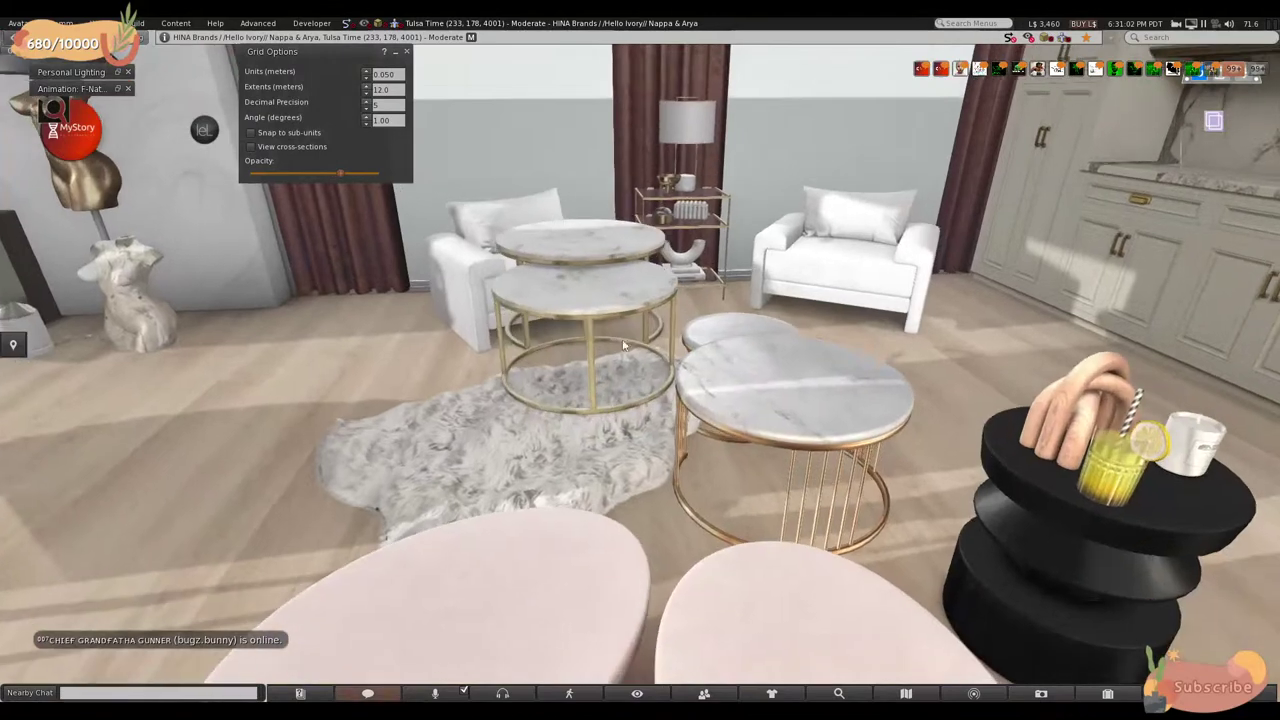
- Move the marble nesting tables off the fur rug along Y towards the TV wall, placing the last one at about Y 180.050
right_click(557, 234)
right_click(558, 240)
click(613, 286)
drag(605, 355, 286, 286)
click(770, 425)
drag(800, 413, 114, 443)
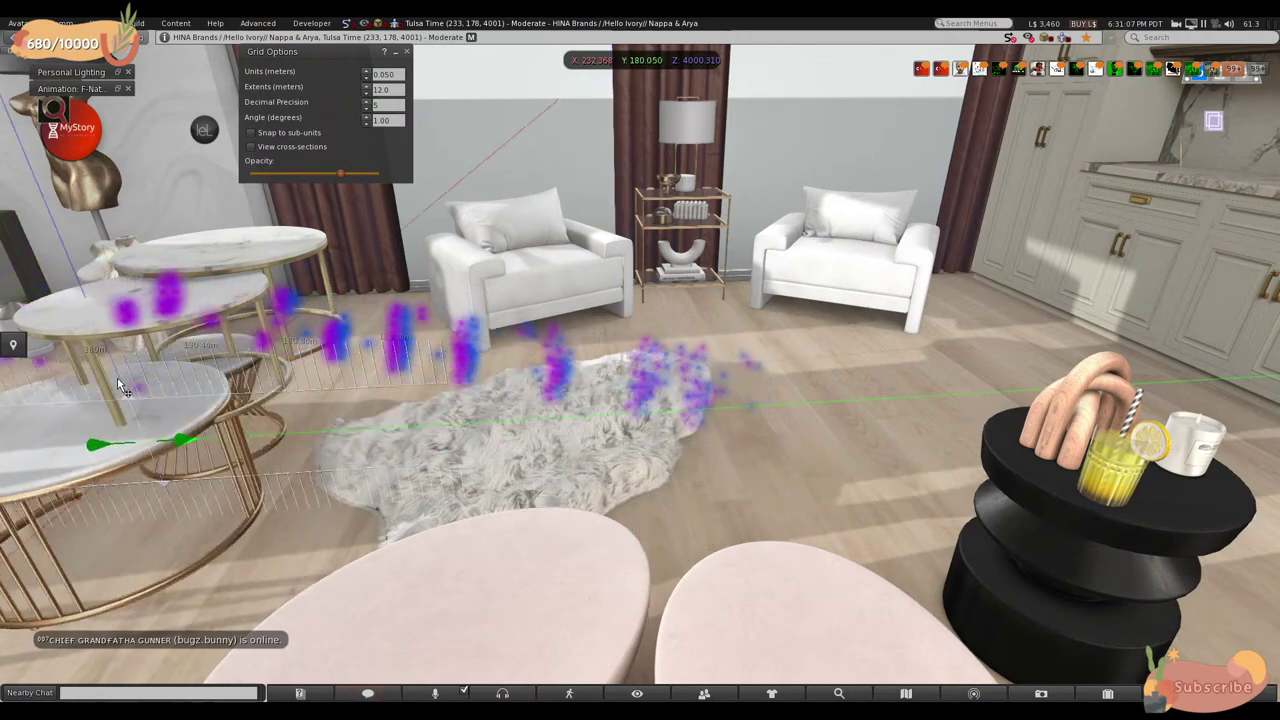
- Move the fur rug along Y to 183.031, in line with the gold shelf, and lower it to Z 4000.083
click(572, 443)
scroll(585, 425, up, 3)
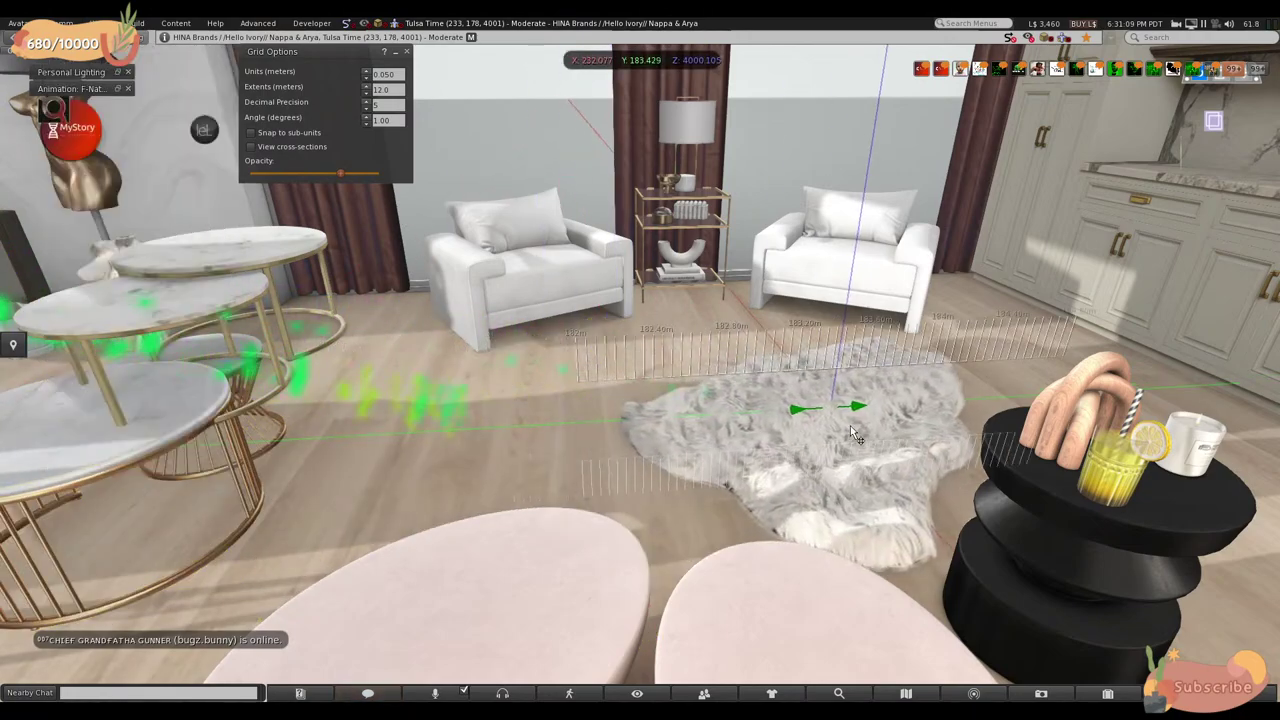
key(ctrl+3)
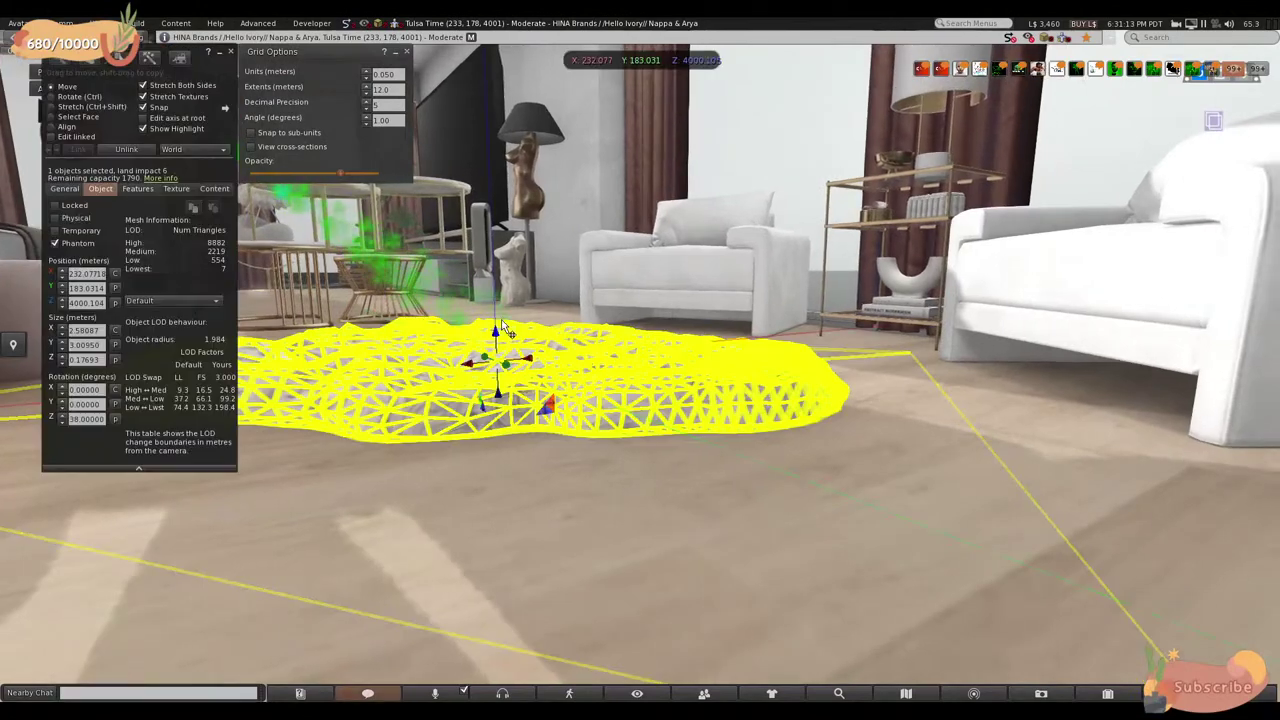
alt+drag(505, 330, 547, 341)
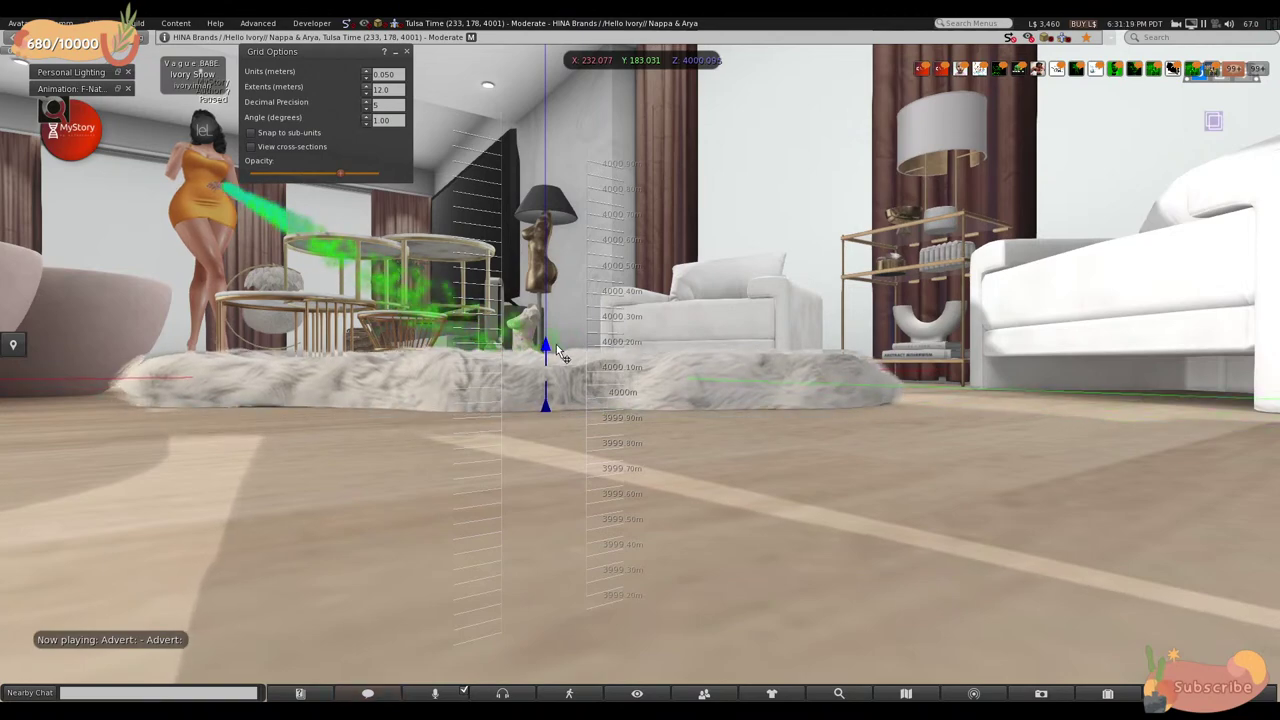
drag(547, 341, 145, 122)
- Rotate the fur rug, push it along X to about 231.157 in front of the armchairs, and finish editing it
drag(752, 393, 648, 398)
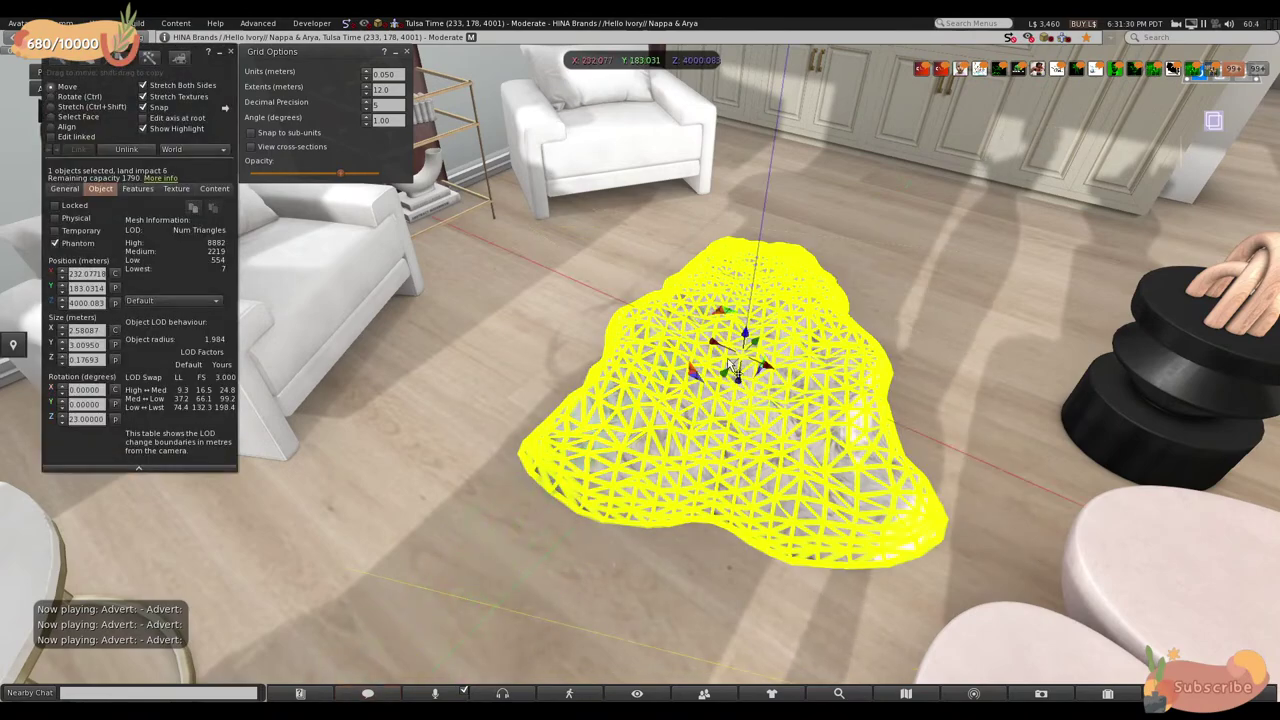
drag(771, 370, 646, 378)
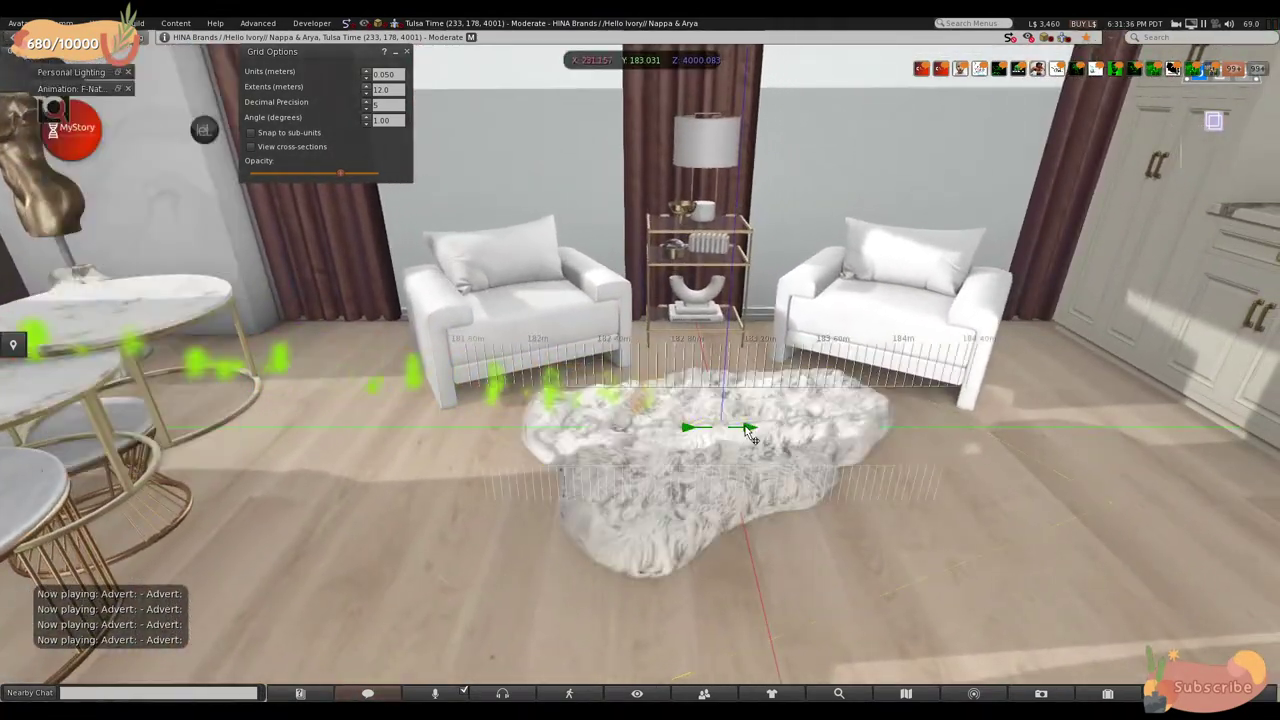
click(227, 53)
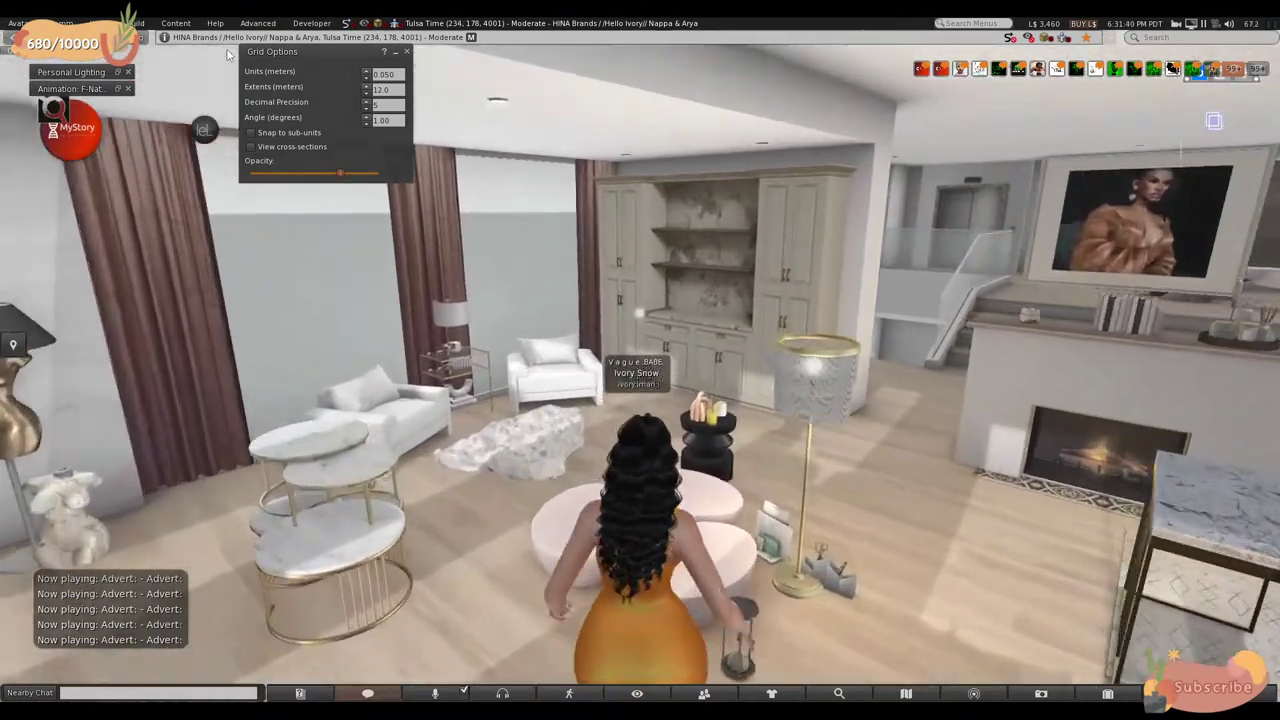
key(Up)
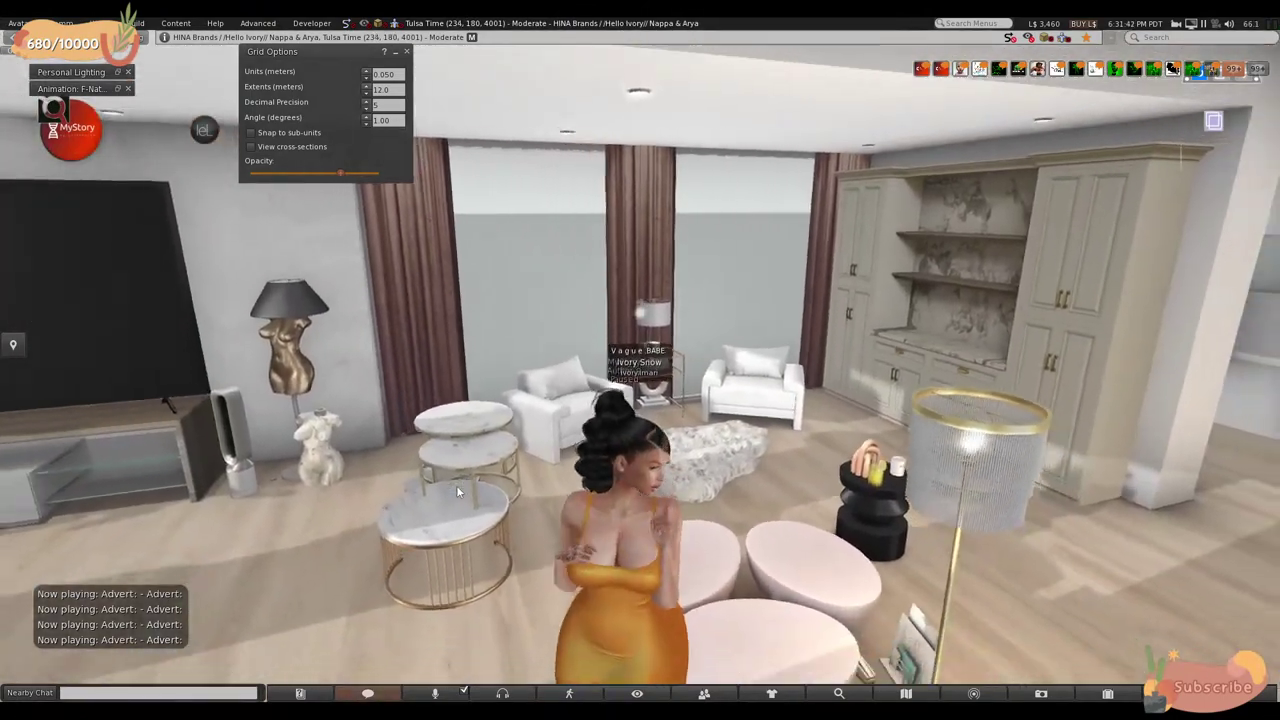
- Move the terracotta vases from beside the fireplace to the floor between the marble nesting tables and the nearest armchair
key(Right)
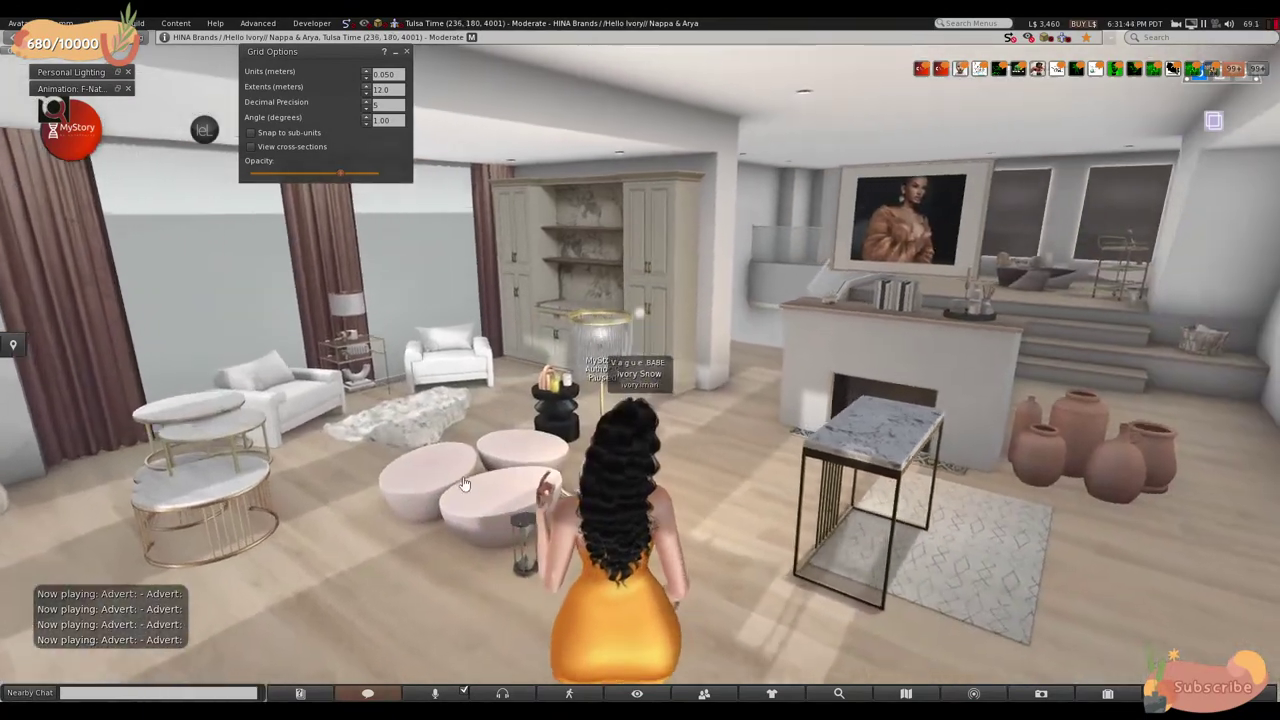
key(Up)
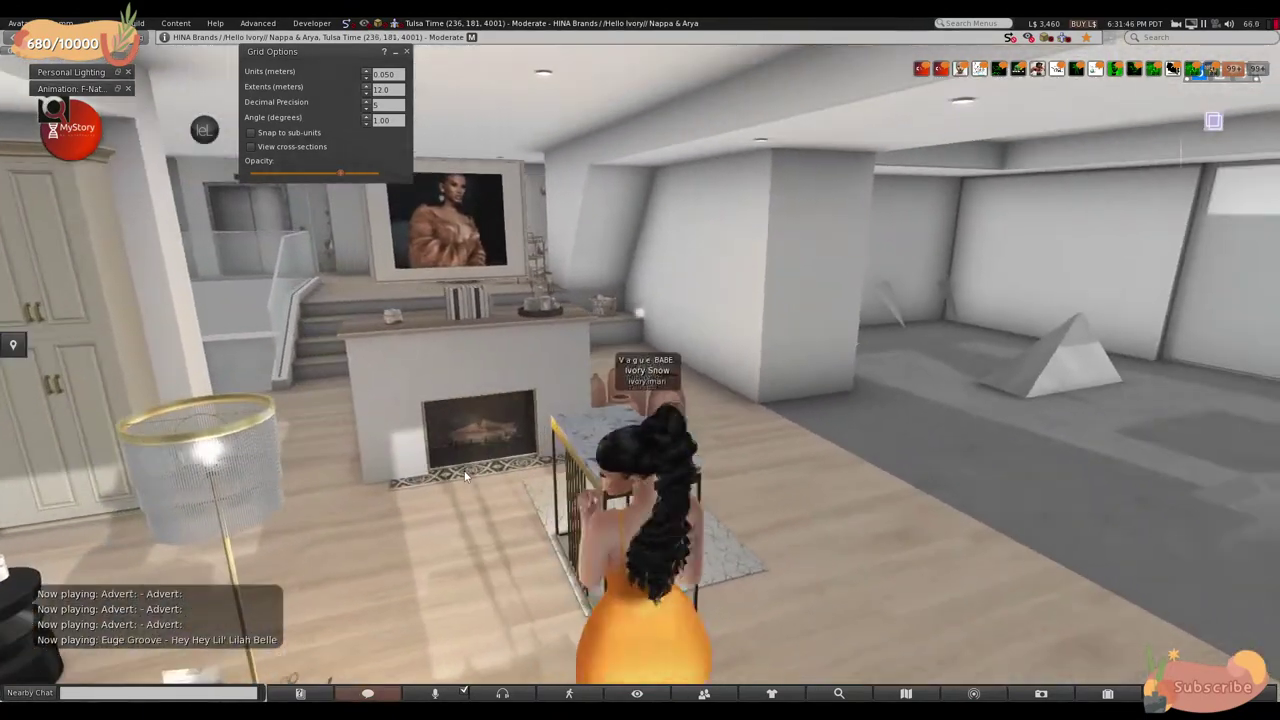
key(Left)
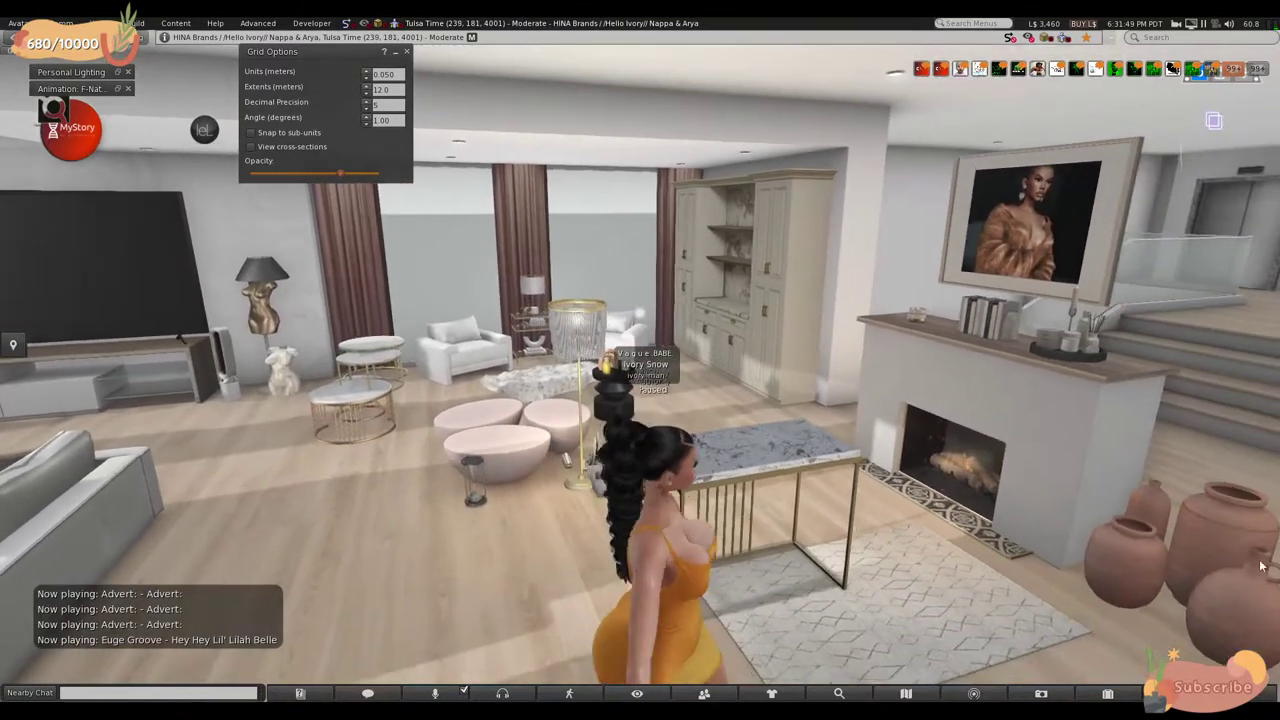
right_click(1086, 548)
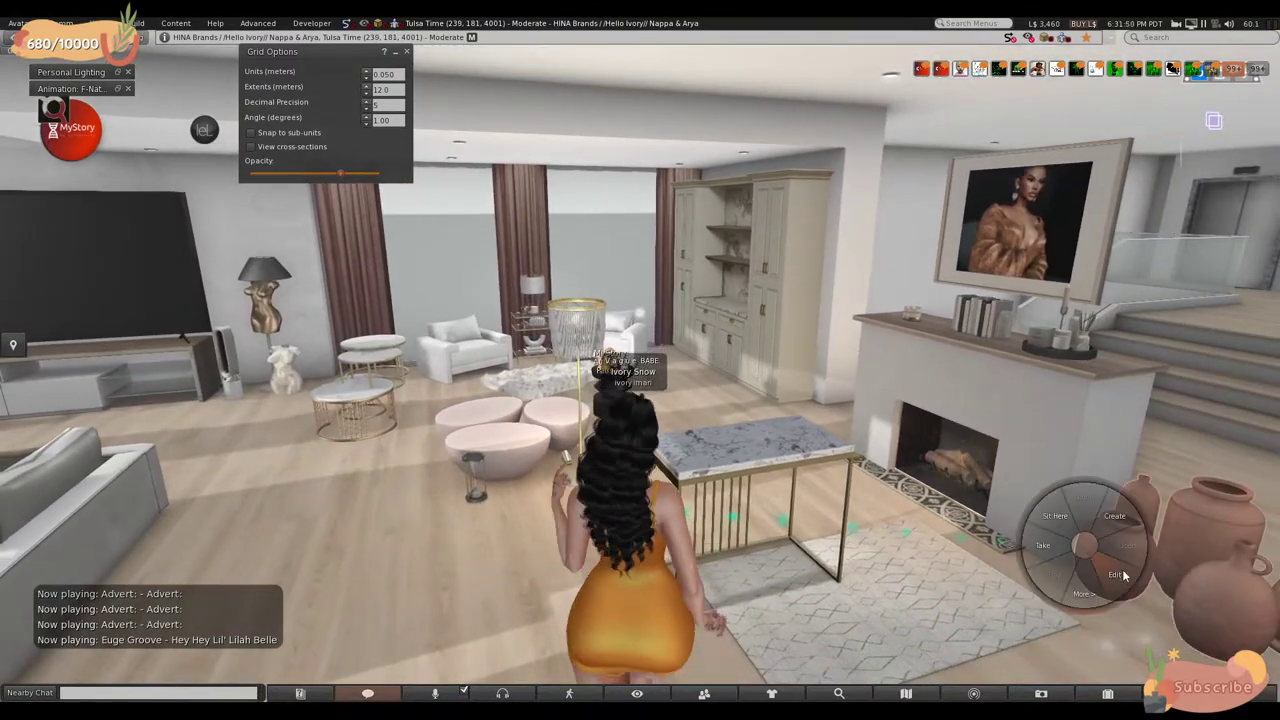
click(1116, 575)
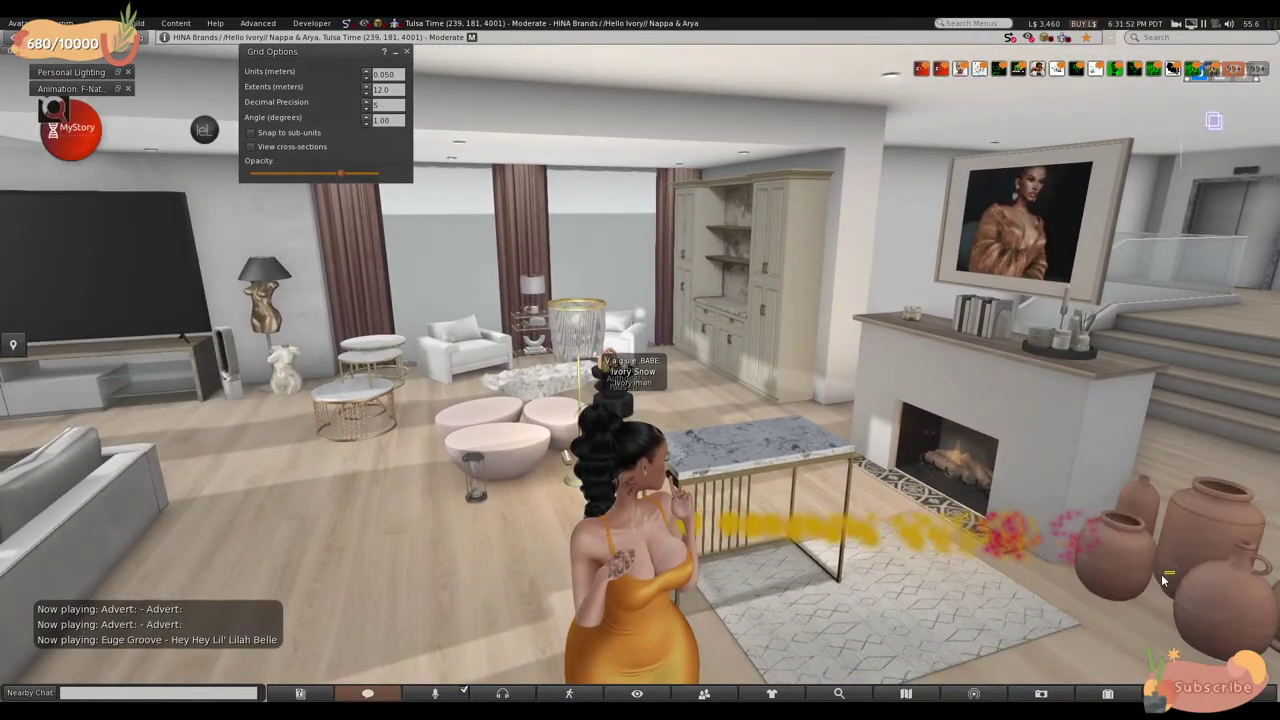
drag(1210, 565, 864, 442)
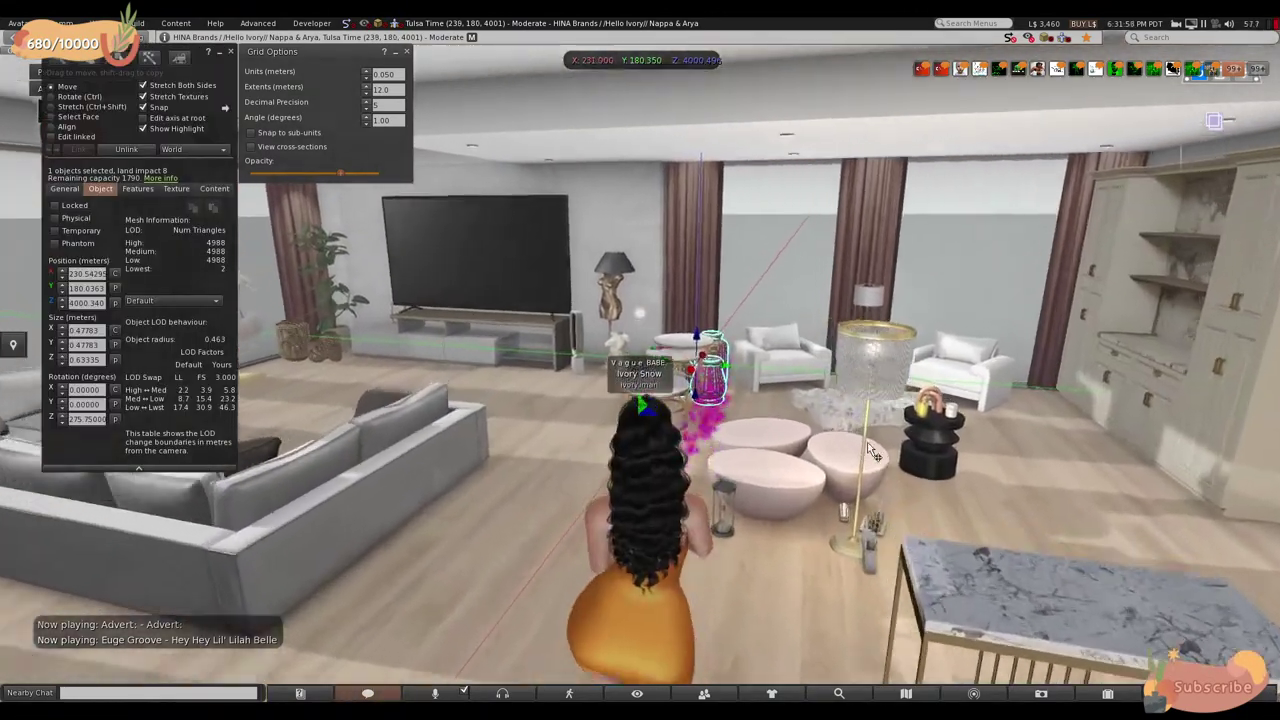
- Rotate the terracotta vase group about the Z axis to about 39.35 degrees
key(ctrl+b)
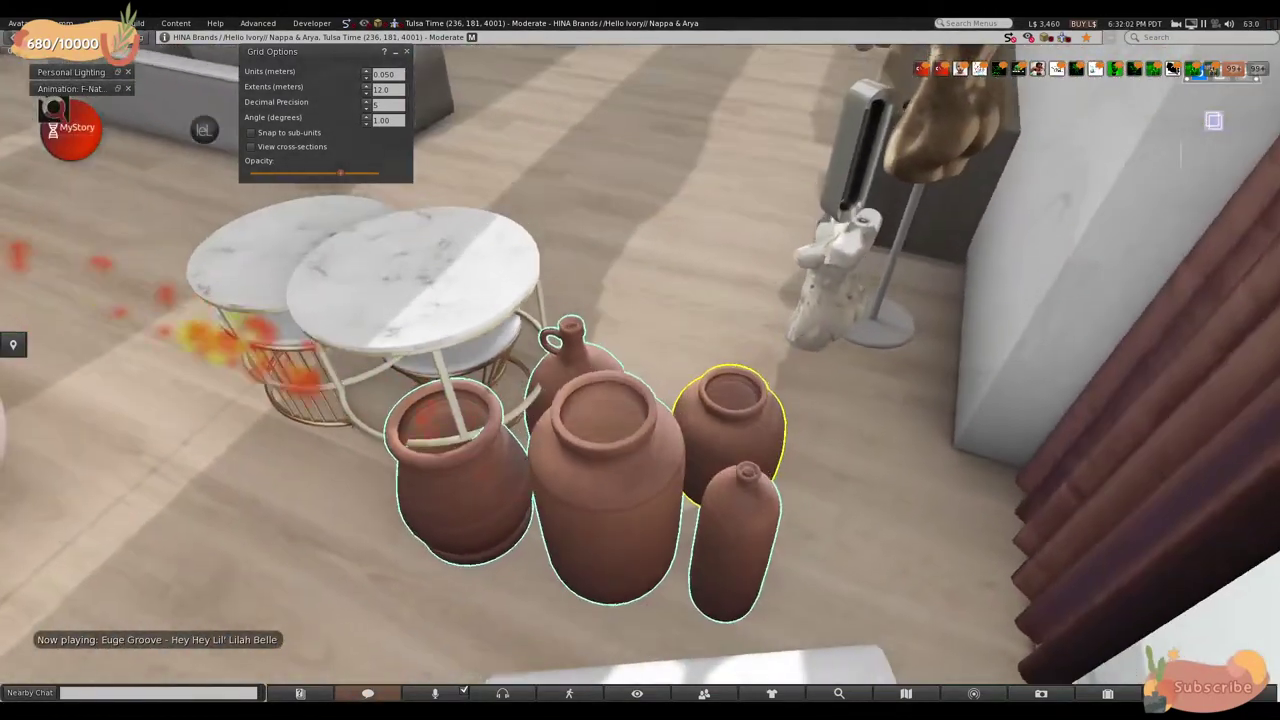
key(ctrl+b)
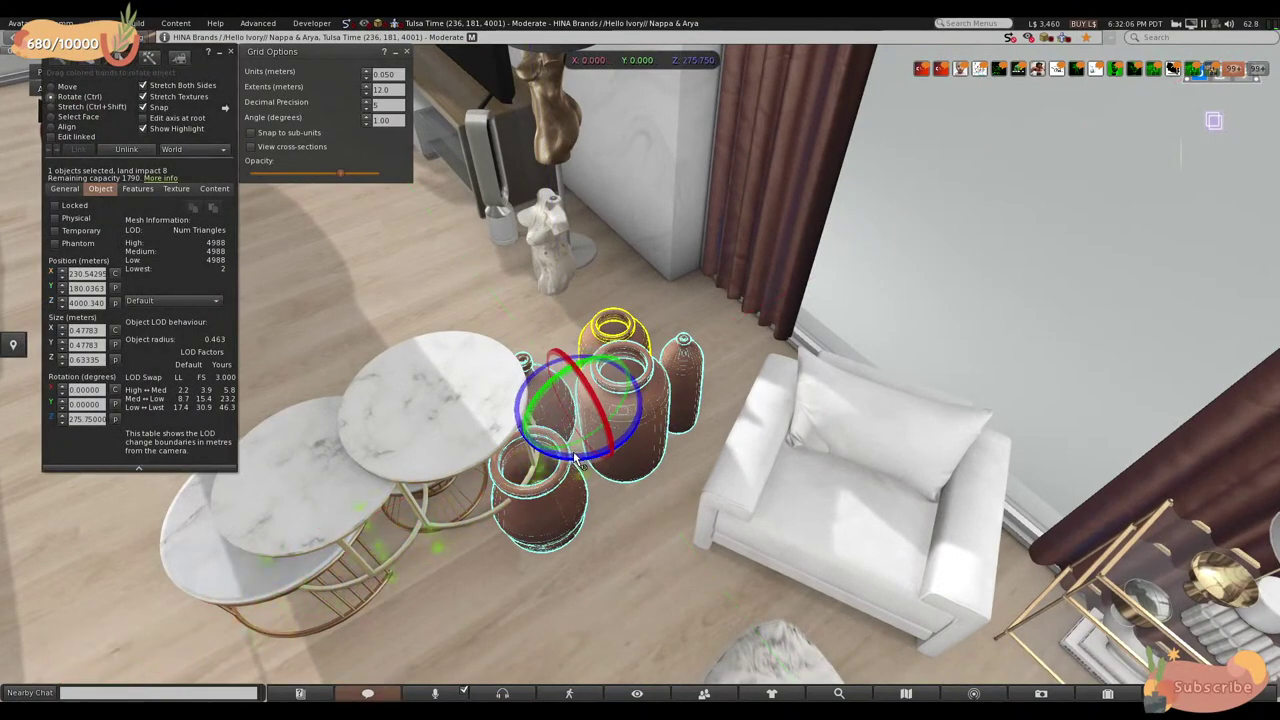
key(ctrl+b)
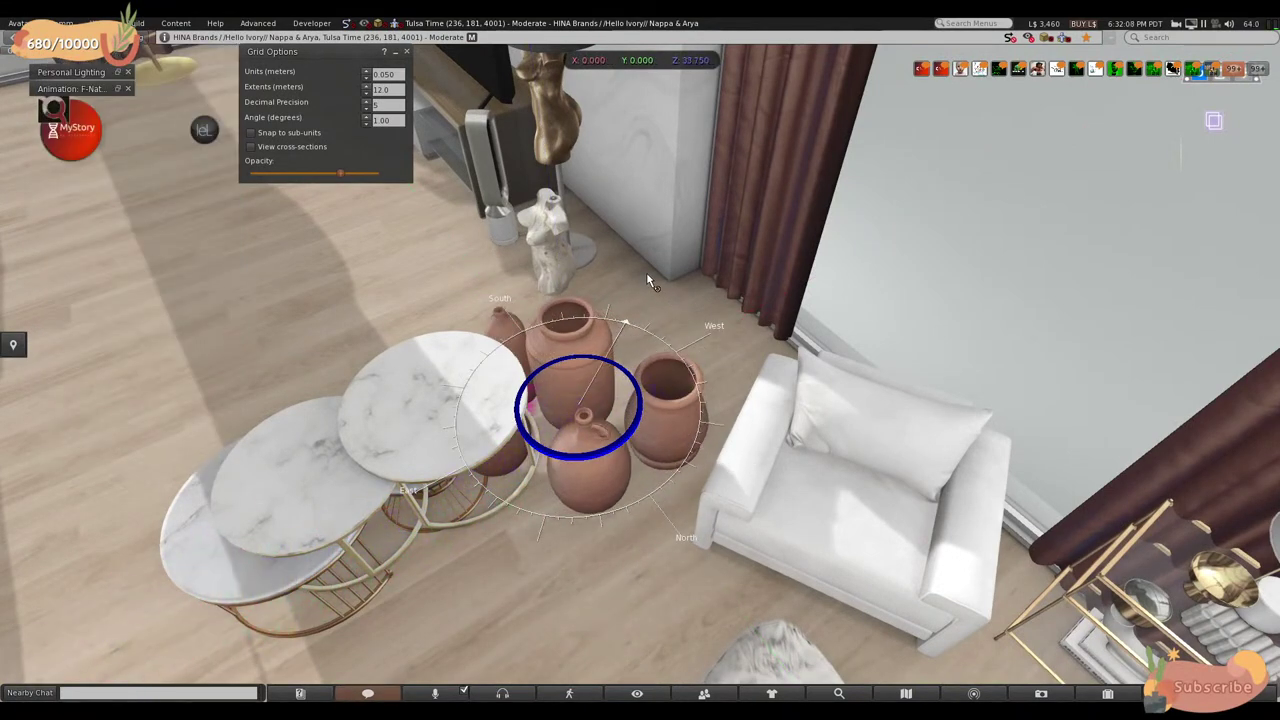
key(ctrl+b)
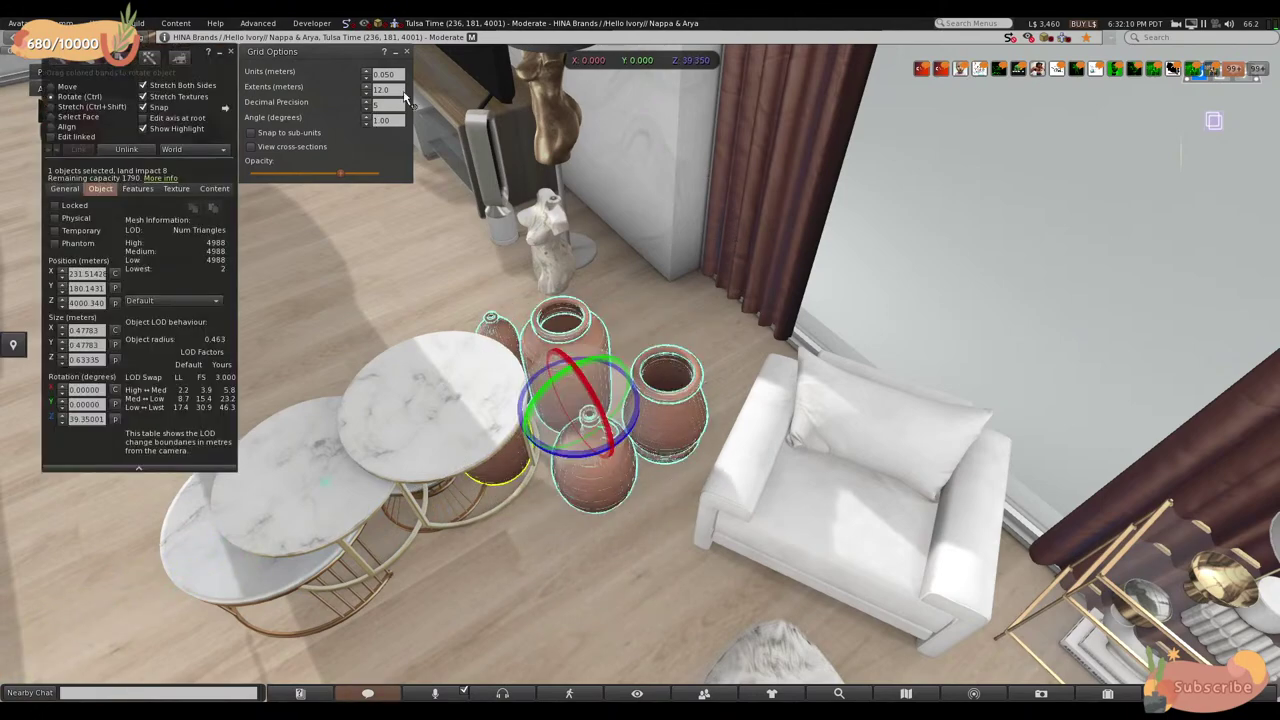
- Push the vases back towards the curtain beside the armchair and lower them to Z 4000.320
drag(600, 397, 570, 344)
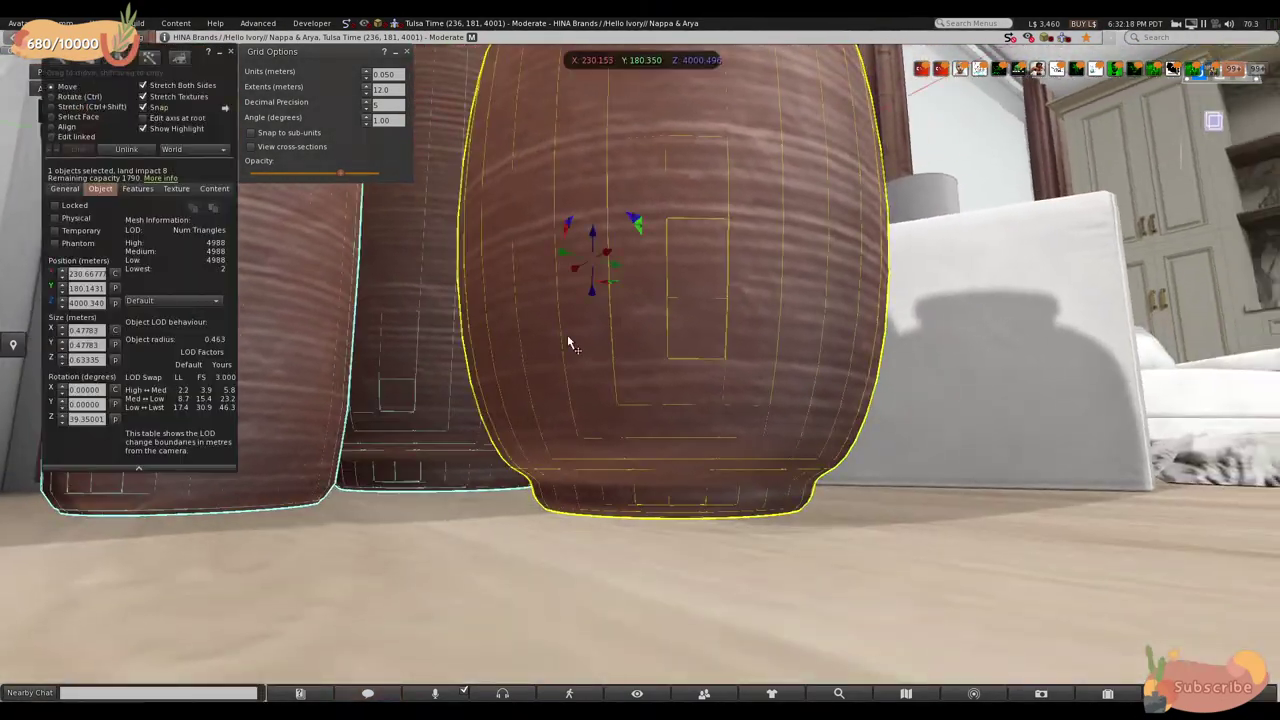
click(61, 307)
click(61, 307)
ctrl+alt+drag(657, 440, 600, 530)
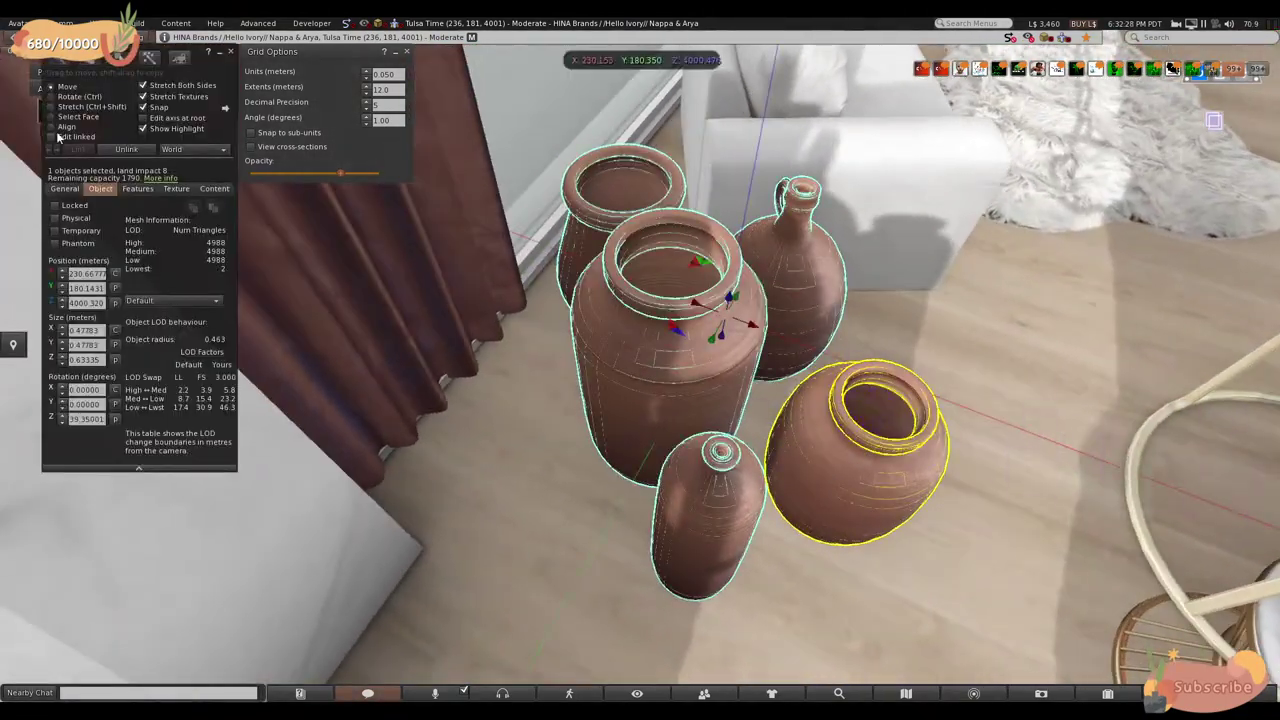
drag(748, 370, 645, 260)
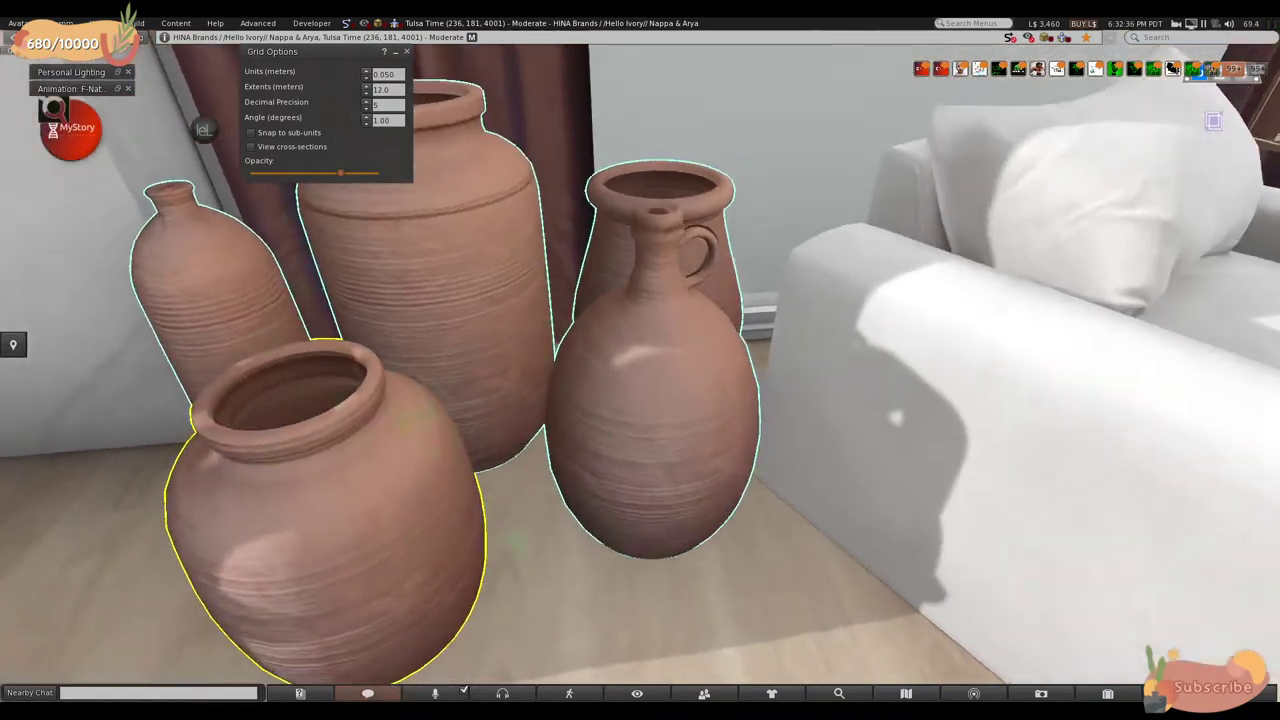
key(Escape)
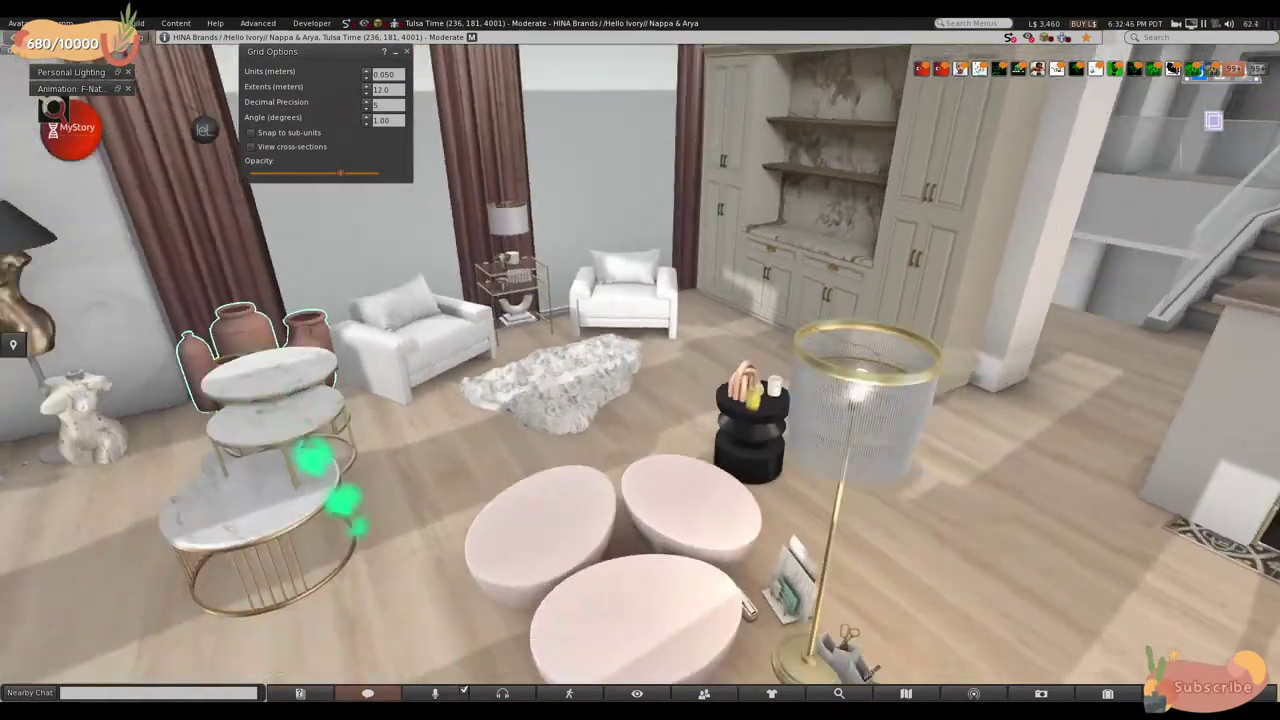
- Move the lemon drink from the black side table along X to 229.746 and raise it above the gold shelf's top tier
key(Escape)
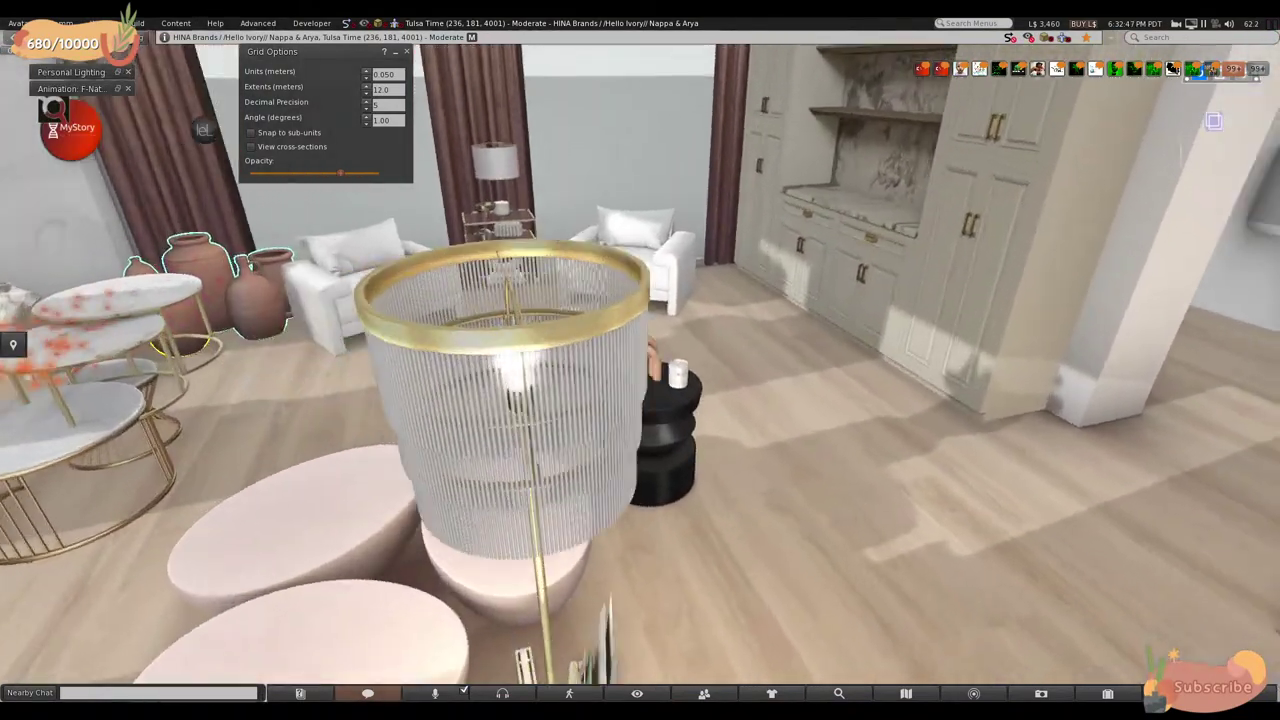
key(ctrl+3)
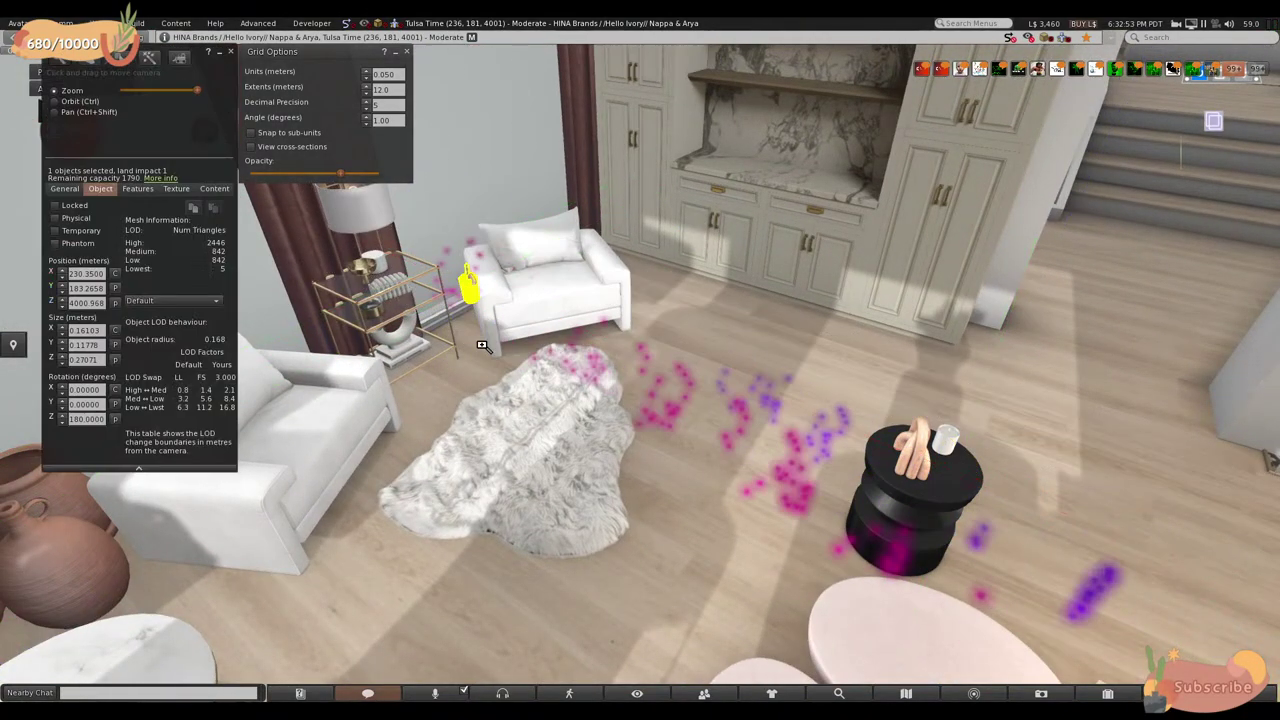
key(Escape)
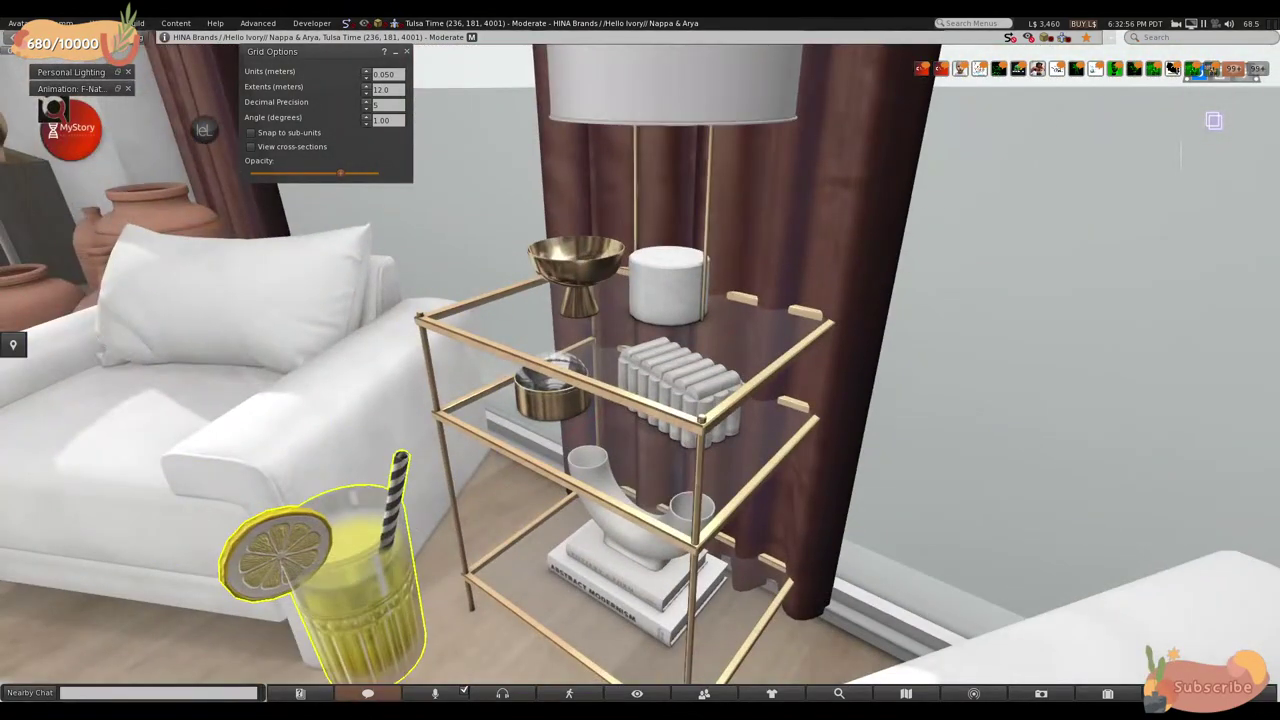
key(ctrl+3)
drag(370, 565, 484, 499)
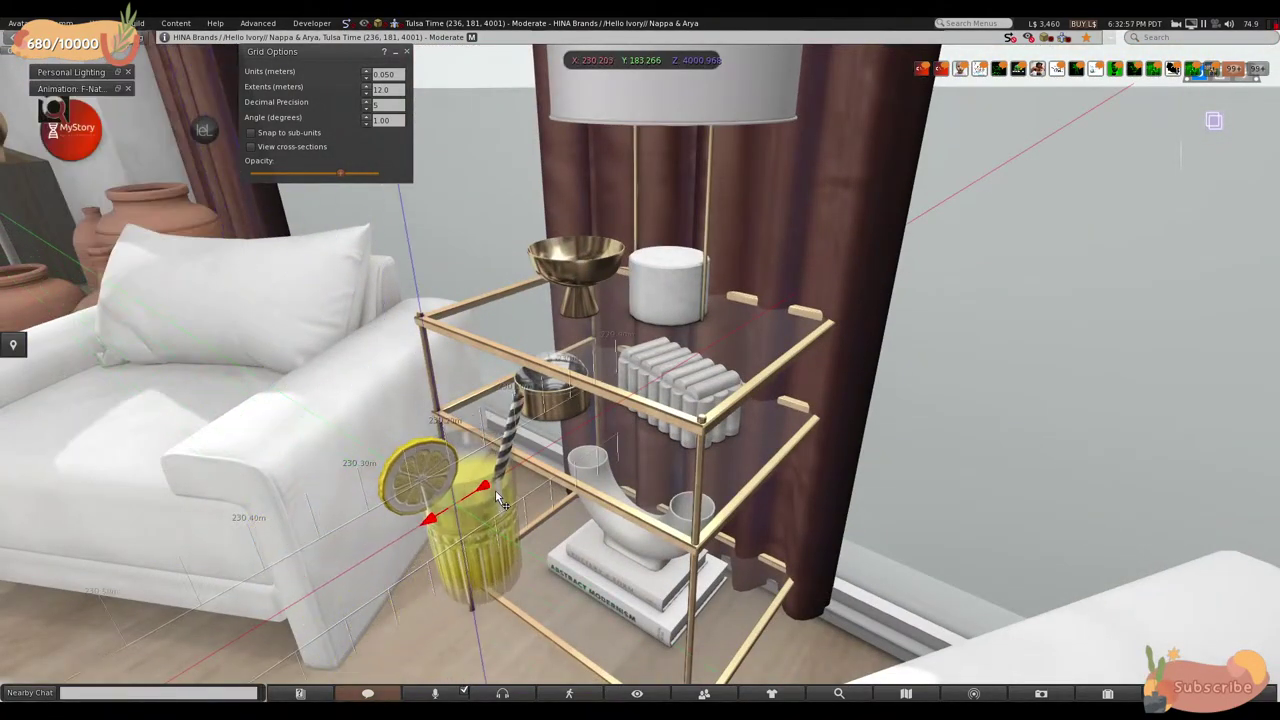
drag(690, 380, 688, 380)
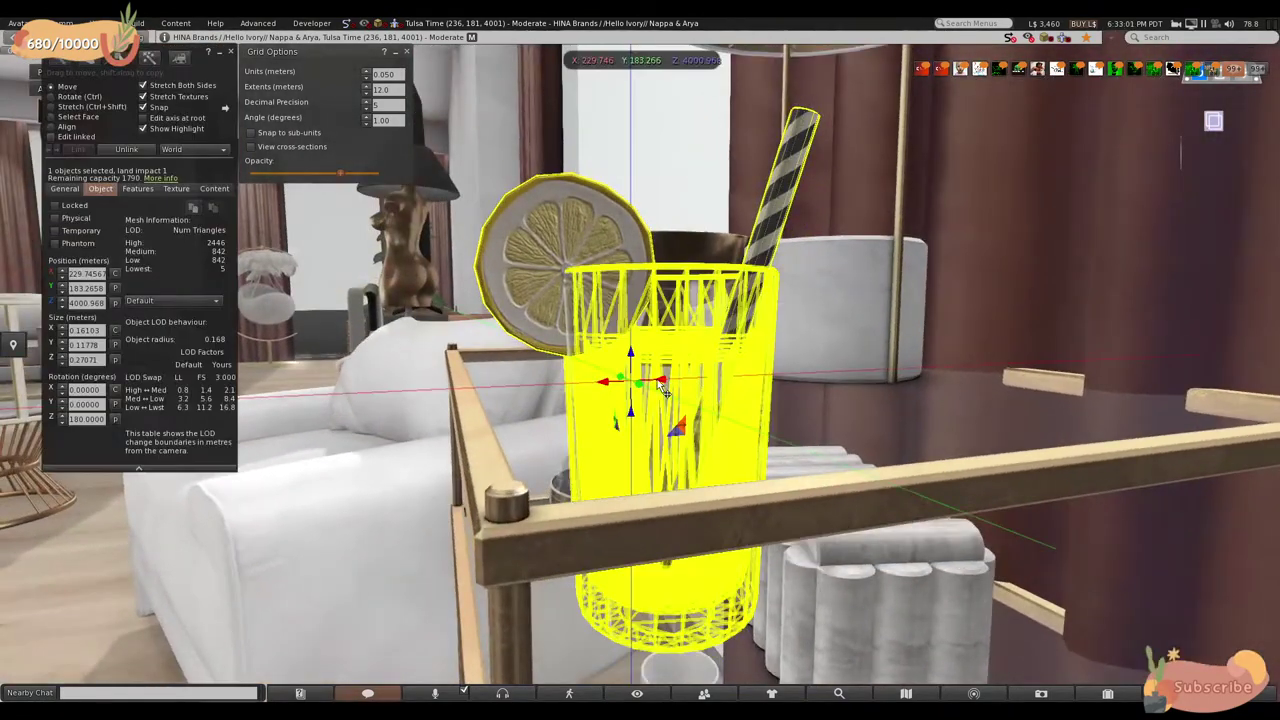
drag(630, 355, 606, 140)
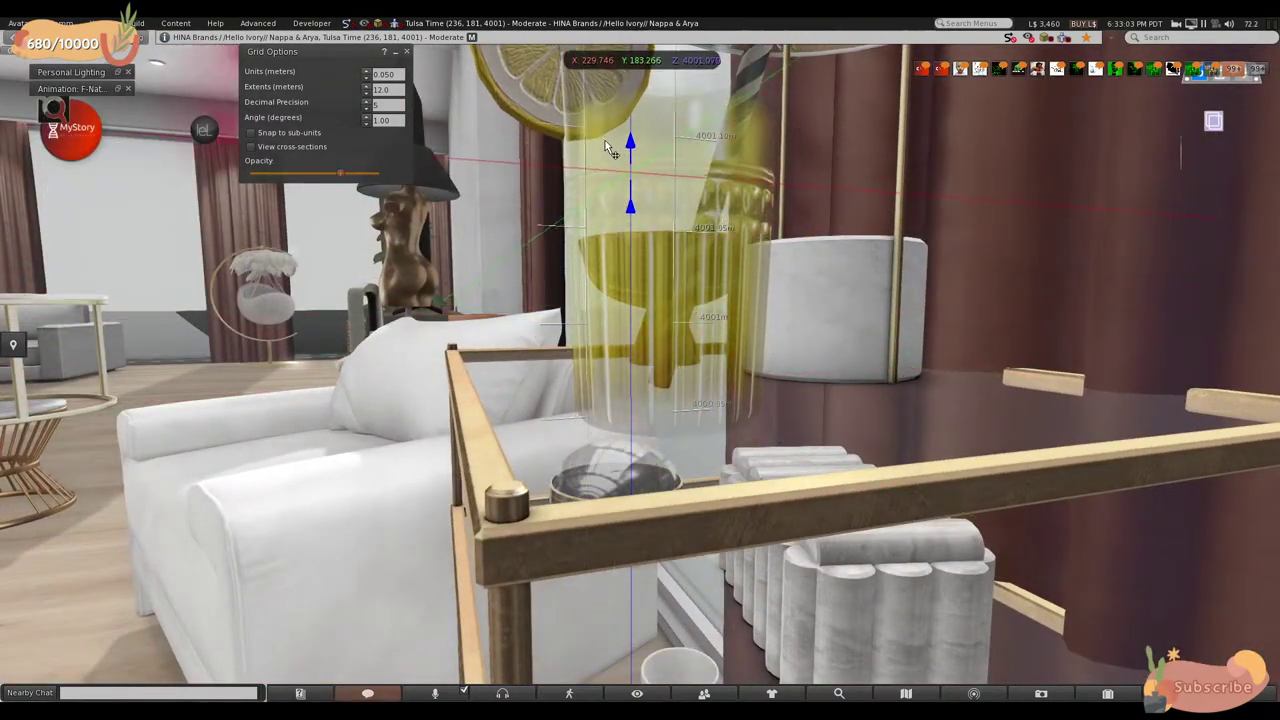
- Turn off the selection highlight and settle the lemon drink on the gold shelf's top tier at about X 229.346, Z 4001.069
key(Escape)
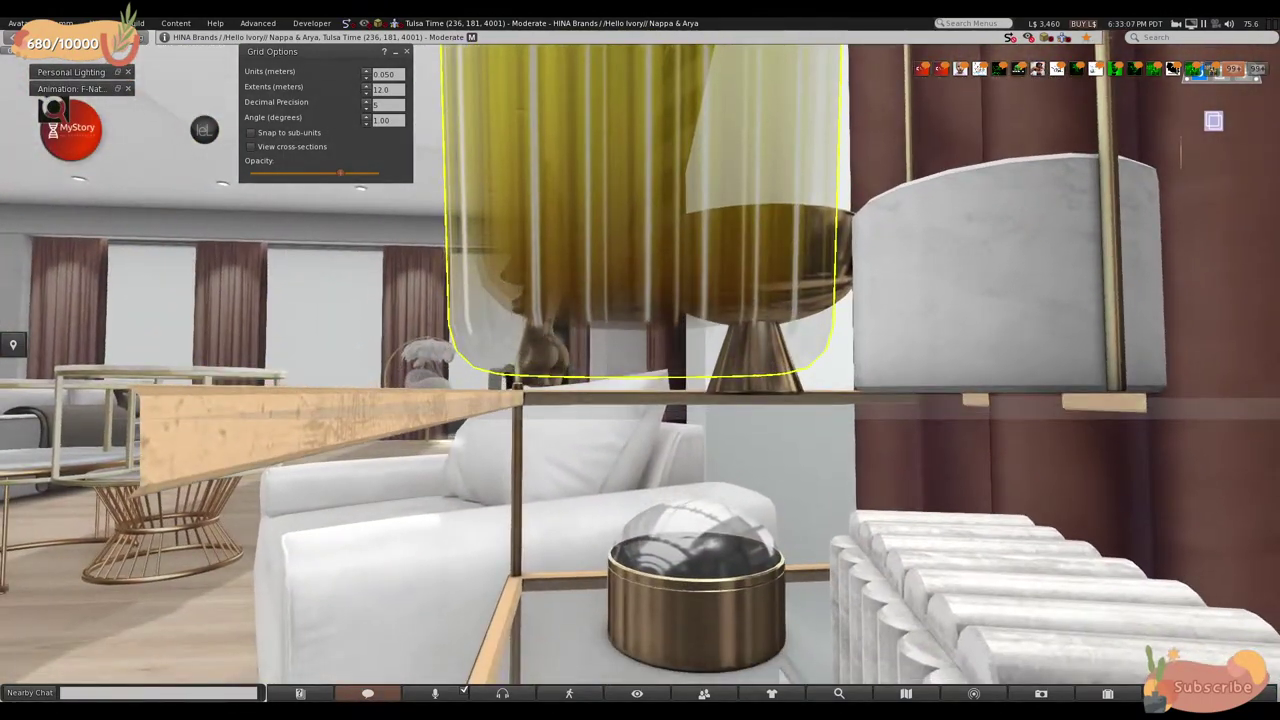
key(ctrl+3)
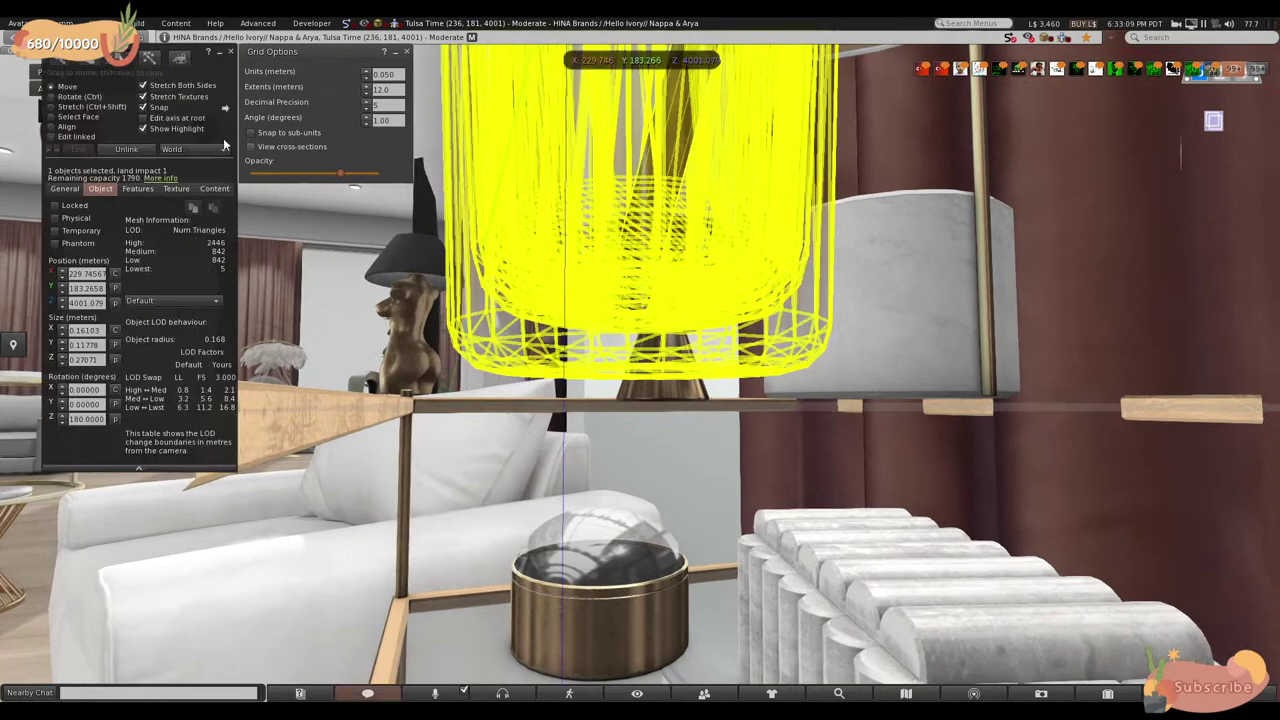
click(143, 128)
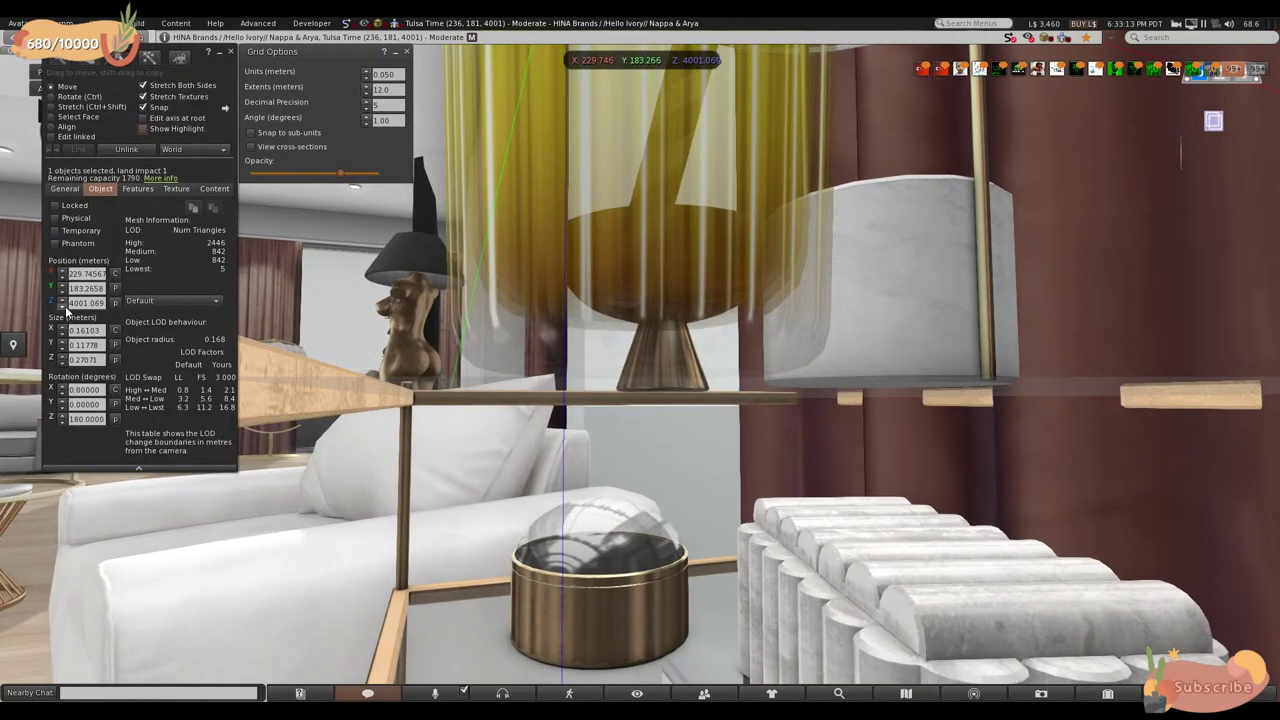
key(ctrl+3)
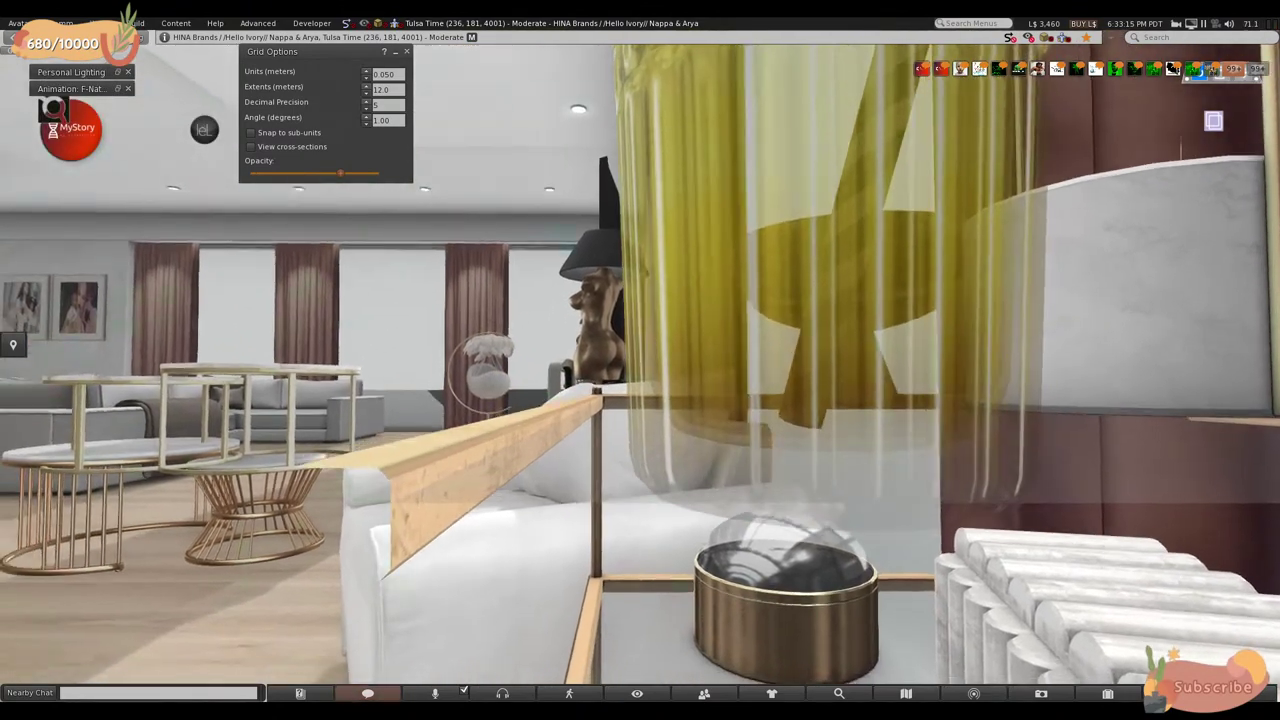
key(ctrl+3)
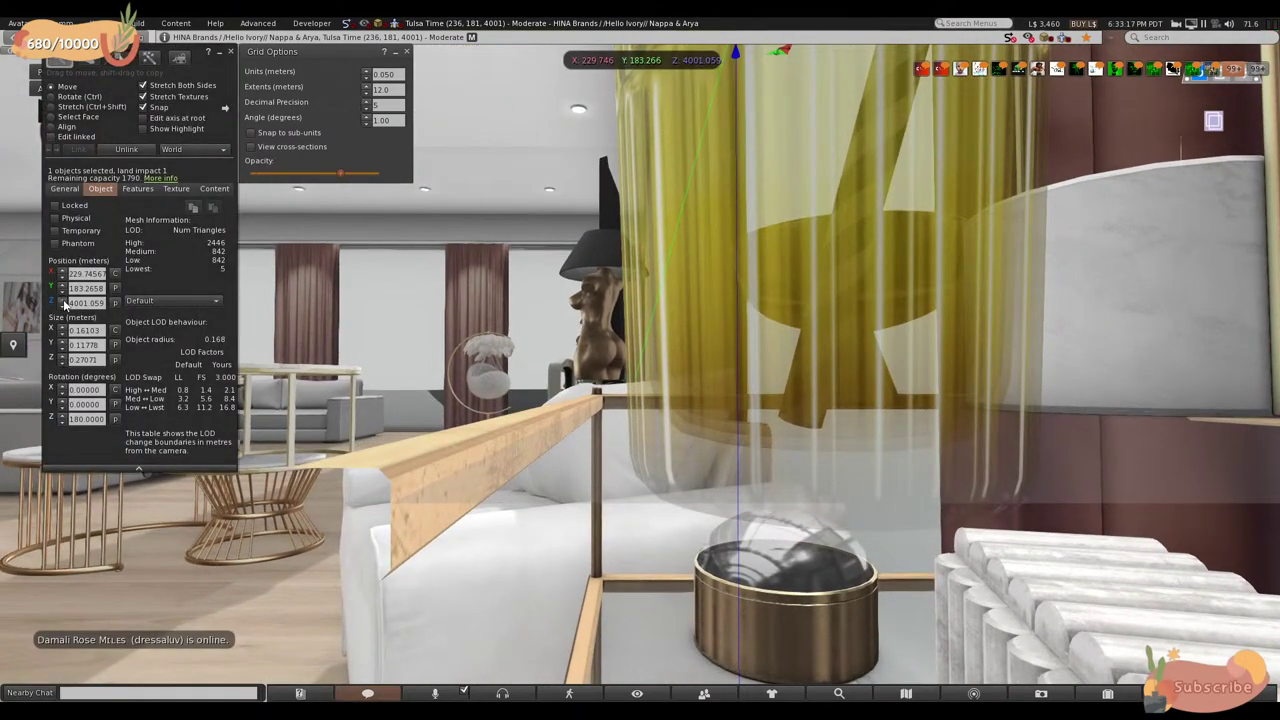
key(ctrl+3)
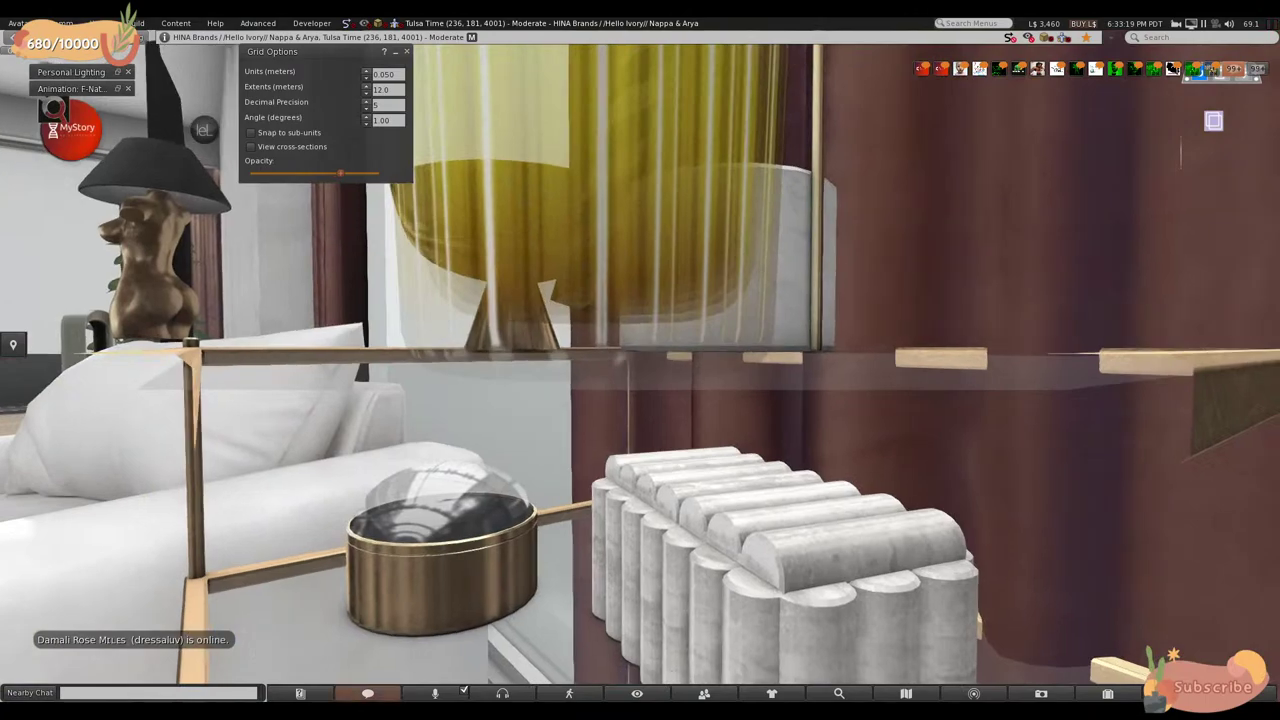
key(ctrl+3)
key(ctrl+3)
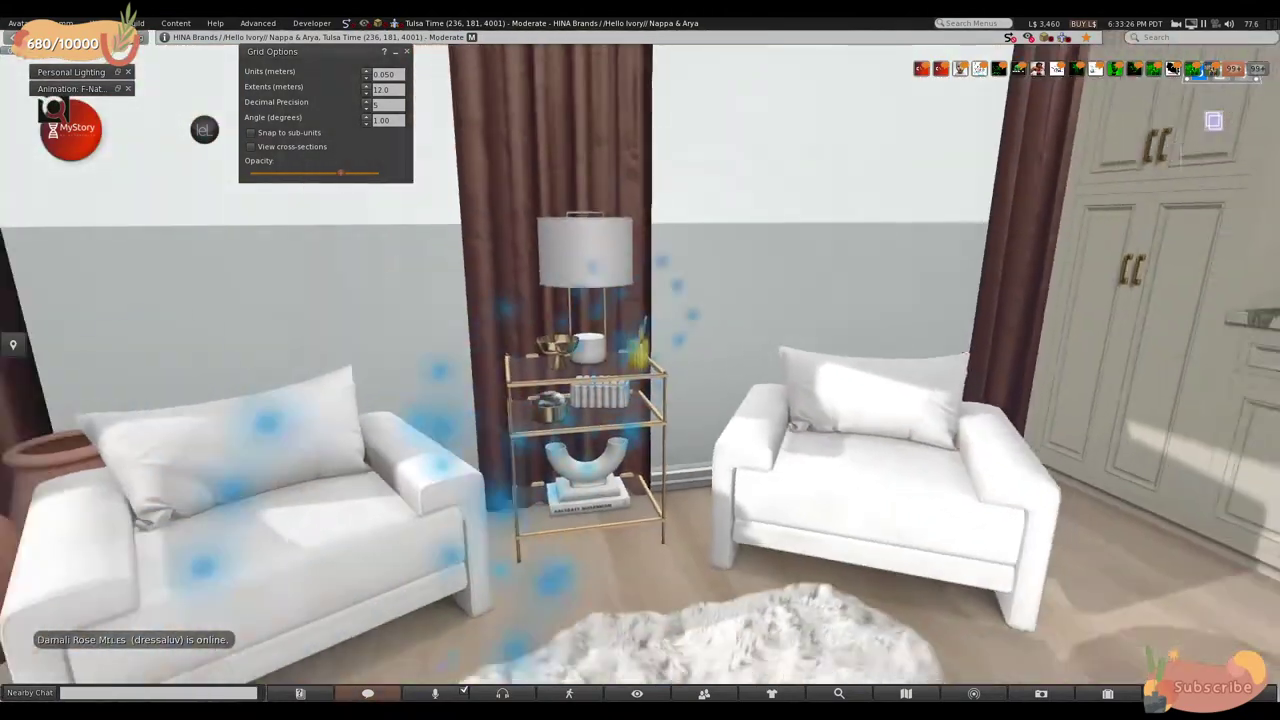
- Select the wooden arch ornament and white candle on the black side table, restore the selection highlight and move both over the TV unit's low end
key(ctrl+3)
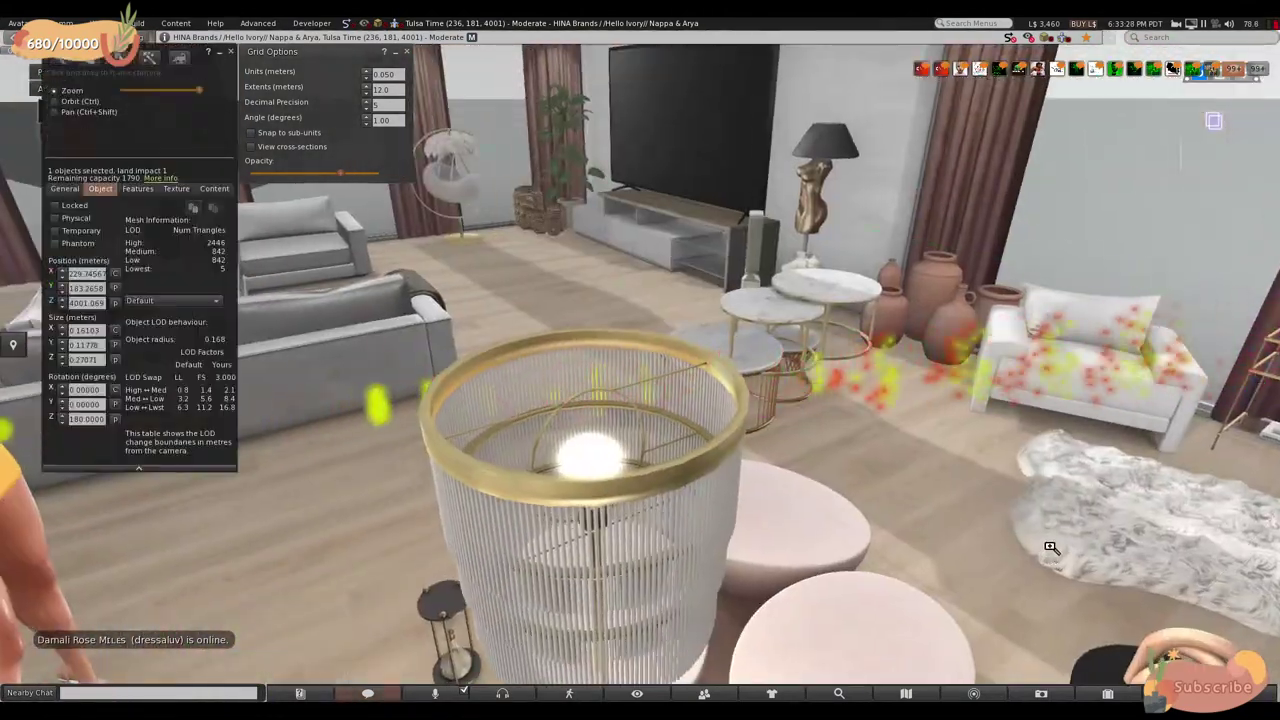
alt+drag(1050, 547, 660, 370)
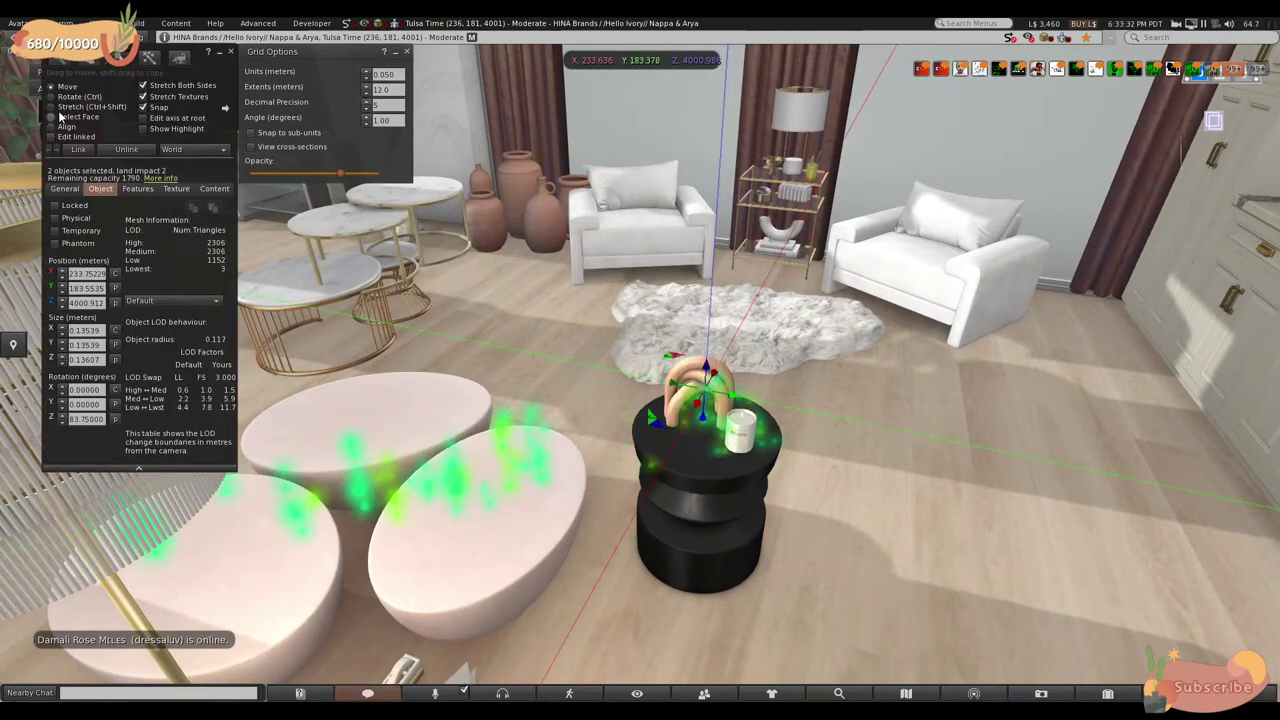
click(168, 130)
drag(748, 420, 186, 286)
alt+drag(307, 203, 643, 373)
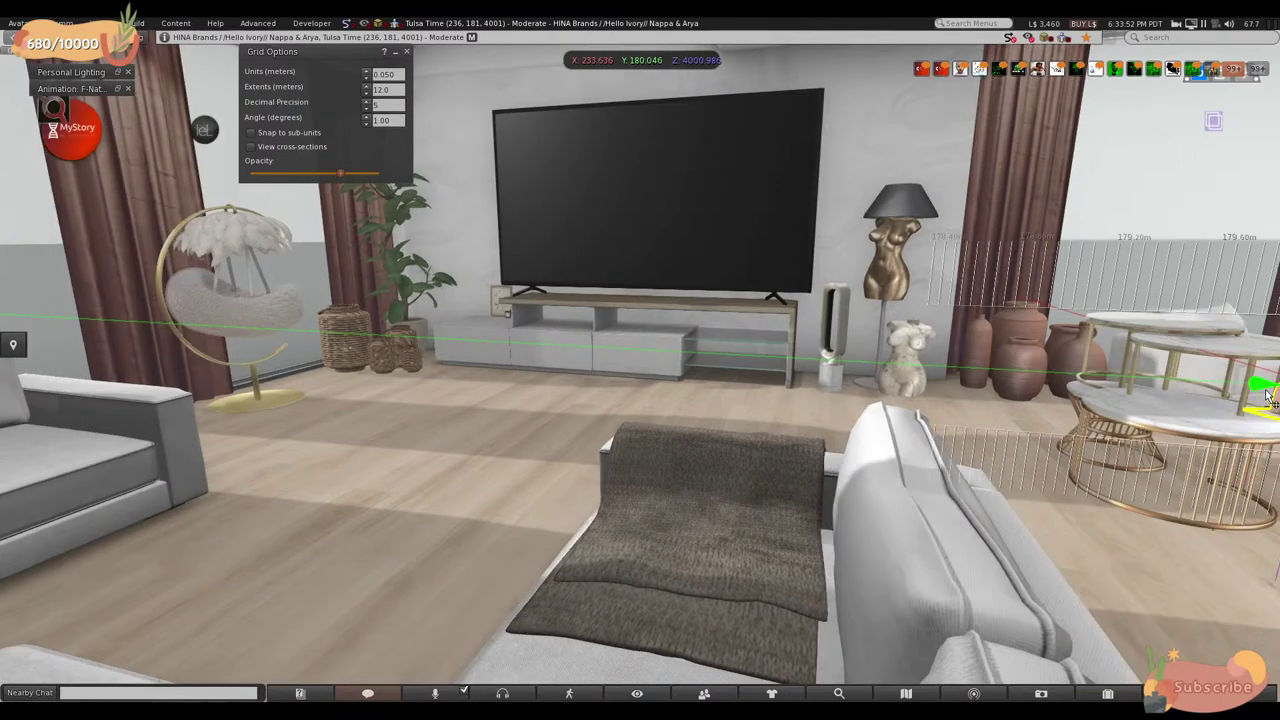
drag(647, 385, 905, 360)
drag(1015, 310, 337, 423)
alt+click(337, 423)
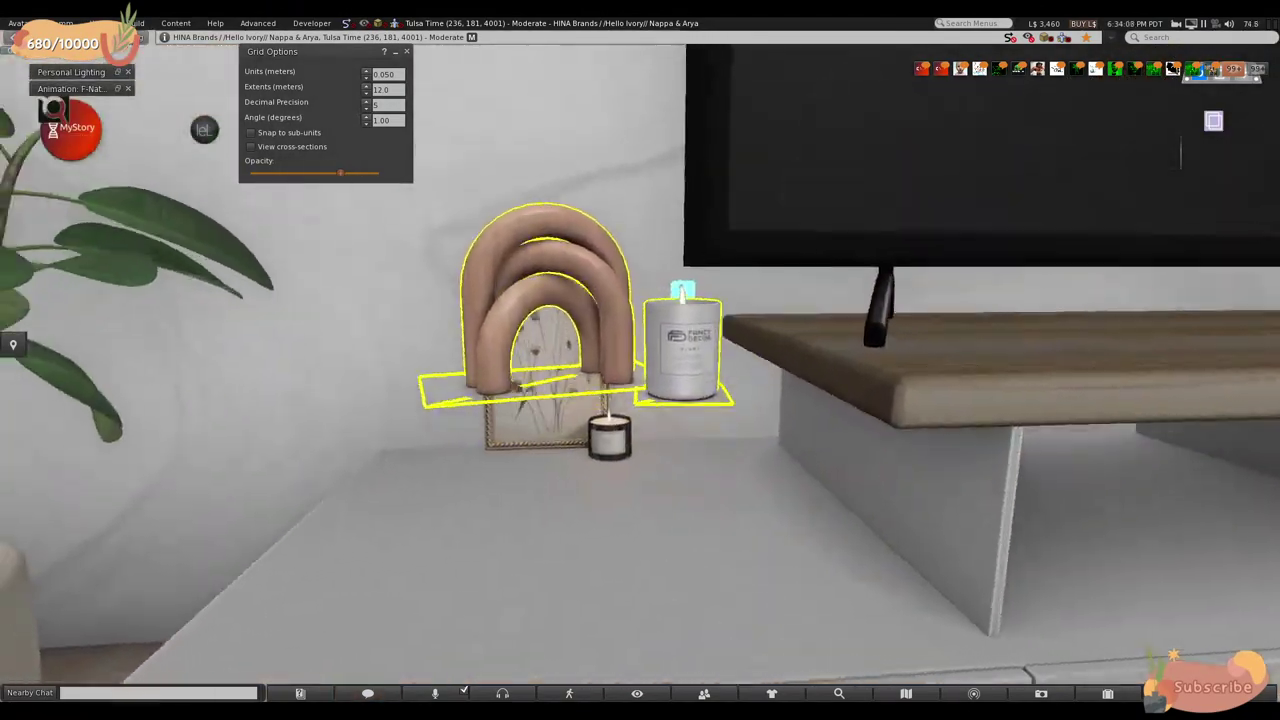
- Lower the arch ornament and candle onto the low TV cabinet at Z 4000.605 and push them back to about X 229.778 near the framed picture
mouse_move(678, 354)
alt+mouse_down()
mouse_move(620, 356)
mouse_move(678, 354)
alt+mouse_up()
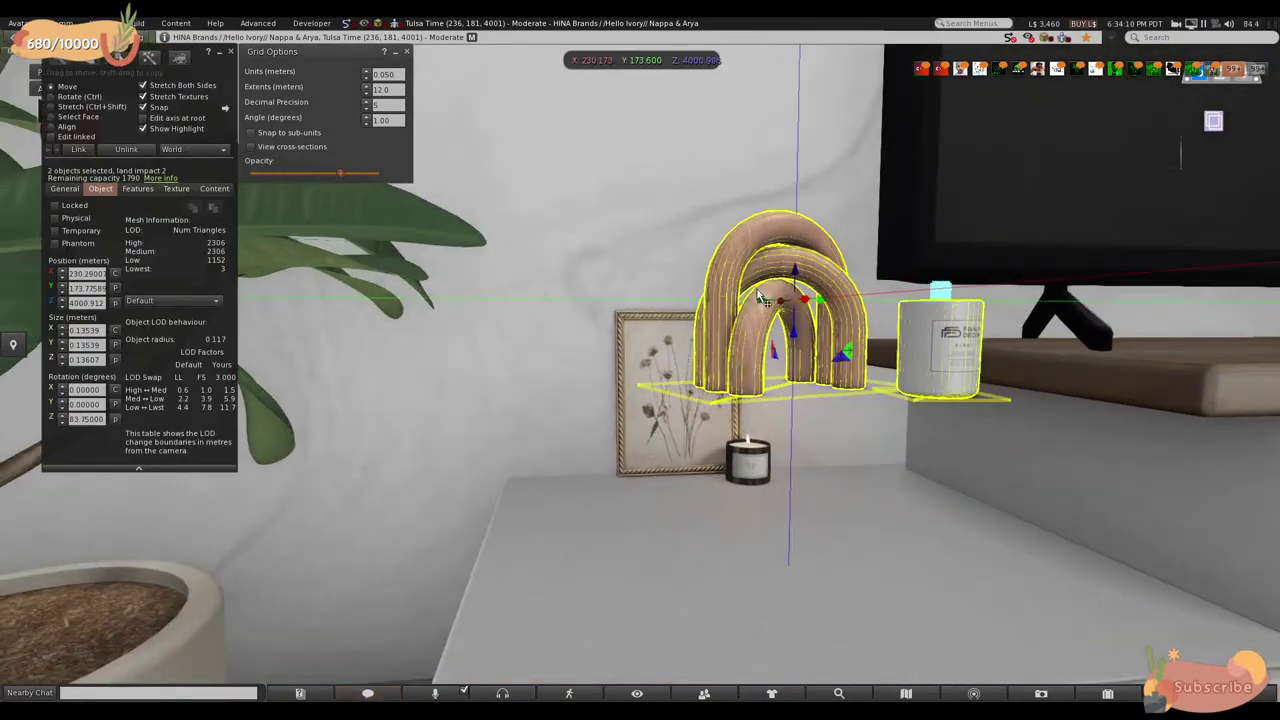
drag(778, 306, 680, 390)
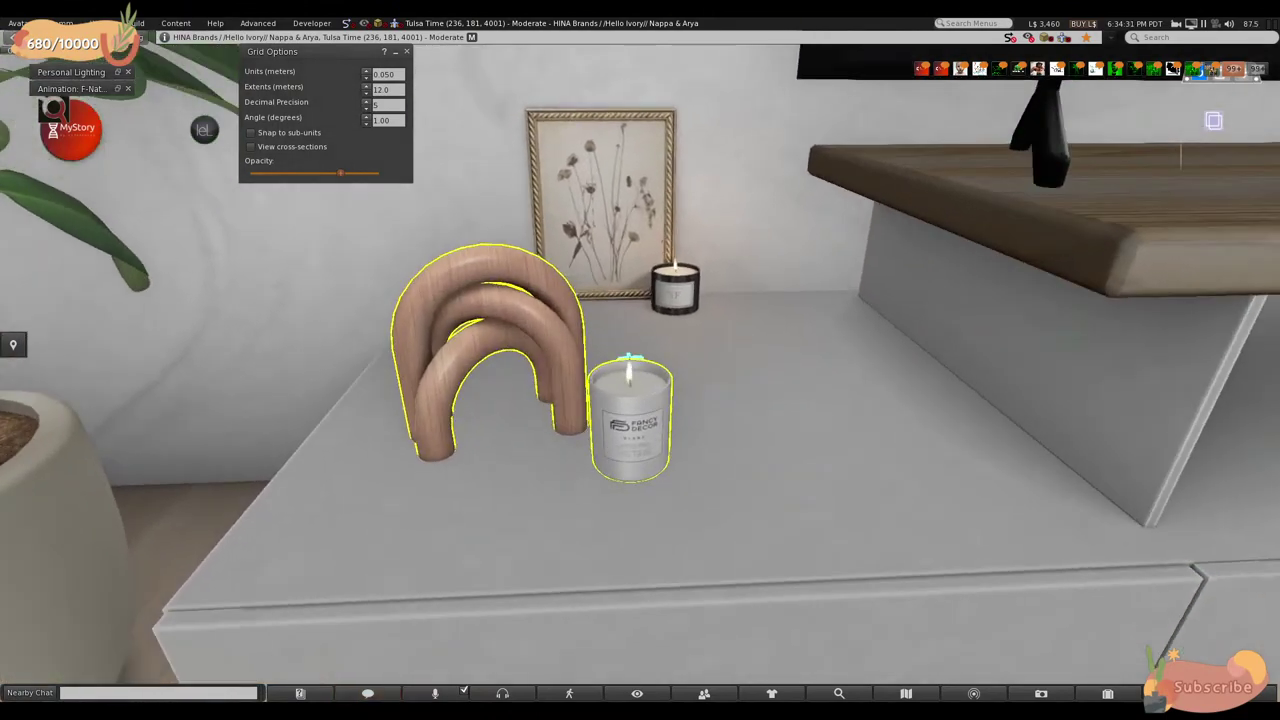
key(ctrl+3)
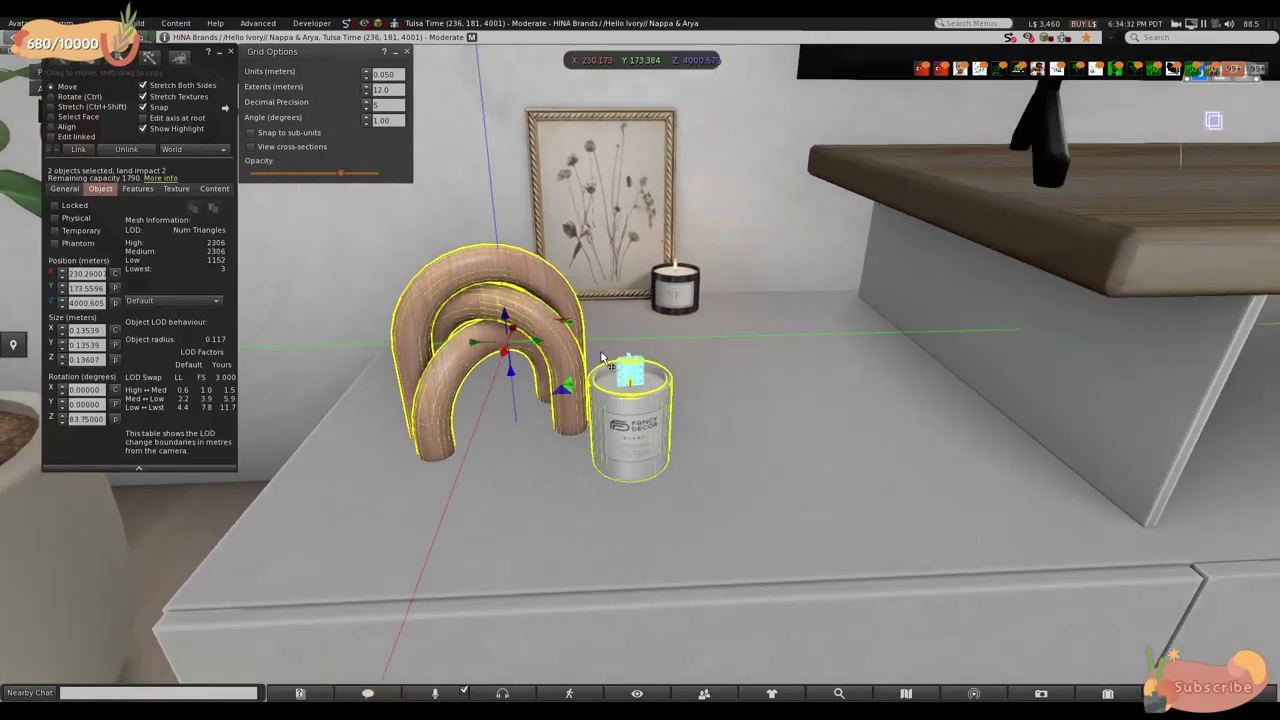
drag(545, 355, 643, 373)
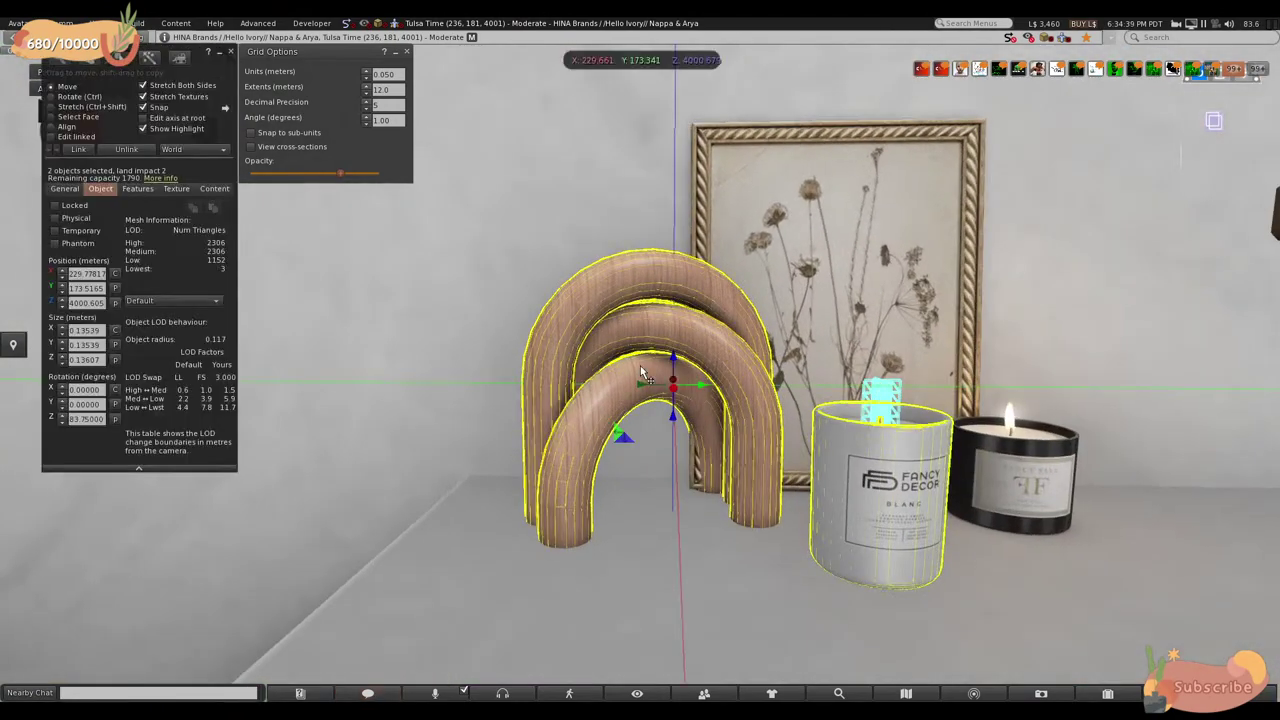
- Select only the wooden arch ornament on the low TV cabinet and shift it along Y to about 173.249
click(699, 400)
drag(697, 380, 548, 372)
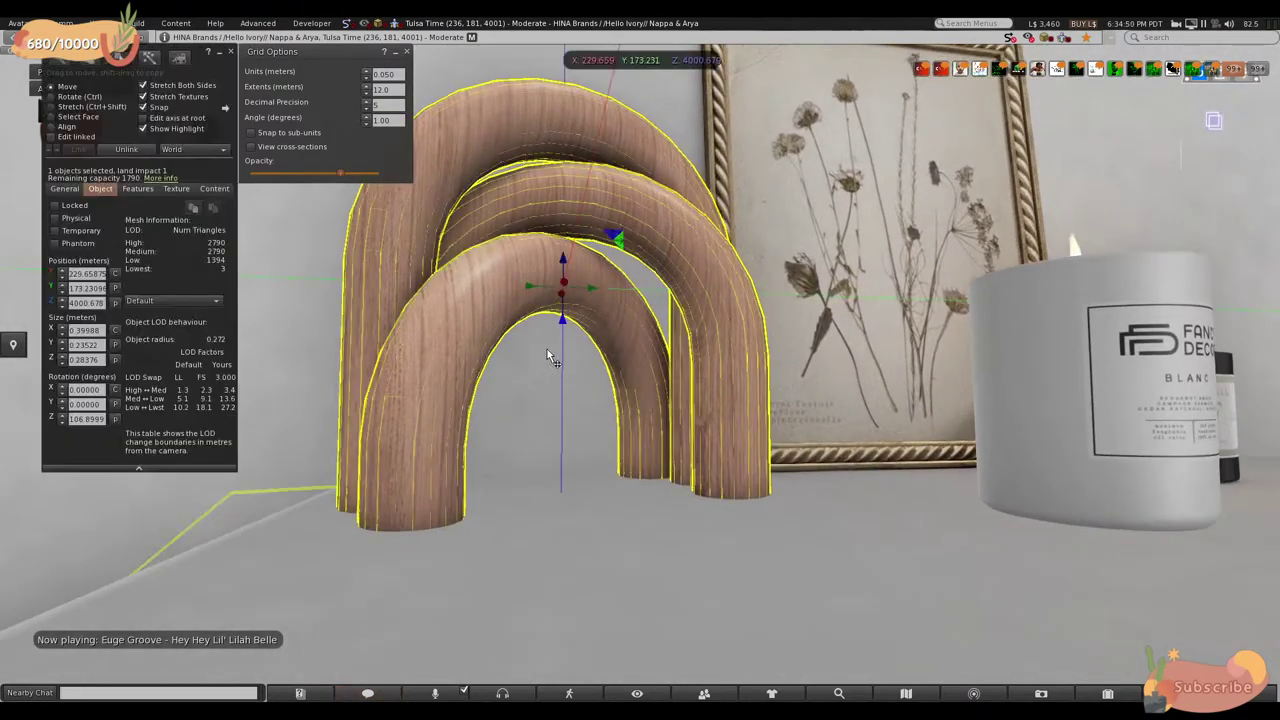
drag(533, 291, 659, 296)
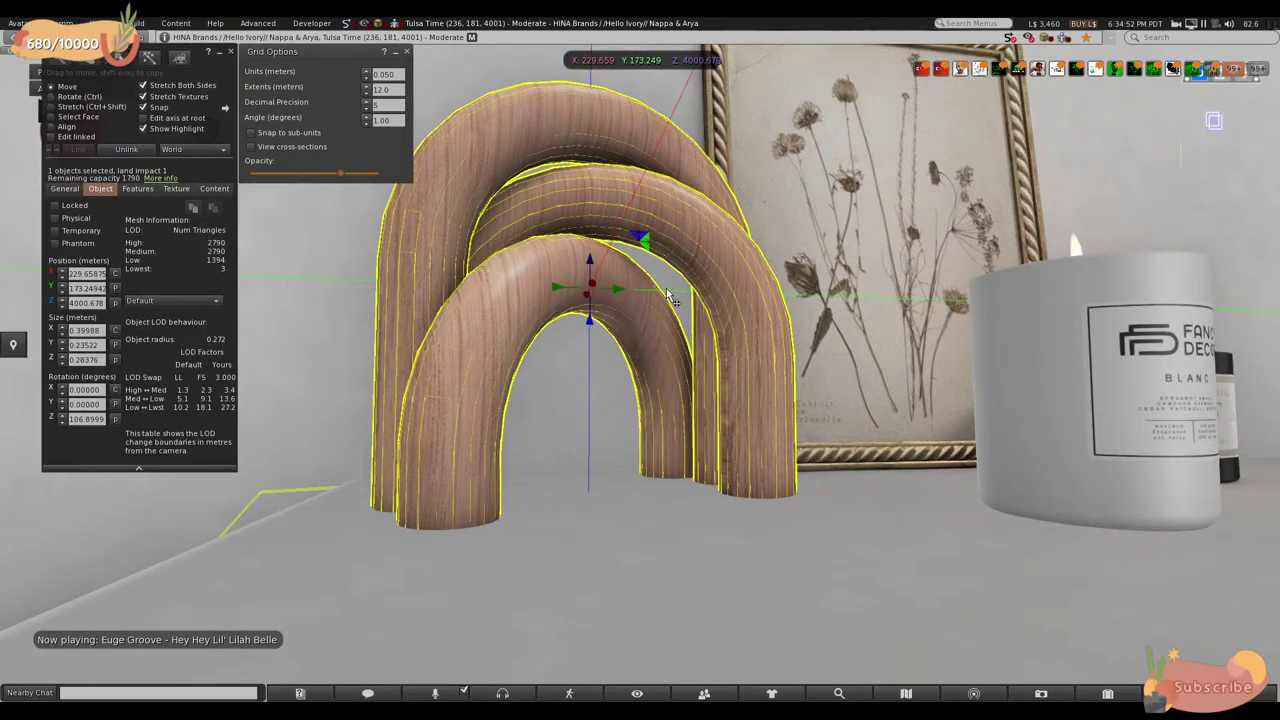
alt+drag(668, 417, 672, 346)
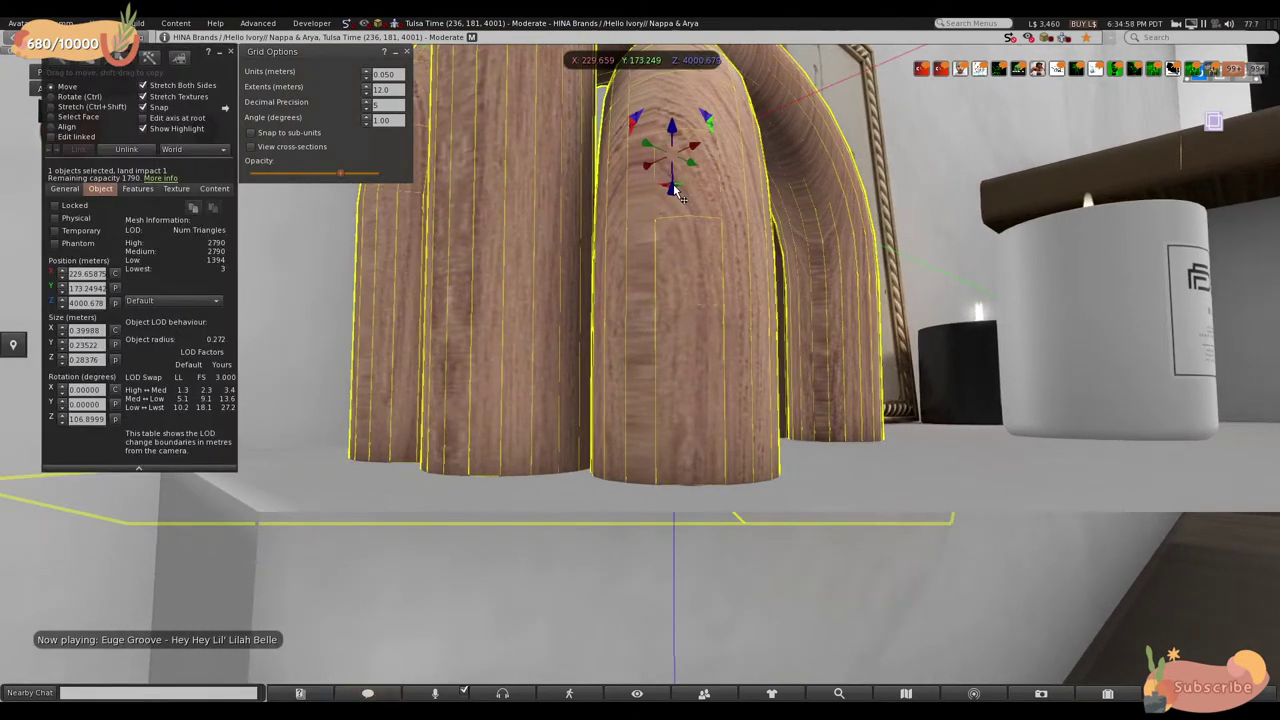
drag(675, 193, 690, 192)
key(Escape)
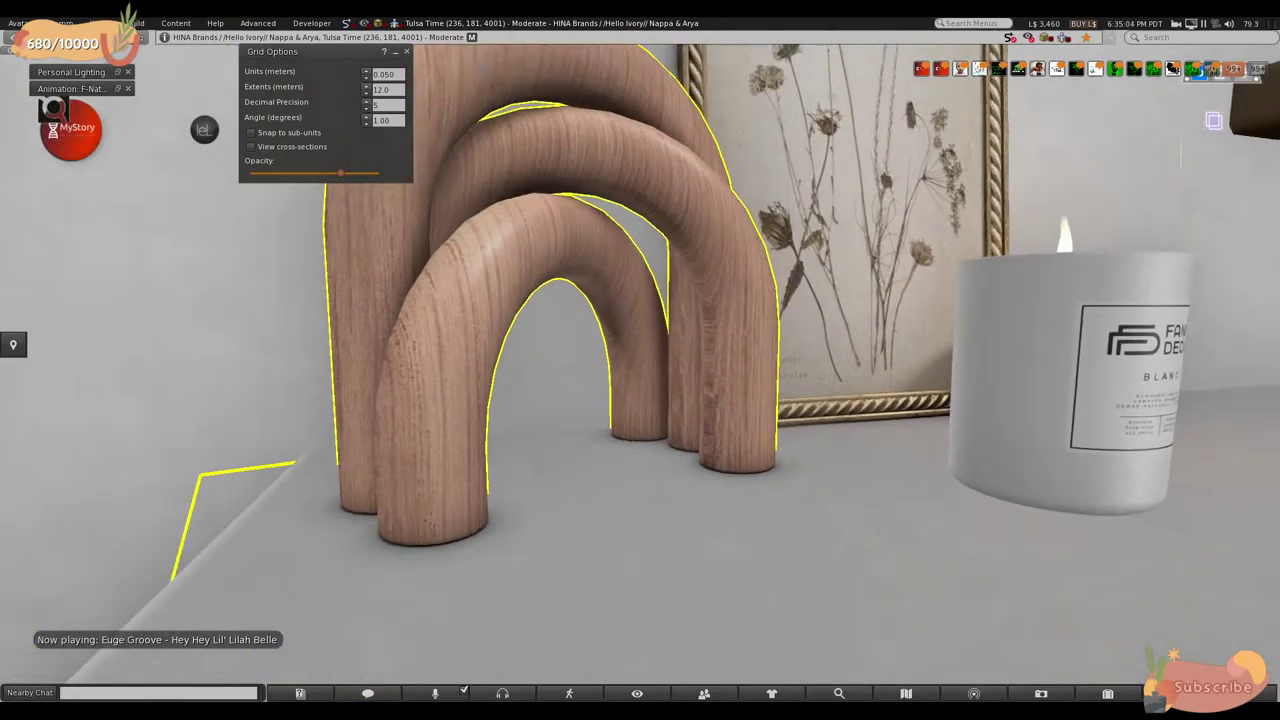
key(ctrl+3)
key(Escape)
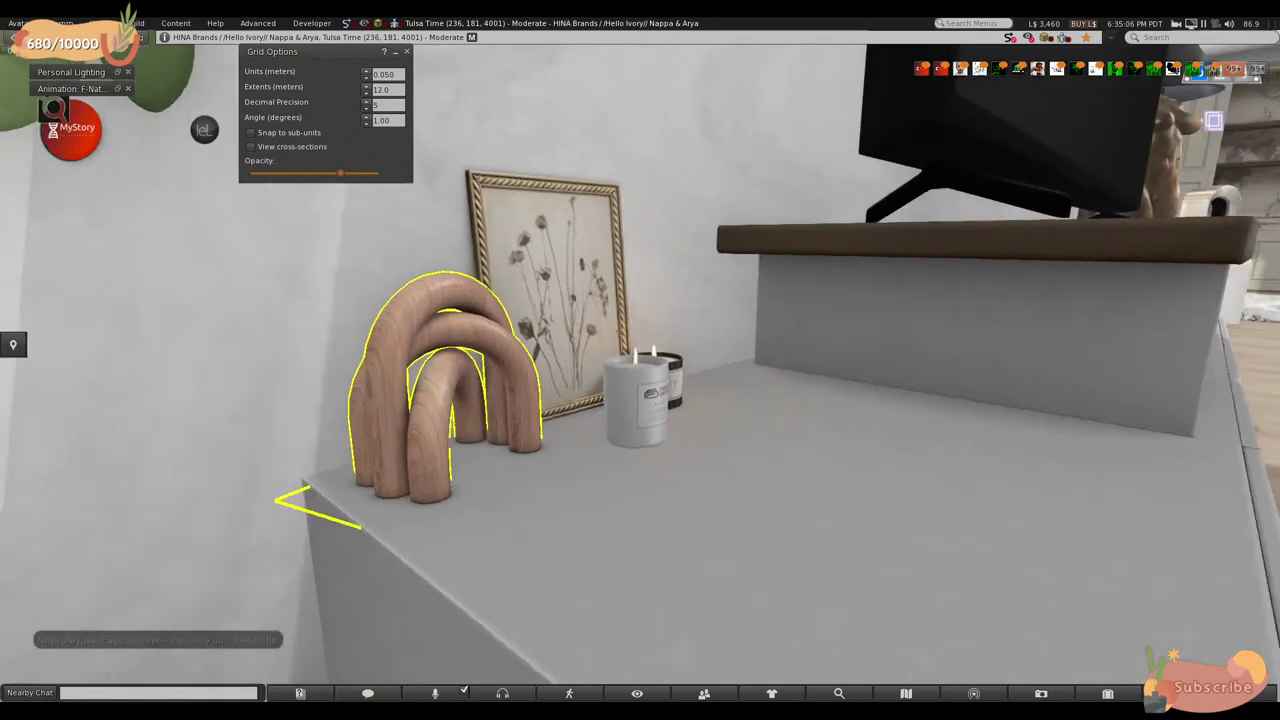
- Move the white candle forward to X 230.400 and along Y to about 174.573, at the TV unit's open middle compartment
key(ctrl+3)
drag(665, 440, 1075, 610)
key(Escape)
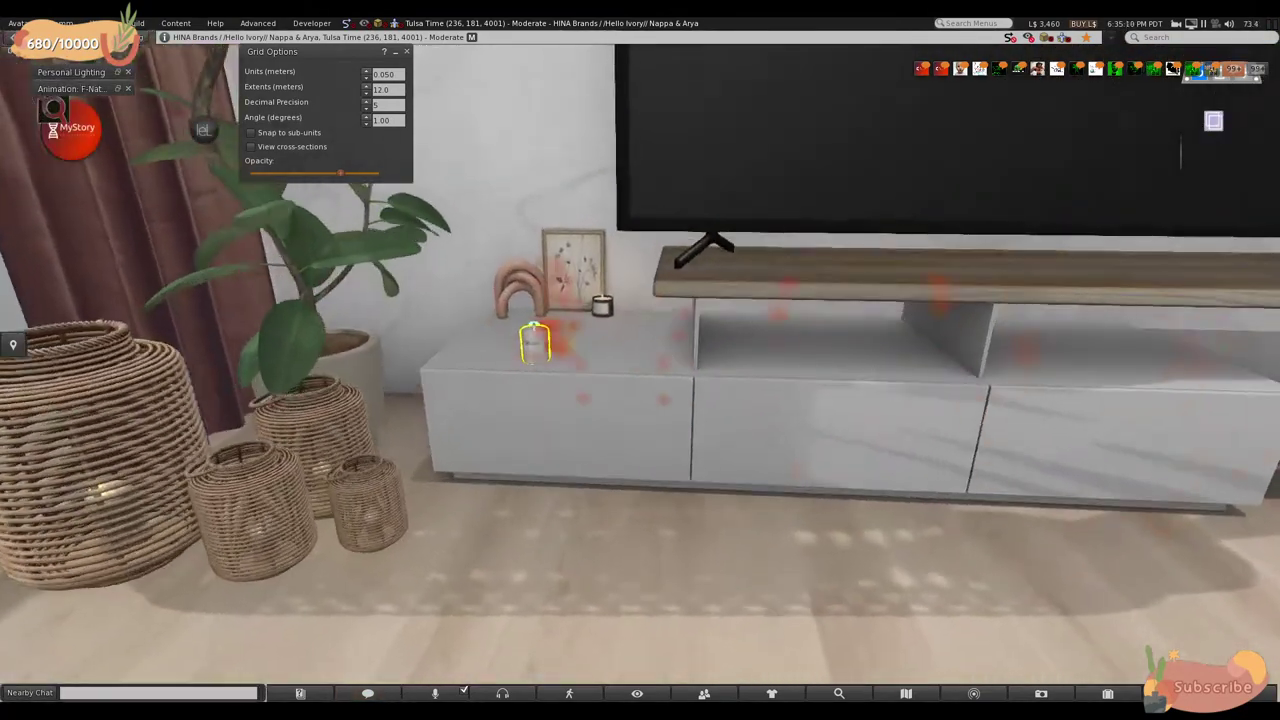
key(ctrl+3)
drag(450, 362, 480, 370)
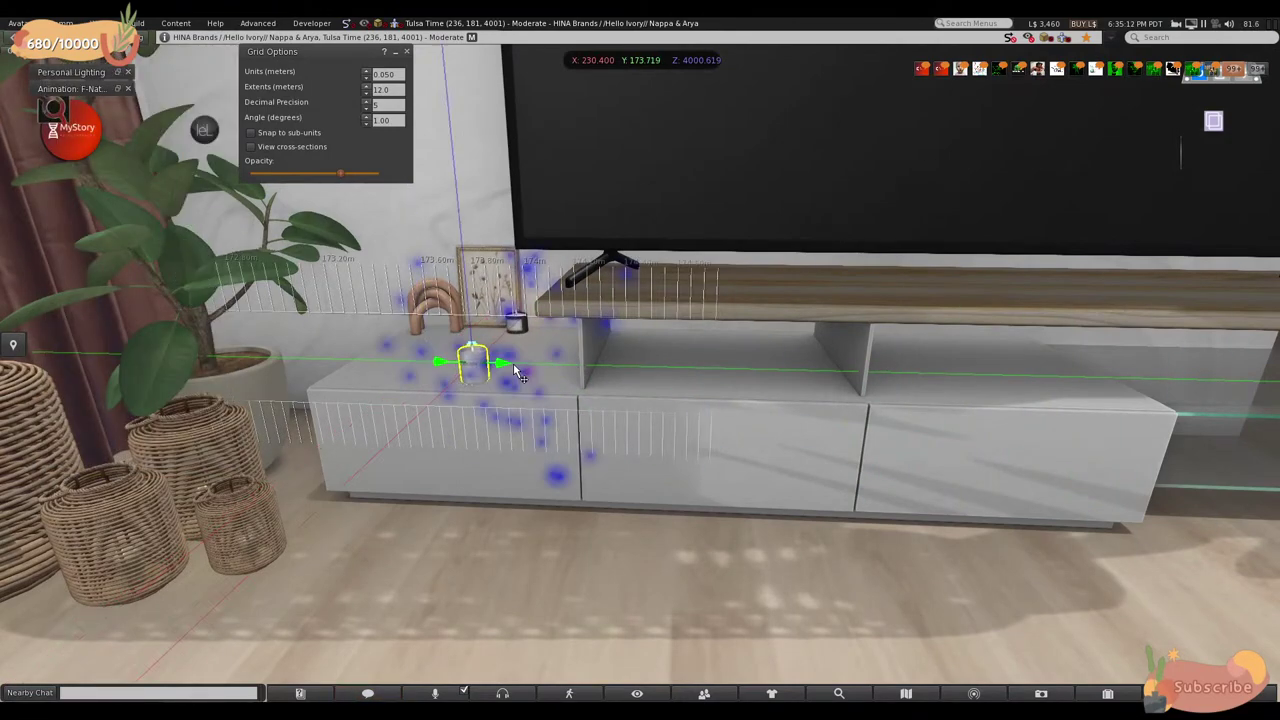
drag(707, 370, 707, 370)
- Fine-tune the white candle's height on the compartment floor to Z 4000.607 and close the object editor
alt+click(680, 368)
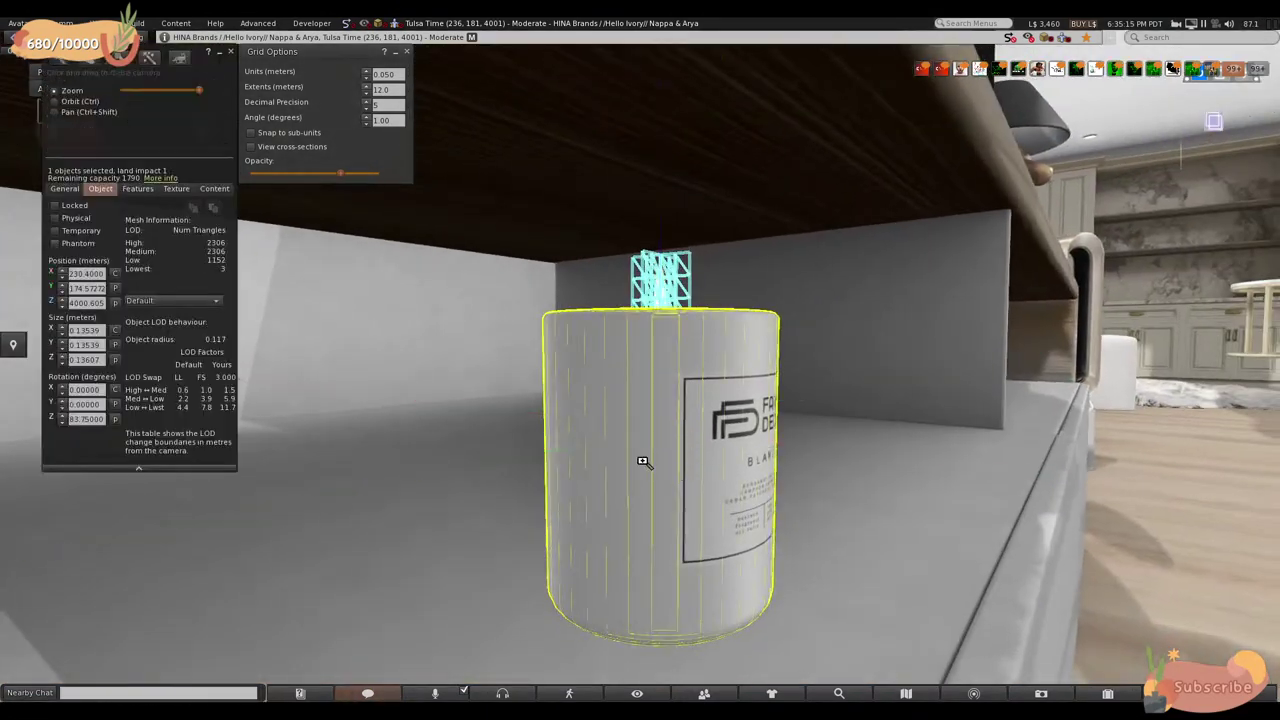
alt+click(646, 457)
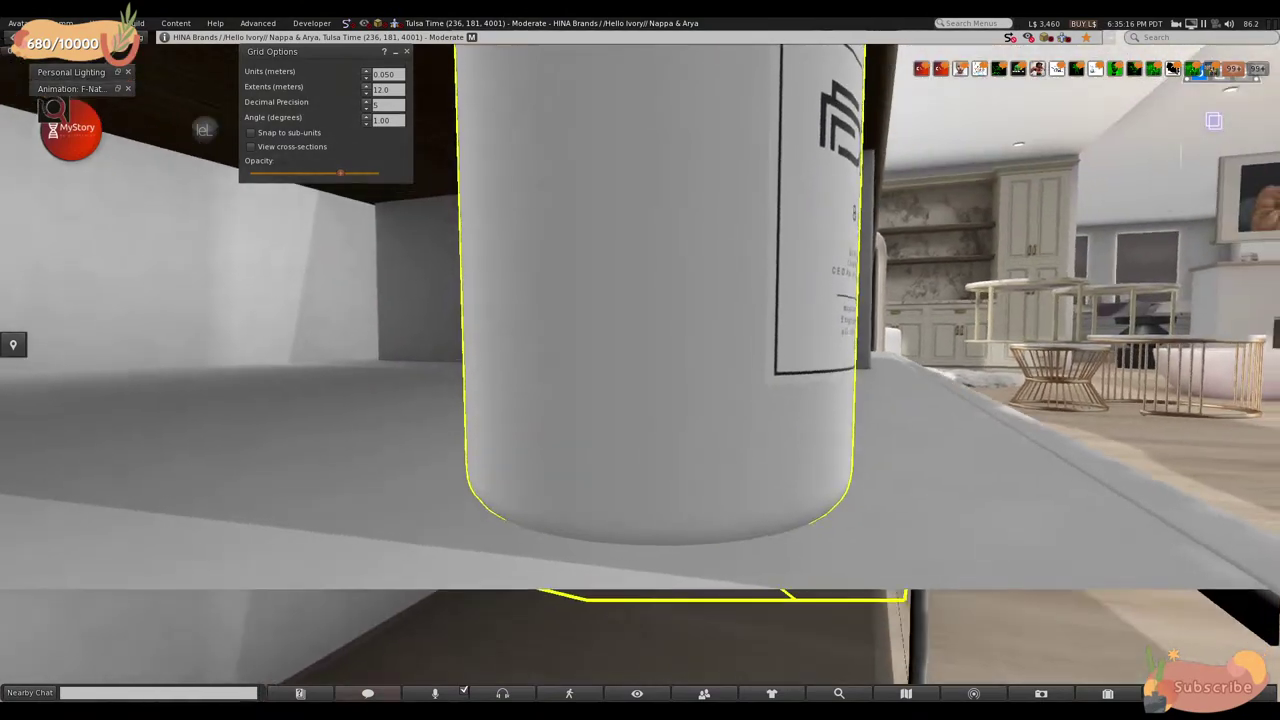
alt+drag(643, 364, 643, 364)
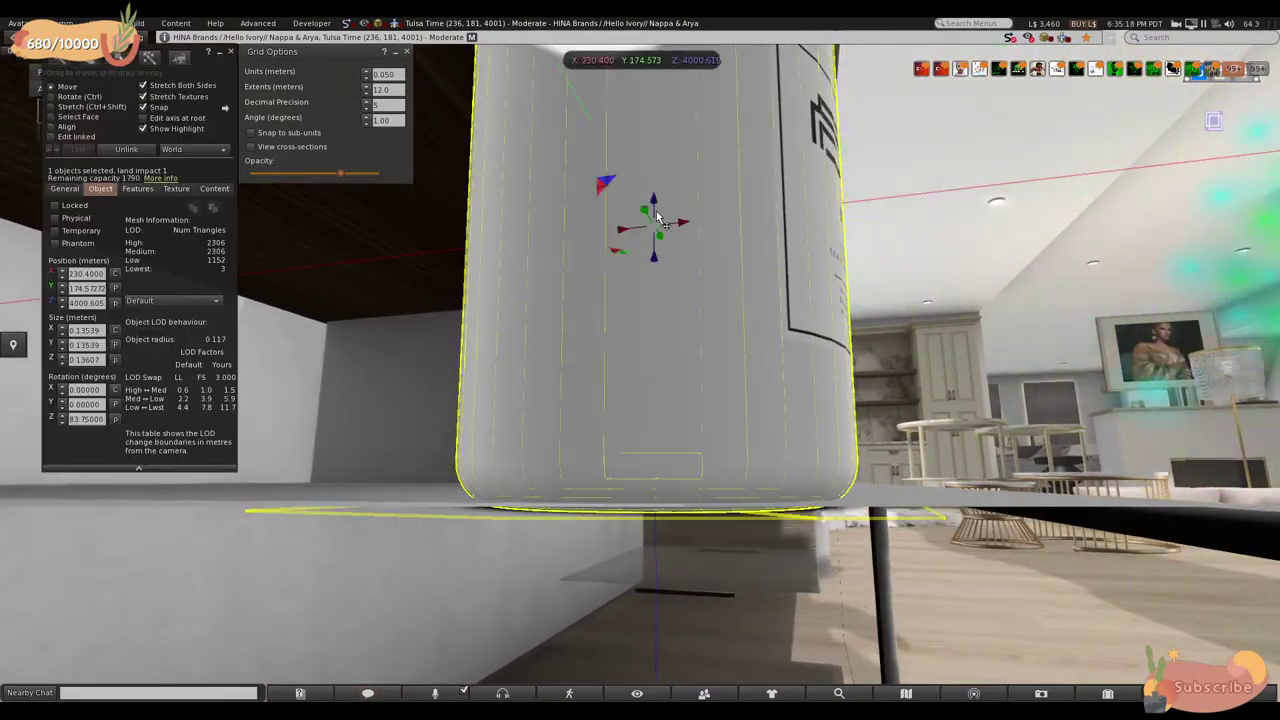
drag(653, 252, 660, 410)
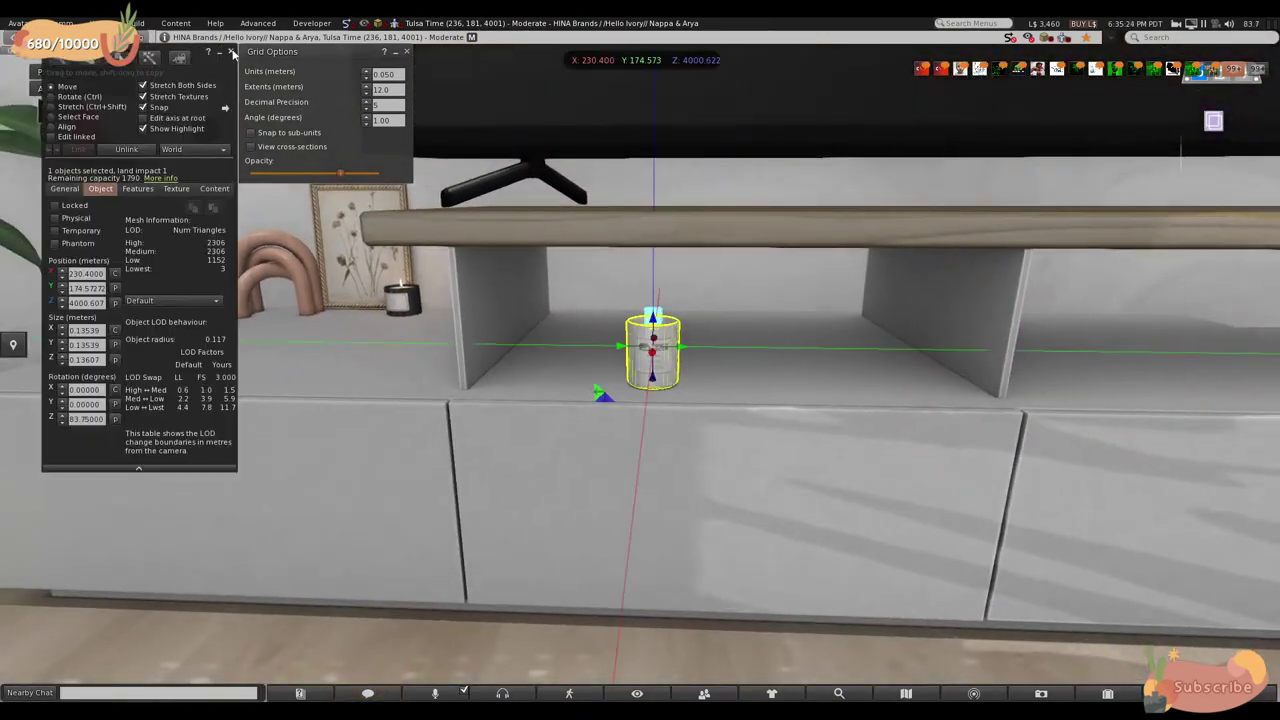
click(231, 51)
key(Escape)
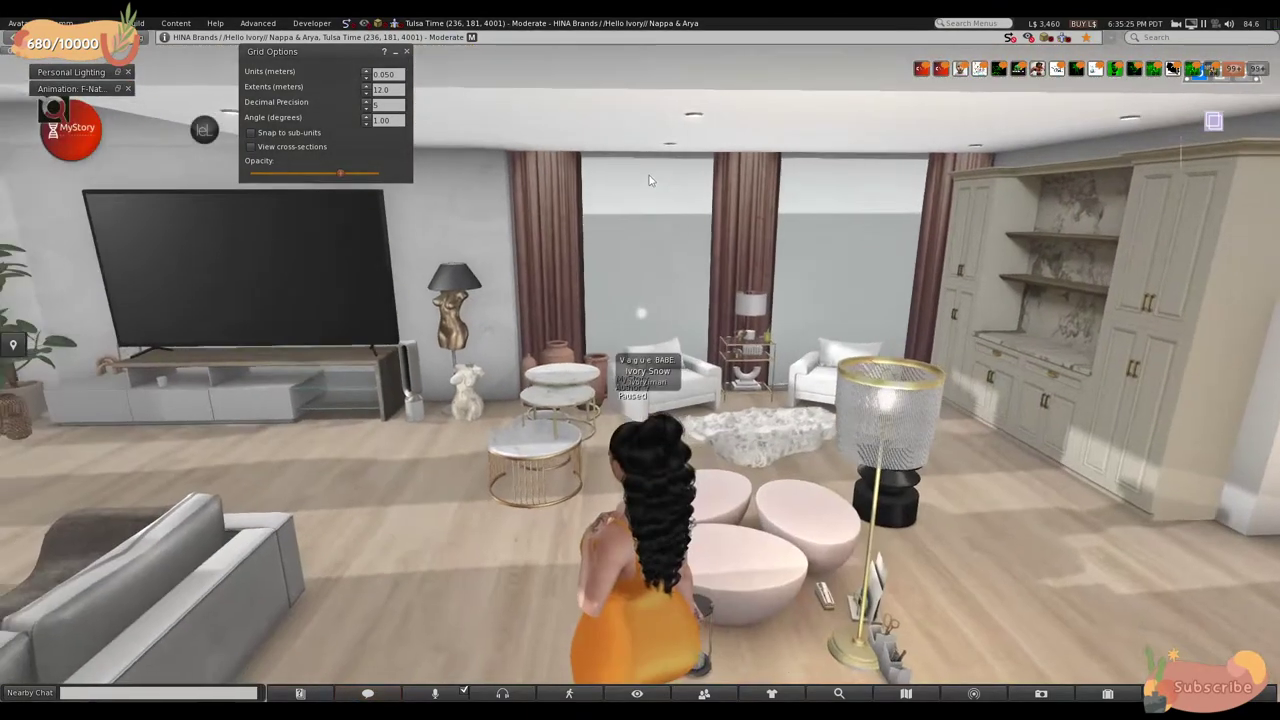
- Walk the avatar around the living room to review the TV wall, terracotta vases and armchair corner
key(Left)
key(Up)
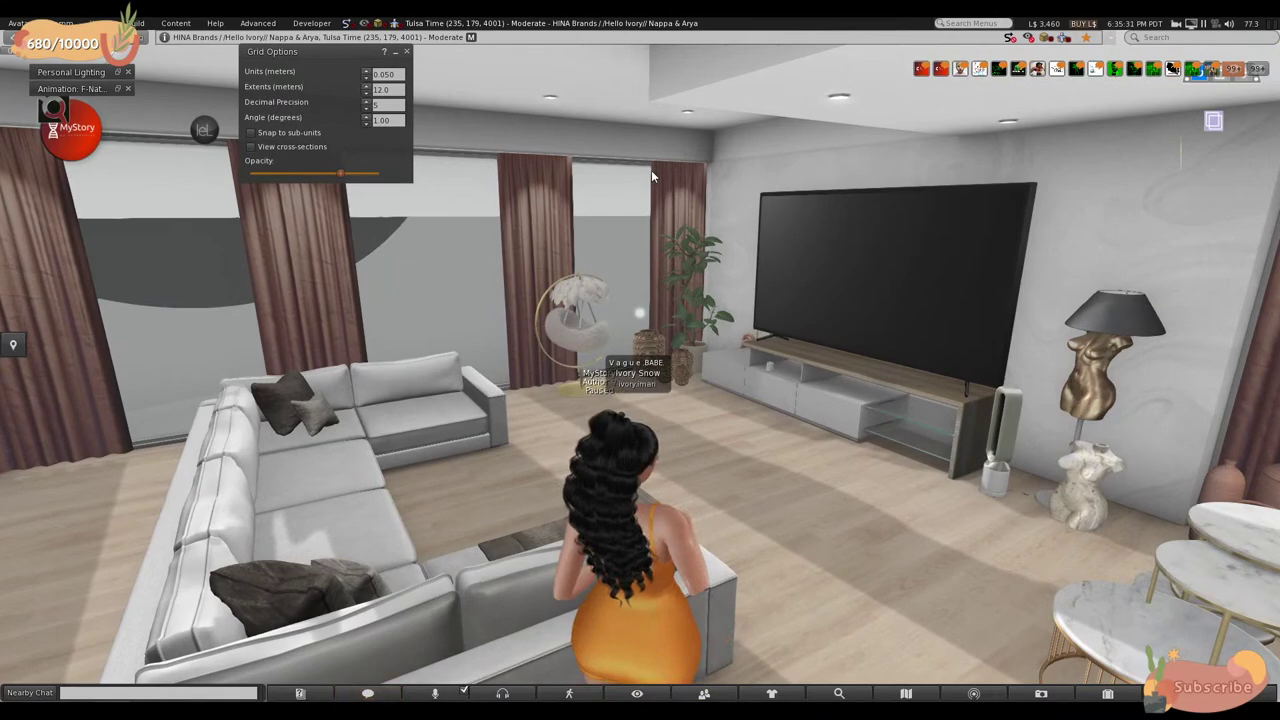
key(Right)
key(Right)
key(Up)
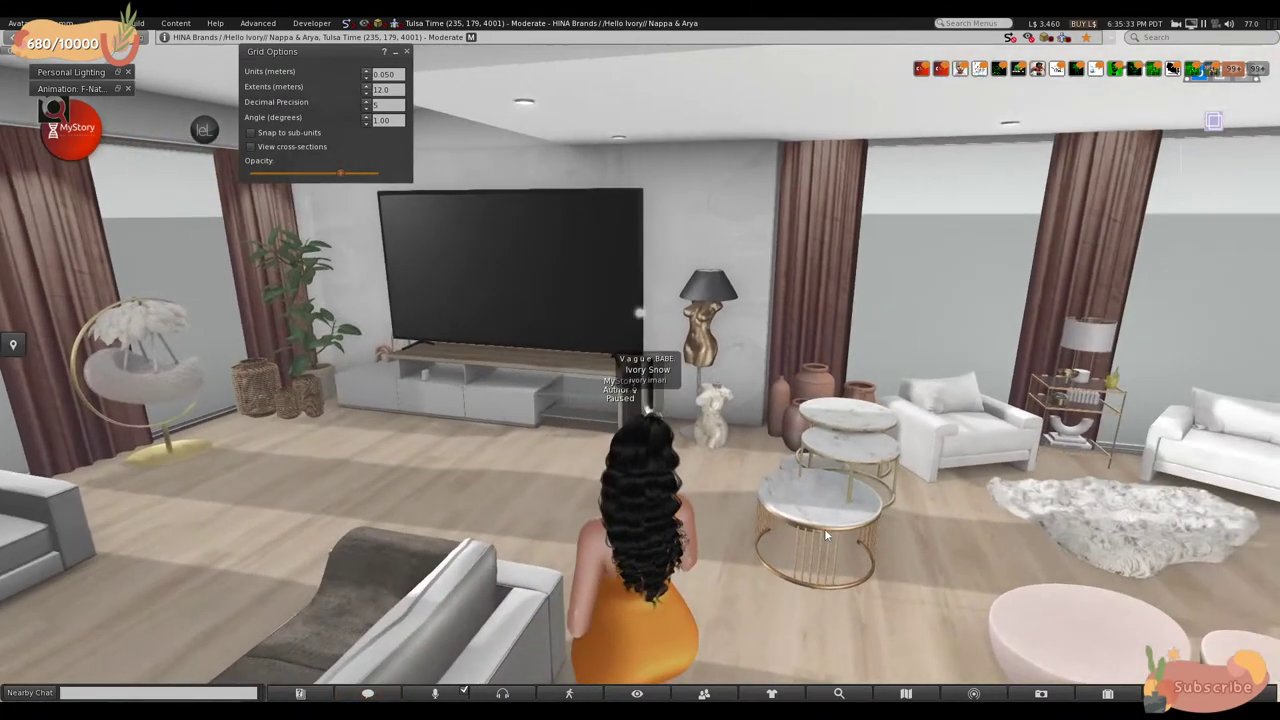
key(Right)
key(Up)
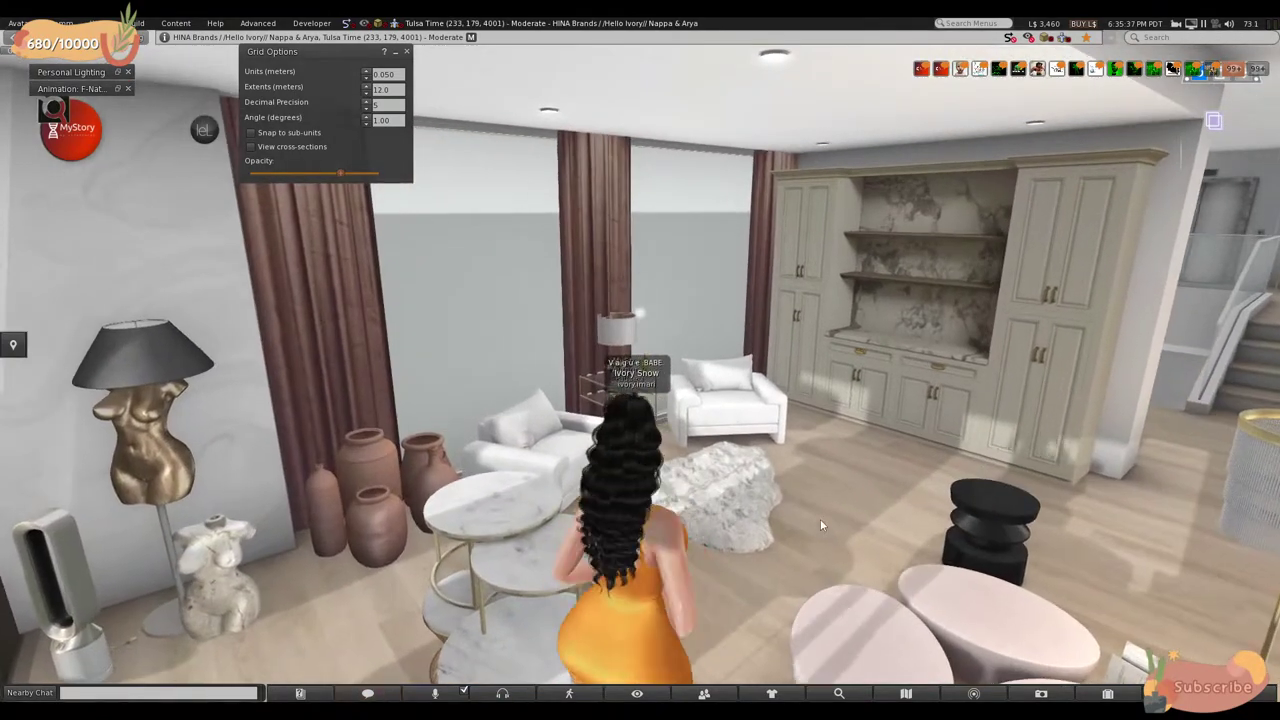
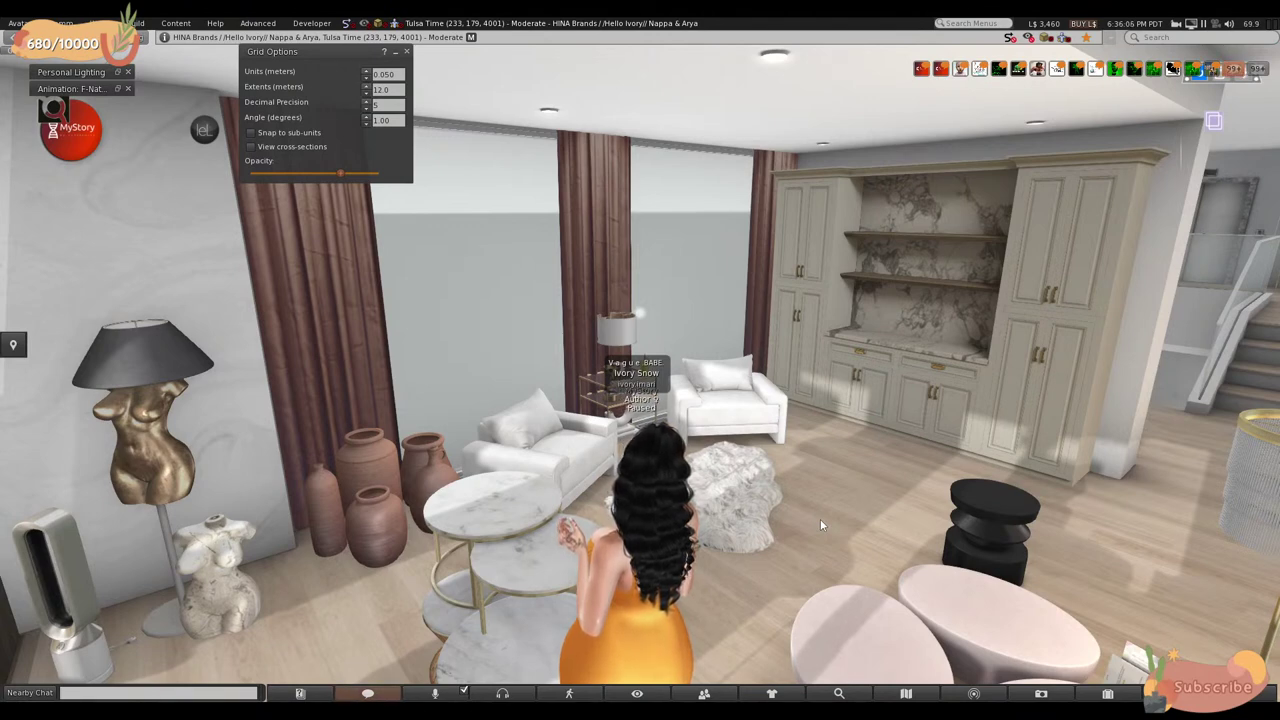
- Walk past the sofa, marble console table and fireplace to examine the overall furniture layout from different angles
scroll(820, 516, down, 3)
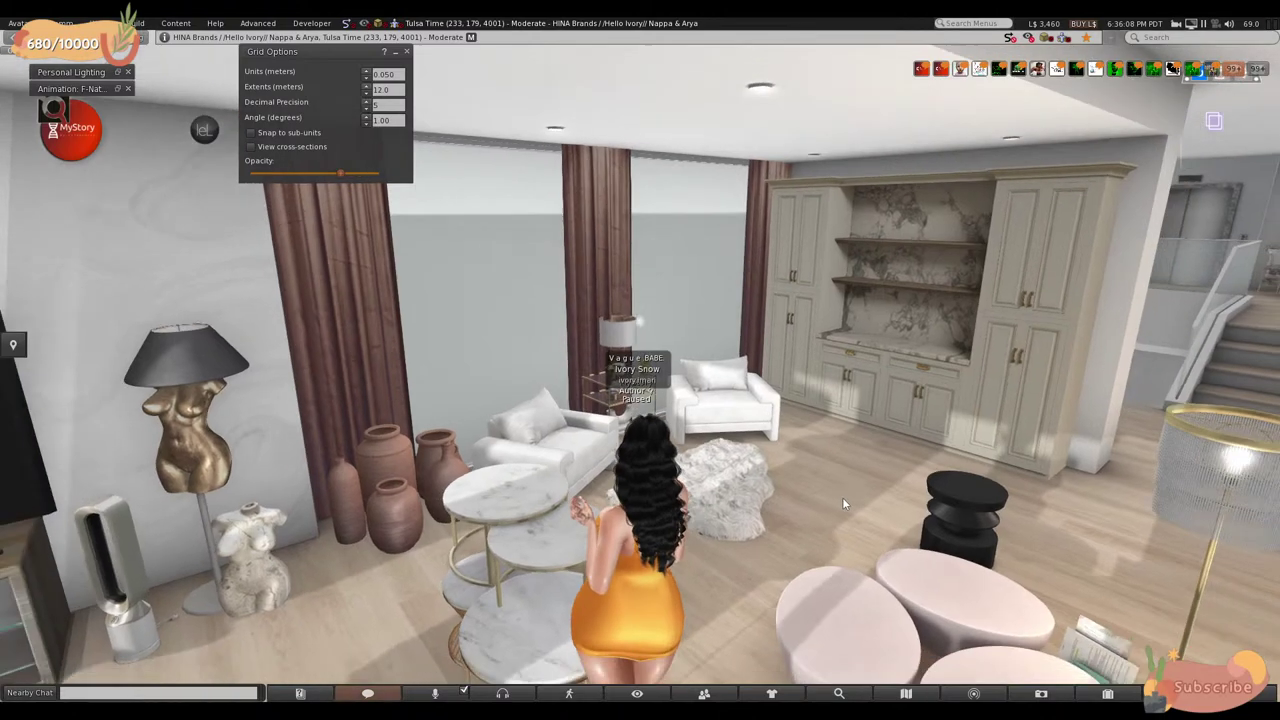
key(Right)
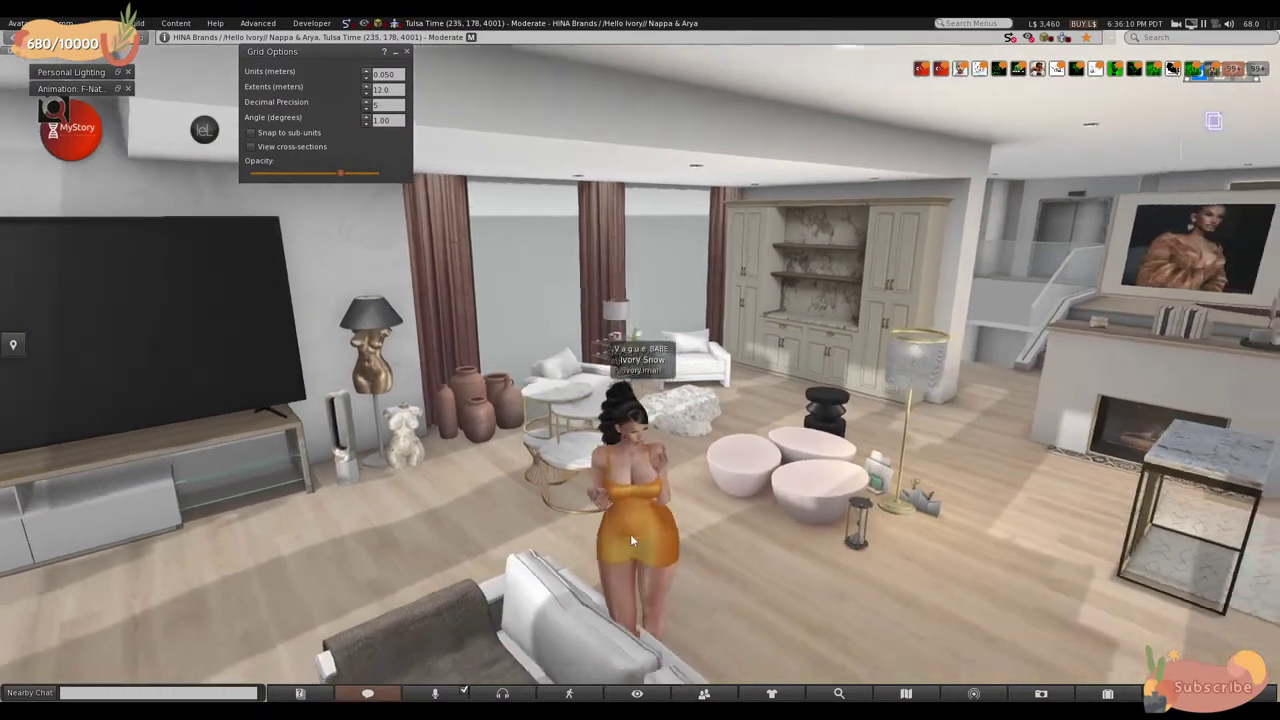
key(Right)
key(Up)
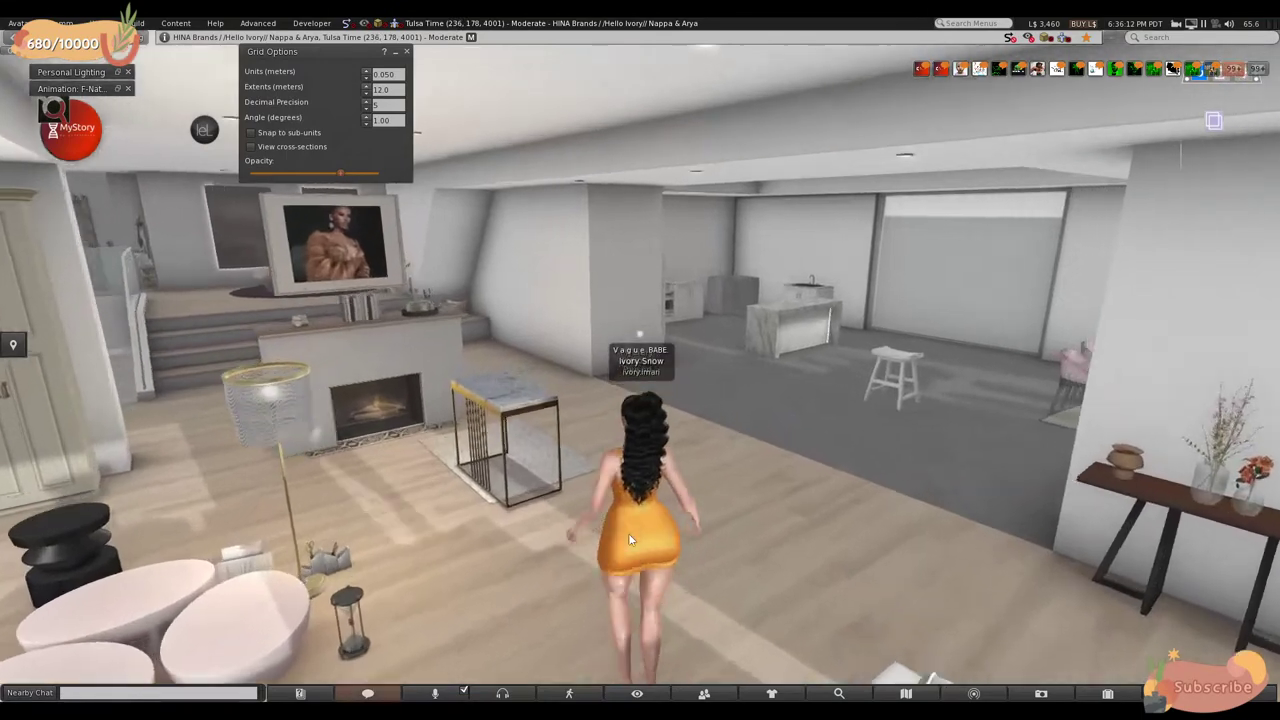
key(Left)
key(Up)
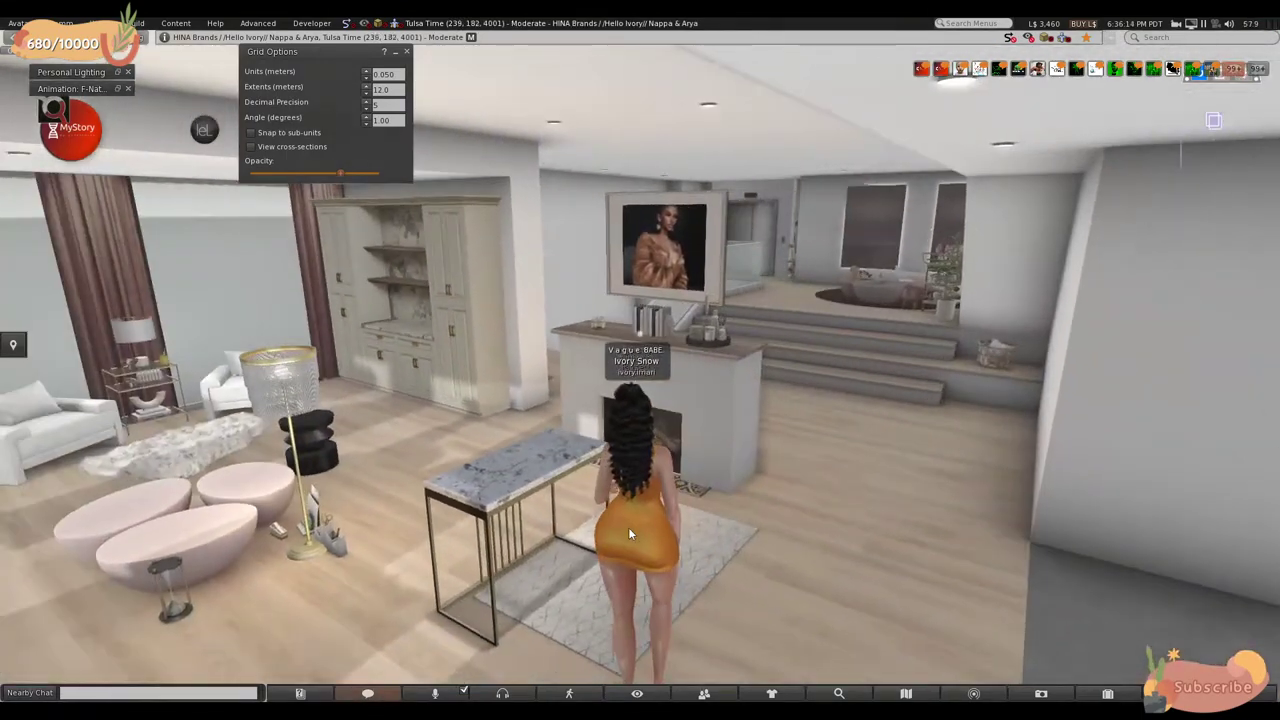
key(Left)
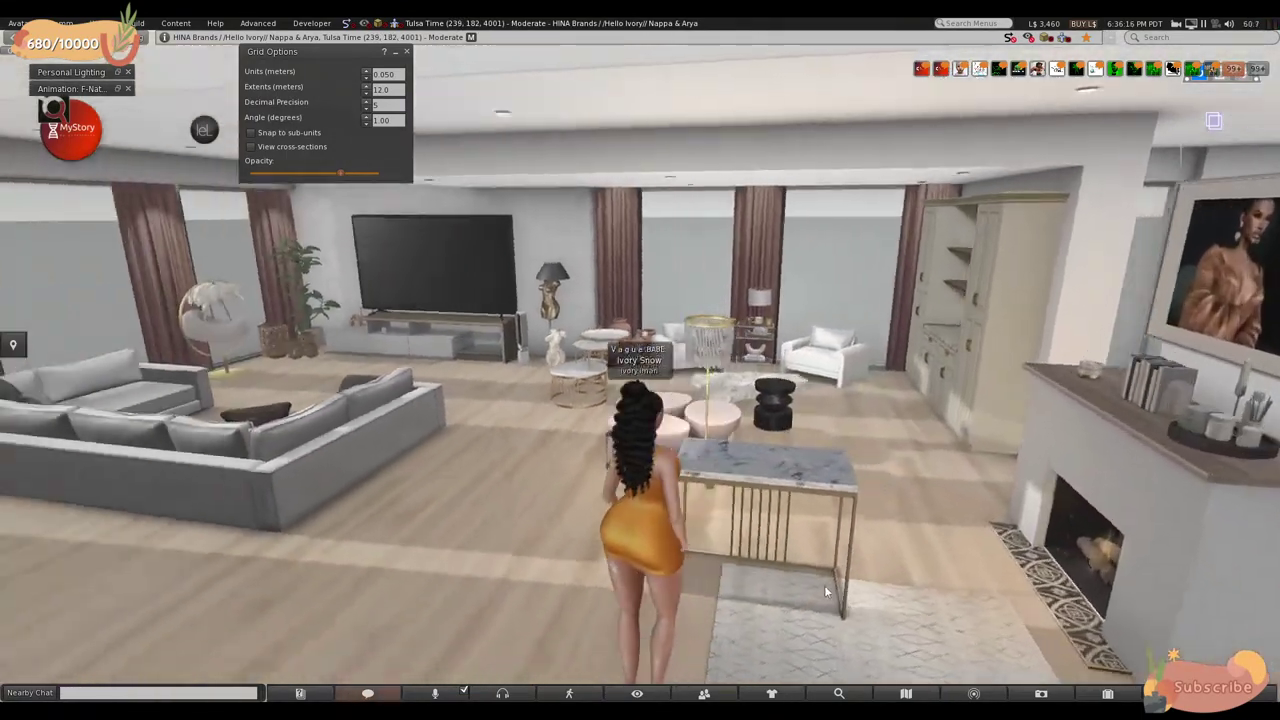
key(Down)
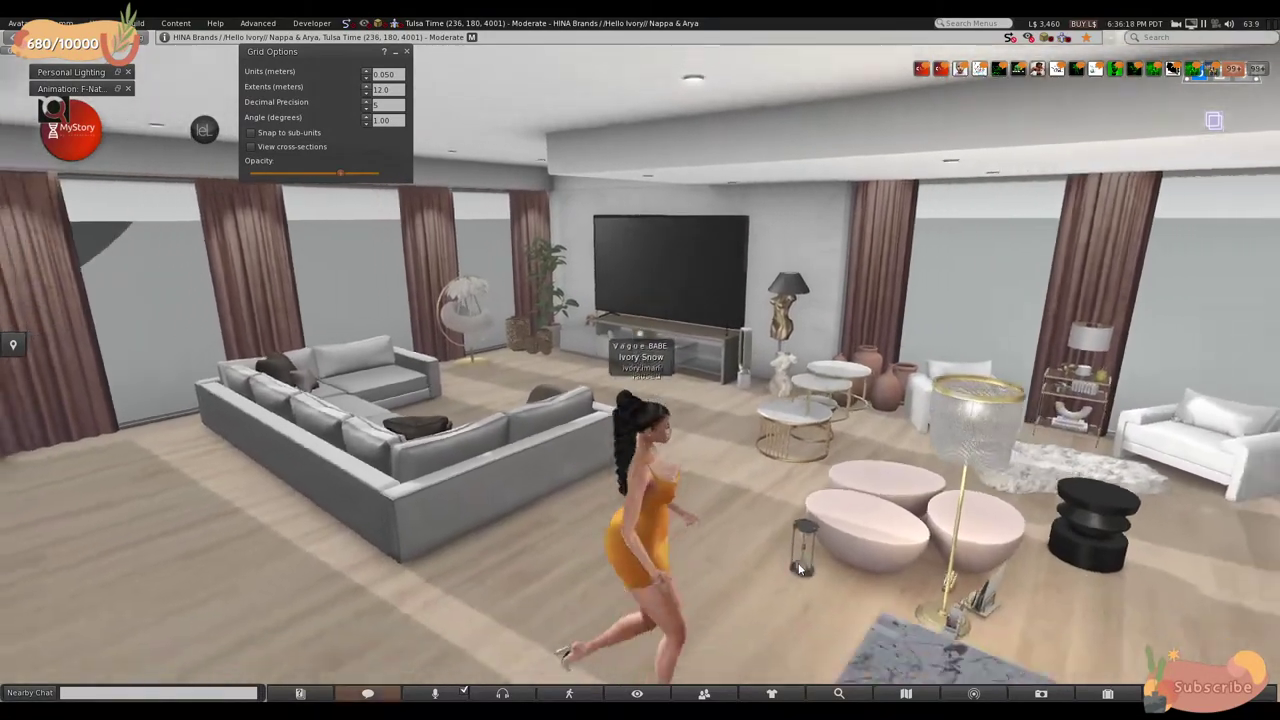
key(Up)
key(Right)
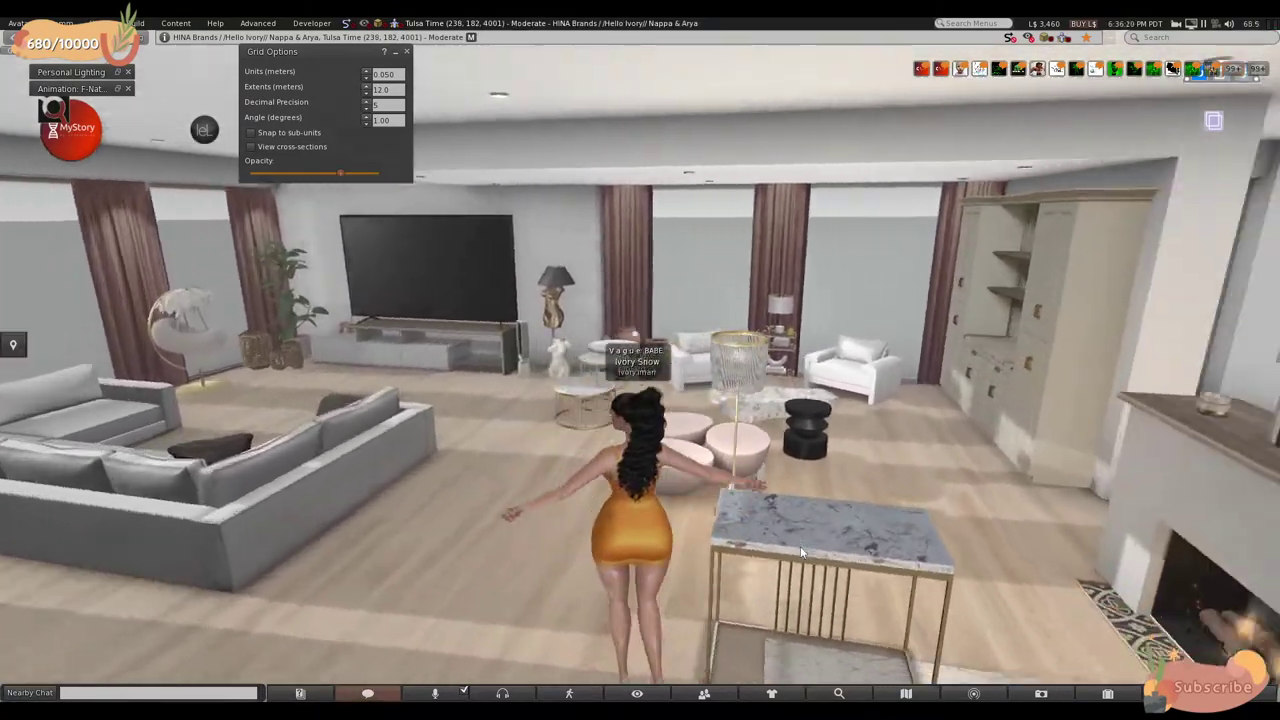
key(Up)
key(Right)
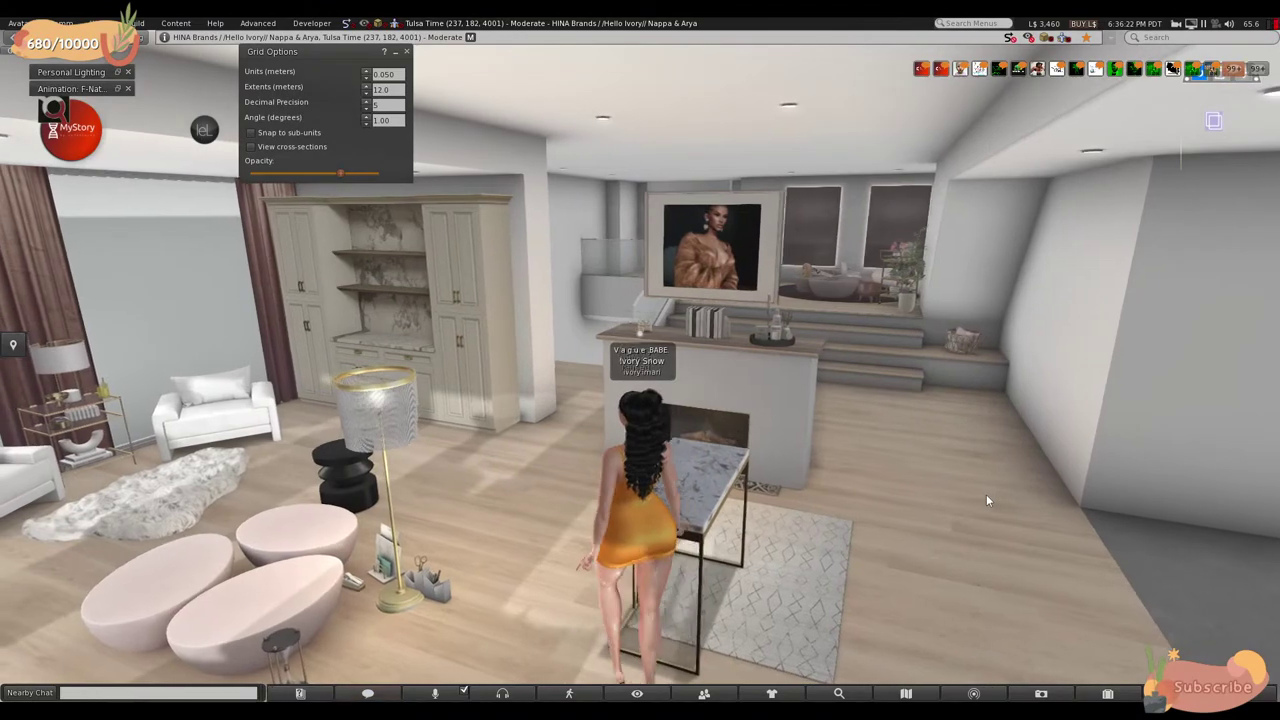
key(Up)
key(Left)
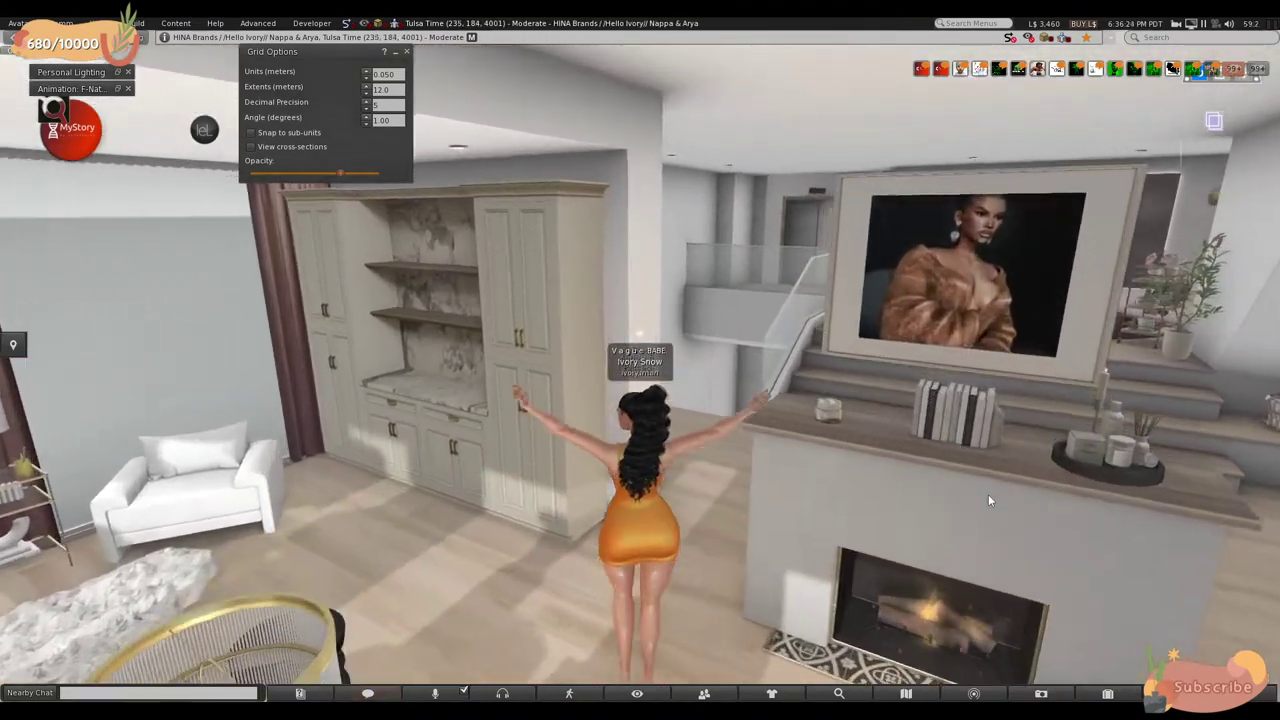
key(Left)
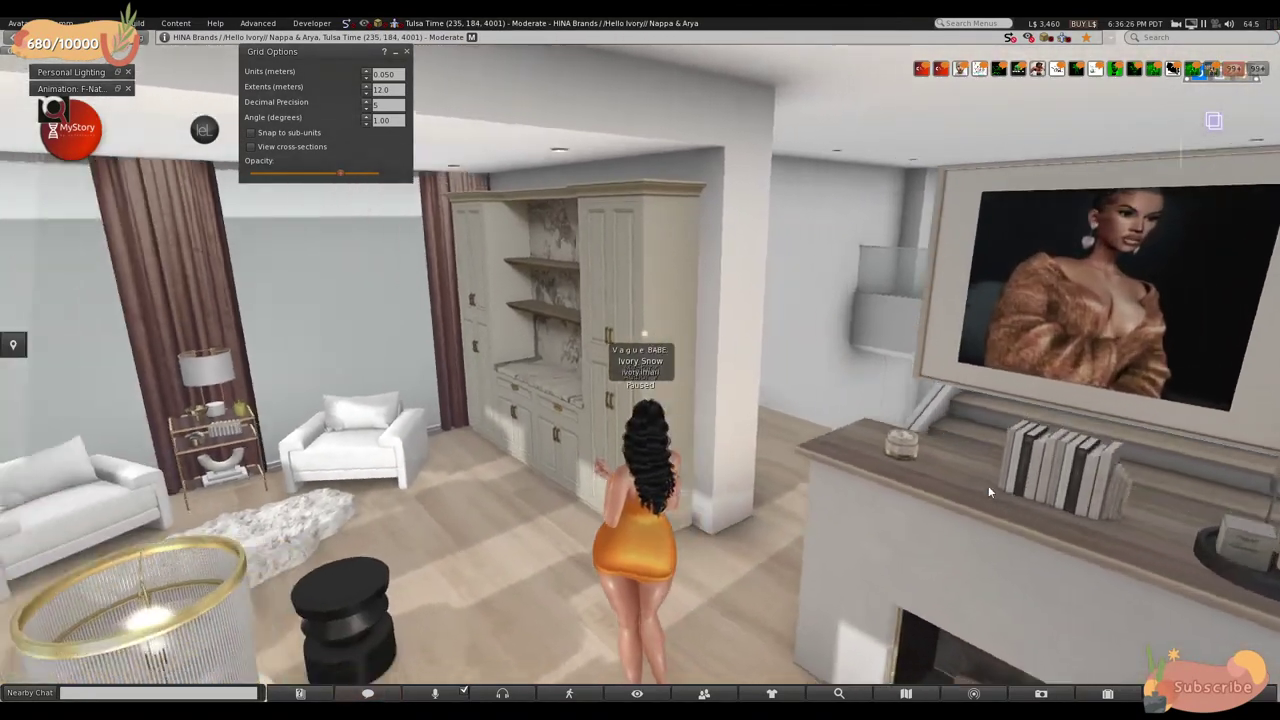
key(Left)
- Walk the avatar alongside the fireplace mantel and bring up the object actions for the decor tray beside the books
key(Up)
key(Right)
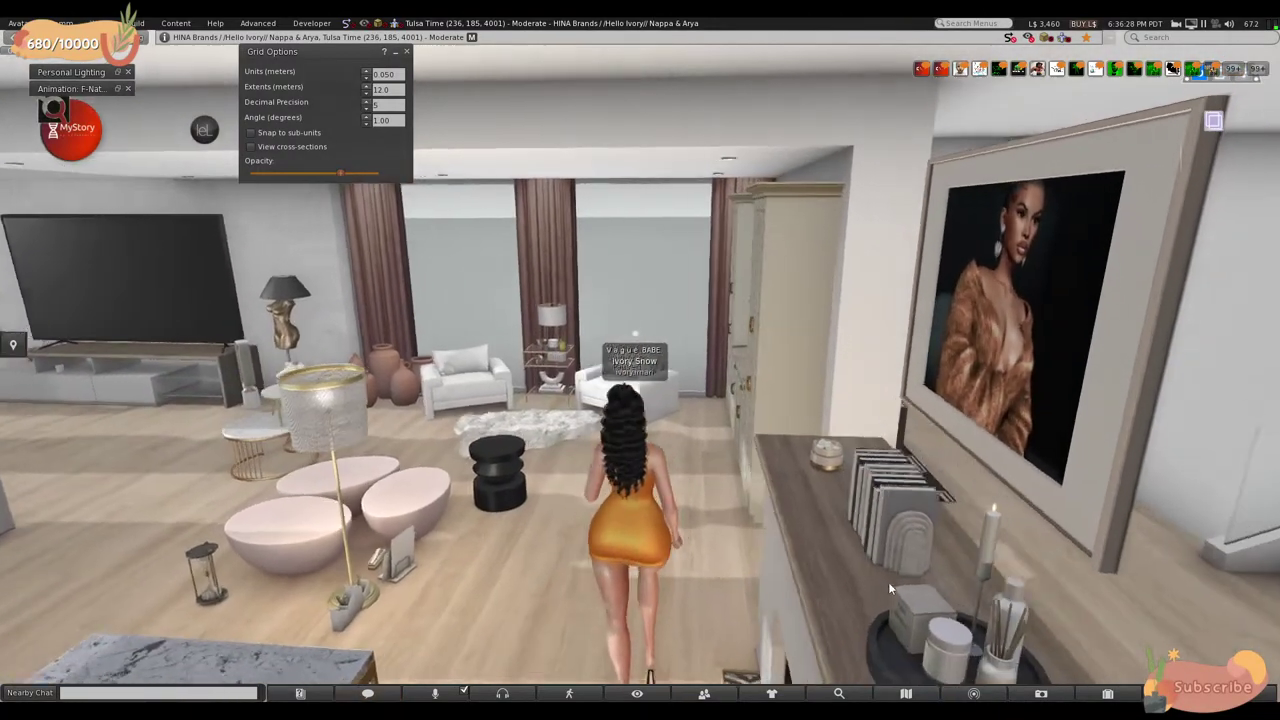
key(Up)
right_click(865, 500)
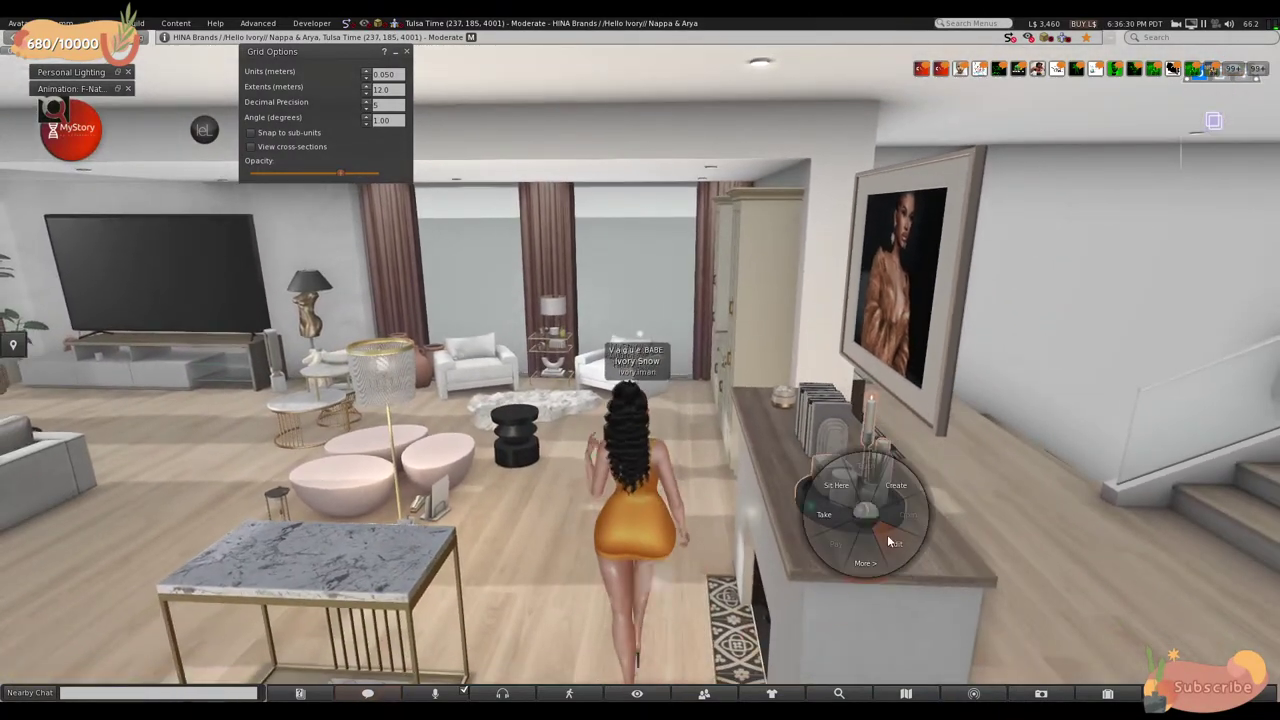
- Start editing the black tray of candles and toiletries on the fireplace counter and move it across the room
click(893, 545)
drag(893, 545, 873, 455)
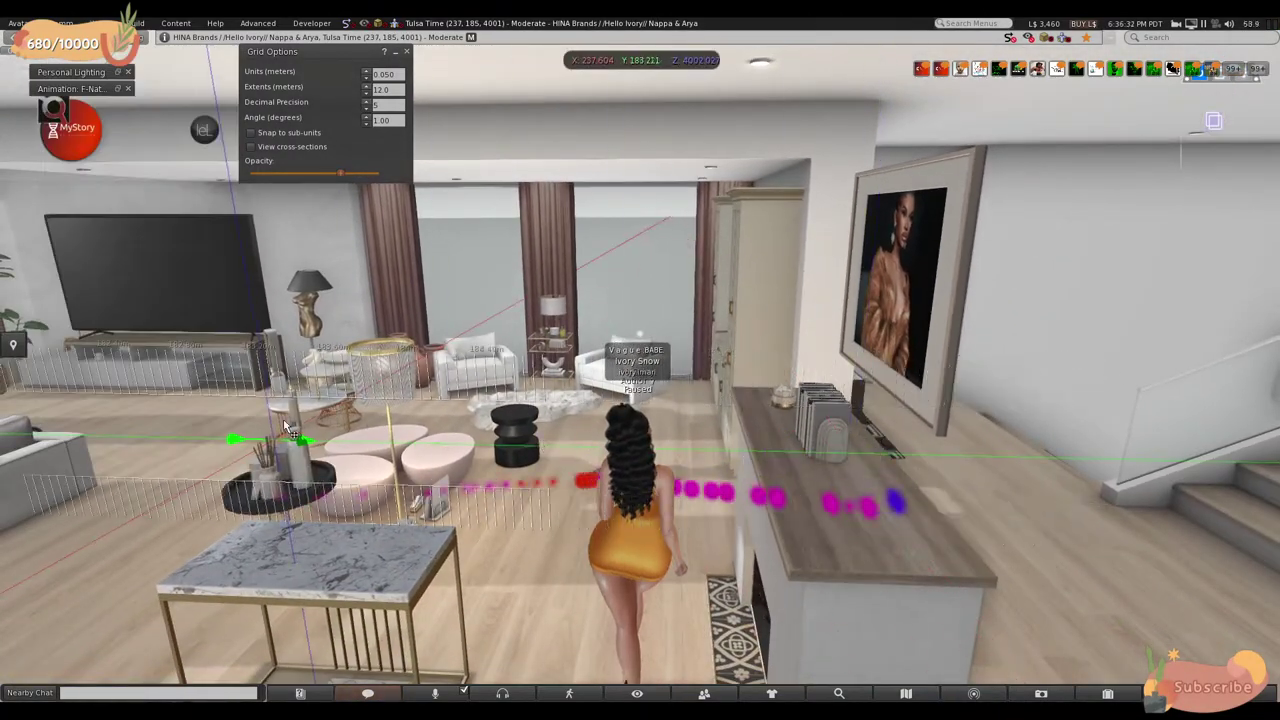
drag(293, 428, 300, 440)
key(Left)
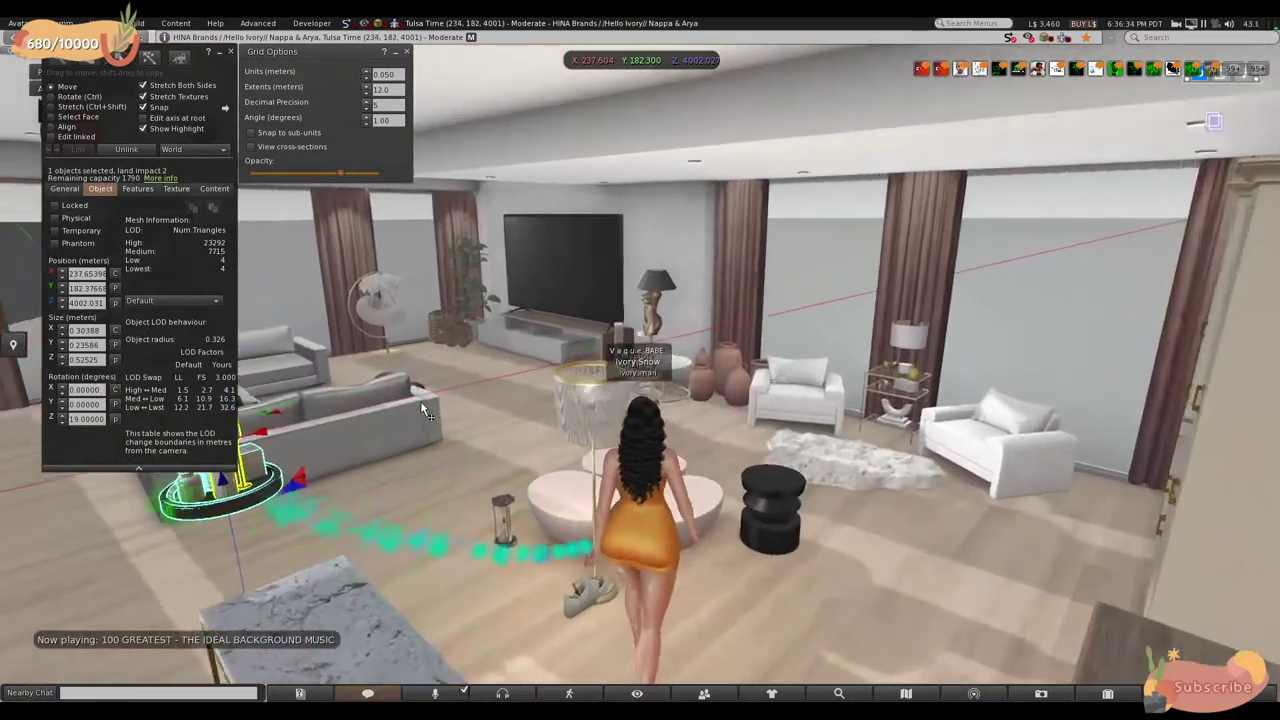
key(Left)
drag(265, 440, 350, 445)
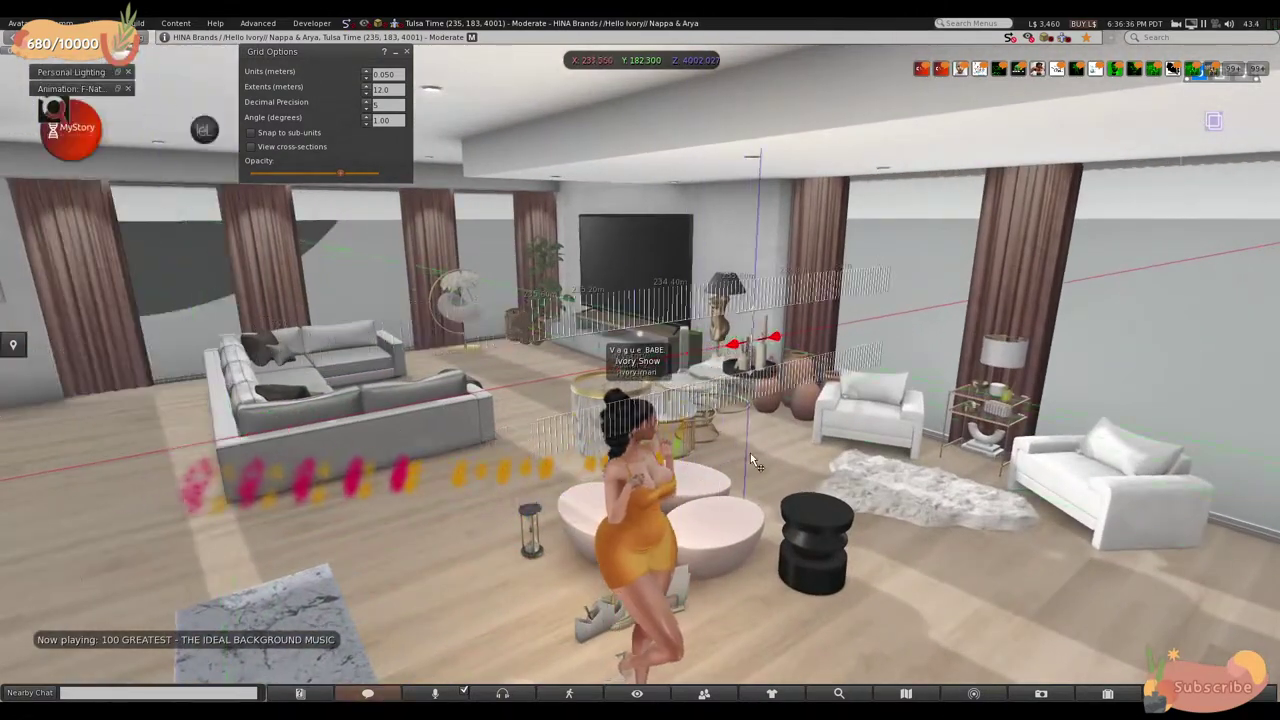
- Move the candle tray in front of the TV console, to about X 232.25, Y 174.87
drag(744, 461, 893, 388)
drag(853, 340, 563, 248)
key(Up)
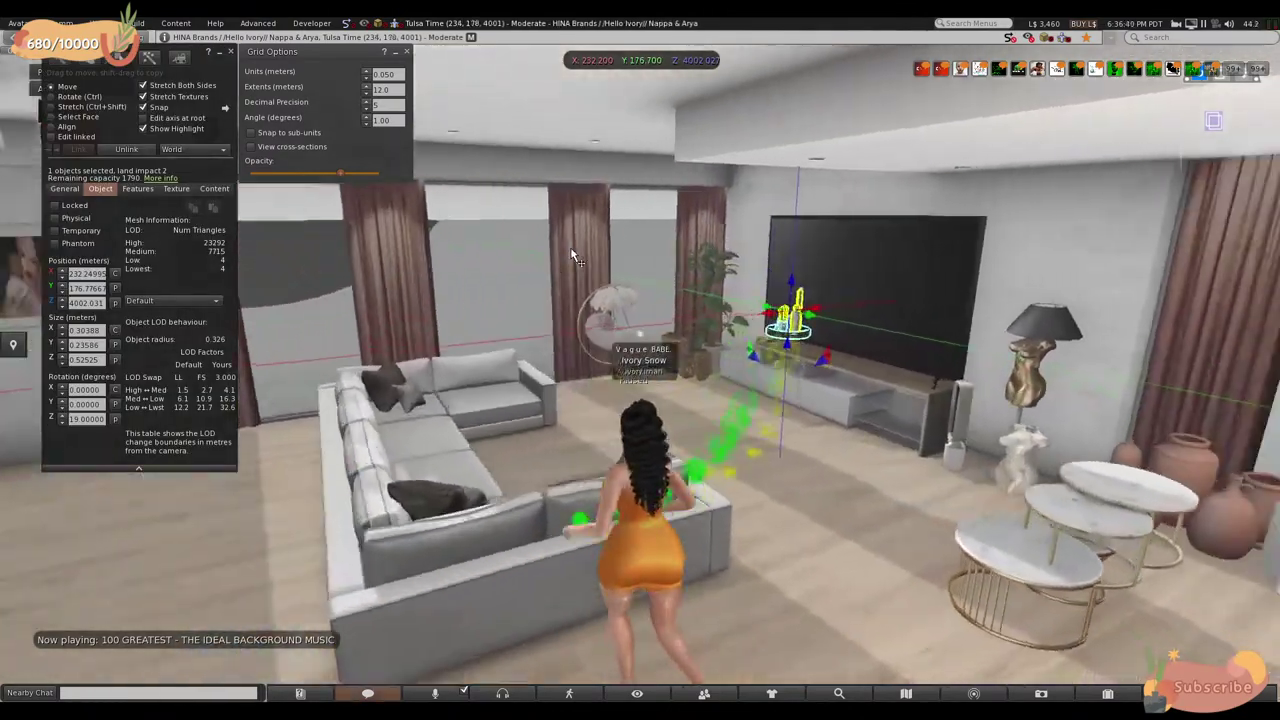
key(alt)
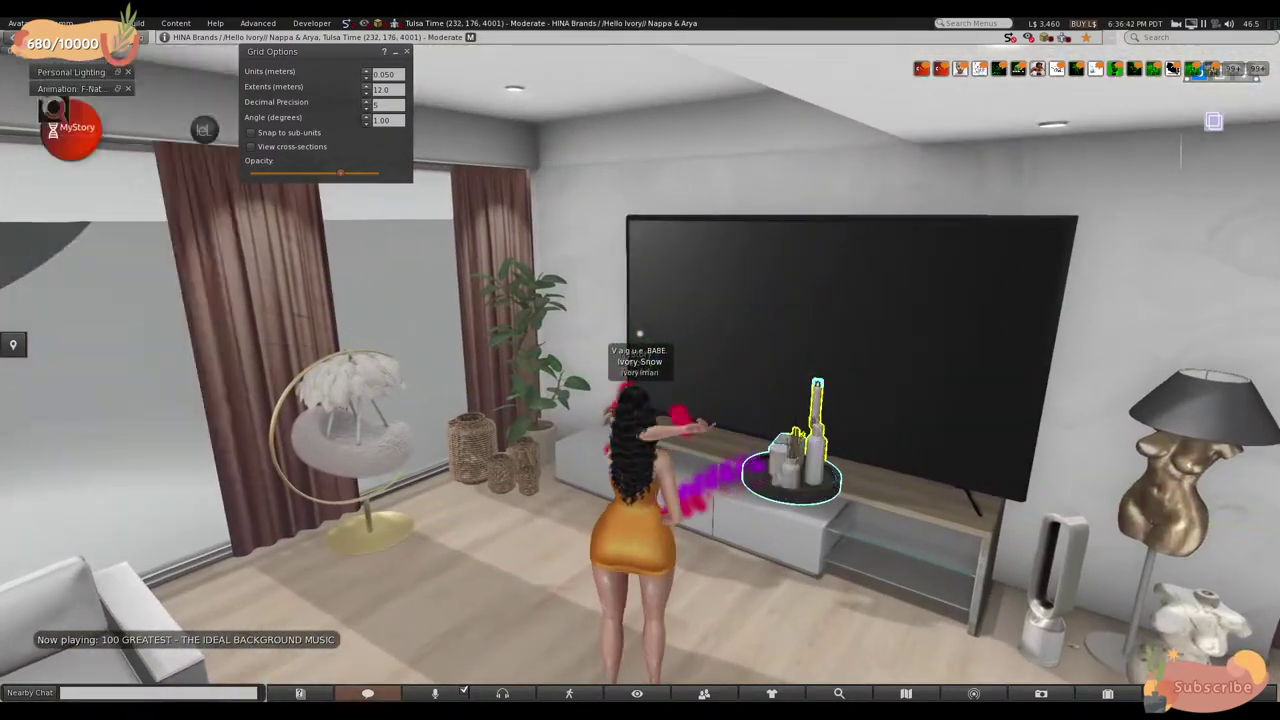
alt+click(817, 461)
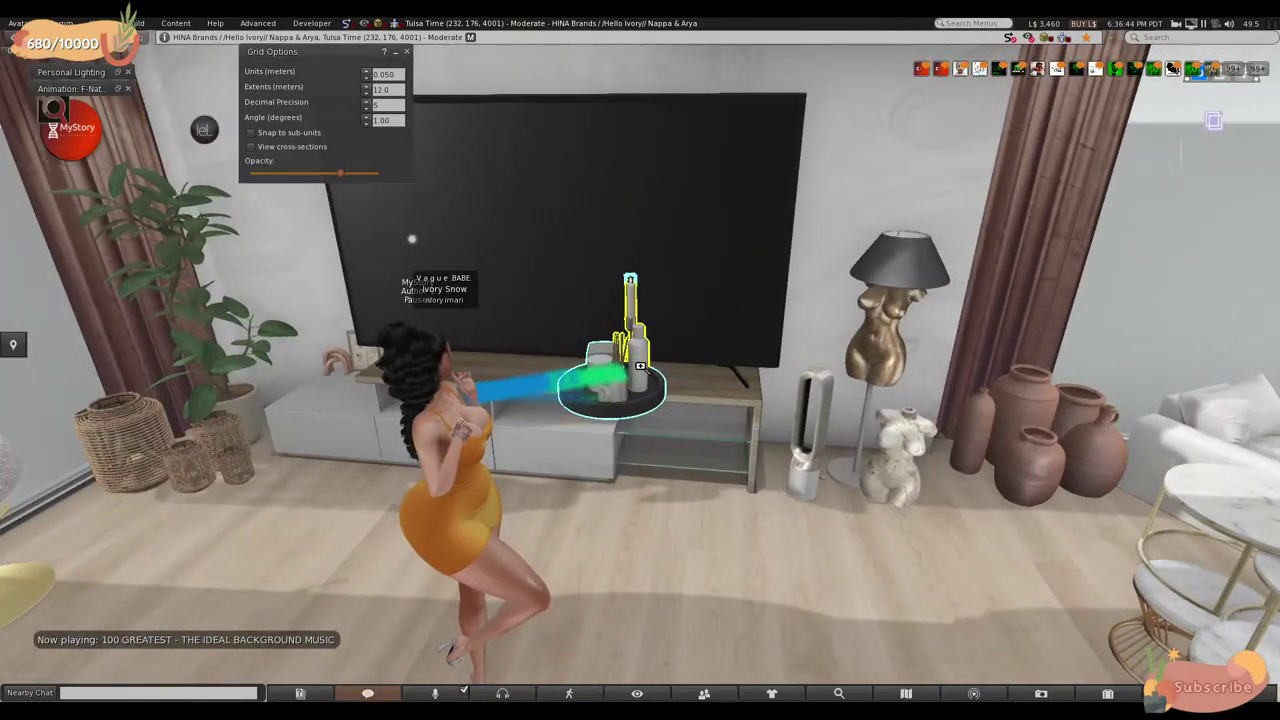
drag(600, 377, 480, 333)
drag(283, 330, 285, 330)
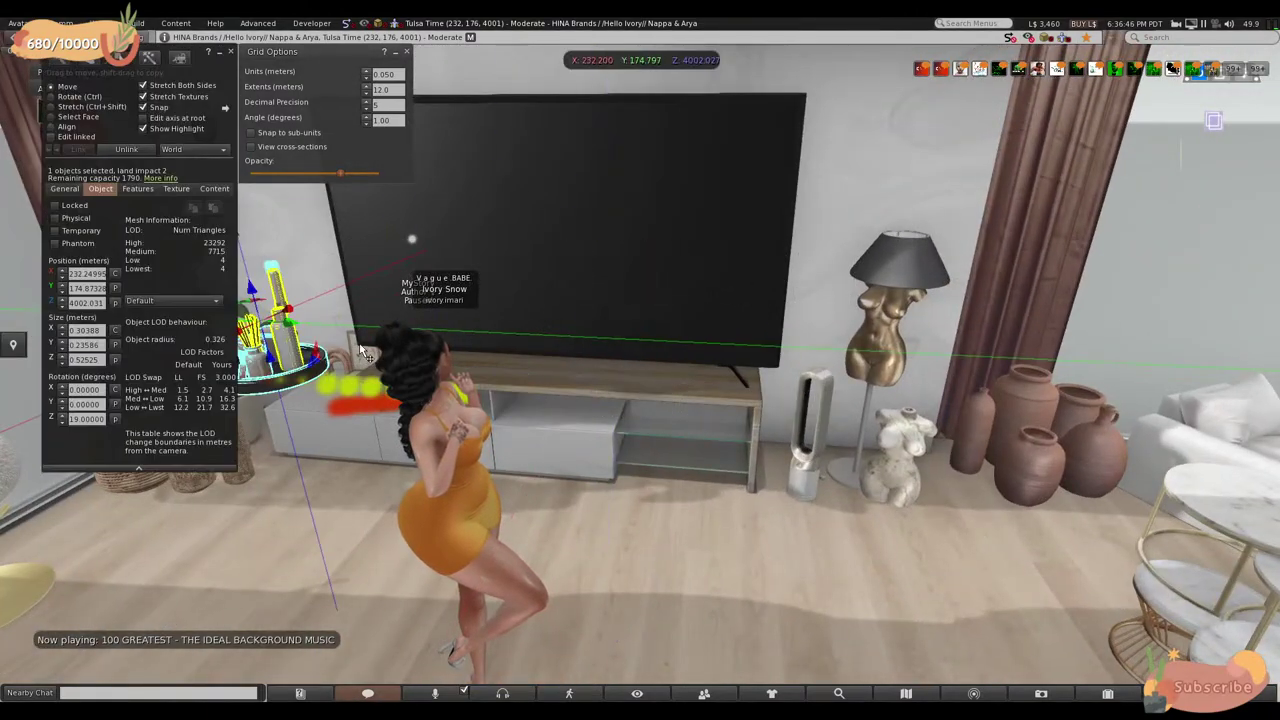
- Rotate the candle tray about its vertical axis to a Z rotation of 129 degrees
alt+click(280, 322)
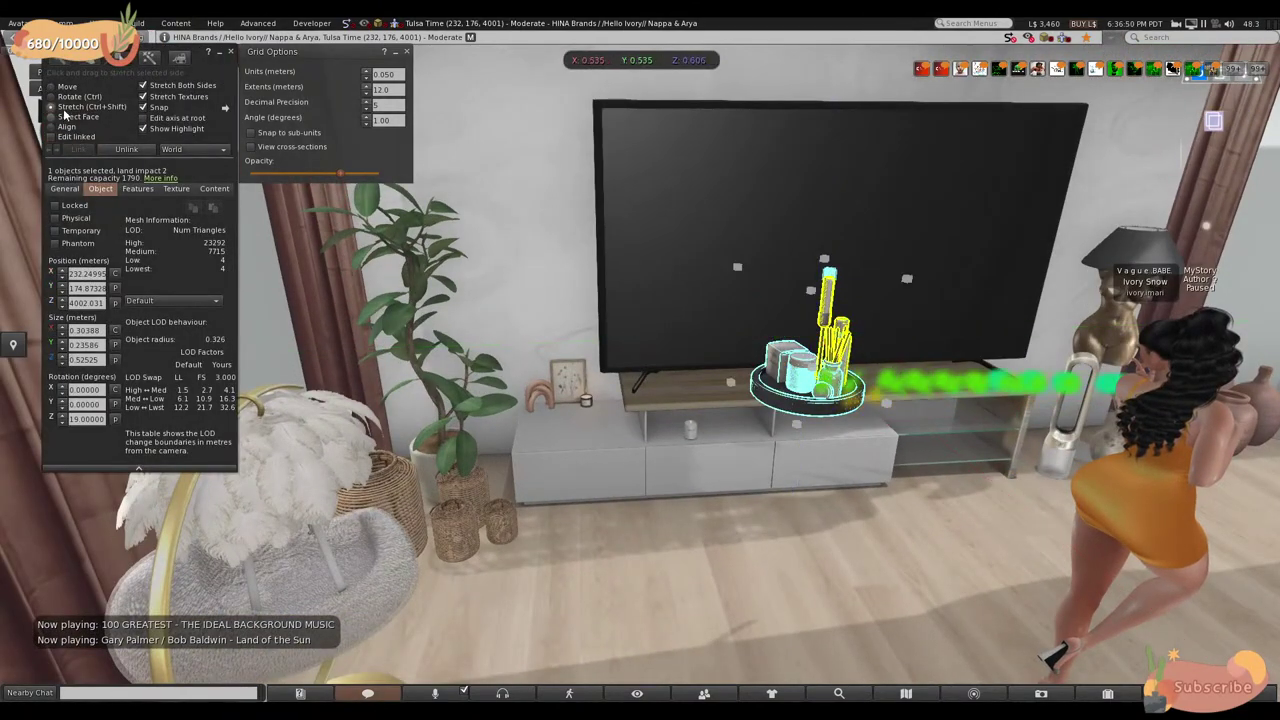
drag(785, 360, 776, 360)
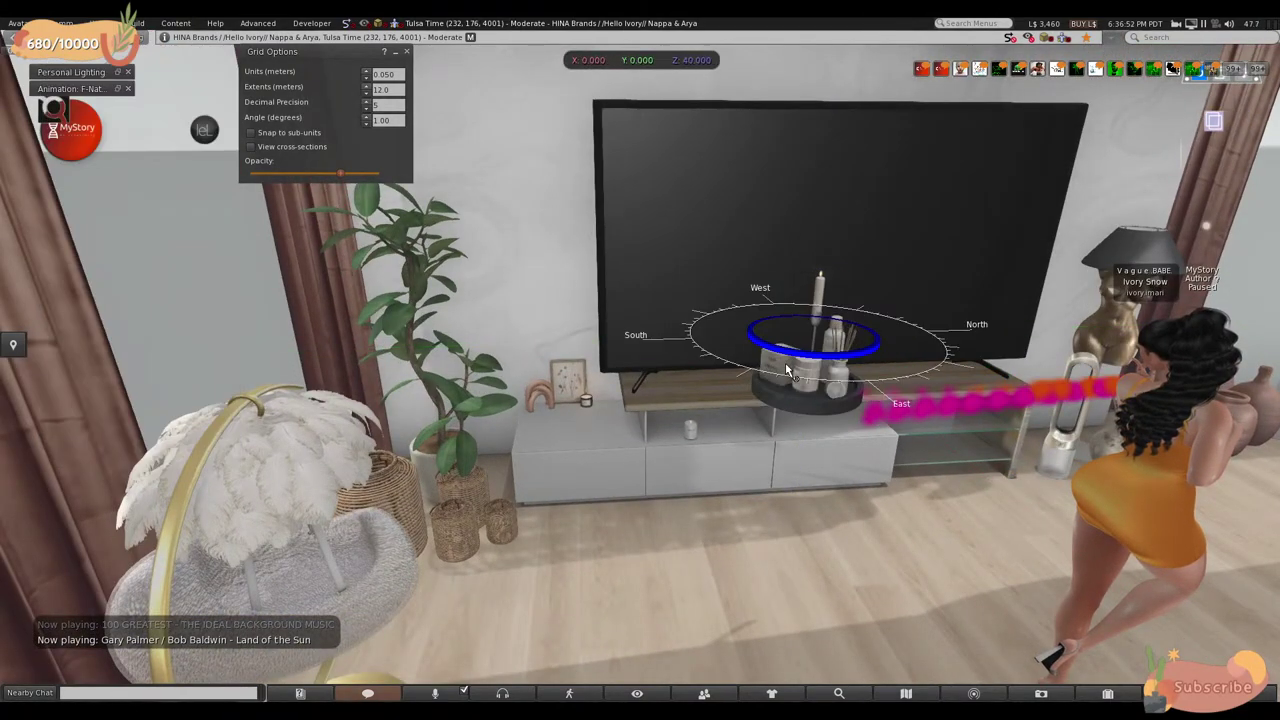
drag(940, 368, 940, 368)
- Move the rotated tray toward the corner with the potted plant, to about X 230.86, Y 173.52
alt+click(810, 390)
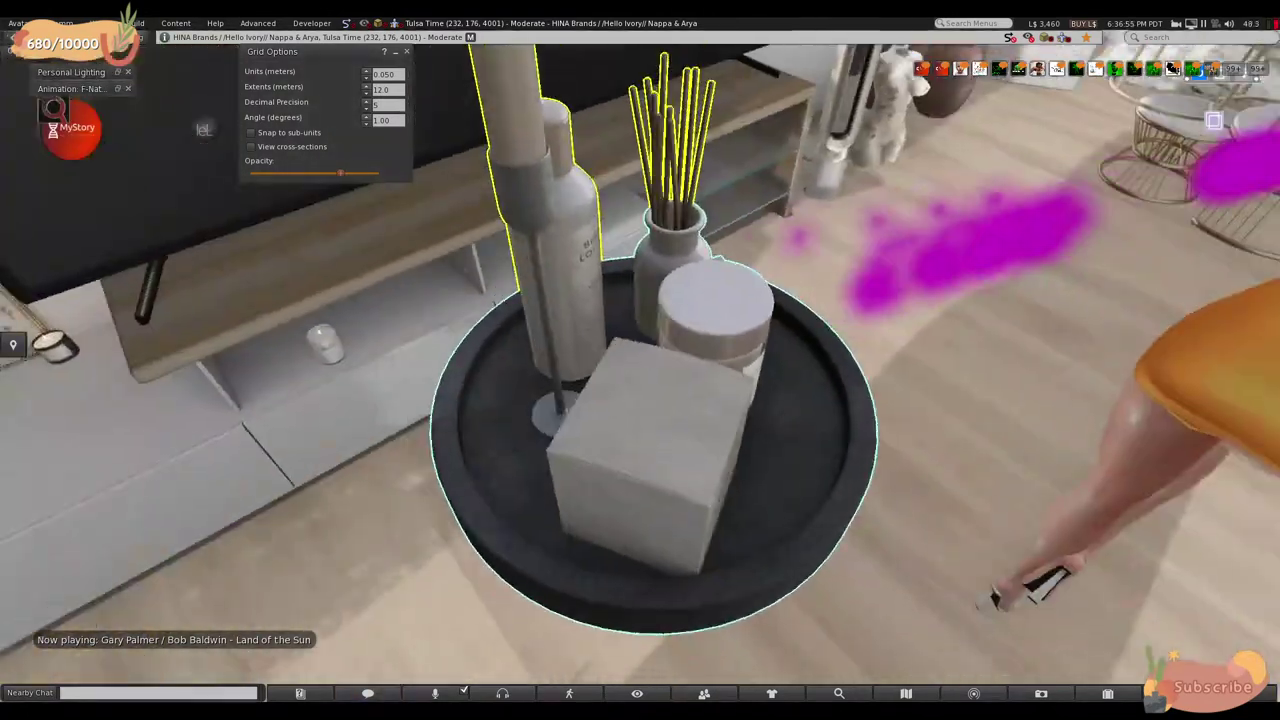
alt+drag(640, 372, 640, 372)
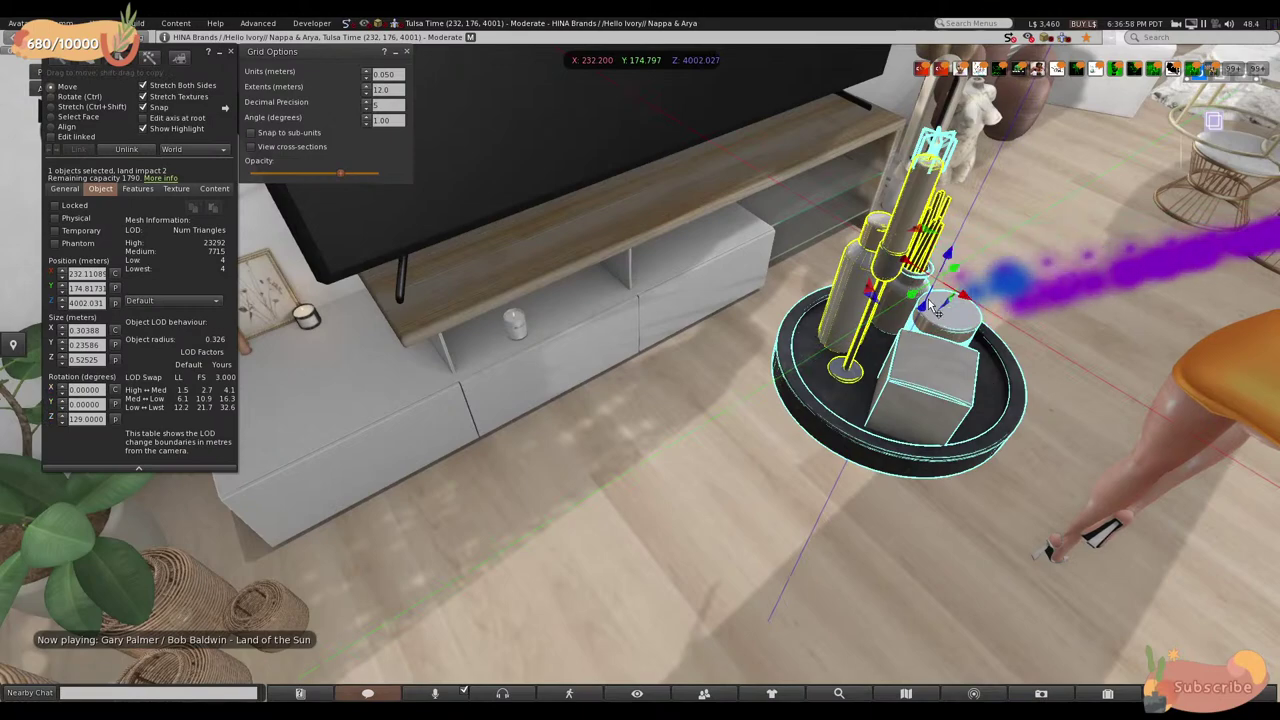
drag(960, 300, 572, 85)
alt+drag(587, 258, 587, 258)
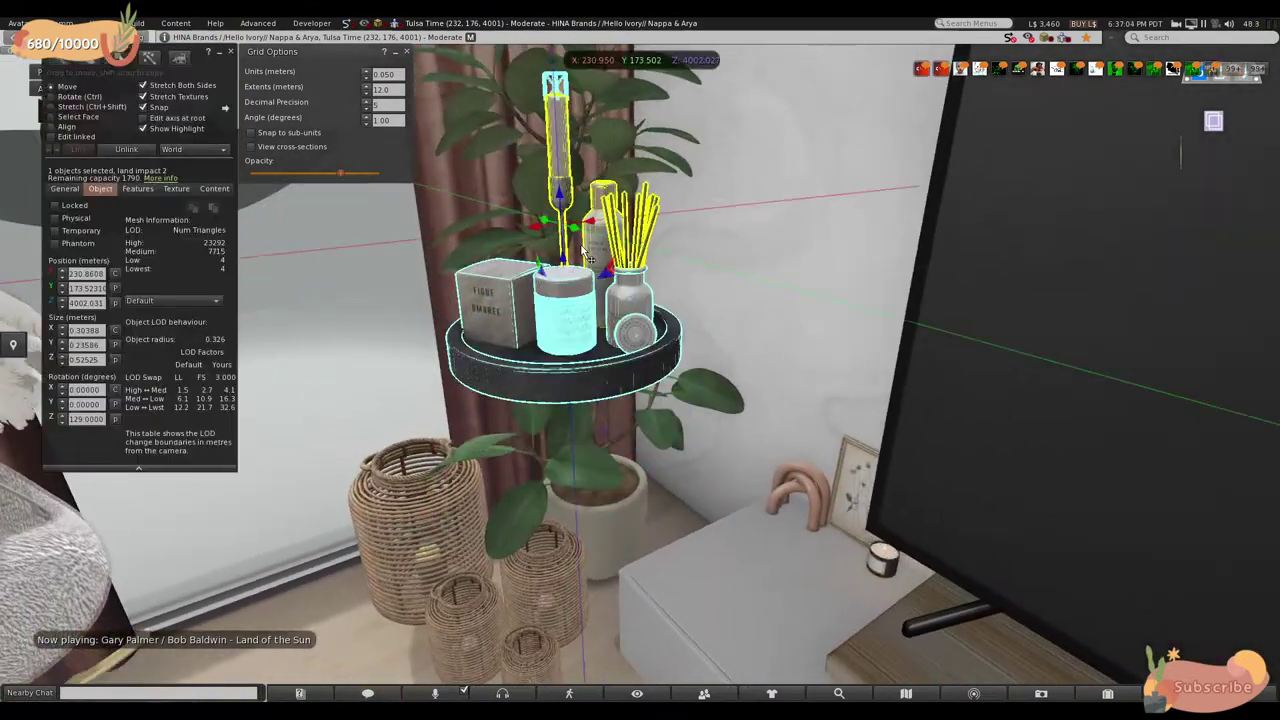
- Lower the candle tray and set it back over the low cabinet end beside the plant
drag(567, 203, 573, 478)
alt+drag(718, 360, 718, 360)
alt+drag(856, 410, 856, 410)
click(600, 352)
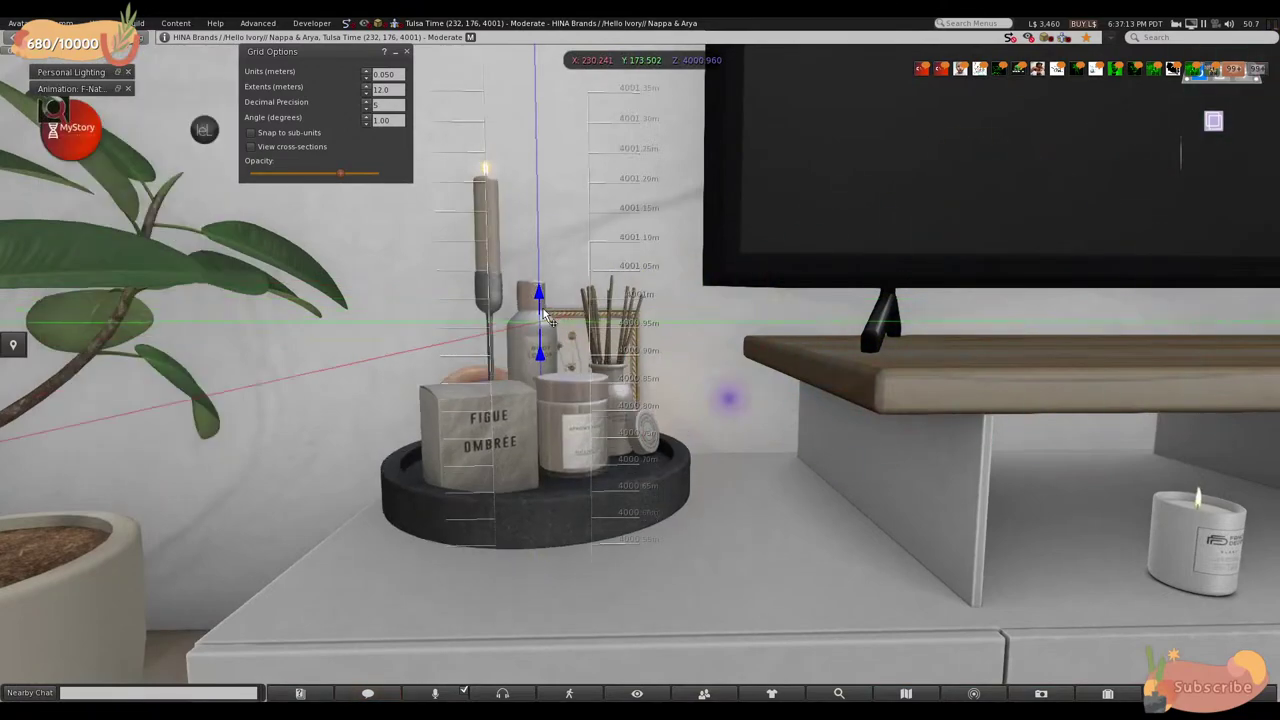
- Adjust the tray's horizontal position on the low cabinet to about X 230.04, Y 173.62
alt+drag(625, 453, 397, 285)
alt+drag(823, 316, 823, 316)
drag(829, 250, 740, 245)
alt+drag(216, 541, 216, 541)
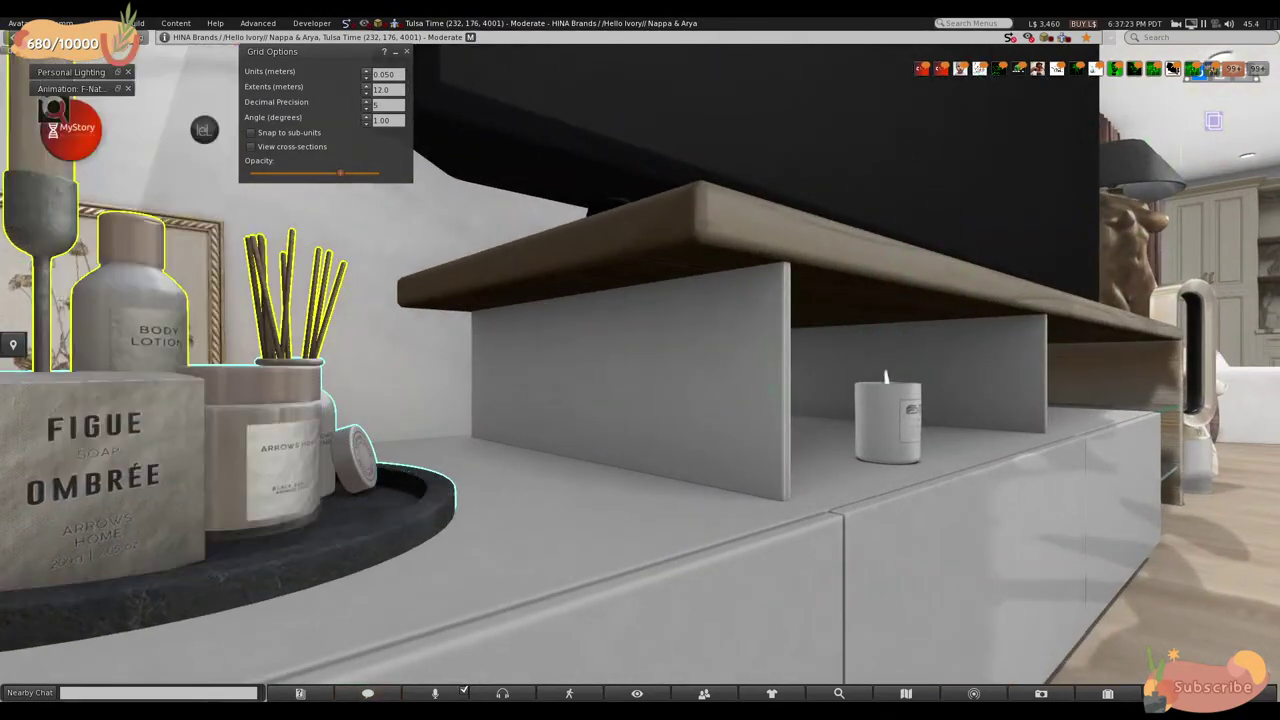
- Raise the tray in small steps to Z 4000.843 so its base rests on the cabinet top
alt+click(260, 505)
alt+drag(260, 505, 260, 505)
alt+drag(588, 303, 588, 303)
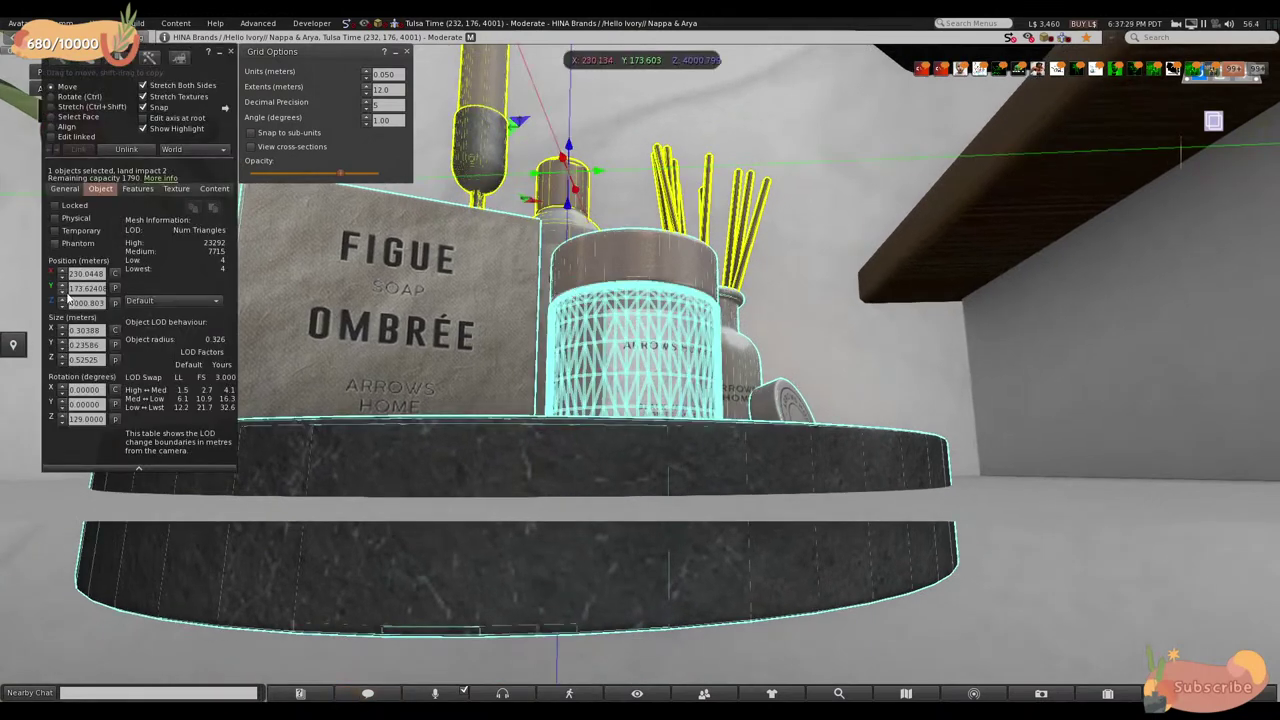
click(62, 300)
click(62, 300)
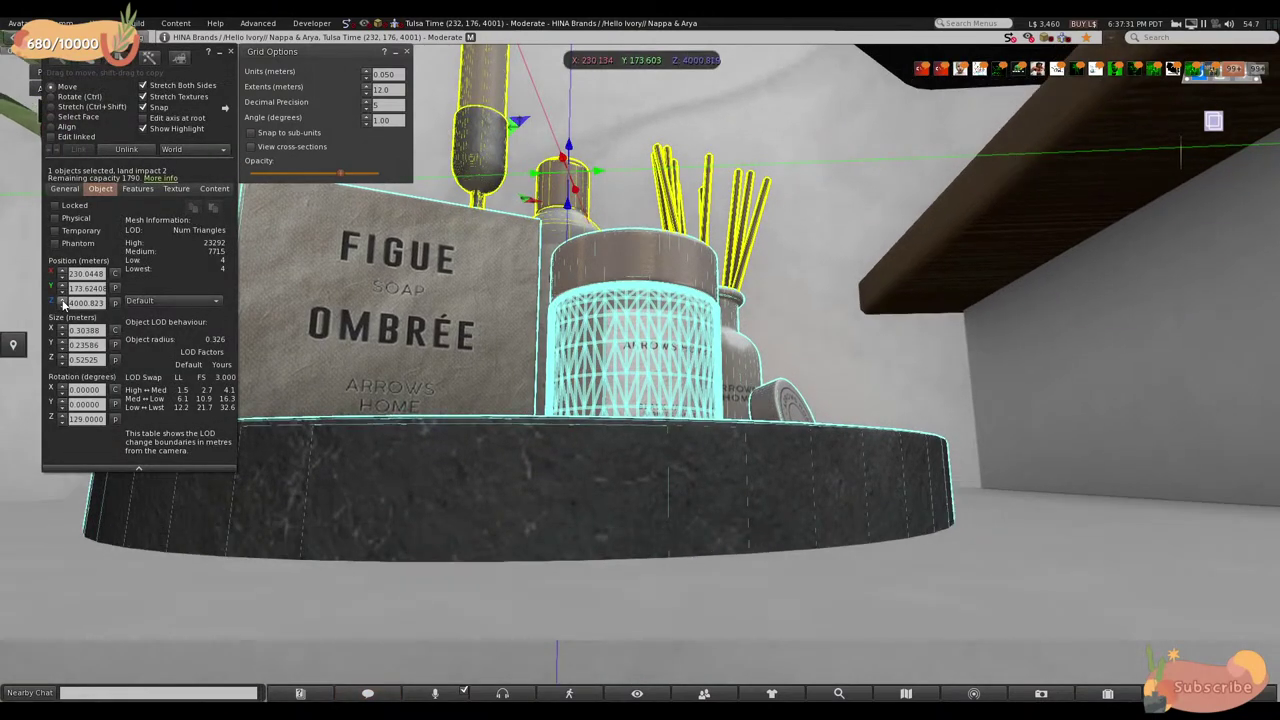
click(62, 300)
alt+drag(487, 541, 620, 367)
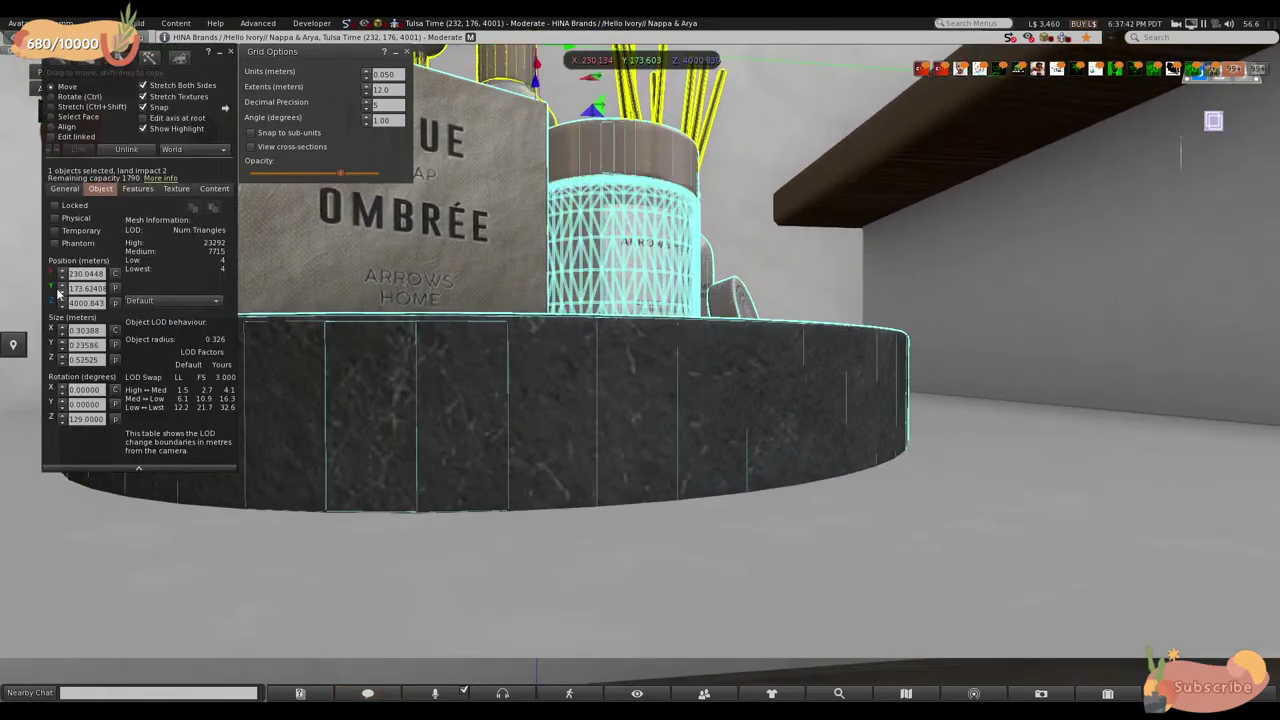
alt+drag(674, 443, 674, 443)
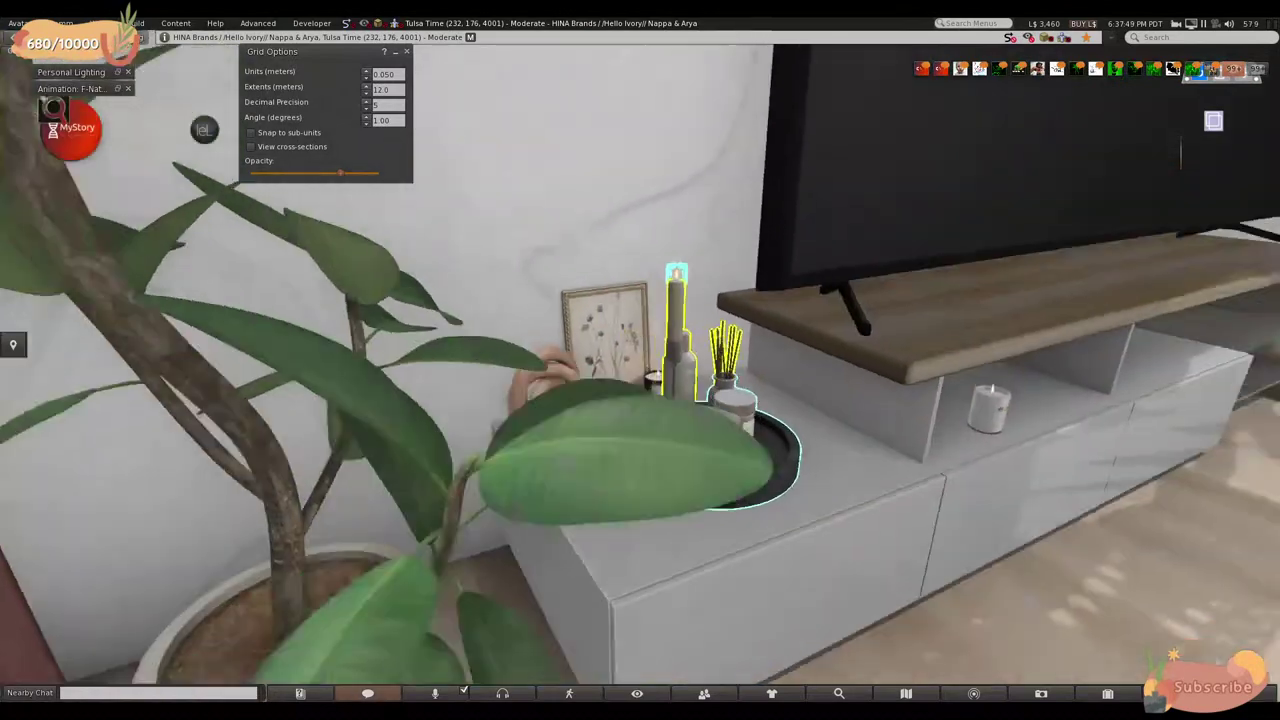
- Select the framed flower print with its candle and the arch sculpture, and pull them from the wall to about X 230.44
alt+click(588, 337)
key(ctrl+l)
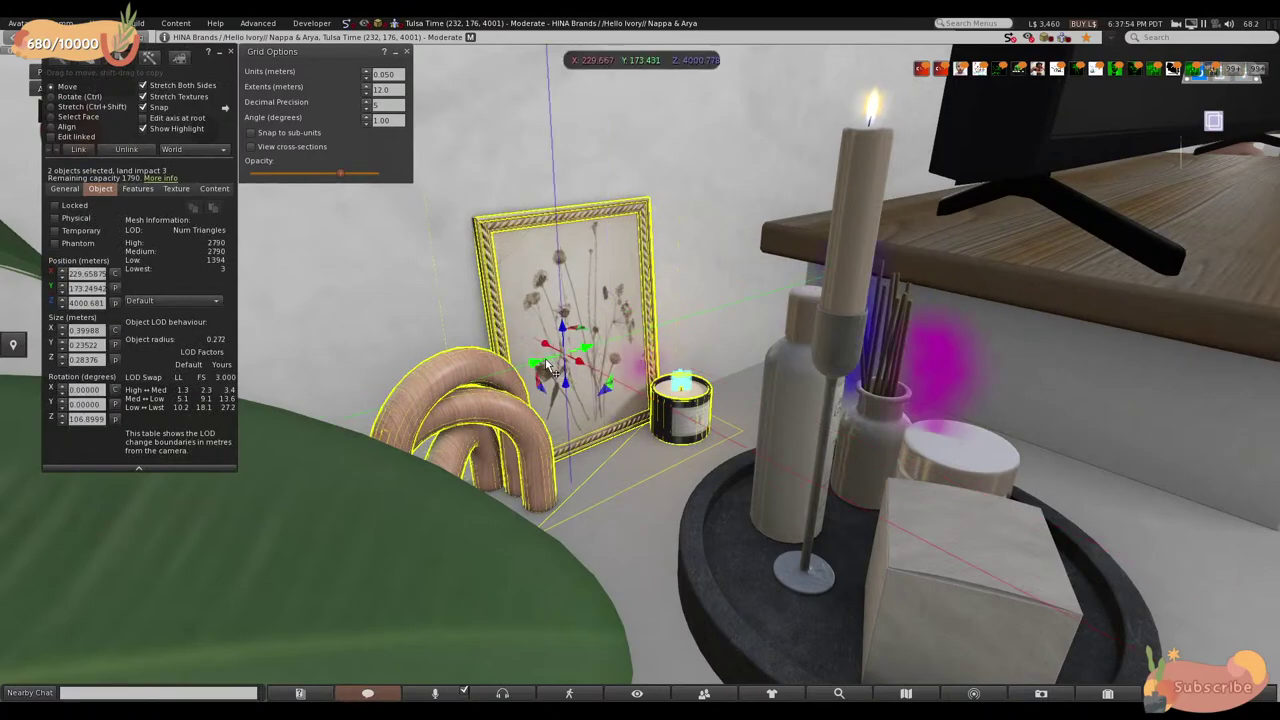
alt+drag(535, 385, 1043, 552)
key(Escape)
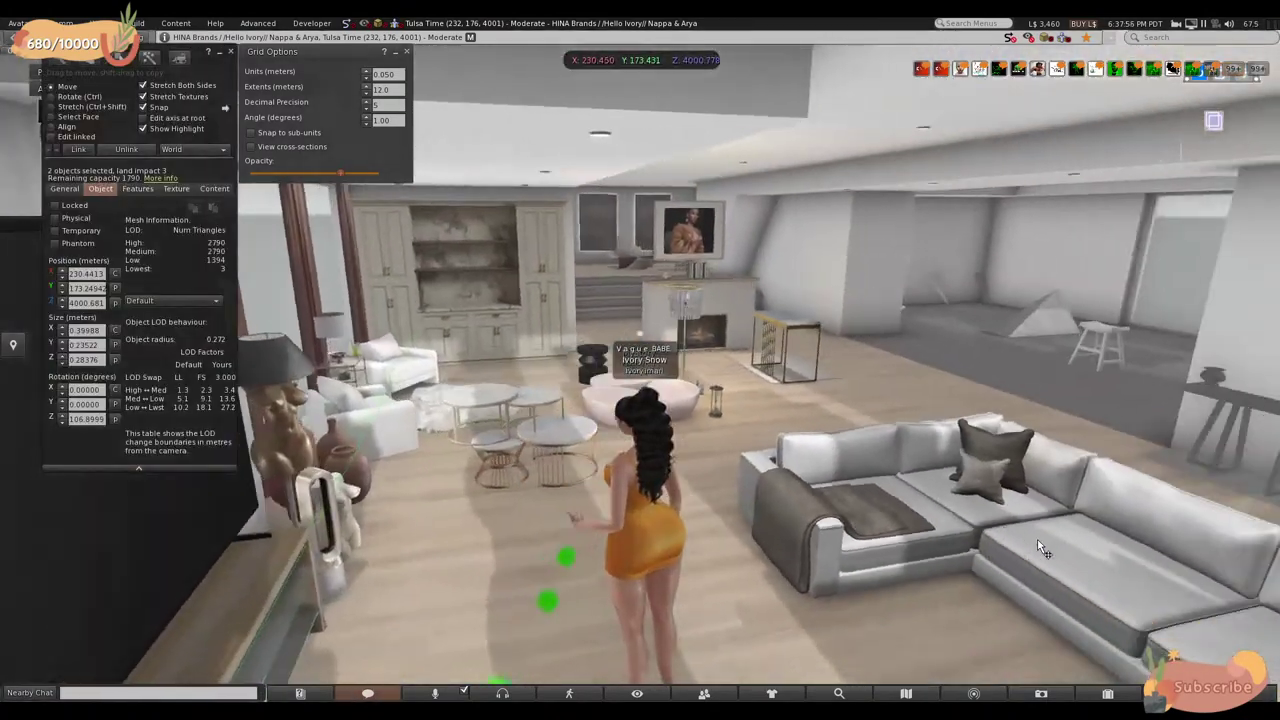
- Move the frame and arch decor across the living room past the sofa, to about X 240.19, Y 175.42
key(Left)
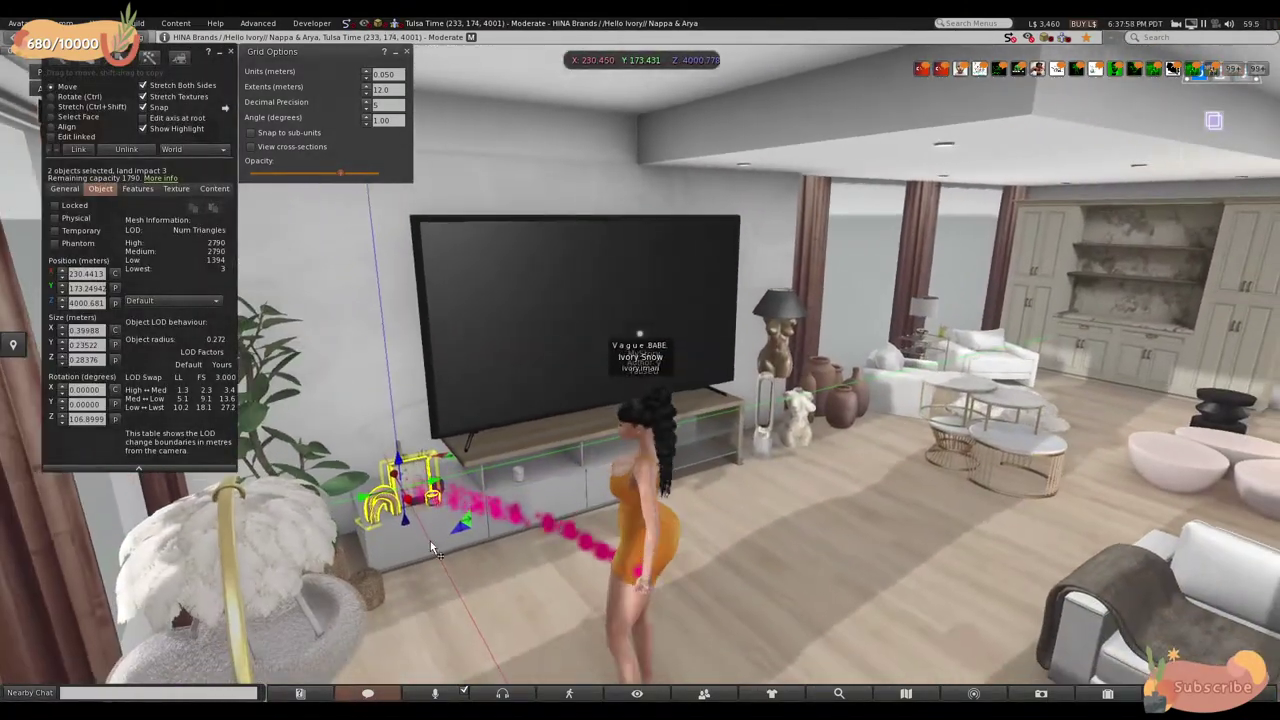
drag(415, 510, 616, 578)
drag(774, 535, 747, 499)
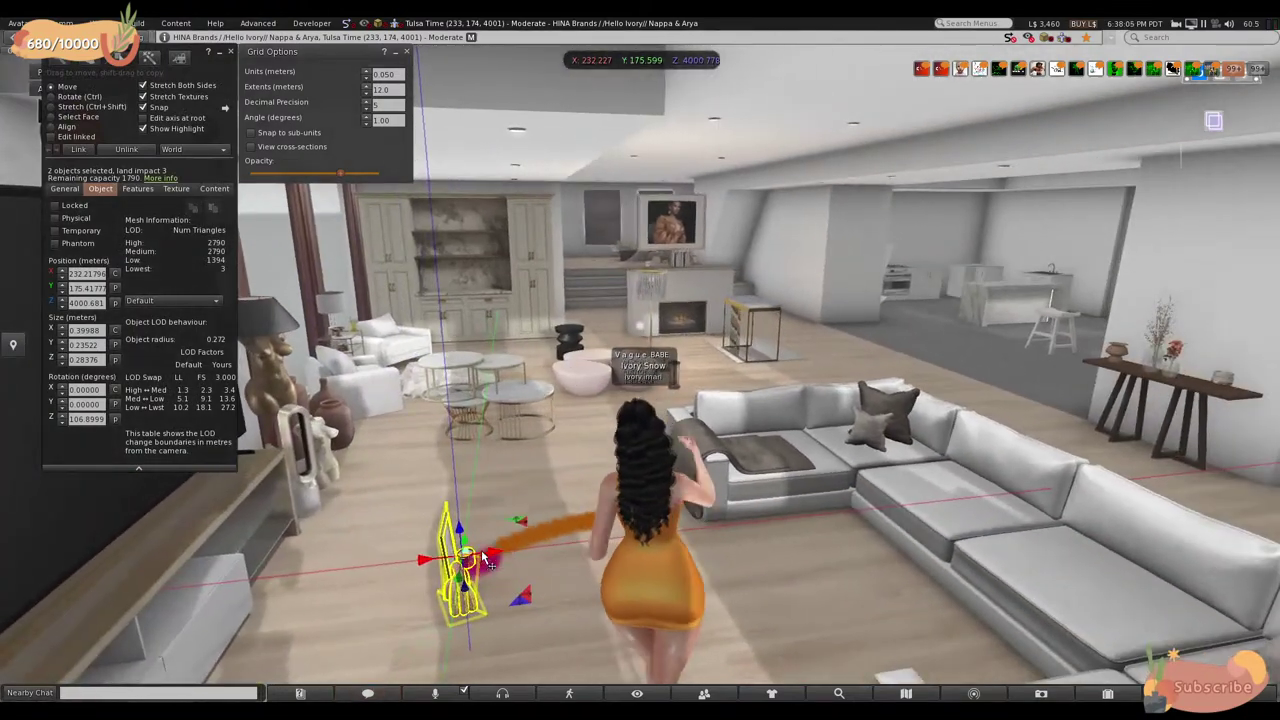
drag(497, 560, 948, 537)
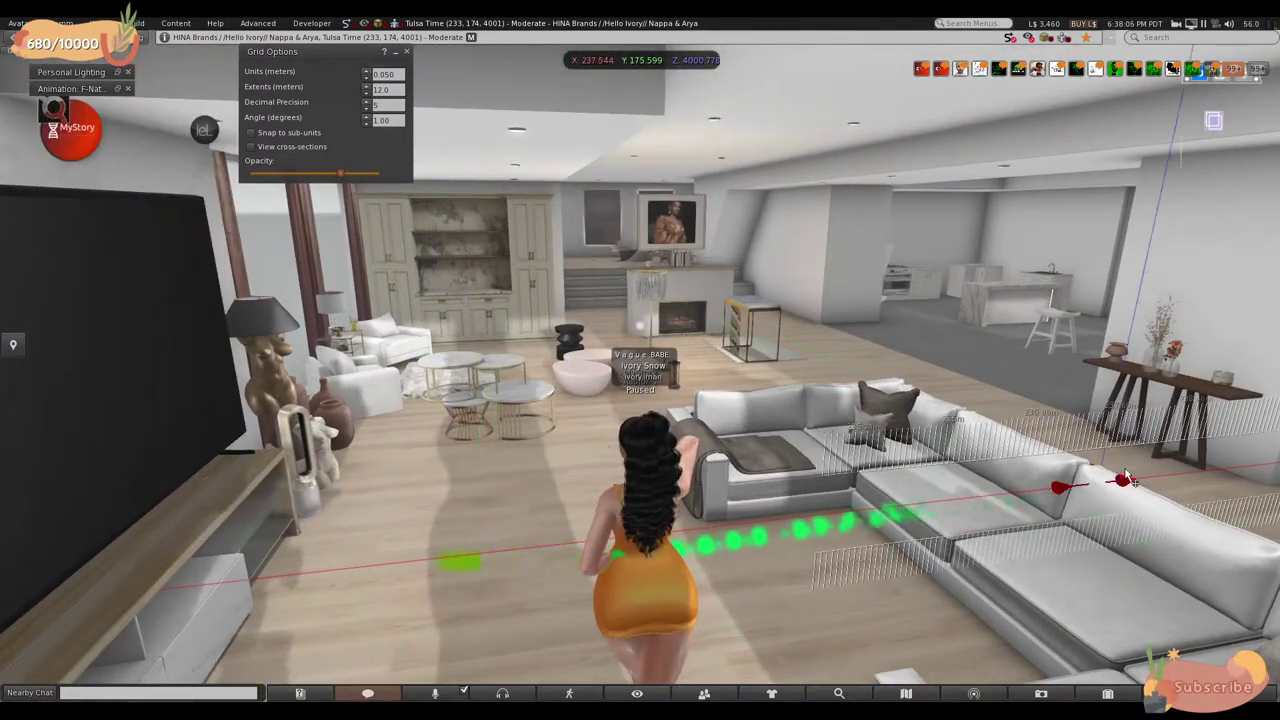
drag(1211, 424, 1048, 430)
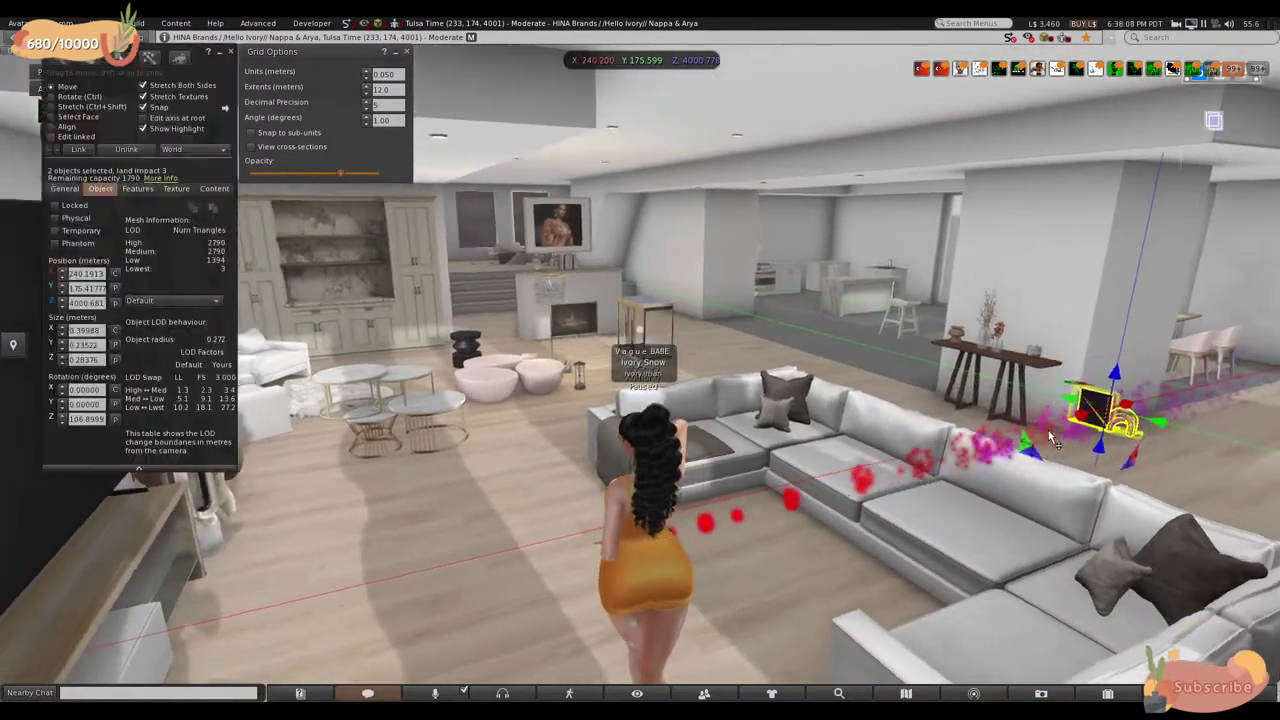
- Walk to the wooden console table and rotate the frame and arch decor to 270 degrees about Z
key(Up)
key(Right)
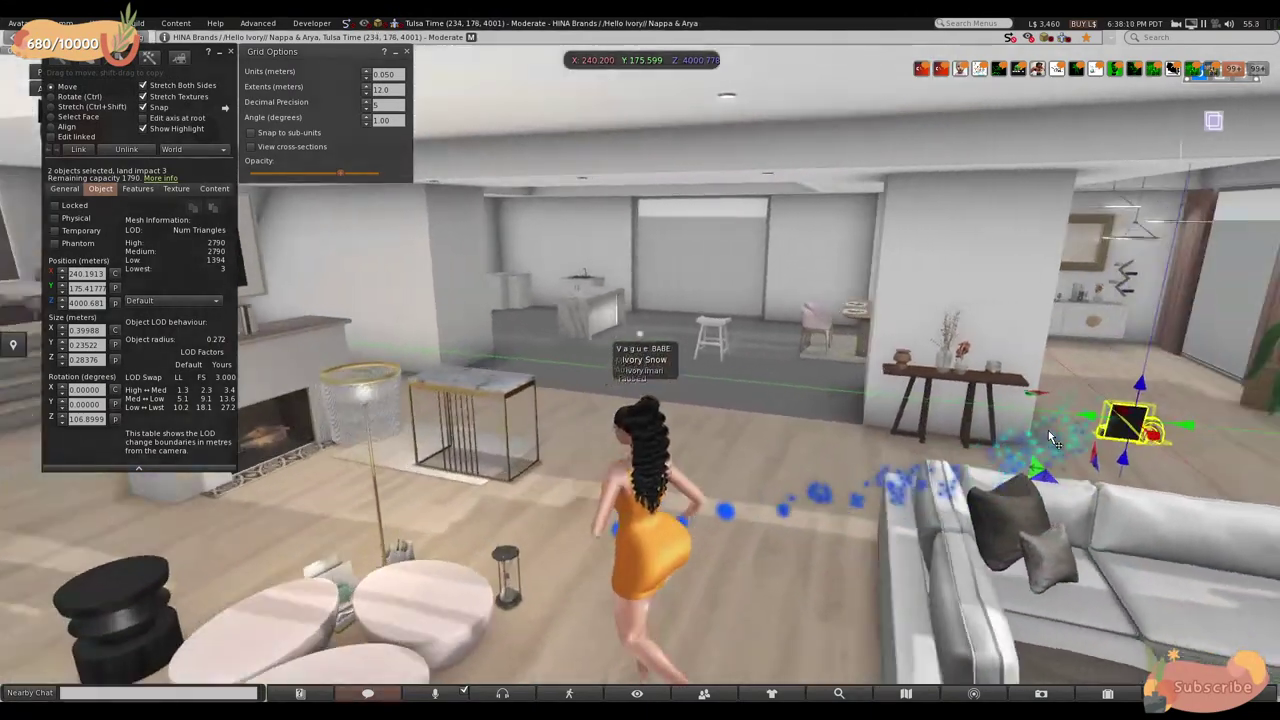
key(Up)
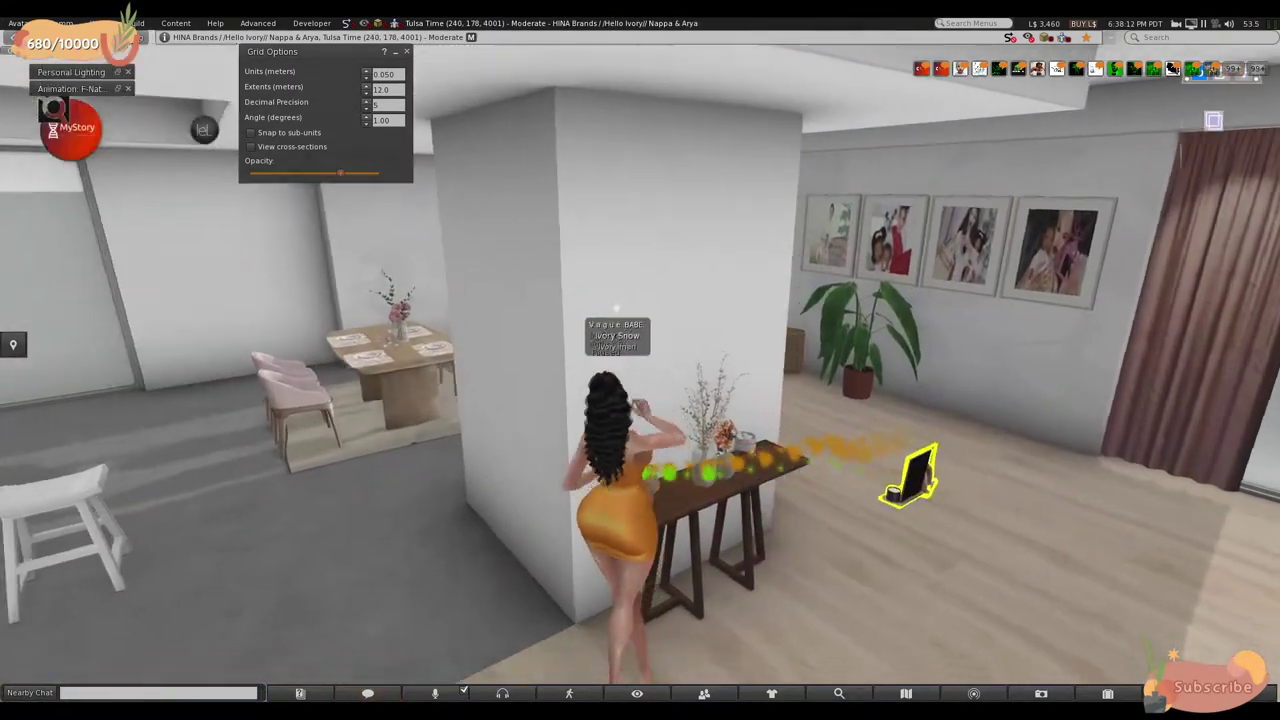
key(ctrl+3)
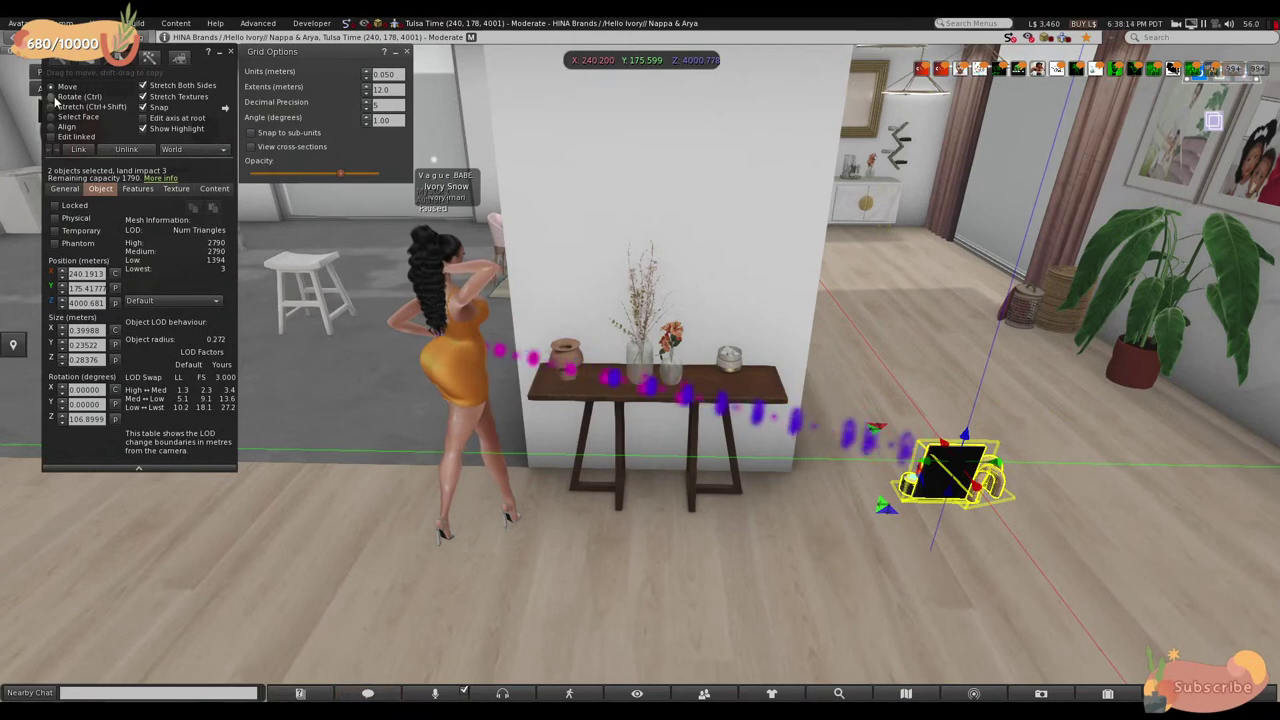
click(55, 97)
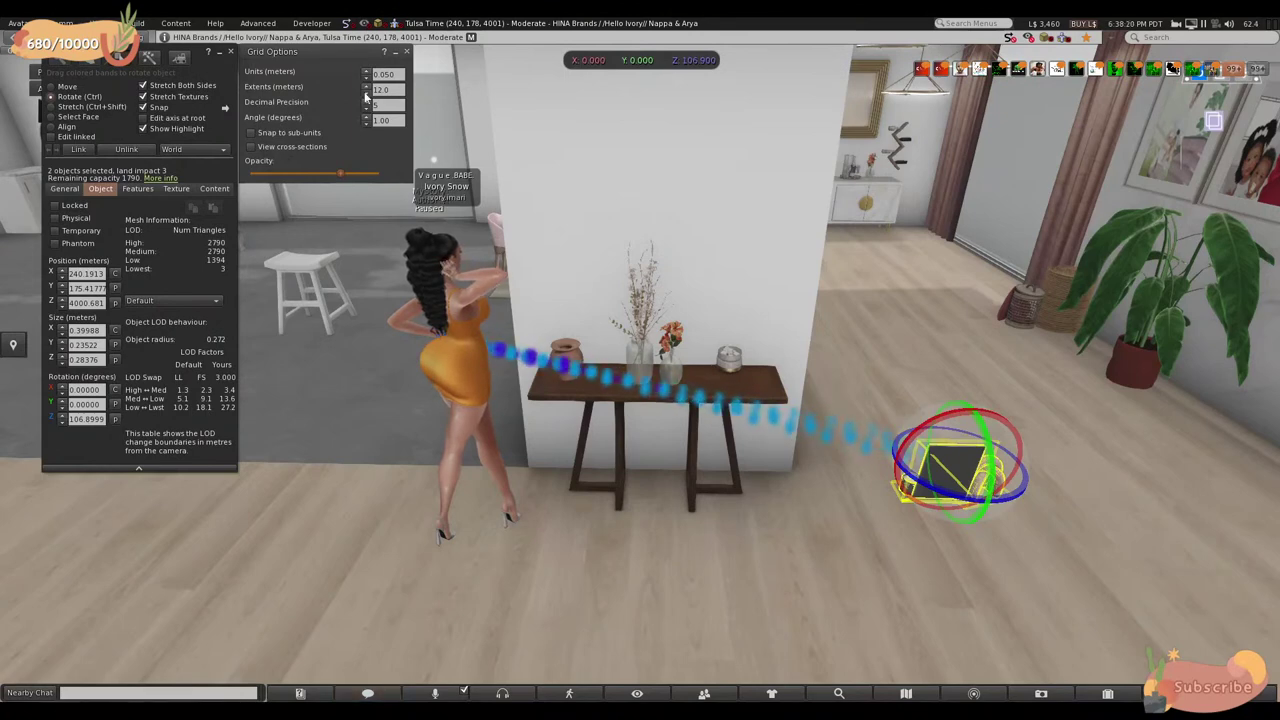
drag(938, 487, 1164, 459)
- Move the frame and arch decor in front of the console table and shift the jar of white cubes toward the table's front edge
click(61, 87)
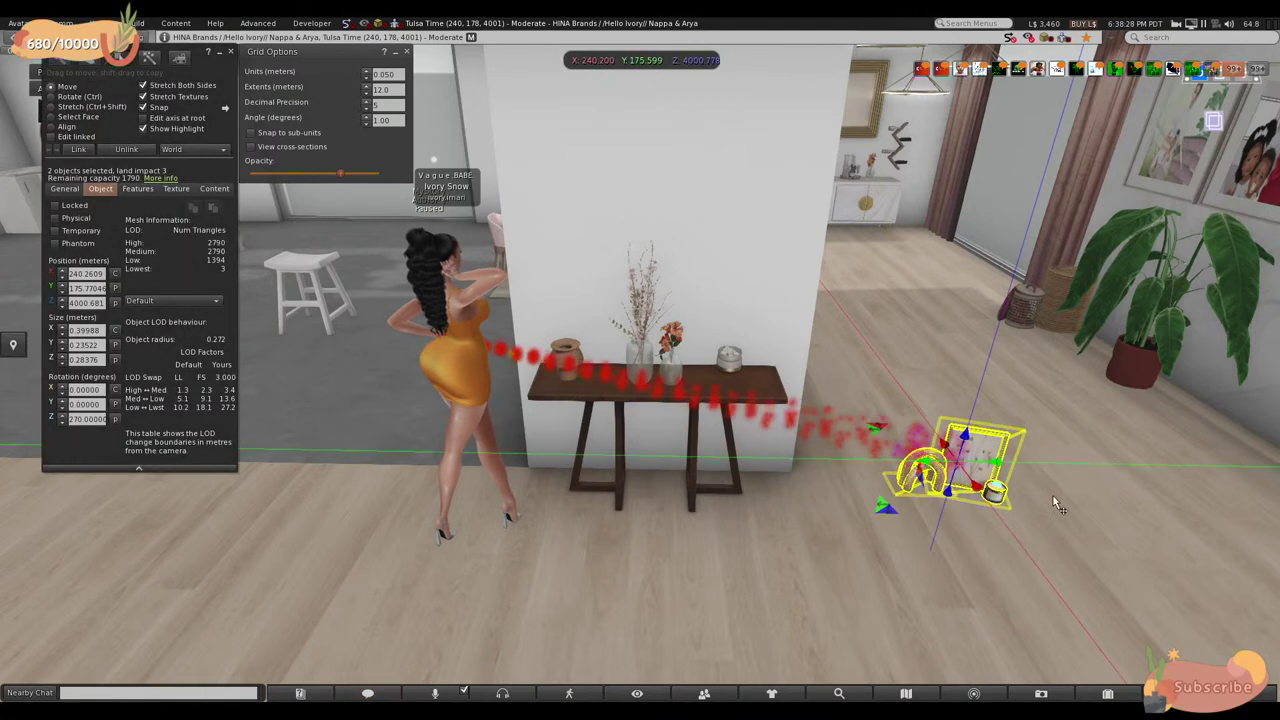
drag(998, 474, 757, 345)
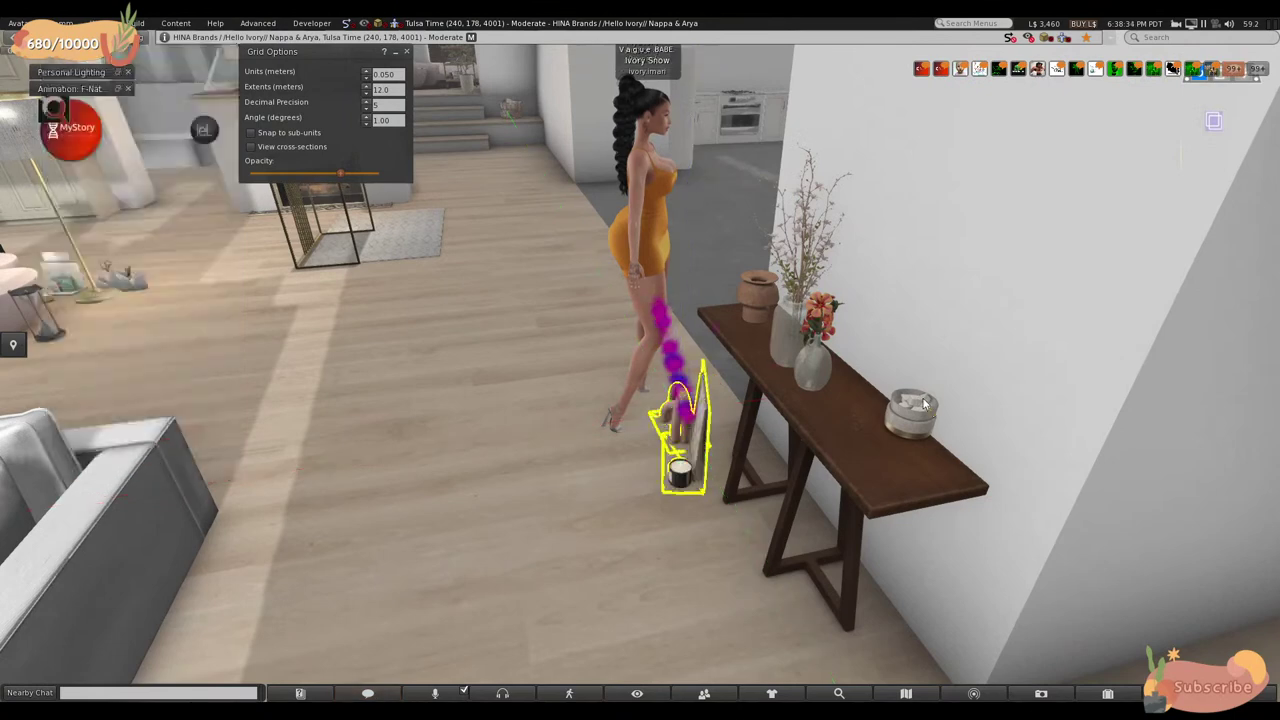
drag(936, 425, 862, 432)
- Reselect the frame and arch together and move them against the wall behind the jar on the console table
click(713, 425)
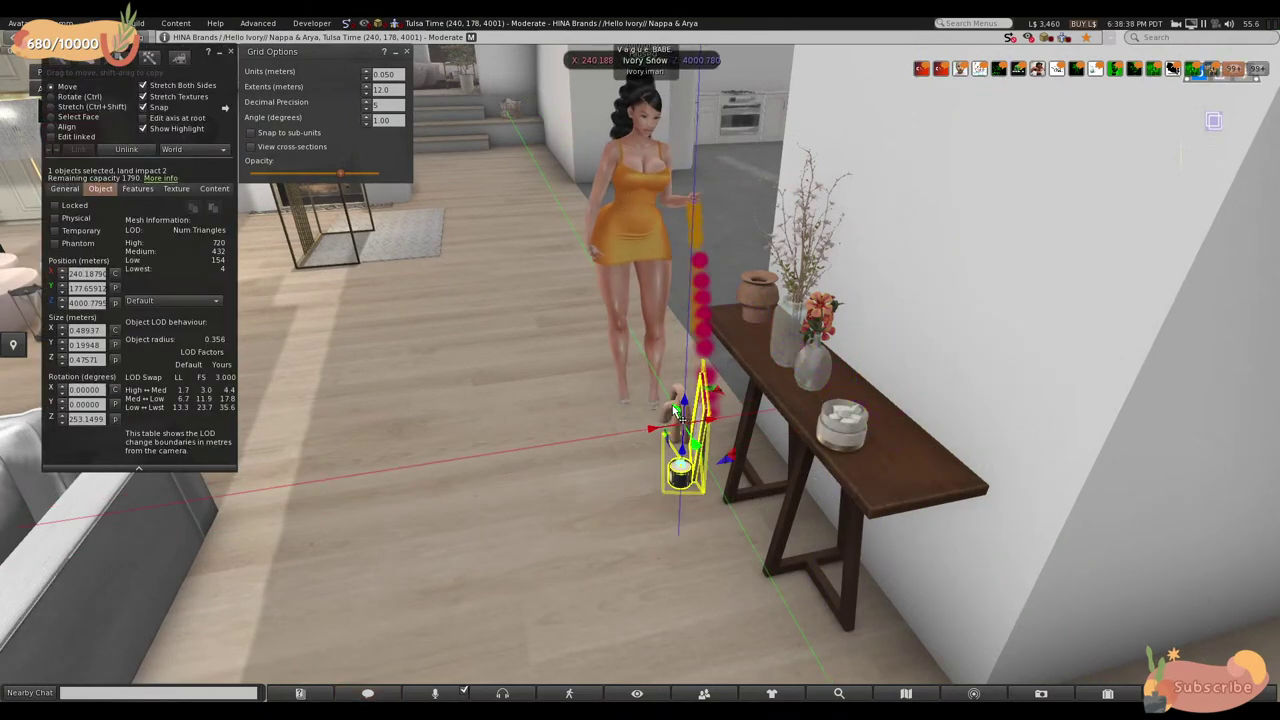
shift+click(670, 412)
drag(716, 418, 914, 350)
key(Escape)
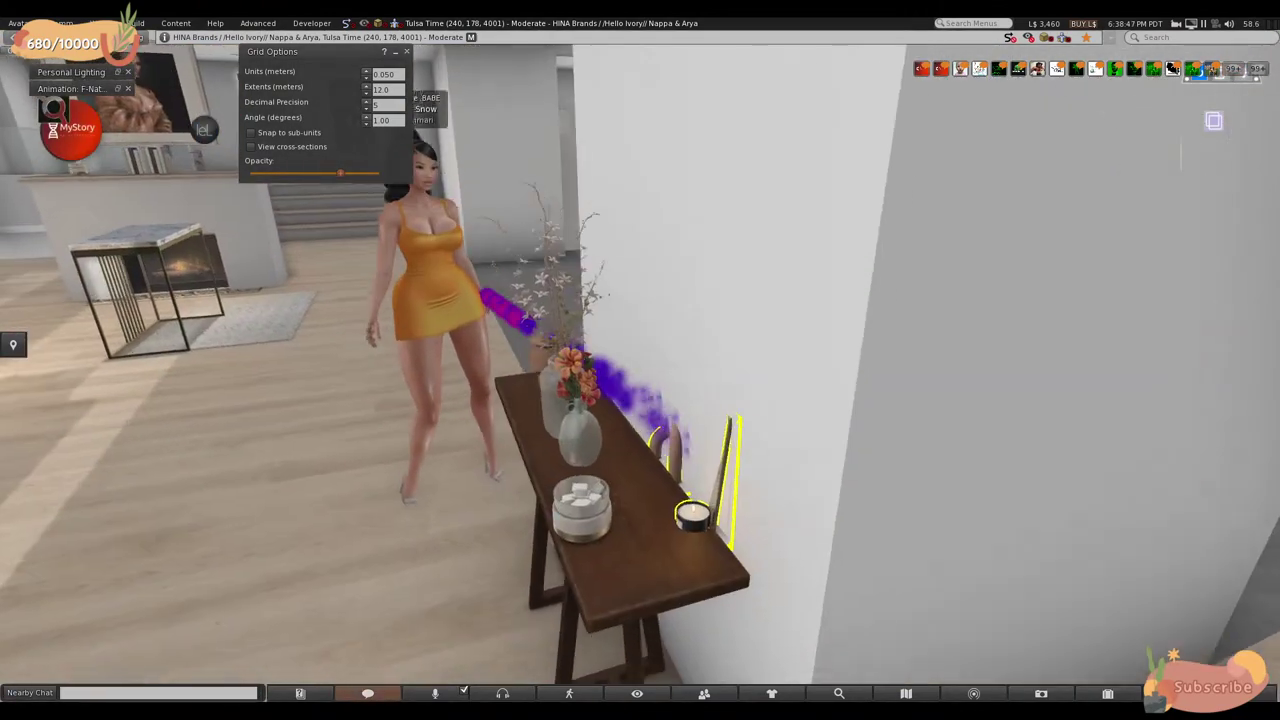
- Adjust the height of the frame and arch decor to about Z 4001.186 on the console tabletop and deselect it
alt+drag(640, 400, 716, 323)
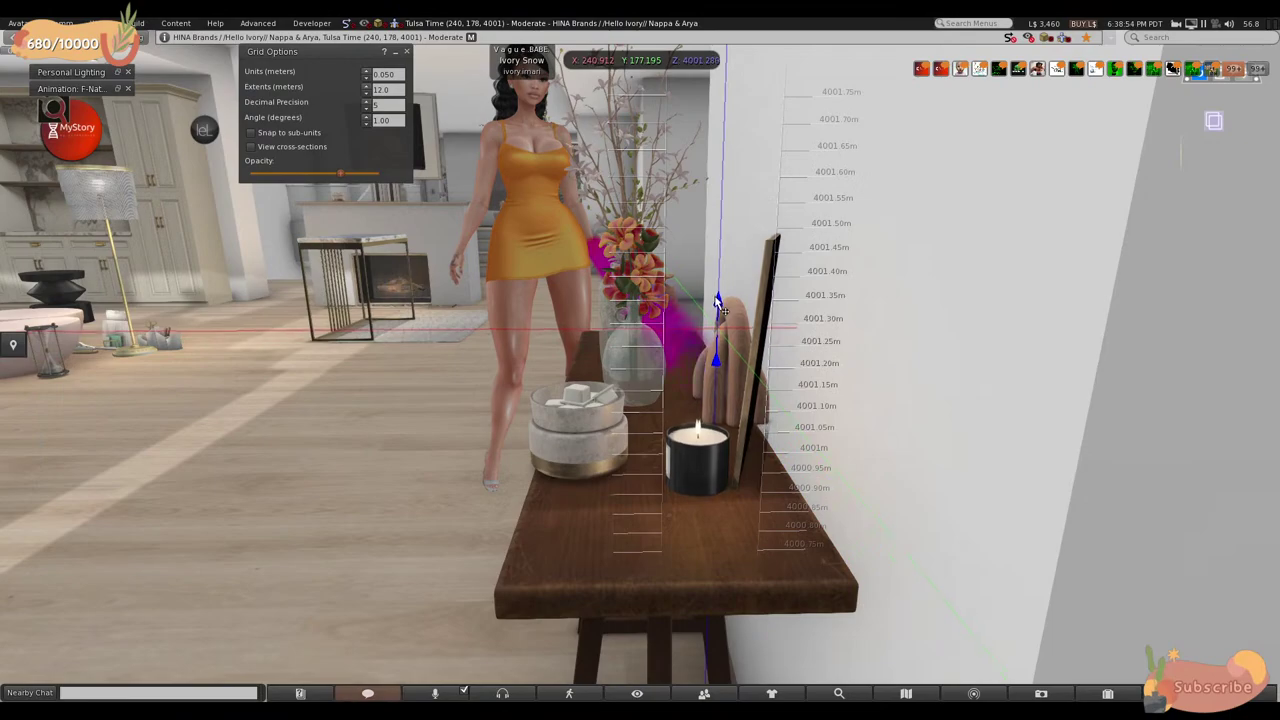
drag(716, 305, 600, 305)
alt+drag(697, 430, 697, 430)
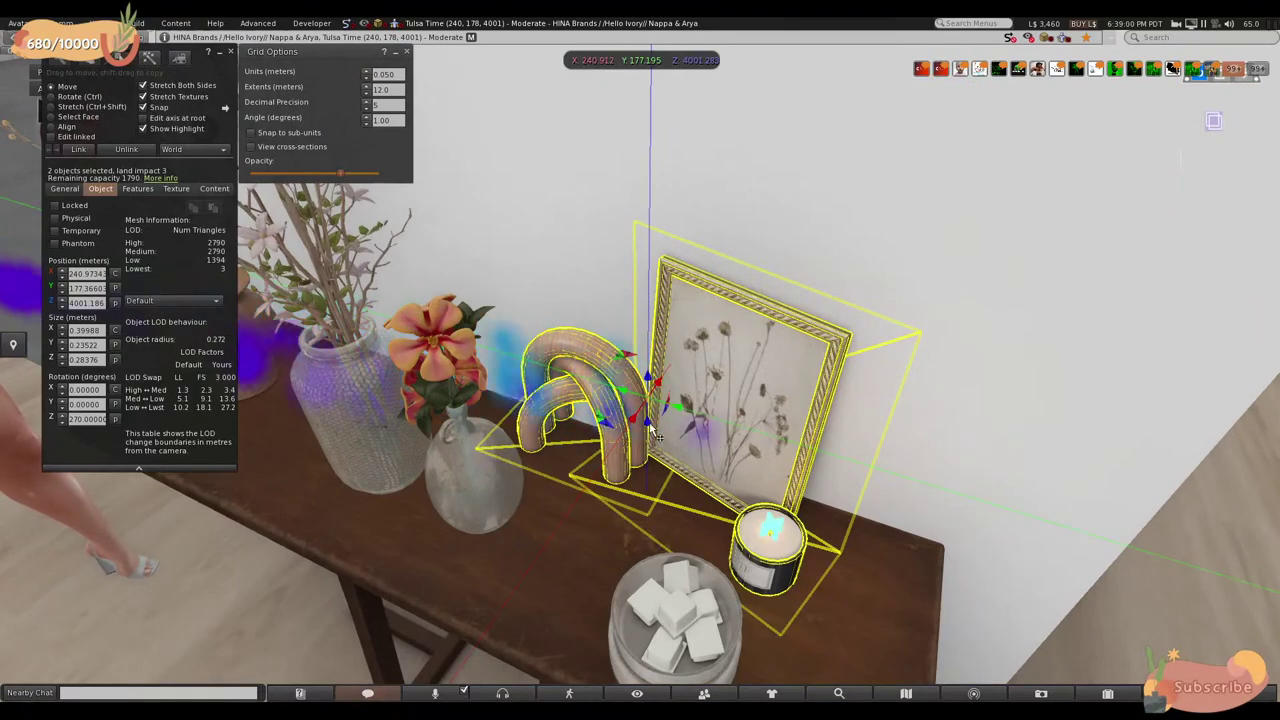
click(553, 533)
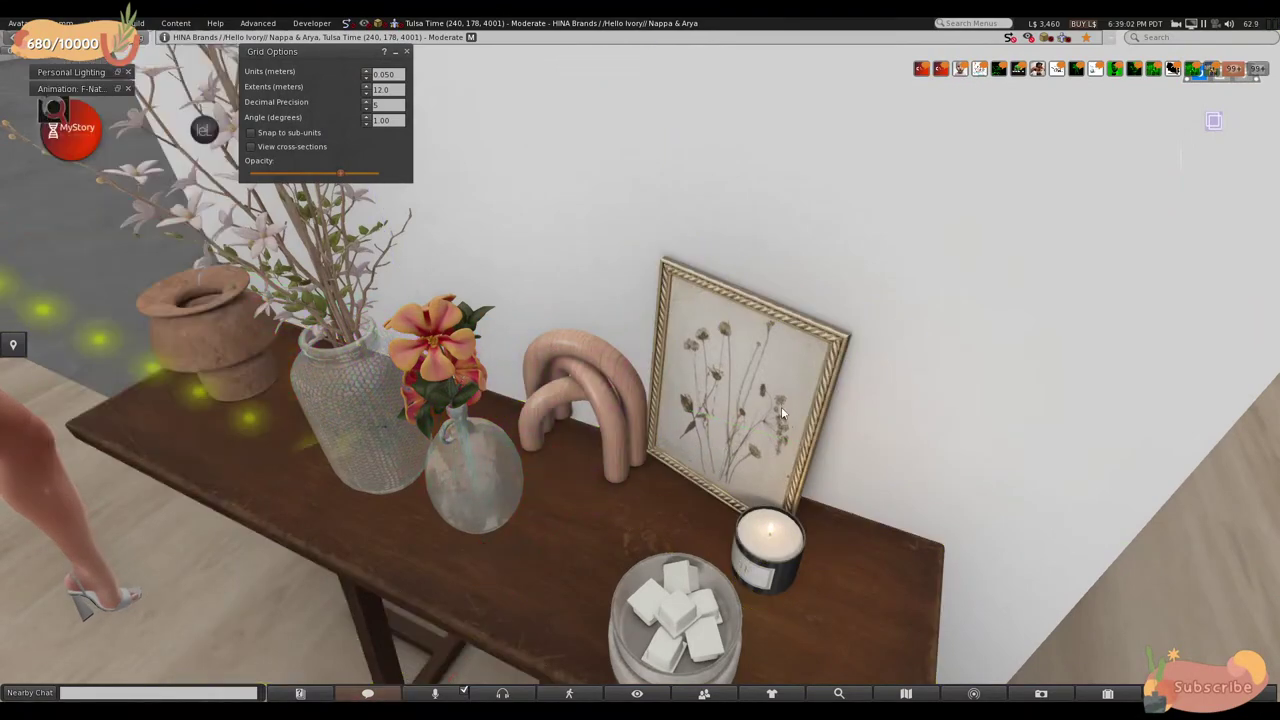
- Select the botanical frame with the candle on the console table and rotate it to 270 degrees about Z
click(720, 448)
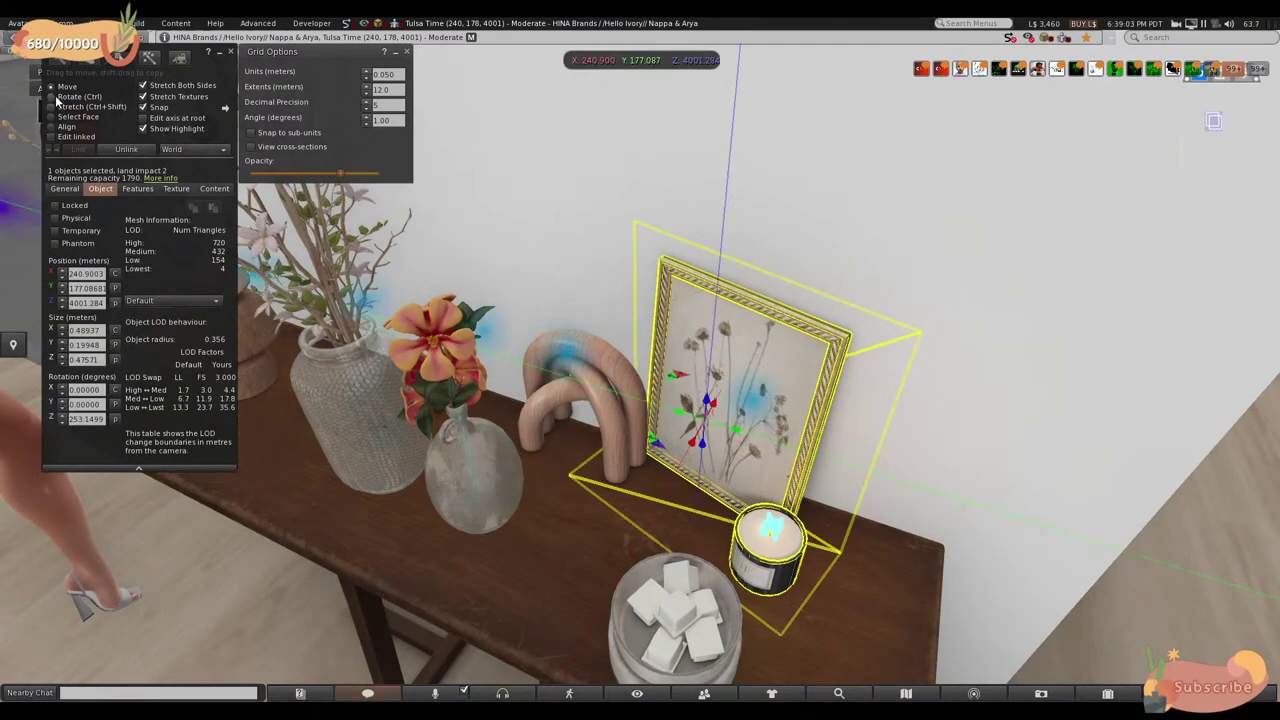
click(57, 97)
drag(715, 465, 825, 510)
drag(637, 455, 643, 373)
key(alt)
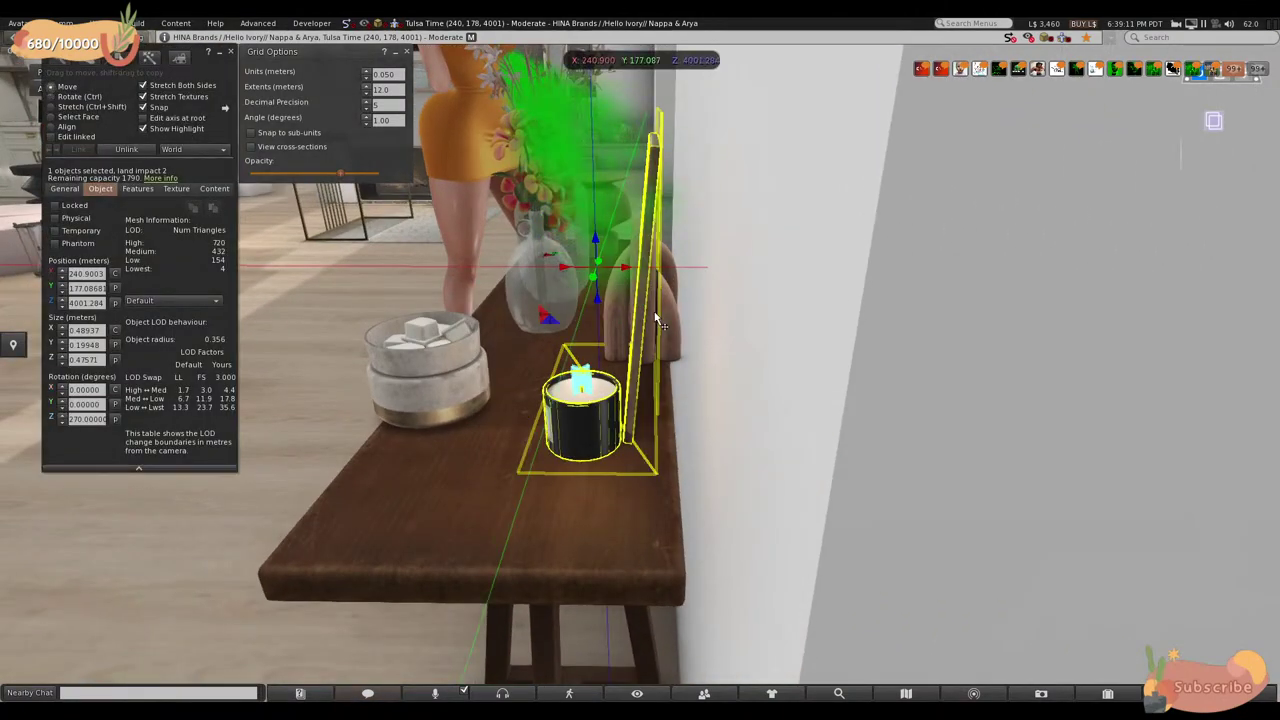
- Move the botanical frame and candle back against the wall to about X 240.9305, Y 176.9498 and check the fit from the side
alt+drag(595, 285, 690, 460)
alt+drag(645, 377, 600, 350)
key(Escape)
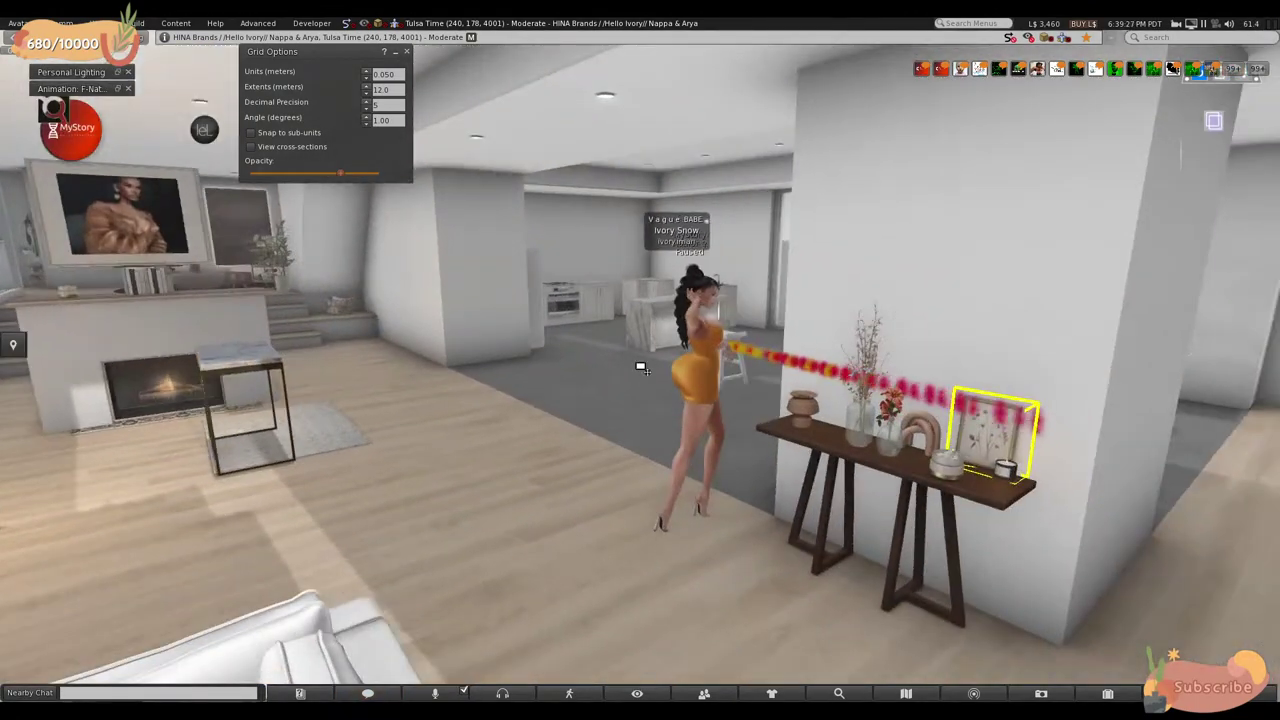
key(ctrl+3)
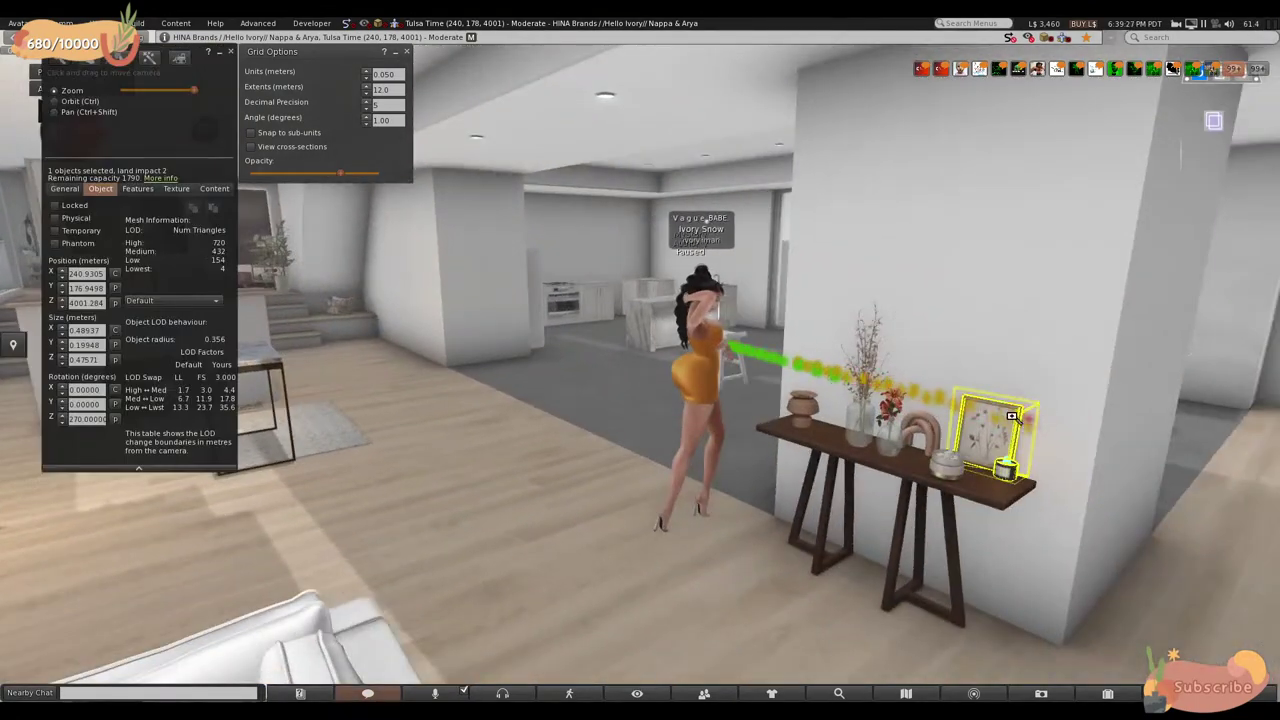
key(Left)
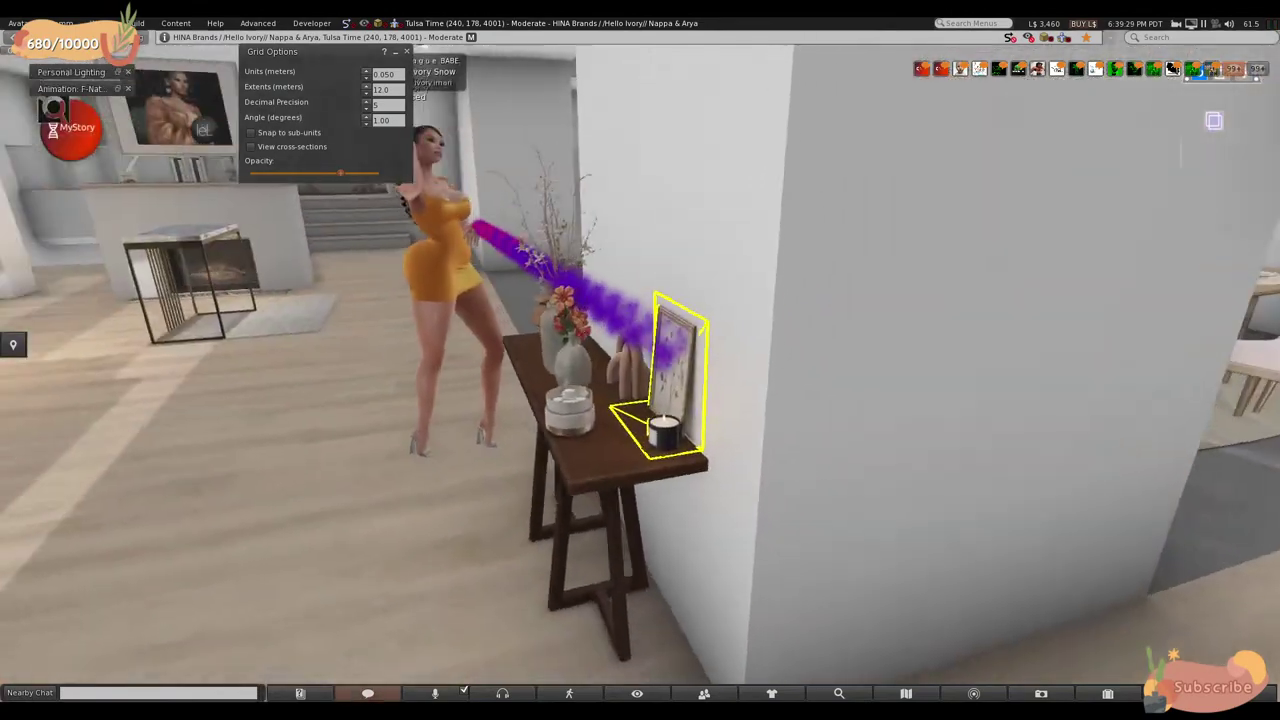
key(Left)
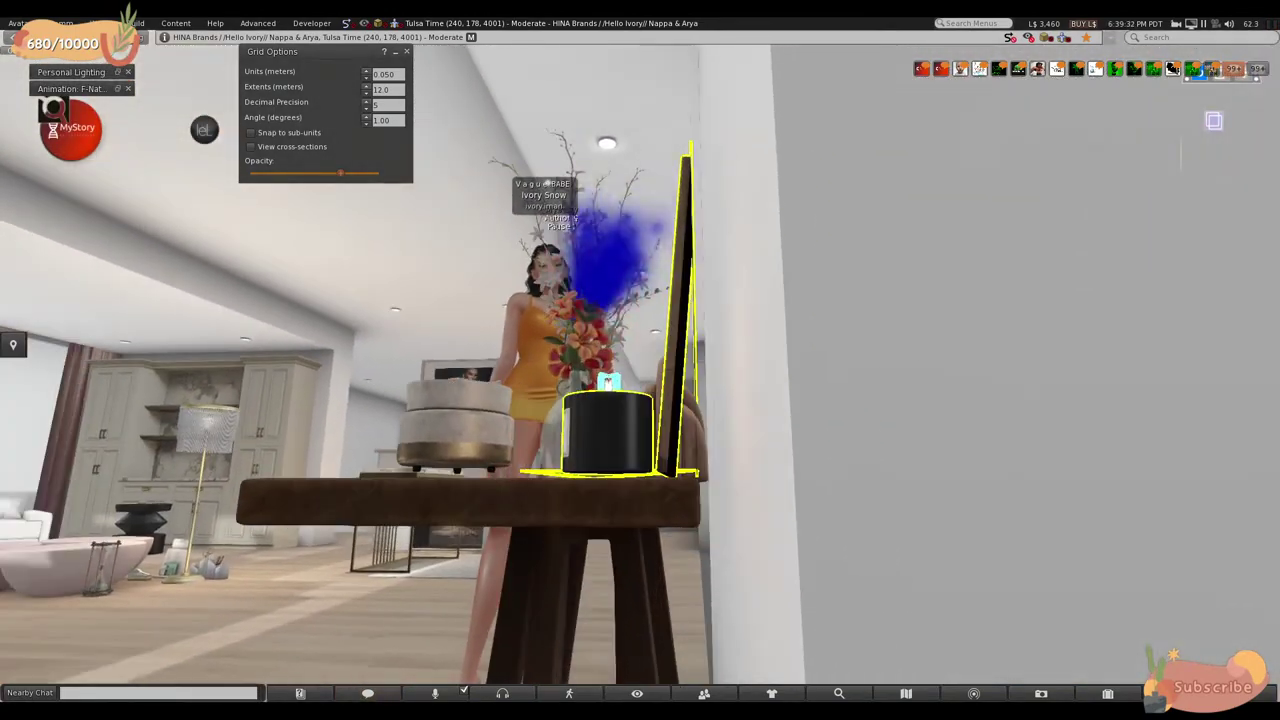
alt+drag(590, 487, 590, 487)
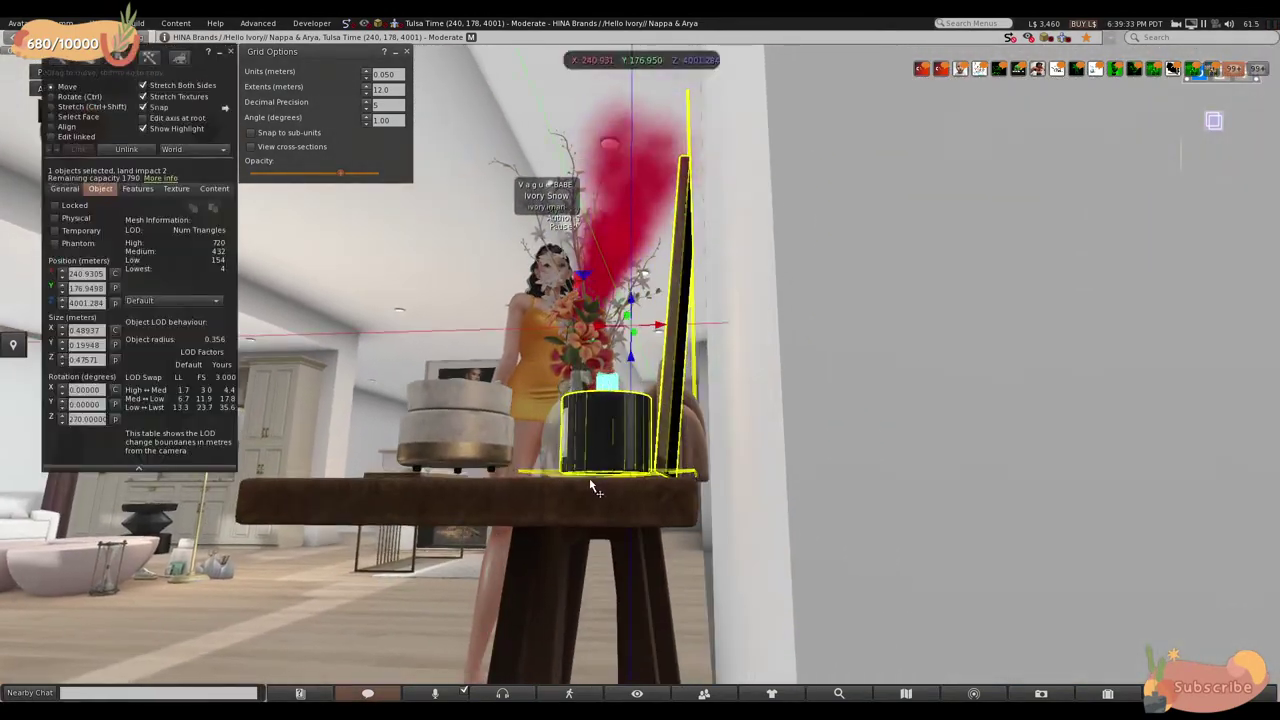
- Select the wooden console table, shift it closer to the wall to X 240.80225 and finish editing it
key(Down)
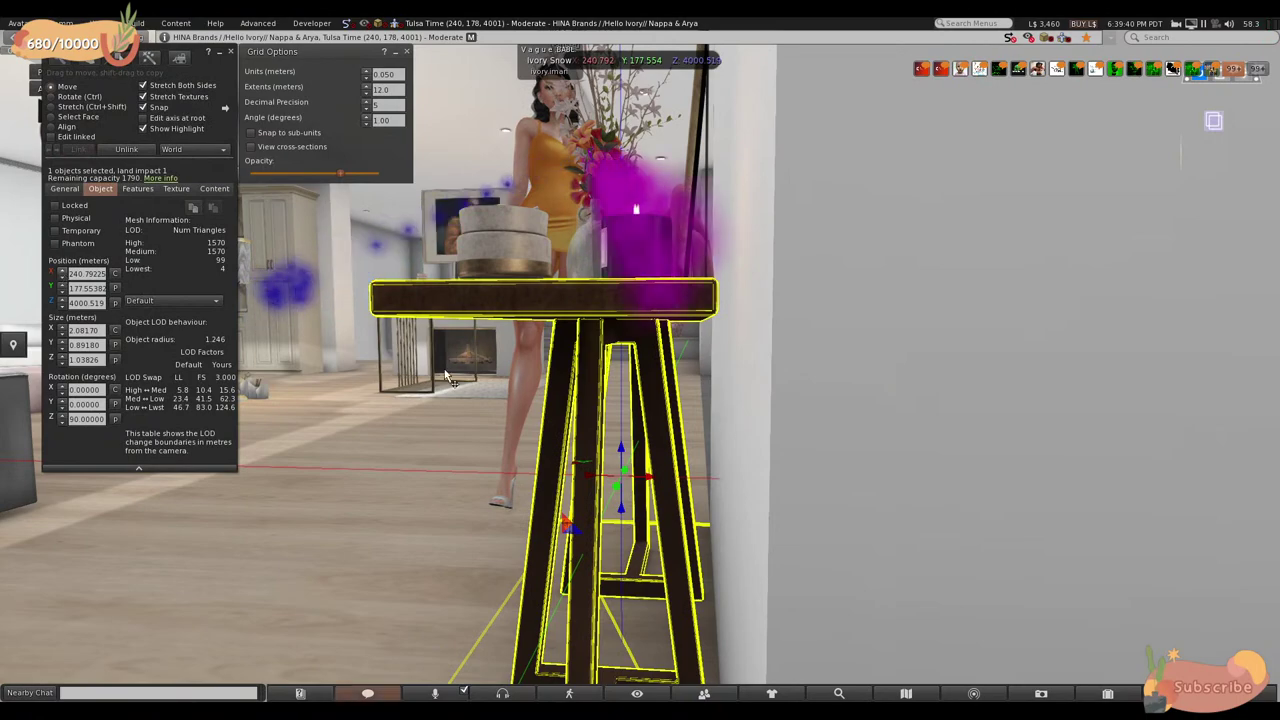
key(Left)
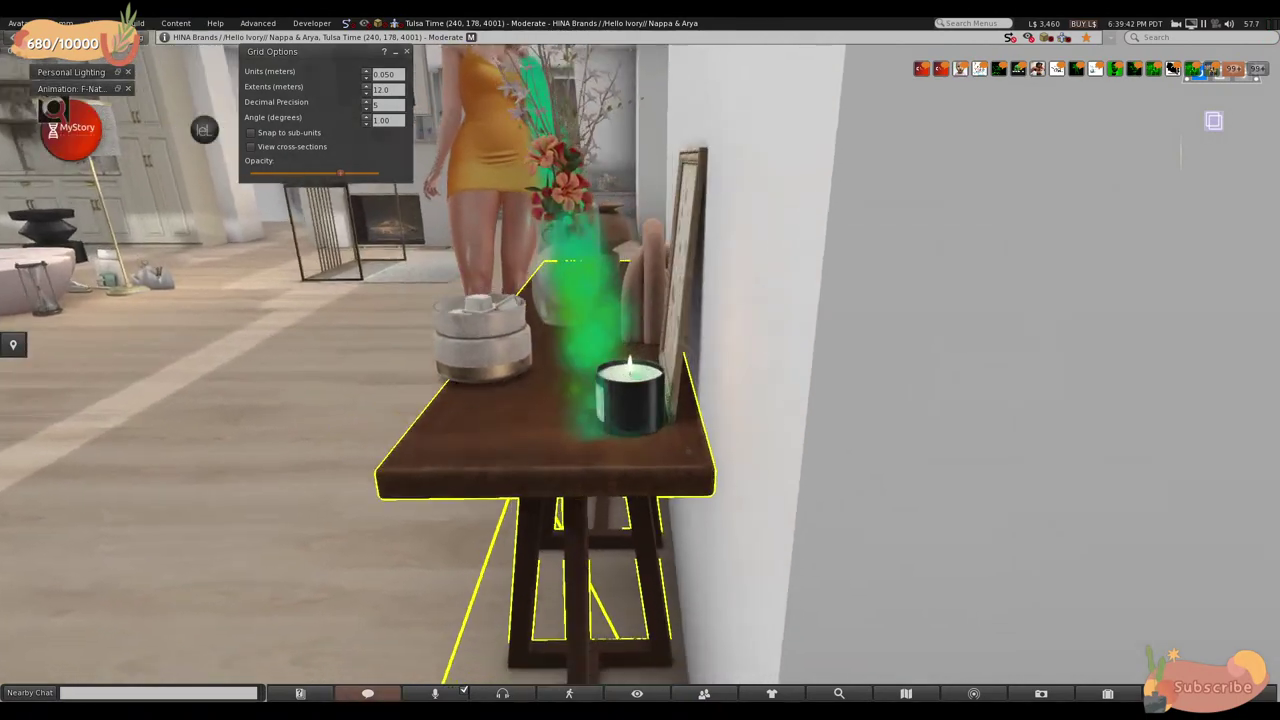
key(Up)
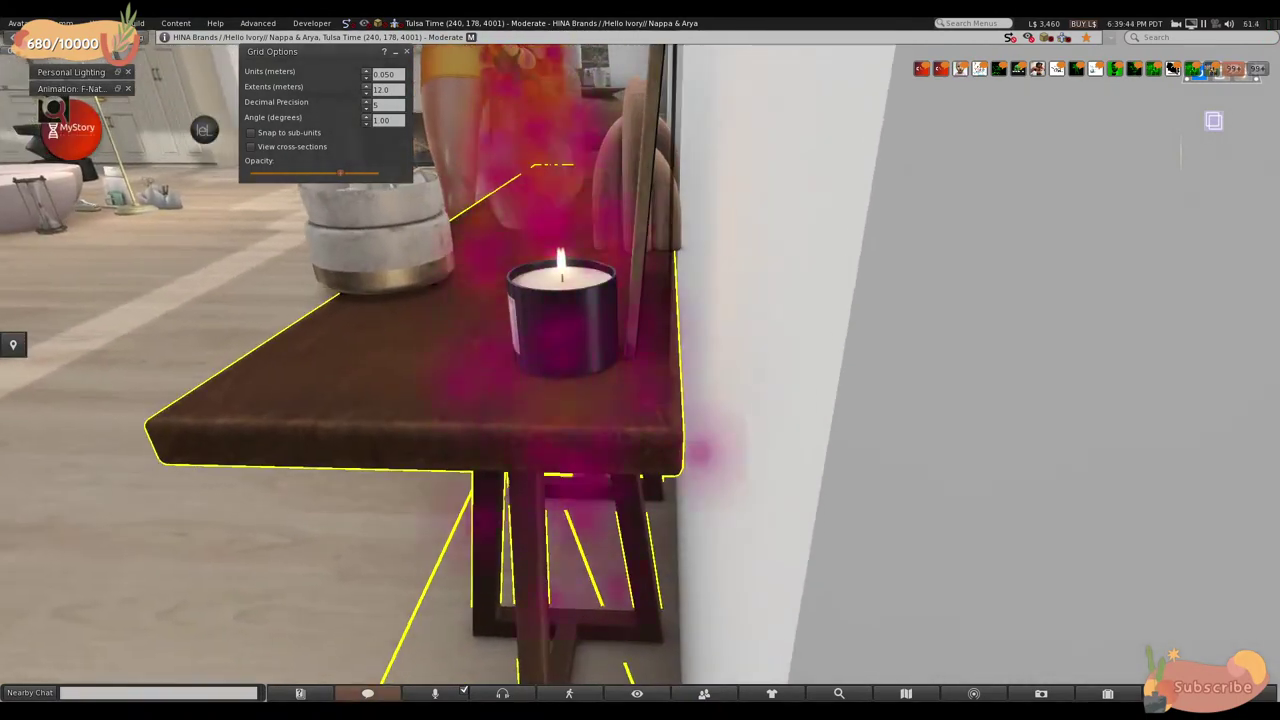
click(63, 271)
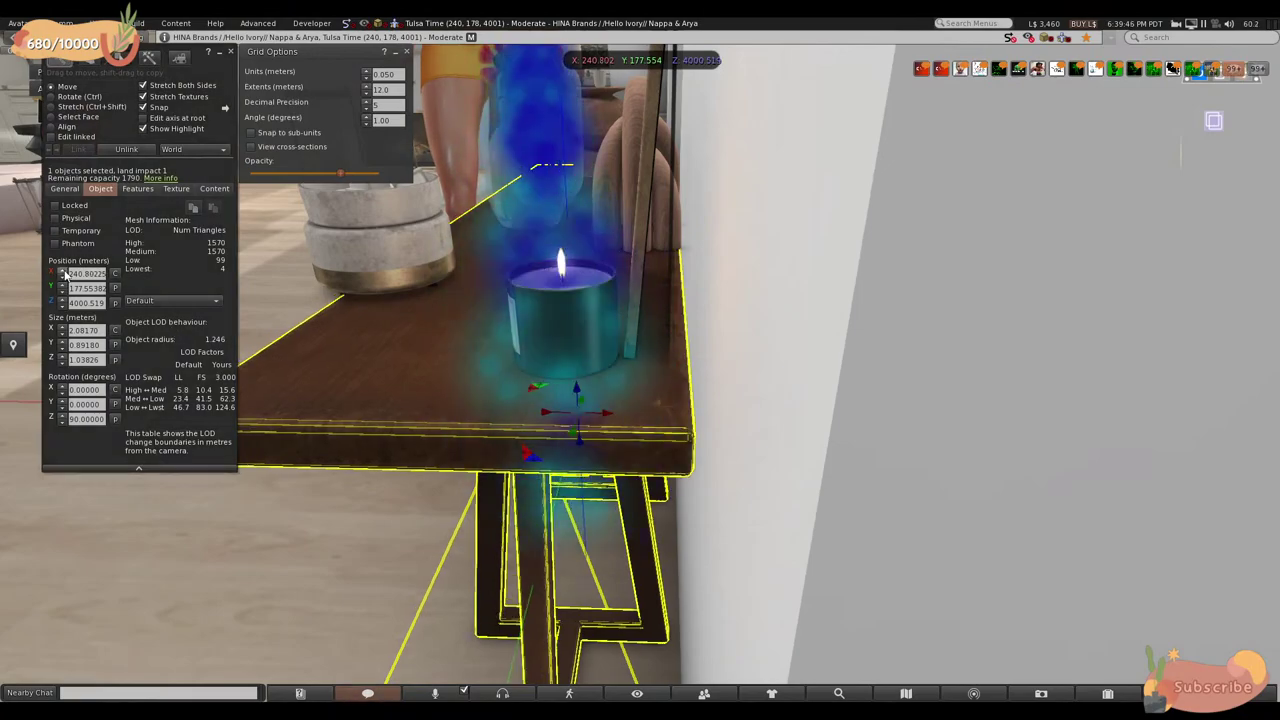
key(Escape)
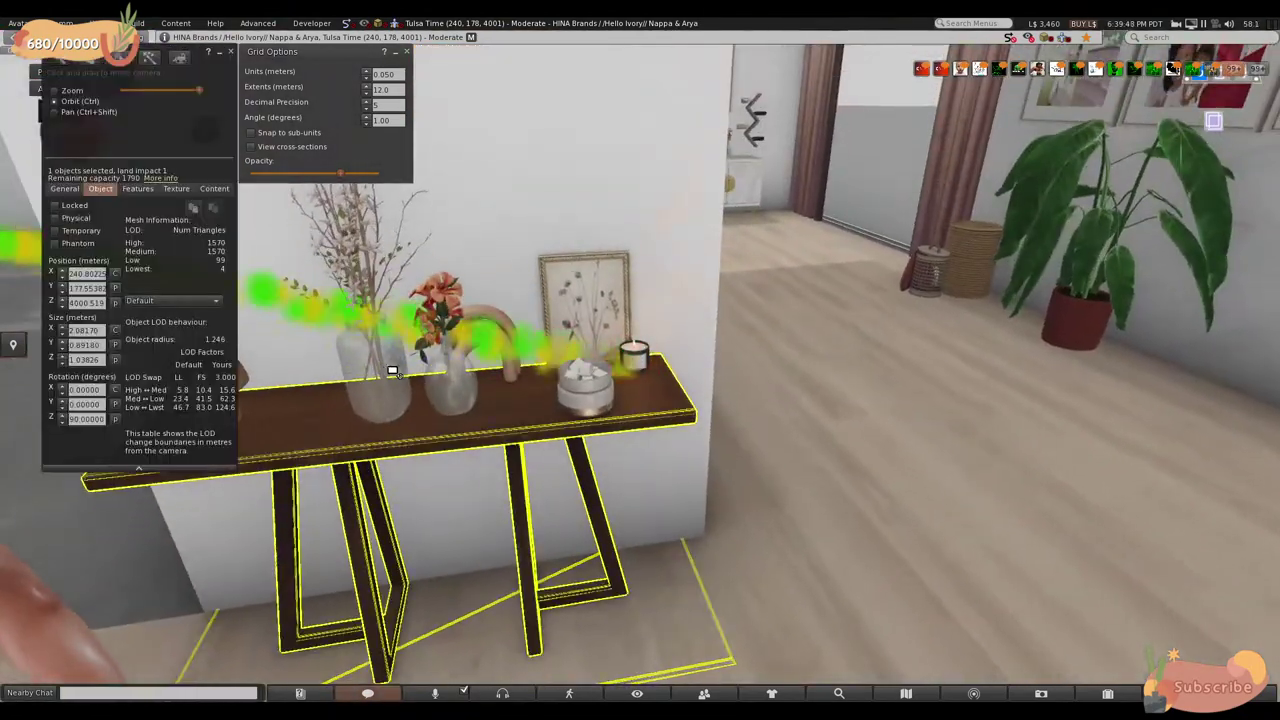
key(Left)
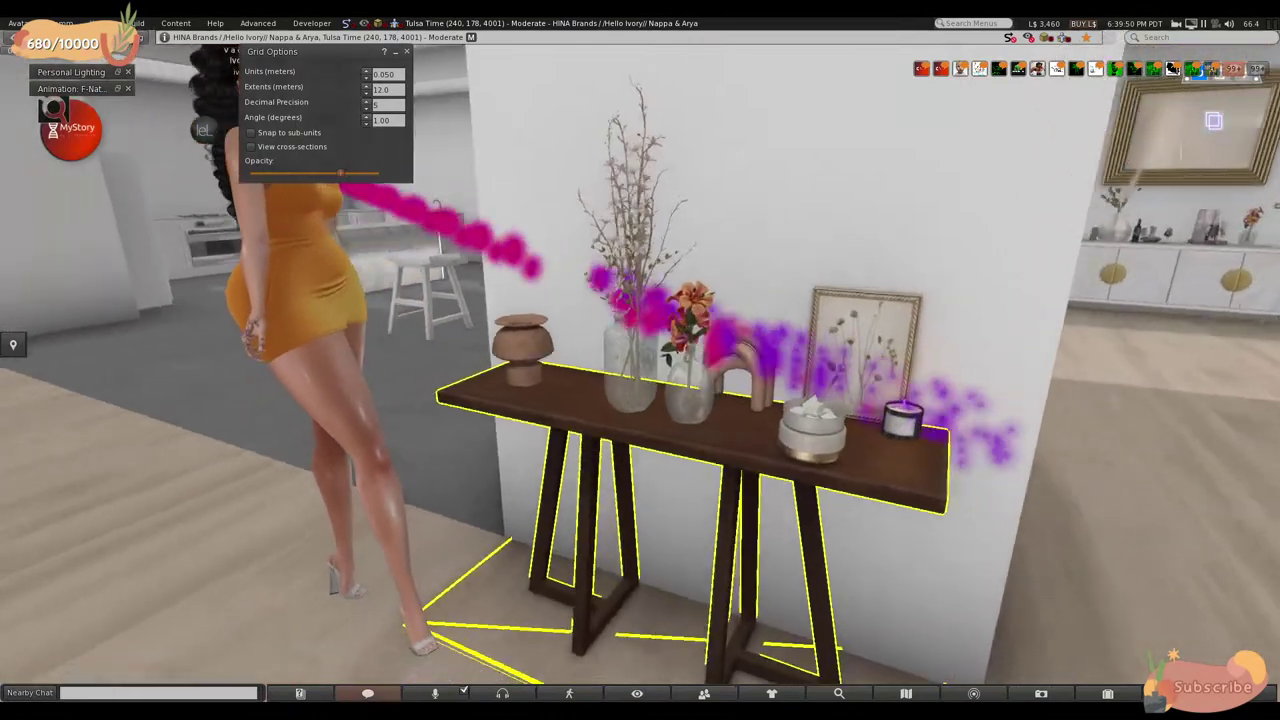
key(ctrl+3)
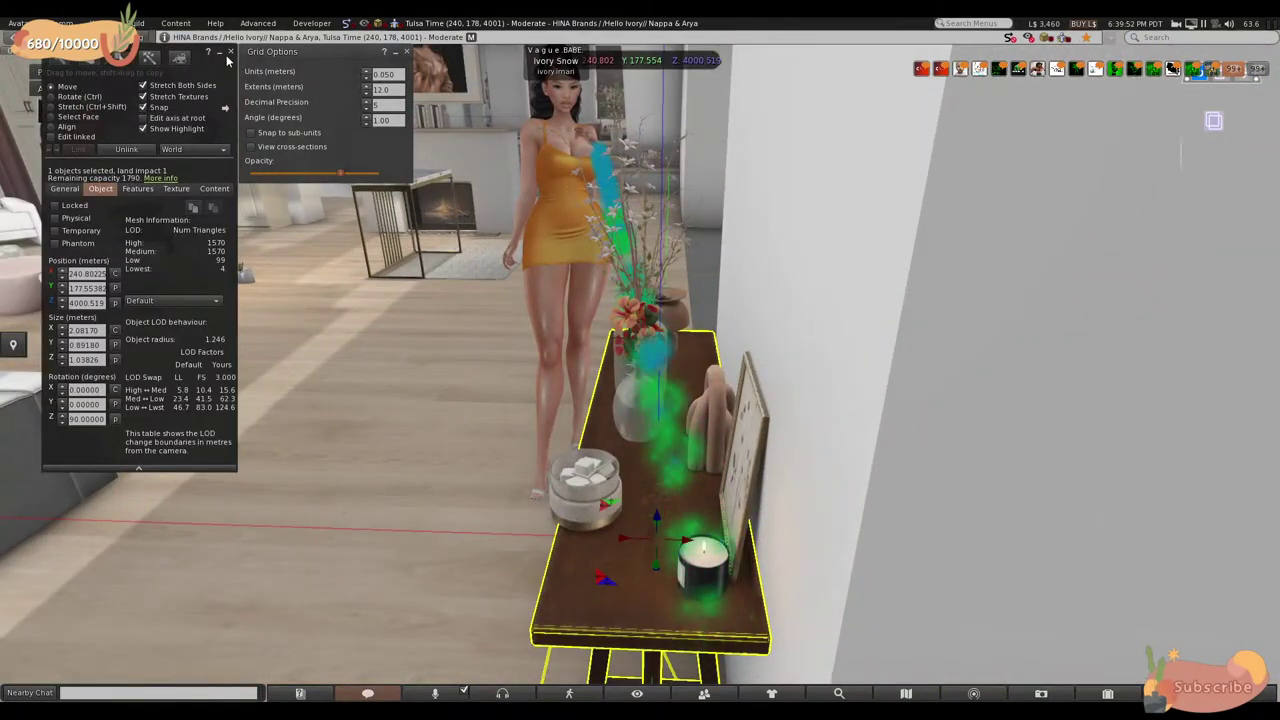
key(Escape)
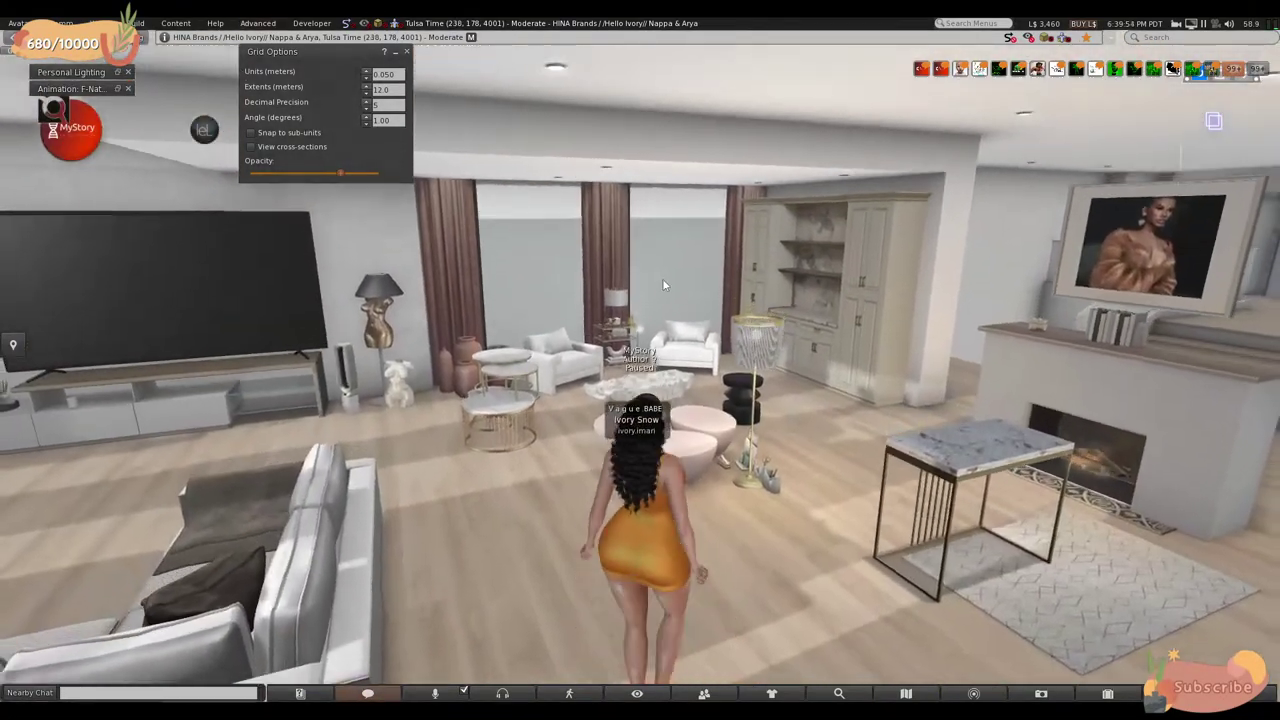
- Walk to the seating area and move the round marble nesting tables over to the pink poufs
key(Up)
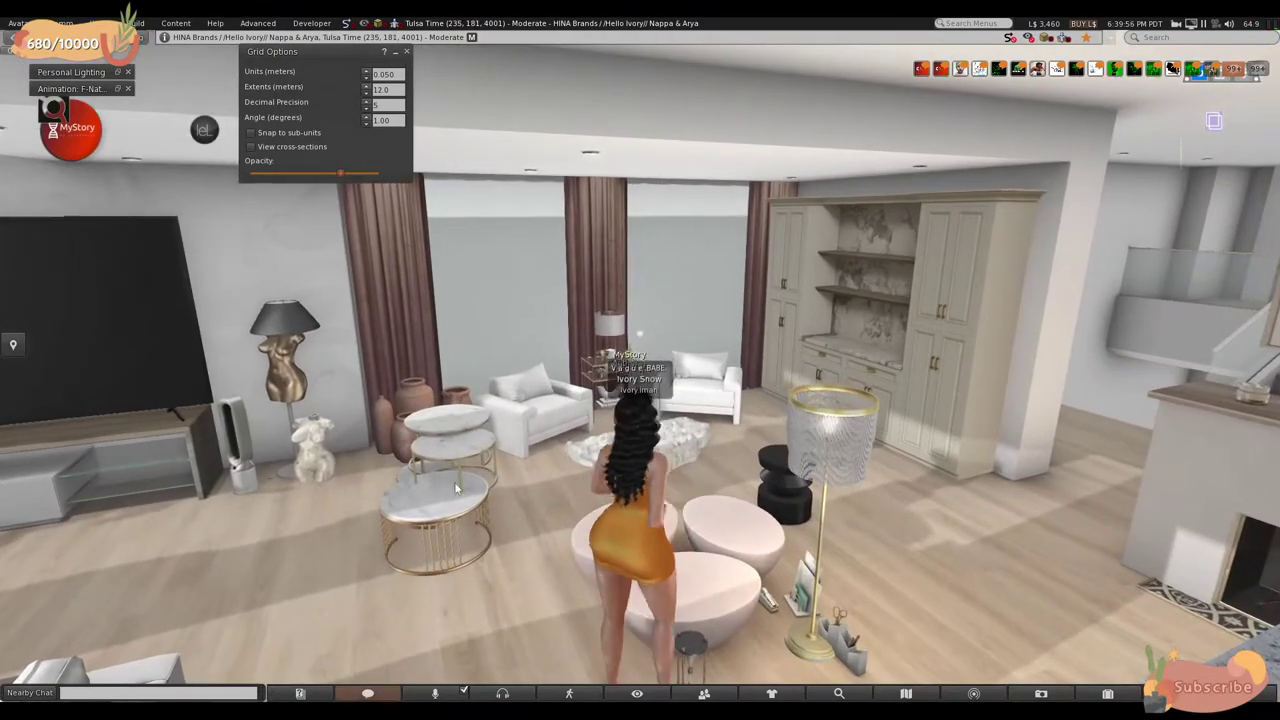
right_click(445, 488)
click(457, 434)
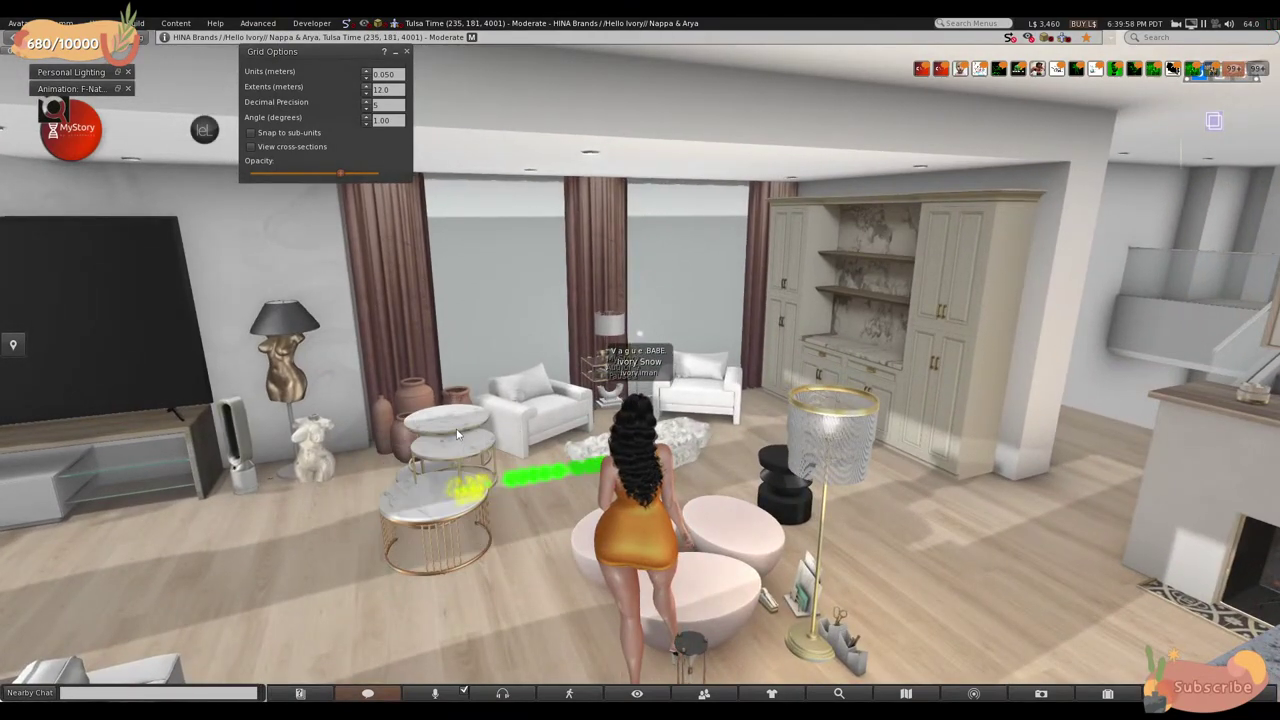
click(479, 466)
drag(492, 480, 640, 372)
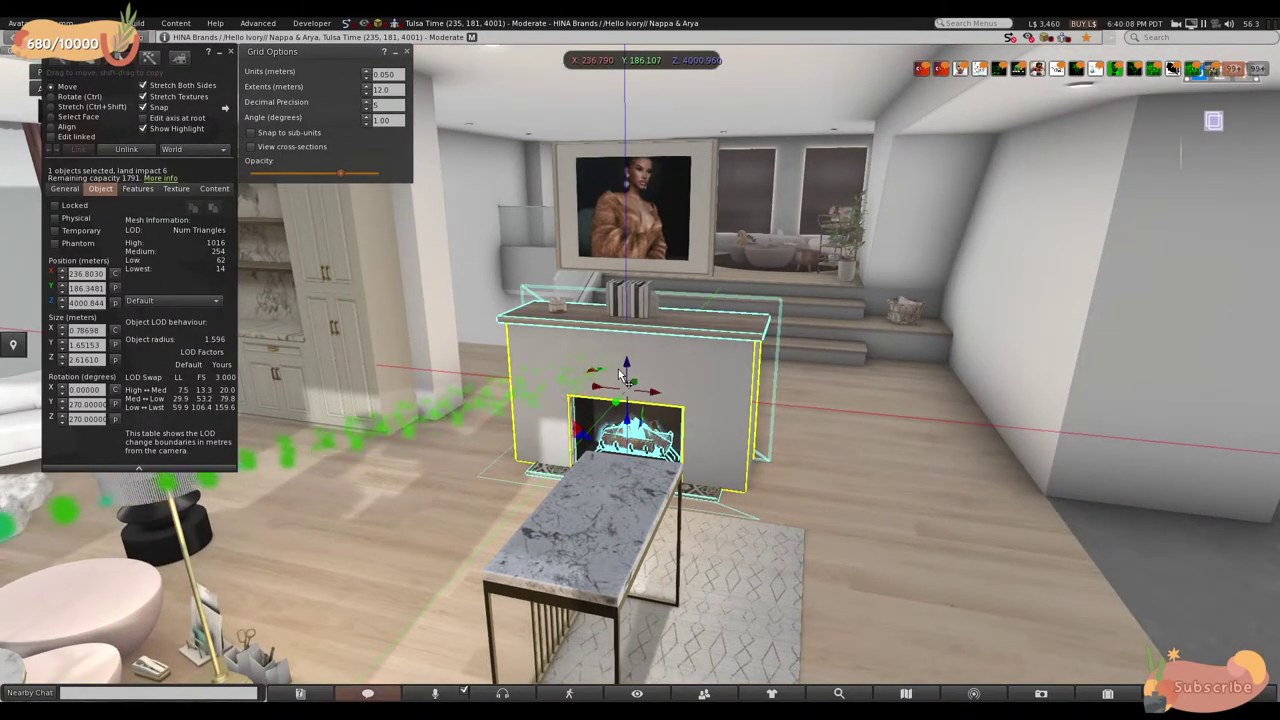
- Delete the fireplace and the small jar left floating above where it stood
key(Delete)
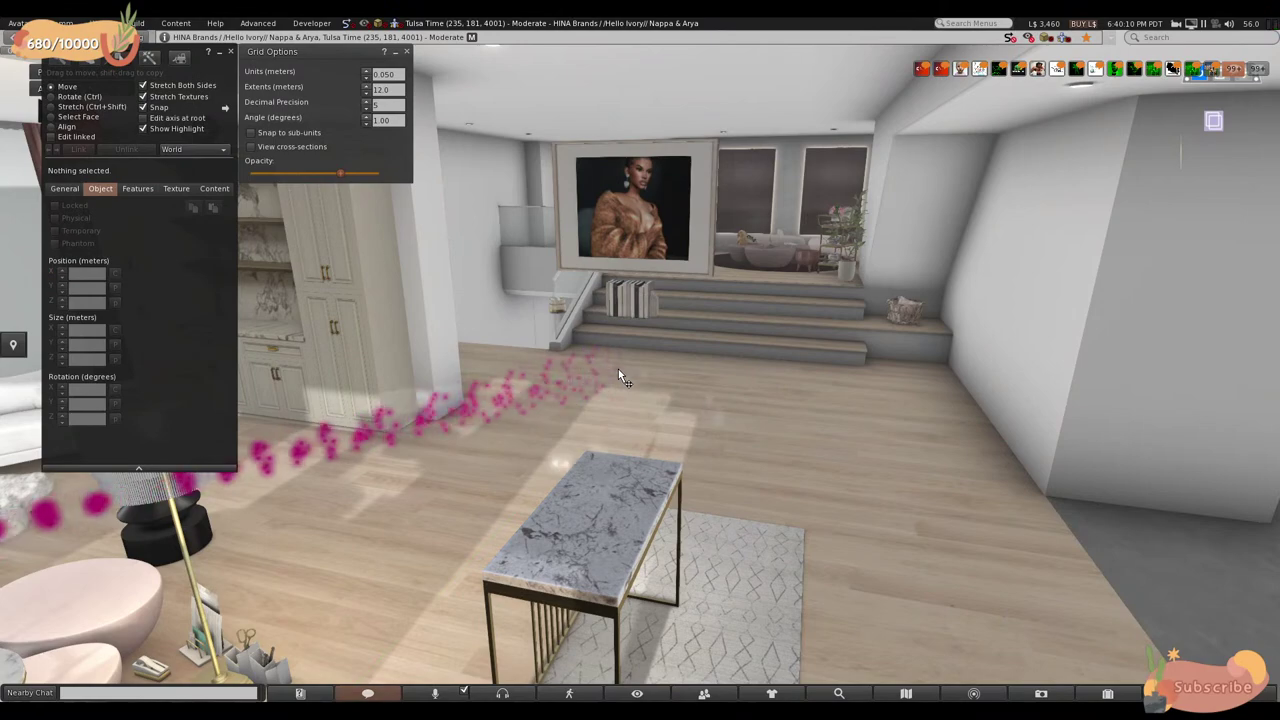
click(676, 243)
alt+drag(676, 243, 565, 692)
click(572, 655)
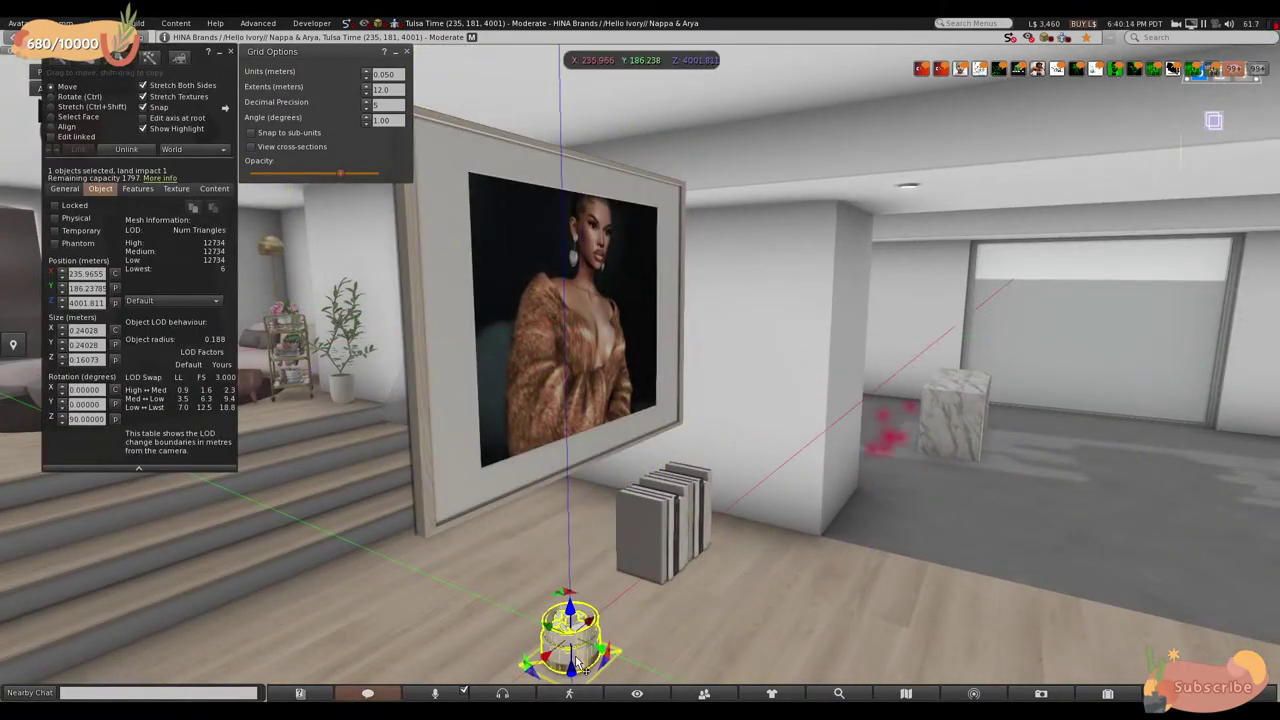
key(Delete)
- Delete the two sets of standing books and both arched bookends beneath the framed portrait
click(668, 525)
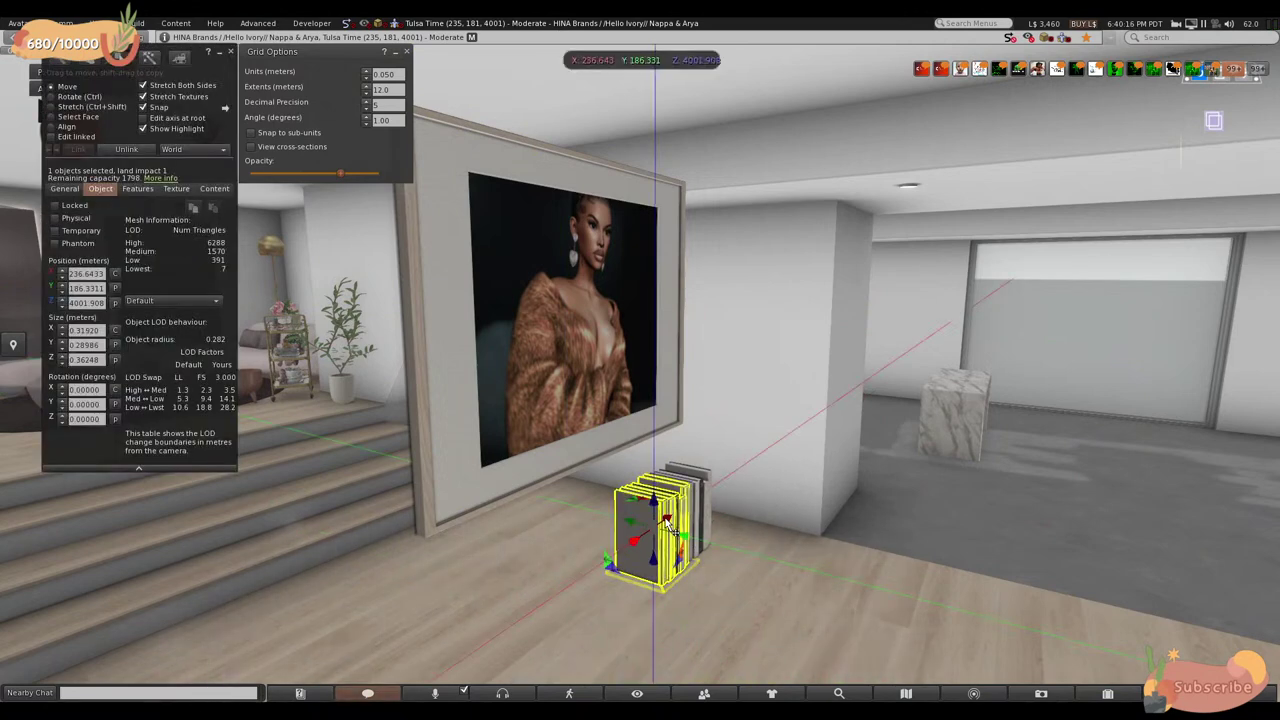
key(Delete)
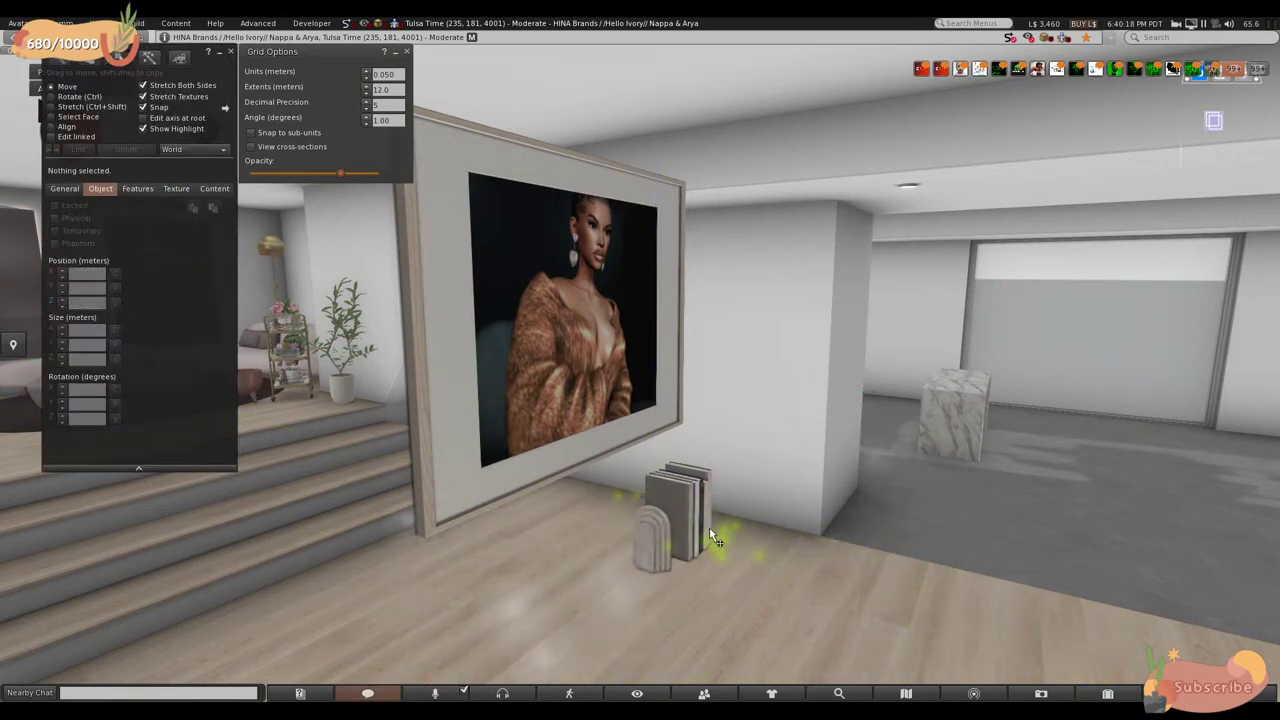
click(701, 537)
key(Delete)
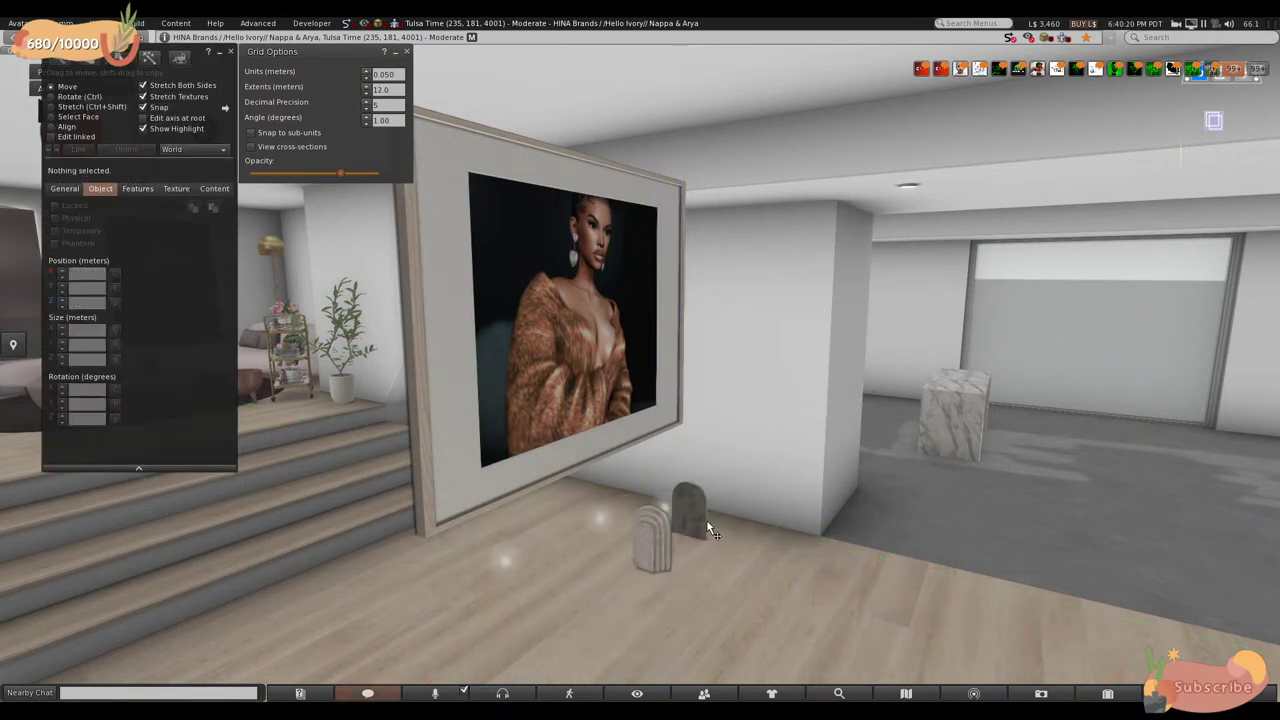
alt+click(655, 545)
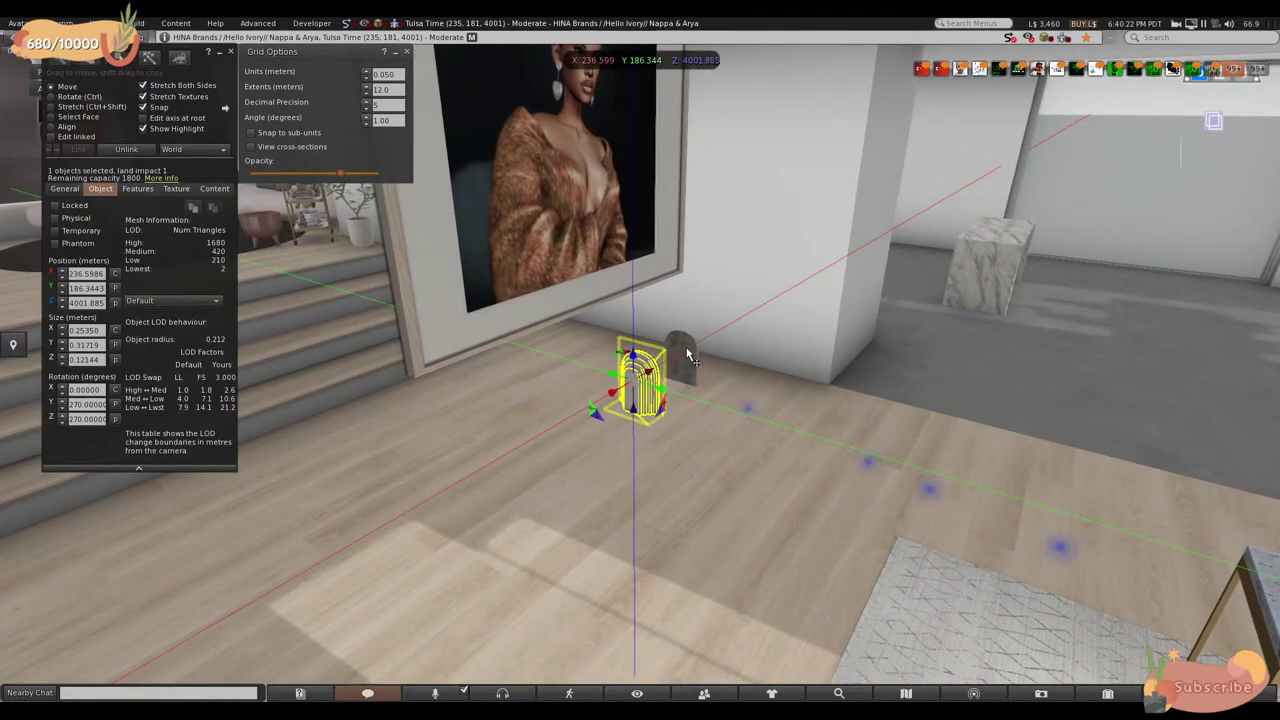
key(Delete)
click(690, 355)
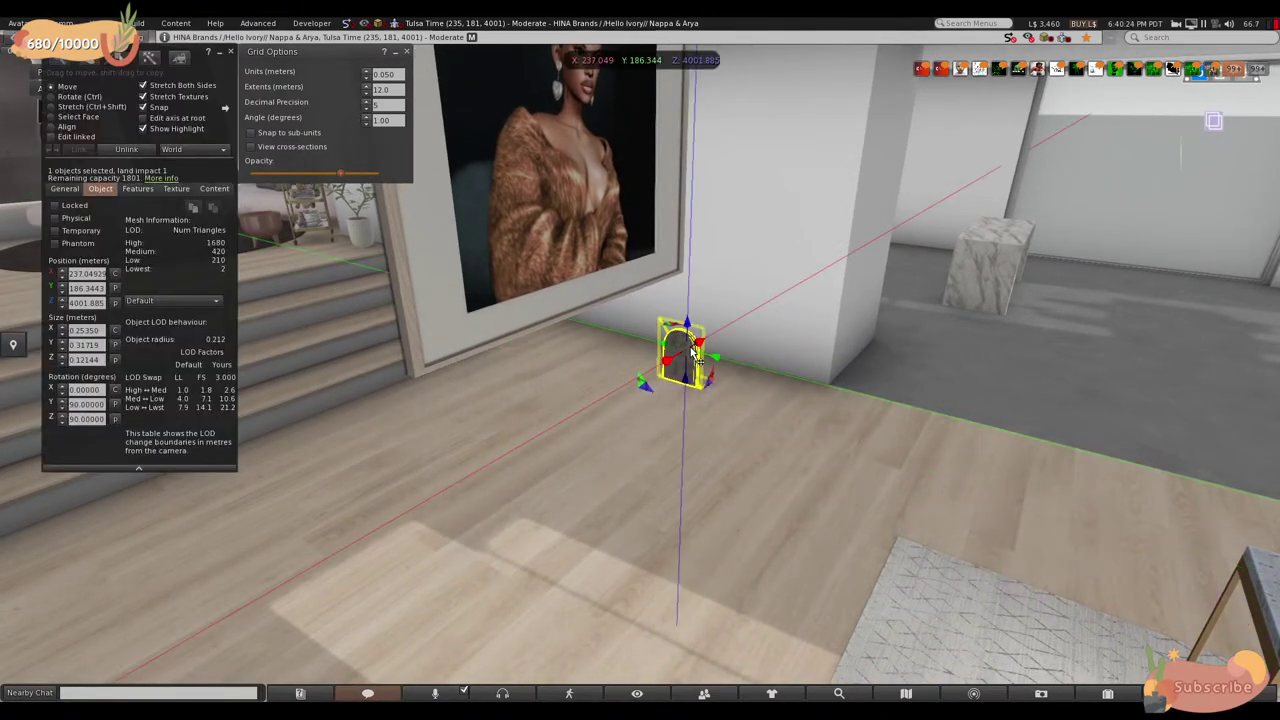
key(Delete)
key(Escape)
- Select the large framed portrait and rotate it to X 0, Y 270, Z 270 degrees
key(ctrl+b)
click(84, 97)
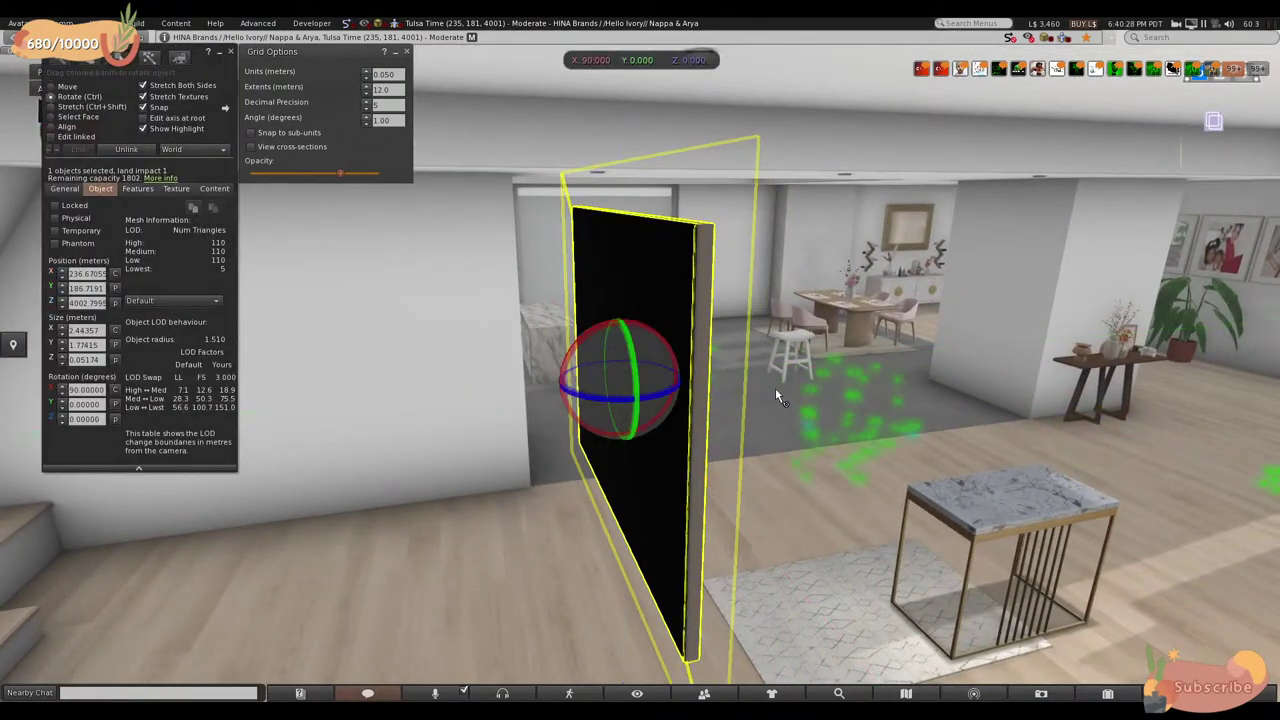
drag(660, 403, 436, 376)
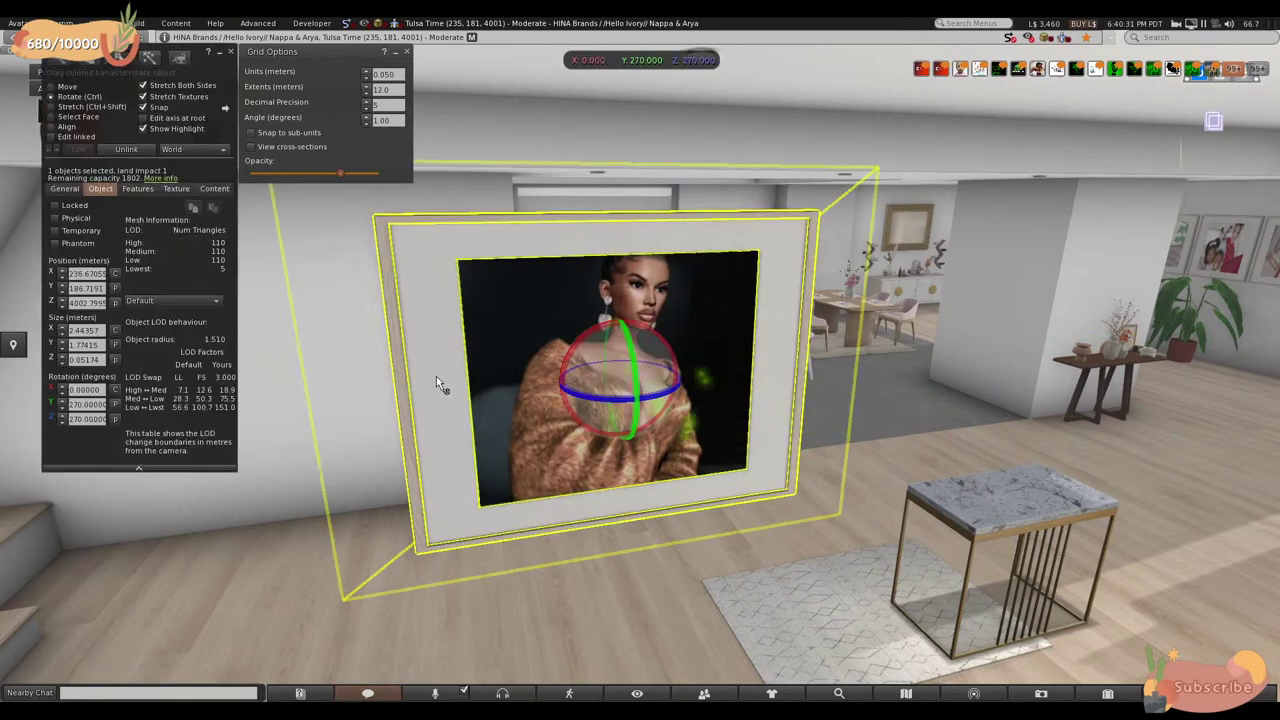
- Move the framed portrait across the living room to the console table's wall, at about X 241.010, Y 178.141
click(66, 87)
drag(688, 418, 1100, 362)
key(Escape)
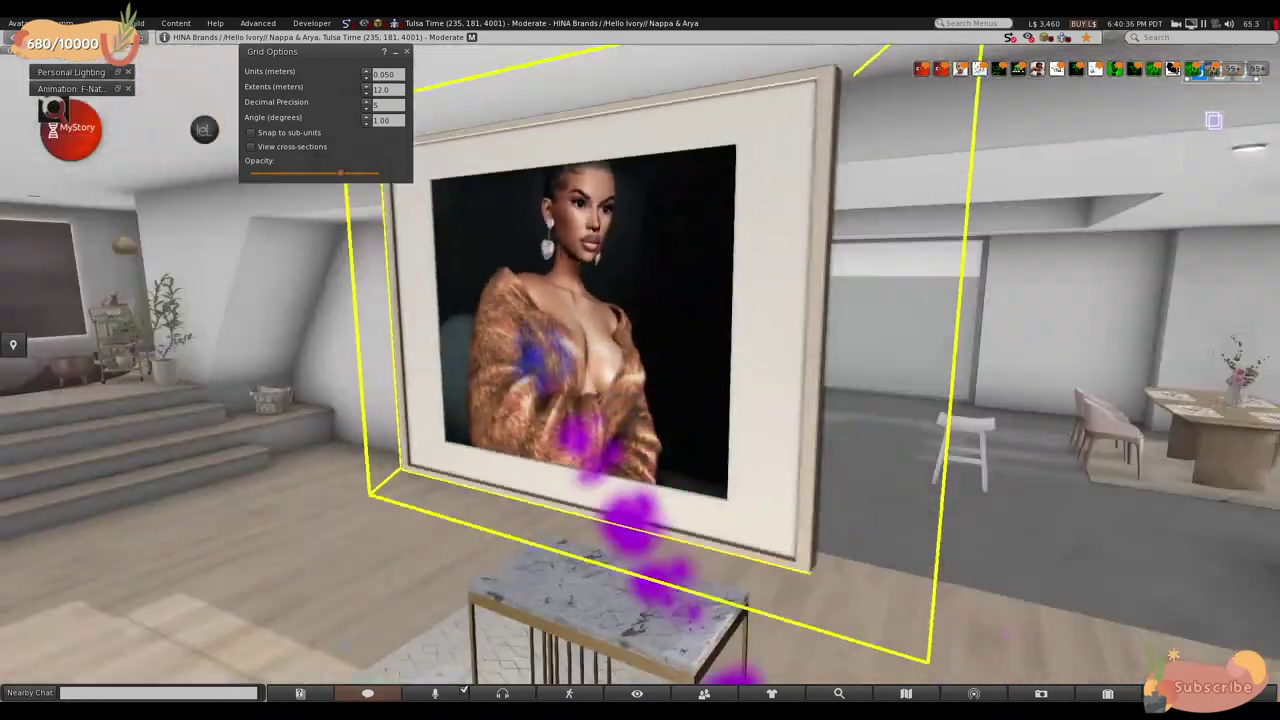
key(ctrl+3)
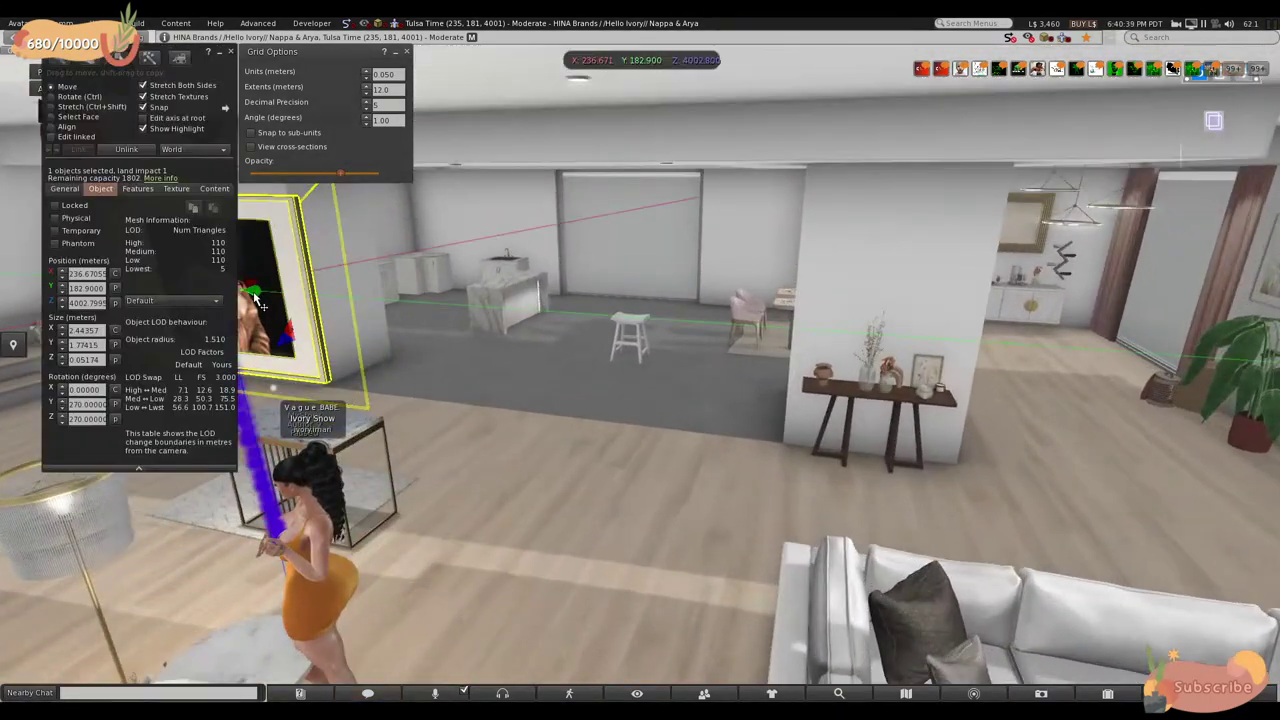
alt+click(256, 300)
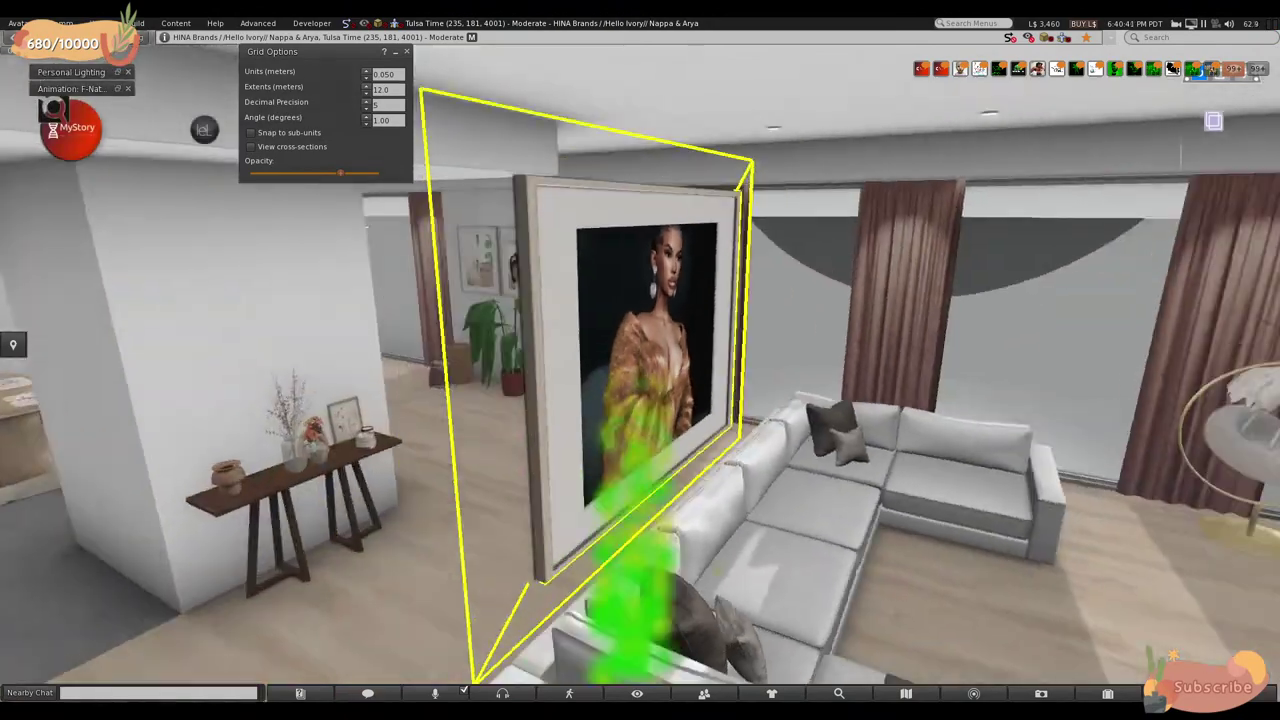
alt+drag(718, 342, 718, 342)
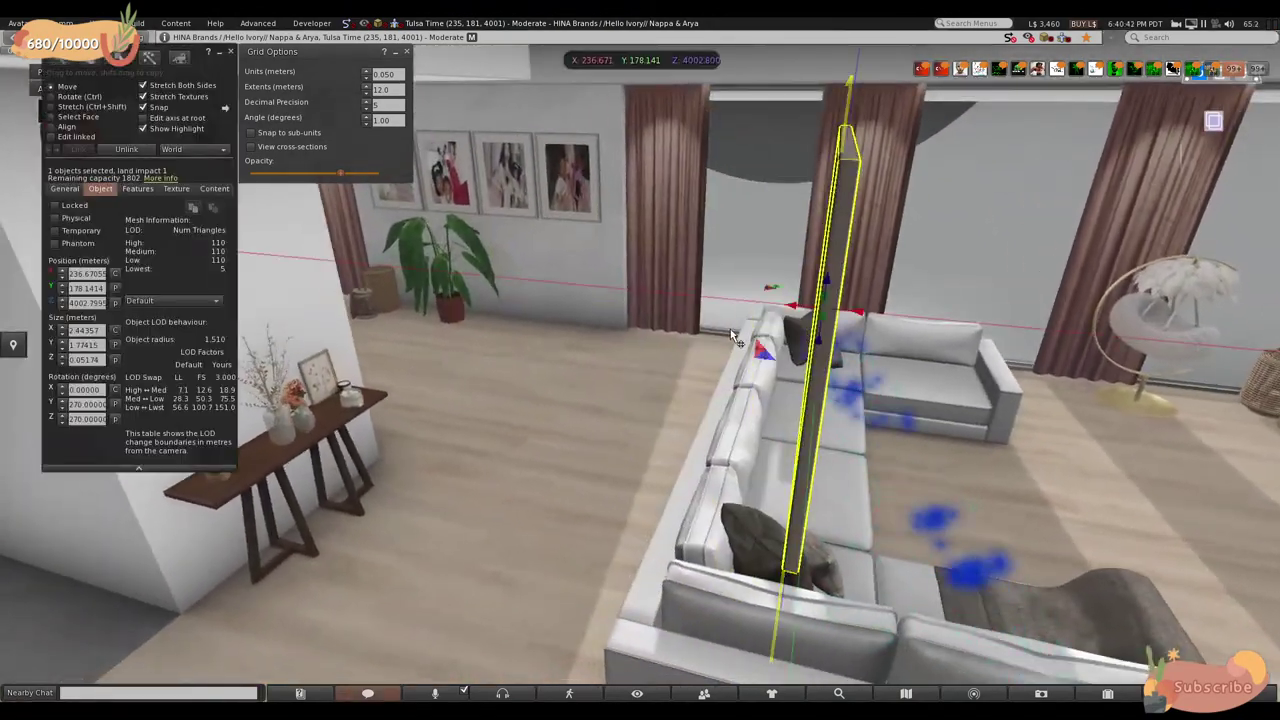
alt+drag(803, 312, 810, 250)
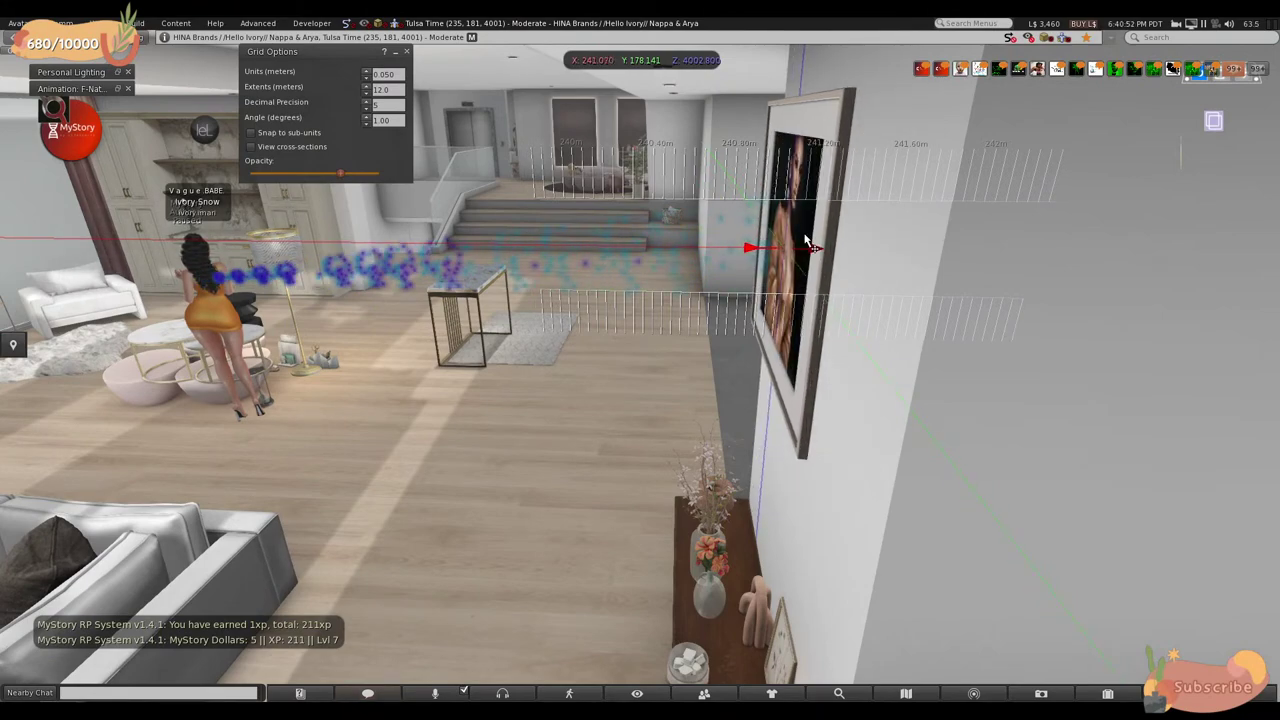
- Centre the portrait above the console table at about Y 177.500, Z 4002.350, and close the object editing and grid options windows
alt+drag(800, 240, 666, 531)
drag(662, 360, 741, 563)
key(Escape)
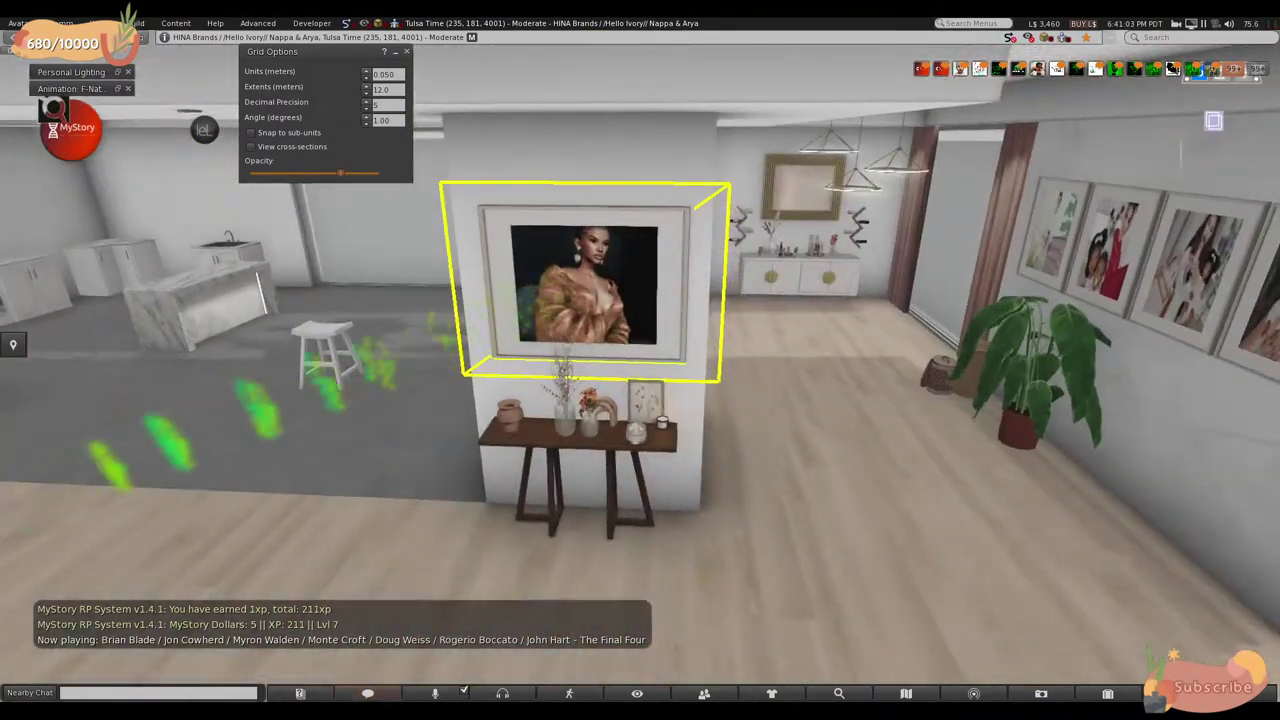
key(ctrl+3)
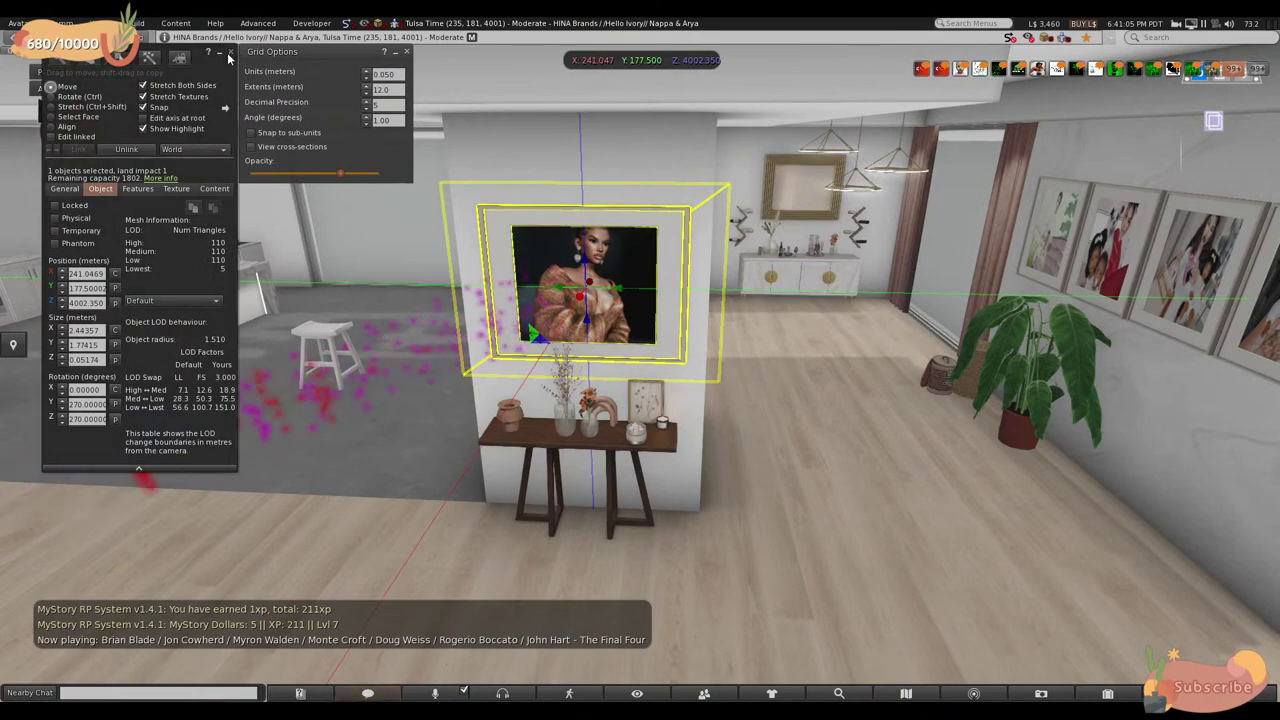
click(230, 53)
click(407, 51)
key(Escape)
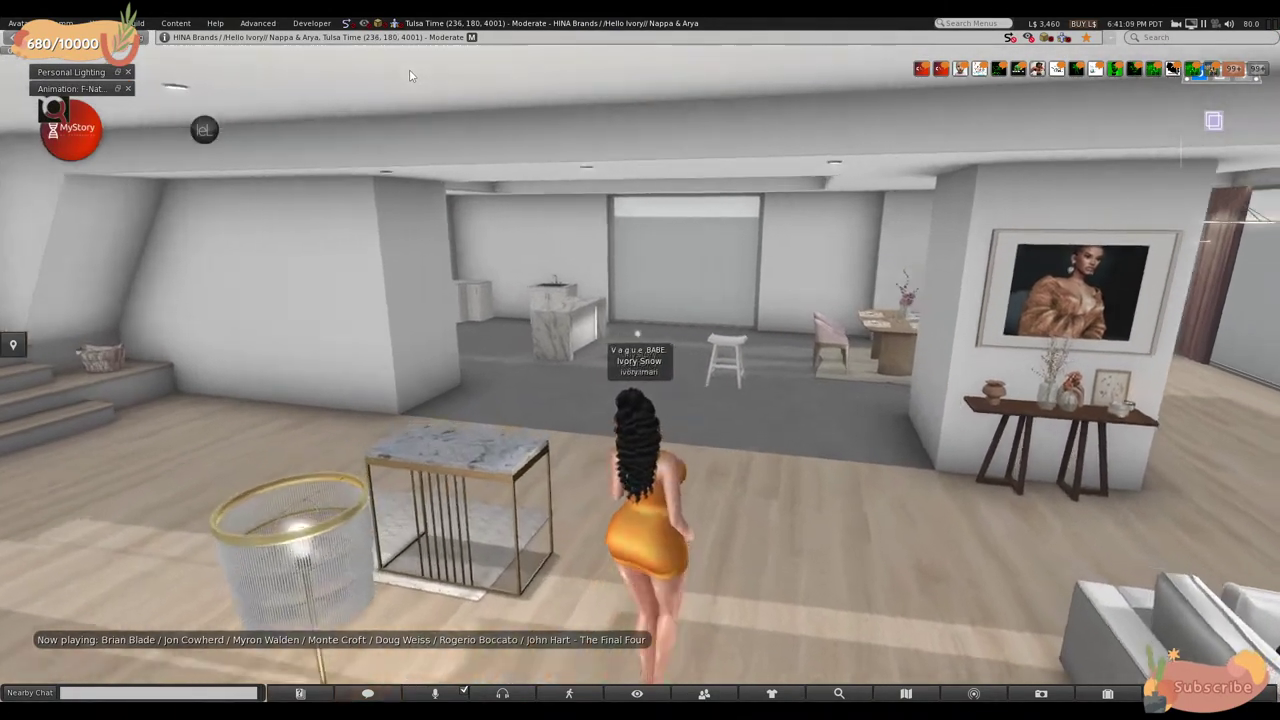
- Walk through the living room from the console table to the white armchairs and examine the furniture arrangement
key(Up)
key(Right)
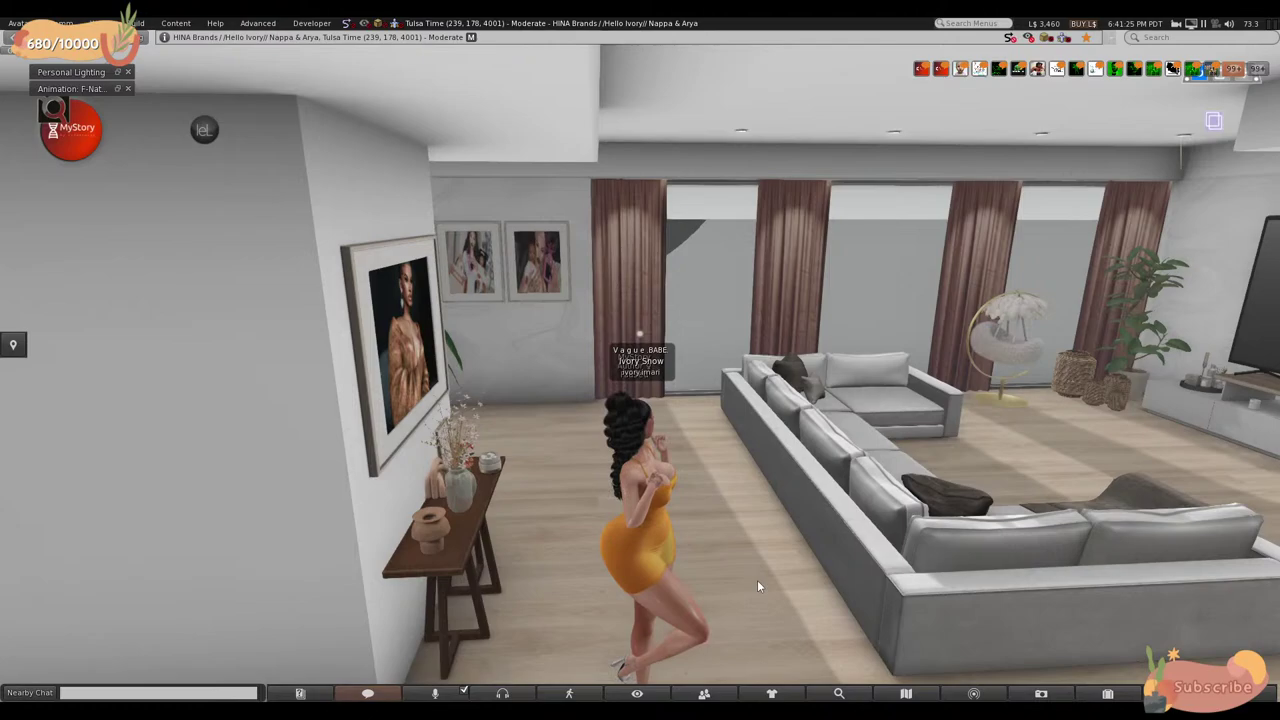
key(Right)
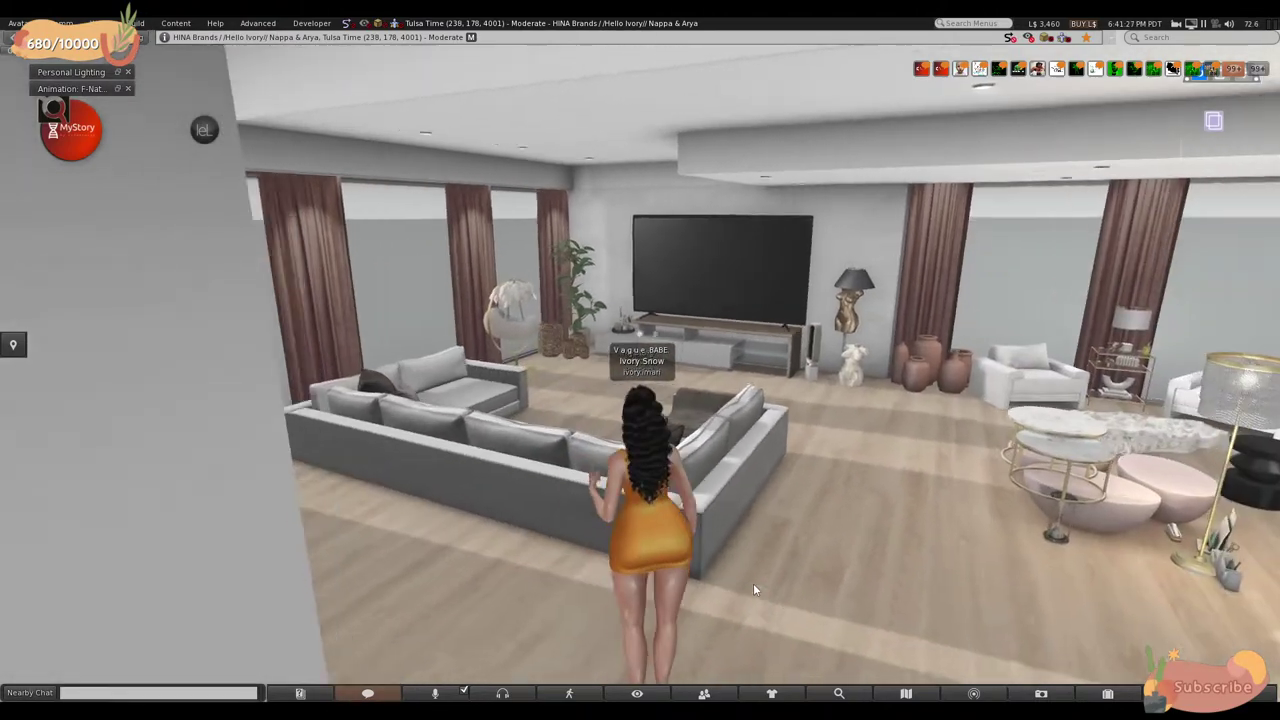
key(Right)
key(Up)
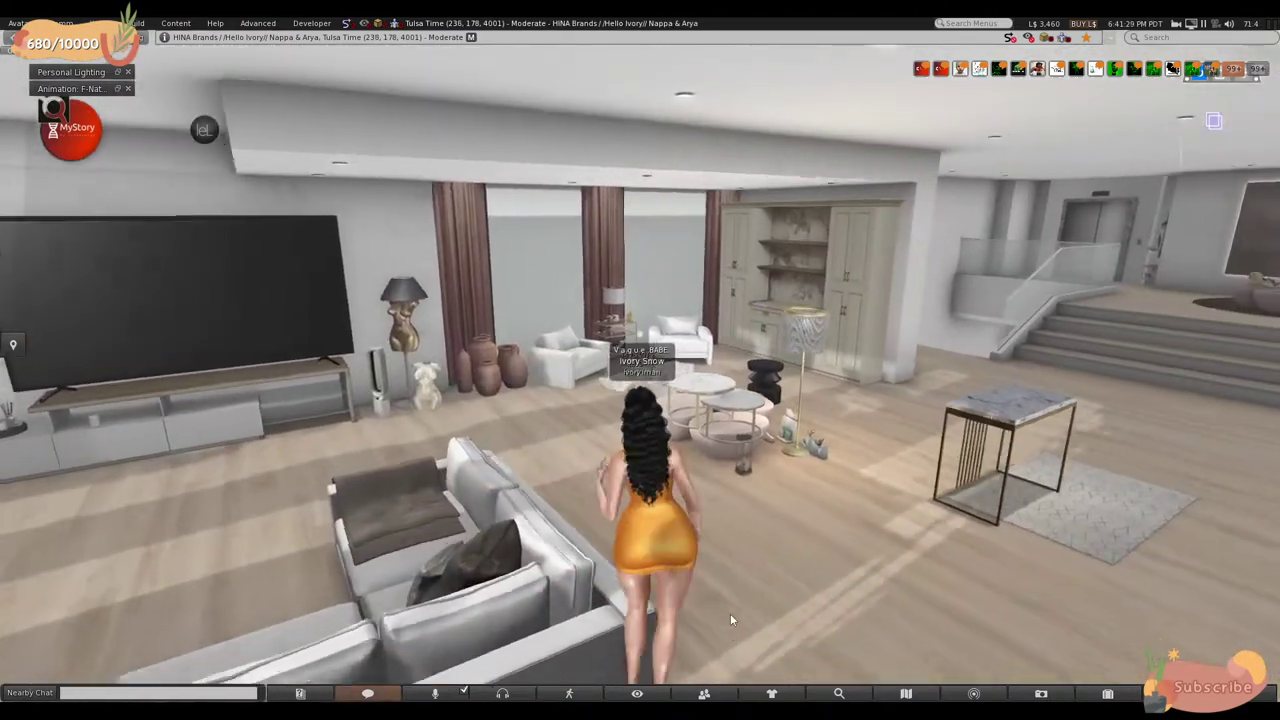
key(Up)
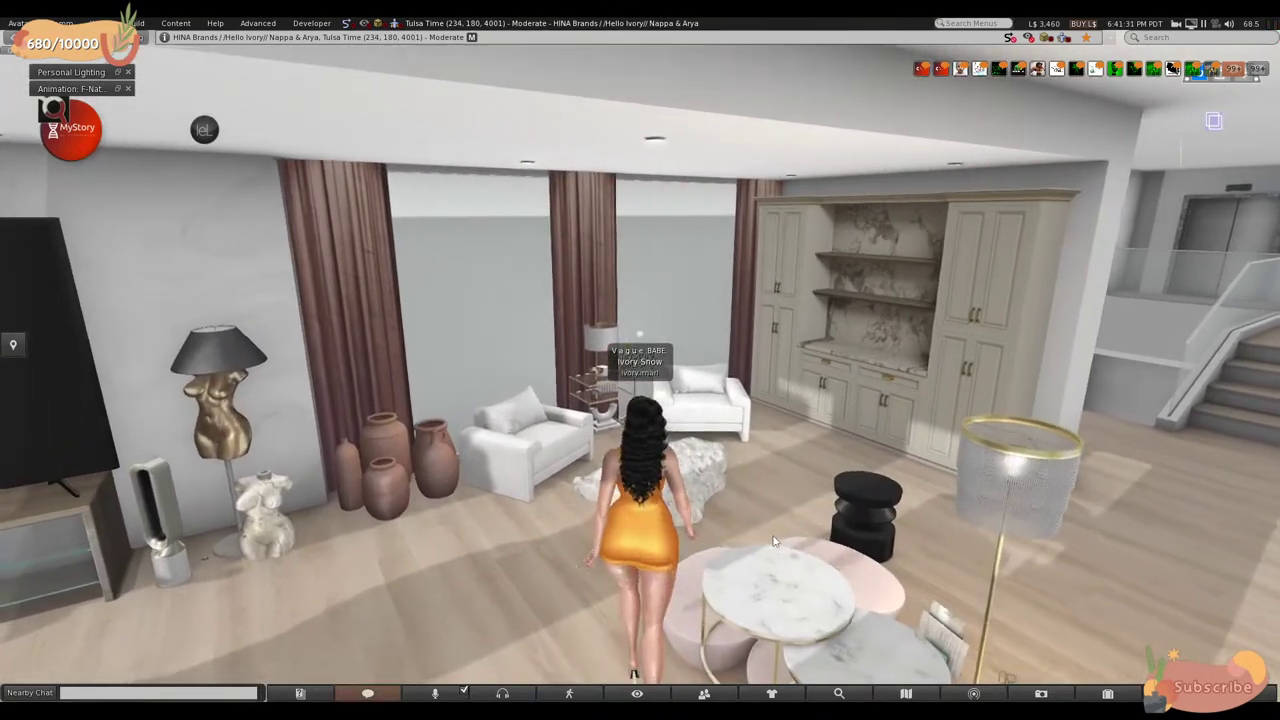
key(Up)
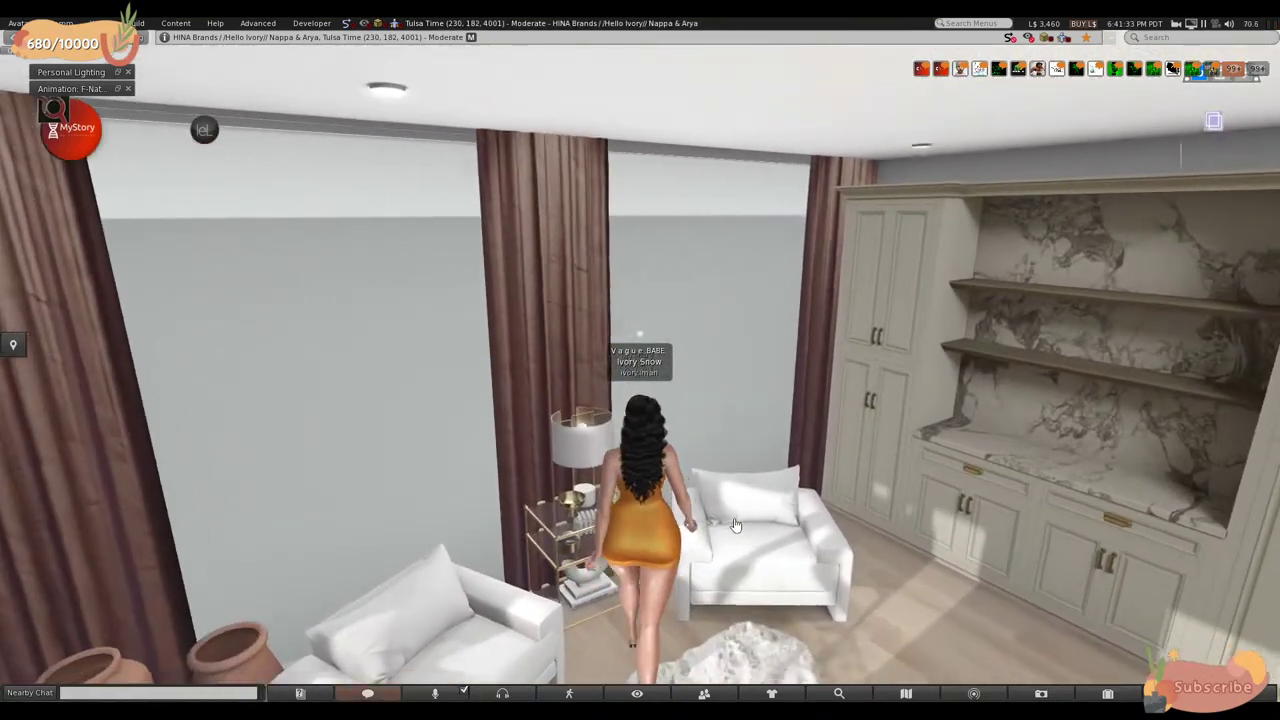
key(Left)
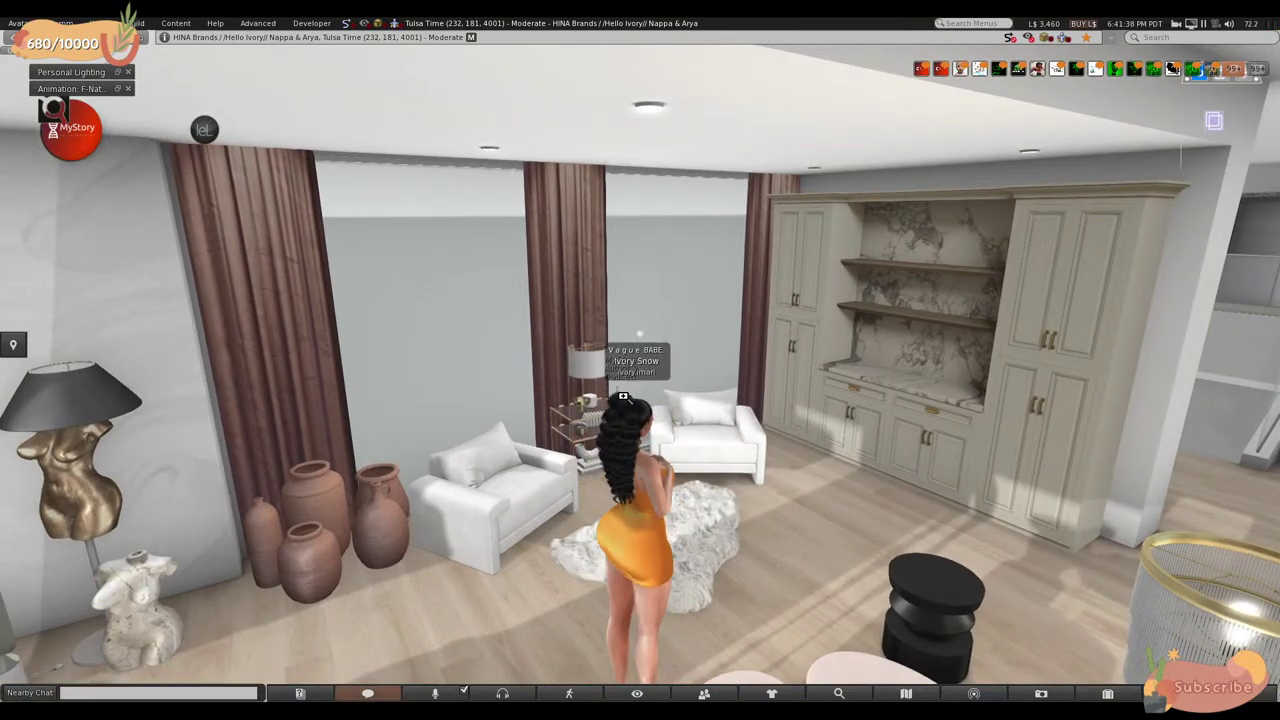
- Select the gold side table between the white armchairs with its lamp, drink and decor, and shift the group away from the curtain to X 229.687
alt+click(601, 378)
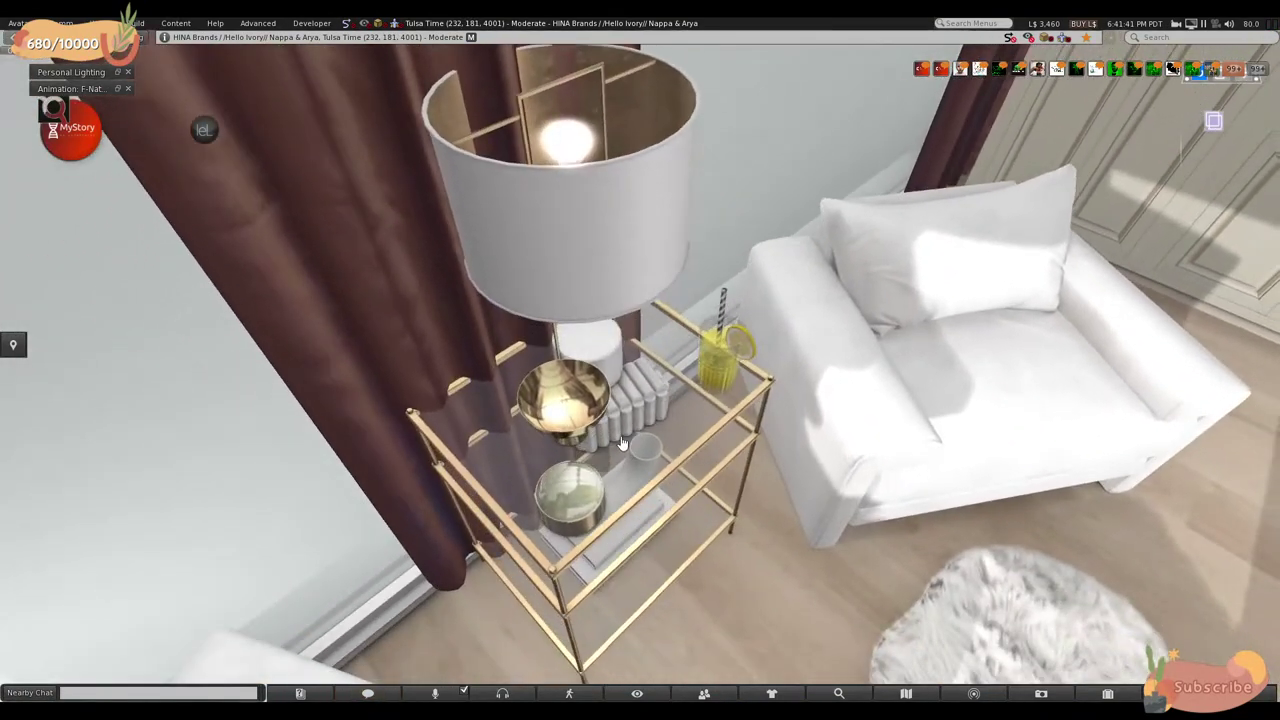
right_click(578, 403)
click(560, 430)
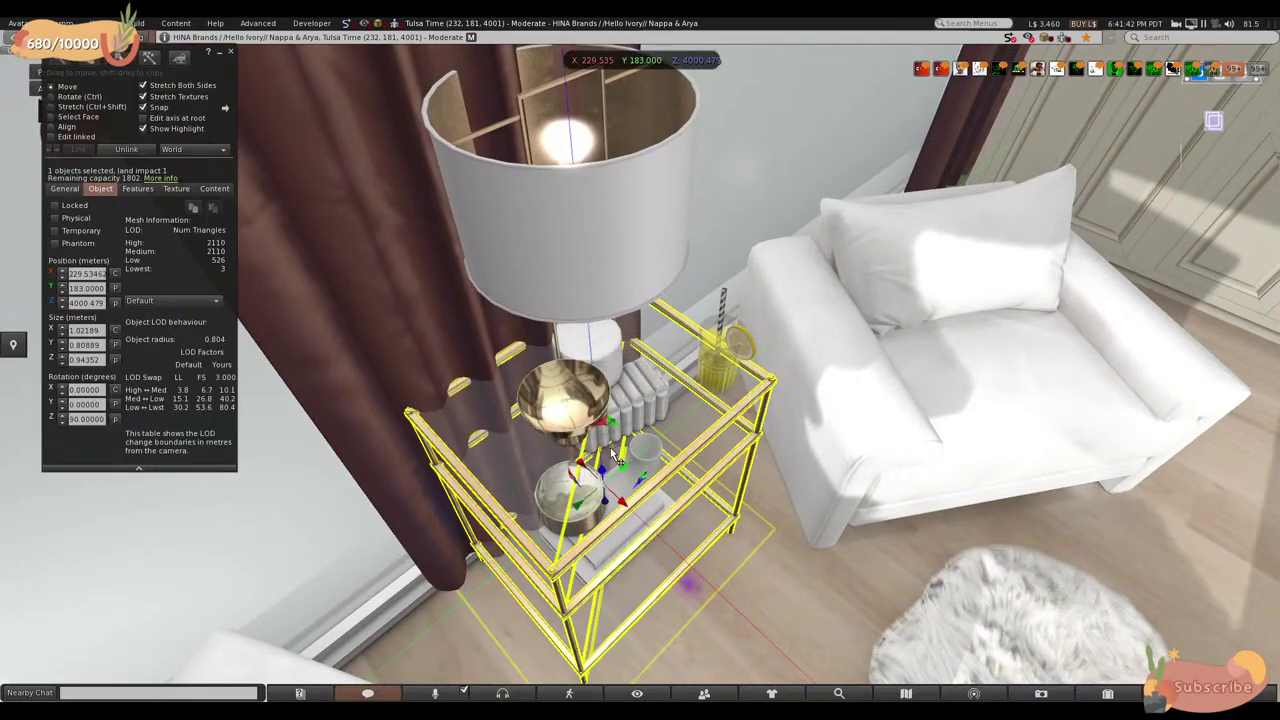
shift+click(595, 171)
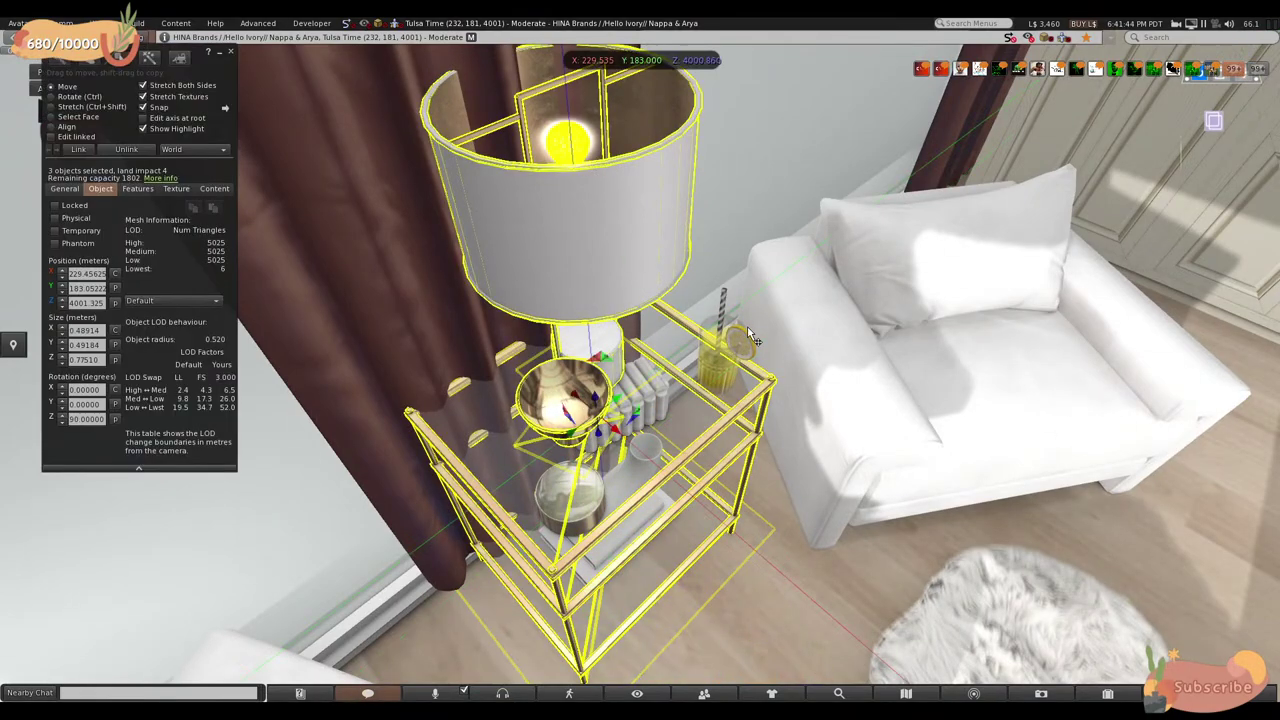
shift+click(725, 368)
alt+drag(725, 368, 660, 405)
shift+click(577, 203)
shift+click(440, 225)
shift+click(580, 405)
key(Escape)
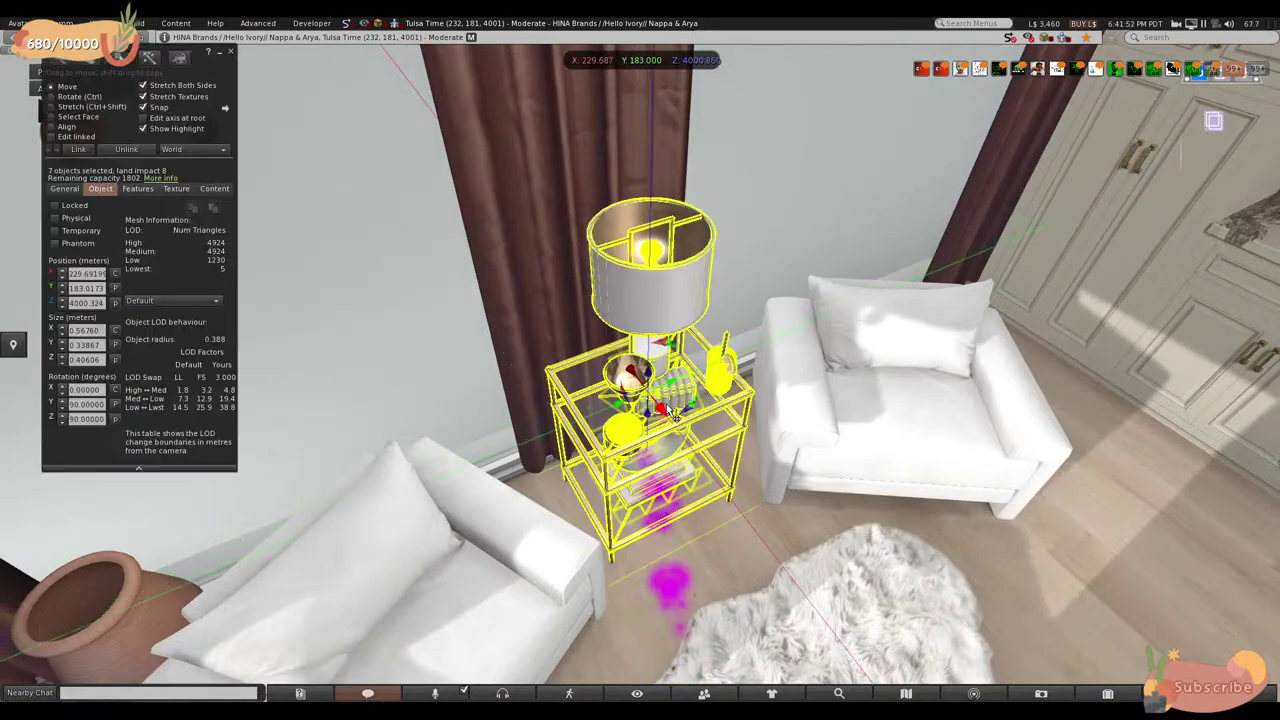
key(ctrl+3)
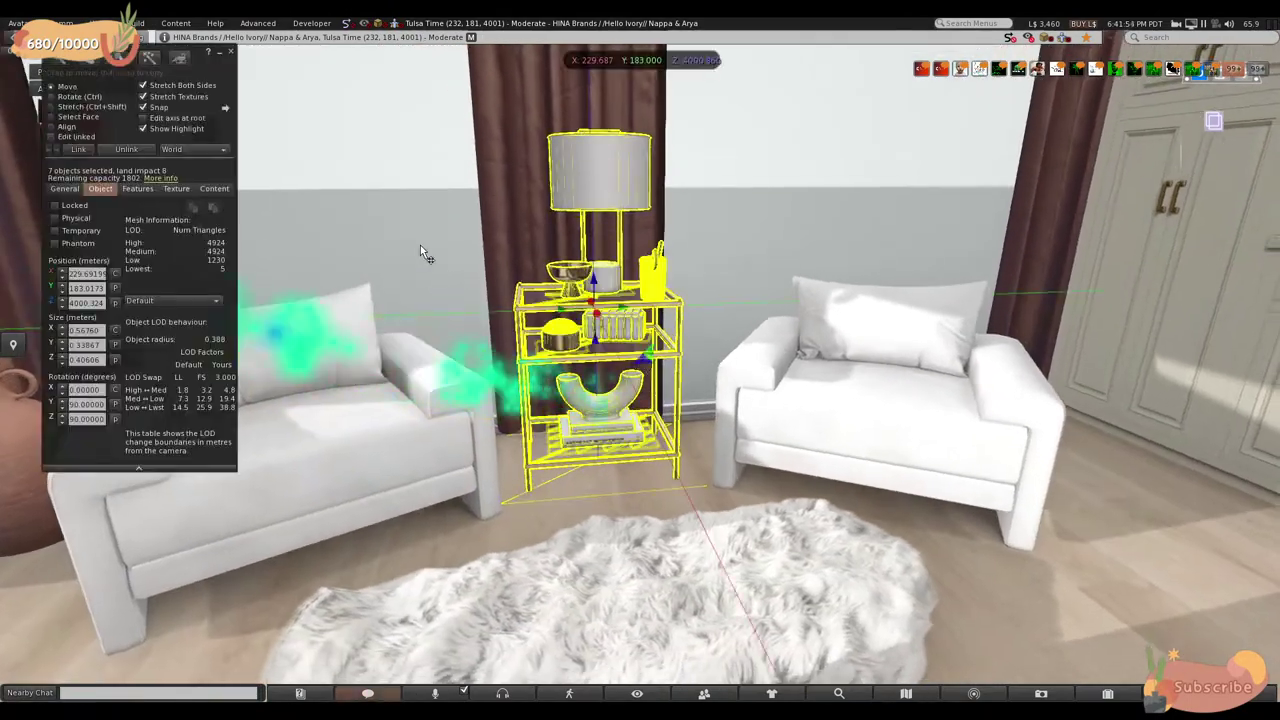
click(228, 52)
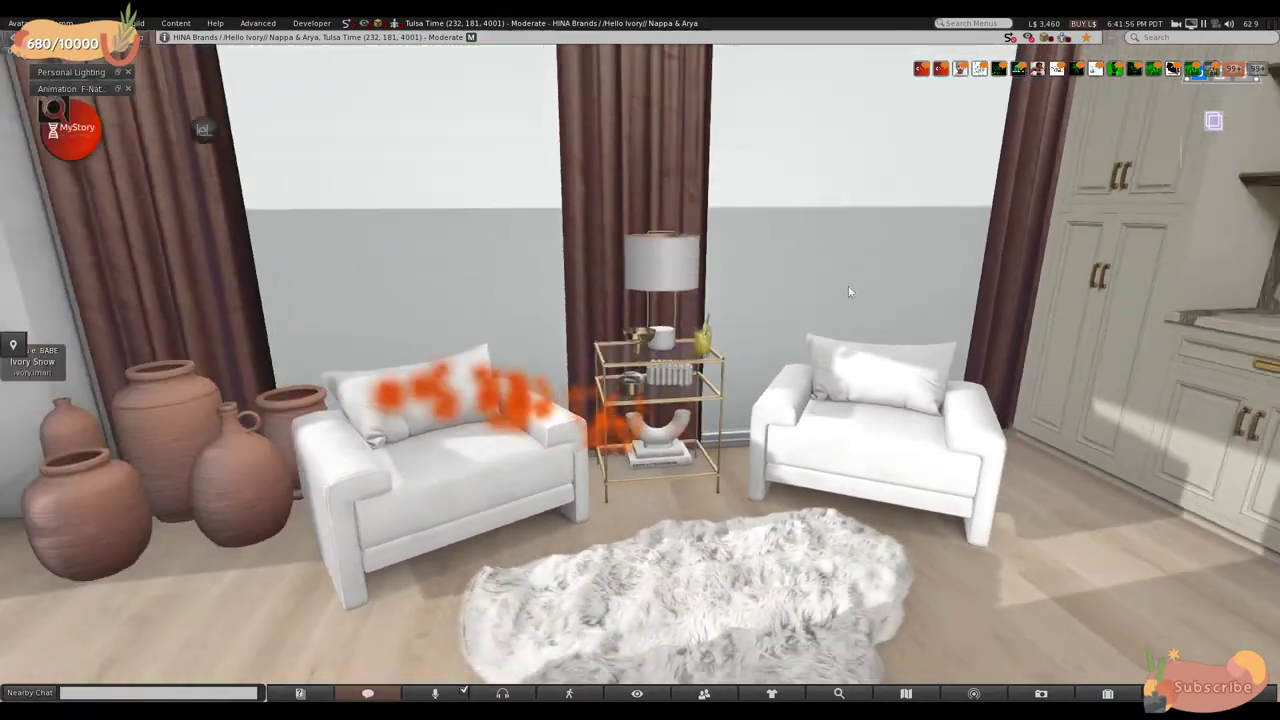
- Walk around the sofa to review the built-in cabinet, the TV wall and the armchair corner
key(Left)
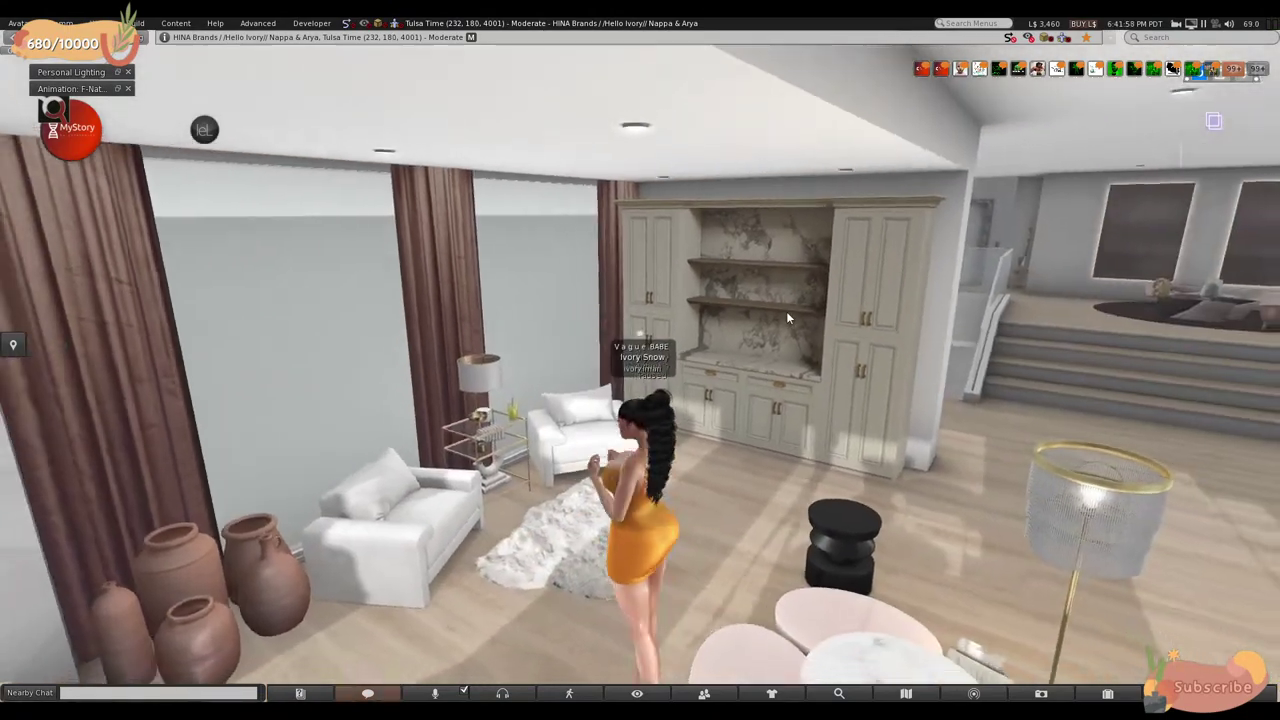
key(Up)
key(Right)
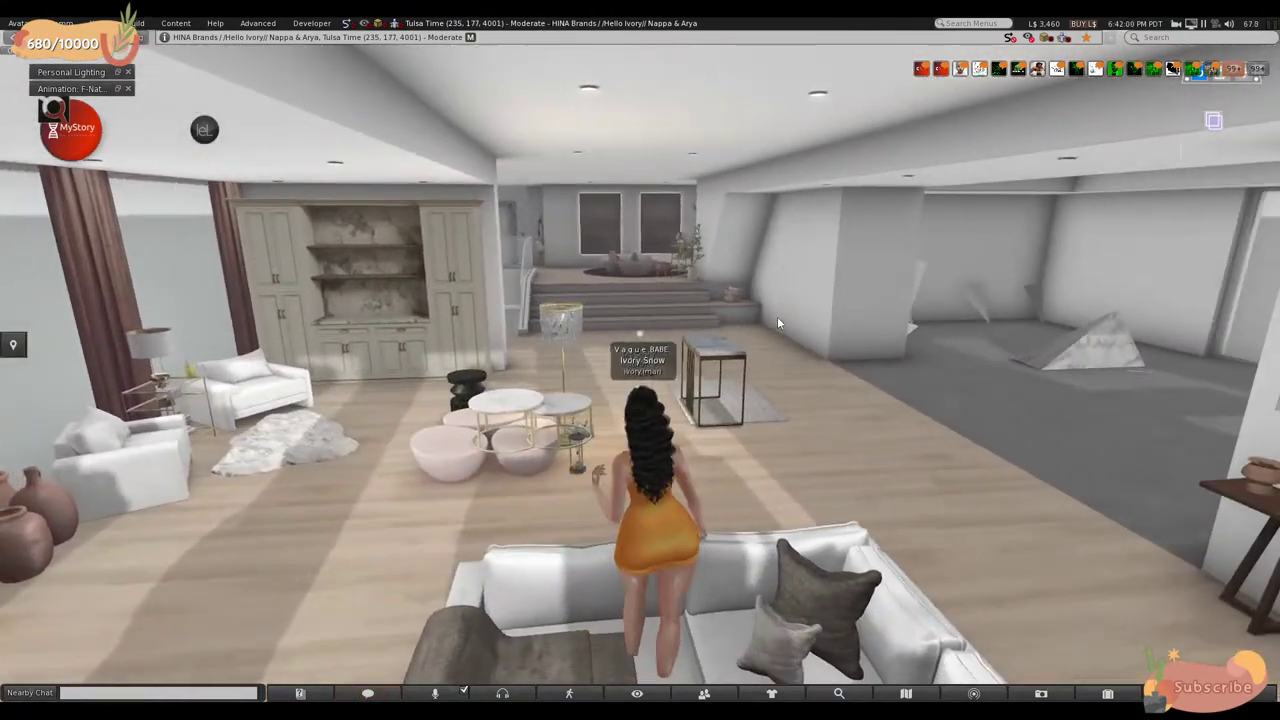
key(Left)
key(Left)
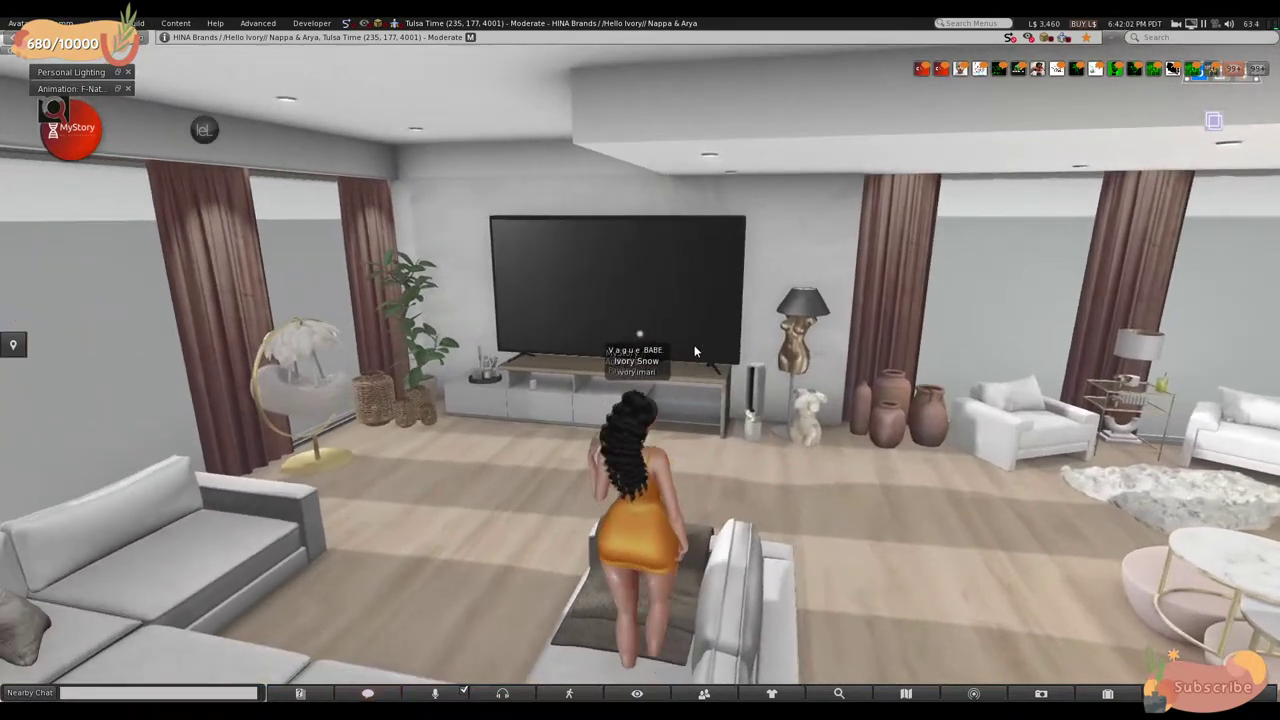
key(Right)
key(Up)
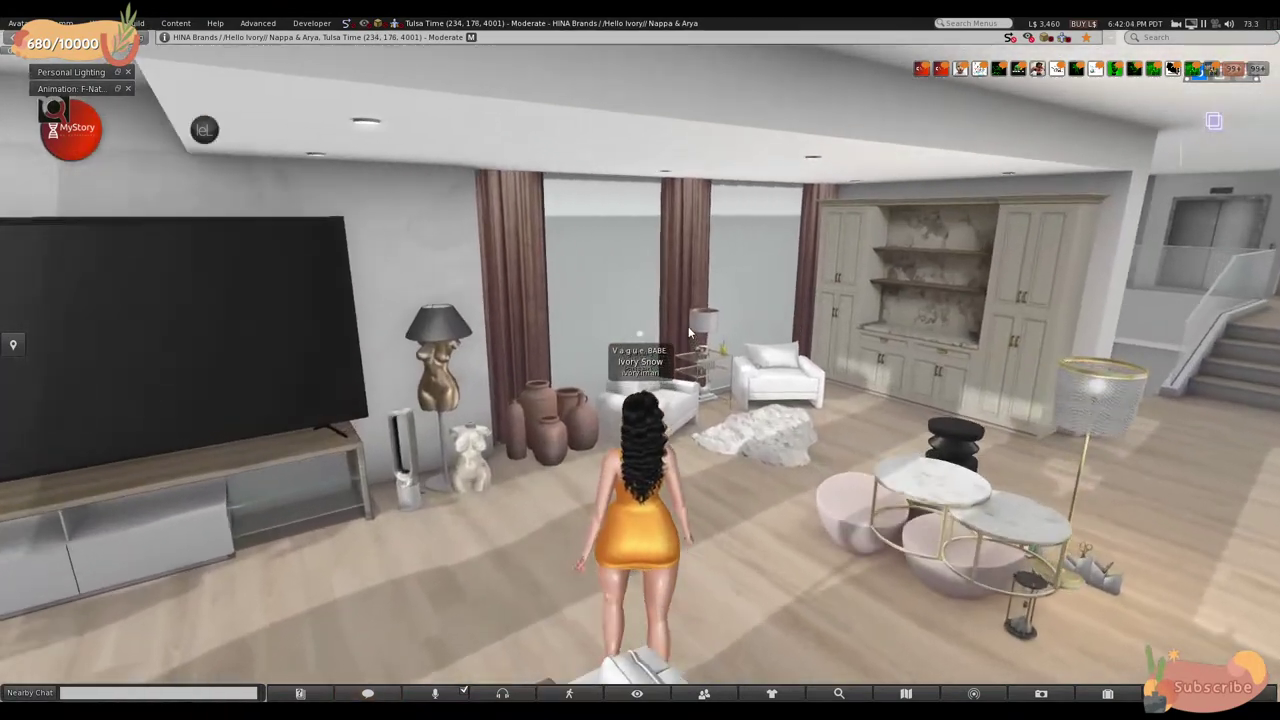
- Open the inventory's "fancy" results and place the Fall Camellia Terracotta Vase on the floor in front of the built-in cabinet
key(ctrl+i)
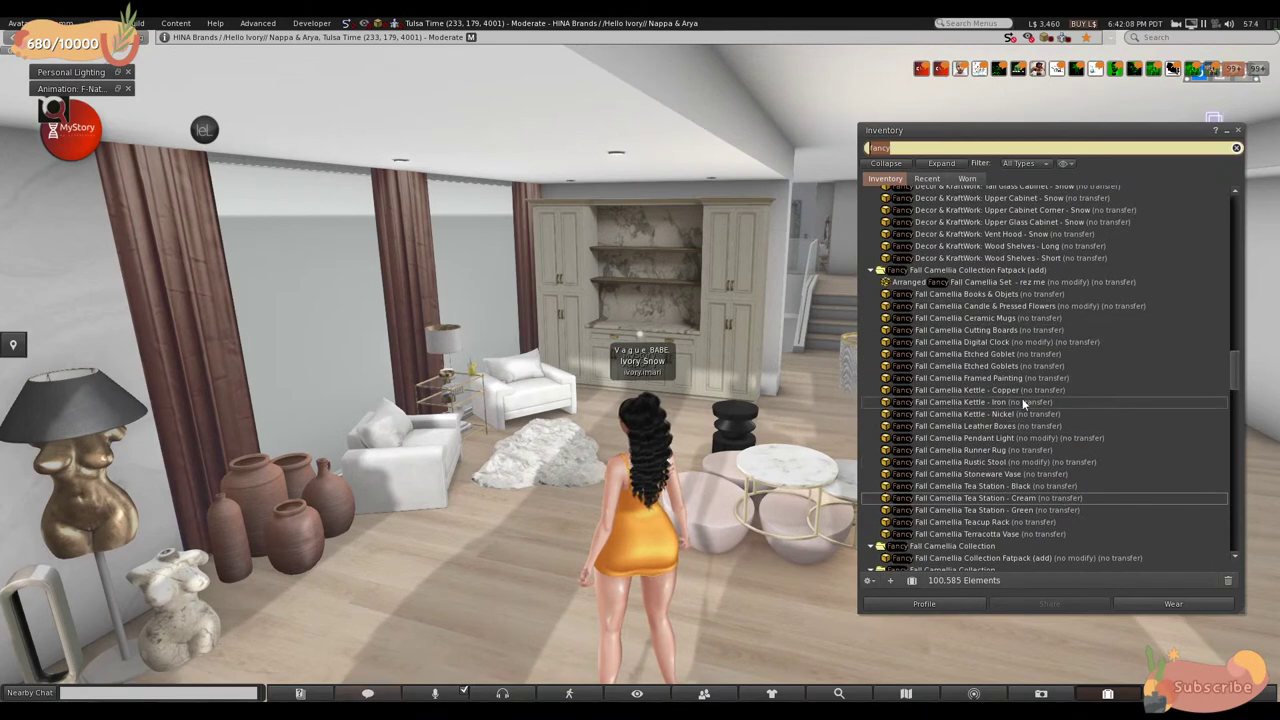
click(784, 621)
key(Up)
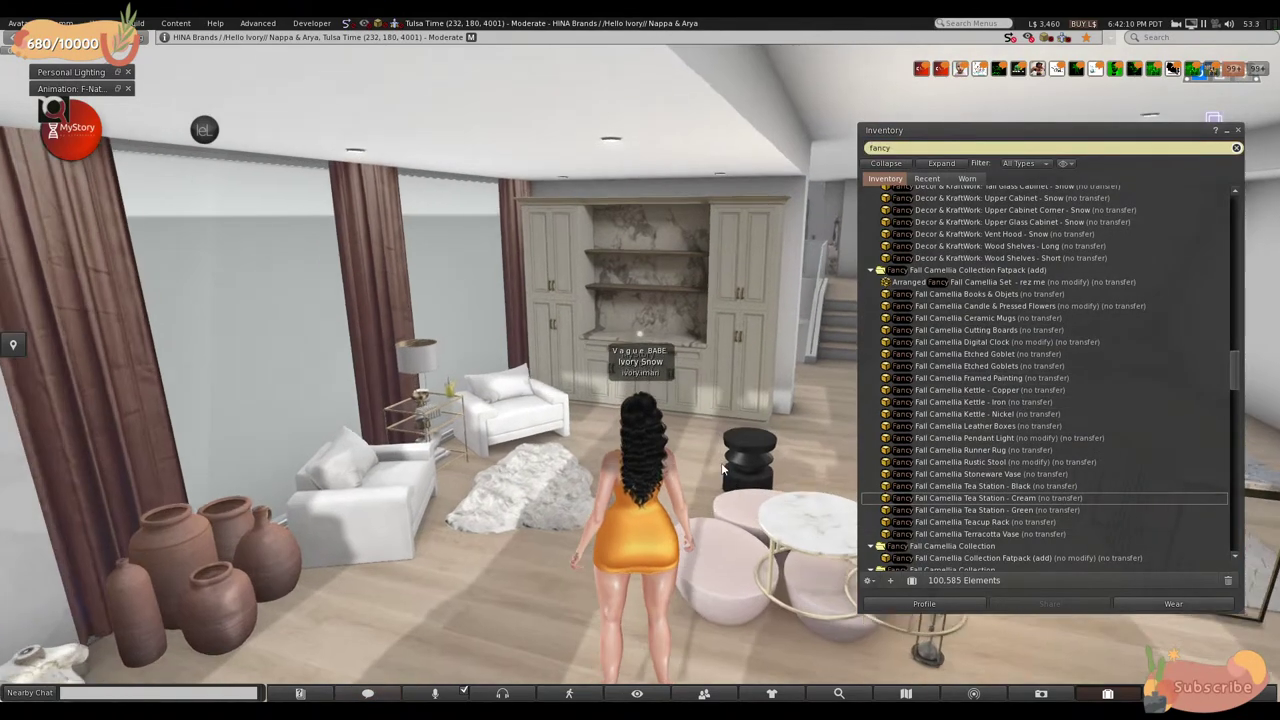
key(Up)
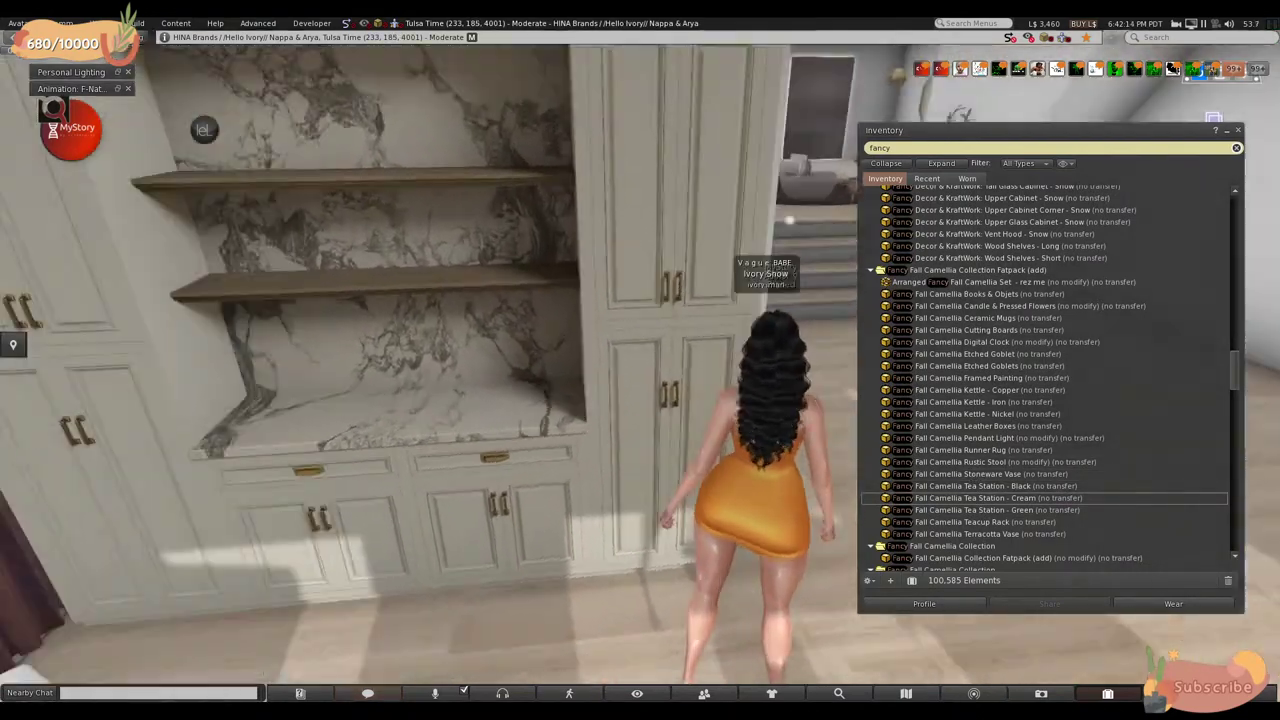
key(Left)
click(999, 533)
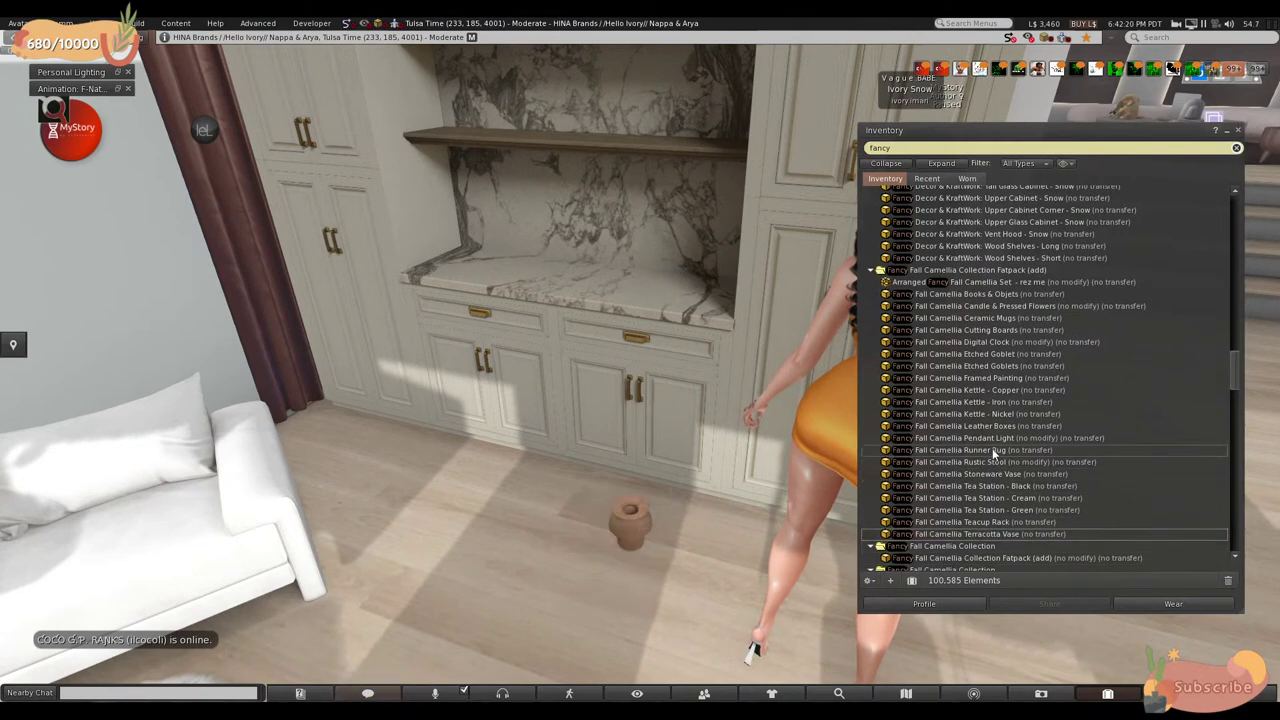
- Place the Fall Camellia Leather Boxes, Kettle - Nickel, Framed Painting and both Etched Goblet items on the floor around the terracotta vase
click(958, 427)
drag(958, 428, 620, 573)
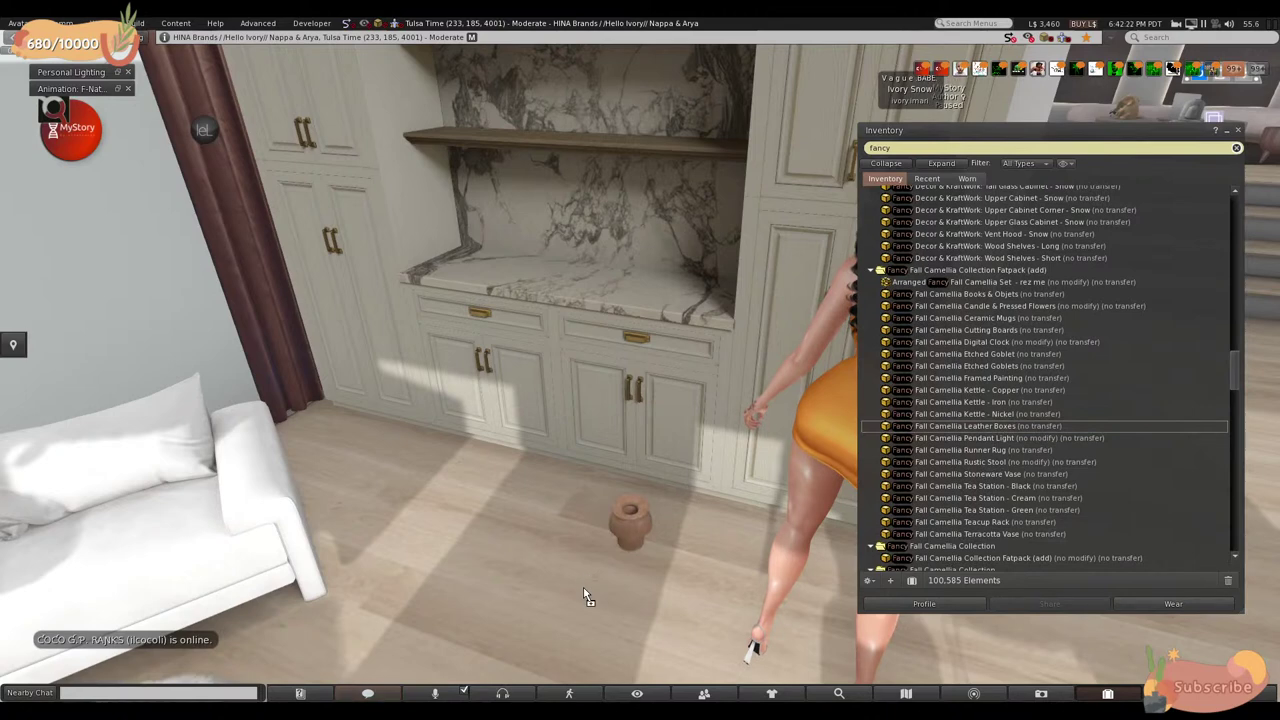
click(958, 414)
drag(958, 414, 678, 573)
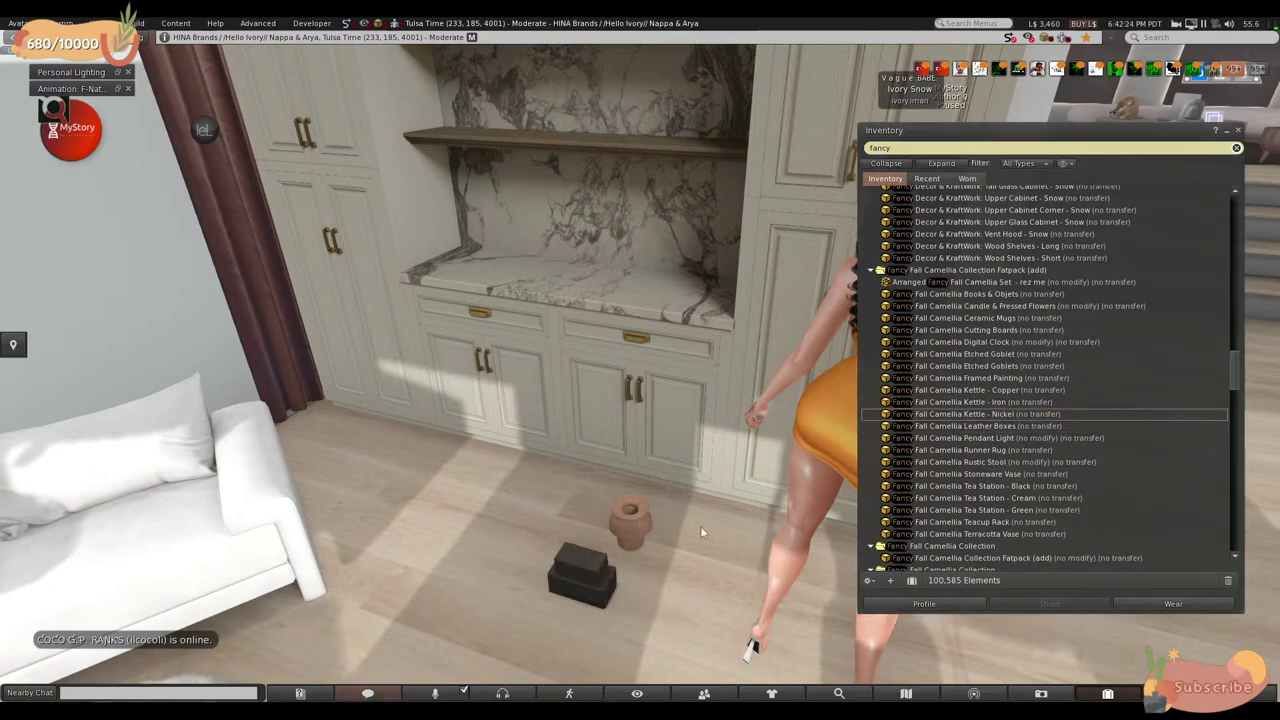
click(943, 377)
mouse_move(945, 375)
mouse_down()
mouse_move(559, 530)
mouse_move(589, 508)
mouse_up()
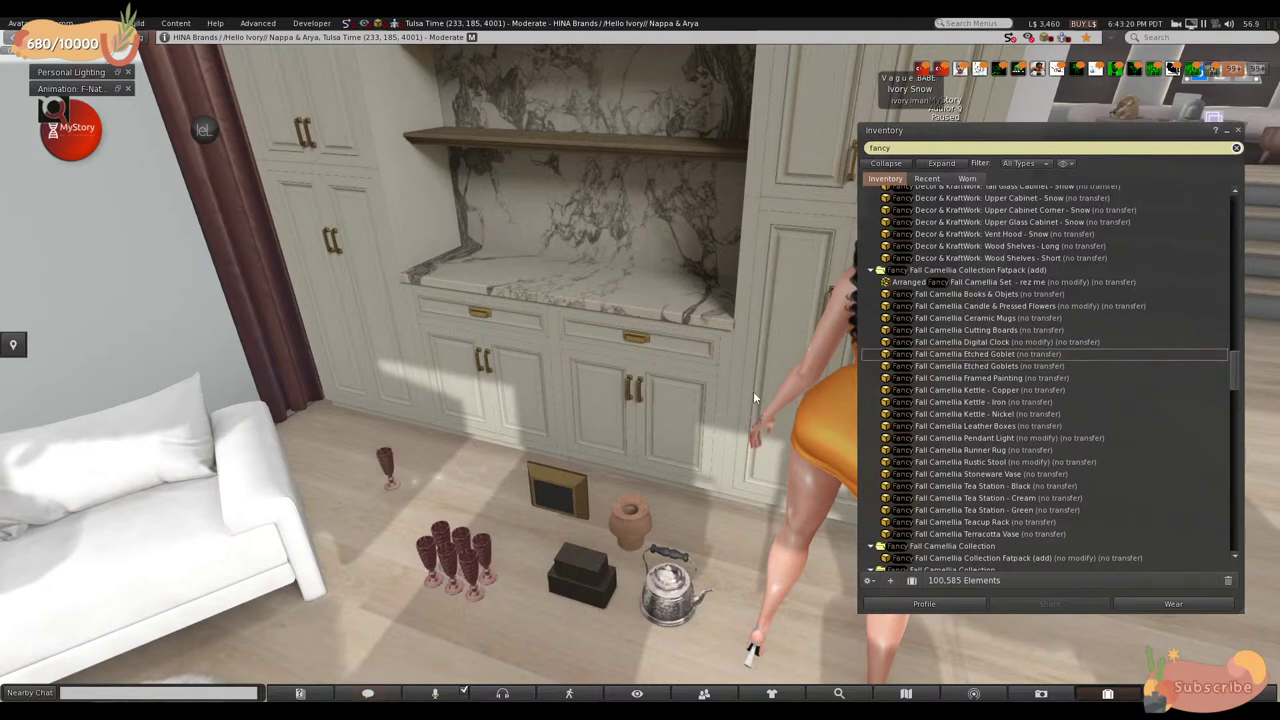
- Place the Fall Camellia Digital Clock, Cutting Boards, Ceramic Mugs, Candle & Pressed Flowers and Books & Objets on the floor before the cabinet
drag(975, 345, 486, 497)
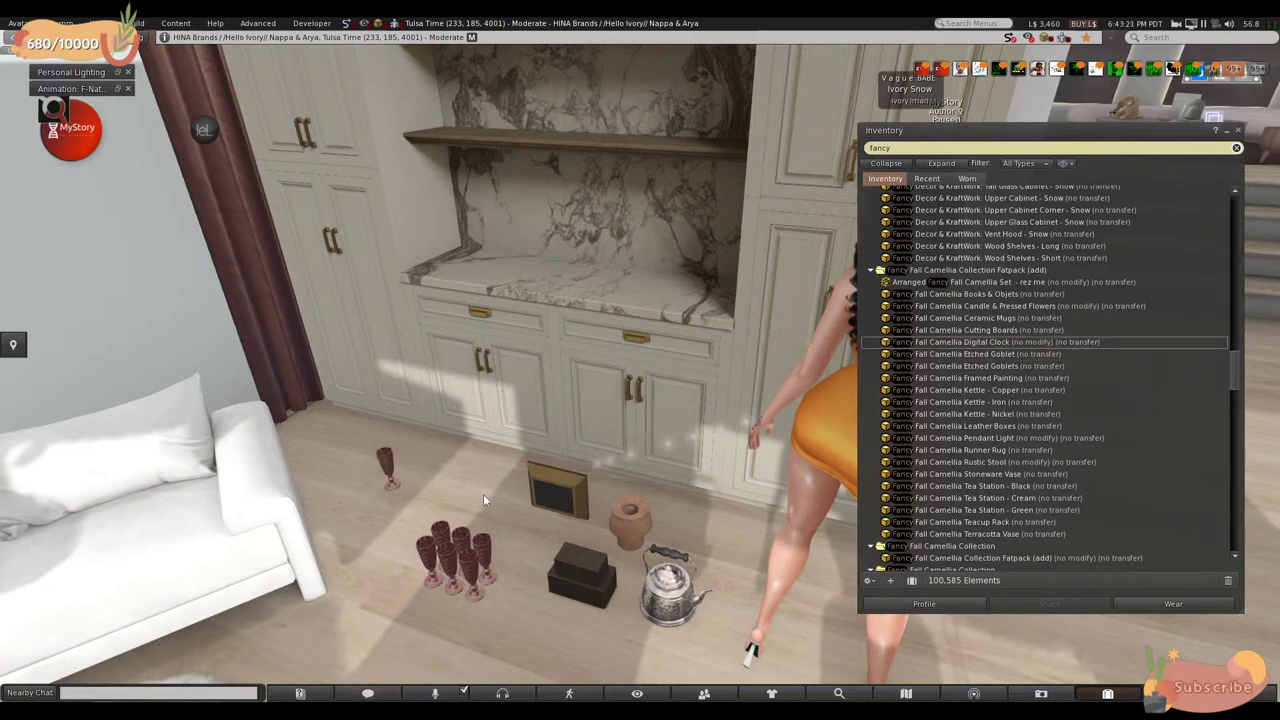
drag(991, 334, 757, 567)
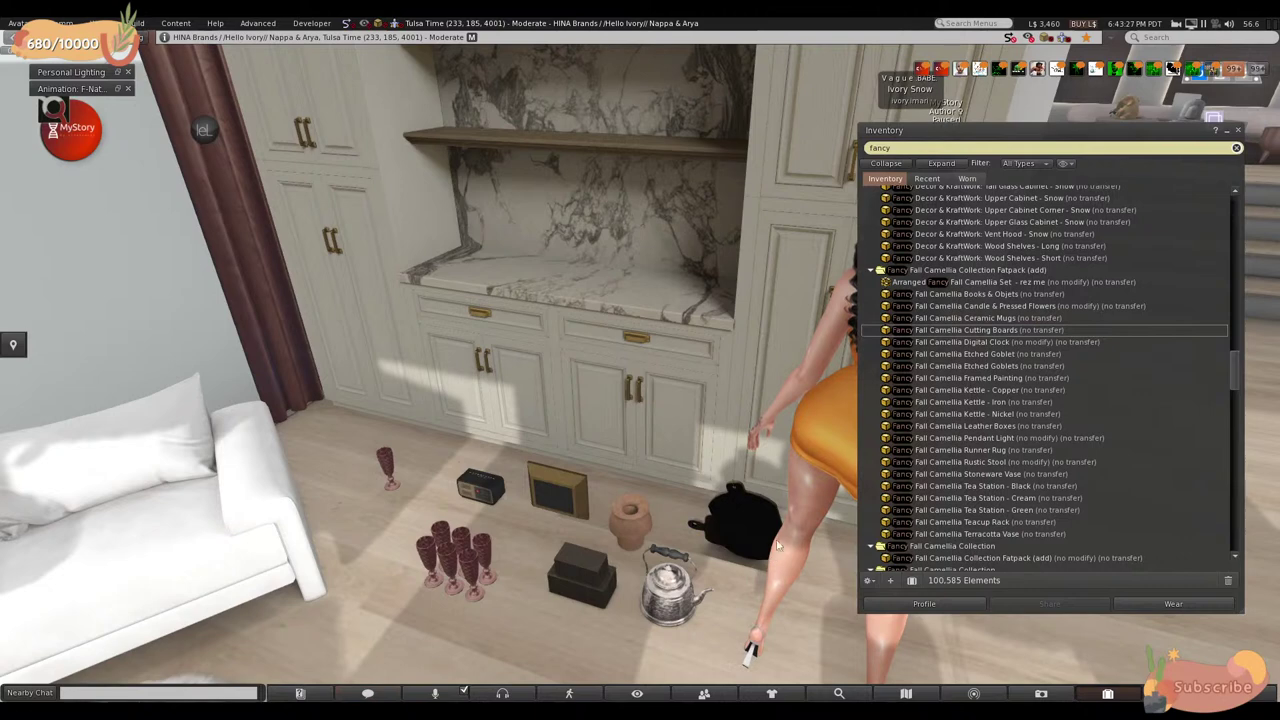
drag(1014, 319, 540, 613)
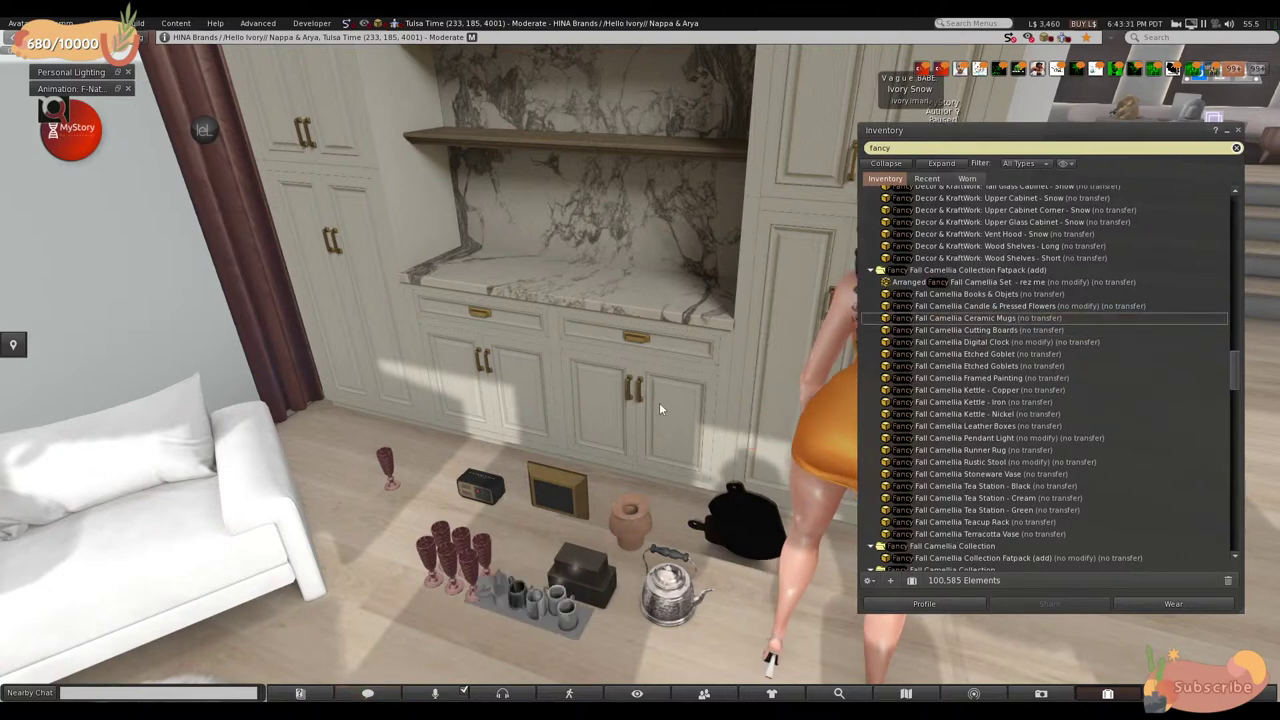
drag(1020, 305, 608, 651)
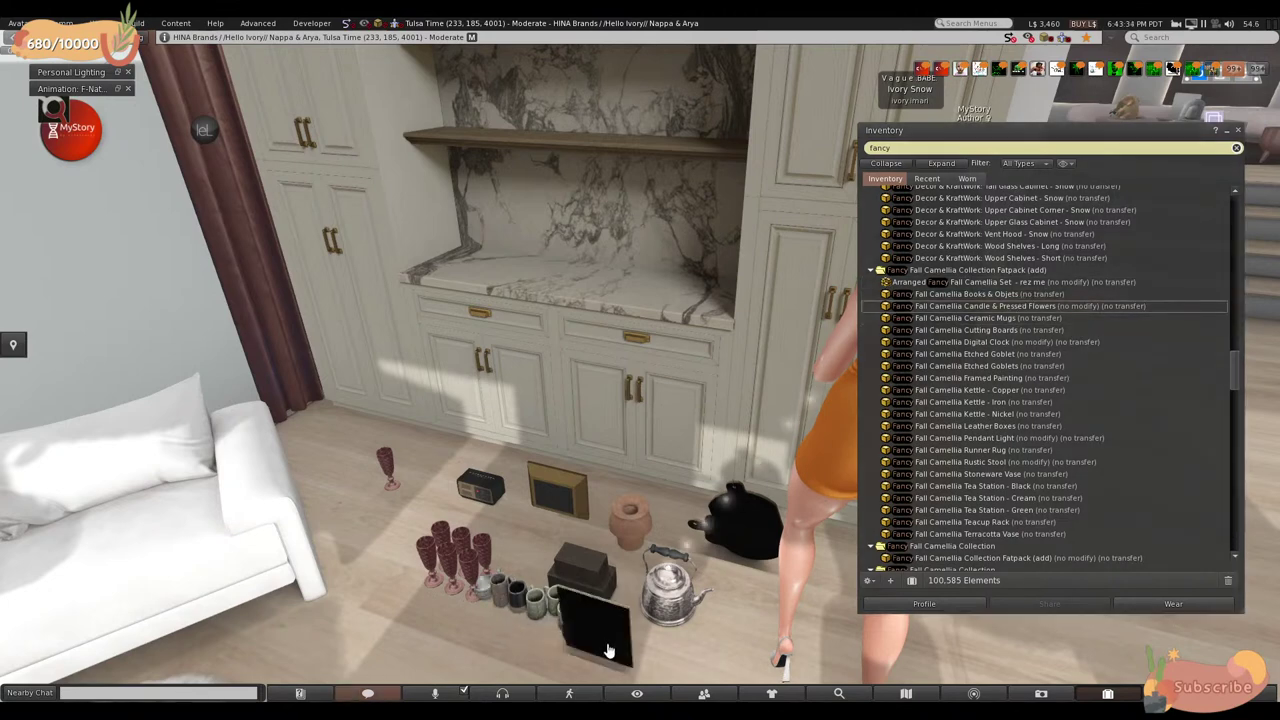
click(975, 296)
drag(975, 300, 722, 606)
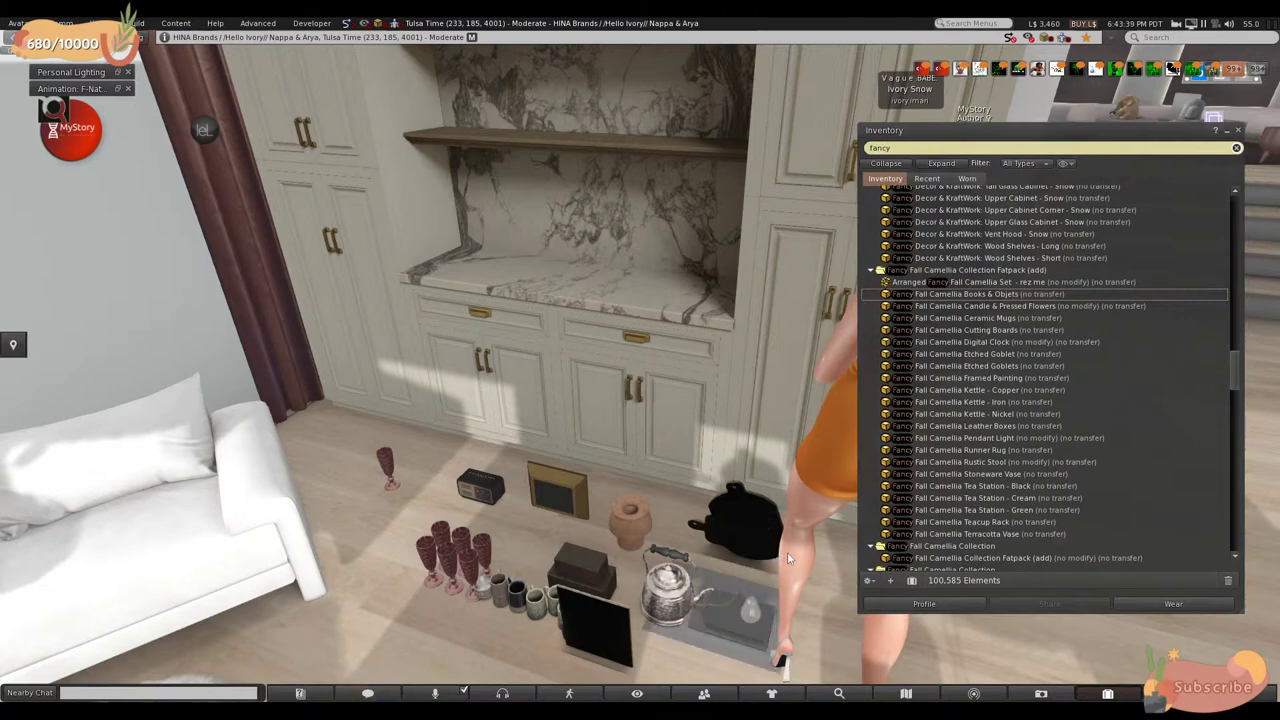
key(Escape)
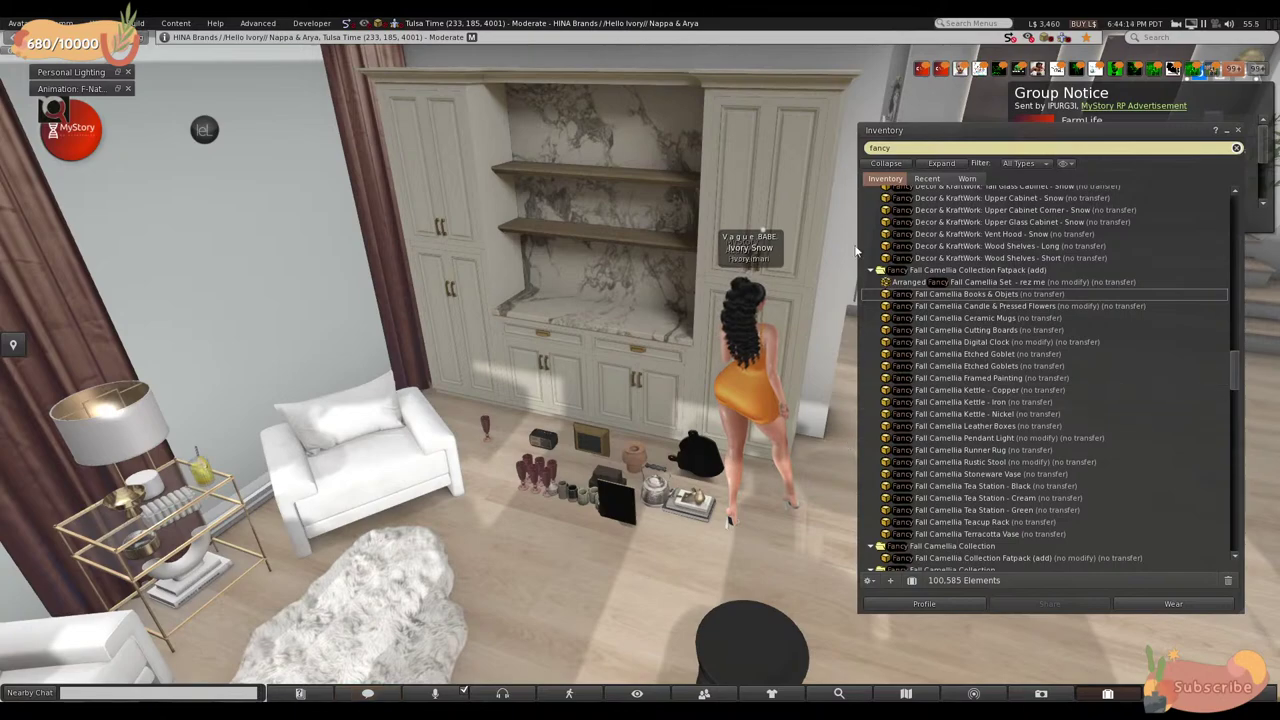
- Select the candle and pressed flowers frame, raise it to about Z 4001.364 and turn it to a Z rotation of 0 degrees
scroll(560, 470, up, 5)
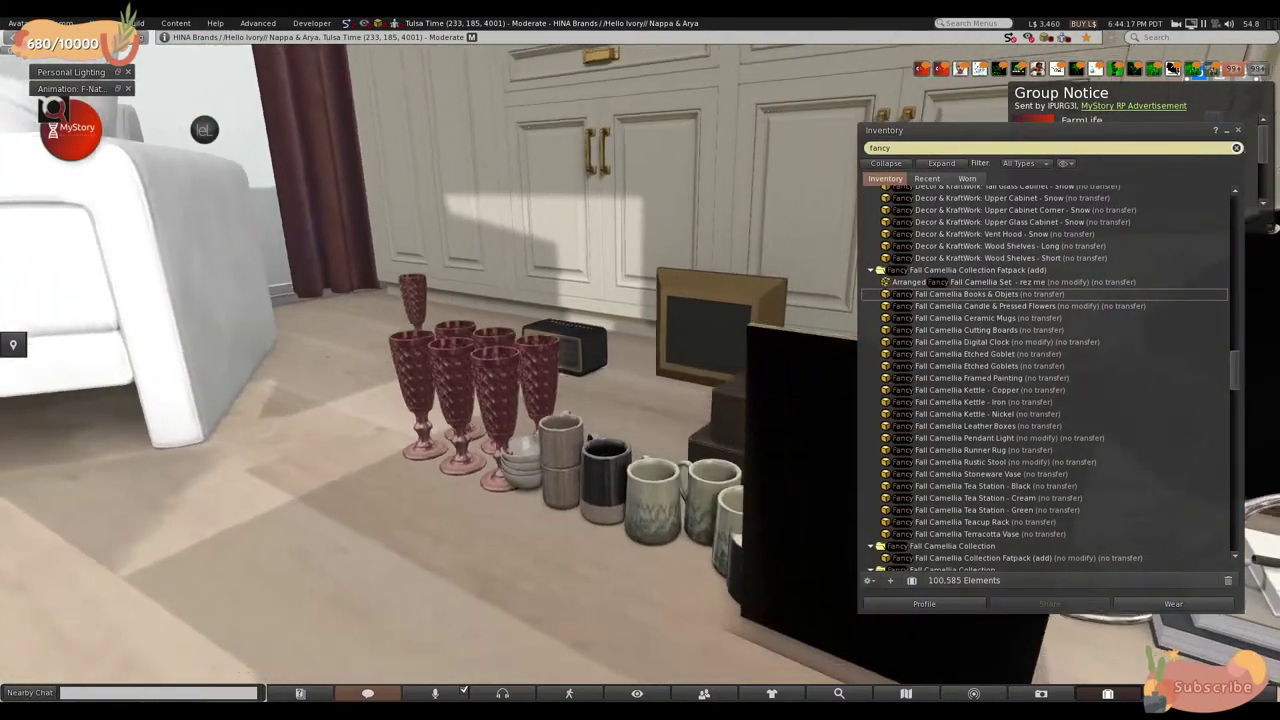
mouse_move(656, 354)
alt+mouse_down()
mouse_move(610, 400)
mouse_move(656, 354)
alt+mouse_up()
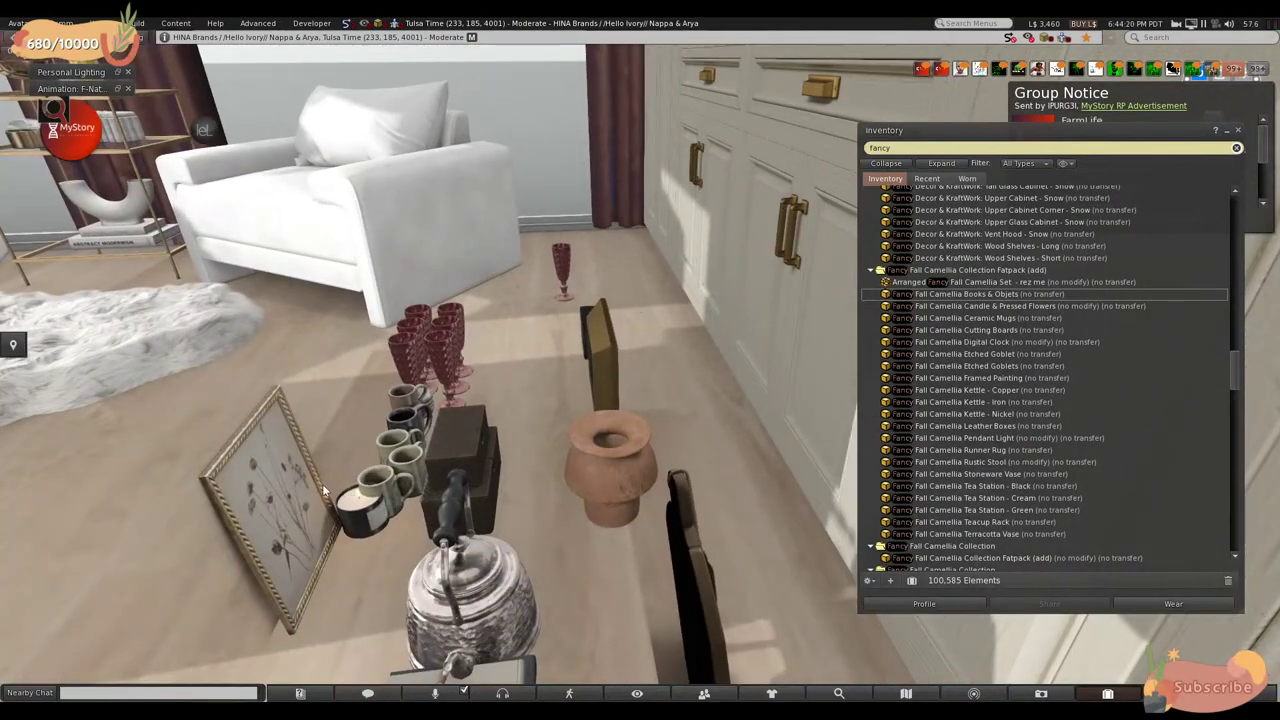
right_click(232, 482)
click(249, 500)
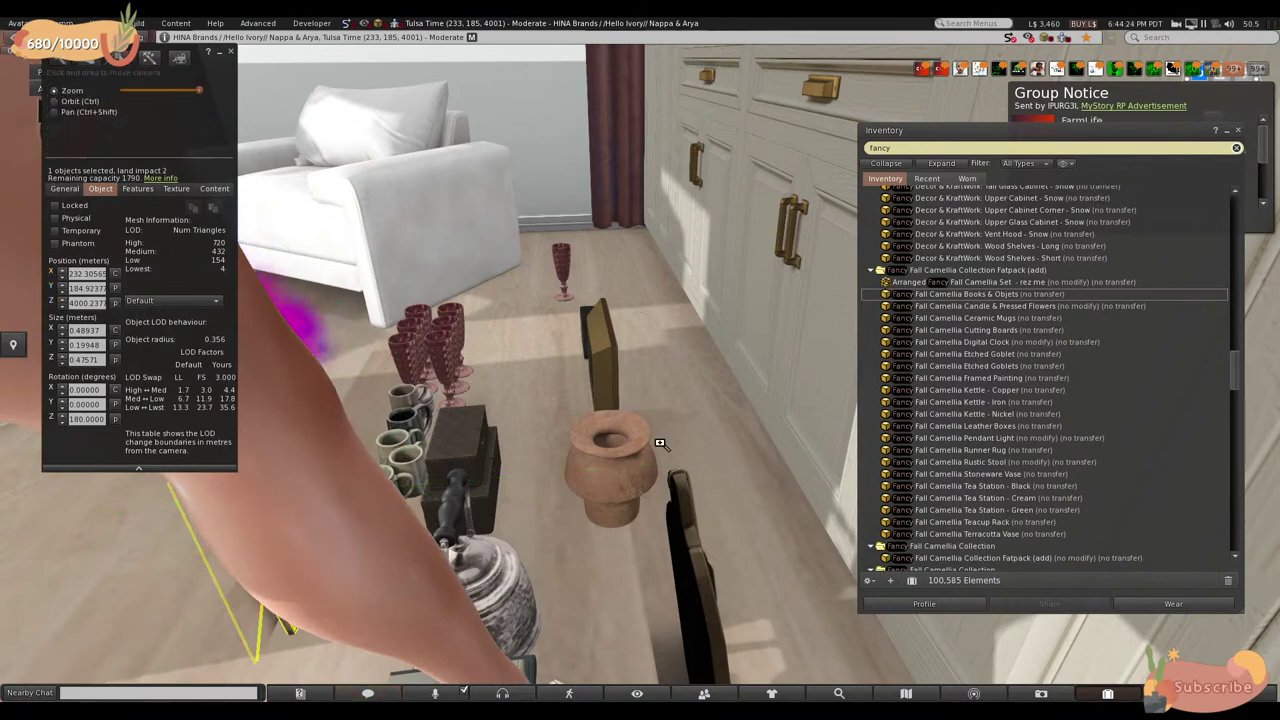
key(Escape)
key(ctrl+3)
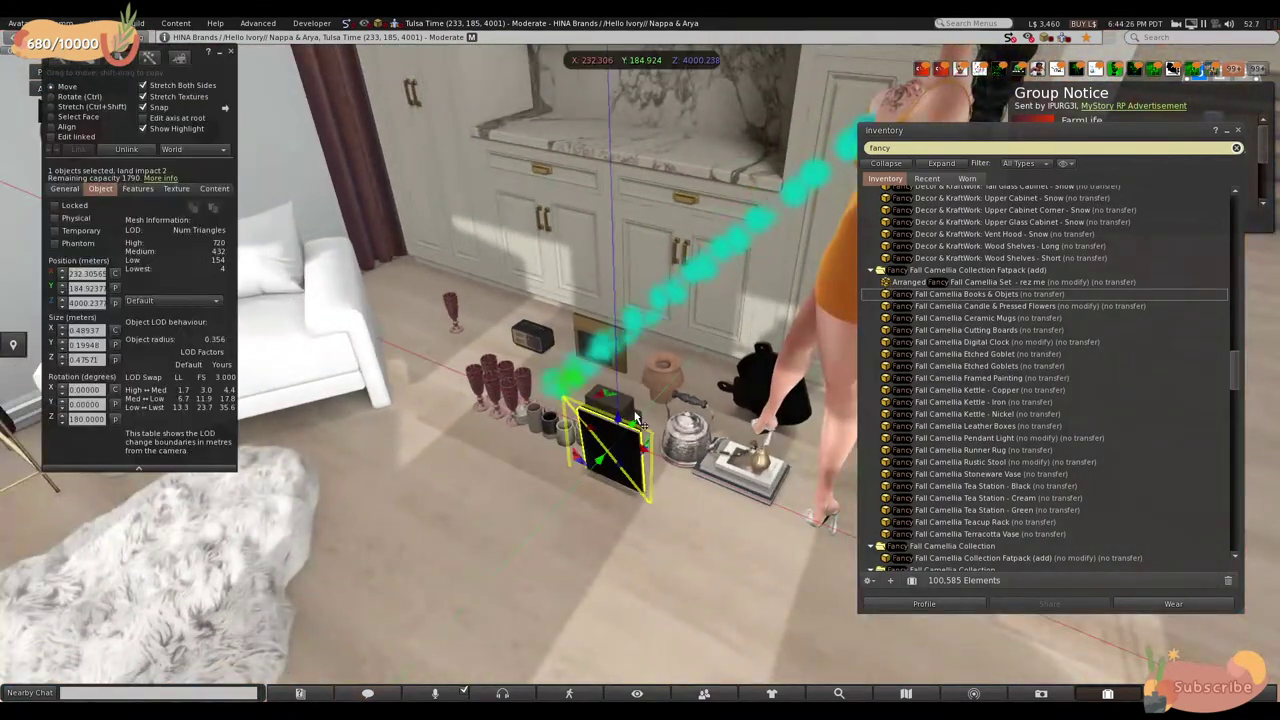
drag(590, 397, 590, 180)
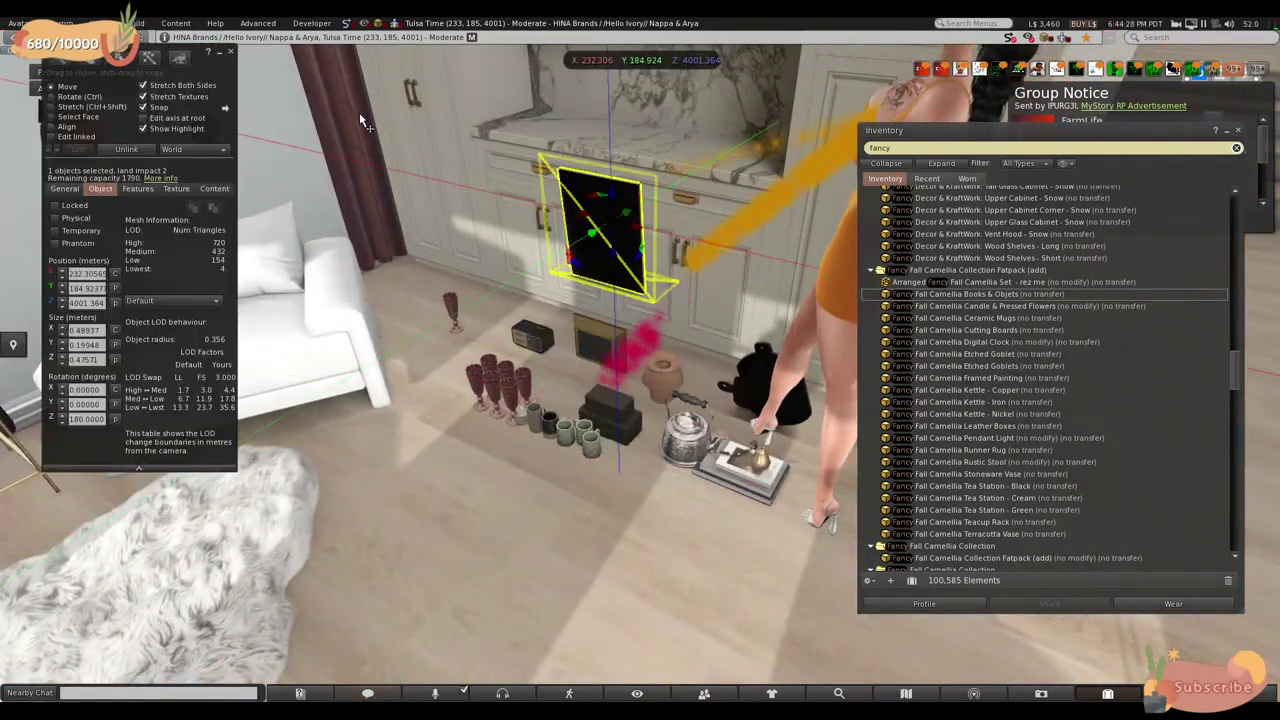
key(ctrl)
drag(600, 246, 497, 230)
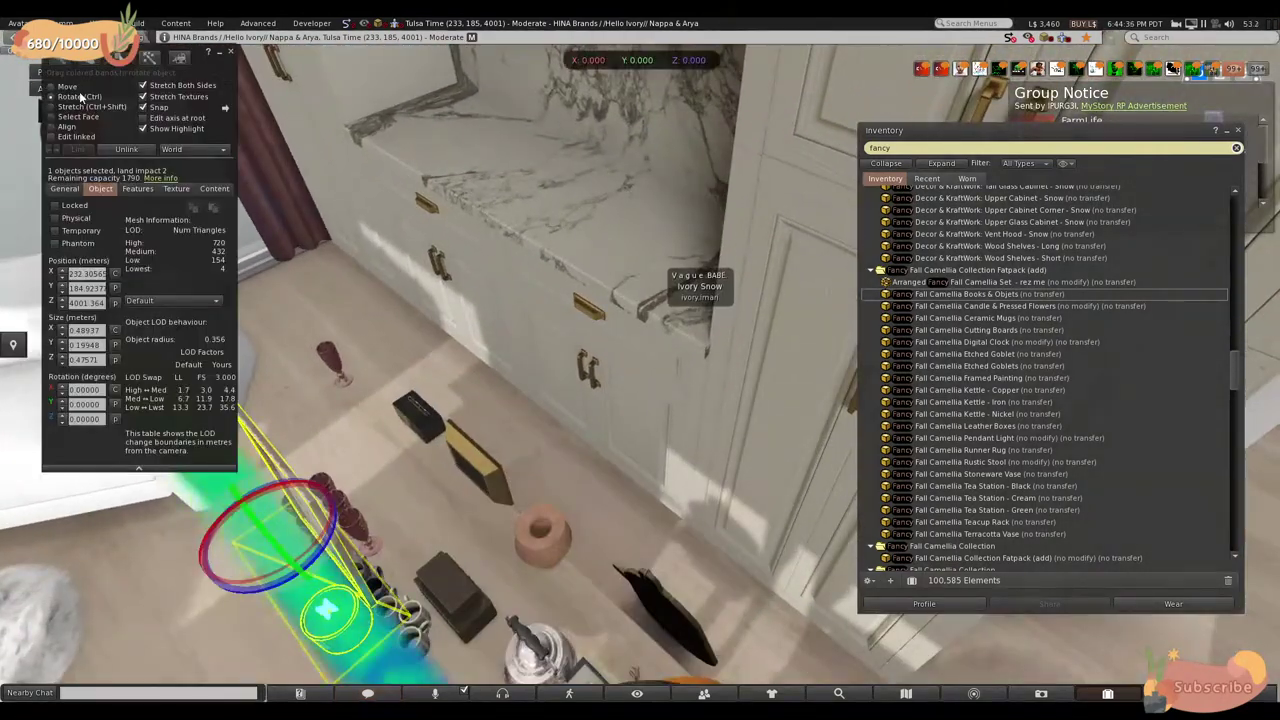
- Move the candle and pressed flowers frame onto the cabinet's lower shelf, at about X 232.161, Y 186.589, Z 4002.295
click(66, 86)
mouse_move(306, 516)
mouse_down()
mouse_move(615, 382)
mouse_move(731, 305)
mouse_move(658, 398)
mouse_move(662, 420)
mouse_move(728, 423)
mouse_move(630, 366)
mouse_up()
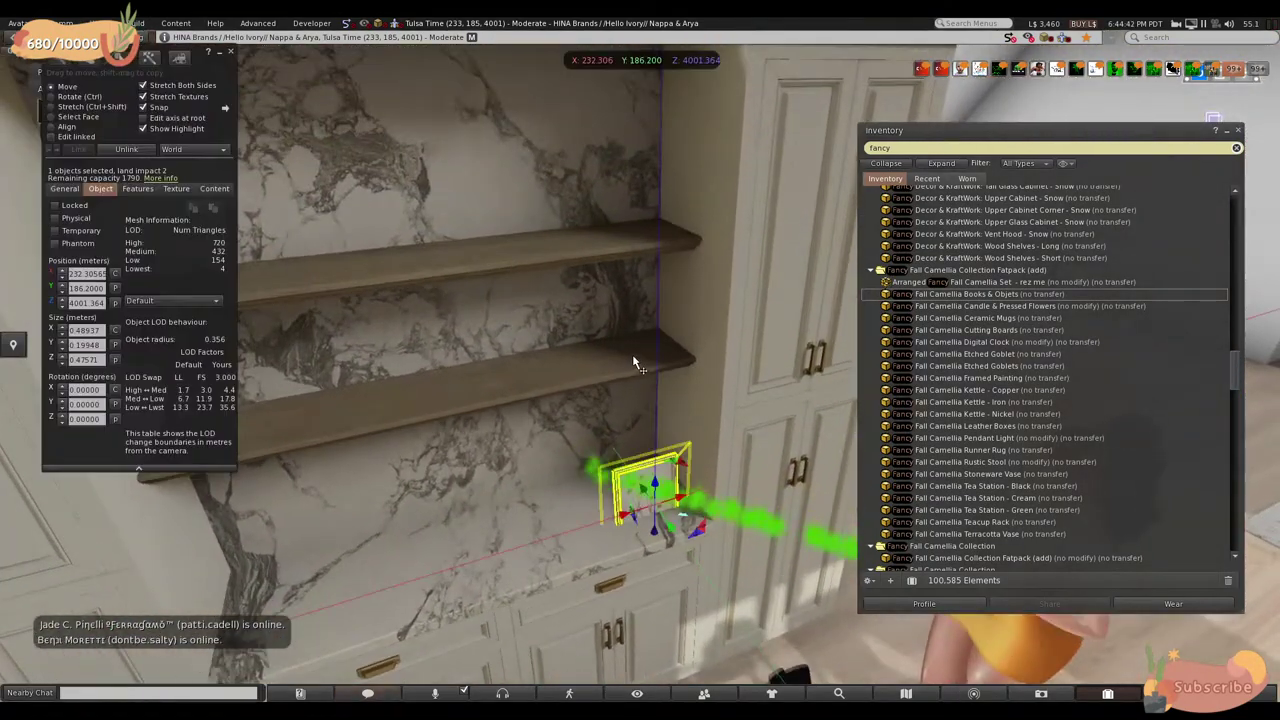
mouse_move(658, 494)
mouse_down()
mouse_move(651, 314)
mouse_move(471, 290)
mouse_move(470, 276)
mouse_move(452, 335)
mouse_move(449, 321)
mouse_move(640, 330)
mouse_move(651, 386)
mouse_up()
scroll(643, 320, up, 5)
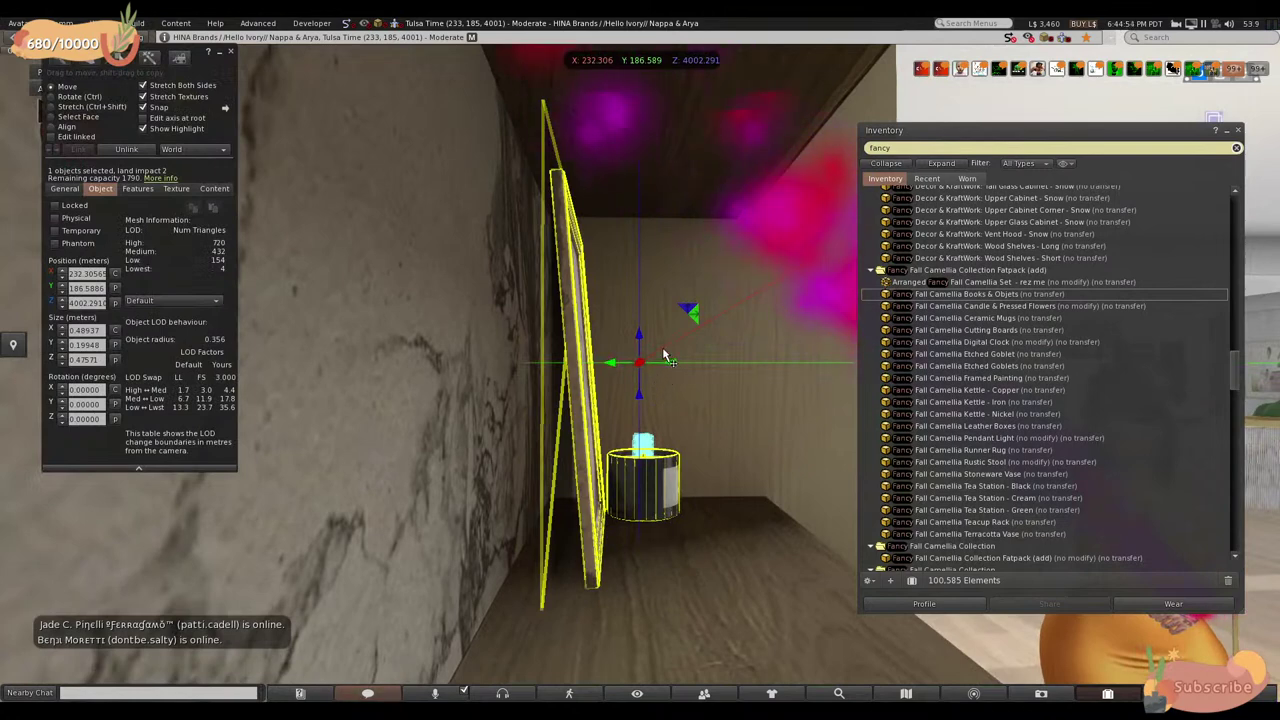
drag(640, 337, 642, 338)
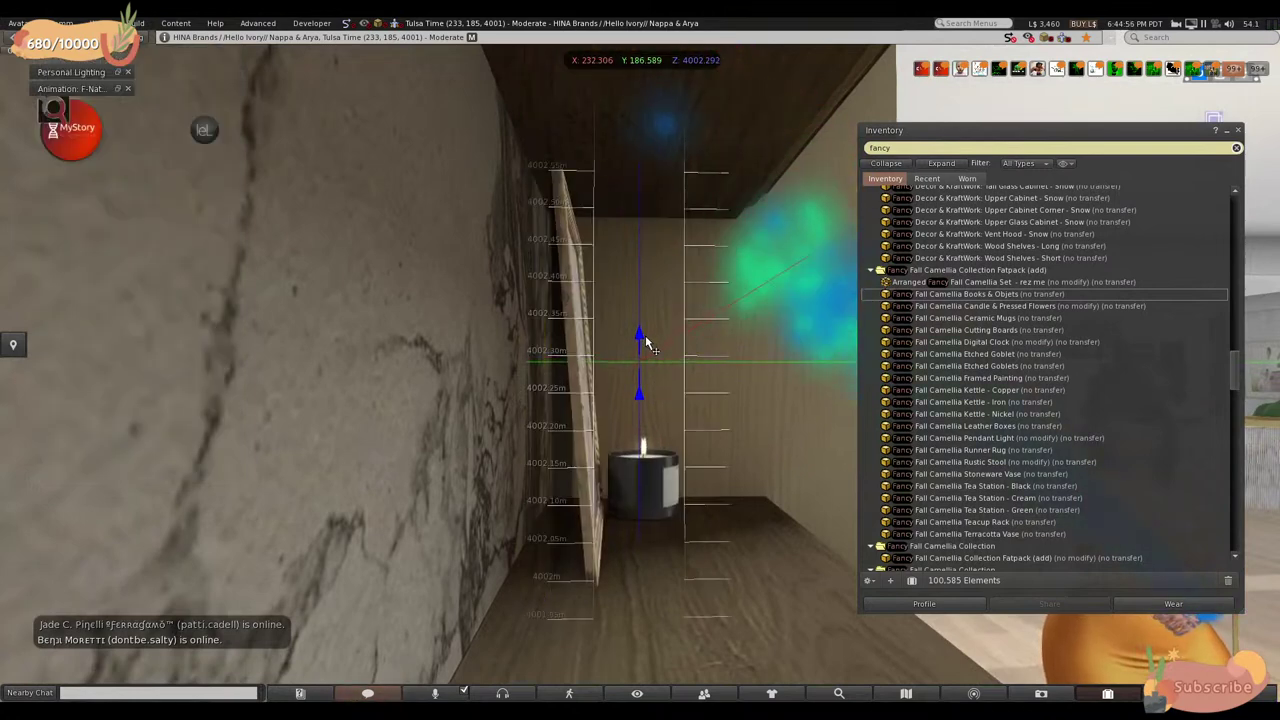
drag(652, 342, 791, 283)
key(Escape)
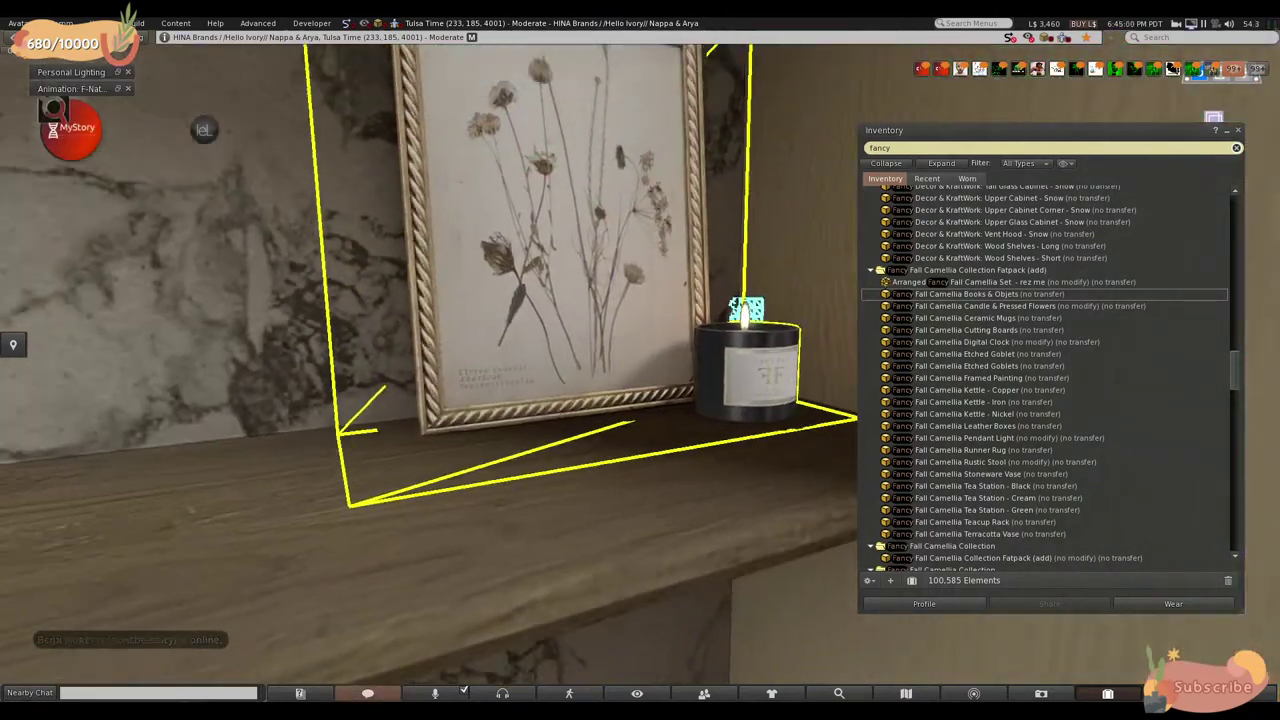
key(ctrl+3)
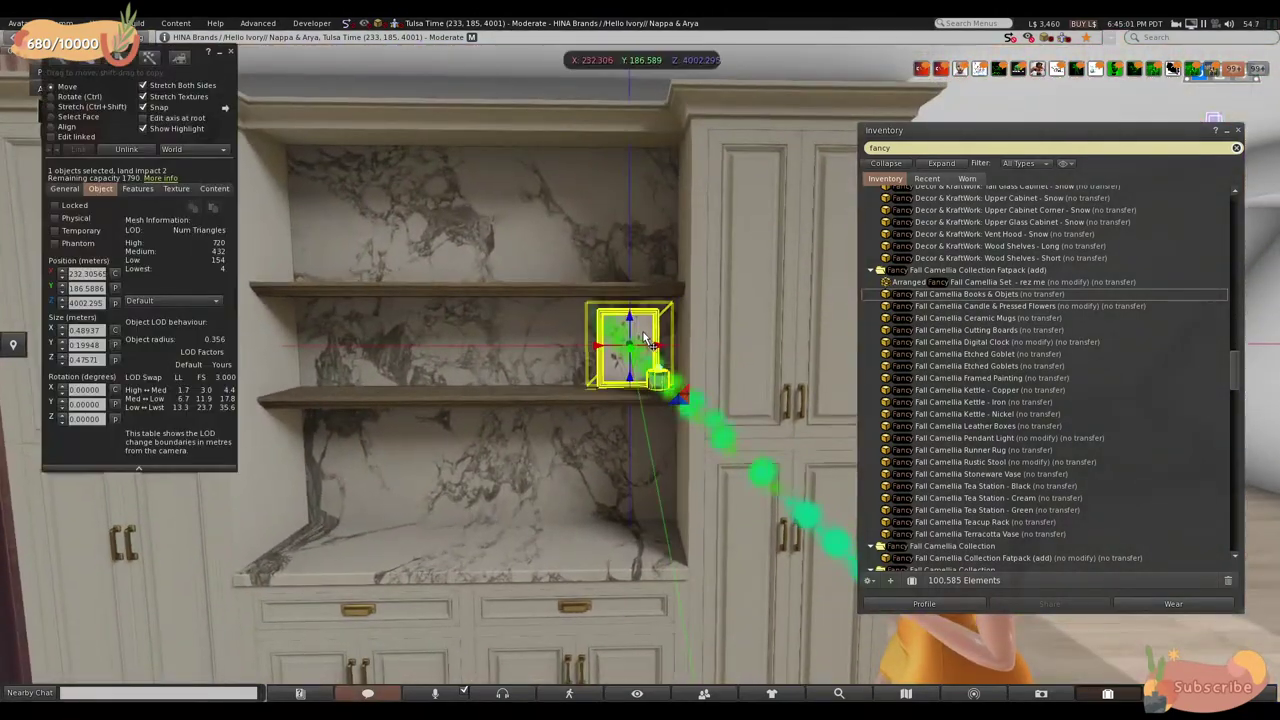
drag(662, 350, 624, 355)
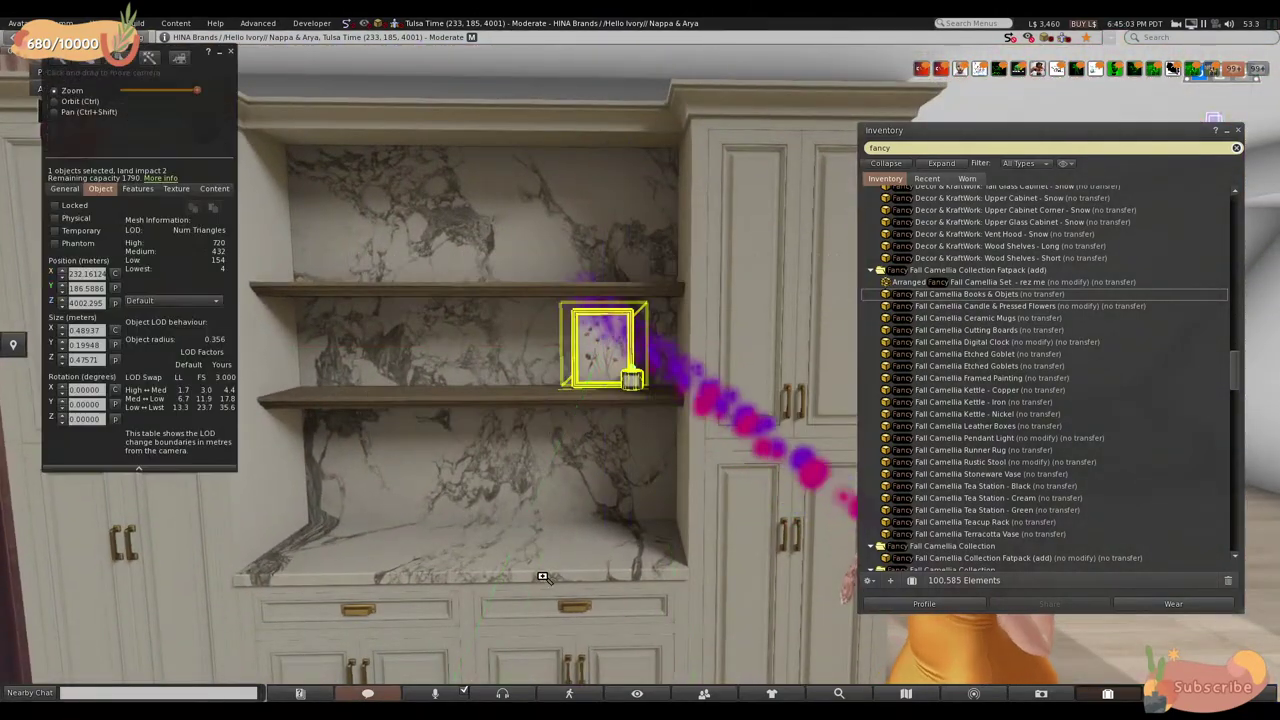
- Select the framed painting on the floor before the cabinet and turn it to a Z rotation of 0 degrees
mouse_move(542, 577)
mouse_down()
mouse_move(542, 640)
mouse_move(636, 378)
mouse_up()
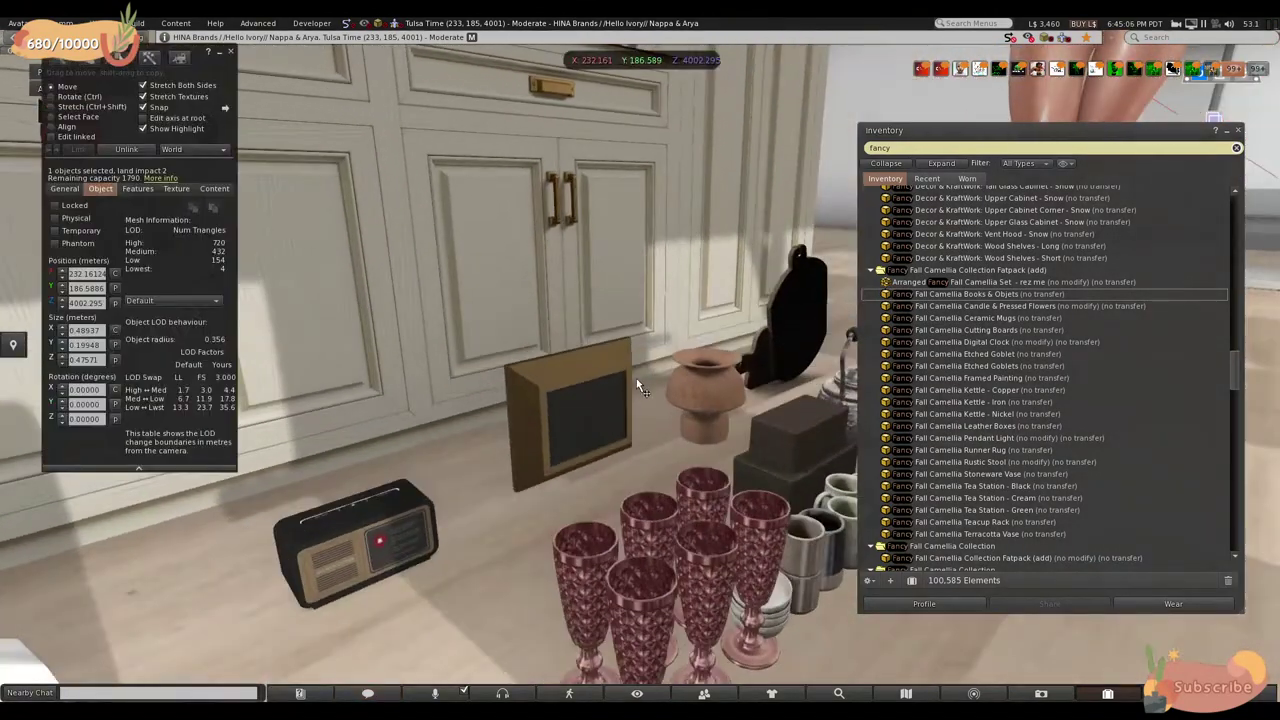
click(52, 97)
mouse_move(558, 432)
mouse_down()
mouse_move(720, 372)
mouse_move(572, 331)
mouse_move(510, 560)
mouse_up()
key(Up)
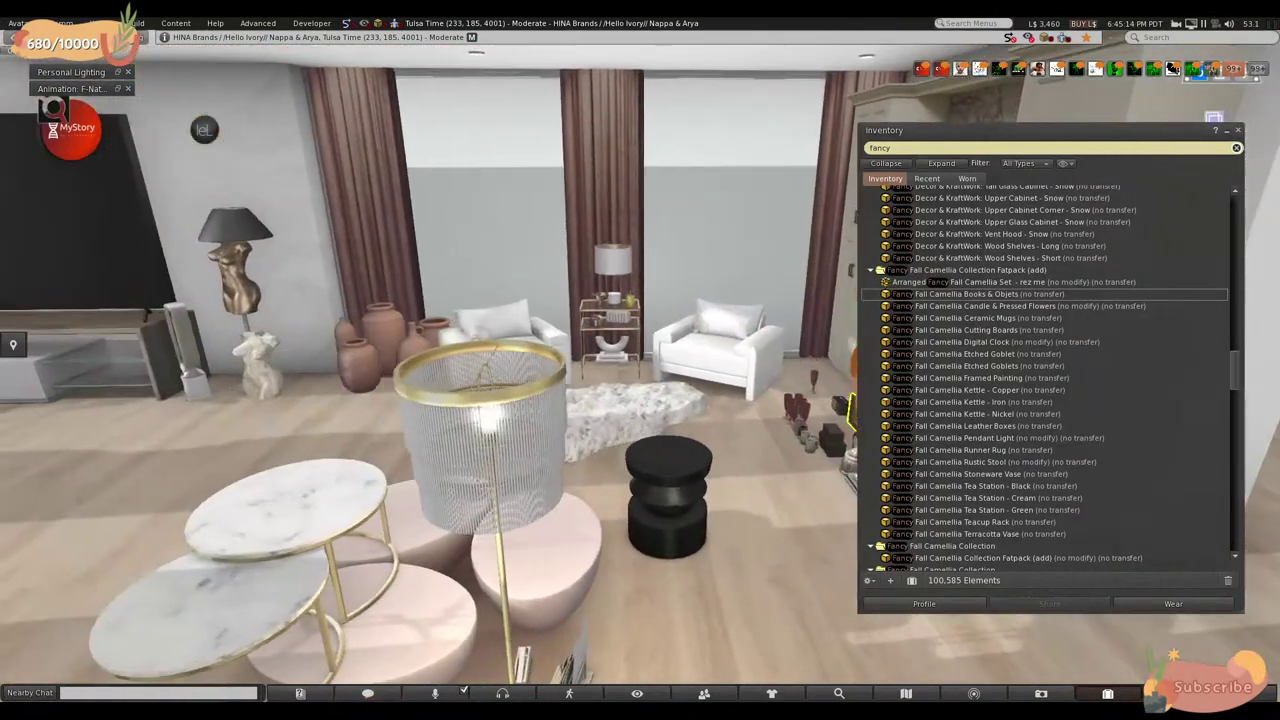
click(848, 410)
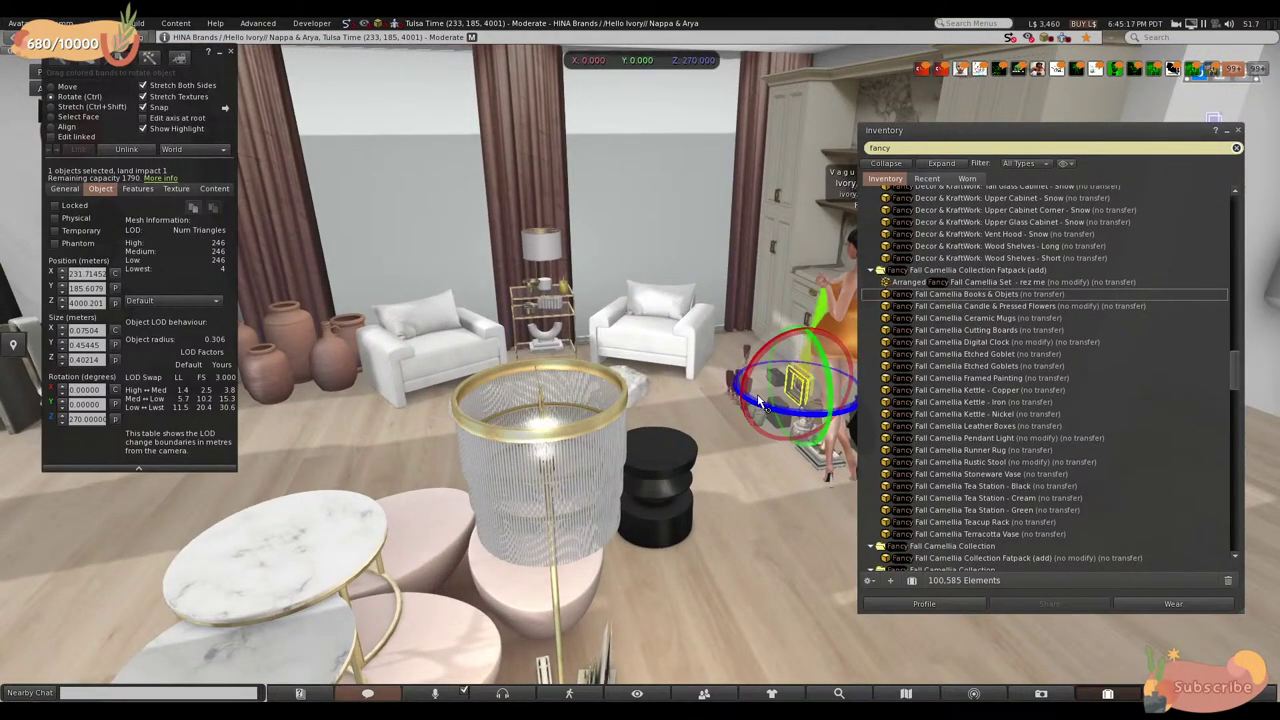
drag(760, 402, 788, 432)
drag(876, 466, 556, 601)
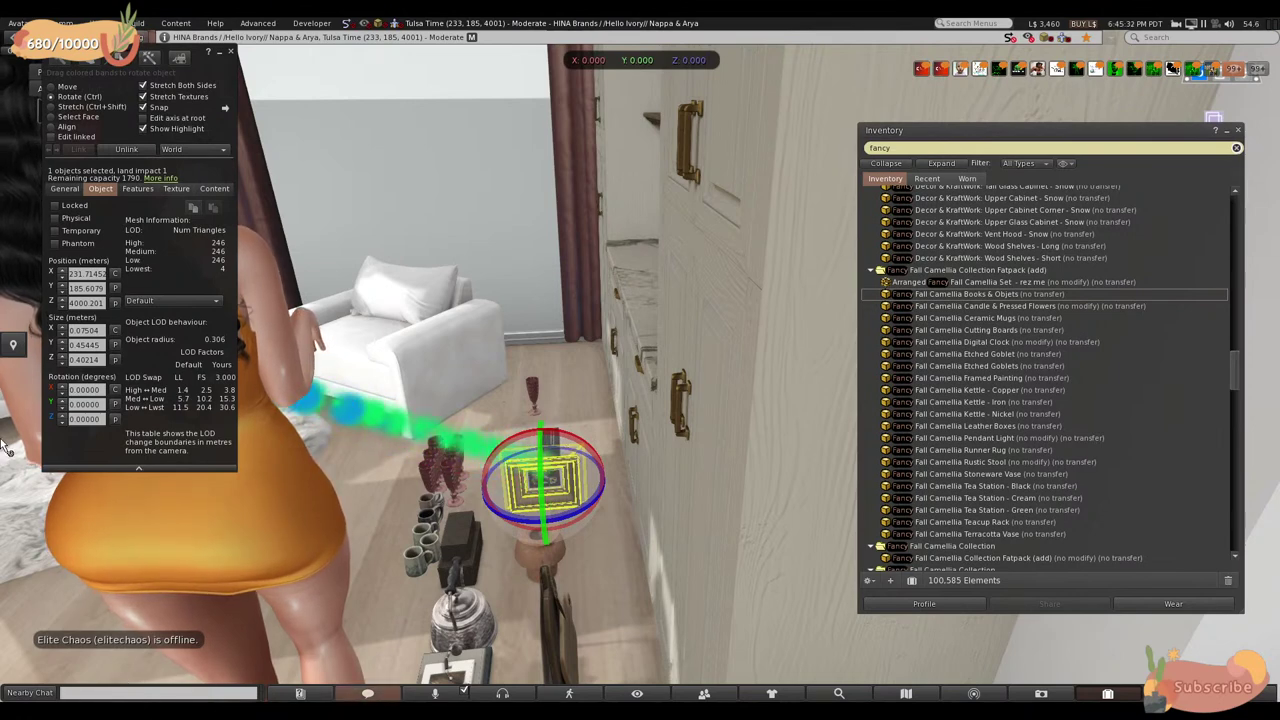
- Move the framed painting across the room and up beside the television, at about X 230.094, Y 179.058, Z 4002.256
click(66, 86)
drag(220, 70, 1060, 177)
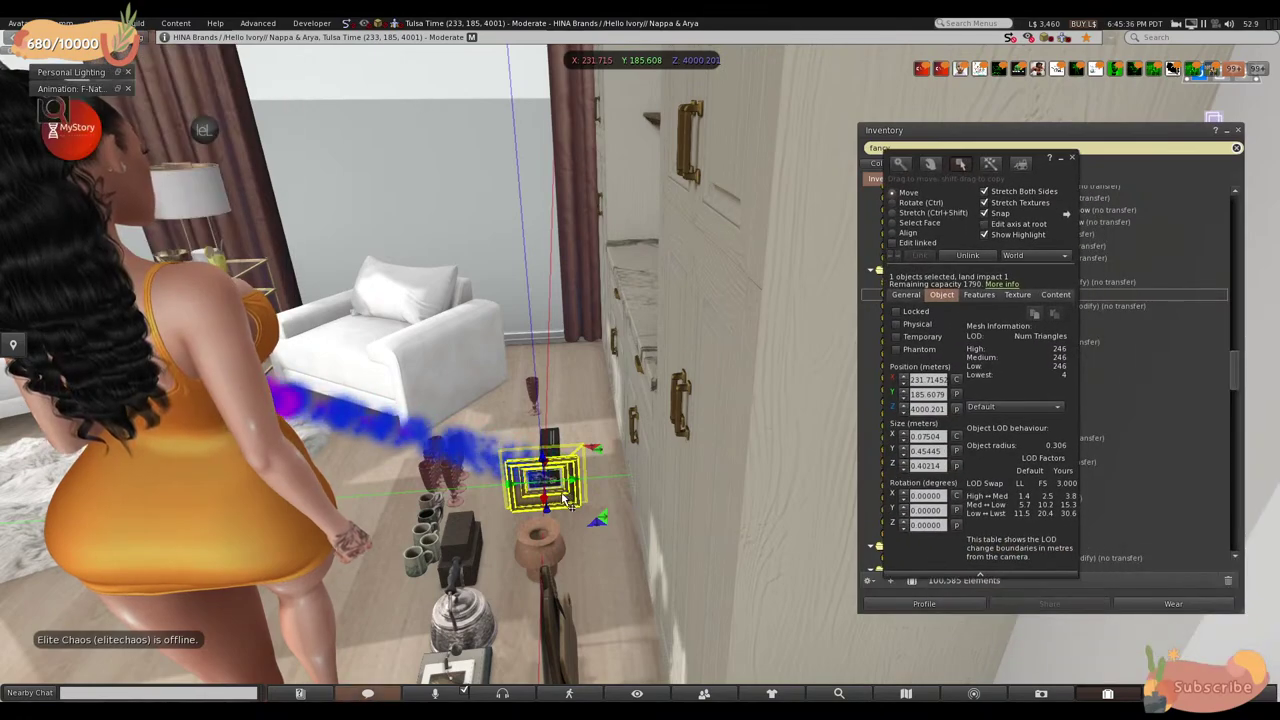
key(Escape)
alt+drag(41, 491, 41, 420)
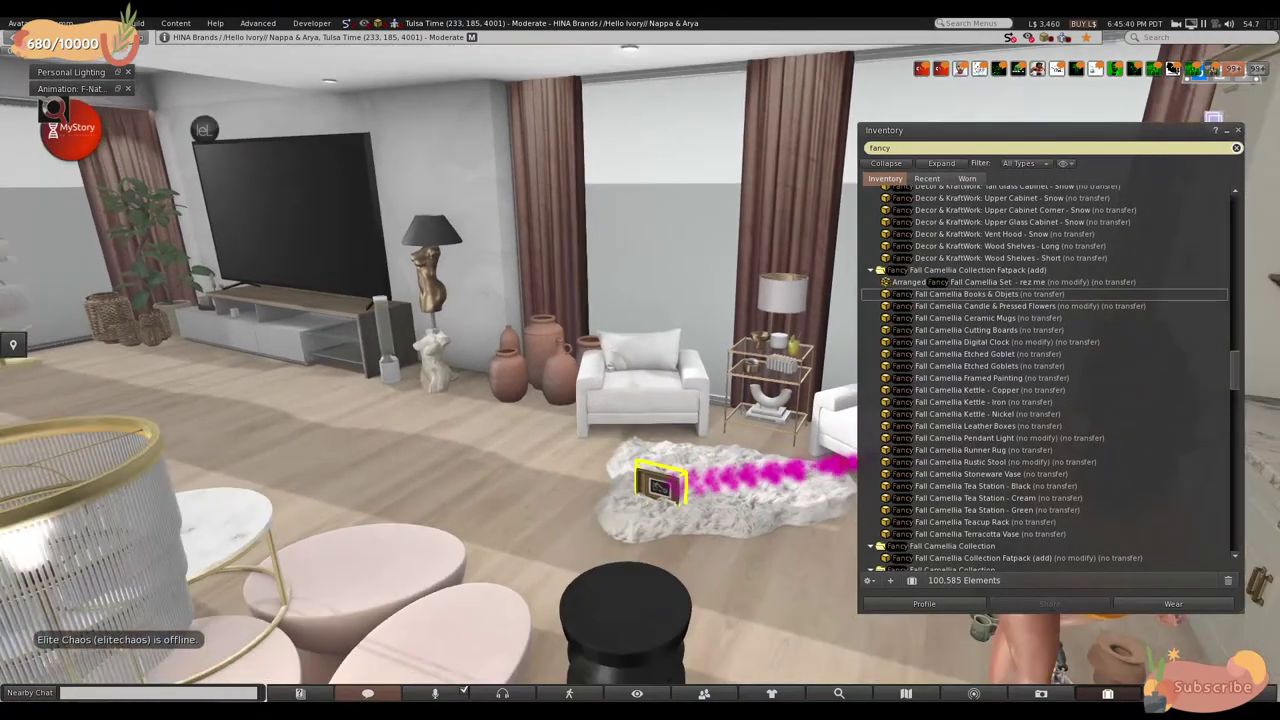
key(ctrl+3)
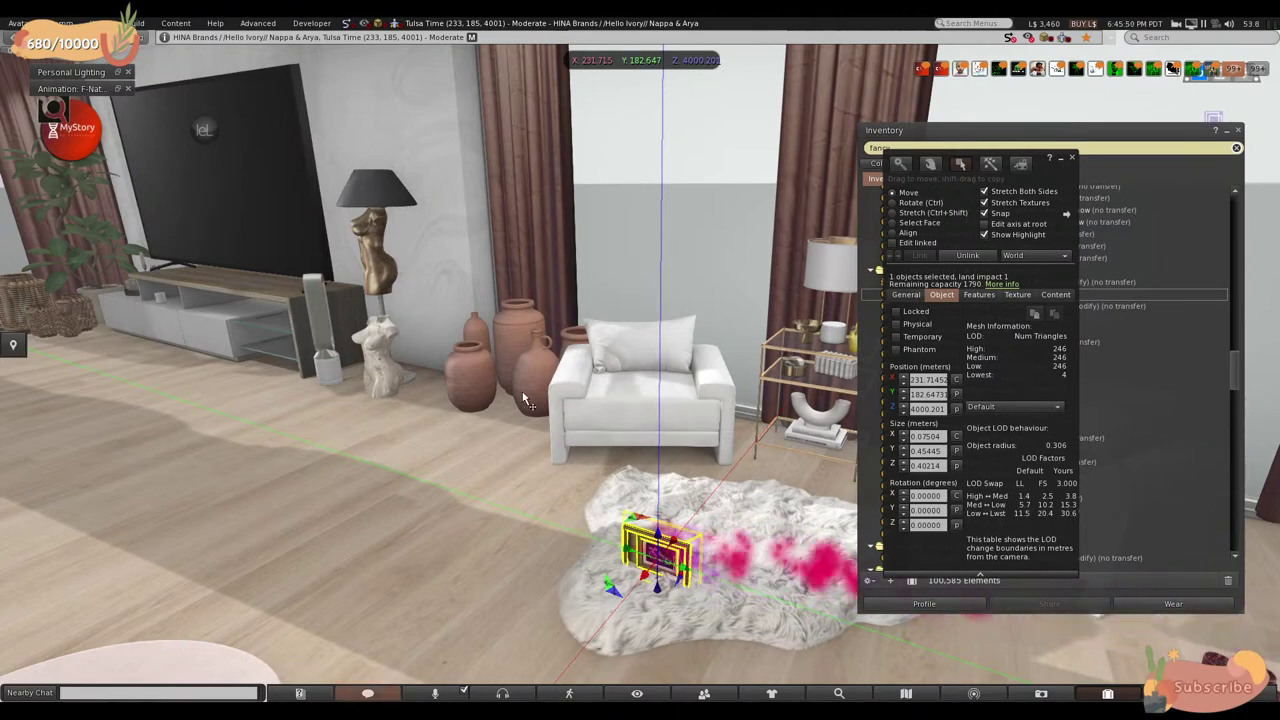
drag(688, 573, 406, 143)
alt+click(406, 143)
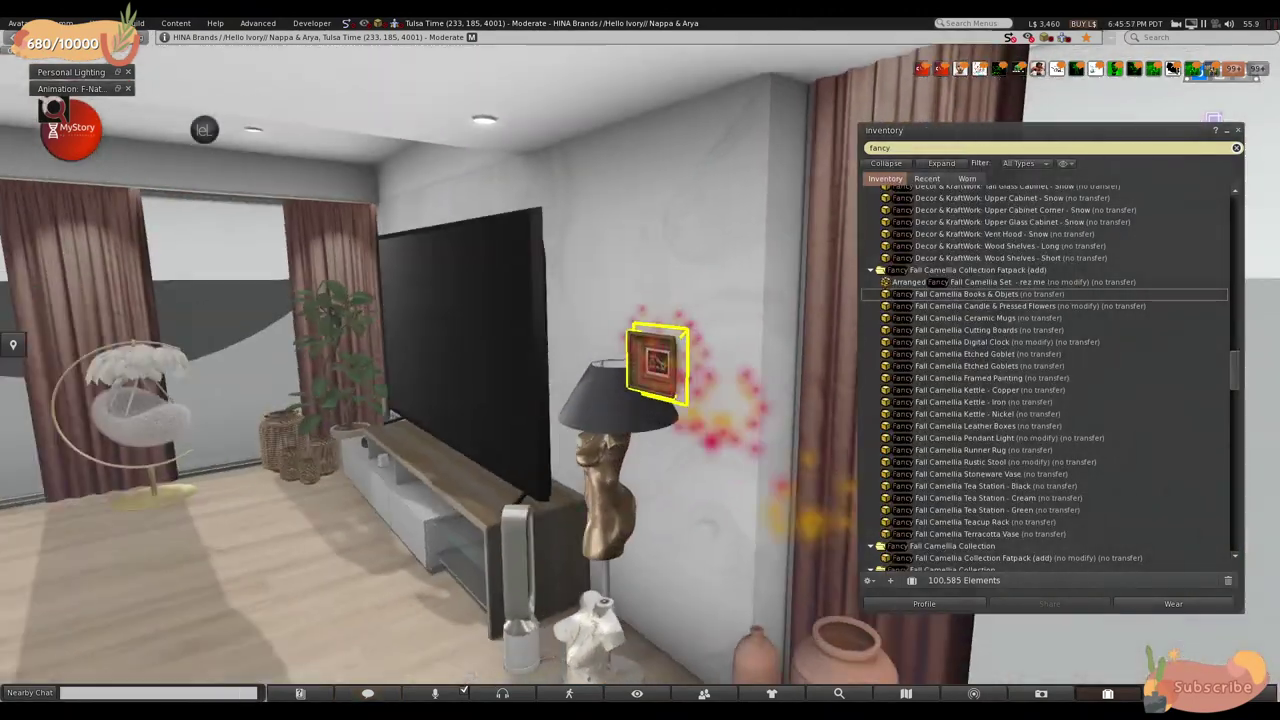
alt+drag(760, 372, 631, 372)
key(Escape)
key(Escape)
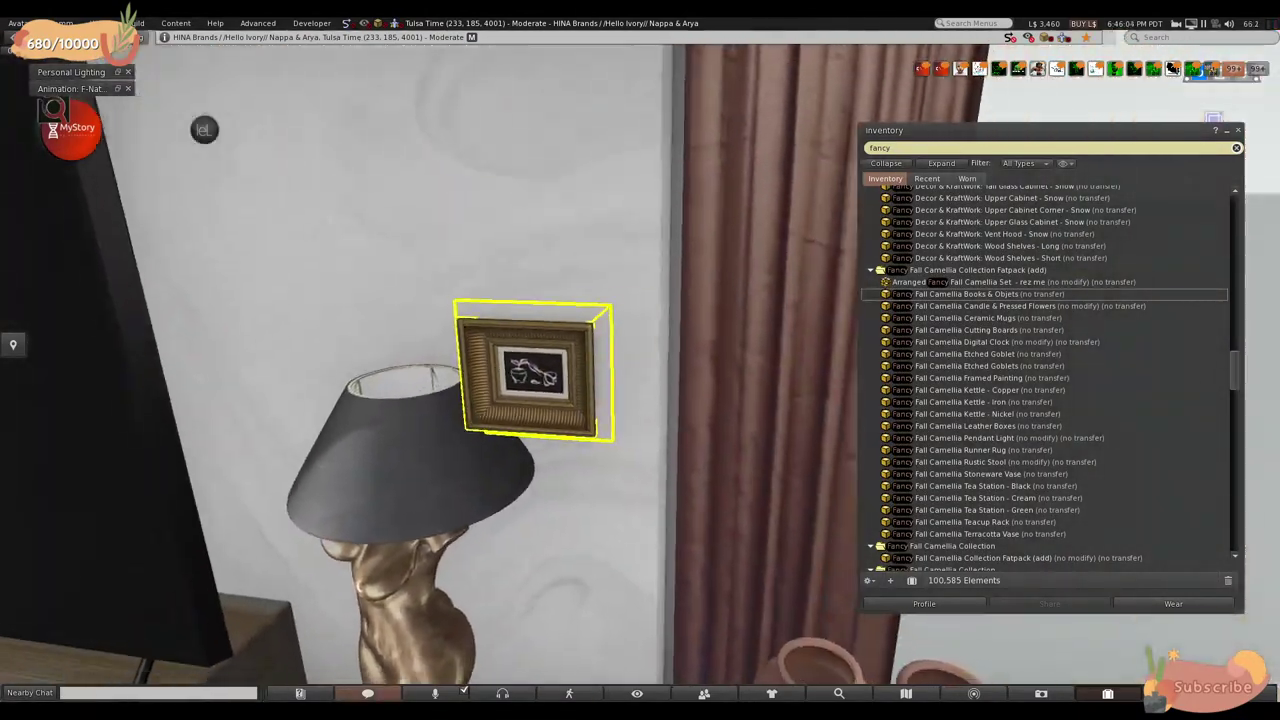
- Stretch the framed painting to about 0.190 × 1.150 × 1.018 m
key(ctrl+3)
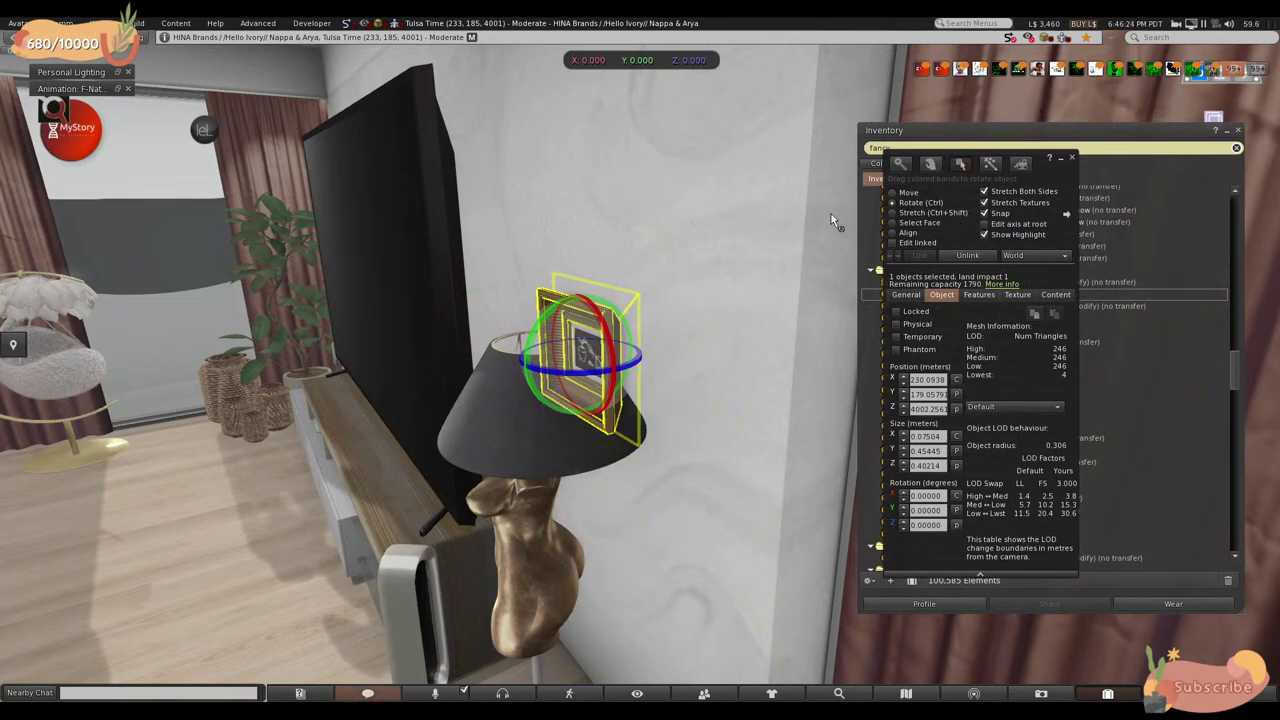
click(893, 213)
mouse_move(635, 295)
mouse_down()
mouse_move(665, 340)
mouse_move(754, 377)
mouse_move(637, 303)
mouse_move(670, 320)
mouse_move(660, 270)
mouse_move(650, 320)
mouse_move(635, 300)
mouse_up()
- Push the painting back to about X 229.630 and position it on the wall above the torso lamp, then close the inventory
click(893, 193)
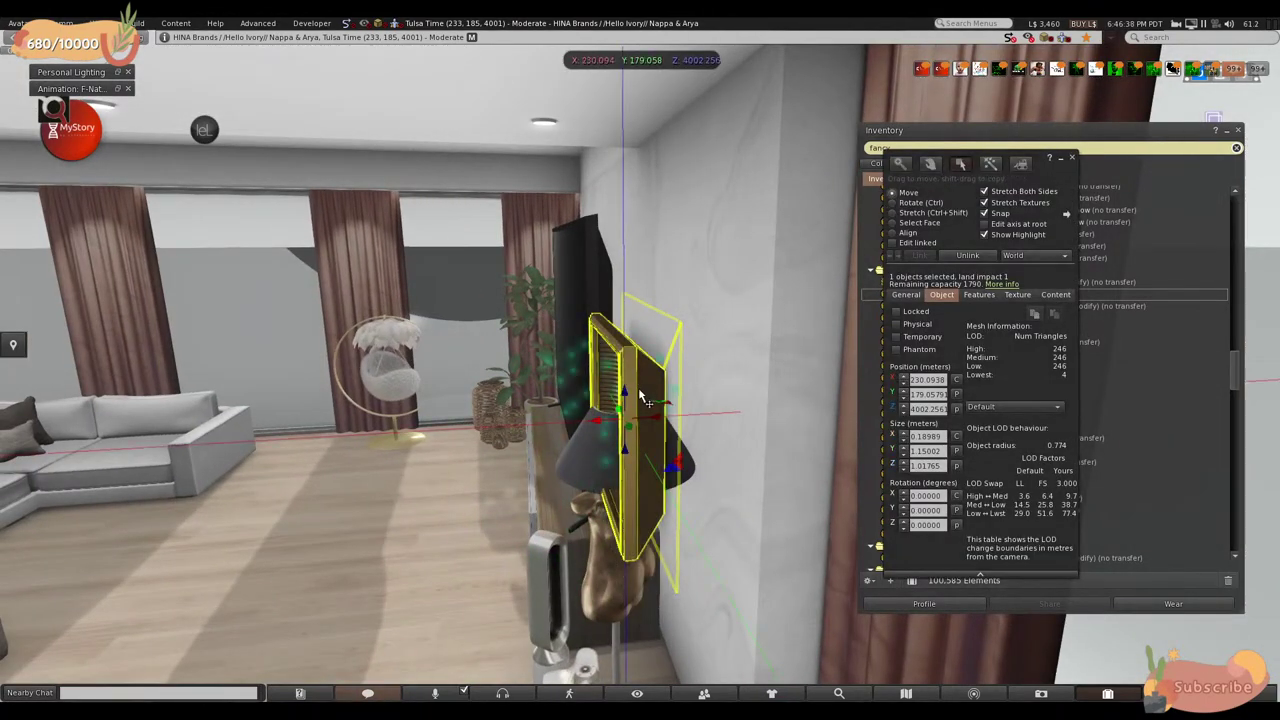
drag(657, 425, 725, 440)
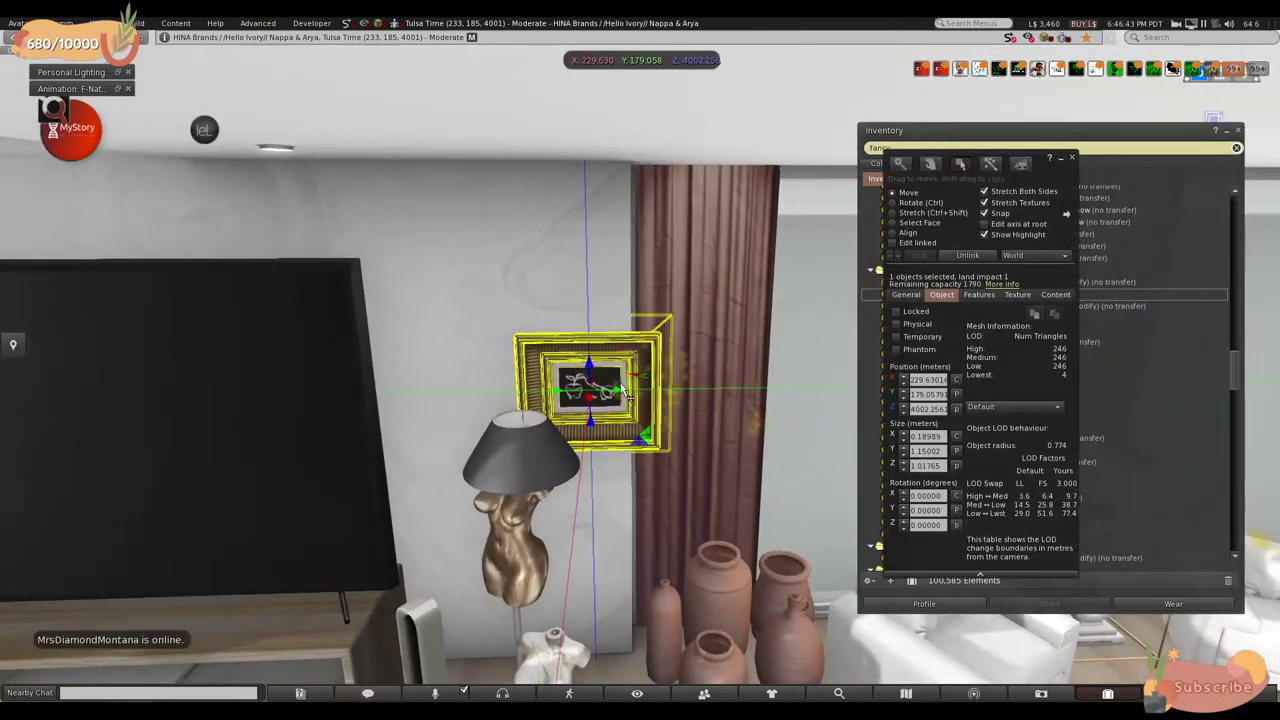
drag(620, 372, 536, 474)
drag(528, 350, 725, 405)
click(1072, 158)
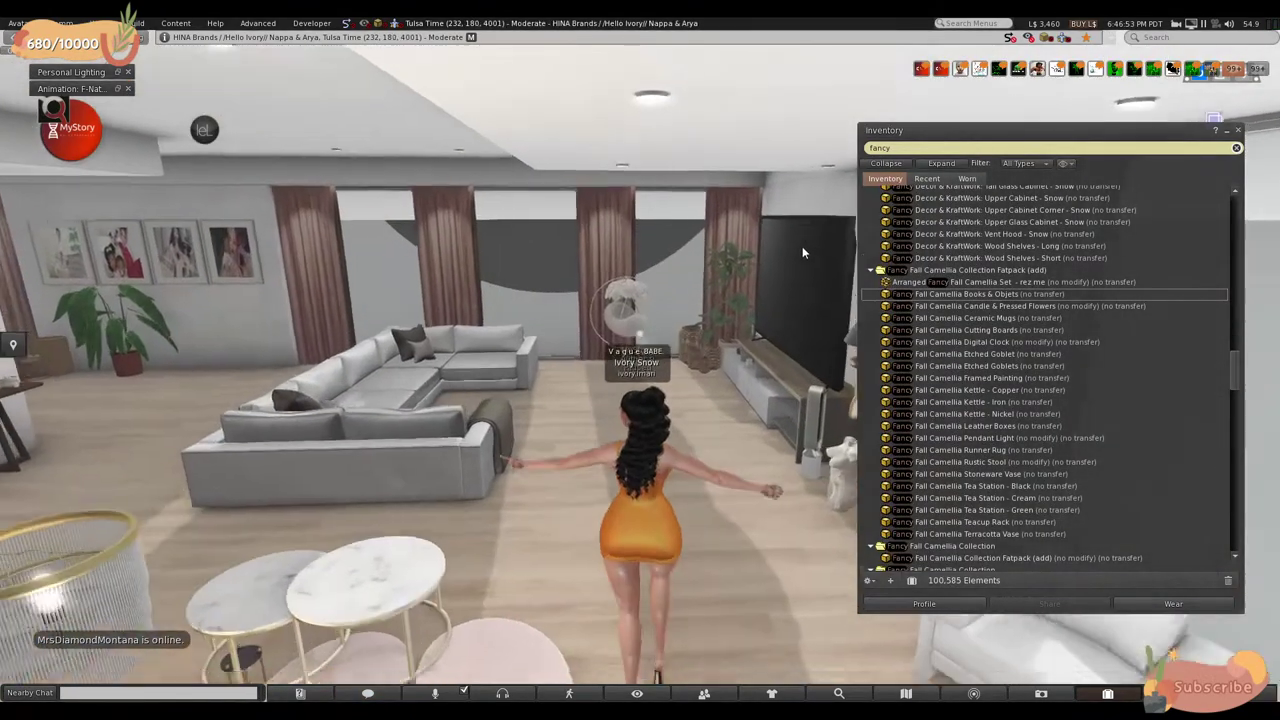
key(ctrl+i)
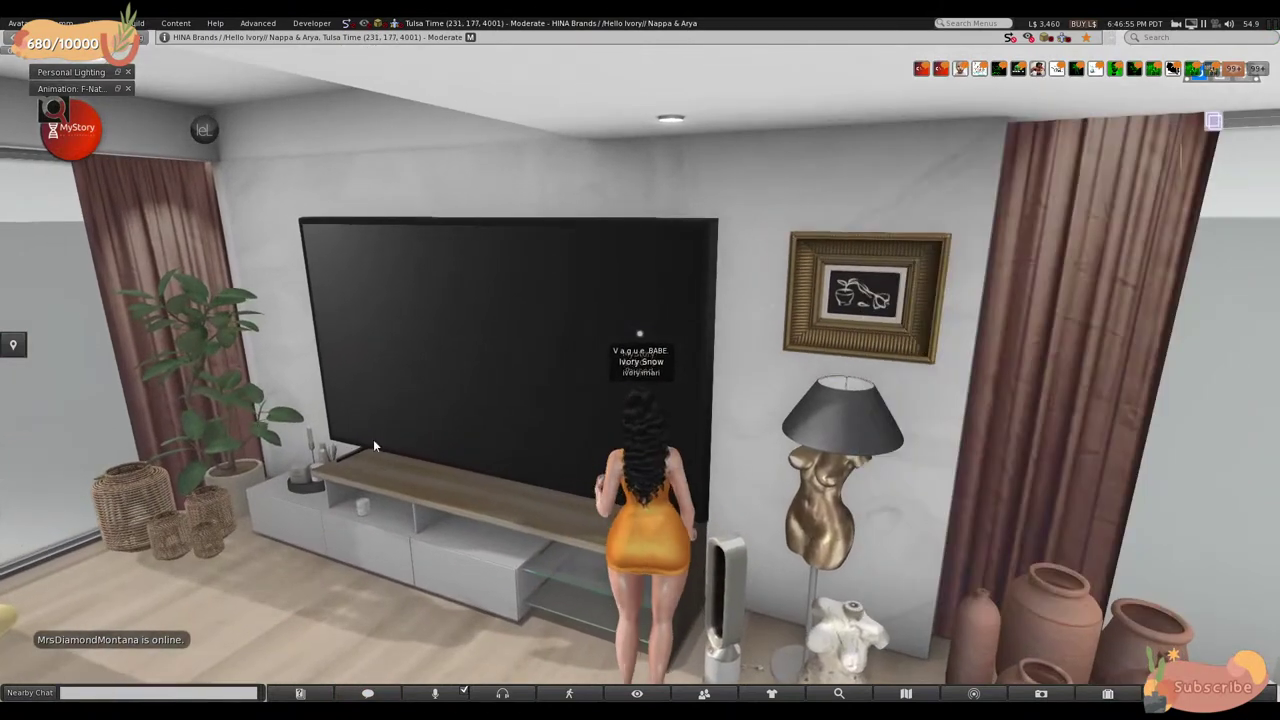
mouse_move(1176, 24)
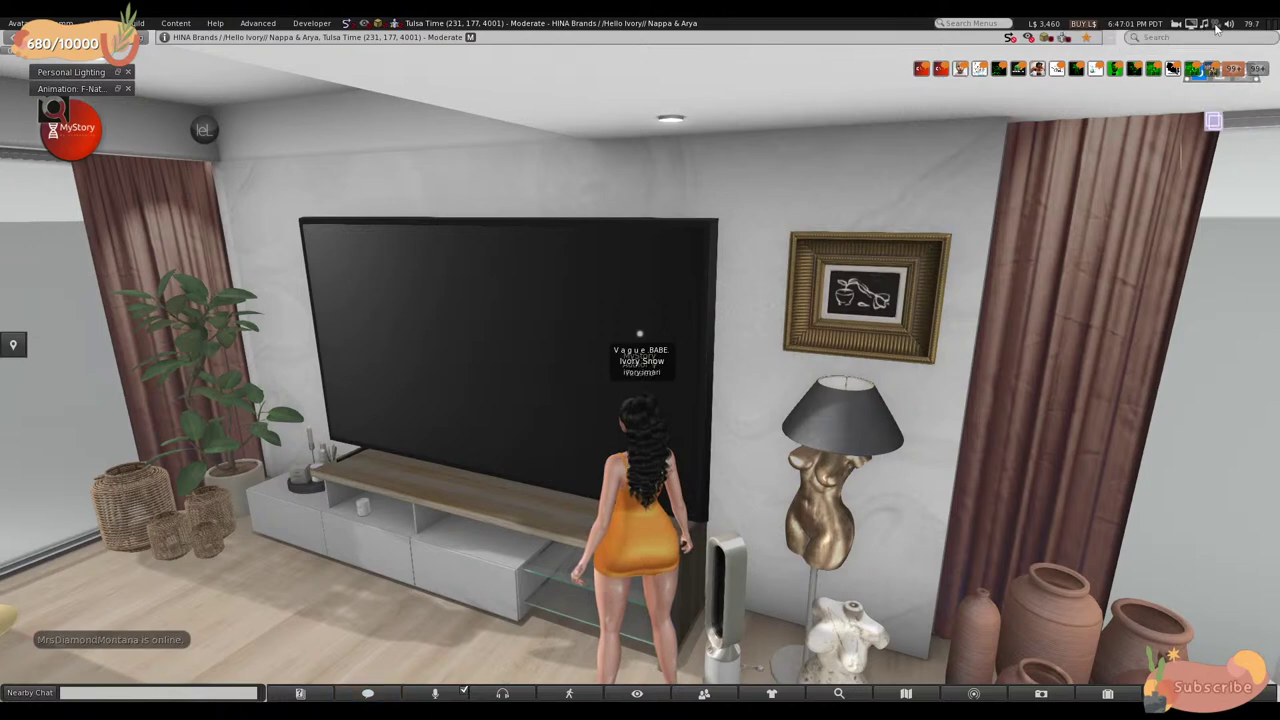
click(164, 37)
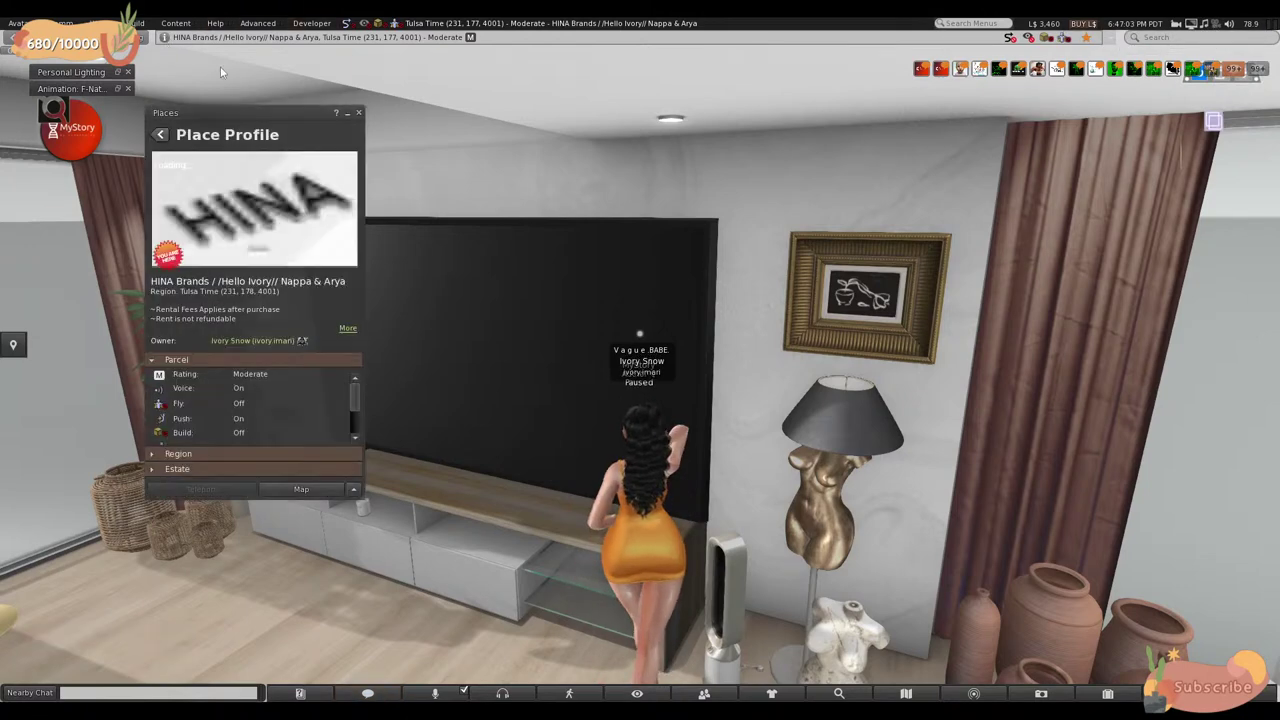
click(161, 134)
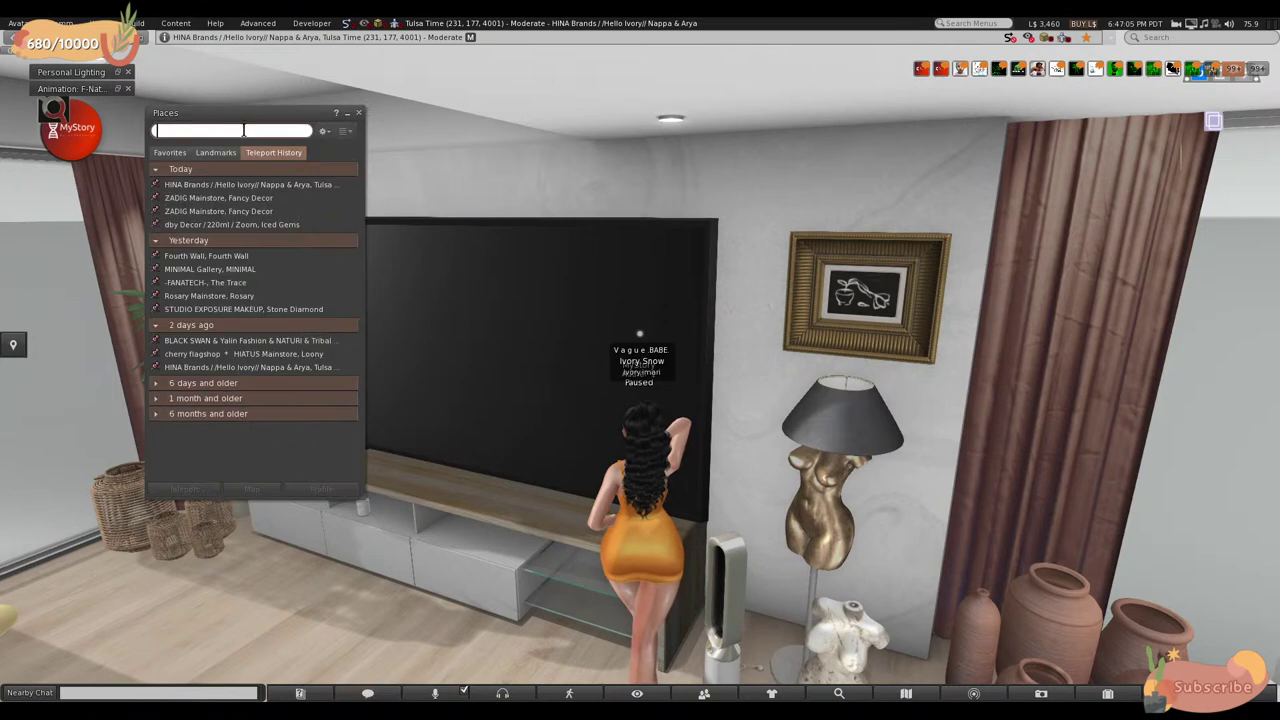
click(215, 152)
click(359, 112)
- Open the television for editing and select only its screen face in the texture settings
right_click(463, 309)
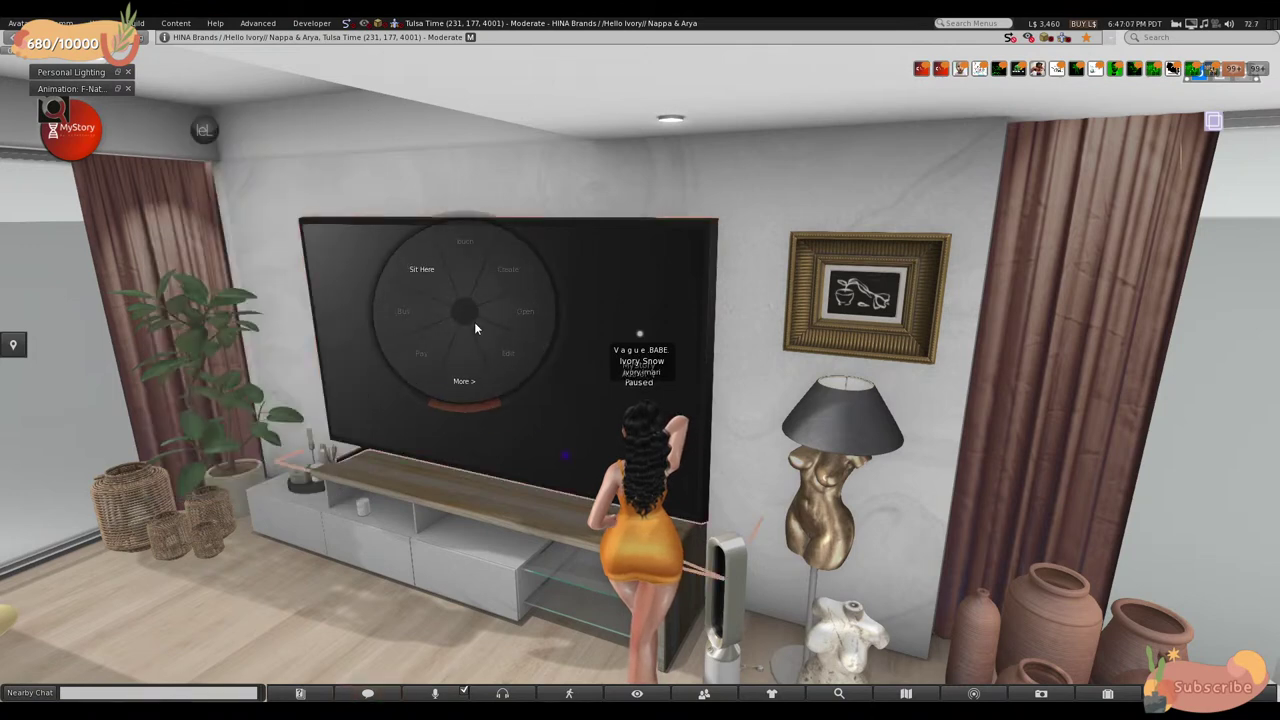
click(383, 314)
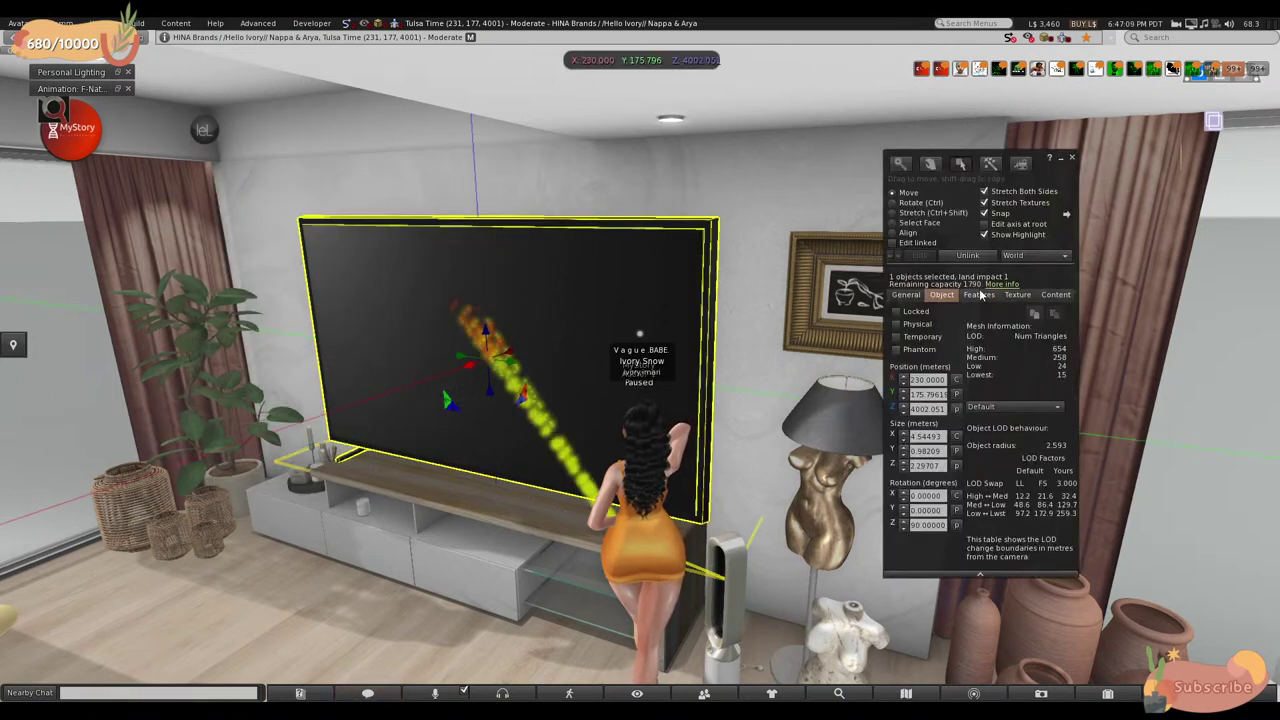
click(1017, 295)
click(908, 387)
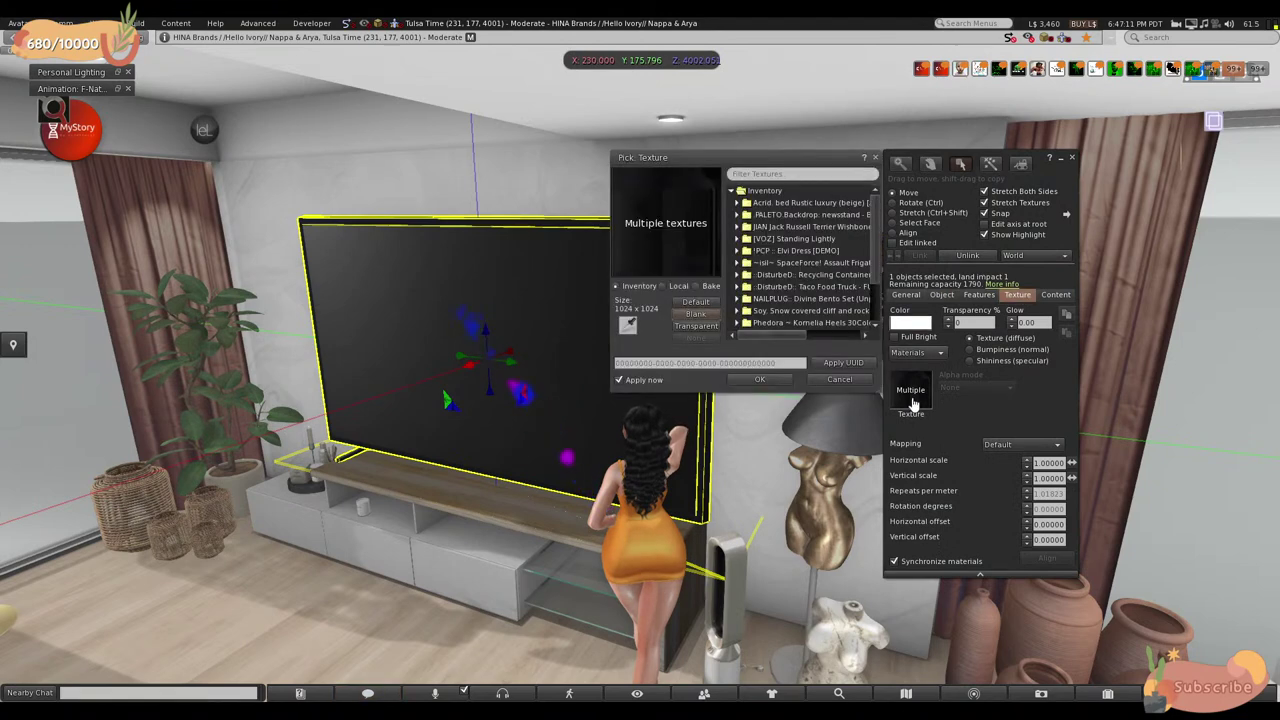
click(840, 380)
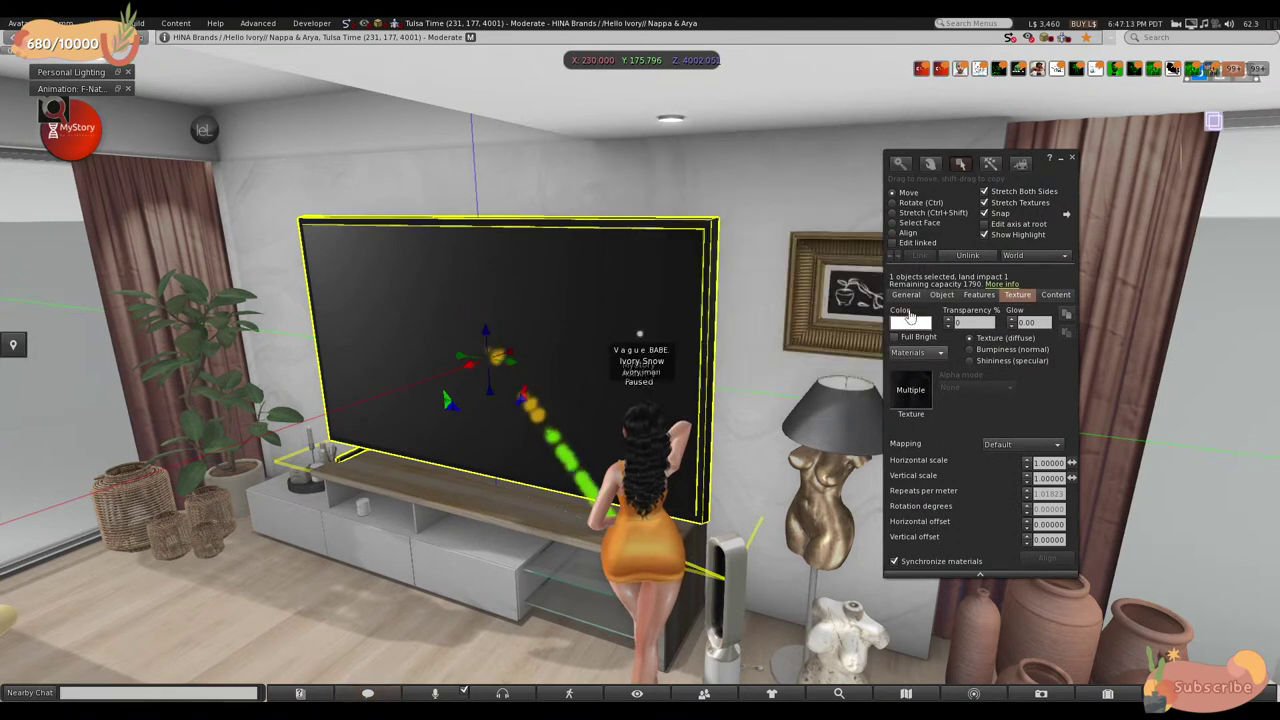
click(894, 223)
click(514, 313)
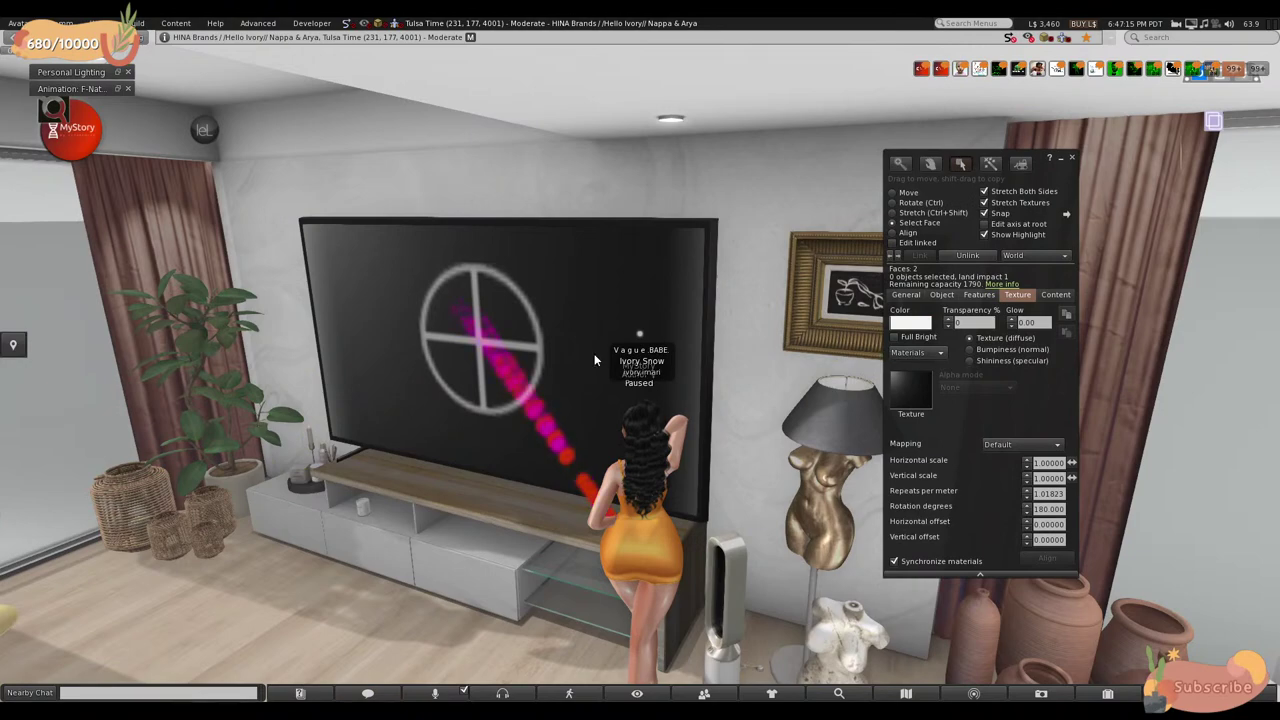
- Switch the television screen face's texture settings from Materials to Media
alt+drag(592, 350, 658, 334)
alt+drag(685, 268, 653, 324)
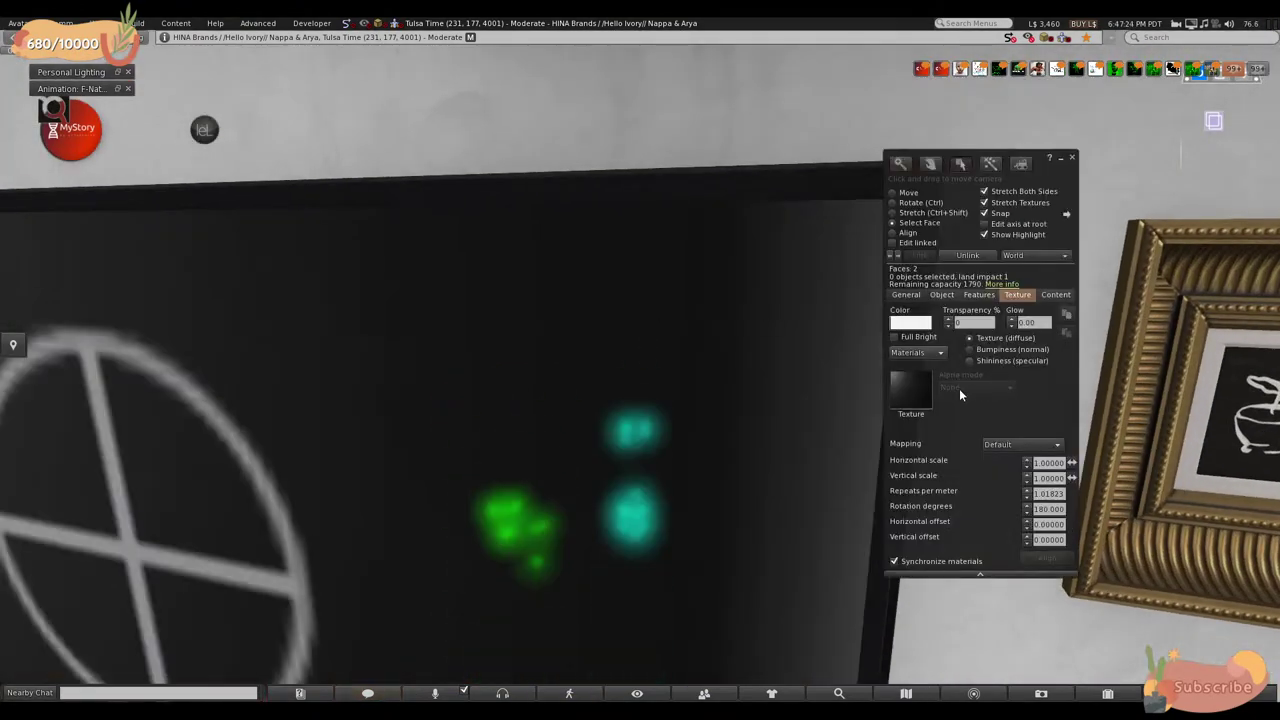
click(917, 352)
click(925, 368)
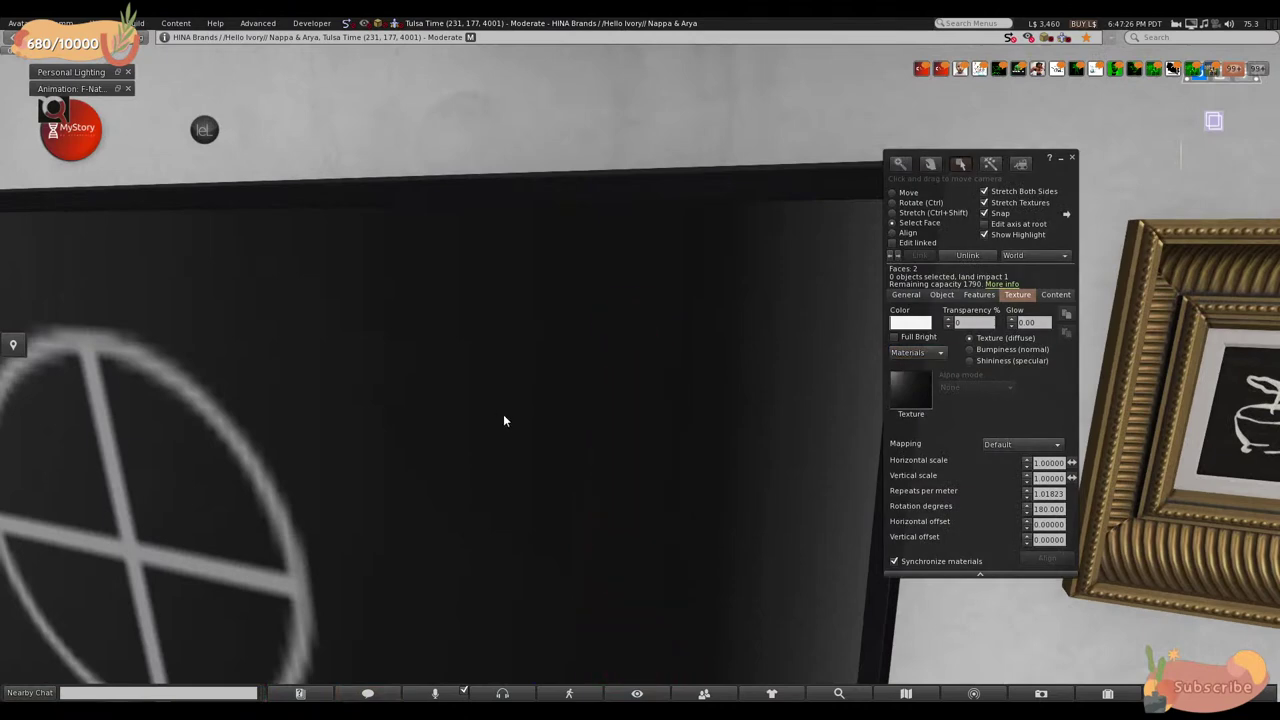
scroll(497, 415, down, 5)
scroll(446, 487, down, 3)
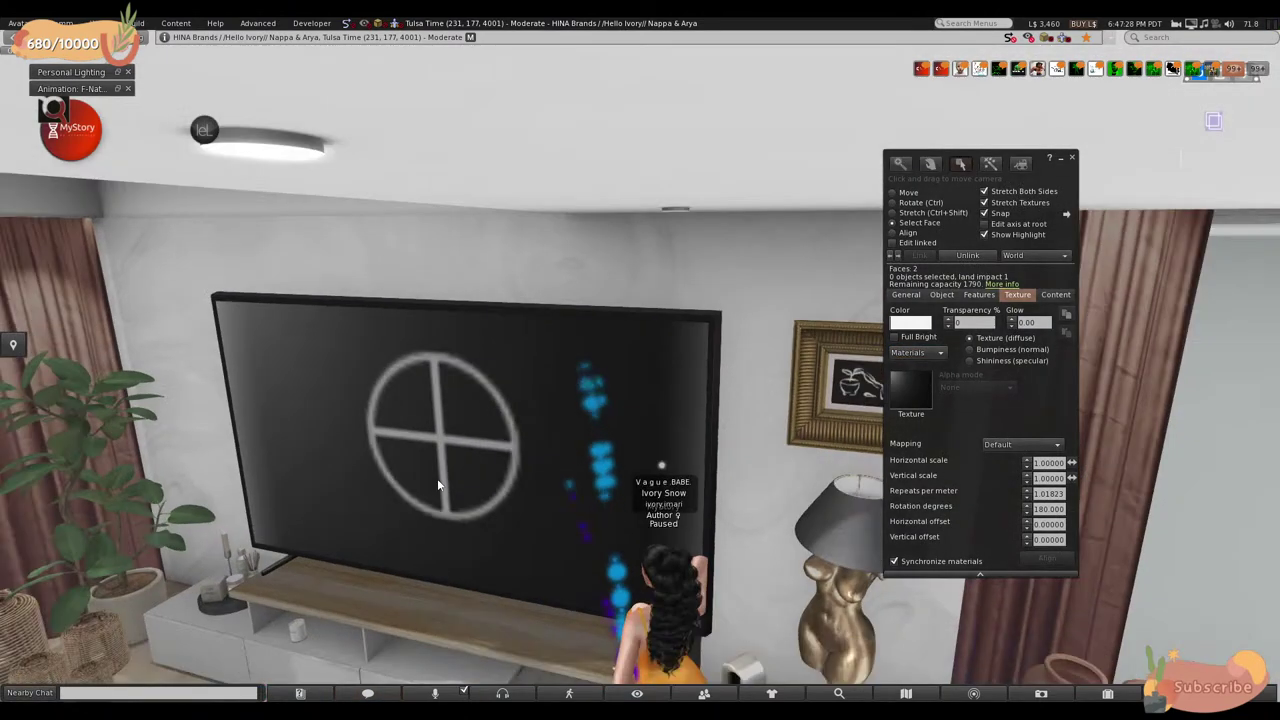
click(917, 352)
click(904, 378)
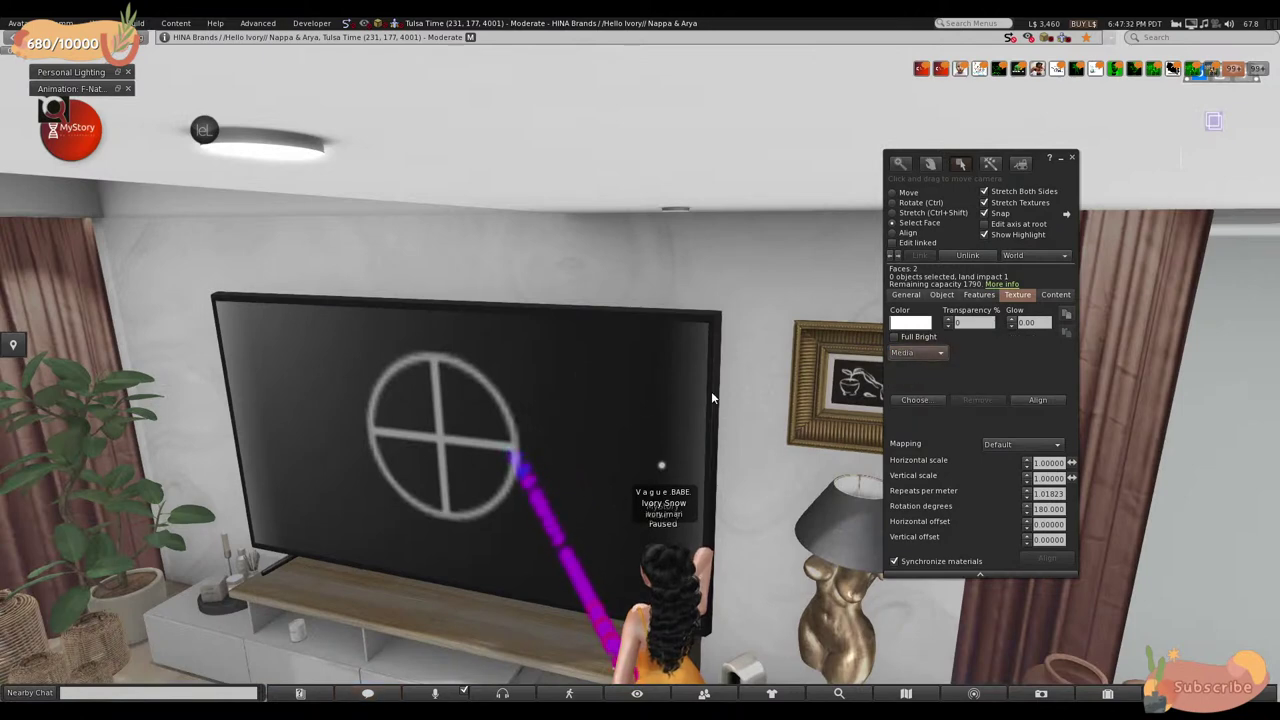
- Set the television screen face's media home page to youtube.com, apply it, and close the build window to try the screen
click(914, 400)
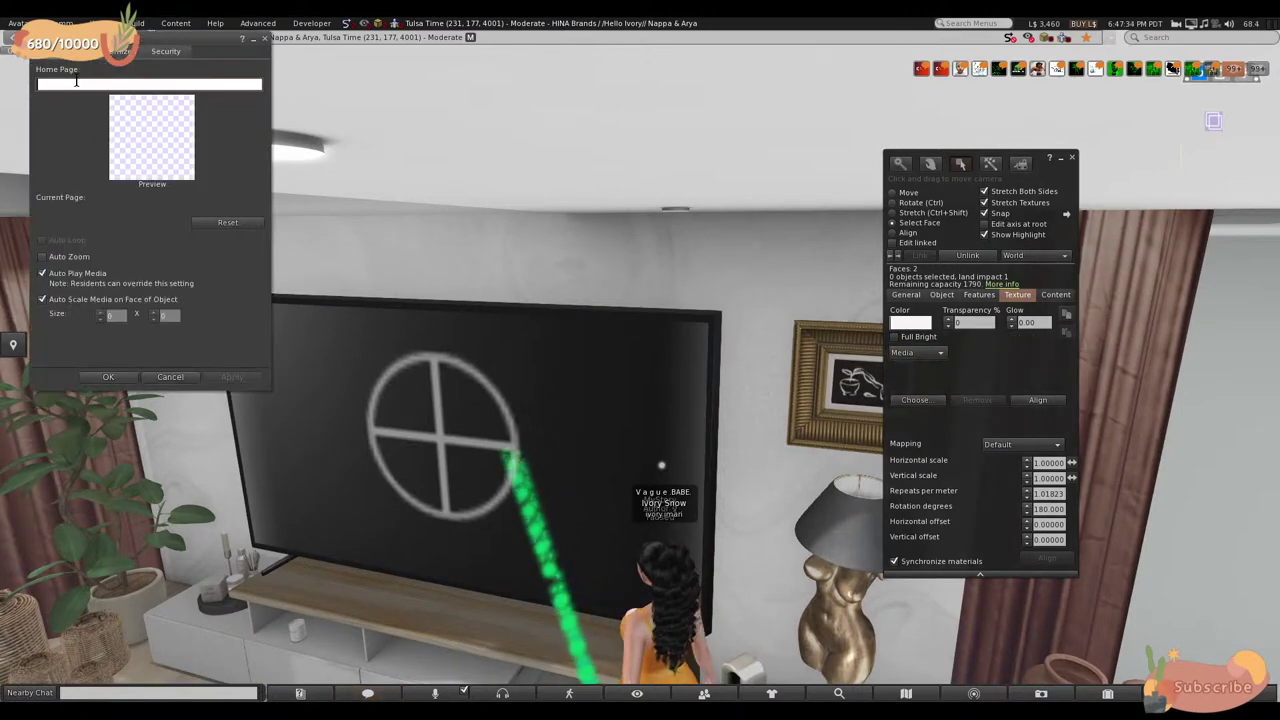
drag(114, 36, 707, 230)
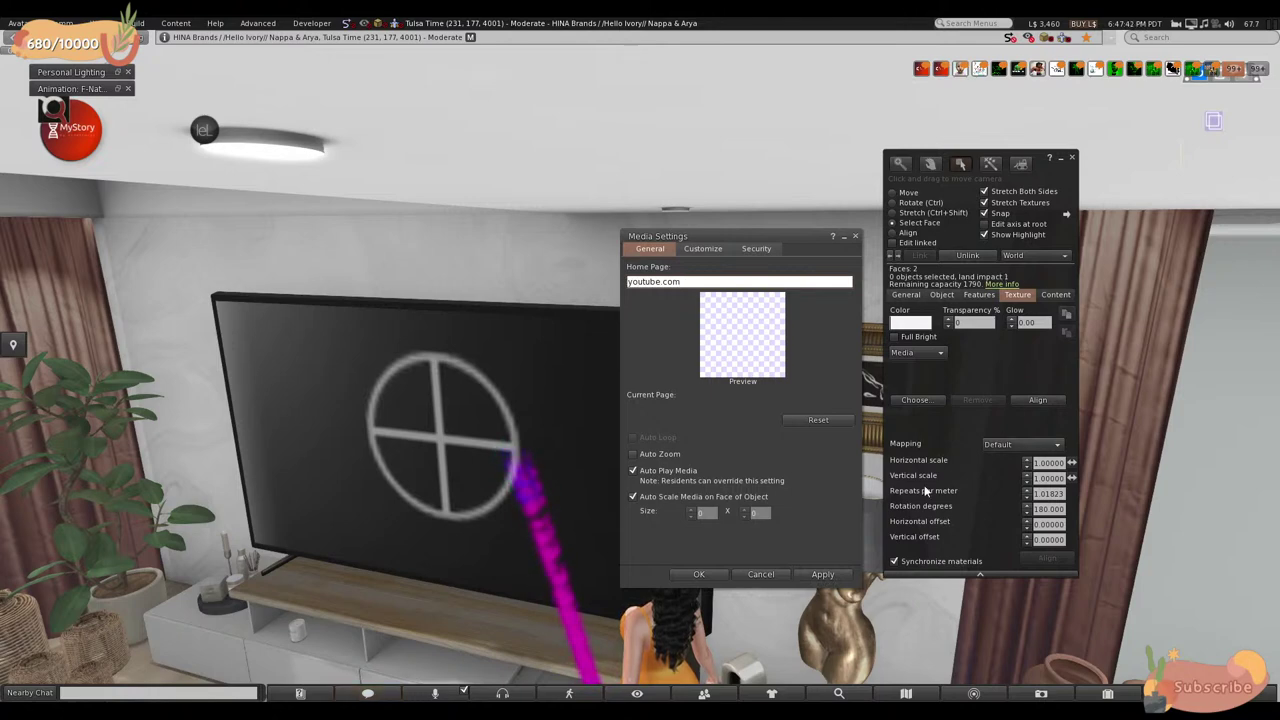
drag(849, 573, 844, 587)
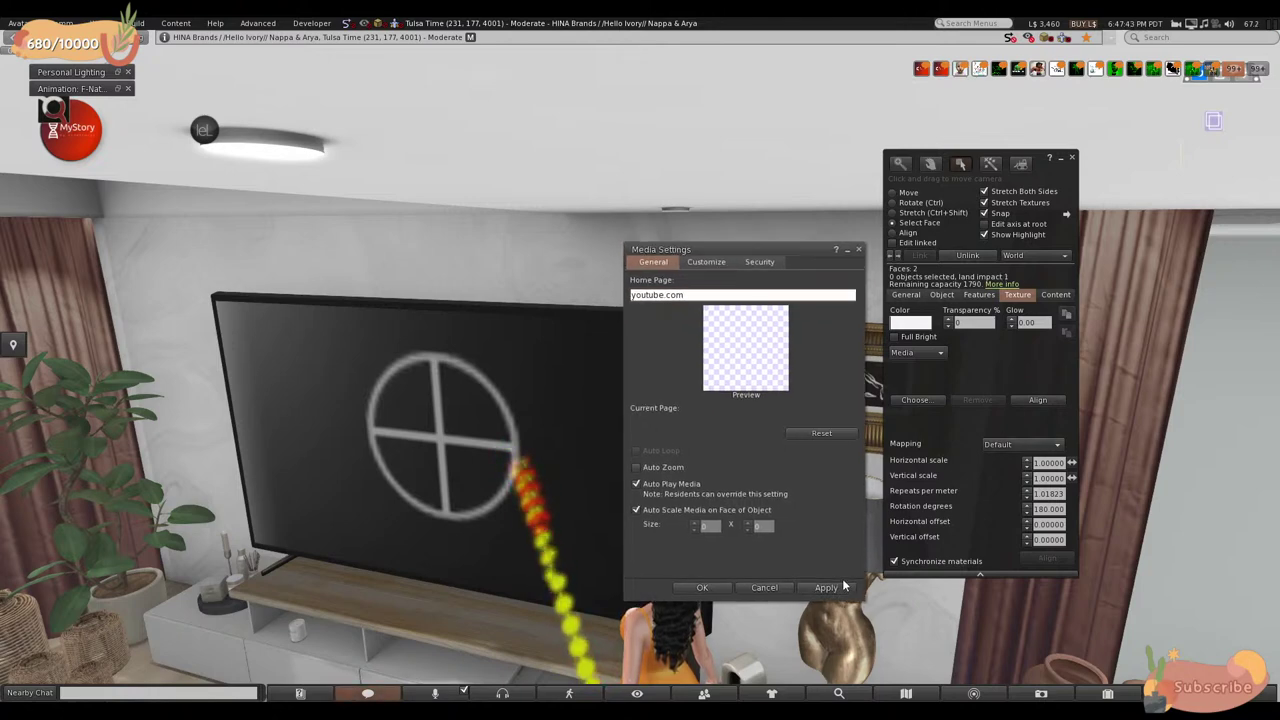
click(703, 588)
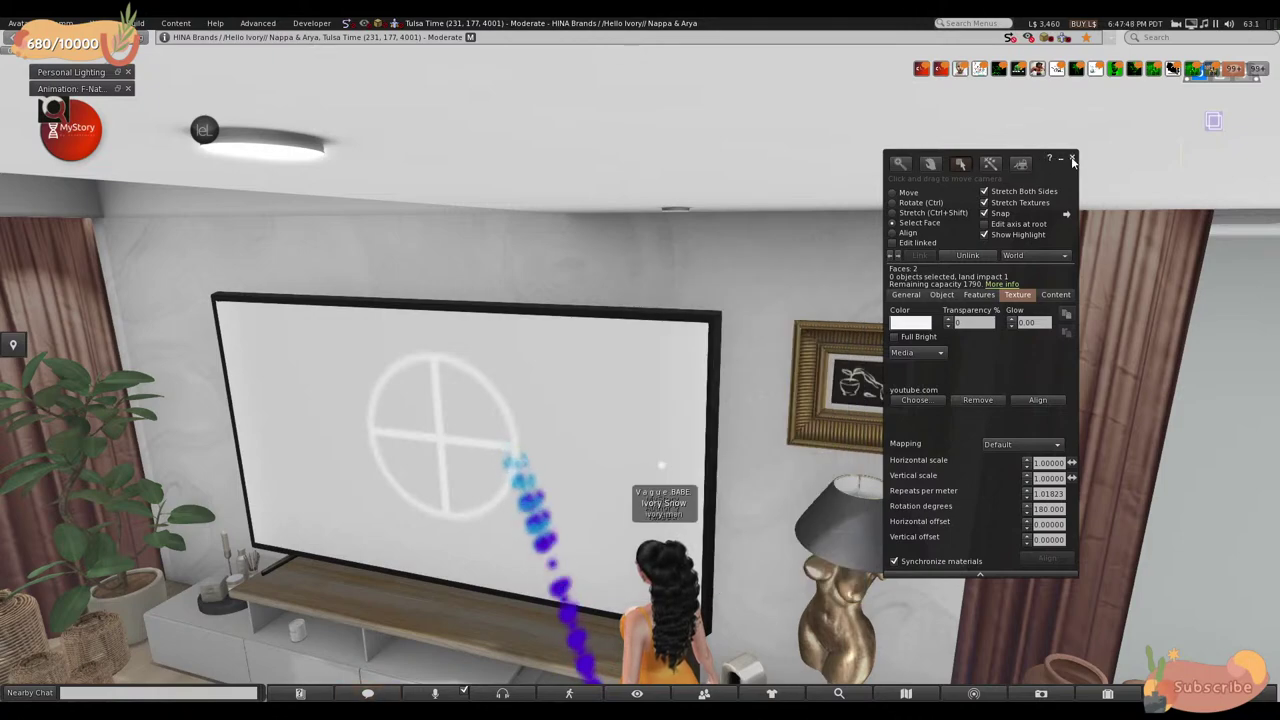
click(1072, 159)
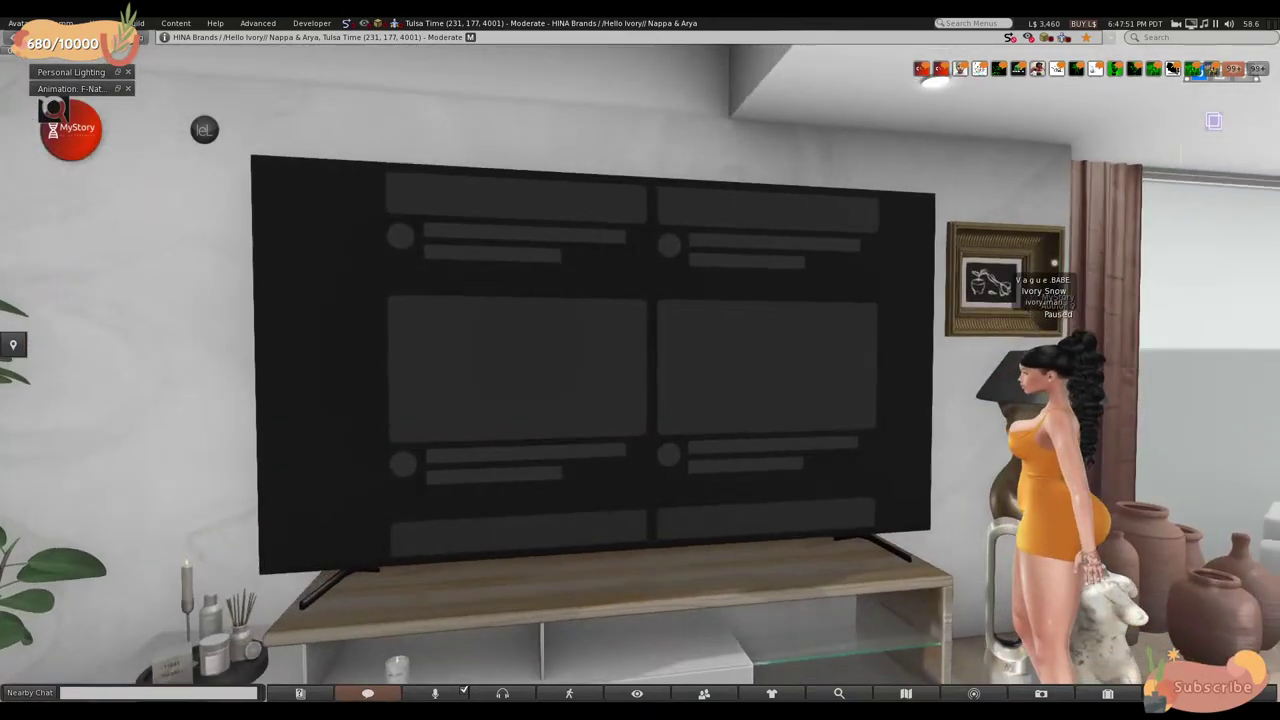
click(643, 371)
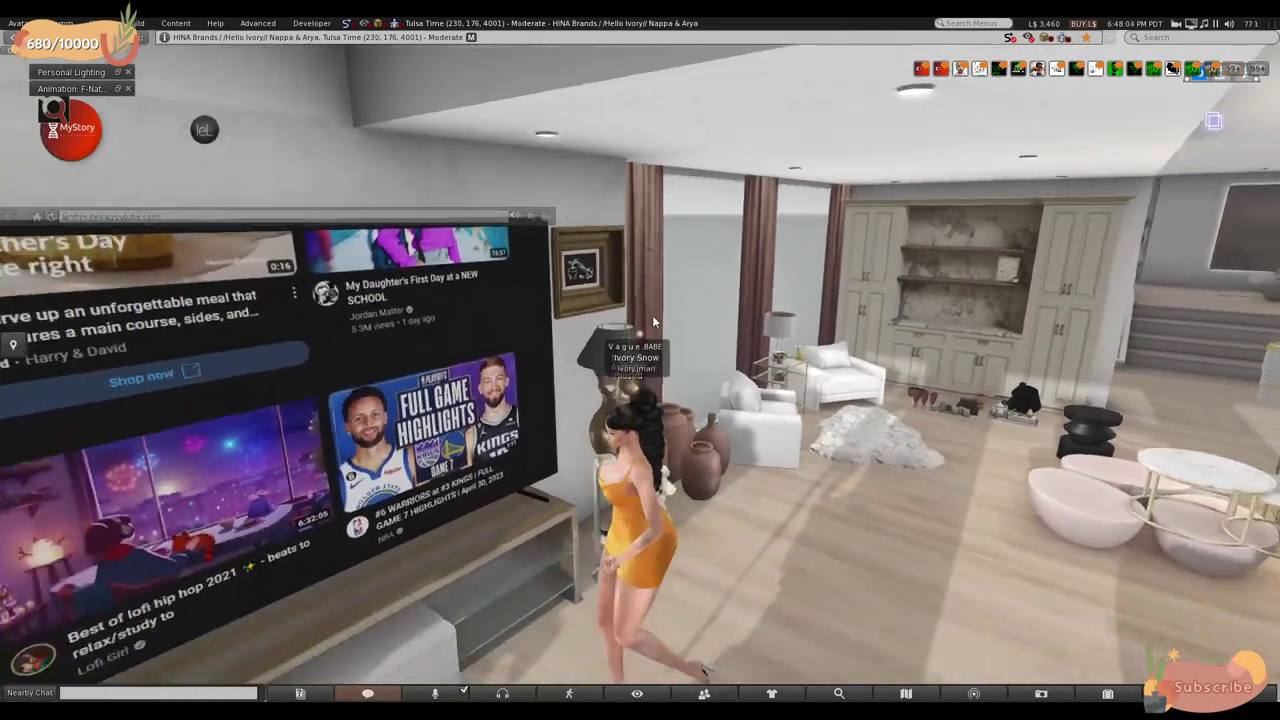
- Walk the avatar through the living room to view the layout and stop in front of the tall built-in cabinet
key(Up)
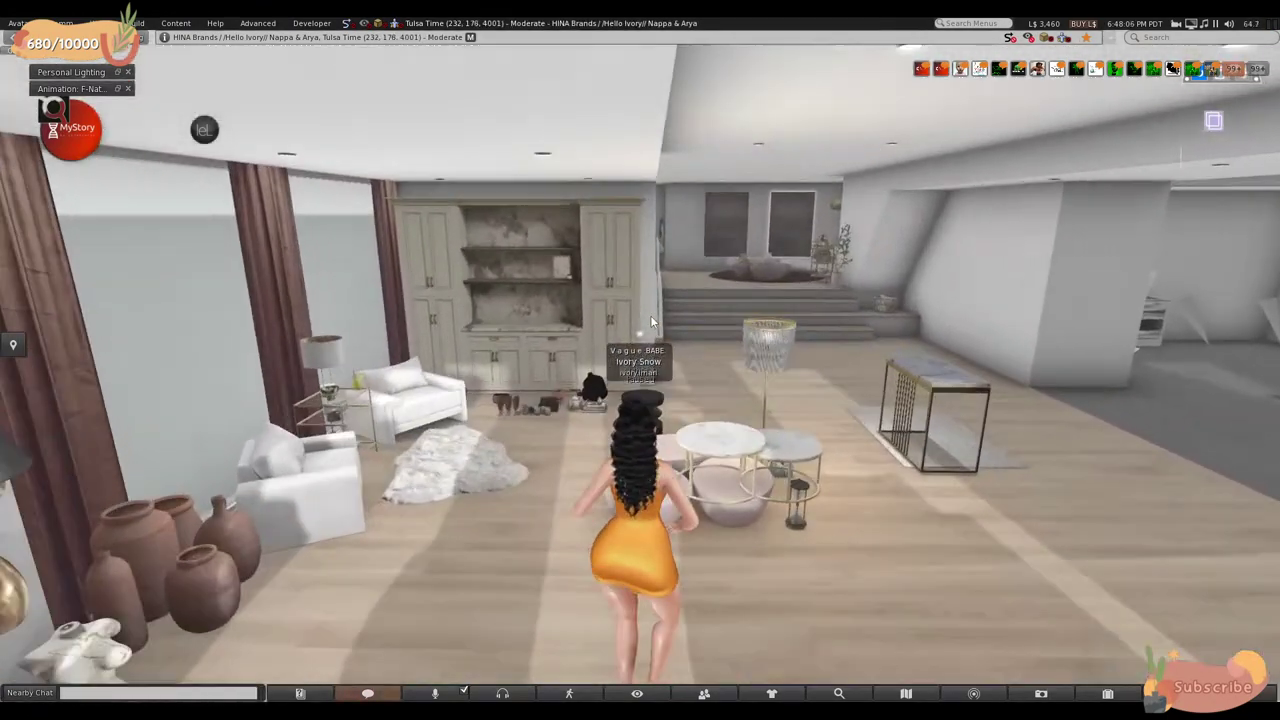
key(Left)
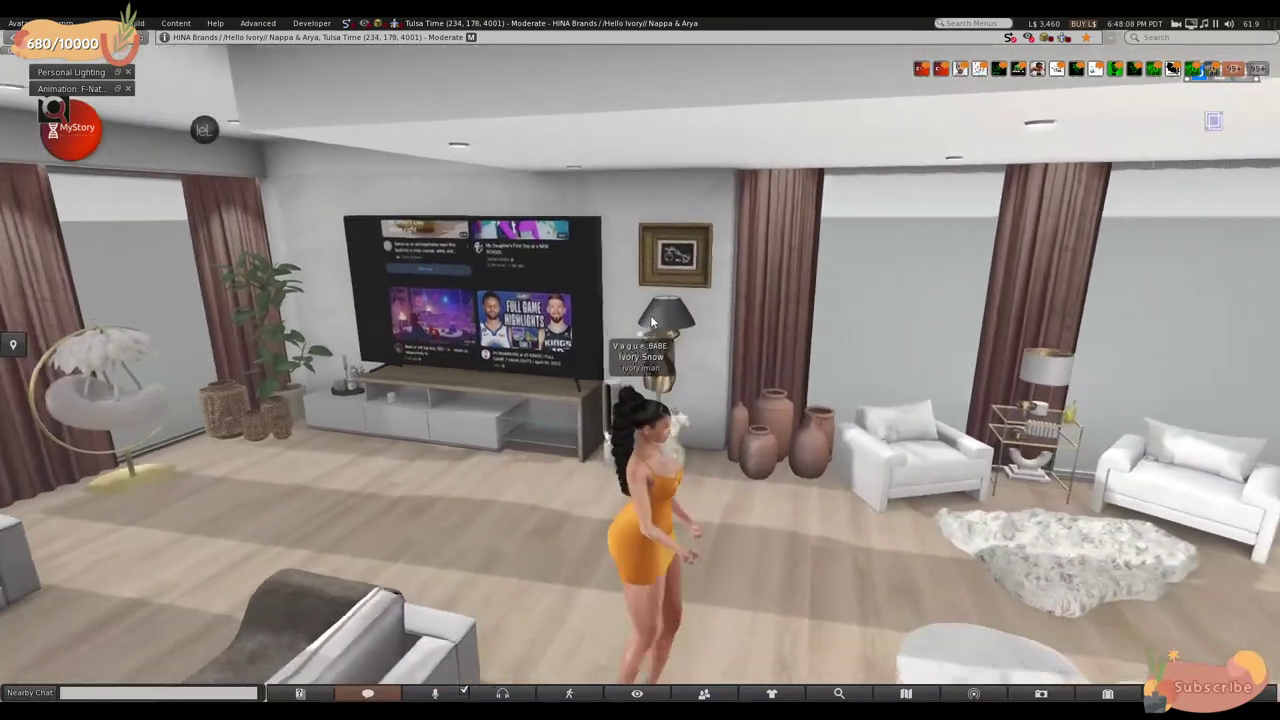
key(Up)
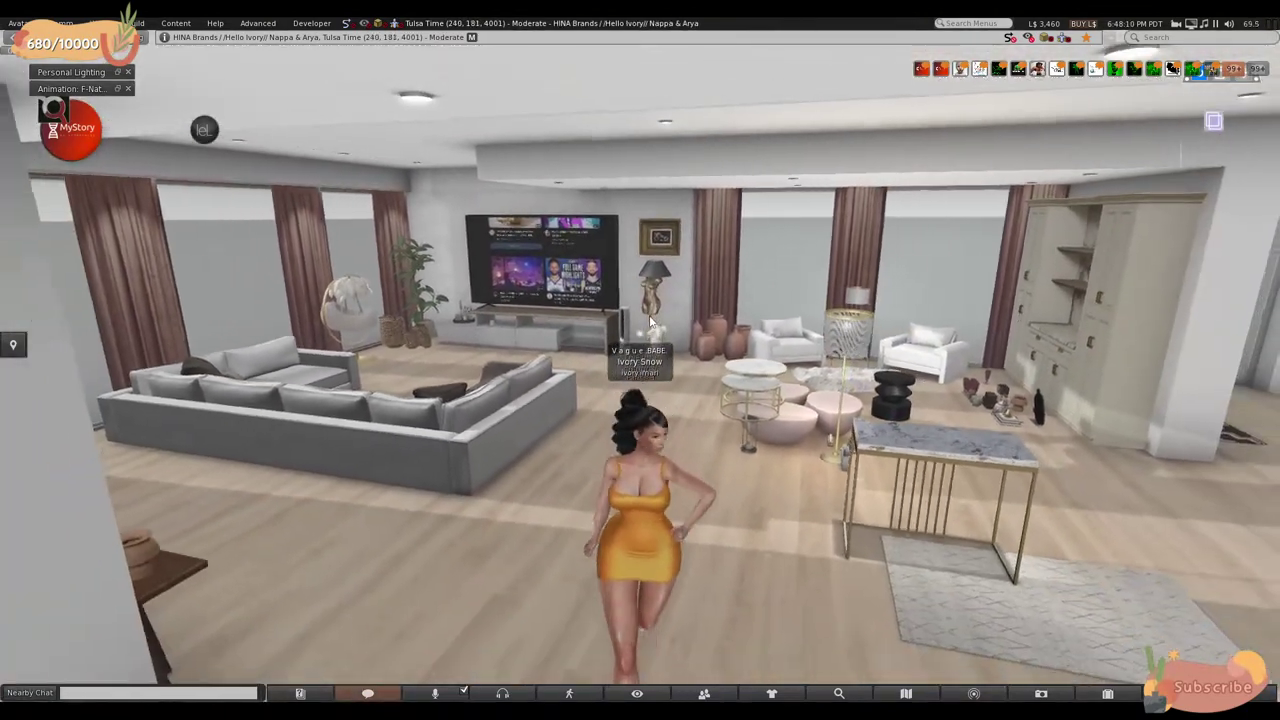
key(Up)
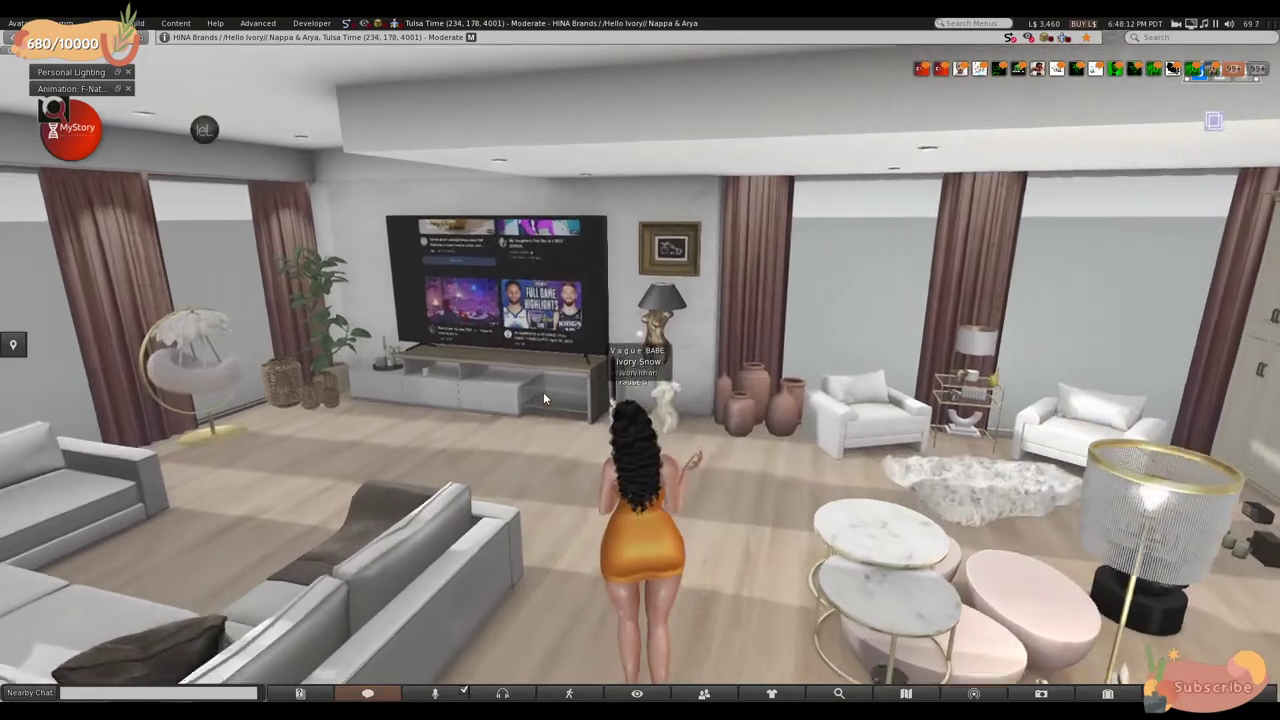
key(Right)
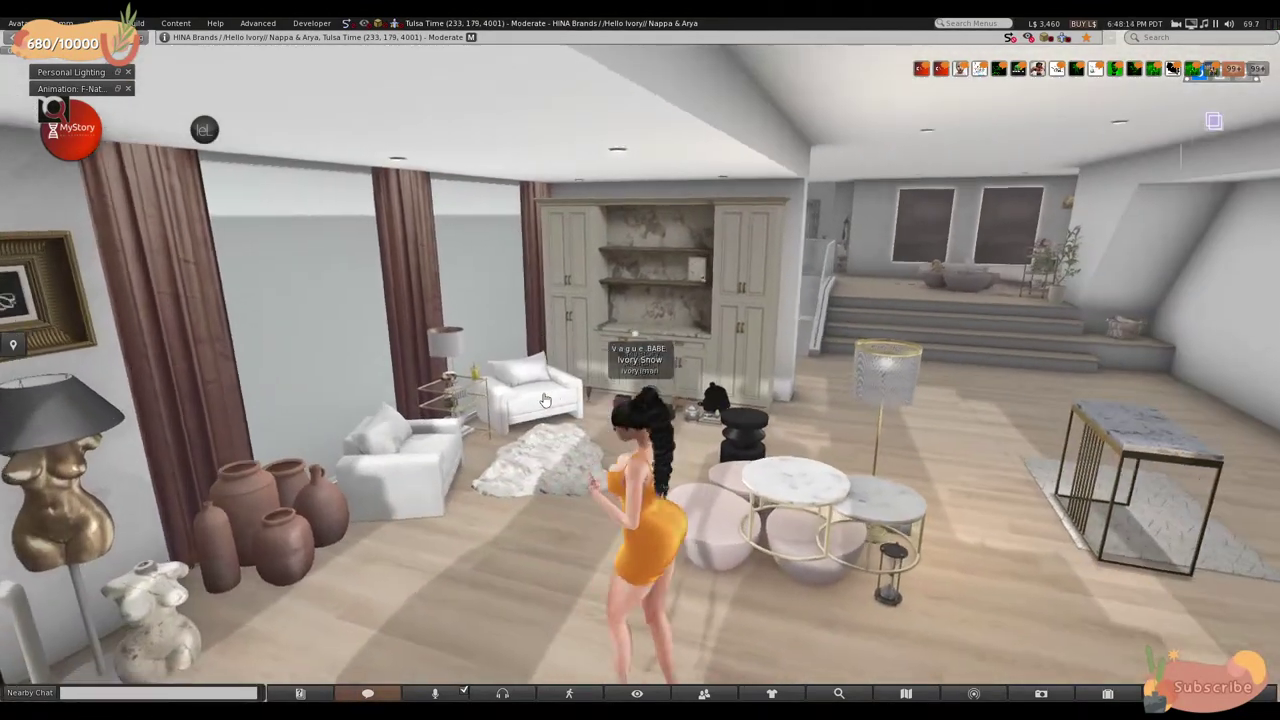
key(Up)
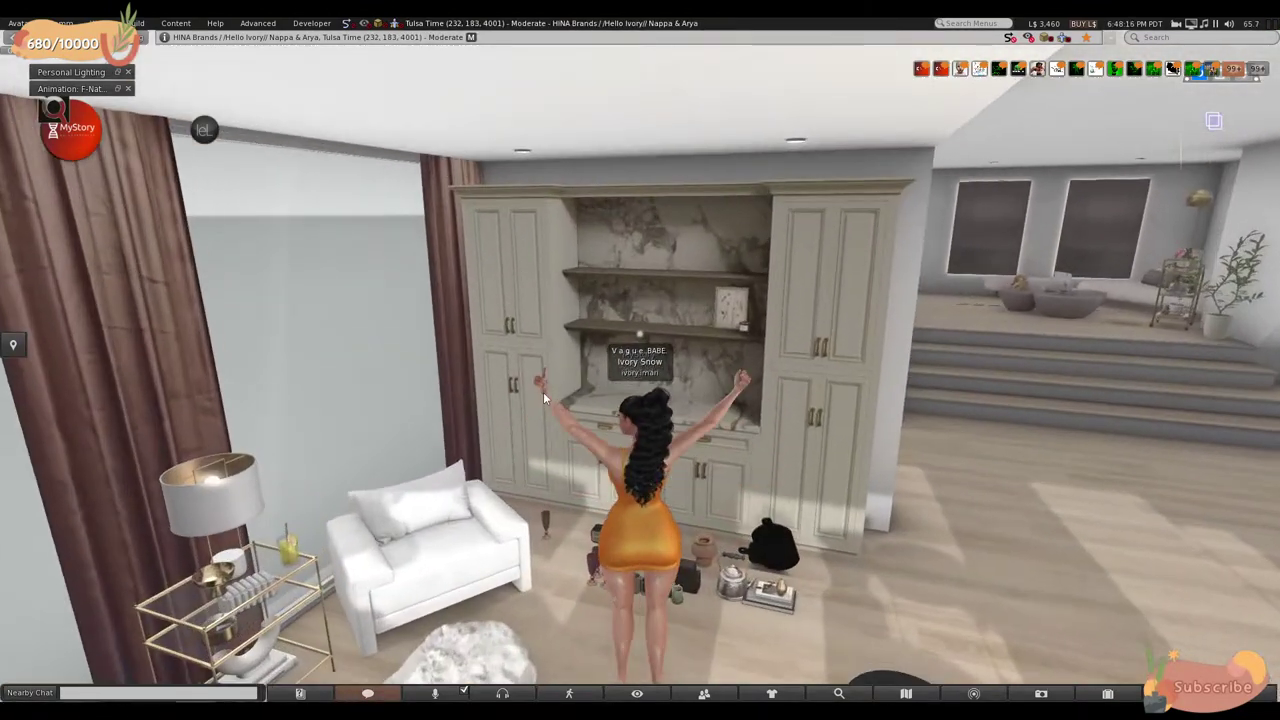
- Move the six-goblet set from the floor onto the cabinet's upper shelf at about X 230.850, Y 186.533, Z 4002.771
alt+click(645, 512)
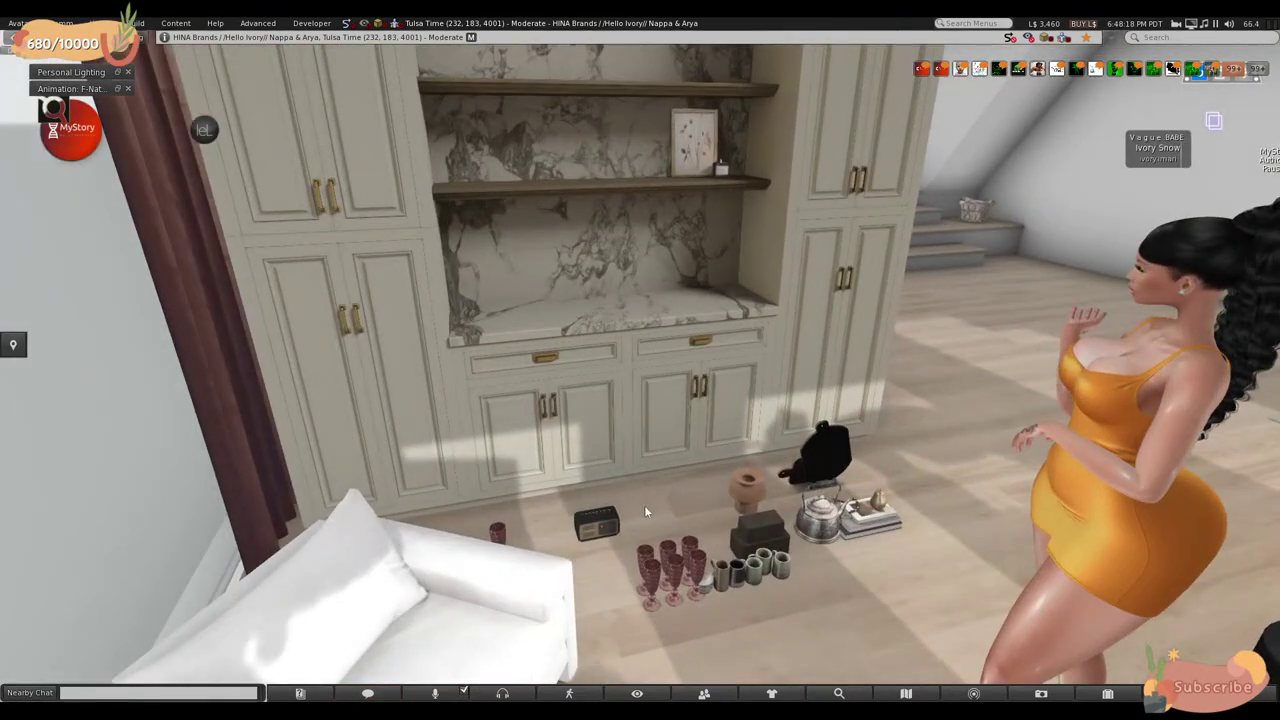
right_click(660, 565)
click(692, 584)
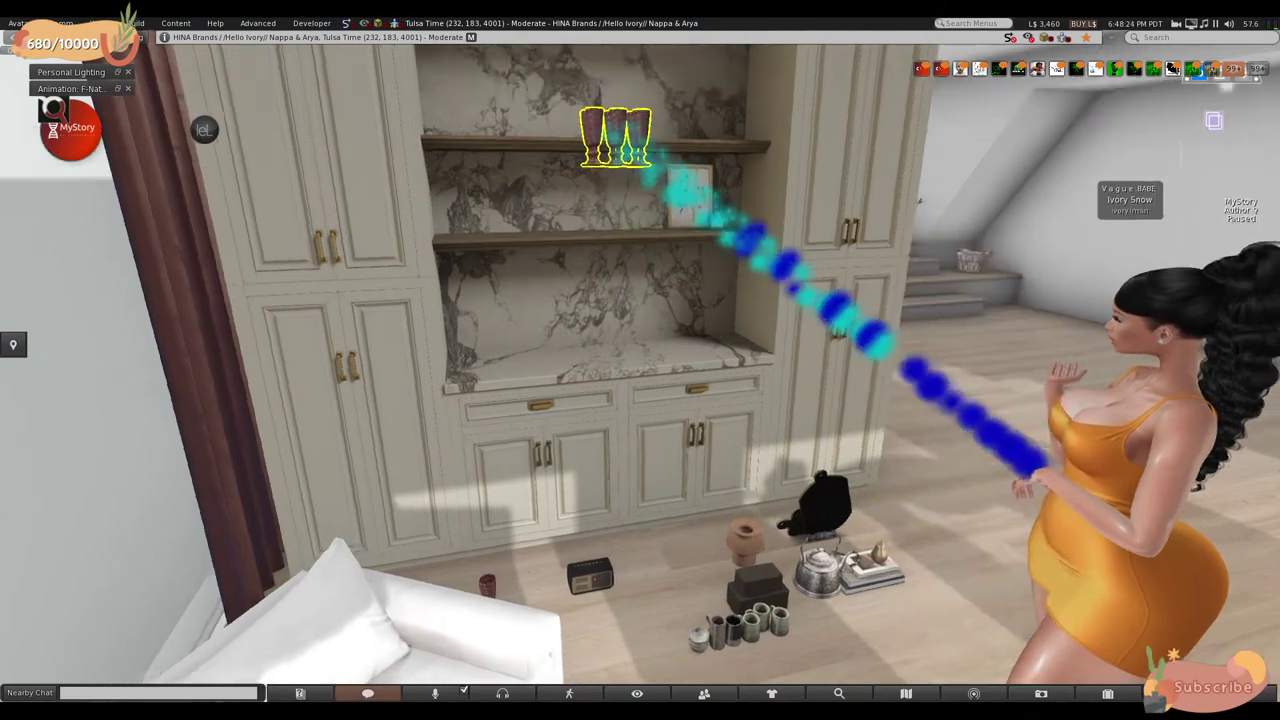
alt+drag(625, 105, 513, 395)
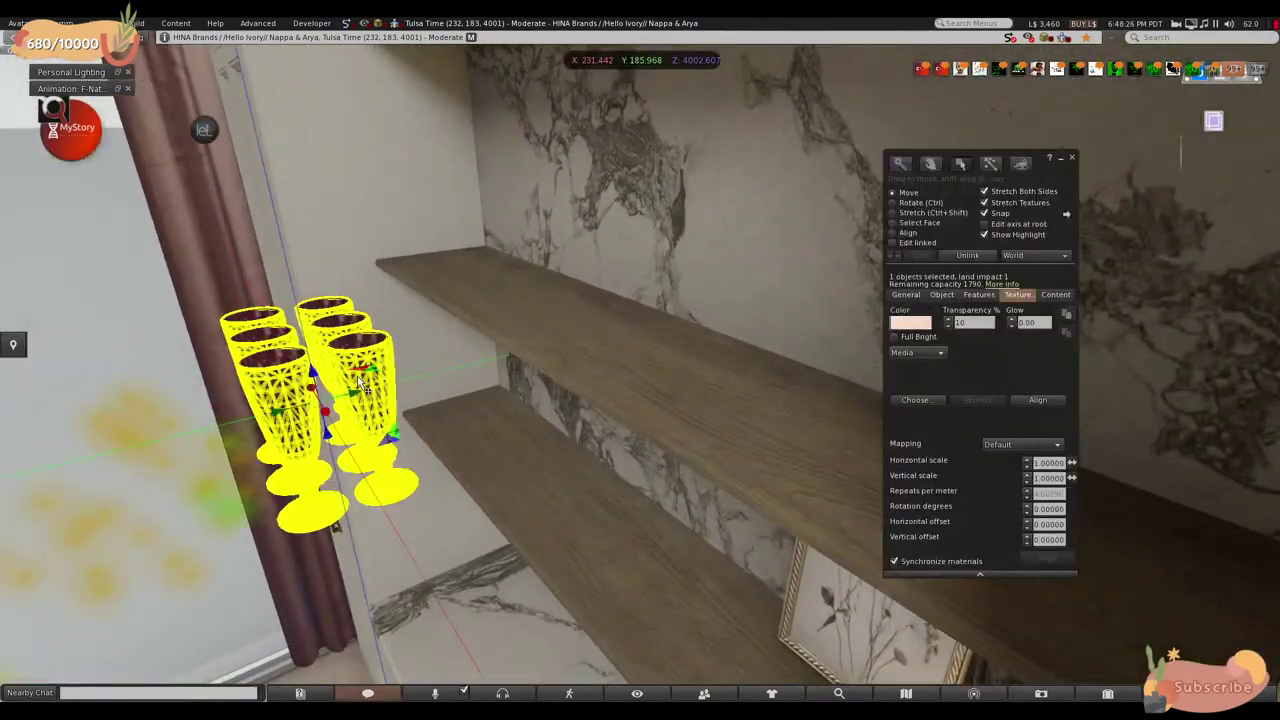
drag(352, 400, 600, 330)
drag(670, 300, 463, 445)
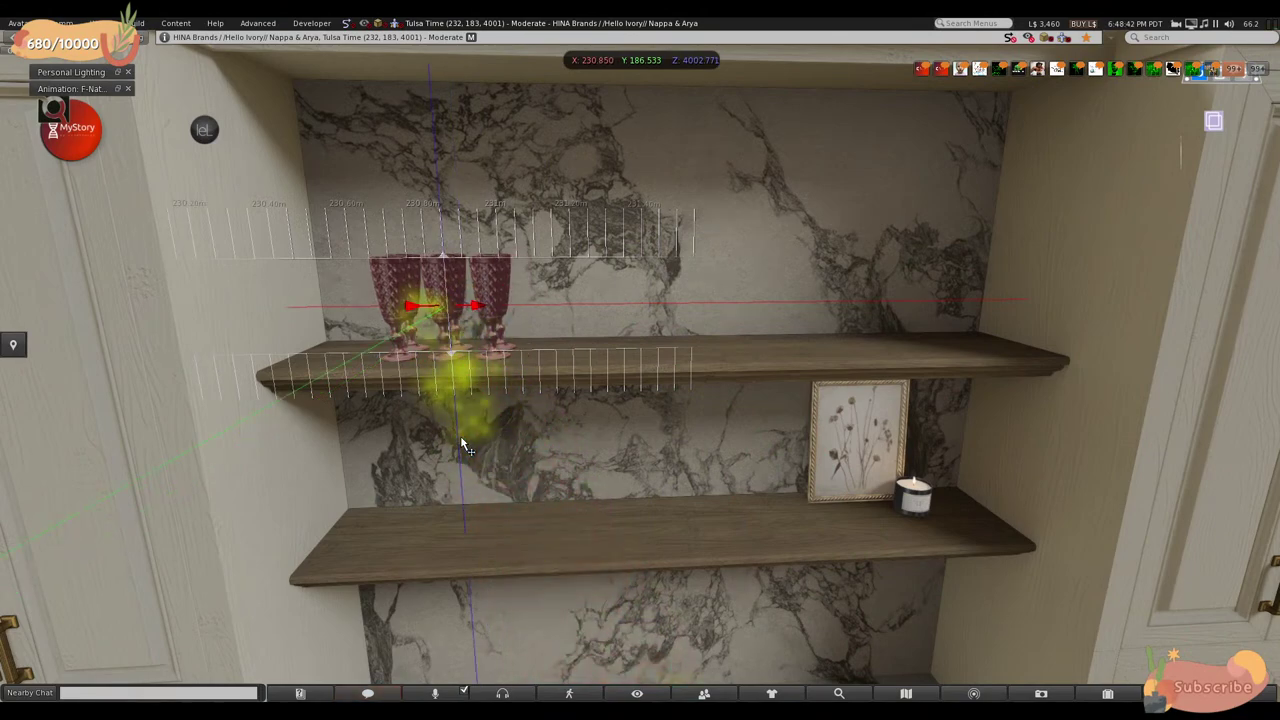
- Copy the goblet set along the upper shelf to X 231.250 and shift both sets together to X 230.950
shift+drag(412, 306, 518, 320)
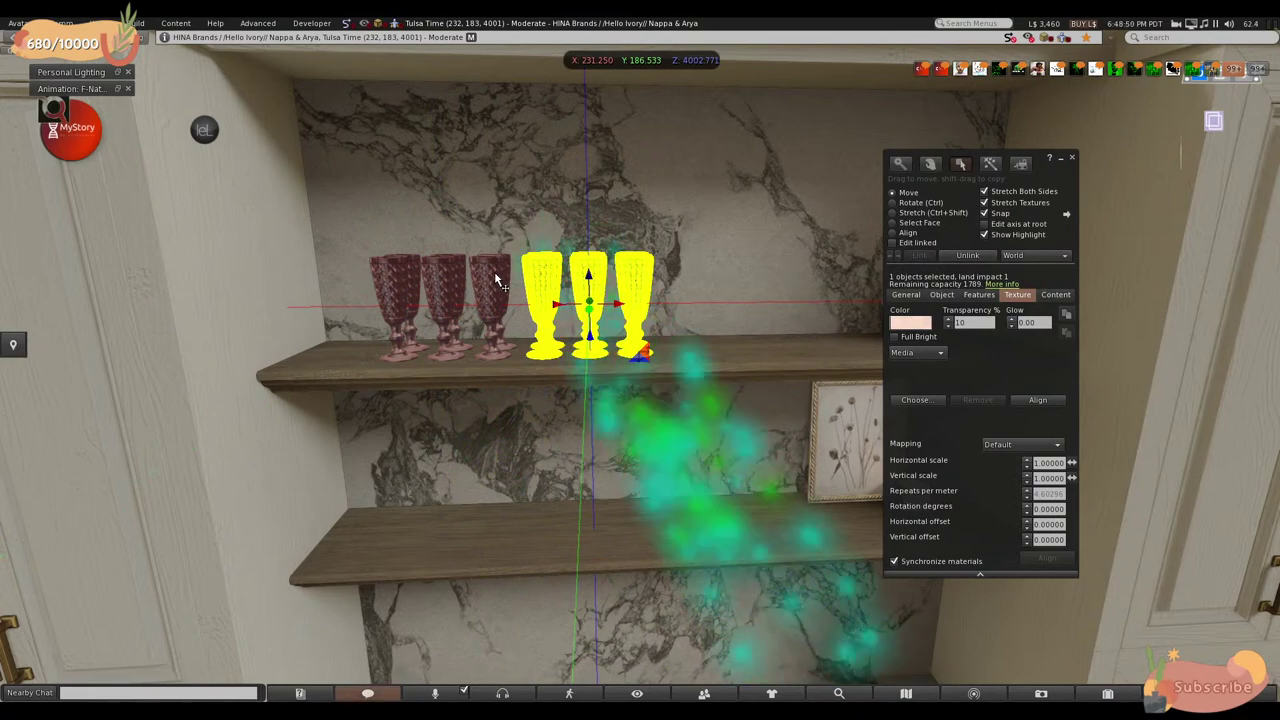
shift+click(445, 290)
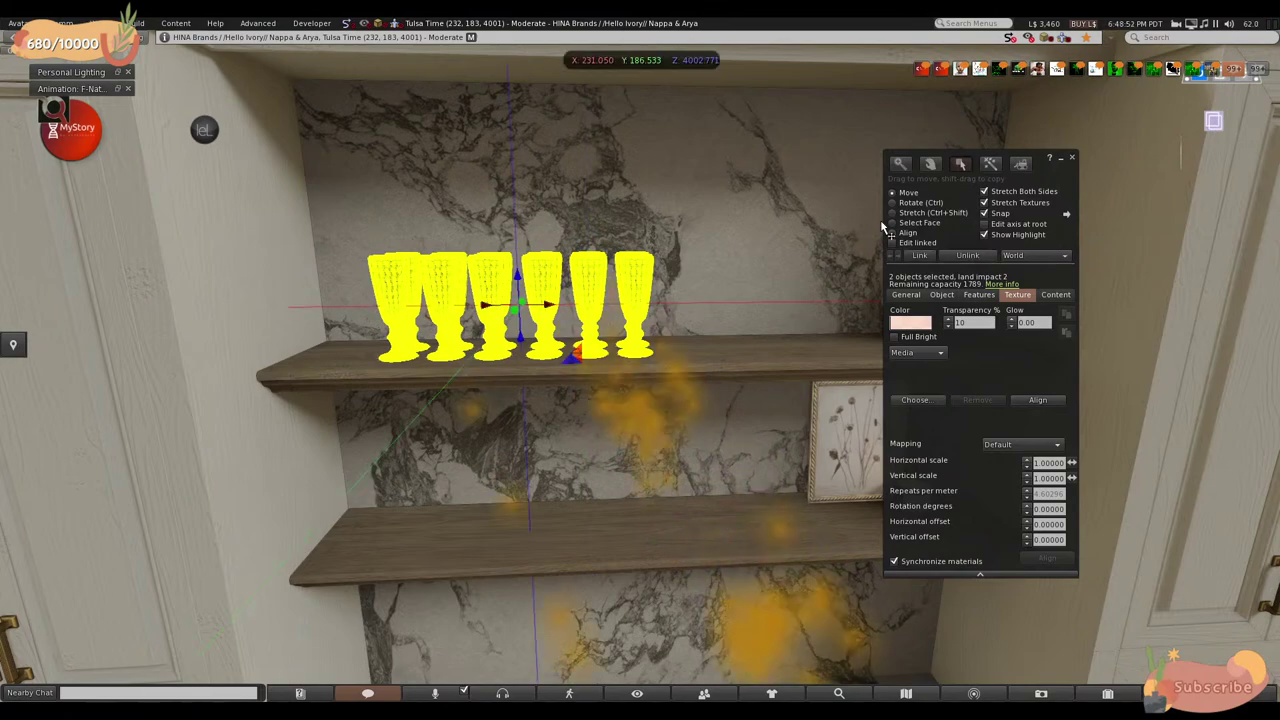
drag(1033, 163, 1265, 227)
drag(553, 306, 500, 400)
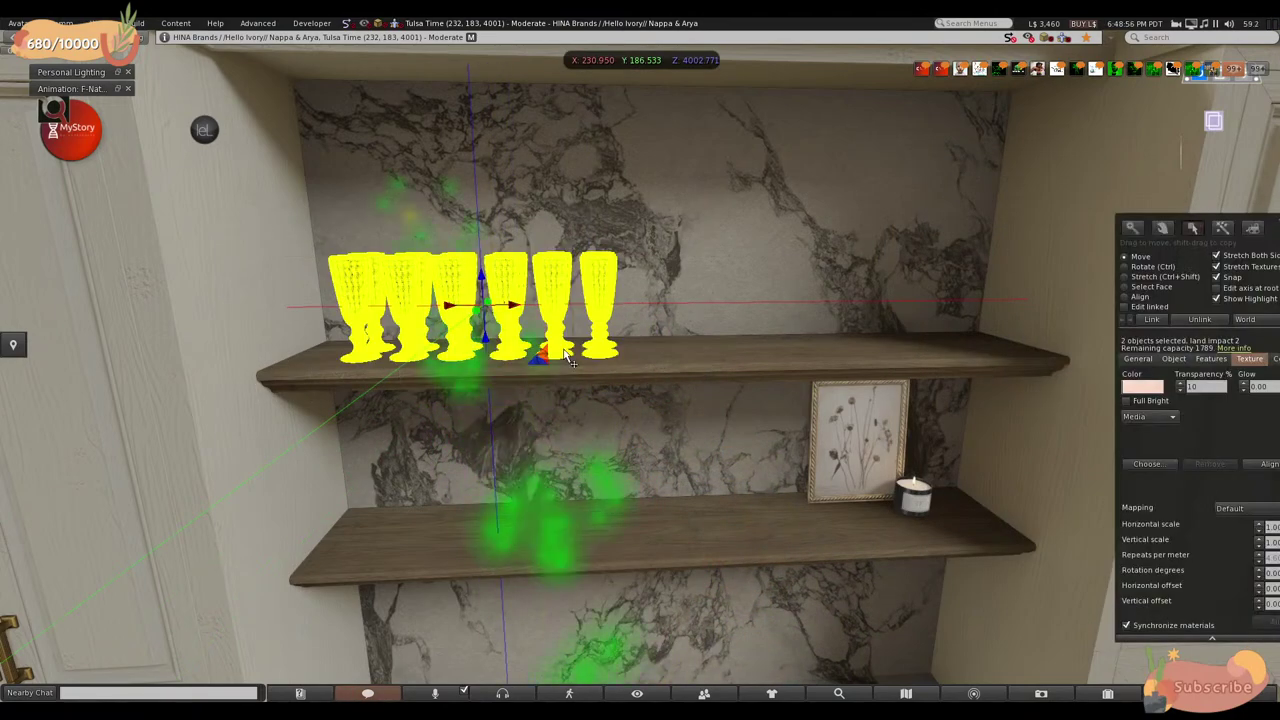
- Copy the pair of goblet sets along the shelf to X 231.950 and move the original pair's second set to X 231.292
shift+drag(560, 372, 820, 372)
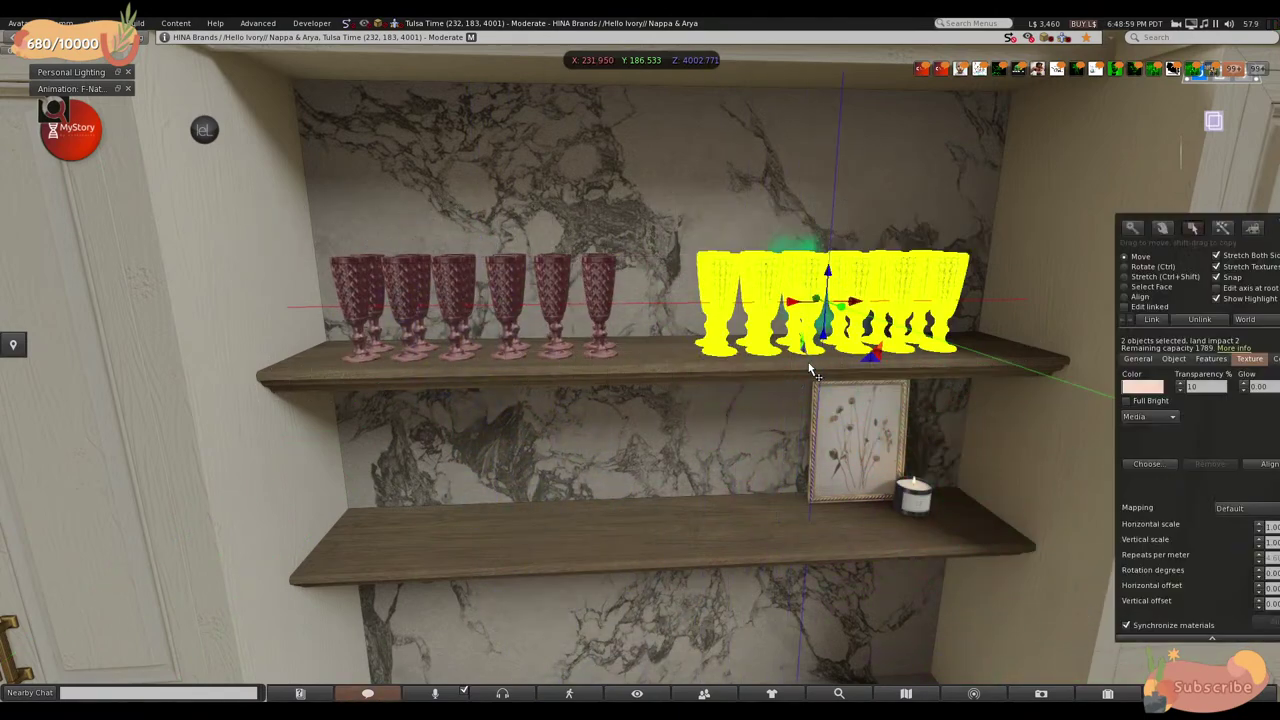
click(557, 290)
click(760, 300)
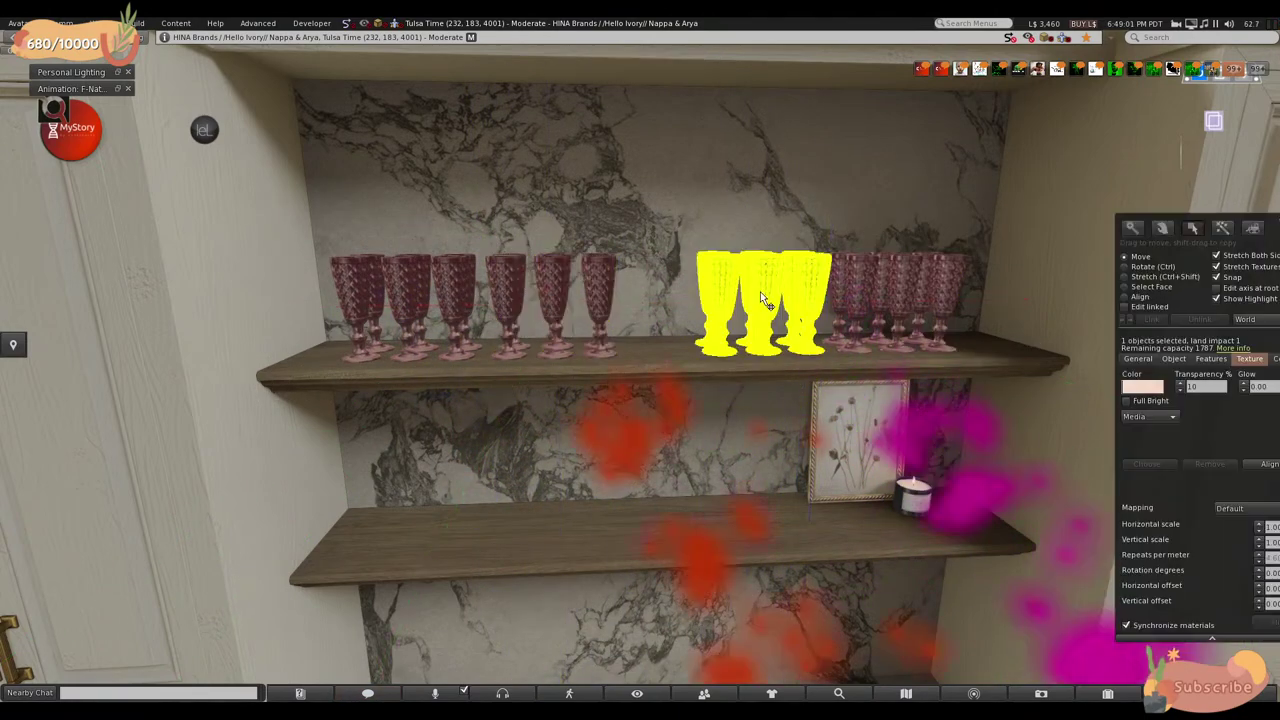
click(610, 305)
drag(615, 305, 668, 305)
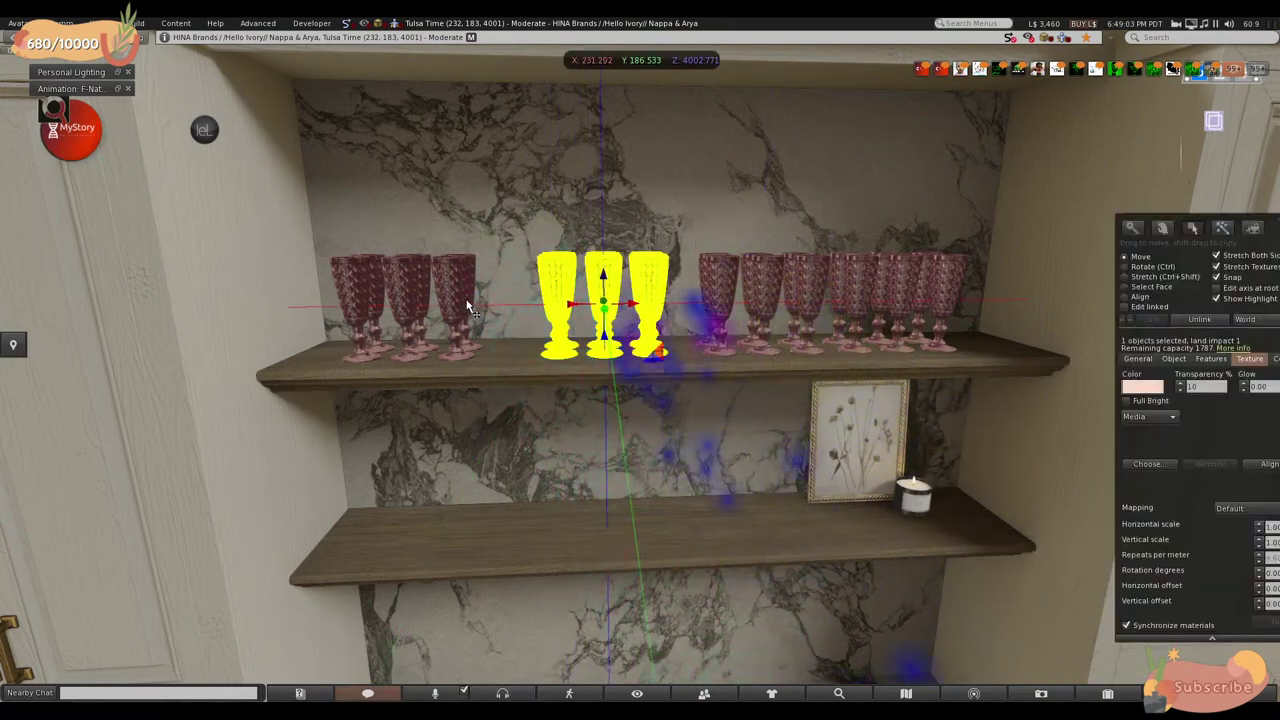
- Space out the goblets by moving the first set to X 230.815 and the third set to X 231.708
click(487, 310)
drag(487, 310, 508, 310)
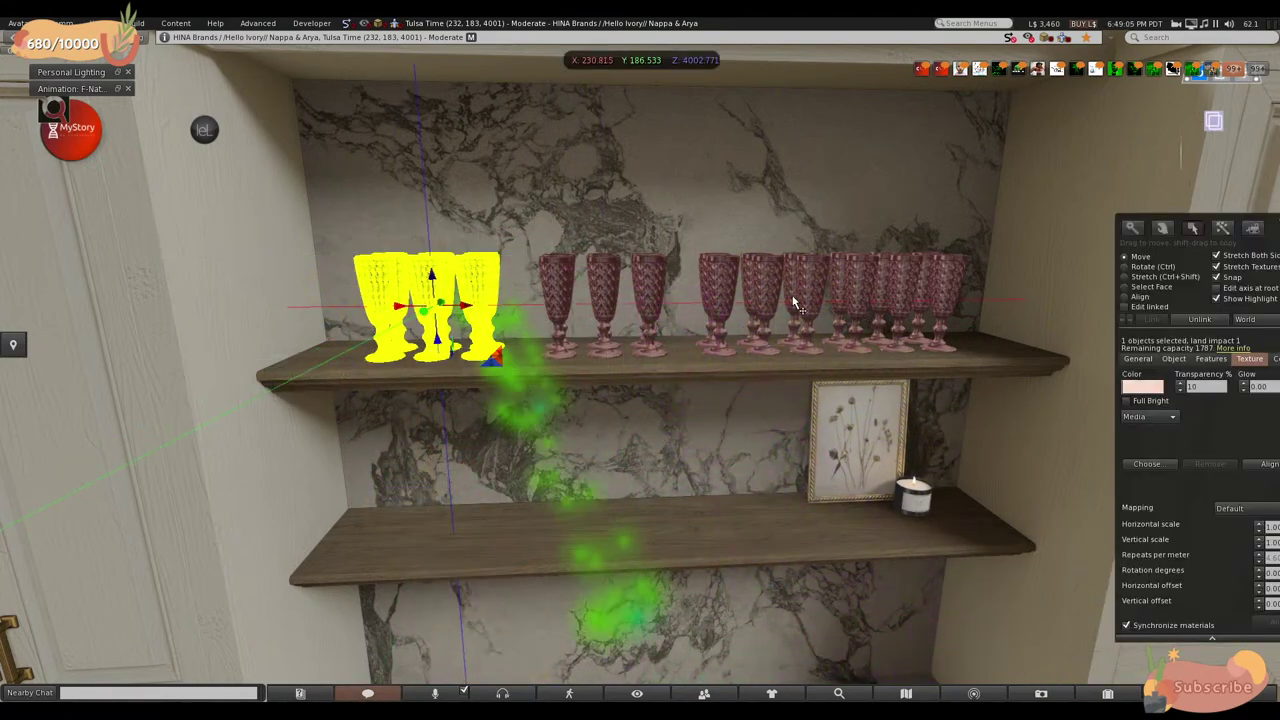
click(805, 297)
drag(805, 297, 710, 300)
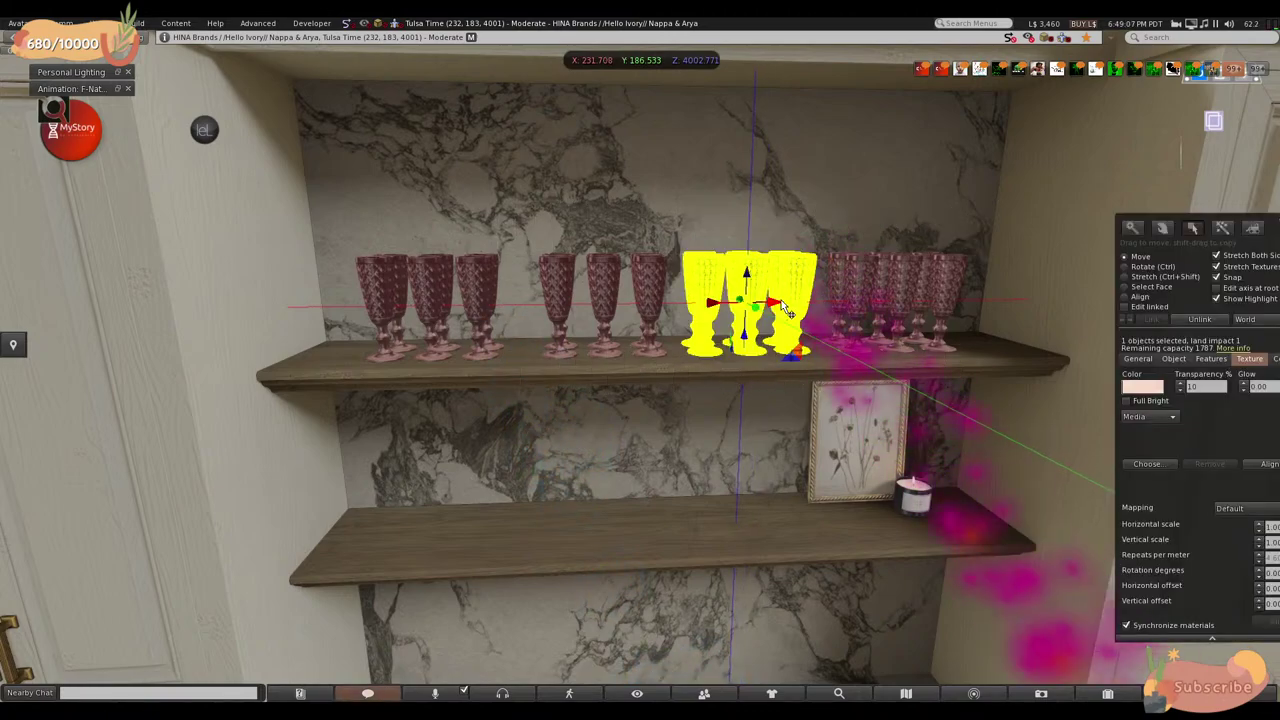
key(Escape)
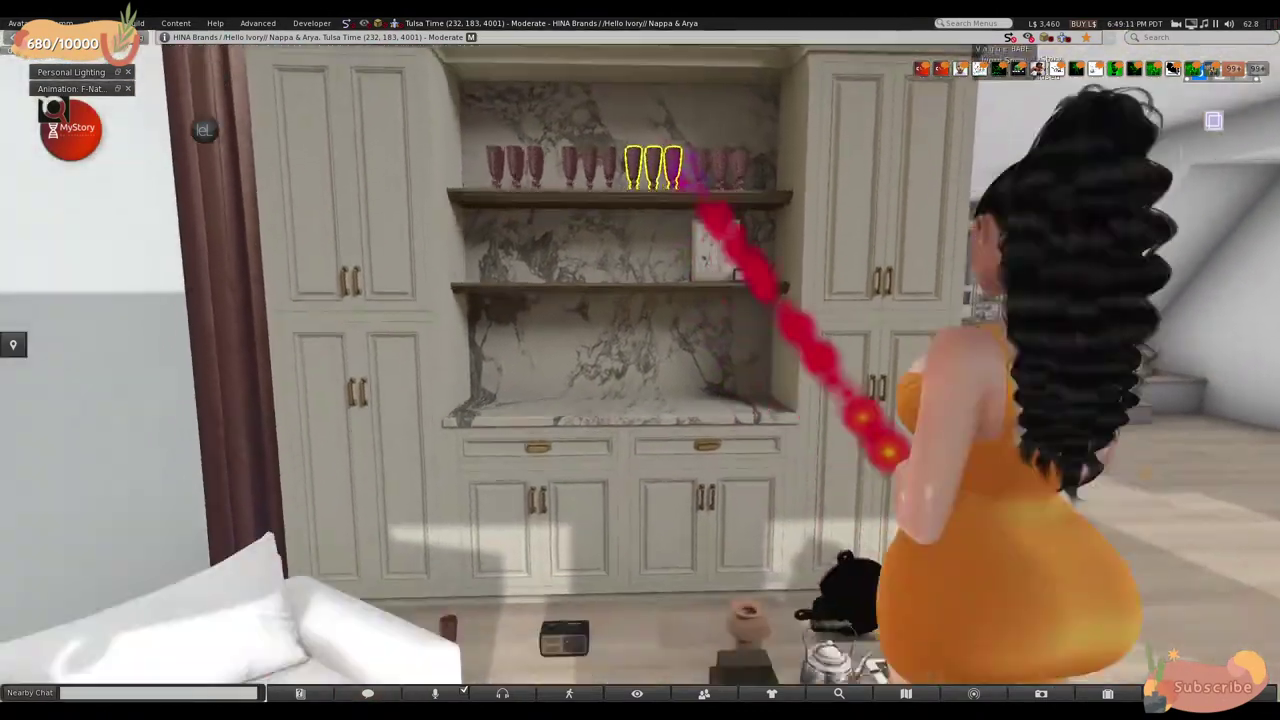
- Move the single goblet from the floor onto the corner of the marble counter at X 230.560, Y 186.281, Z 4001.381
alt+click(664, 556)
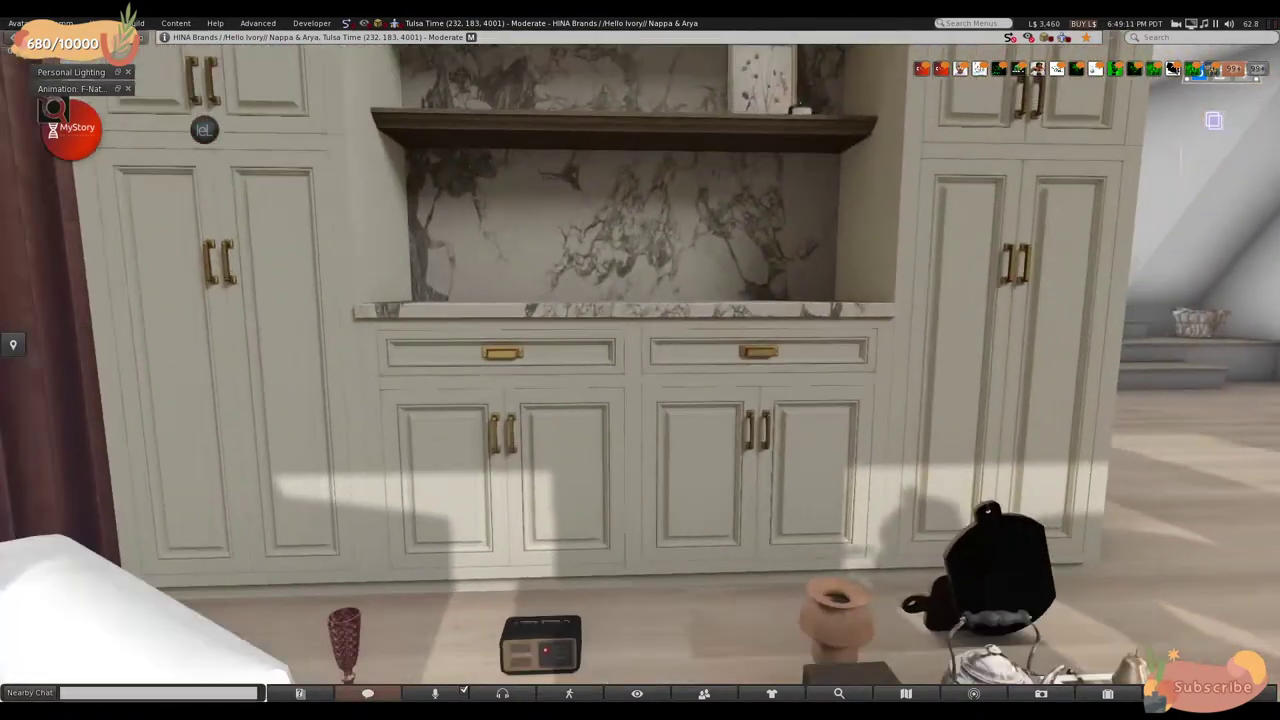
alt+drag(664, 556, 551, 505)
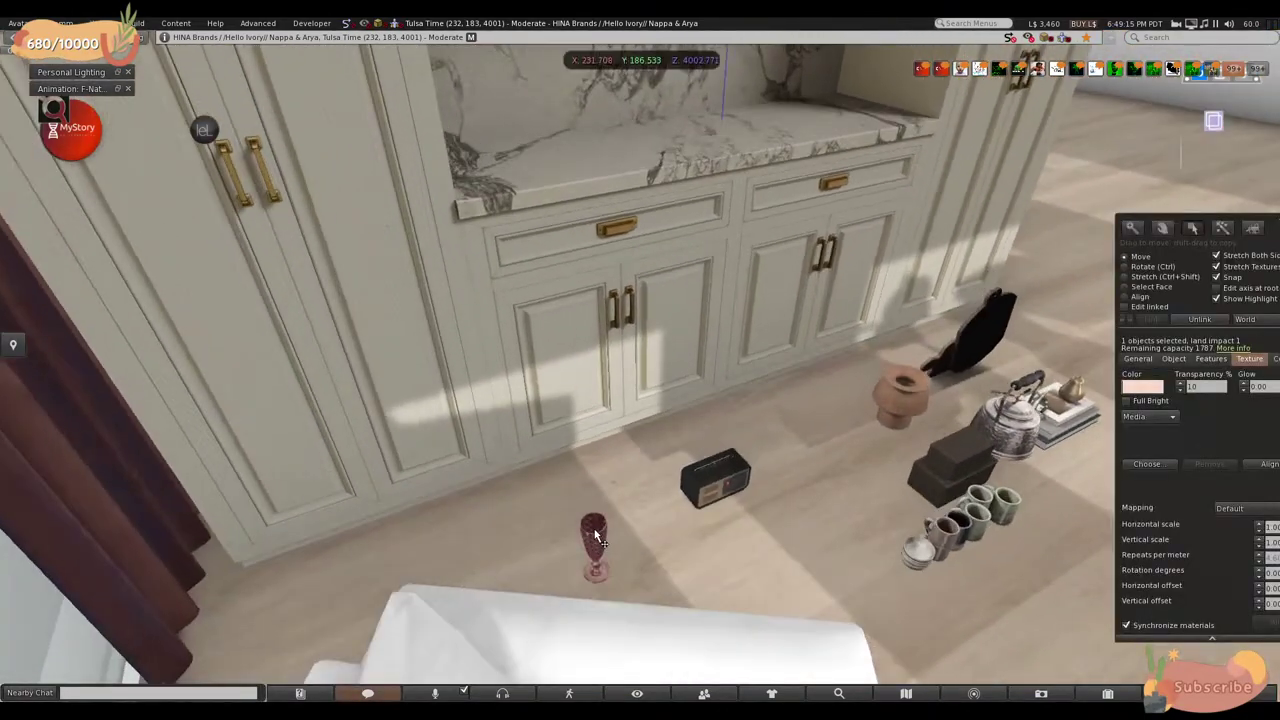
drag(617, 563, 545, 184)
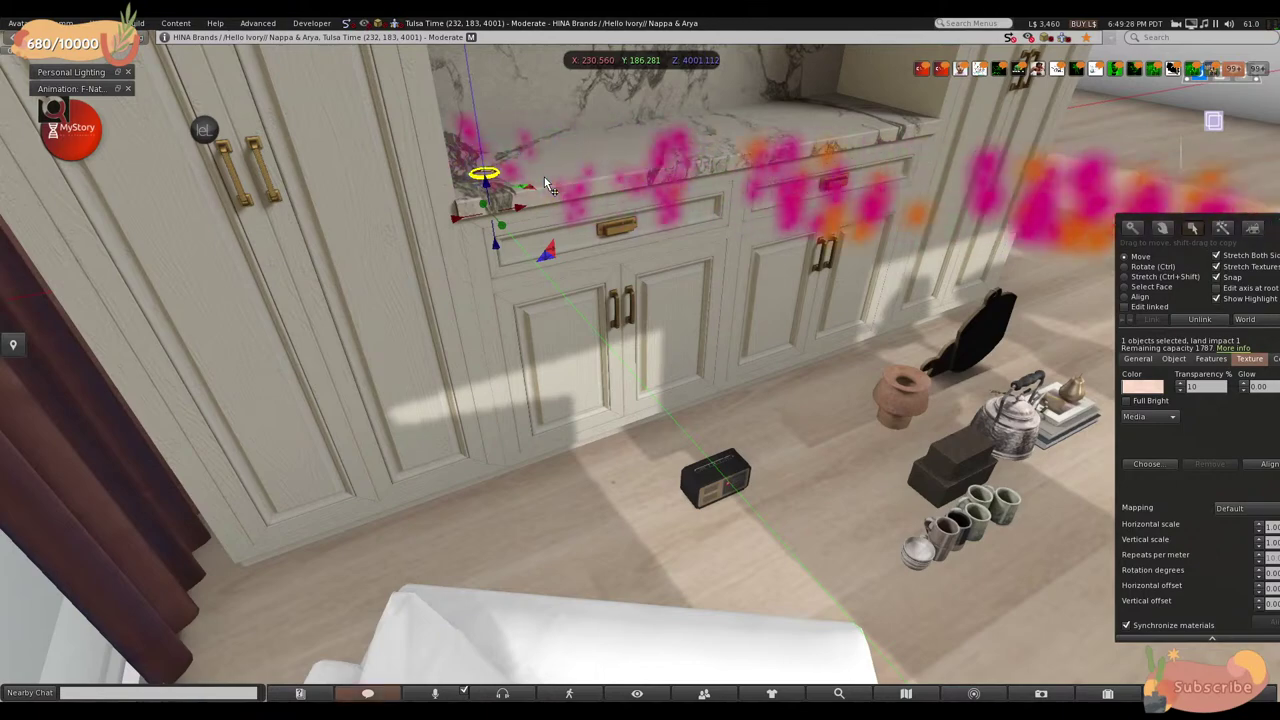
alt+click(544, 177)
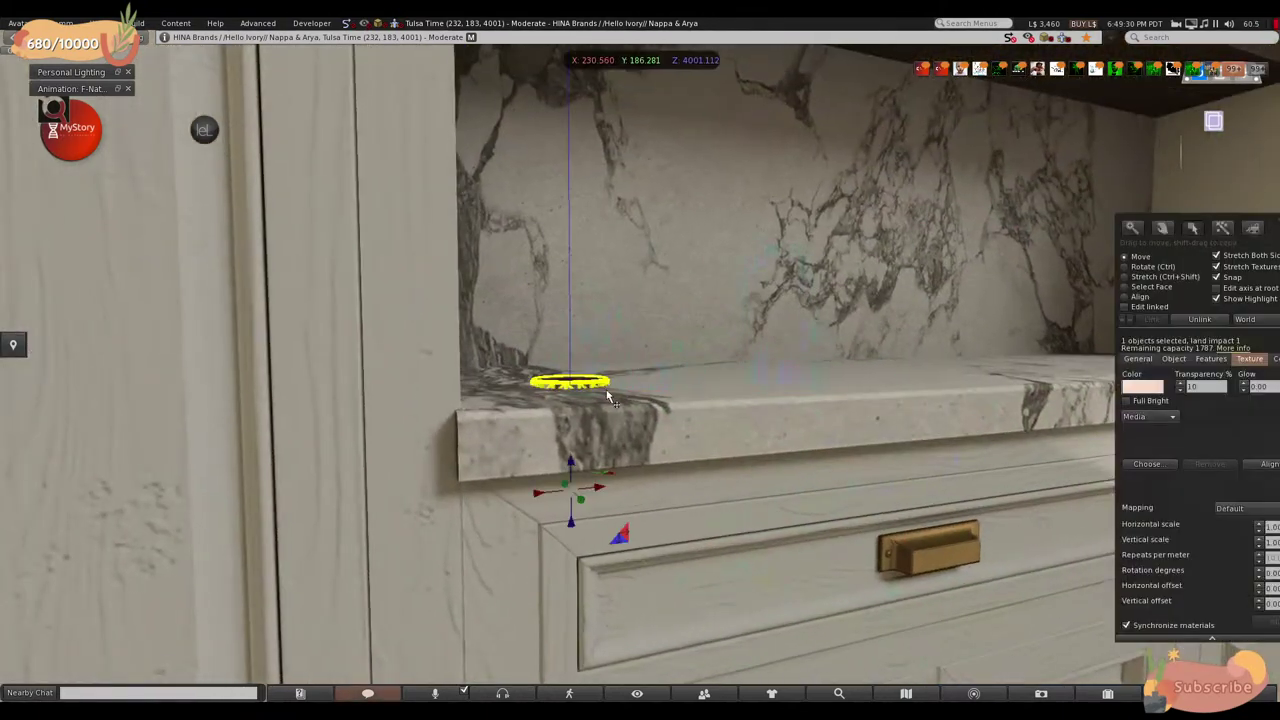
drag(570, 465, 627, 308)
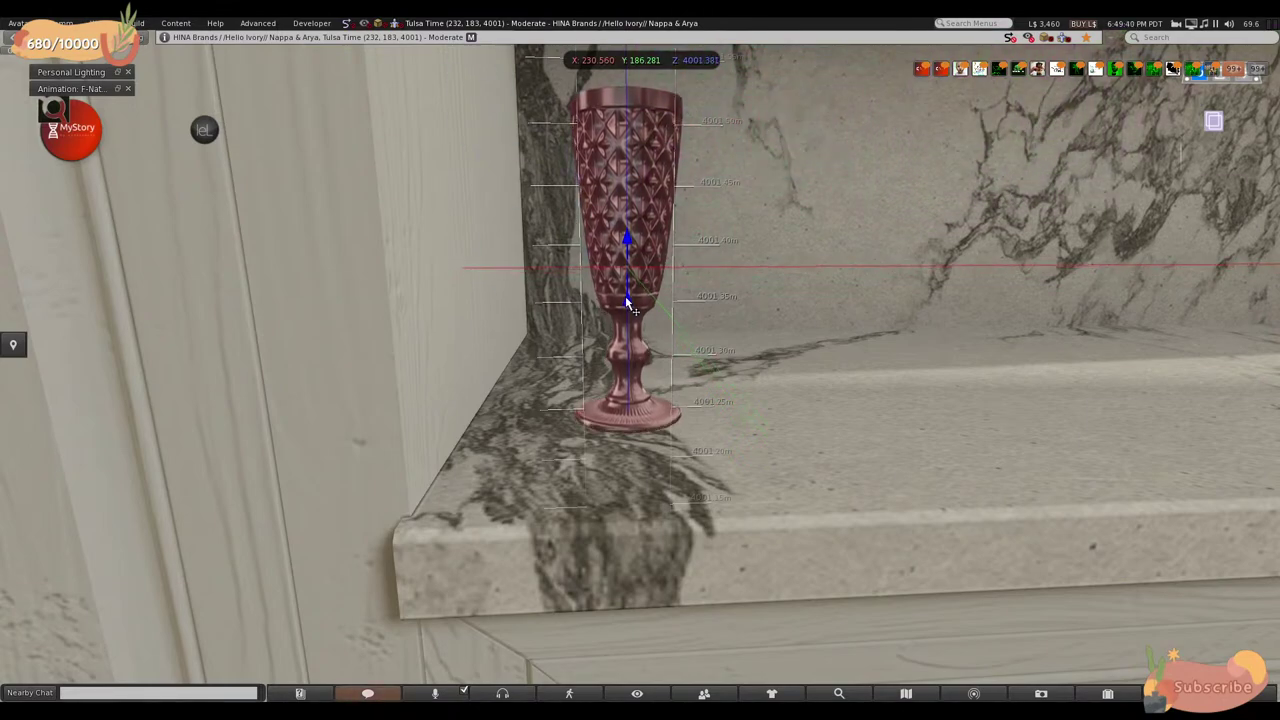
drag(630, 300, 630, 303)
key(Escape)
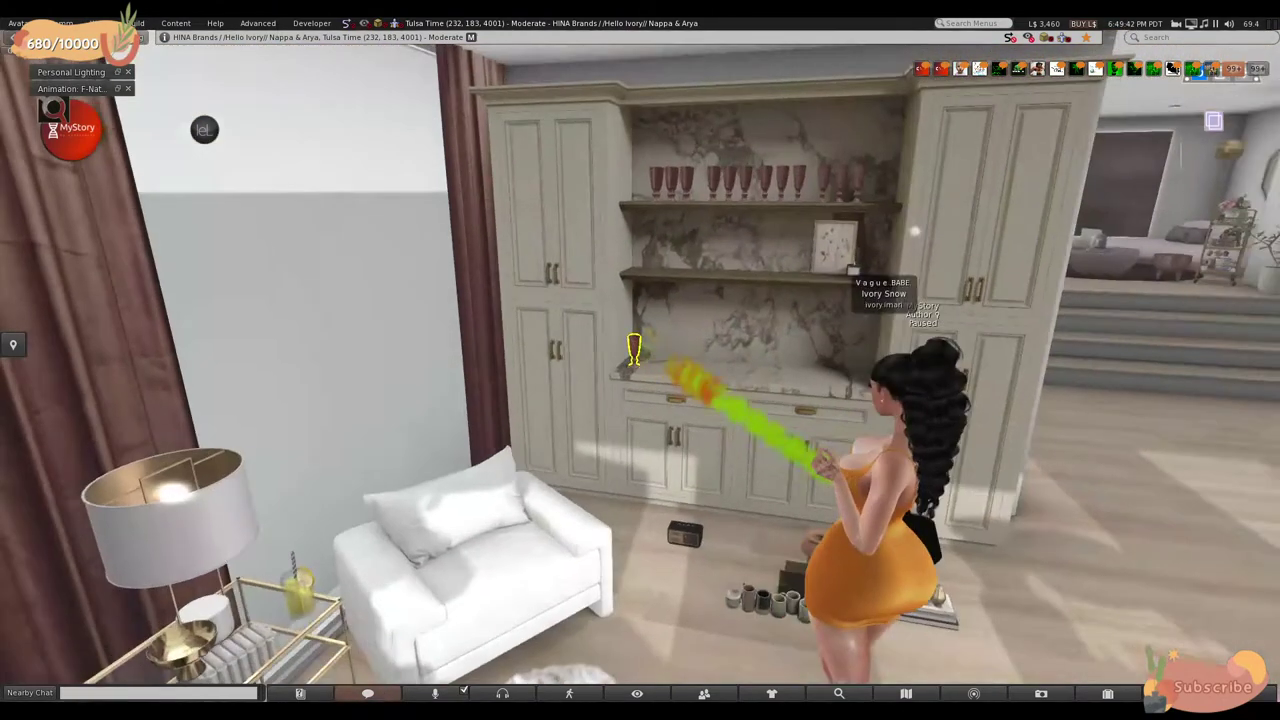
- Move the black radio-style clock from the floor onto the marble counter beside the goblet, at about X 230.770, Y 186.300, Z 4001.300
key(ctrl+3)
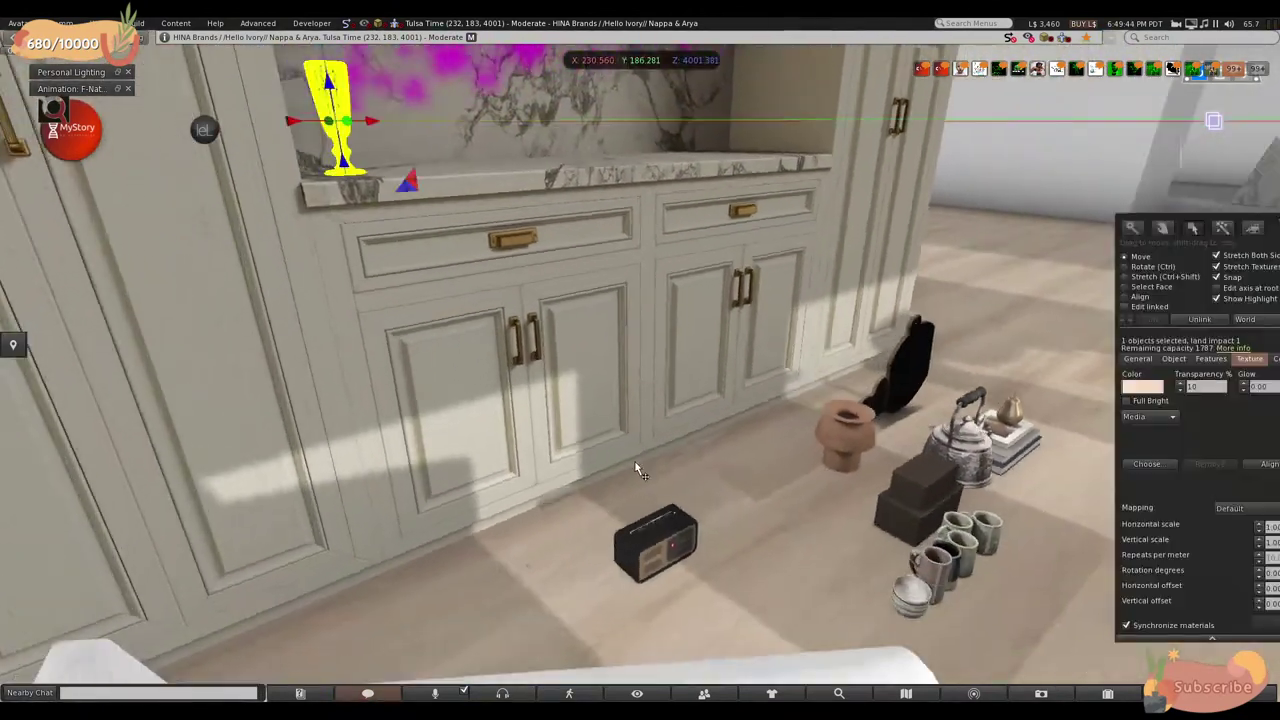
drag(686, 560, 631, 511)
drag(579, 463, 655, 390)
drag(566, 428, 566, 428)
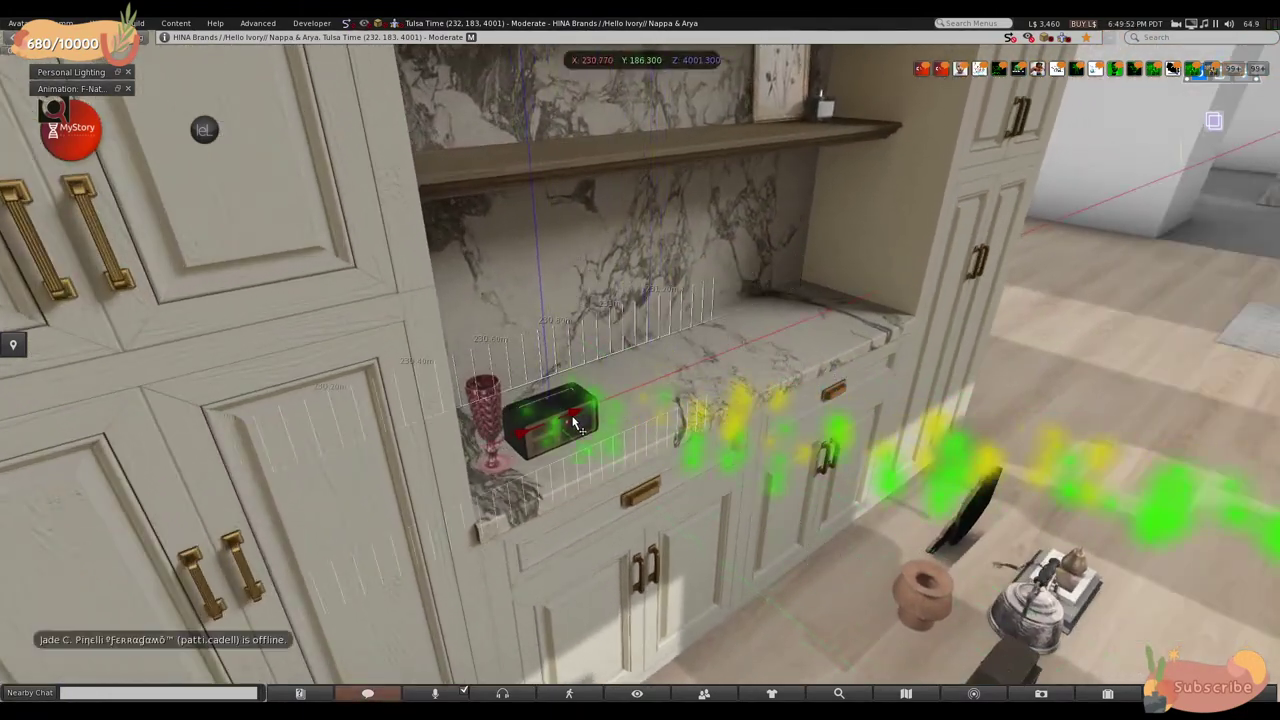
key(Escape)
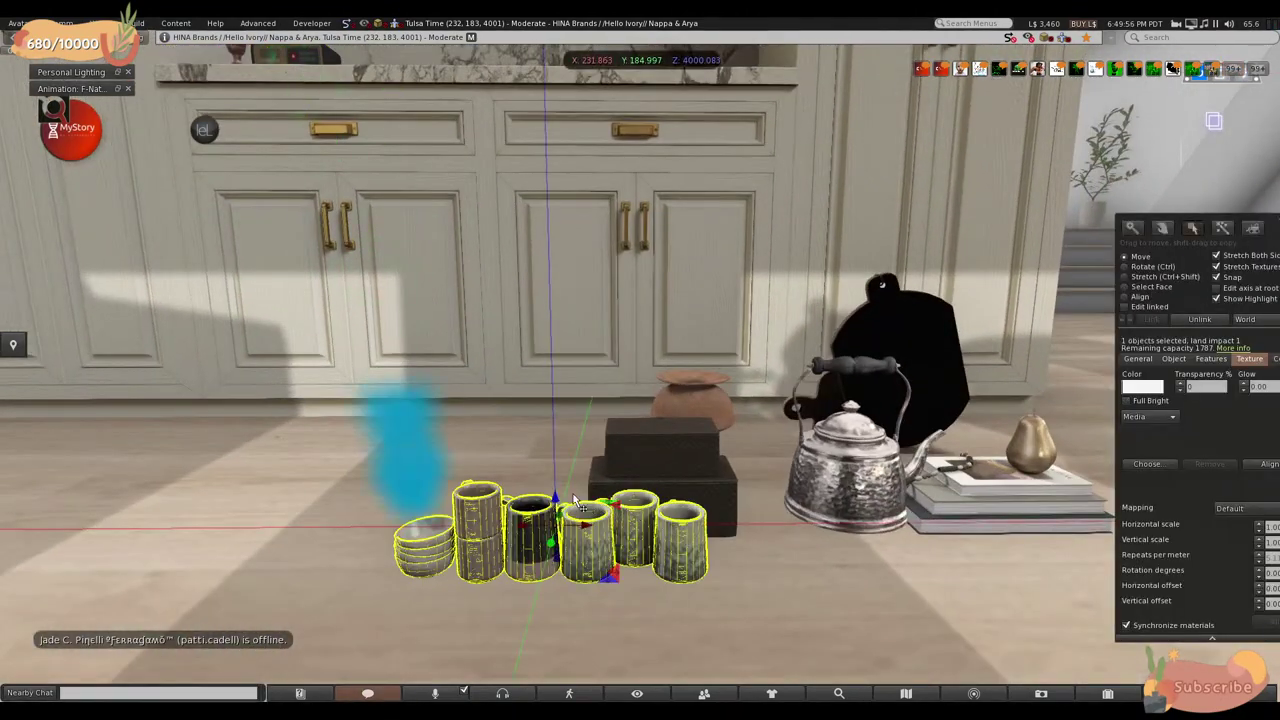
- Raise the selected mug set off the floor to Z 4000.750
drag(588, 508, 690, 350)
key(Escape)
- Search the inventory for tea bag decor using "teaba", "tea + bag" and "tea"
key(ctrl+i)
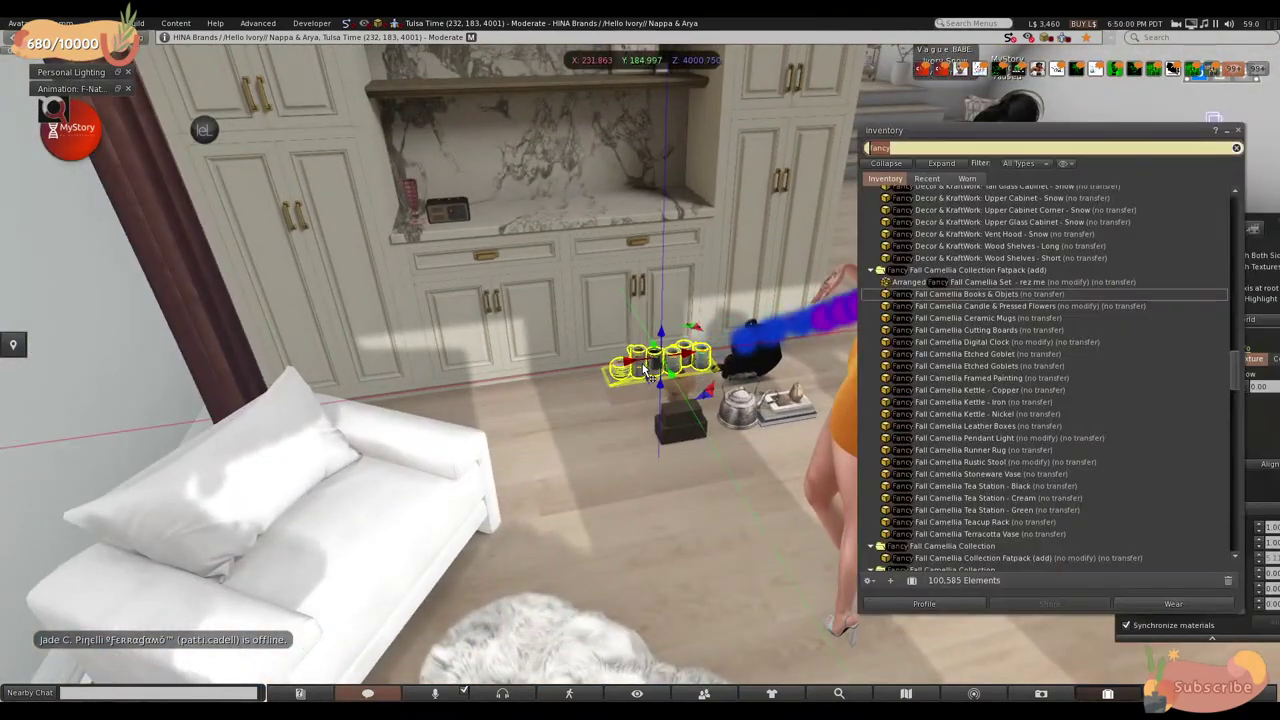
key(ctrl+a)
text(teaba)
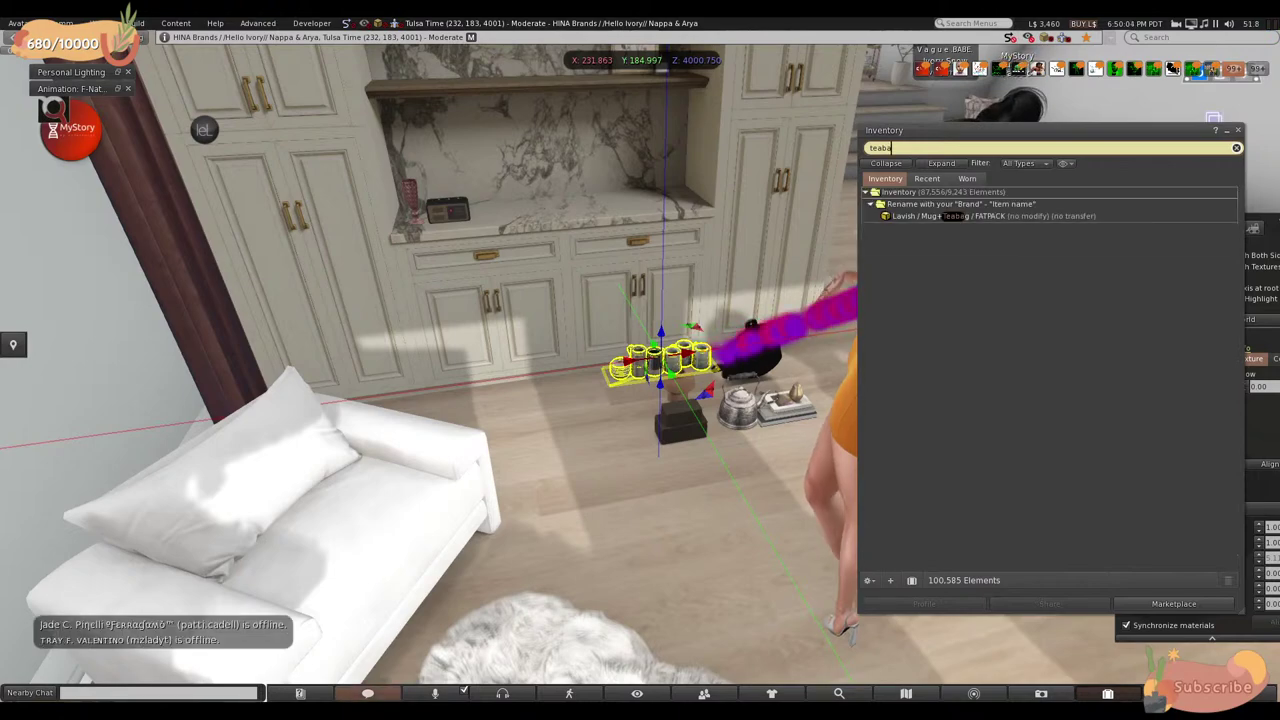
key(BackSpace)
key(BackSpace)
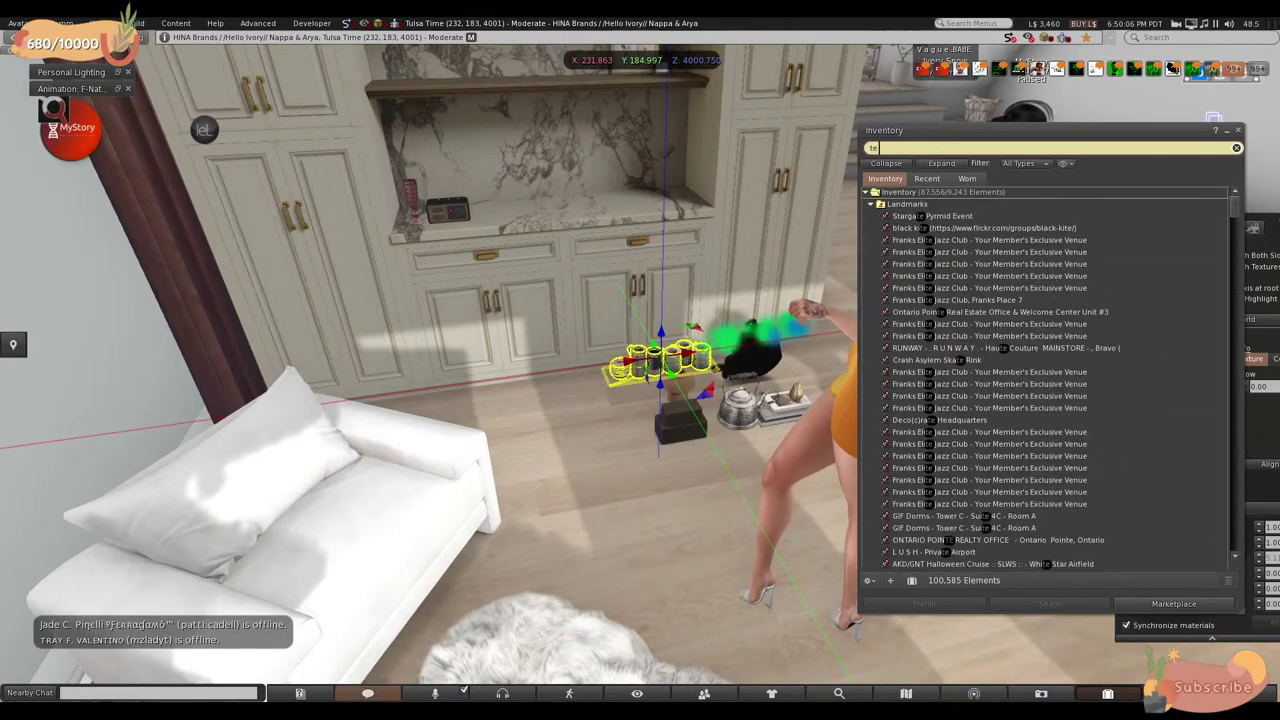
text(+ bag)
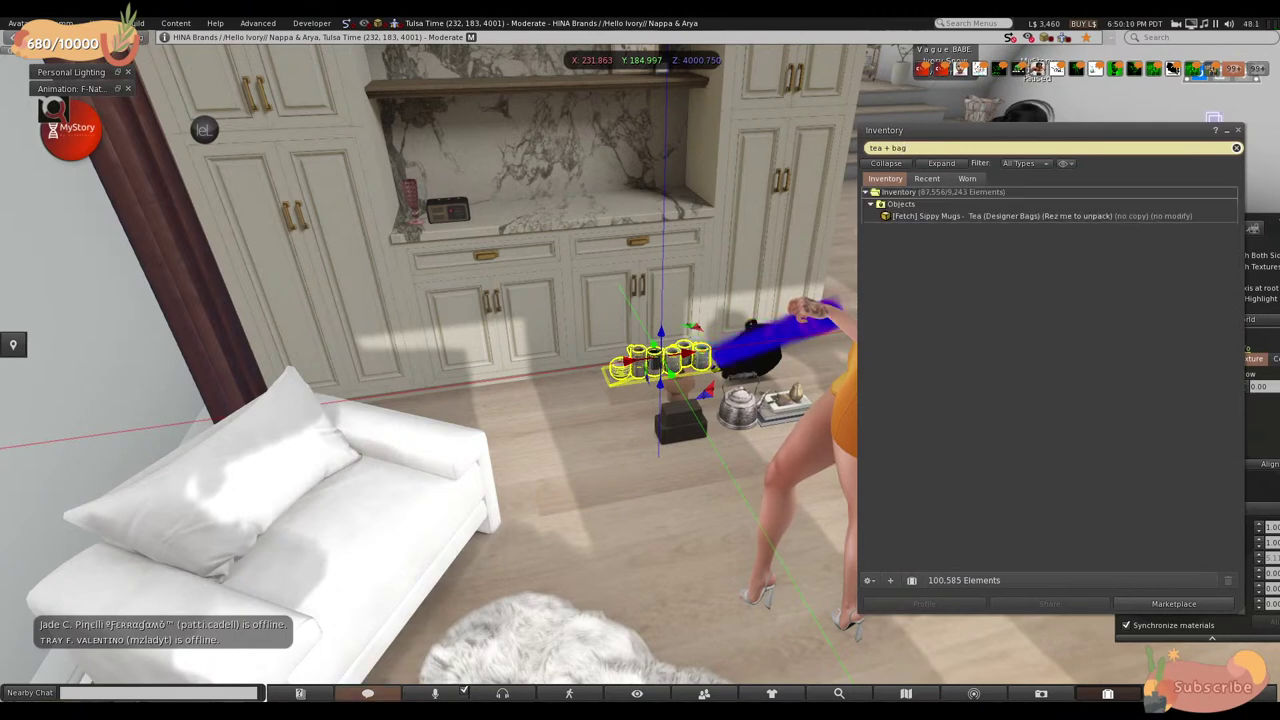
key(BackSpace)
key(BackSpace)
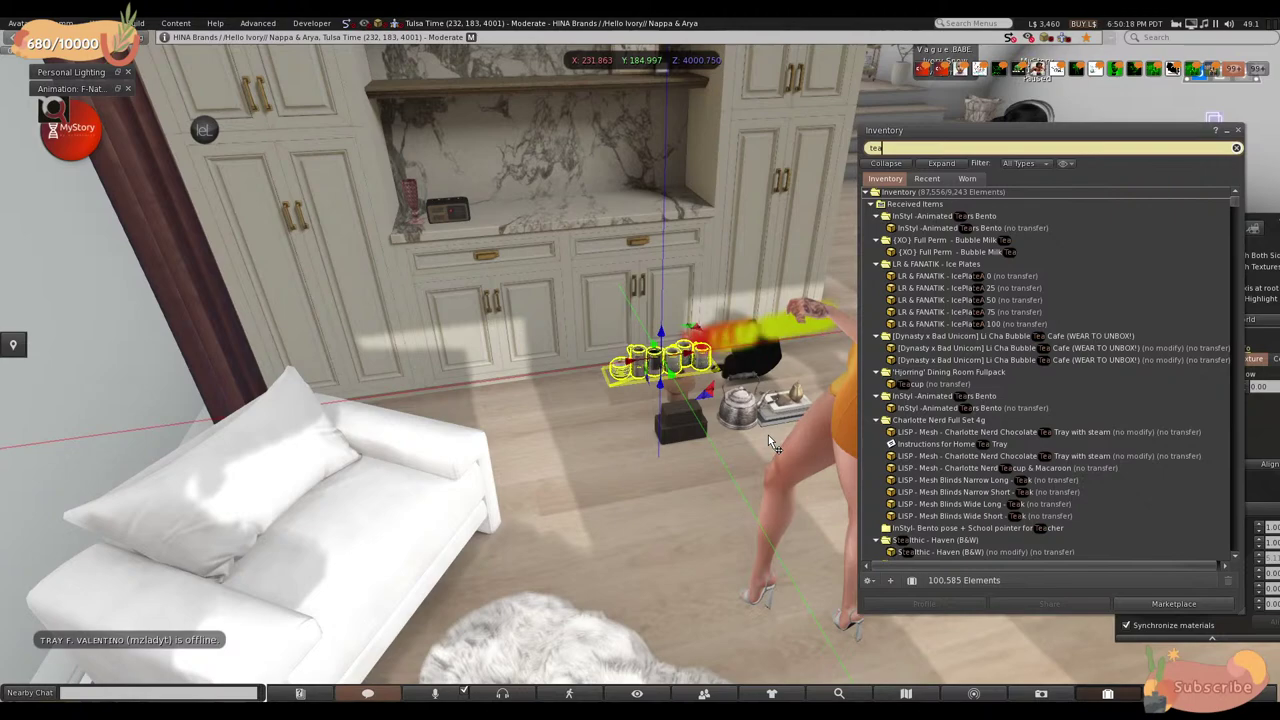
- Browse the inventory results for "tea" for suitable tea decor, and close the inventory
scroll(1036, 410, down, 3)
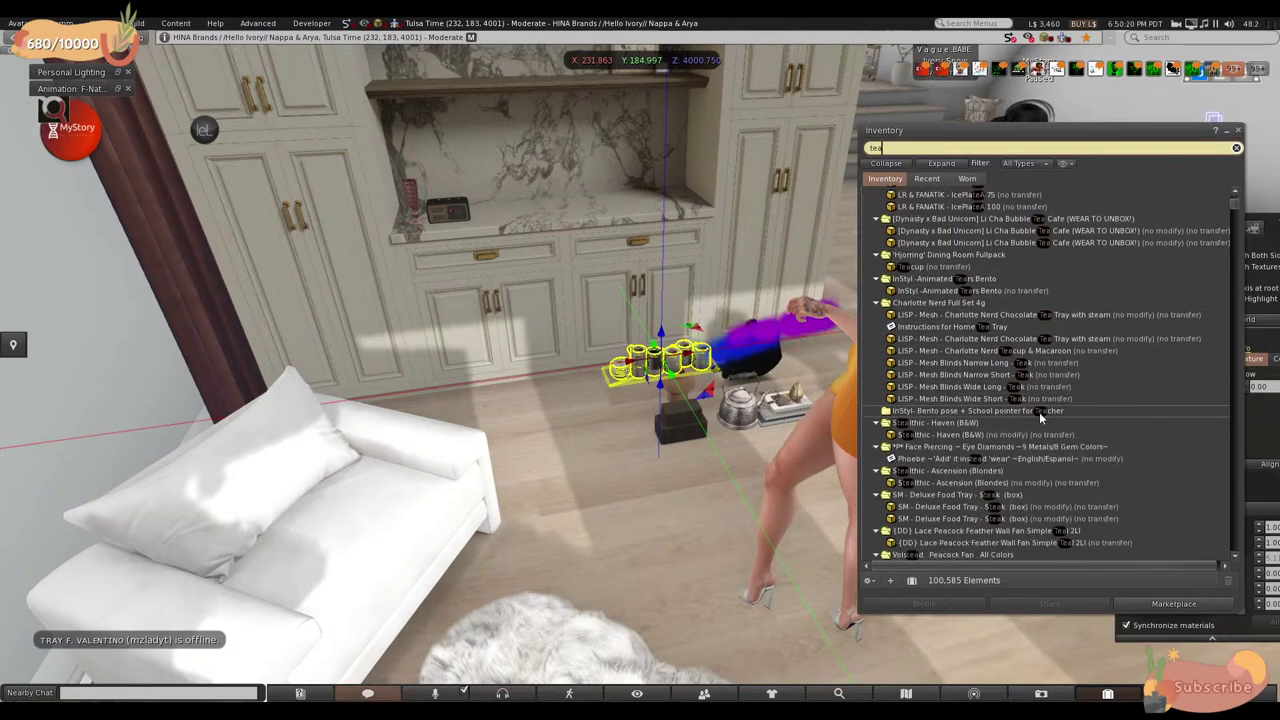
scroll(1040, 415, down, 10)
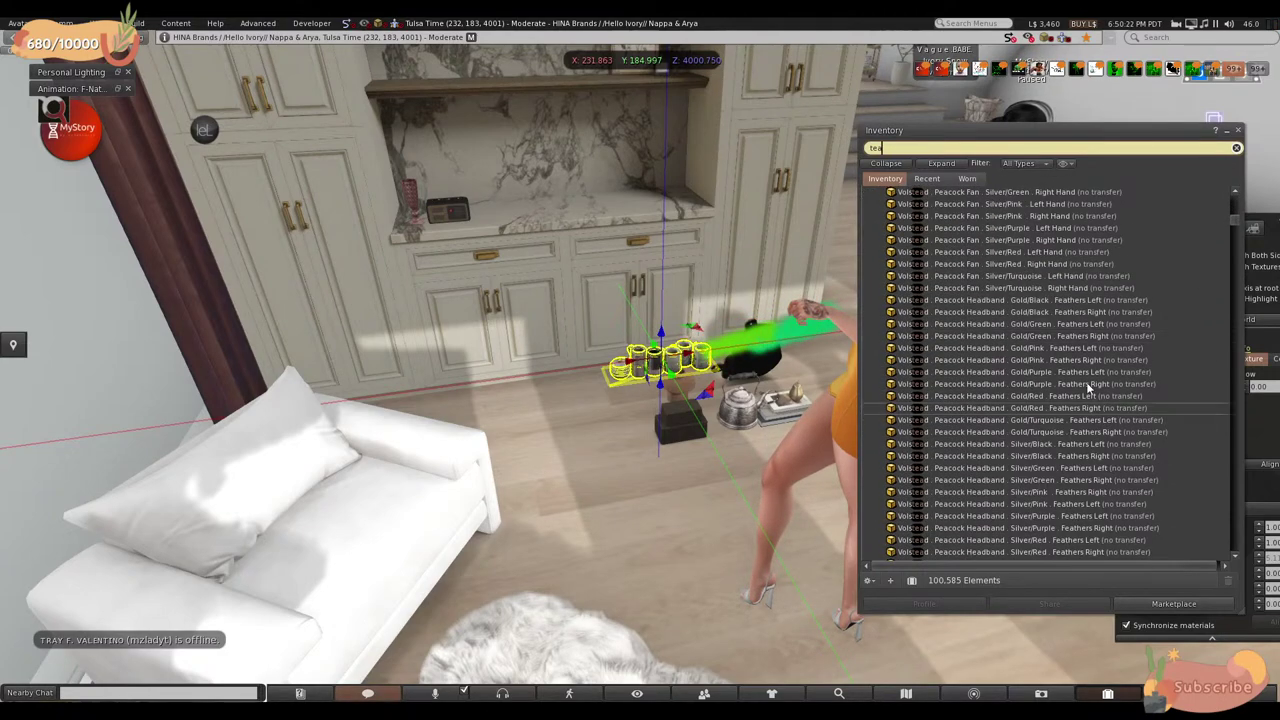
drag(1234, 220, 1236, 243)
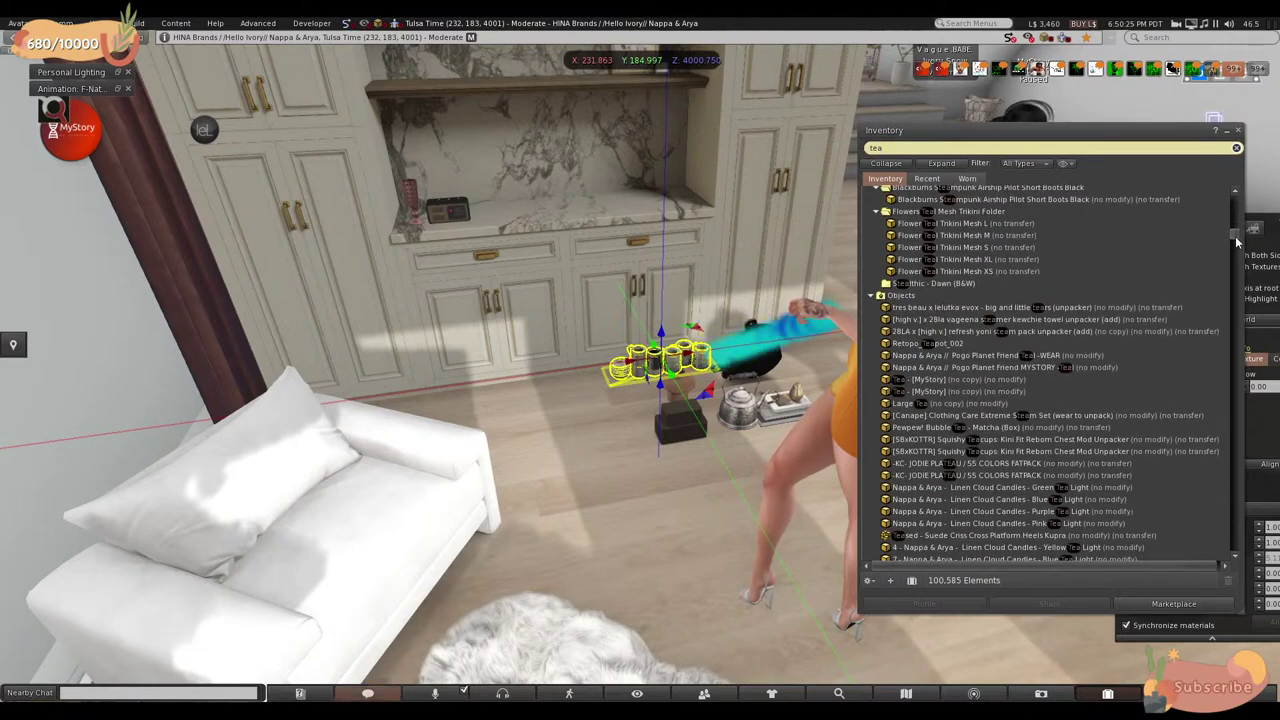
drag(1236, 243, 1233, 260)
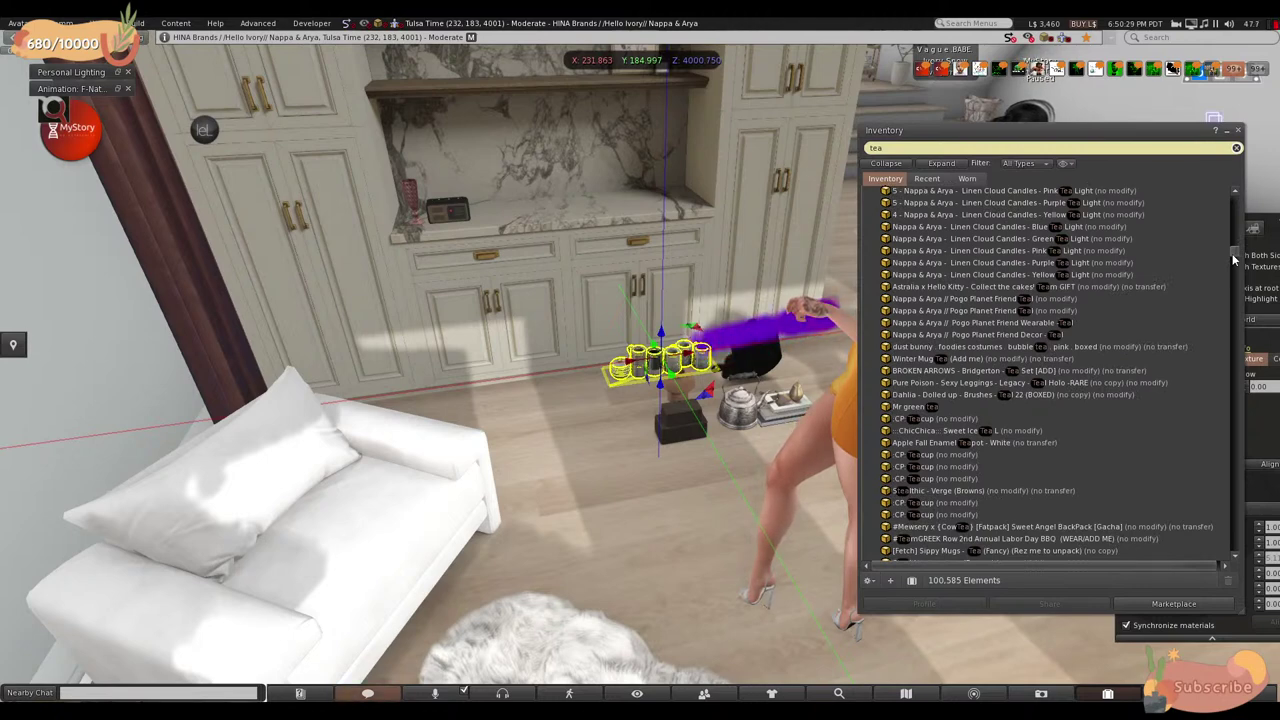
drag(1233, 260, 1236, 260)
scroll(1209, 250, down, 9)
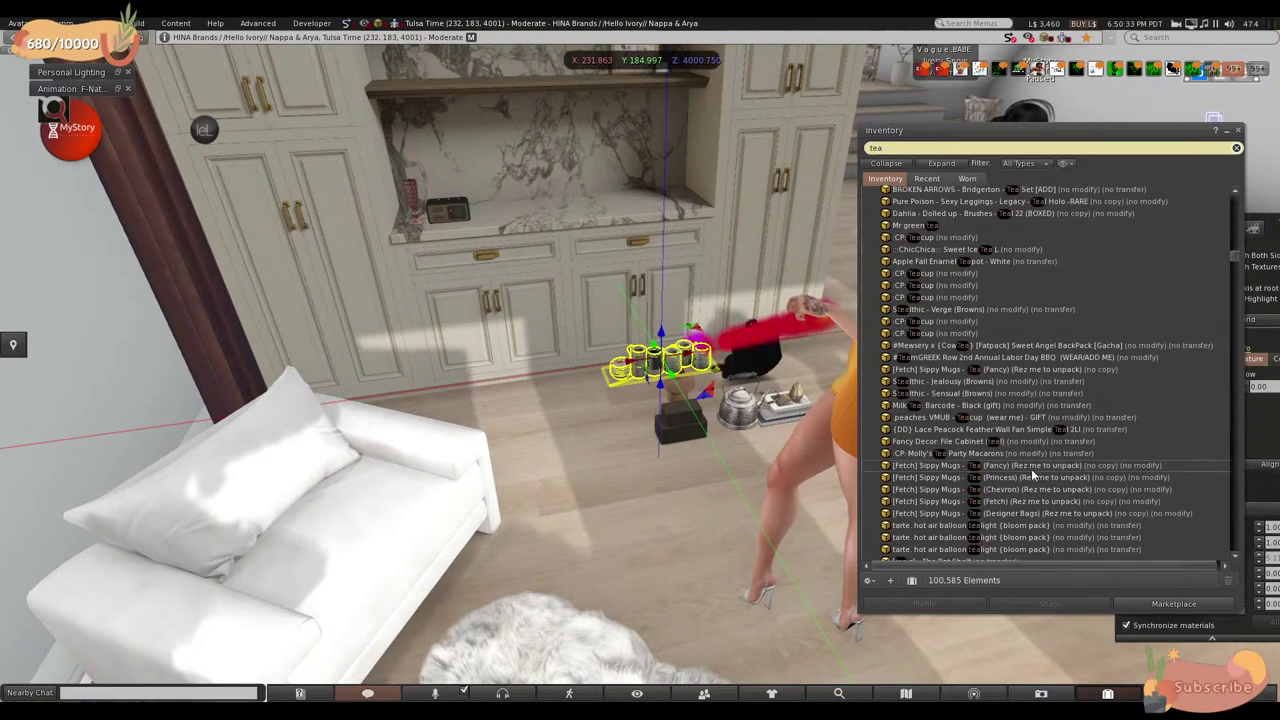
scroll(1023, 444, down, 15)
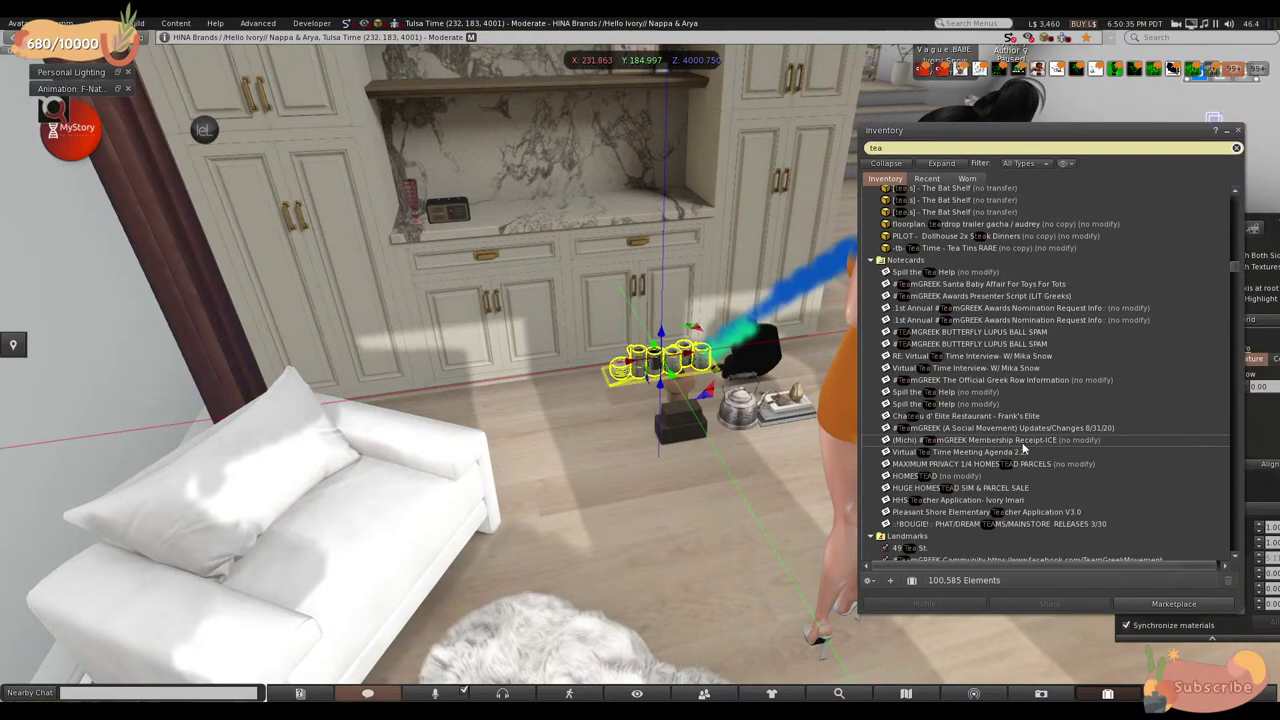
scroll(1020, 447, down, 3)
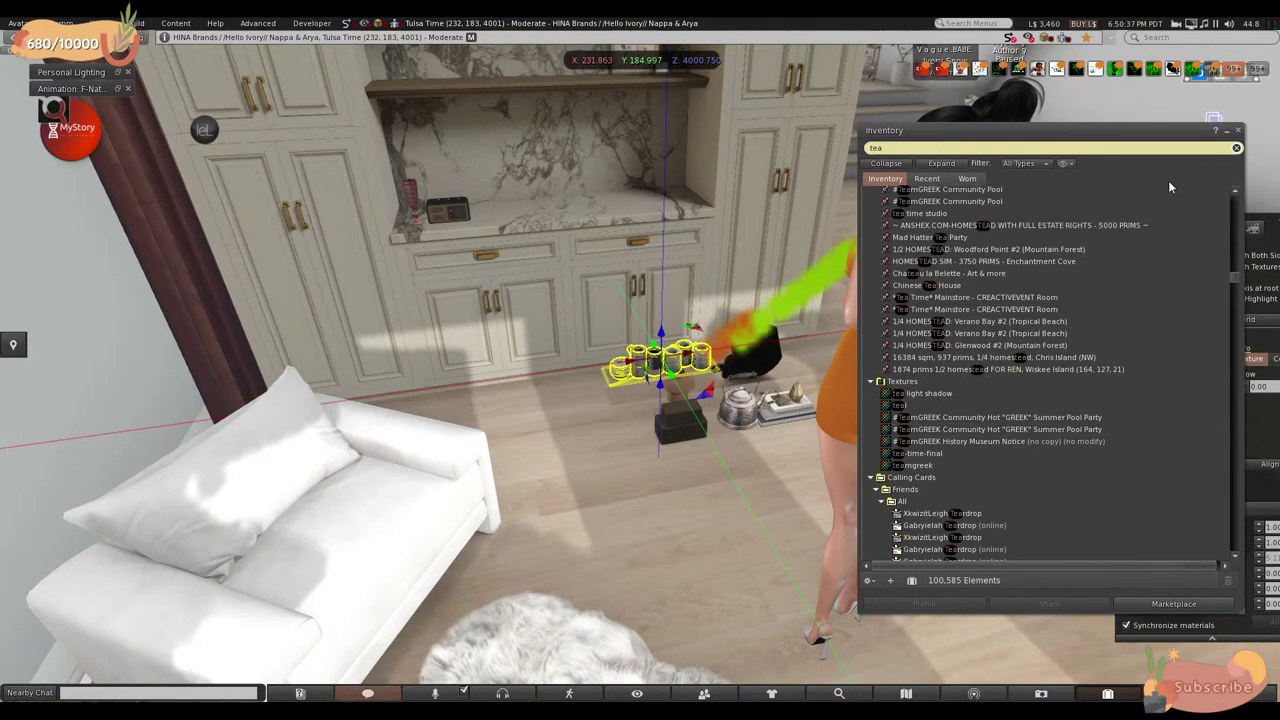
click(1237, 133)
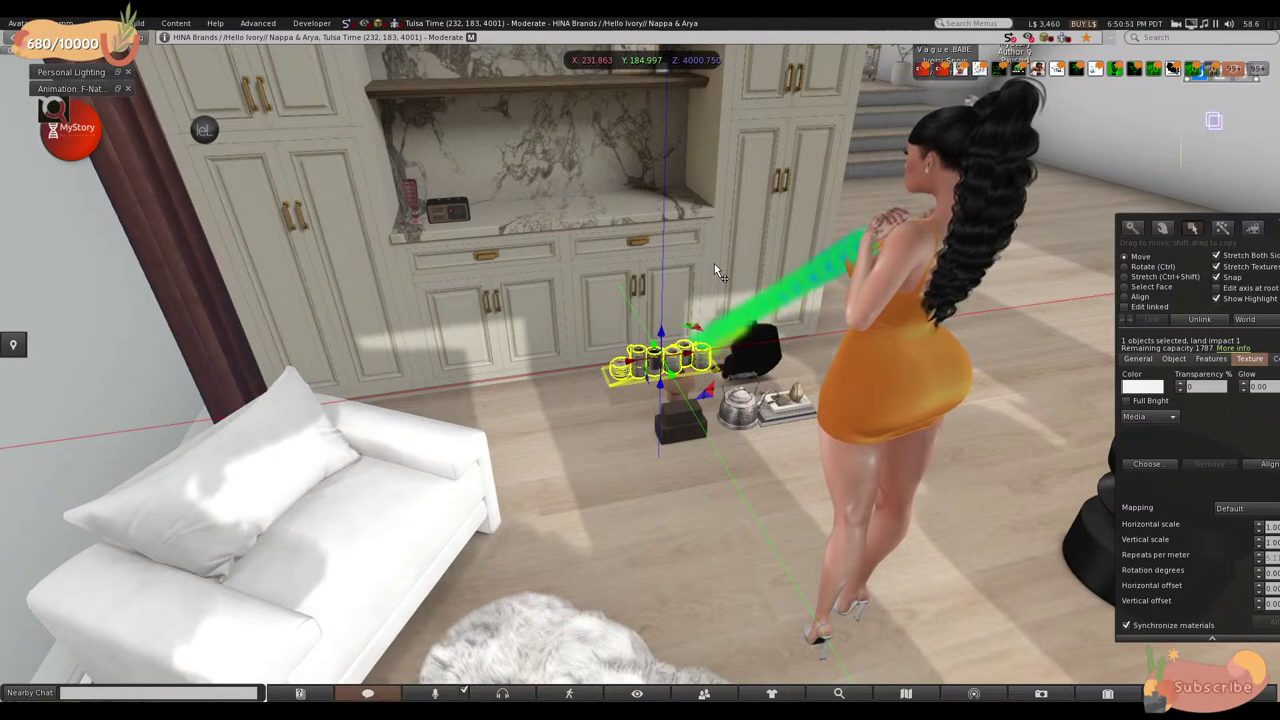
- Move the mug set onto the marble counter at Y 186.209, Z 4001.320
key(Escape)
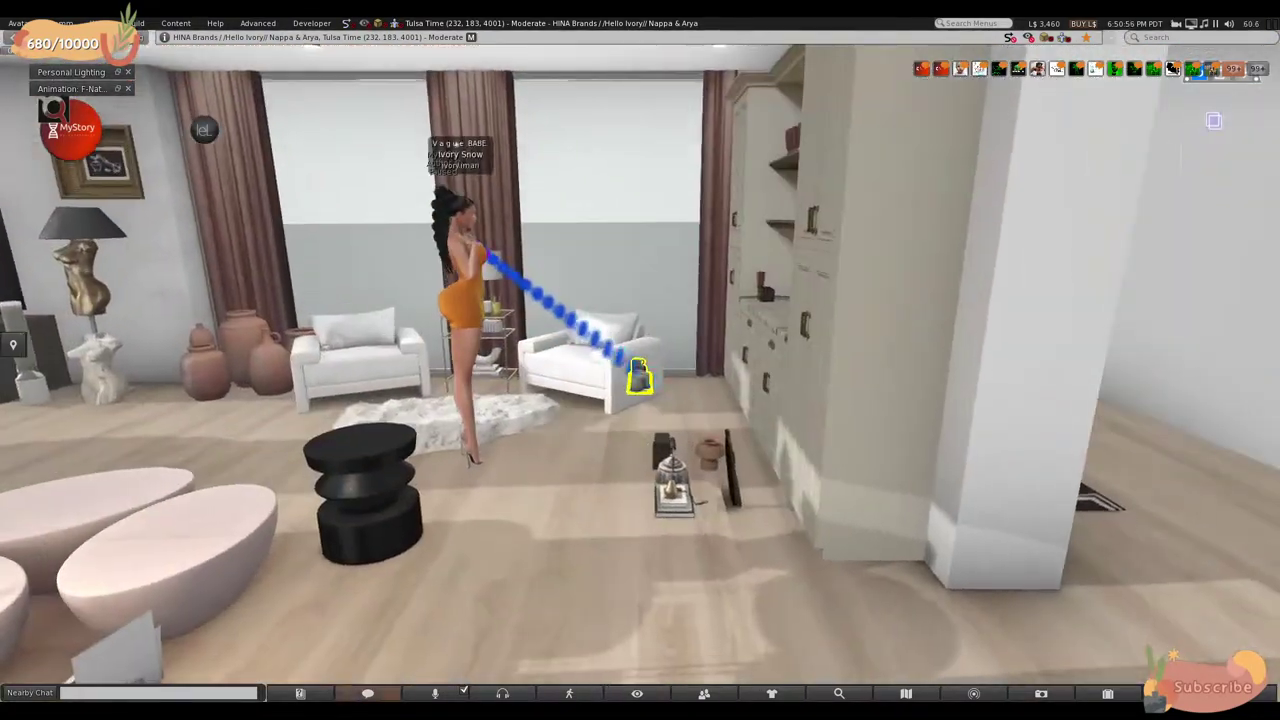
key(ctrl+3)
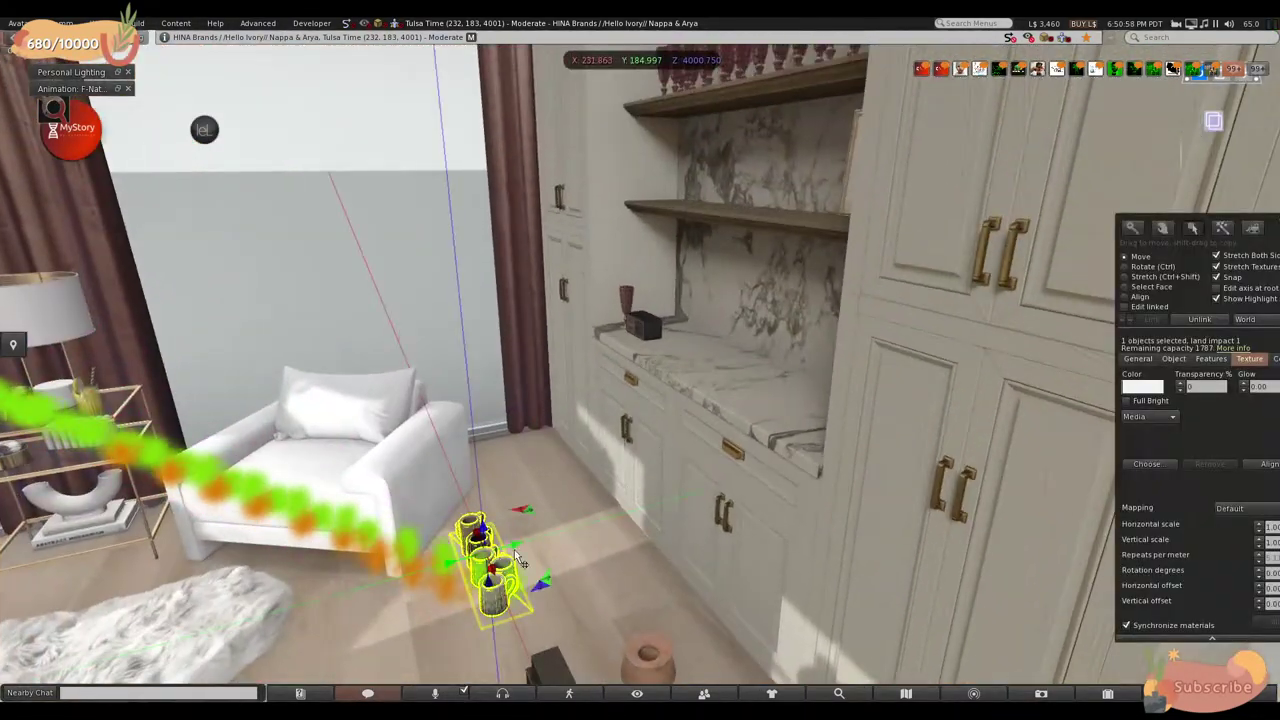
drag(519, 562, 660, 372)
alt+click(787, 393)
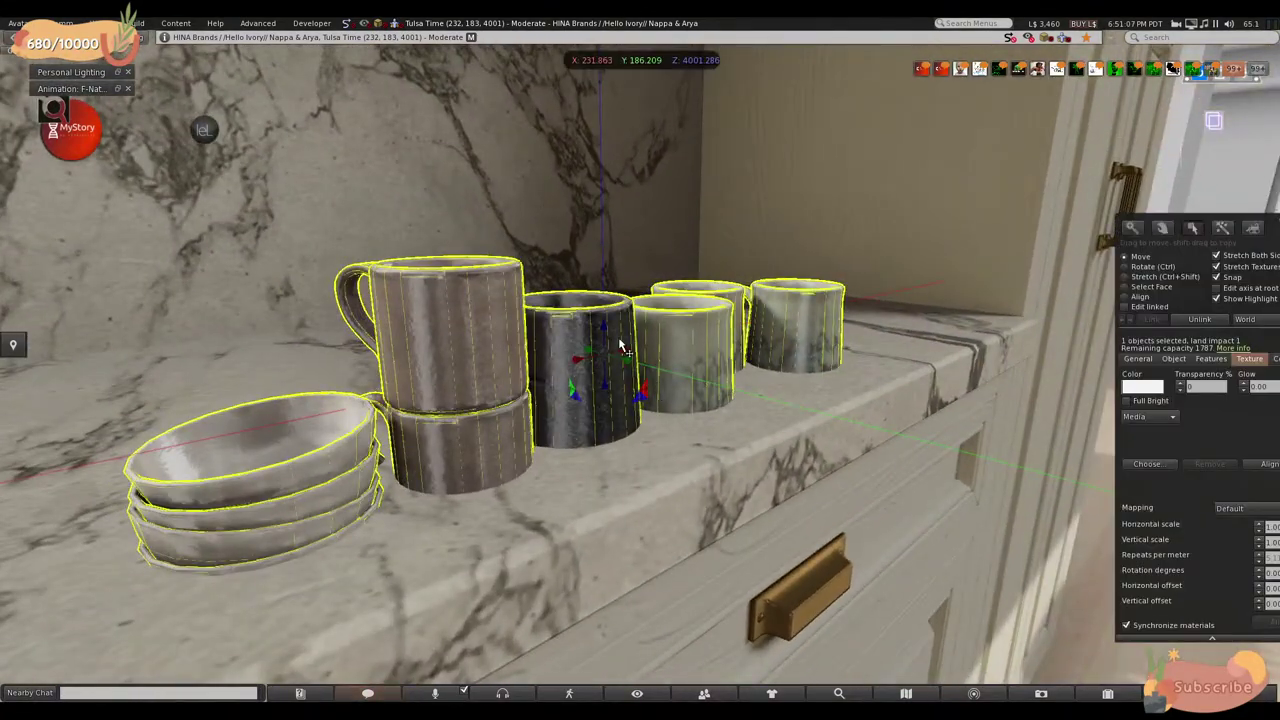
drag(602, 328, 603, 289)
- Fine-tune the mug set's height to Z 4001.326 so it rests on the marble counter
alt+click(531, 371)
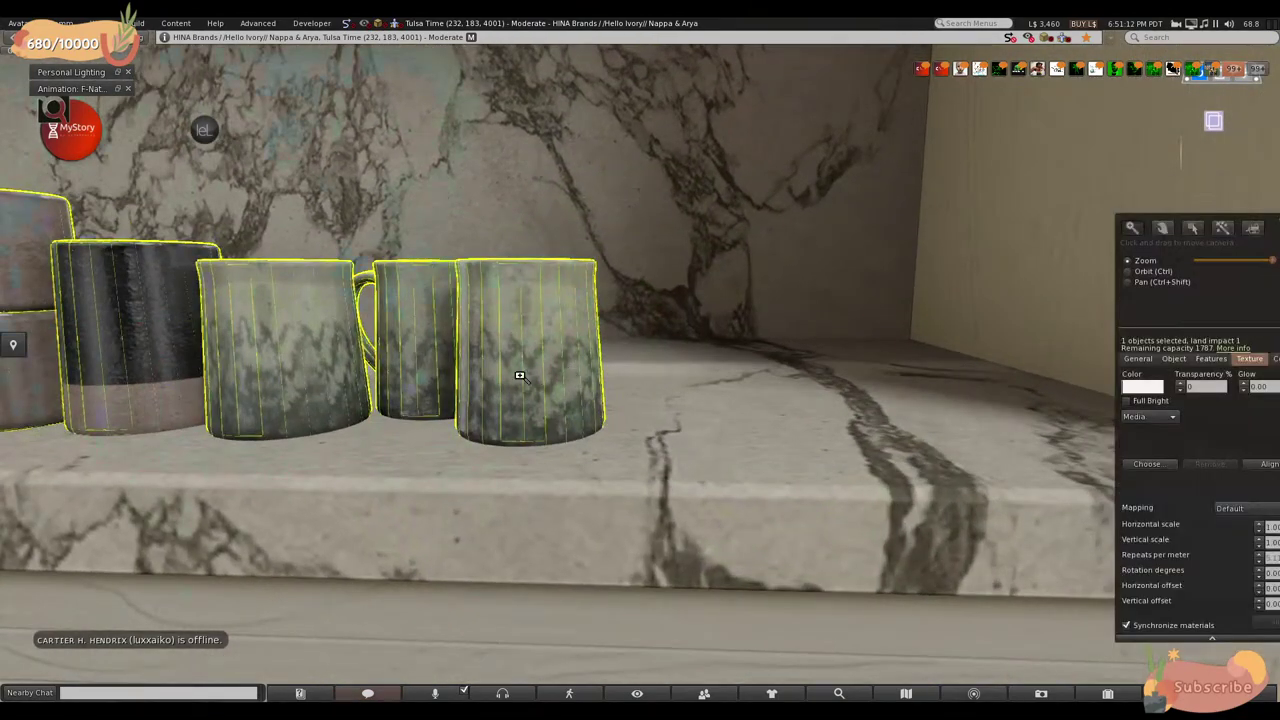
scroll(531, 371, up, 5)
scroll(642, 370, down, 5)
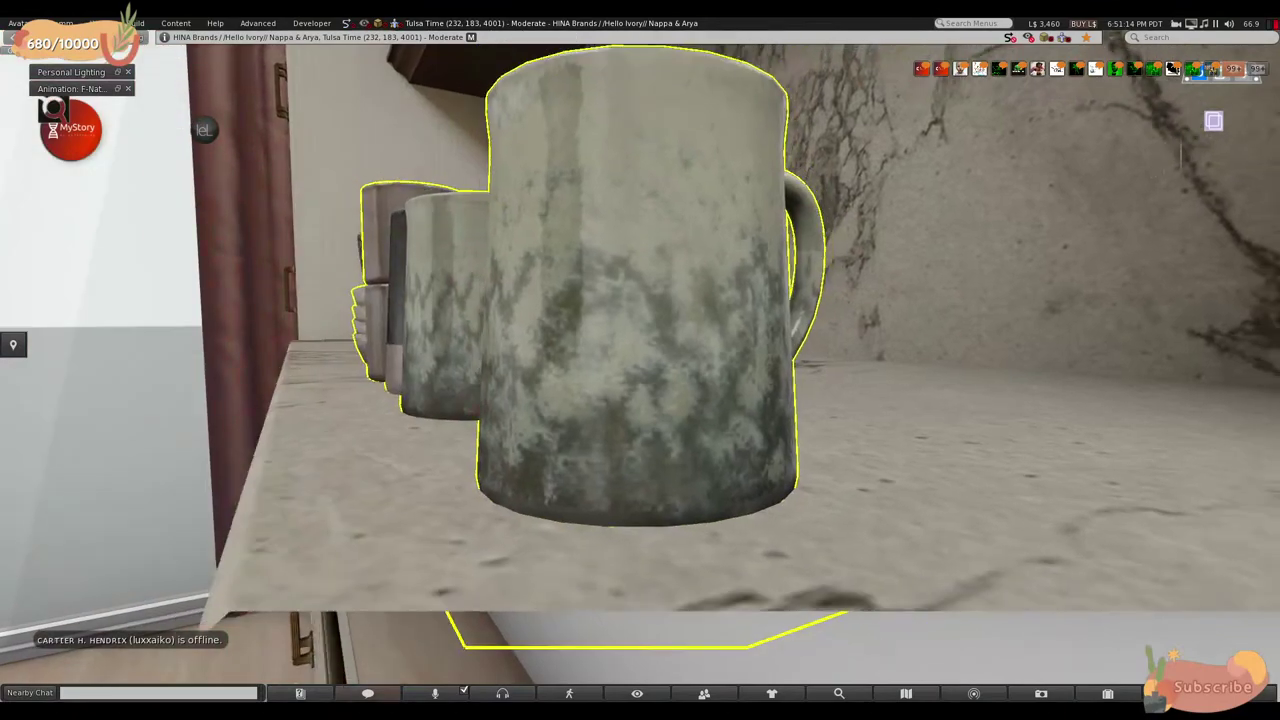
click(642, 370)
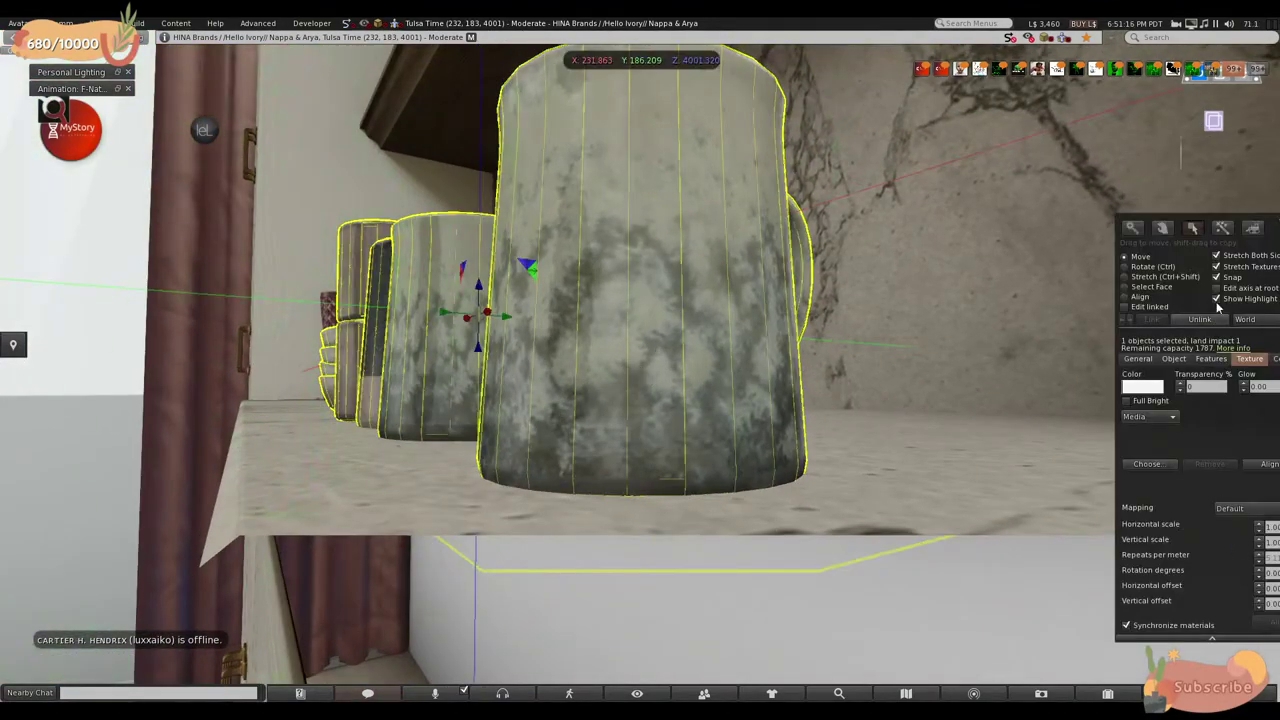
drag(1272, 243, 1094, 141)
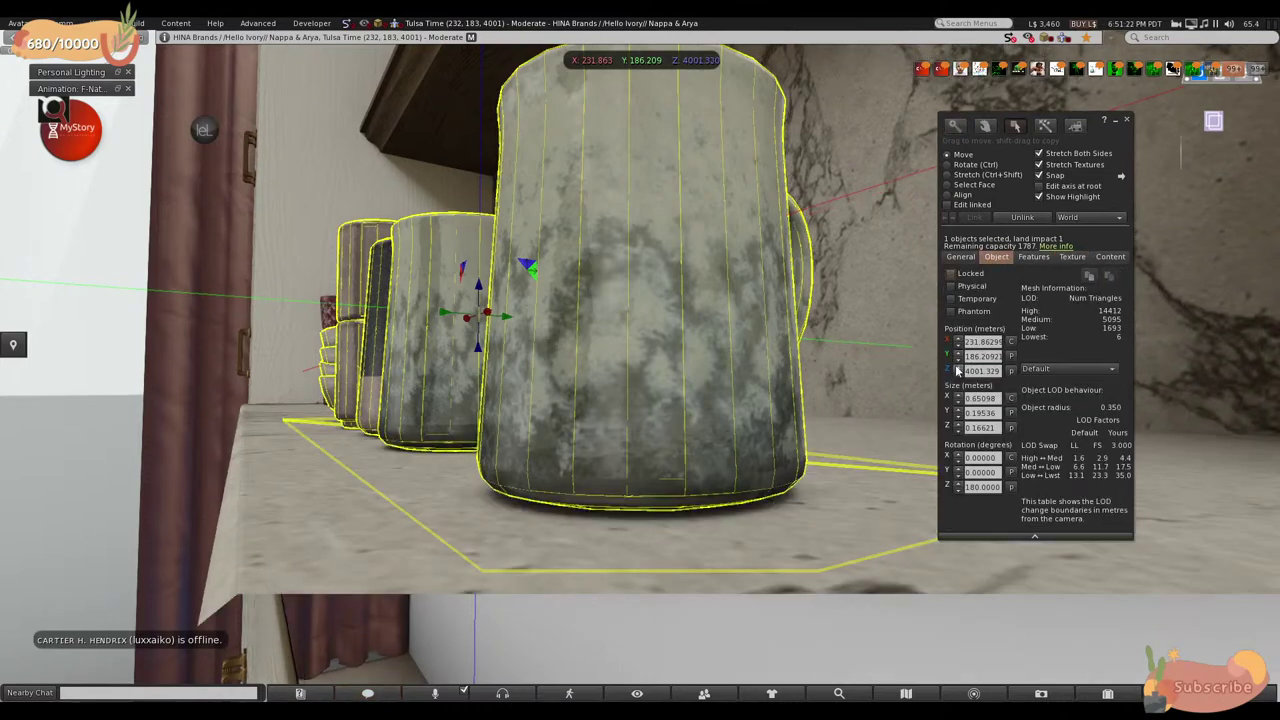
alt+drag(654, 540, 640, 363)
drag(431, 268, 432, 285)
key(Escape)
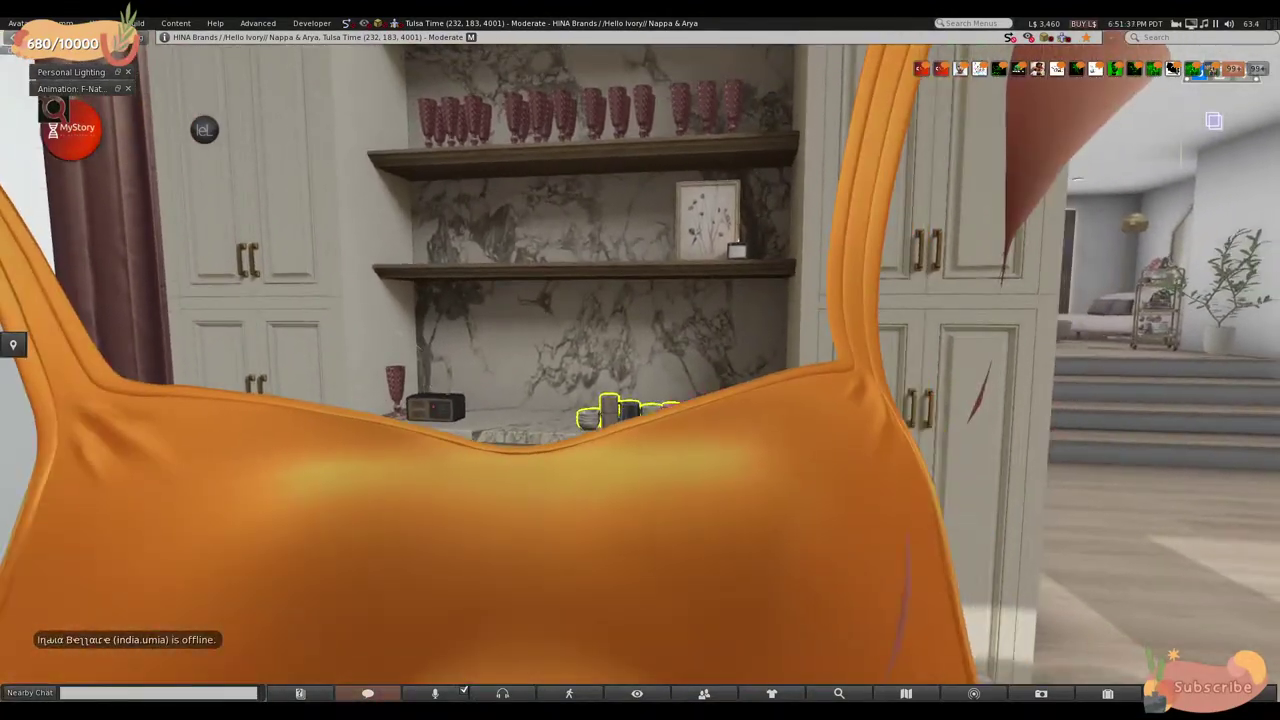
- Slide the mug set along the counter to sit beside the radio-style clock at X 231.040, Y 186.437
alt+click(641, 367)
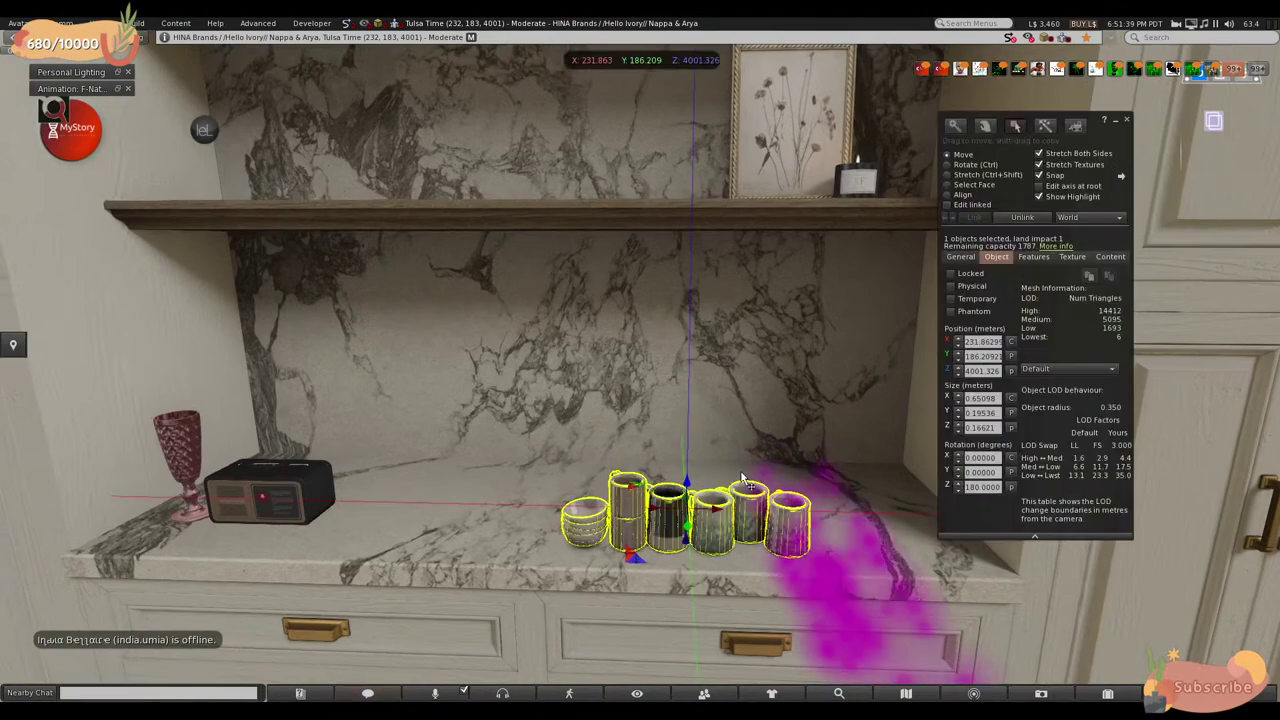
scroll(690, 462, down, 3)
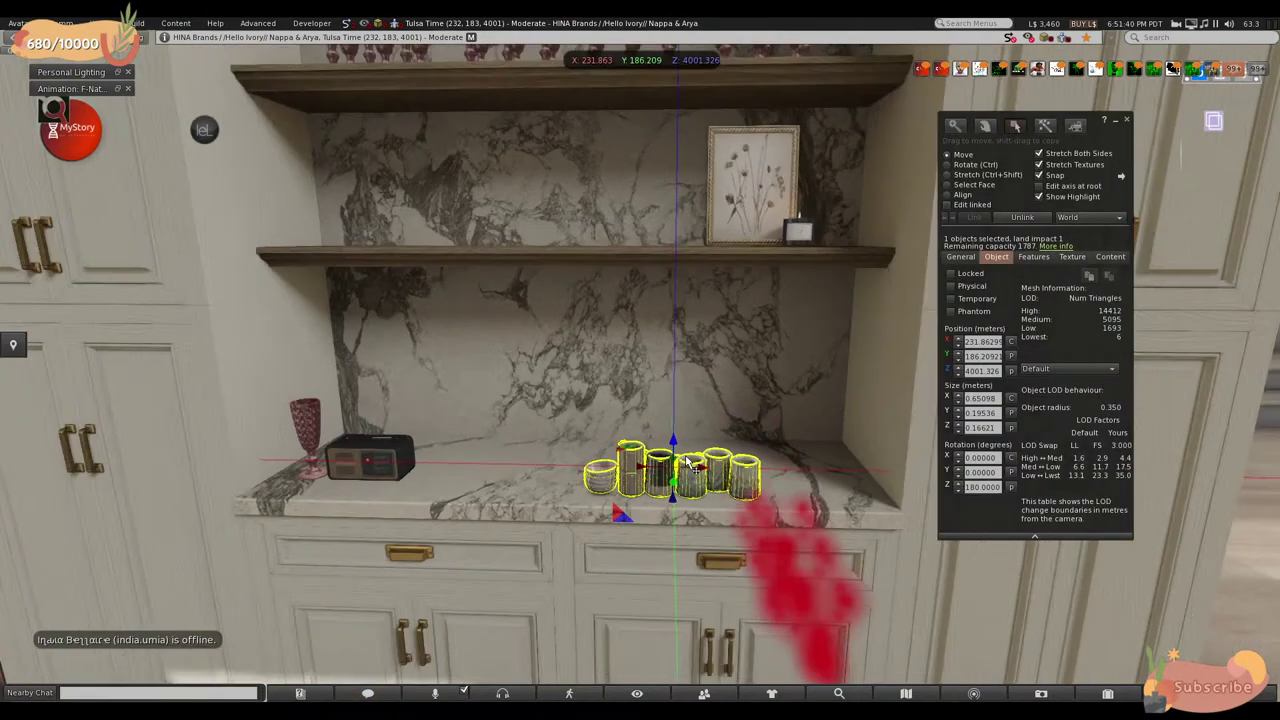
click(688, 474)
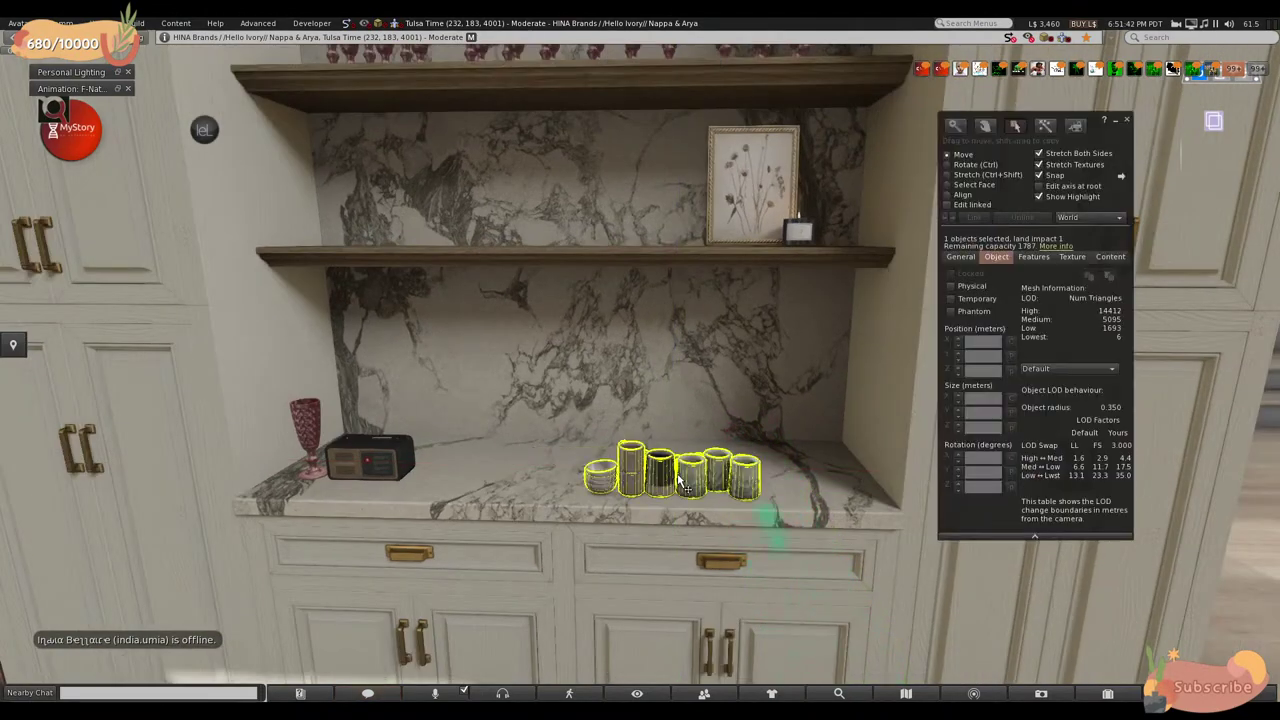
drag(712, 484, 690, 472)
mouse_move(489, 452)
mouse_down()
mouse_move(470, 465)
mouse_move(510, 448)
mouse_move(490, 447)
mouse_up()
key(Escape)
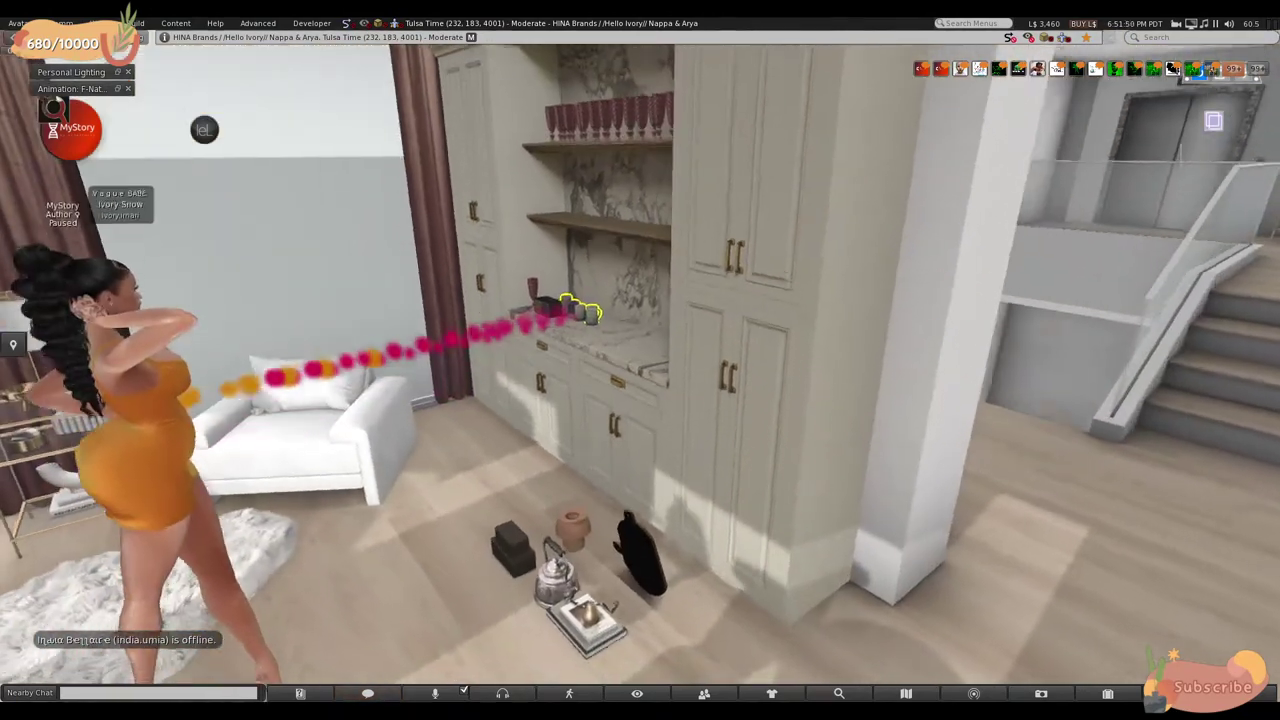
- Raise the book stack off the floor to about Z 4001.378 and rotate the silver kettle to about 28.1 degrees around Z
key(ctrl+3)
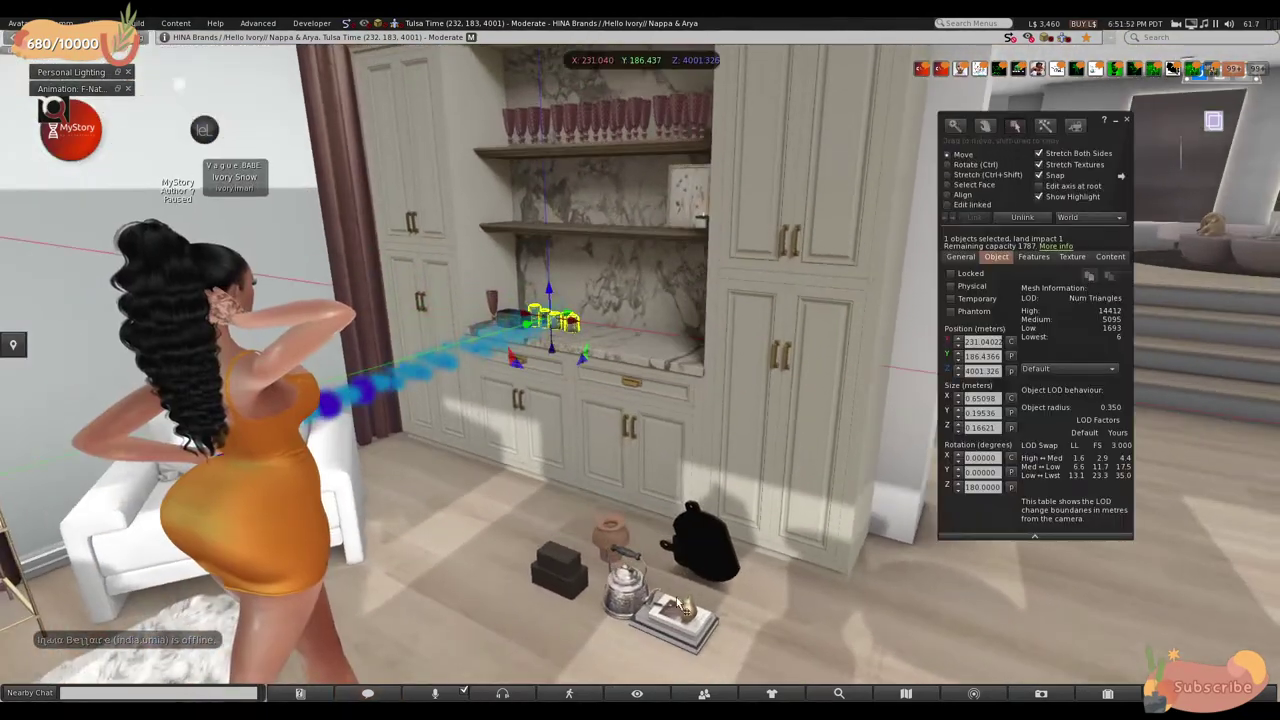
drag(667, 583, 688, 540)
click(627, 605)
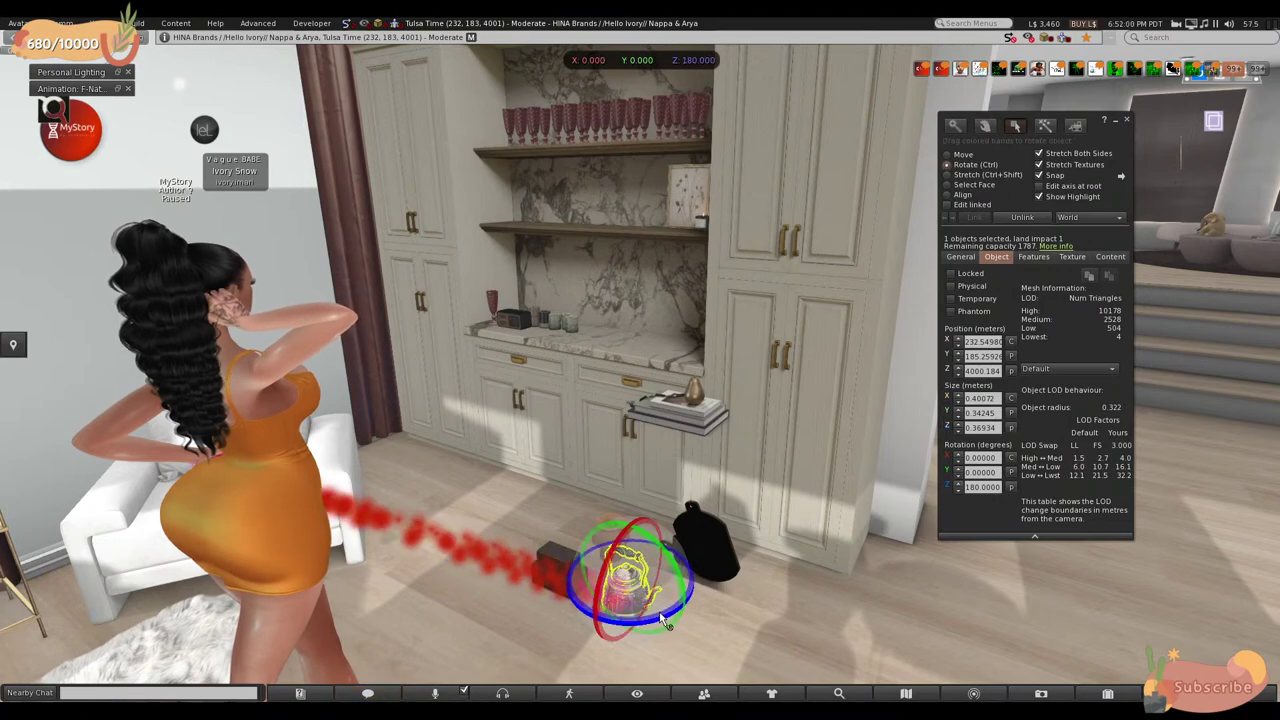
drag(662, 616, 577, 633)
drag(510, 580, 505, 585)
alt+drag(623, 571, 500, 520)
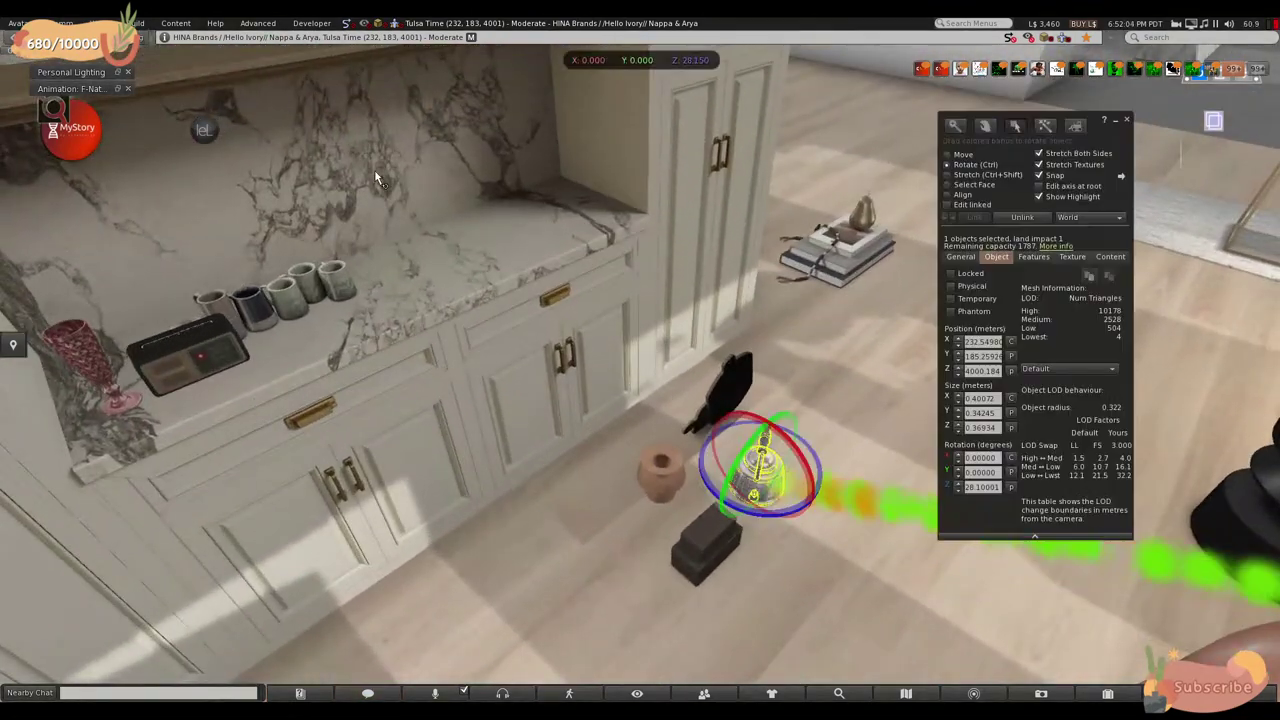
- Move the silver kettle onto the far end of the marble counter at X 232.279, Y 186.278, Z 4001.431
click(947, 155)
drag(790, 488, 600, 300)
drag(630, 430, 730, 428)
key(Escape)
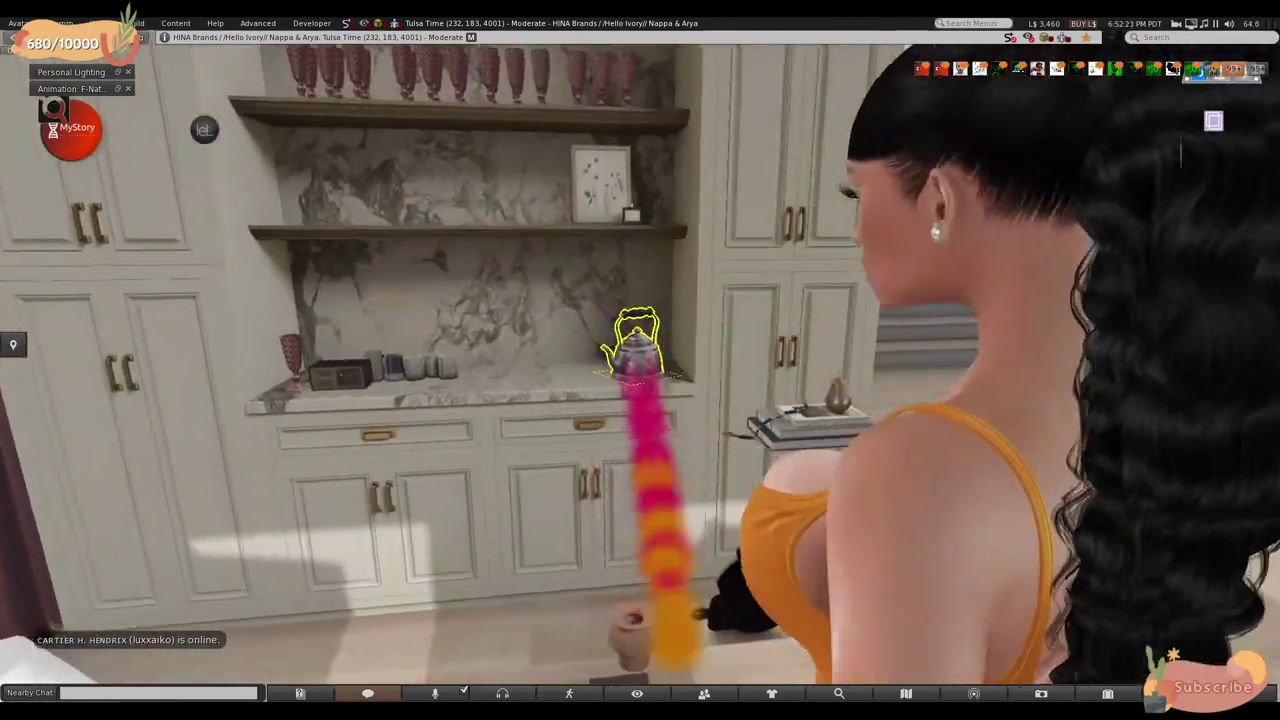
- Move the book stack with the pear onto the middle shelf at X 231.200, Y 186.513, Z 4002.213
alt+click(637, 345)
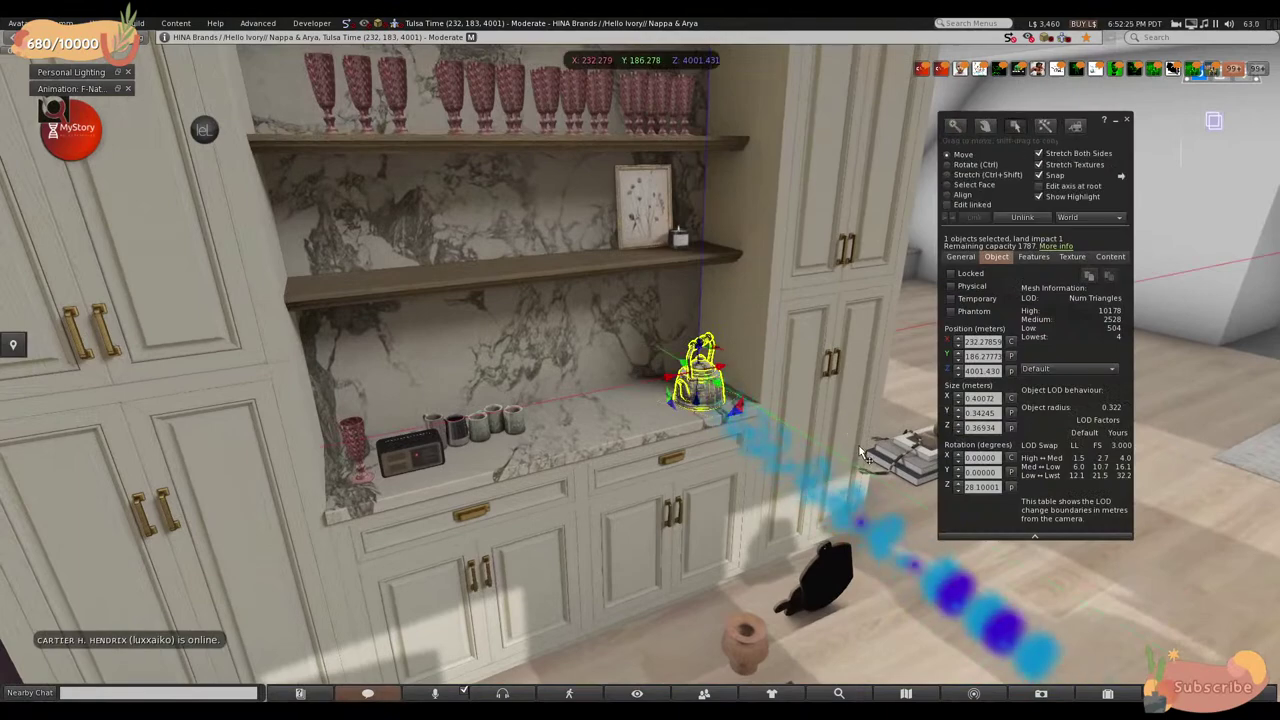
click(900, 455)
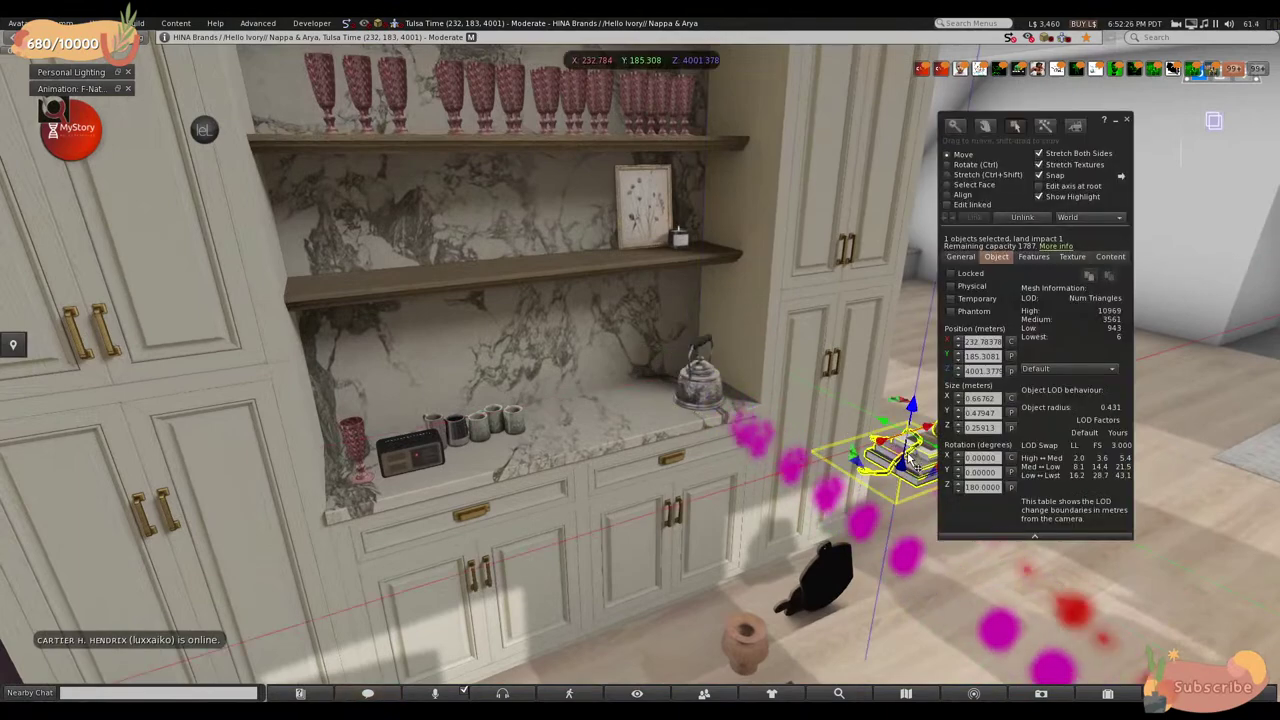
drag(893, 440, 590, 303)
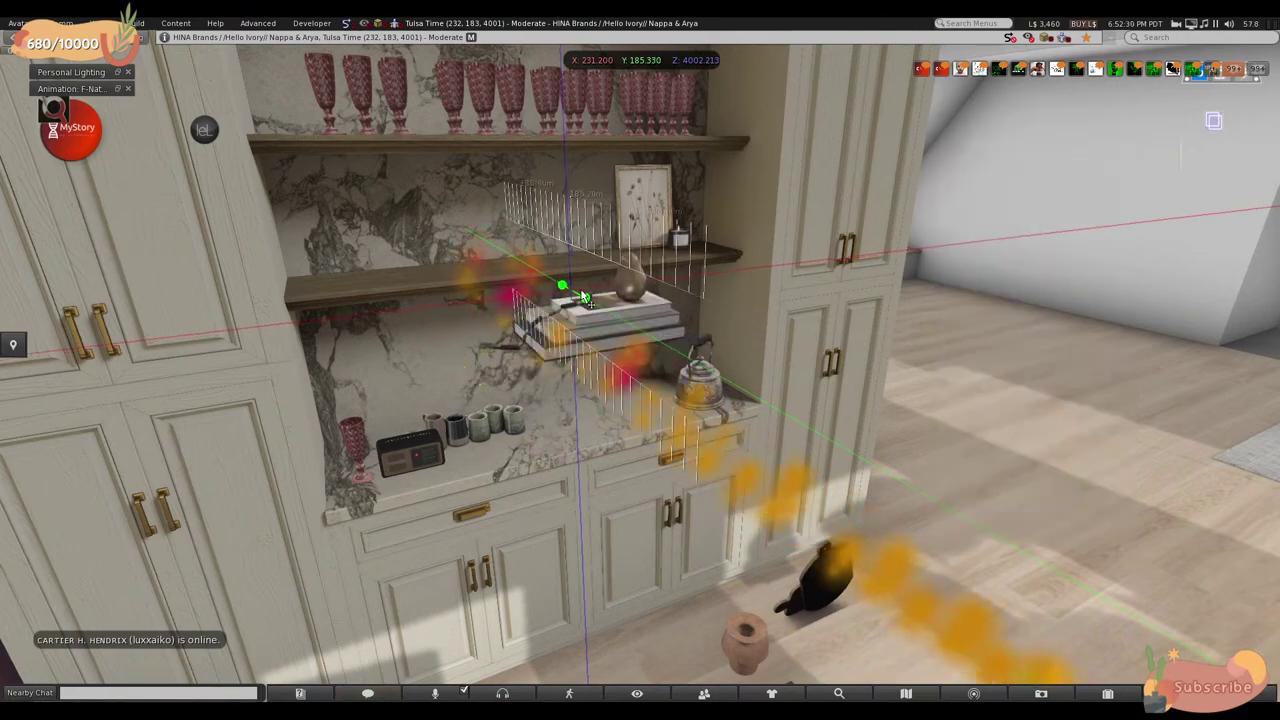
alt+click(499, 240)
alt+scroll(499, 240, up, 5)
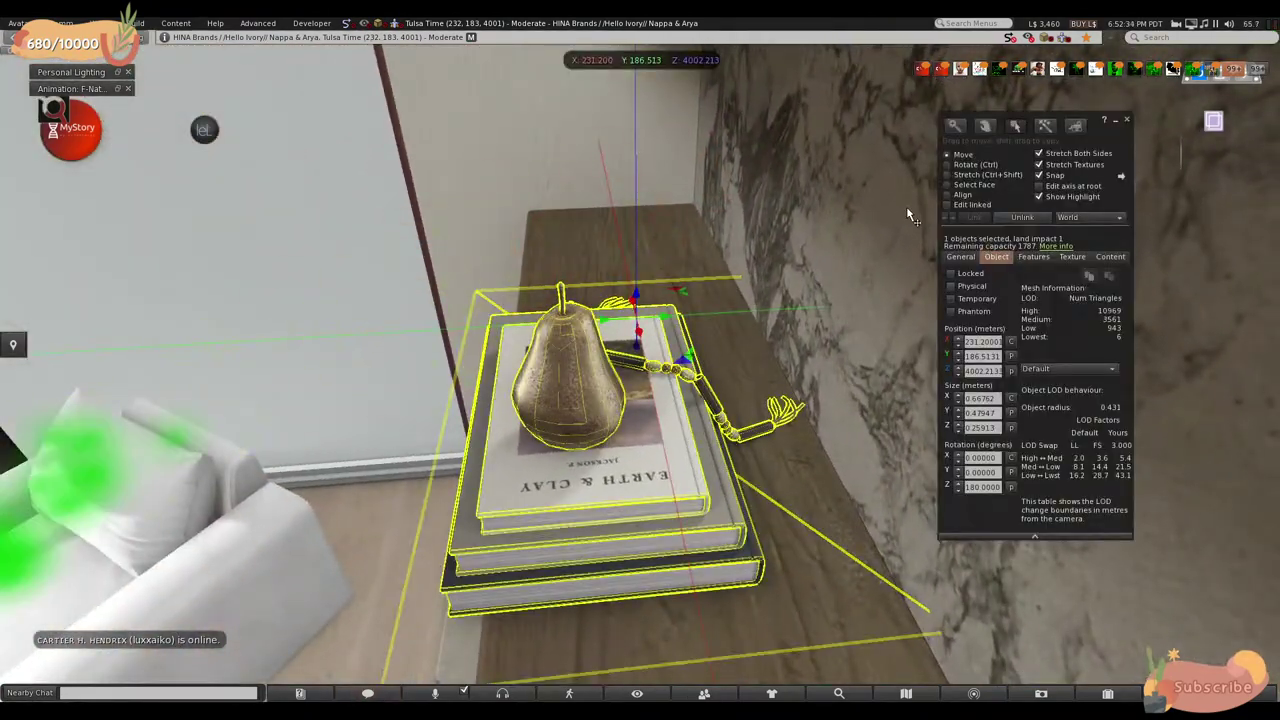
- Rotate the book stack to 0 degrees around Z so the spines face the room
click(947, 164)
drag(632, 350, 600, 124)
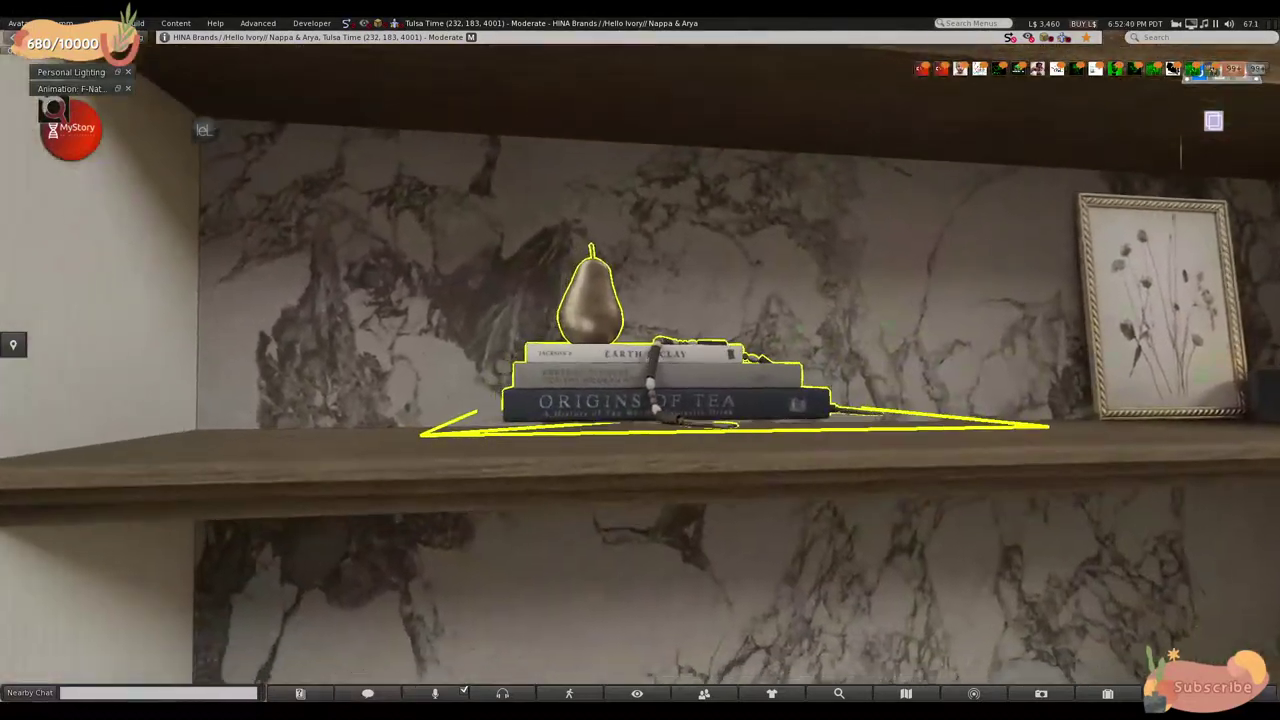
alt+drag(660, 355, 660, 355)
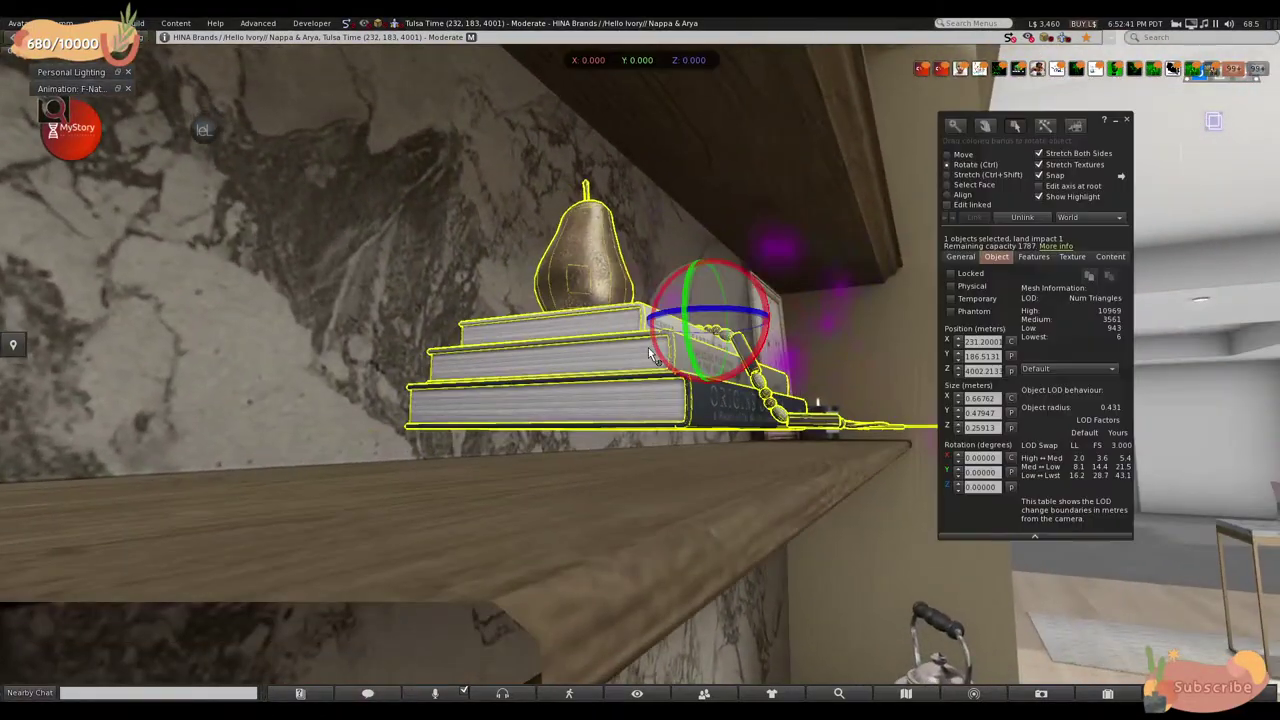
- Settle the book stack with the pear onto the middle shelf surface at Y 186.542, Z 4002.183
alt+drag(803, 321, 735, 321)
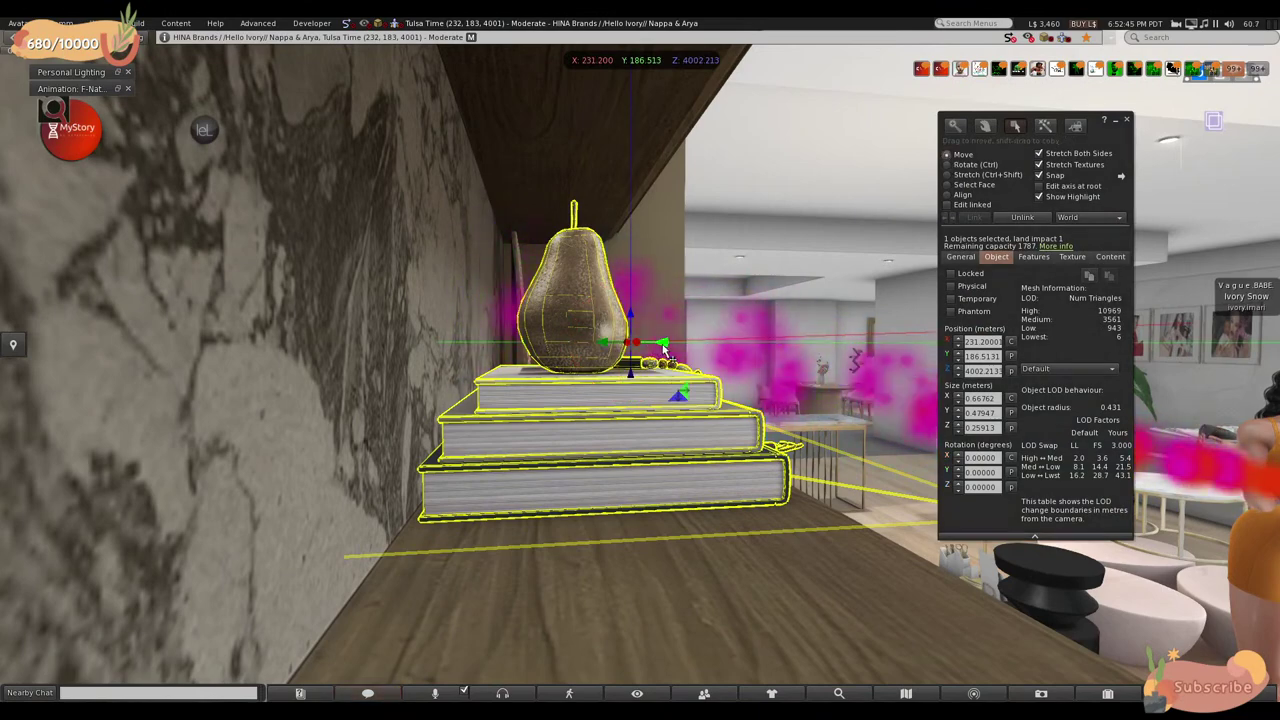
alt+drag(660, 352, 660, 352)
alt+drag(879, 334, 879, 334)
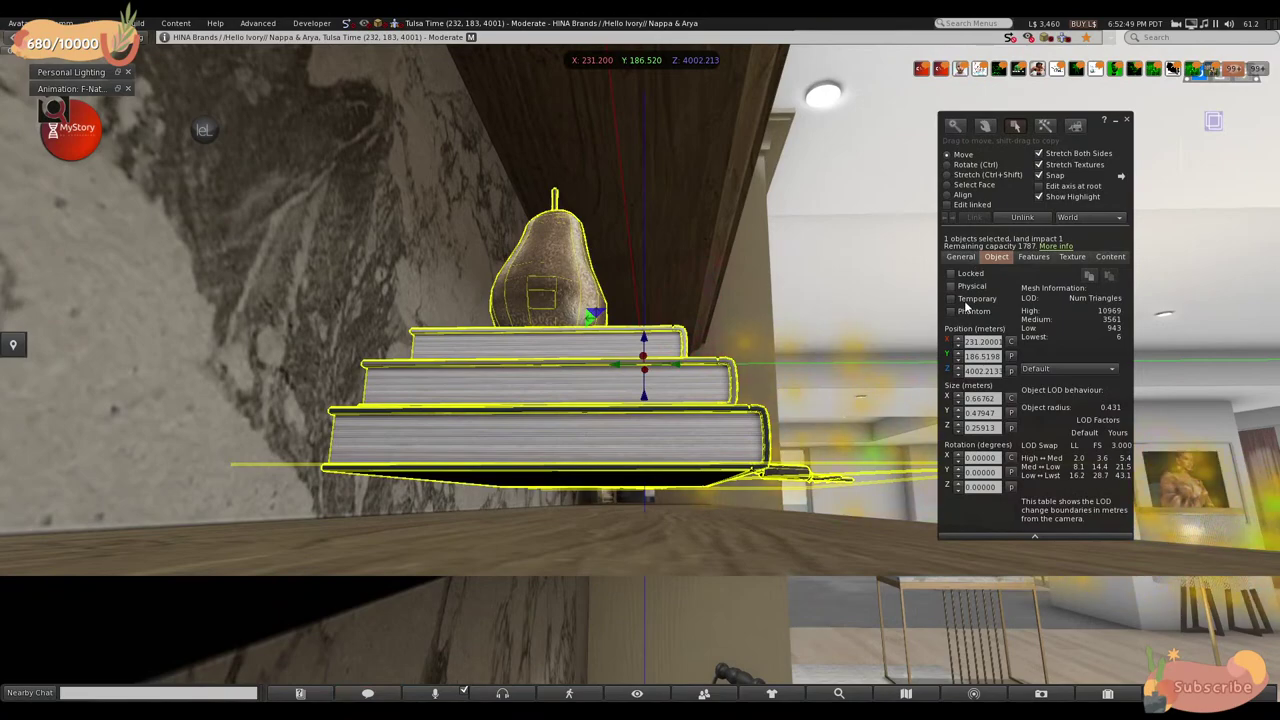
click(958, 374)
click(958, 374)
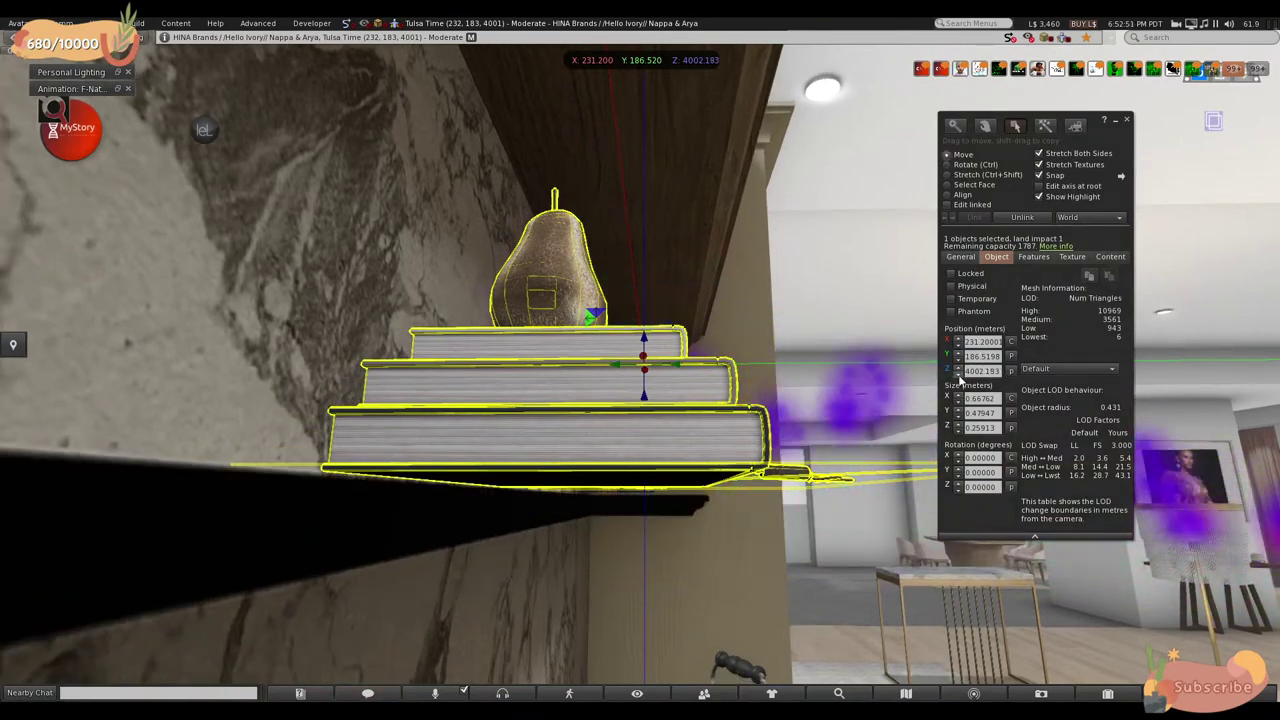
alt+drag(658, 457, 658, 457)
alt+drag(645, 373, 645, 373)
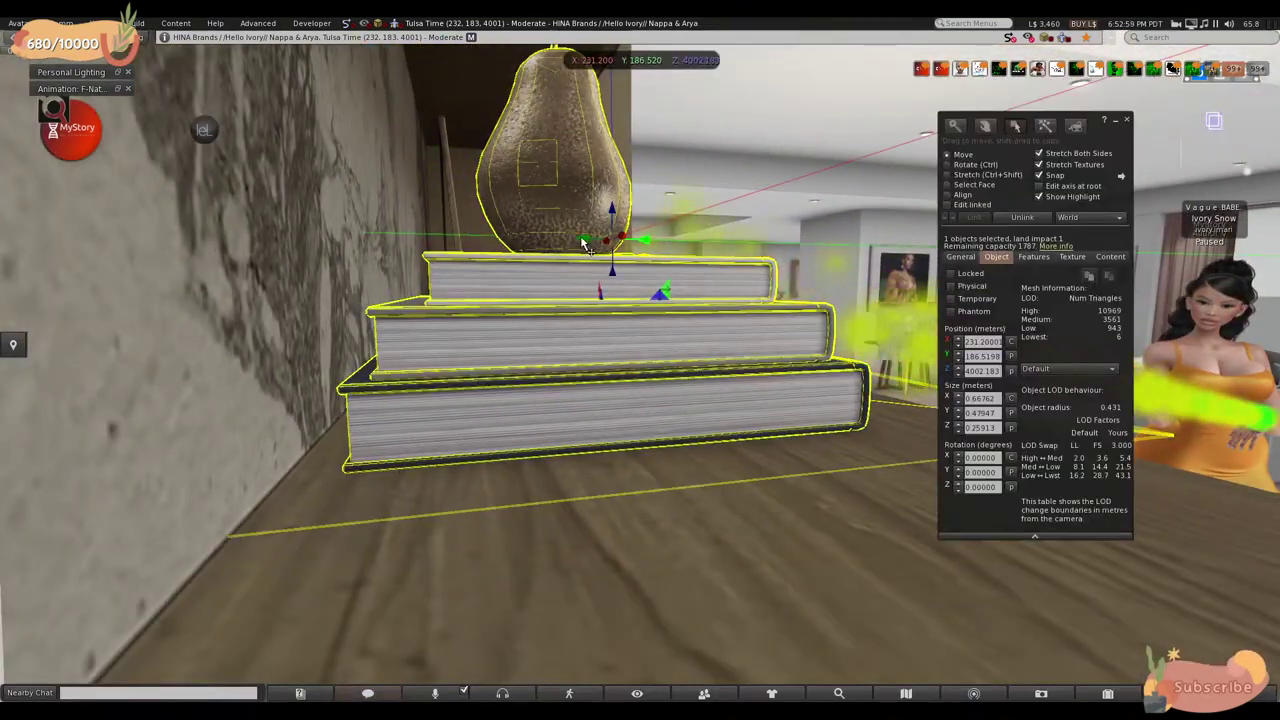
alt+drag(570, 247, 589, 263)
alt+drag(740, 390, 740, 390)
alt+drag(697, 343, 697, 343)
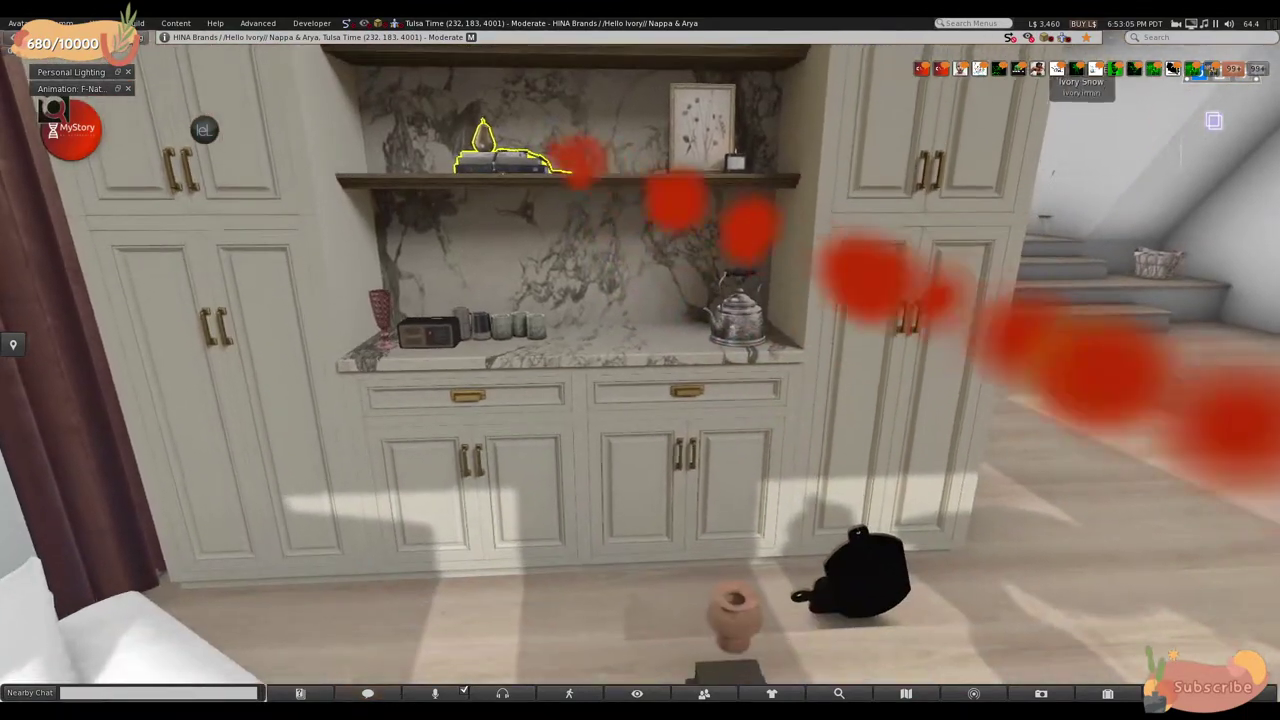
key(Escape)
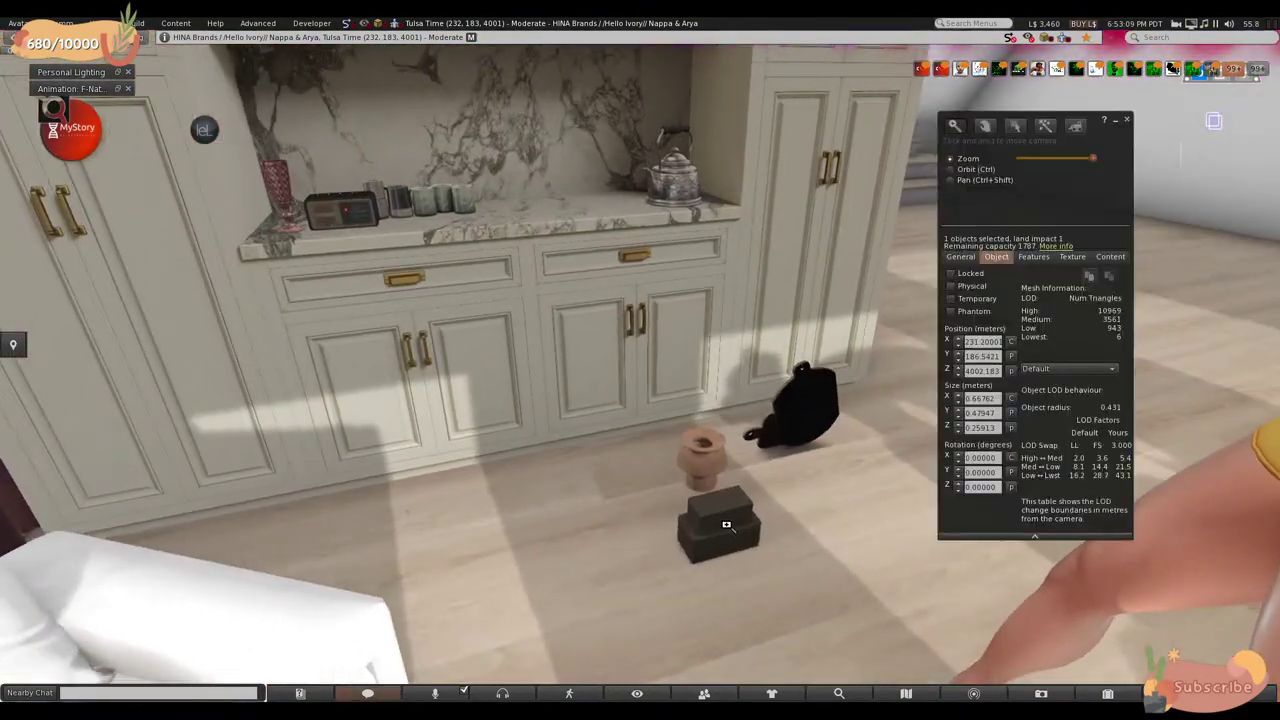
- Select the stacked dark boxes on the floor and rotate them to 0 degrees around Z
alt+drag(726, 524, 726, 524)
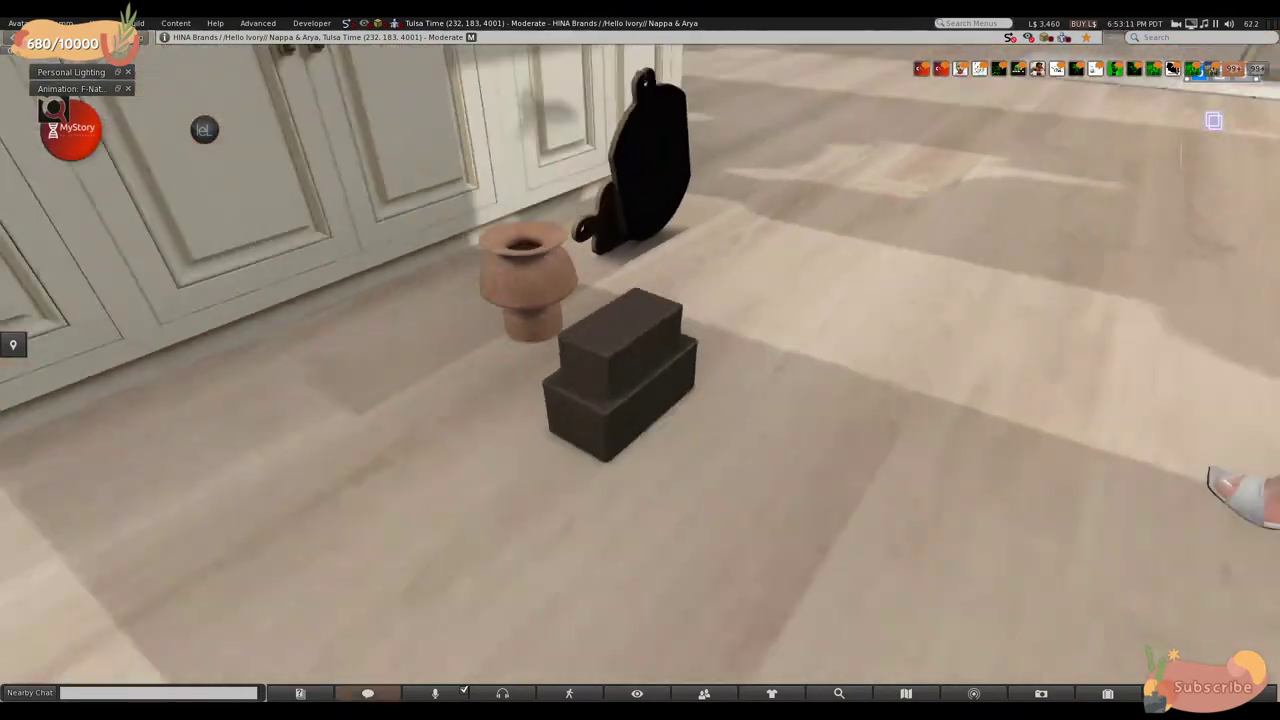
click(645, 370)
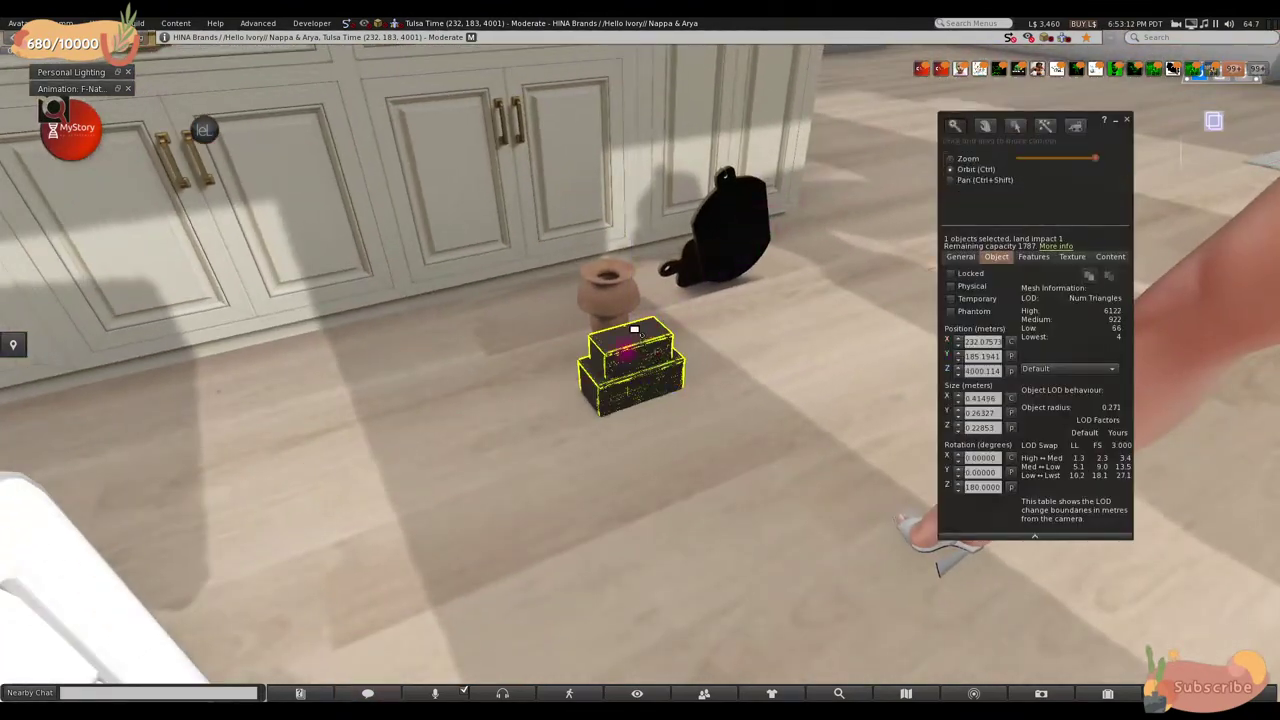
key(Escape)
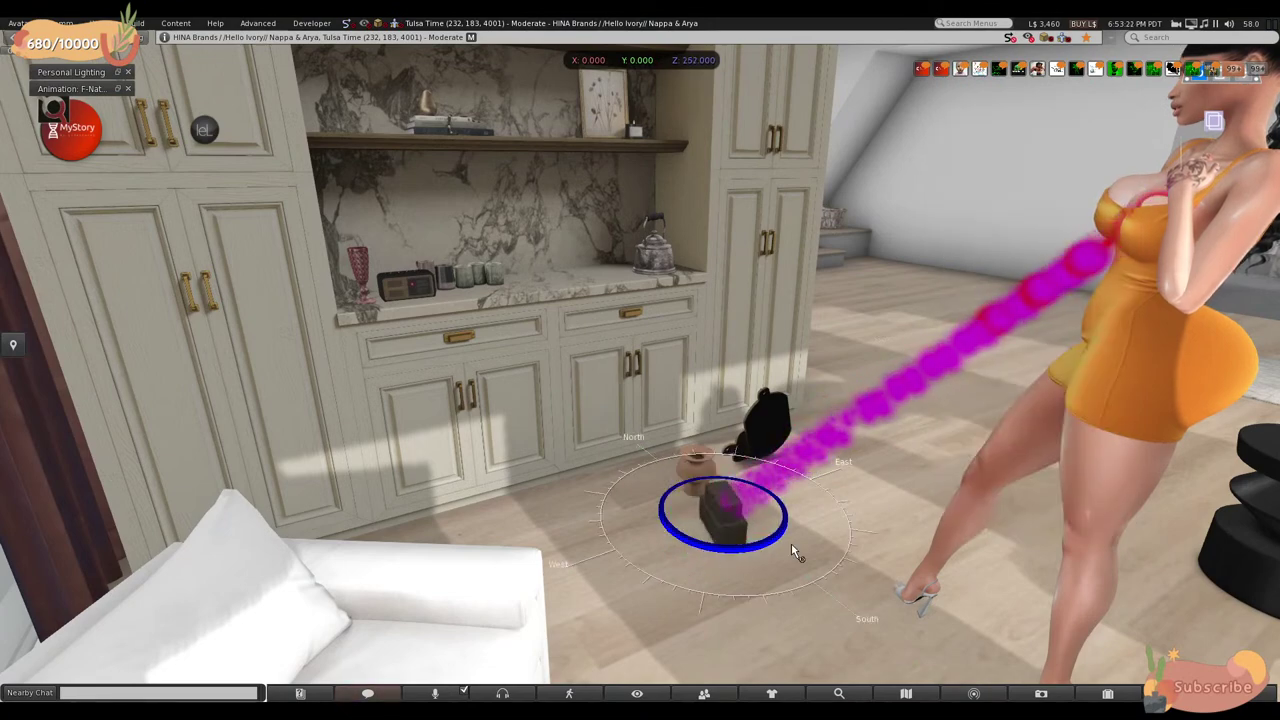
key(ctrl+3)
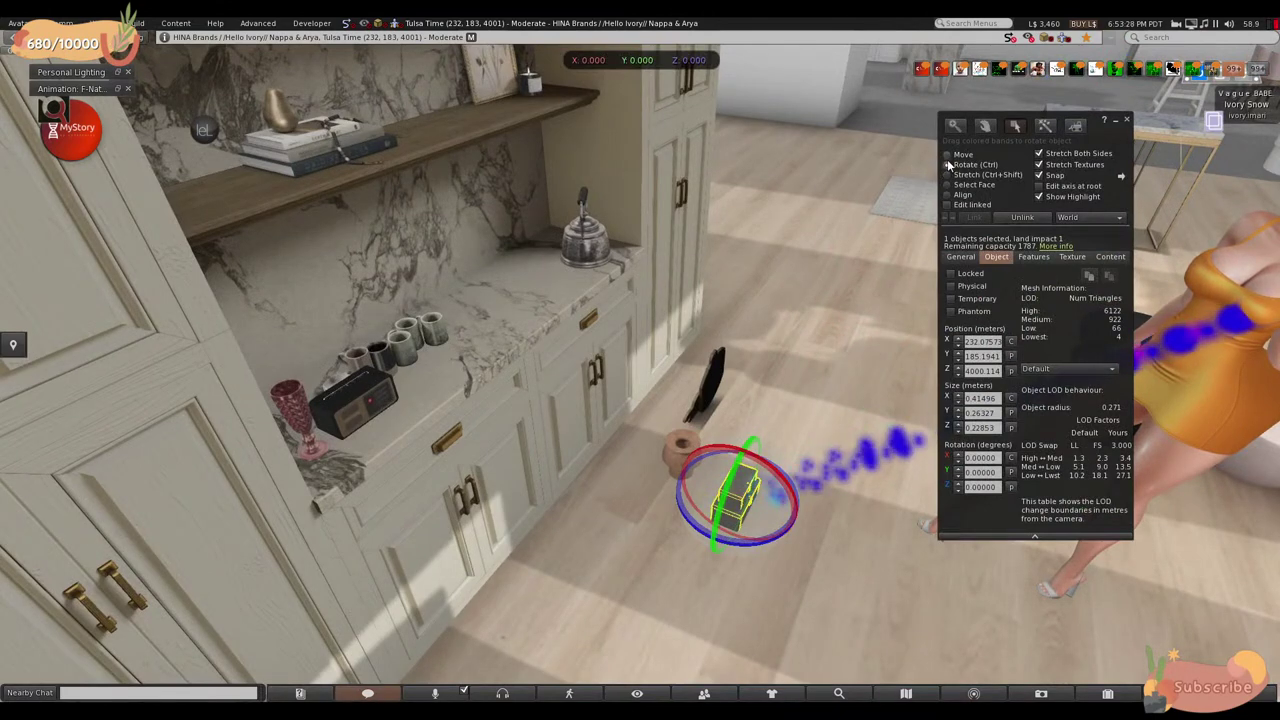
- Move the stacked dark boxes onto the marble counter beside the mugs at X 231.557, Y 186.561, Z 4001.362
drag(770, 515, 535, 390)
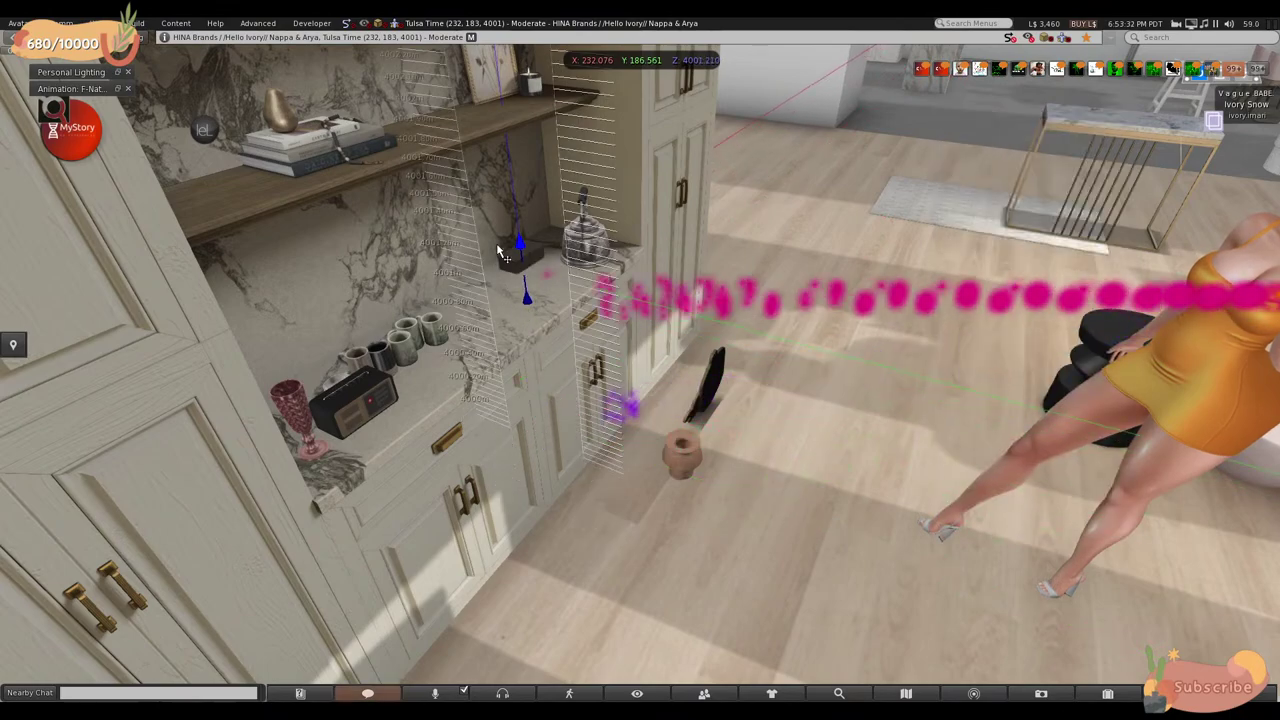
drag(500, 252, 505, 252)
alt+click(514, 251)
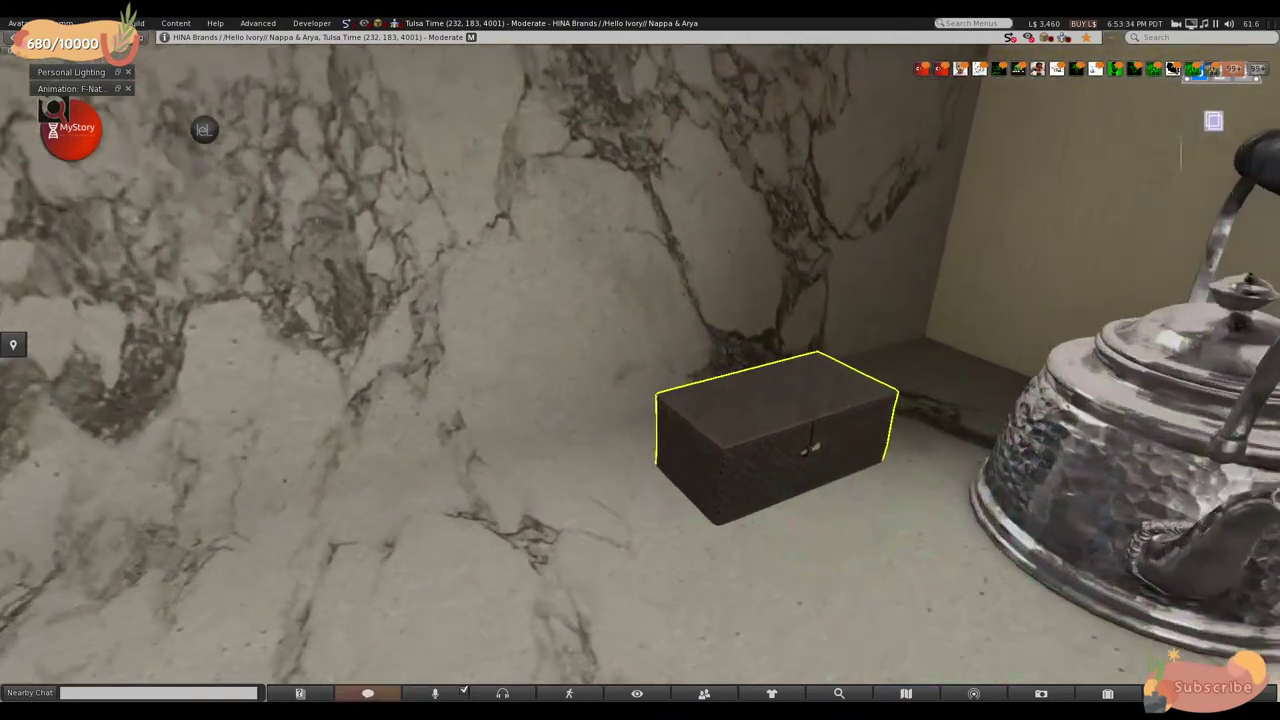
ctrl+alt+drag(857, 520, 857, 583)
drag(840, 530, 888, 343)
key(Escape)
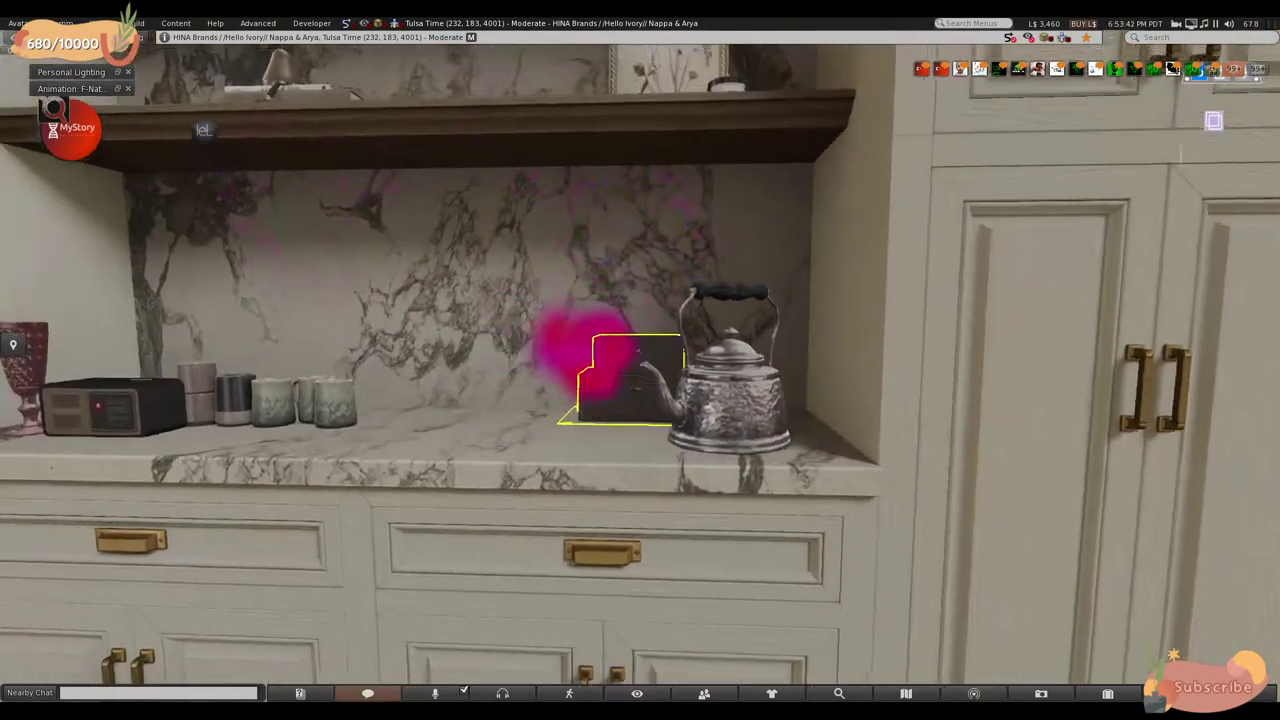
key(ctrl+3)
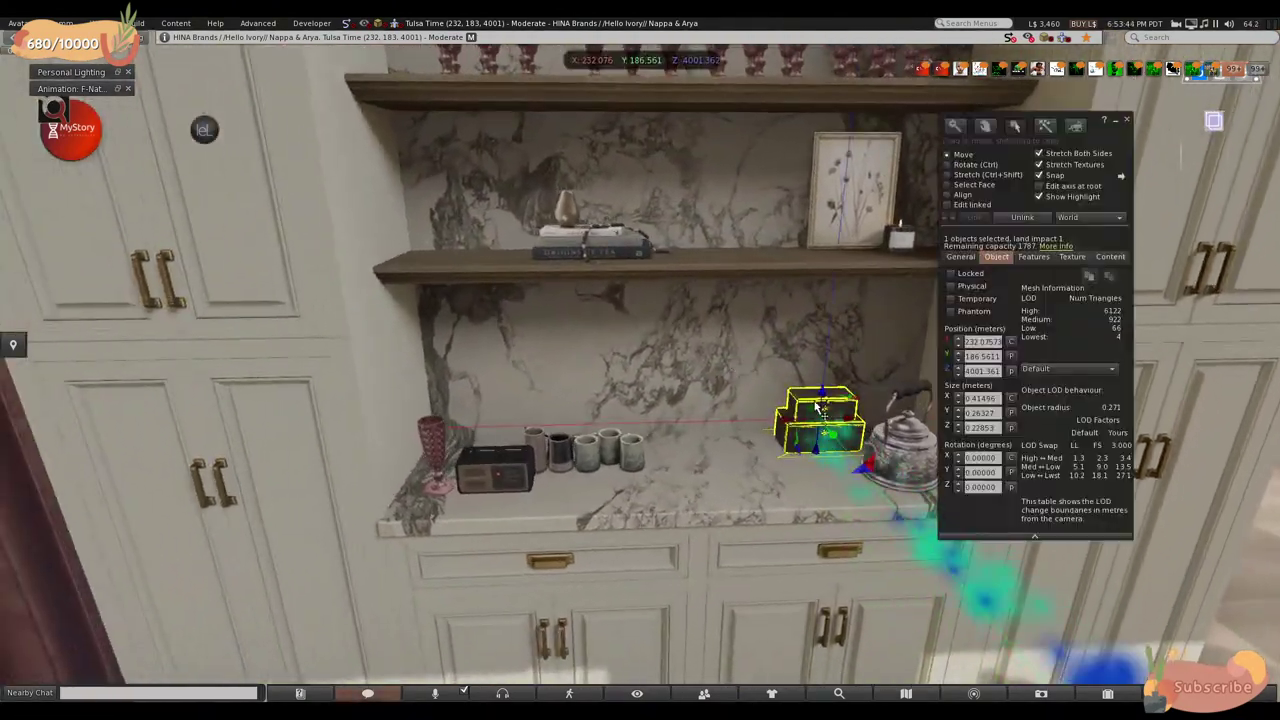
drag(848, 427, 805, 428)
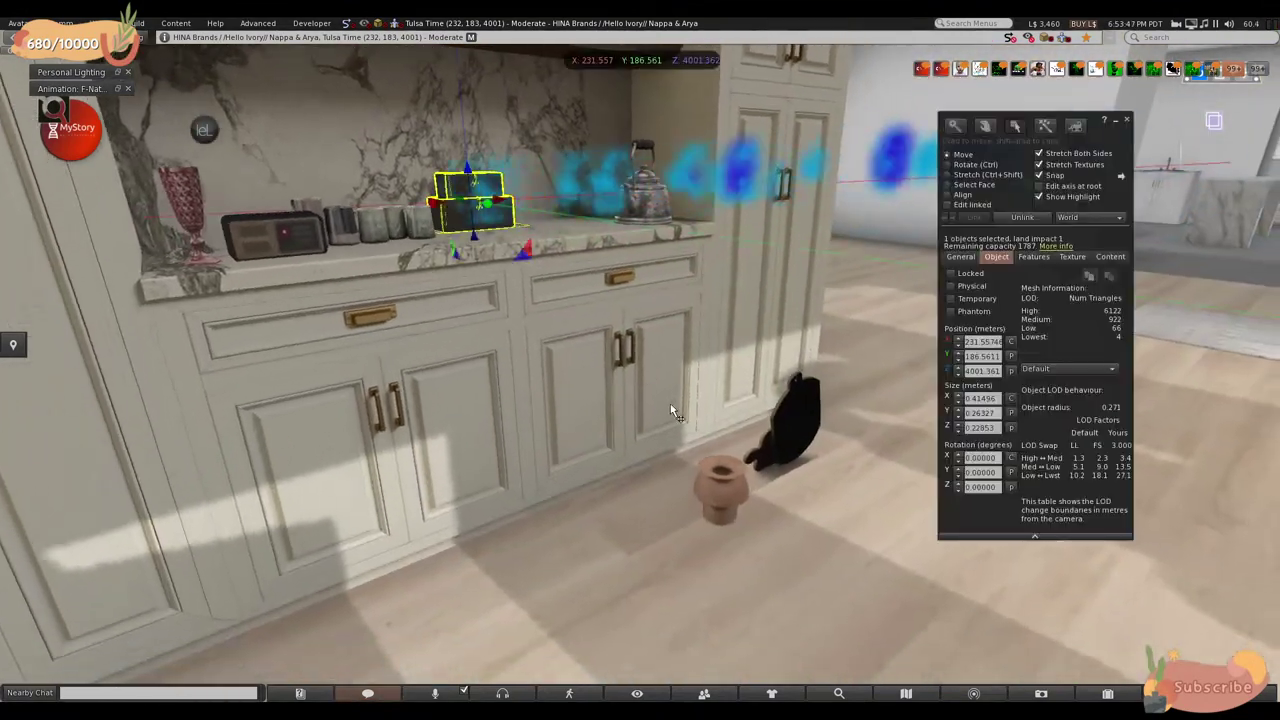
- Select the cutting boards on the floor and rotate them to 270 degrees around Z
click(805, 428)
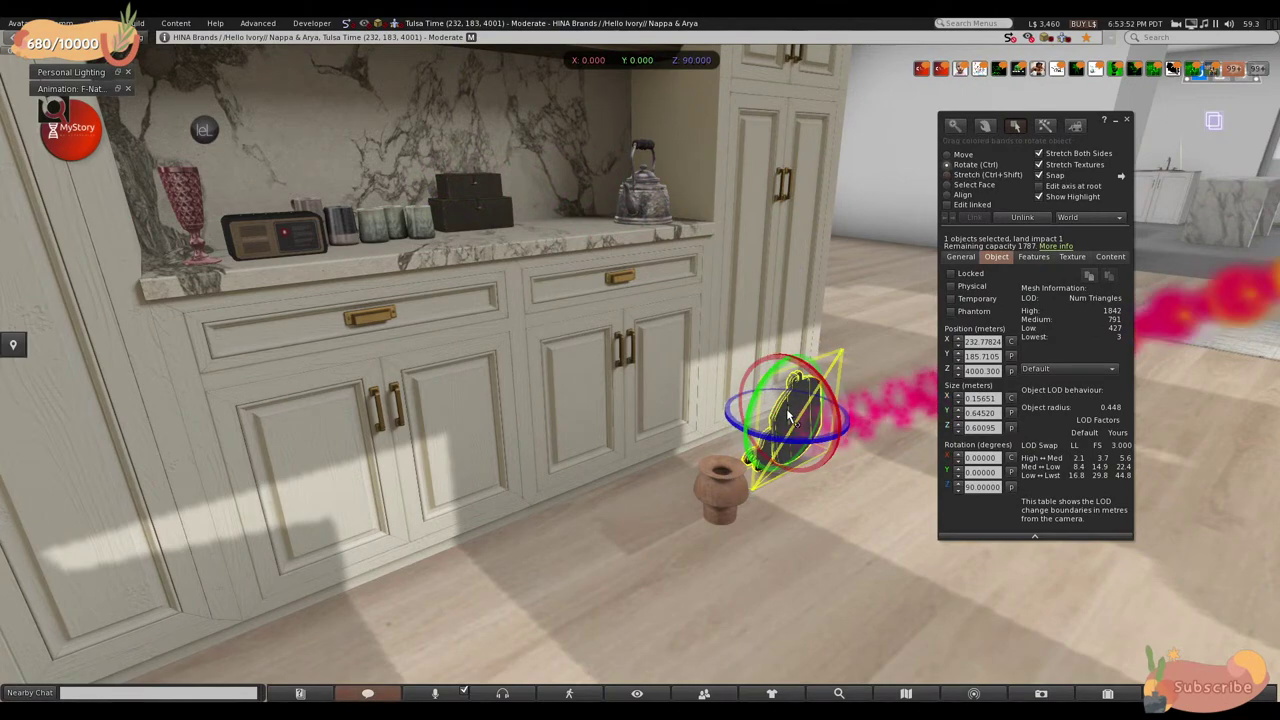
drag(783, 454, 856, 448)
drag(944, 357, 944, 339)
alt+drag(738, 380, 738, 380)
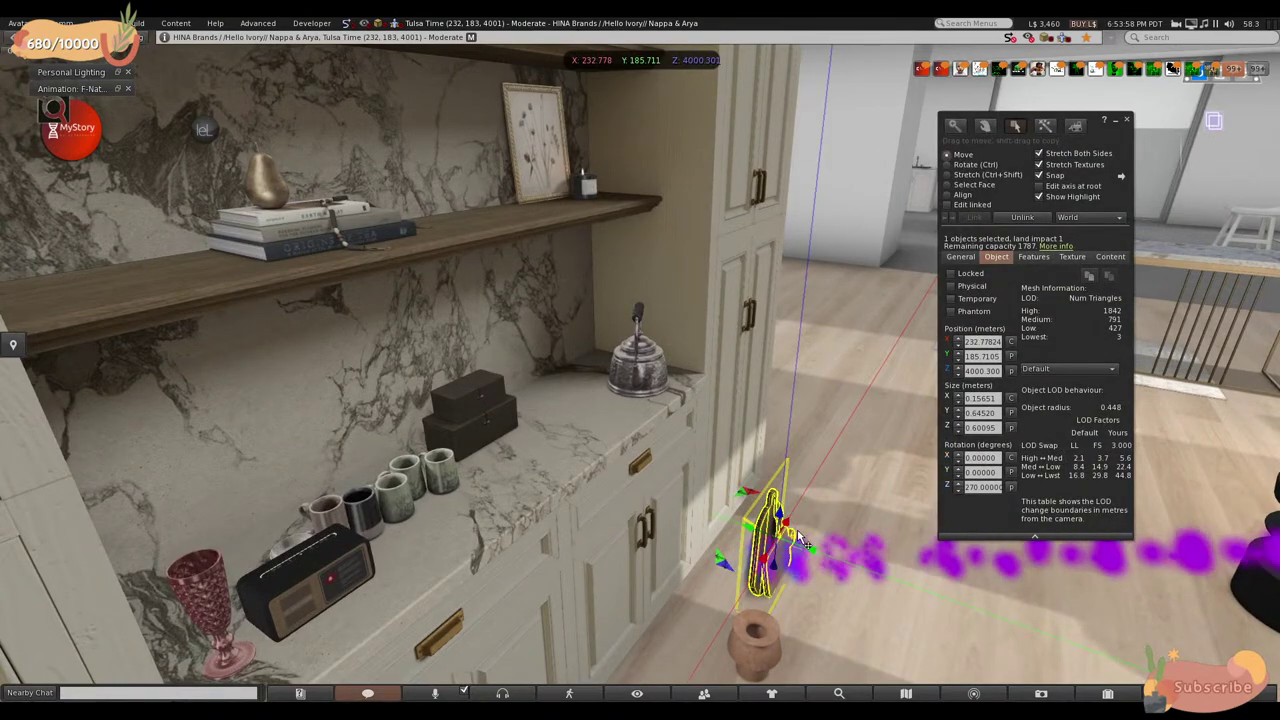
- Move the cutting boards onto the counter, leaning against the marble backsplash behind the kettle, at X 232.143, Y 186.658, Z 4001.538
drag(812, 553, 600, 362)
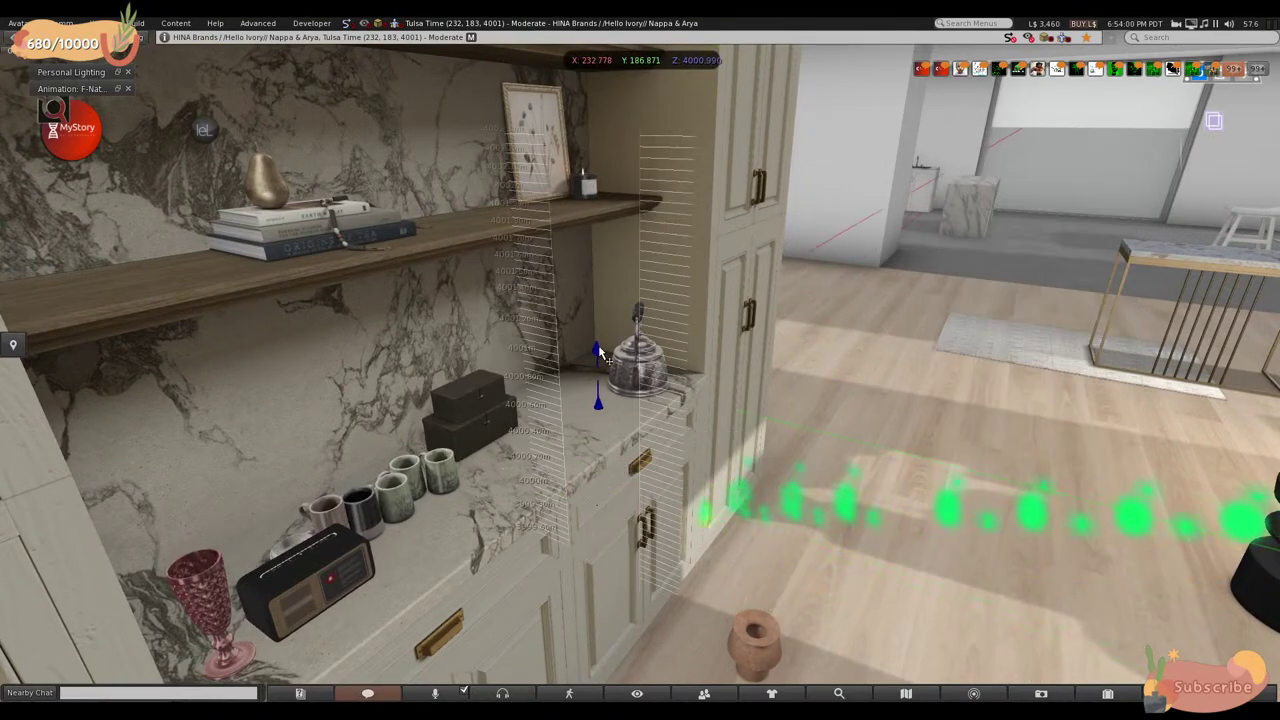
drag(605, 310, 605, 308)
alt+drag(727, 368, 727, 368)
drag(866, 298, 857, 282)
mouse_move(705, 325)
mouse_down()
mouse_move(790, 370)
mouse_move(800, 255)
mouse_up()
alt+drag(829, 323, 398, 252)
key(ctrl+3)
drag(680, 180, 709, 169)
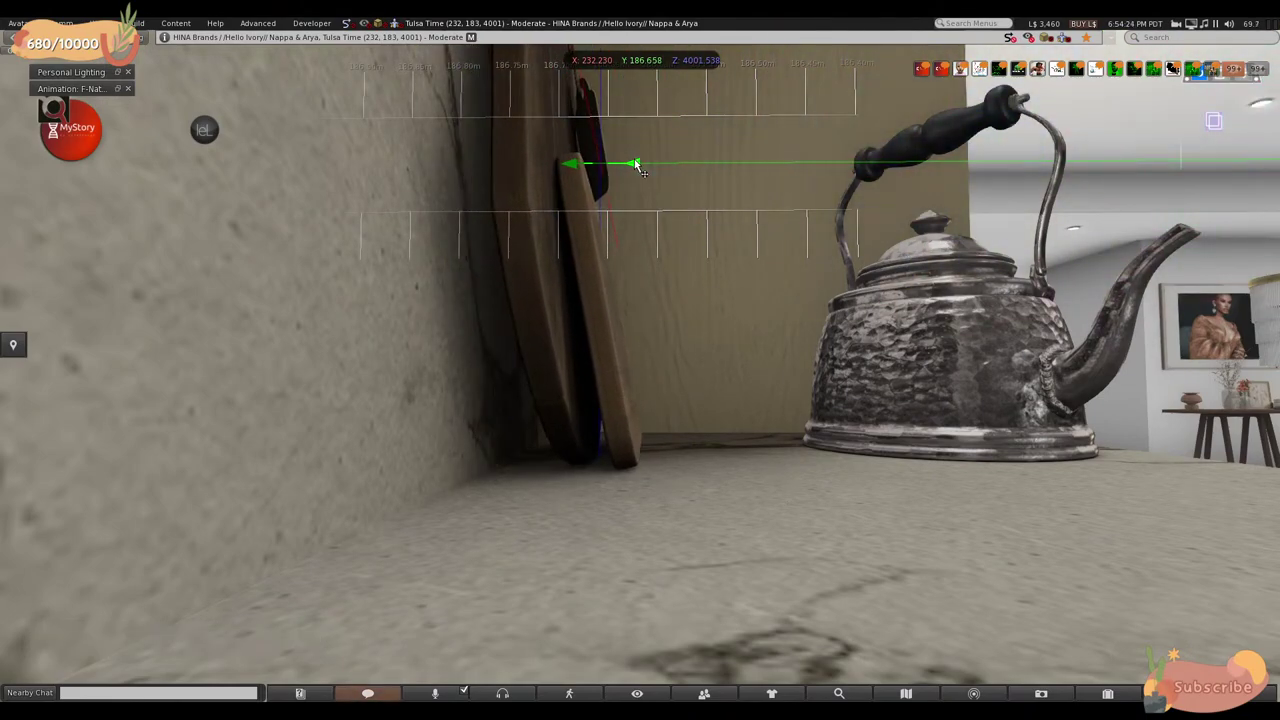
key(Escape)
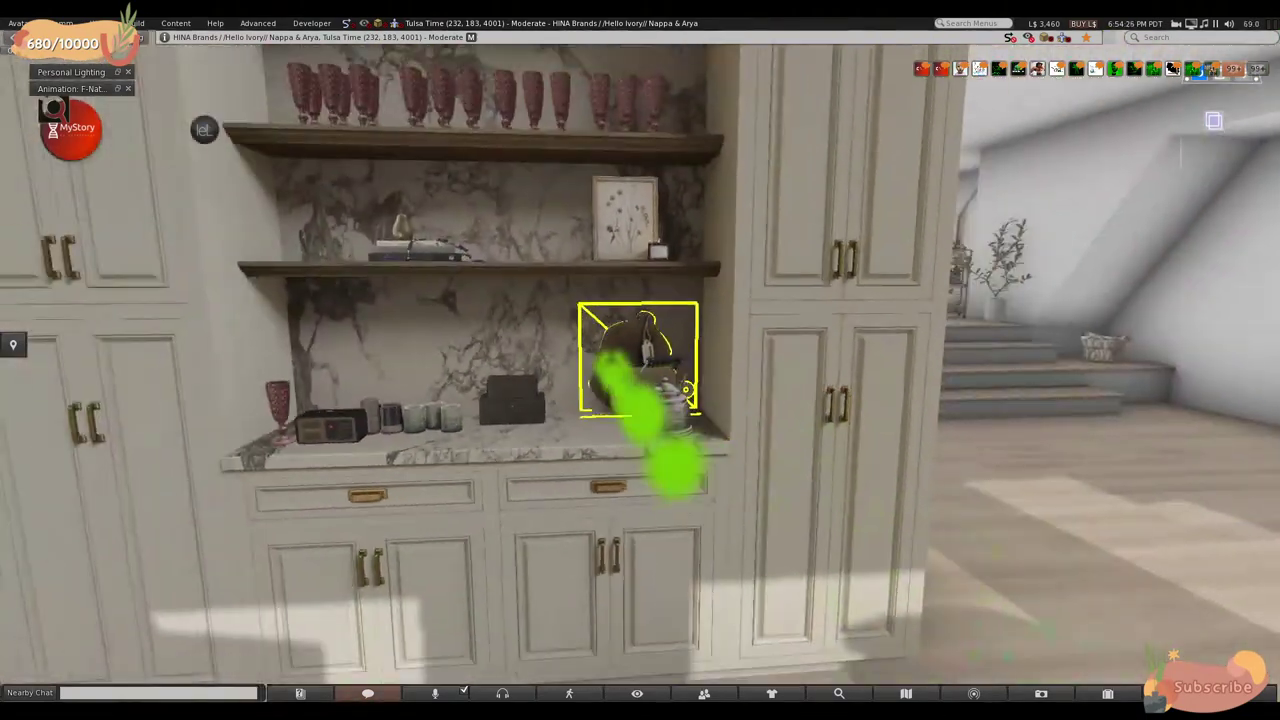
key(ctrl+3)
key(Escape)
key(ctrl+3)
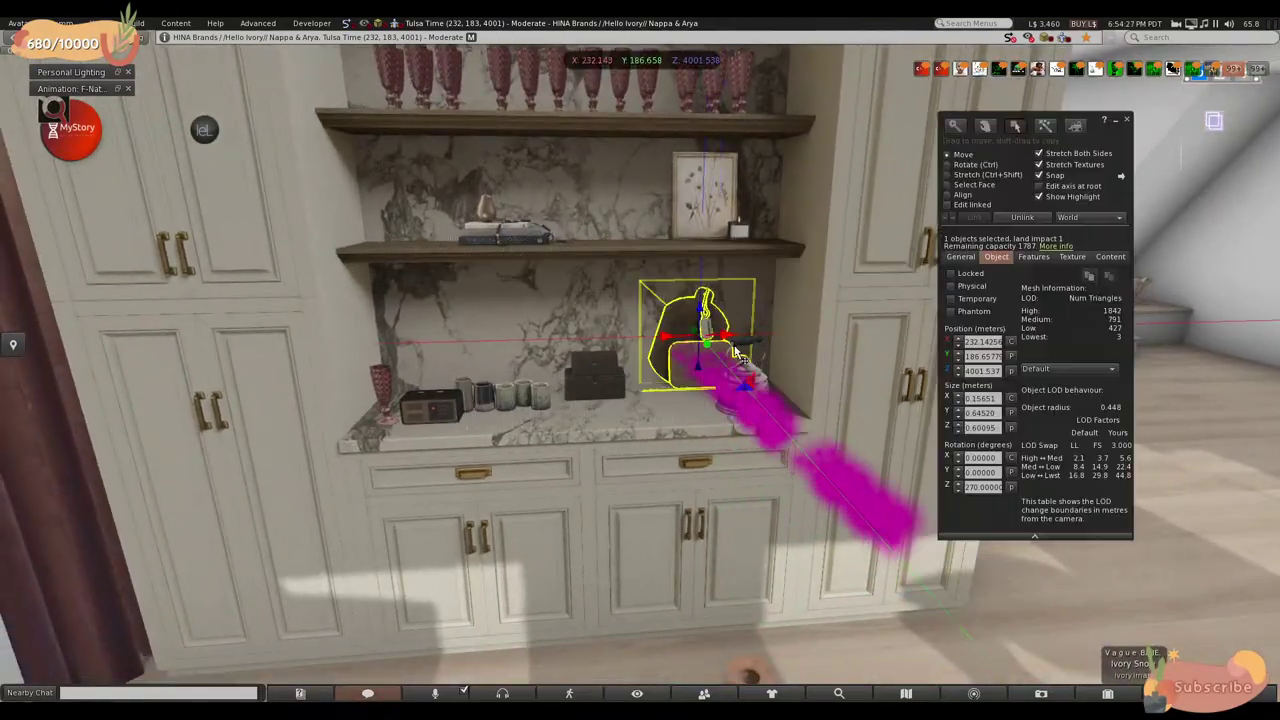
- Rotate the silver kettle to 21.1 degrees around Z and move it in front of the cutting boards at about X 232.032, Y 186.505
key(Escape)
key(ctrl+3)
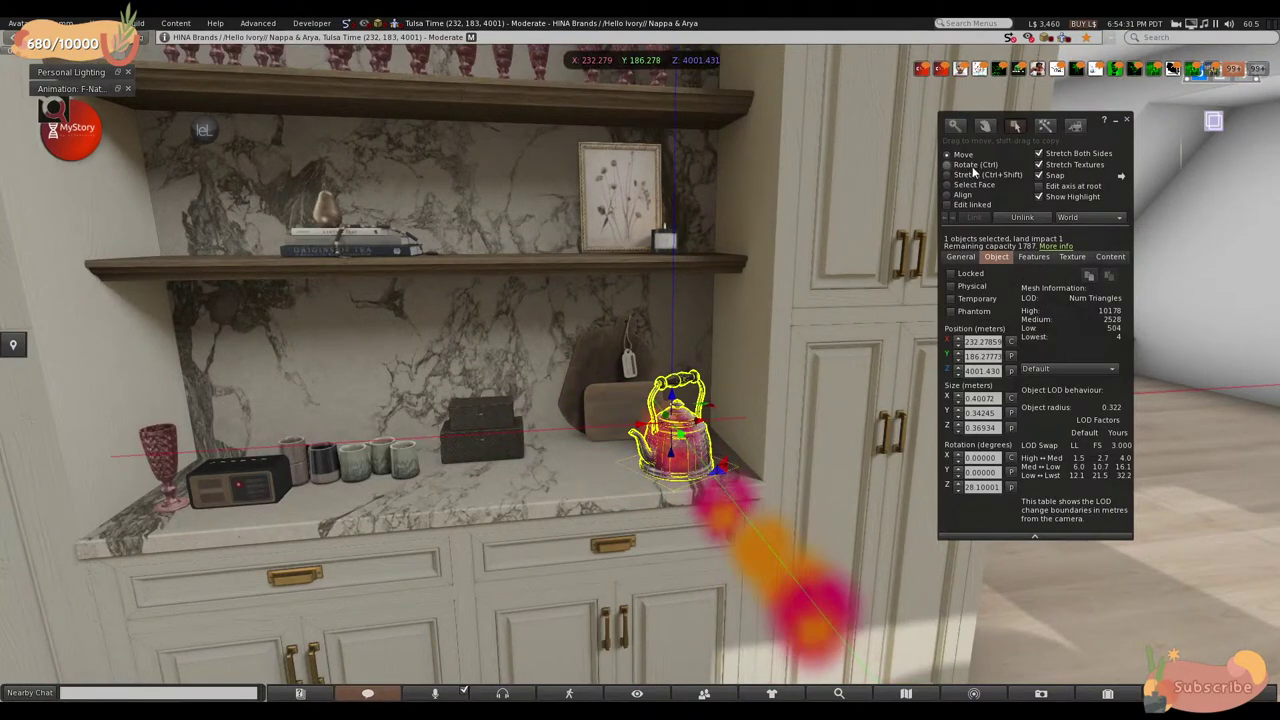
click(974, 166)
drag(636, 447, 720, 440)
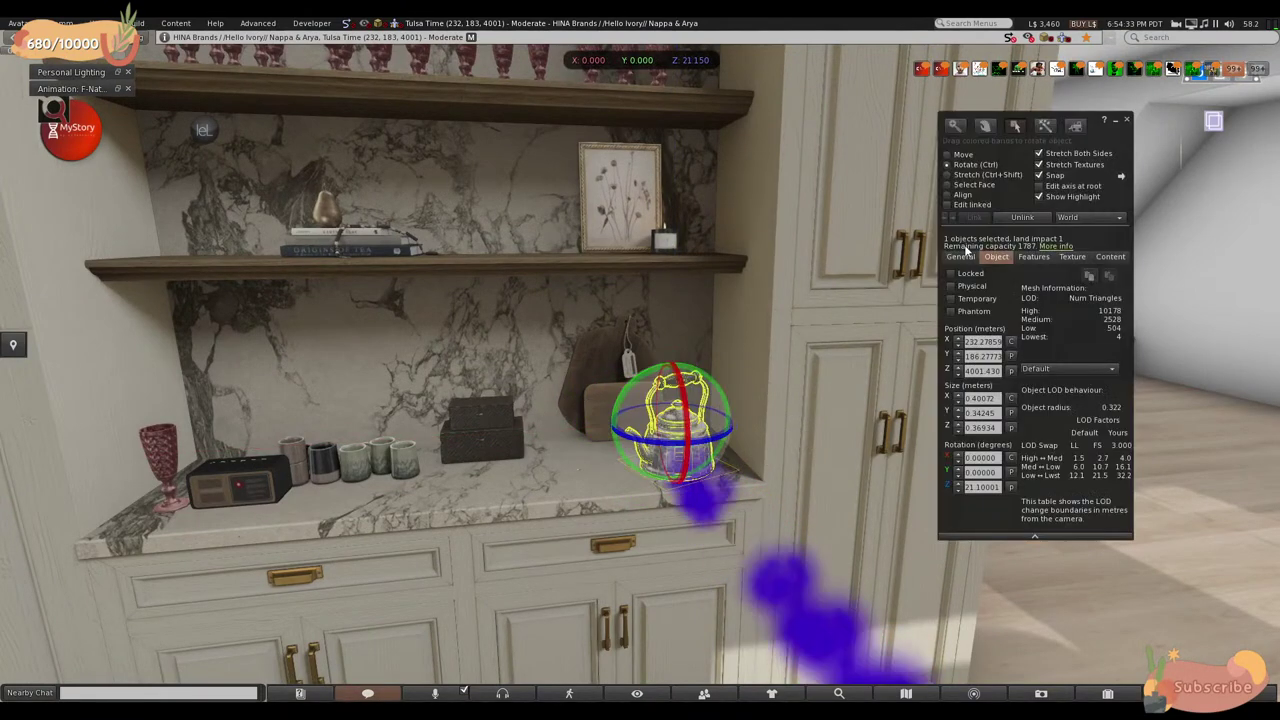
shift+click(671, 414)
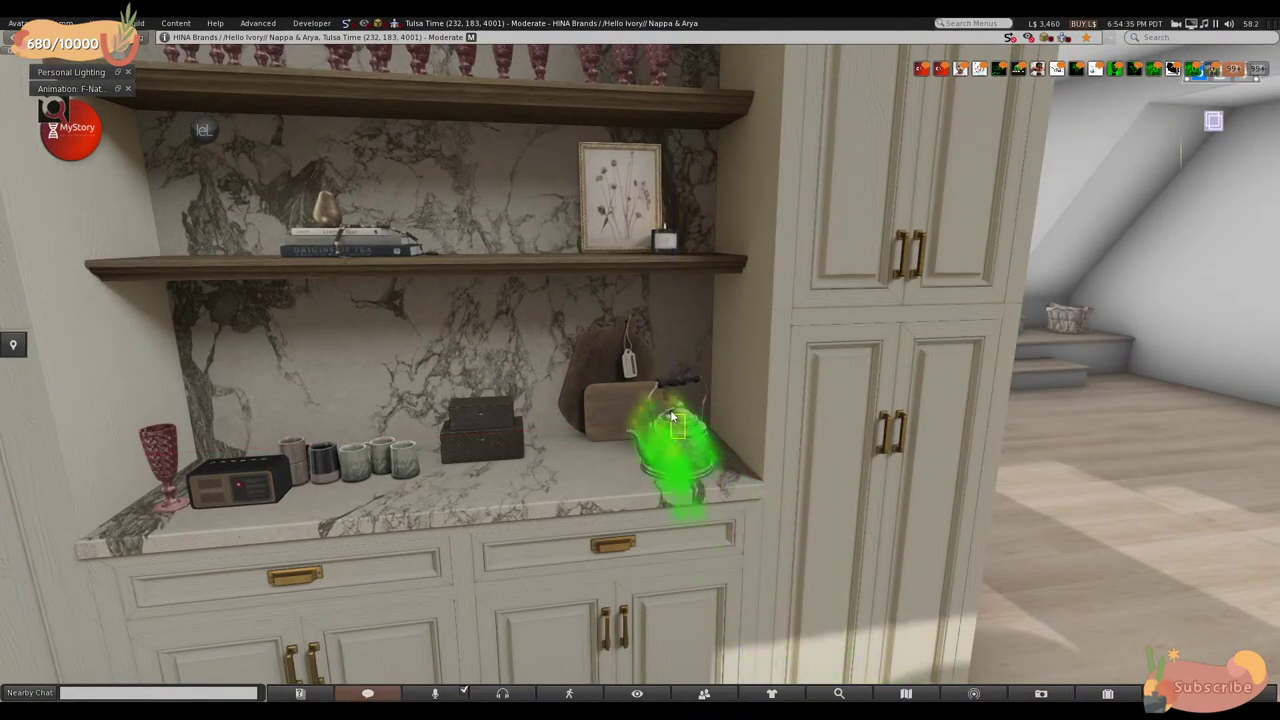
drag(688, 441, 632, 421)
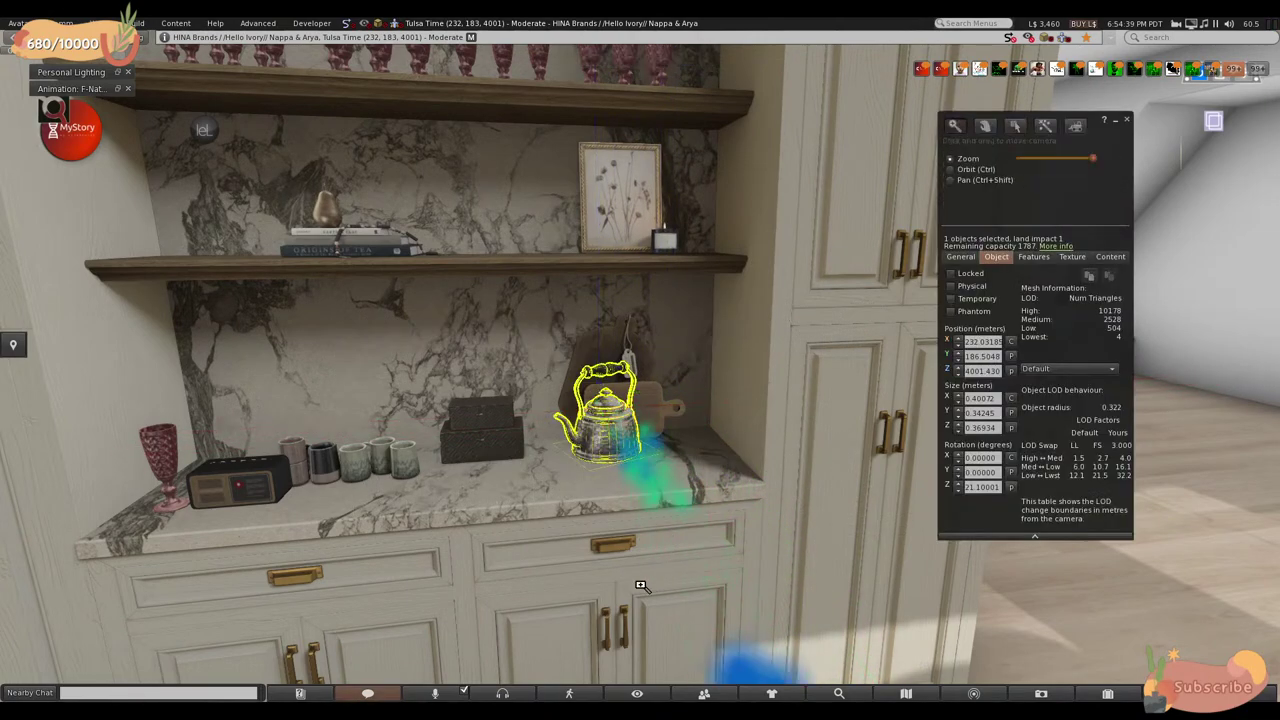
- Select the terracotta vase on the floor and raise it into the cabinet at about X 232.187, Y 187.142, Z 4001.976
alt+click(649, 574)
click(668, 566)
key(Escape)
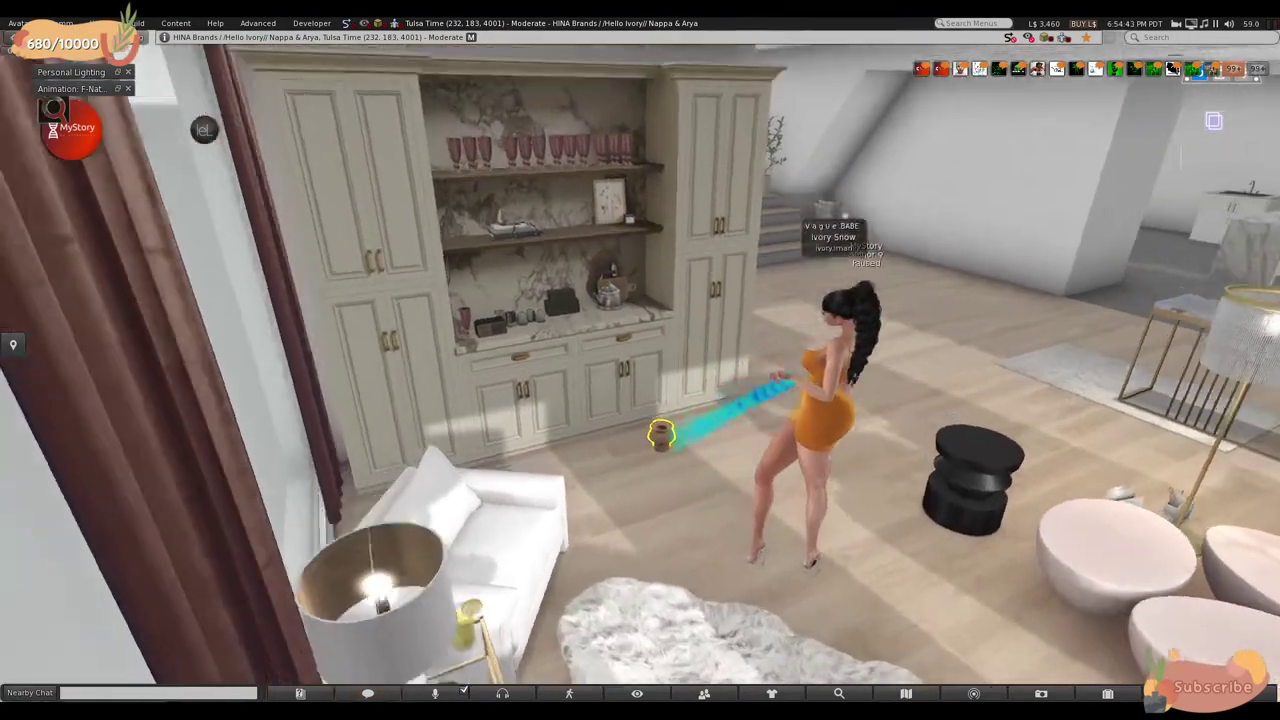
alt+click(661, 433)
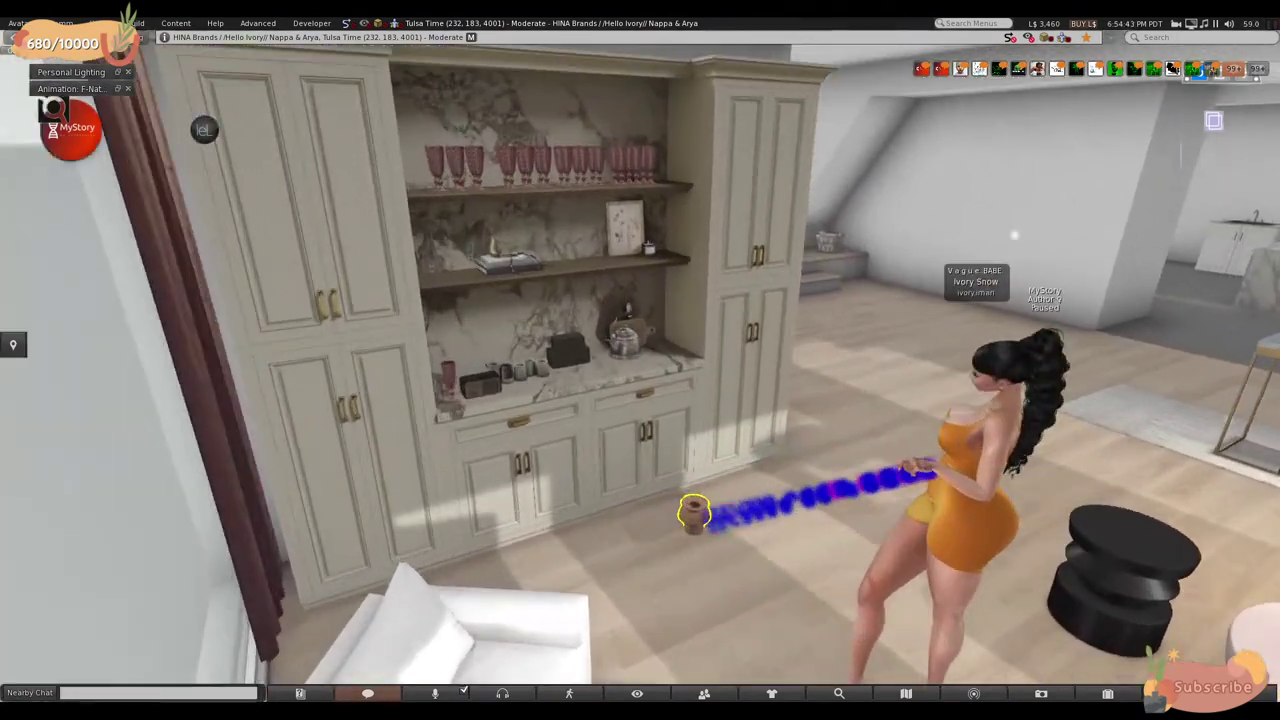
key(ctrl+3)
drag(708, 520, 580, 243)
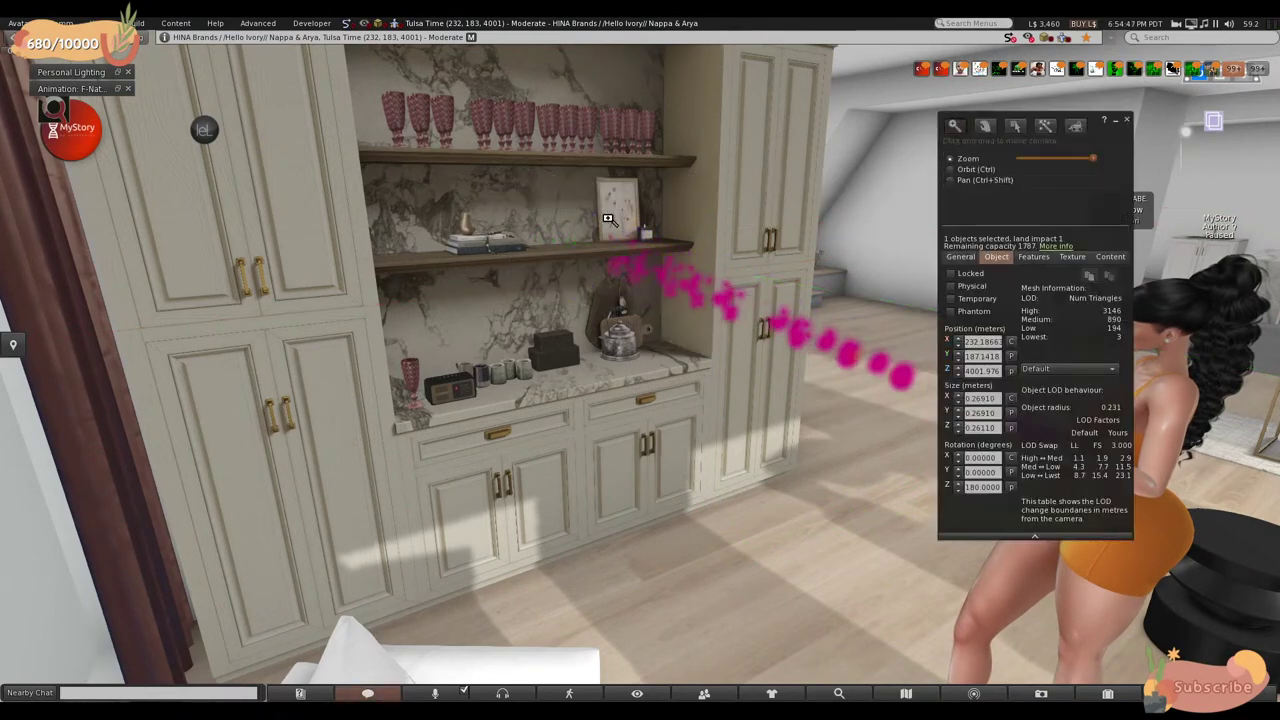
- Place the terracotta vase on the middle shelf between the books and the picture frame at X 231.748, Y 186.567, Z 4002.183
alt+click(610, 245)
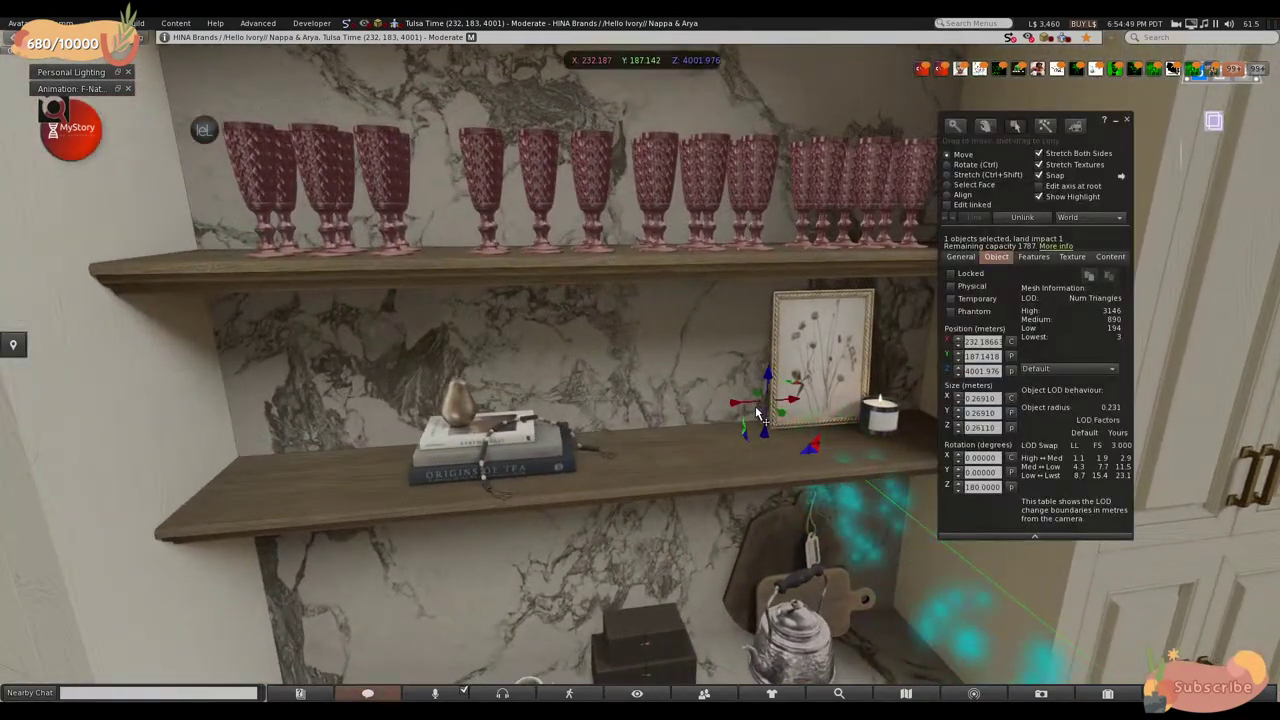
drag(757, 413, 711, 488)
alt+click(711, 488)
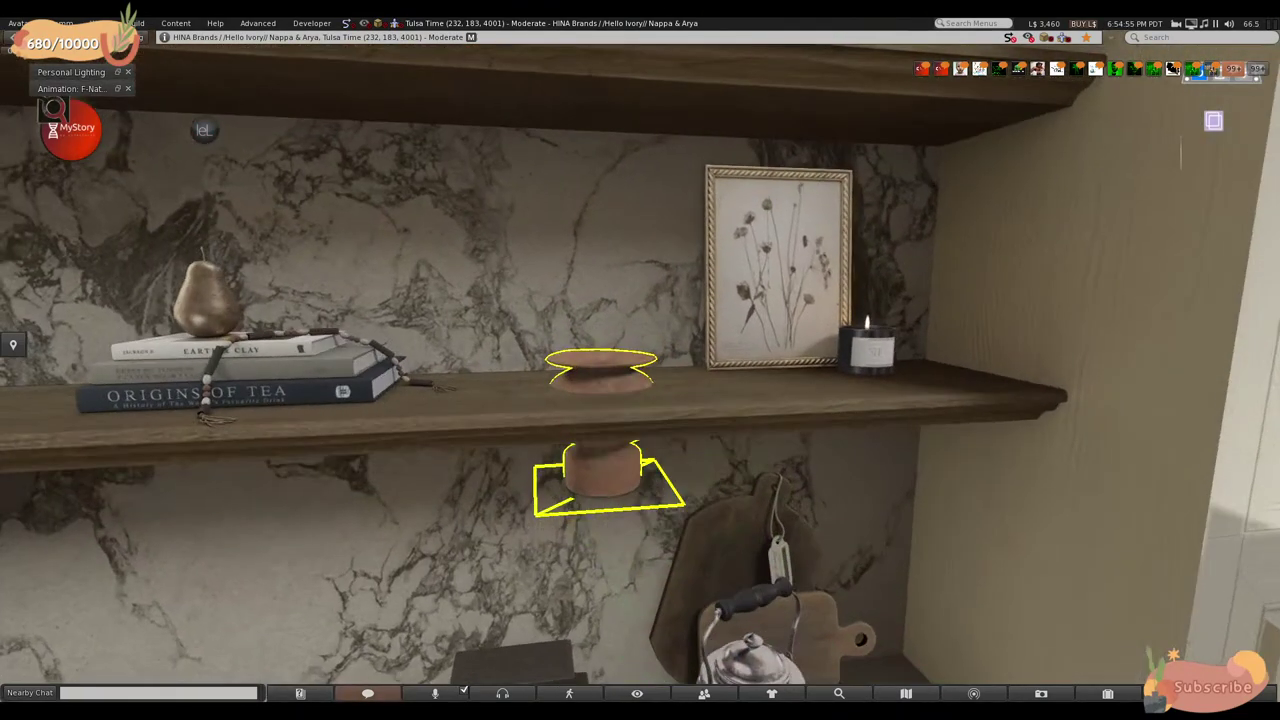
alt+drag(615, 446, 643, 366)
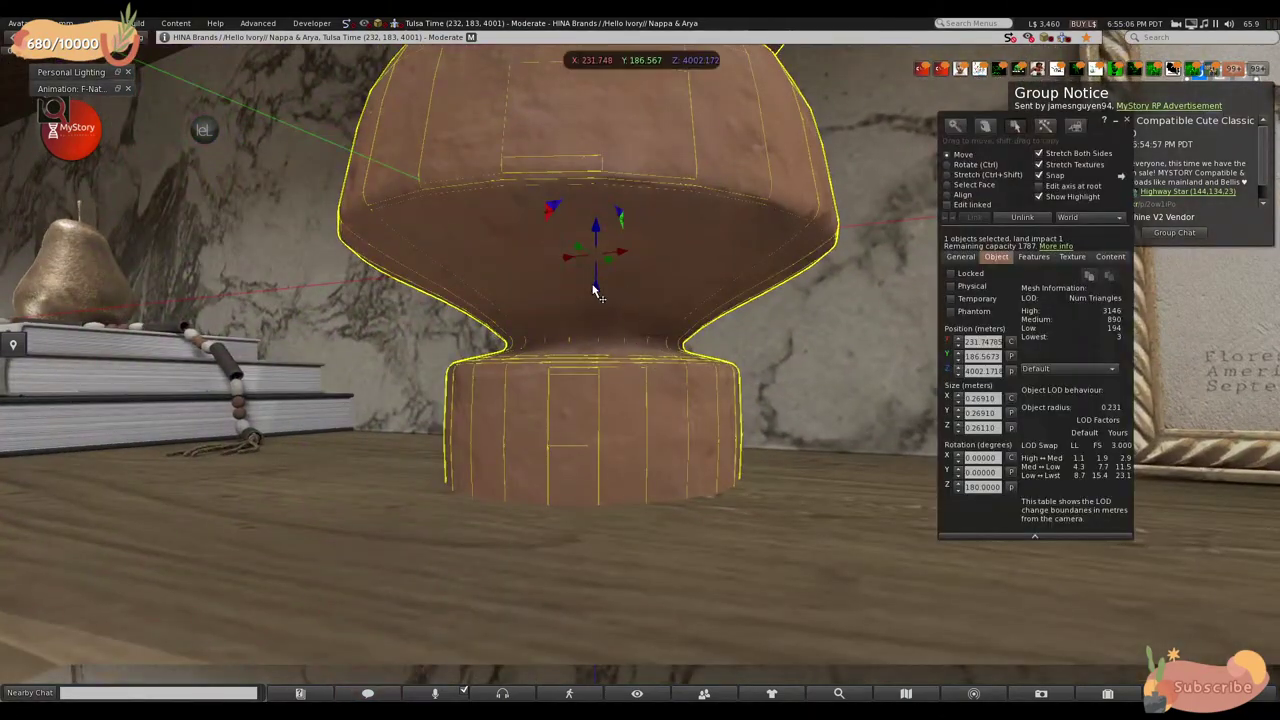
mouse_move(596, 292)
mouse_down()
mouse_move(591, 257)
mouse_move(586, 269)
mouse_up()
key(Escape)
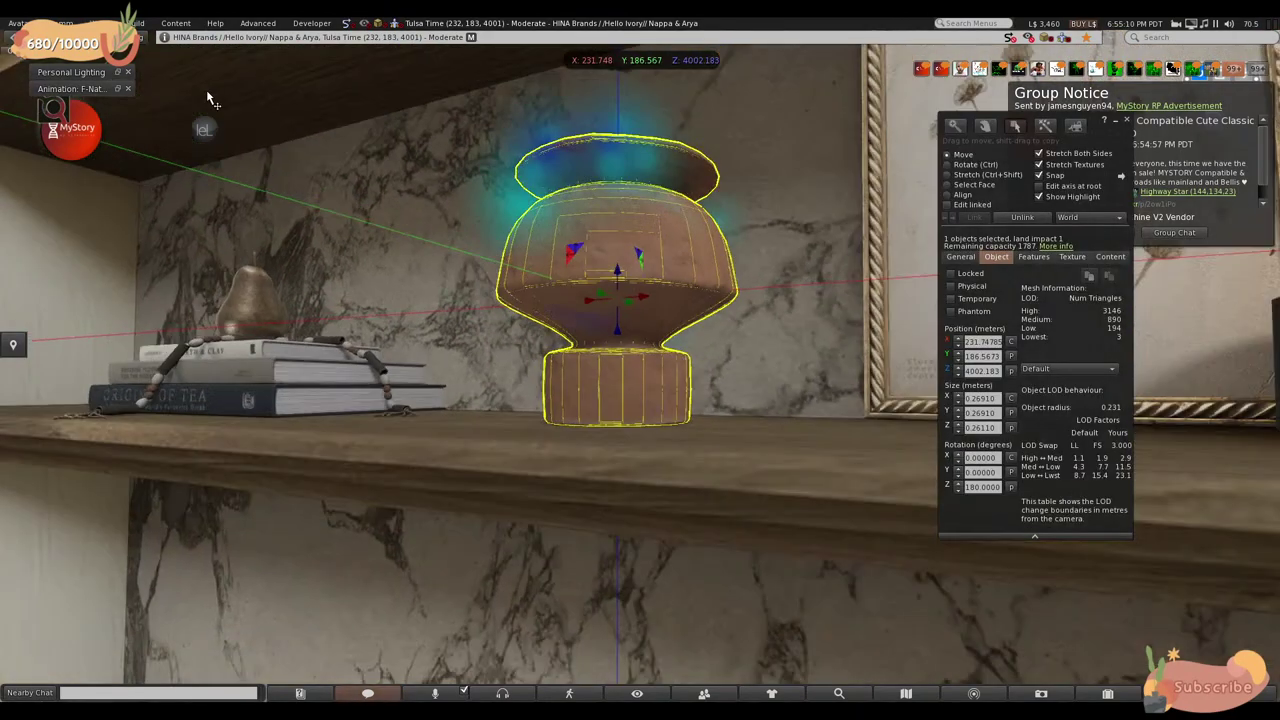
- Close the Personal Lighting window and finish editing the vase by closing the object build window
click(127, 72)
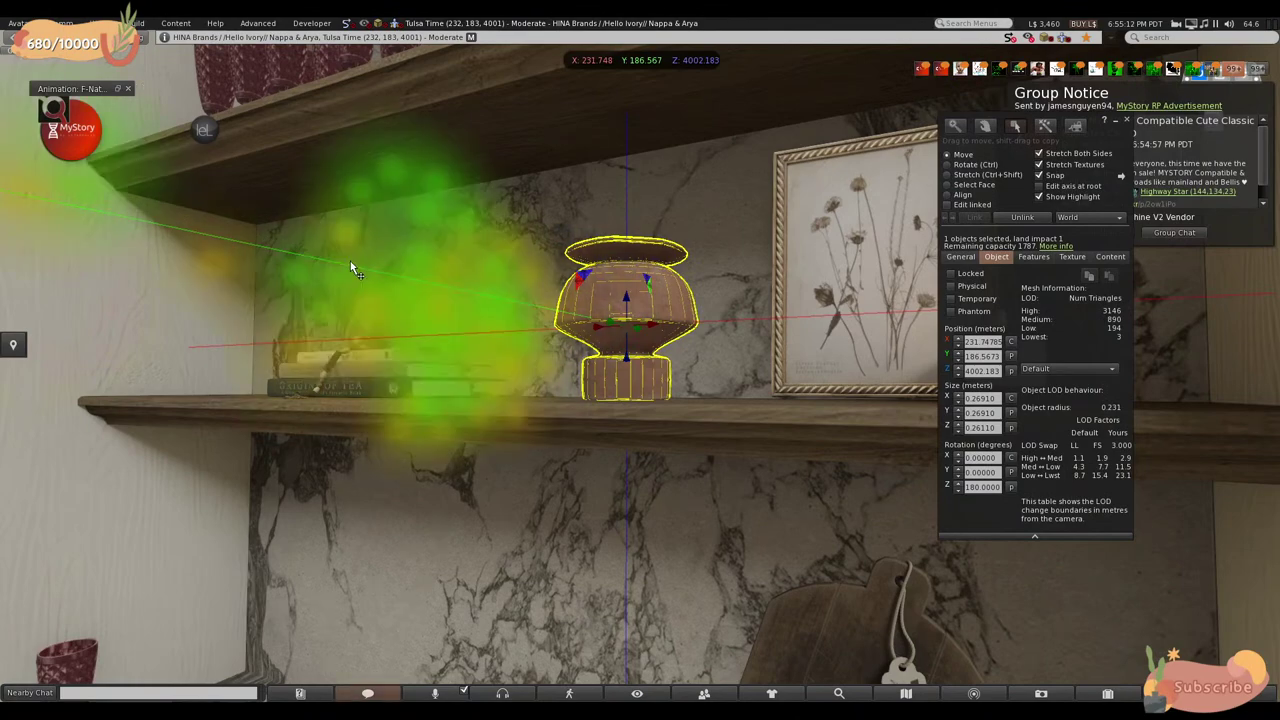
scroll(313, 228, down, 5)
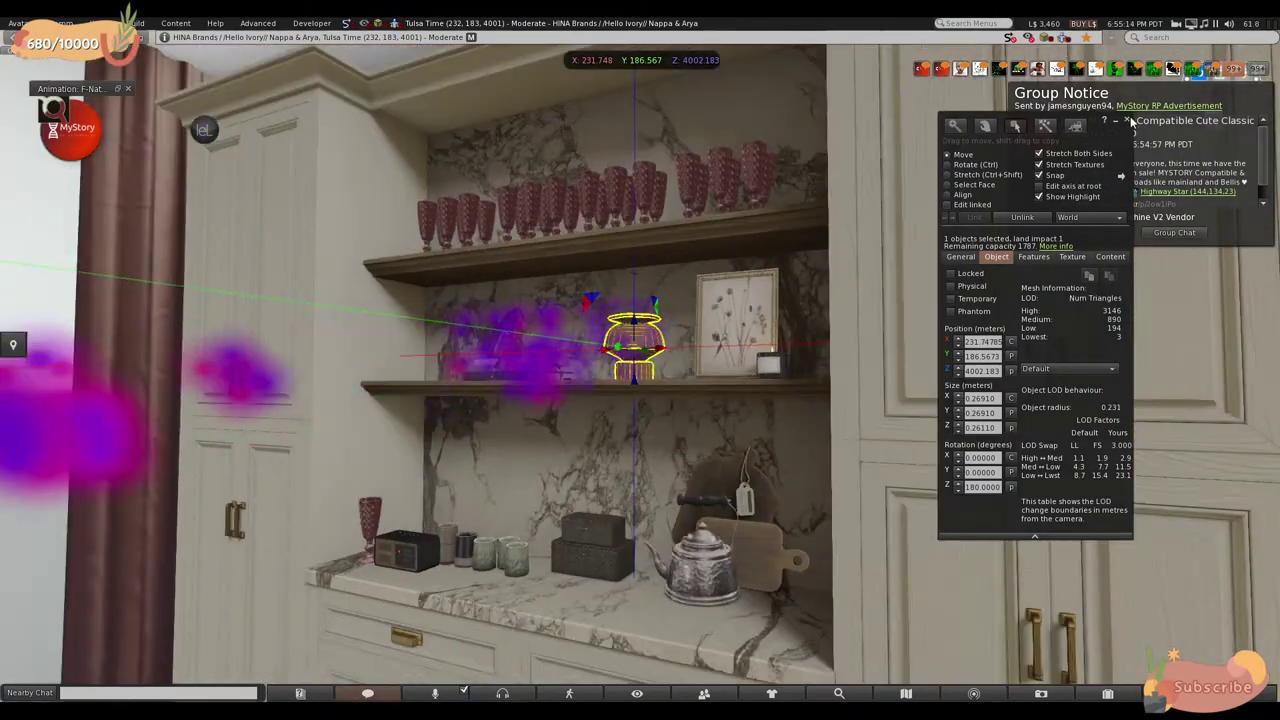
click(1128, 120)
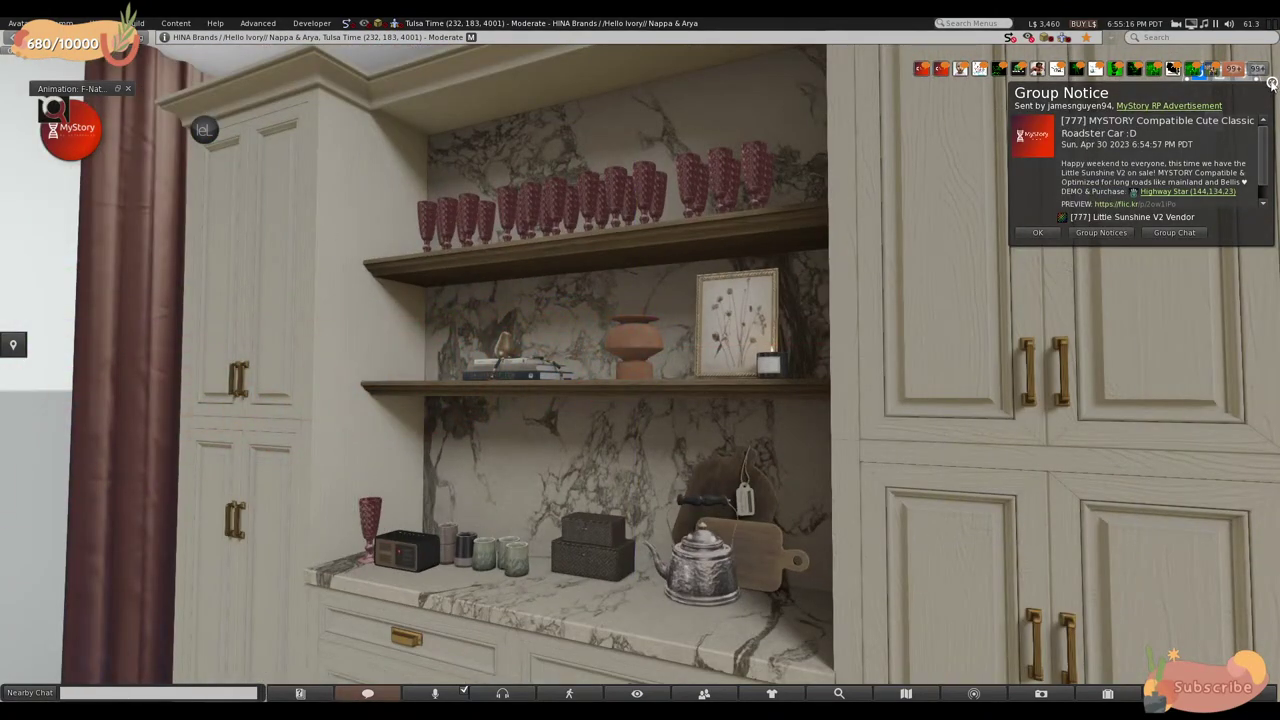
- Close the group notice and return the camera to the avatar in the living room
click(1272, 83)
key(Escape)
key(Right)
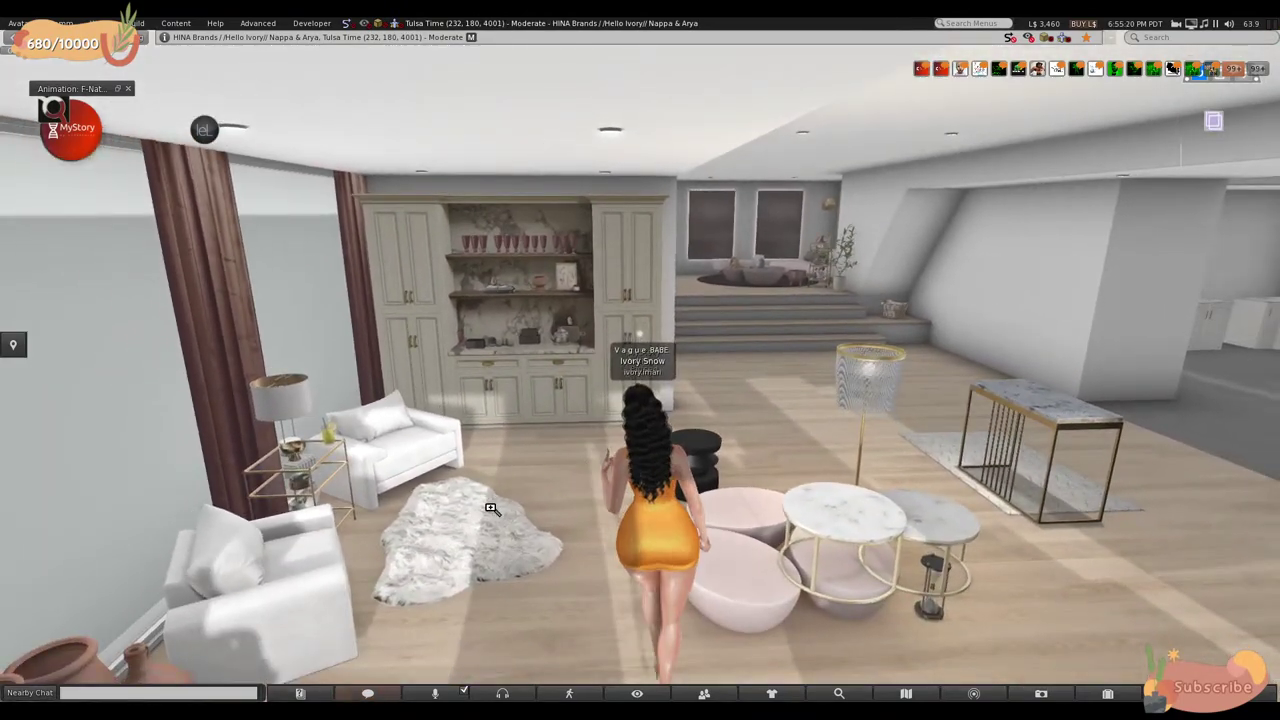
- Select the white fur rug between the armchairs, adjust its height with Stretch, and close the object build window
alt+click(489, 512)
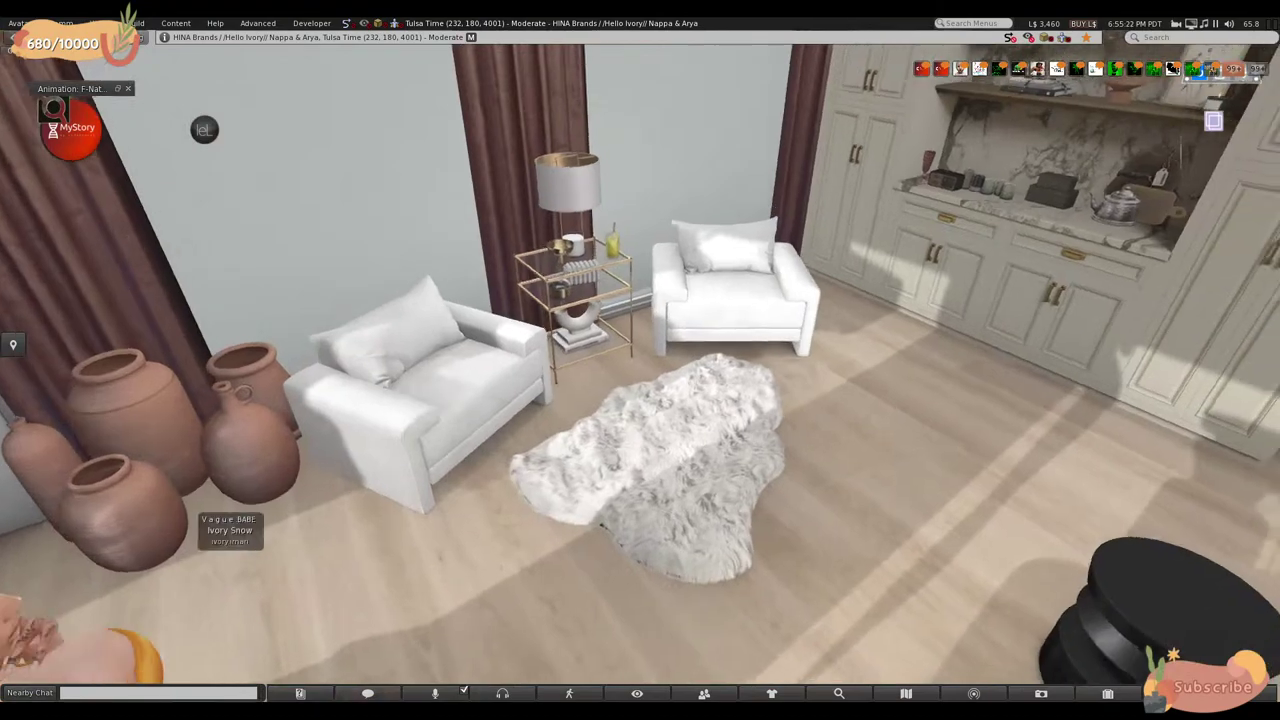
key(Escape)
alt+click(646, 371)
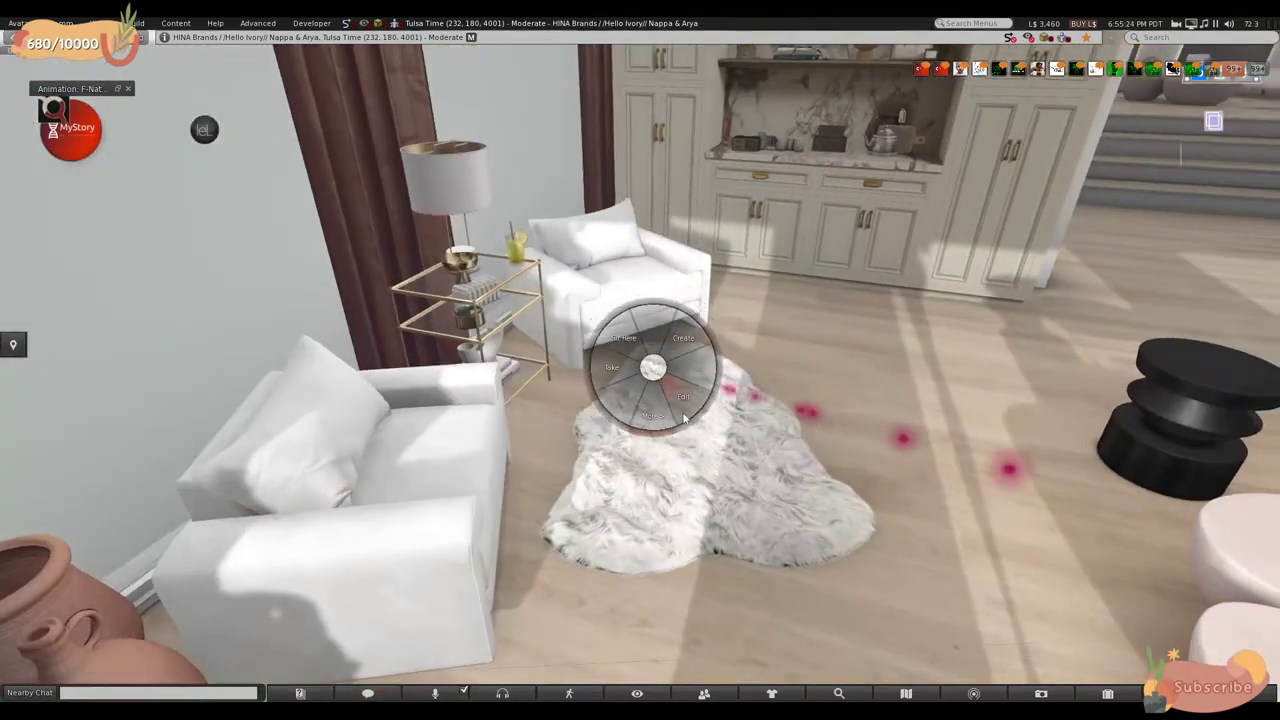
click(684, 418)
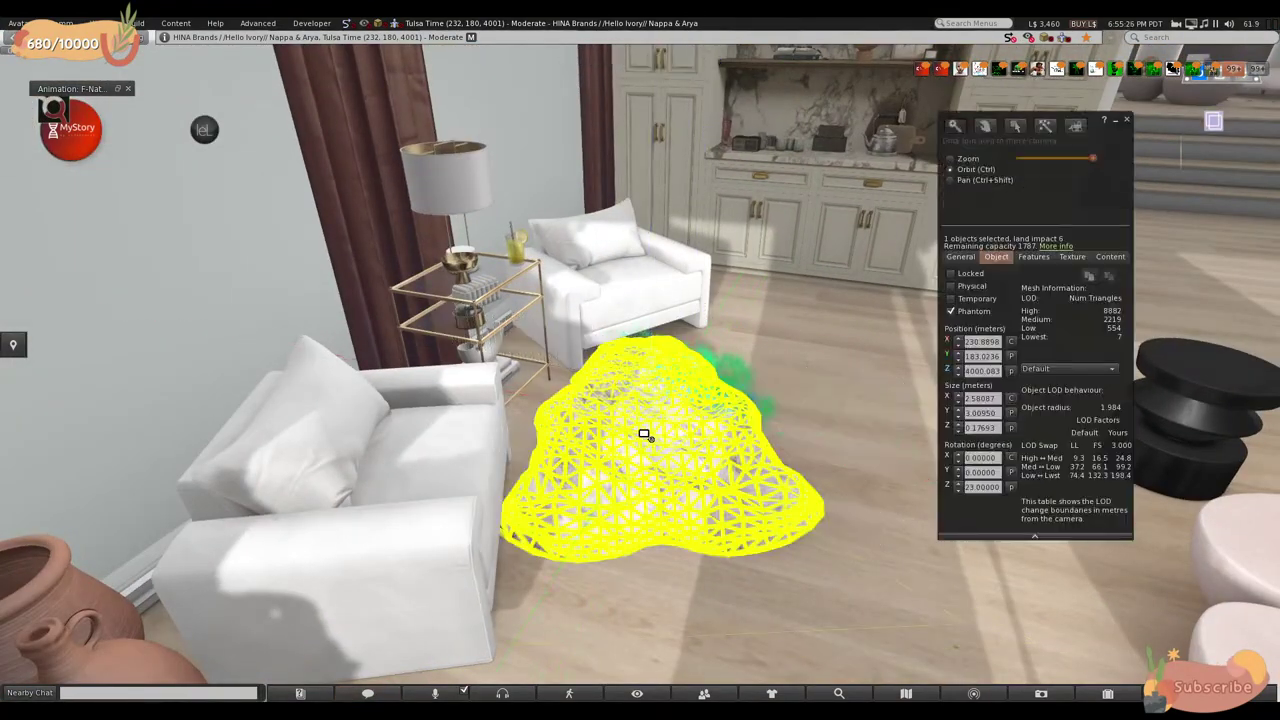
alt+click(654, 431)
ctrl+alt+drag(654, 431, 630, 287)
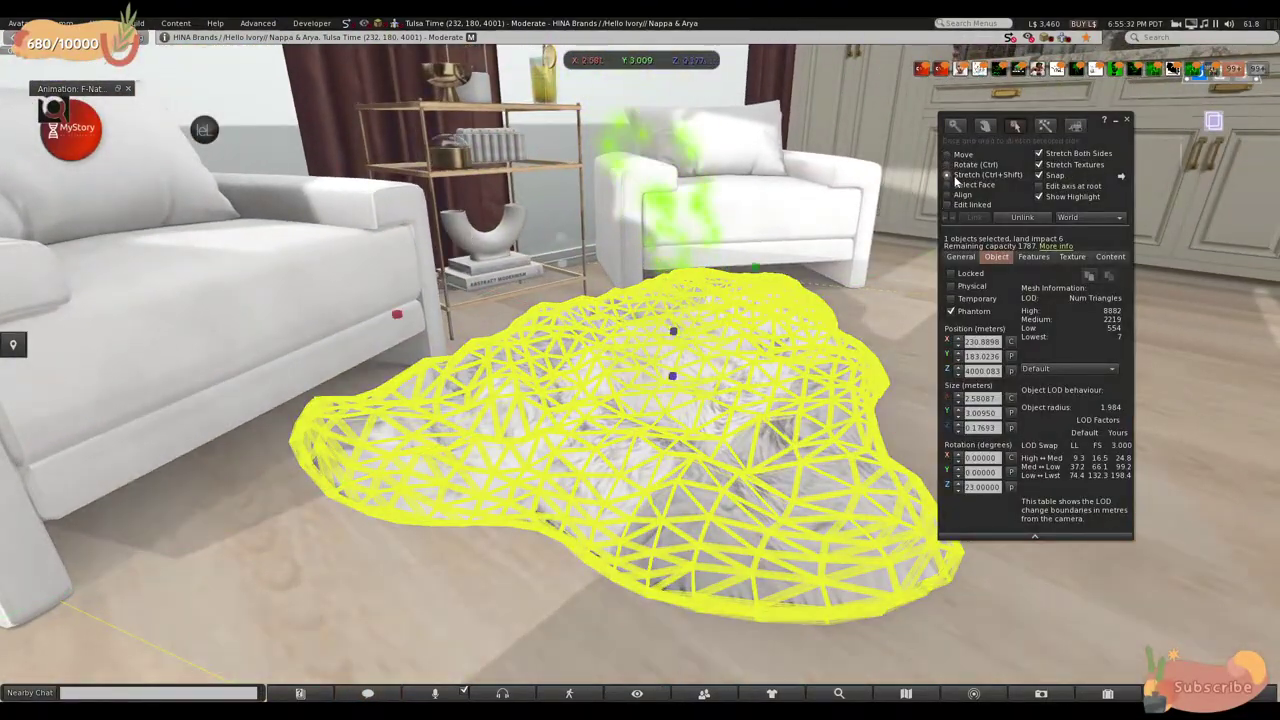
key(Escape)
drag(672, 340, 672, 340)
key(ctrl+3)
click(1126, 119)
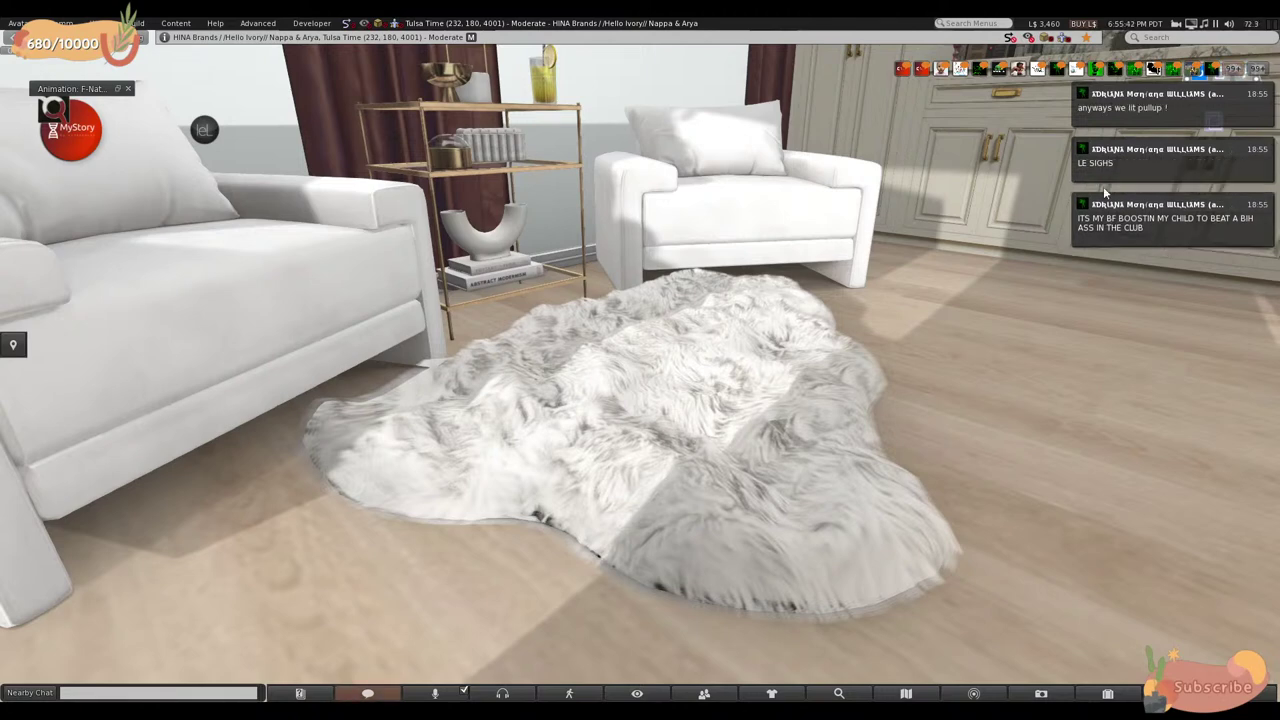
- Clear the chat notifications and look over the furniture around the living room's seating area
mouse_move(1230, 205)
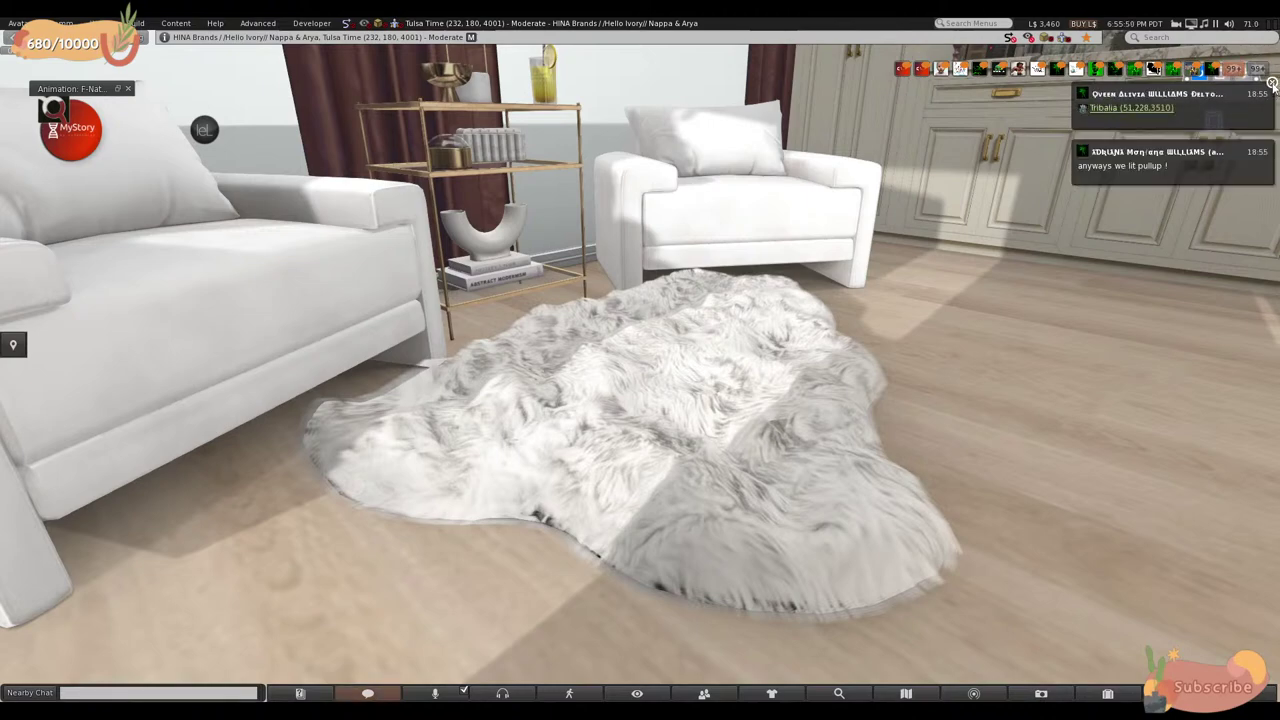
key(Up)
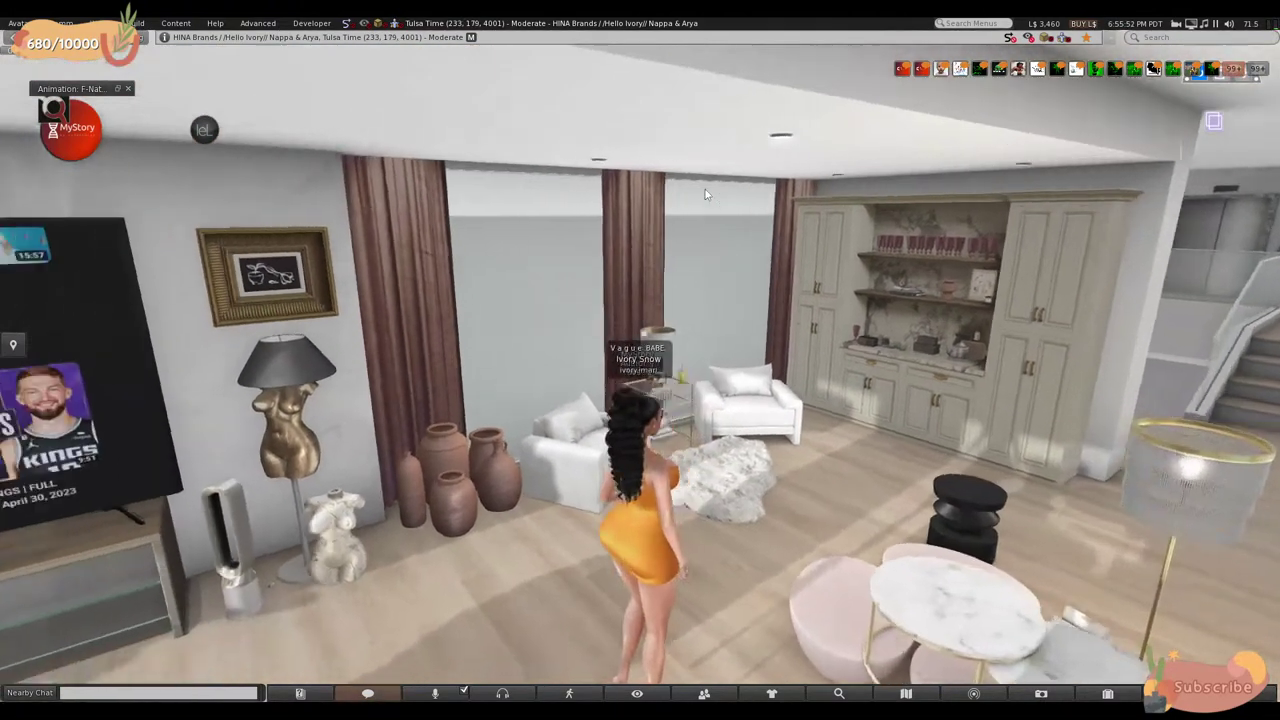
key(Right)
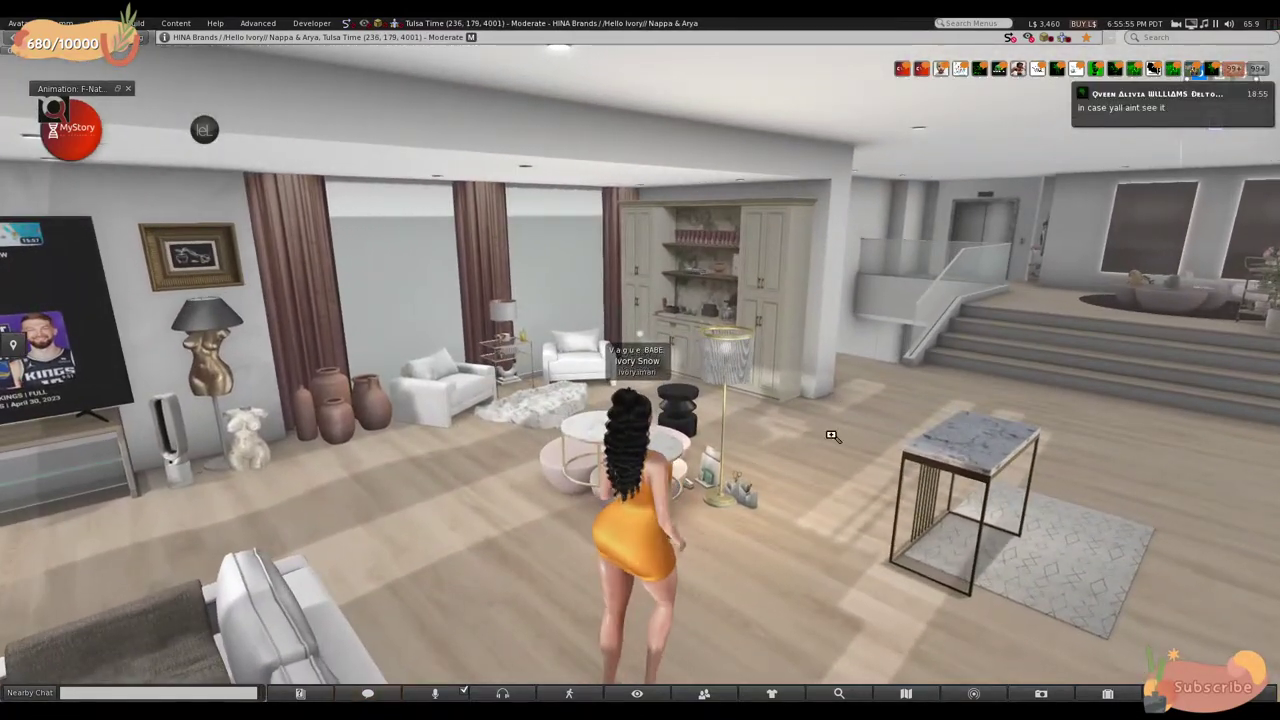
alt+drag(831, 435, 240, 168)
key(Up)
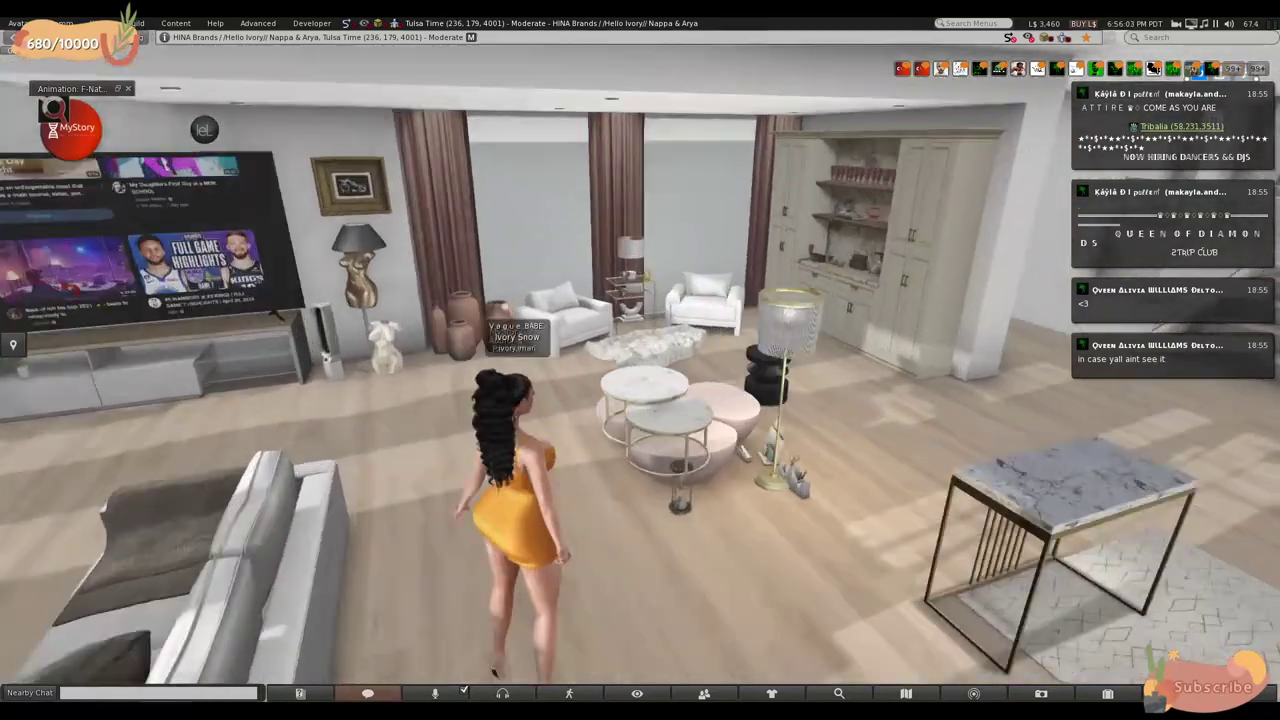
alt+drag(644, 372, 644, 372)
- Take the black side table and the round marble nesting tables near the pink ottomans into the inventory
alt+click(609, 404)
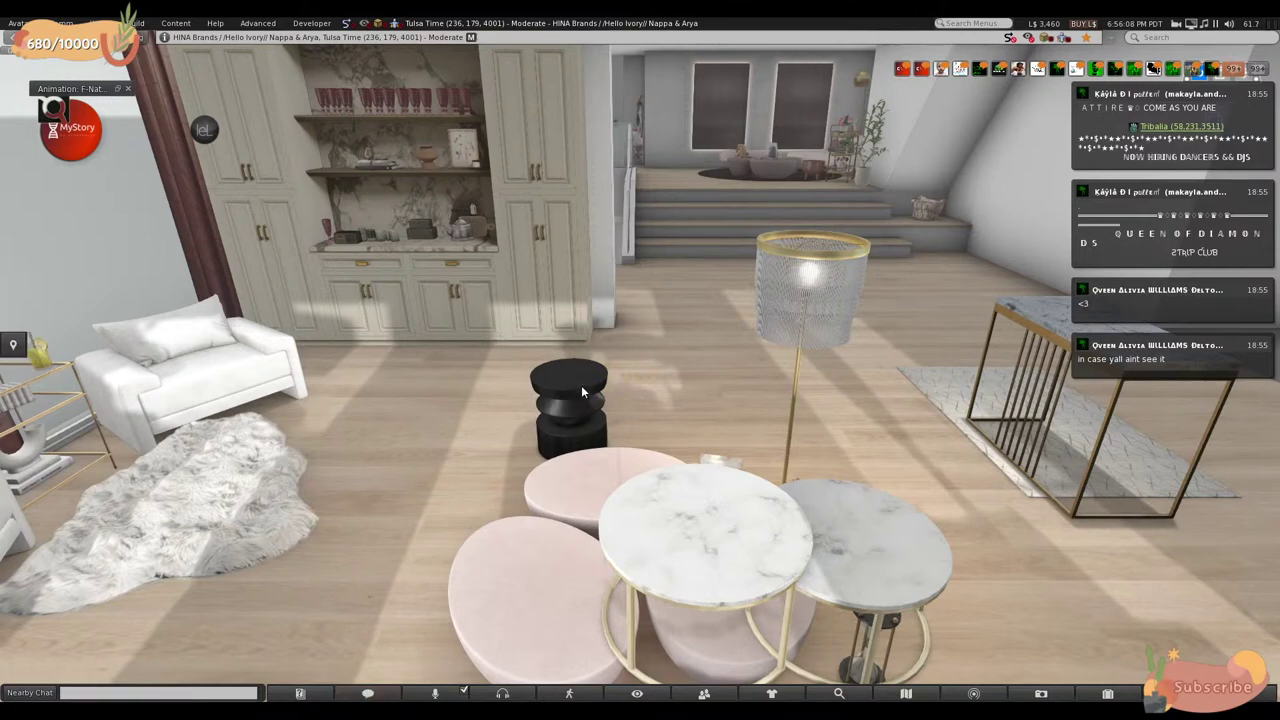
alt+click(581, 394)
key(Escape)
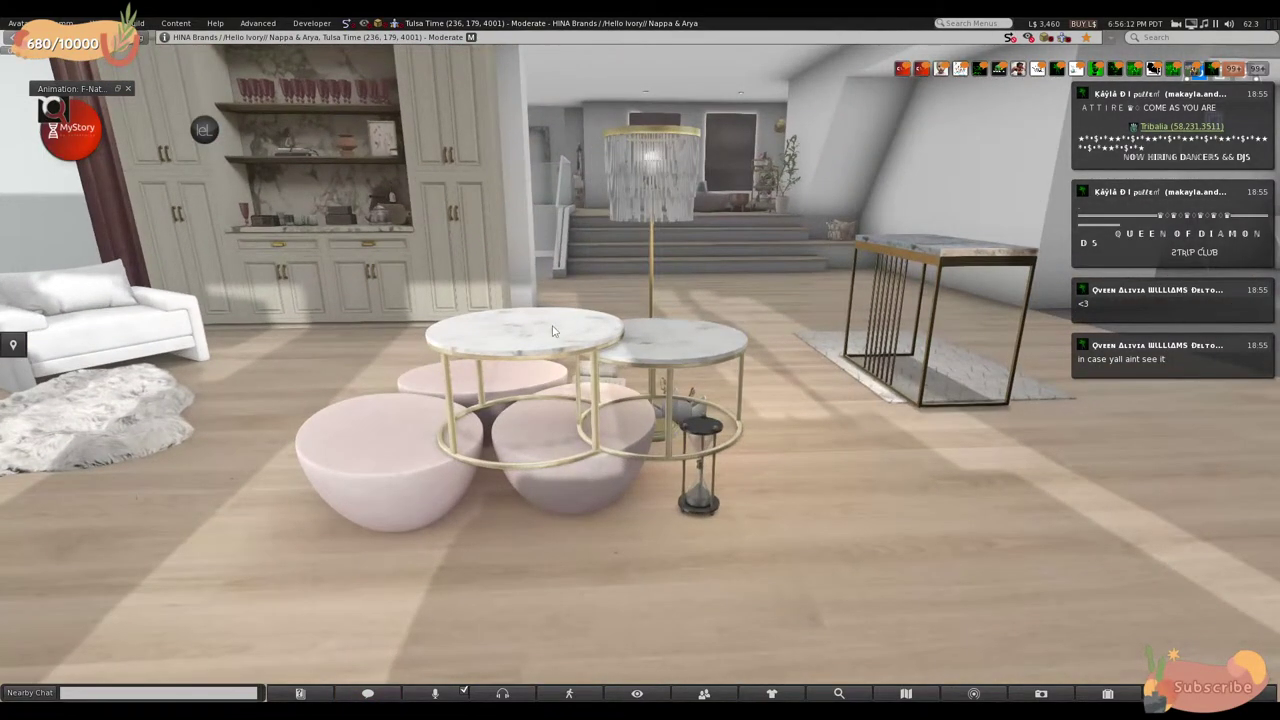
alt+click(548, 332)
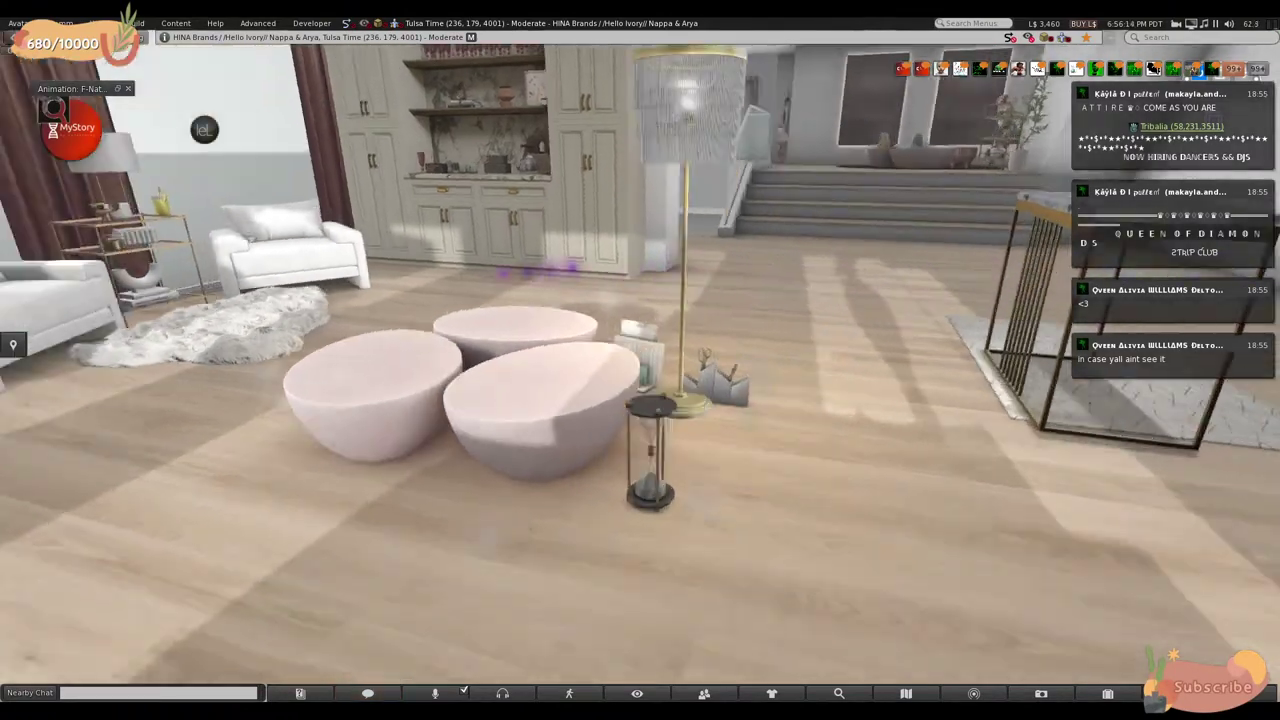
- Take the grey file holder, the pencil and scissors organizer, and the tape dispenser beside the floor lamp into the inventory
key(Left)
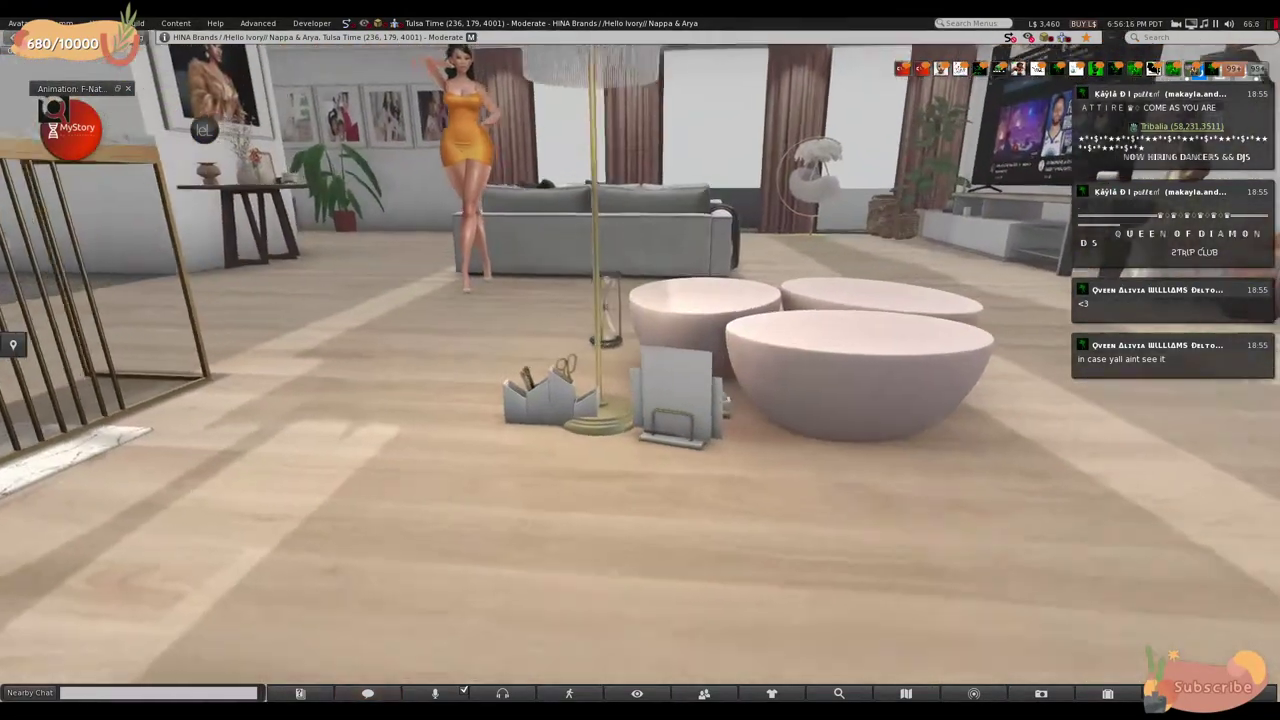
alt+click(676, 395)
right_click(676, 405)
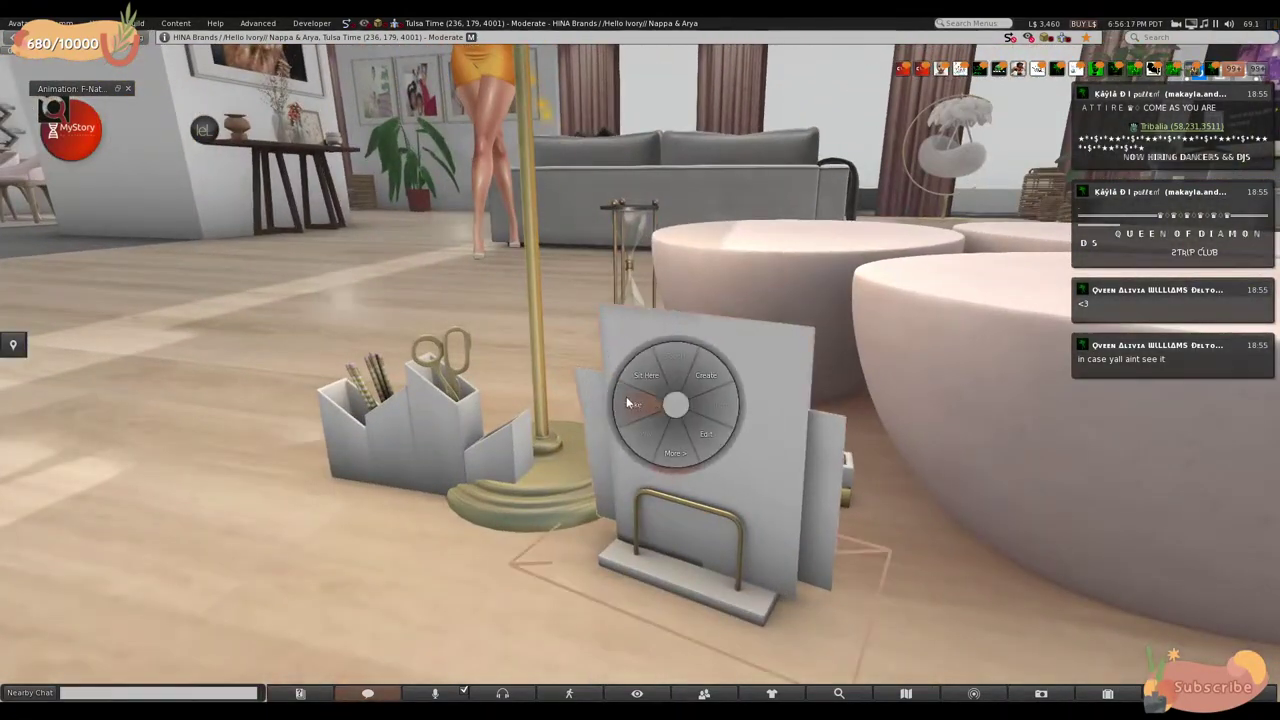
click(627, 401)
right_click(371, 434)
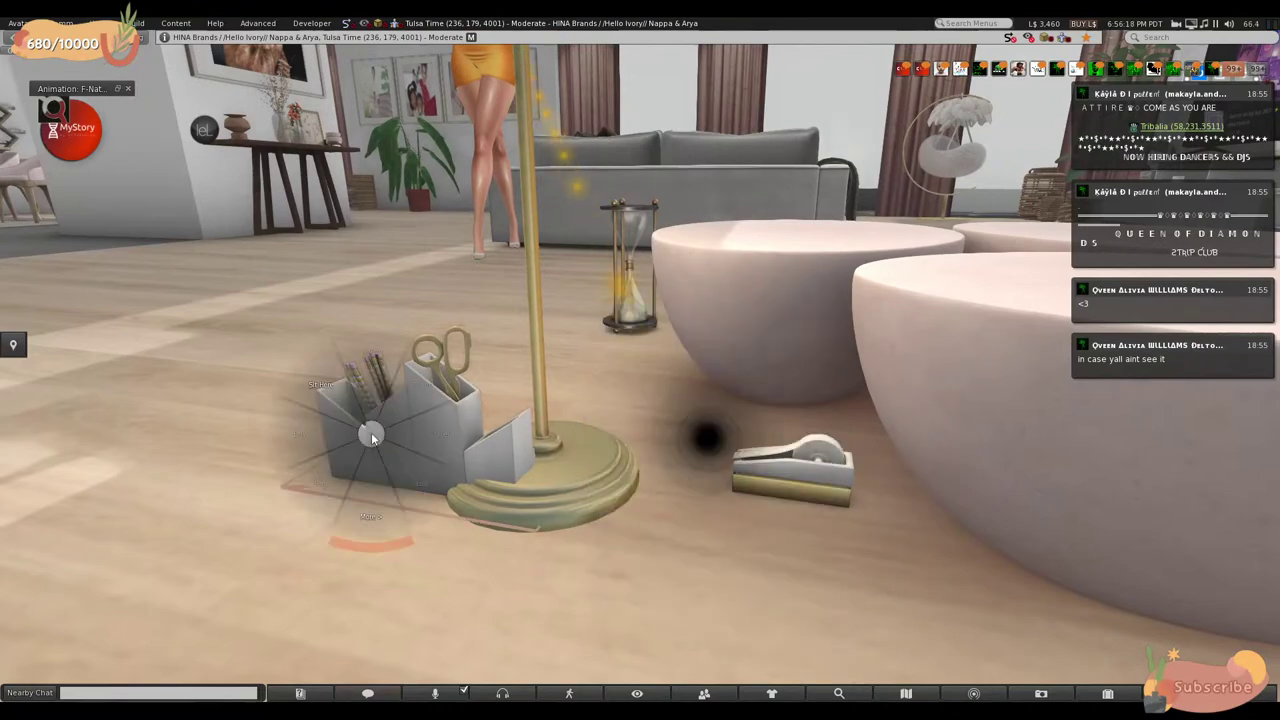
click(333, 434)
right_click(824, 477)
click(776, 475)
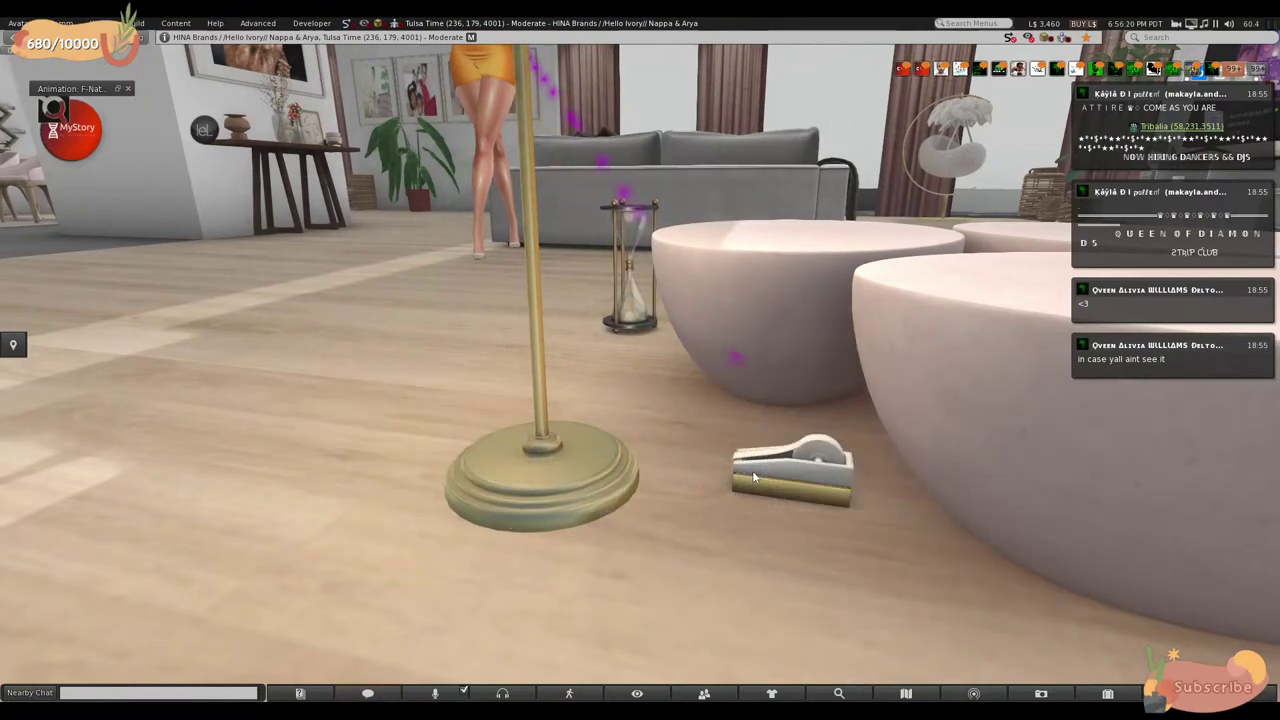
right_click(771, 470)
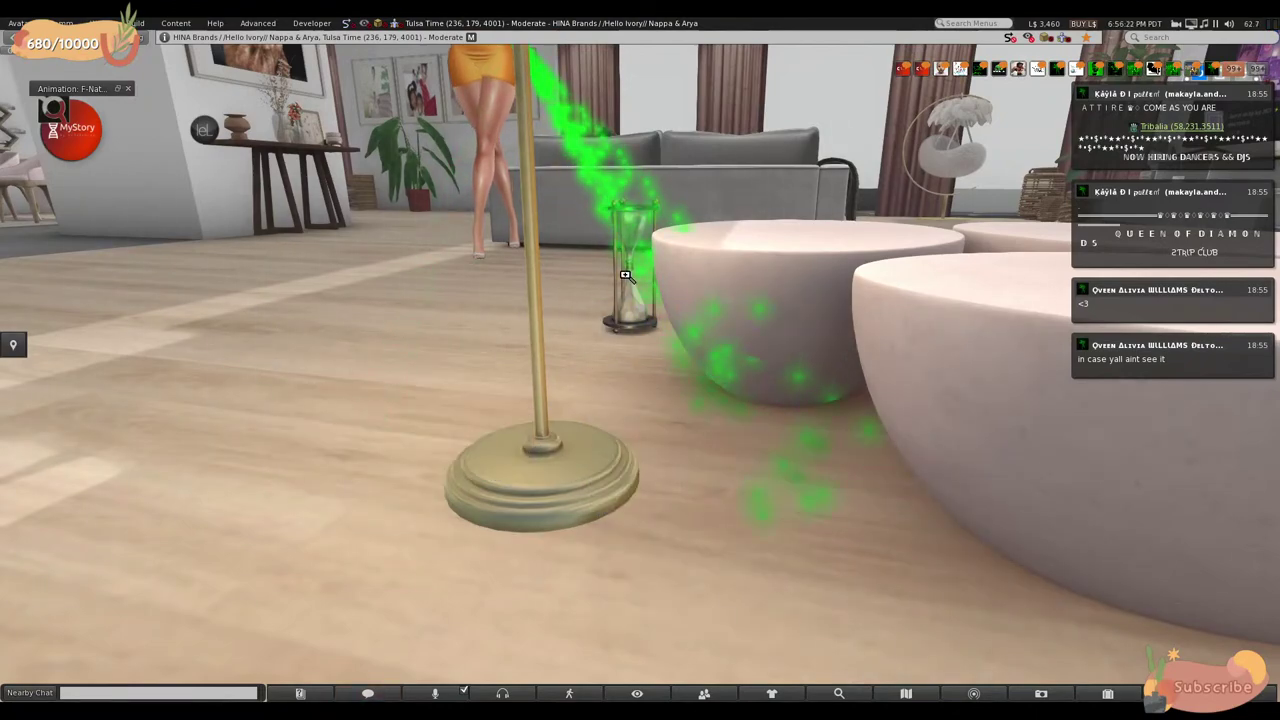
- Select the gold floor lamp beside the pink ottomans and move it toward the dark sideboard at X 231.000, Y 187.370
key(Escape)
key(Right)
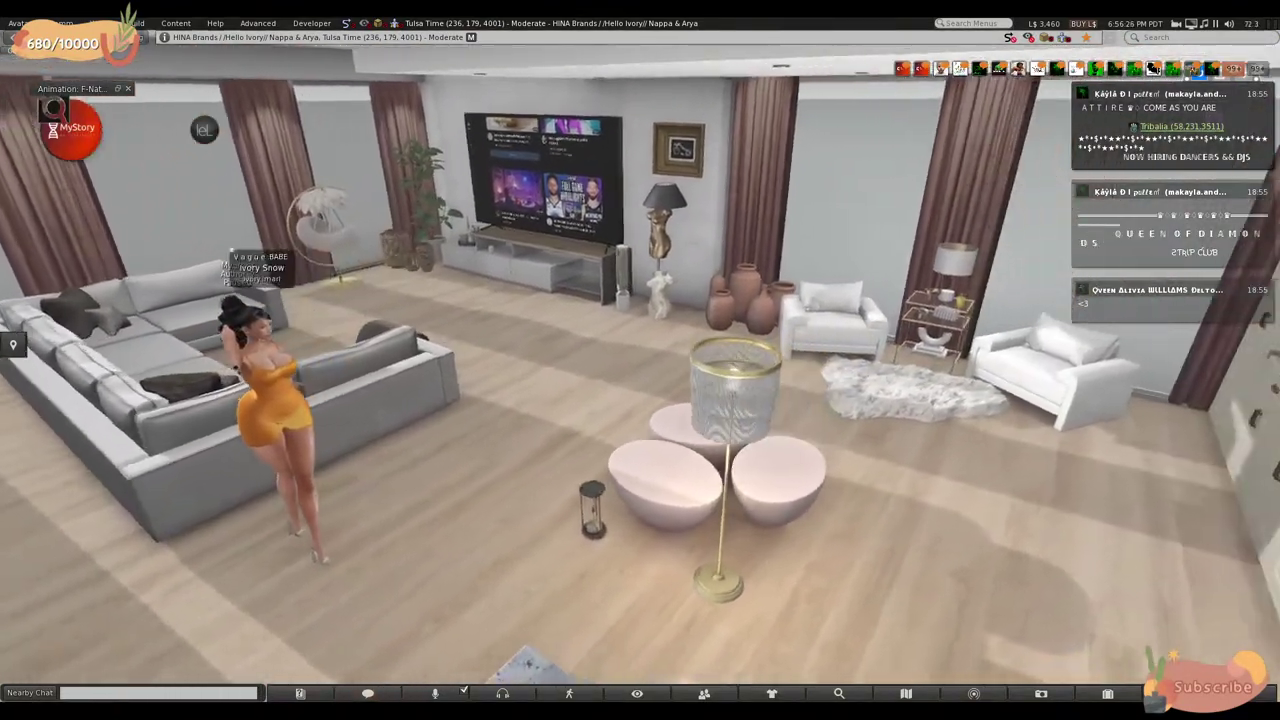
key(Right)
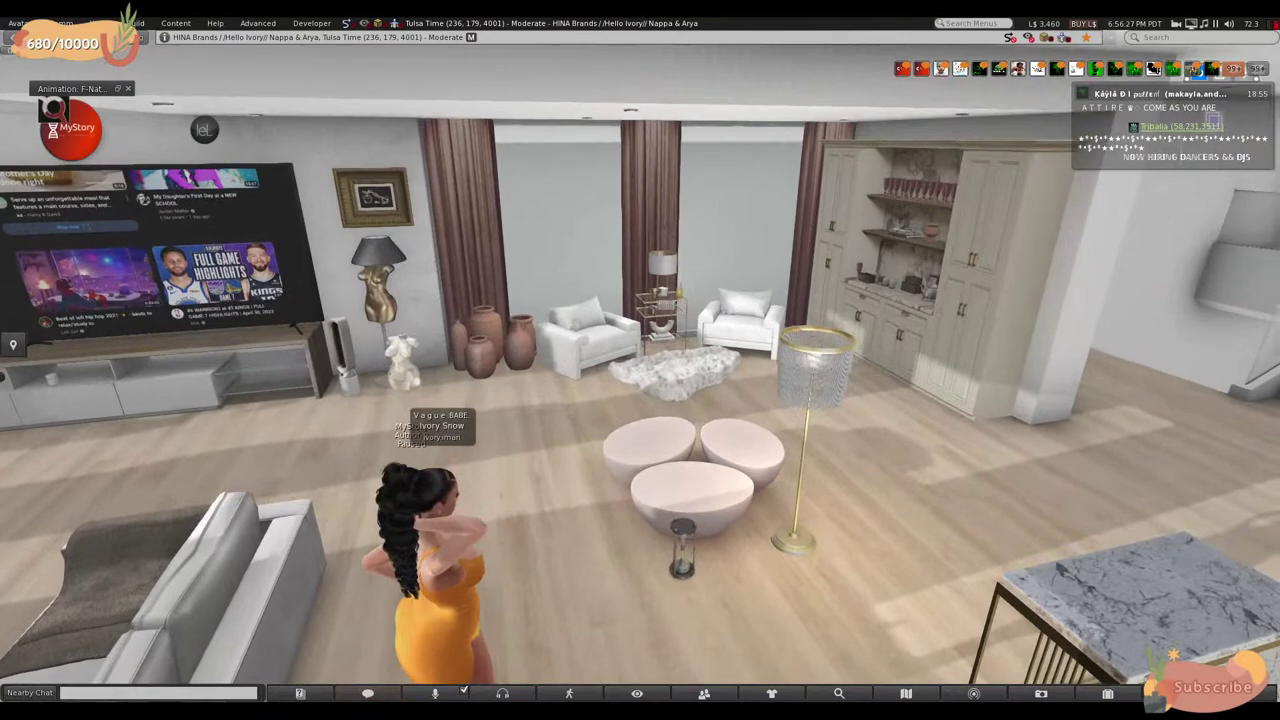
key(Right)
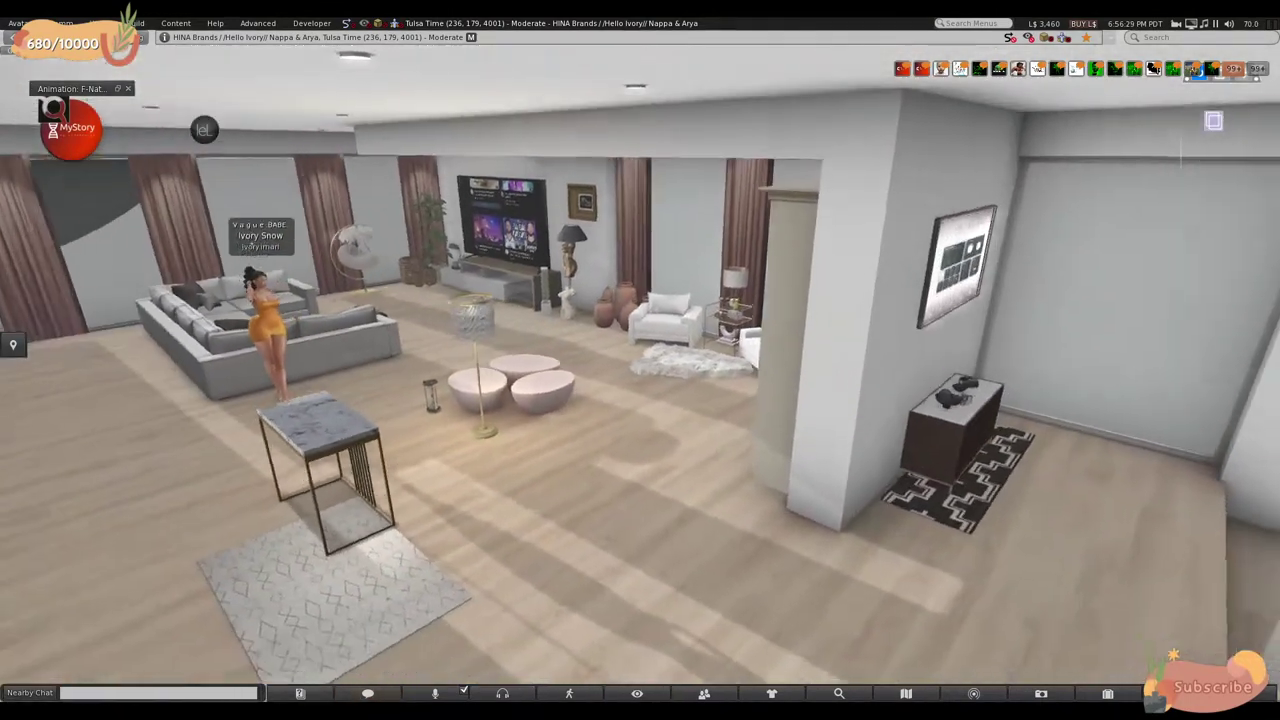
right_click(468, 323)
click(493, 356)
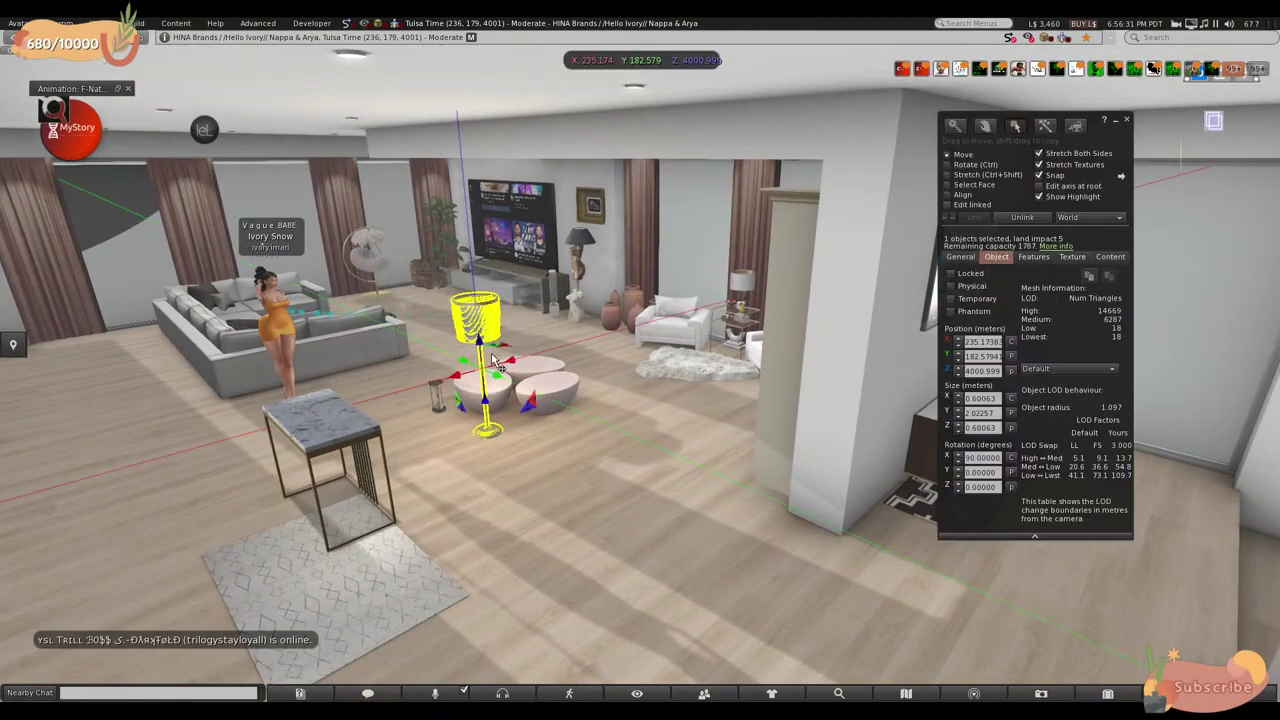
drag(505, 383, 1015, 391)
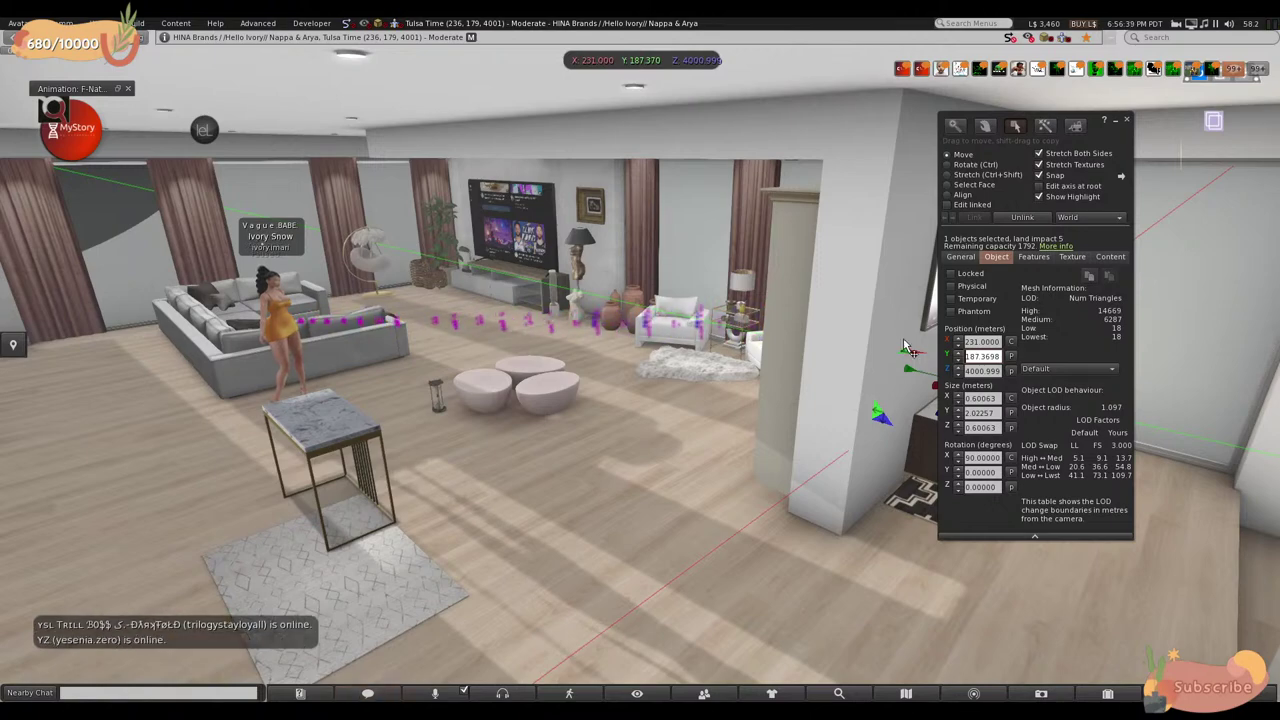
- Place the floor lamp in the corner between the sideboard and the window at about X 229.750, Y 187.920
click(933, 333)
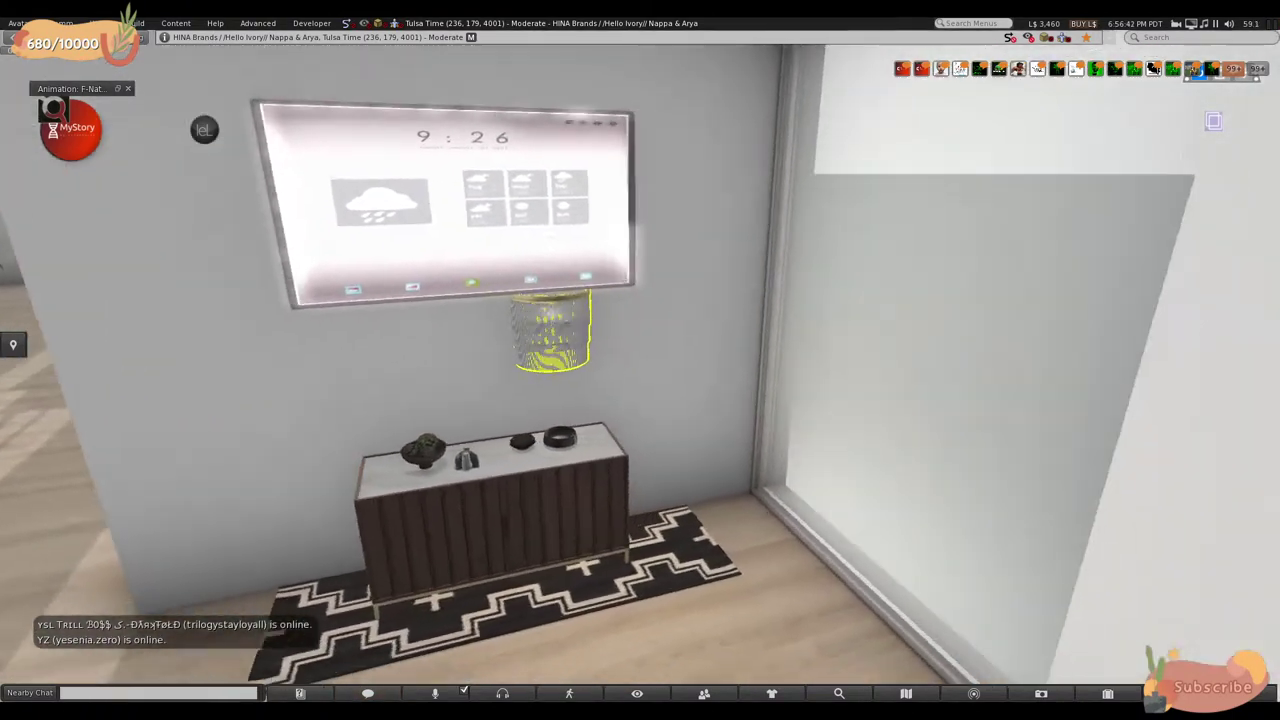
ctrl+alt+drag(651, 352, 651, 352)
drag(567, 400, 731, 380)
key(Escape)
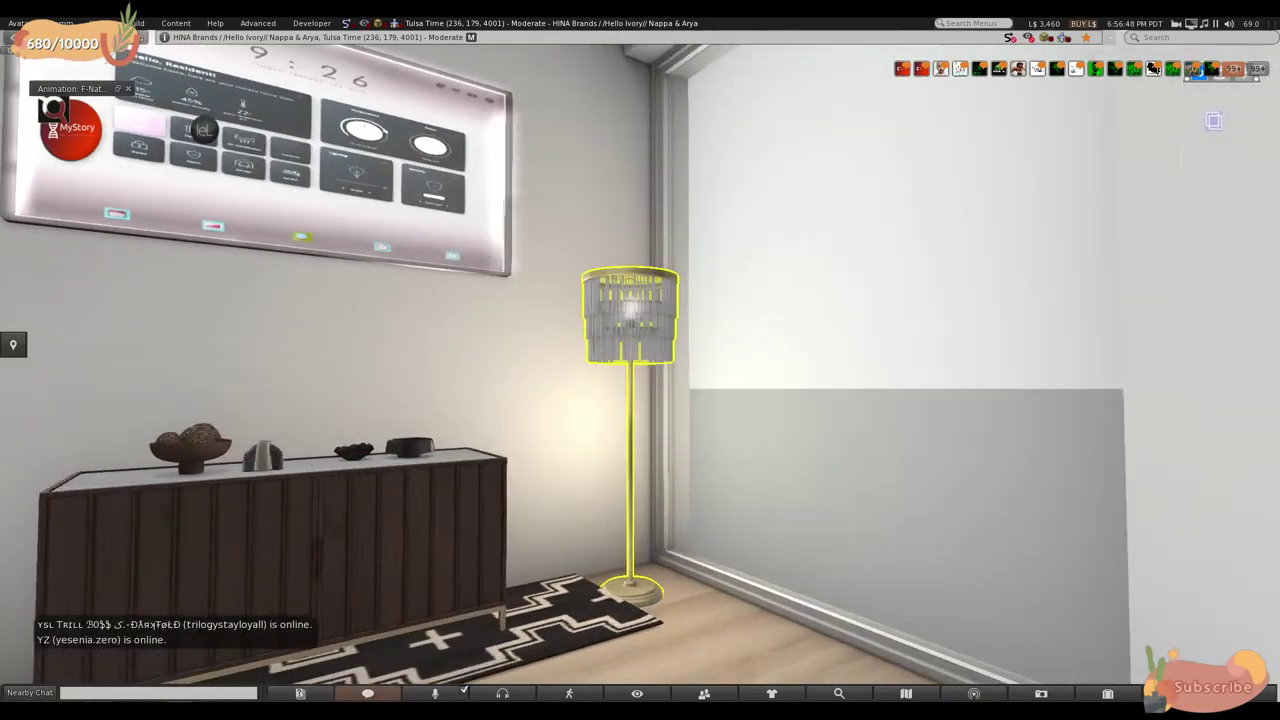
- Select the black patterned rug under the sideboard and lower it to about Z 4000.009
ctrl+alt+drag(630, 400, 630, 400)
click(632, 358)
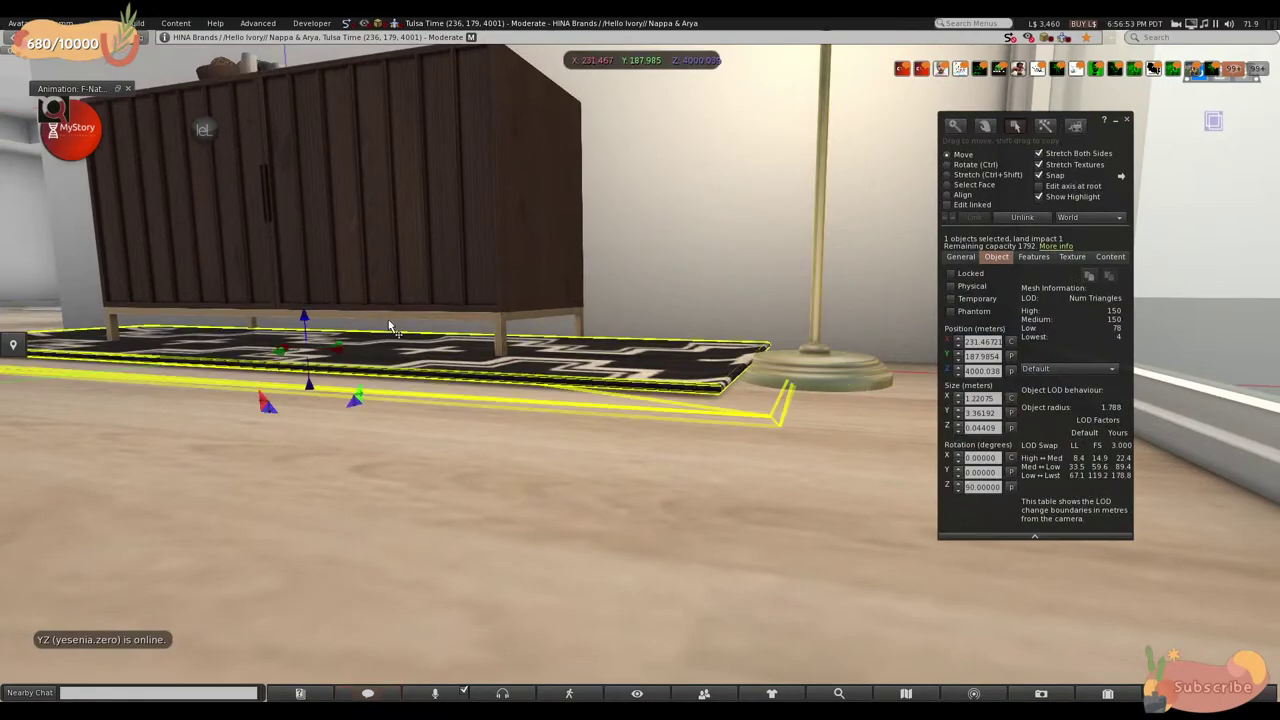
ctrl+alt+drag(439, 333, 439, 333)
ctrl+alt+drag(643, 372, 643, 372)
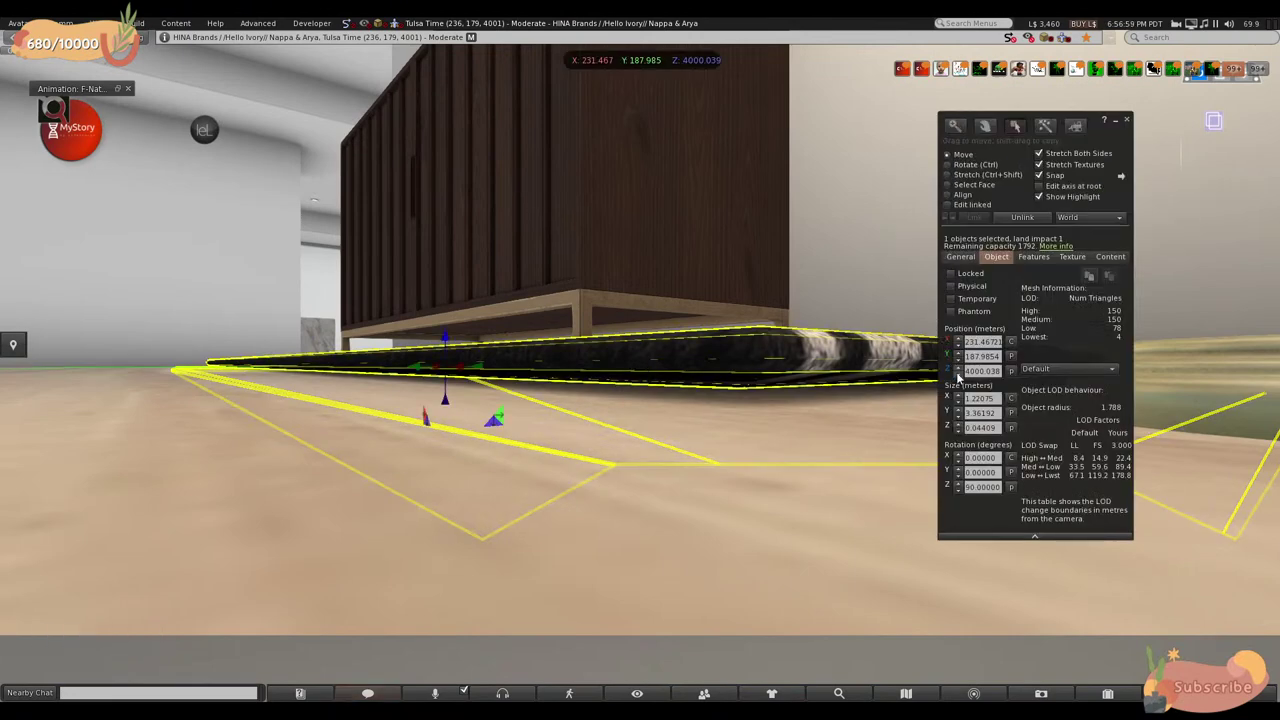
click(958, 375)
click(958, 375)
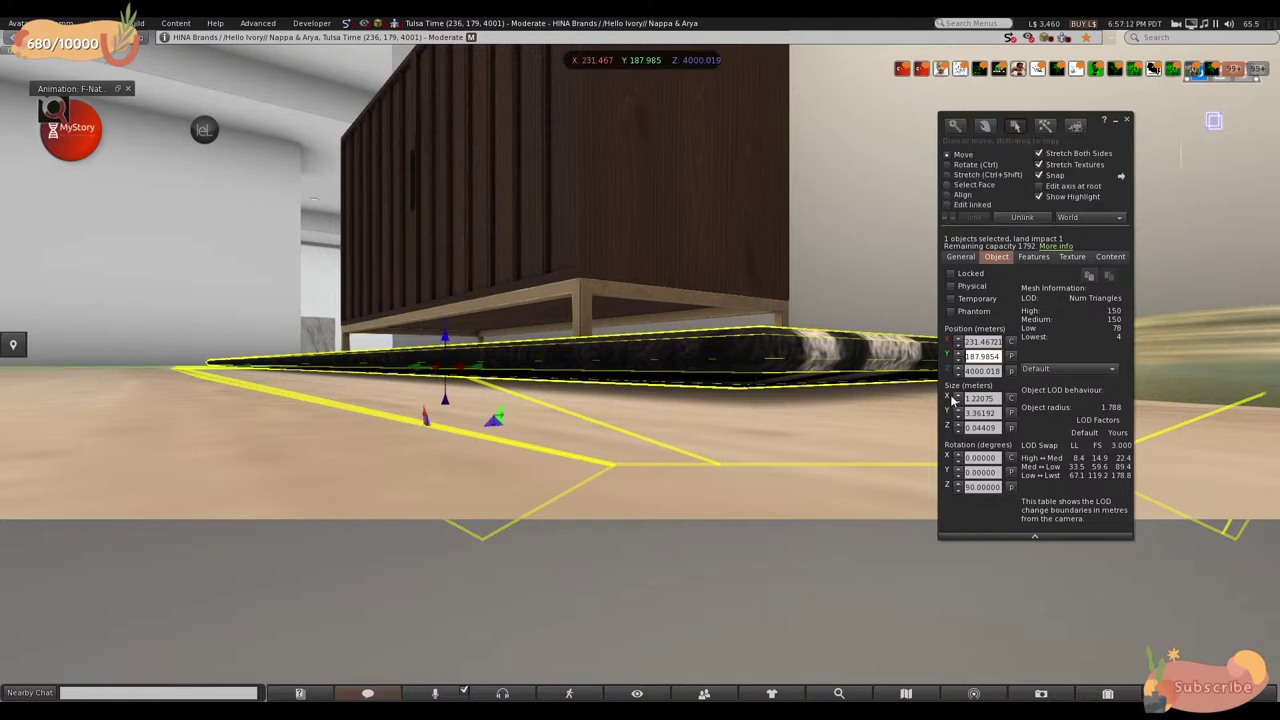
click(958, 374)
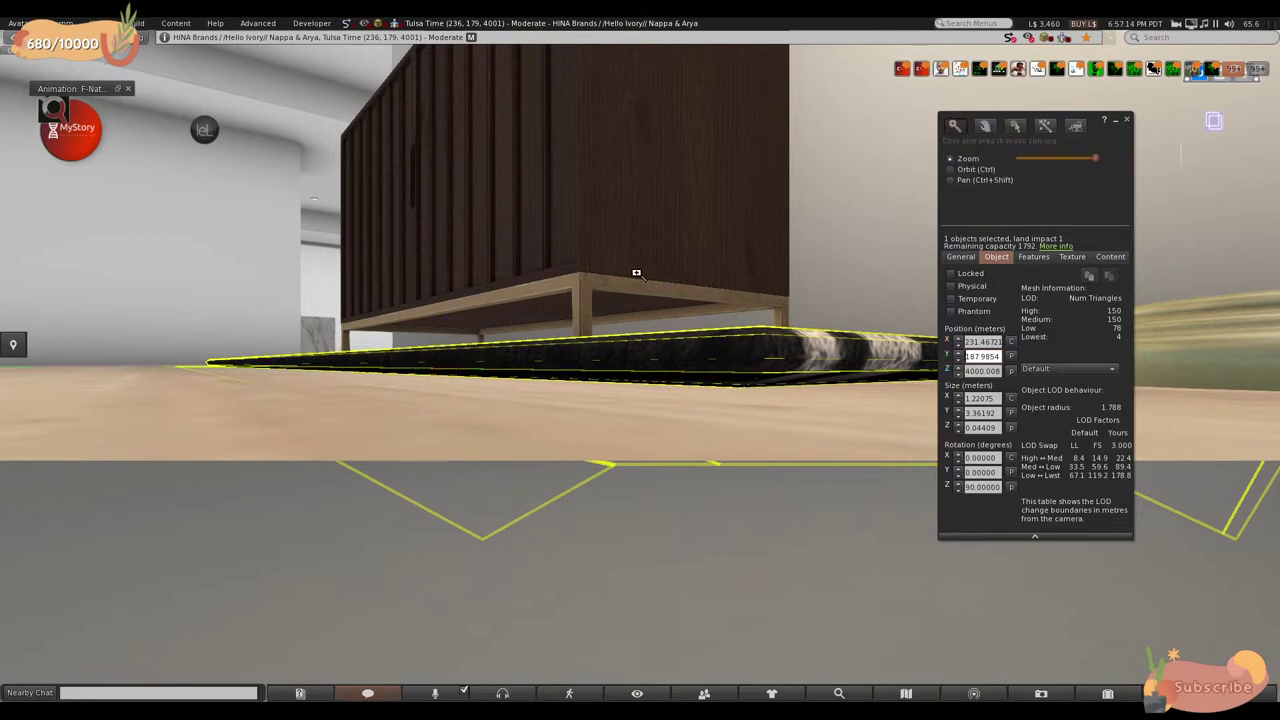
- Check the patterned rug's underside against the floor and fine-tune its height to about Z 3999.999
key(Escape)
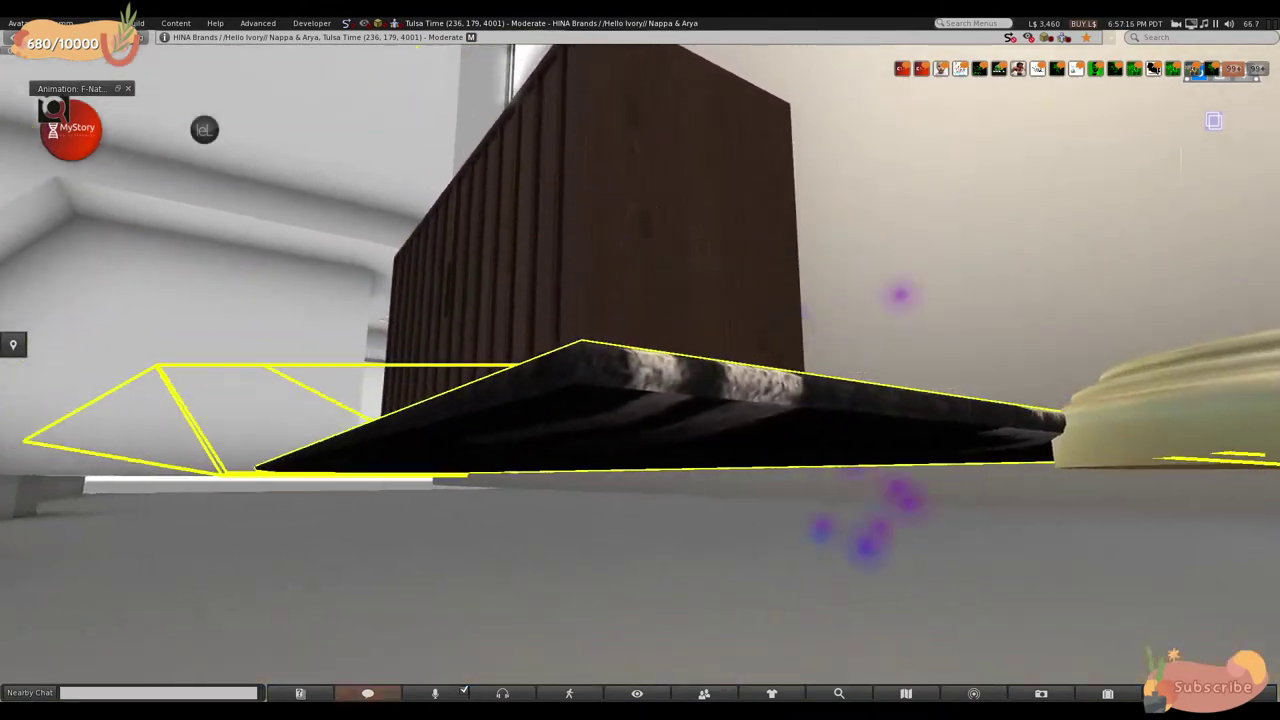
key(ctrl+3)
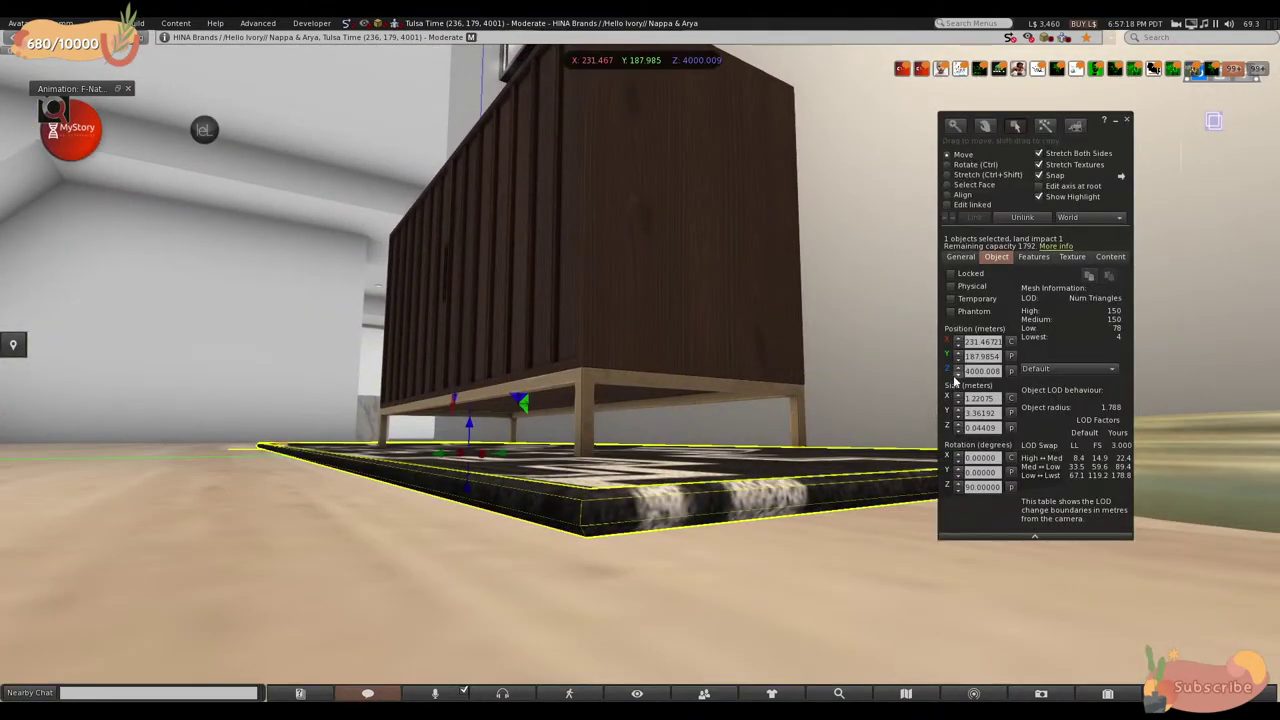
click(958, 374)
click(958, 374)
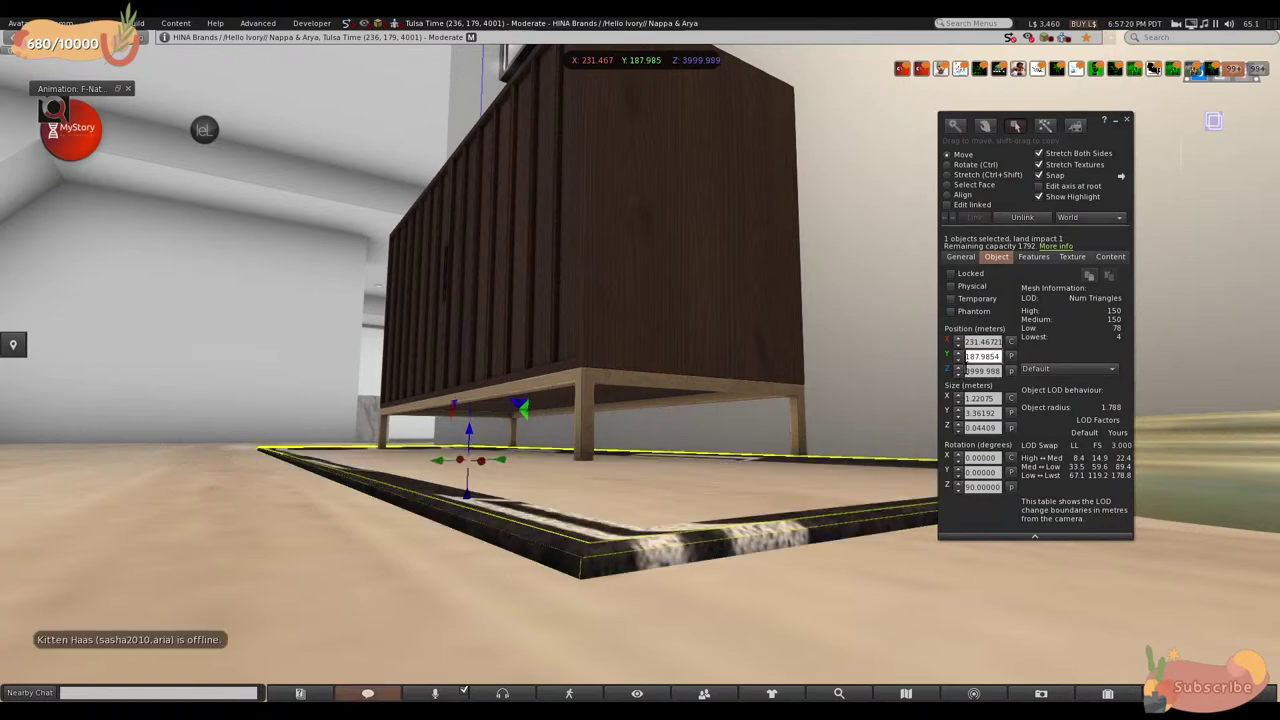
click(958, 367)
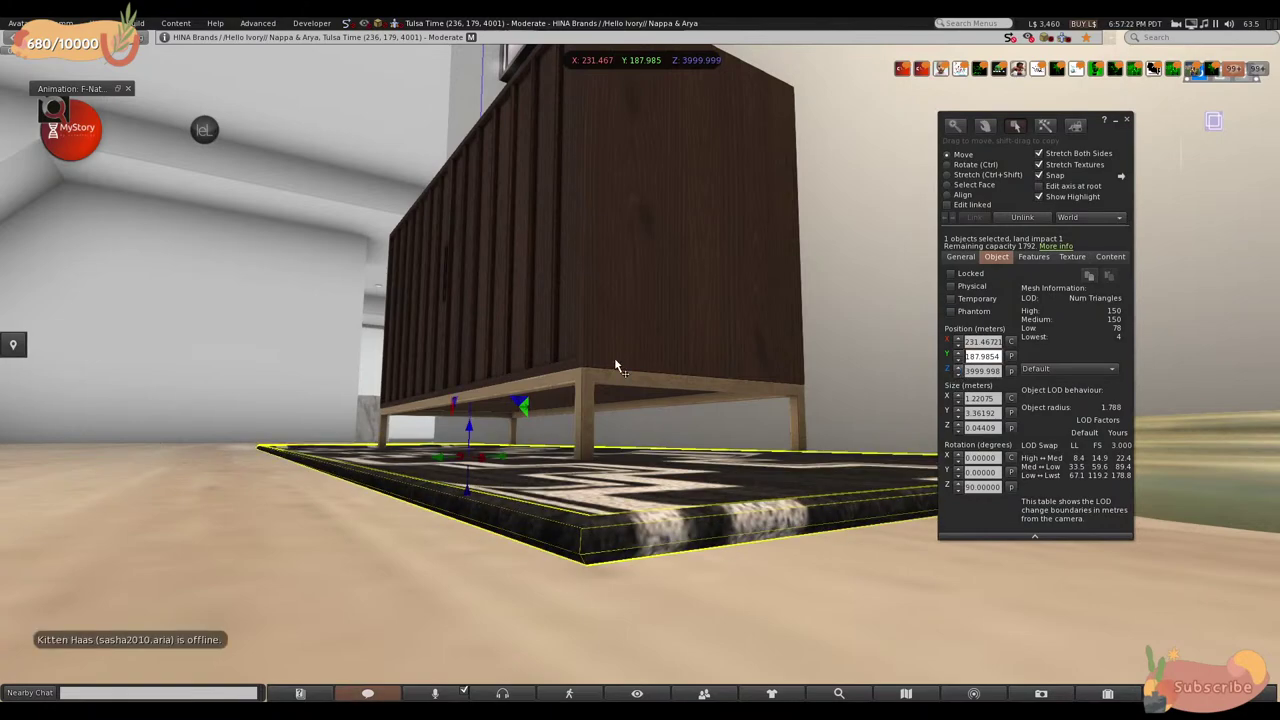
key(Escape)
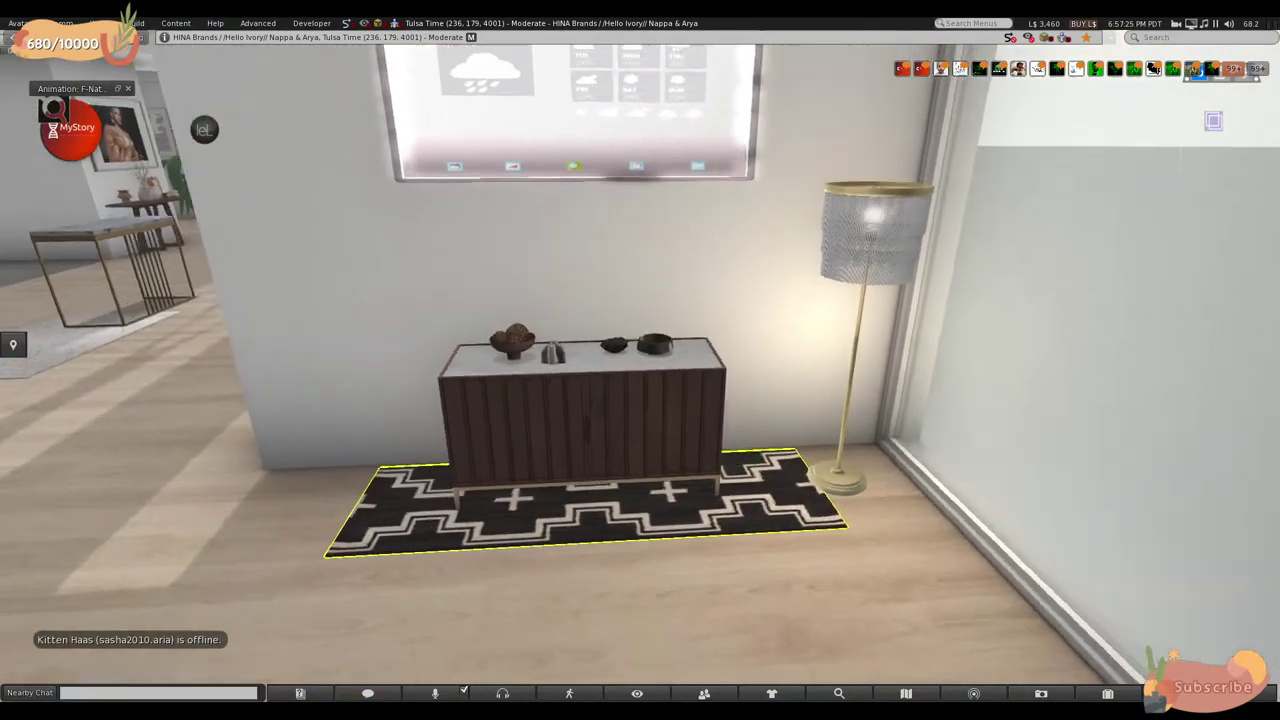
- Select the gold floor lamp beside the sideboard and shift it slightly toward the wall corner to about X 229.678
key(ctrl+3)
click(834, 332)
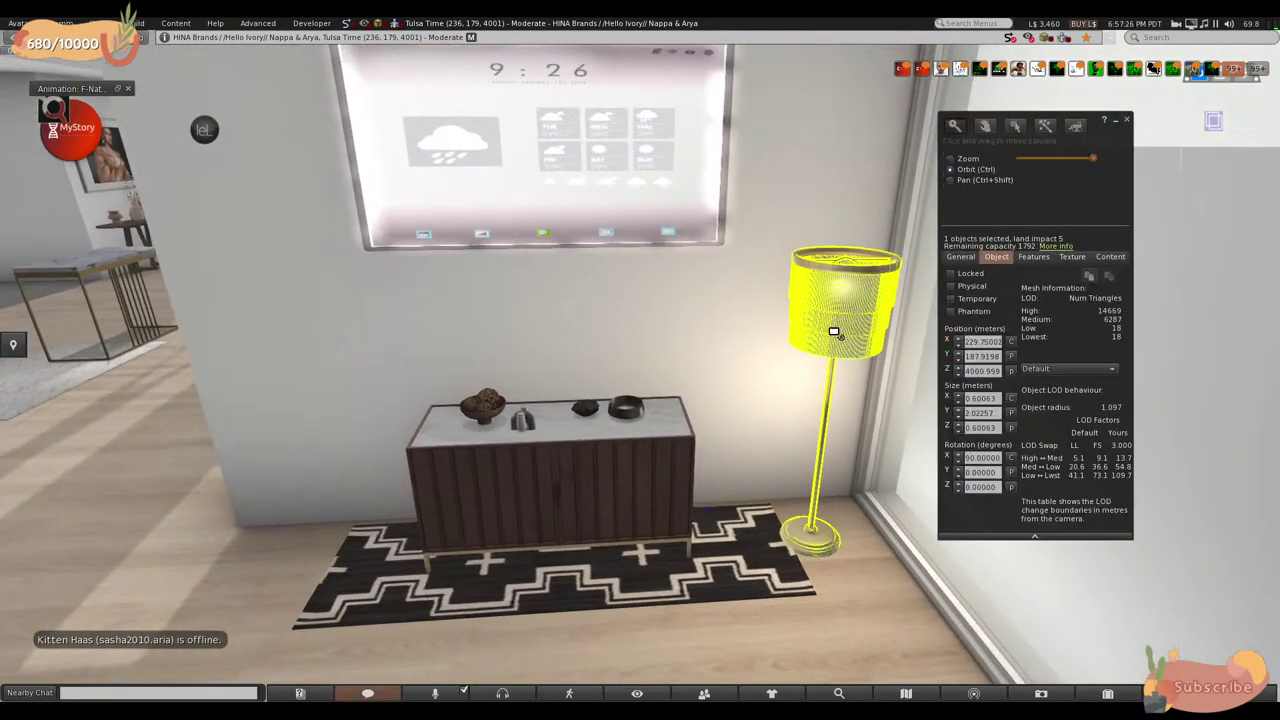
alt+drag(834, 332, 700, 400)
drag(632, 457, 655, 457)
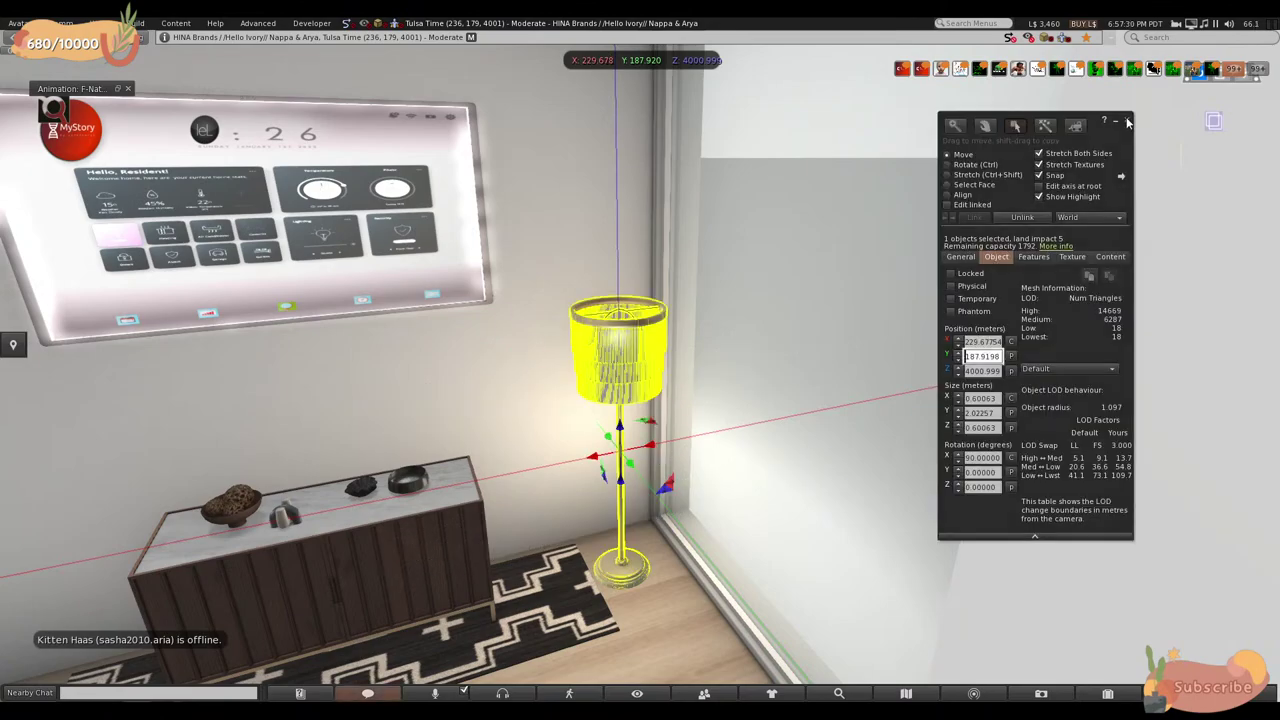
click(1127, 121)
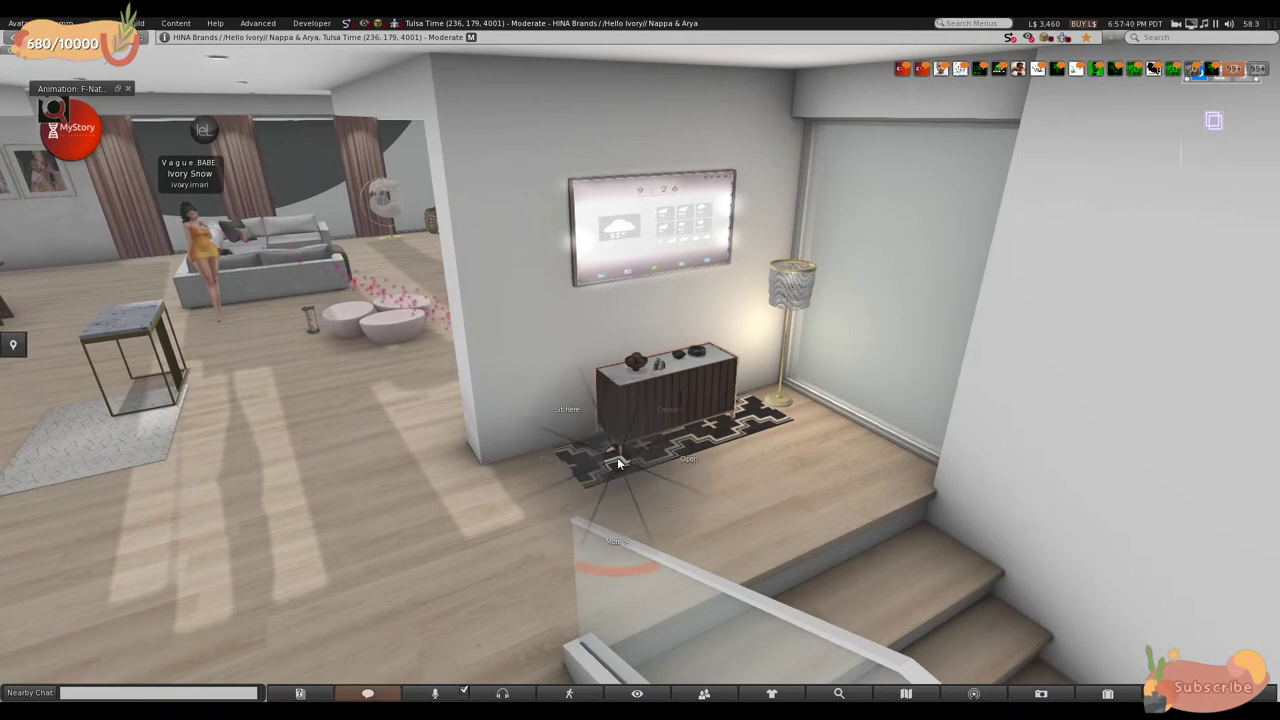
- Pull the black patterned rug out from under the sideboard and delete it
click(638, 469)
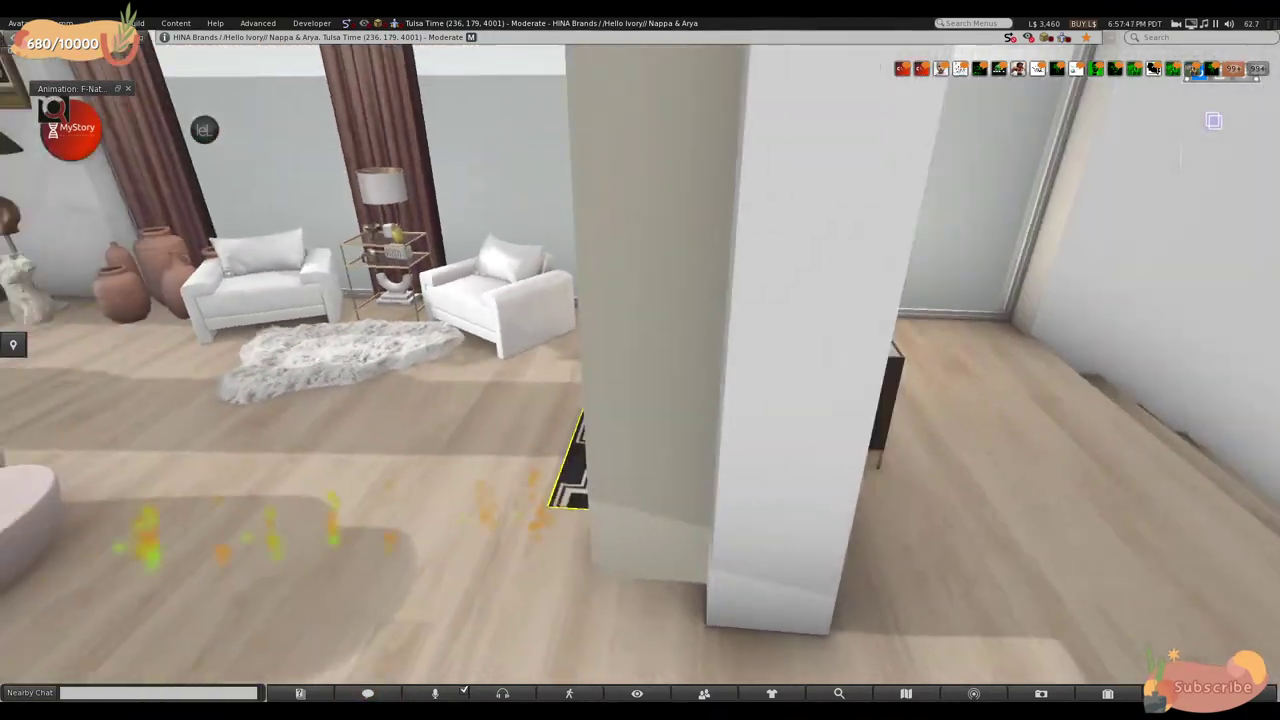
key(ctrl+3)
drag(641, 397, 995, 410)
key(Delete)
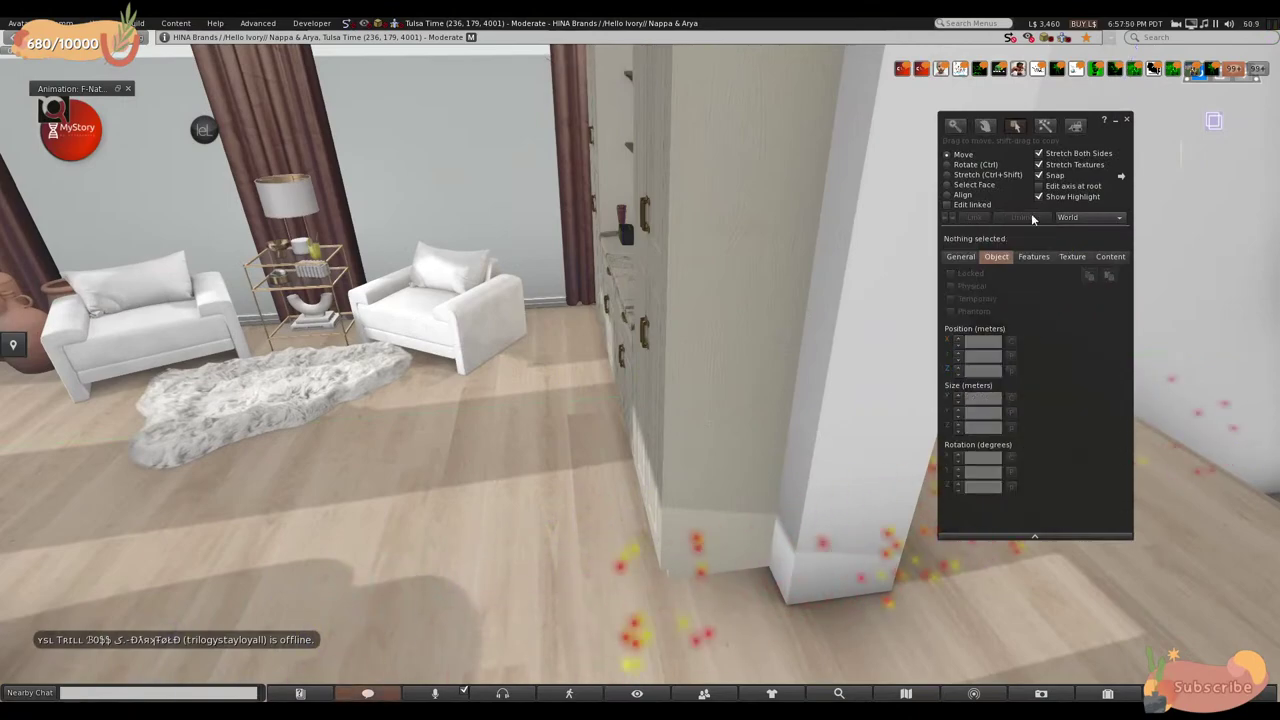
- Walk through the living room, photo-wall hallway and dining area to review the furniture arrangement
key(Up)
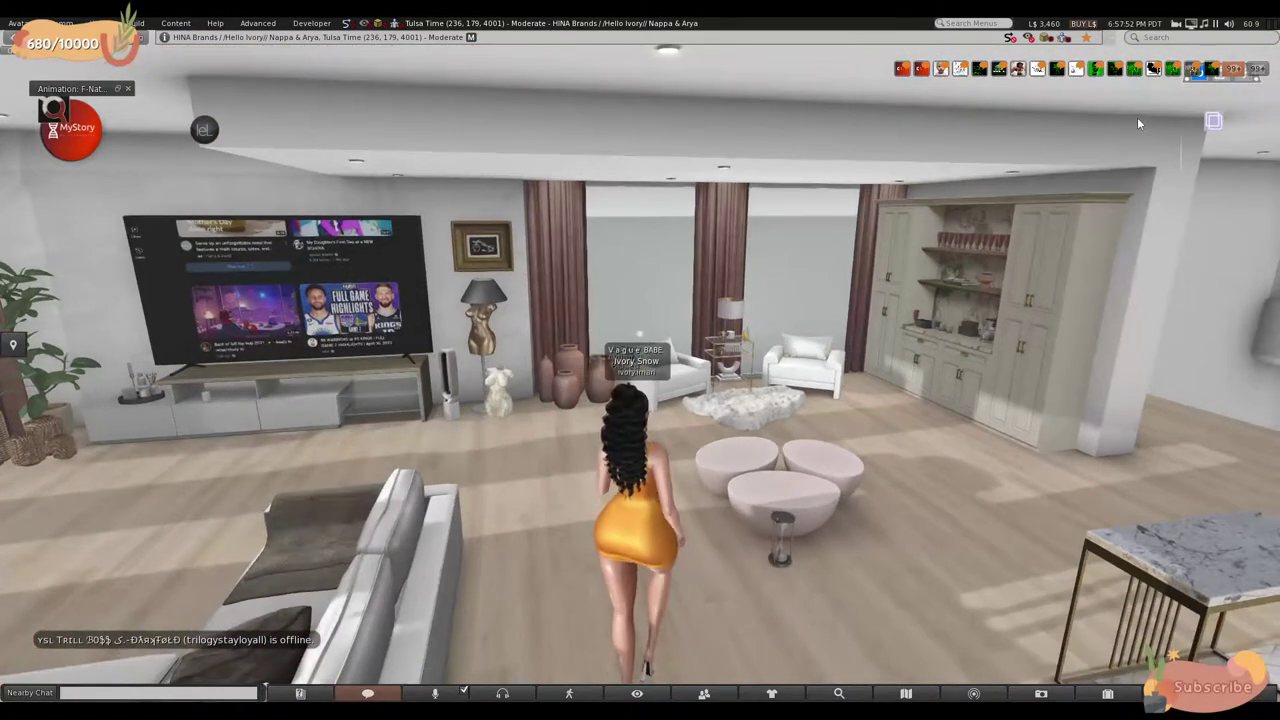
key(Left)
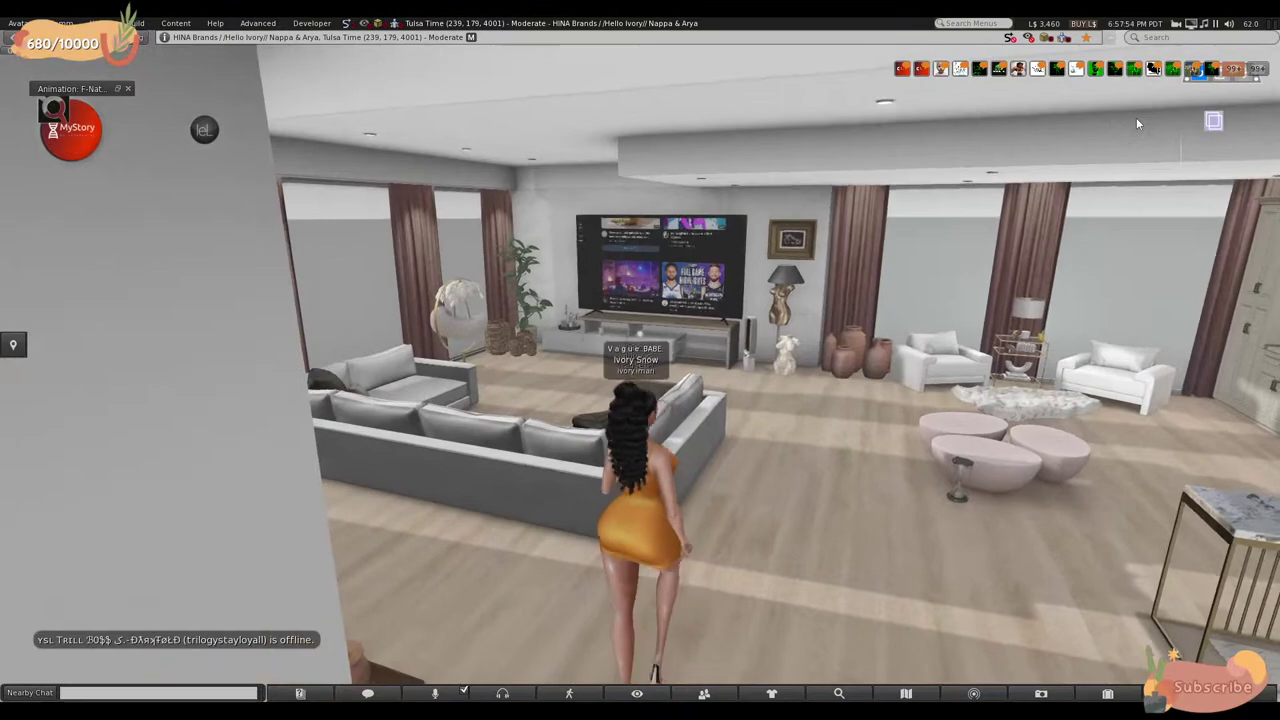
key(Left)
key(Up)
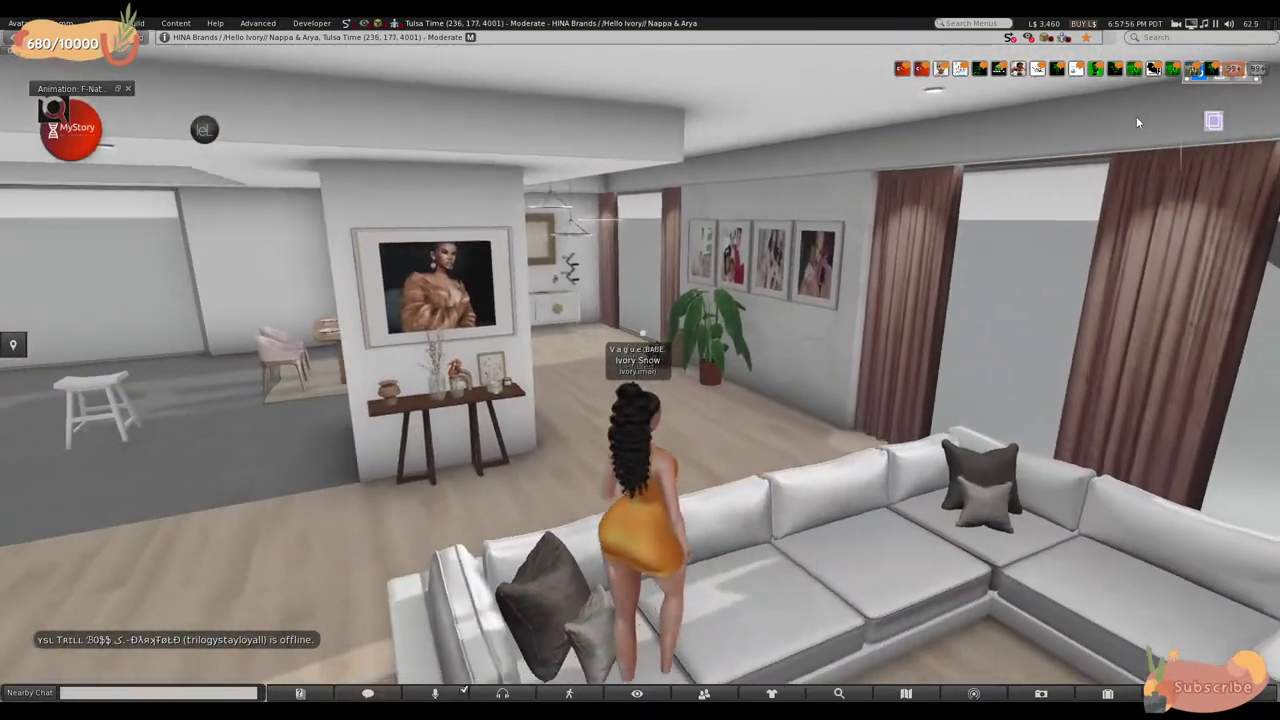
key(Up)
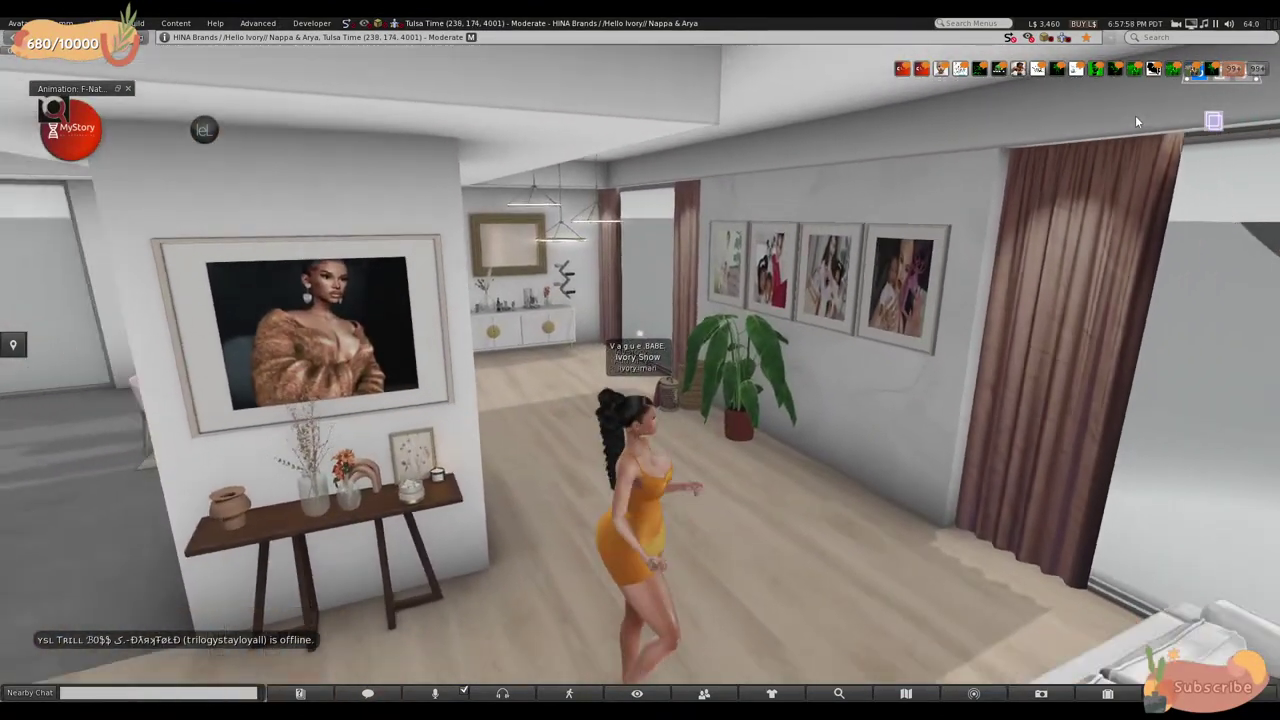
key(Left)
key(Up)
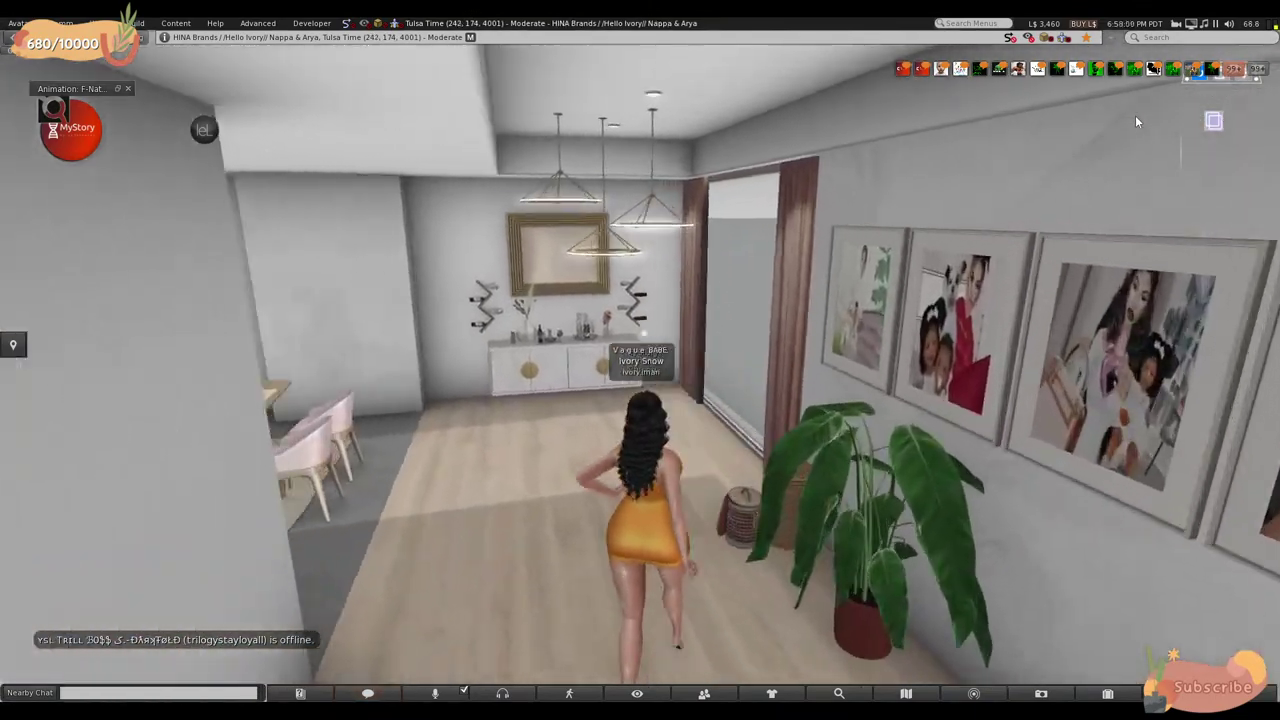
key(Left)
key(Up)
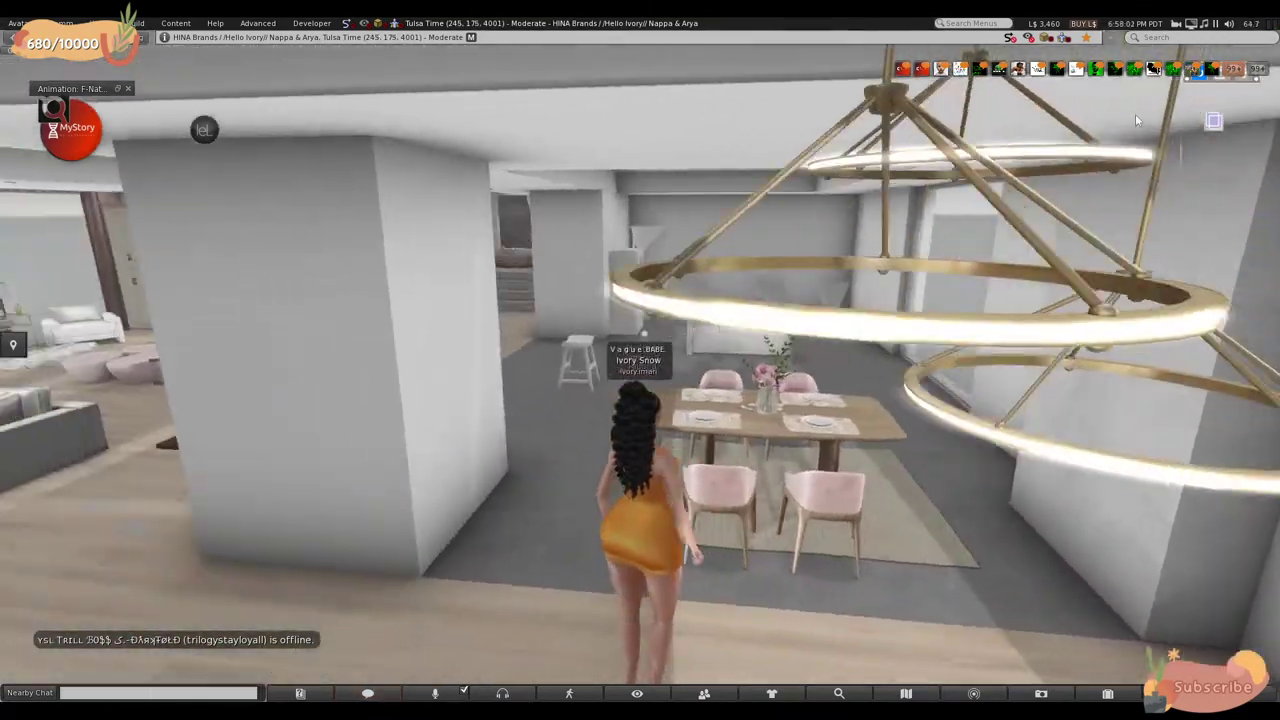
key(Left)
key(Up)
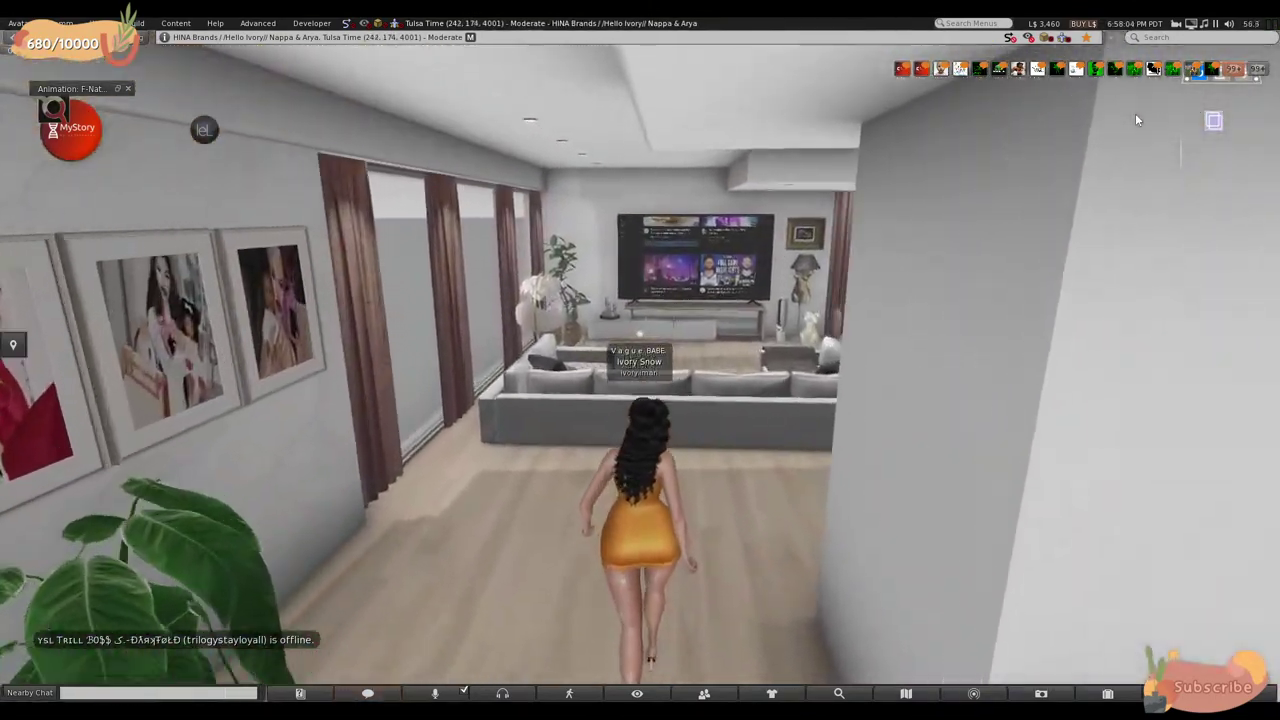
key(Right)
key(Up)
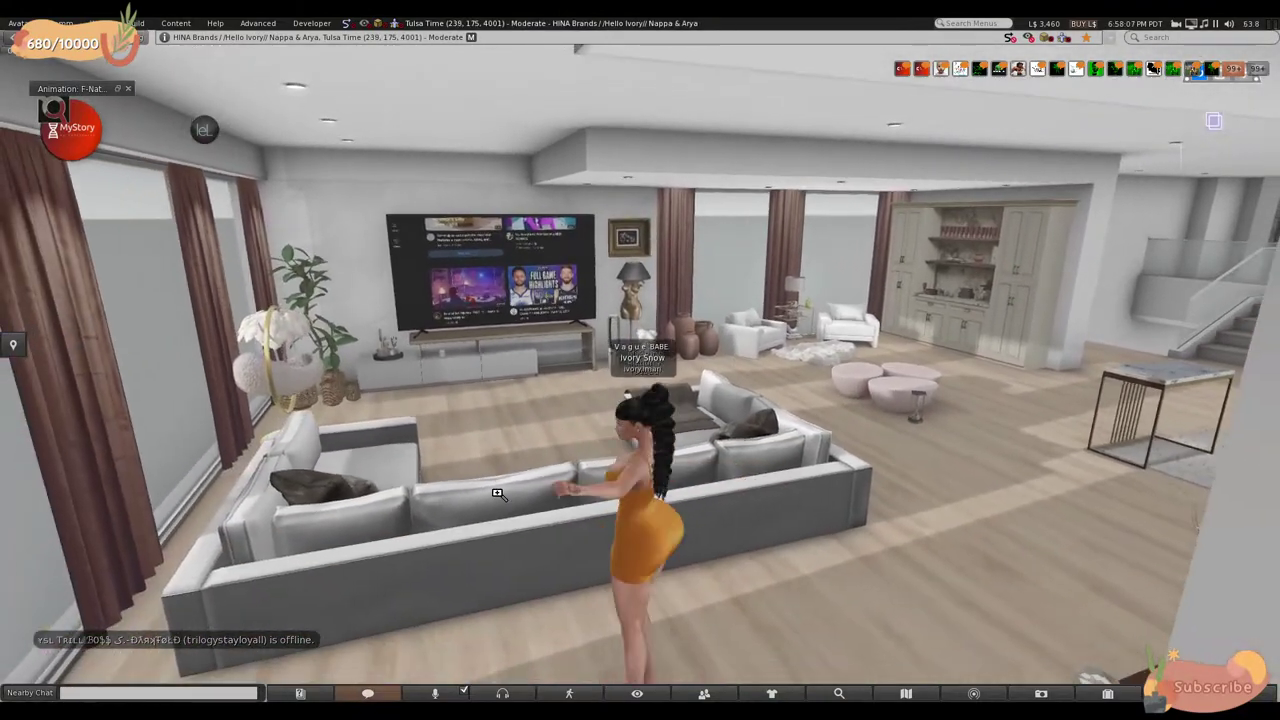
- Select the grey sectional sofa and move it closer to the TV, to about X 234.839
alt+click(497, 493)
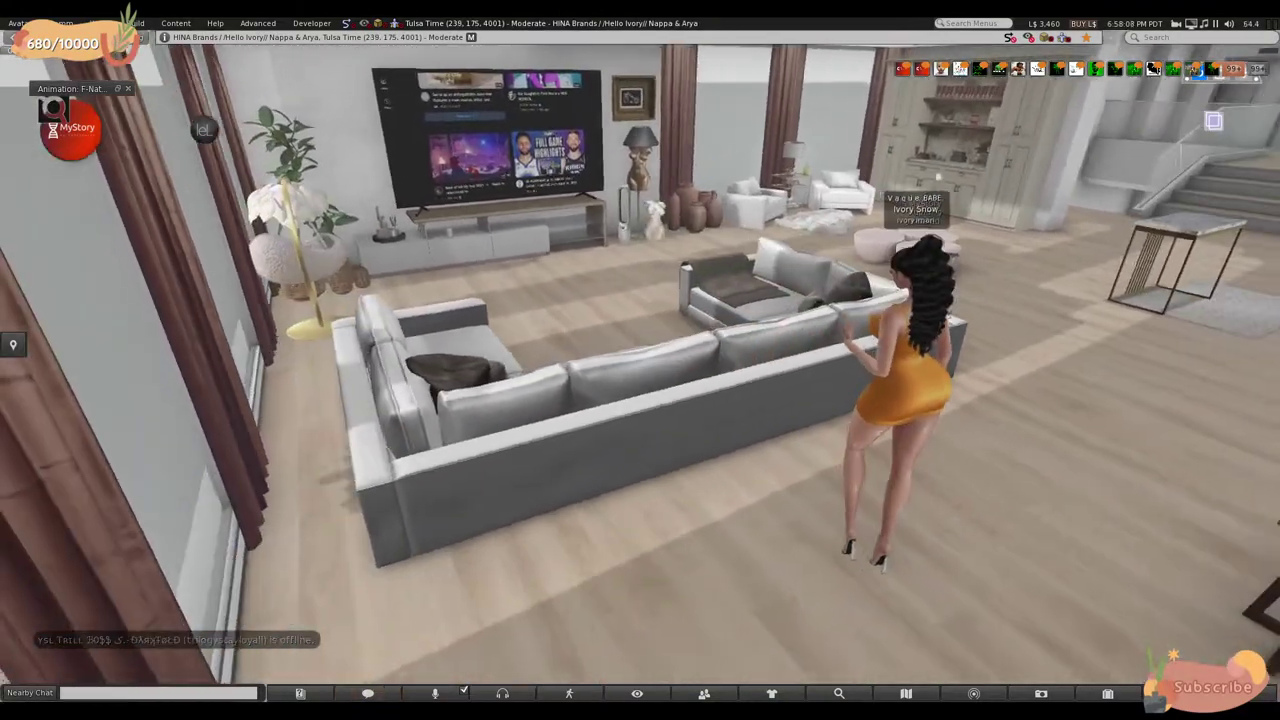
right_click(651, 400)
click(685, 452)
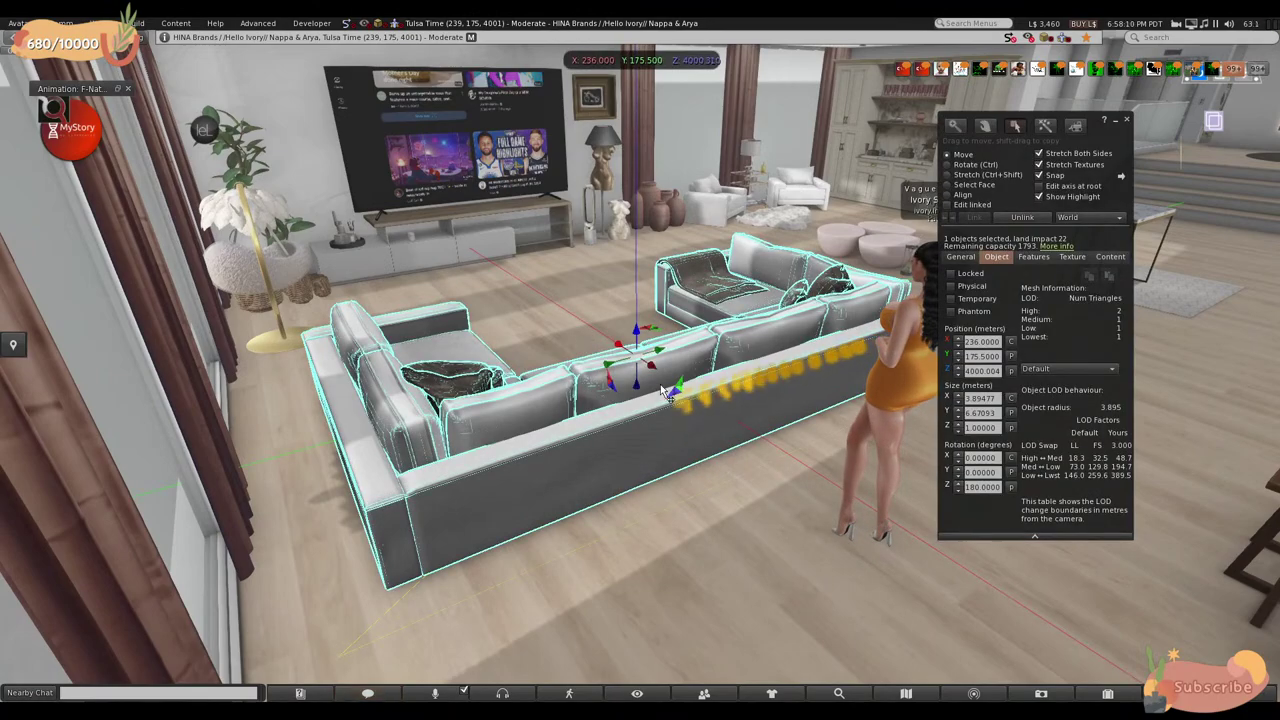
drag(651, 365, 605, 336)
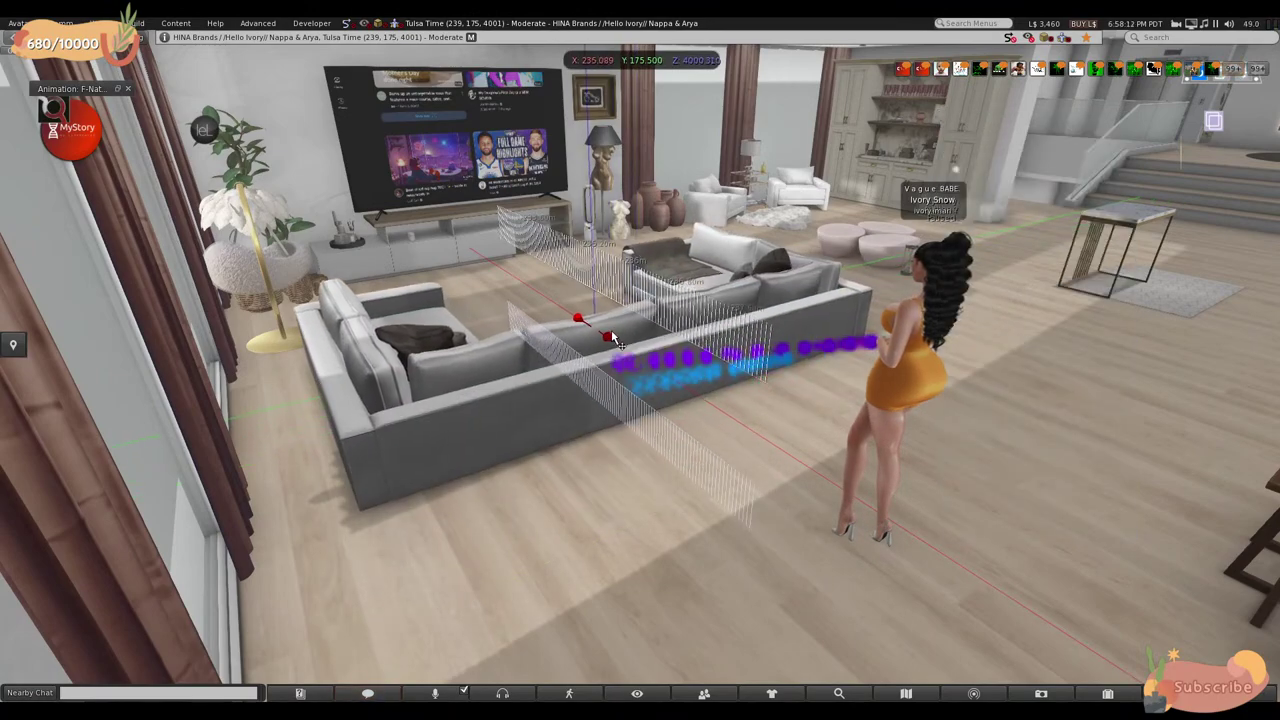
key(Escape)
alt+click(560, 380)
key(Escape)
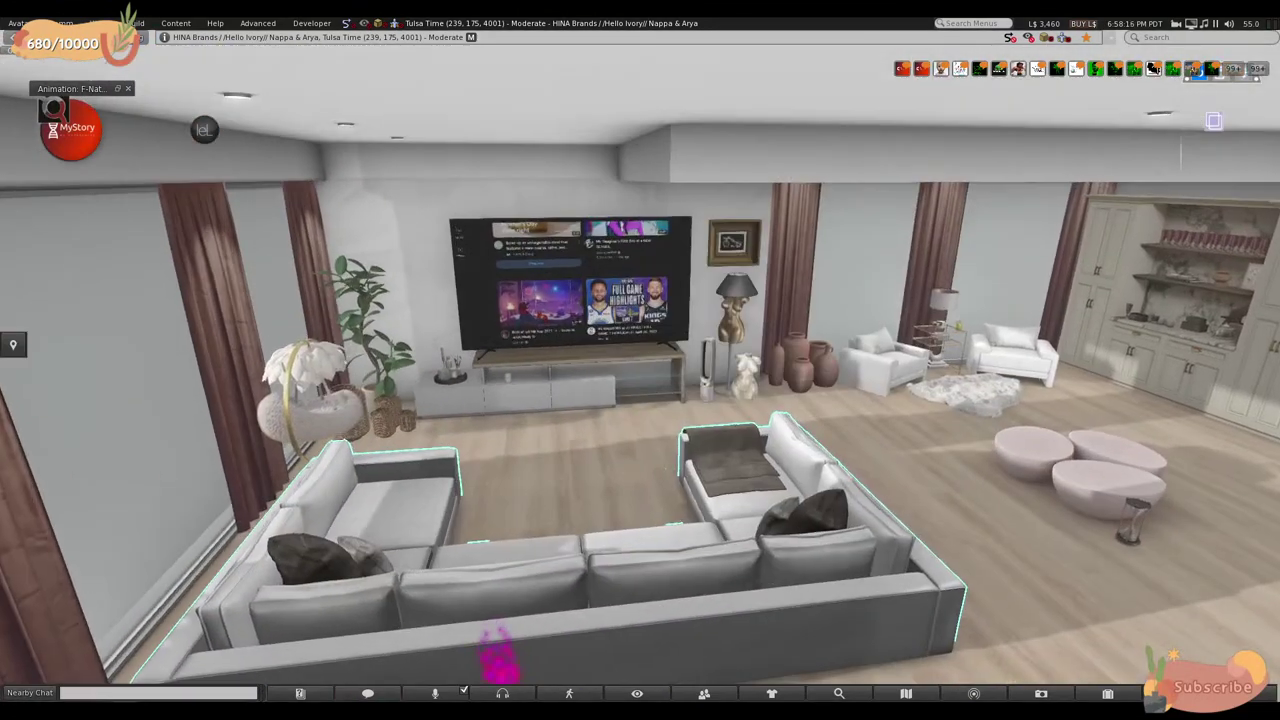
key(ctrl+3)
drag(620, 527, 624, 534)
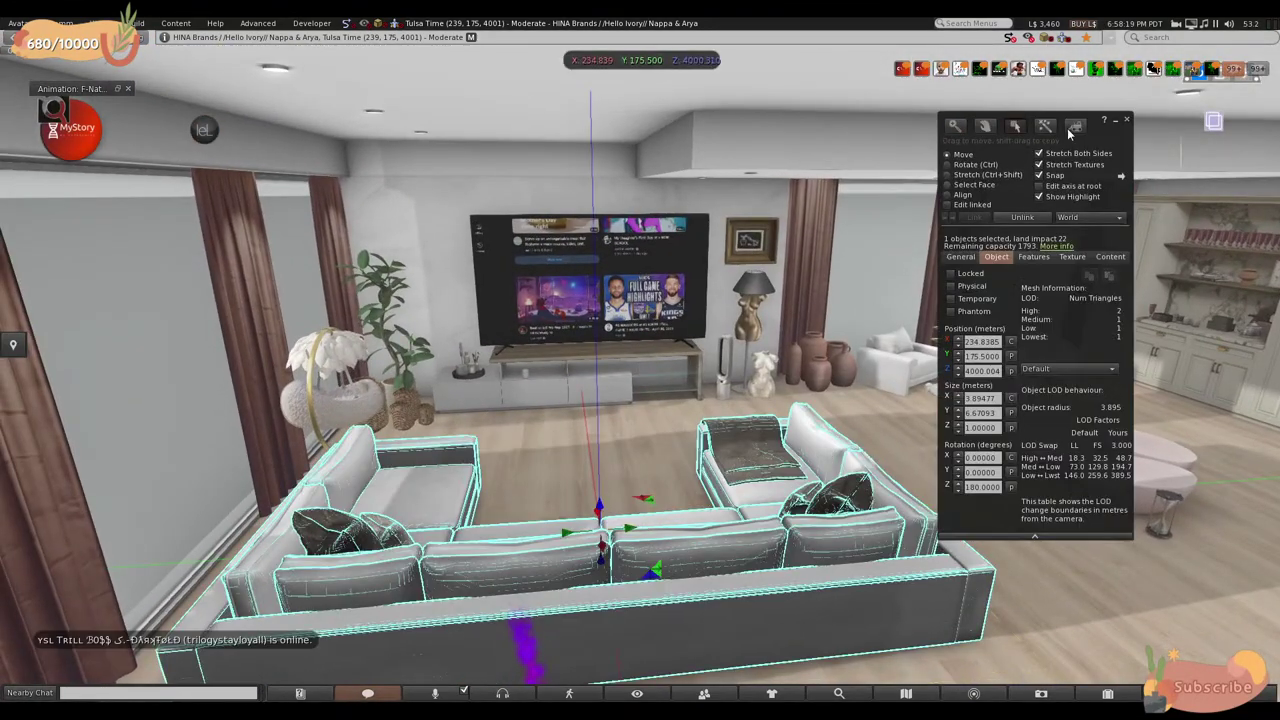
click(1122, 119)
- Take the pink ottomans out of the living room
key(Up)
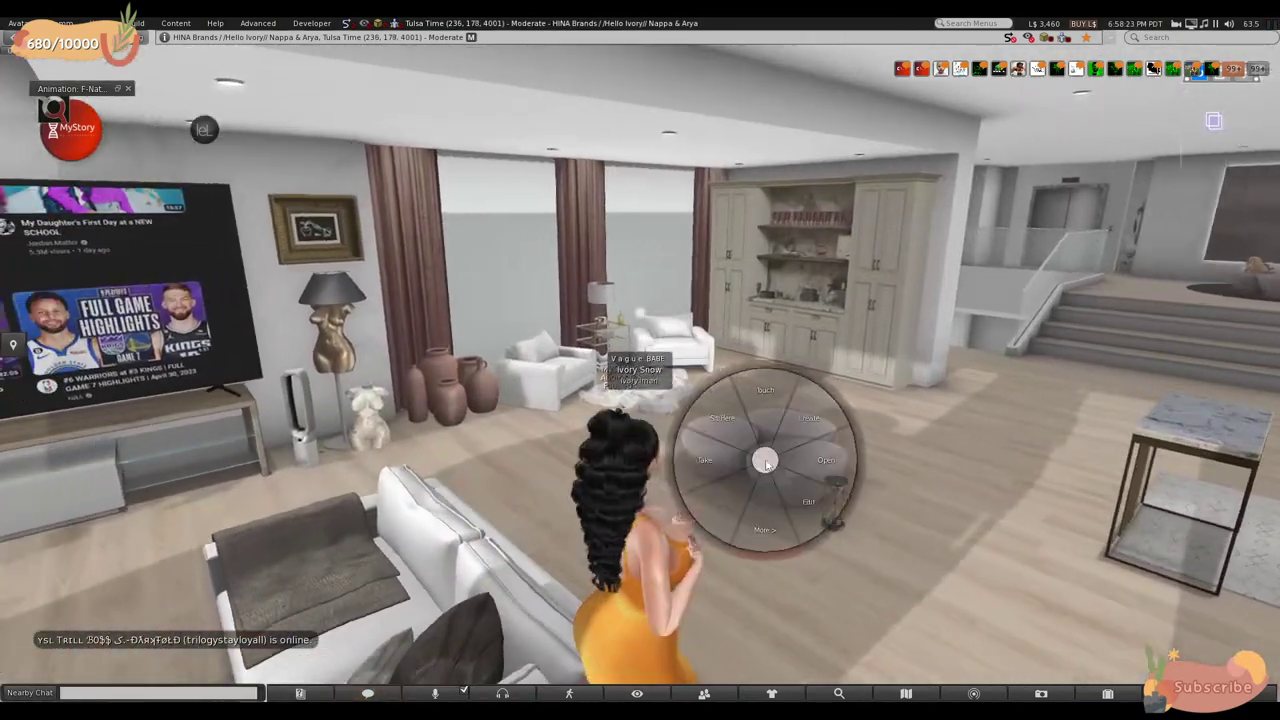
key(Left)
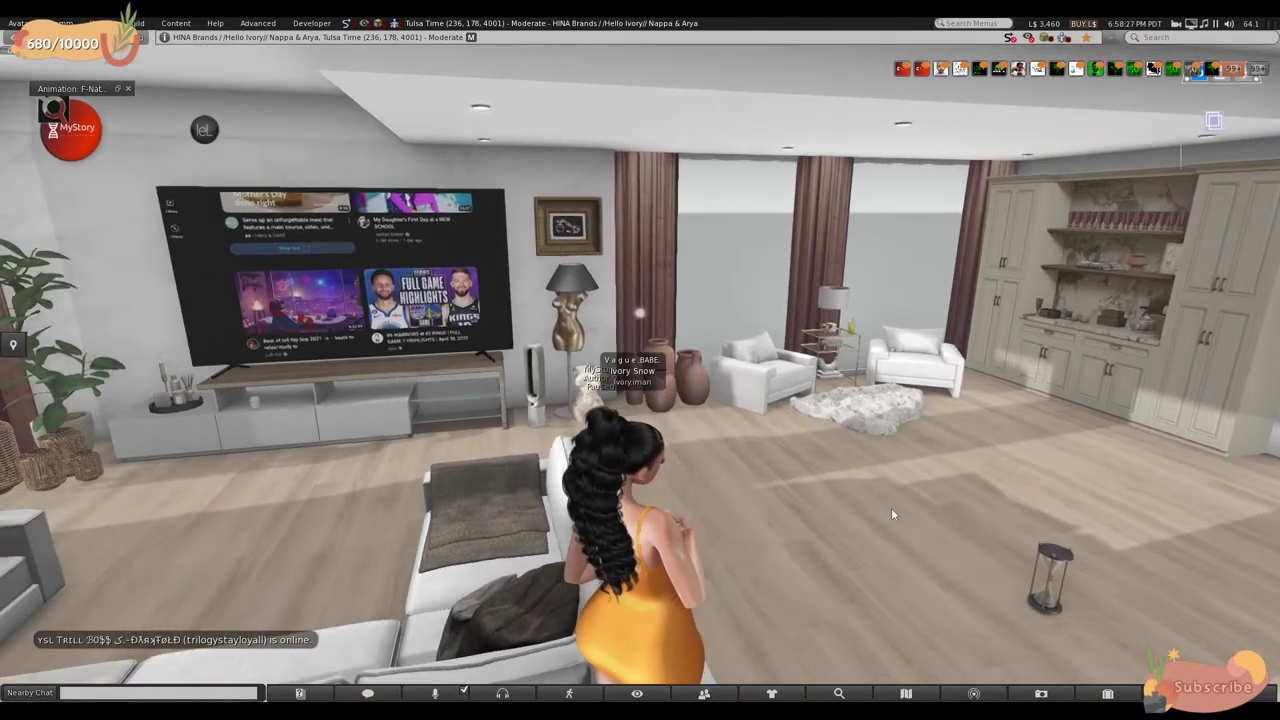
- Select the hourglass on the living room floor and move it to the TV console's plant end, about X 229.903, Y 173.162
right_click(1050, 555)
click(1050, 525)
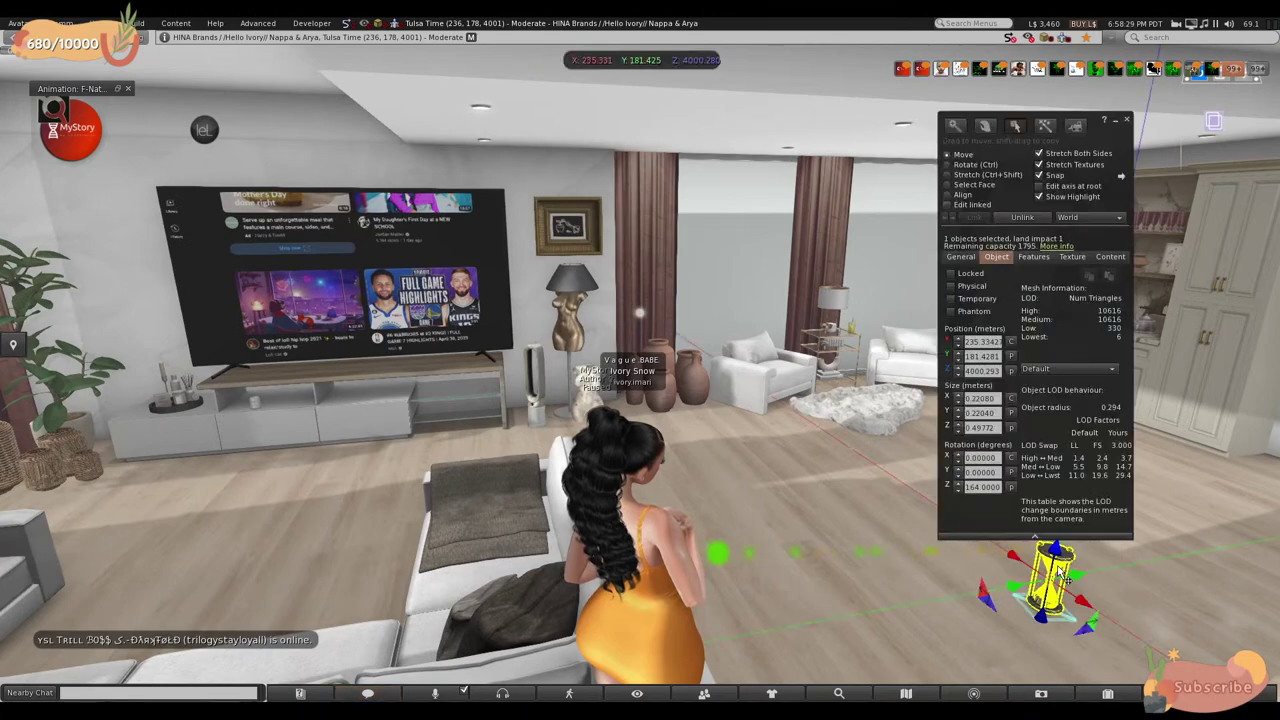
drag(1045, 585, 175, 379)
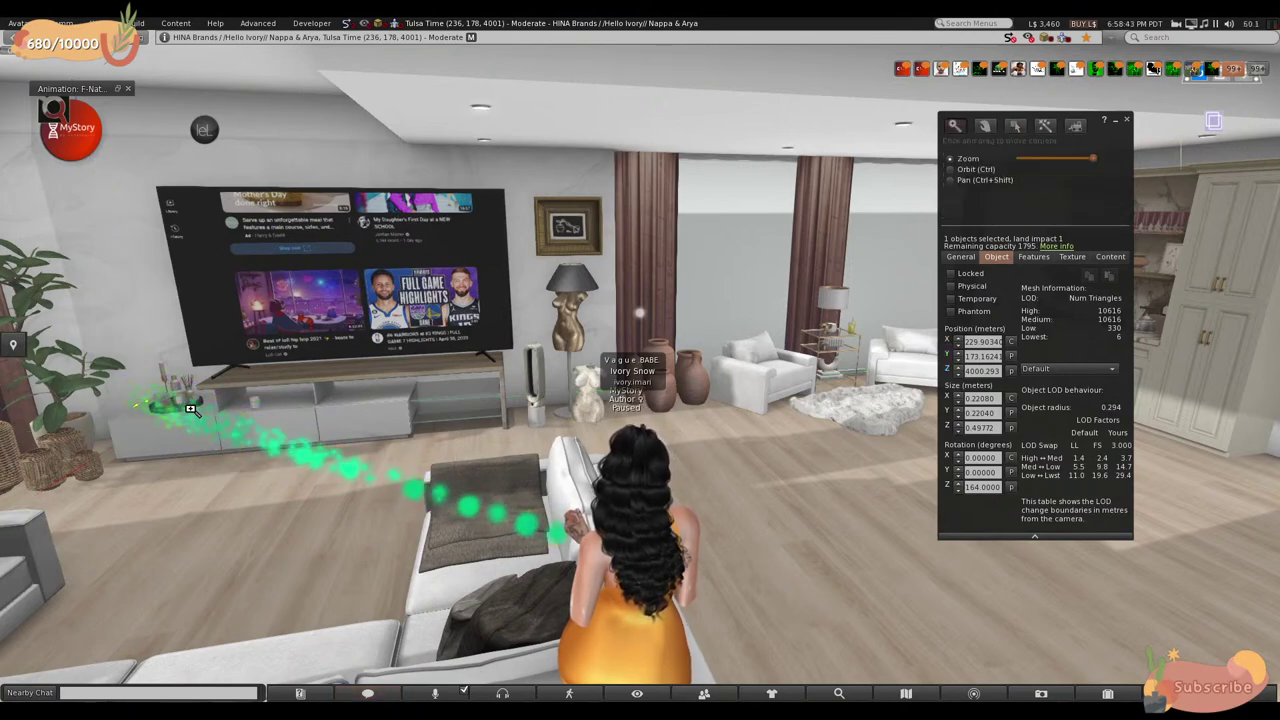
- Raise the hourglass onto the console top beside the candle tray, at about X 229.880, Y 173.258, Z 4000.791
alt+click(175, 405)
alt+drag(450, 425, 558, 430)
key(ctrl+3)
click(485, 590)
scroll(558, 430, up, 2)
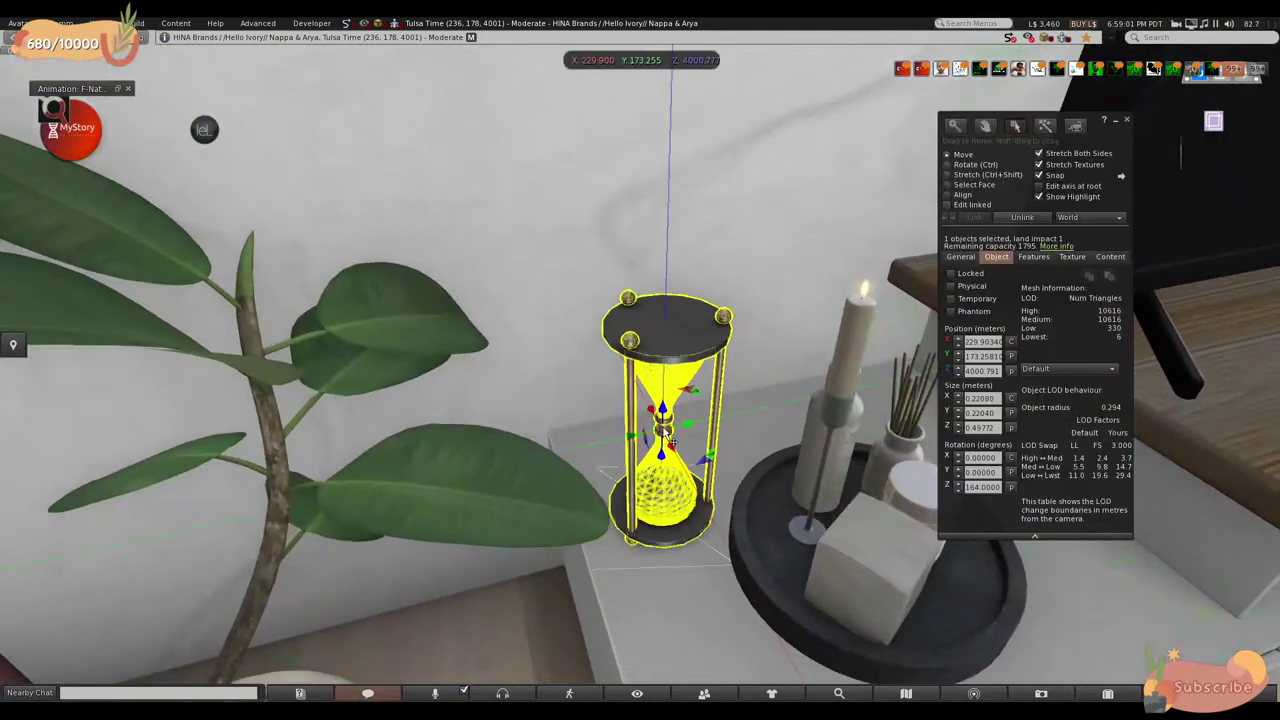
drag(664, 438, 674, 444)
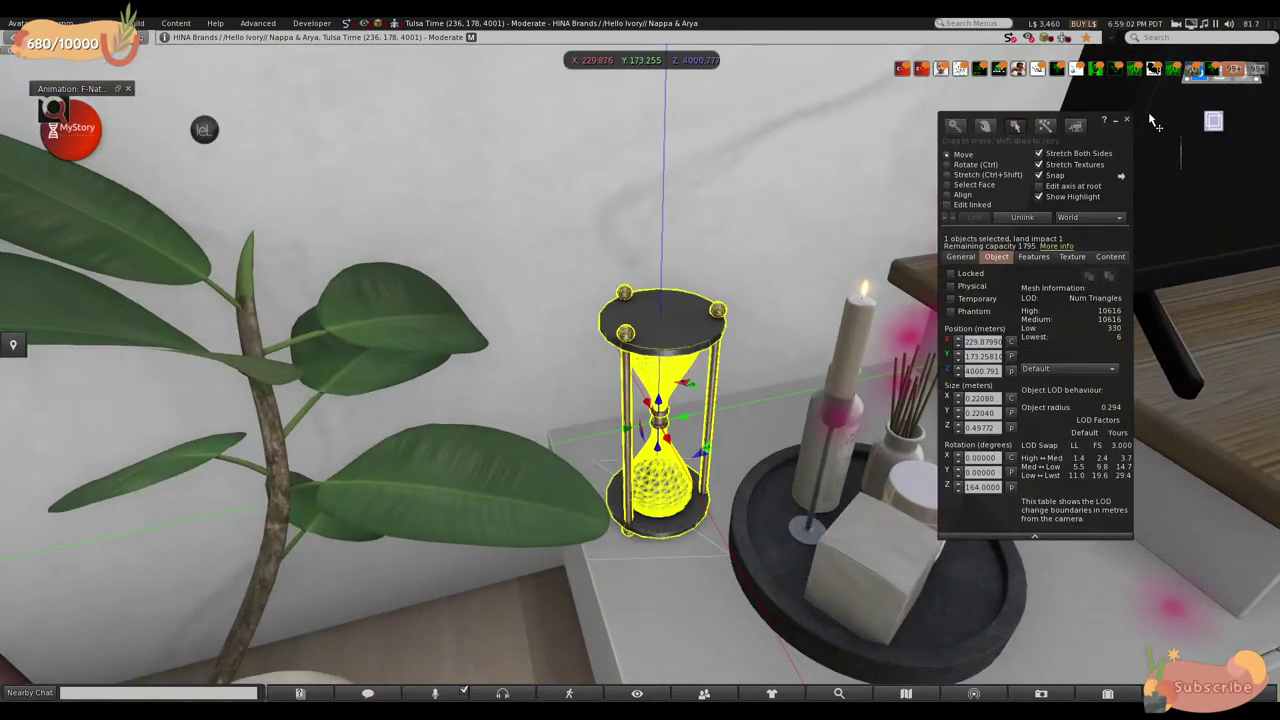
click(1128, 119)
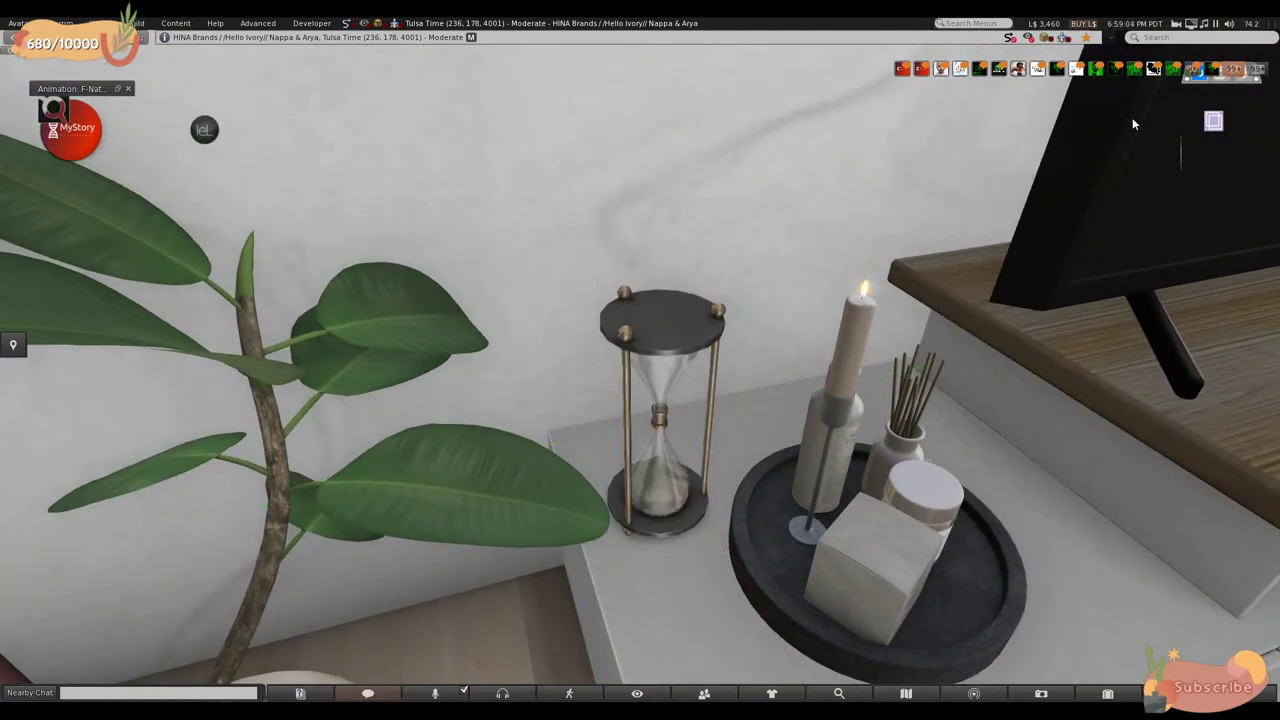
key(Escape)
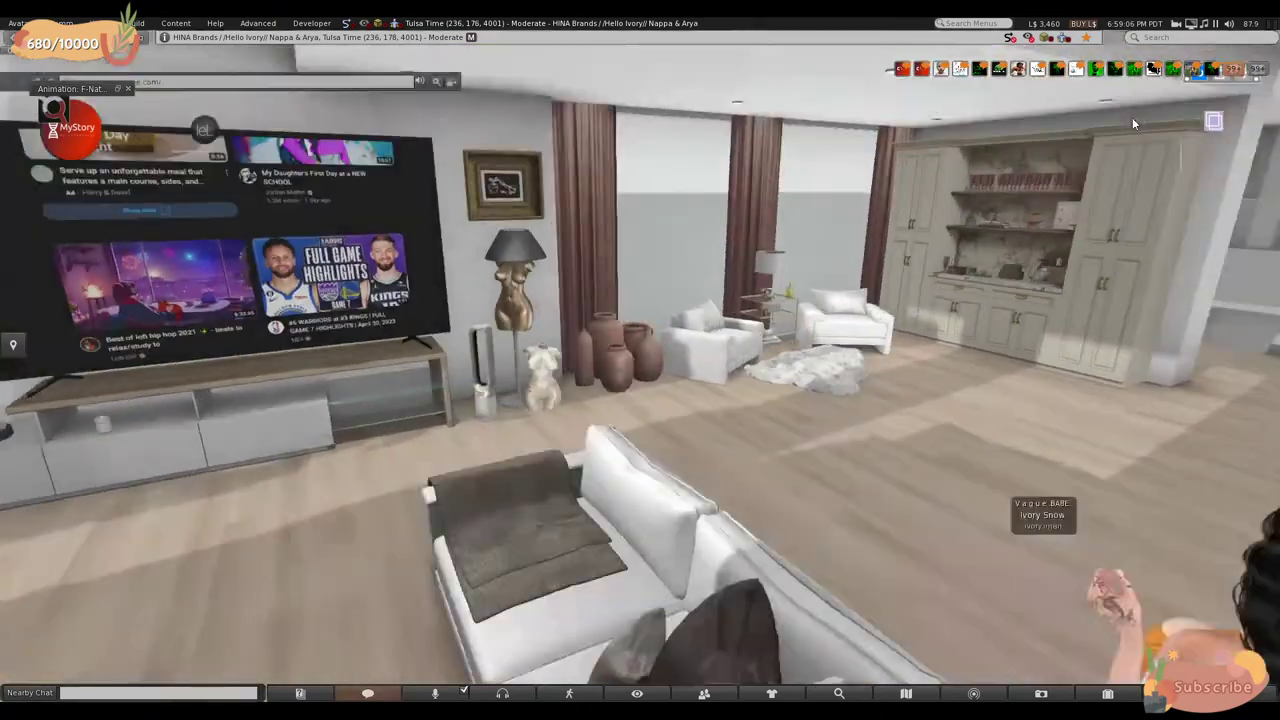
key(Right)
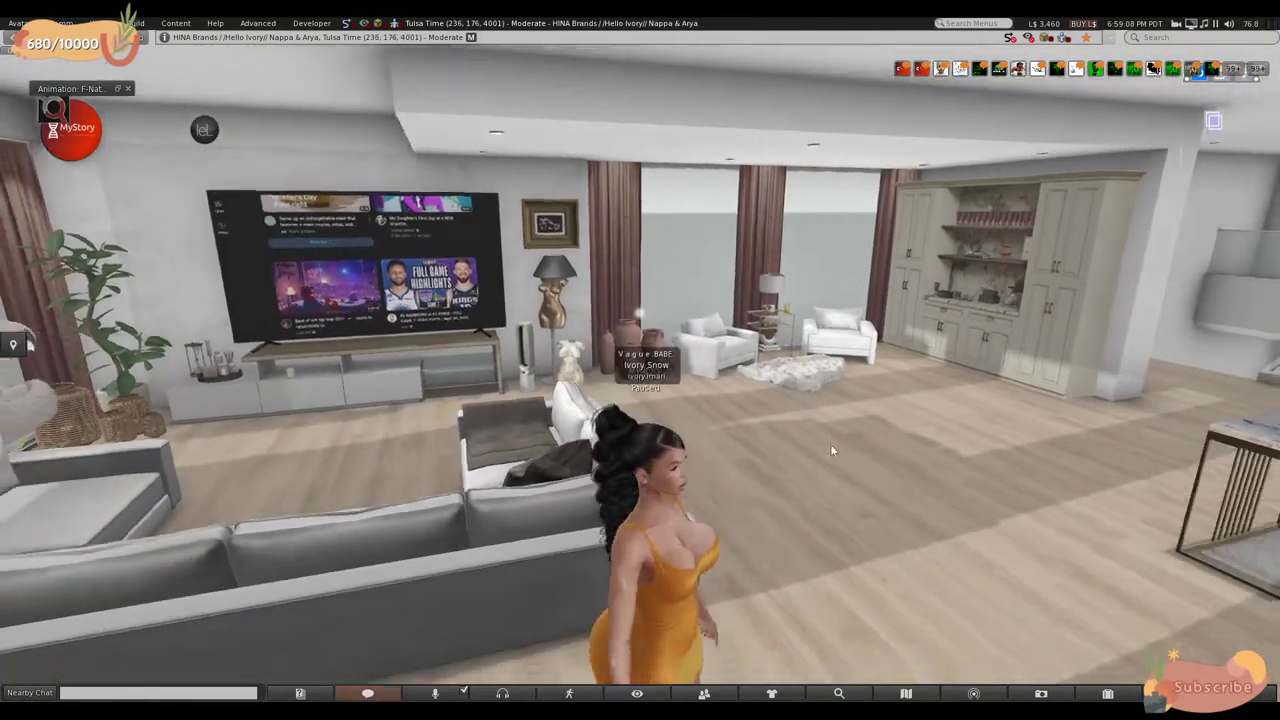
key(Left)
key(Up)
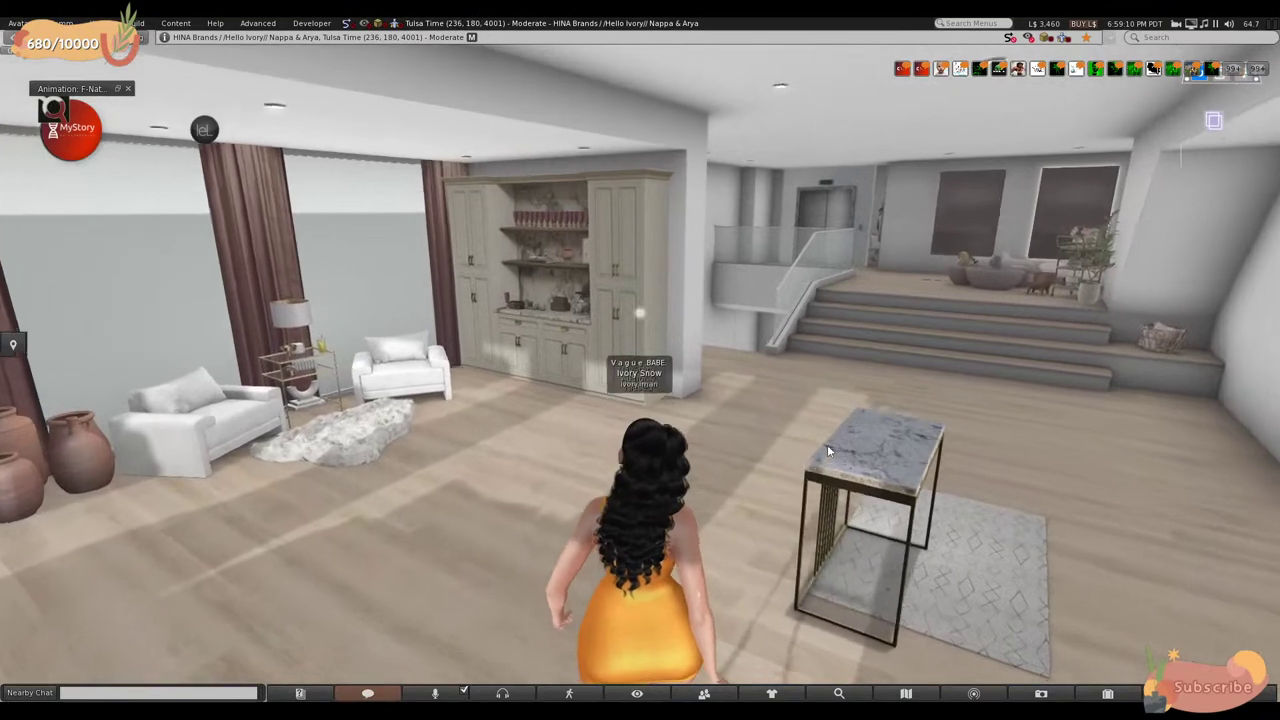
key(Left)
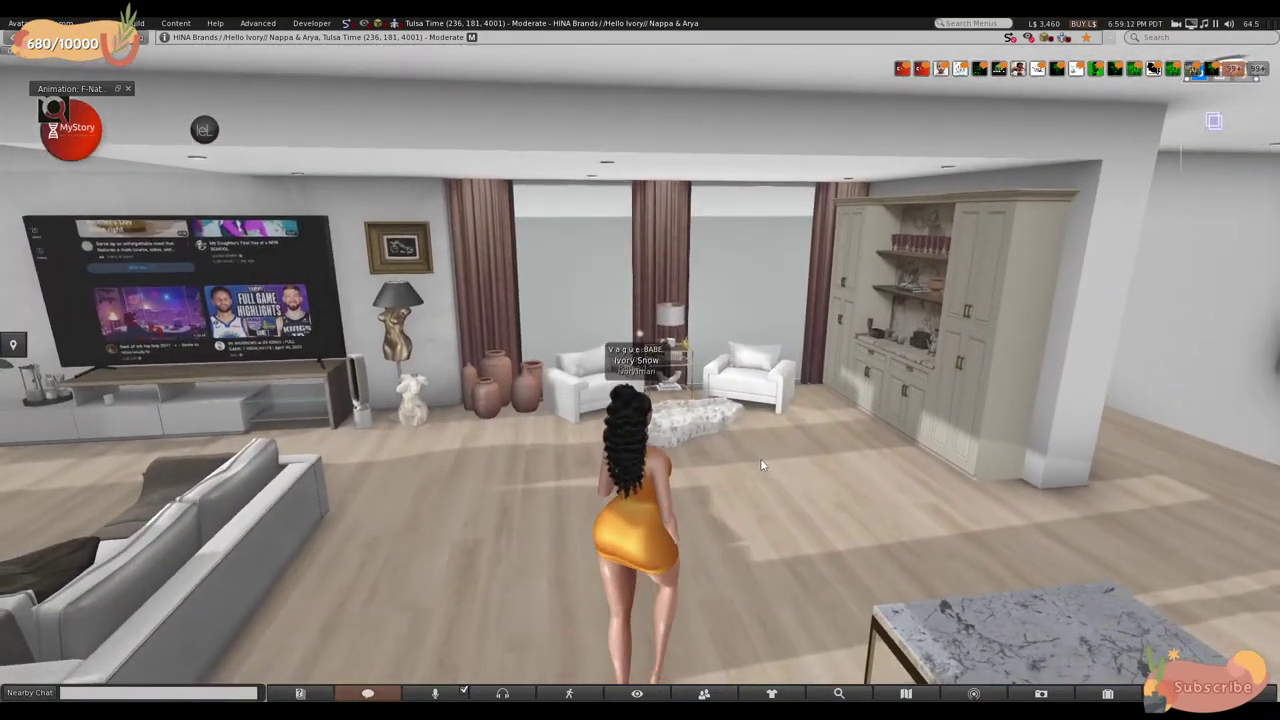
- Search the inventory for "ame" and look through the matching items
key(ctrl+i)
text(ame e)
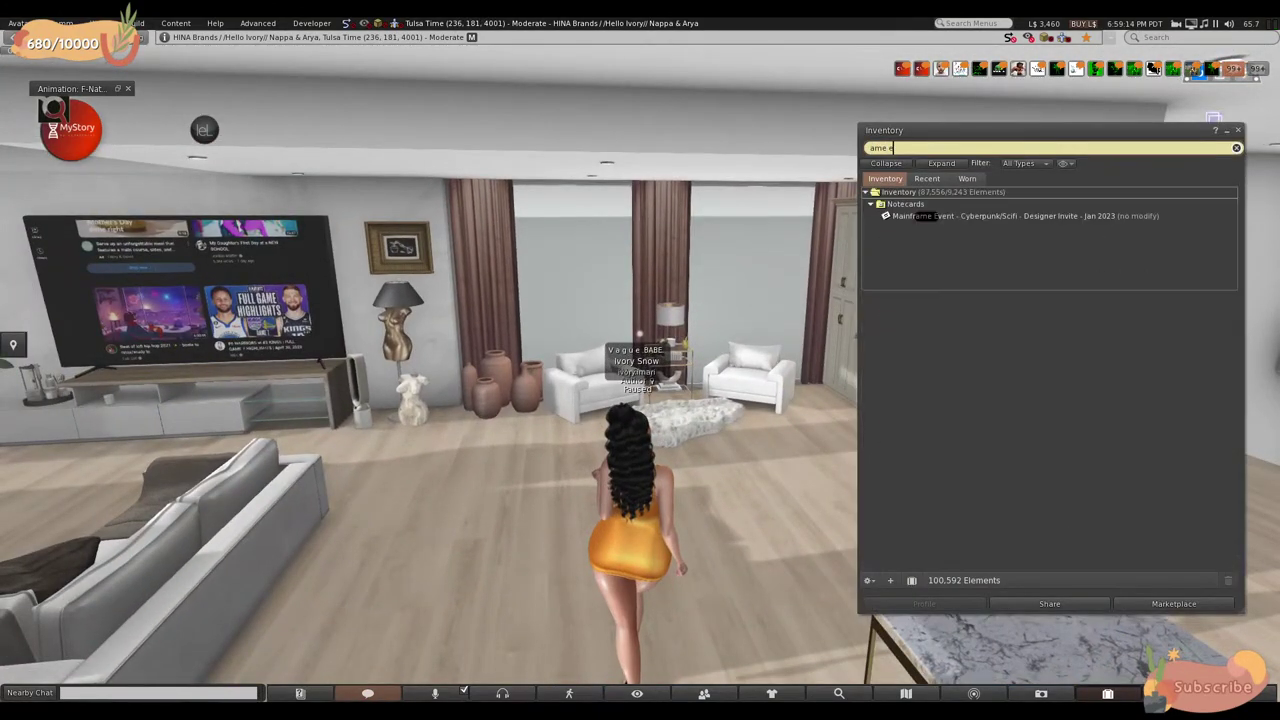
text(e)
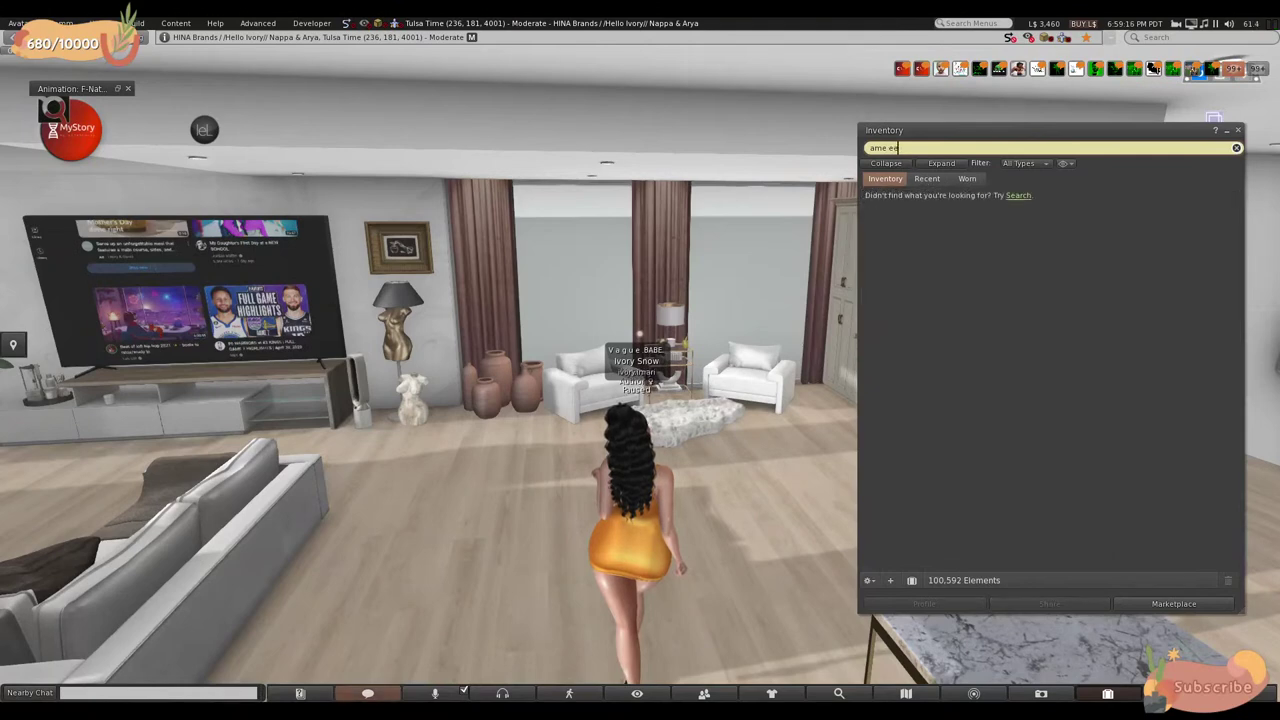
key(BackSpace)
key(BackSpace)
key(BackSpace)
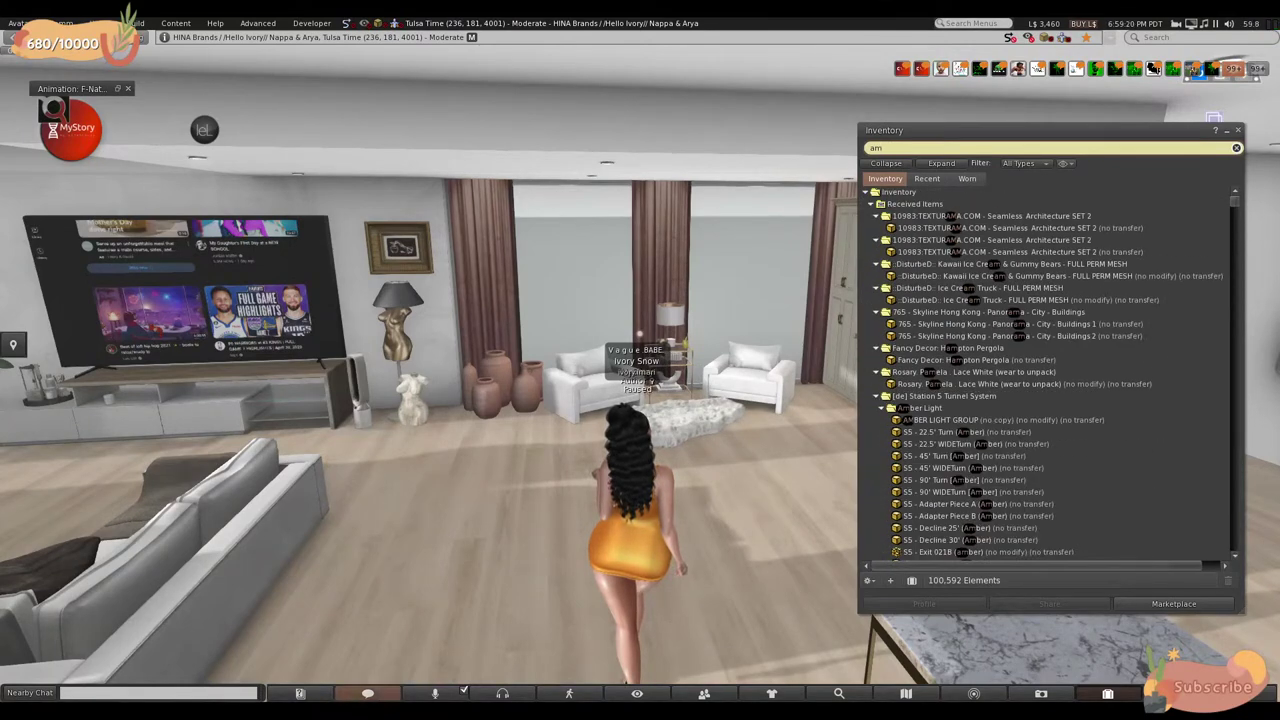
text(m)
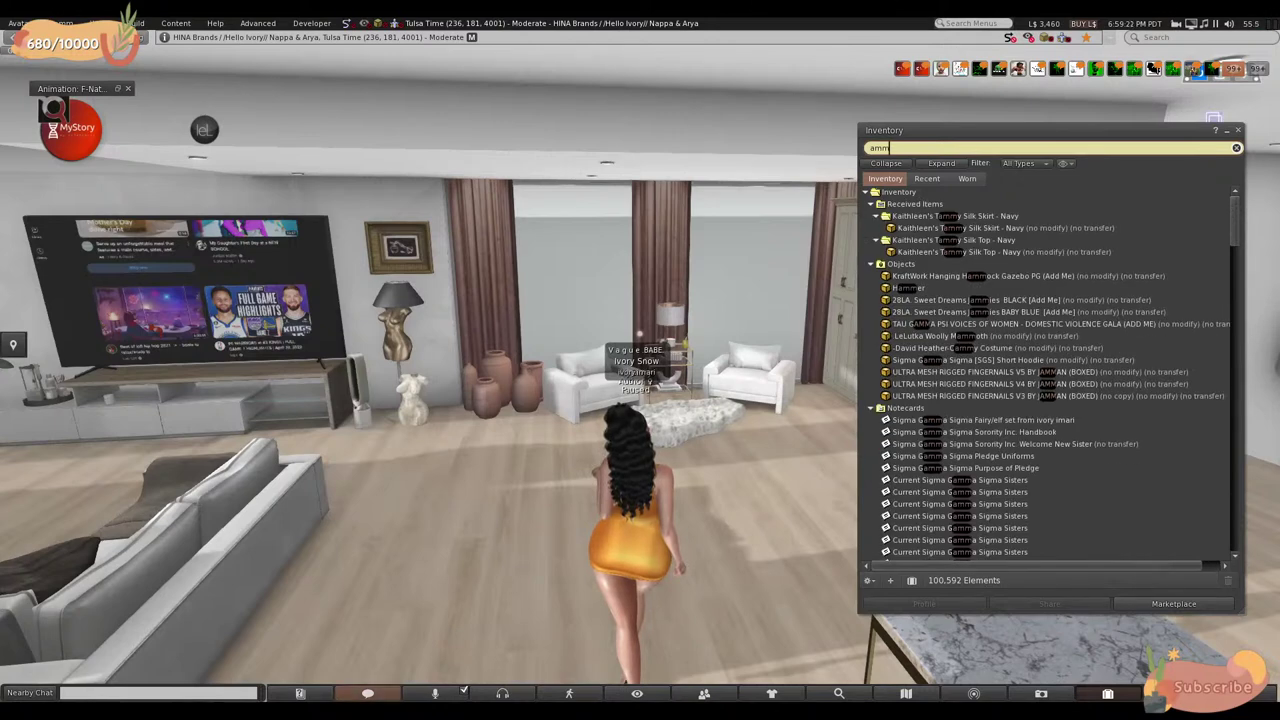
key(BackSpace)
text(e)
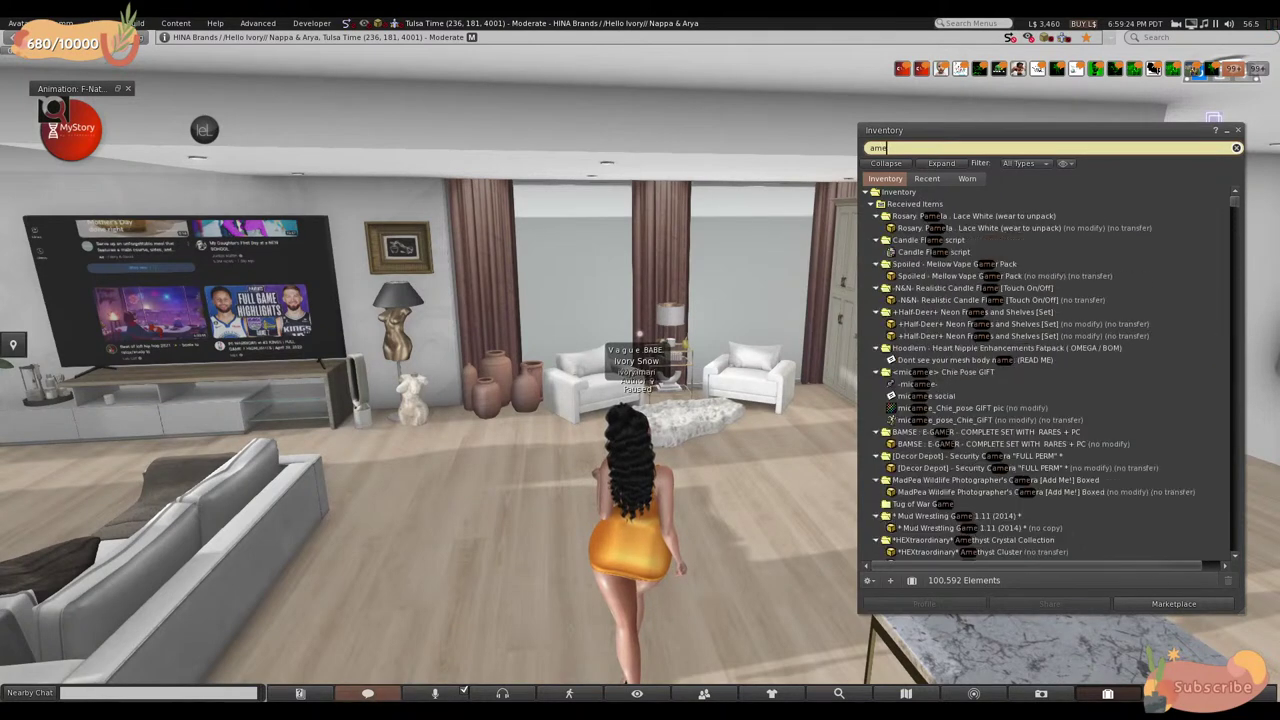
scroll(978, 361, down, 10)
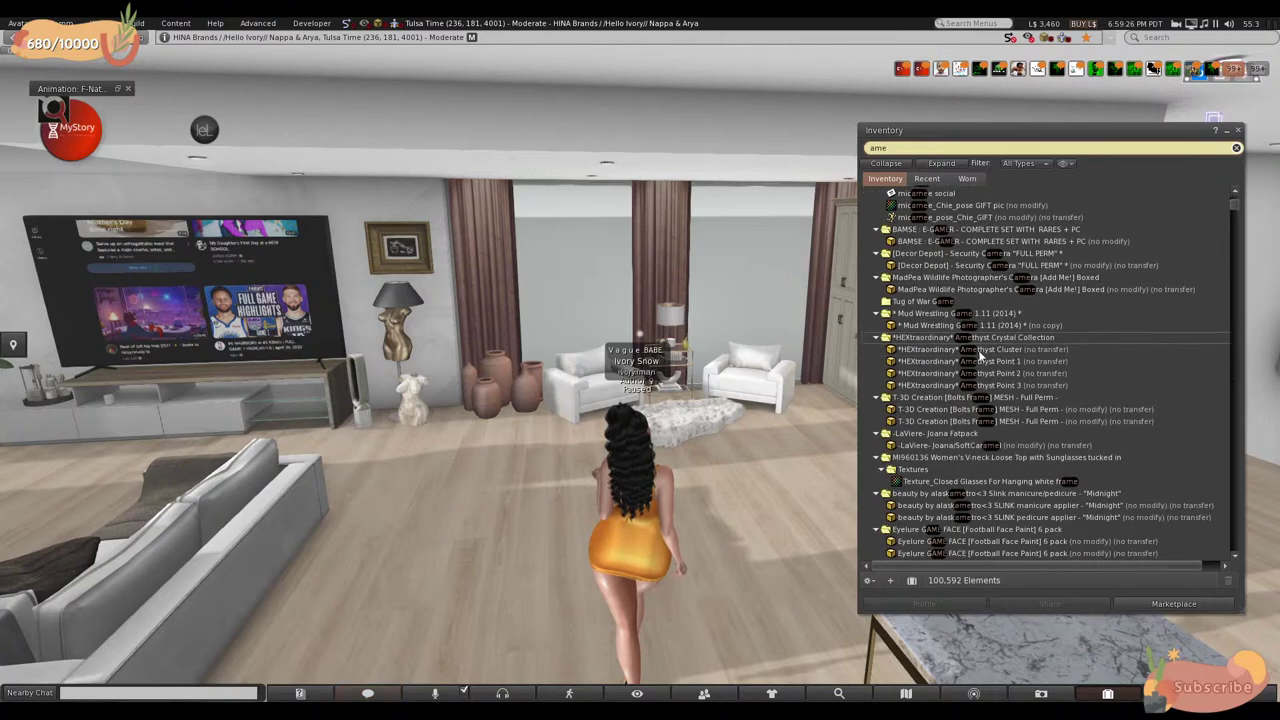
scroll(977, 372, down, 15)
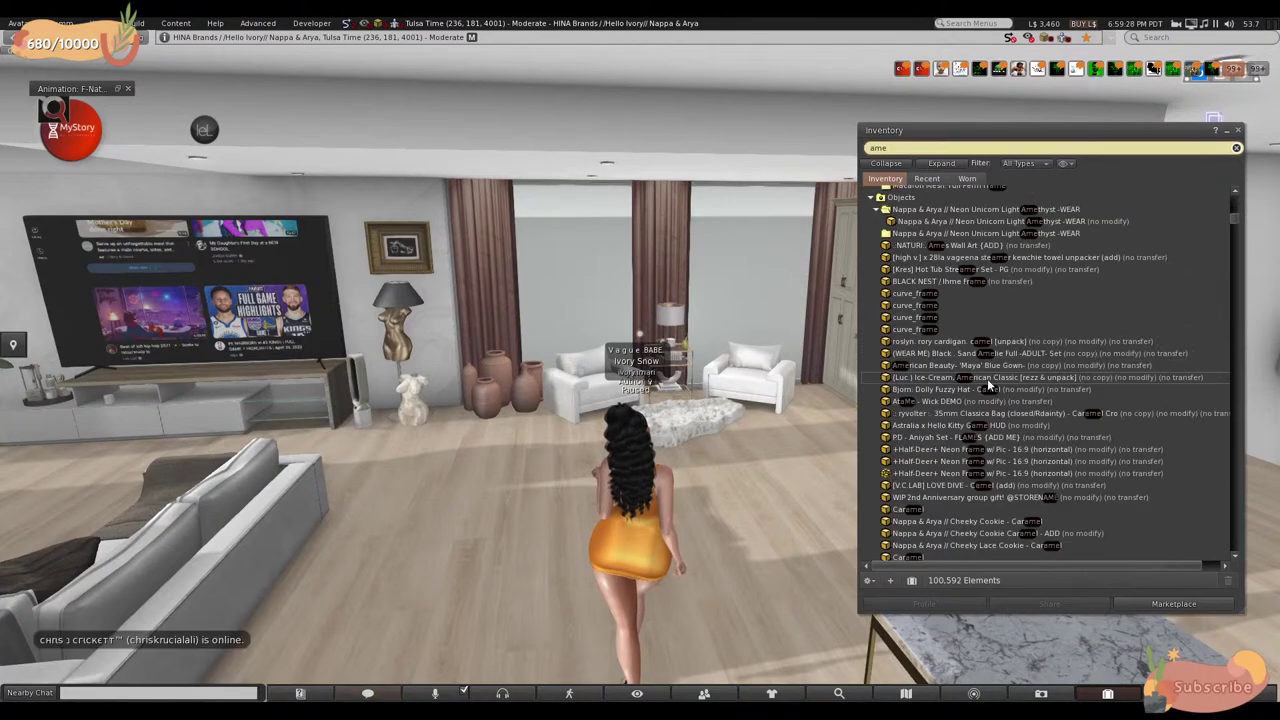
drag(1236, 230, 1240, 208)
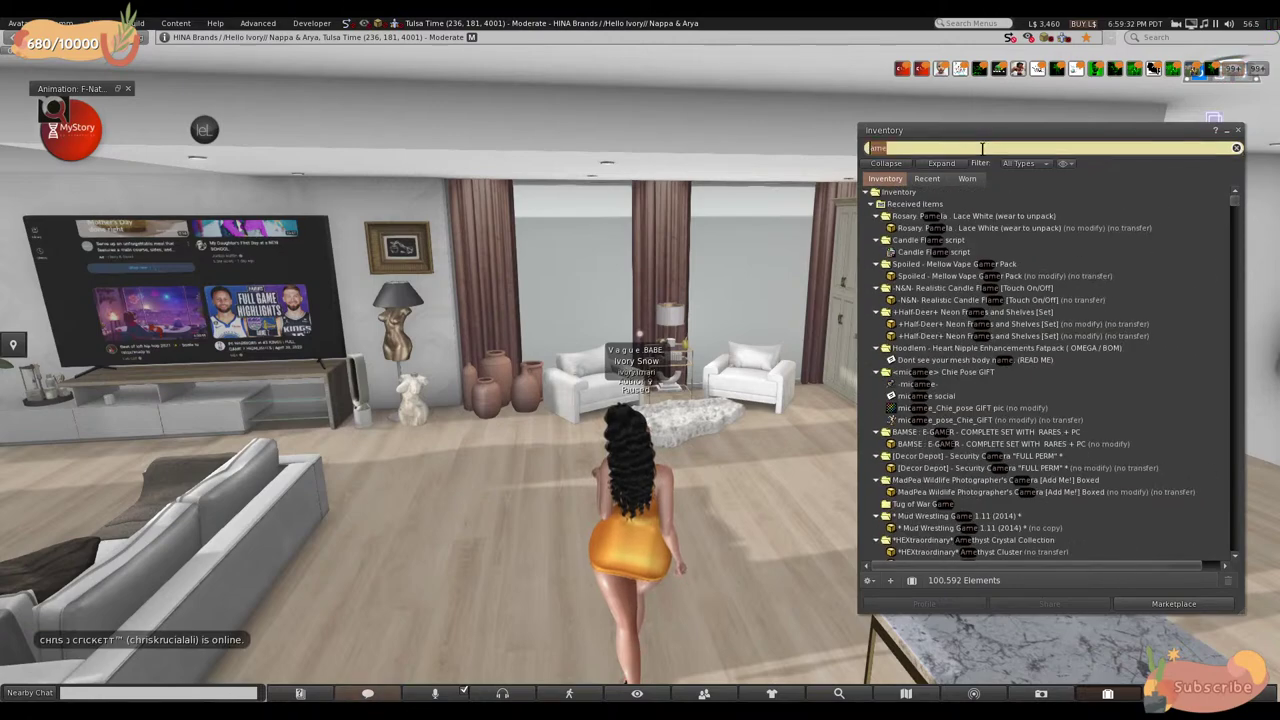
- Narrow the inventory search to "amesta" and view the properties of the AMEstate Private Lands landmark, closing the inventory when finished
text(e)
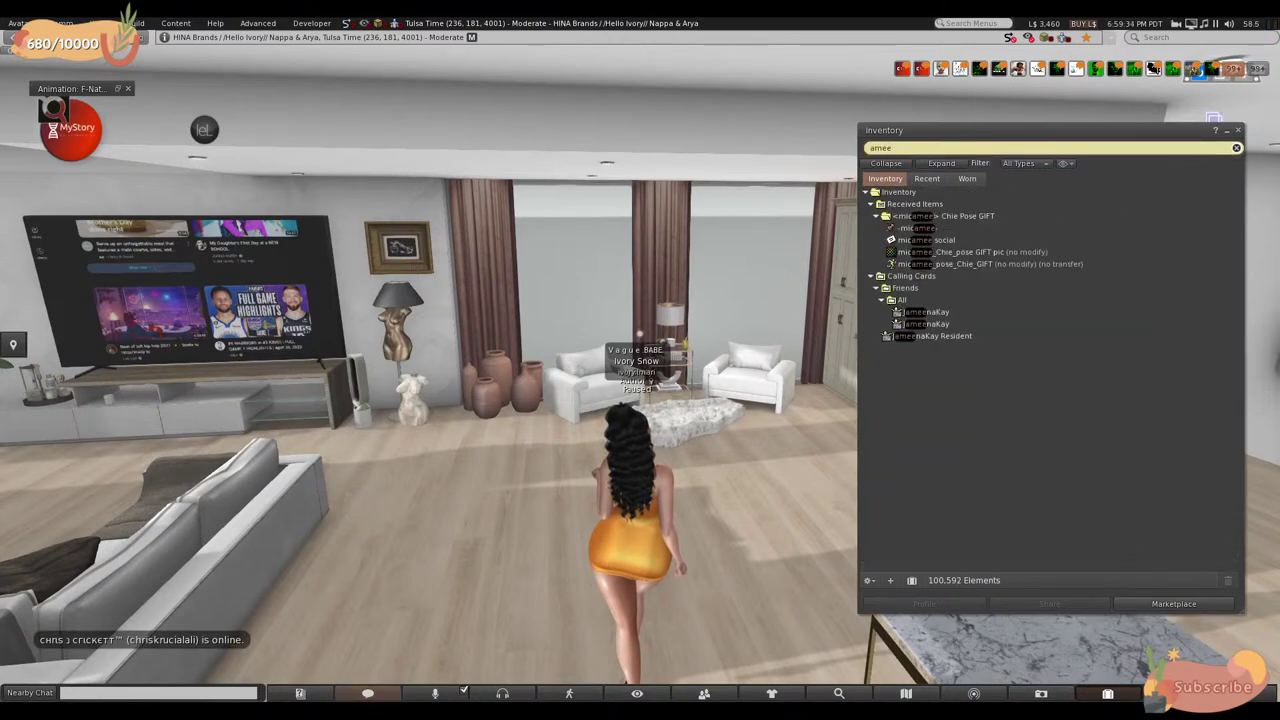
key(BackSpace)
text(sta)
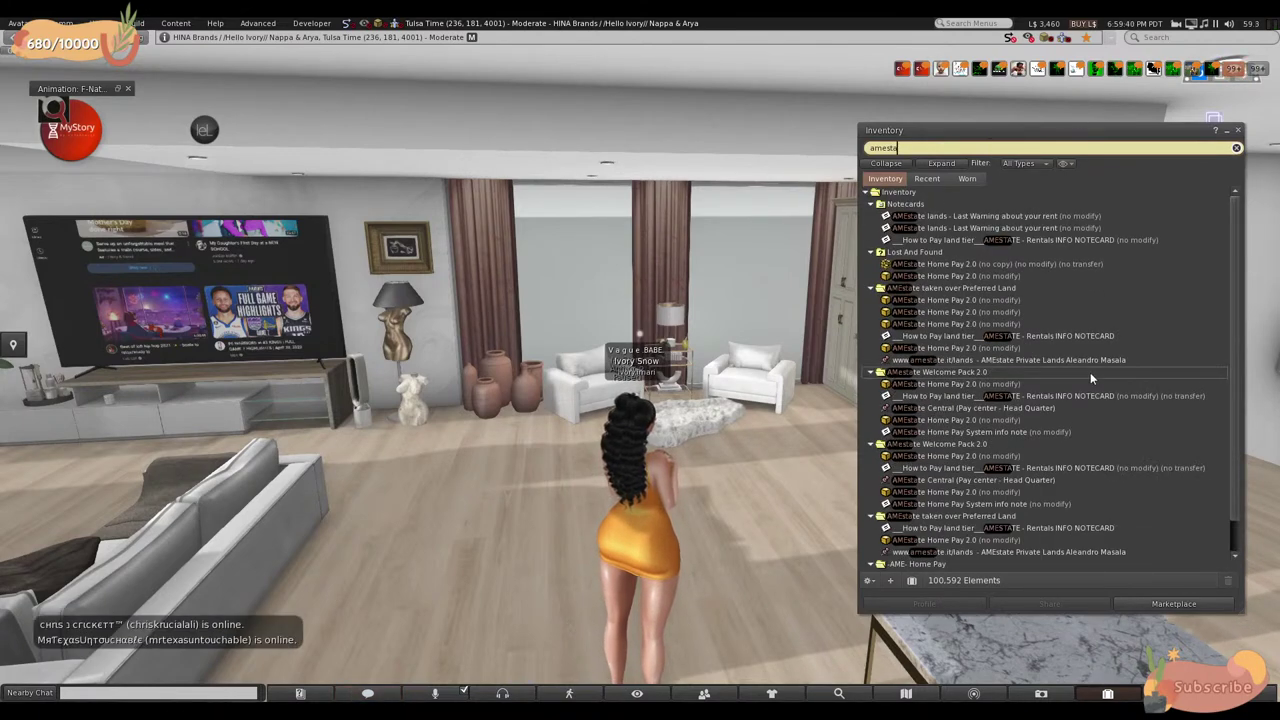
right_click(987, 364)
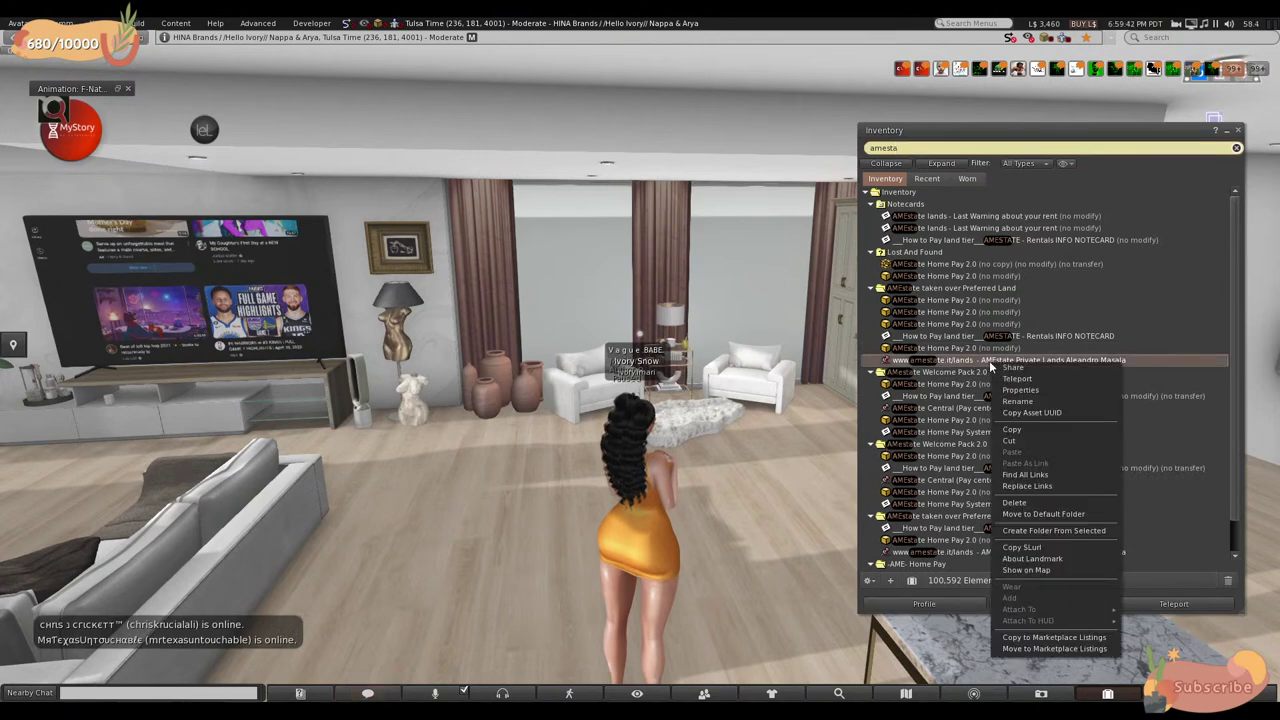
click(1040, 390)
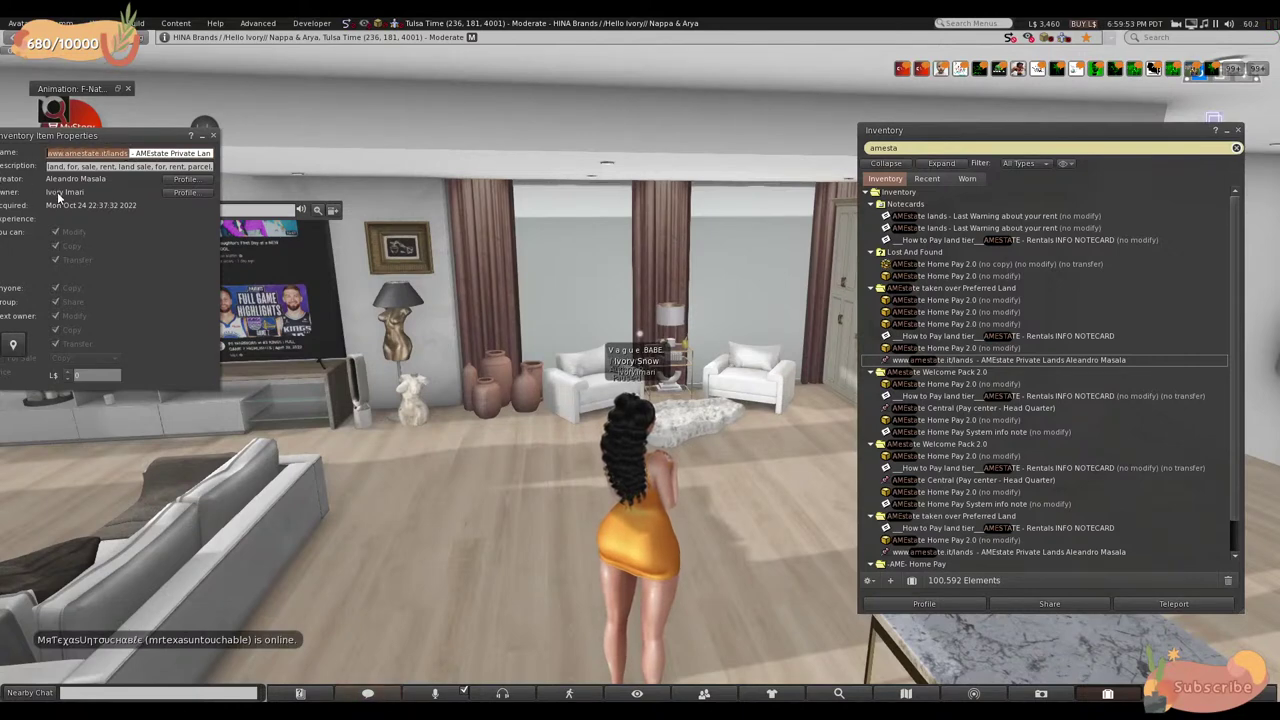
click(214, 134)
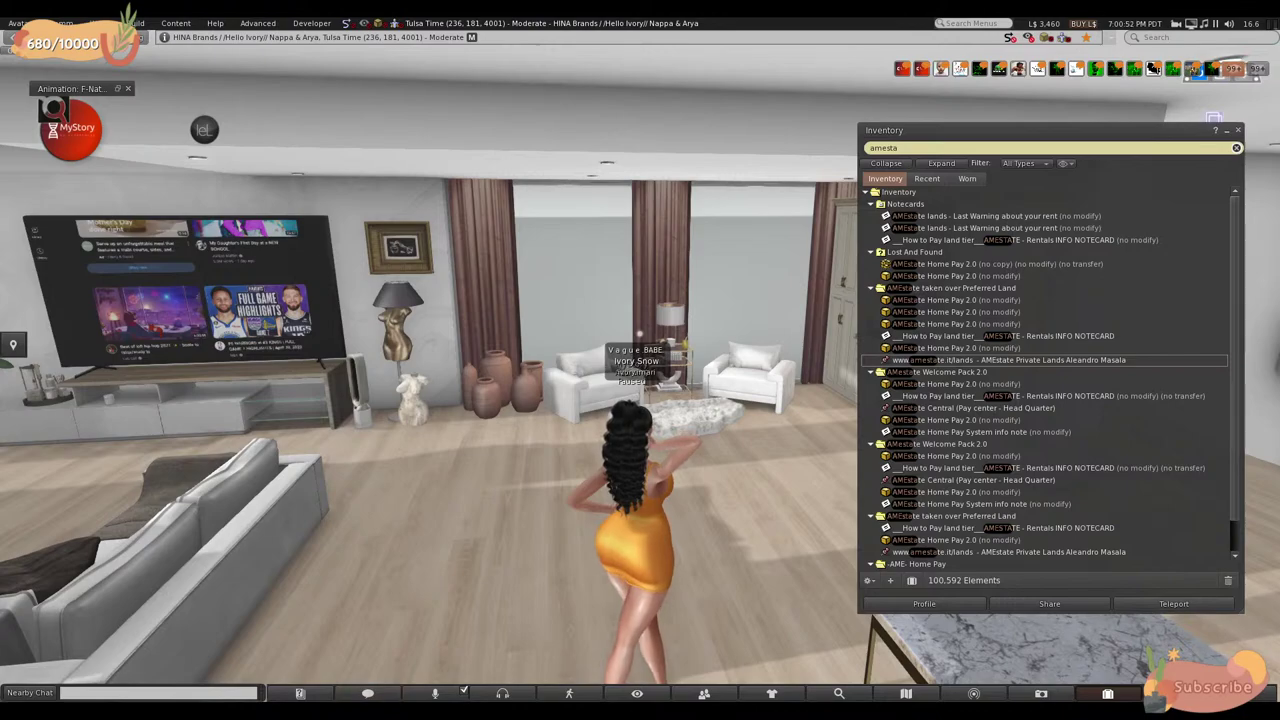
click(1237, 130)
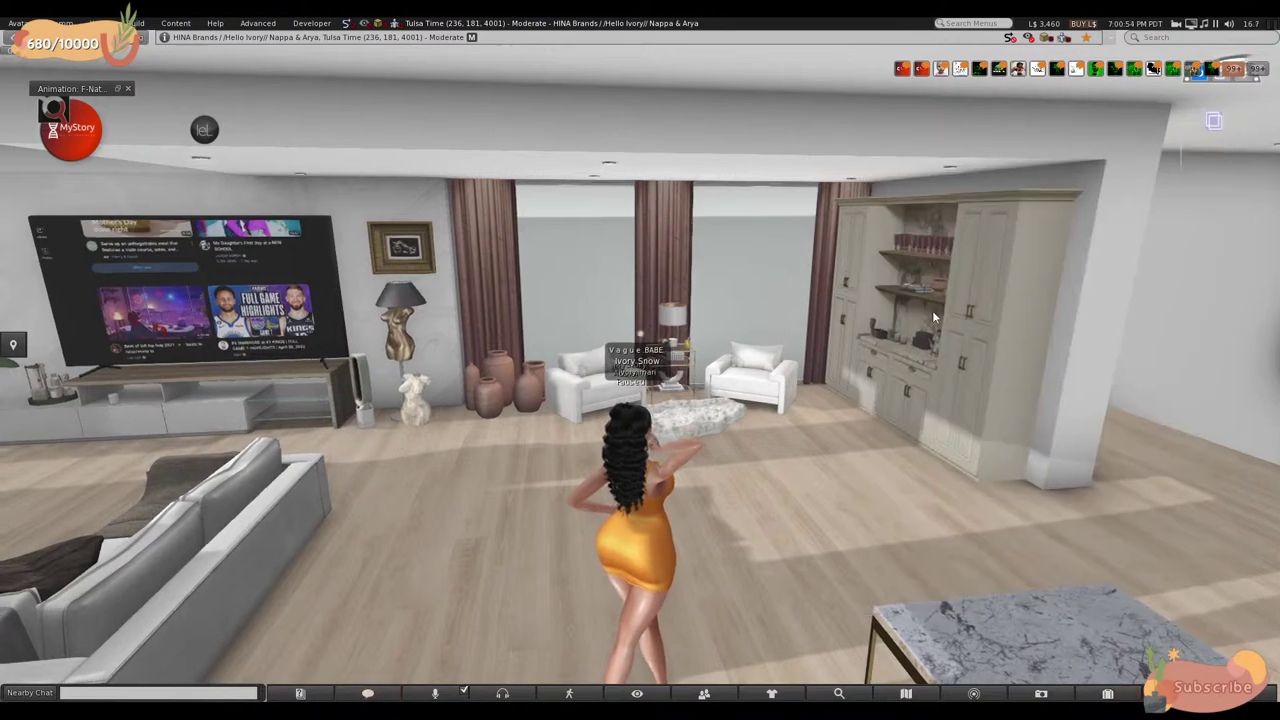
- Walk the avatar through the living room, kitchen and dining area to inspect the current furnishings
key(Left)
key(Up)
key(Left)
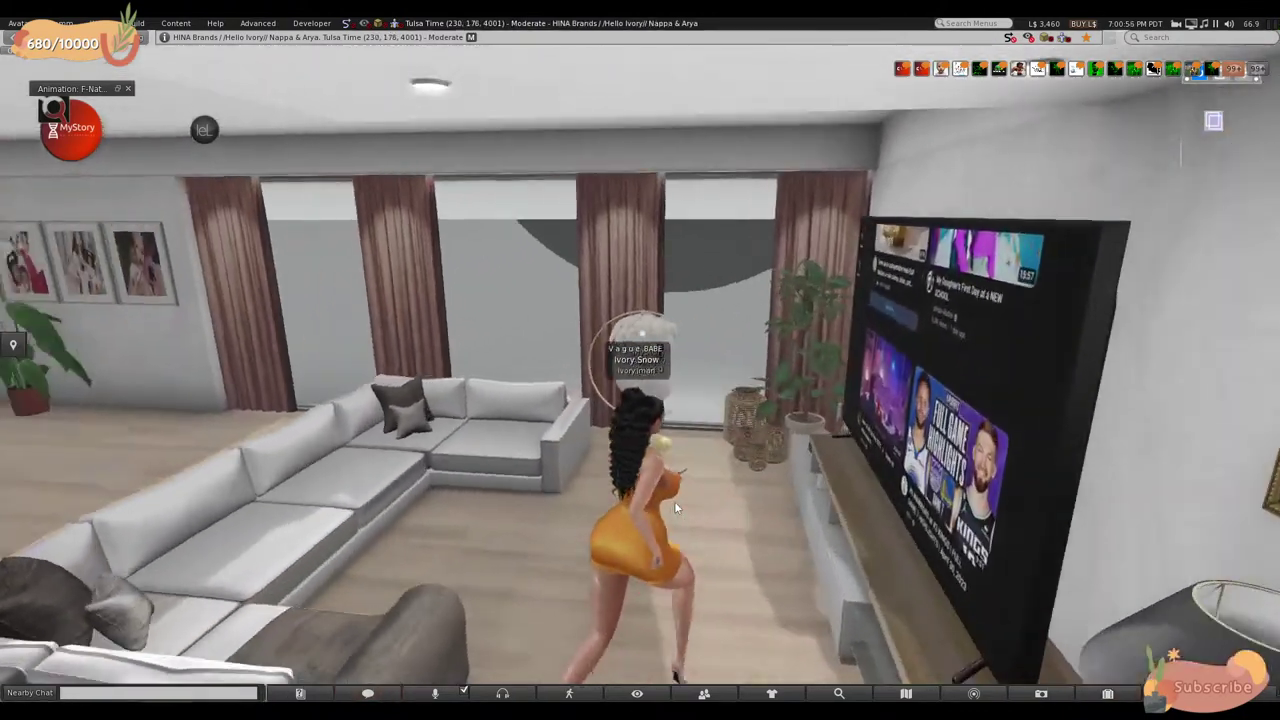
key(Right)
key(Up)
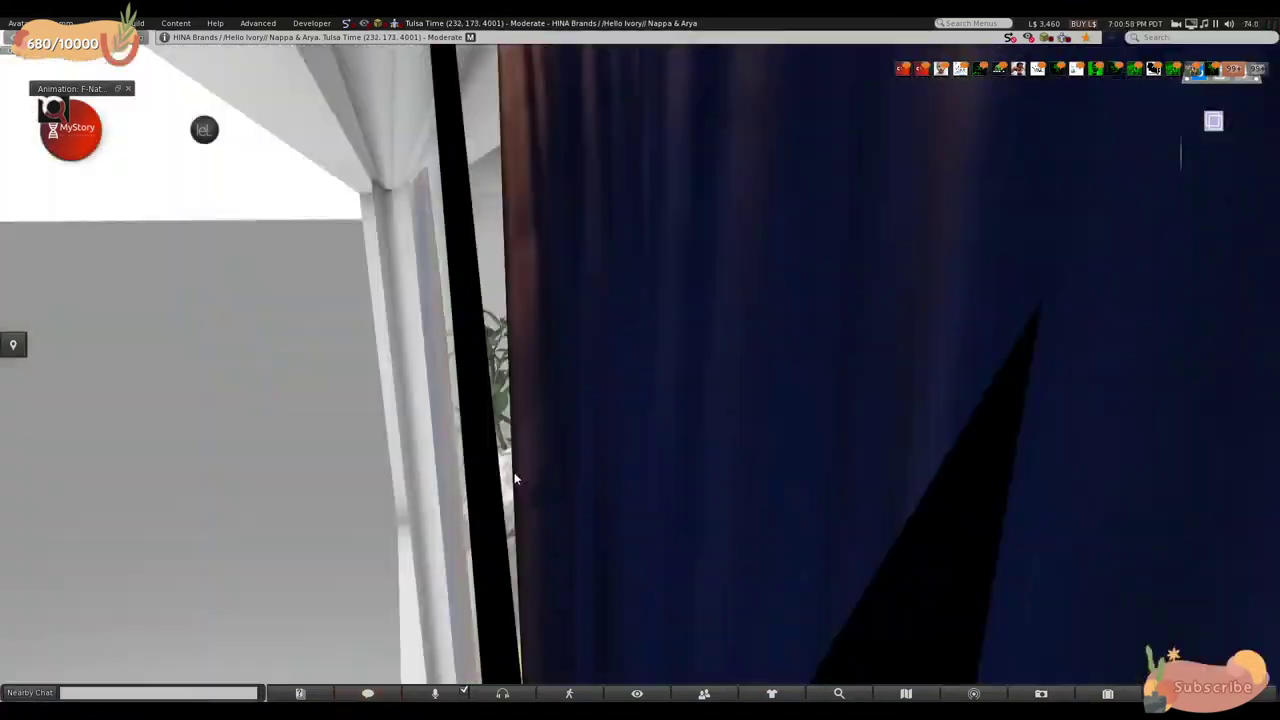
key(Up)
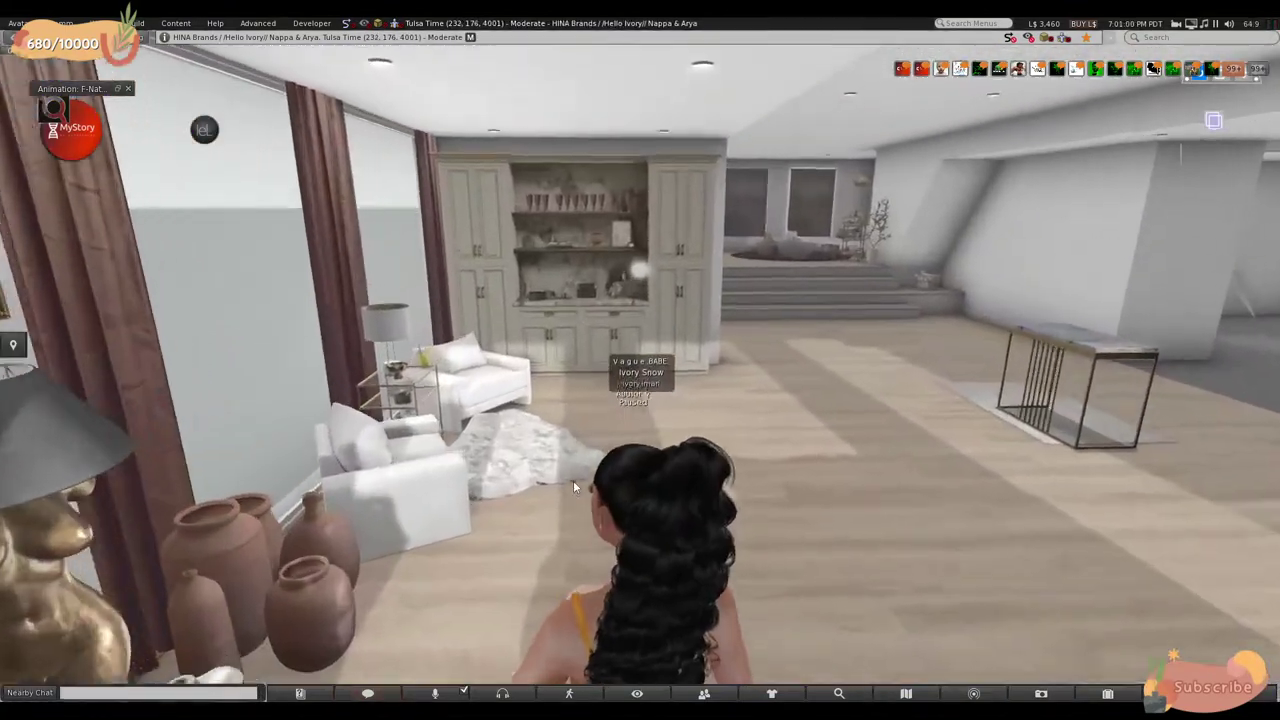
key(Right)
key(Up)
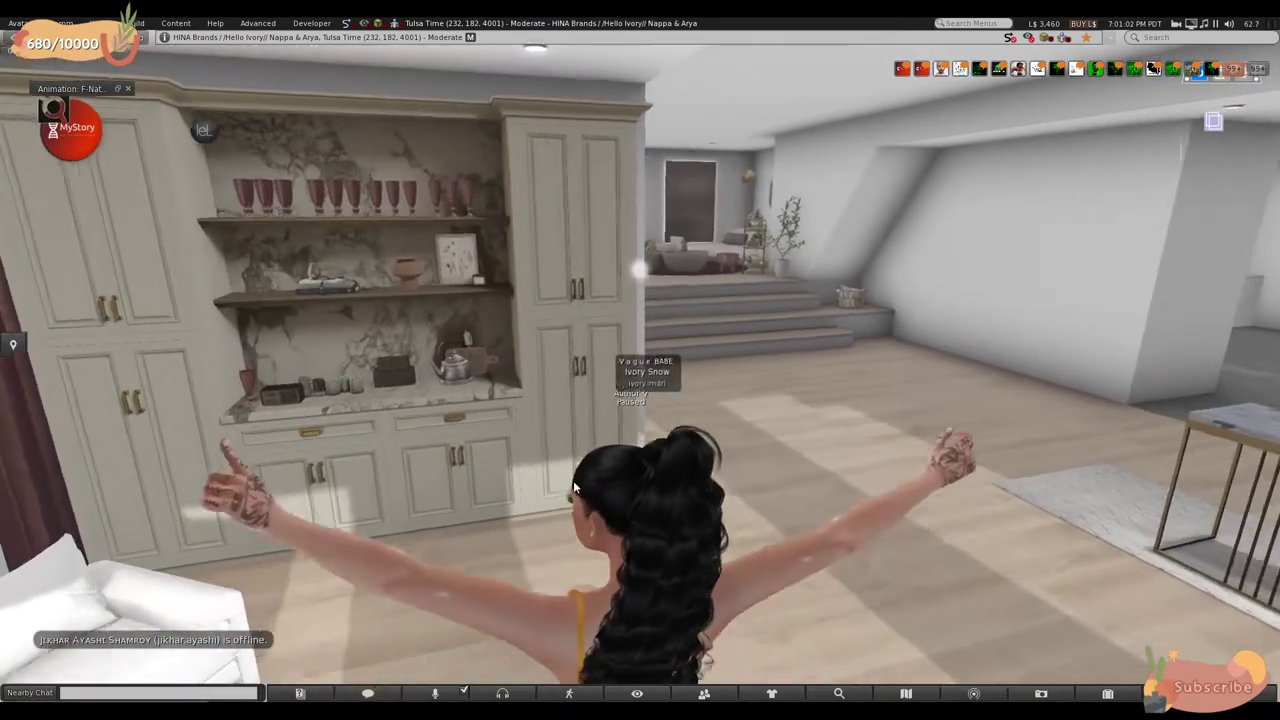
key(Right)
key(Up)
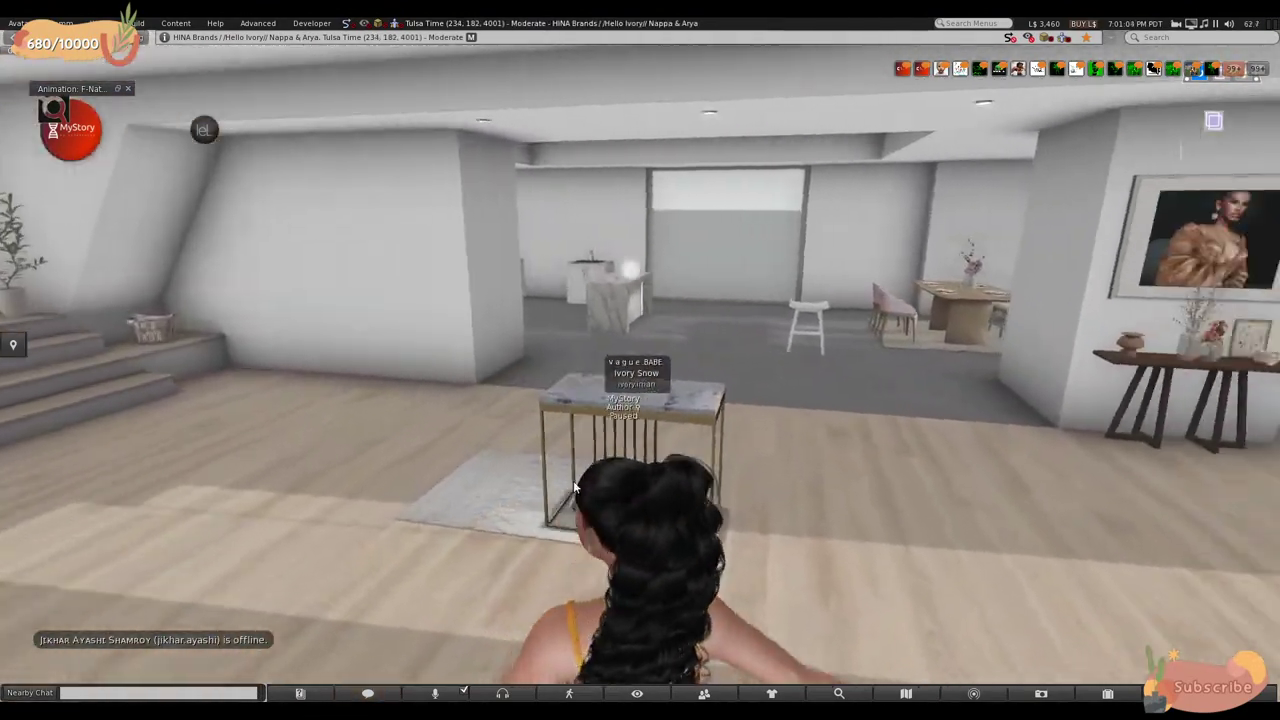
key(Left)
key(Up)
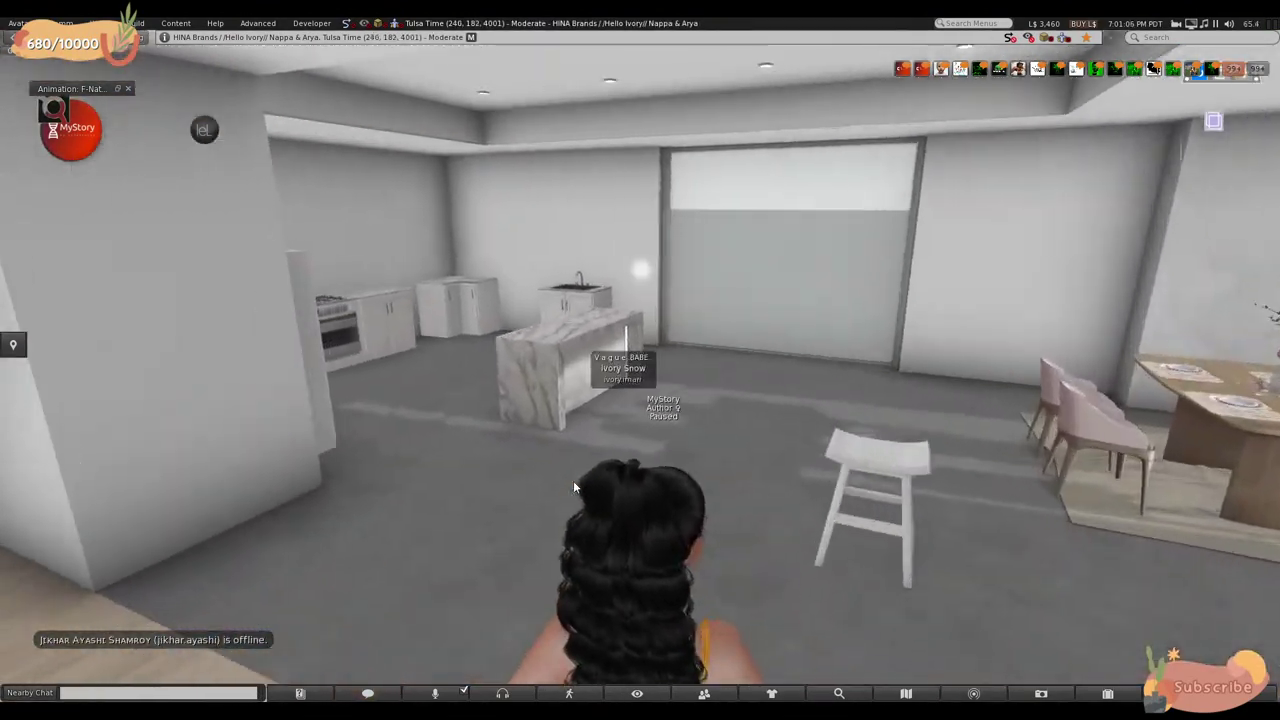
key(Right)
key(Up)
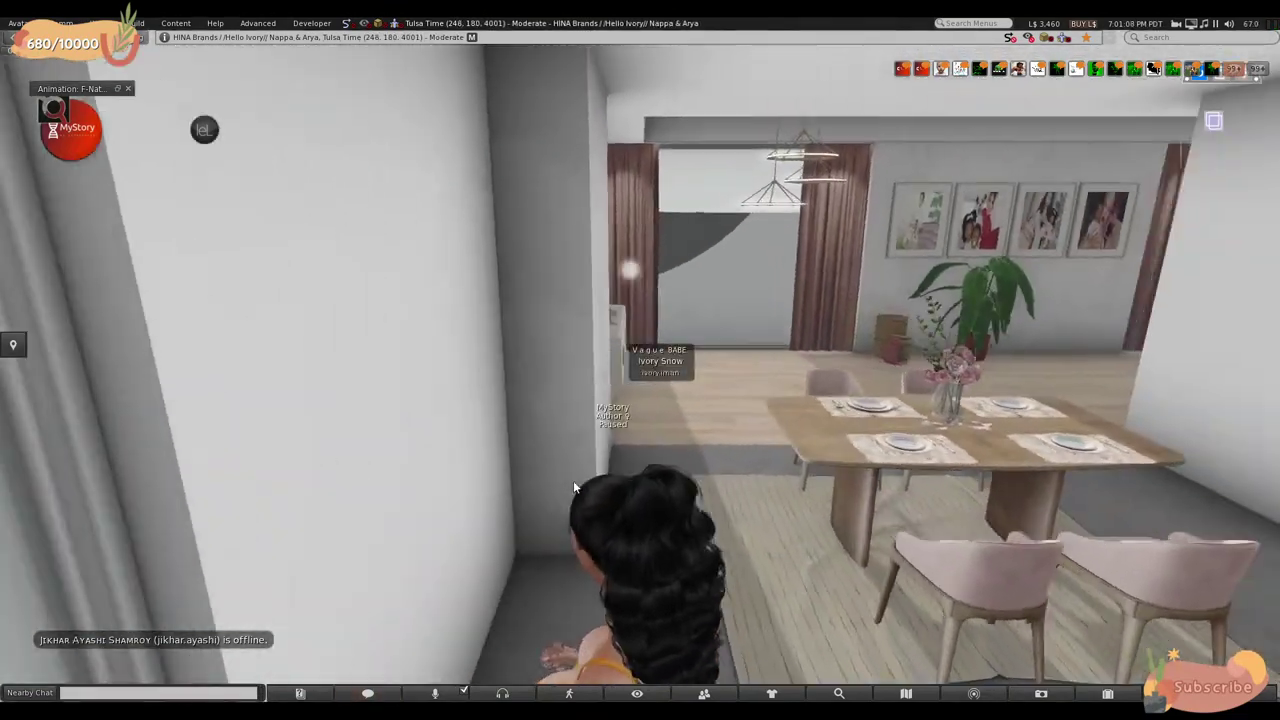
key(Left)
key(Up)
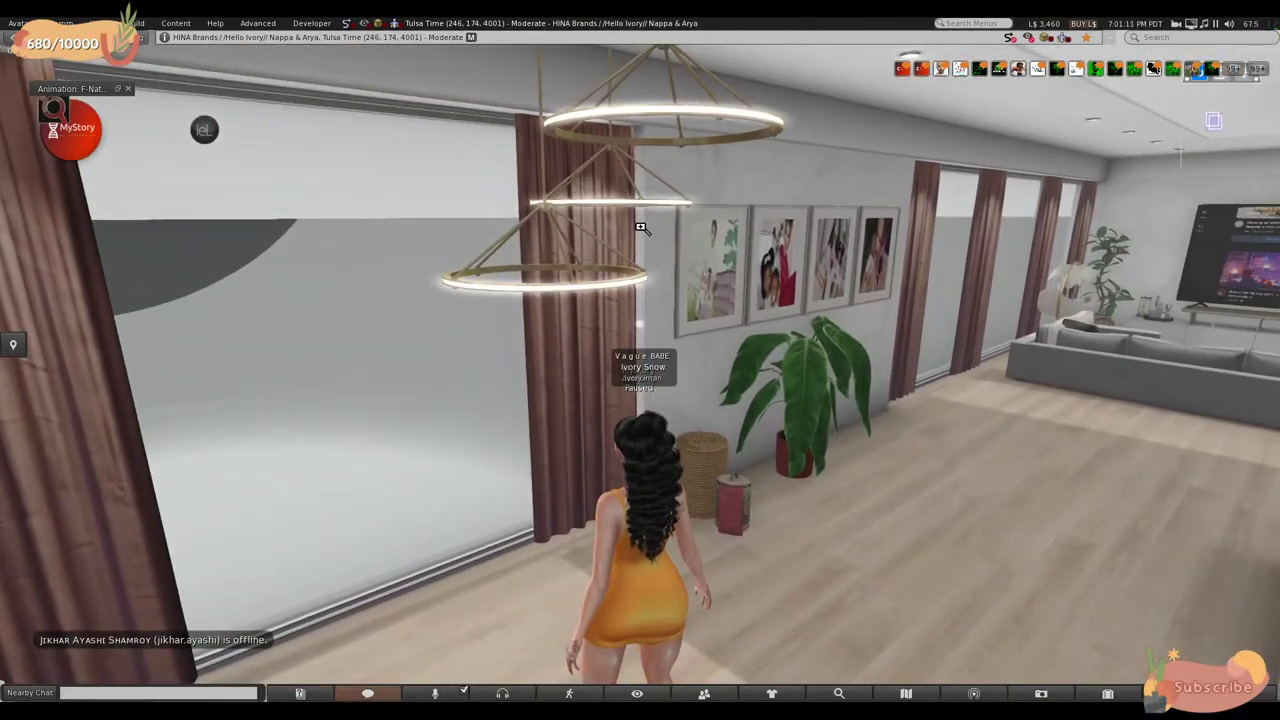
- Try moving the highest ring pendant light by itself to about X 242.000, and undo the move
alt+drag(641, 228, 578, 327)
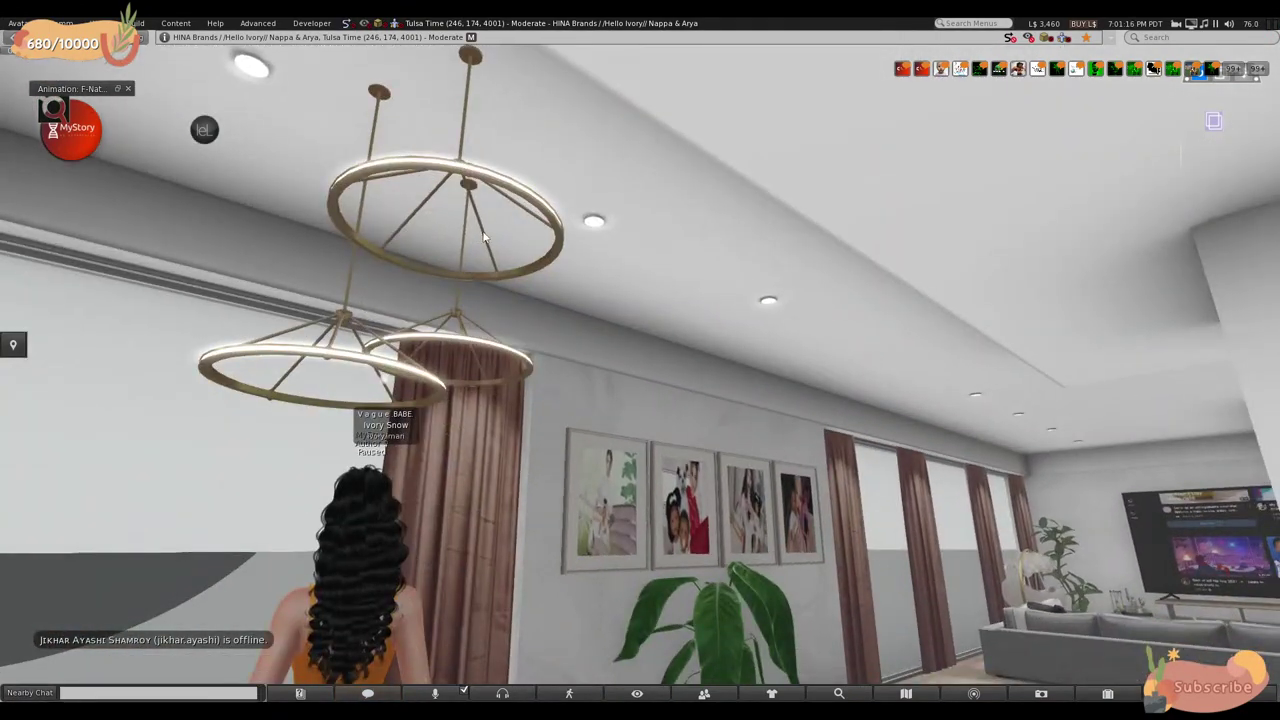
right_click(466, 168)
click(471, 190)
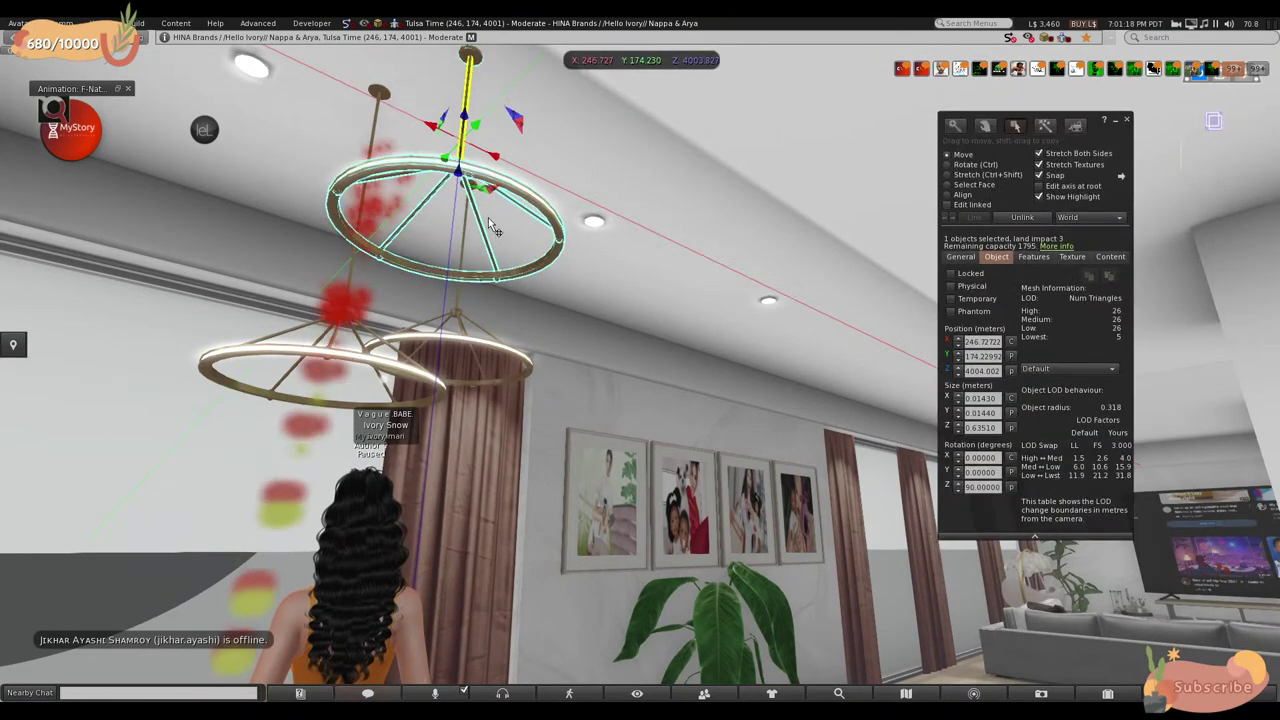
drag(487, 152, 905, 316)
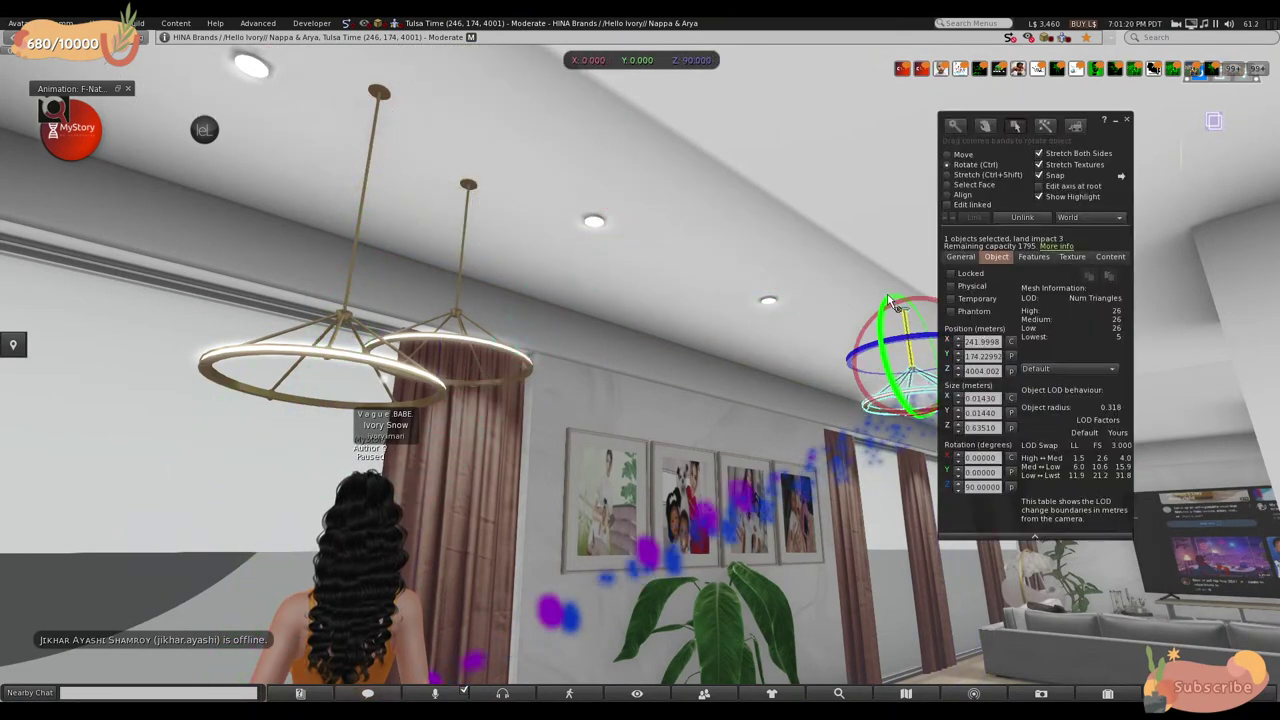
key(ctrl+z)
- Select all three ring pendant lights together and move them to the TV seating area, at about X 233.200, Y 173.731
shift+click(339, 341)
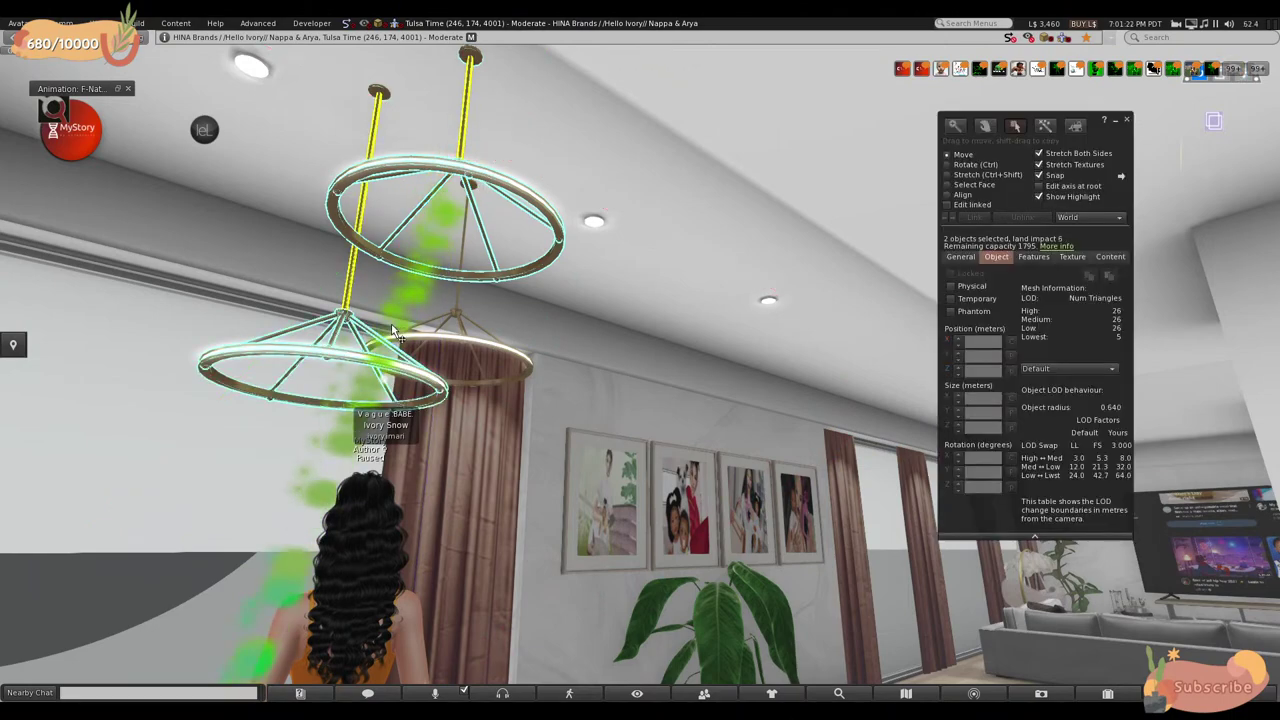
drag(468, 268, 1056, 362)
key(Right)
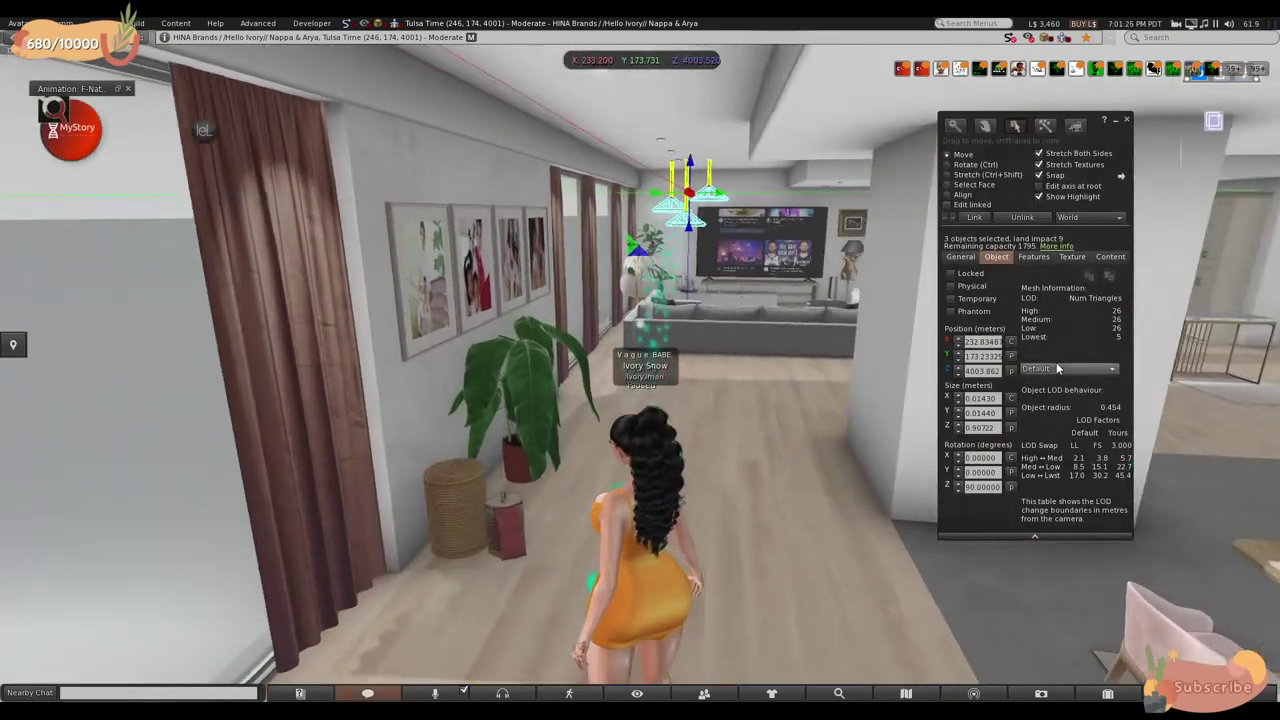
key(Up)
key(Left)
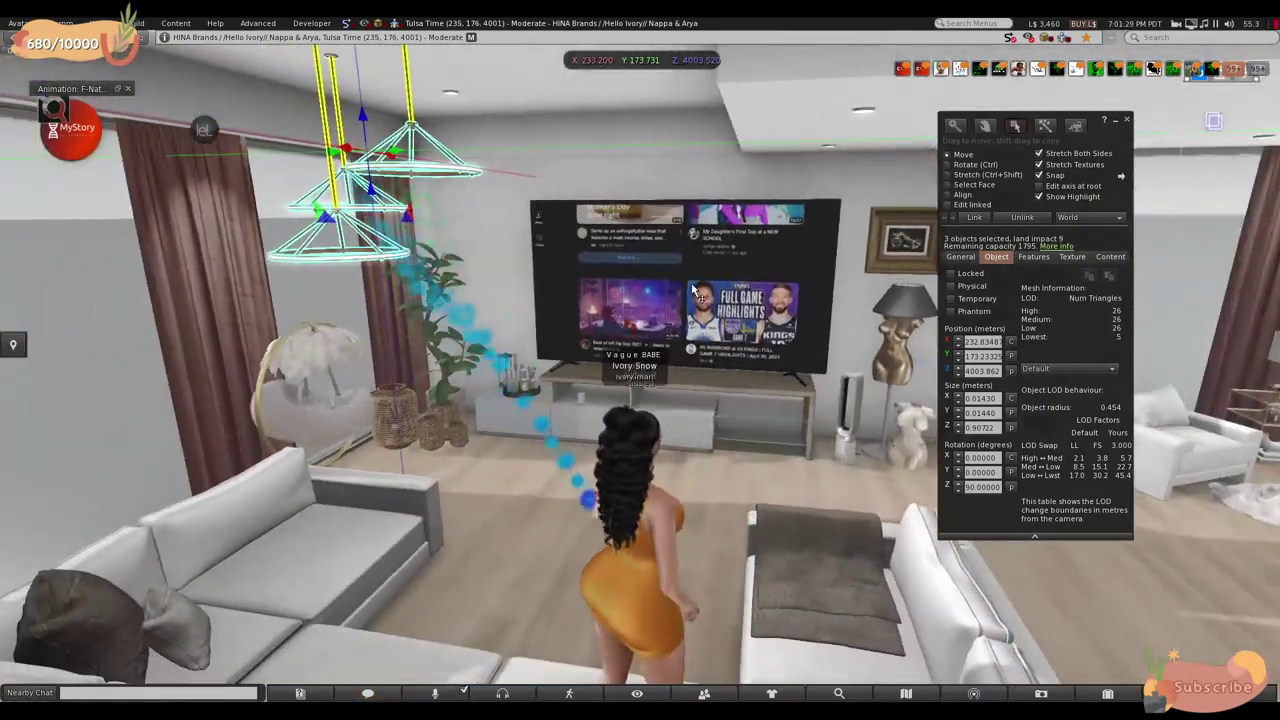
key(alt)
alt+drag(516, 241, 442, 357)
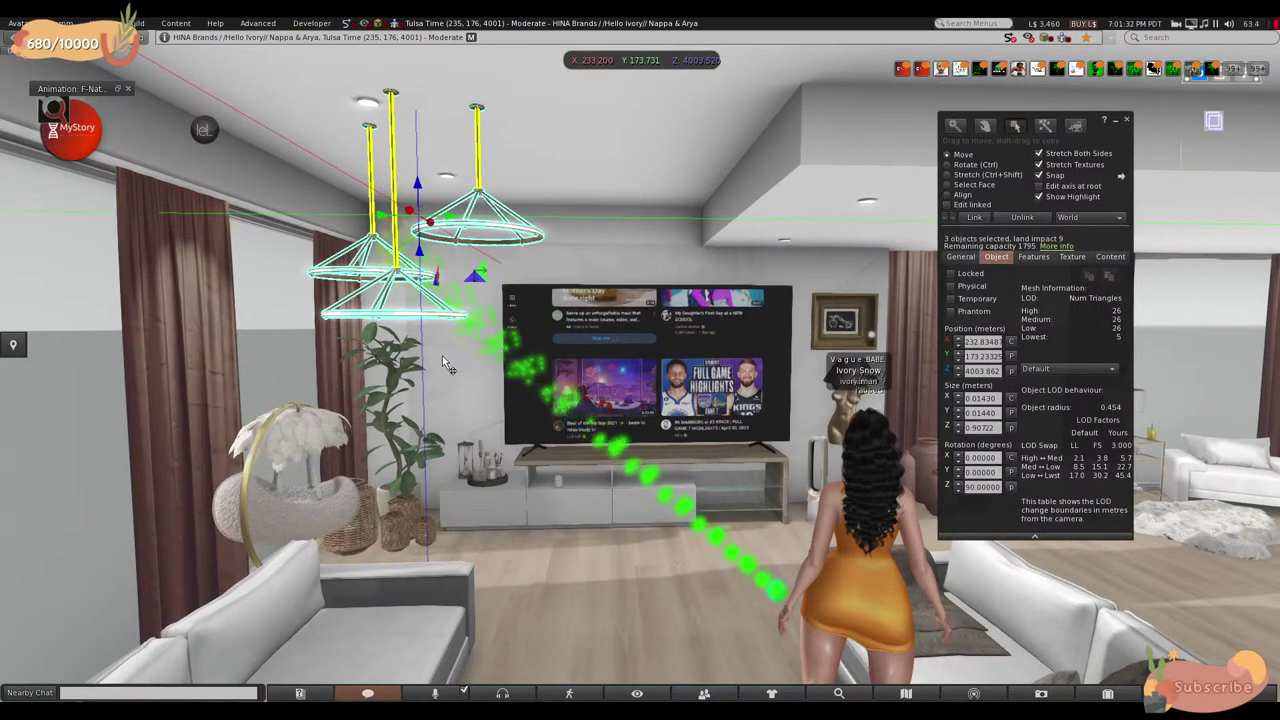
- Try the three pendant lights across the living room at about Y 180.150, and return them to X 246.601, Y 173.731
drag(455, 225, 558, 250)
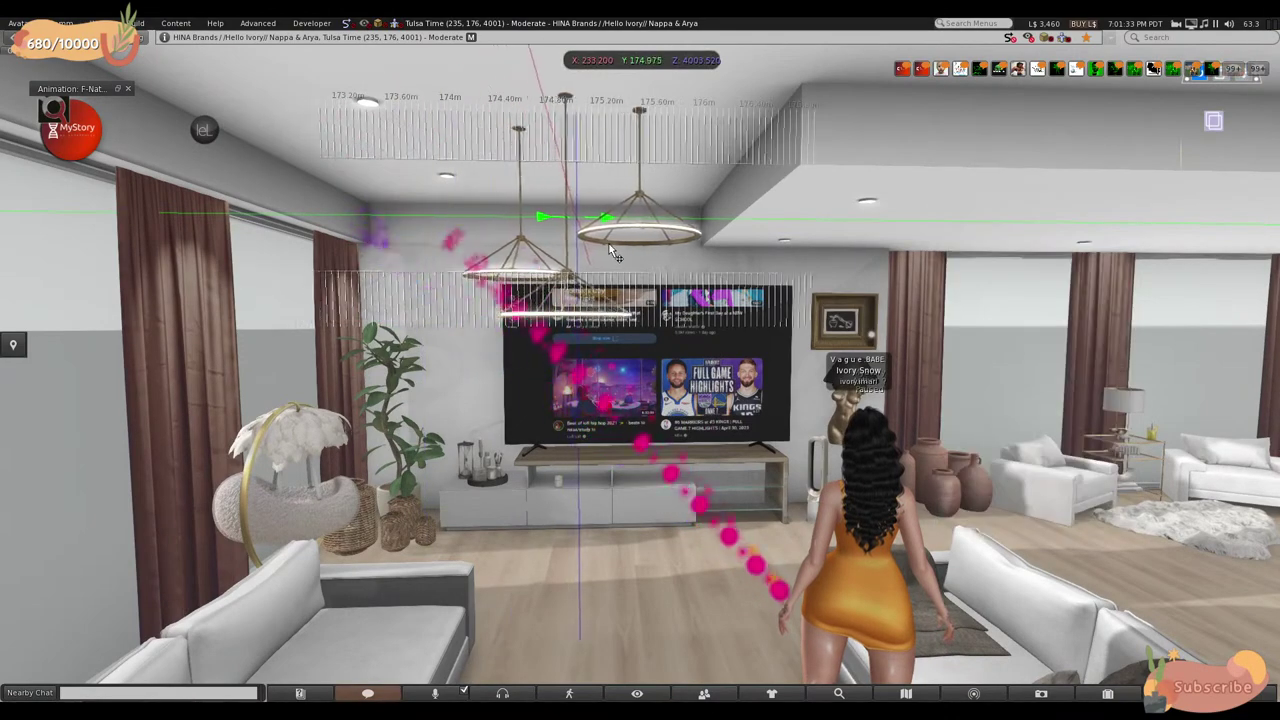
drag(718, 269, 1091, 399)
alt+click(1091, 399)
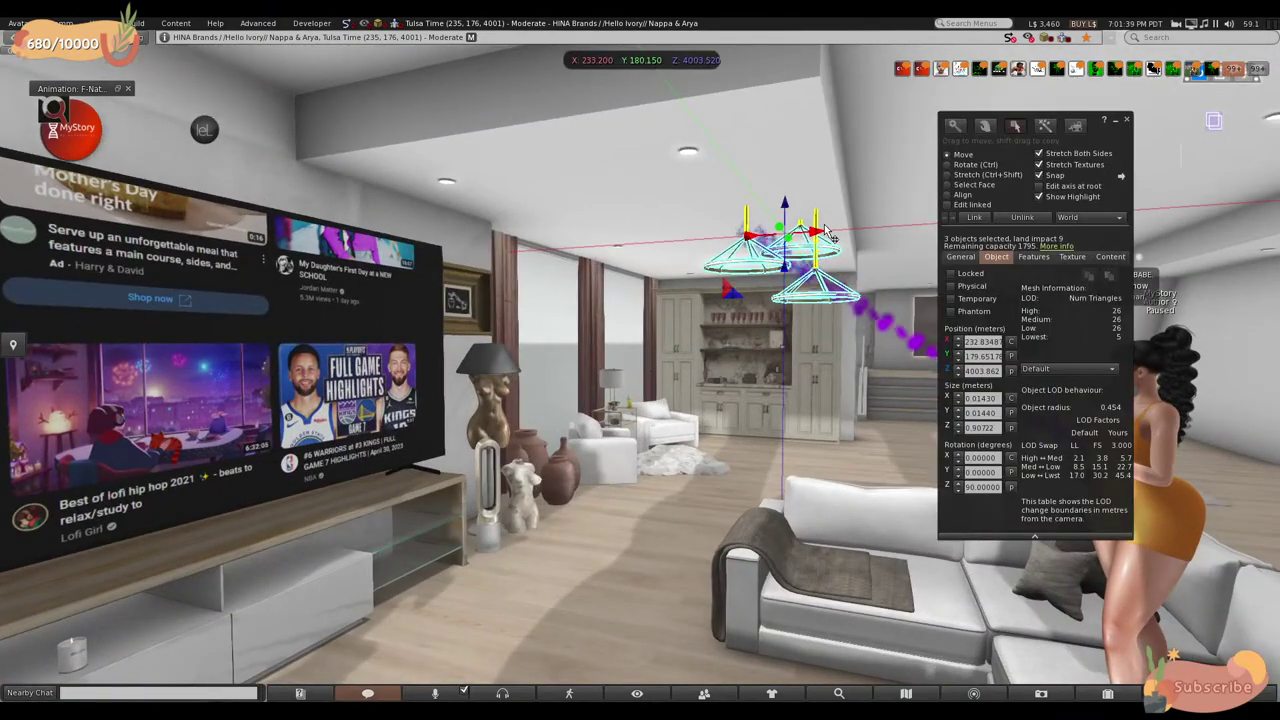
drag(826, 232, 816, 244)
drag(706, 255, 664, 253)
alt+click(664, 253)
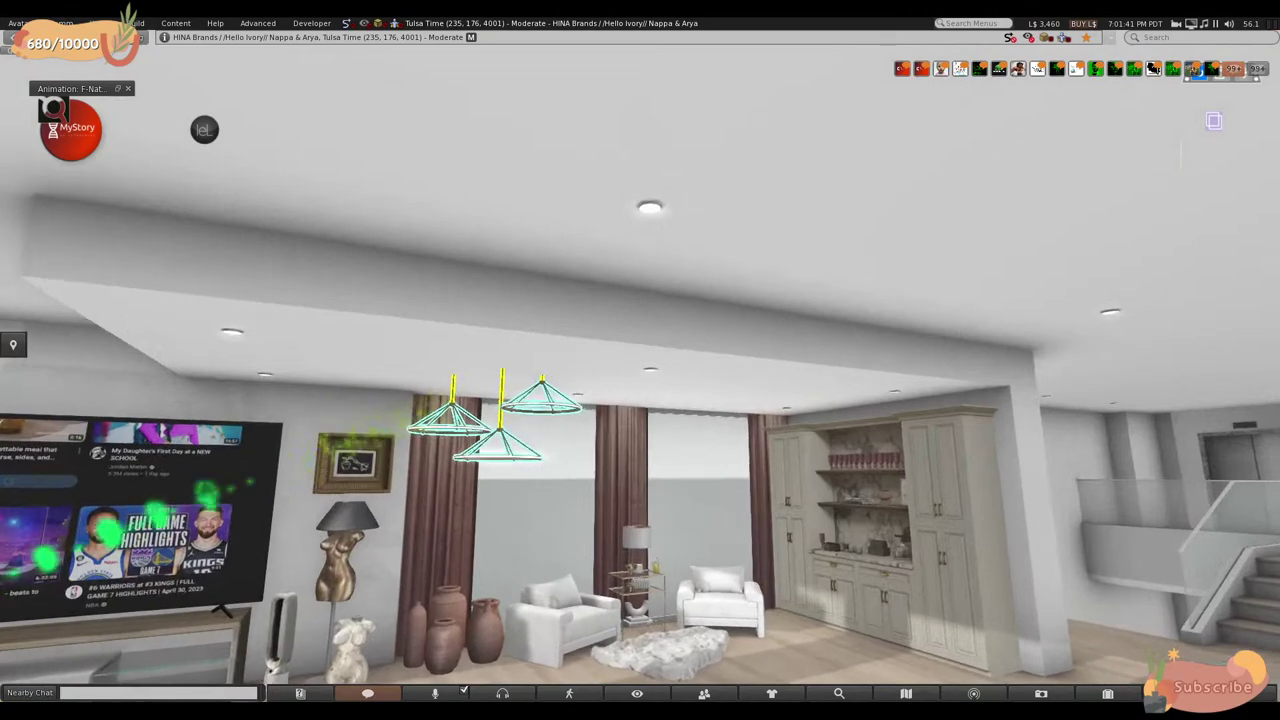
drag(646, 364, 852, 231)
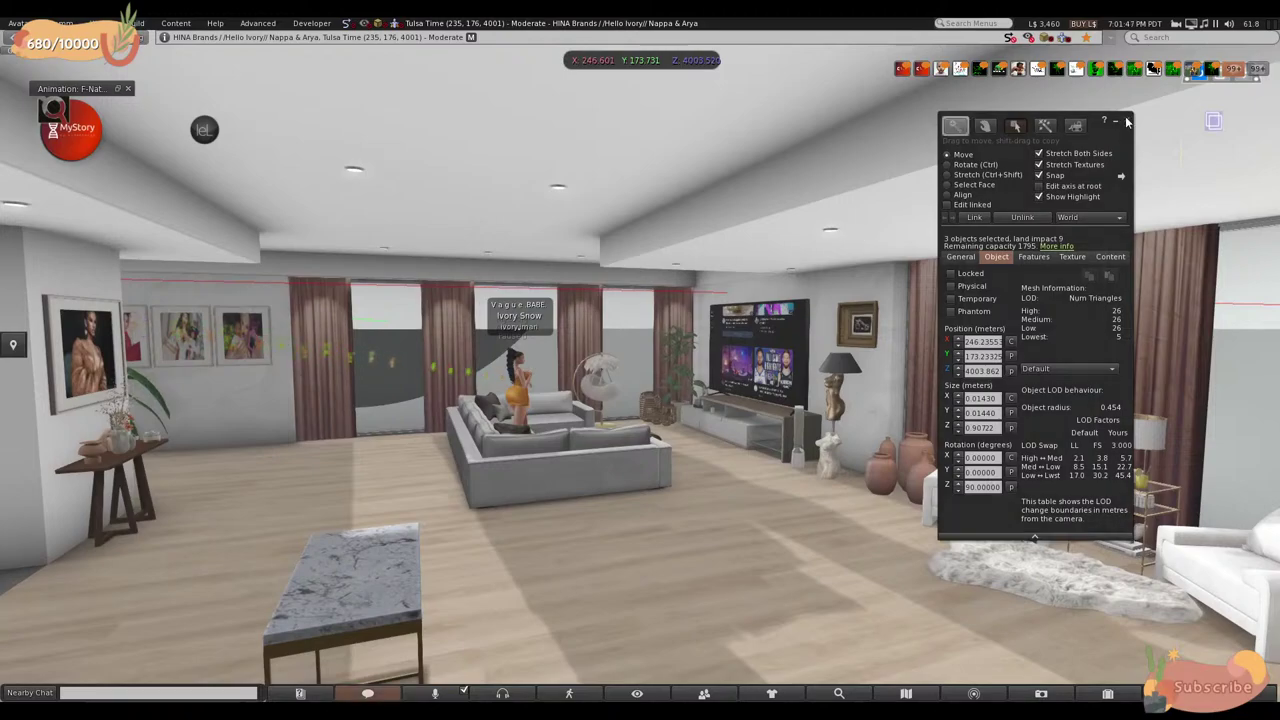
click(1127, 121)
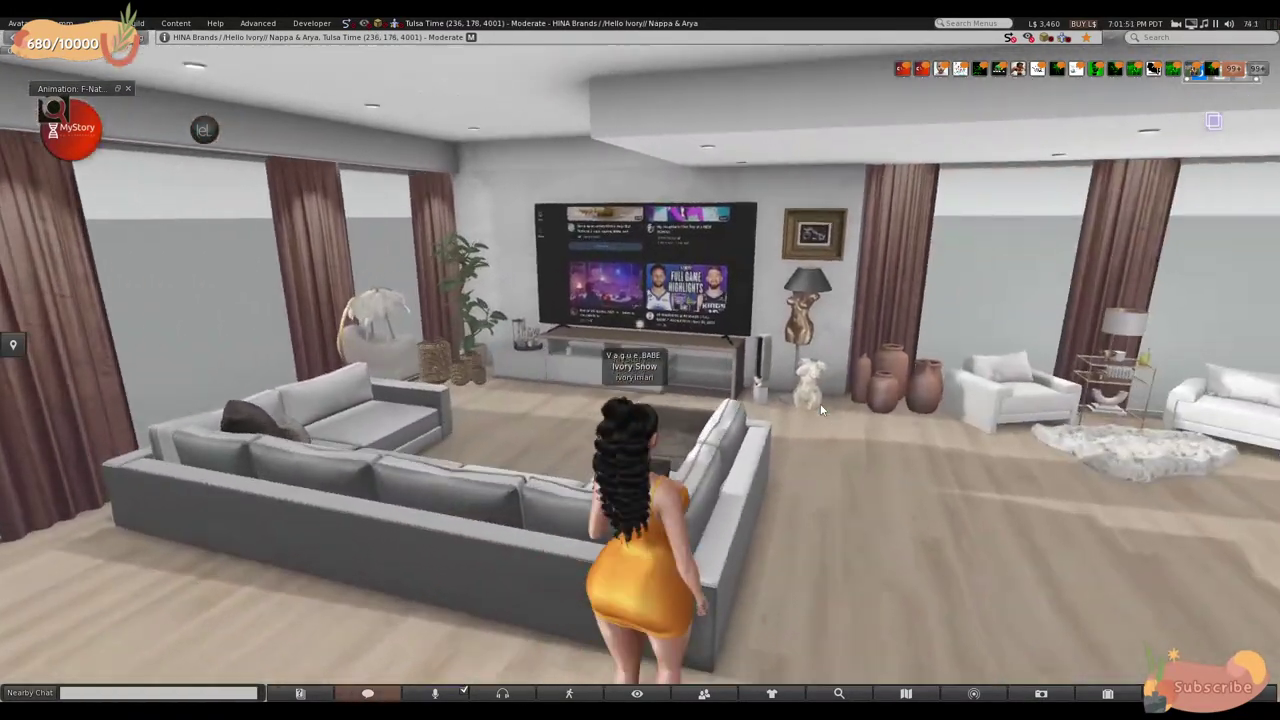
- Play the "Best of lofi hip hop 2021" video full screen on the living room TV
click(820, 403)
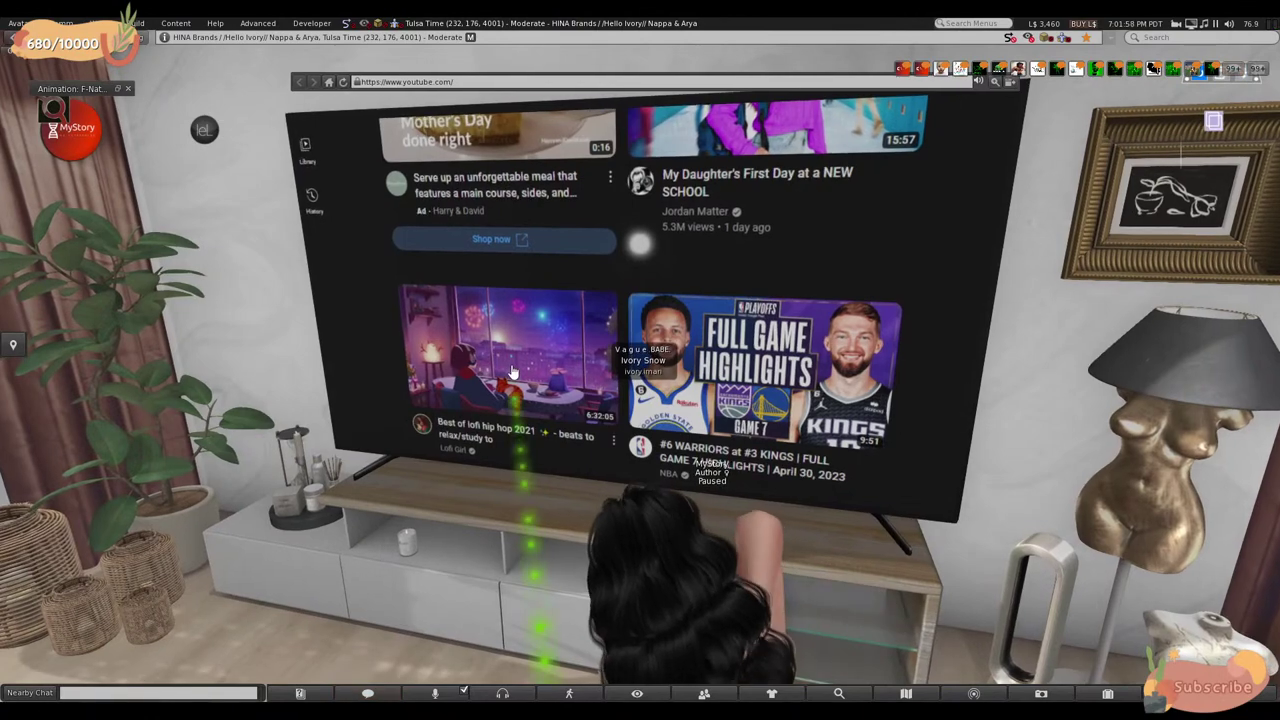
click(512, 372)
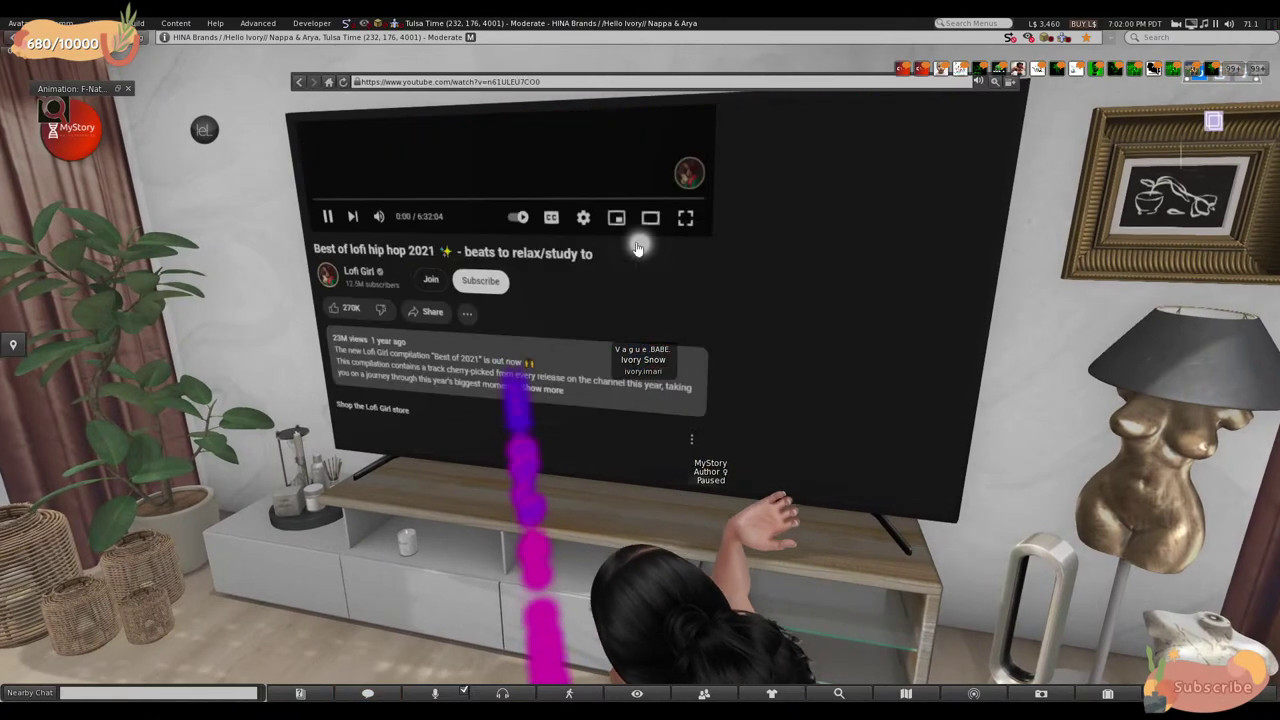
click(689, 215)
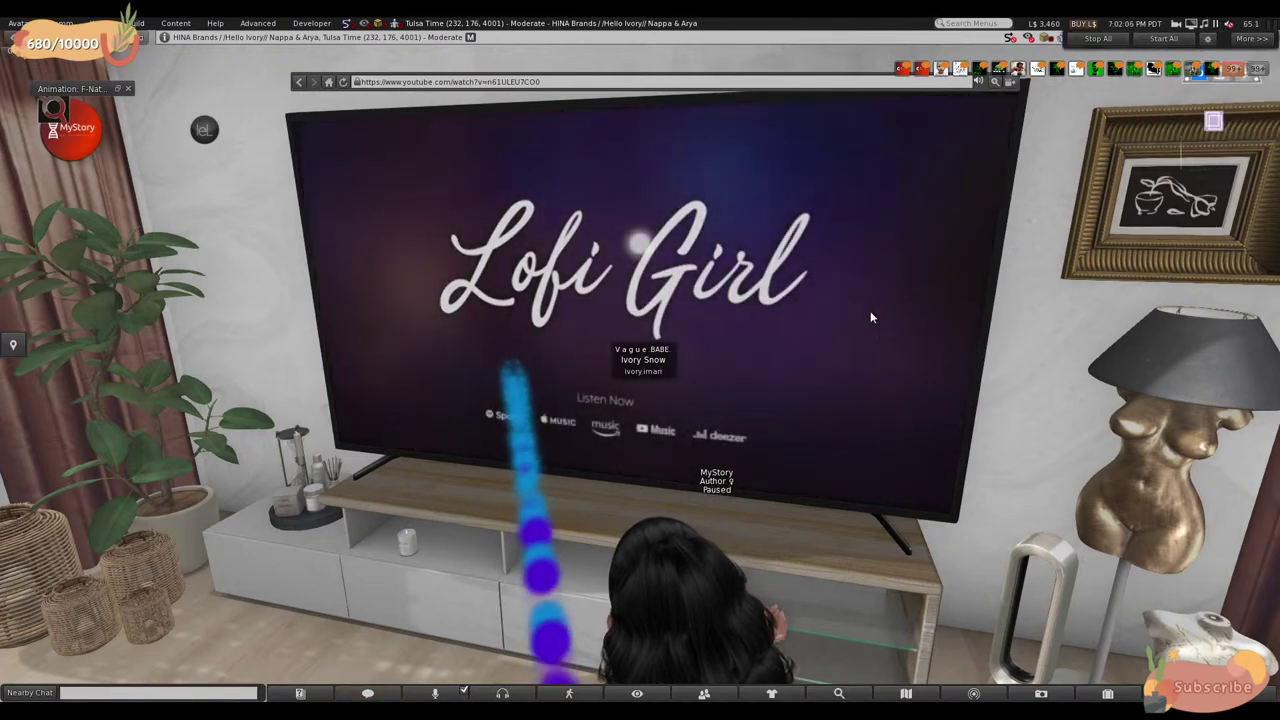
click(1032, 322)
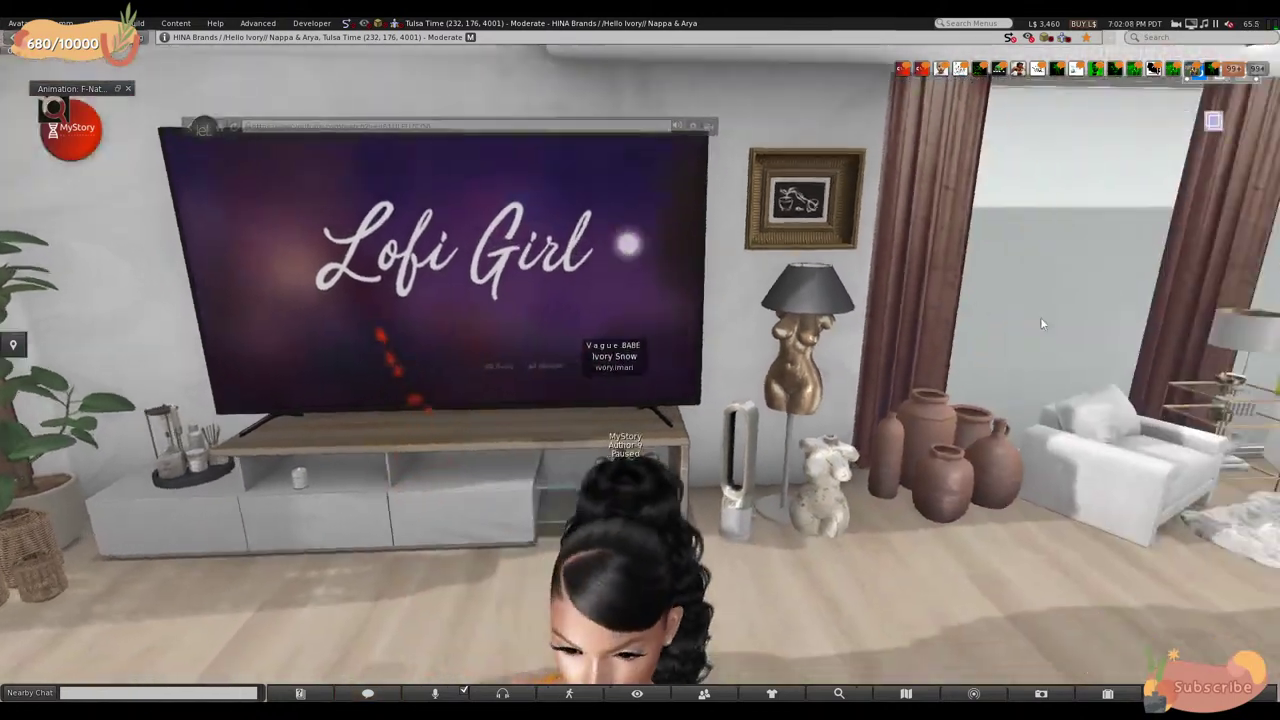
- Walk into the kitchen and delete the tall cabinet, the drawer base cabinet and the adjoining corner base cabinet
key(Right)
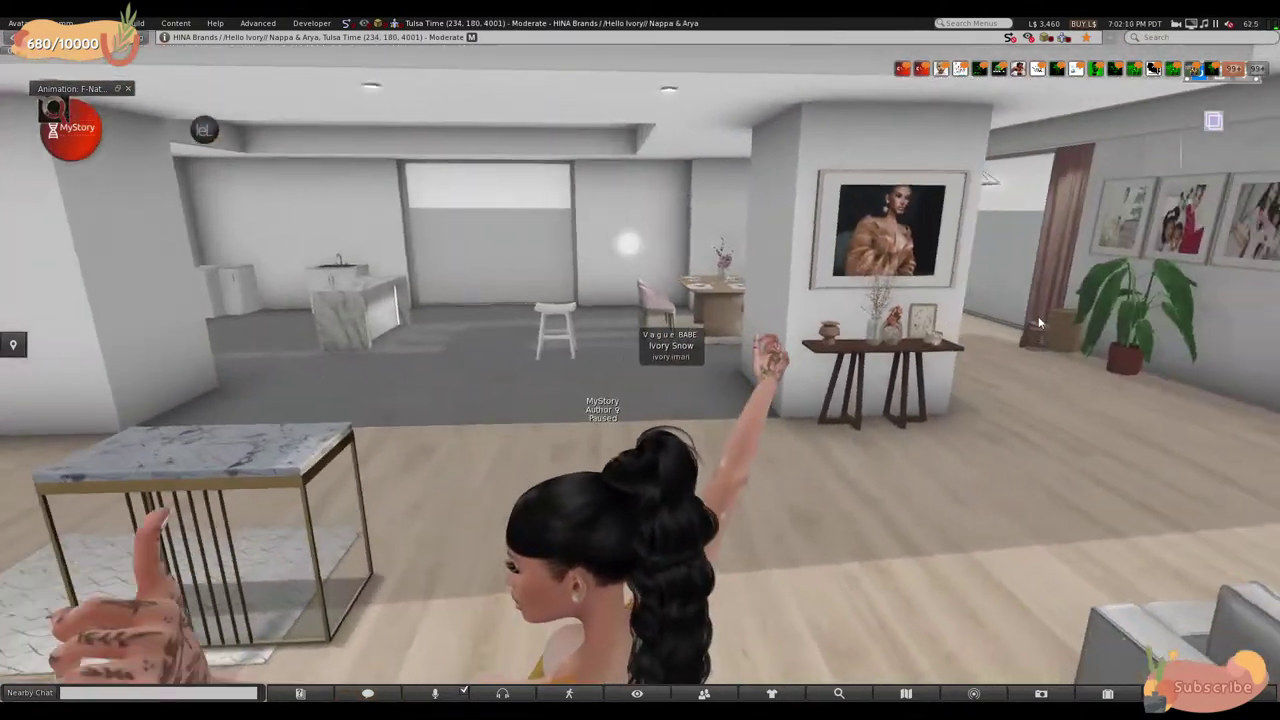
key(Left)
key(Up)
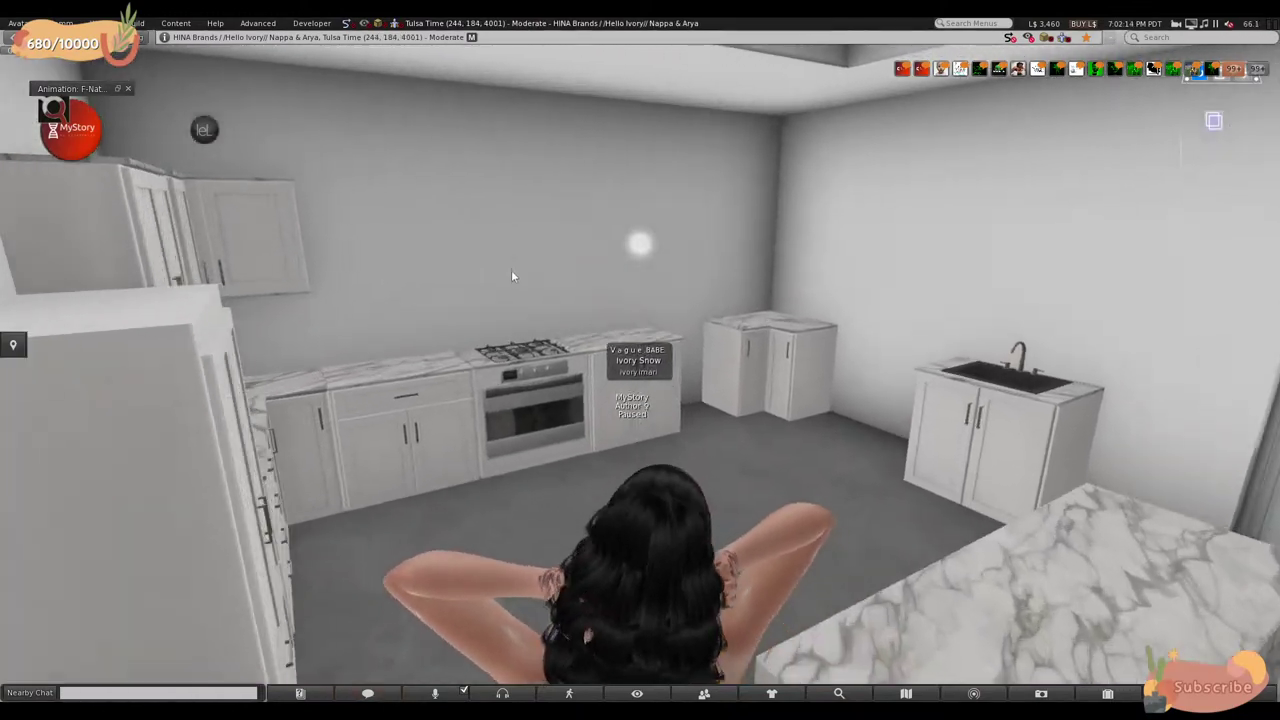
key(Left)
right_click(581, 345)
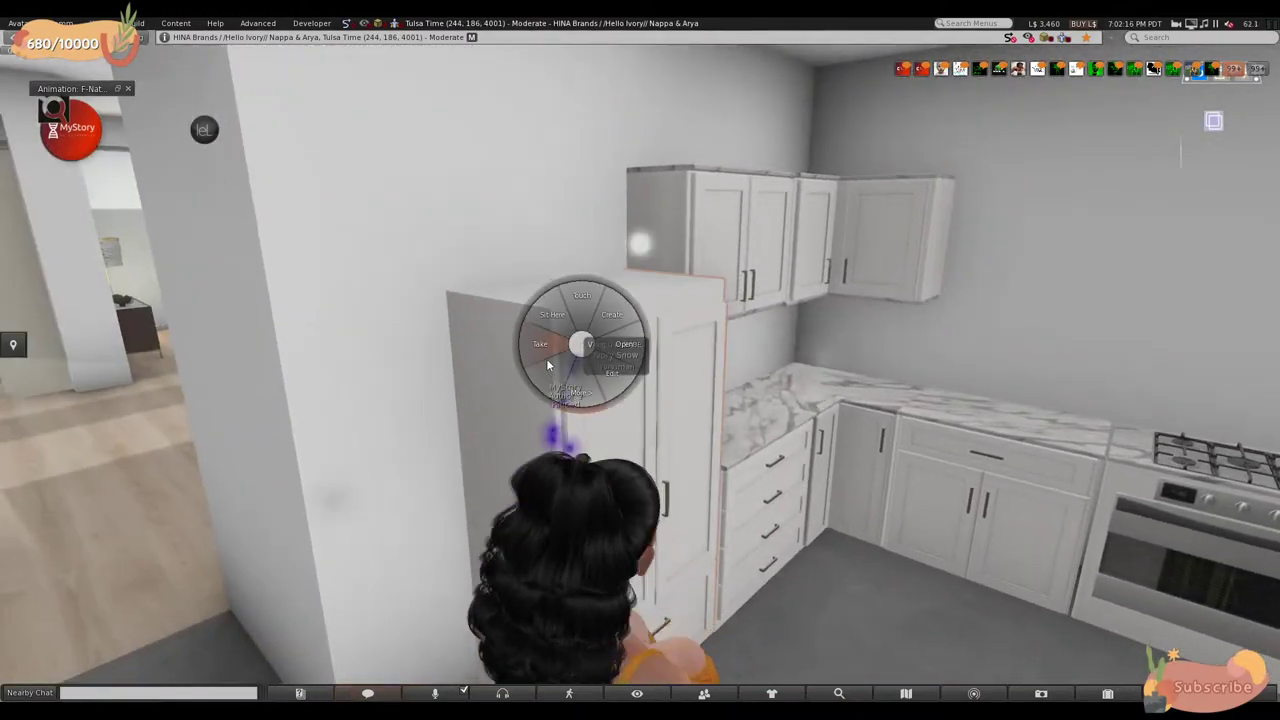
click(578, 386)
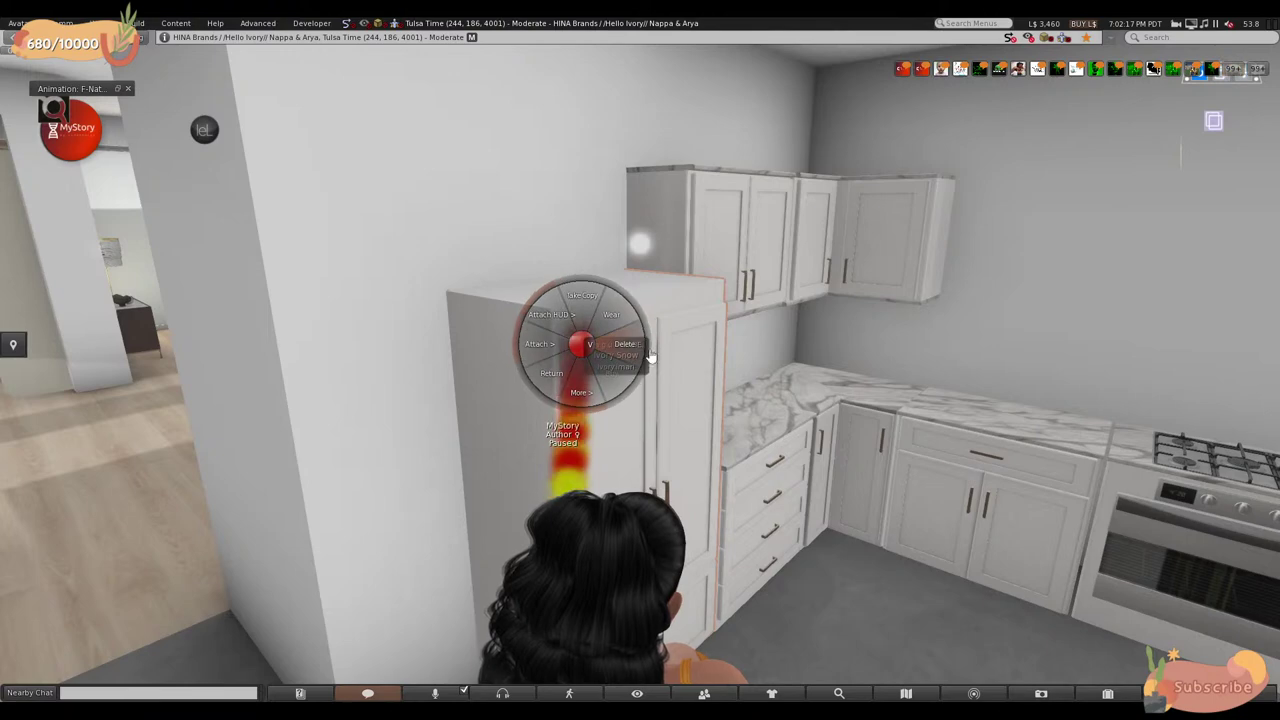
right_click(740, 432)
click(808, 410)
right_click(808, 402)
click(862, 402)
- Delete the double wall cabinet and the corner wall cabinet from the kitchen
right_click(693, 251)
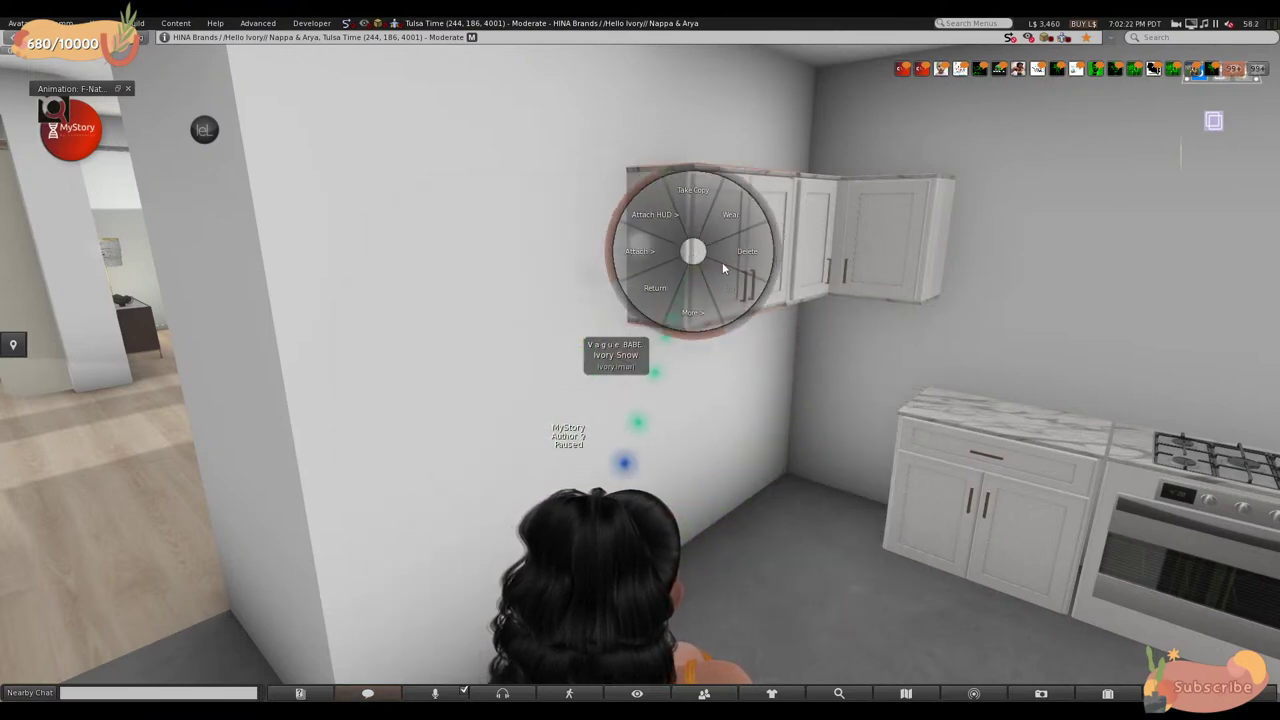
click(738, 256)
right_click(826, 248)
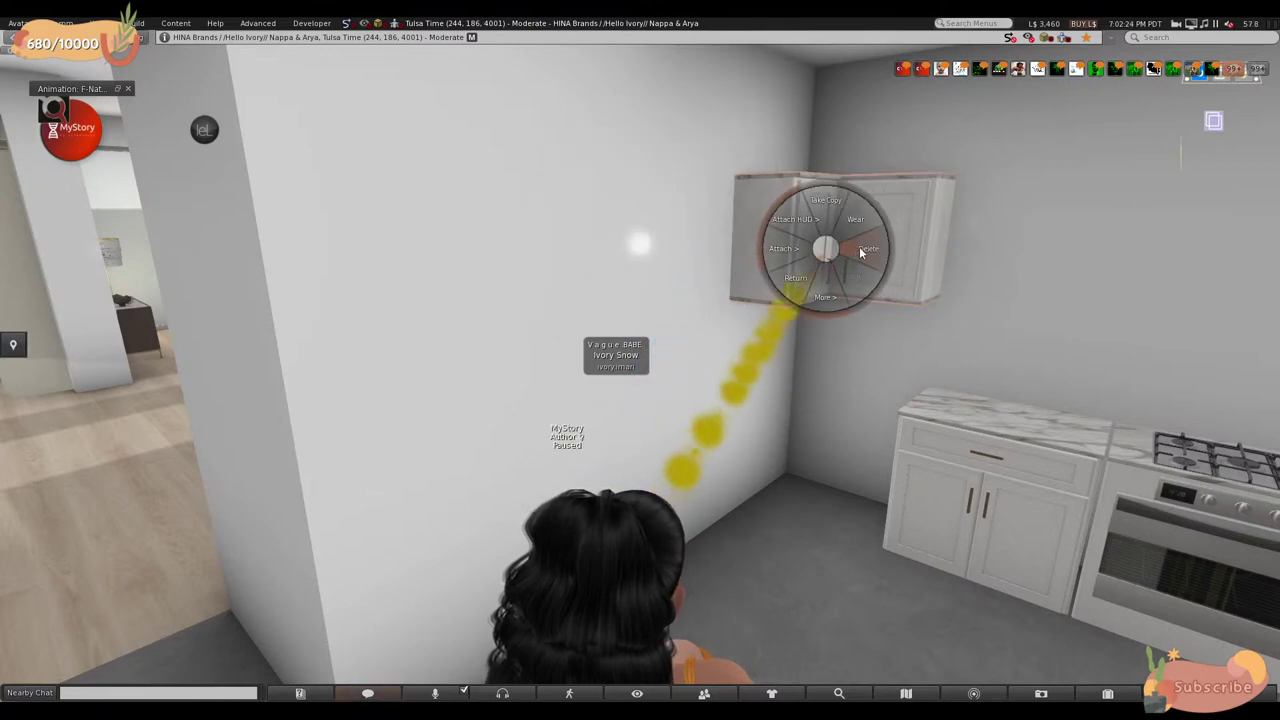
click(860, 252)
- Delete the stove, the base cabinets beside it and the base cabinet in the far kitchen corner
key(Right)
right_click(710, 440)
click(784, 437)
right_click(871, 432)
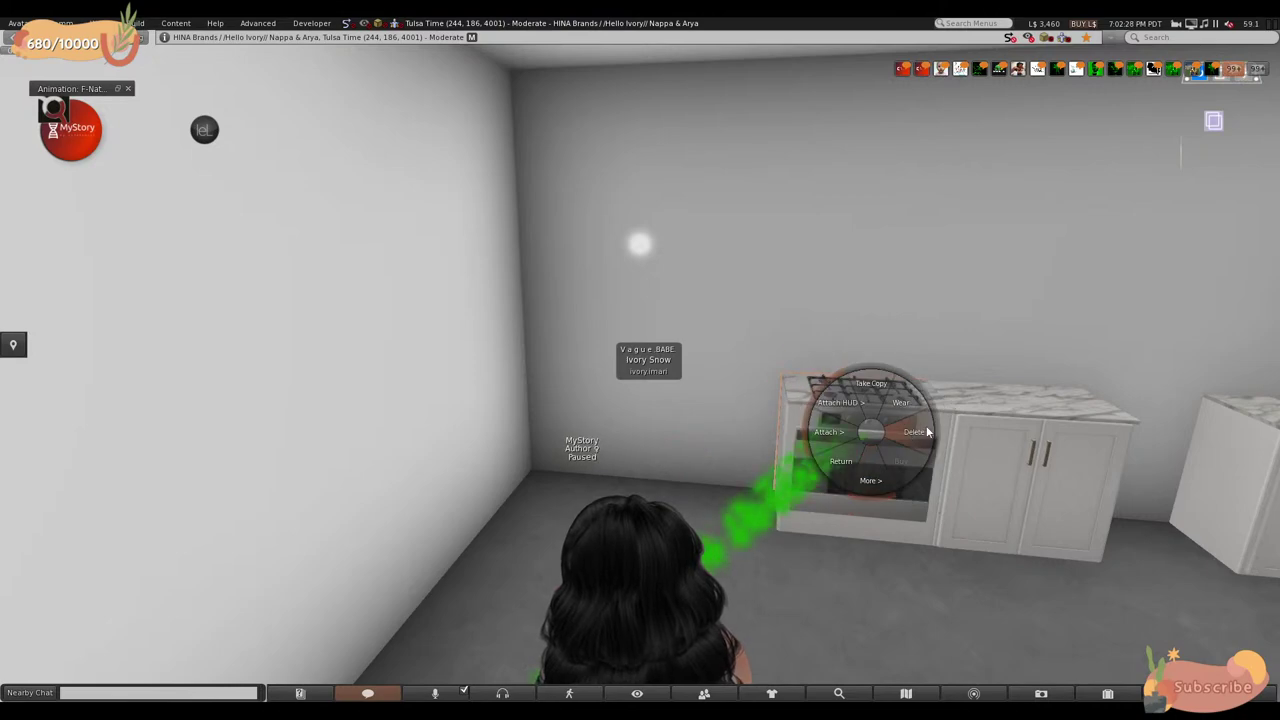
click(914, 432)
key(Right)
key(Up)
right_click(806, 395)
click(848, 389)
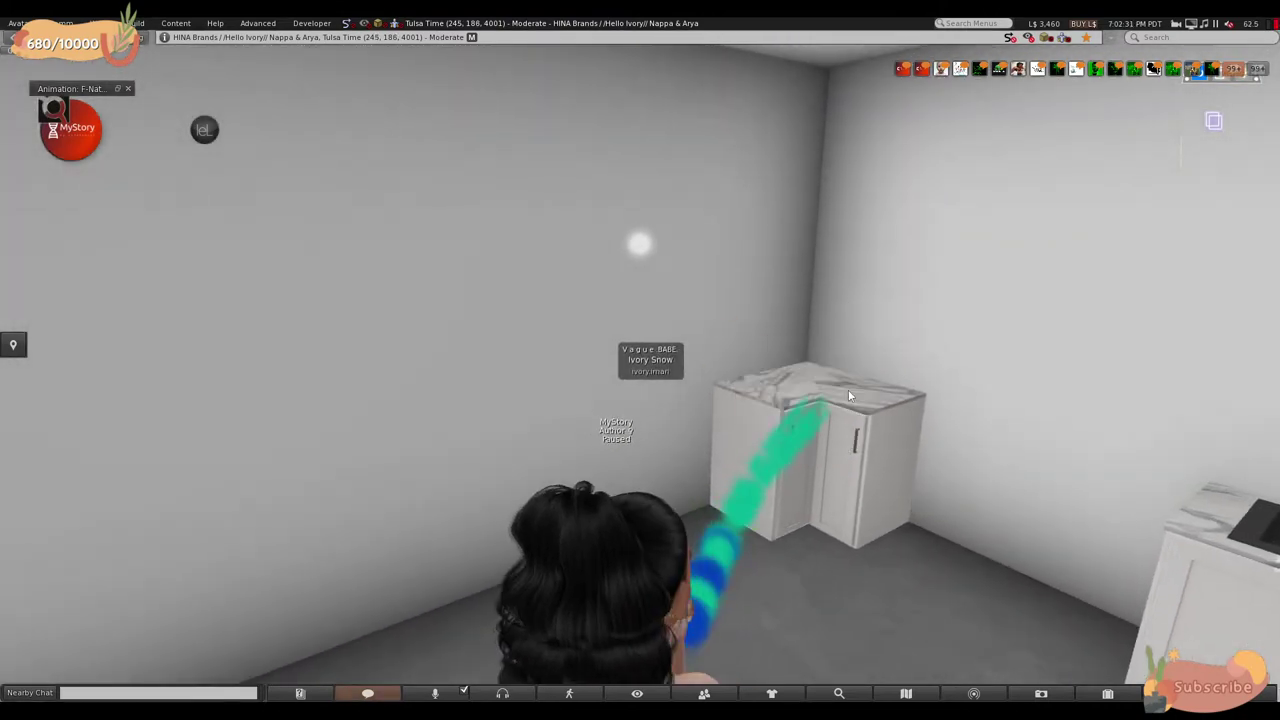
- Delete the kitchen sink cabinet and the marble-topped island
key(Right)
right_click(918, 478)
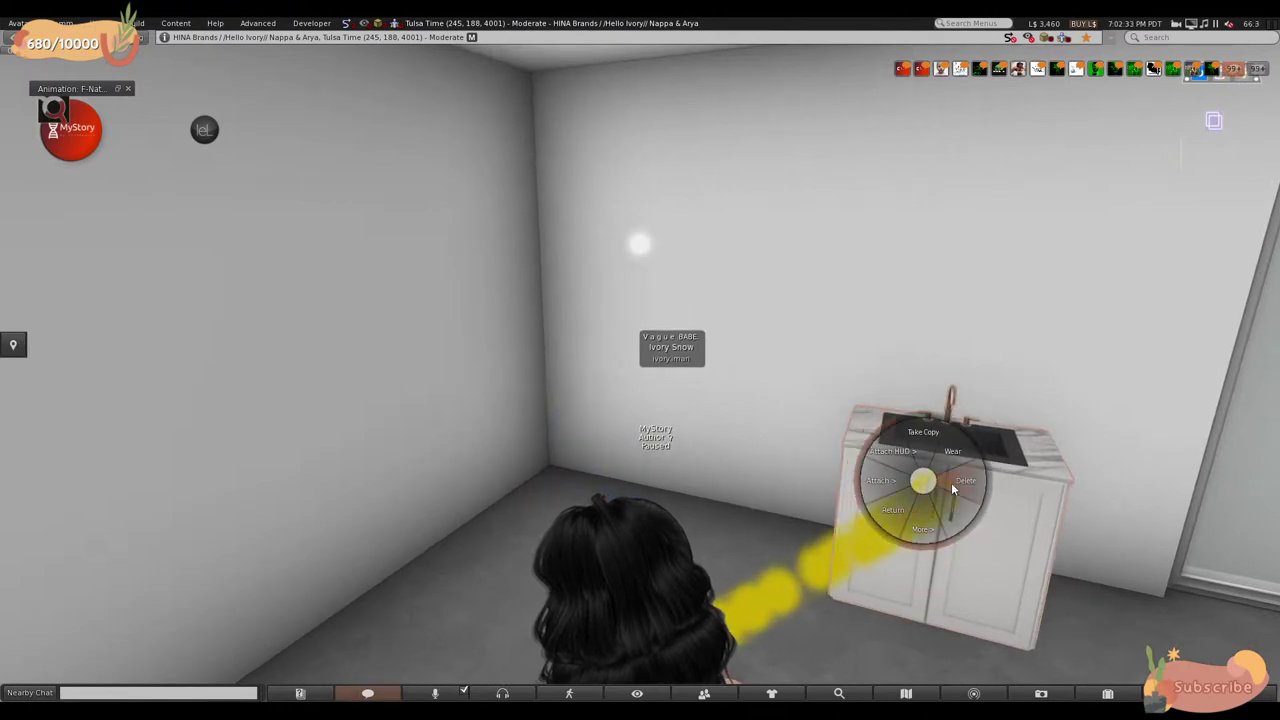
click(951, 482)
key(Right)
right_click(840, 540)
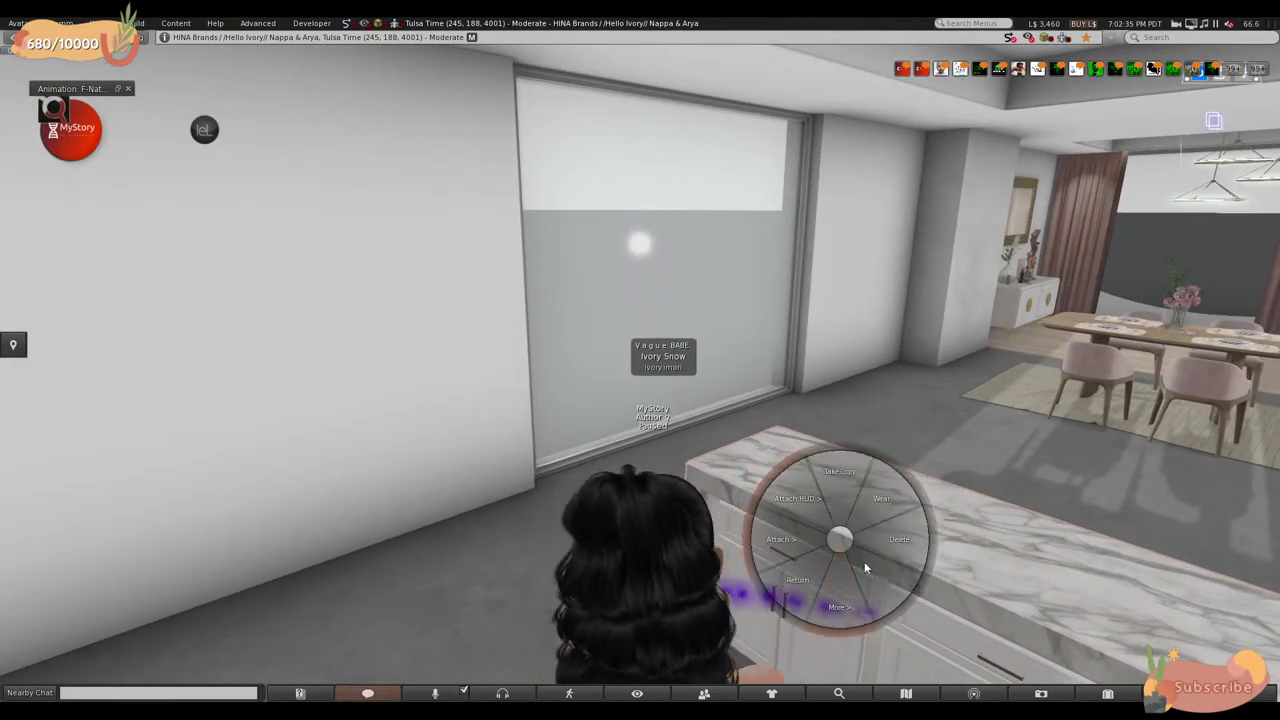
click(889, 546)
- Delete the white bar stool standing near the pillar between the kitchen and dining area
key(Left)
key(Up)
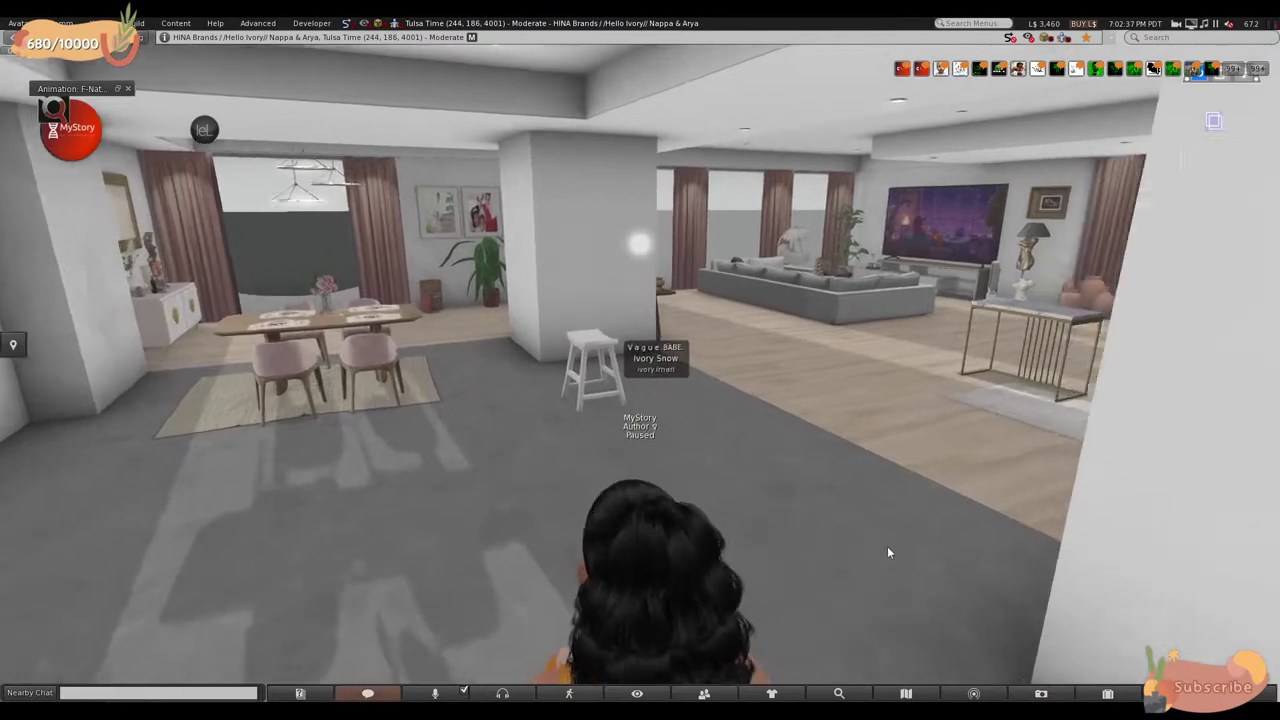
key(Left)
key(Up)
right_click(511, 497)
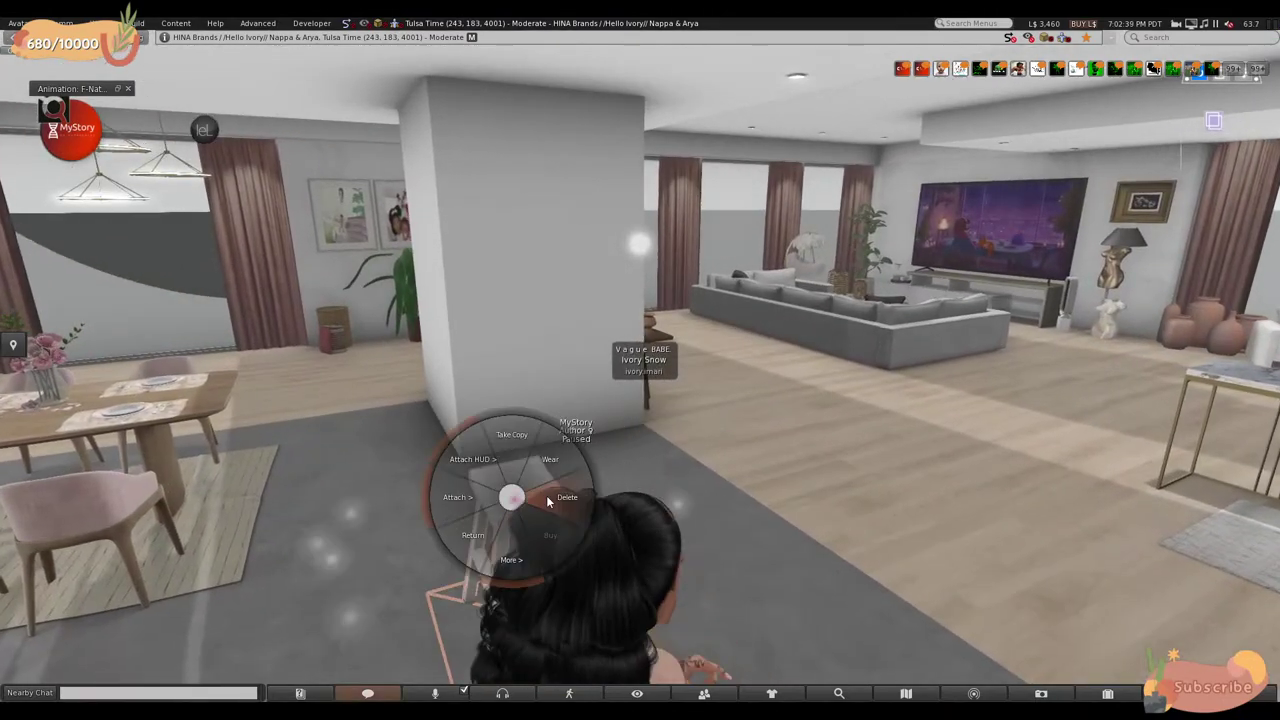
- Walk the avatar around the dining table to inspect the emptied kitchen and the open floor beneath the pendant lights
key(Left)
key(Right)
key(Up)
key(Left)
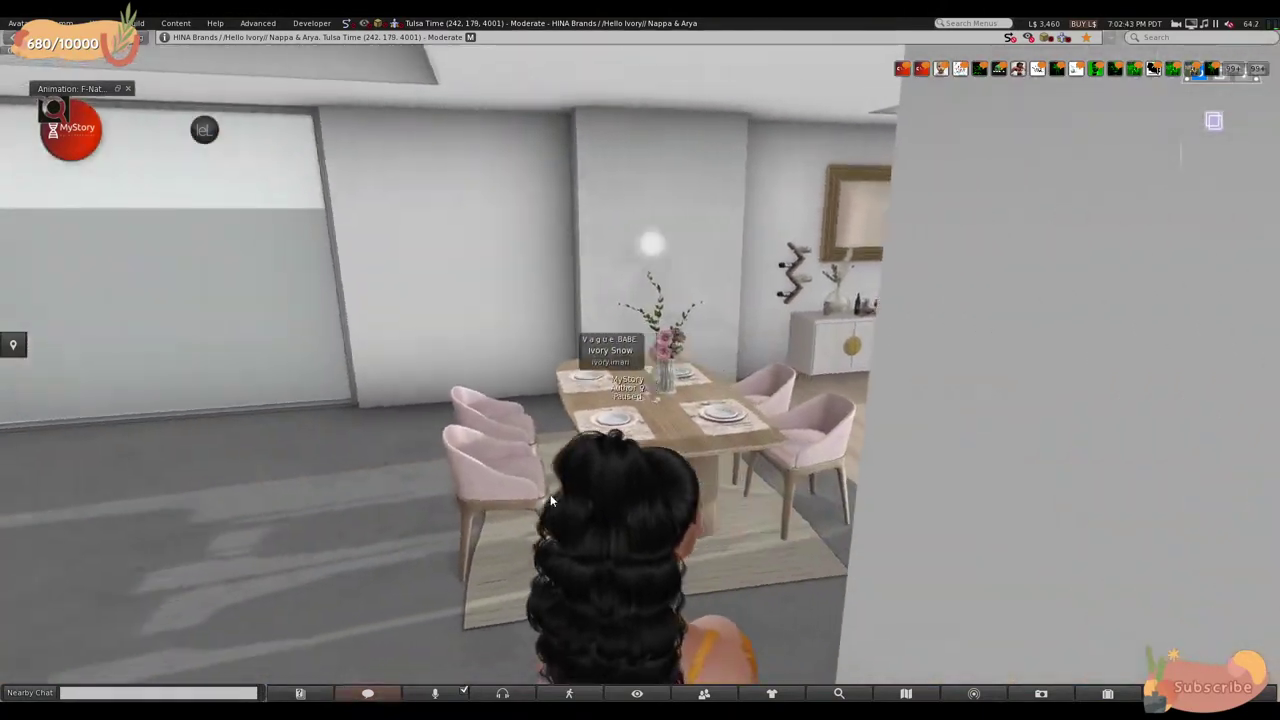
key(Left)
key(Right)
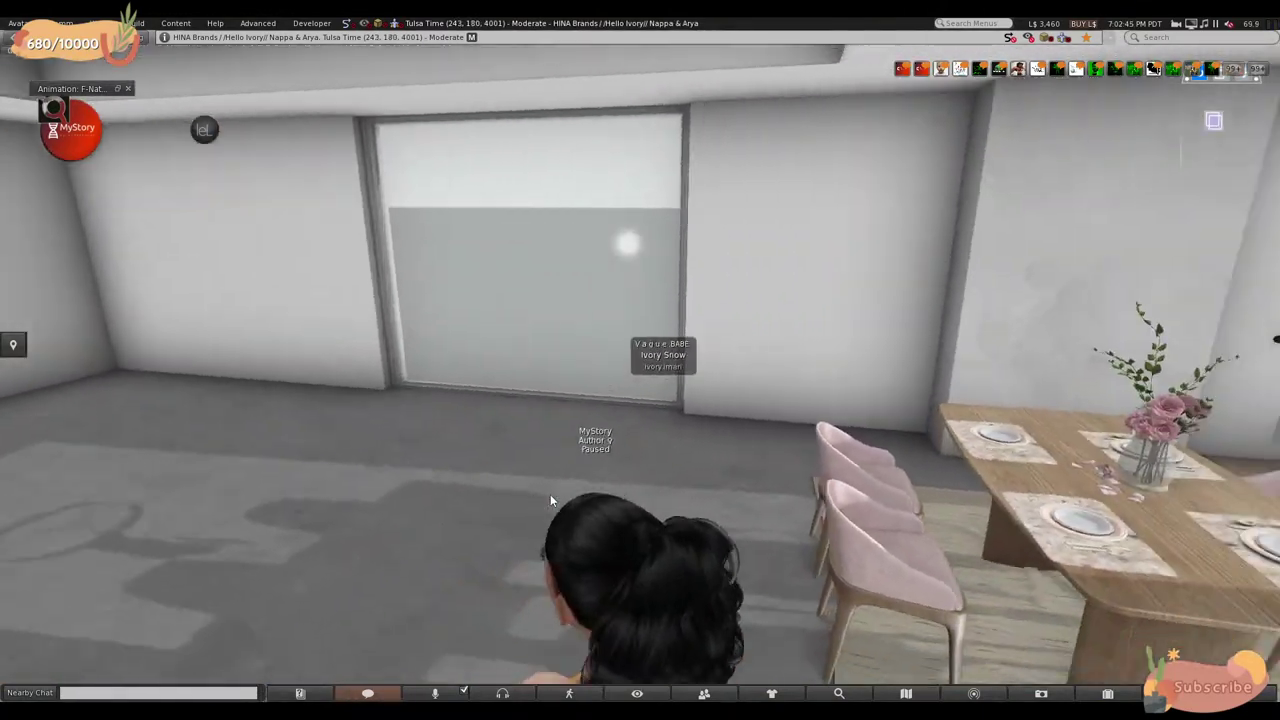
key(Right)
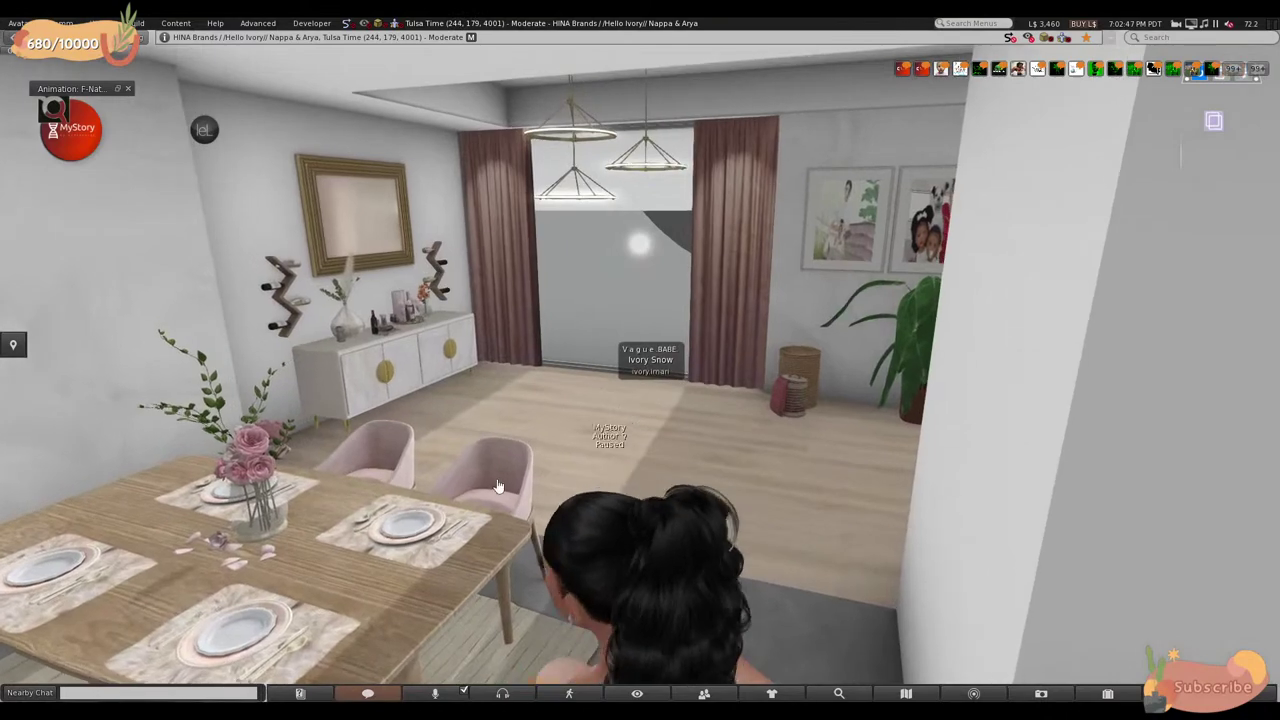
- Select the whole dining set with rug, chairs, place settings and vase, and move it toward the pendant lights, at about Y 173.949
alt+click(368, 468)
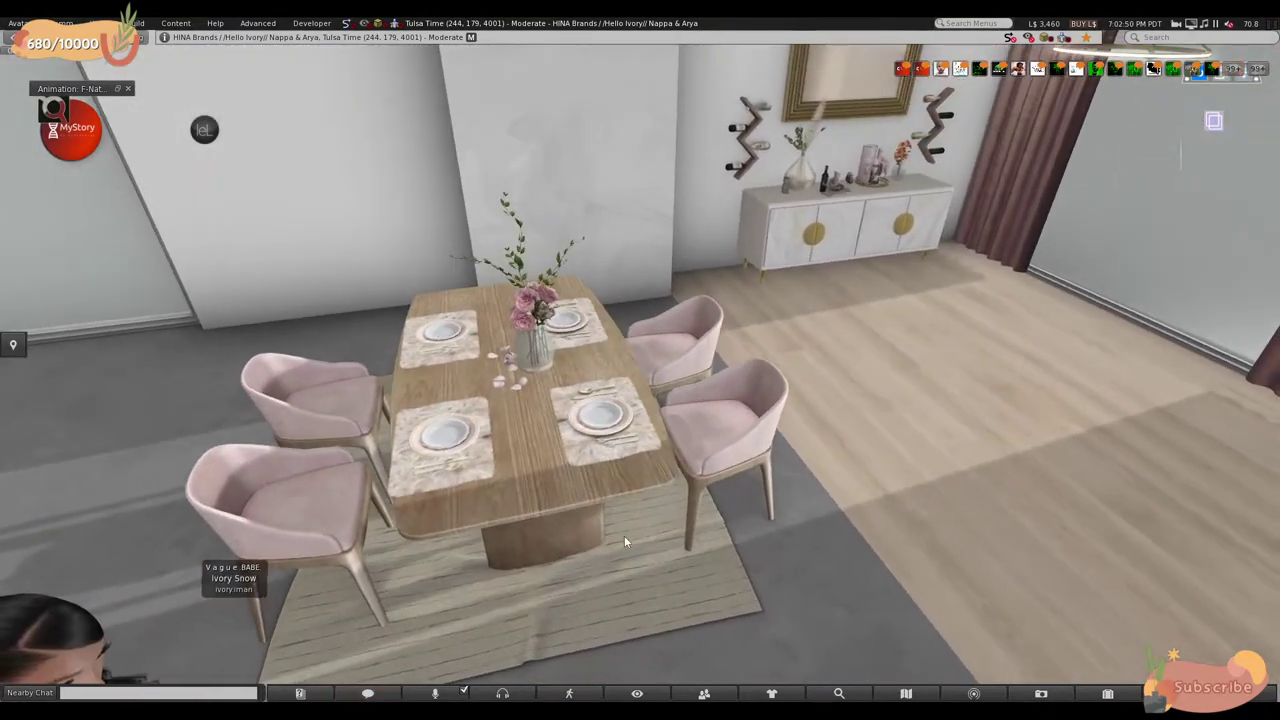
right_click(624, 541)
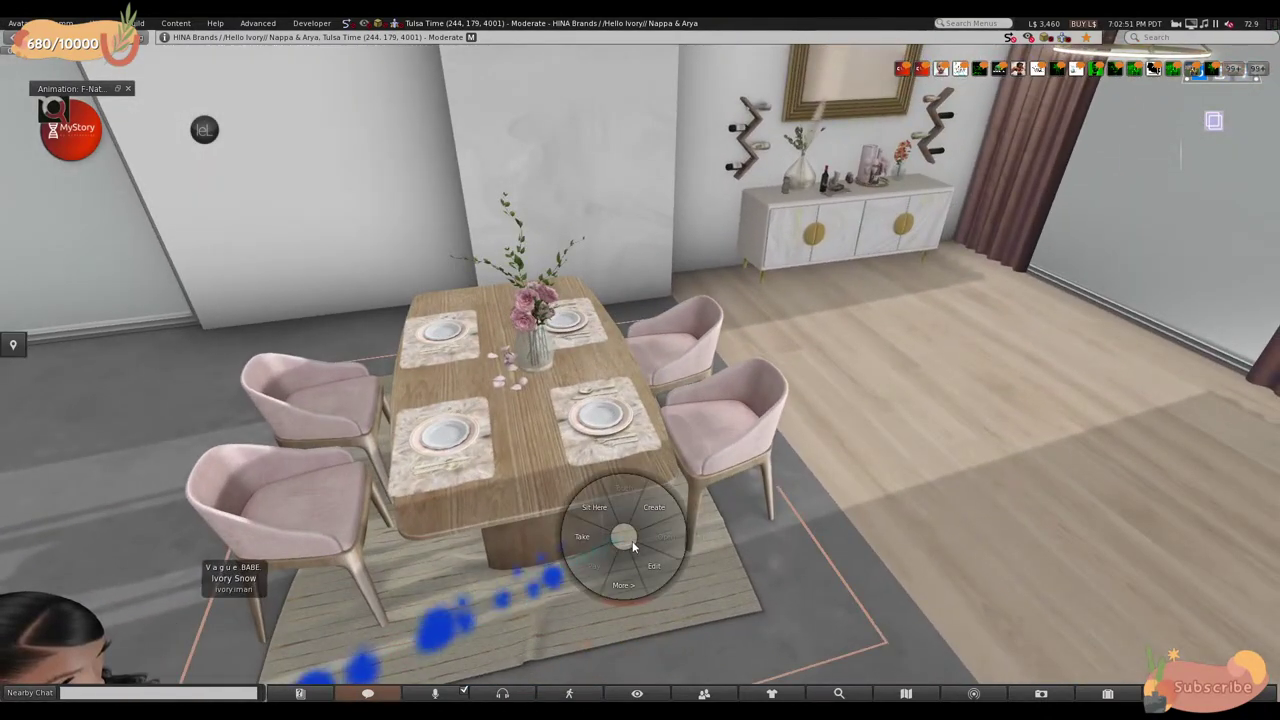
click(656, 562)
shift+click(732, 440)
shift+click(630, 418)
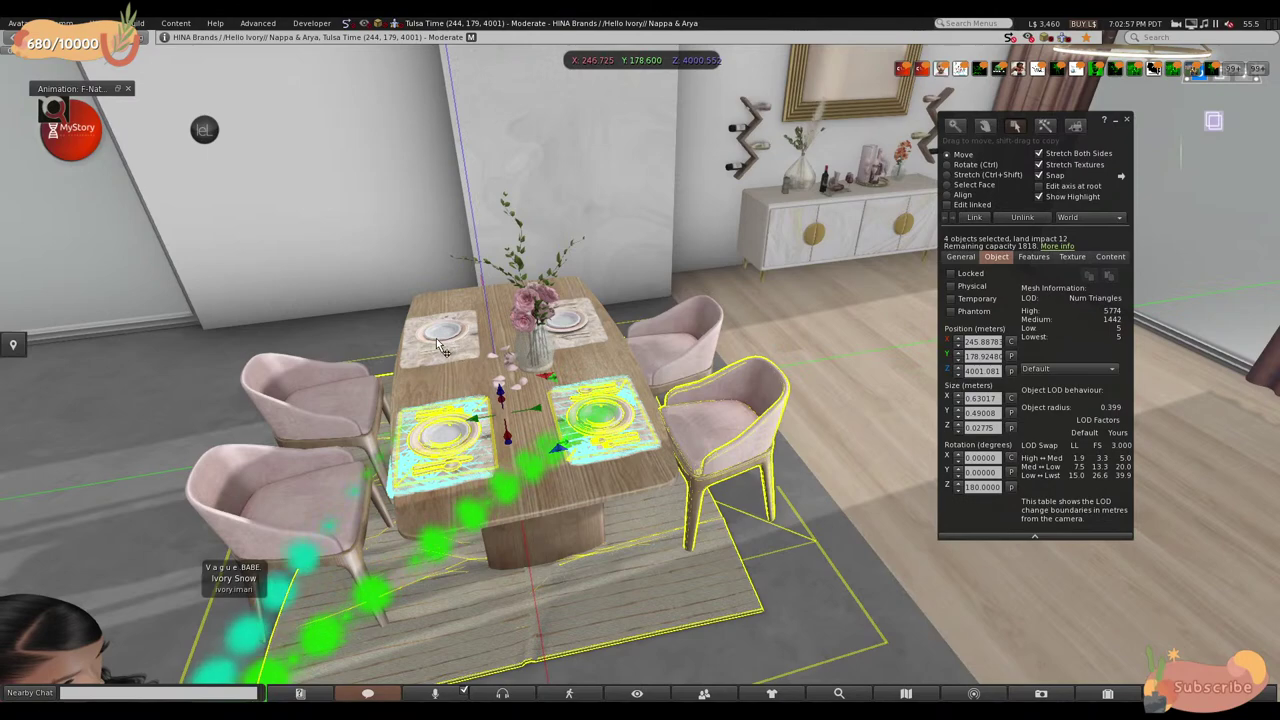
shift+click(545, 340)
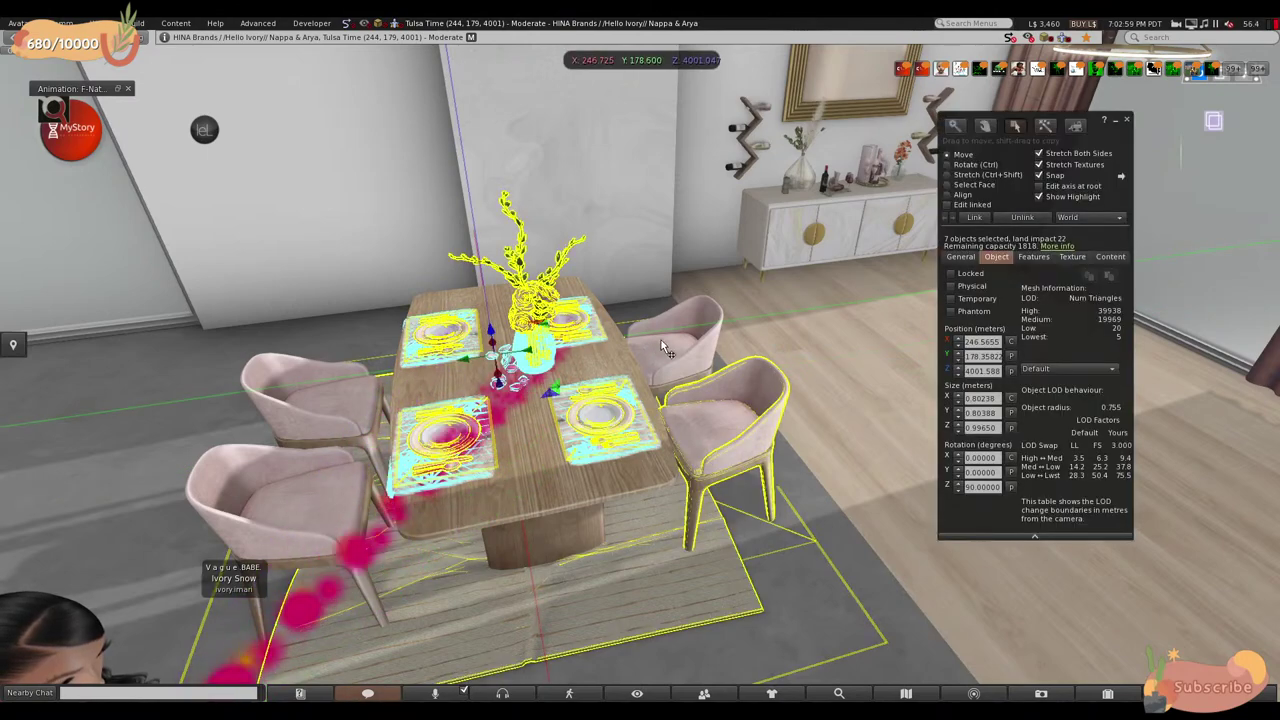
shift+click(728, 350)
shift+click(750, 335)
shift+click(690, 322)
shift+click(312, 392)
shift+click(352, 460)
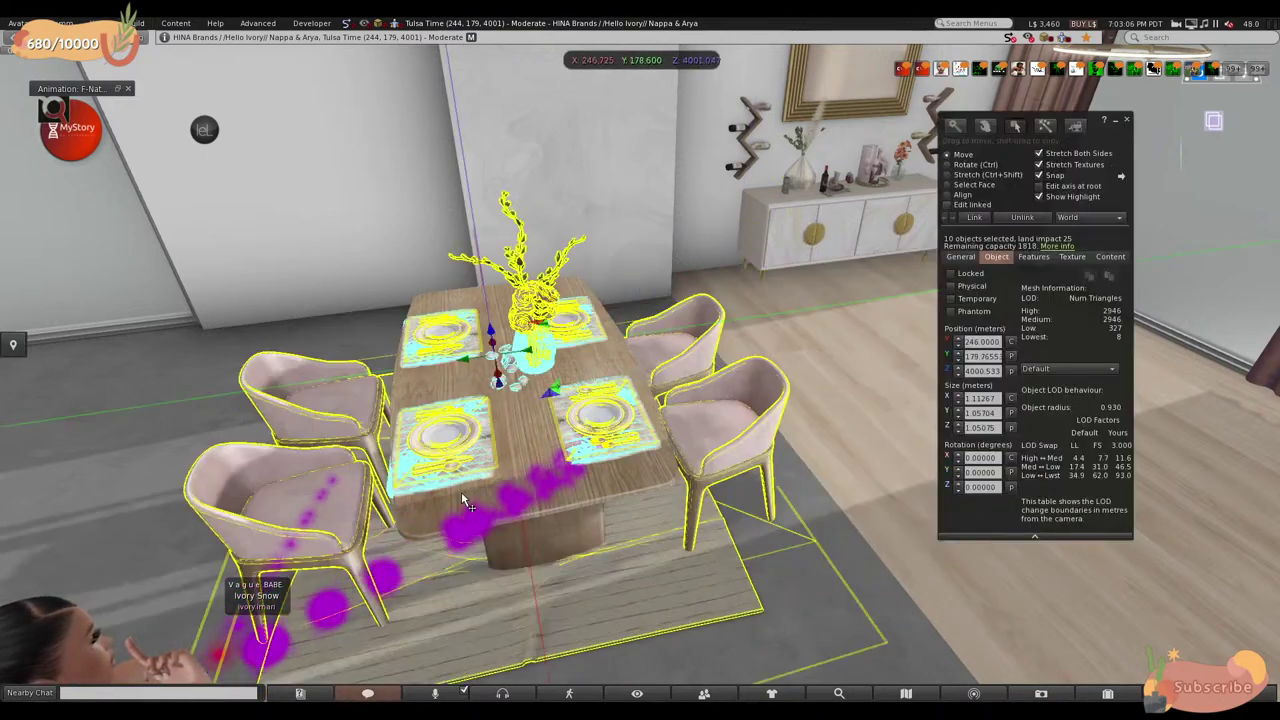
drag(478, 358, 975, 381)
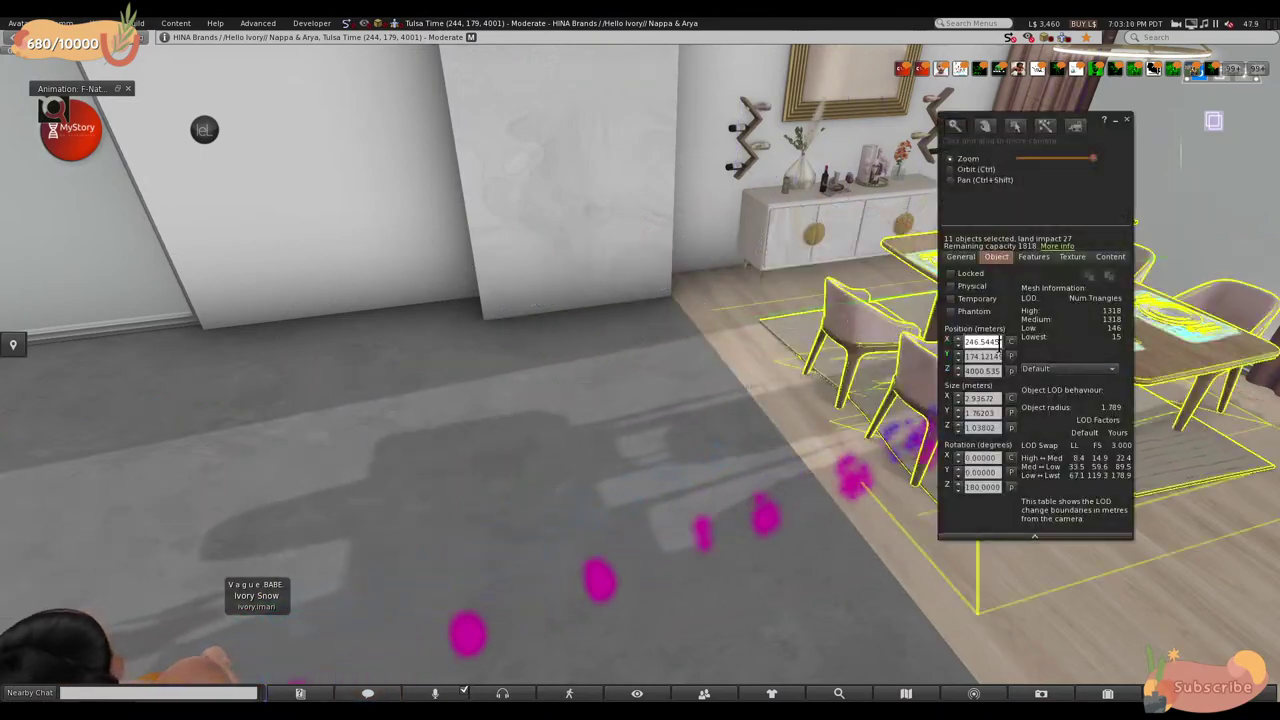
alt+click(926, 315)
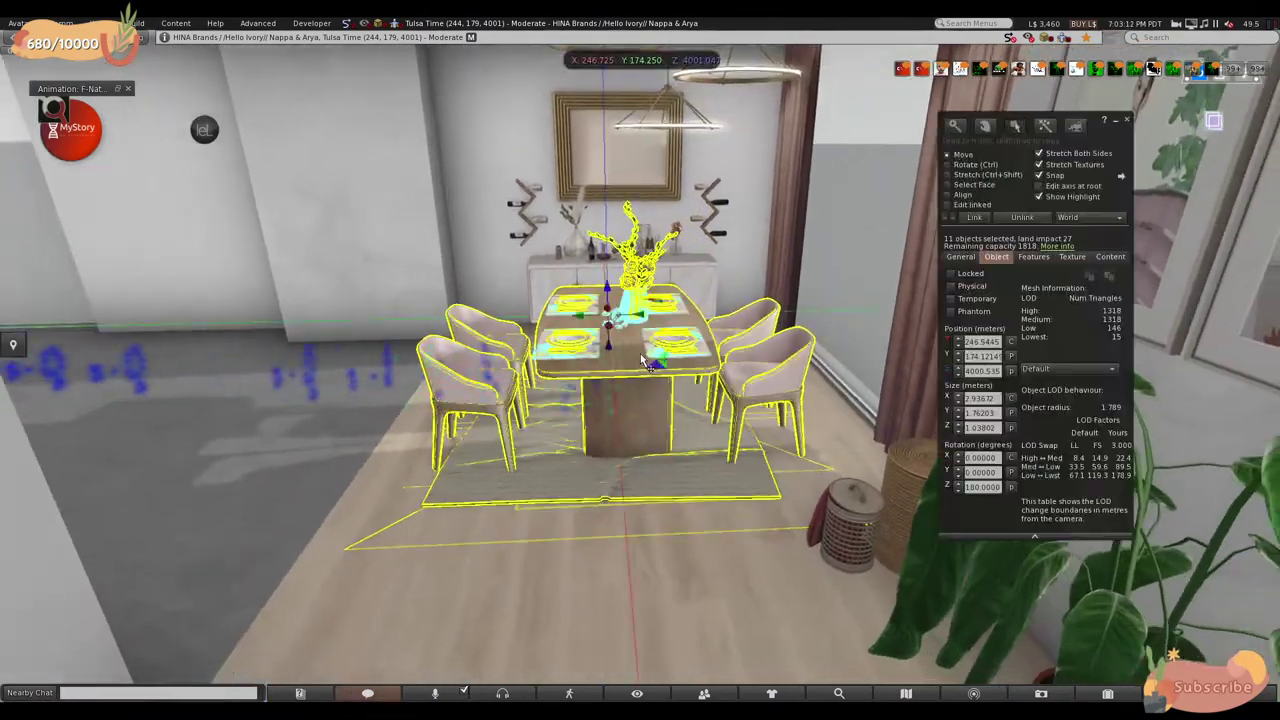
key(ctrl+z)
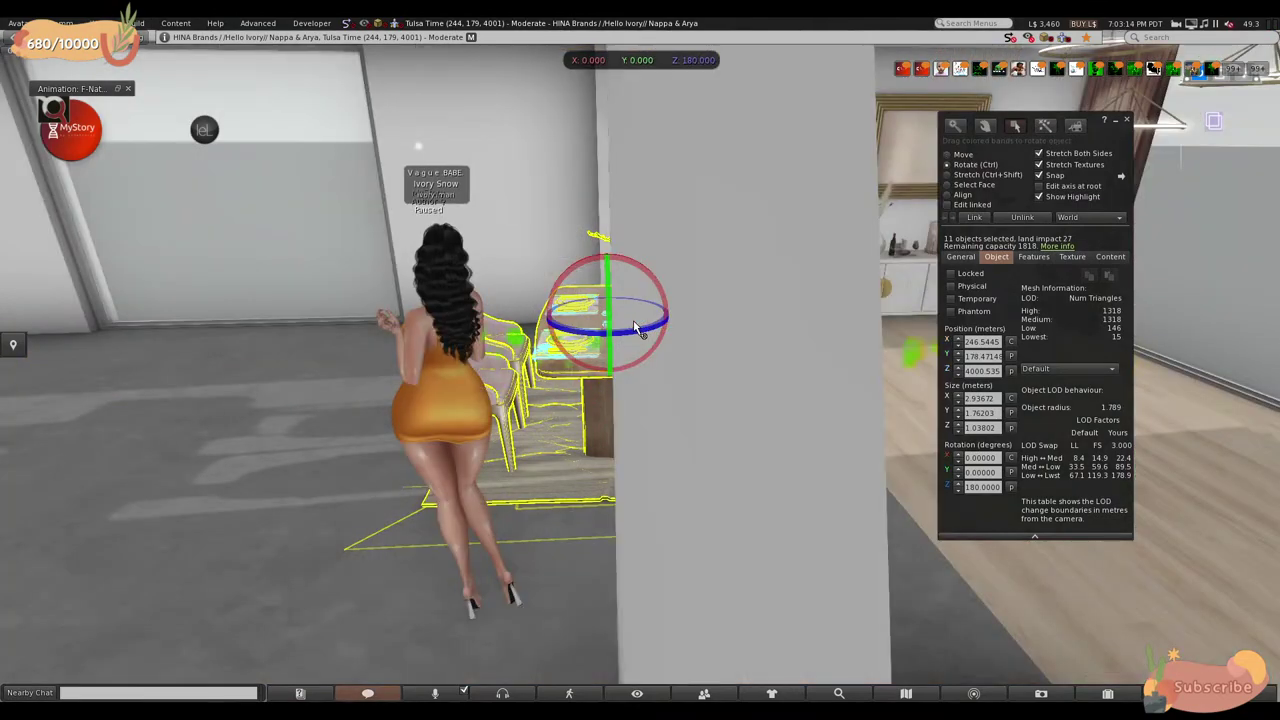
key(ctrl+z)
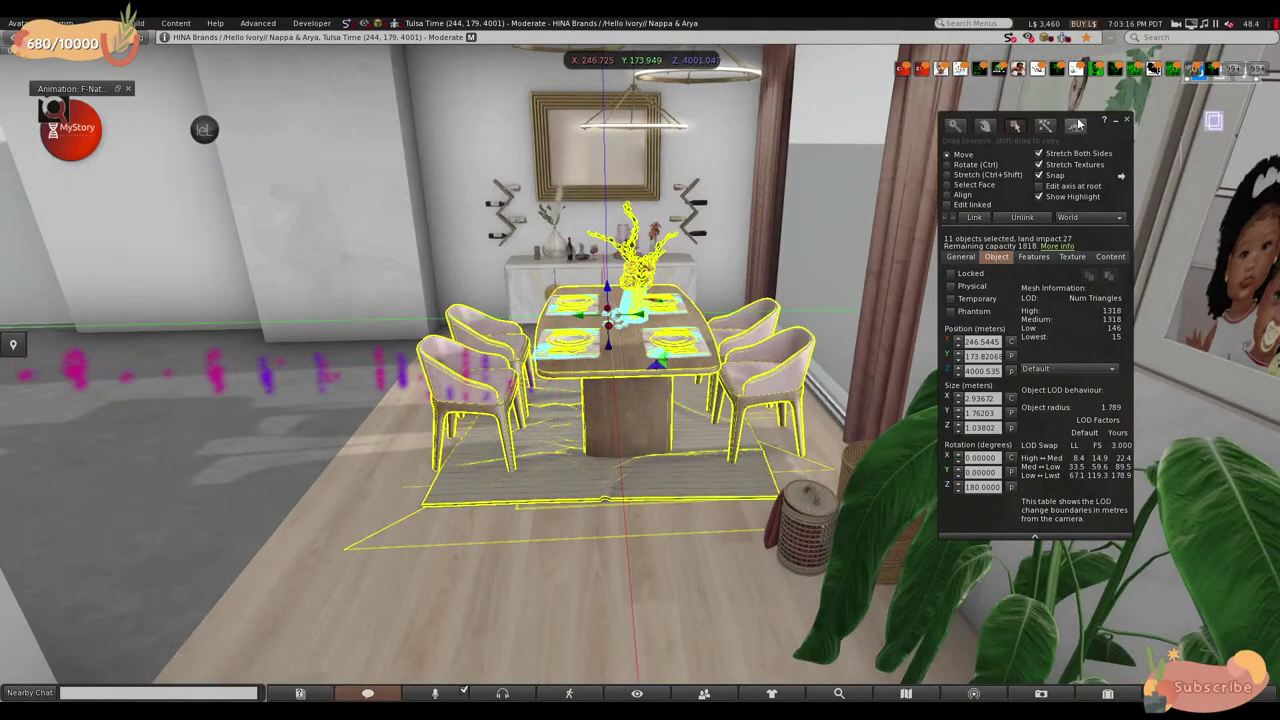
click(1127, 121)
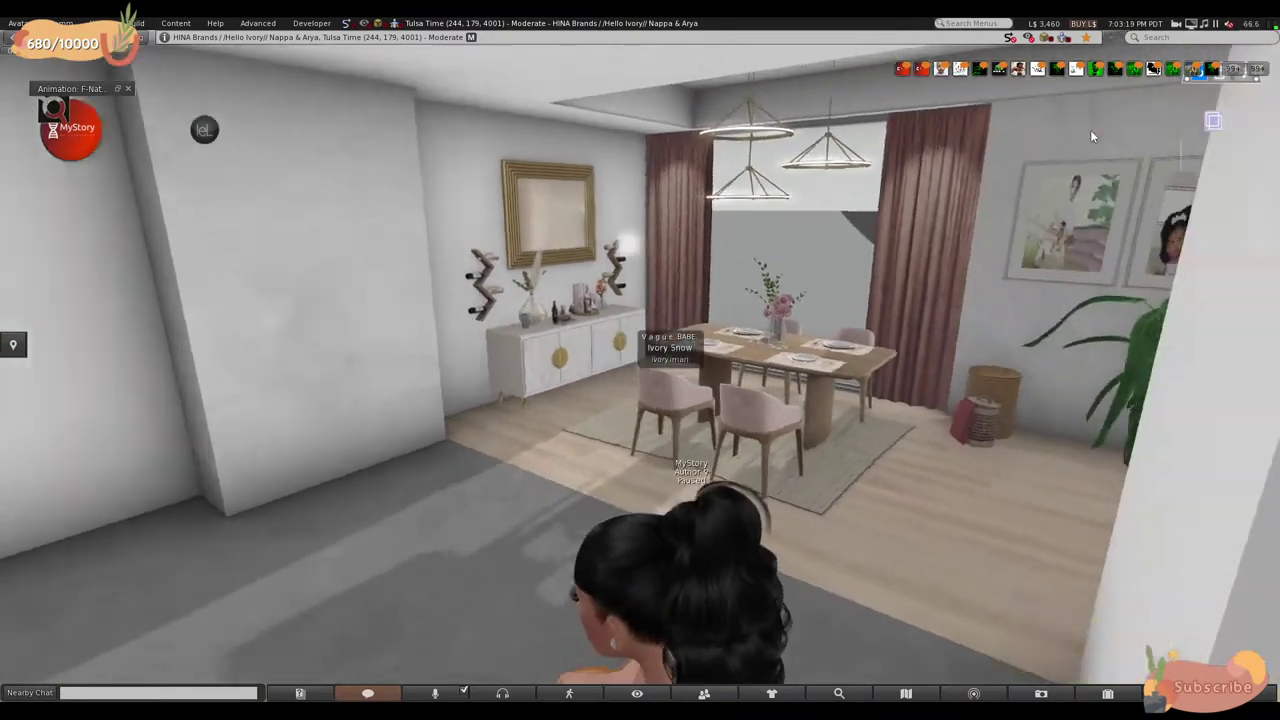
- Move the large potted plant from the picture wall to the corner between the sideboard and the window curtains
key(Up)
right_click(957, 457)
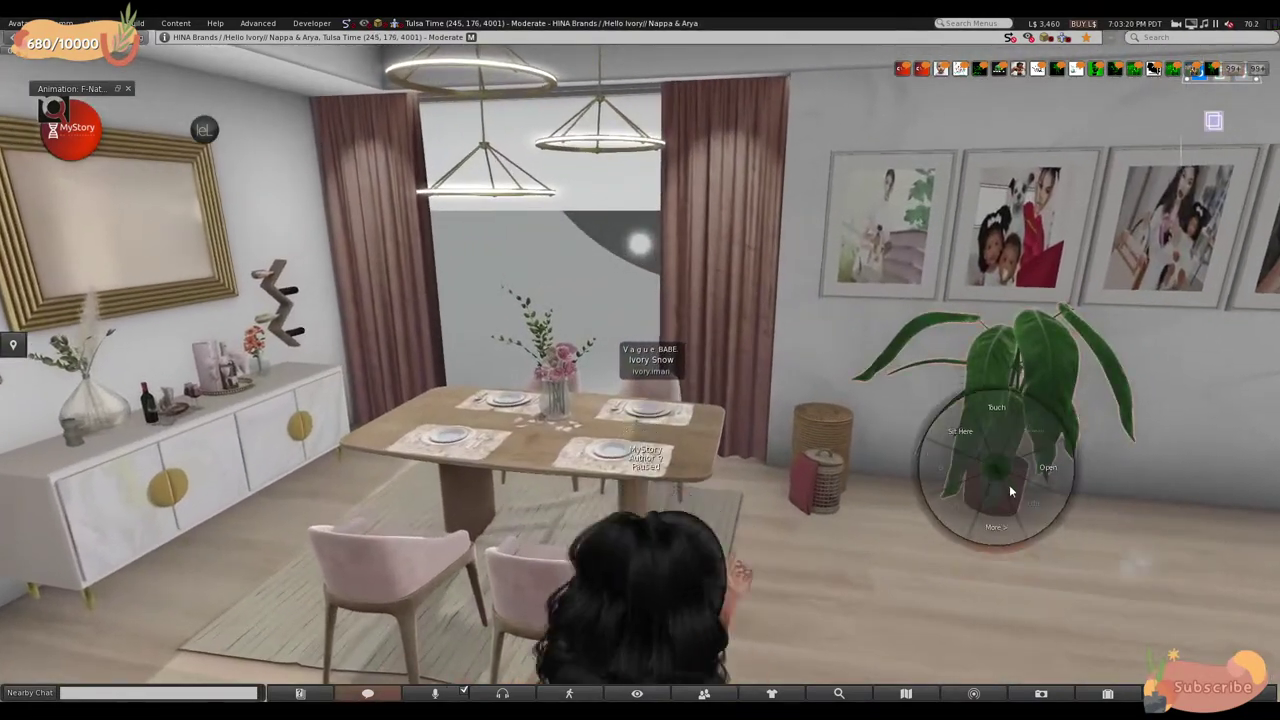
click(1013, 490)
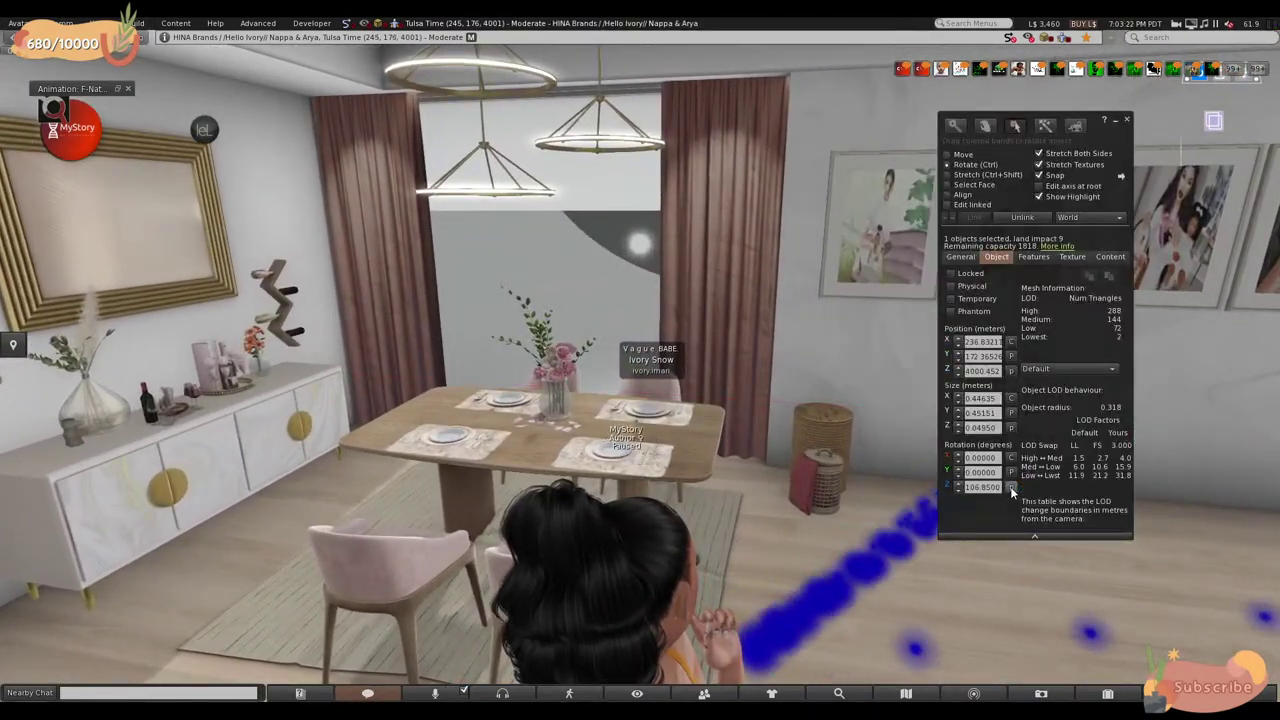
click(1127, 121)
- Walk the avatar through the emptied kitchen and back past the dining set to inspect the new arrangement
key(Down)
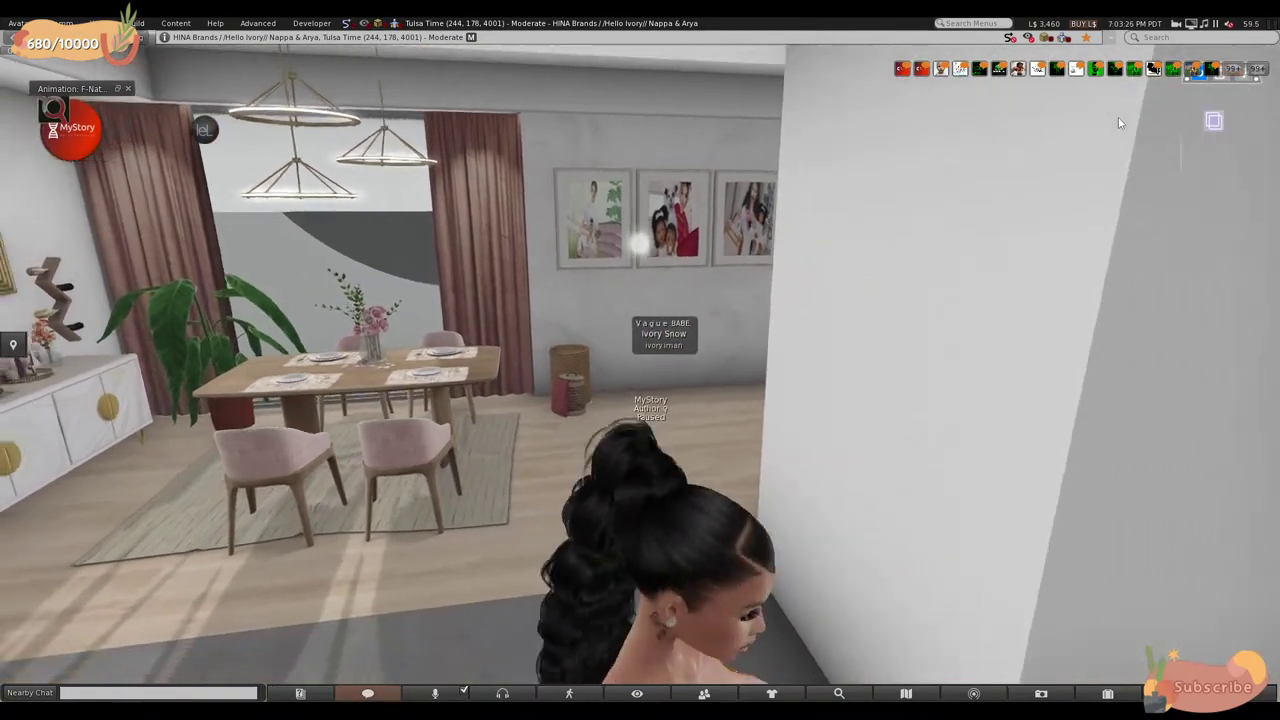
key(Left)
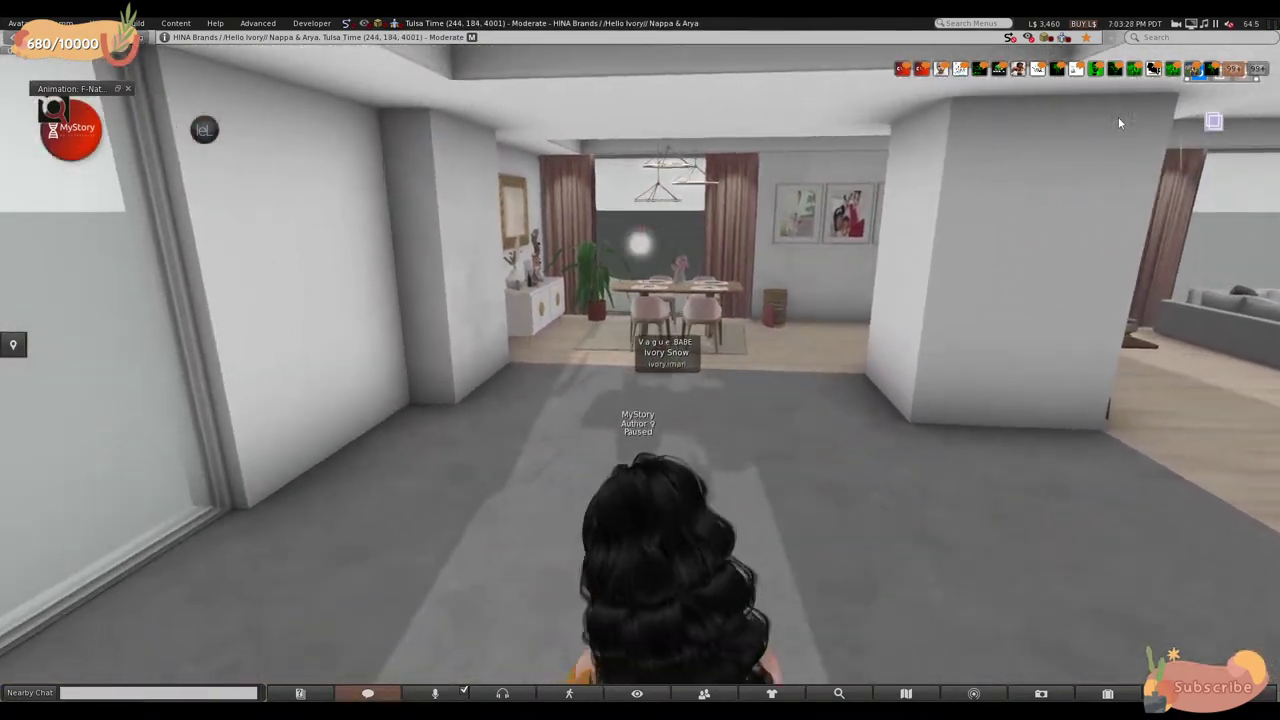
key(Up)
key(Right)
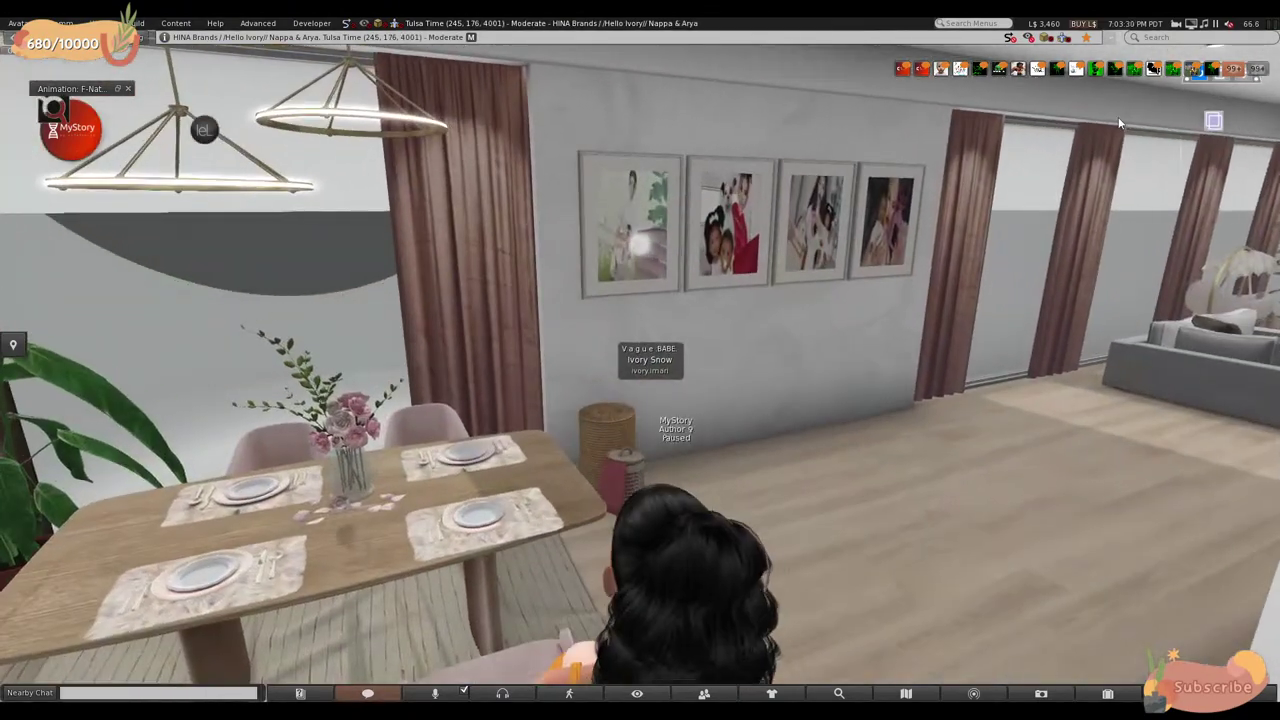
key(Right)
key(Left)
key(Right)
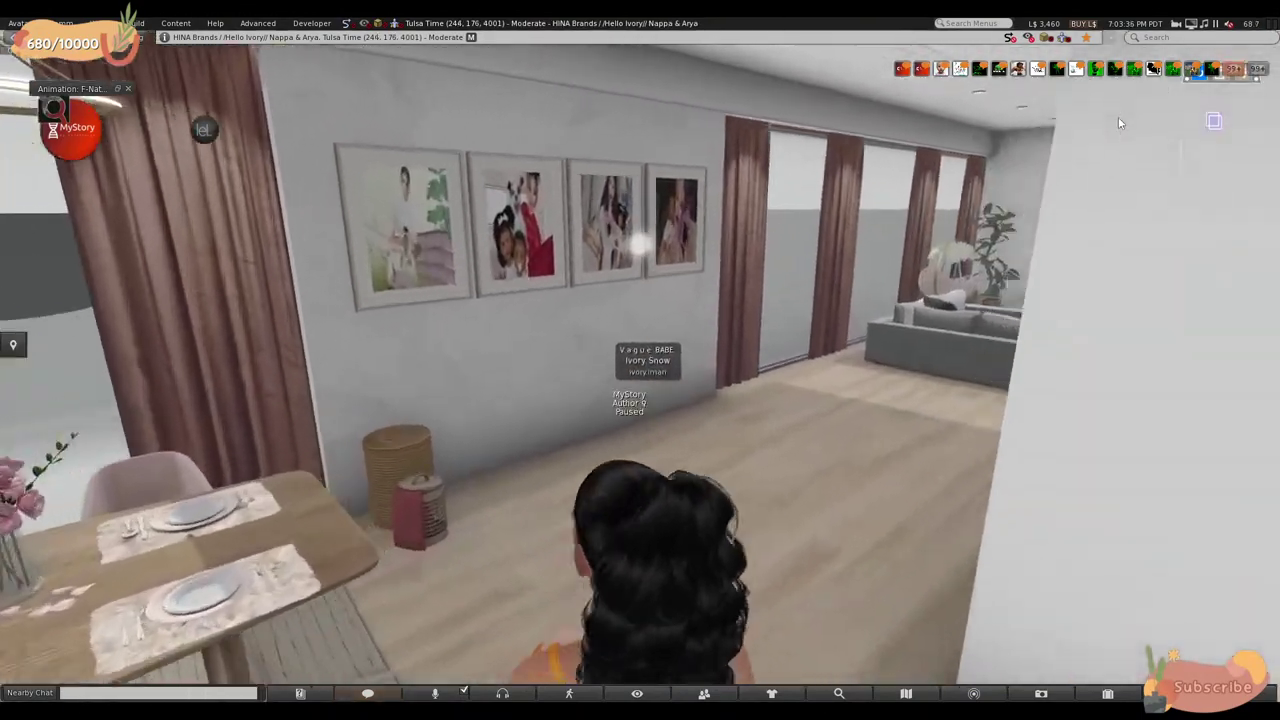
- Move the marble-topped console table off the small patterned rug toward the stairs, to Y 192.600
key(Up)
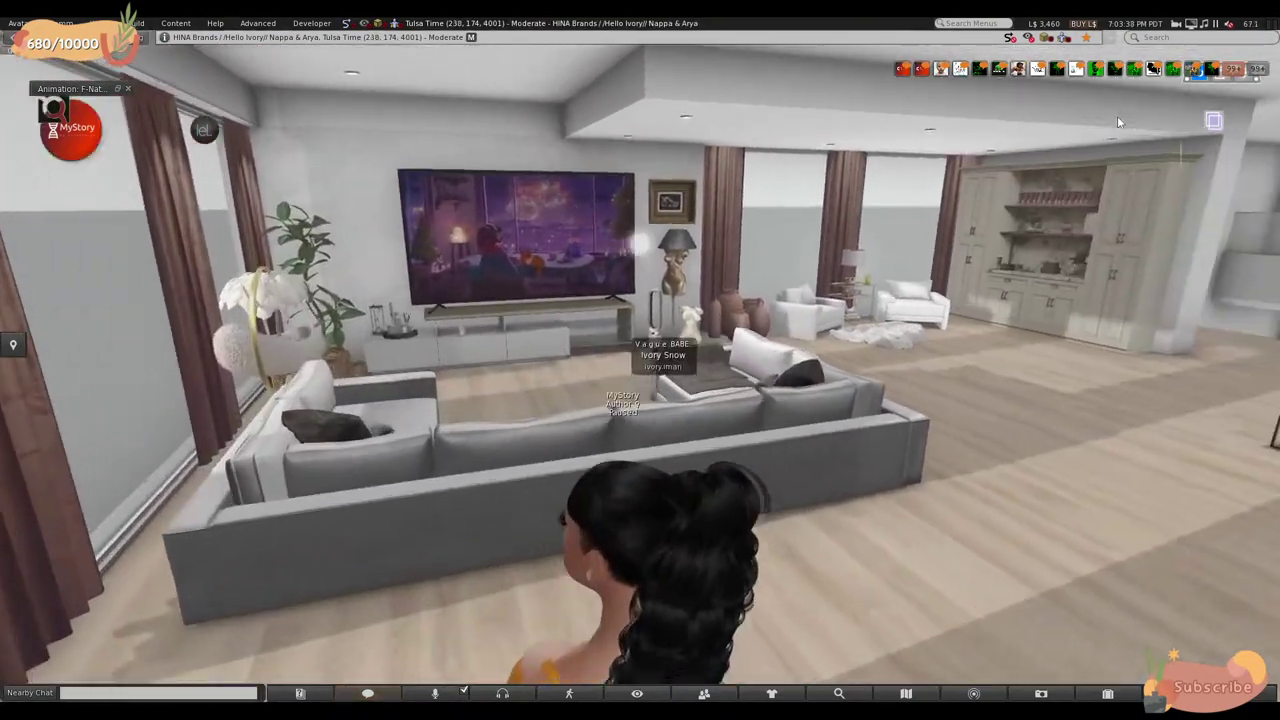
key(Right)
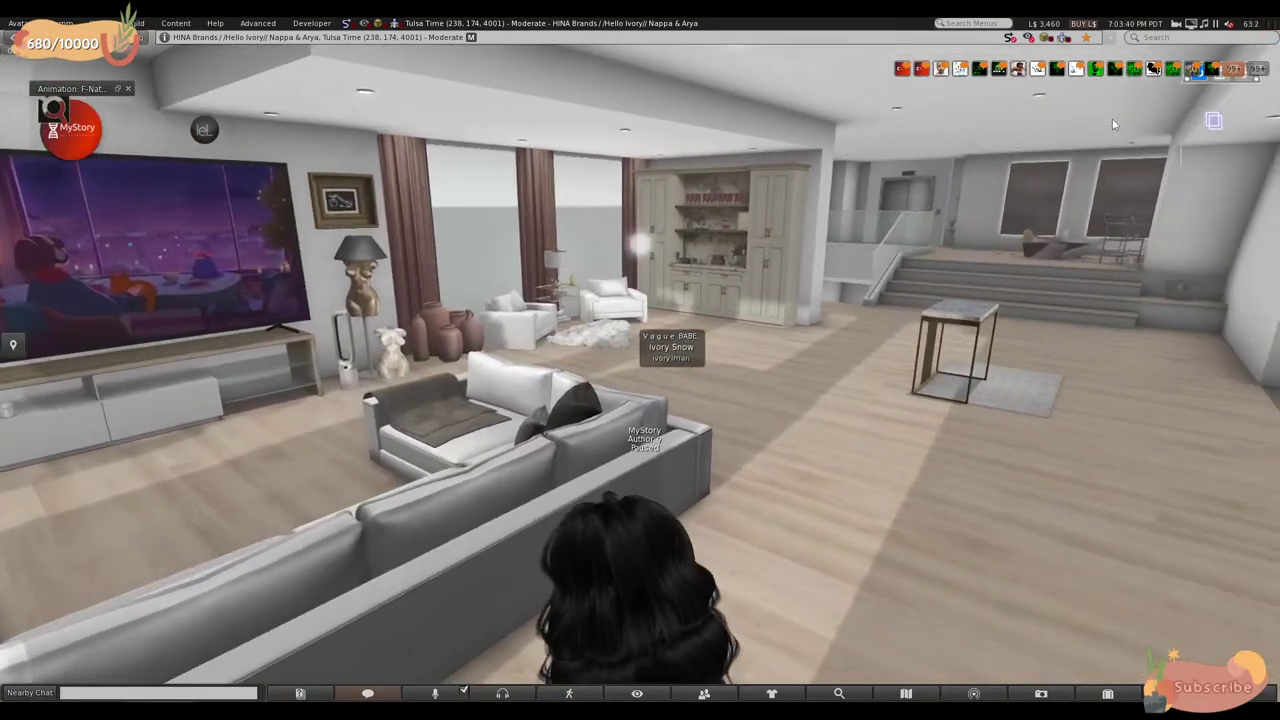
key(Right)
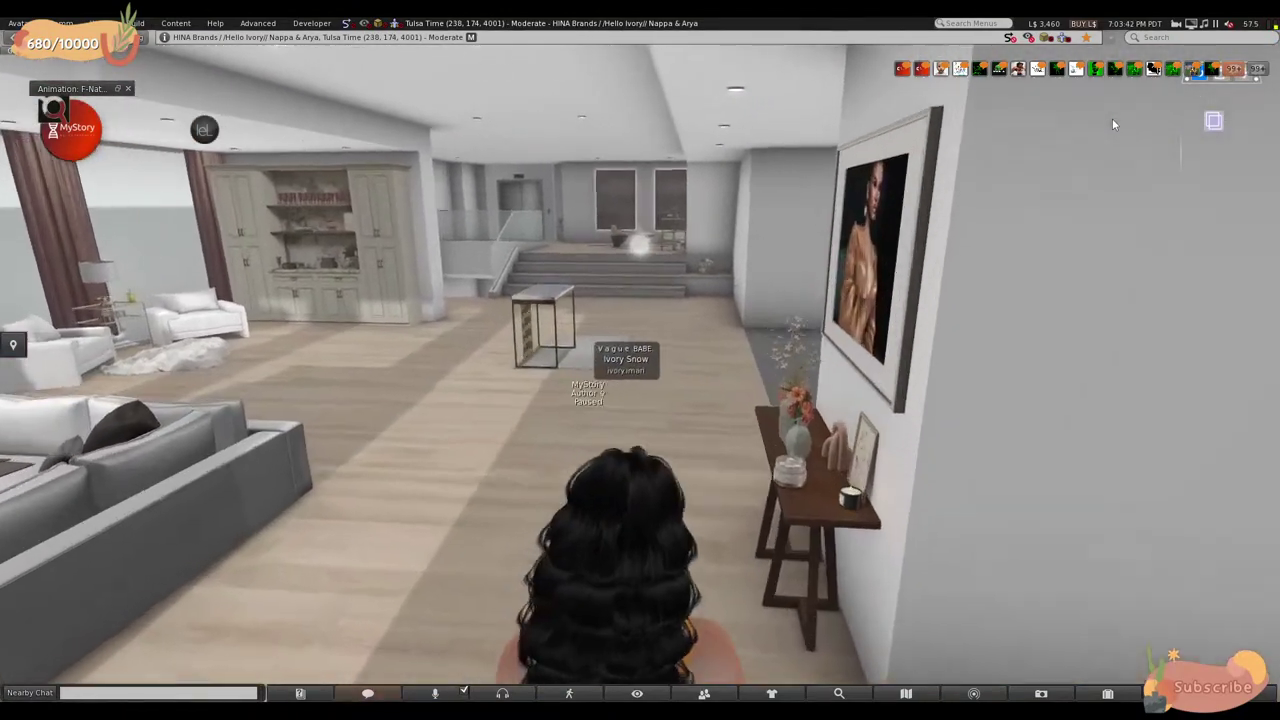
key(Up)
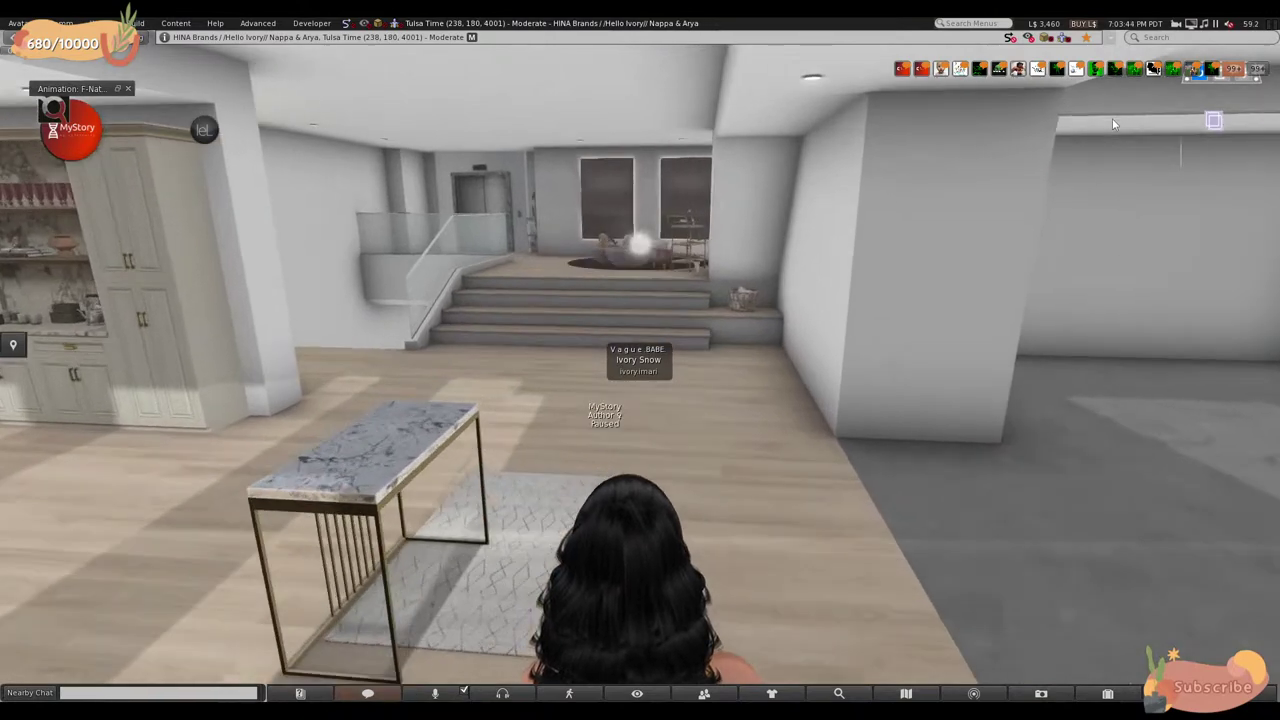
key(Left)
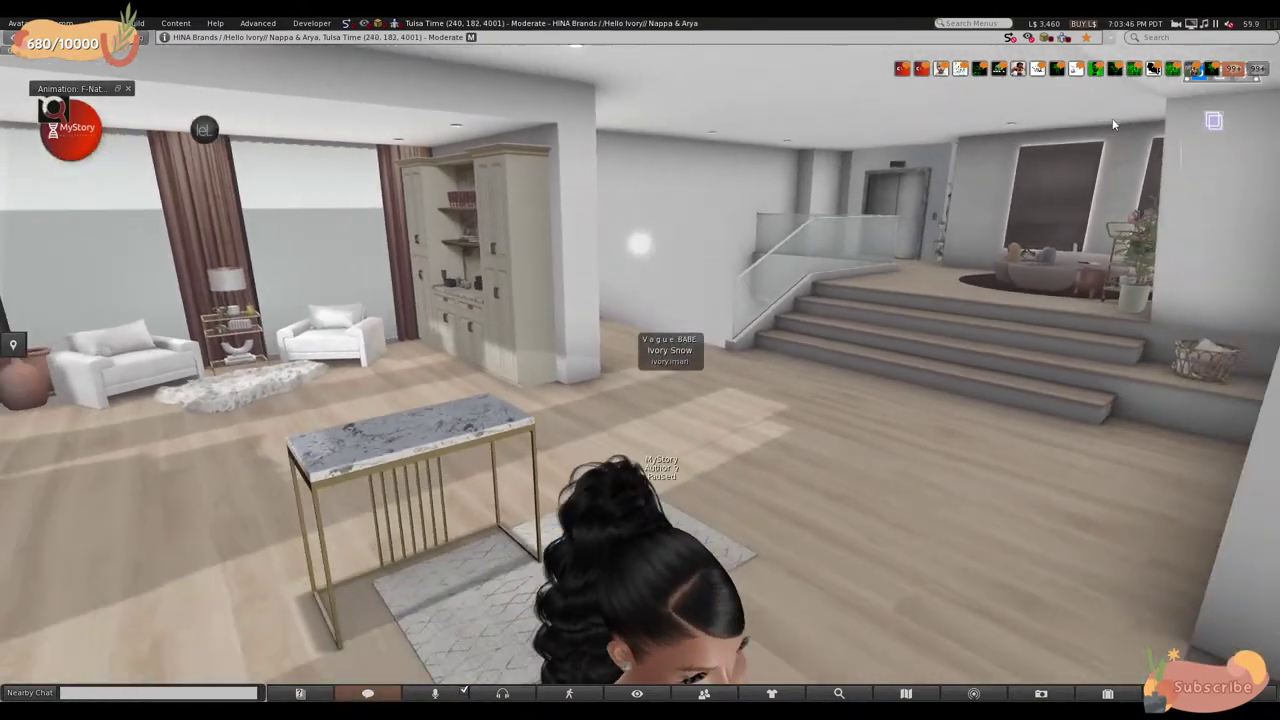
key(Down)
right_click(392, 425)
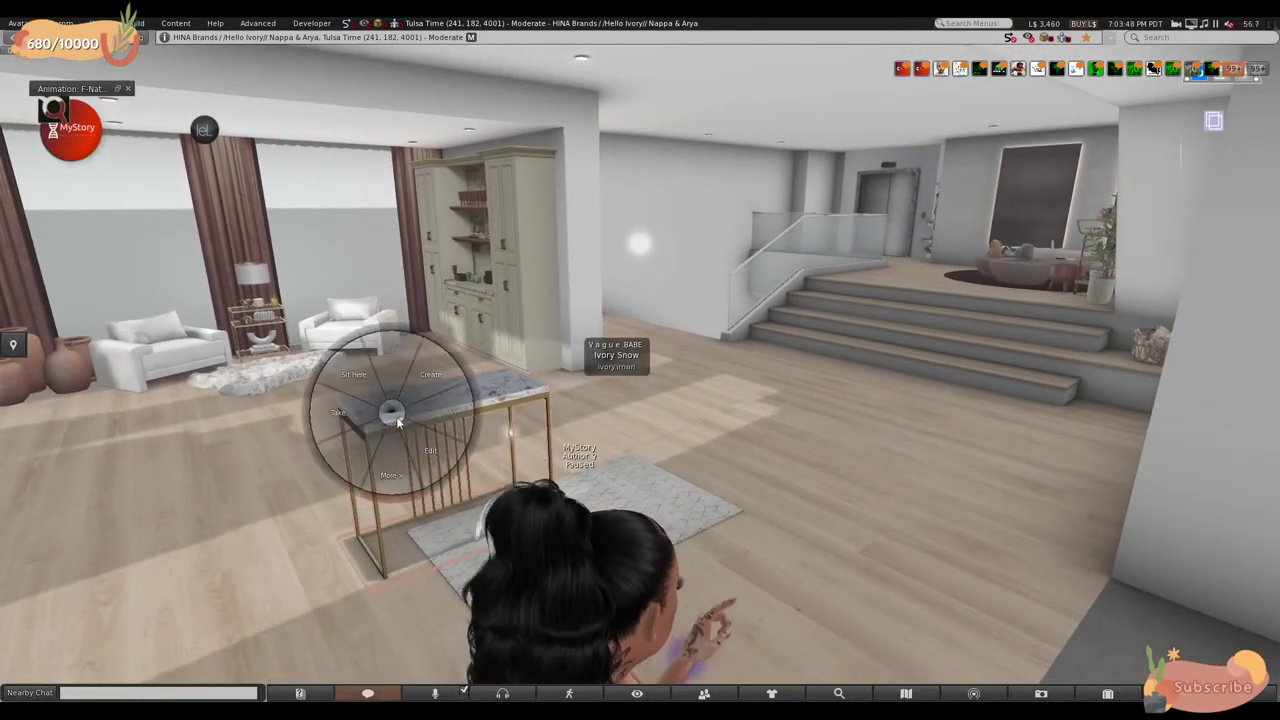
click(430, 452)
drag(475, 450, 512, 432)
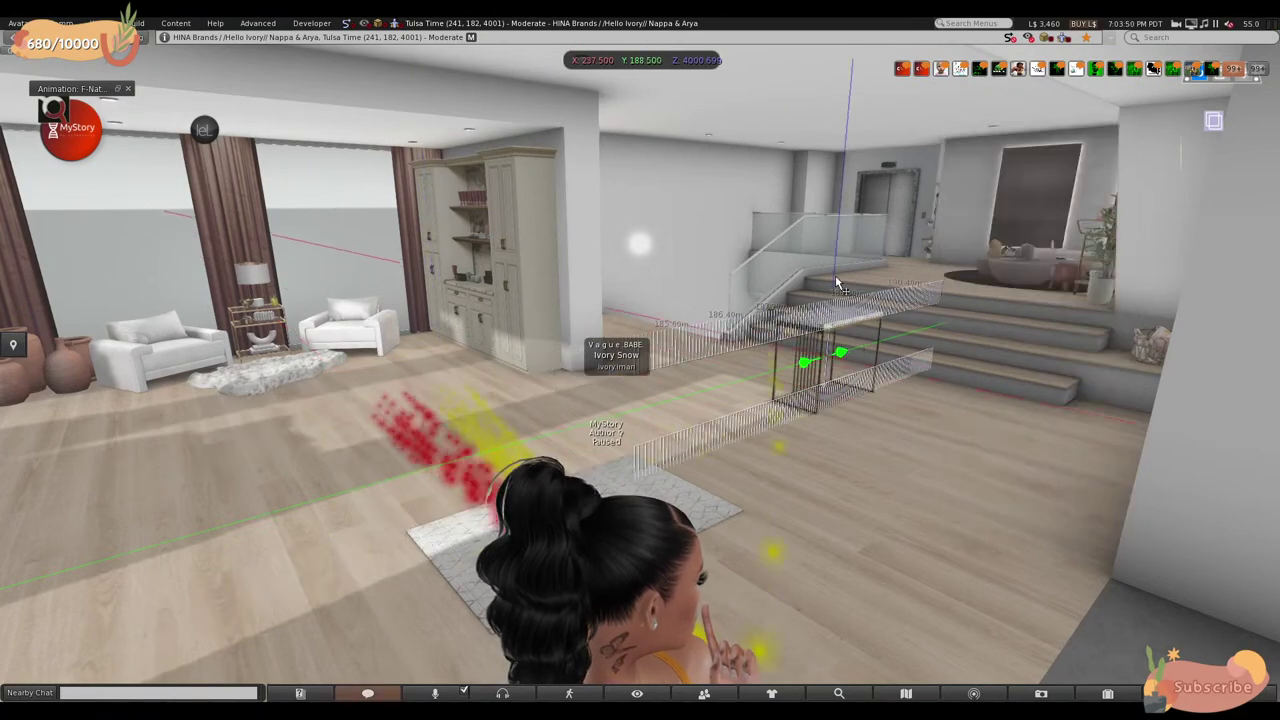
drag(953, 256, 940, 262)
- Raise the console table to Z 4002.300 and shift it to X 234.146, beside the upper landing's glass railing
key(Up)
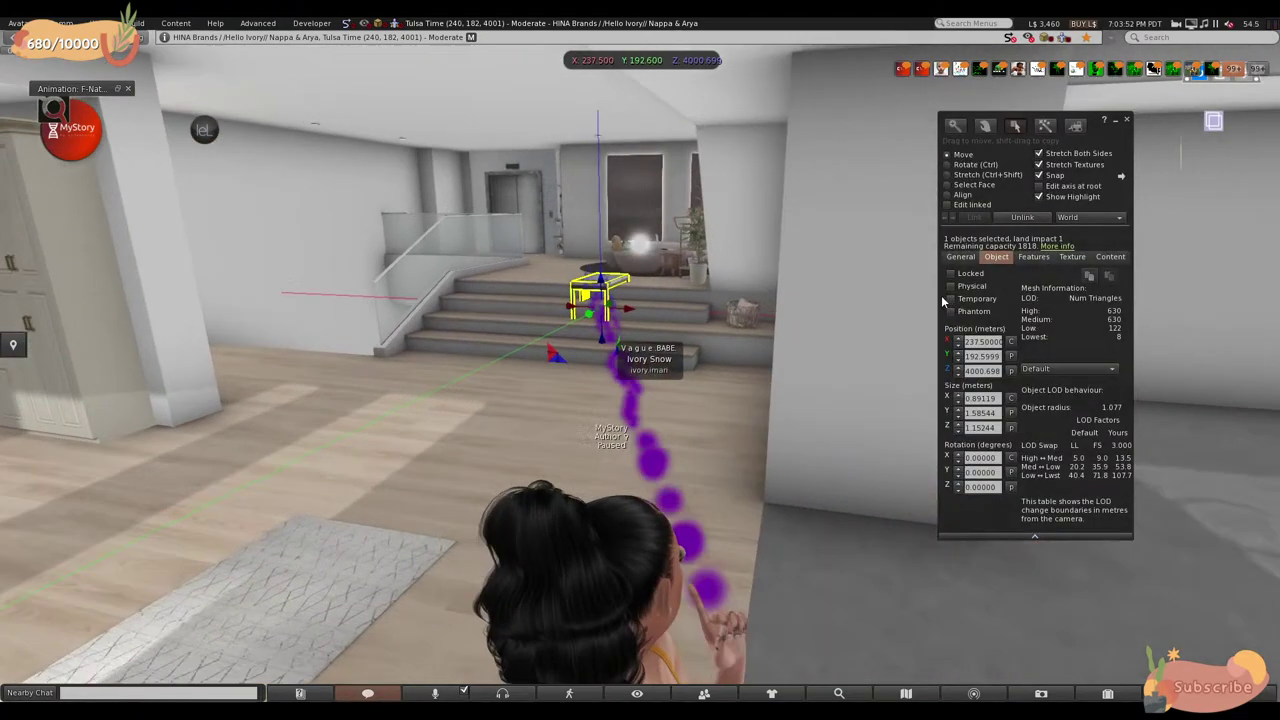
key(Up)
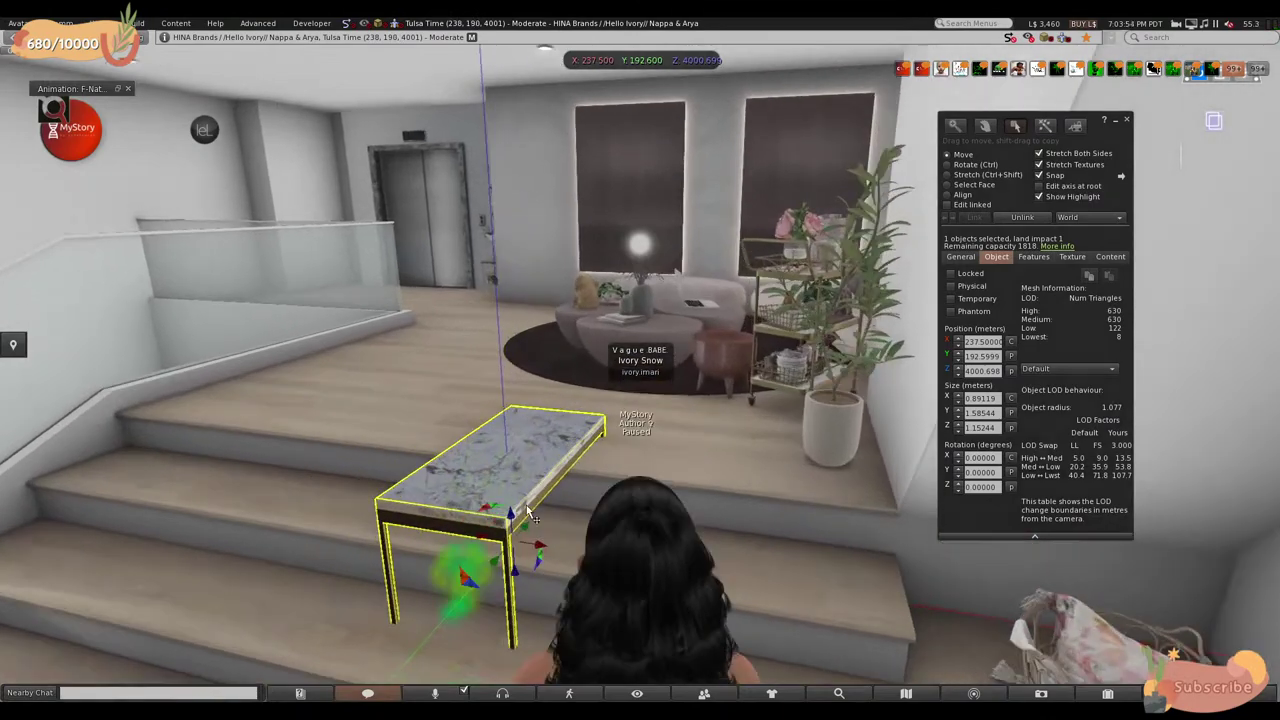
drag(510, 520, 505, 420)
key(Right)
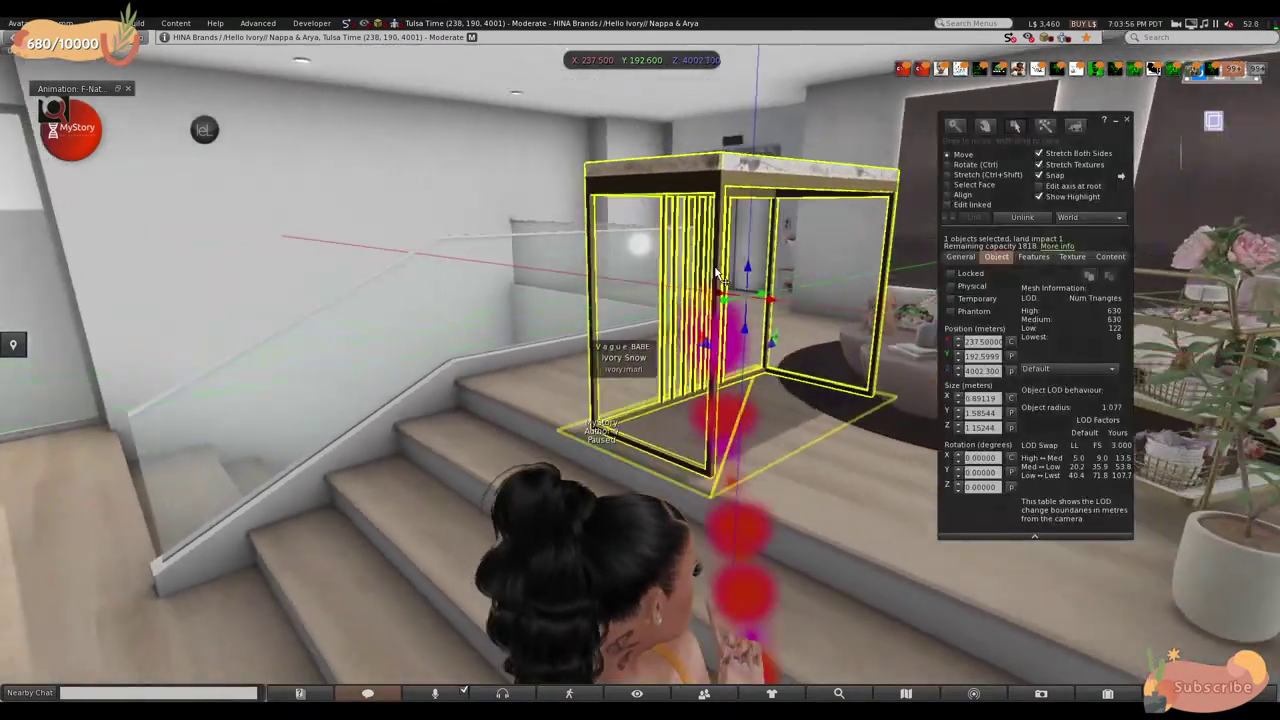
drag(843, 403, 470, 300)
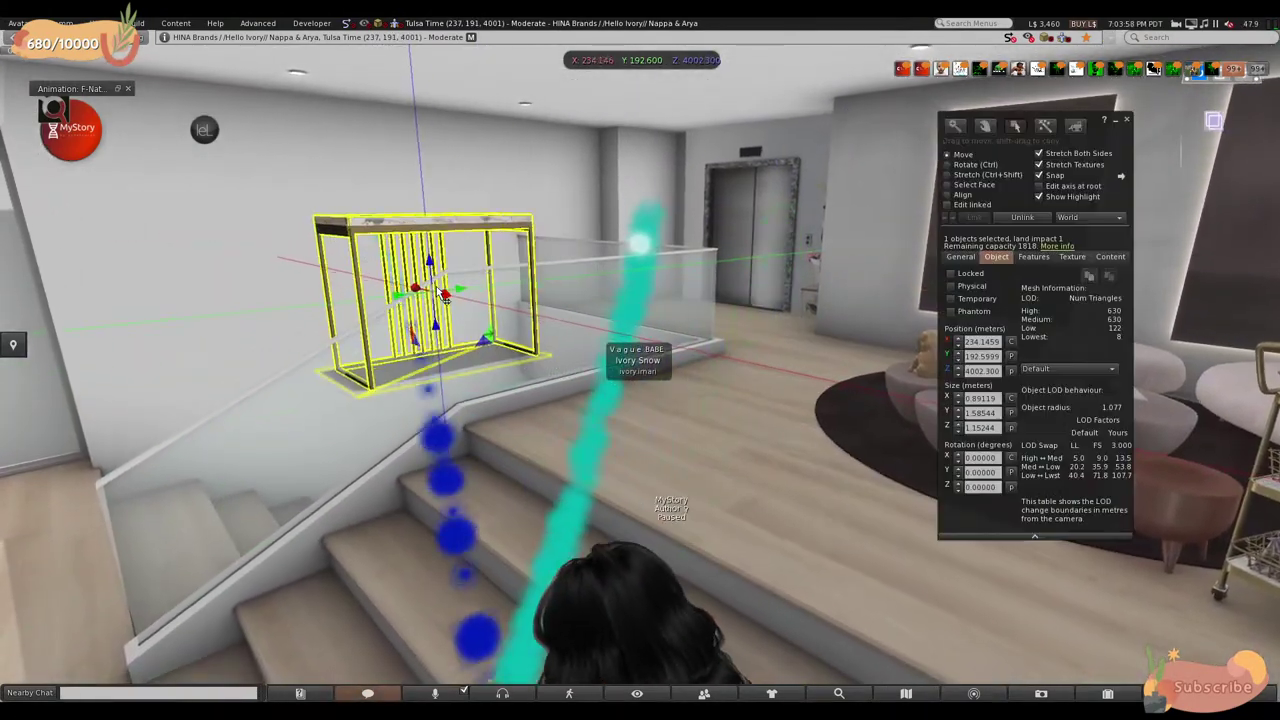
- Walk the avatar through the living room to the dining area and back to inspect the furniture layout
key(Left)
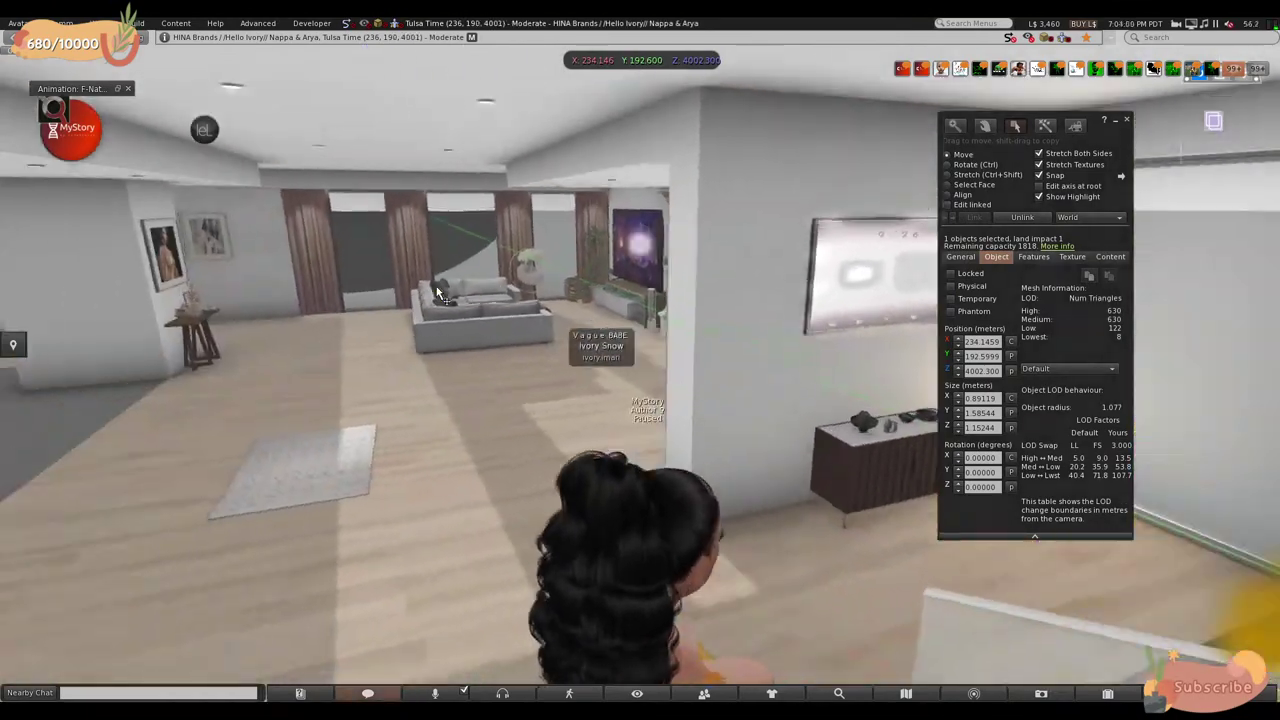
key(Right)
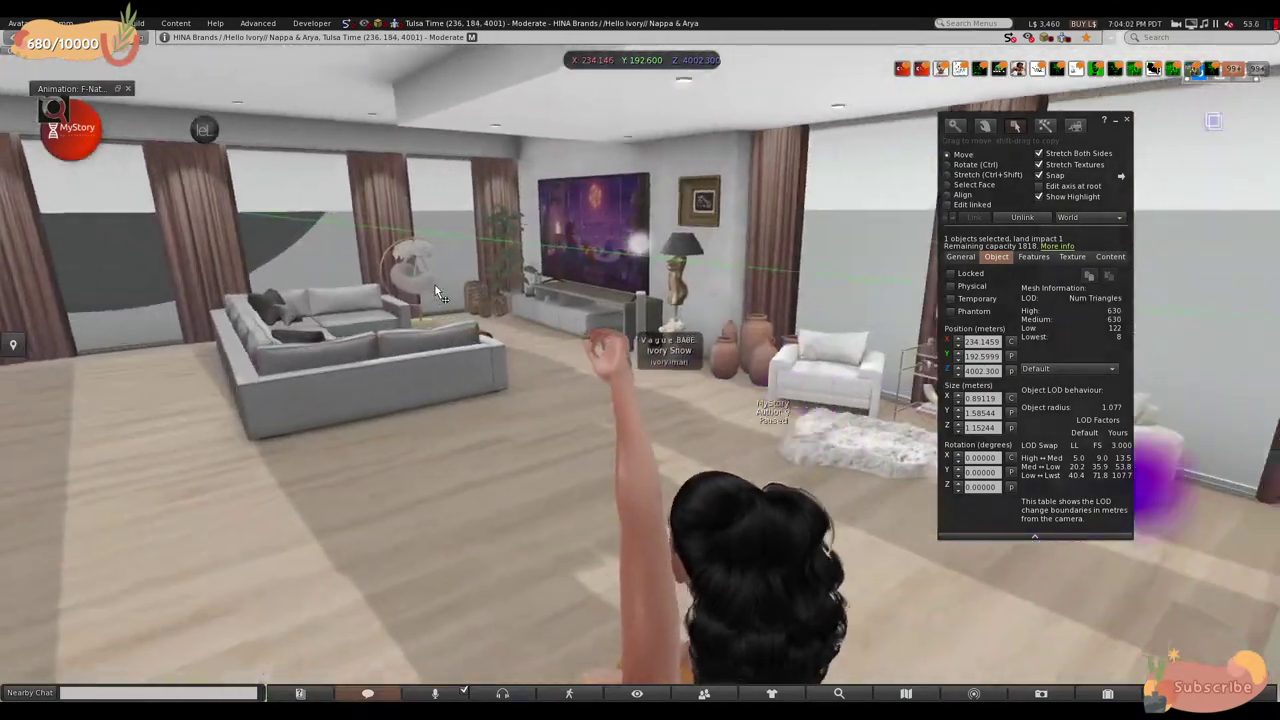
key(Left)
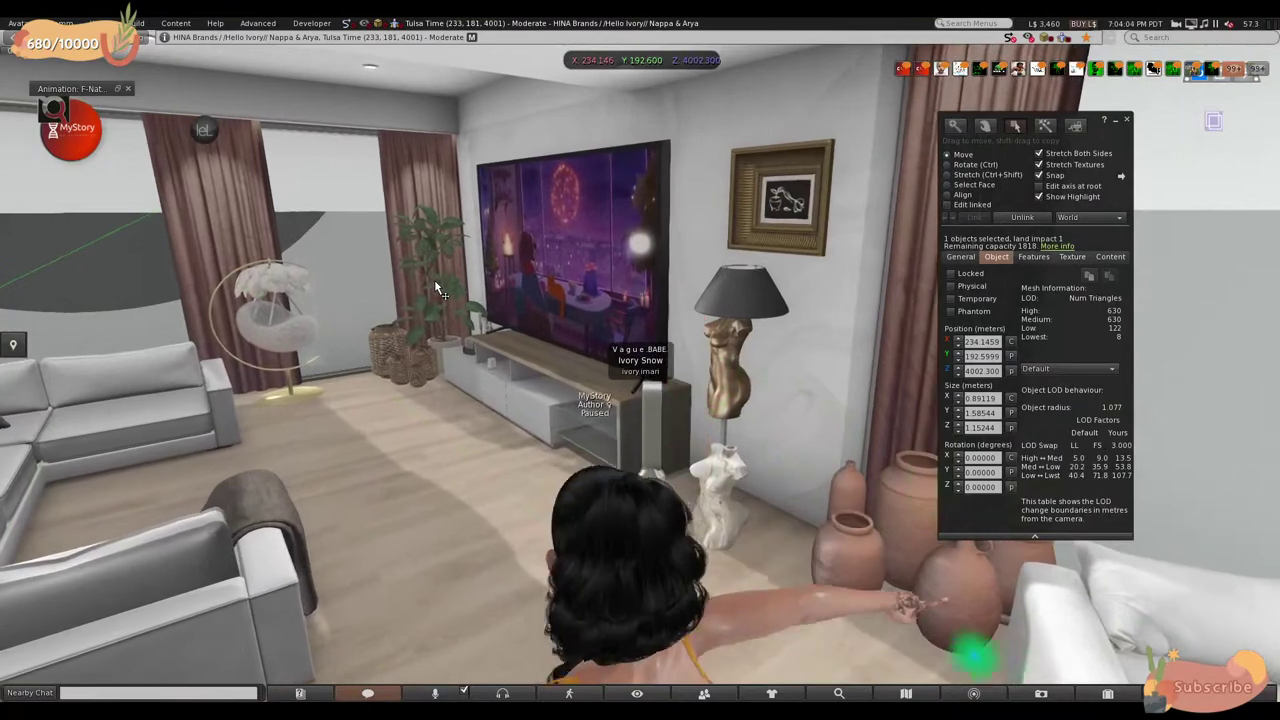
key(Left)
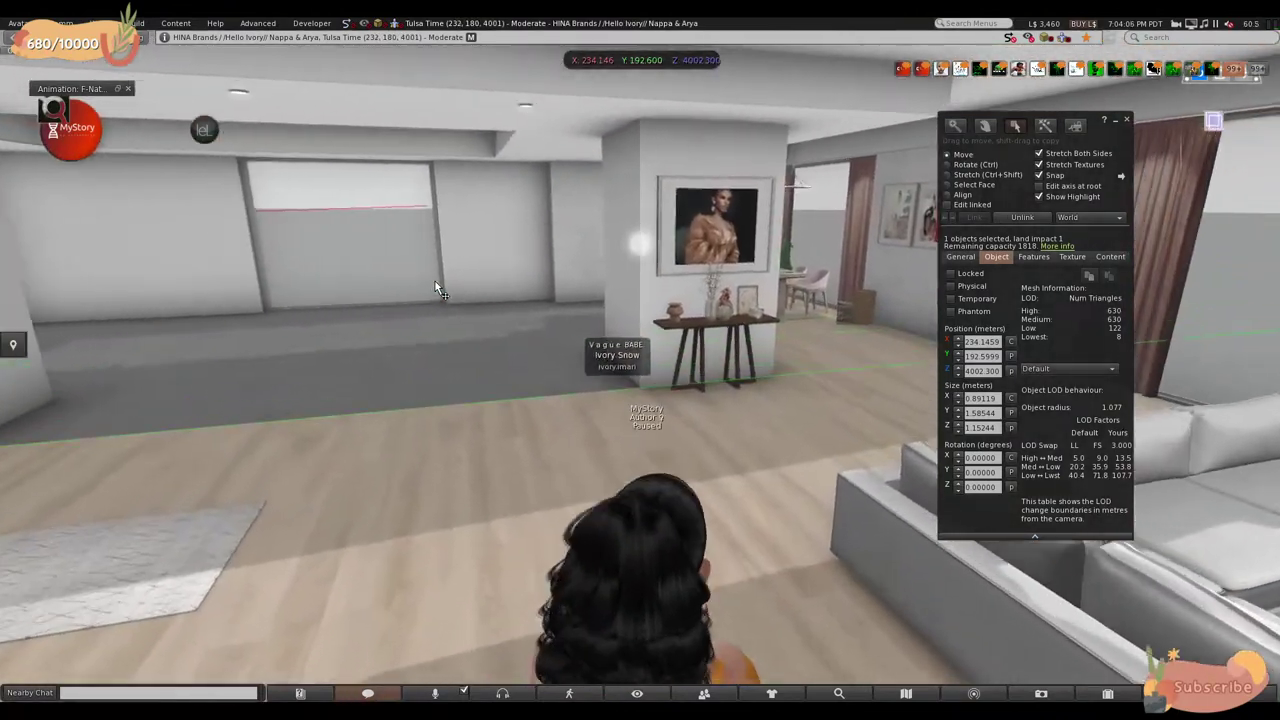
key(Right)
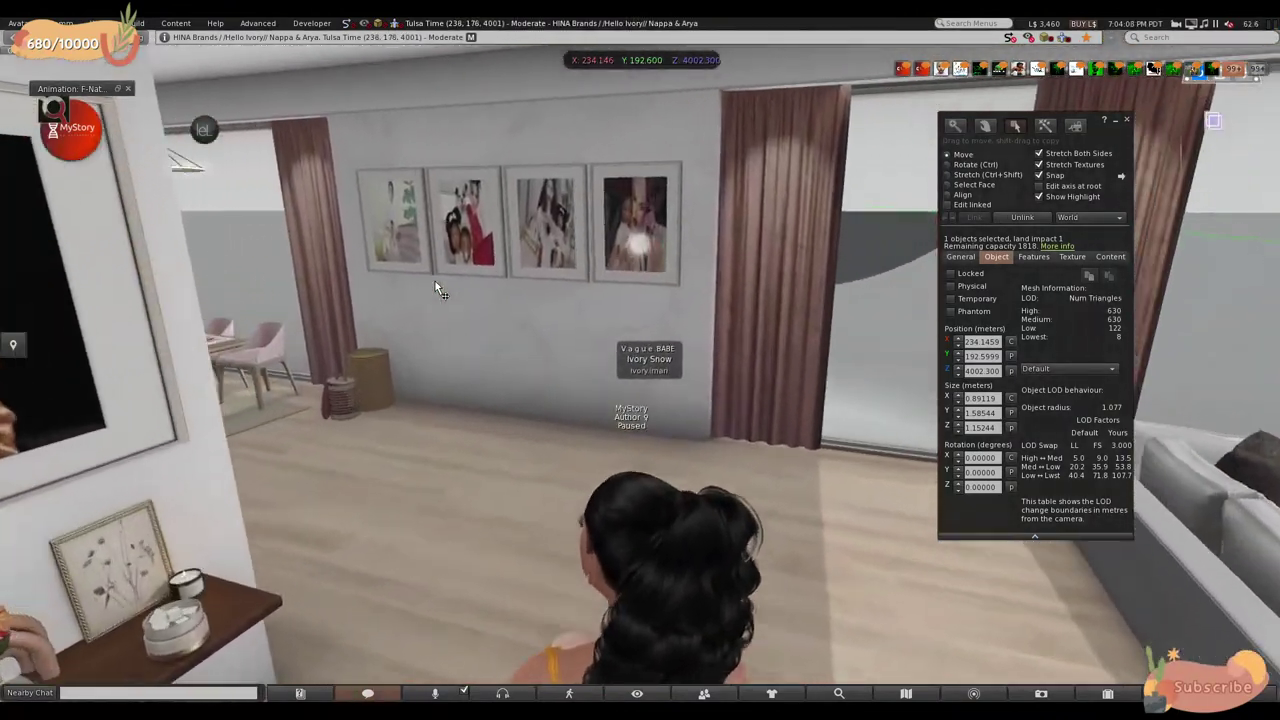
key(Up)
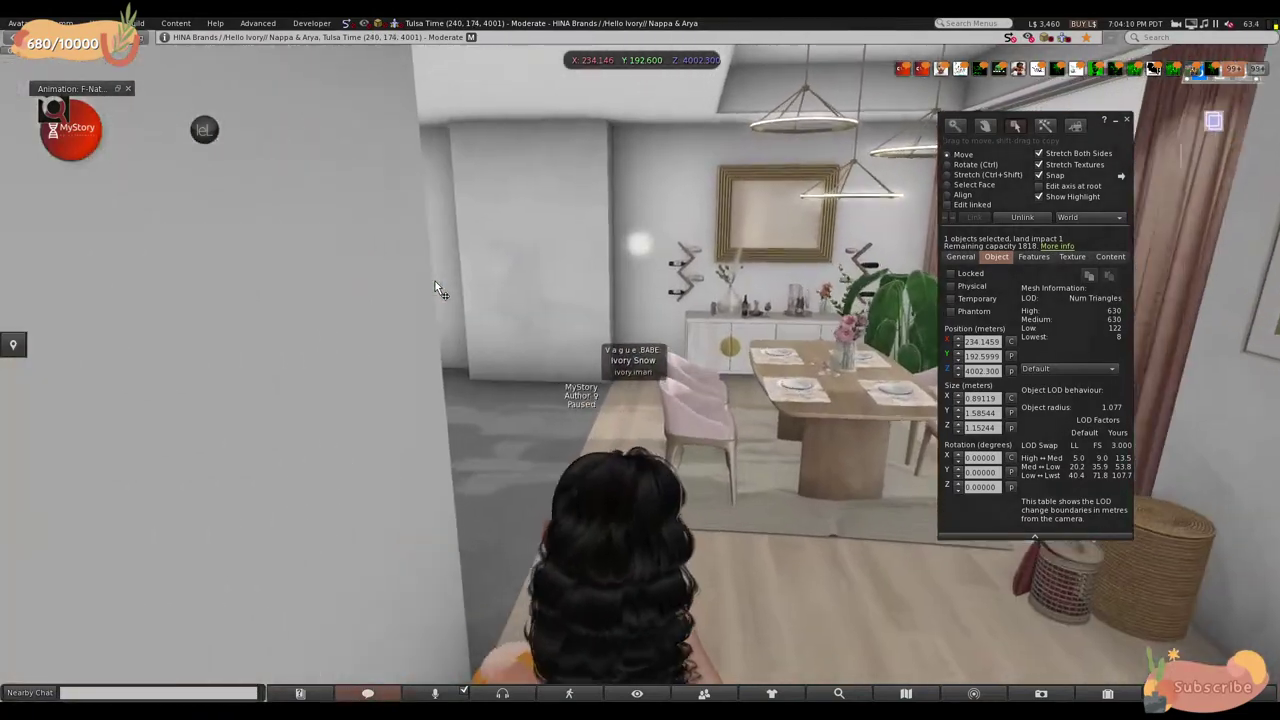
key(Right)
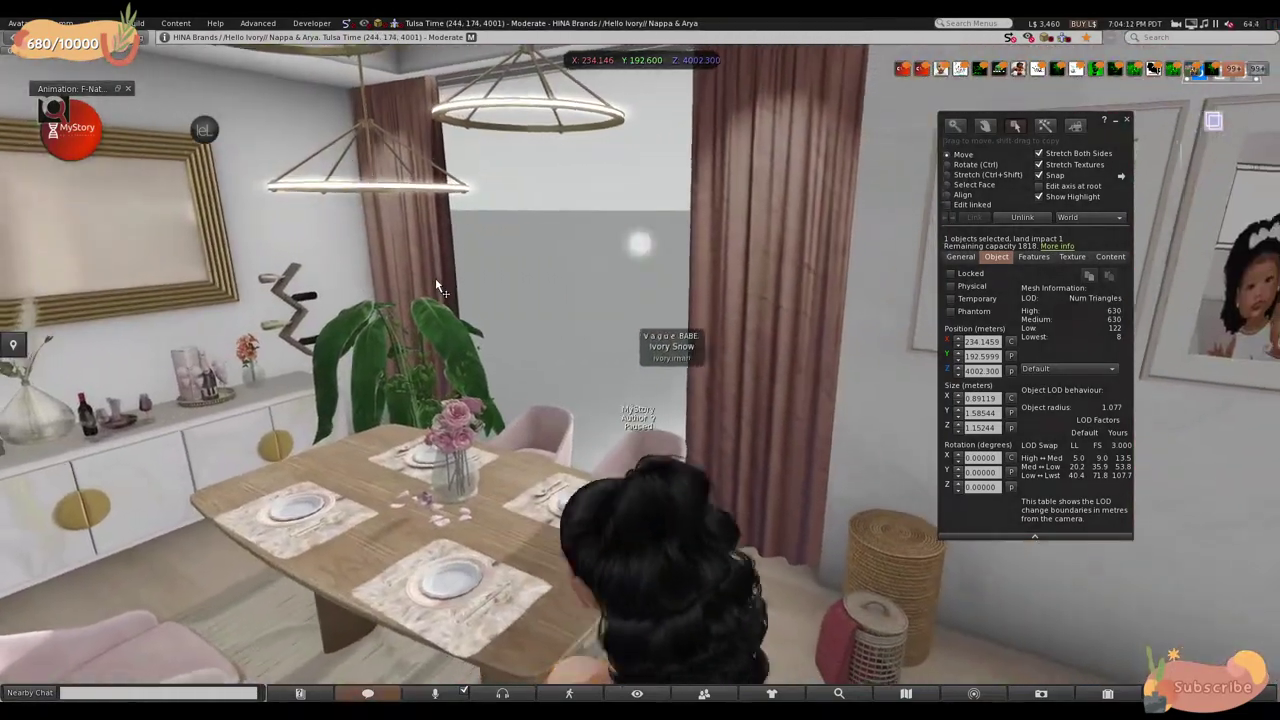
key(Right)
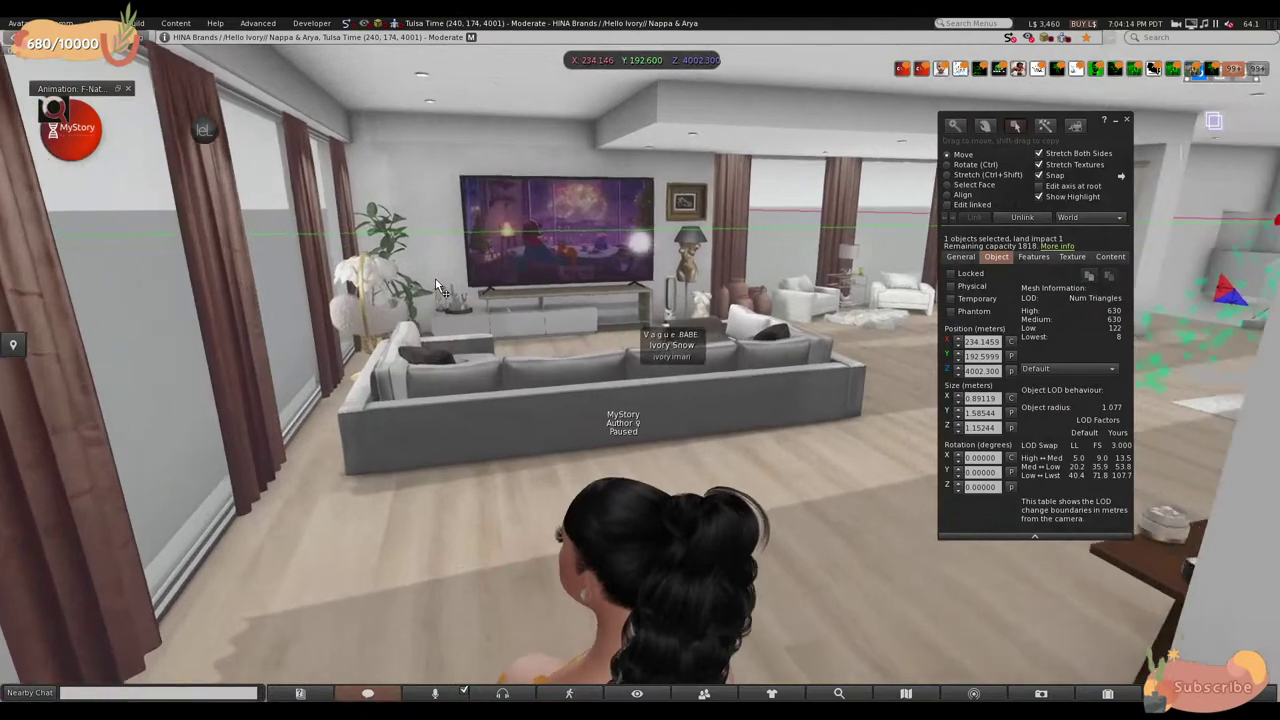
key(Right)
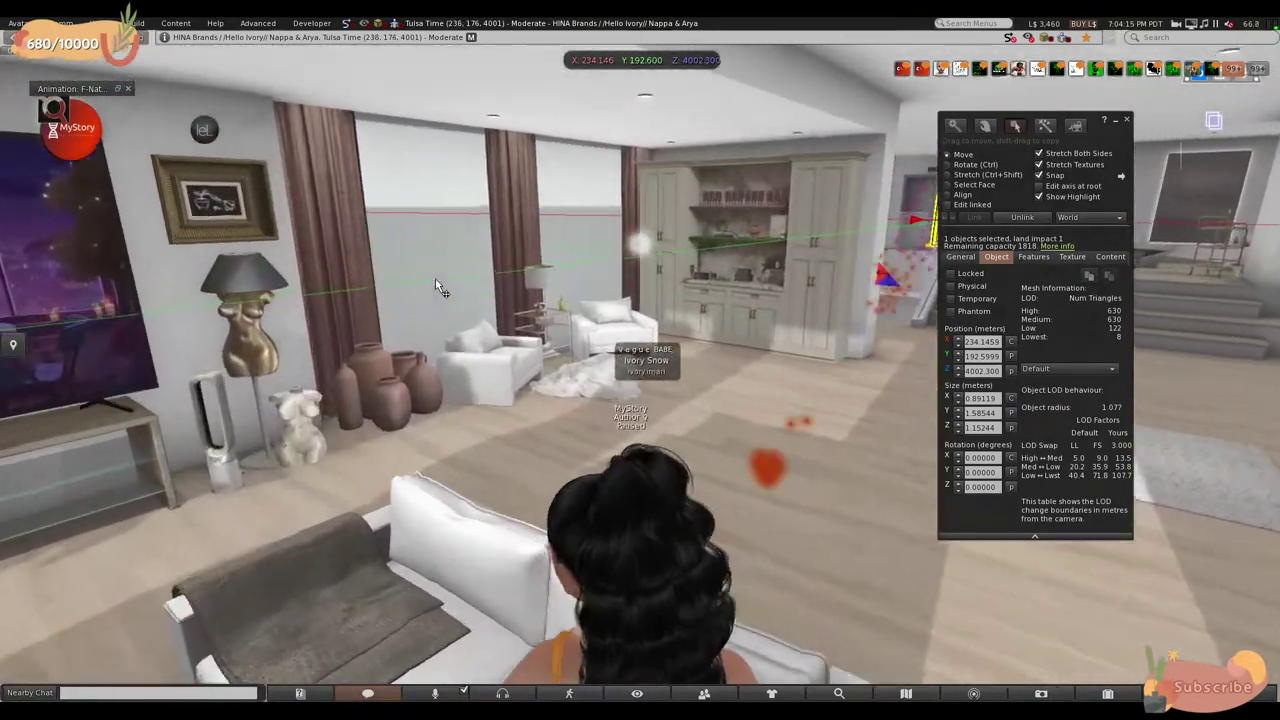
- Return the avatar to the foot of the stairs and deselect the console table
key(Up)
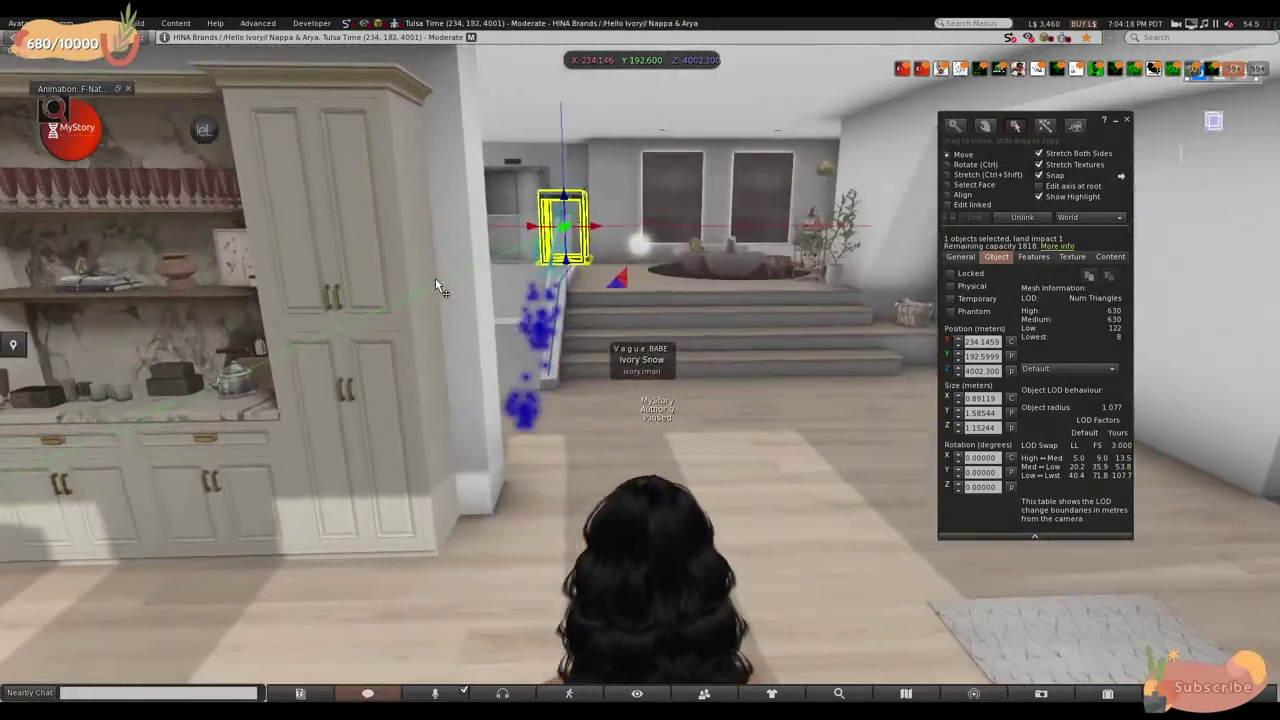
key(Up)
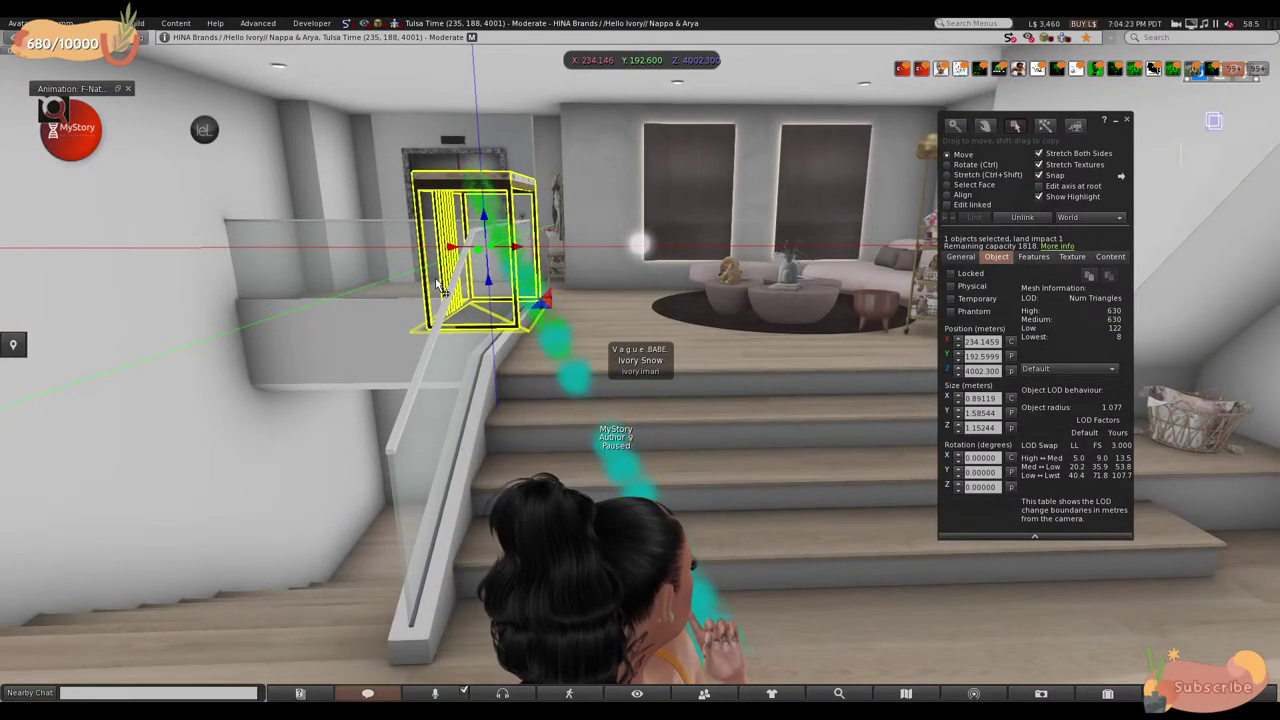
click(672, 371)
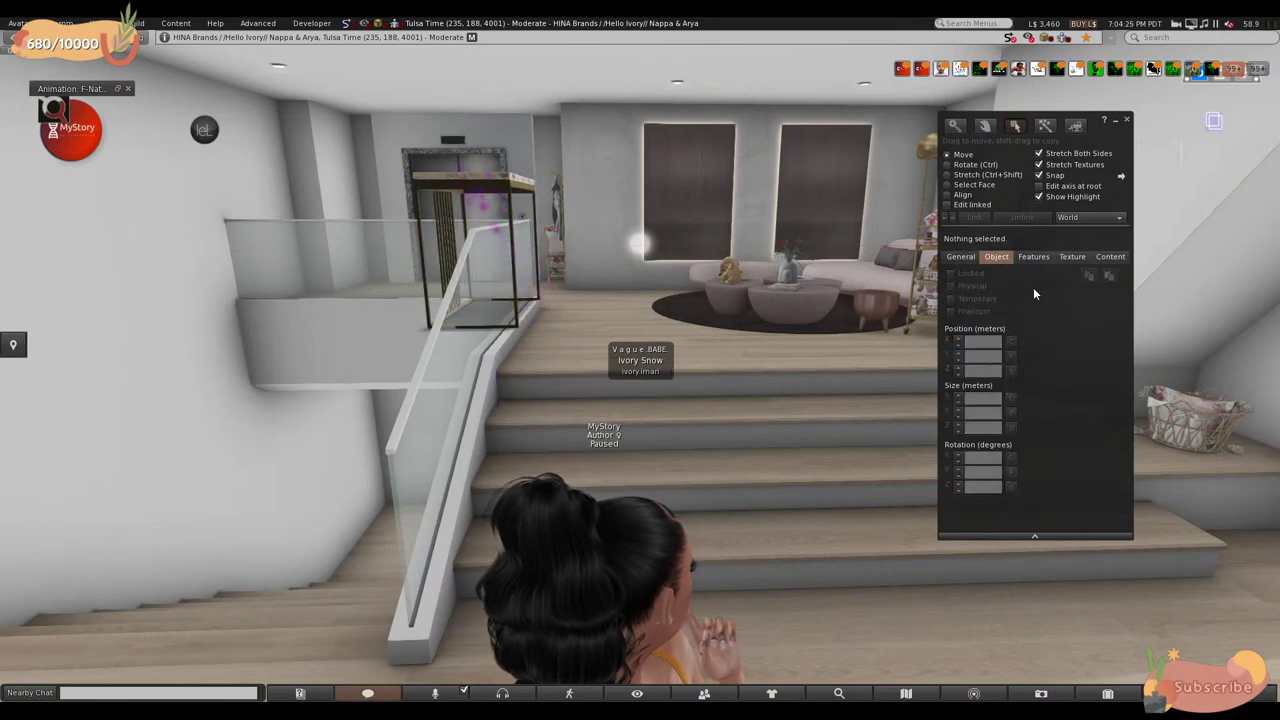
click(812, 341)
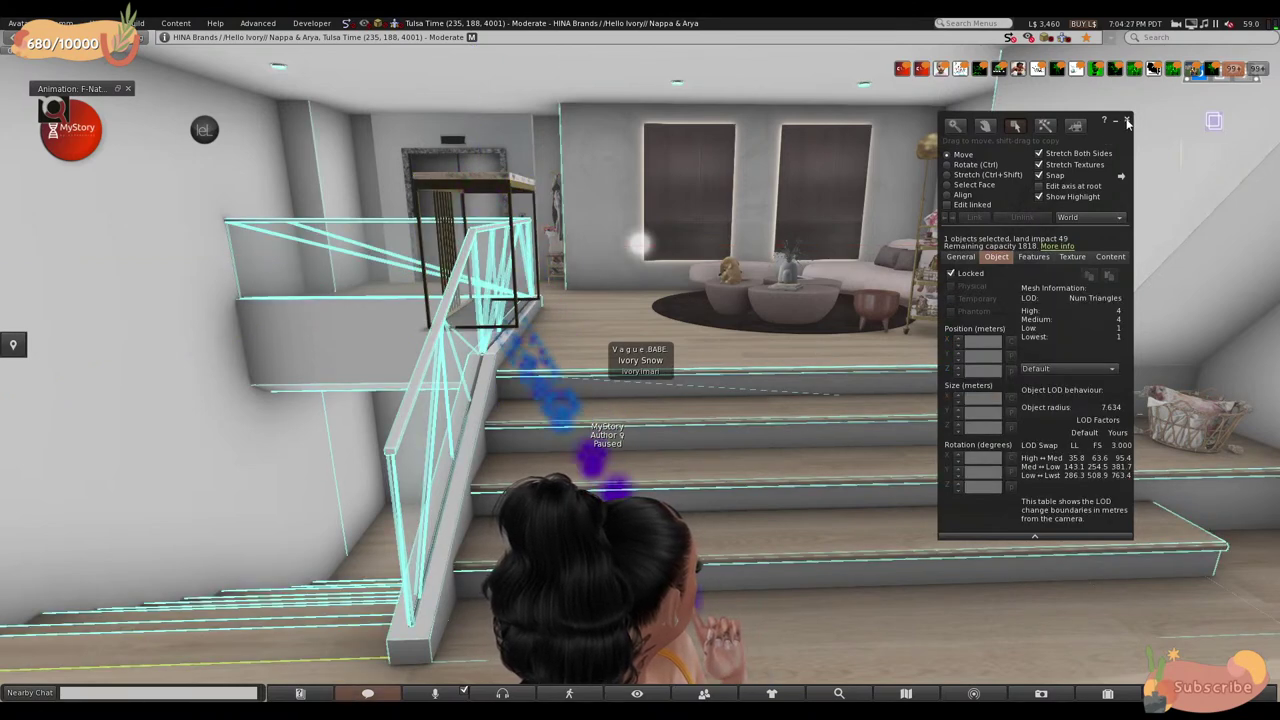
- Edit the marble console table above the stairs and move it to X 232.55, Y 195.95
click(1126, 121)
key(Up)
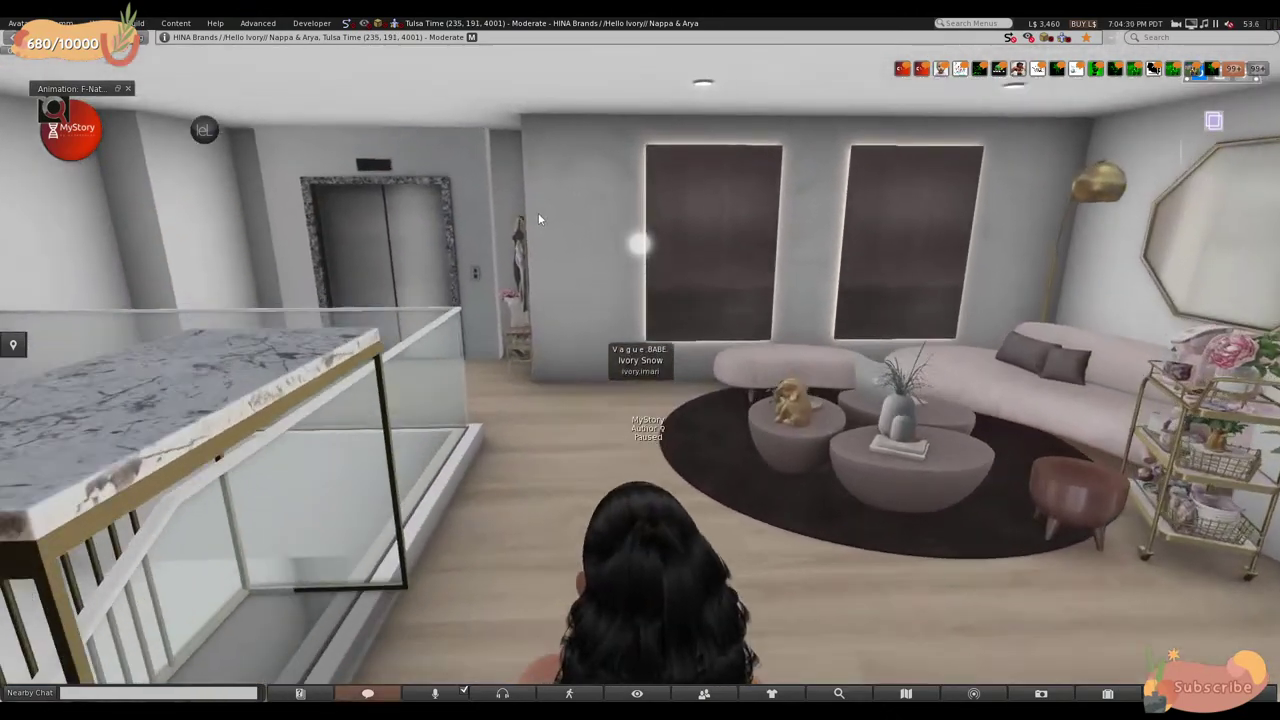
key(Left)
right_click(428, 385)
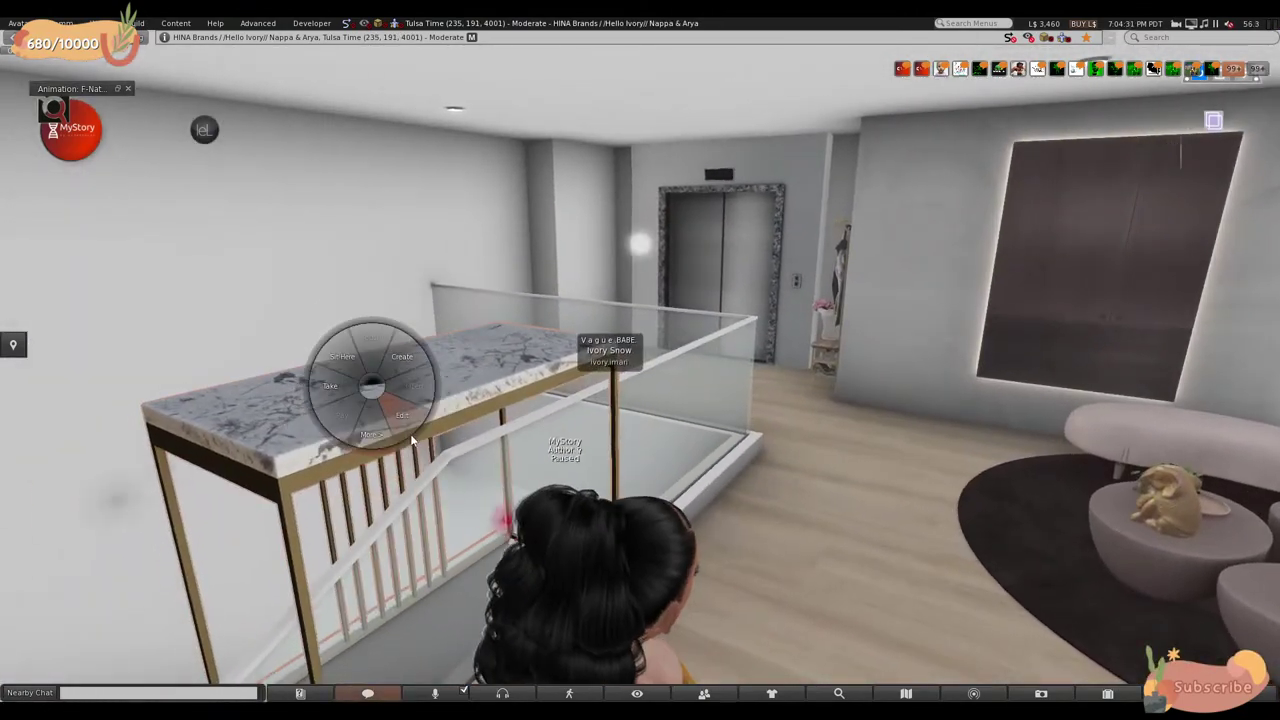
click(410, 430)
drag(452, 515, 740, 330)
key(Right)
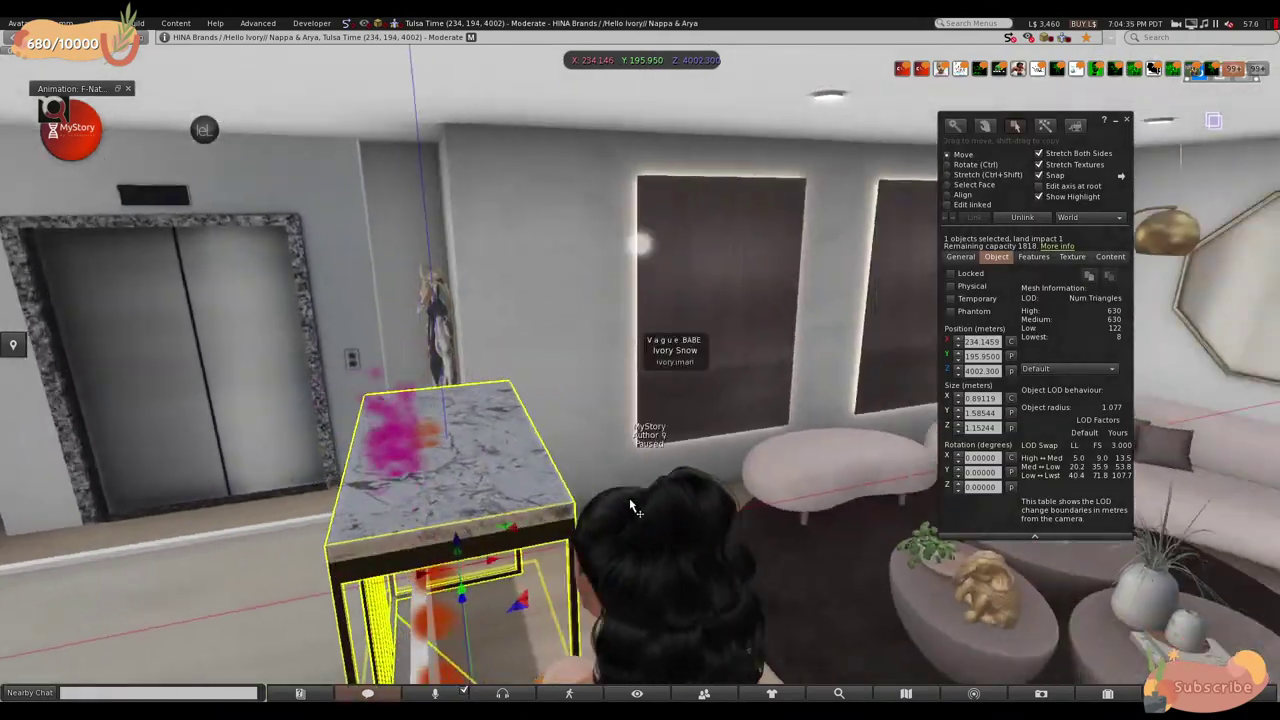
drag(465, 570, 72, 541)
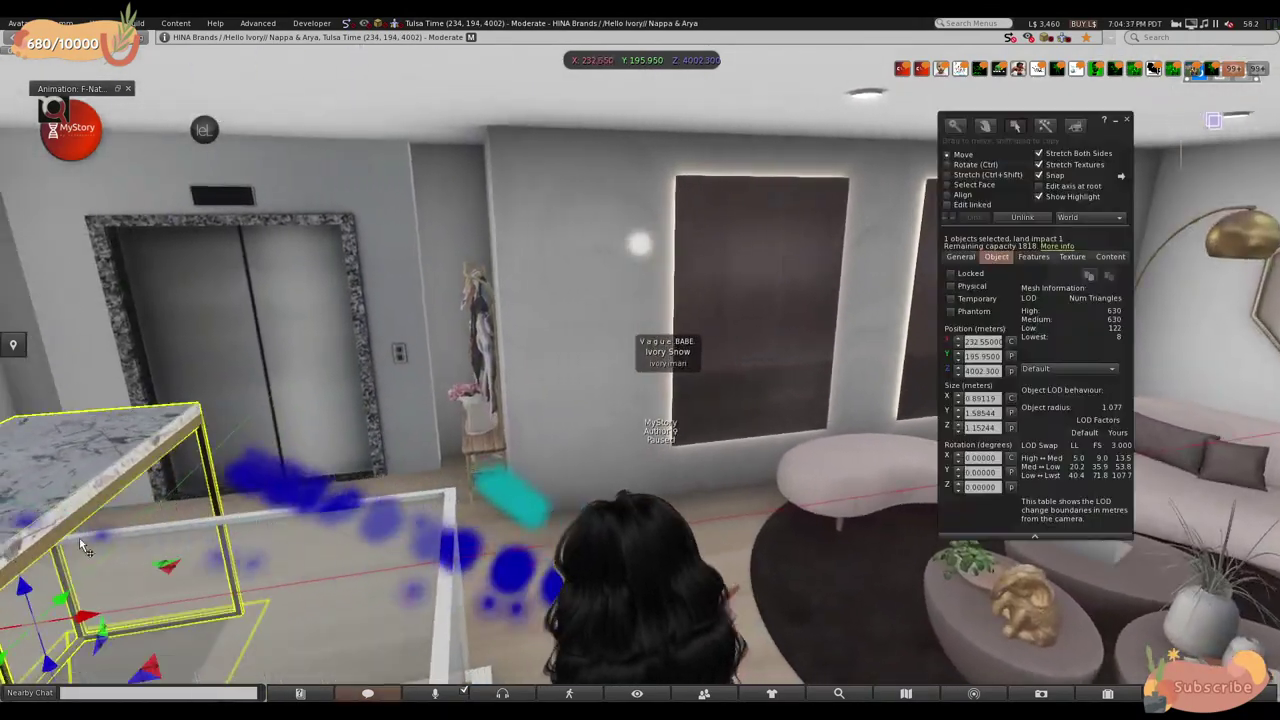
- Remove the clothes rack from the corner beside the elevator
key(Left)
key(Right)
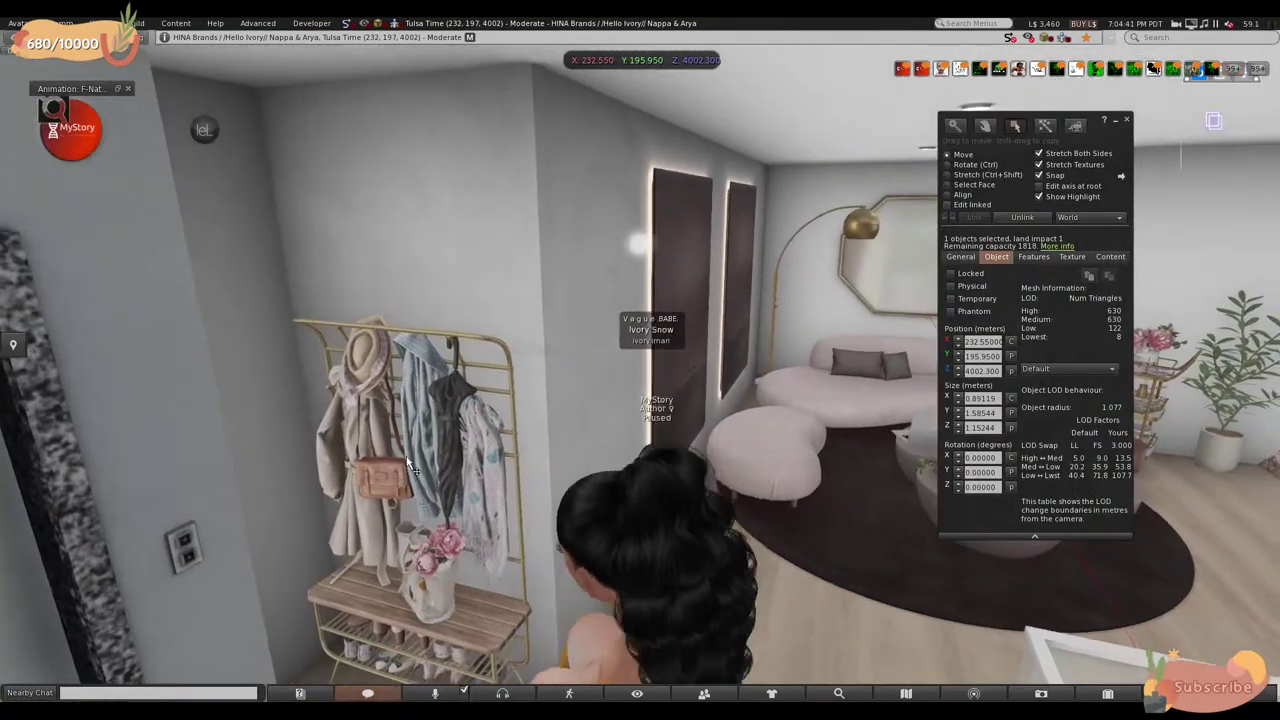
click(405, 455)
right_click(405, 453)
key(Escape)
key(Escape)
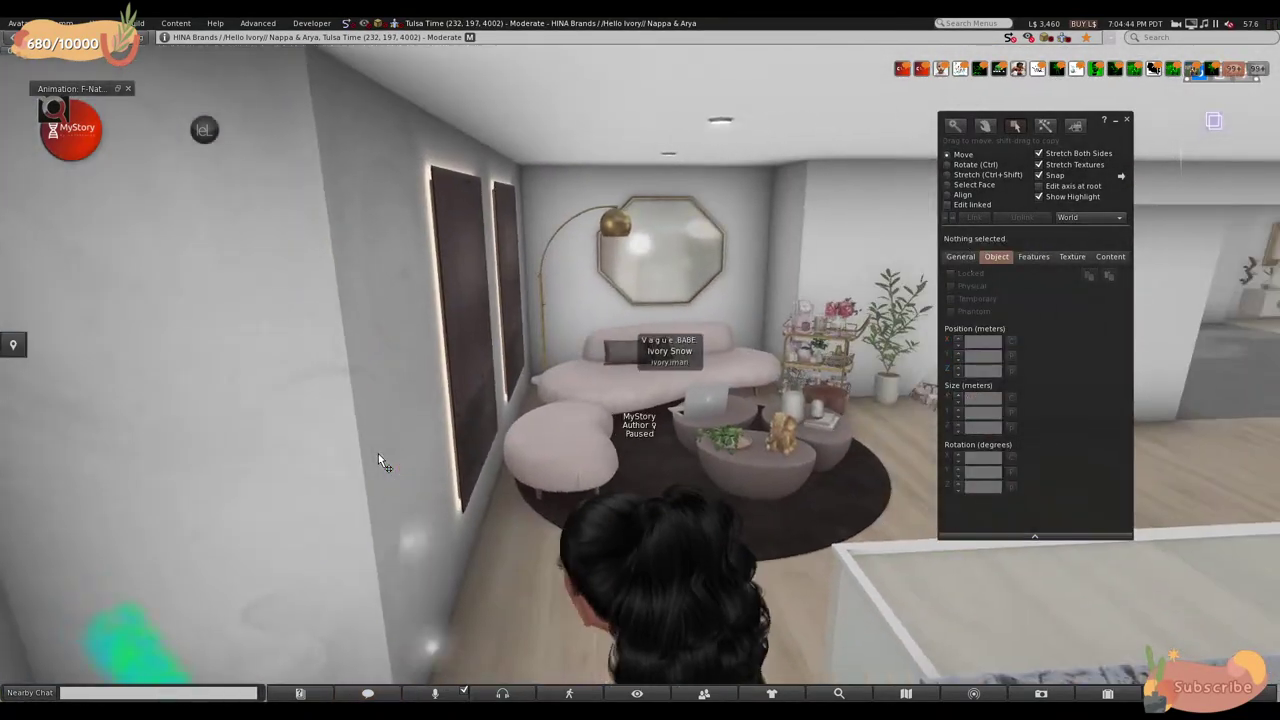
- Edit the marble console table again, move it to Y 197.55 and lower it to about Z 4001.69
key(Right)
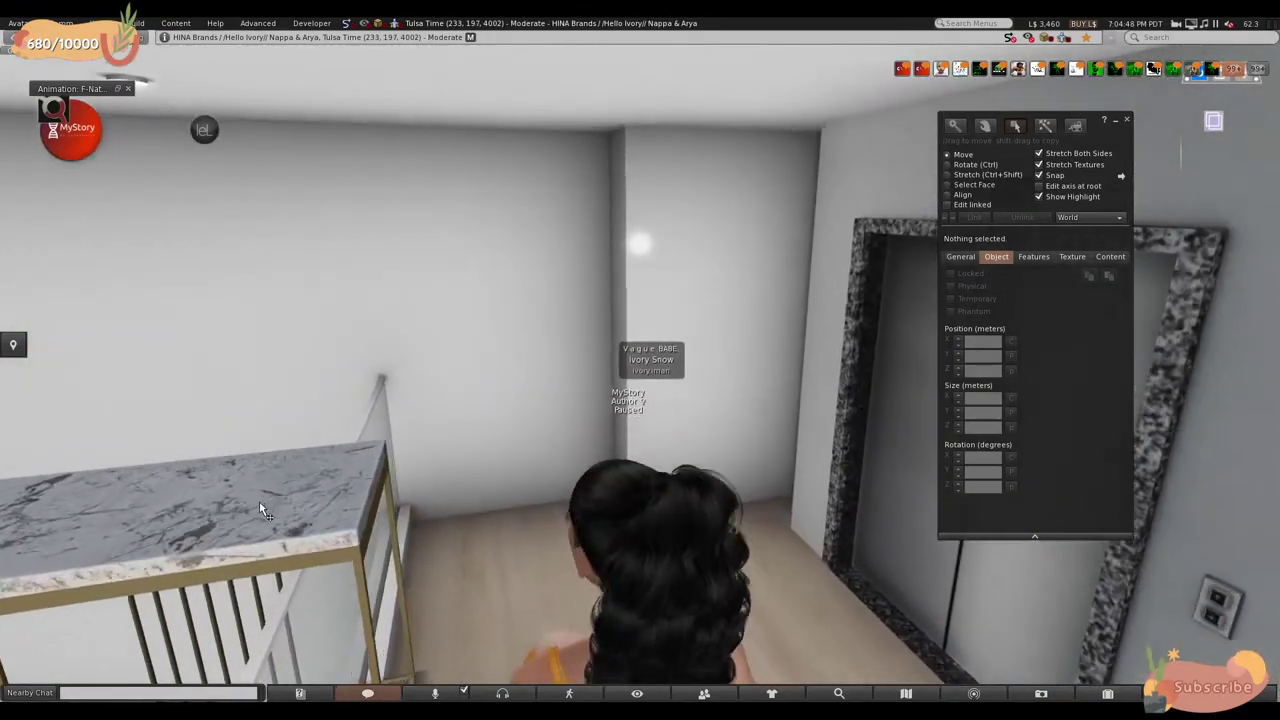
right_click(214, 514)
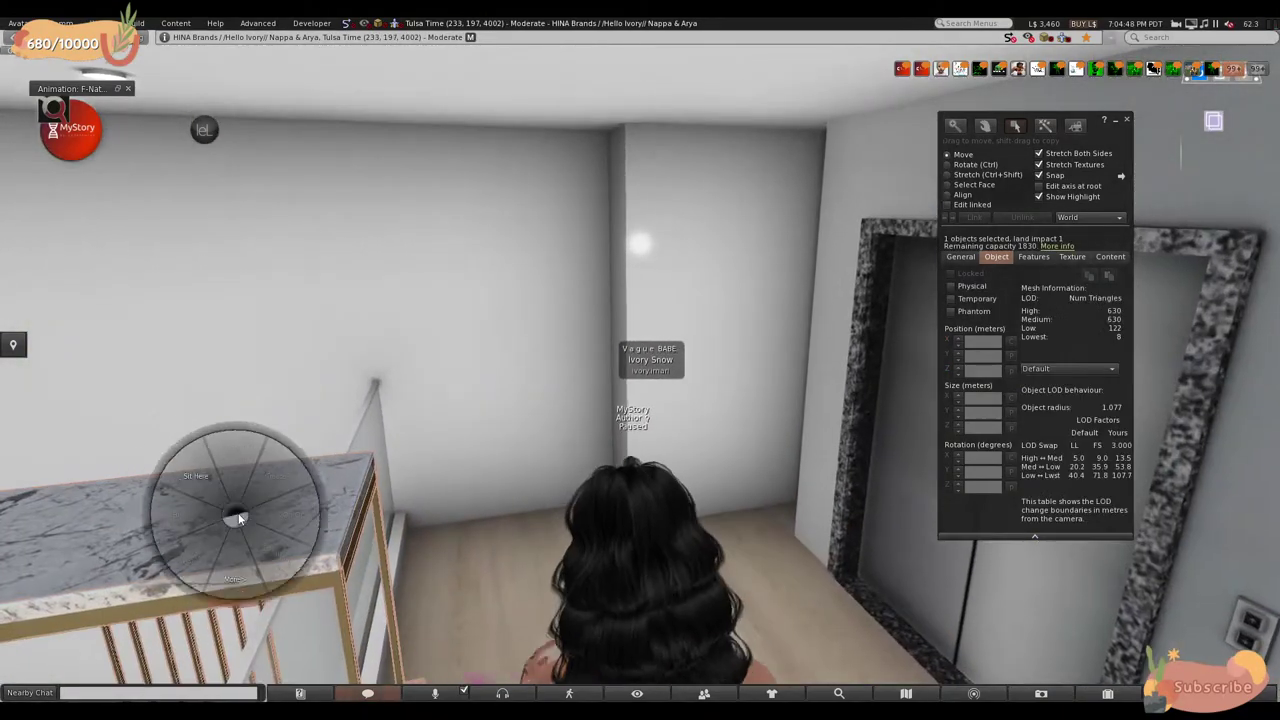
click(218, 565)
key(Escape)
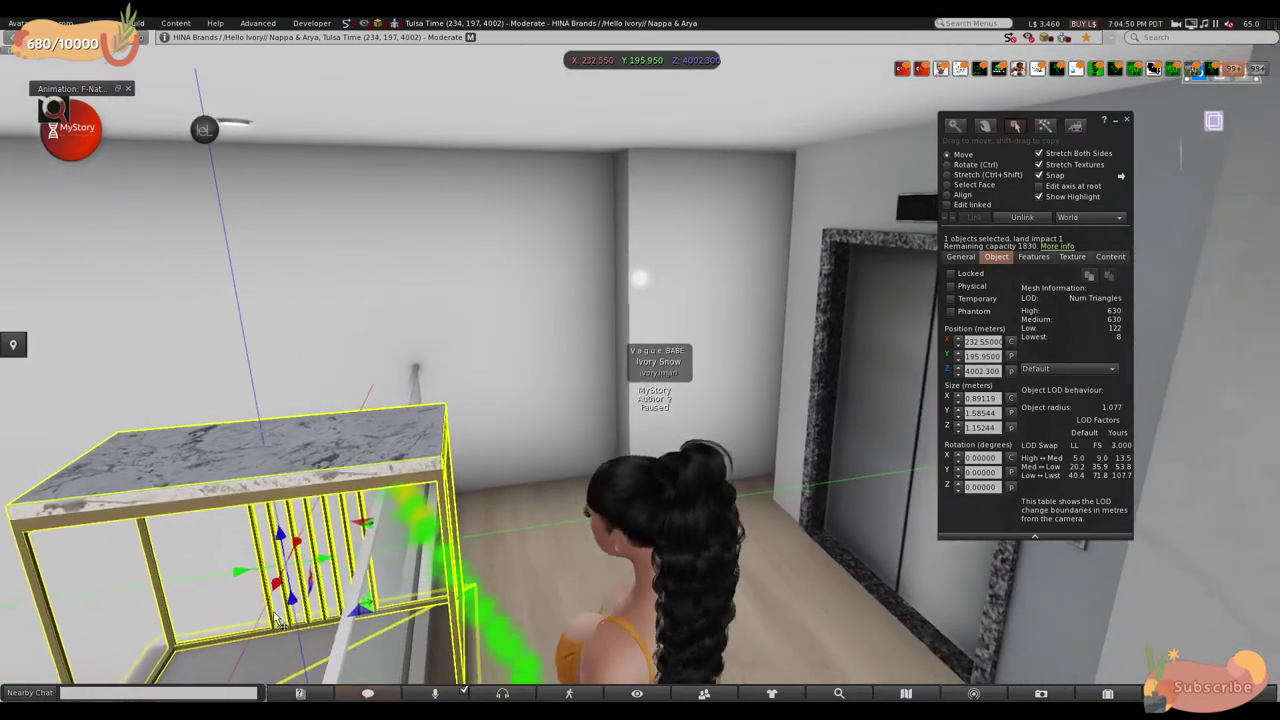
key(Escape)
key(ctrl+3)
click(352, 501)
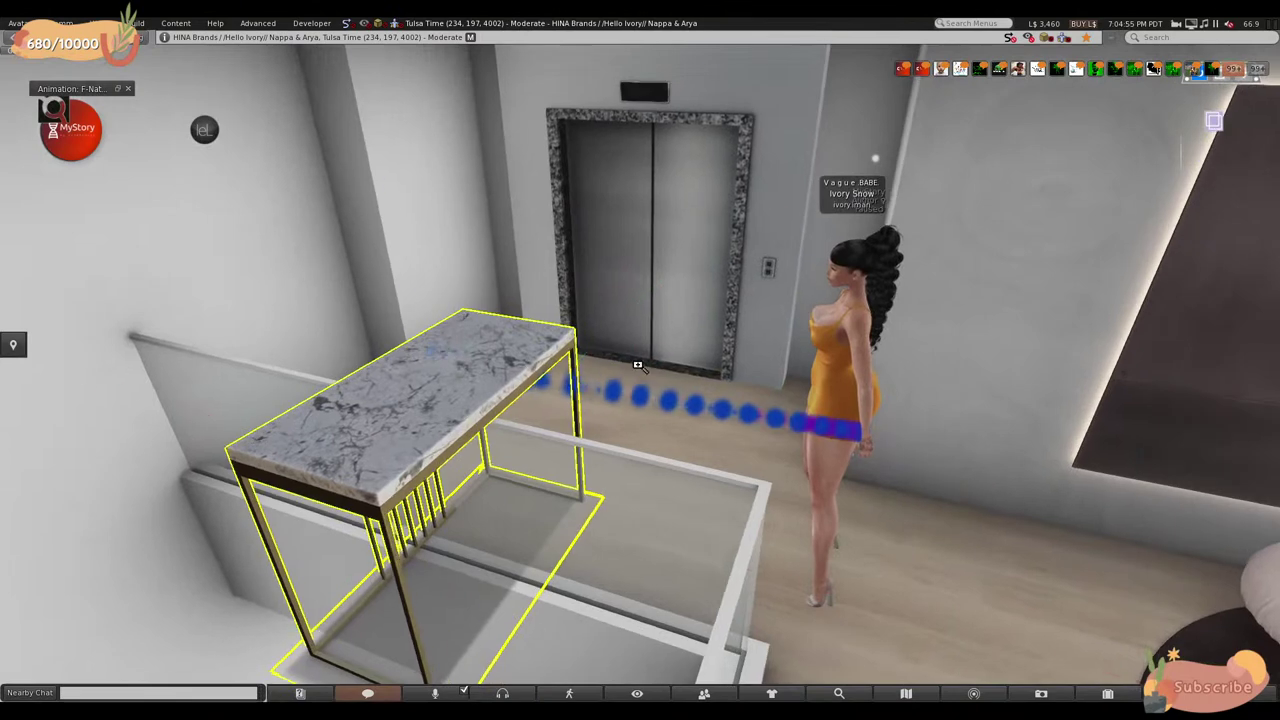
key(ctrl+3)
drag(468, 483, 688, 358)
drag(598, 350, 602, 404)
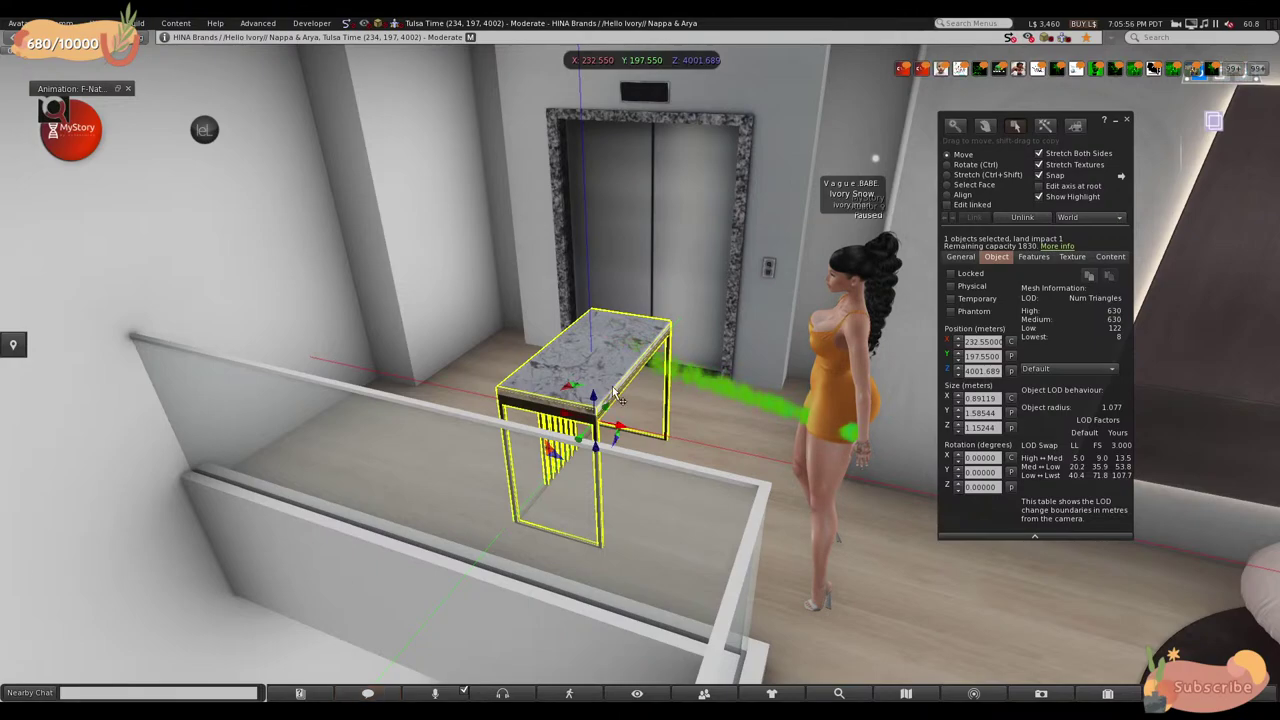
- Position the console table against the landing wall at about X 230.044, Y 197.3 and finish editing
alt+drag(617, 437, 655, 352)
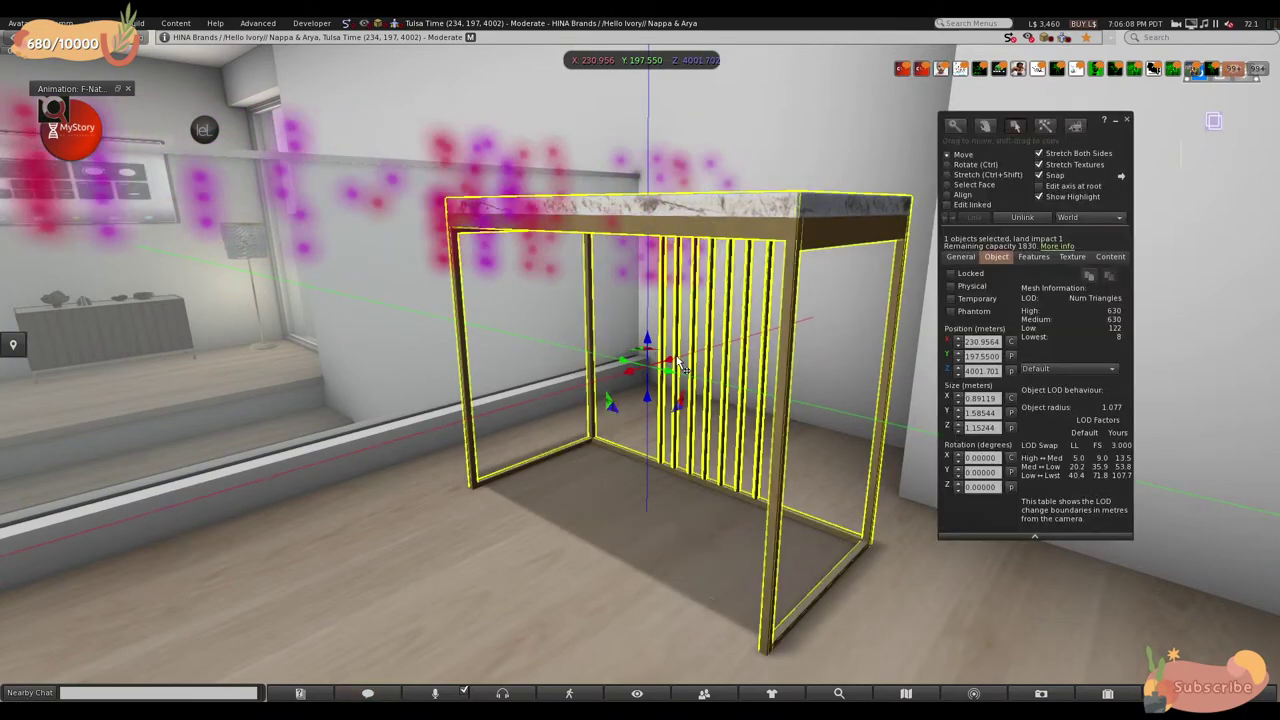
key(Escape)
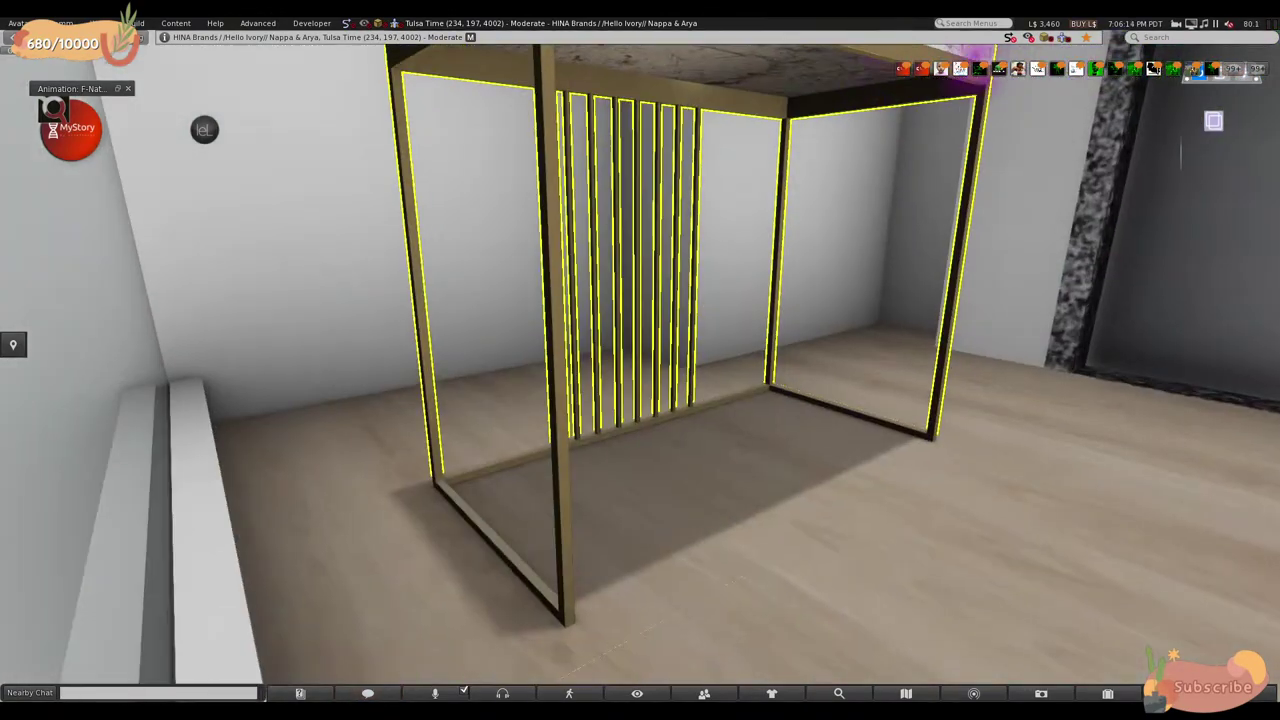
key(ctrl+3)
drag(724, 270, 553, 256)
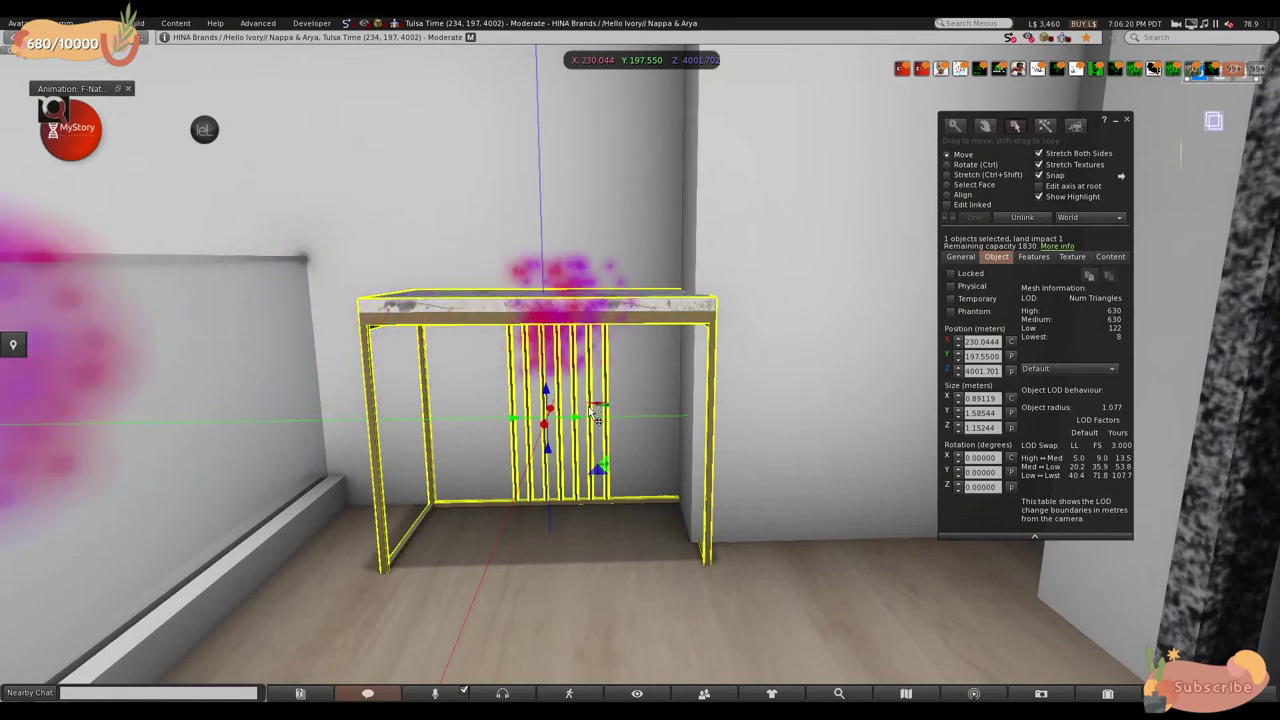
drag(592, 412, 503, 517)
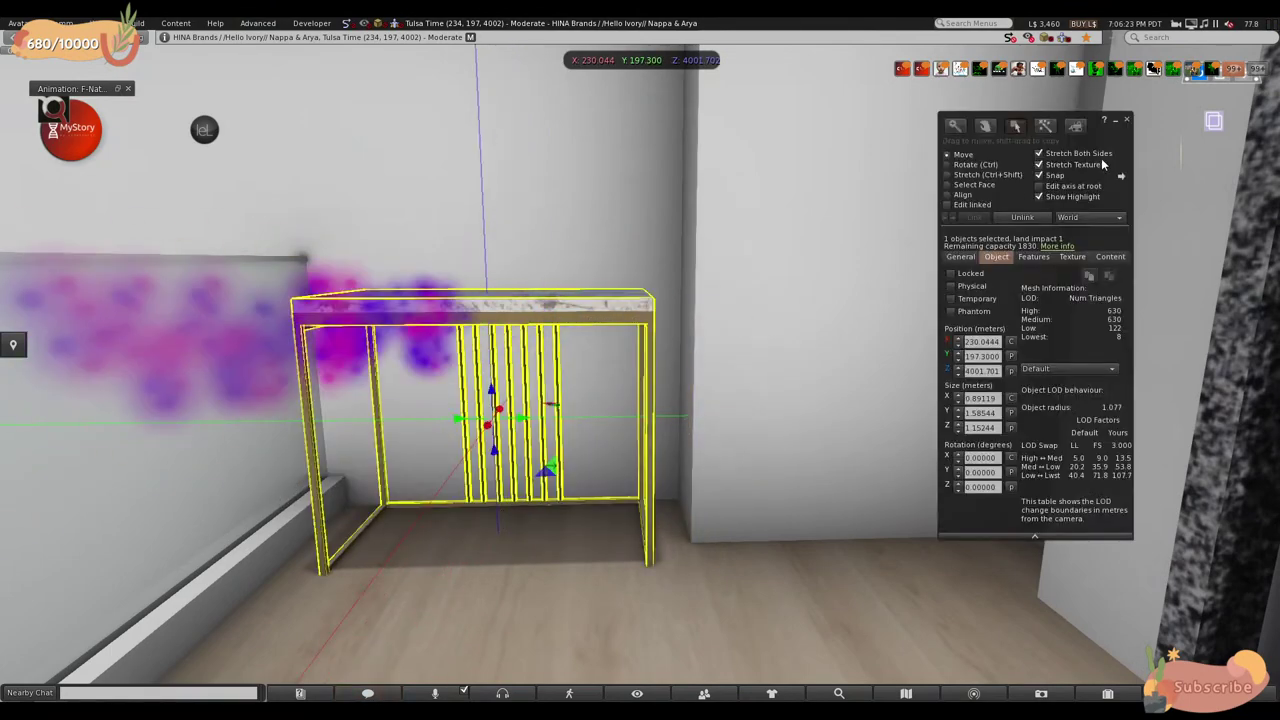
key(ctrl+b)
- Examine the console table's placement and the empty space around the elevator from several viewpoints
key(Up)
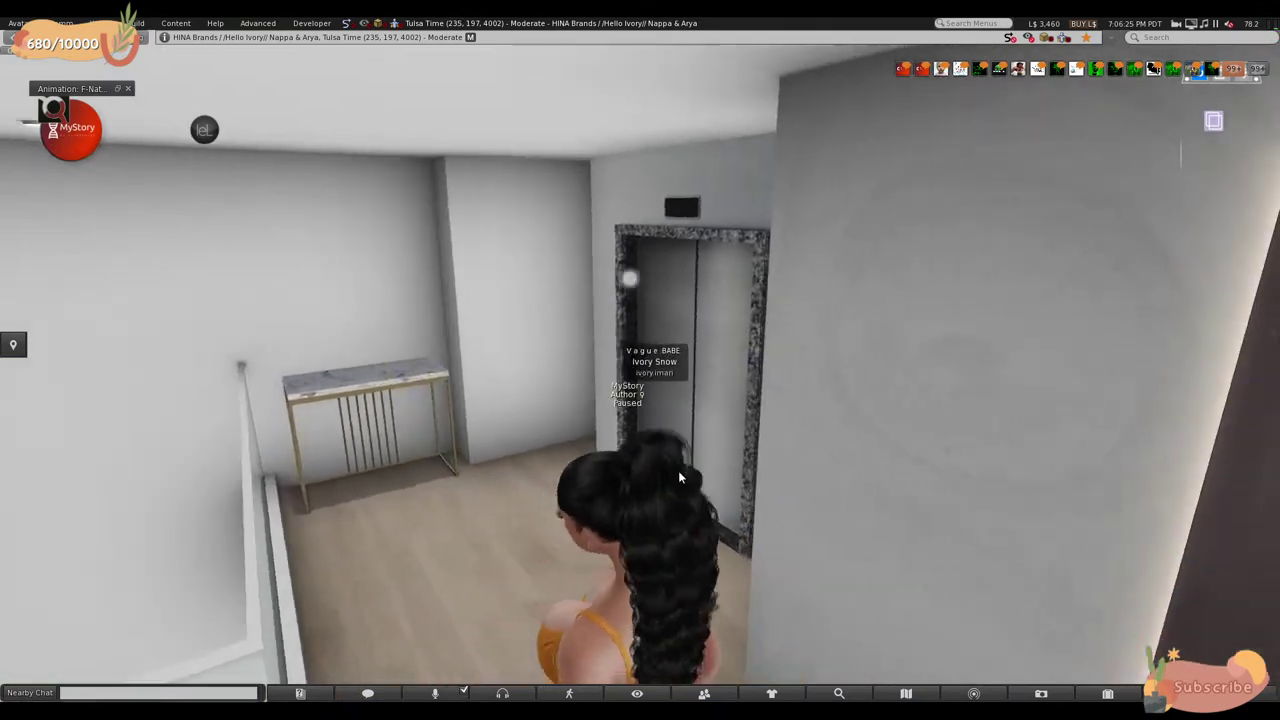
key(Left)
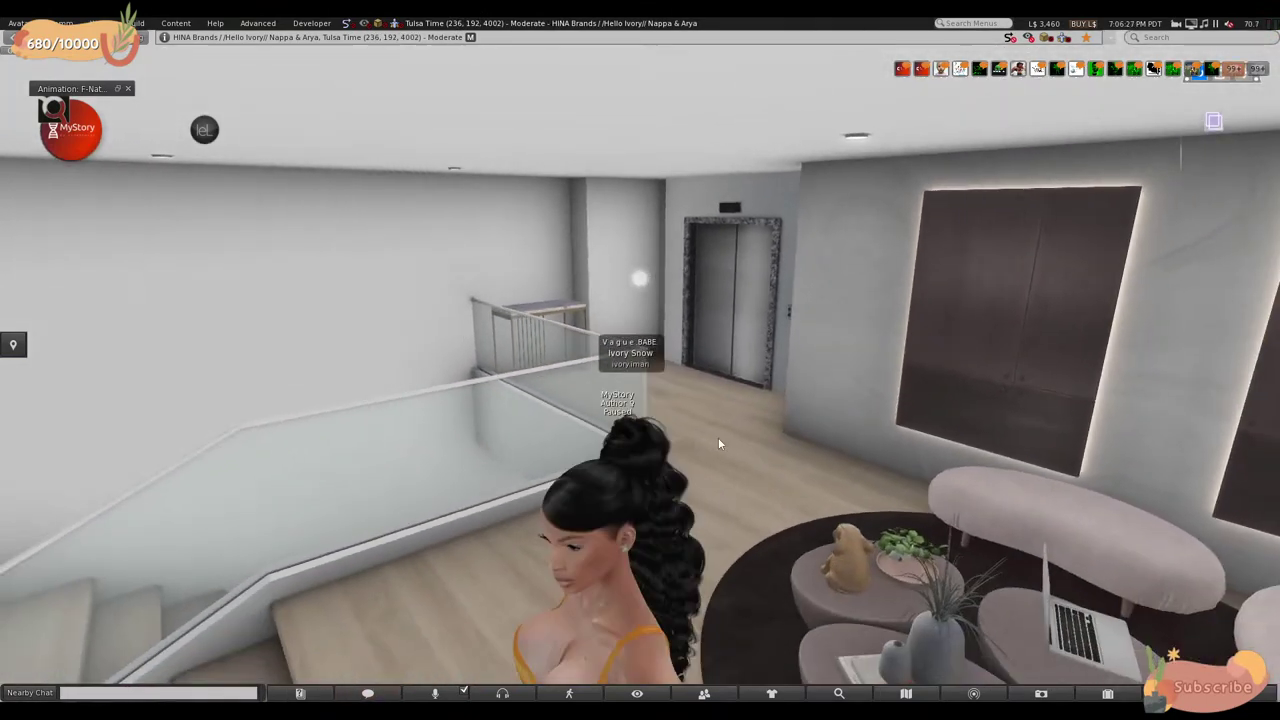
key(Up)
key(Up)
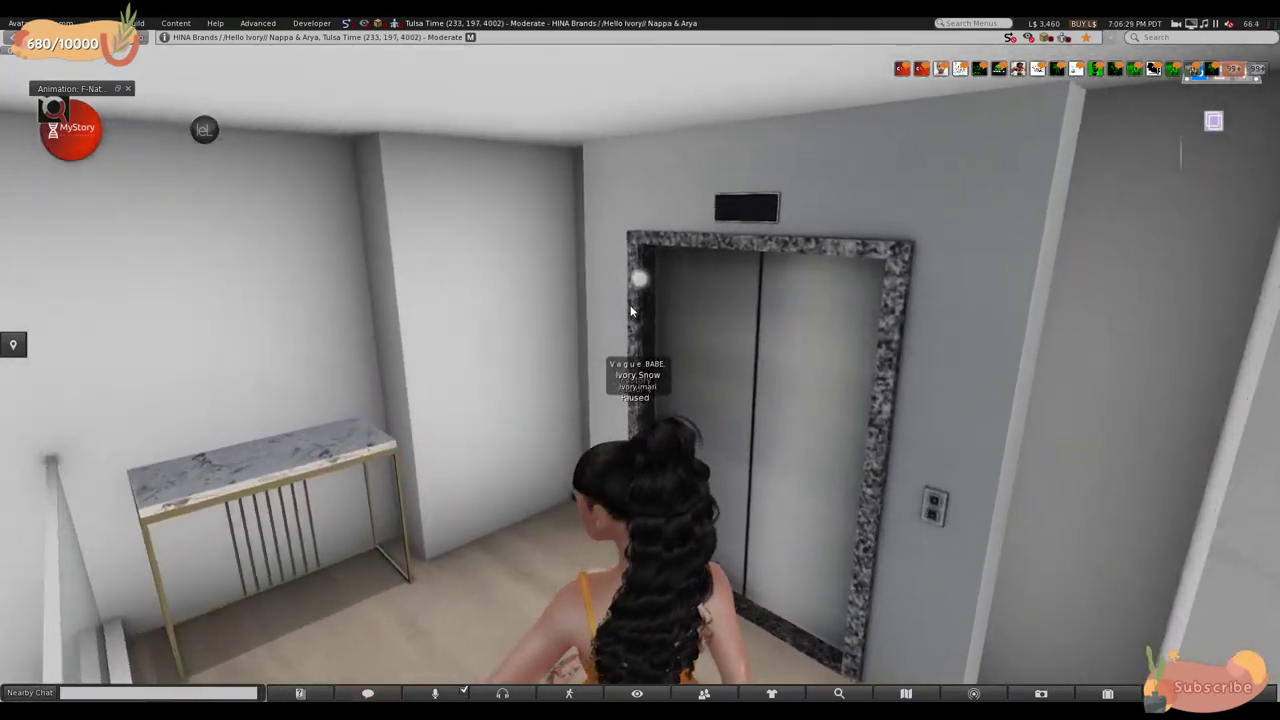
key(Down)
key(Left)
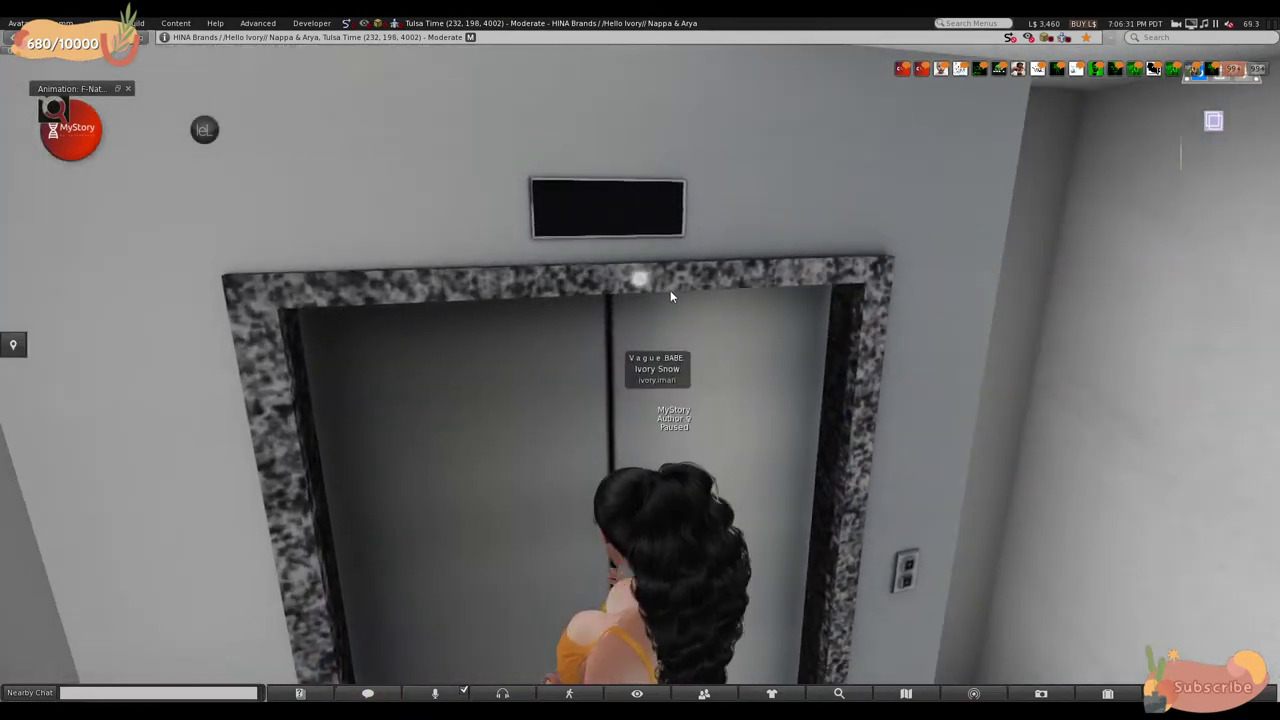
key(Right)
key(Up)
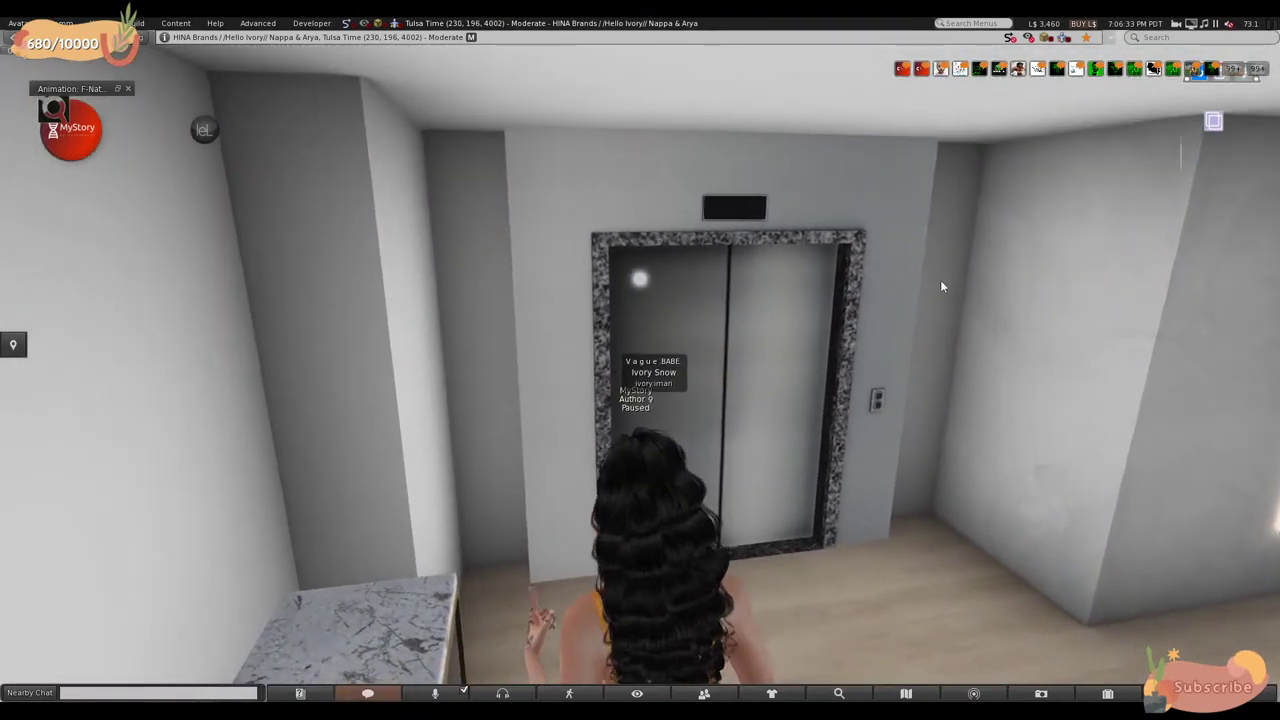
key(Down)
key(Left)
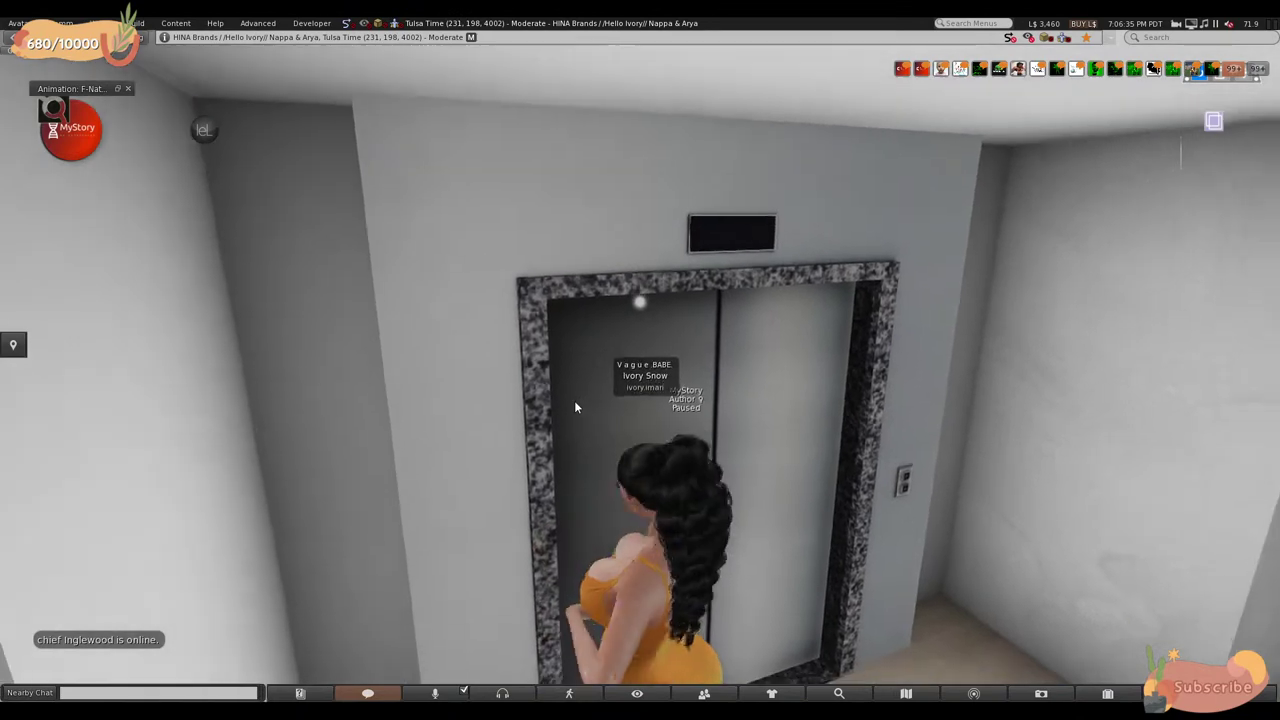
key(Right)
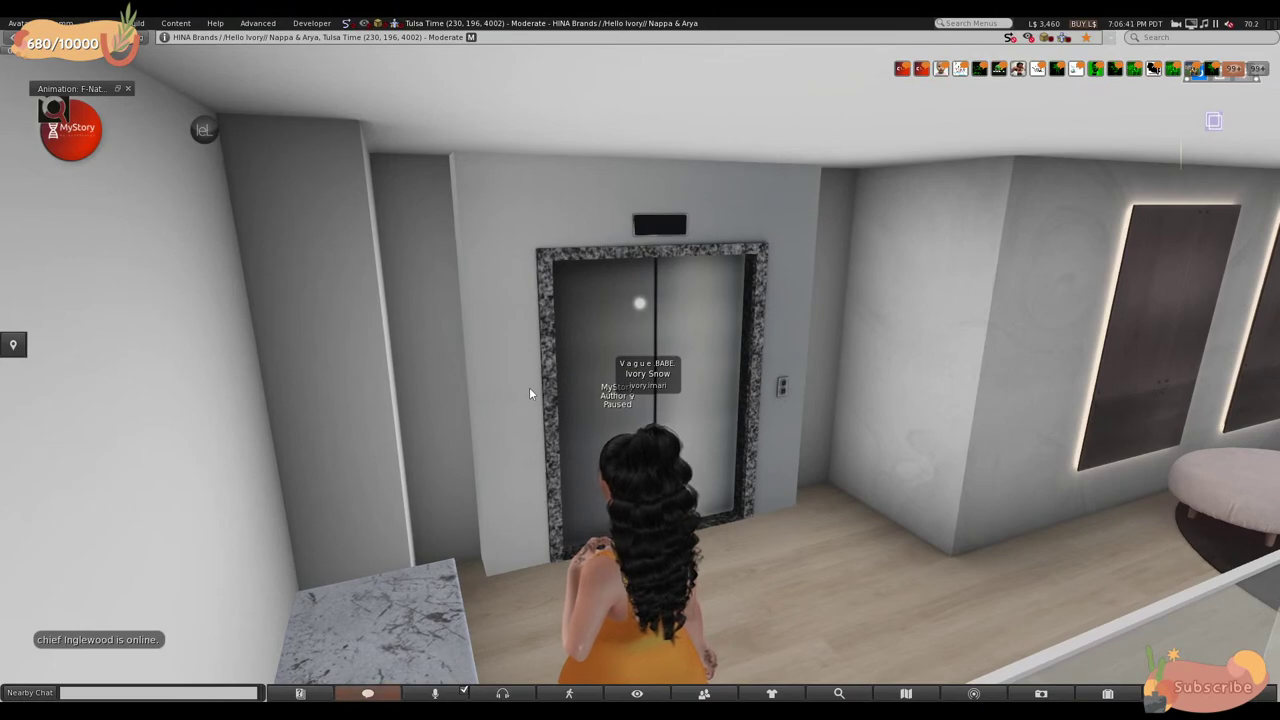
key(Left)
key(Up)
key(Right)
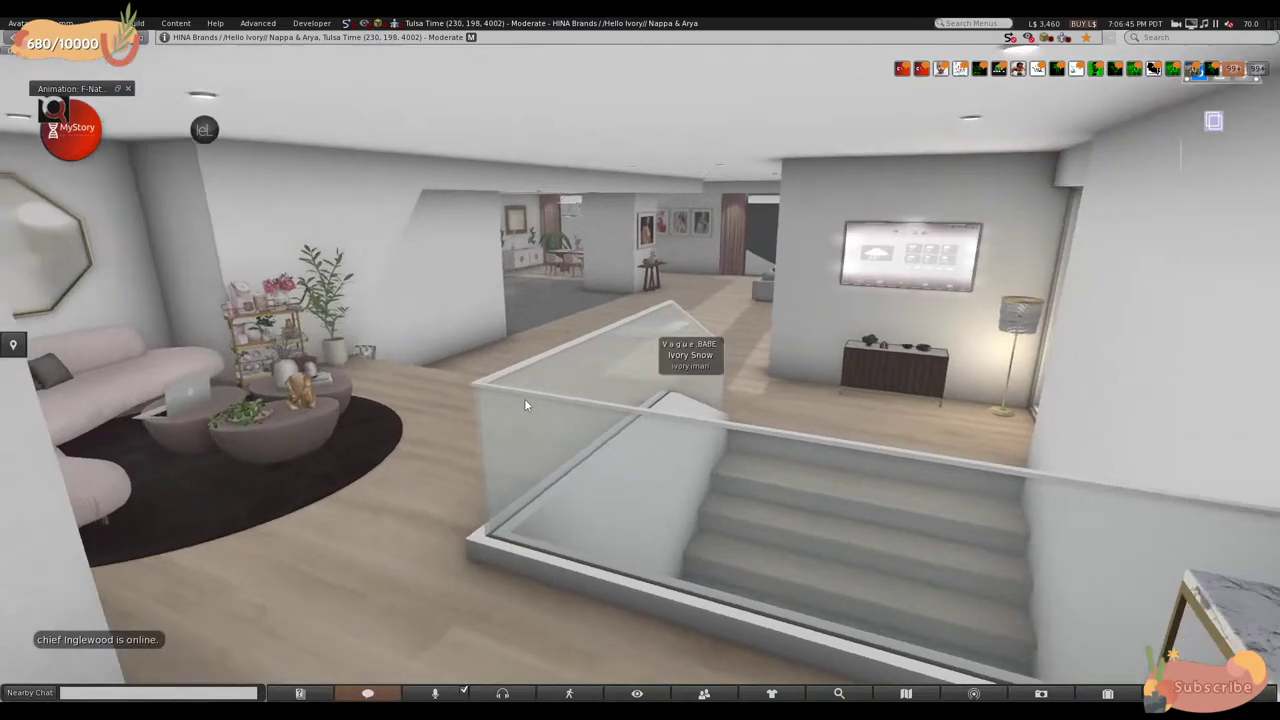
- Examine the pink seating area and the raised landing from the railing and the steps
key(Left)
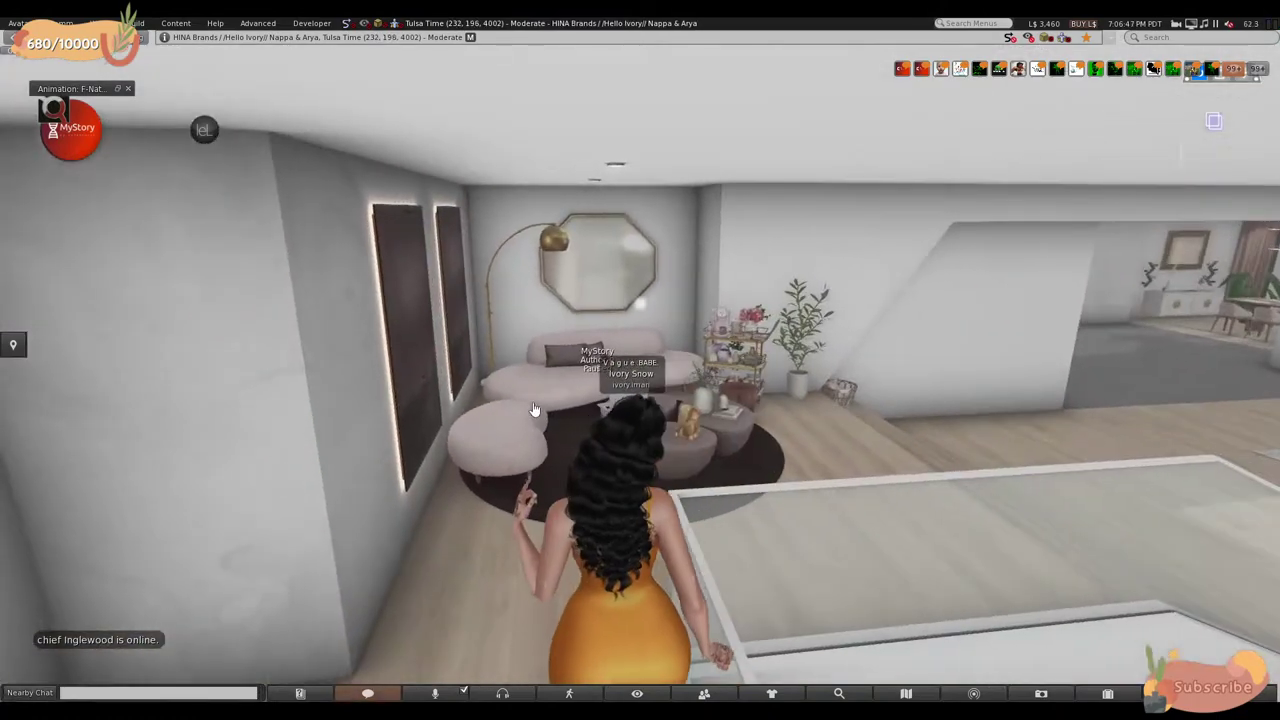
key(Right)
key(Up)
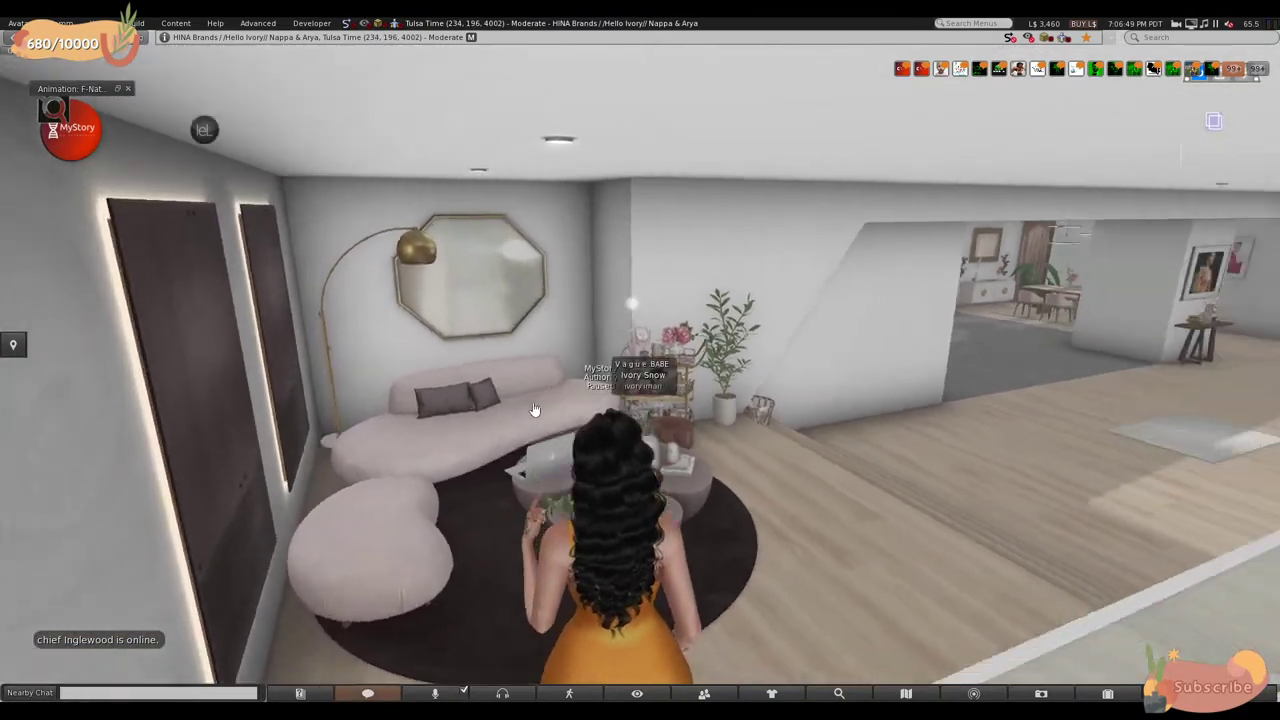
key(Left)
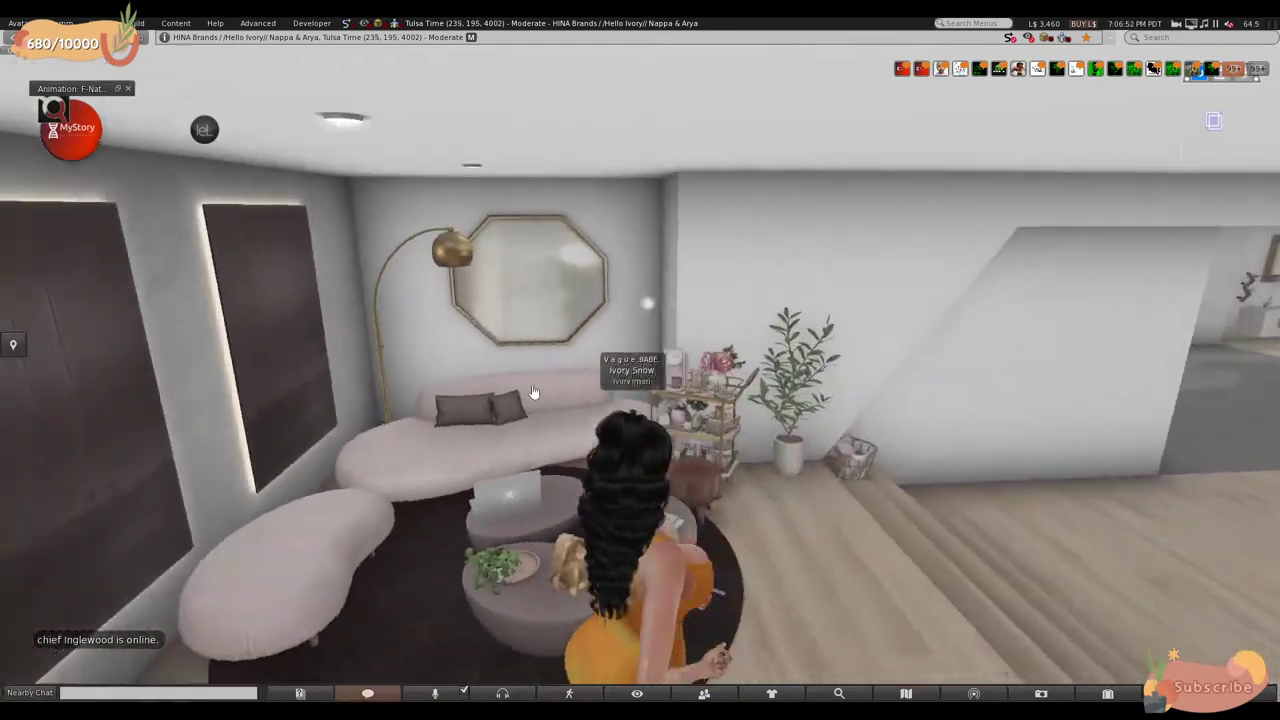
key(Left)
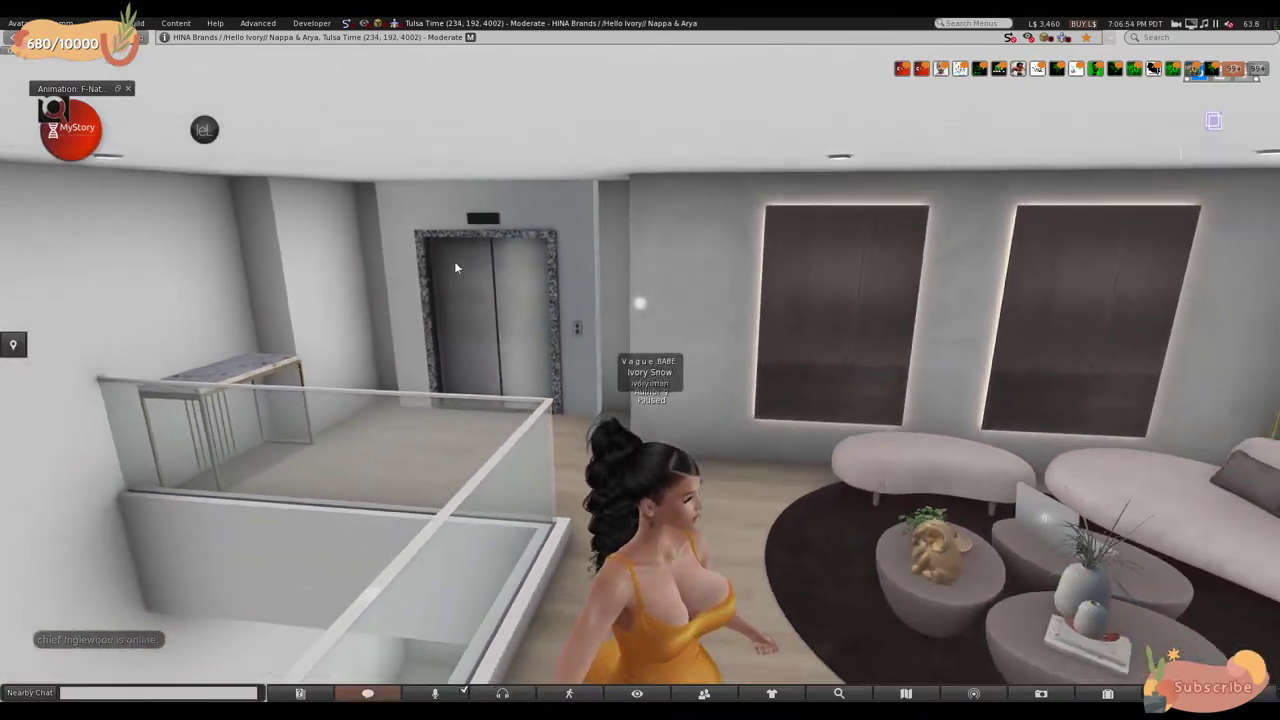
key(Right)
key(Up)
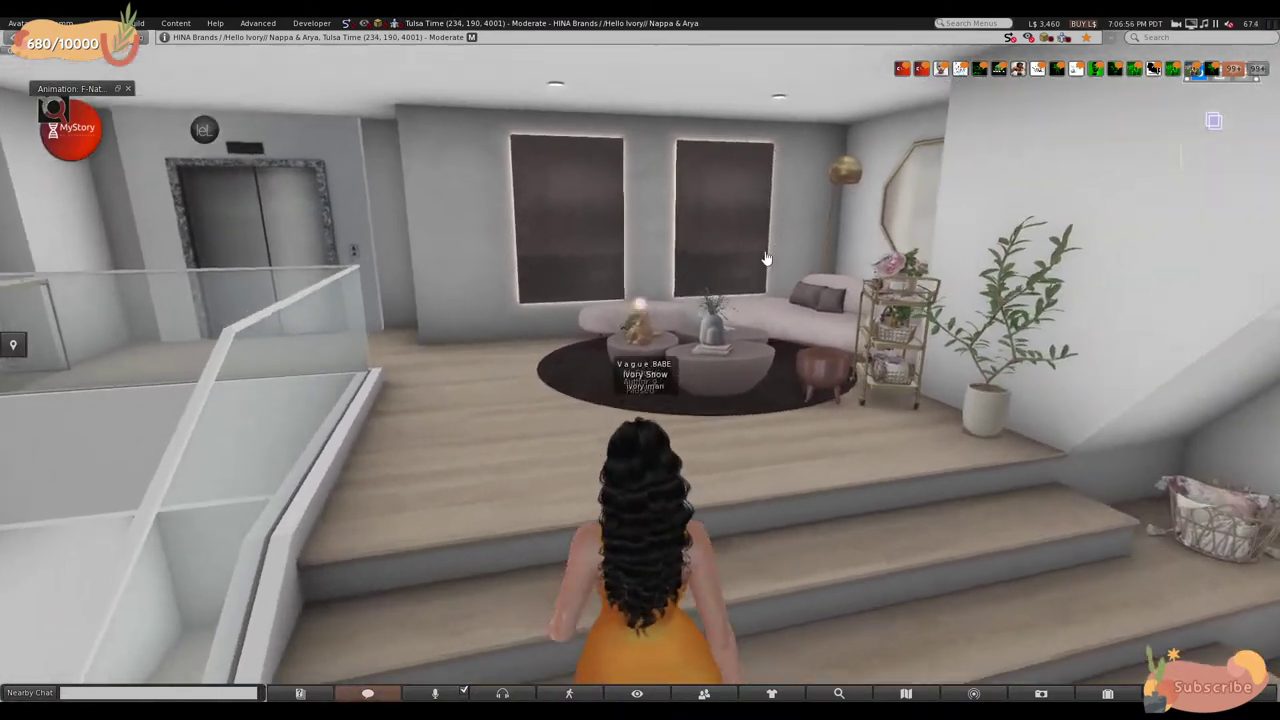
key(Up)
key(Right)
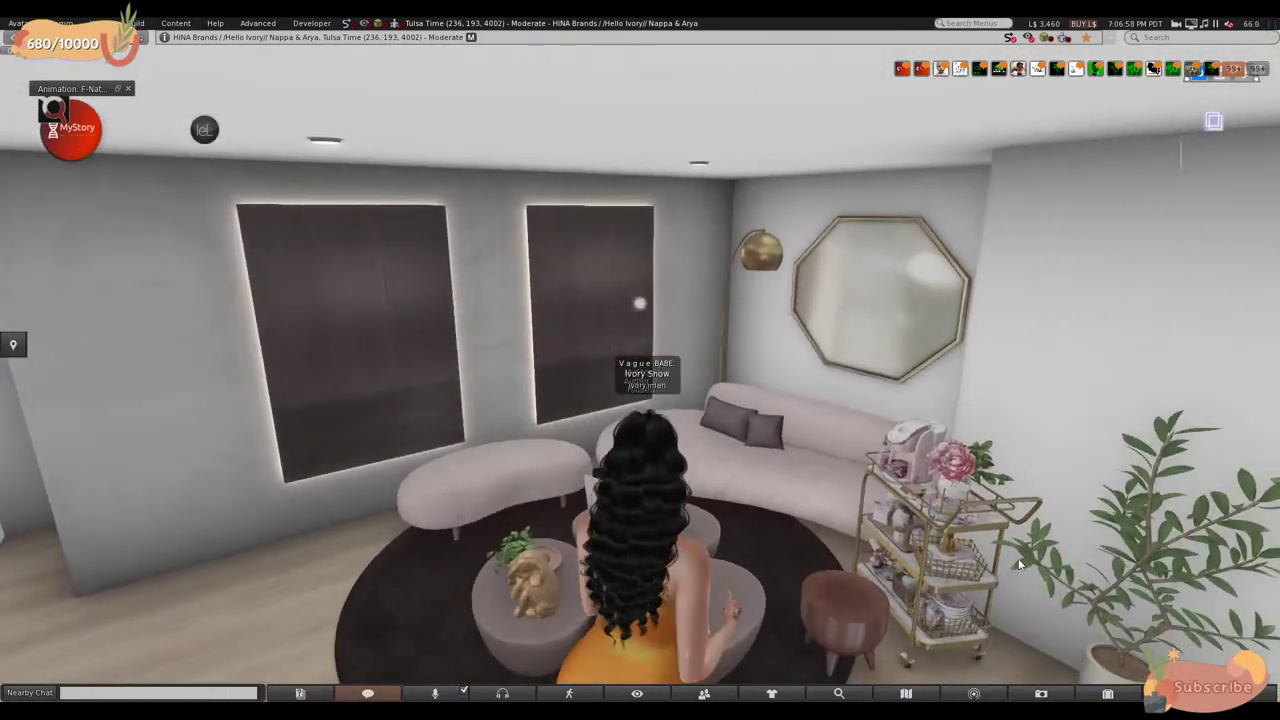
- Edit the gold bar cart beside the sofa and move it down to the lower floor at X 234.45, Y 186.2
key(Right)
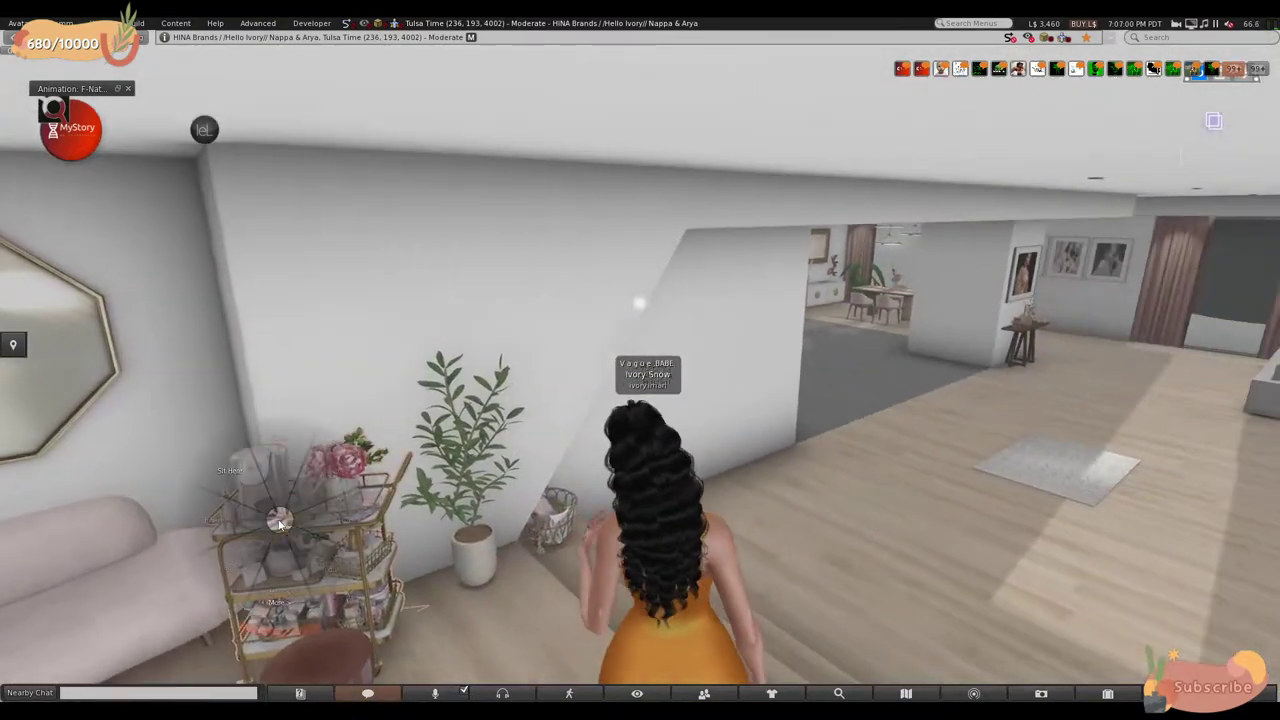
click(319, 557)
drag(390, 575, 763, 415)
key(Left)
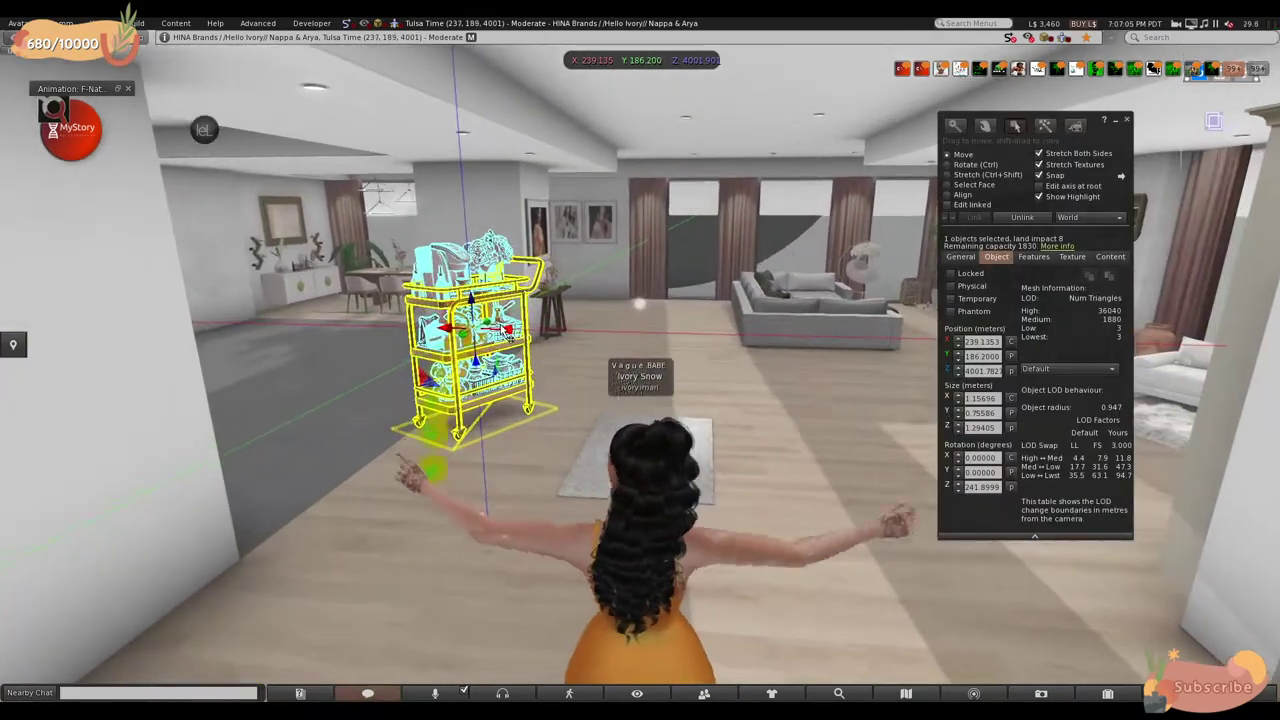
drag(470, 330, 1080, 421)
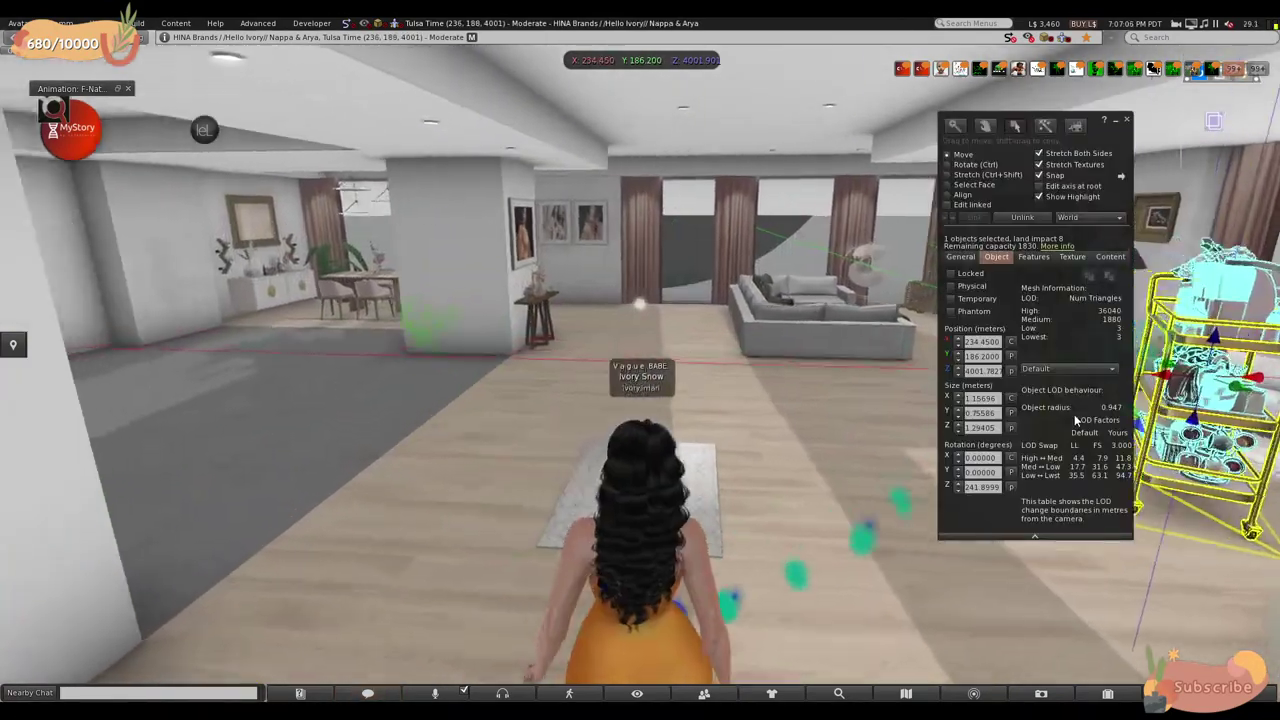
- Move the bar cart along X to about 229.14, between the white armchair and the cabinets
key(Right)
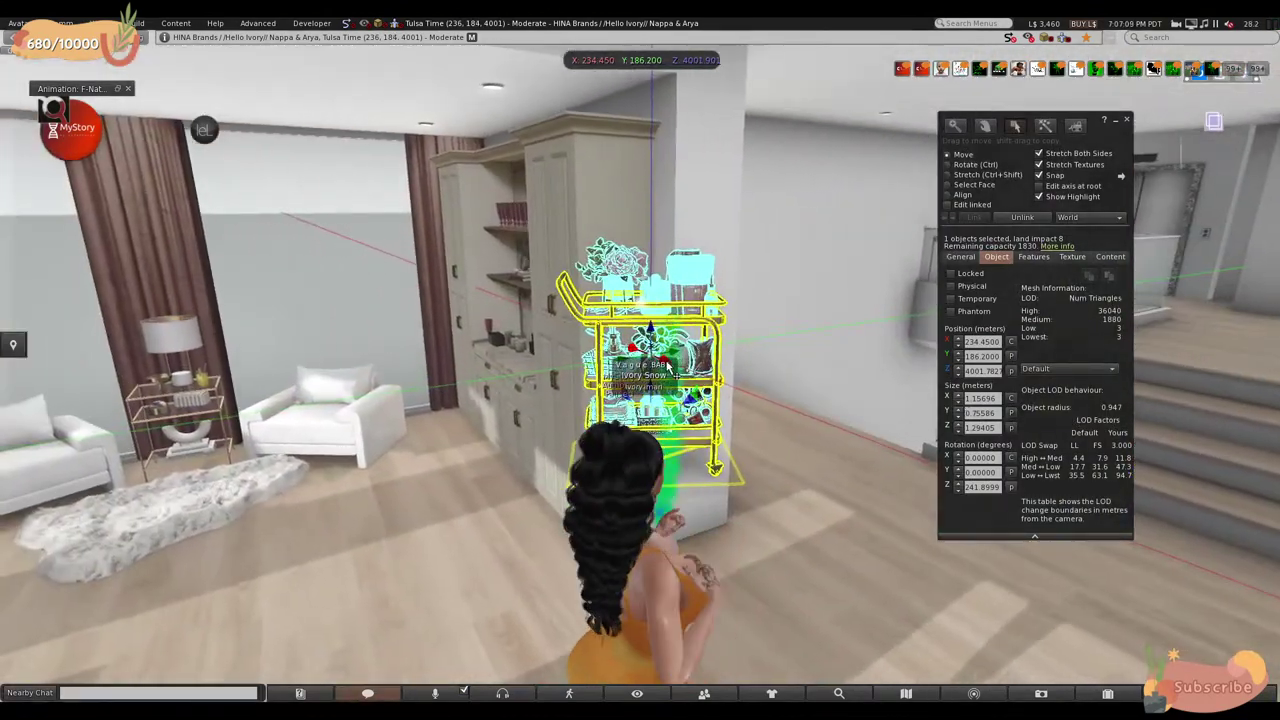
drag(640, 322, 545, 318)
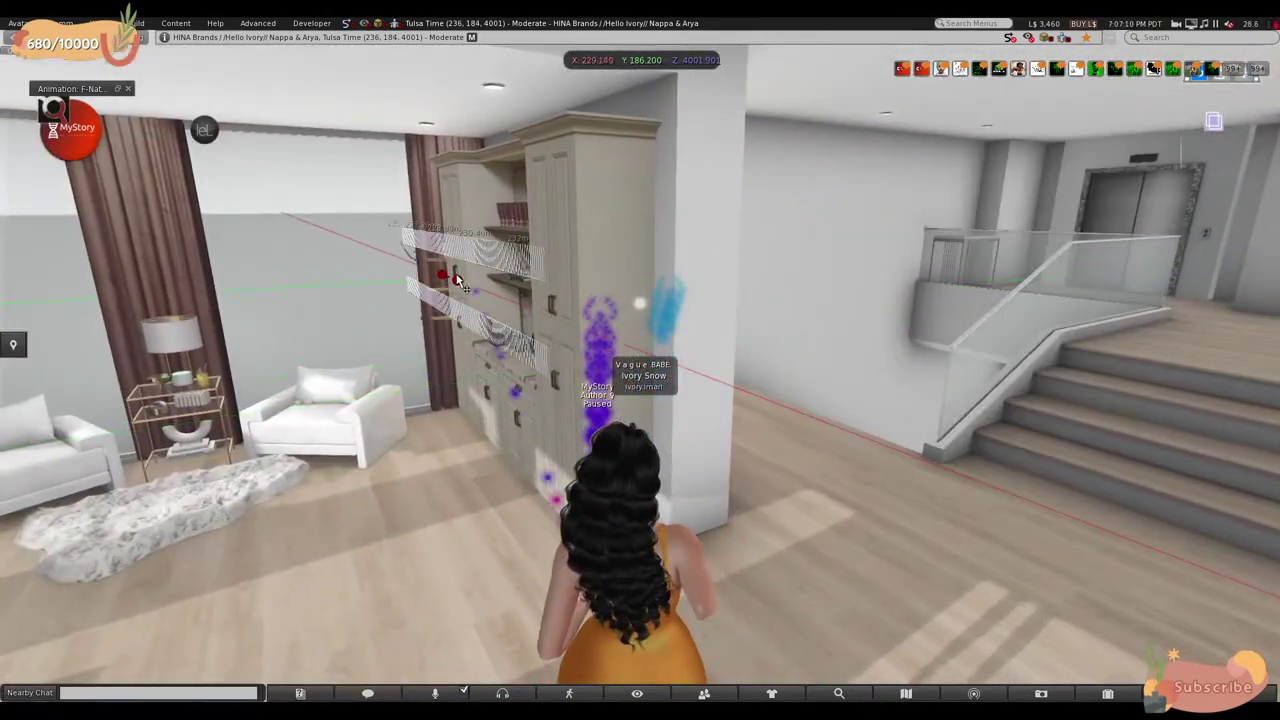
drag(474, 289, 474, 290)
alt+drag(394, 349, 660, 405)
alt+click(655, 415)
scroll(655, 415, up, 5)
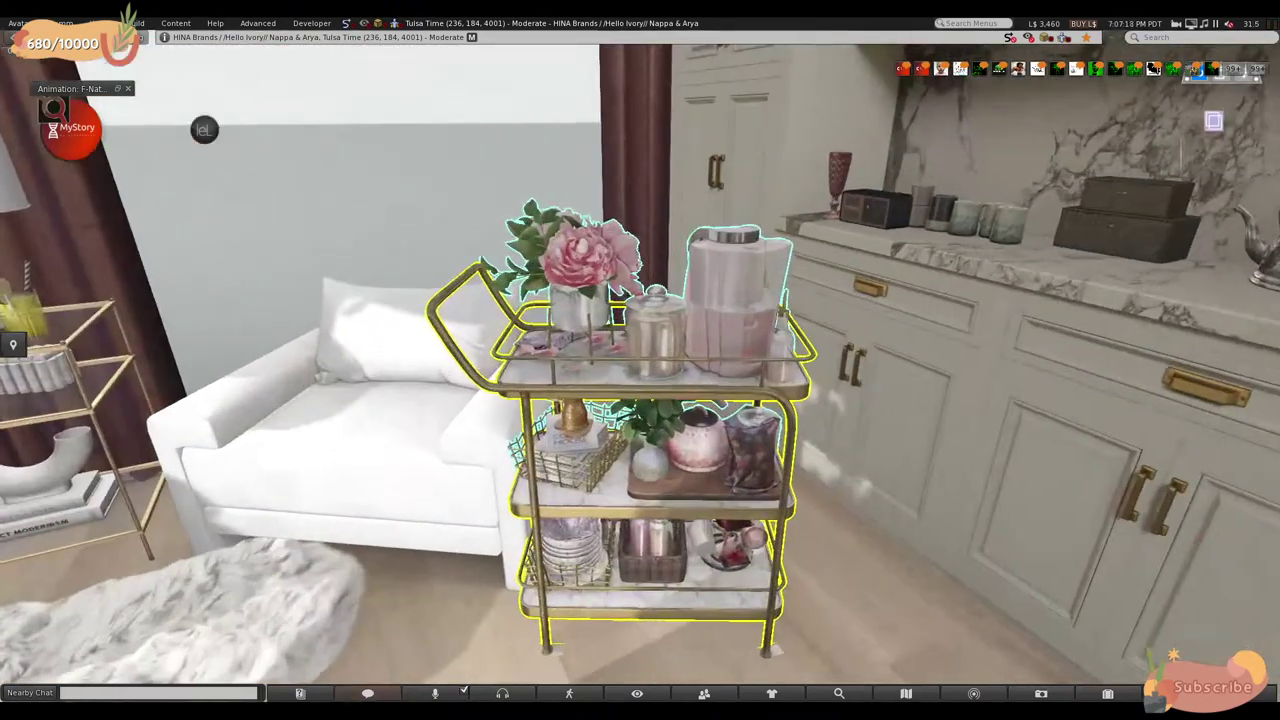
- Move the gold bar cart between the white armchair and the cabinets to about X 230.42, Y 185.49, and finish editing it
click(650, 390)
drag(688, 472, 755, 460)
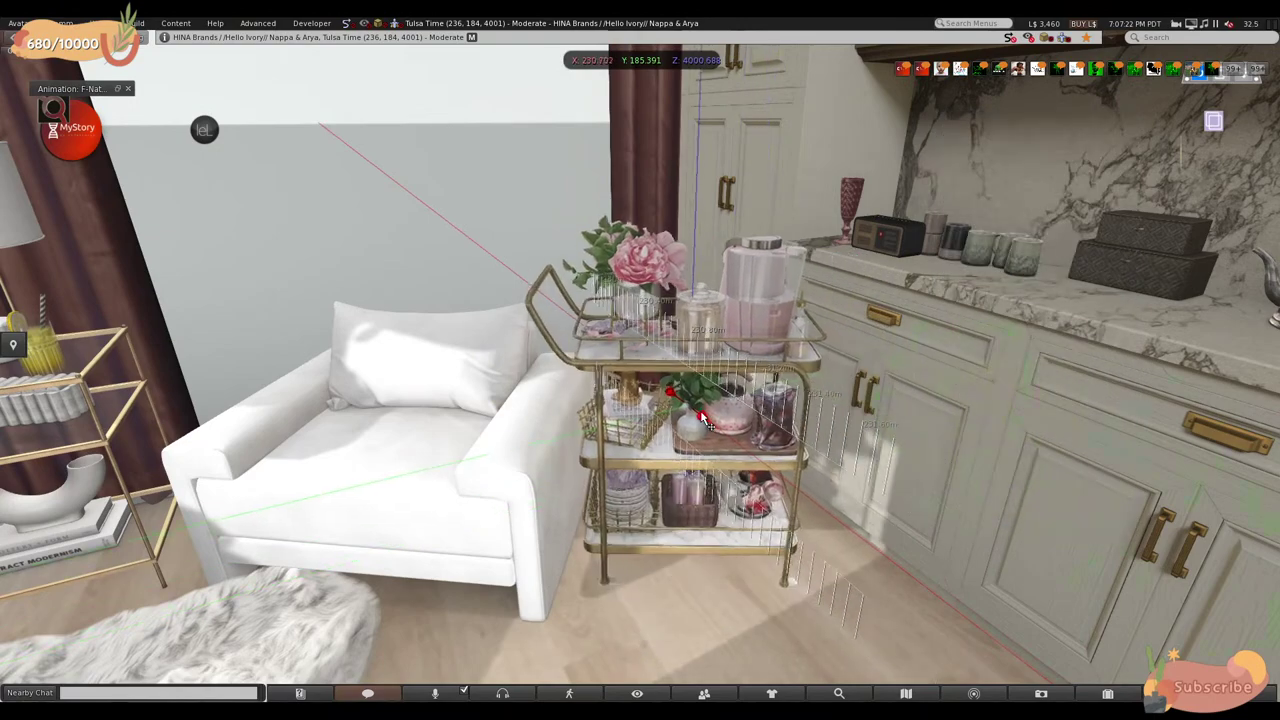
alt+click(755, 460)
scroll(755, 460, up, 5)
key(Escape)
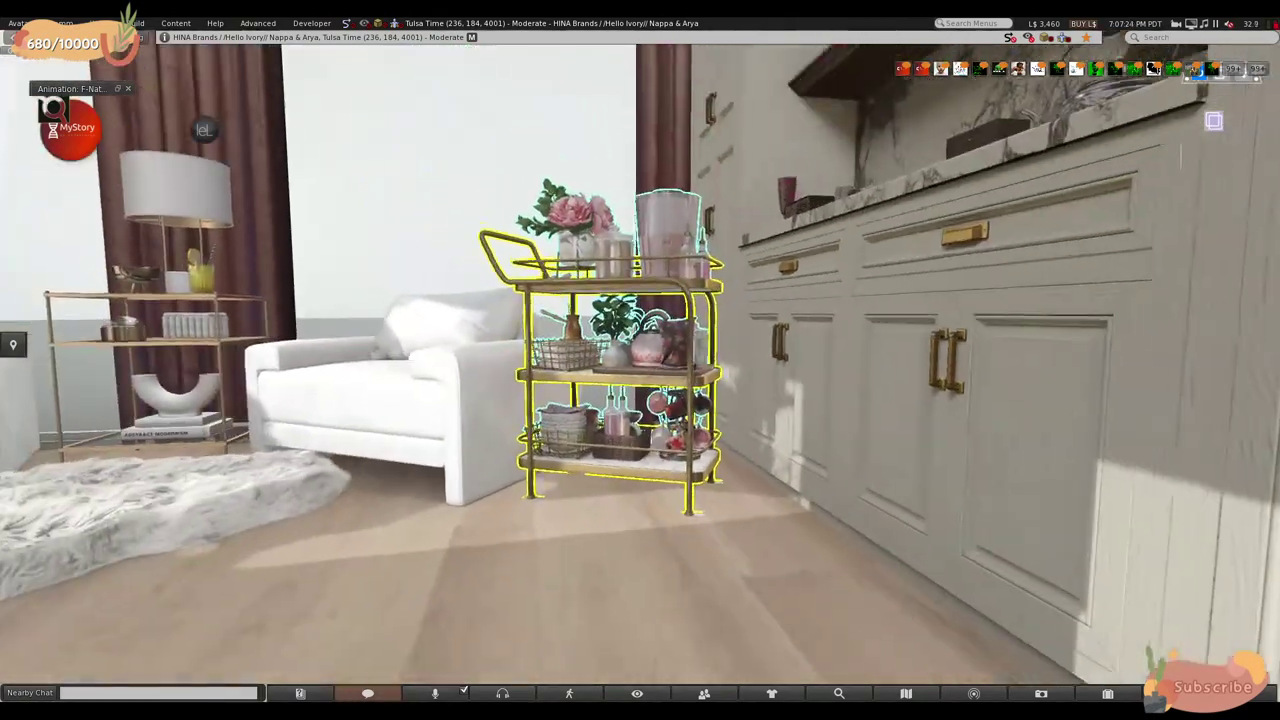
drag(618, 333, 647, 333)
scroll(760, 420, up, 3)
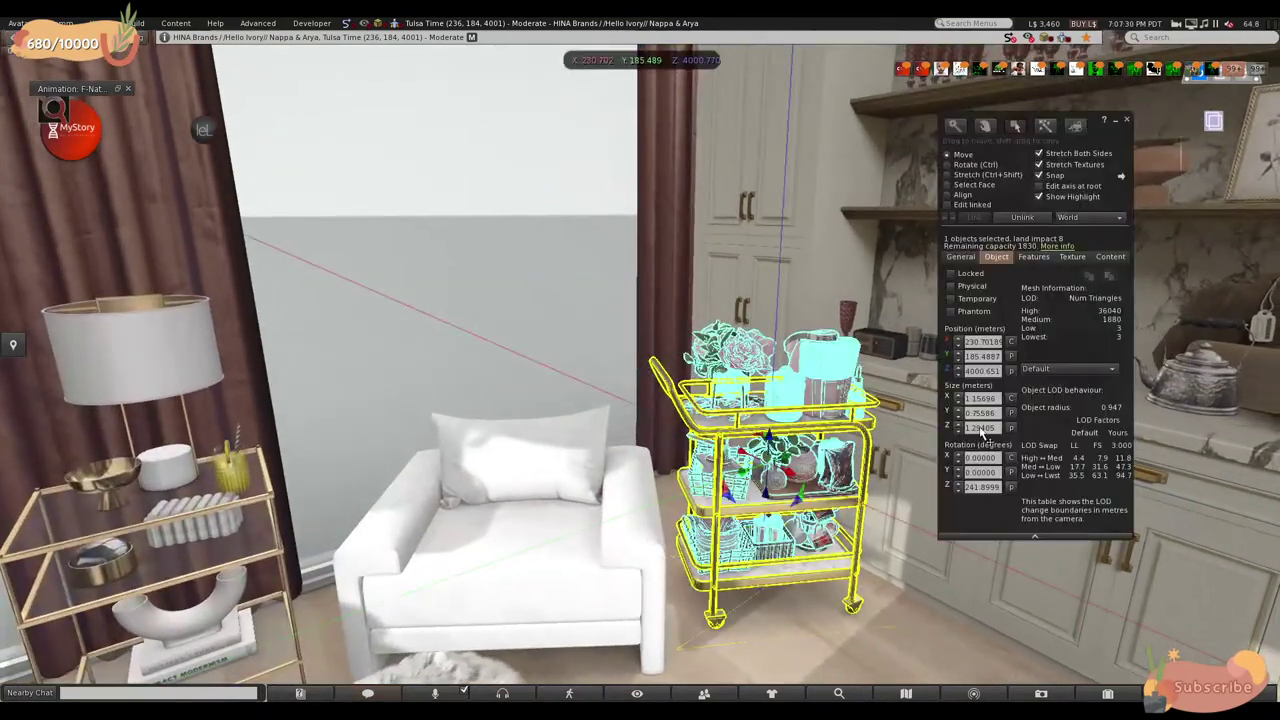
drag(790, 479, 750, 443)
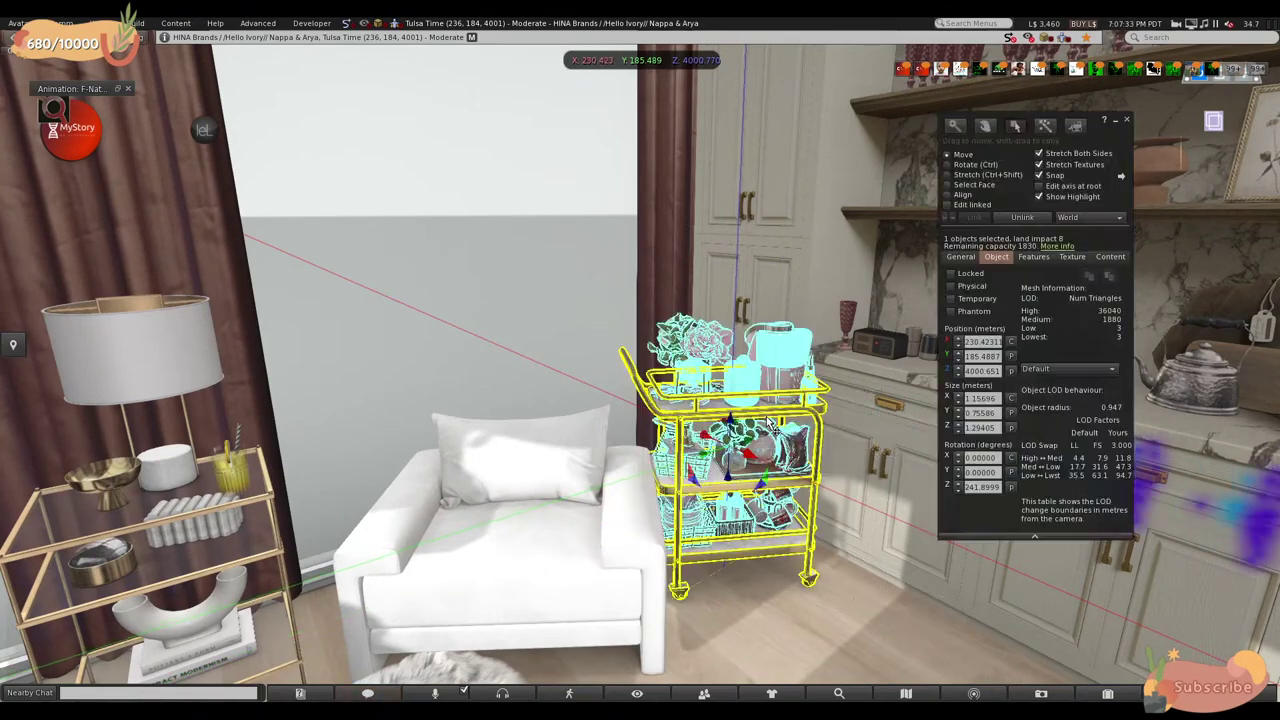
click(1128, 121)
- Examine the bar cart's placement beside the cabinets, the steps and the pink seating area on the raised landing
key(Left)
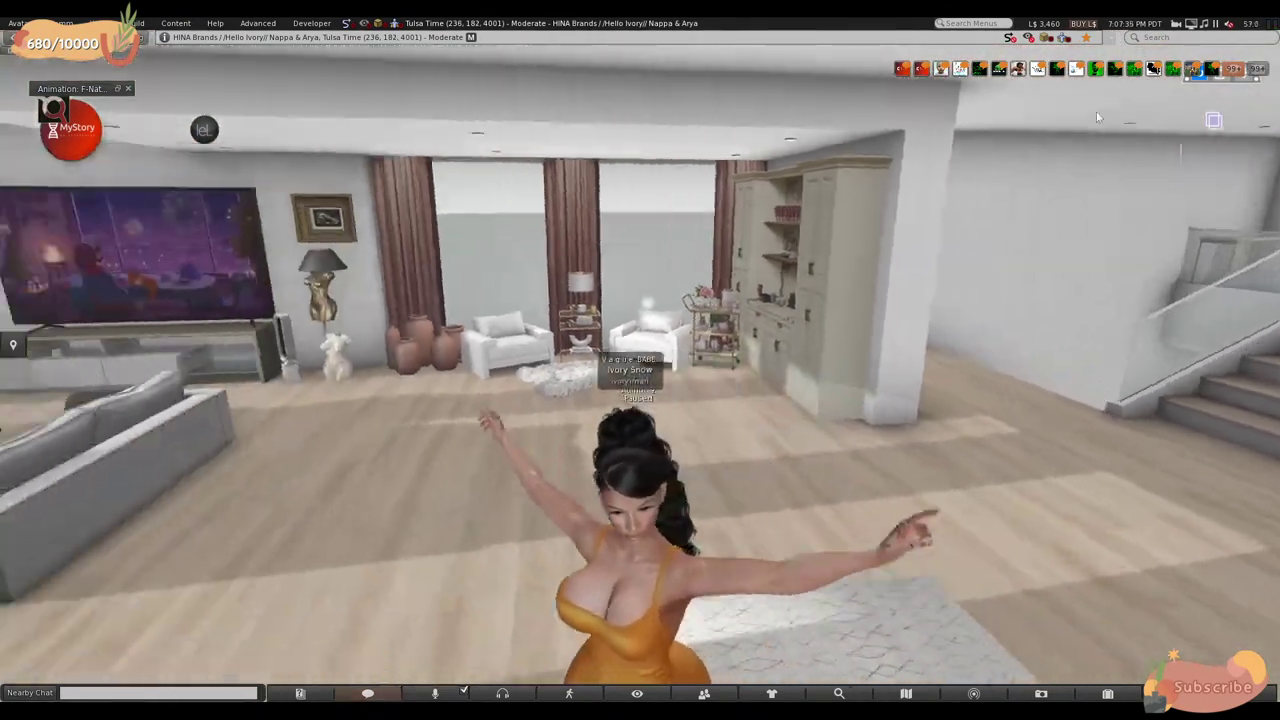
key(Up)
key(Right)
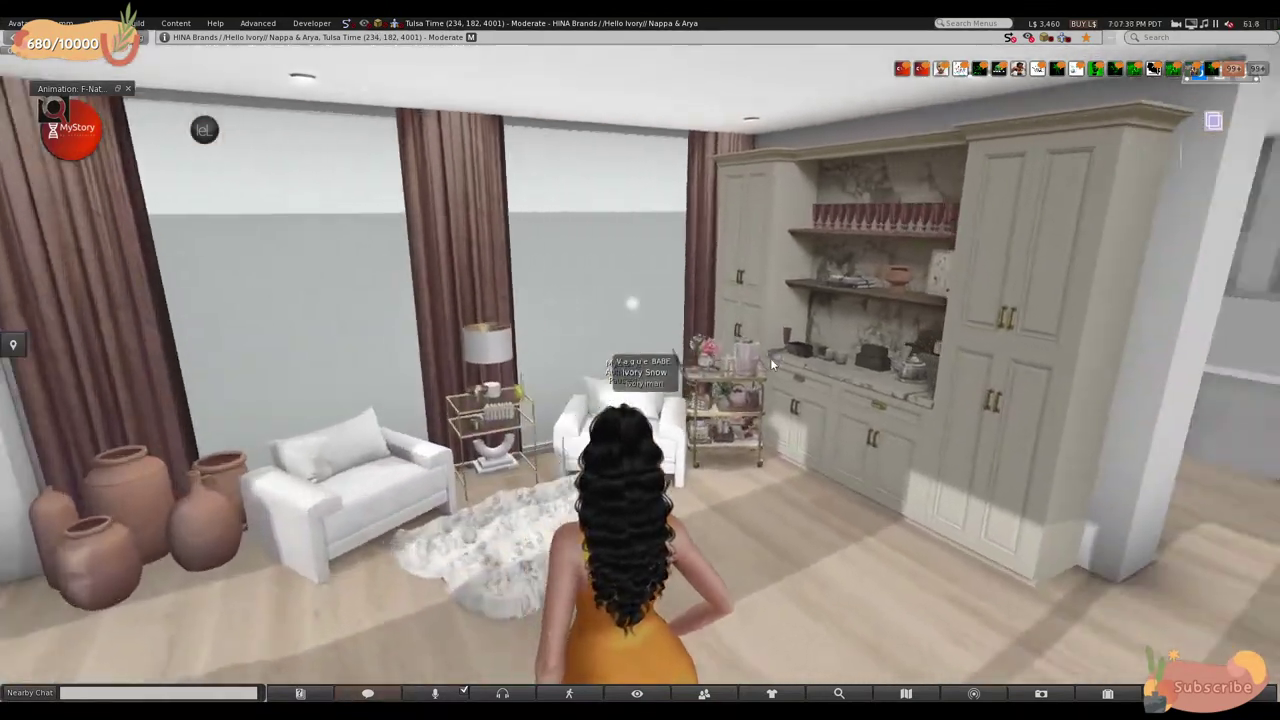
key(Right)
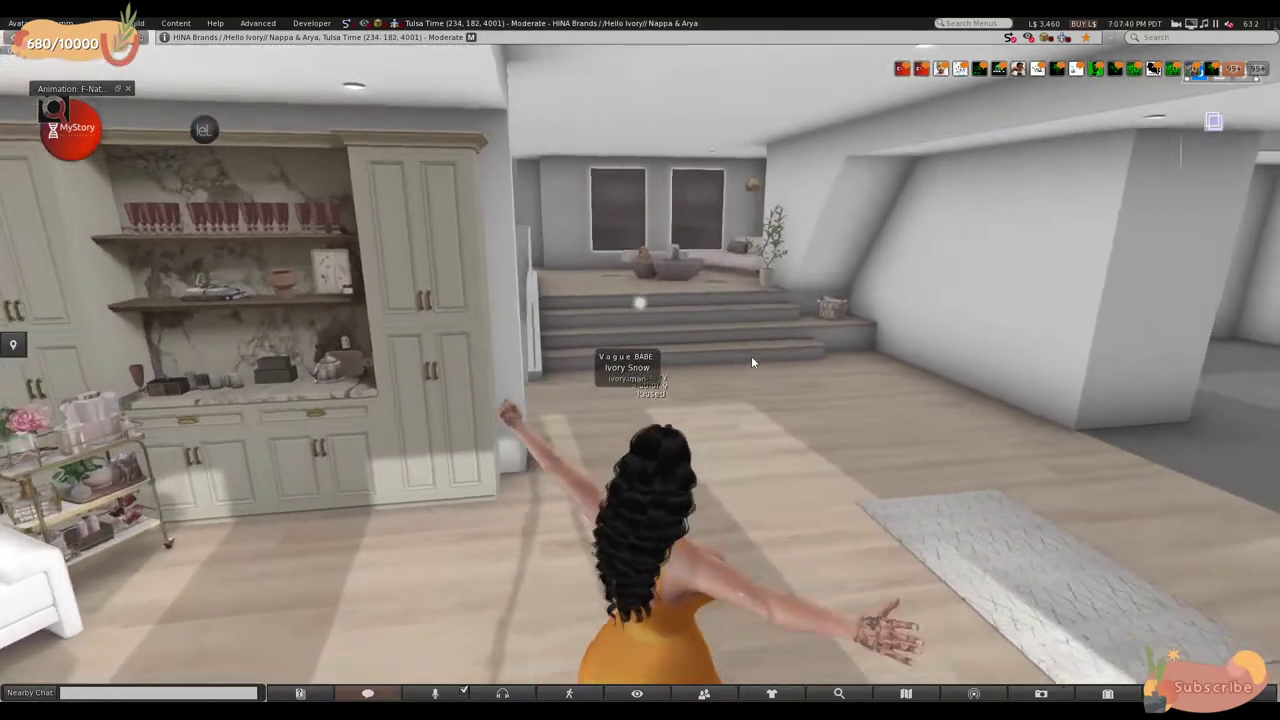
key(Right)
key(Up)
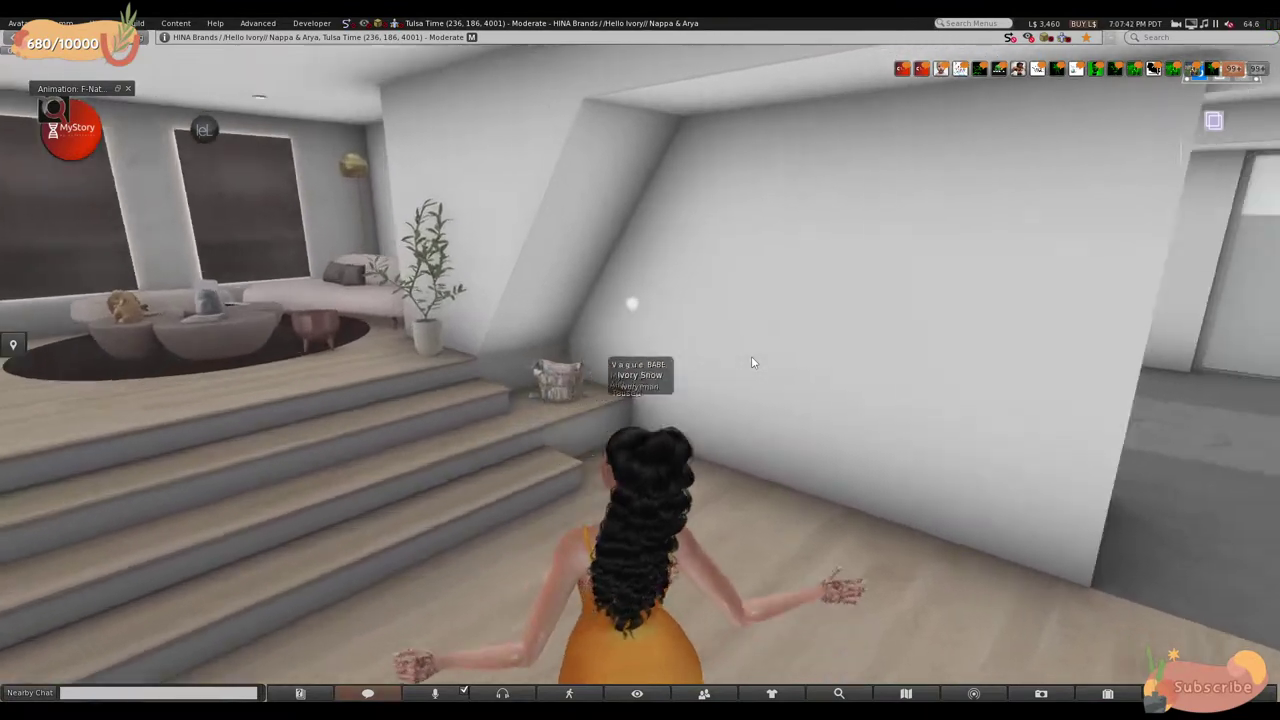
key(Left)
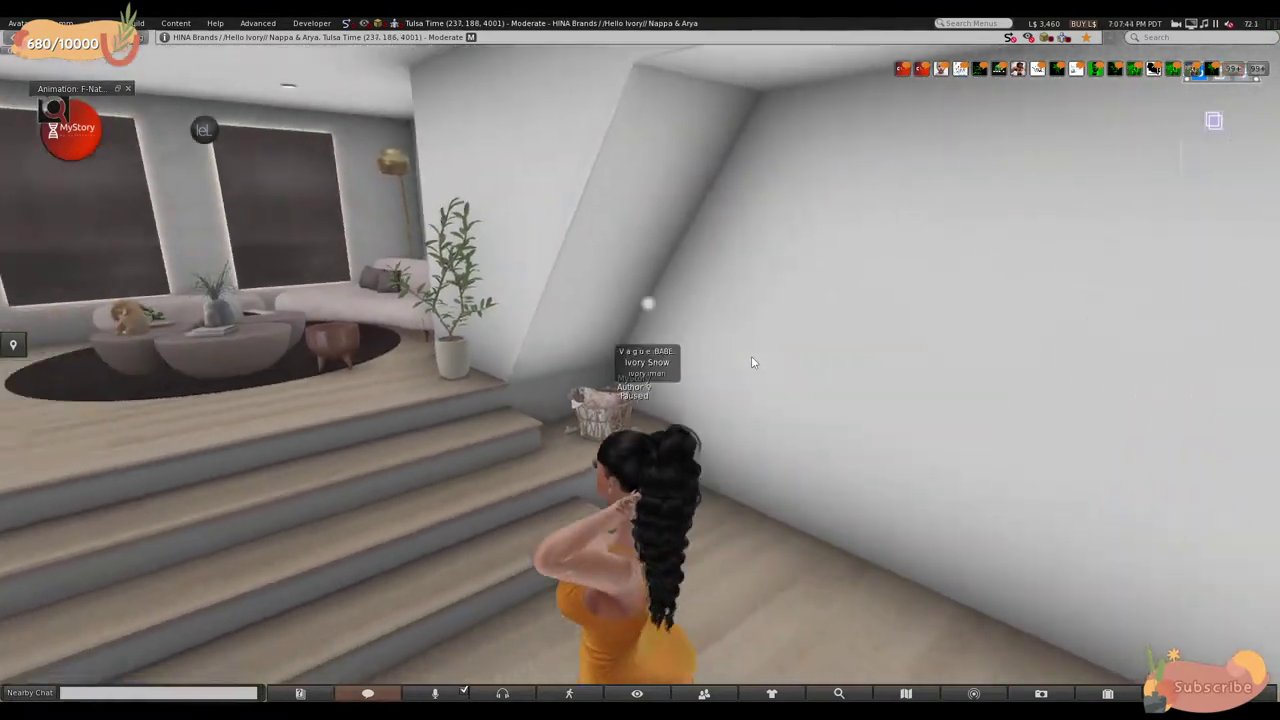
key(Up)
key(Left)
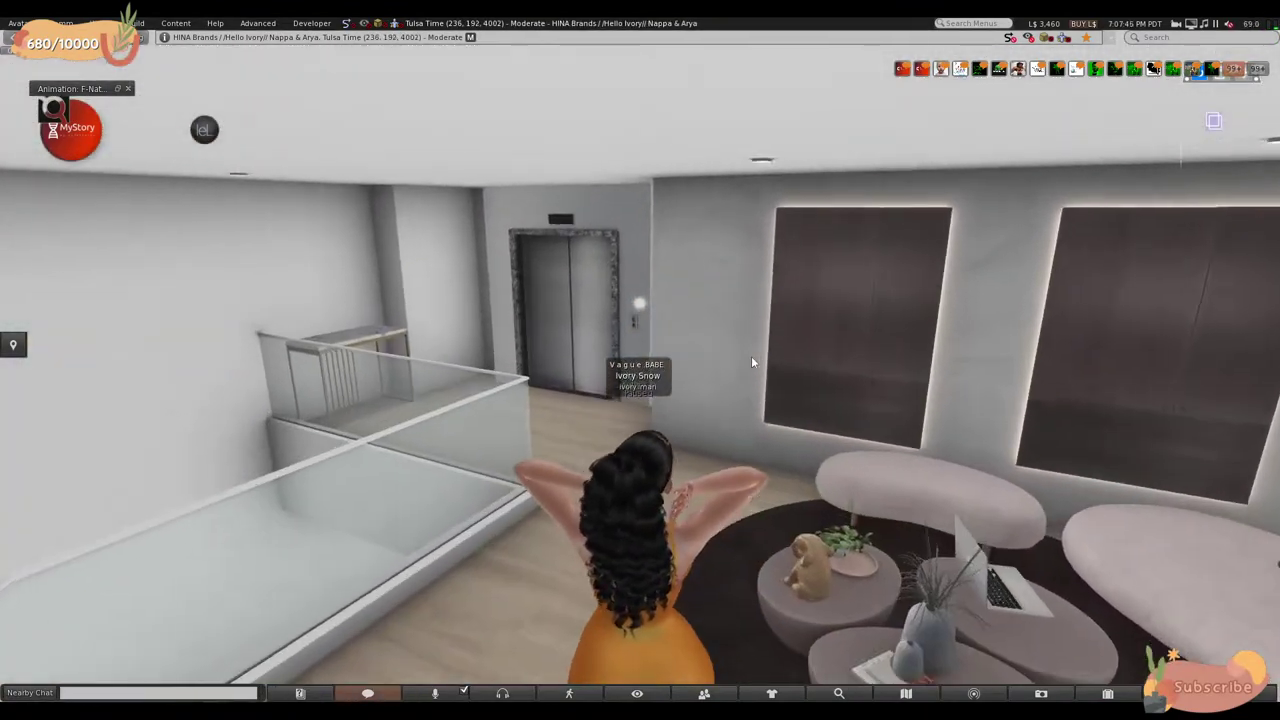
key(Right)
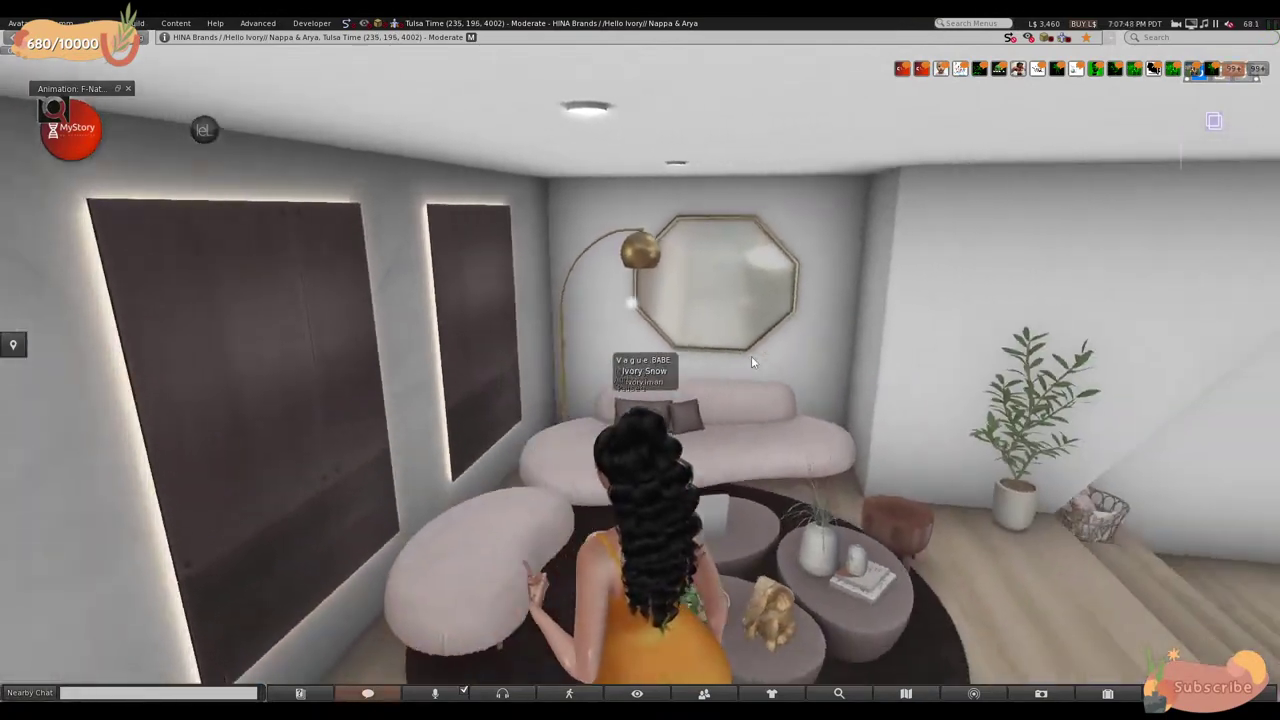
key(Right)
key(Left)
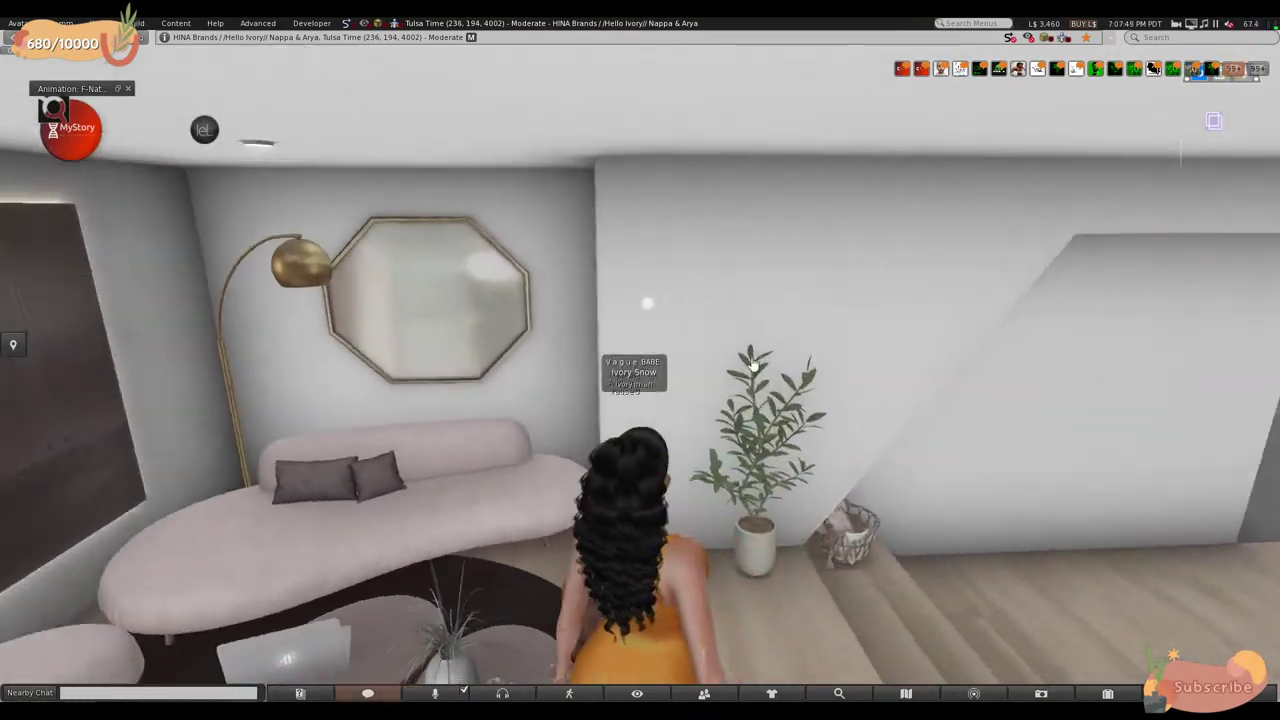
key(Right)
key(Up)
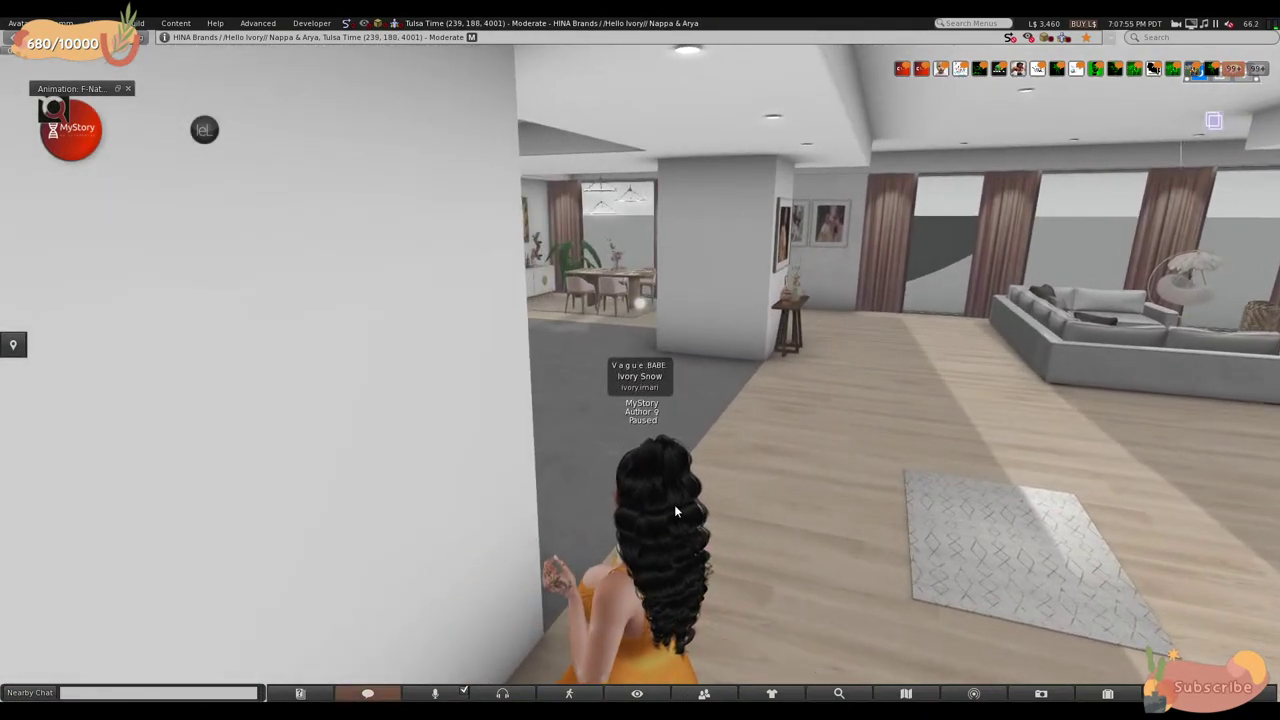
- Examine the empty grey-floored area and the adjoining dining area from several viewpoints
key(Left)
key(Up)
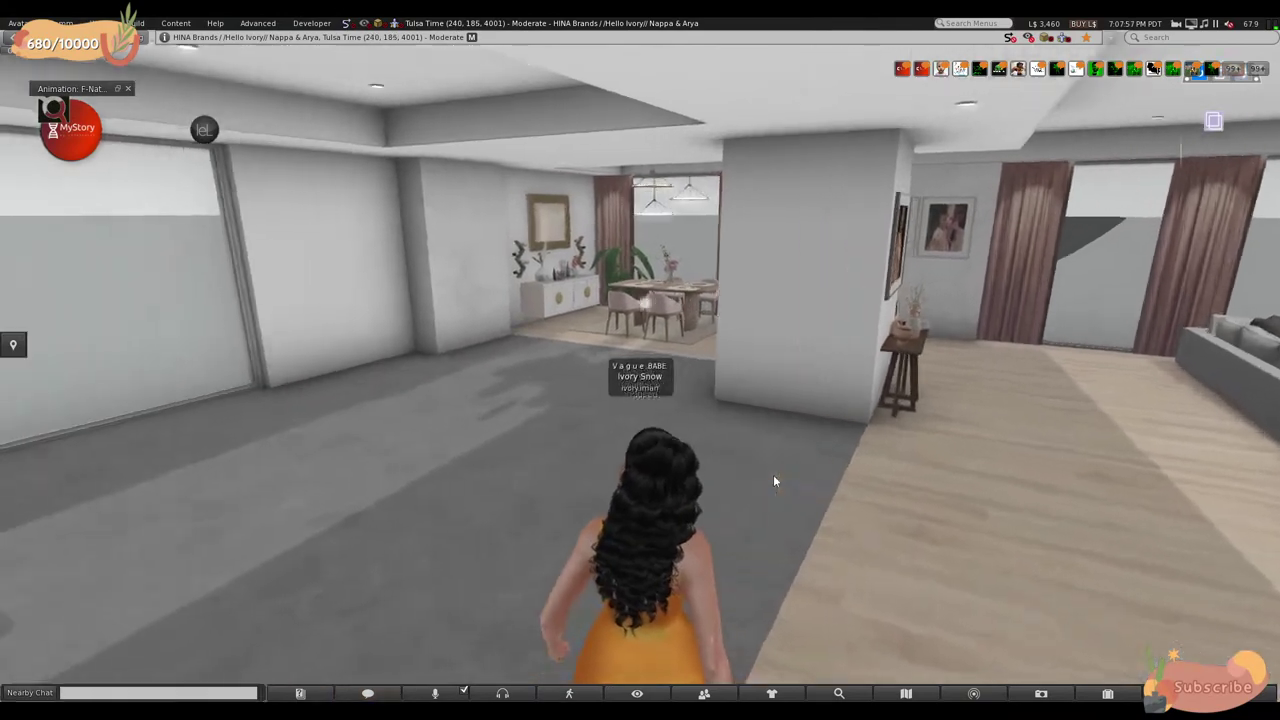
key(Up)
key(Left)
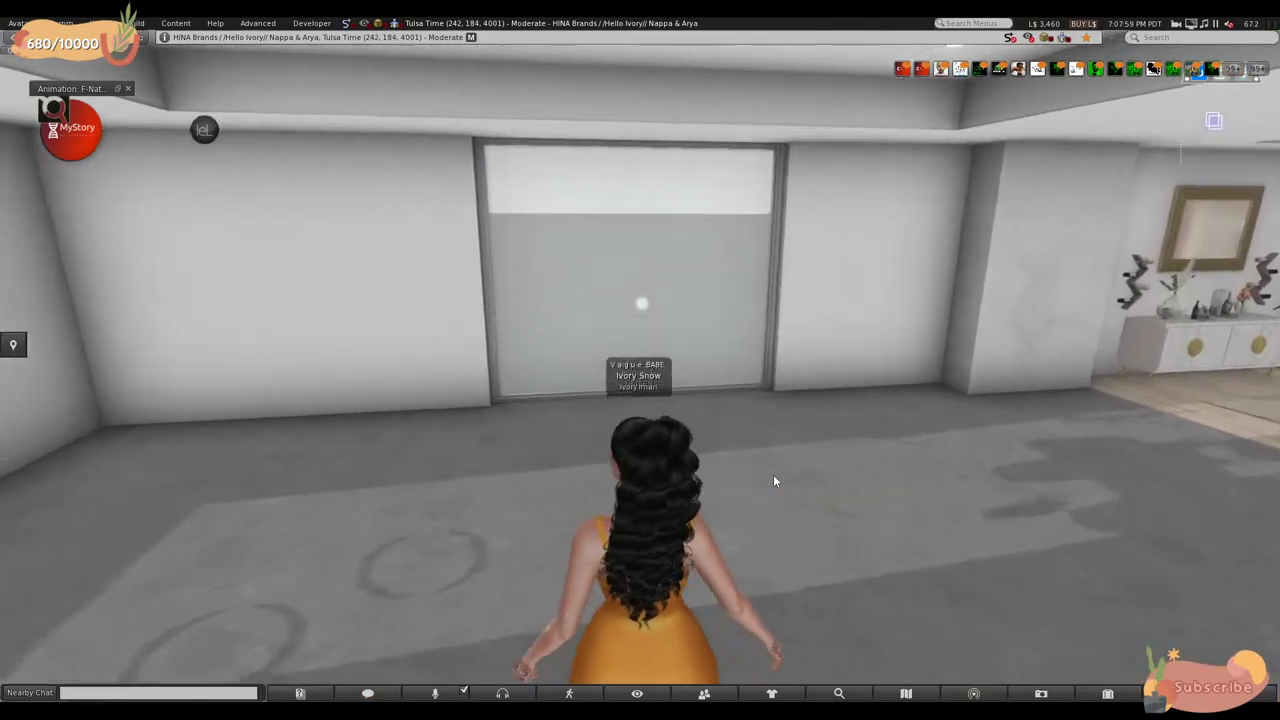
key(Right)
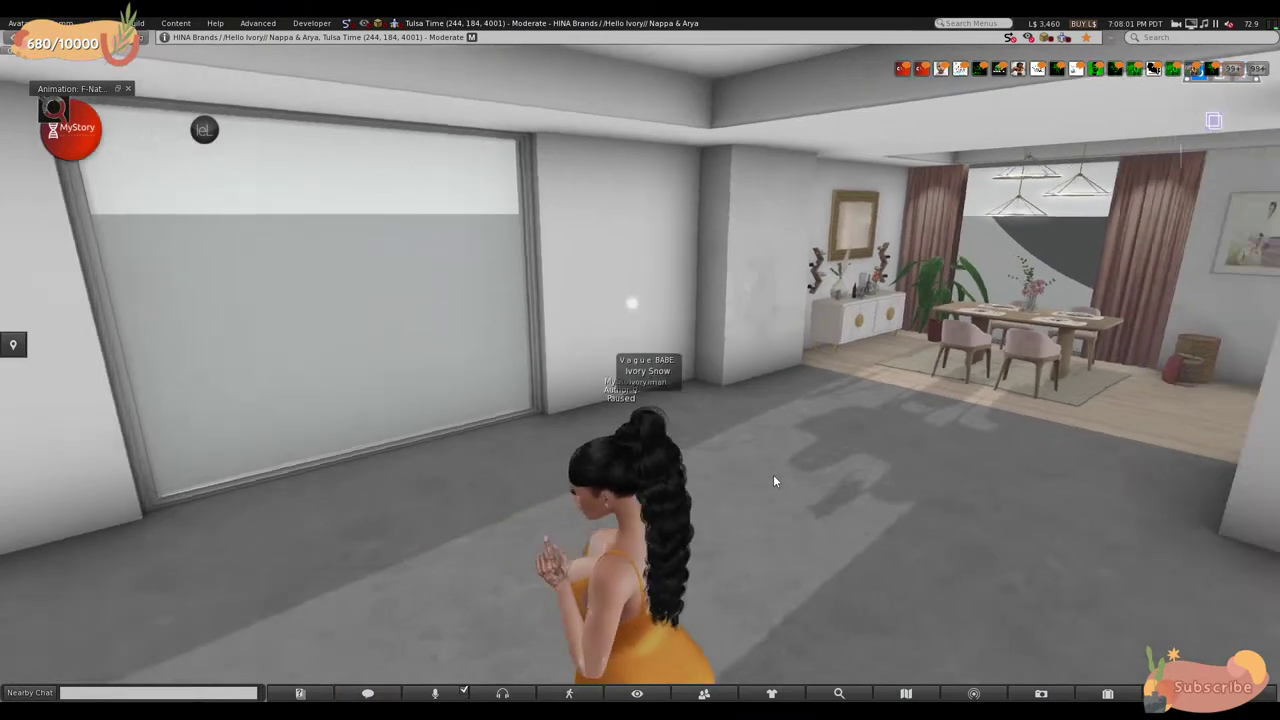
key(Up)
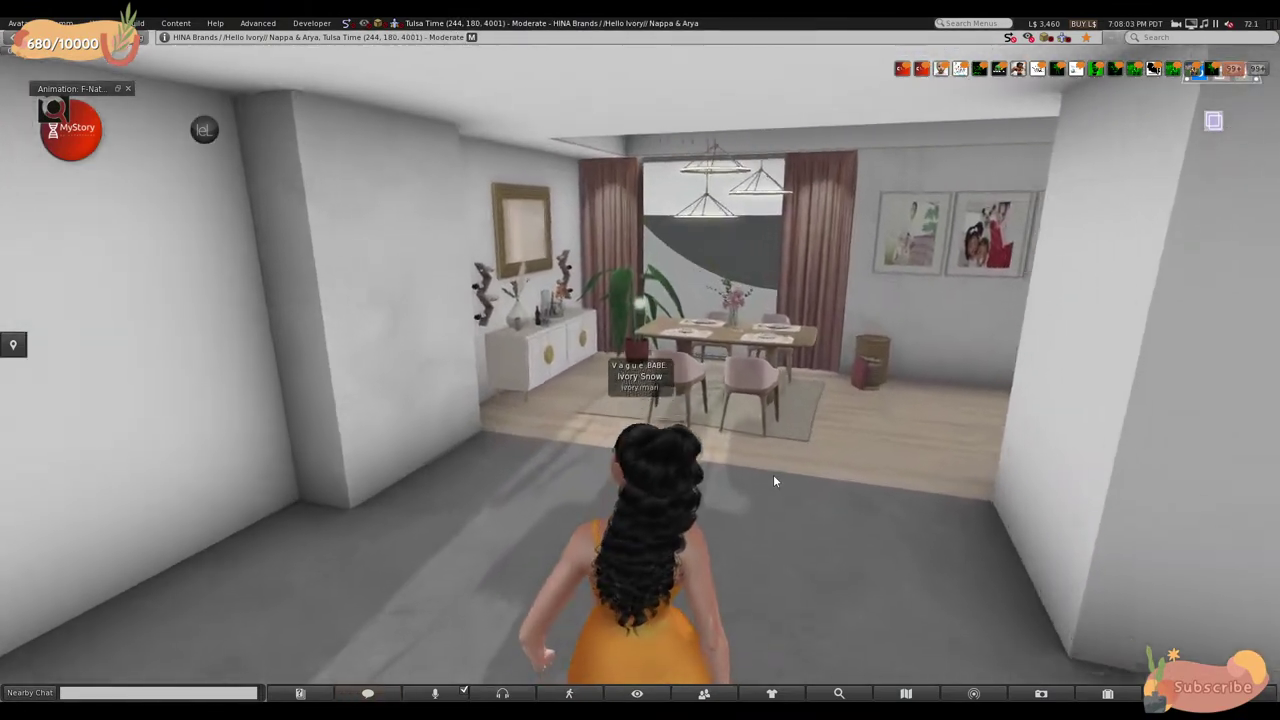
key(Right)
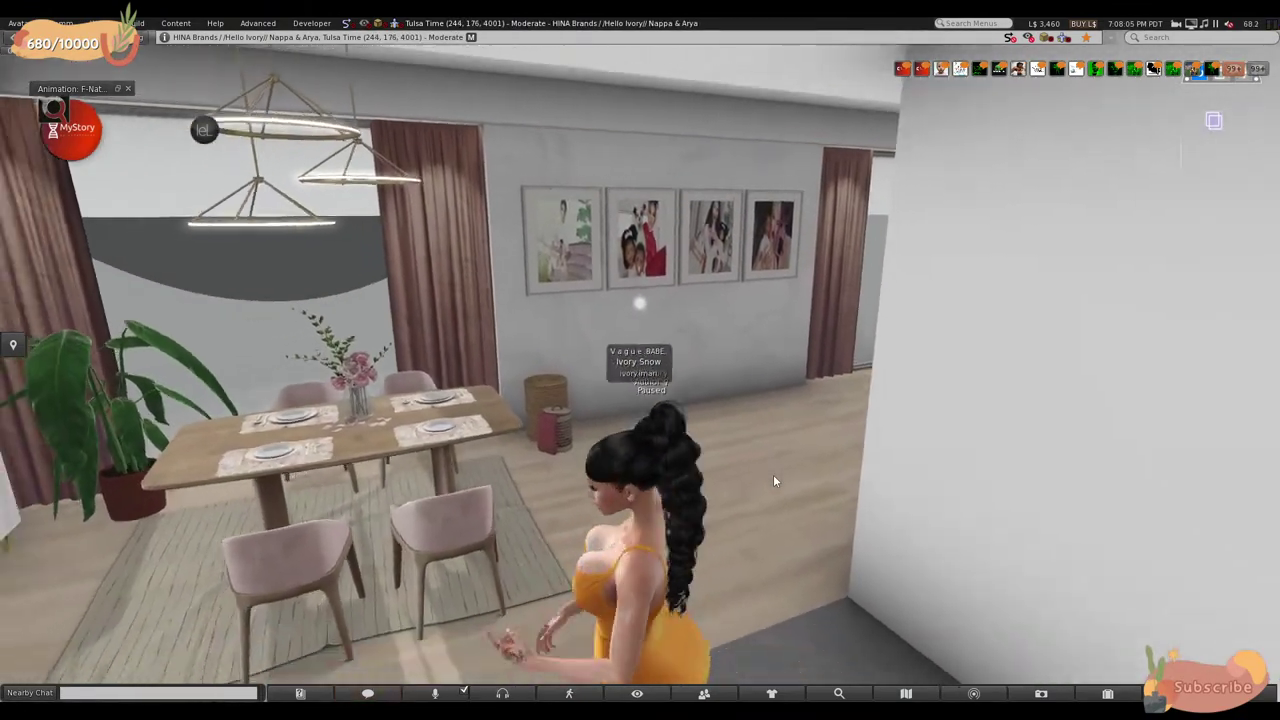
key(Down)
key(Up)
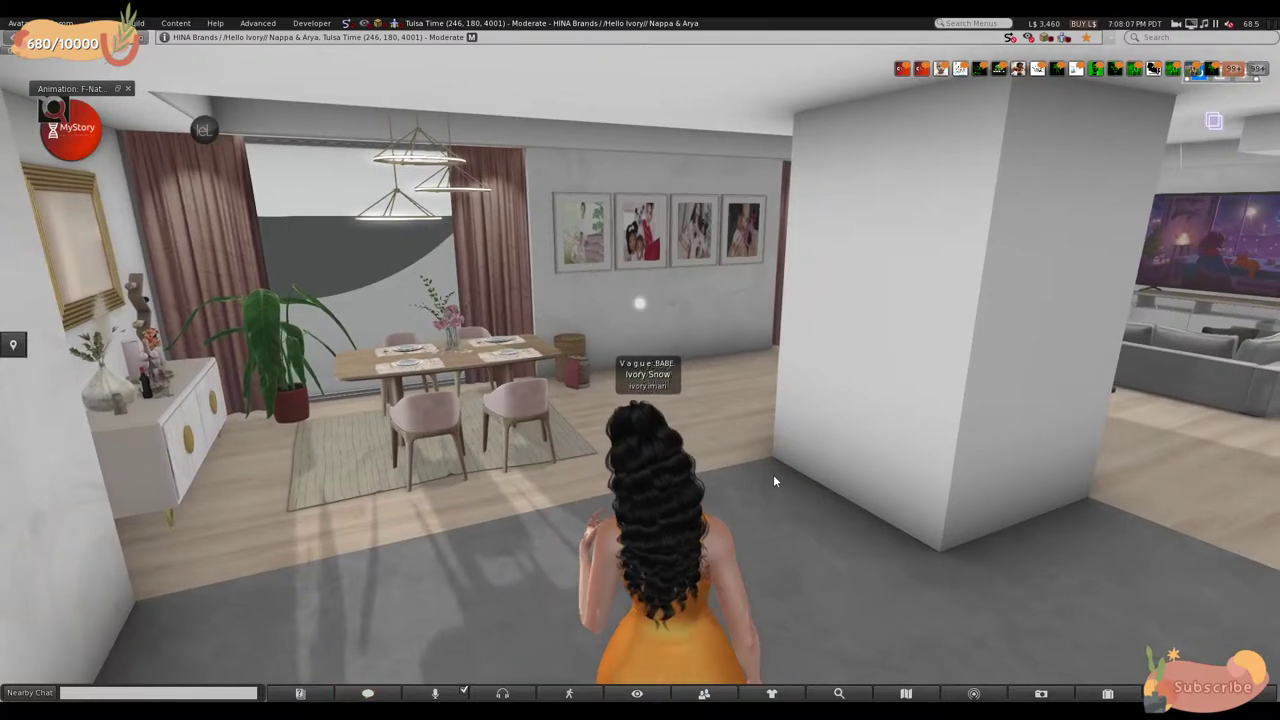
key(Left)
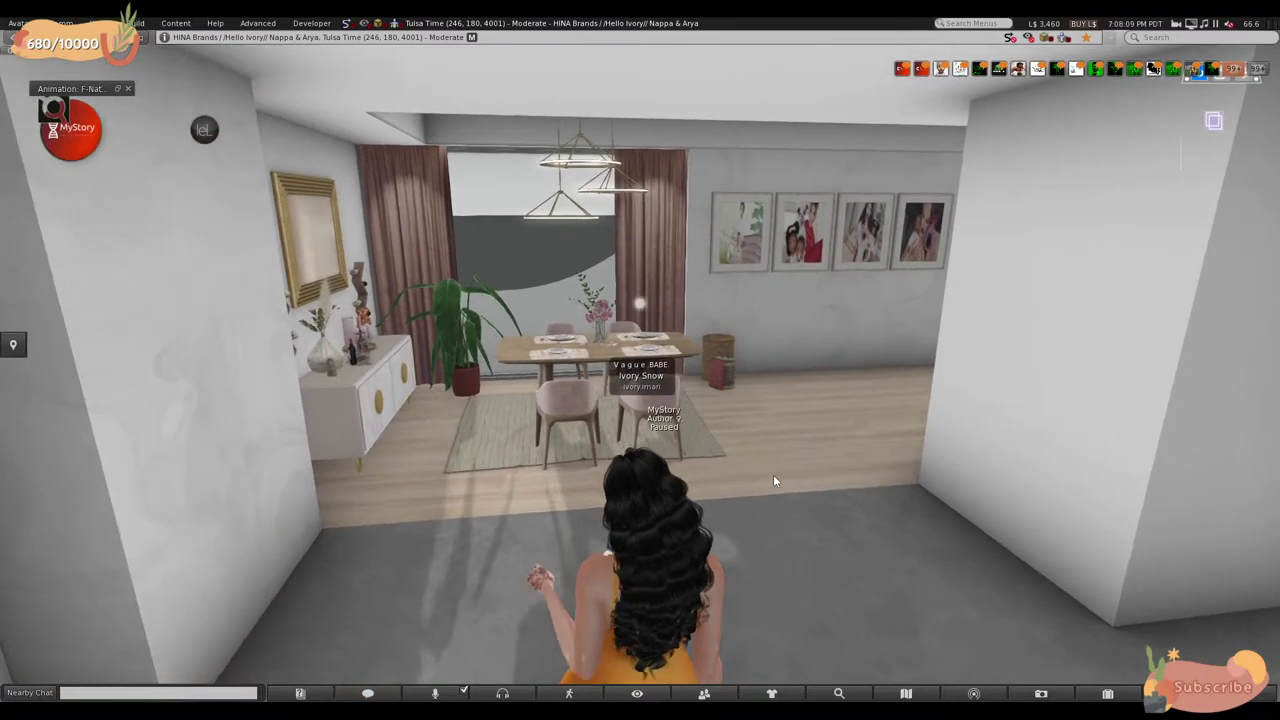
key(Right)
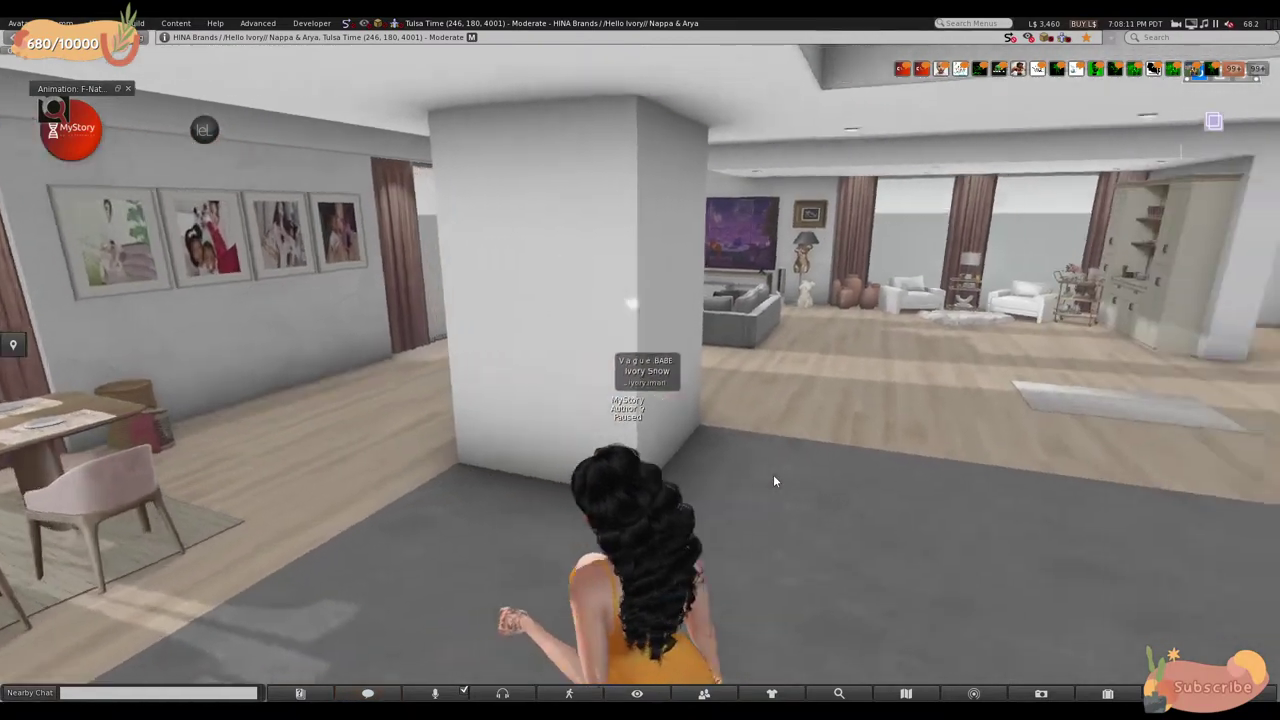
key(Right)
key(Up)
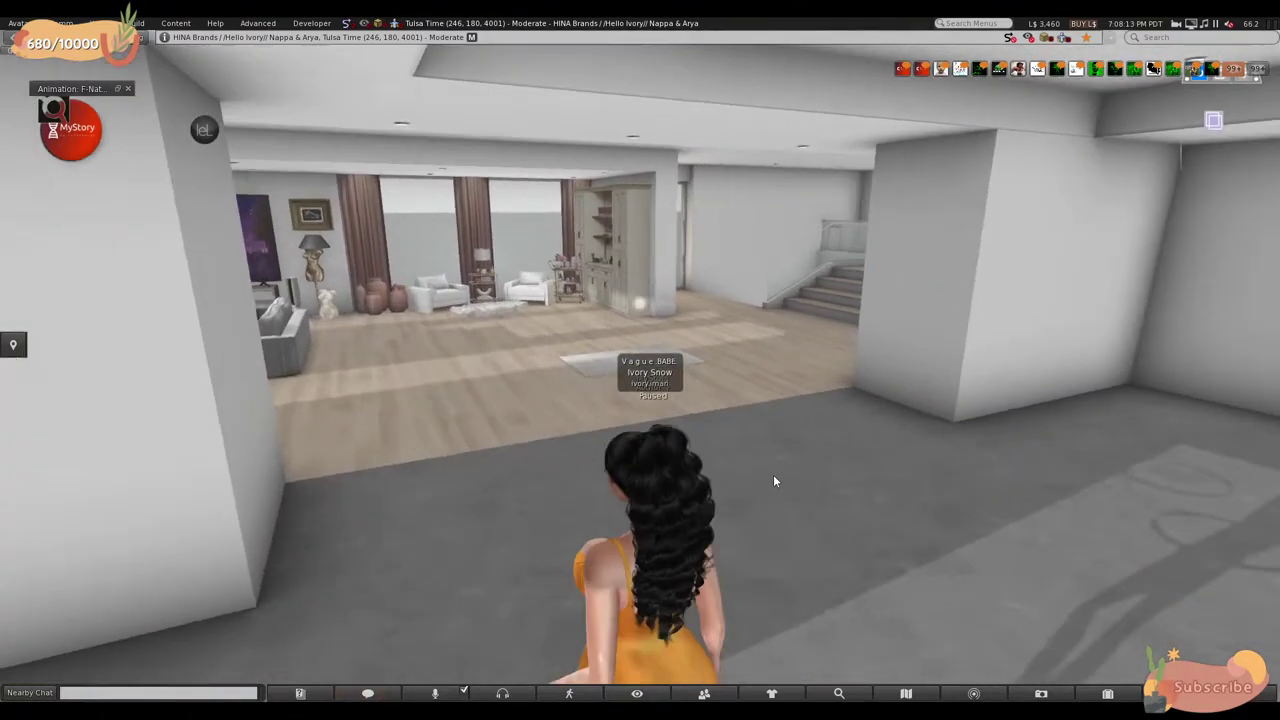
- Examine the main living area, the cabinet wall and the stairwell below the elevator landing
key(Left)
key(Up)
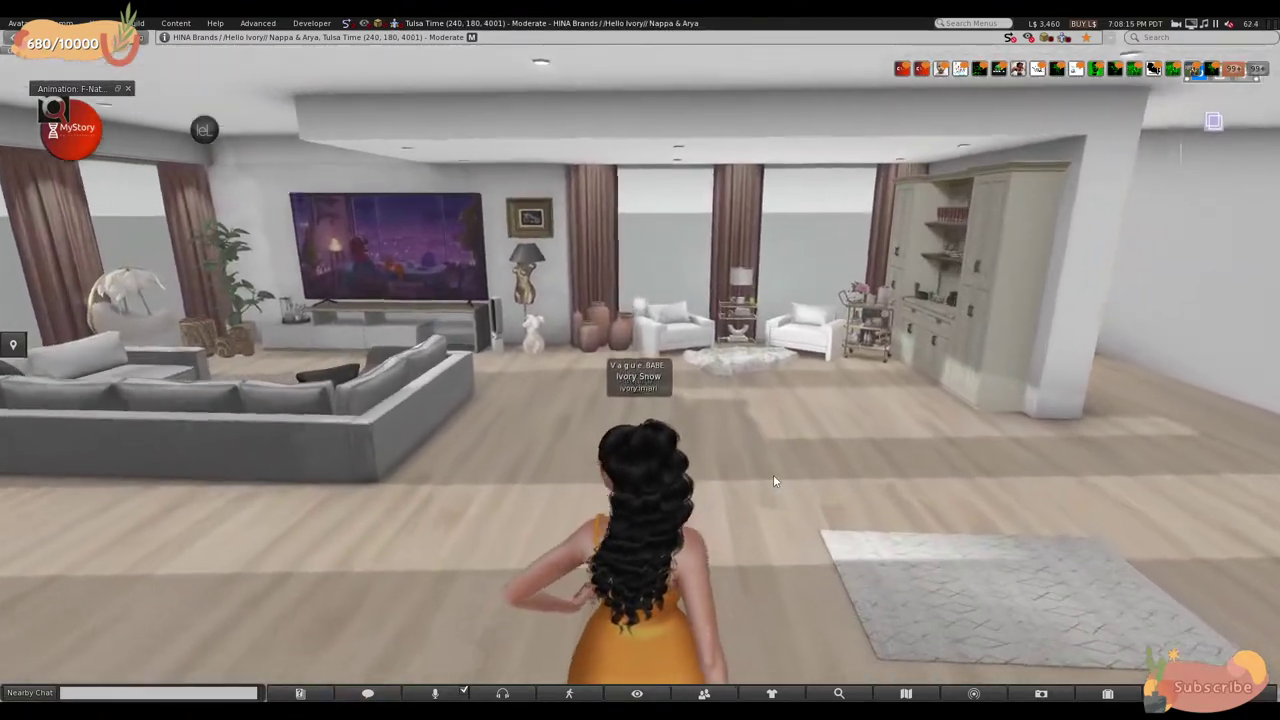
key(Left)
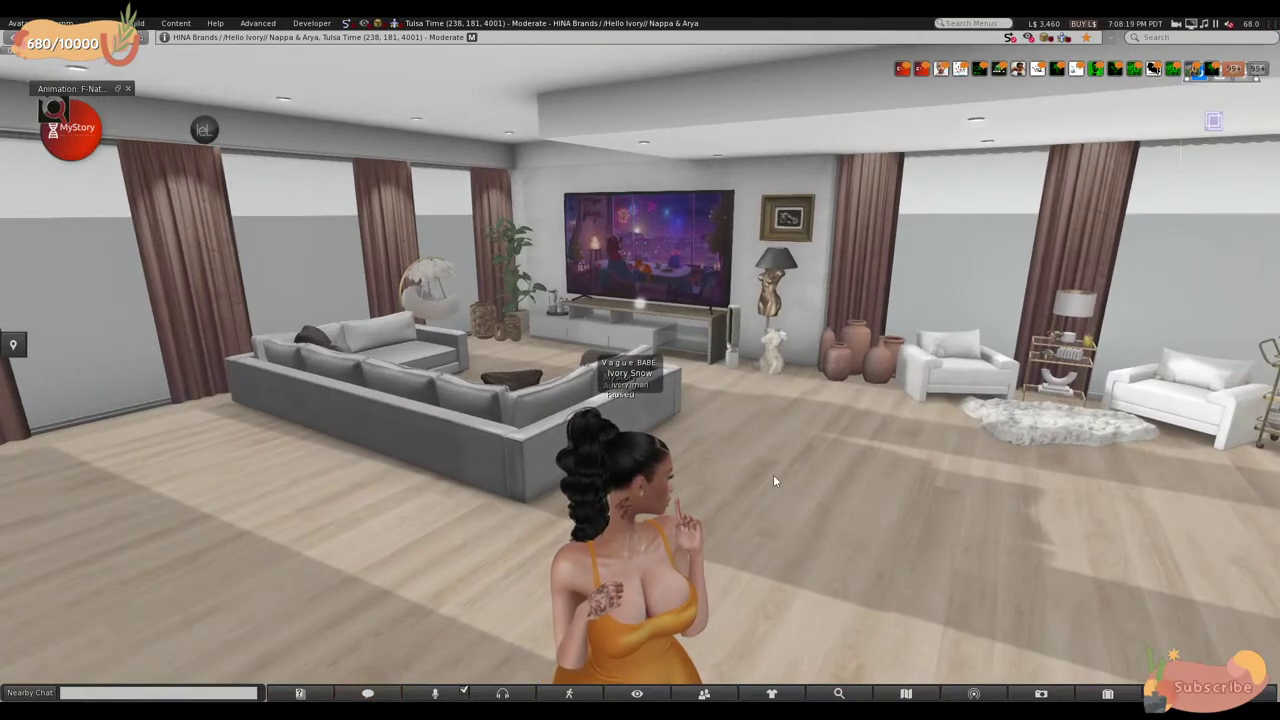
key(Right)
key(Right)
key(Up)
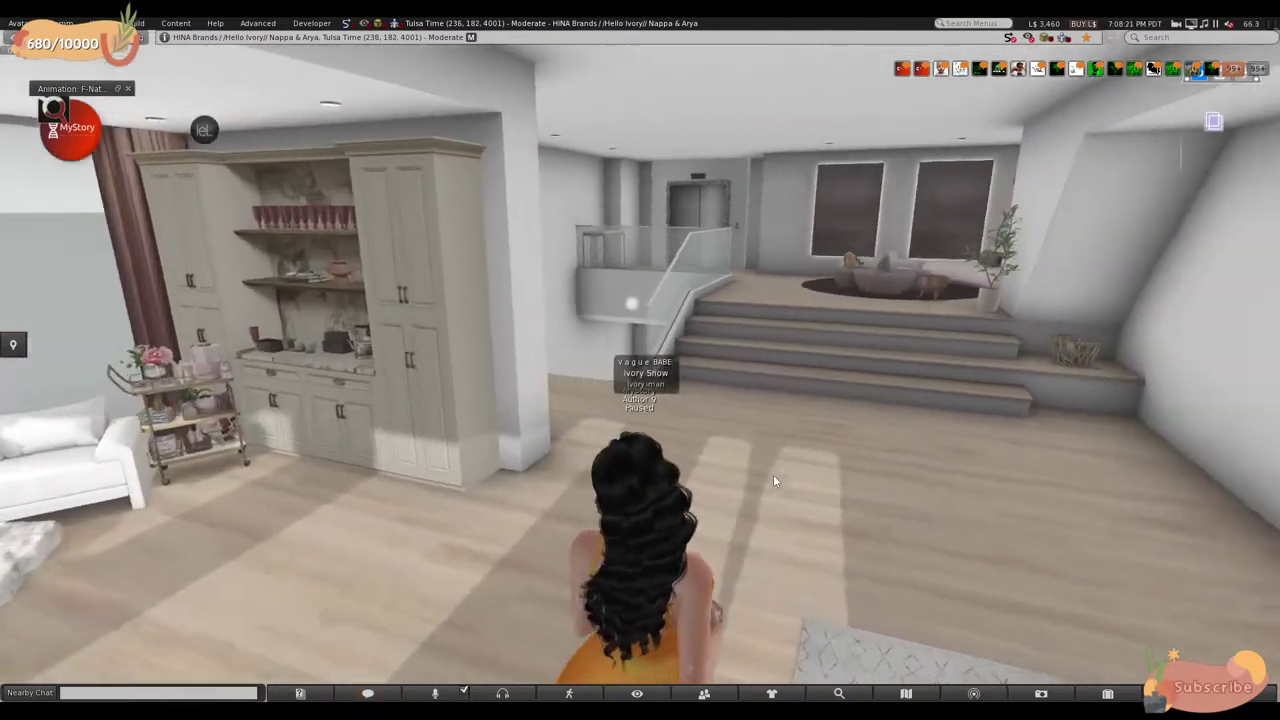
key(Left)
key(Up)
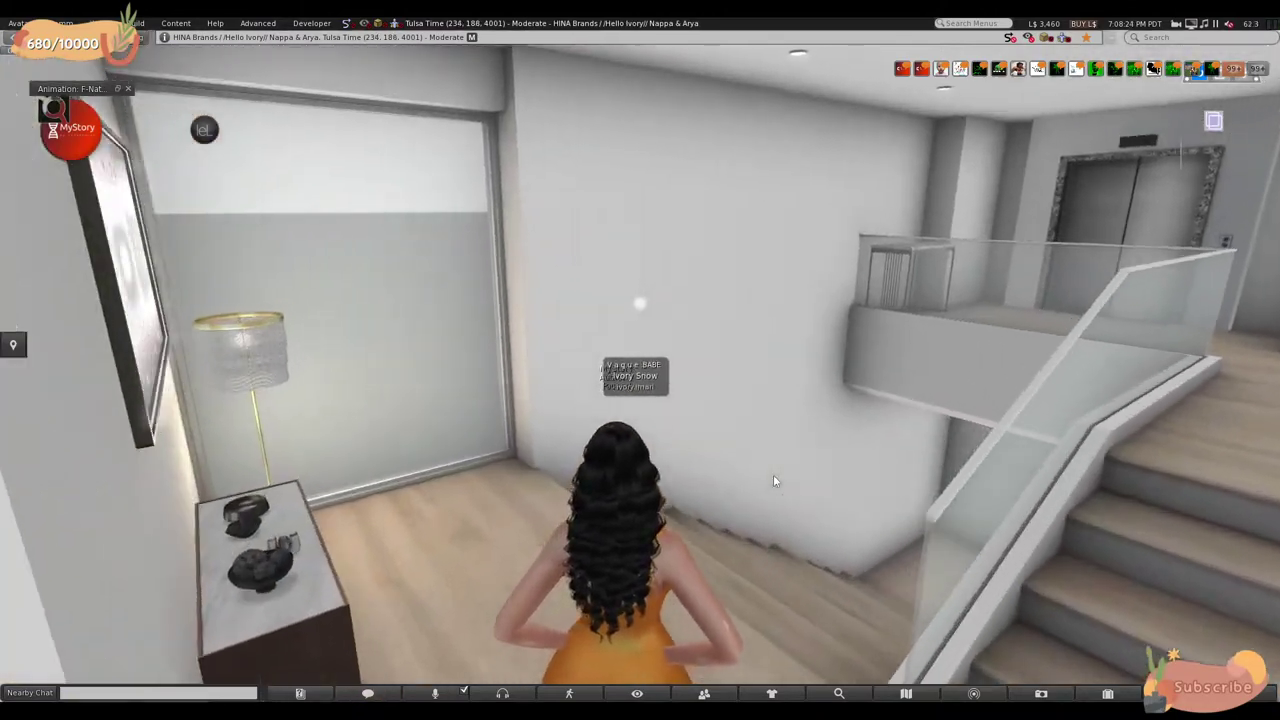
key(Up)
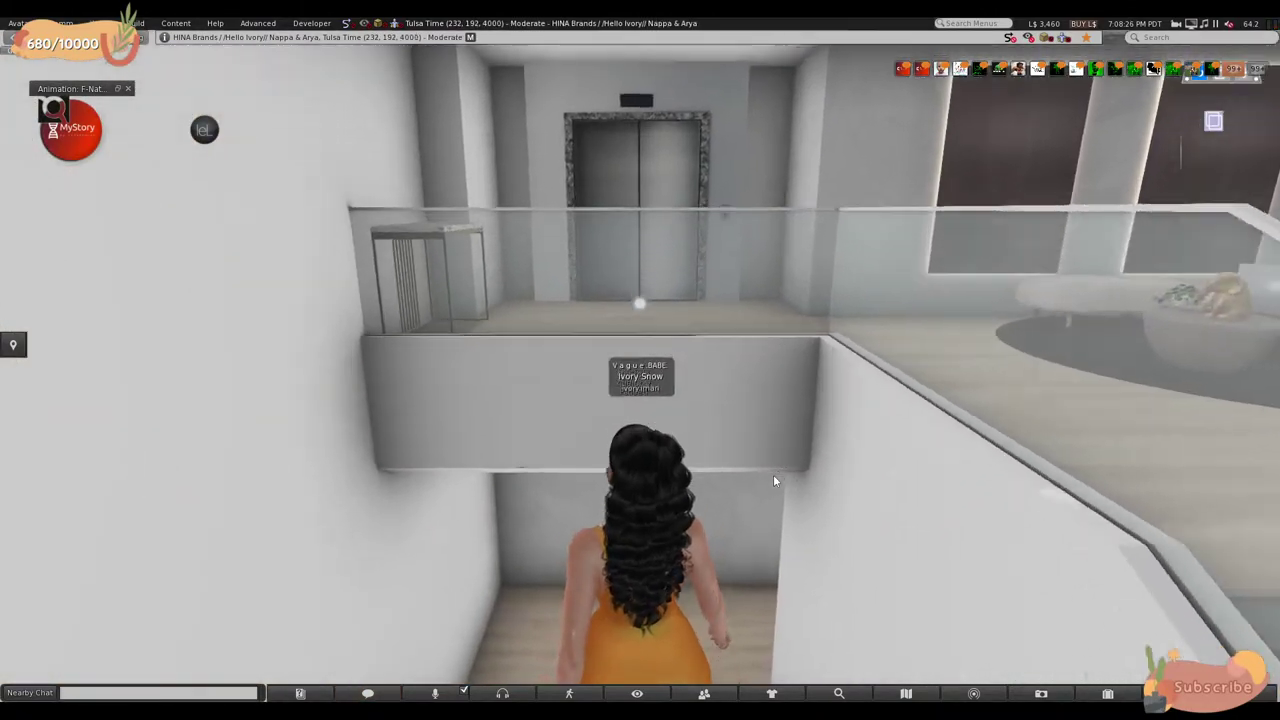
- Walk down the stairs to the bedroom level and examine the bed area, the windows and the dresser wall
key(Right)
key(Up)
key(Right)
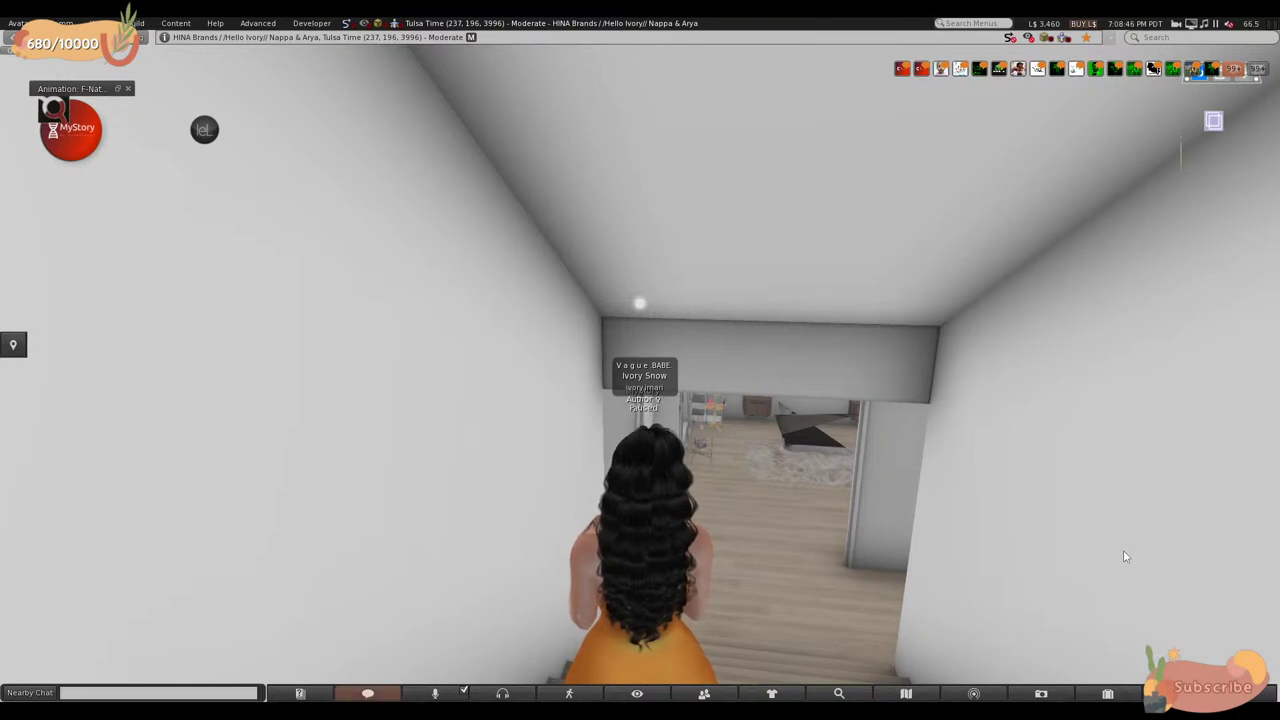
key(Up)
key(Left)
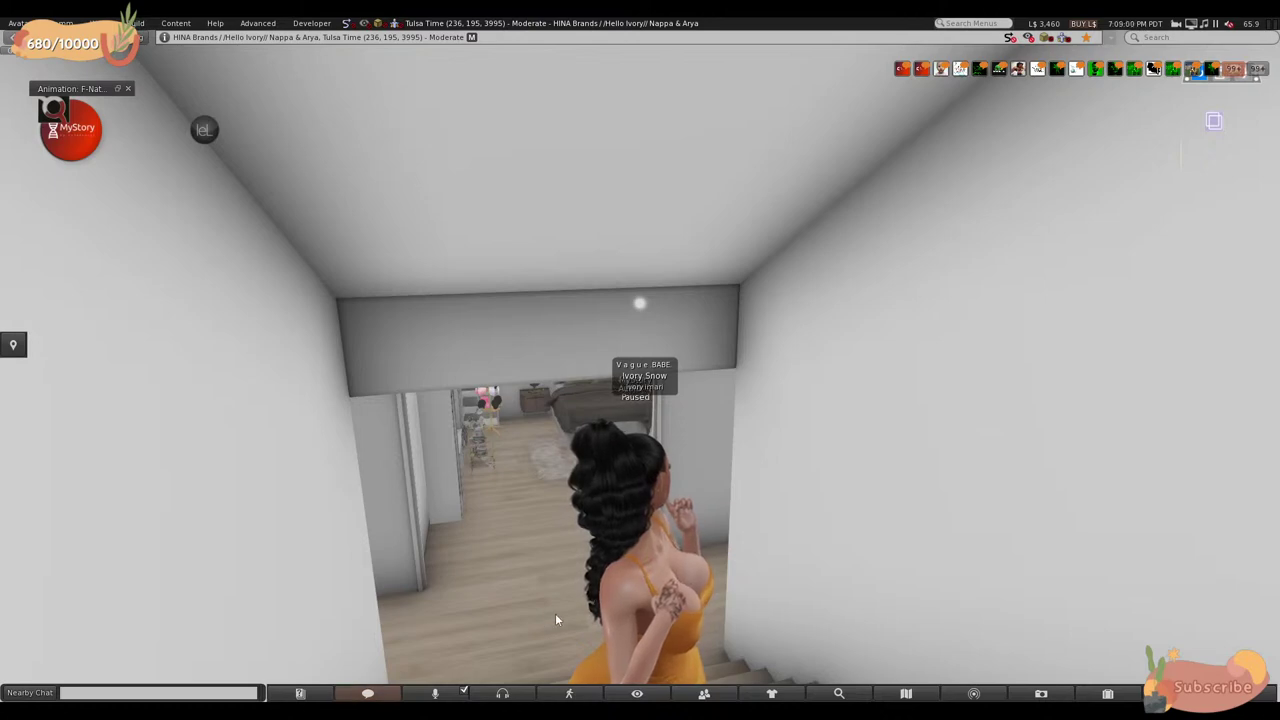
key(Up)
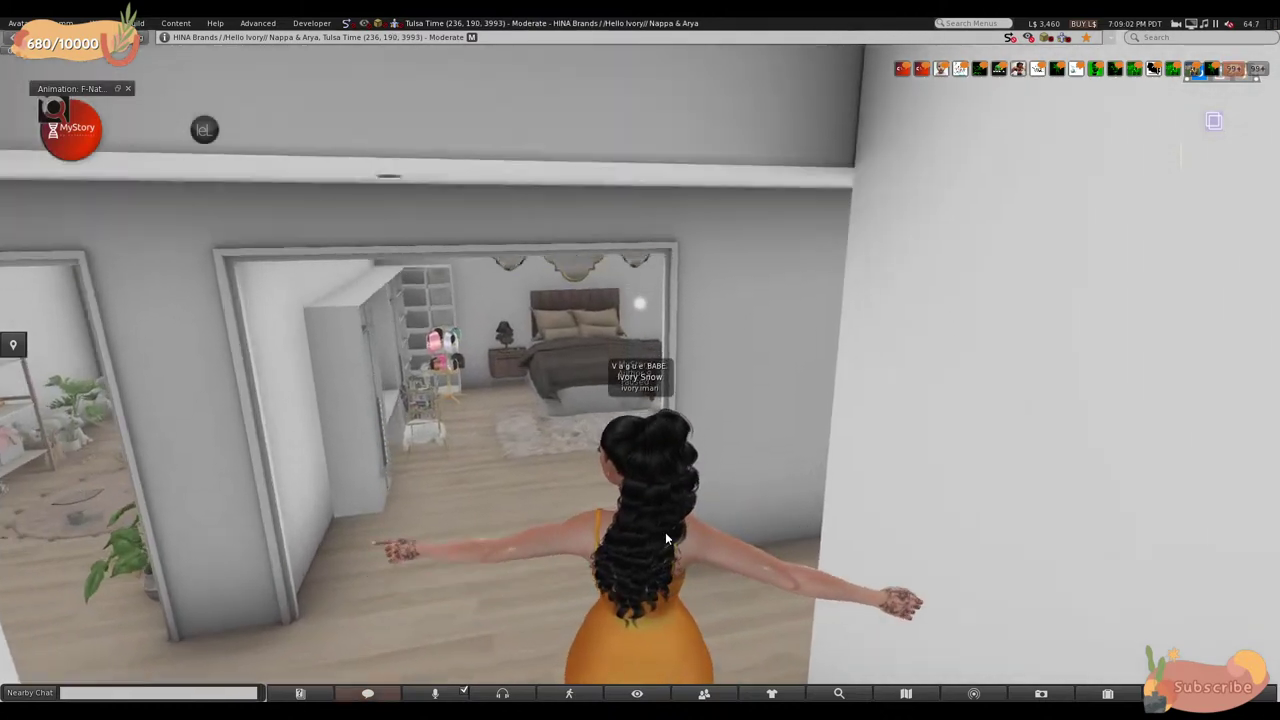
key(Up)
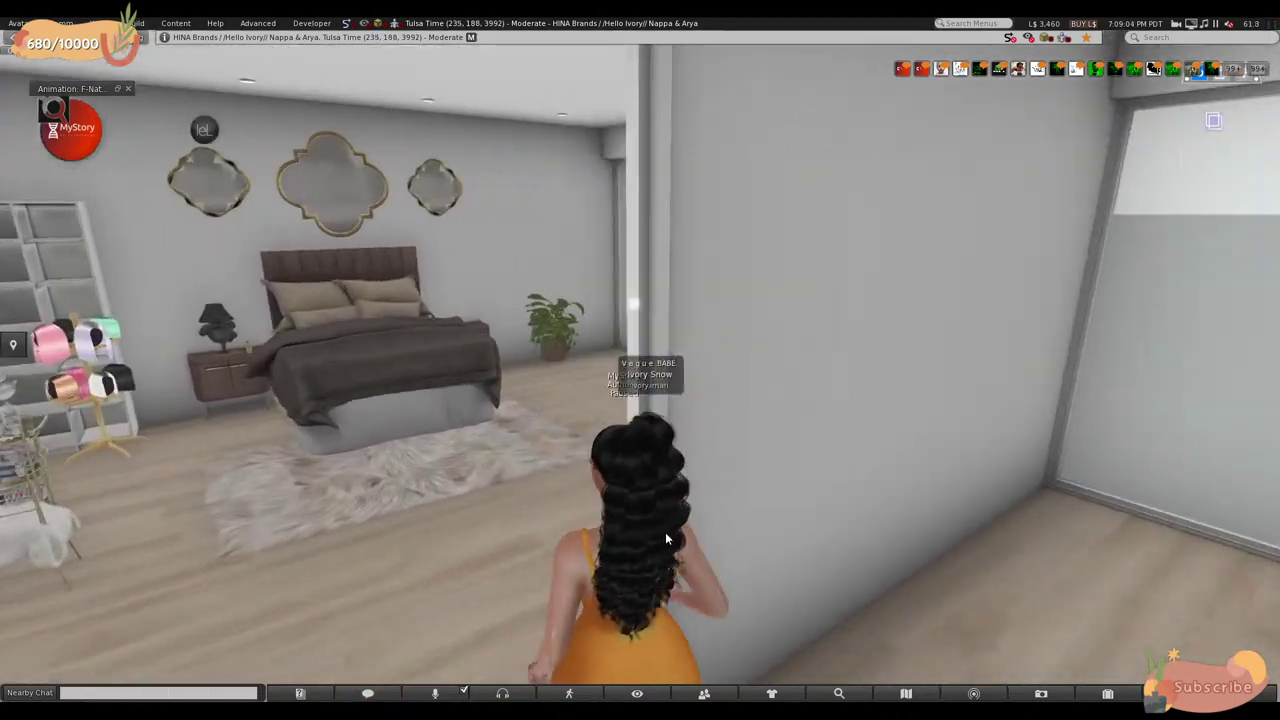
key(Right)
key(Left)
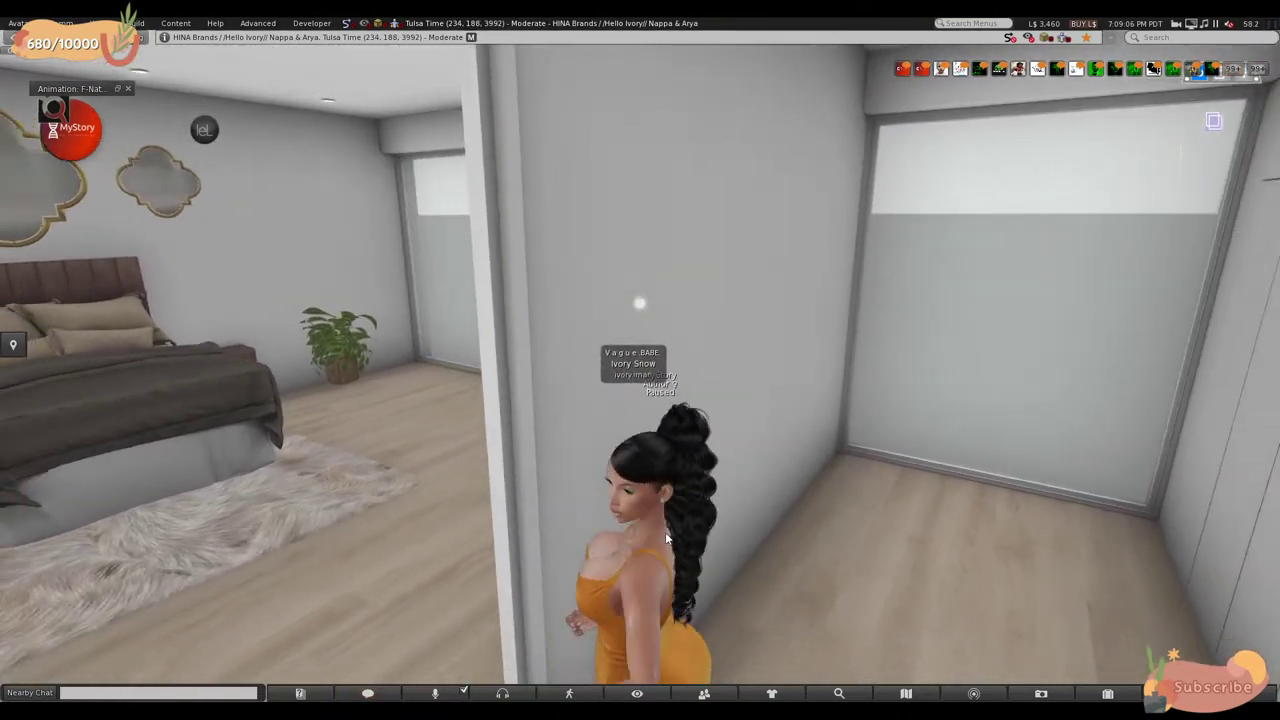
key(Left)
key(Up)
key(Right)
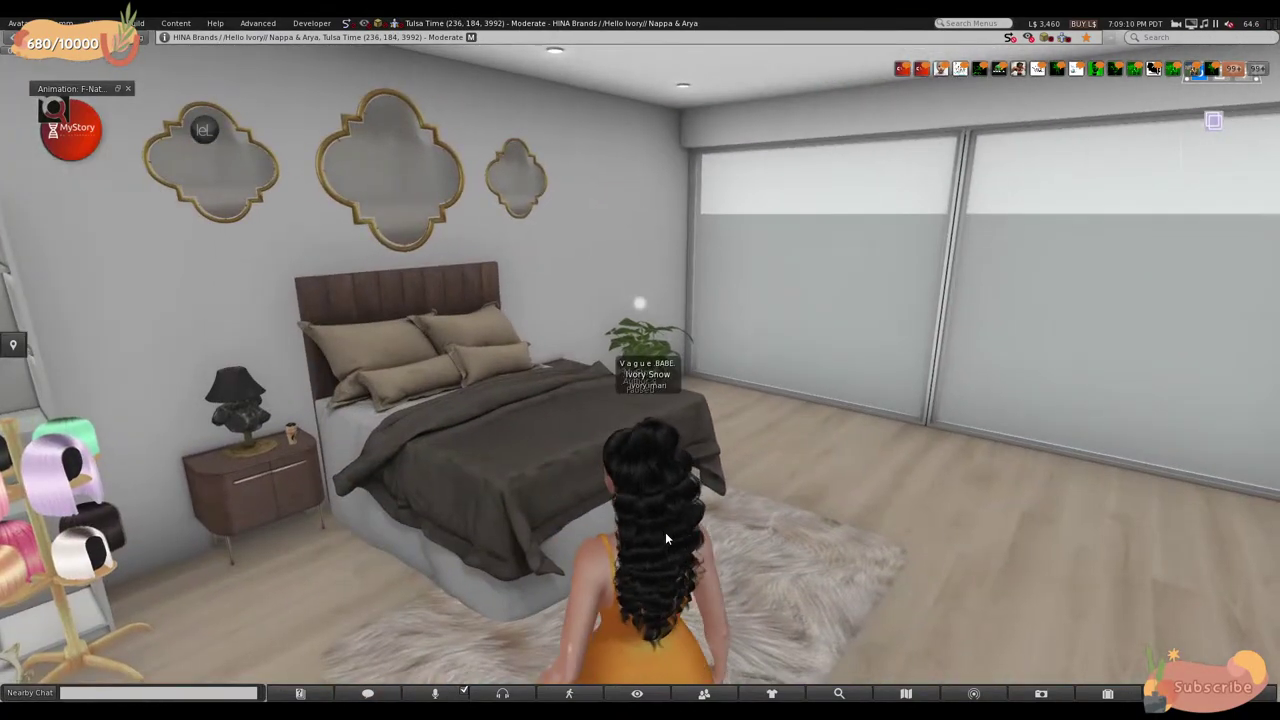
key(Right)
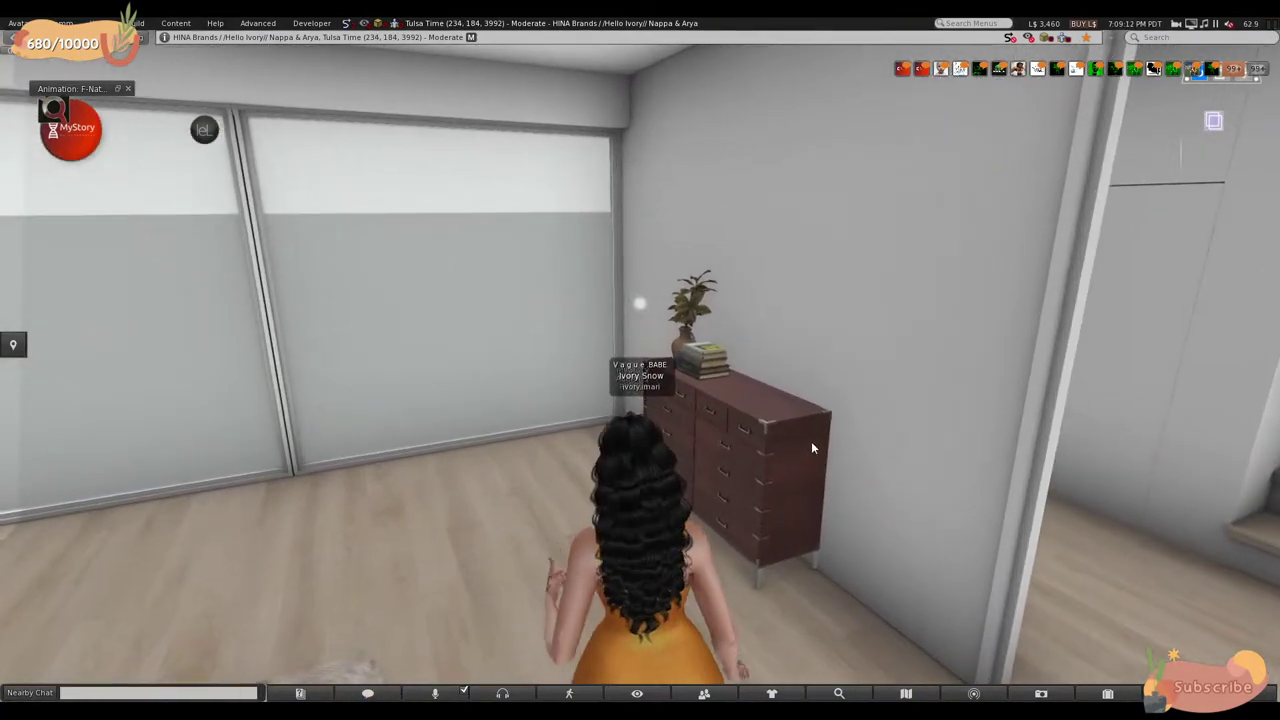
- Delete the dark red dresser against the bedroom wall
right_click(811, 448)
click(832, 477)
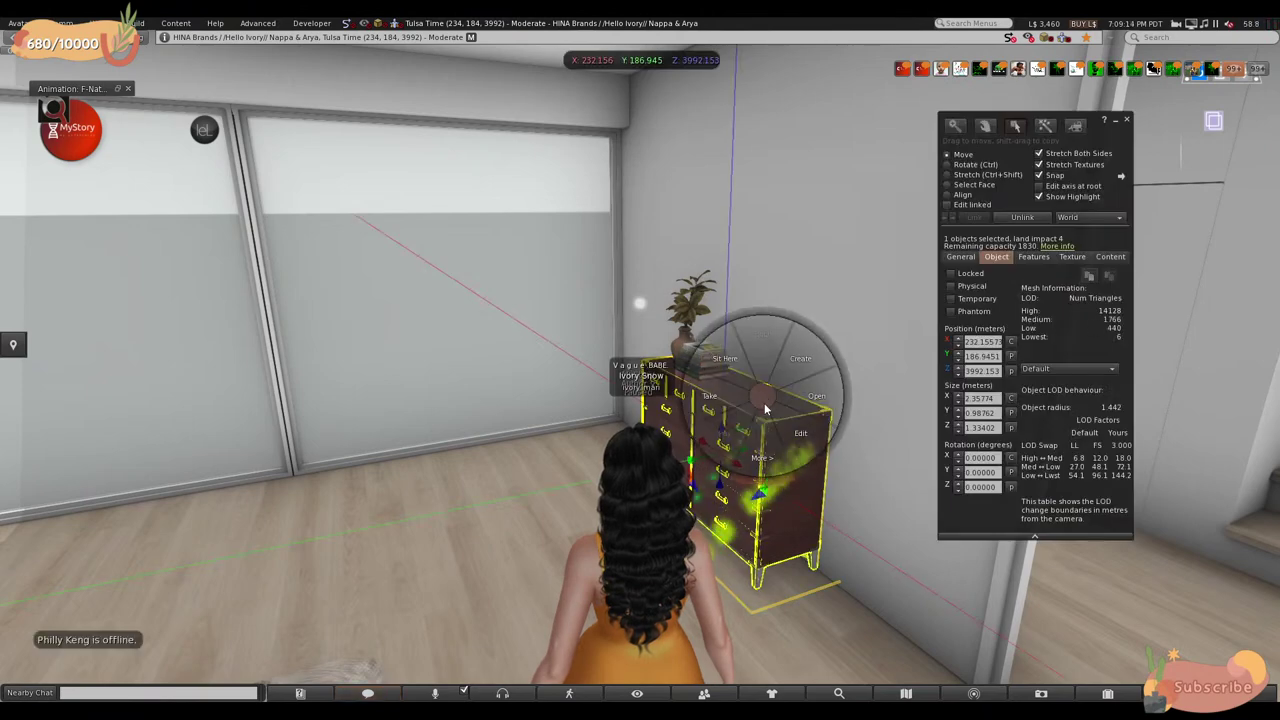
key(Delete)
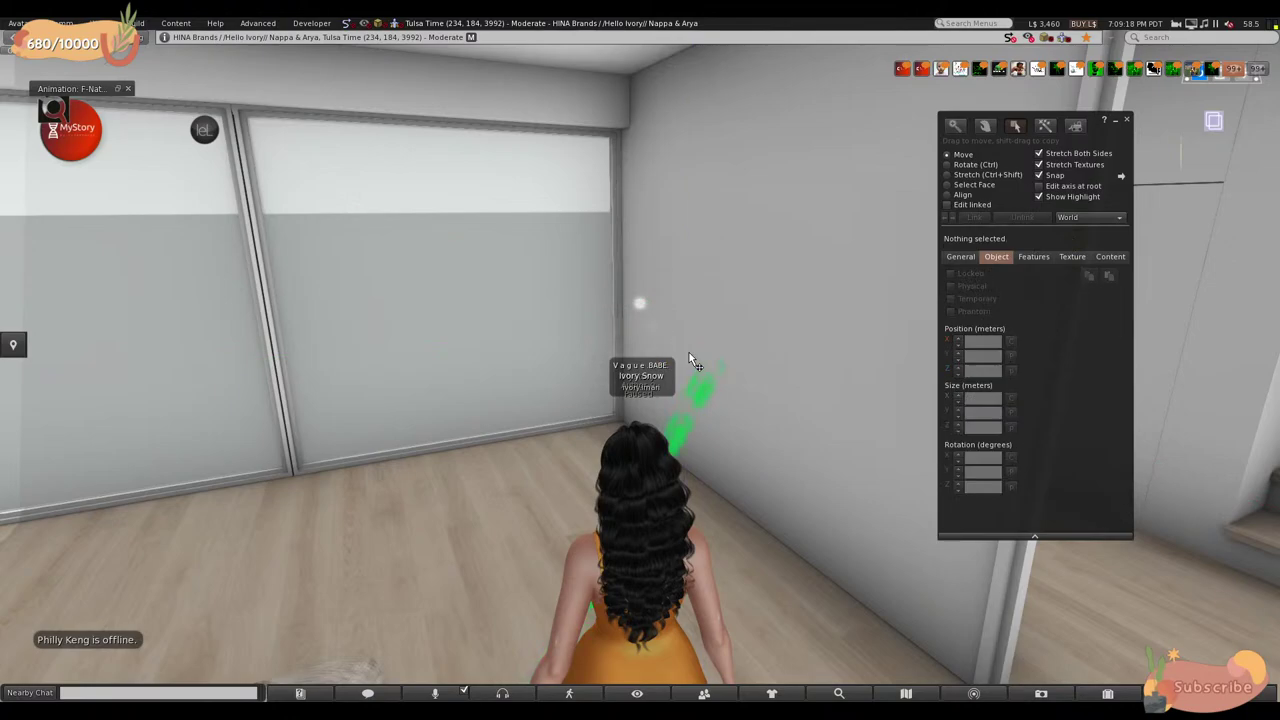
- Examine the bedroom and the adjoining hallway beside the stairs from several viewpoints
key(Left)
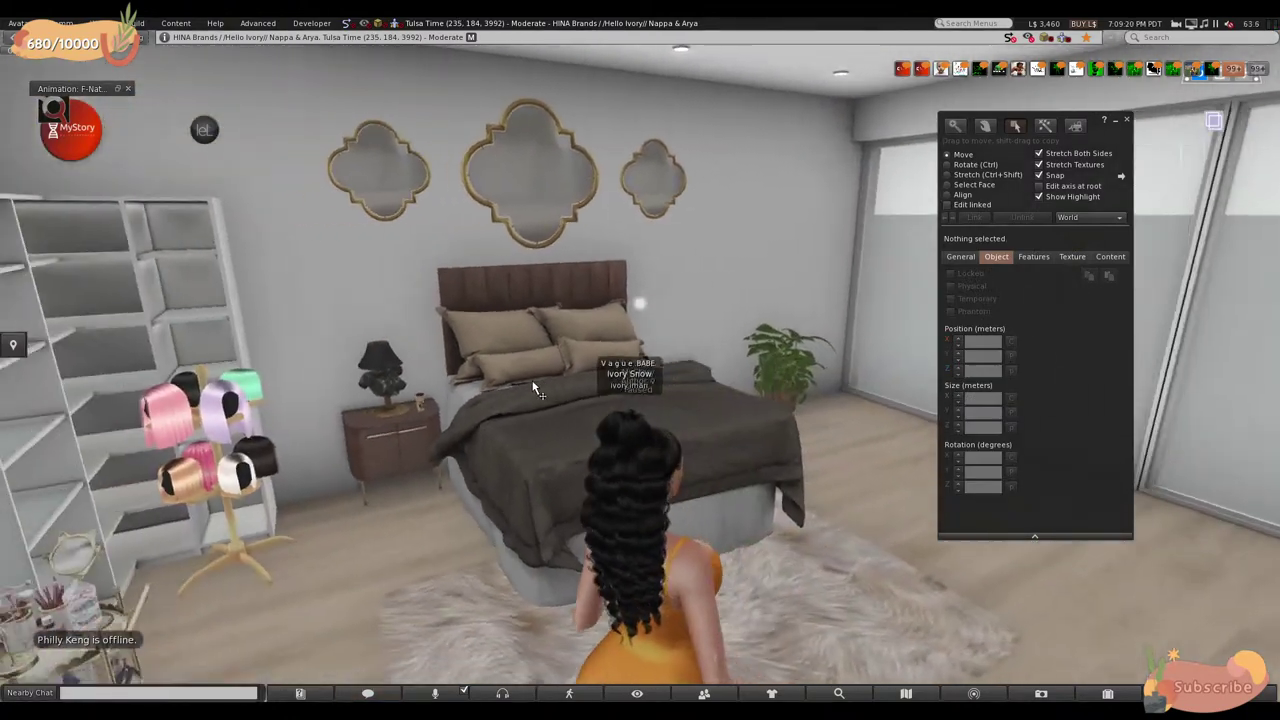
key(Left)
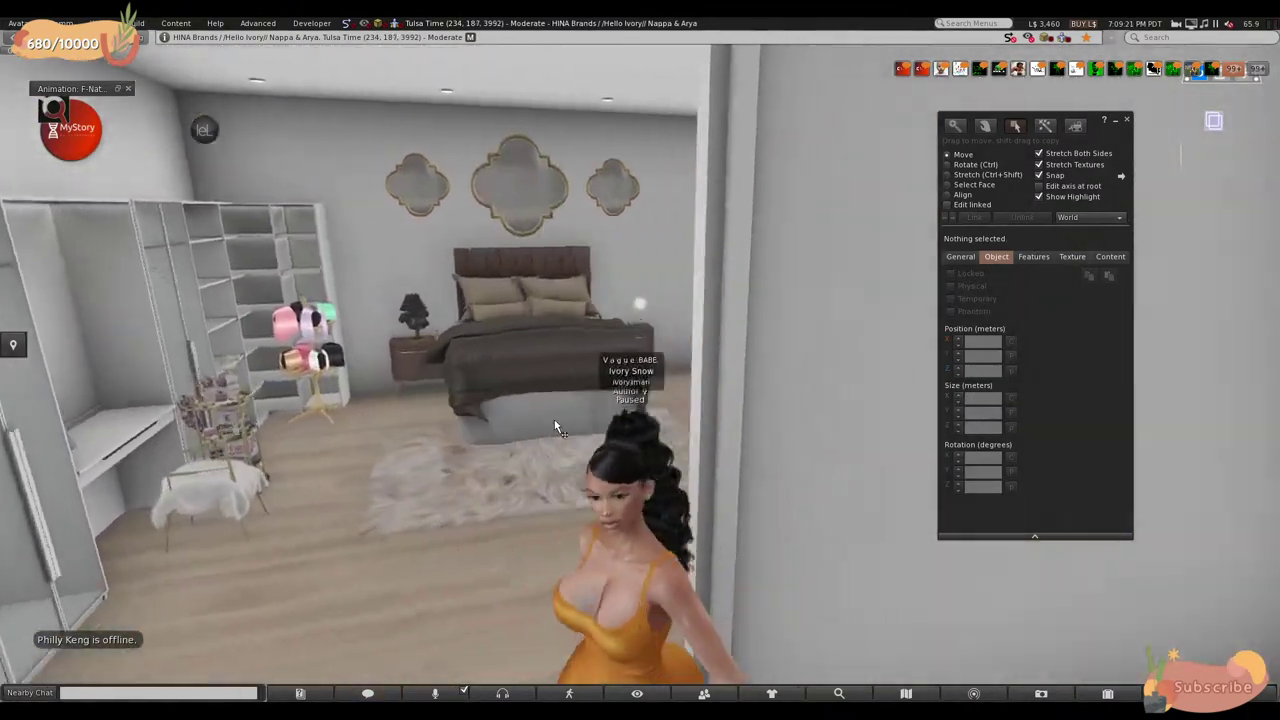
key(Right)
key(Up)
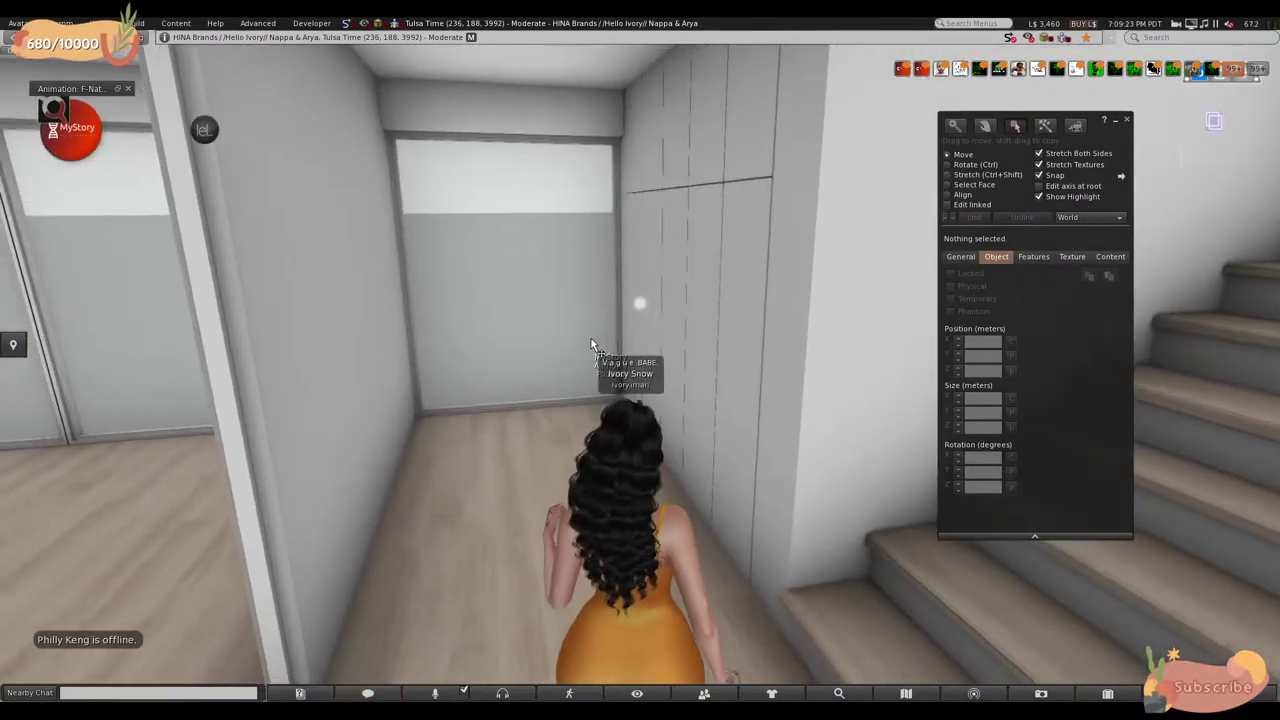
key(Left)
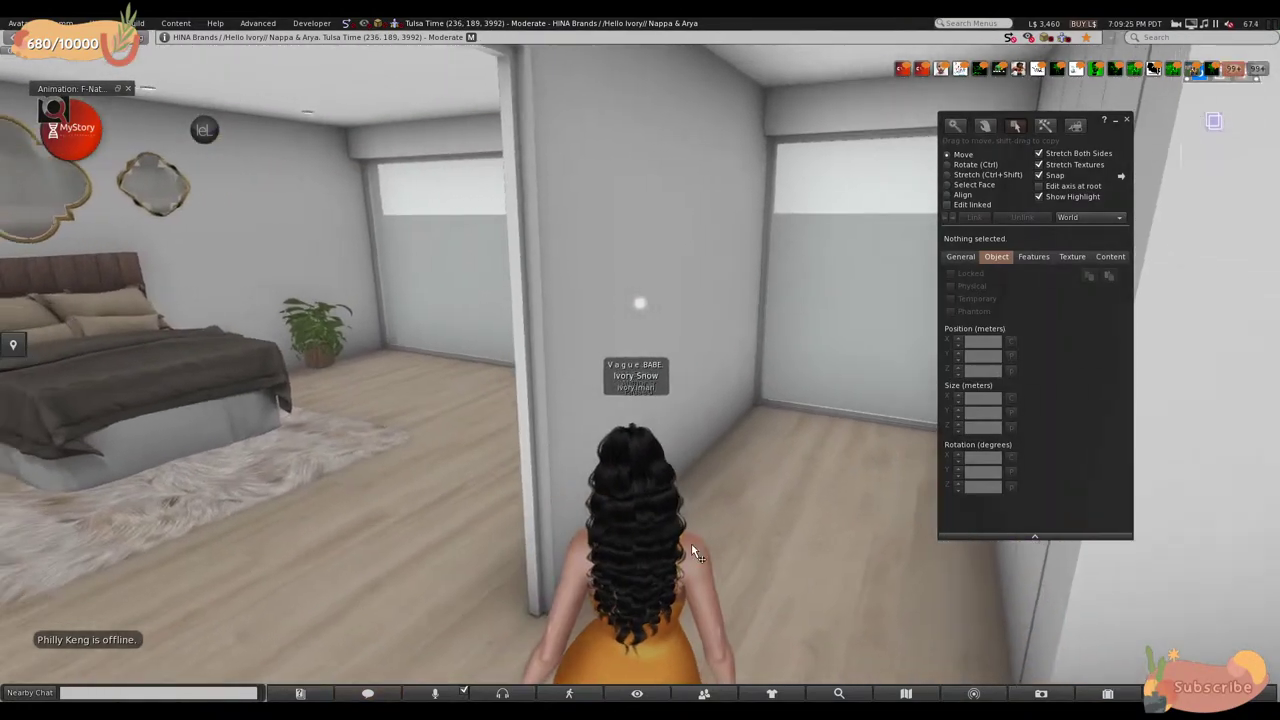
key(Left)
key(Up)
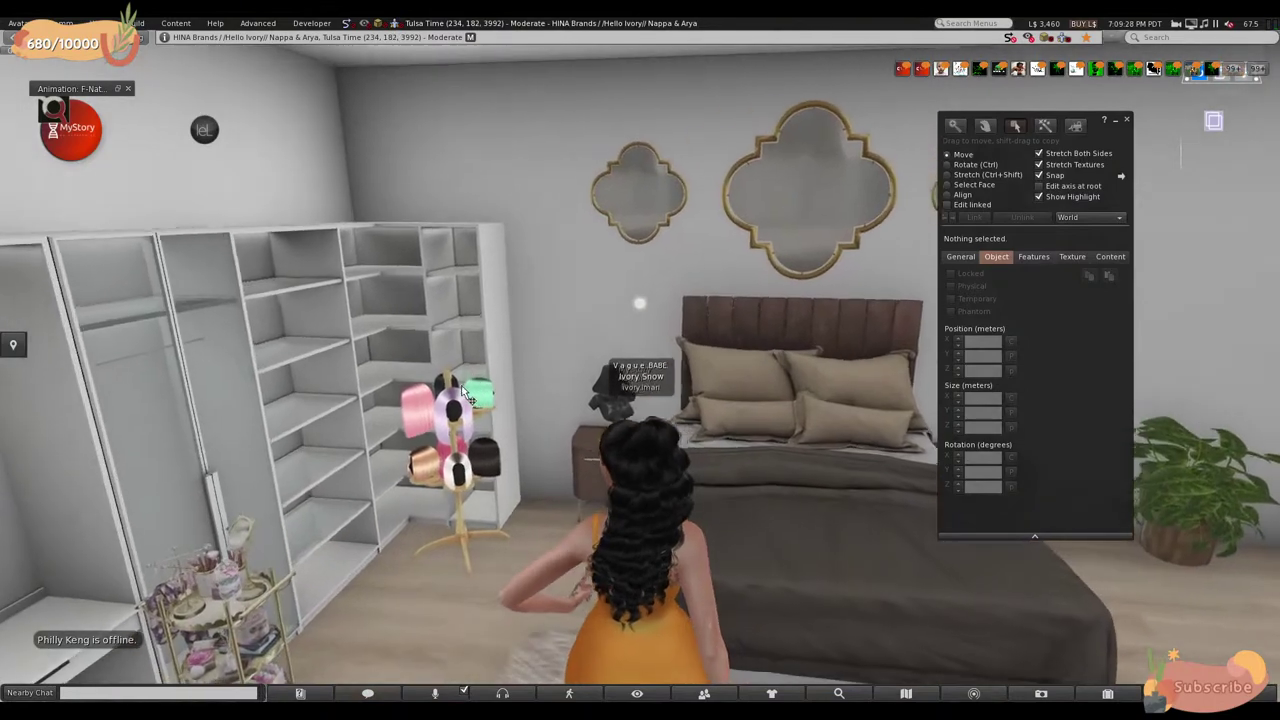
- Inspect the wig stand, the hidden space behind the headboard wall and the linked house part there
click(470, 376)
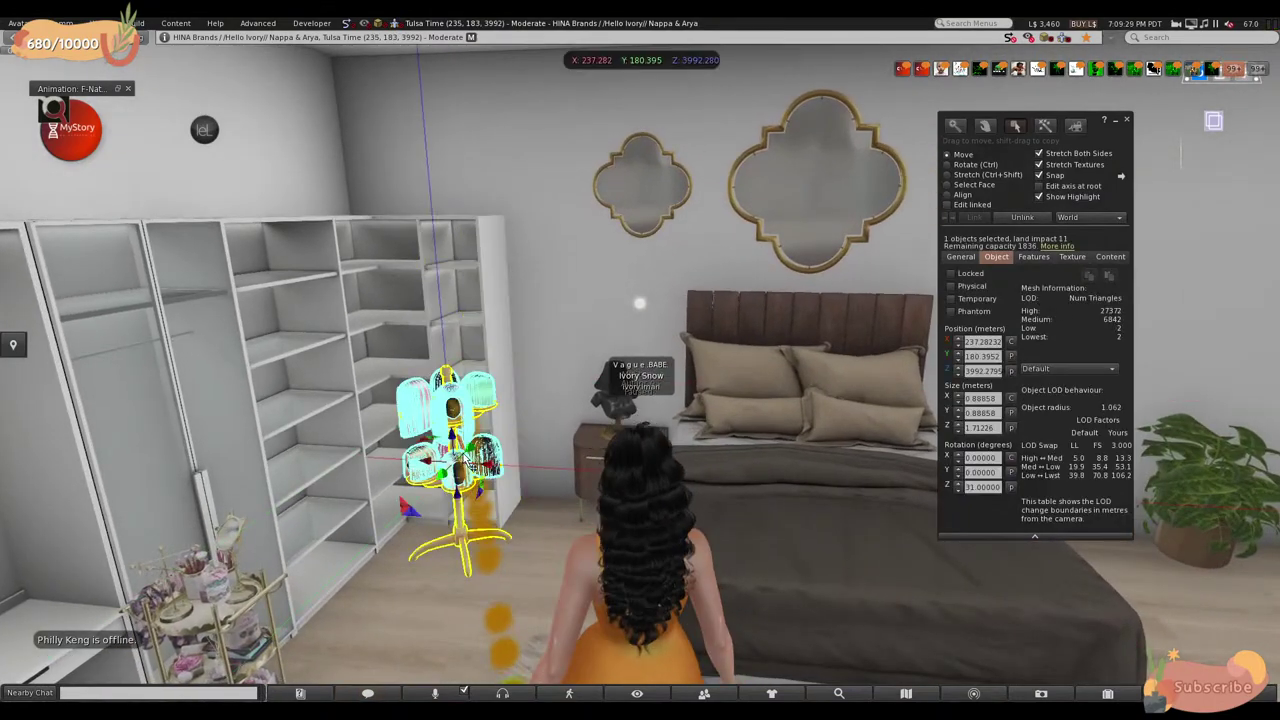
click(462, 418)
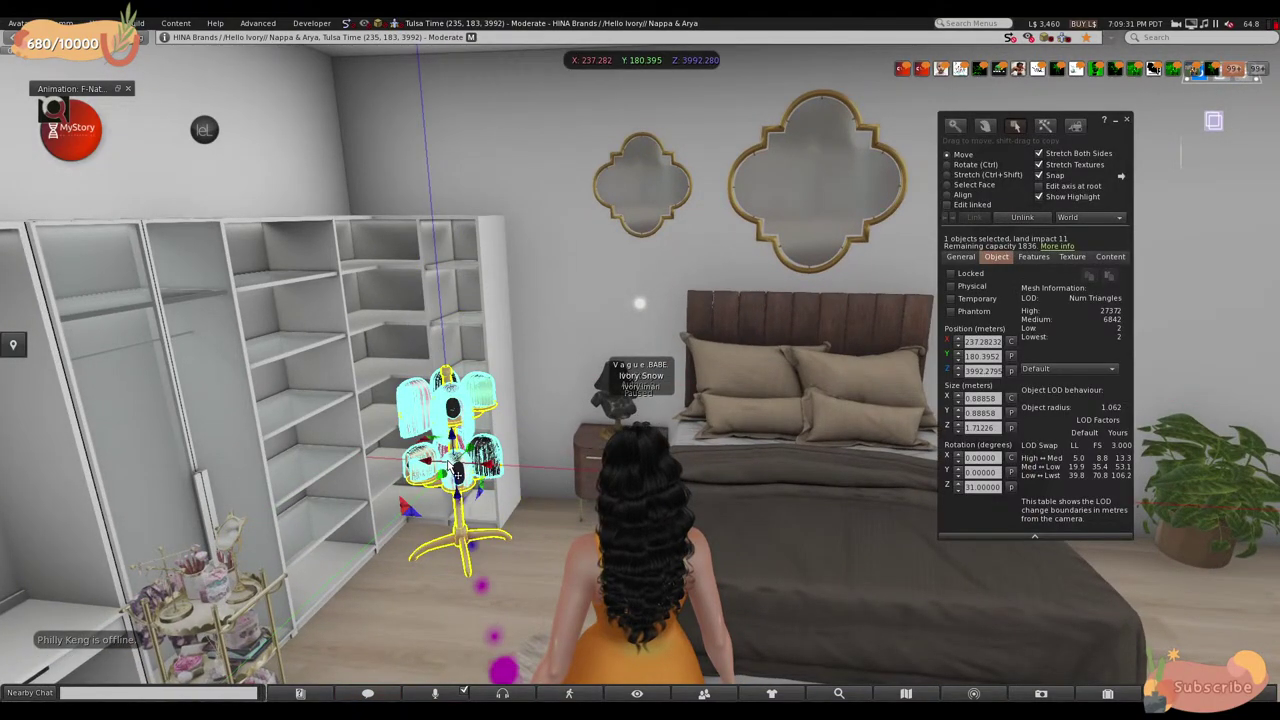
drag(848, 285, 760, 275)
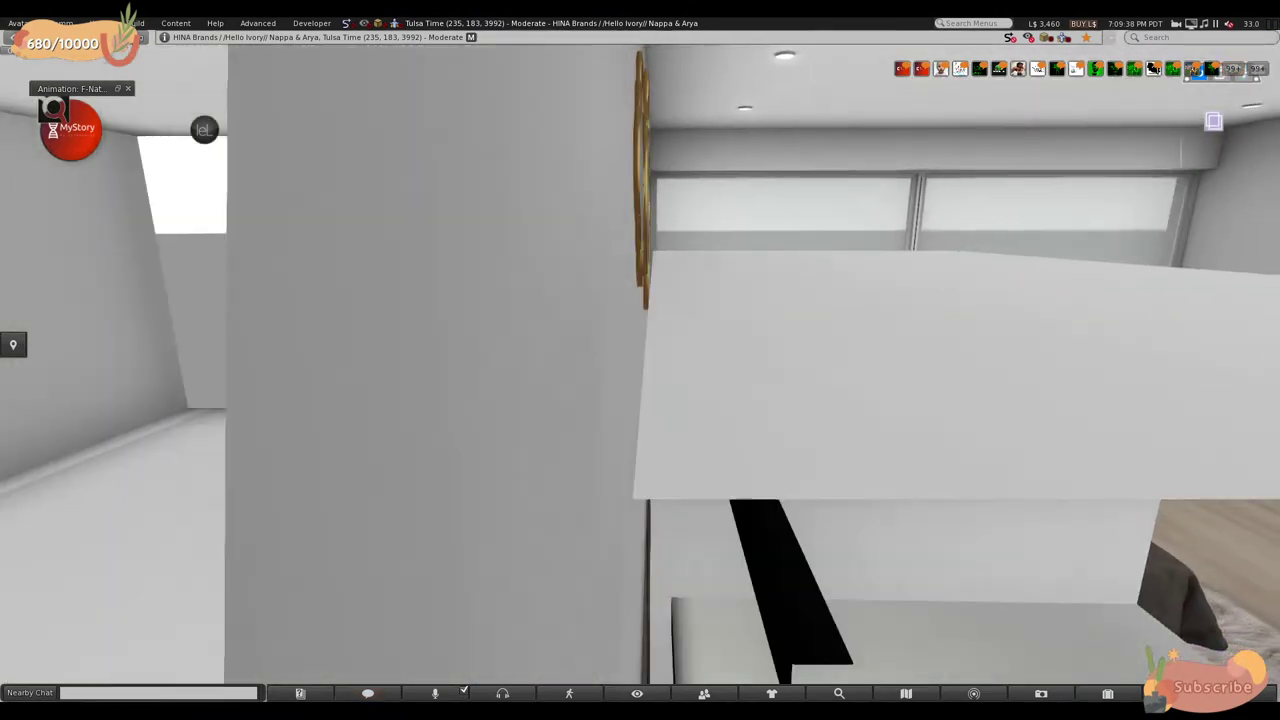
drag(503, 343, 503, 343)
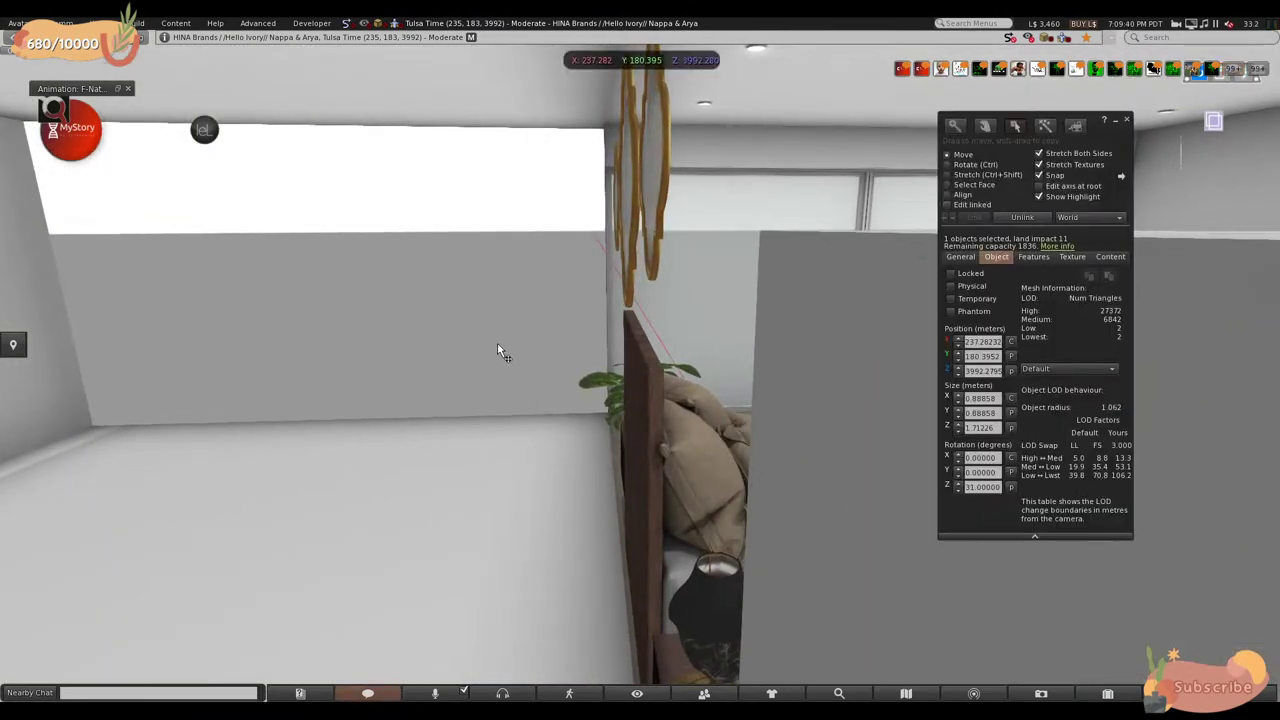
click(688, 288)
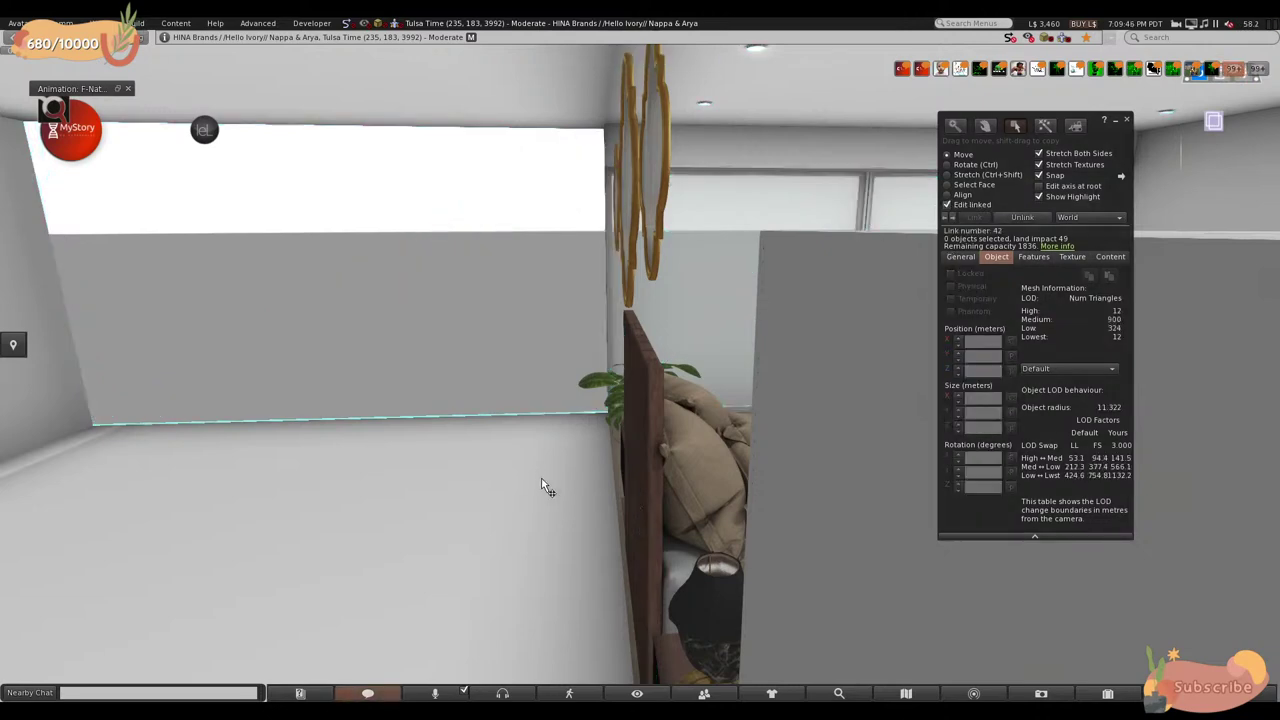
alt+drag(552, 460, 547, 546)
key(Escape)
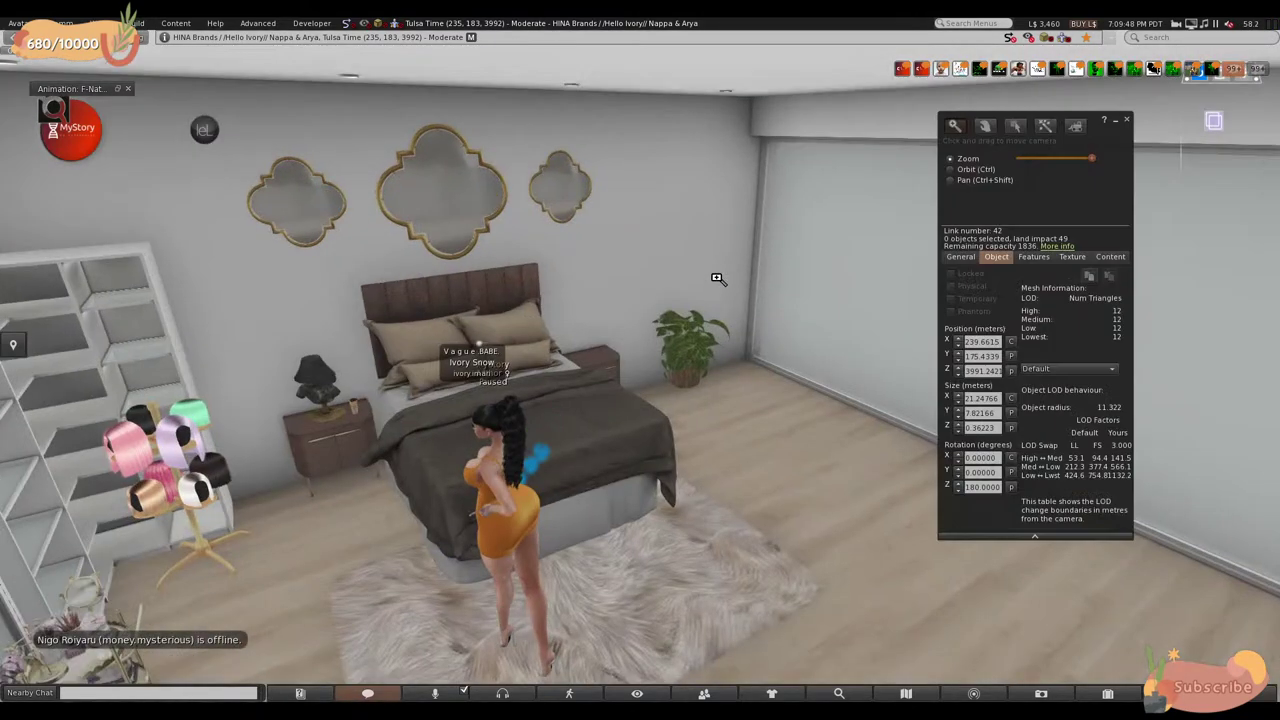
- Examine the bedroom walls and the area around the bed and wig stand, and finish inspecting the house object
alt+click(643, 371)
alt+drag(643, 371, 530, 457)
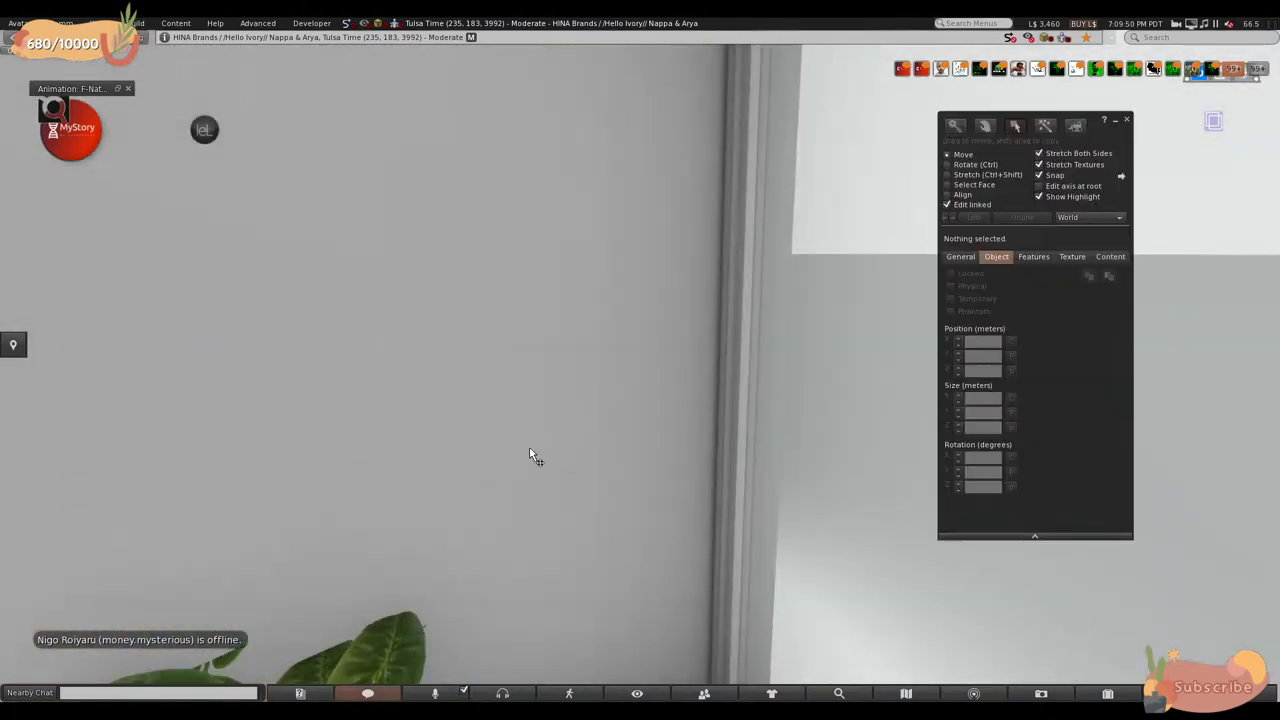
alt+drag(458, 431, 440, 510)
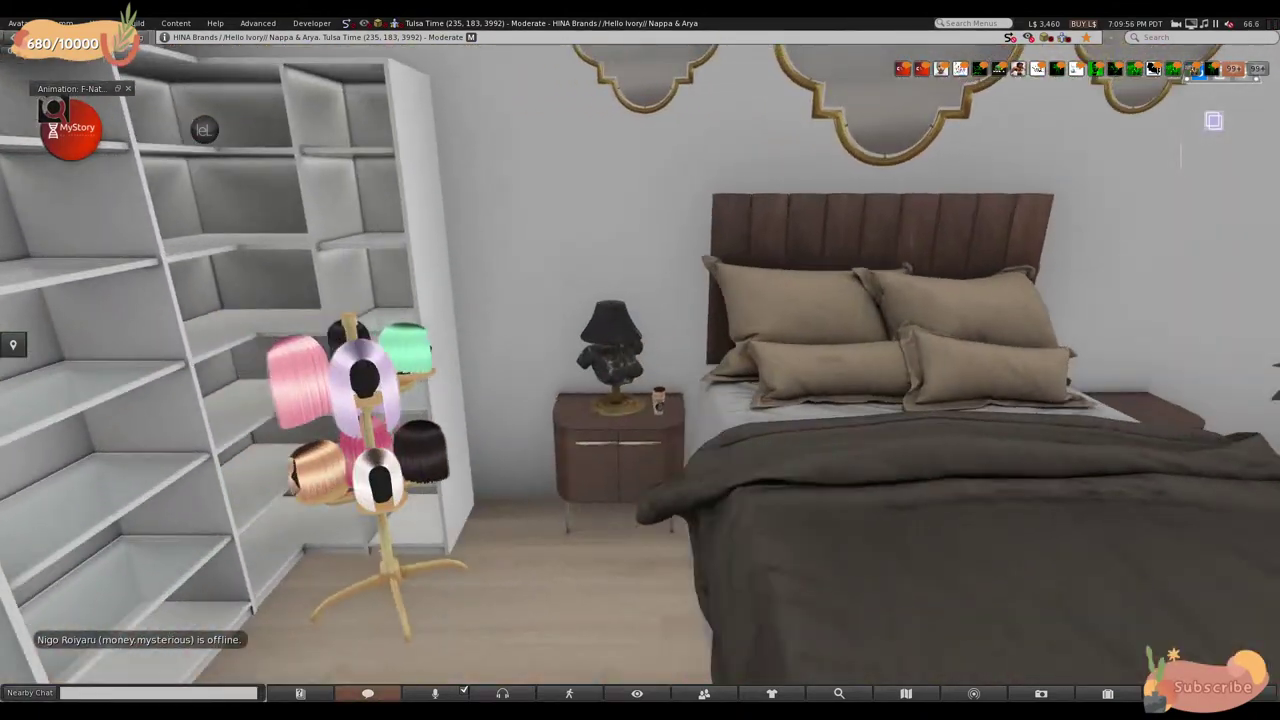
alt+drag(640, 300, 641, 347)
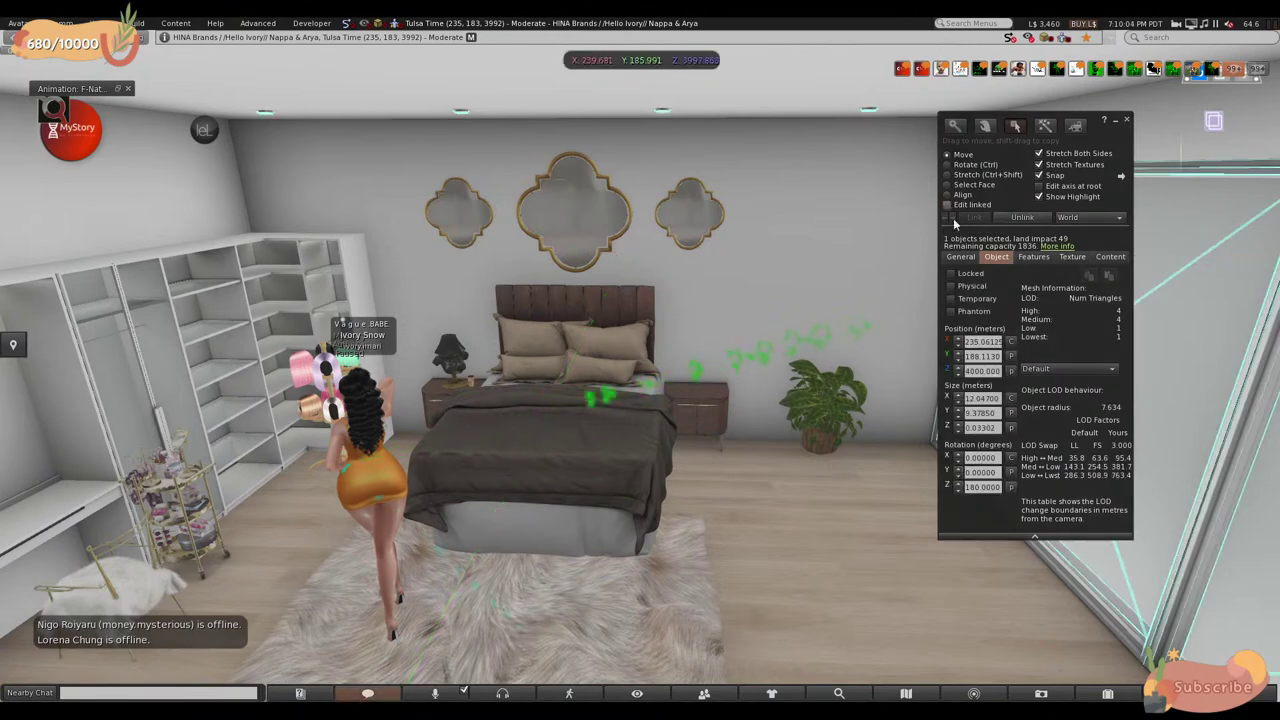
click(1128, 120)
- Examine the plant corner beside the windows and the empty space behind the bed's headboard wall
key(Right)
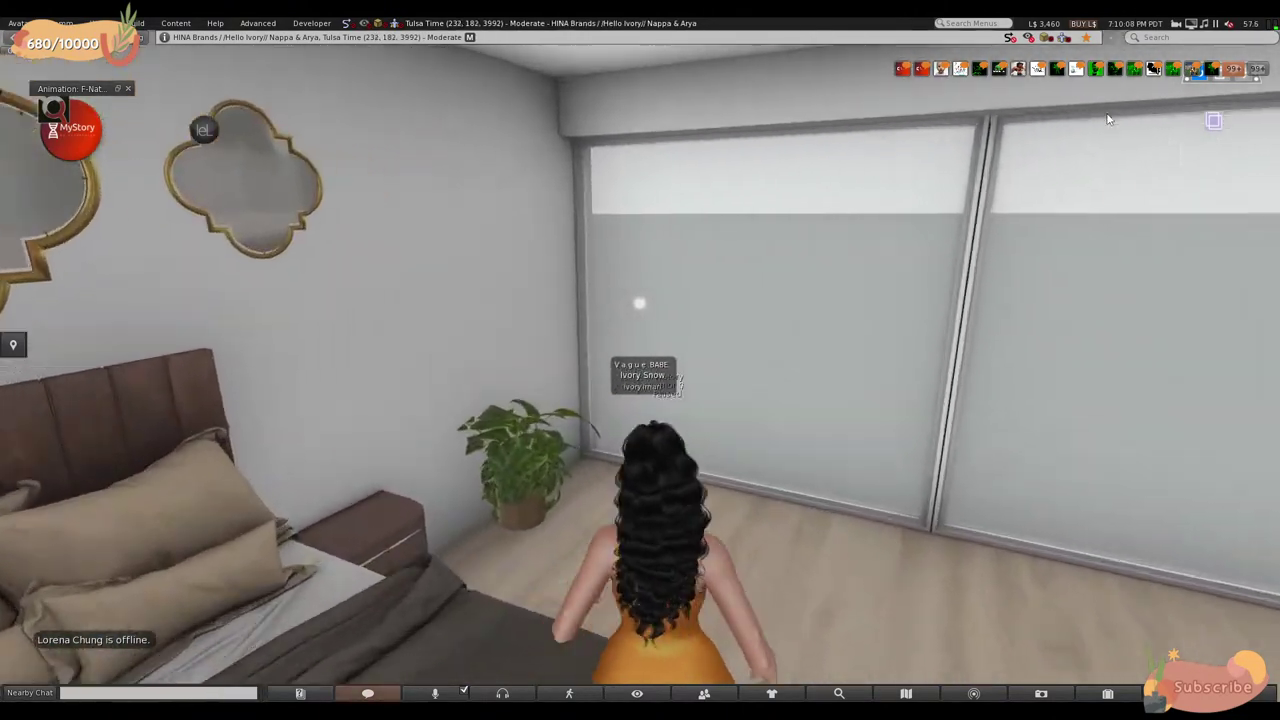
key(Left)
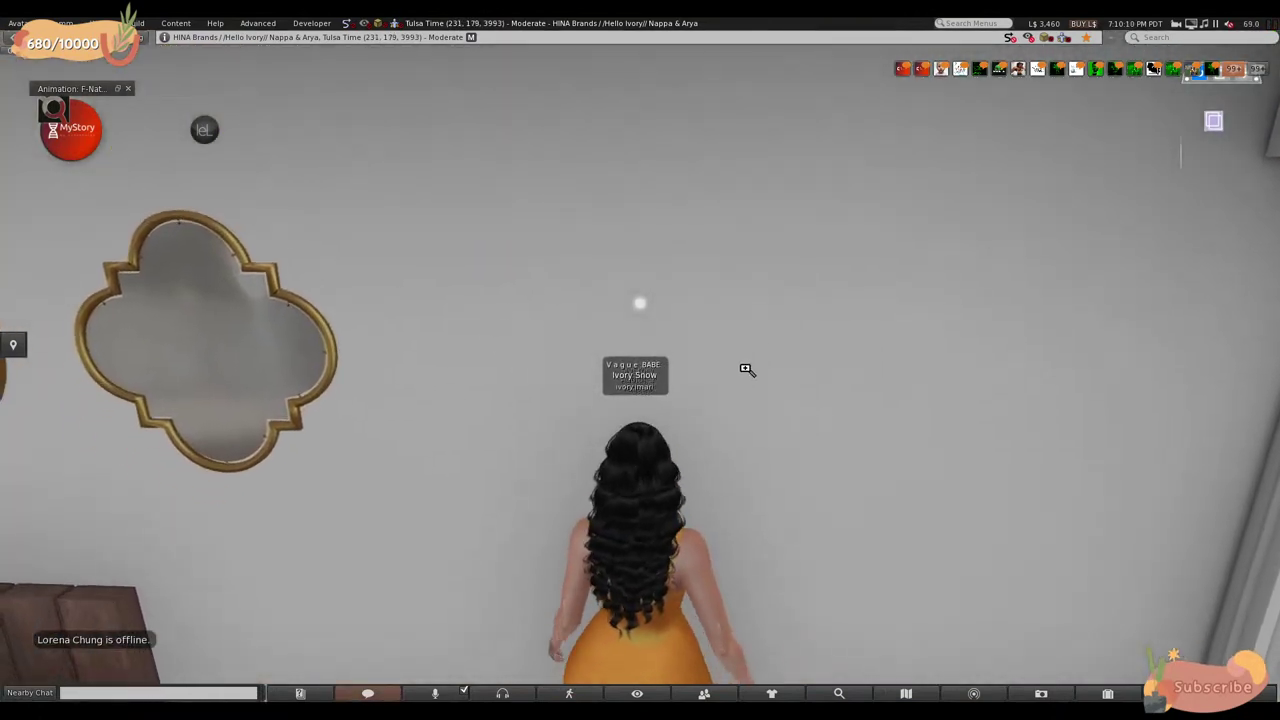
key(Right)
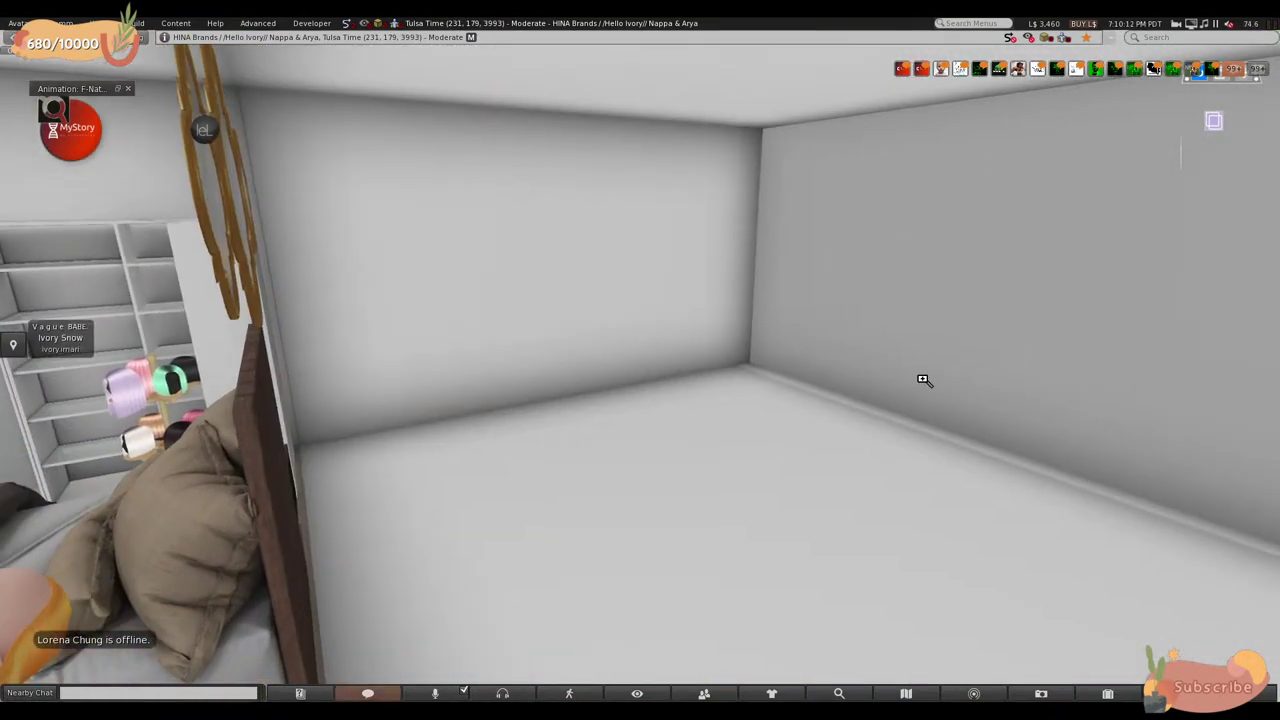
key(Right)
key(Left)
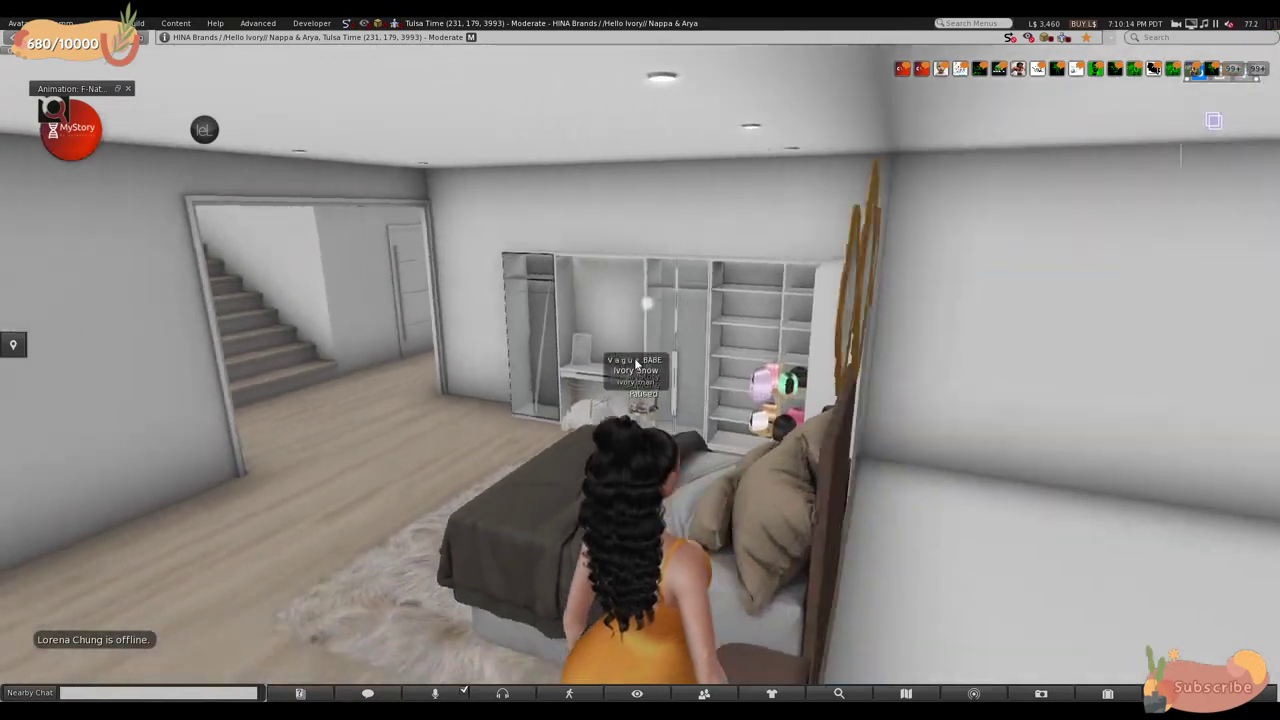
- Walk past the stairs into the nursery, look over its furniture and turn back towards the hallway
key(Up)
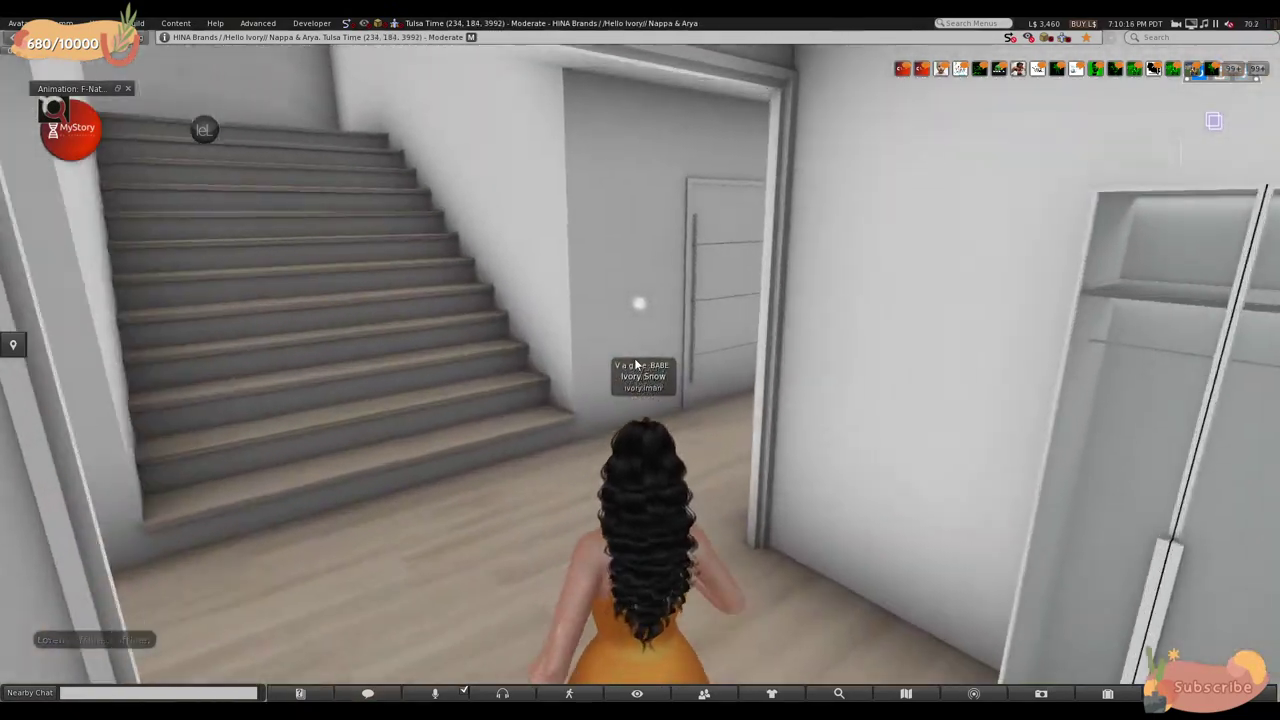
key(Up)
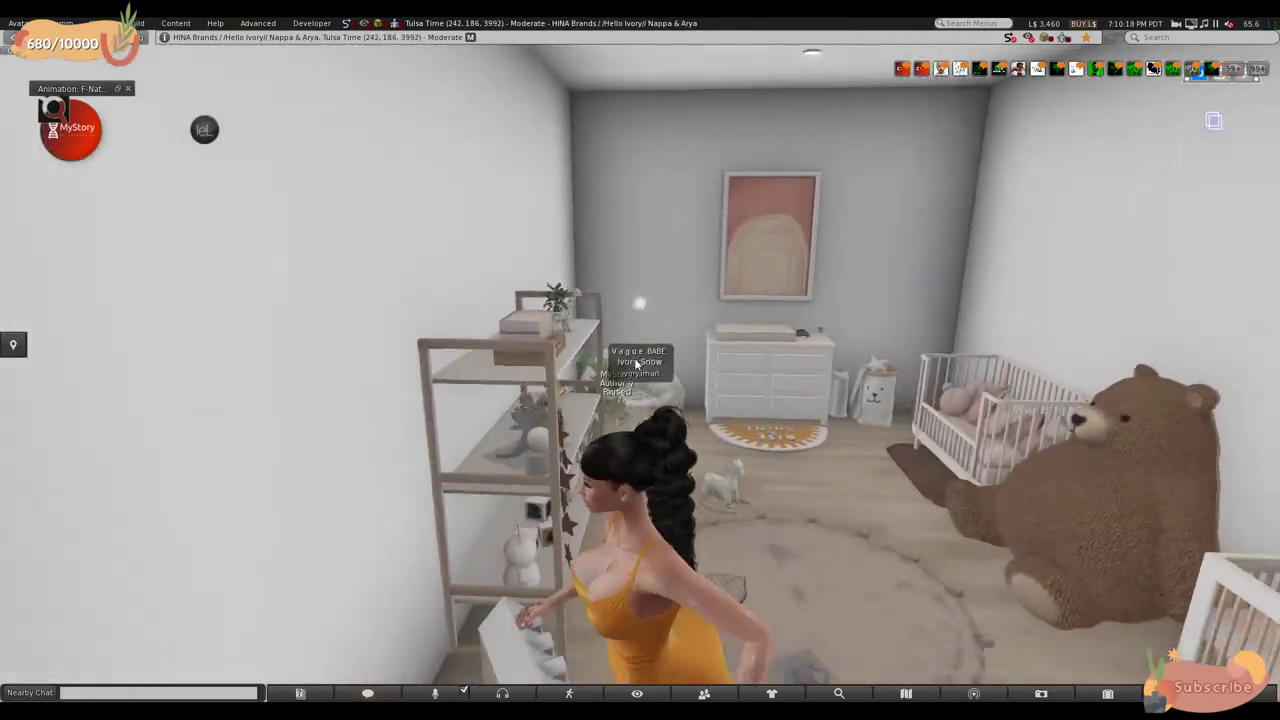
key(Right)
key(Right)
key(Up)
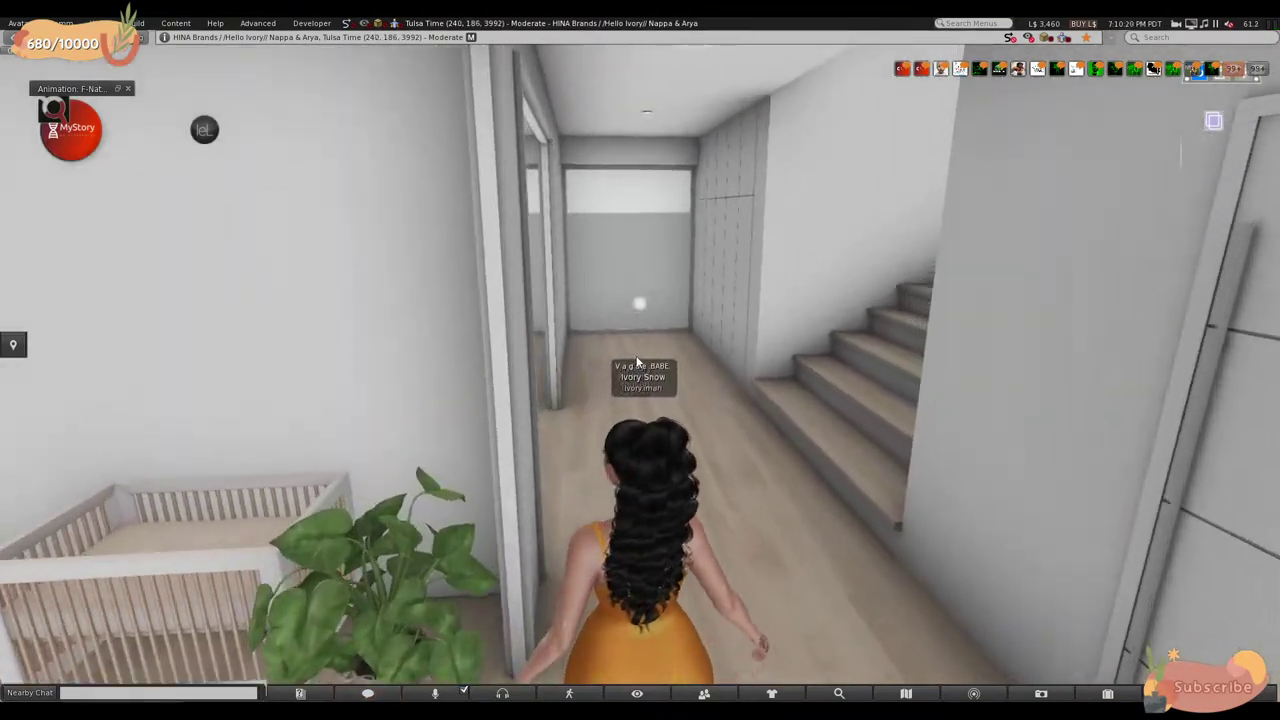
- Examine the hallway's end wall and built-in cabinets, and return to the wardrobe side of the bedroom
key(Up)
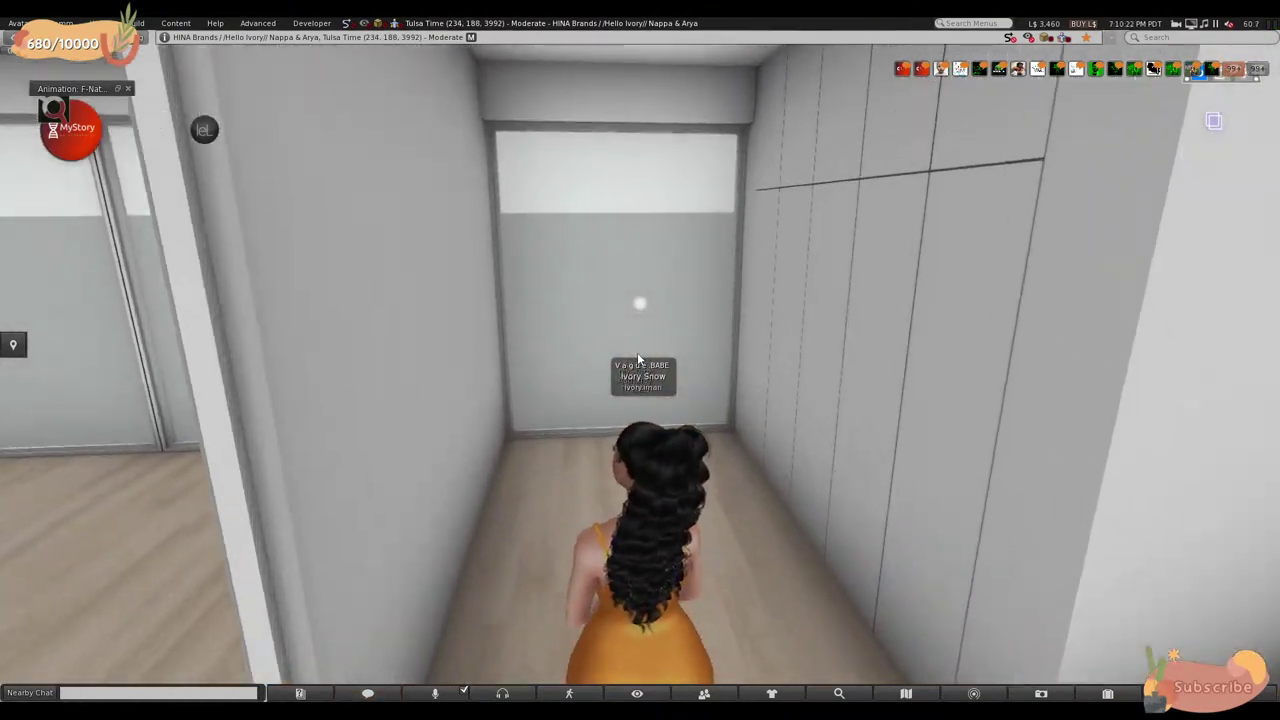
key(Right)
key(Up)
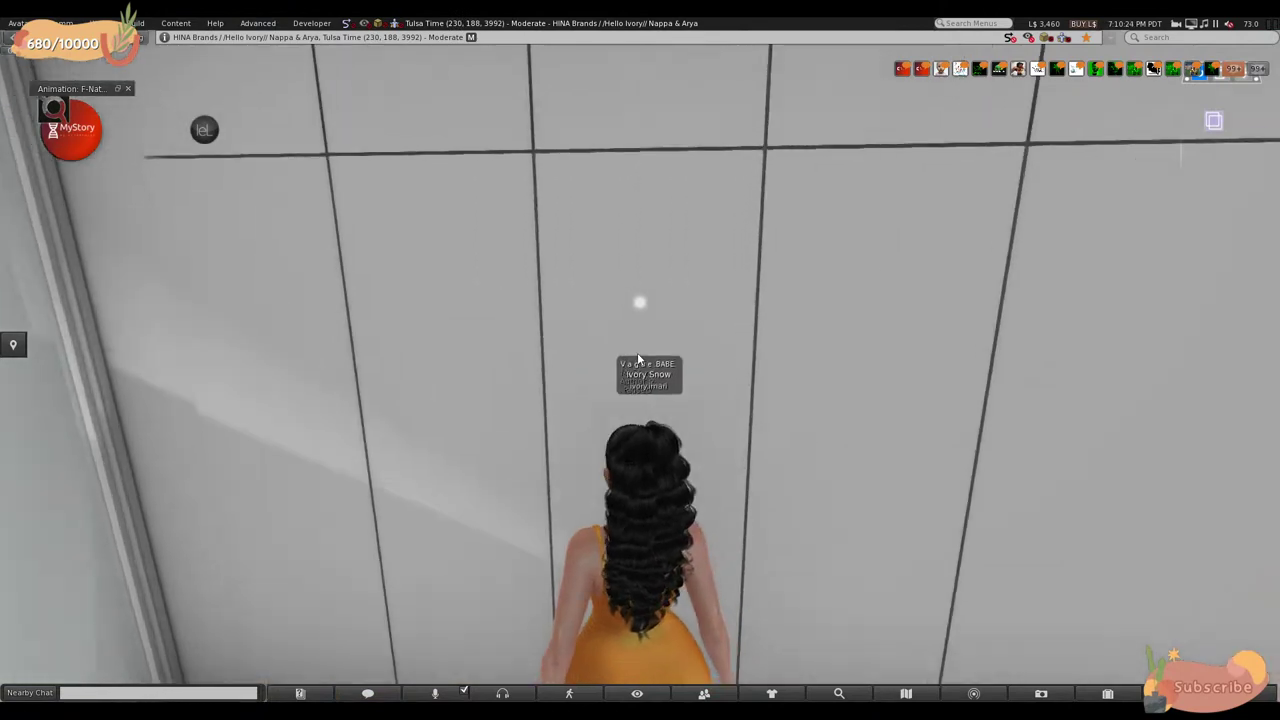
key(Right)
key(Up)
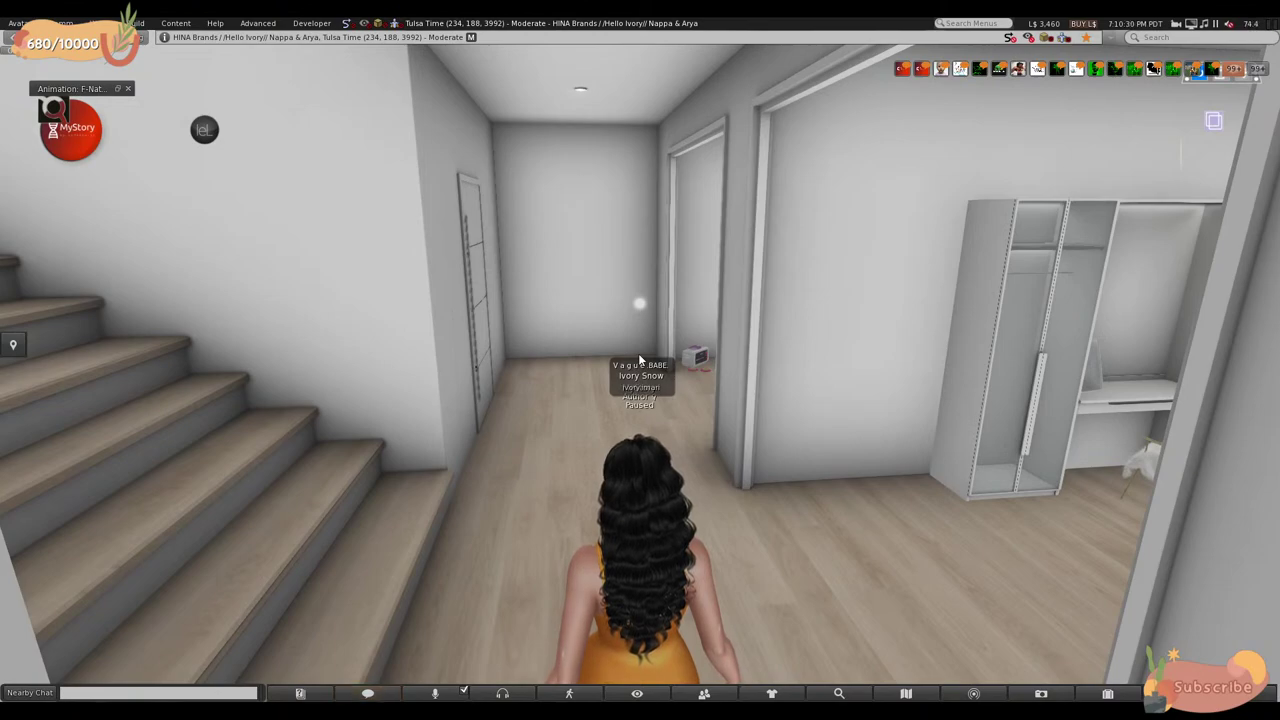
key(Right)
key(Up)
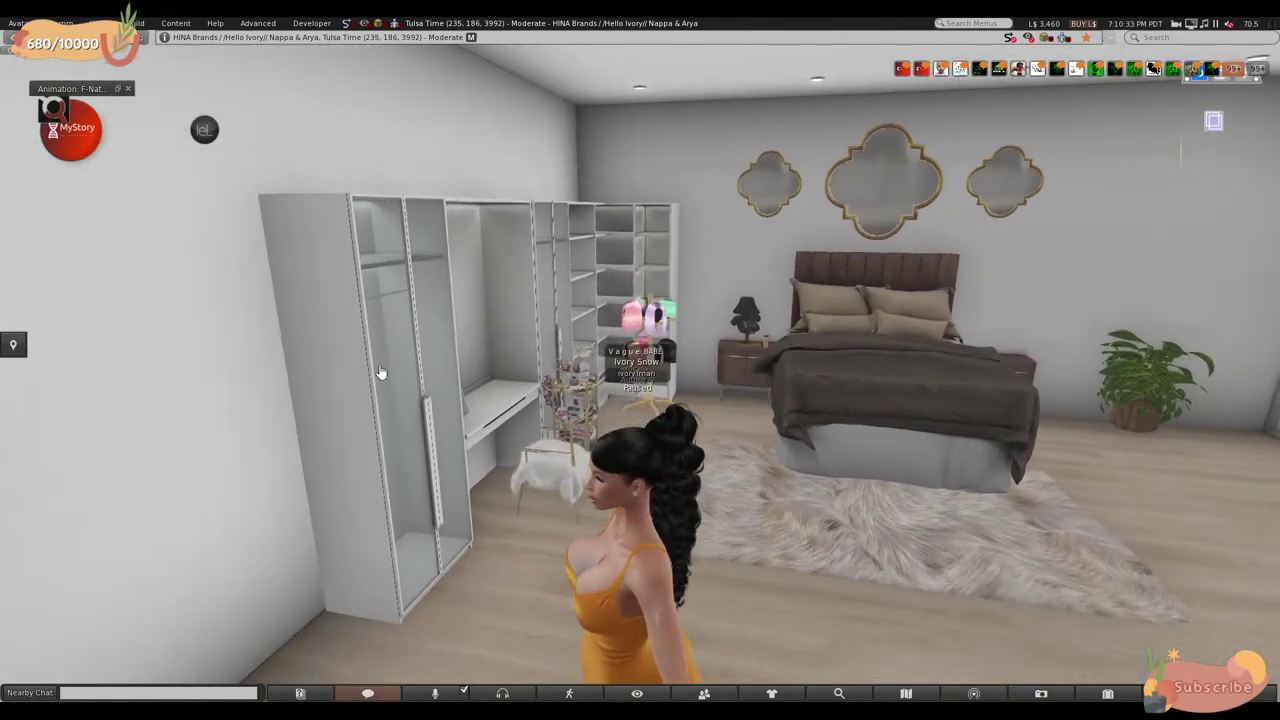
- Delete the first glass-door wardrobe, the vanity desk next to it and the item left beside the wall
right_click(379, 366)
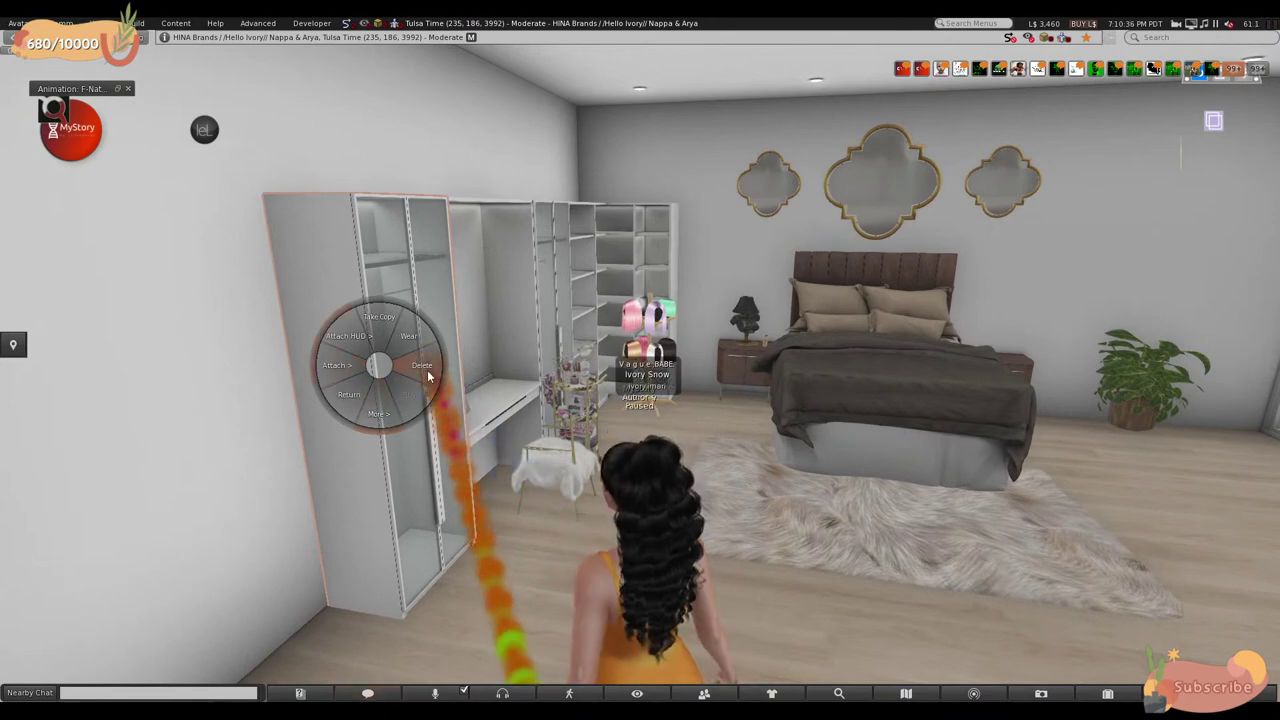
key(Up)
right_click(446, 442)
click(446, 478)
click(490, 444)
right_click(391, 471)
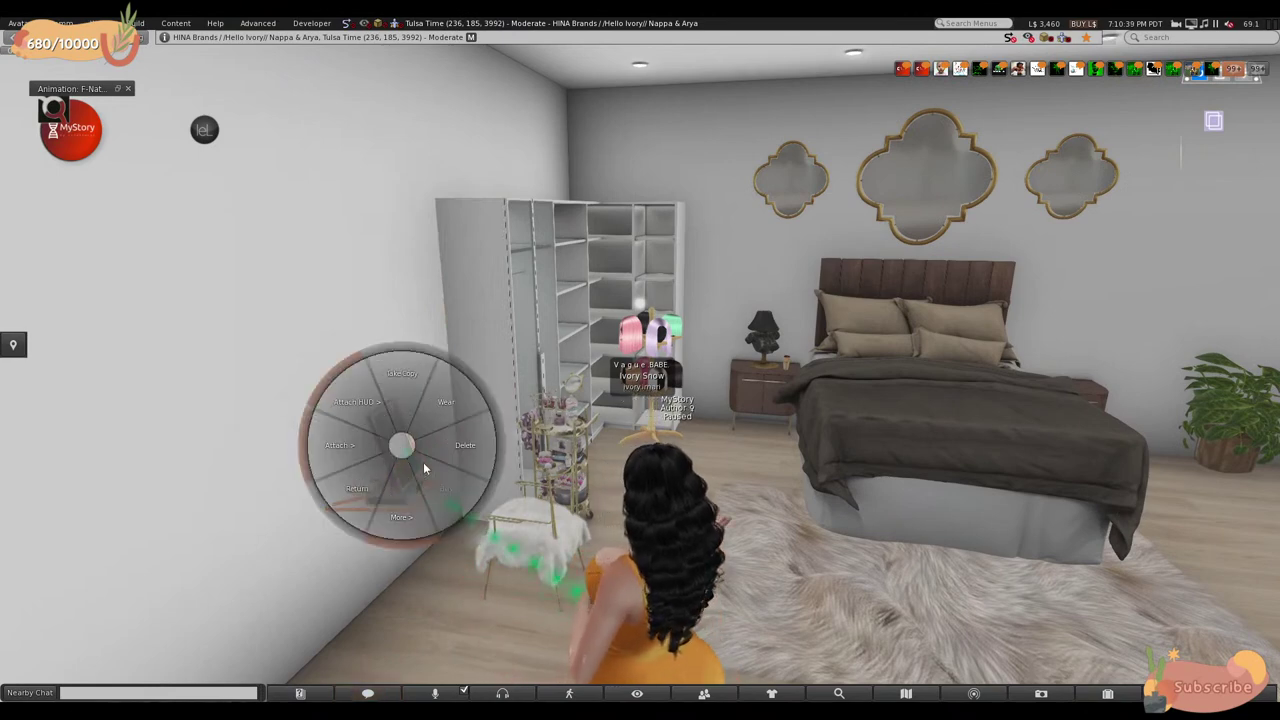
click(457, 449)
- Delete the remaining glass-door wardrobe section, and clear the fur-covered stool and gold perfume cart in front of it
right_click(466, 316)
click(475, 360)
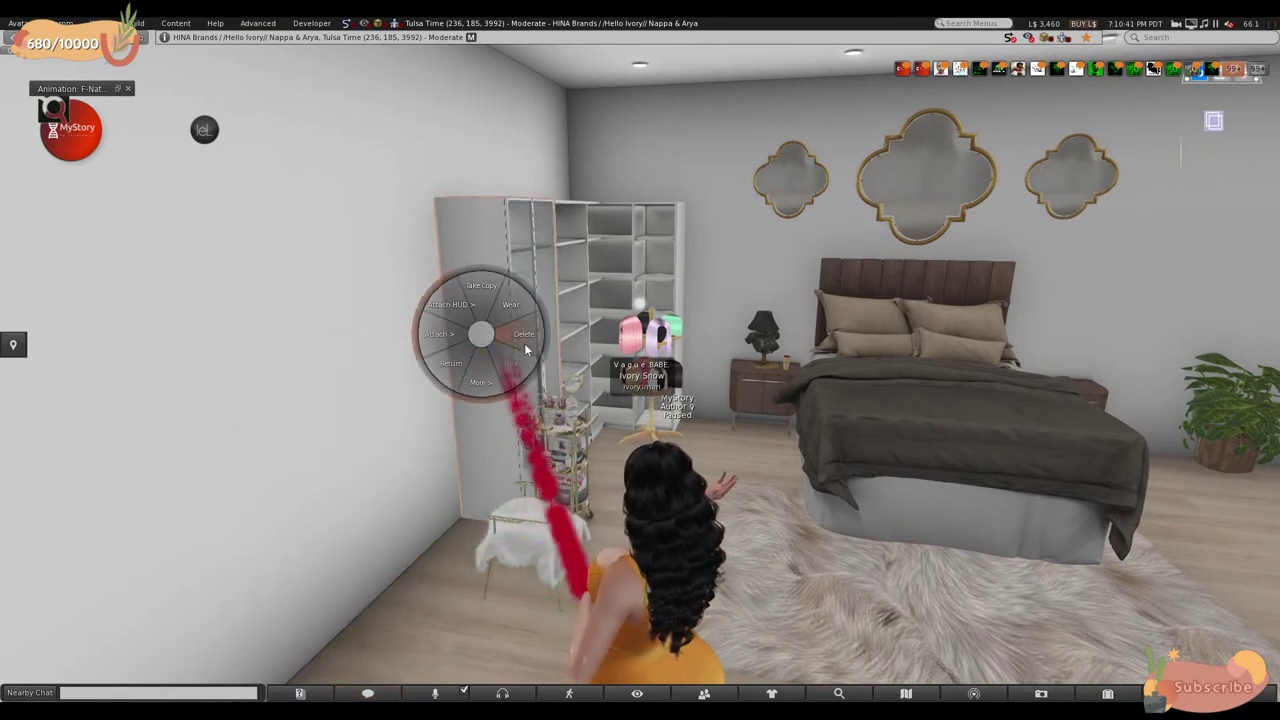
click(522, 340)
right_click(537, 542)
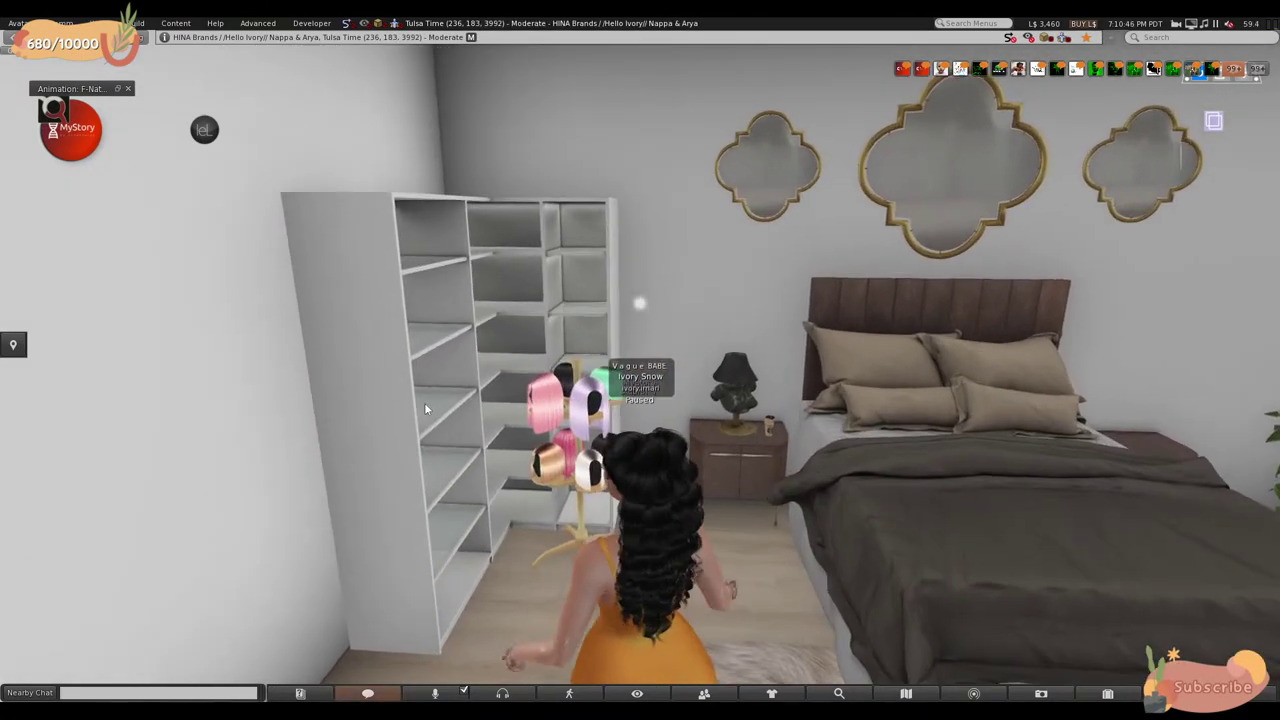
- Delete the three white shelving units in the bedroom corner and the wig stand in front of them
right_click(424, 402)
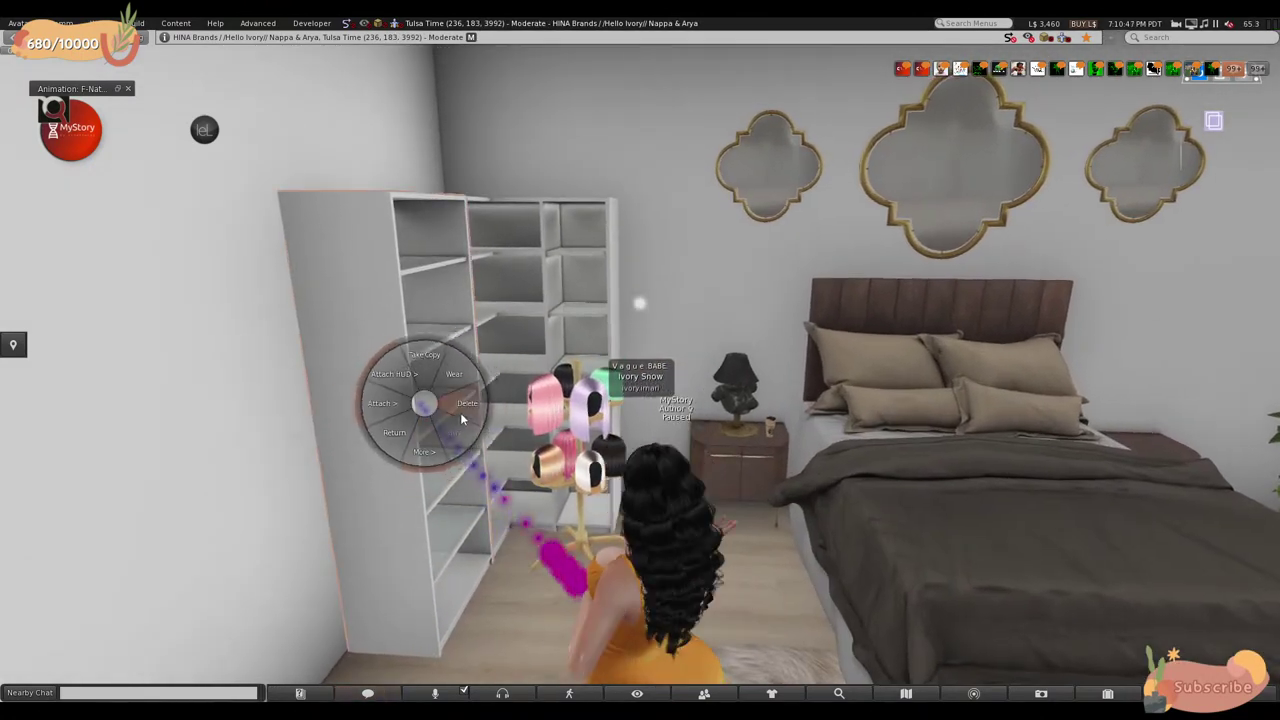
click(461, 418)
right_click(516, 344)
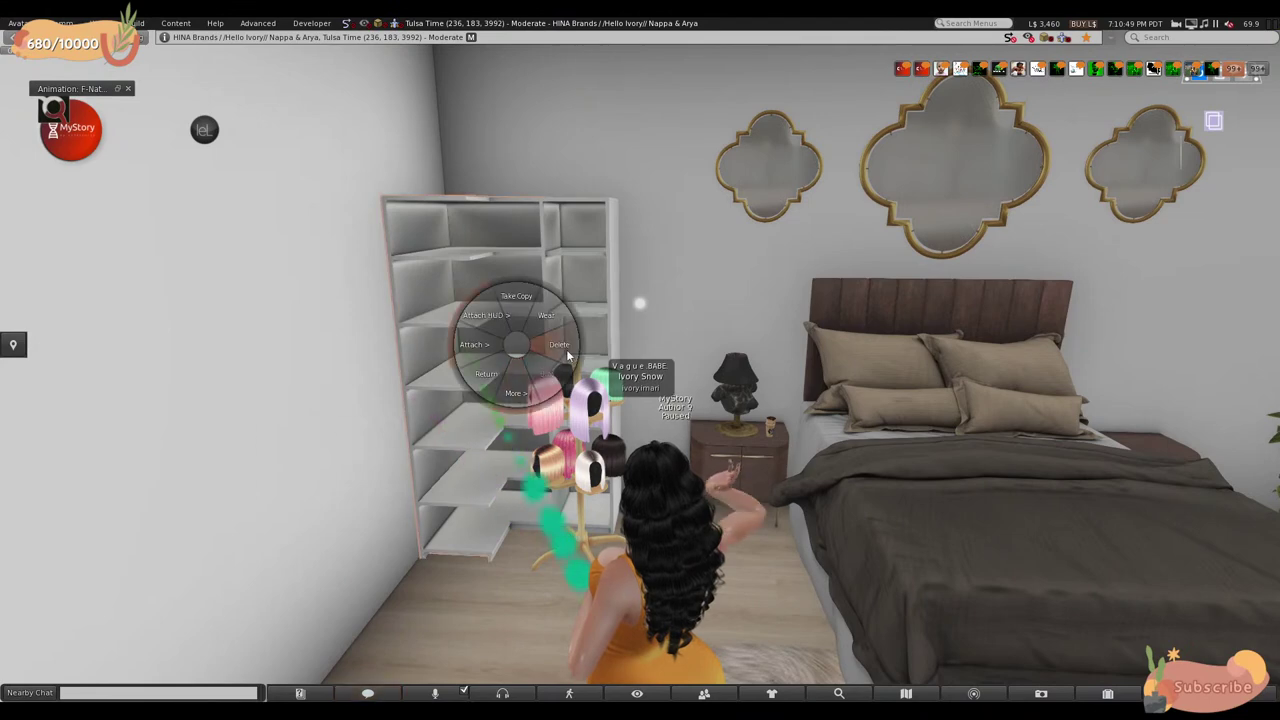
click(566, 349)
right_click(580, 334)
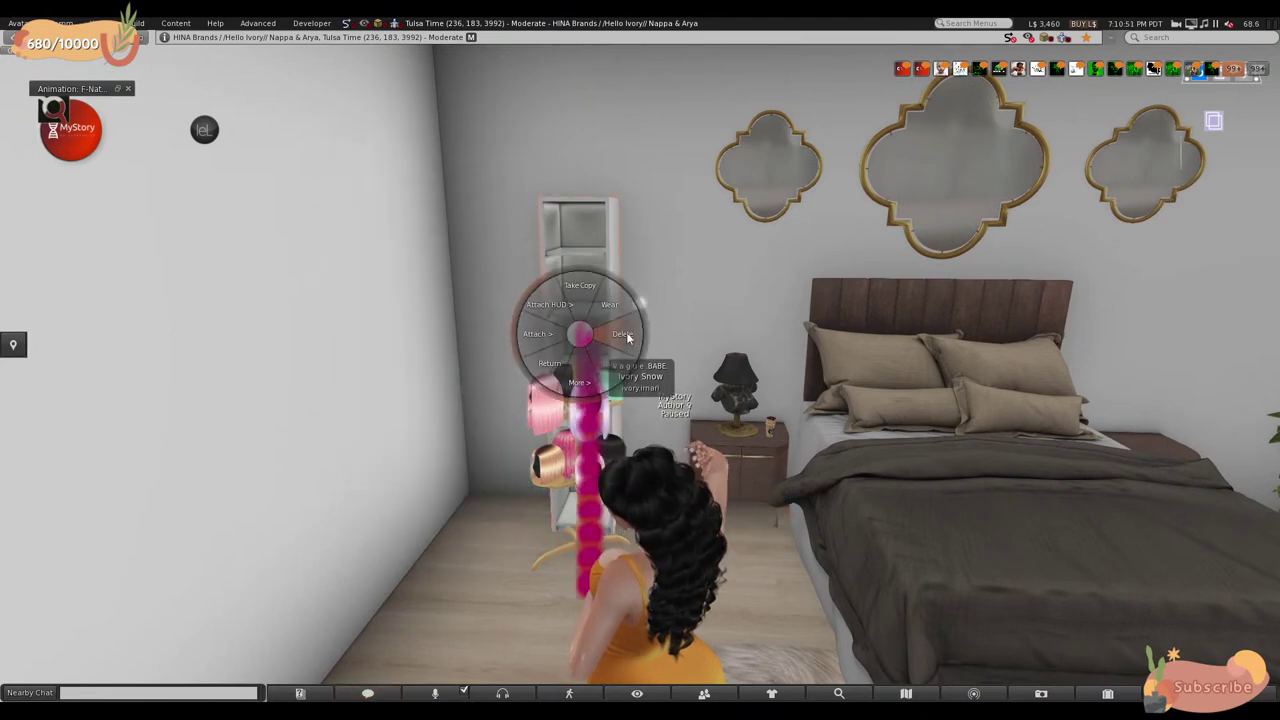
click(627, 338)
right_click(457, 428)
click(415, 429)
- Clear the last white shelving unit from the bedroom corner, then delete the fur rug and the bed
key(Right)
right_click(445, 620)
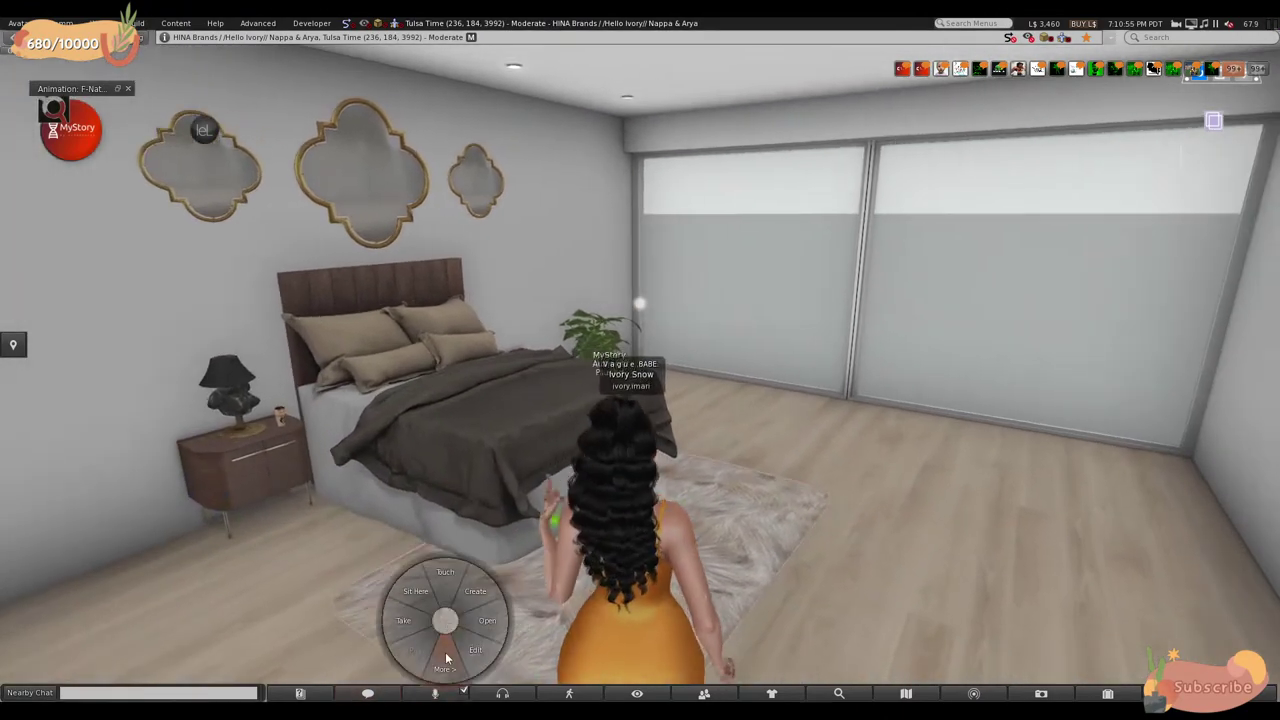
click(482, 625)
key(Left)
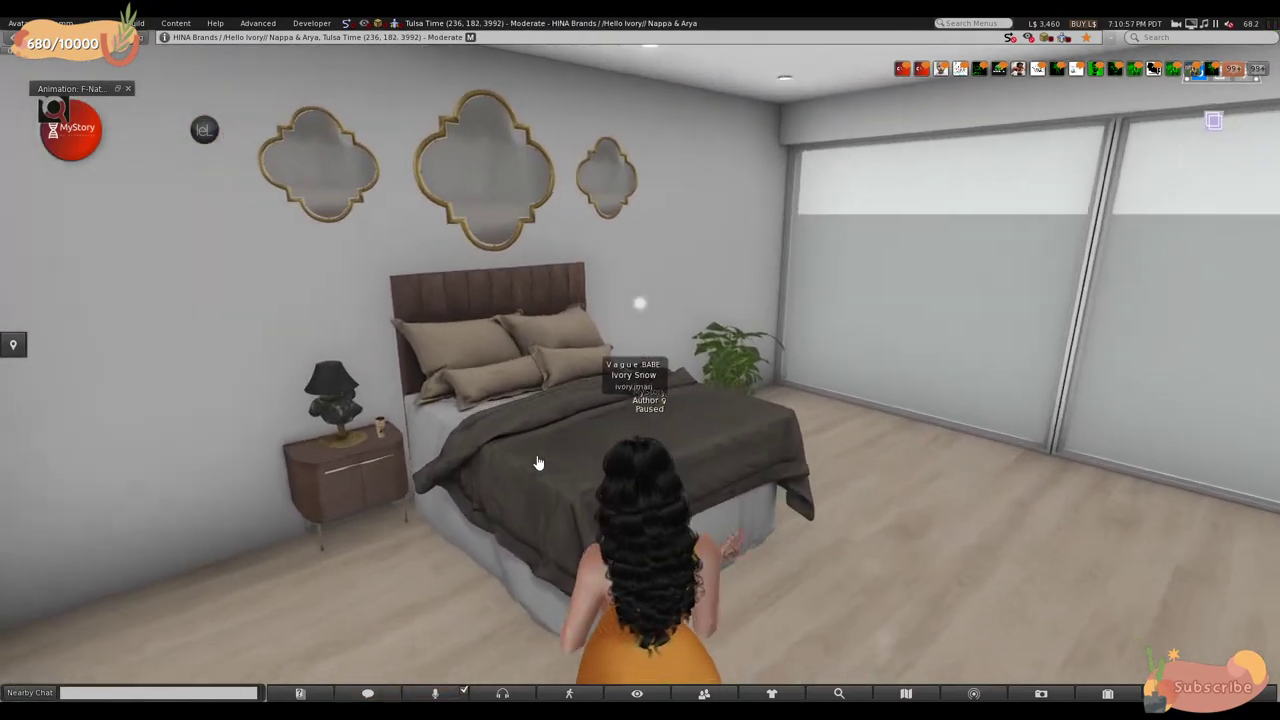
right_click(533, 467)
click(573, 452)
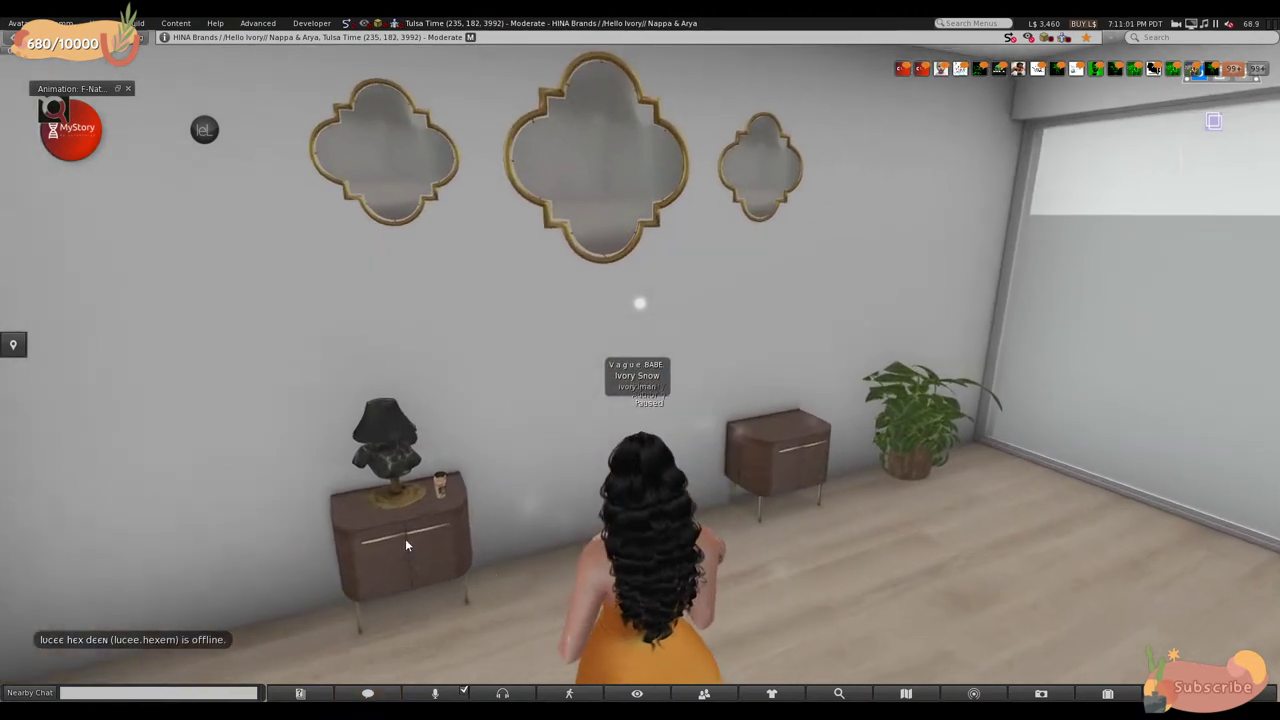
- Delete the nightstand under the lamp, and take the cup and the black lamp into inventory
right_click(405, 540)
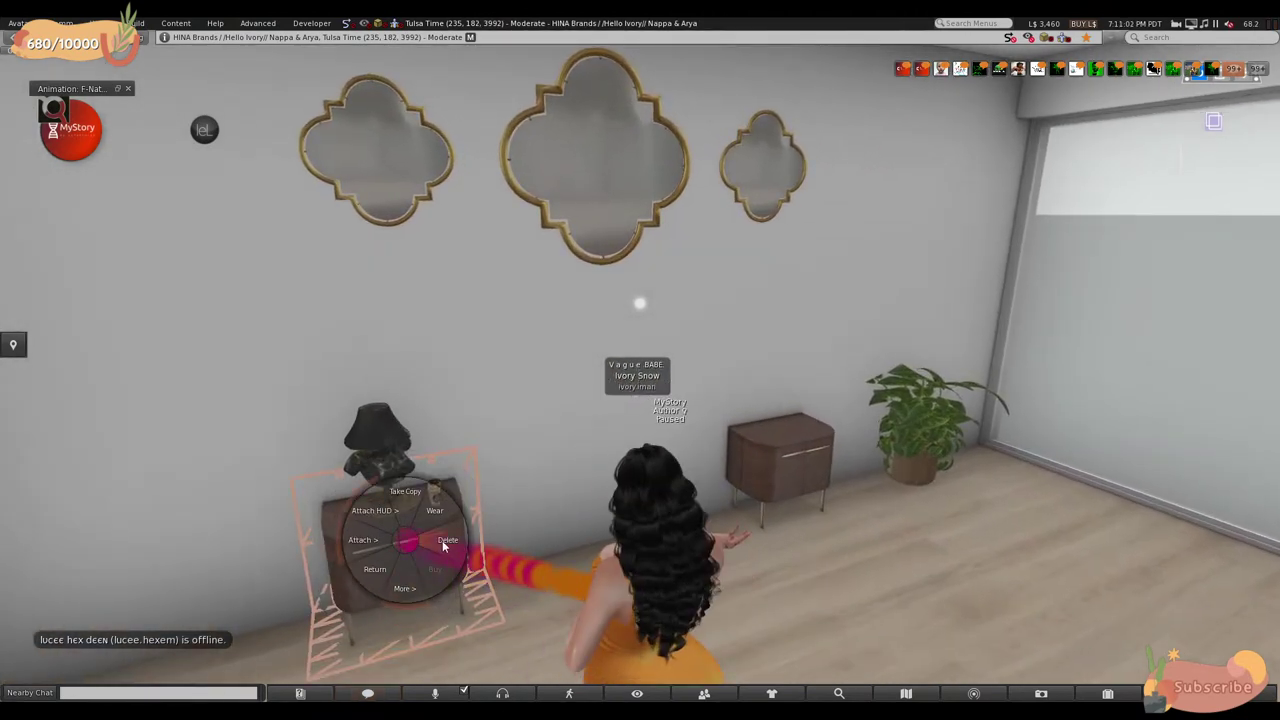
click(399, 536)
right_click(399, 541)
right_click(428, 498)
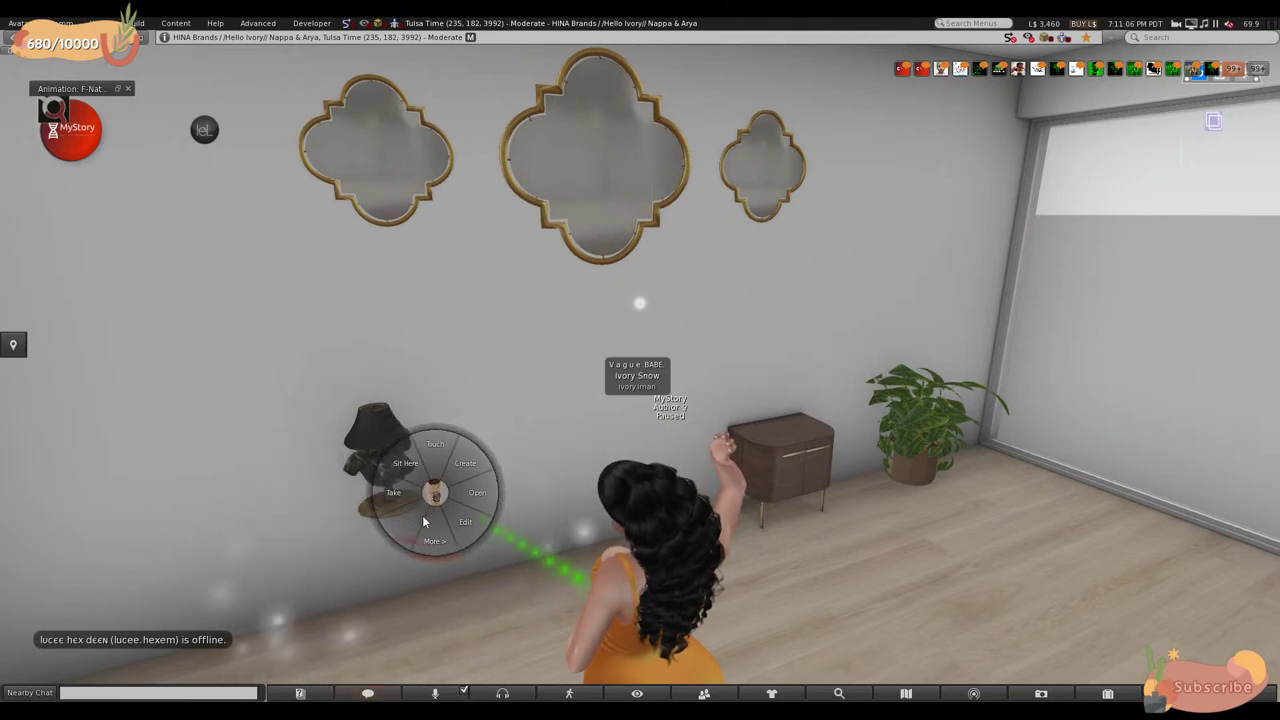
click(390, 494)
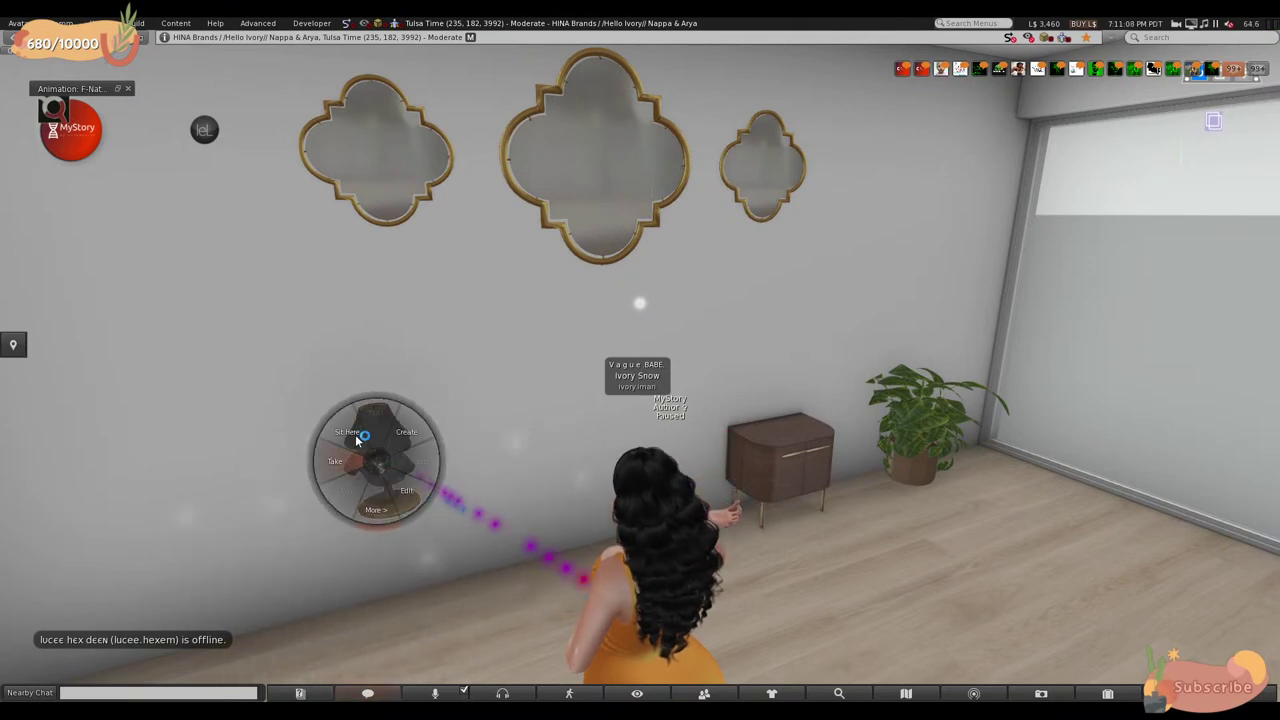
- Take the three gold wall mirrors, the remaining nightstand and the potted plant by the window into inventory
right_click(404, 157)
click(368, 159)
right_click(589, 160)
click(547, 162)
click(730, 170)
right_click(777, 462)
click(742, 468)
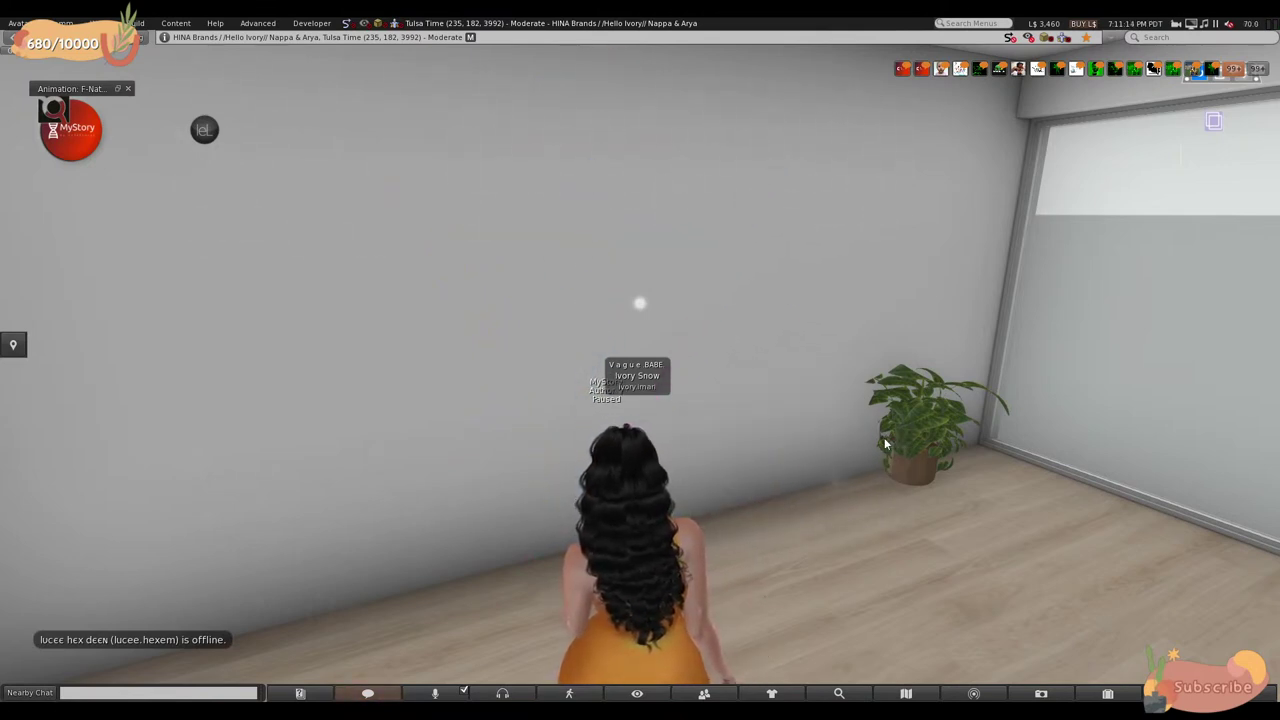
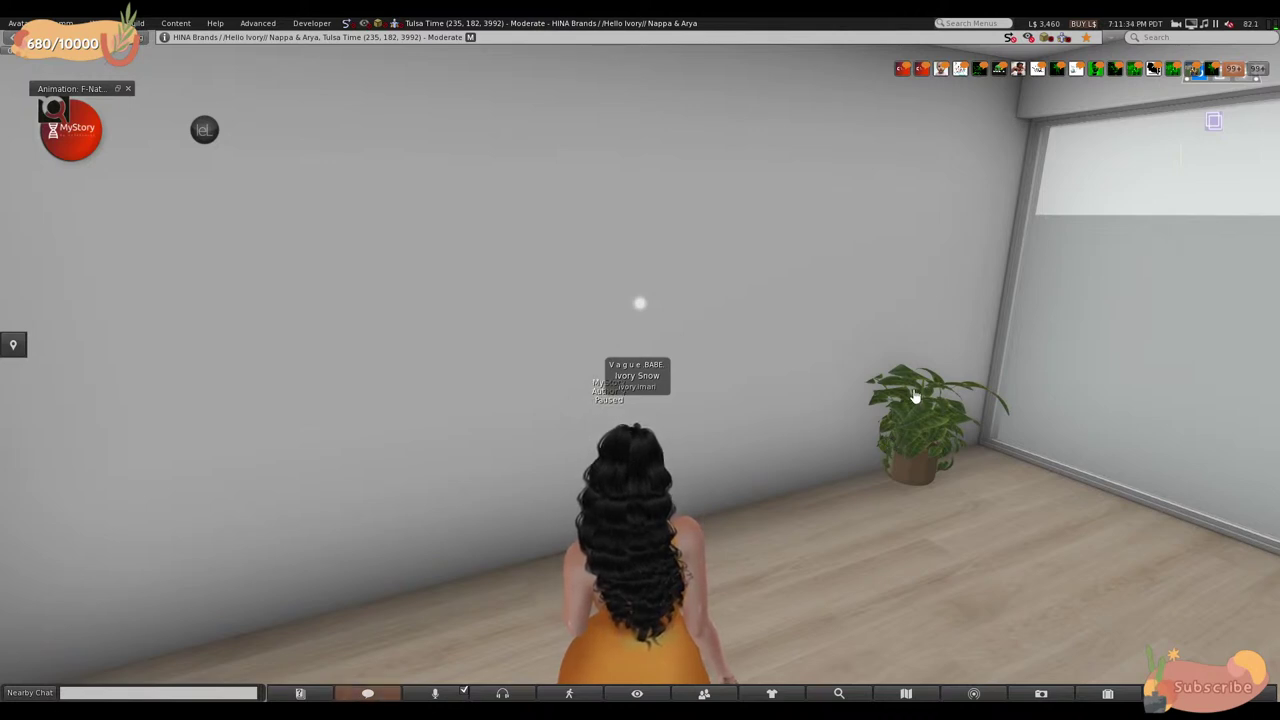
click(872, 415)
- Check the bedroom for leftover items, and examine the hallway cabinets beside the stairs
key(Page_Up)
key(Page_Down)
key(Right)
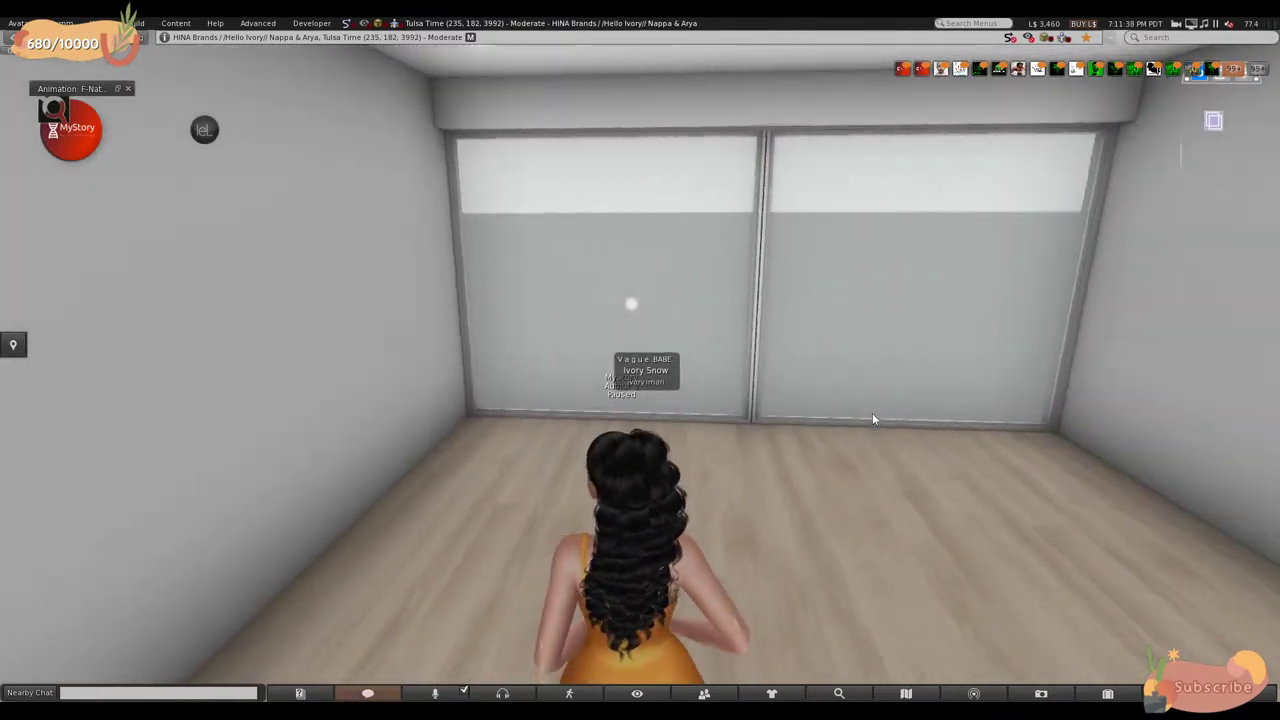
key(Right)
key(Up)
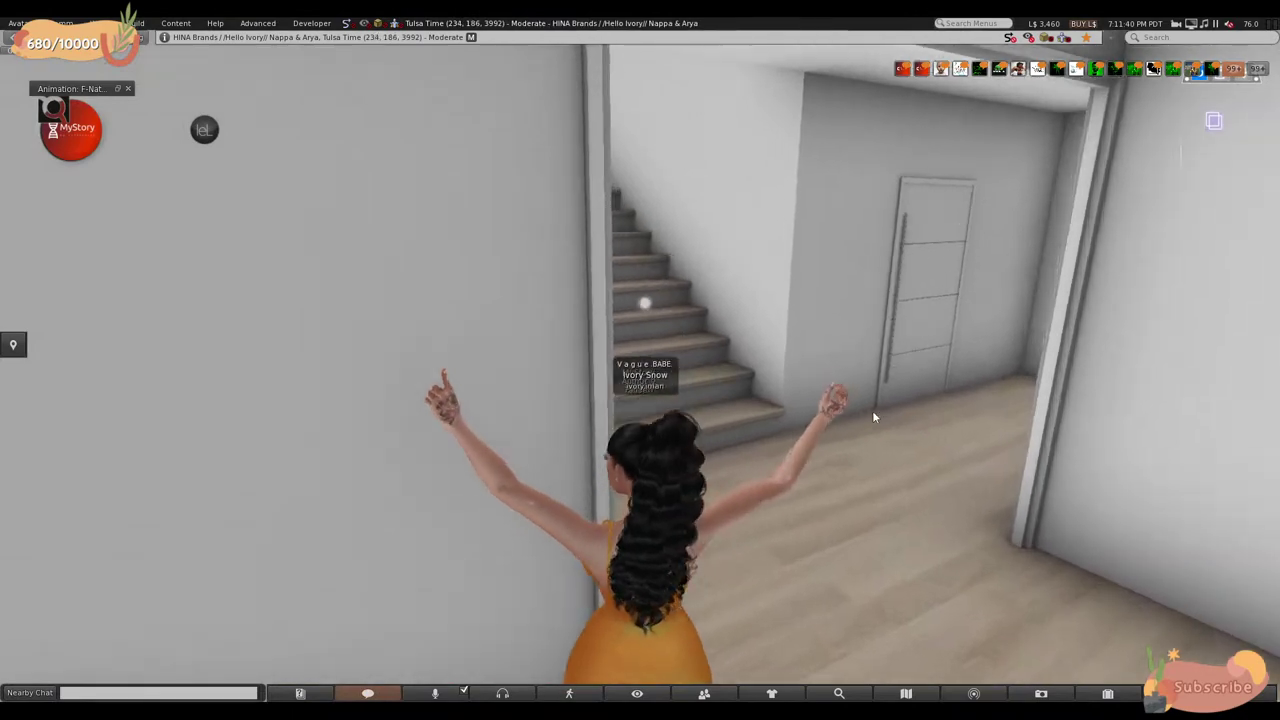
key(Left)
key(Up)
key(Left)
key(Right)
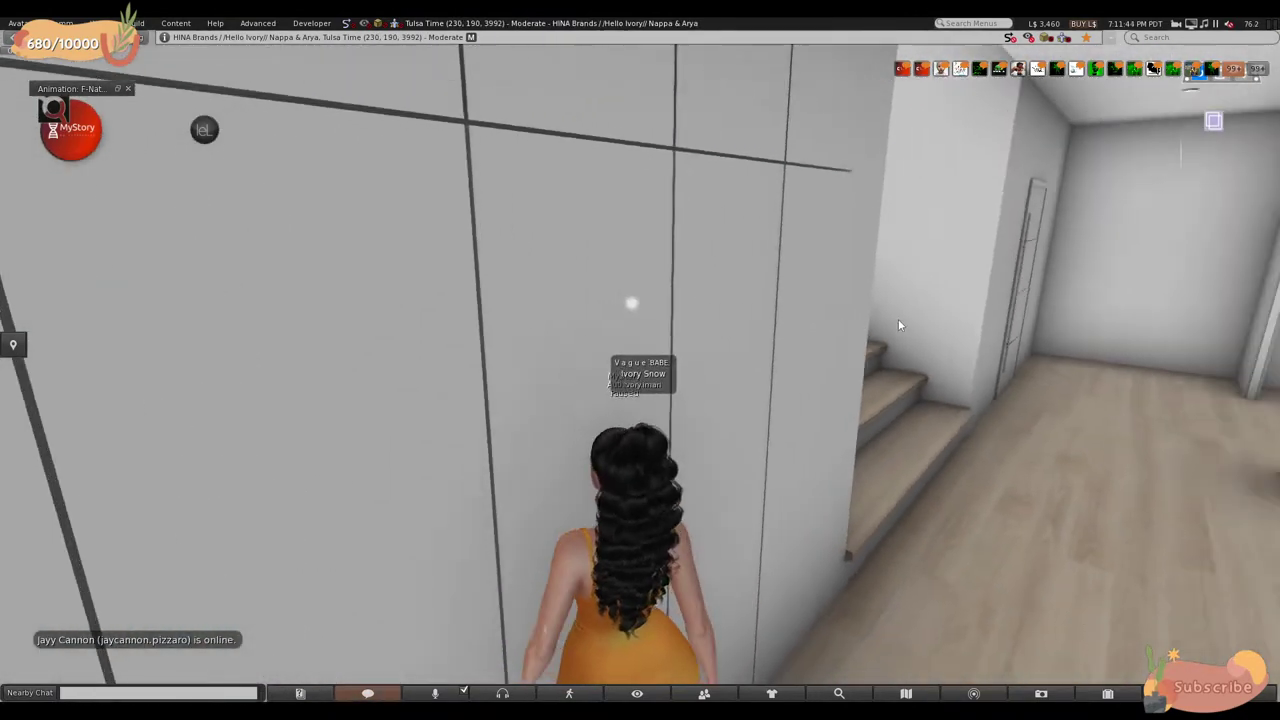
key(Up)
key(Right)
key(Up)
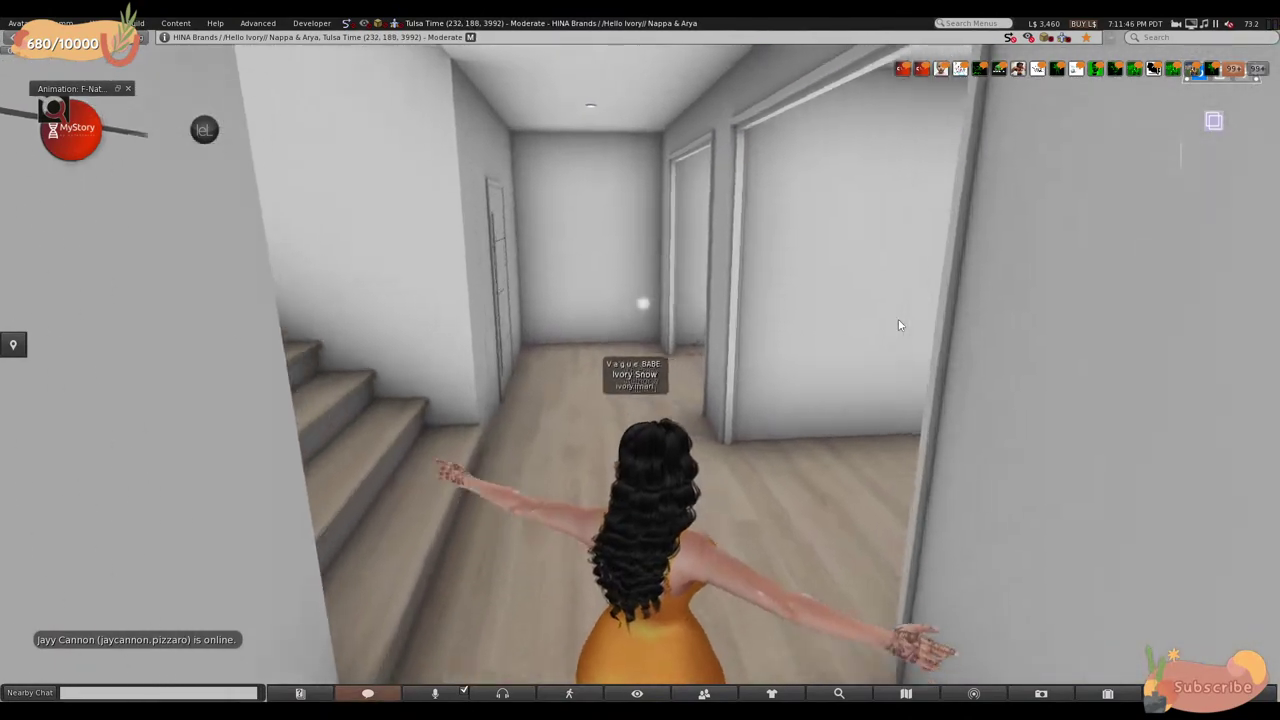
- Go down the hallway into the bathroom and delete the double shower with its tray
key(Up)
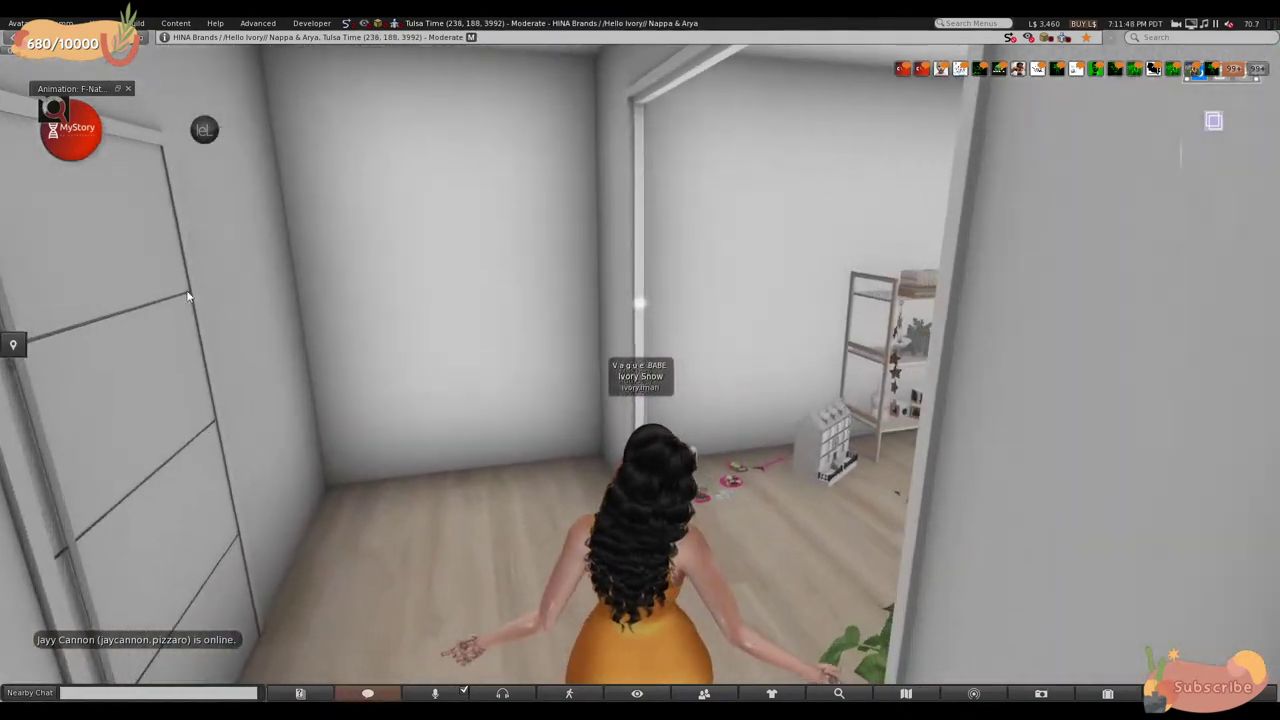
key(Left)
key(Up)
key(Up)
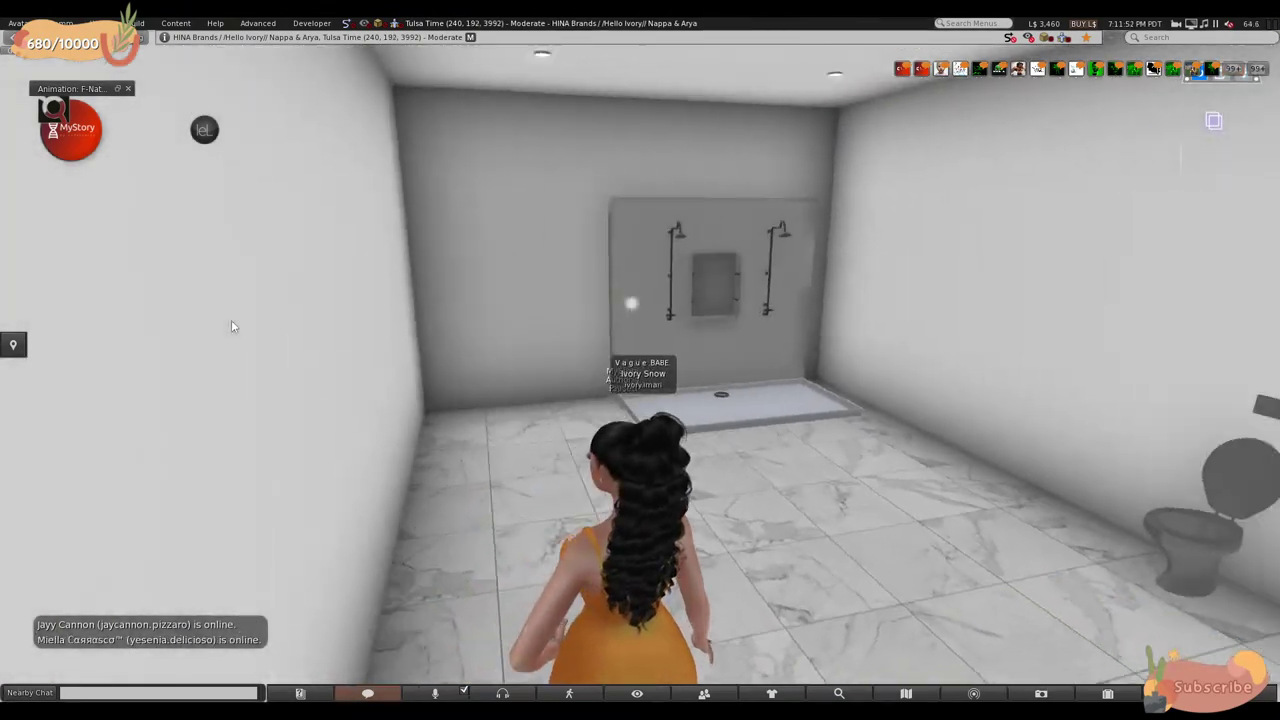
key(Right)
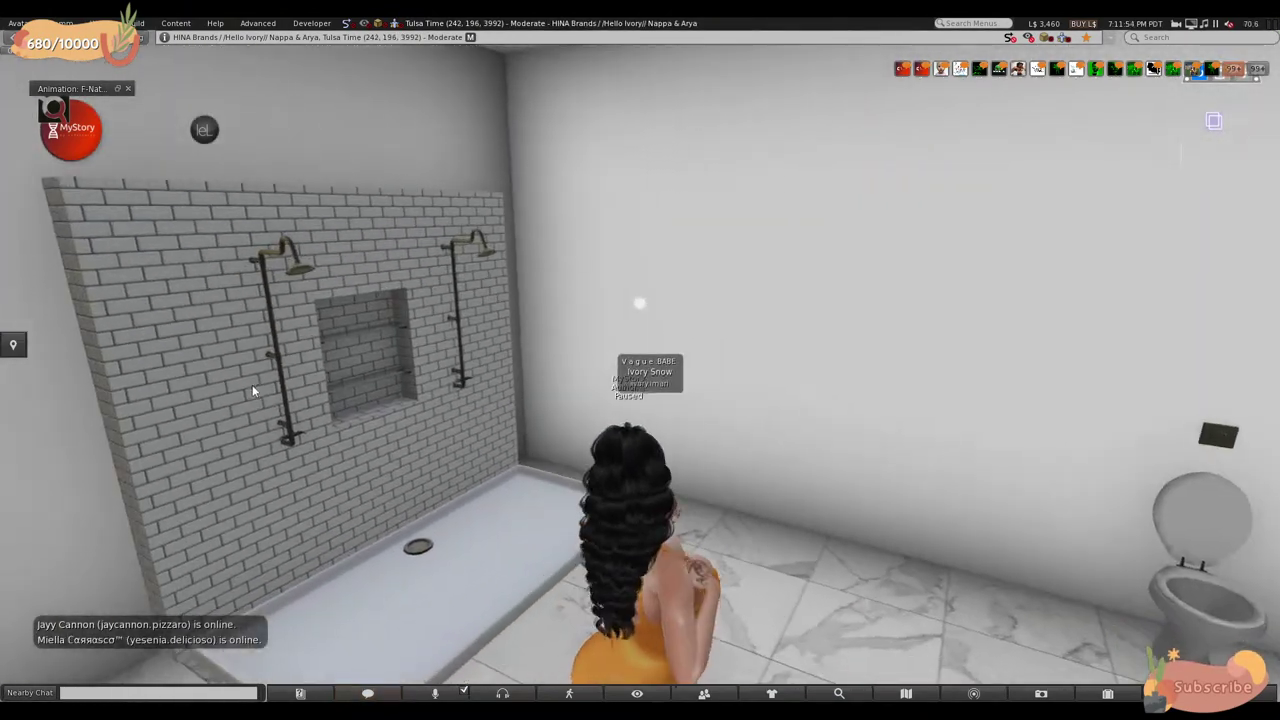
right_click(280, 335)
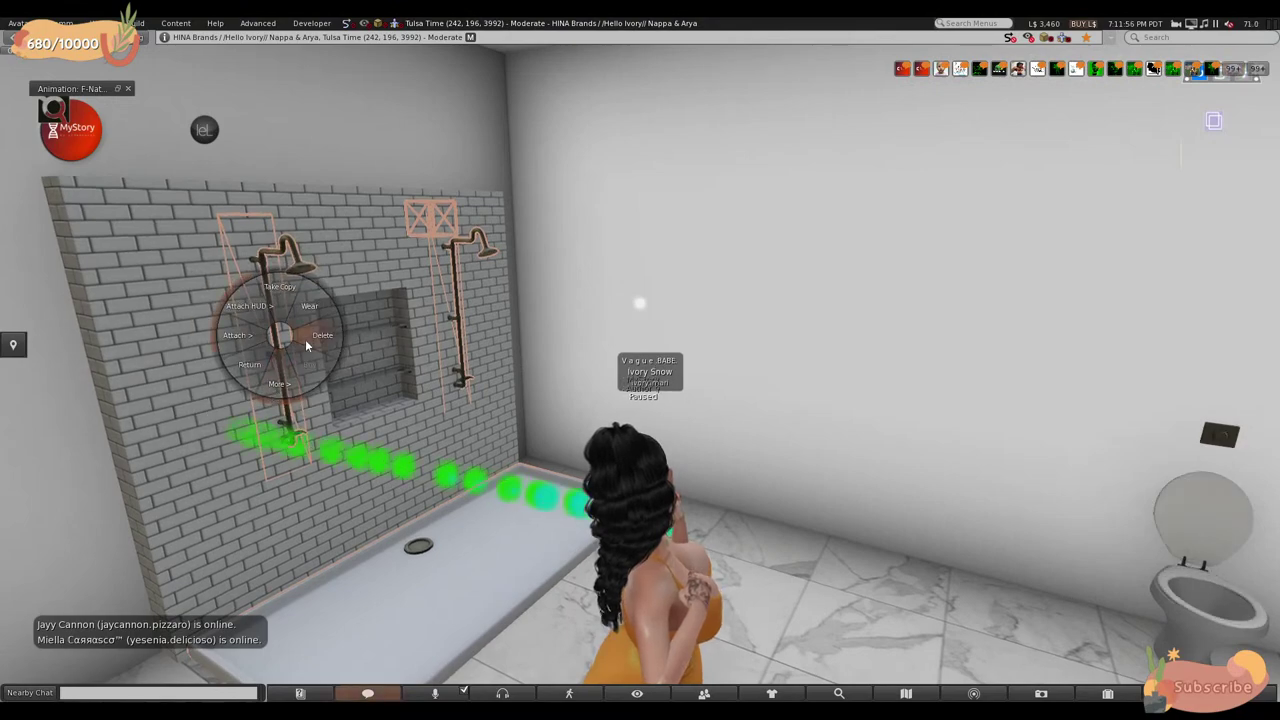
click(308, 336)
key(Right)
key(Left)
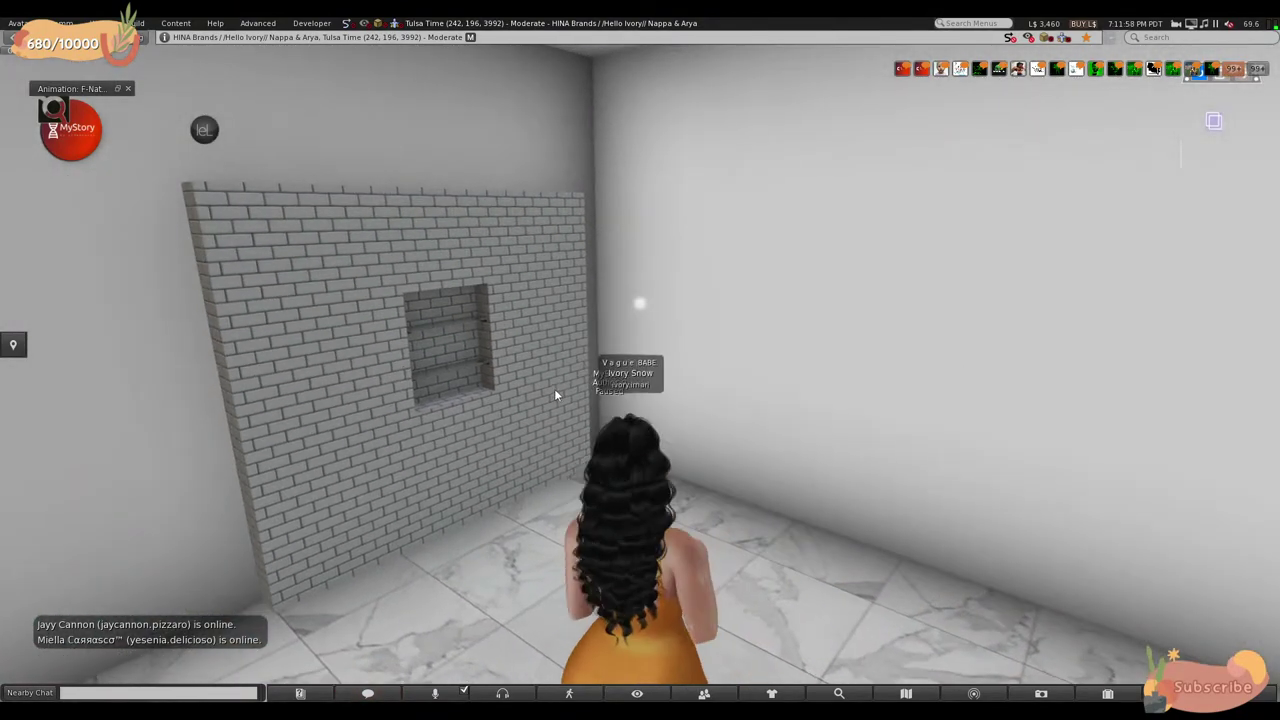
- Delete the brick shower wall and the toilet from the bathroom
right_click(381, 365)
click(411, 367)
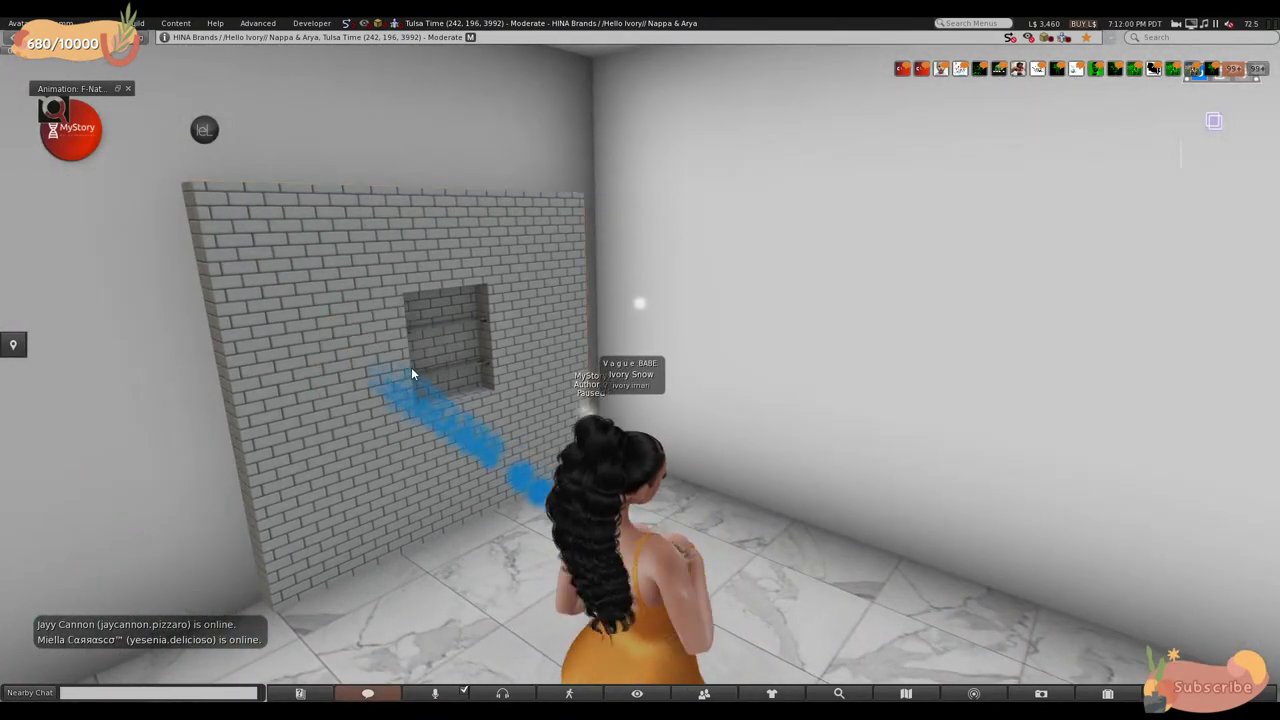
key(Right)
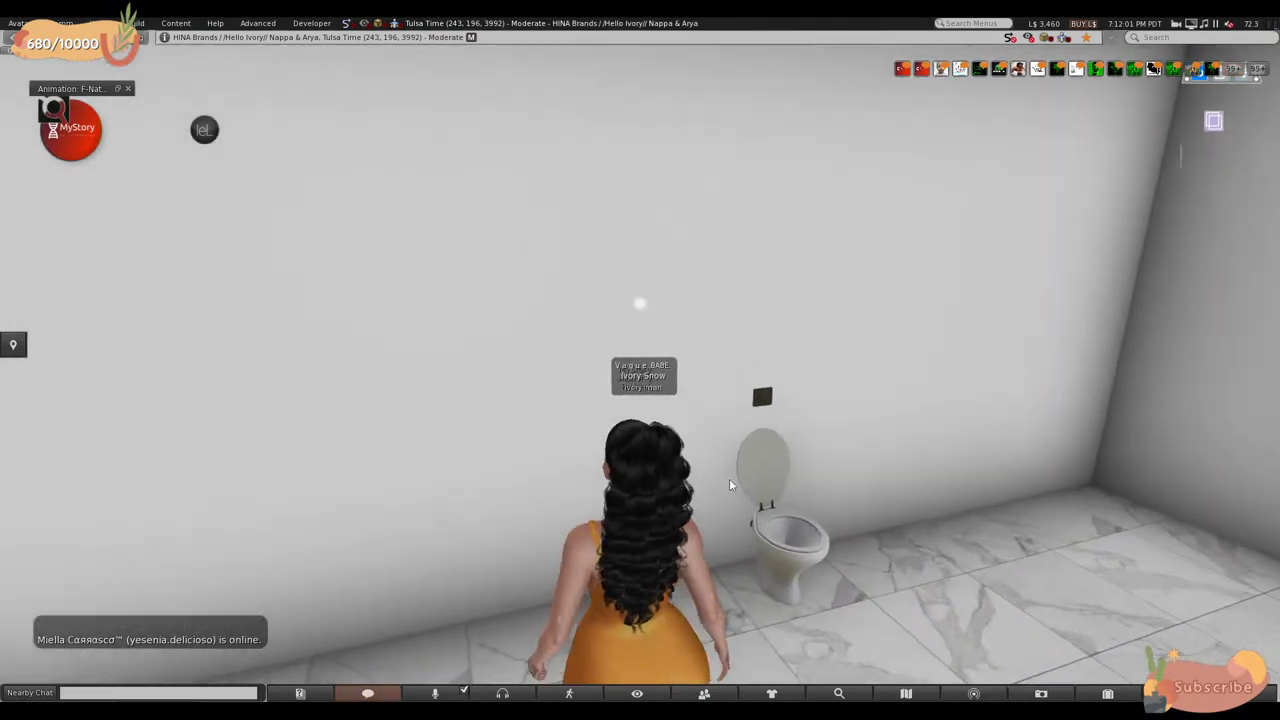
right_click(748, 478)
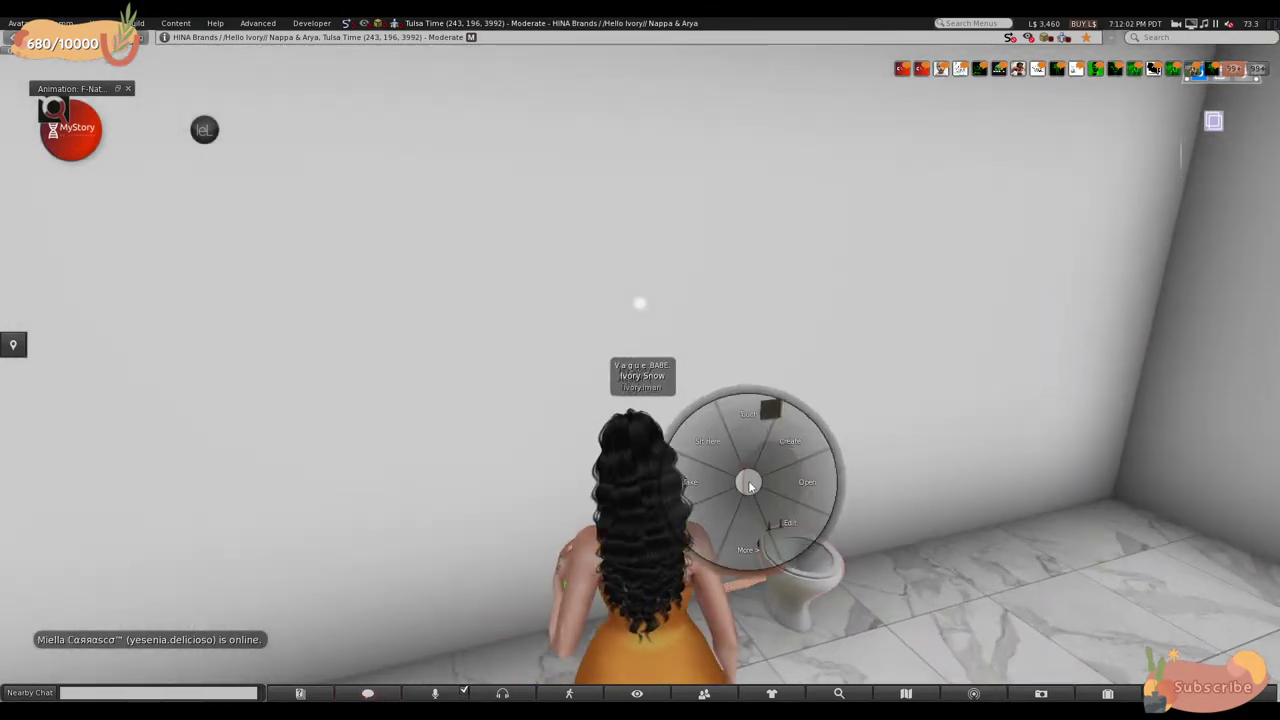
click(762, 505)
key(Right)
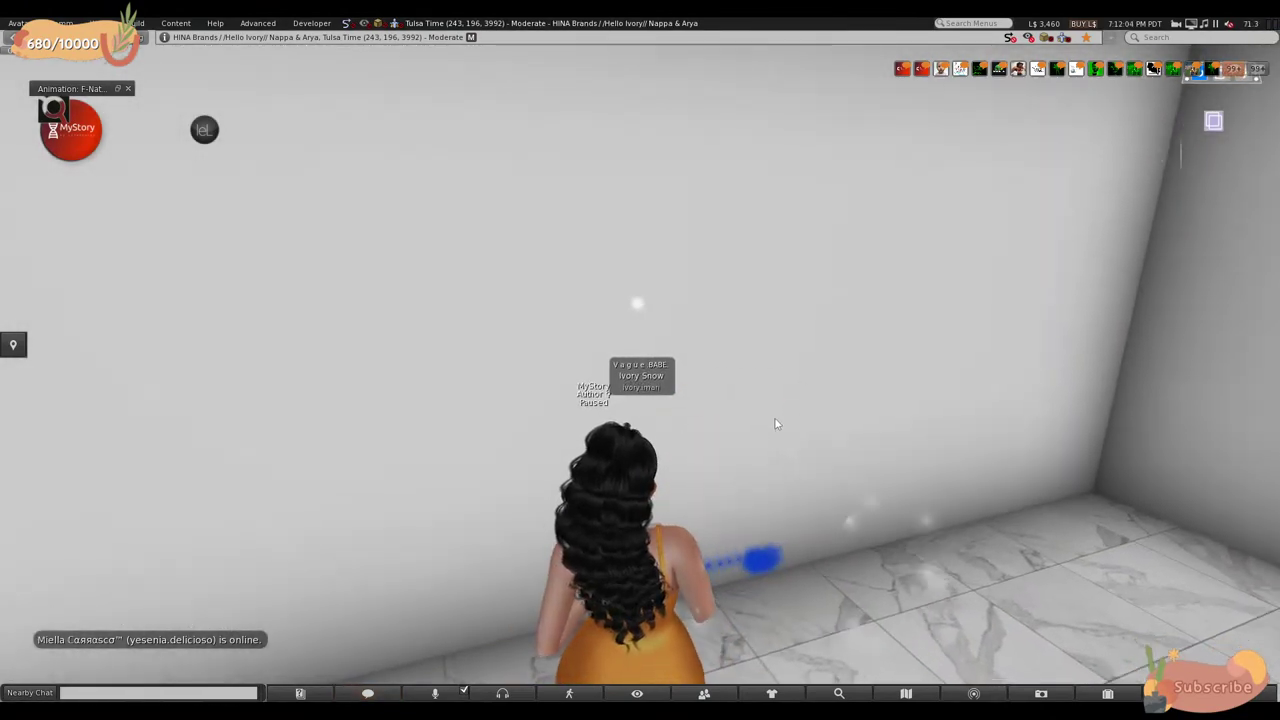
- Leave the bathroom and examine the furniture in the nursery from its doorway
key(Up)
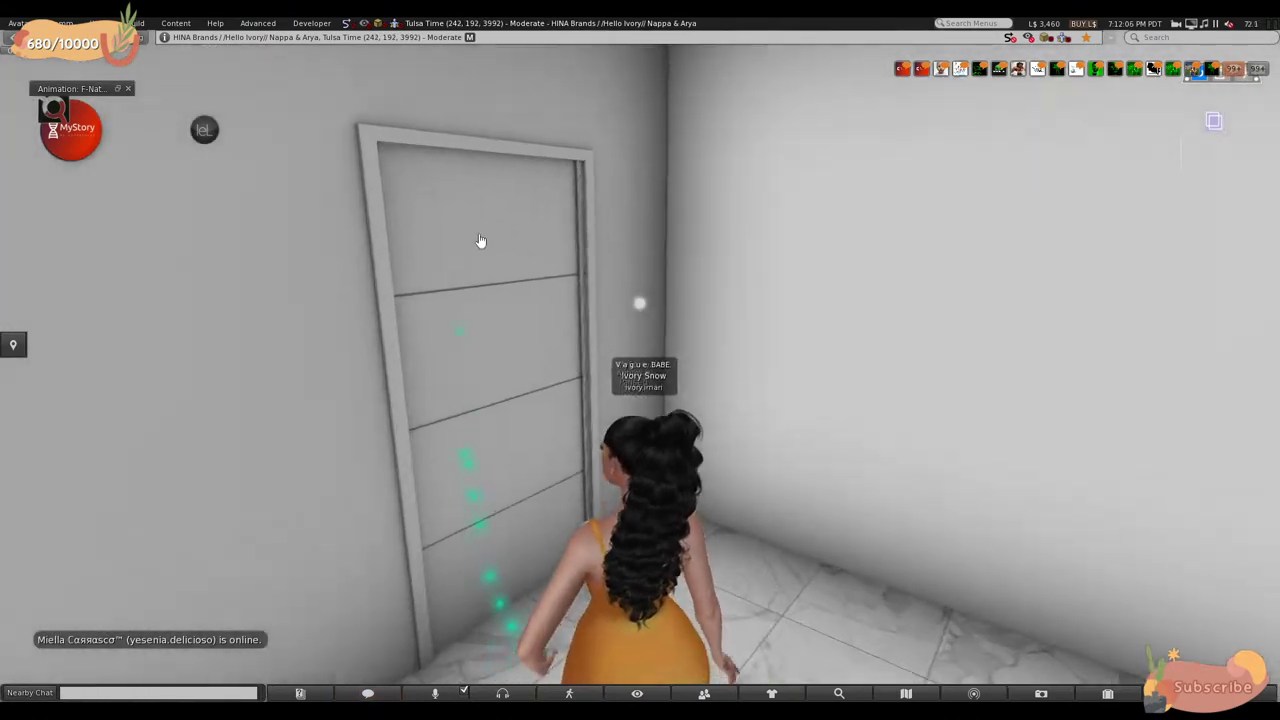
key(Up)
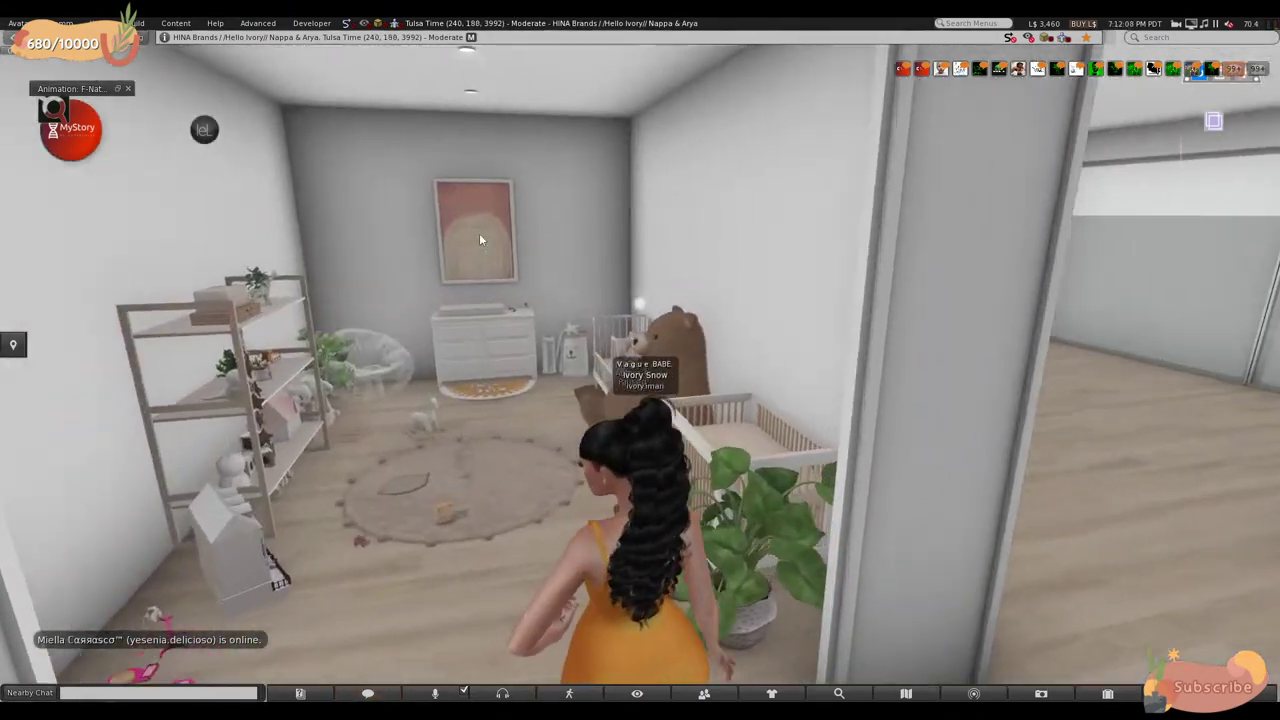
key(Right)
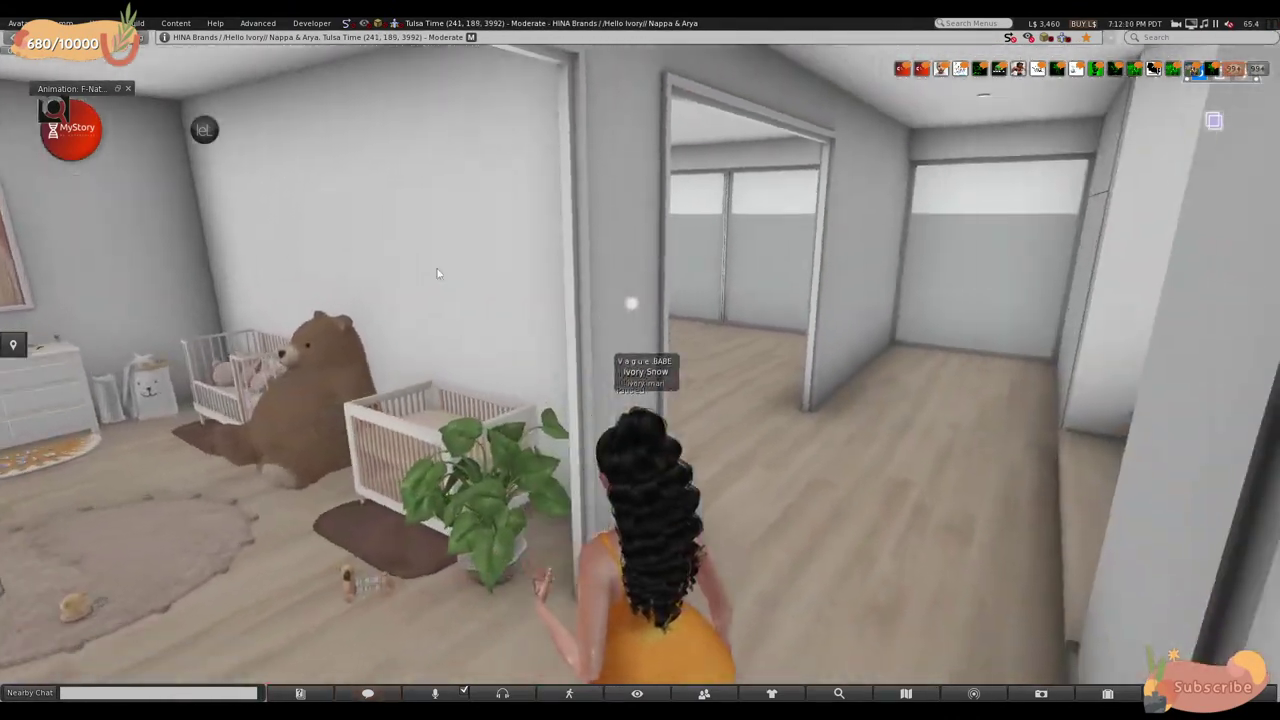
key(Left)
key(Left)
key(Up)
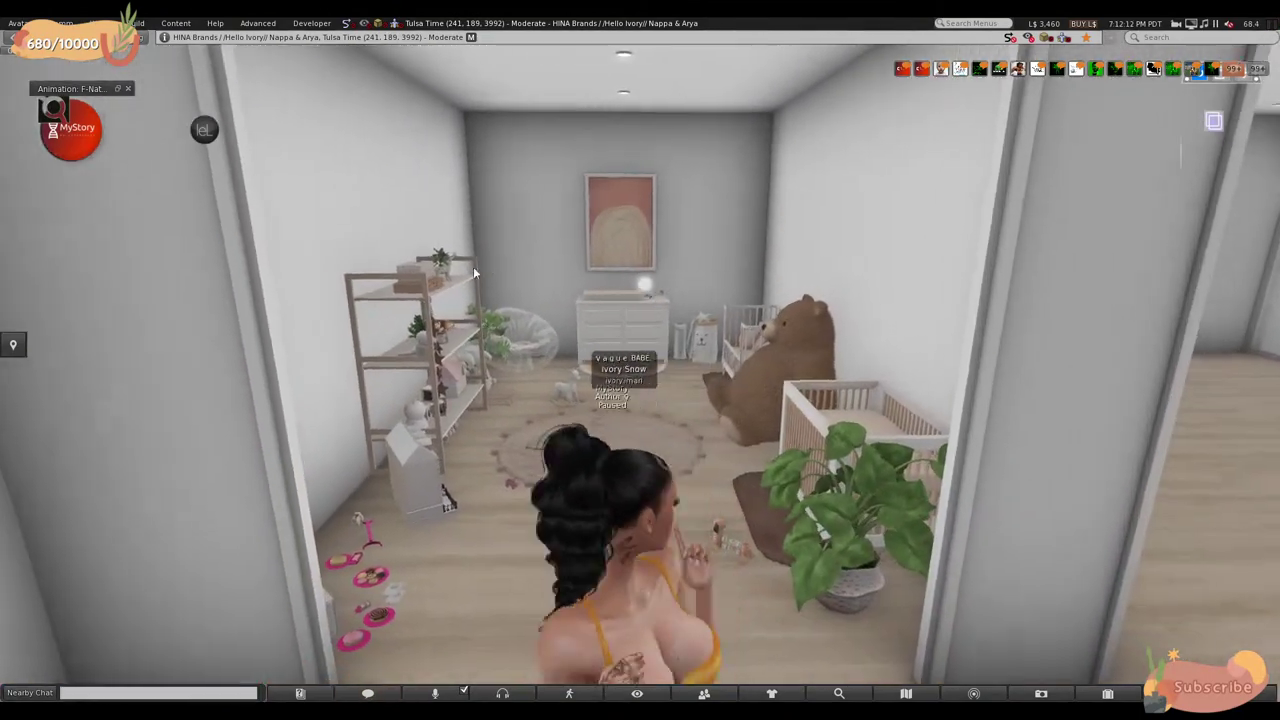
key(Left)
key(Up)
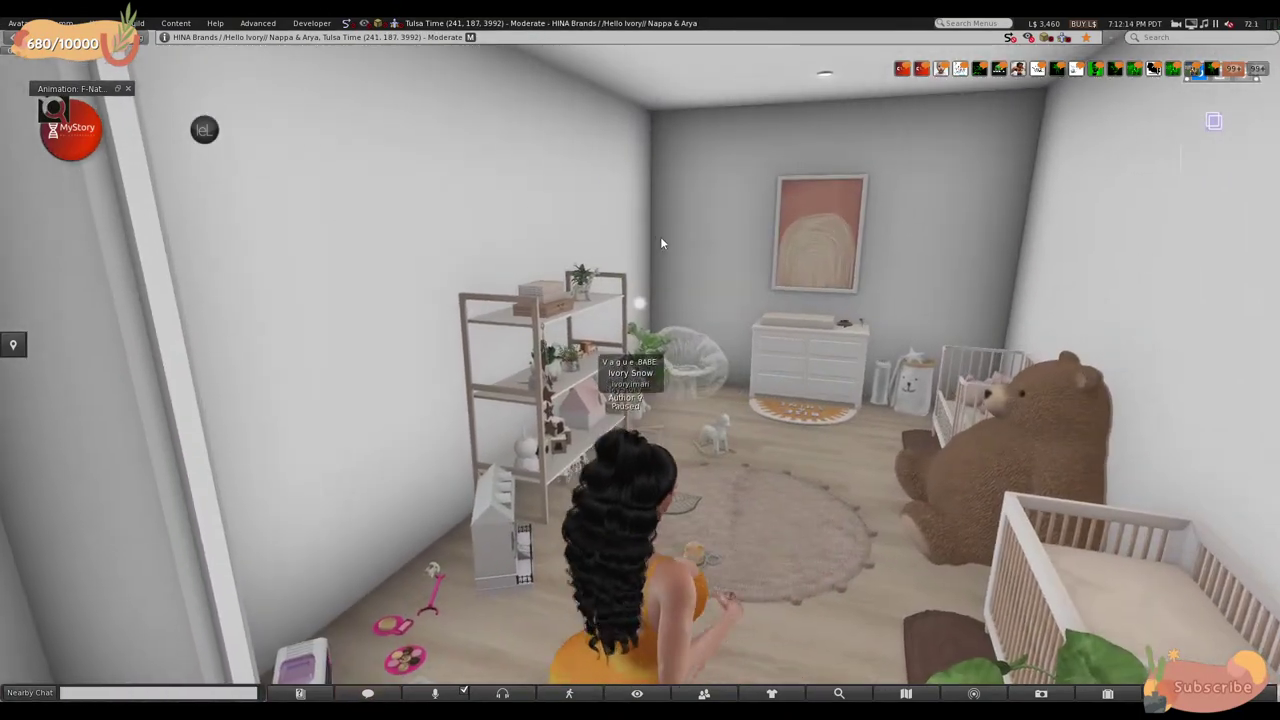
key(Right)
key(Up)
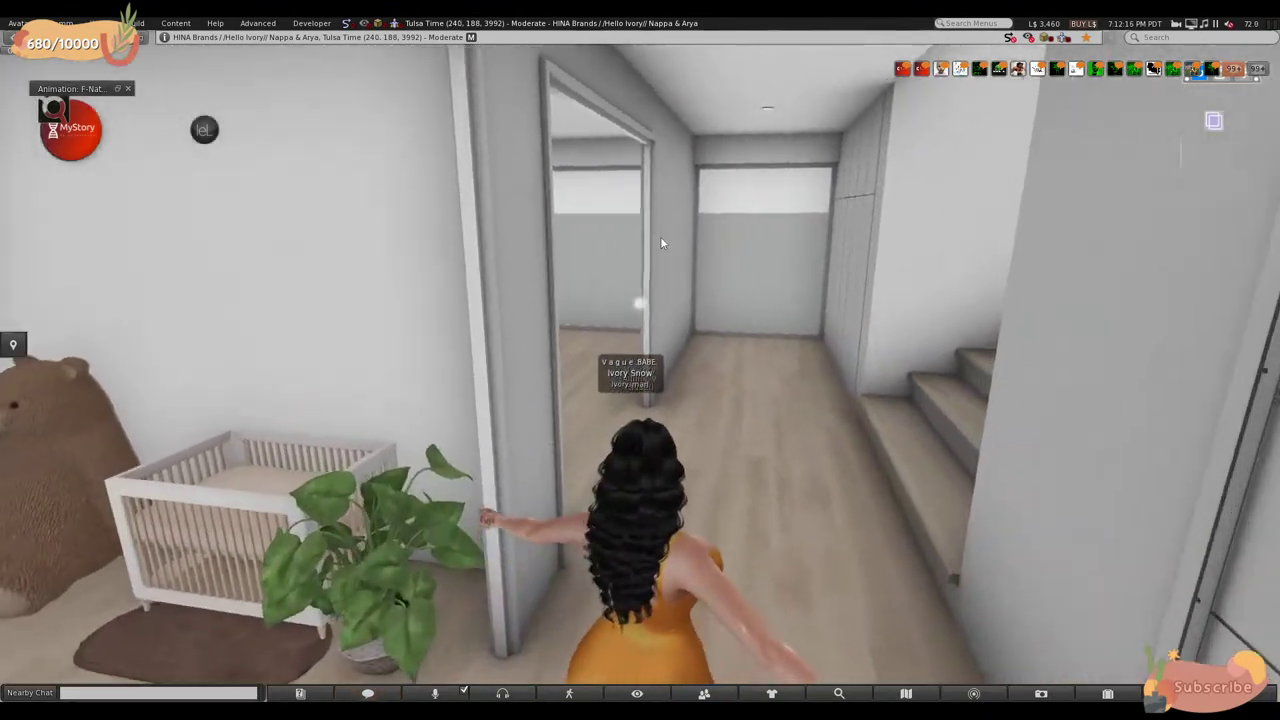
- Climb the stairs to the upper floor and look over the sitting area, open living space and wall screen
key(Right)
key(Up)
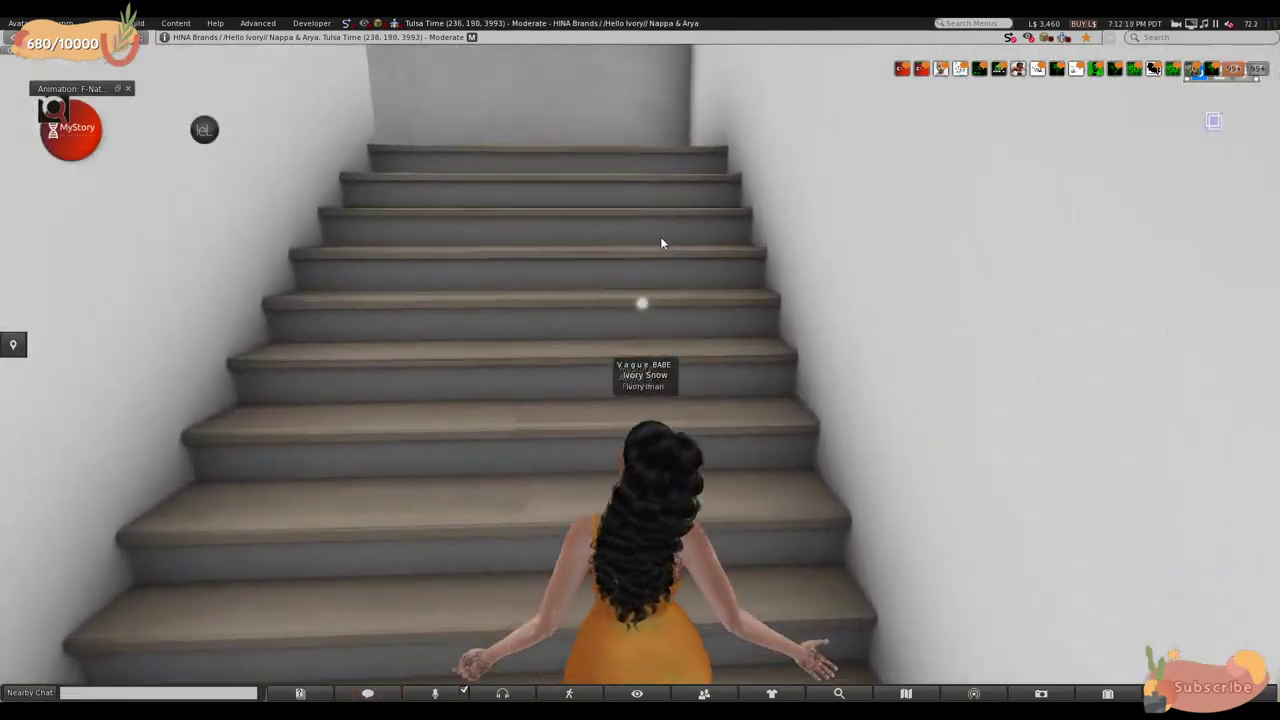
key(Up)
key(Left)
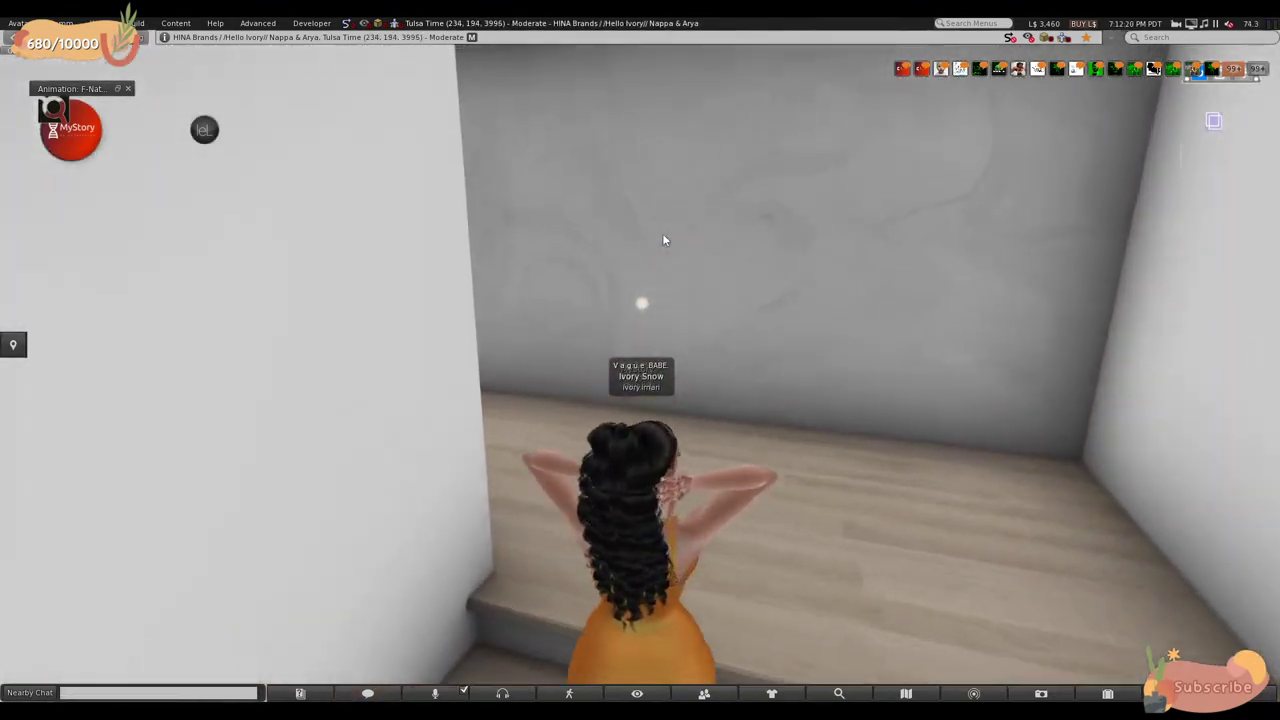
key(Left)
key(Up)
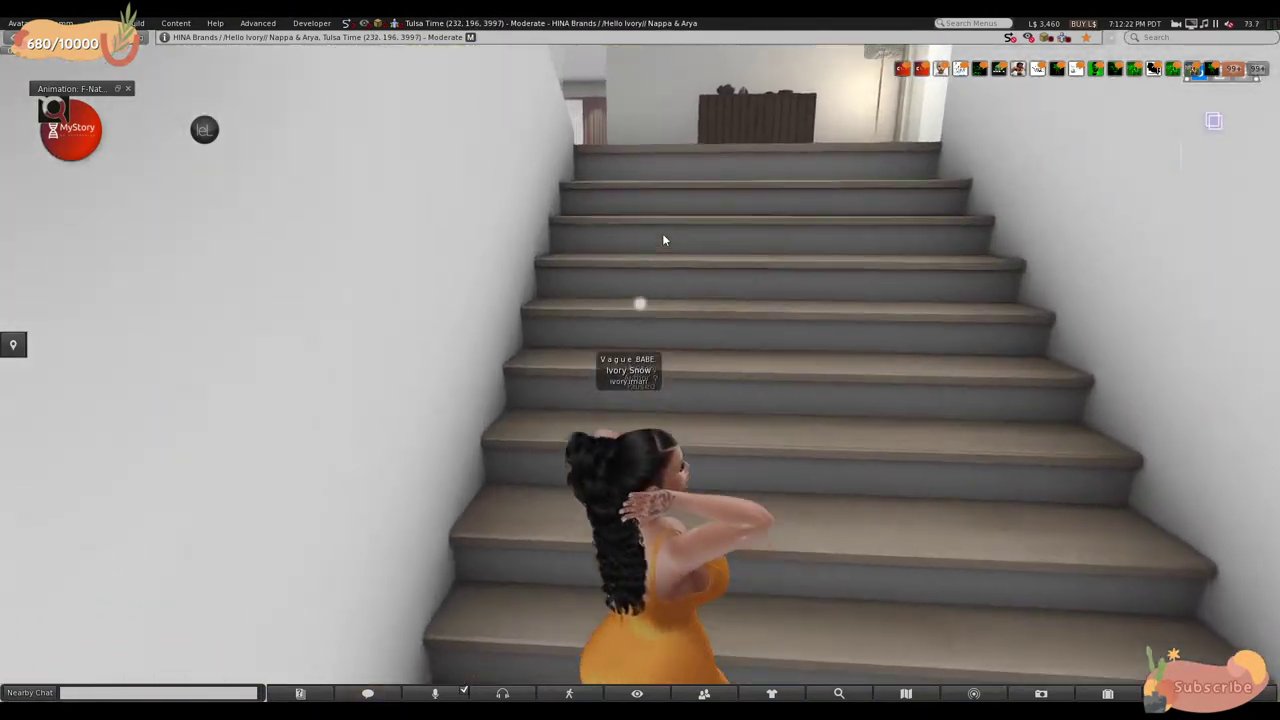
key(Up)
key(Left)
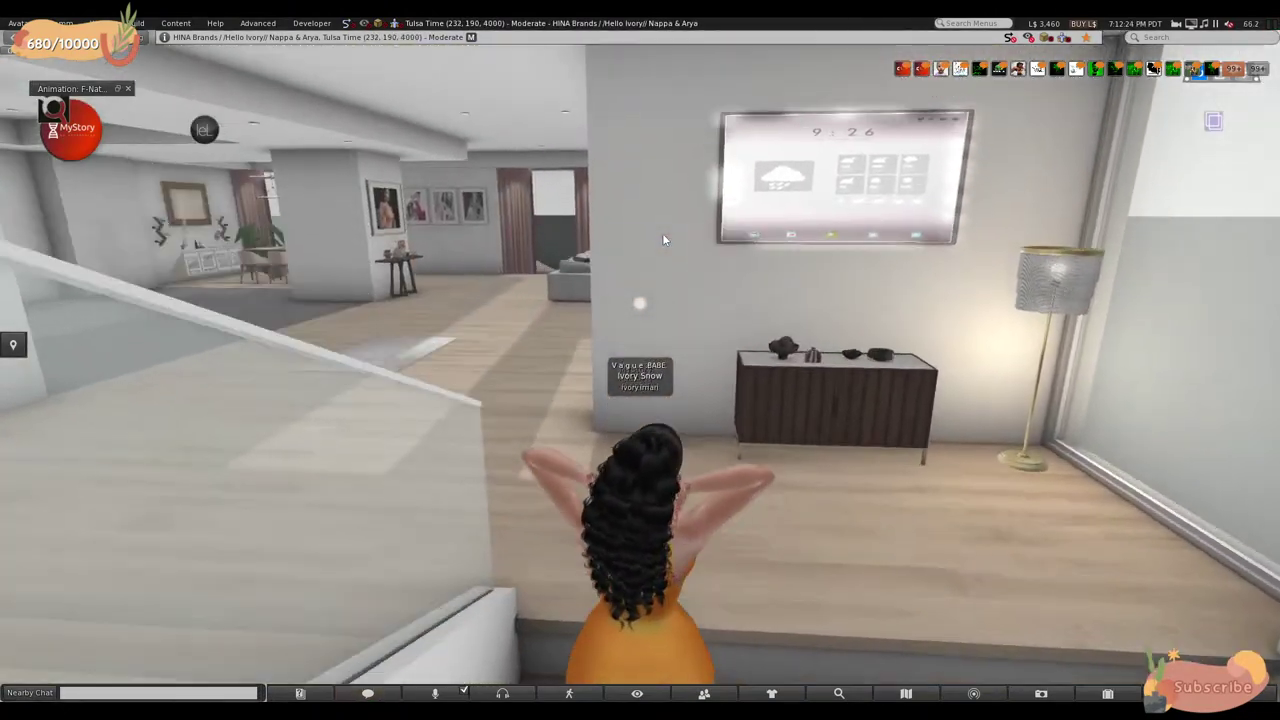
key(Left)
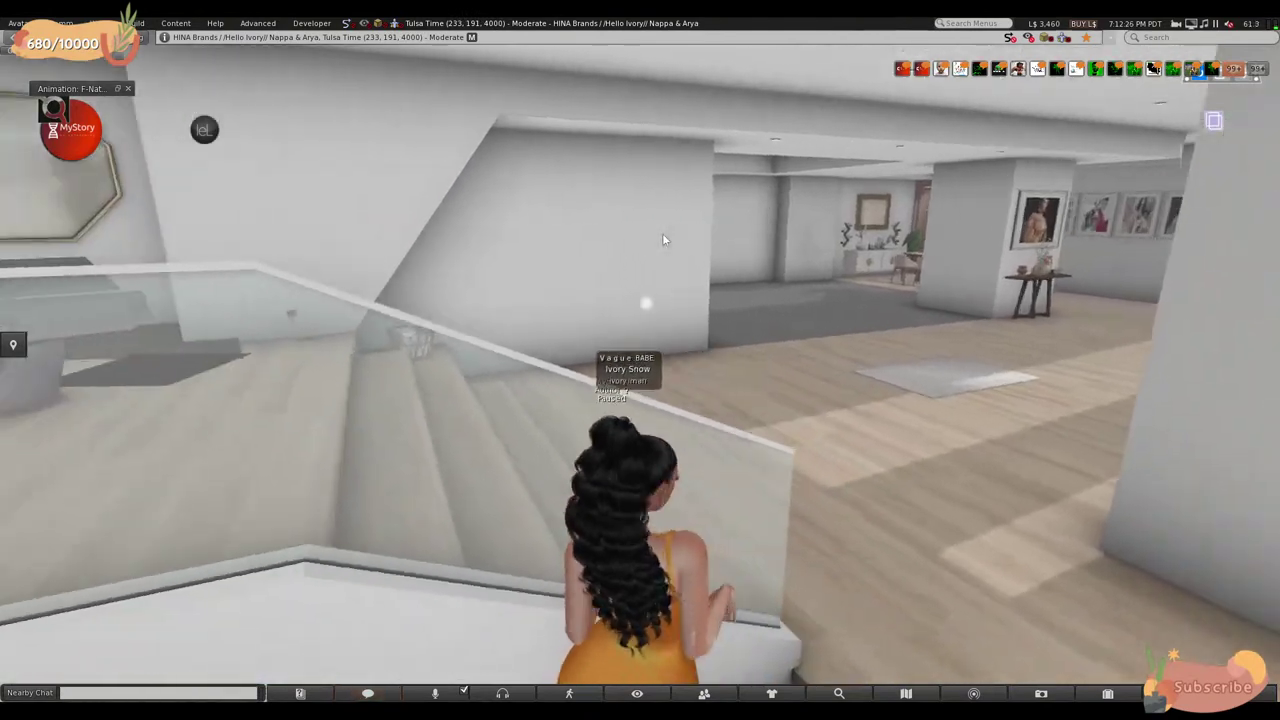
key(Right)
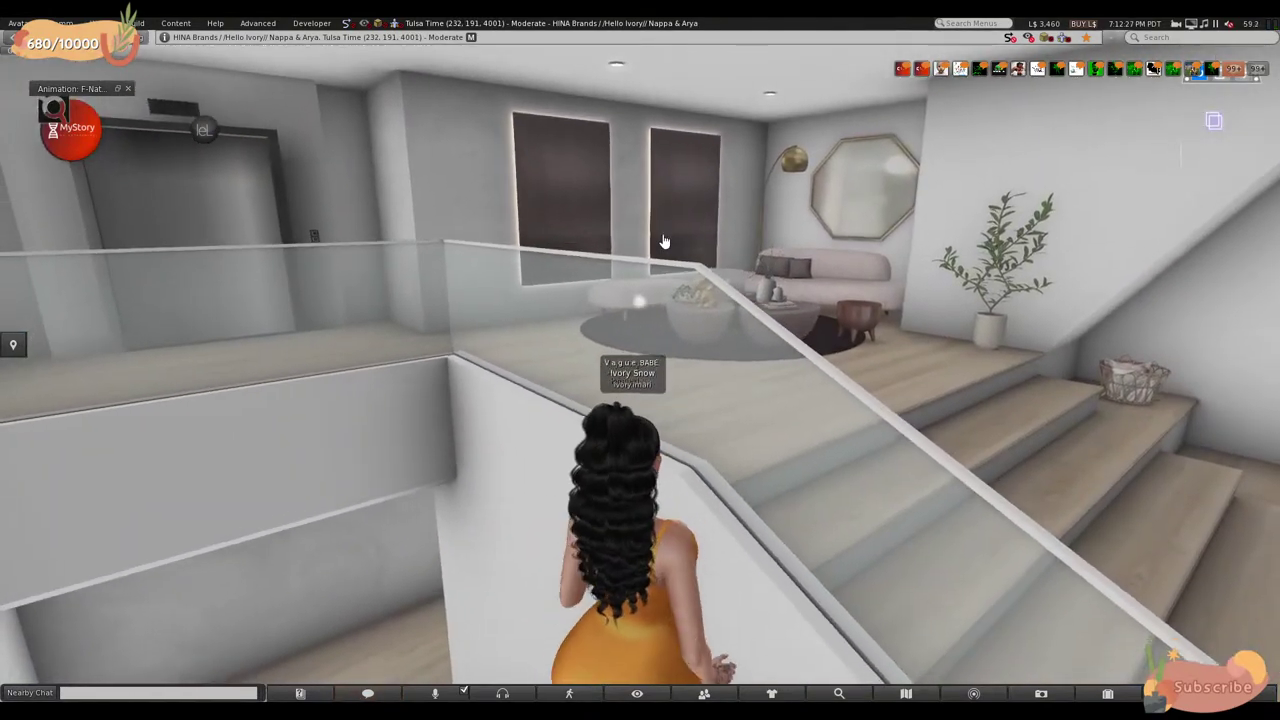
key(Right)
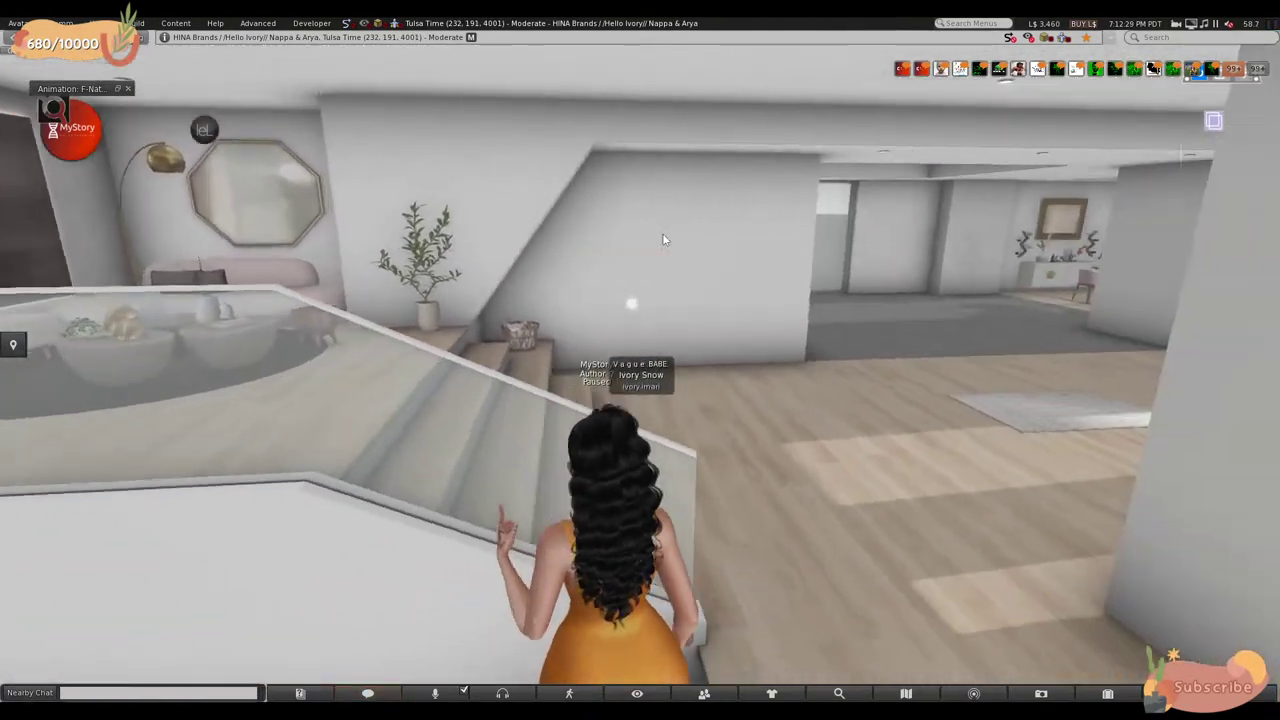
key(Up)
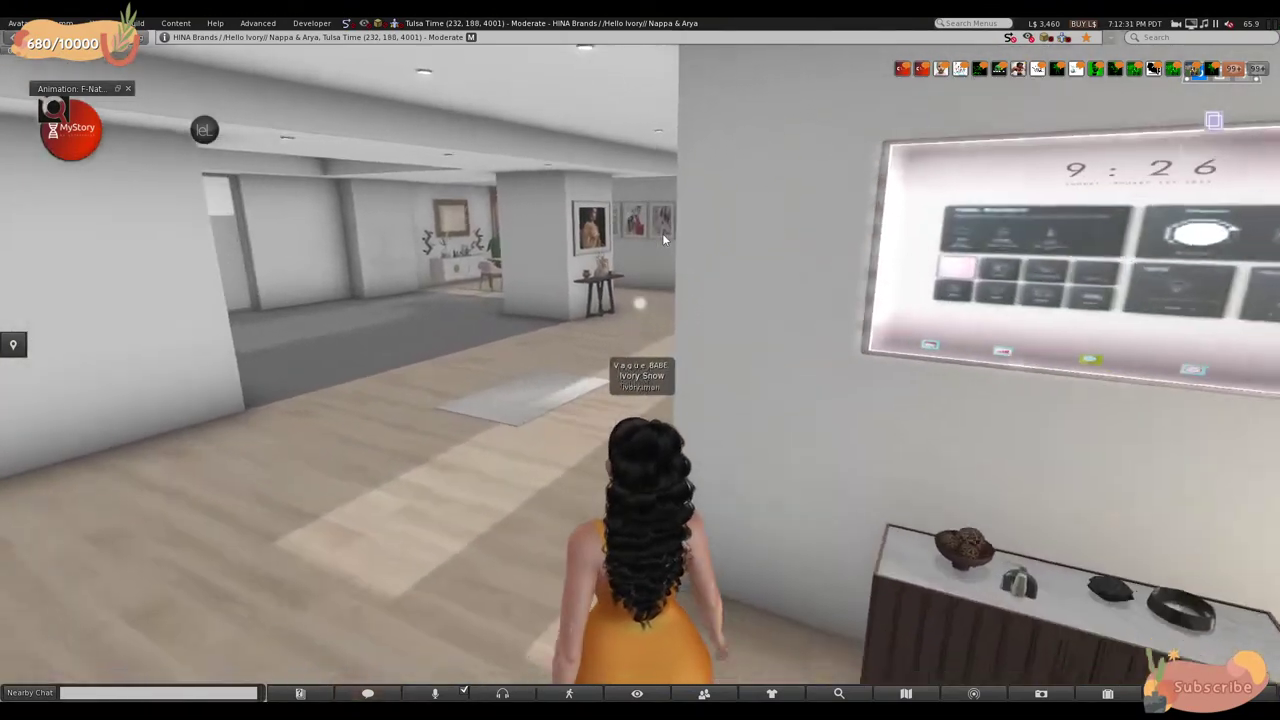
- Look around the upper floor from beside the wall screen, examining the stair landing and the raised lounge up the steps
key(Right)
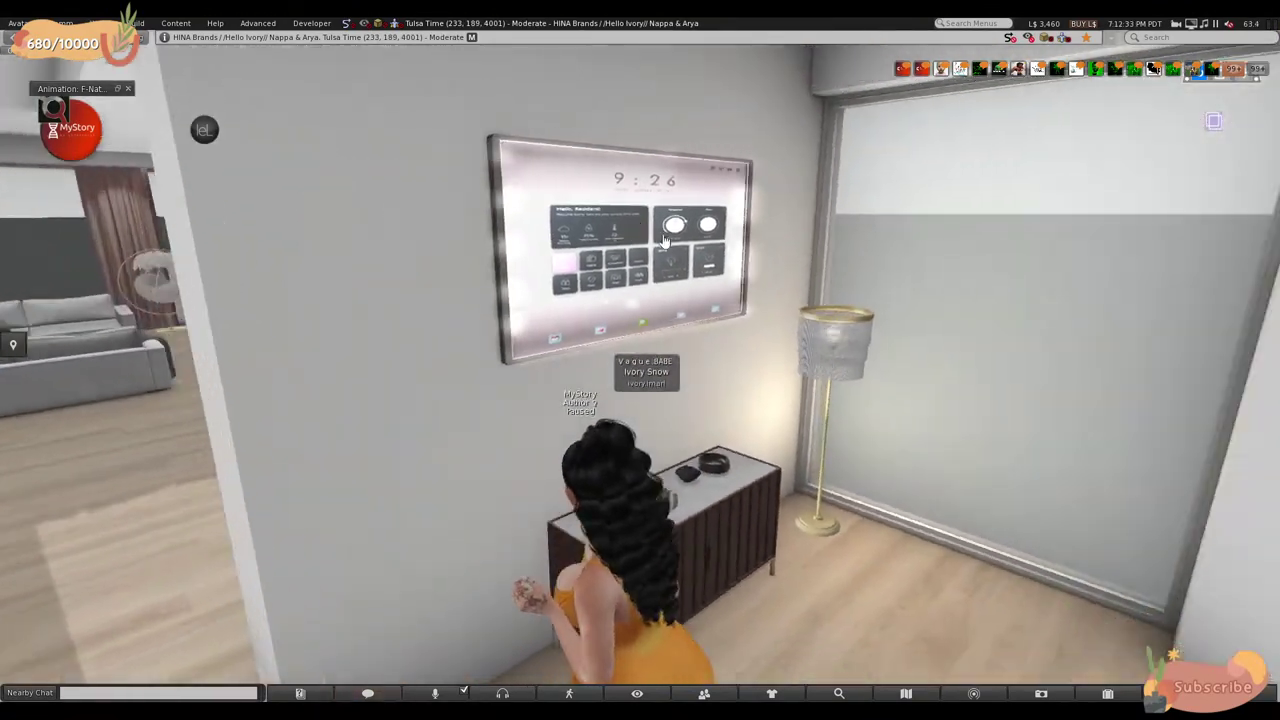
key(Right)
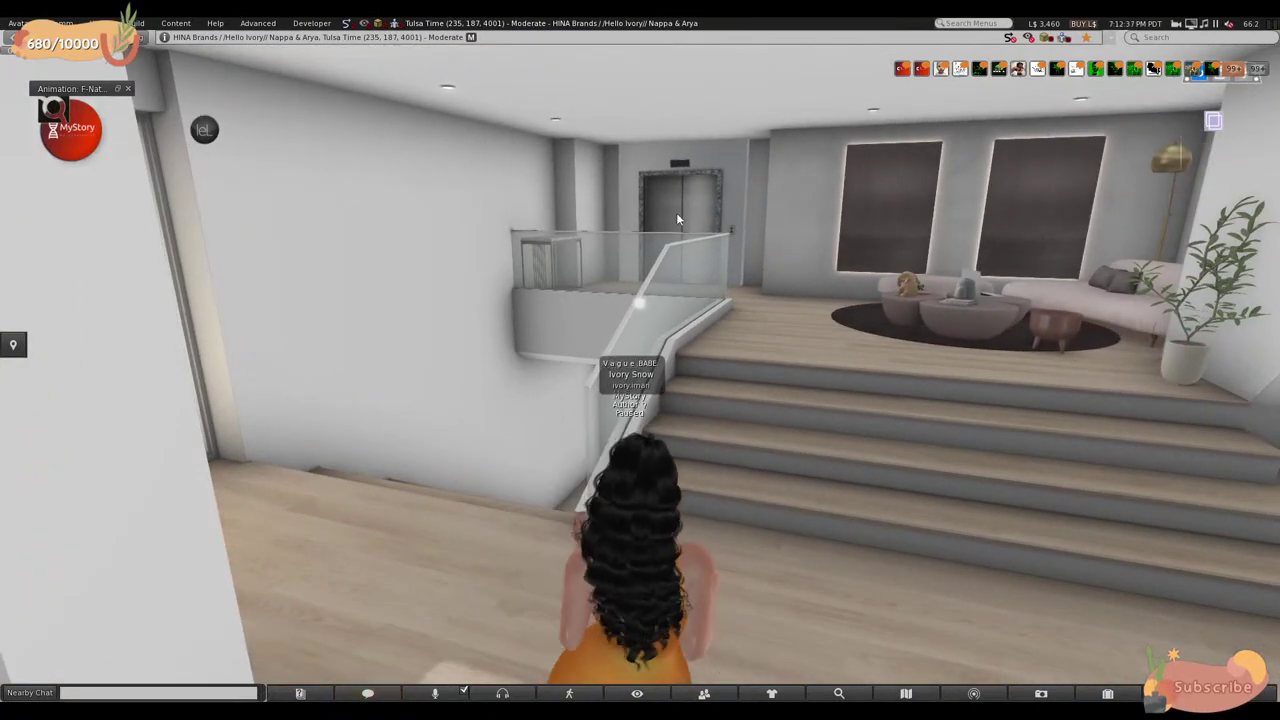
key(Right)
key(Right)
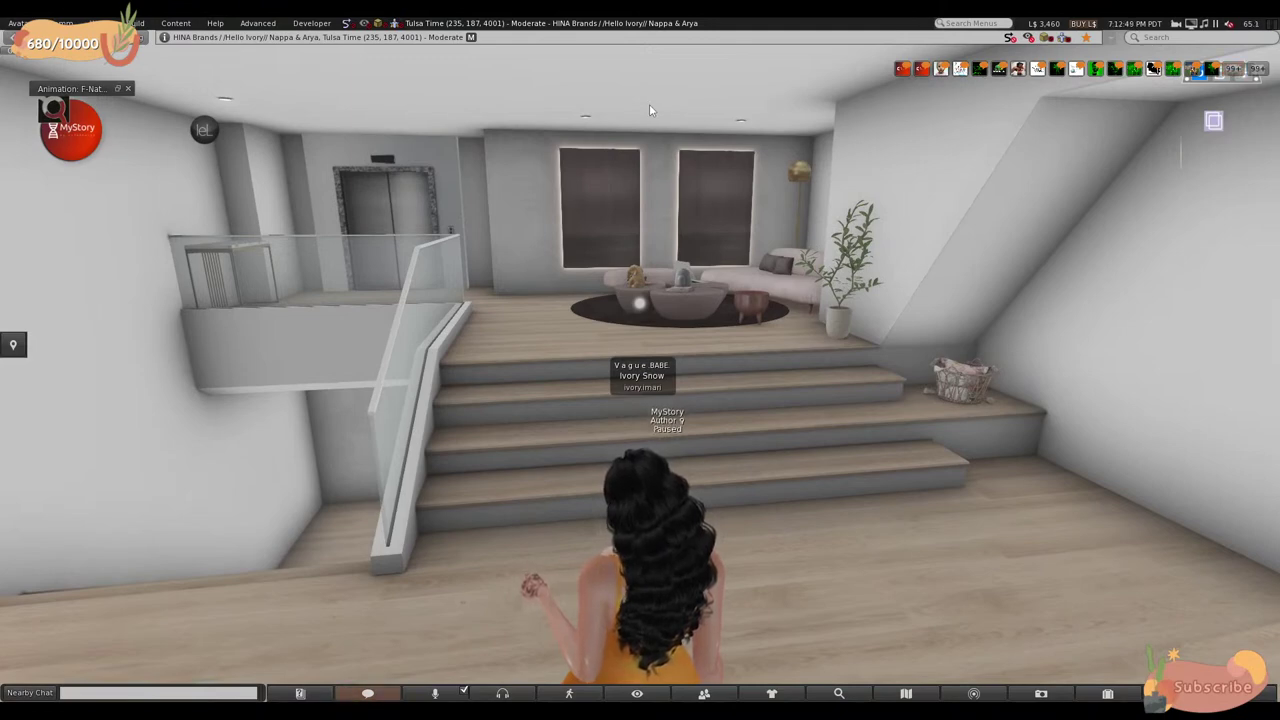
key(Right)
key(Right)
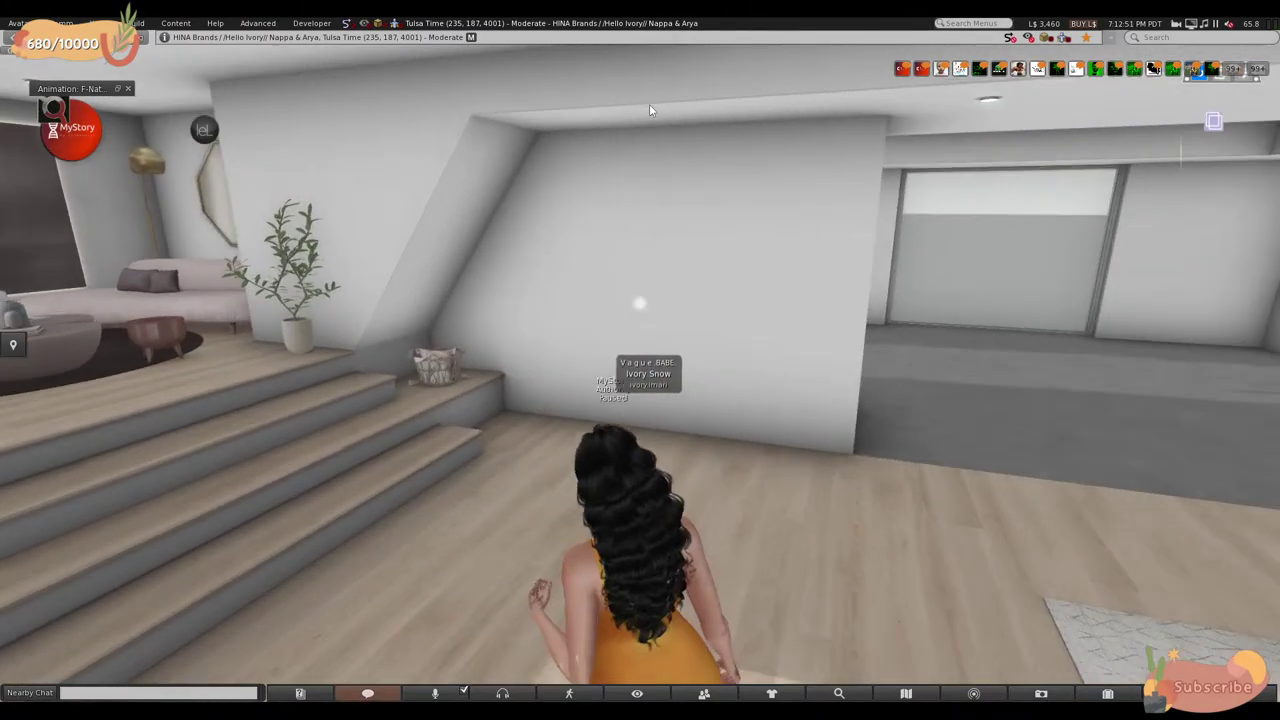
key(Left)
key(Left)
key(Right)
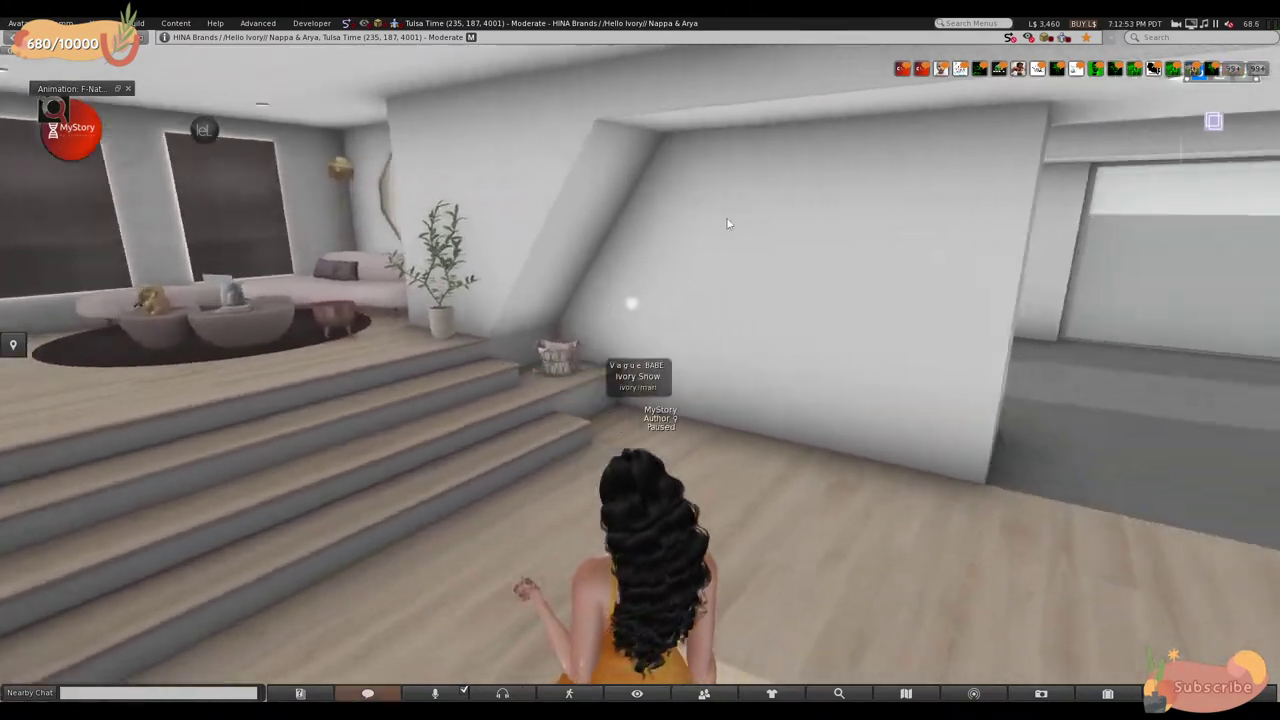
- Walk into the empty grey-floored area and examine its walls, window and the adjoining dining area
key(Up)
key(Left)
key(Left)
key(Left)
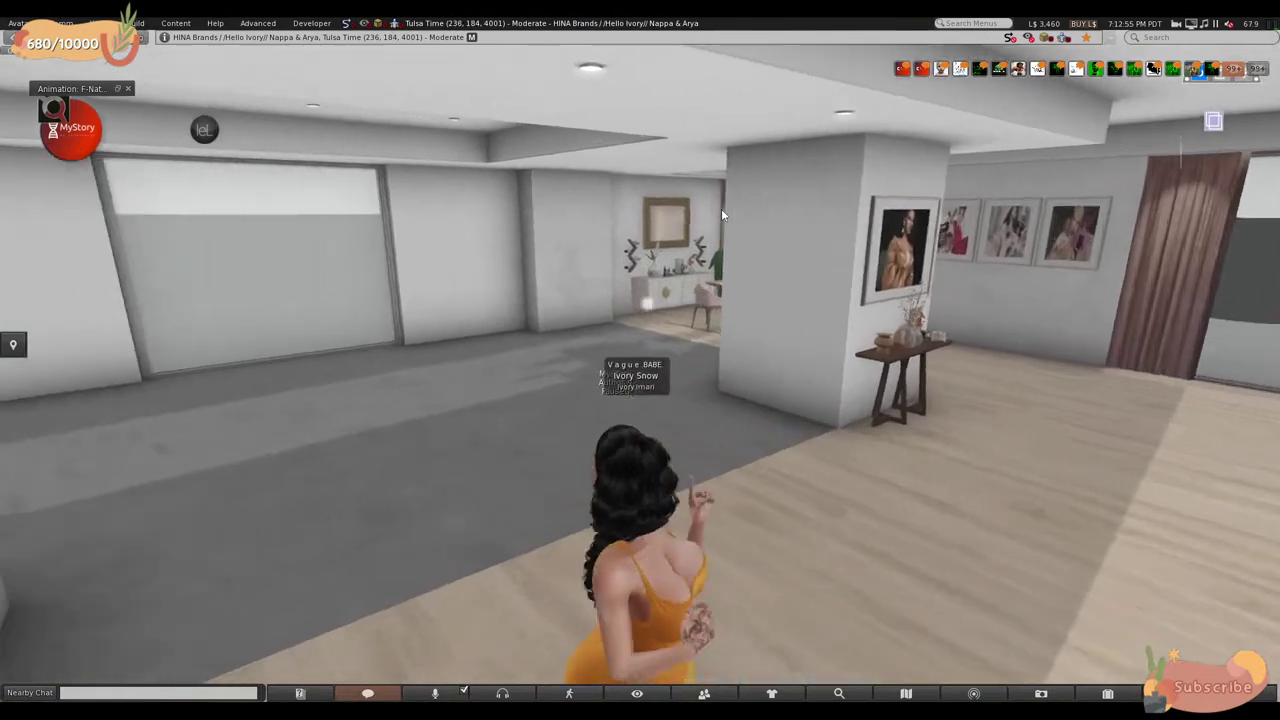
key(Right)
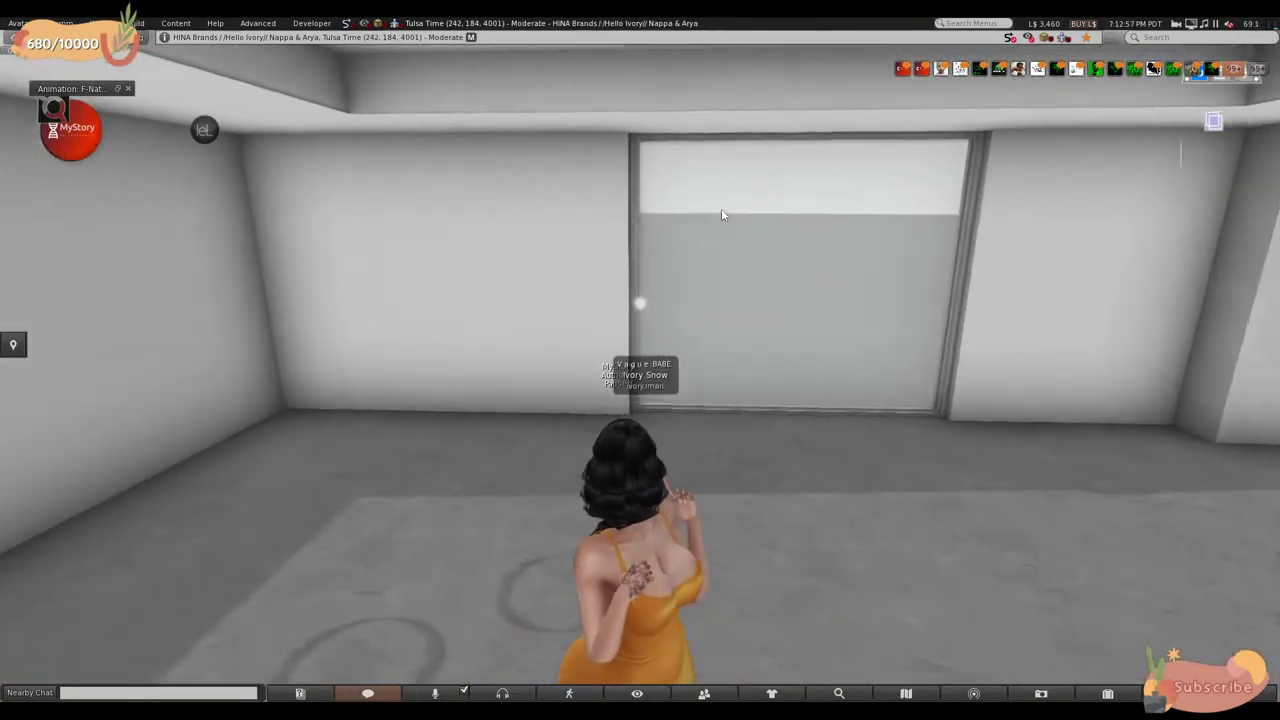
key(Up)
key(Right)
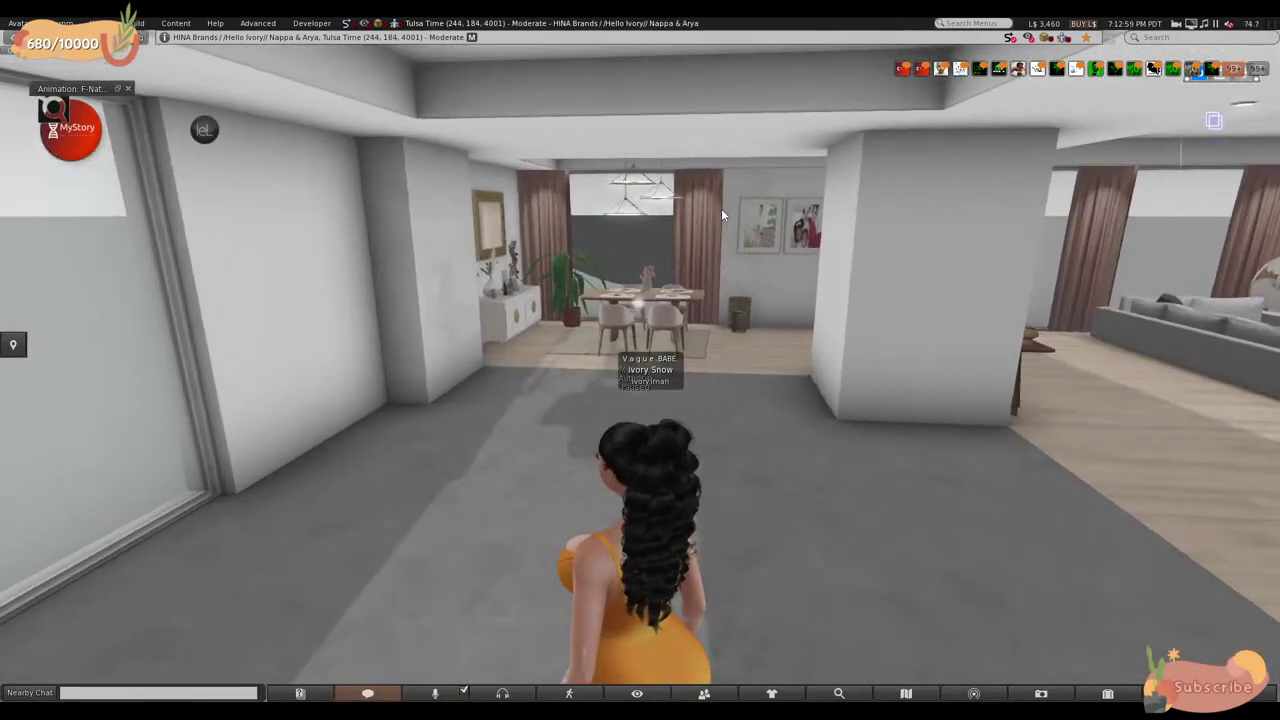
- Walk through the living space and review the sofa, television, armchair corner, cabinet and picture walls
key(Up)
key(Up)
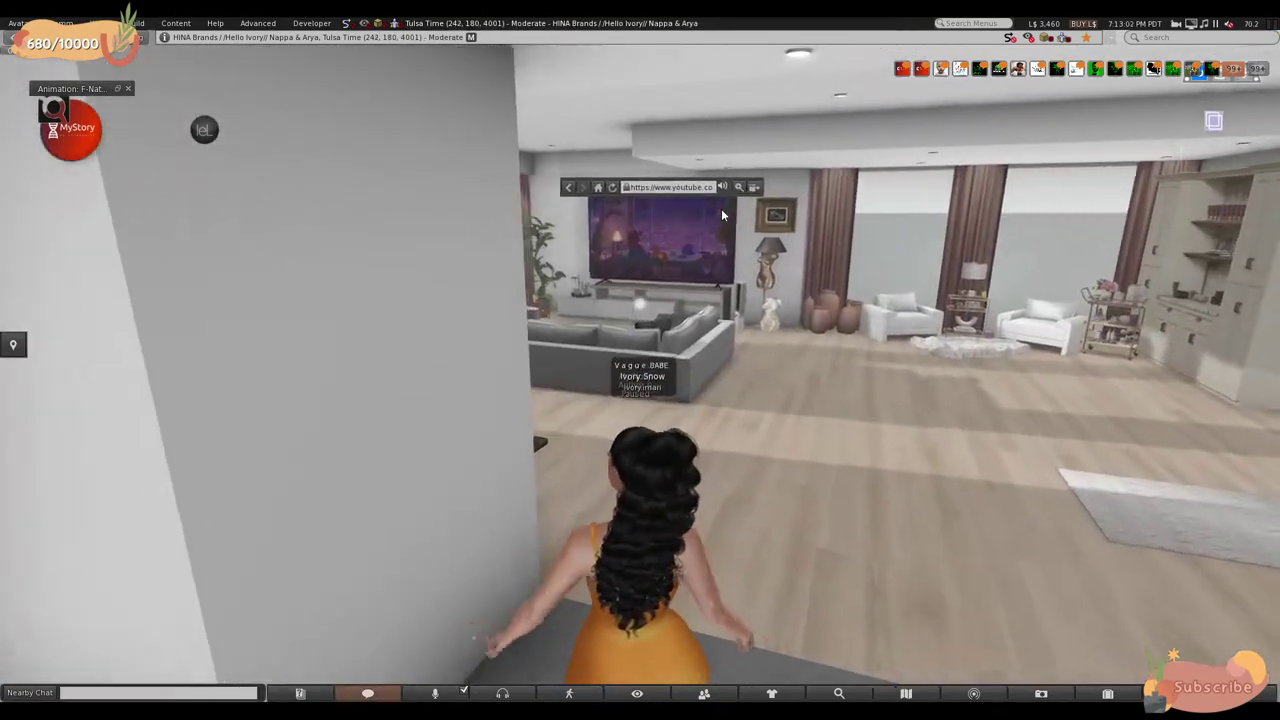
key(Right)
key(Up)
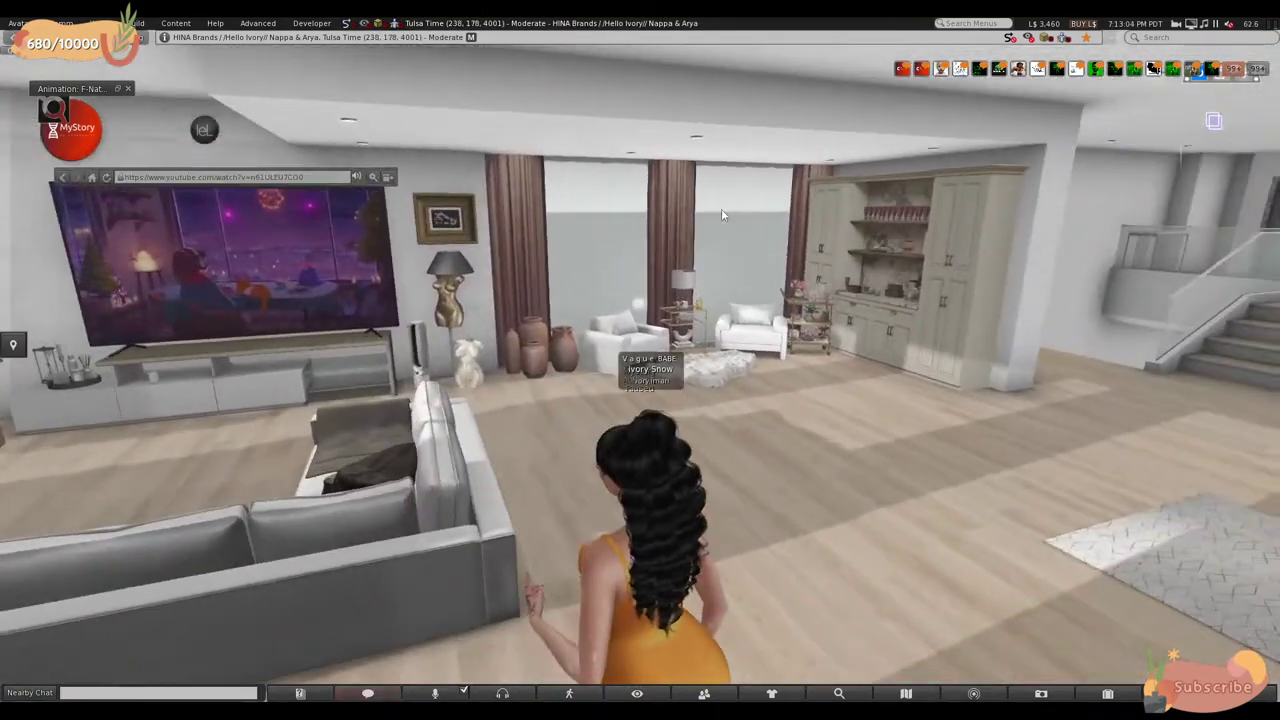
key(Left)
key(Up)
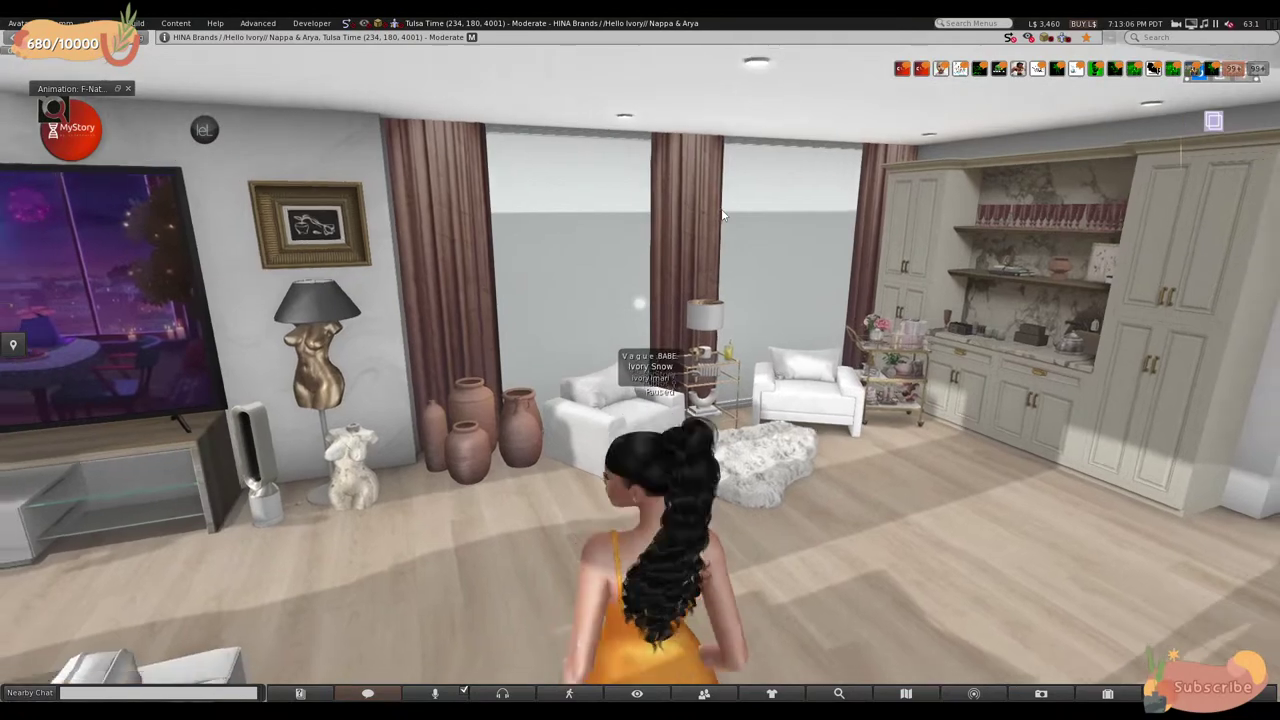
key(Left)
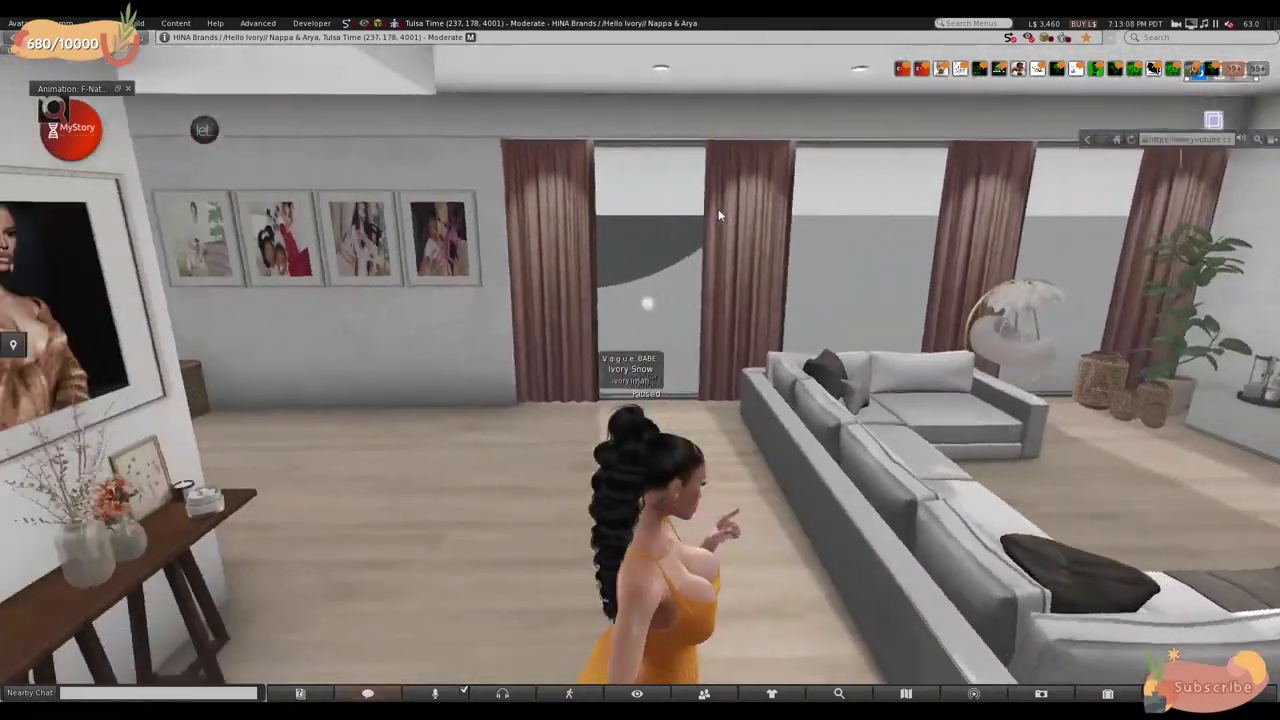
key(Right)
key(Up)
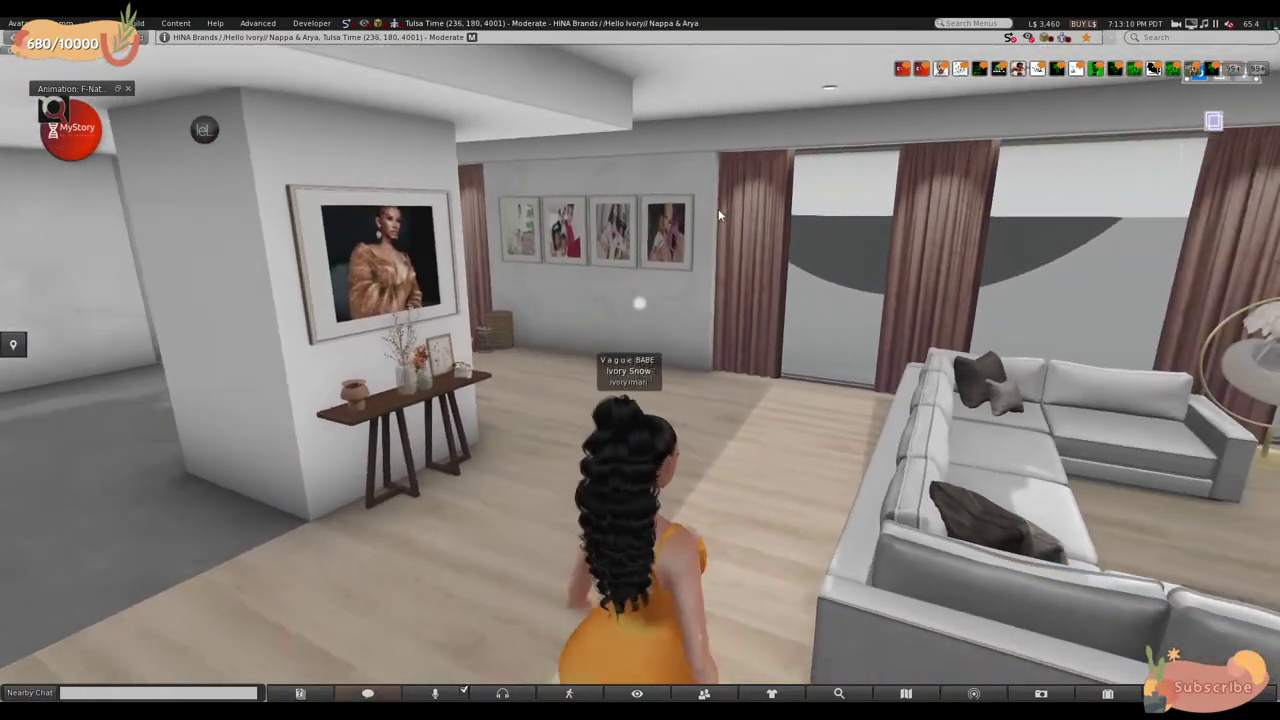
key(Up)
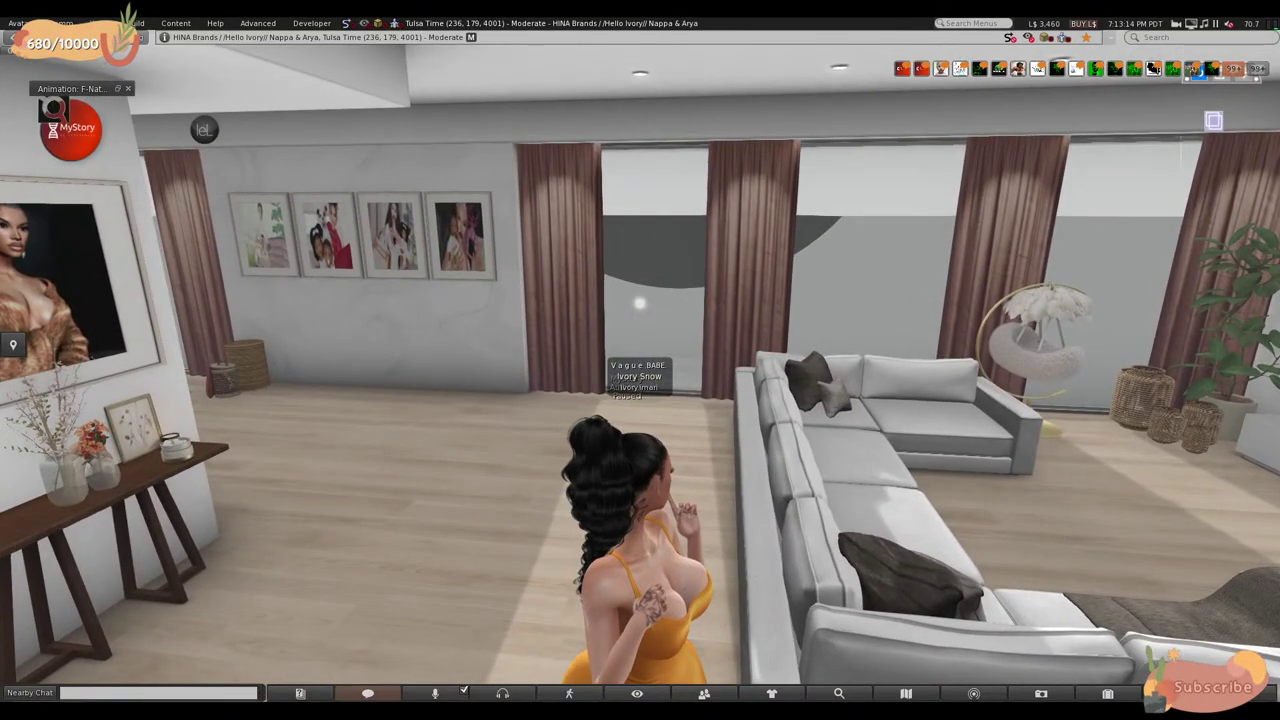
- Search the inventory for "starrie"
click(838, 694)
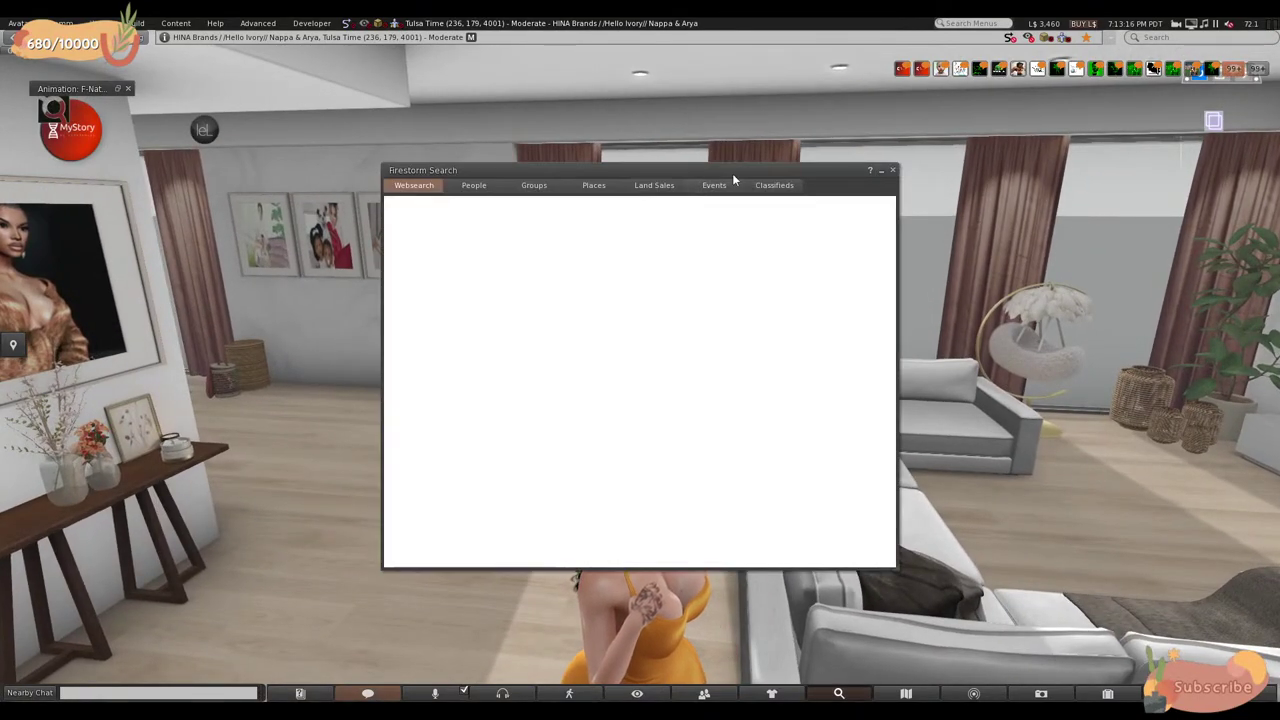
click(893, 171)
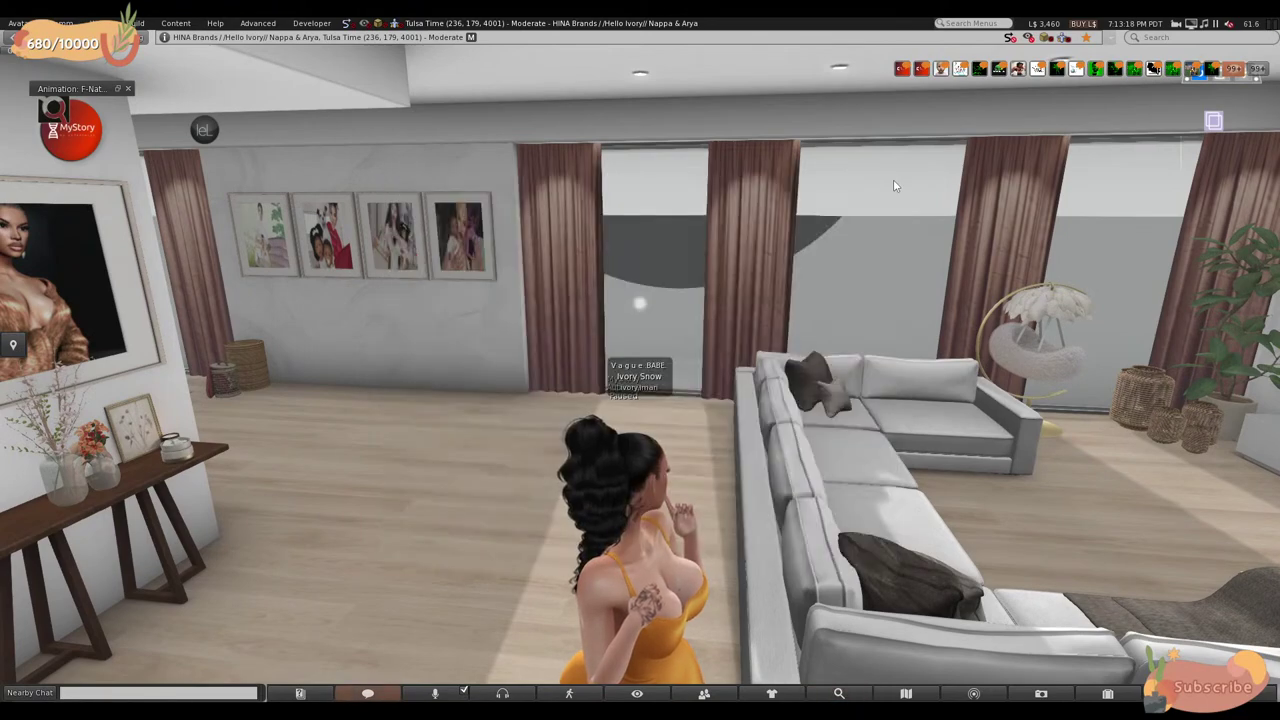
key(ctrl+i)
text(starr)
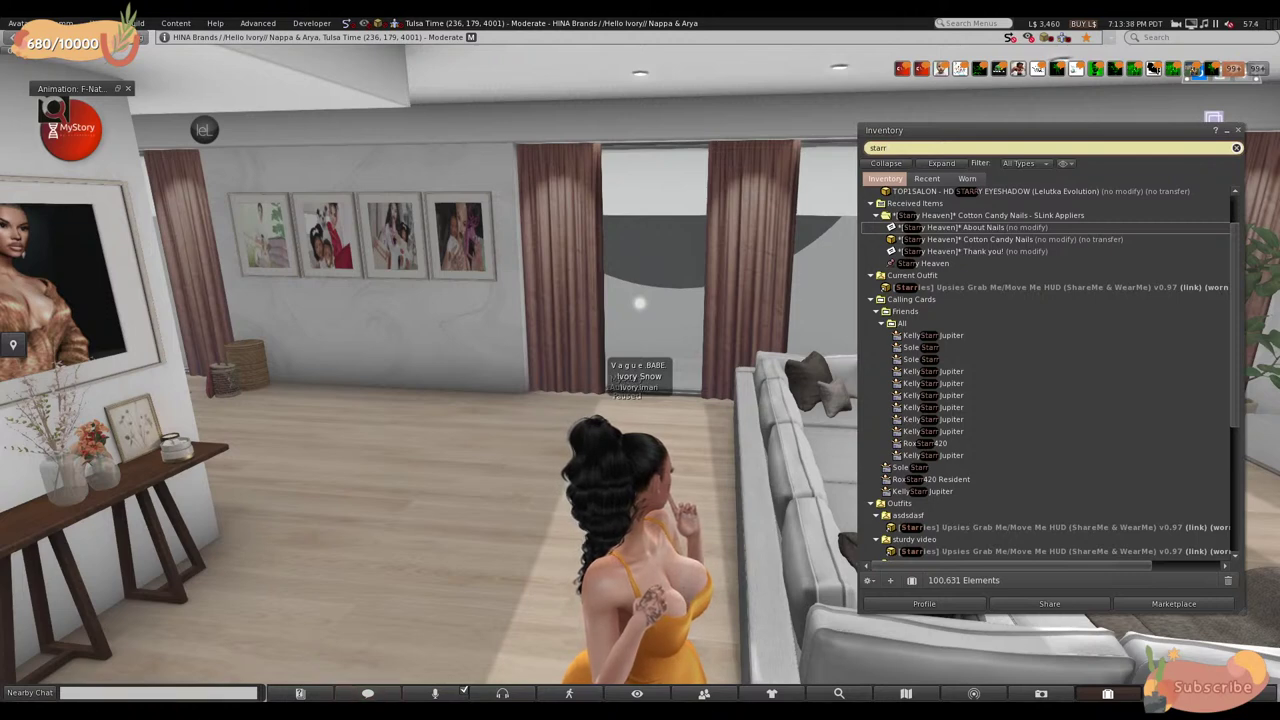
text(y)
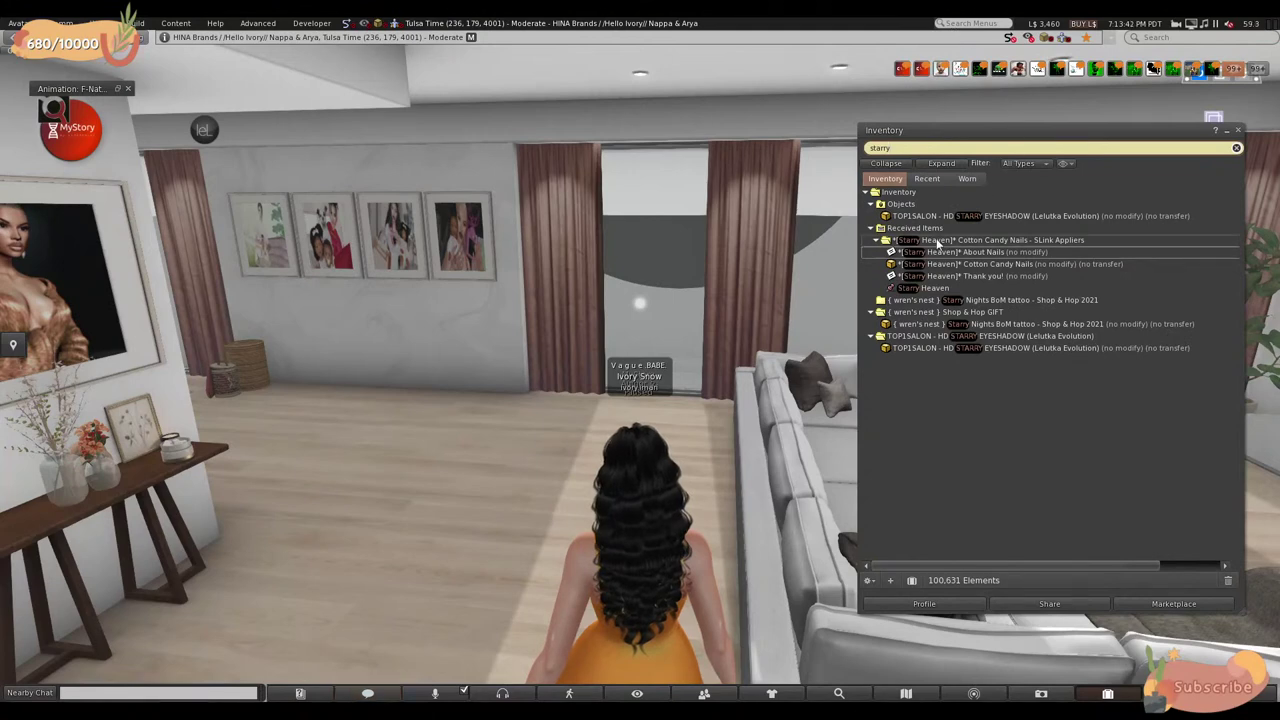
key(BackSpace)
text(ie)
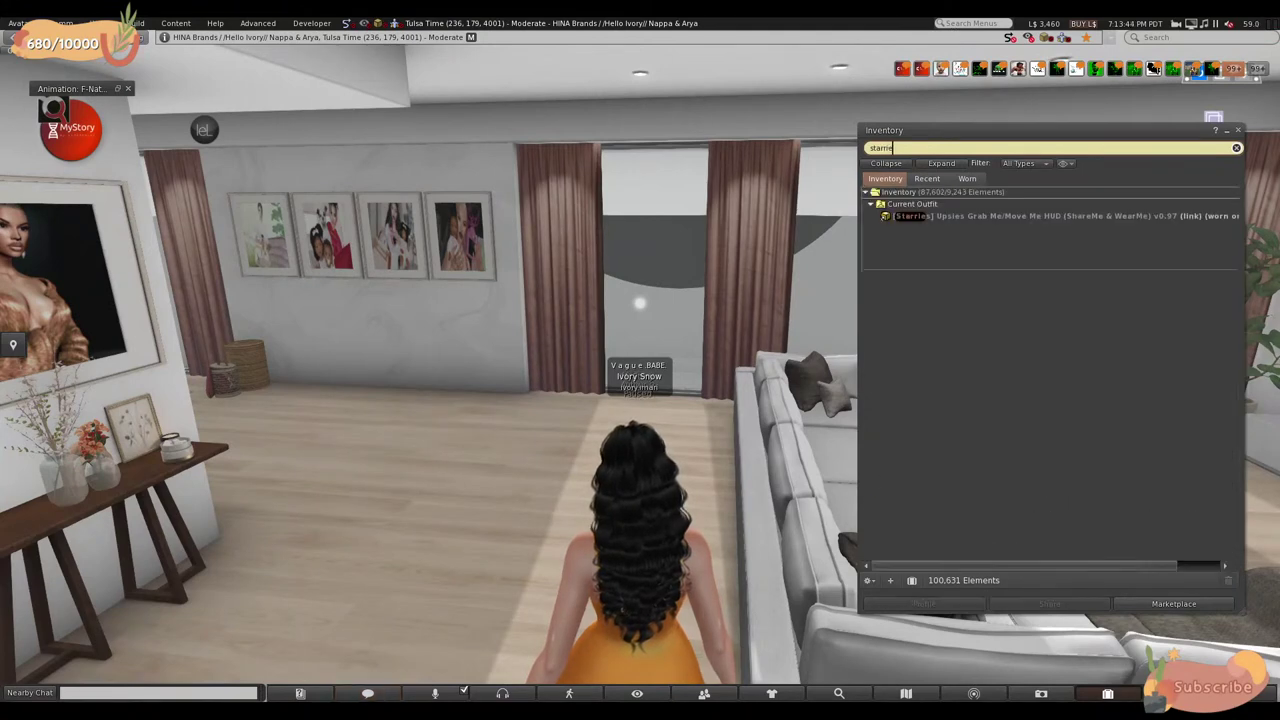
- Open the properties of the [Starries] Upsies Grab Me/Move Me HUD in the rave party outfit and bring up its creator's profile
right_click(1035, 408)
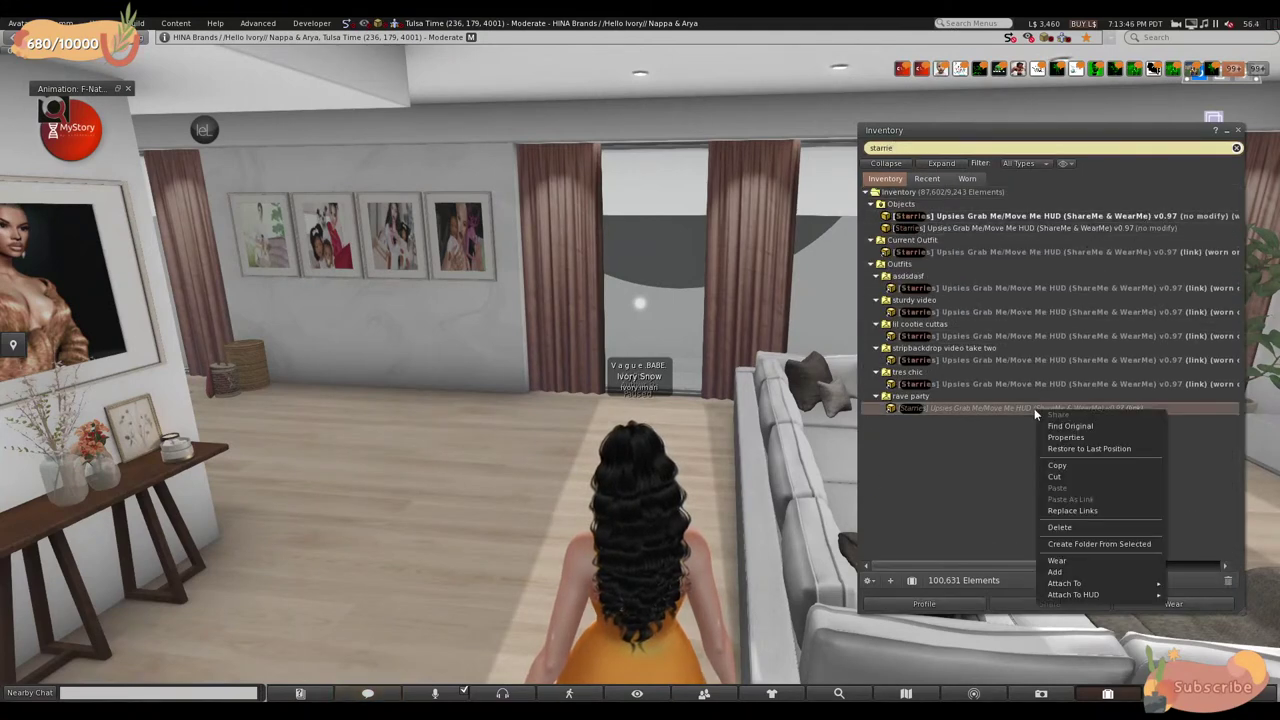
click(1066, 437)
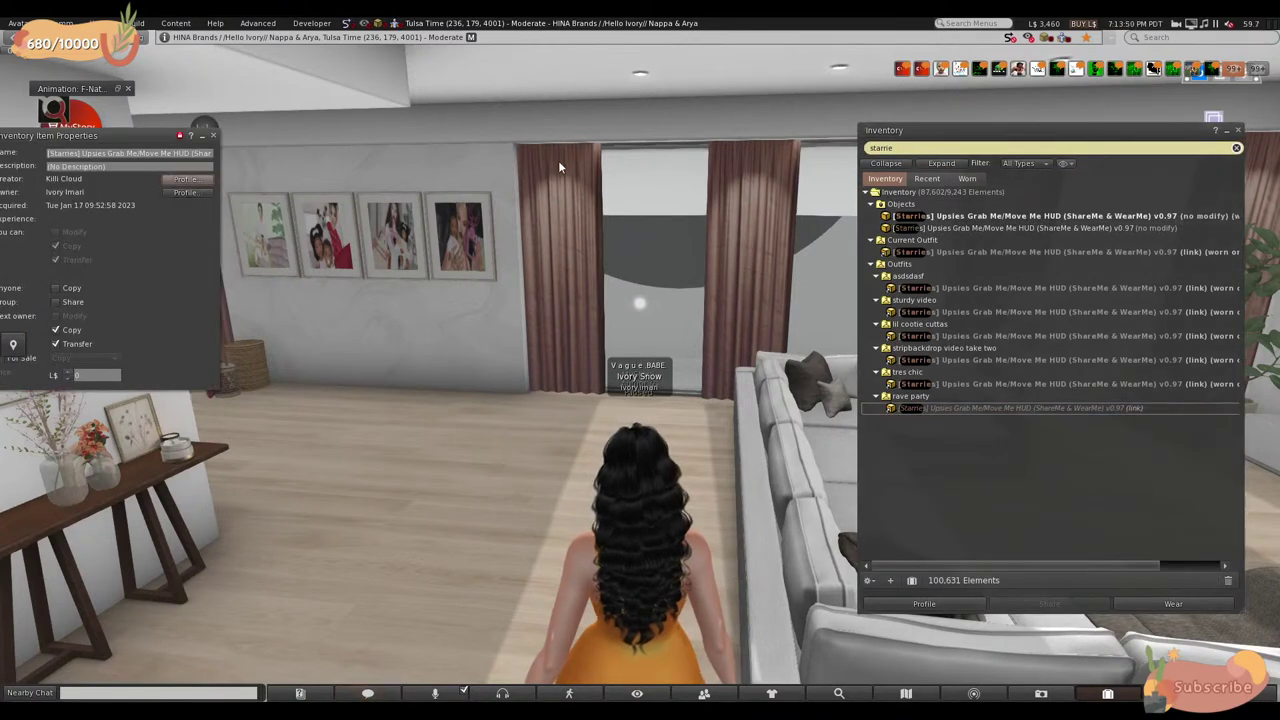
click(186, 180)
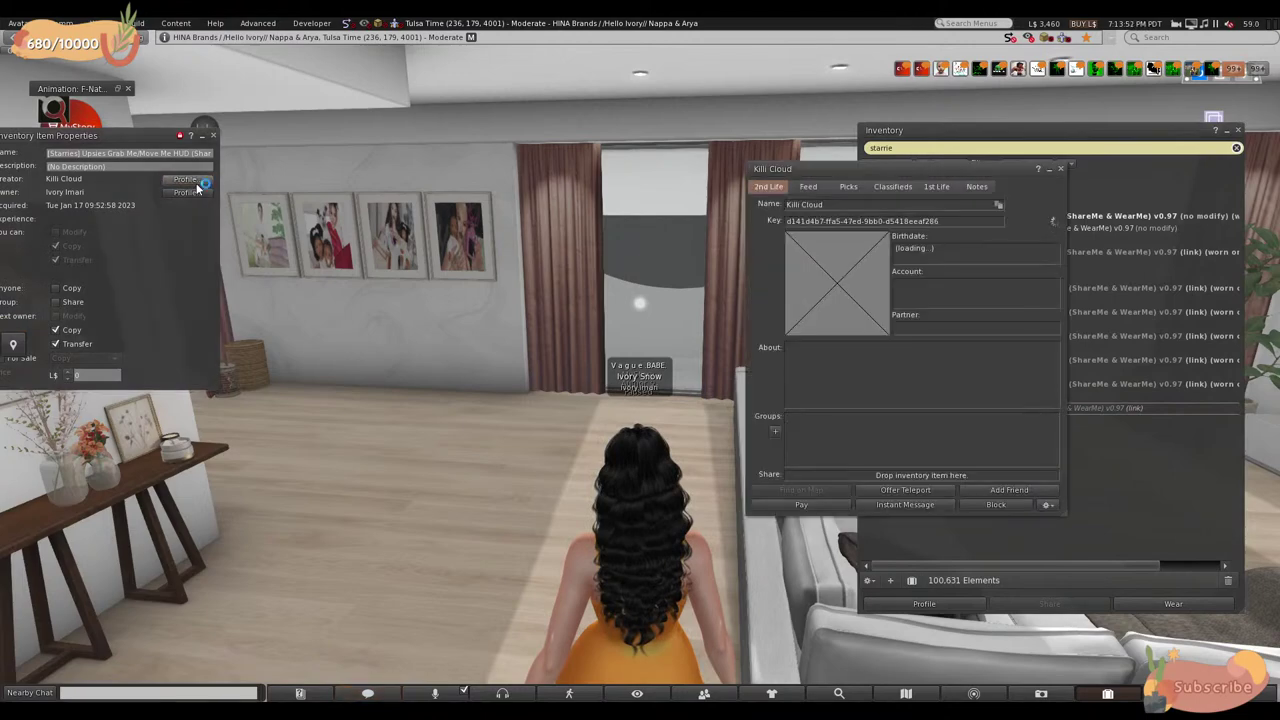
- Teleport to the [Starries] Mainstore from the creator's picks, and close the inventory, profile and item properties windows
click(845, 188)
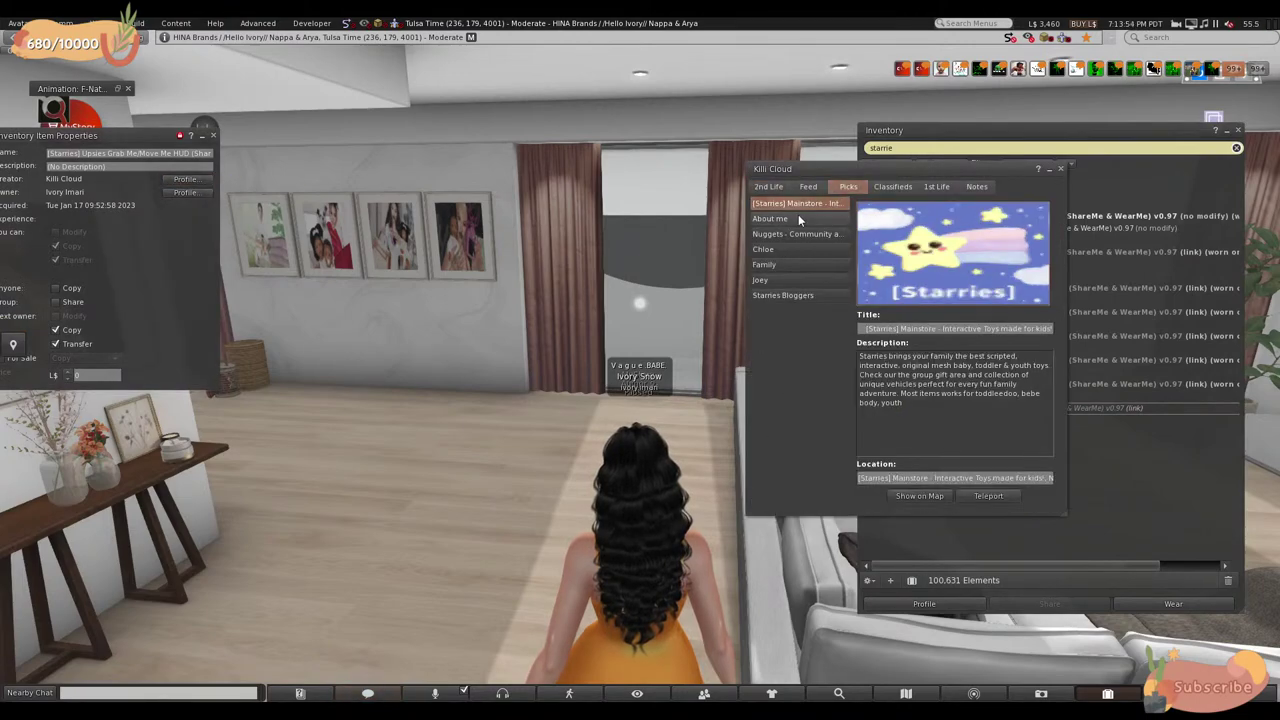
click(970, 496)
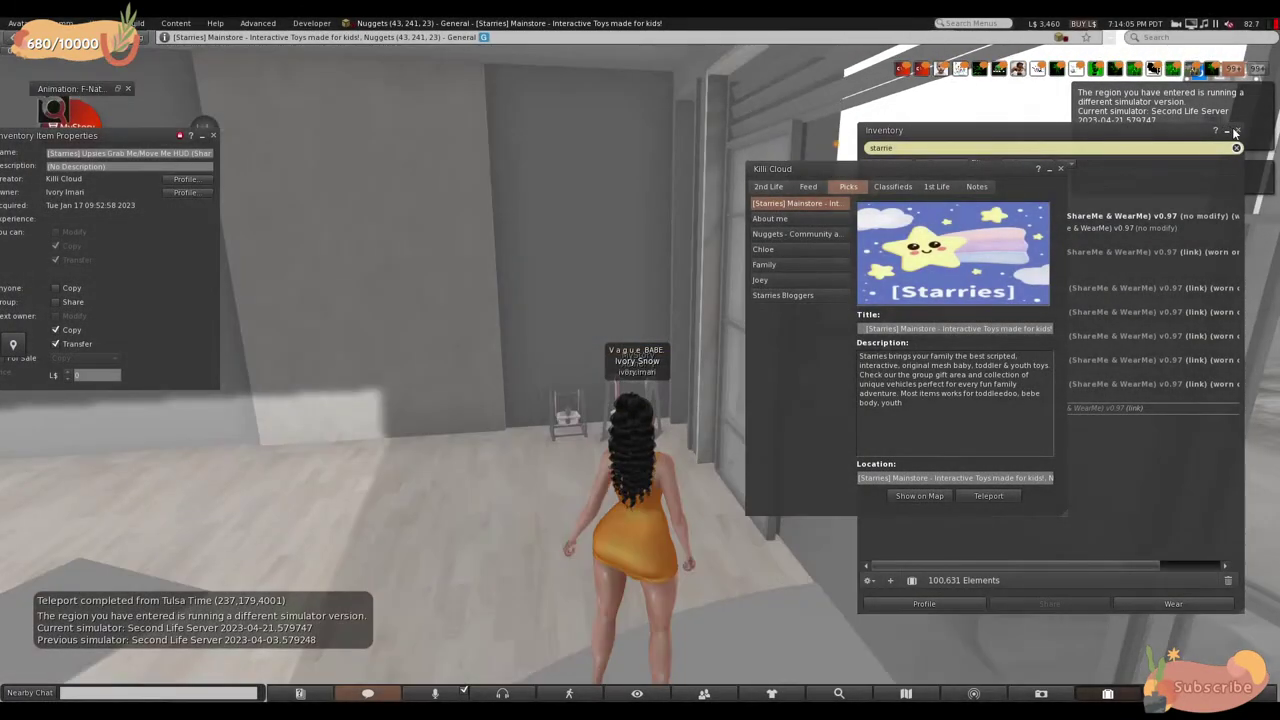
click(1238, 130)
click(1060, 169)
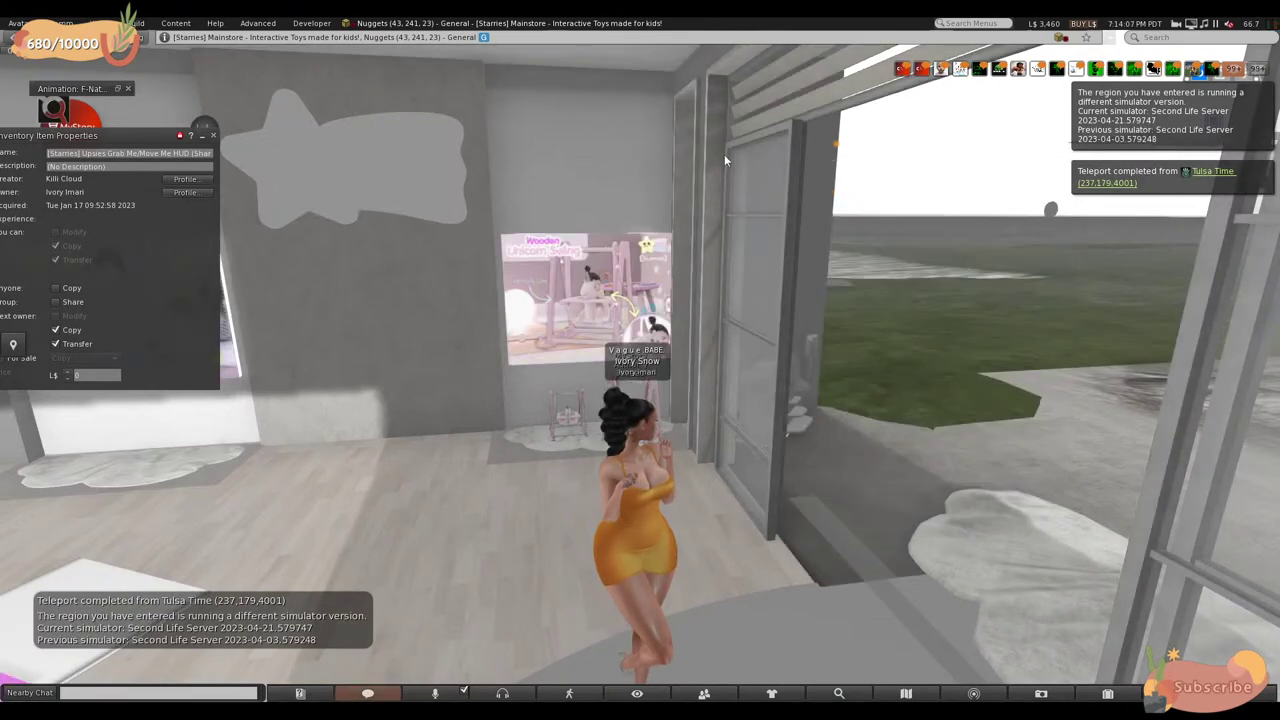
click(213, 135)
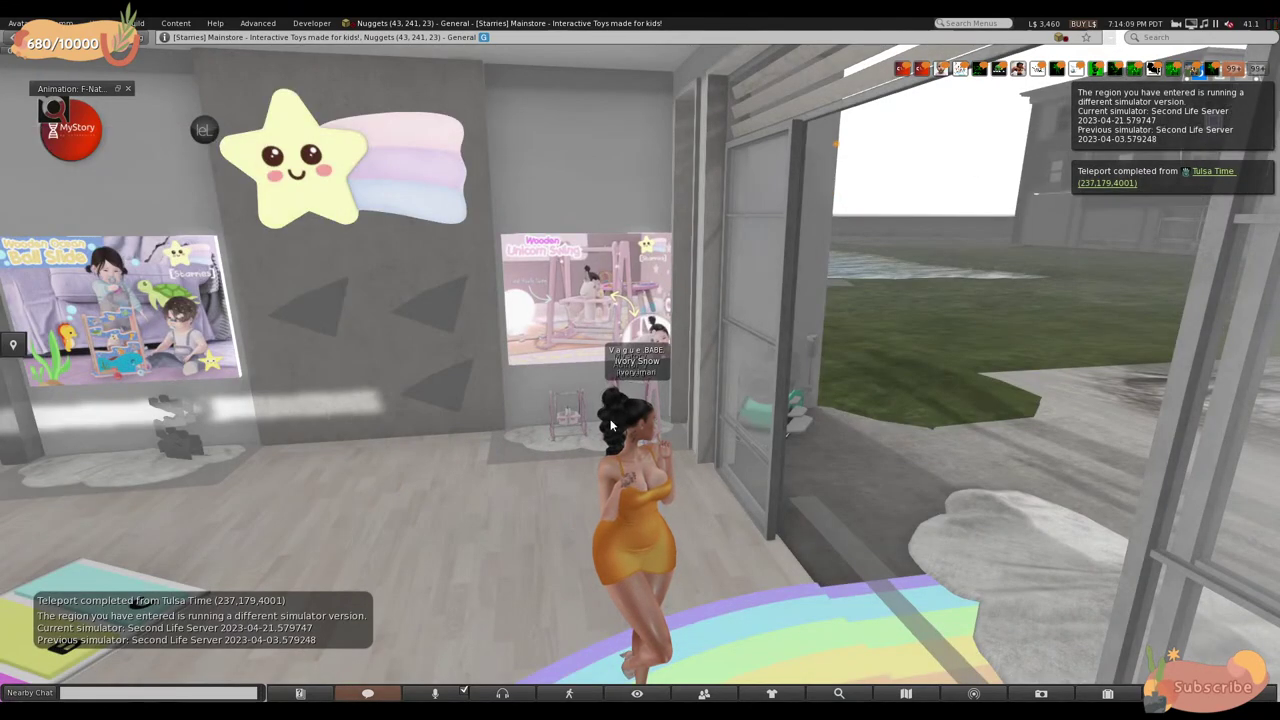
- Approach the Wooden Unicorn Swing display and examine its poster and the two pink swings up close
key(Left)
key(Up)
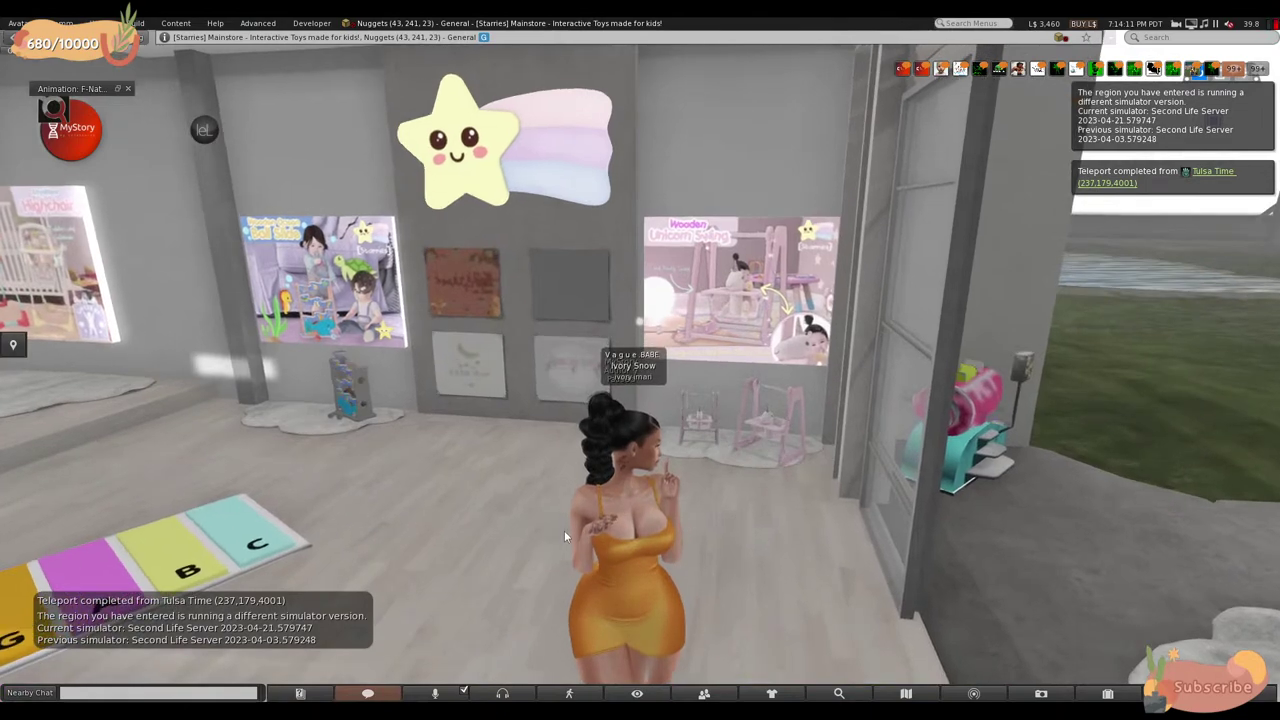
key(Up)
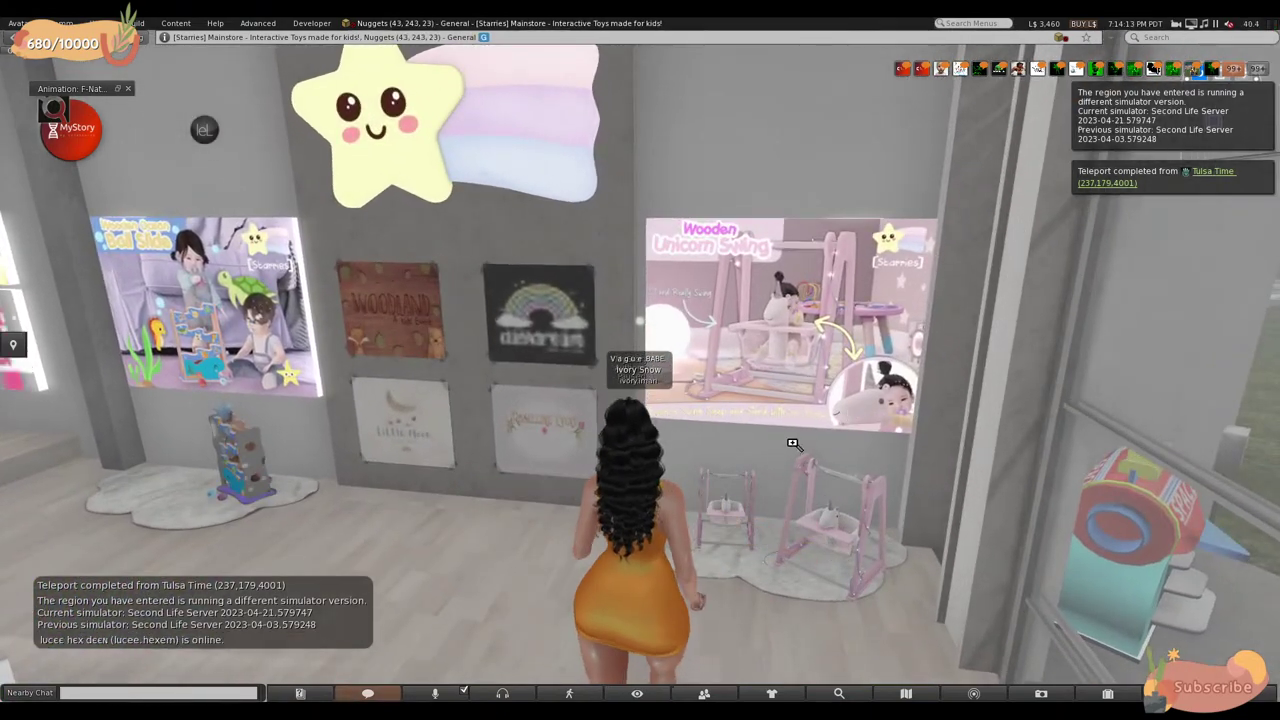
alt+click(777, 373)
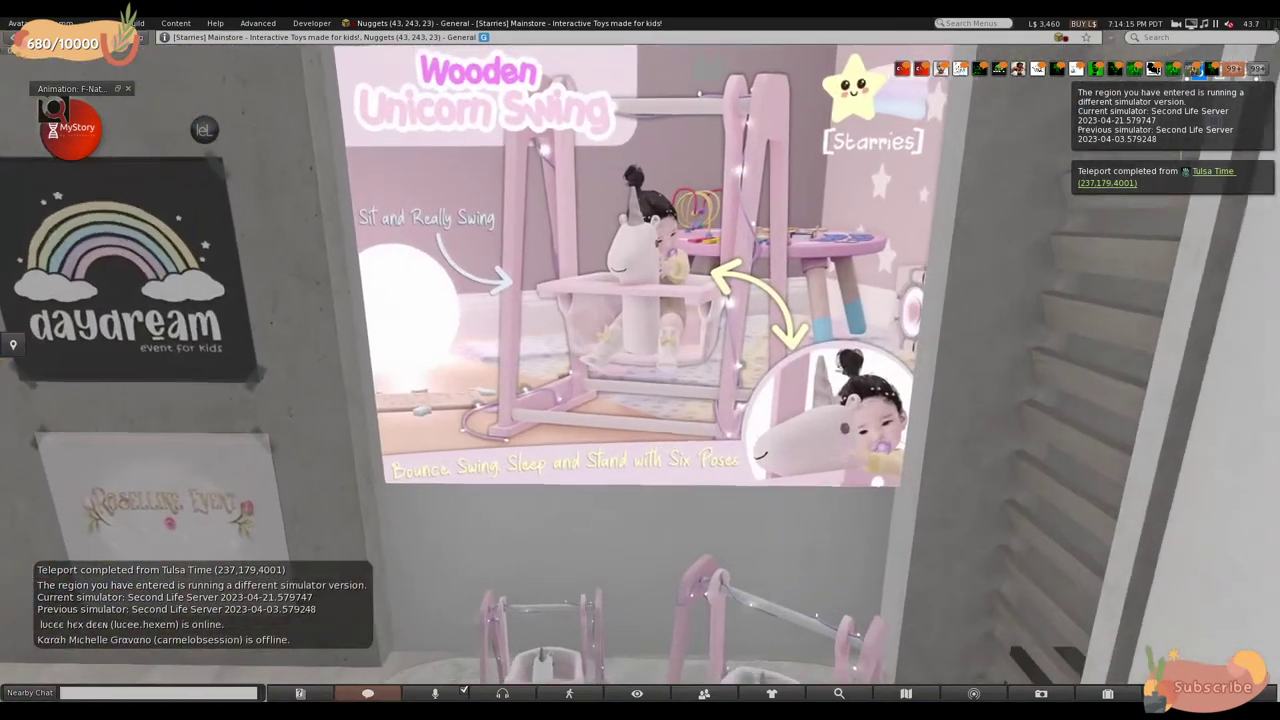
alt+click(730, 600)
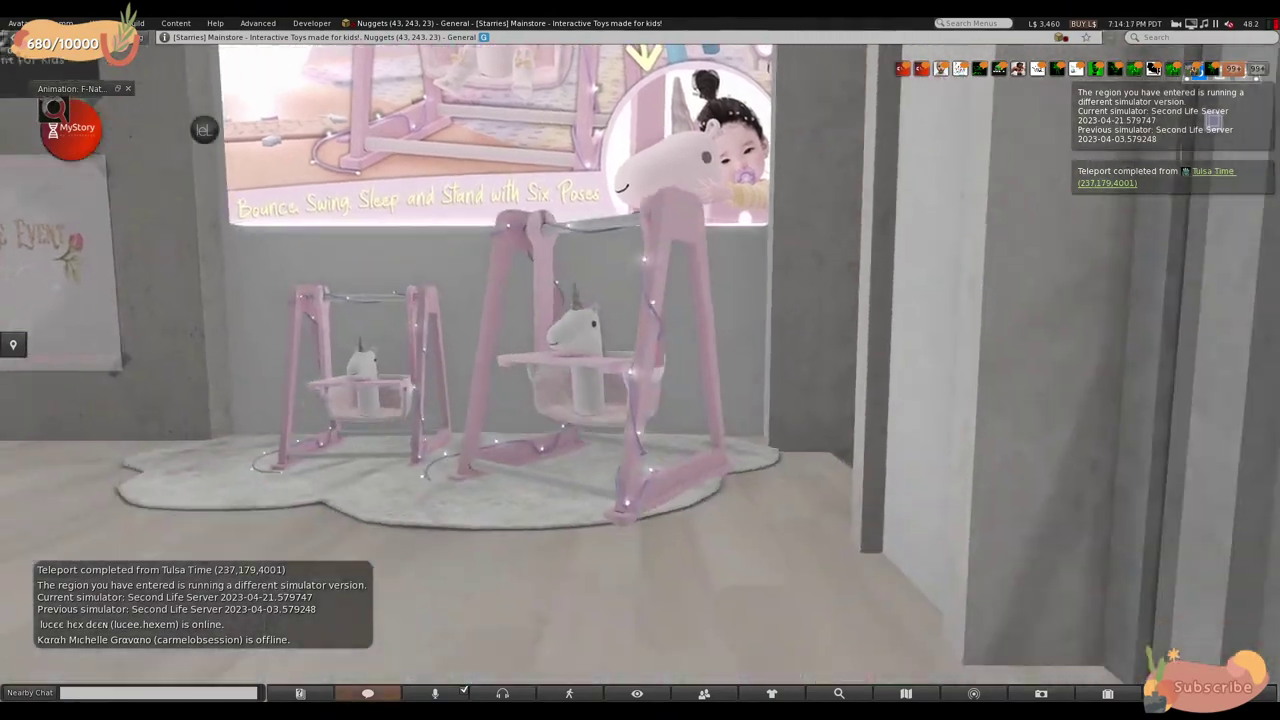
key(Escape)
- Walk past the Upsies and highchair displays to the Wooden Ocean Ball Slide and examine it up close
key(Left)
key(Up)
key(Right)
key(Up)
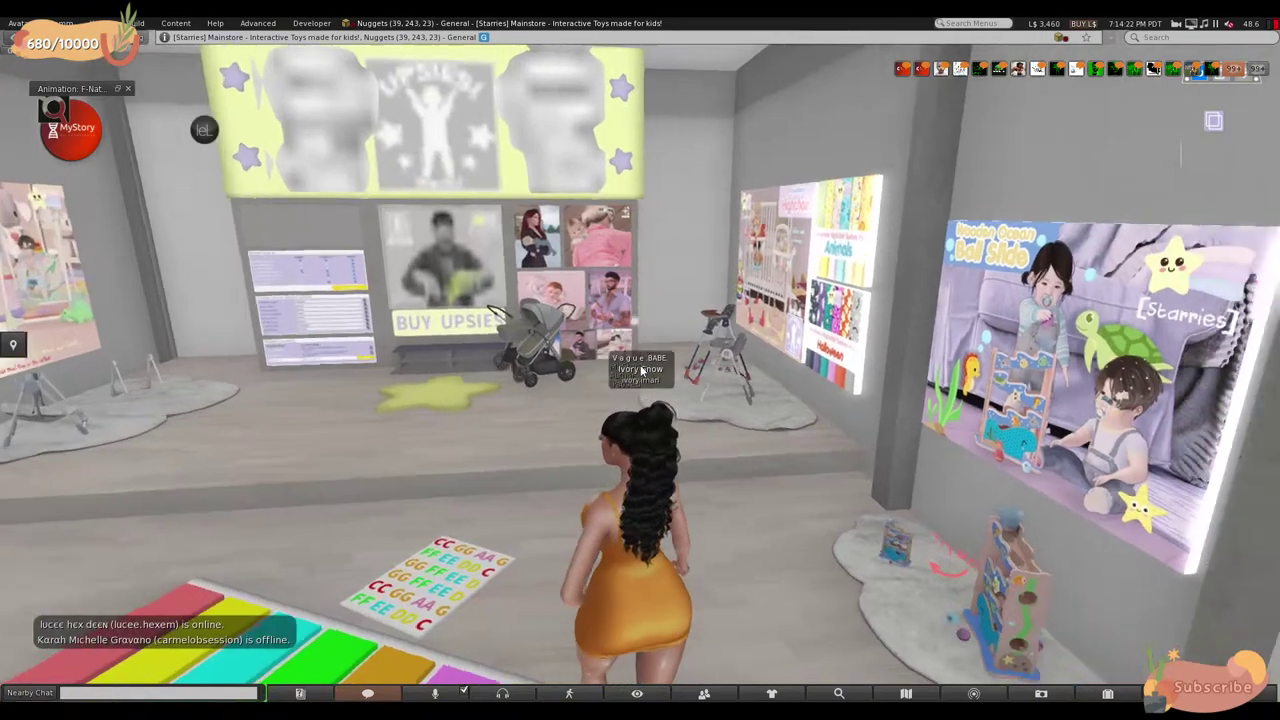
key(Up)
key(Right)
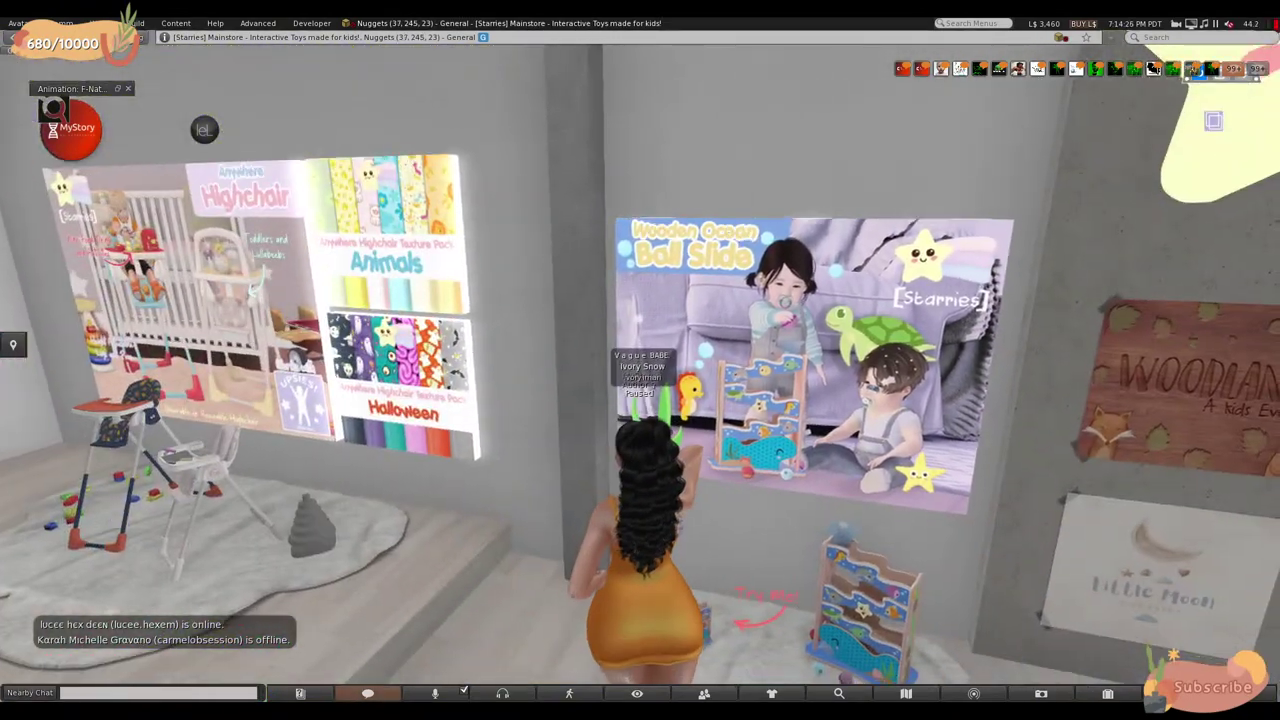
alt+click(850, 590)
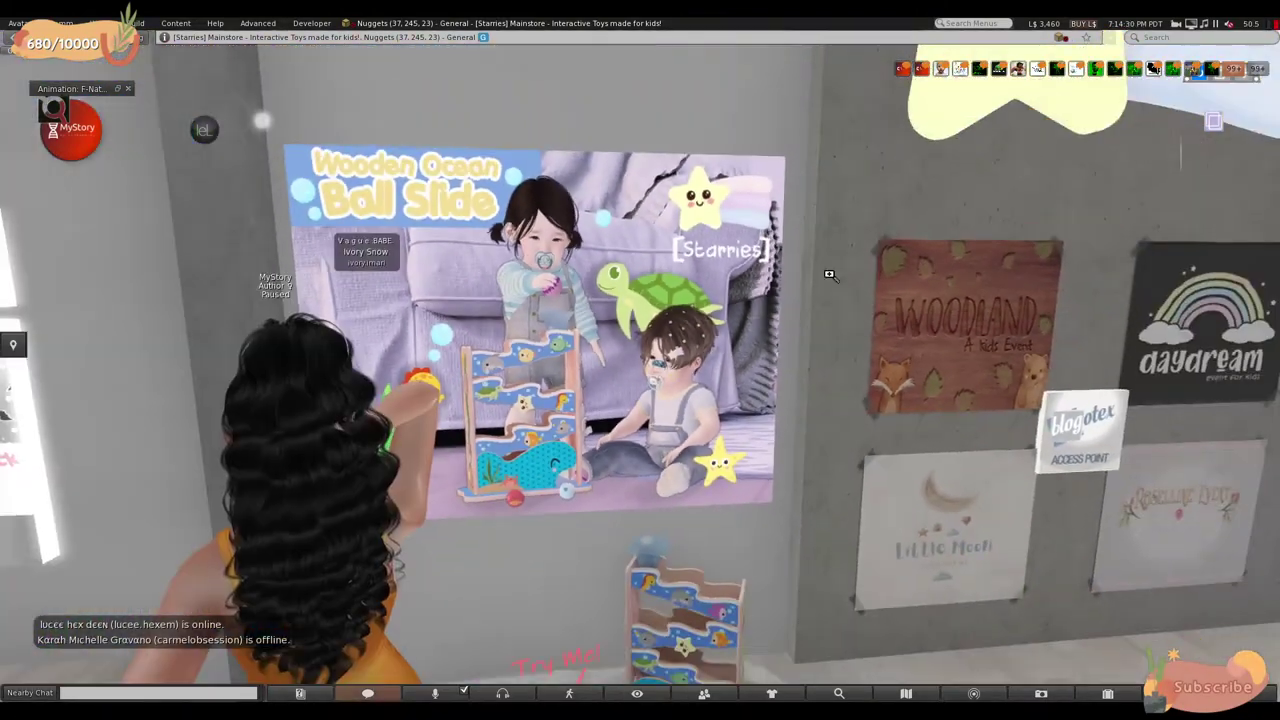
- Leave the ball slide display and cross the store floor to look over the remaining displays along the rainbow path
key(Right)
key(Up)
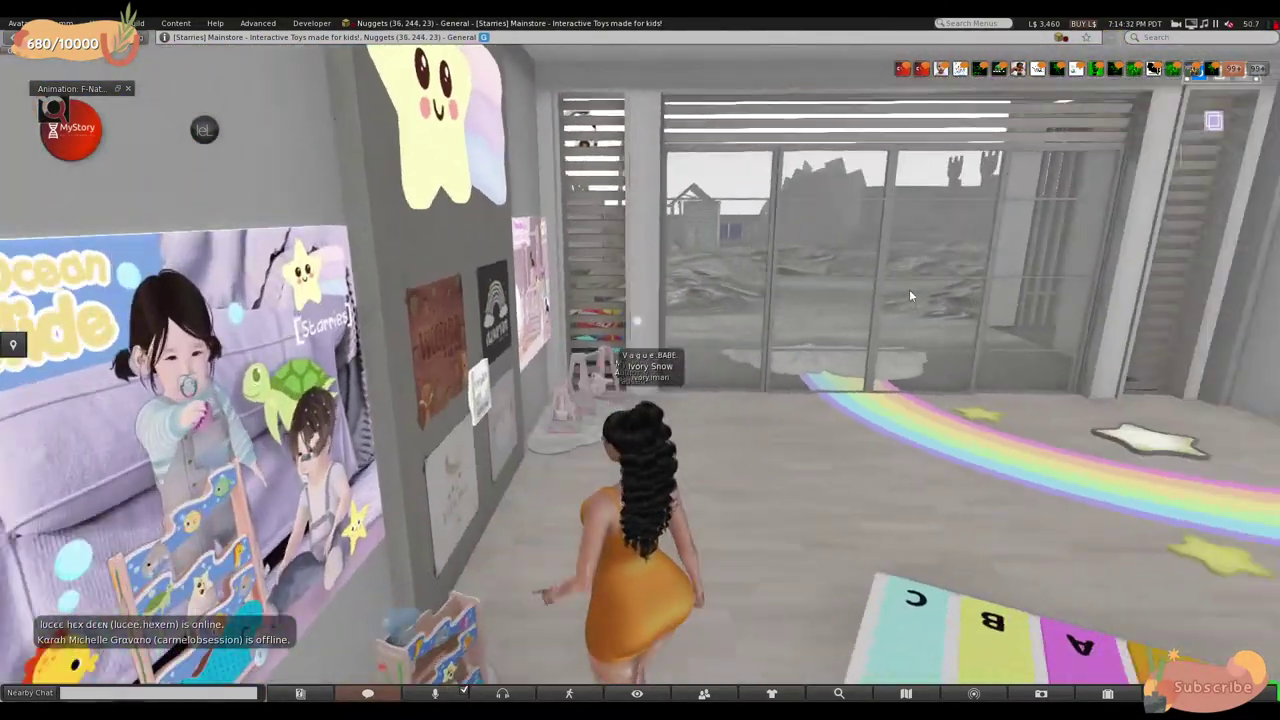
key(Up)
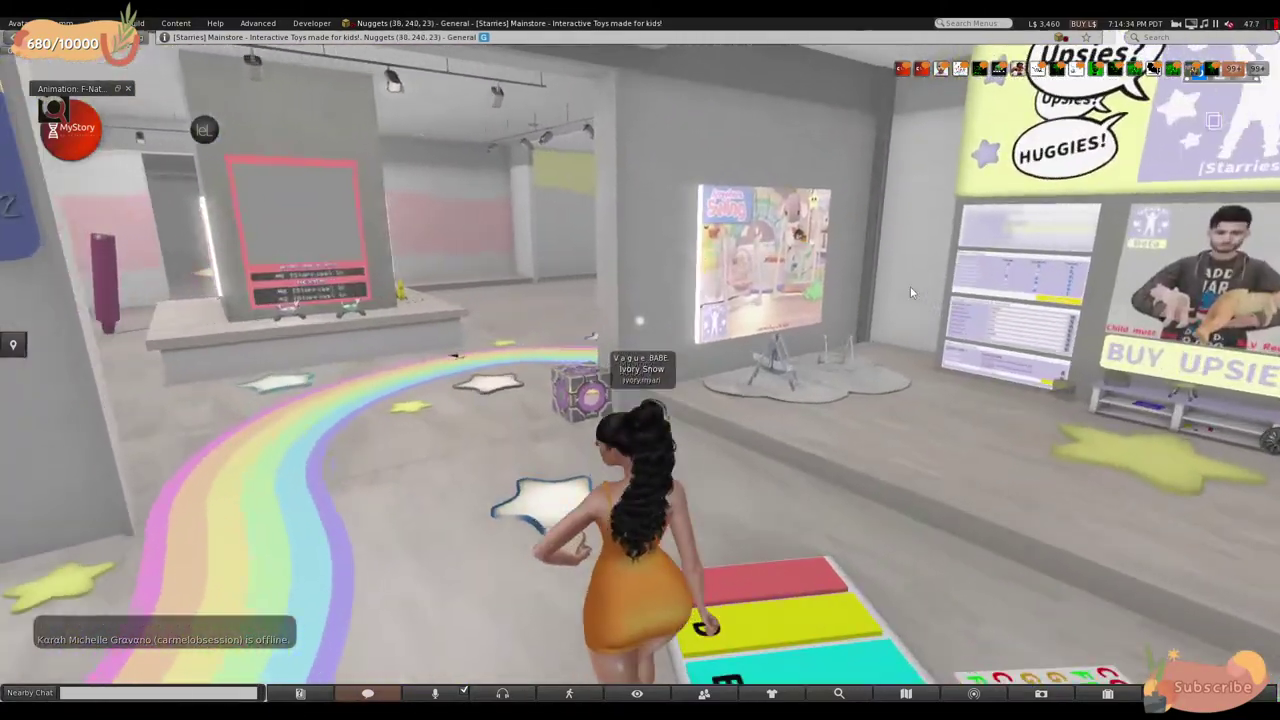
- Approach the Anywhere Highchair display beside the Upsies wall and examine its poster up close
key(Left)
key(Up)
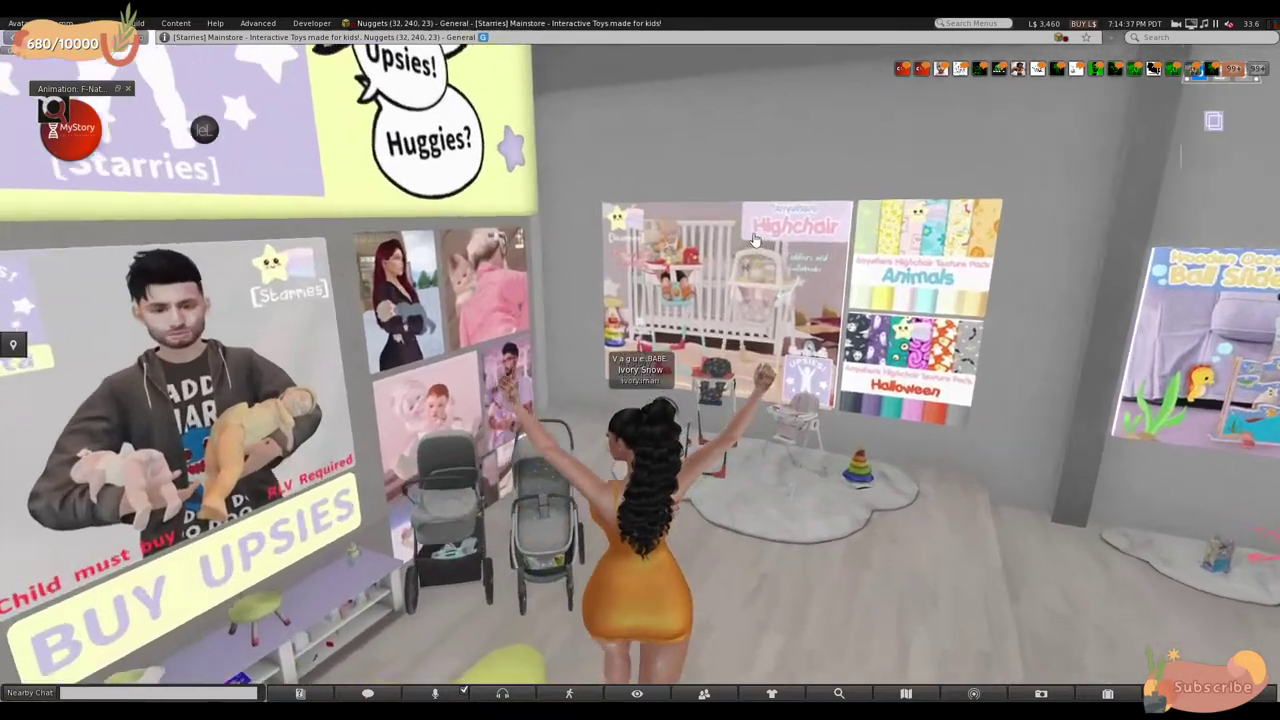
alt+click(755, 240)
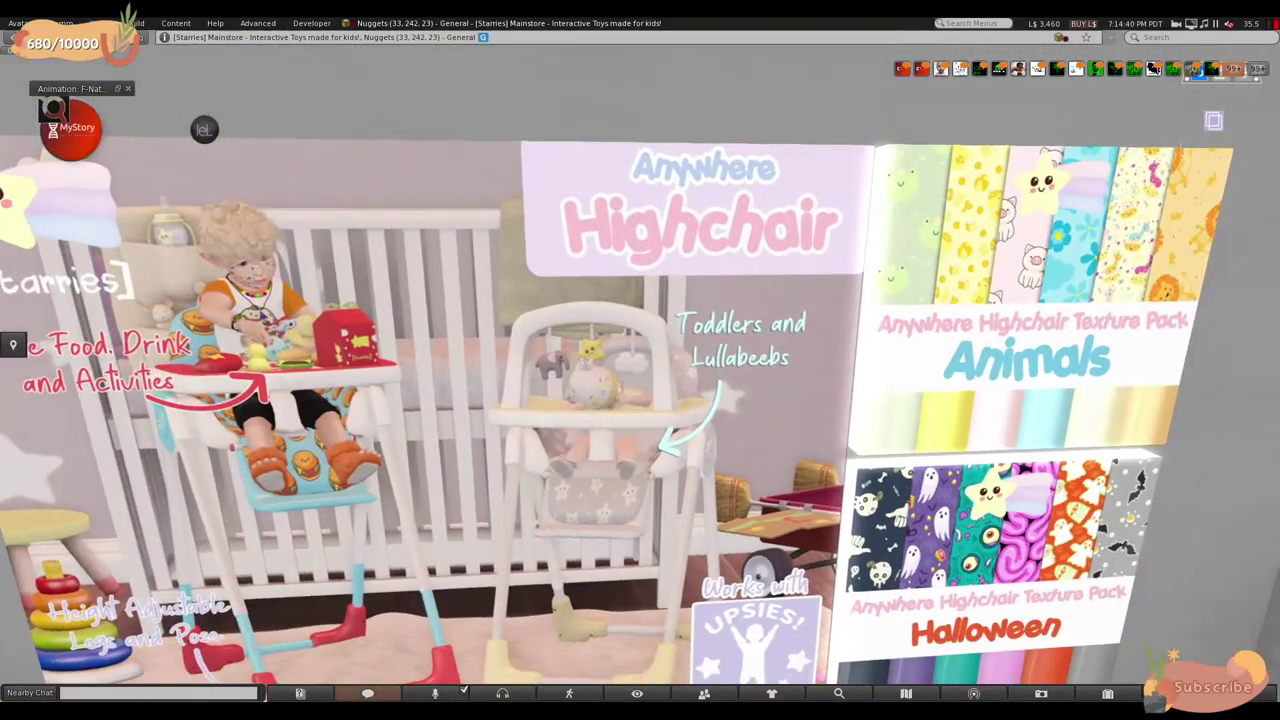
key(Left)
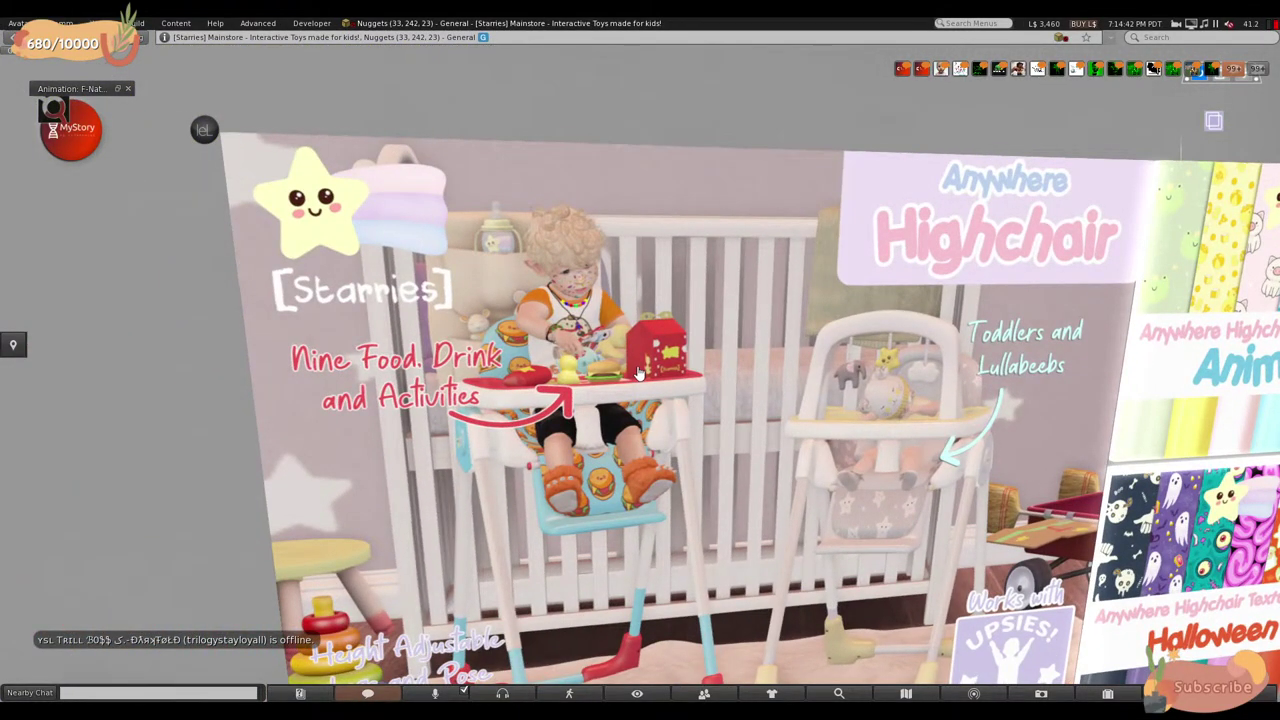
key(Up)
key(Right)
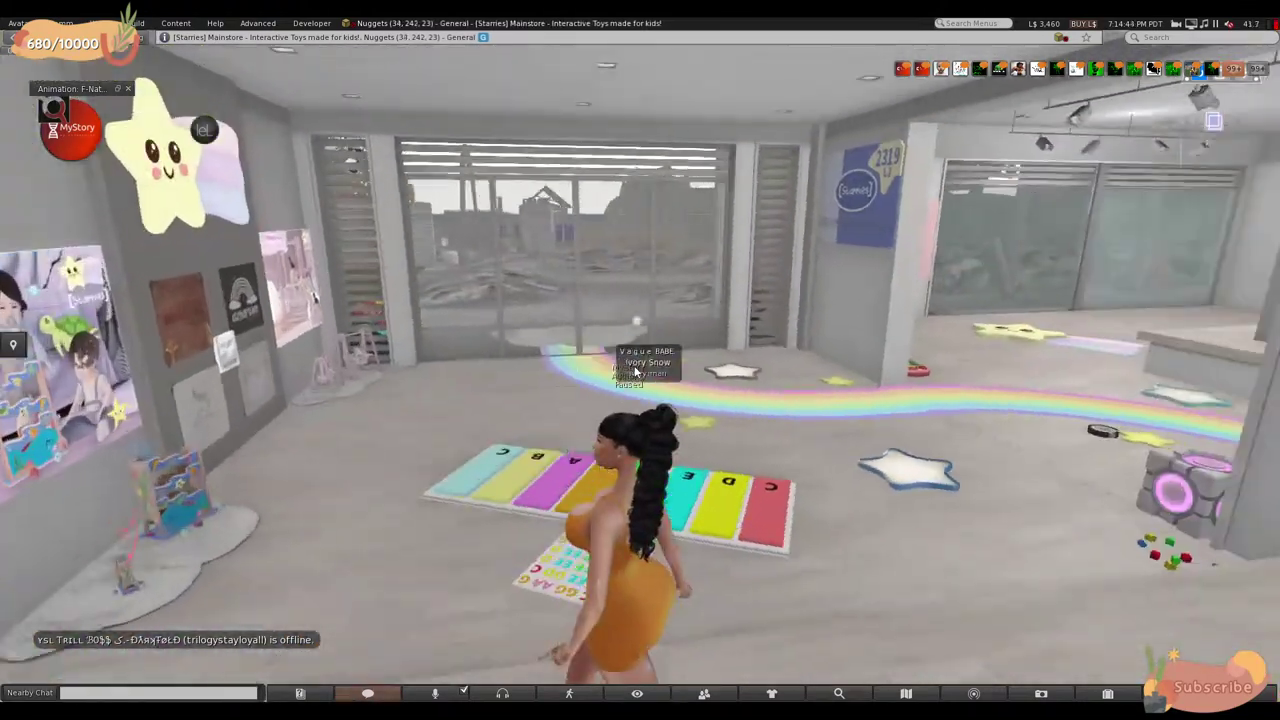
- Follow the rainbow path into the yellow-walled hall and look over the toy train track and surrounding posters
key(Right)
key(Up)
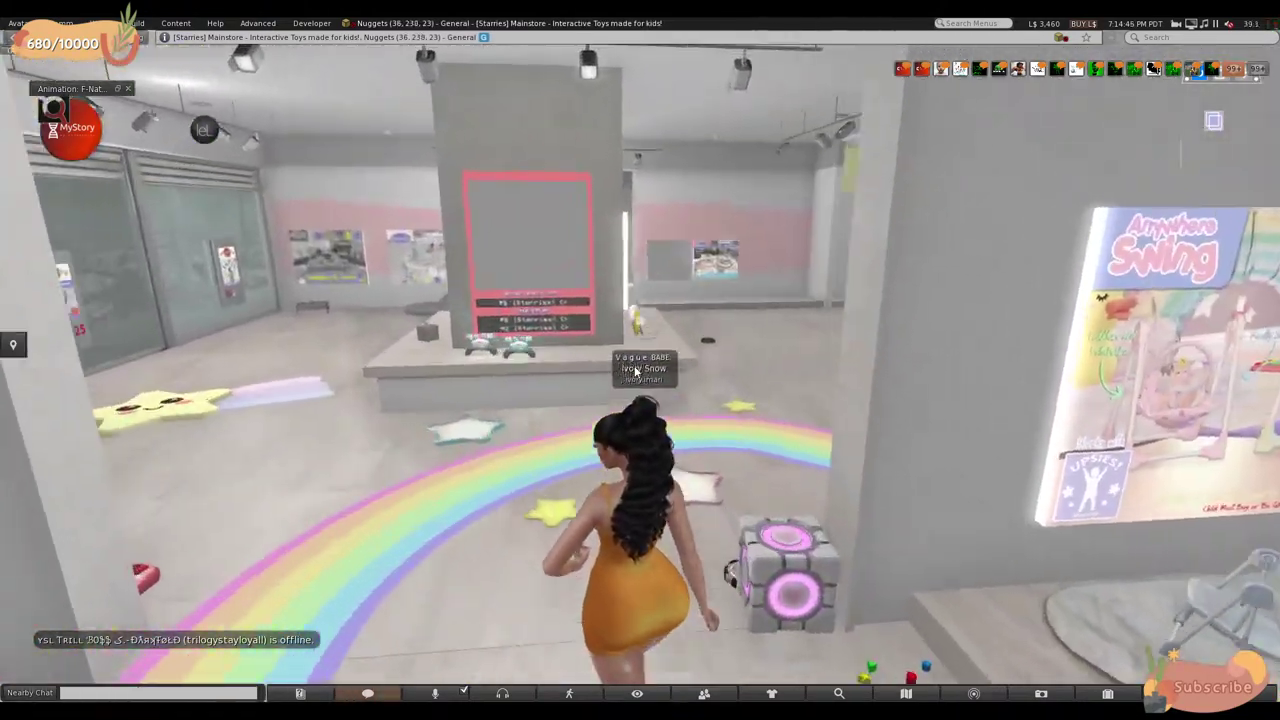
key(Right)
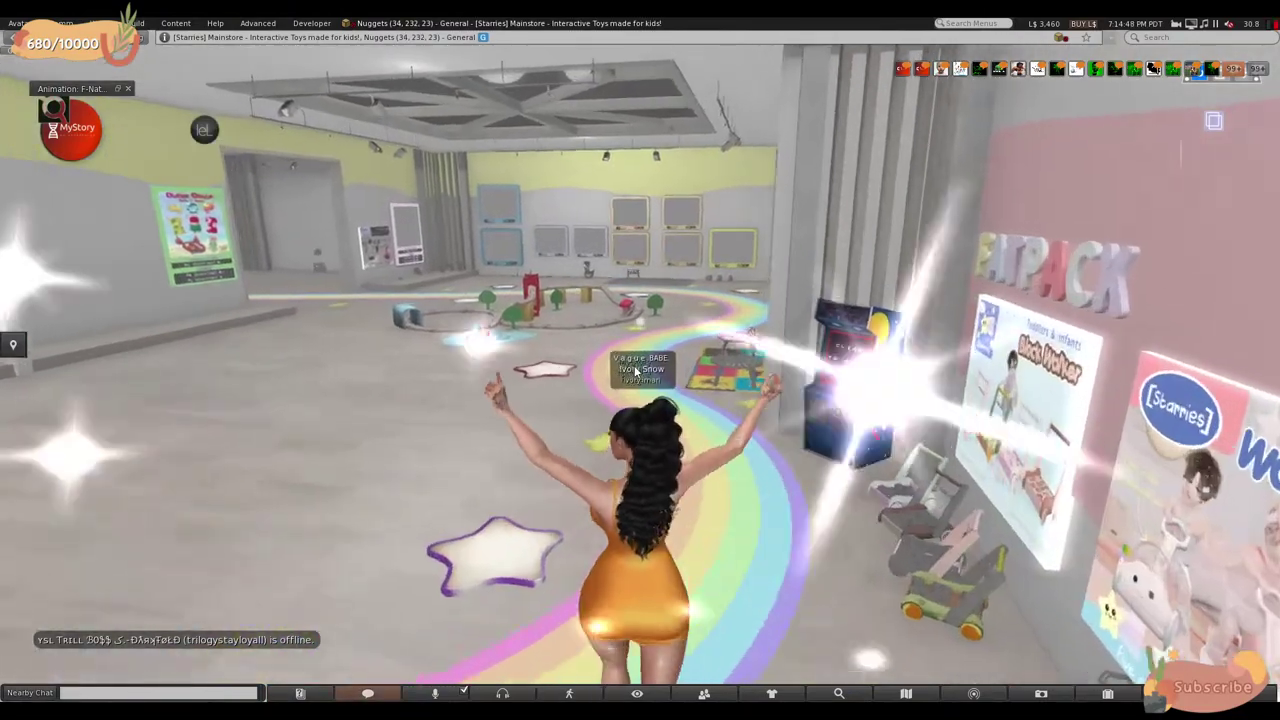
key(Left)
key(Up)
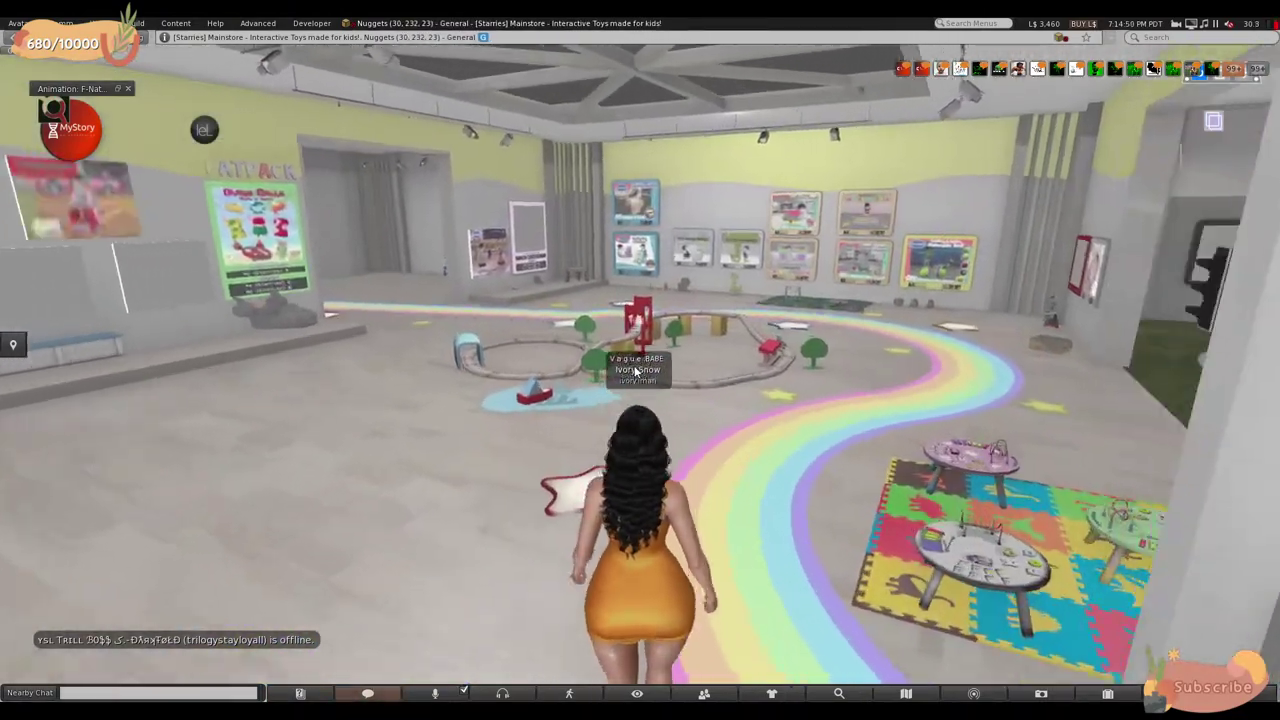
key(Left)
key(Up)
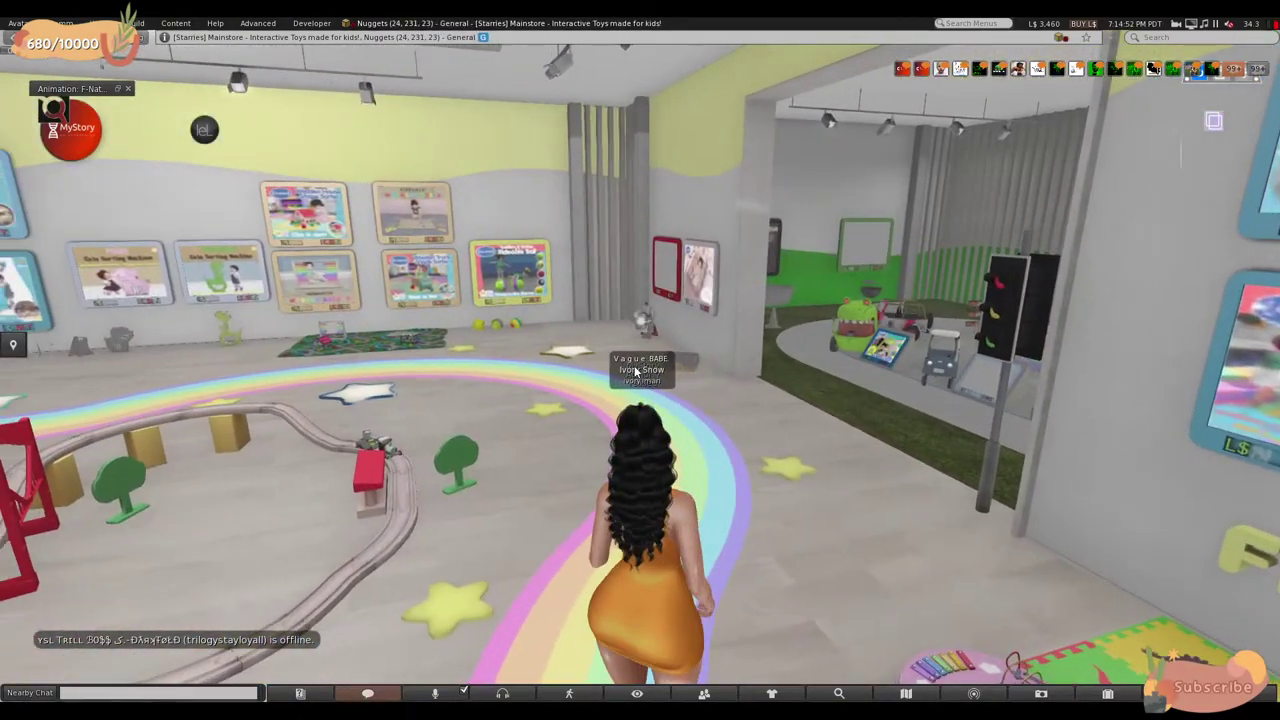
key(Left)
key(Up)
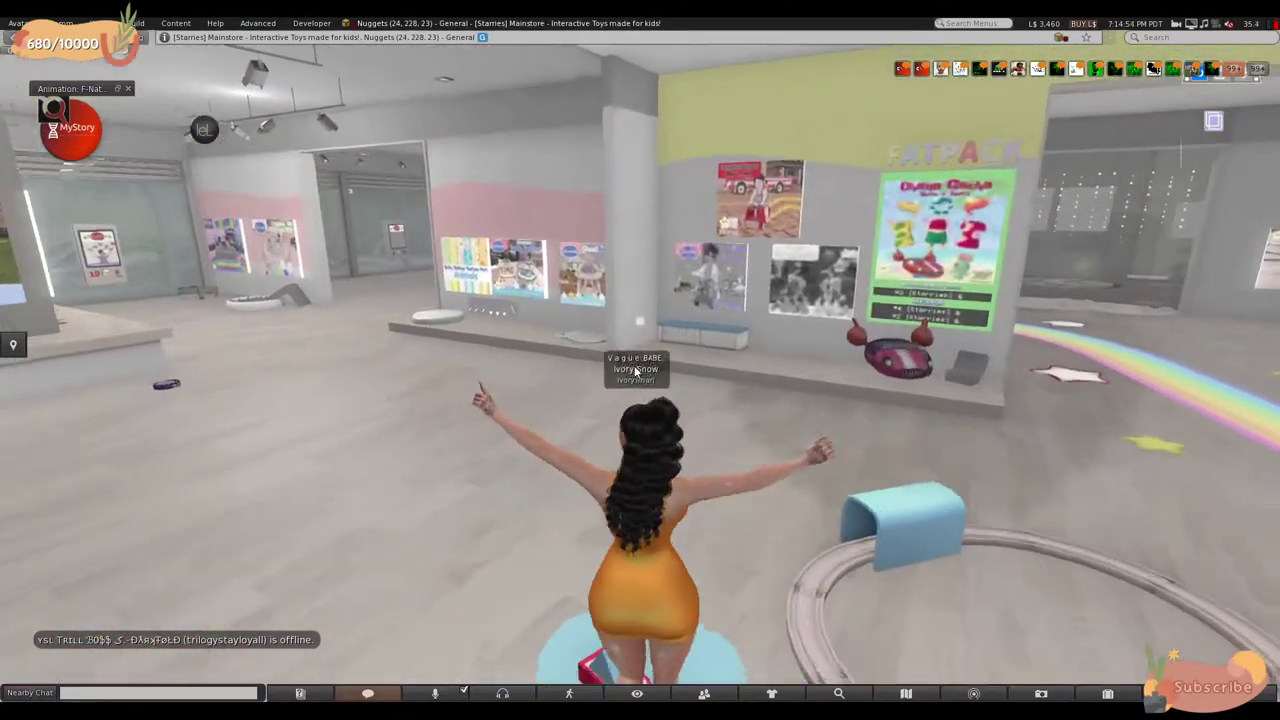
- Cross into the pink-walled hall and look over the egg pull toys, Safari Play Table and ball pit displays
key(Left)
key(Up)
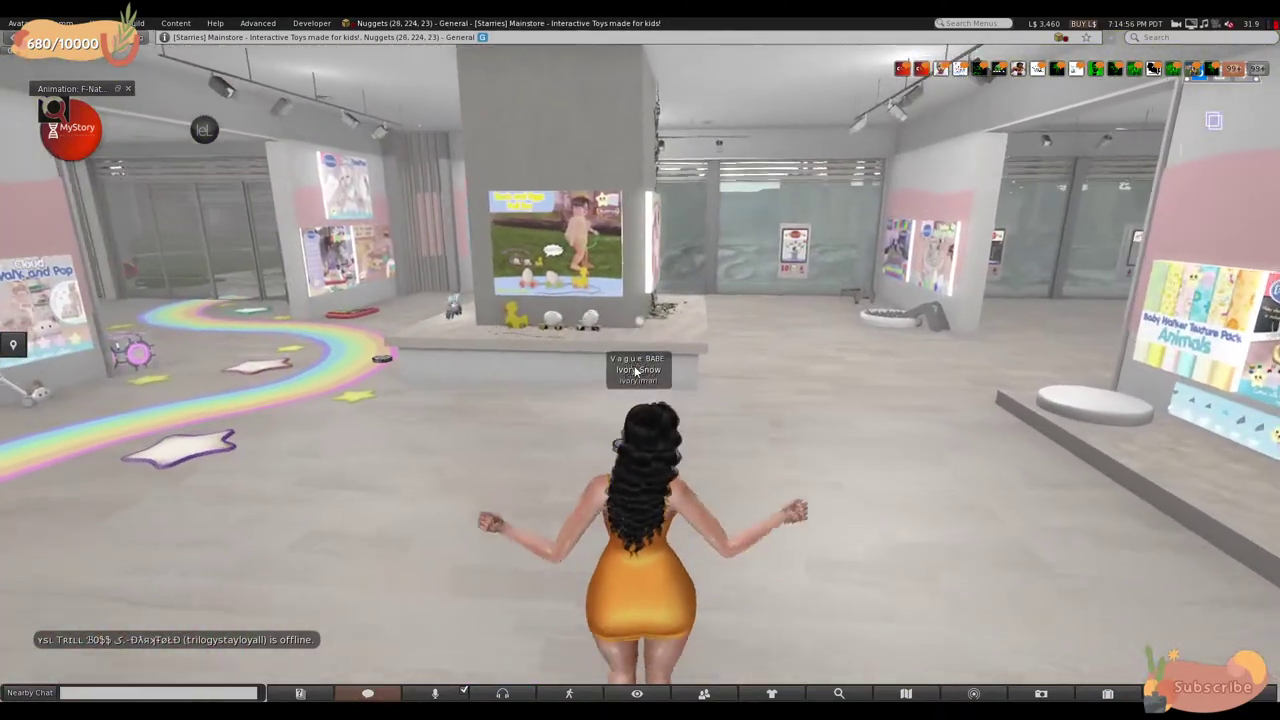
key(Right)
key(Up)
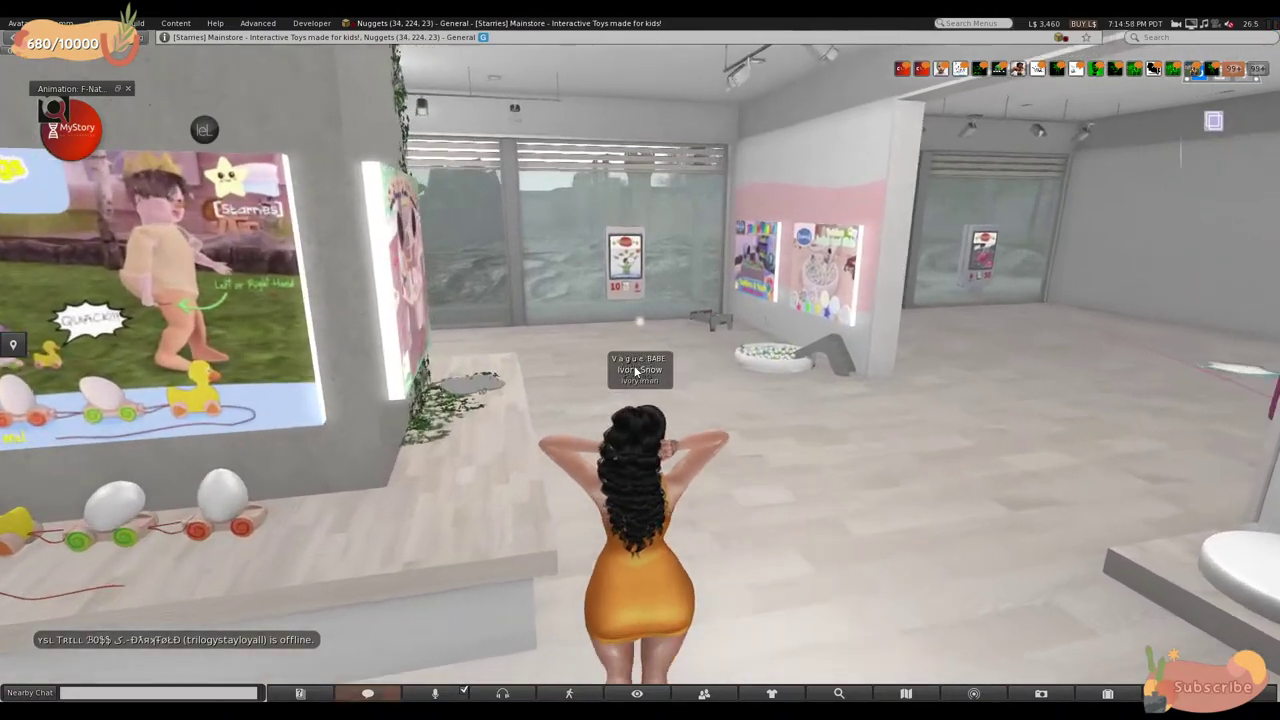
key(Left)
key(Up)
key(Left)
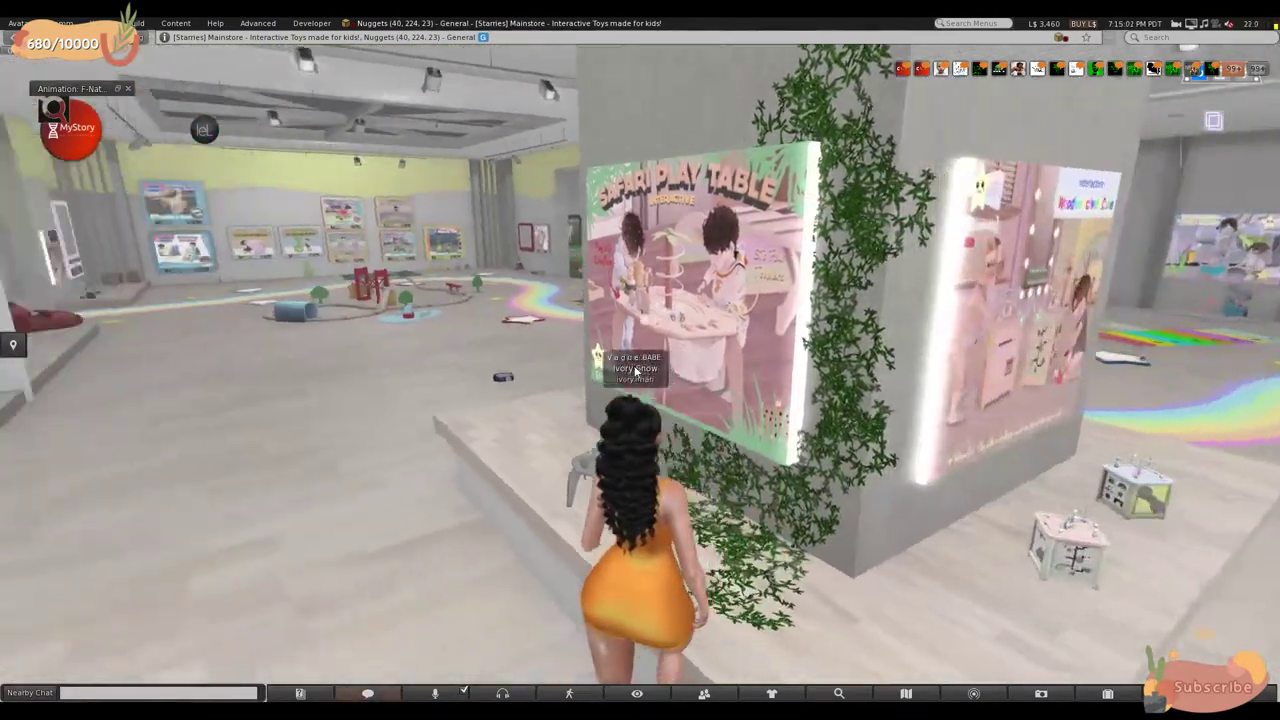
key(Left)
key(Up)
key(Left)
key(Up)
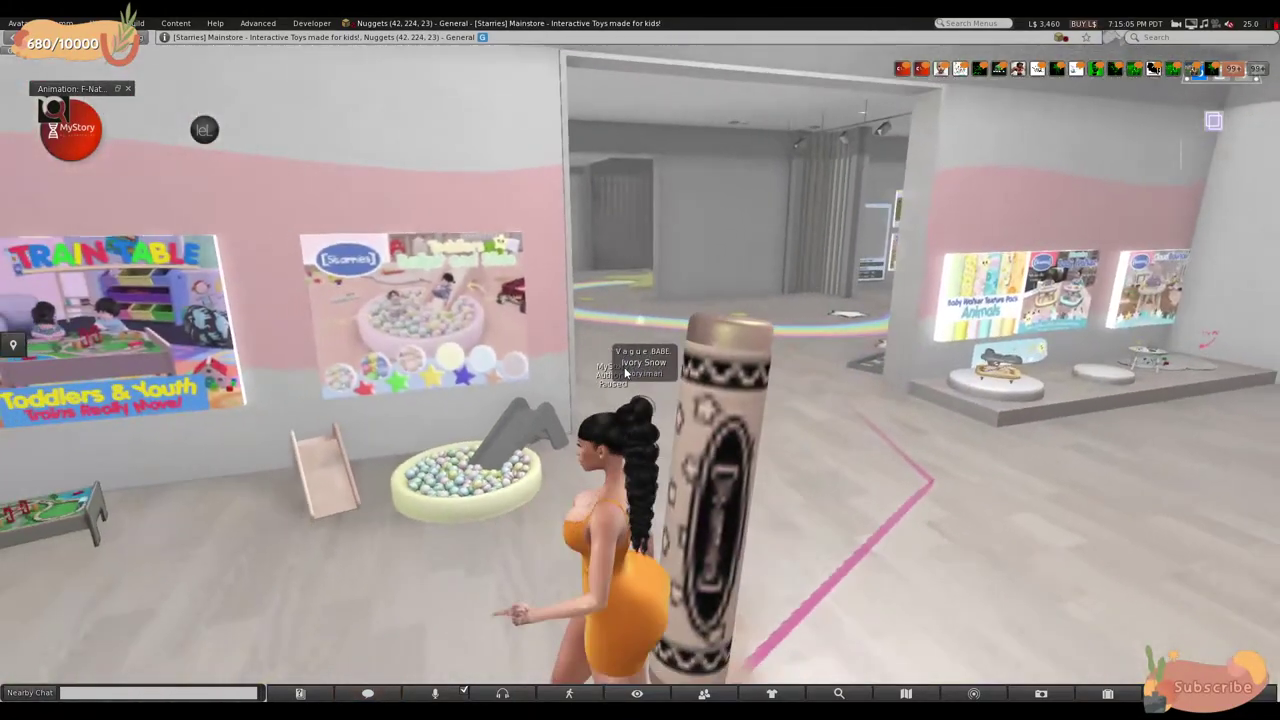
- Walk back past the Crawling Crab display and along the rainbow path to the Cloud Walk and Pop poster
key(Left)
key(Up)
key(Left)
key(Up)
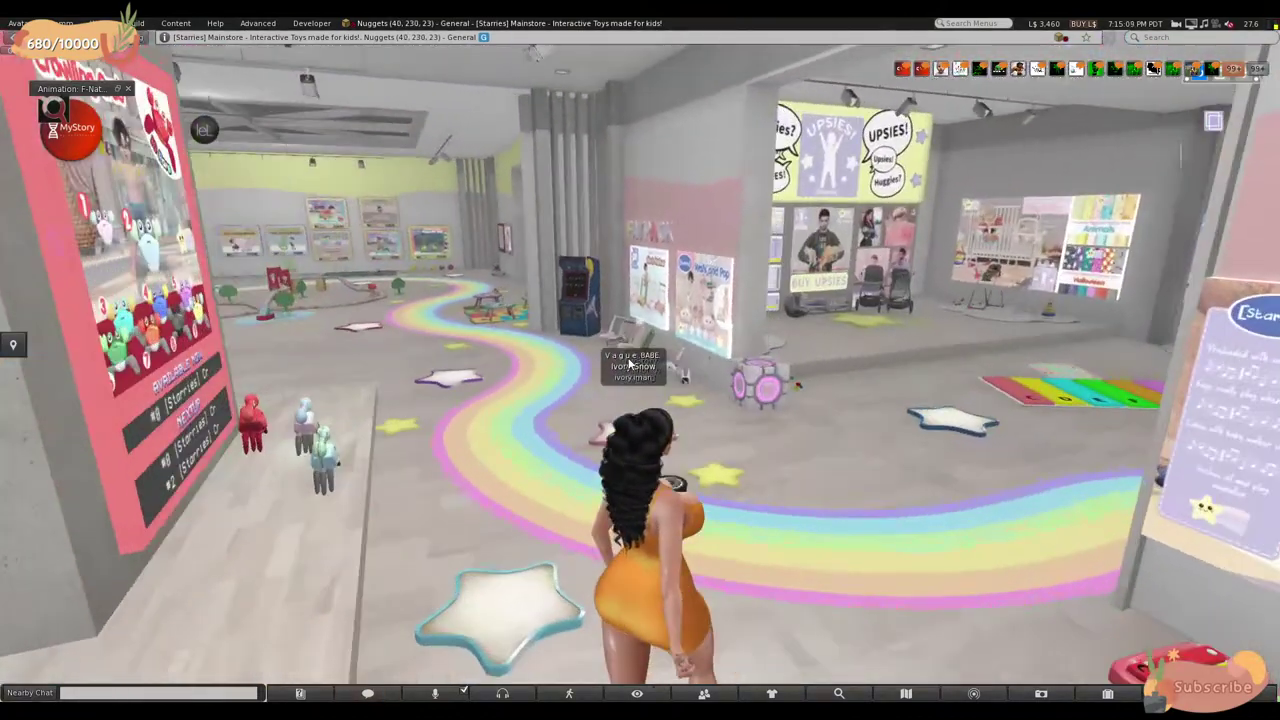
key(Up)
key(Right)
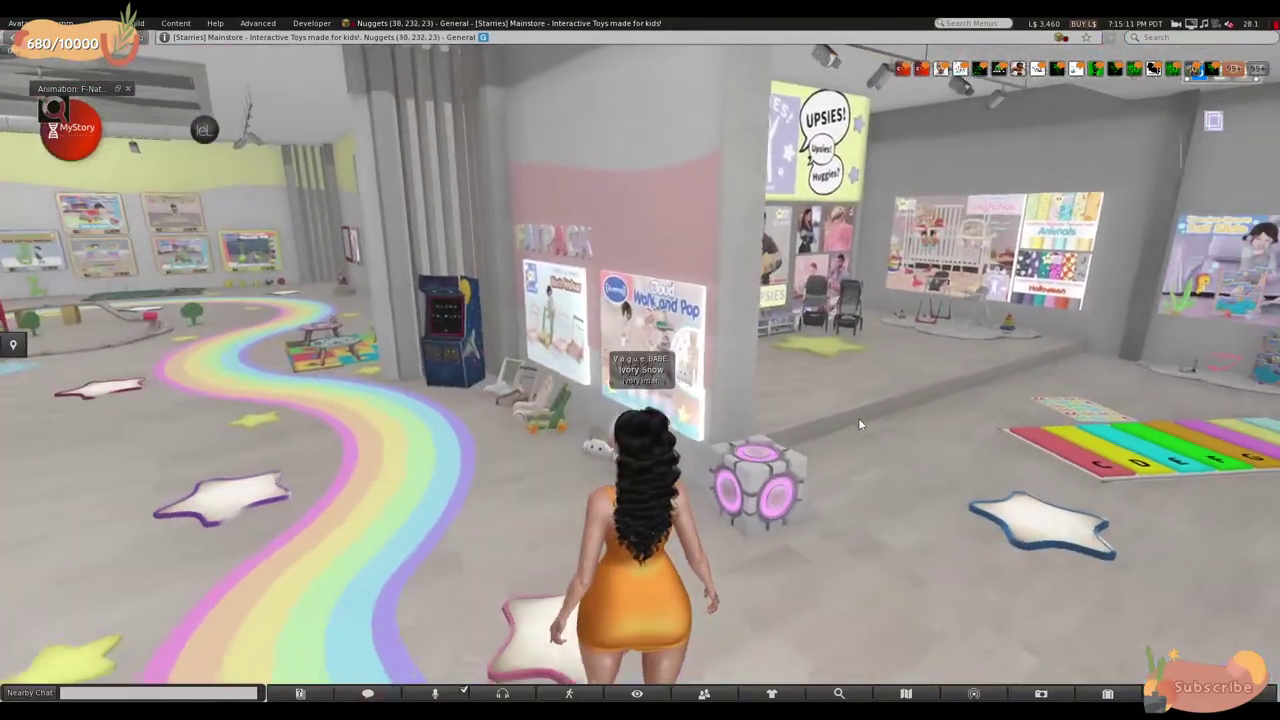
key(Right)
key(Up)
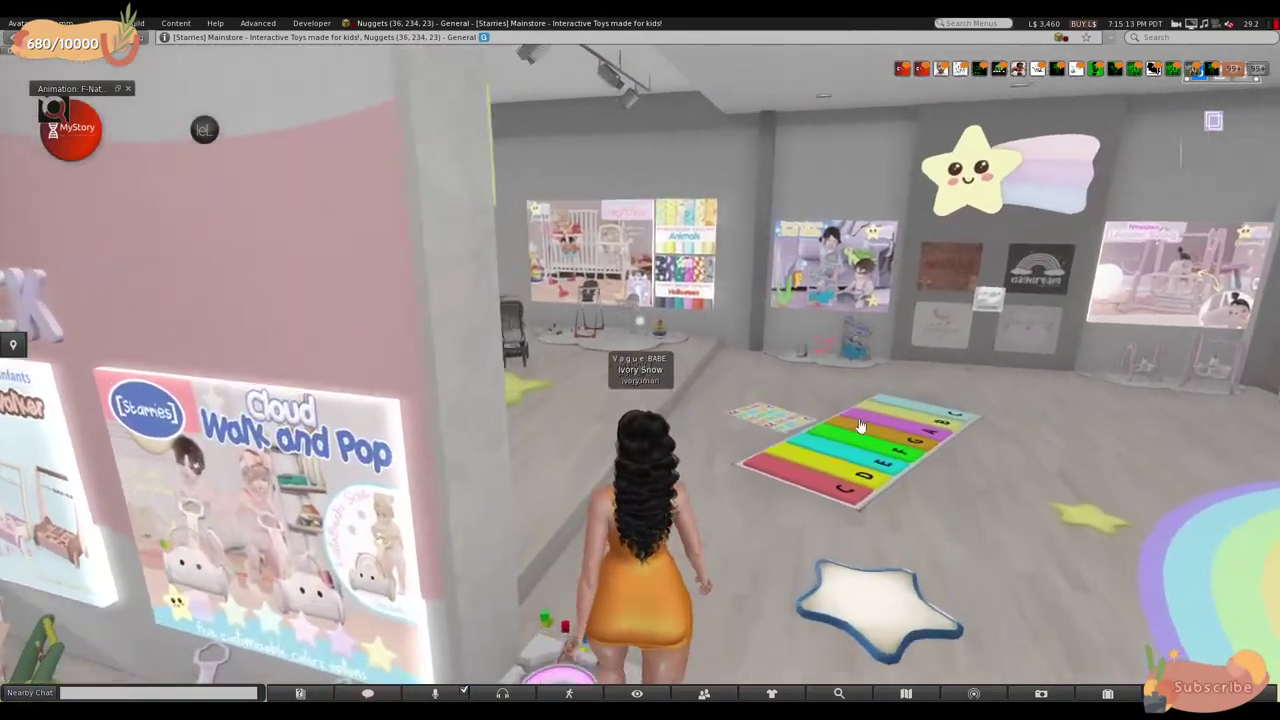
- Return to the Upsies area and look around at the swing, Upsies, highchair and ball slide displays
key(Left)
key(Up)
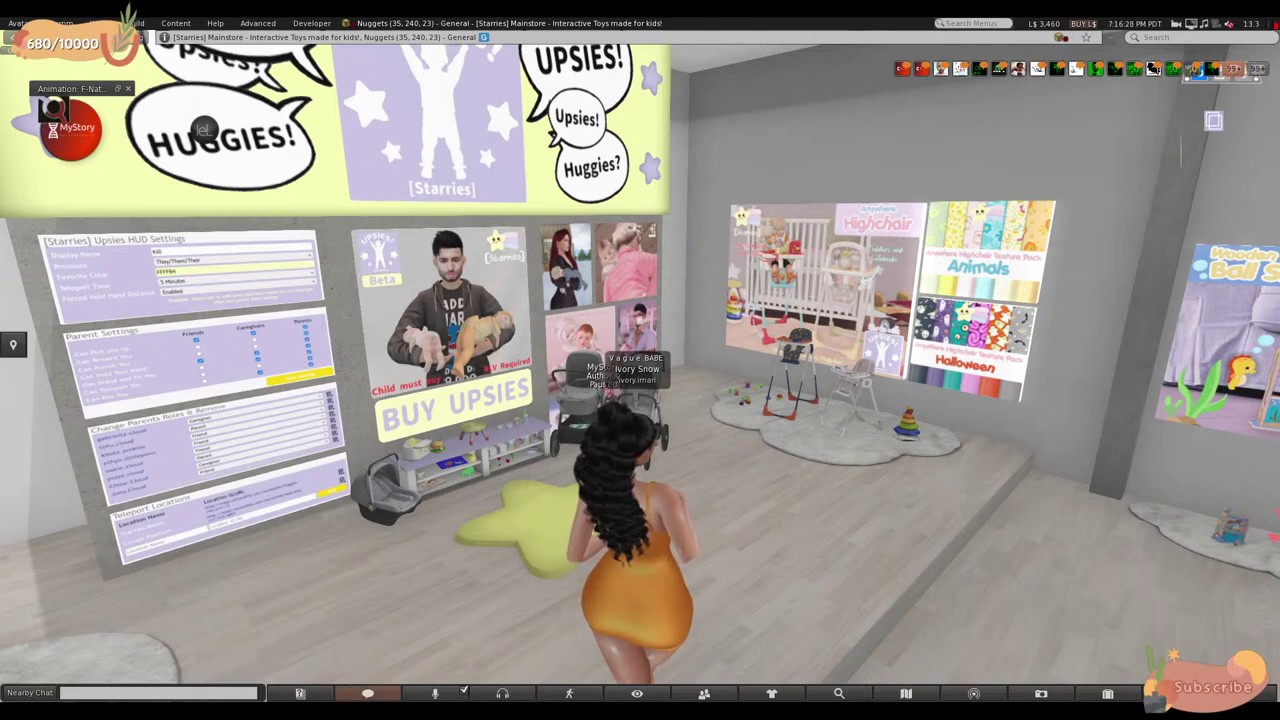
key(Left)
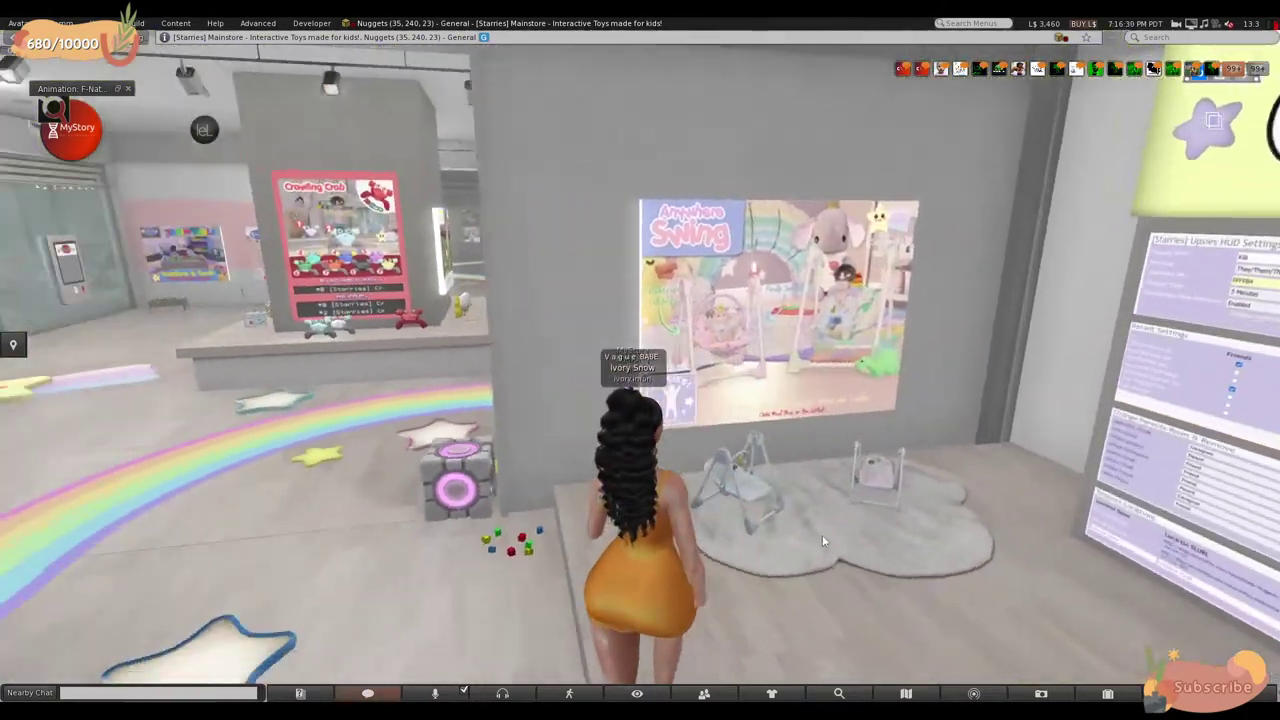
key(Left)
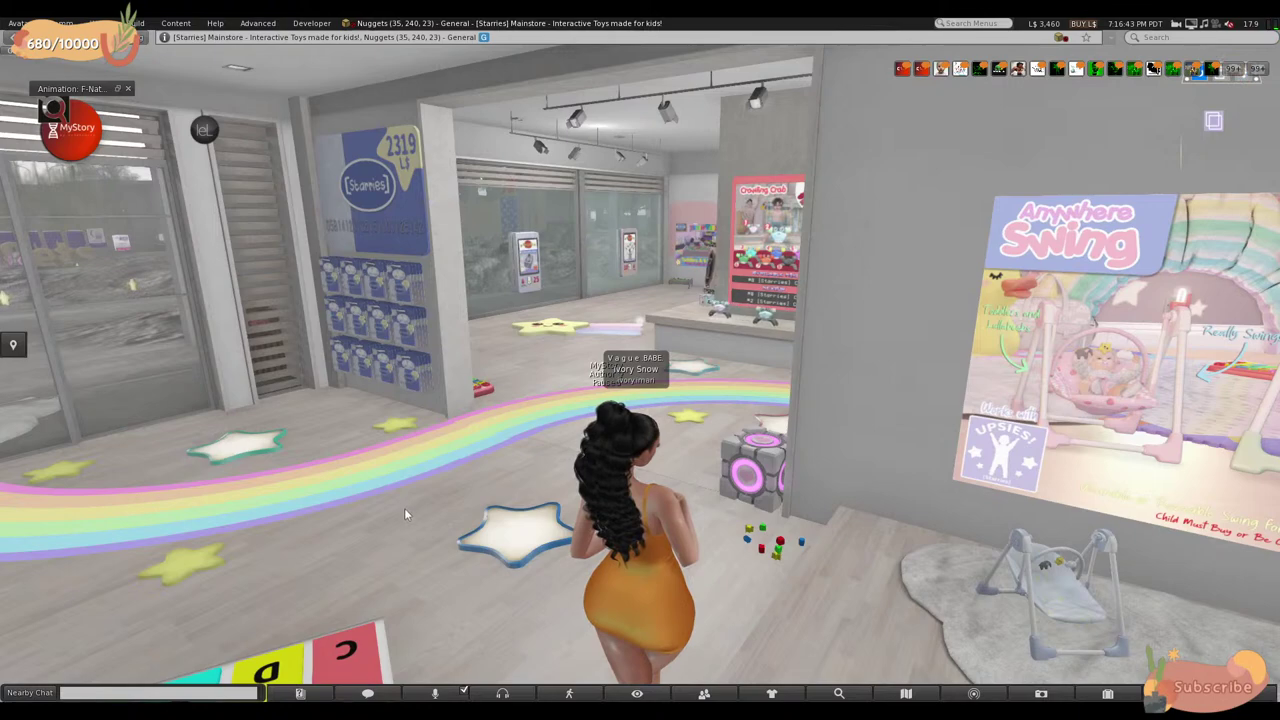
key(Left)
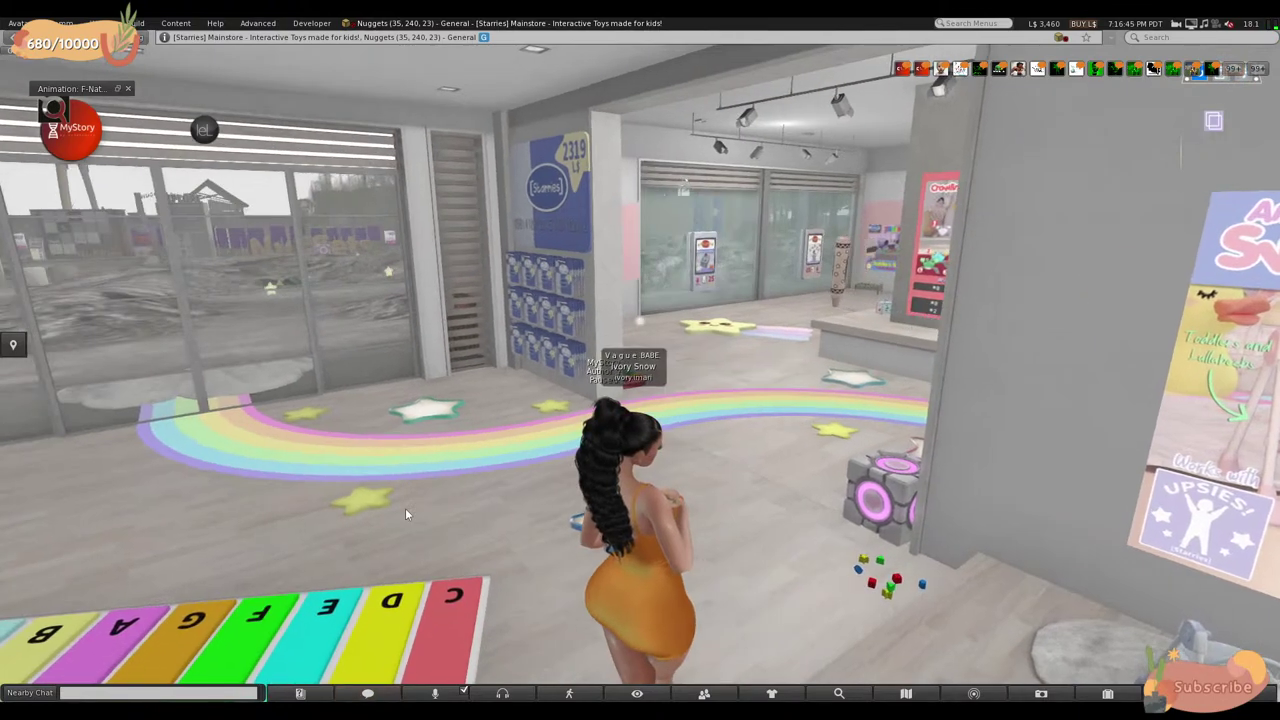
key(Right)
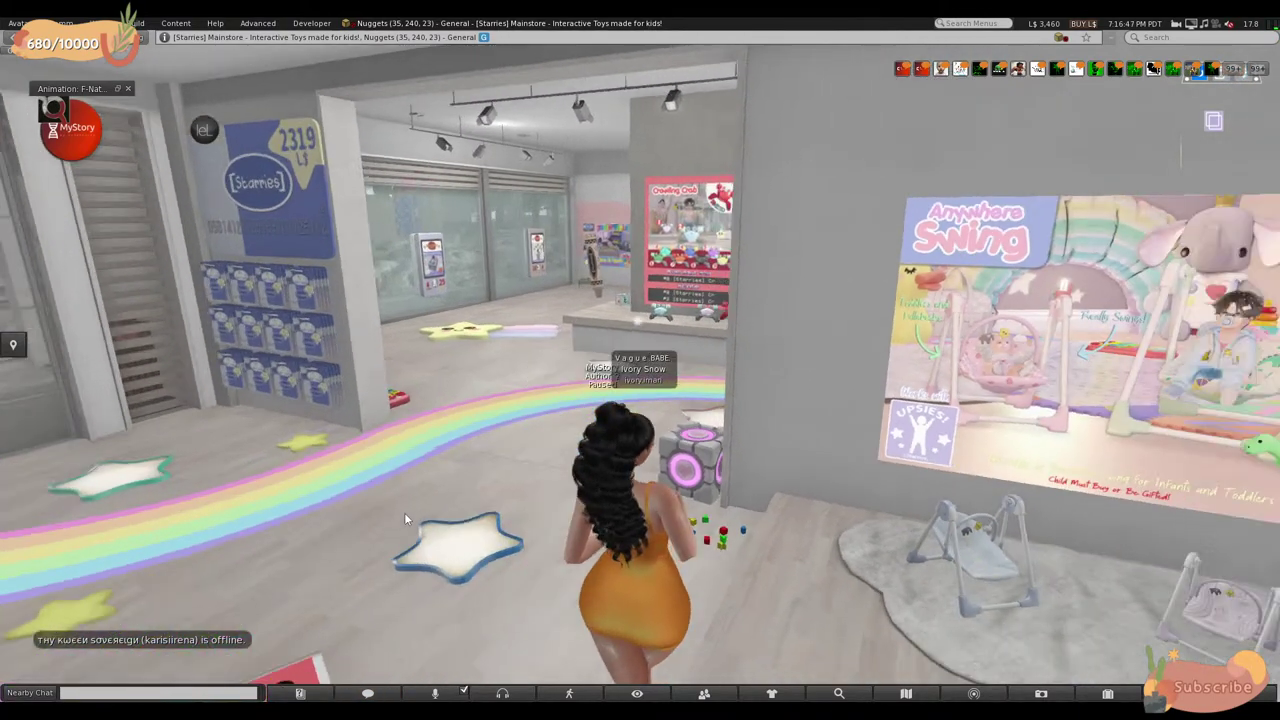
key(Up)
key(Right)
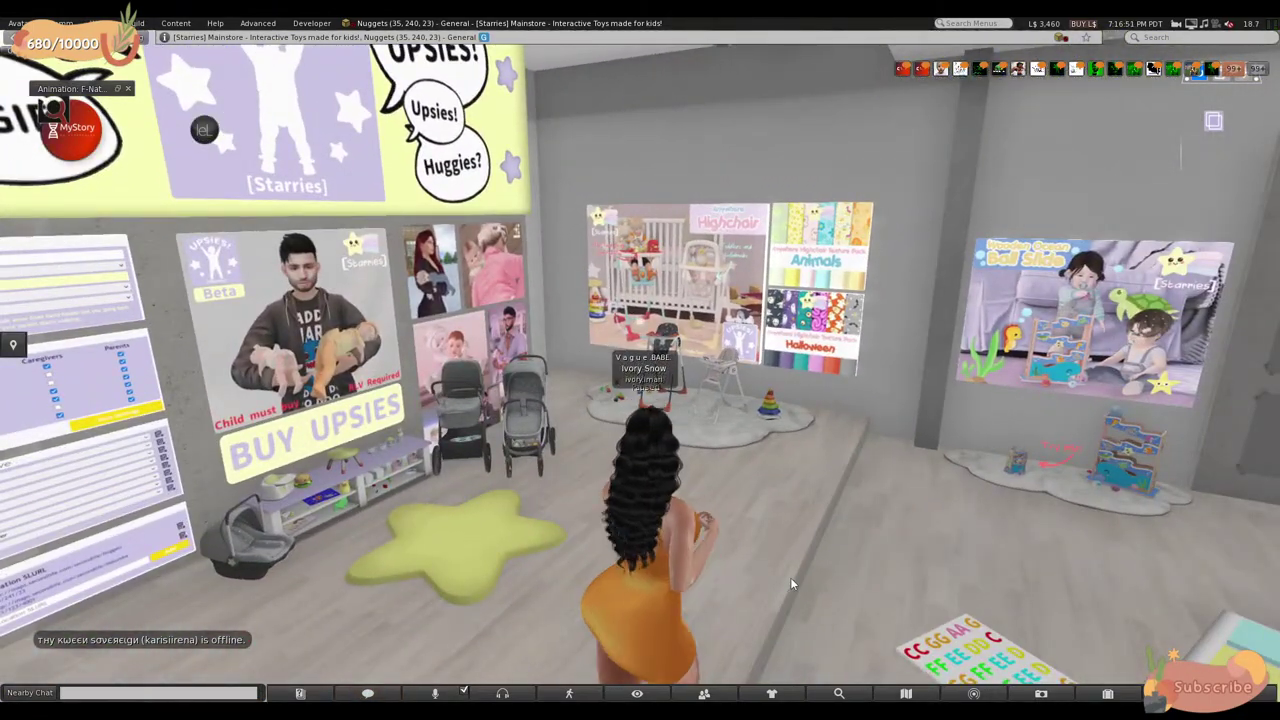
- Search the inventory for "bijou", teleport to the BIJOU store from its landmark, and close the inventory
key(ctrl+i)
text(b)
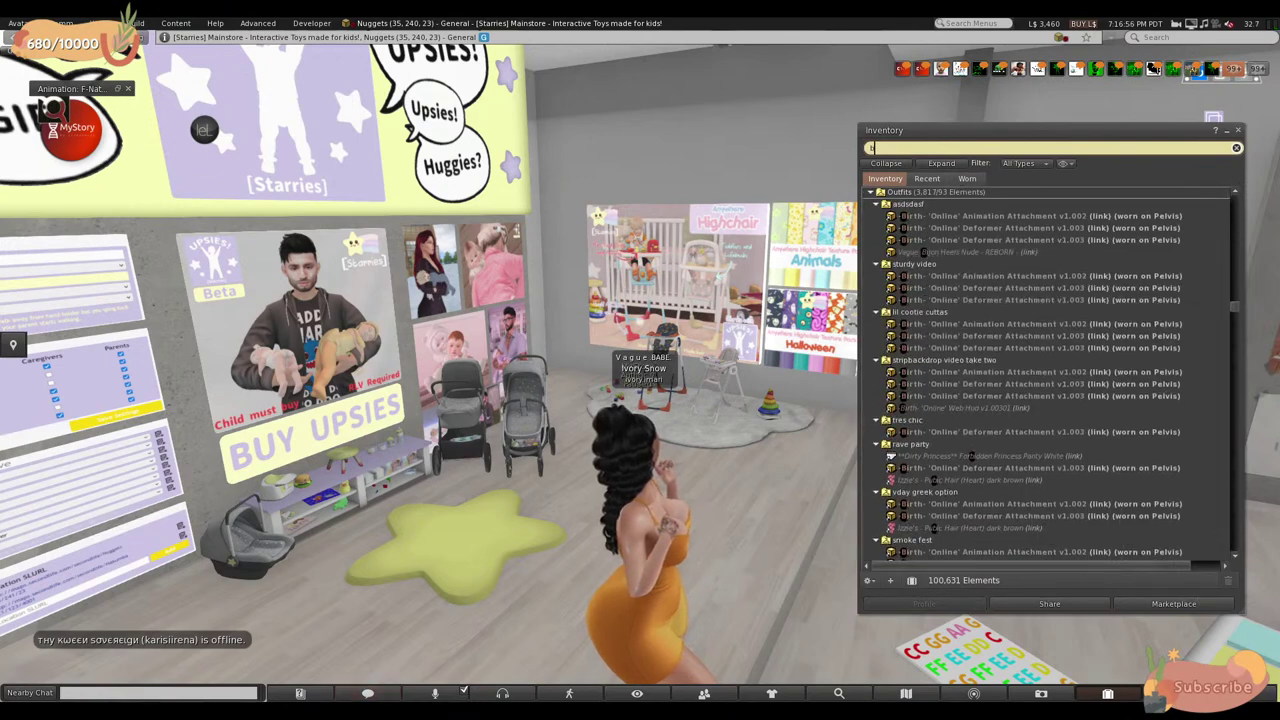
text(ijou)
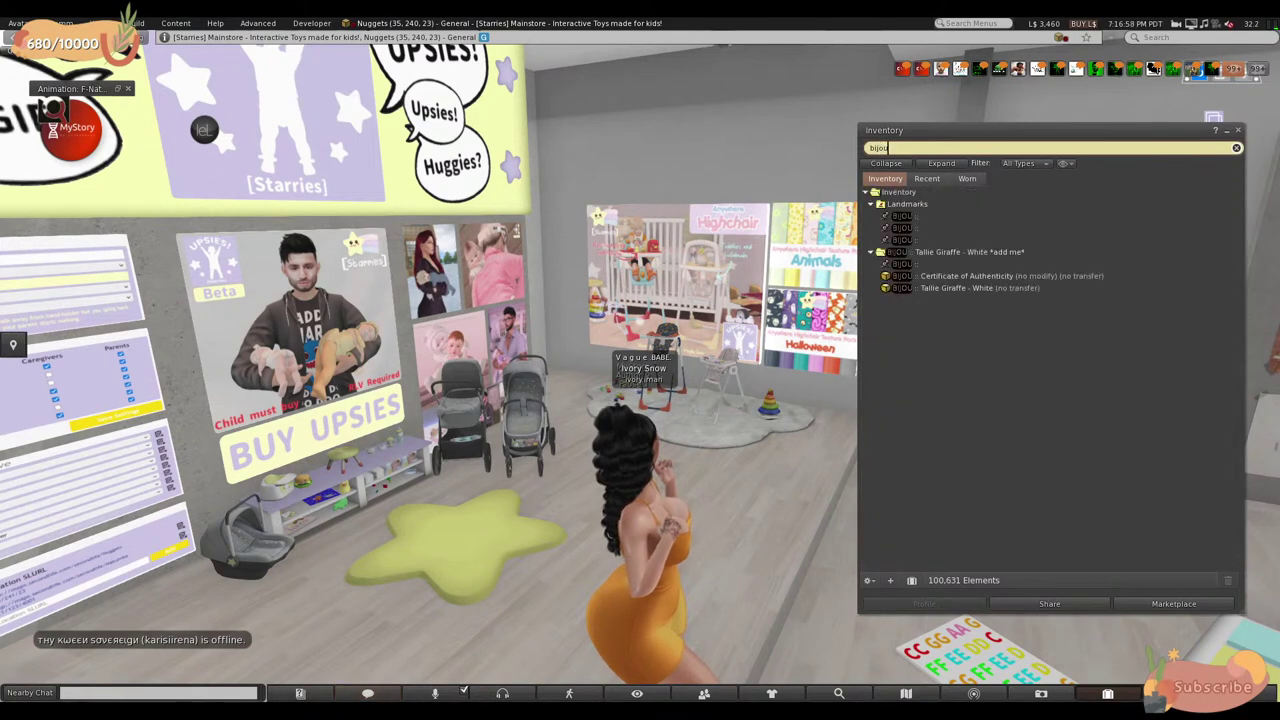
click(893, 268)
double_click(893, 268)
click(622, 402)
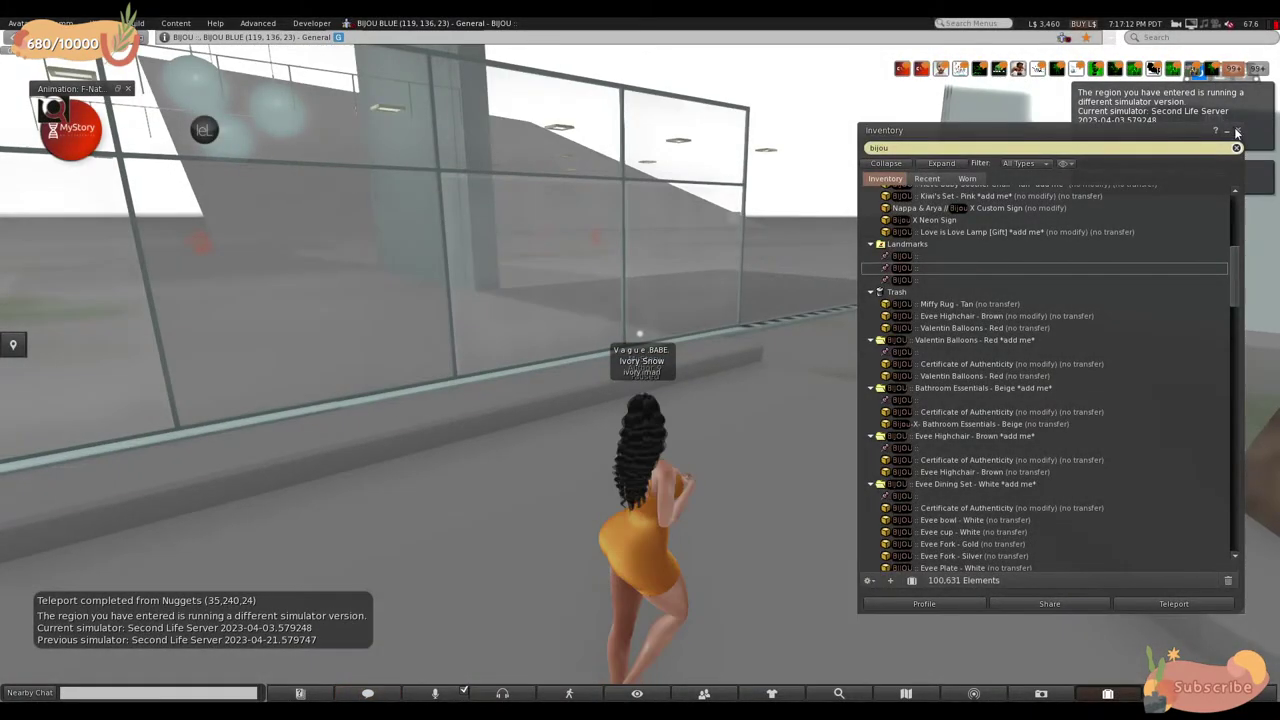
click(1237, 130)
- Walk along the glass front of the BIJOU store and enter through its glass doors
key(Right)
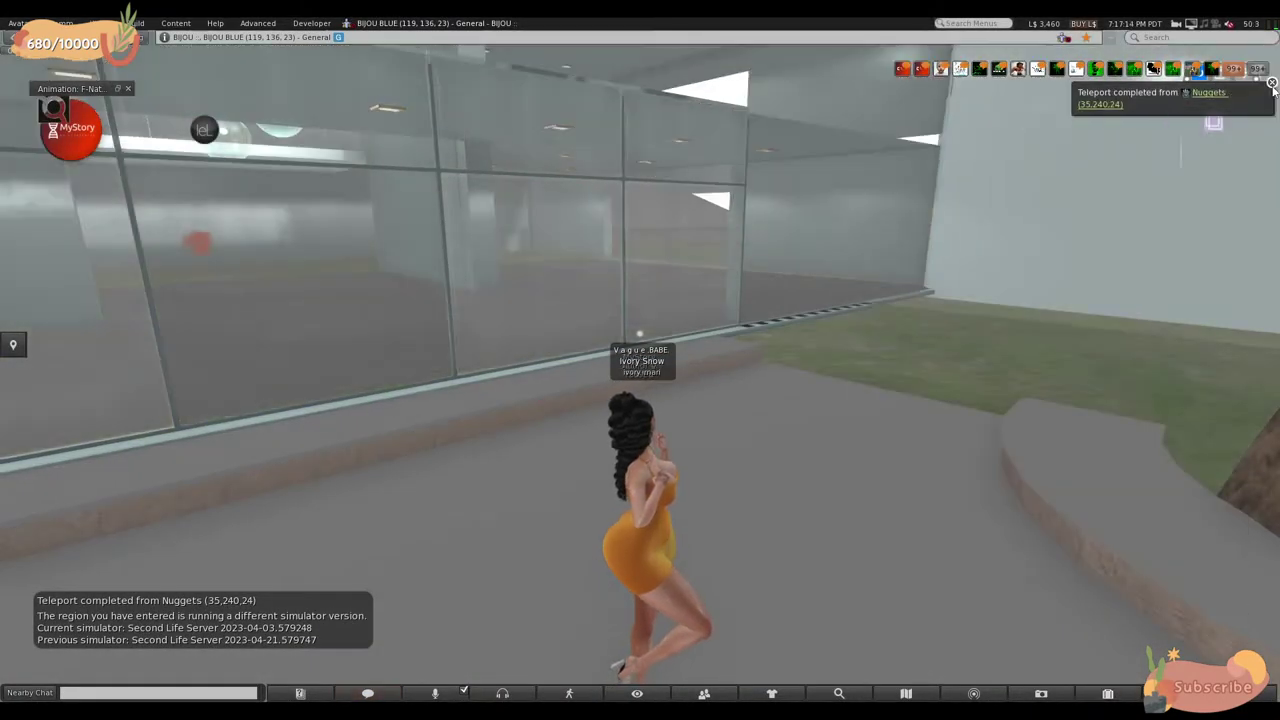
key(Left)
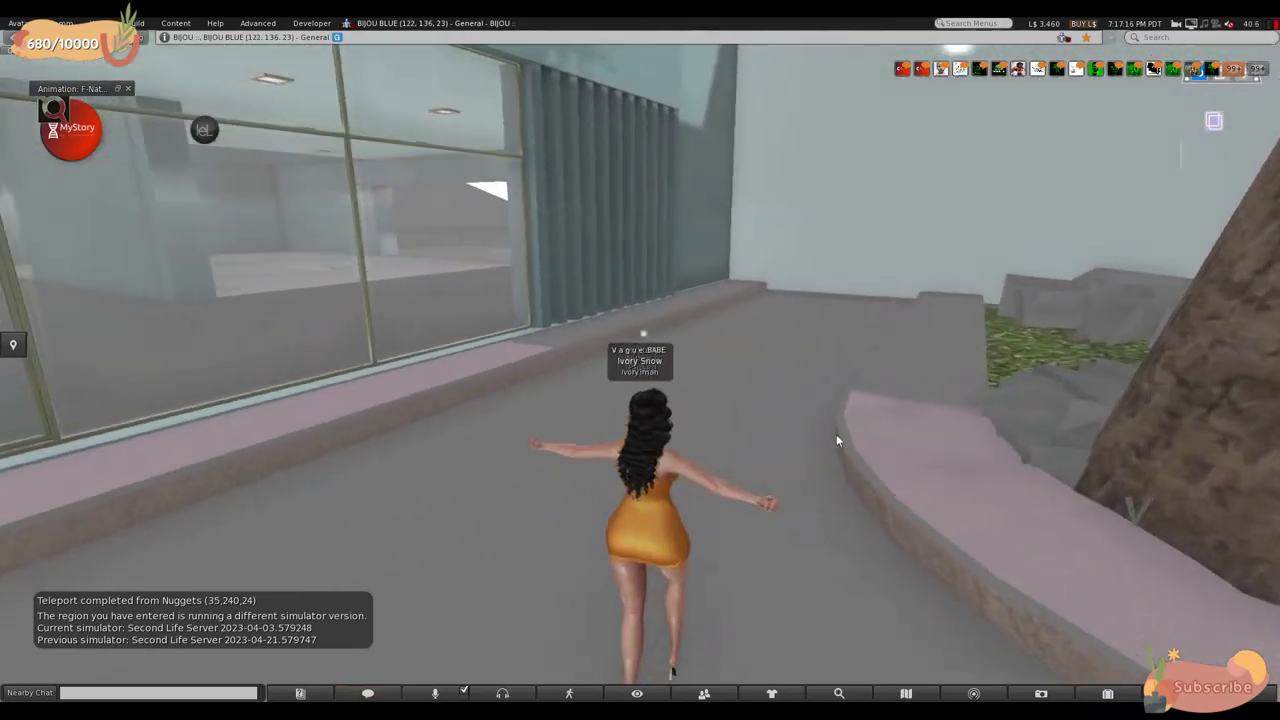
key(Left)
key(Up)
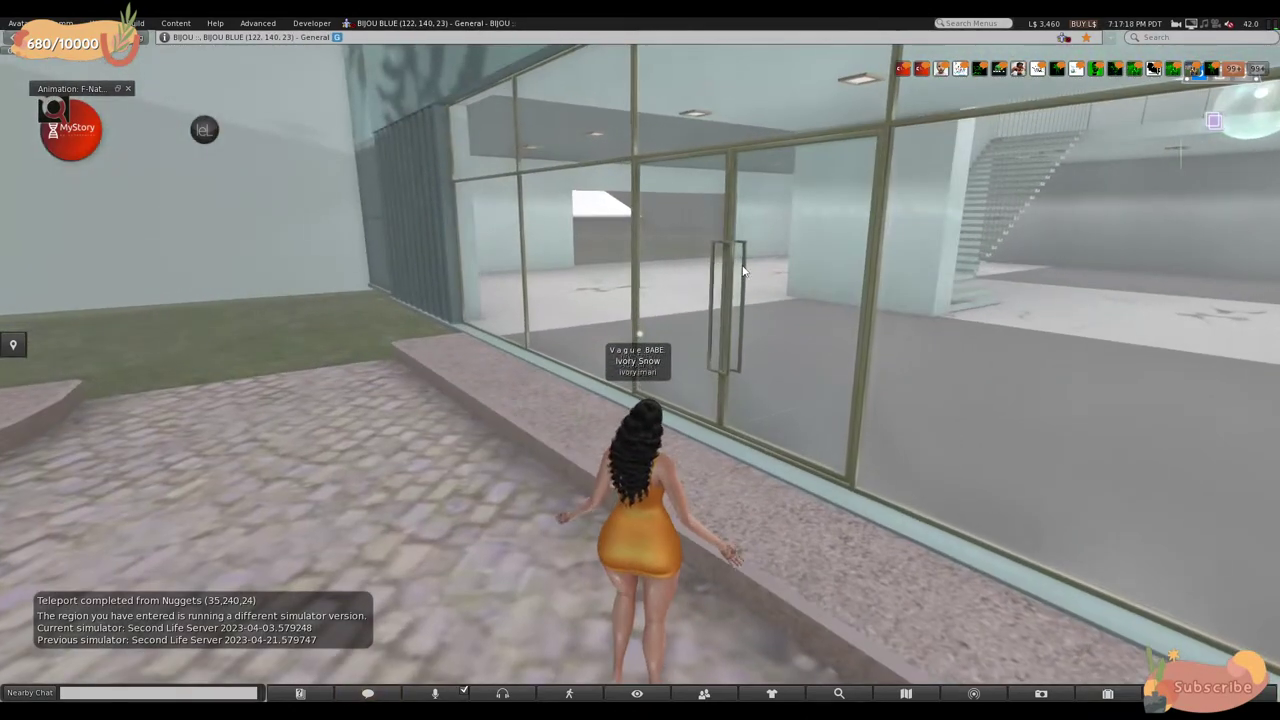
key(Right)
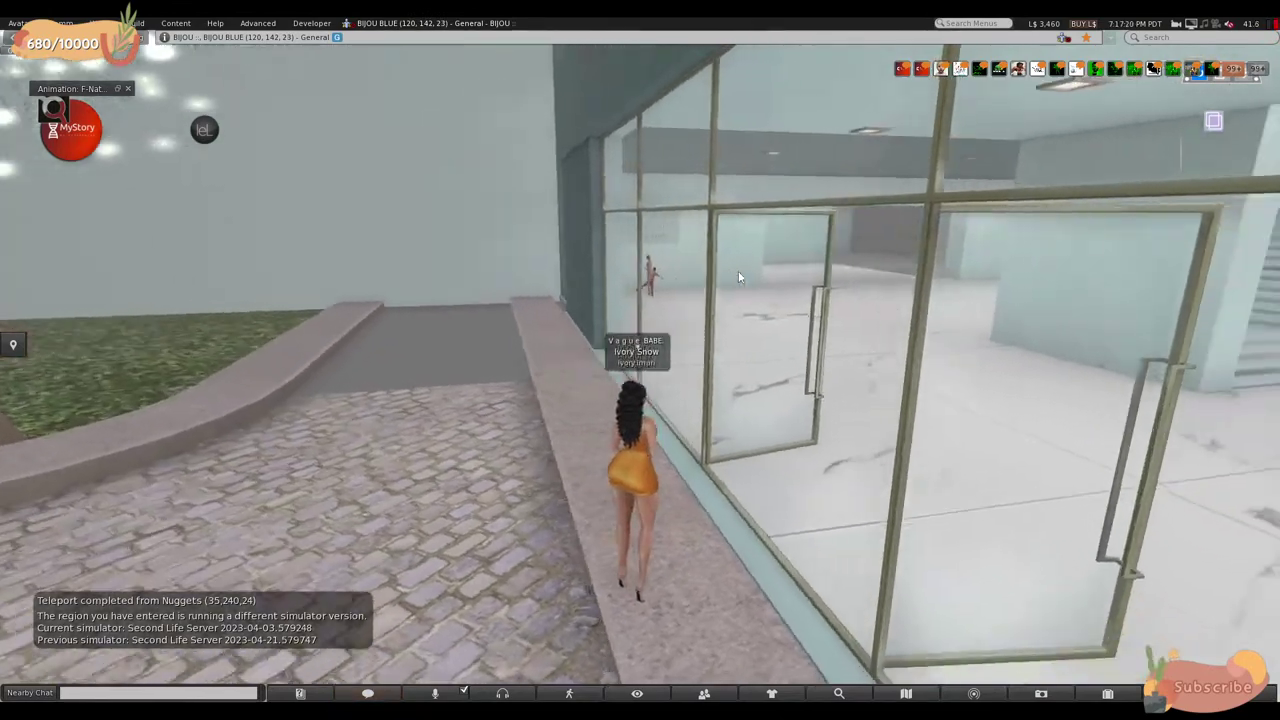
key(Up)
key(Right)
key(Up)
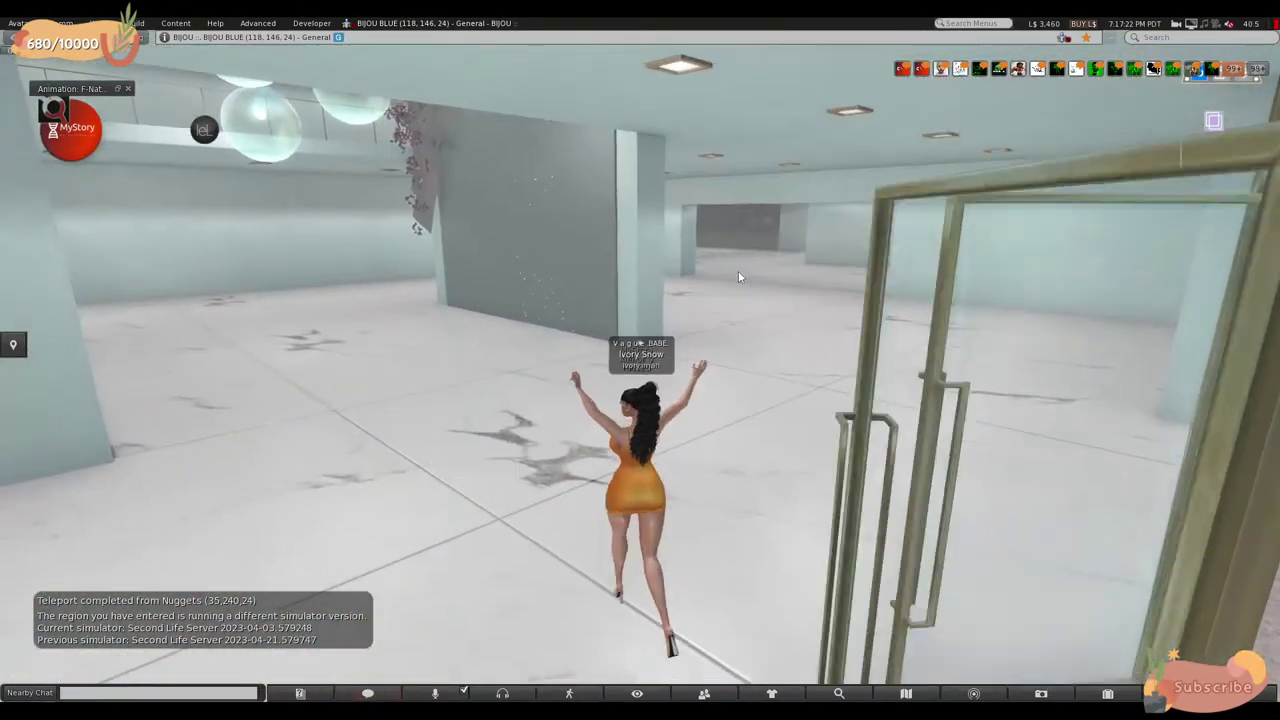
- Cross the store's marble floor to the corner with the Baby & Me Bracelets sign and fatpack displays
key(Up)
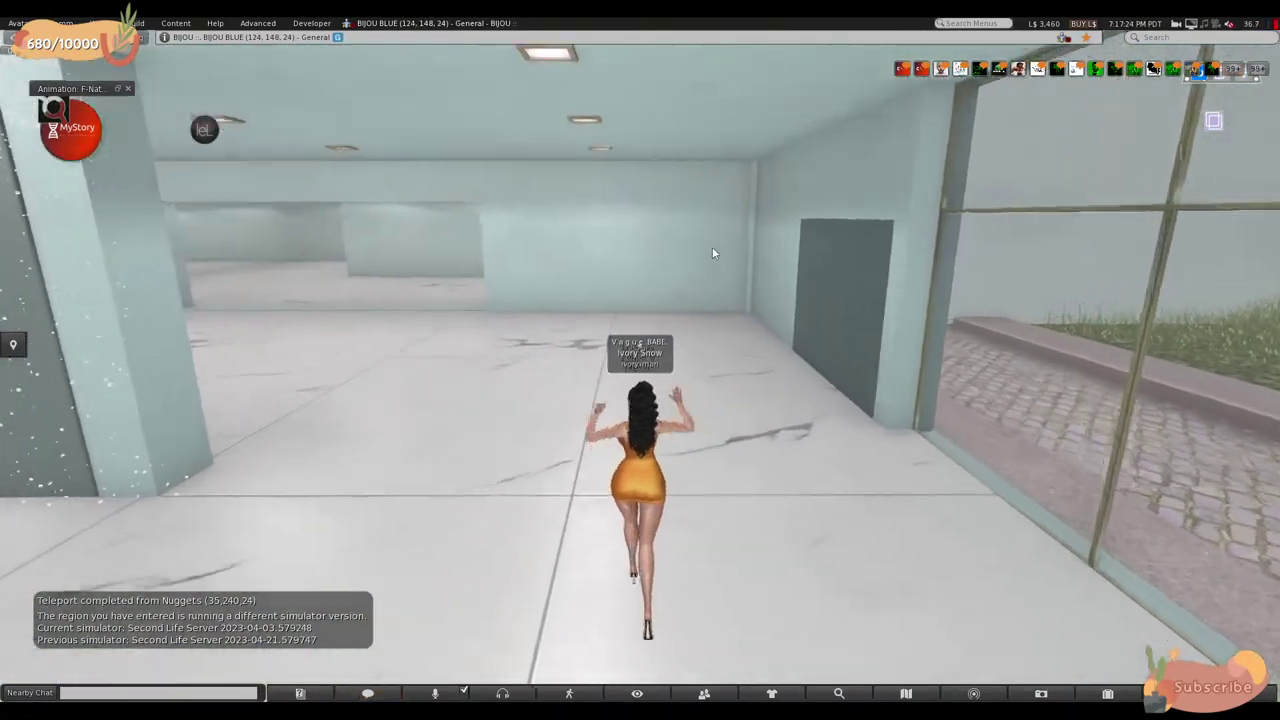
key(Left)
key(Up)
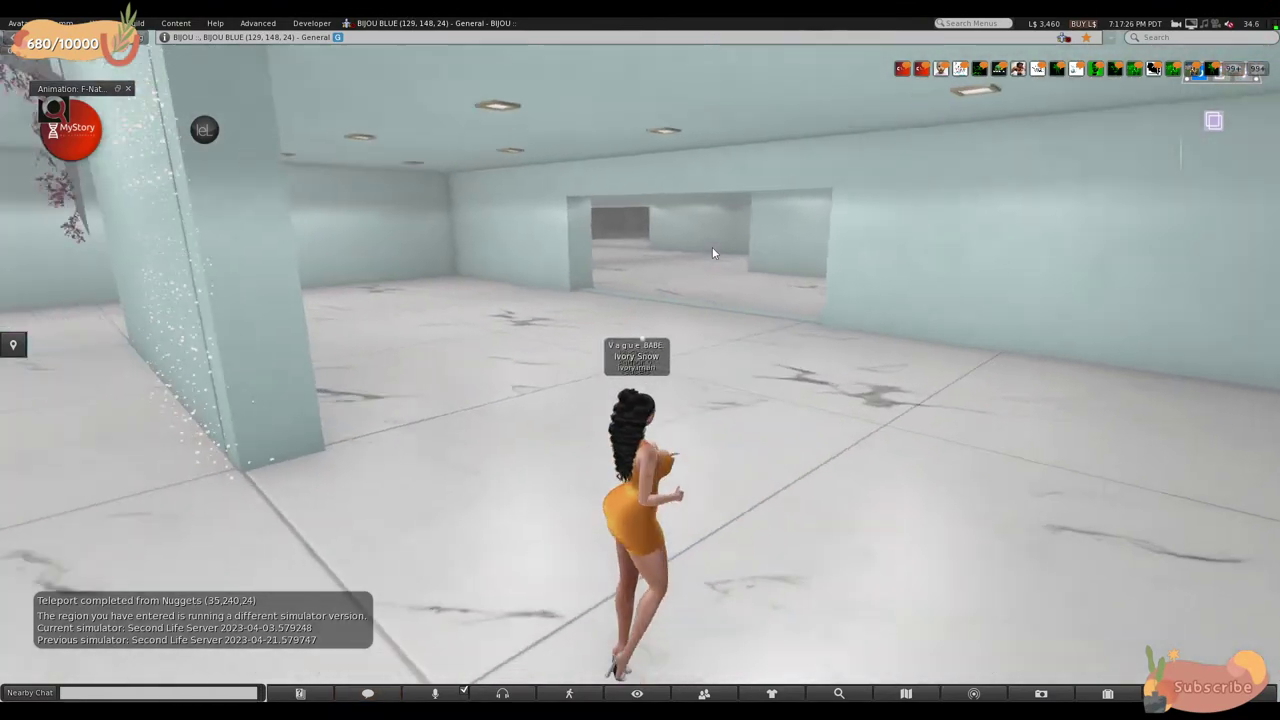
key(Up)
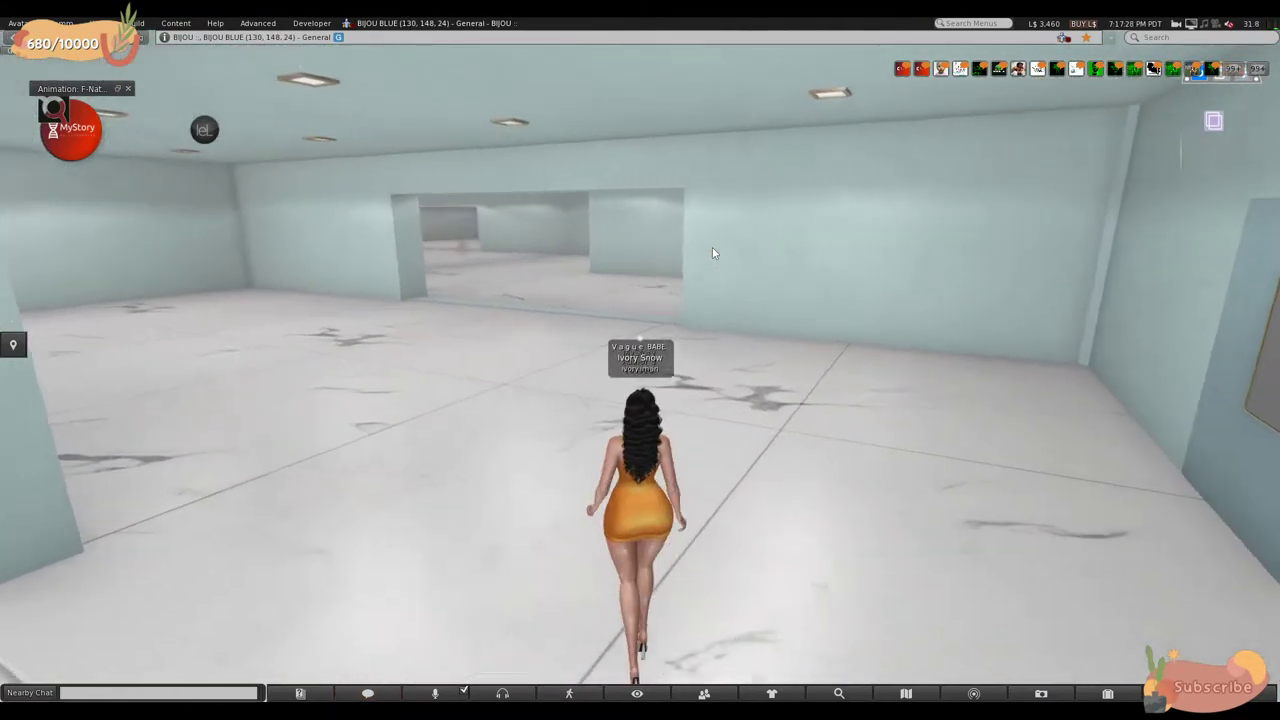
key(Right)
key(Right)
key(Up)
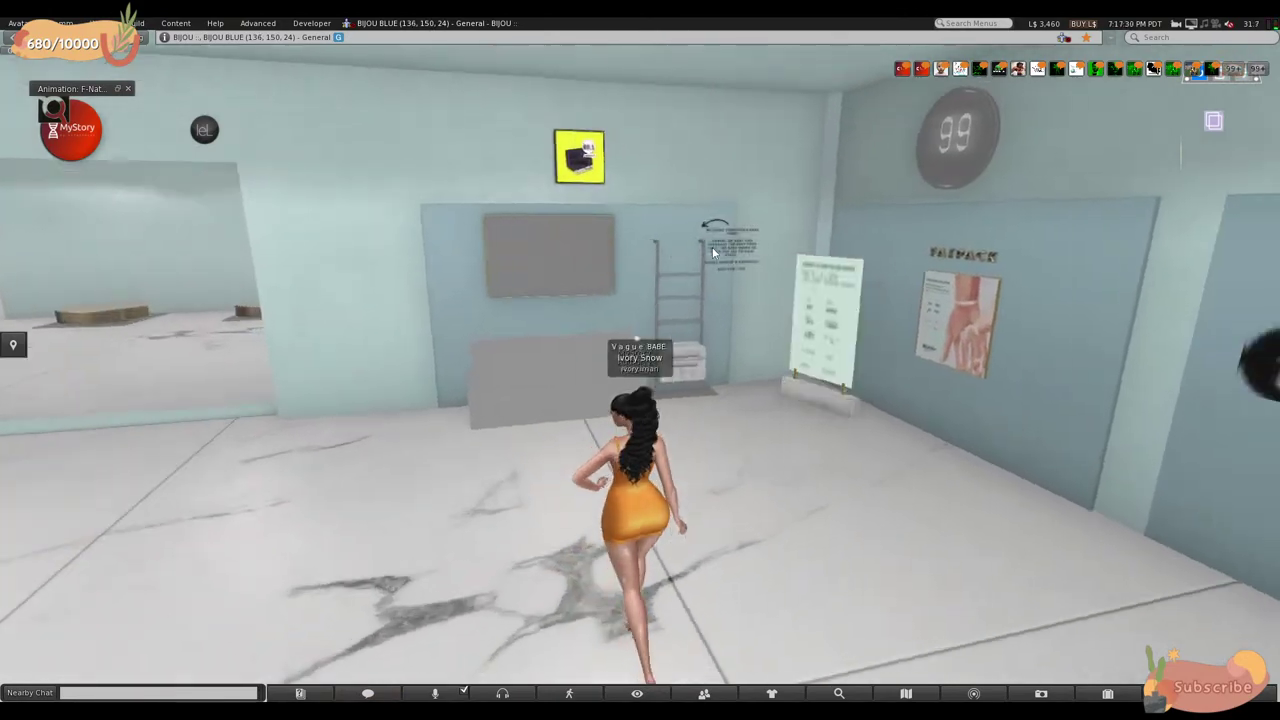
key(Right)
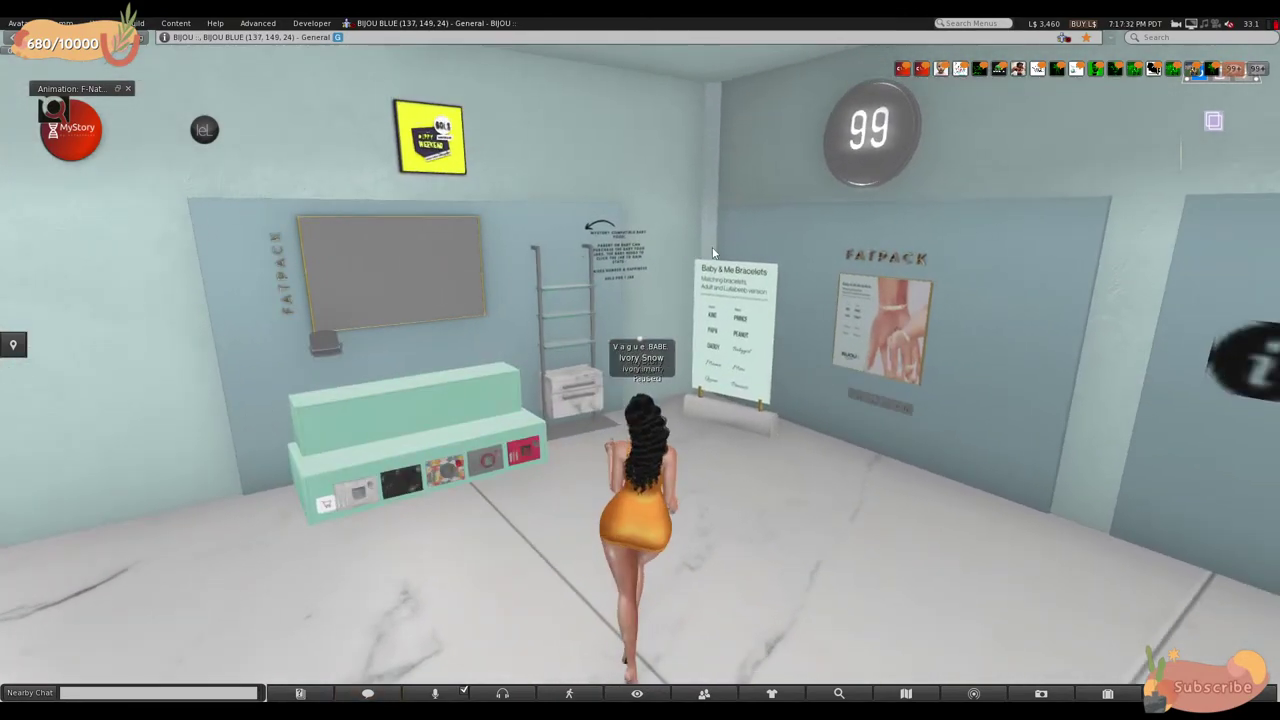
- Examine the Nour Set poster and the highchairs, dining chairs and tableware displayed beneath it
alt+click(391, 279)
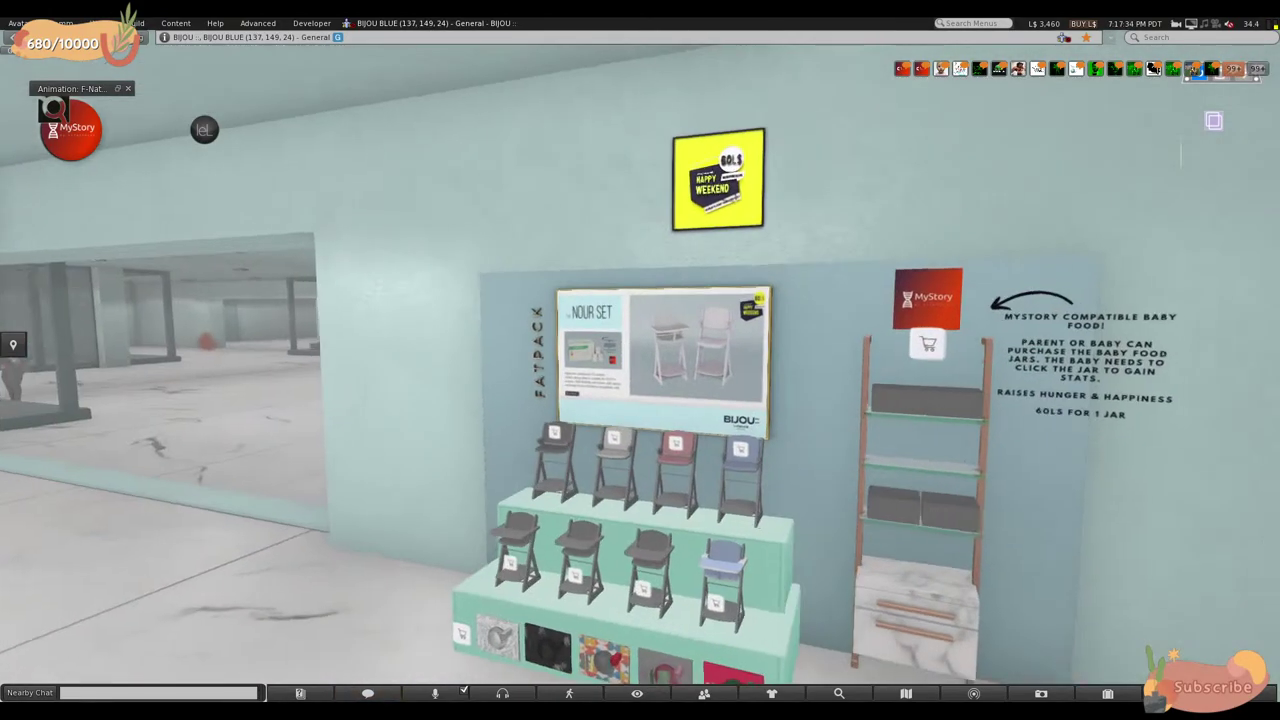
scroll(640, 360, up, 3)
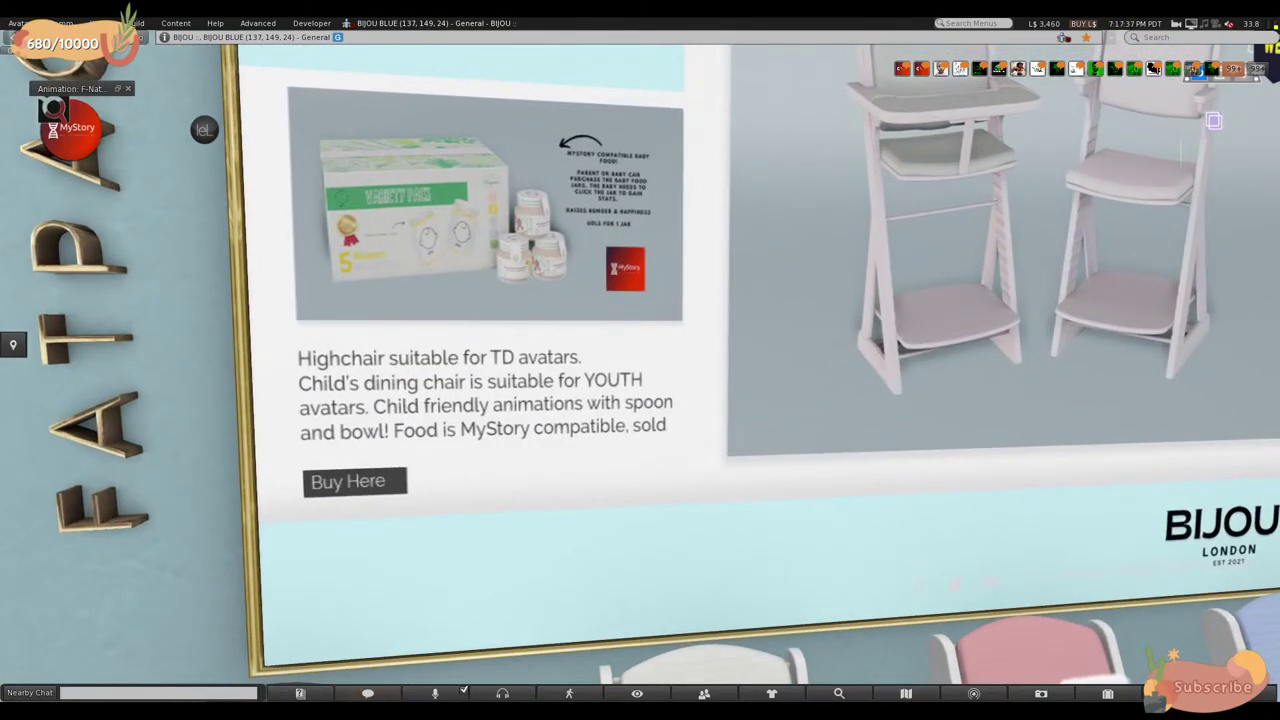
key(Left)
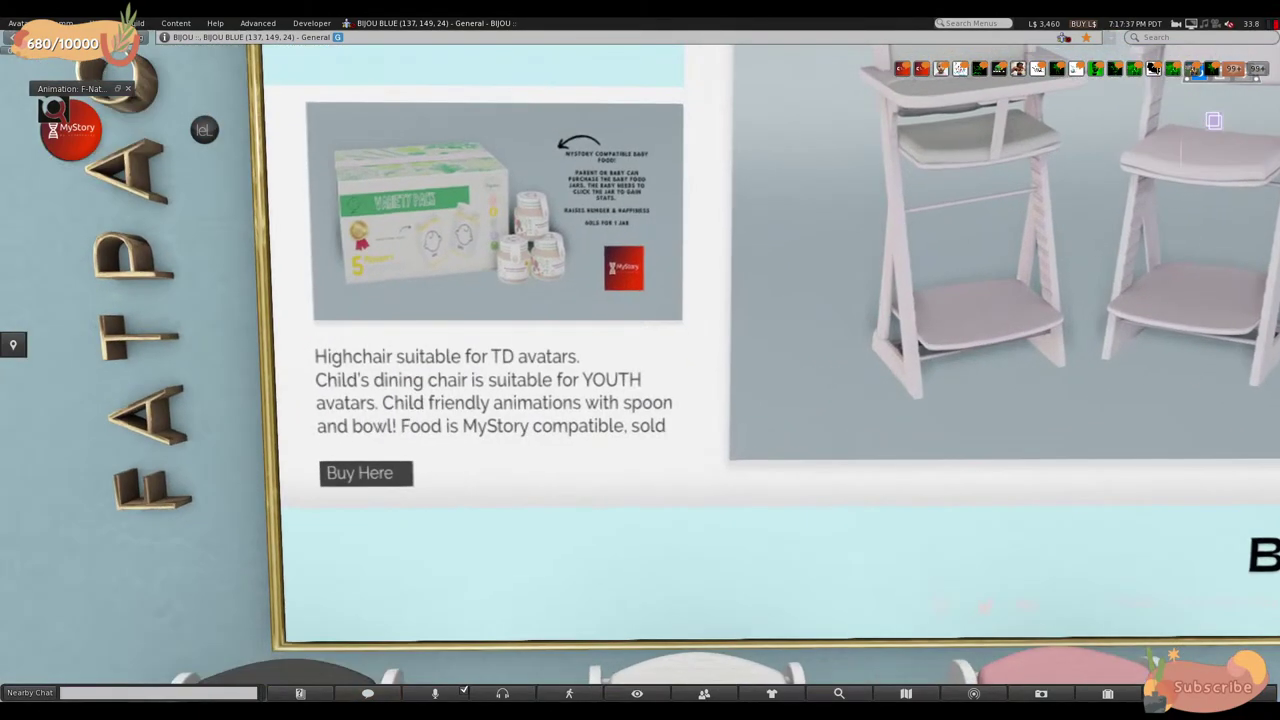
scroll(640, 360, down, 5)
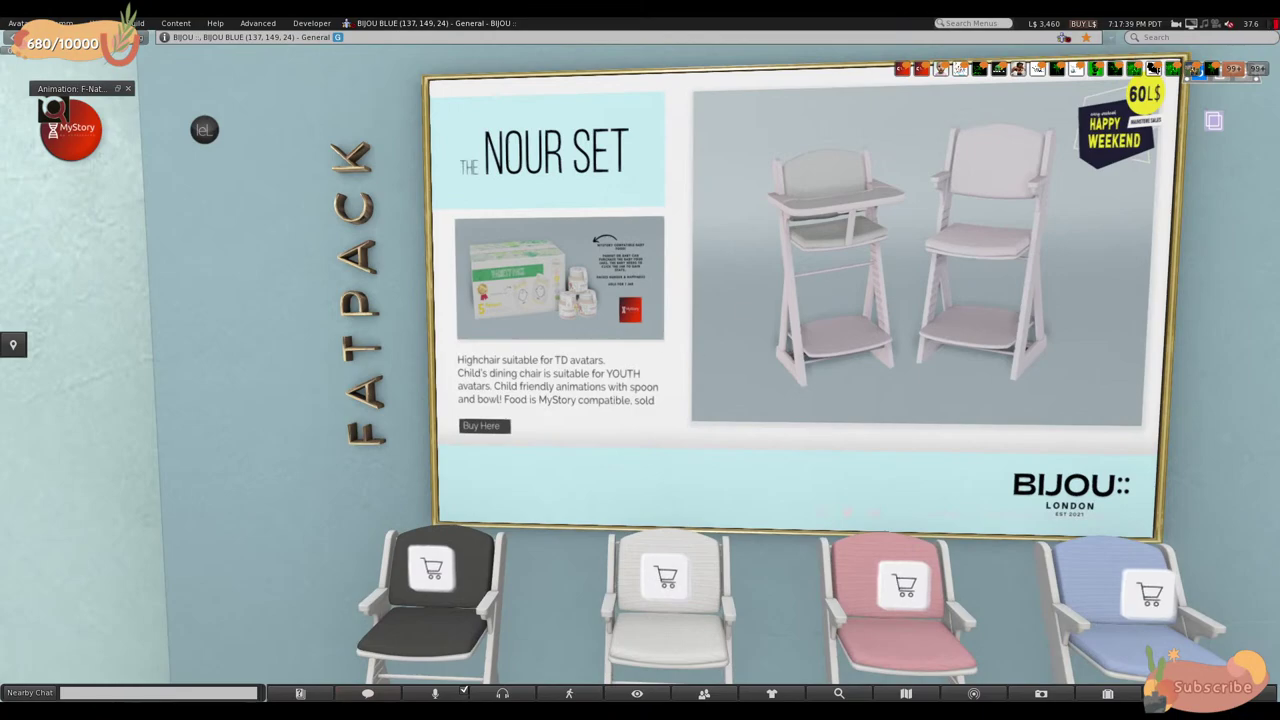
scroll(663, 563, up, 4)
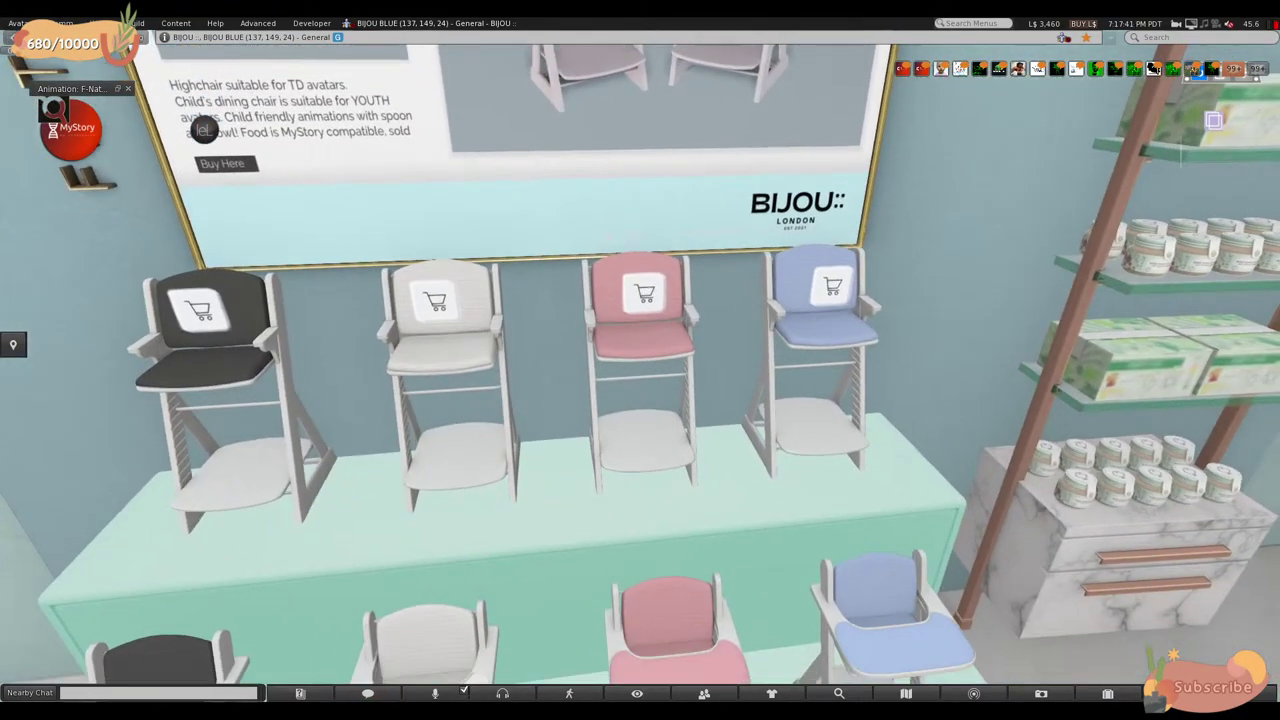
scroll(640, 360, up, 3)
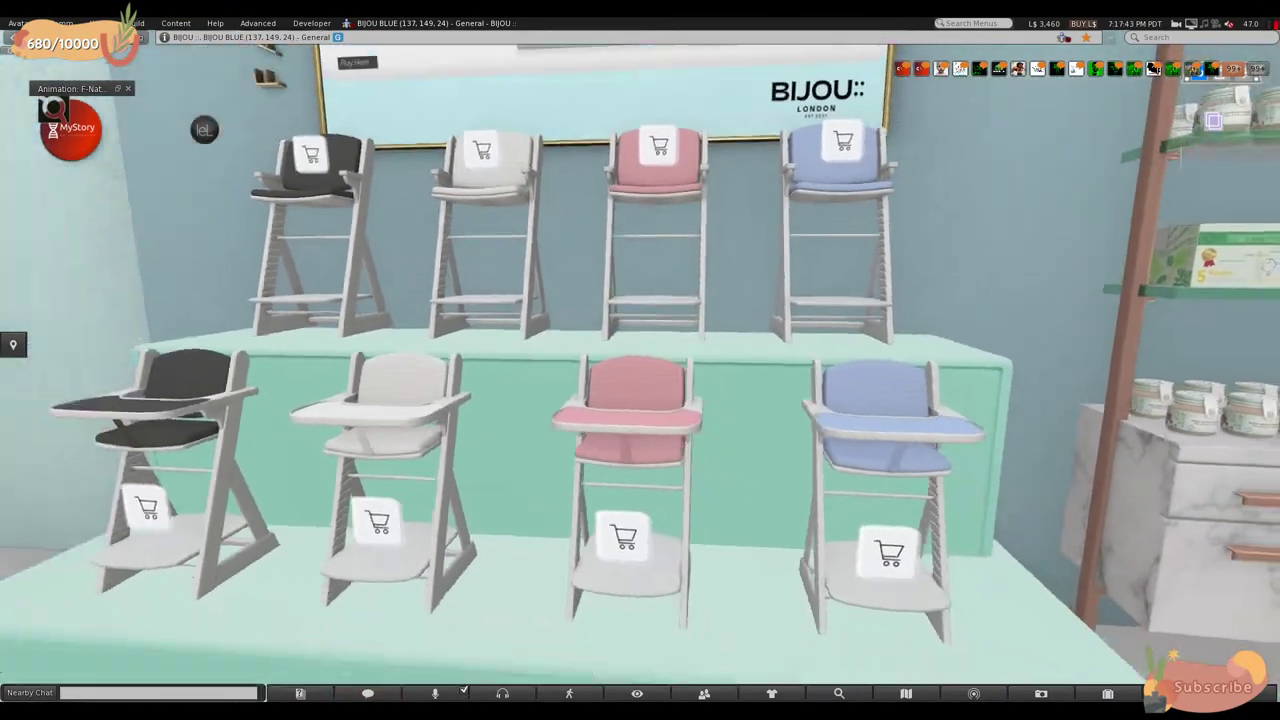
scroll(640, 360, down, 4)
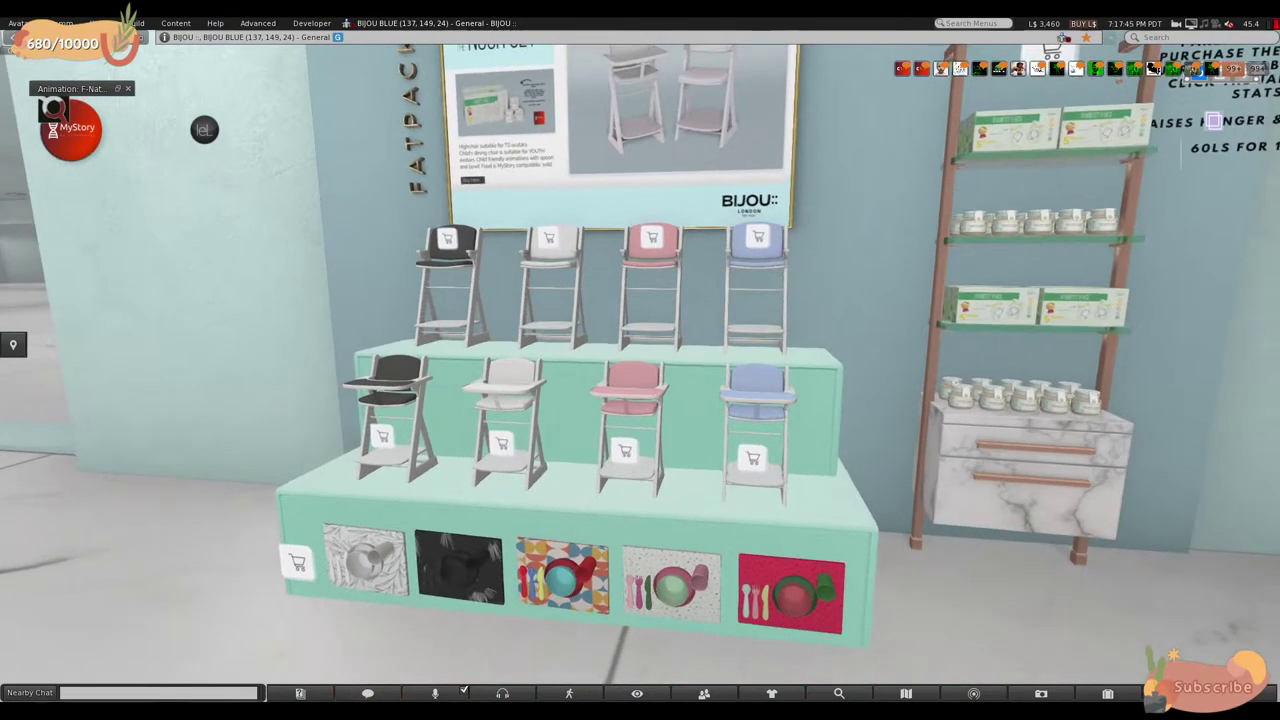
scroll(640, 360, up, 3)
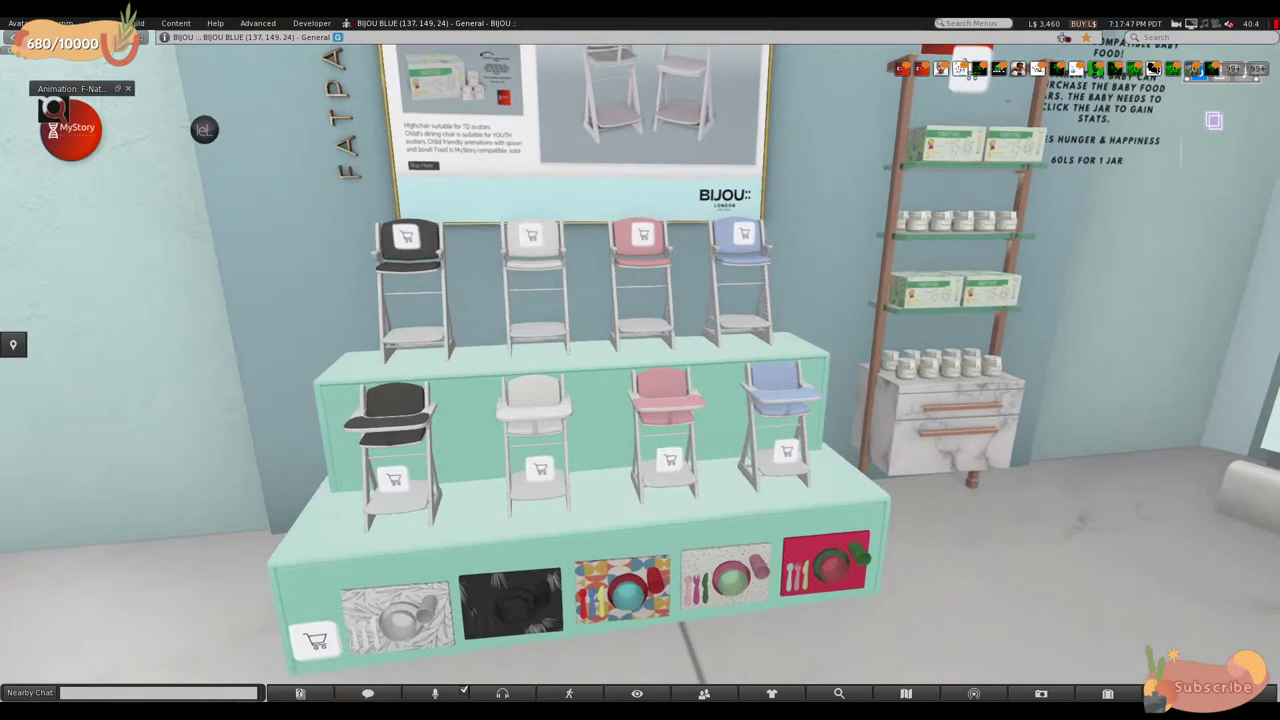
- Inspect the MyStory baby food shelf and the Baby & Me Bracelets sign up close, and return the view to the avatar
scroll(640, 360, up, 4)
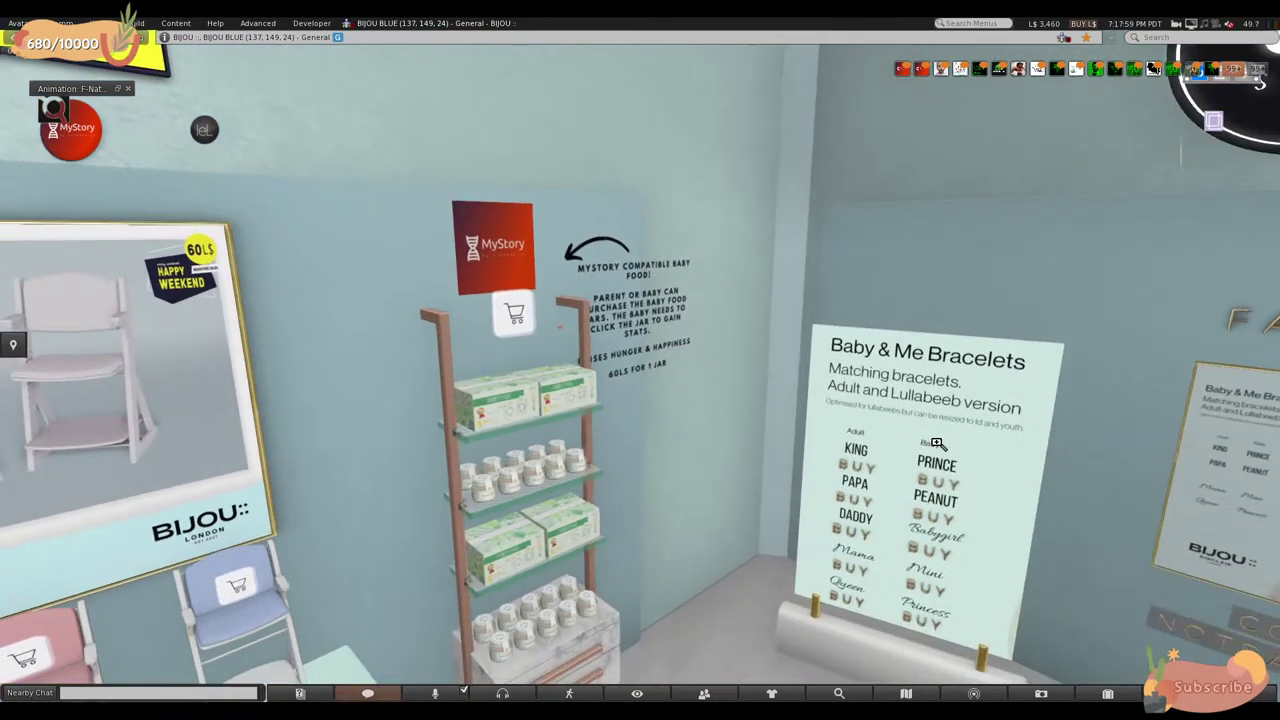
alt+click(936, 443)
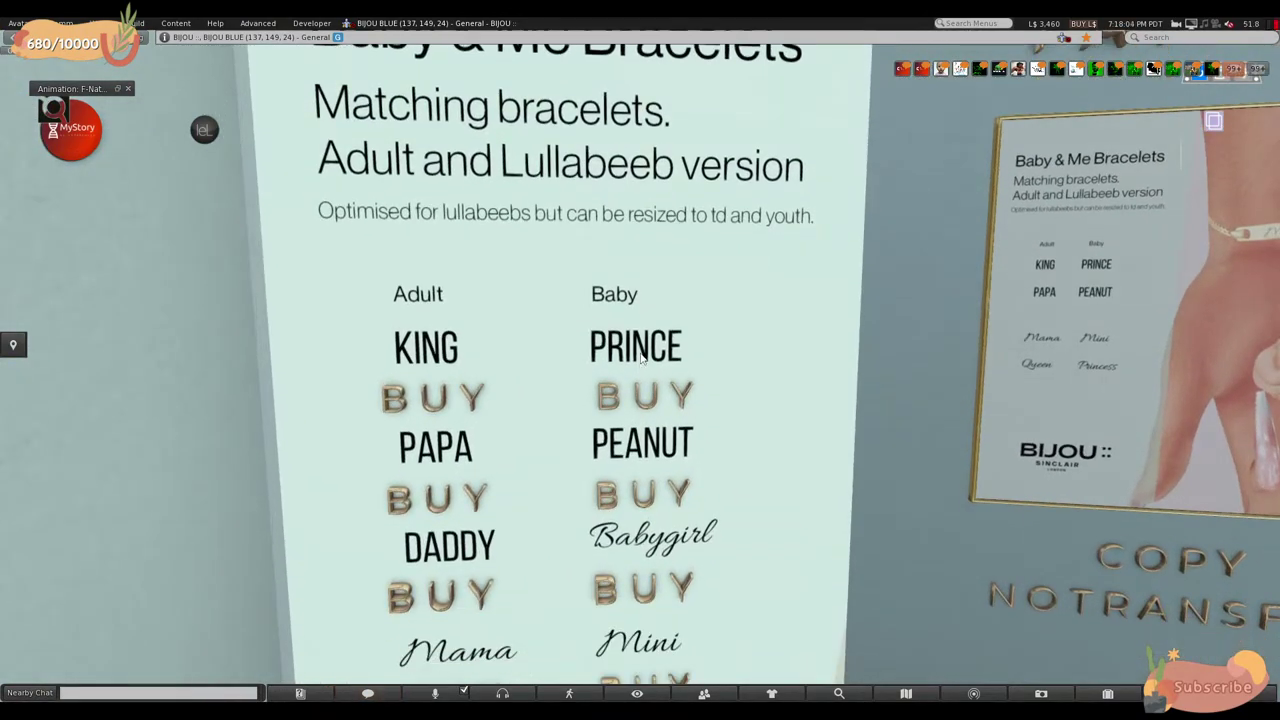
key(Left)
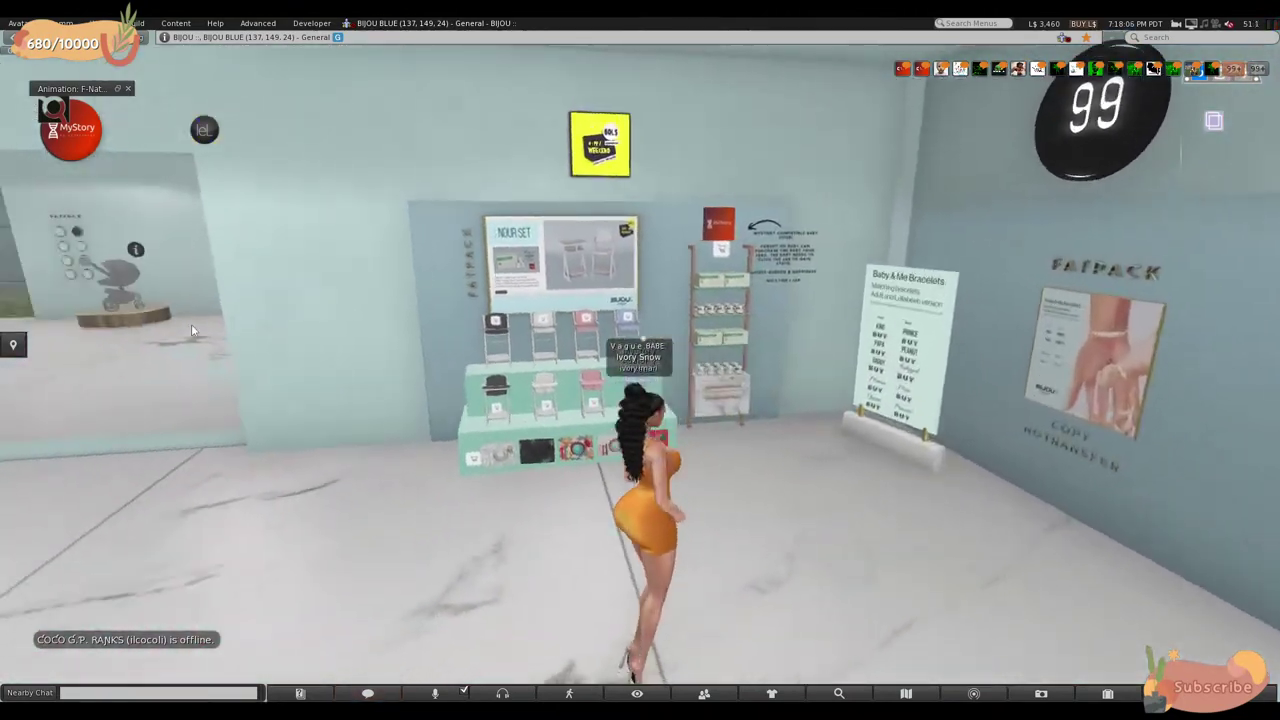
- Walk away from the bracelet corner across the marble floor to the Welcome Baby Boxes display
key(Left)
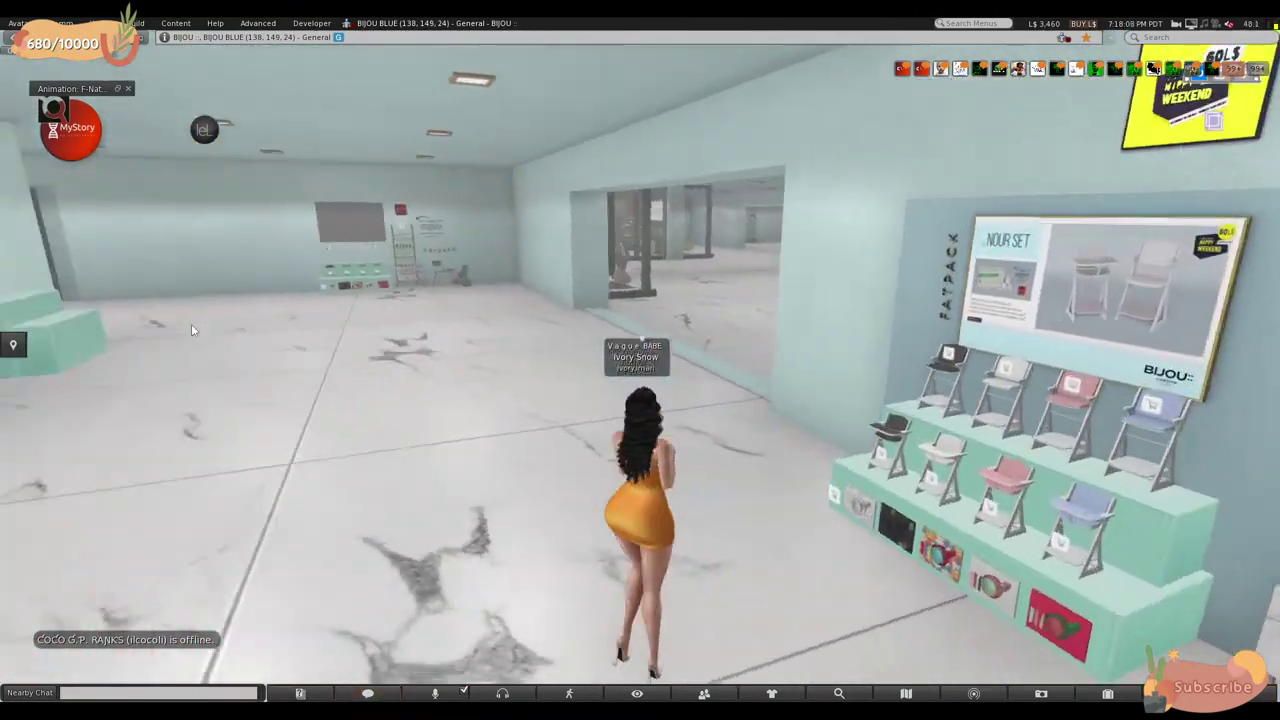
key(Up)
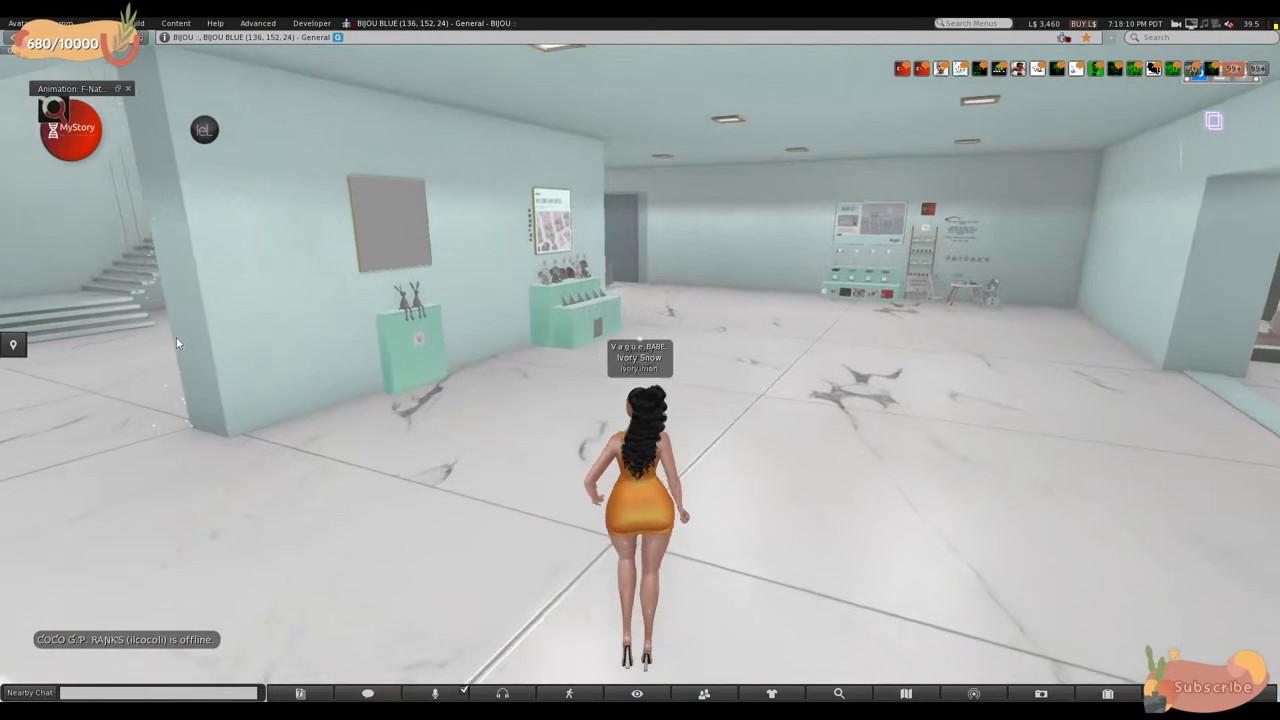
key(Up)
key(Left)
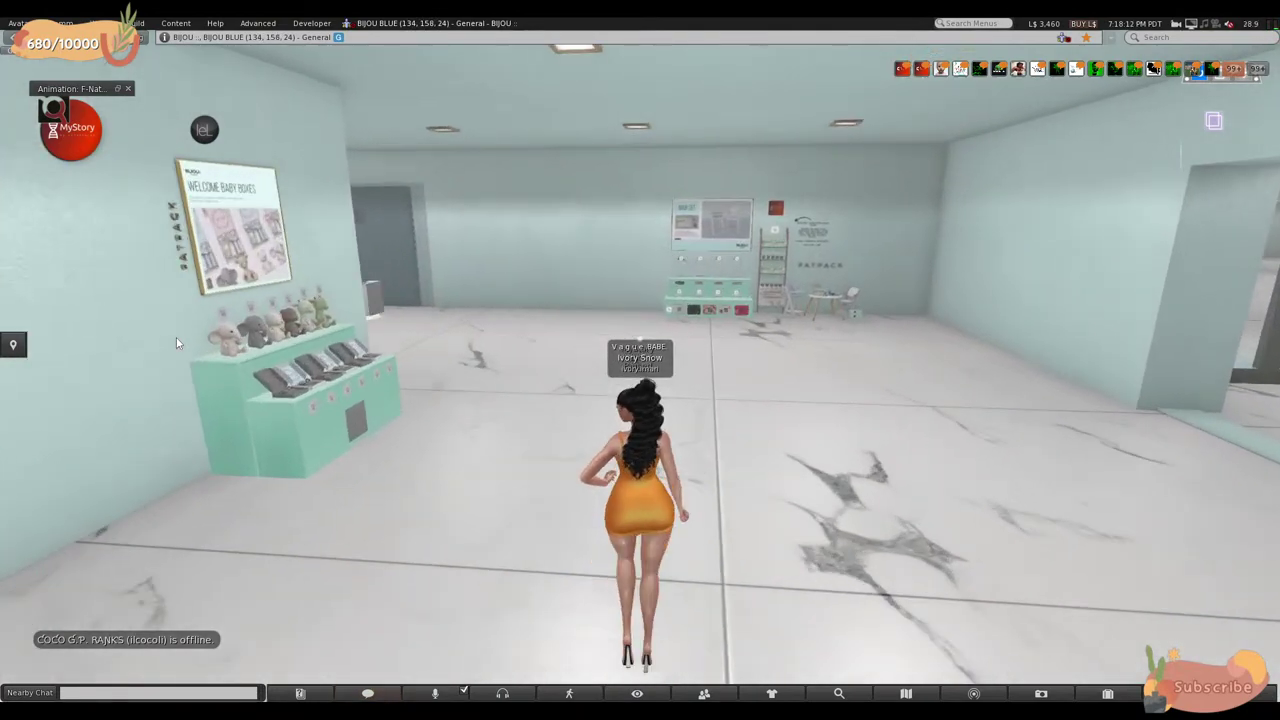
key(Up)
key(Left)
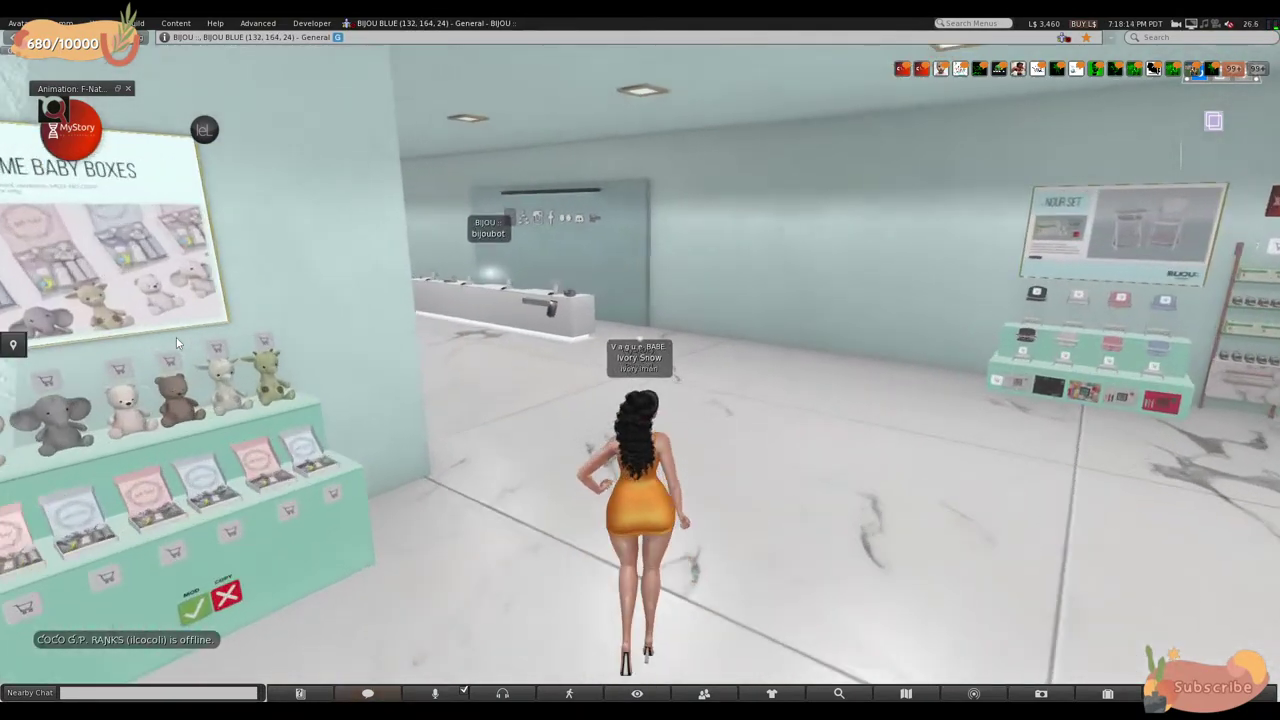
- Walk on to the second Nour Set display near the far corner of the room
key(Right)
key(Up)
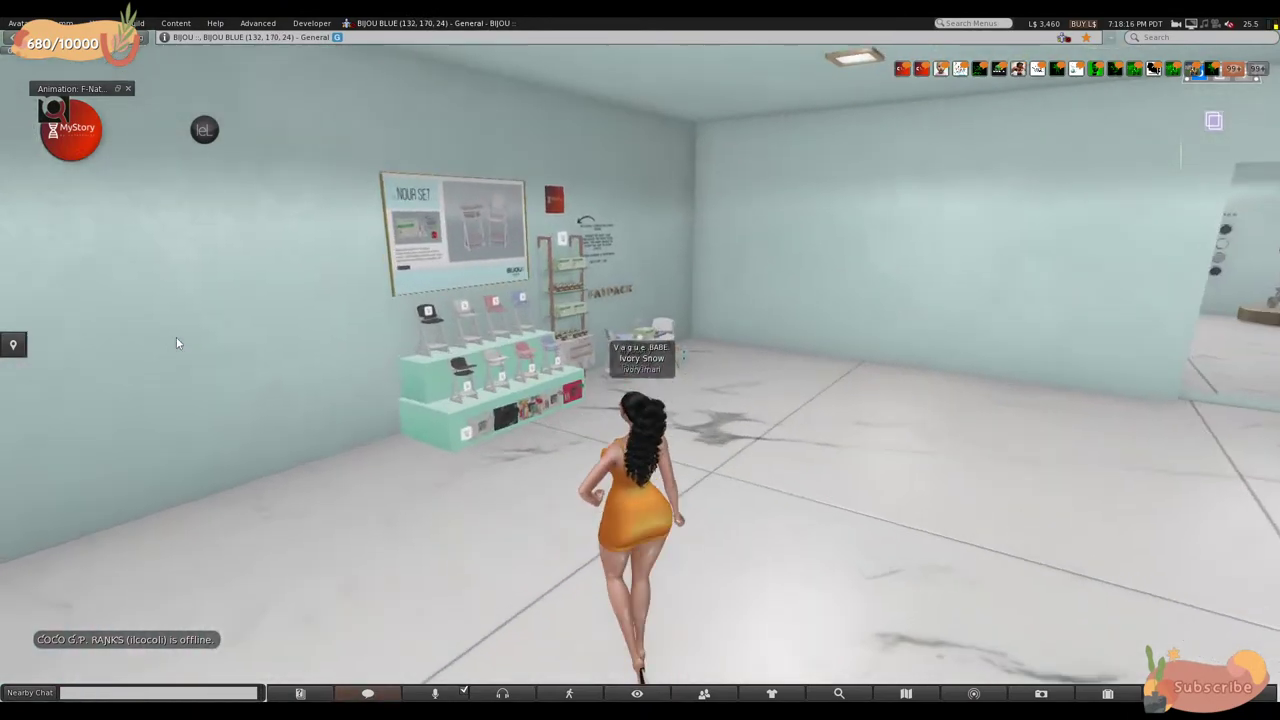
key(Up)
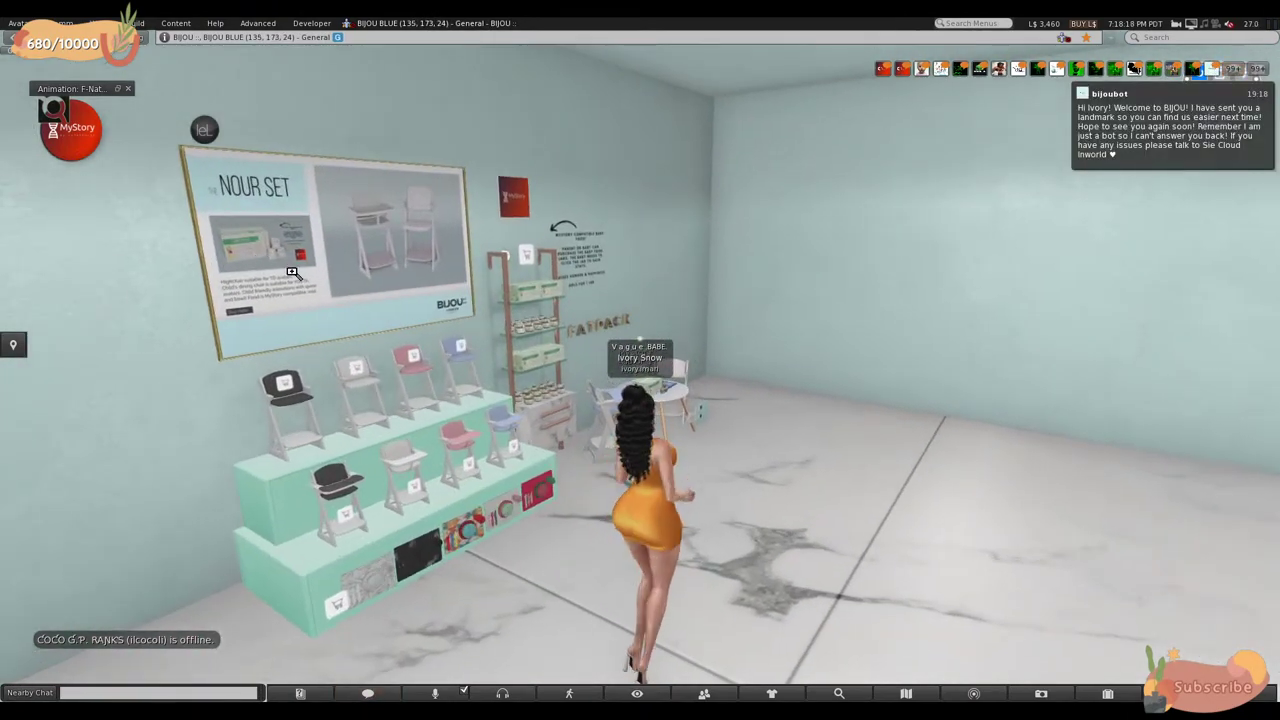
- Walk back along the wall to the wide opening and enter the hall with the stroller displays
key(Right)
key(Up)
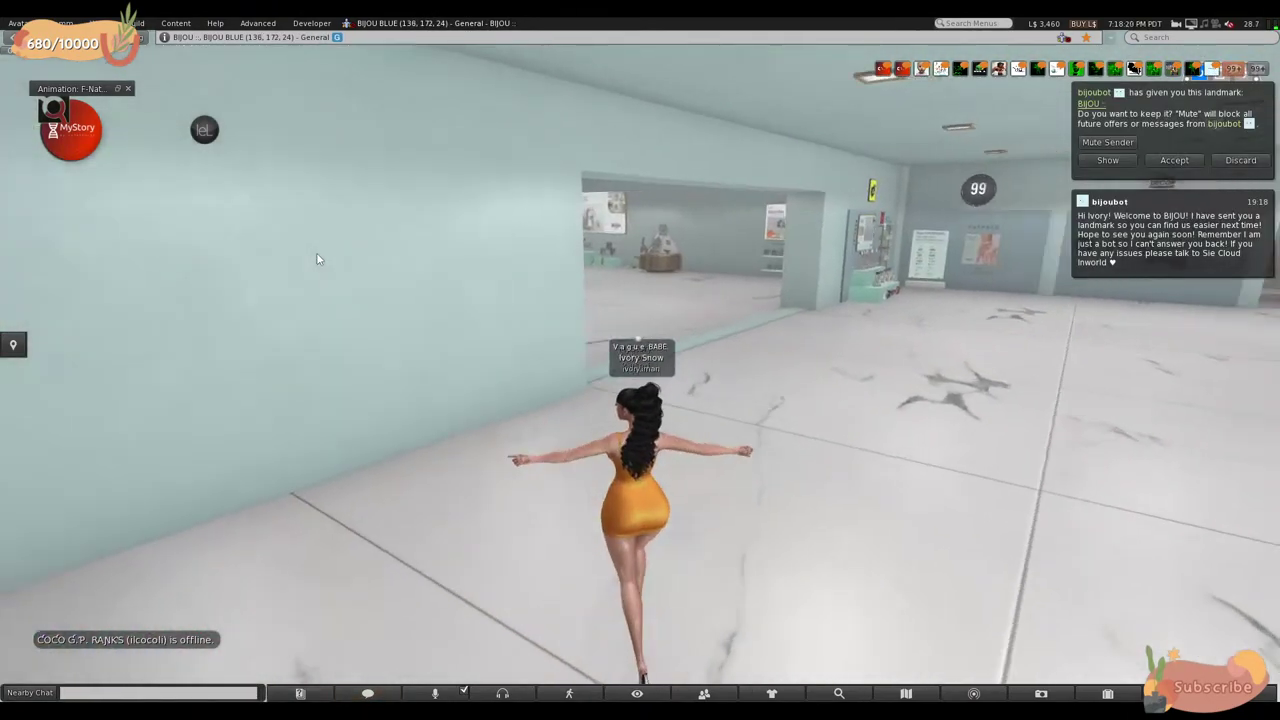
key(Up)
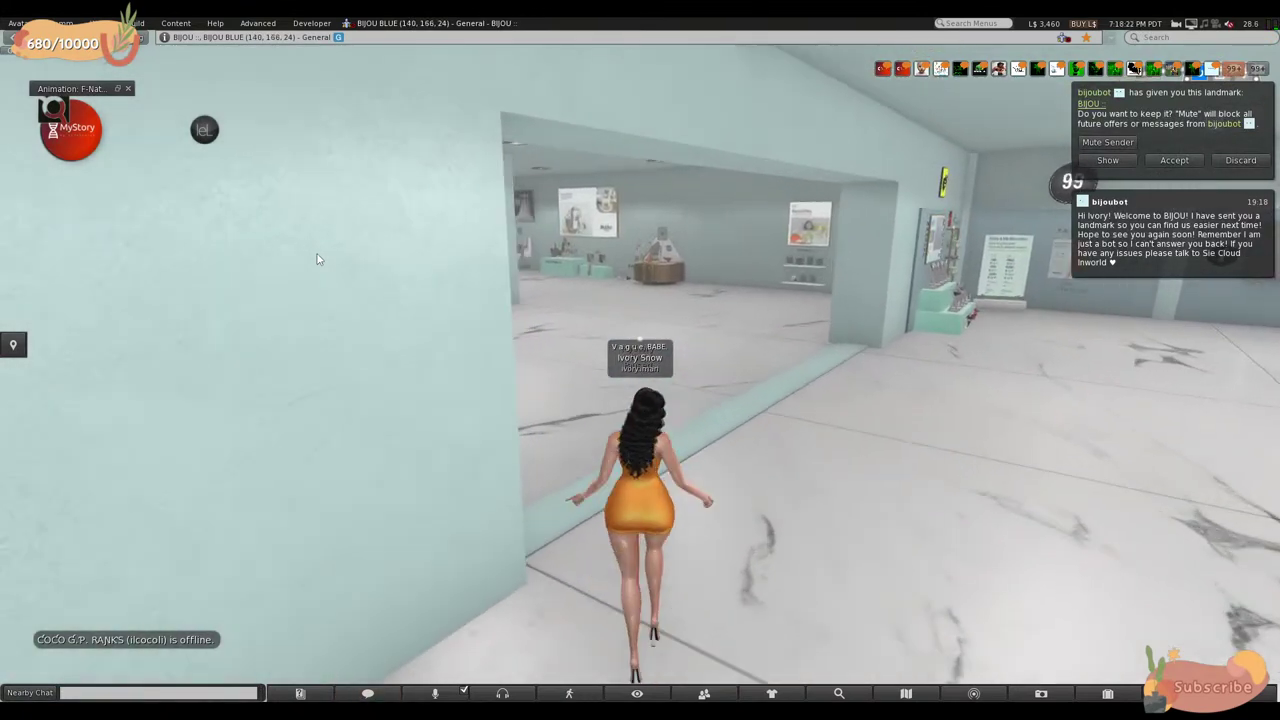
key(Up)
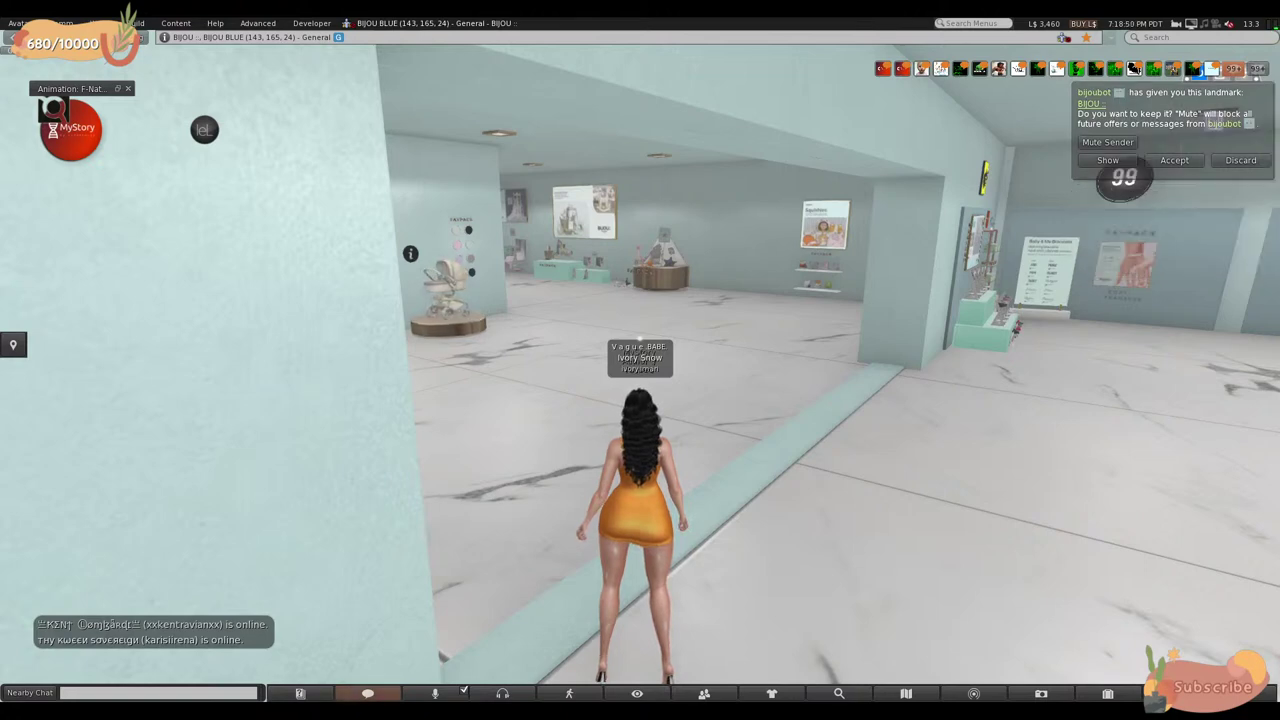
key(Left)
key(Up)
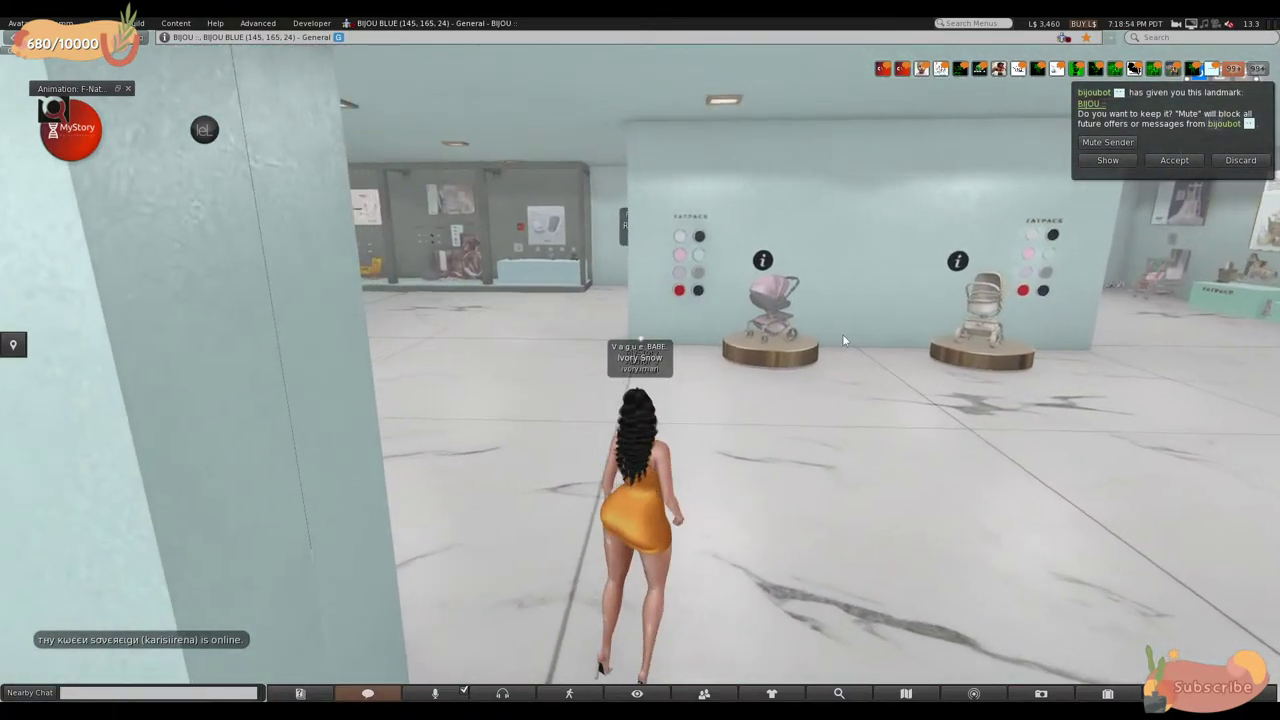
- Walk down the aisle between the framed nursery room displays toward the Zooby furniture platform
key(Left)
key(Left)
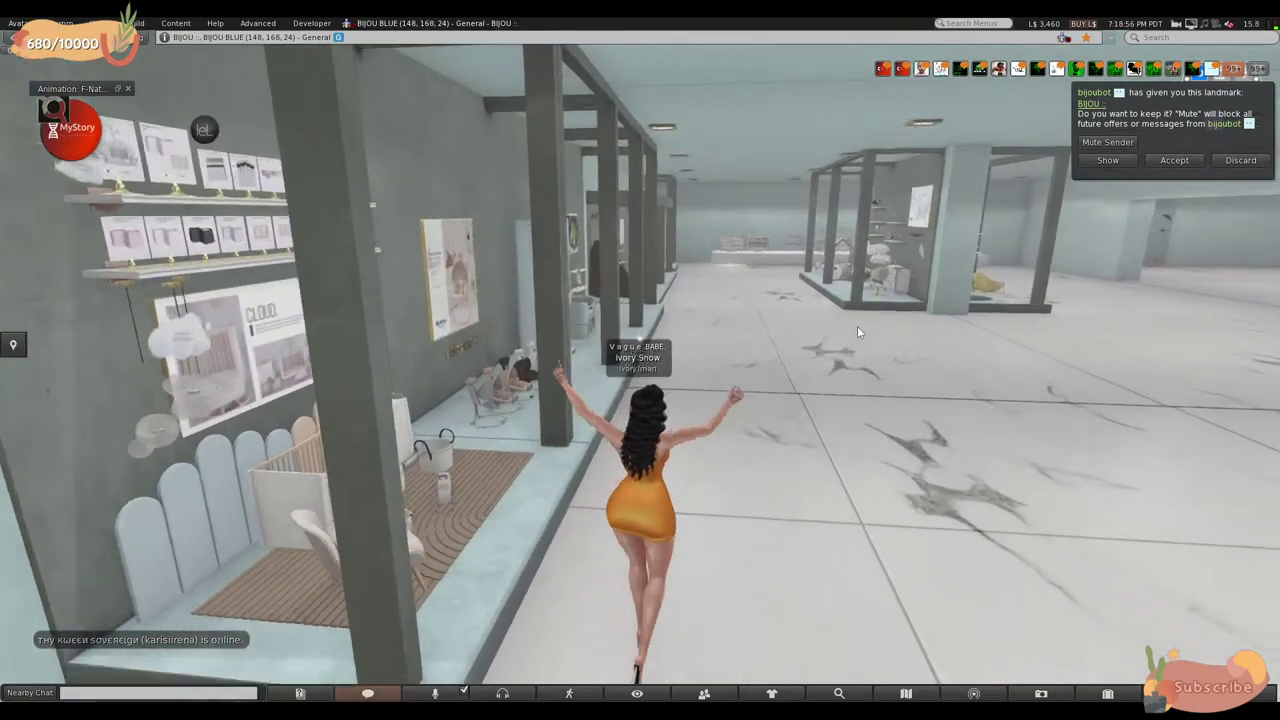
key(Left)
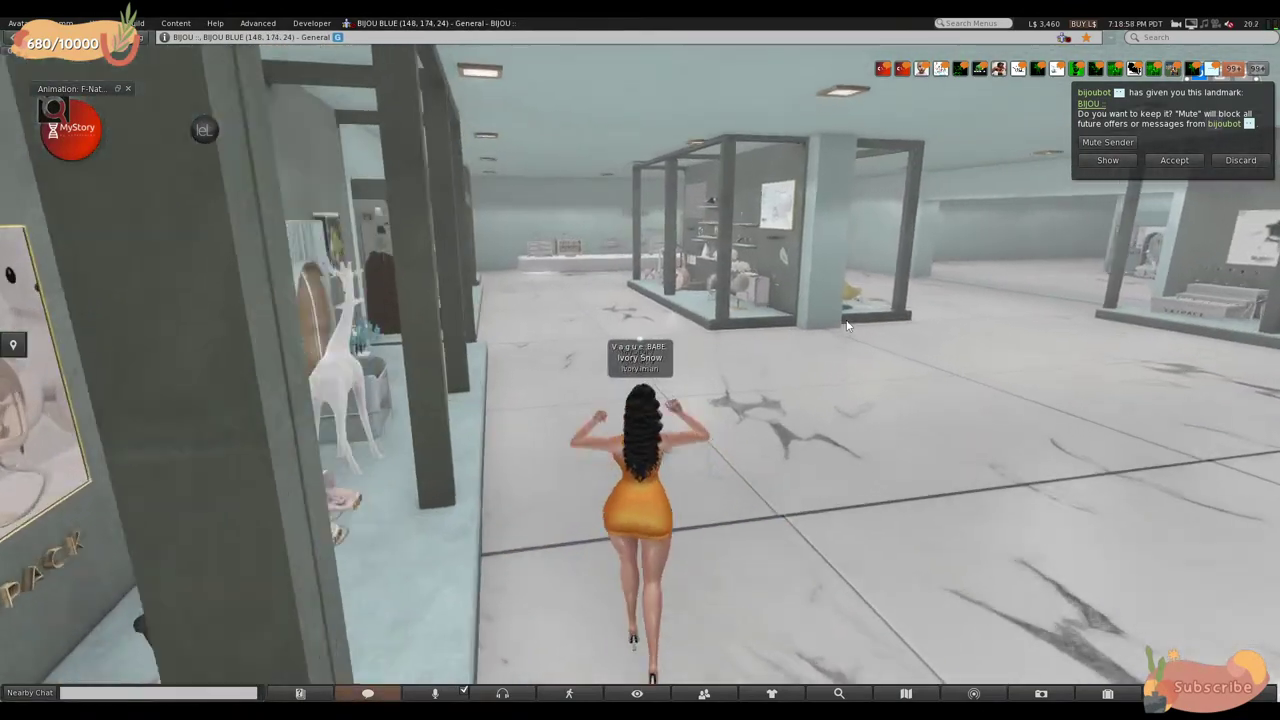
key(Right)
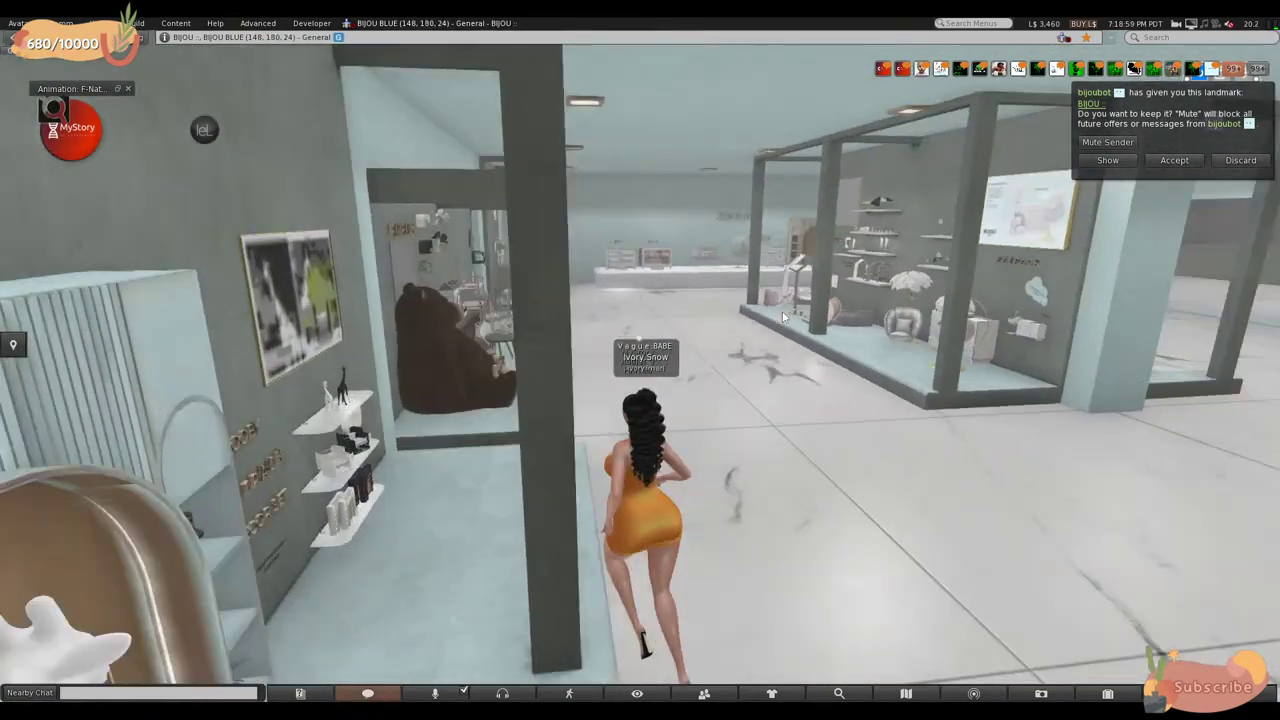
key(Left)
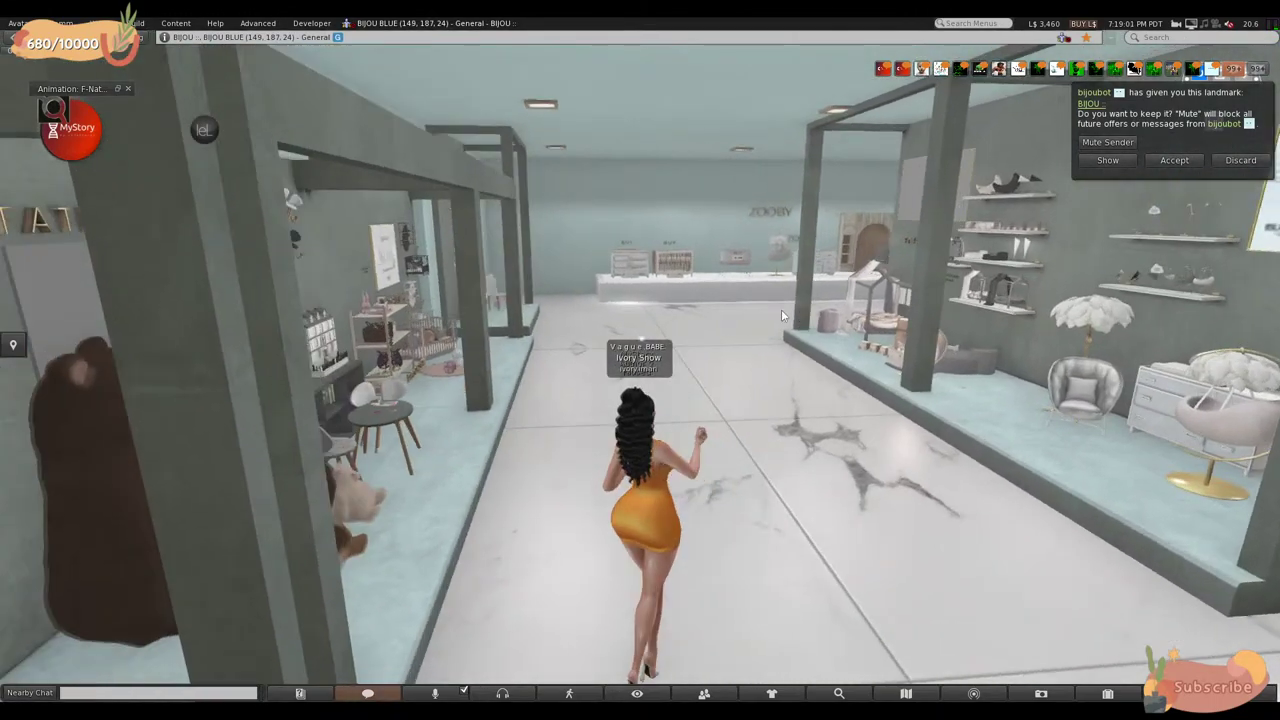
key(Right)
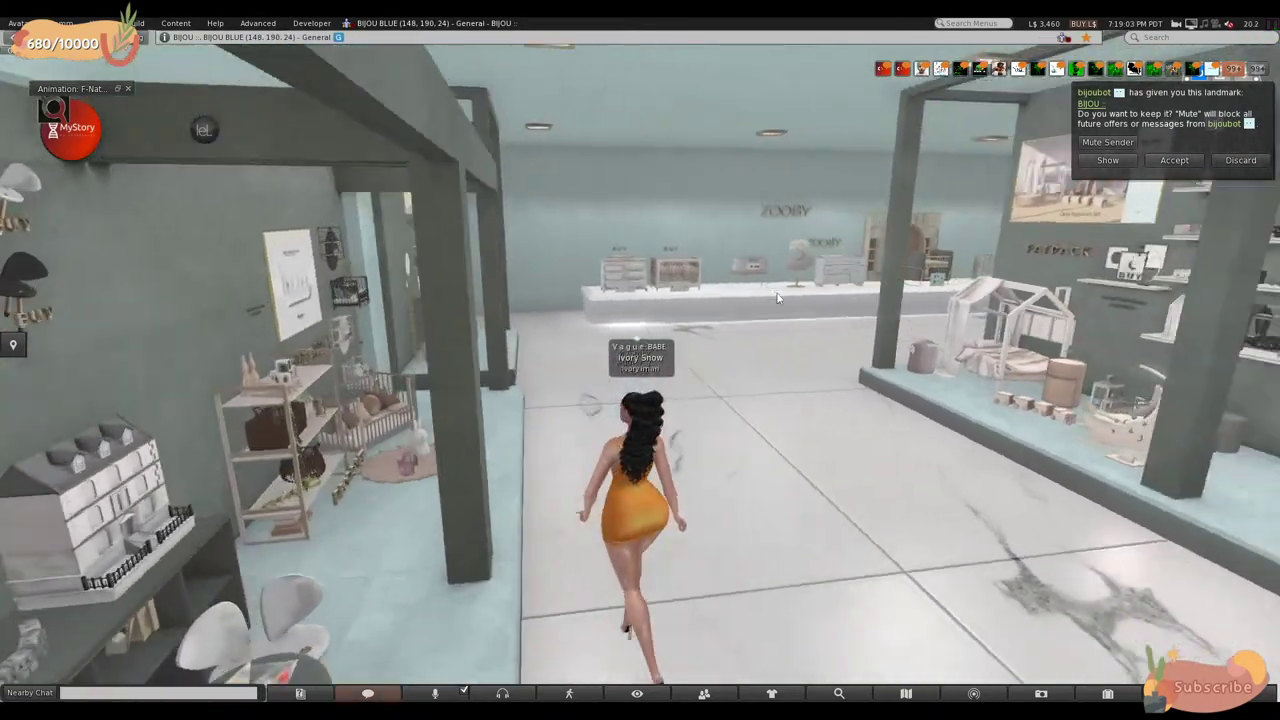
- Walk along the Zooby nursery furniture platform and around the corner to the crib and wall art display
key(Left)
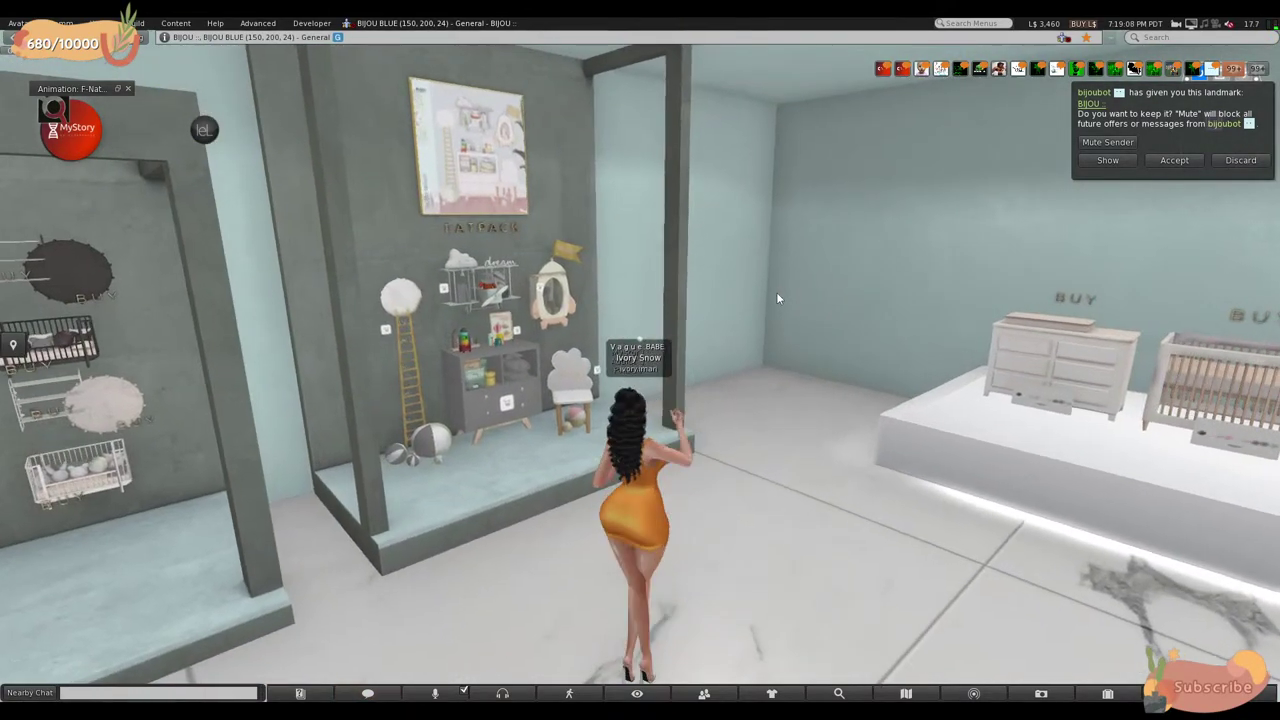
key(Right)
key(Right)
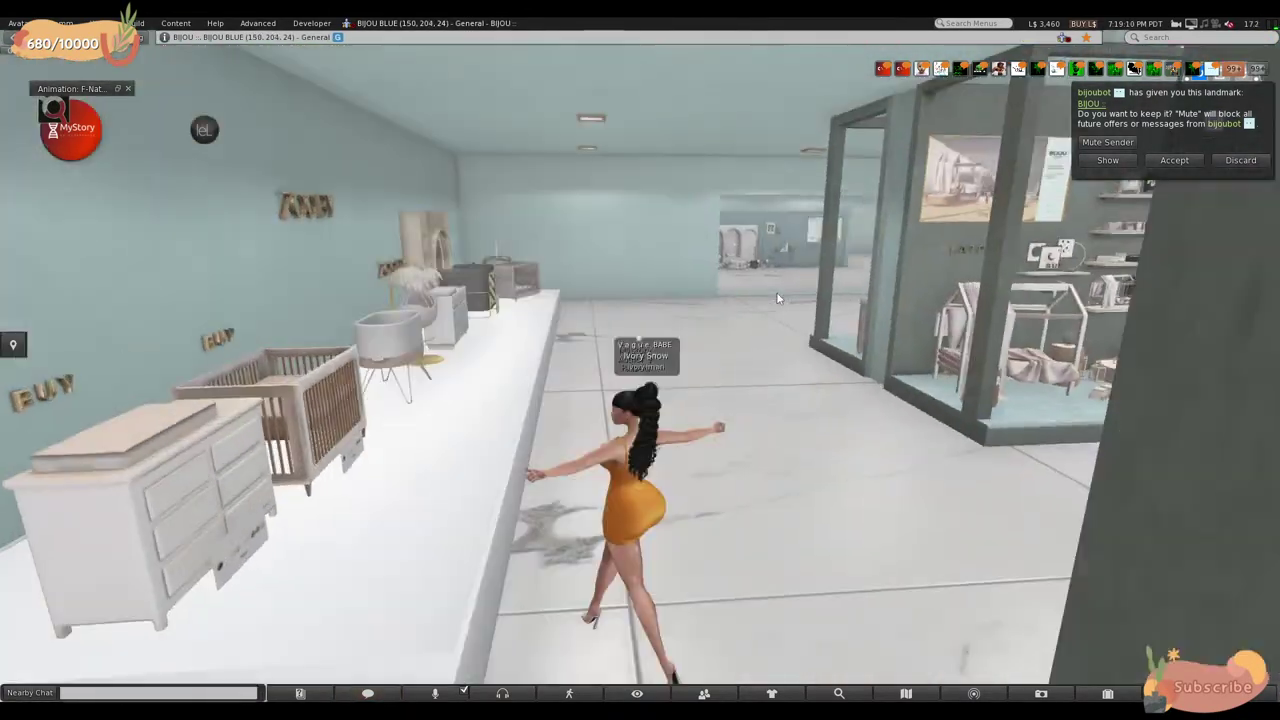
key(Right)
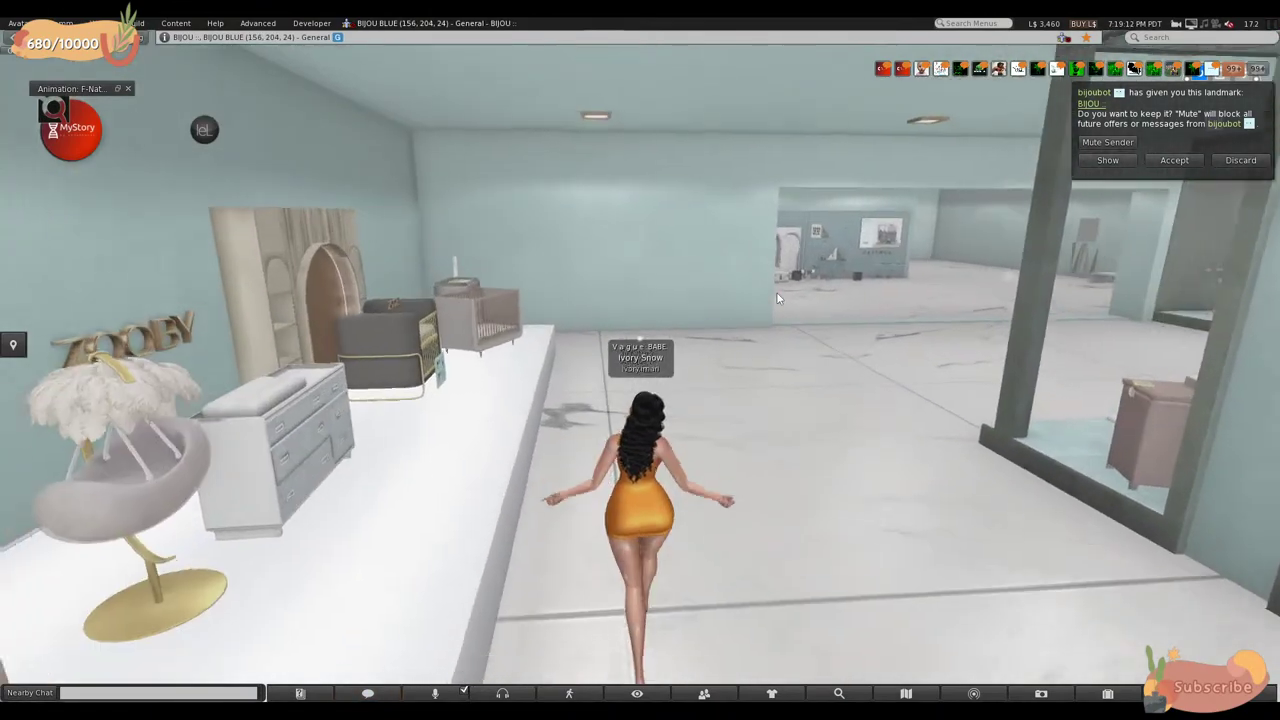
key(Right)
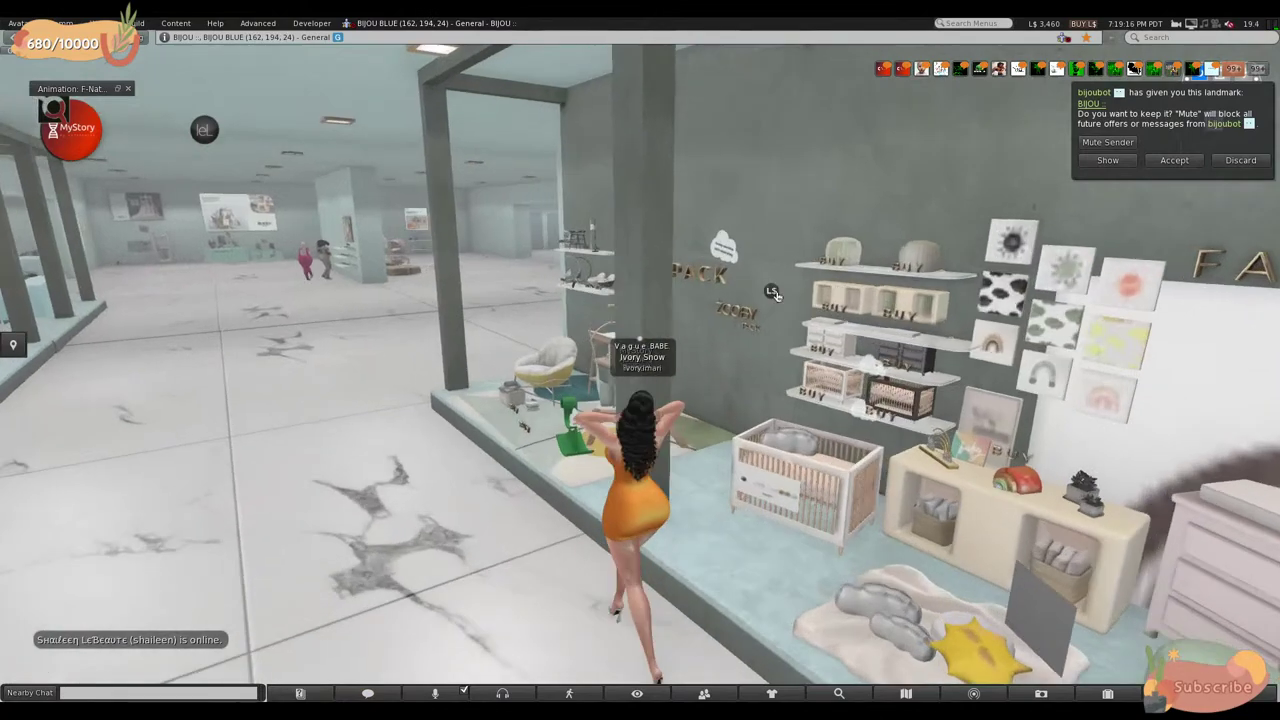
- Cross the aisle to the framed display with the highchair fatpack and the yellow armchair
key(Left)
key(Left)
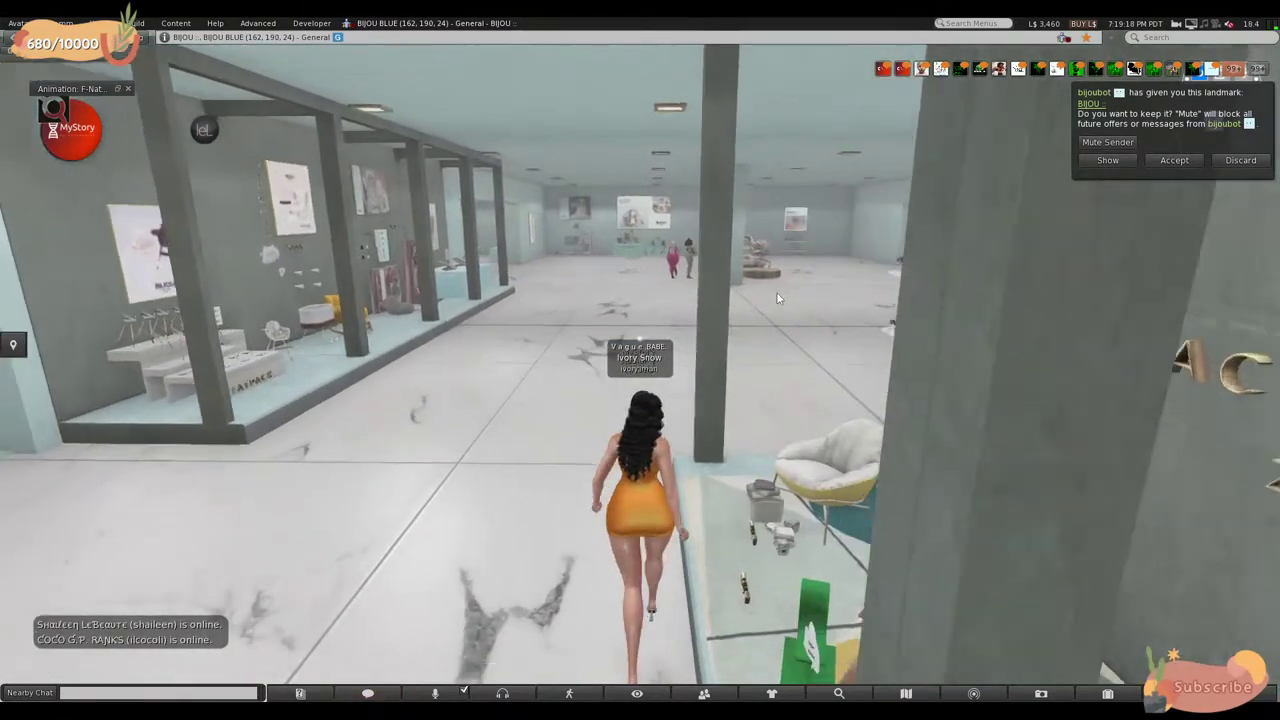
key(Left)
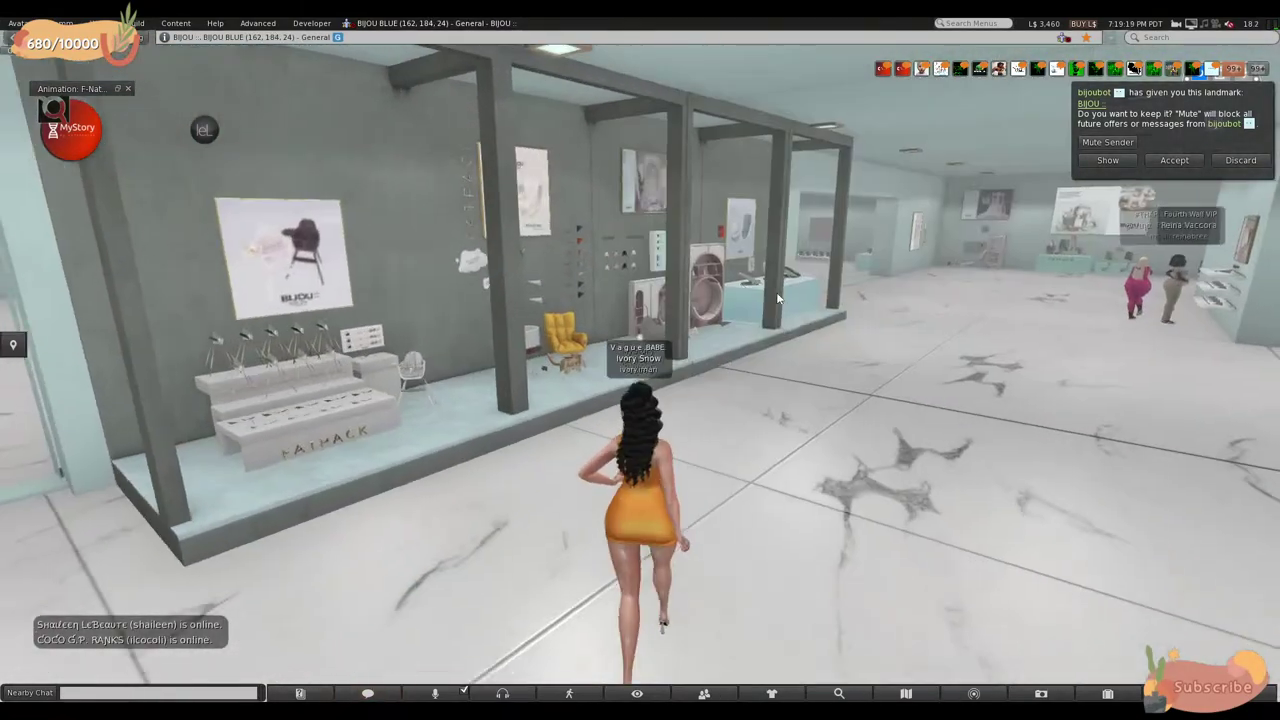
key(Up)
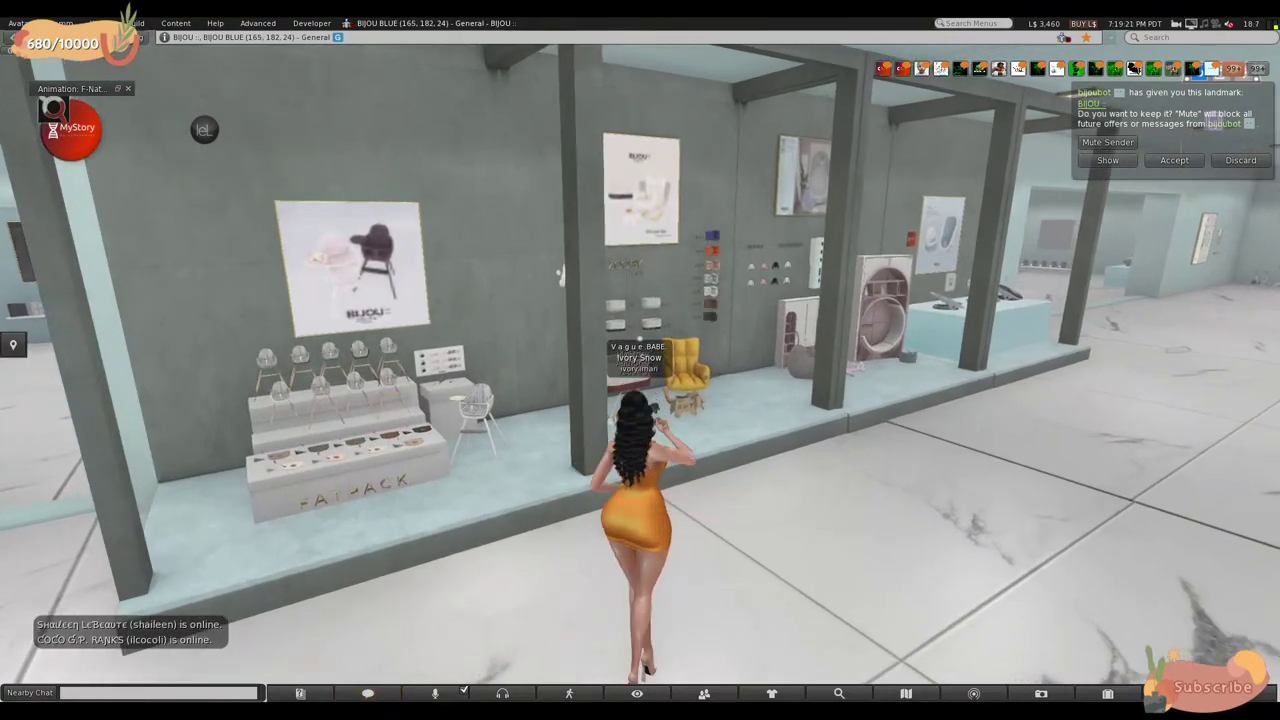
- Inspect the BIJOU highchair poster up close and return the view to the avatar
alt+click(365, 285)
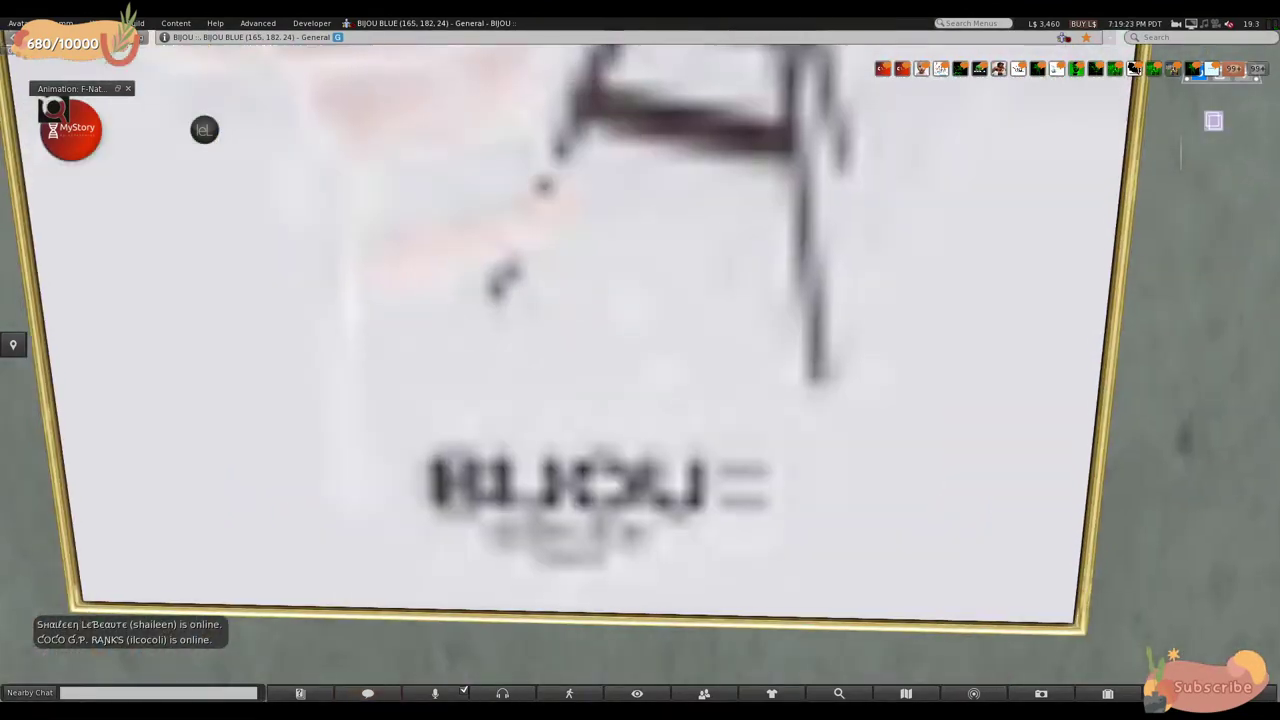
key(Up)
key(Right)
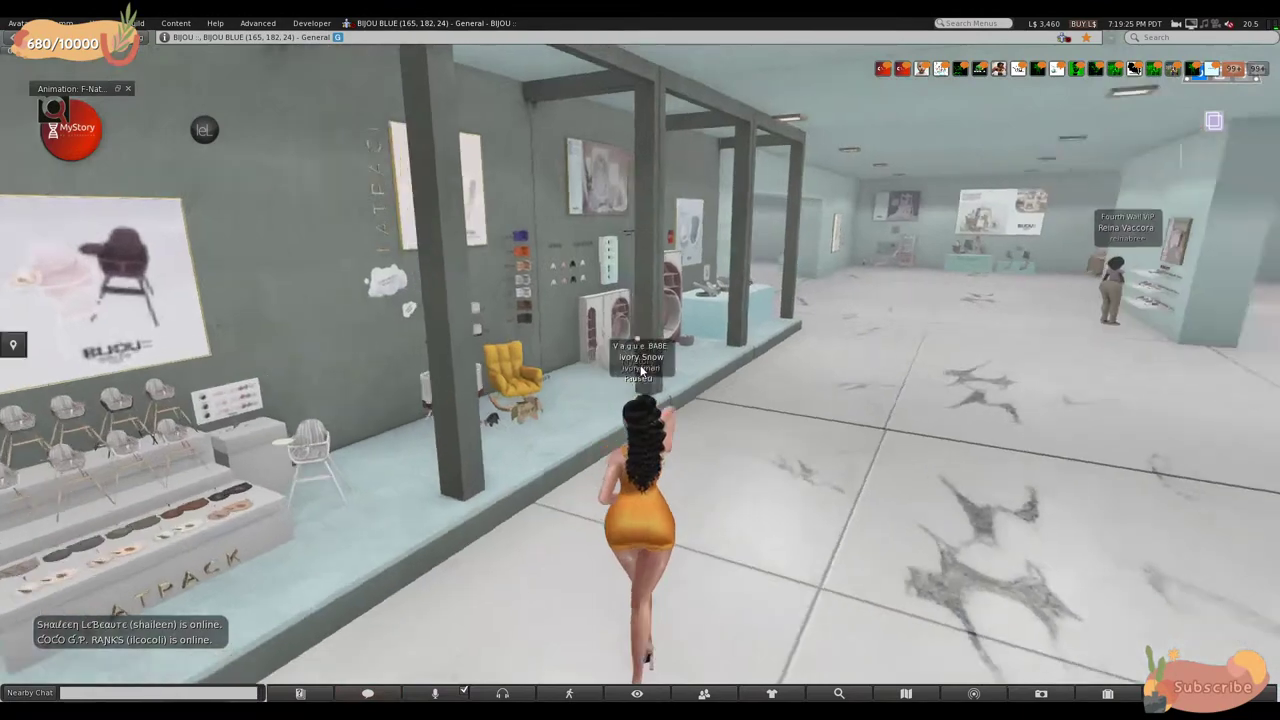
- Walk past the yellow armchair to the pink wardrobe display and turn toward the framed giraffe nursery displays across the hall
key(Up)
key(Right)
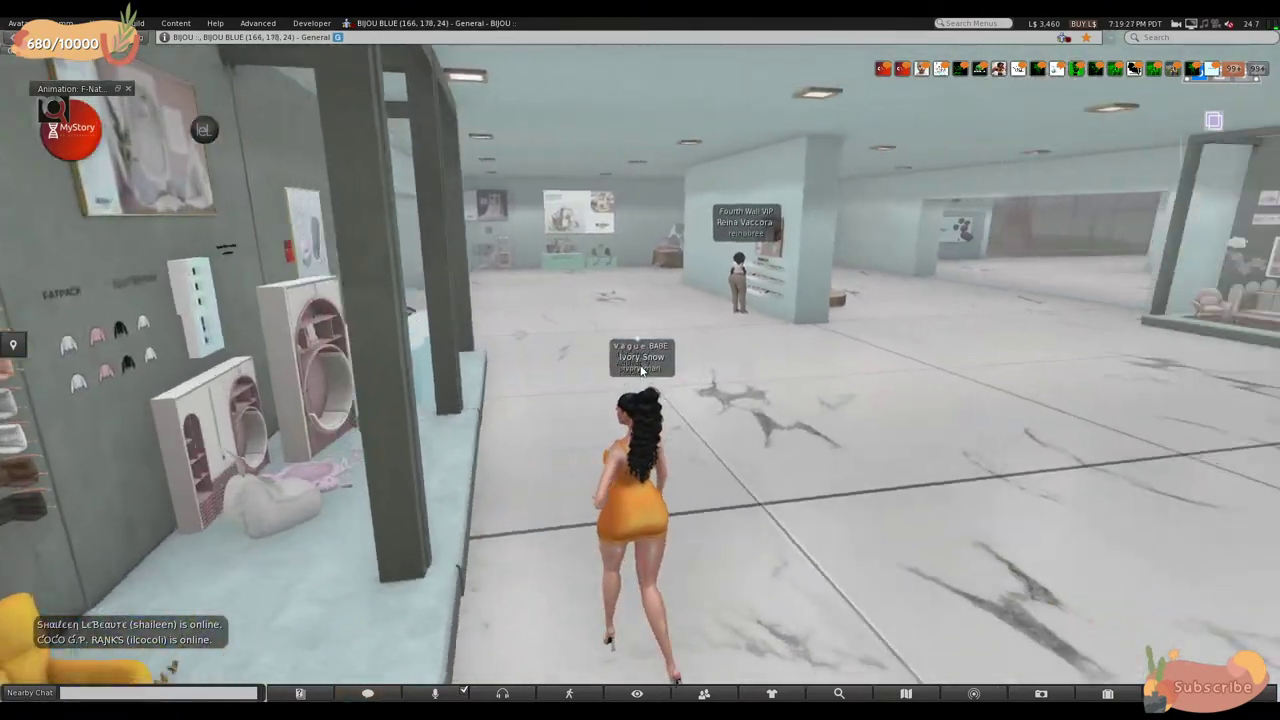
key(Up)
key(Right)
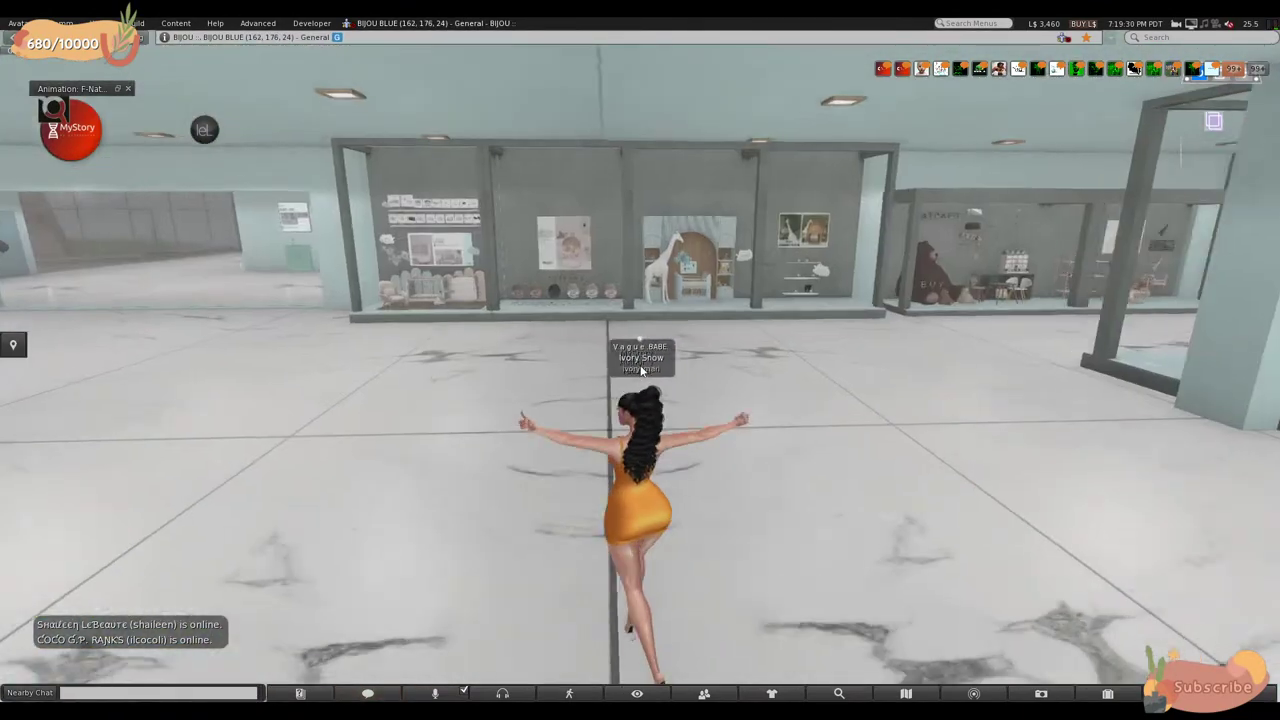
- Look around the middle of the hall and walk back to the counter with the baby bath seats
key(Left)
key(Up)
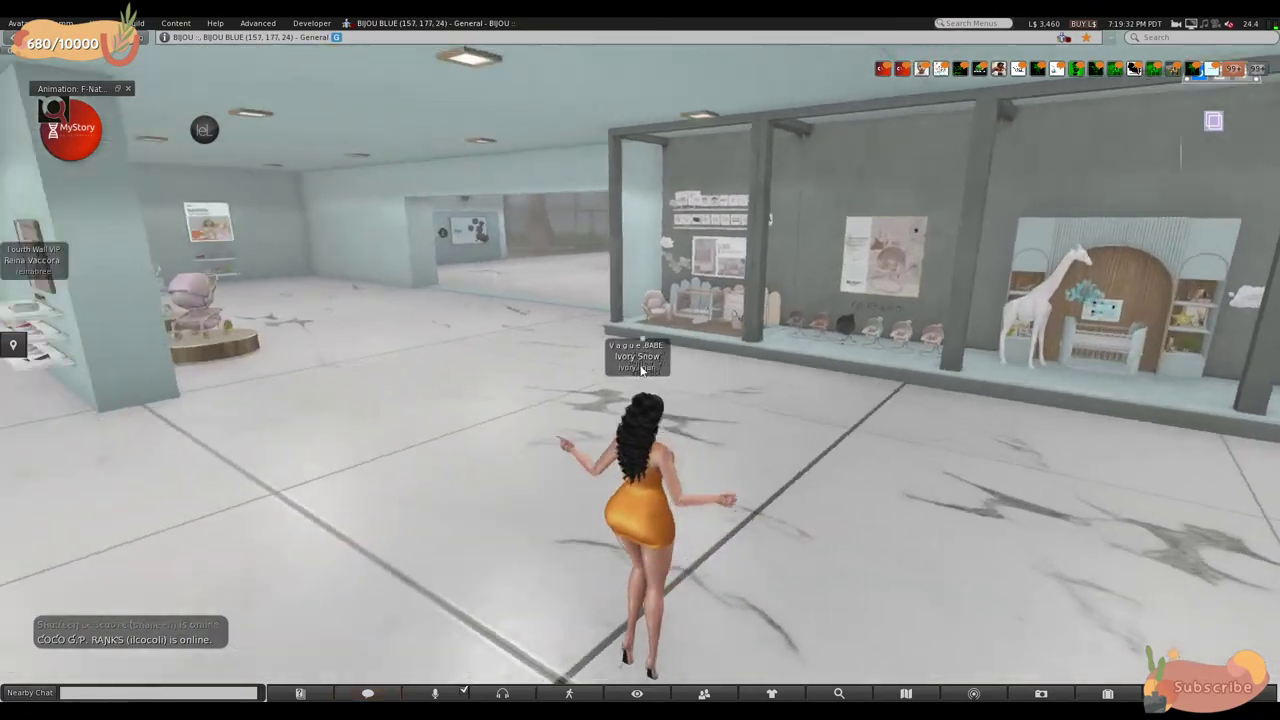
key(Left)
key(Up)
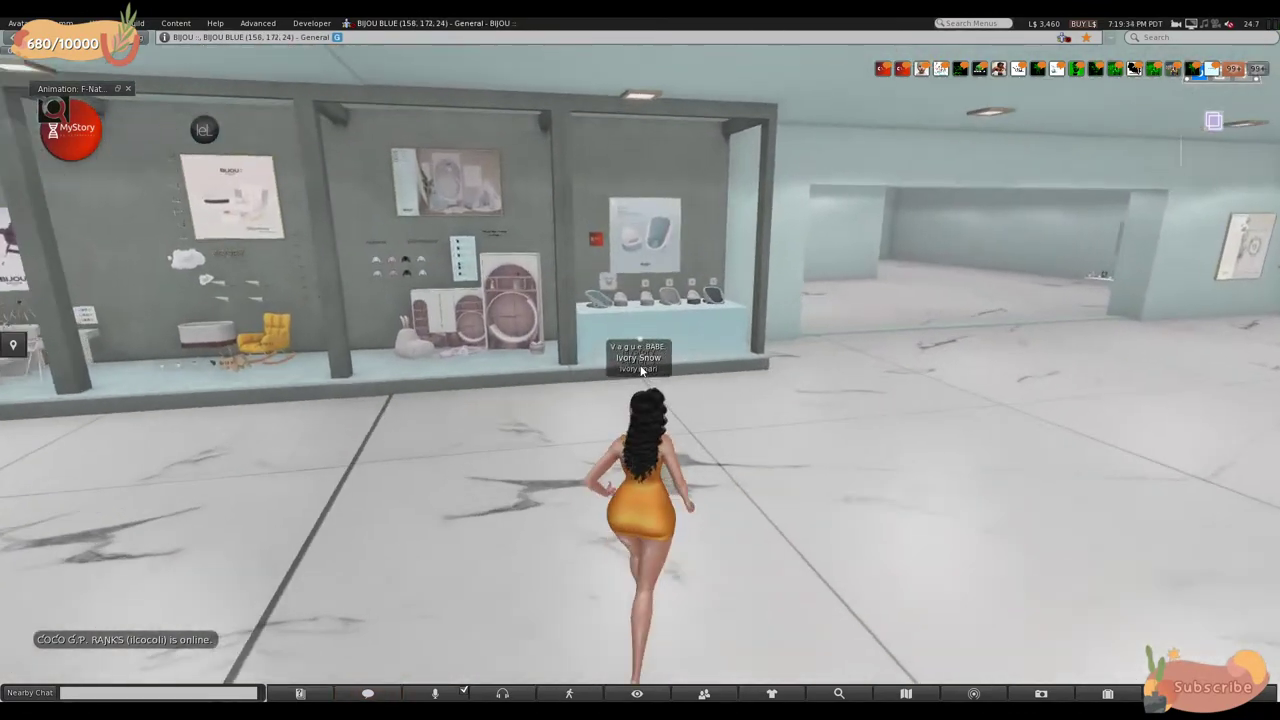
key(Up)
key(Up)
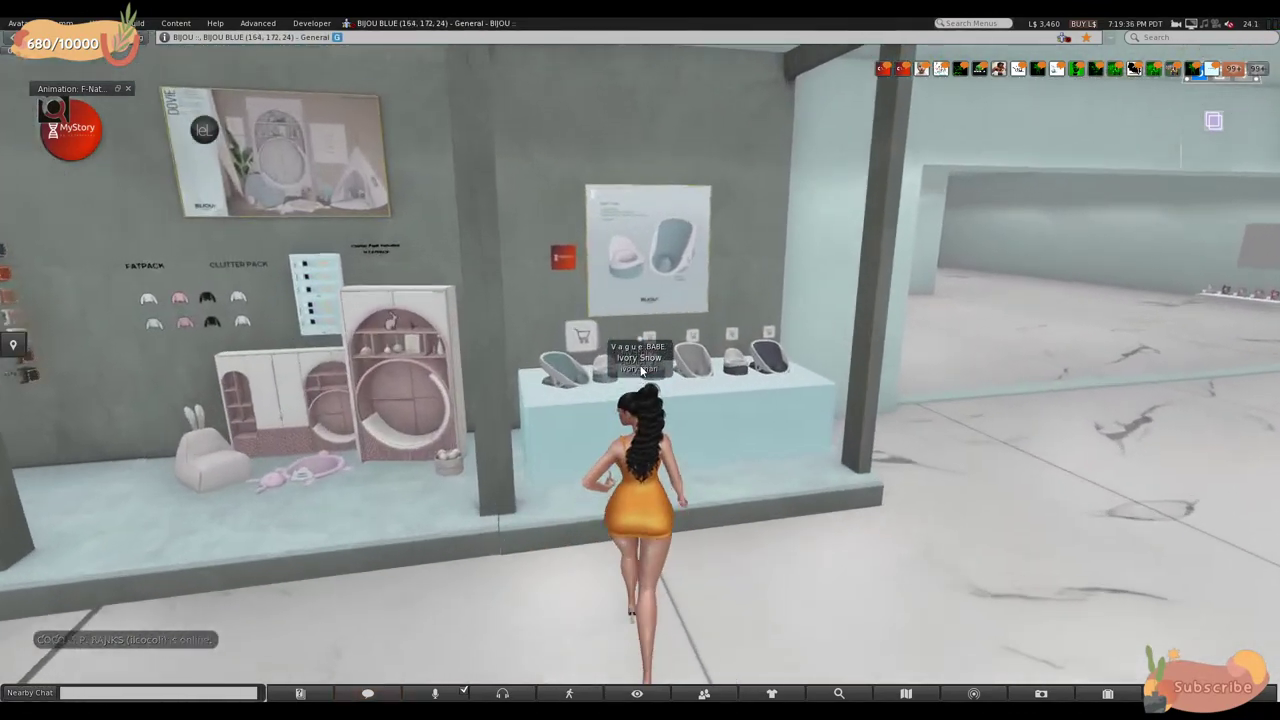
- Walk past the bath seat counter and the teepee display, around the wall to the strollers on round platforms
key(Right)
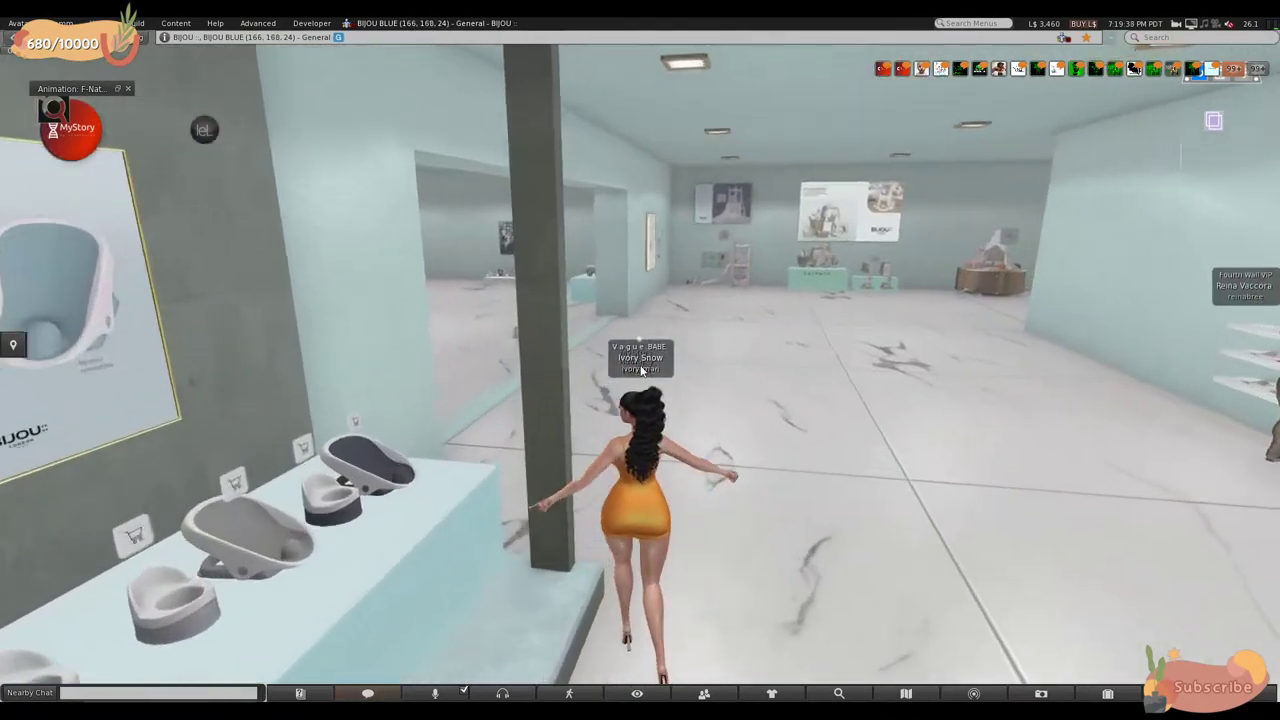
key(Up)
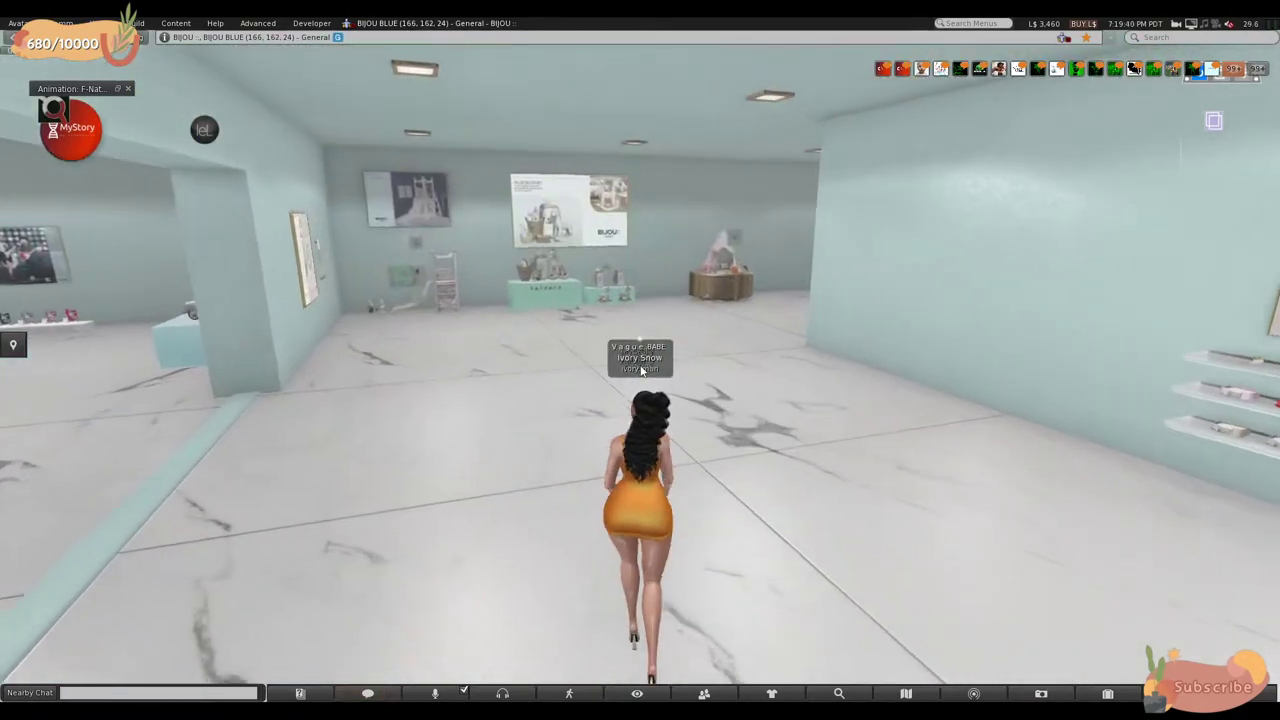
key(Left)
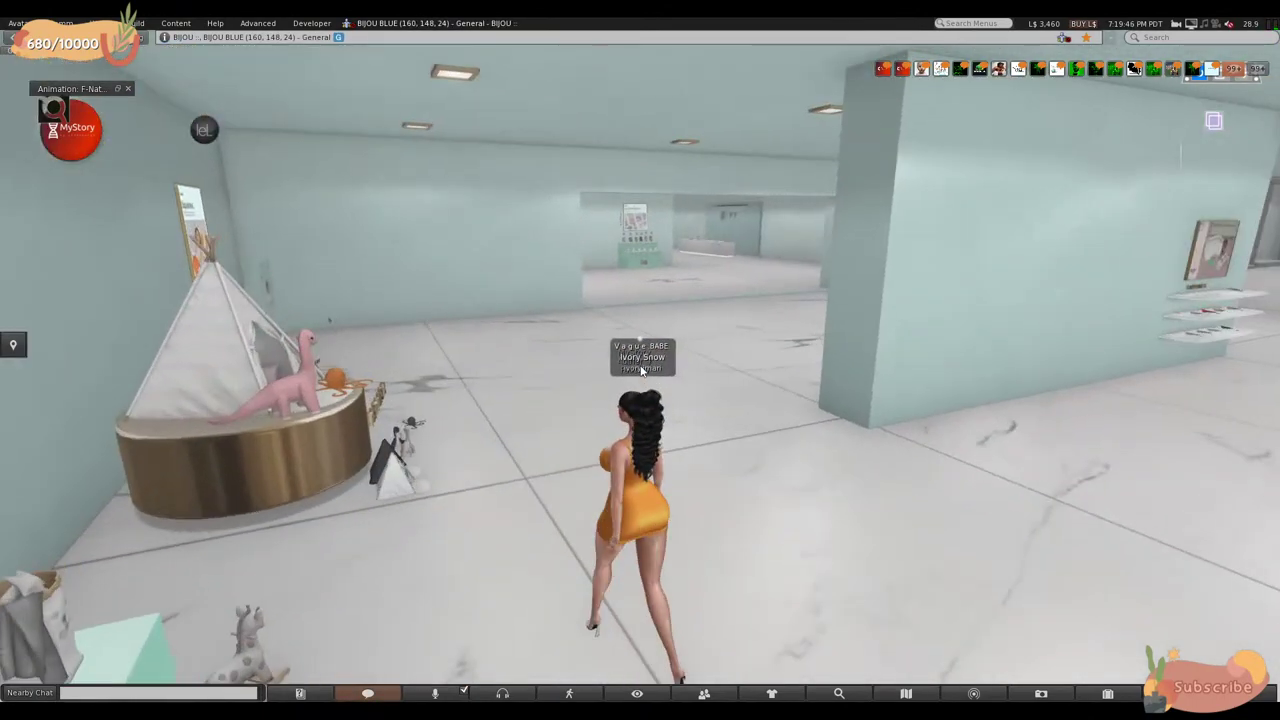
key(Left)
key(Right)
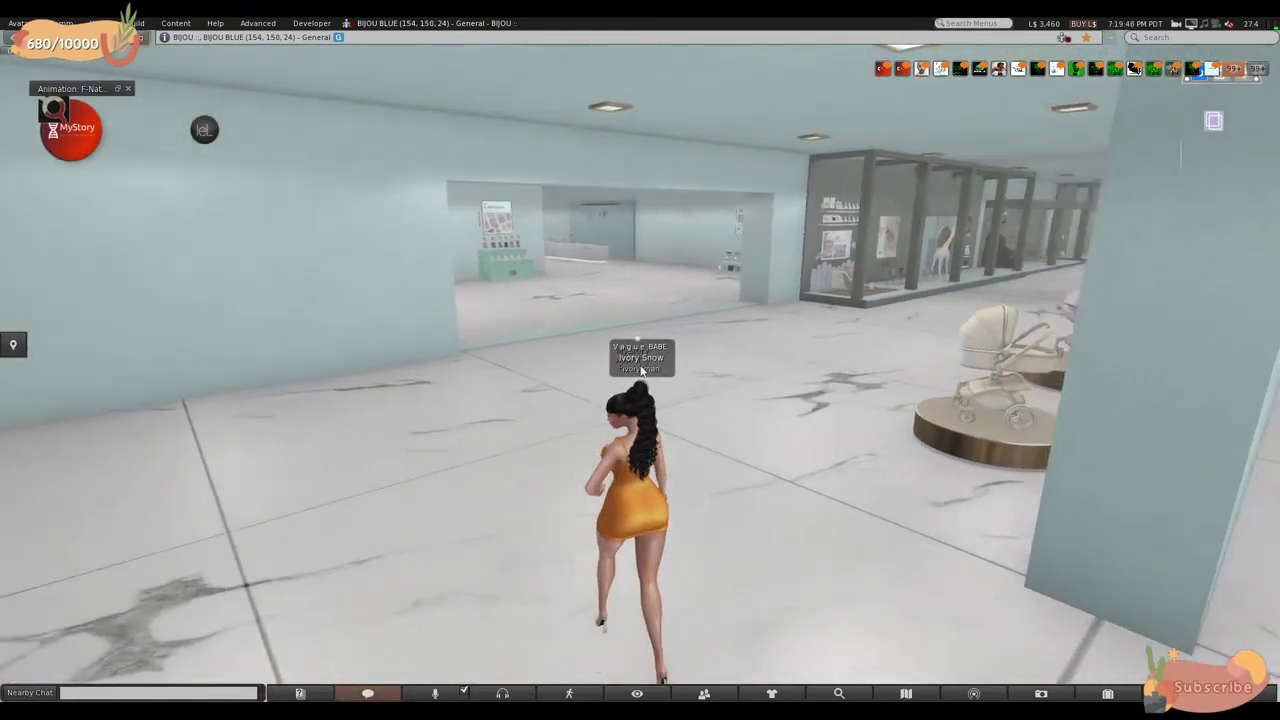
key(Up)
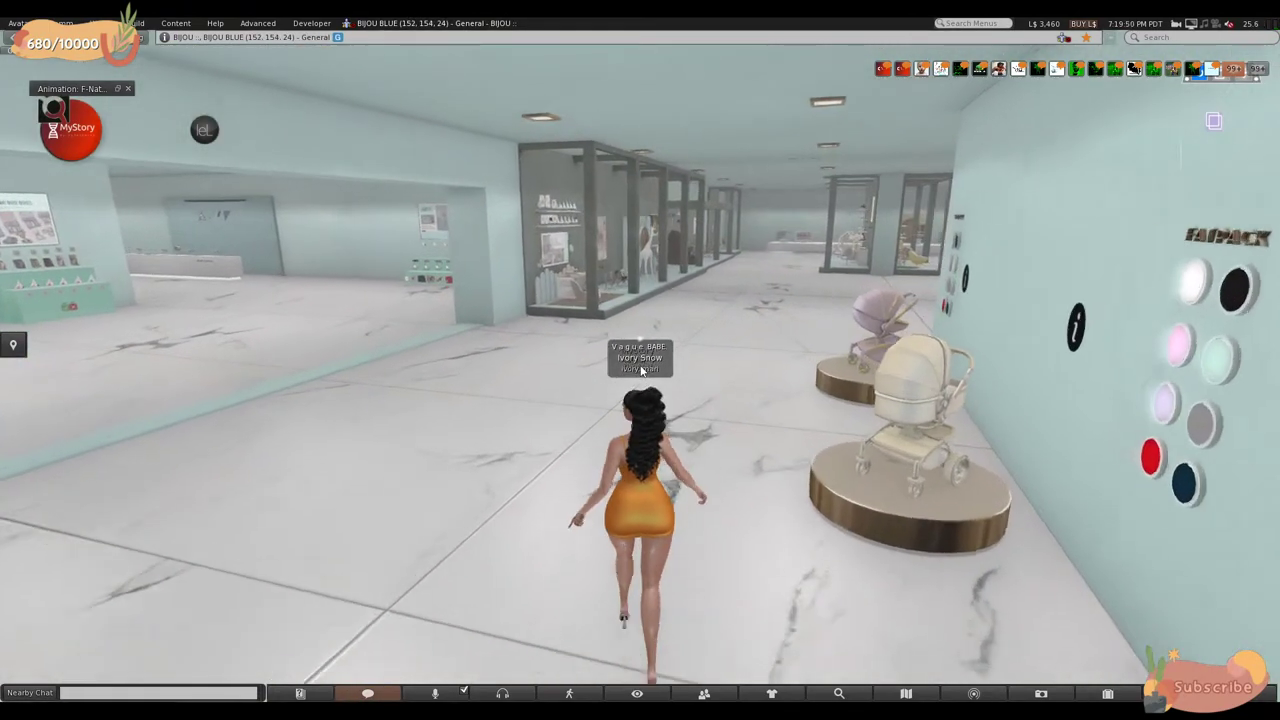
- Cross into the adjoining hall and walk past the Baby & Me Bracelets display toward the glass entrance front
key(Left)
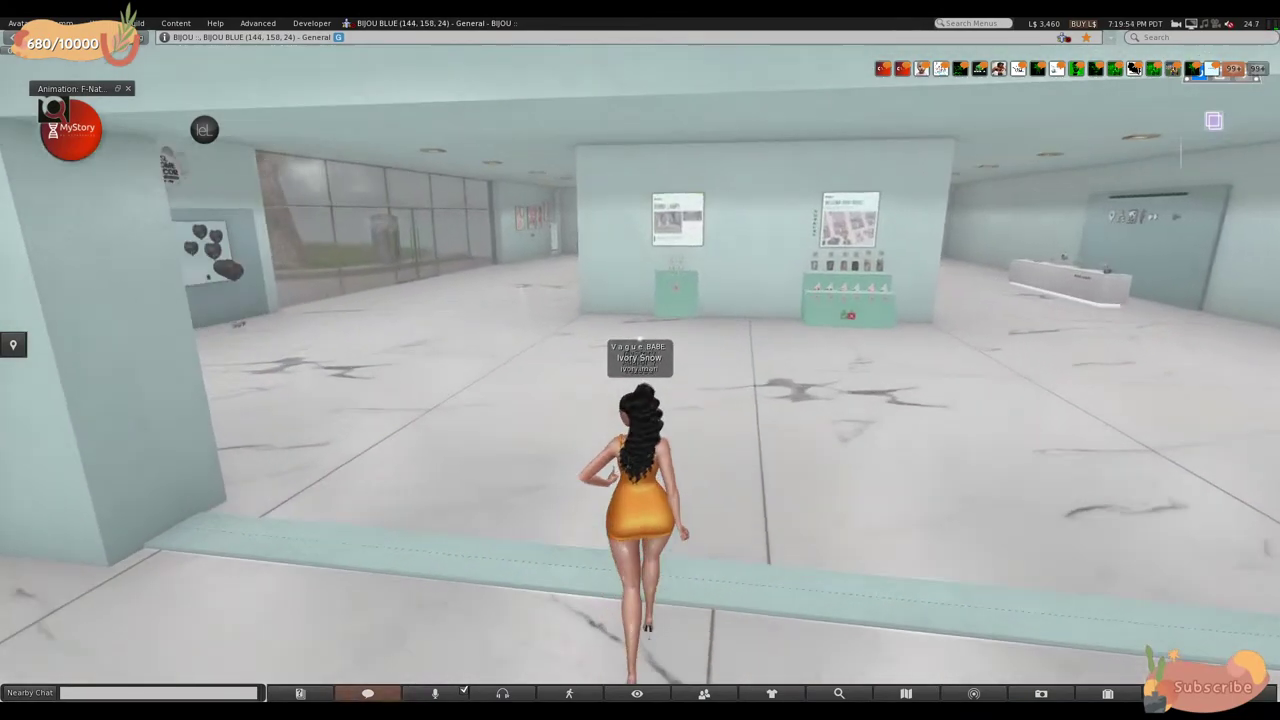
key(Up)
key(Left)
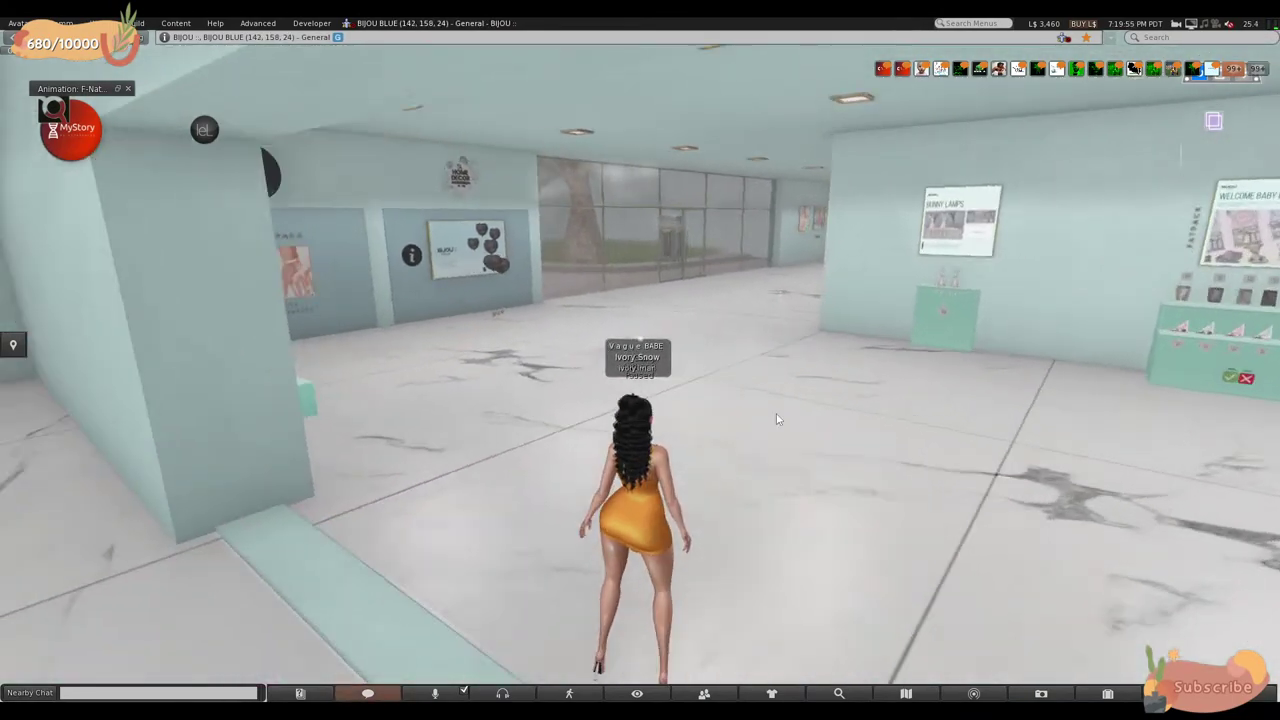
key(Up)
key(Left)
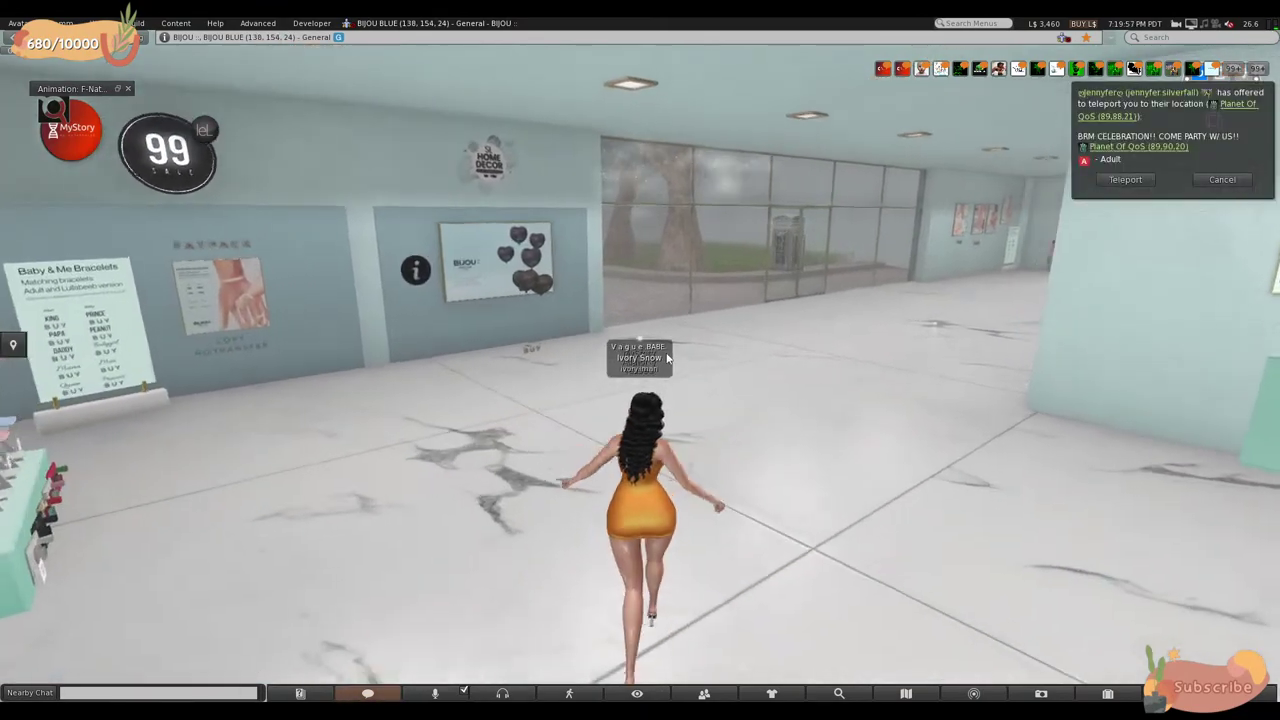
key(Left)
key(Up)
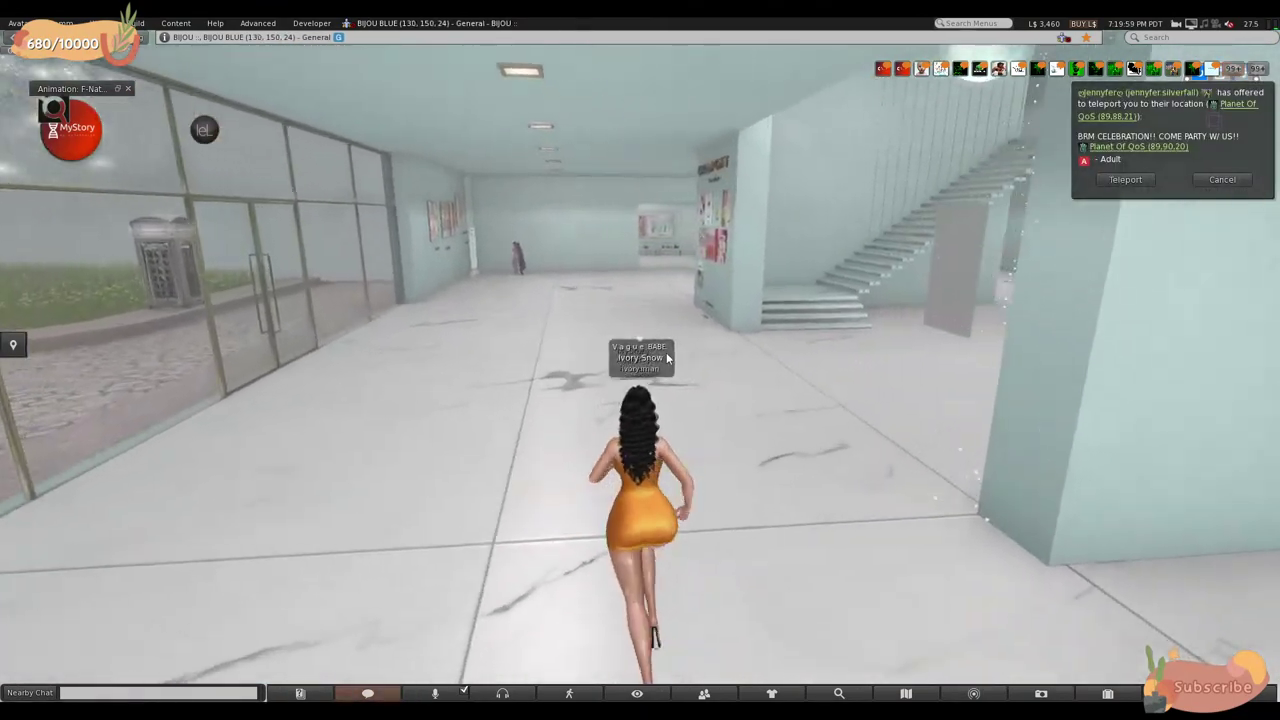
- Walk past the Group Gift wall and the staircase to the opening of the room with the bath product shelves
key(Up)
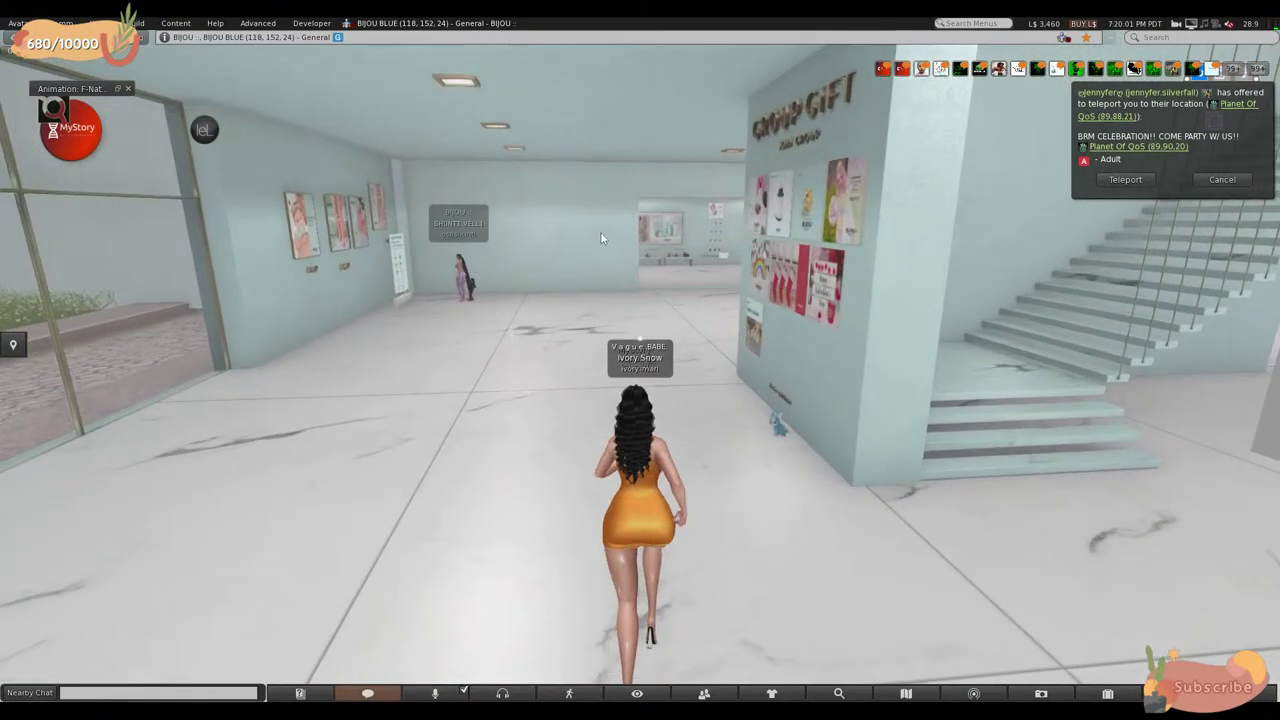
key(Up)
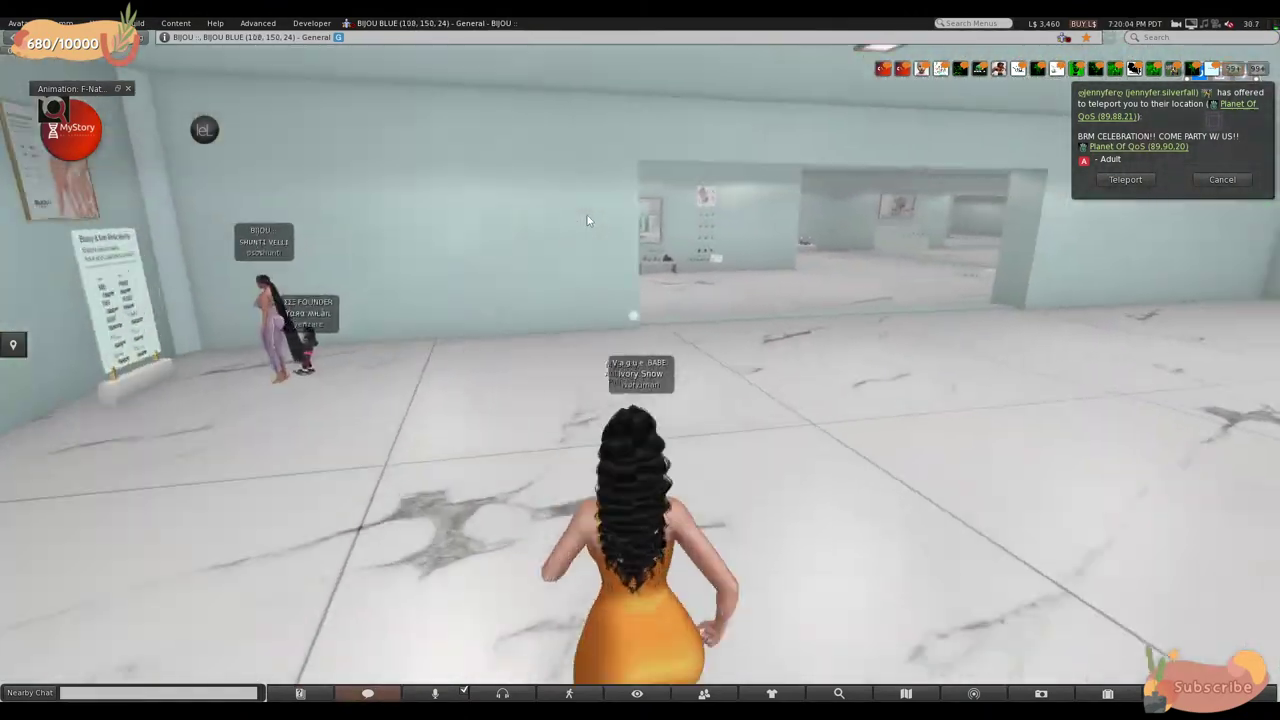
key(Up)
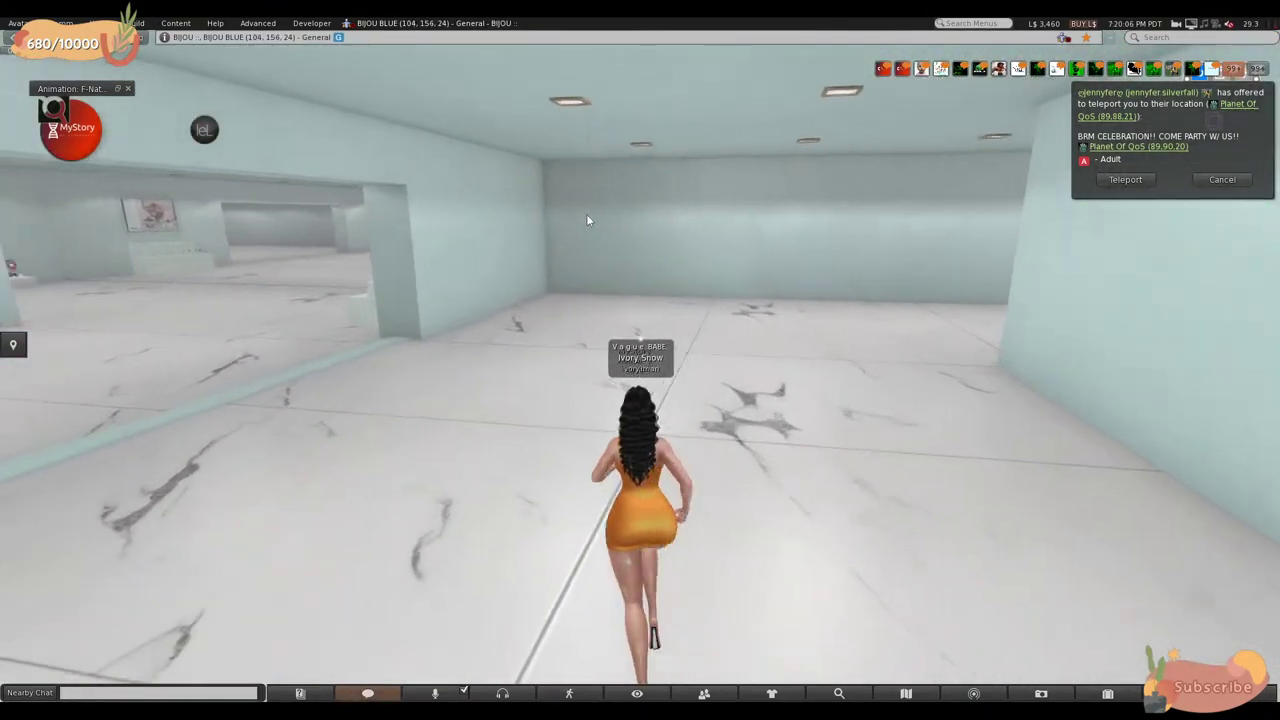
key(Up)
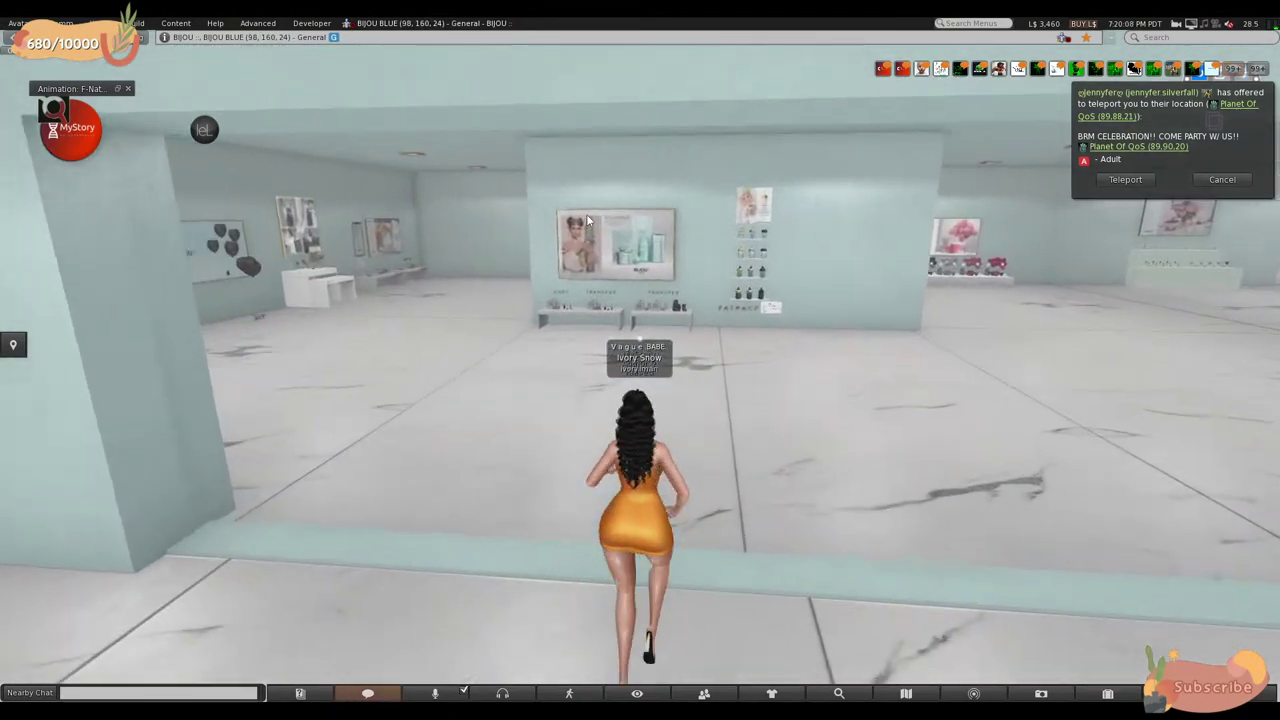
- Enter the room and walk past the laptop, basket fatpack and cake displays to the black balloon poster
key(Up)
key(Left)
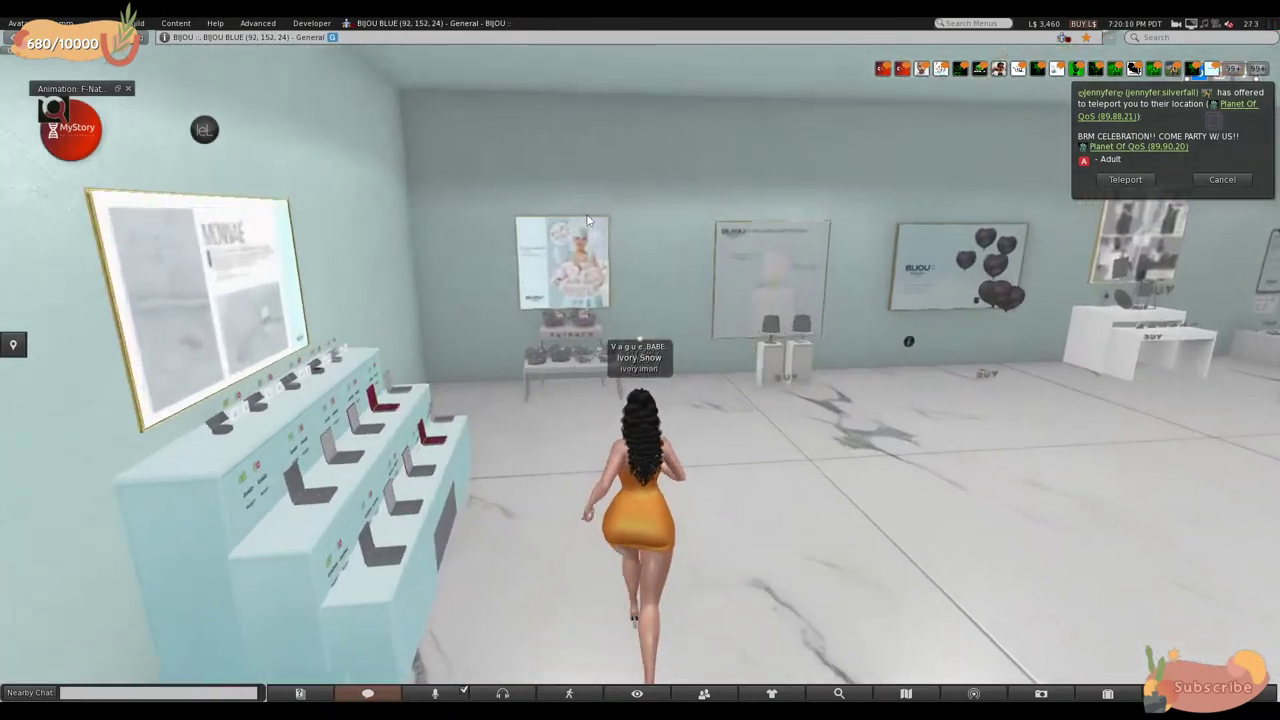
key(Right)
key(Up)
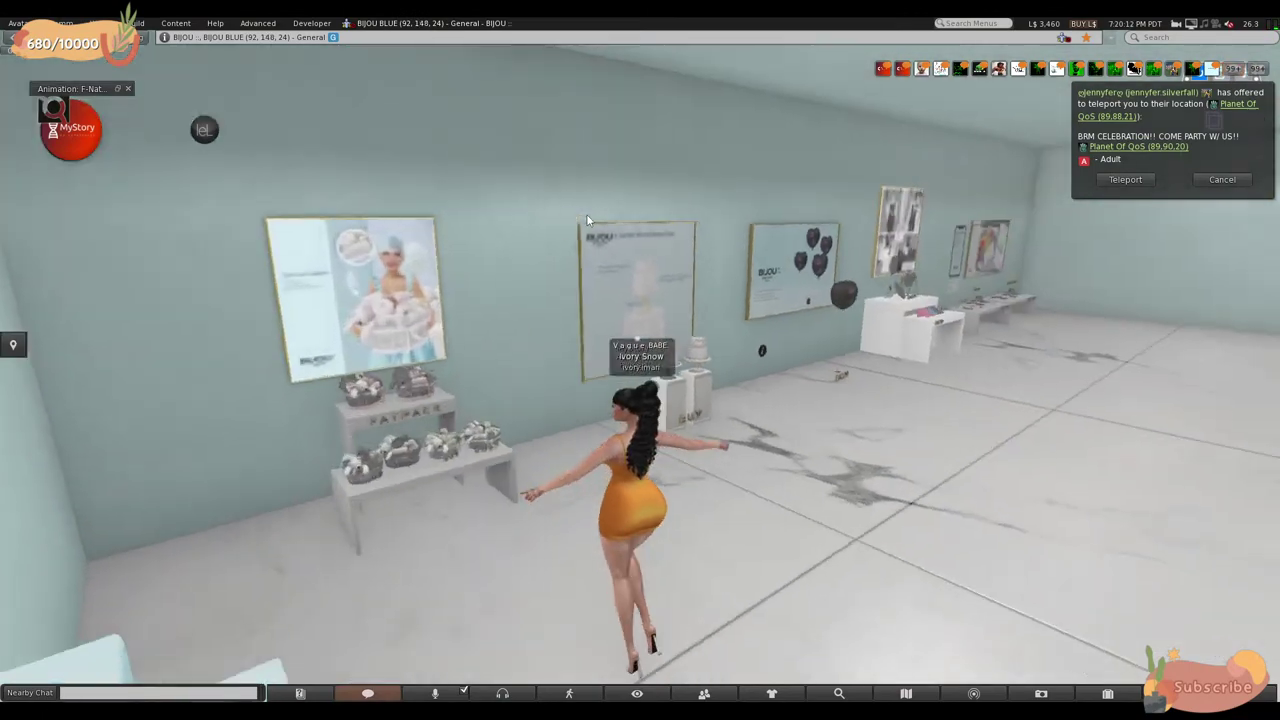
key(Up)
key(Left)
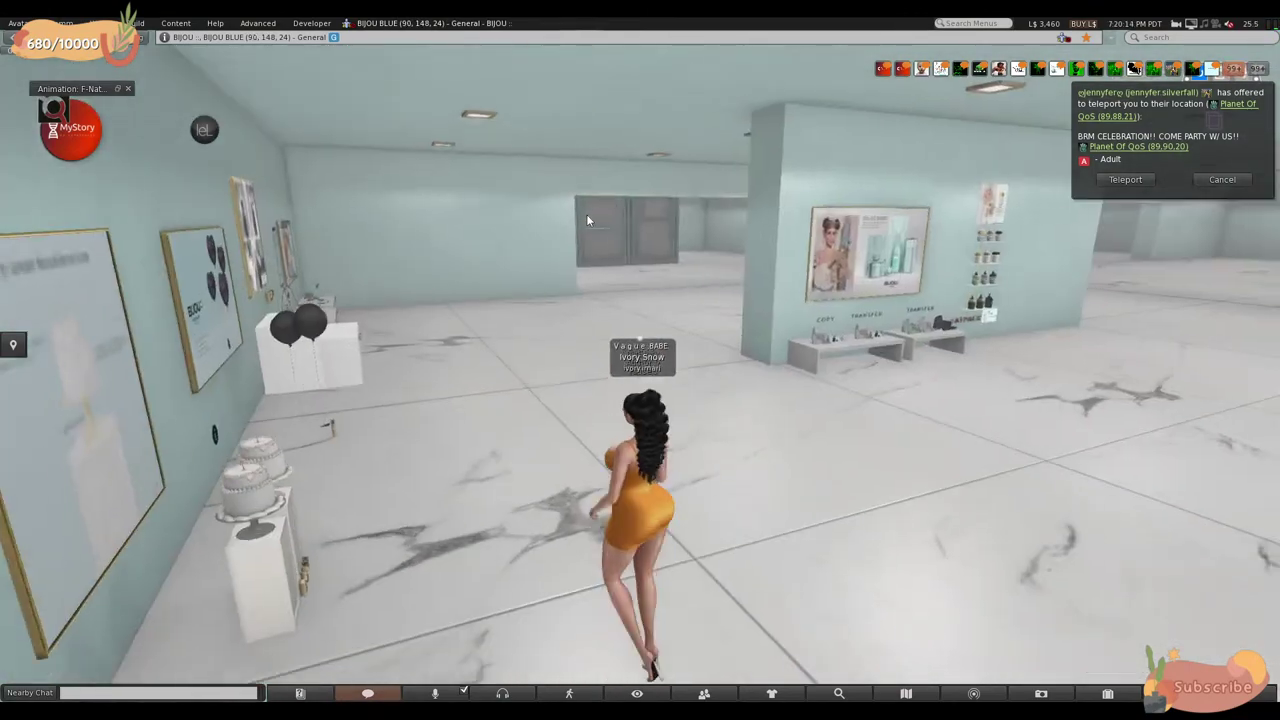
key(Up)
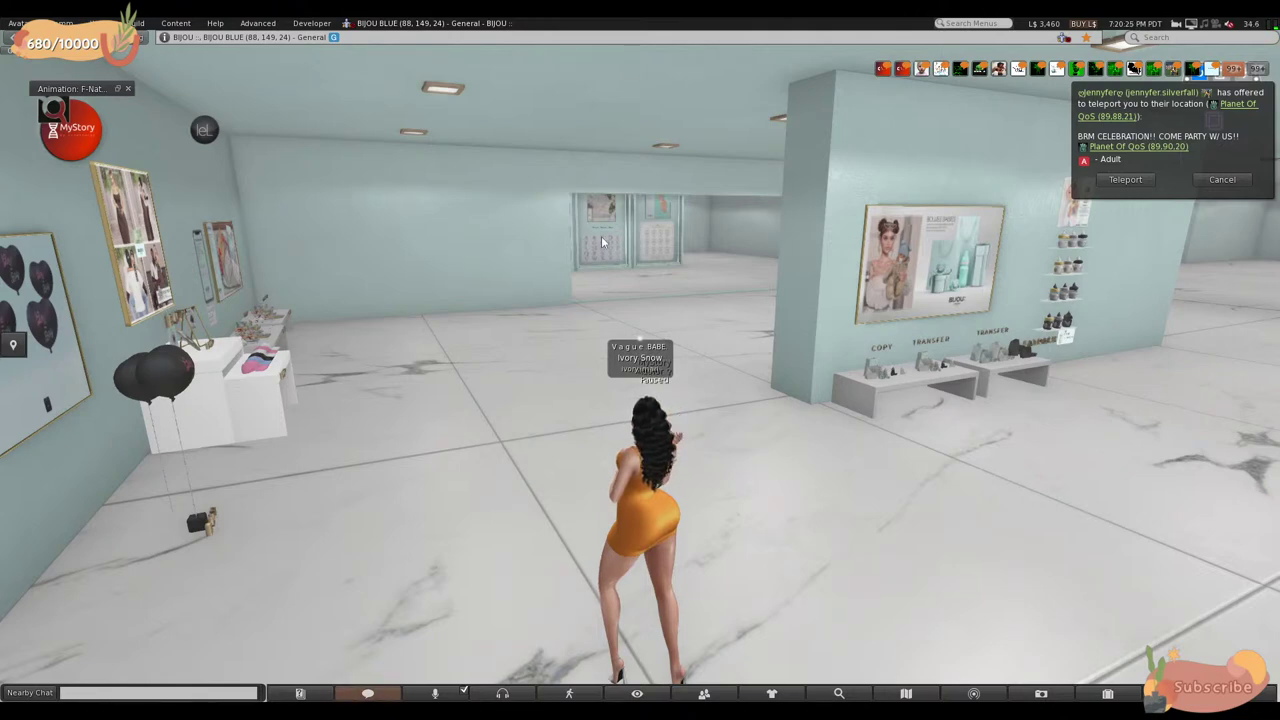
- Decline the teleport offer and walk to the Famille Pose Pack poster and baseball cap table
click(1214, 180)
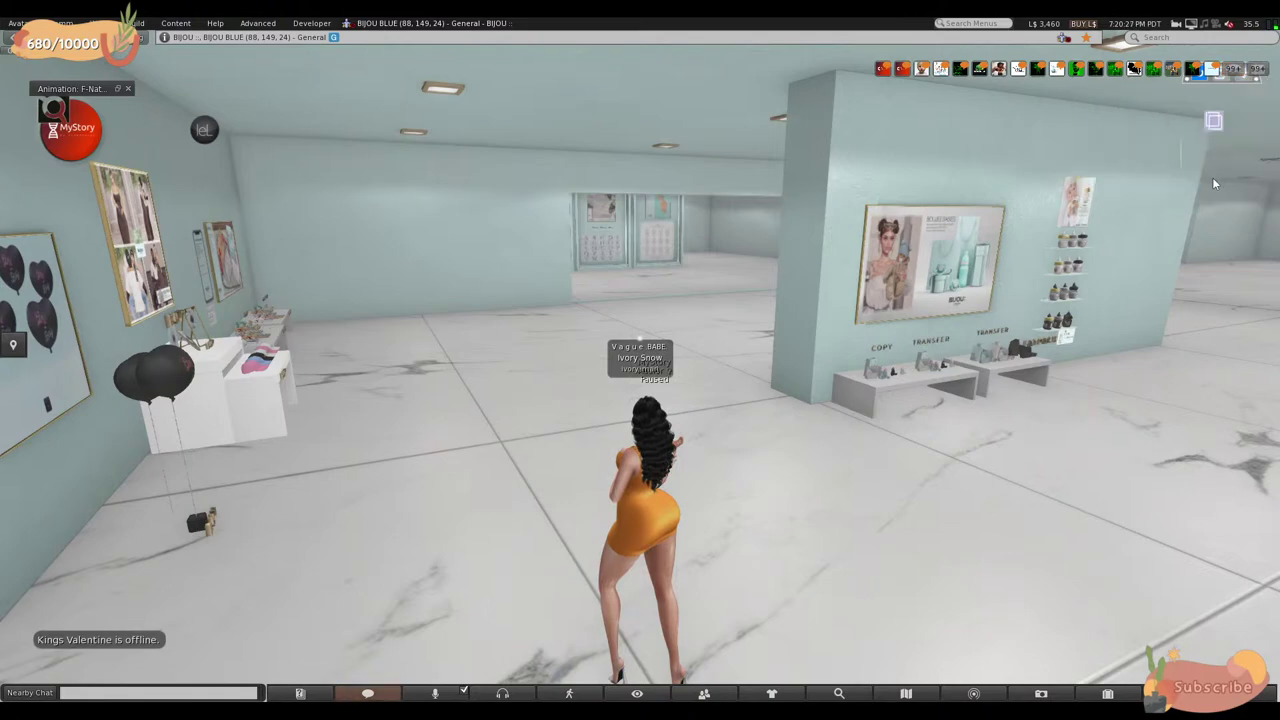
key(Up)
key(Left)
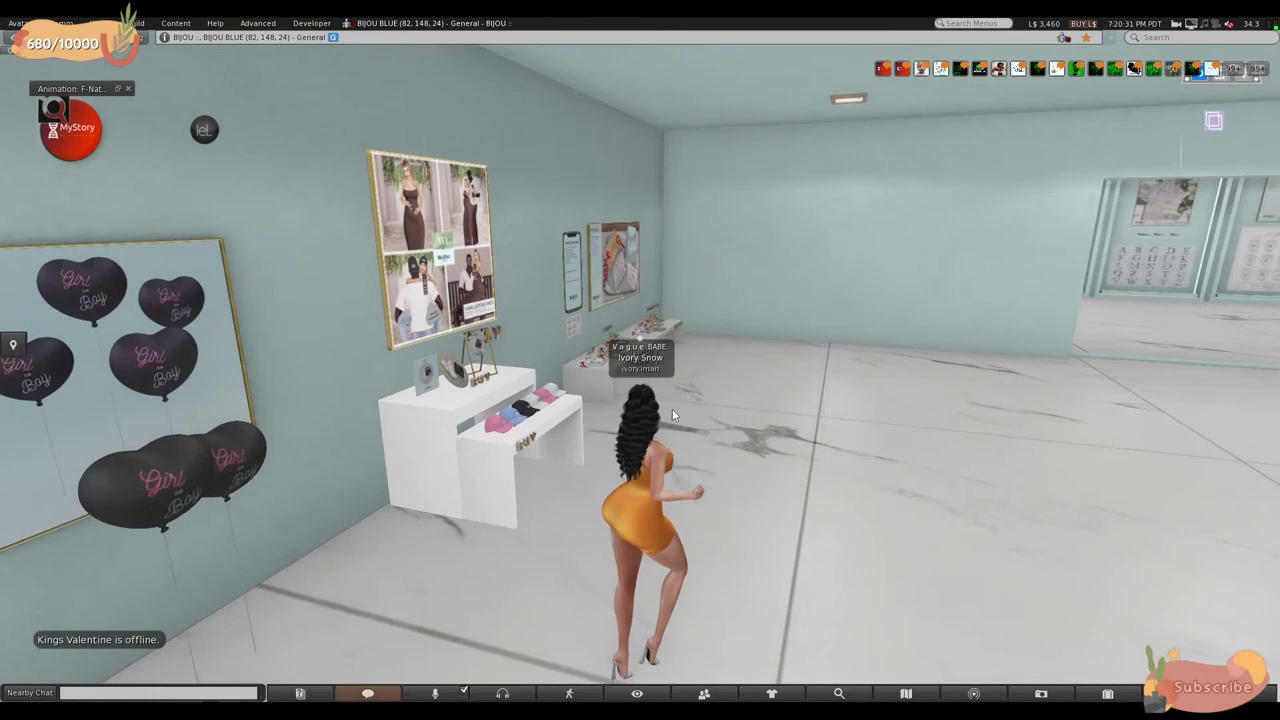
key(Up)
key(Up)
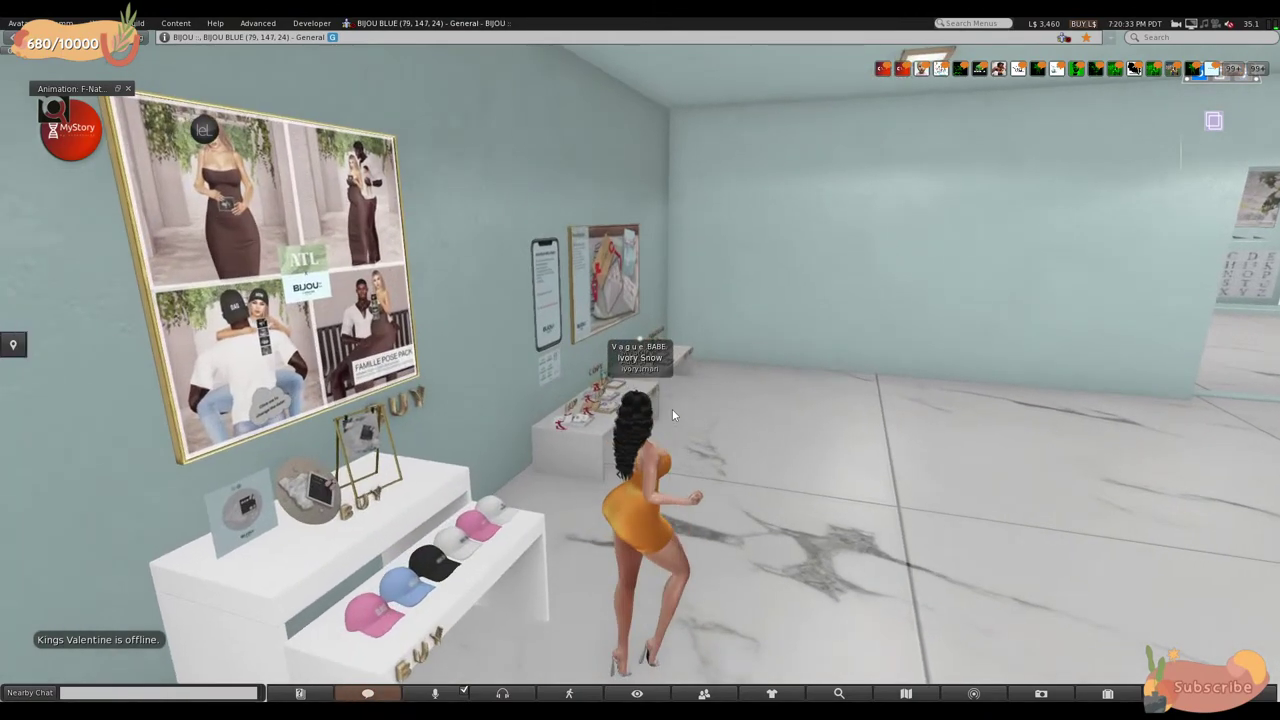
- Walk past the small display tables and around the corner to the Royal Rattle poster and fatpack shelves
key(Right)
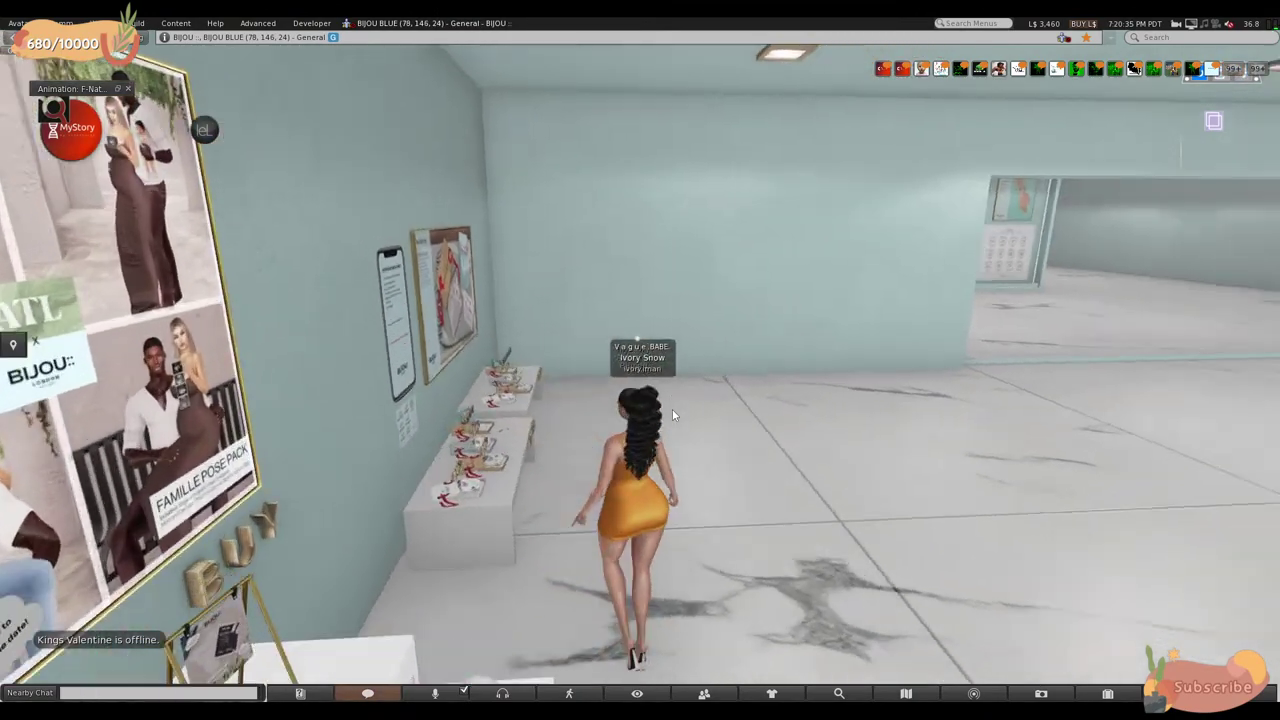
key(Up)
key(Right)
key(Up)
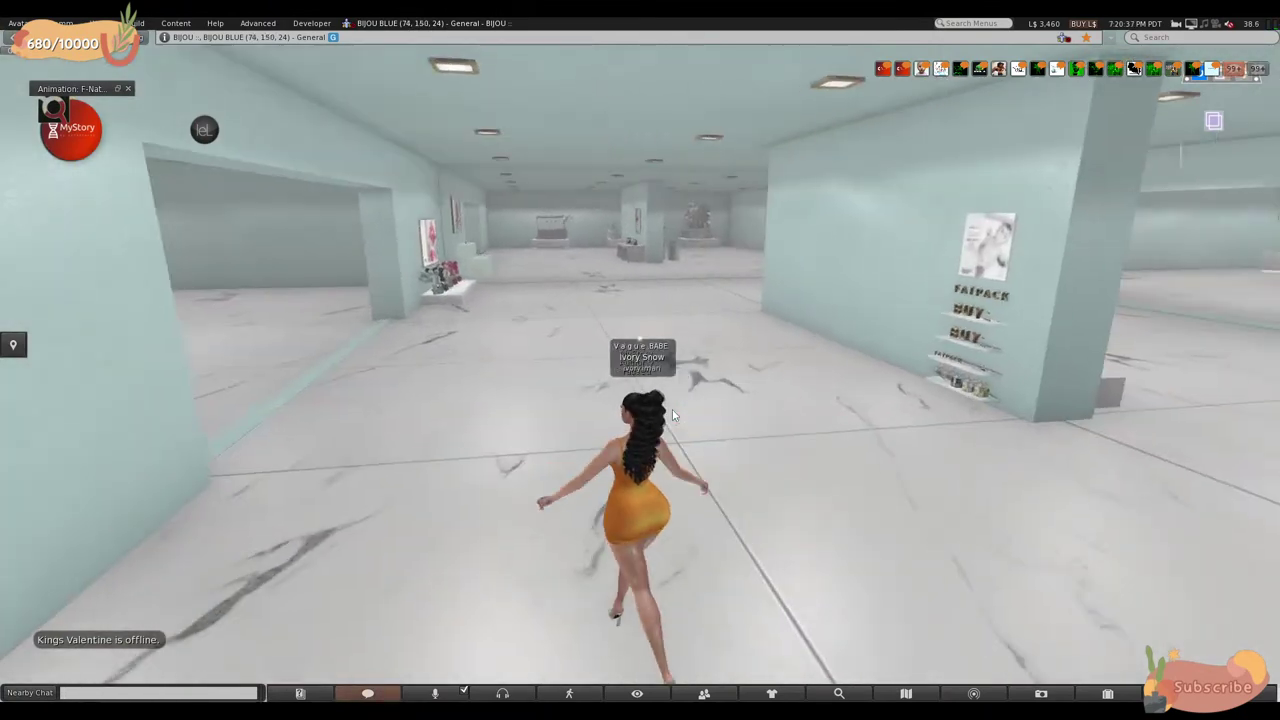
key(Right)
key(Up)
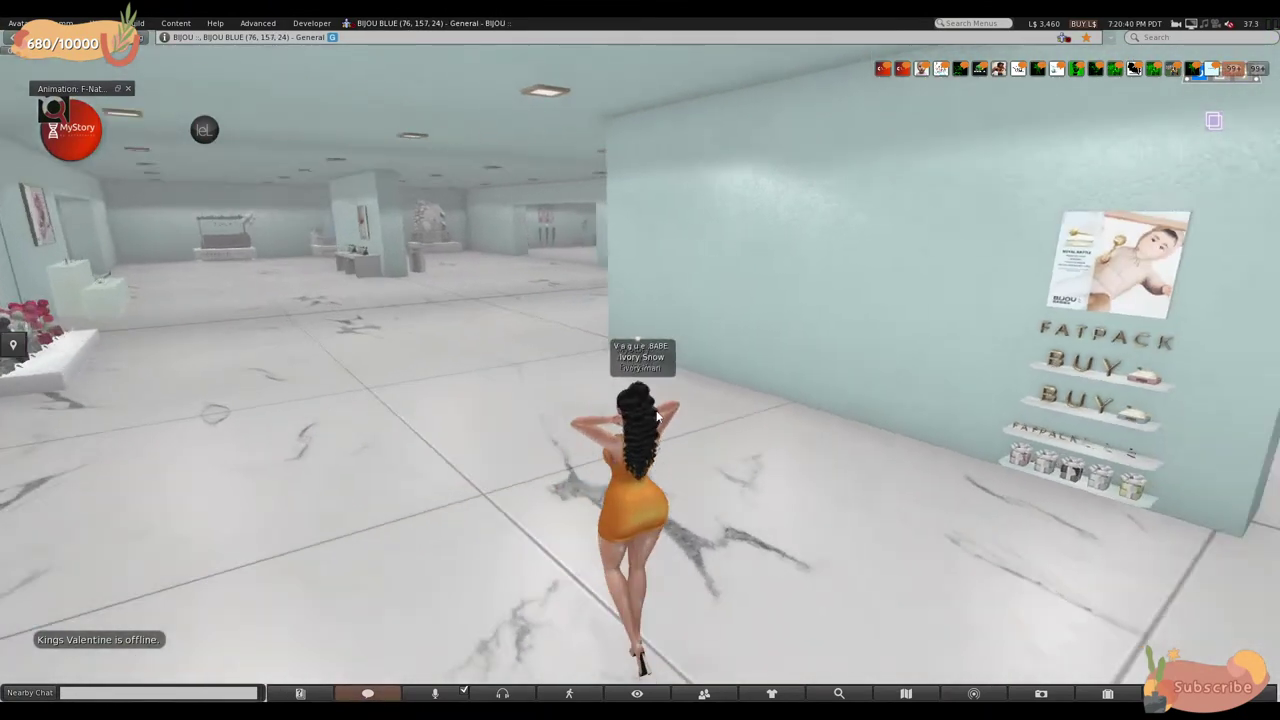
key(Left)
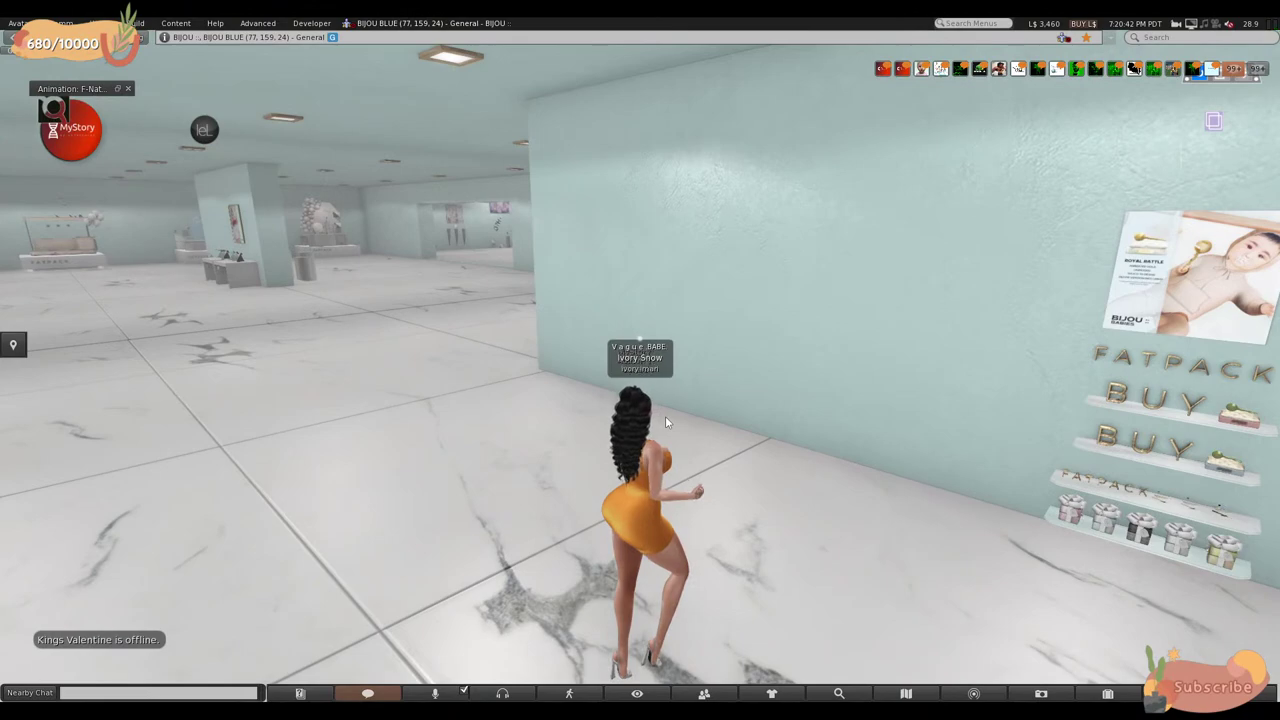
- Cross the hall to the Valentin display of teddy bears, gifts and balloons
key(Up)
key(Left)
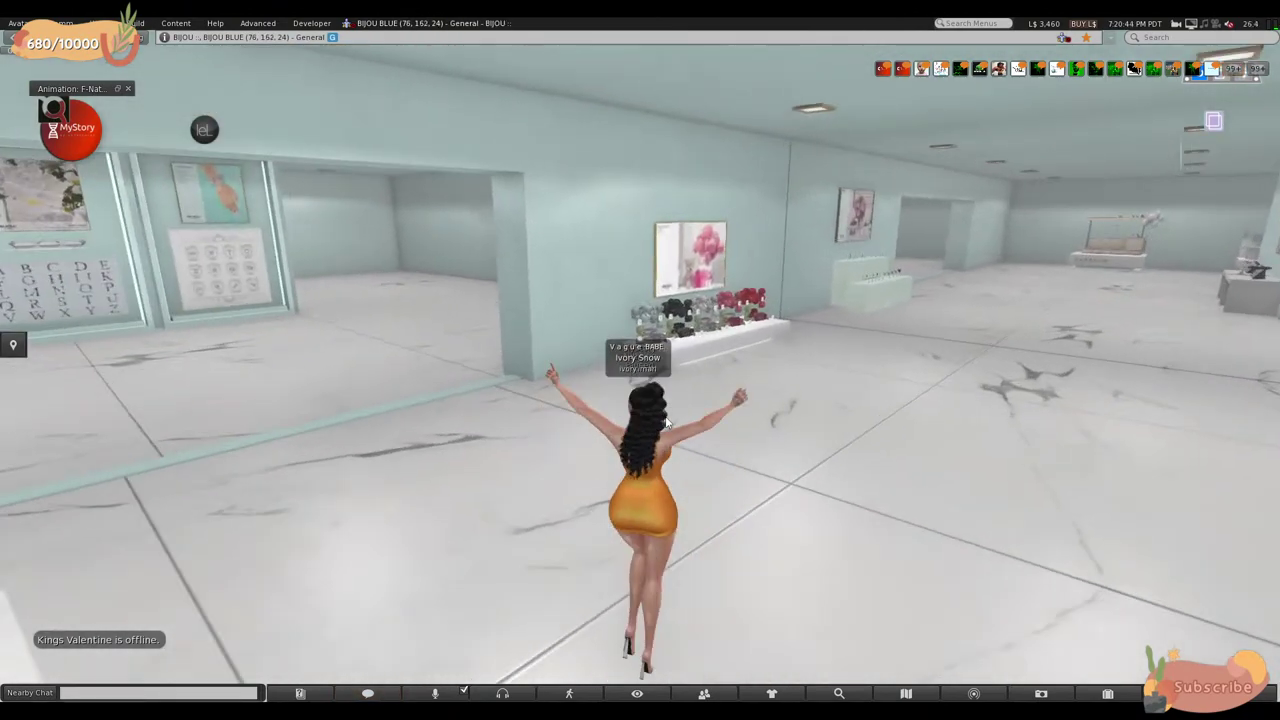
key(Up)
key(Up)
key(Right)
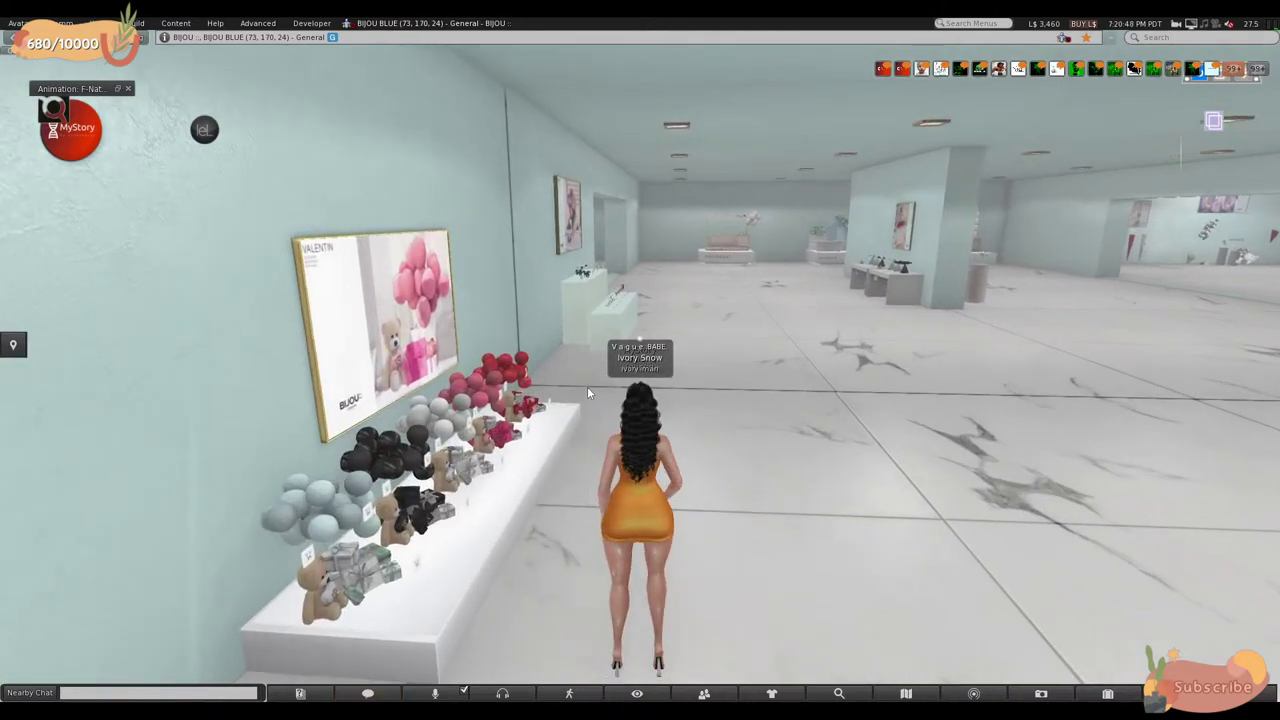
- Walk past the rose counters and the tables opposite toward the balloon-decorated party fatpack displays at the far wall
key(Right)
key(Up)
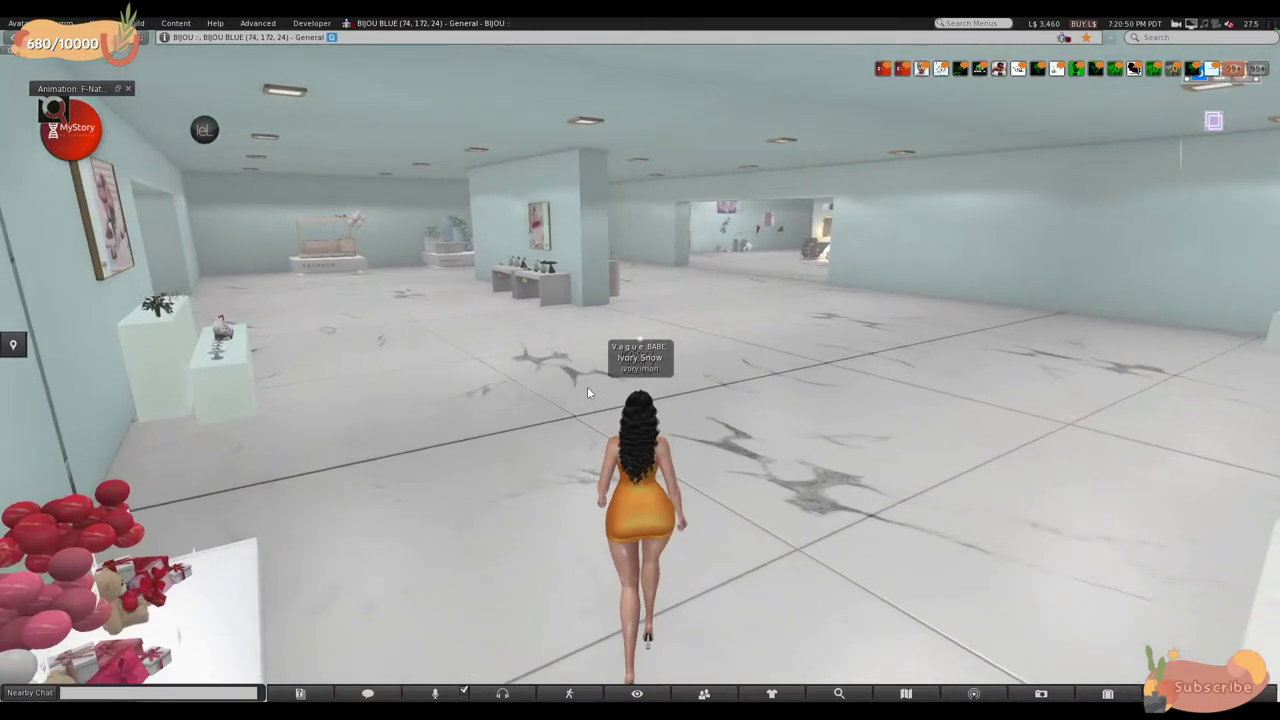
key(Up)
key(Left)
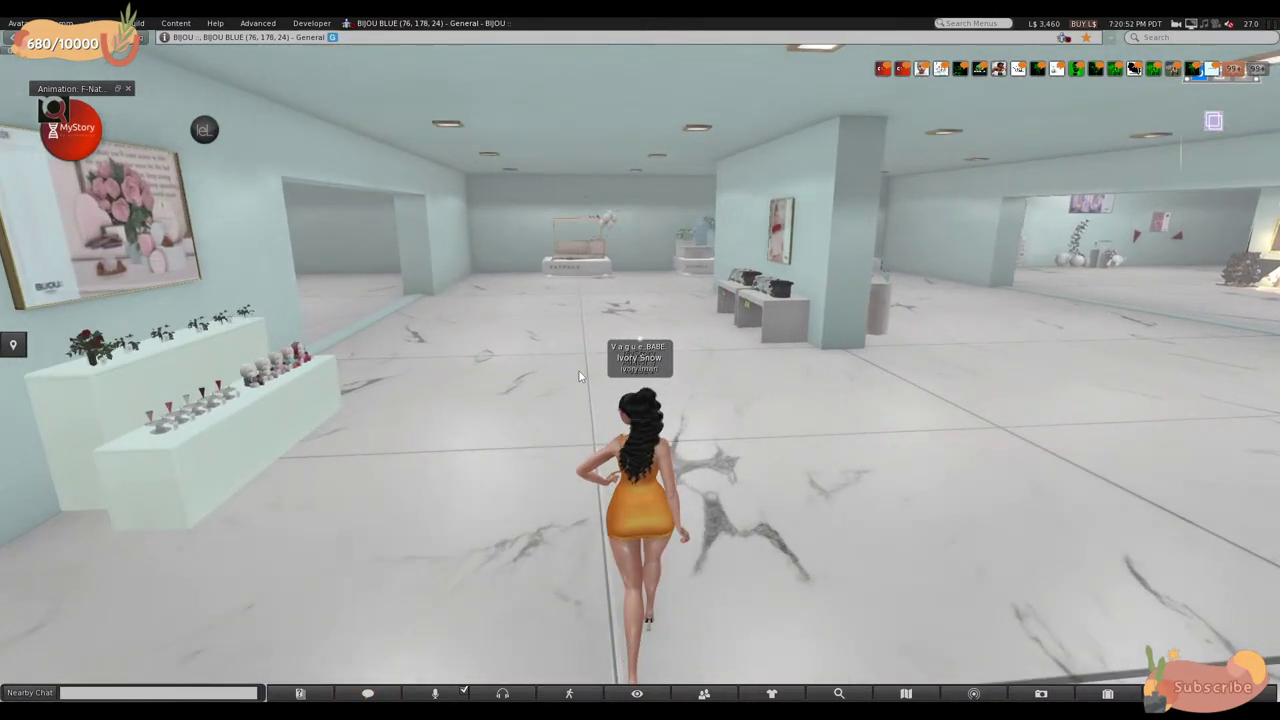
key(Up)
key(Left)
key(Up)
key(Left)
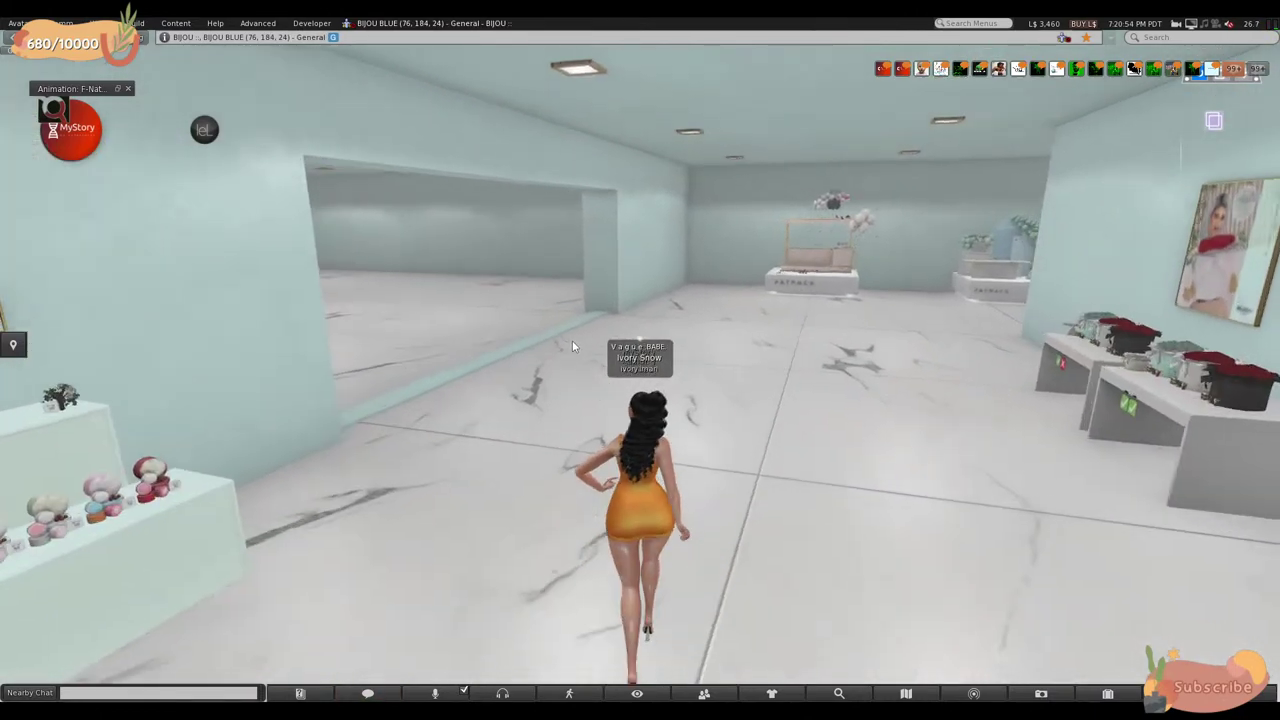
key(Up)
key(Right)
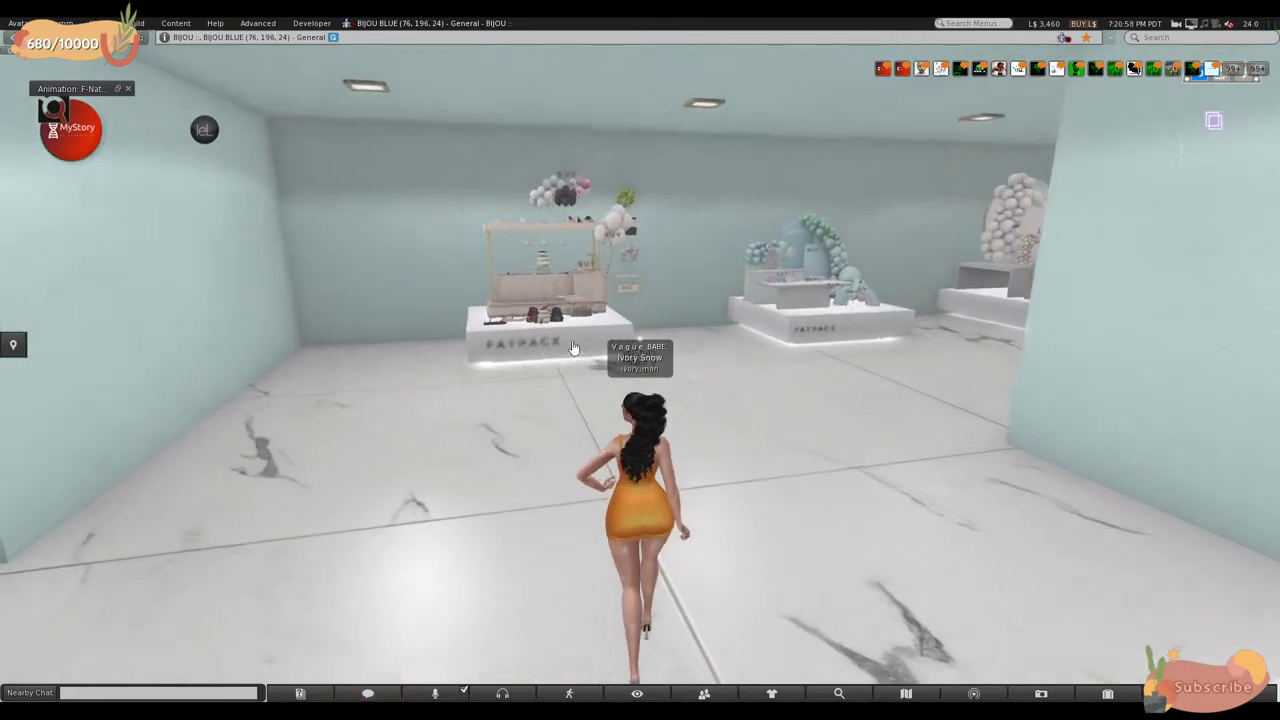
- Walk past the balloon-decorated party fatpack displays and around toward the opening to the next room
key(Up)
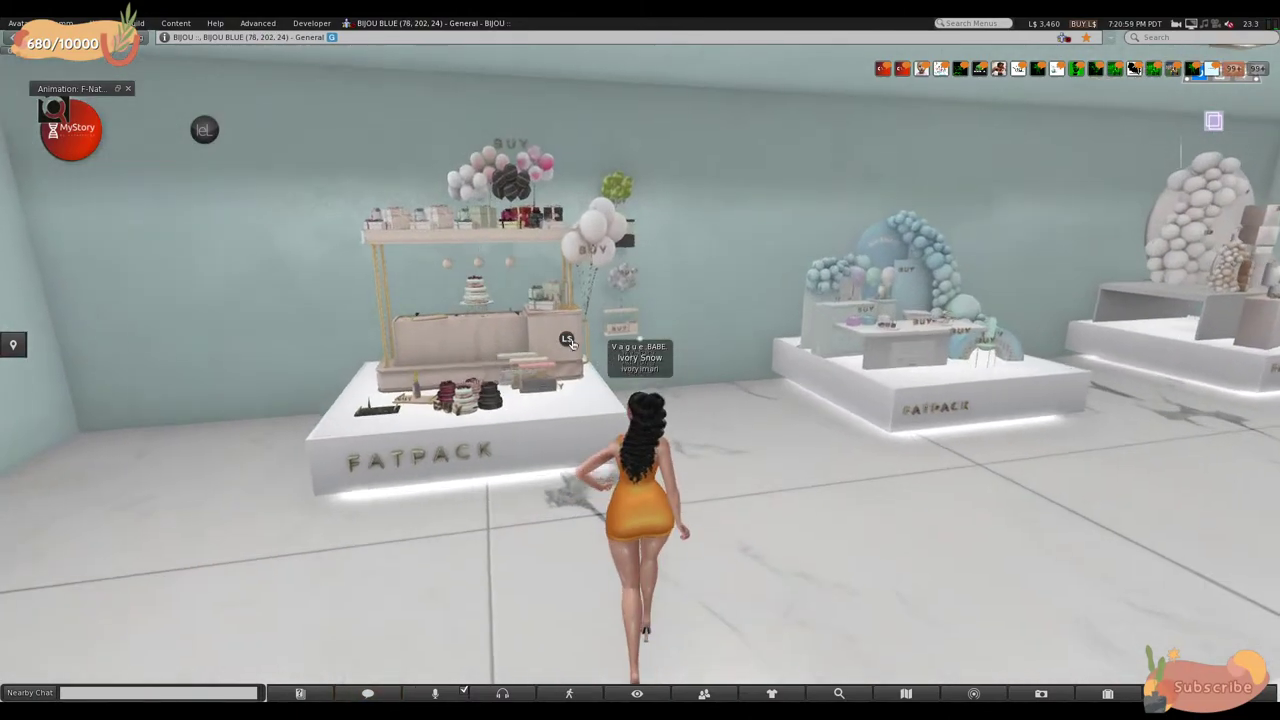
key(Up)
key(Right)
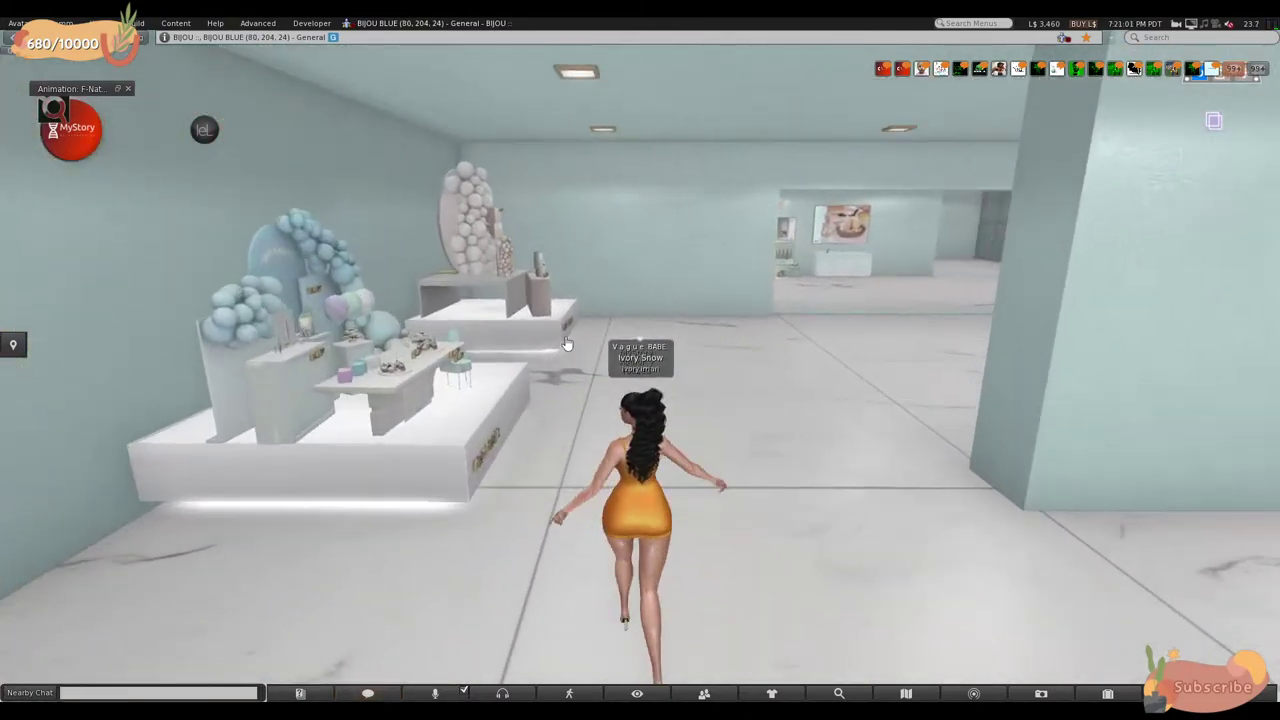
key(Up)
key(Right)
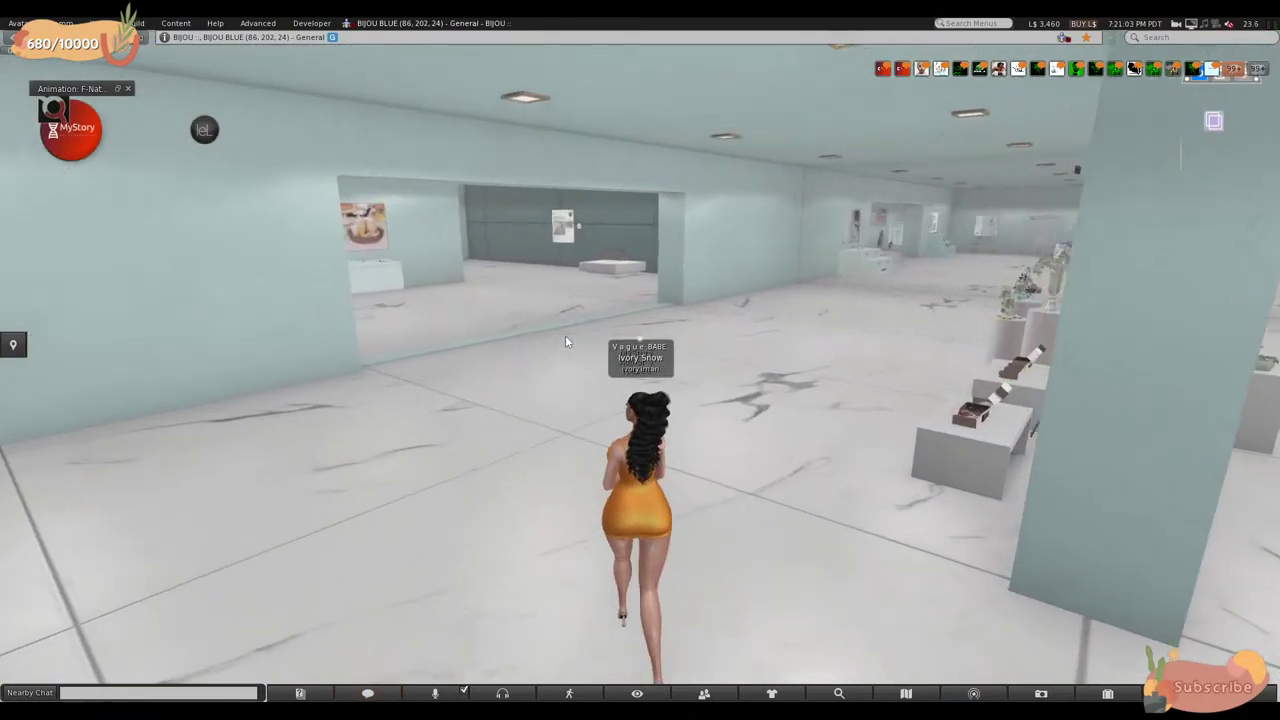
- Go through the wide opening into the room with the Christmas tree fatpack and balloon arch displays
key(Up)
key(Left)
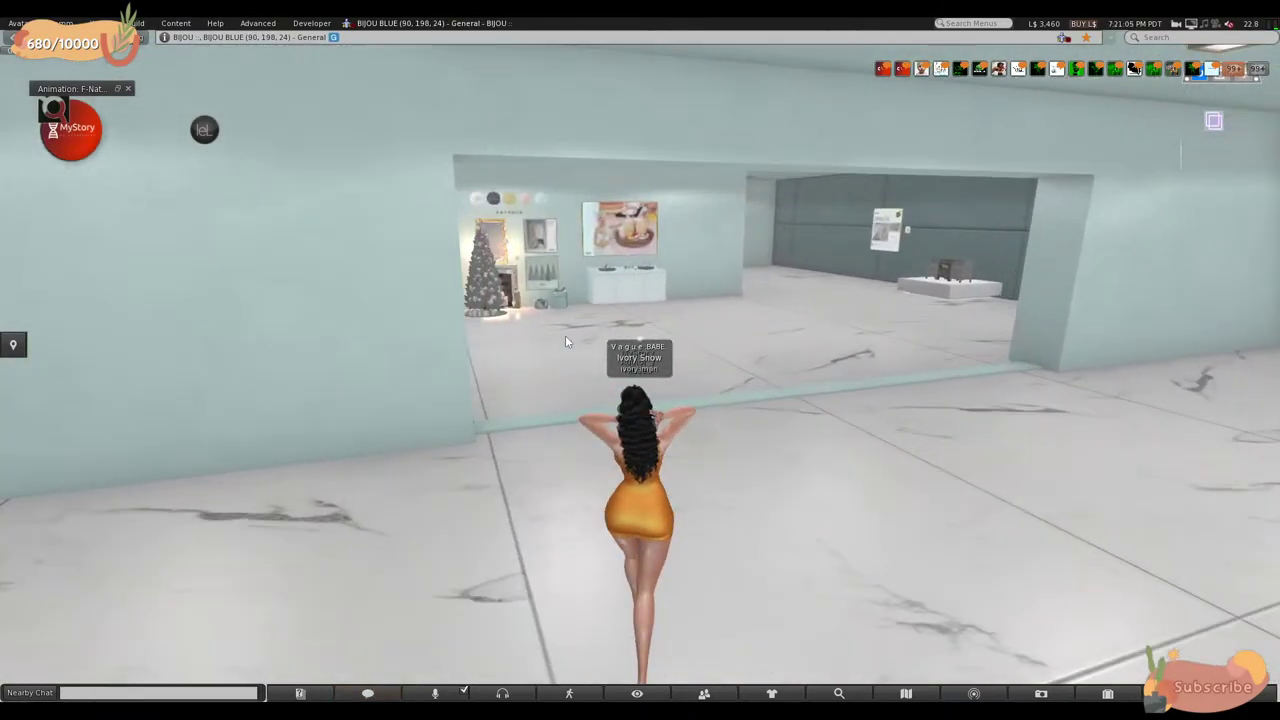
key(Up)
key(Left)
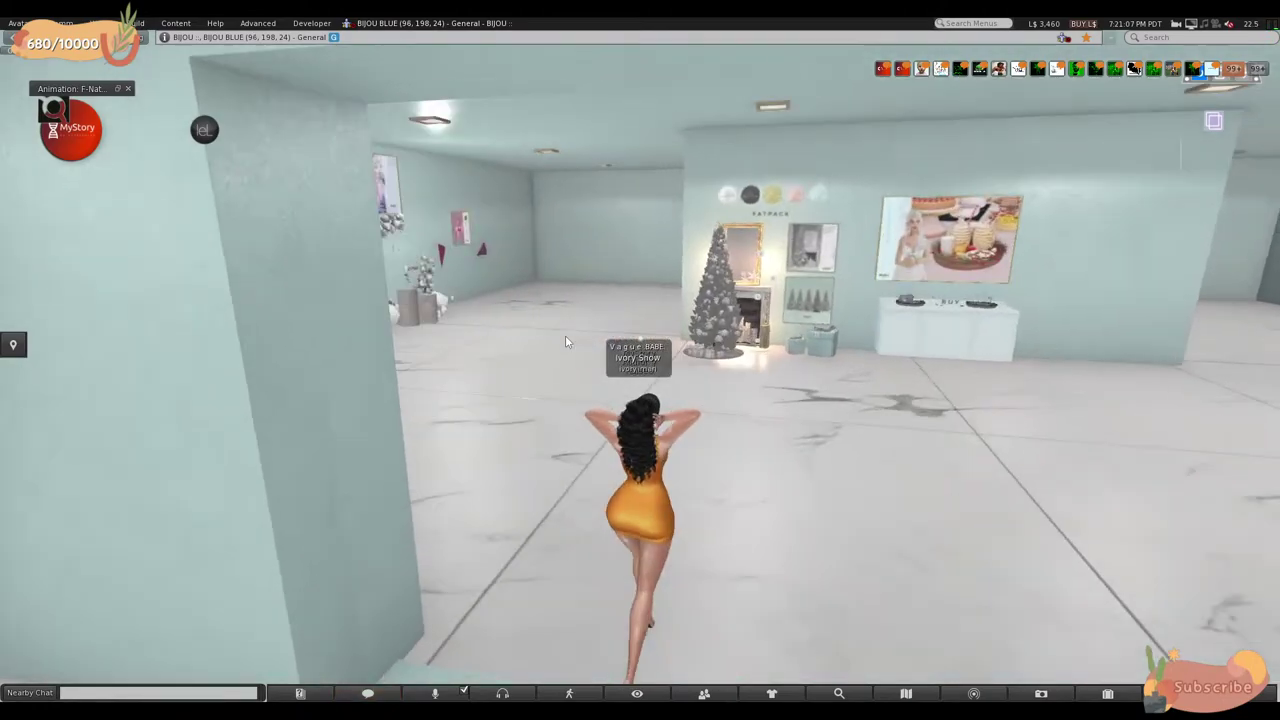
key(Up)
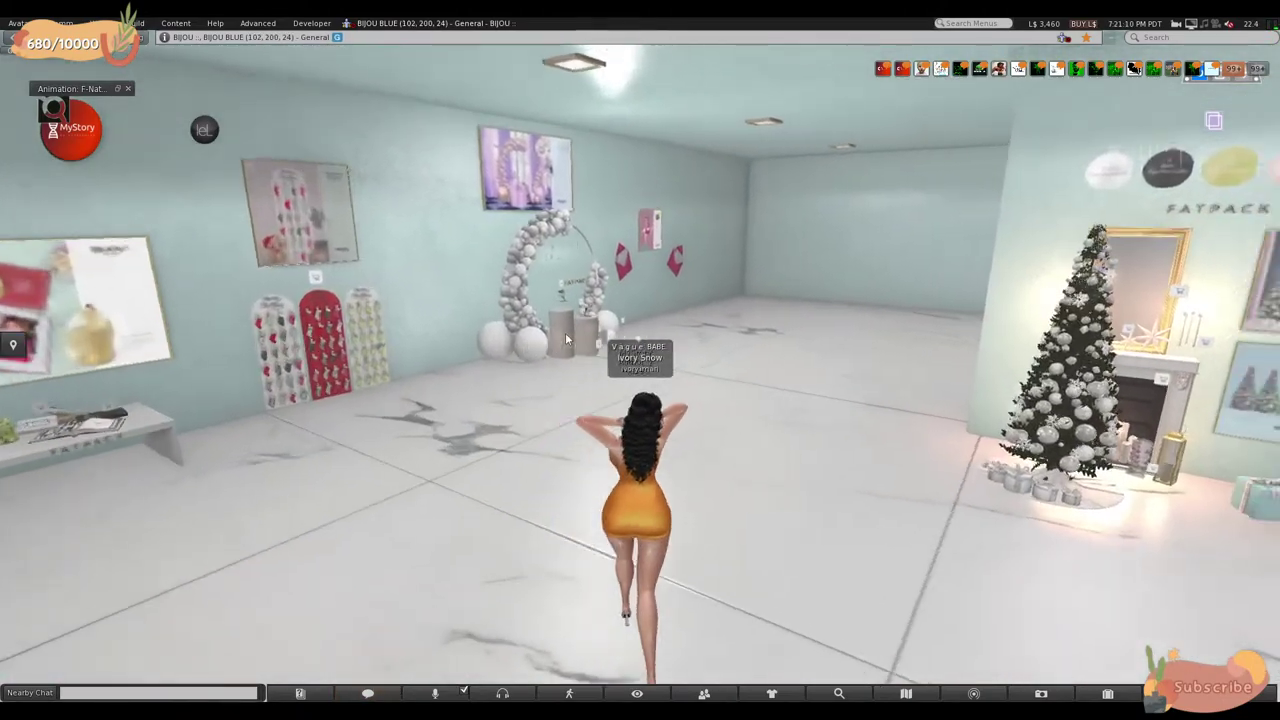
- Circle the pillar behind the Christmas tree and head back to the doorway facing the poster wall
key(Up)
key(Right)
key(Up)
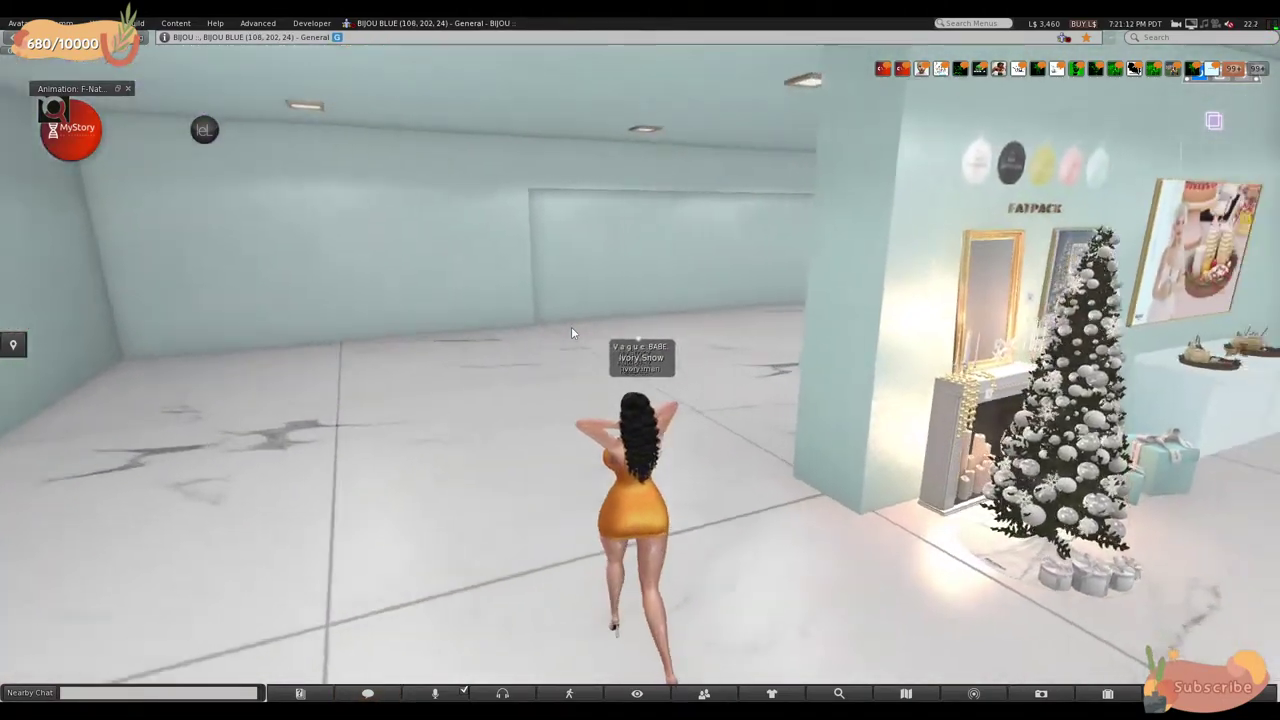
key(Right)
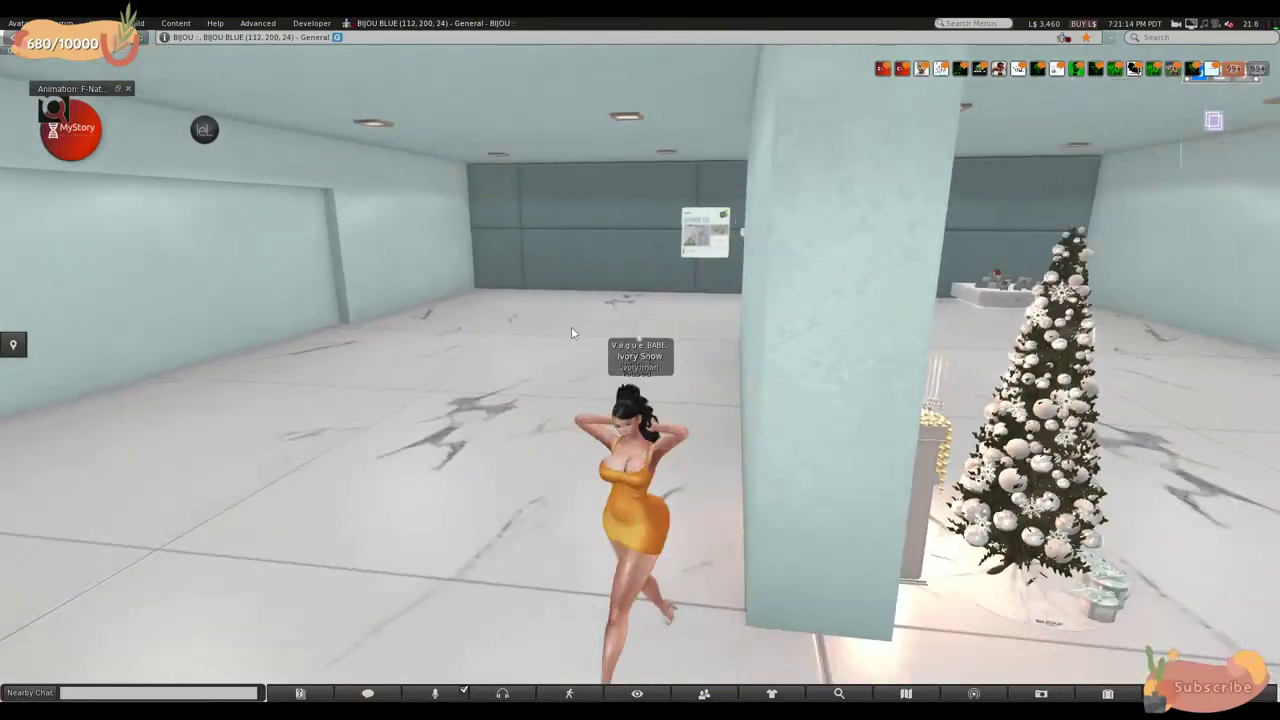
key(Up)
key(Up)
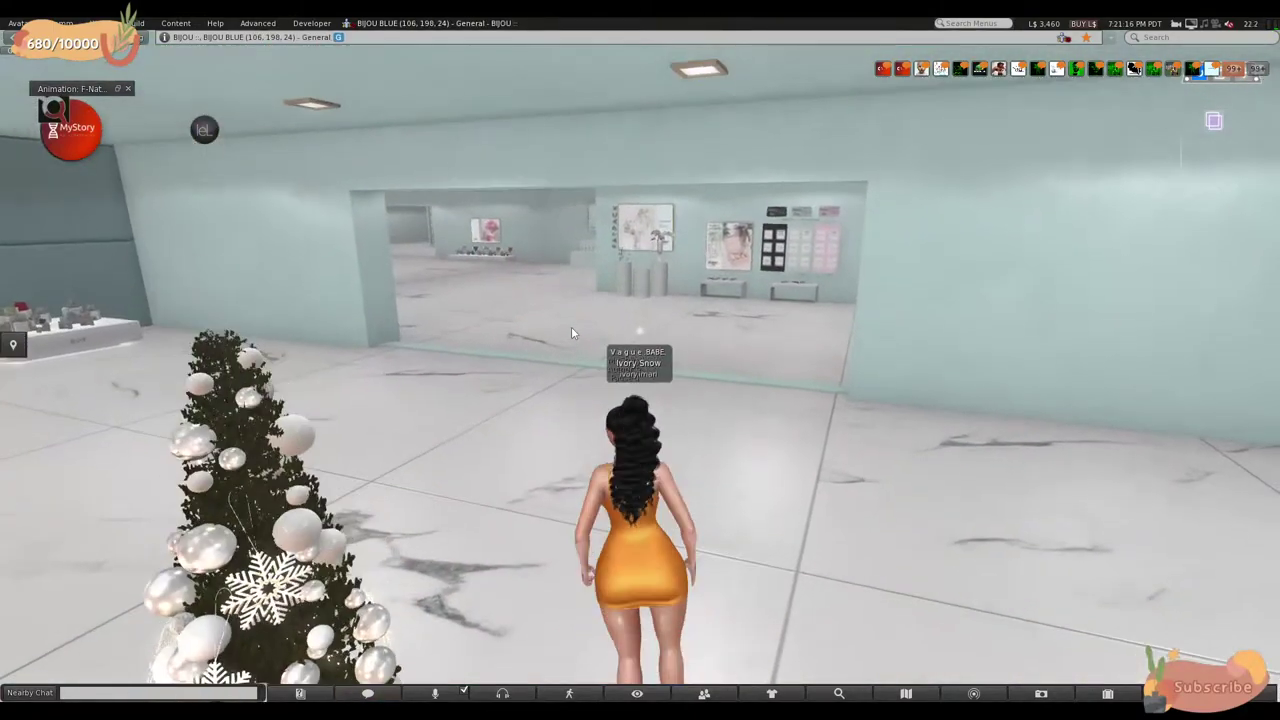
key(Up)
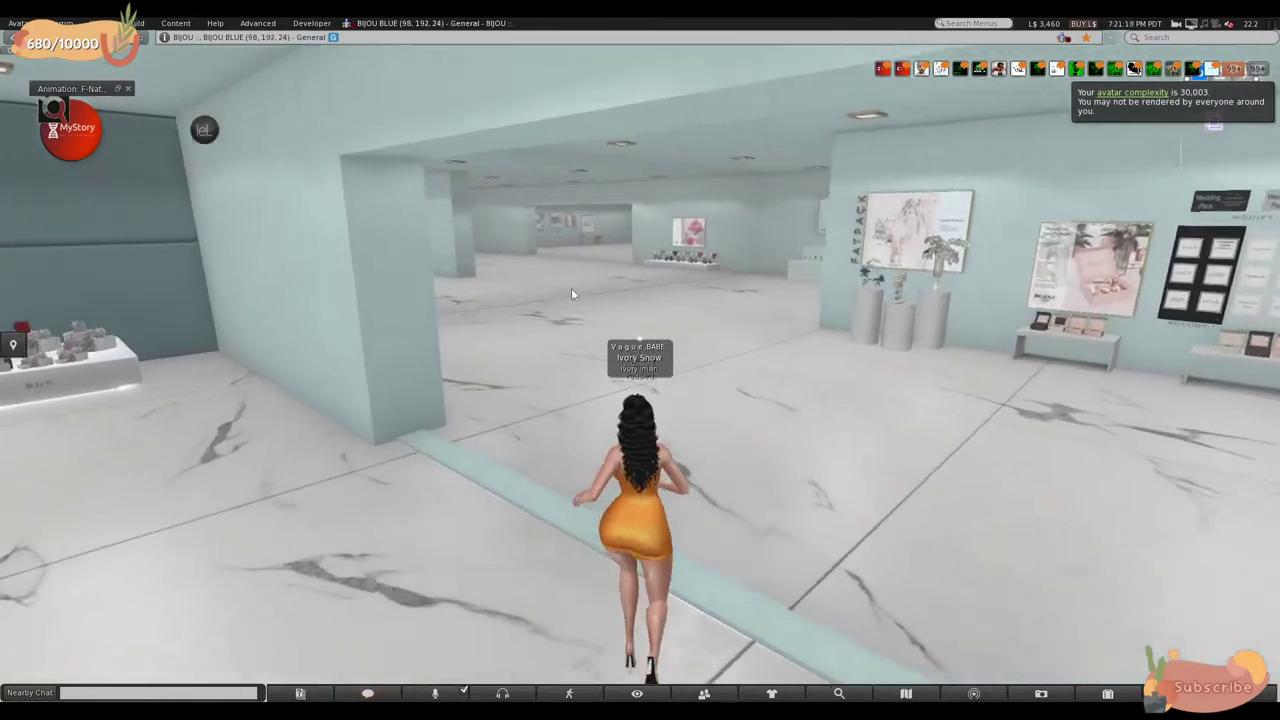
- Leave the Christmas room and teleport from BIJOU to the [Starries] Mainstore
key(Left)
key(Up)
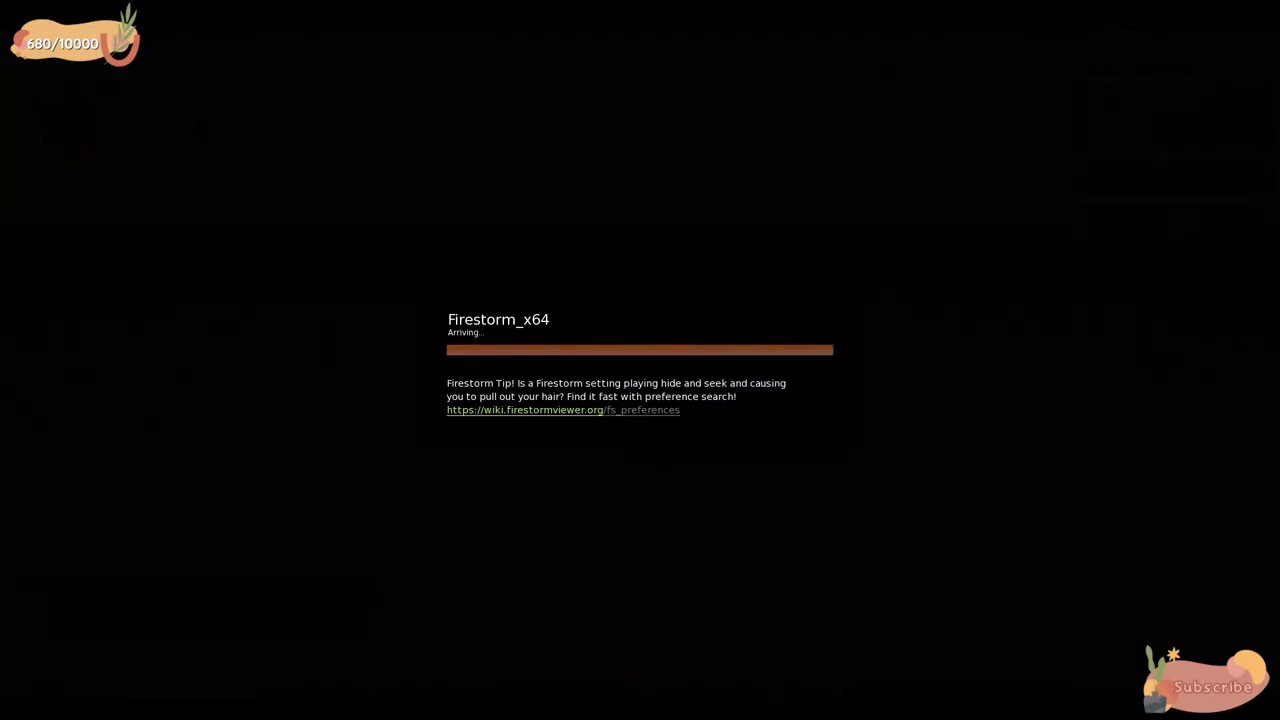
key(Left)
key(Up)
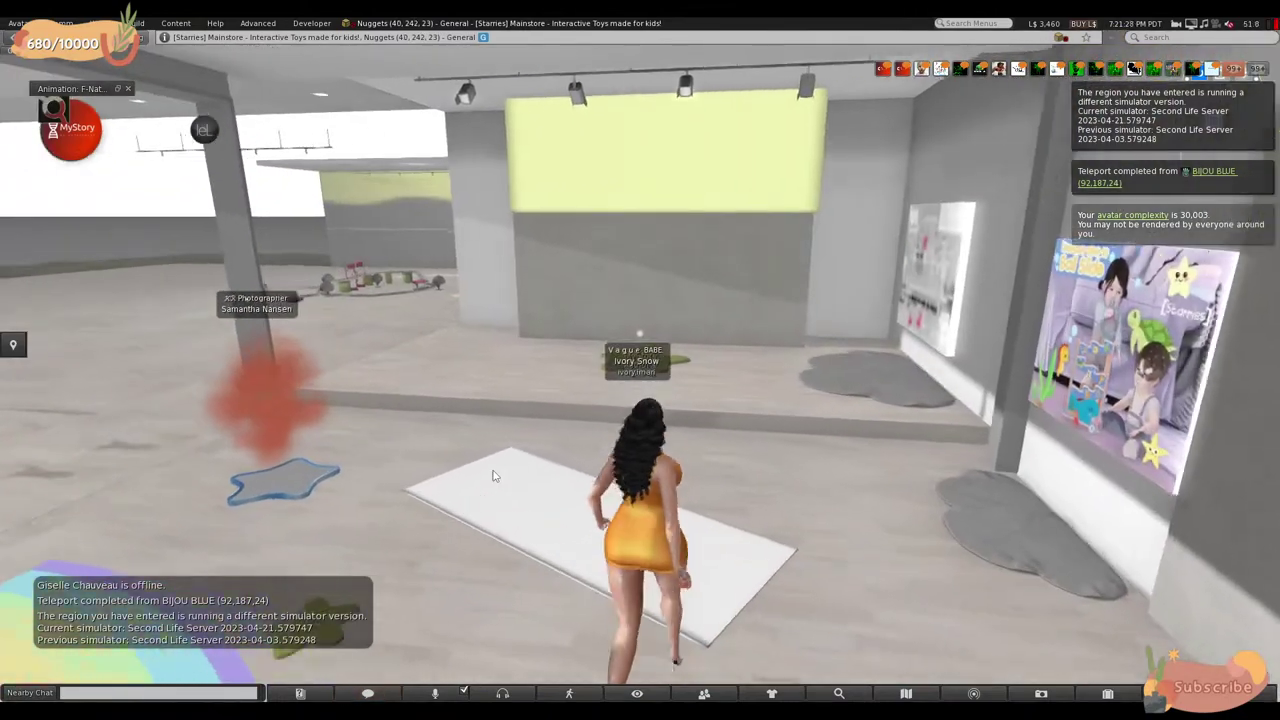
- Walk up past the Upsies display to the Anywhere Highchair posters and focus the camera on them
key(Up)
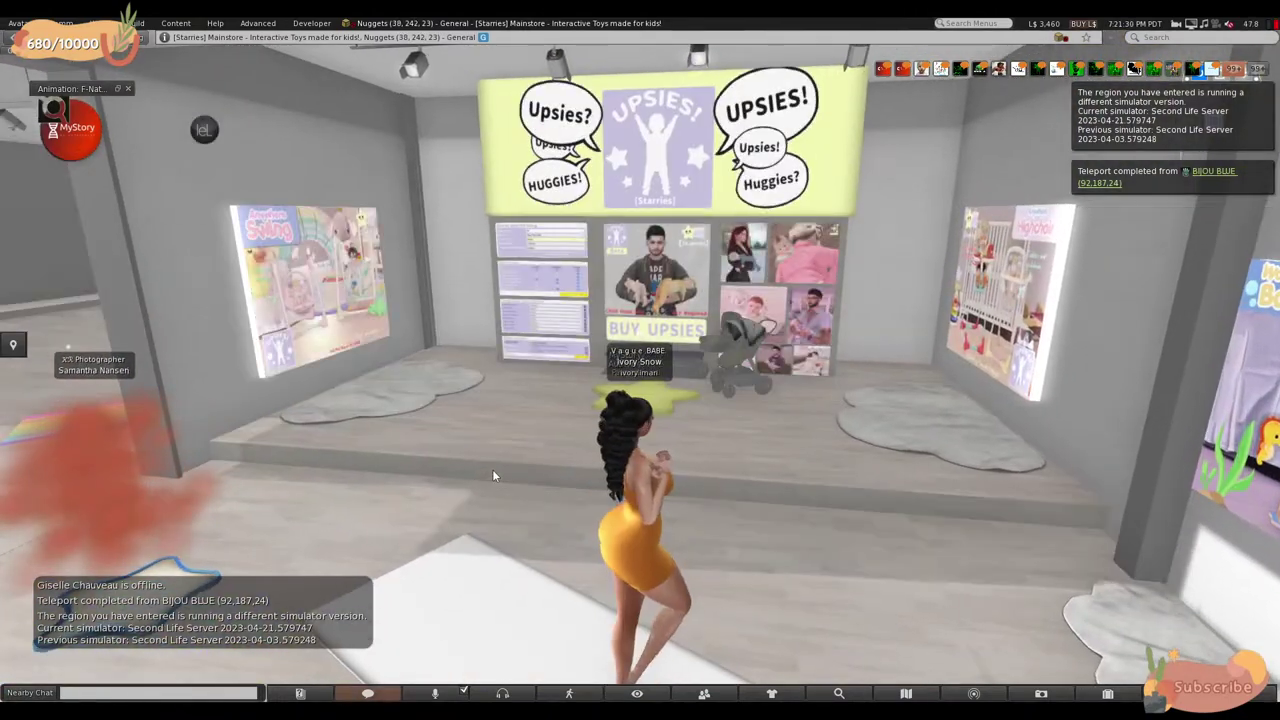
key(Right)
key(Up)
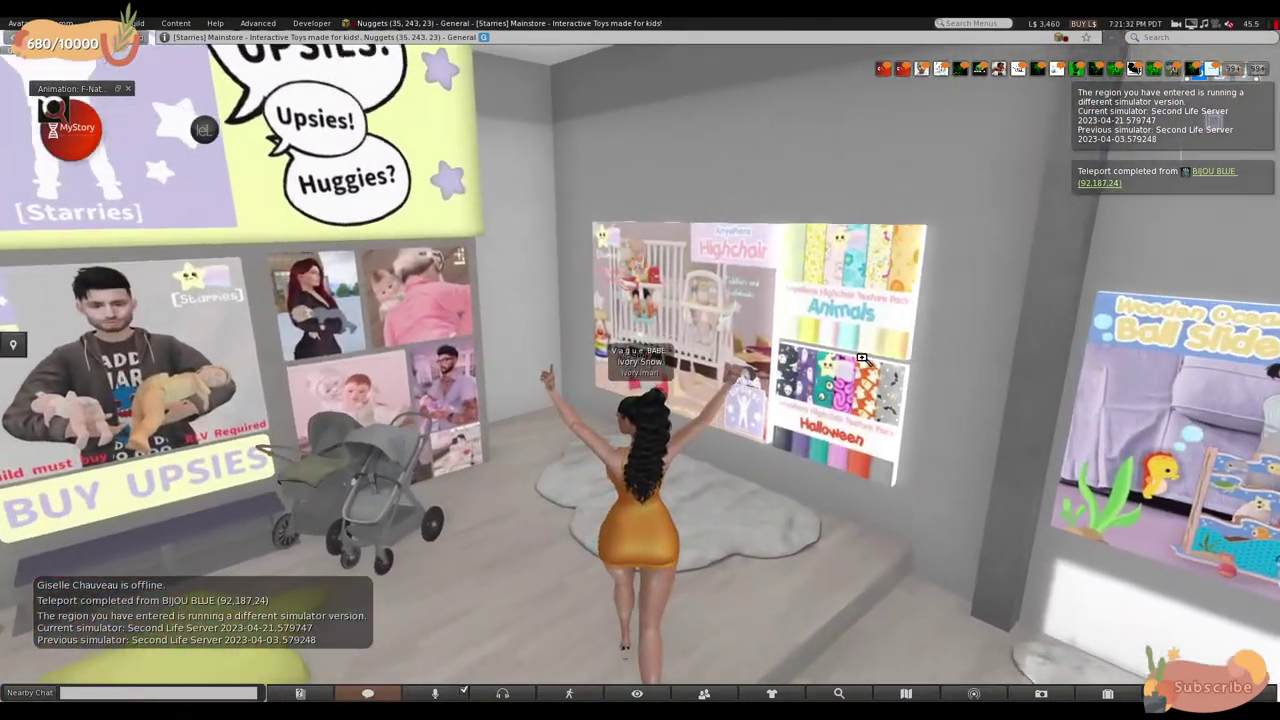
alt+click(863, 357)
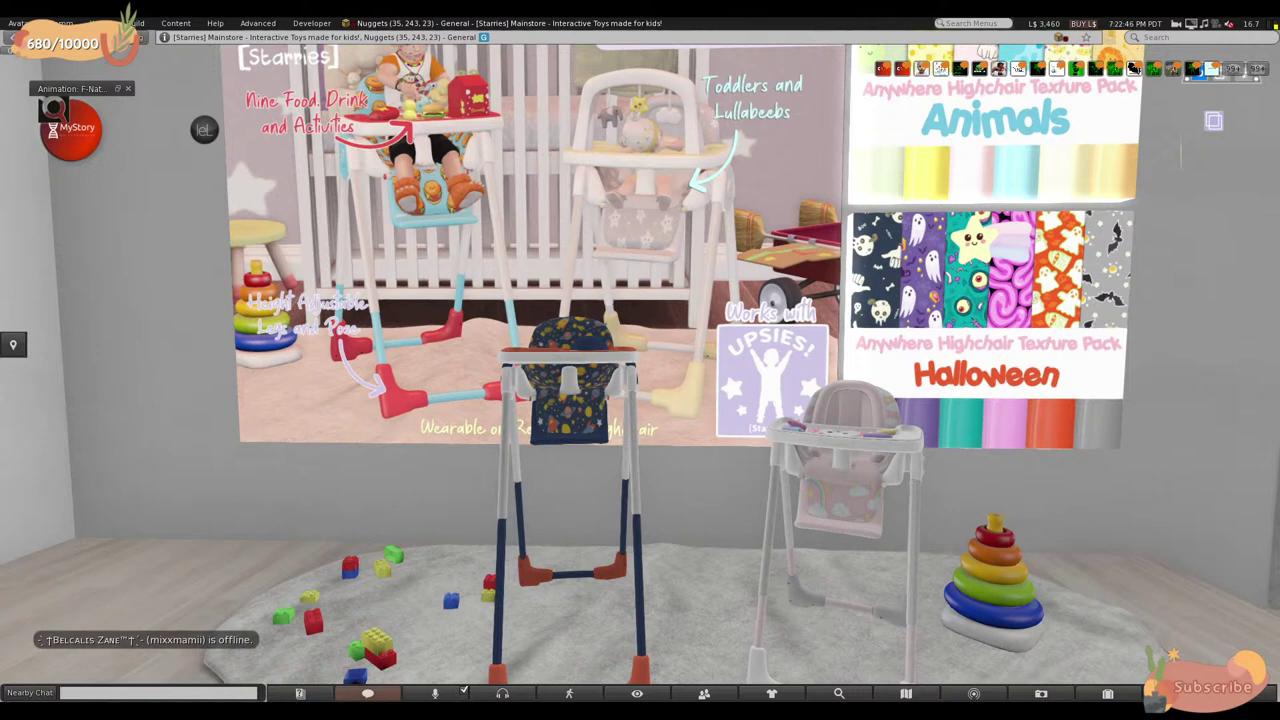
- Show the store's map address in the location bar, and open the Anywhere Highchair vendor's recipient menu
click(505, 37)
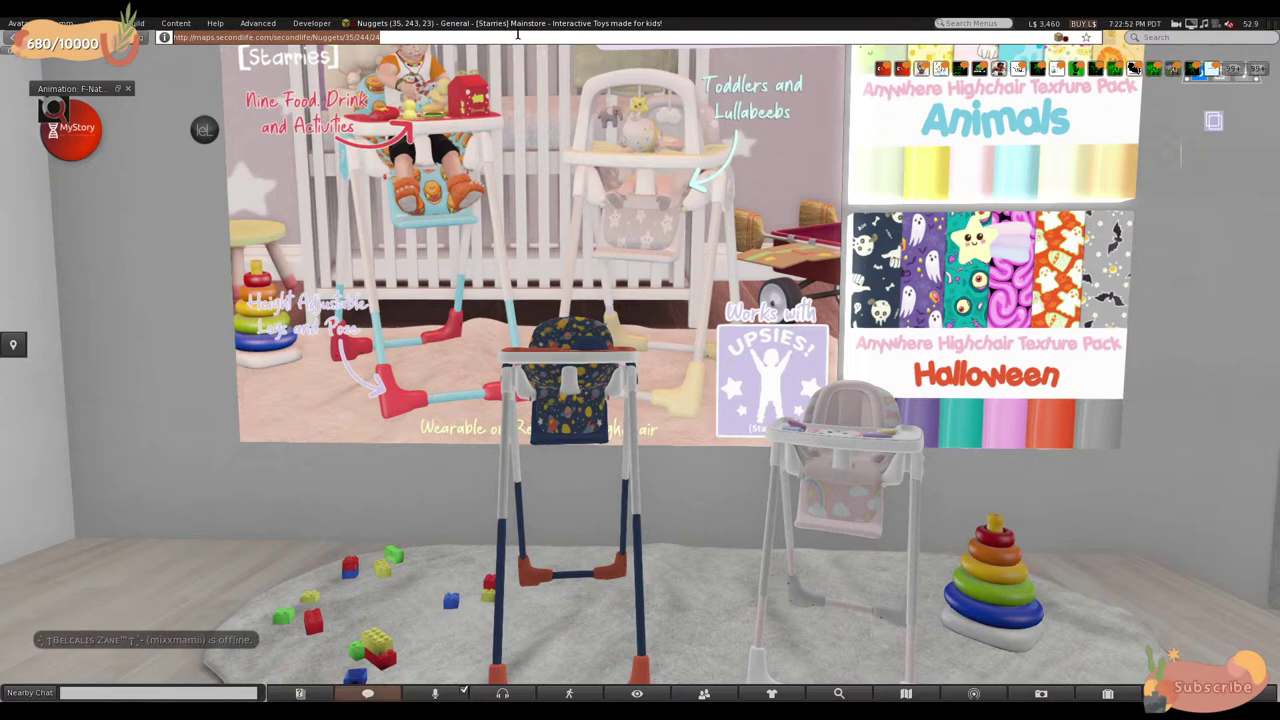
key(Escape)
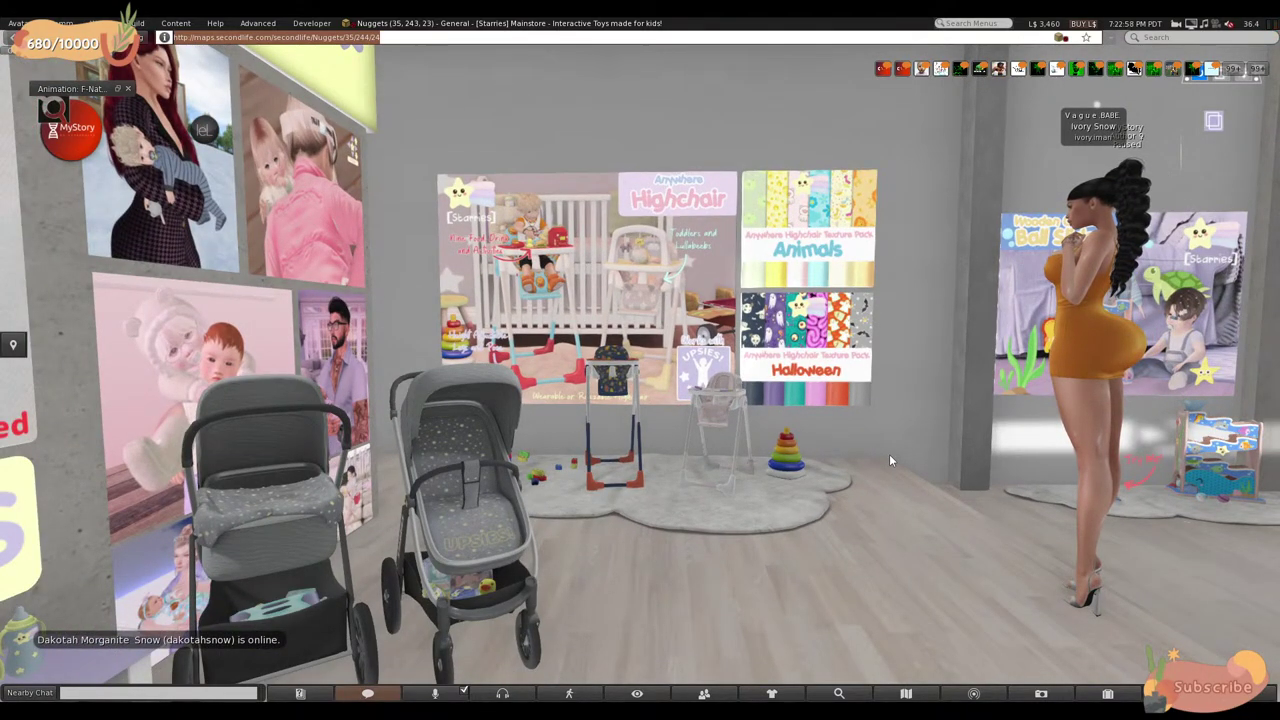
key(Down)
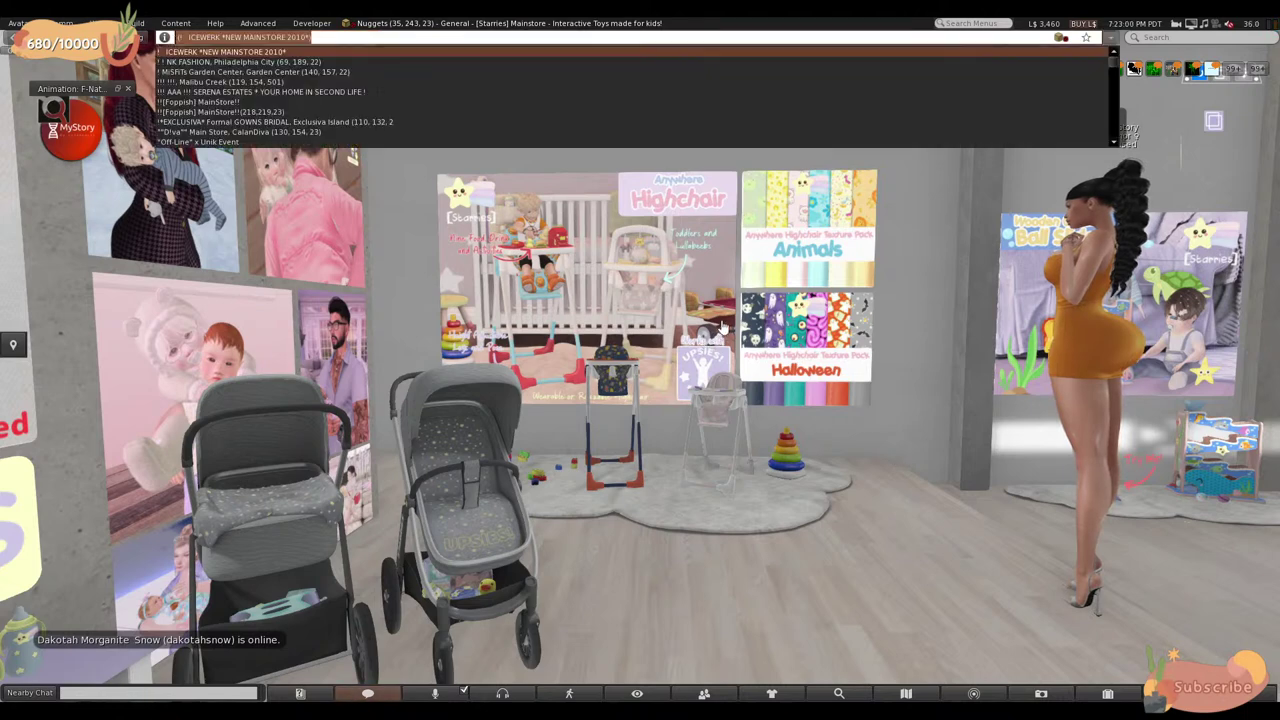
click(743, 272)
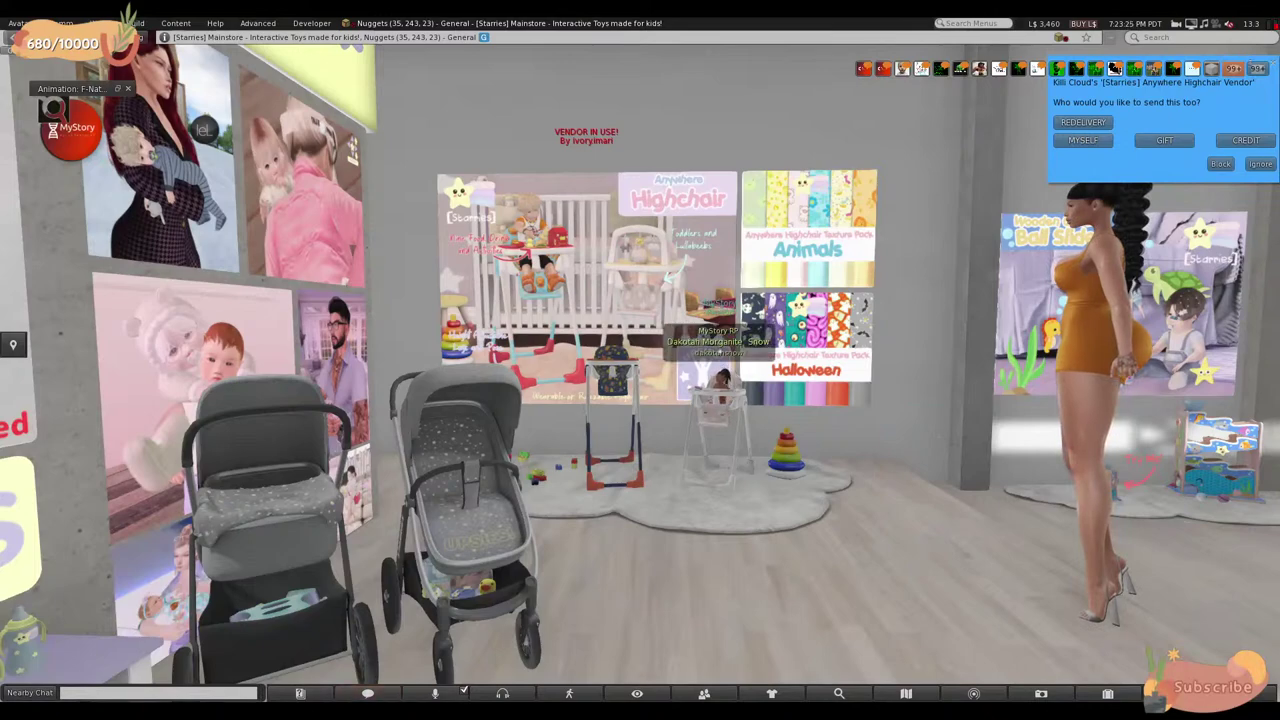
- Look over the Block Walker and Cloud Walk and Pop displays and return to the avatar by the highchairs
key(Escape)
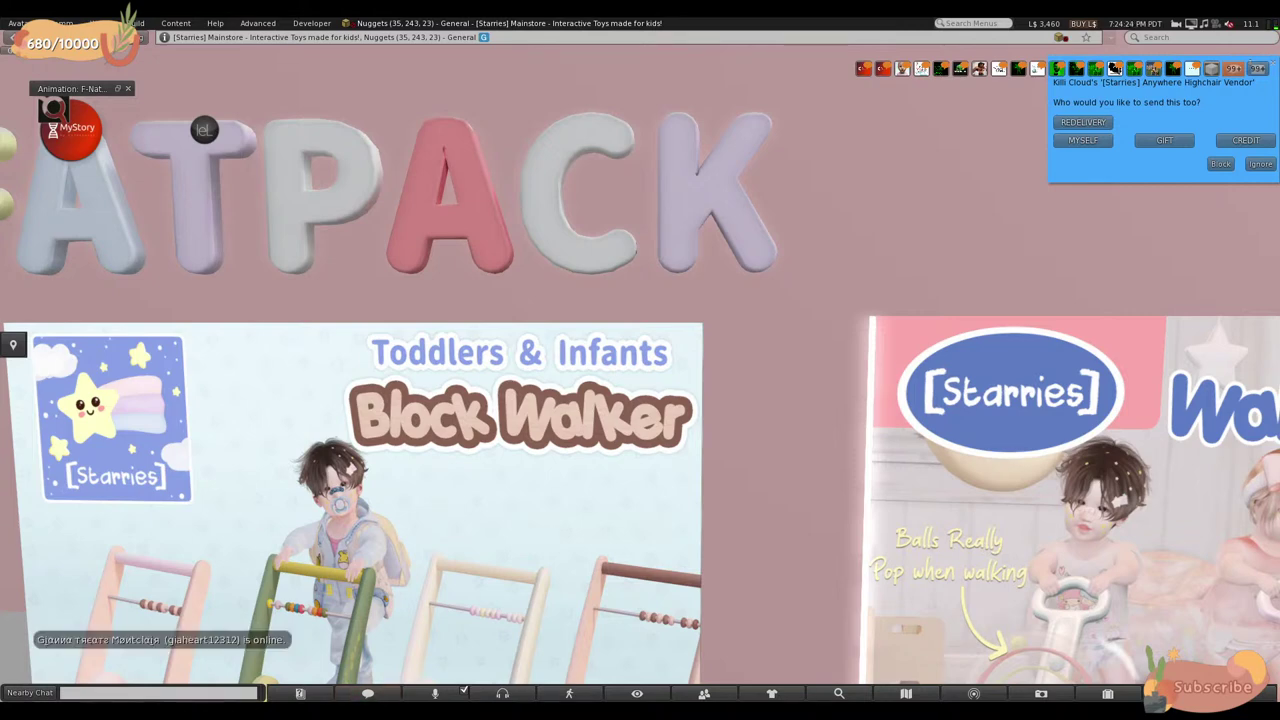
key(Escape)
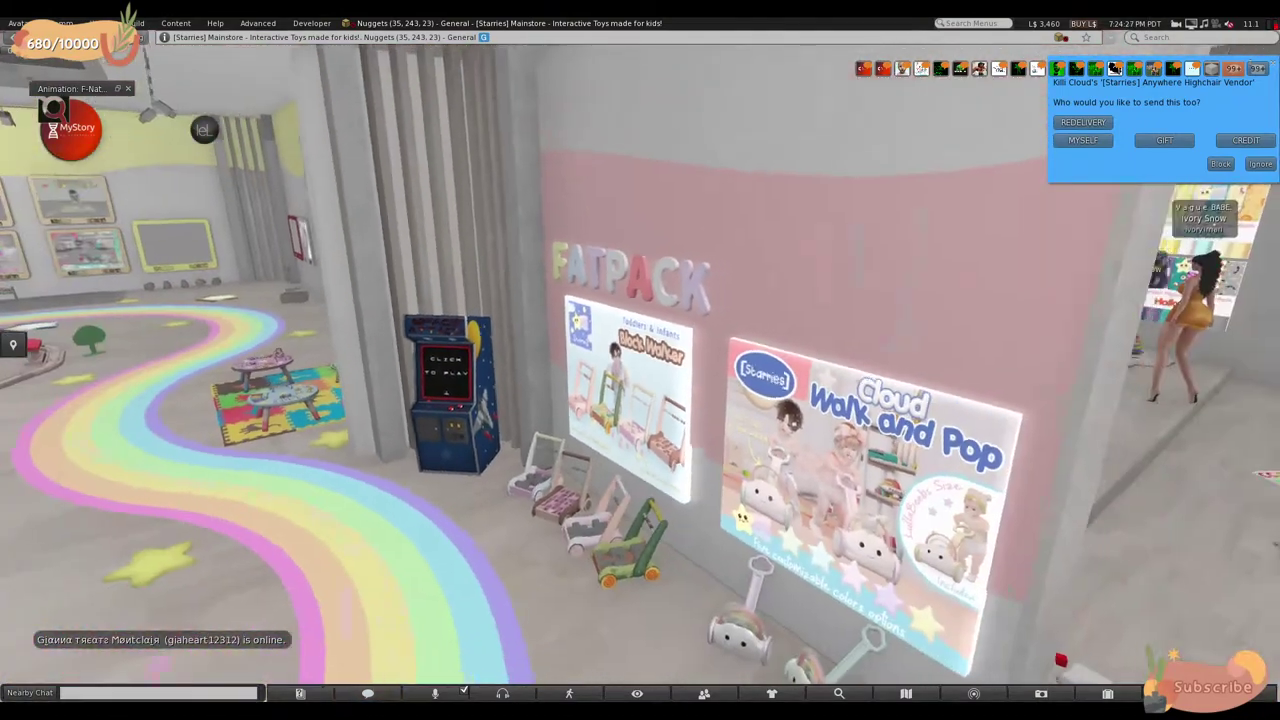
key(Left)
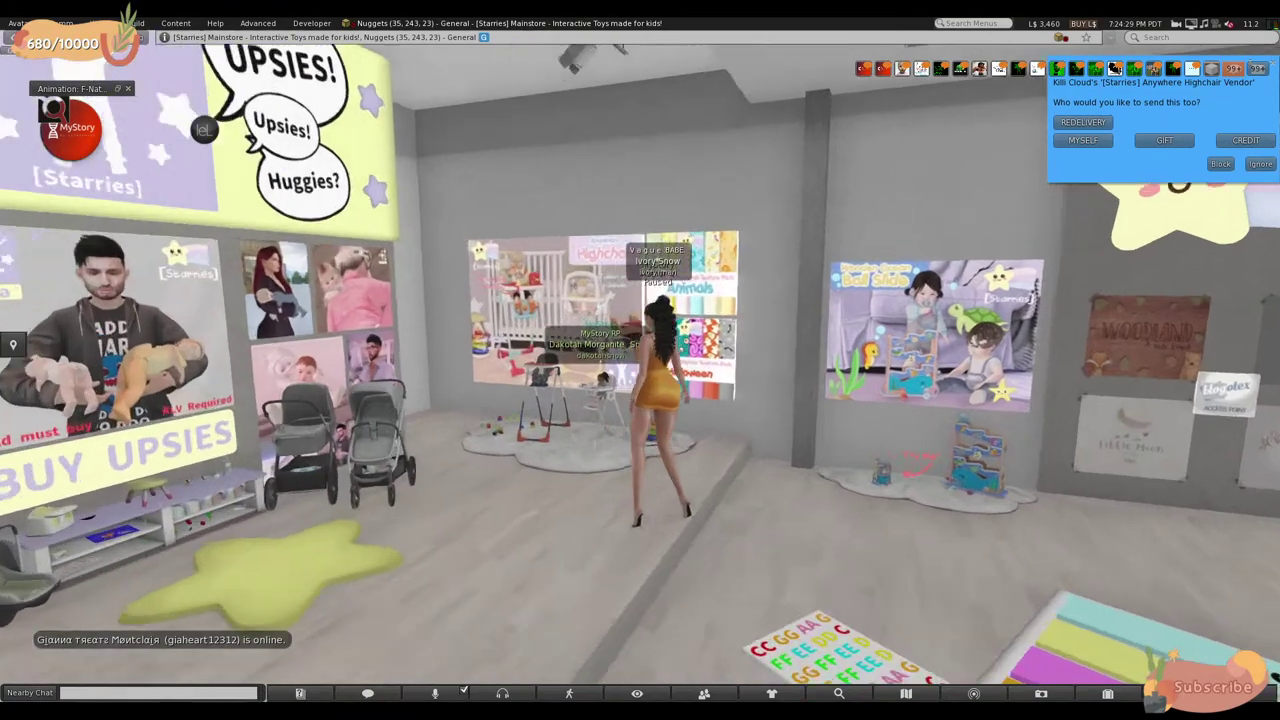
- Inspect the pink demo highchair with the seated child up close from several angles, along with its posters
scroll(640, 400, up, 5)
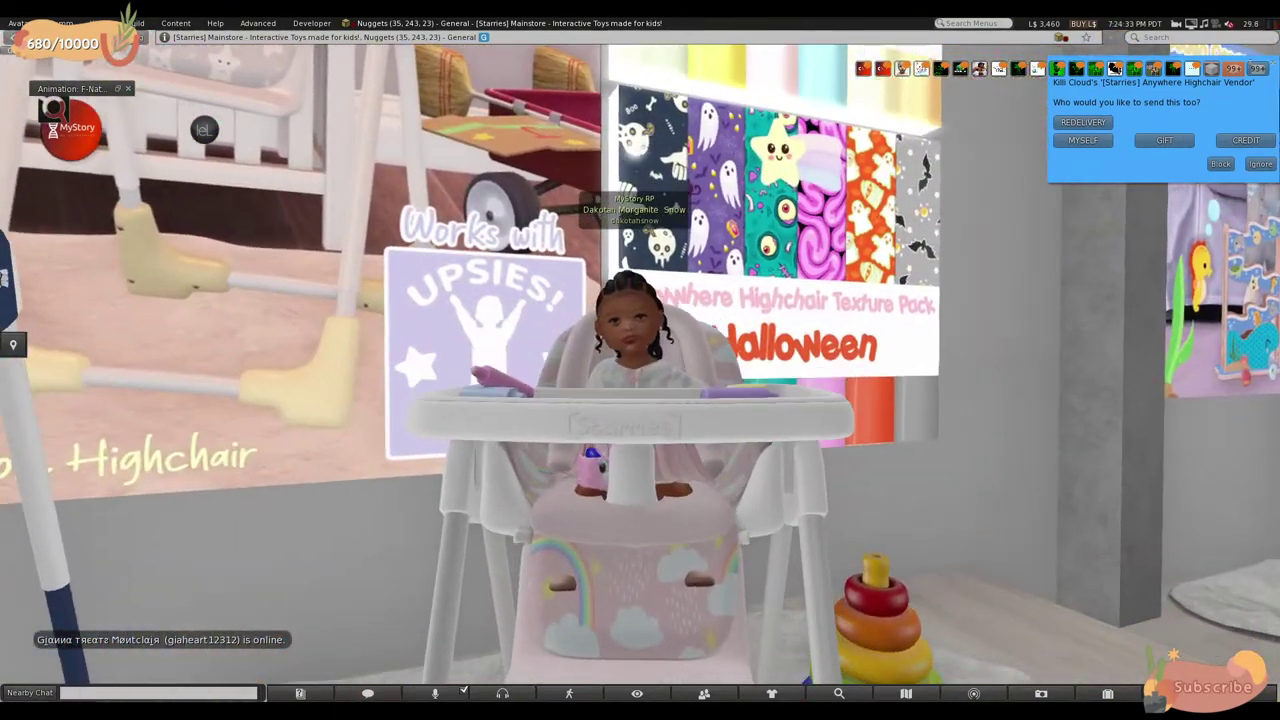
alt+drag(694, 446, 372, 218)
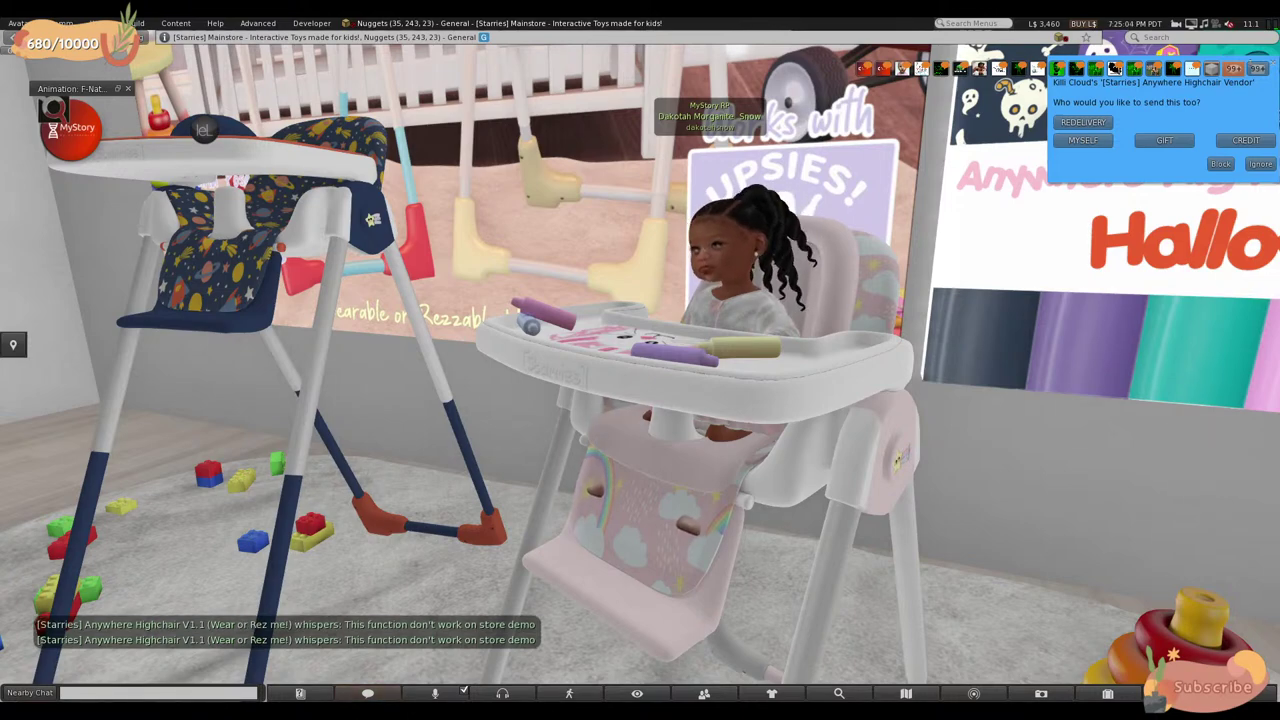
key(Left)
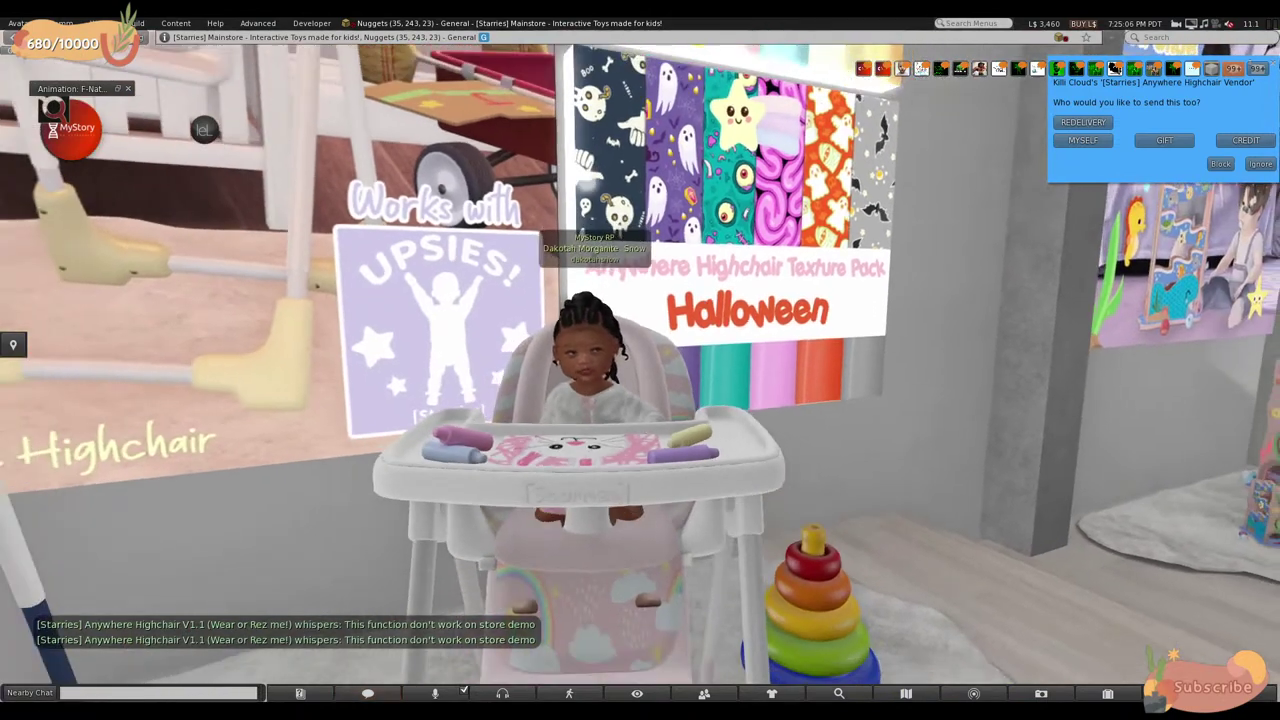
key(Left)
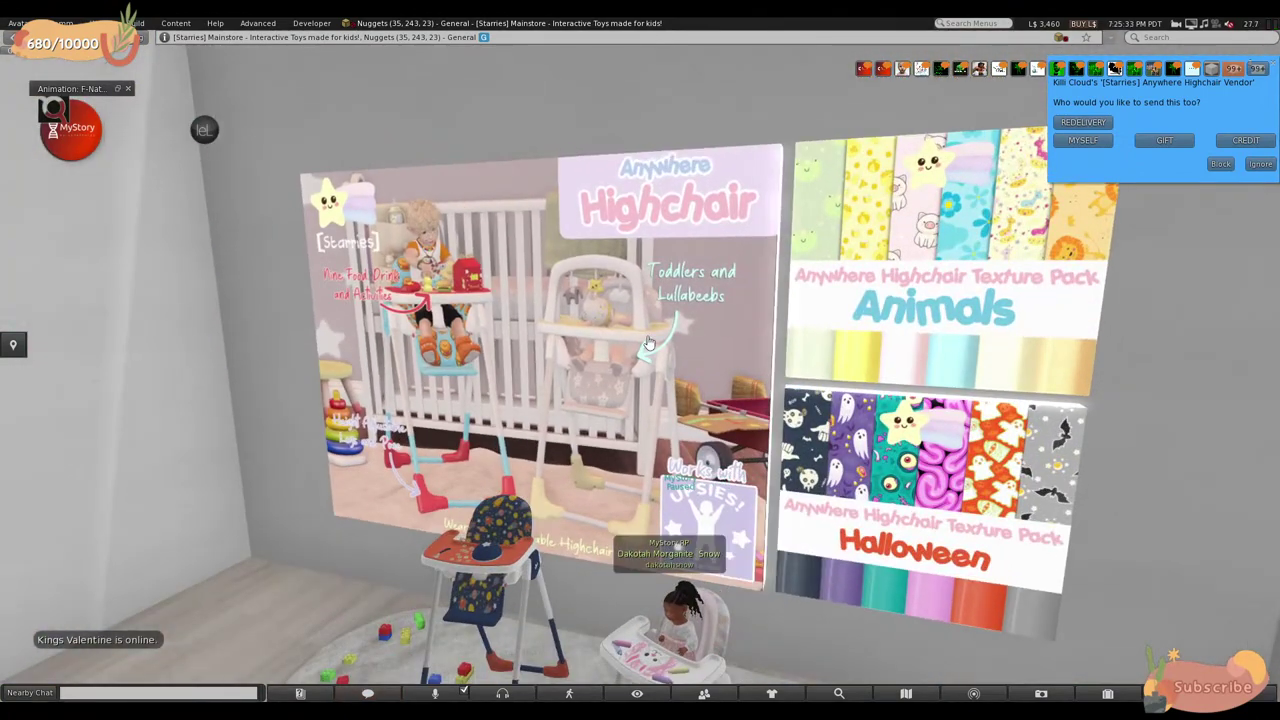
right_click(648, 343)
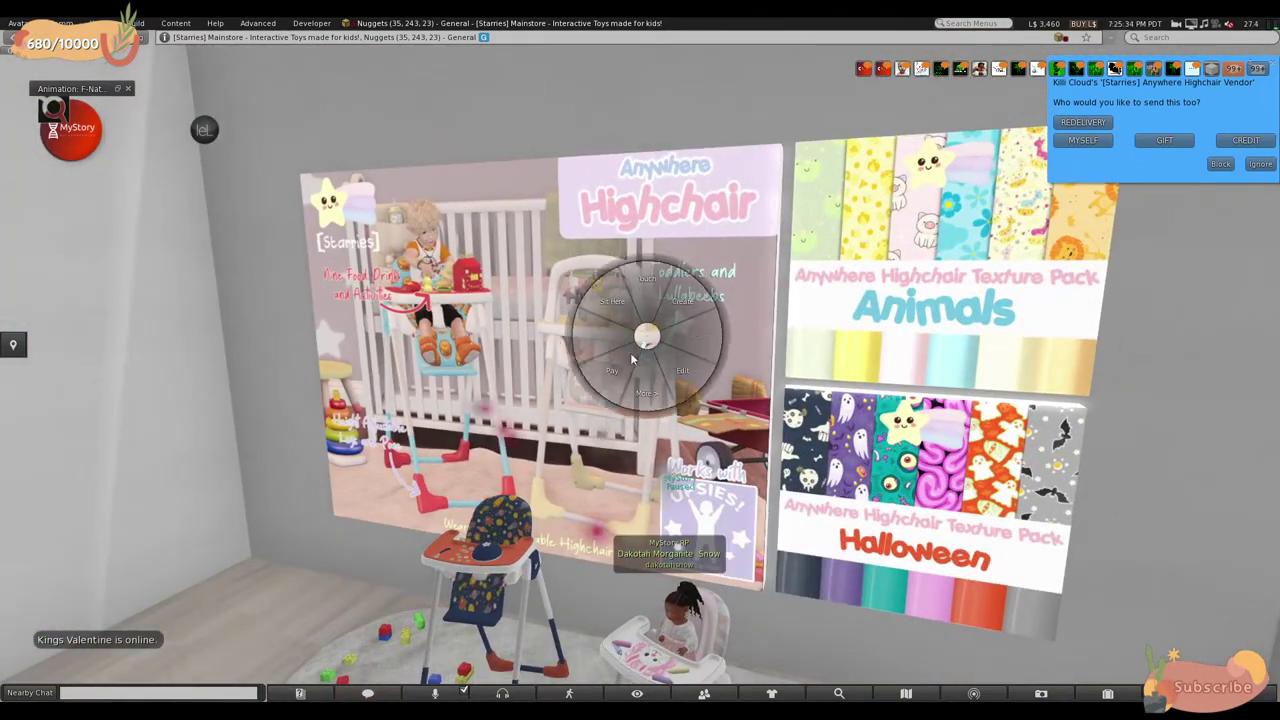
click(620, 363)
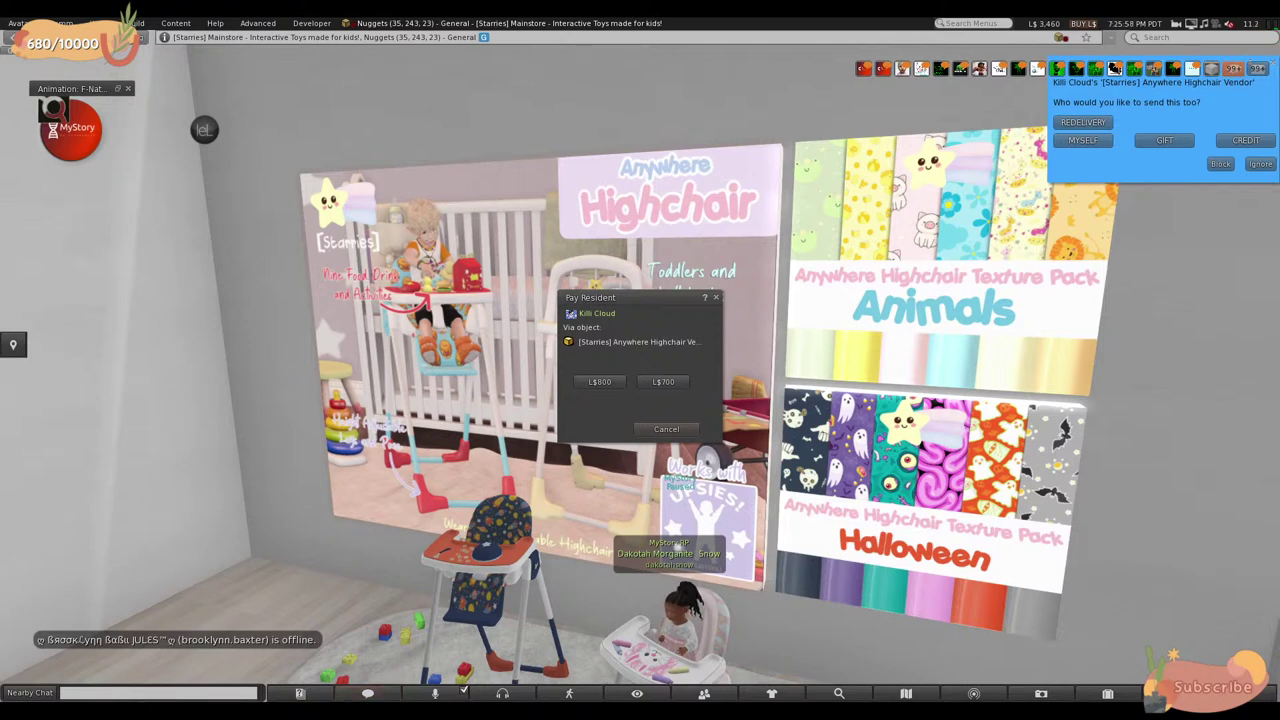
click(1257, 166)
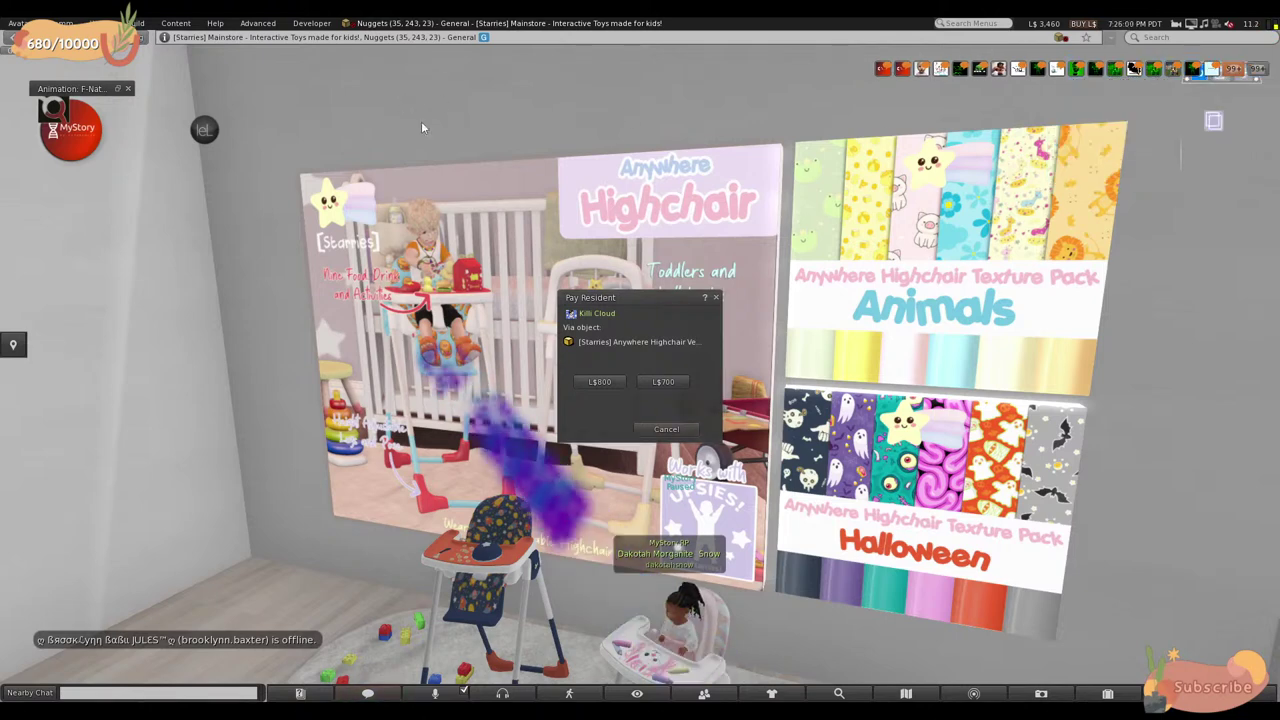
click(716, 299)
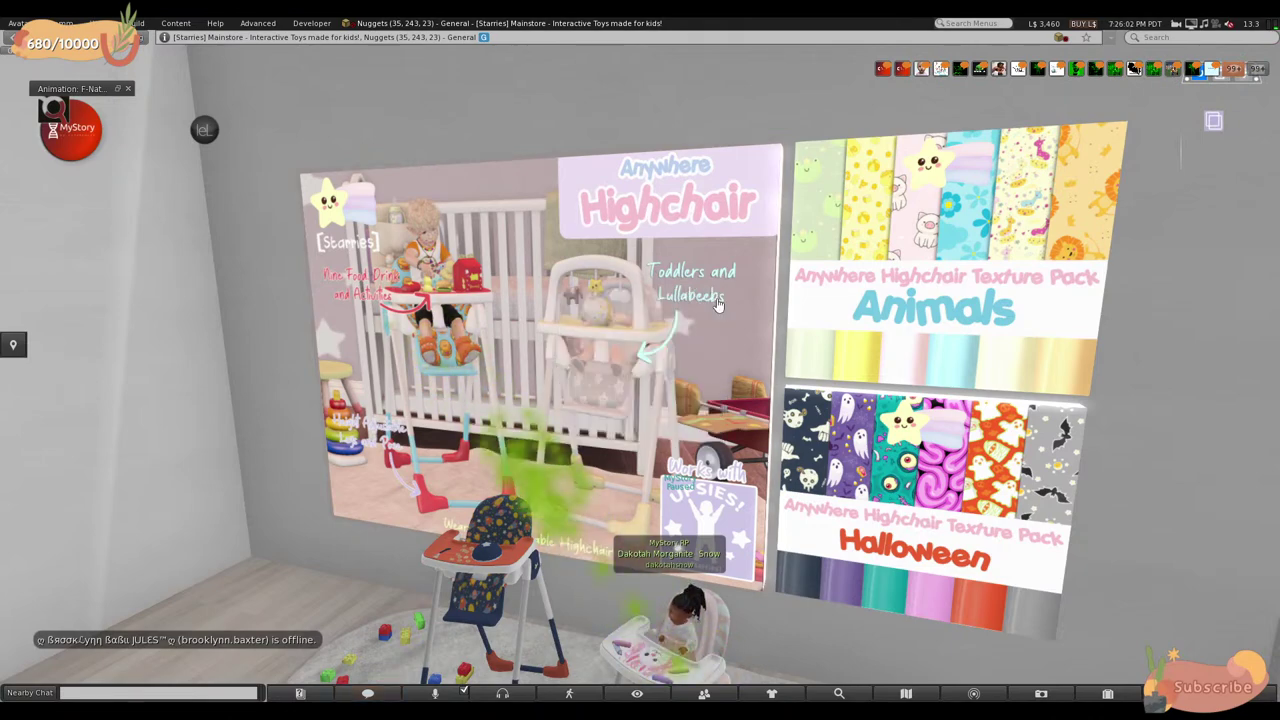
- Buy the [Starries] Anywhere Highchair by paying its vendor L$800
key(Escape)
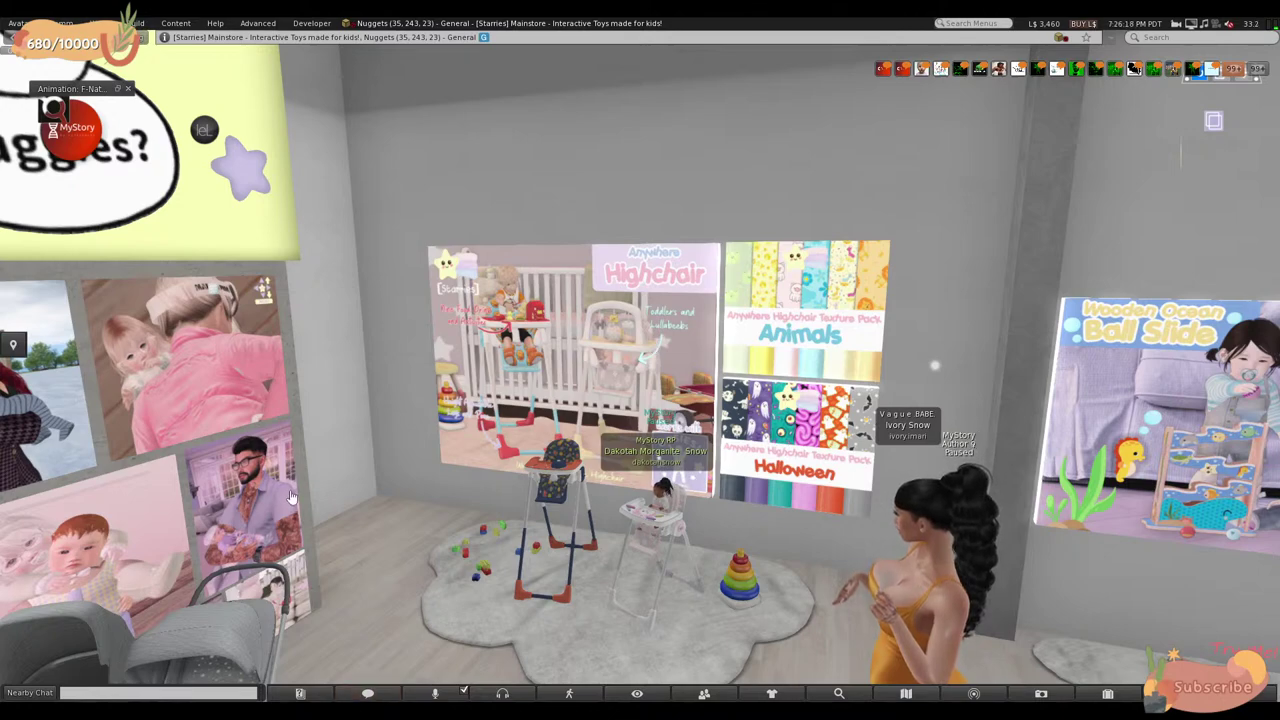
alt+drag(318, 467, 420, 430)
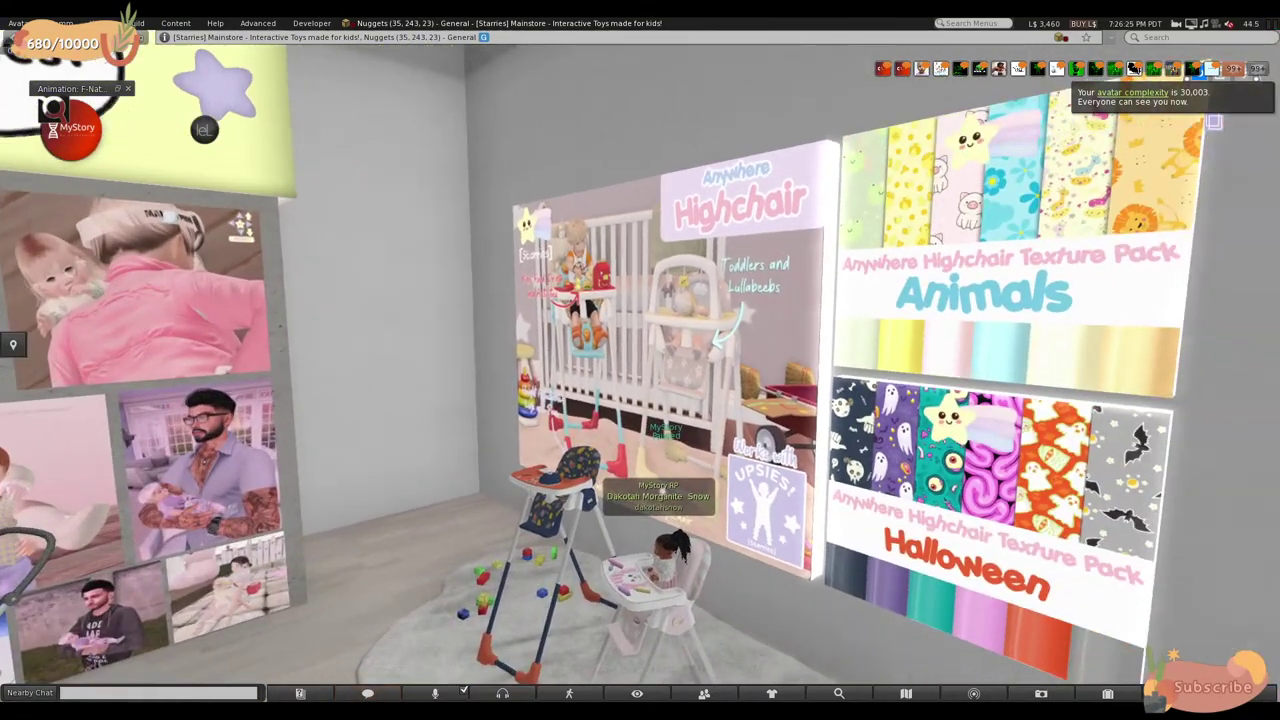
right_click(646, 370)
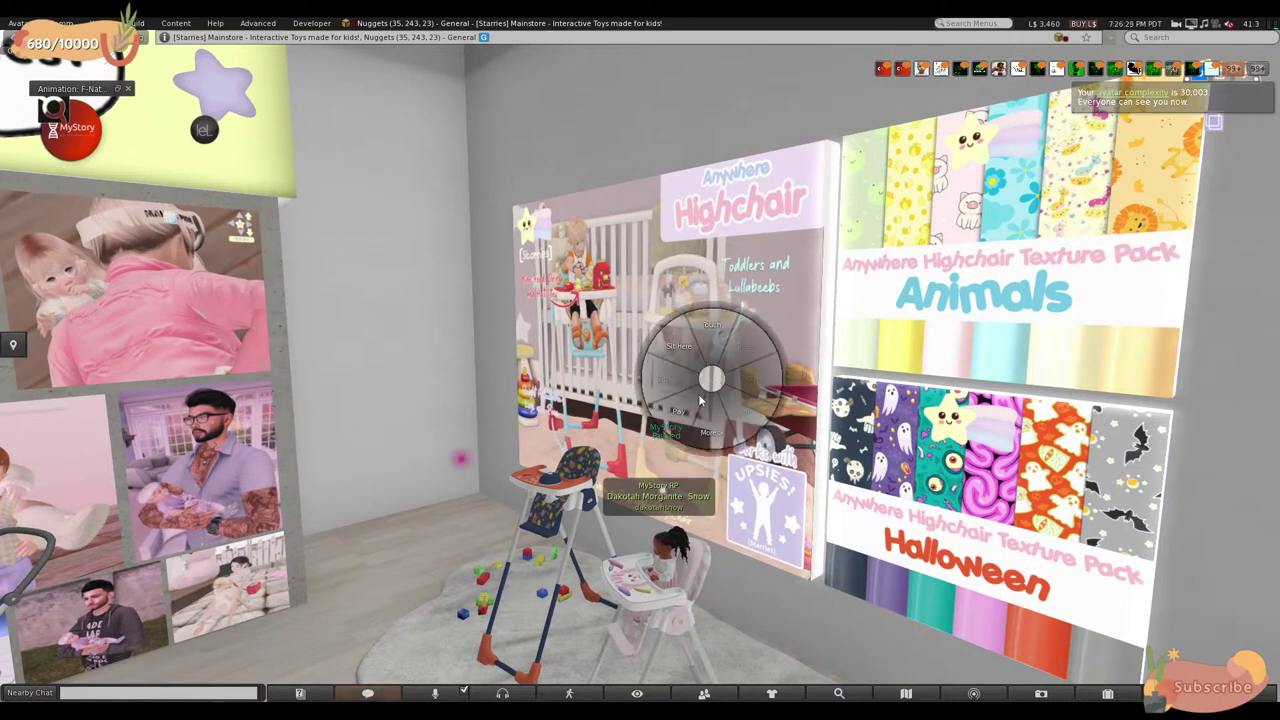
click(686, 404)
click(612, 383)
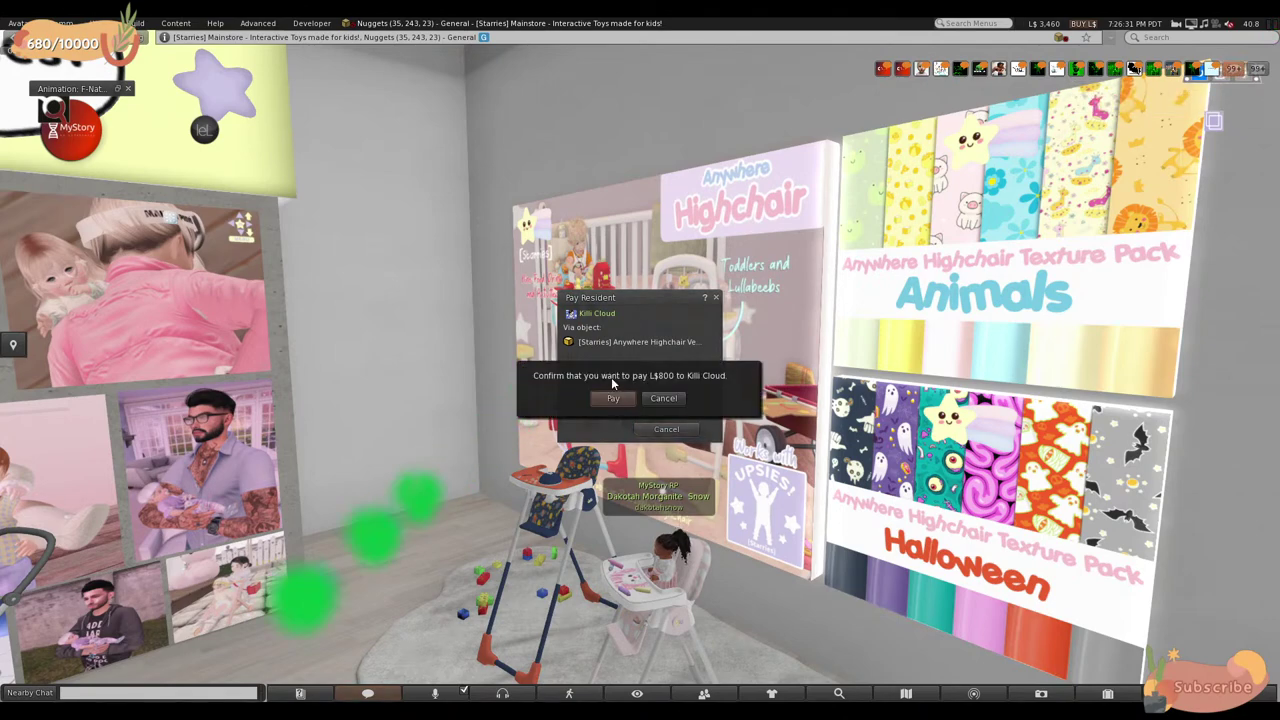
click(614, 398)
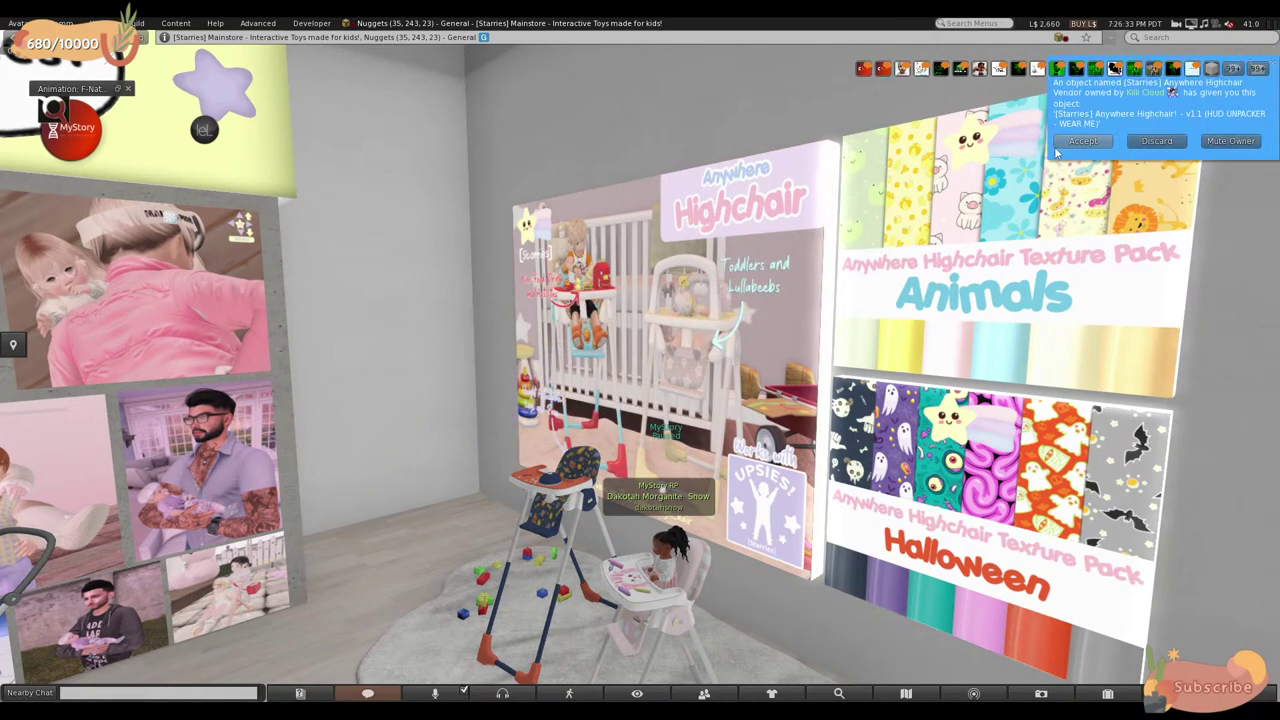
- Examine the seated child and tray in the pink demo highchair up close
alt+click(693, 558)
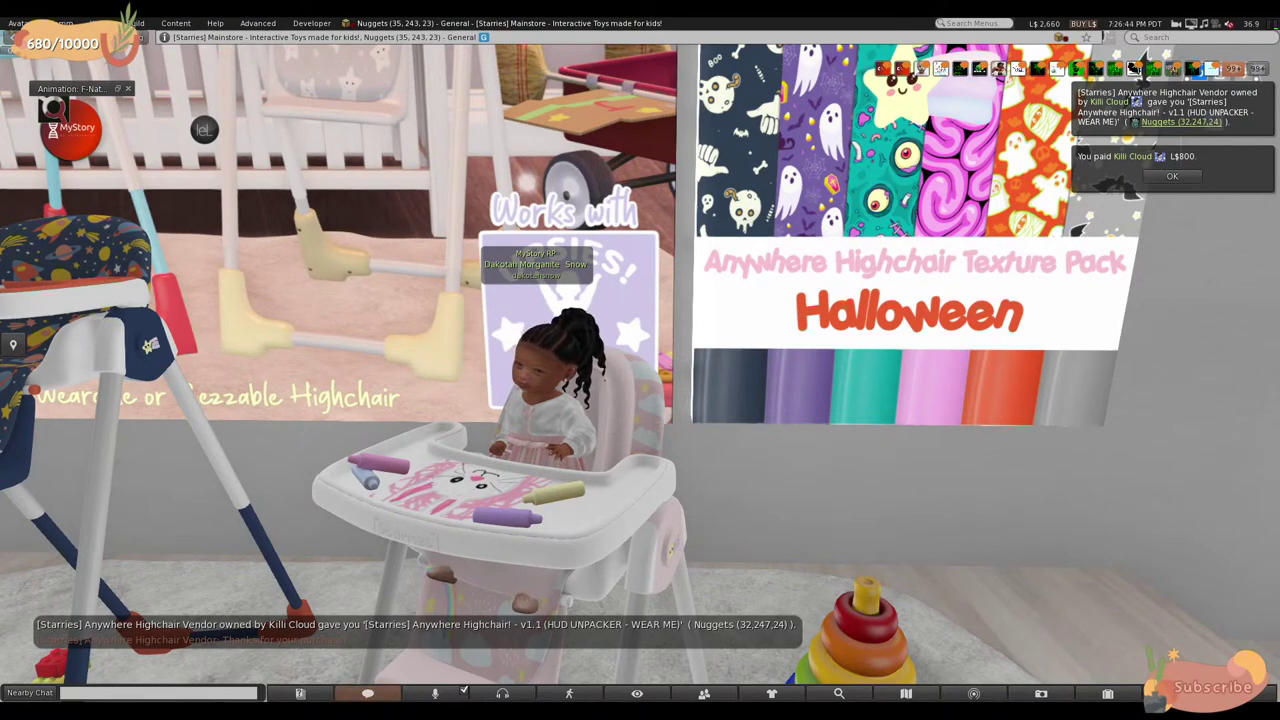
scroll(560, 350, up, 5)
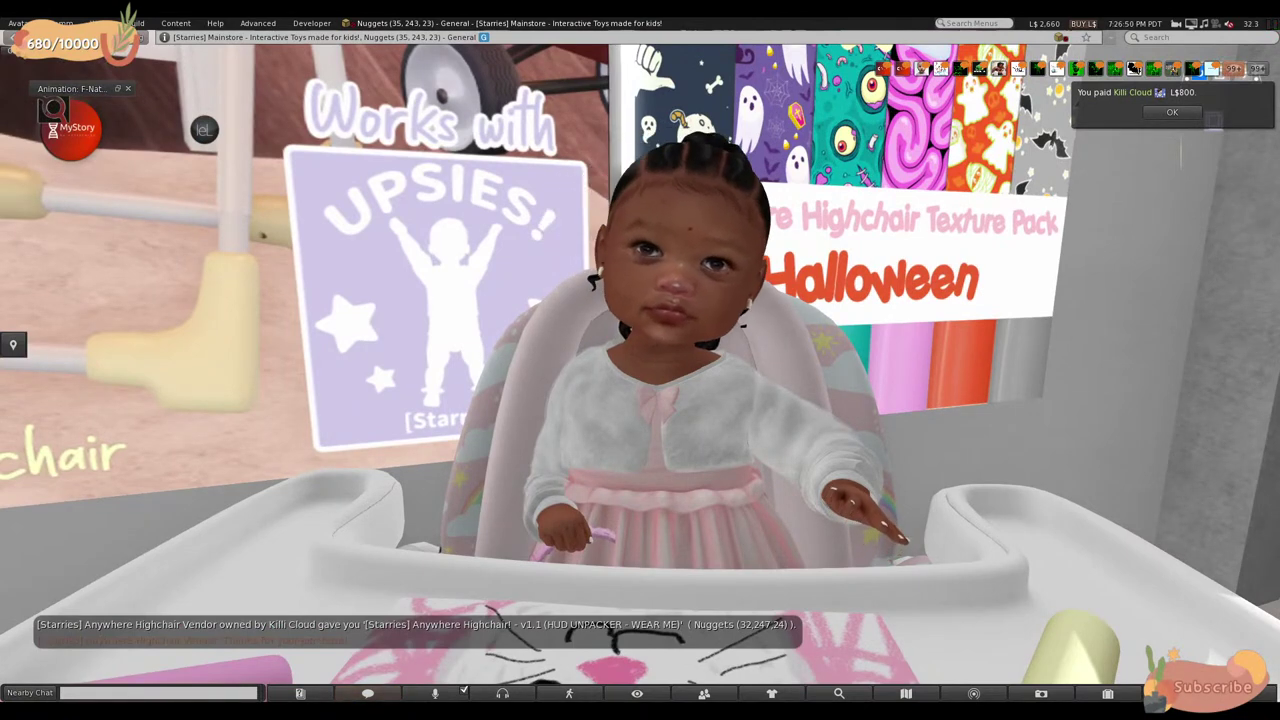
scroll(645, 245, down, 5)
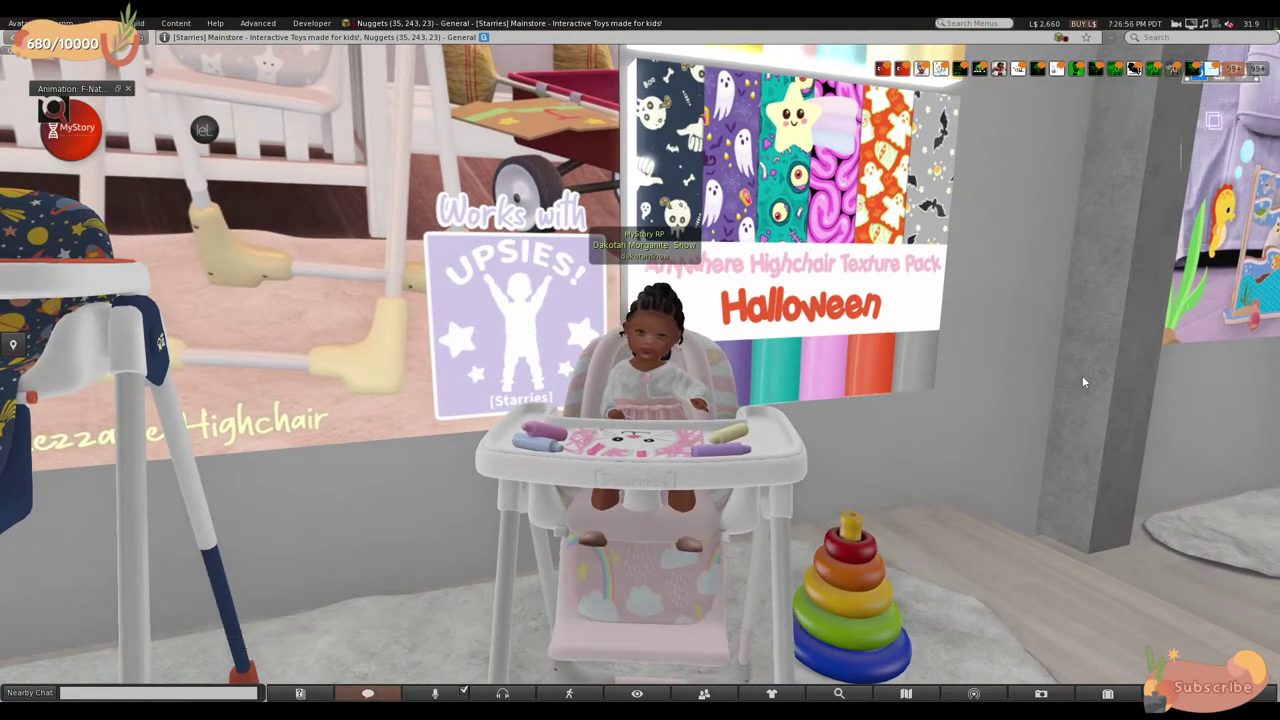
- List the recent inventory items with the old search filter cleared, and teleport back to the home
key(ctrl+i)
click(928, 180)
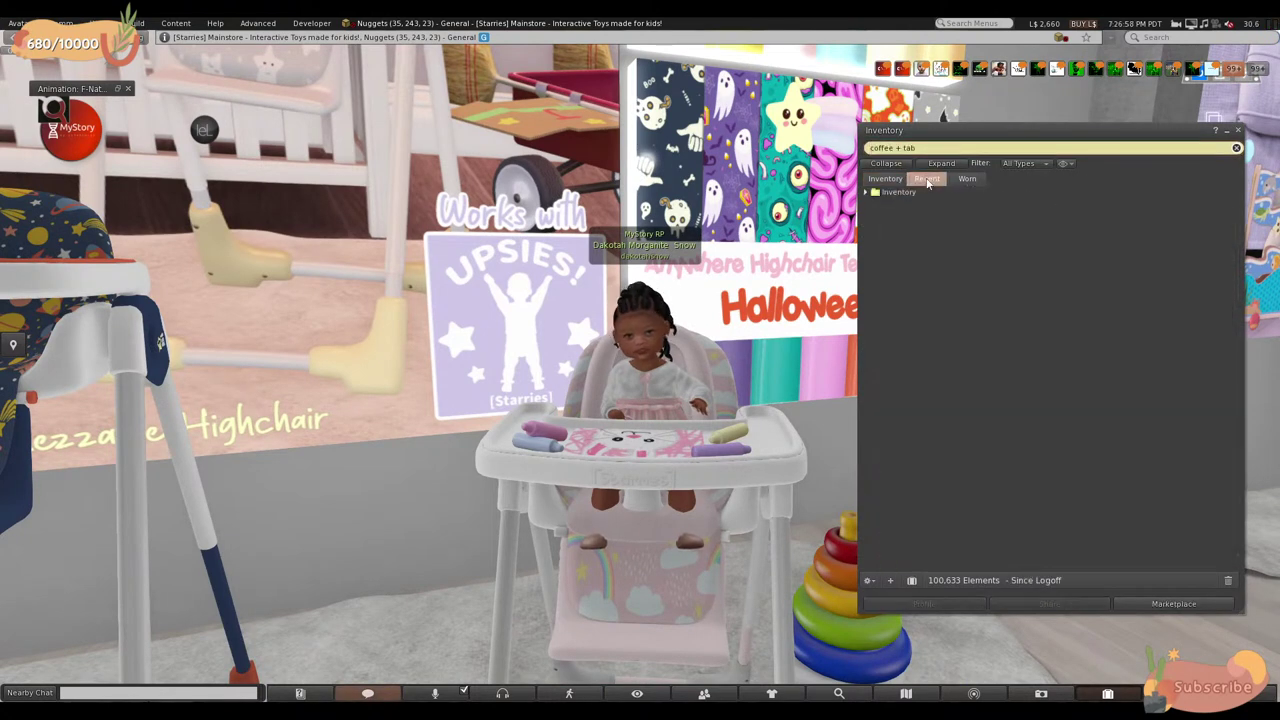
click(1236, 147)
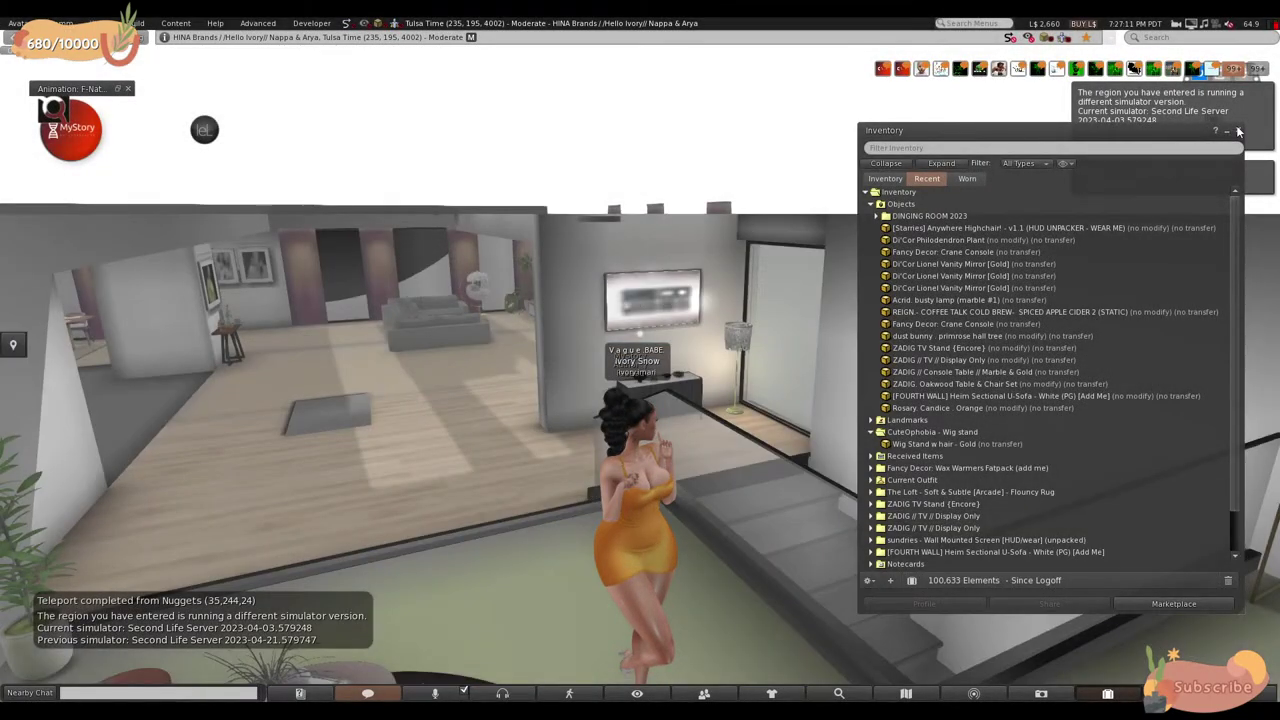
click(1237, 130)
- Walk the avatar through the living room to the framed photo wall beside the dining area
key(Left)
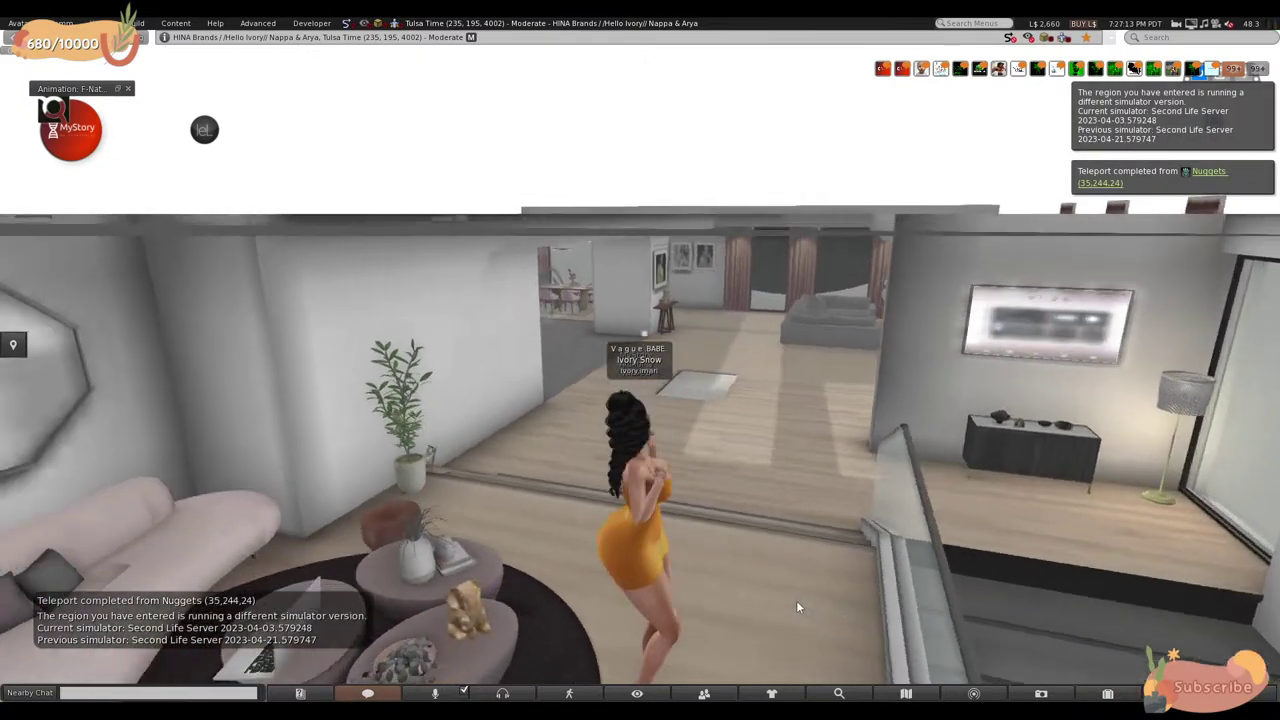
key(Right)
key(Up)
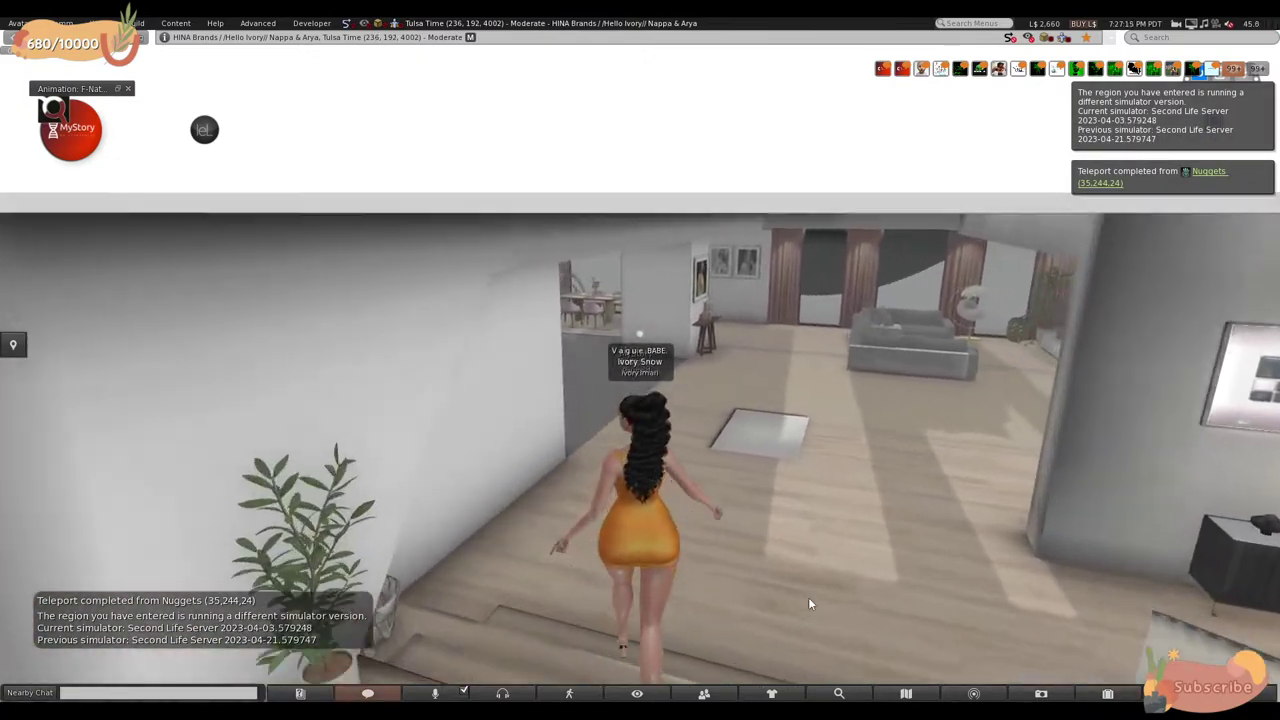
key(Up)
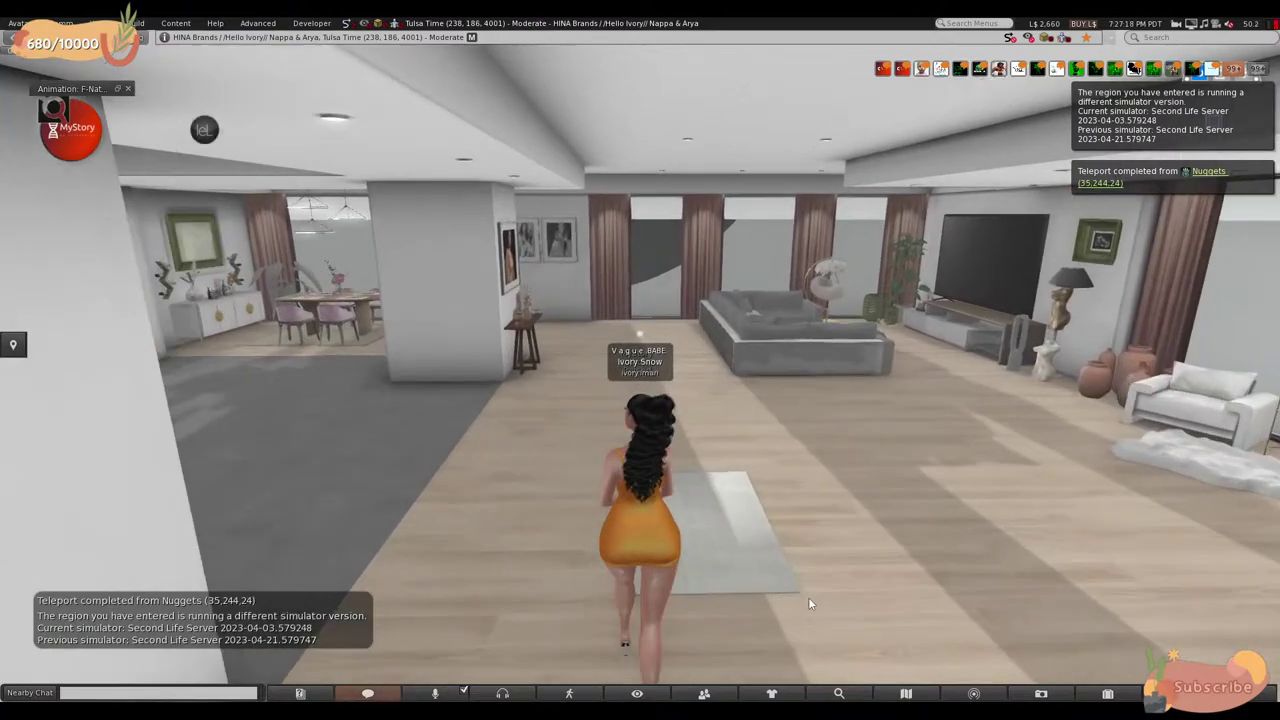
key(Left)
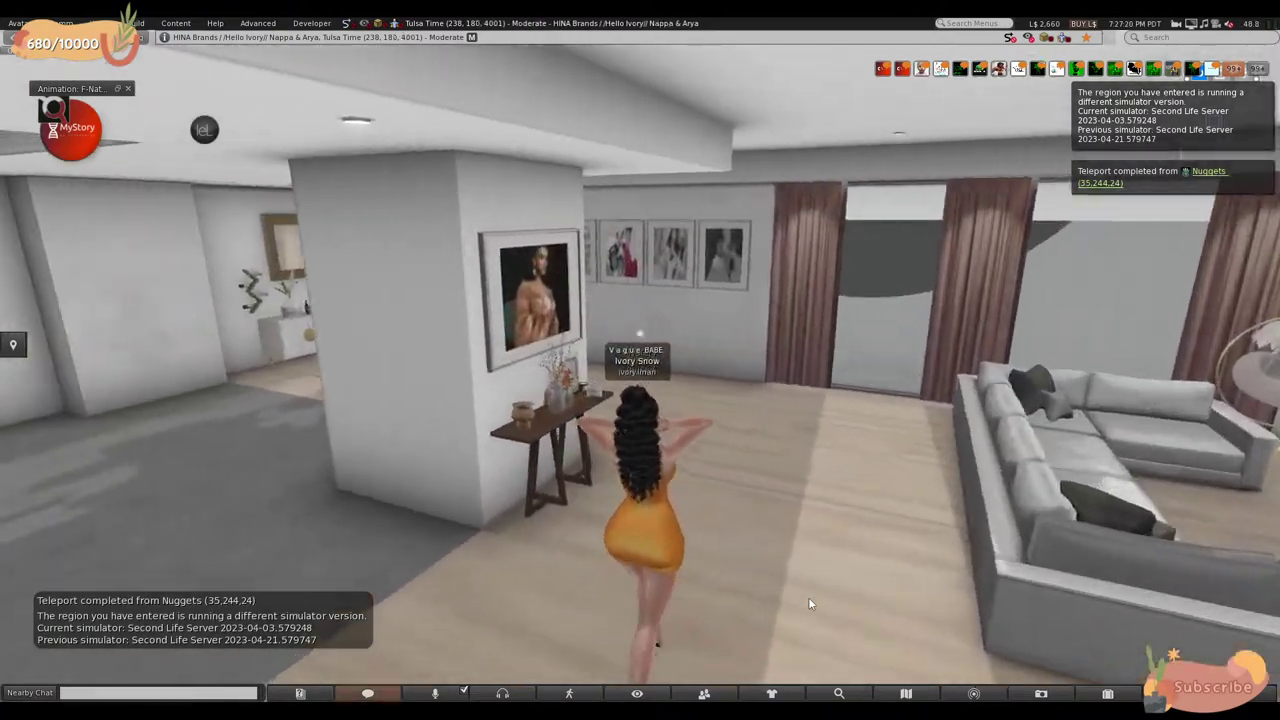
key(Left)
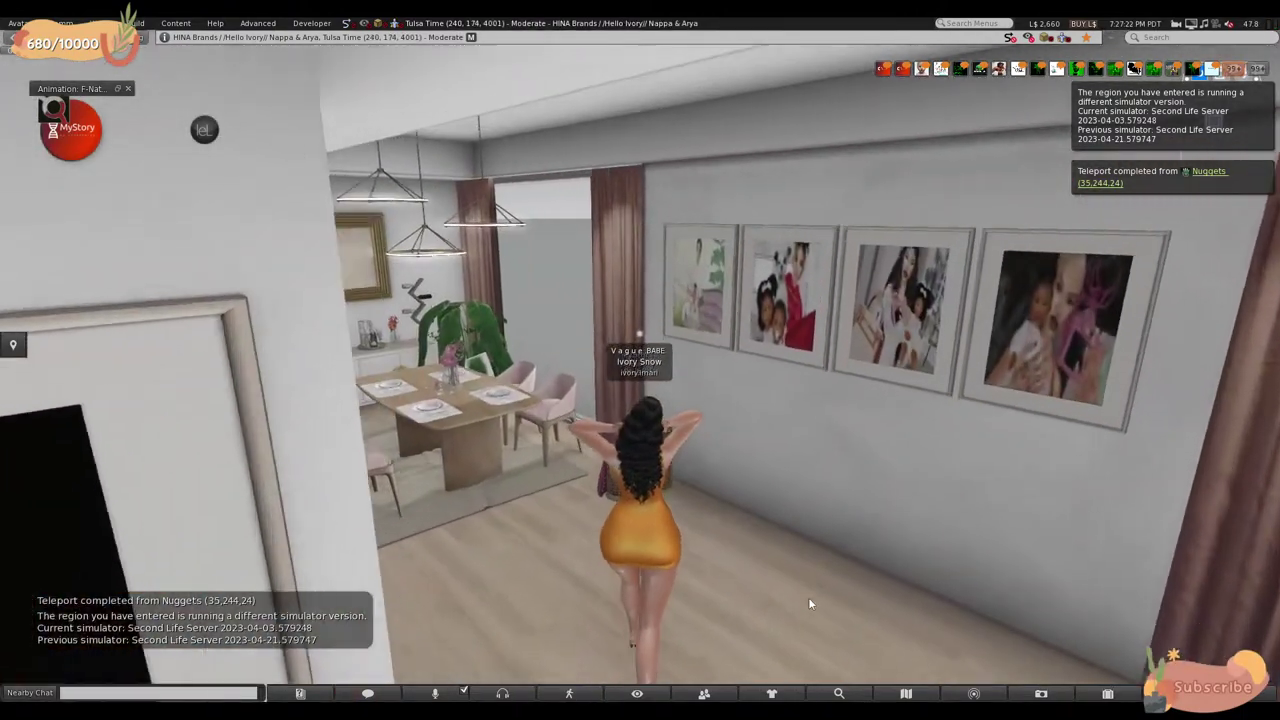
- Add the [Starries] Anywhere Highchair HUD unpacker from the recent inventory items, unpack its contents and dismiss the HUD
key(ctrl+i)
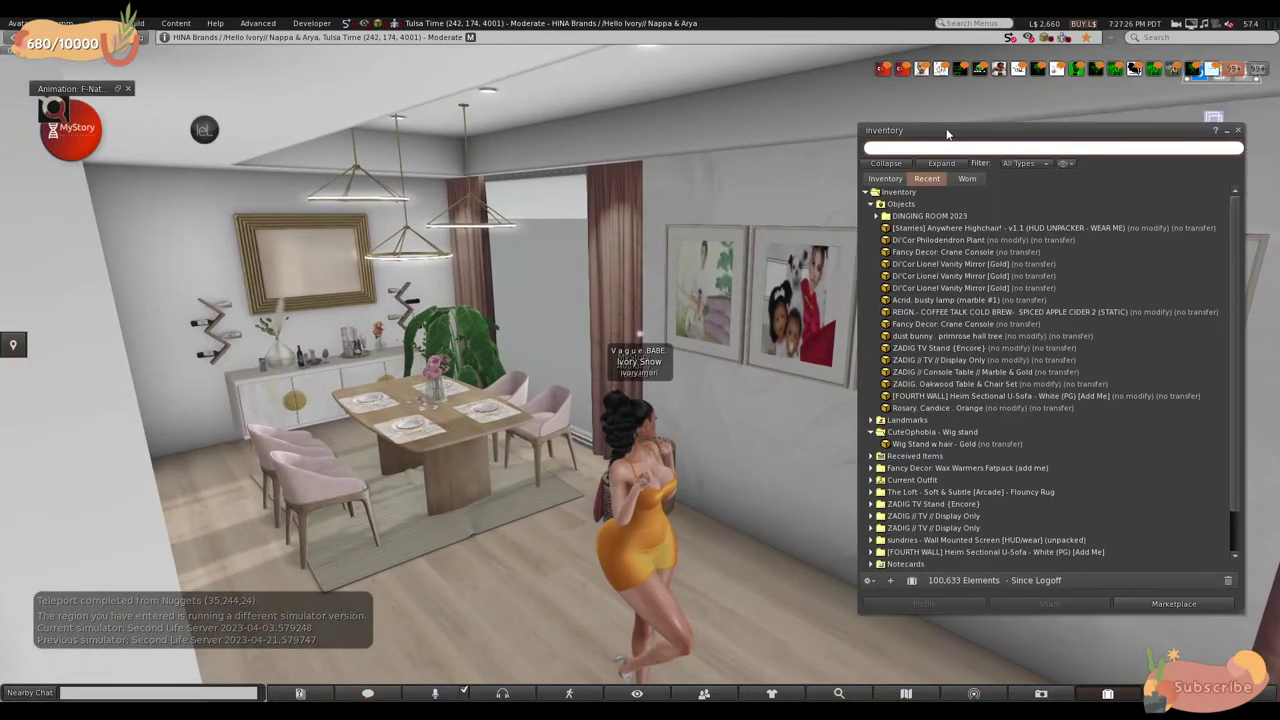
right_click(1008, 229)
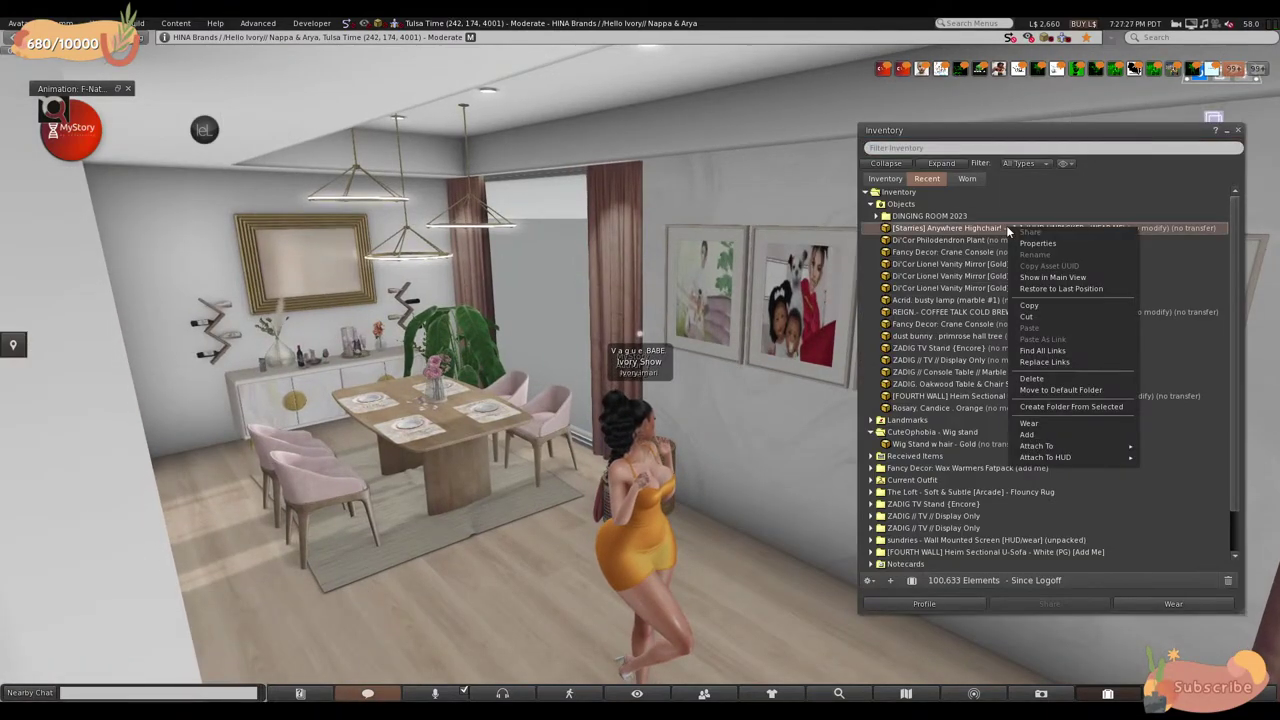
click(1097, 434)
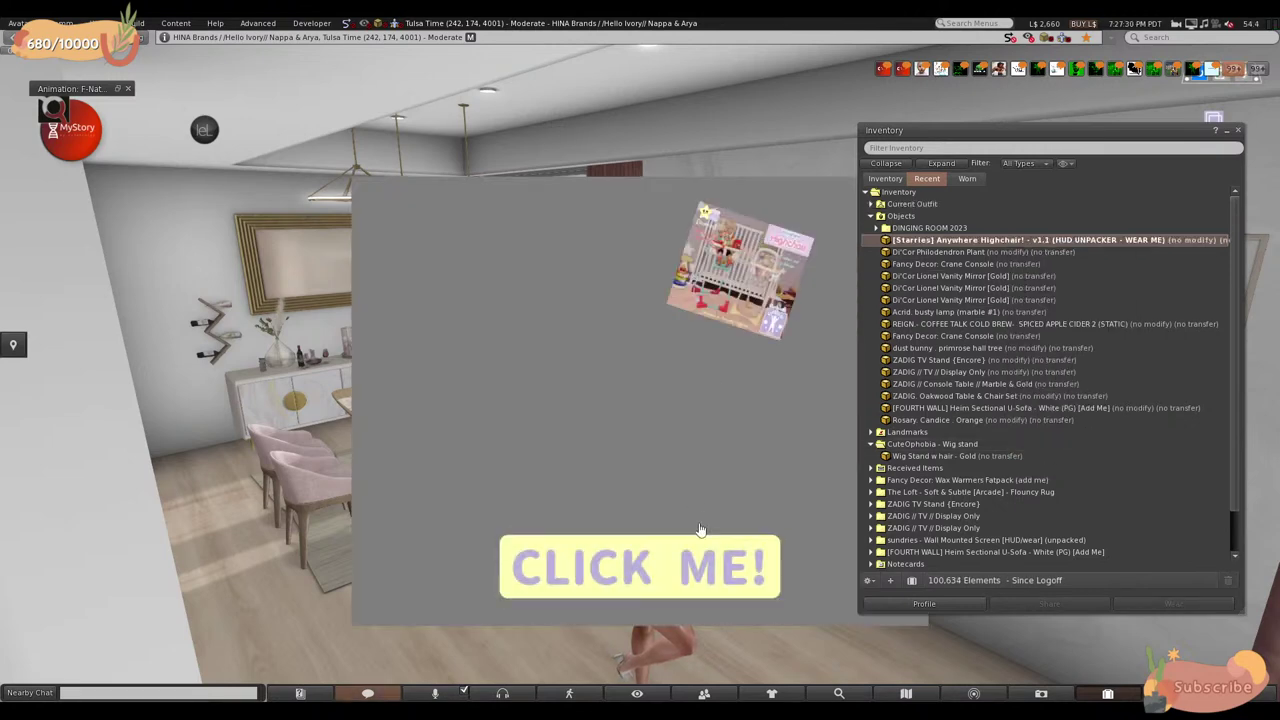
click(669, 566)
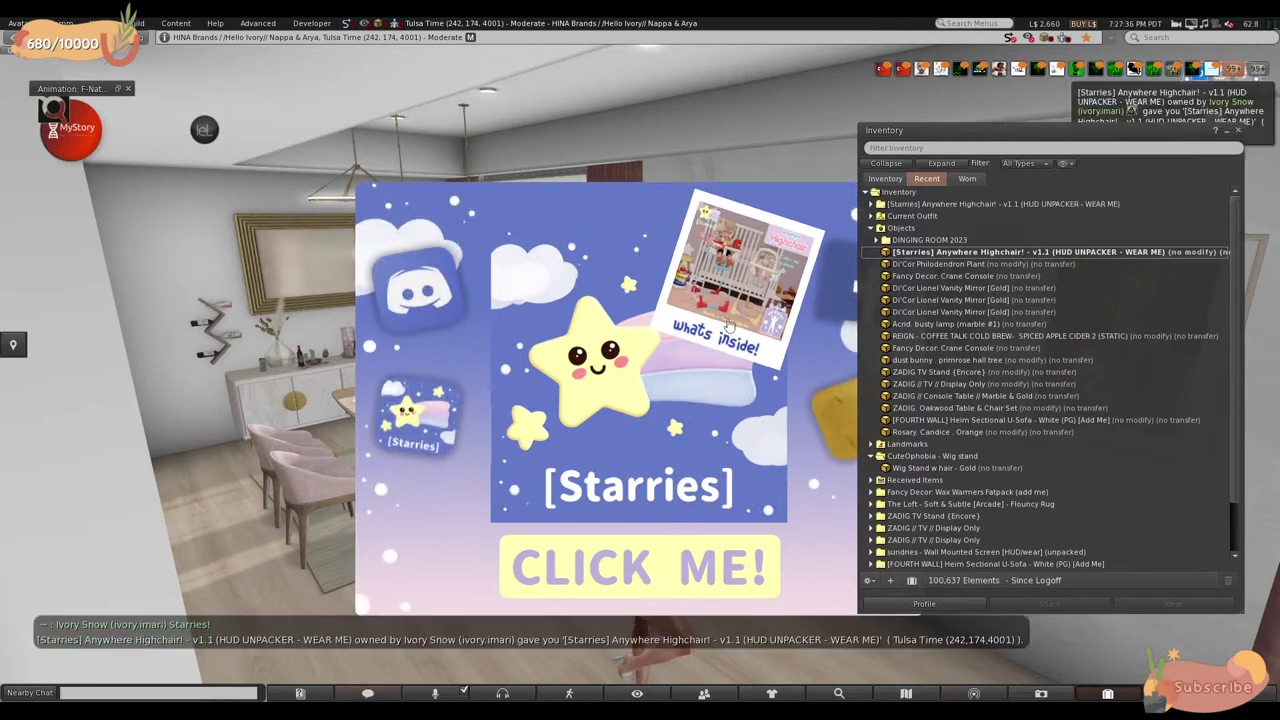
click(722, 337)
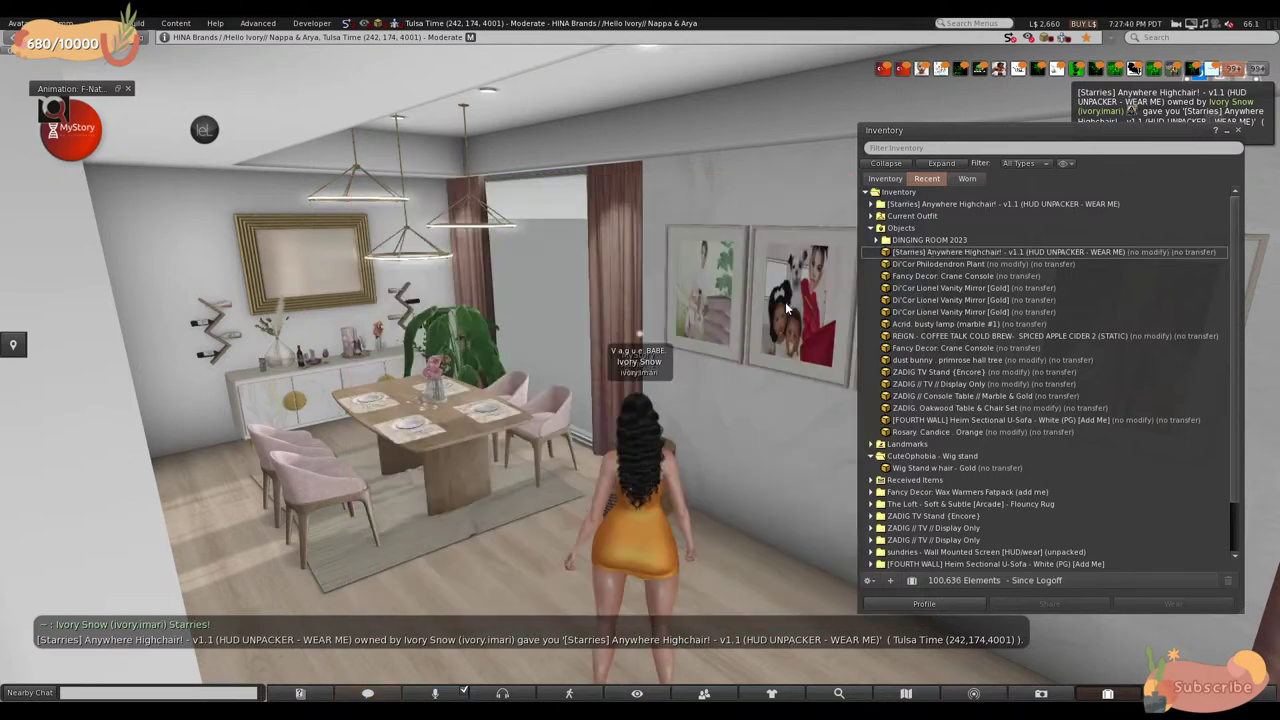
- Rez the [Starries] Anywhere Highchair V1.1 from its unpacked folder onto the floor near the dining table
click(871, 204)
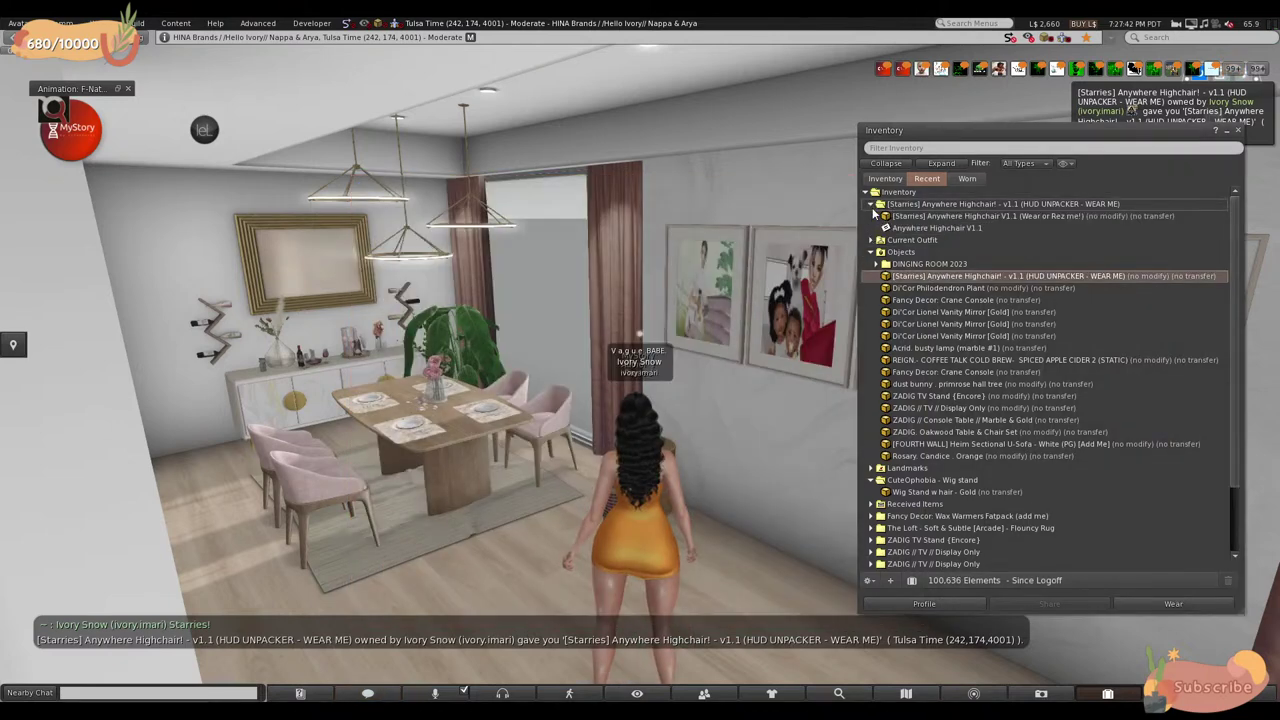
click(905, 216)
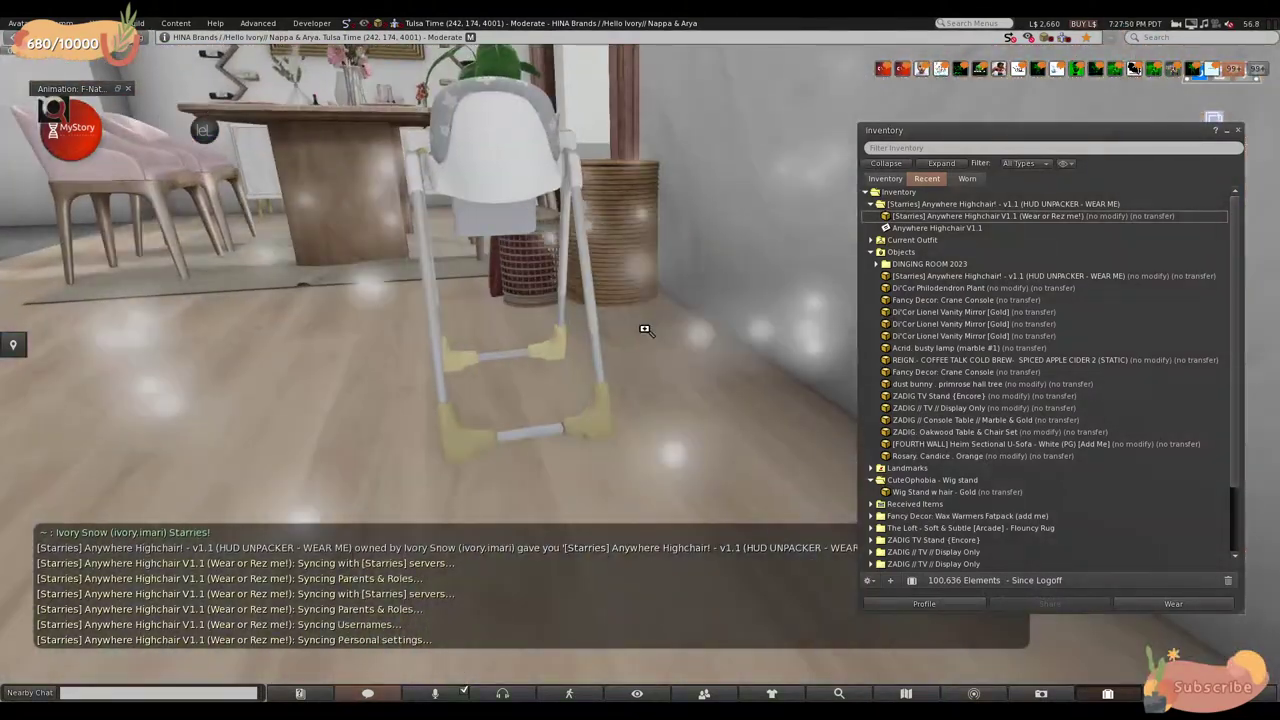
key(Escape)
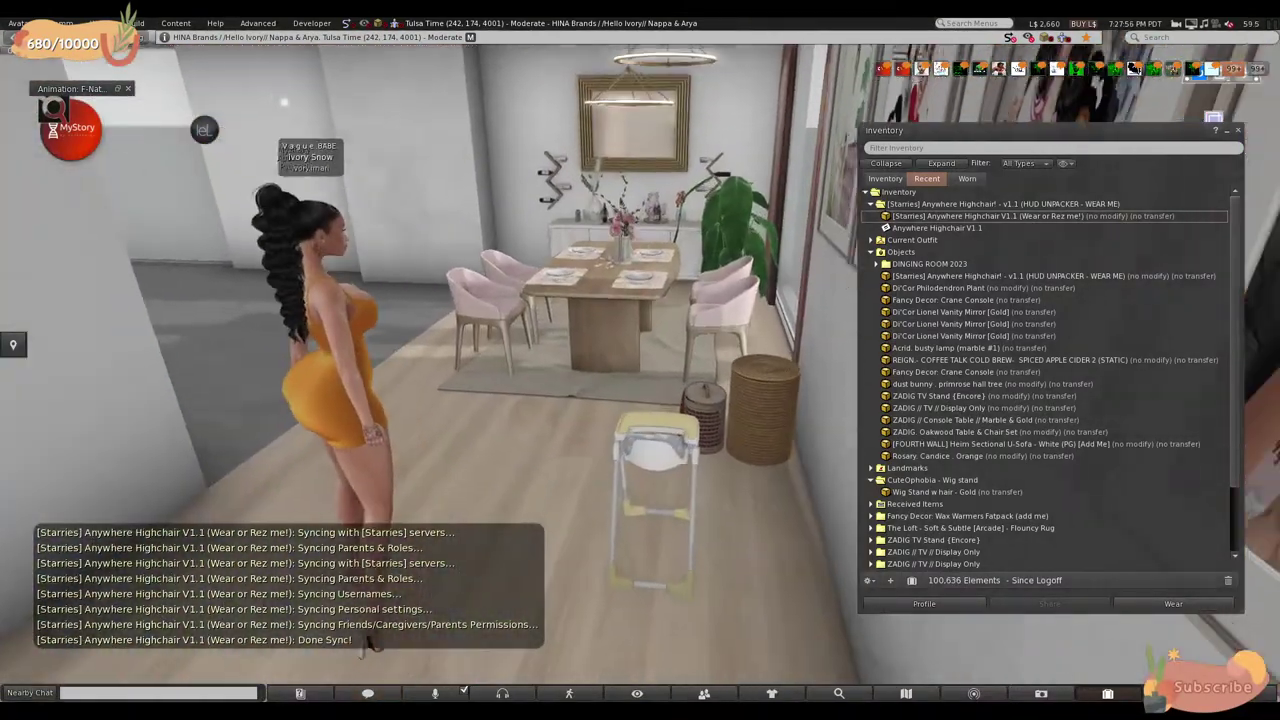
- Edit the rezzed highchair and turn it to a Z rotation of 180 degrees
right_click(686, 477)
click(708, 500)
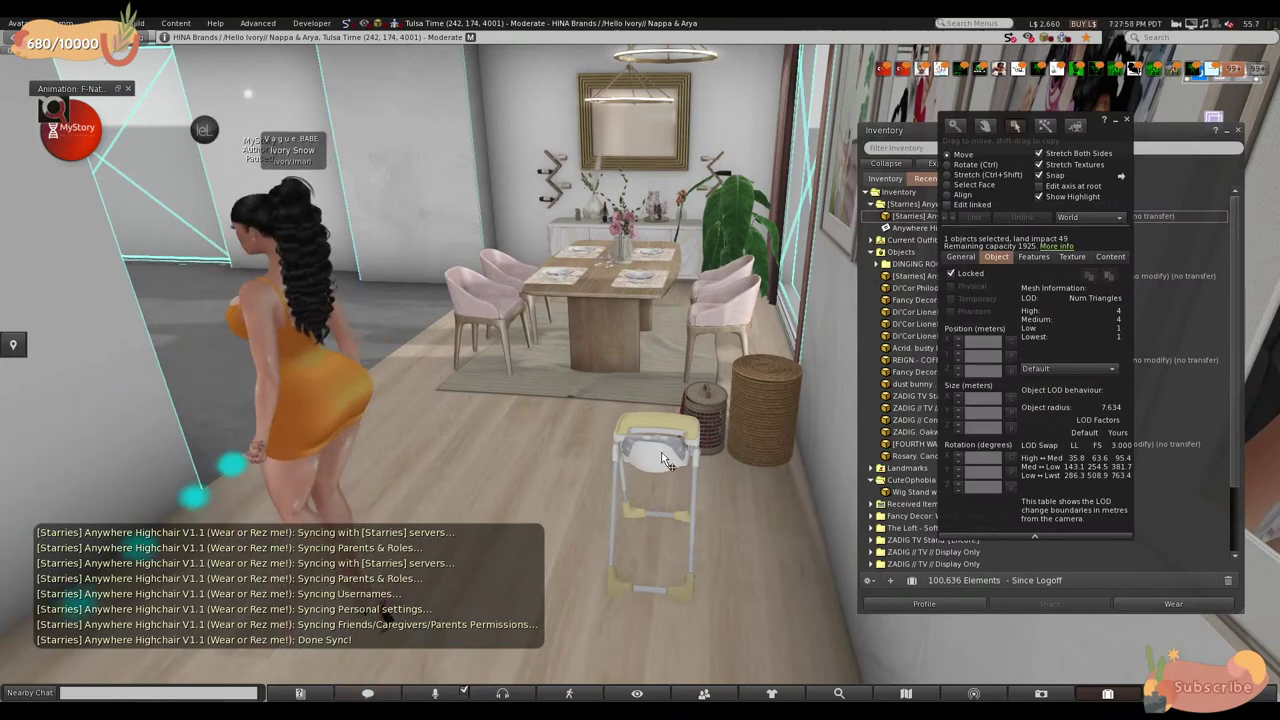
key(Escape)
key(ctrl+3)
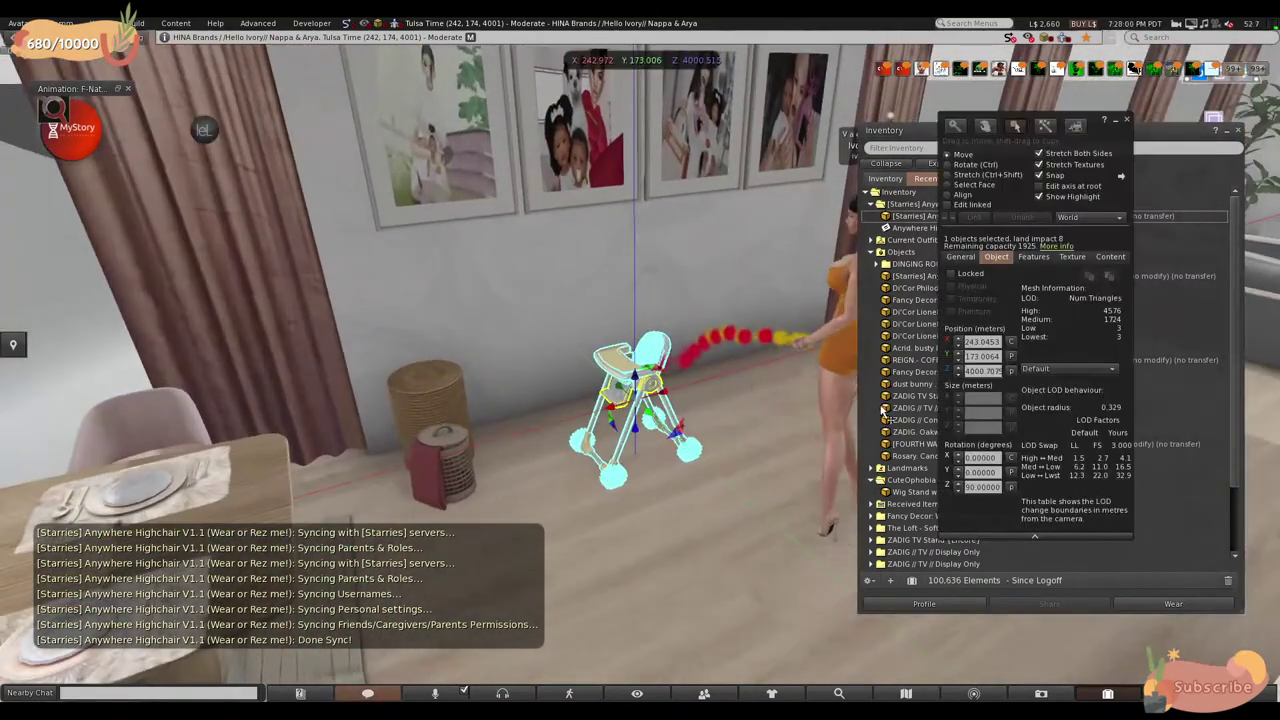
key(ctrl)
drag(596, 432, 773, 507)
key(Escape)
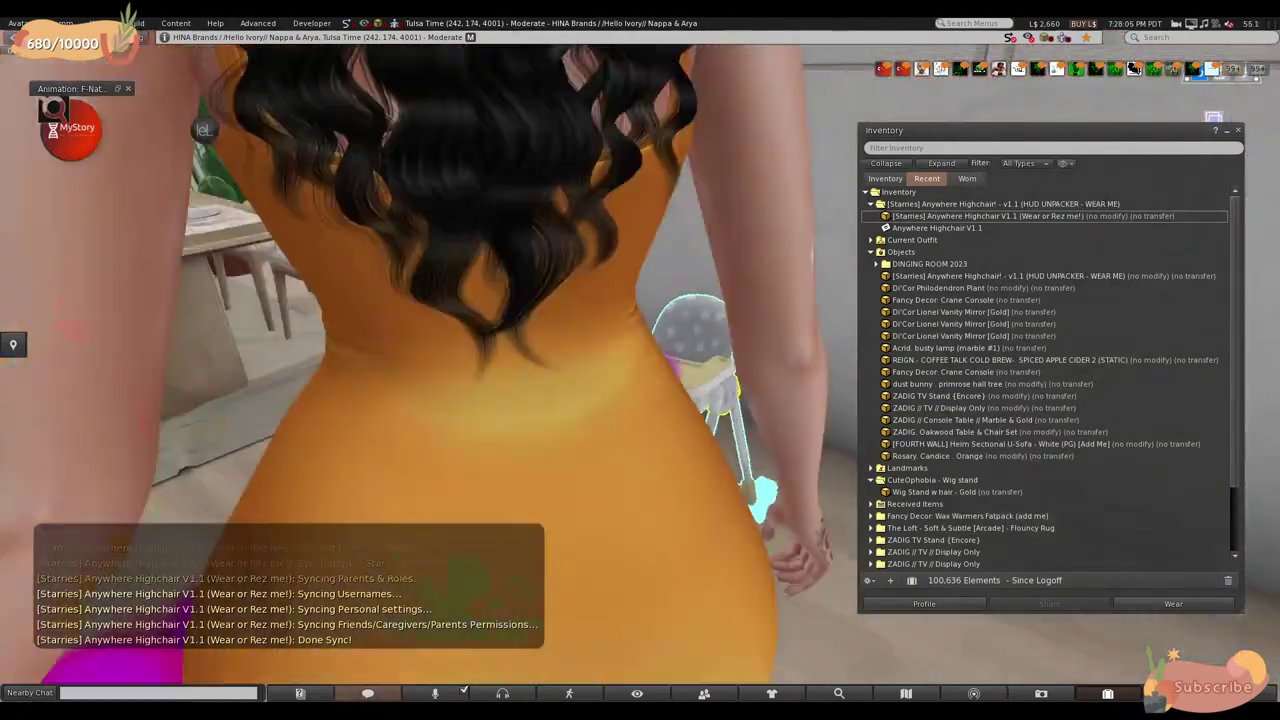
key(ctrl+3)
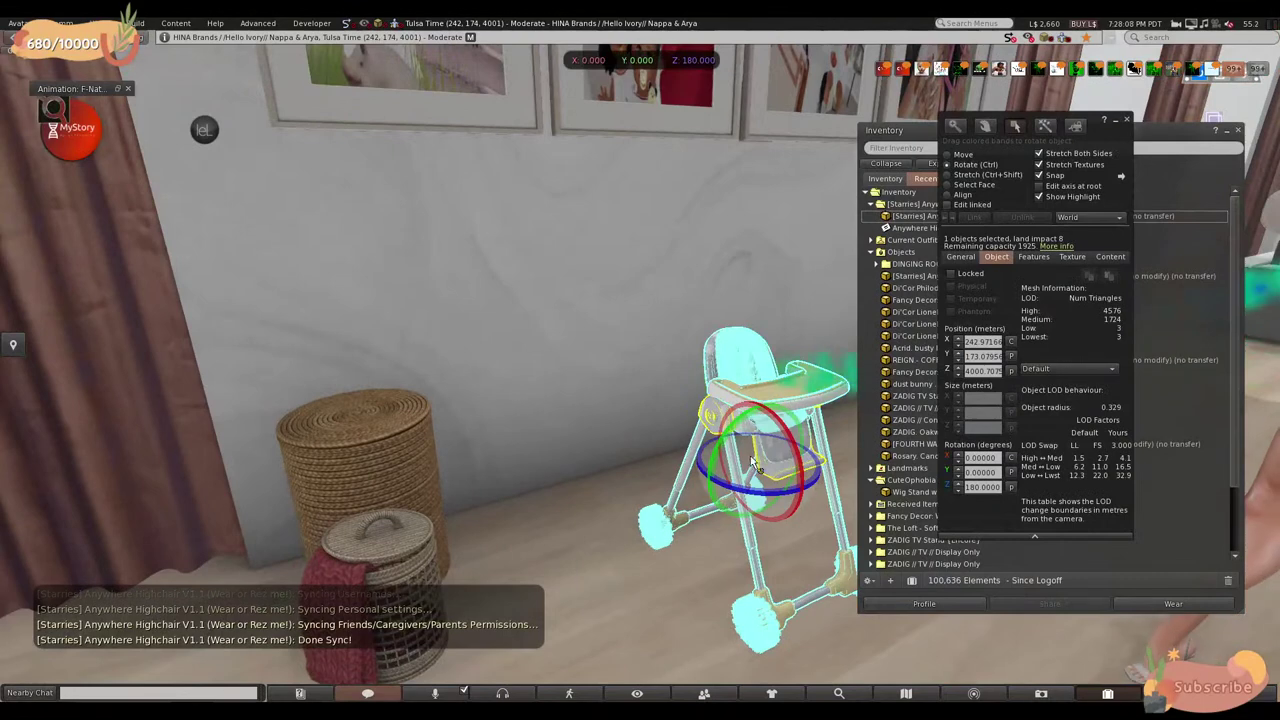
- Duplicate the highchair and place the two side by side along the framed photo wall
click(963, 157)
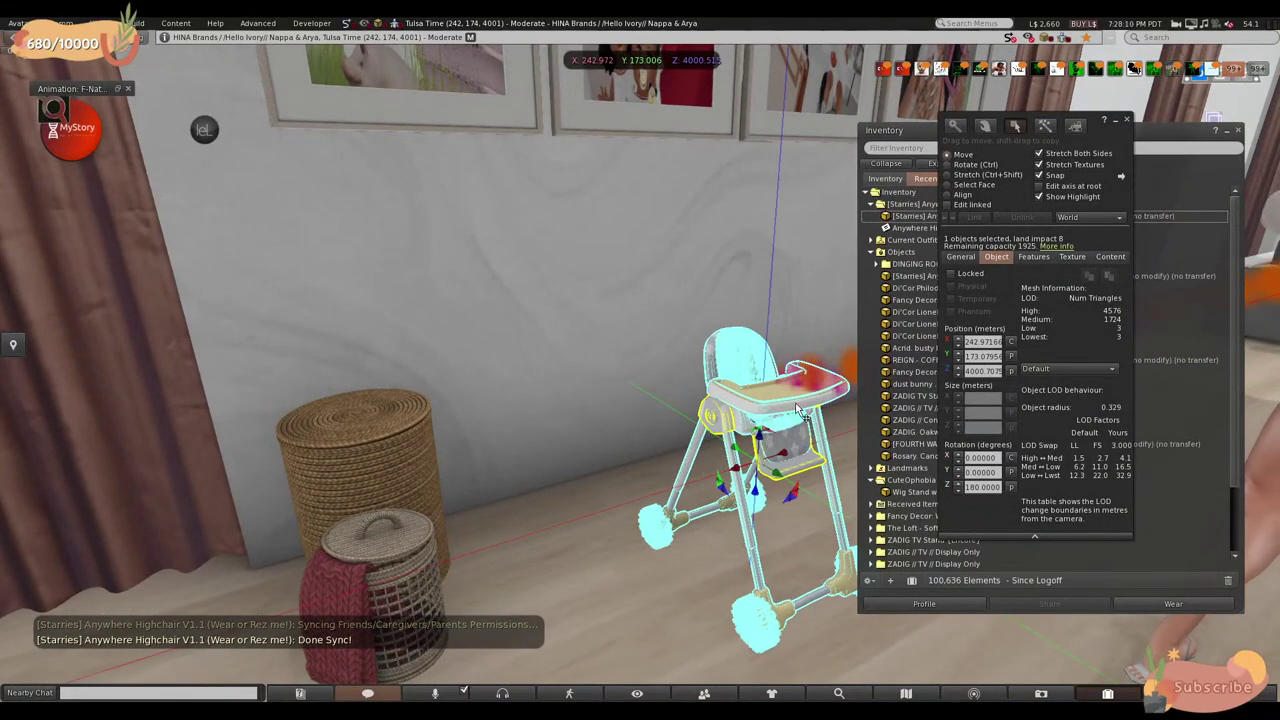
drag(775, 470, 848, 418)
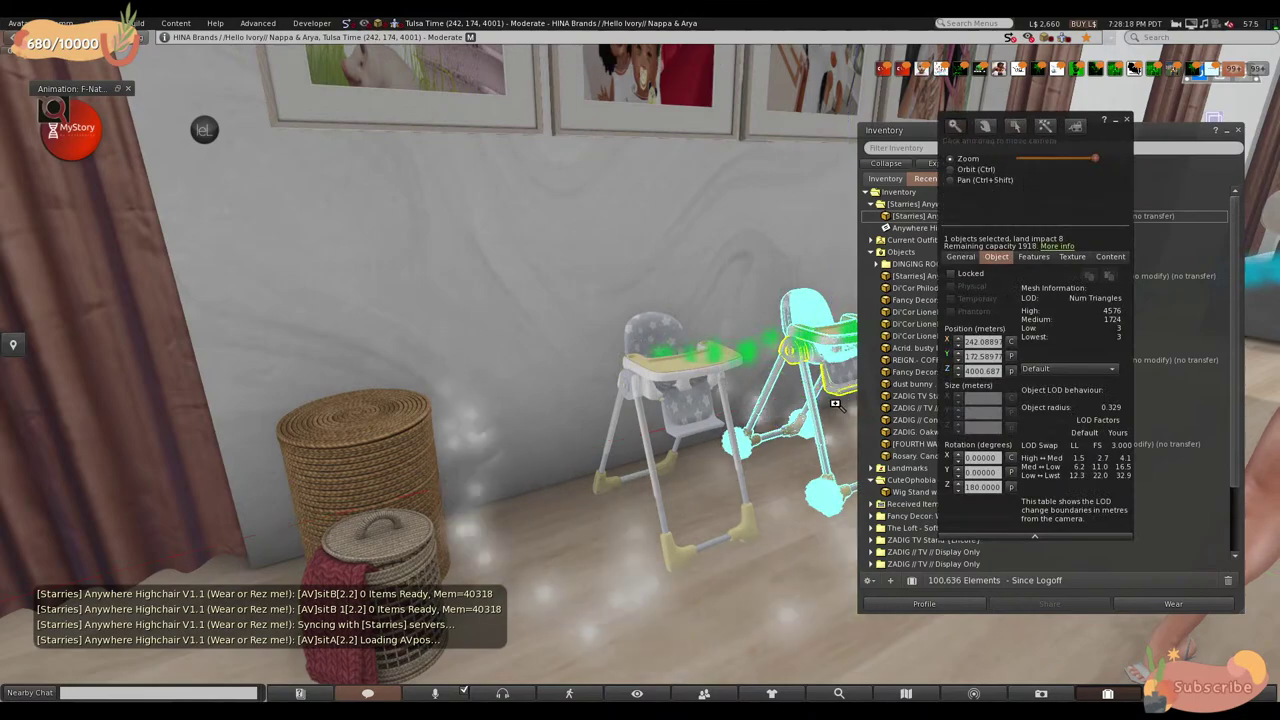
key(Escape)
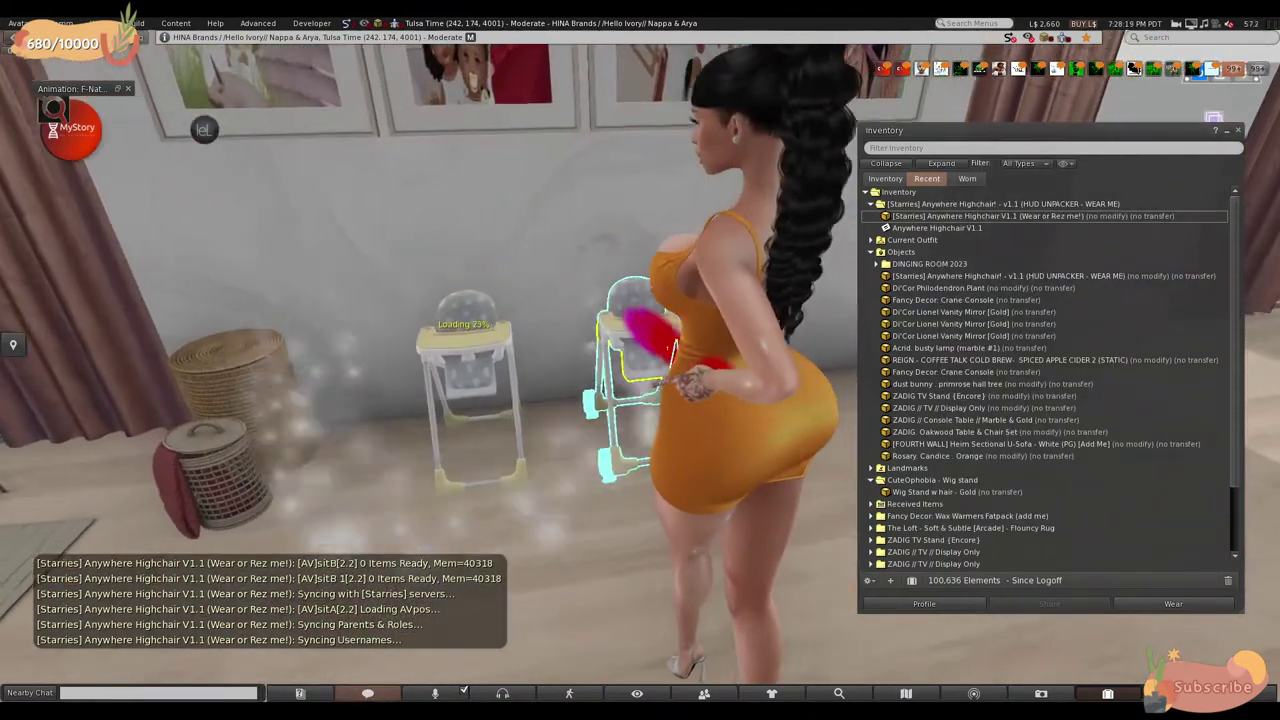
click(630, 330)
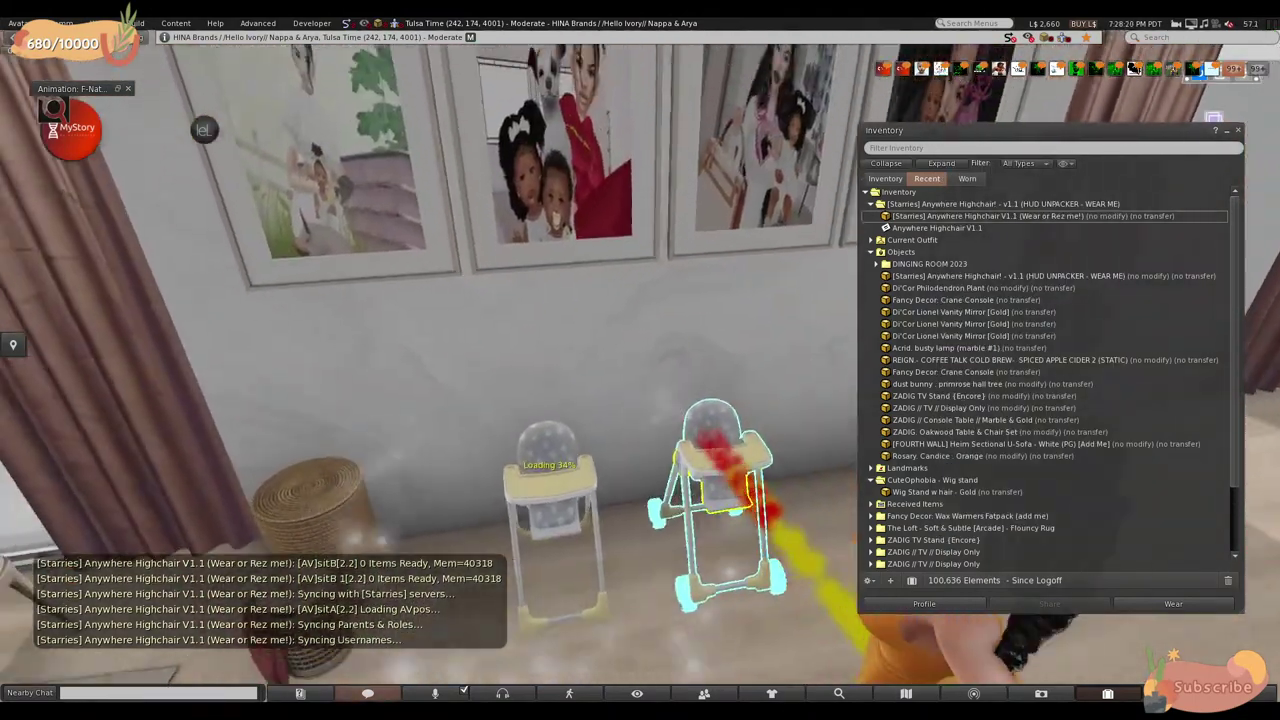
drag(740, 370, 688, 318)
drag(740, 440, 578, 421)
click(1125, 120)
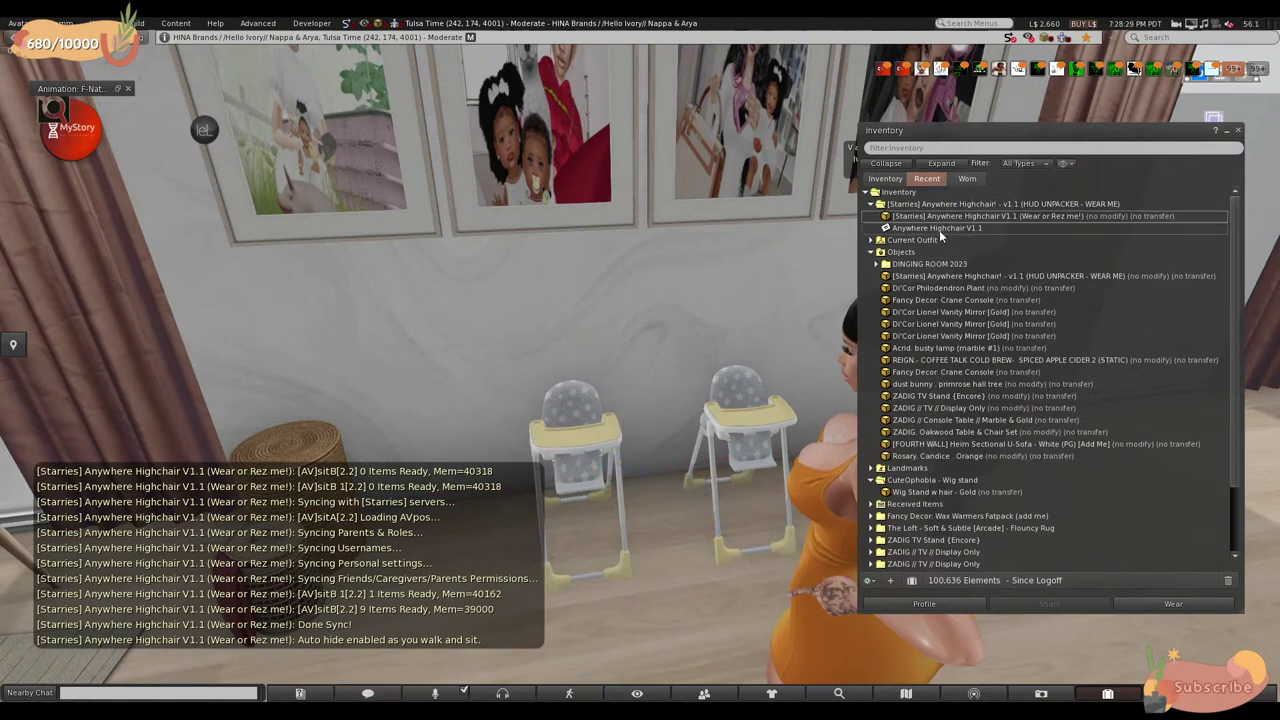
- Open the color categories of the highchair nearest the basket and look through the Orange's shades
click(590, 472)
click(1163, 150)
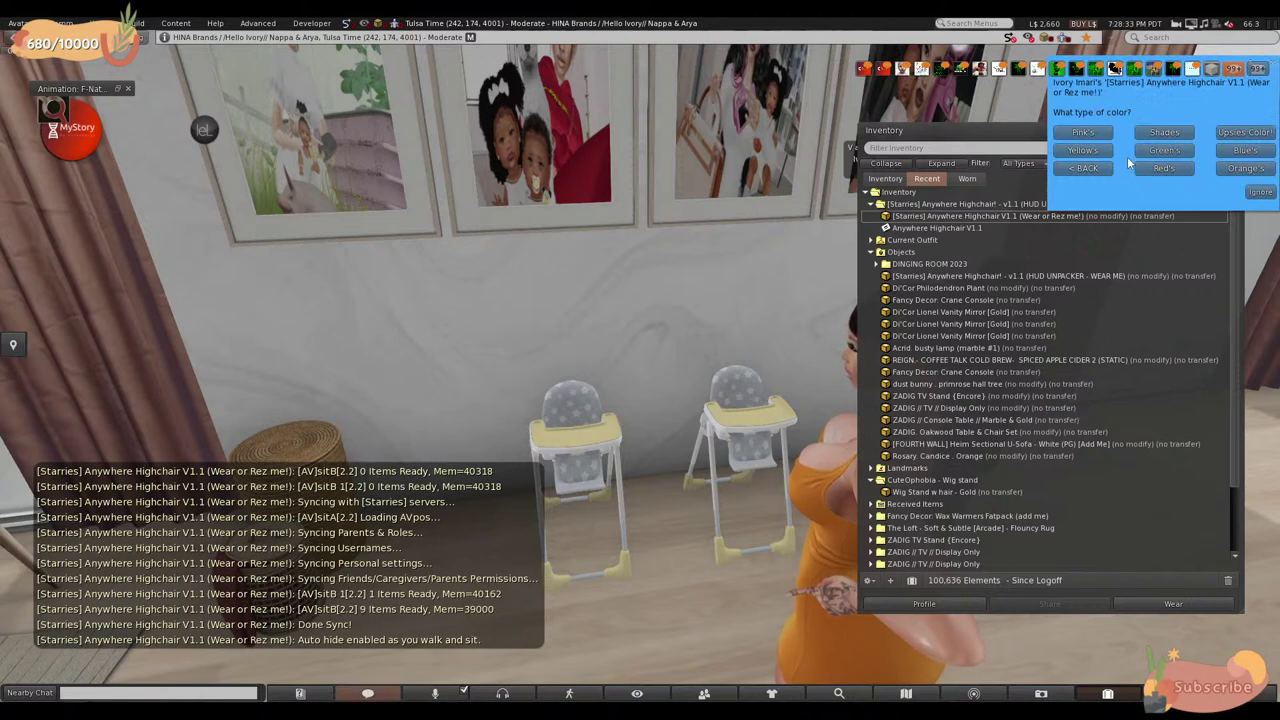
click(1240, 169)
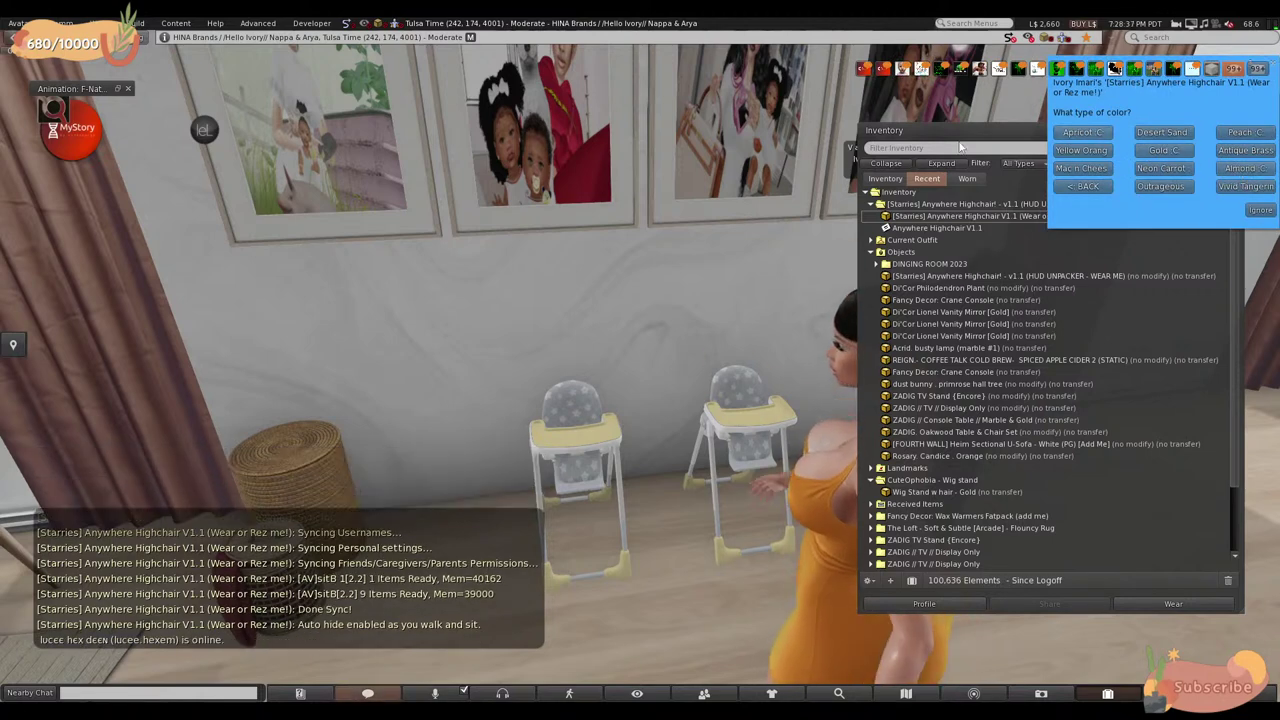
scroll(570, 224, up, 5)
click(1062, 187)
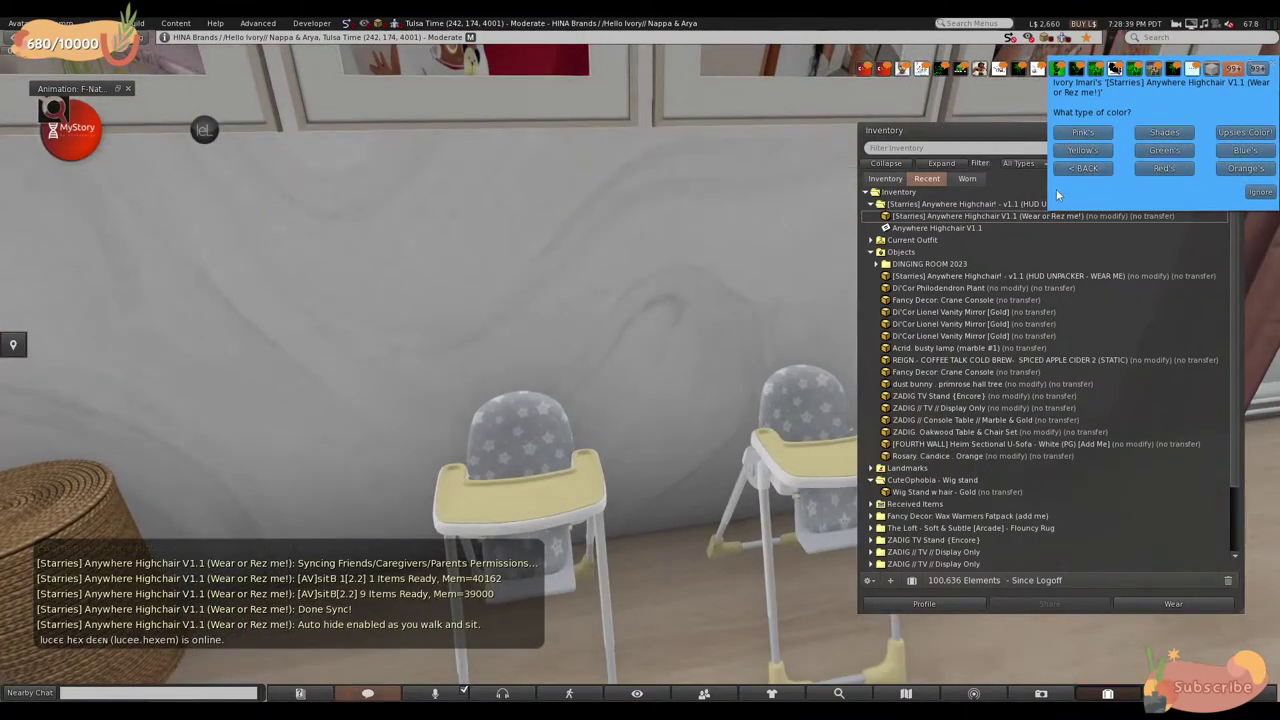
- Color the tray and trim of the highchair nearest the basket Cotton Candy from the Pink's shades
click(1090, 138)
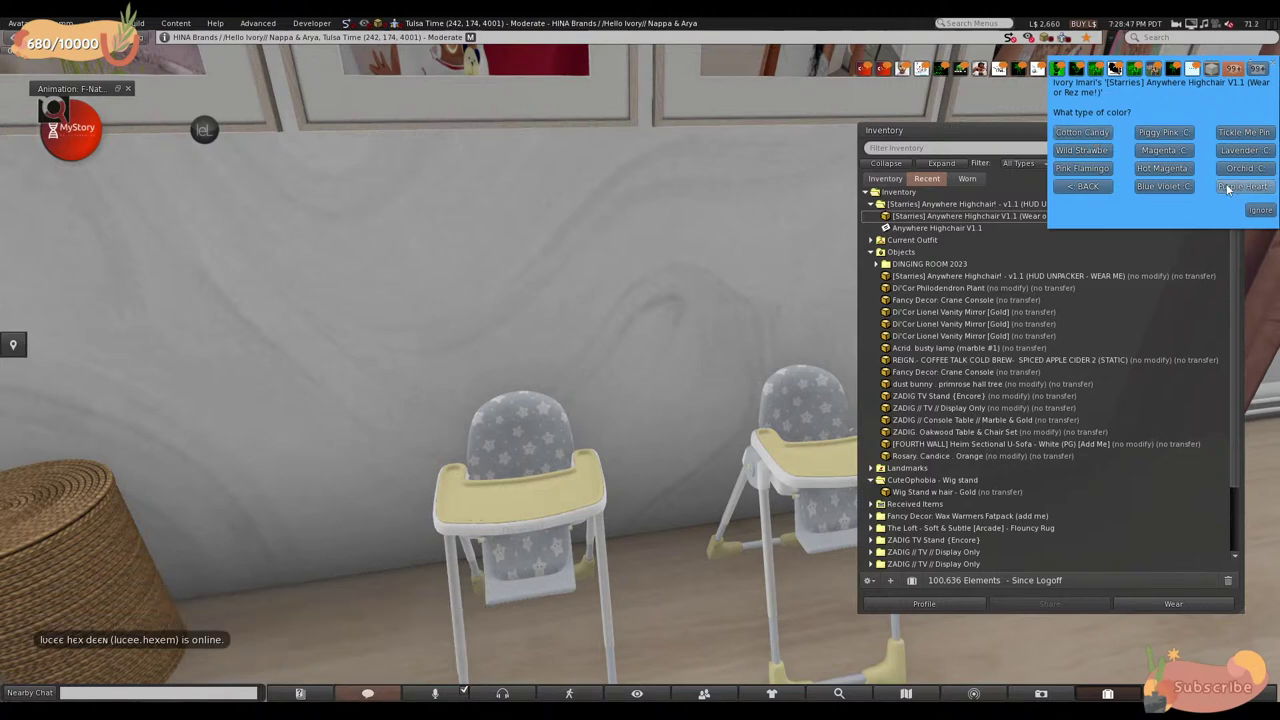
click(1106, 133)
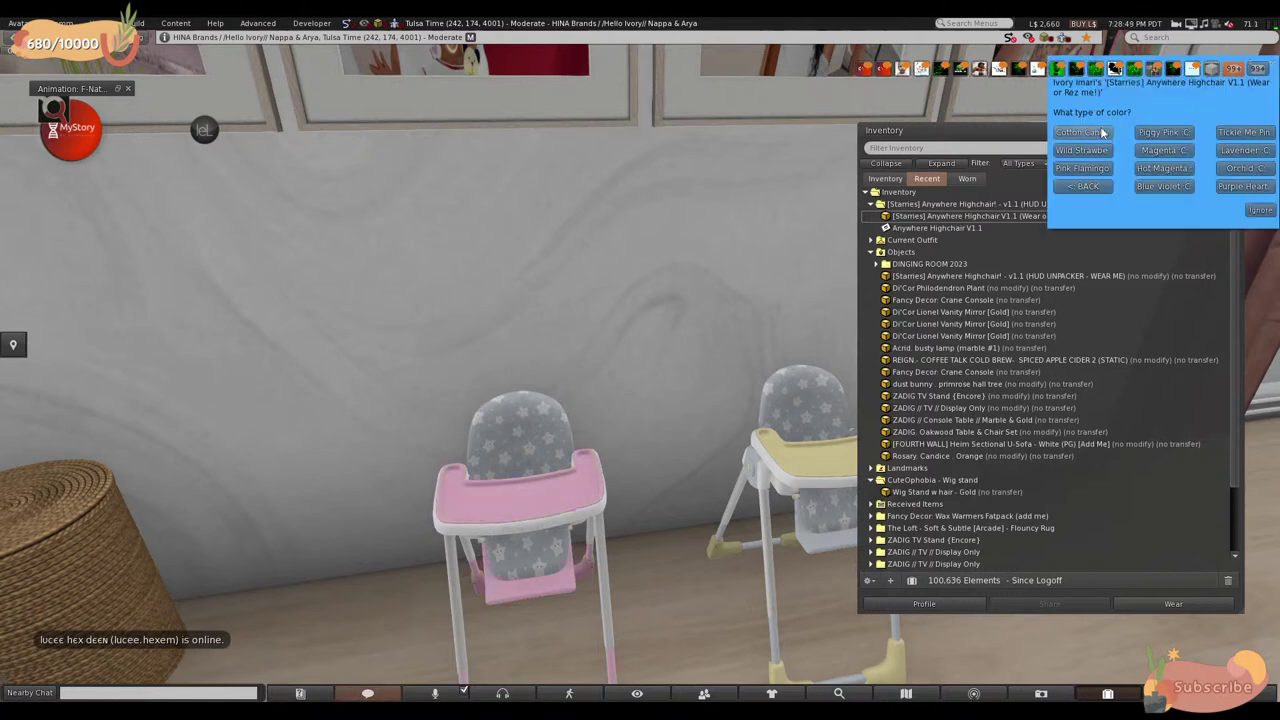
click(1084, 188)
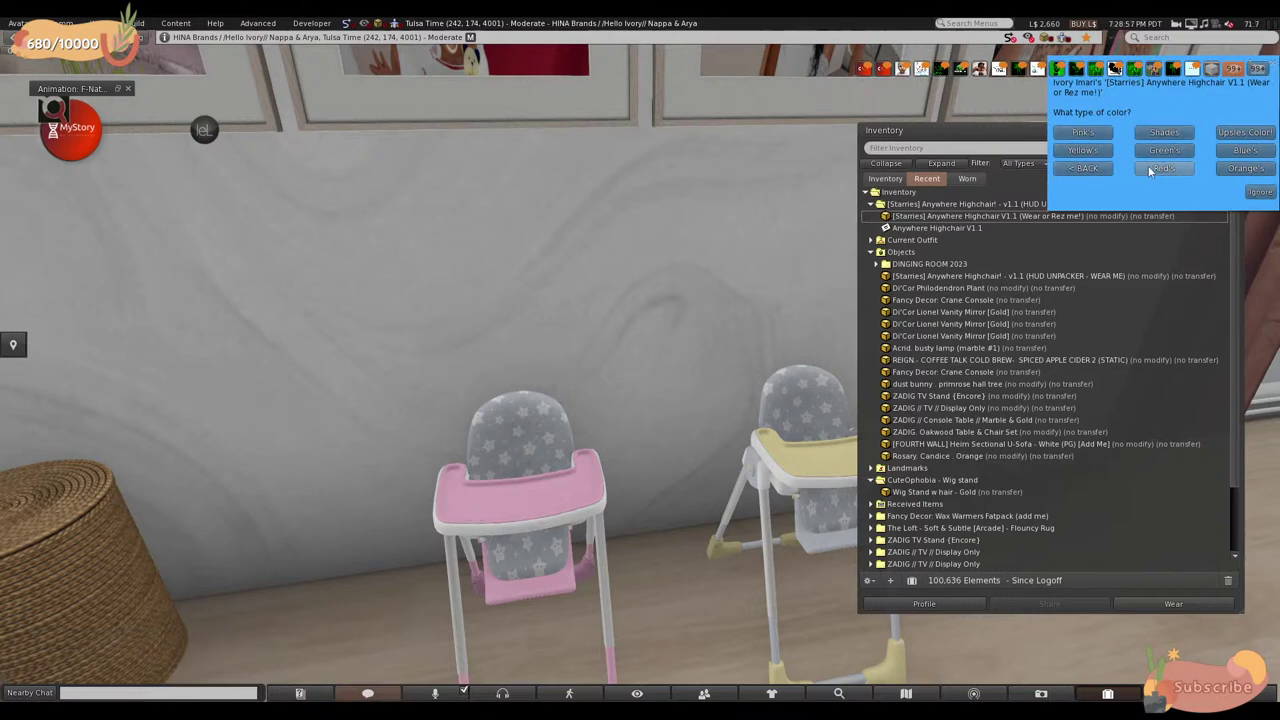
- Color the tray and trim of the highchair nearest the basket Floralwhite from the Shades category
click(1178, 133)
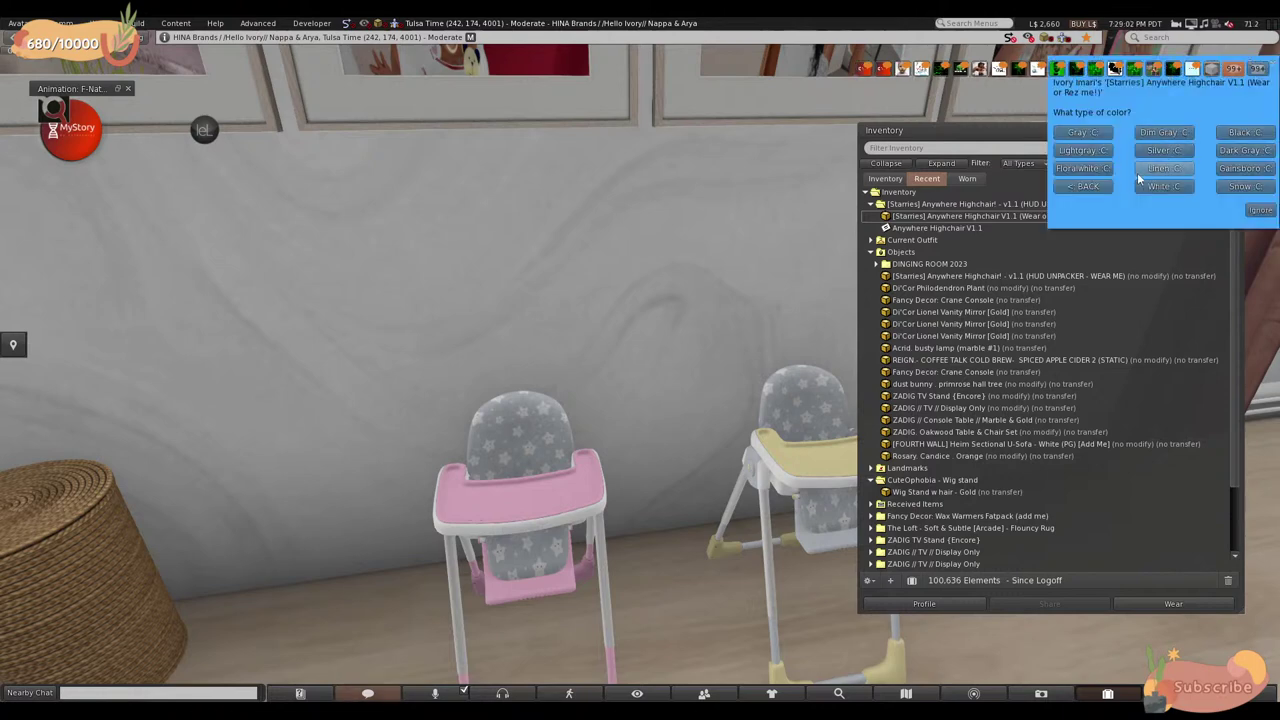
click(1101, 176)
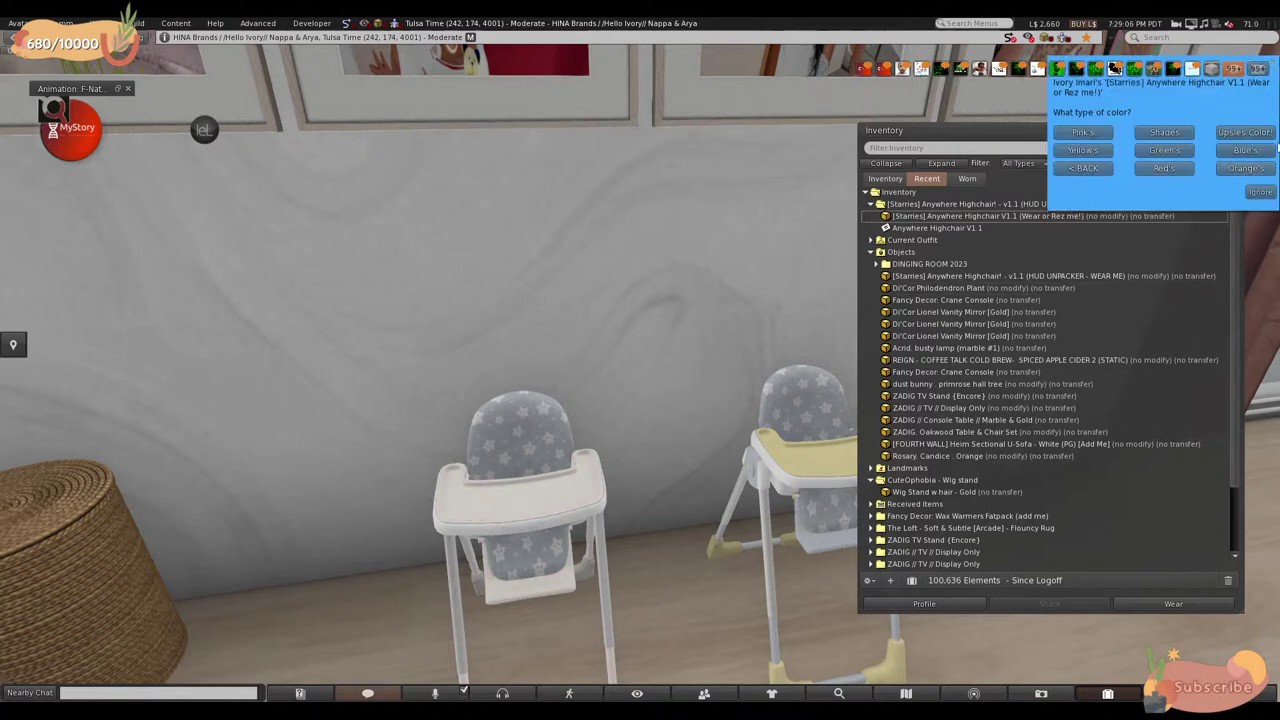
- Try the Watercolor Bunnies, The Streets and Pink Stars themes on the highchair nearest the basket, and settle on Emoji Stars
click(1090, 170)
click(1245, 150)
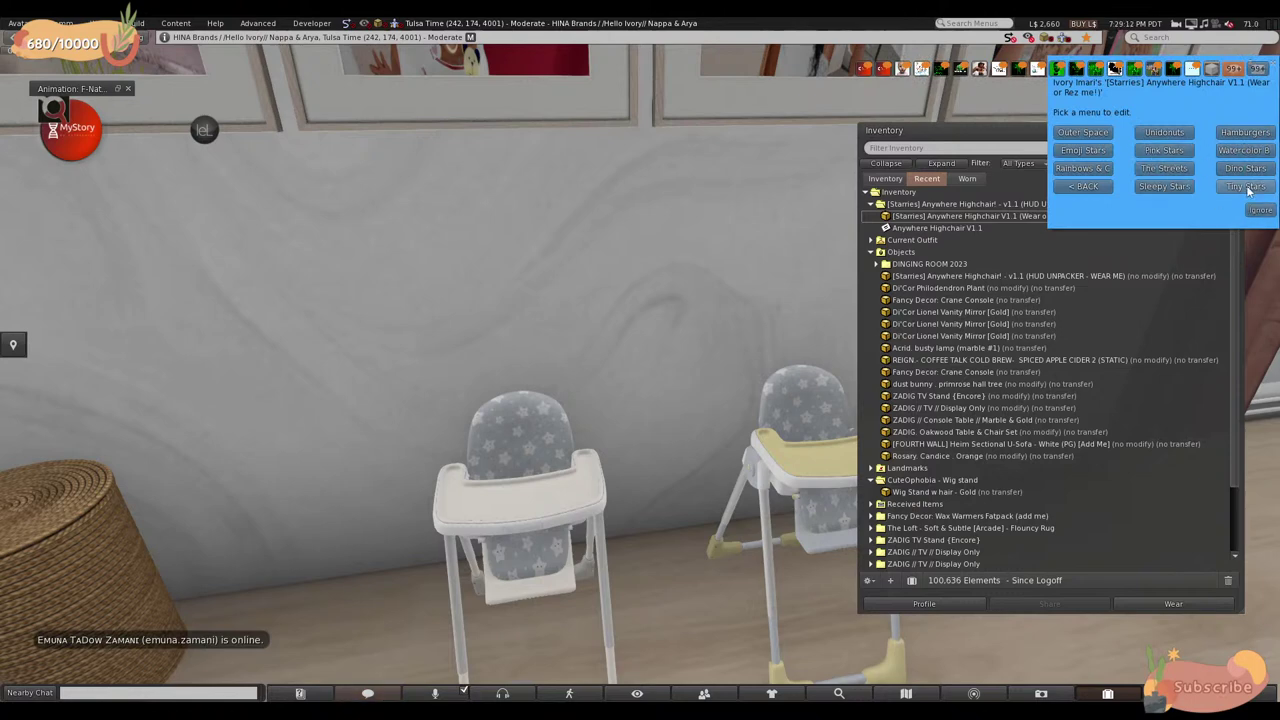
click(1248, 151)
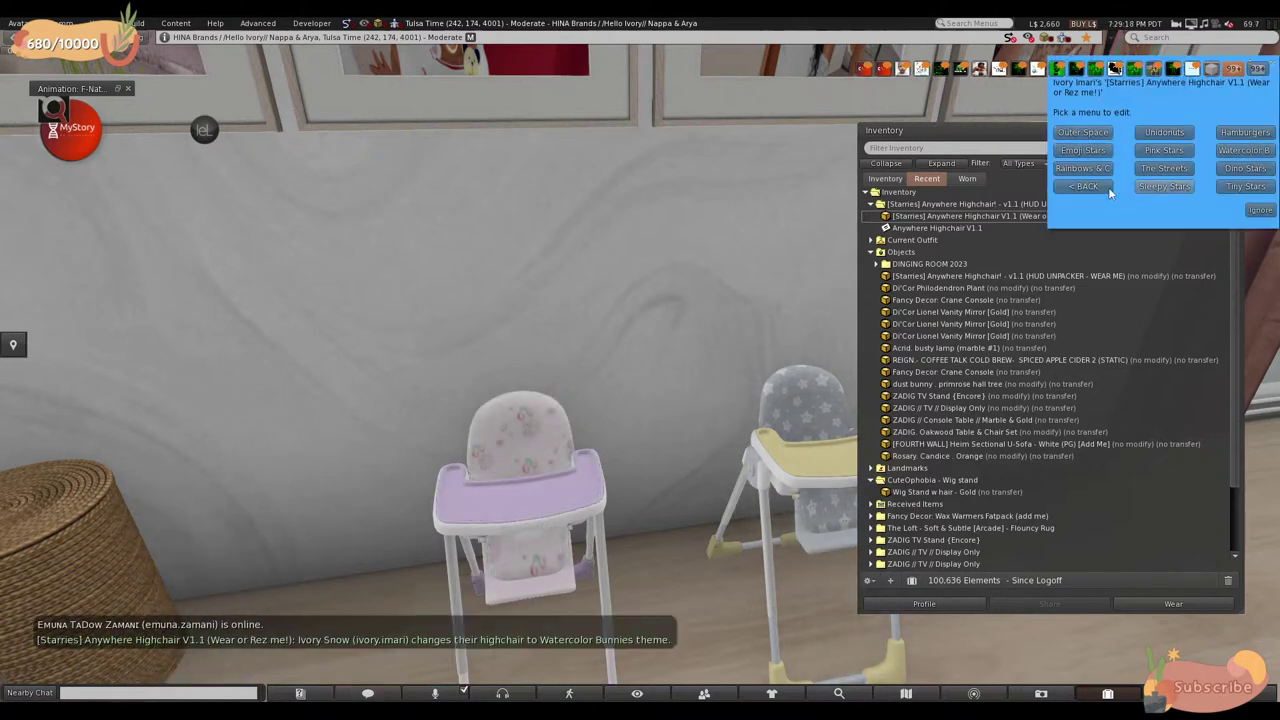
click(1165, 169)
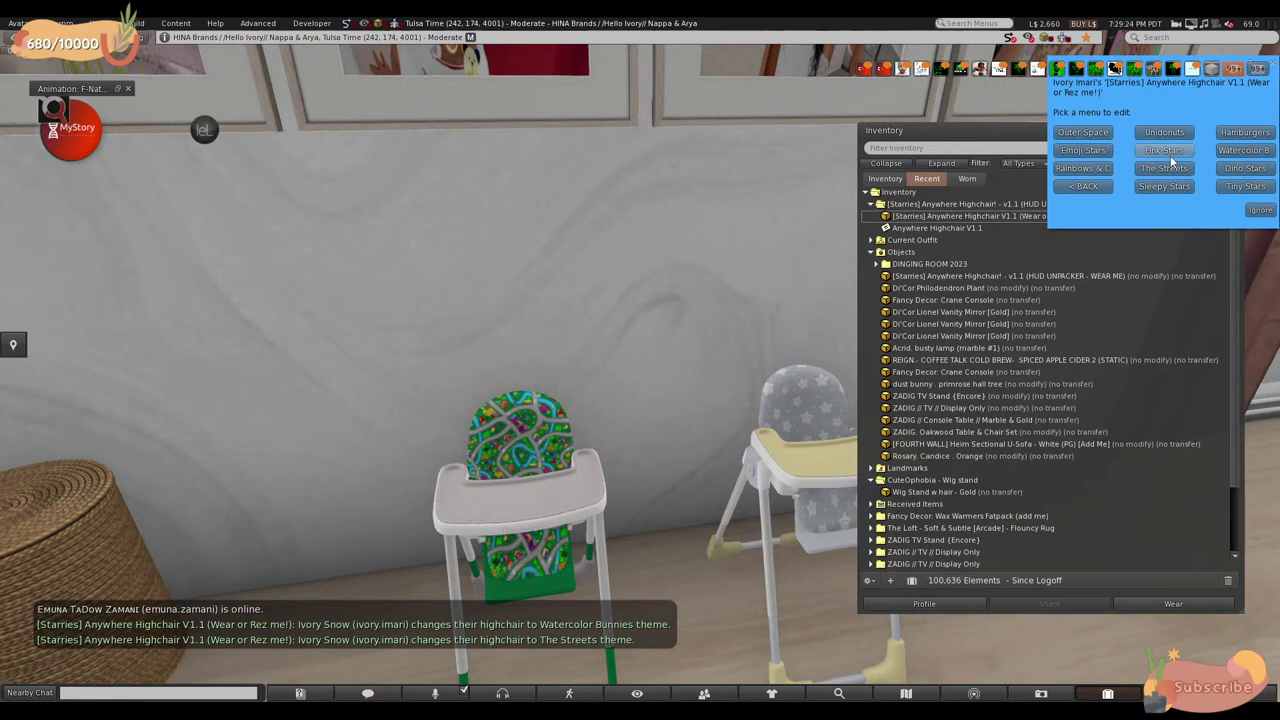
click(1170, 155)
click(1103, 153)
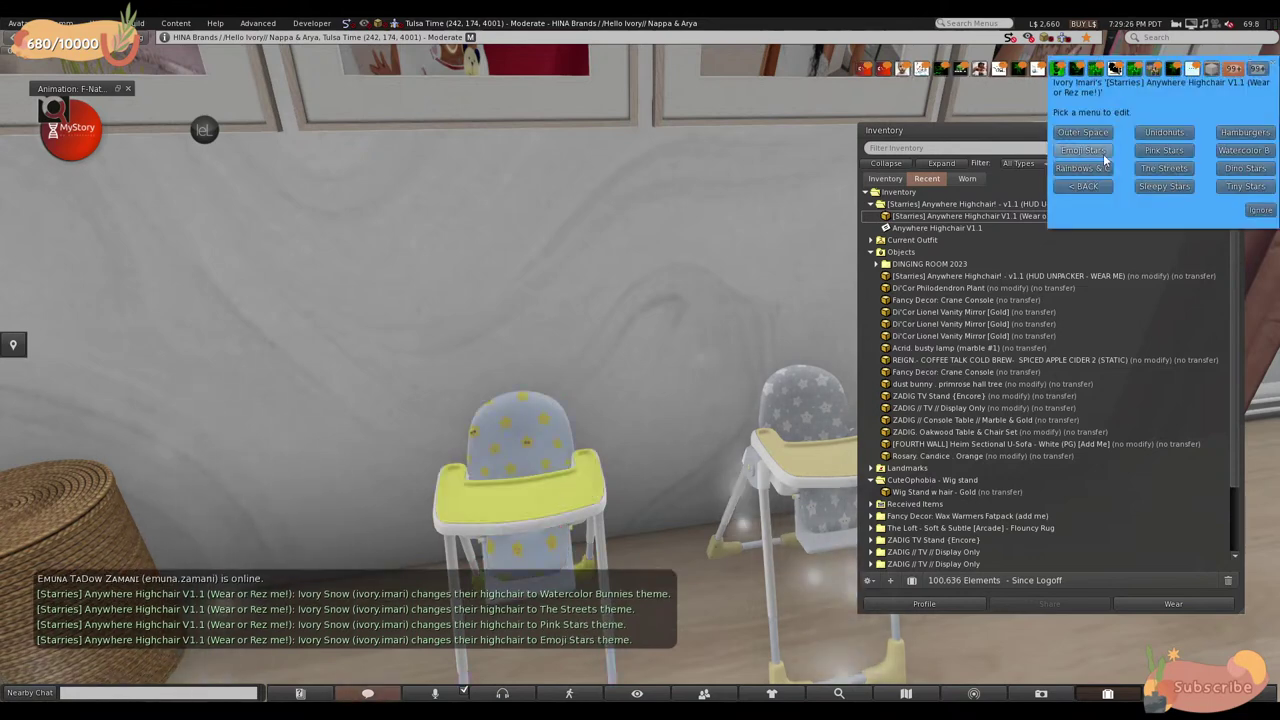
- Color the tray and trim of the Emoji Stars highchair White from the Shades category, trying Floralwhite and the Upsies Color along the way
click(1072, 185)
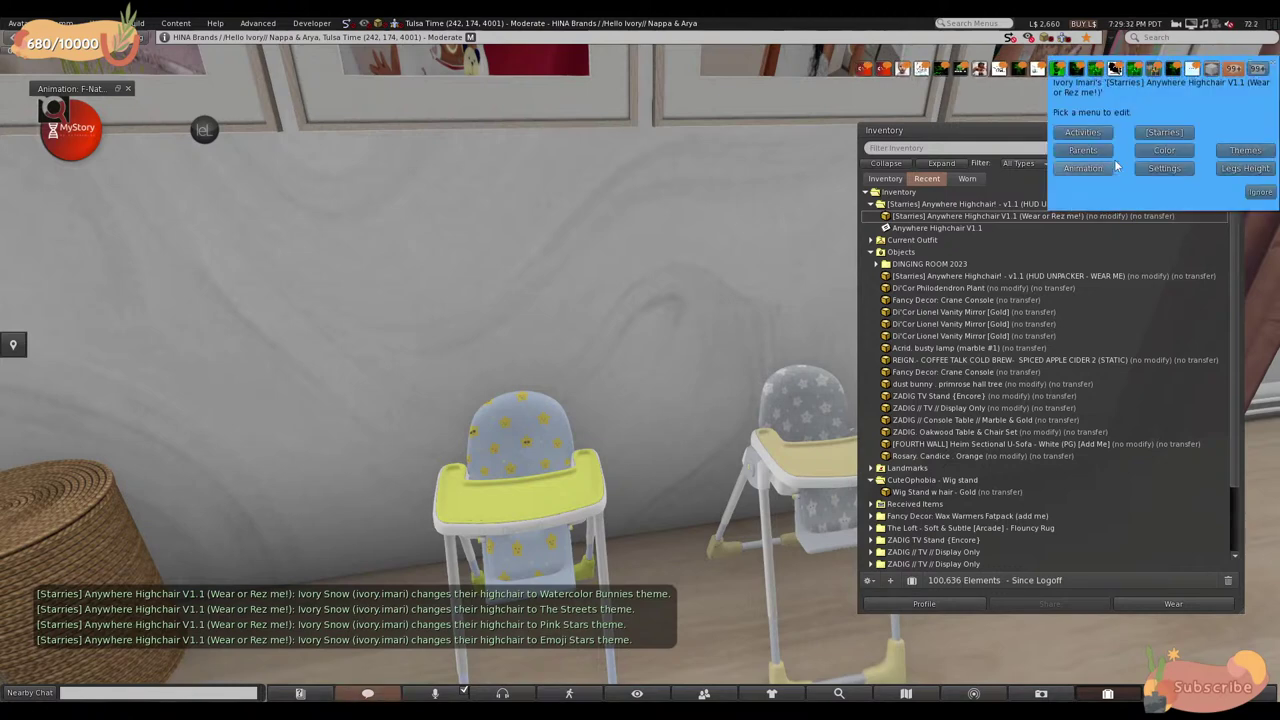
click(1164, 150)
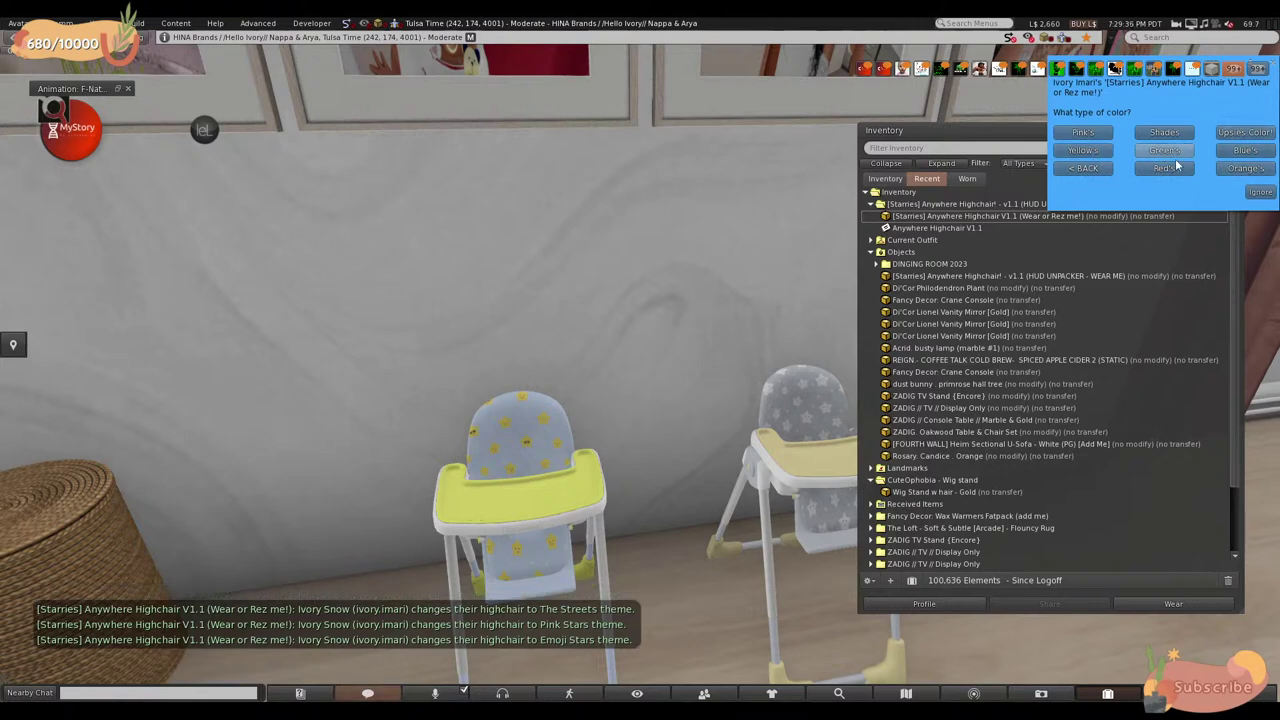
click(1160, 132)
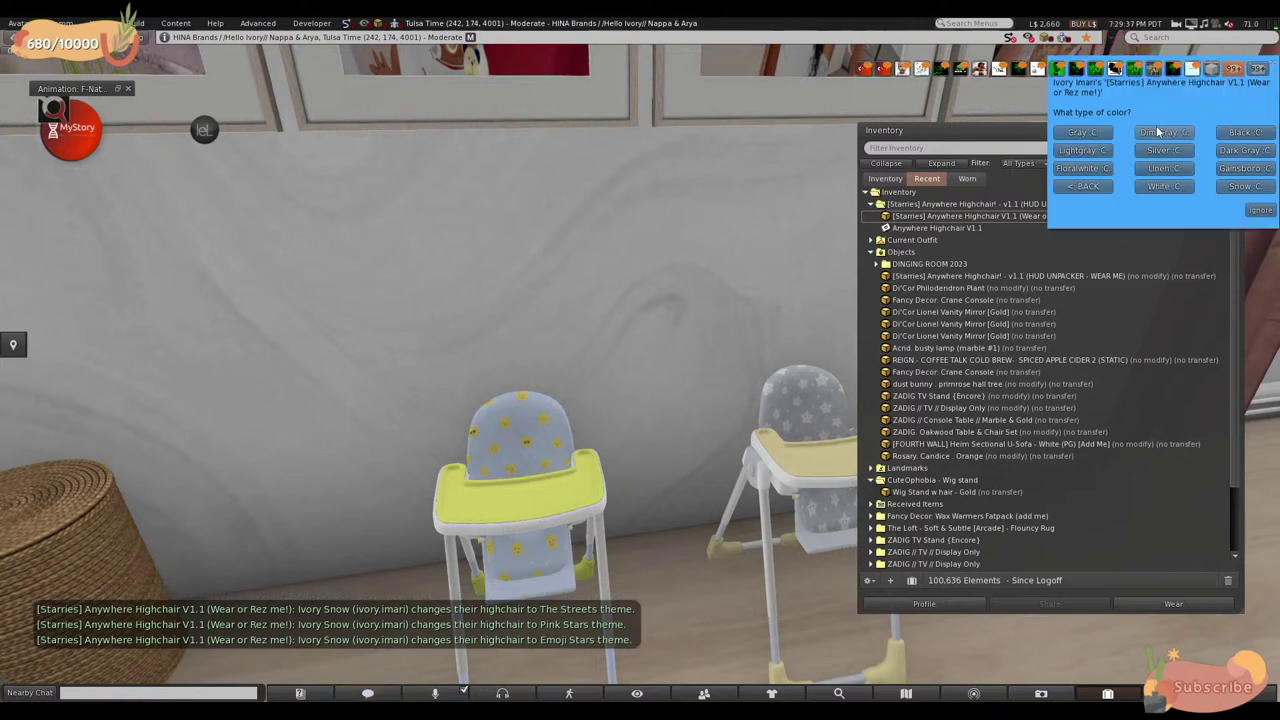
click(1082, 168)
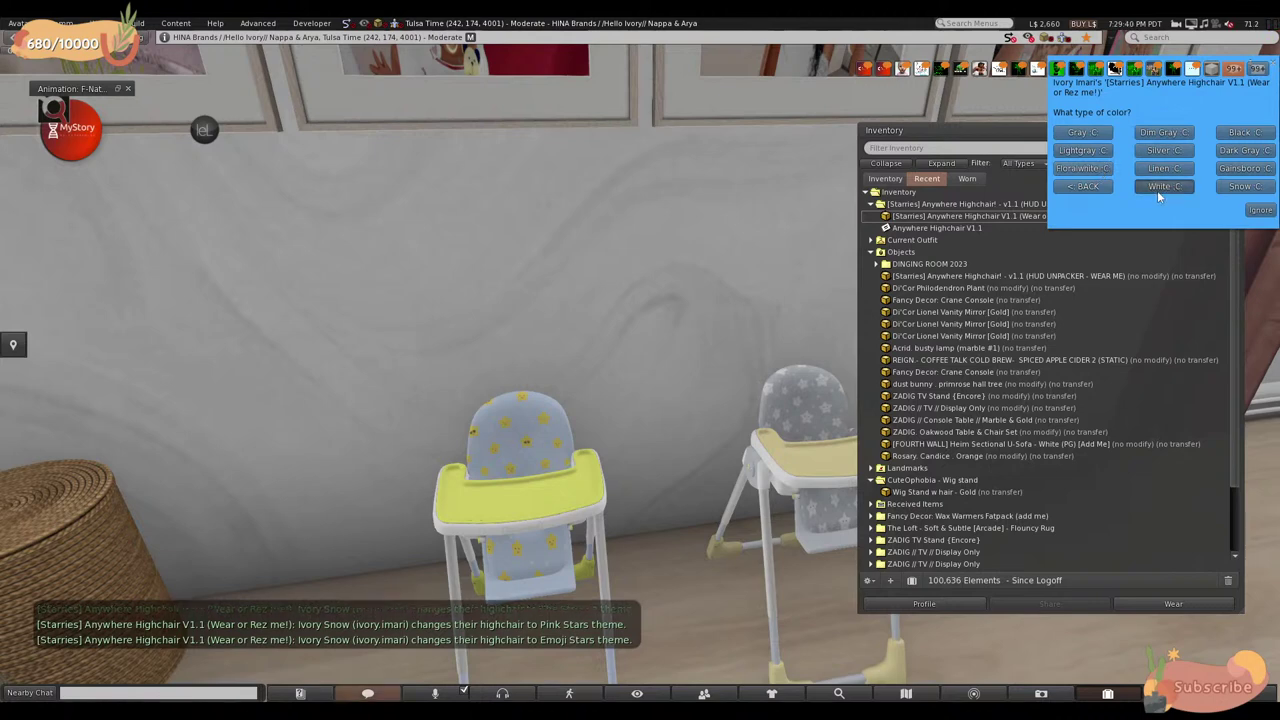
click(1096, 186)
click(1256, 136)
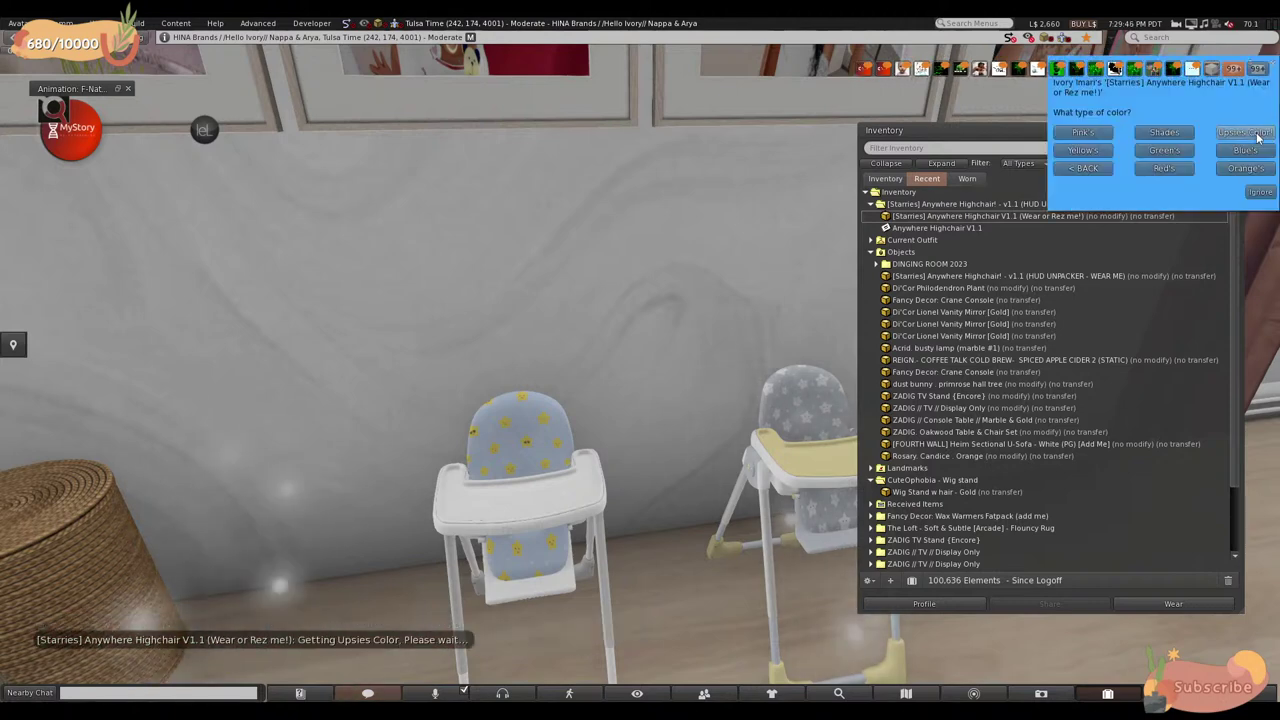
click(1186, 134)
click(1148, 188)
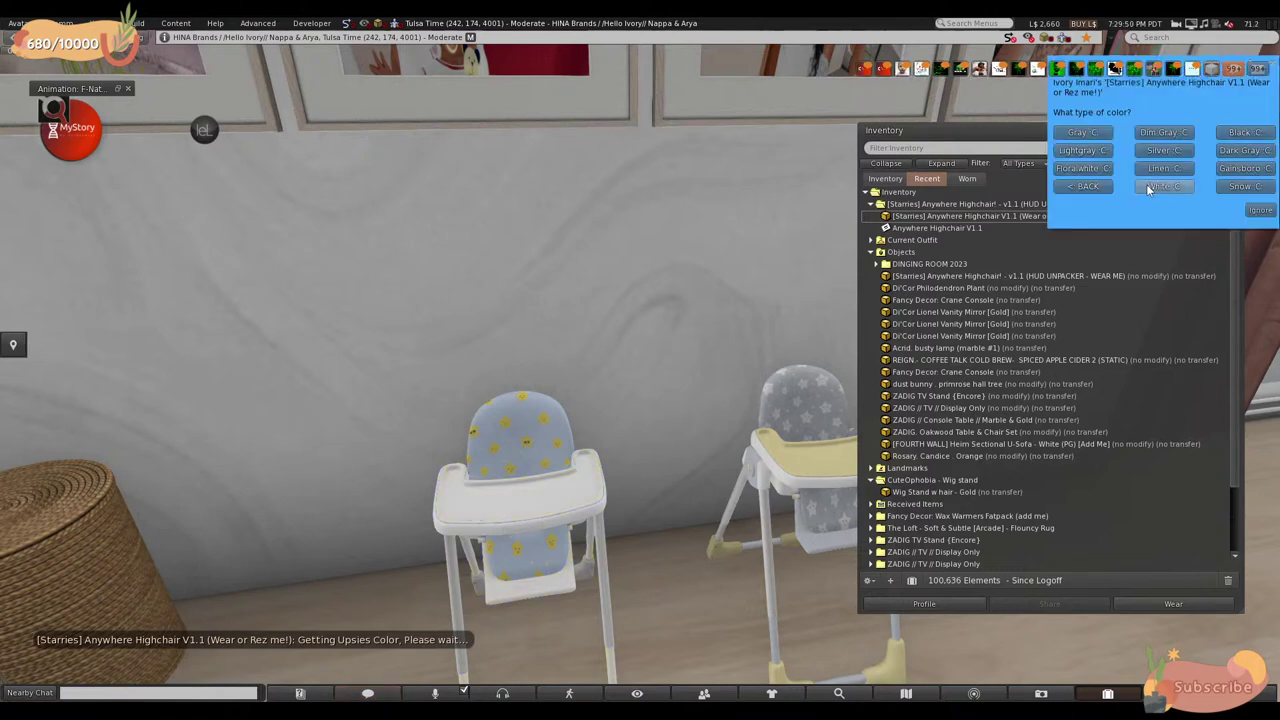
- Check the highchair's settings link without loading the page, and read the Anywhere Highchair V1.1 notecard
click(1087, 187)
click(1090, 170)
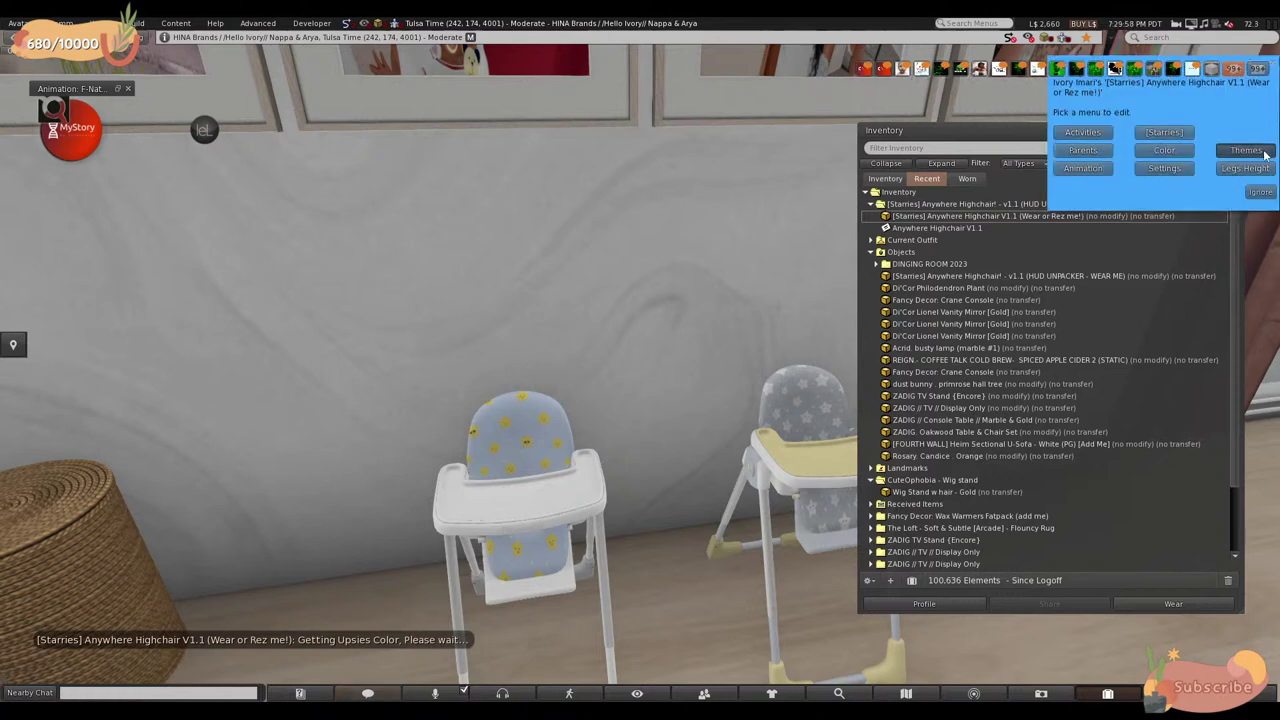
click(1183, 170)
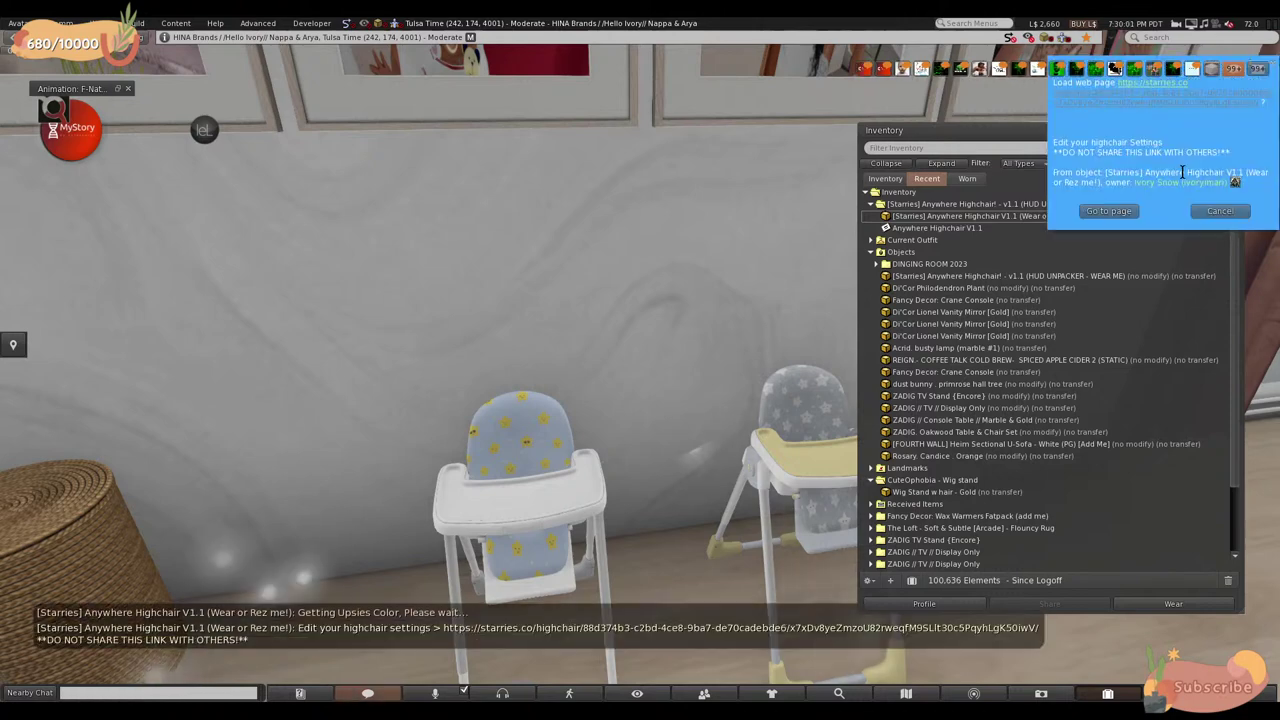
click(1224, 211)
double_click(929, 228)
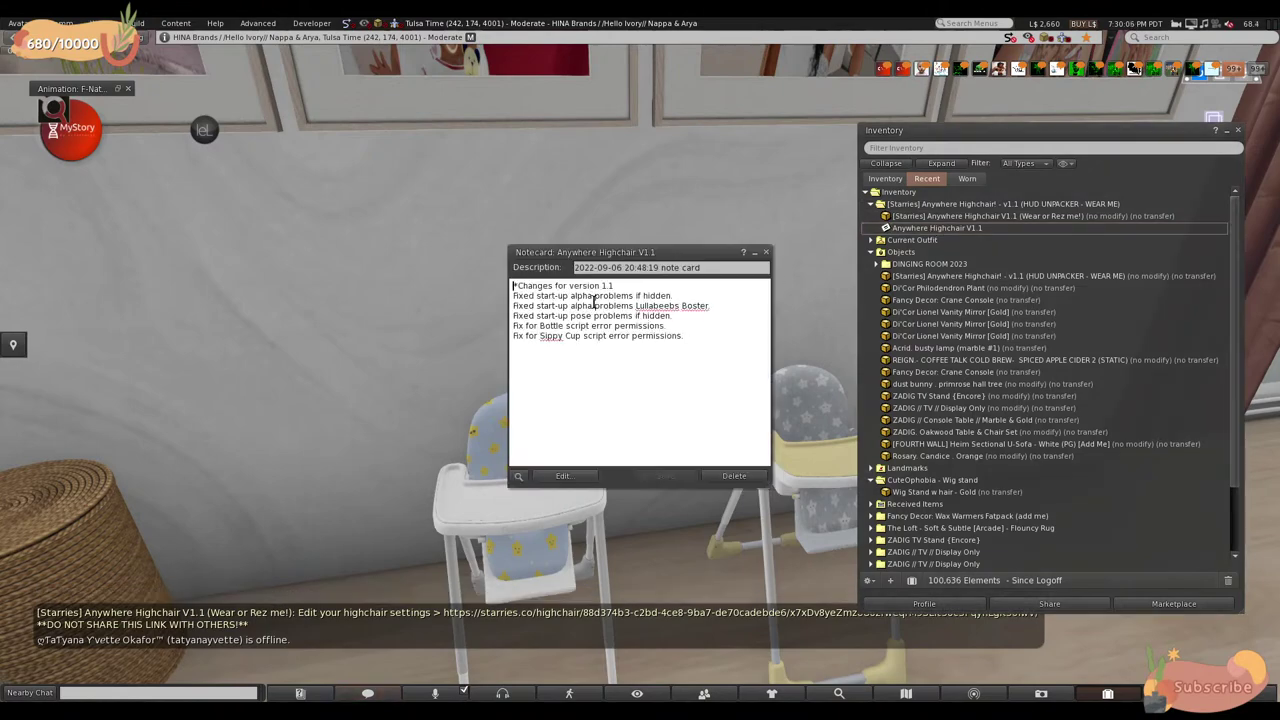
click(766, 252)
- Inspect the Emoji Stars highchair from the side and look through its [Starries] information and settings link
alt+drag(548, 508, 337, 349)
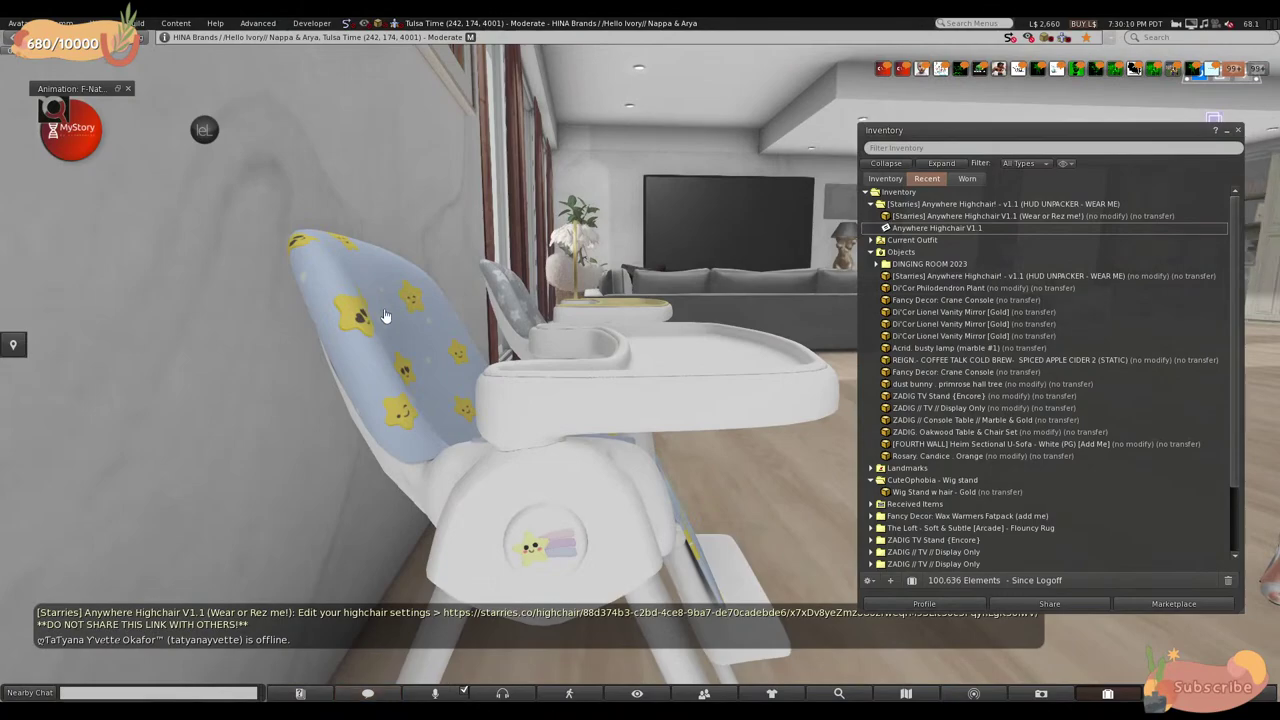
key(Escape)
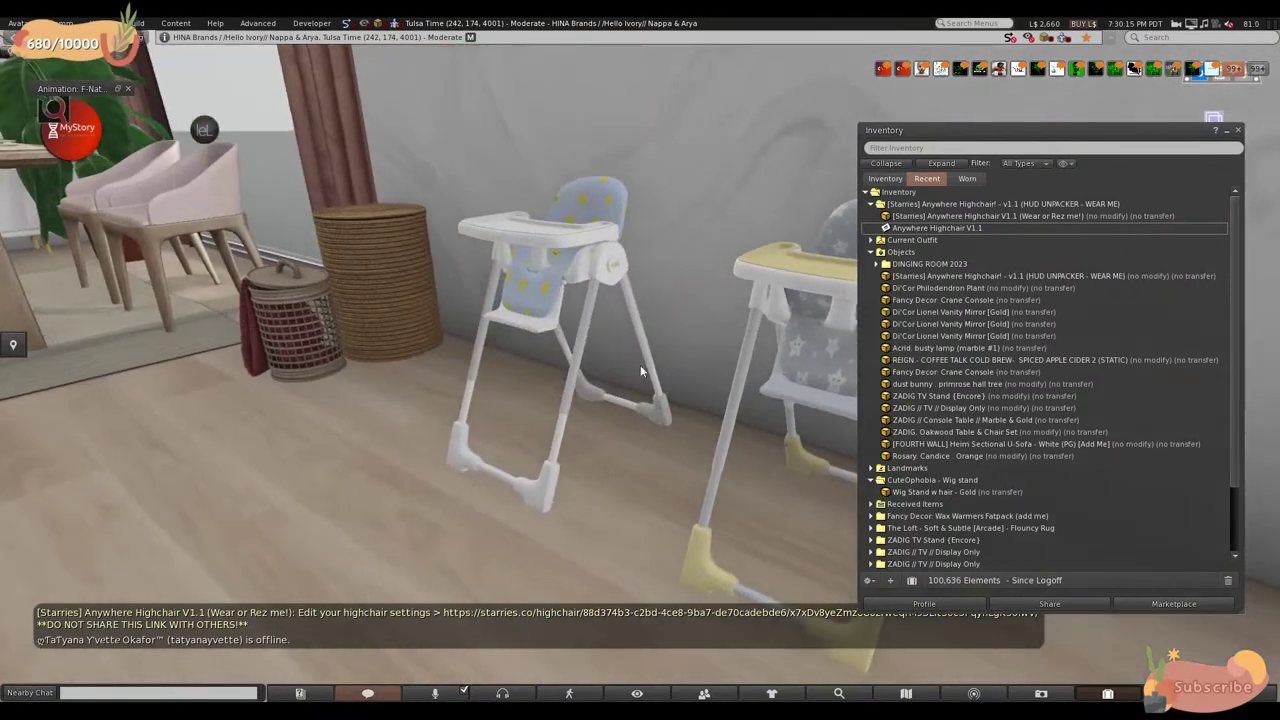
click(641, 371)
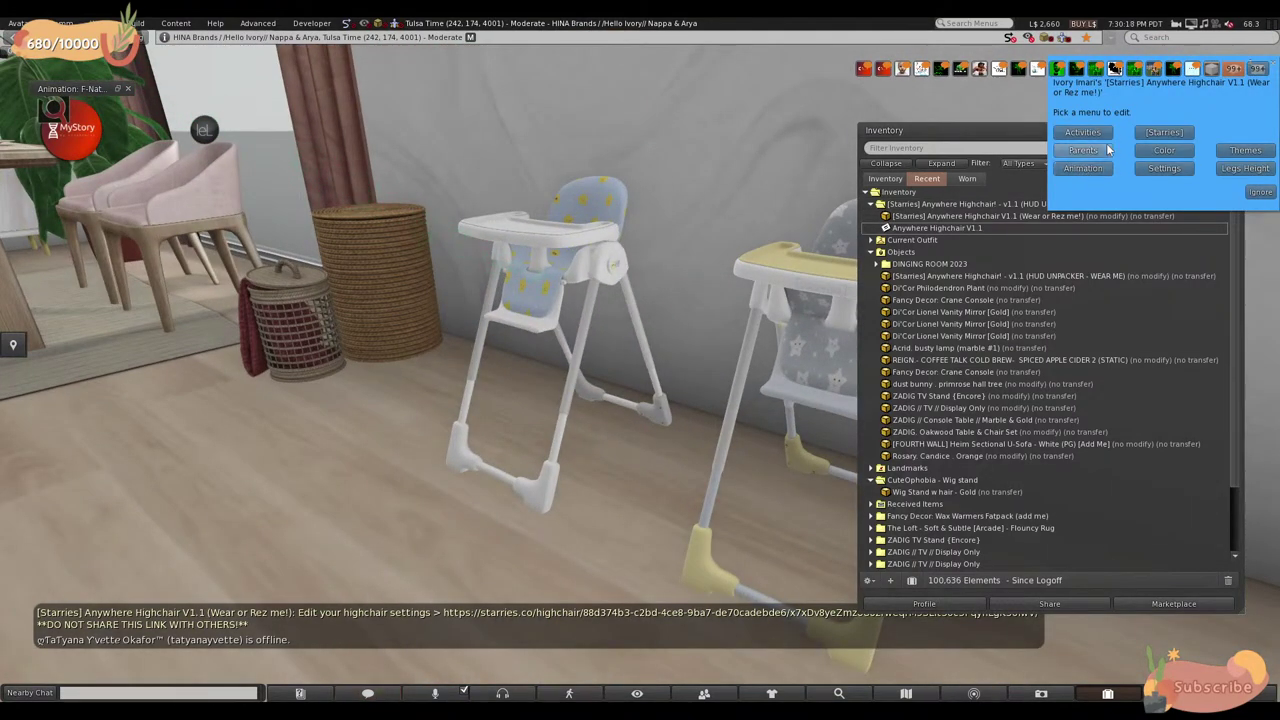
click(1163, 132)
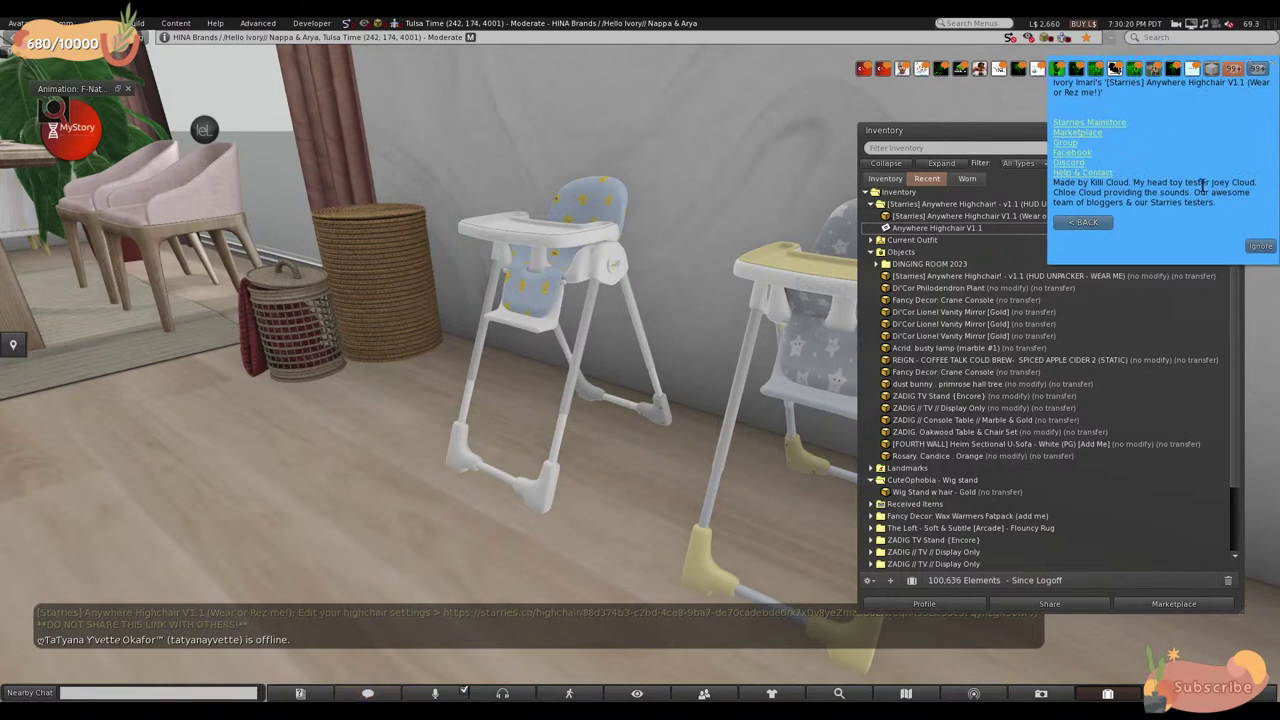
click(1075, 222)
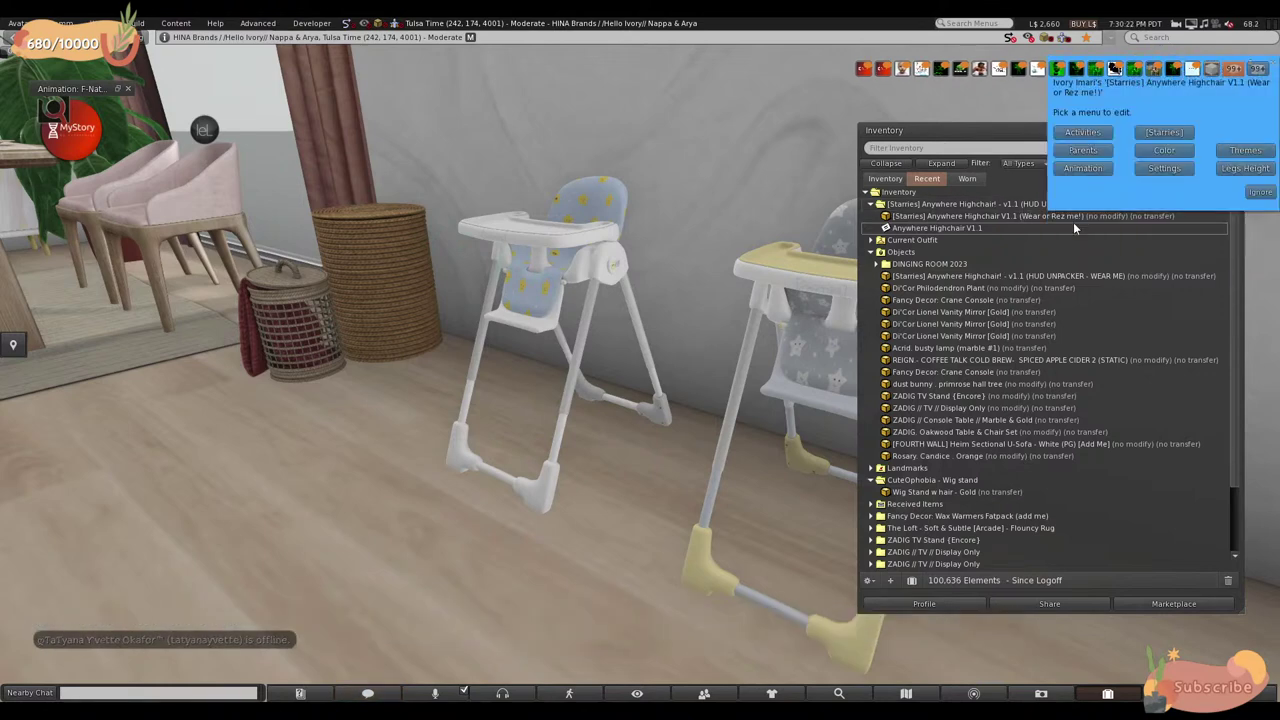
click(1158, 169)
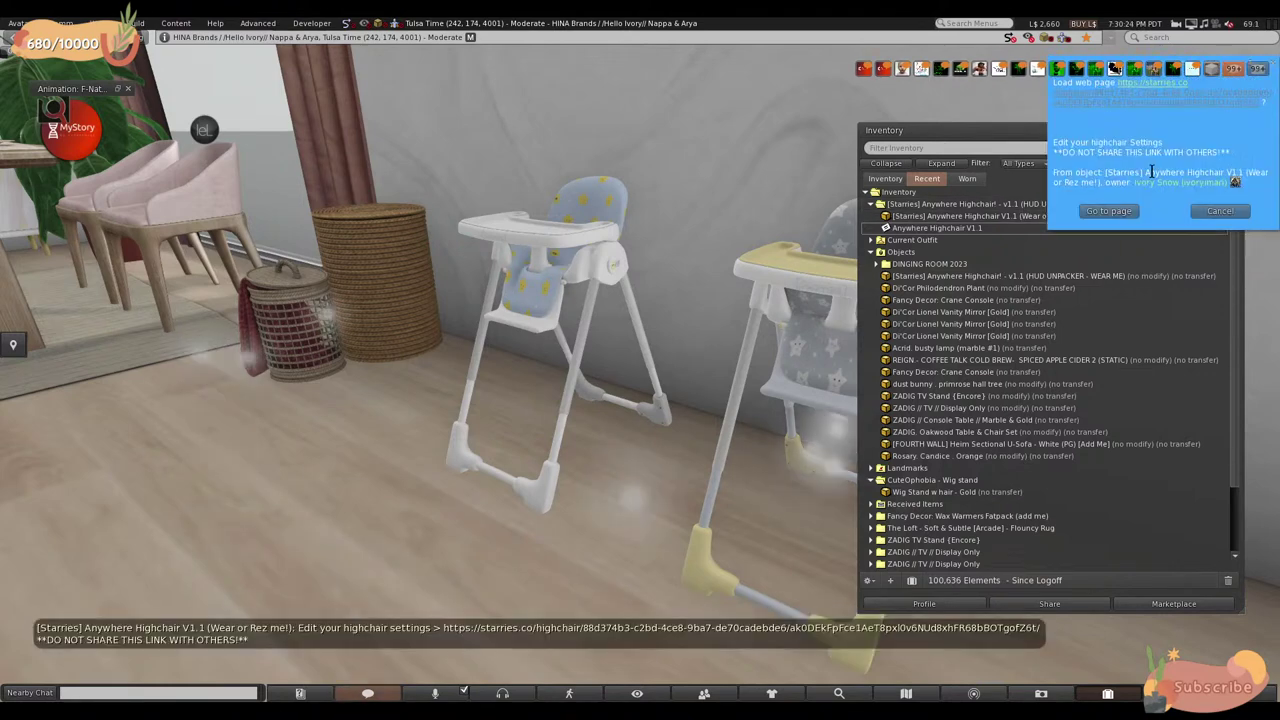
click(1226, 211)
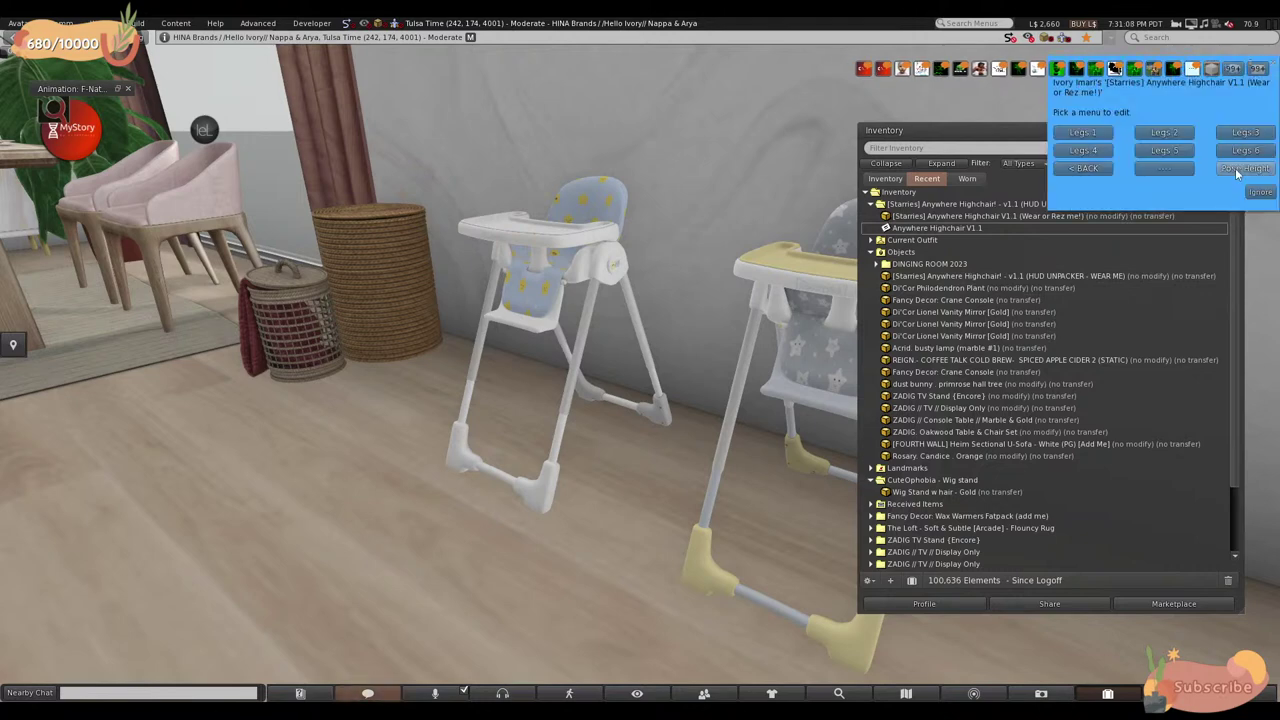
- Raise the Emoji Stars highchair to a taller leg setting from its Legs Height options
click(1237, 168)
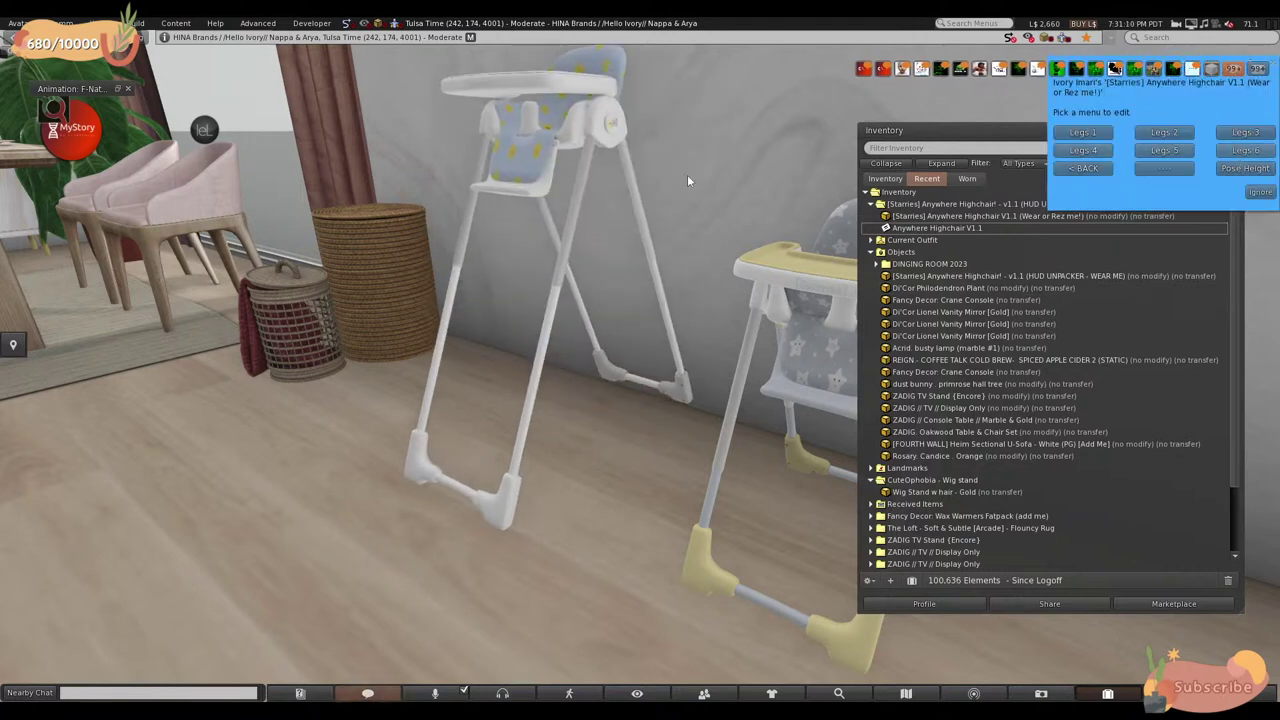
key(Escape)
key(Escape)
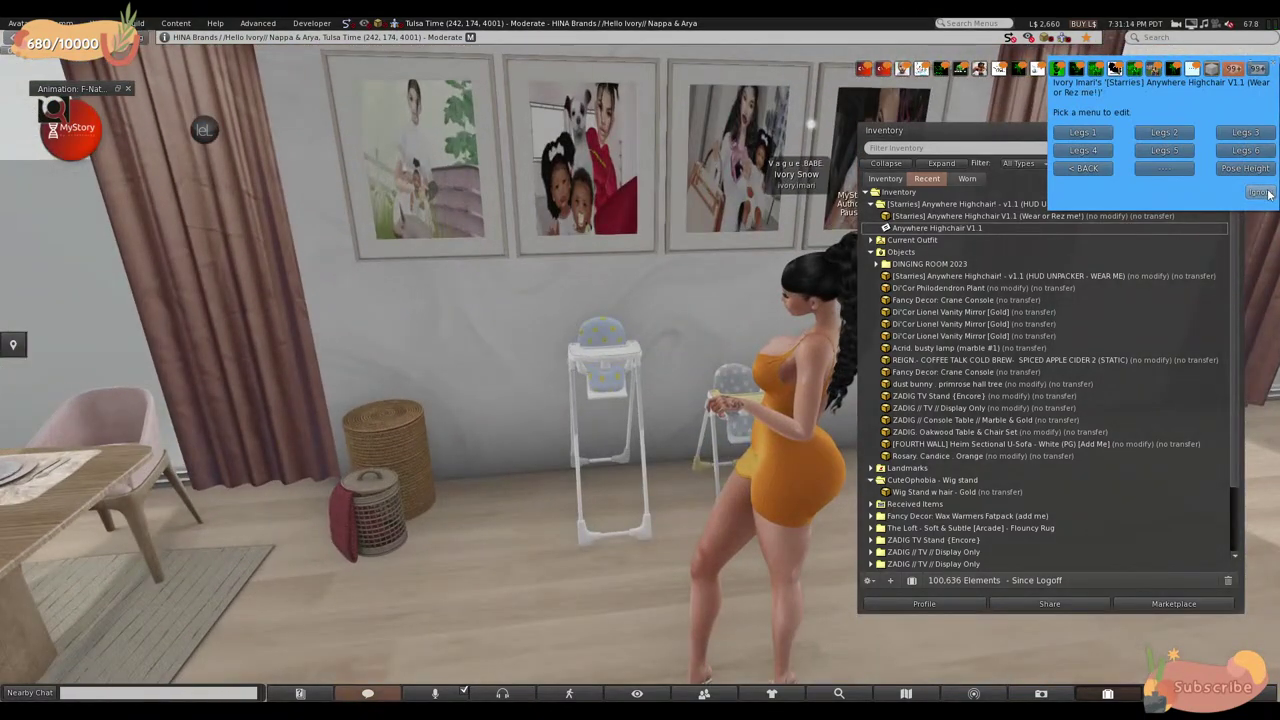
- Try the Upsies Color on the raised highchair's tray and trim, and recolor them Linen from the Shades category
click(609, 364)
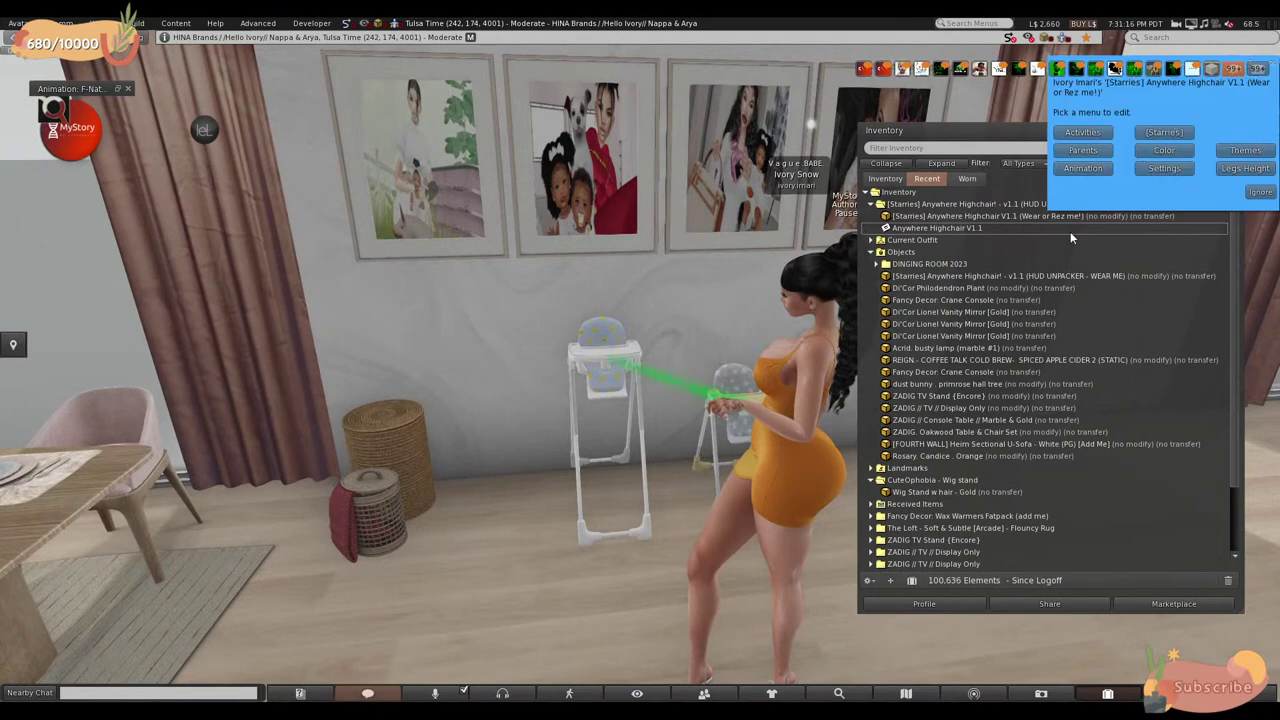
click(1188, 152)
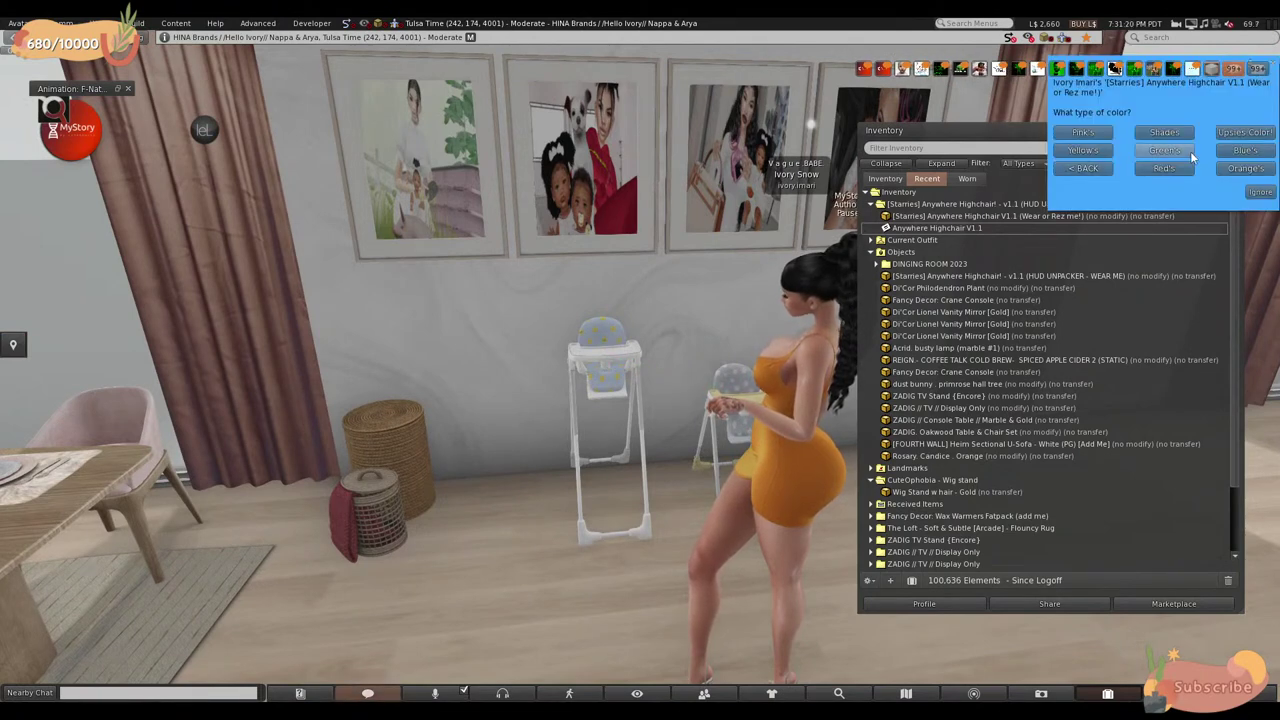
click(1262, 134)
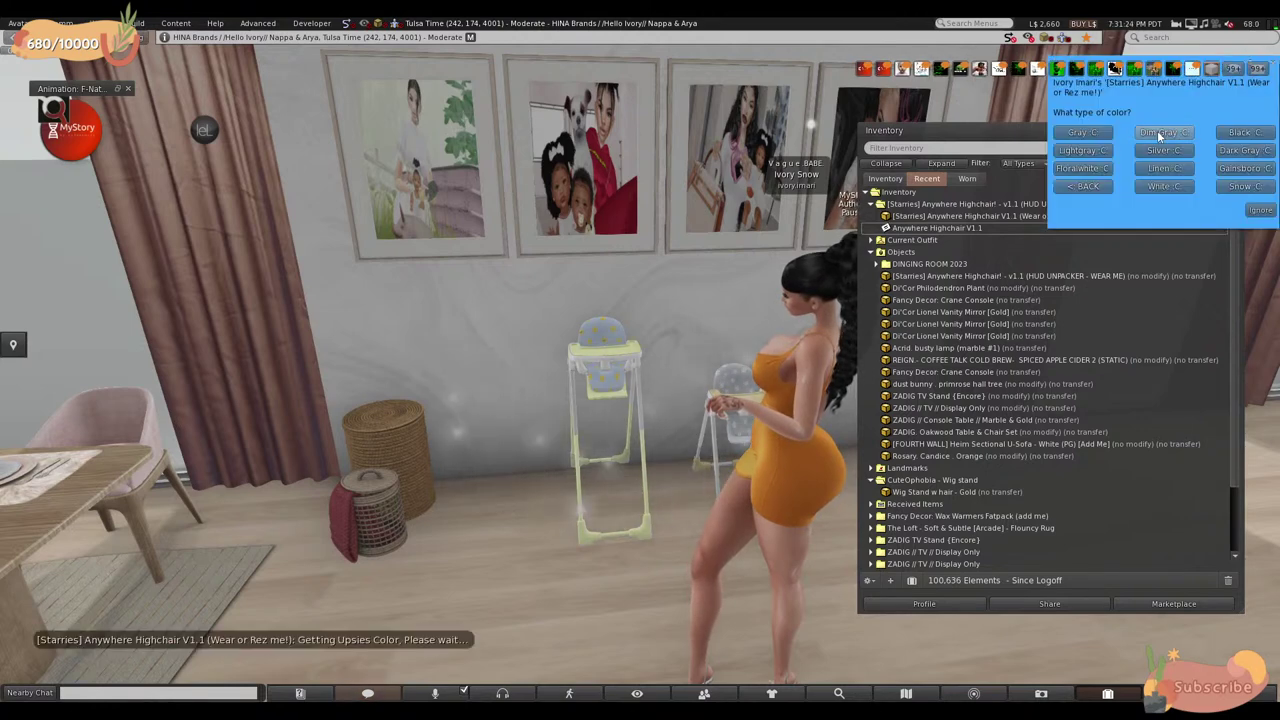
click(1166, 168)
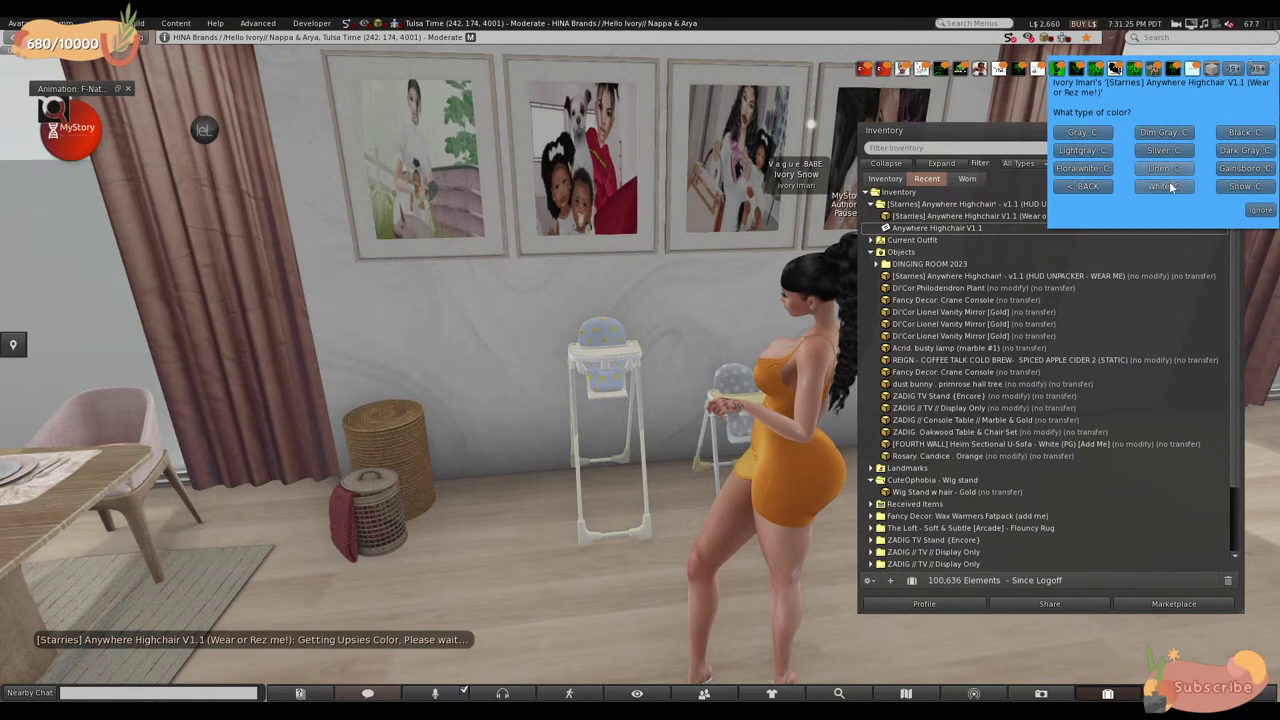
click(1078, 134)
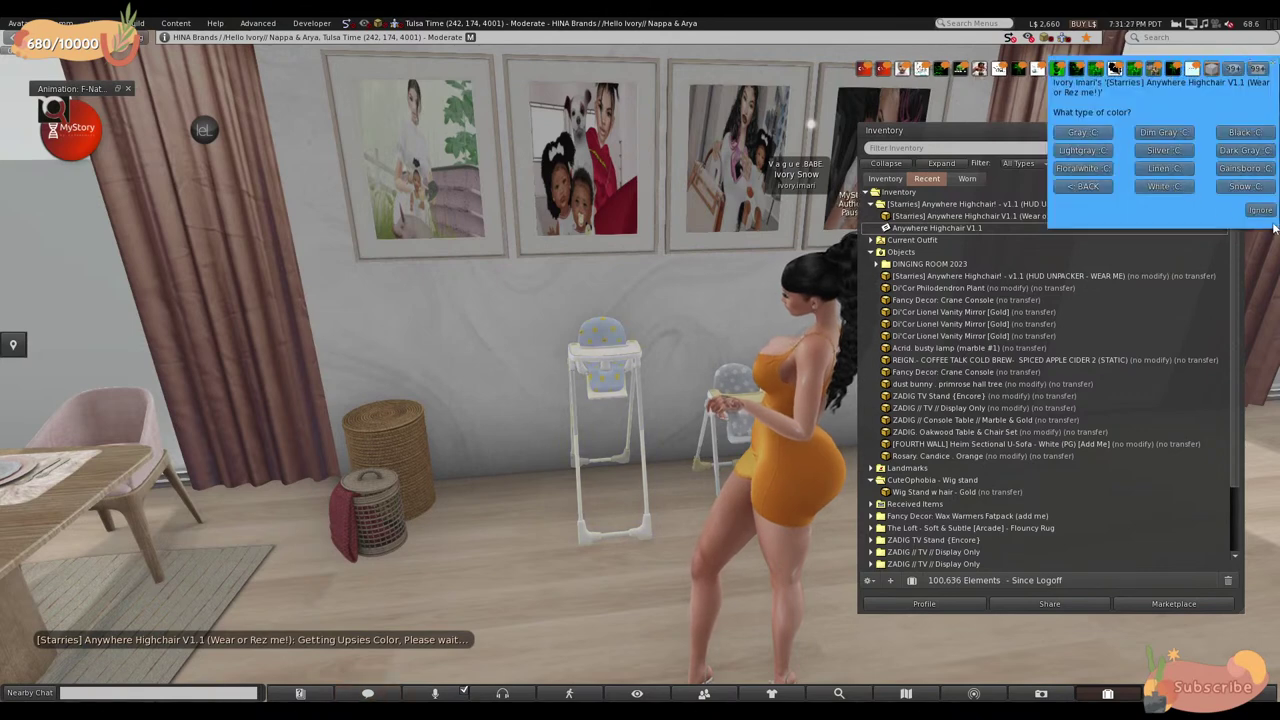
- Open the raised highchair's settings web page from its menu
click(621, 348)
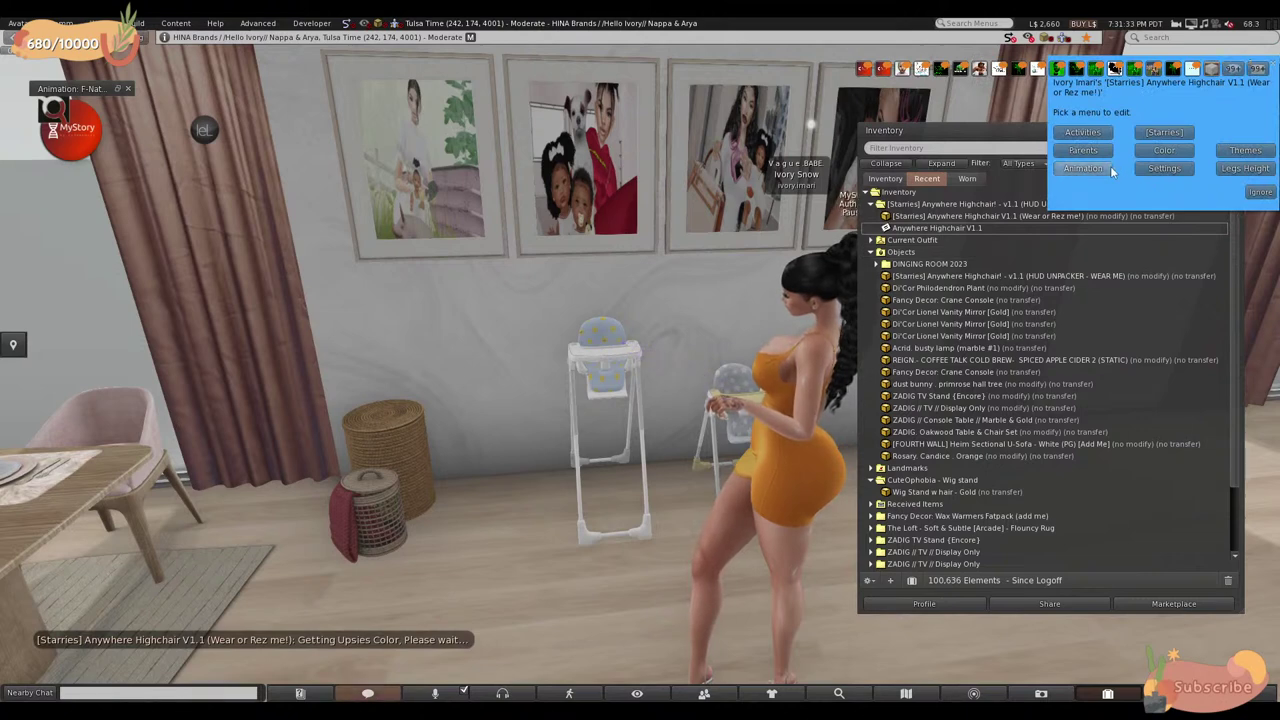
click(1151, 170)
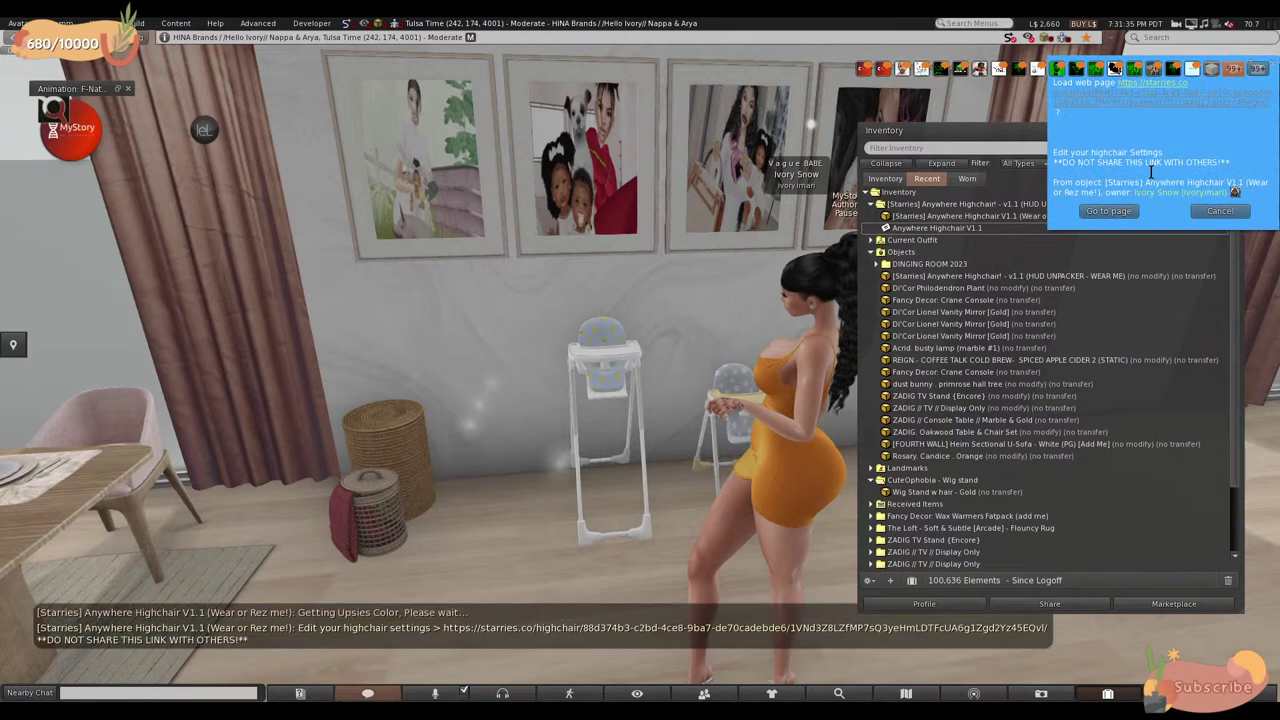
click(1109, 210)
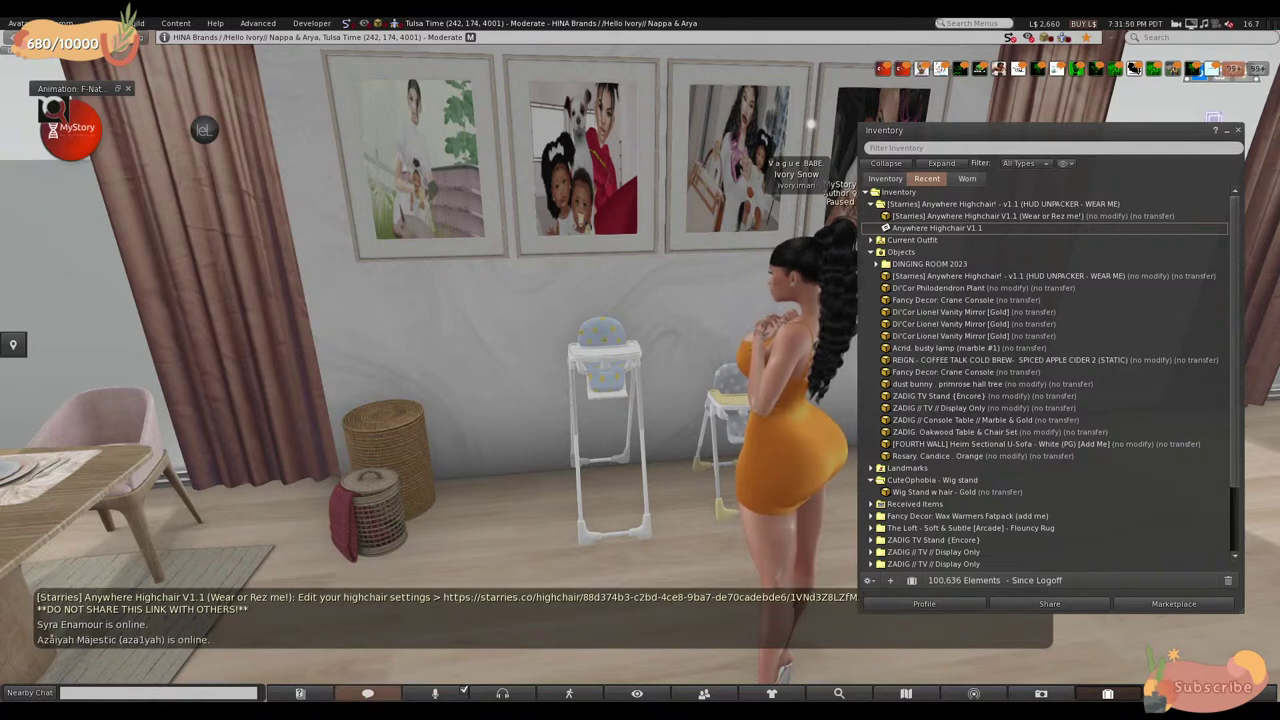
- Close the inventory and apply the Tiny Stars theme to the shorter highchair with the yellow tray
key(ctrl+i)
key(Left)
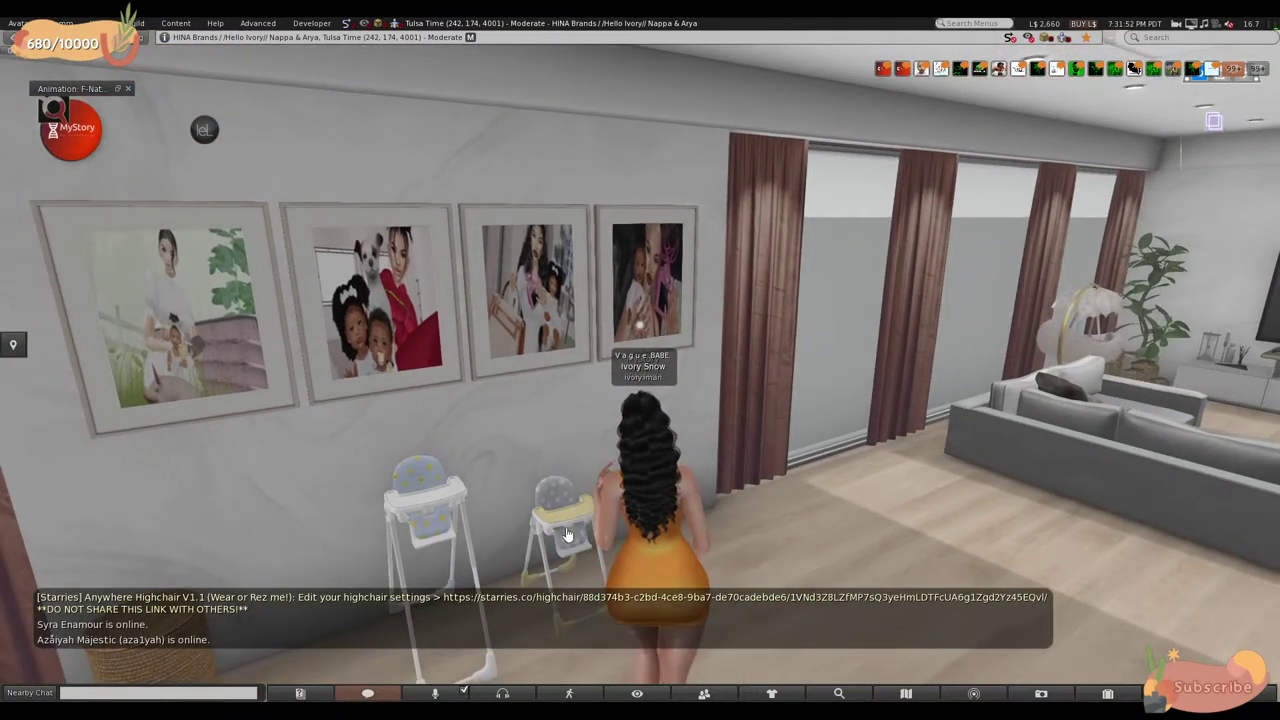
click(566, 535)
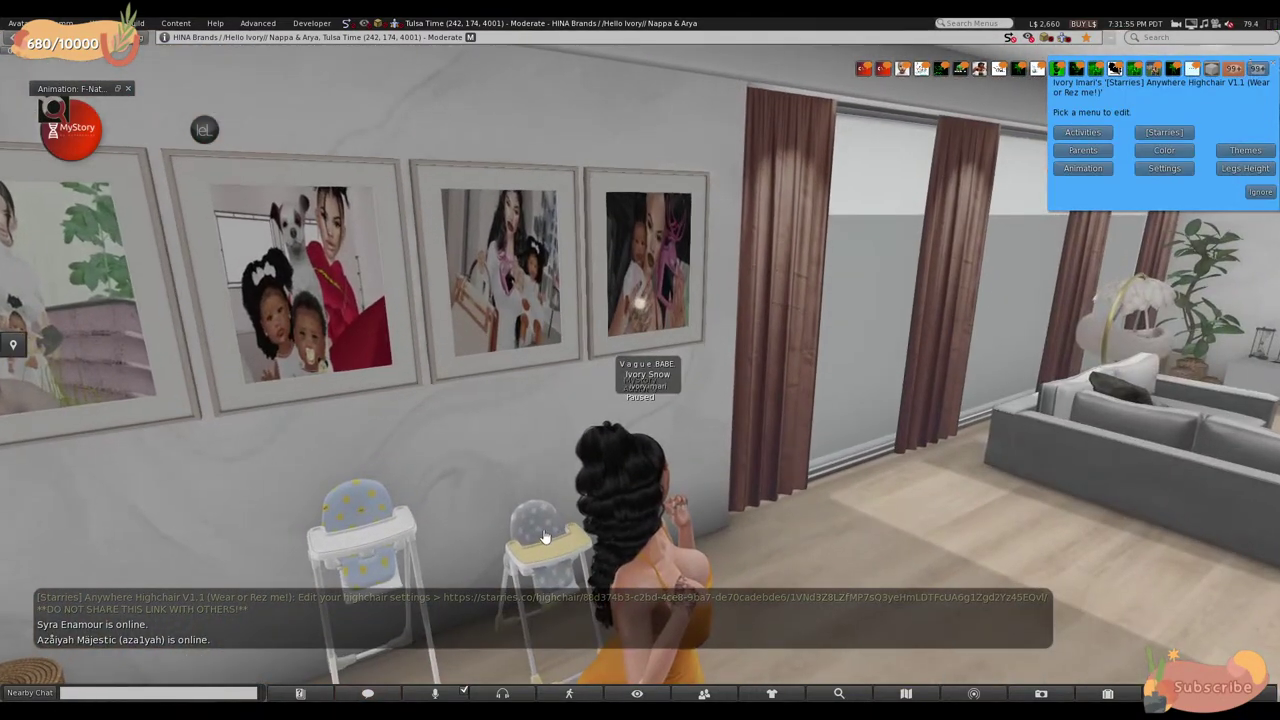
alt+click(420, 492)
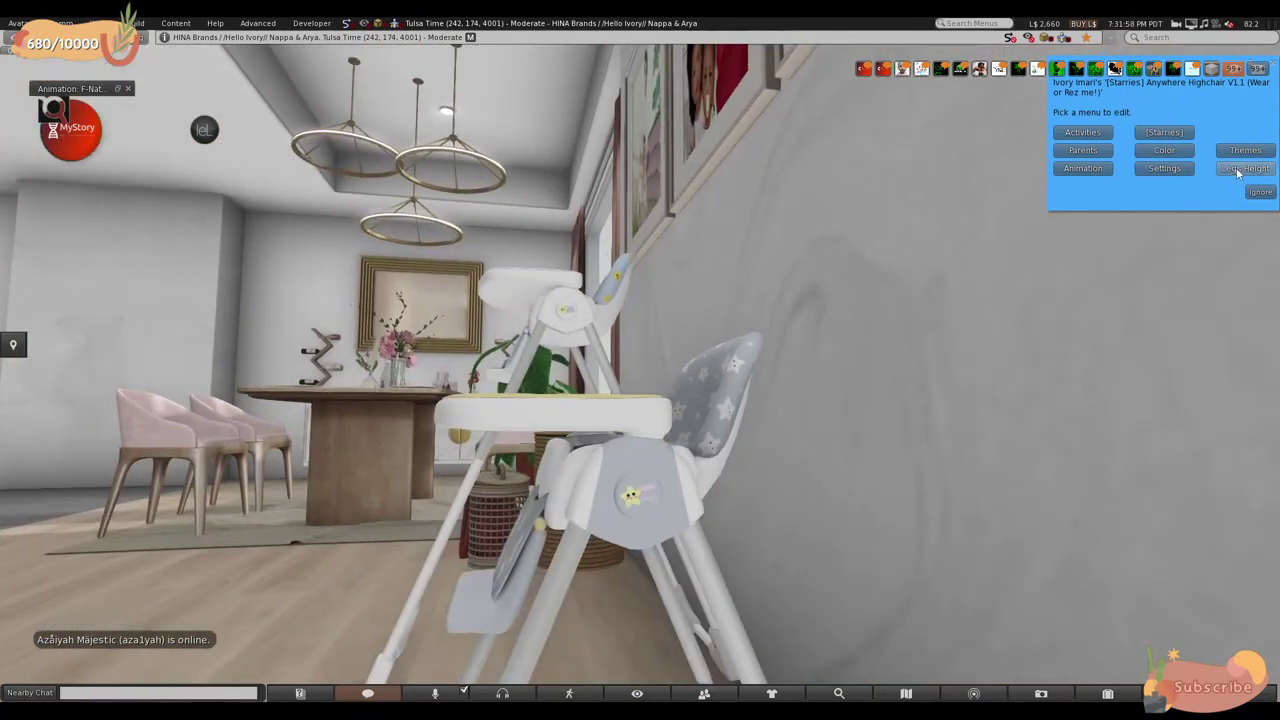
click(1245, 152)
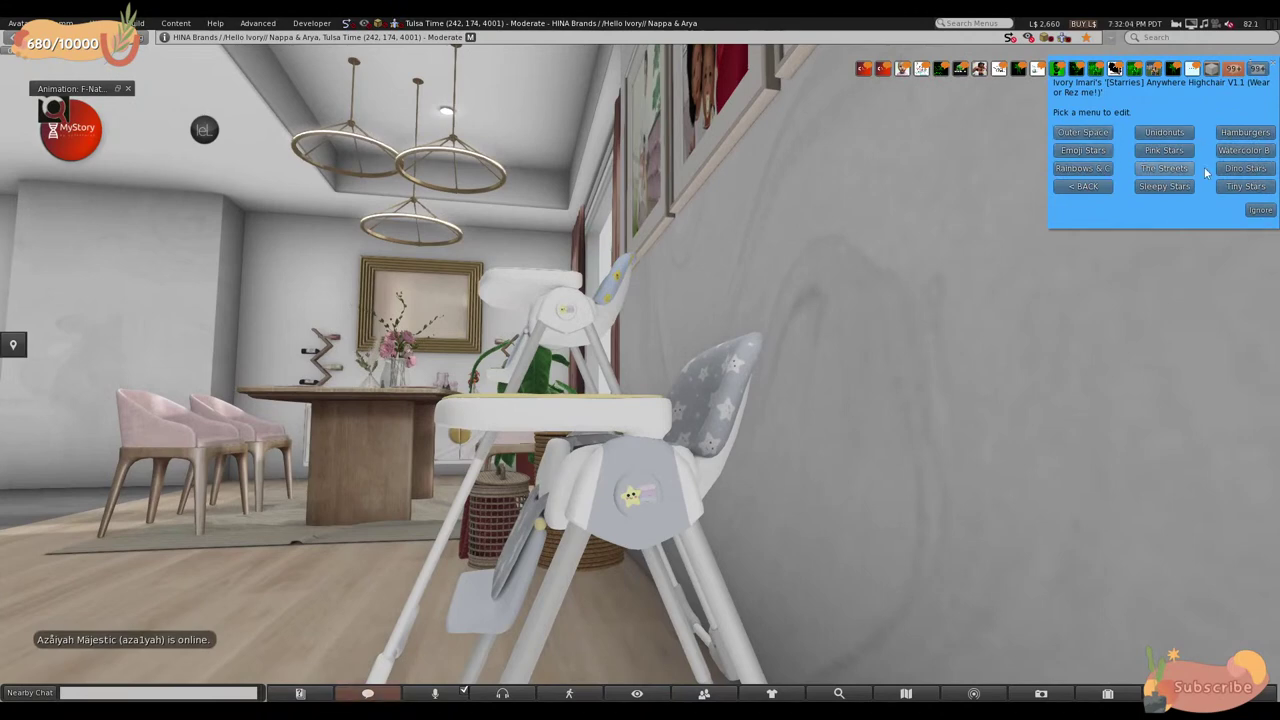
click(1246, 186)
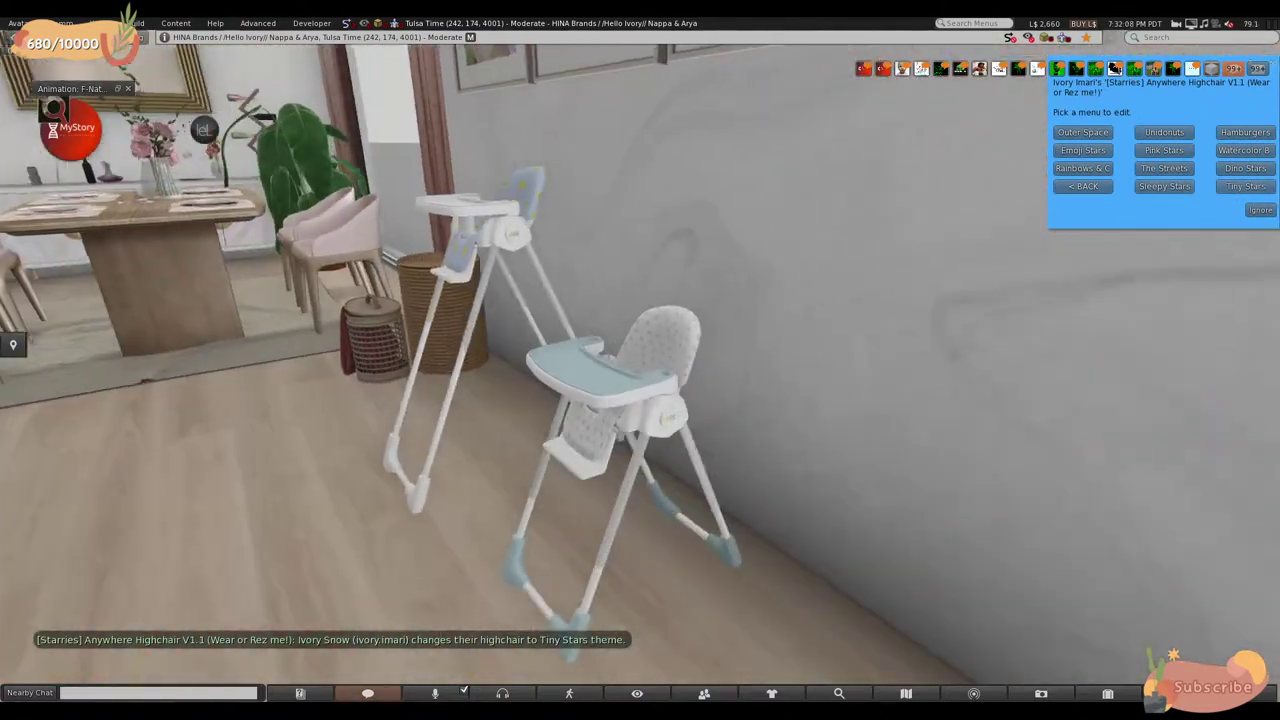
- Try the Sleepy Stars, Watercolor Bunnies, Hamburgers and Rainbows & Clouds themes on the shorter highchair, and settle on the Emoji Stars theme
click(1155, 186)
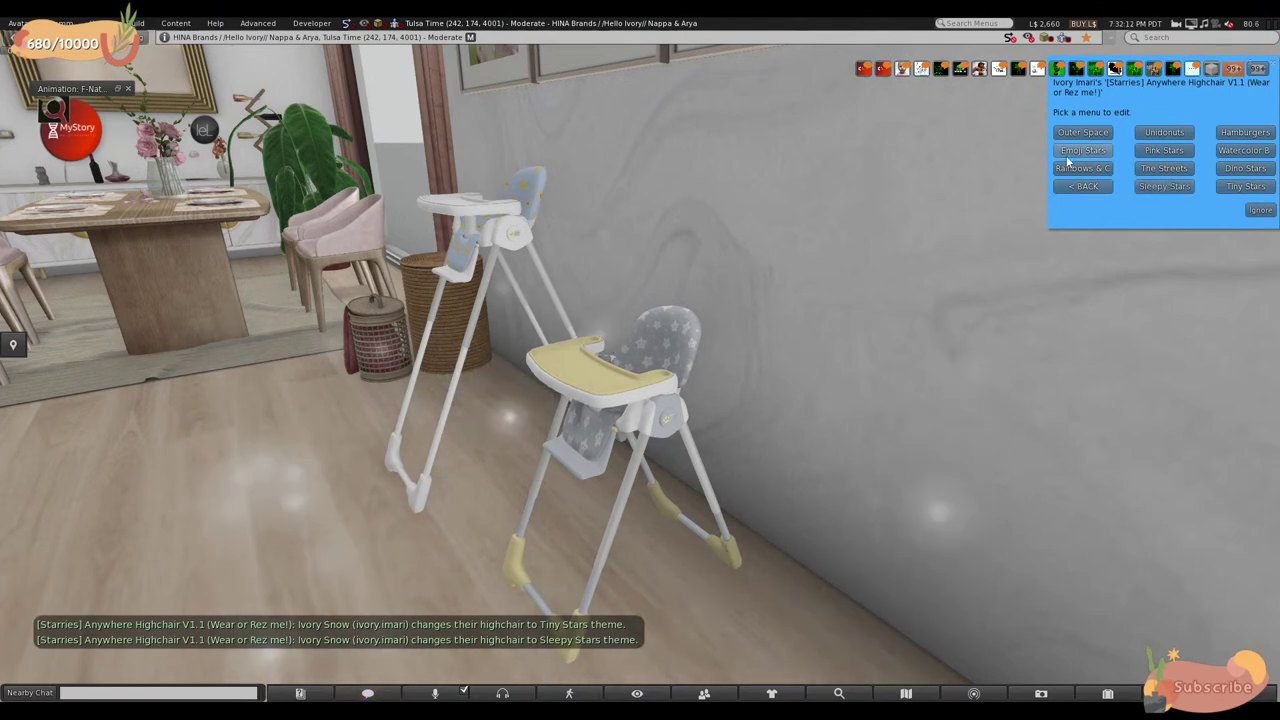
click(1244, 151)
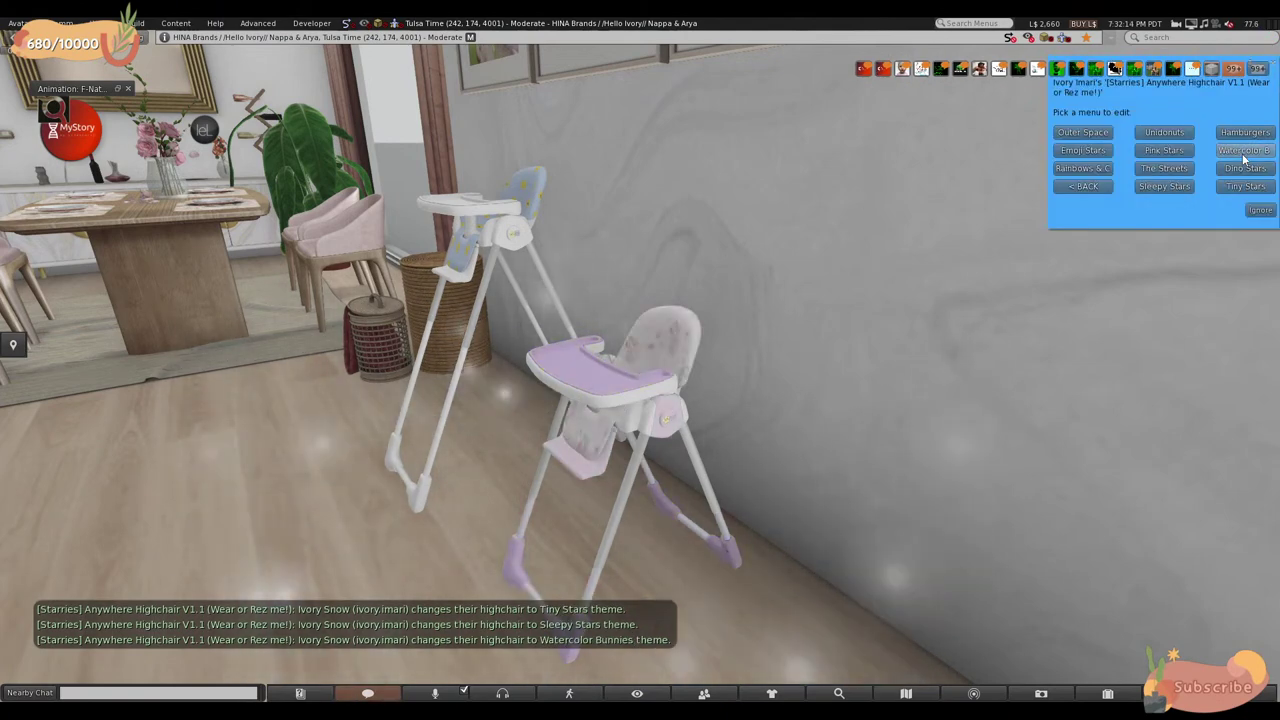
click(1245, 132)
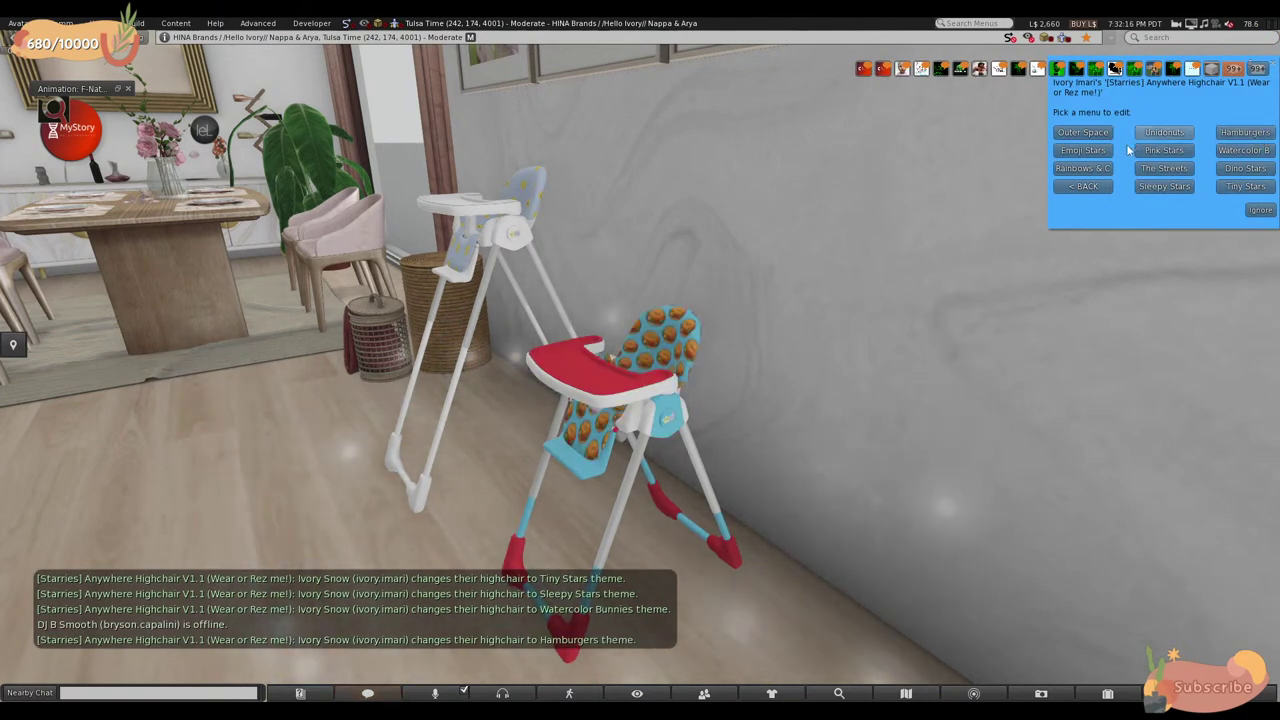
click(1164, 186)
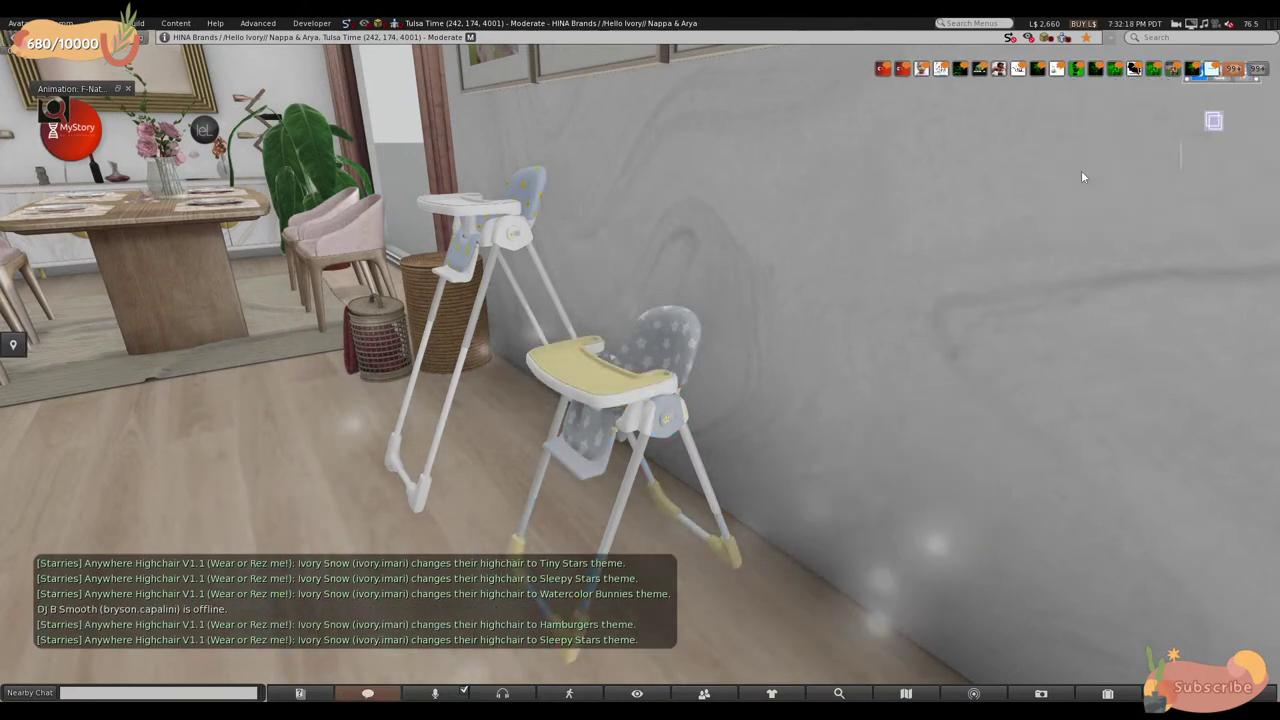
click(1083, 168)
click(1091, 149)
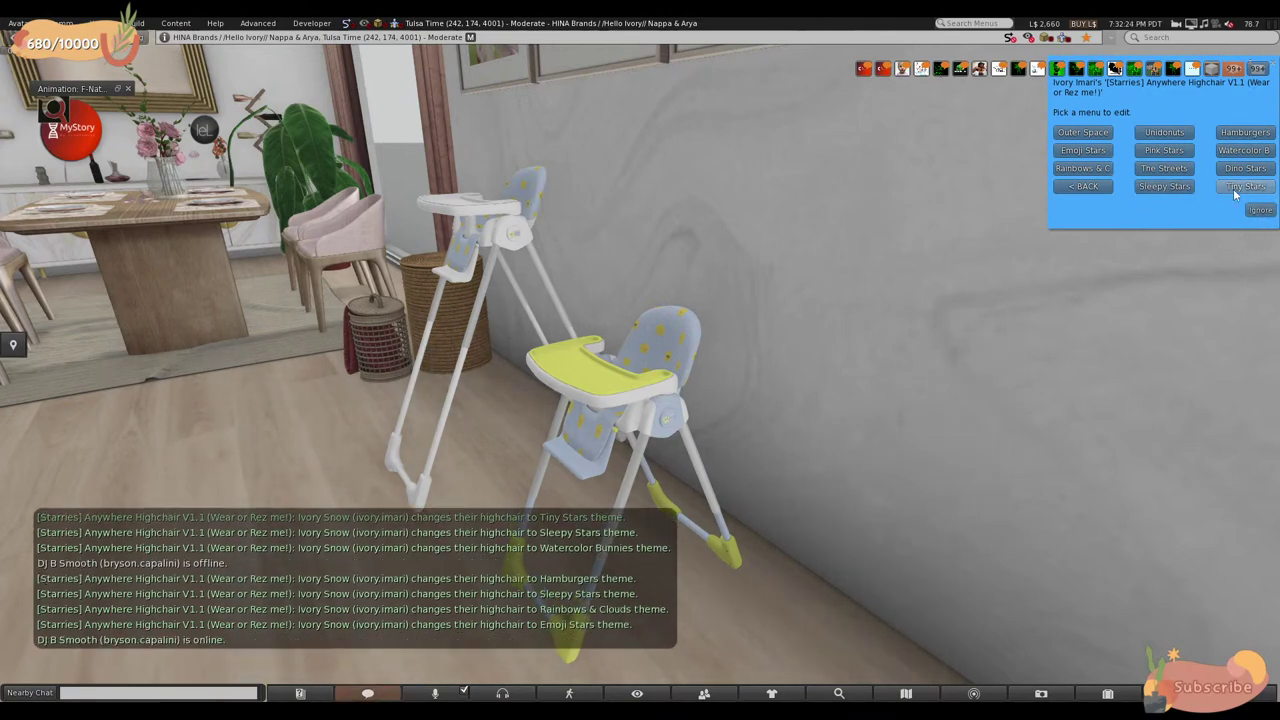
- Inspect the texture settings of the shorter highchair's seat face in the object editor and close the editor
right_click(690, 368)
click(655, 355)
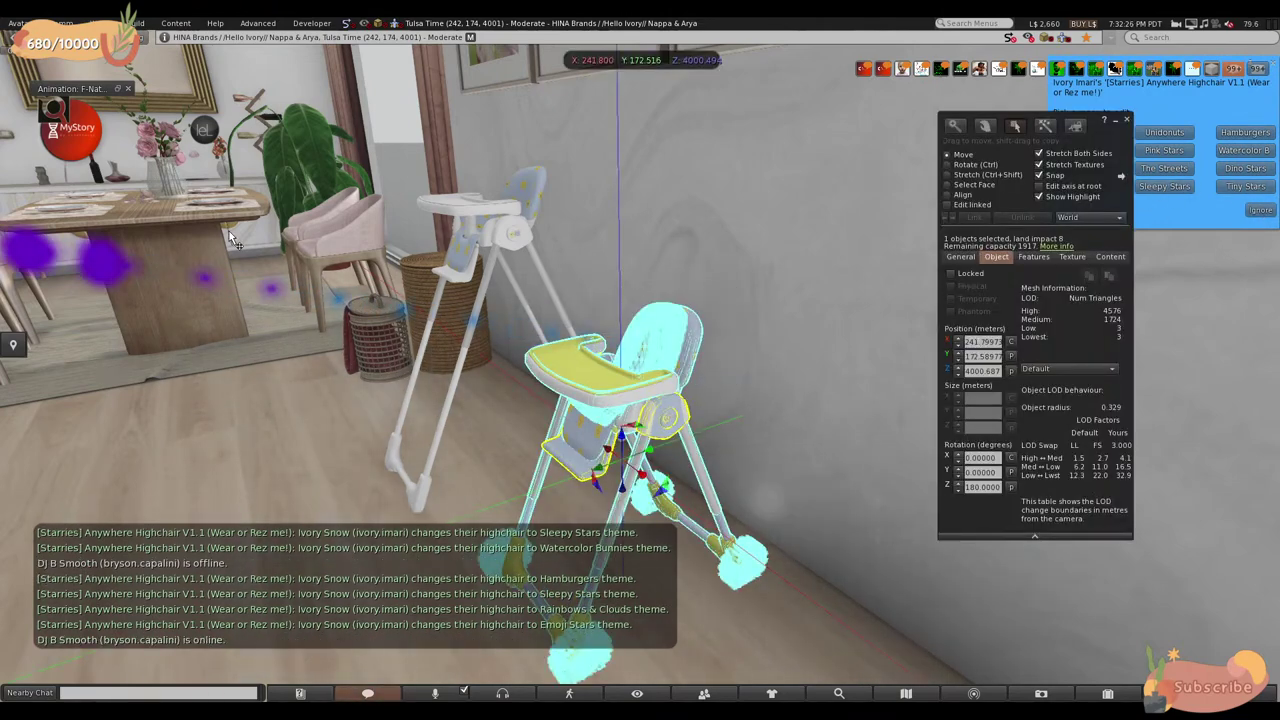
click(947, 184)
click(683, 353)
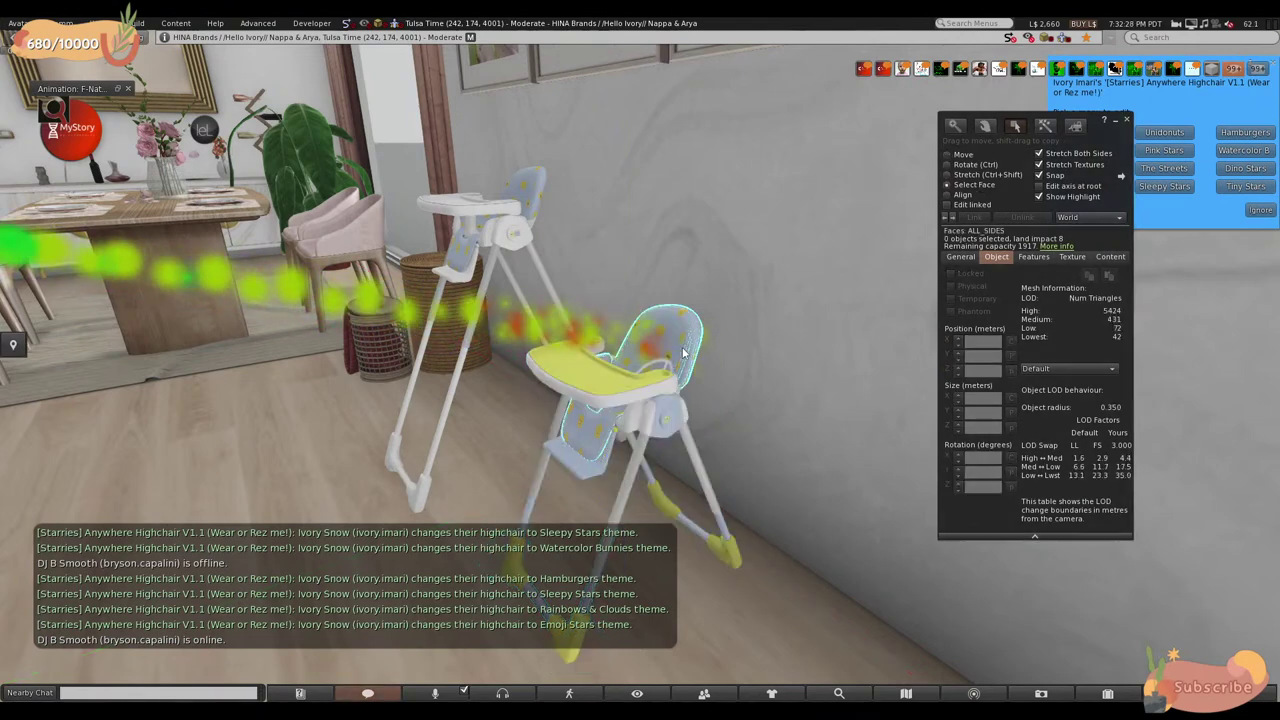
click(1072, 257)
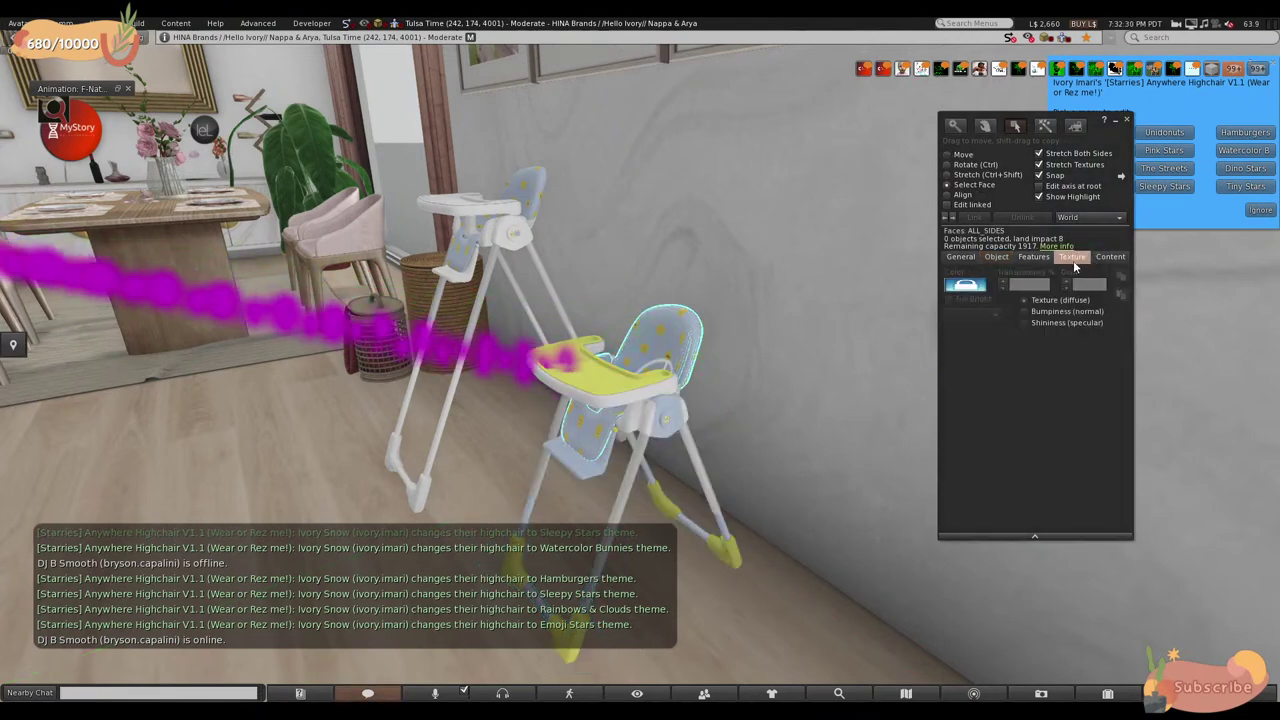
click(1126, 119)
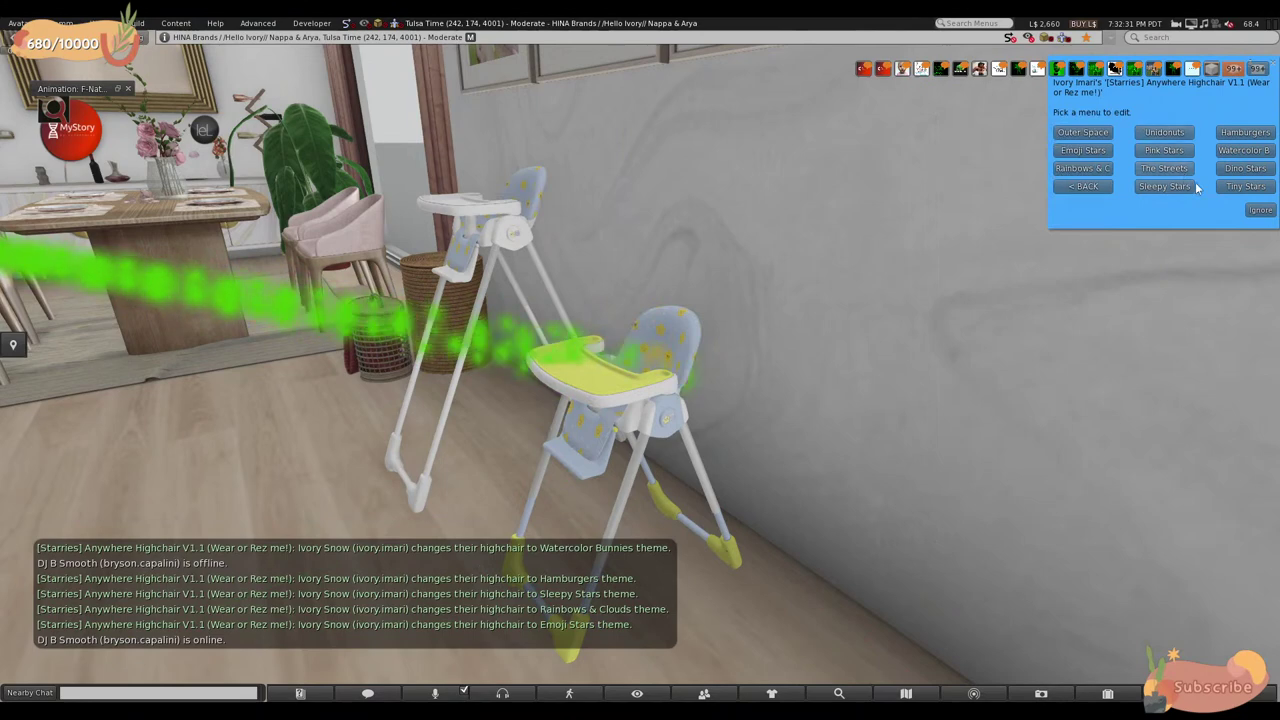
- Raise the shorter highchair to a taller leg setting from its Legs Height options
click(1256, 210)
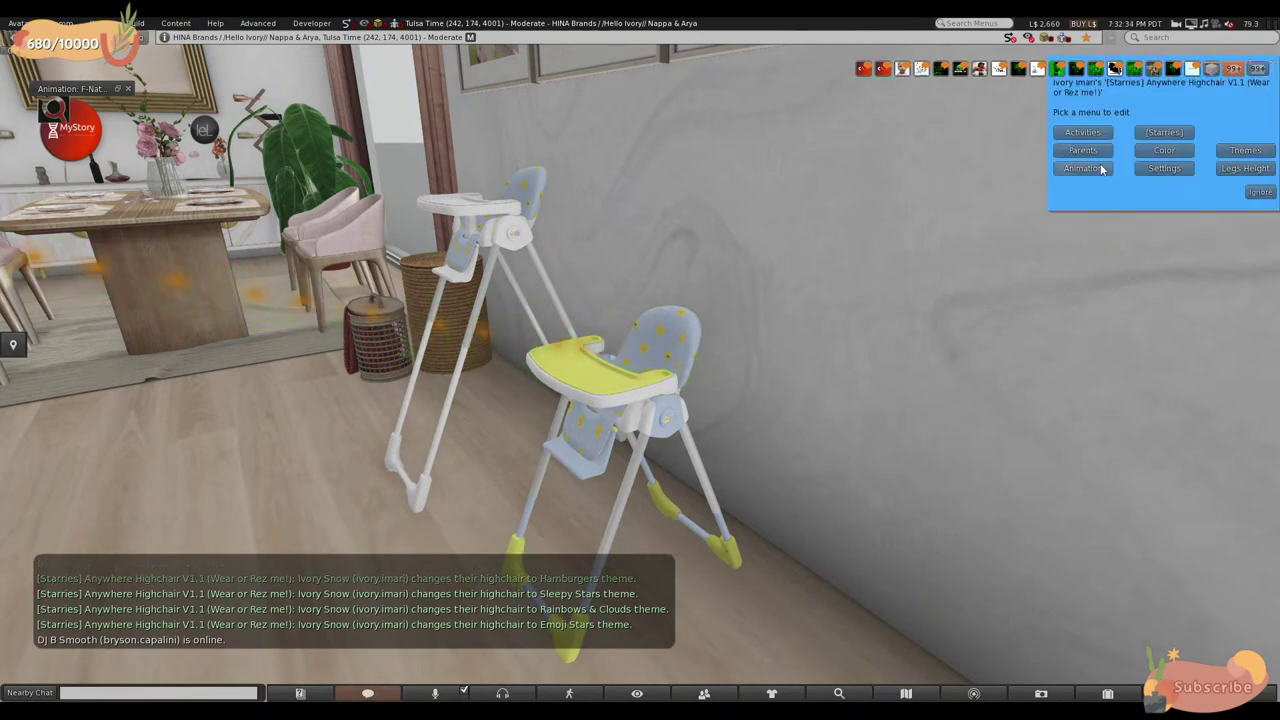
click(1242, 169)
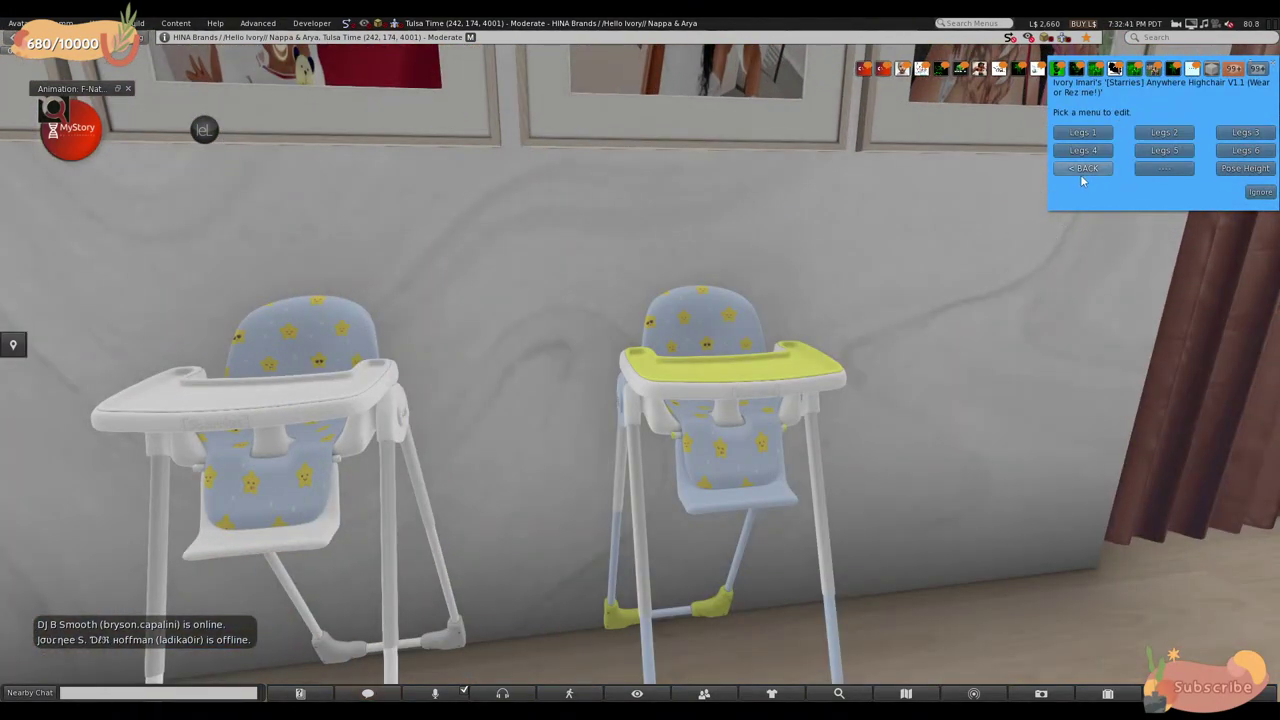
click(1081, 172)
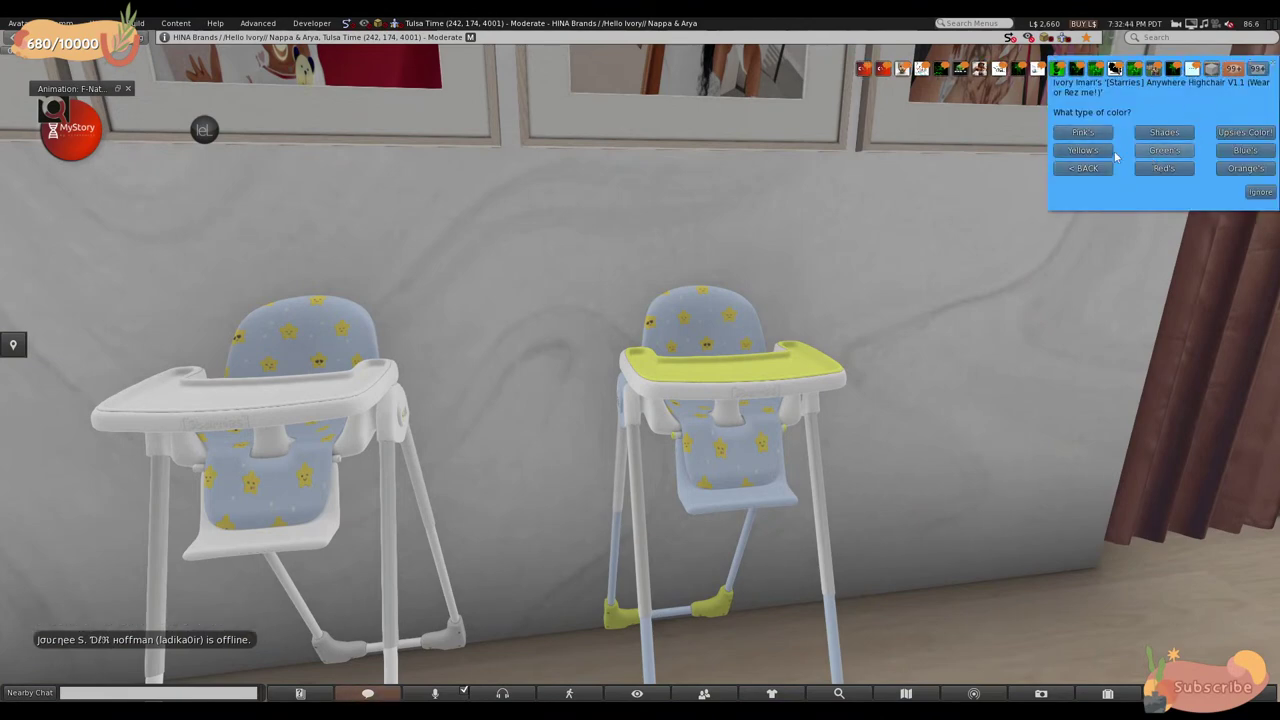
- Recolor the second highchair's yellow-green tray and blue trim White from the Shades category and dismiss its menu
click(1163, 133)
click(1155, 187)
key(Escape)
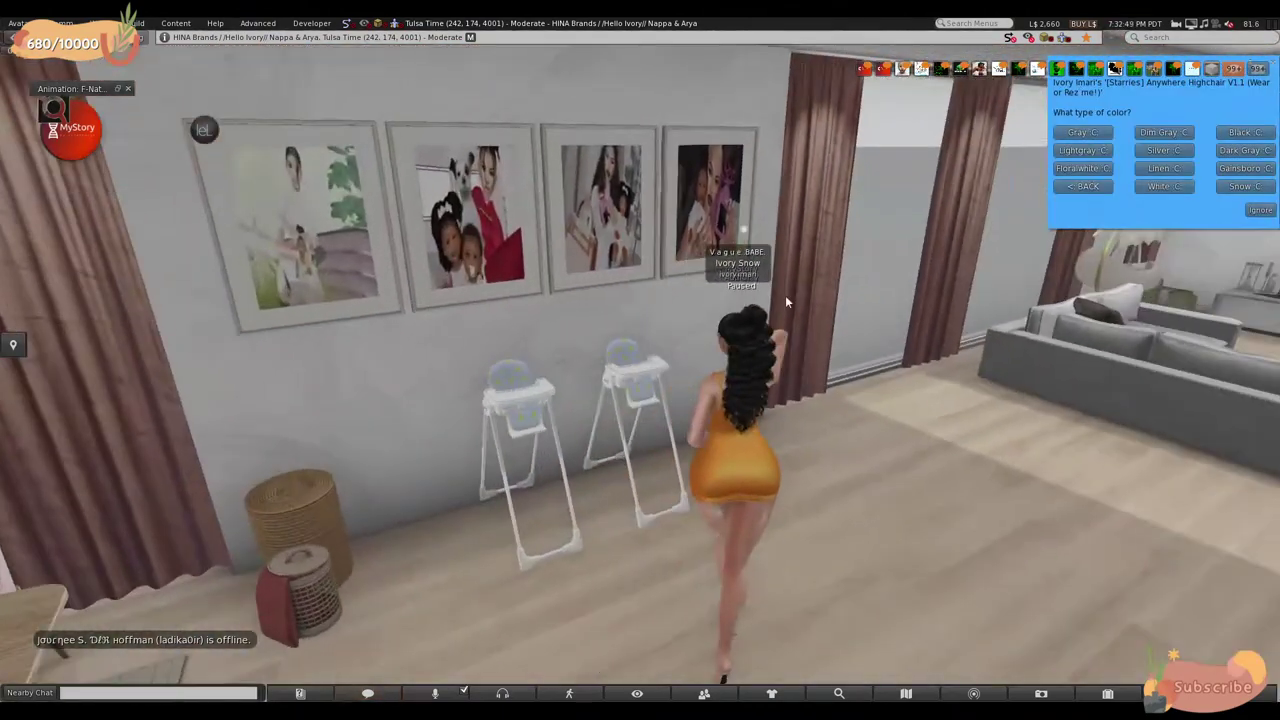
click(1259, 210)
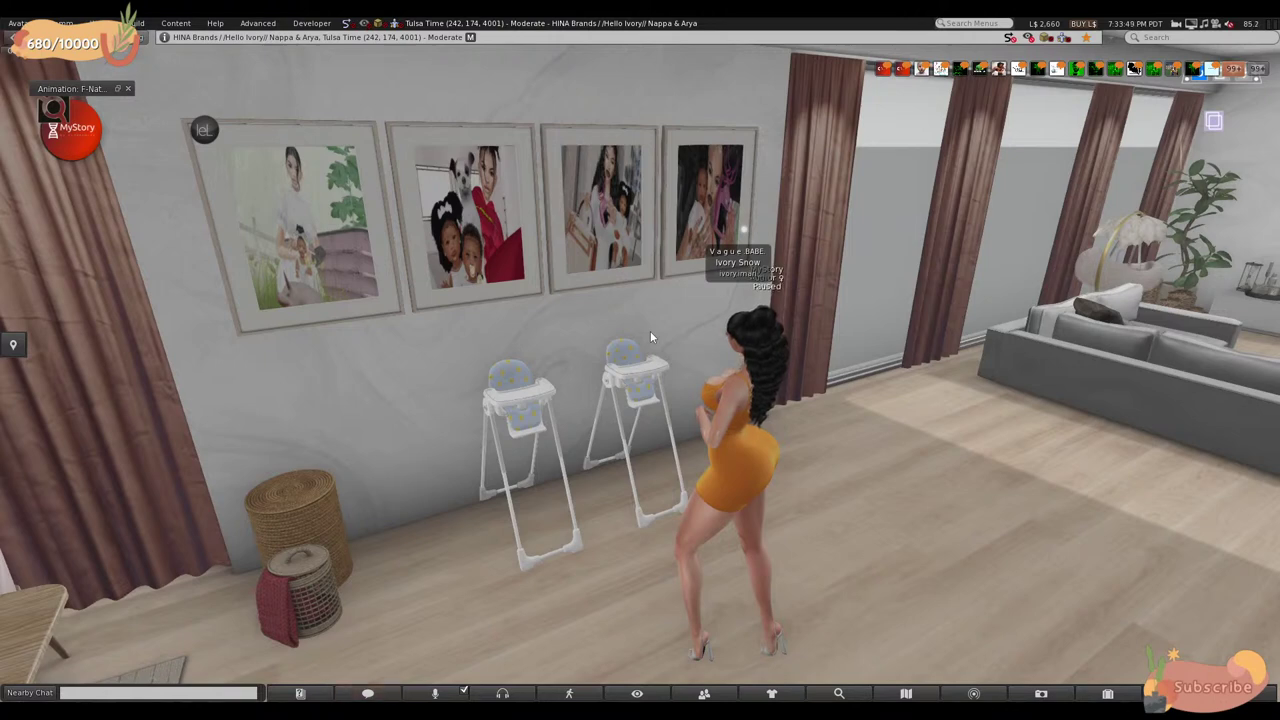
key(Escape)
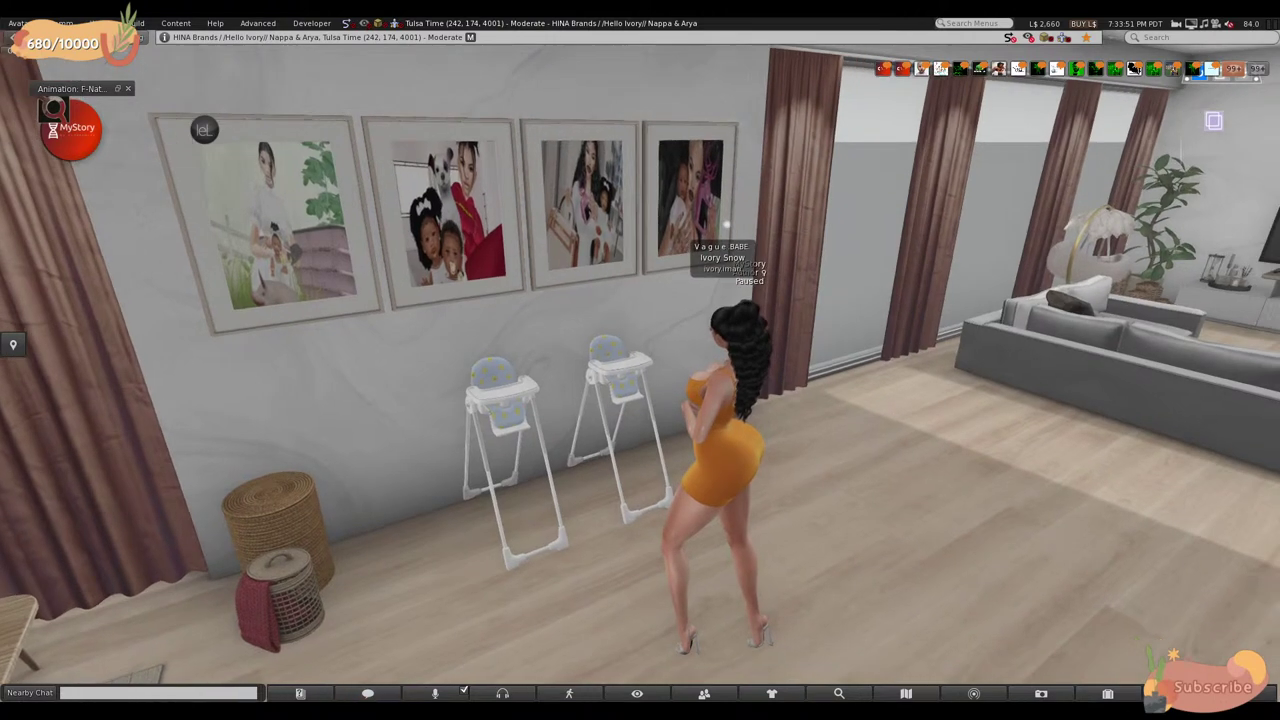